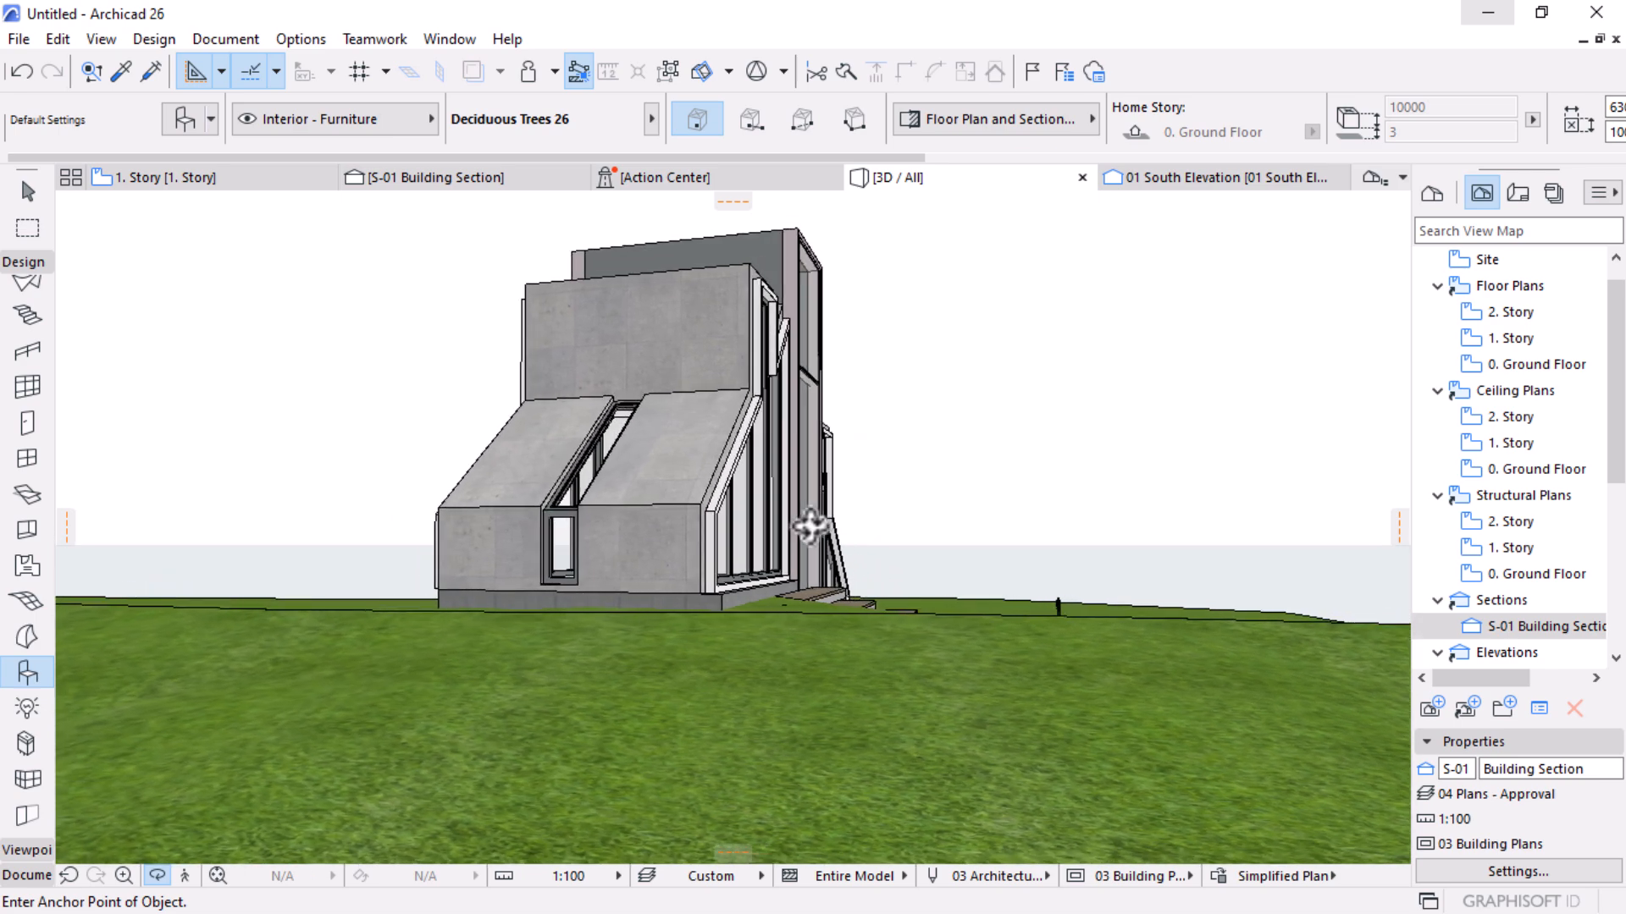
Examine the completed house model in the 3D view and in the perspective 3D document
drag(975, 540, 473, 669)
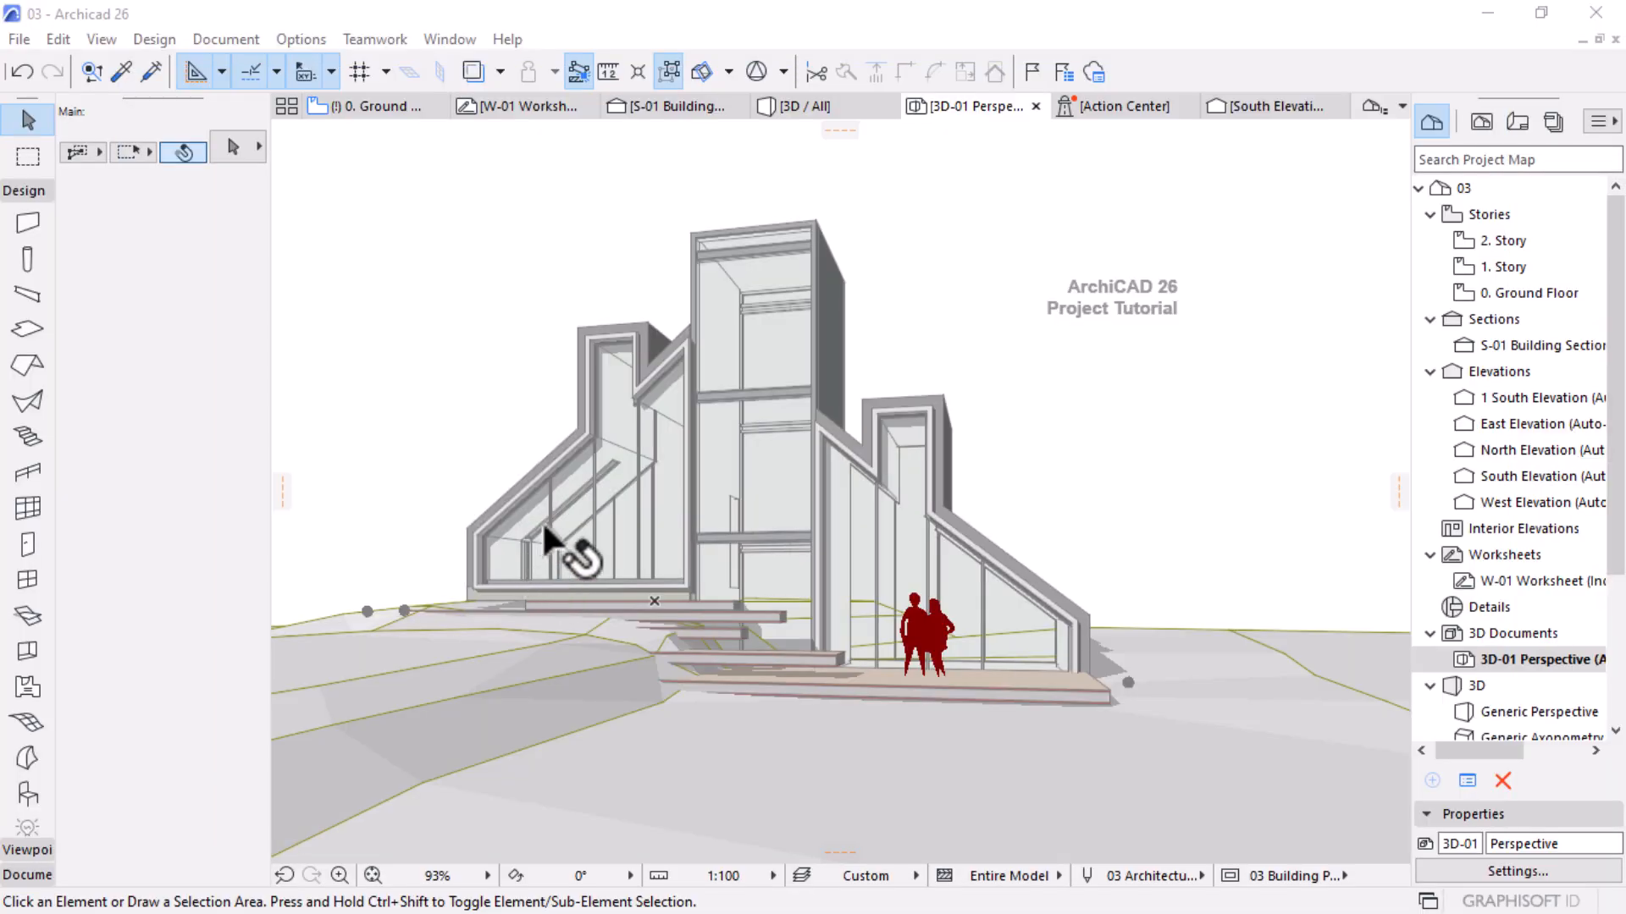
drag(558, 458, 610, 474)
scroll(618, 482, up, 2)
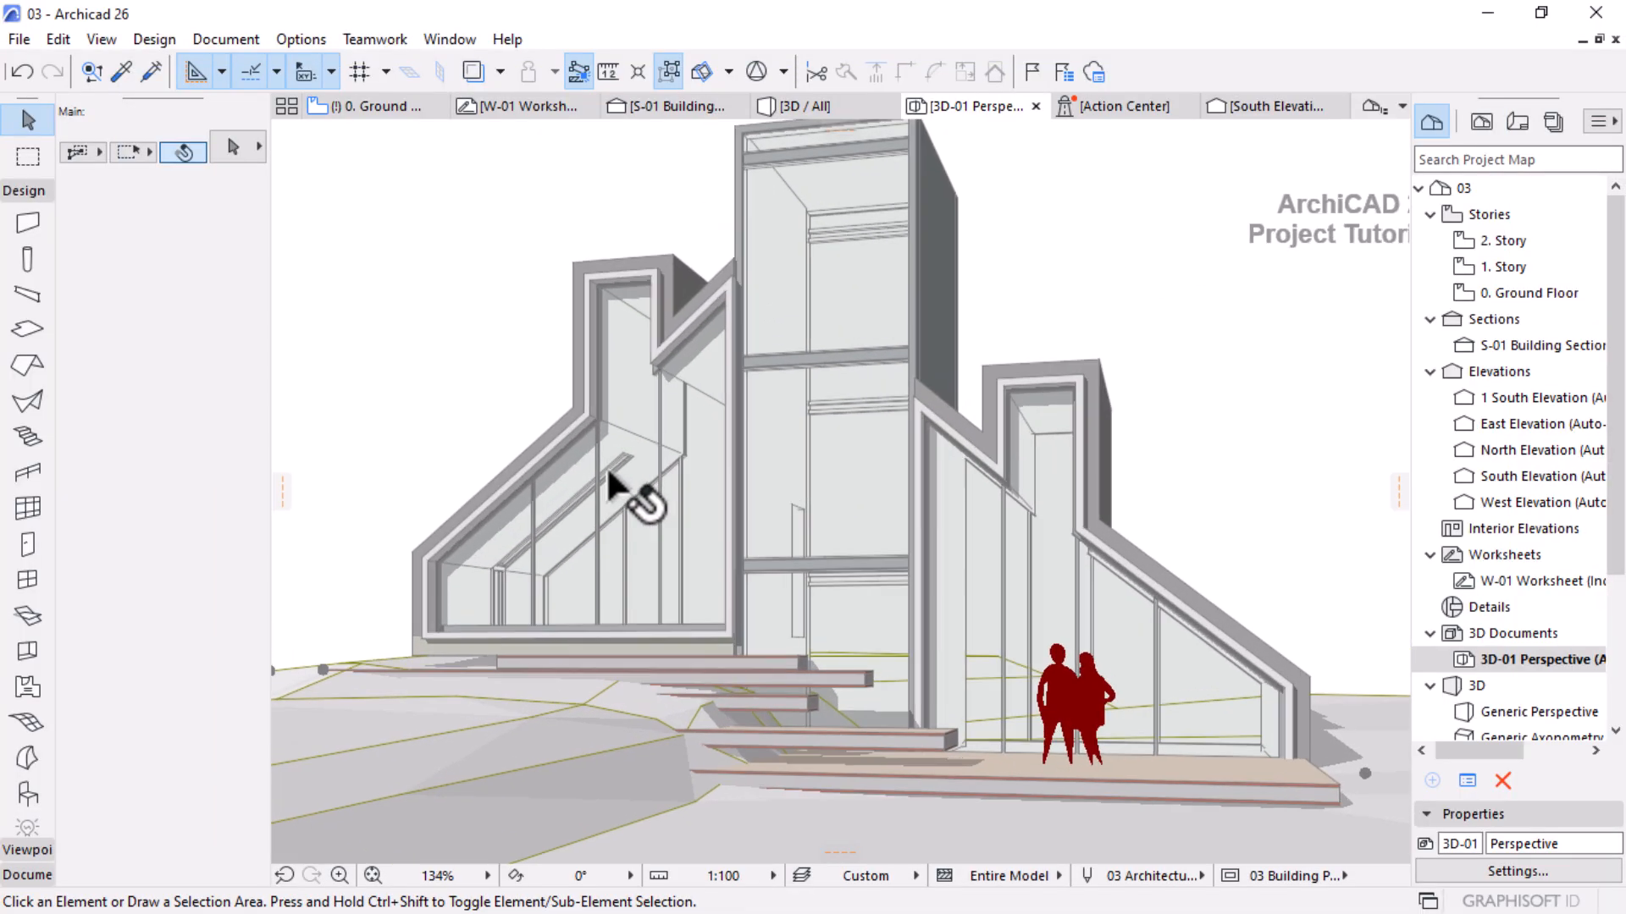
scroll(1137, 793, up, 5)
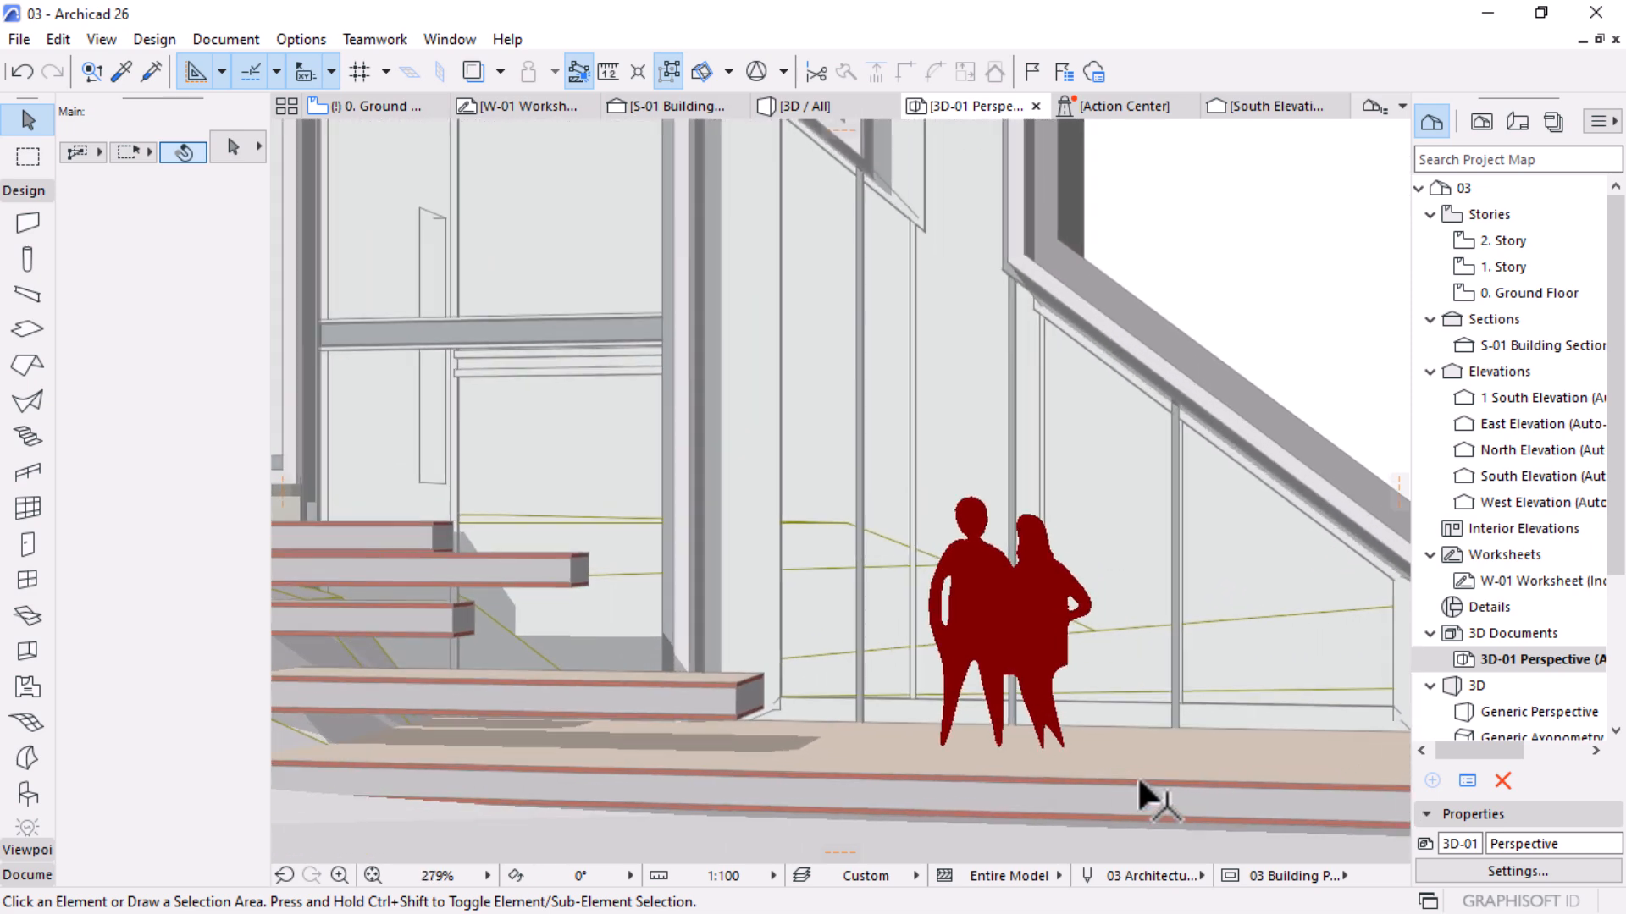
scroll(1033, 758, down, 4)
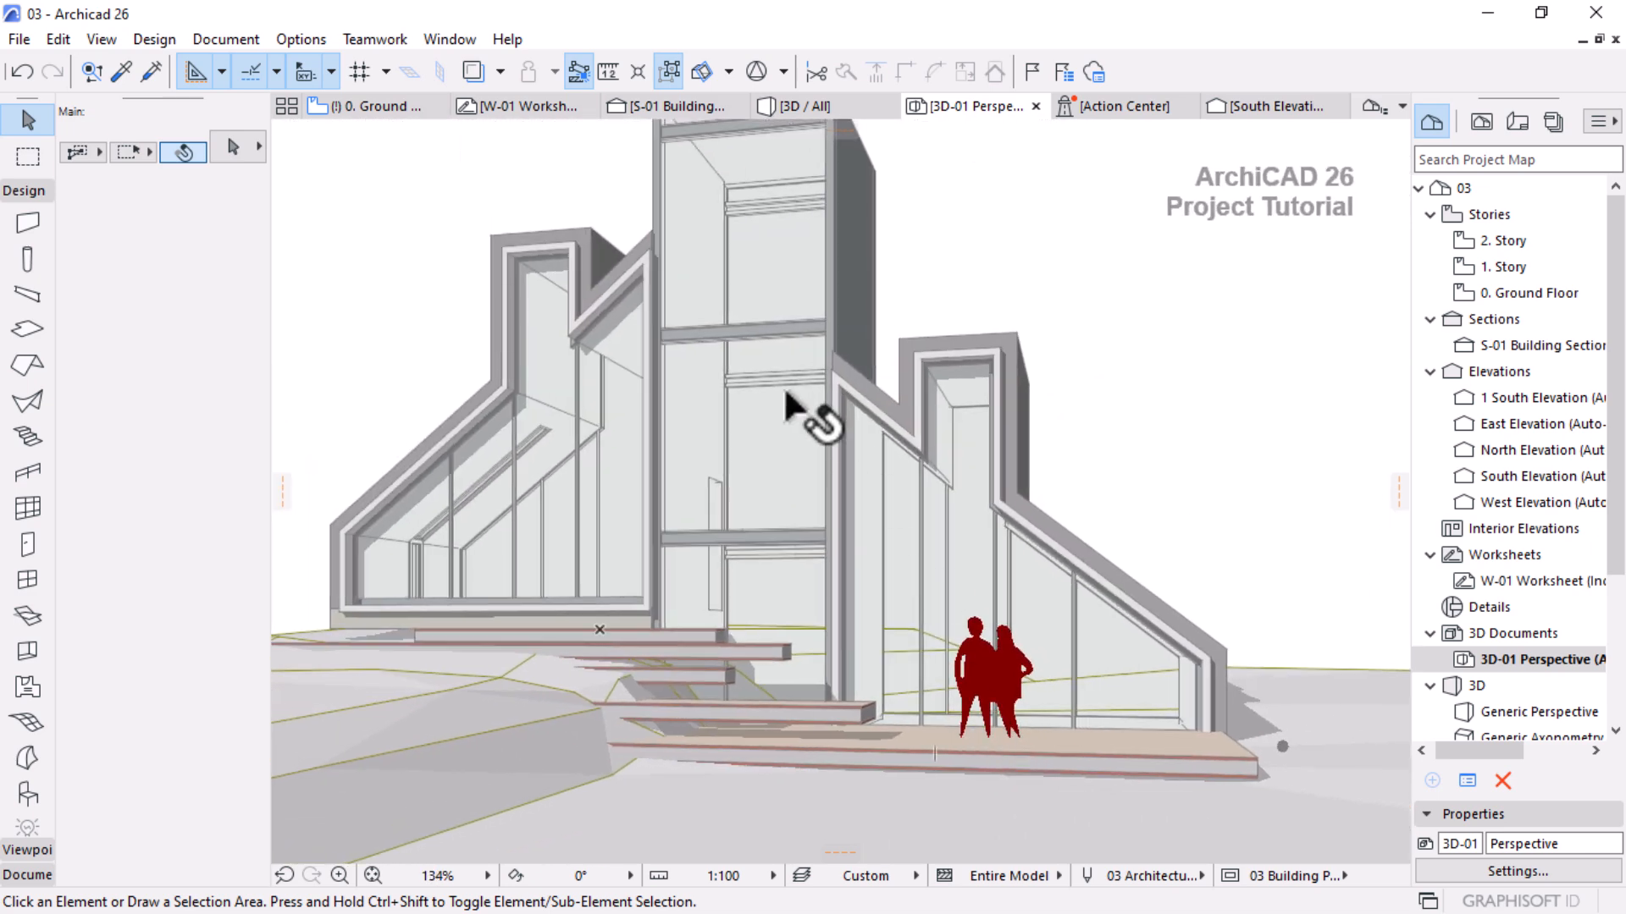
scroll(517, 144, down, 2)
middle_drag(756, 276, 796, 297)
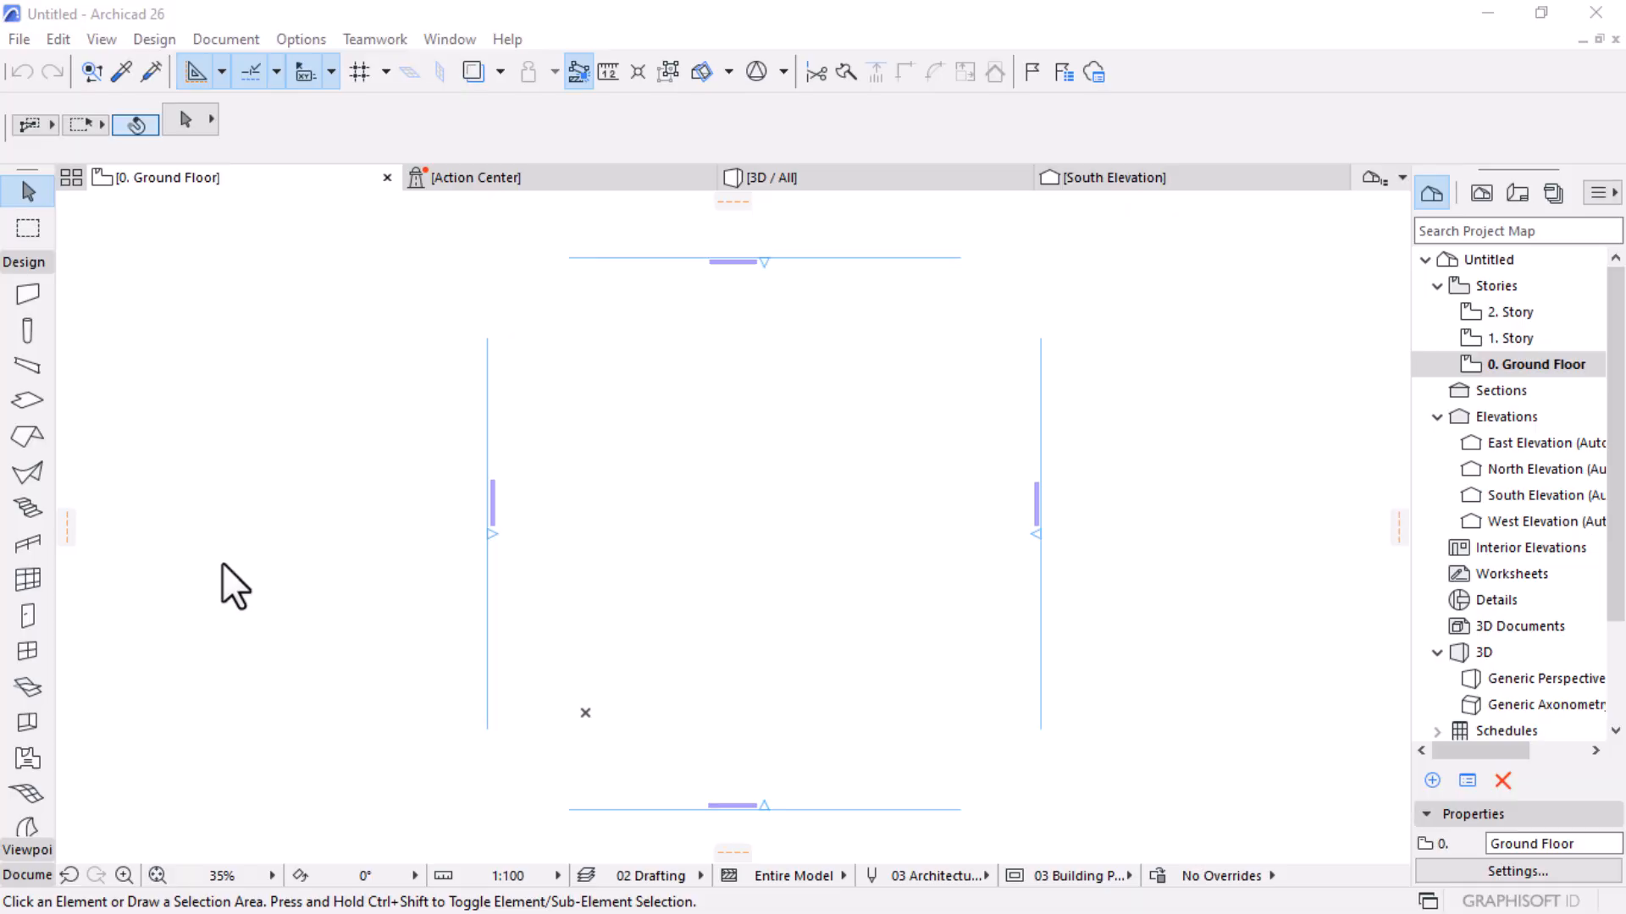
Select all four elevation markers on the ground floor plan and set their marker style to Circle 4
scroll(1147, 369, down, 4)
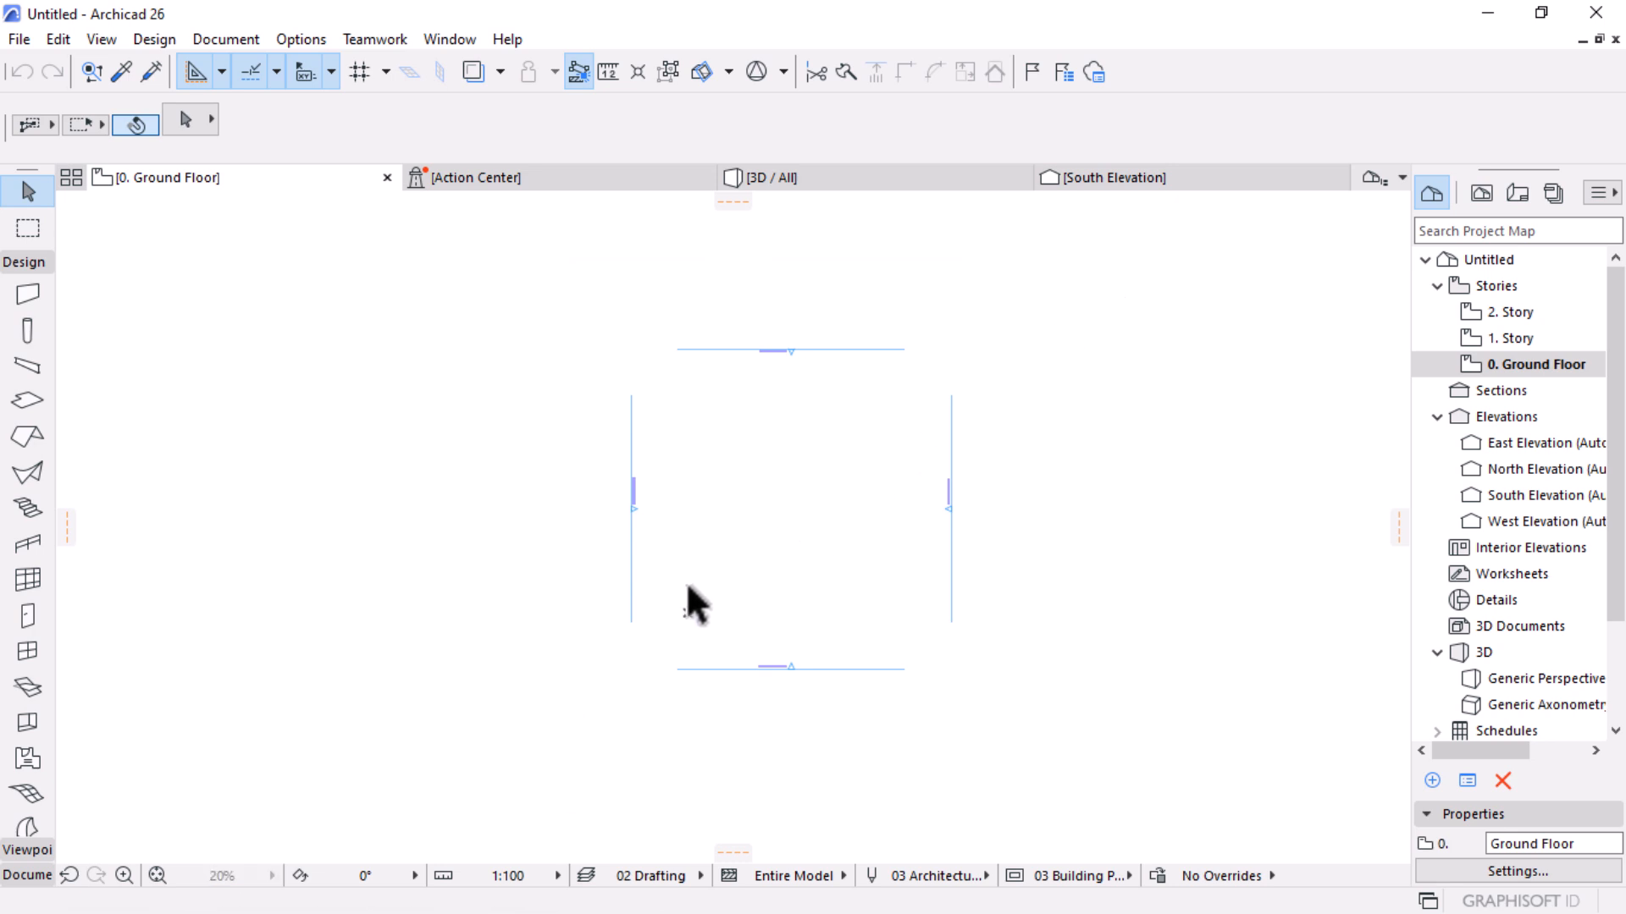
click(1126, 270)
click(535, 730)
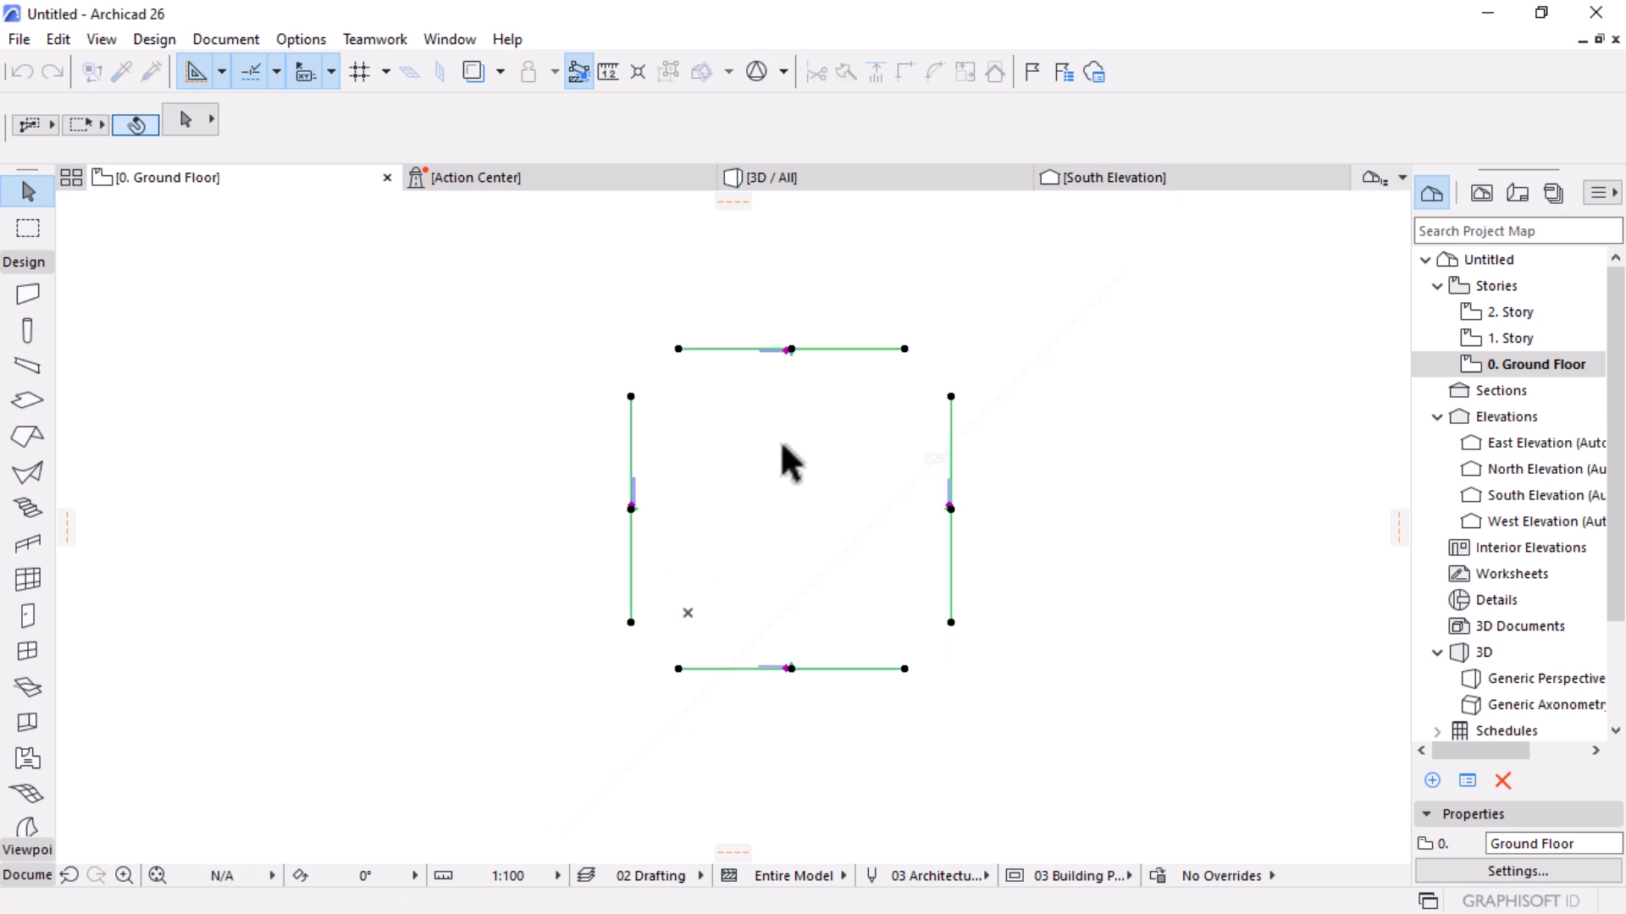
scroll(780, 444, up, 2)
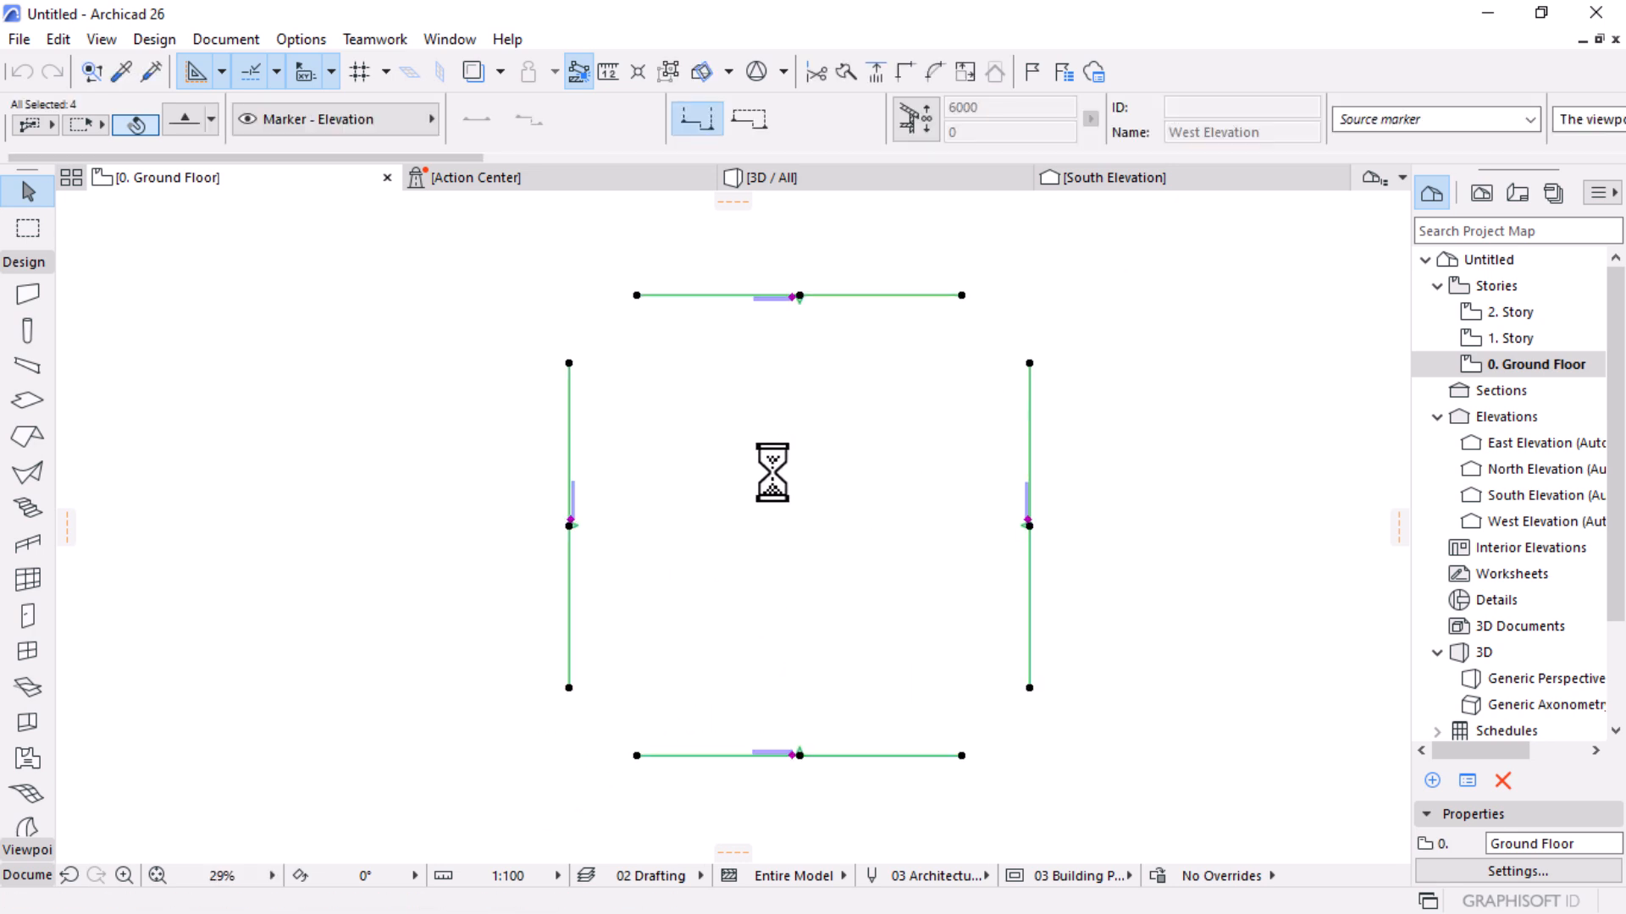
click(176, 118)
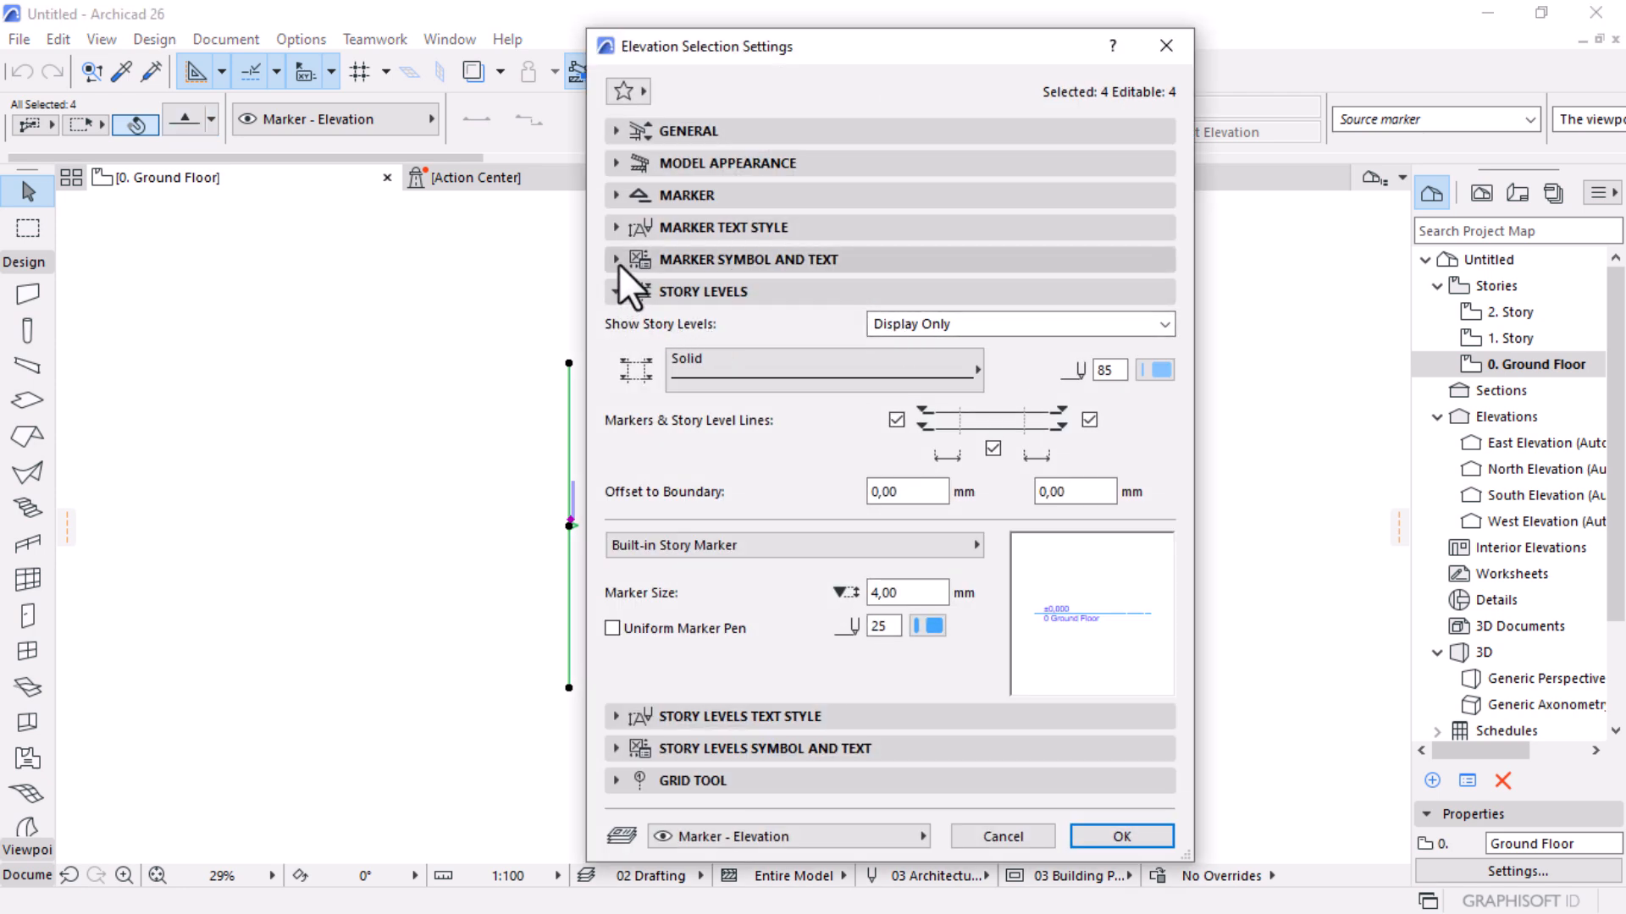
click(618, 263)
click(728, 367)
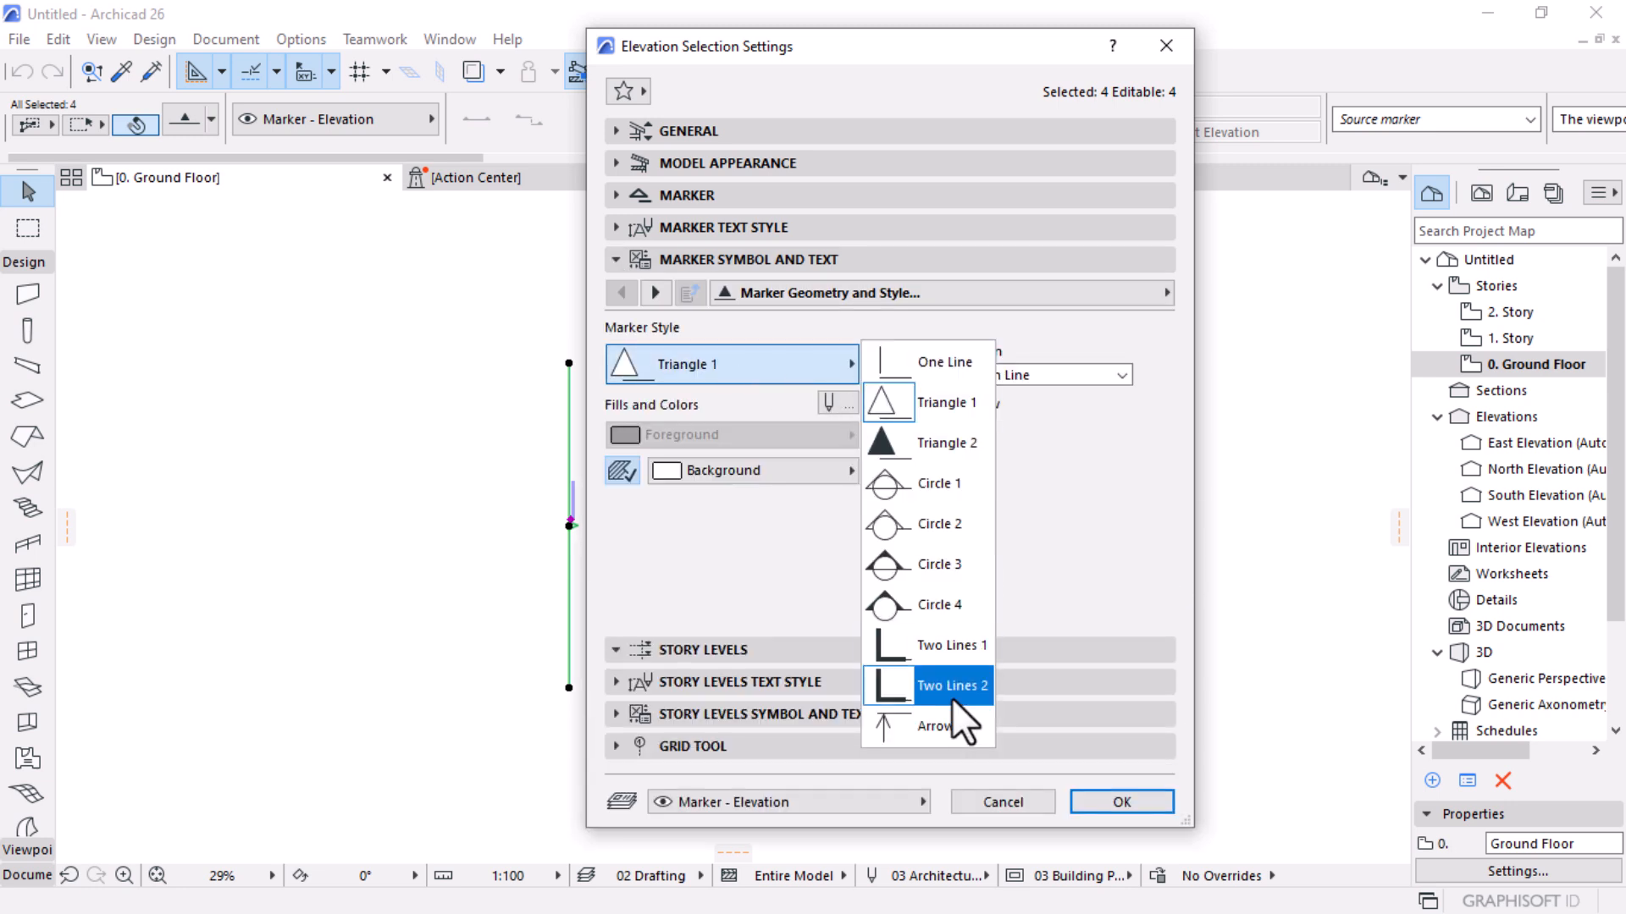
click(921, 605)
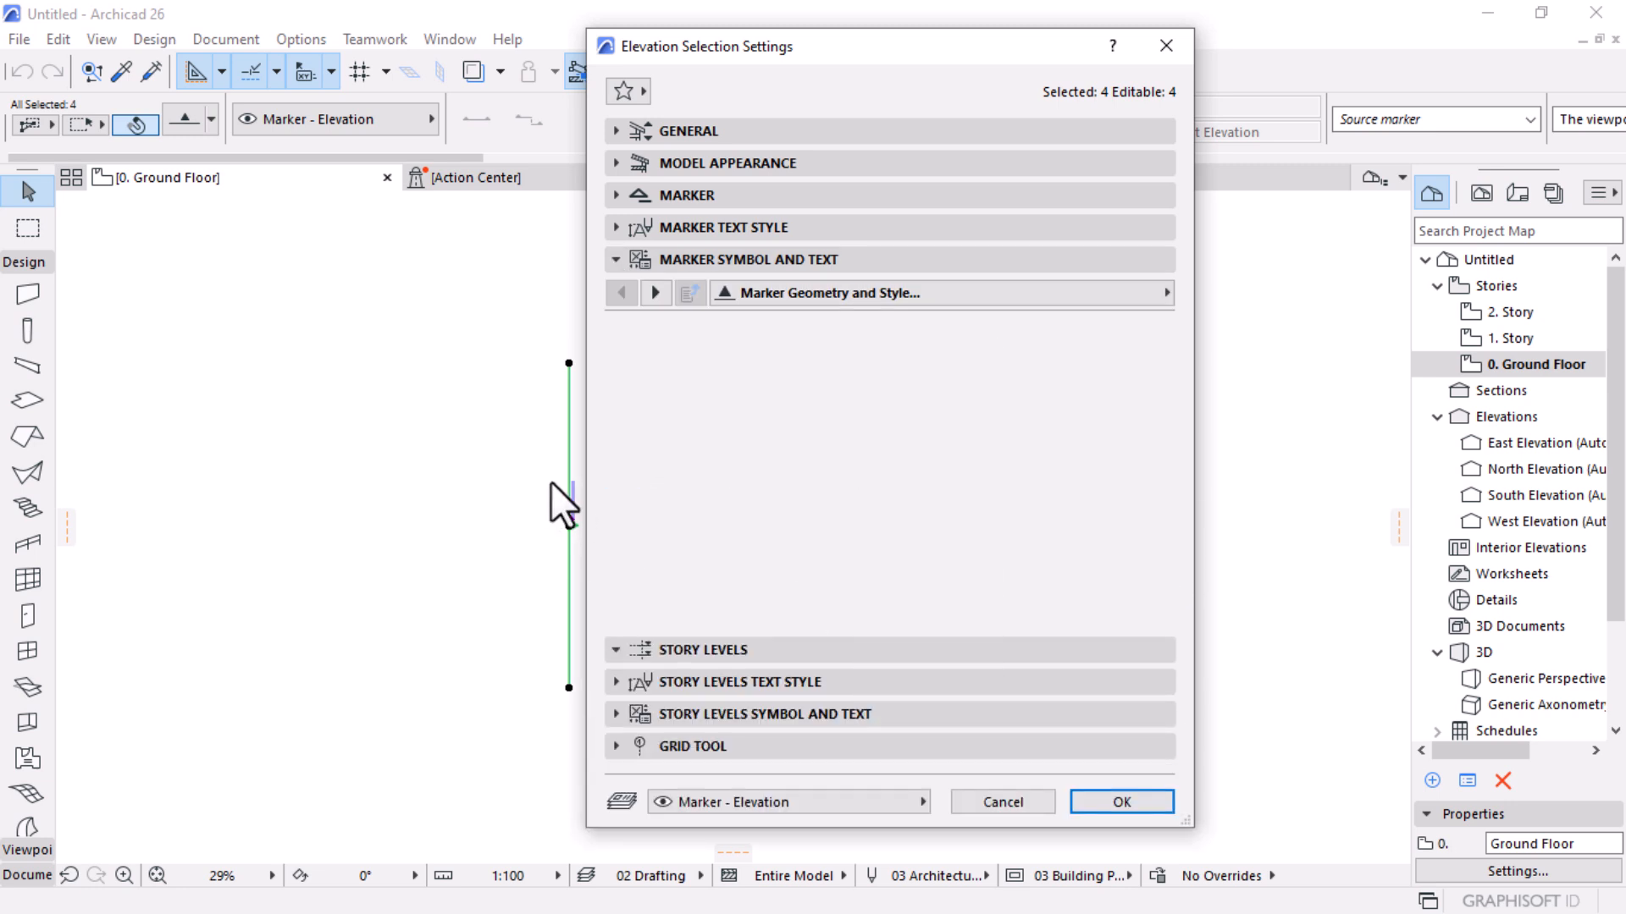
Set the elevation markers' size to 15 mm and their marker pen to 2
click(616, 197)
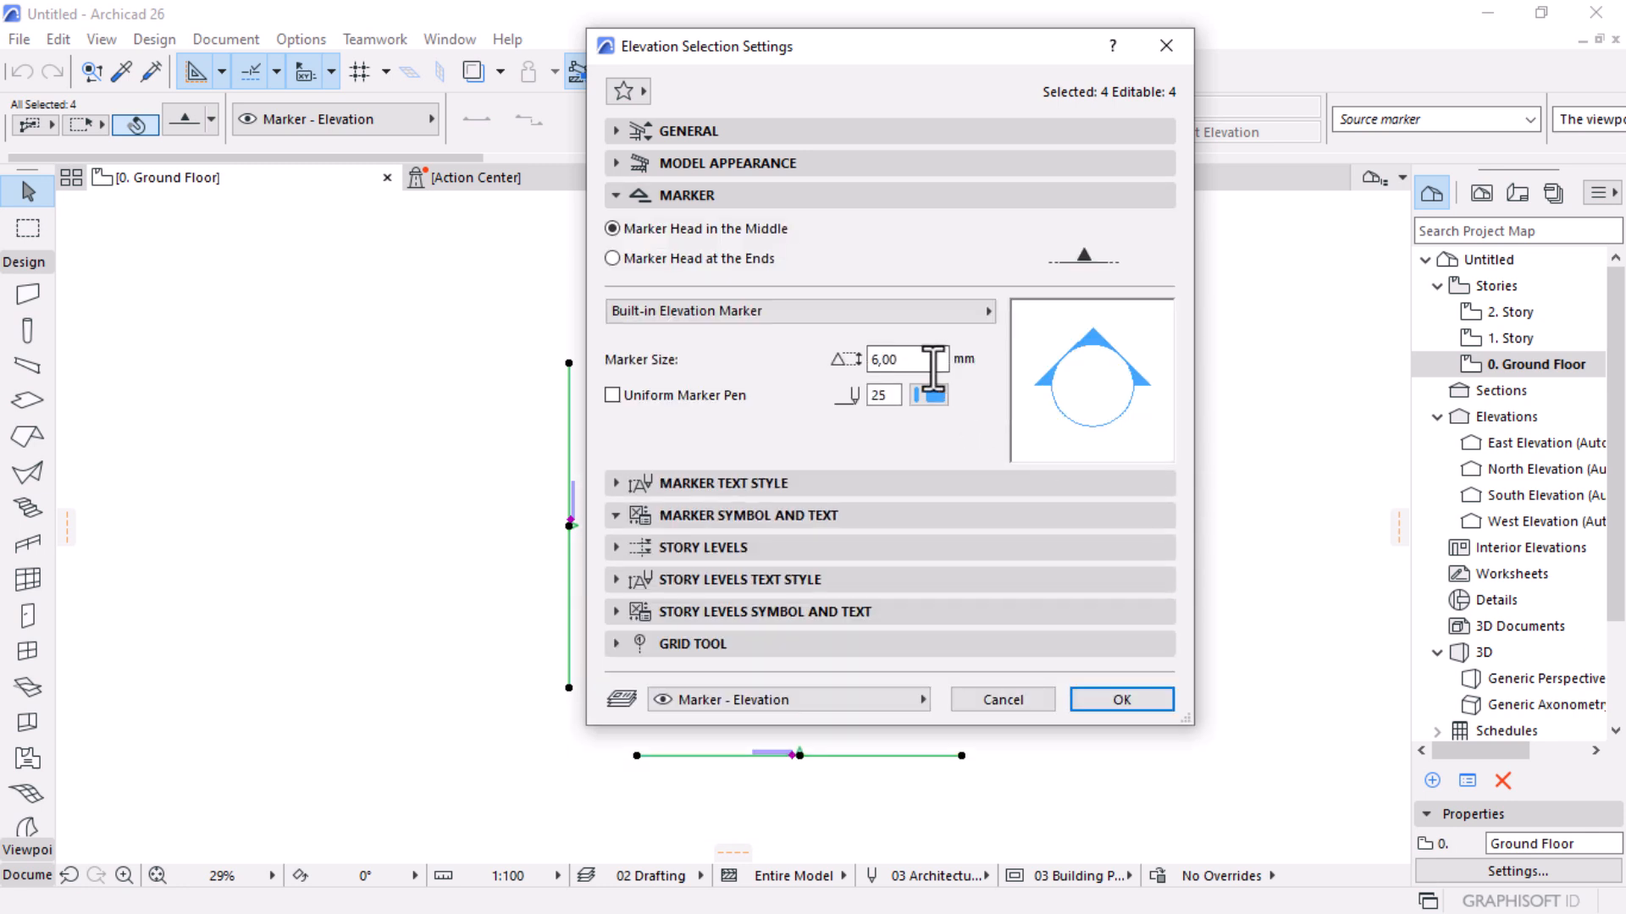
double_click(934, 364)
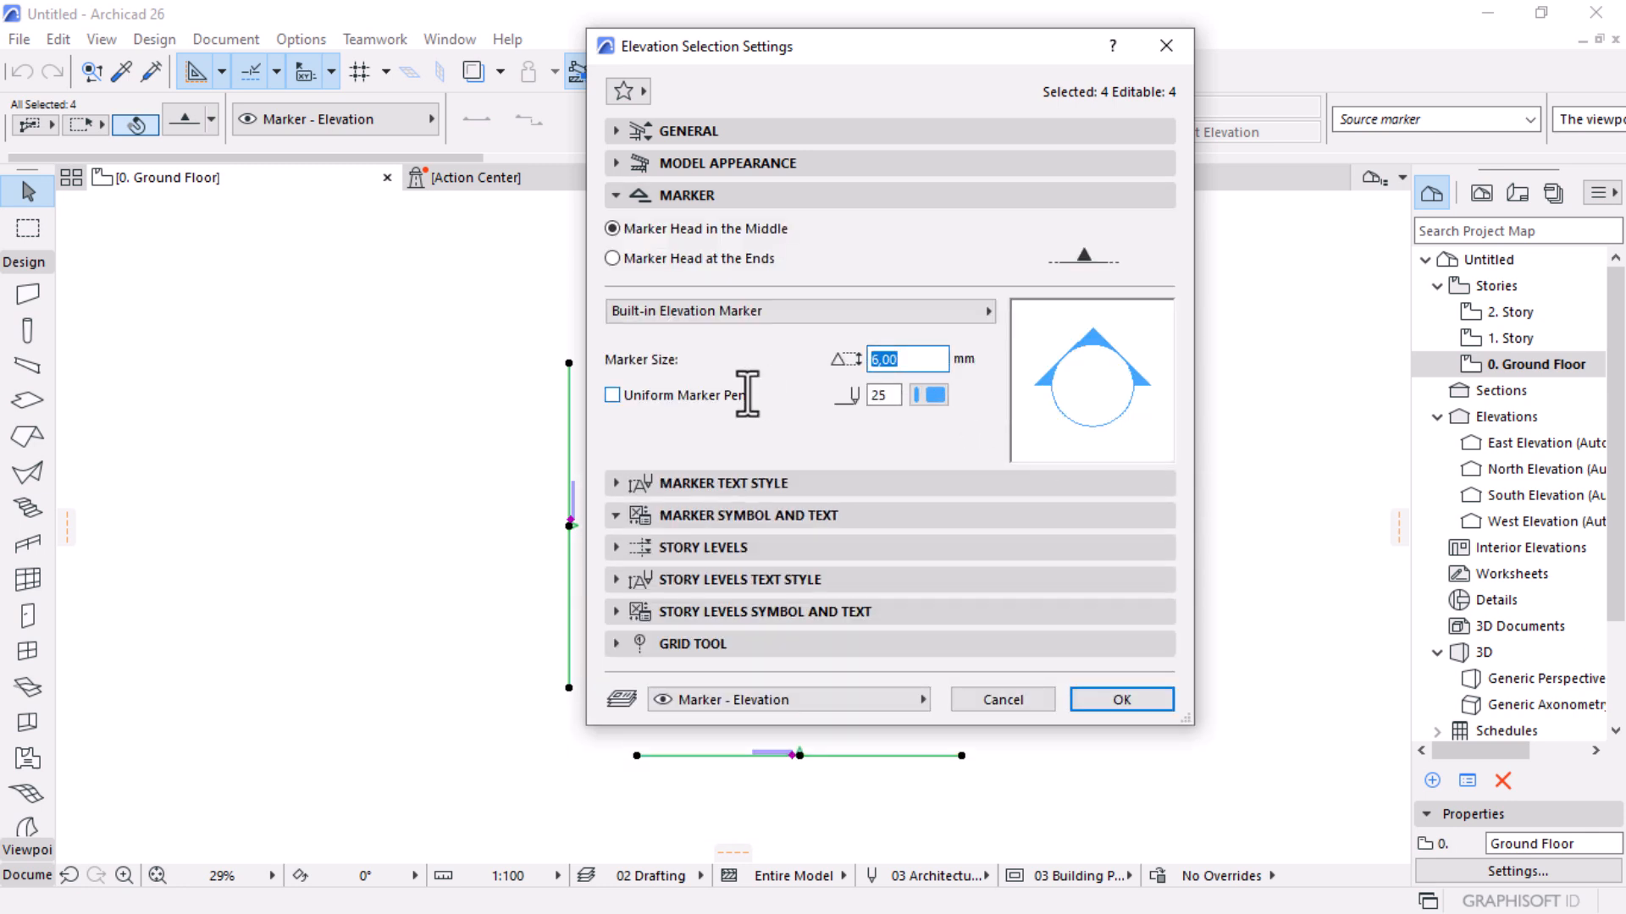
click(928, 397)
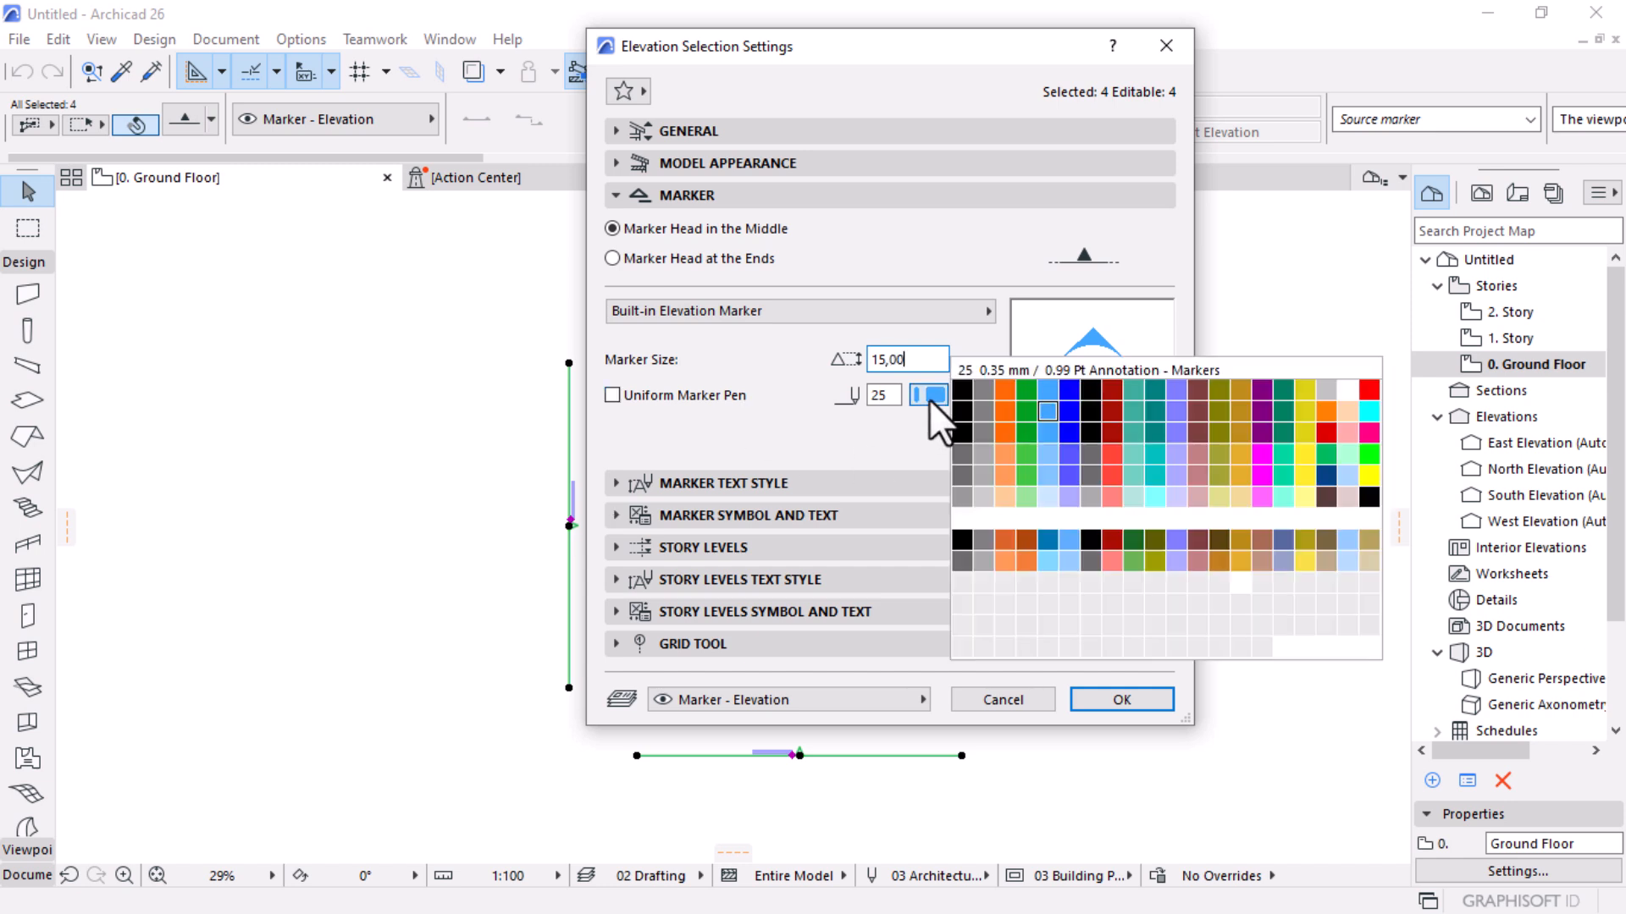
click(976, 391)
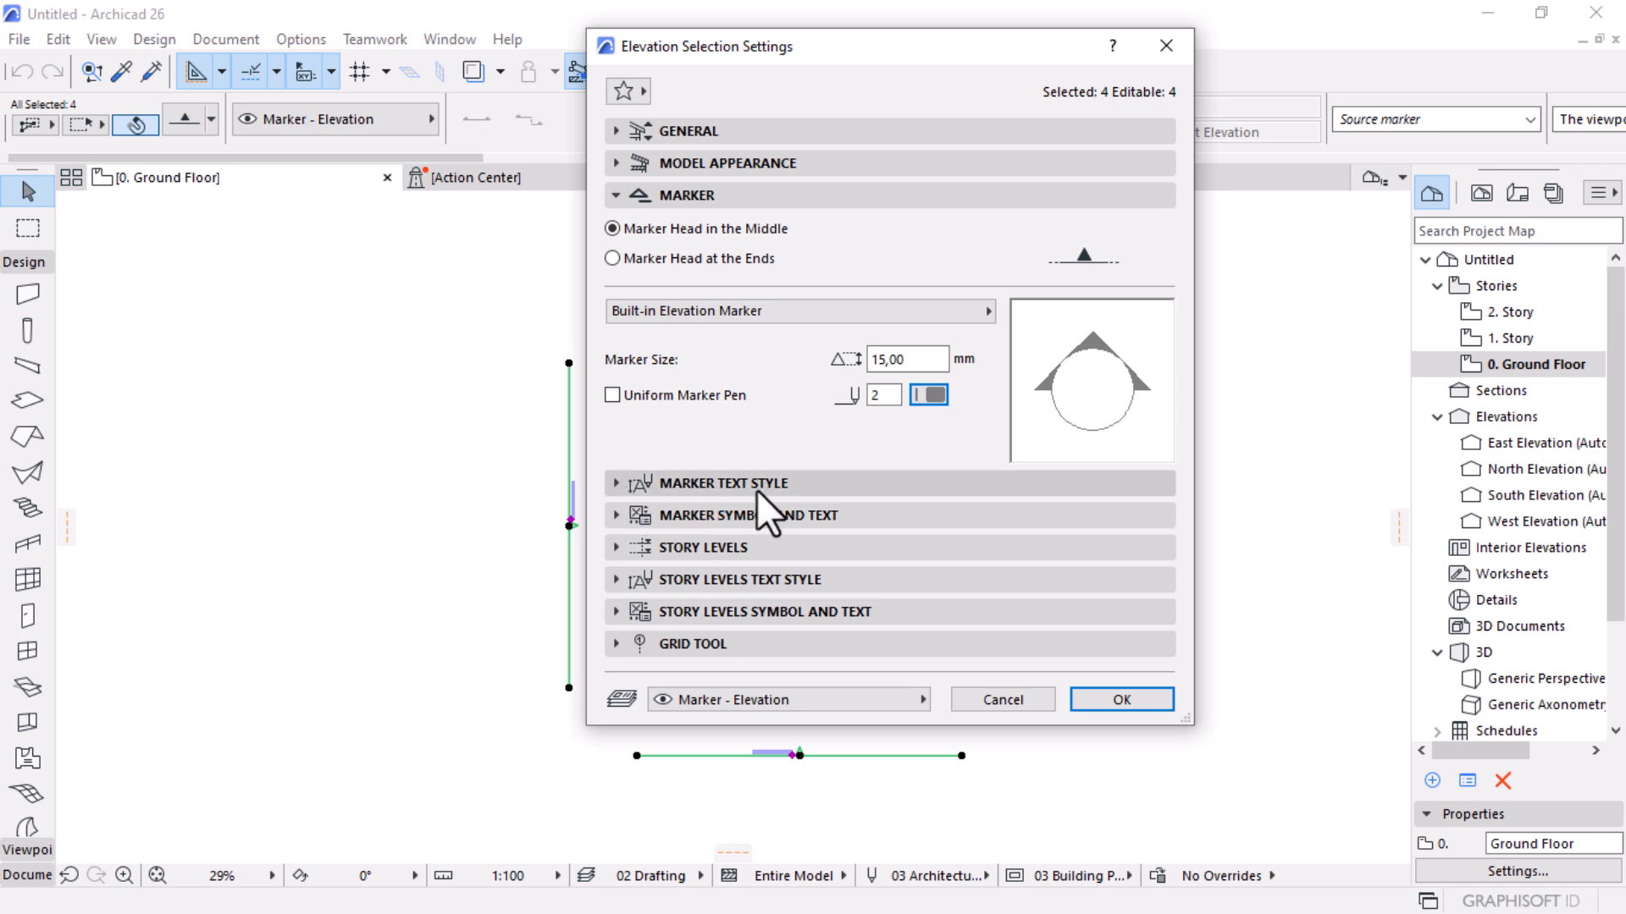
Set the marker text pen to 1, apply the elevation marker settings and clear the selection
click(630, 485)
click(752, 560)
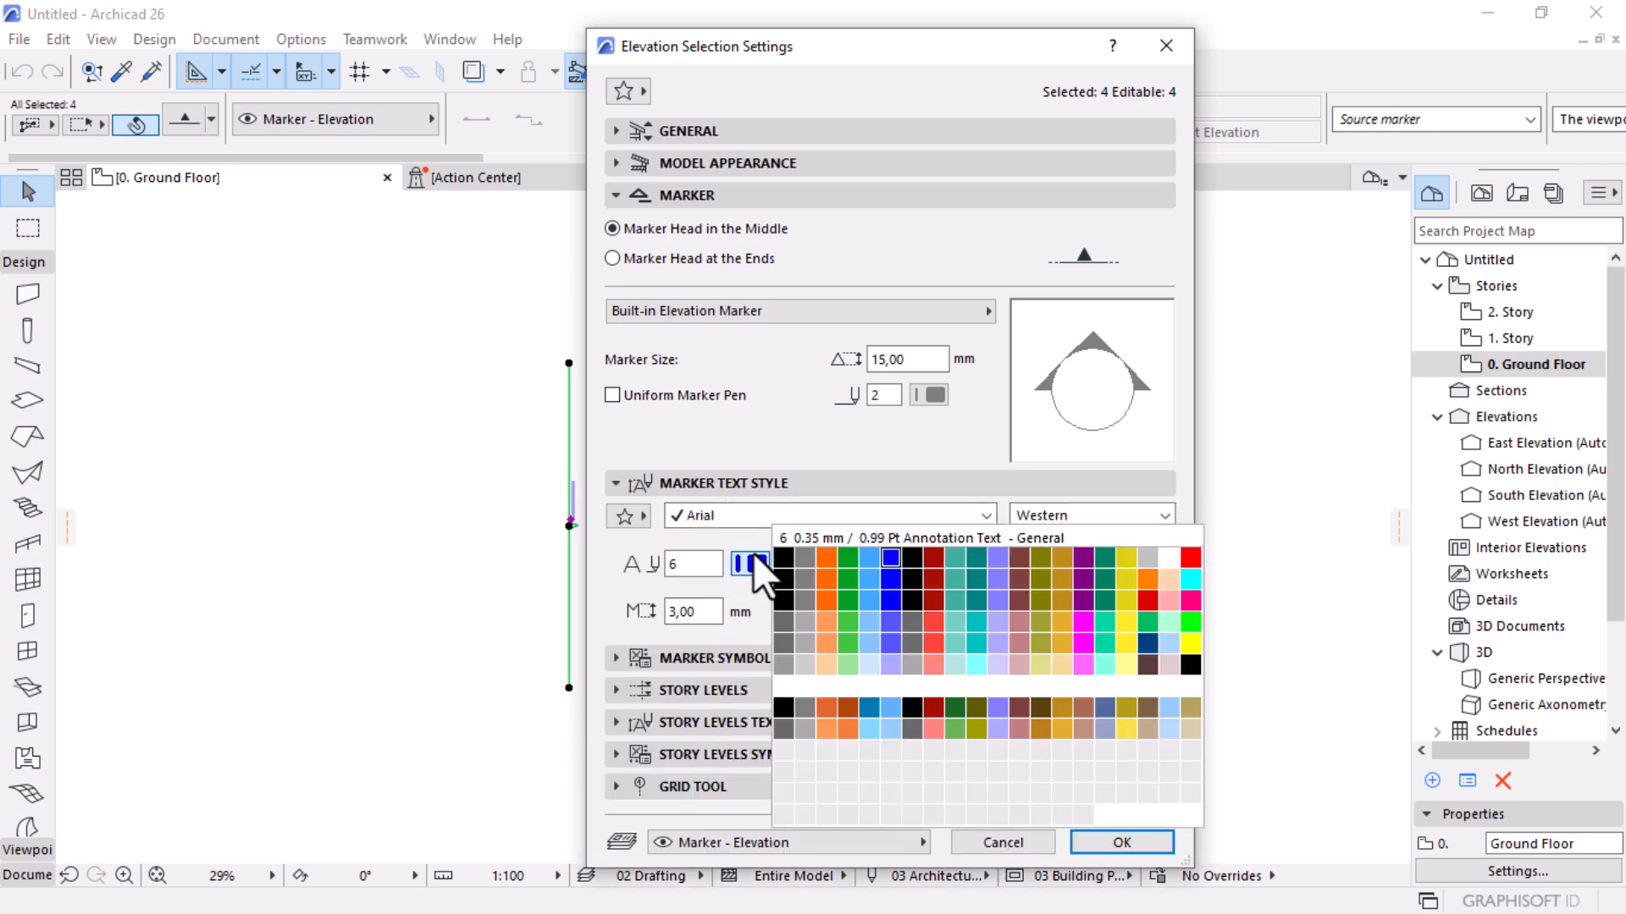
click(783, 557)
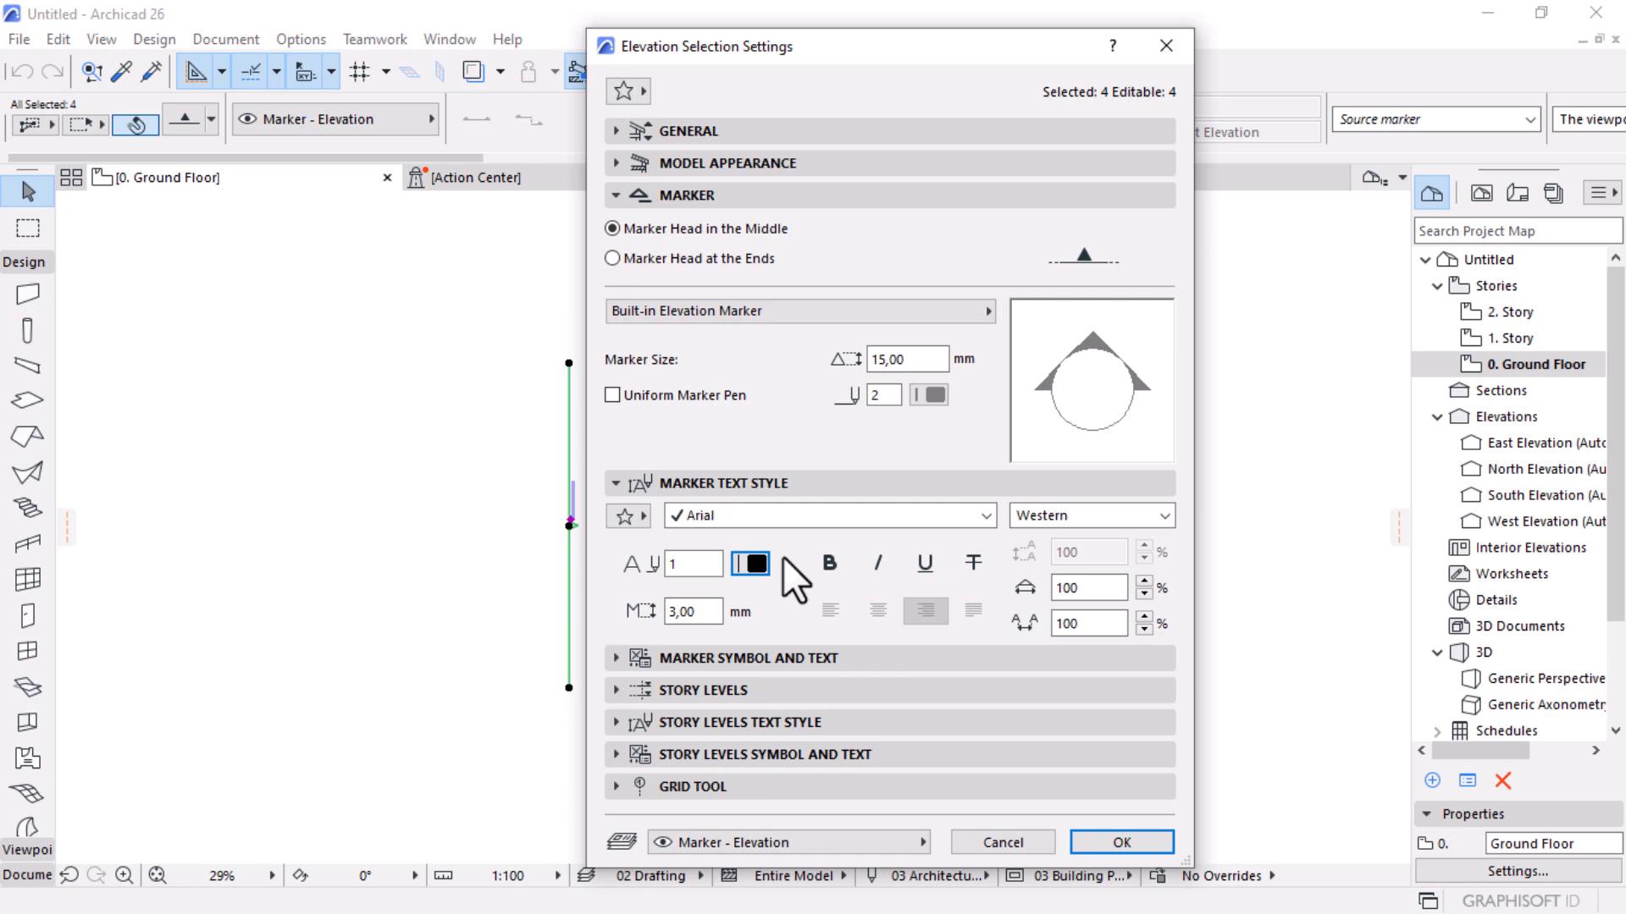
click(1116, 842)
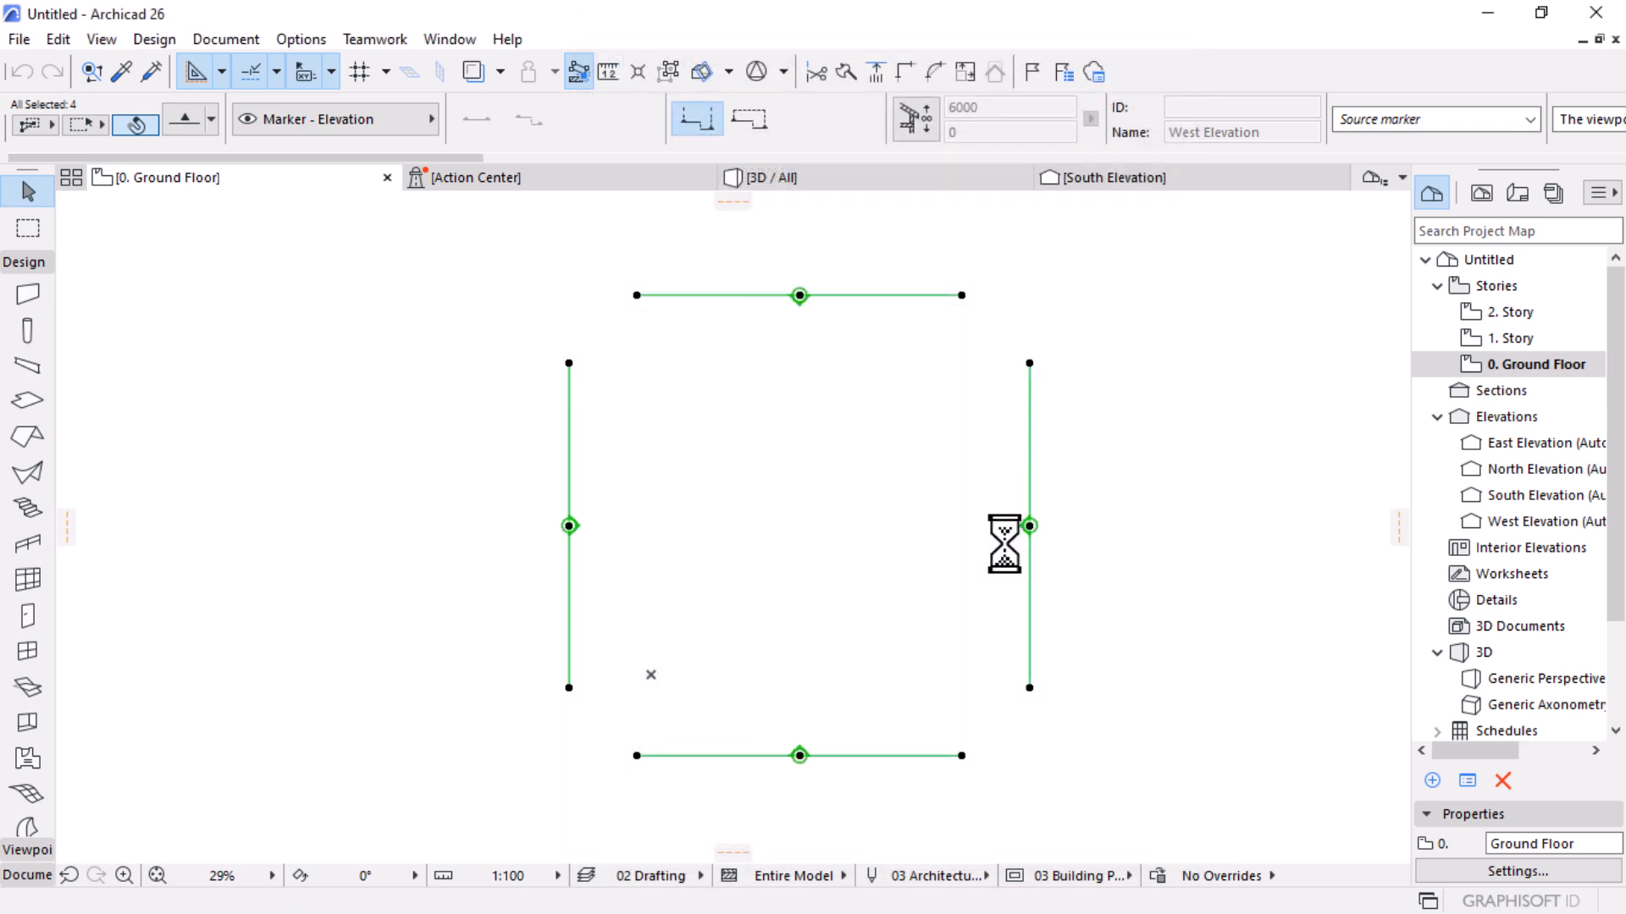
click(1264, 395)
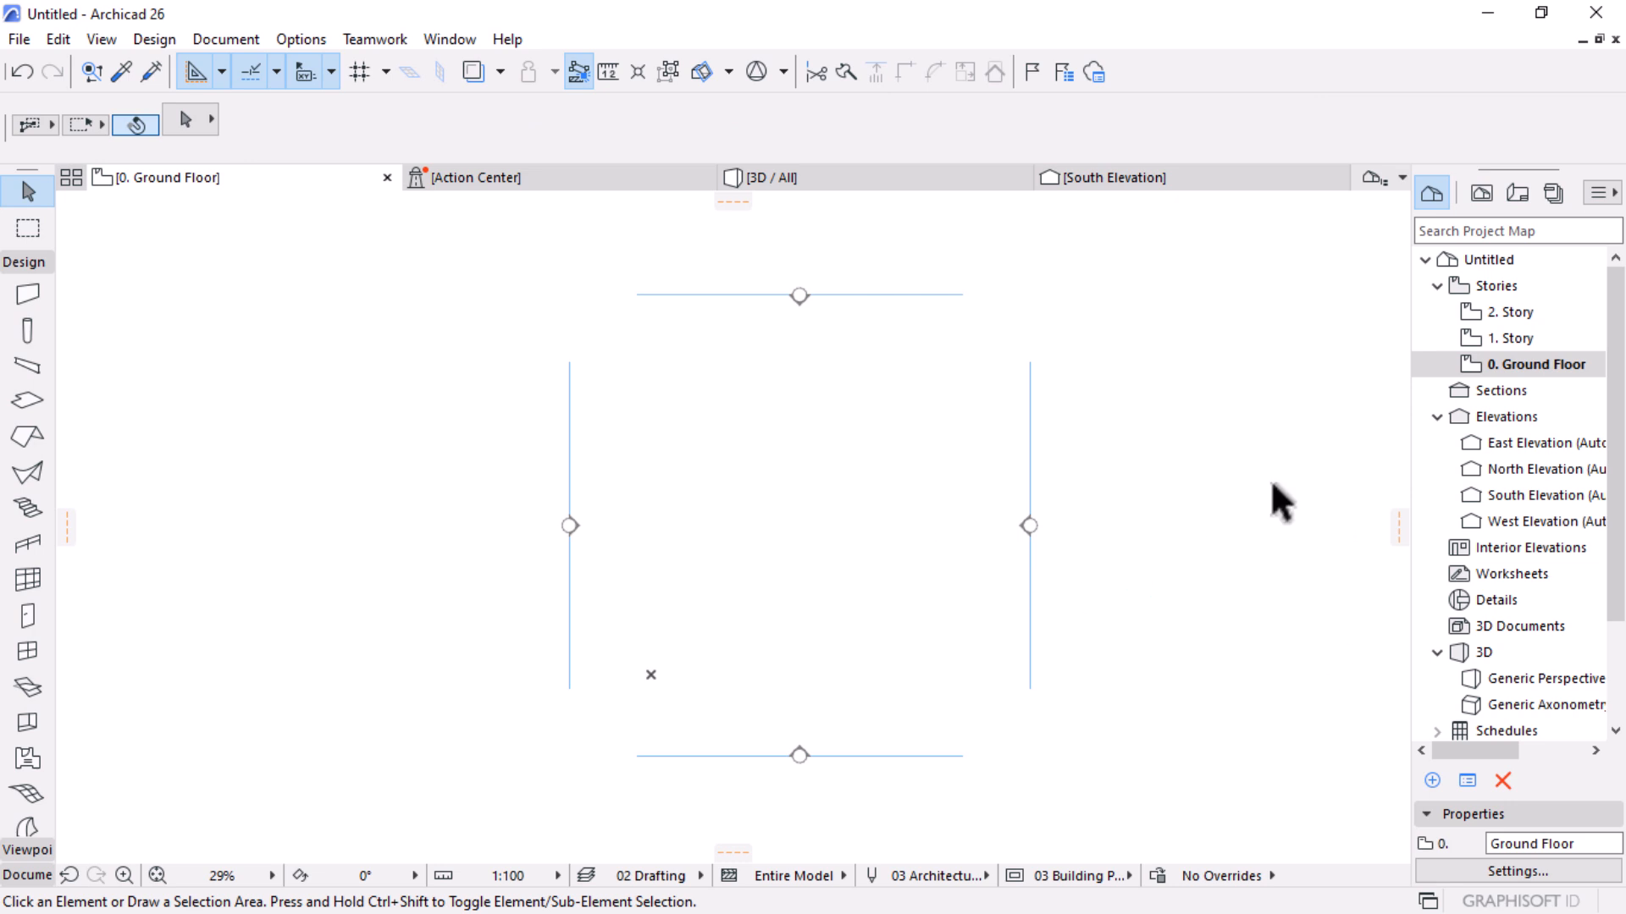
Examine the restyled elevation markers on the ground floor plan up close and as a whole
scroll(1027, 499, up, 5)
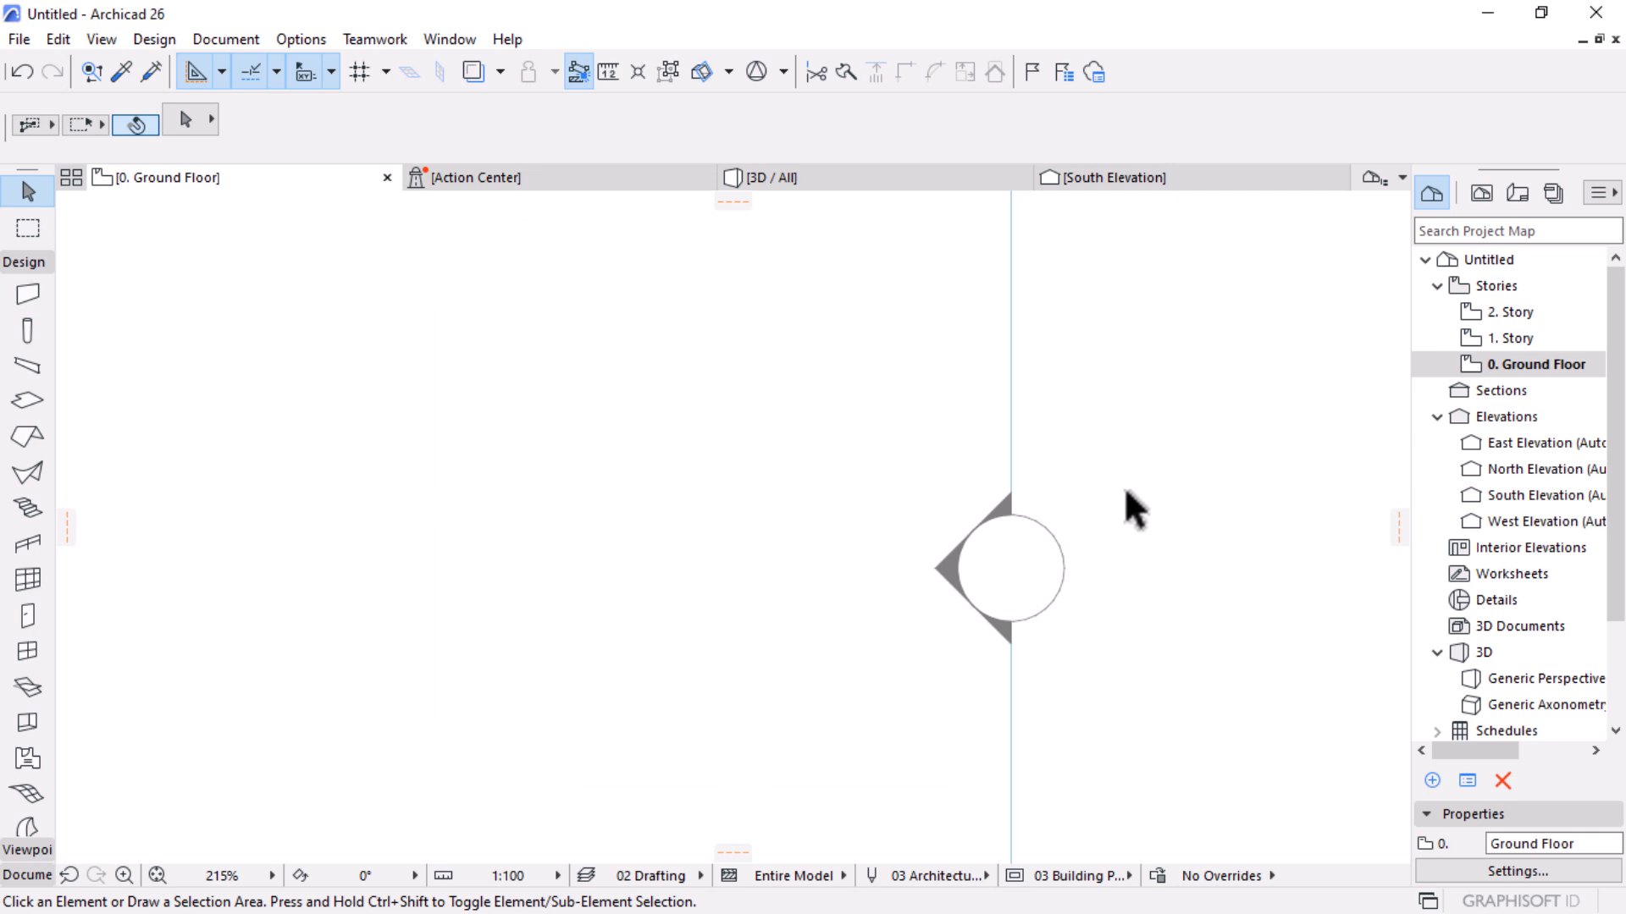
scroll(1008, 555, up, 2)
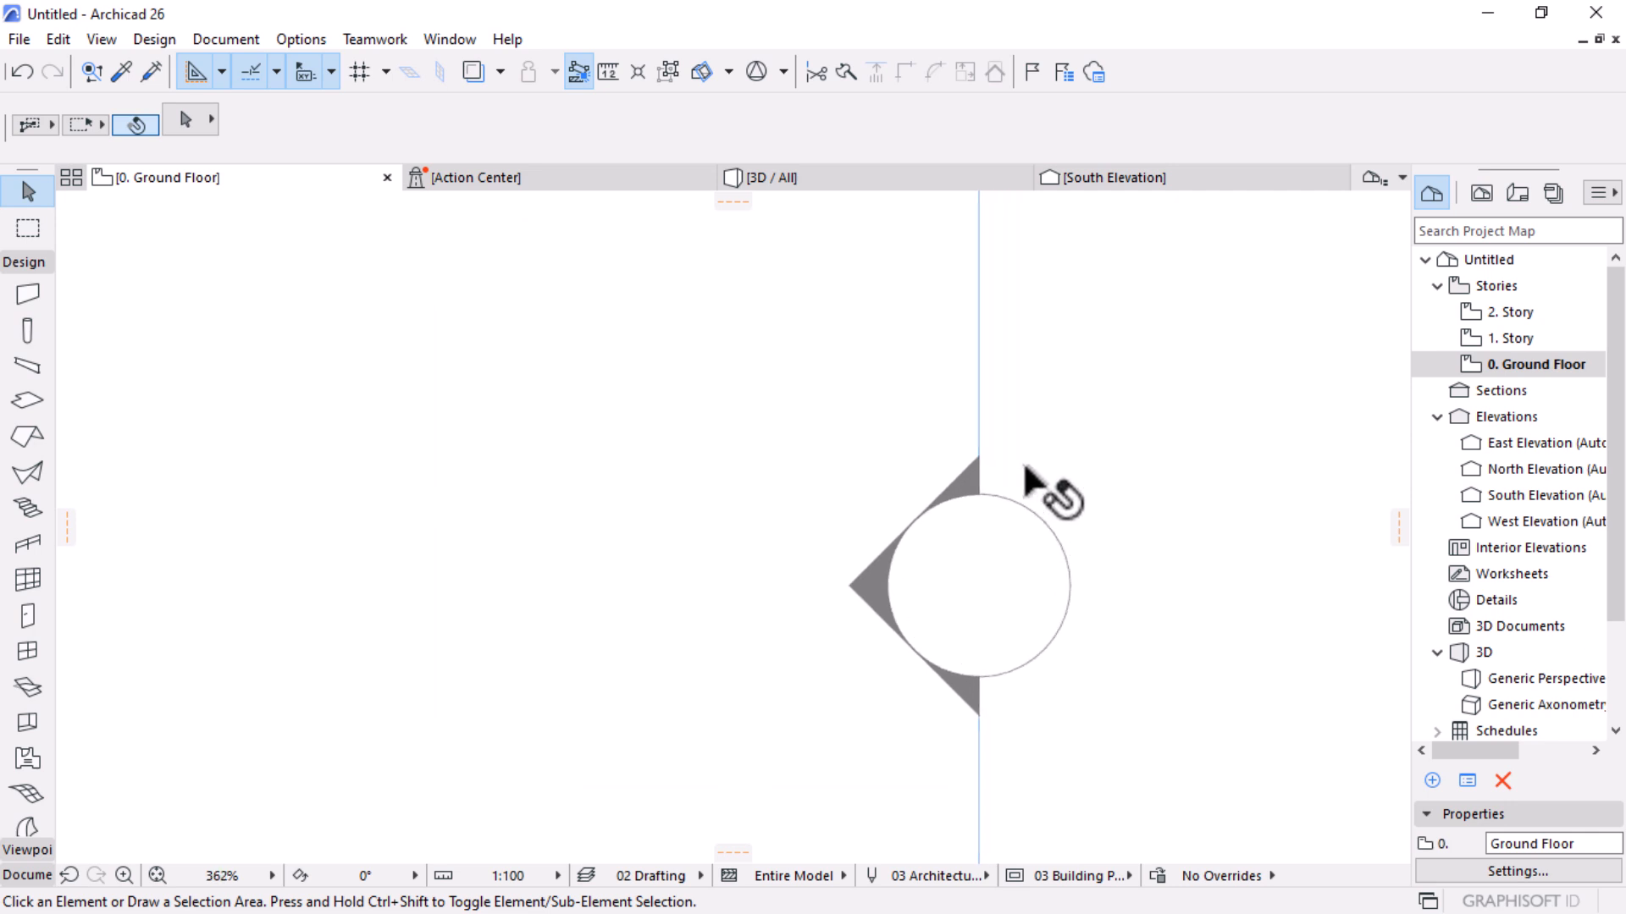
click(978, 363)
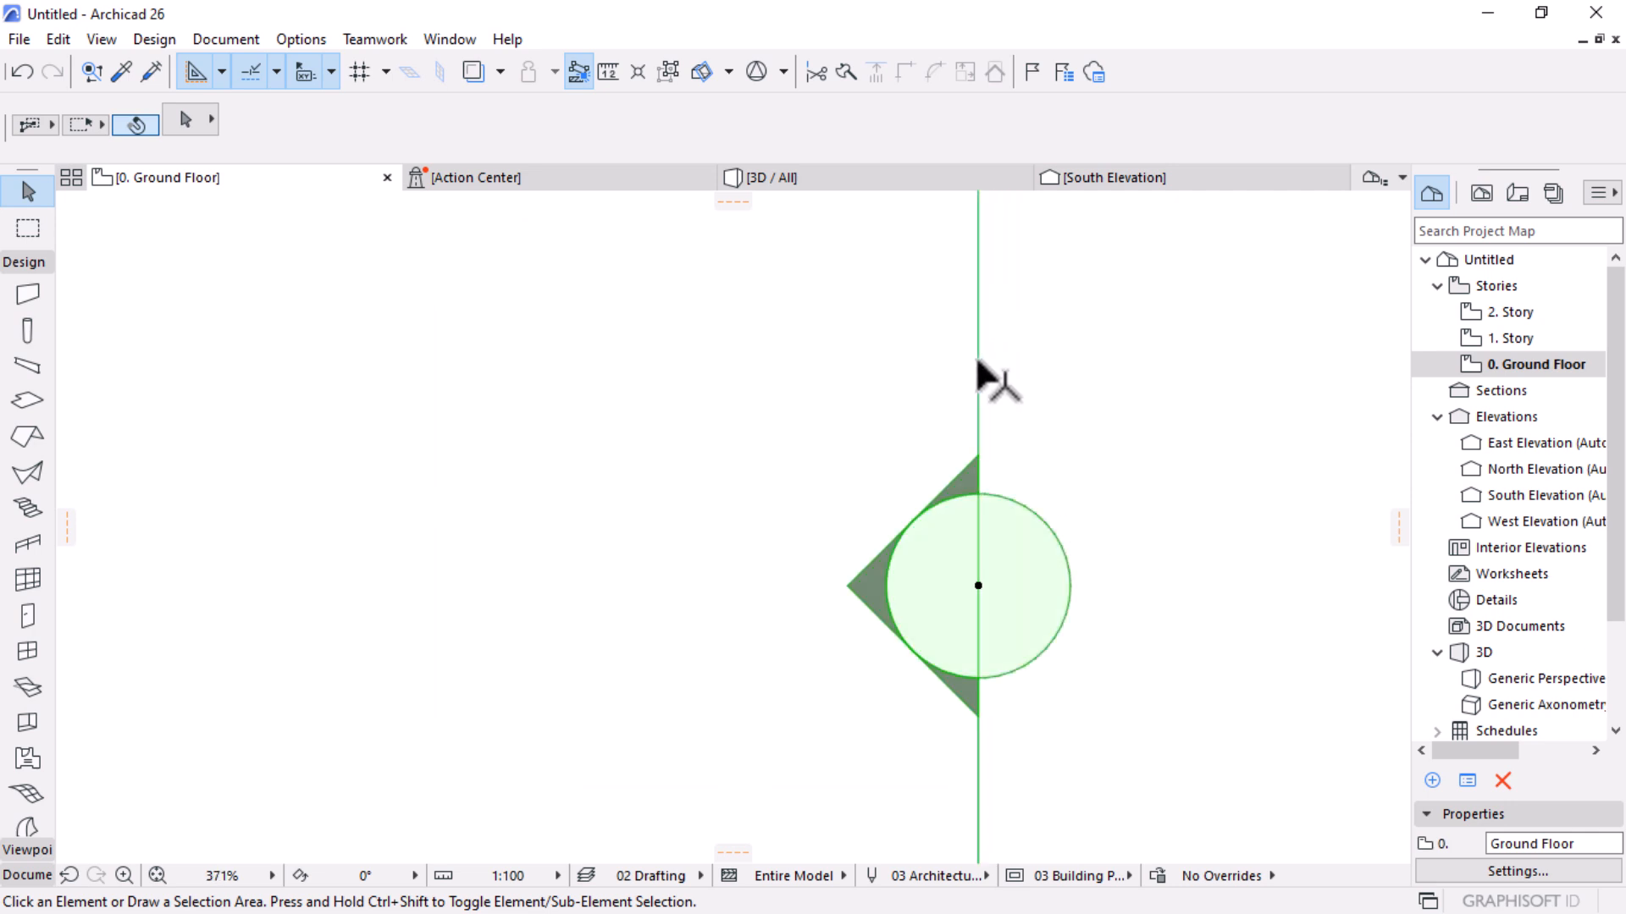
click(1139, 415)
scroll(931, 461, down, 10)
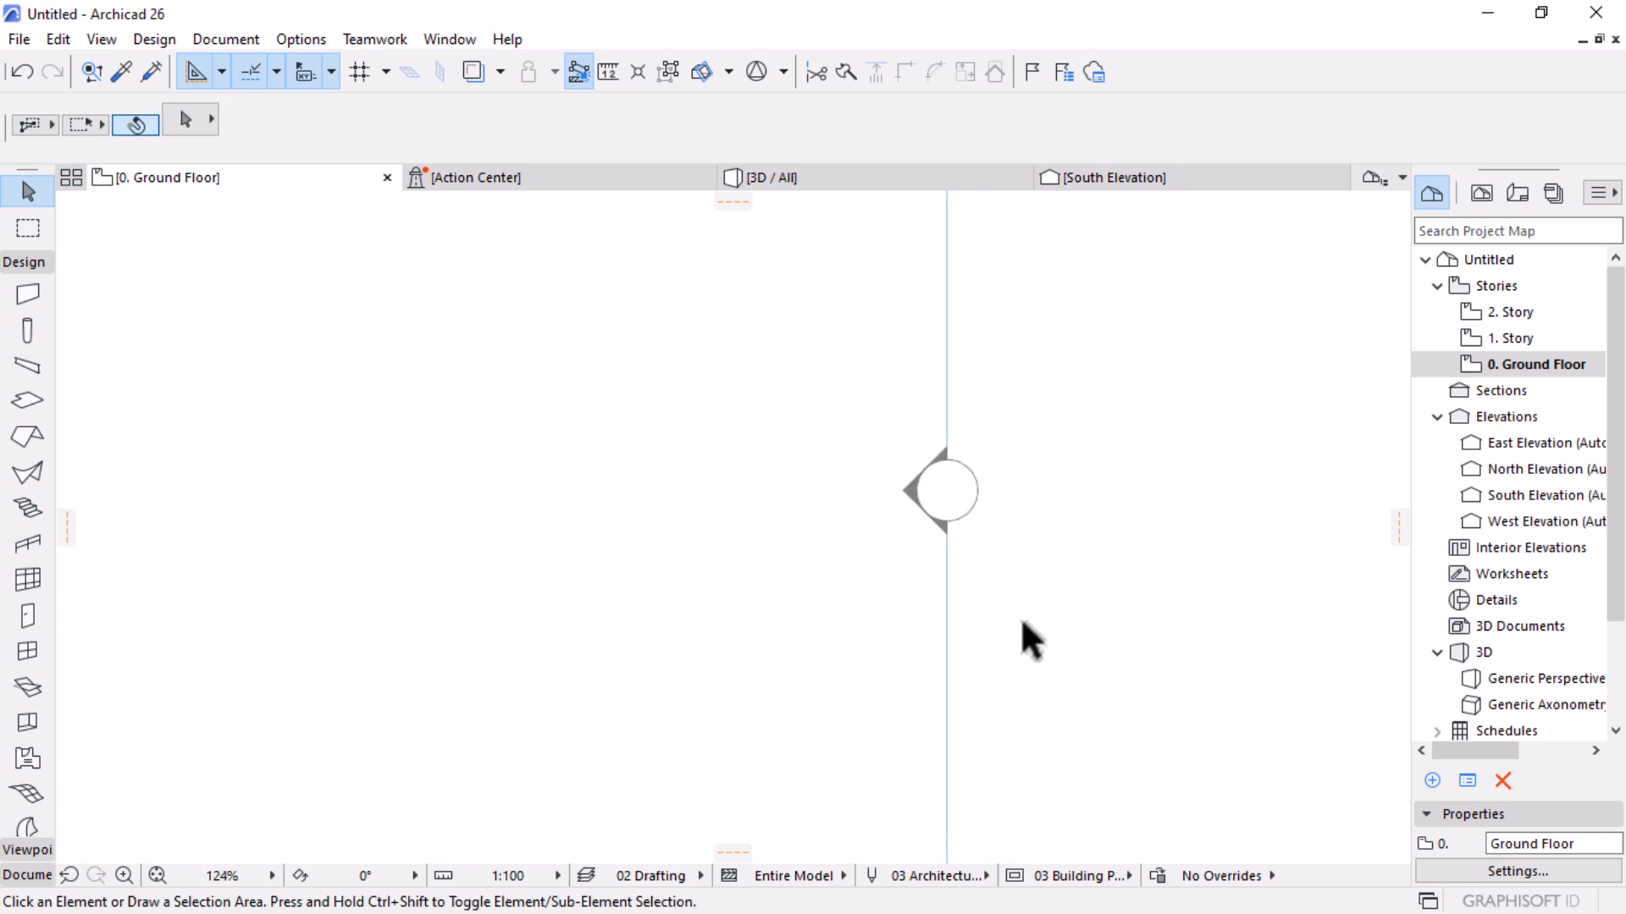
scroll(965, 512, down, 2)
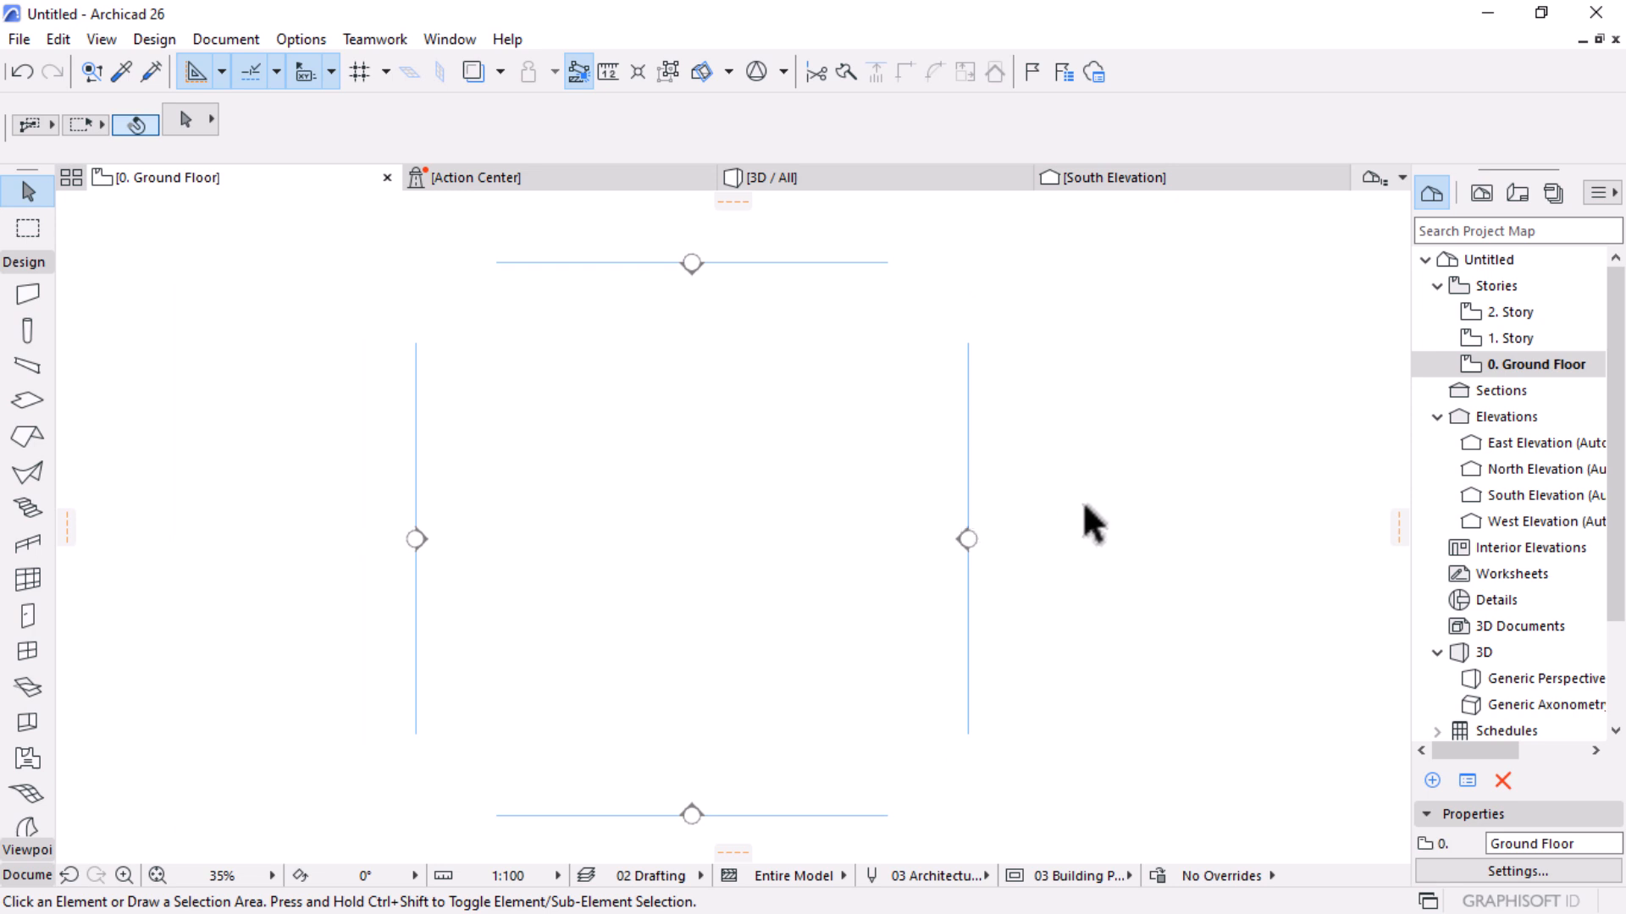
scroll(1088, 516, down, 2)
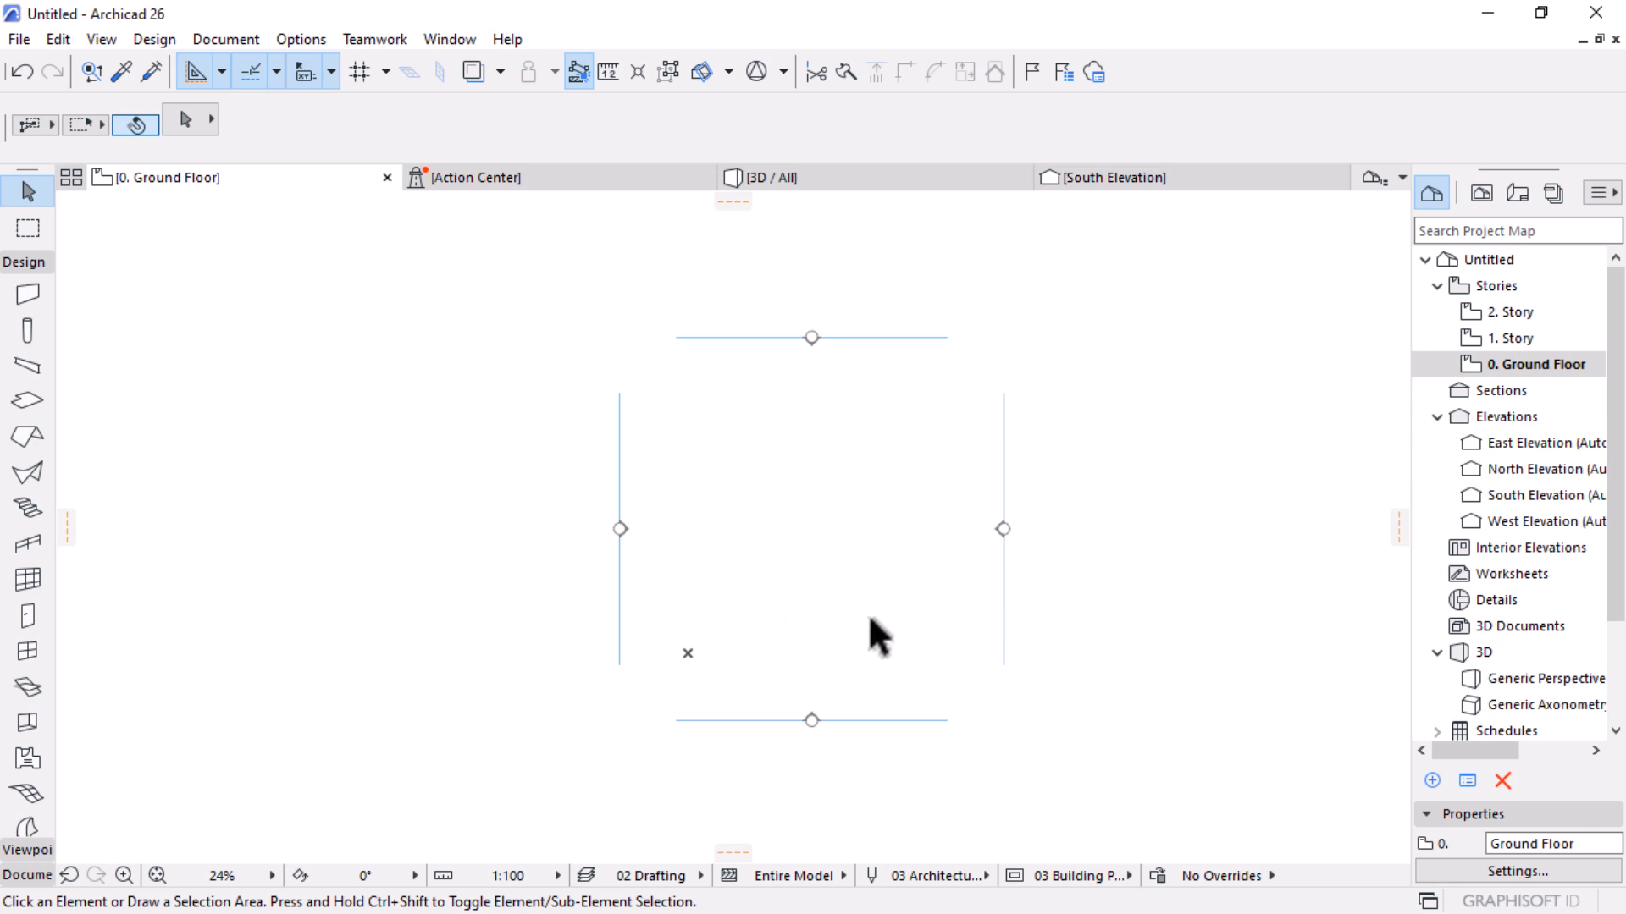
scroll(846, 621, up, 1)
scroll(786, 742, up, 8)
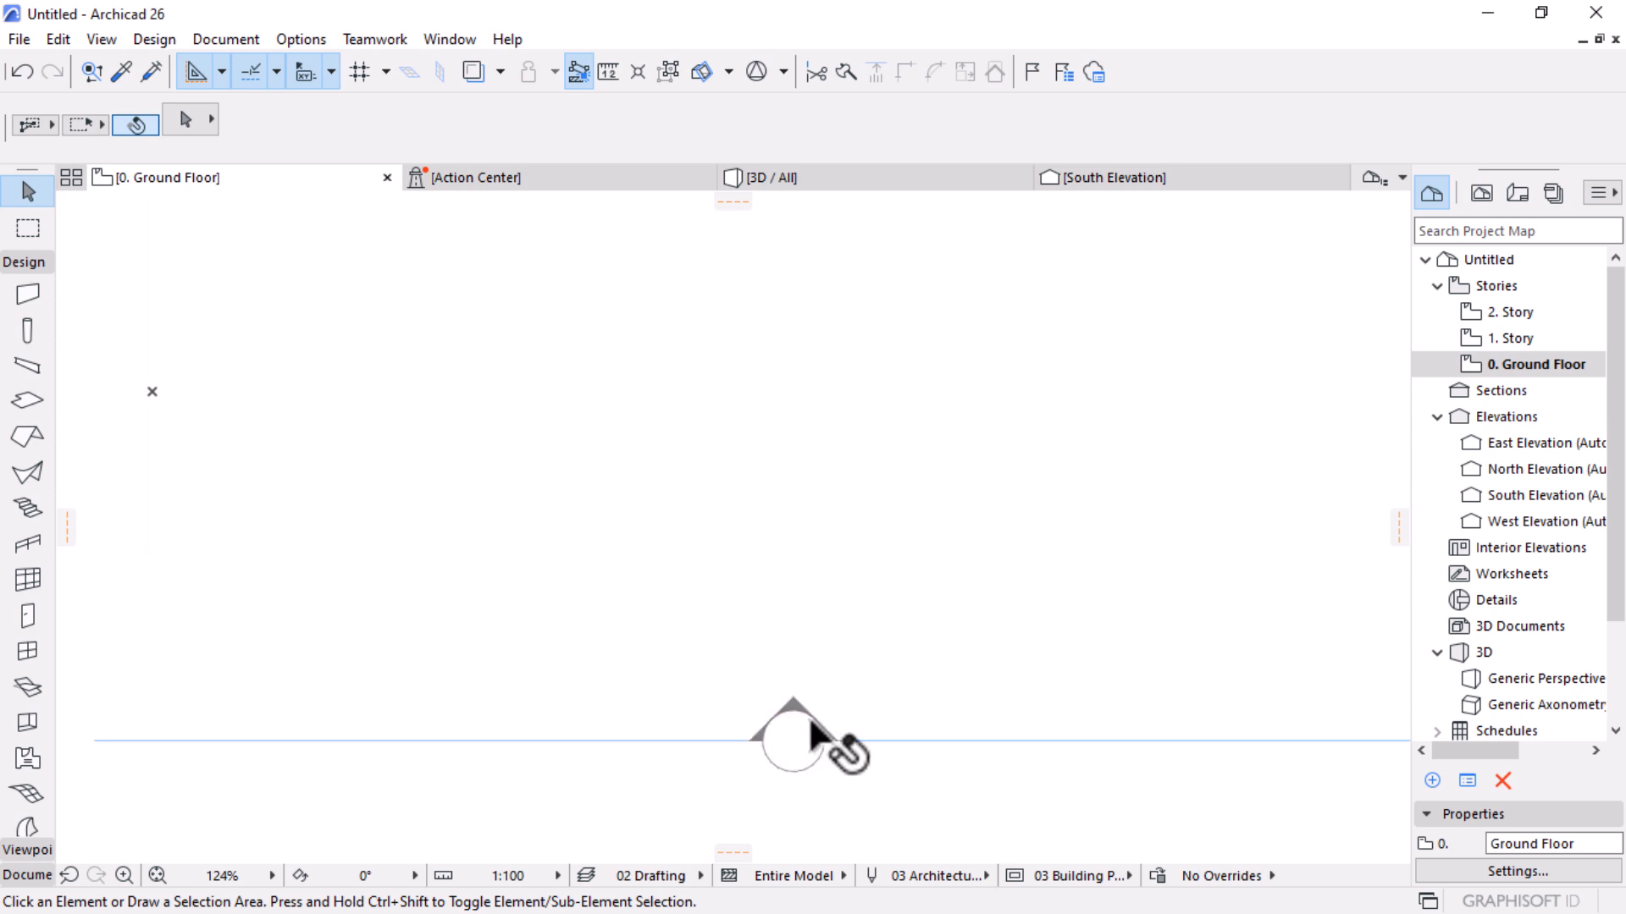
scroll(834, 749, down, 5)
scroll(839, 758, down, 4)
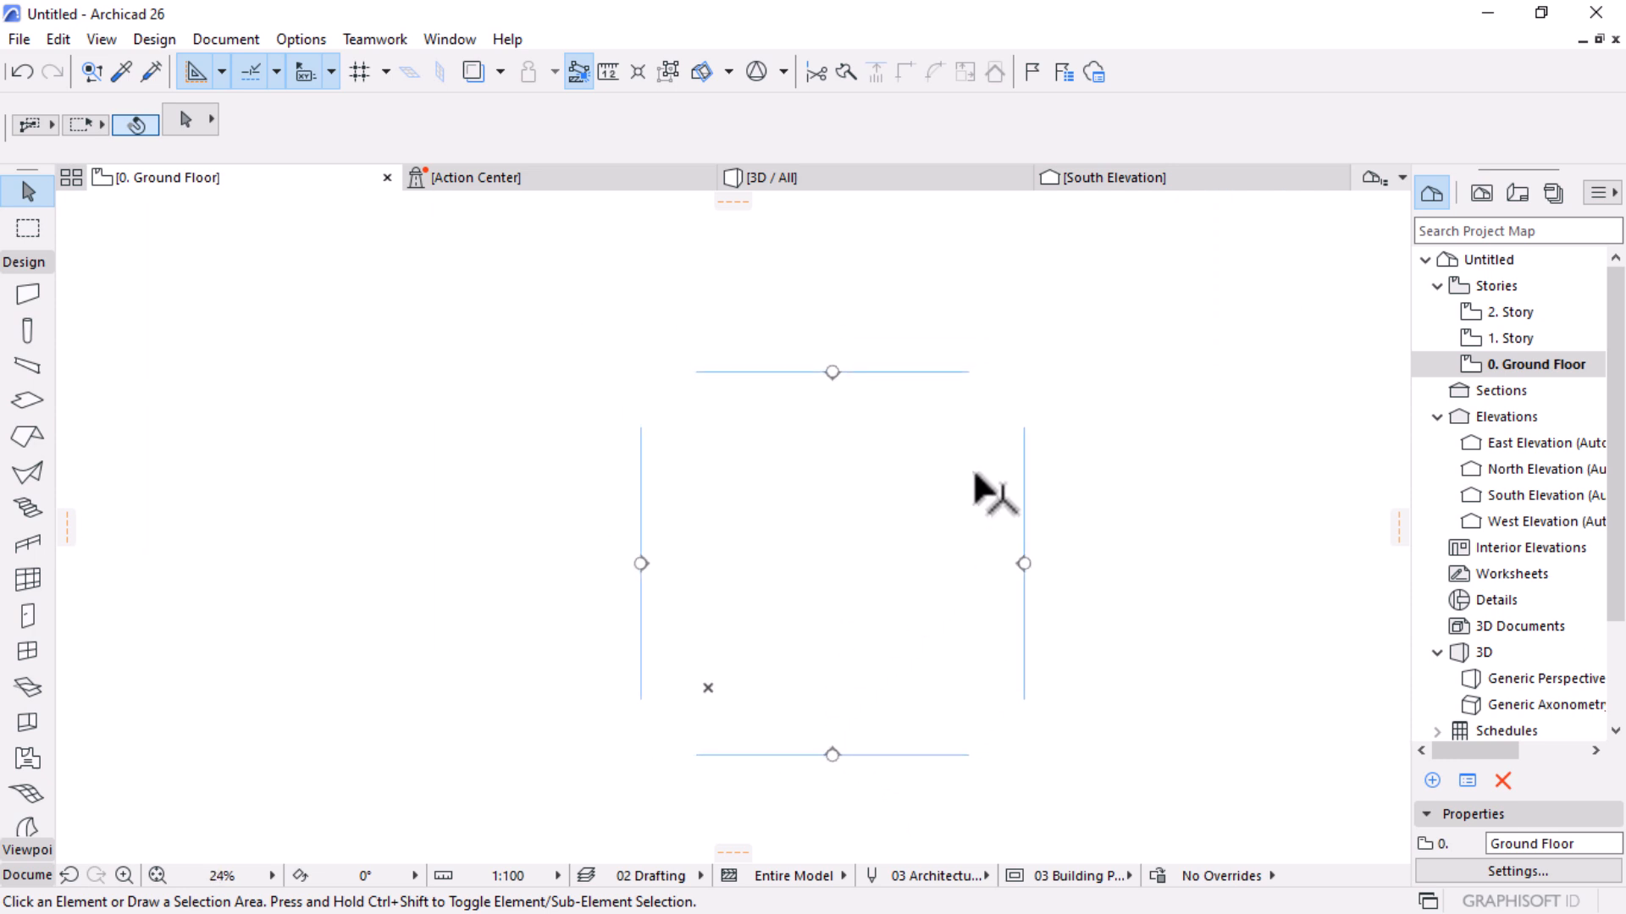
Turn on Show Reference ID in the first text row of all four elevation markers and apply it
drag(1091, 330, 517, 755)
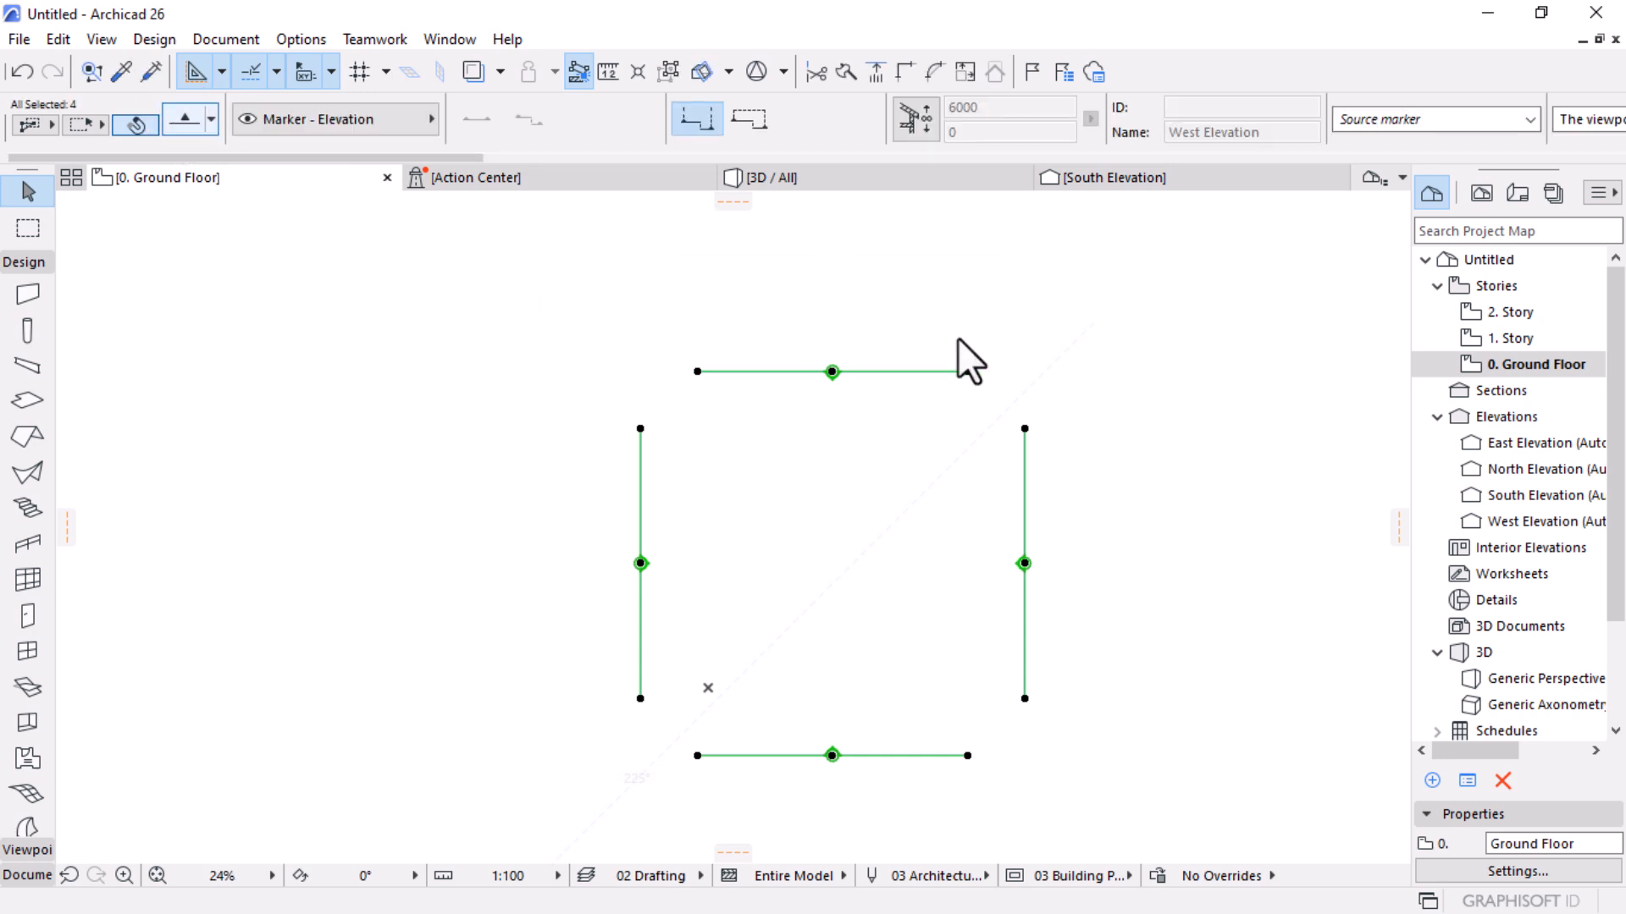
key(ctrl+t)
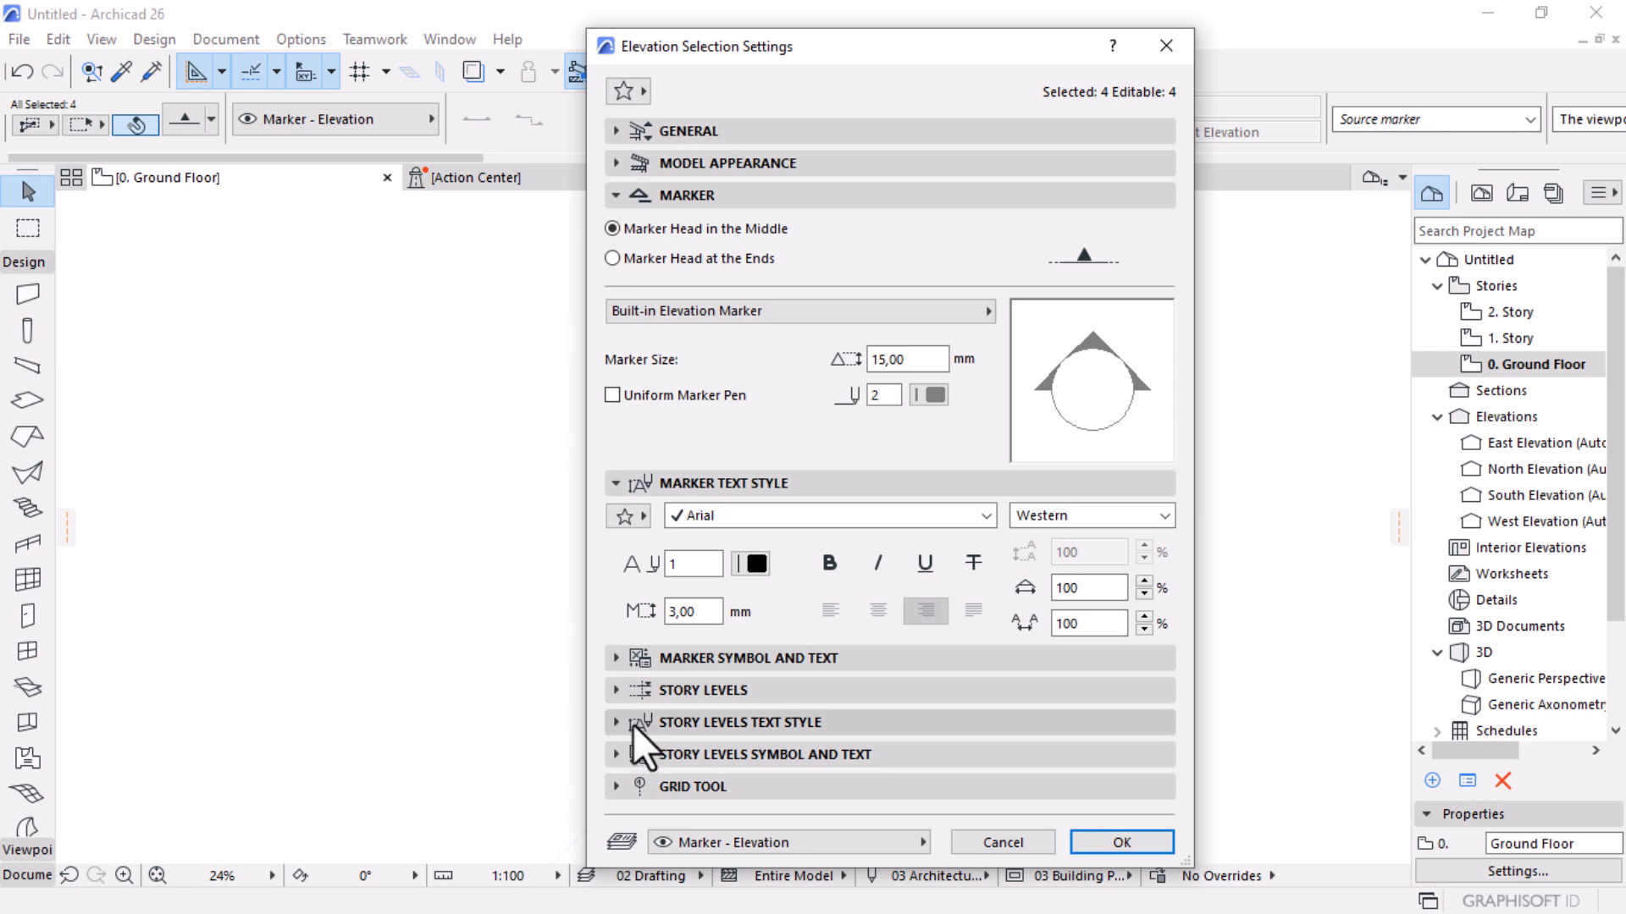
click(630, 659)
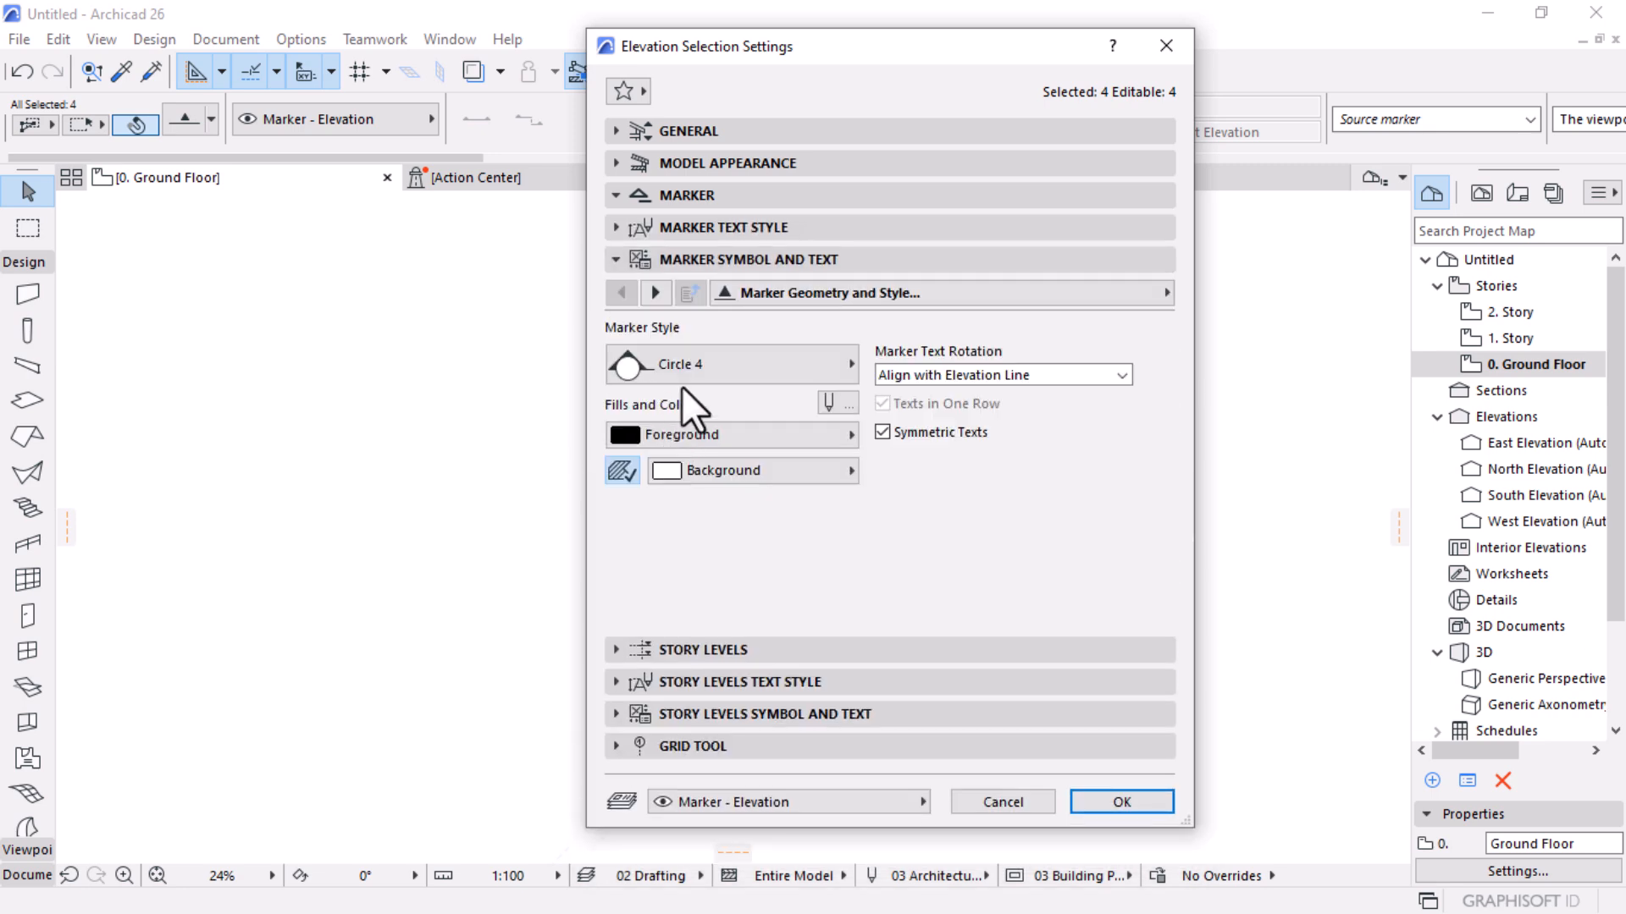
click(654, 293)
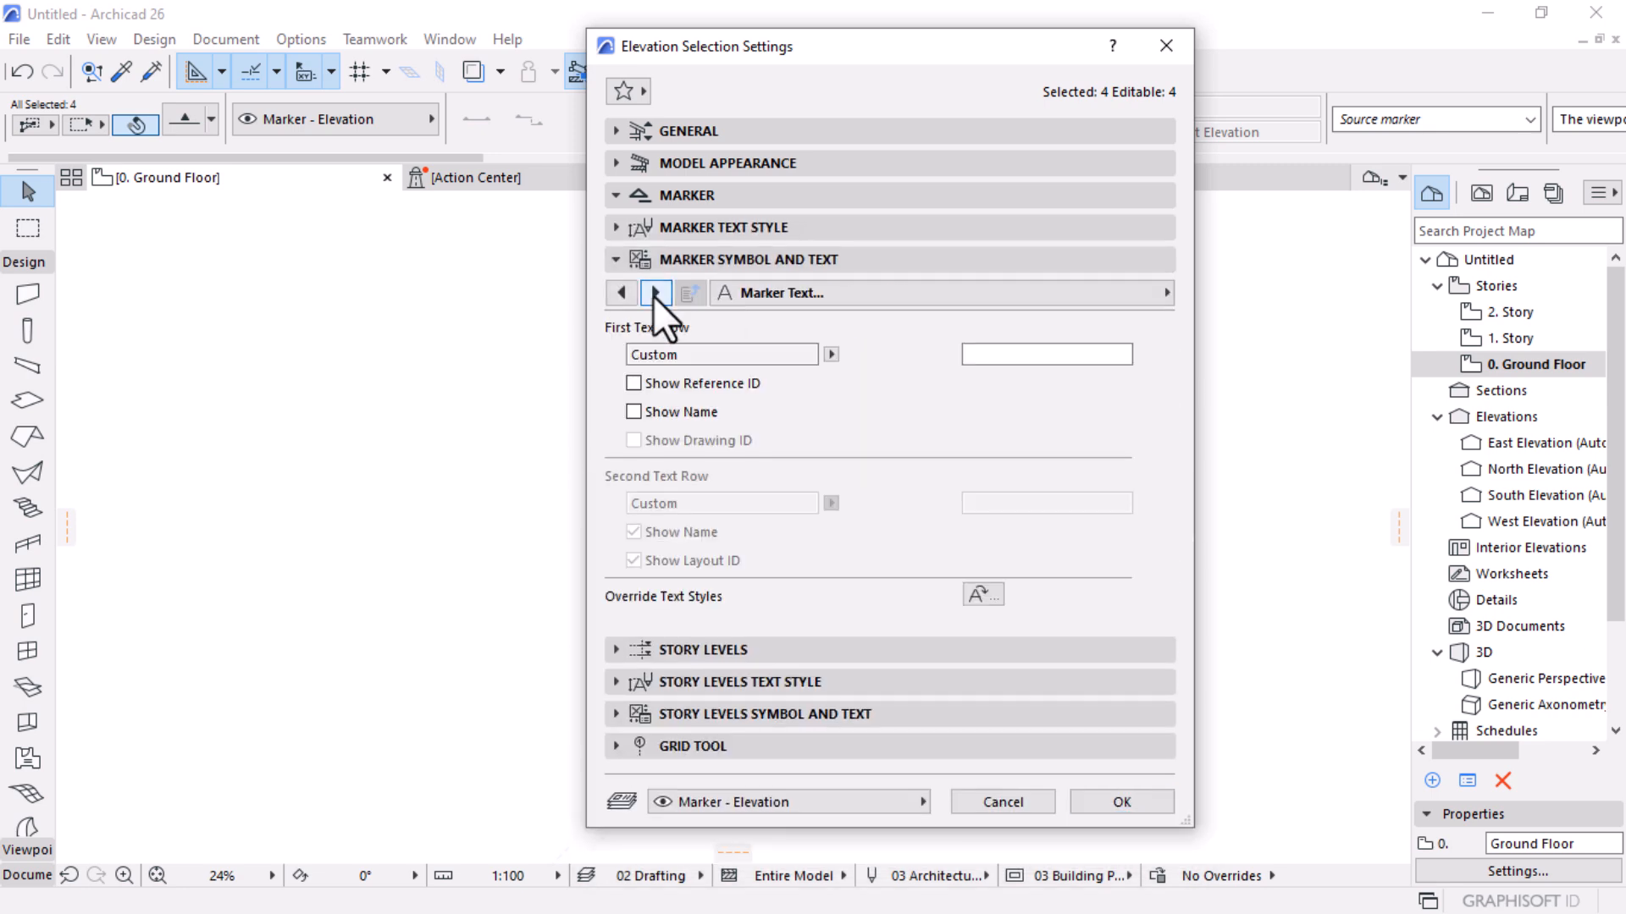
click(634, 383)
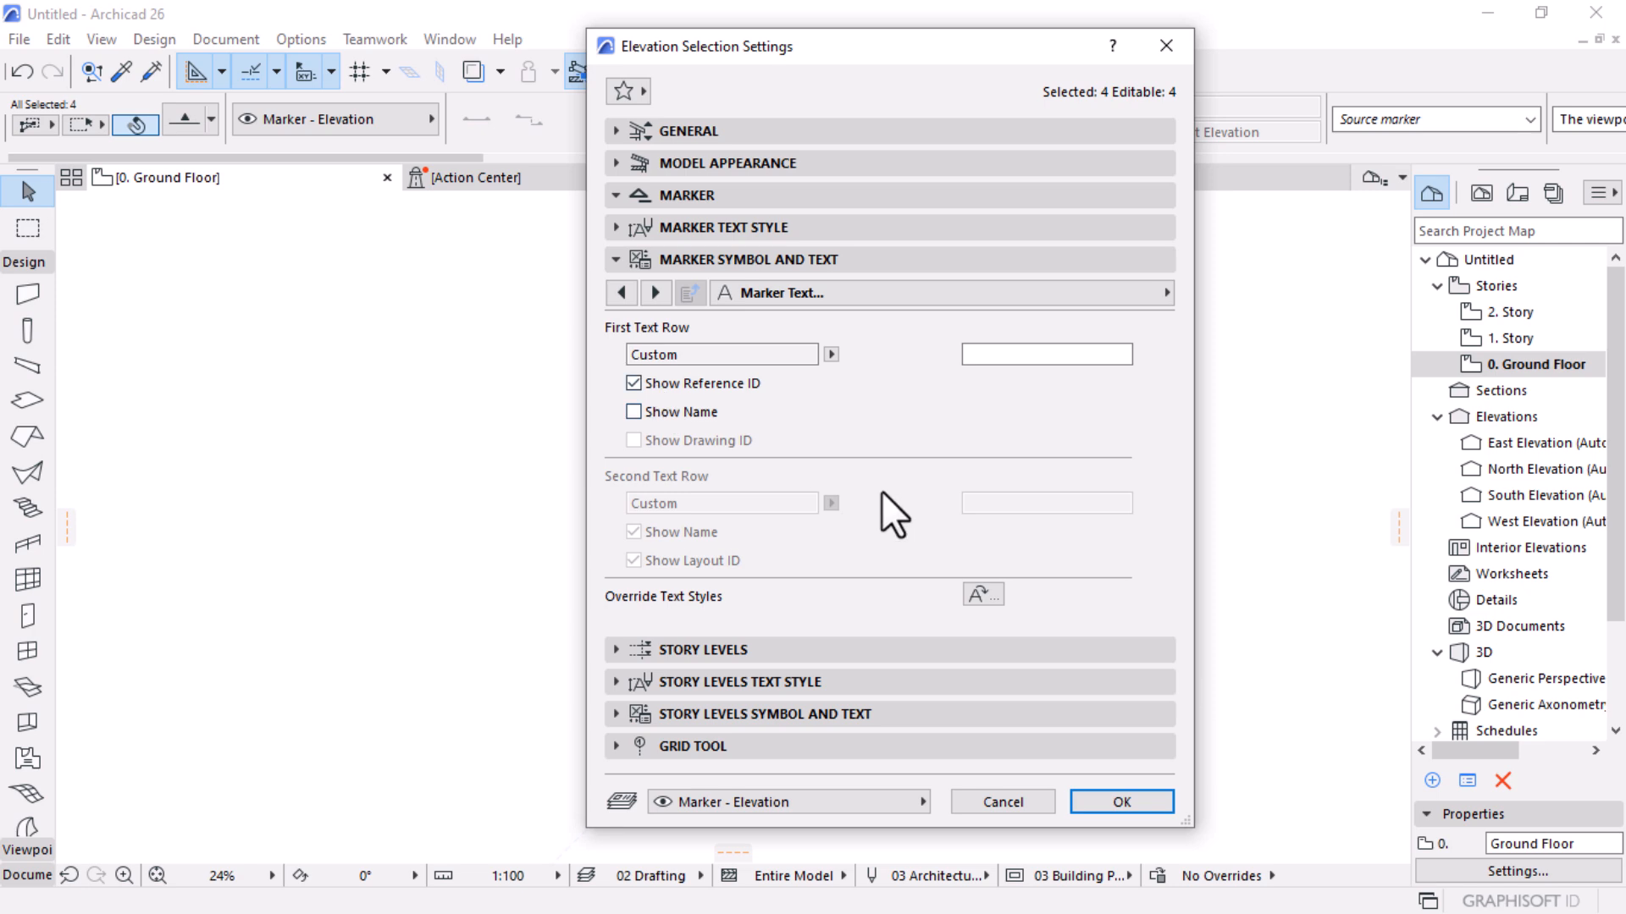
click(1126, 801)
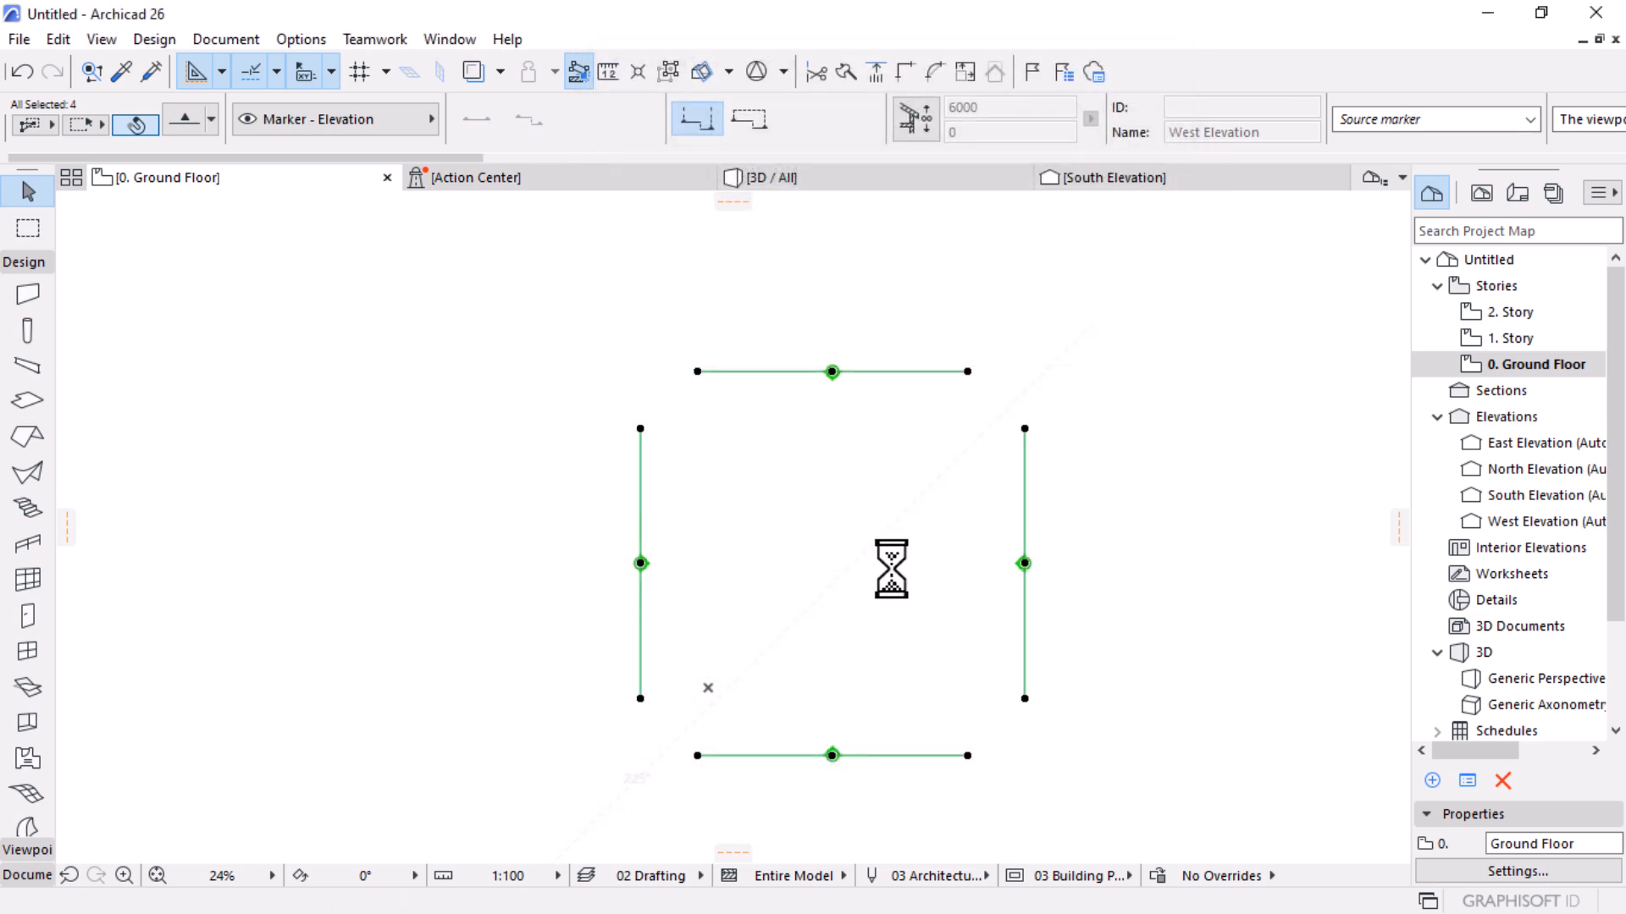
scroll(1071, 584, up, 8)
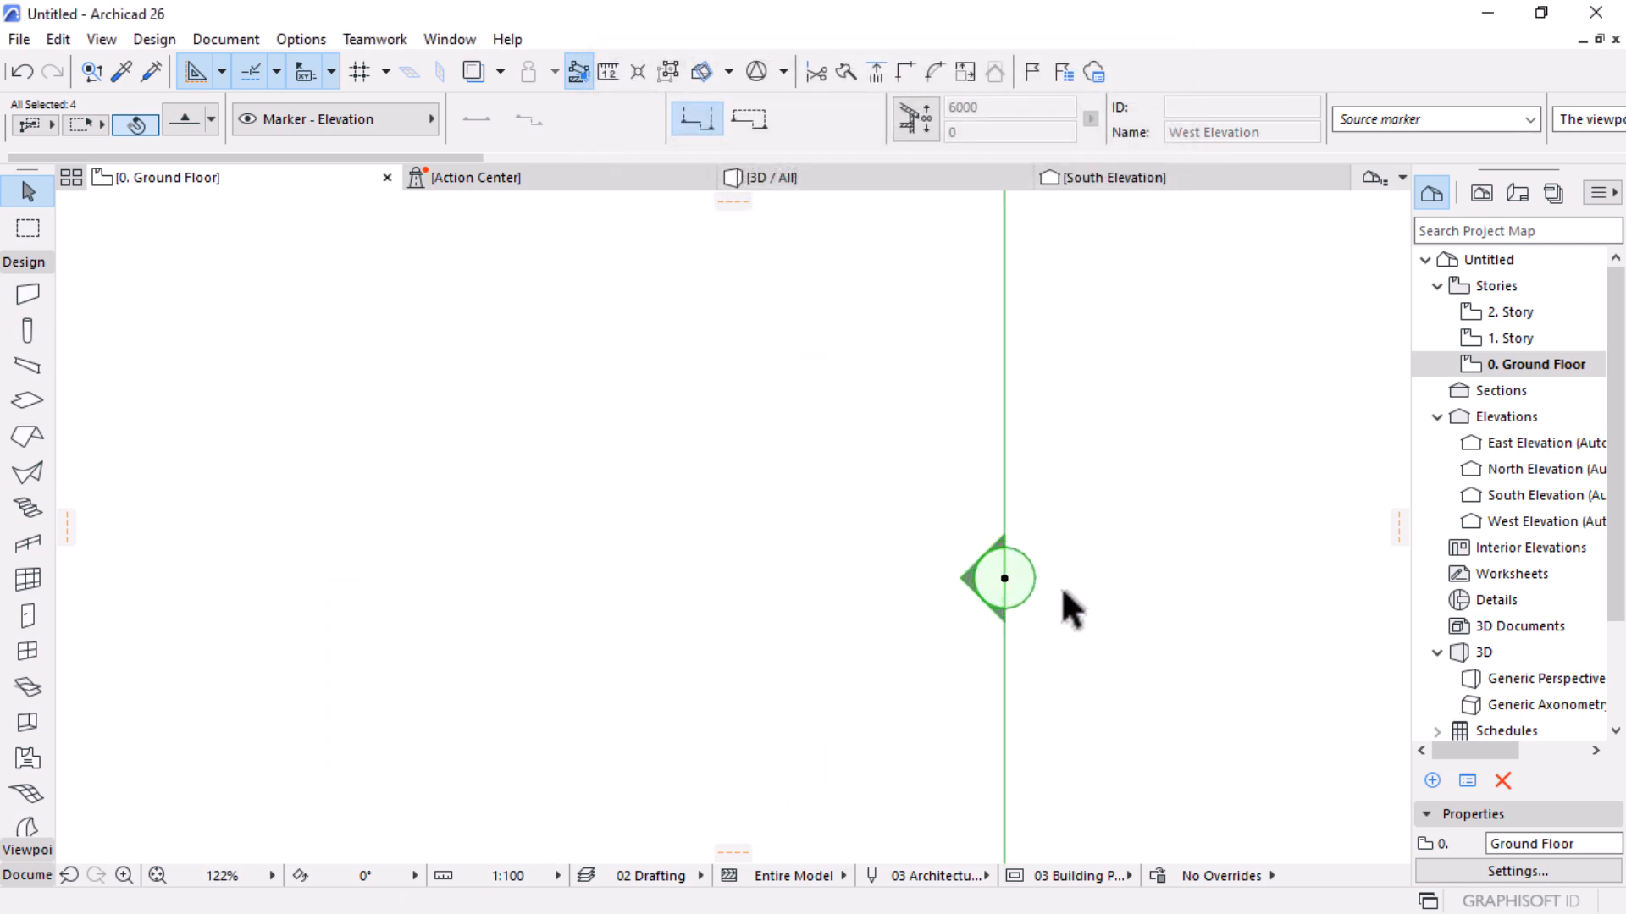
click(1053, 551)
scroll(1029, 397, down, 3)
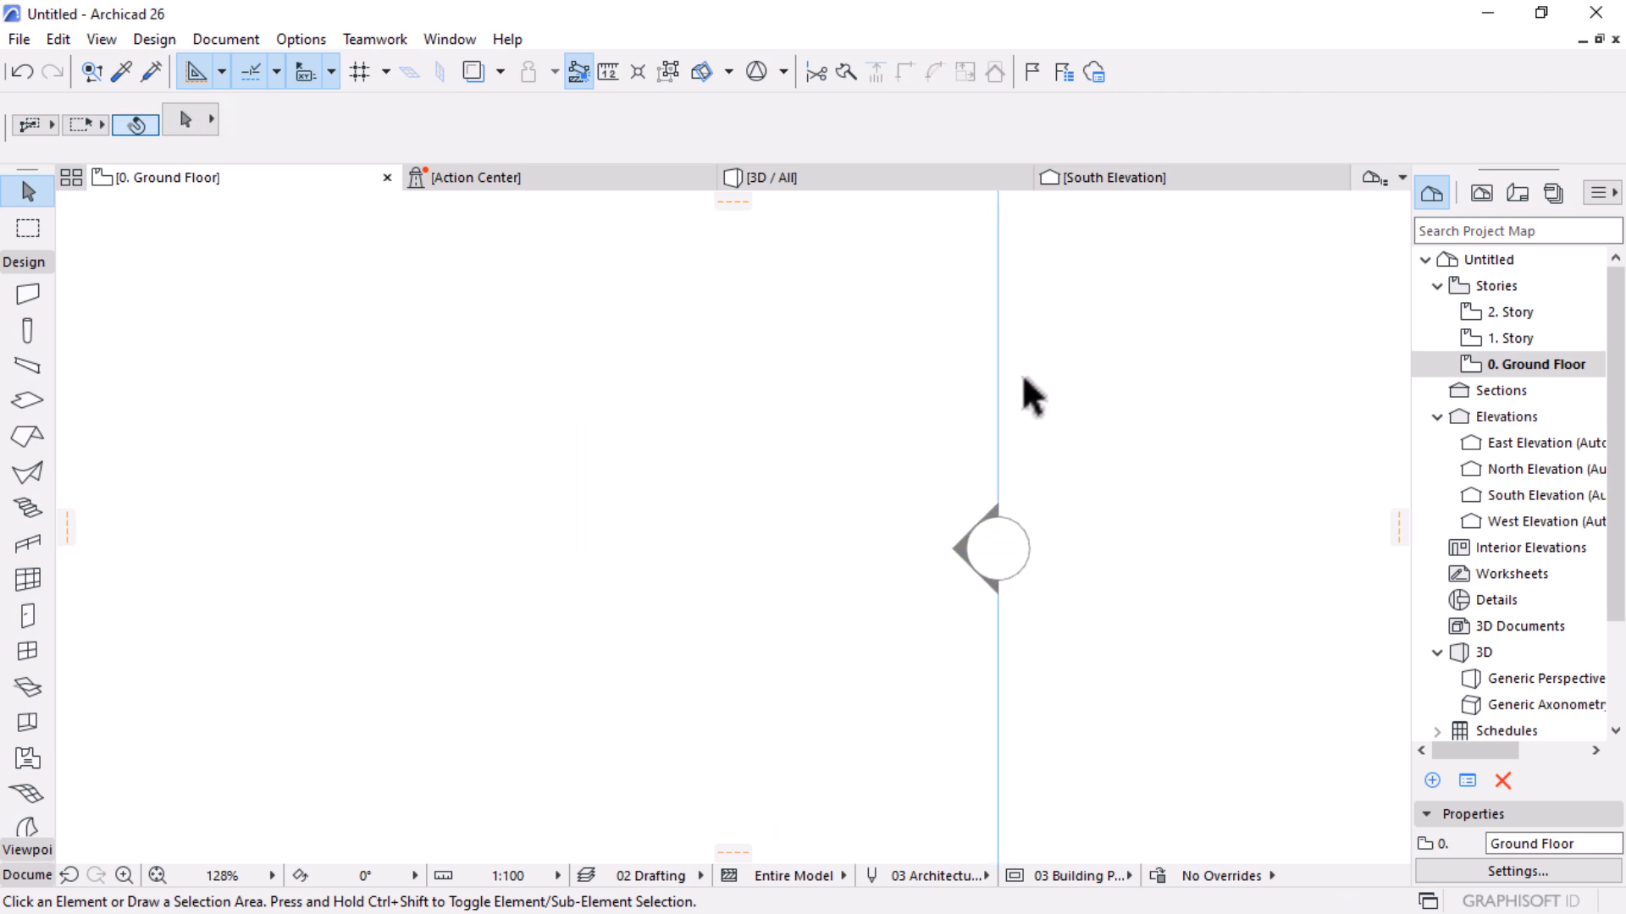
Select the south elevation marker and examine its ID and name properties in the plan and project map
scroll(1024, 391, down, 5)
scroll(800, 682, up, 2)
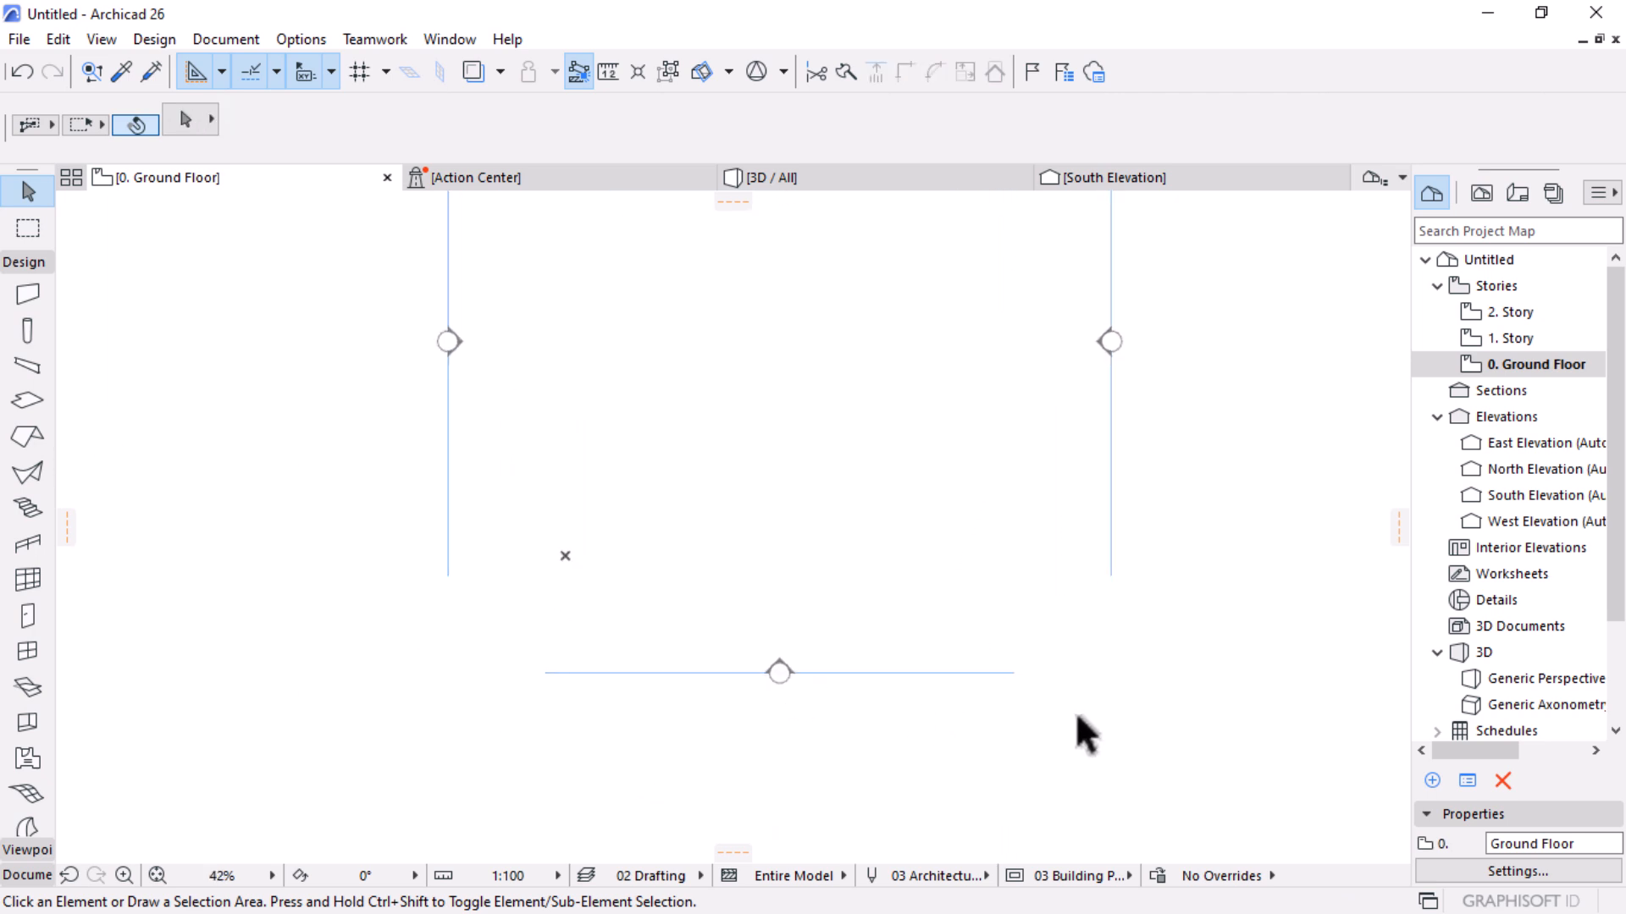
click(779, 672)
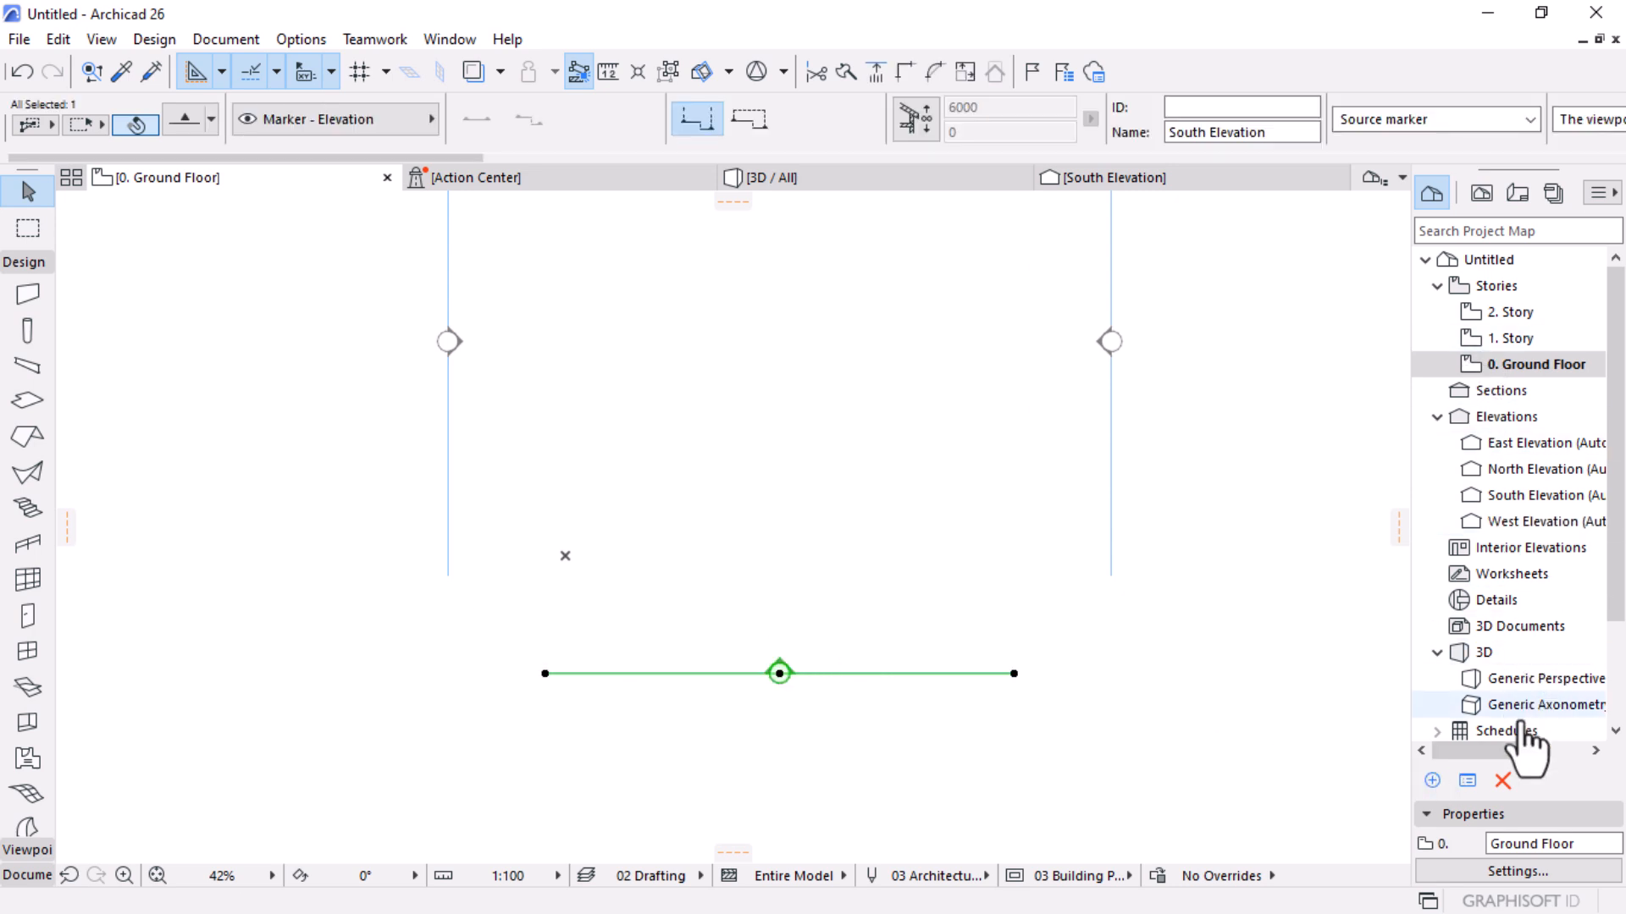
scroll(820, 671, up, 1)
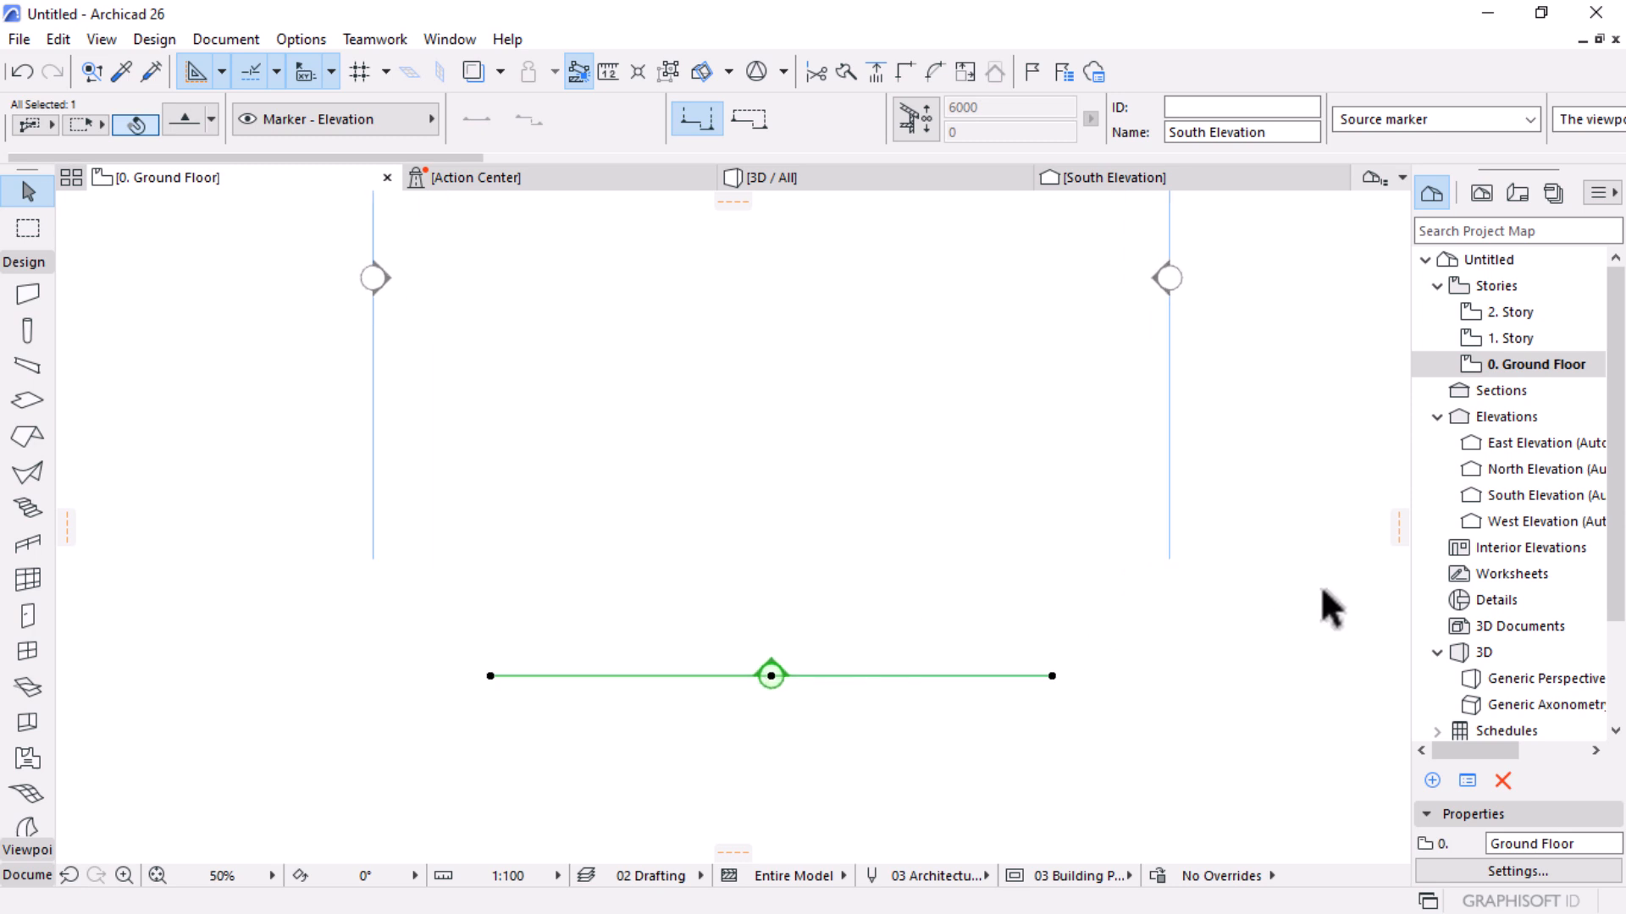
drag(1498, 449, 1379, 458)
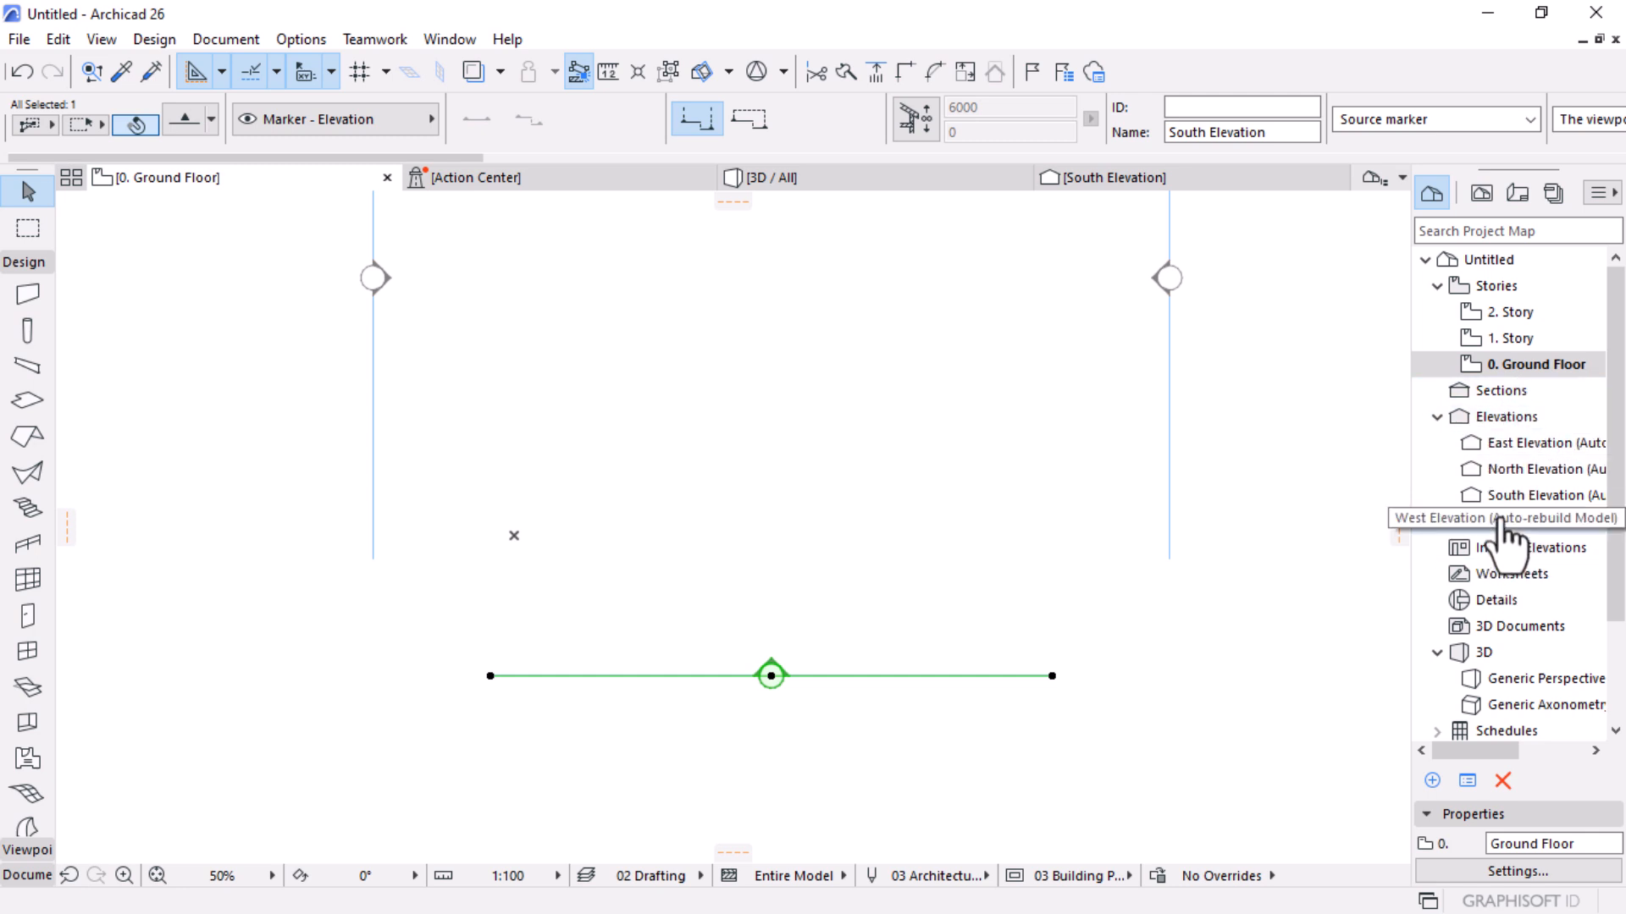
scroll(799, 689, up, 5)
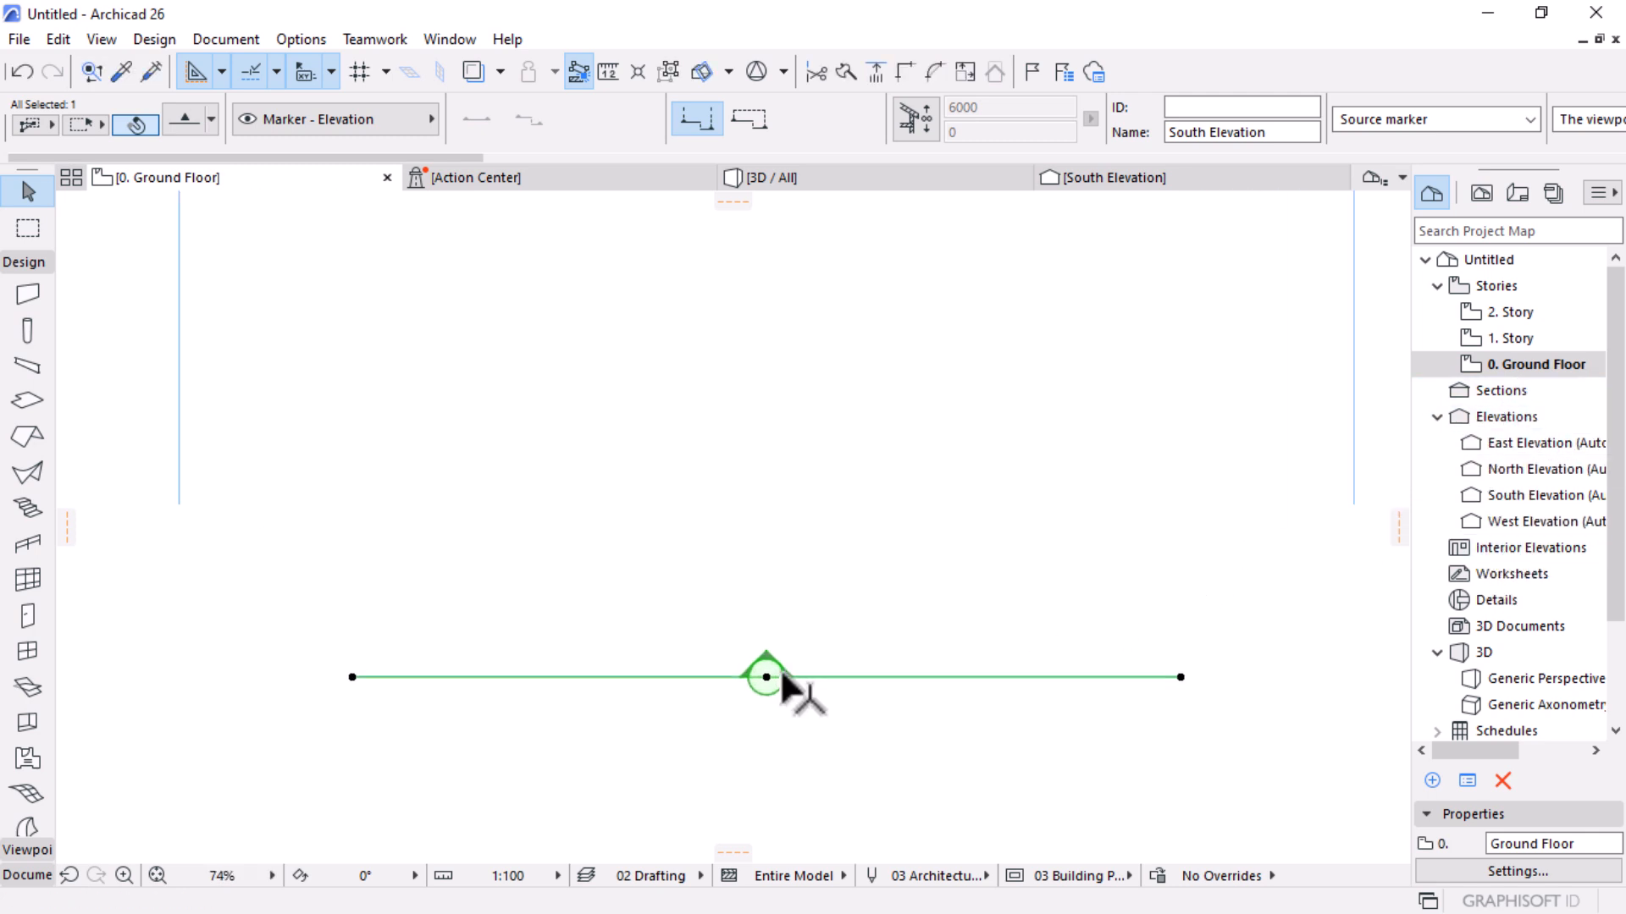
click(1533, 496)
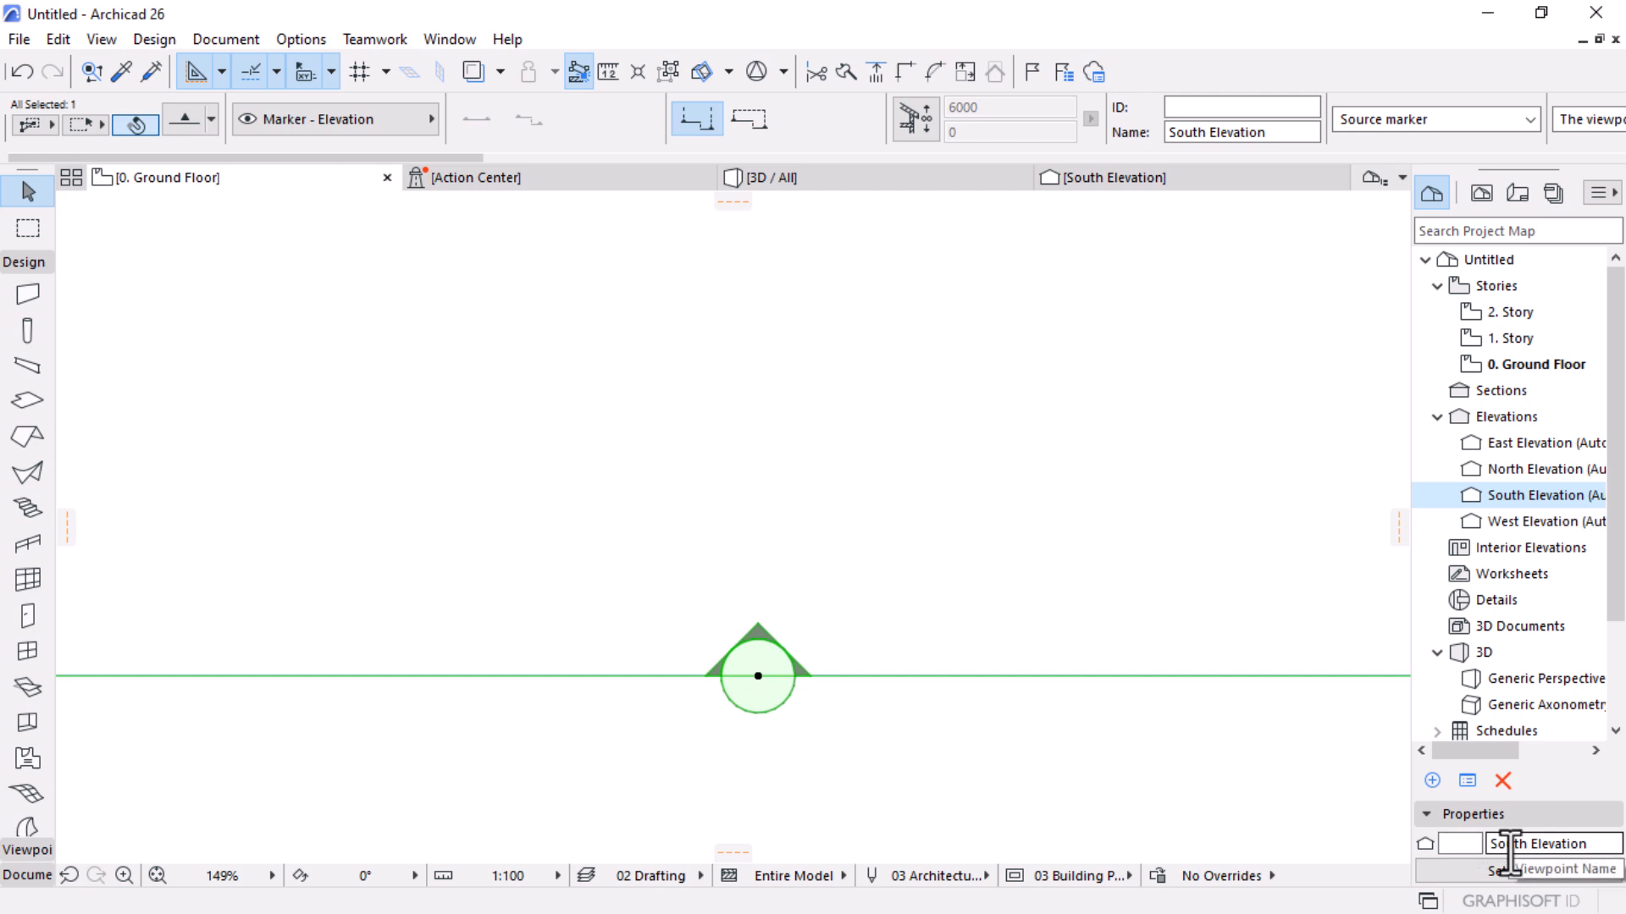
click(1454, 845)
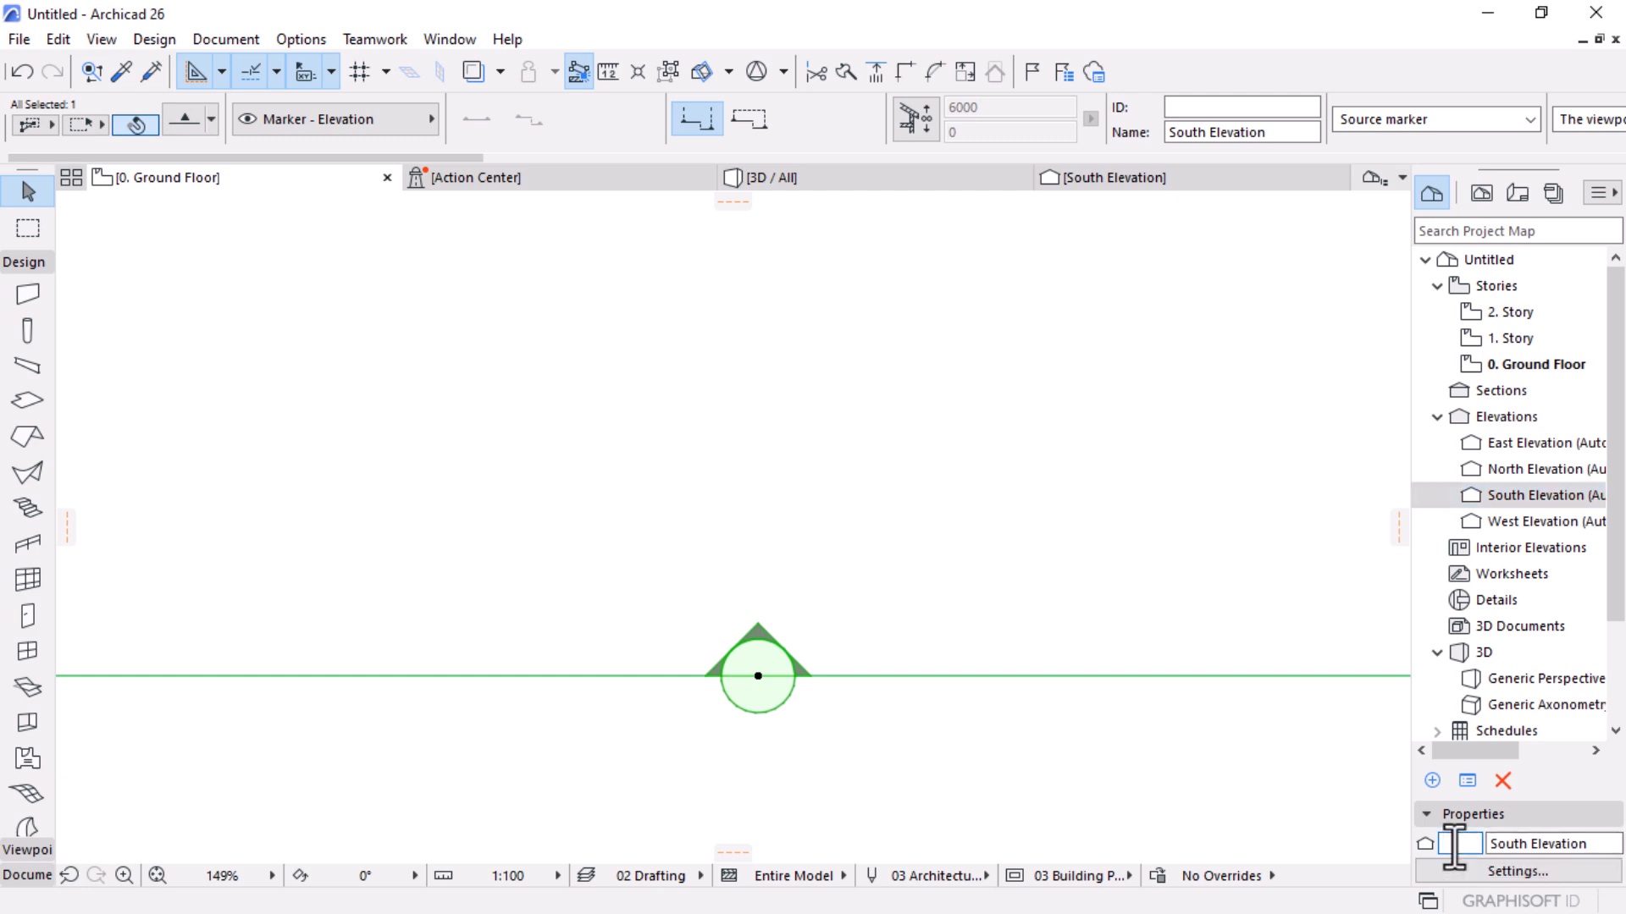
Select all four elevation markers and open the Element ID Manager for them
scroll(770, 664, down, 8)
drag(966, 277, 472, 644)
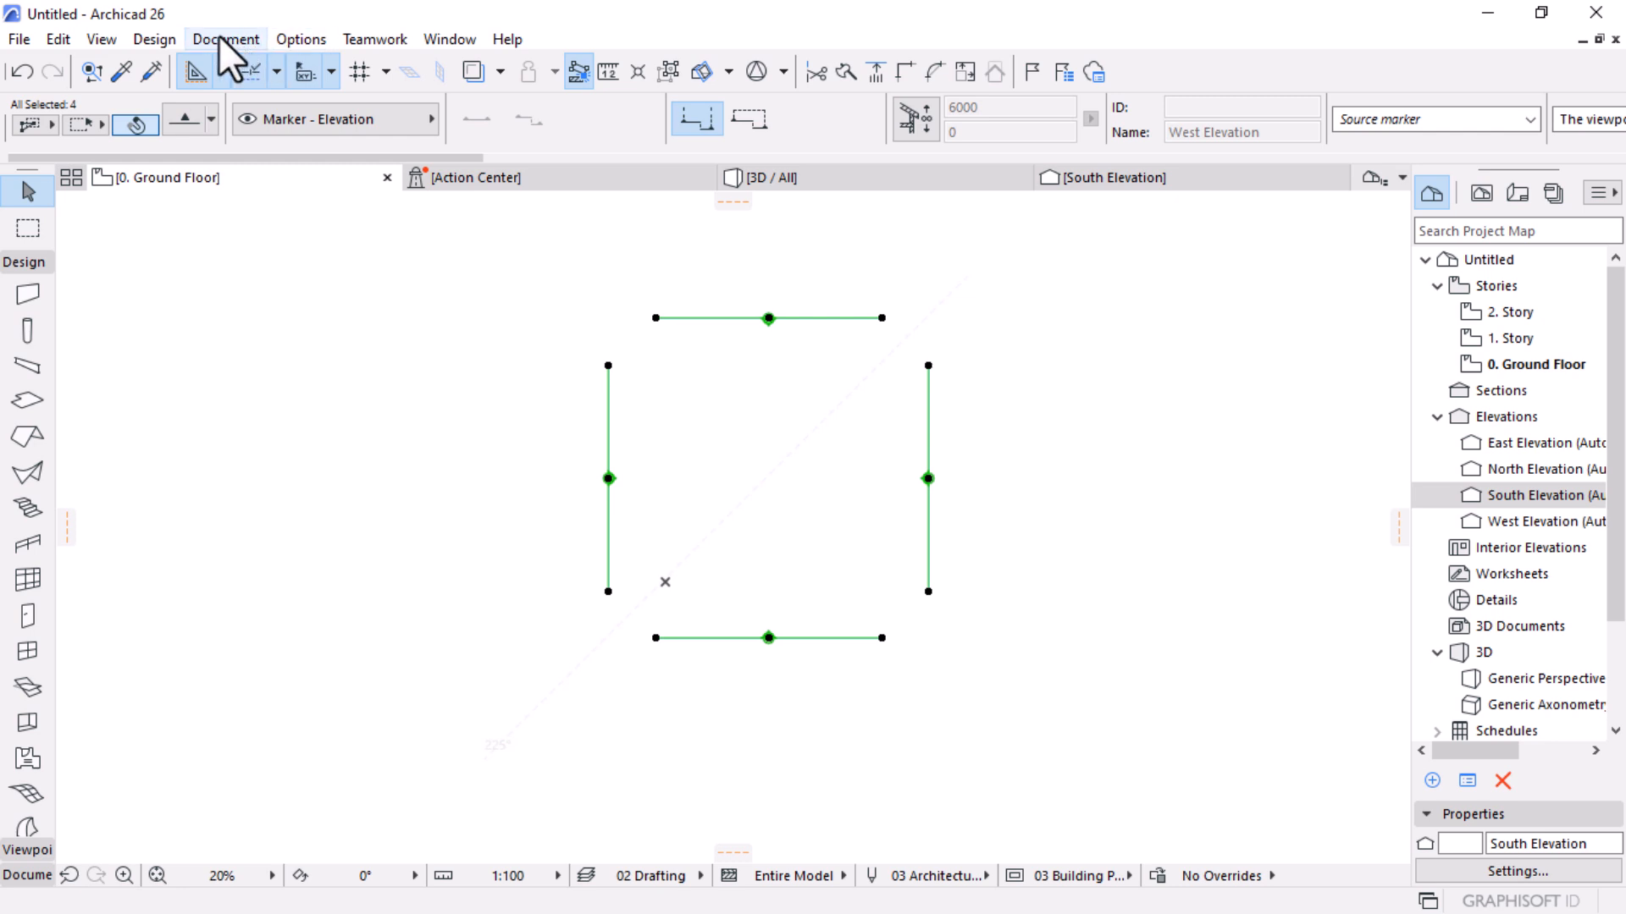
click(295, 37)
mouse_move(227, 37)
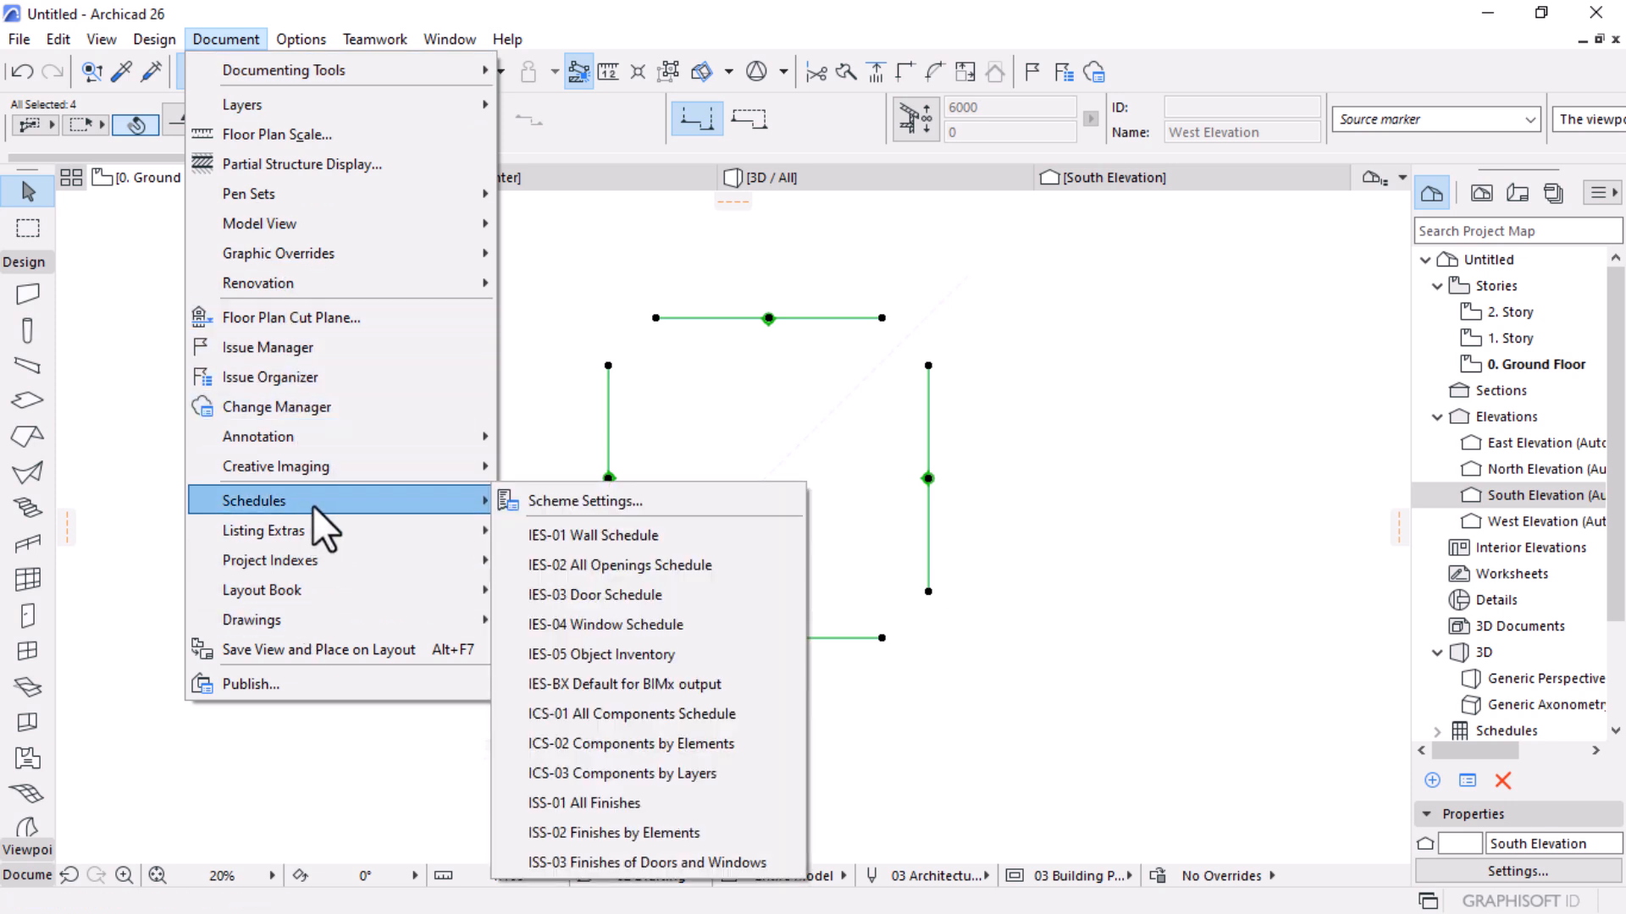
mouse_move(313, 535)
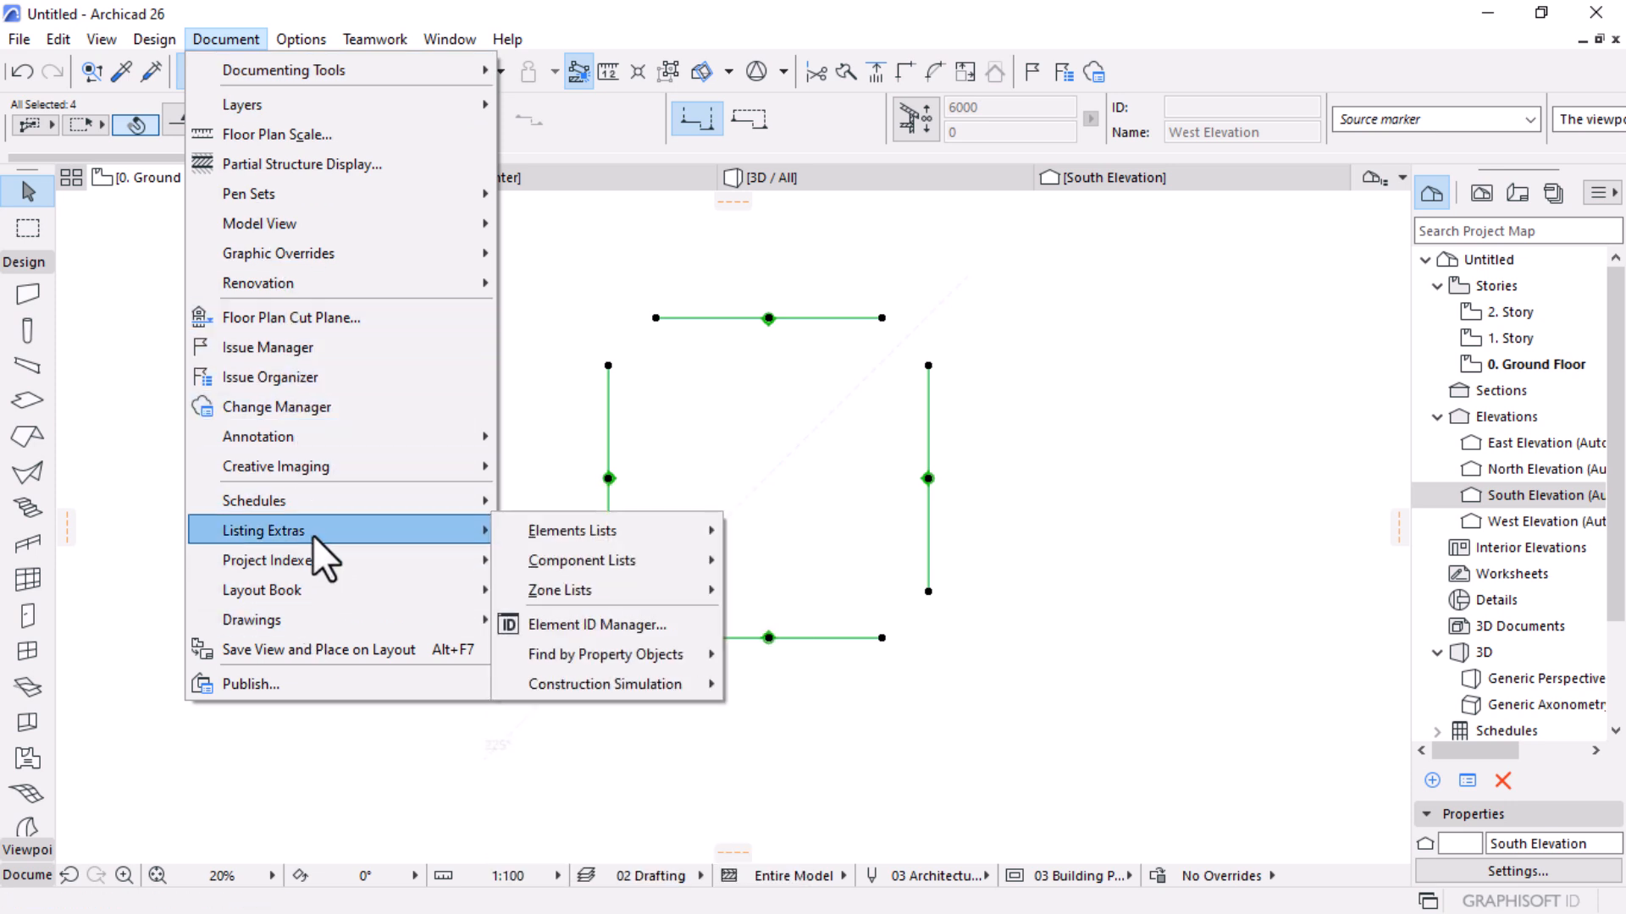
click(581, 627)
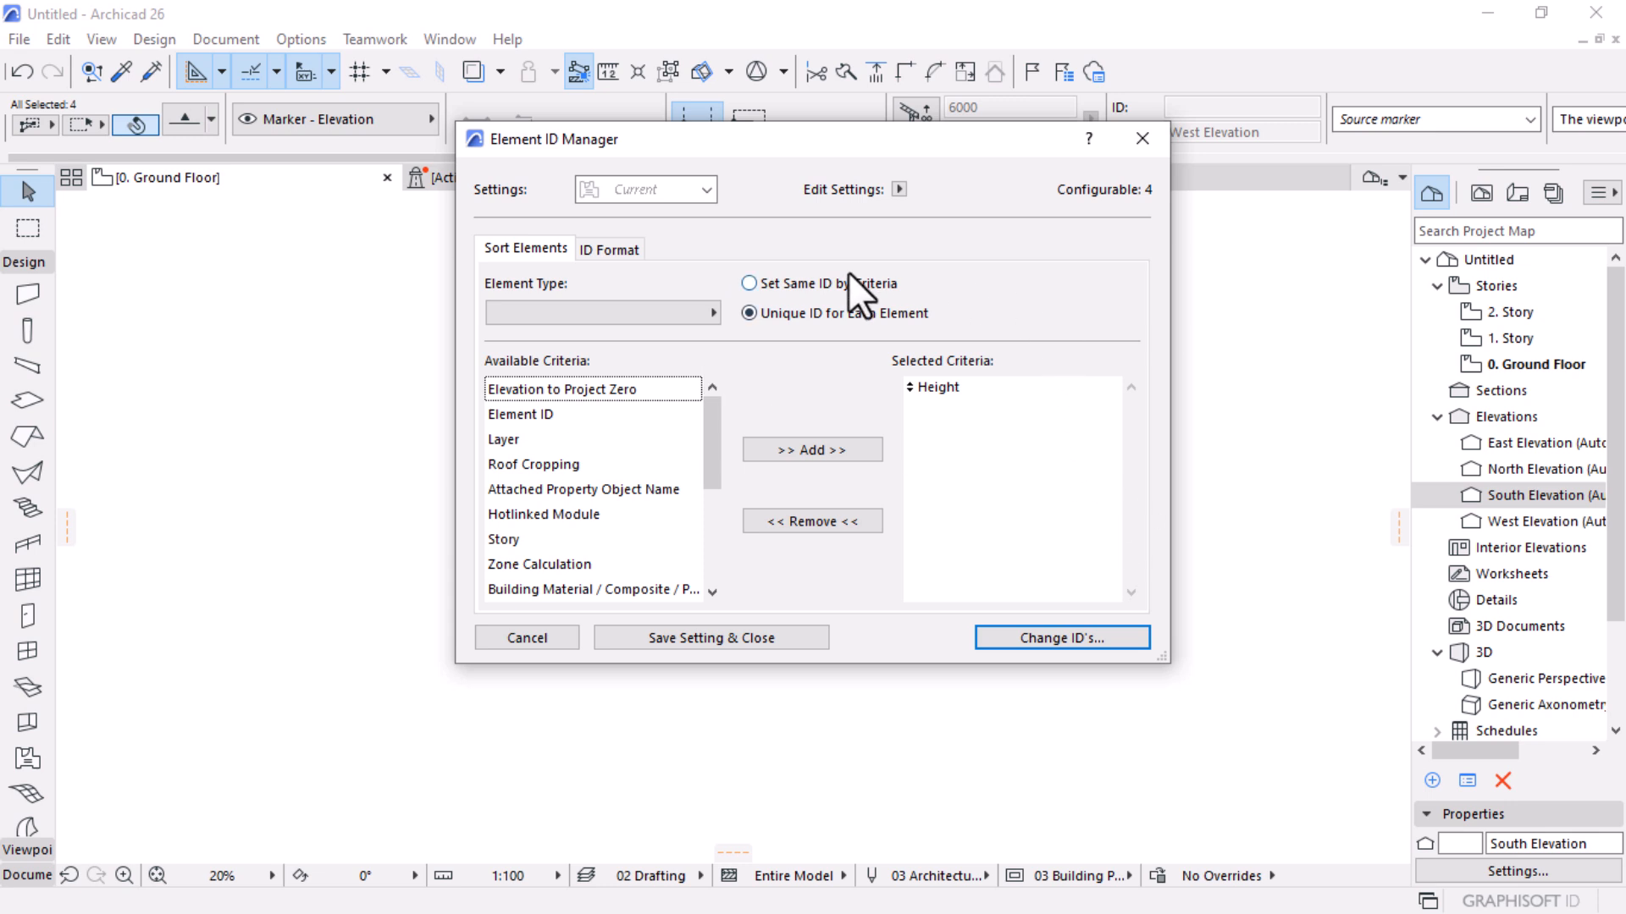
Try to assign the four elevation markers unique IDs using a two-character counter starting at 01
click(612, 252)
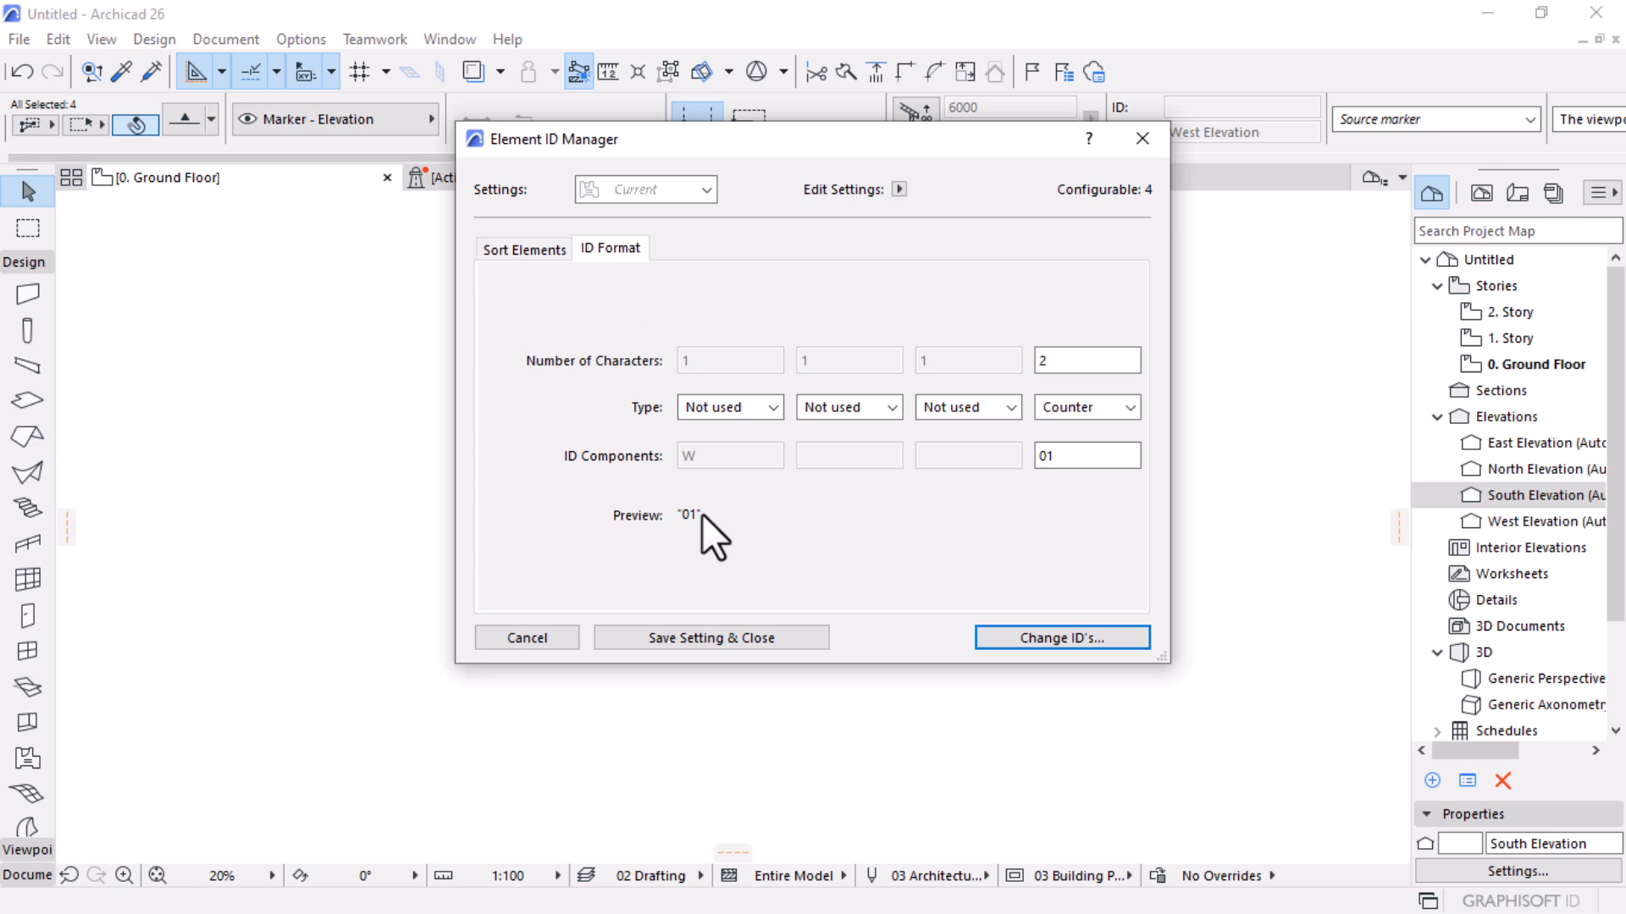
click(1049, 456)
double_click(1048, 360)
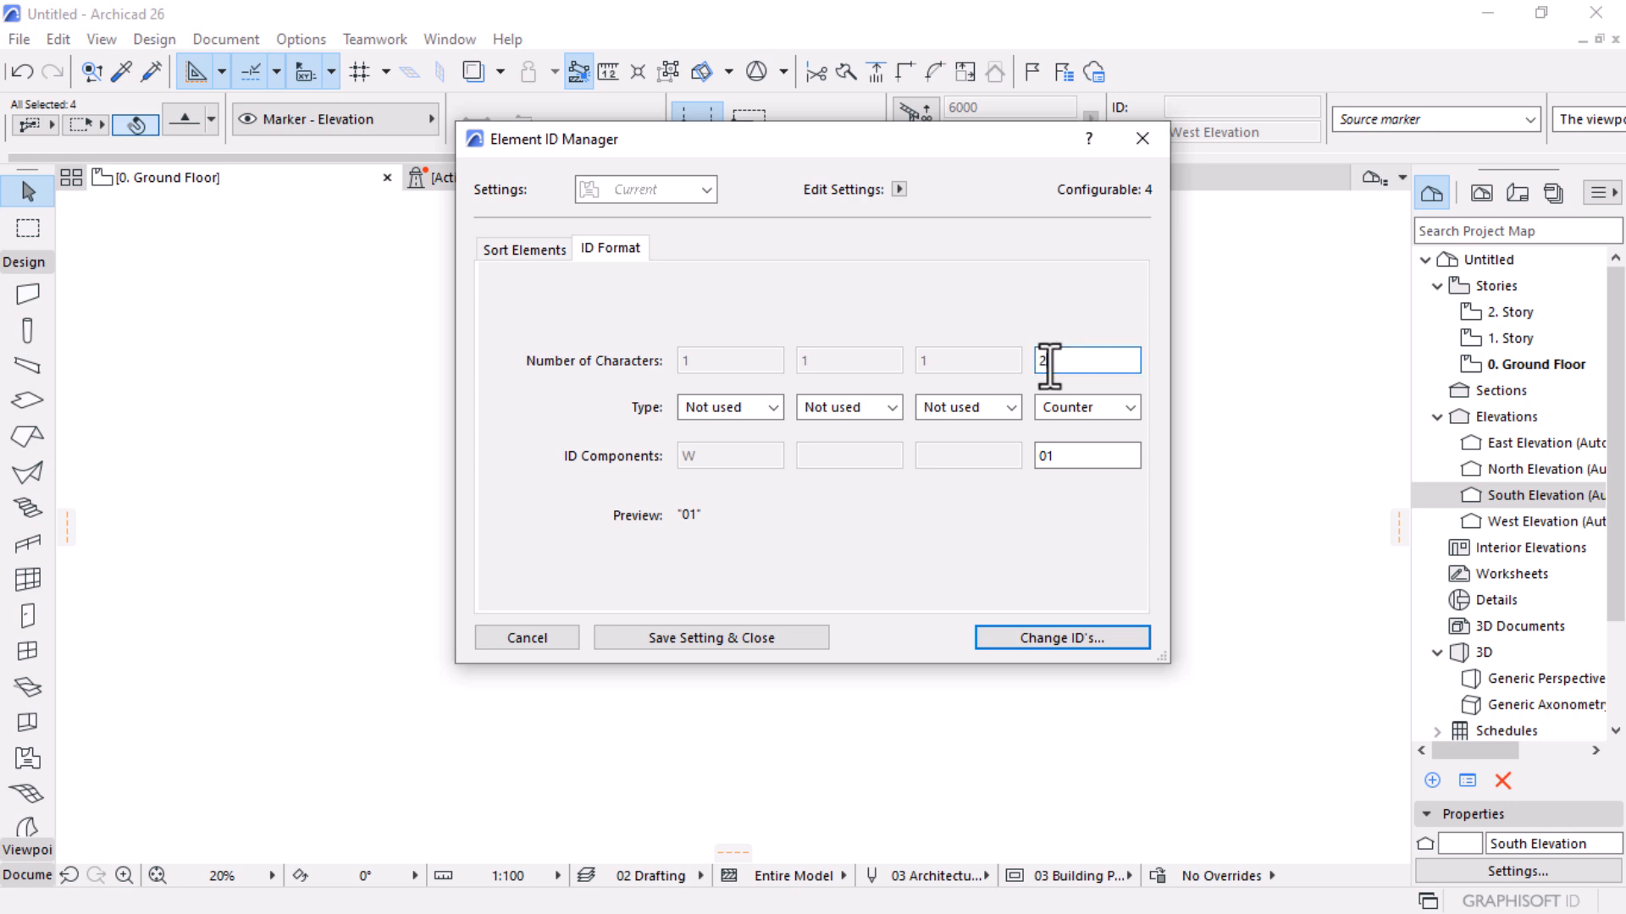
double_click(1065, 456)
click(1038, 638)
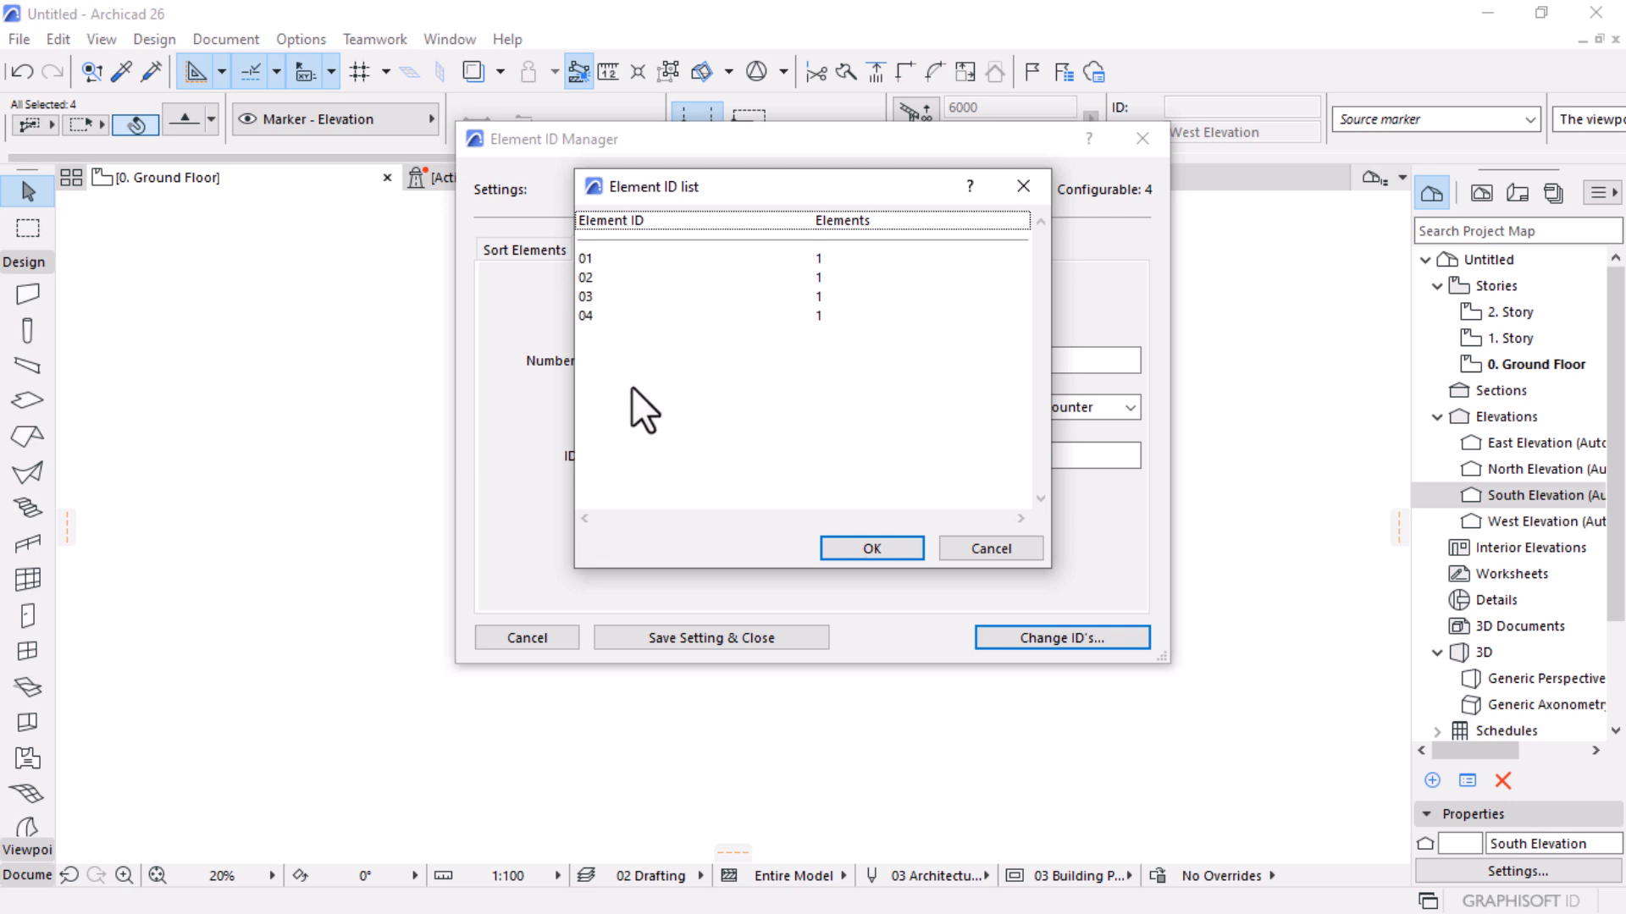
click(846, 550)
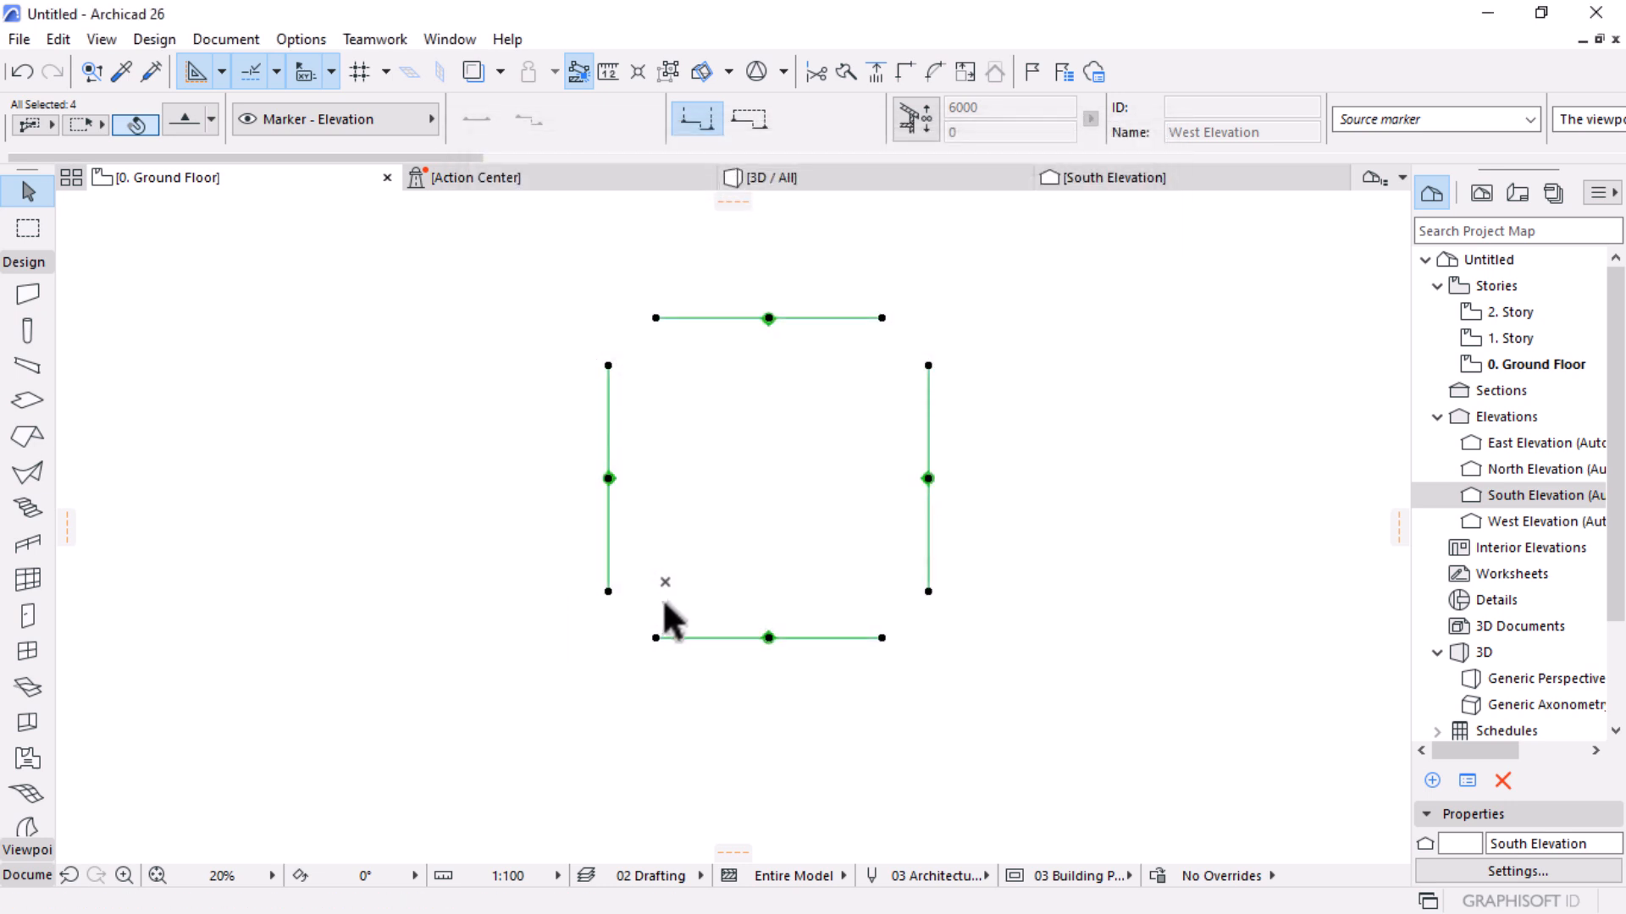
Examine the east elevation marker up close and review the elevation selection settings without changing them
scroll(931, 508, up, 8)
mouse_move(905, 518)
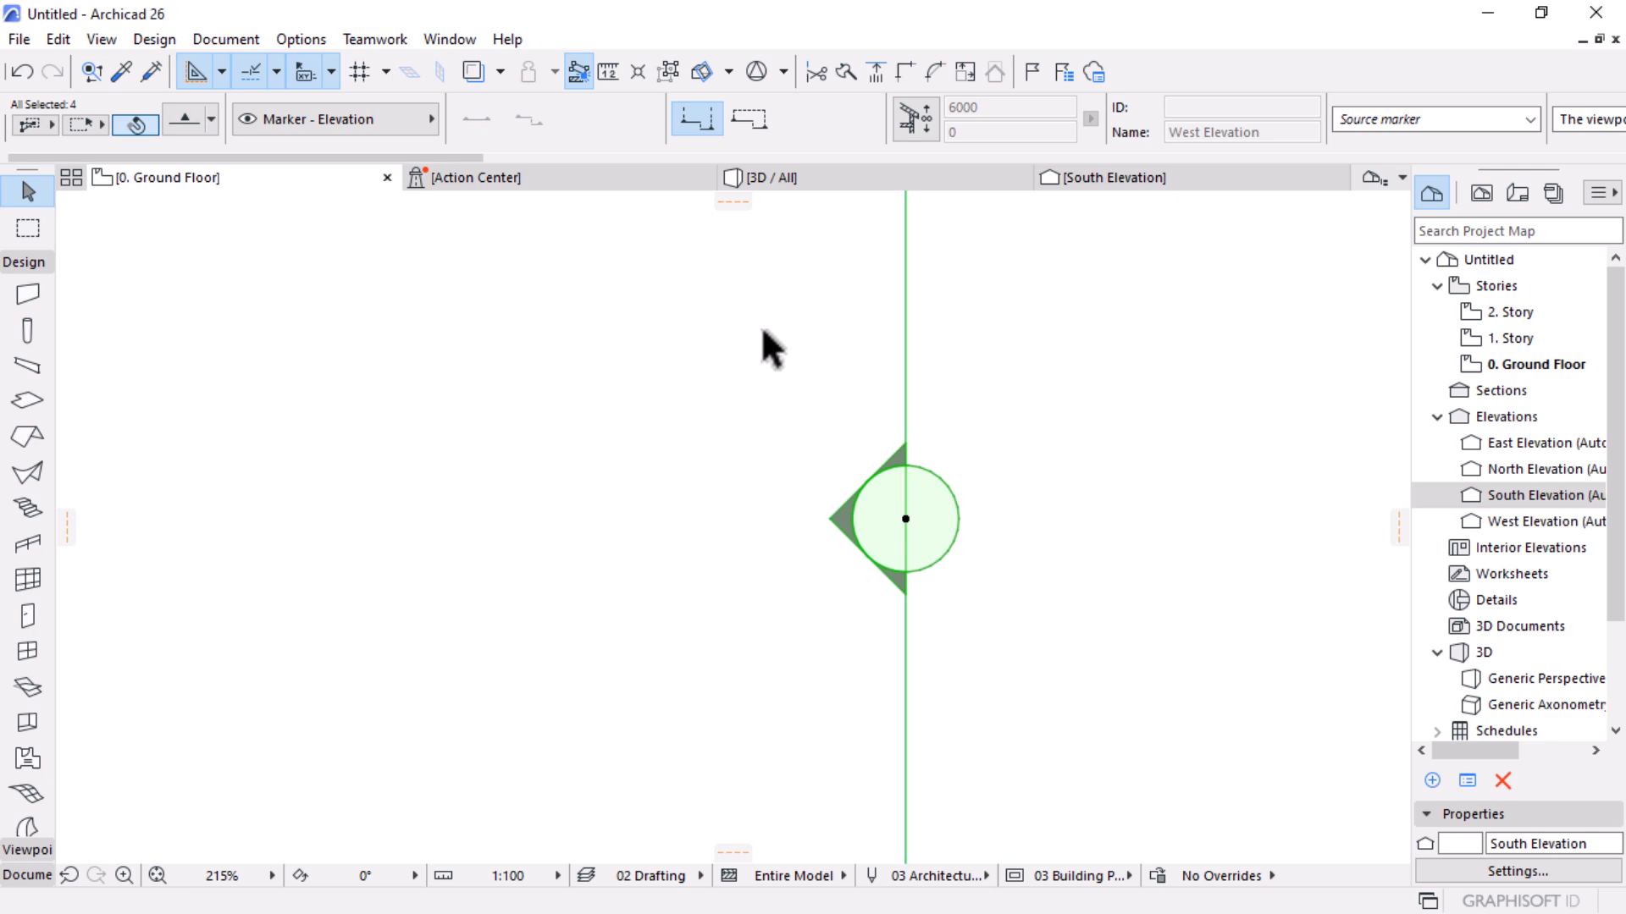
click(184, 117)
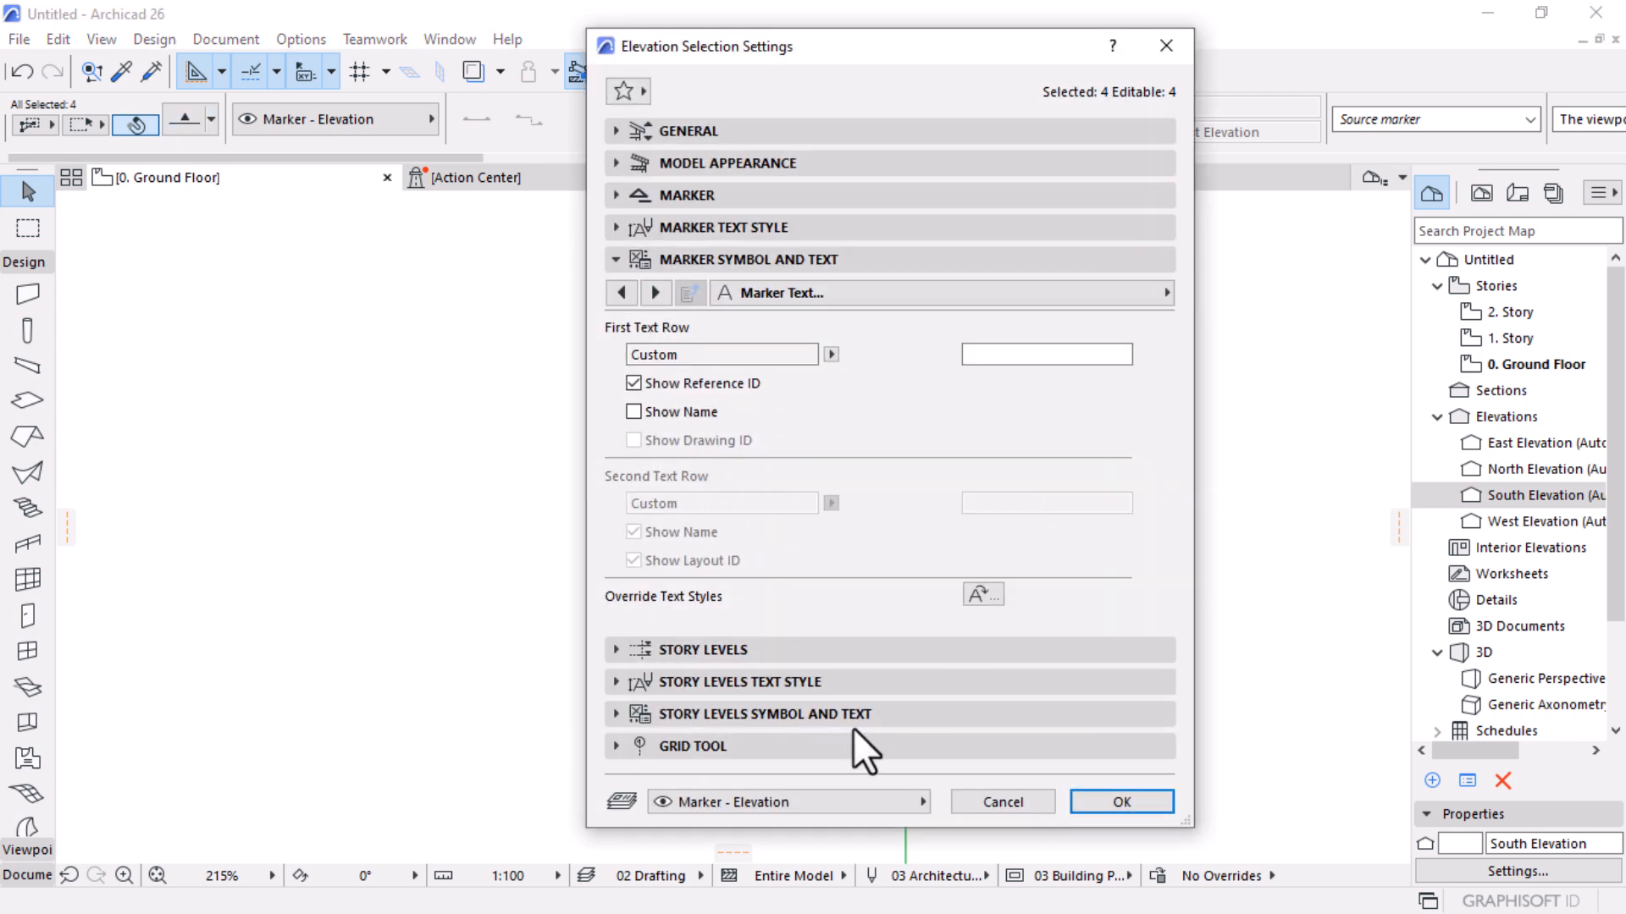
click(617, 261)
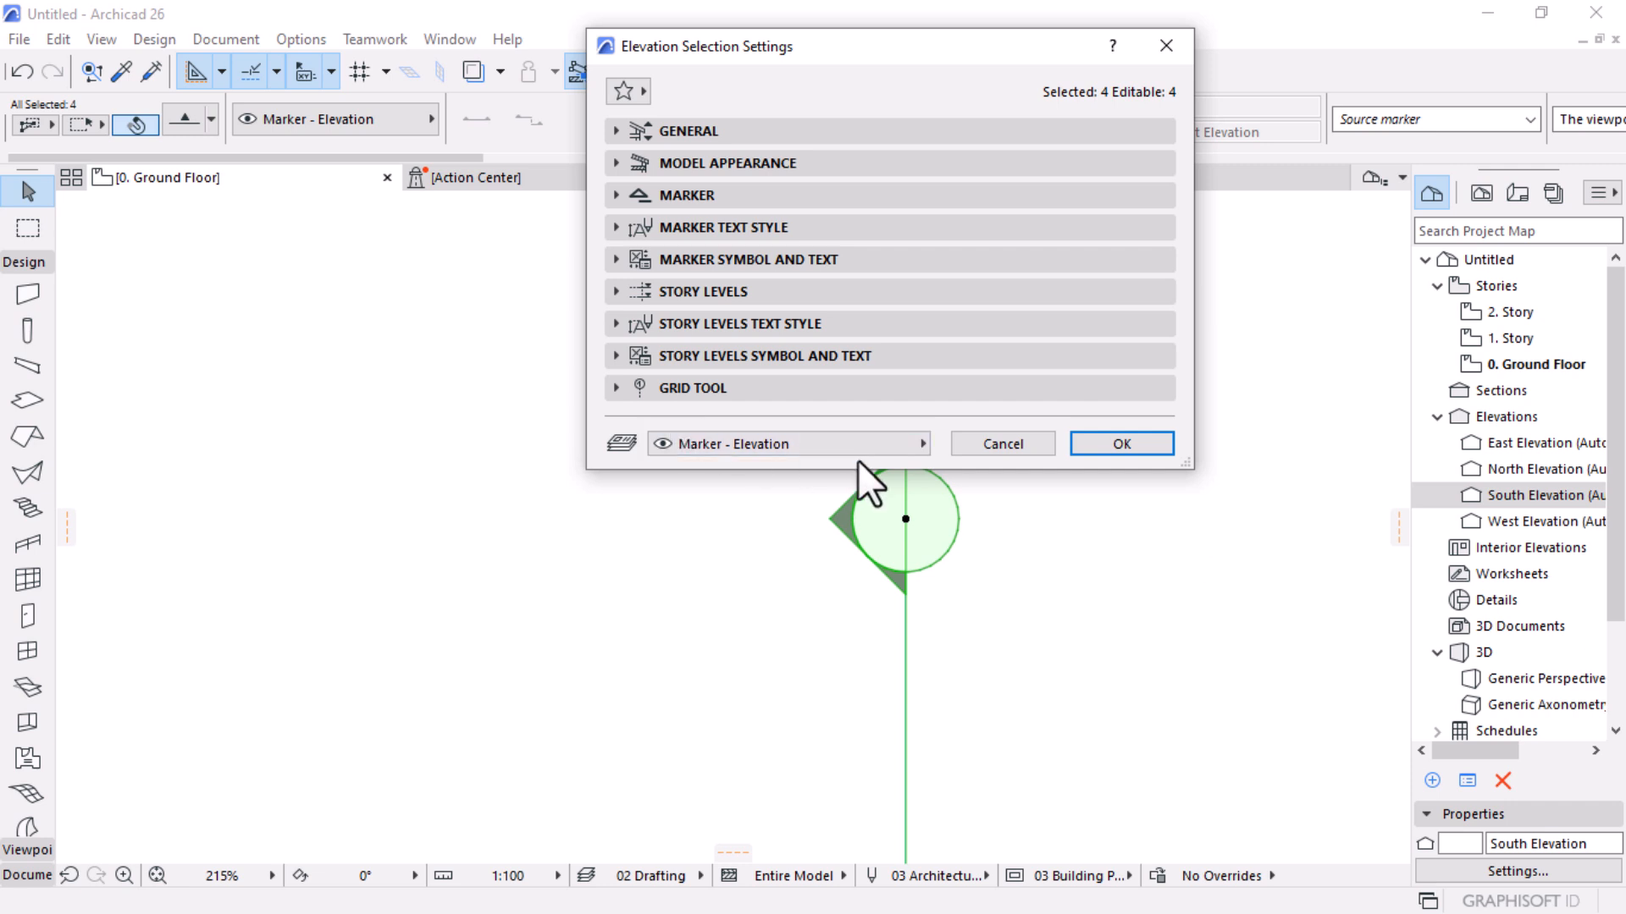
click(998, 449)
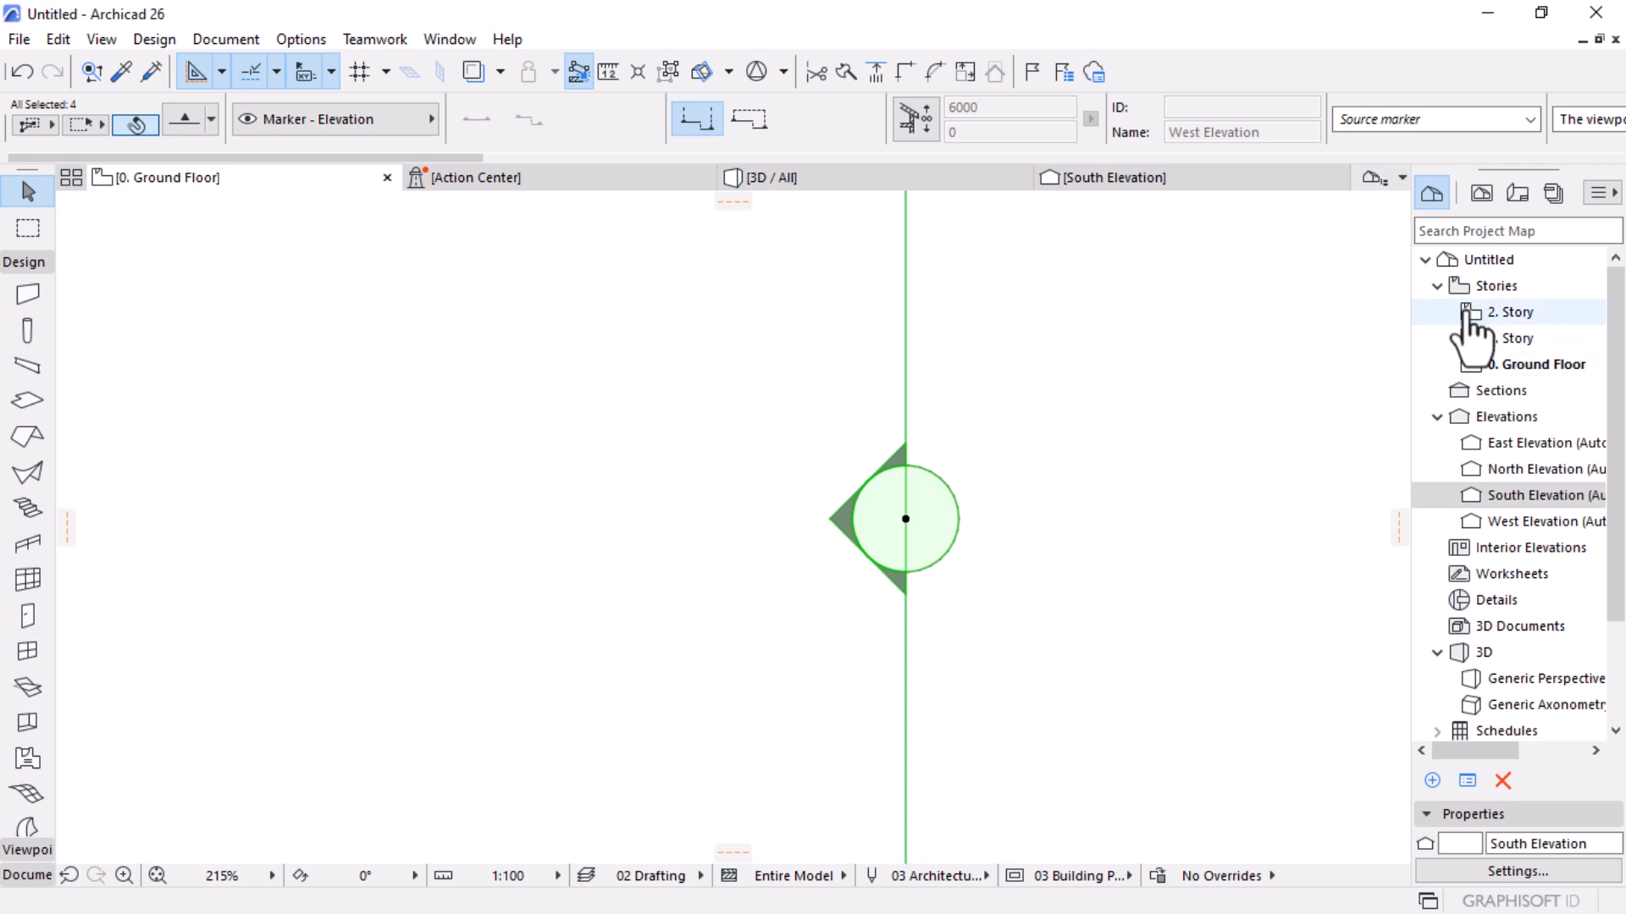
Check the viewpoint IDs of the Ground Floor and 1. Story, and set the West Elevation's ID to 01
click(1534, 367)
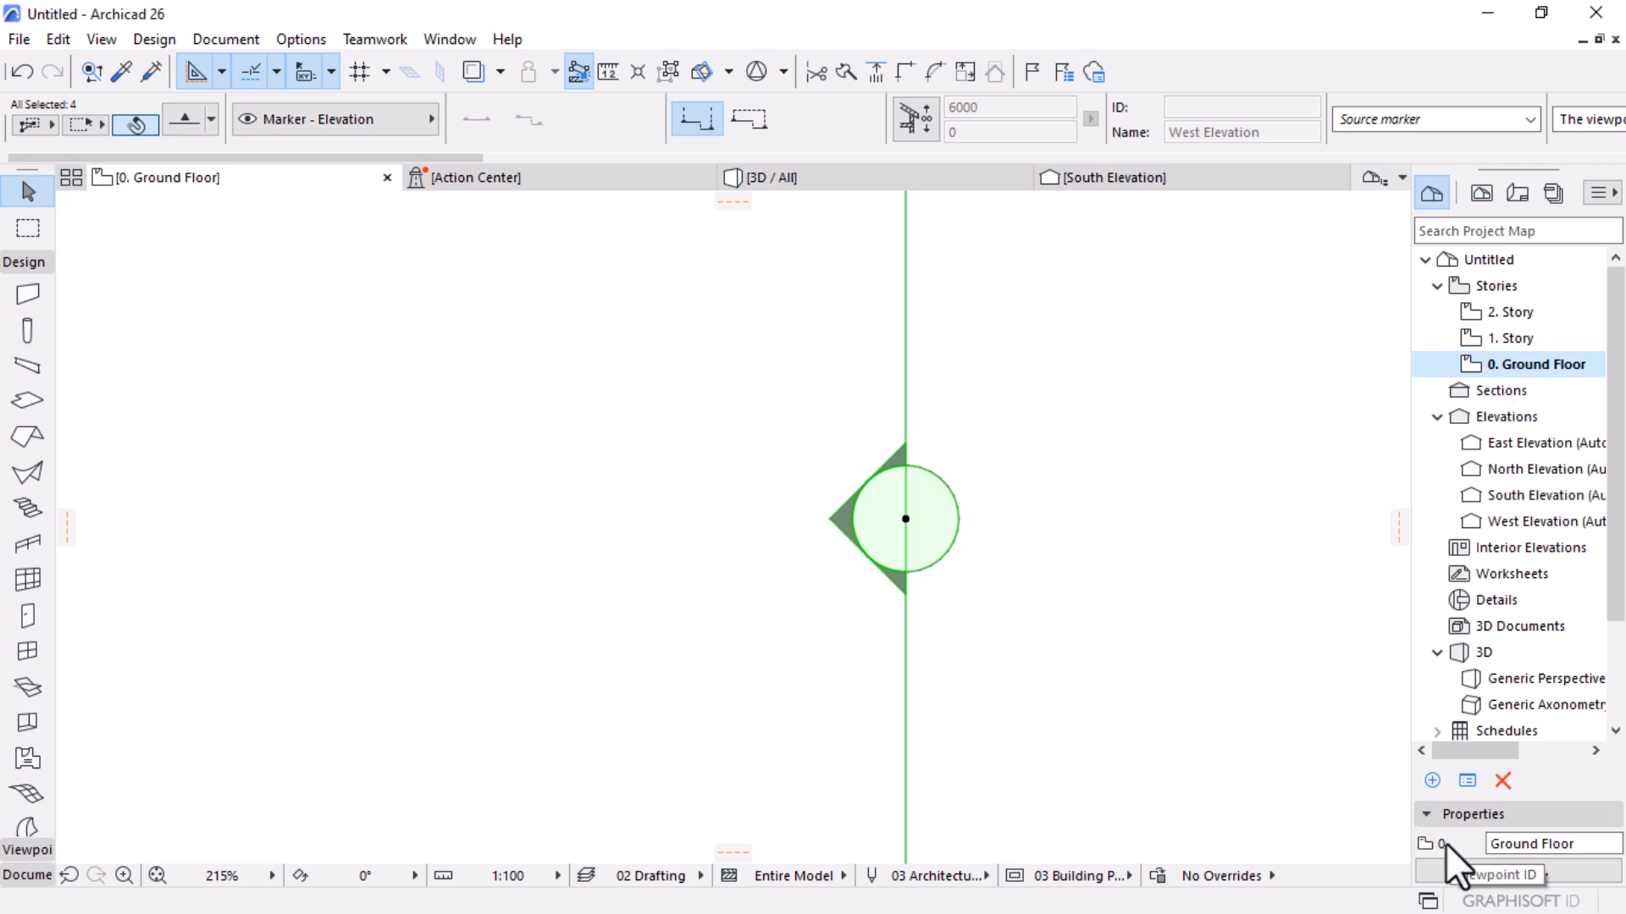
click(1469, 338)
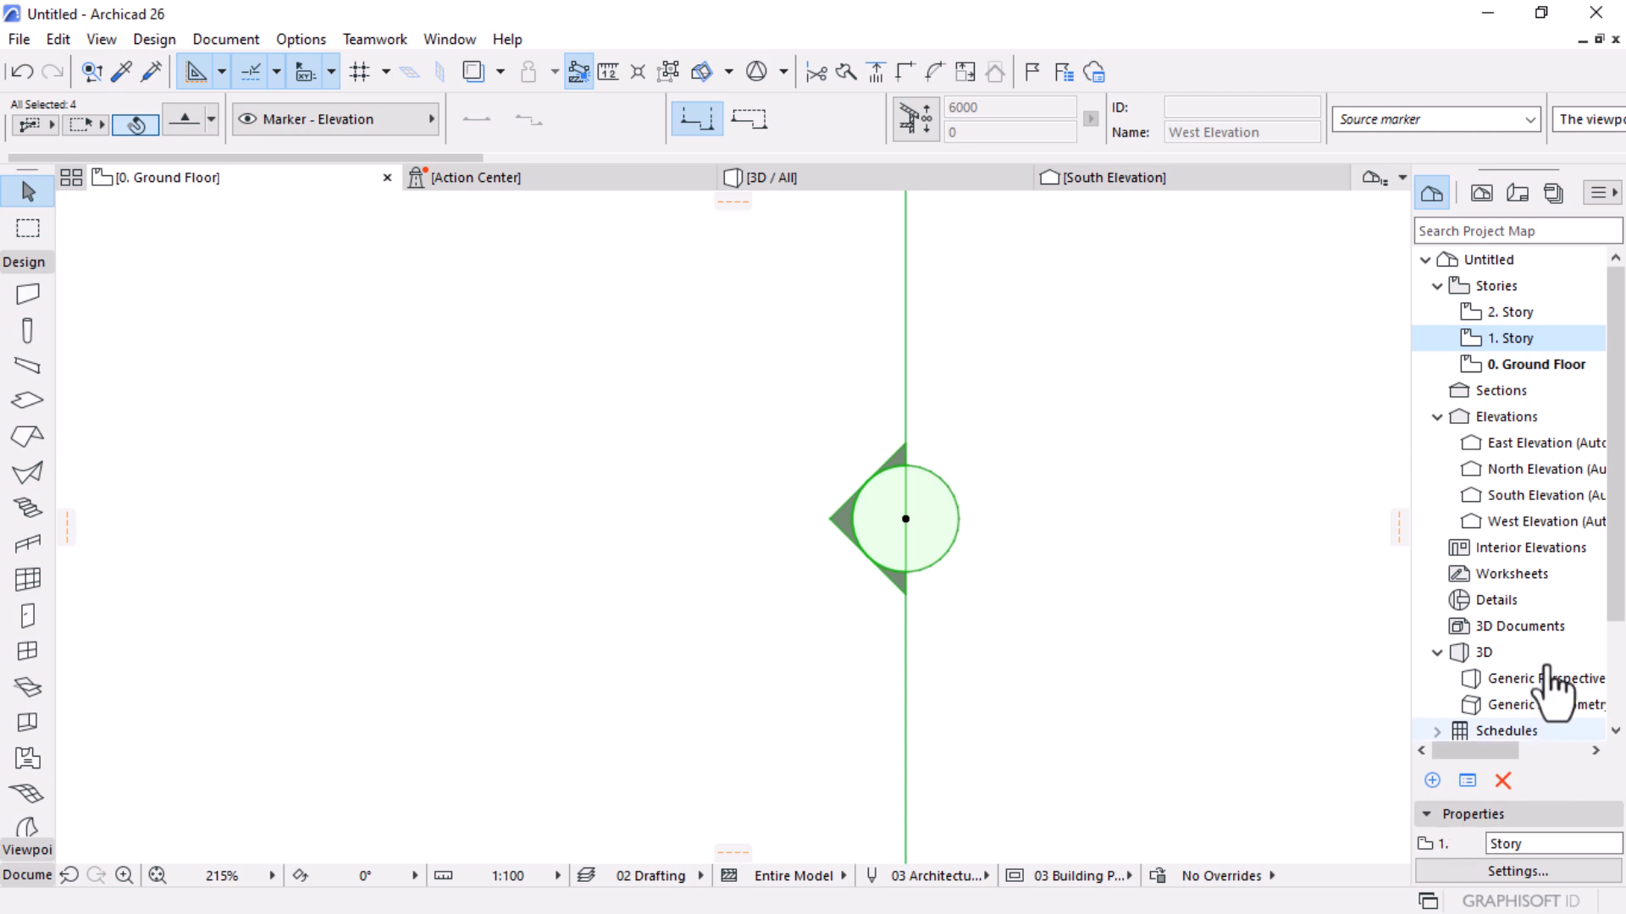
click(1537, 520)
click(1470, 846)
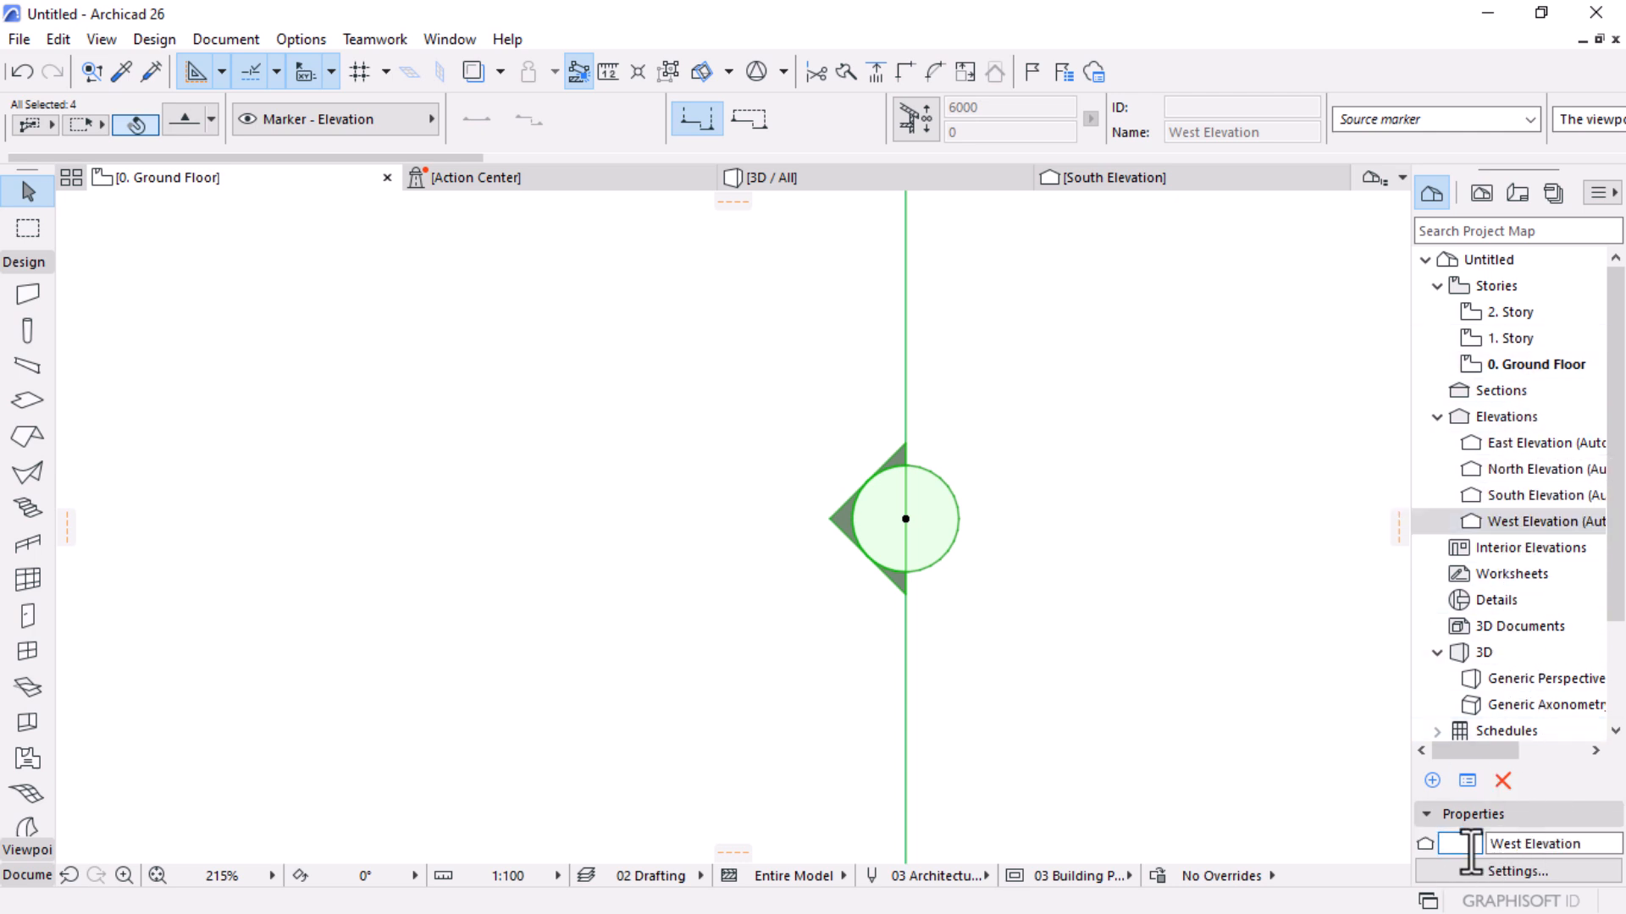
text(01)
key(Return)
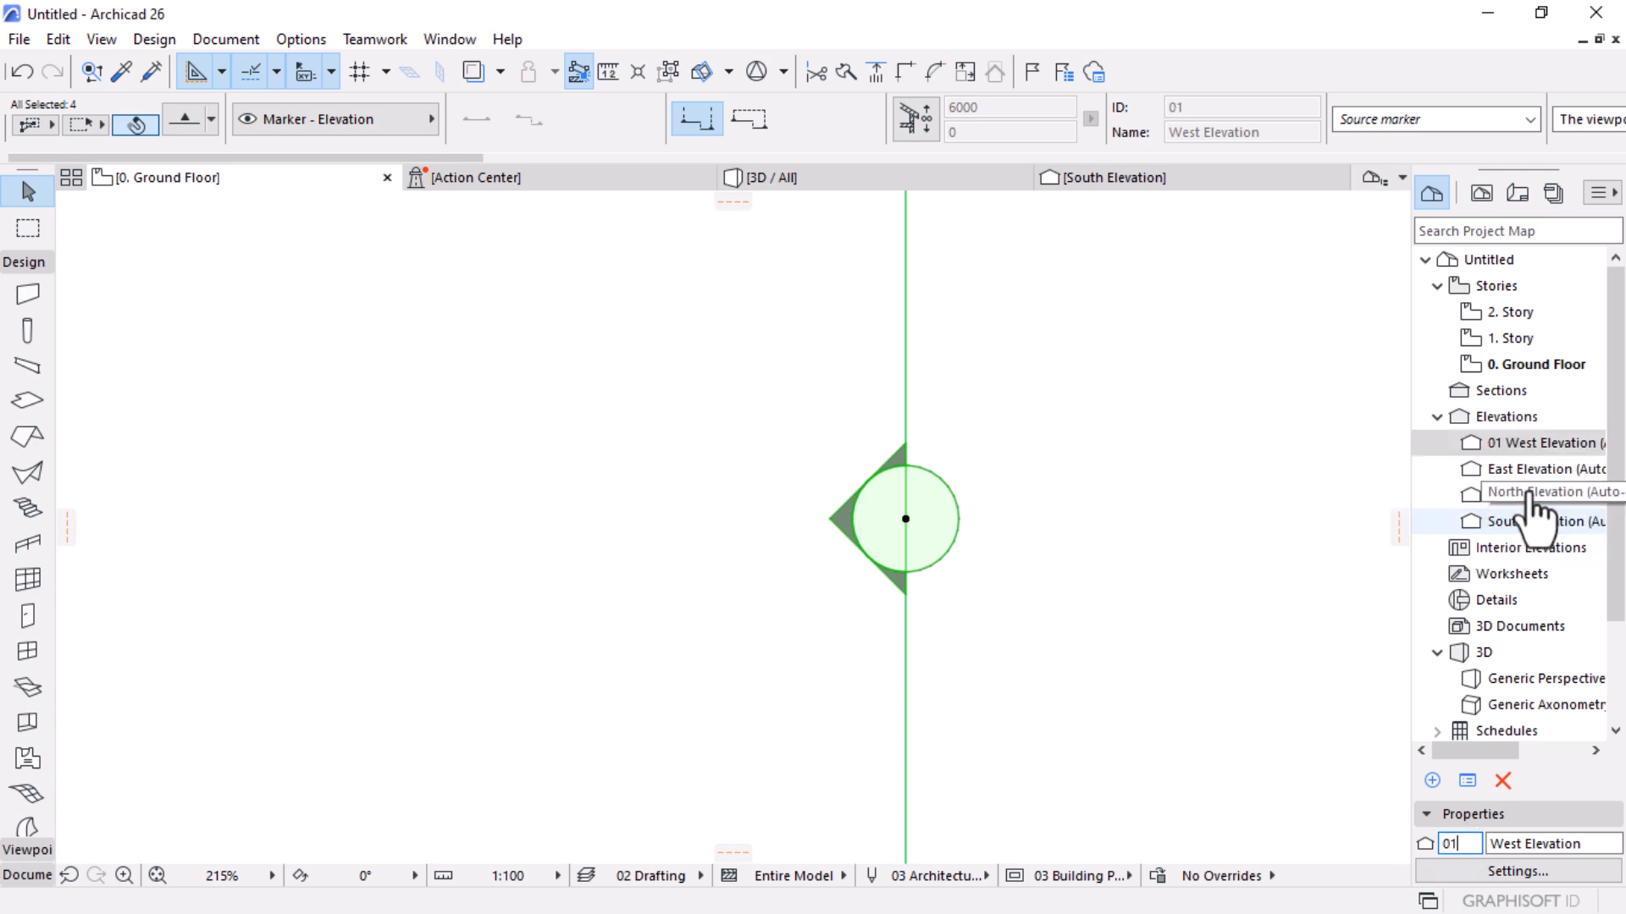
Set the South Elevation's viewpoint ID to 01
click(1524, 522)
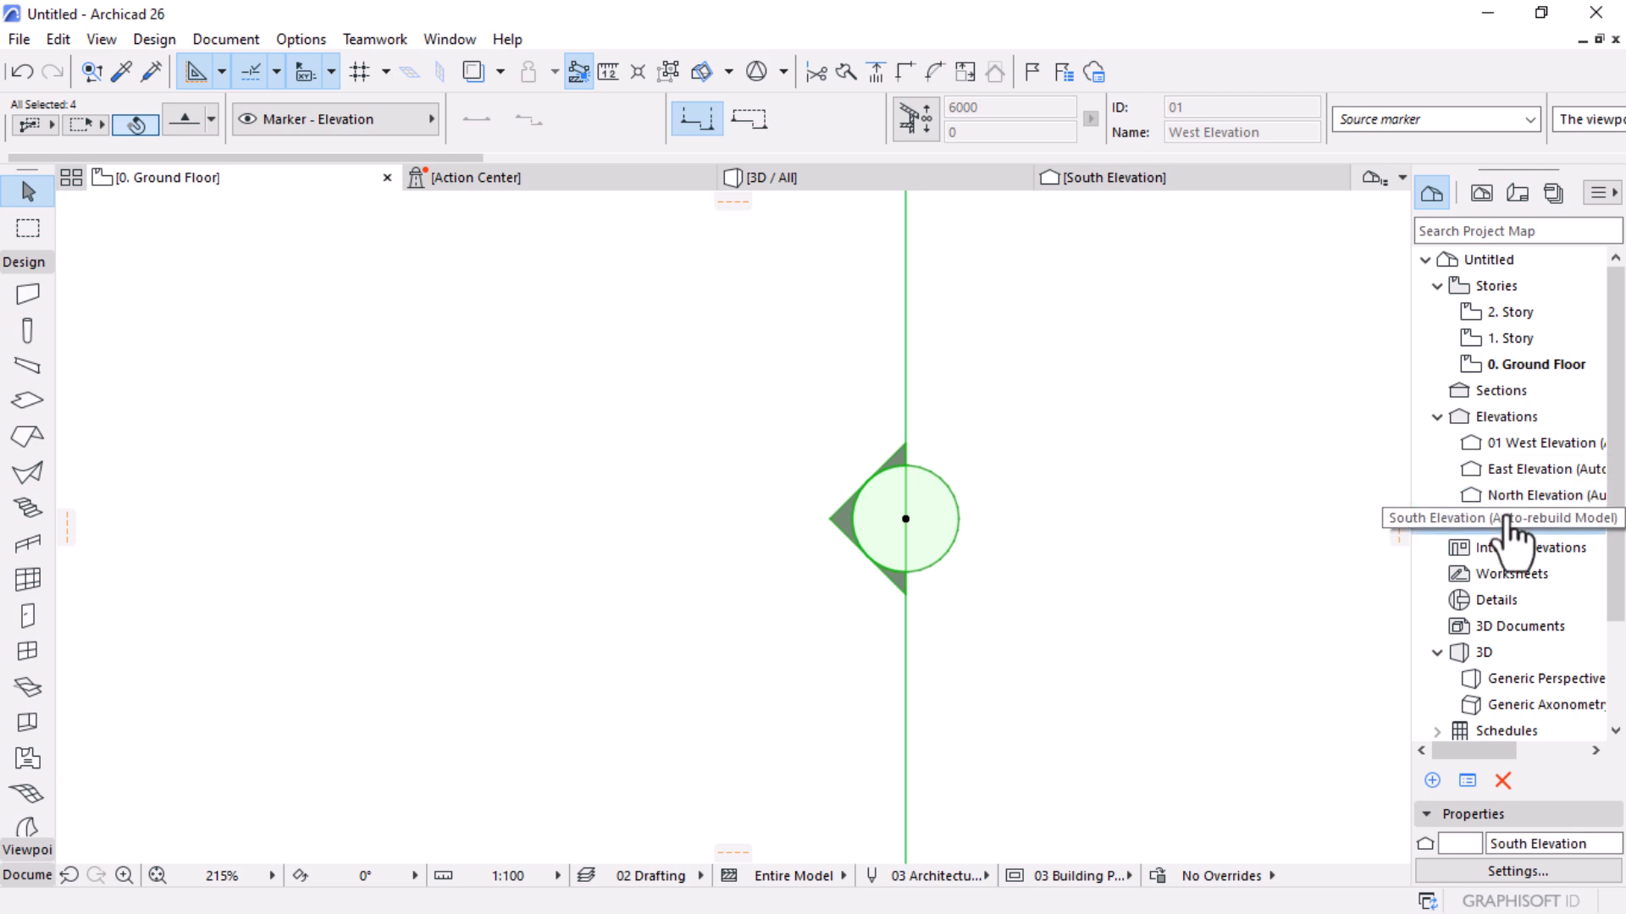
click(1467, 844)
text(01)
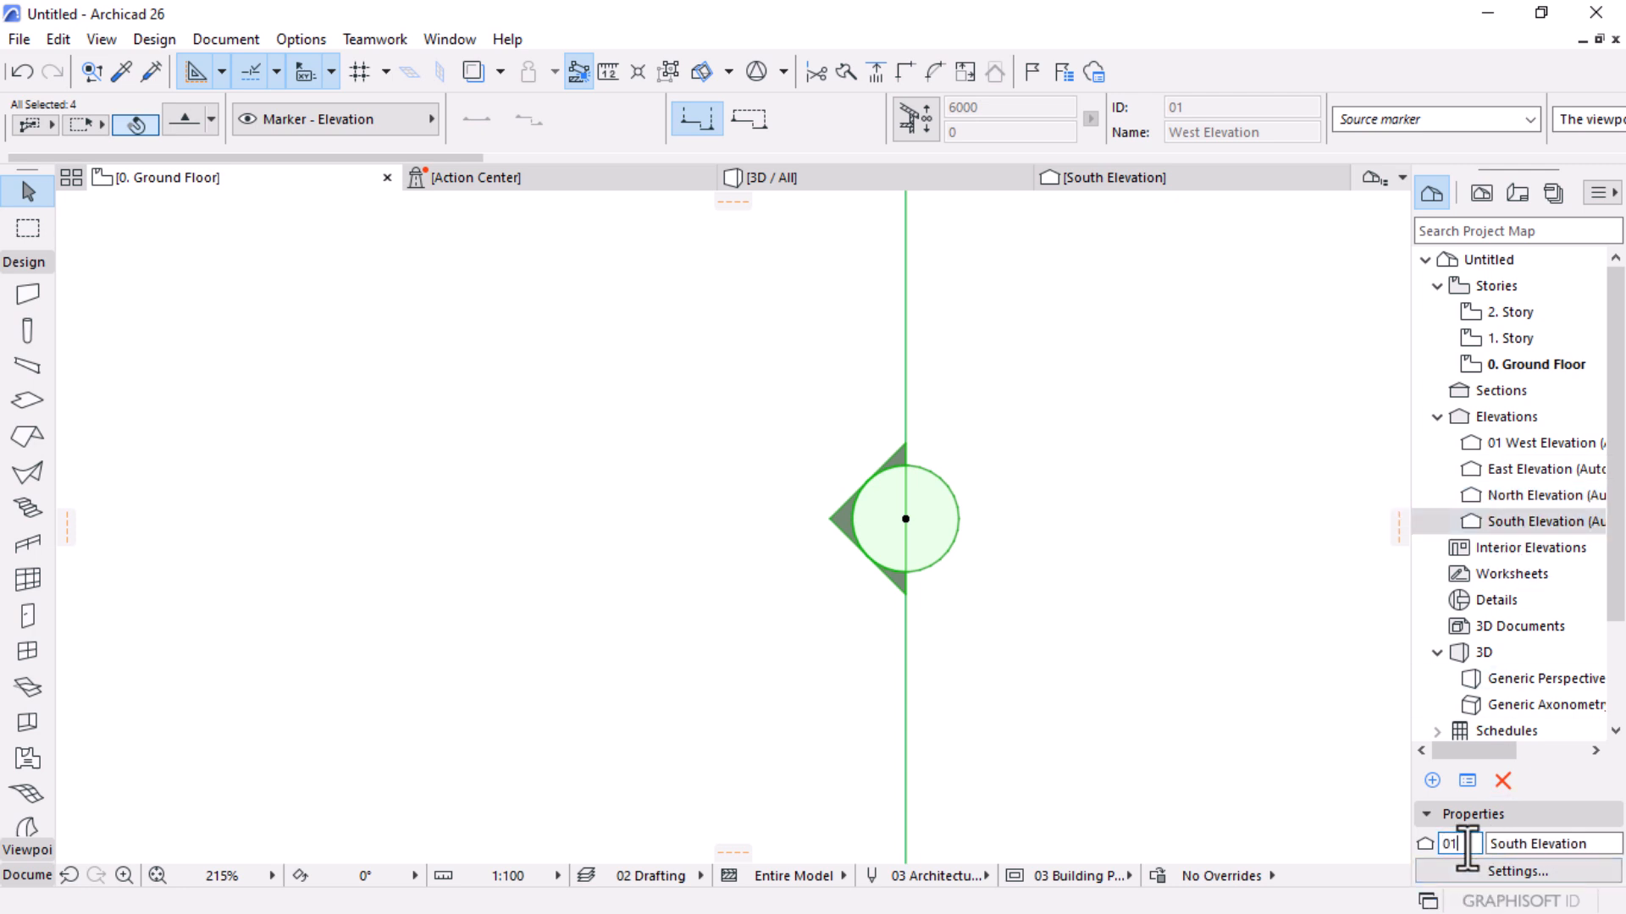
key(Return)
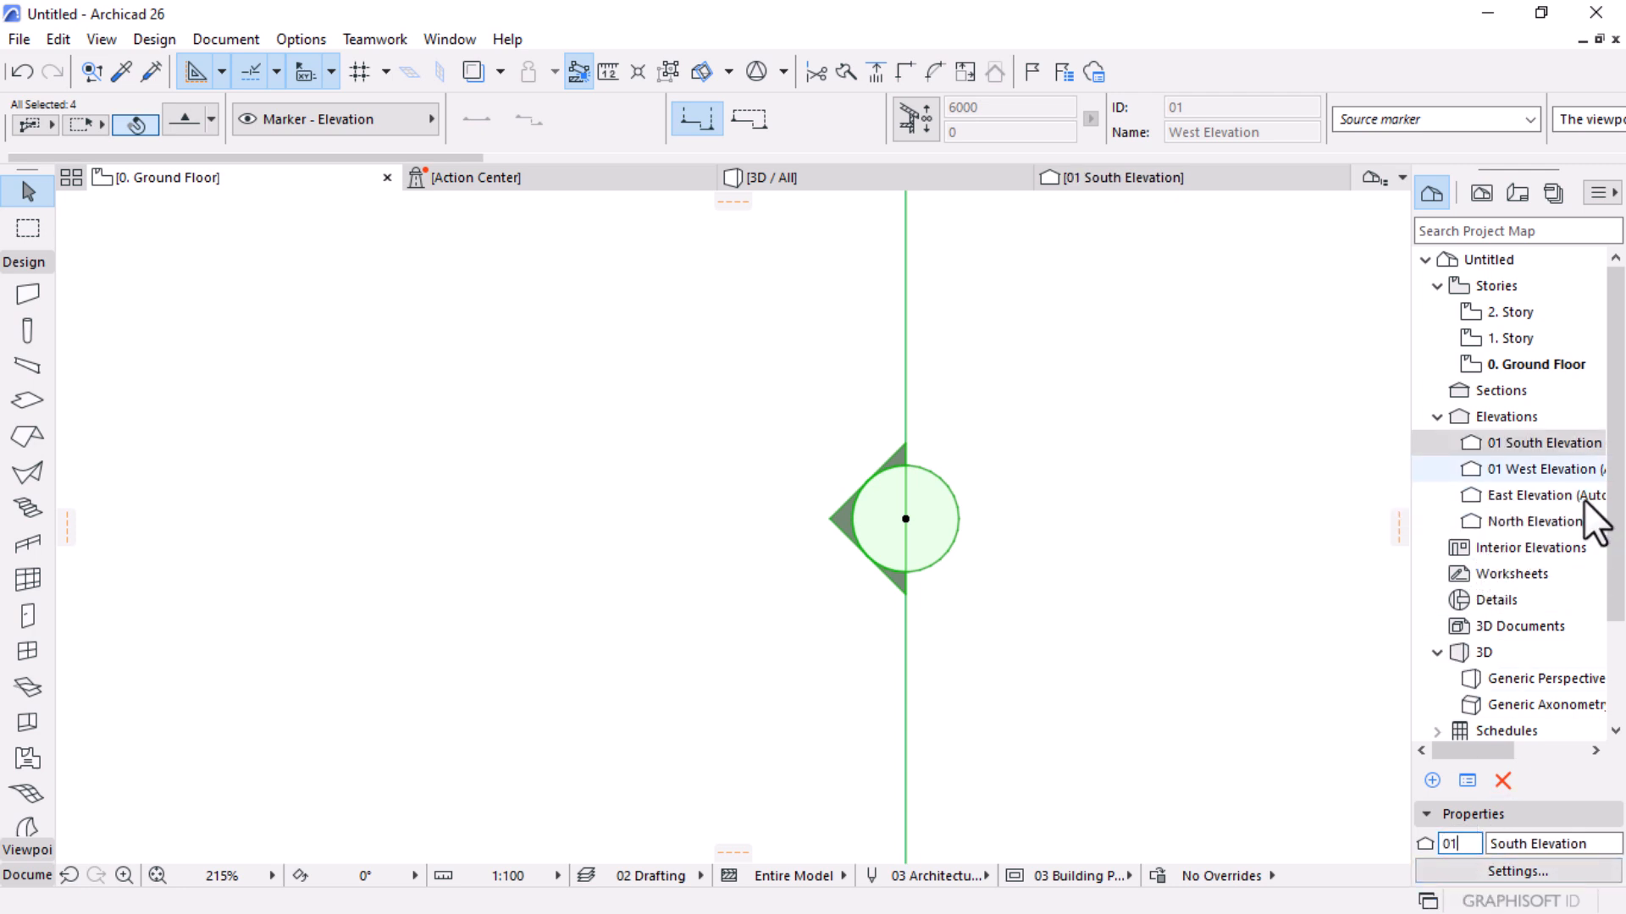
Set the North Elevation's viewpoint ID to 04 and the East Elevation's to 03
click(1516, 522)
click(1471, 844)
text(04)
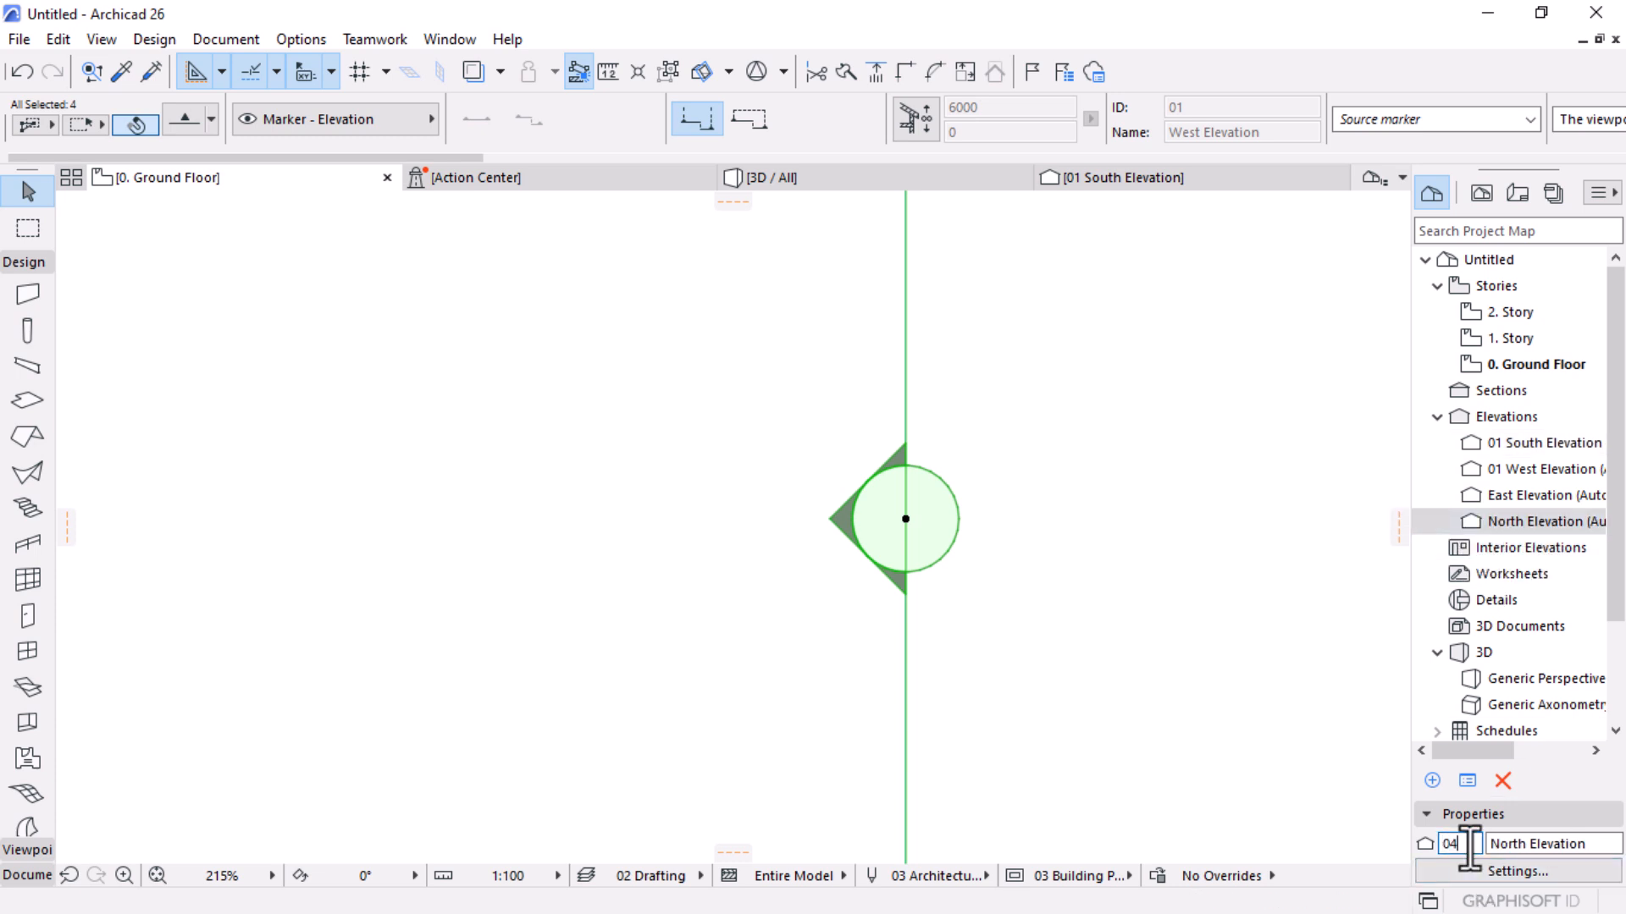
click(1469, 522)
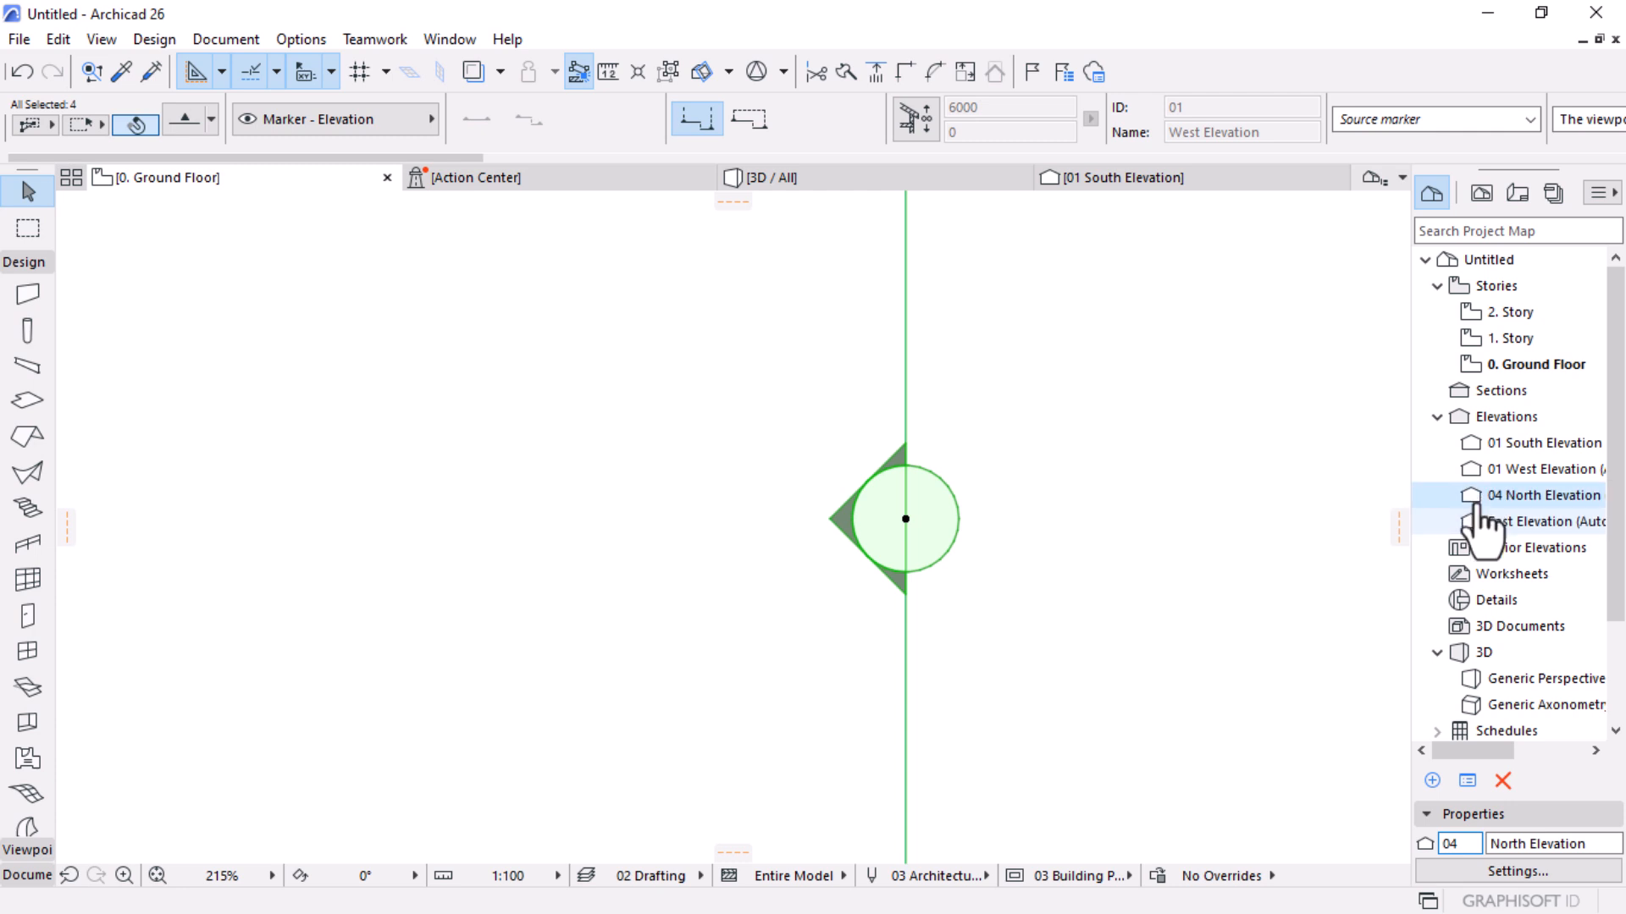
click(1490, 521)
click(1463, 844)
text(03)
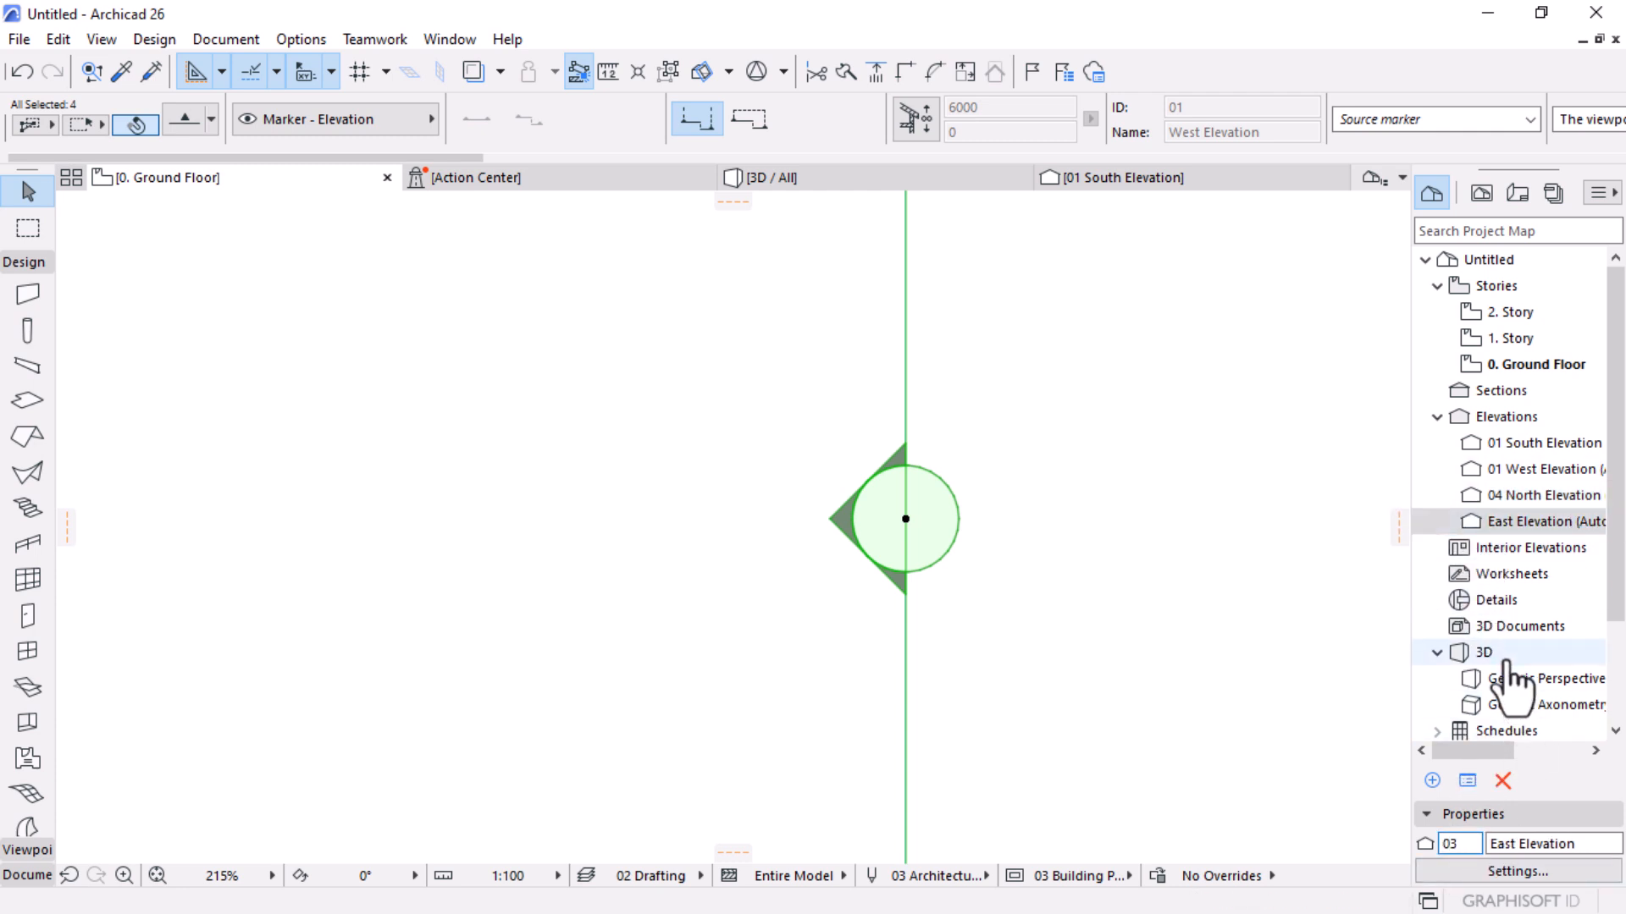
key(Return)
Change the West Elevation's viewpoint ID to 02
click(1516, 469)
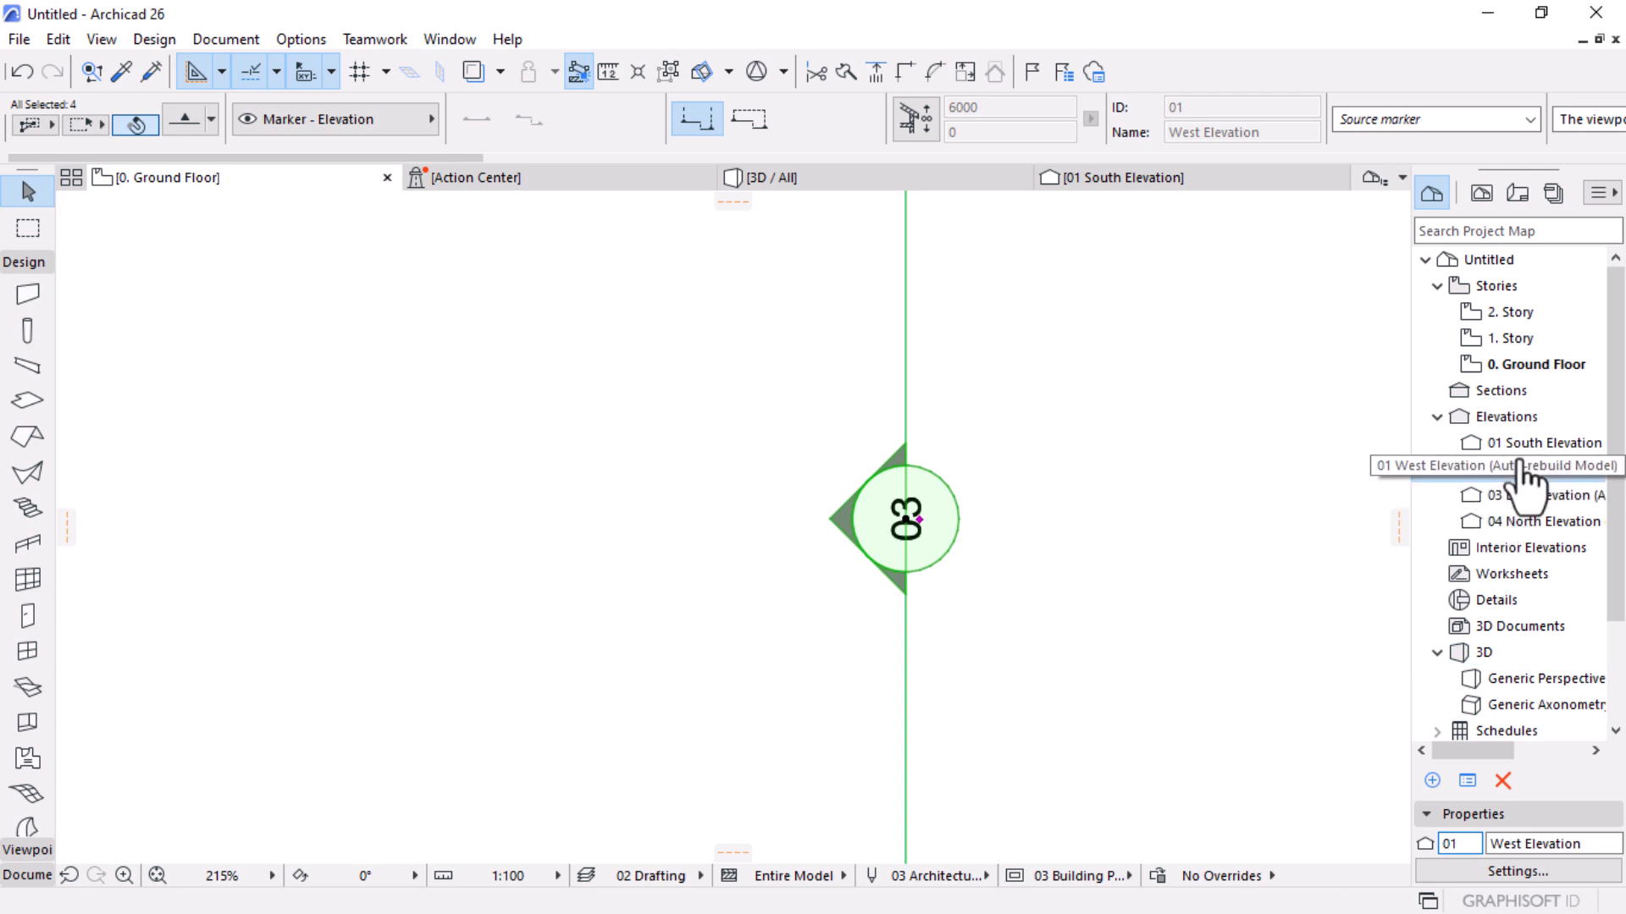
double_click(1449, 844)
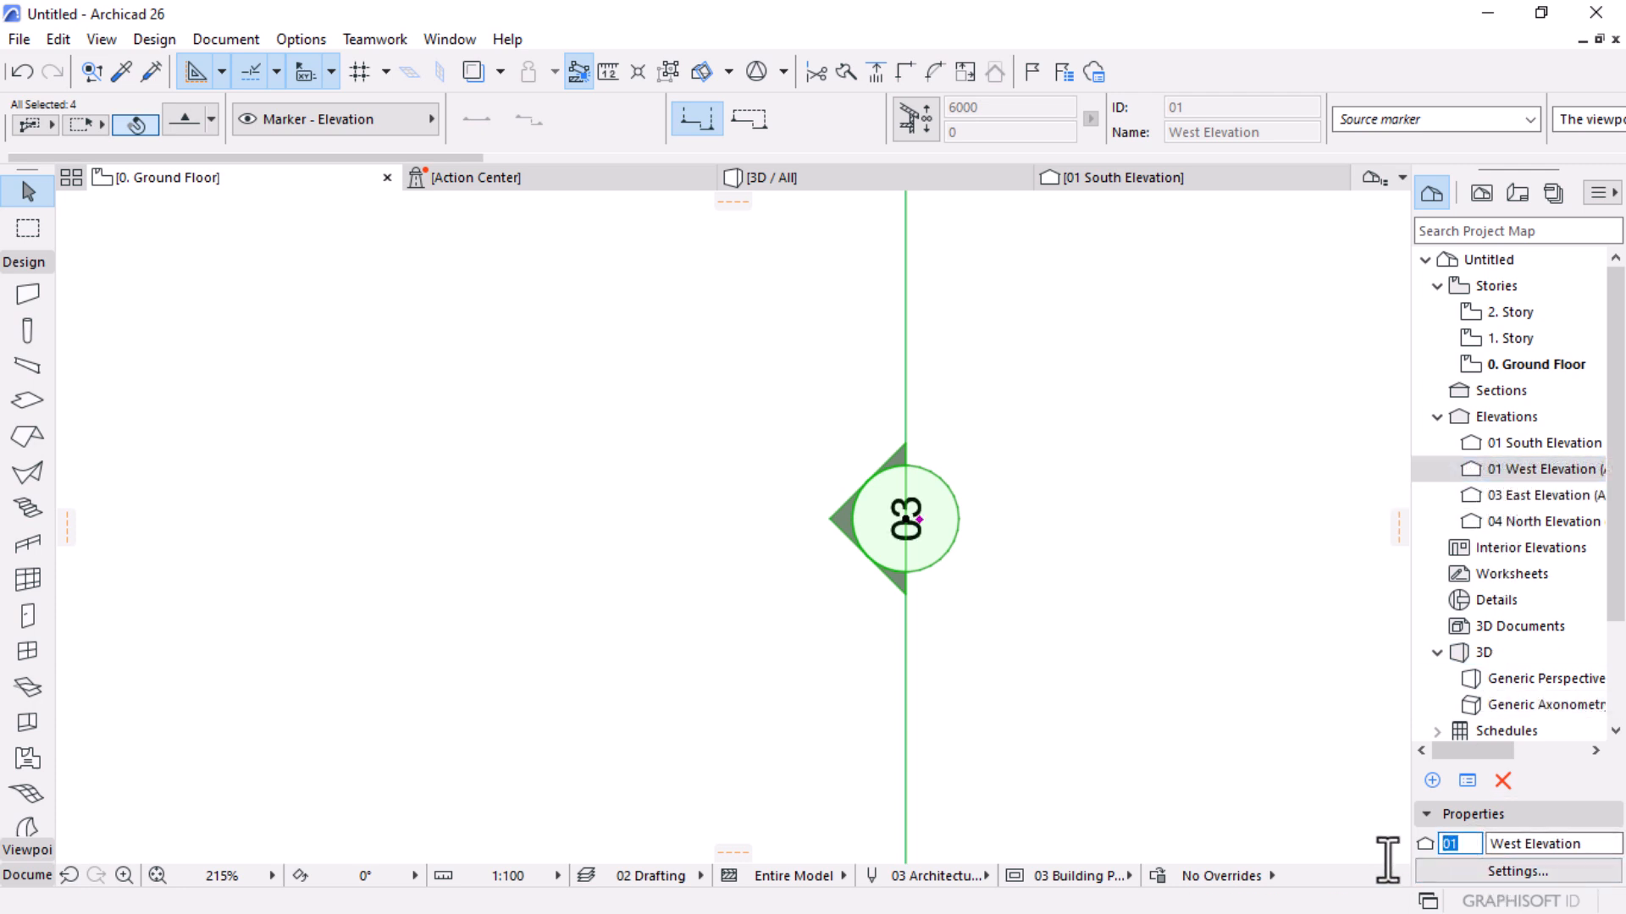
text(02)
key(Return)
Clear the selection and examine the east elevation marker's reference ID up close and in the wider plan
scroll(1096, 424, down, 5)
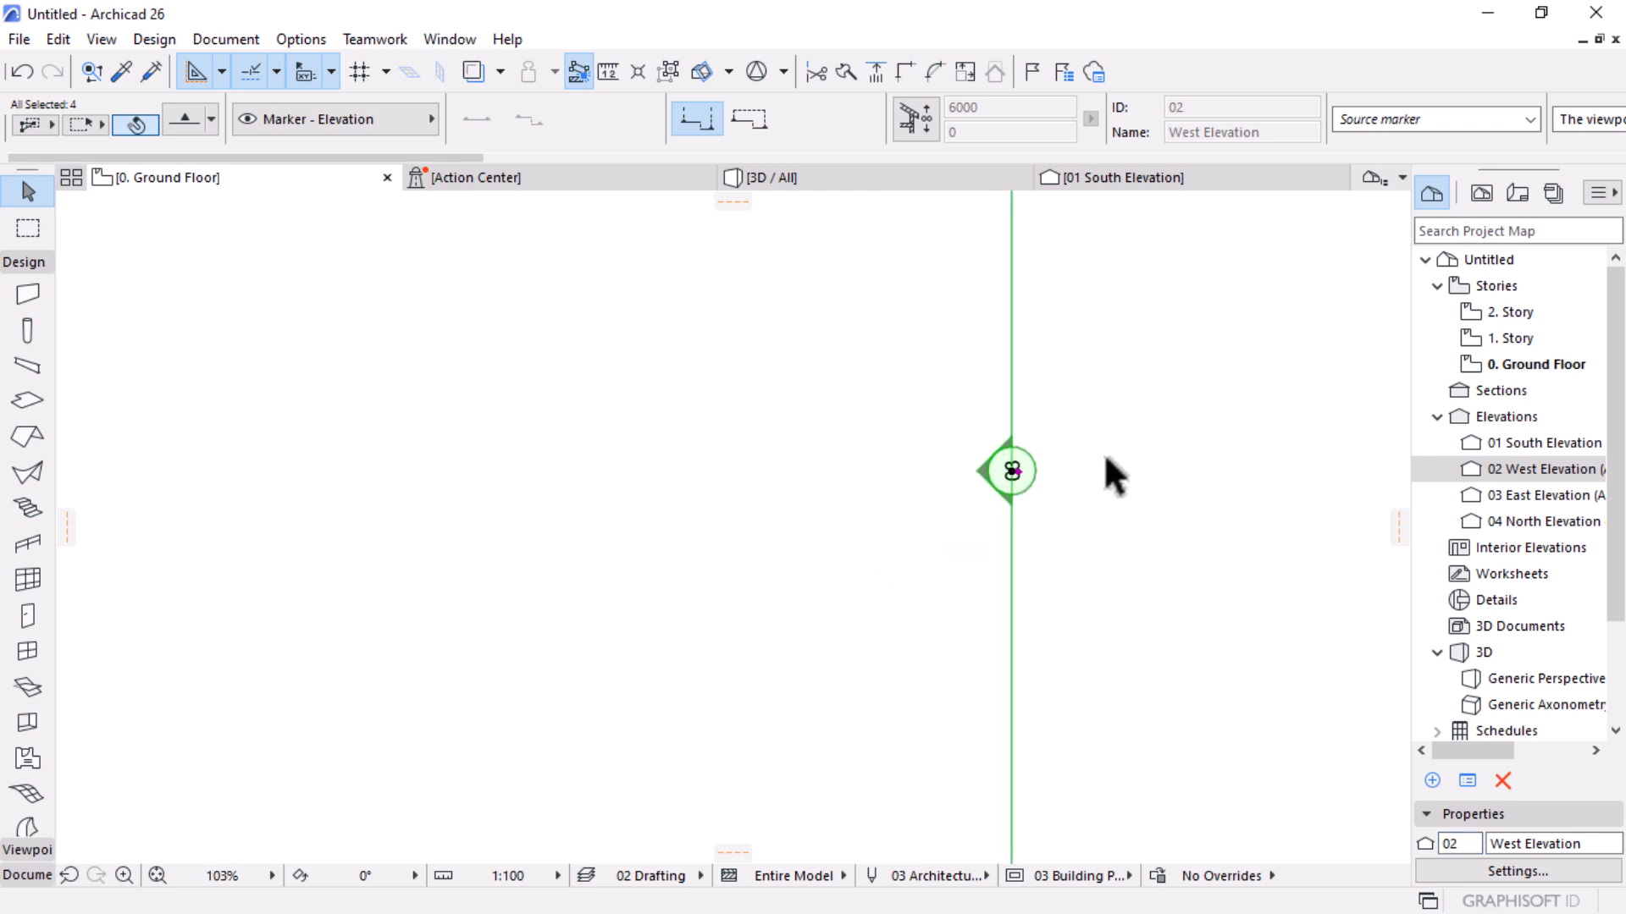
scroll(1084, 496, up, 5)
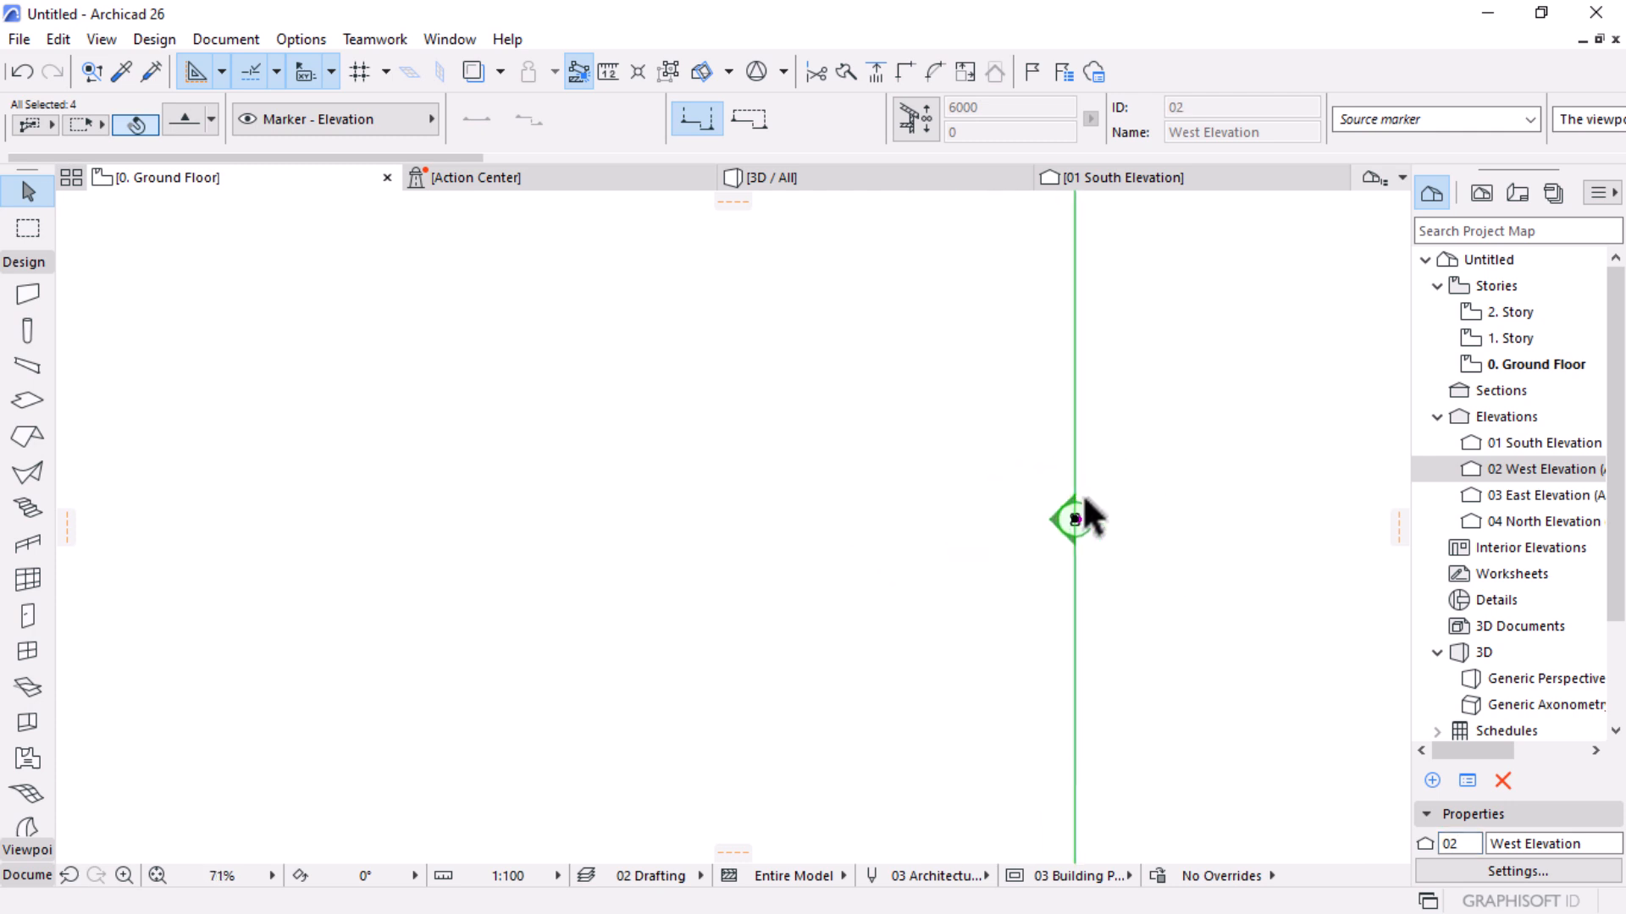
click(1152, 587)
scroll(1092, 565, up, 3)
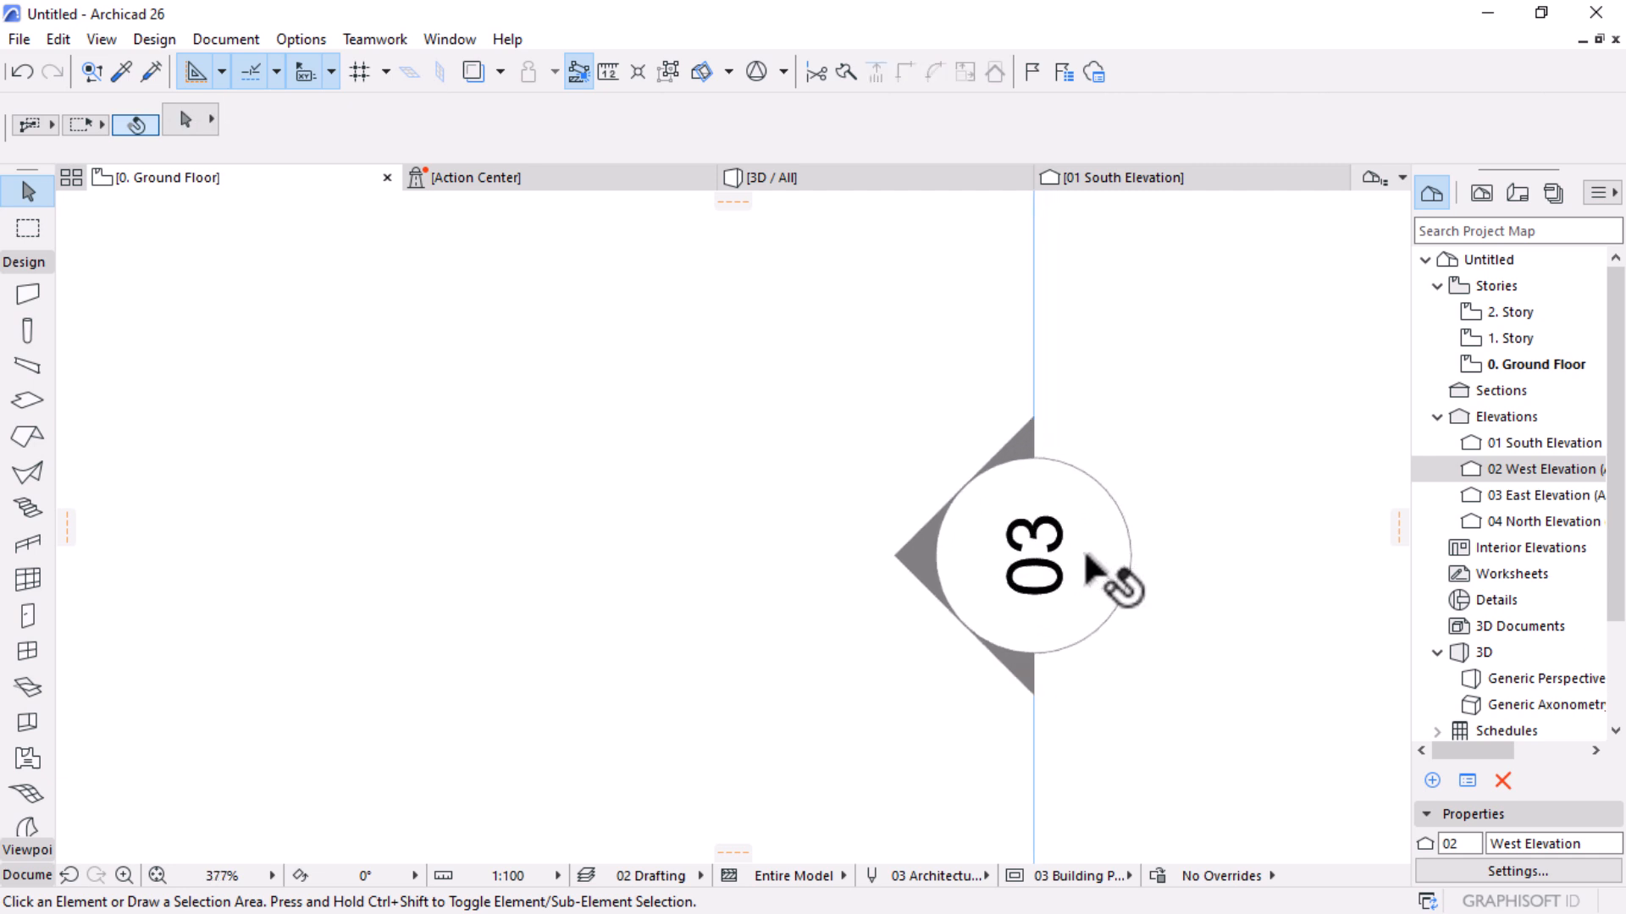
scroll(1105, 499, down, 4)
scroll(1103, 500, down, 6)
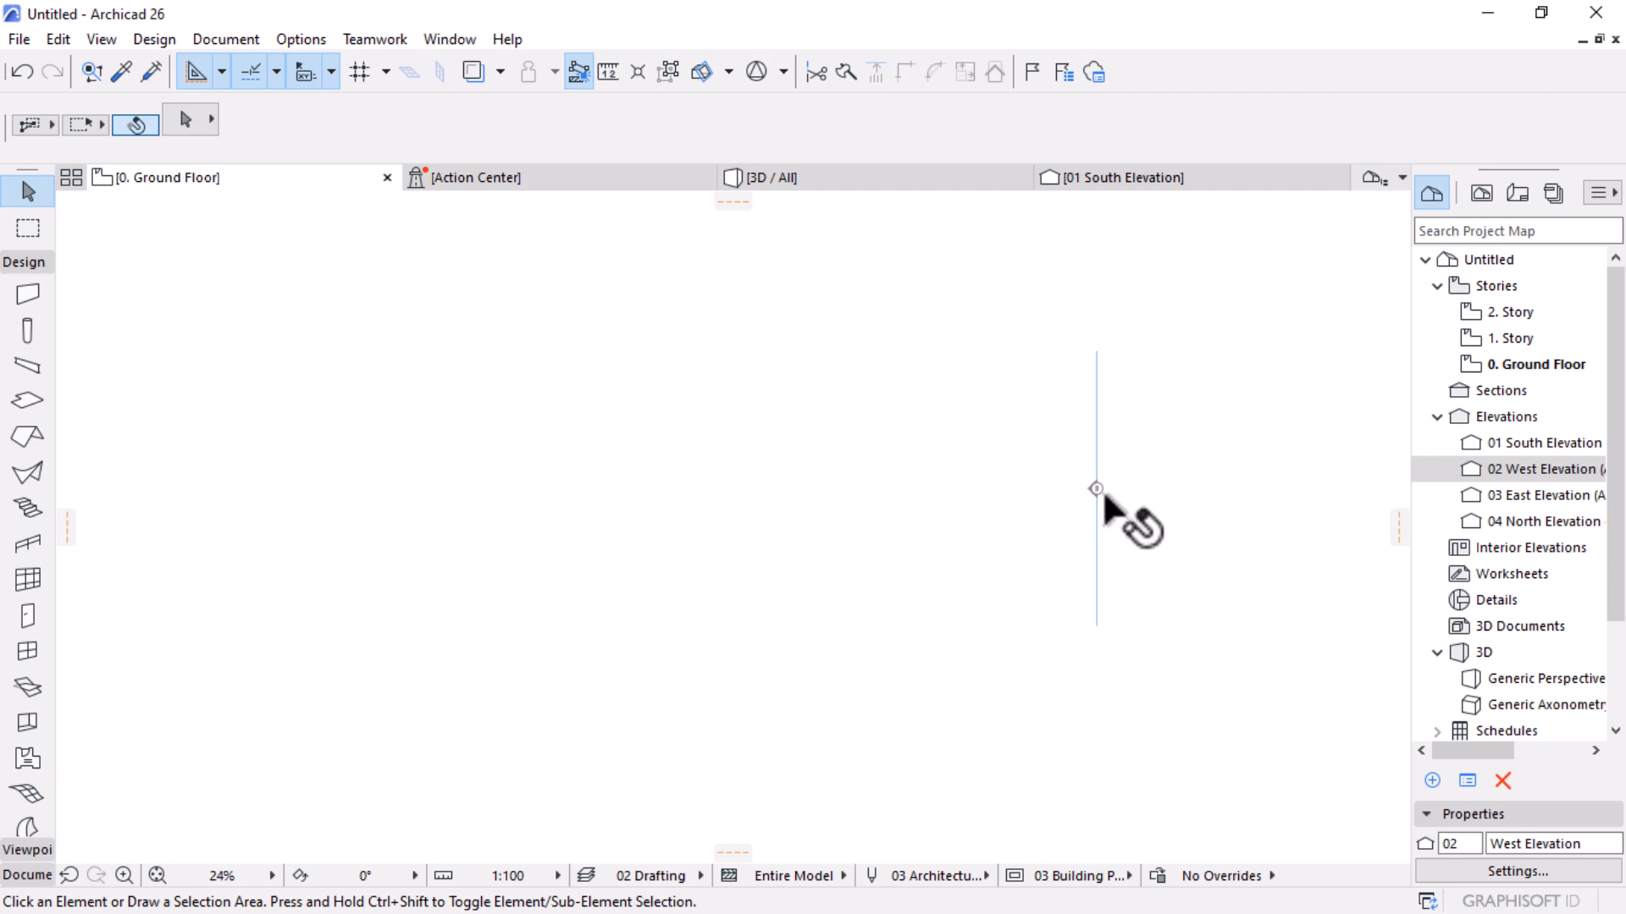
Examine the elevation markers' reference IDs around the ground floor plan, up close and in the full layout
scroll(962, 680, up, 2)
scroll(874, 677, up, 4)
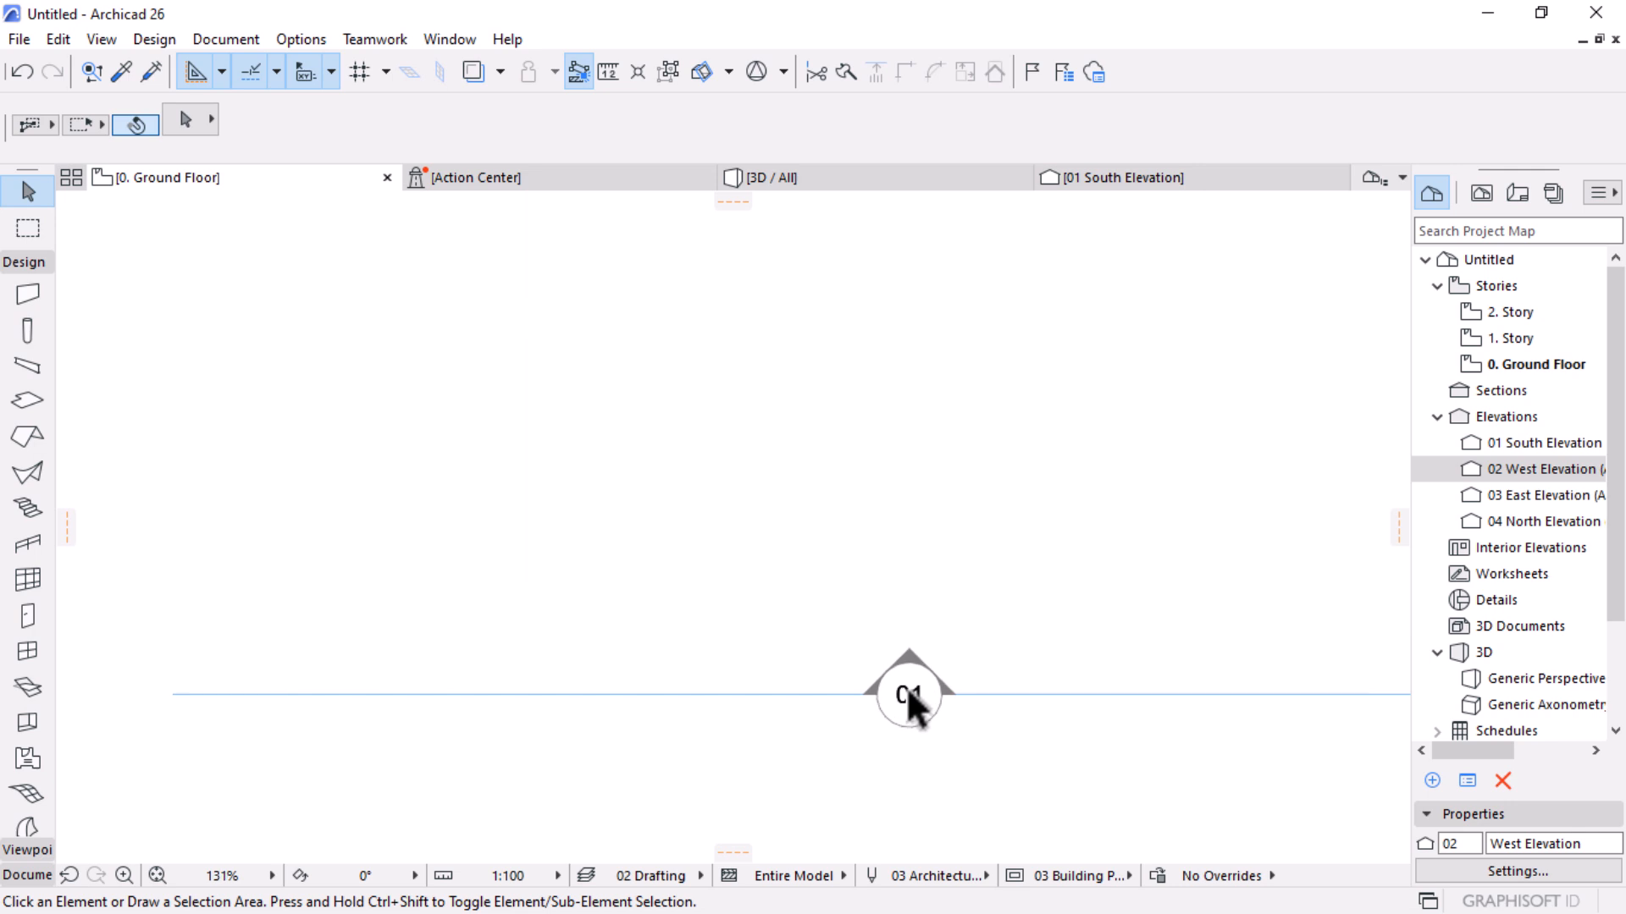
scroll(925, 767, down, 5)
scroll(733, 516, up, 4)
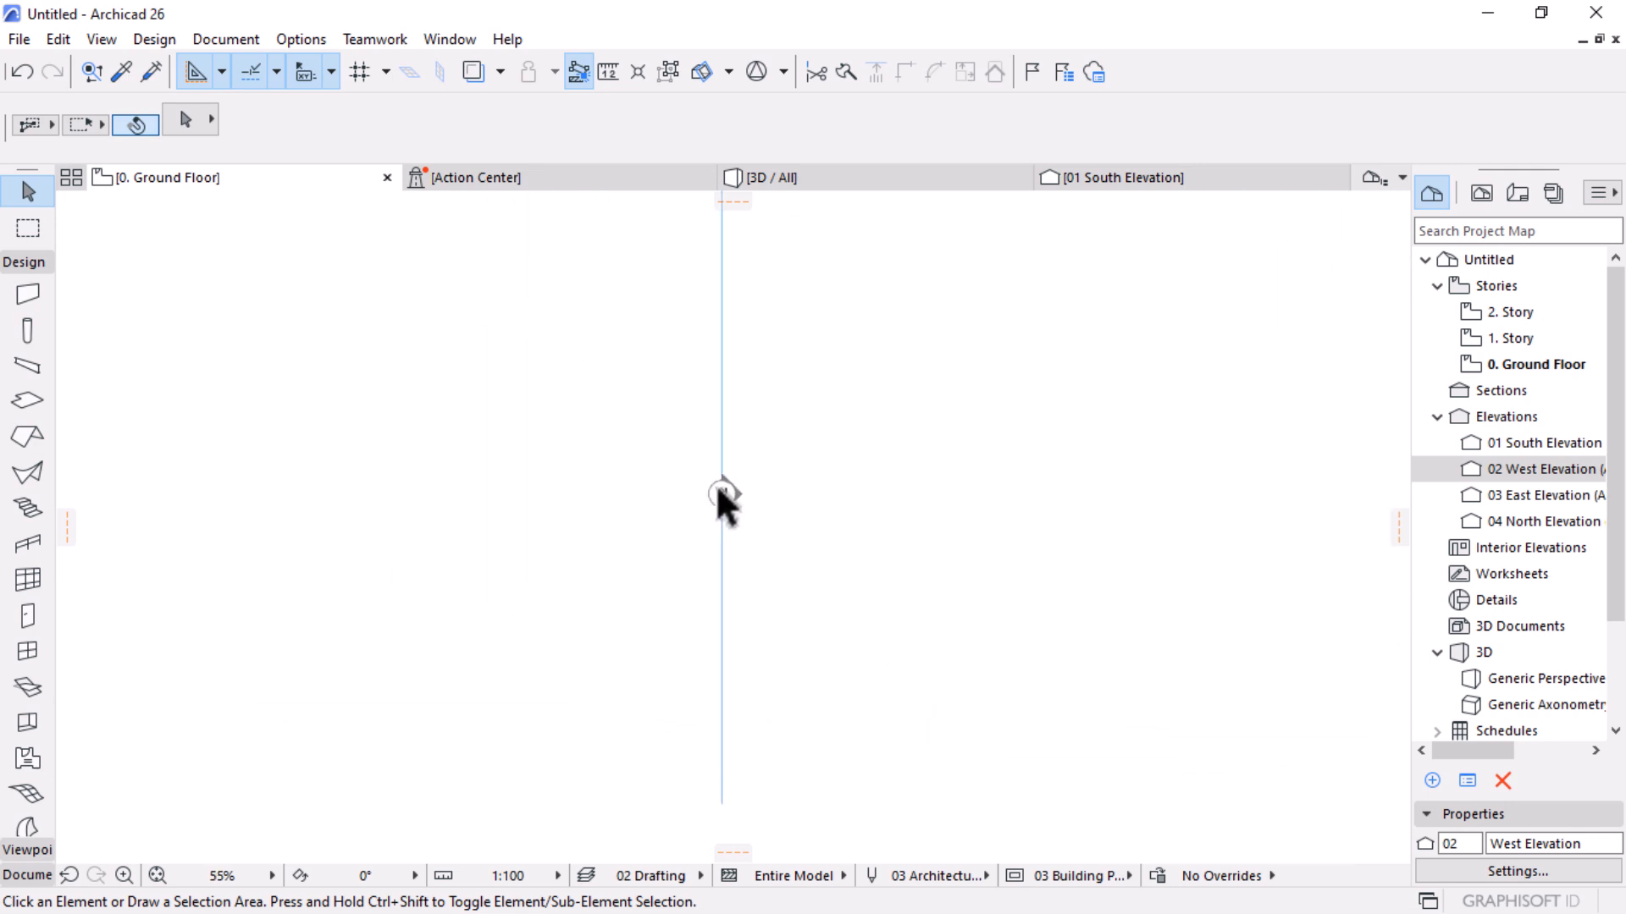
scroll(770, 443, down, 4)
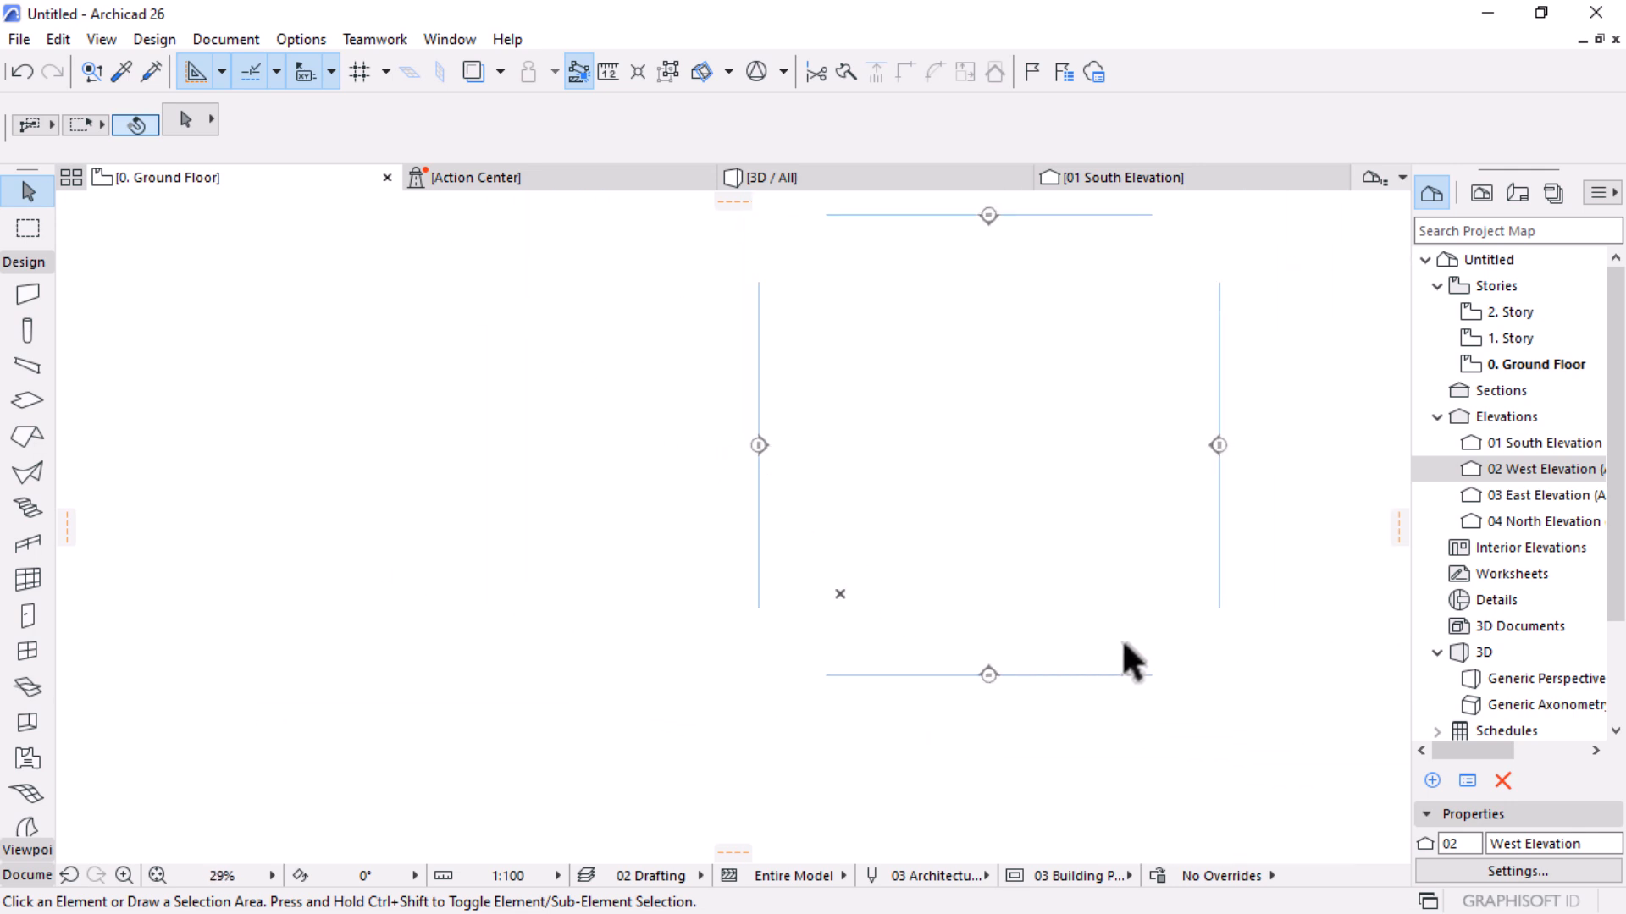
scroll(1265, 446, up, 2)
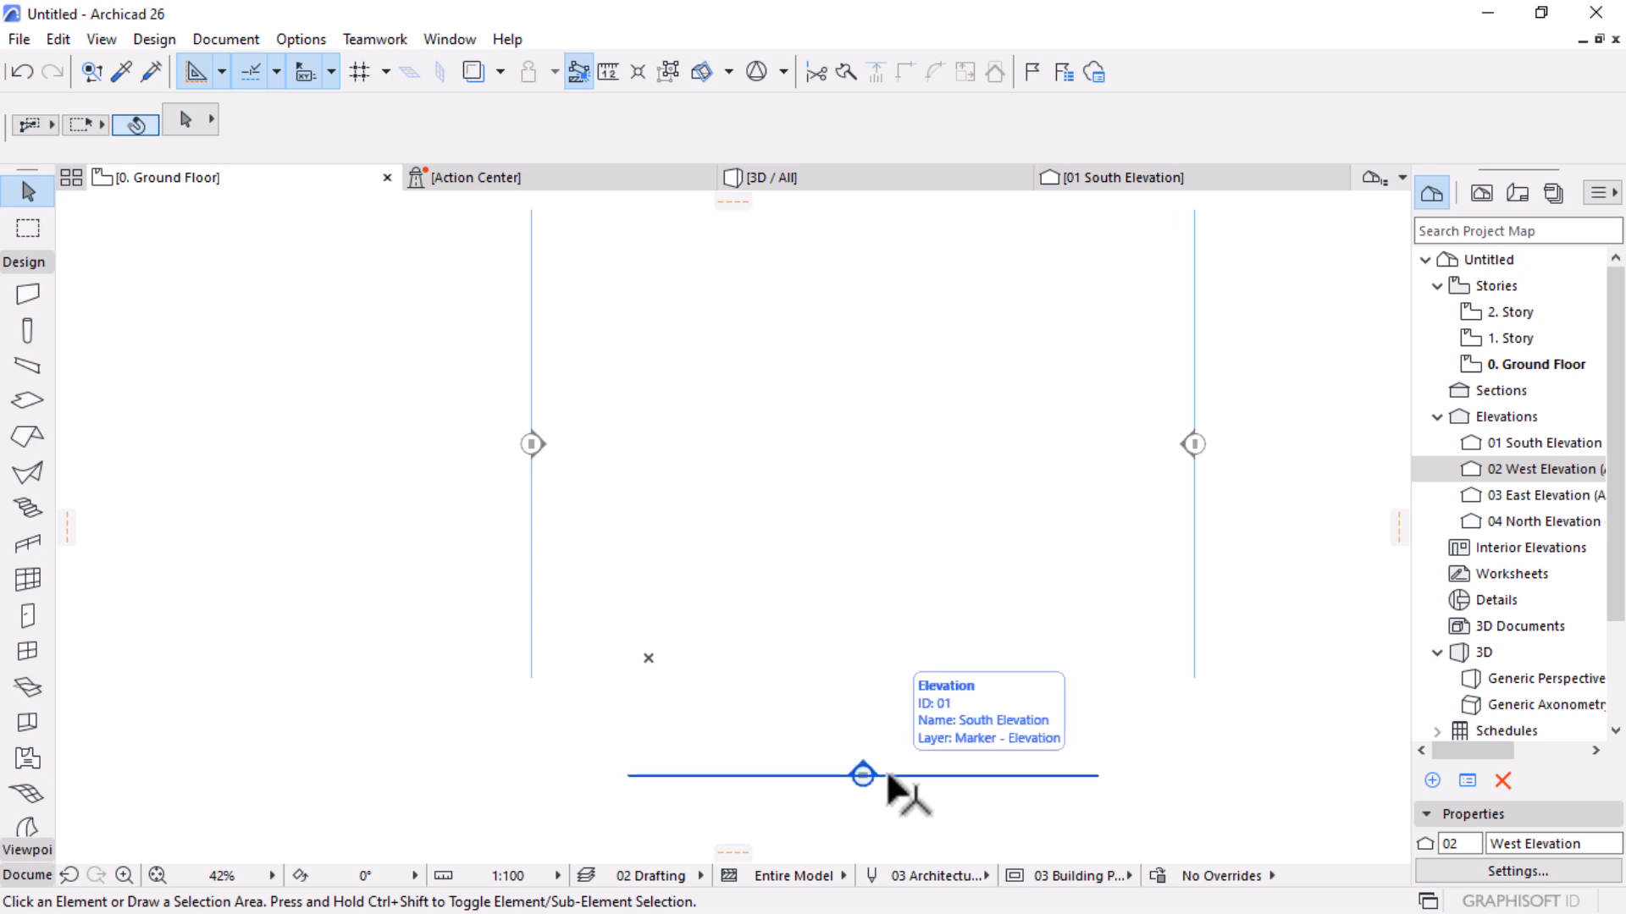
scroll(887, 775, up, 1)
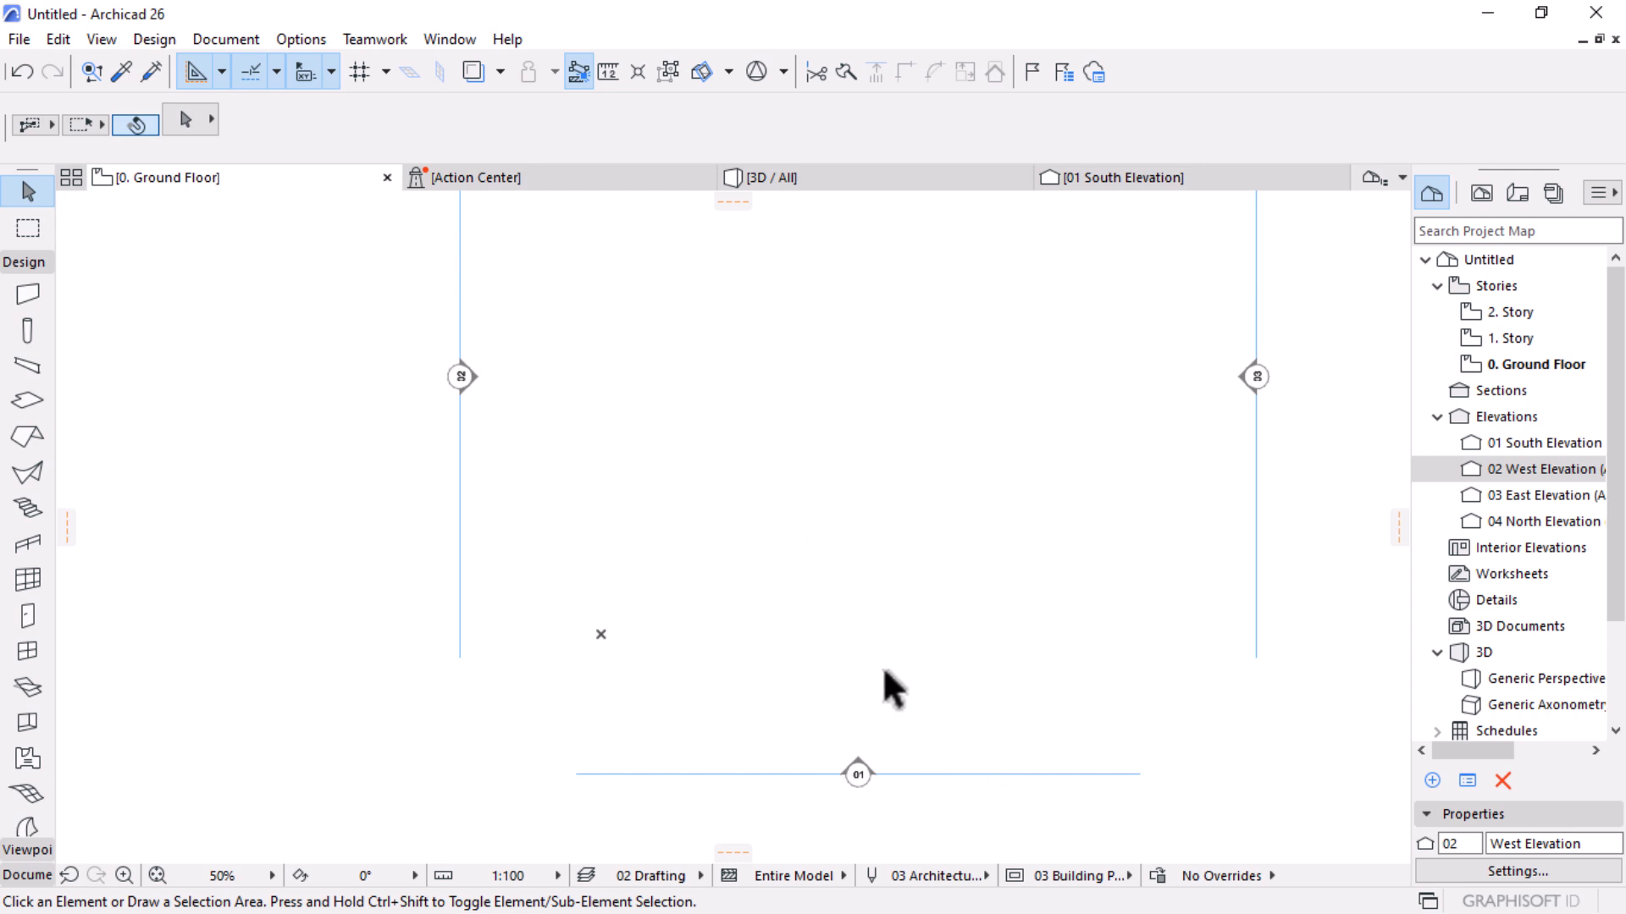
scroll(876, 733, down, 1)
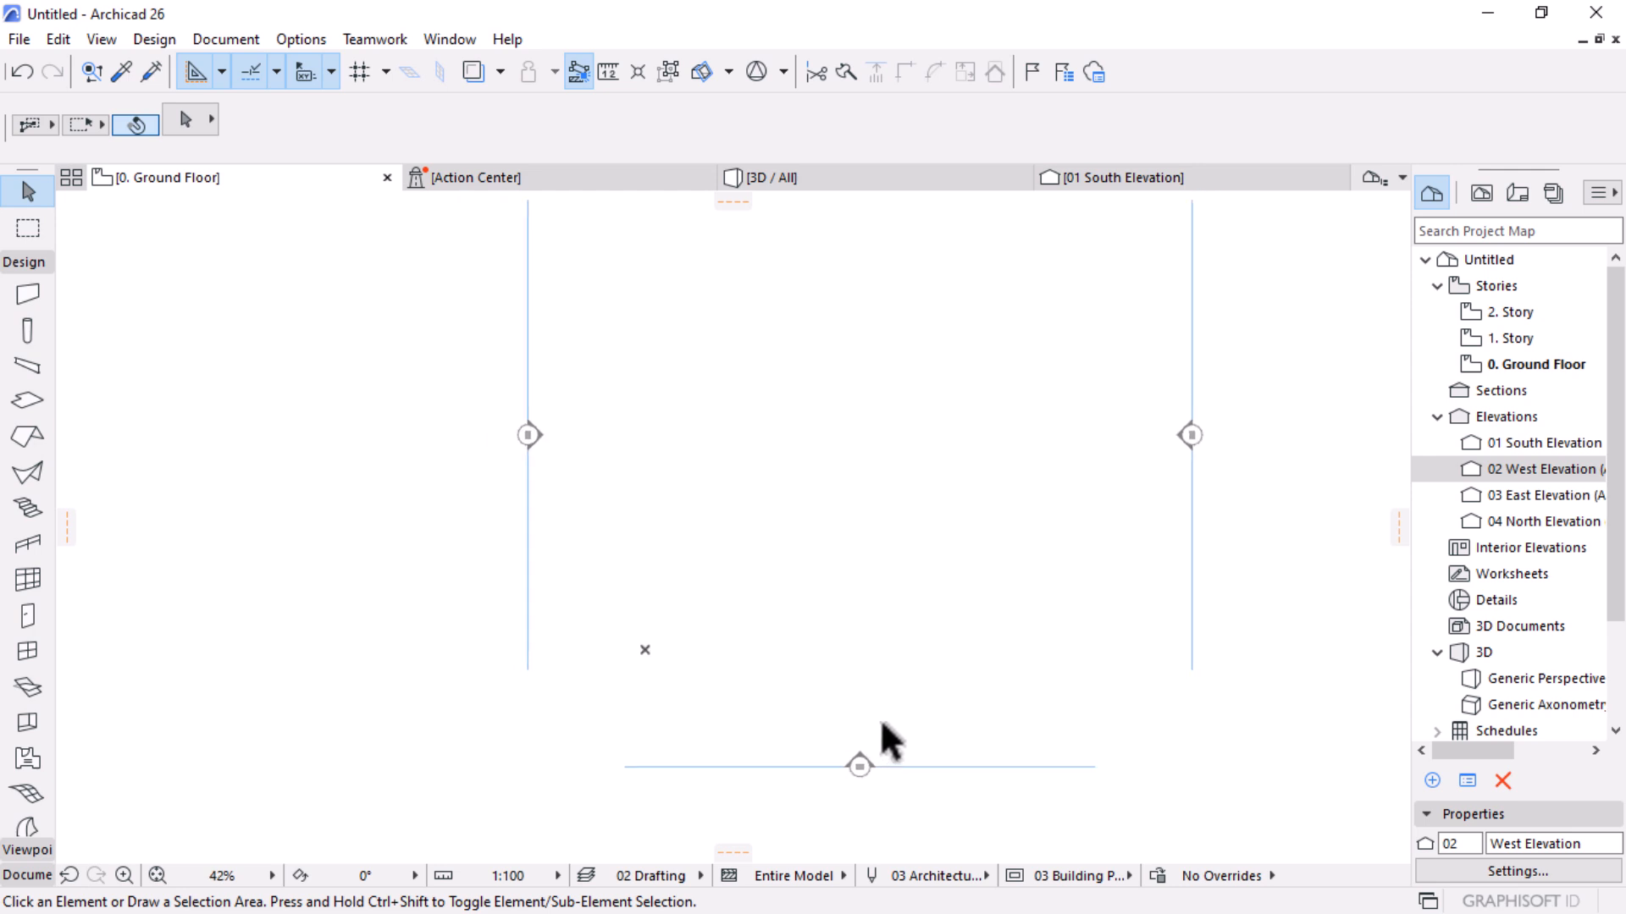
scroll(877, 682, down, 1)
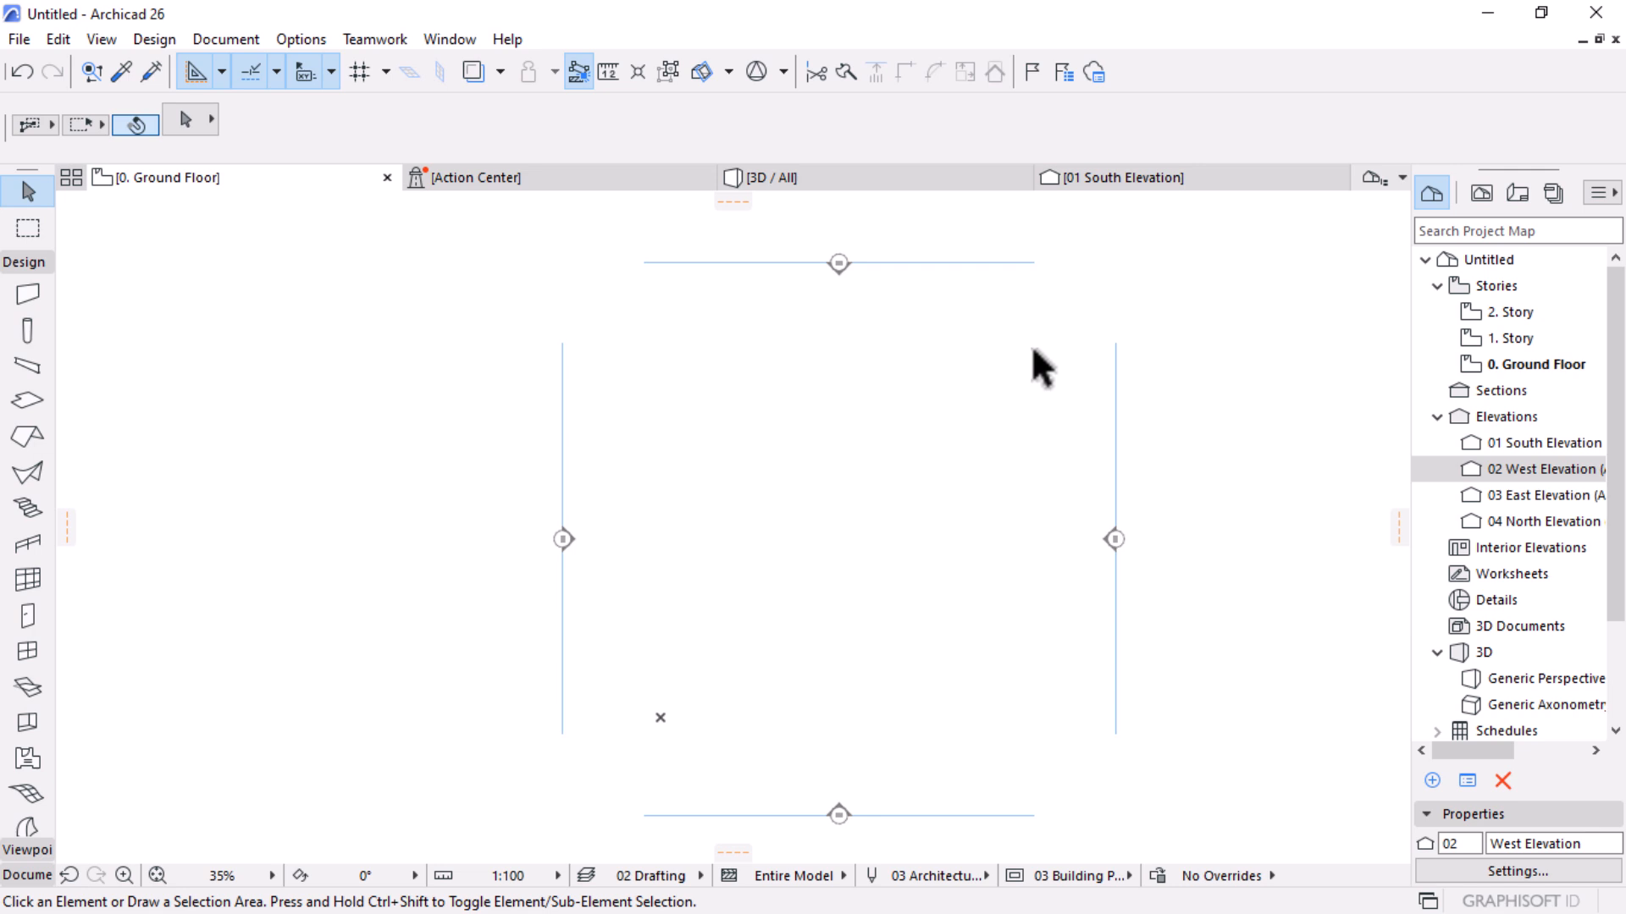
Open the Project Info dialog, enlarge it, and review its project, site, building, contact and client detail fields
click(10, 41)
mouse_move(102, 461)
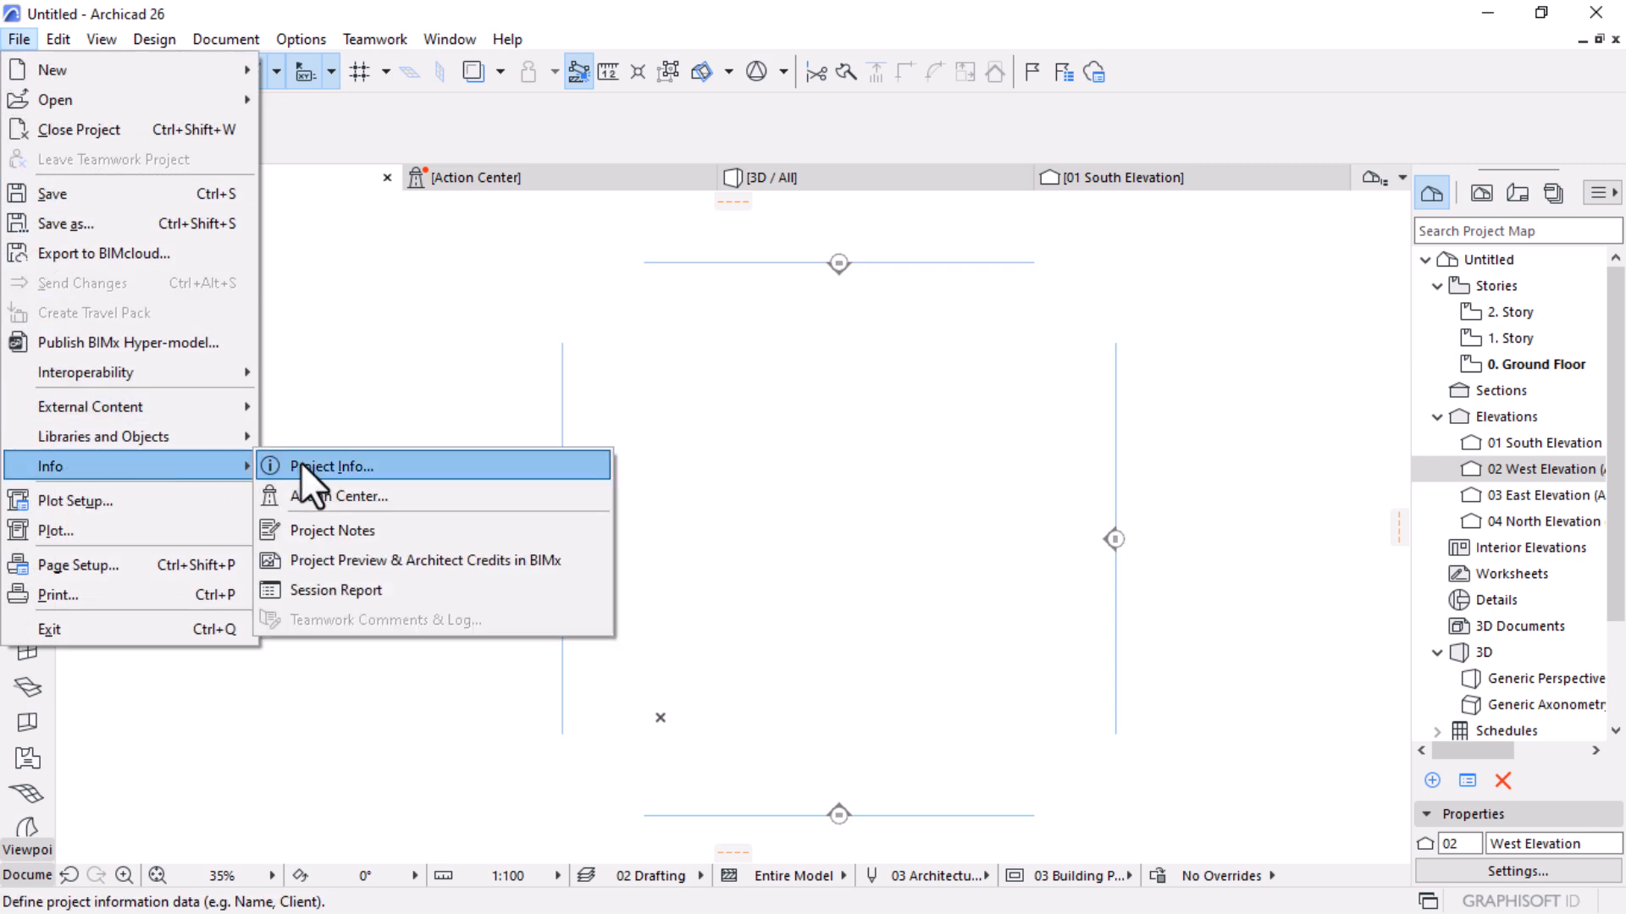
click(299, 463)
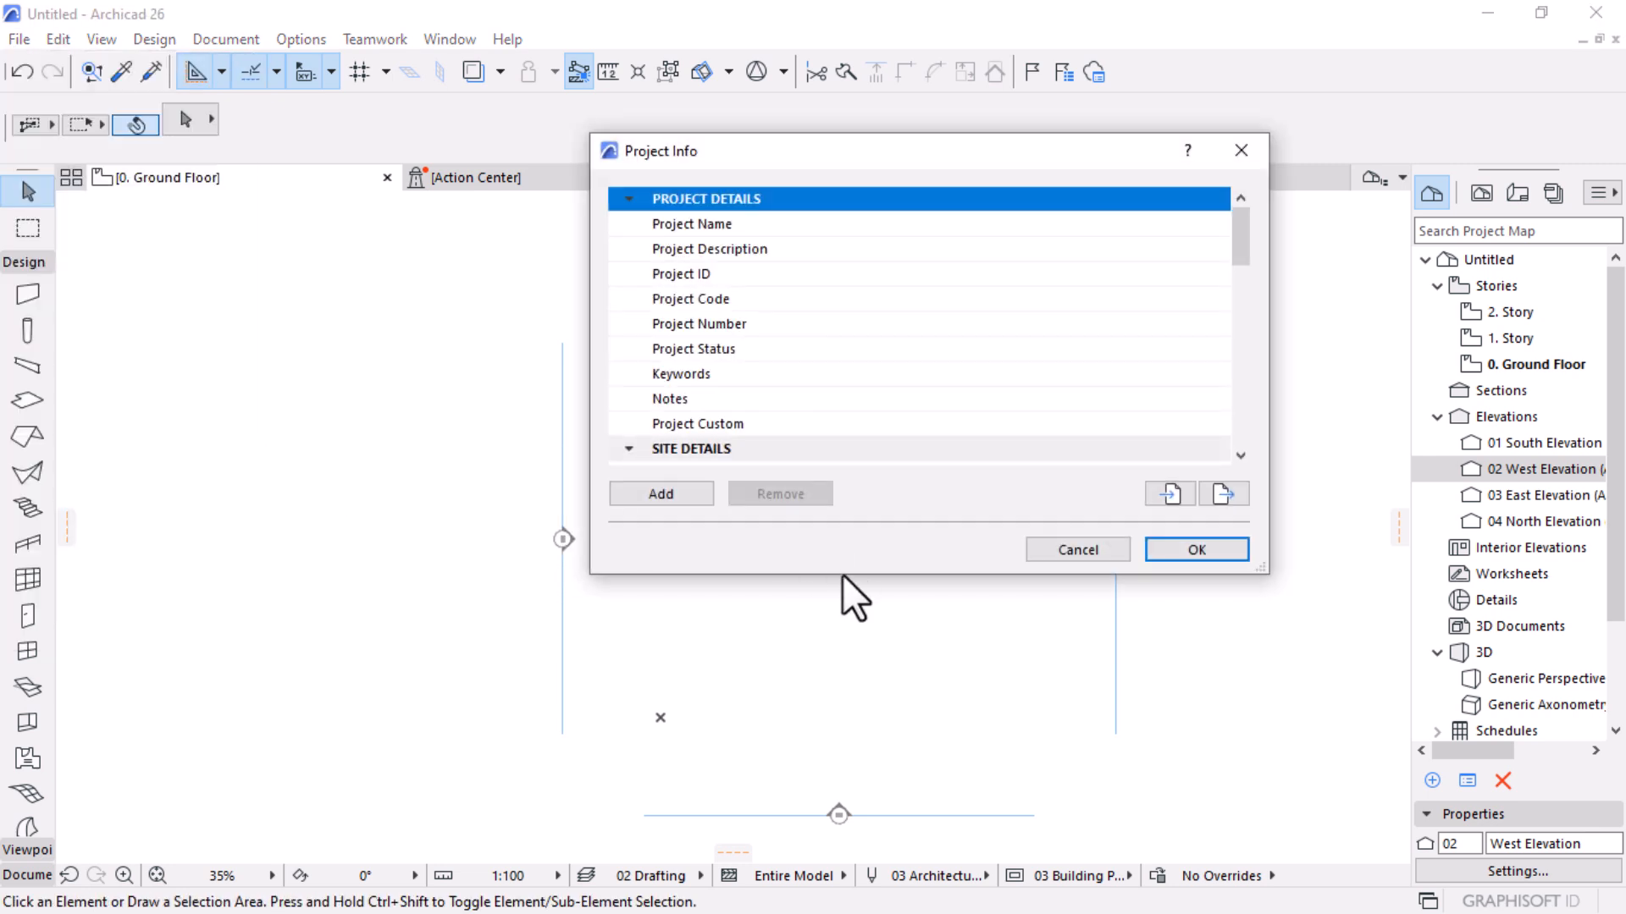
drag(841, 575, 812, 869)
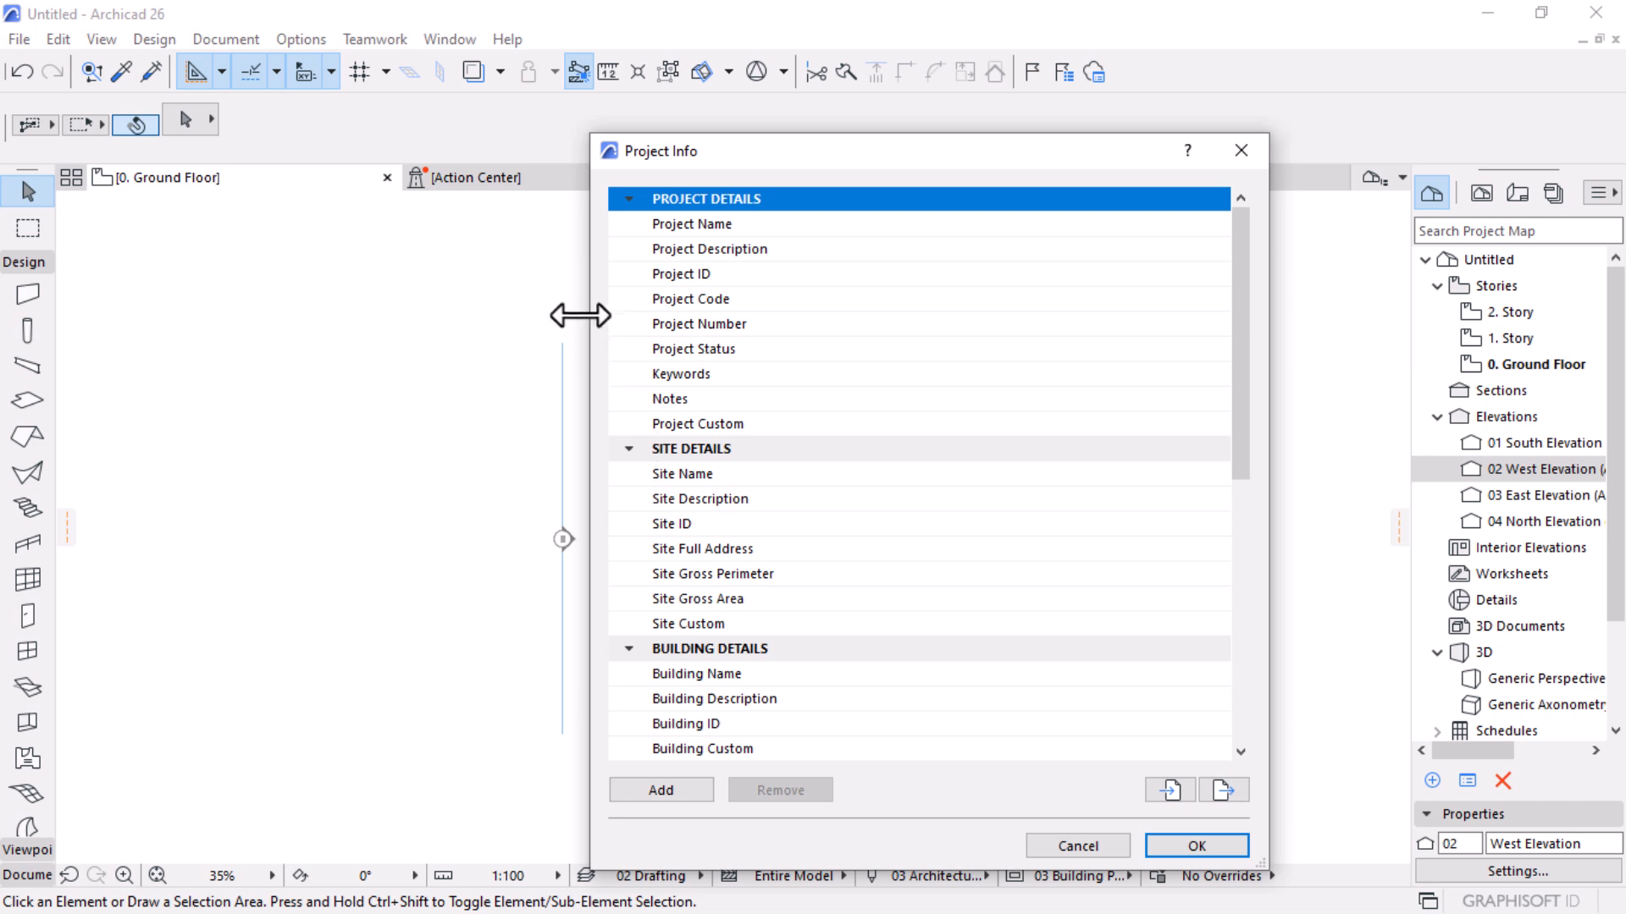
drag(586, 308, 339, 307)
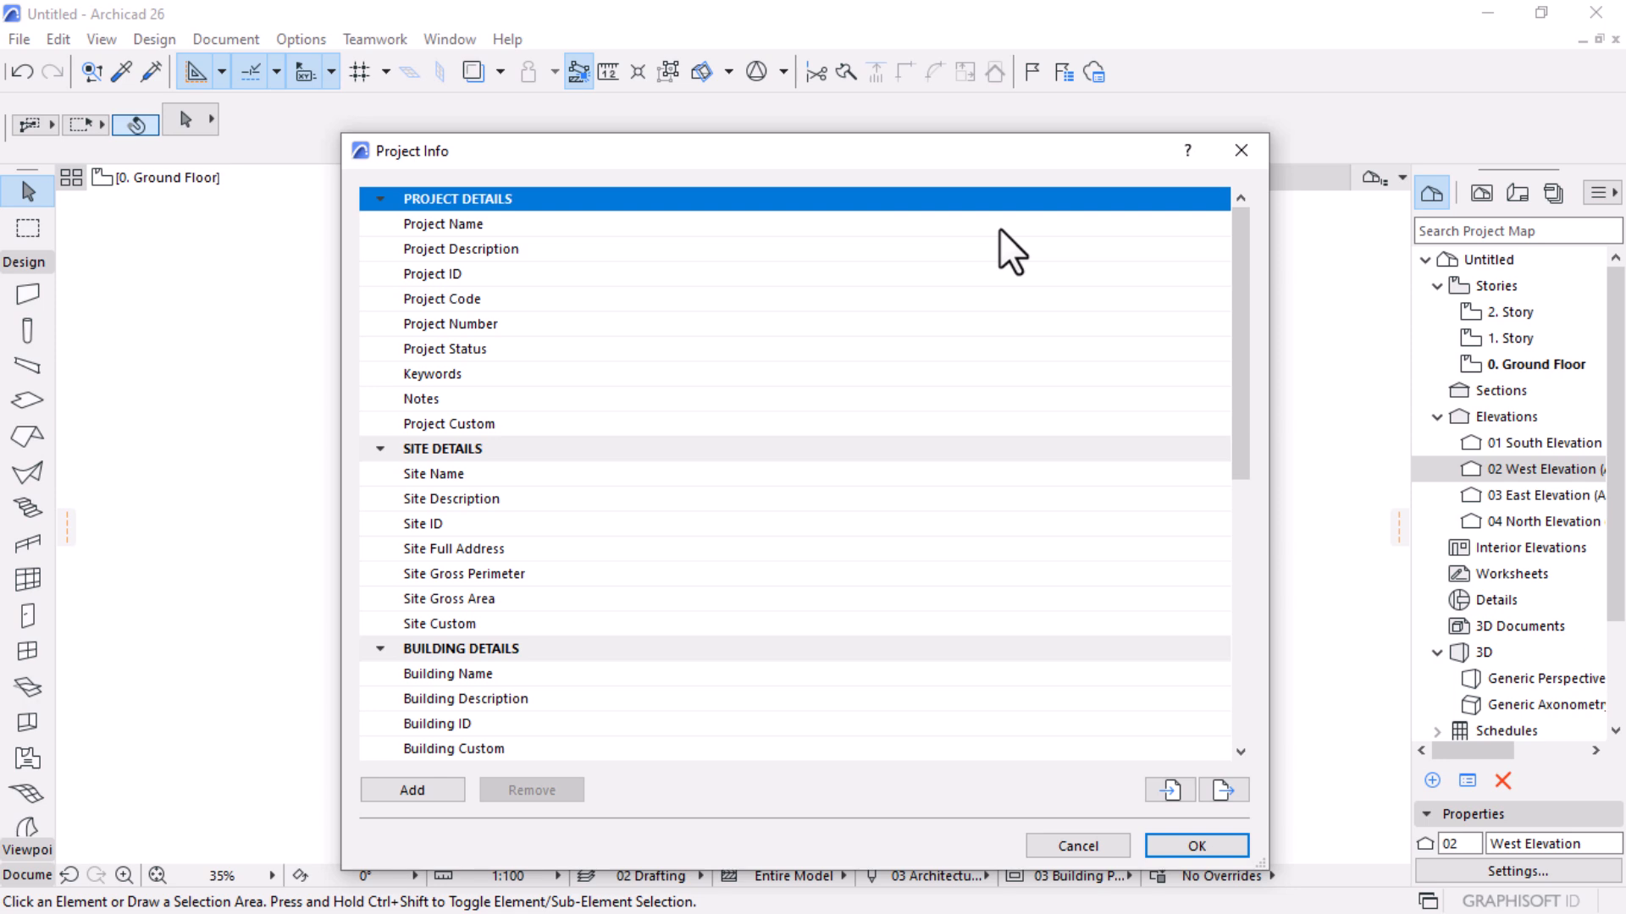
scroll(997, 350, down, 7)
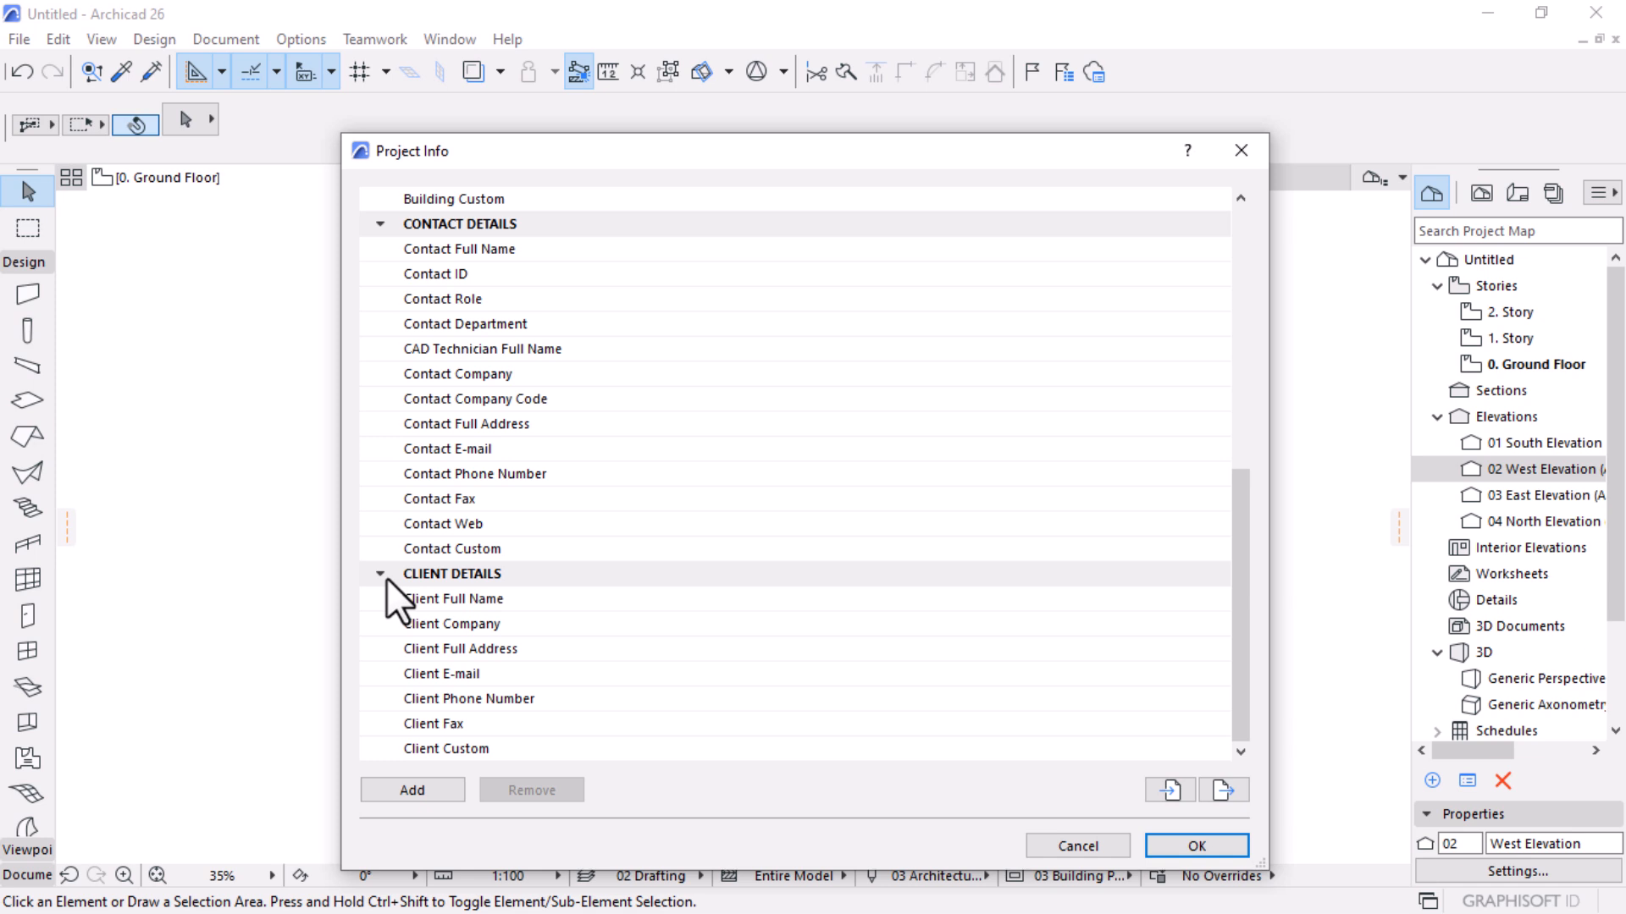
scroll(386, 578, up, 3)
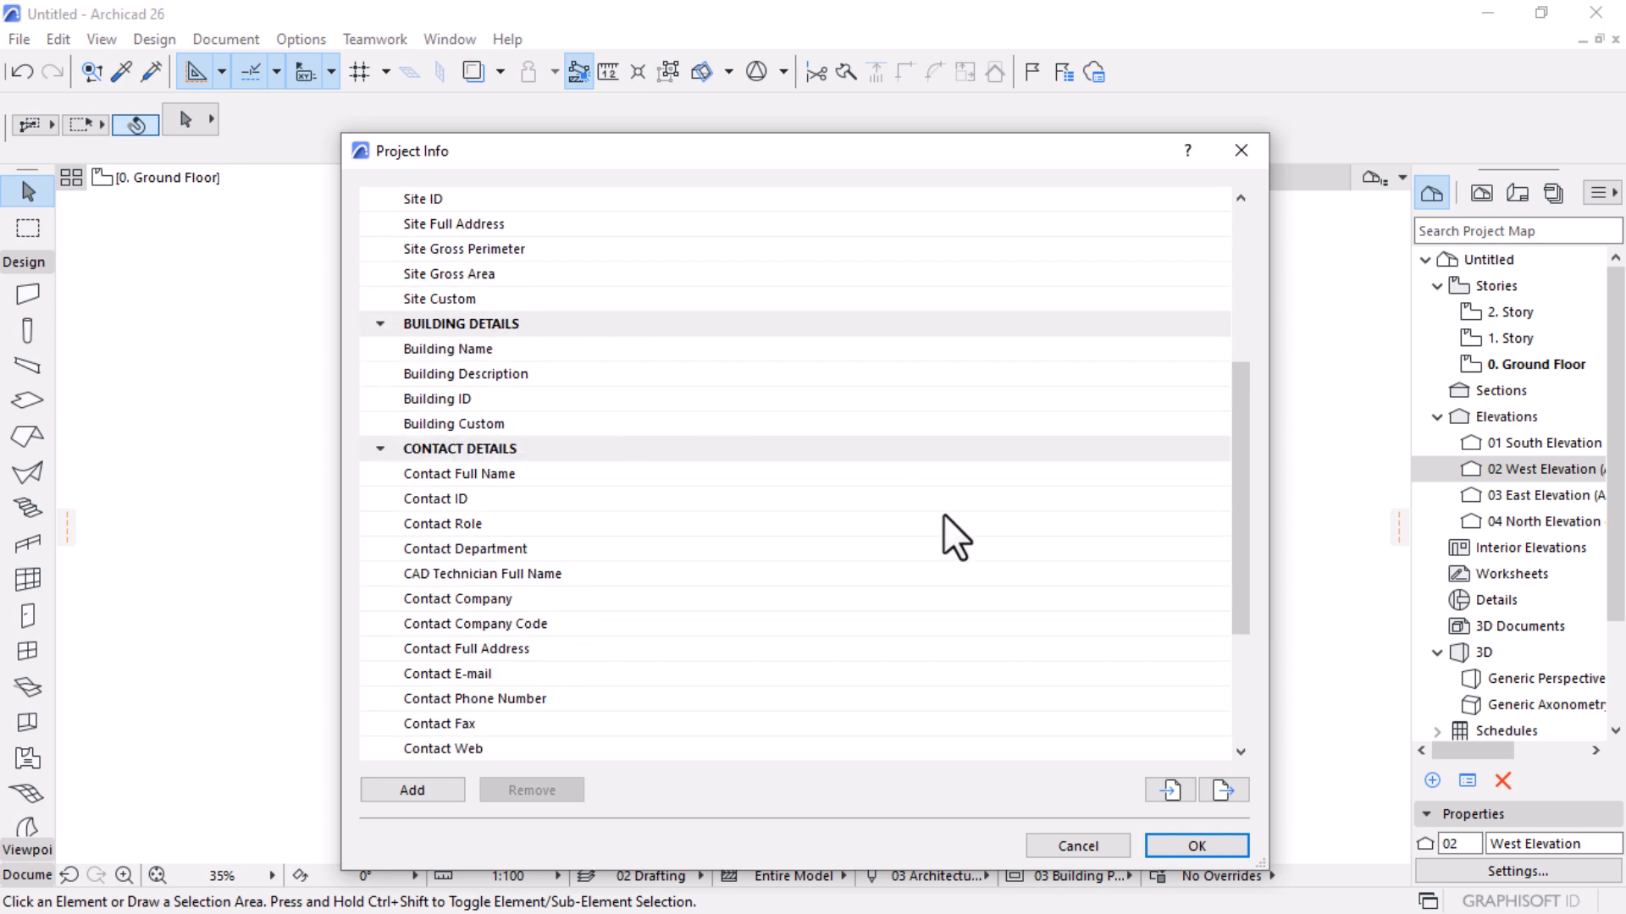
scroll(943, 515, up, 5)
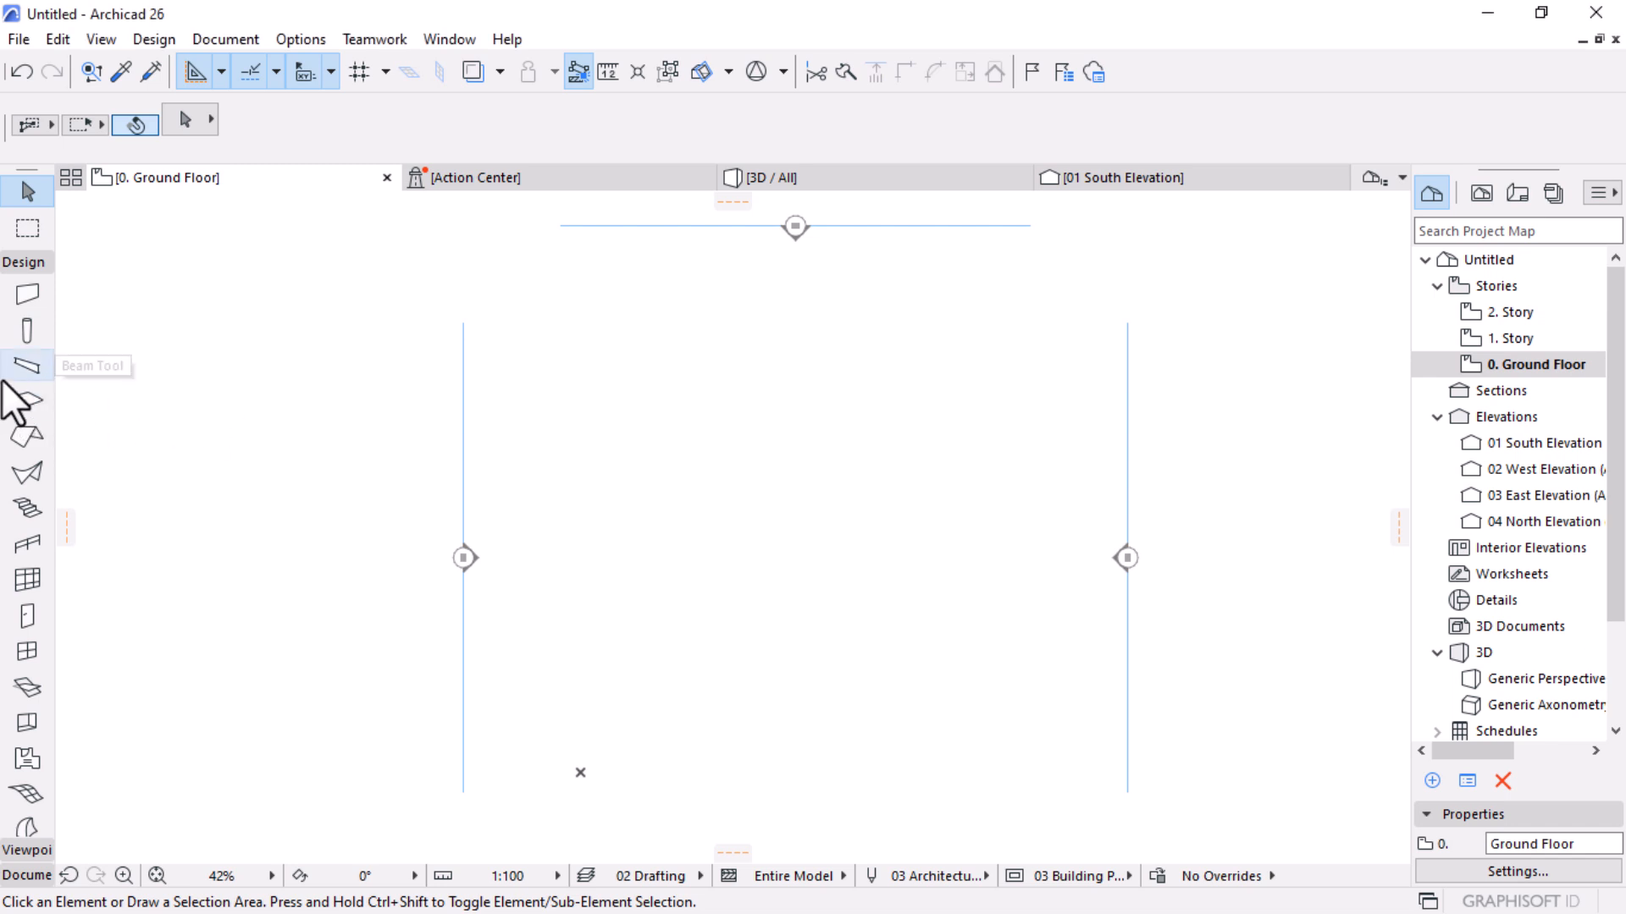
Set the Slab tool's default structure to basic with the Concrete - Structural building material
click(26, 402)
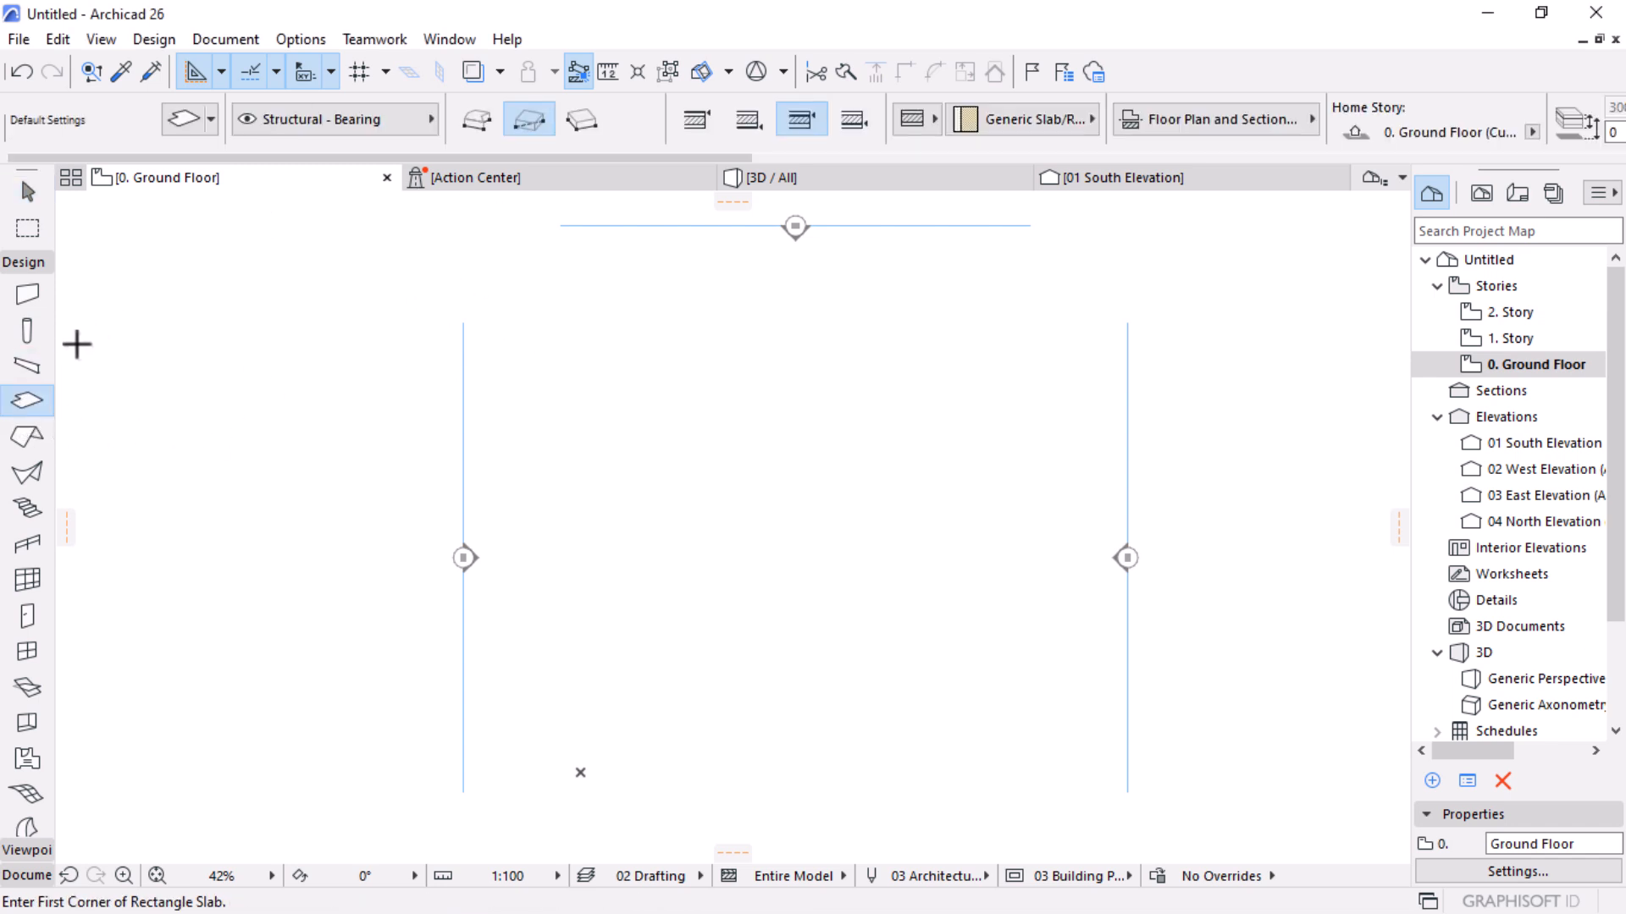
click(920, 126)
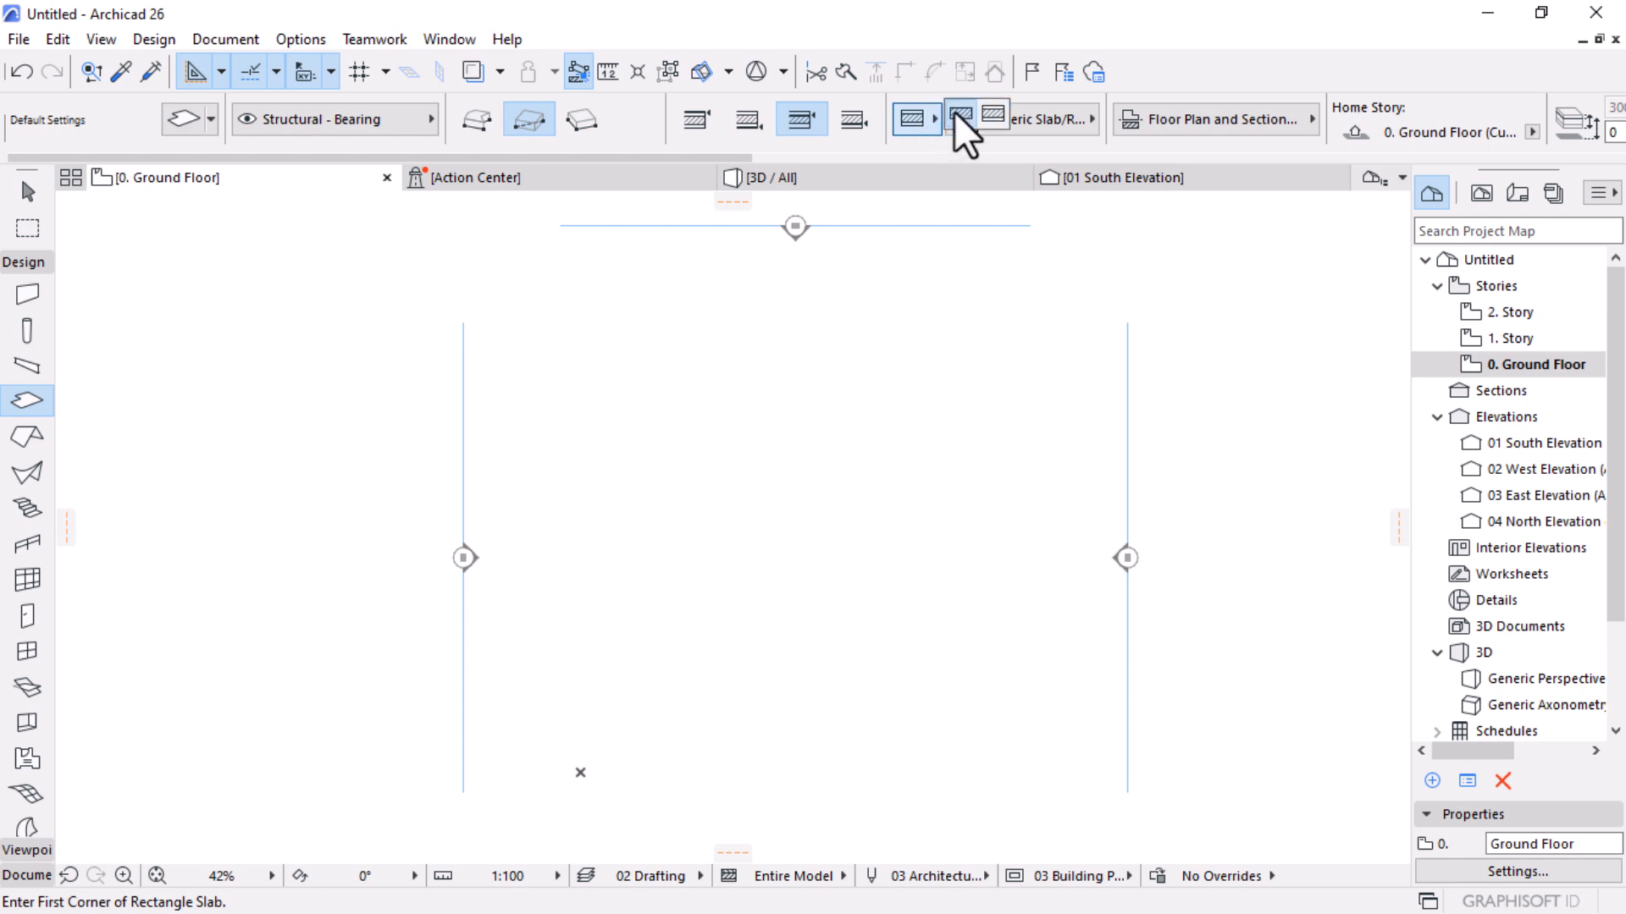
click(953, 110)
click(1026, 119)
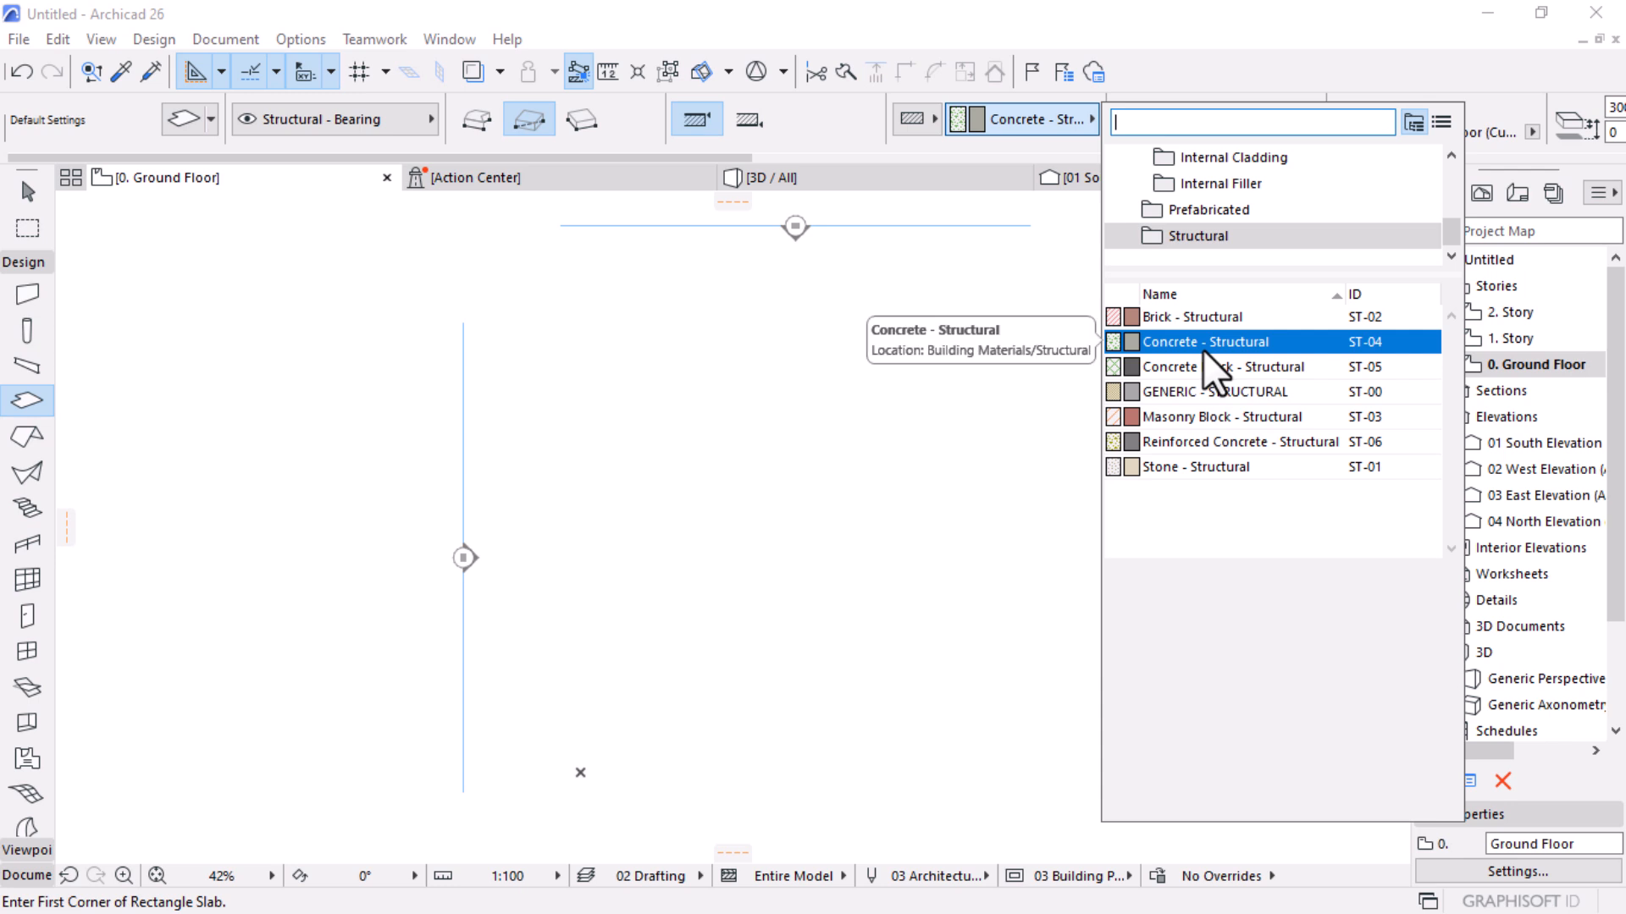
click(1203, 349)
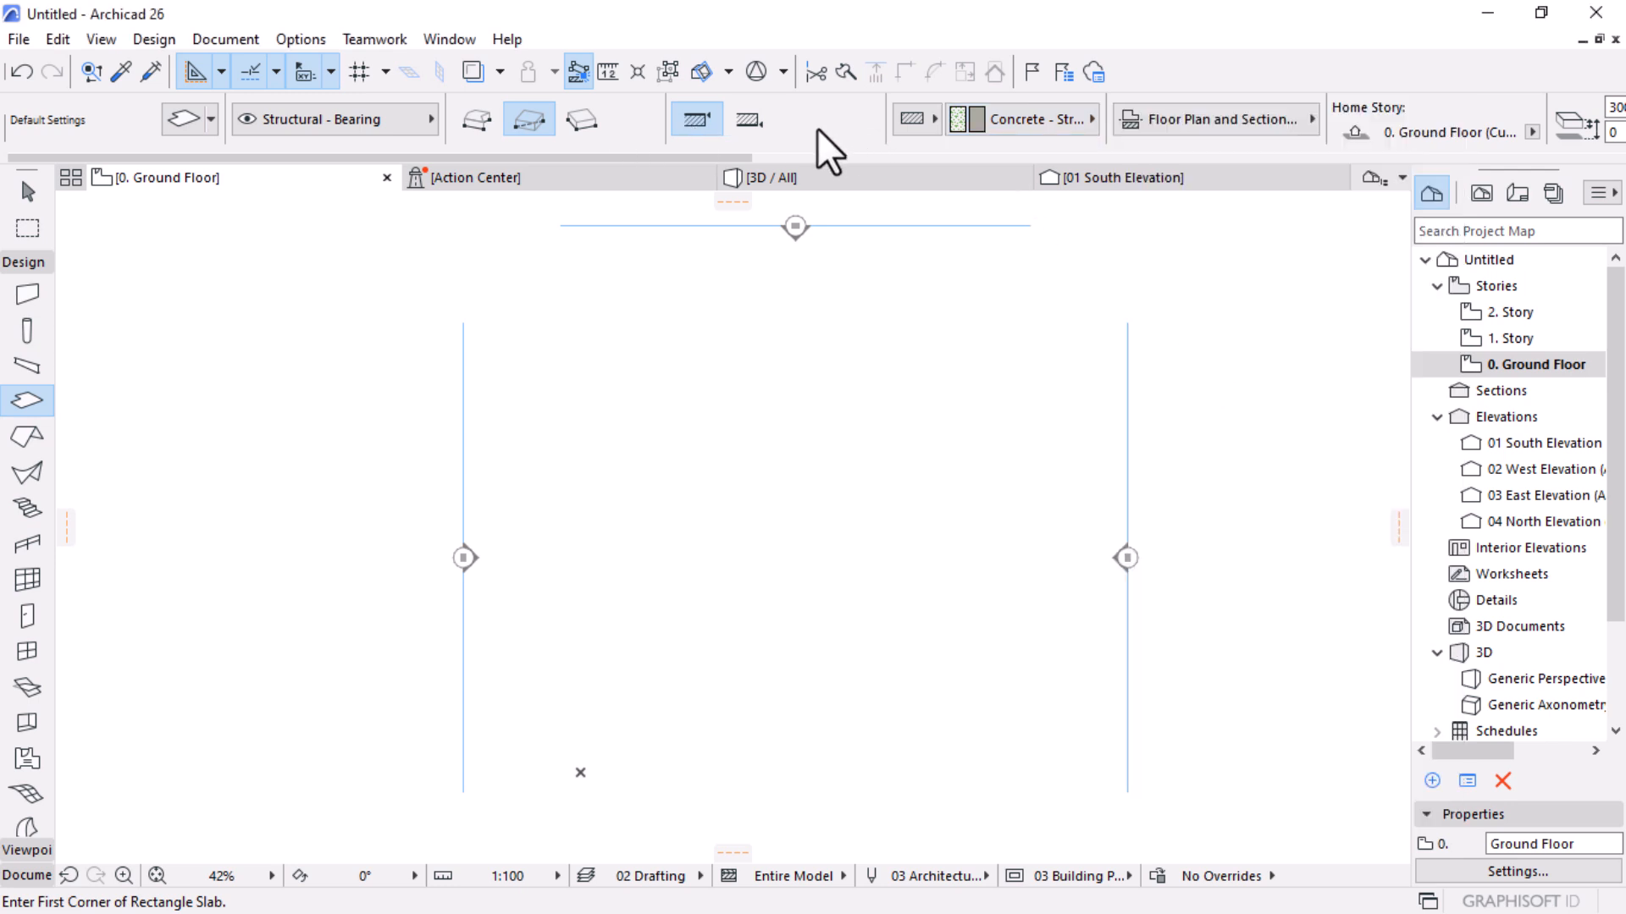
Override the top surface in the slab default settings with Wood - Oak Light
click(182, 119)
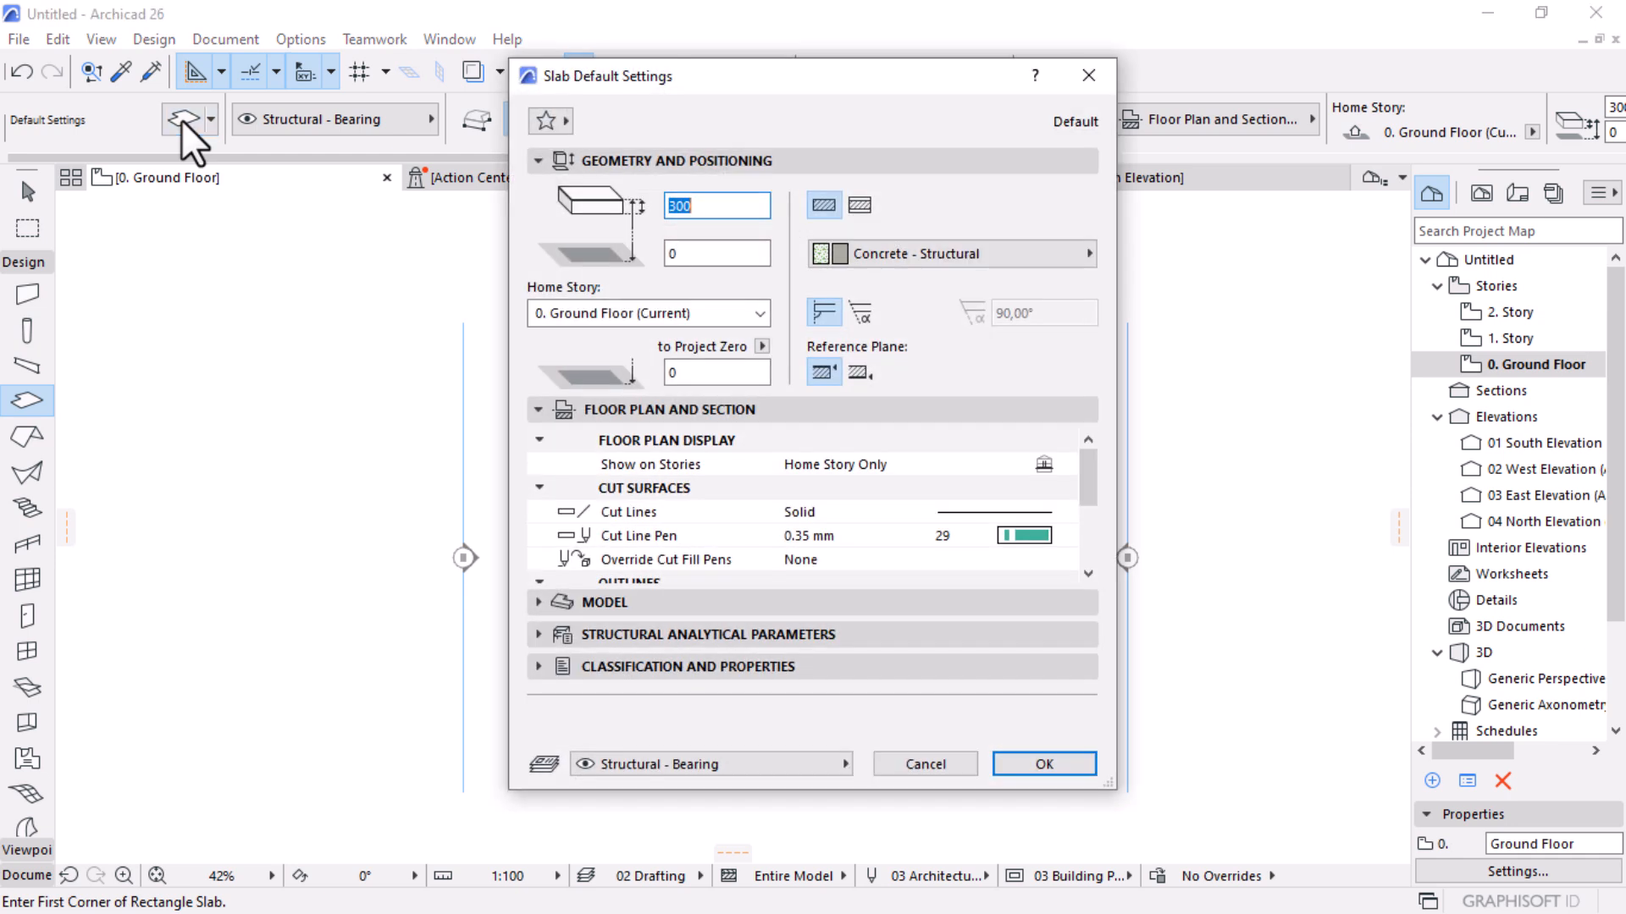
click(540, 605)
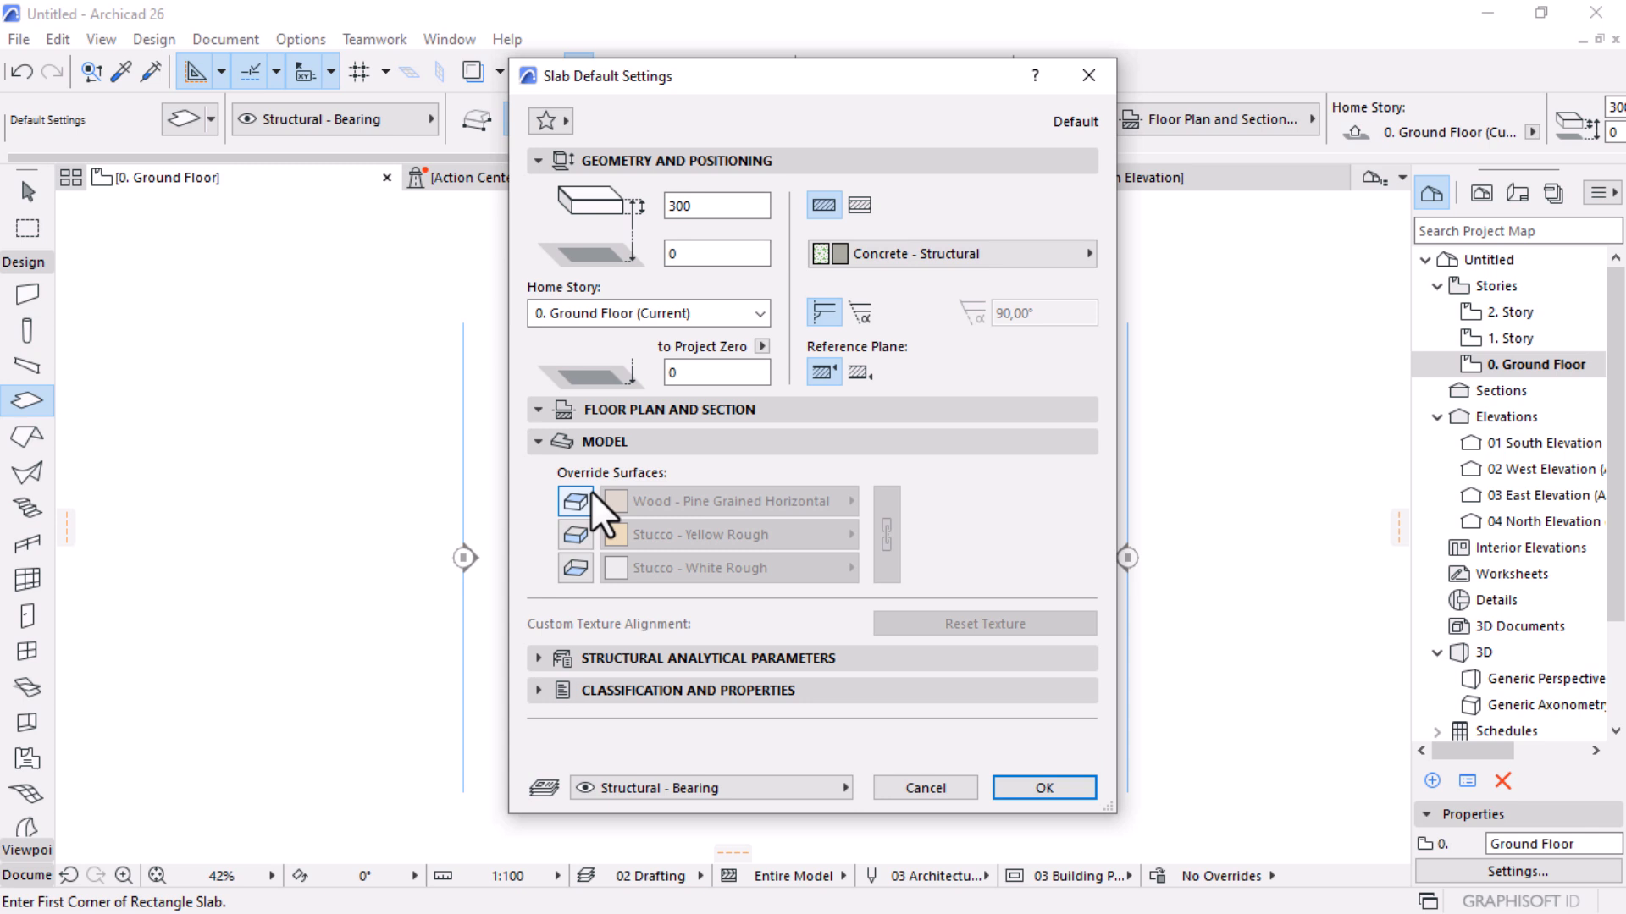
click(579, 501)
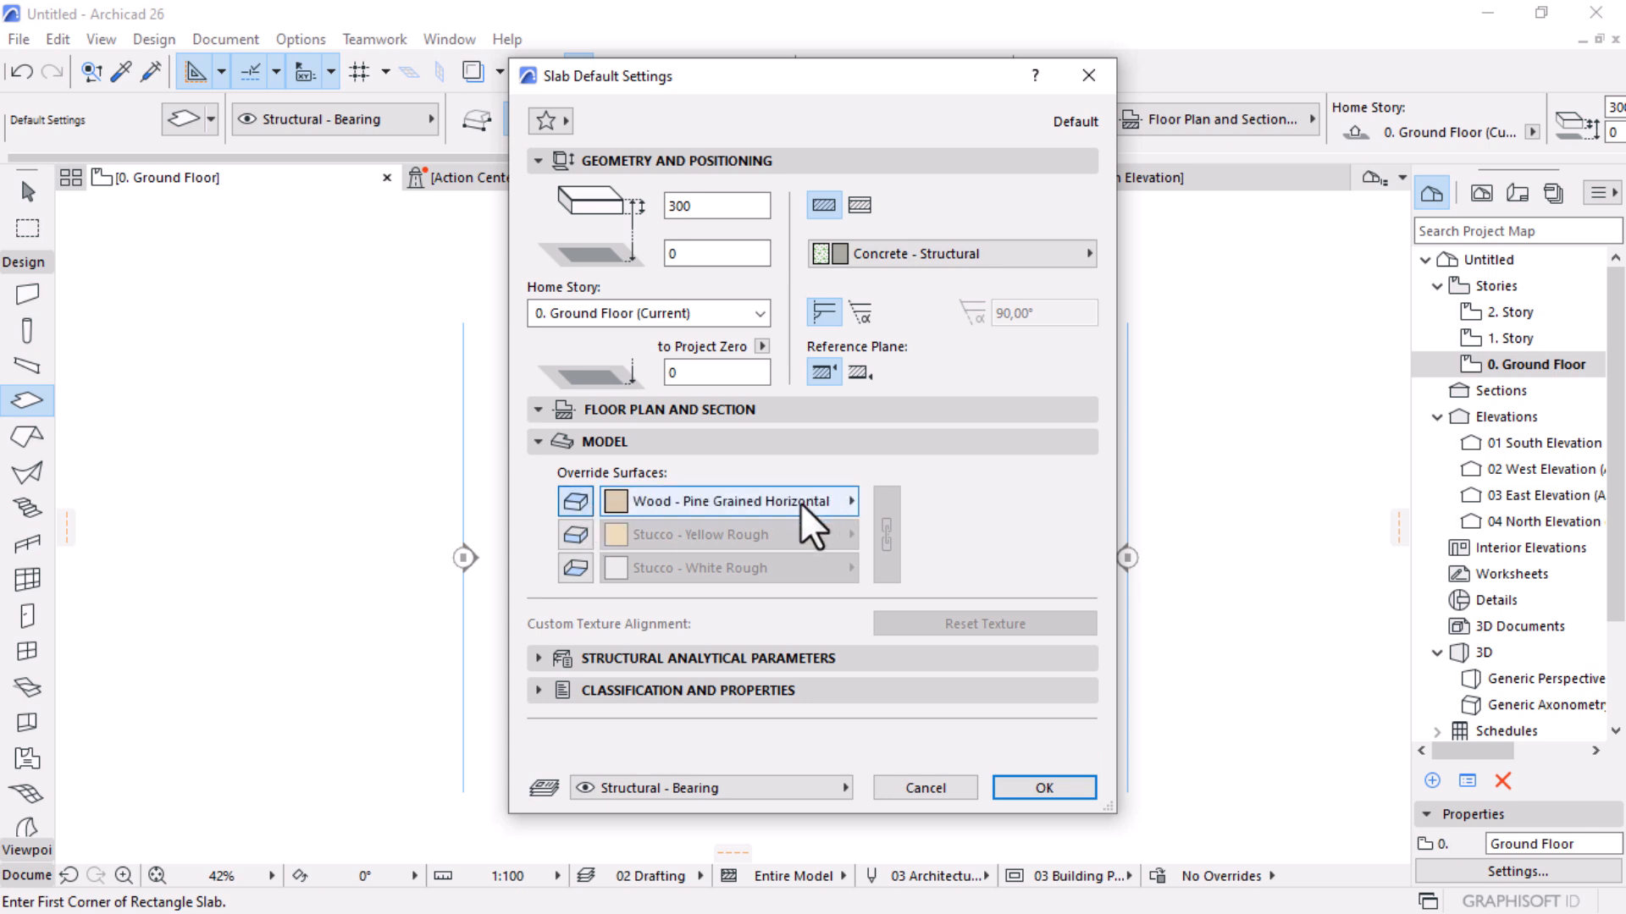
click(757, 502)
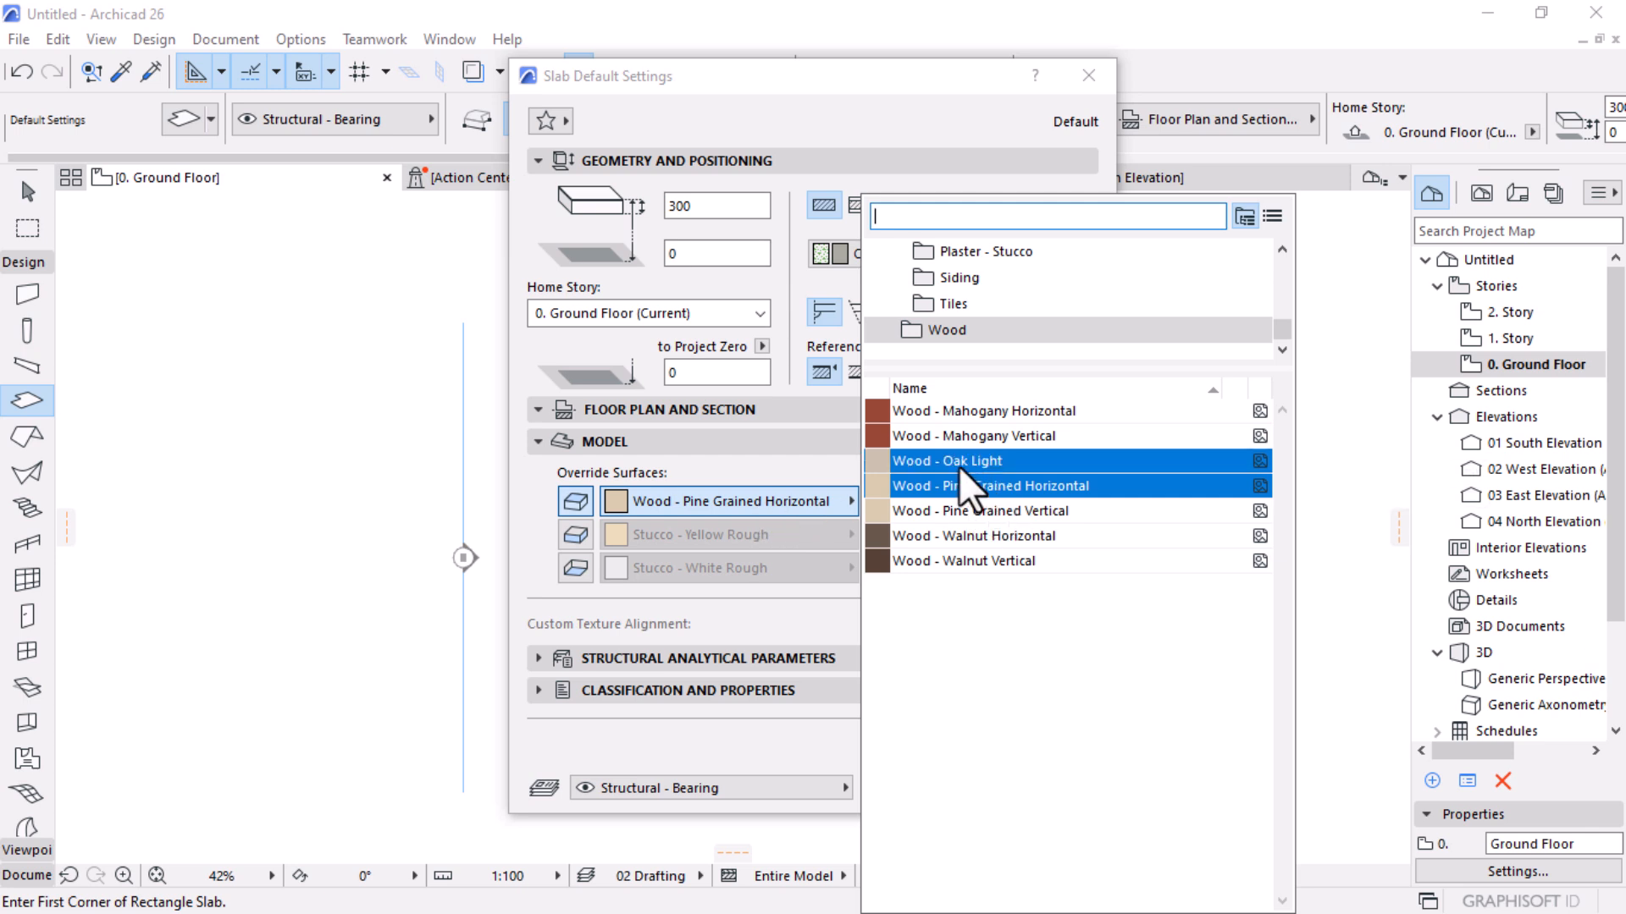
click(959, 462)
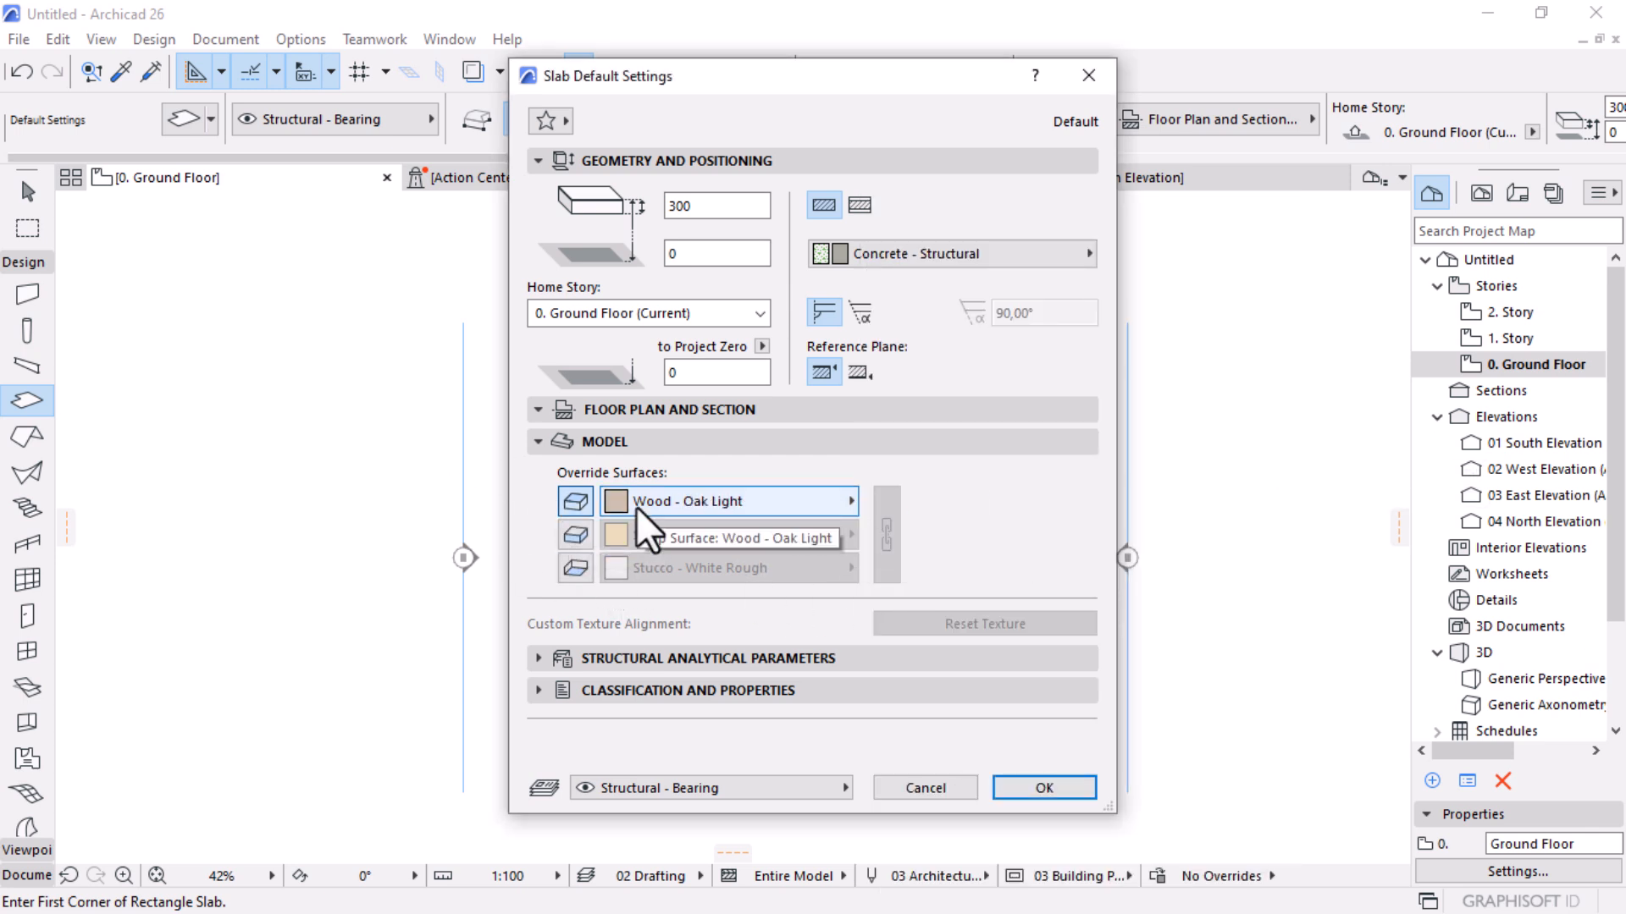
click(1043, 788)
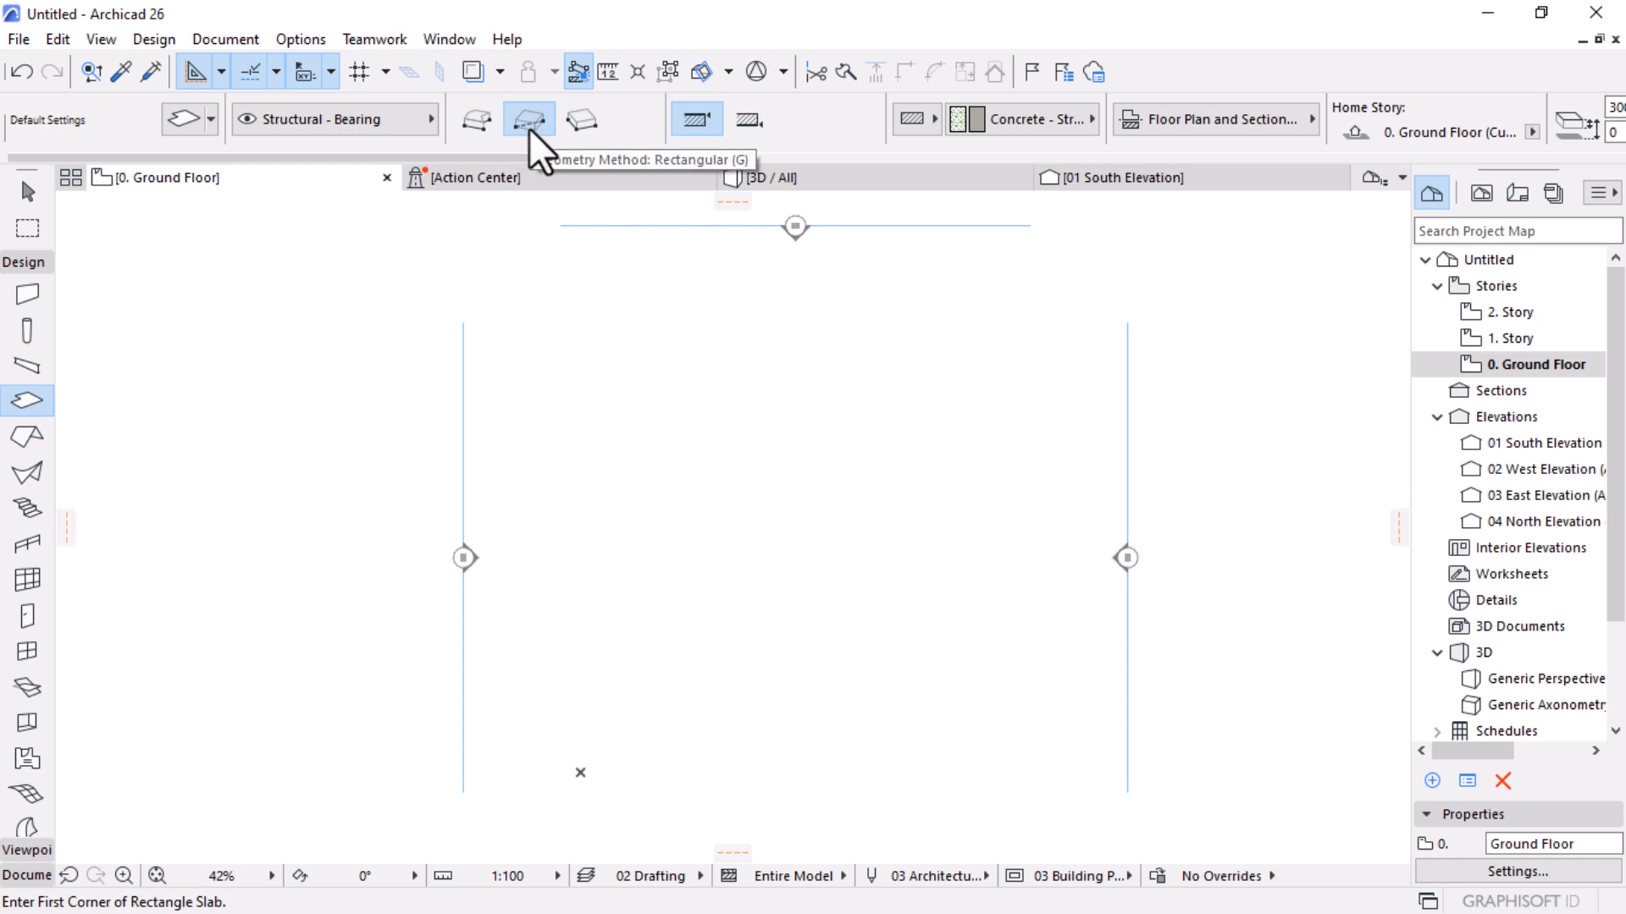
Draw a rectangular slab 4970 mm wide and 4500 mm deep in the western part of the area between the elevation markers
click(552, 434)
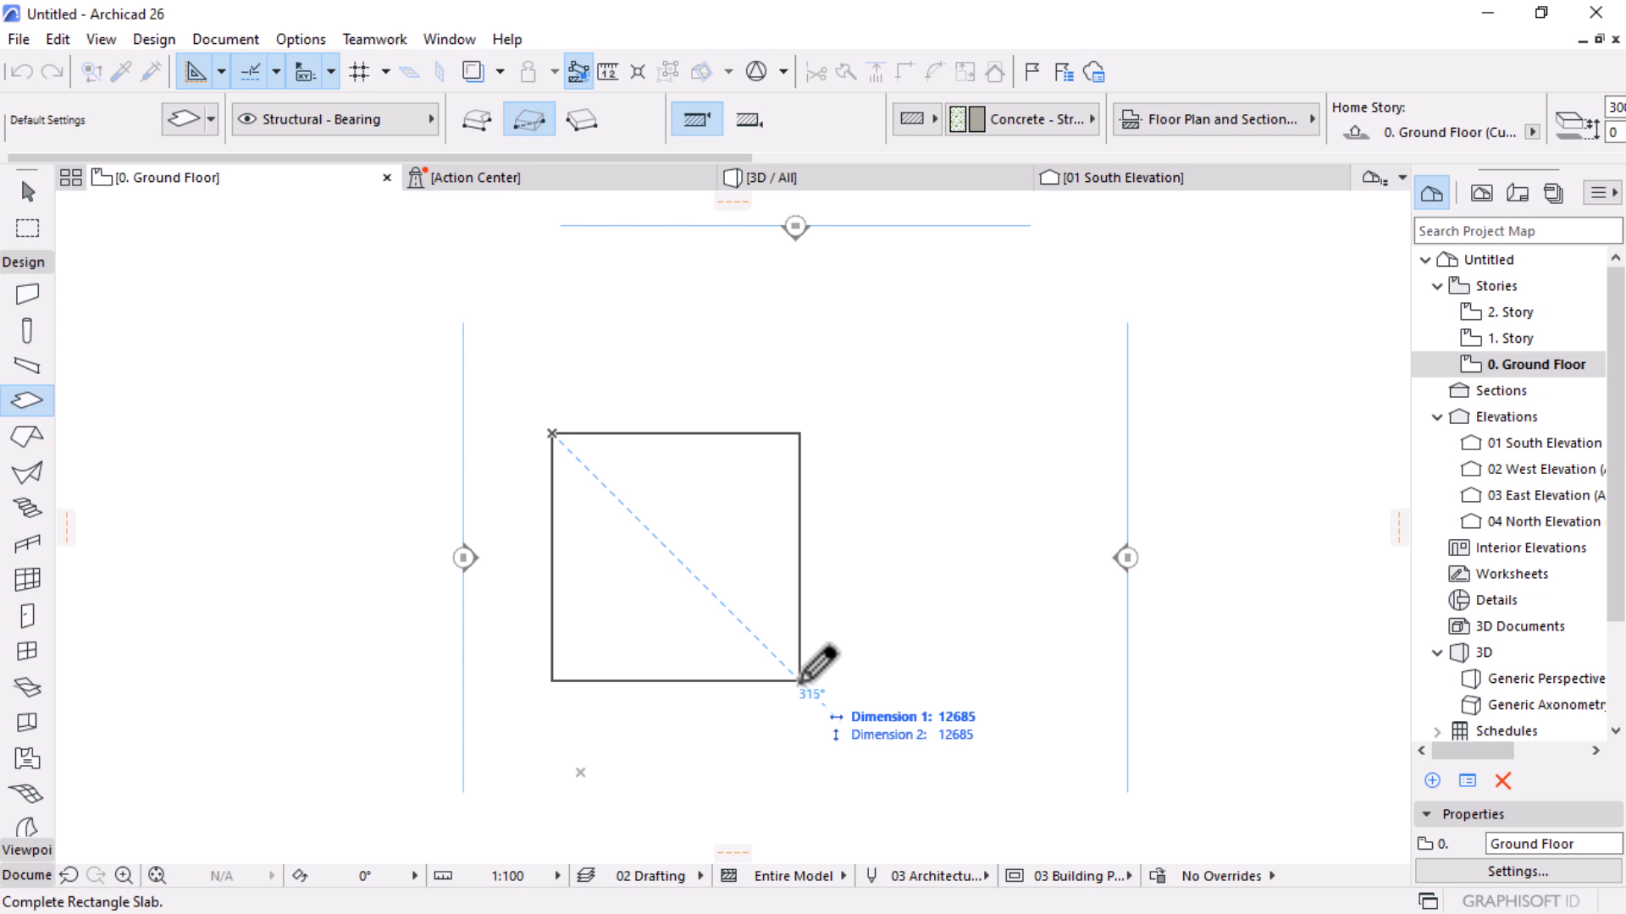
text(4)
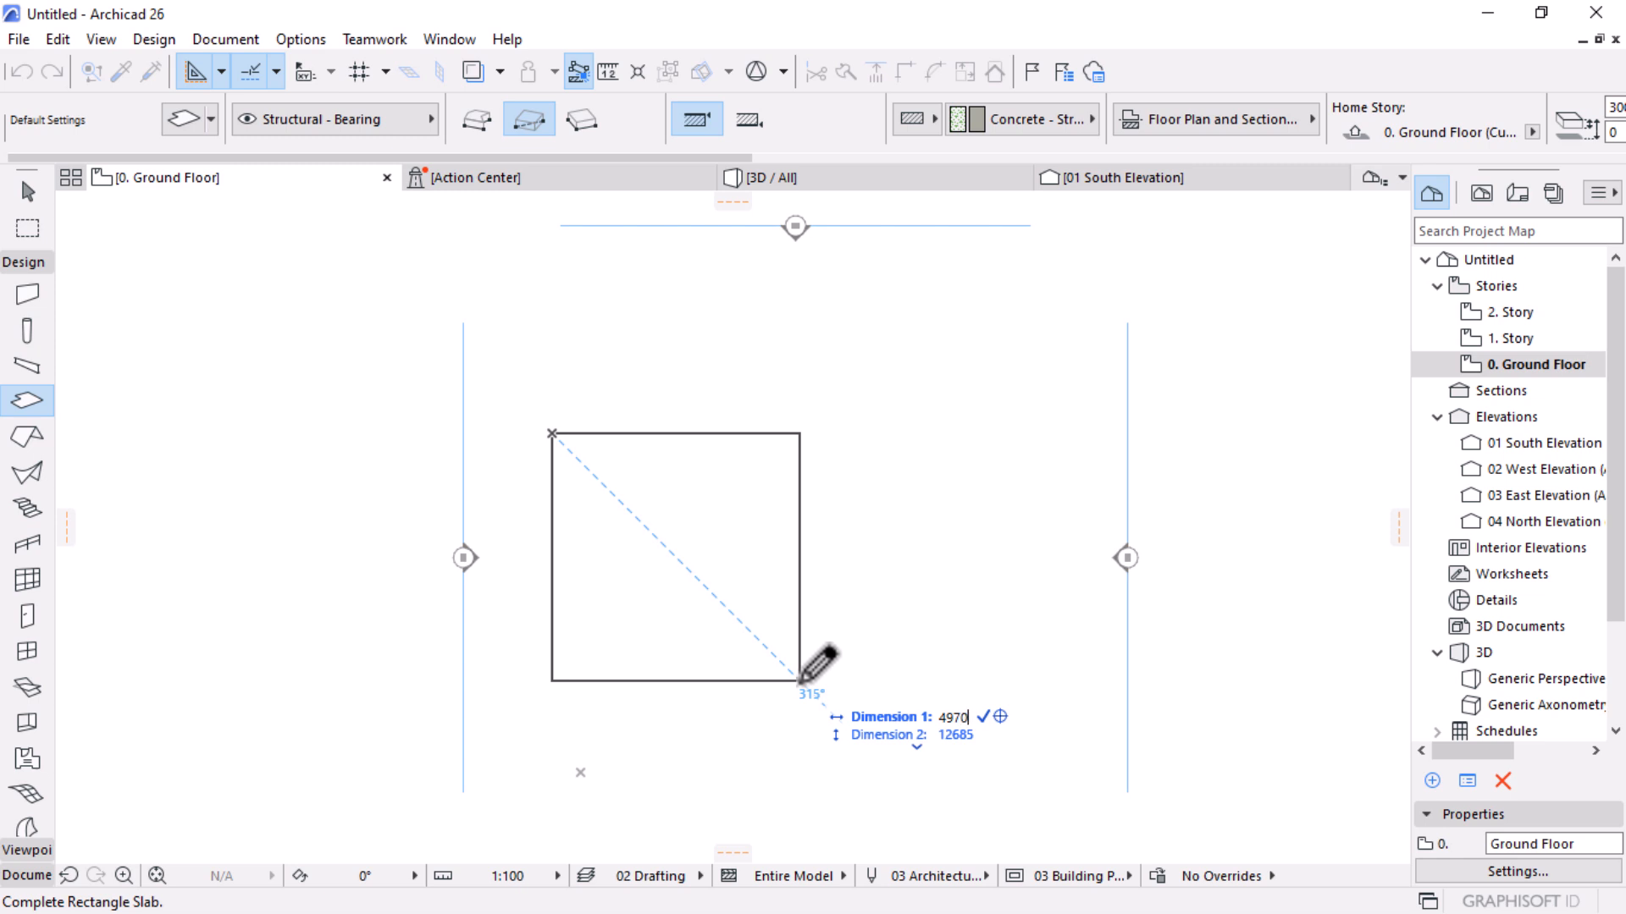
text(970)
key(Tab)
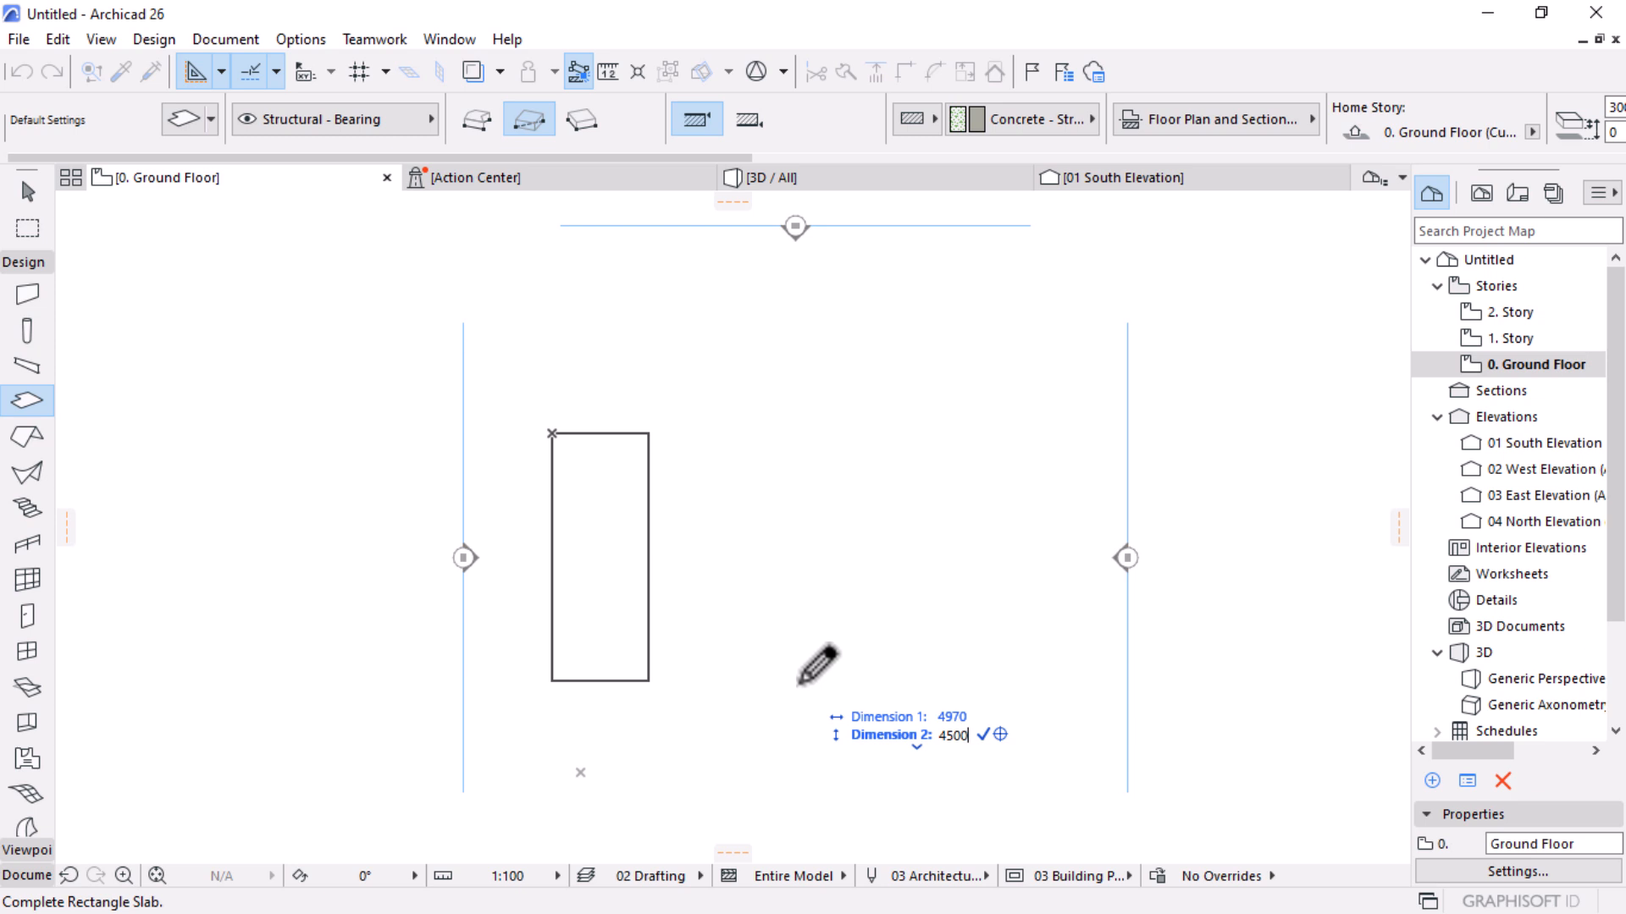
key(Return)
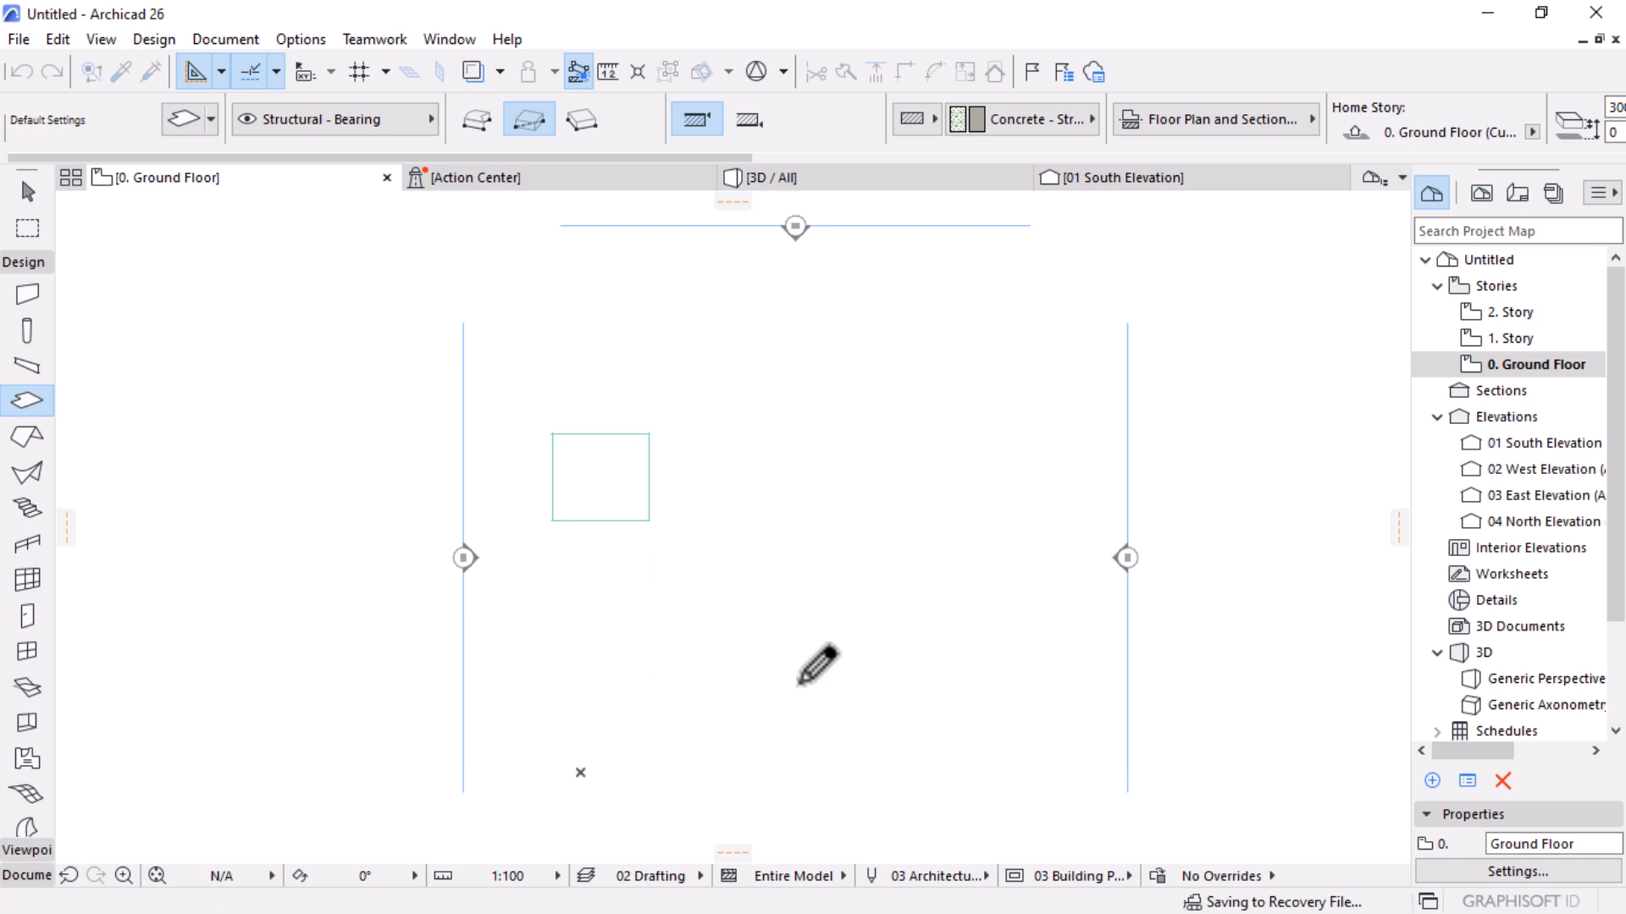
Select the new slab and move it straight down the plan, level with the west elevation marker
scroll(711, 437, down, 2)
scroll(706, 723, up, 2)
click(27, 205)
click(649, 379)
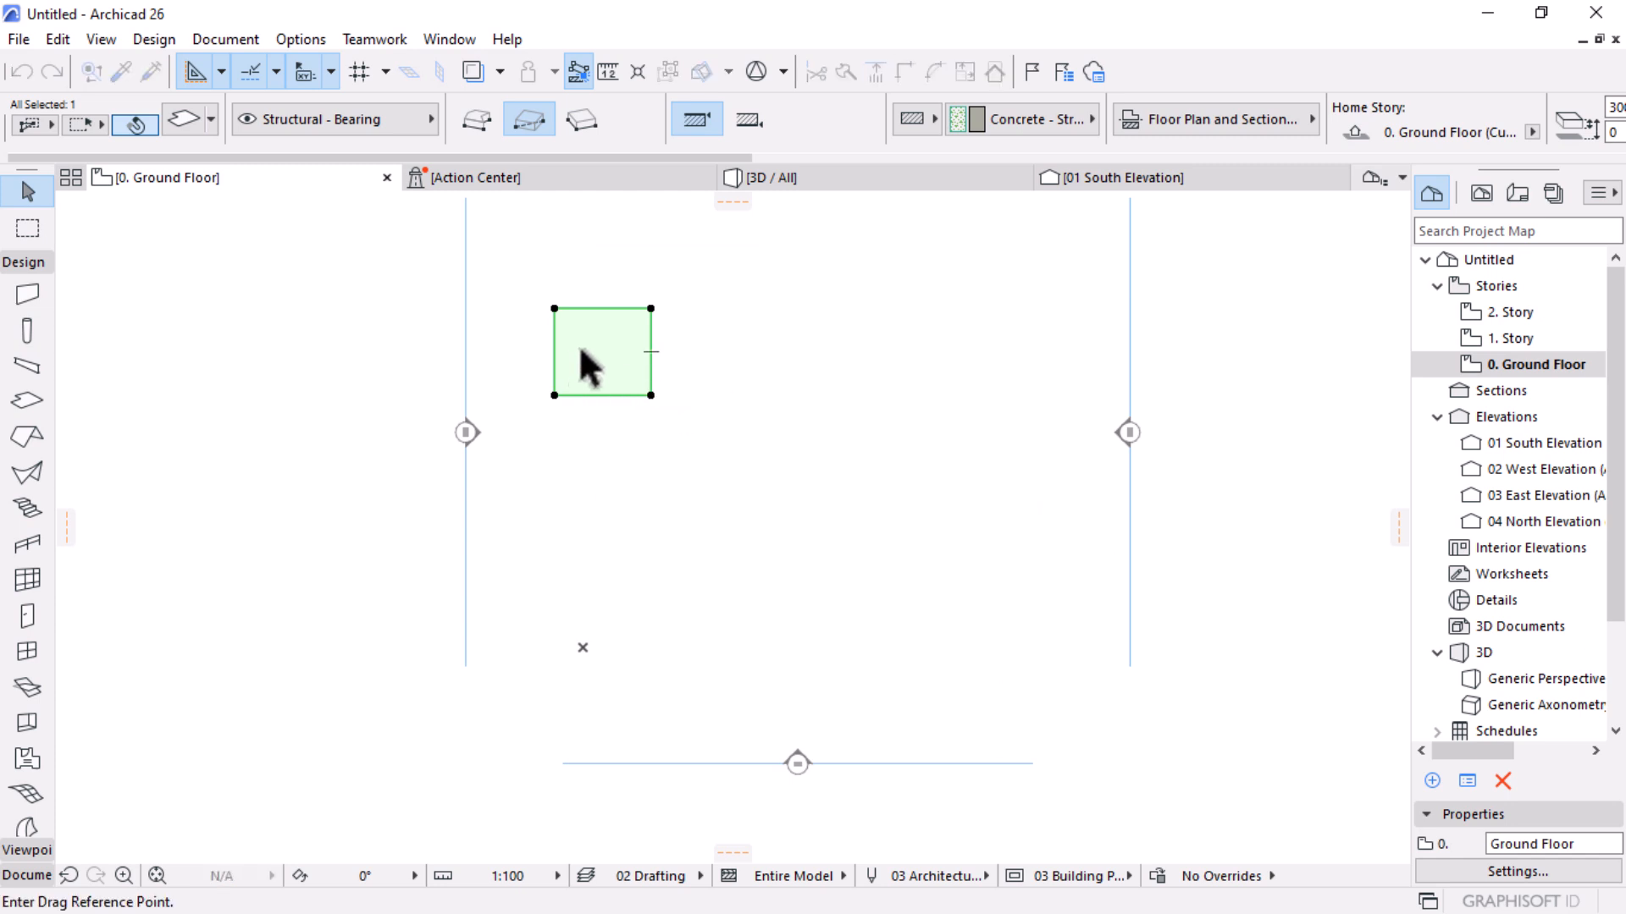
drag(602, 342, 603, 430)
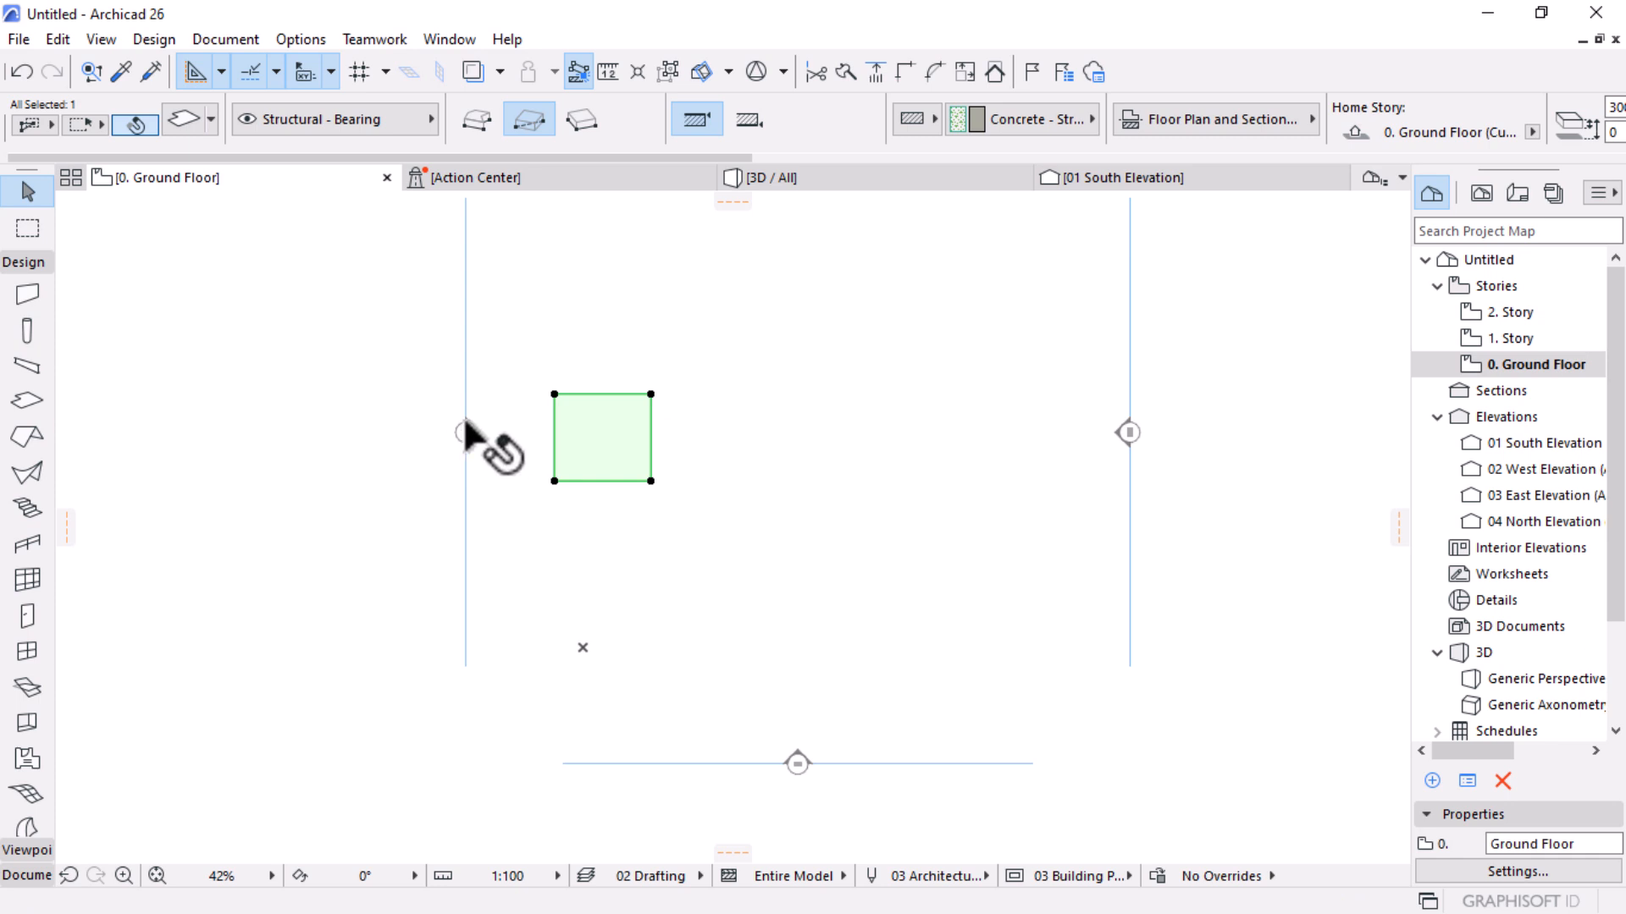
Copy the slab from its lower-left corner to its lower-right corner, placing the duplicate directly against its east edge
scroll(830, 580, down, 3)
scroll(741, 491, up, 3)
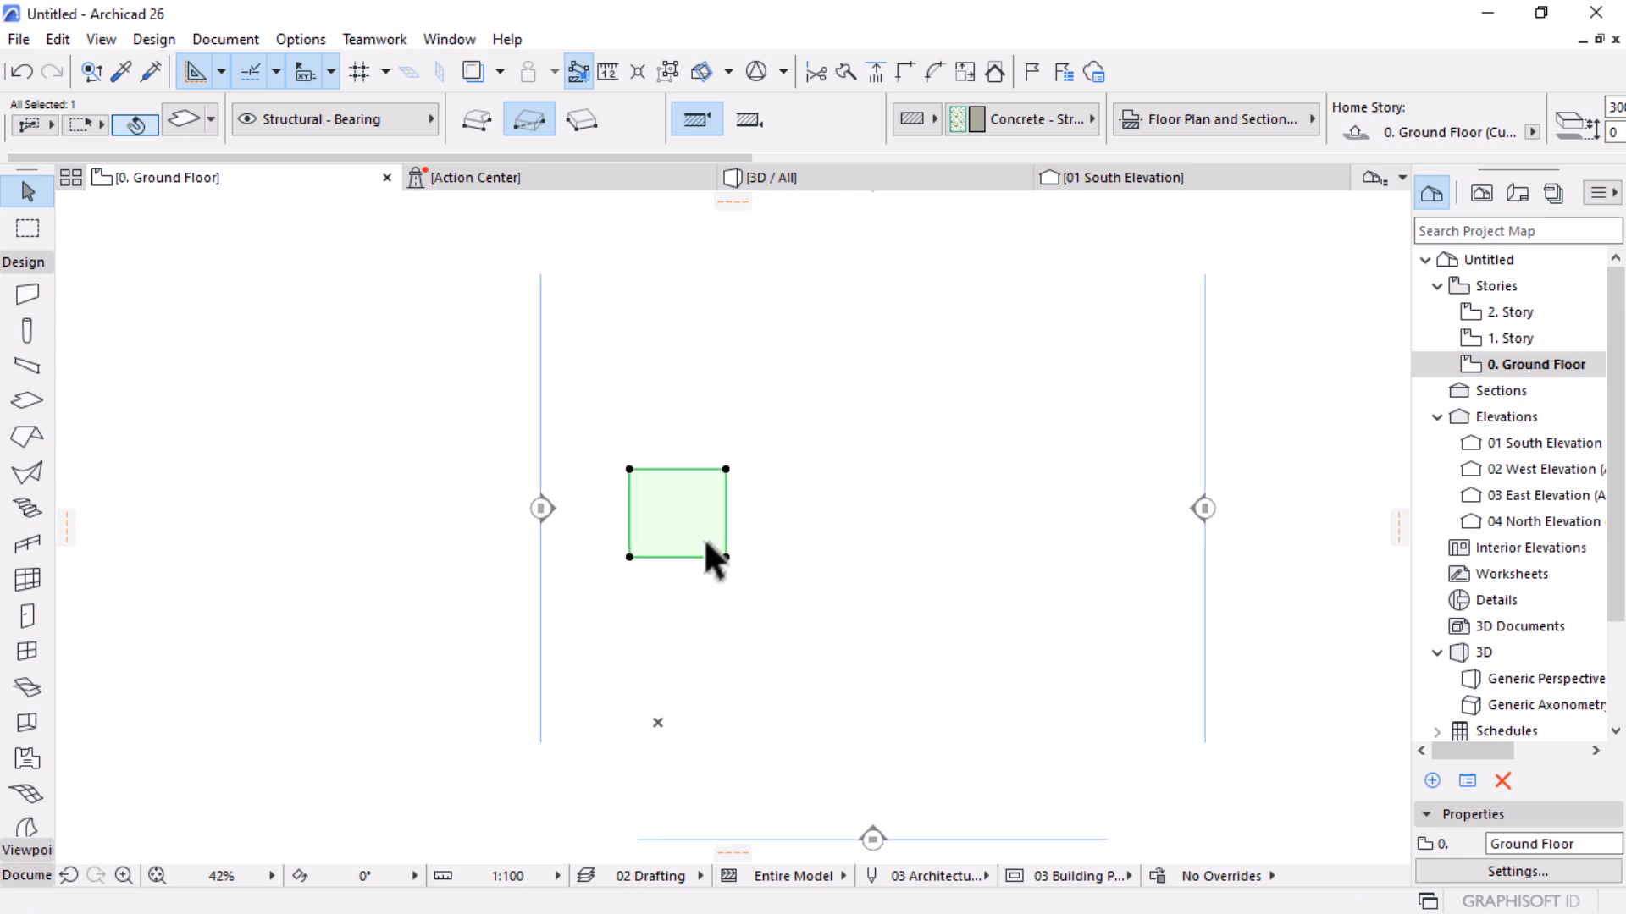
click(628, 557)
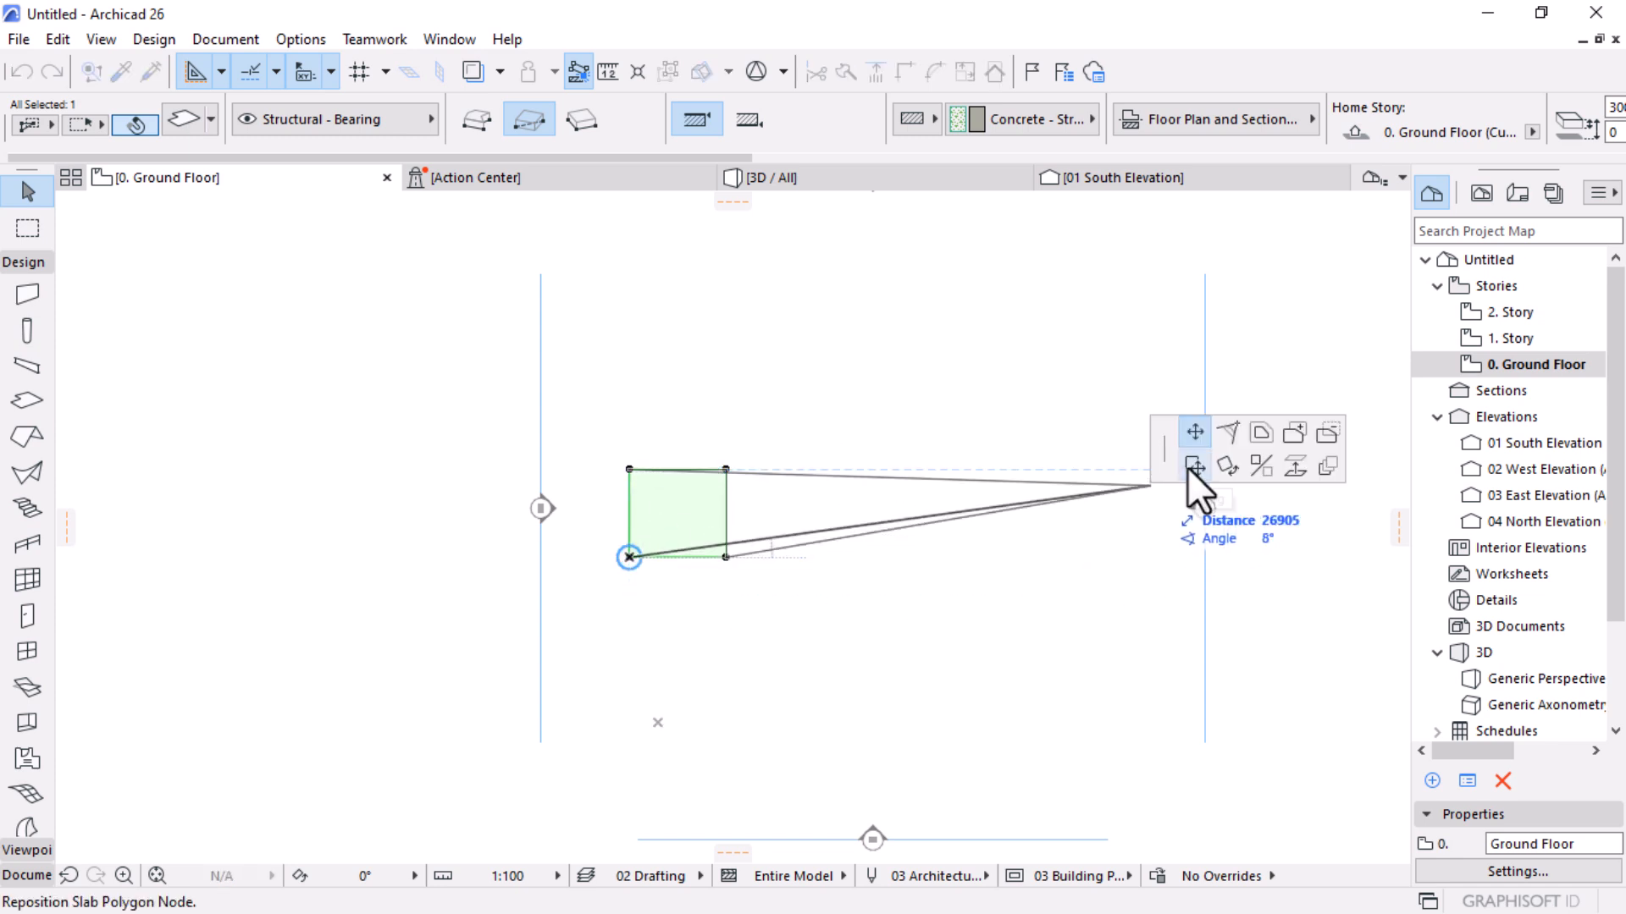
click(1189, 468)
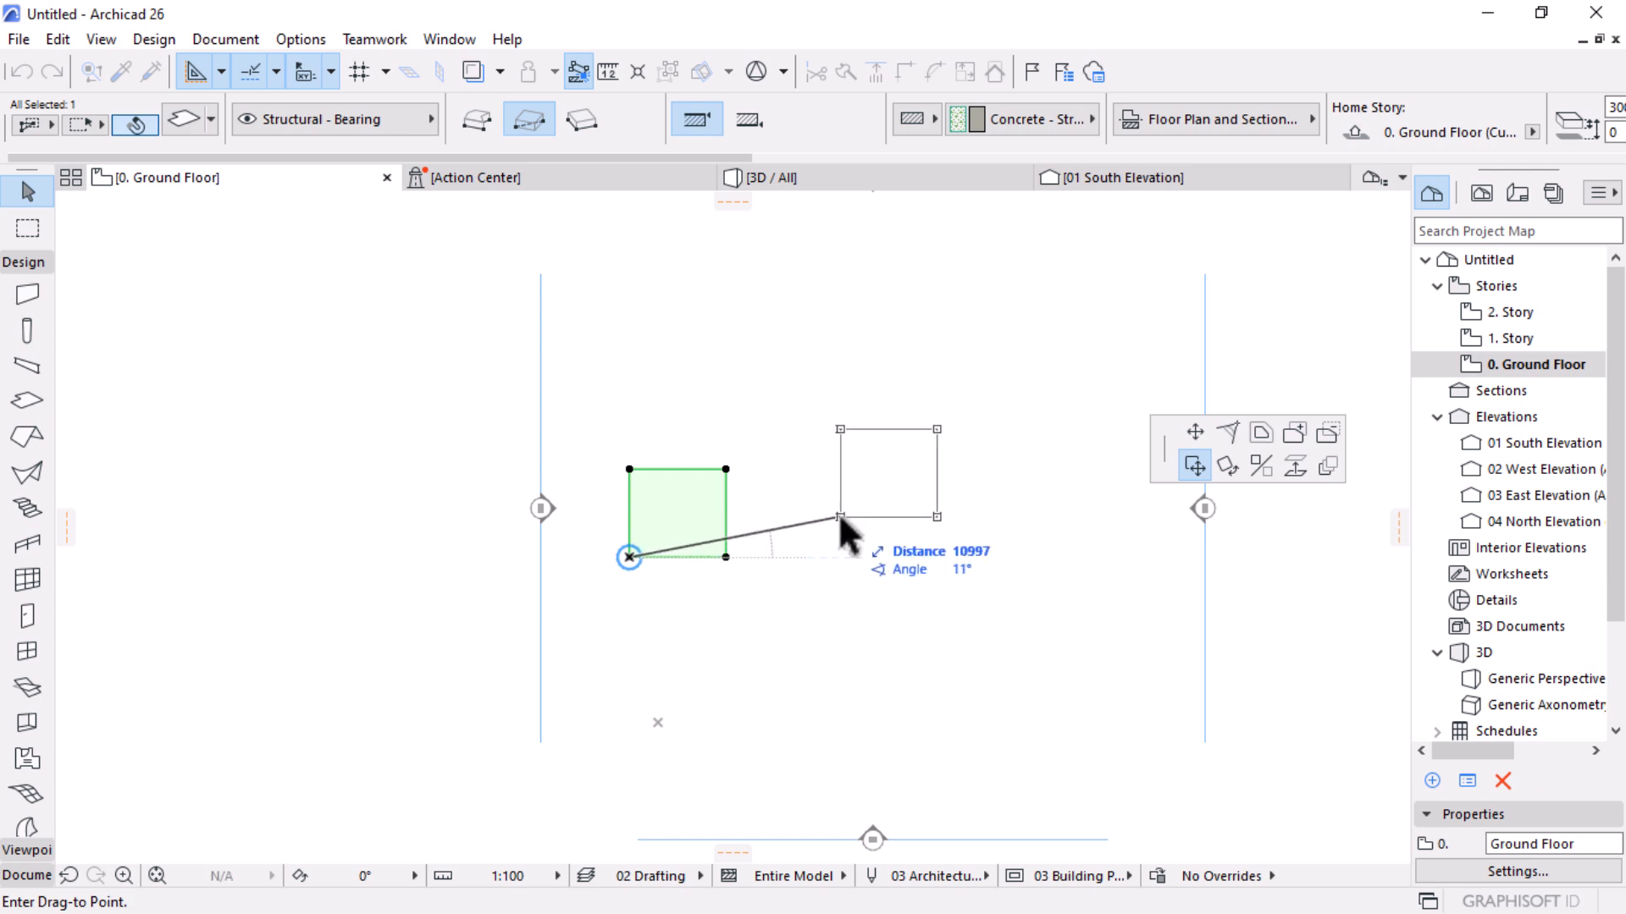
key(ctrl)
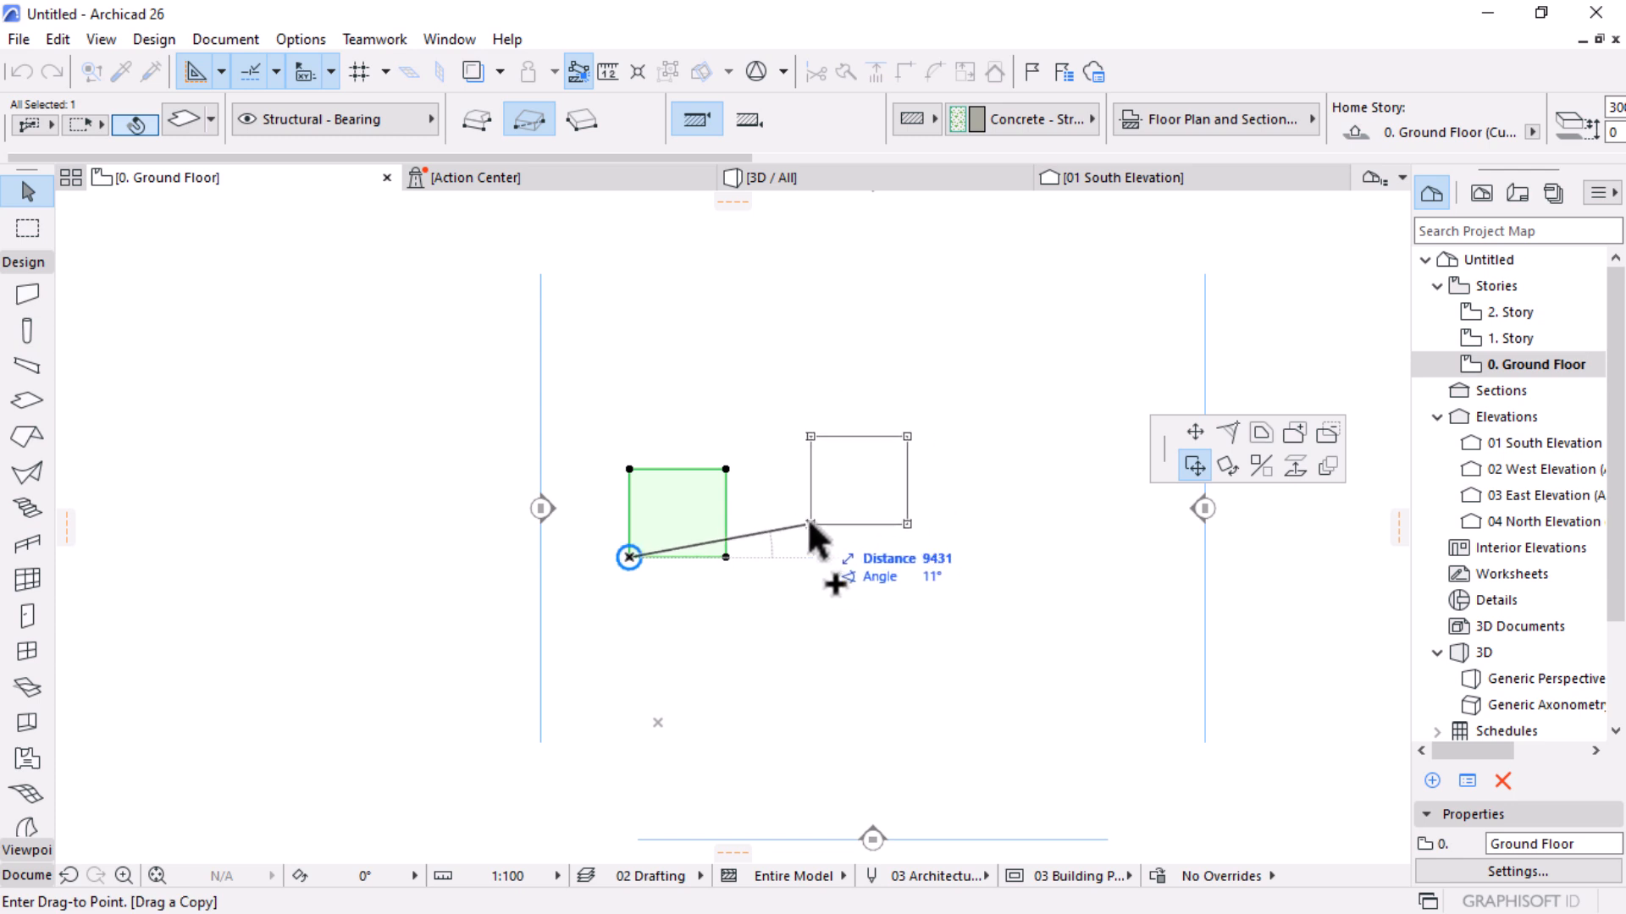
click(725, 549)
scroll(724, 529, up, 2)
scroll(724, 530, up, 2)
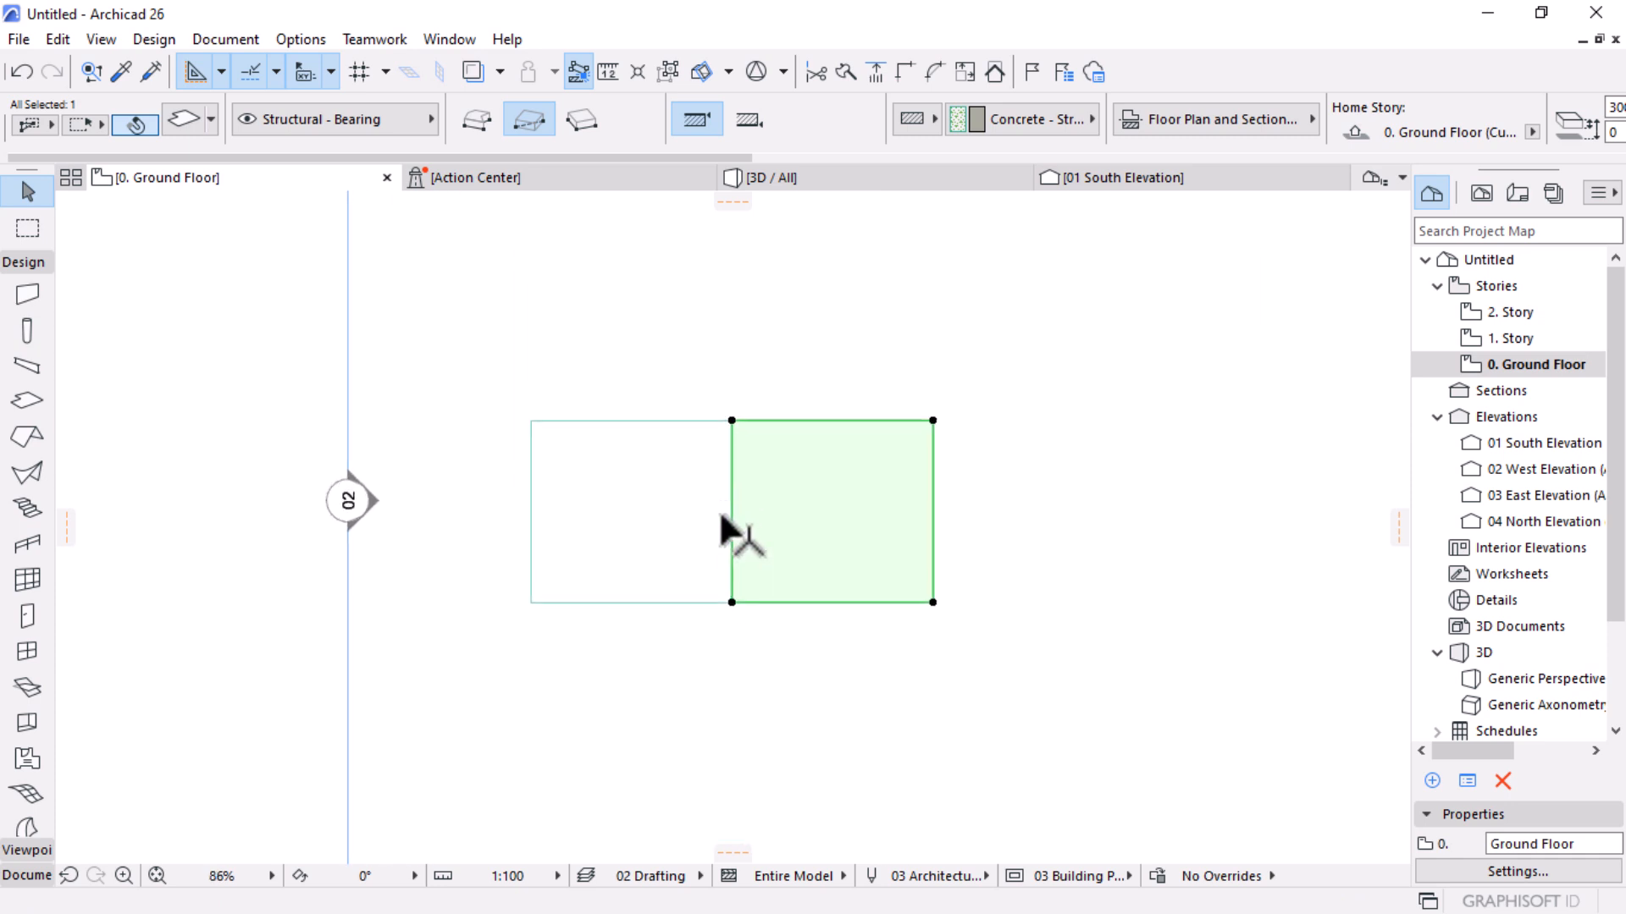
Create a horizontal guide line segment 2500 mm long, running east from the midpoint of the edge shared by the two slabs
click(1115, 608)
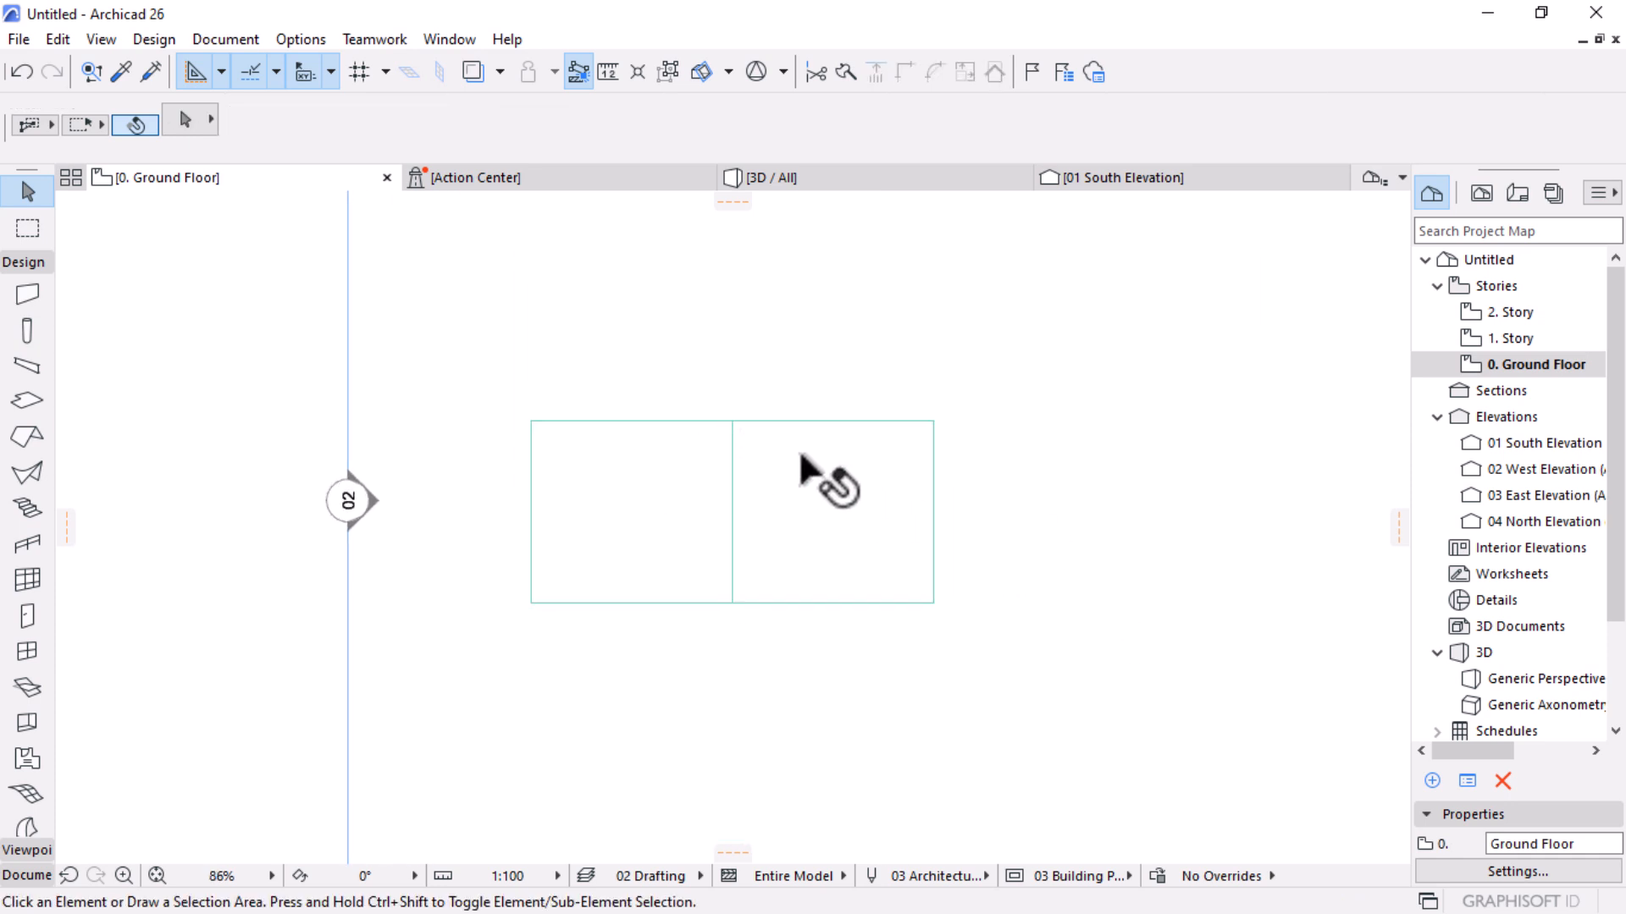
scroll(801, 456, up, 2)
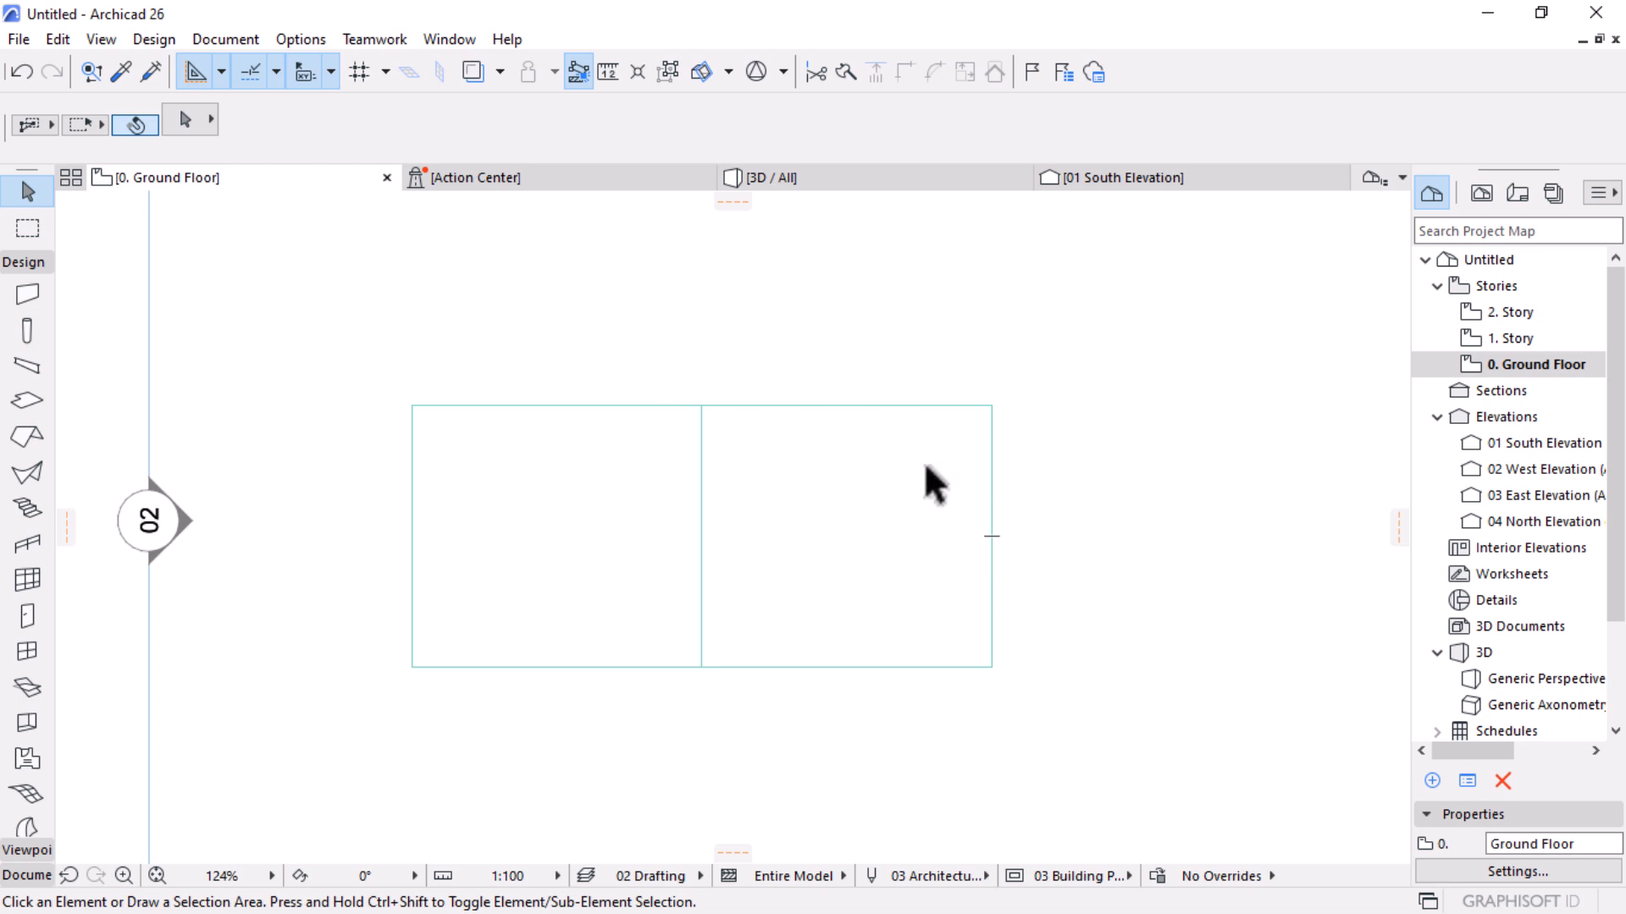
mouse_move(926, 468)
click(220, 72)
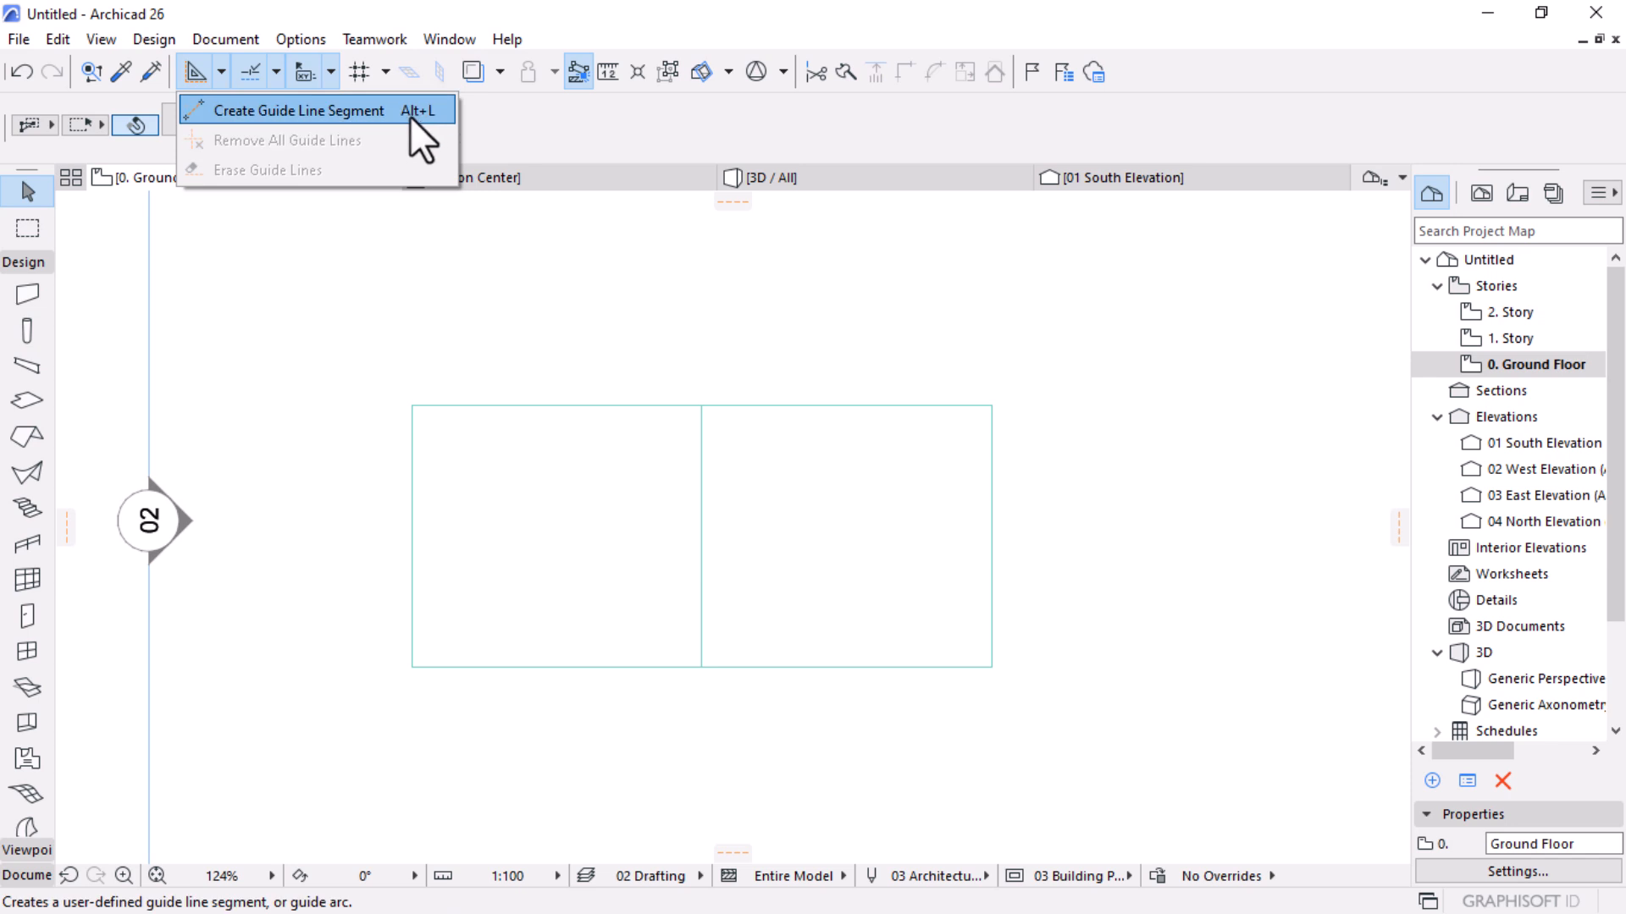
click(567, 120)
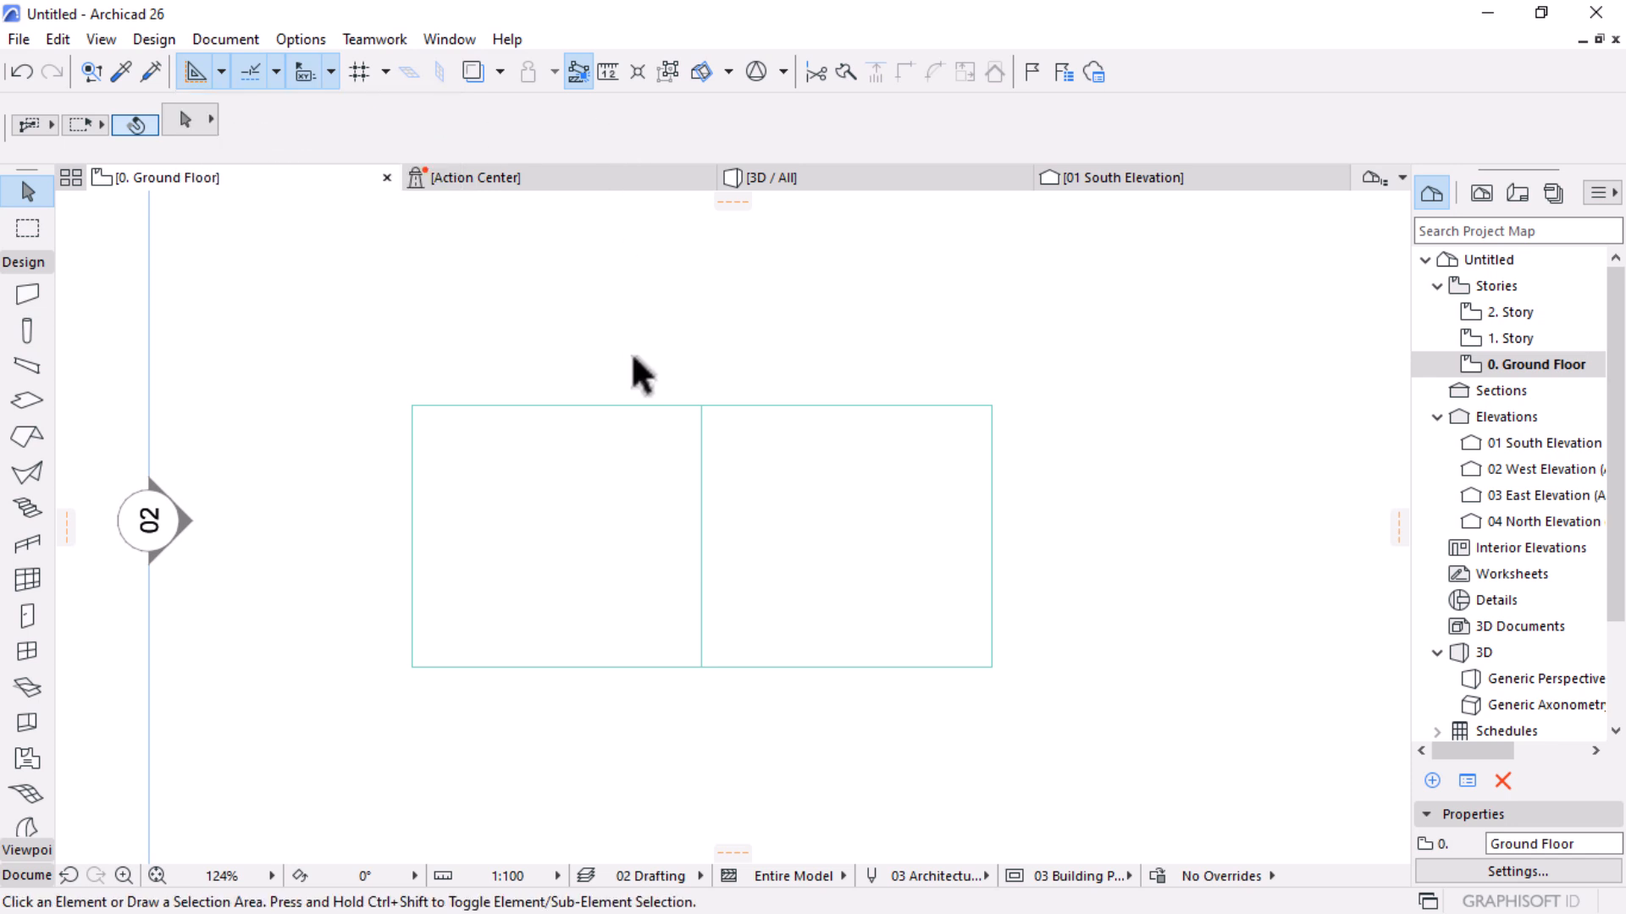
key(ctrl+l)
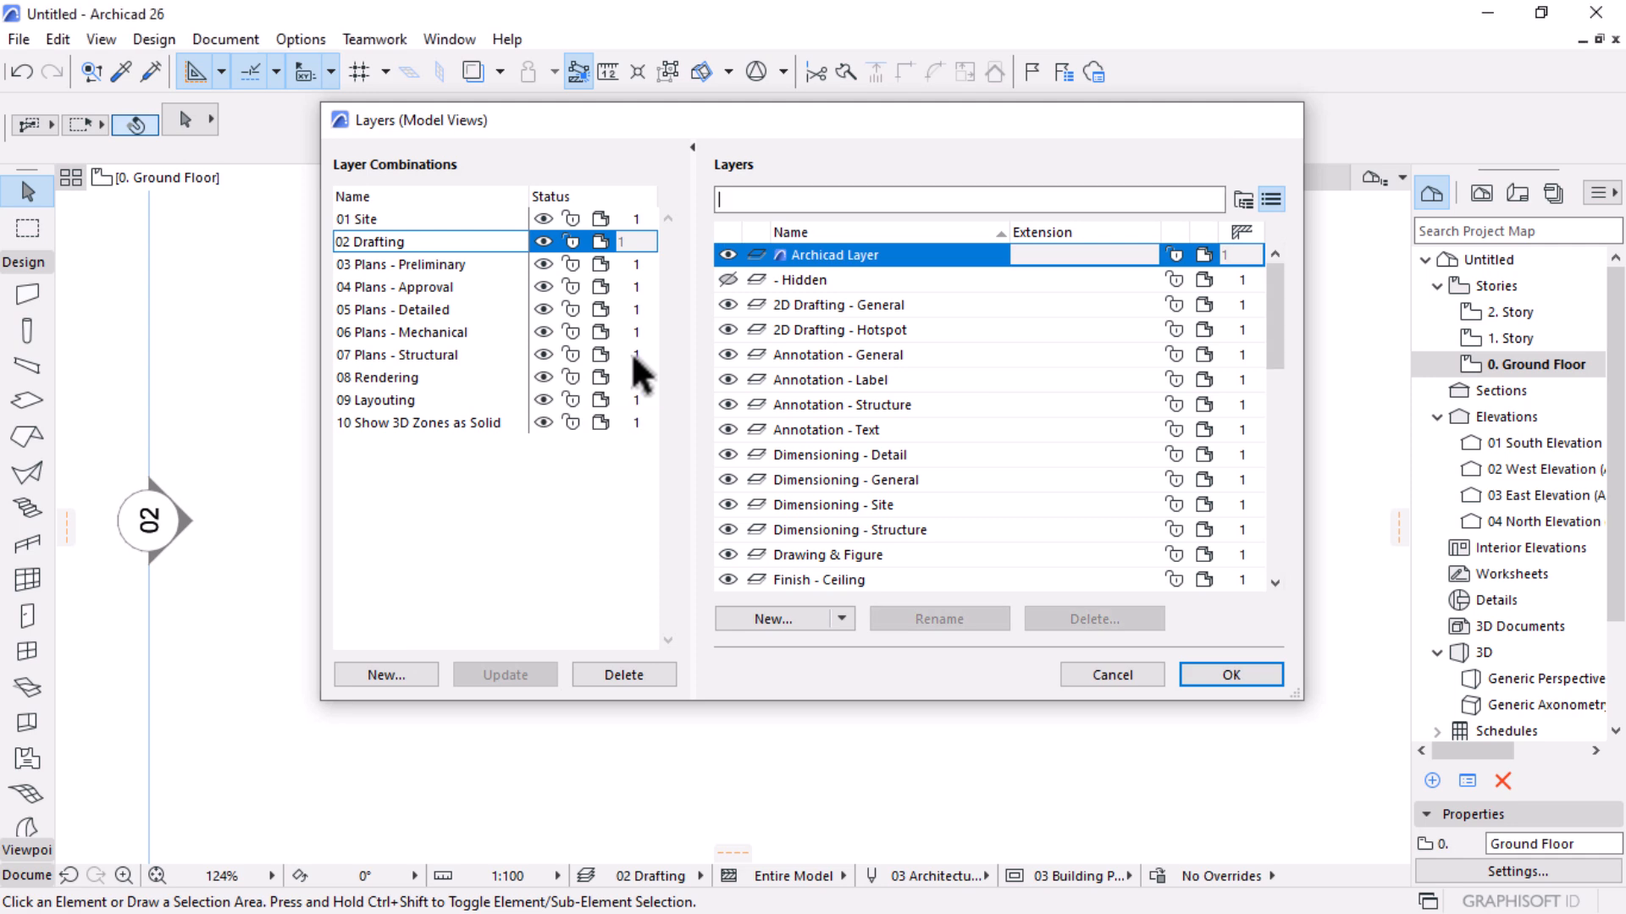
key(Escape)
key(alt+g)
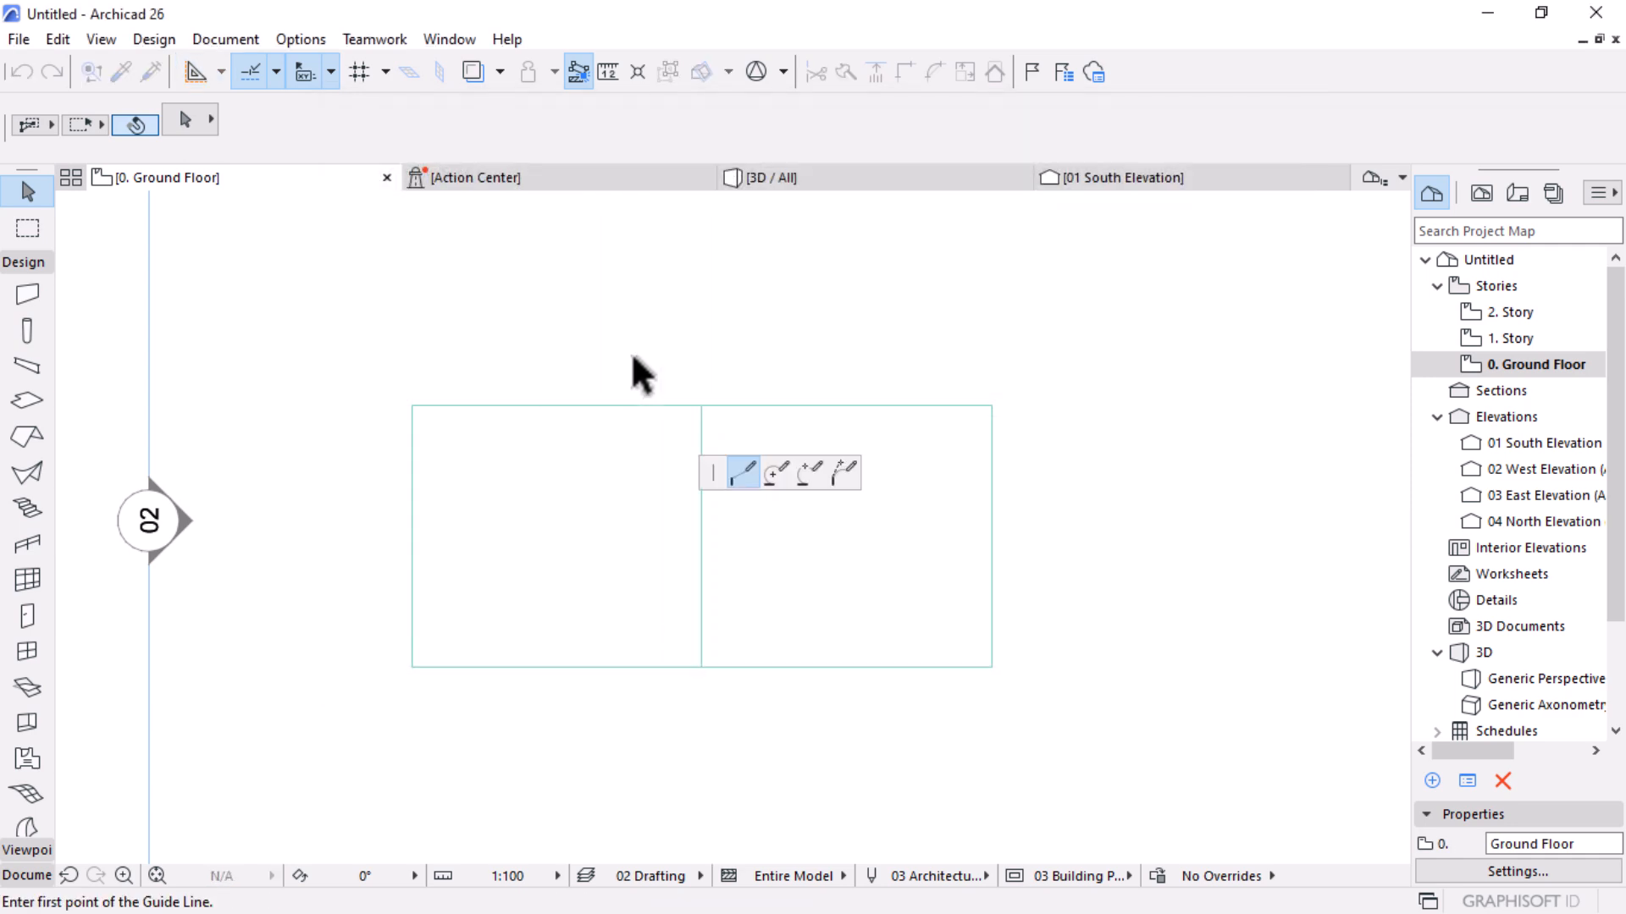
click(701, 536)
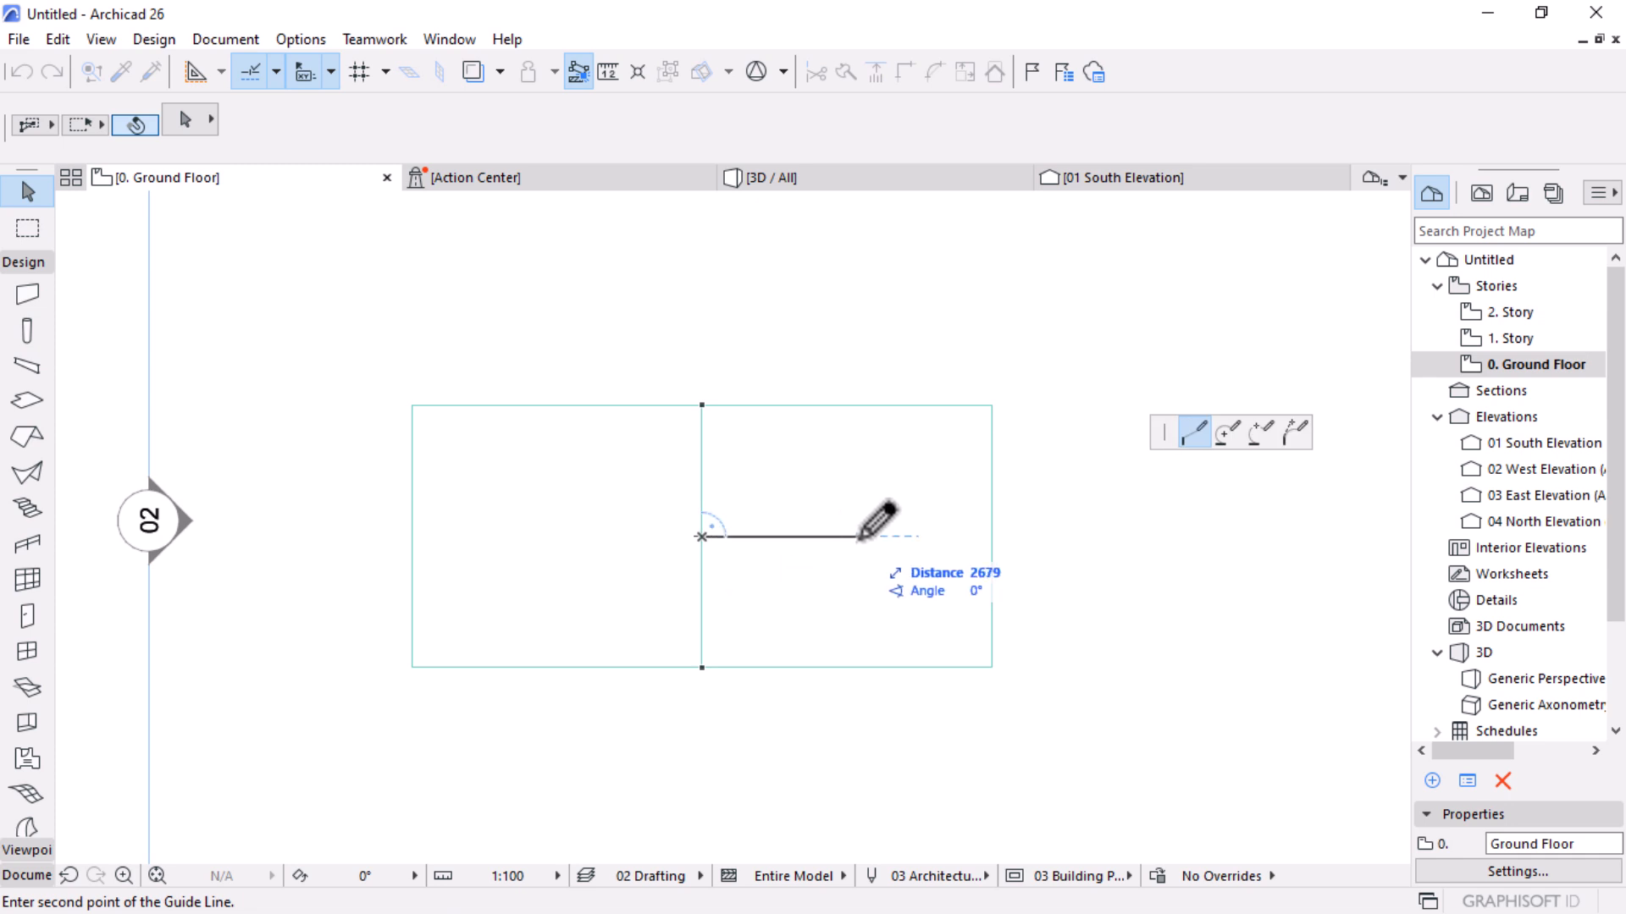
text(250)
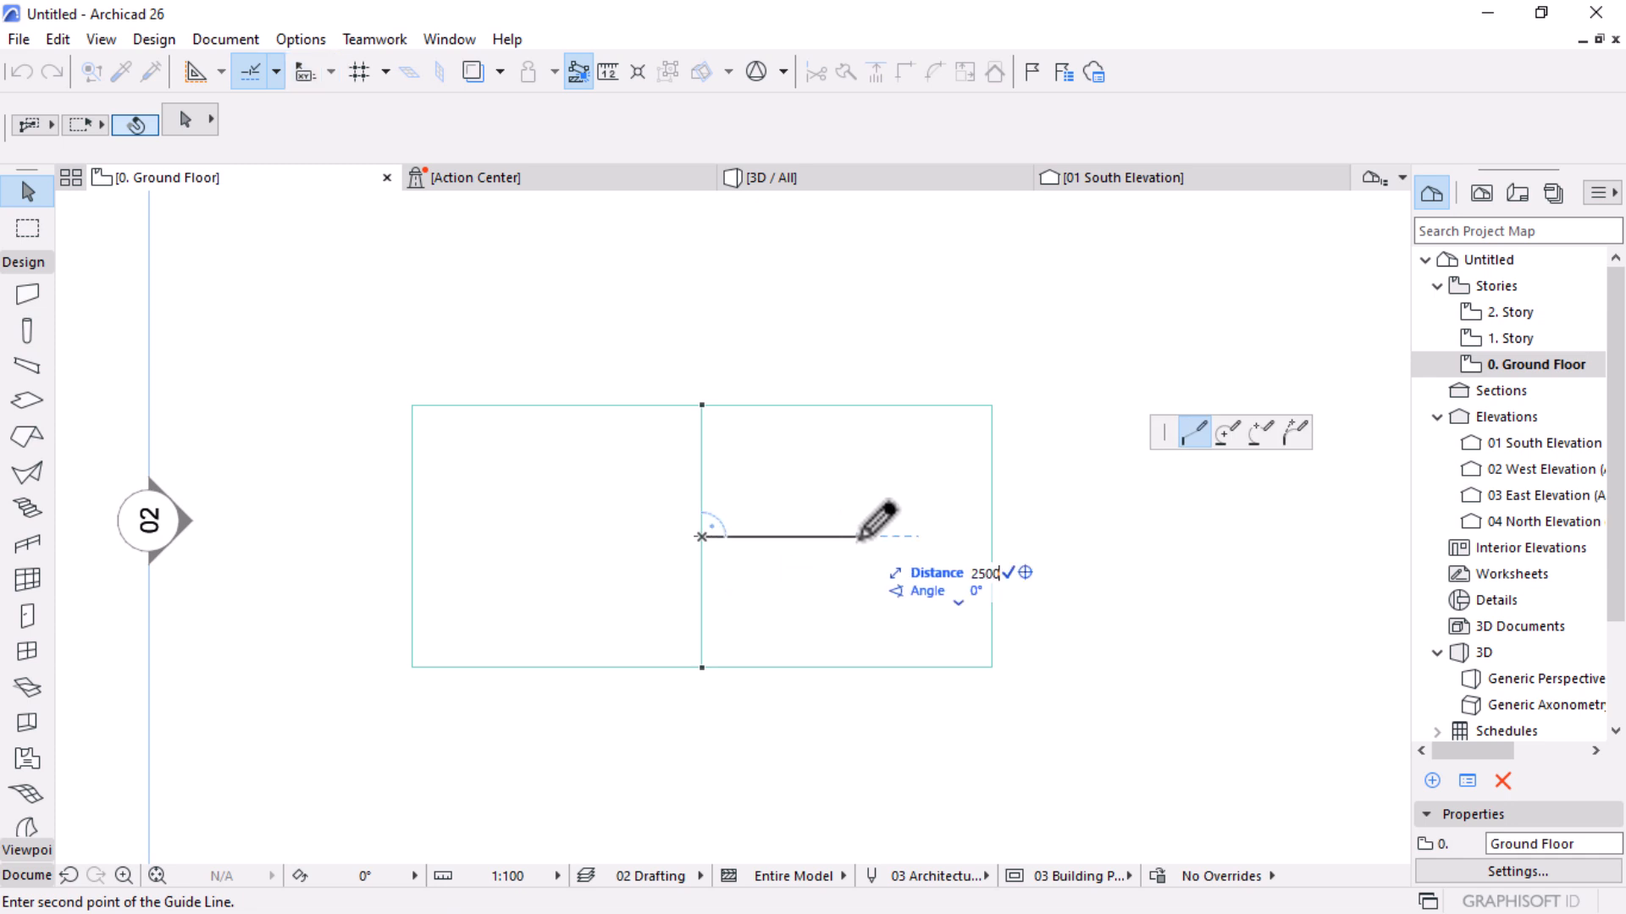
text(0)
key(Return)
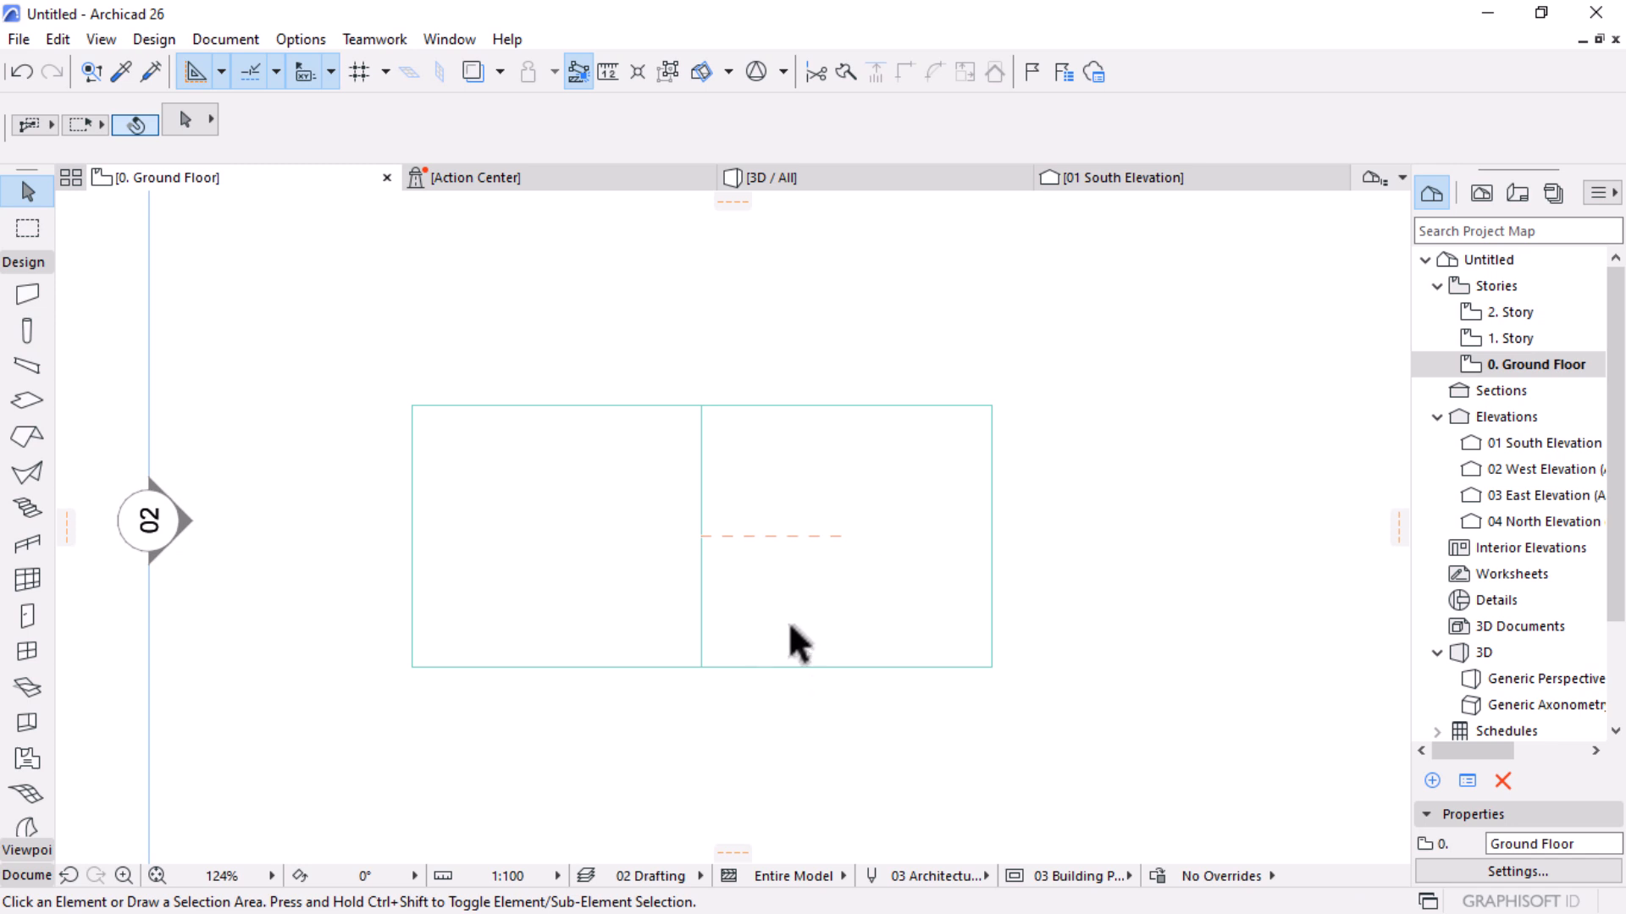
Offset the east slab's outer edge inward to the end of the guide line, narrowing the slab to 2500 mm
scroll(791, 639, up, 1)
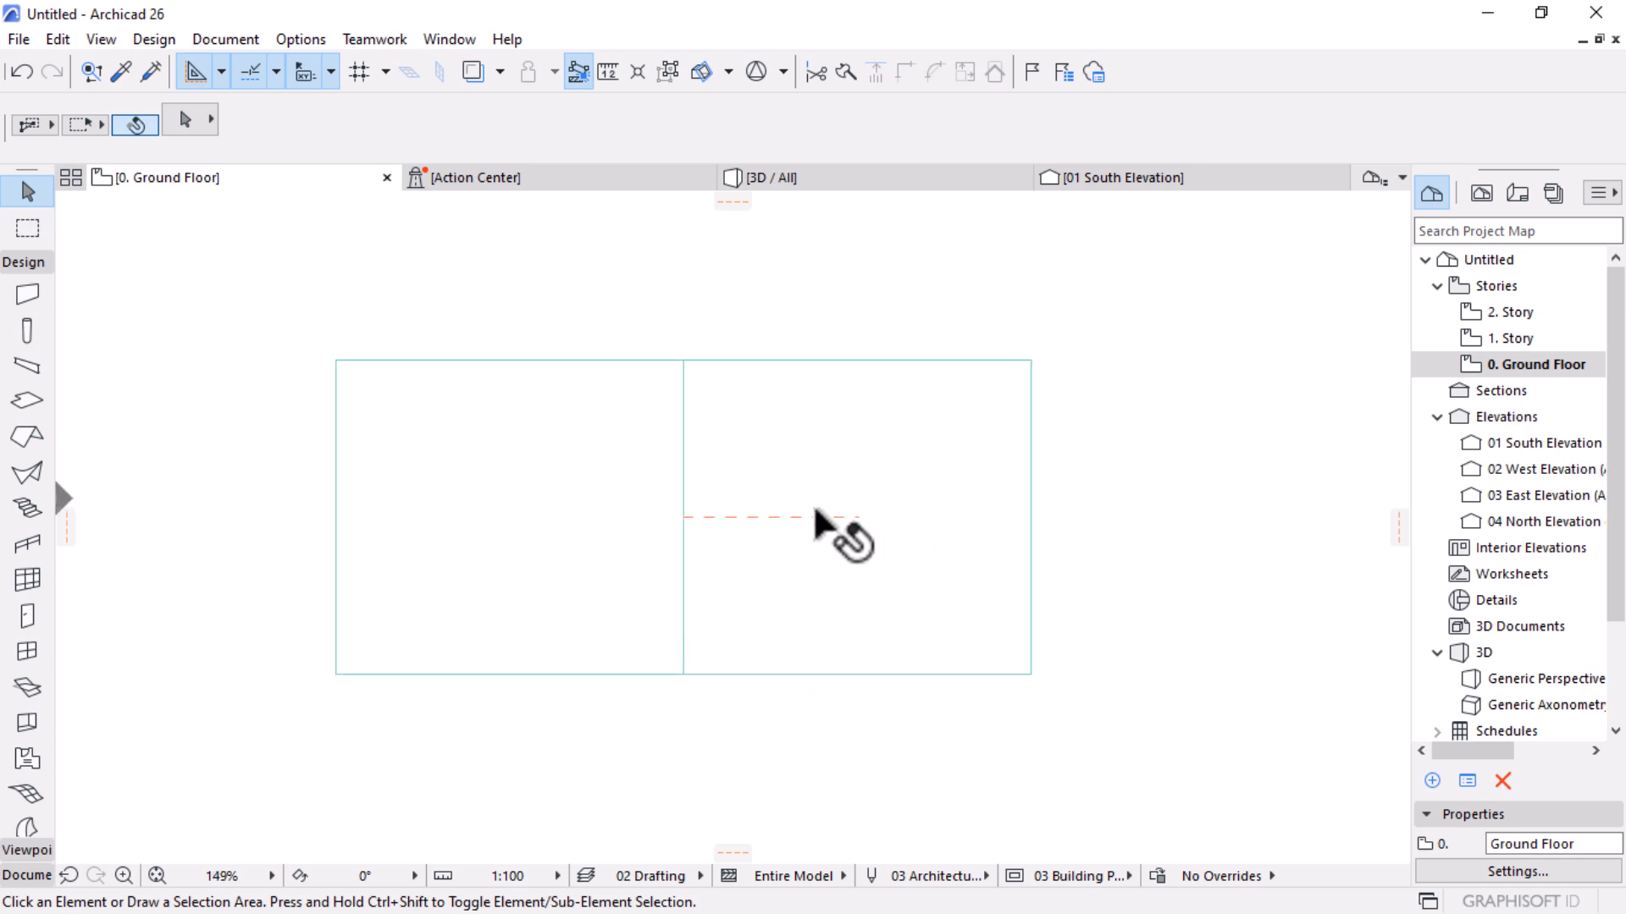
click(1031, 389)
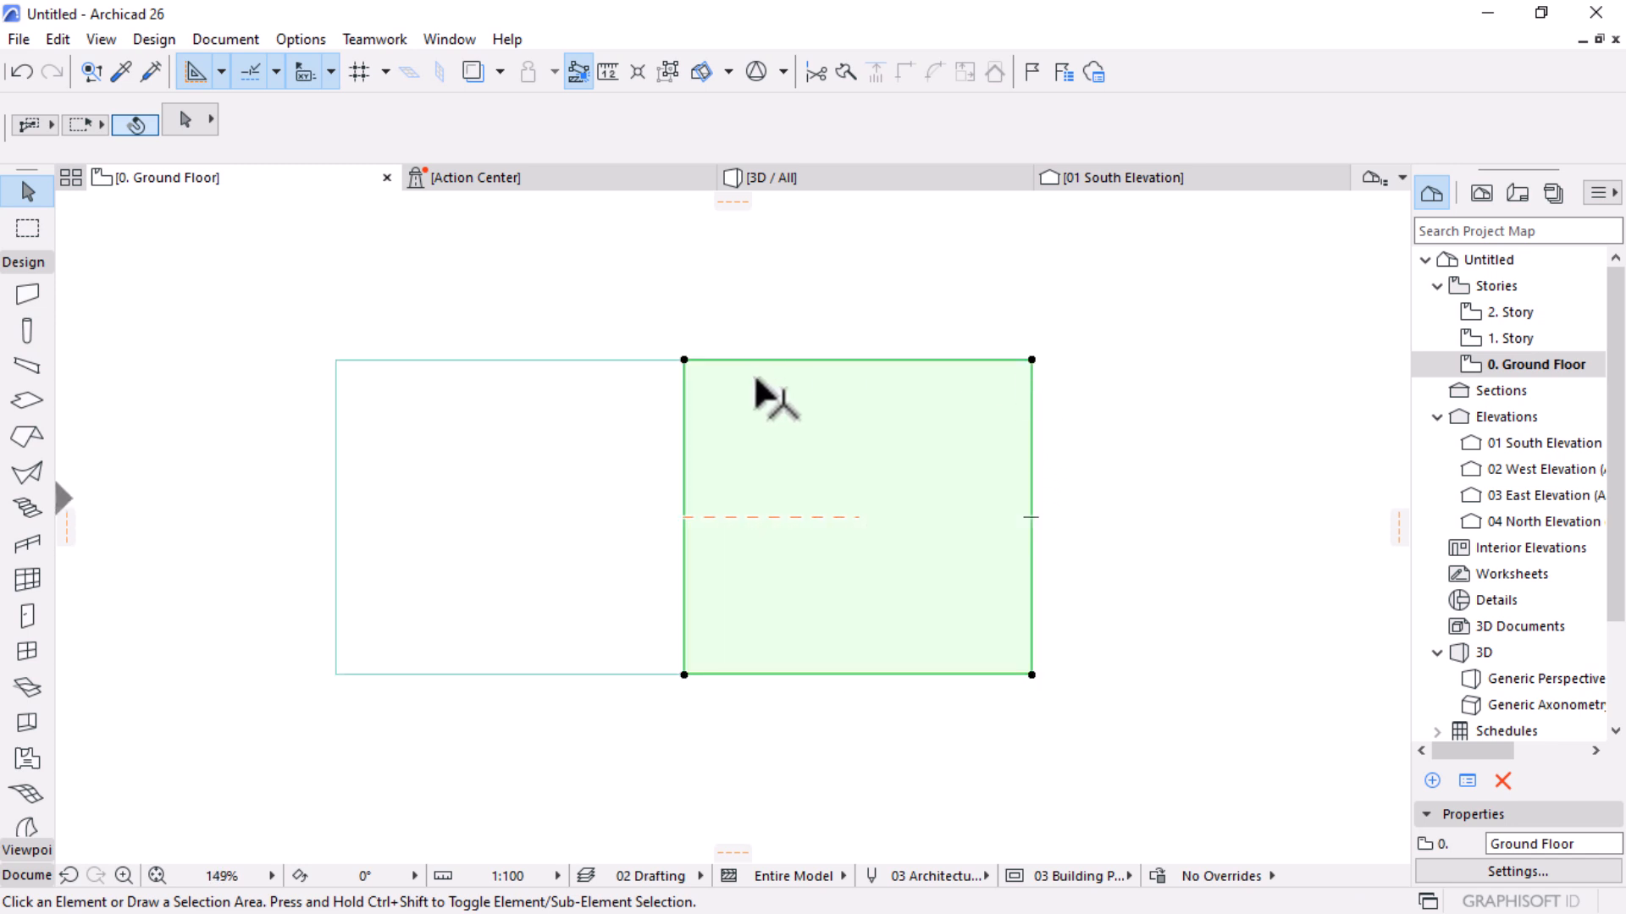
click(1032, 422)
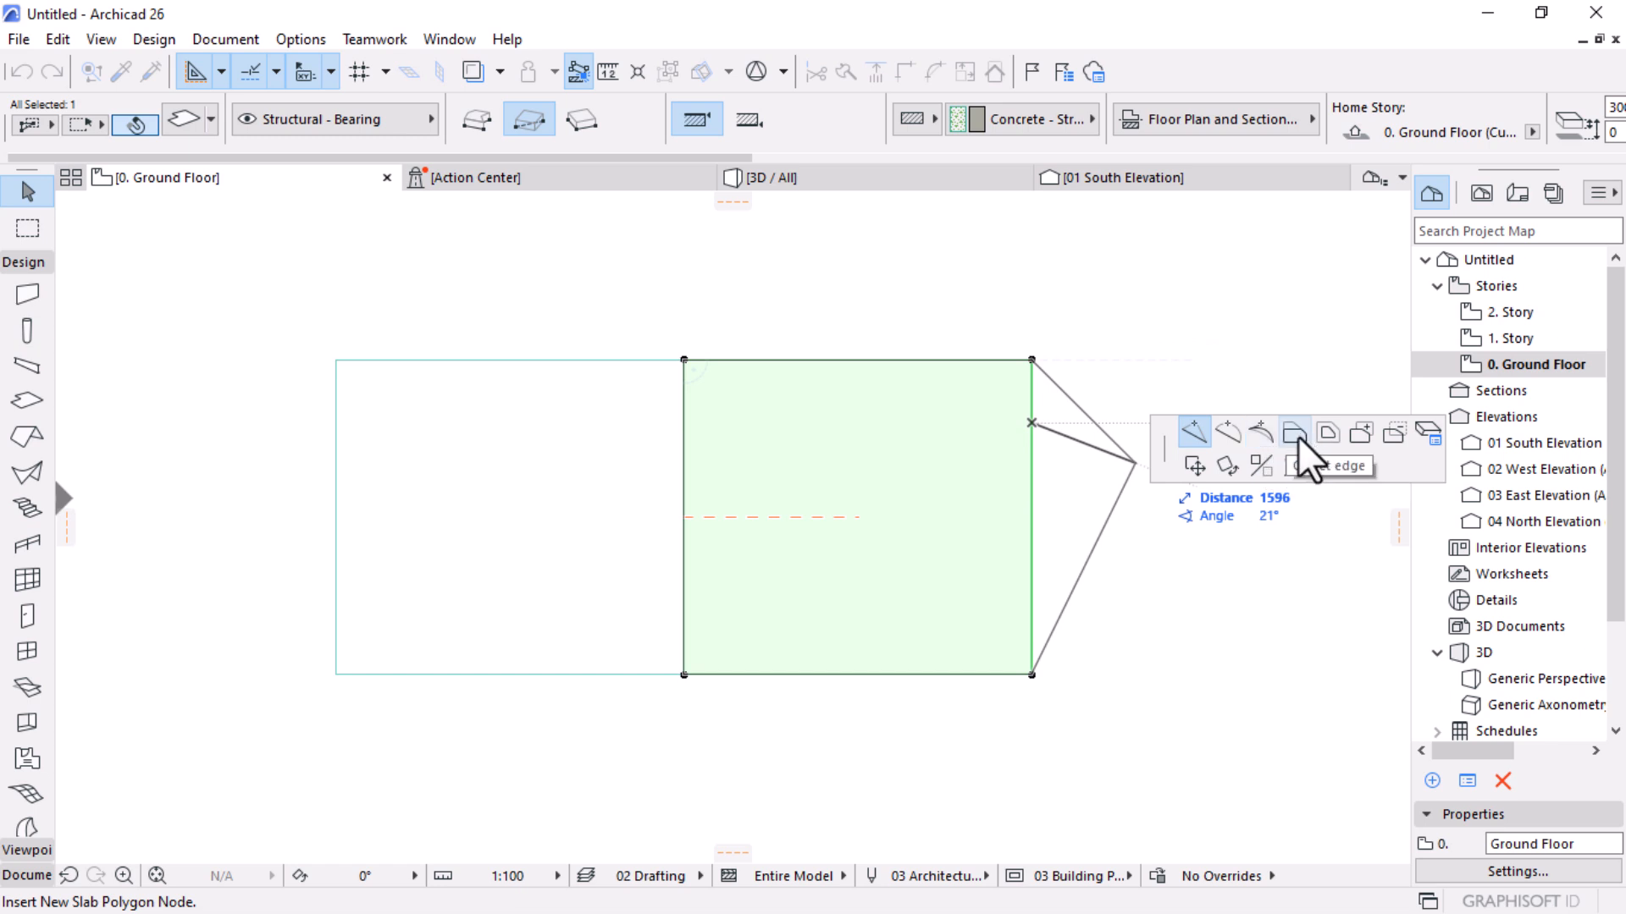
click(1295, 434)
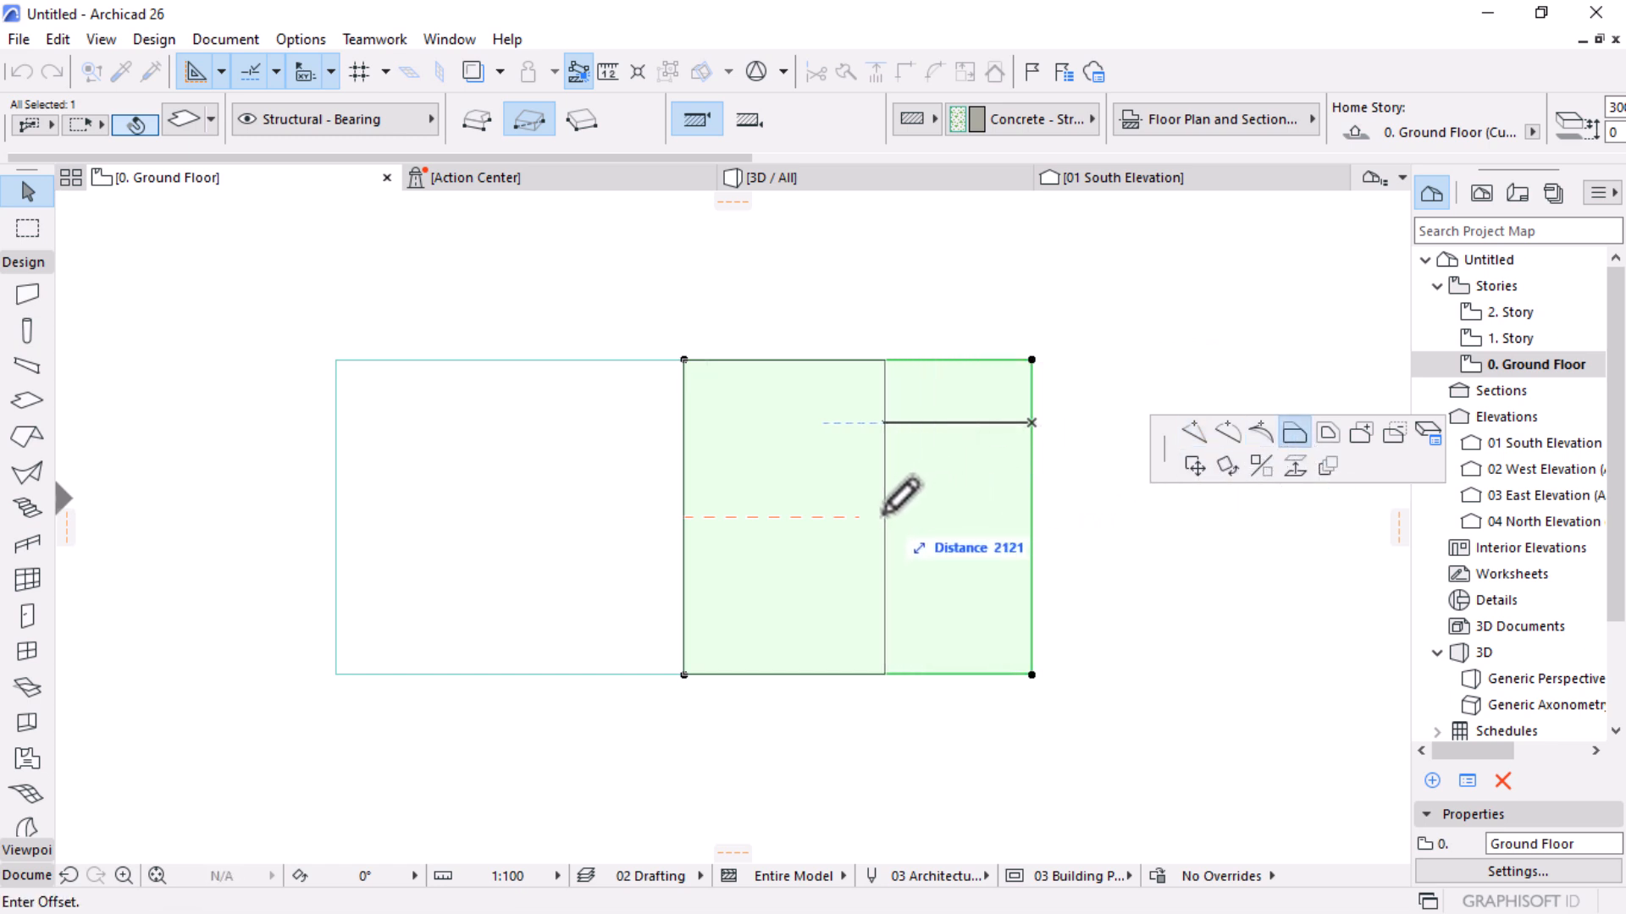
click(859, 515)
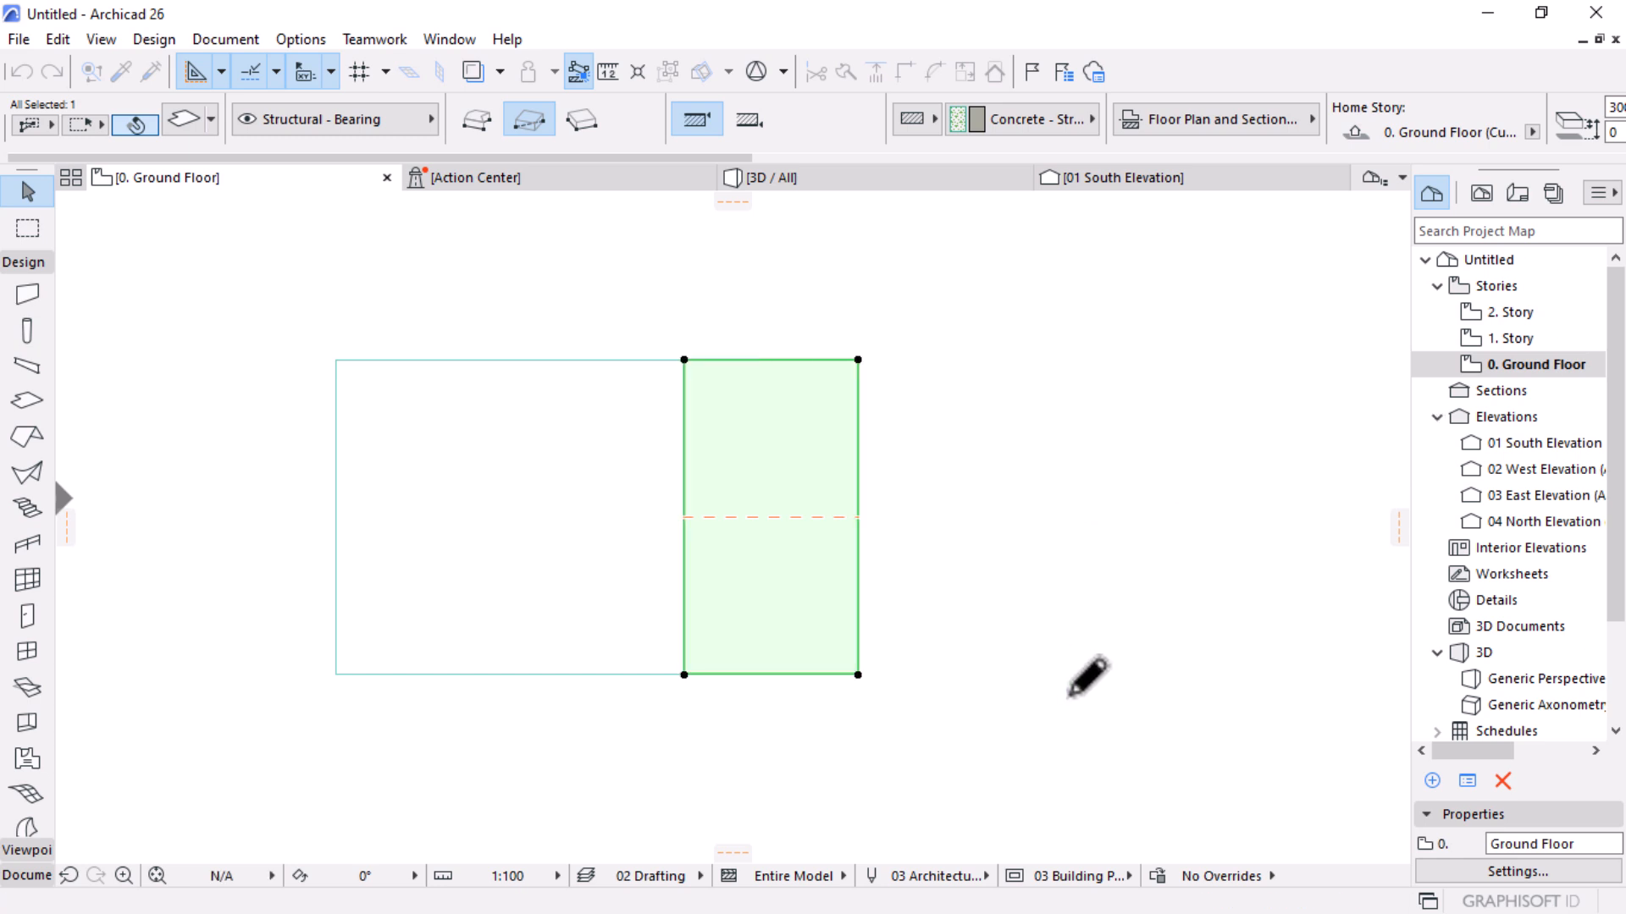
key(Escape)
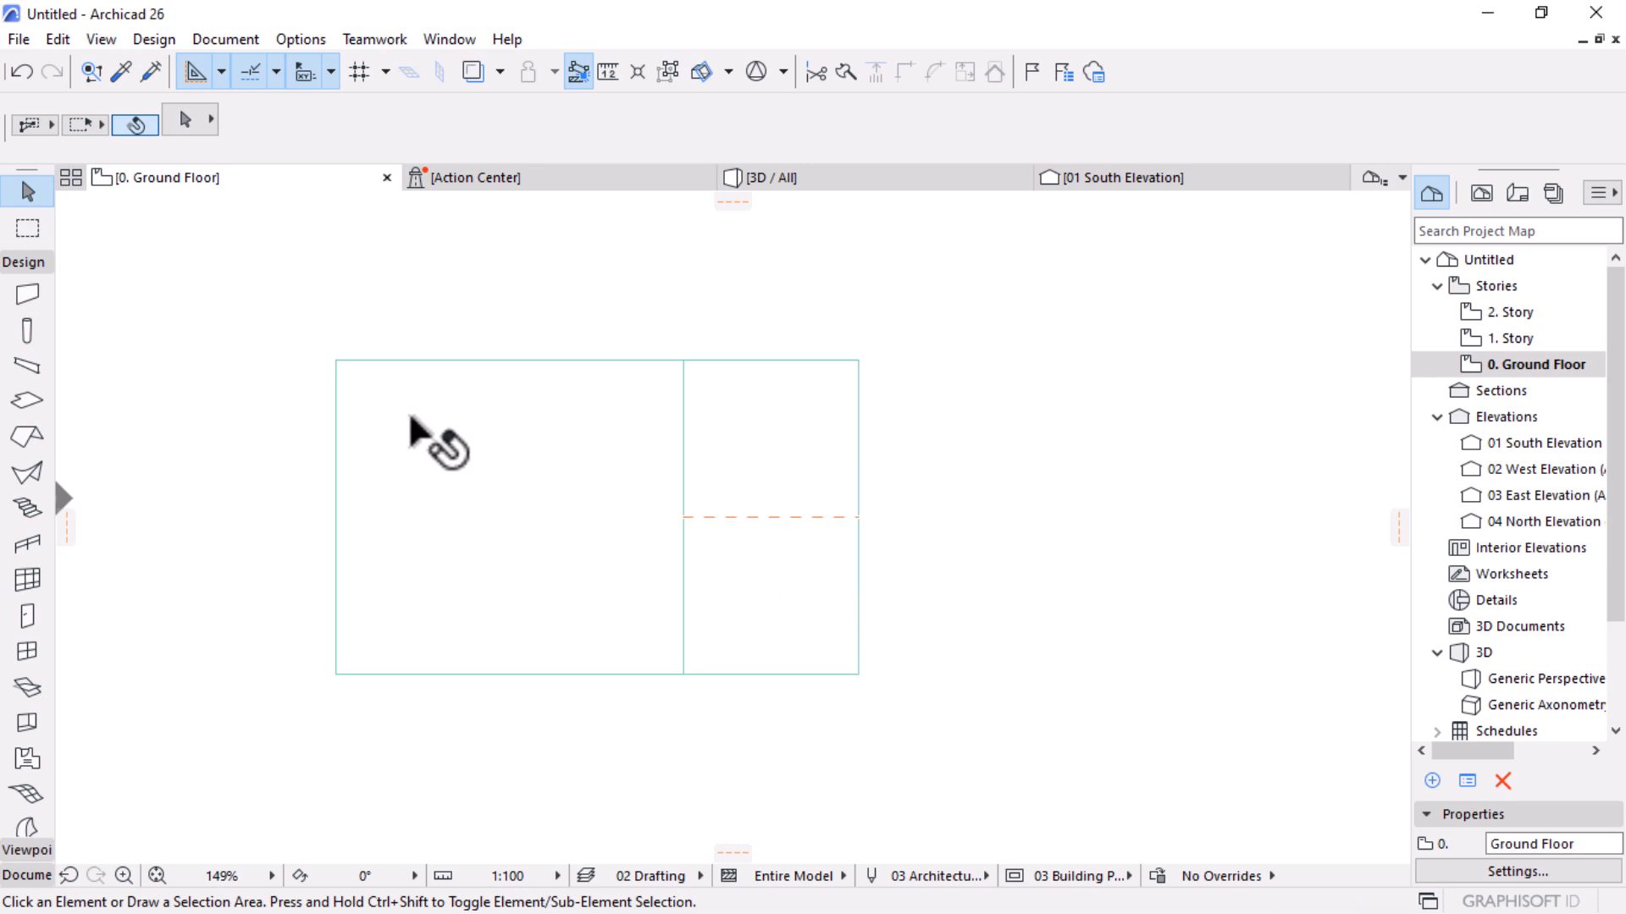
Copy the west slab from its lower-left corner, placing the duplicate directly against the east edge of the narrow slab
click(457, 423)
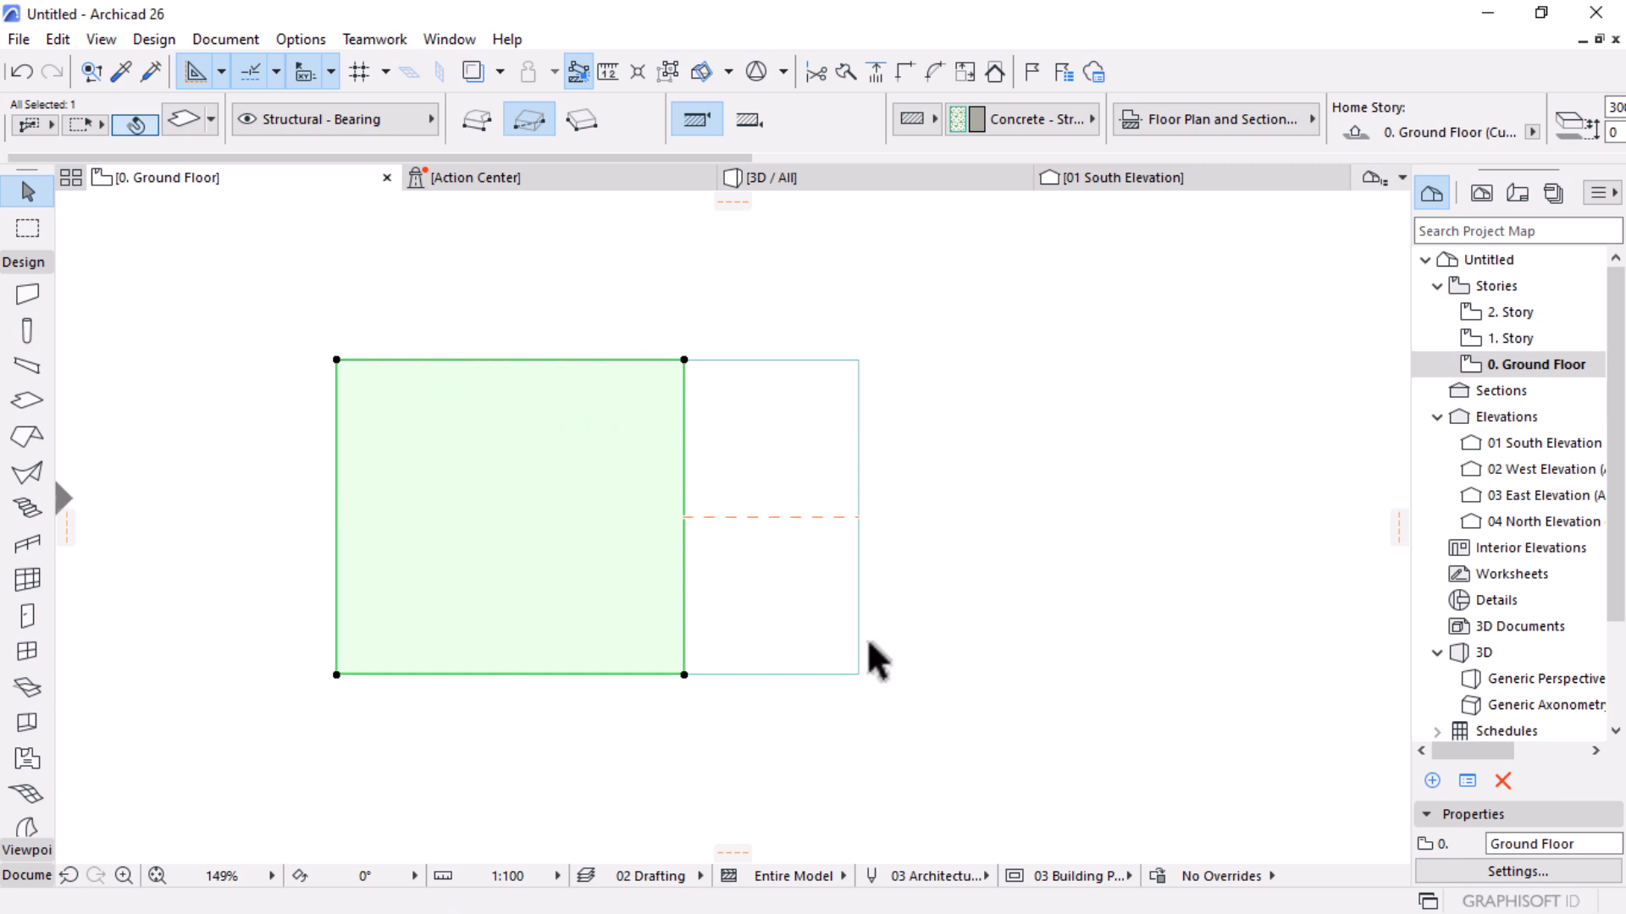
click(336, 675)
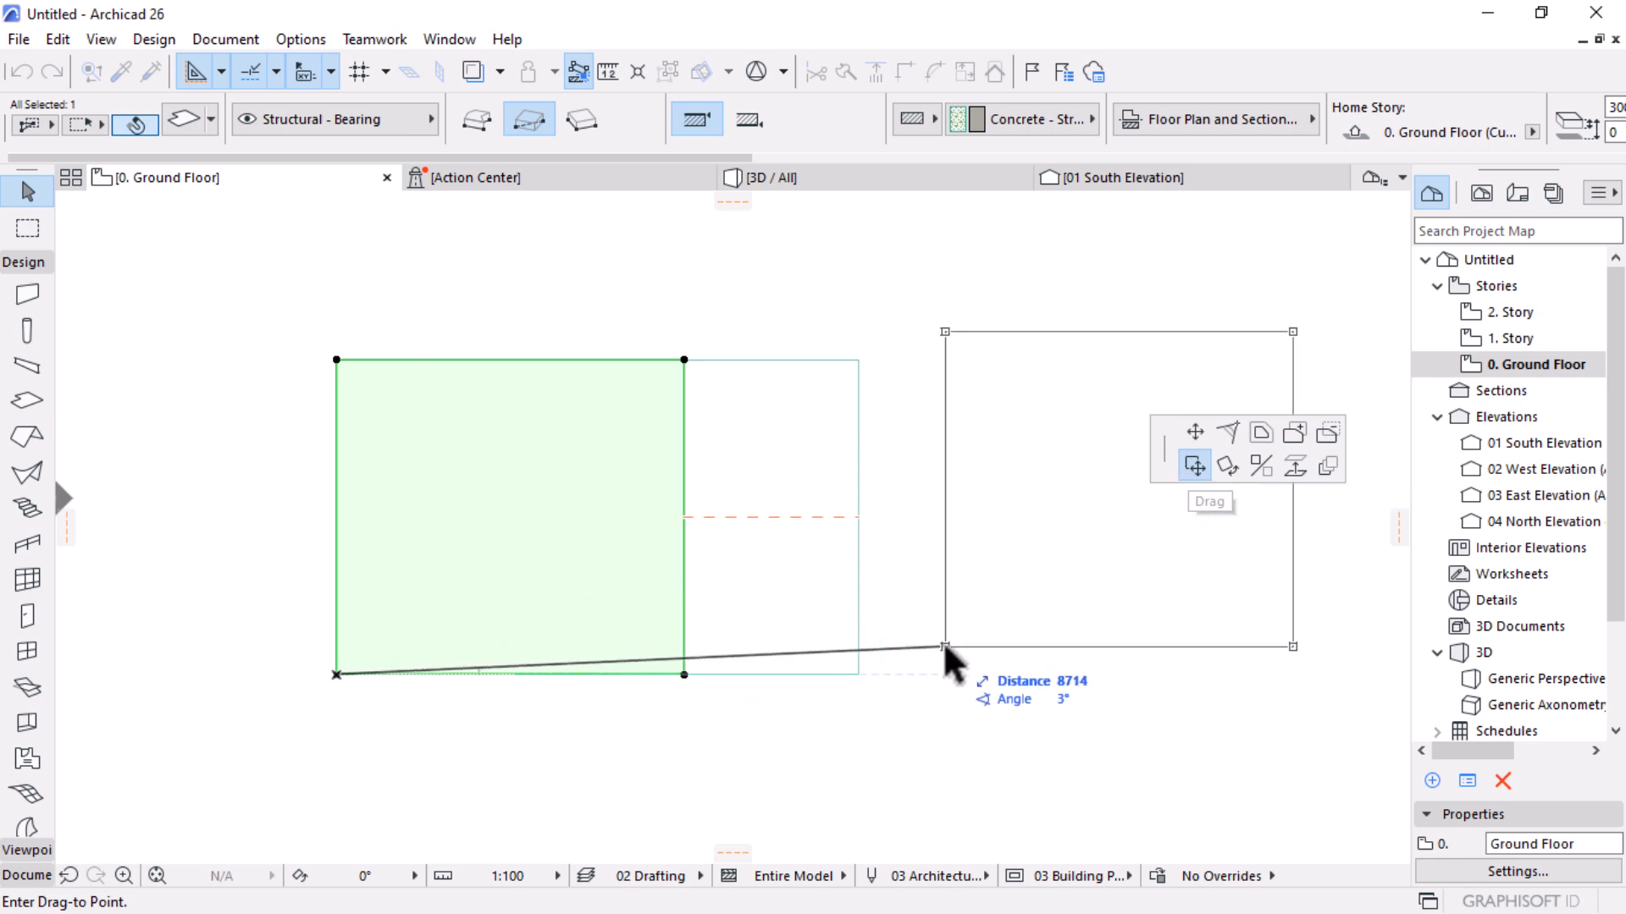
key(ctrl)
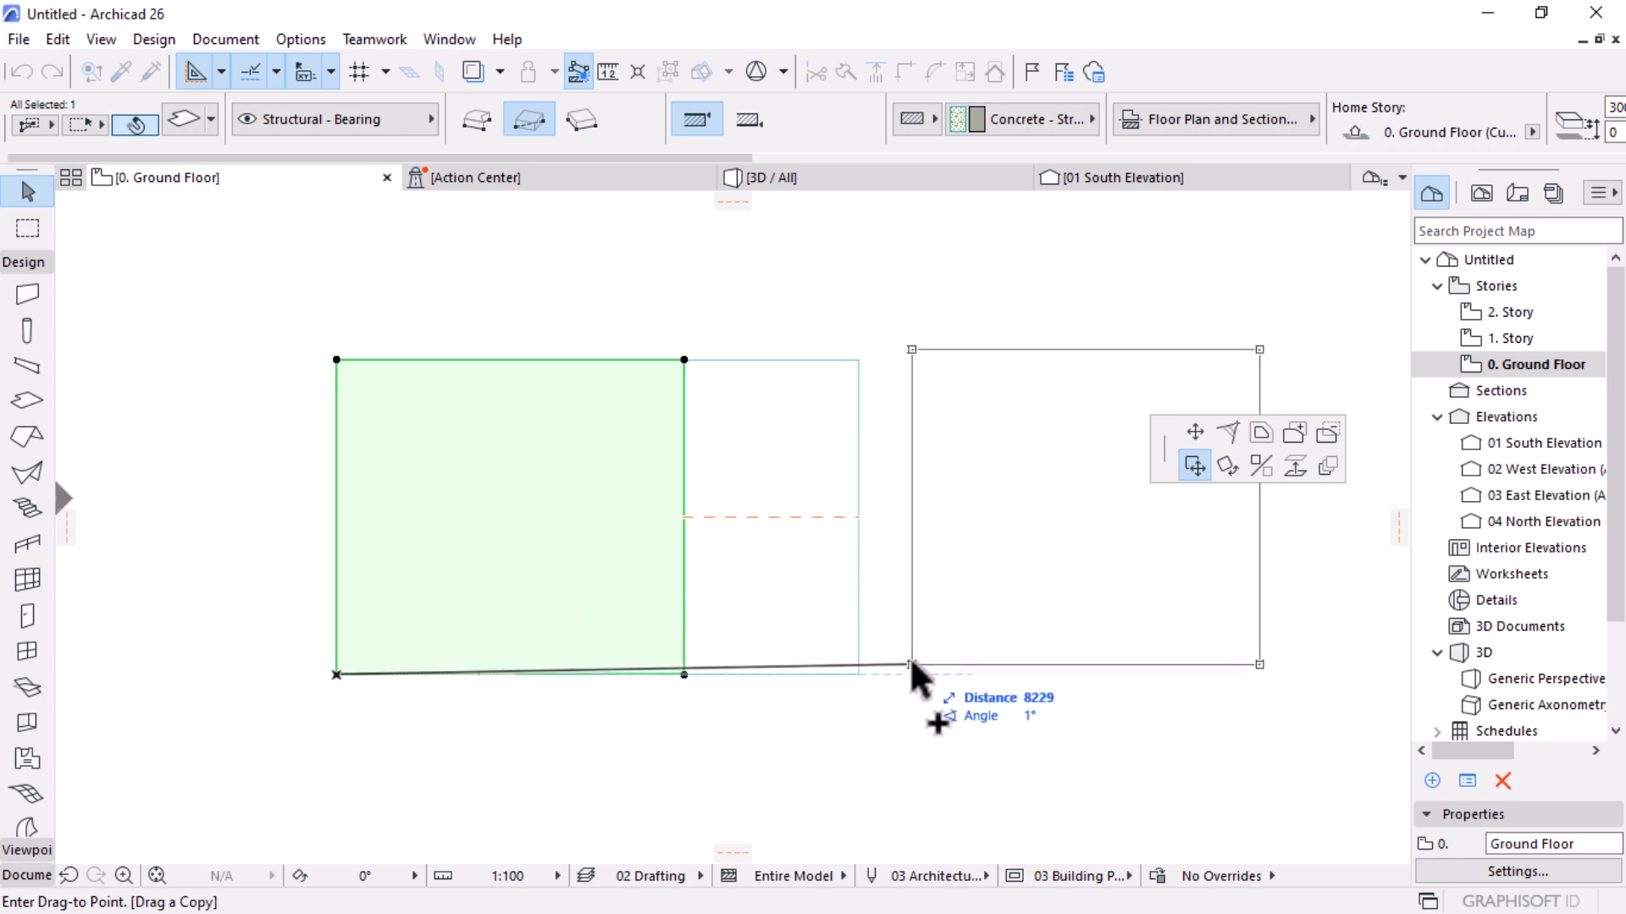
click(847, 593)
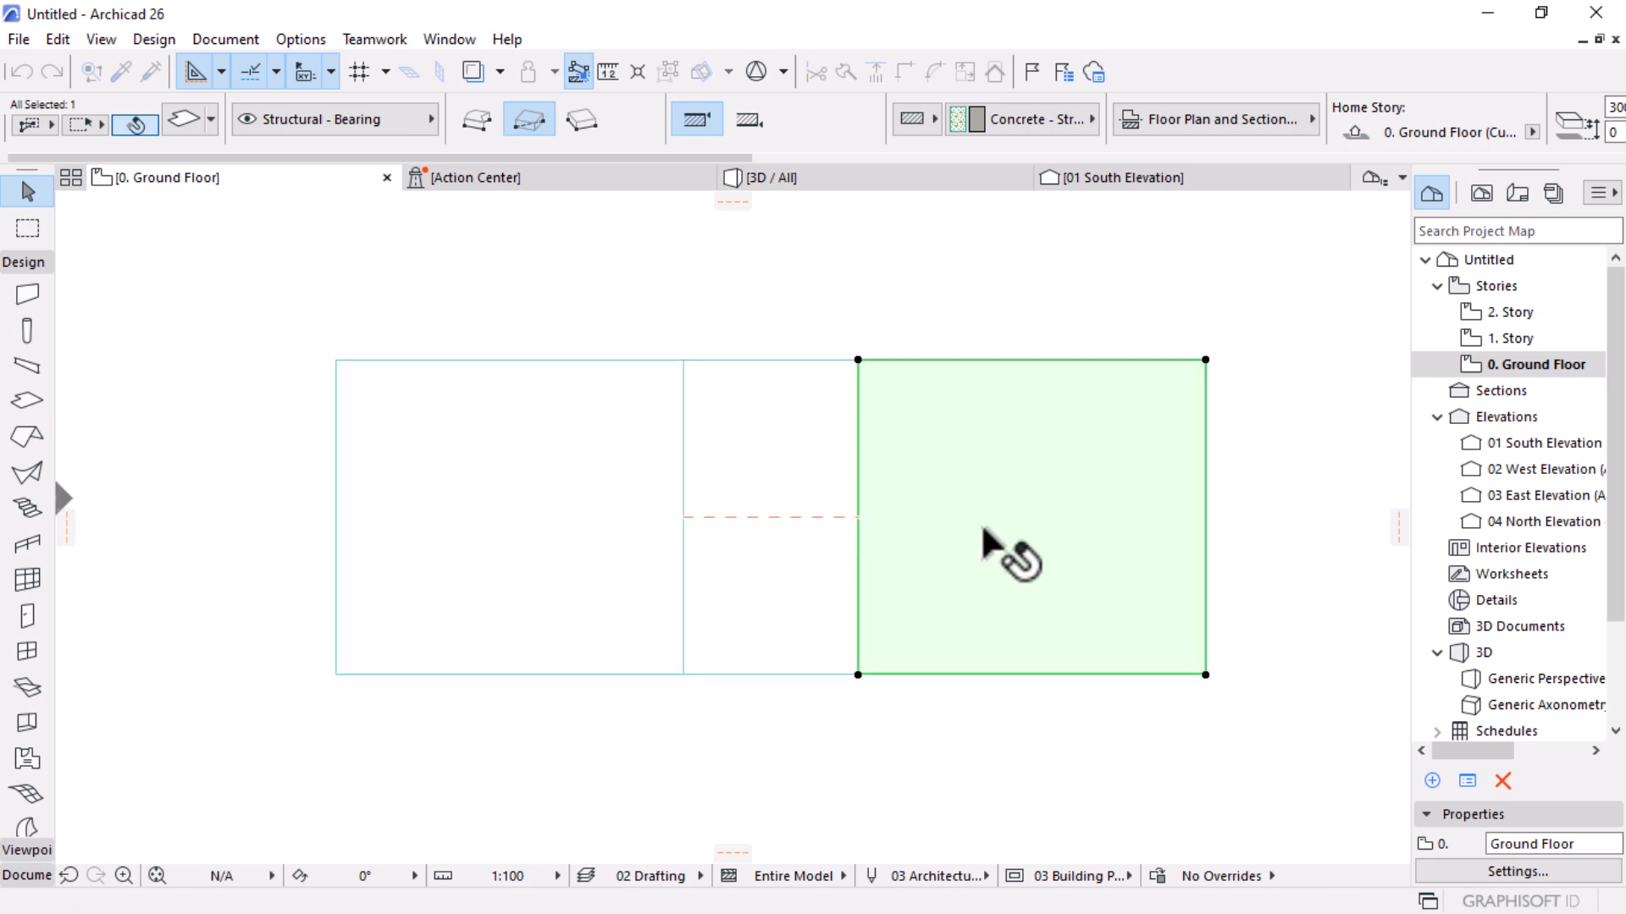
Switch to the 3D view and set the west slab's elevation to 1810 mm
click(501, 555)
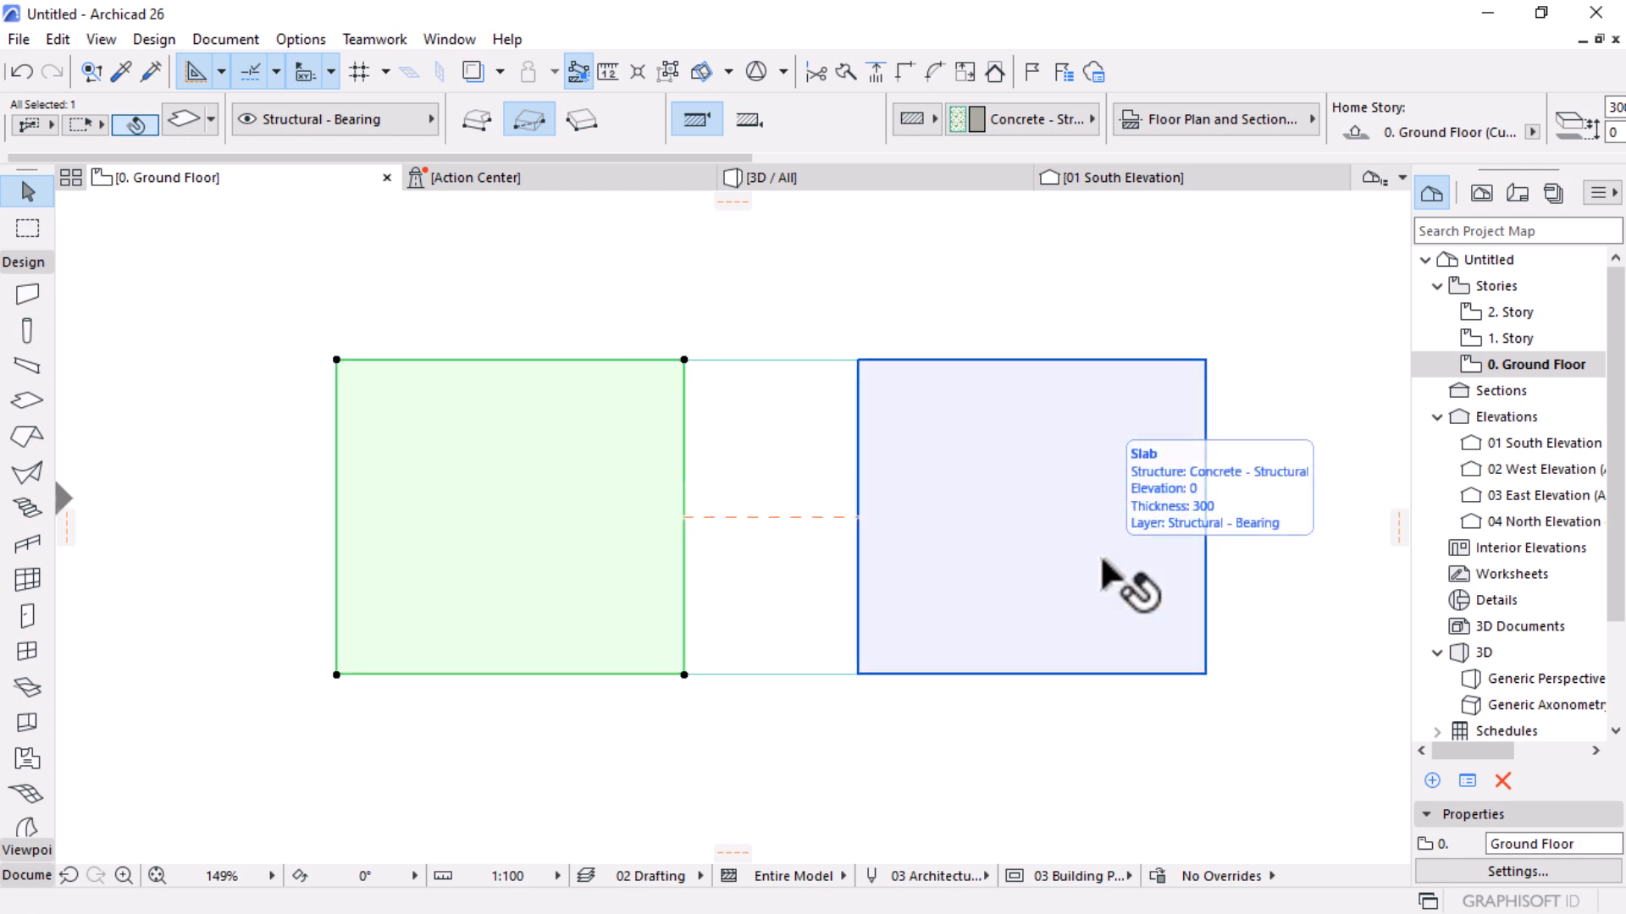
scroll(872, 462, down, 1)
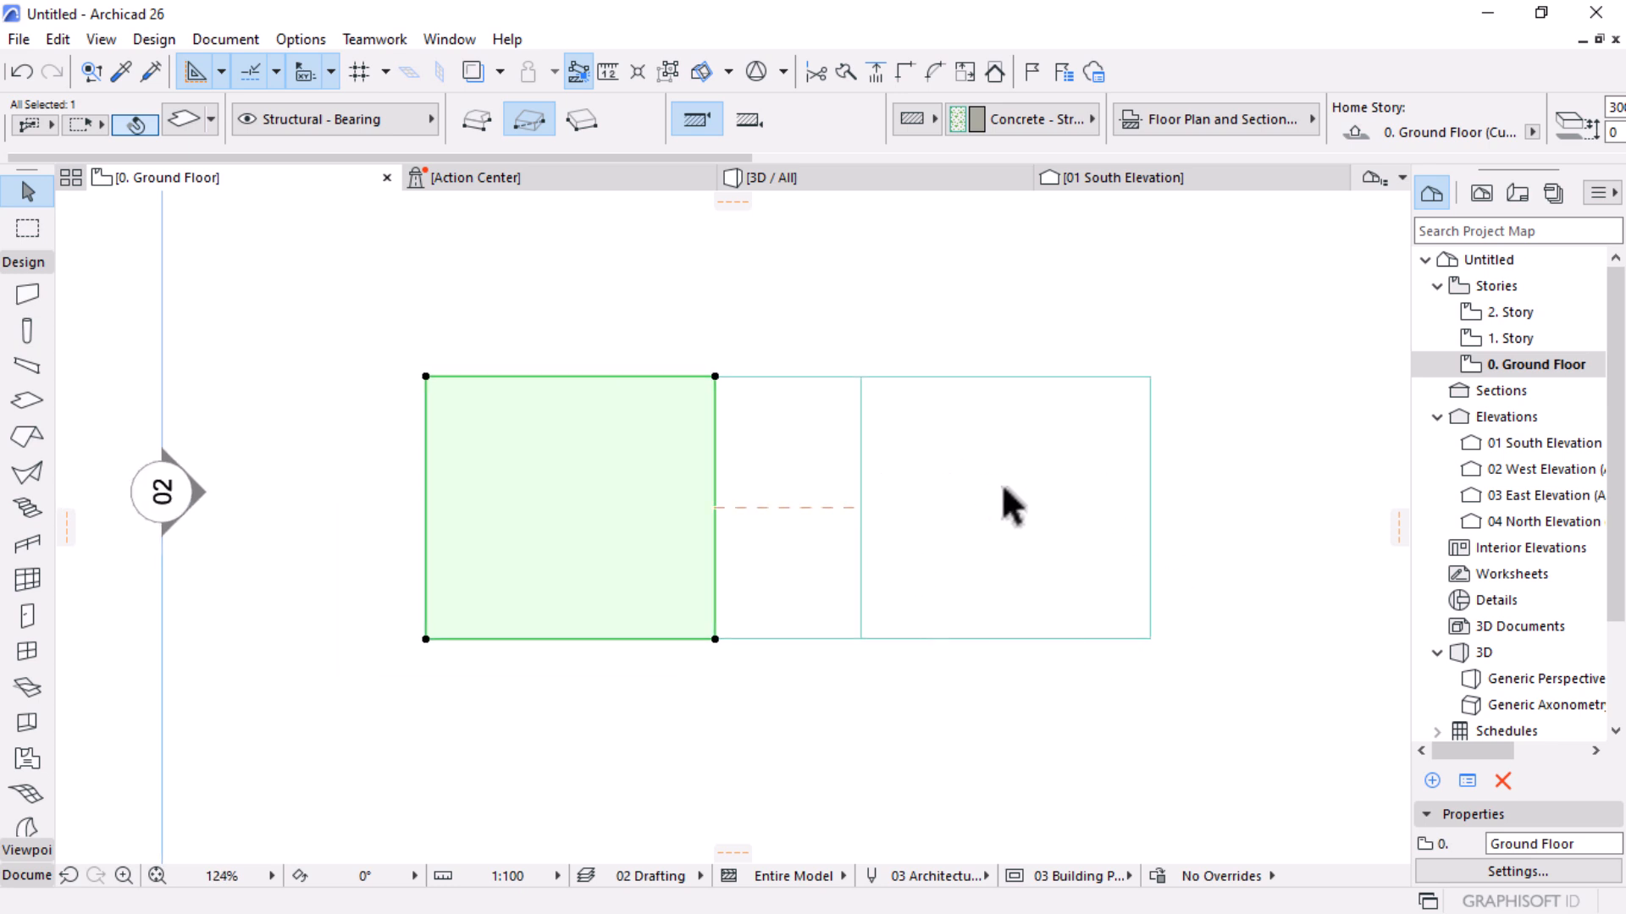
click(861, 178)
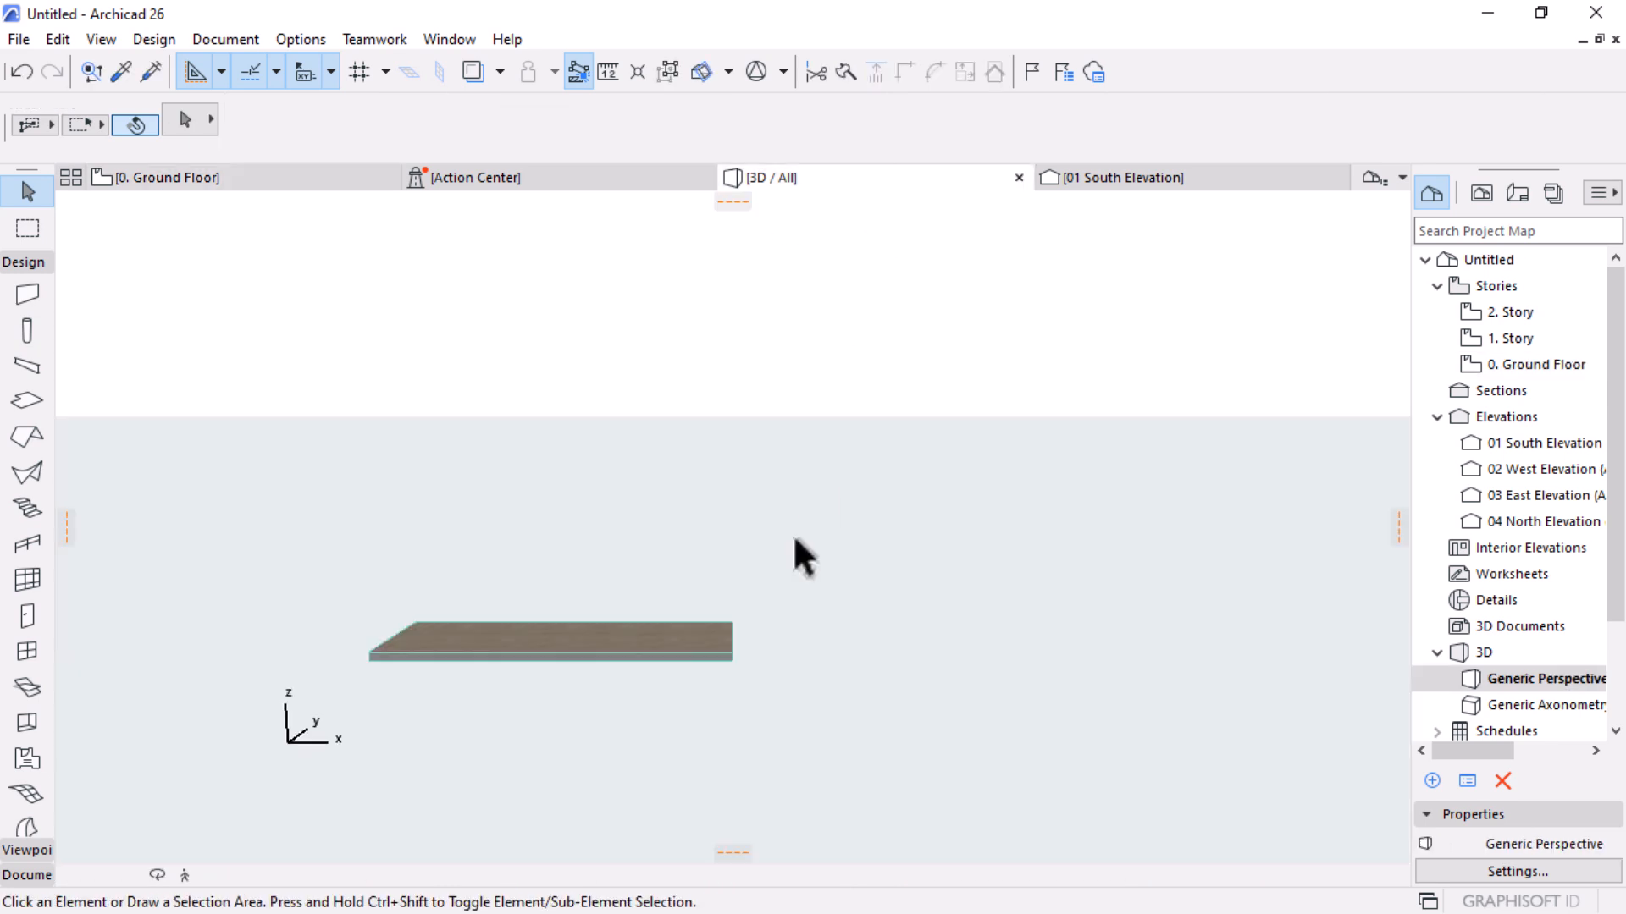
scroll(562, 646, up, 4)
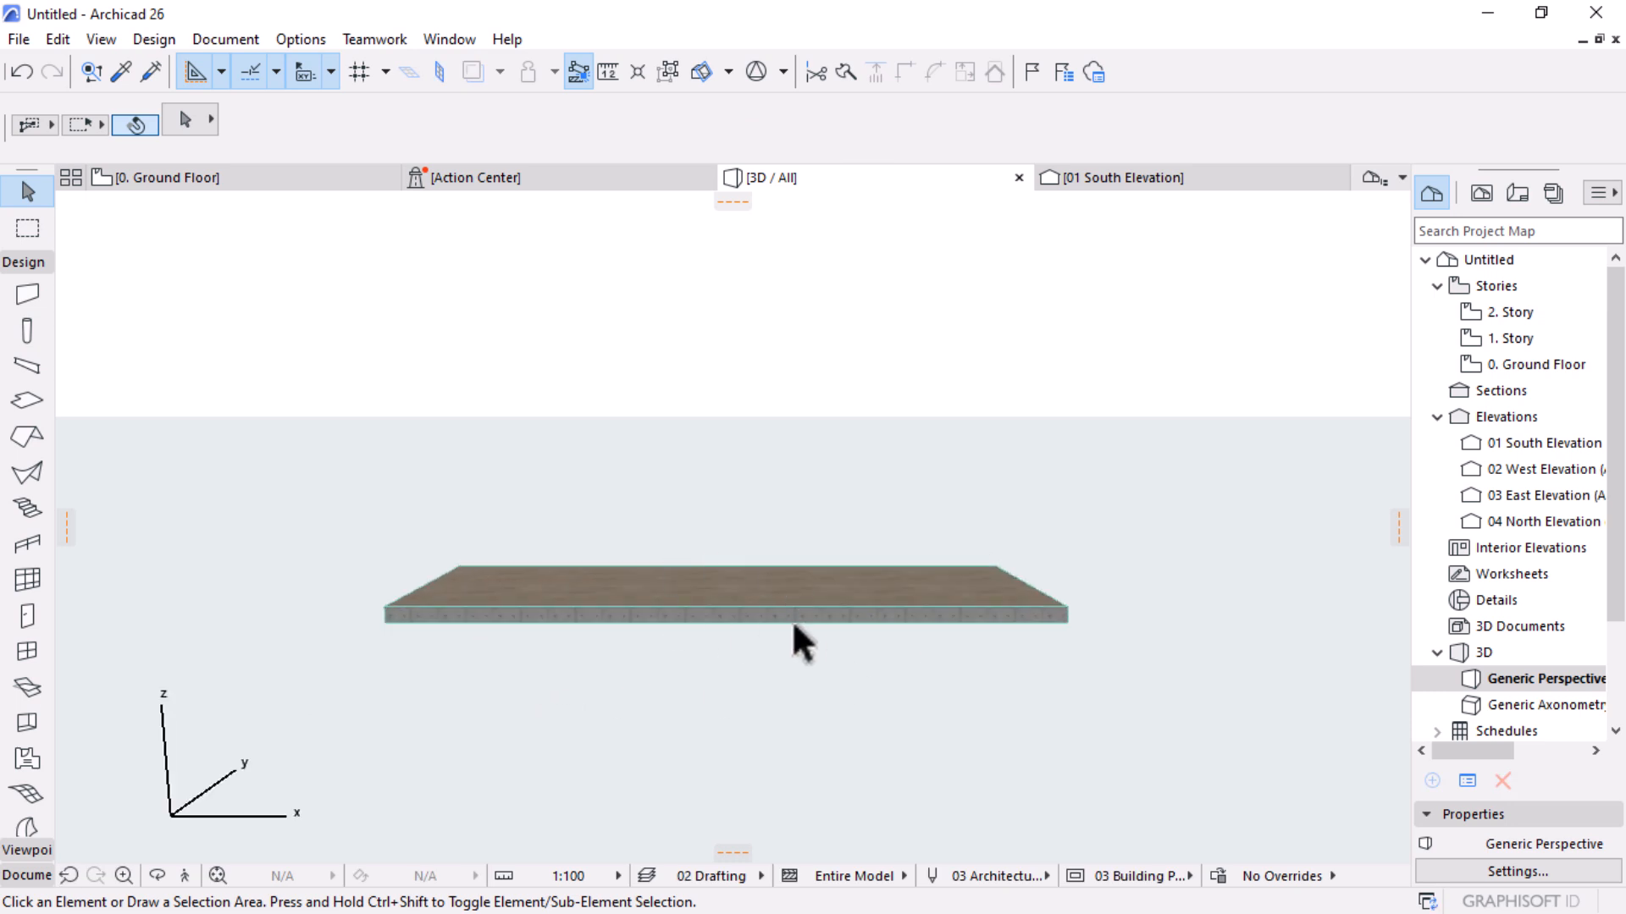
click(703, 616)
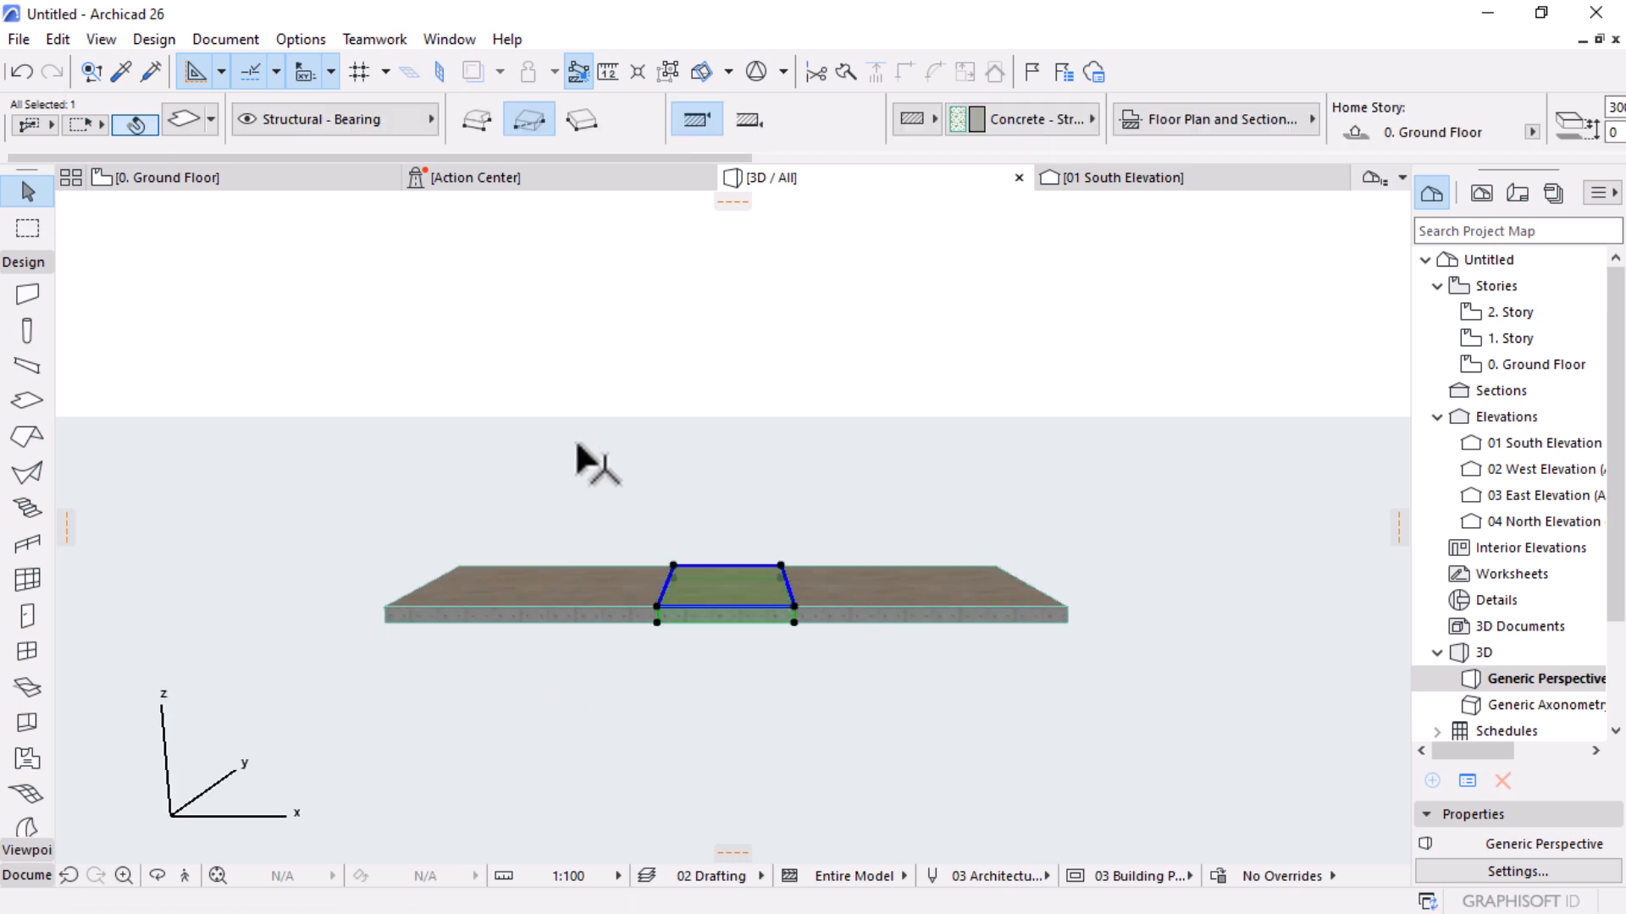
key(ctrl+z)
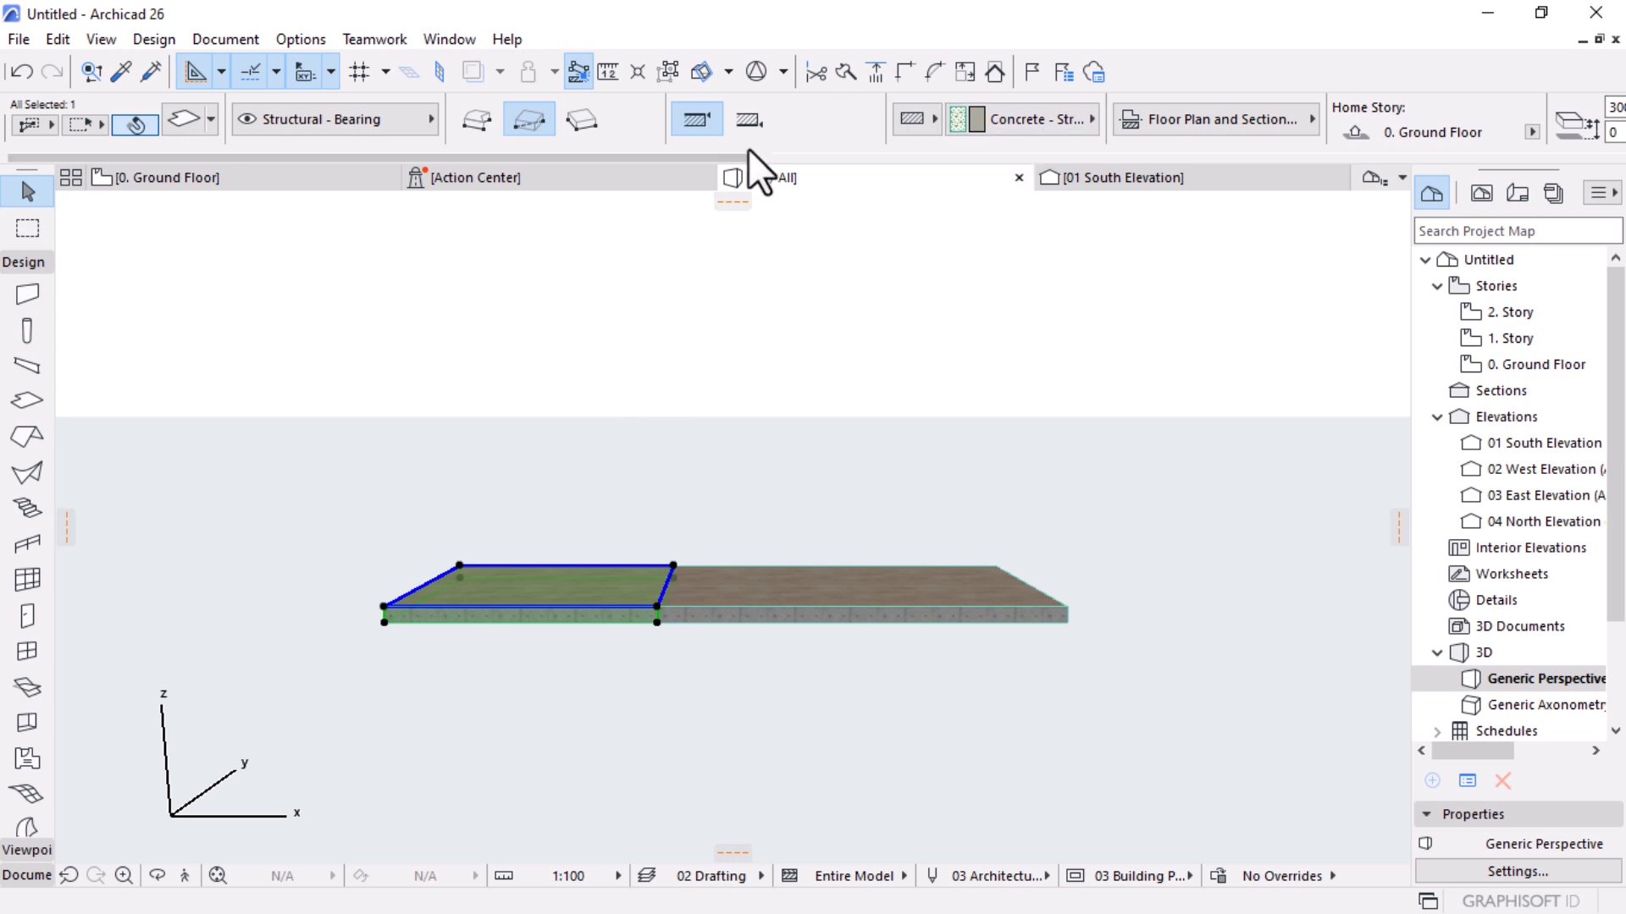
scroll(794, 115, down, 4)
scroll(794, 115, down, 4)
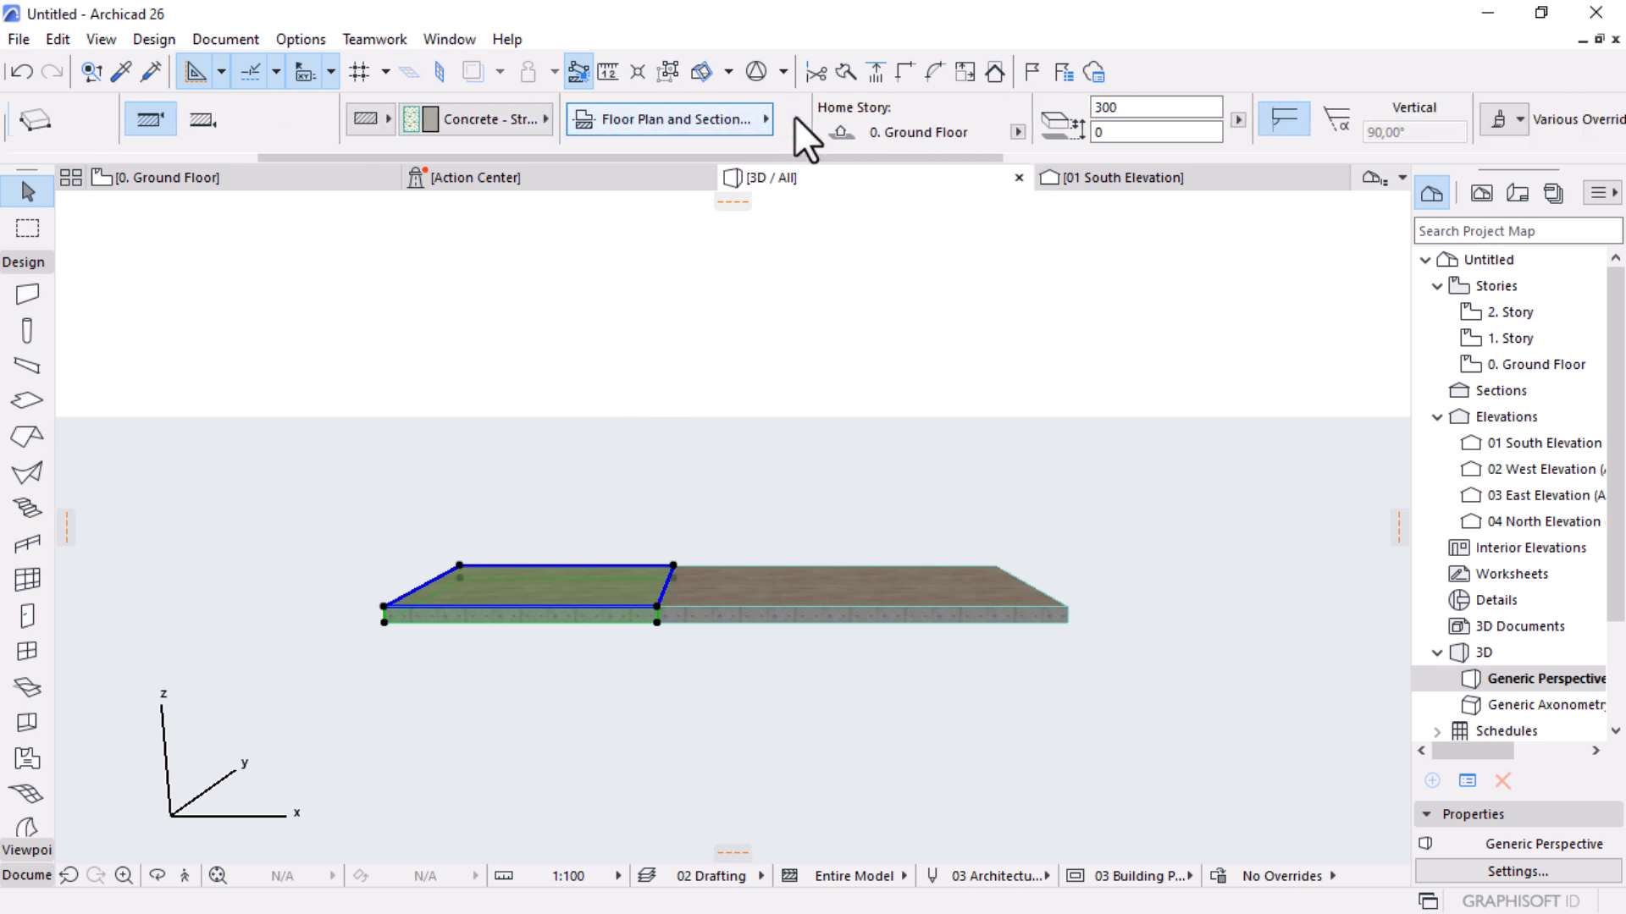
drag(849, 133, 777, 129)
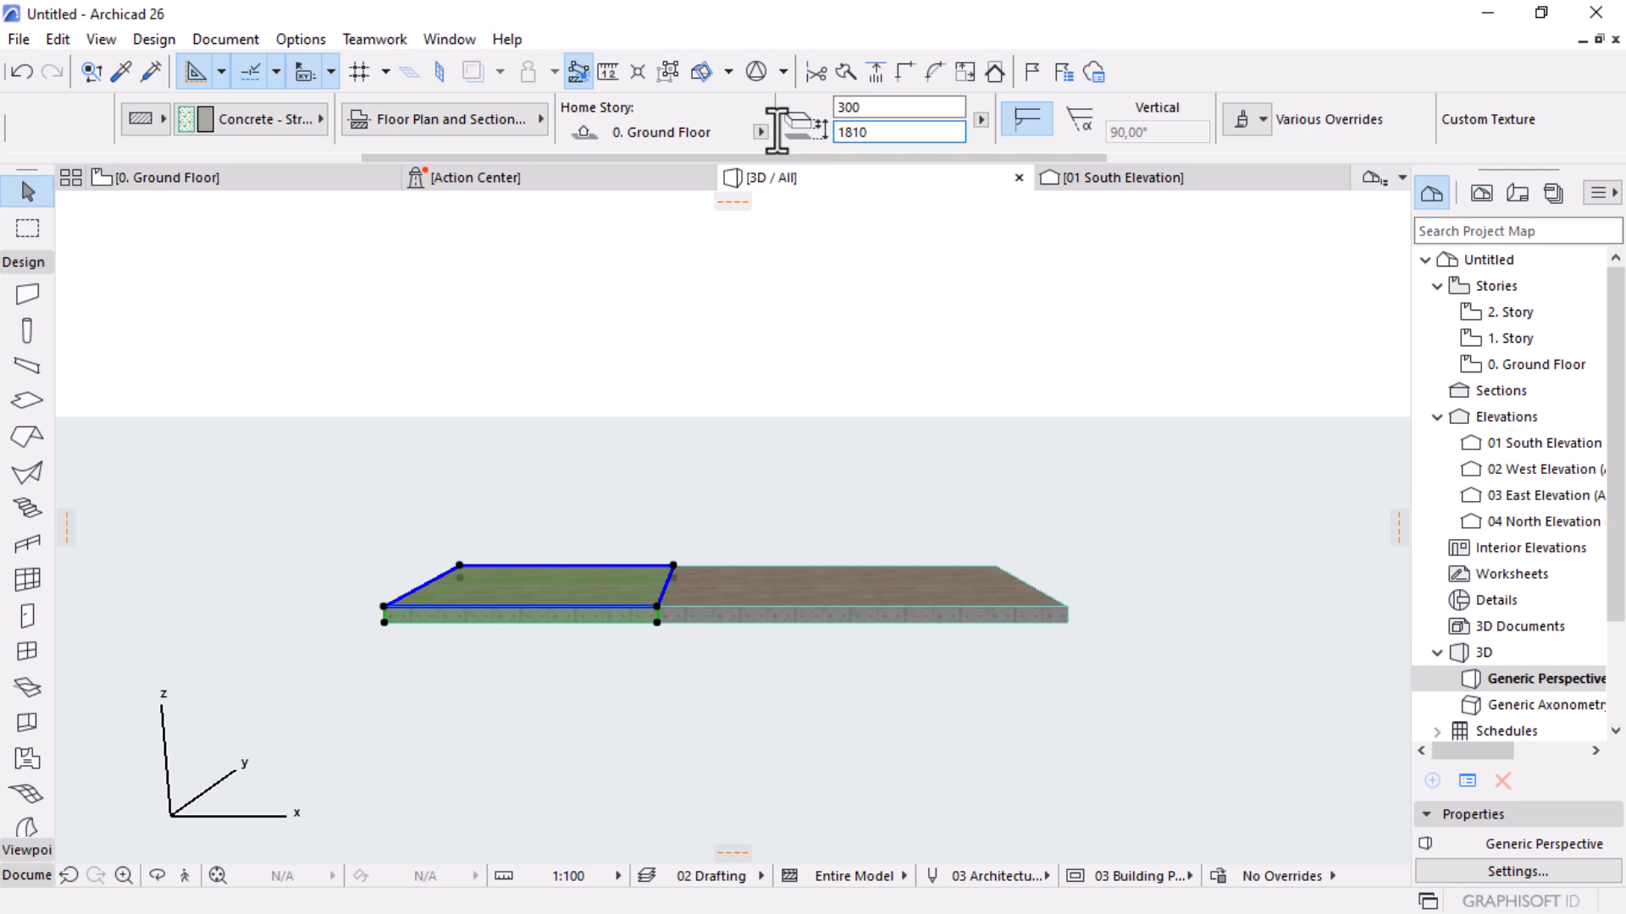
key(Return)
click(1172, 601)
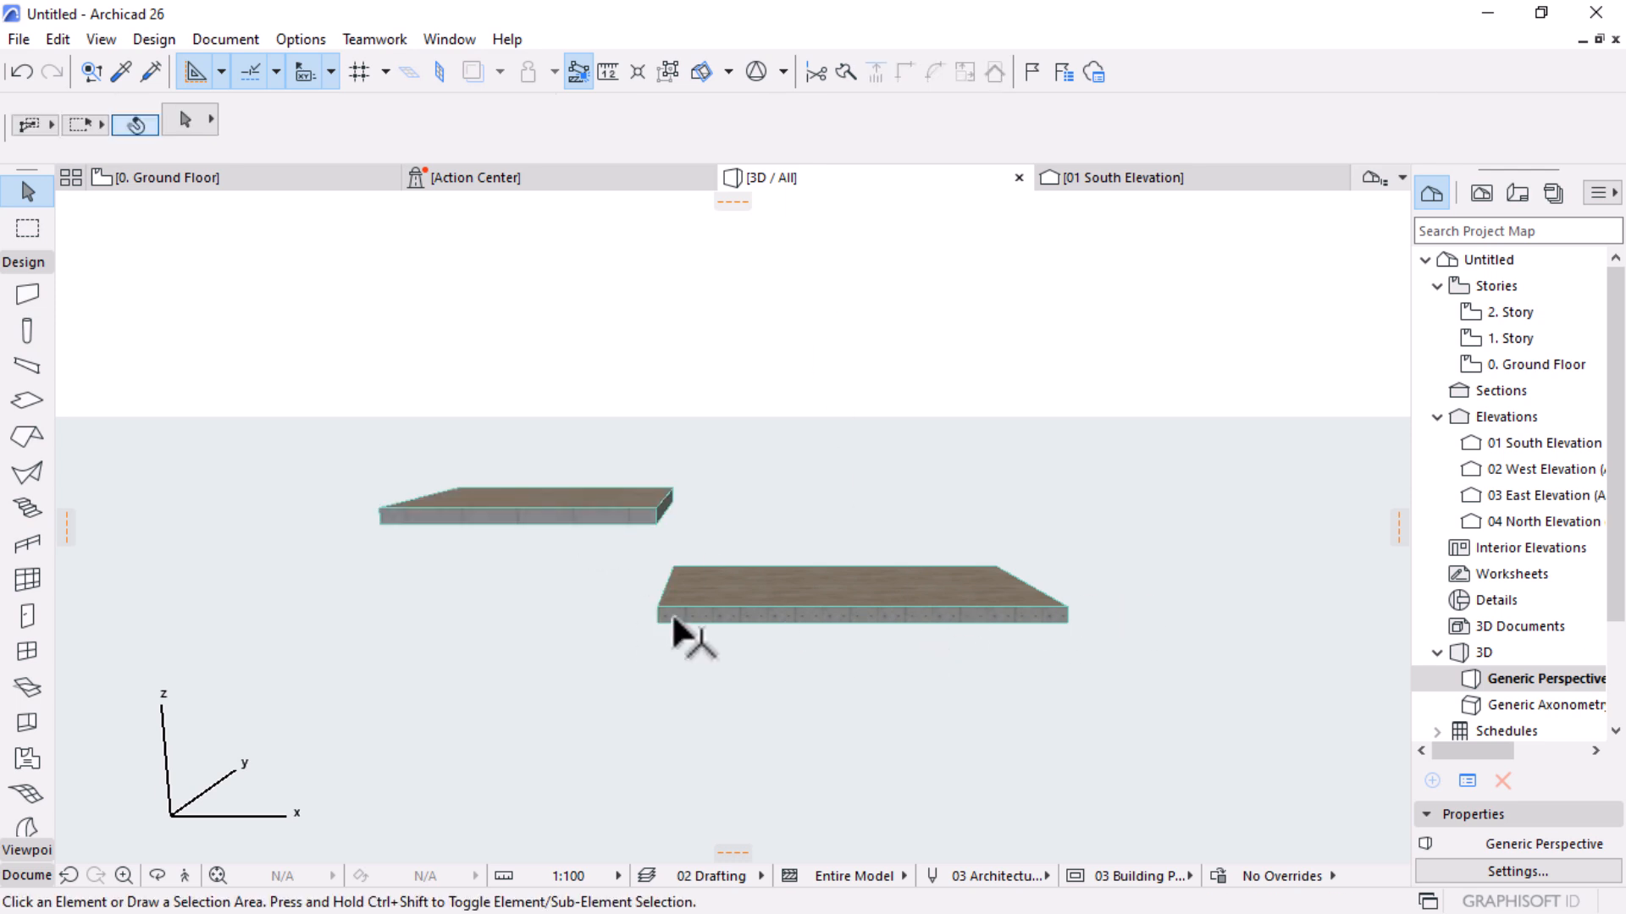
Inspect the middle and east slabs in 3D and view the arrangement of all three slabs from above
click(745, 599)
click(618, 508)
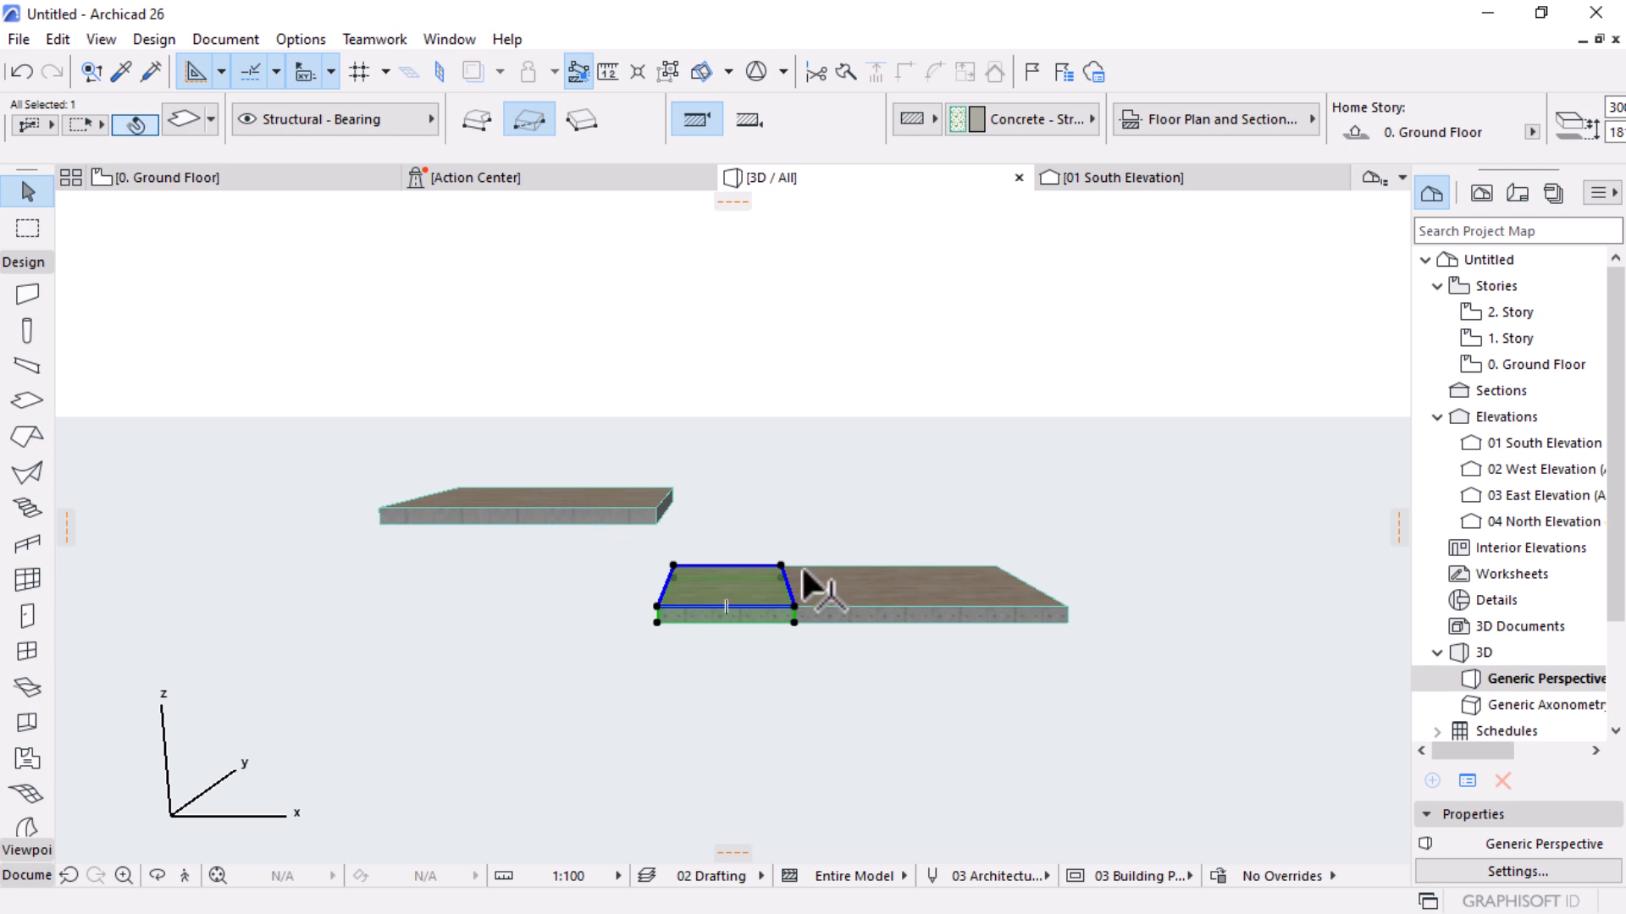
click(965, 614)
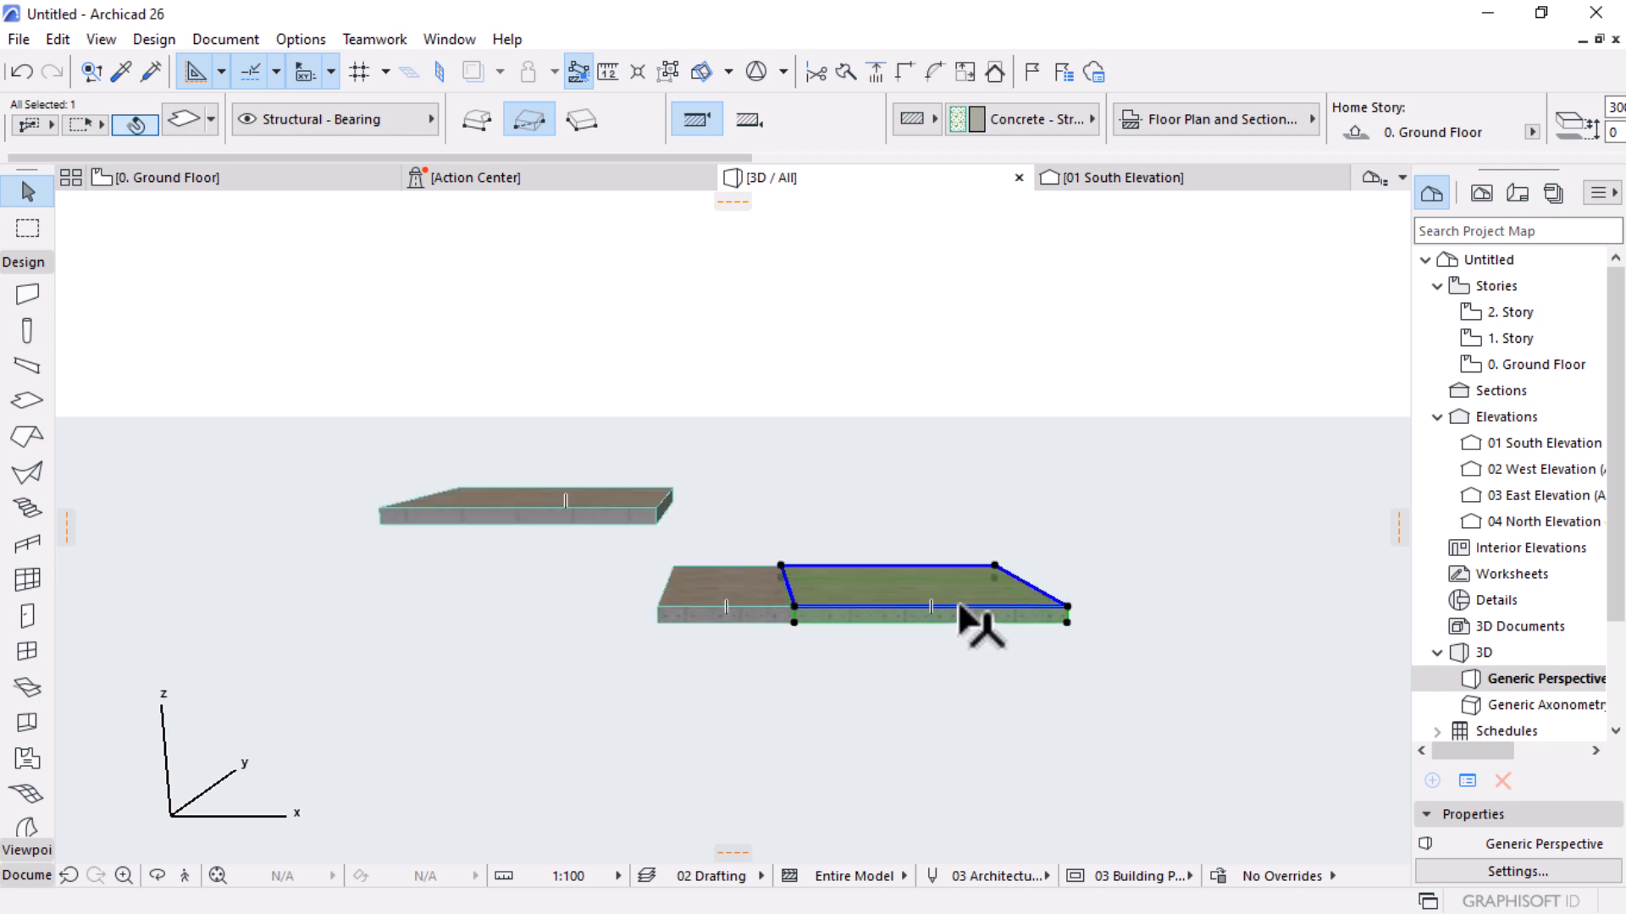
click(1270, 702)
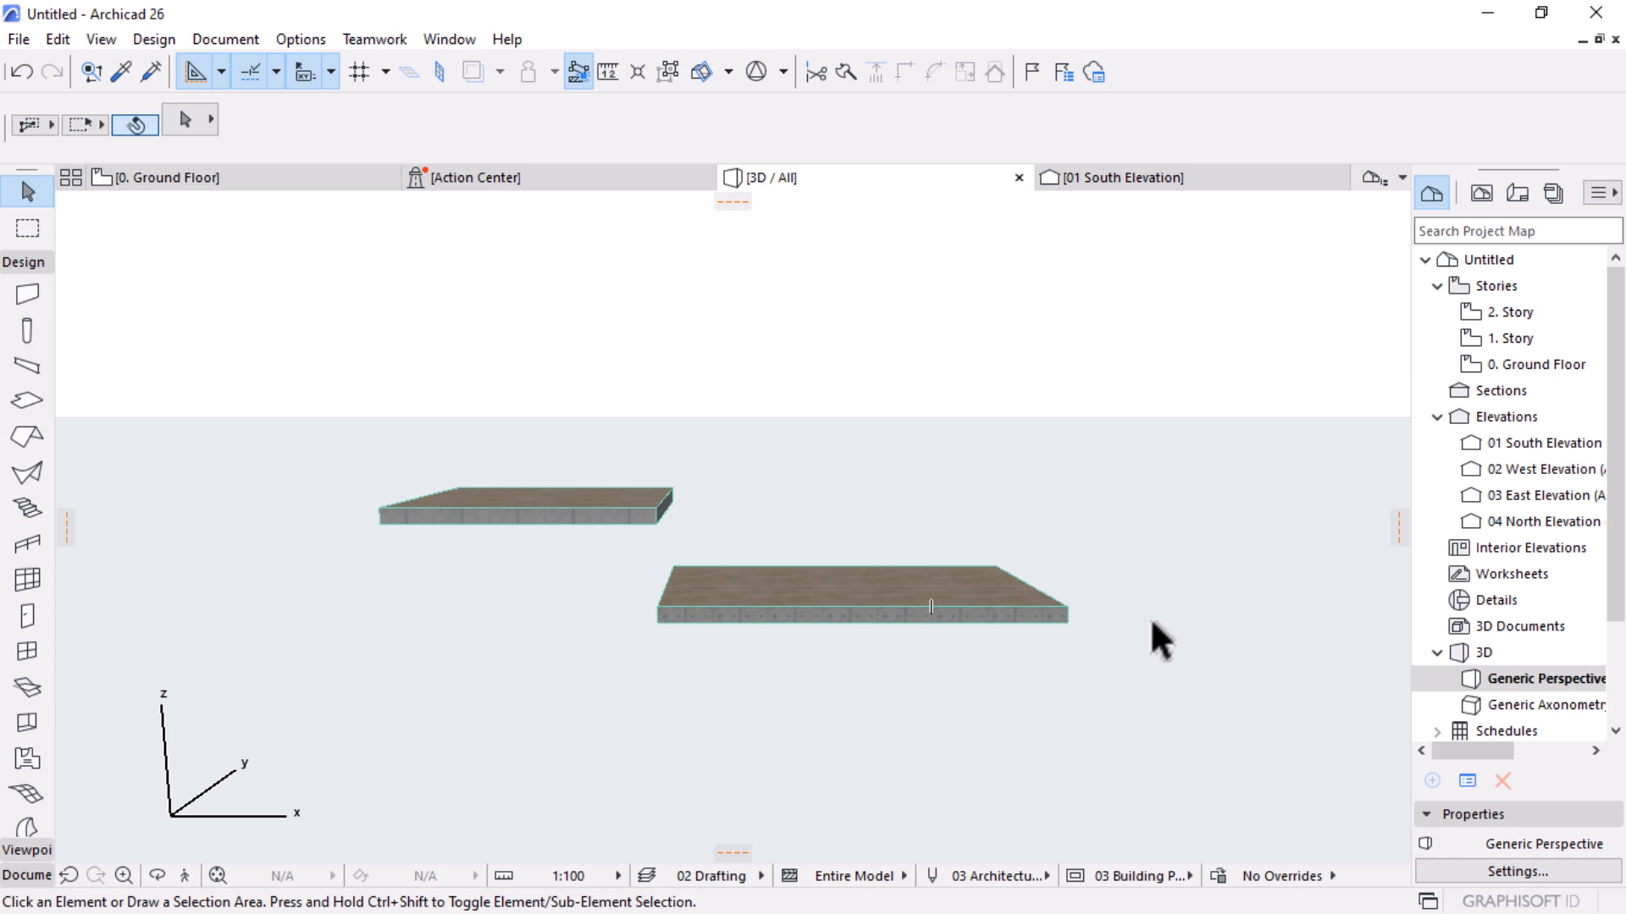
shift+middle_drag(1194, 640, 951, 726)
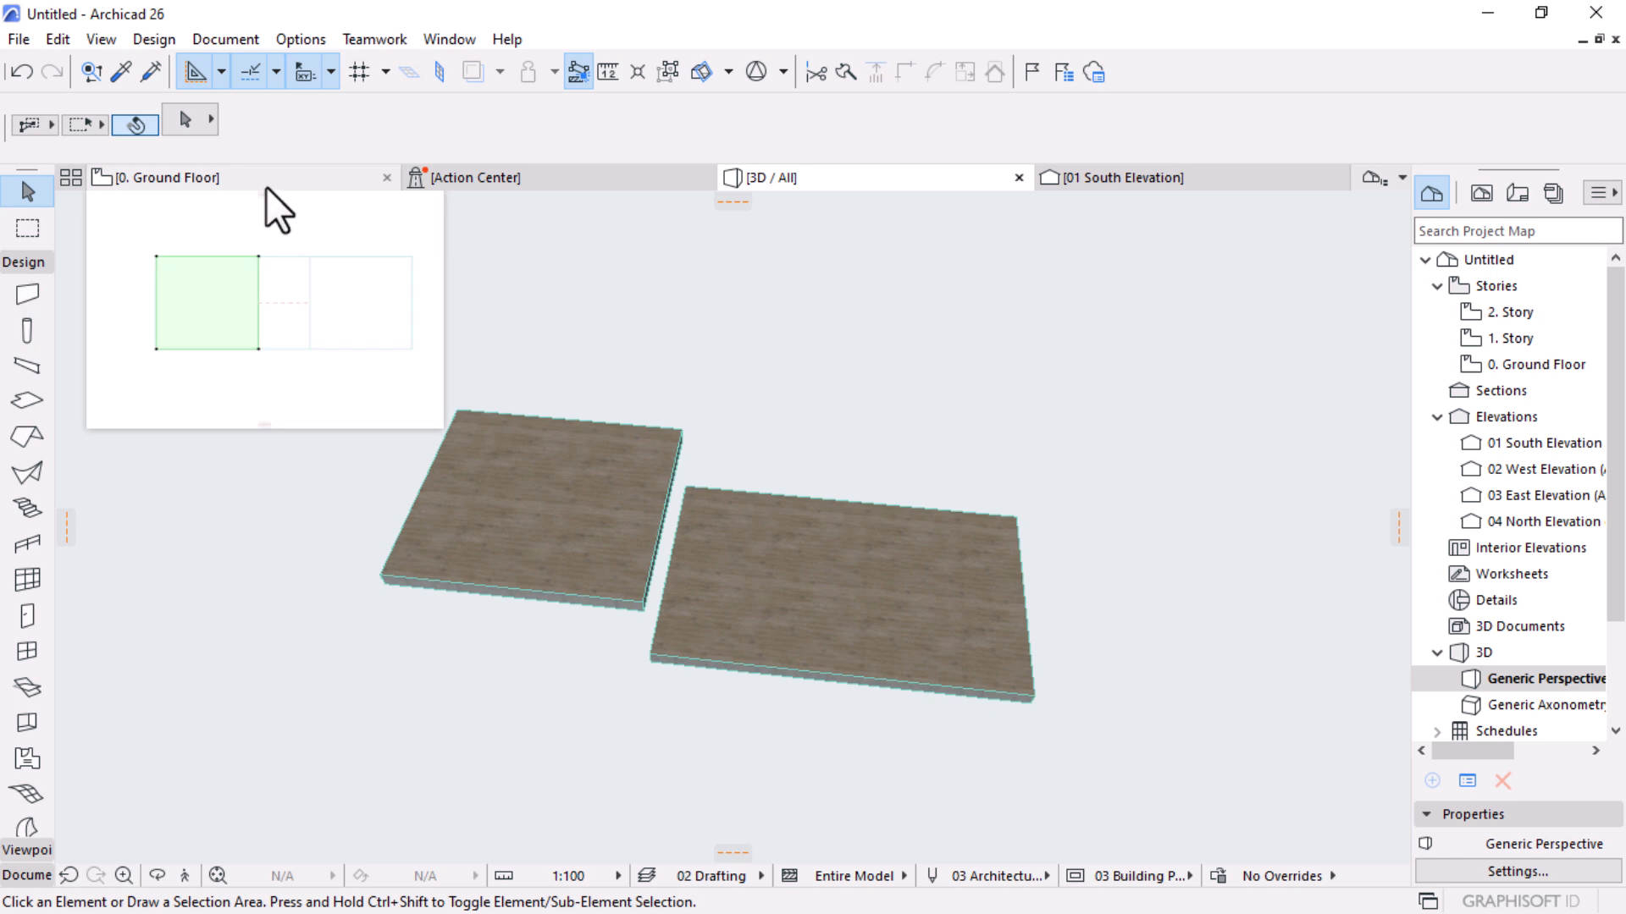
Open the 01 South Elevation from its marker on the ground floor plan and examine the slabs against the story levels
click(266, 183)
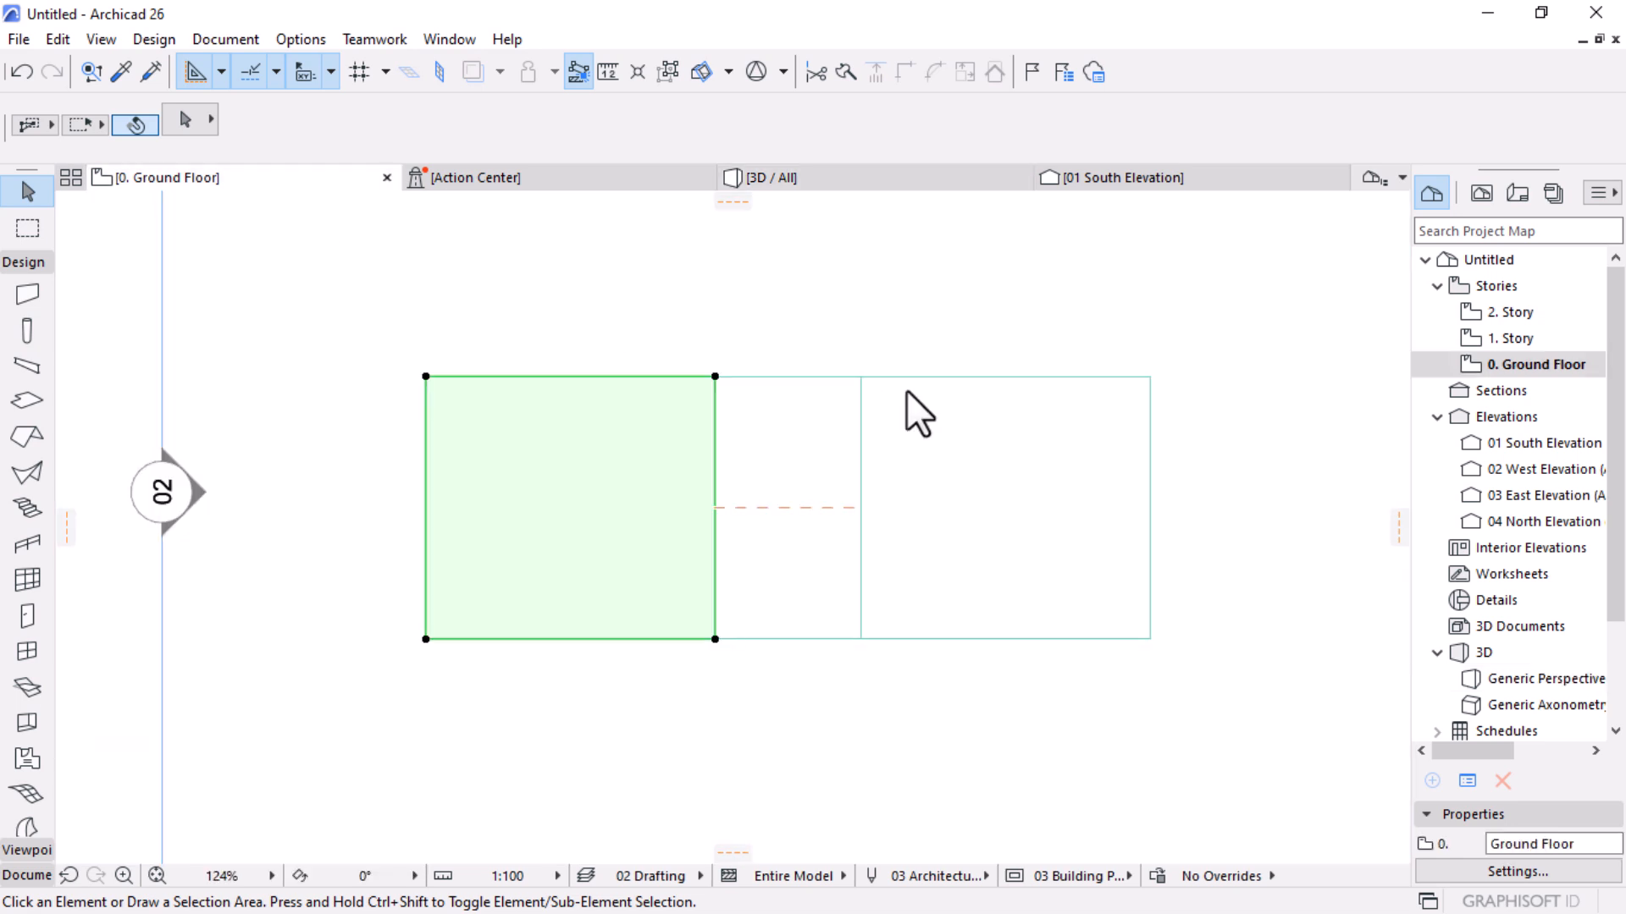
scroll(1052, 407, down, 1)
scroll(839, 385, down, 6)
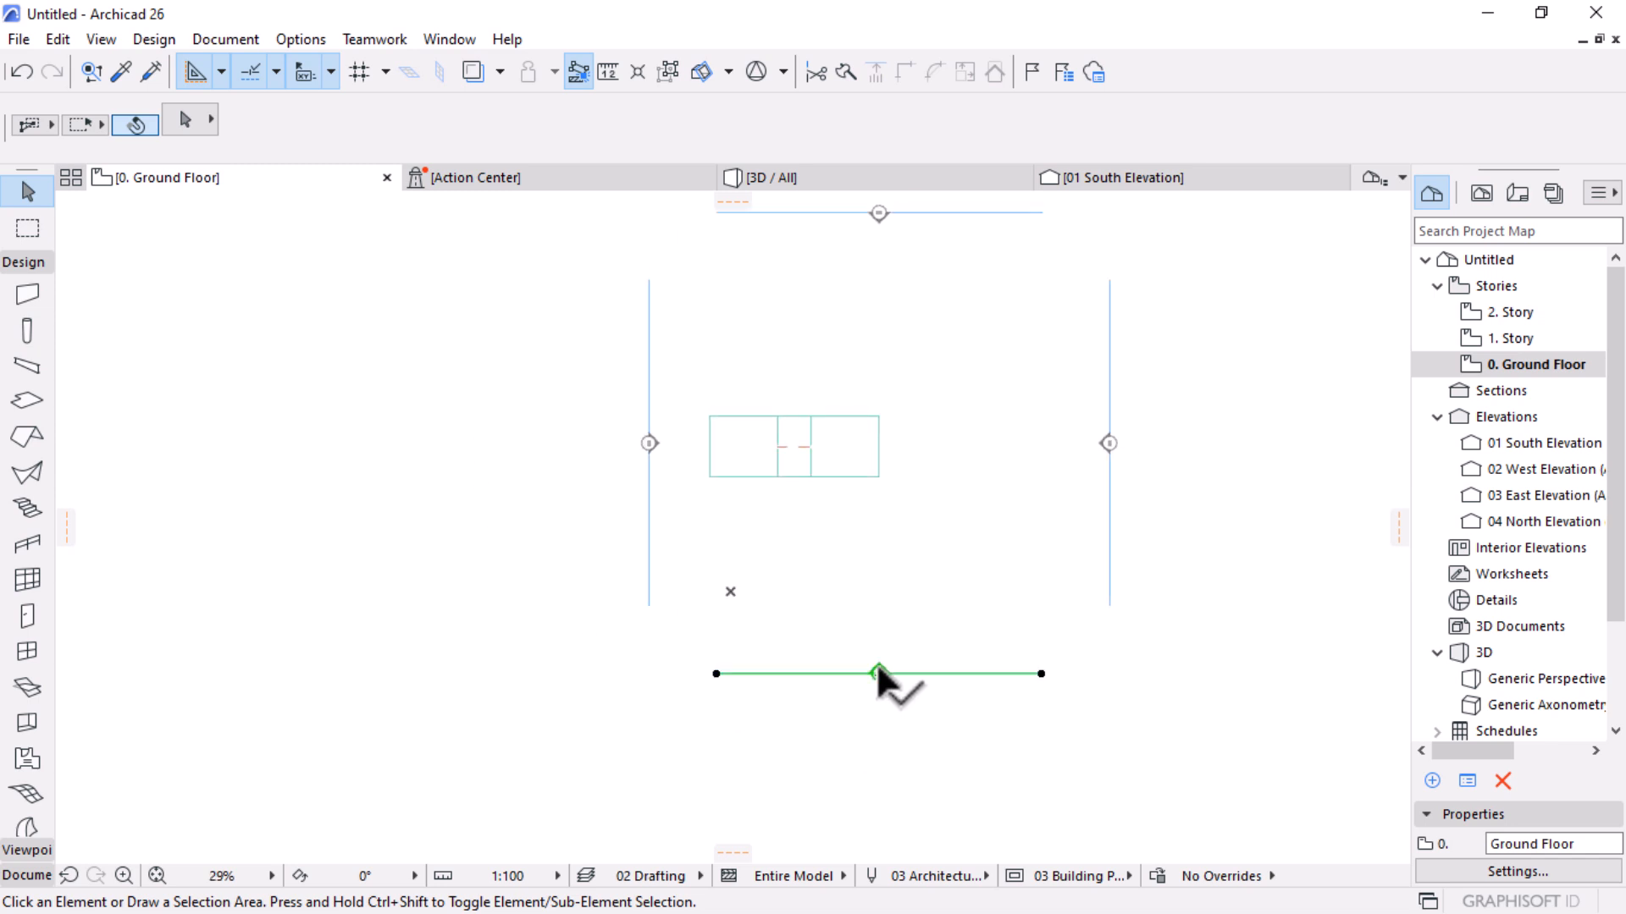
click(420, 318)
right_click(420, 318)
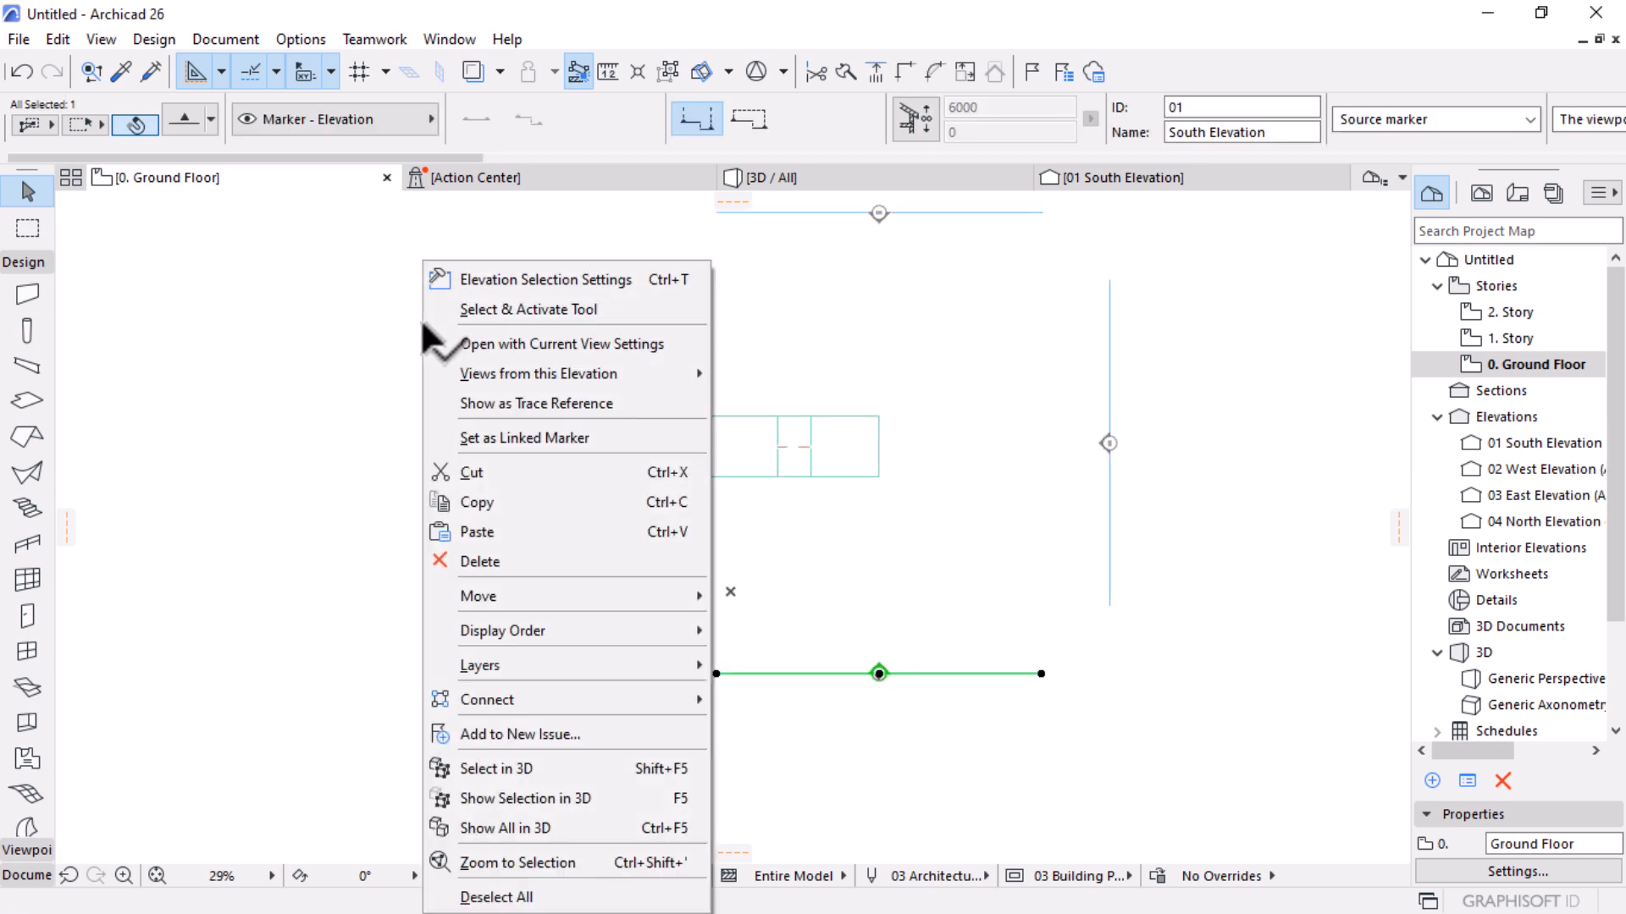
click(584, 344)
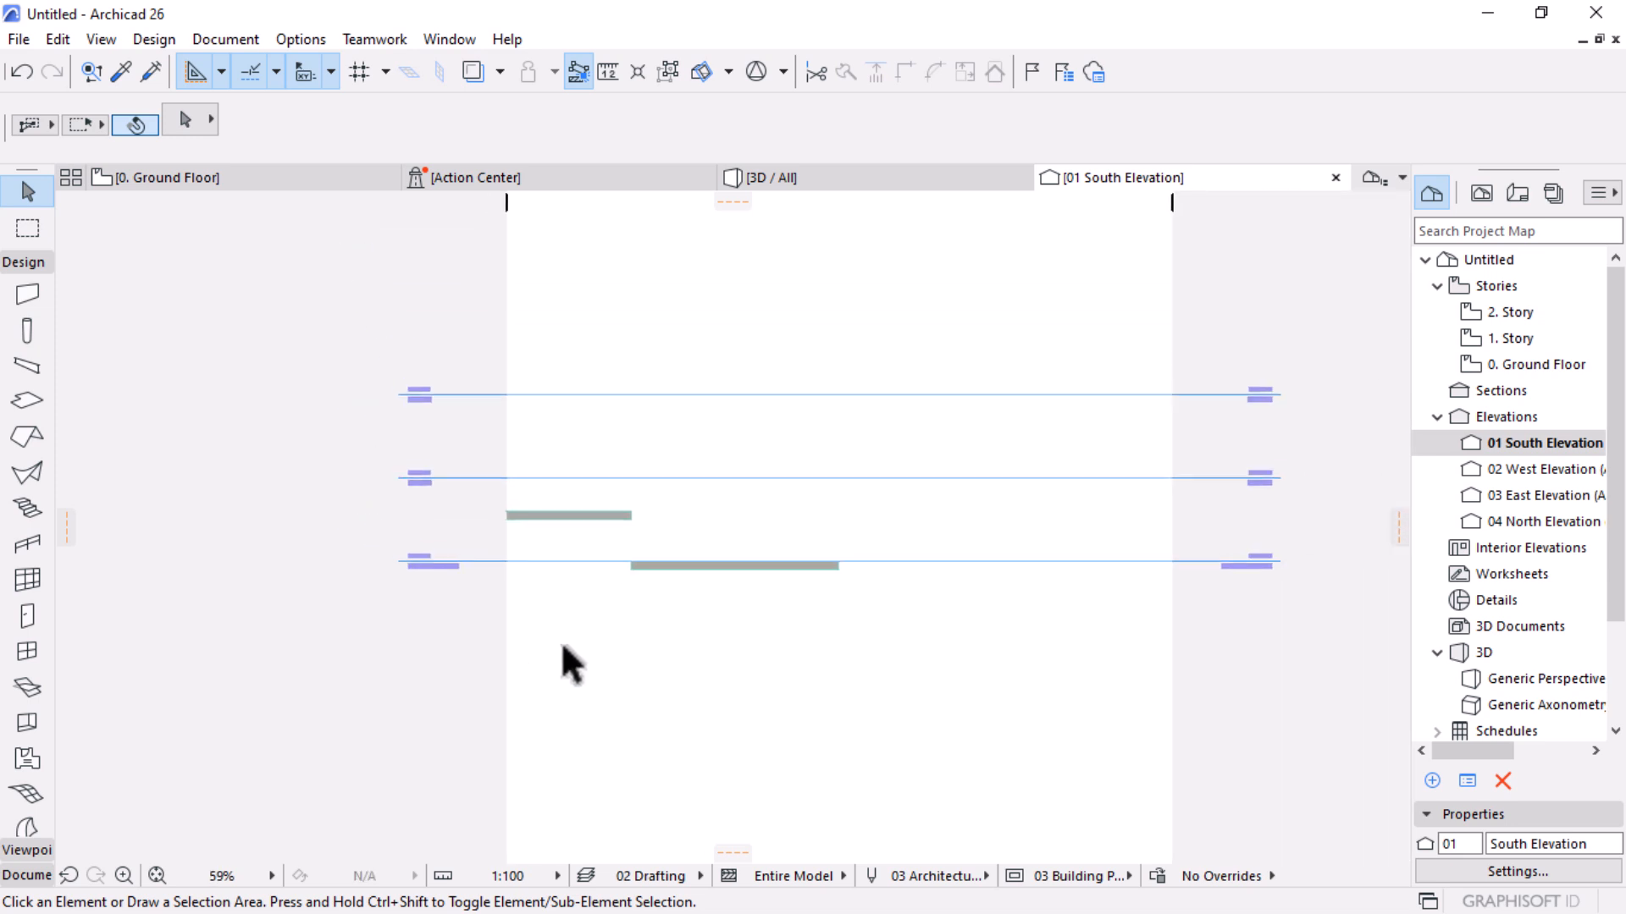
scroll(1246, 489, up, 4)
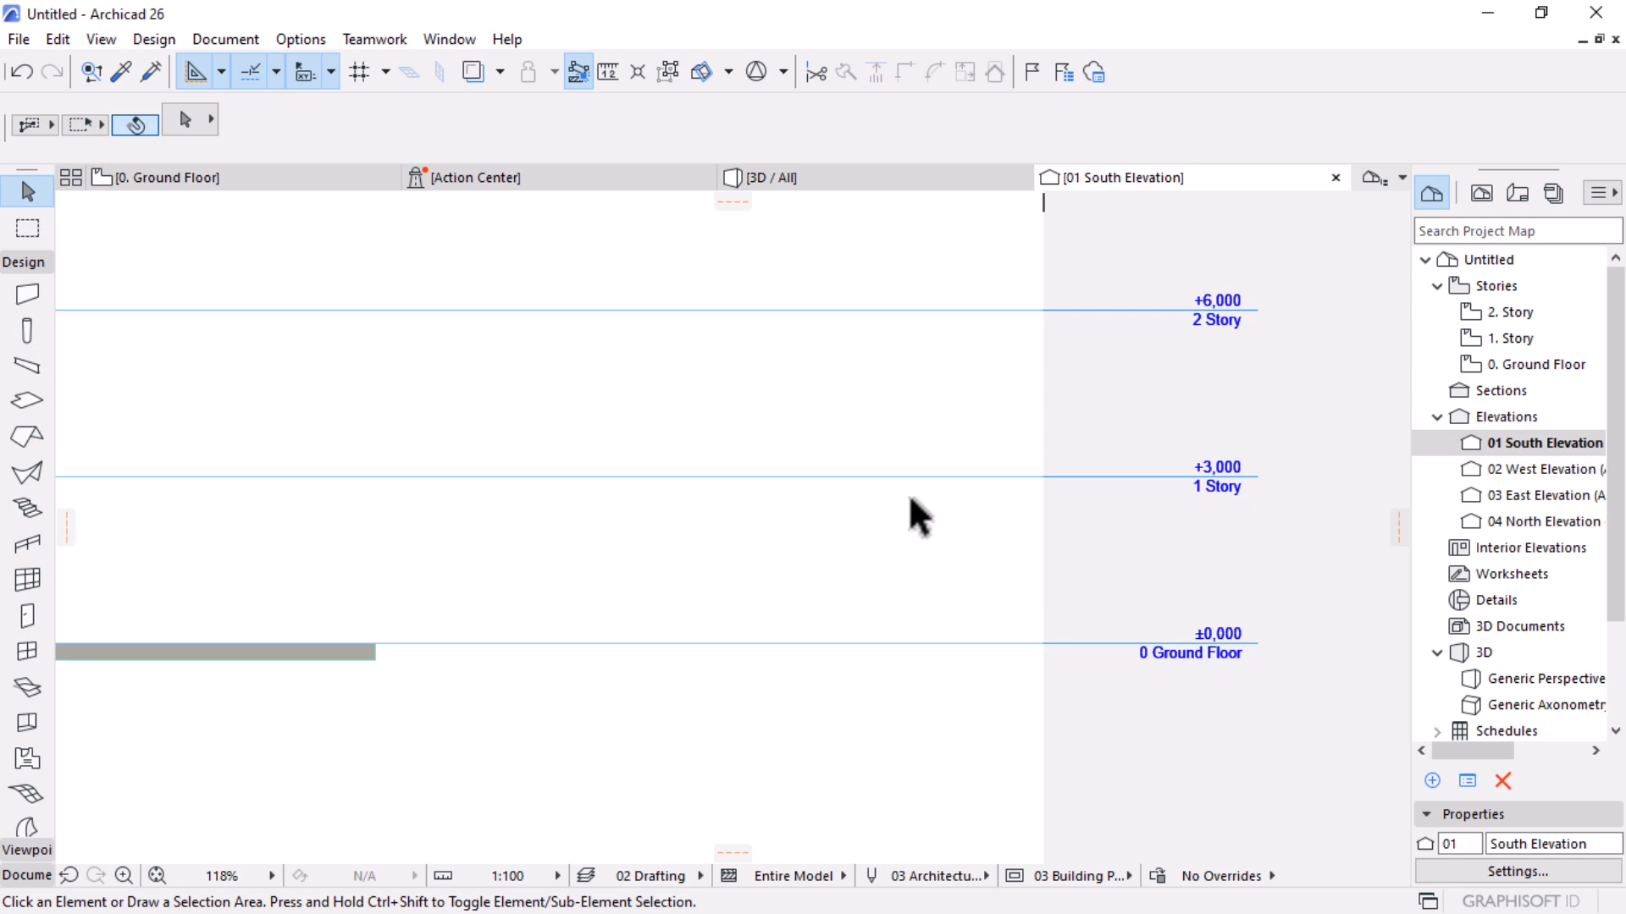
scroll(911, 503, down, 2)
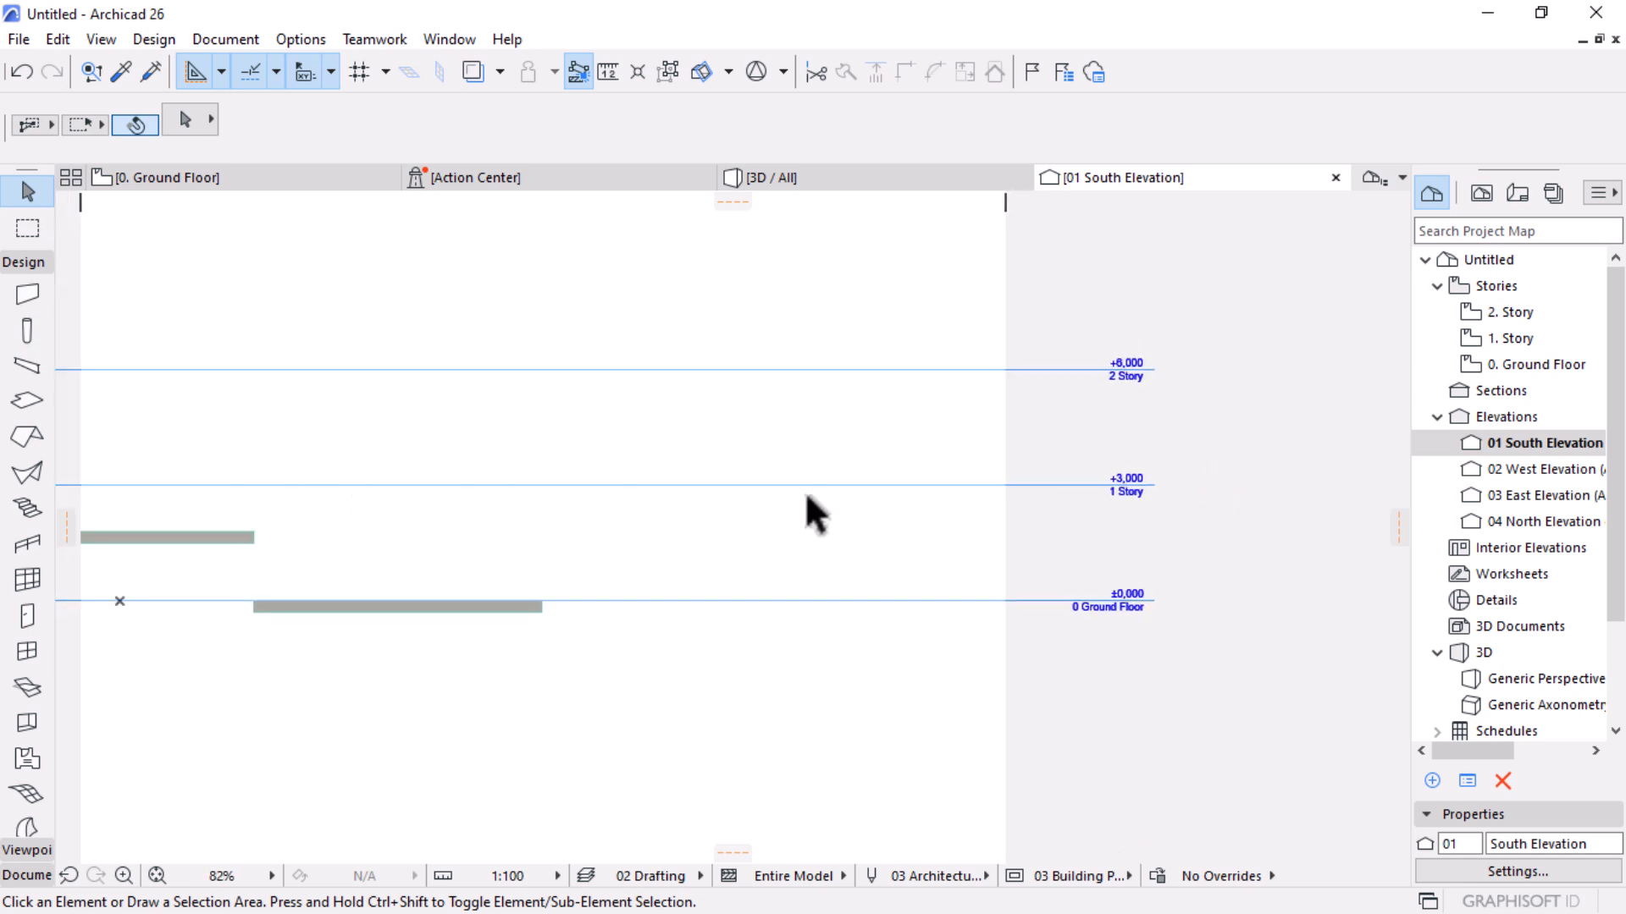
scroll(1077, 487, down, 1)
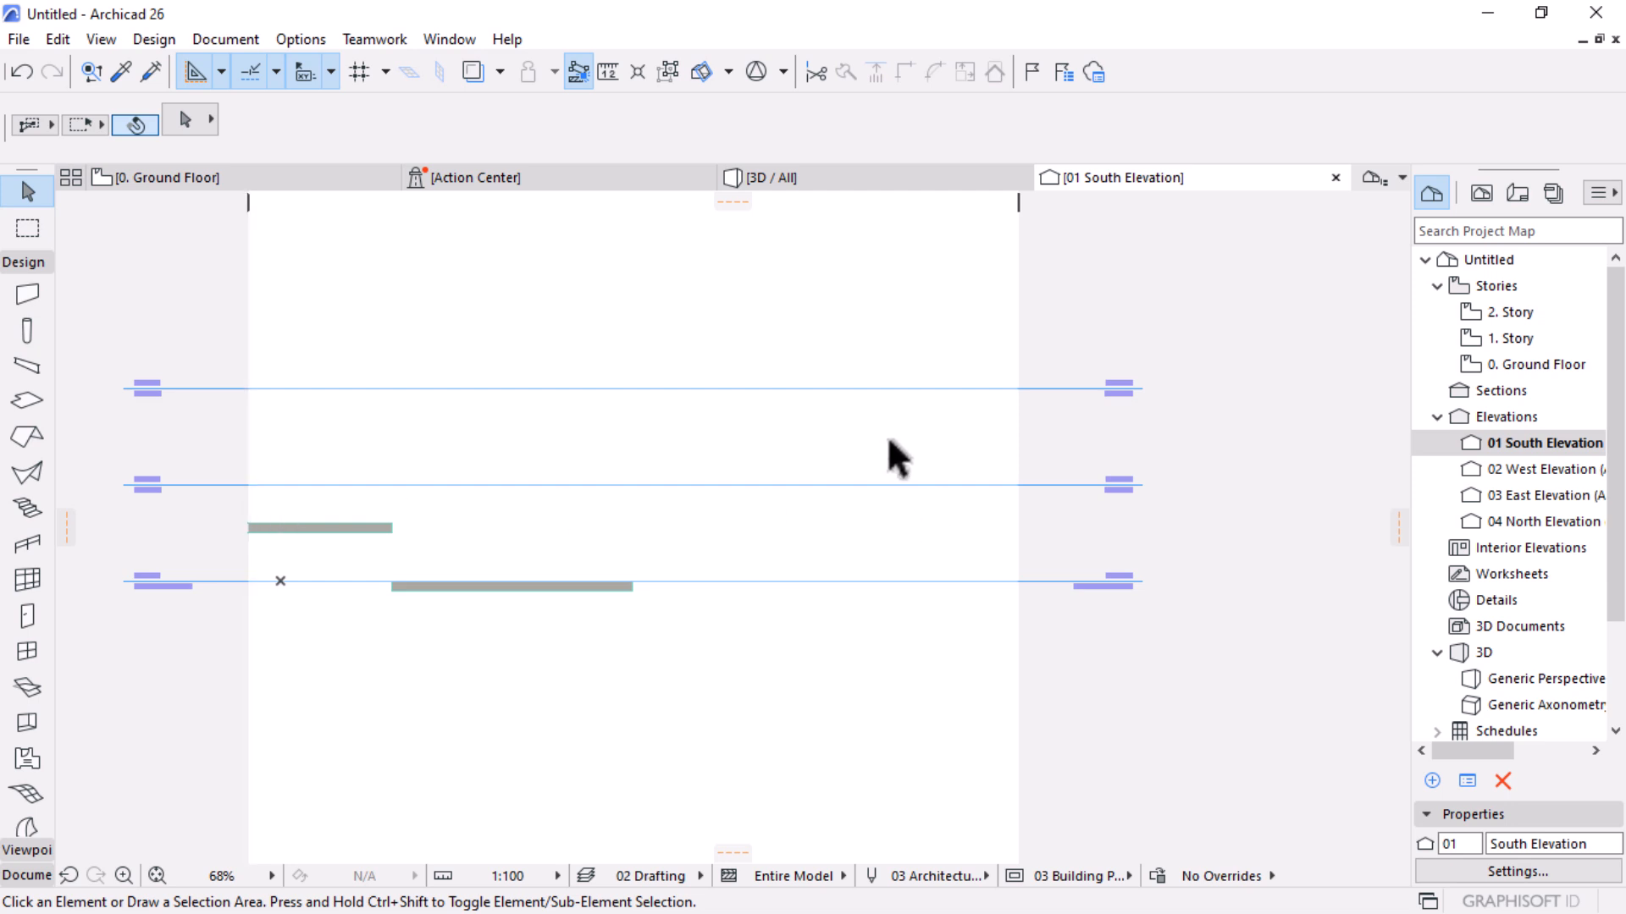
Set the story level line type to Dashed Double for all four elevation markers on the ground floor plan
click(297, 179)
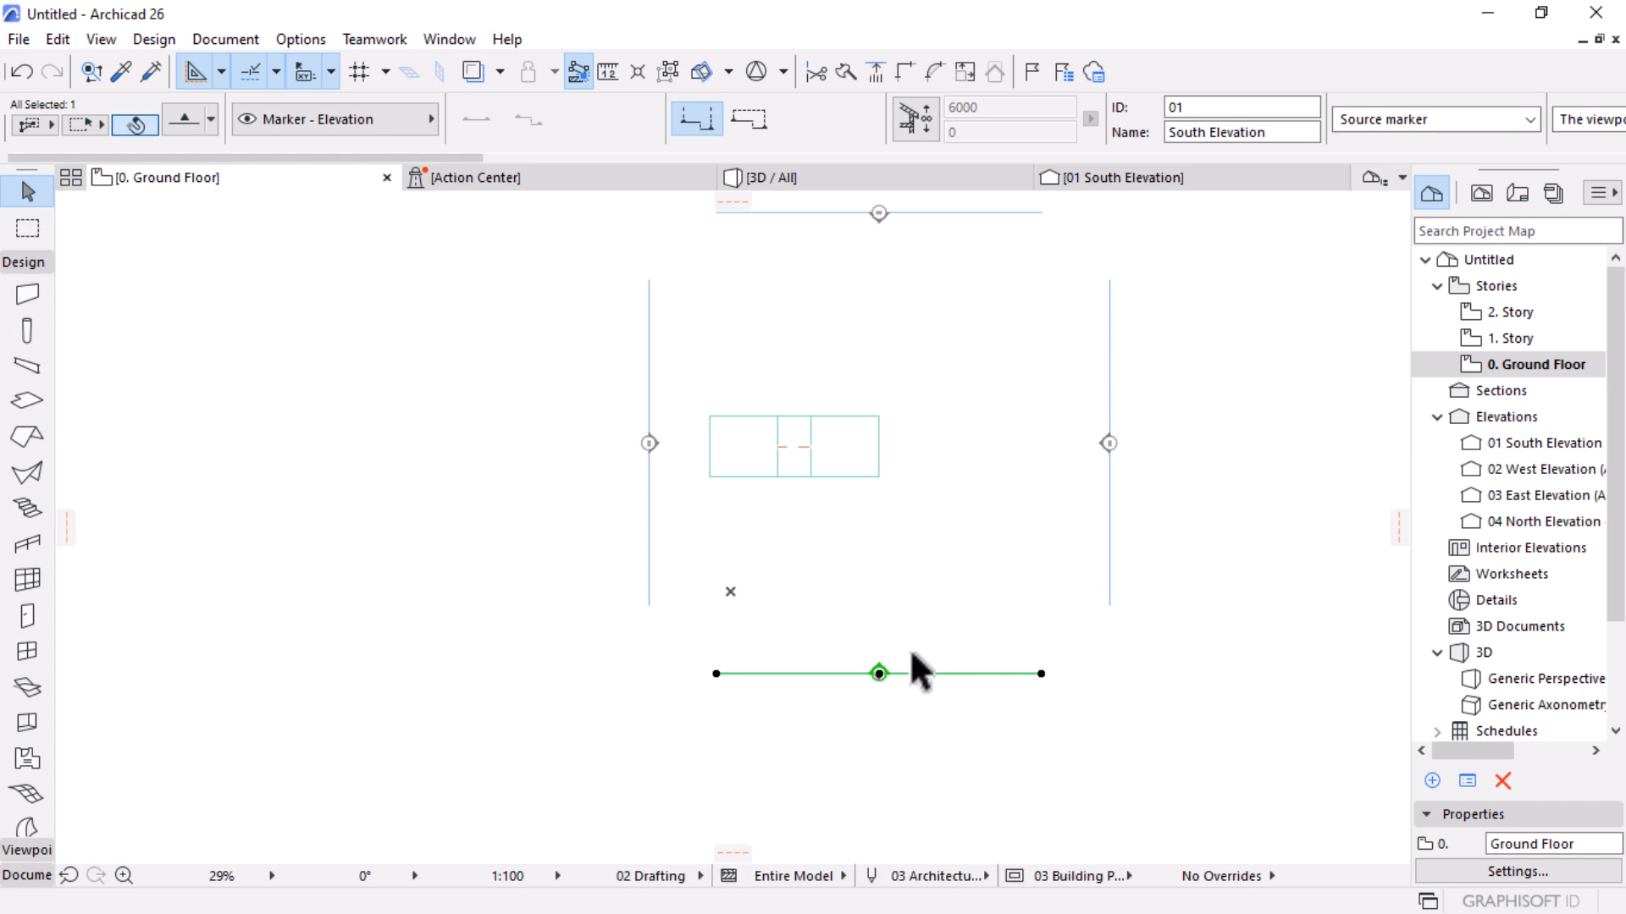
click(20, 263)
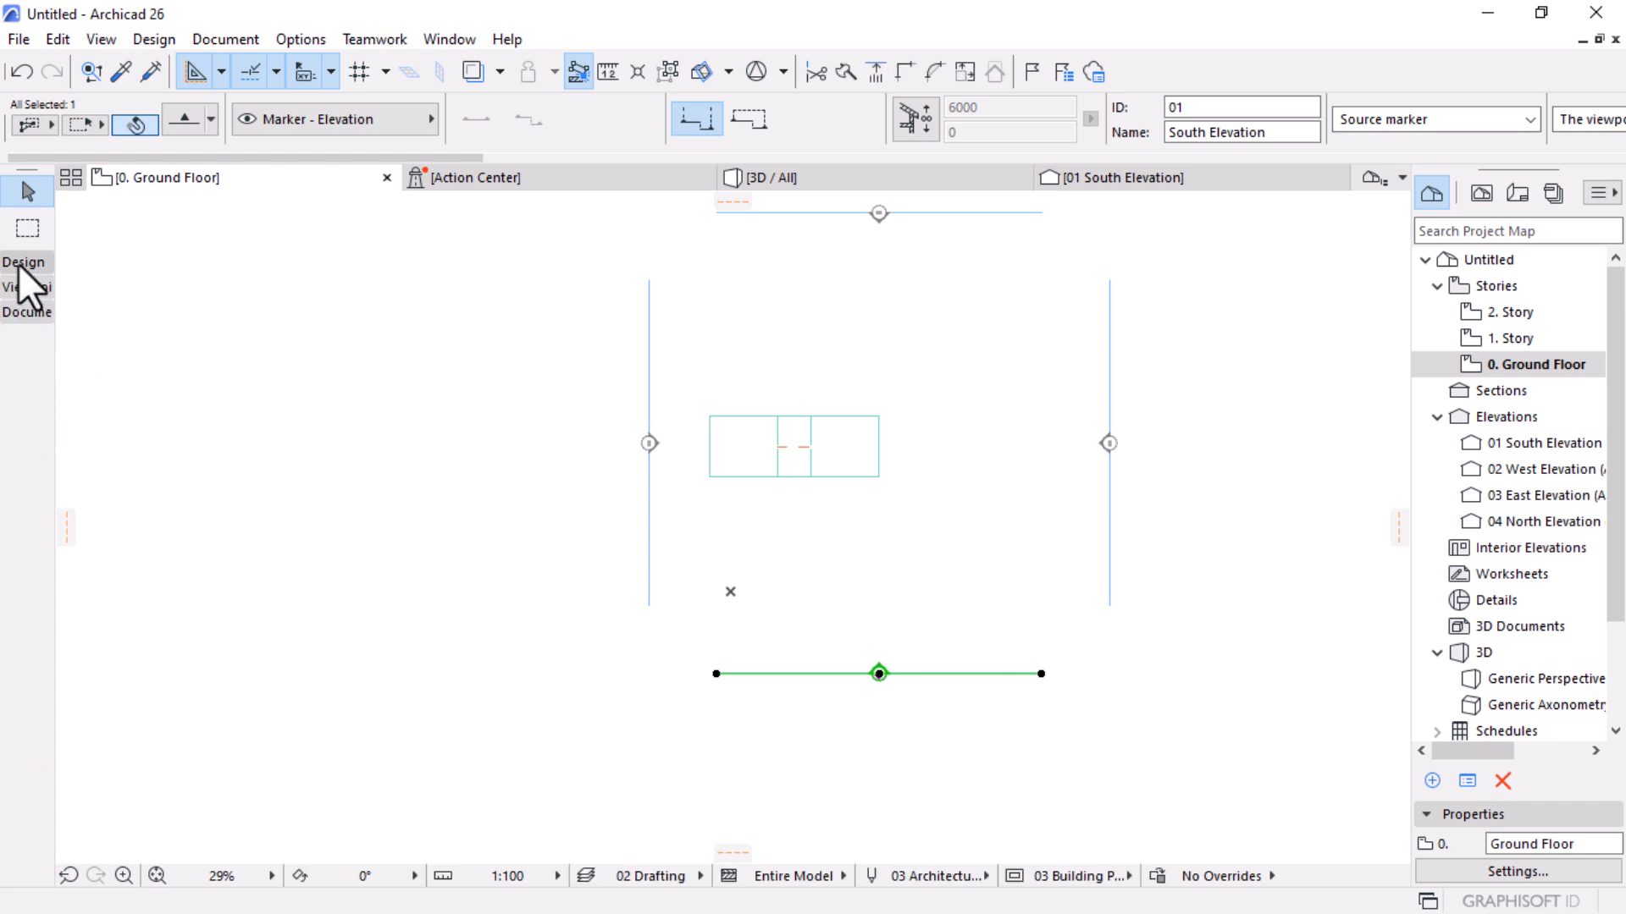
click(29, 290)
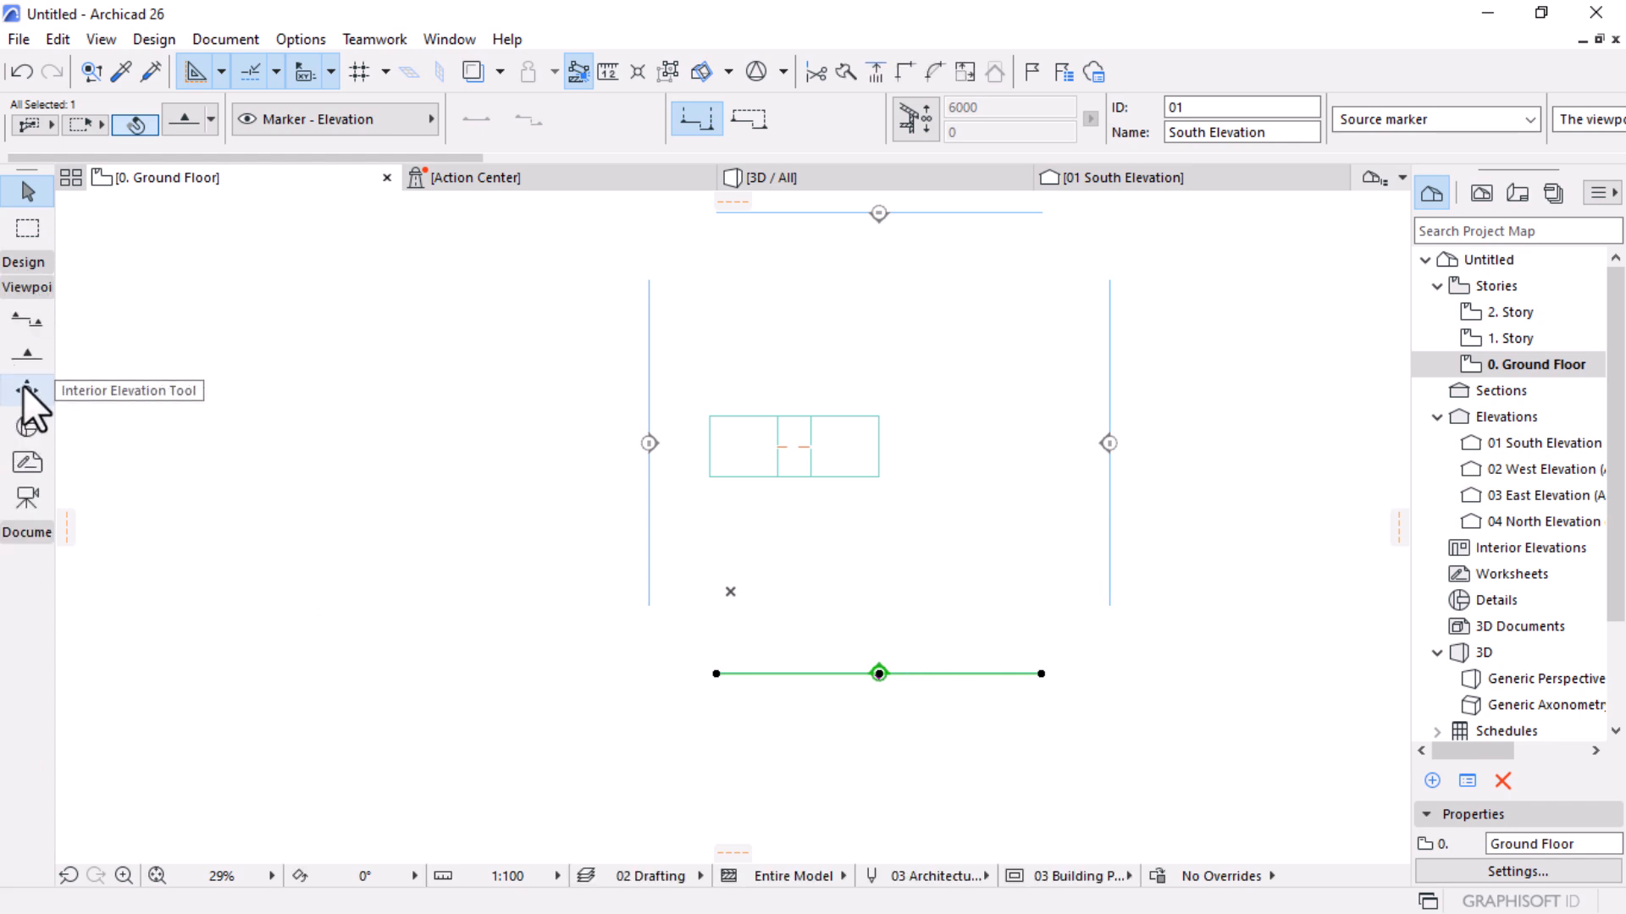
click(25, 357)
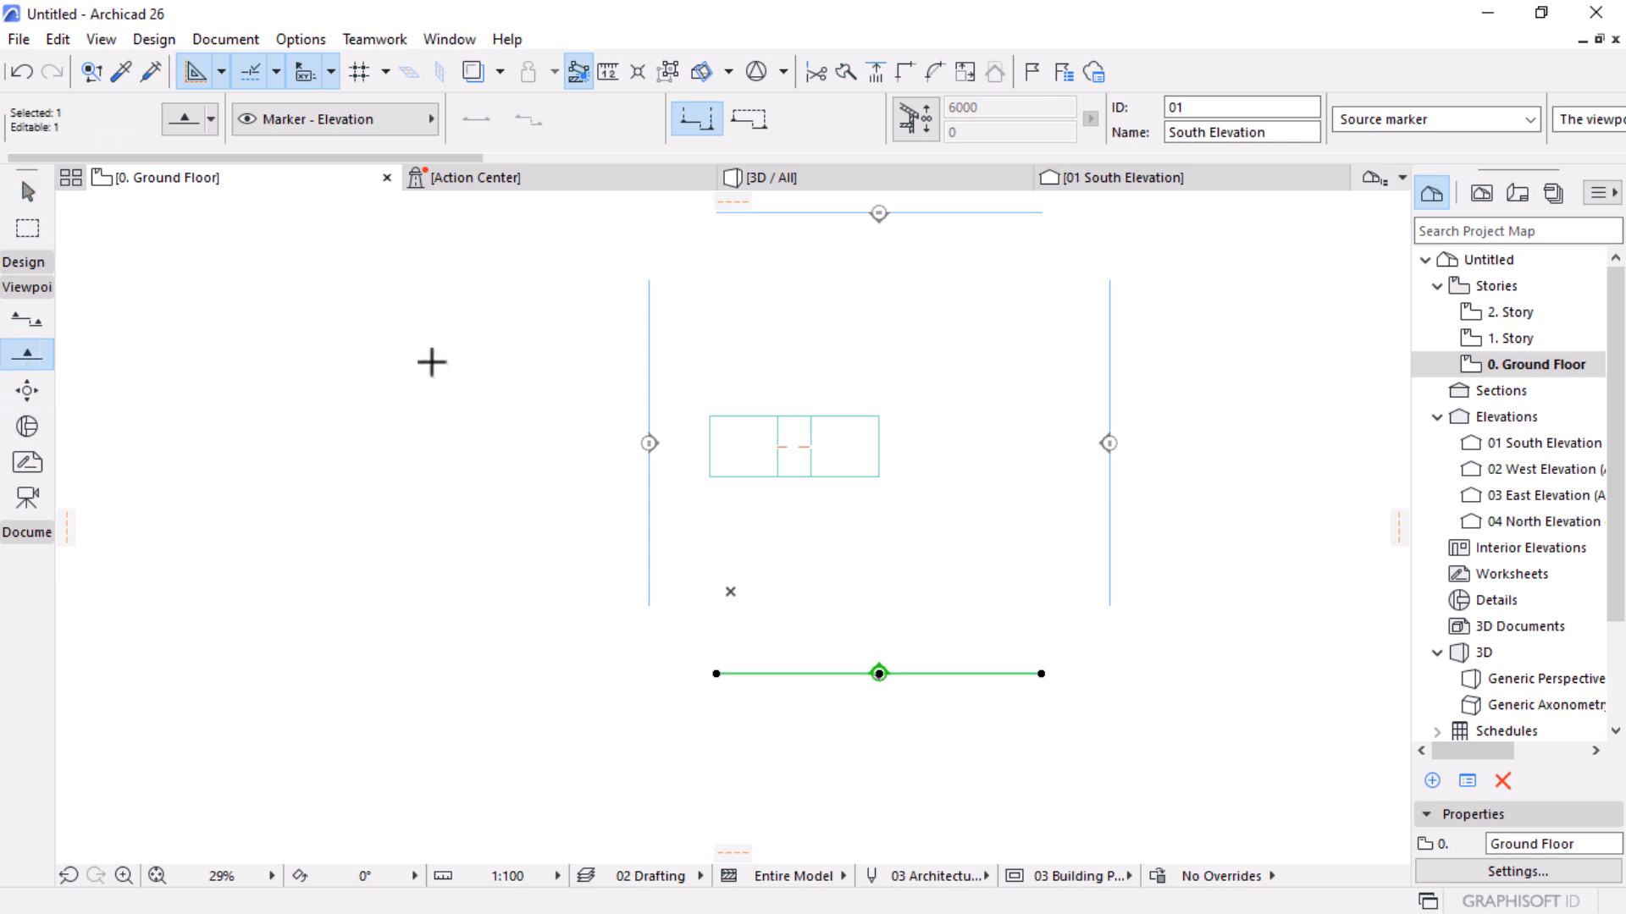
key(ctrl+a)
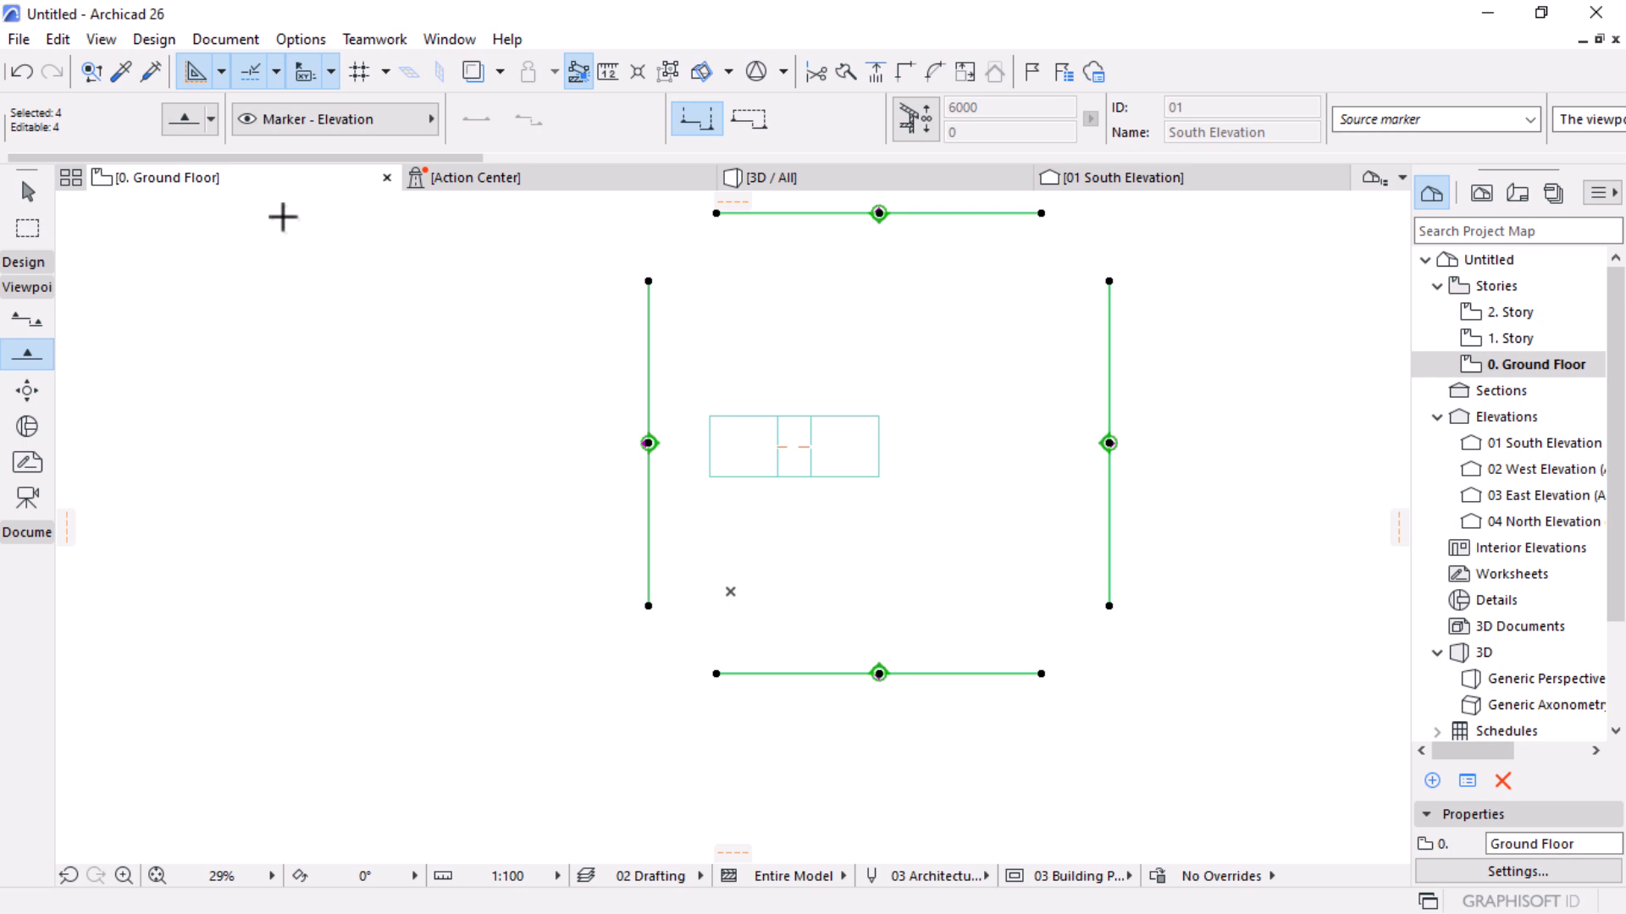
click(181, 124)
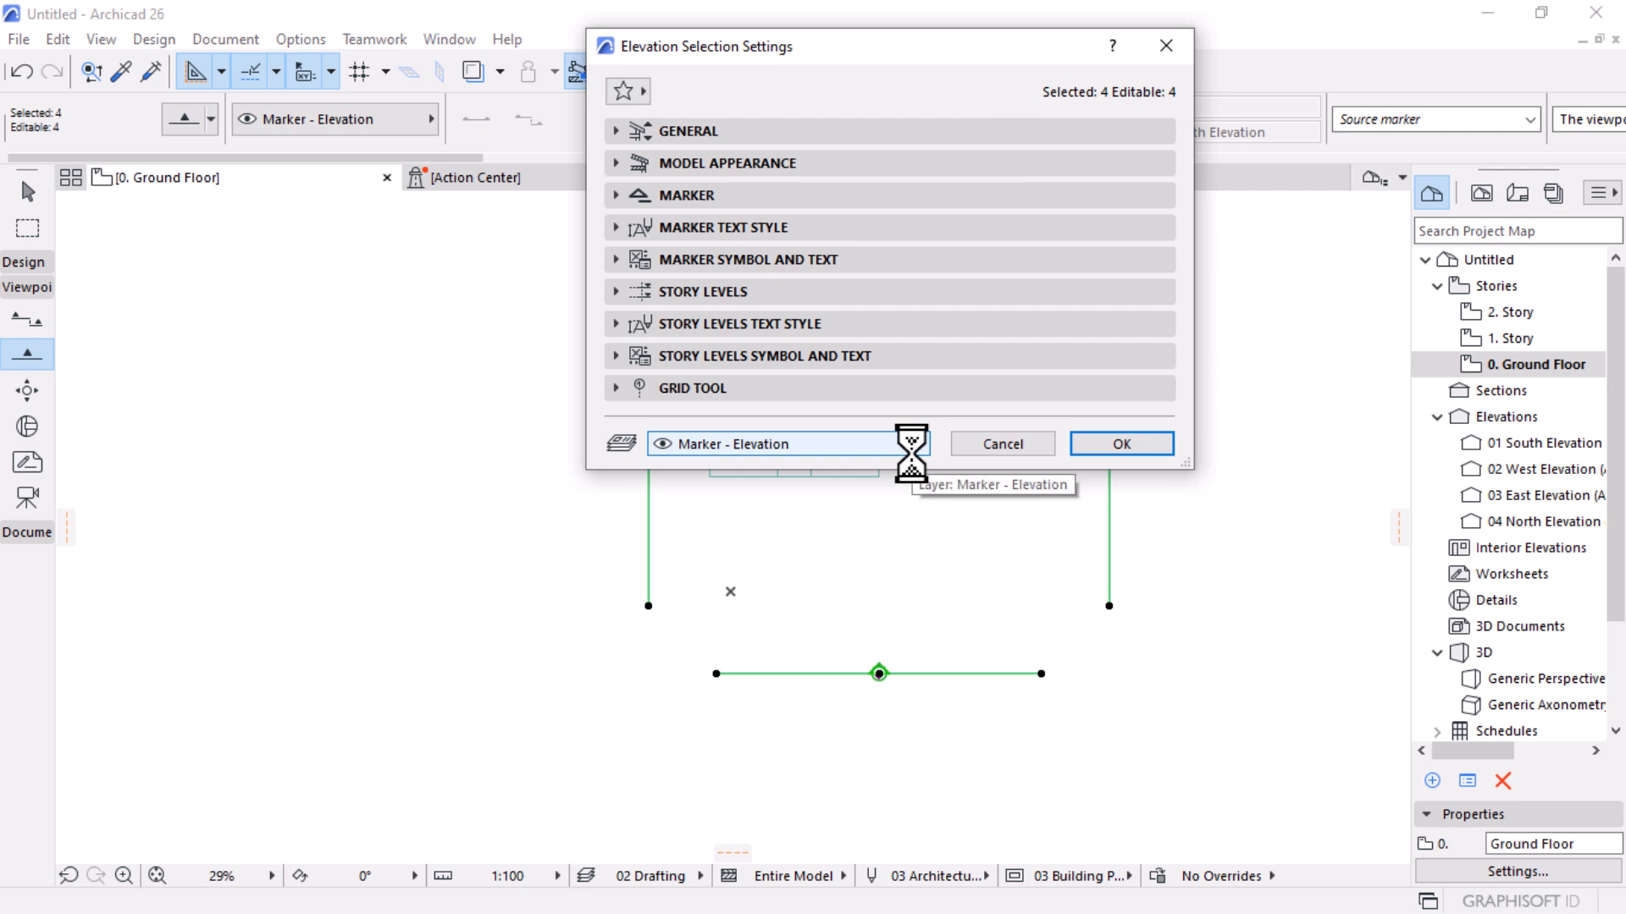
click(617, 293)
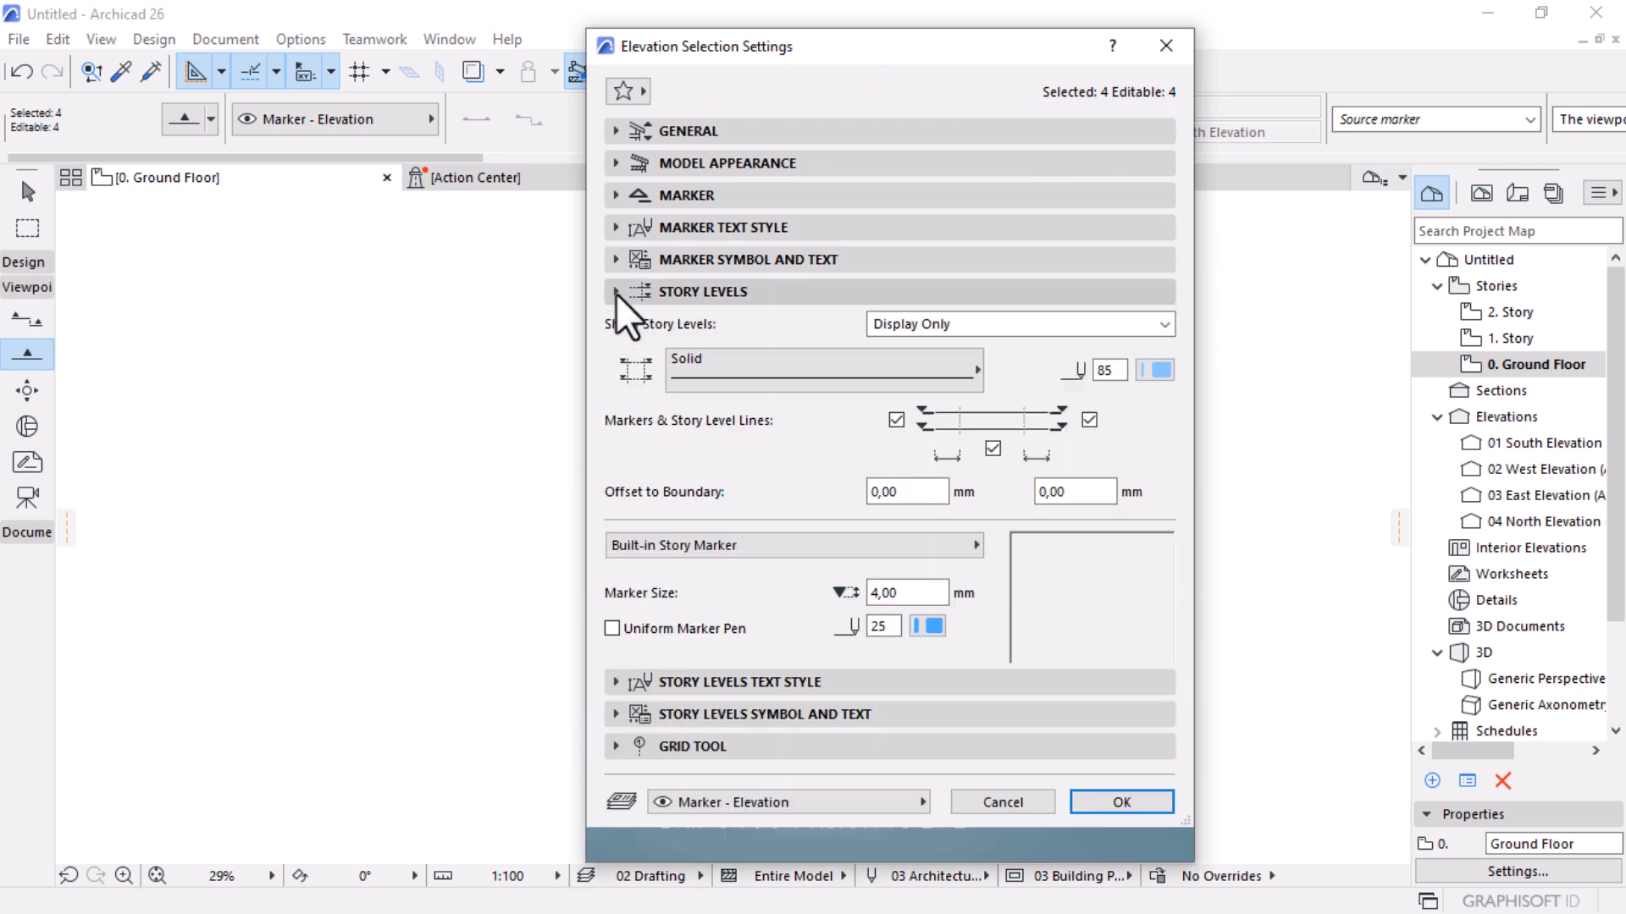
click(694, 376)
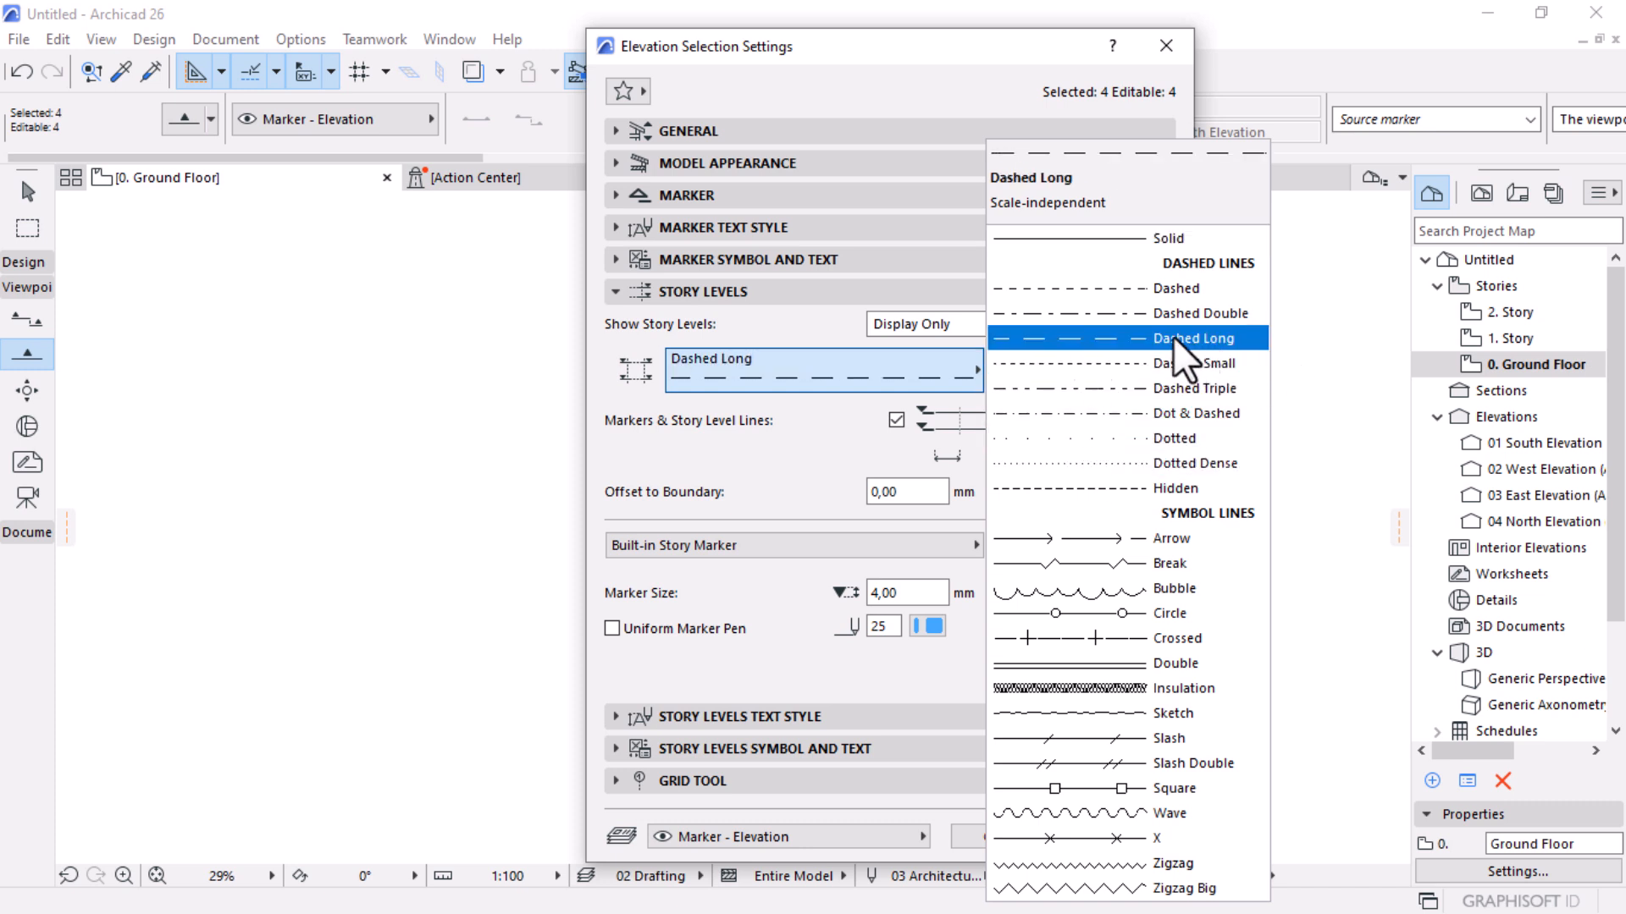
click(1101, 317)
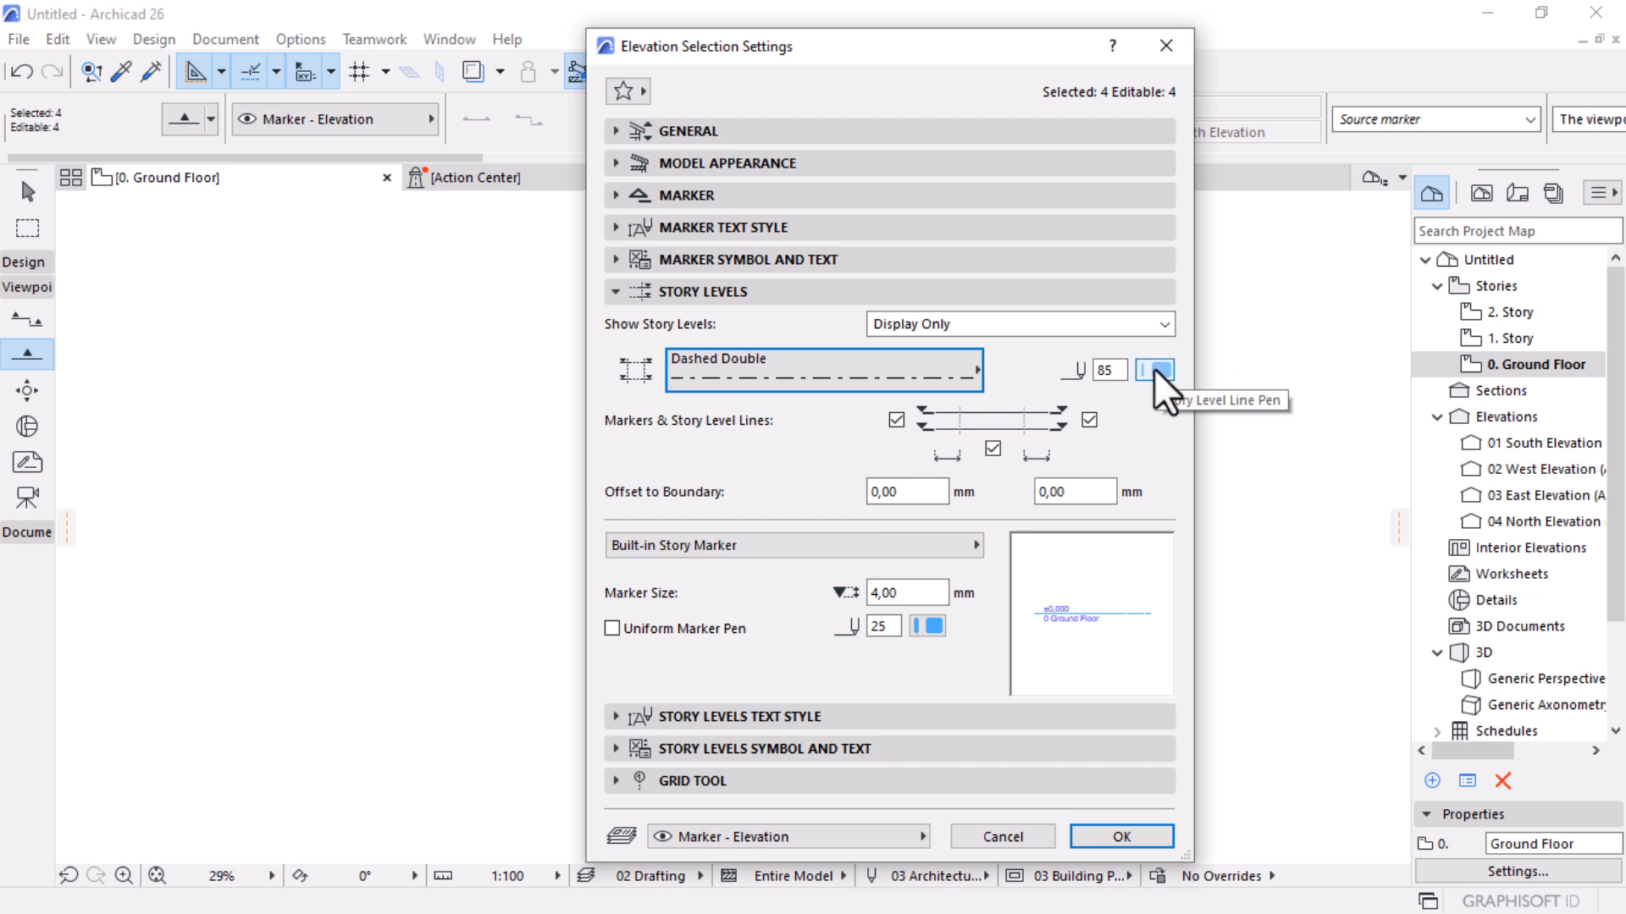
mouse_move(1018, 46)
mouse_down()
mouse_move(124, 222)
mouse_move(996, 33)
mouse_up()
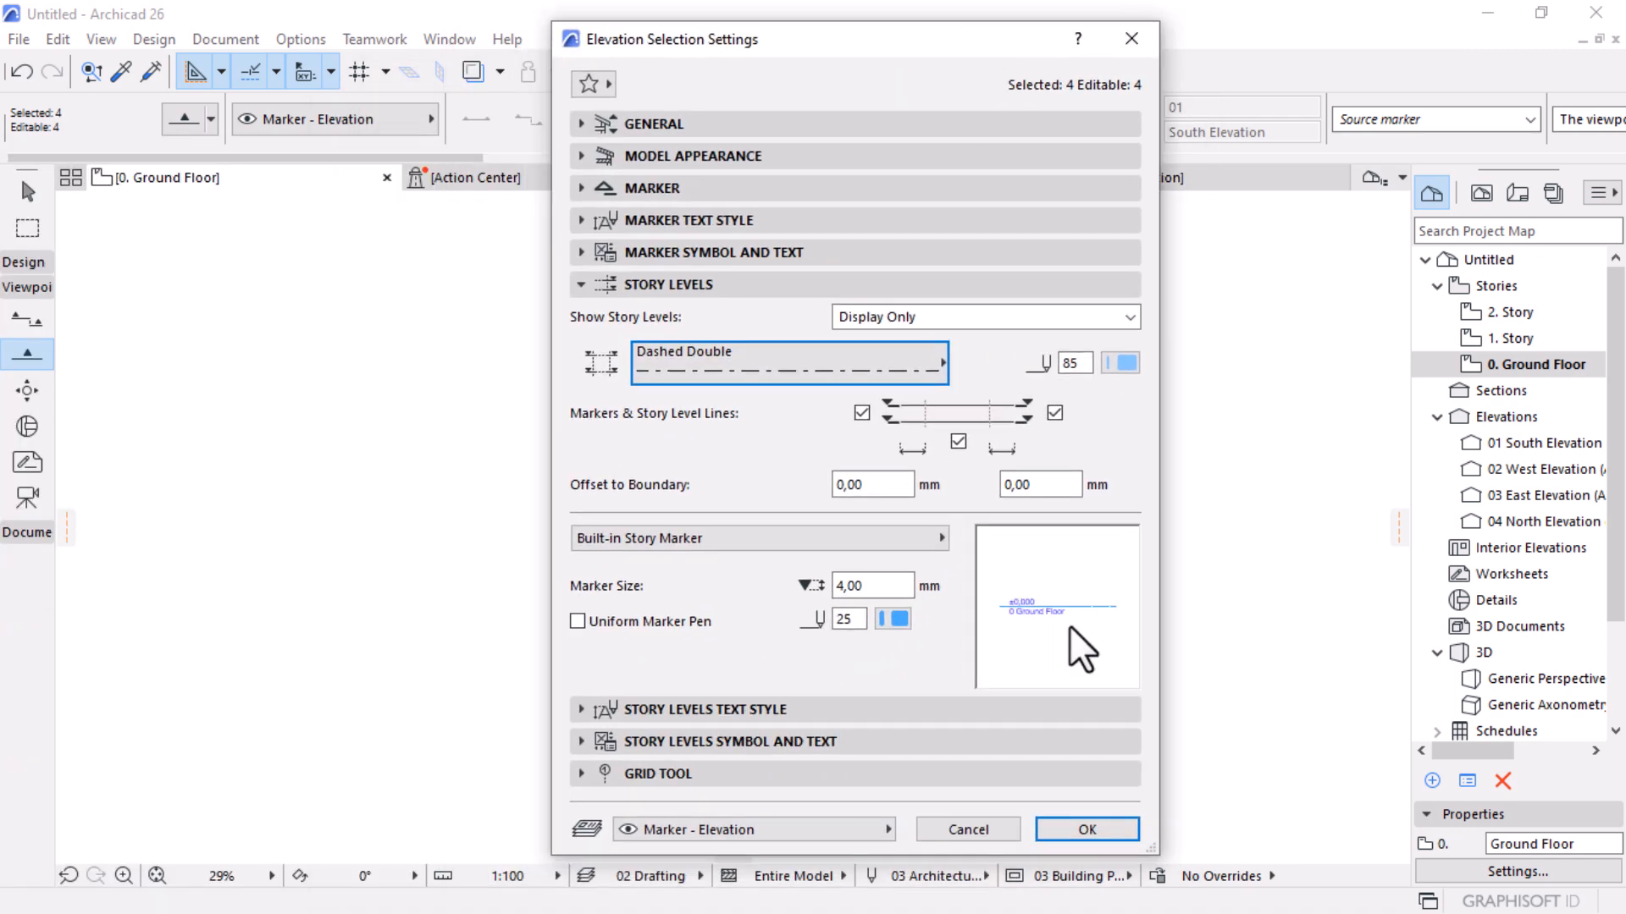
click(1087, 826)
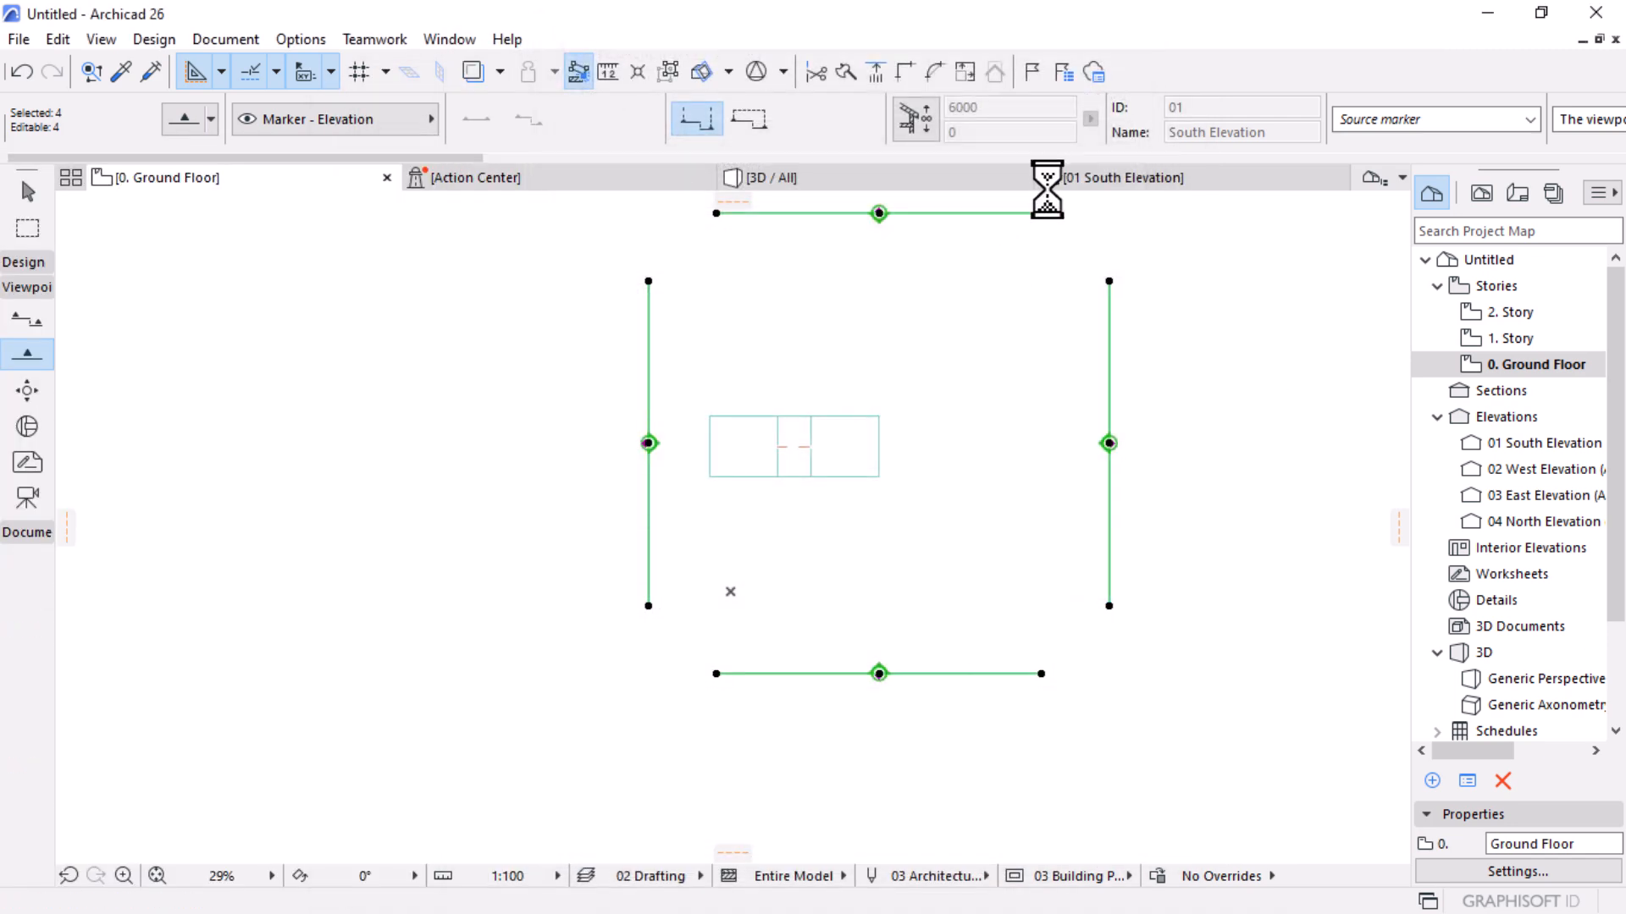
In the South Elevation, activate the Polyline tool and move the view's west boundary outward, clear of the west slab
click(1087, 179)
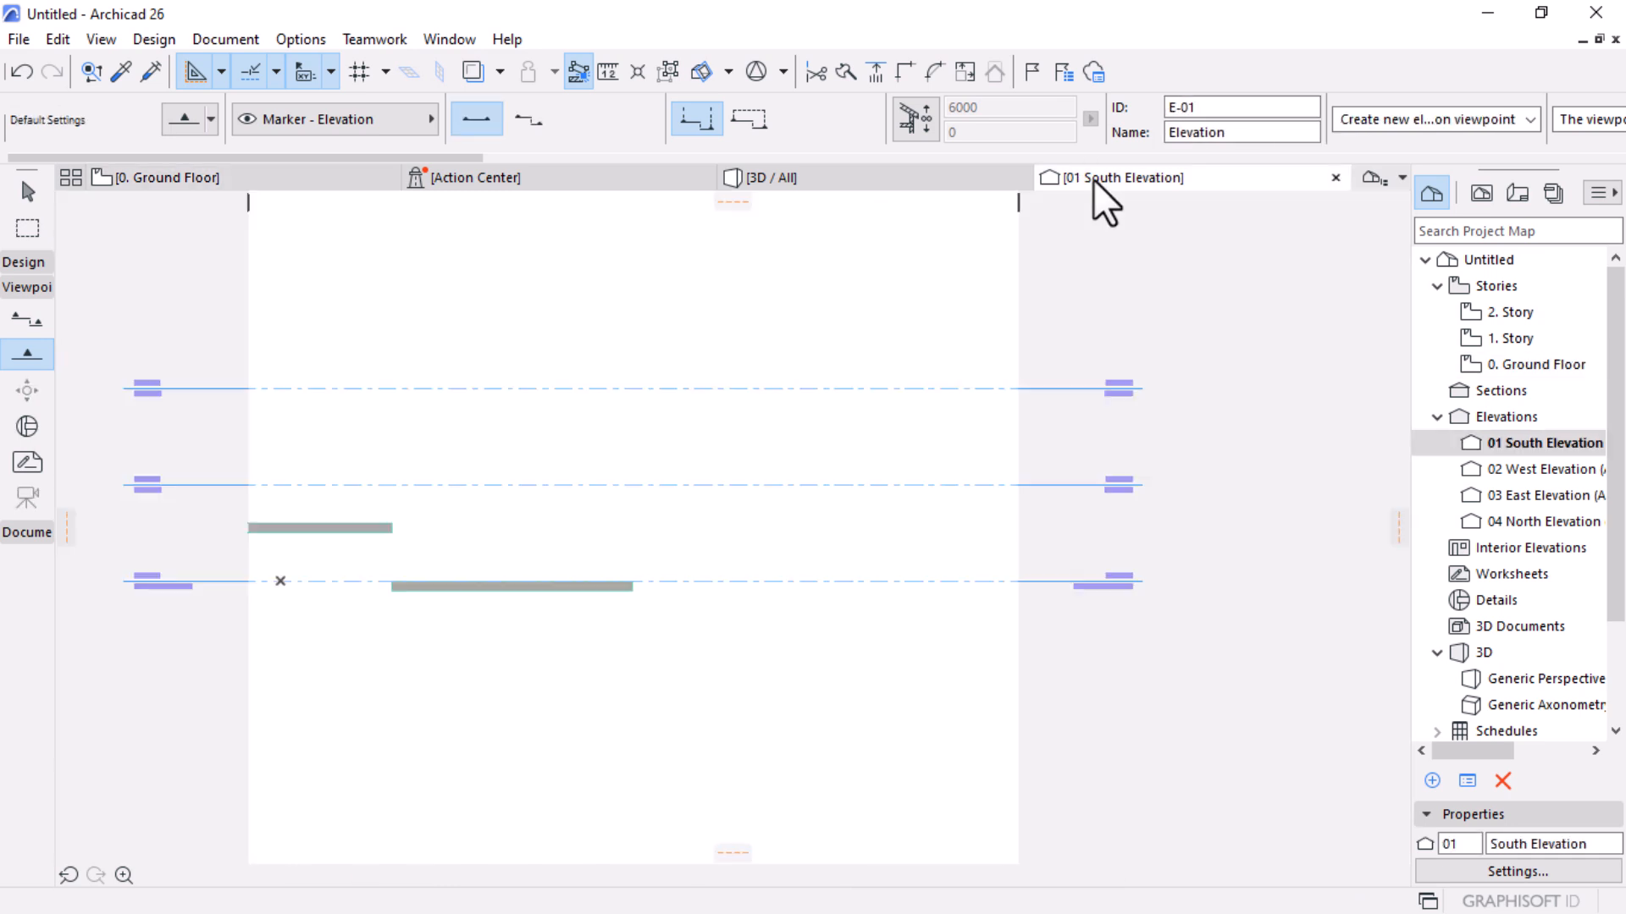
scroll(1070, 491, down, 2)
scroll(559, 503, up, 3)
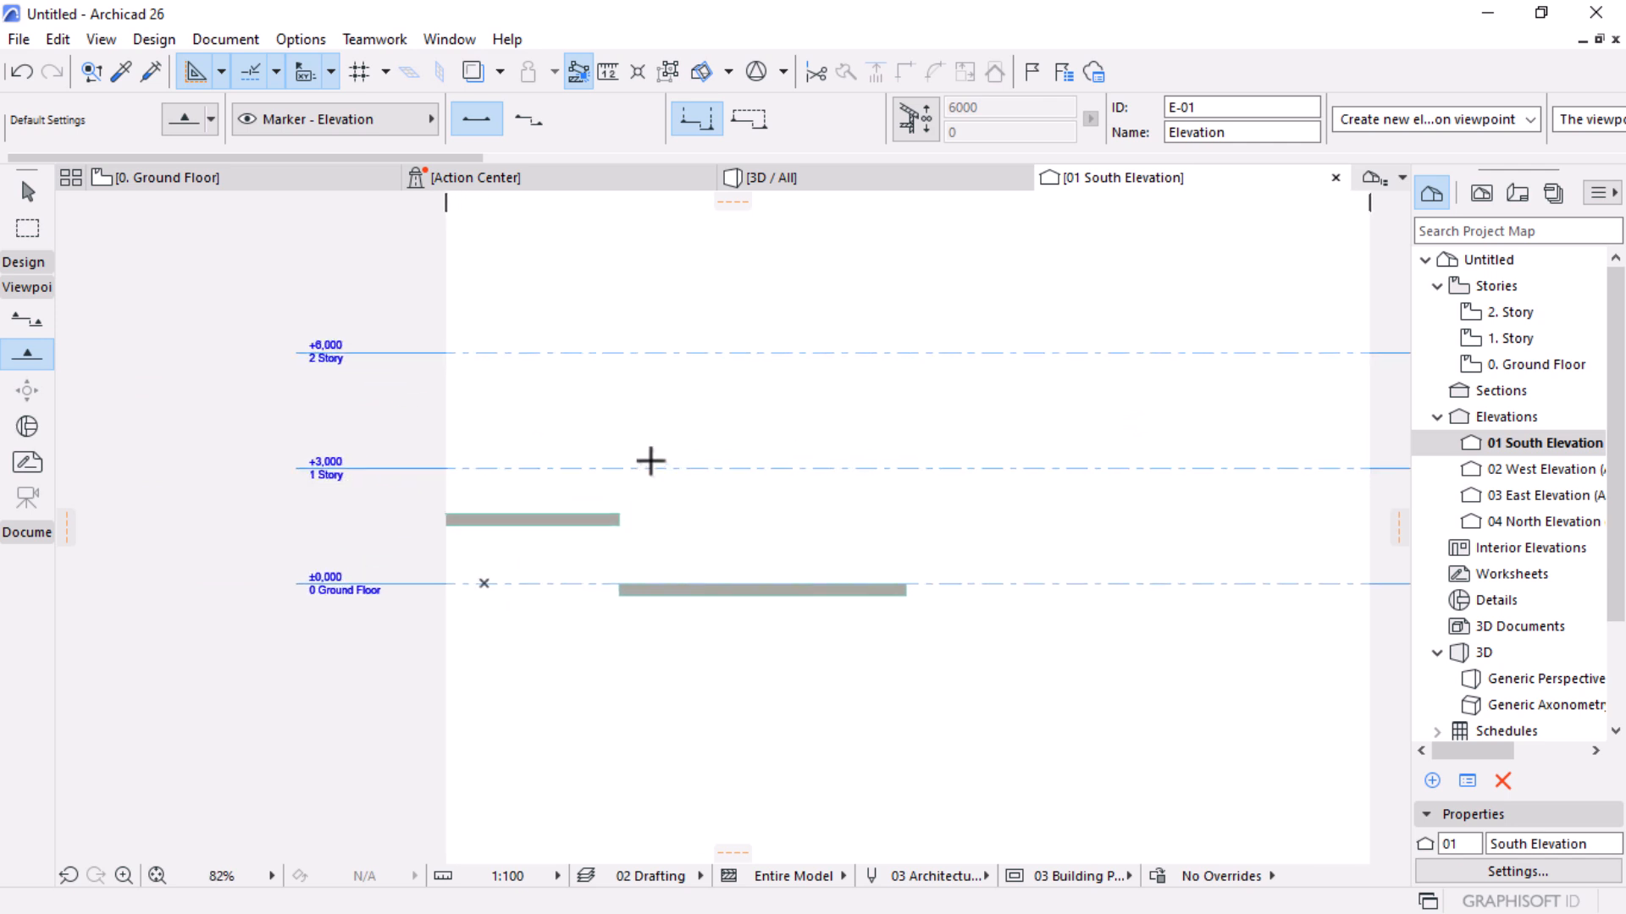
scroll(519, 454, up, 2)
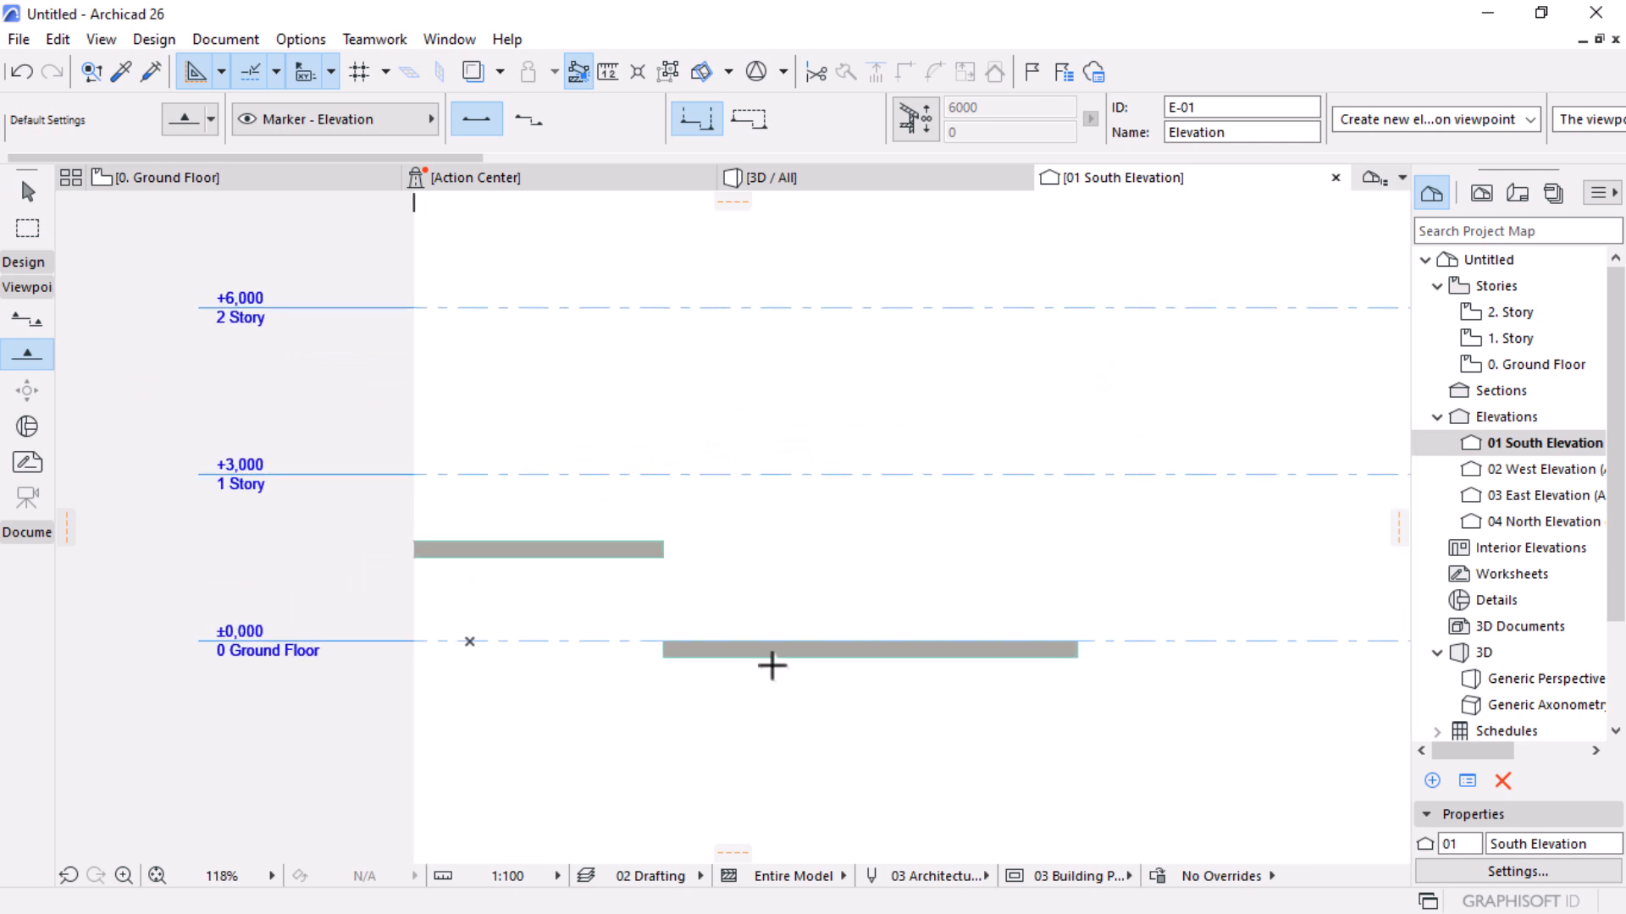
scroll(922, 587, down, 1)
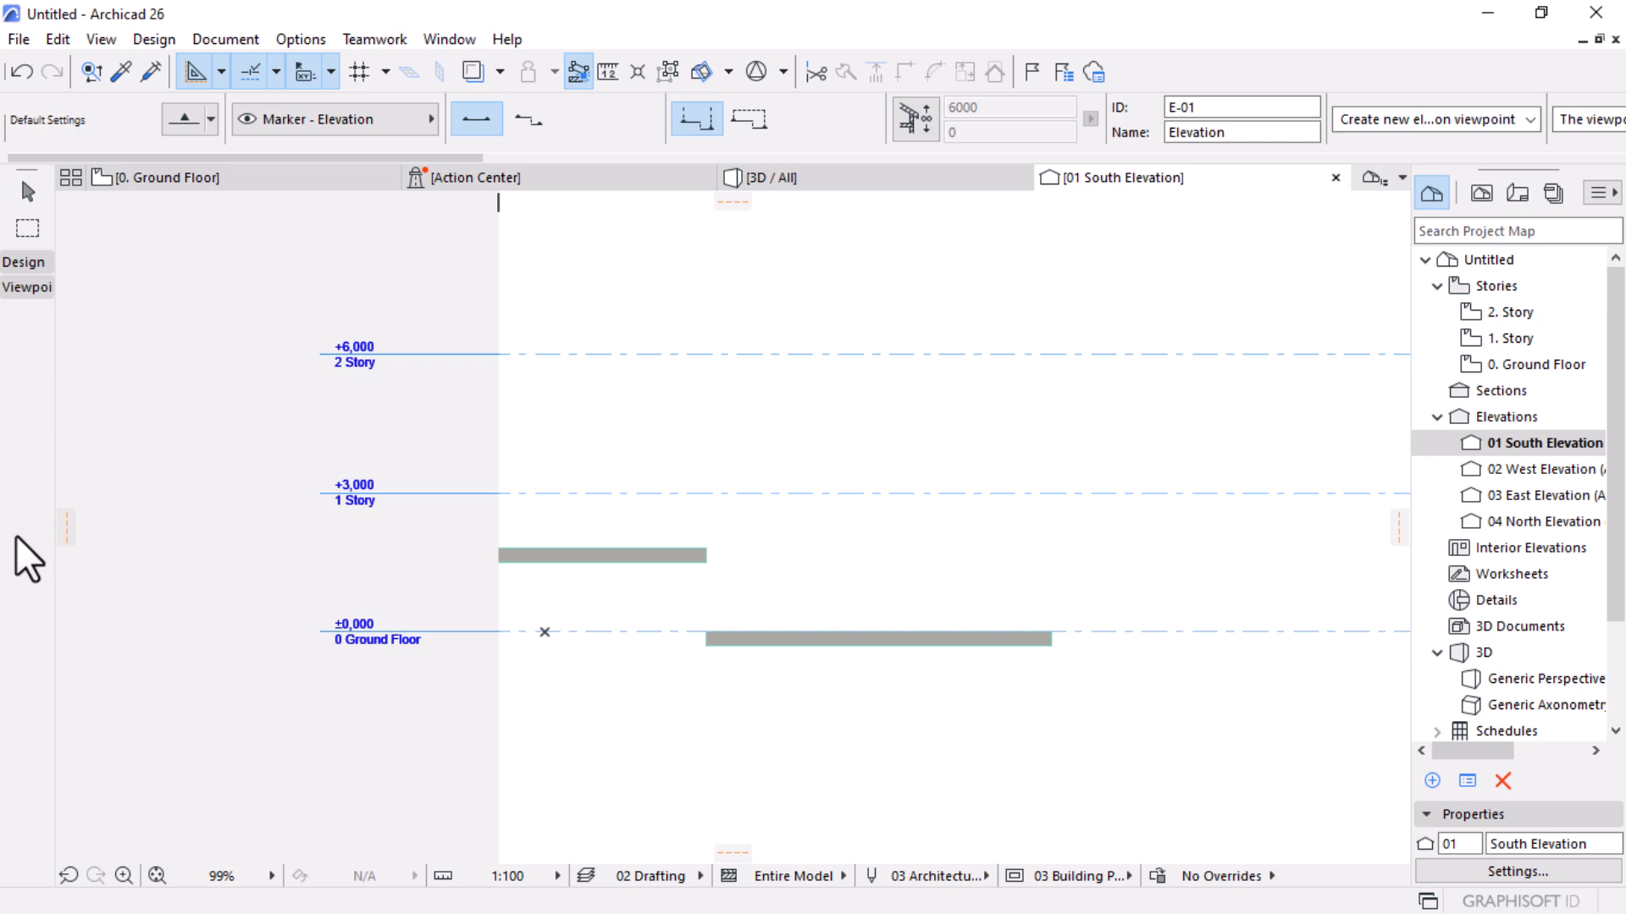
click(19, 532)
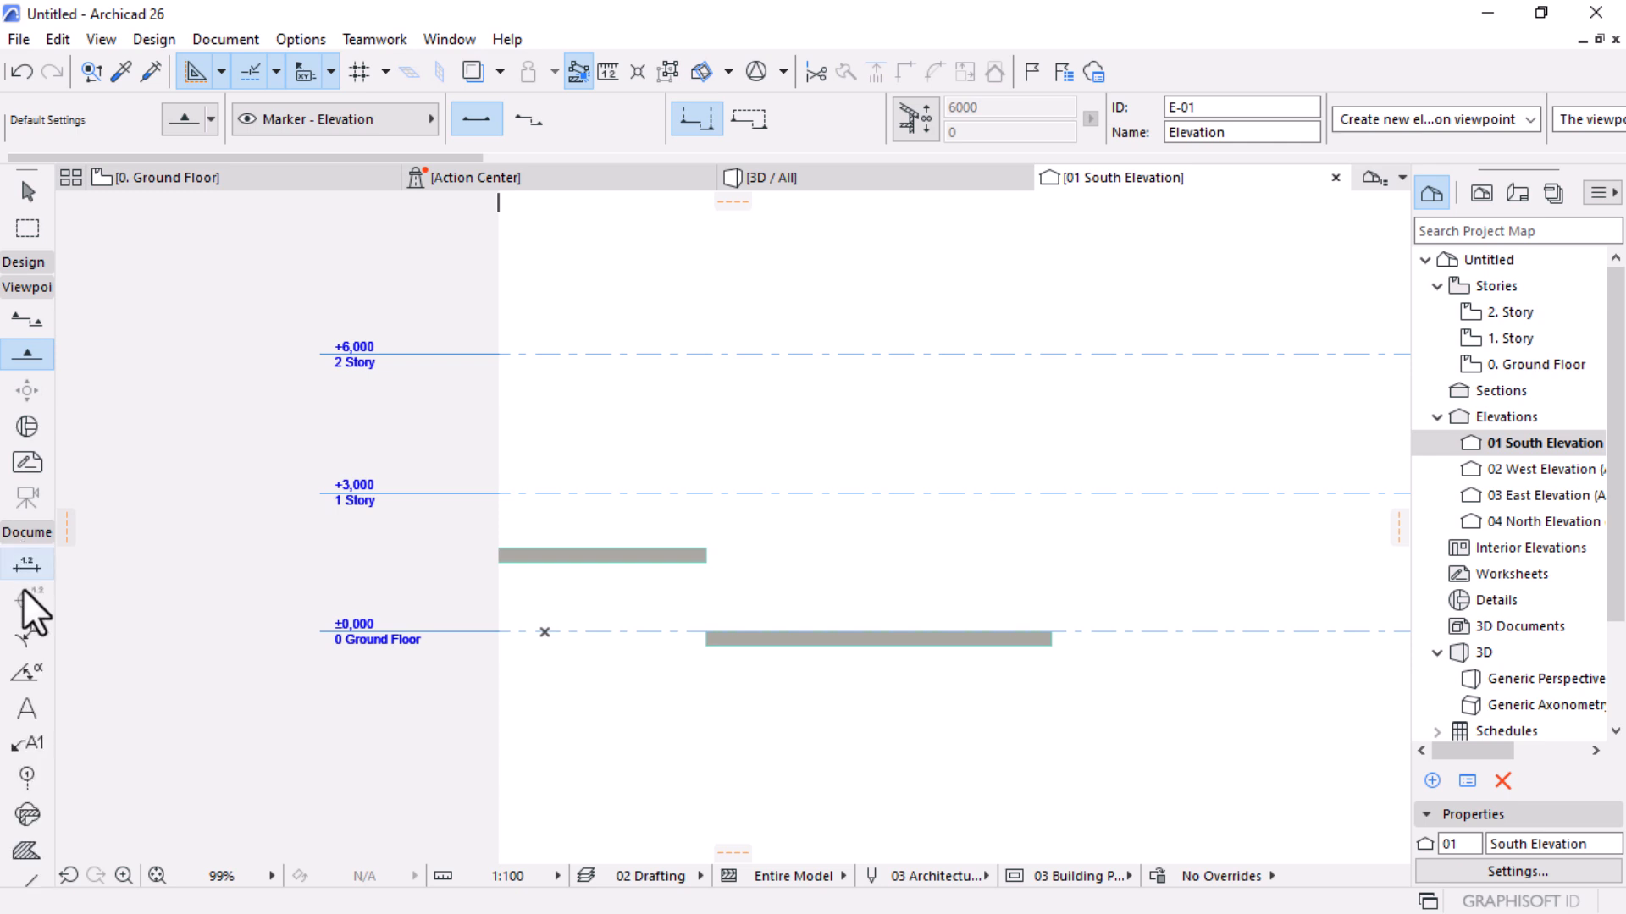
click(19, 288)
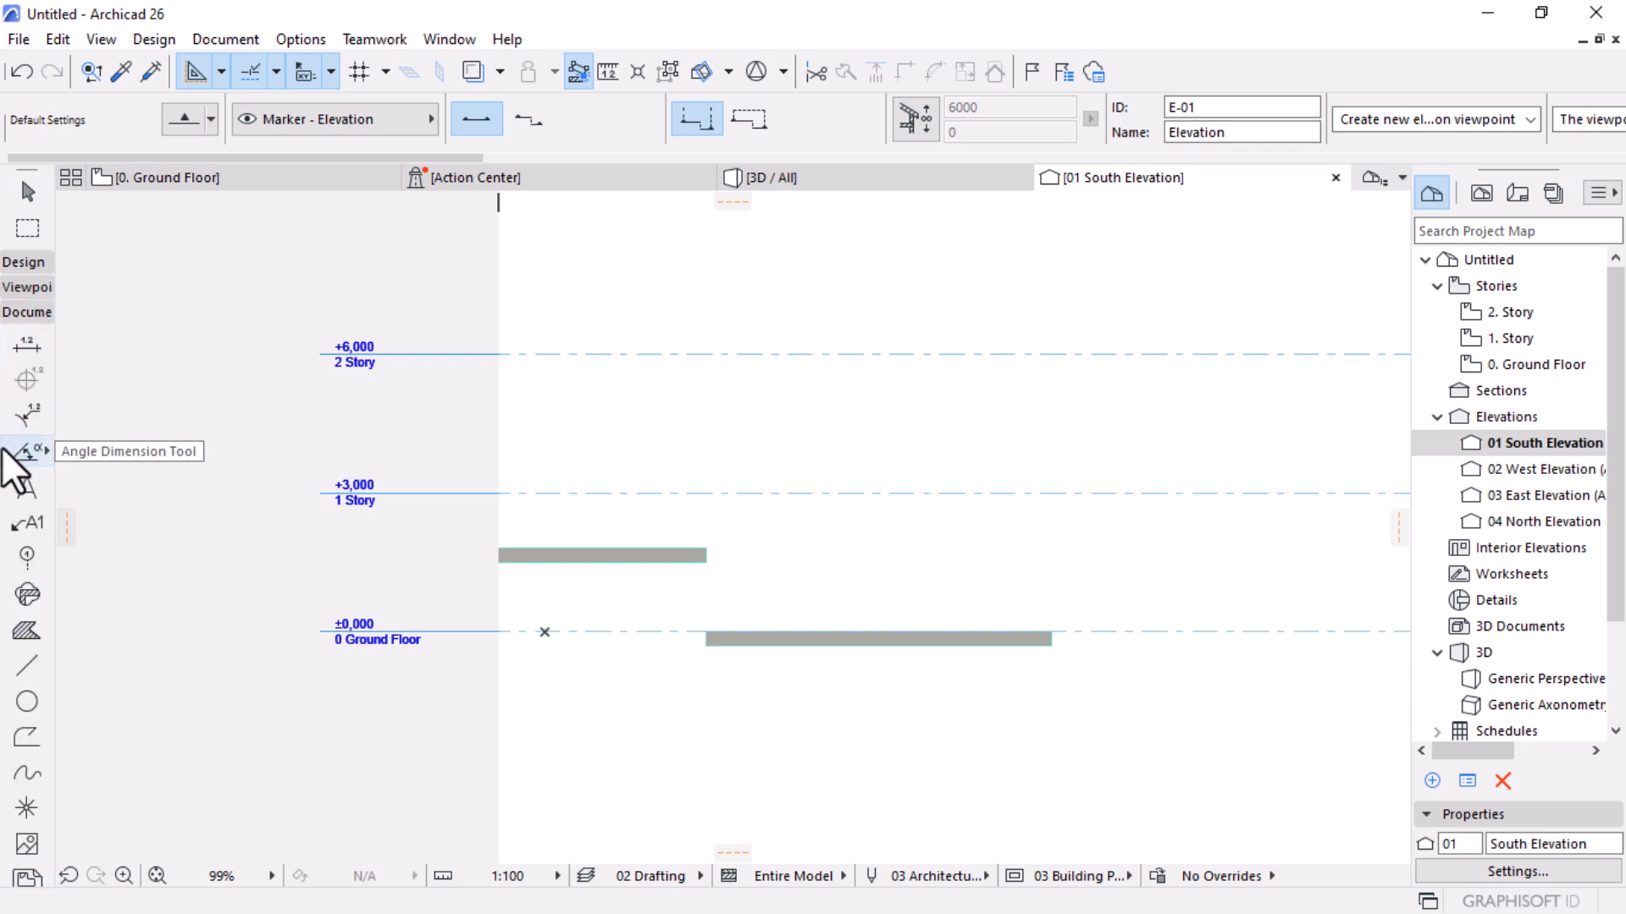
click(22, 738)
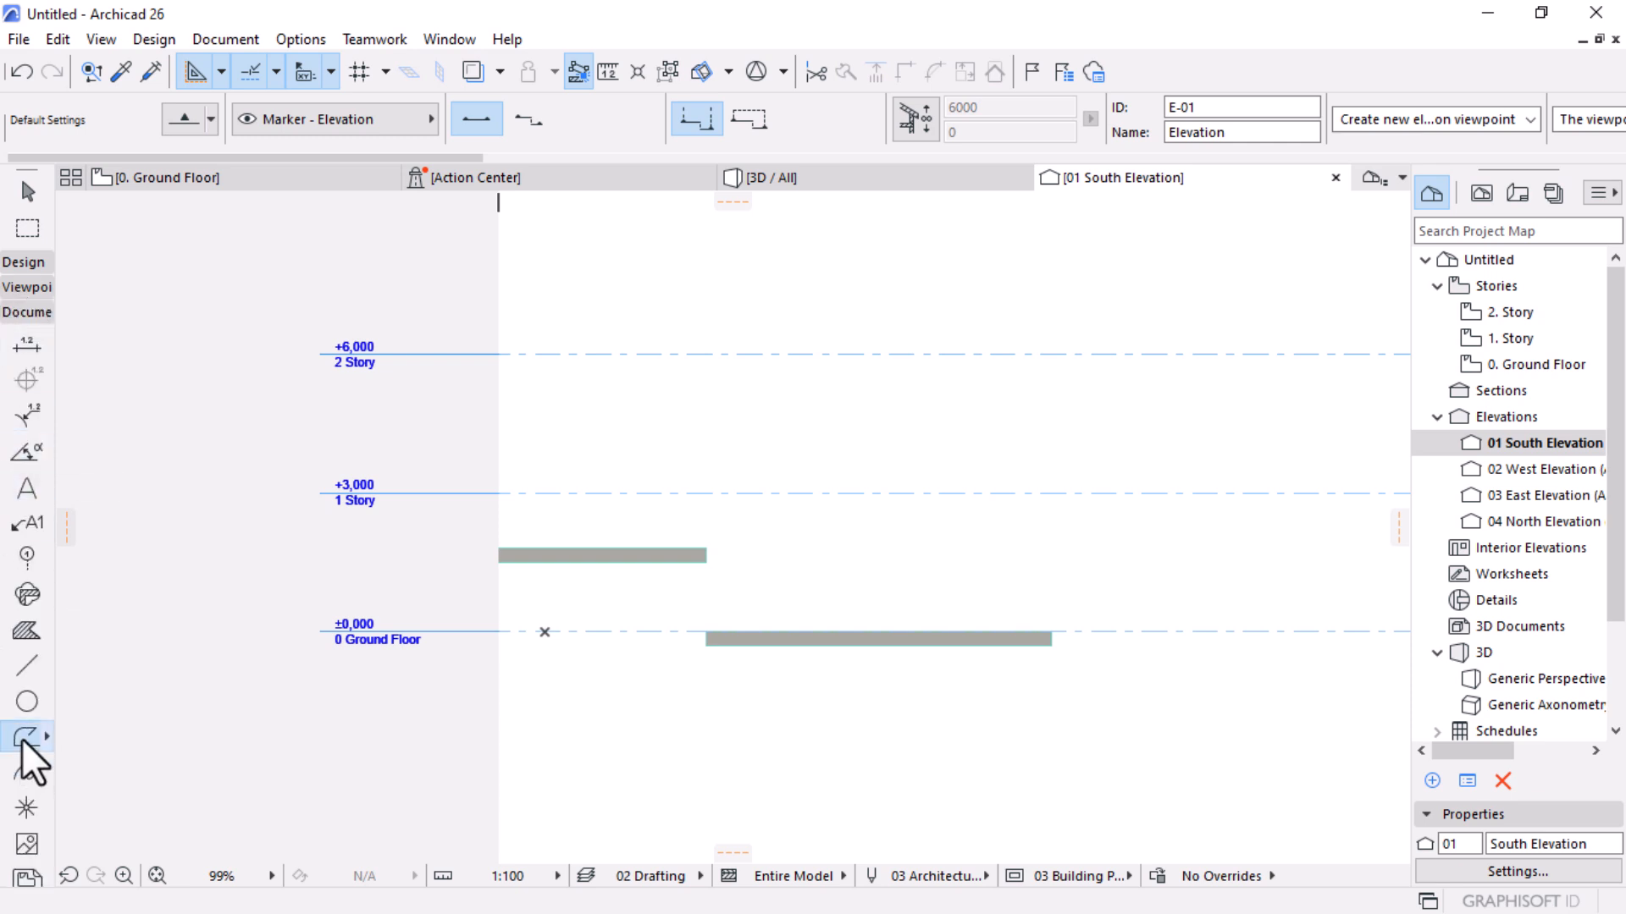
scroll(537, 536, up, 5)
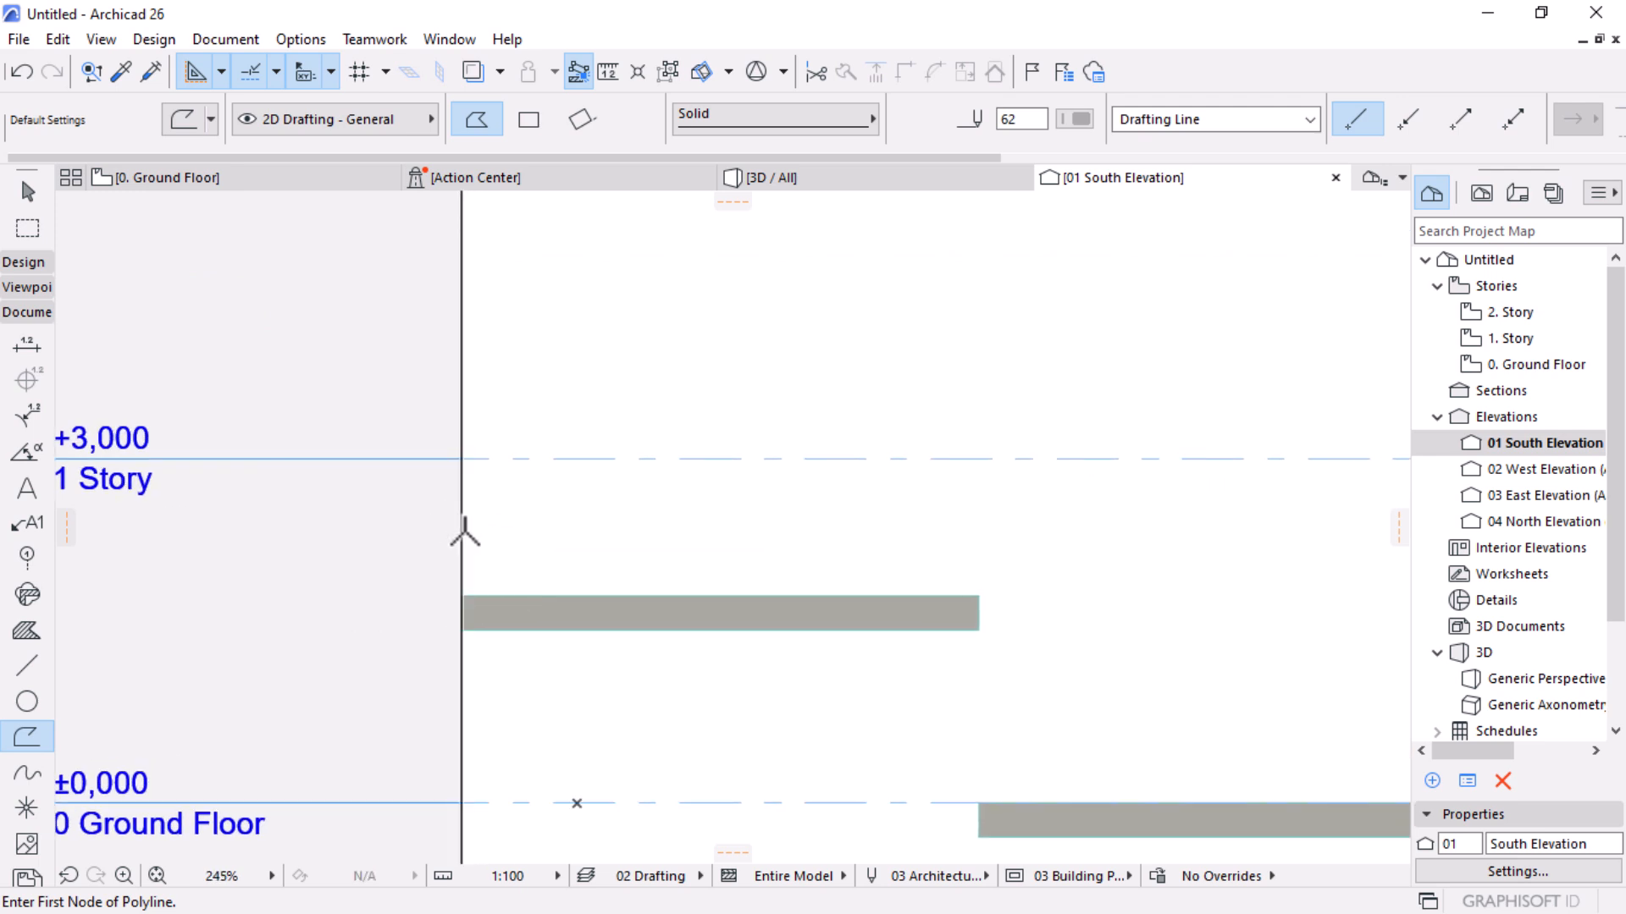
click(461, 406)
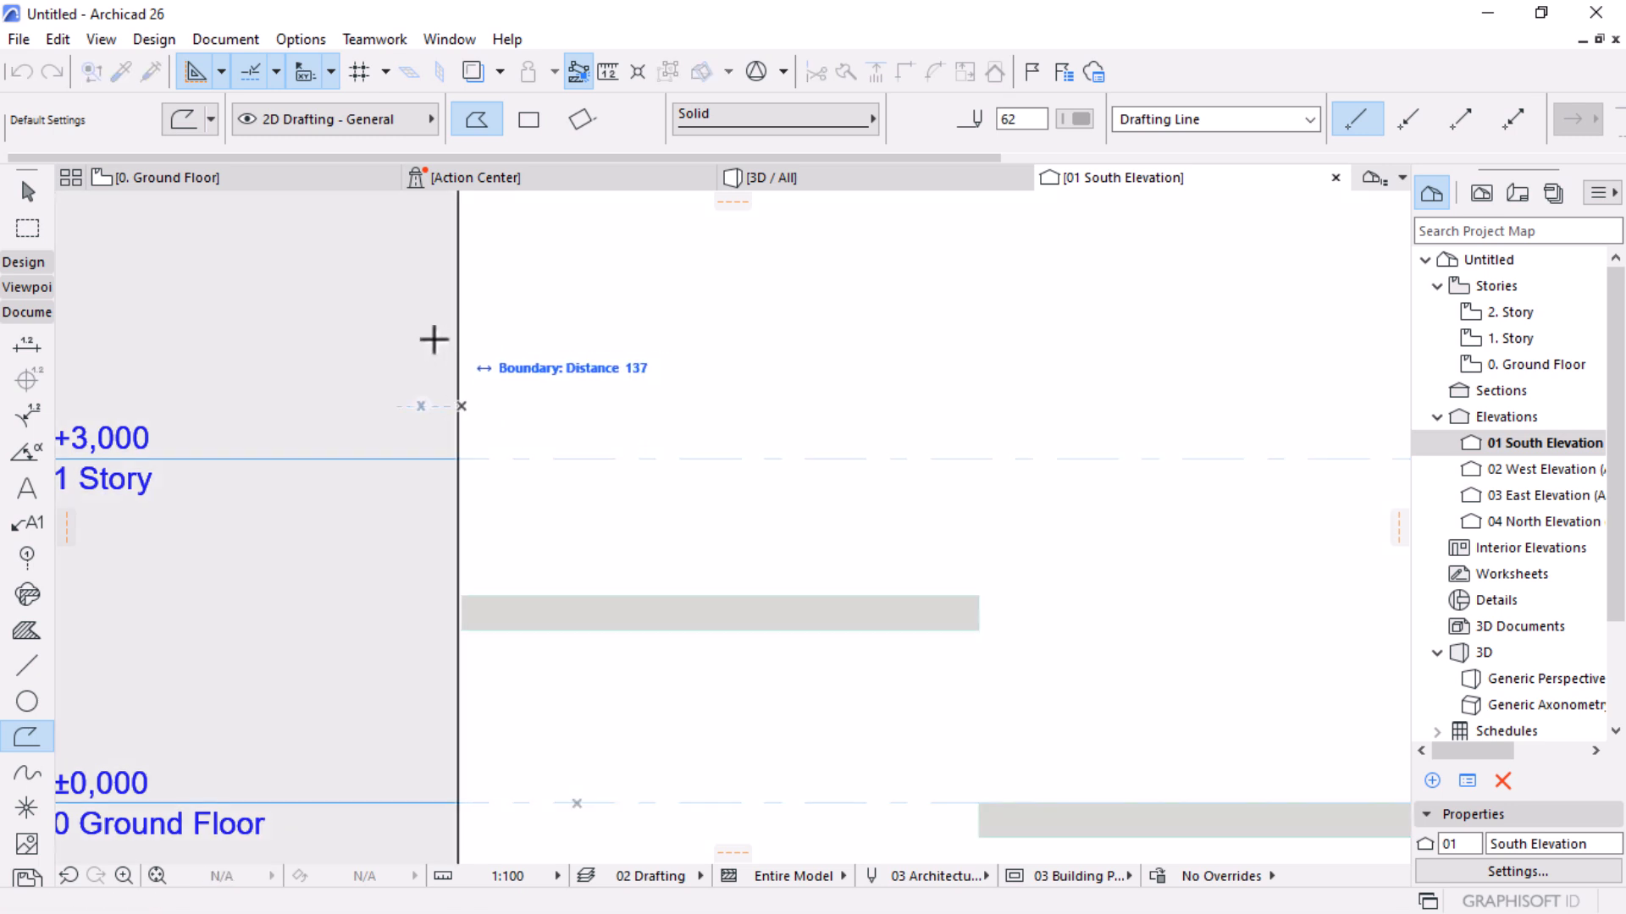
click(315, 378)
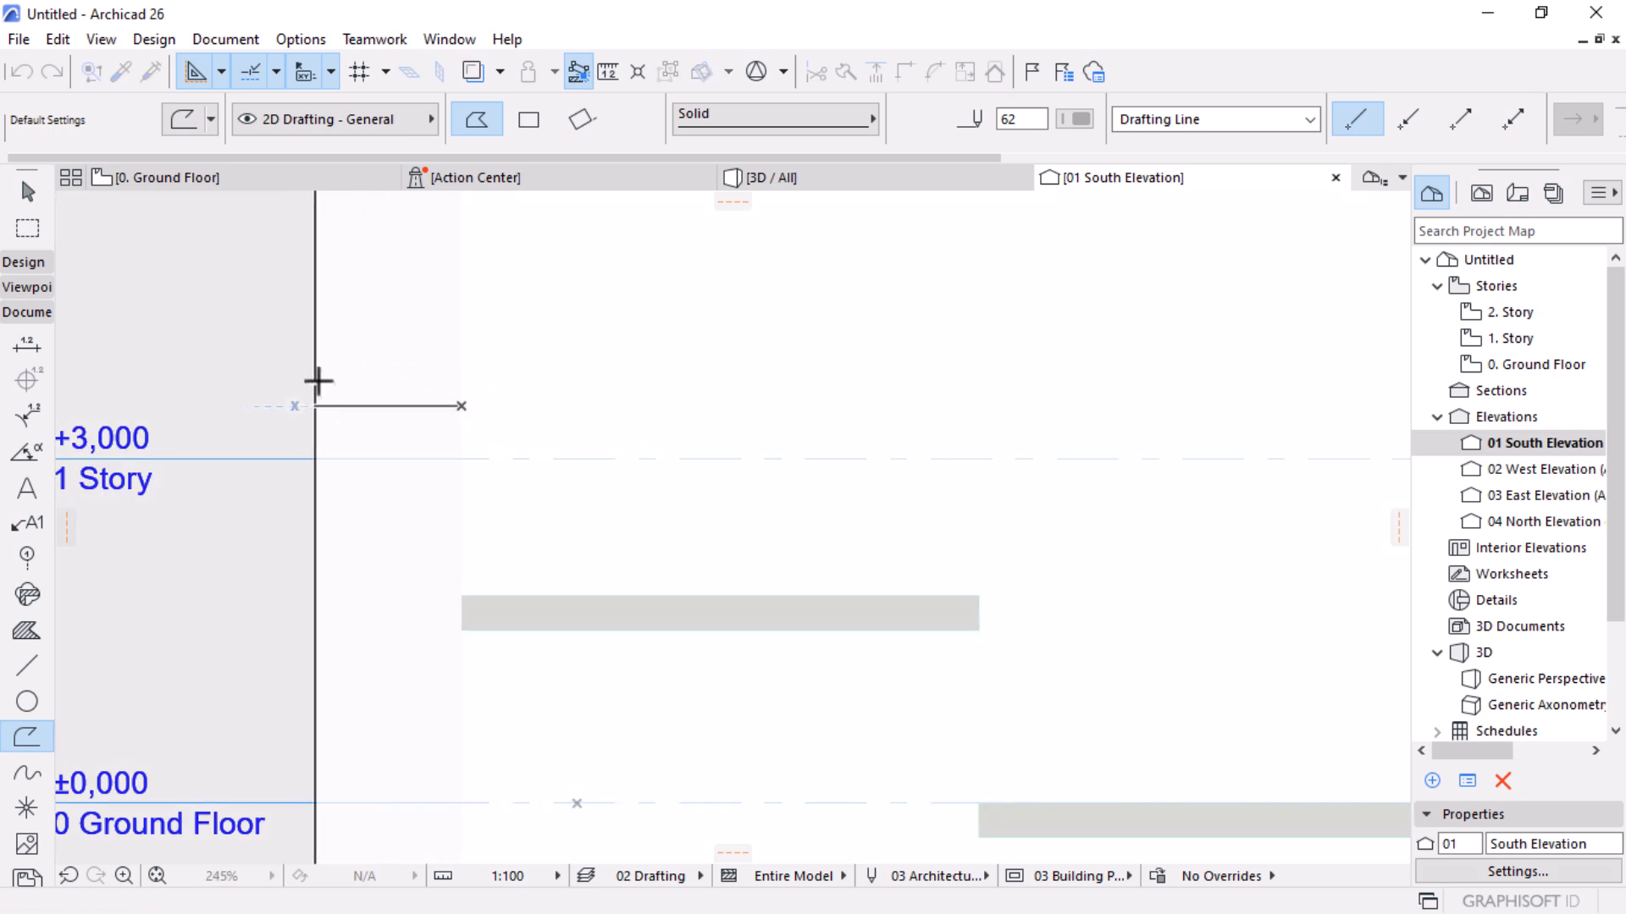
scroll(653, 508, down, 2)
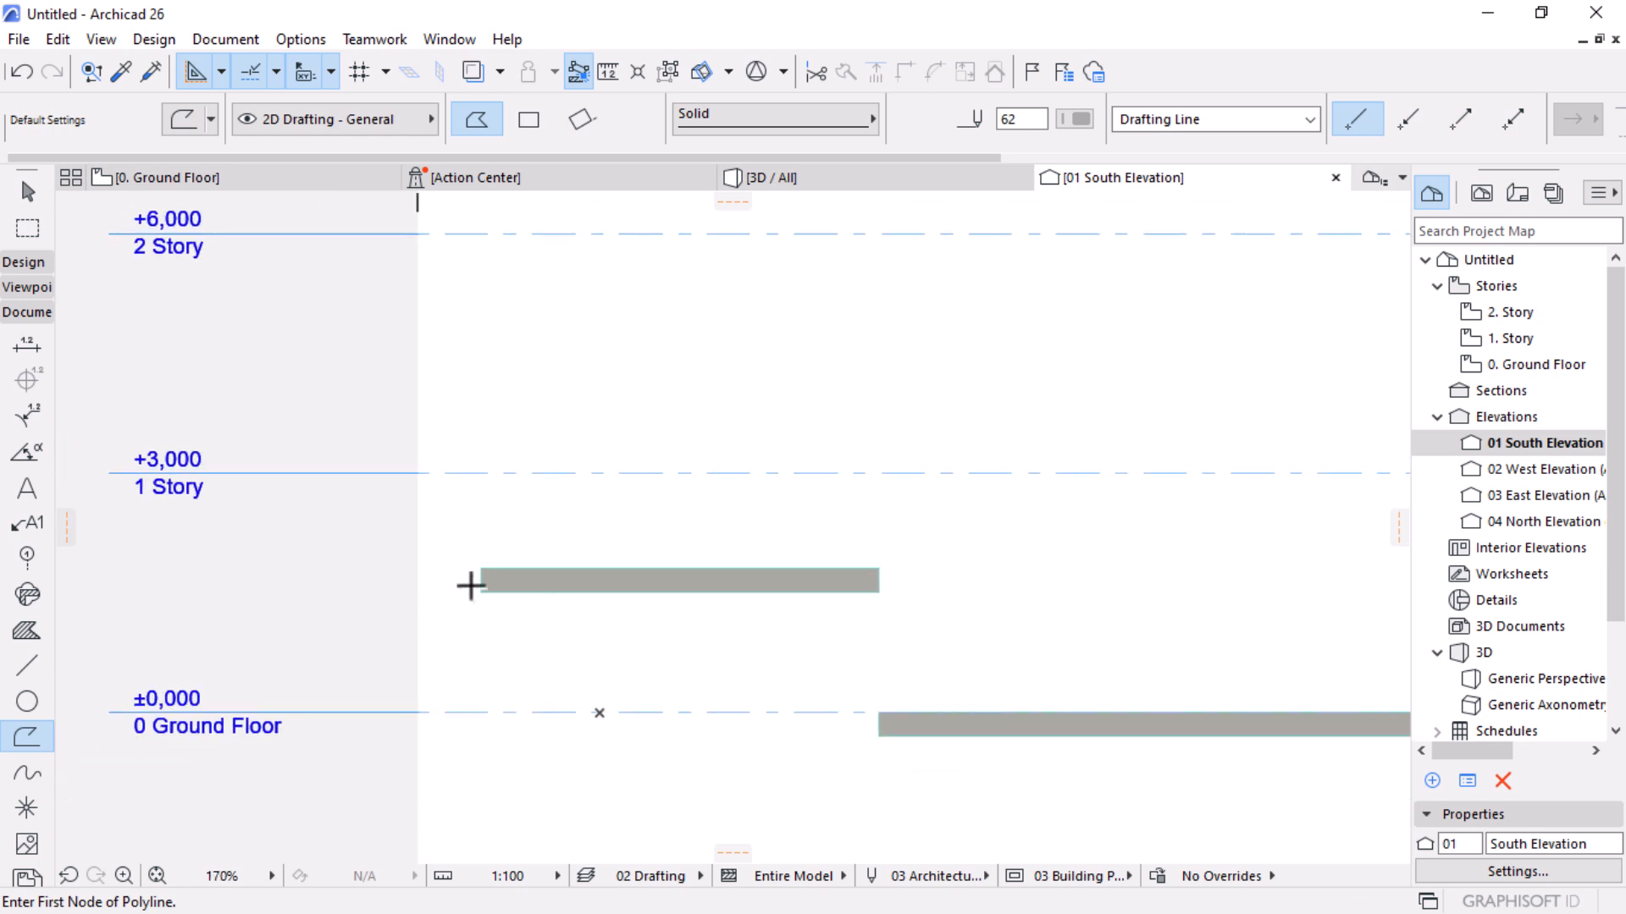
Start the polyline at the west slab's upper west corner with segments 1150 mm up and 2500 mm east
click(481, 564)
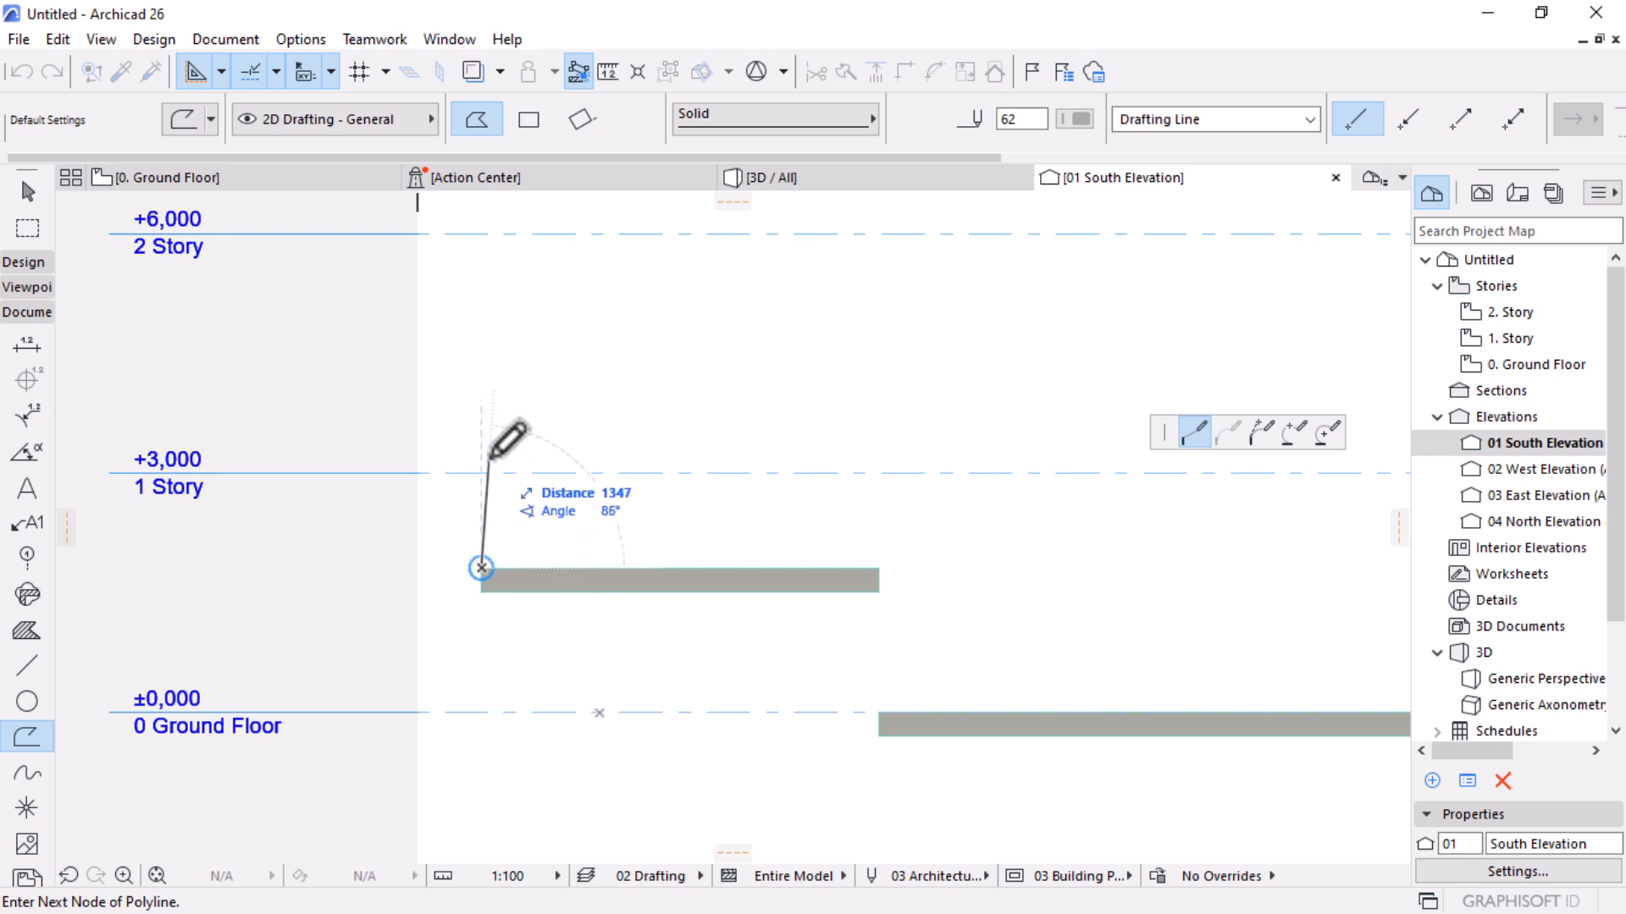
scroll(566, 322, up, 1)
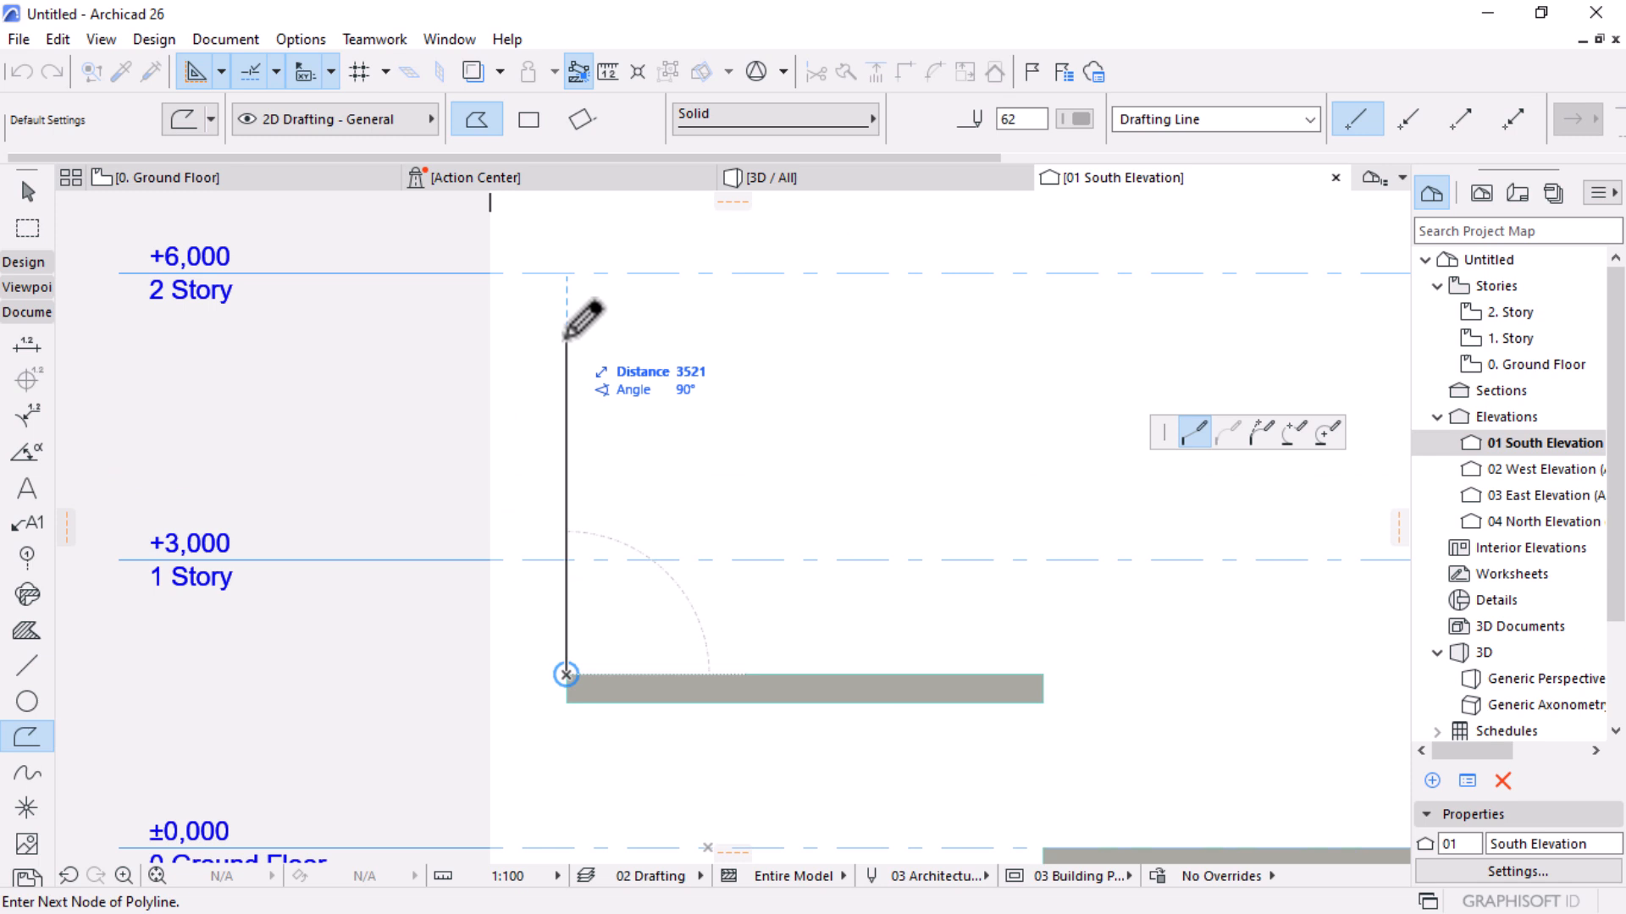
text(1150)
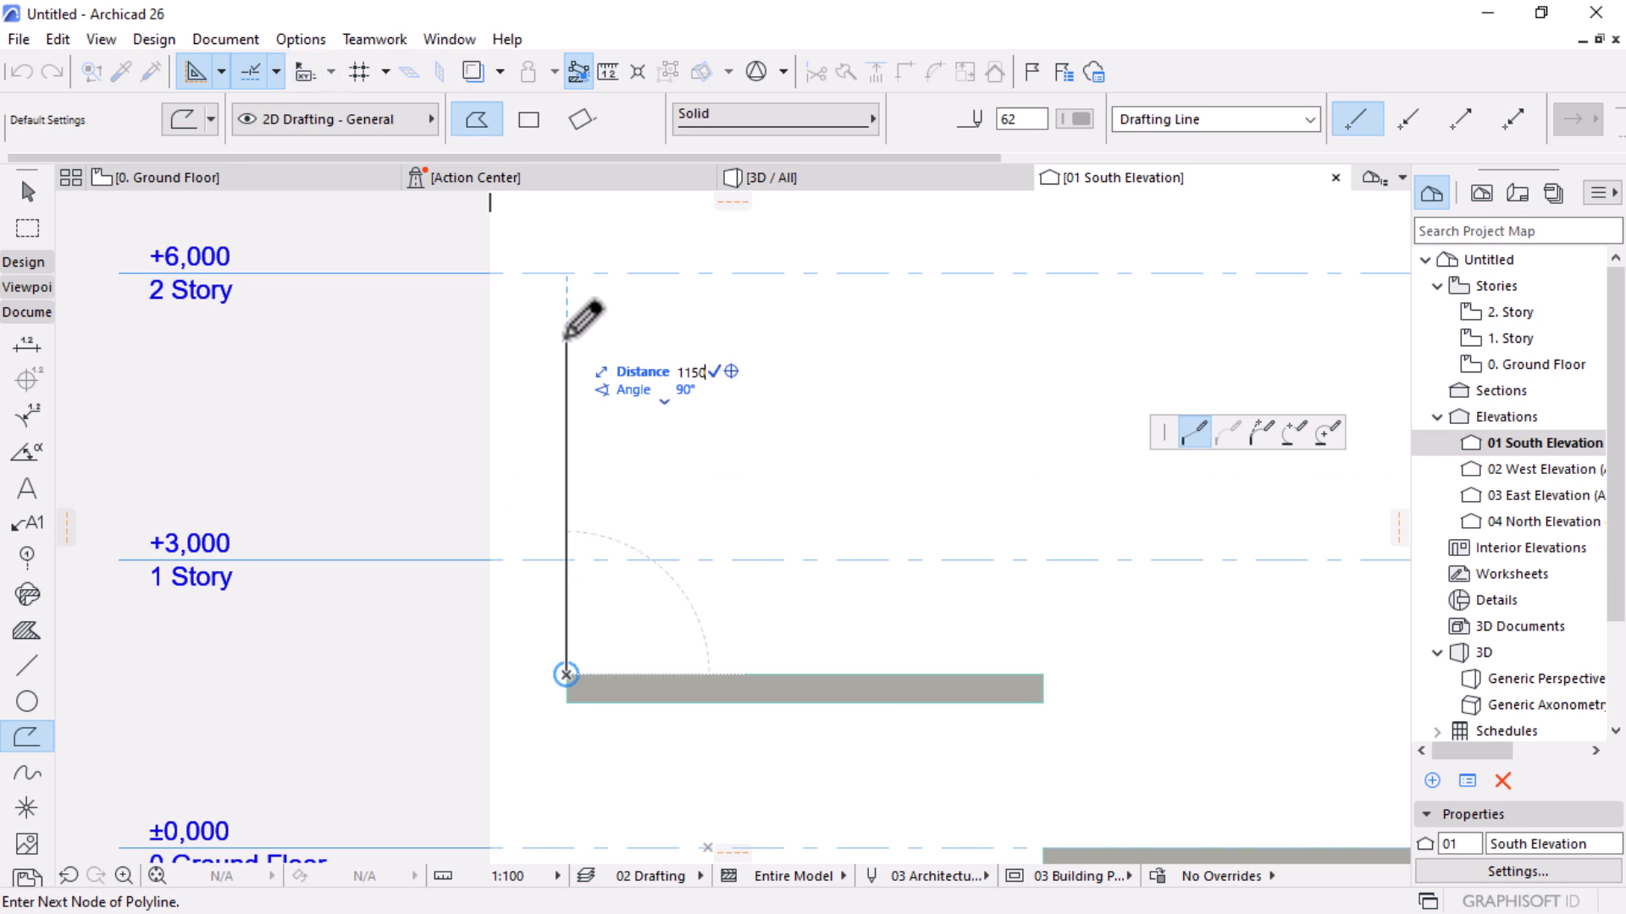
key(Return)
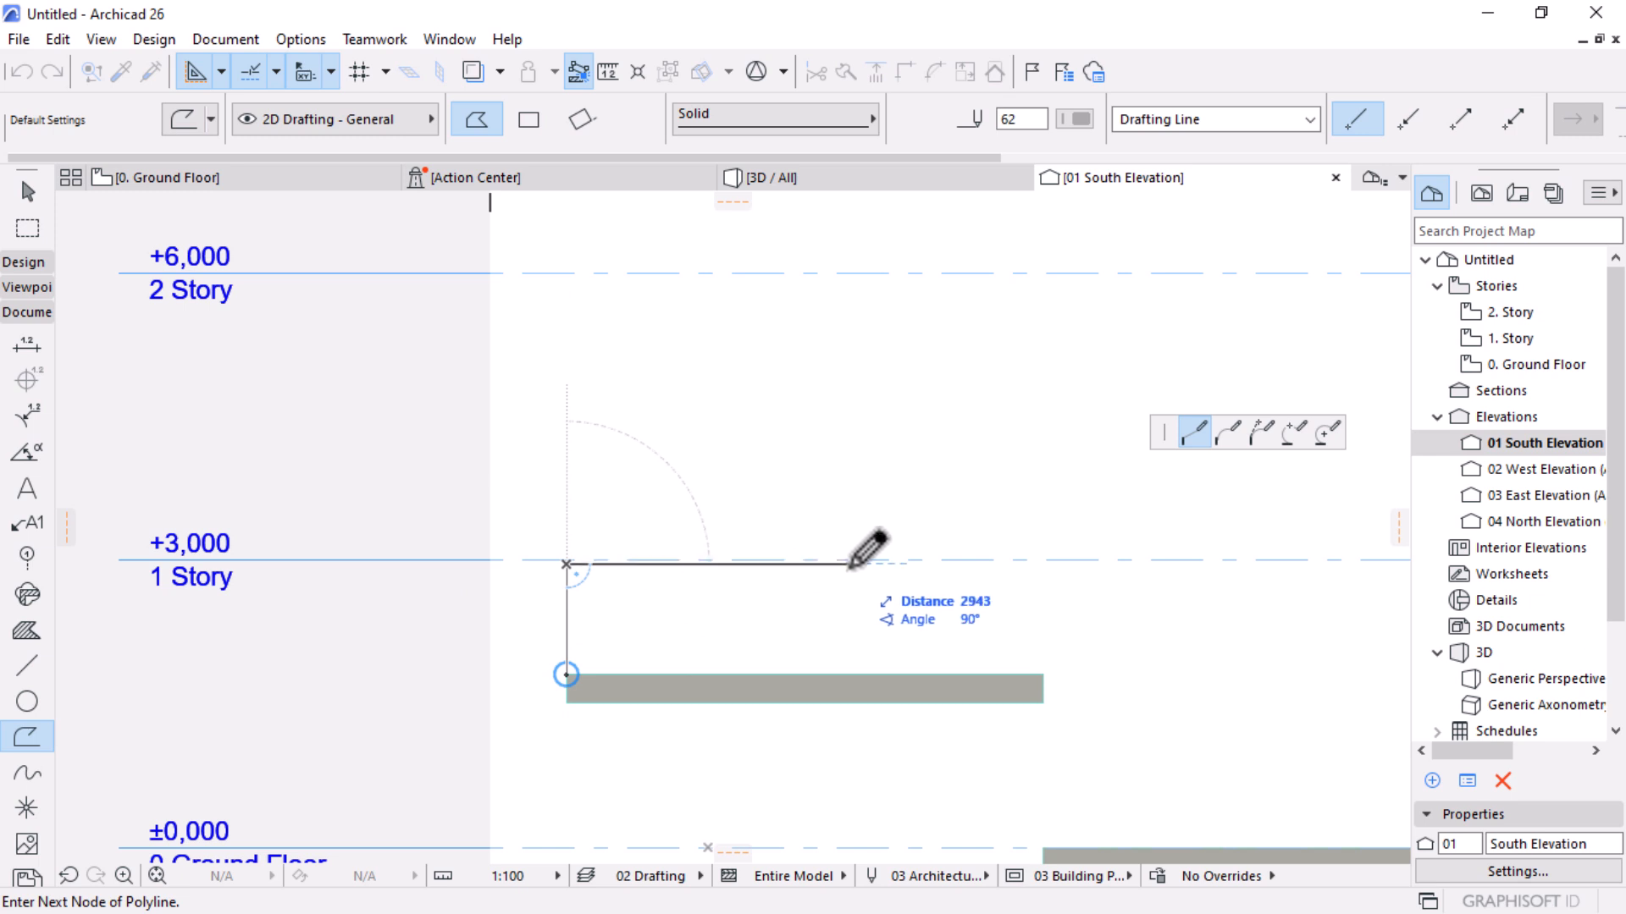
text(25)
text(00)
key(Return)
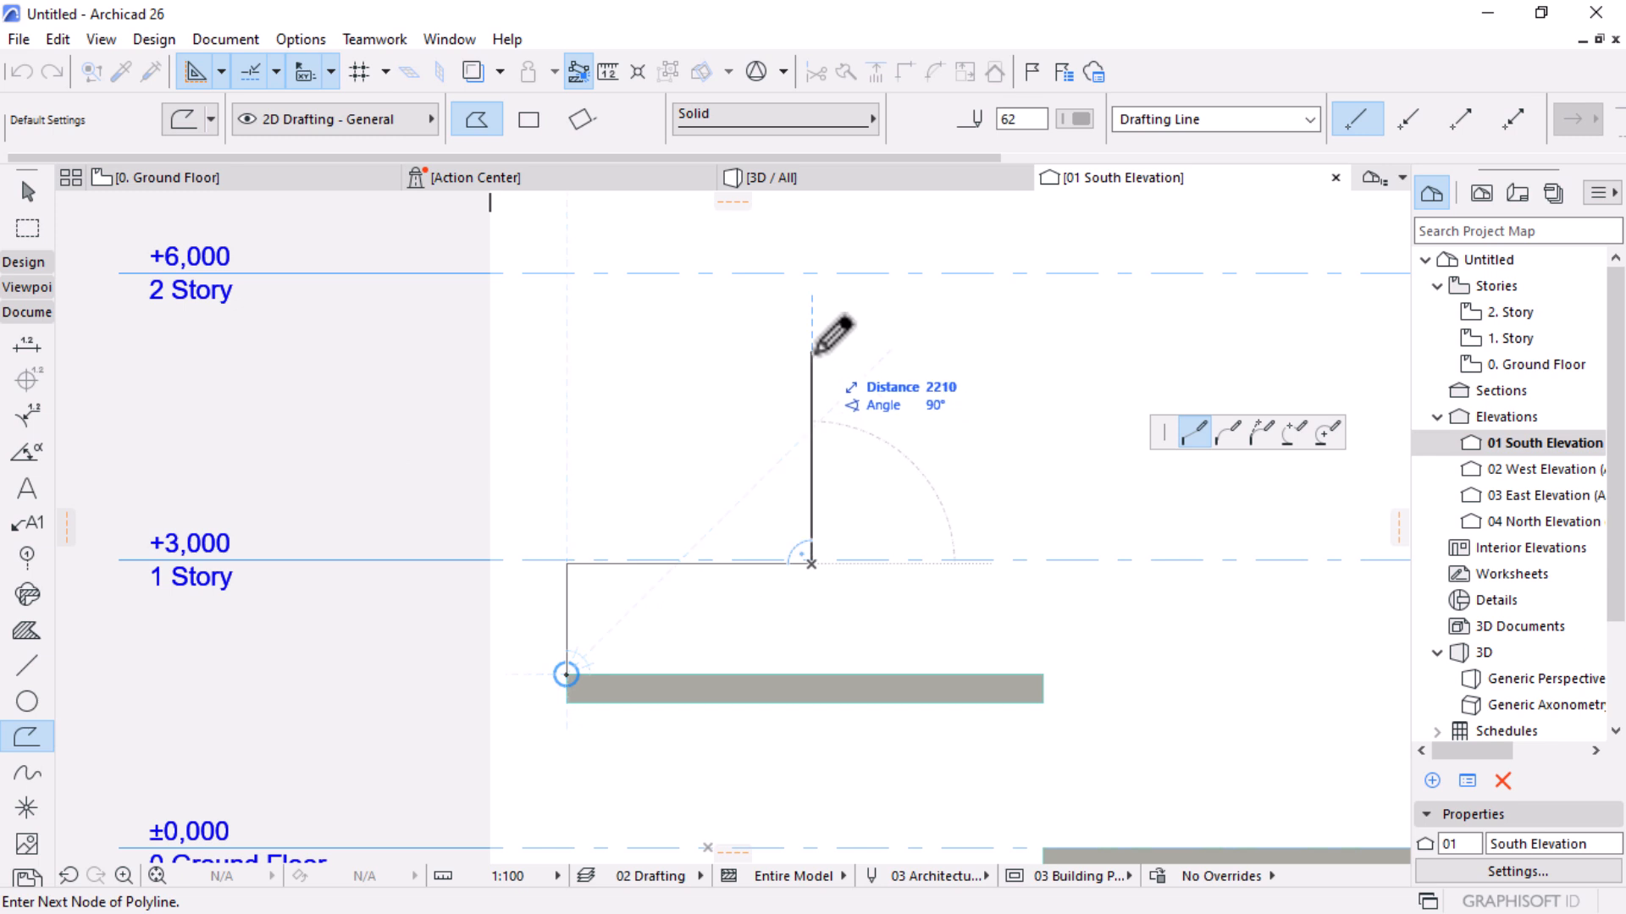
Continue the polyline straight up with two consecutive vertical segments of 2040 mm and 2000 mm
text(2040)
key(Return)
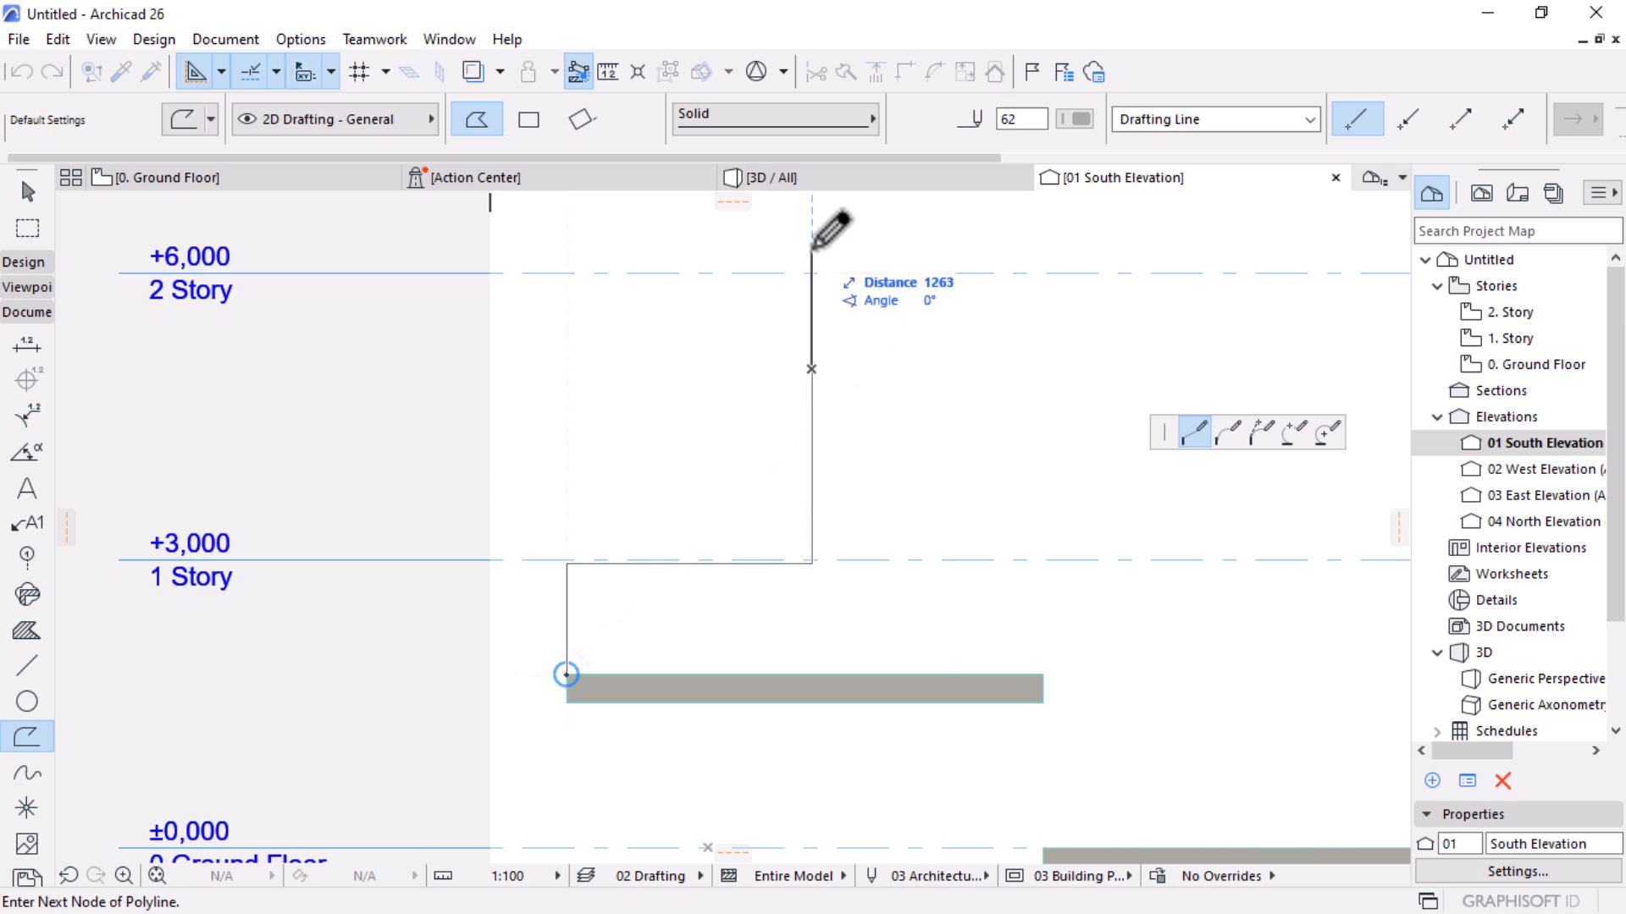
text(2000)
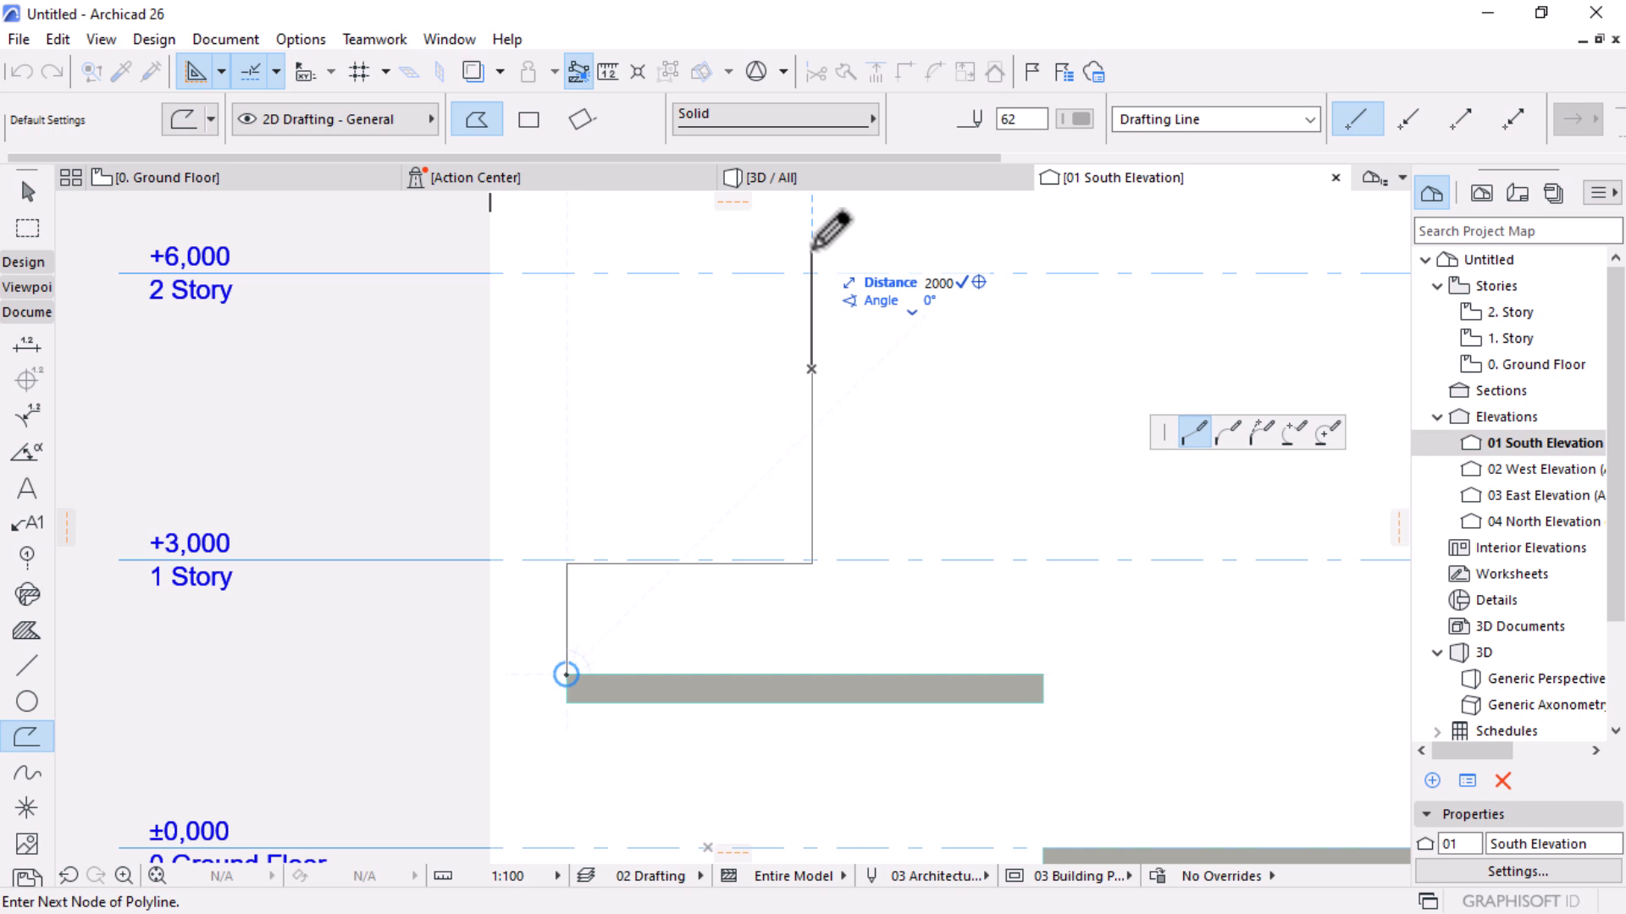
key(Return)
scroll(530, 512, down, 3)
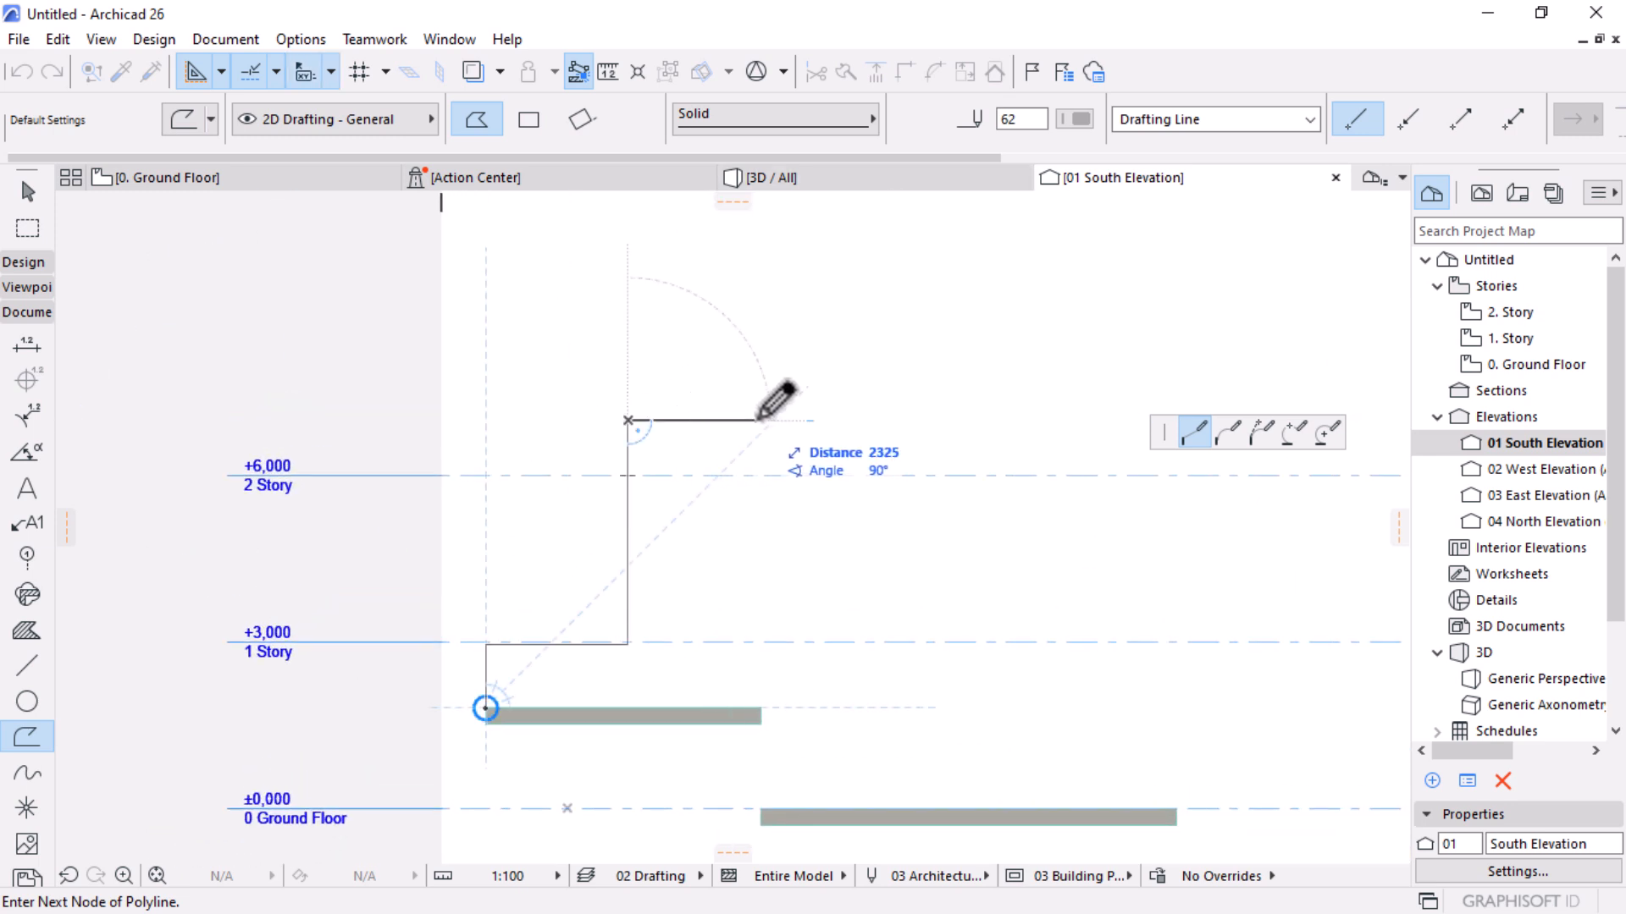
Continue the polyline 1200 mm east and 1200 mm down
text(1200)
key(Return)
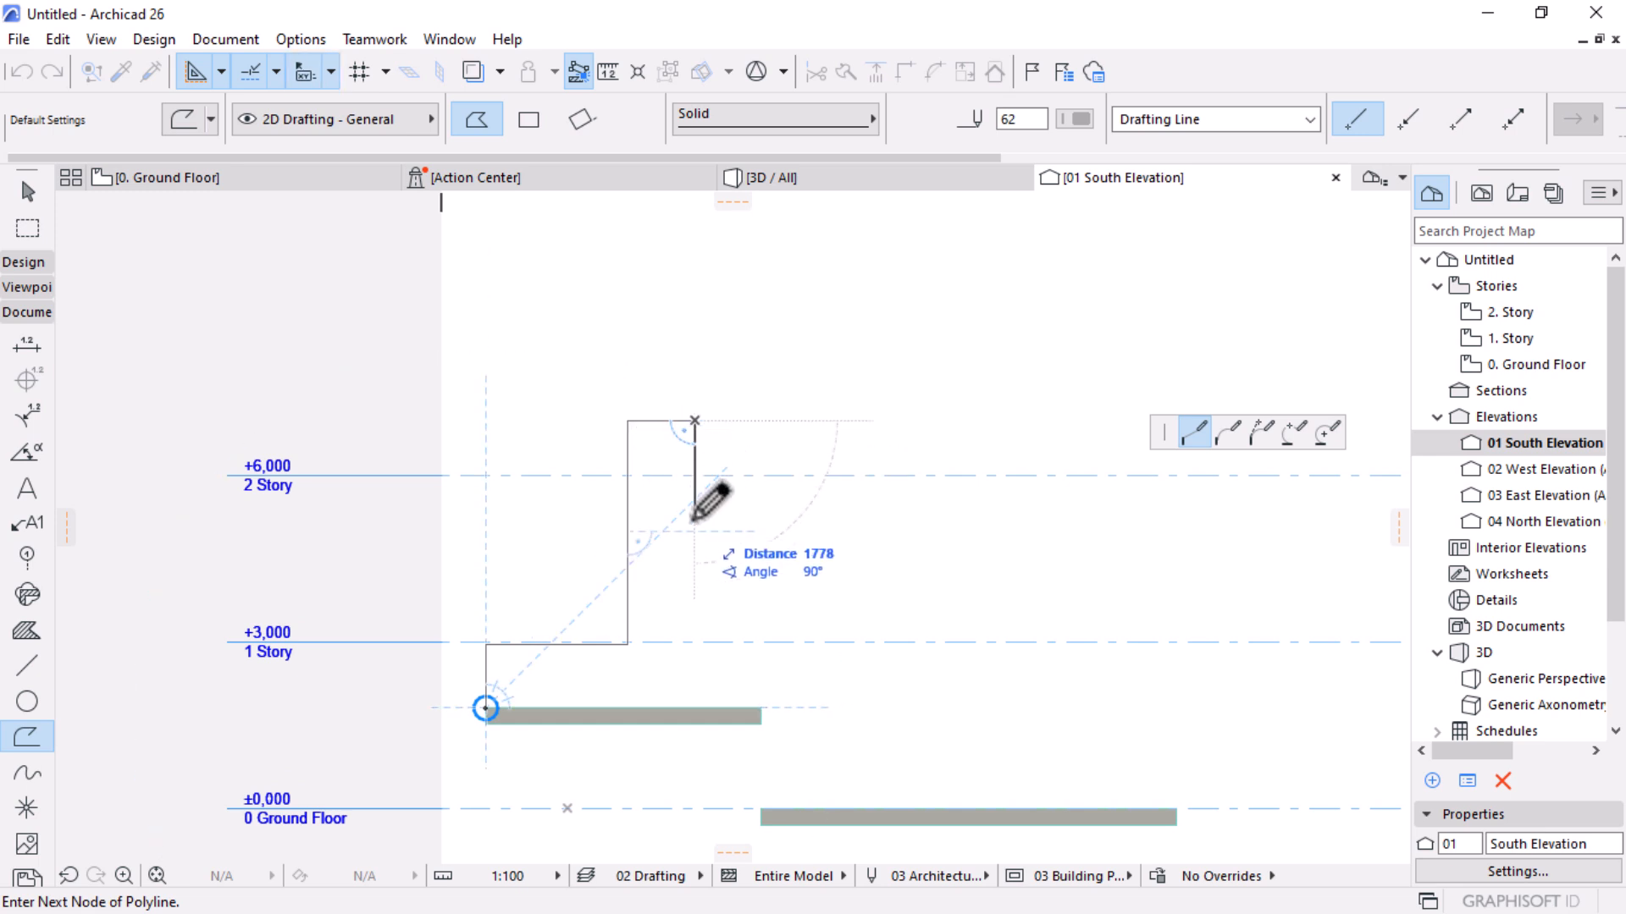
text(1200)
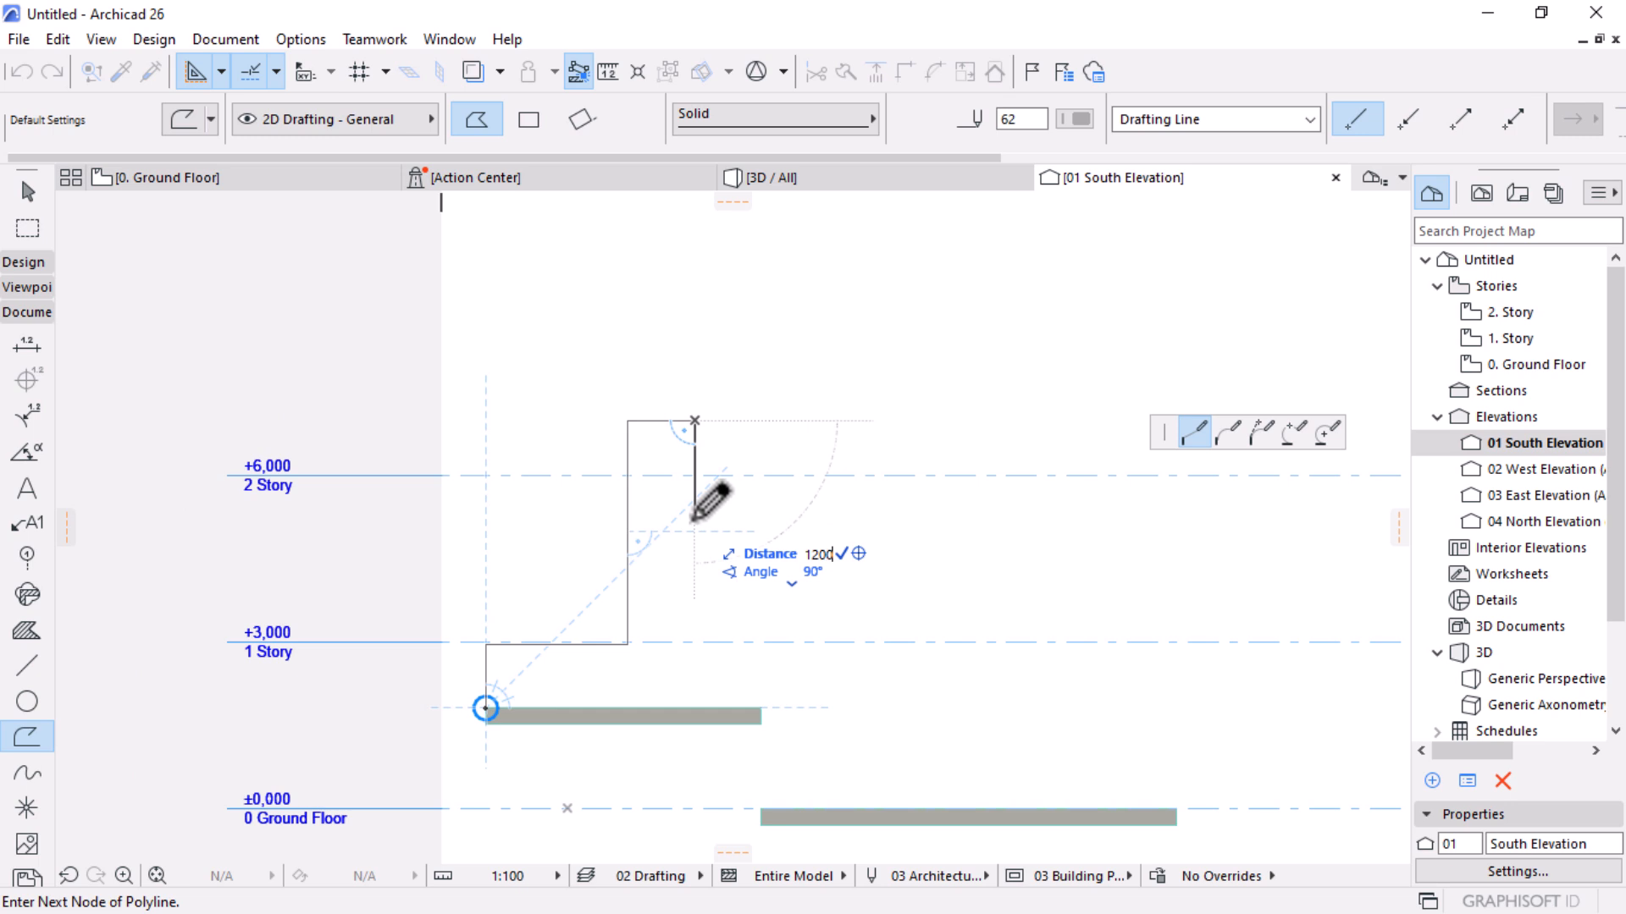
key(Return)
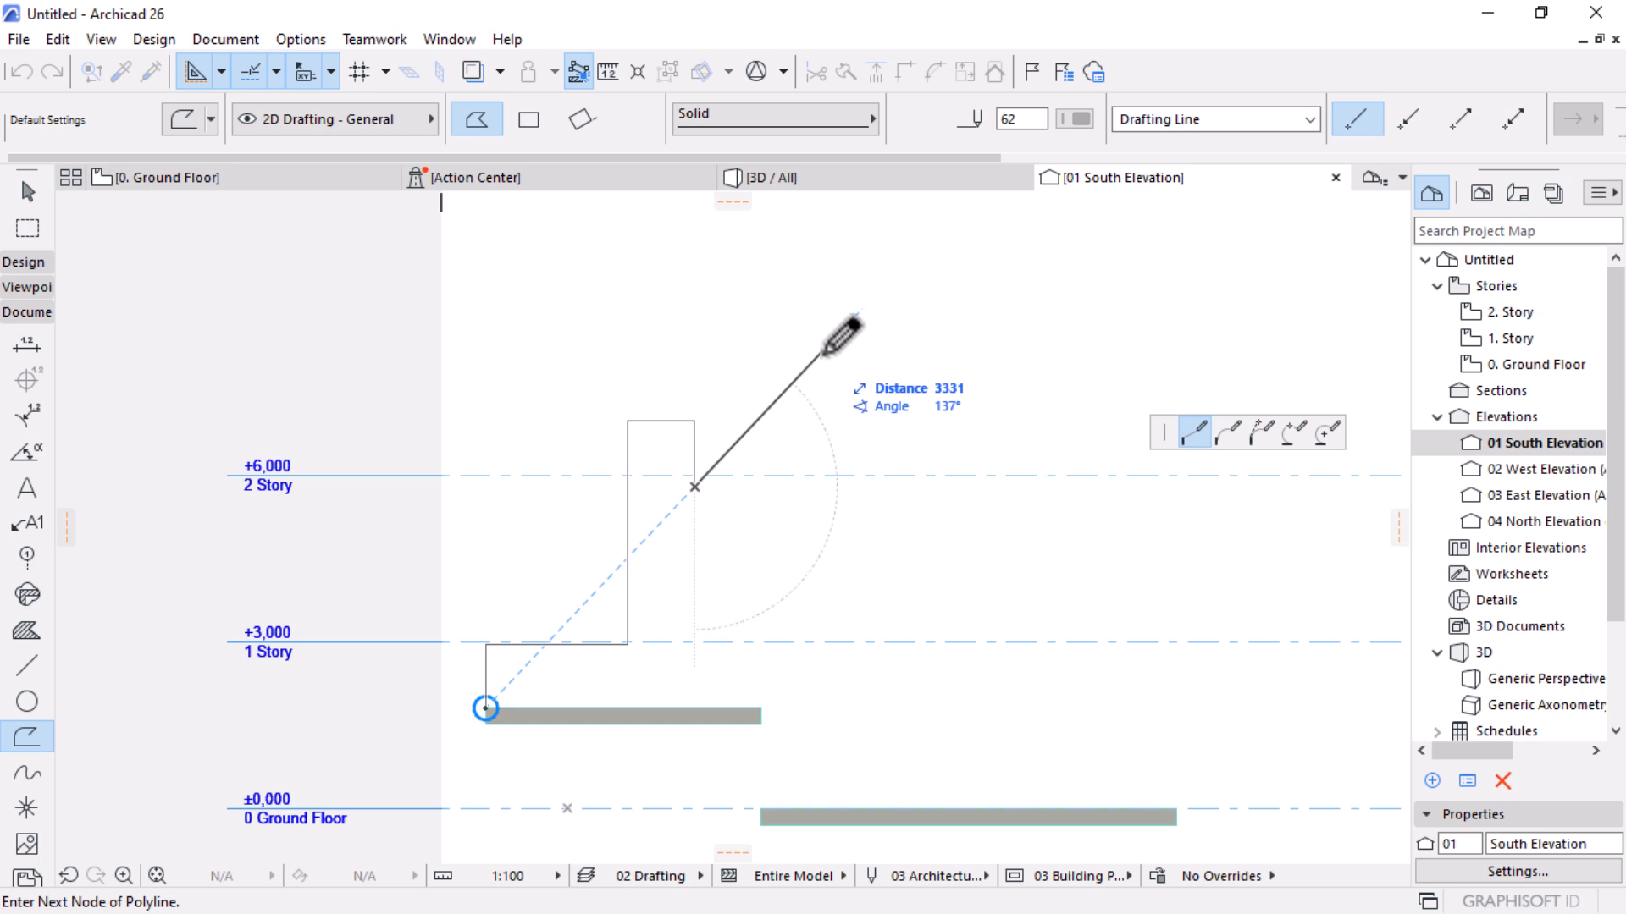
Finish the polyline with a 1450 mm segment rising eastward at about 137° to the previous segment
text(1450)
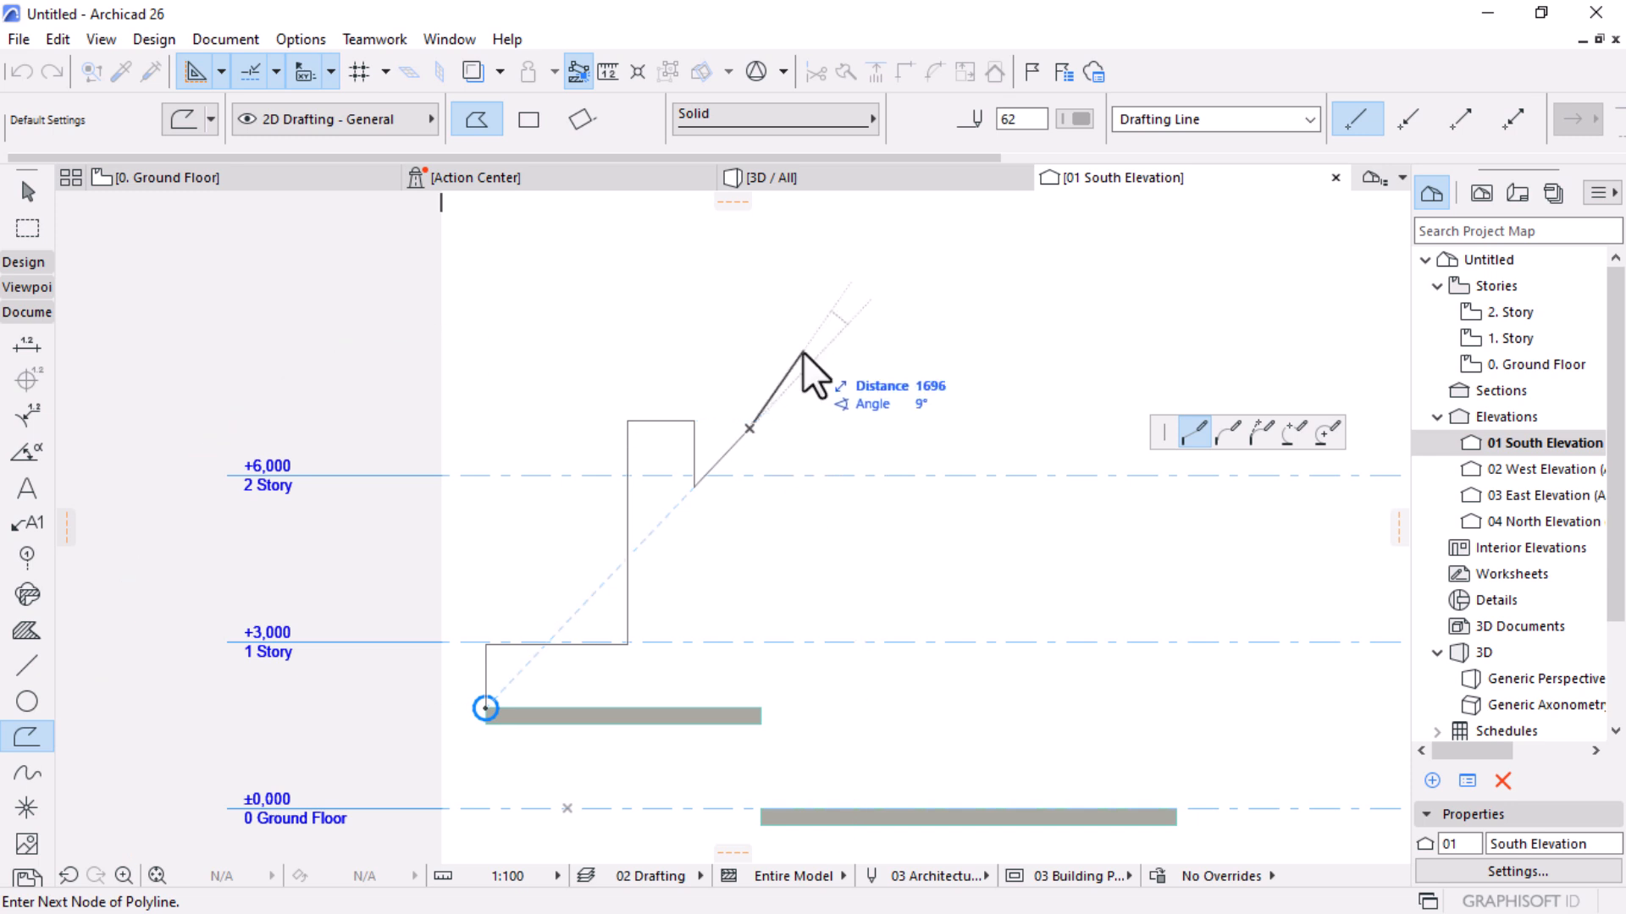
right_click(802, 353)
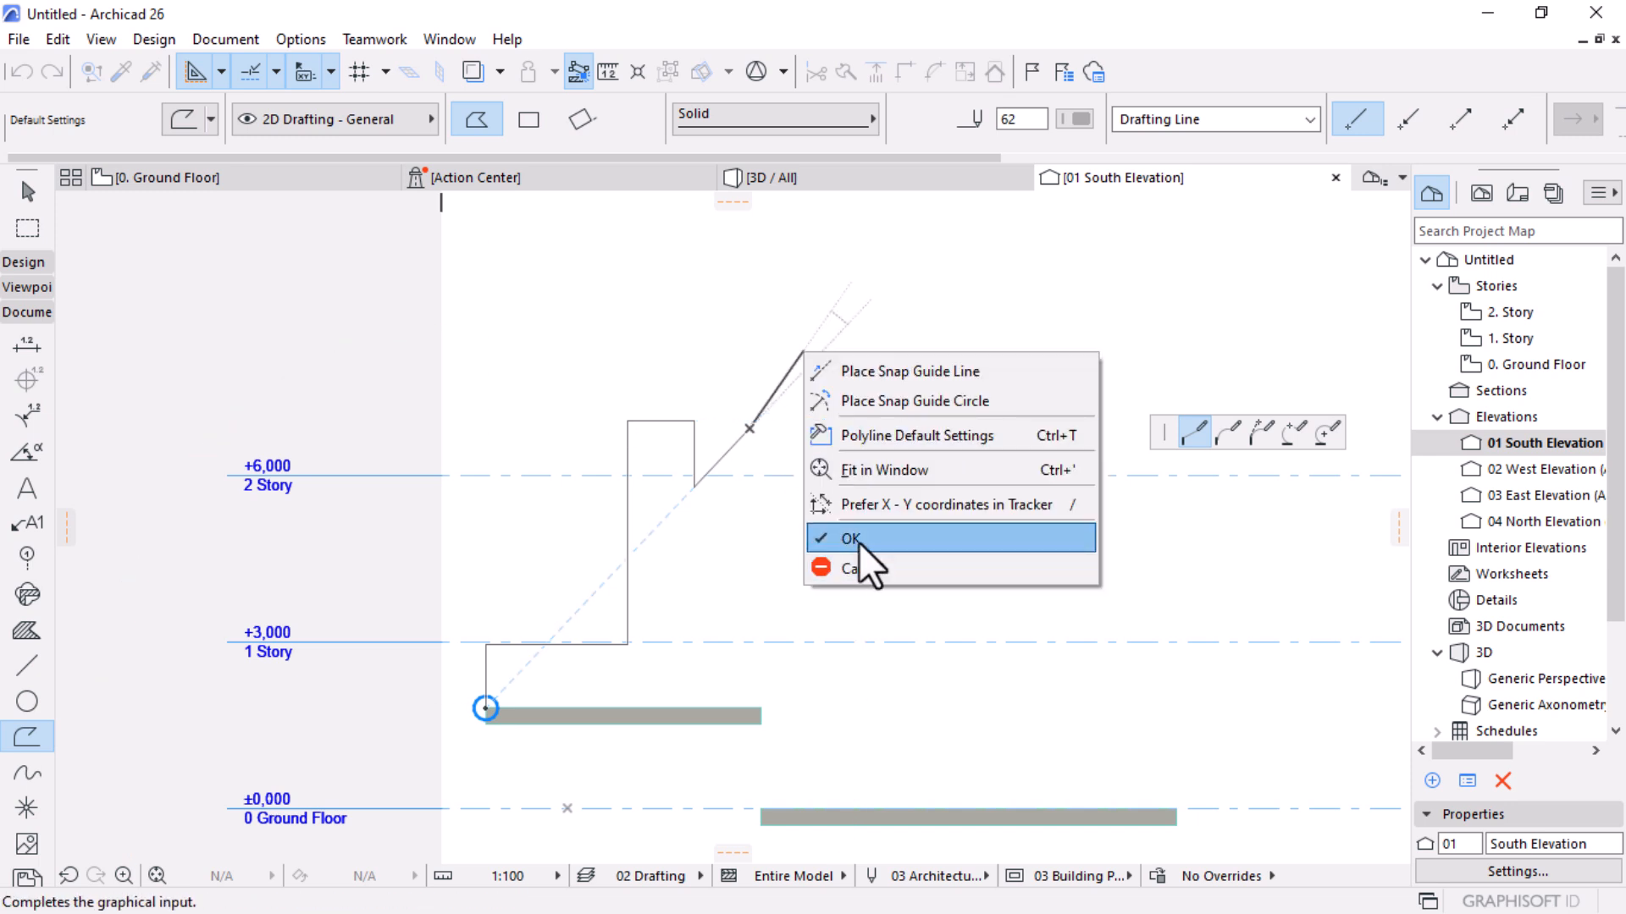
click(859, 542)
scroll(804, 457, down, 3)
scroll(508, 607, up, 3)
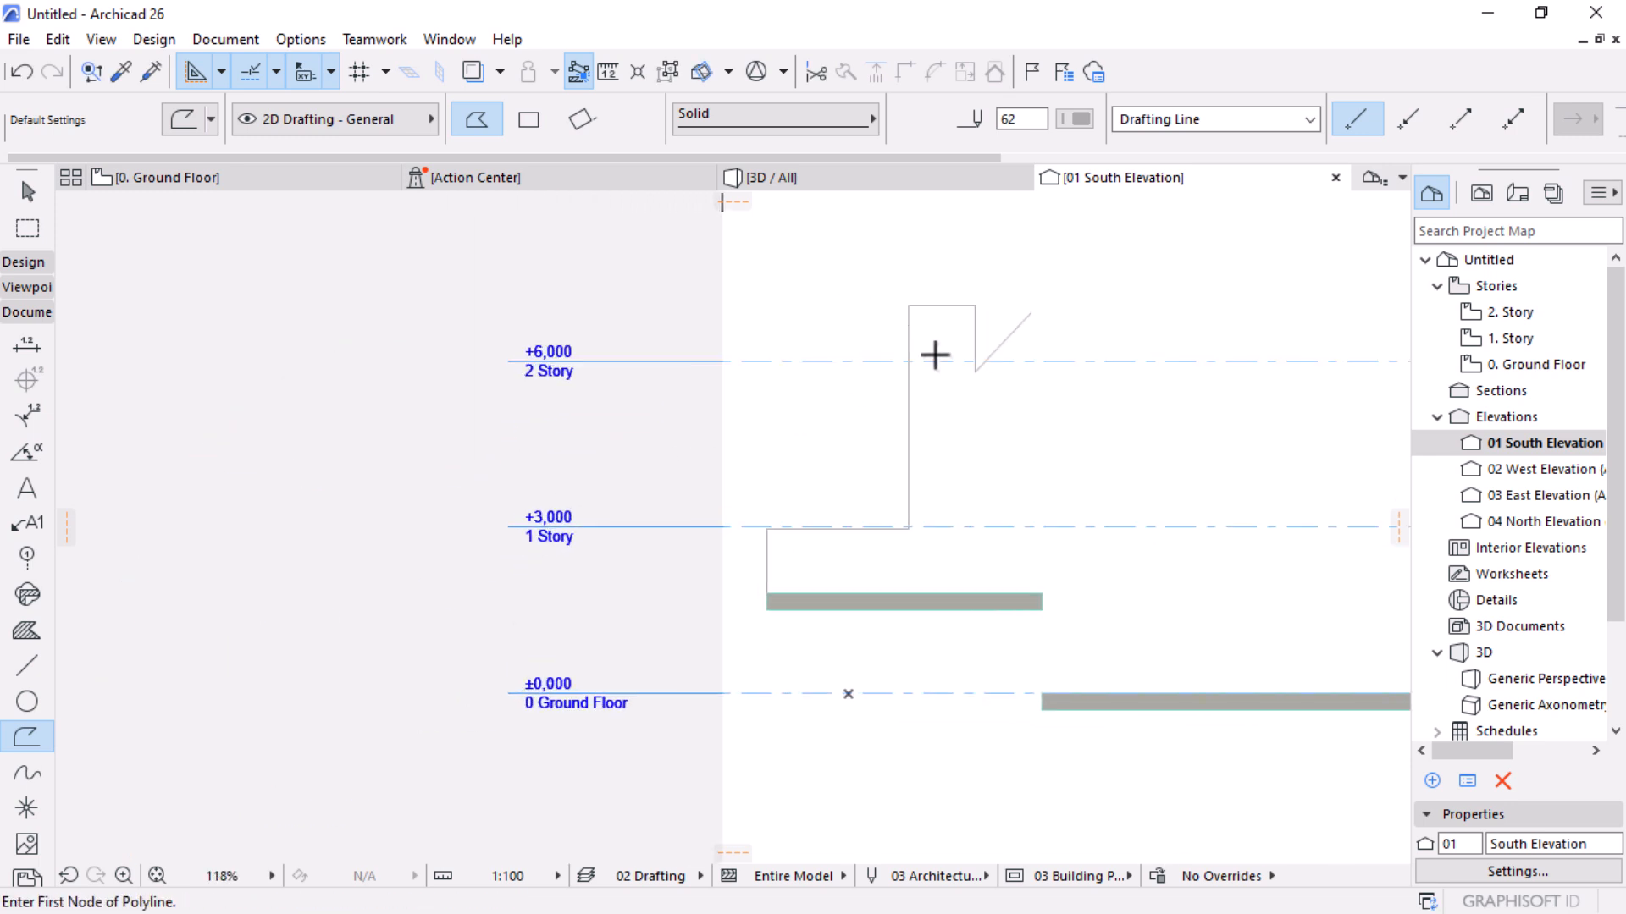
scroll(935, 355, up, 5)
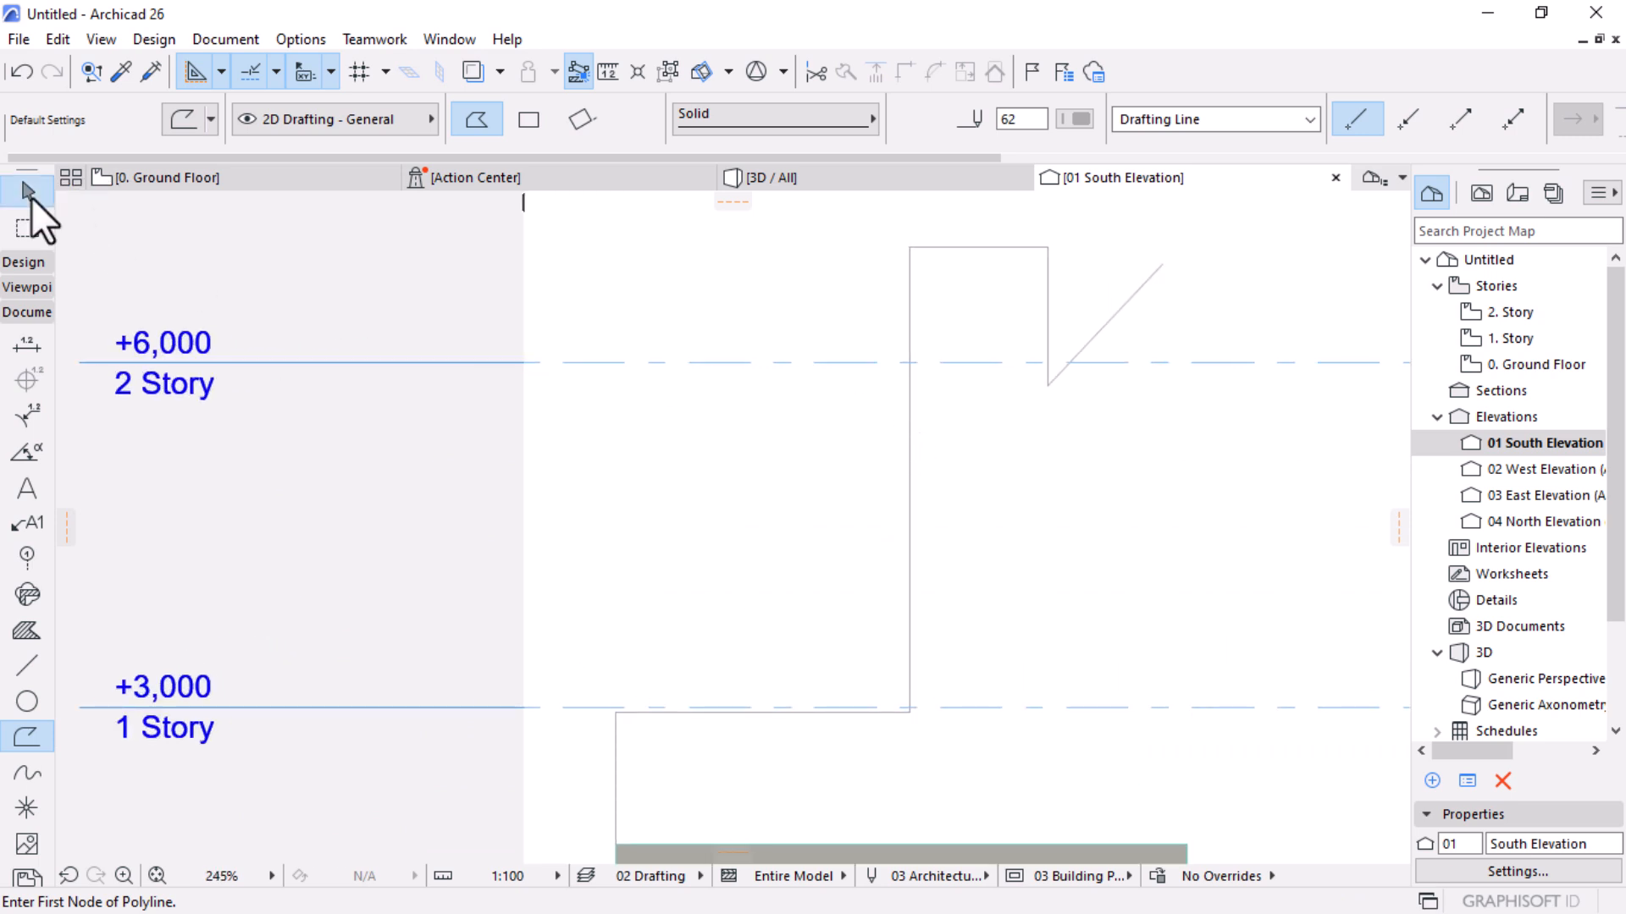
Move the polyline's inner corner node near the 1 Story level onto the node directly above, forming a slope
click(30, 195)
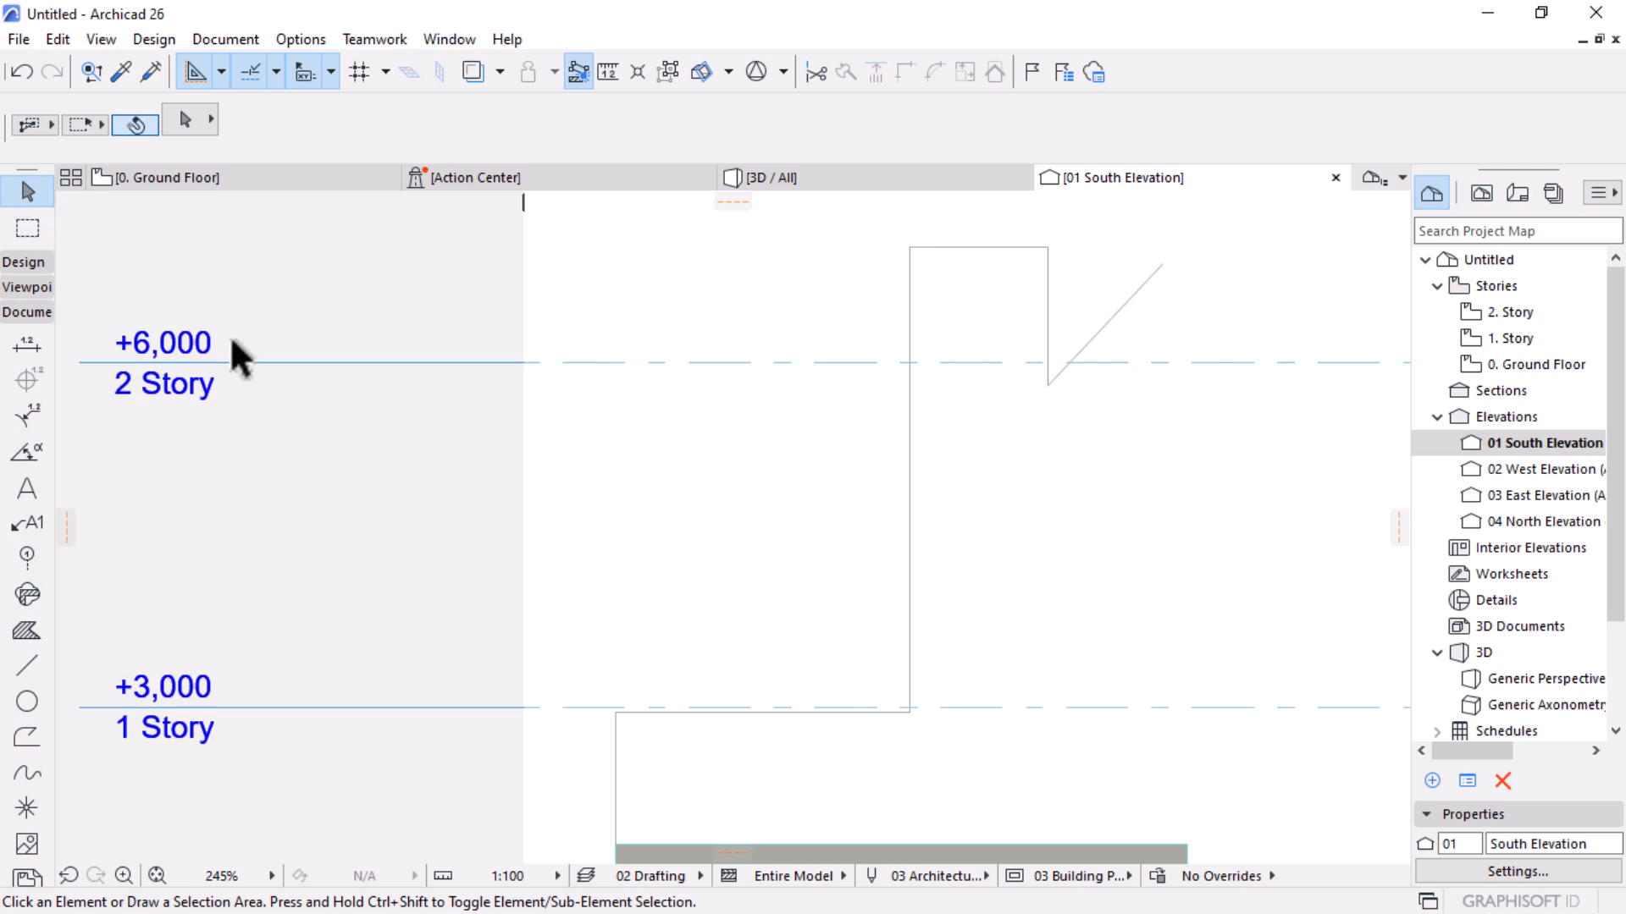
click(909, 500)
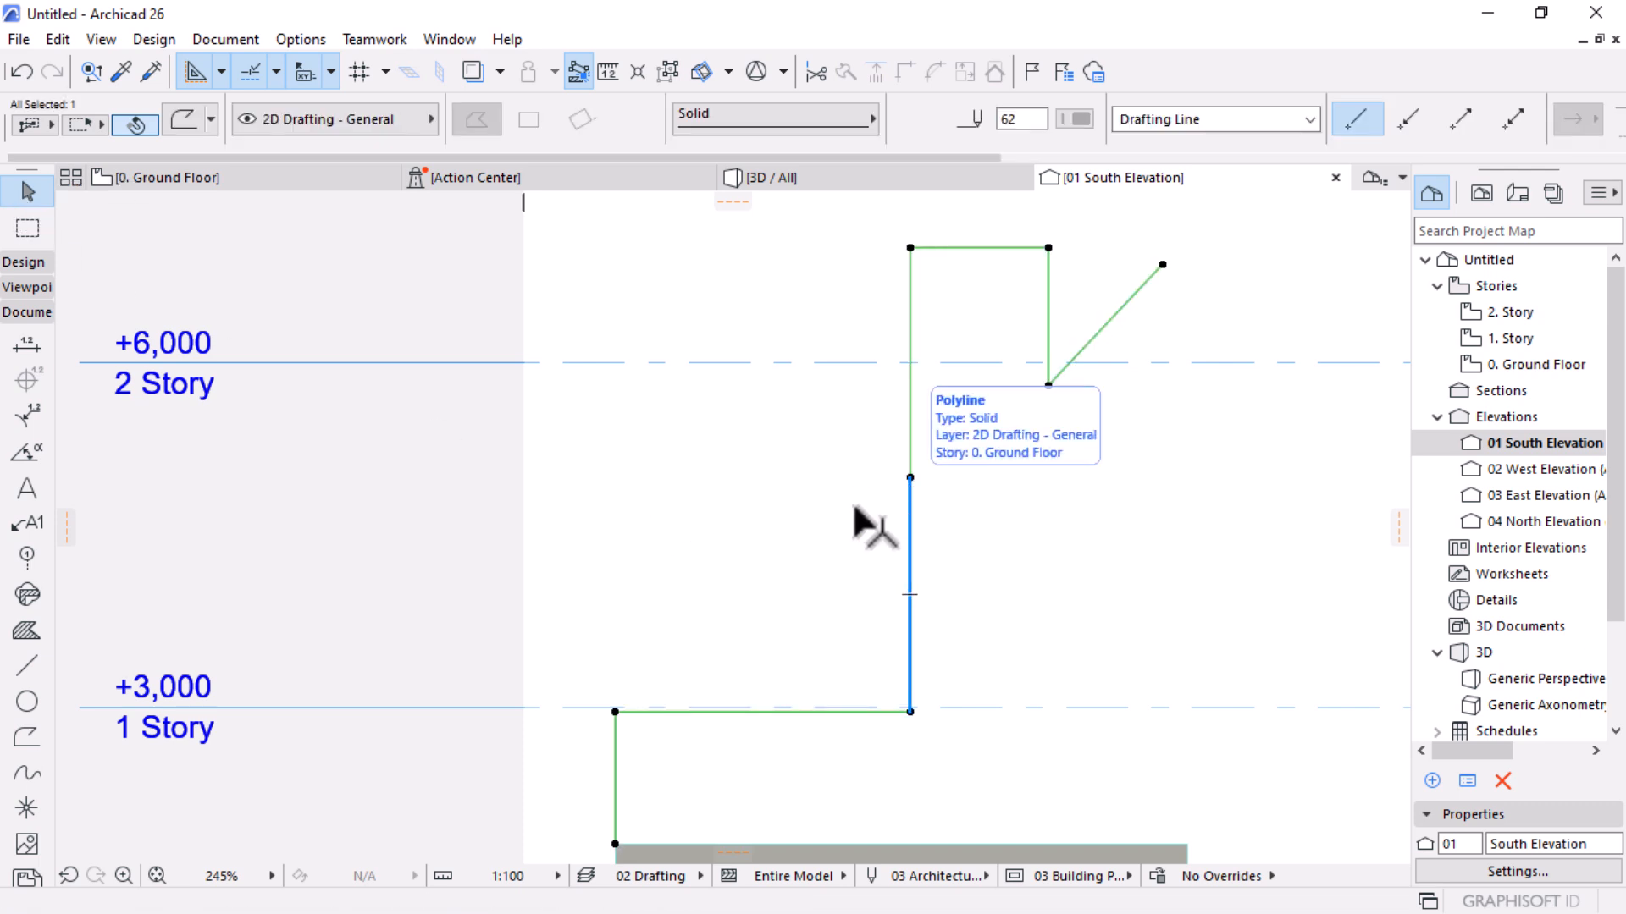
click(909, 711)
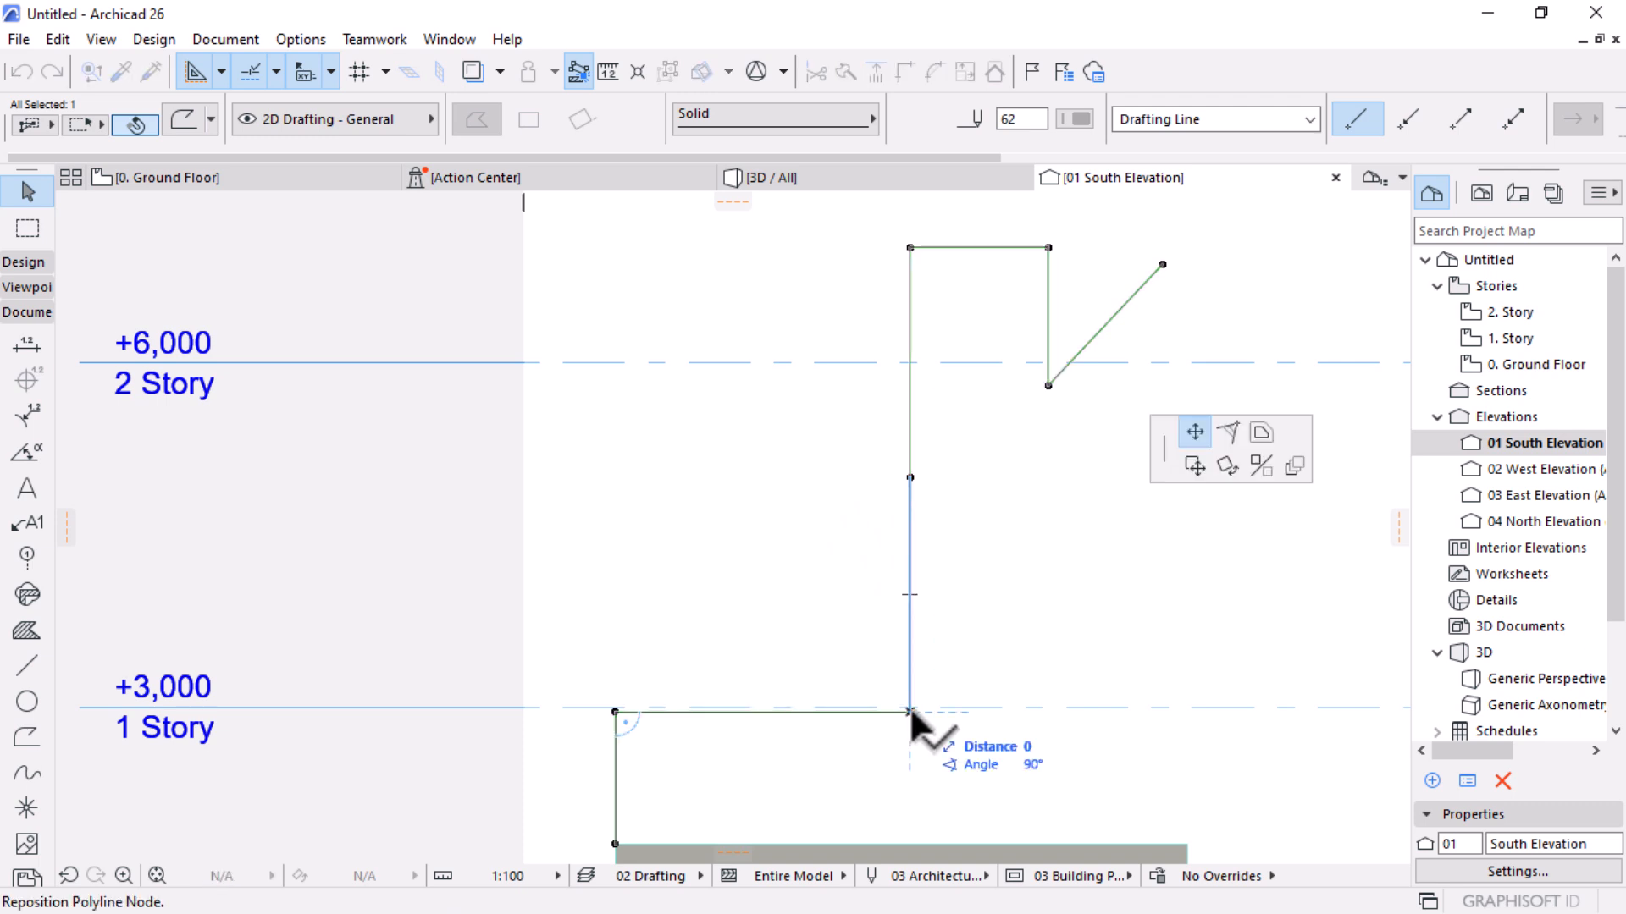
click(910, 481)
scroll(813, 551, down, 4)
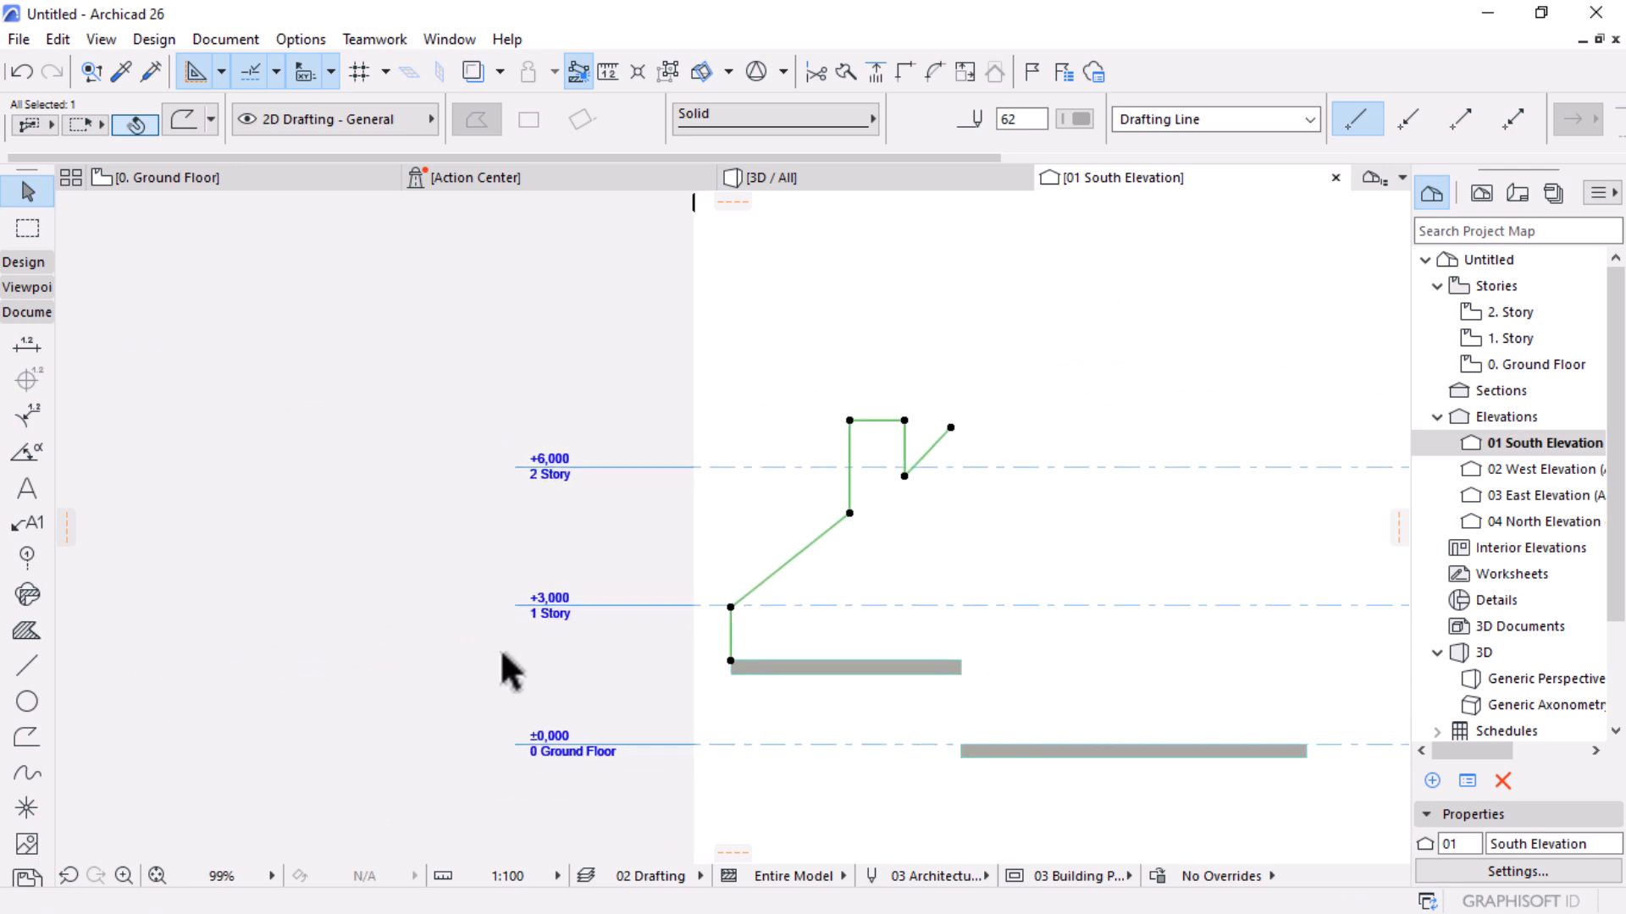
key(Escape)
scroll(360, 566, down, 2)
scroll(718, 602, up, 2)
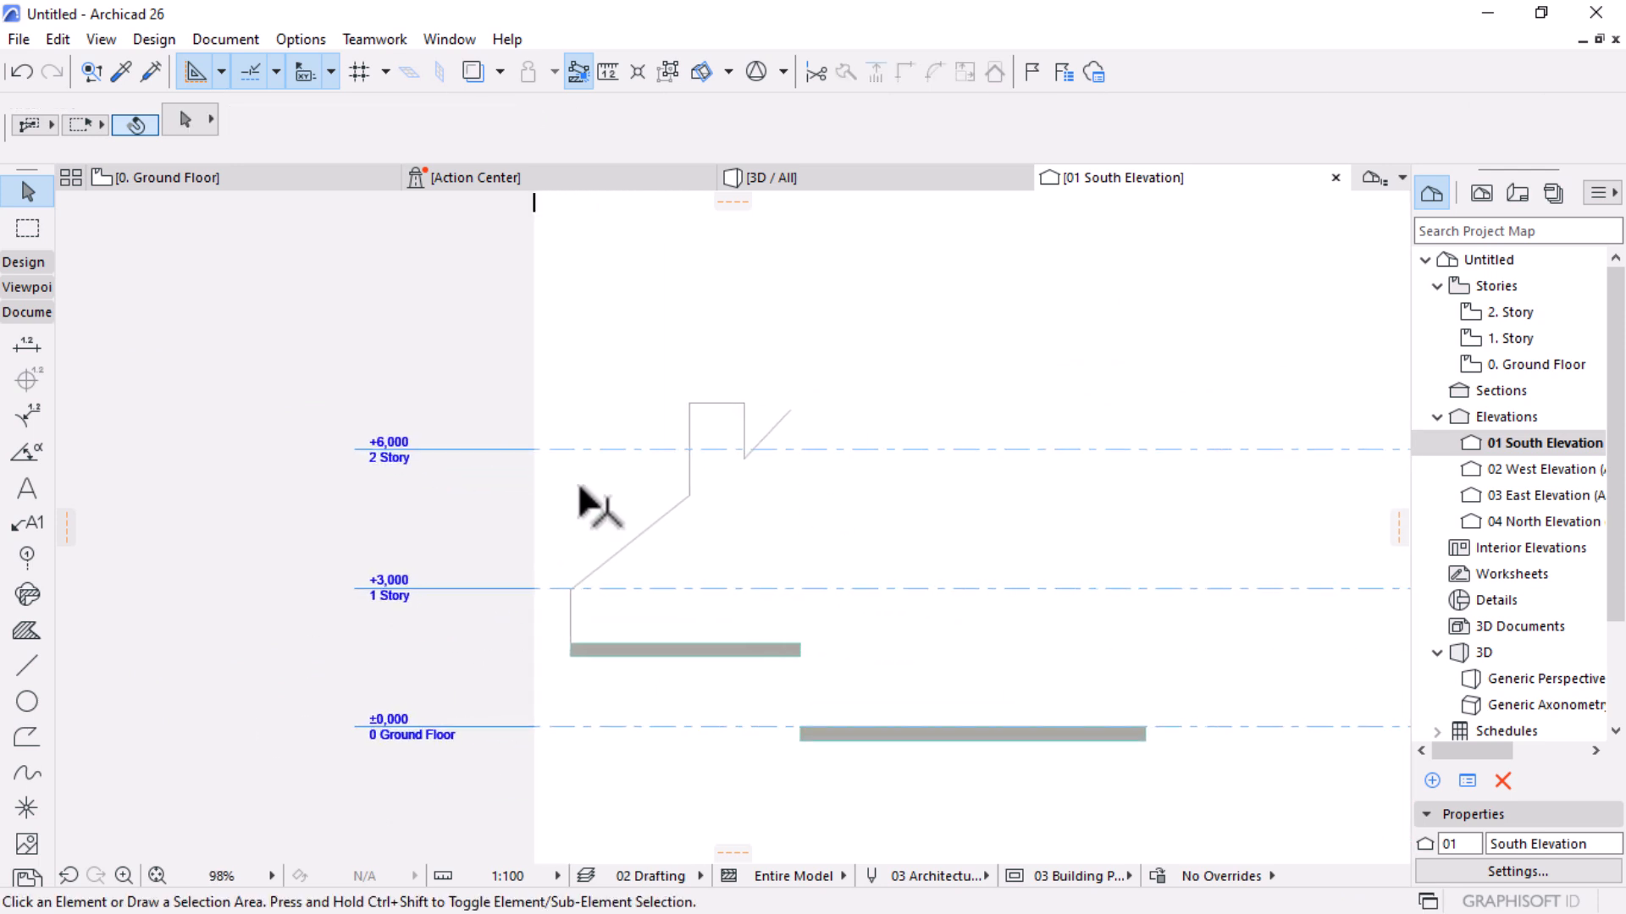
scroll(697, 592, up, 2)
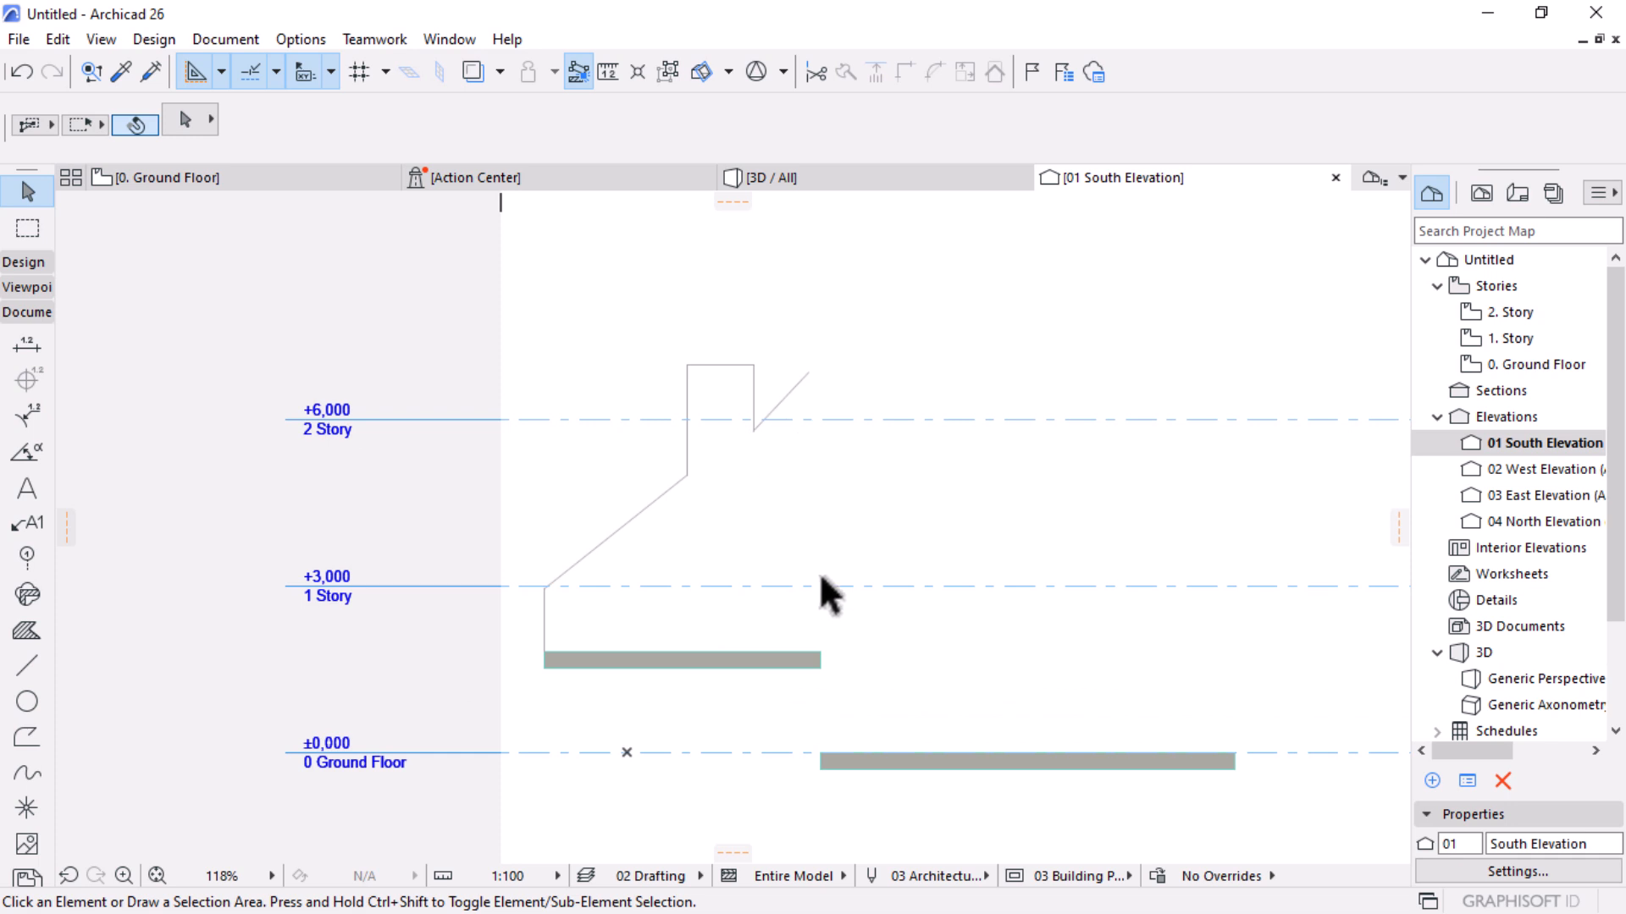
Draw a vertical guide line from the west slab's east end up past the top of the polyline
click(28, 667)
click(820, 660)
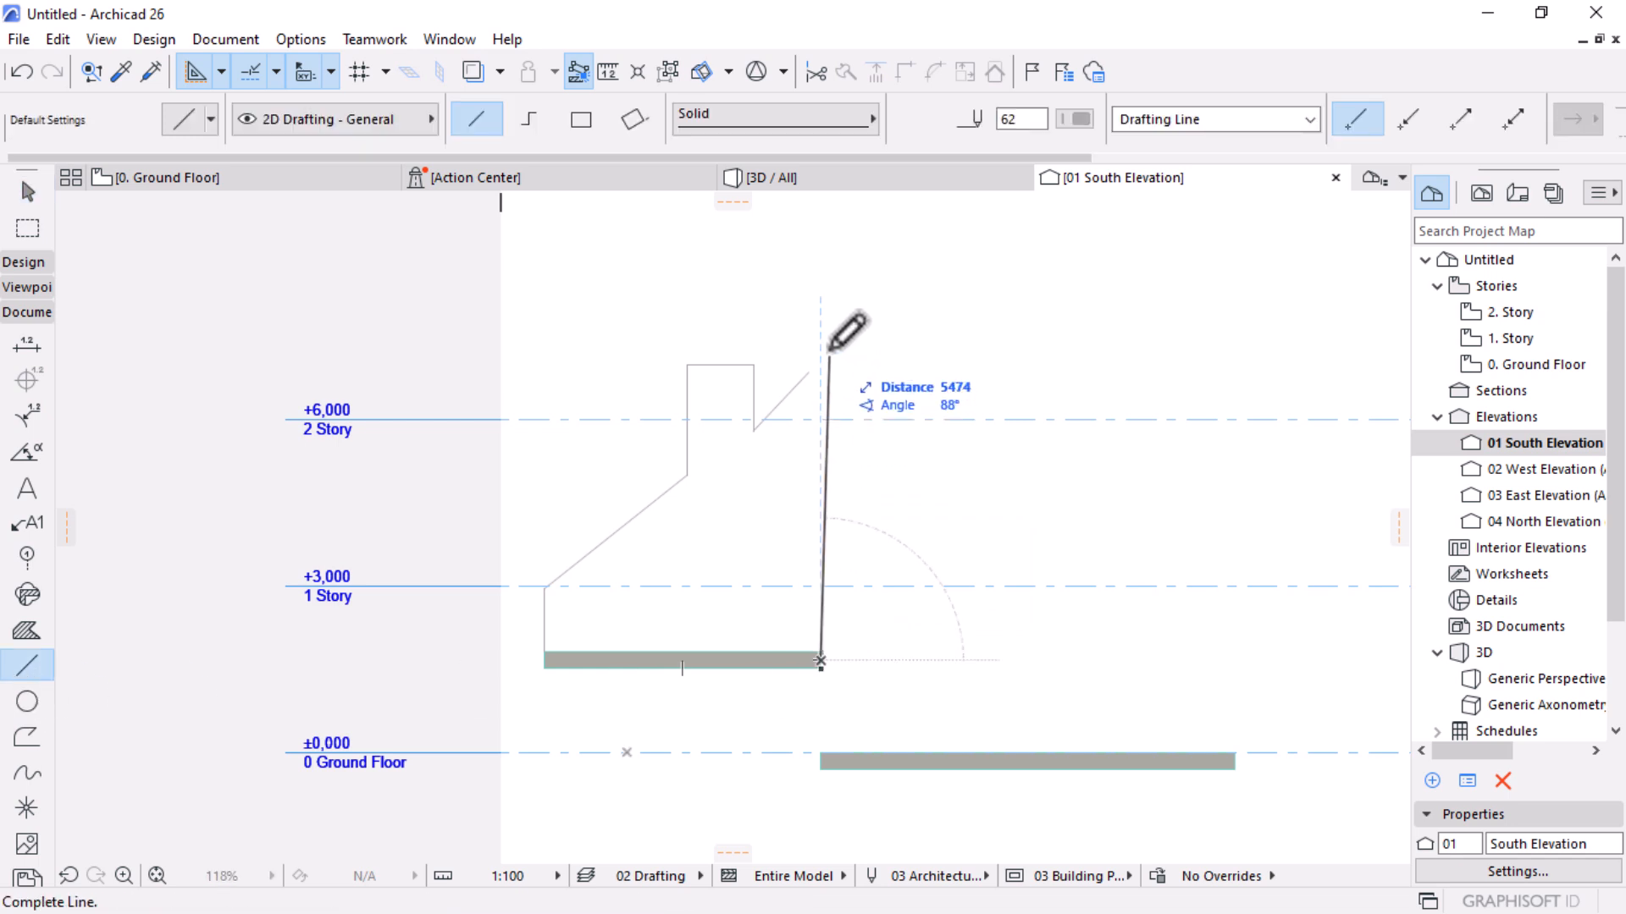
click(821, 261)
scroll(827, 297, up, 5)
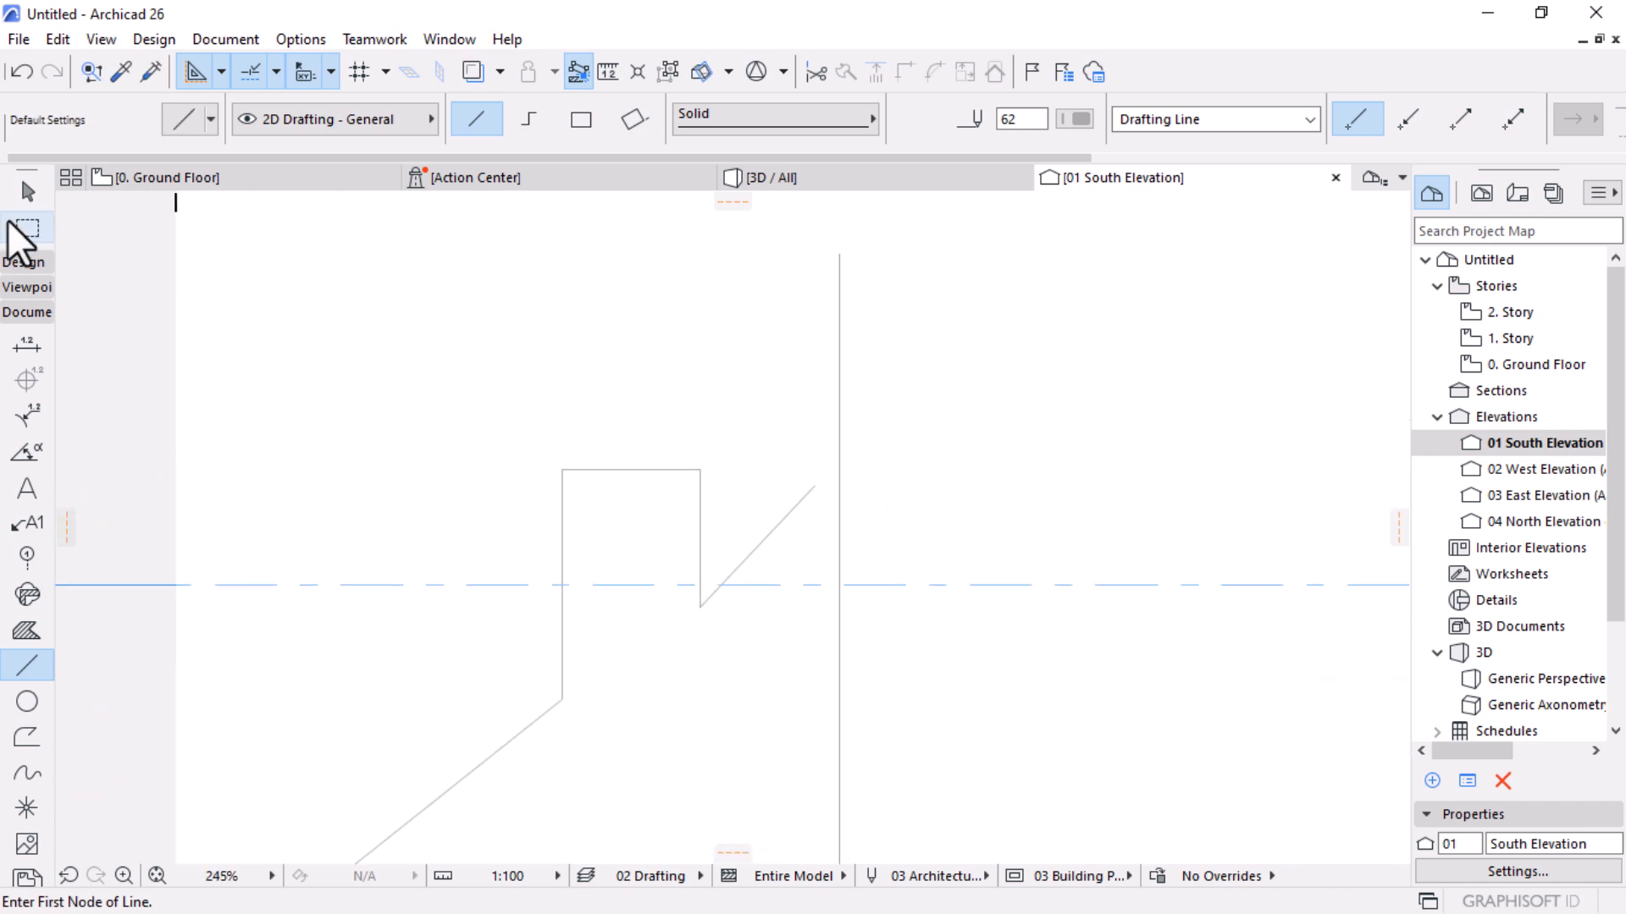
Extend the polyline's sloped east end to the vertical guide line with Adjust, and delete the guide line
click(27, 192)
click(767, 535)
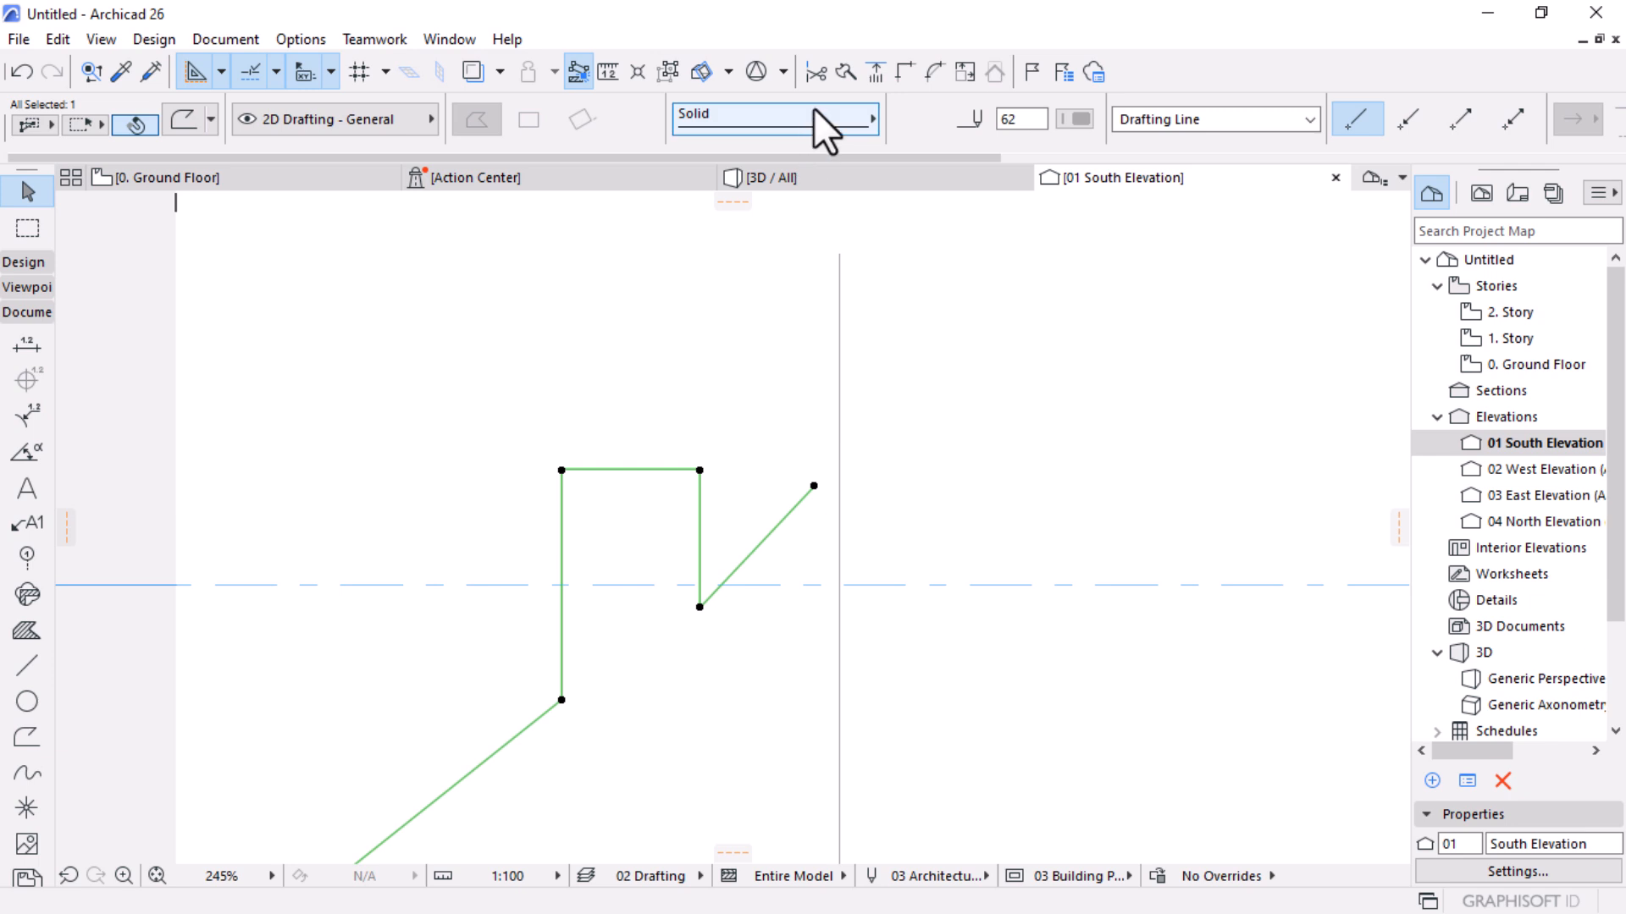
click(875, 71)
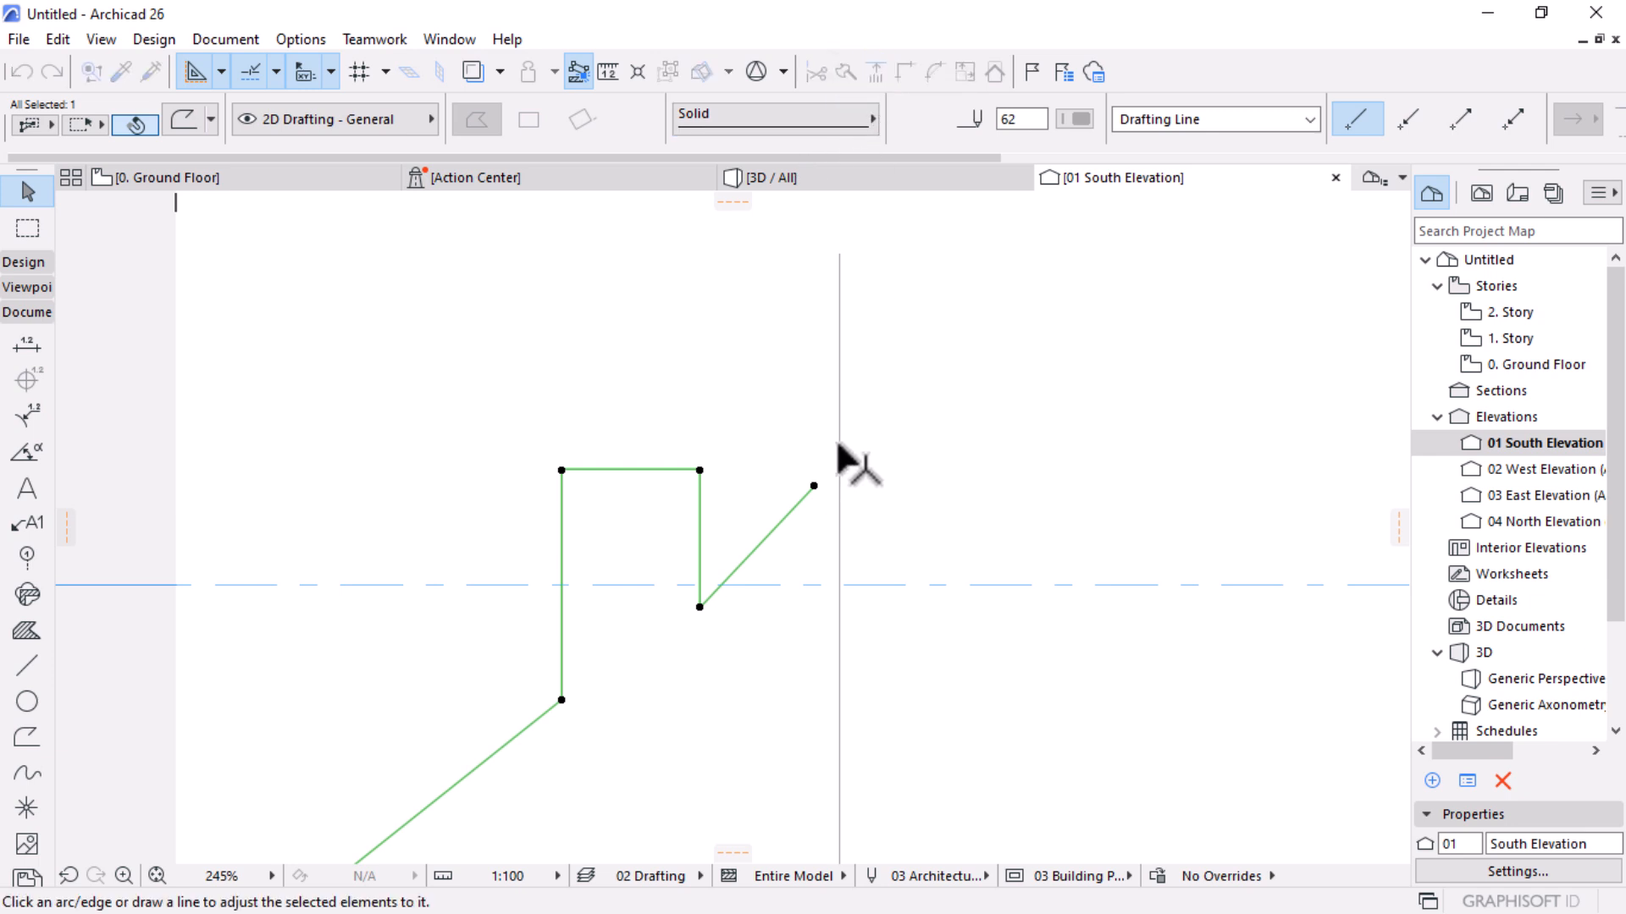
click(839, 436)
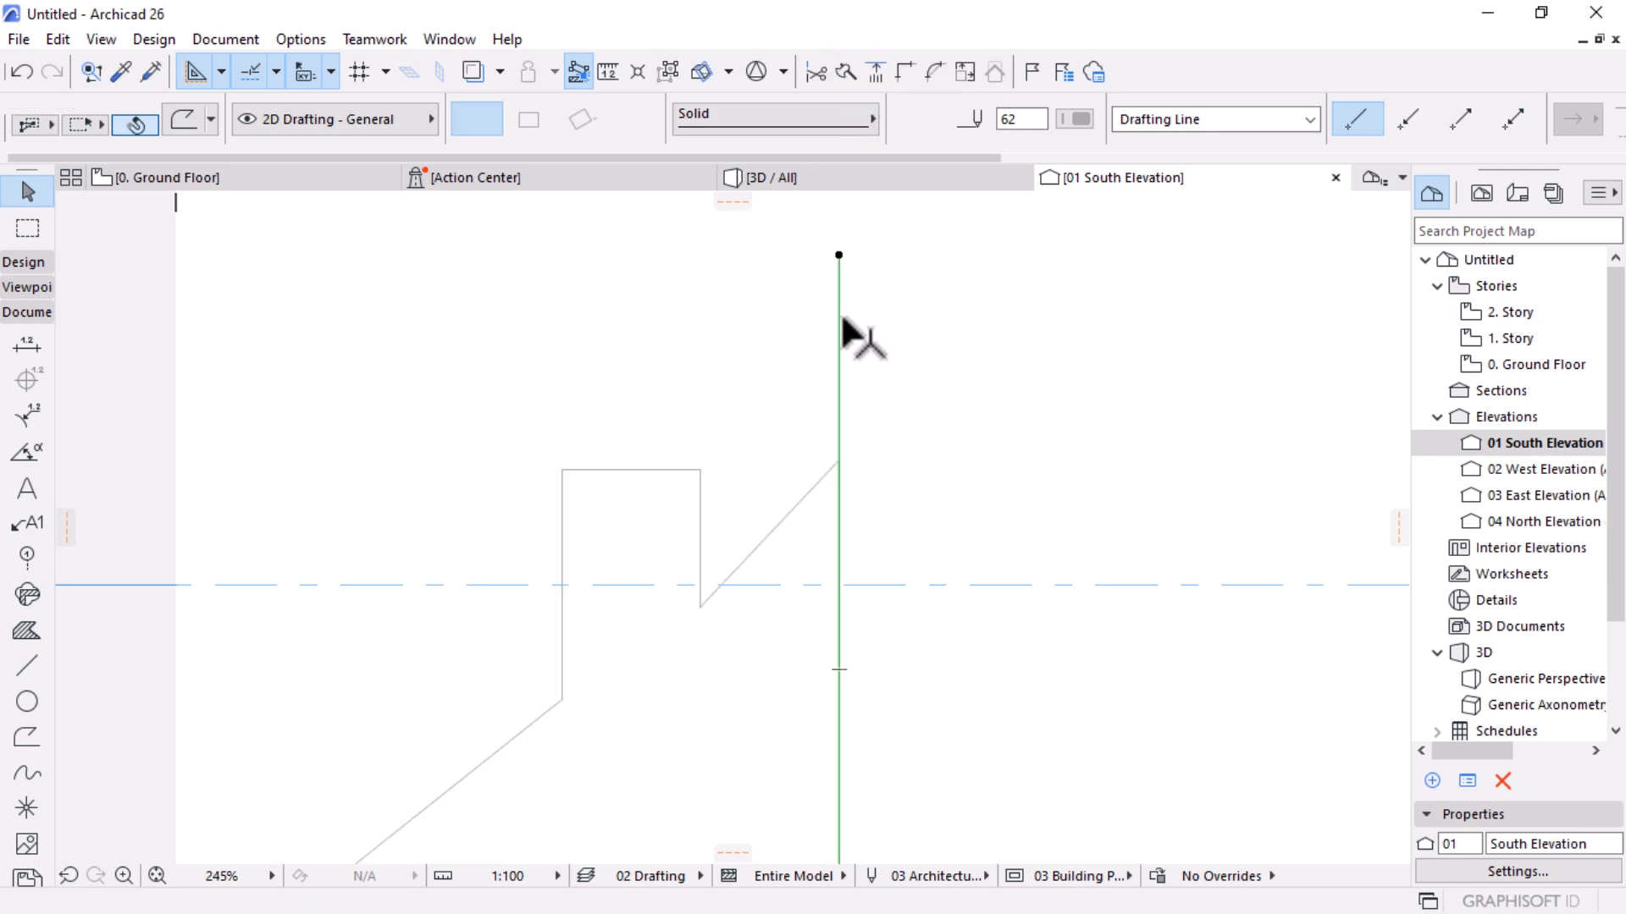
key(Escape)
scroll(855, 457, down, 3)
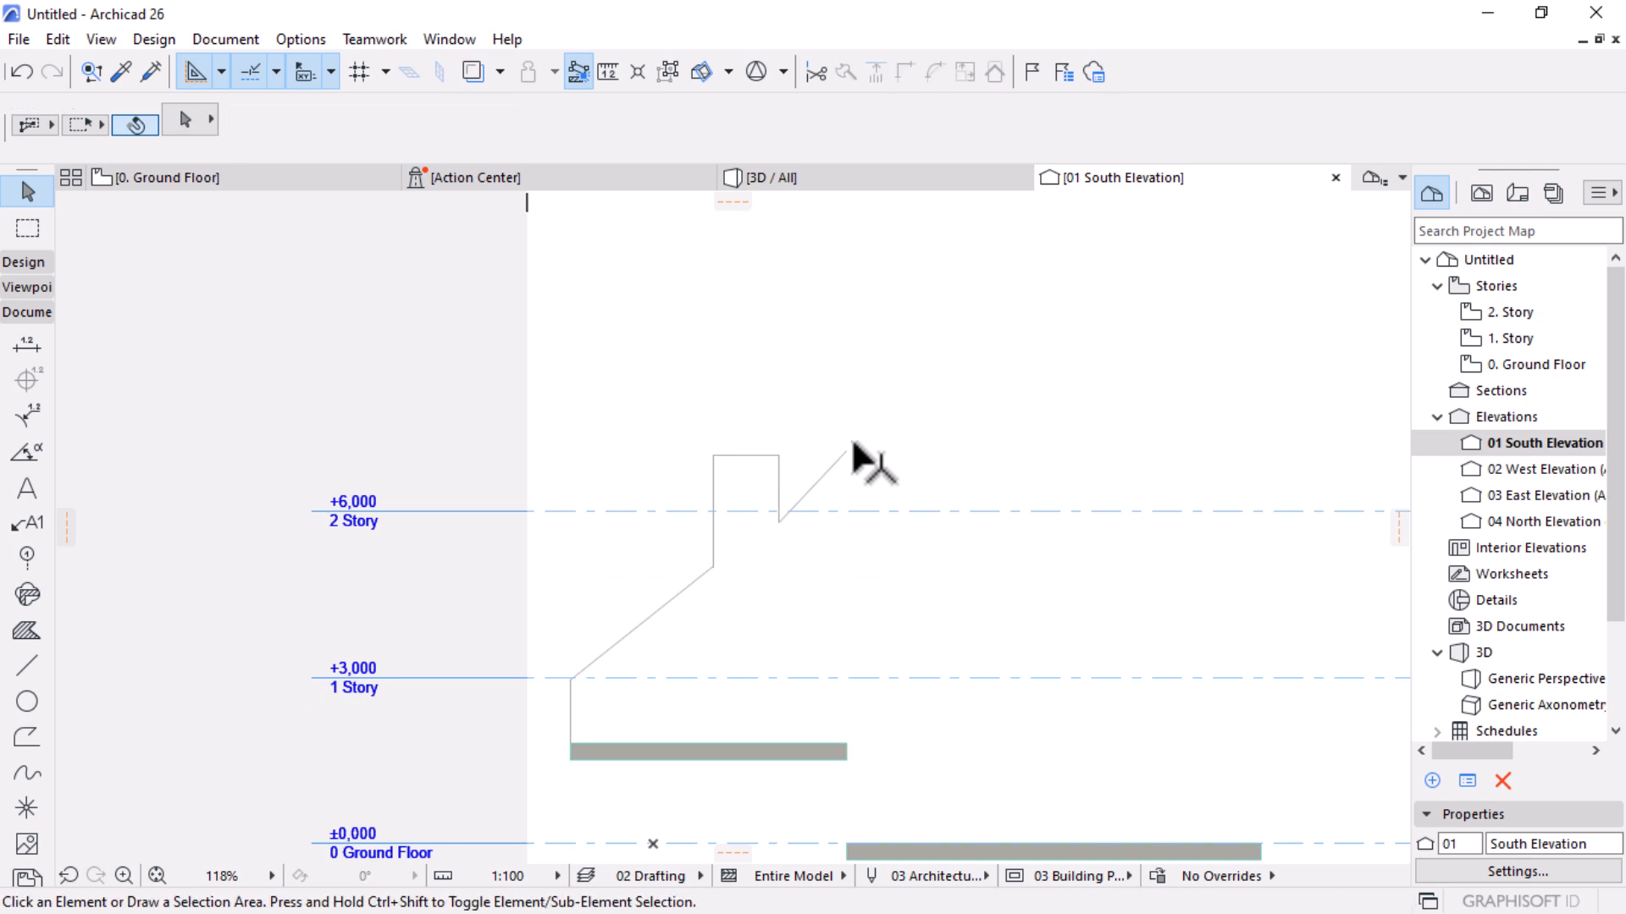
Examine the drafted western profile, its slopes and its upper block against the slabs and story levels
scroll(854, 443, down, 3)
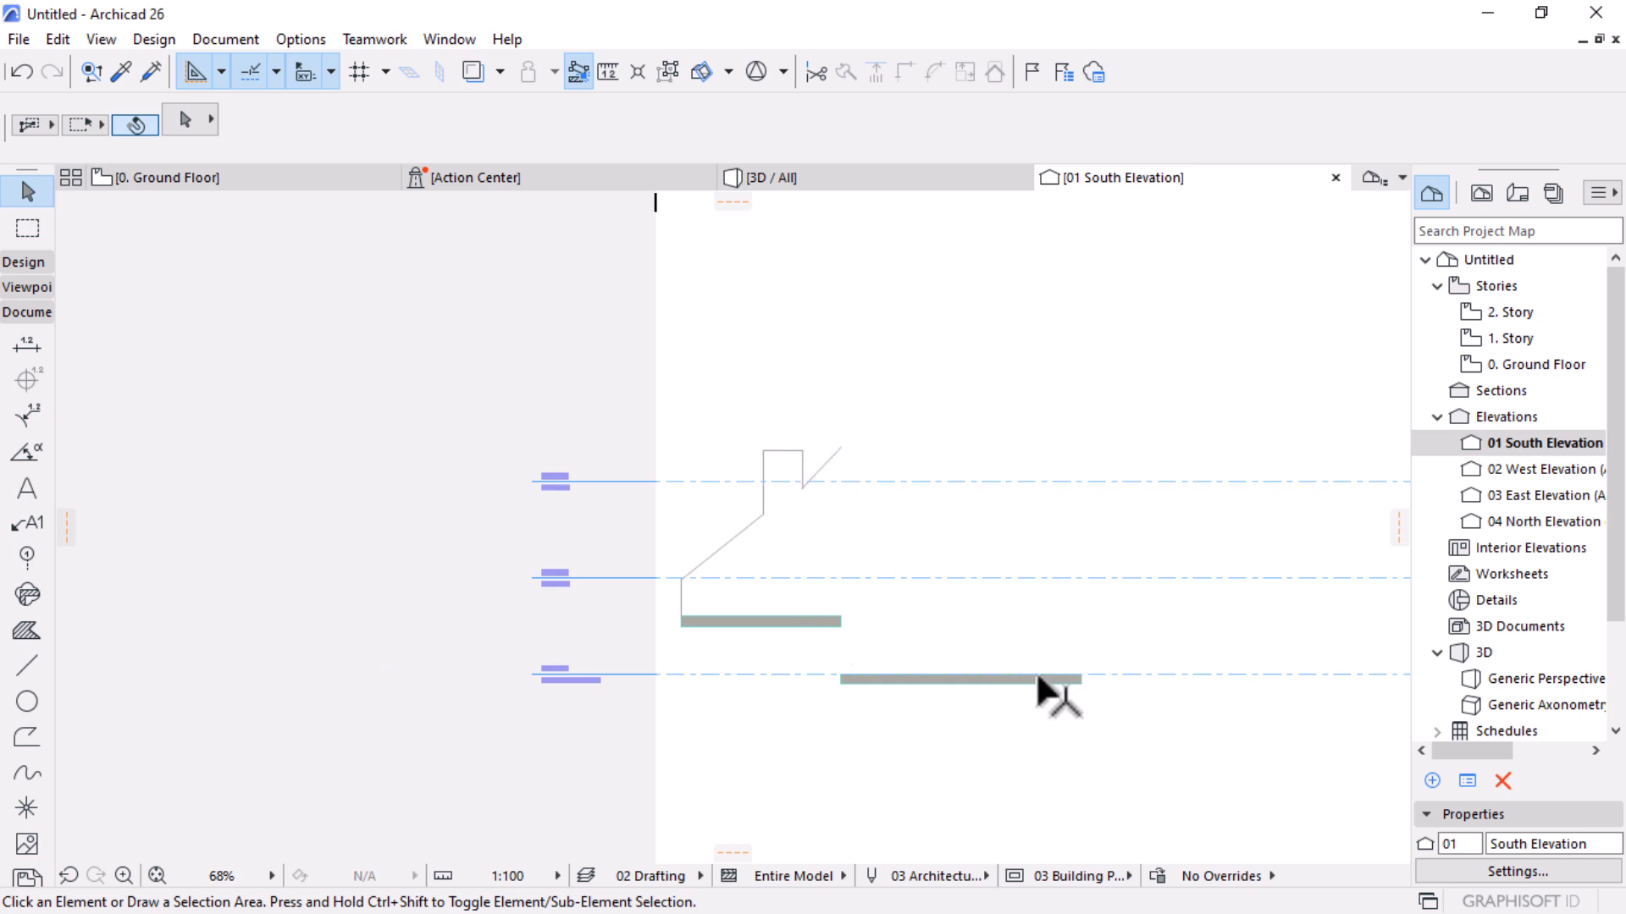
scroll(1035, 669, up, 1)
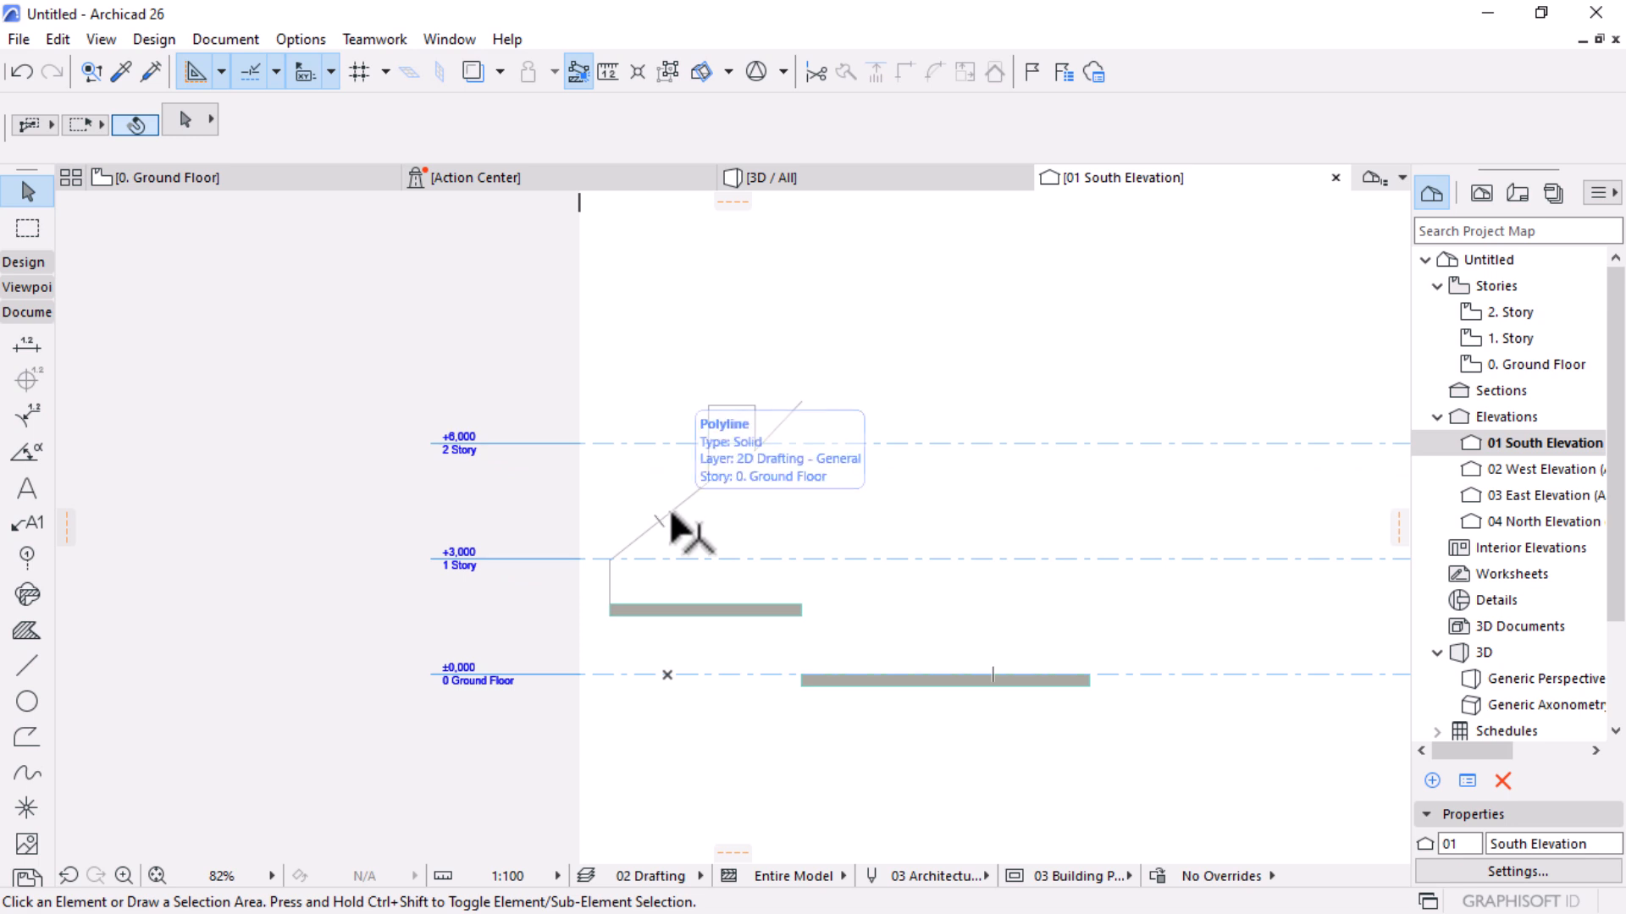
scroll(774, 569, up, 2)
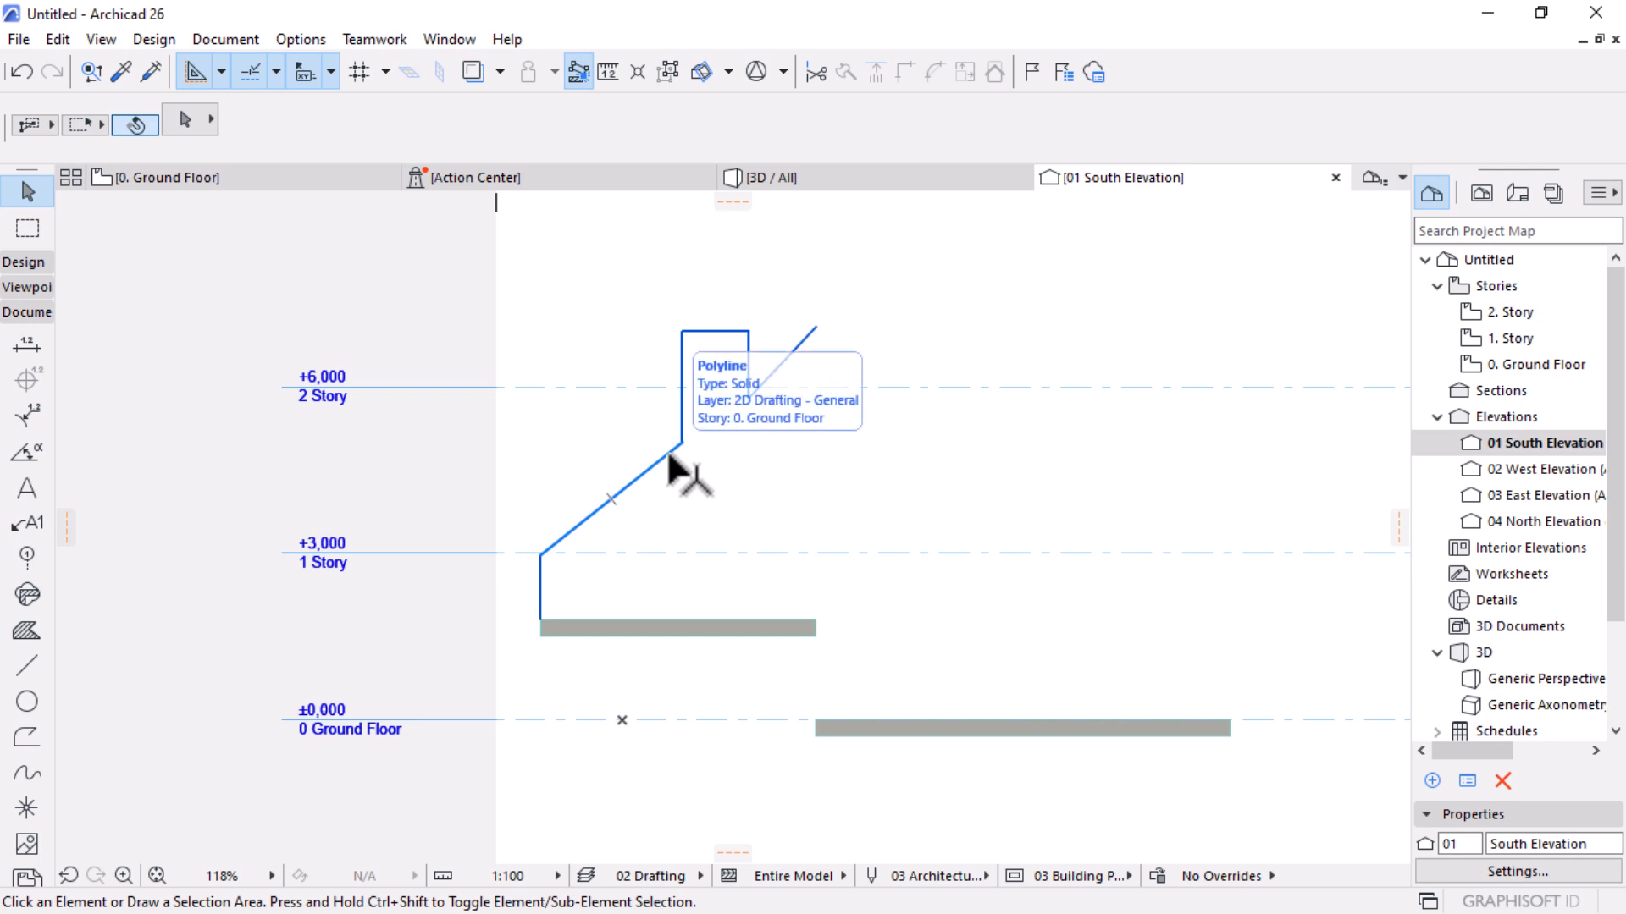
scroll(898, 470, down, 1)
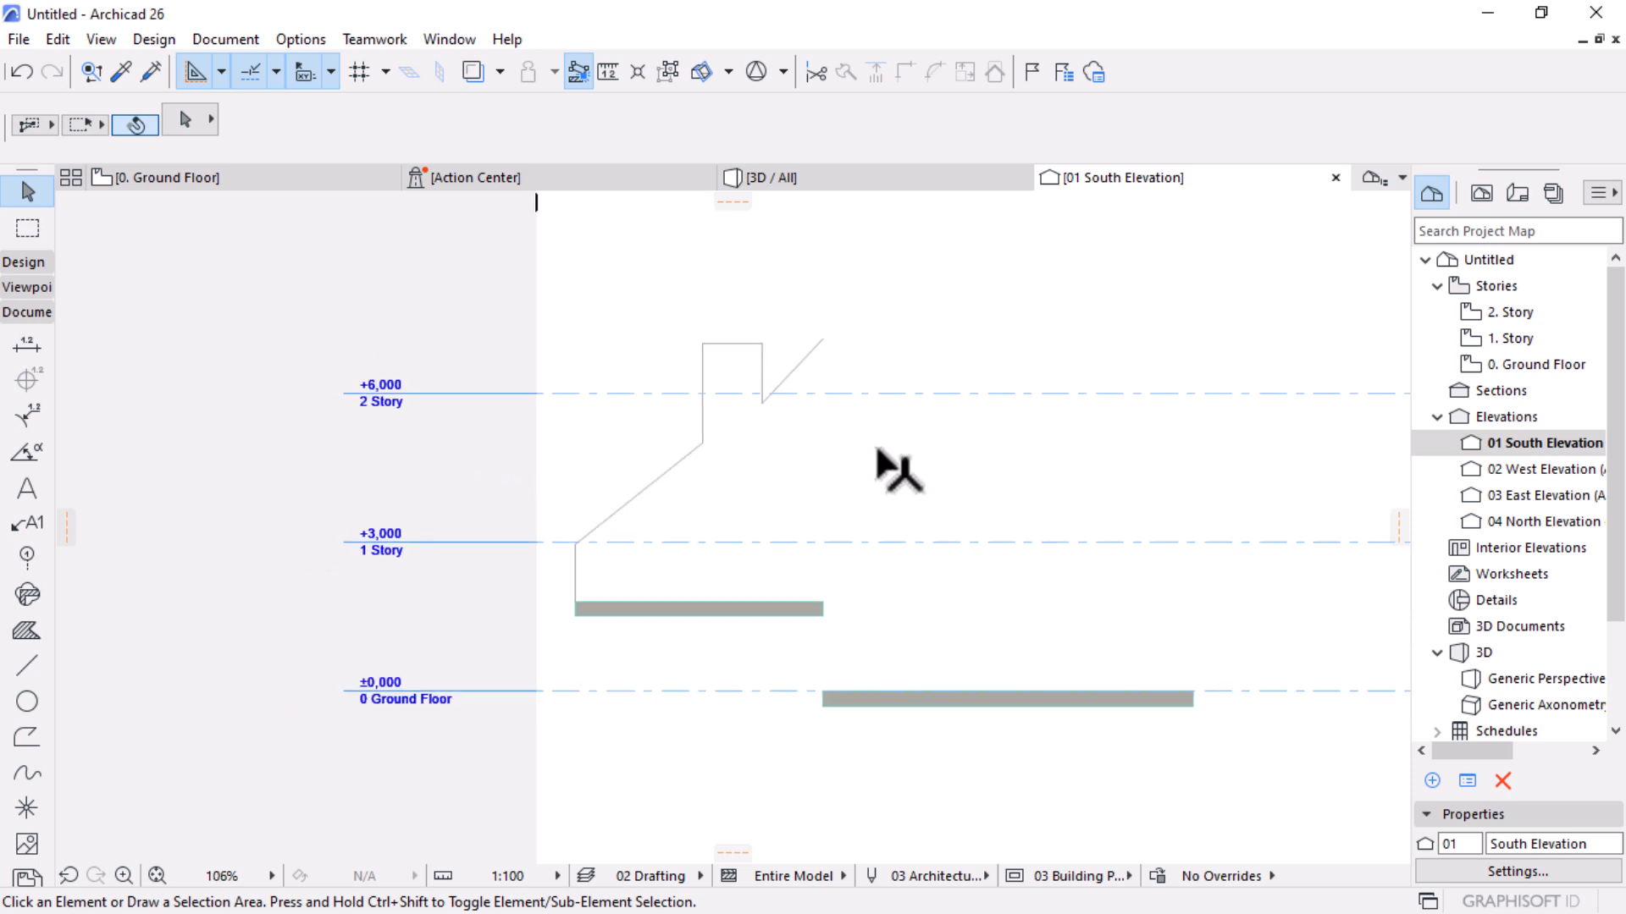
scroll(898, 470, down, 3)
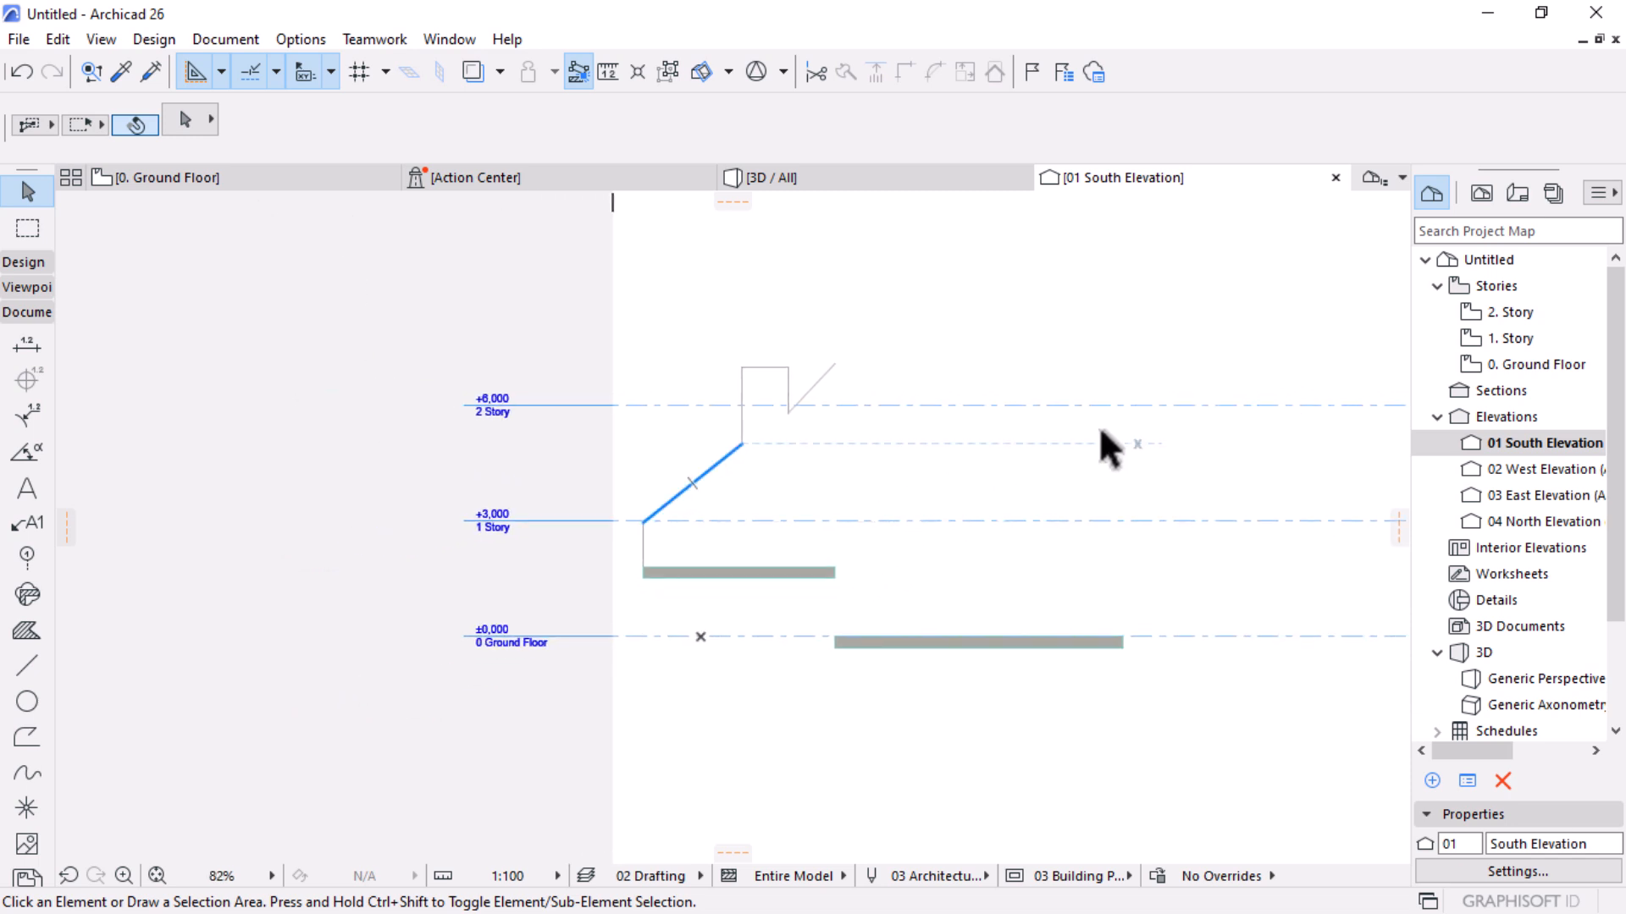
scroll(891, 483, up, 2)
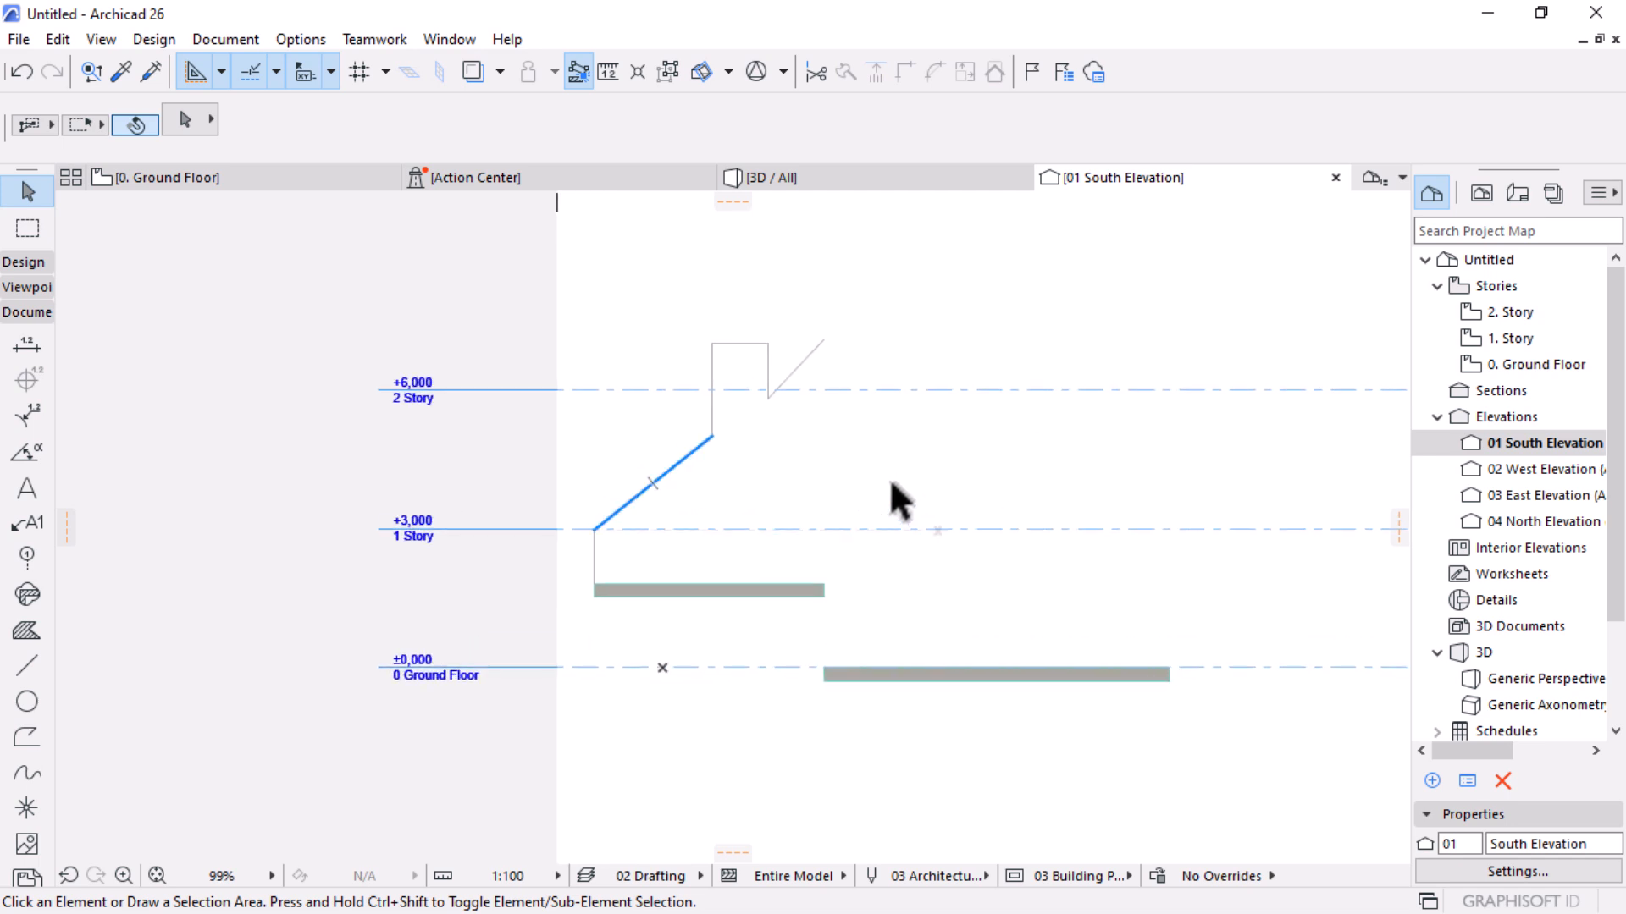
click(657, 501)
shift+click(740, 346)
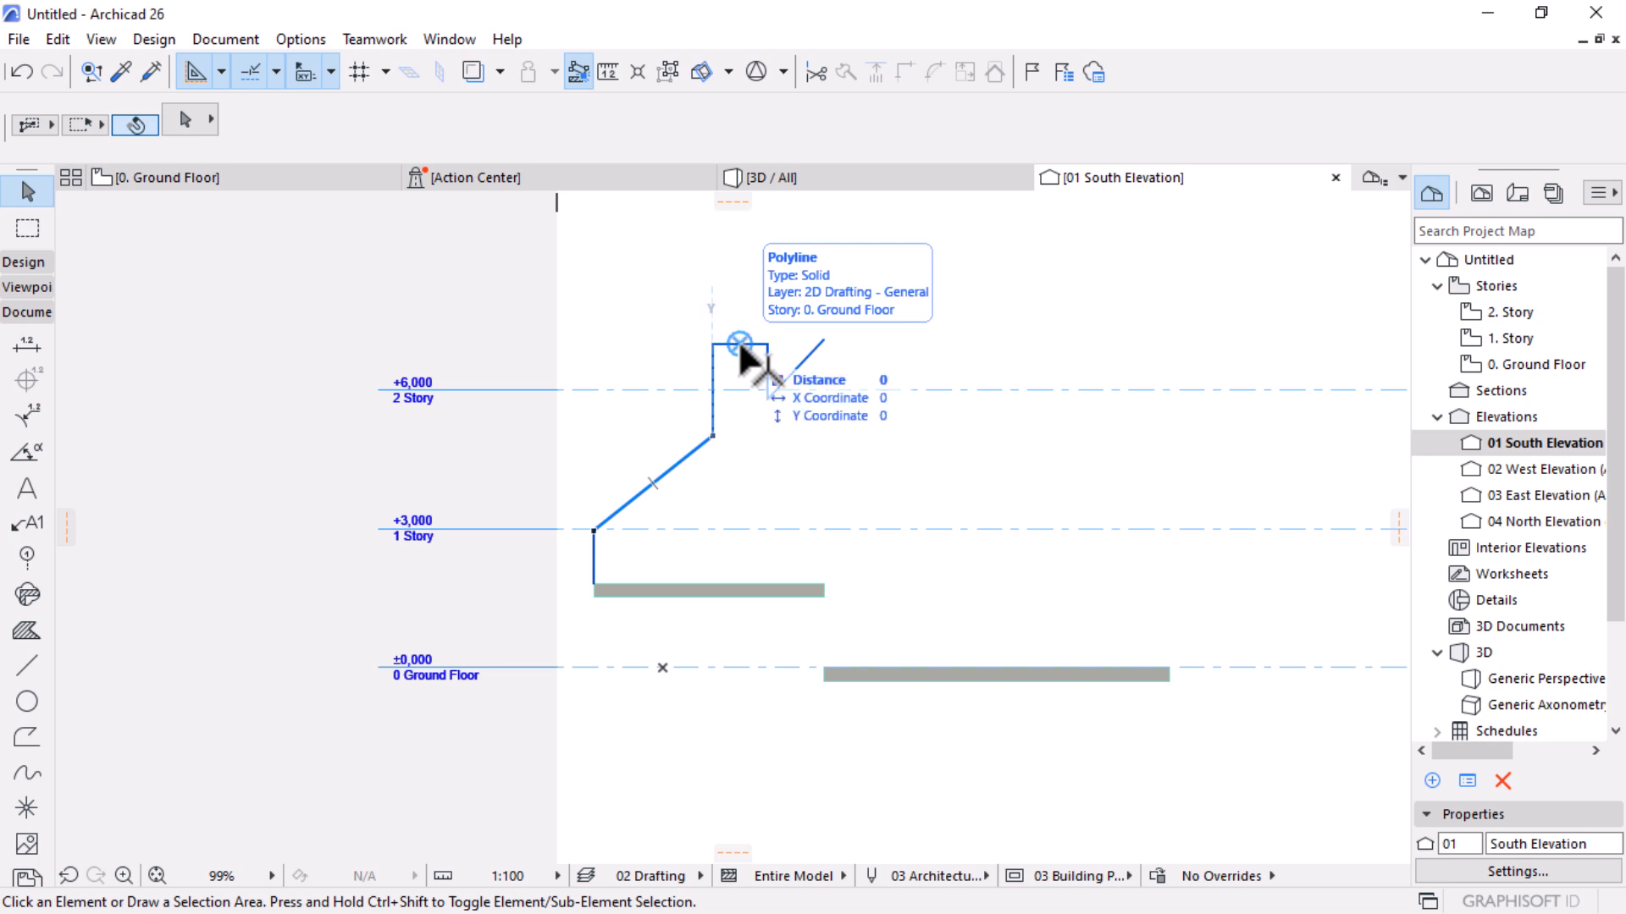
scroll(716, 427, up, 2)
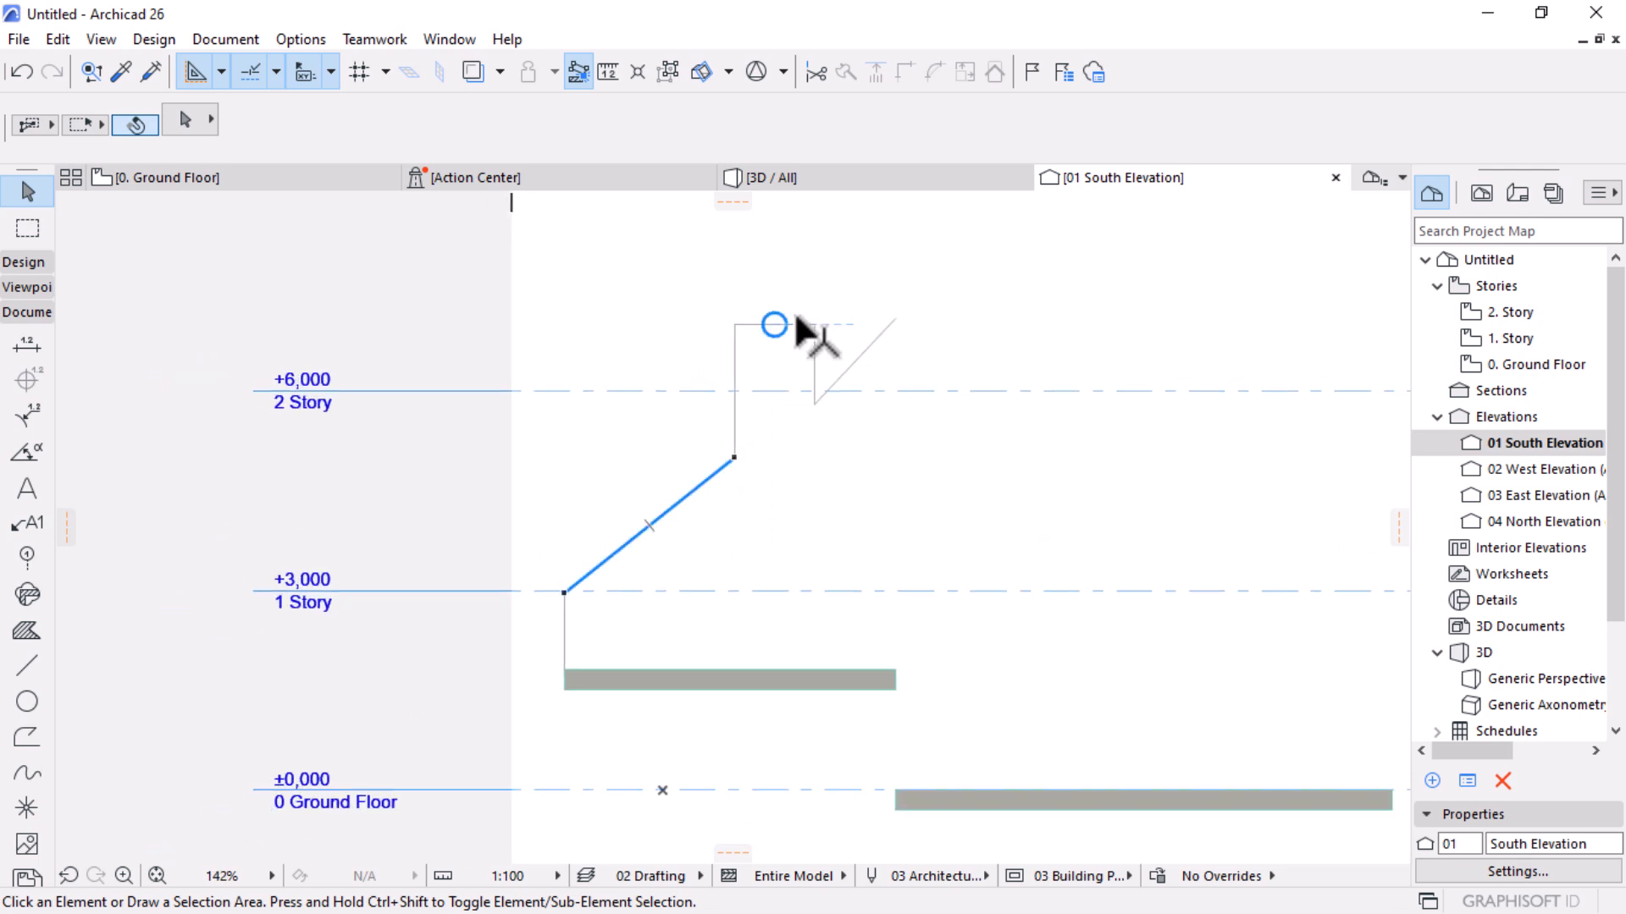
Copy the profile polyline from the South Elevation and paste it below the slabs on the Ground Floor plan
click(798, 324)
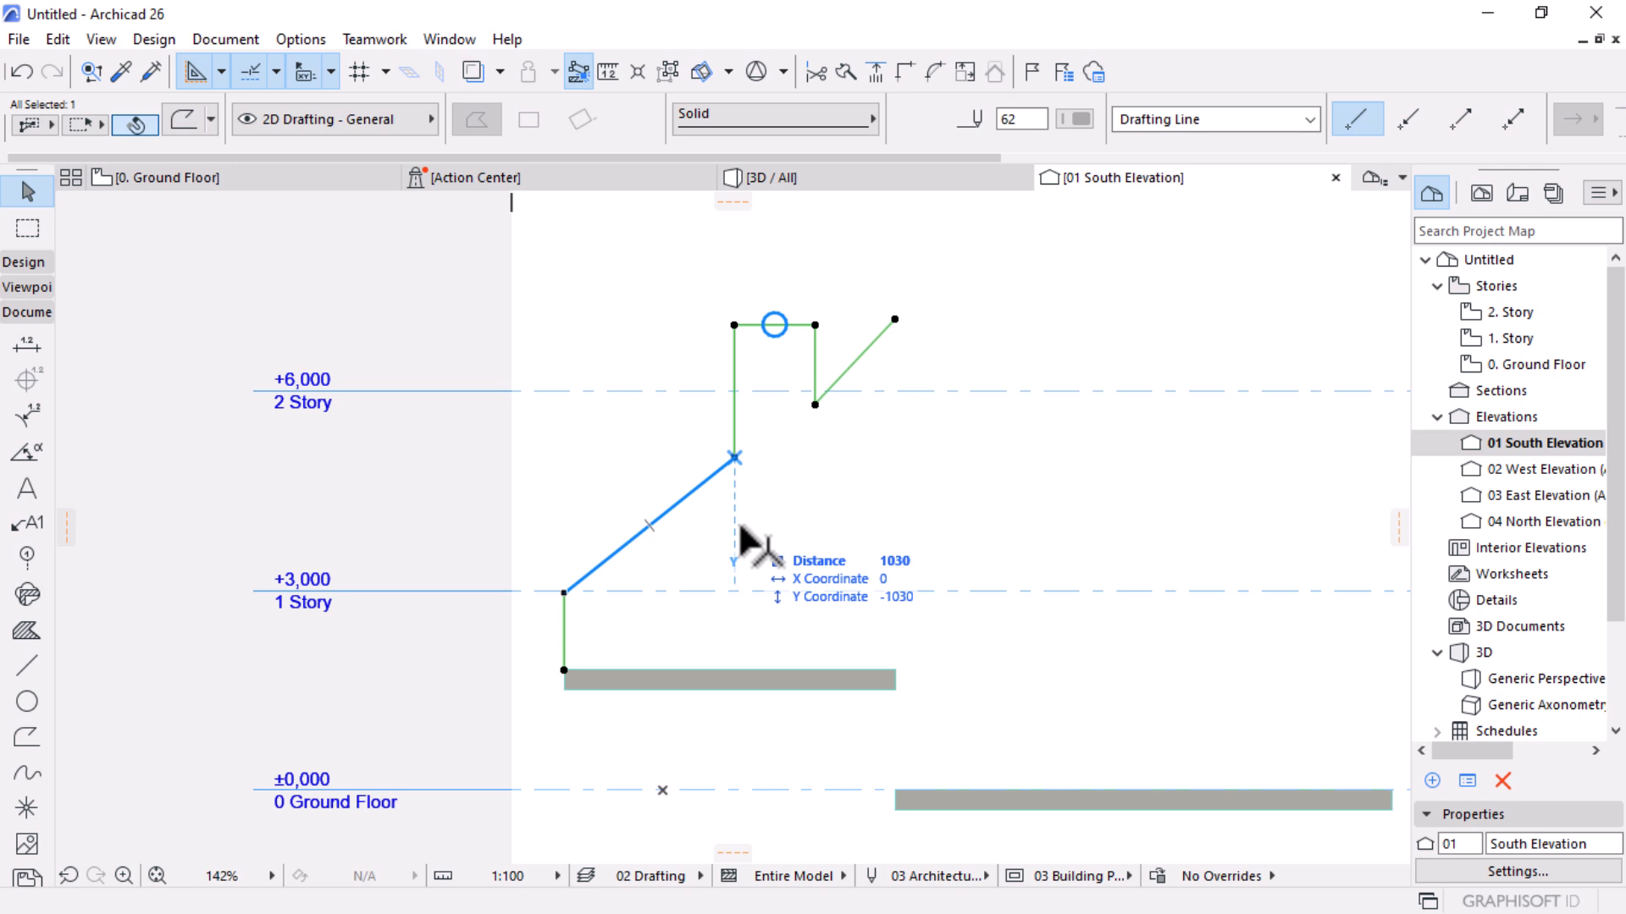
click(1134, 453)
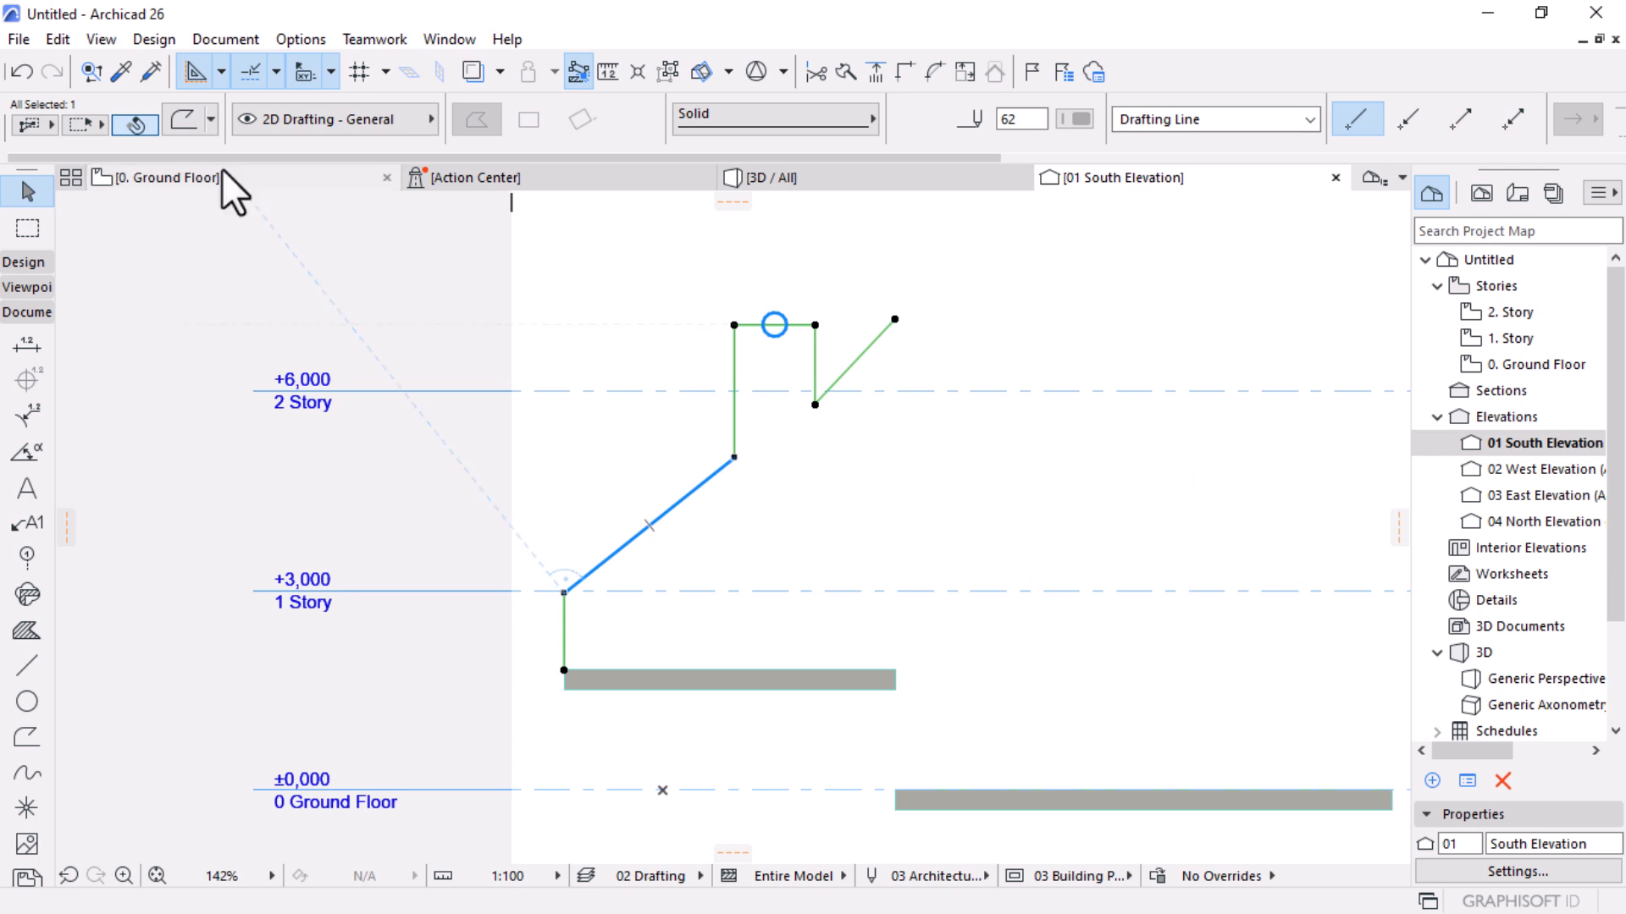
click(174, 179)
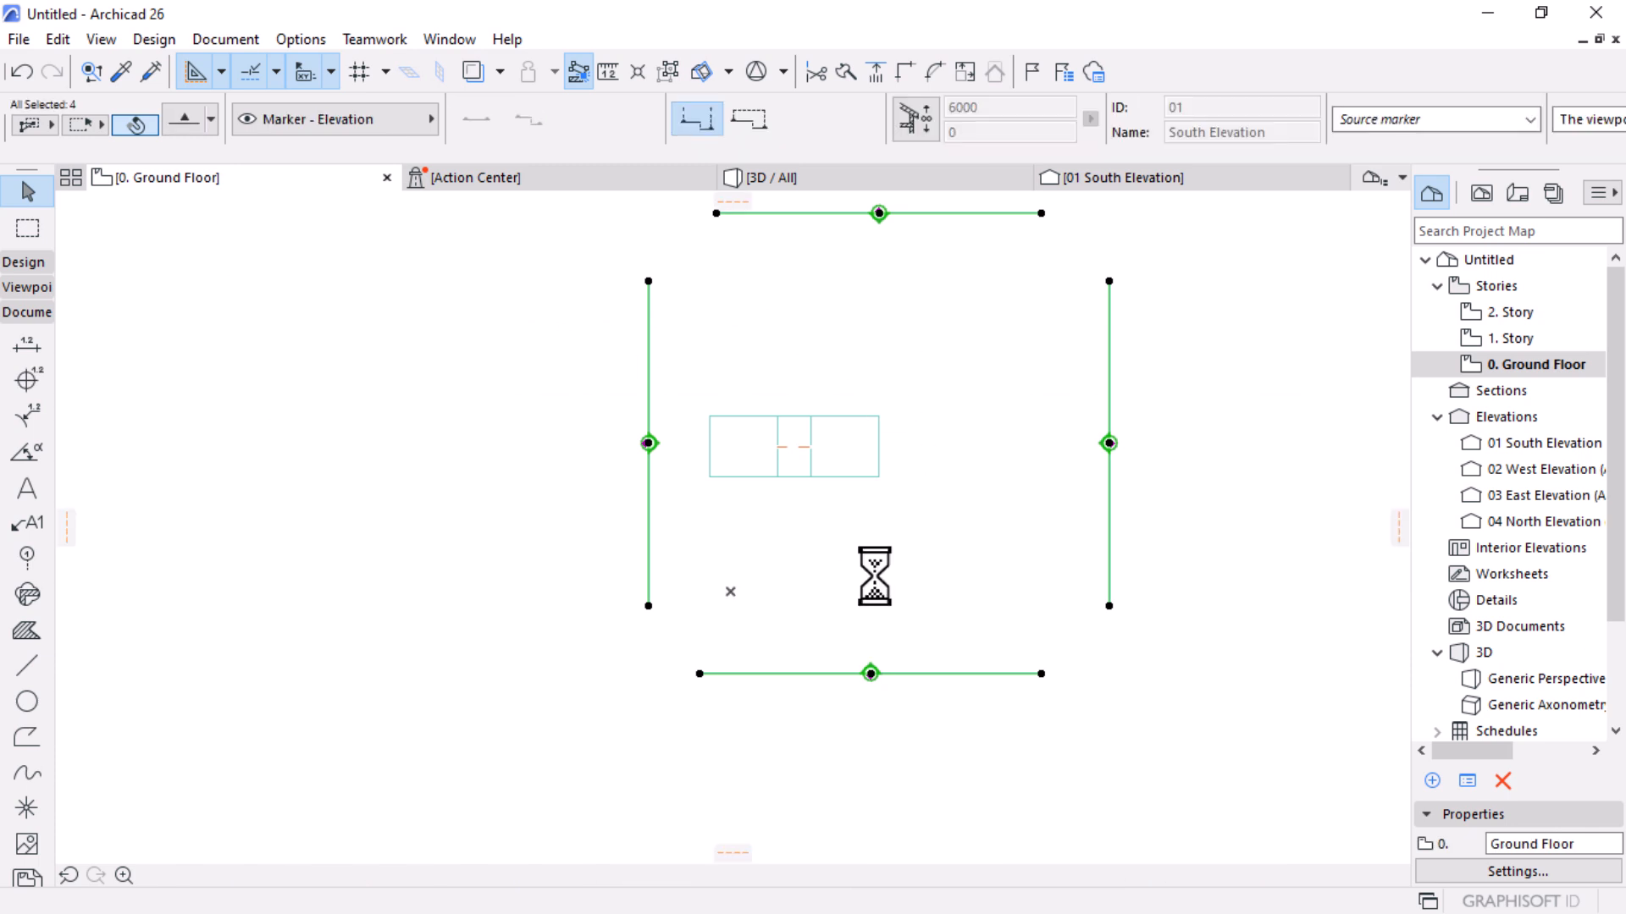
click(921, 568)
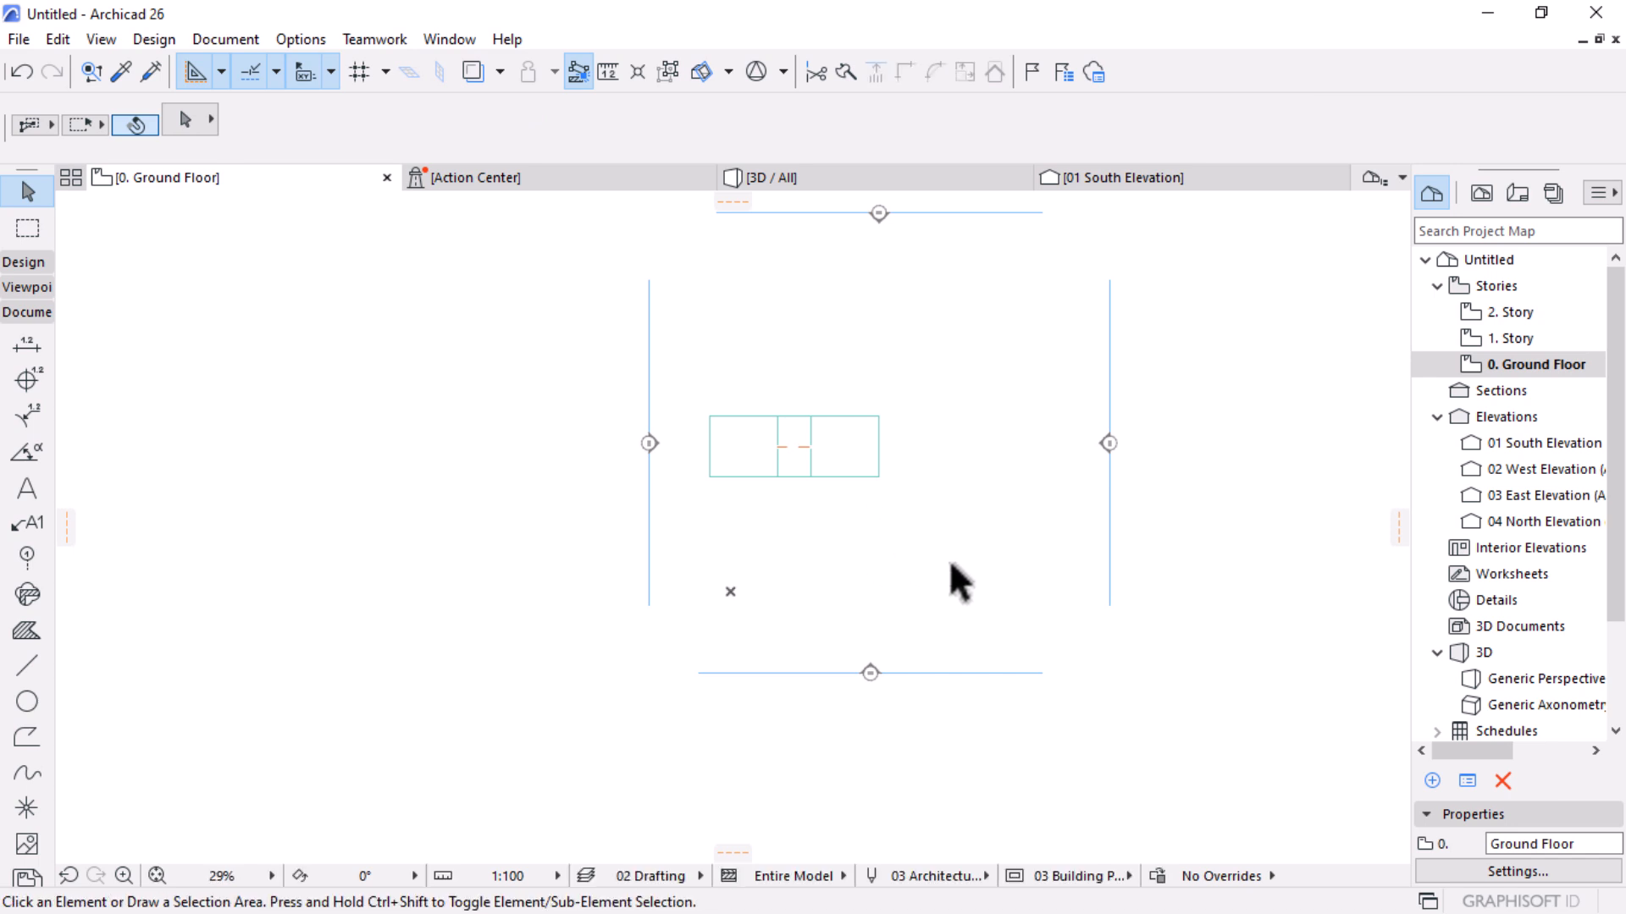
key(ctrl+v)
click(843, 635)
scroll(728, 529, up, 3)
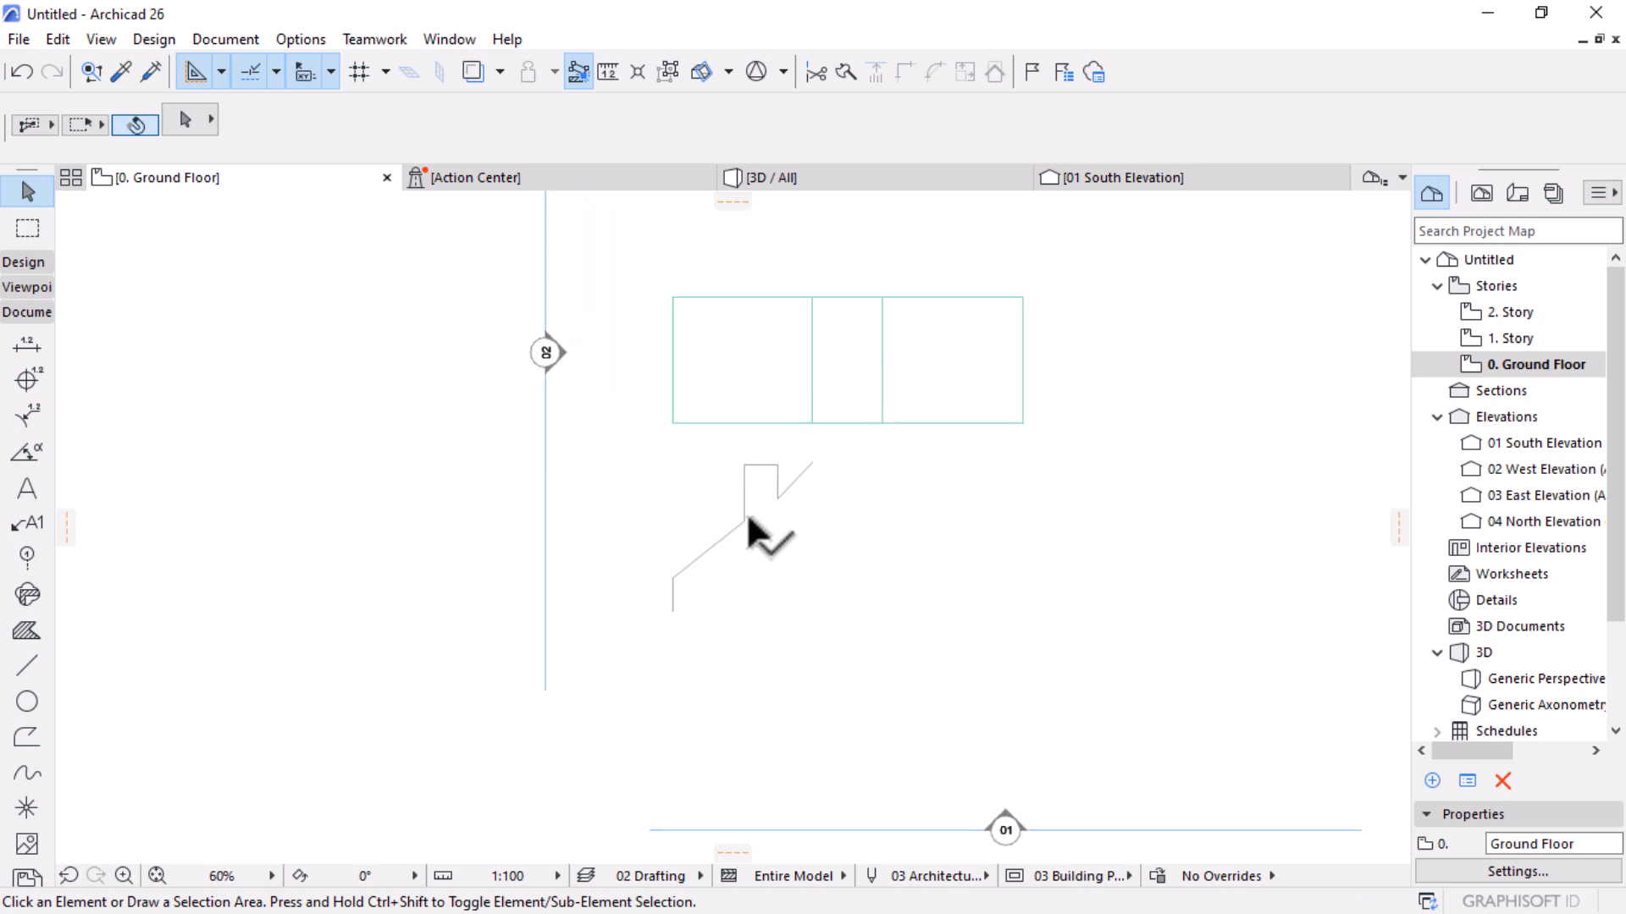
scroll(762, 537, up, 2)
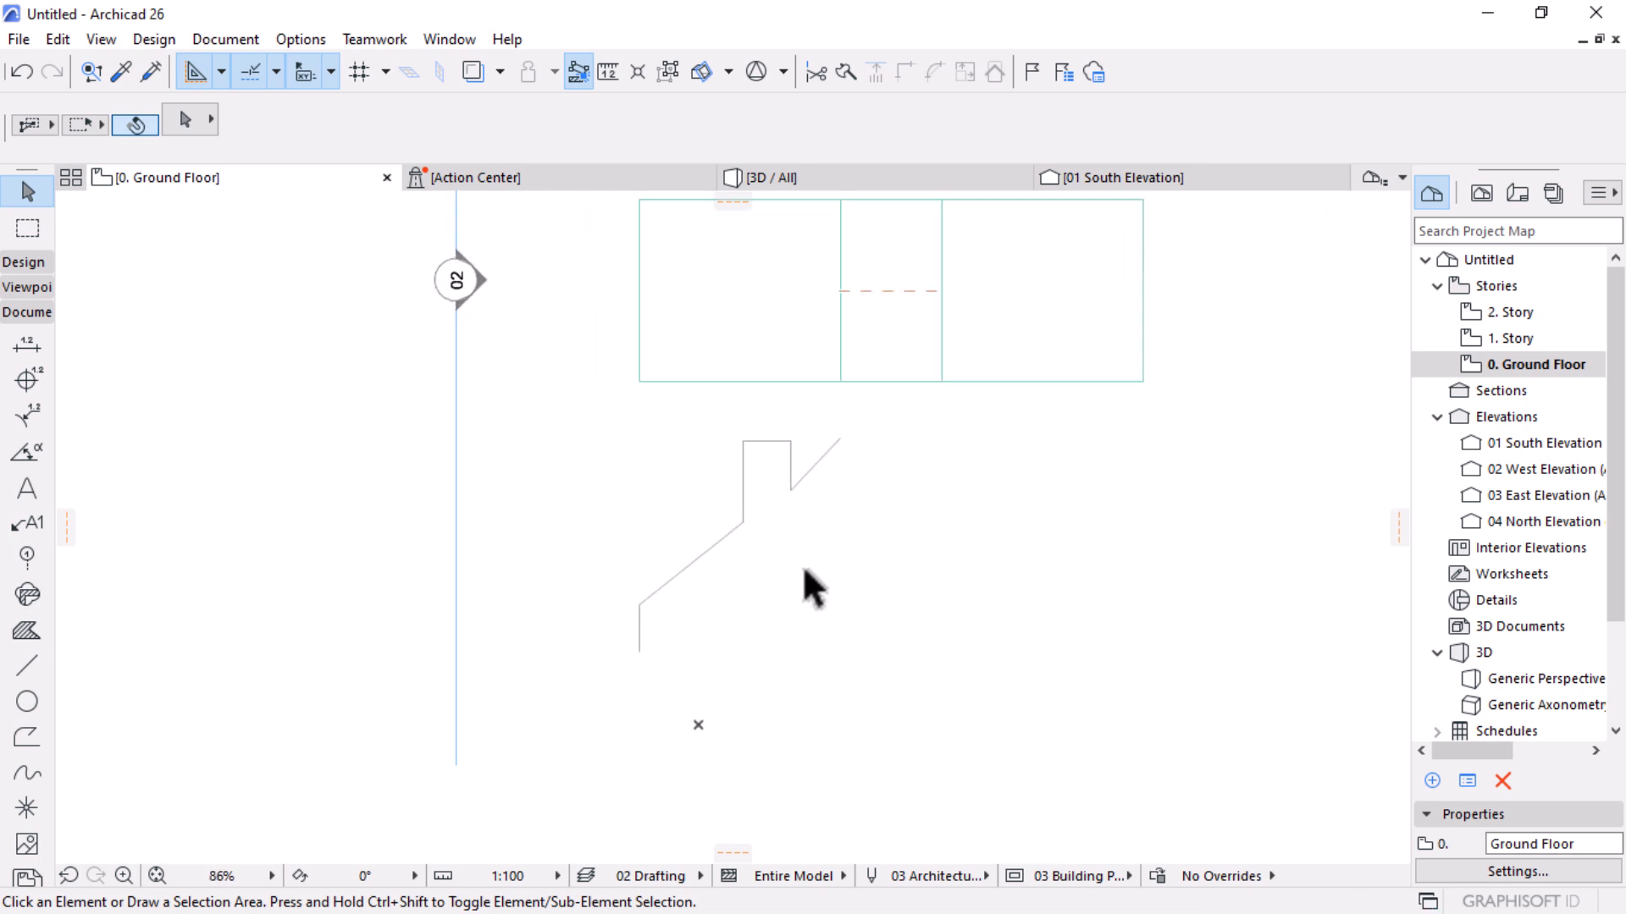
Set up the Shell tool with a single-material structure in Reinforced Concrete - Structural
click(33, 259)
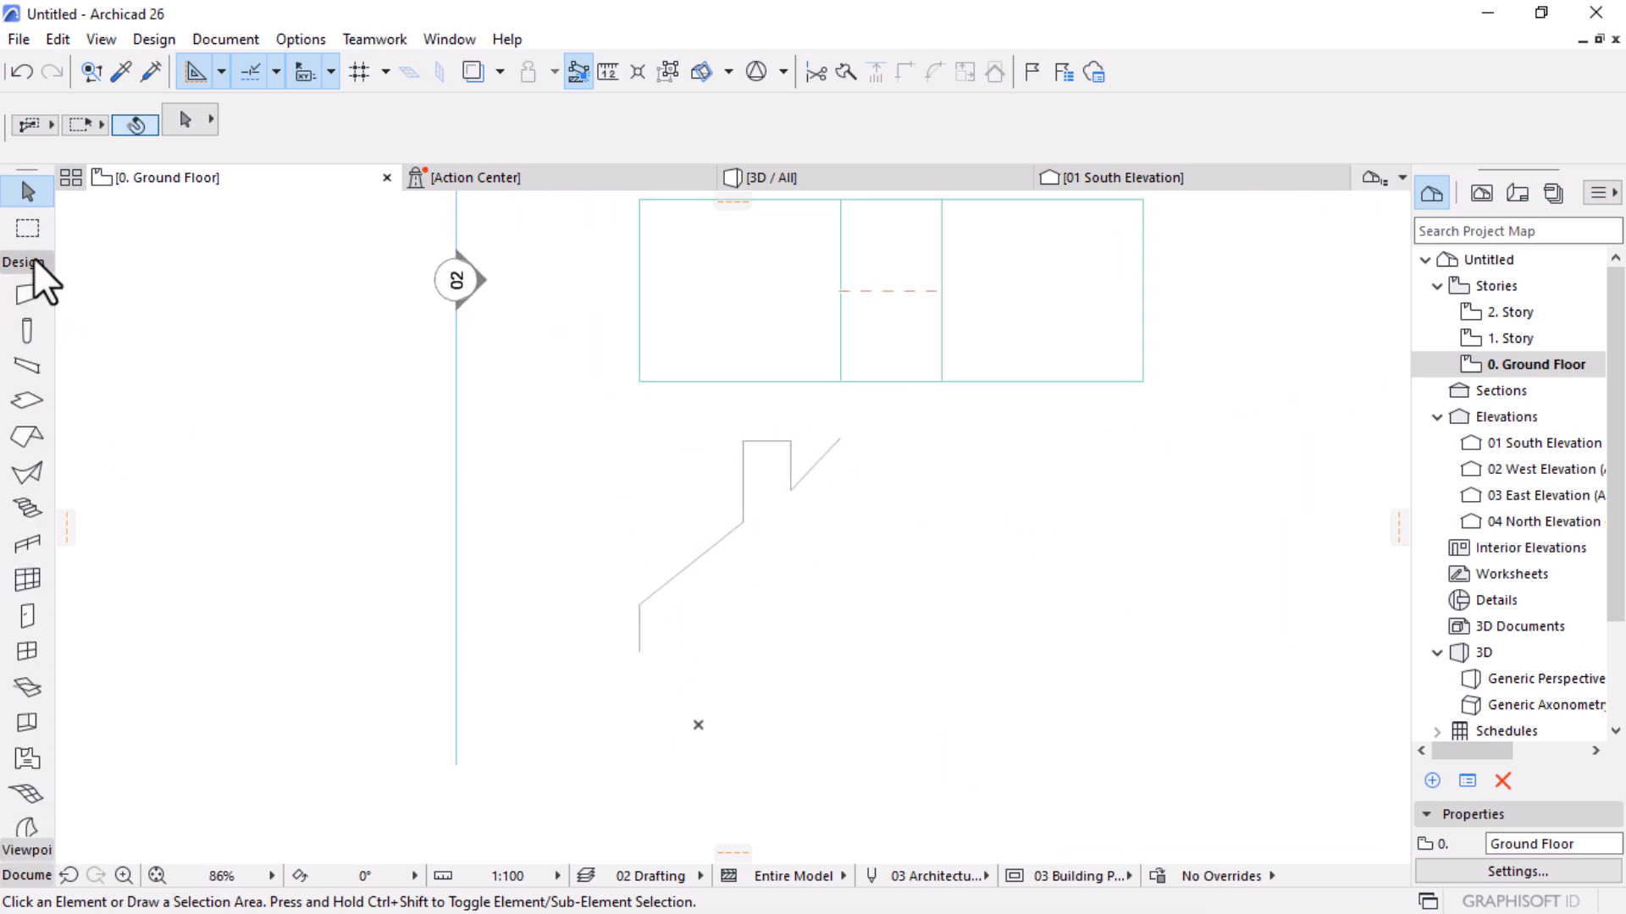
click(22, 482)
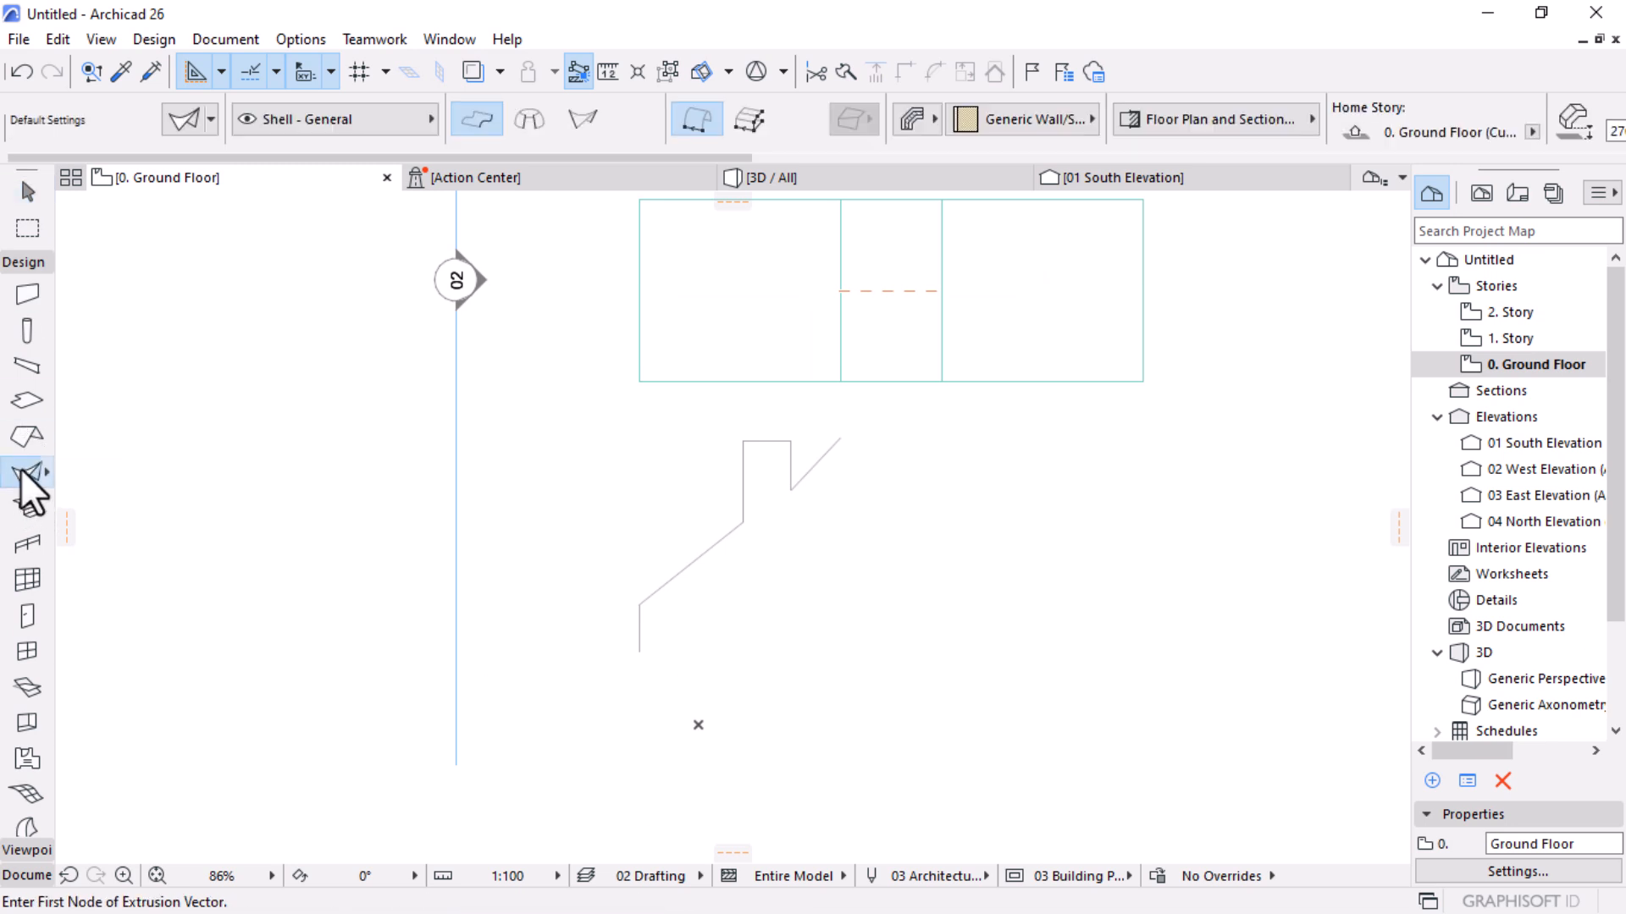
click(917, 115)
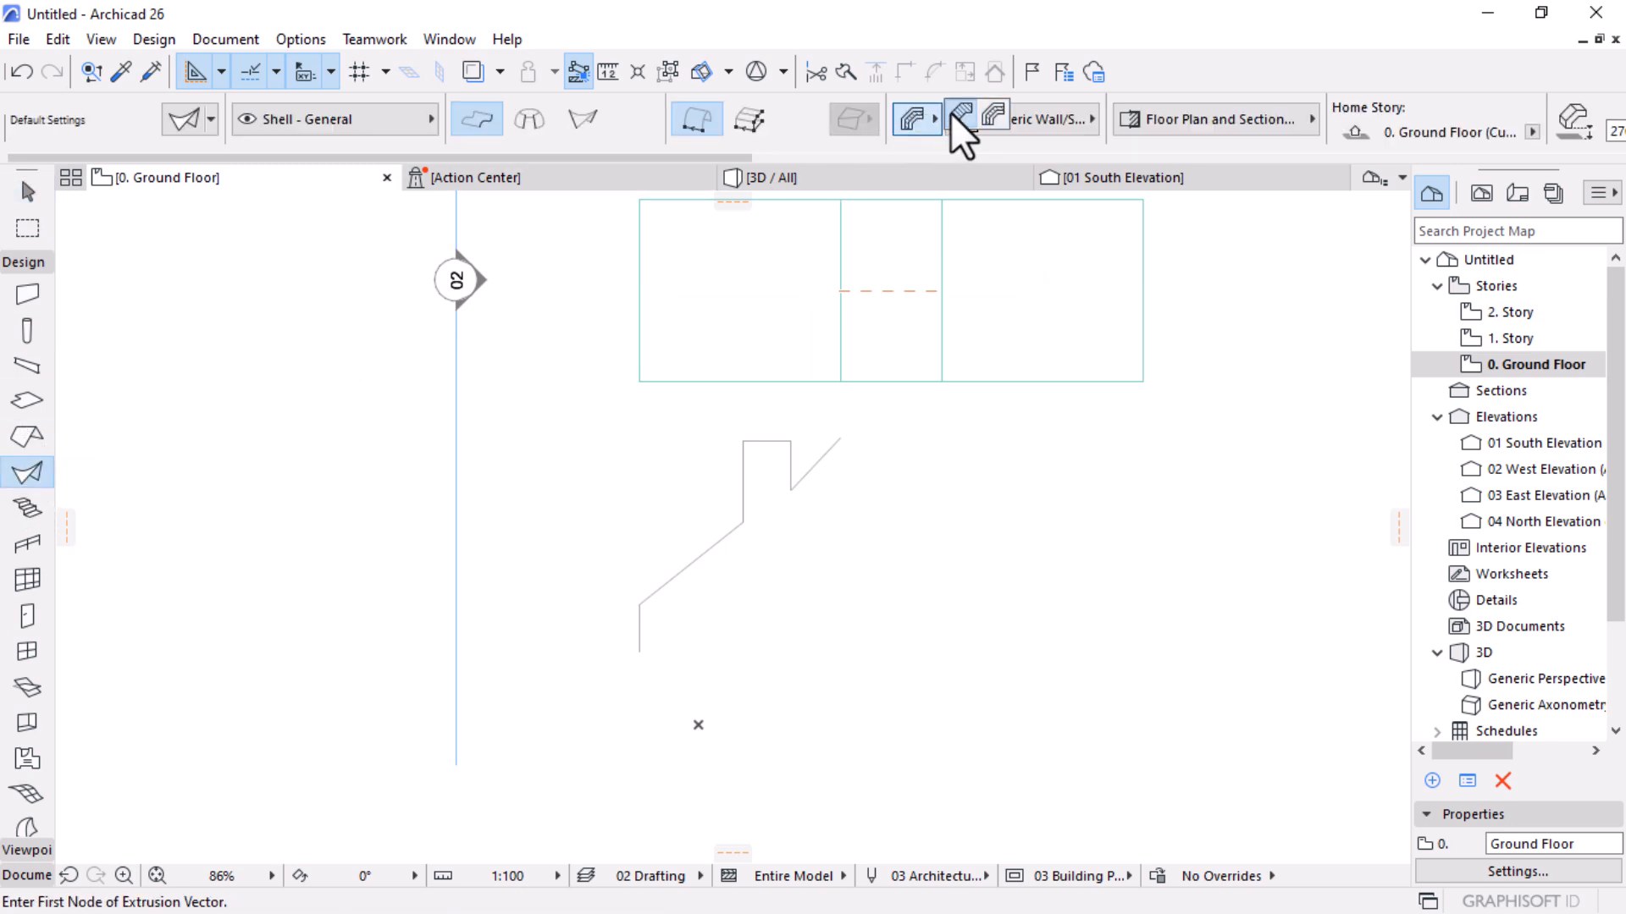
click(959, 115)
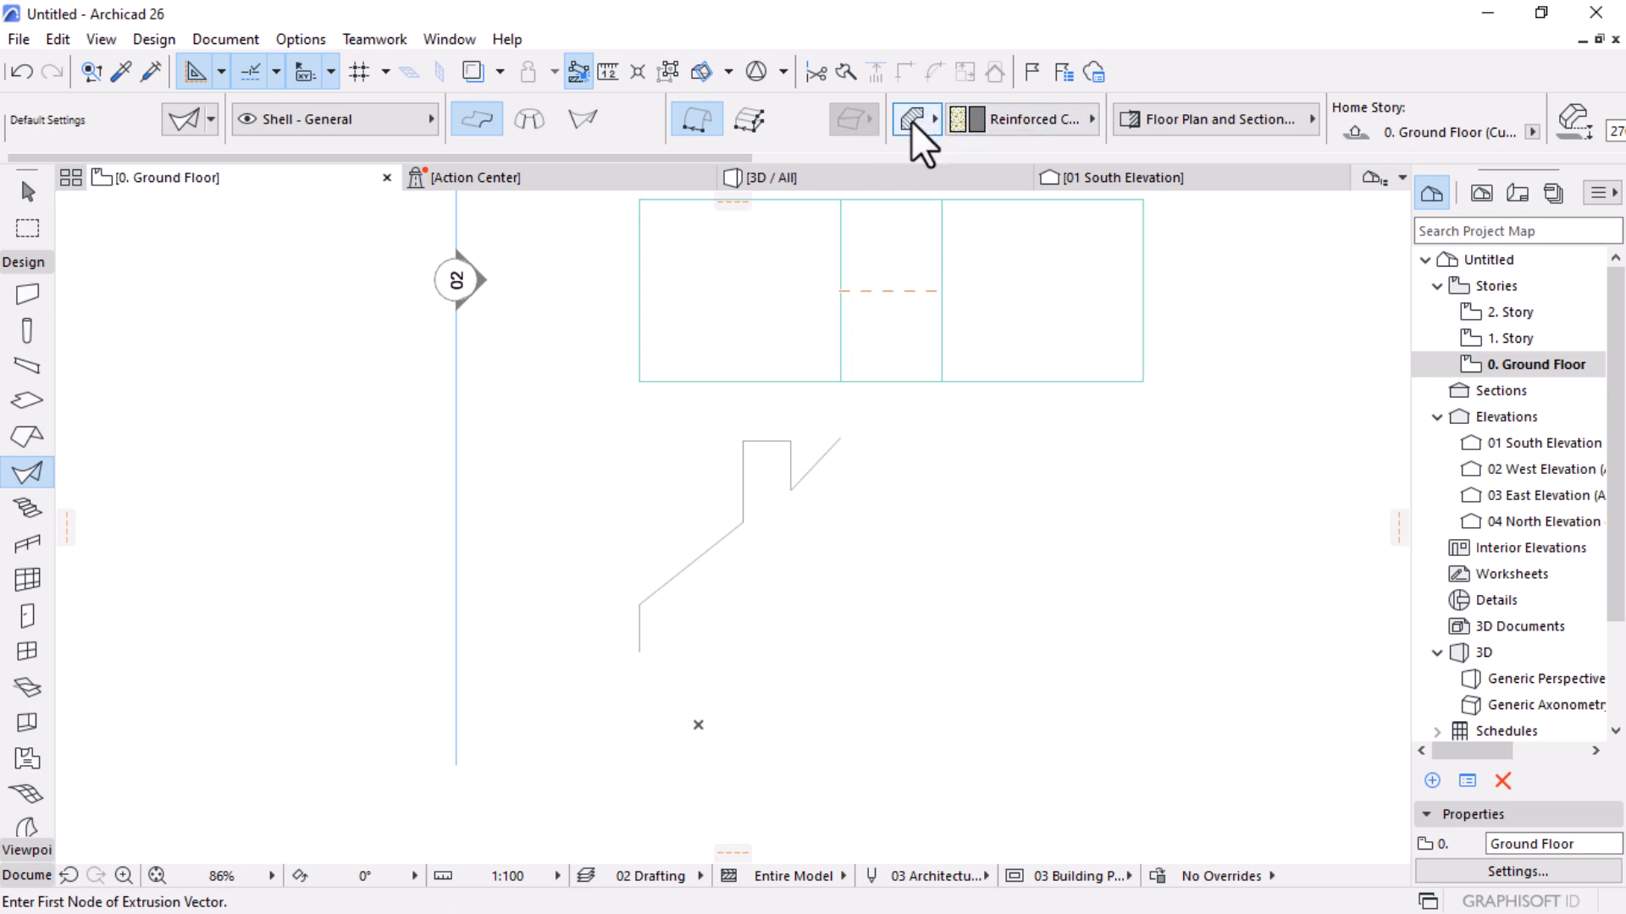
click(1013, 124)
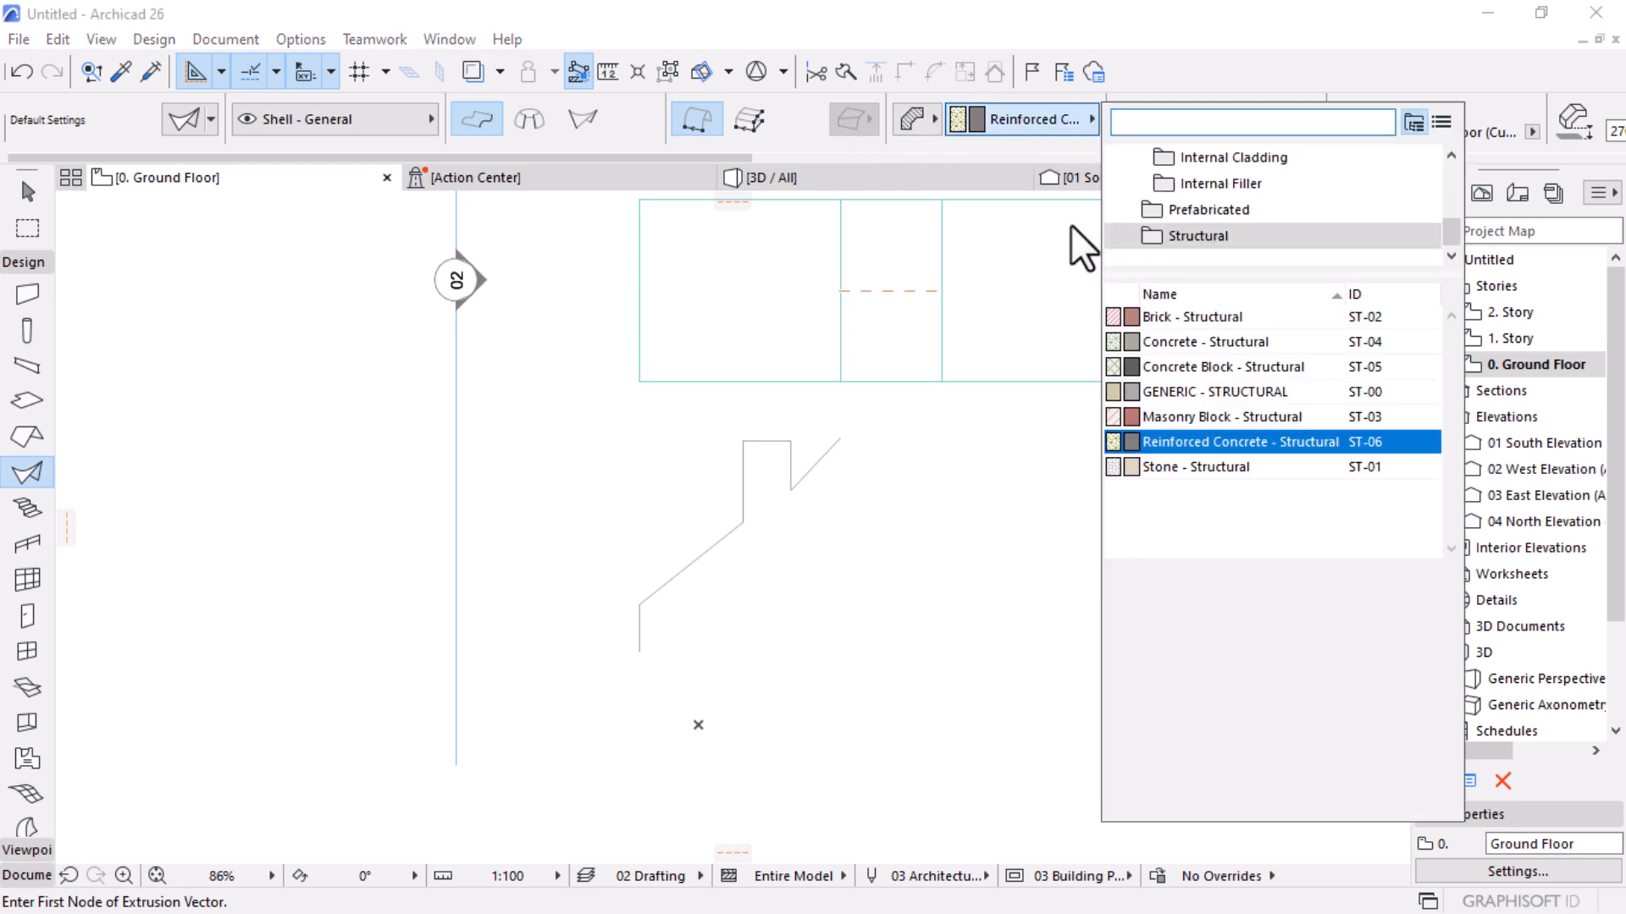
click(1204, 449)
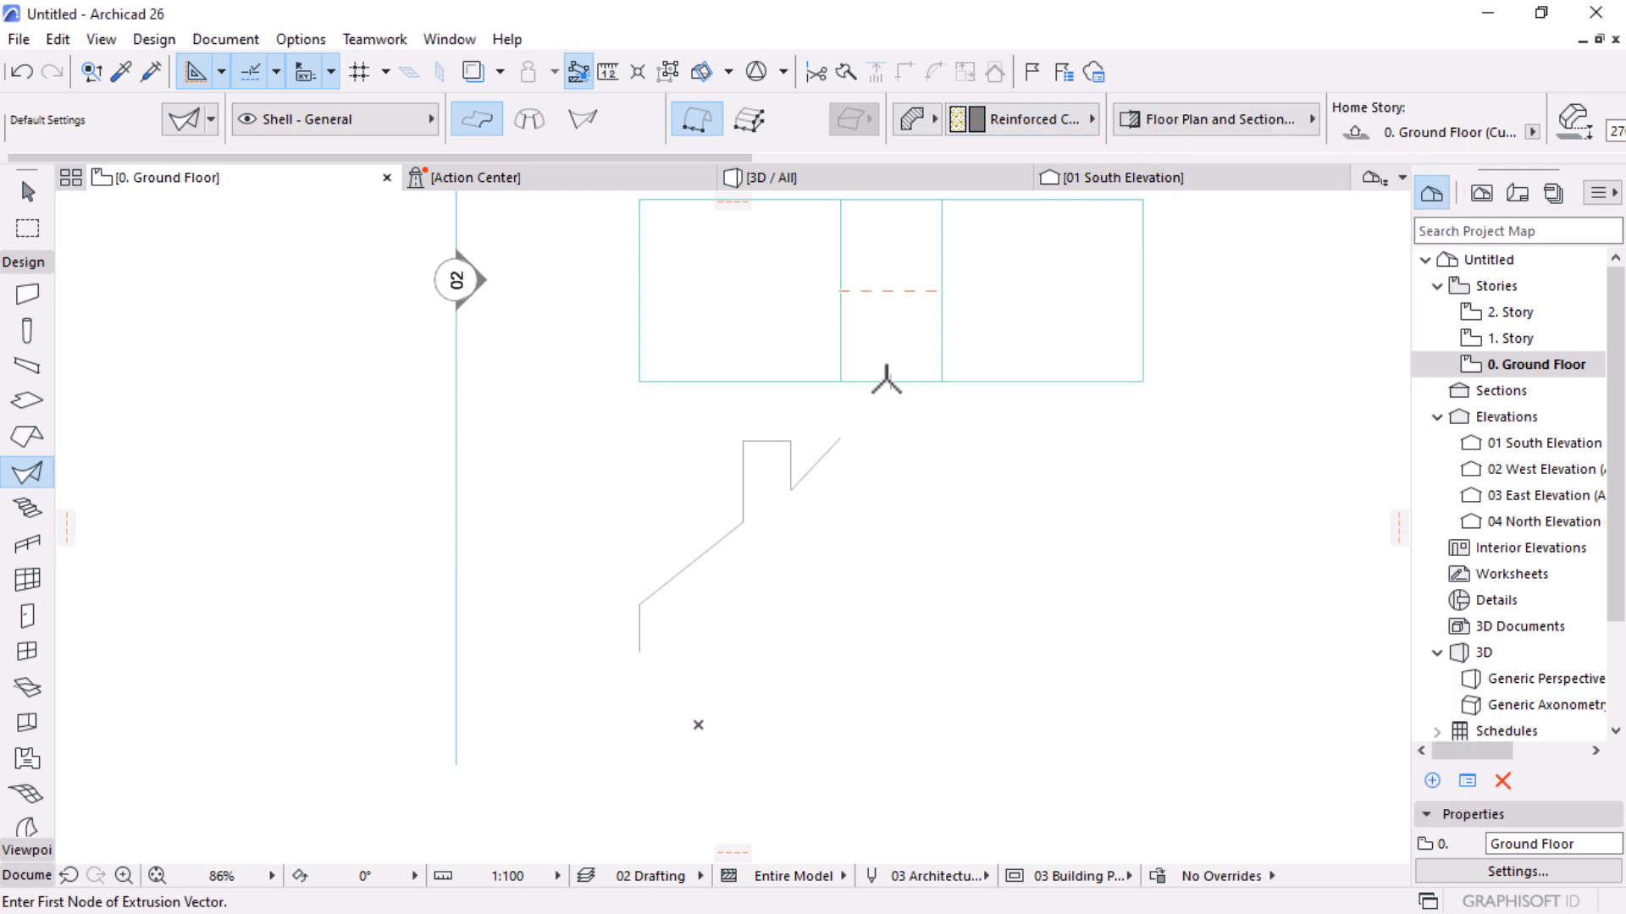
Choose the detailed construction method and create an extruded shell from the pasted polyline with Magic Wand, using an extrusion length of 4500
mouse_move(916, 179)
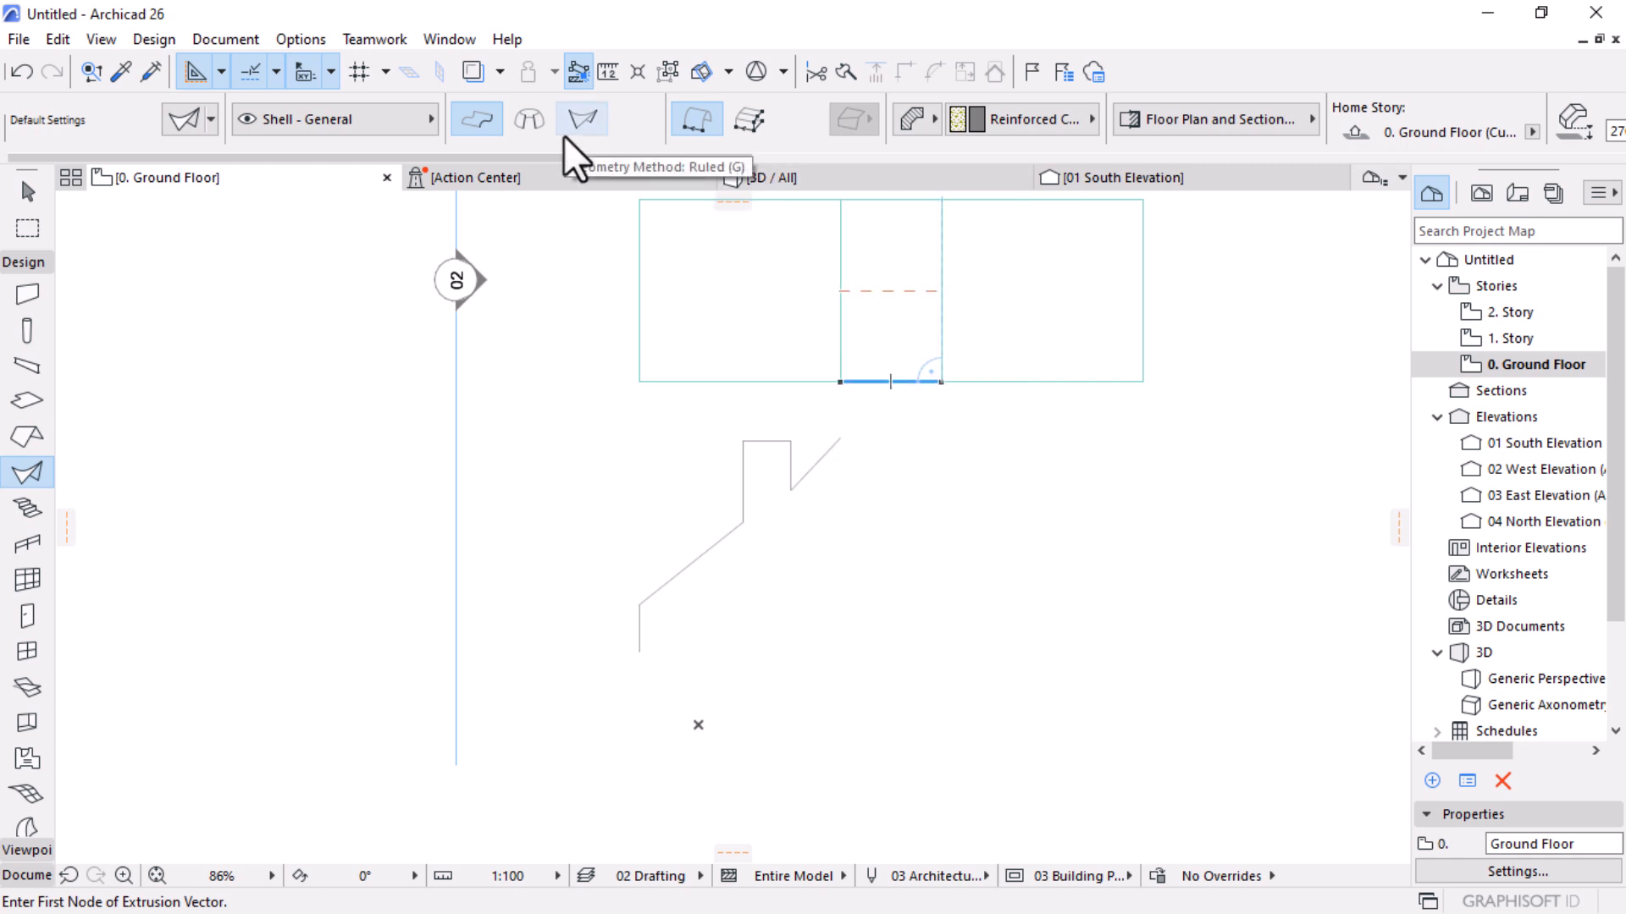
click(750, 118)
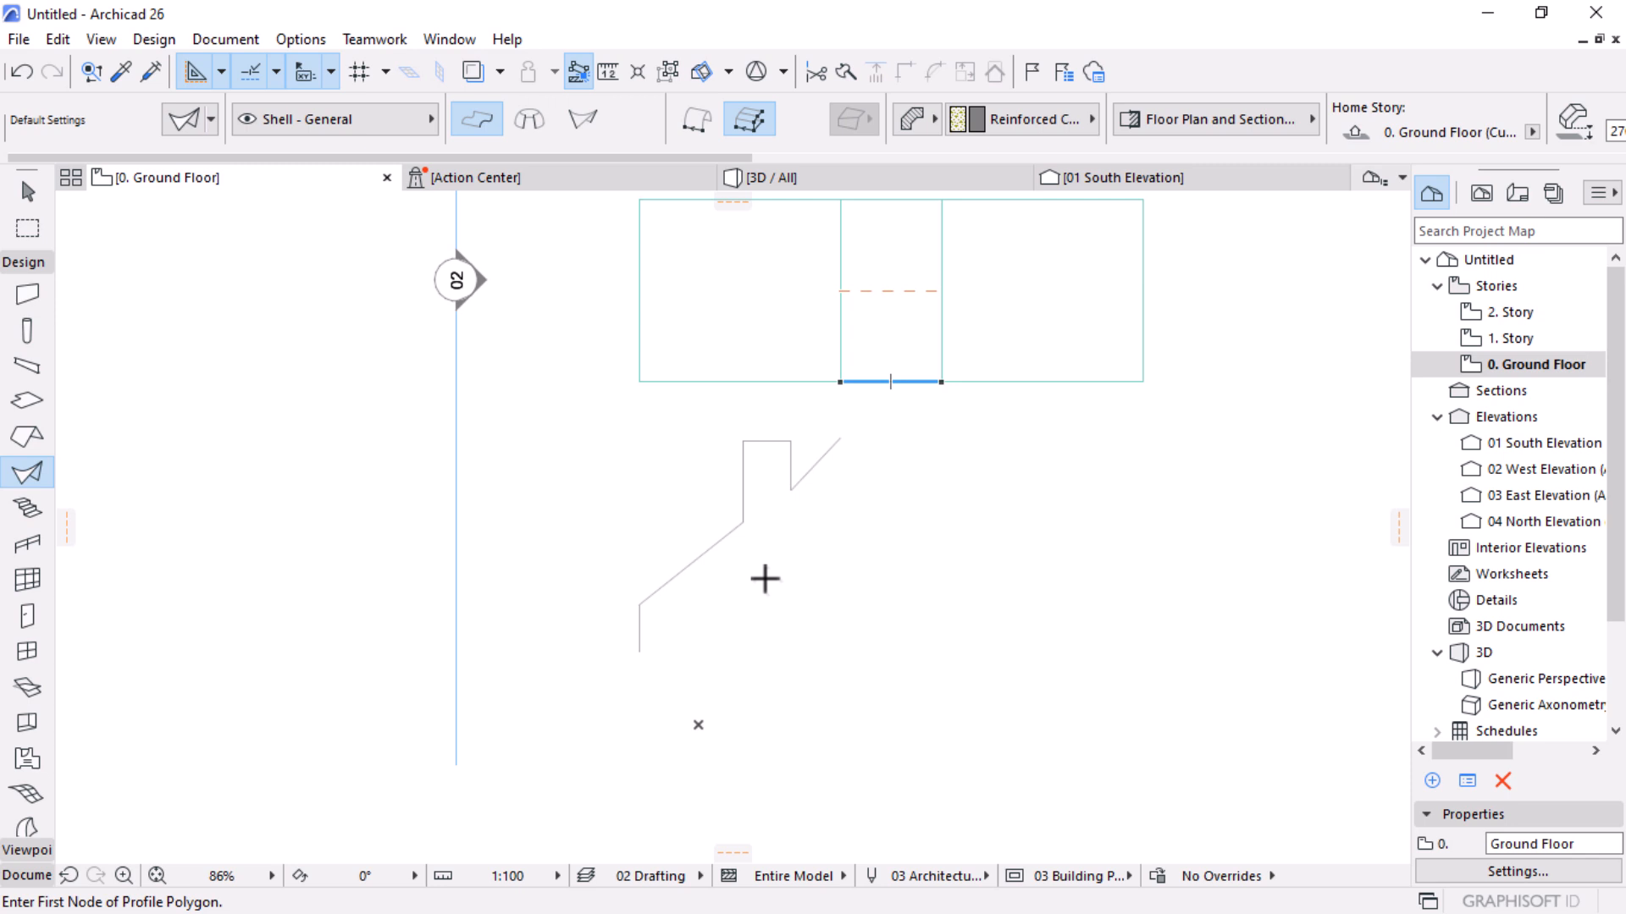
key(space)
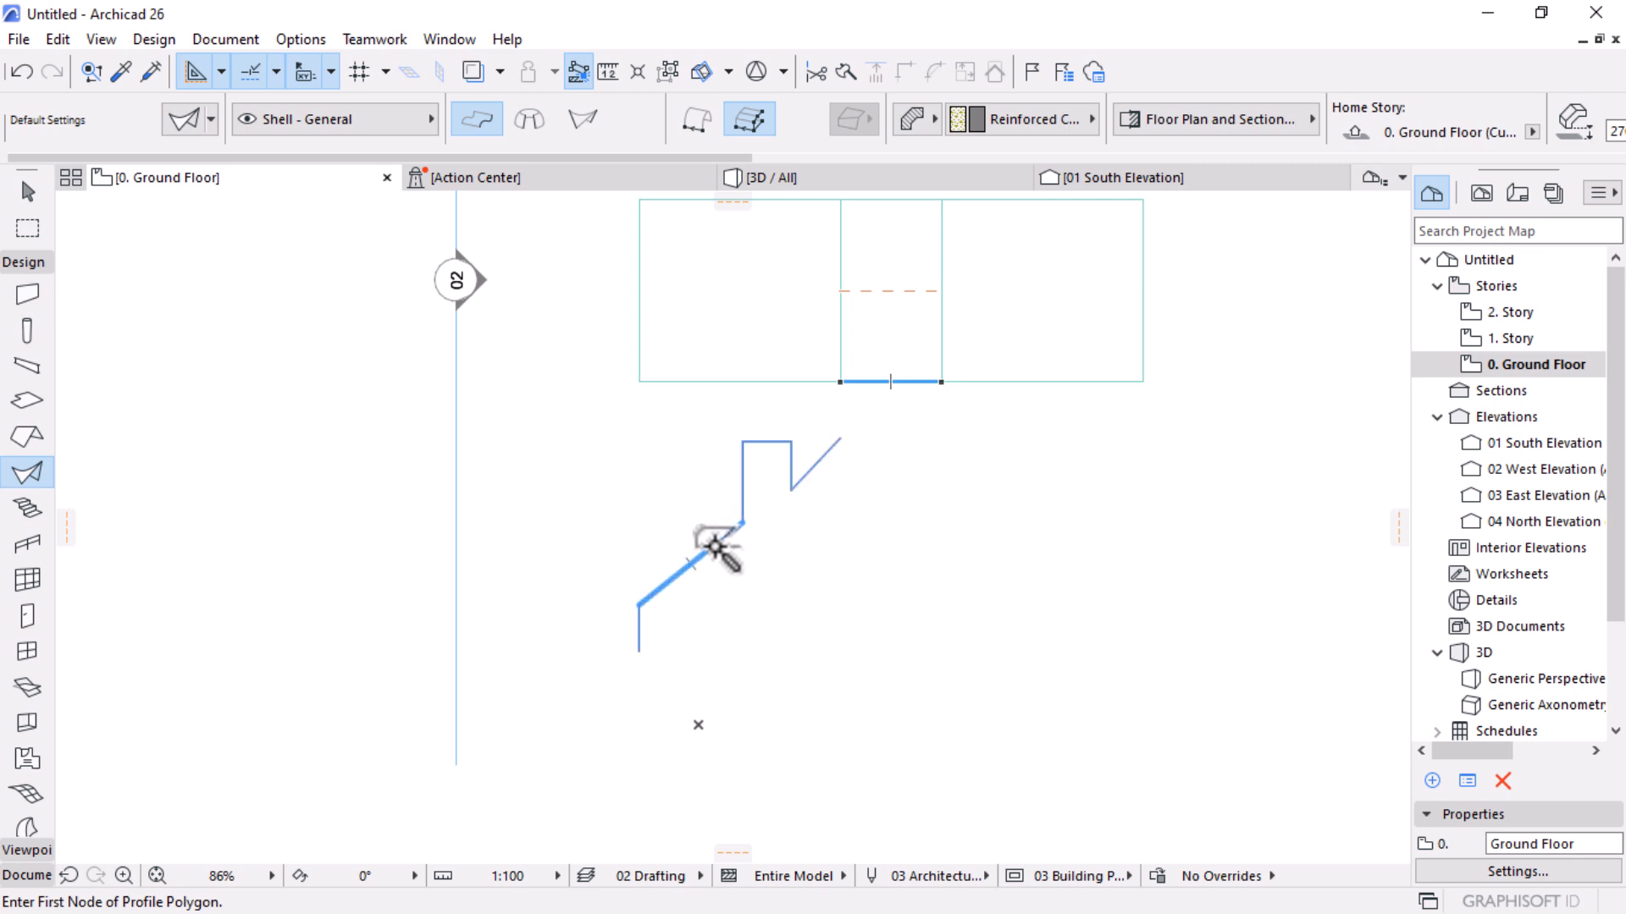
click(720, 547)
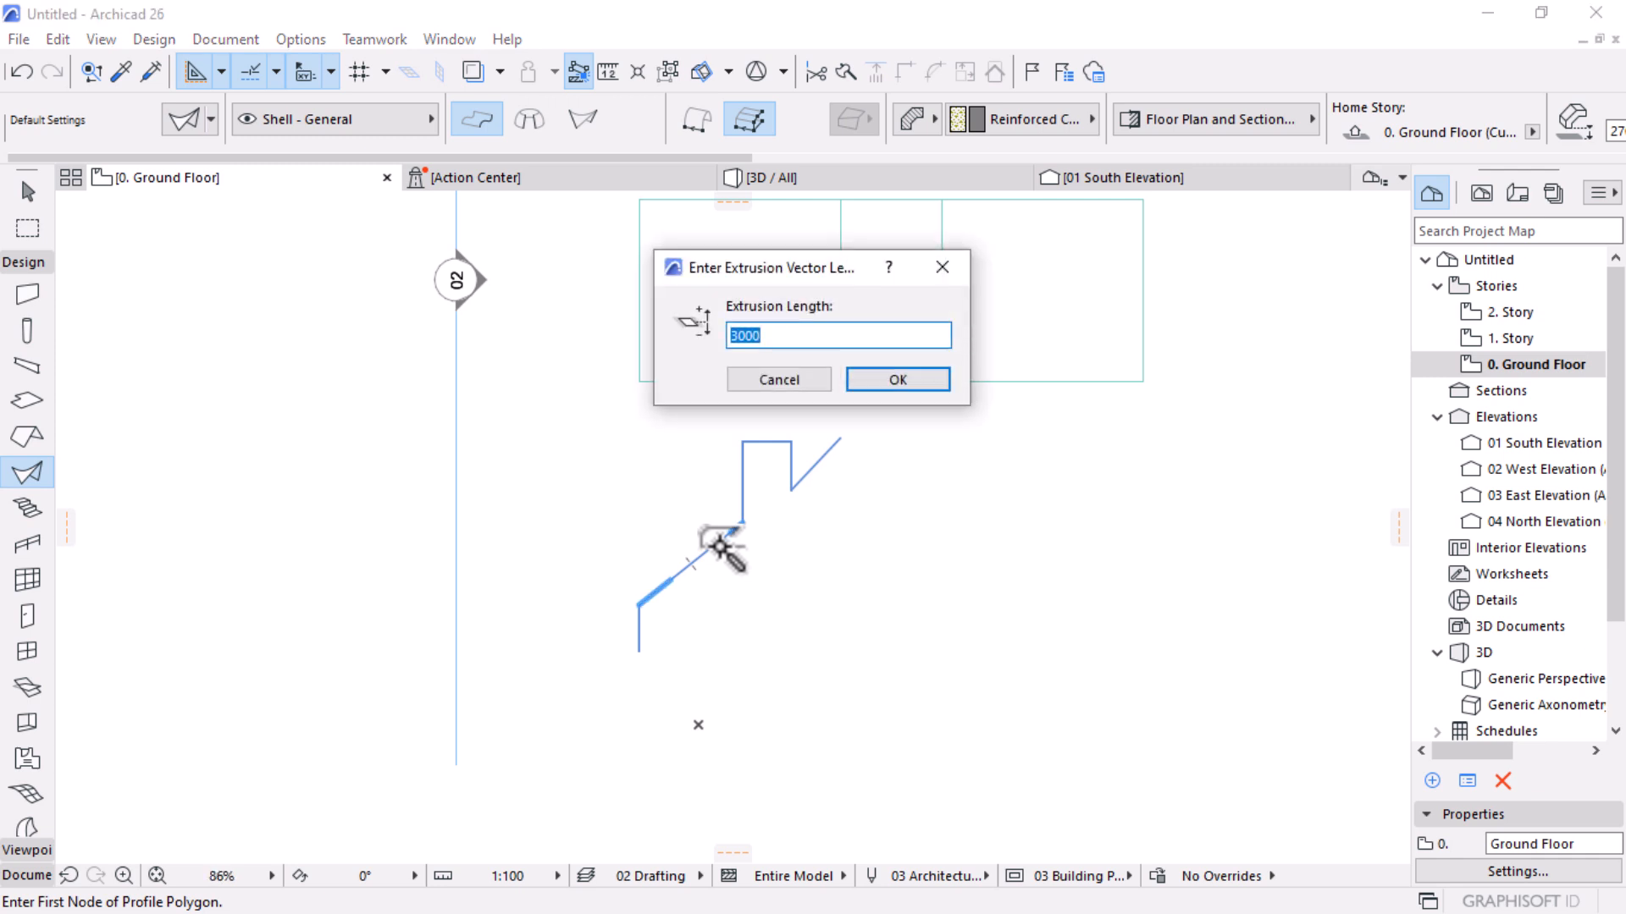
text(4500)
key(Return)
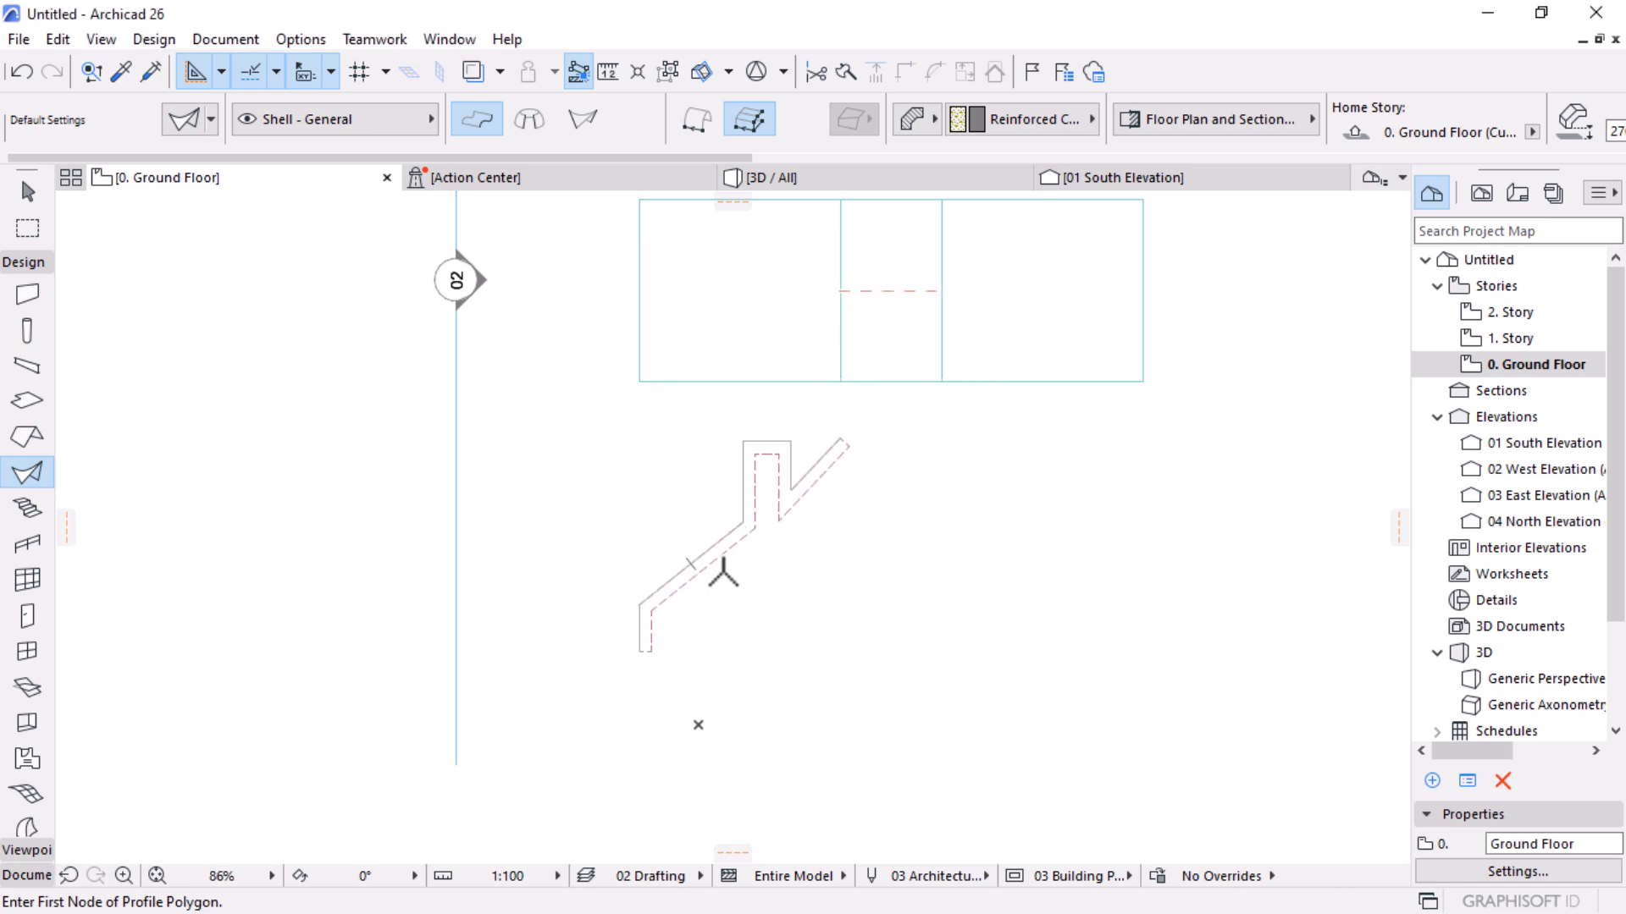
Flip the new shell's thickness to the other side of its reference line and inspect the shell in 3D
scroll(689, 618, up, 4)
click(29, 193)
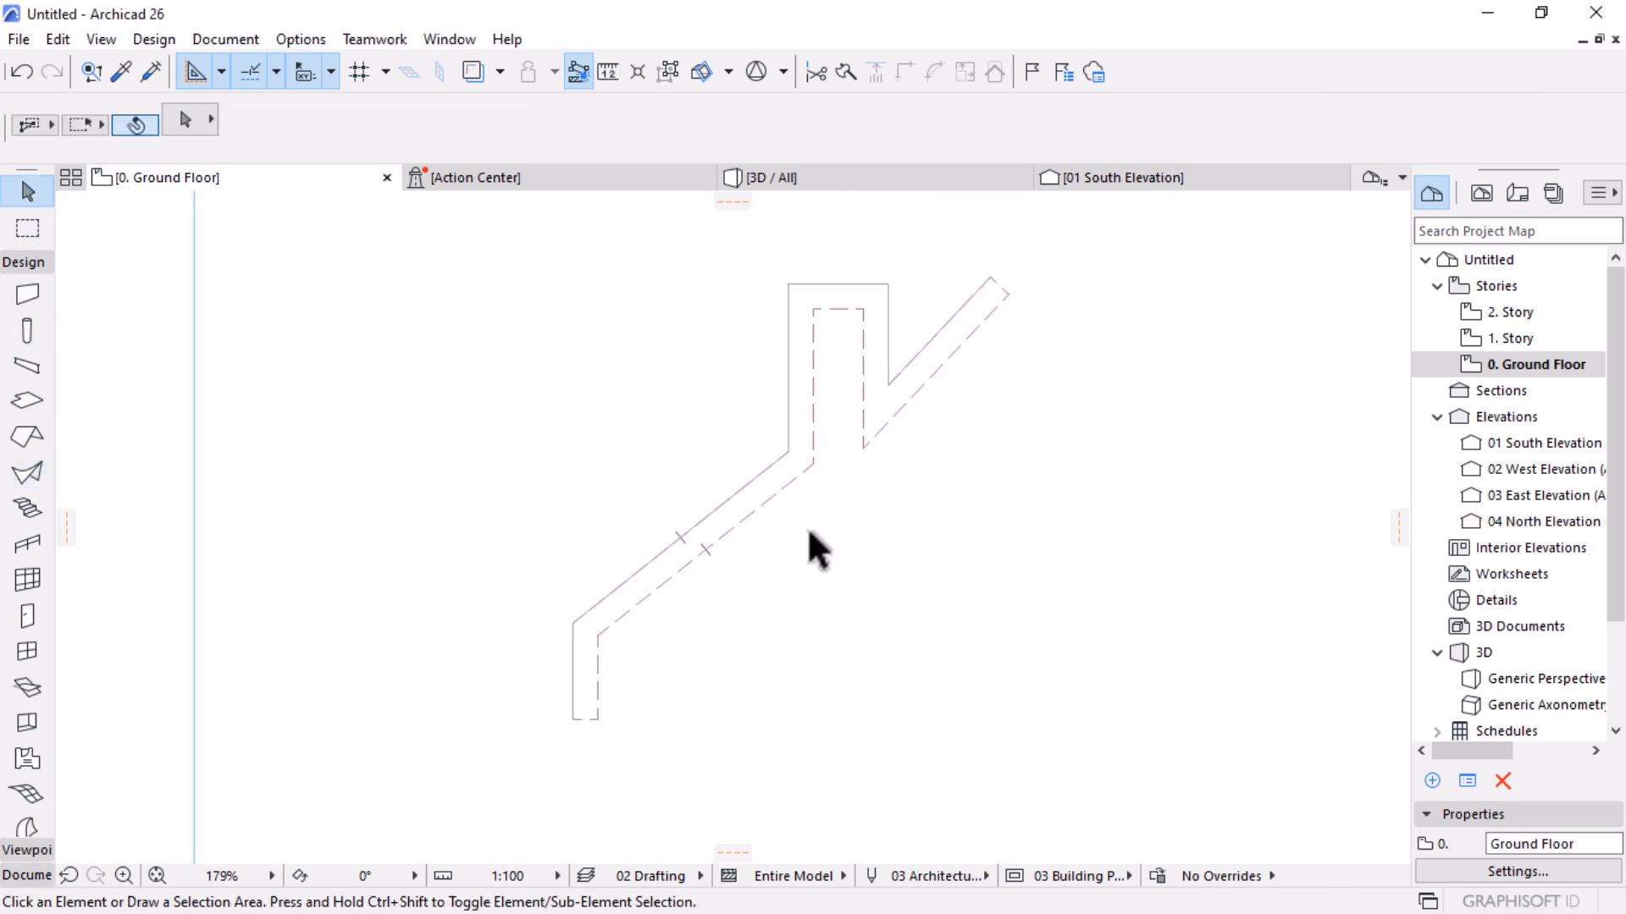
click(804, 472)
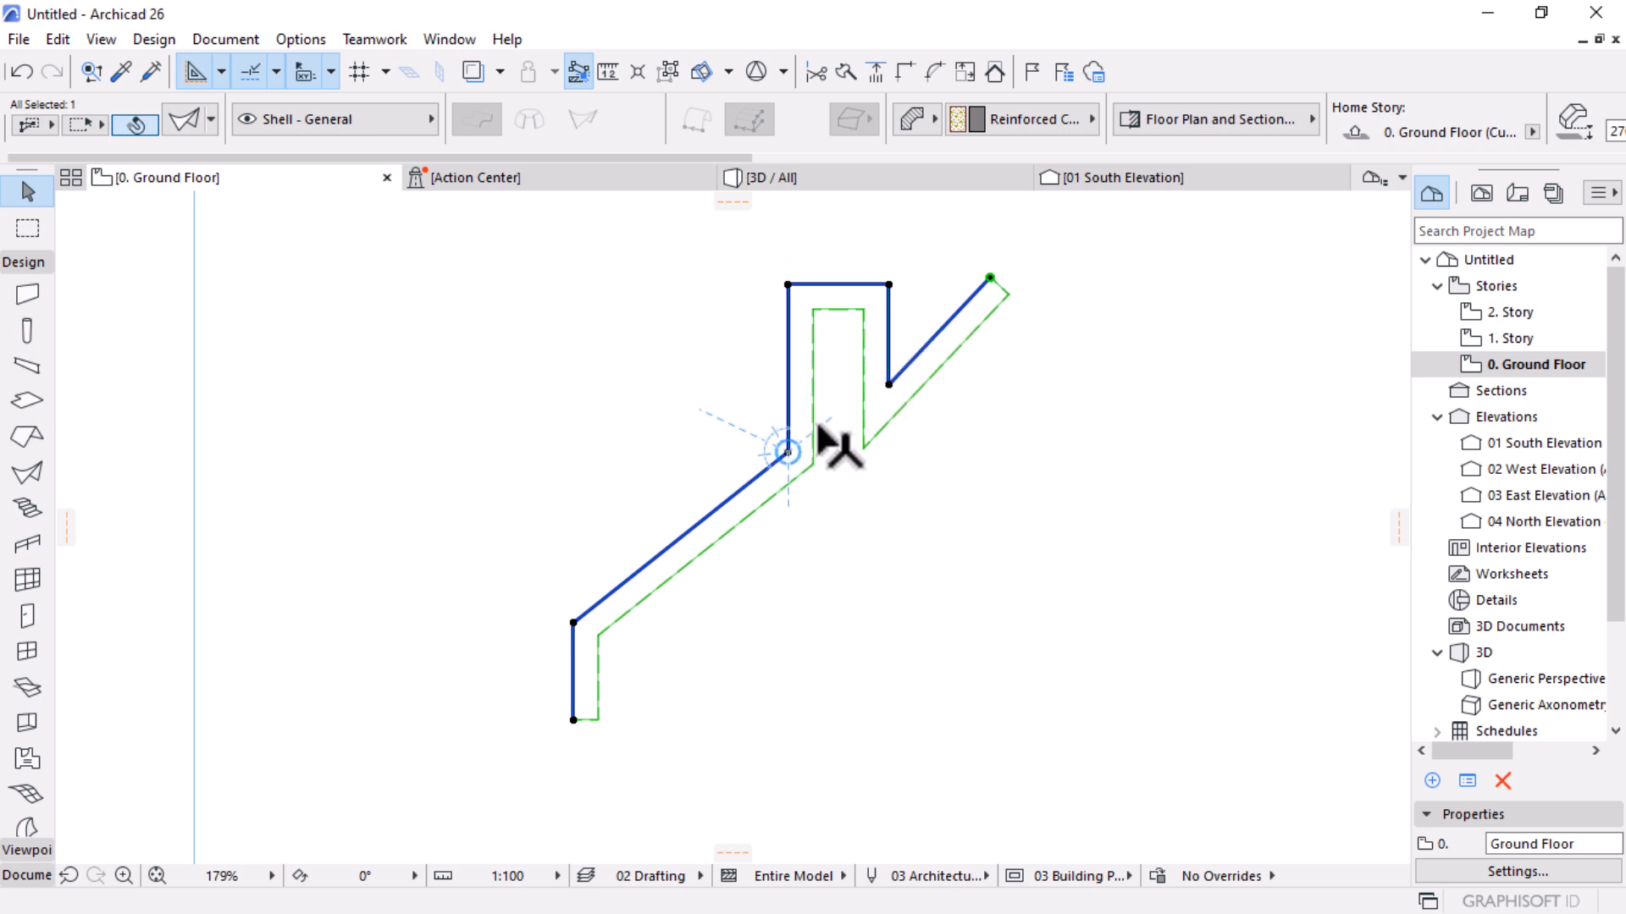
scroll(886, 125, right, 8)
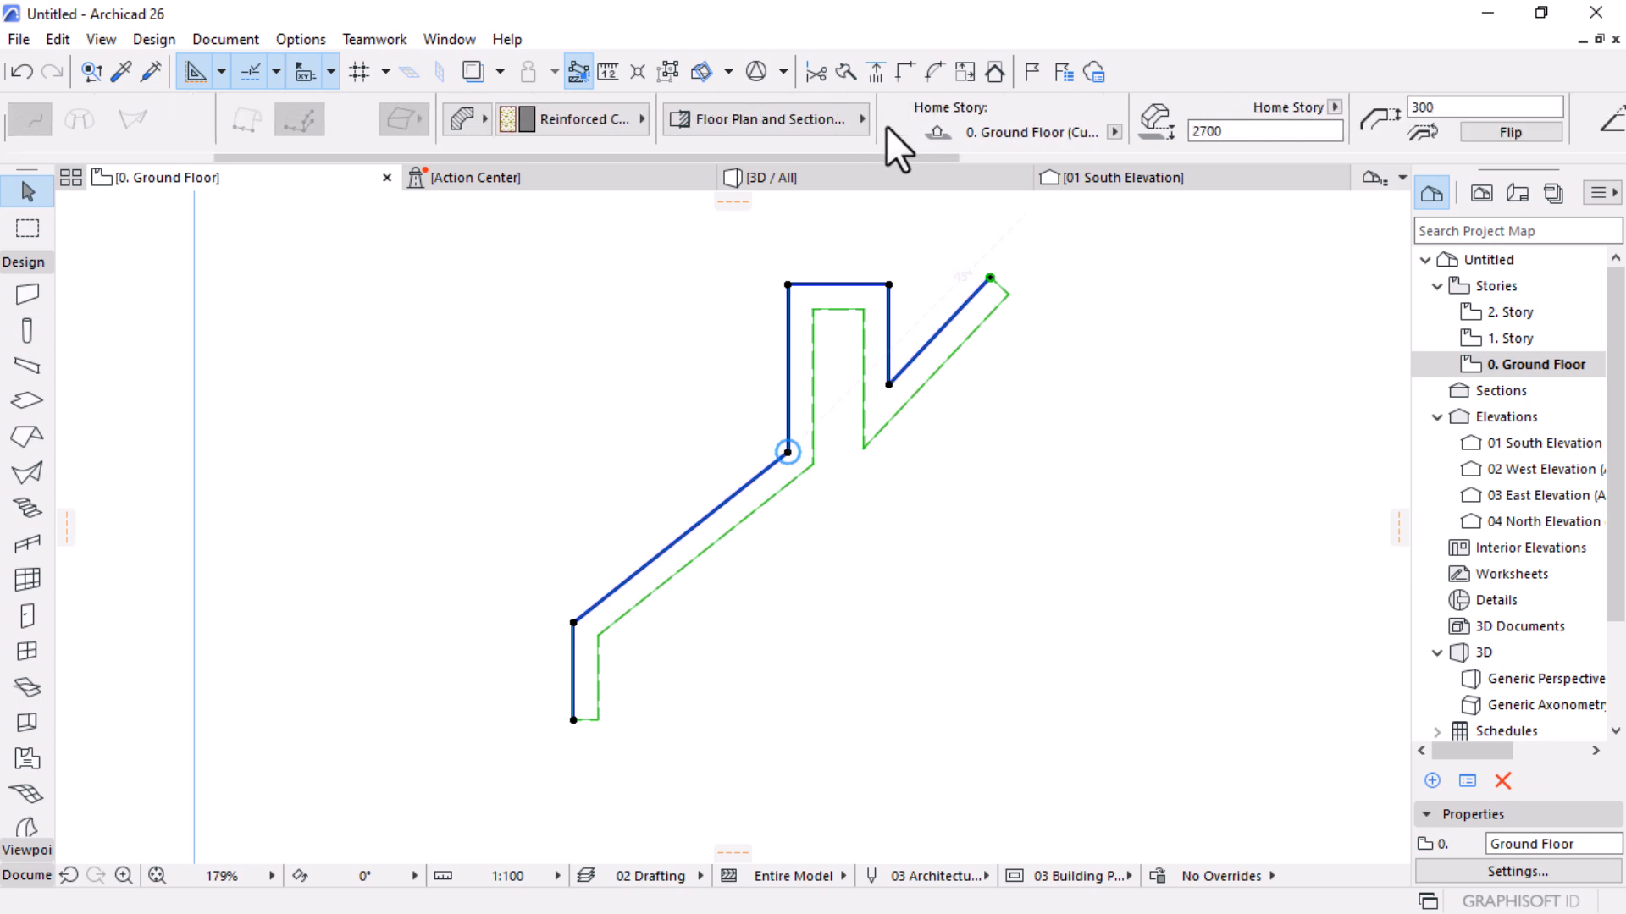
scroll(886, 125, right, 3)
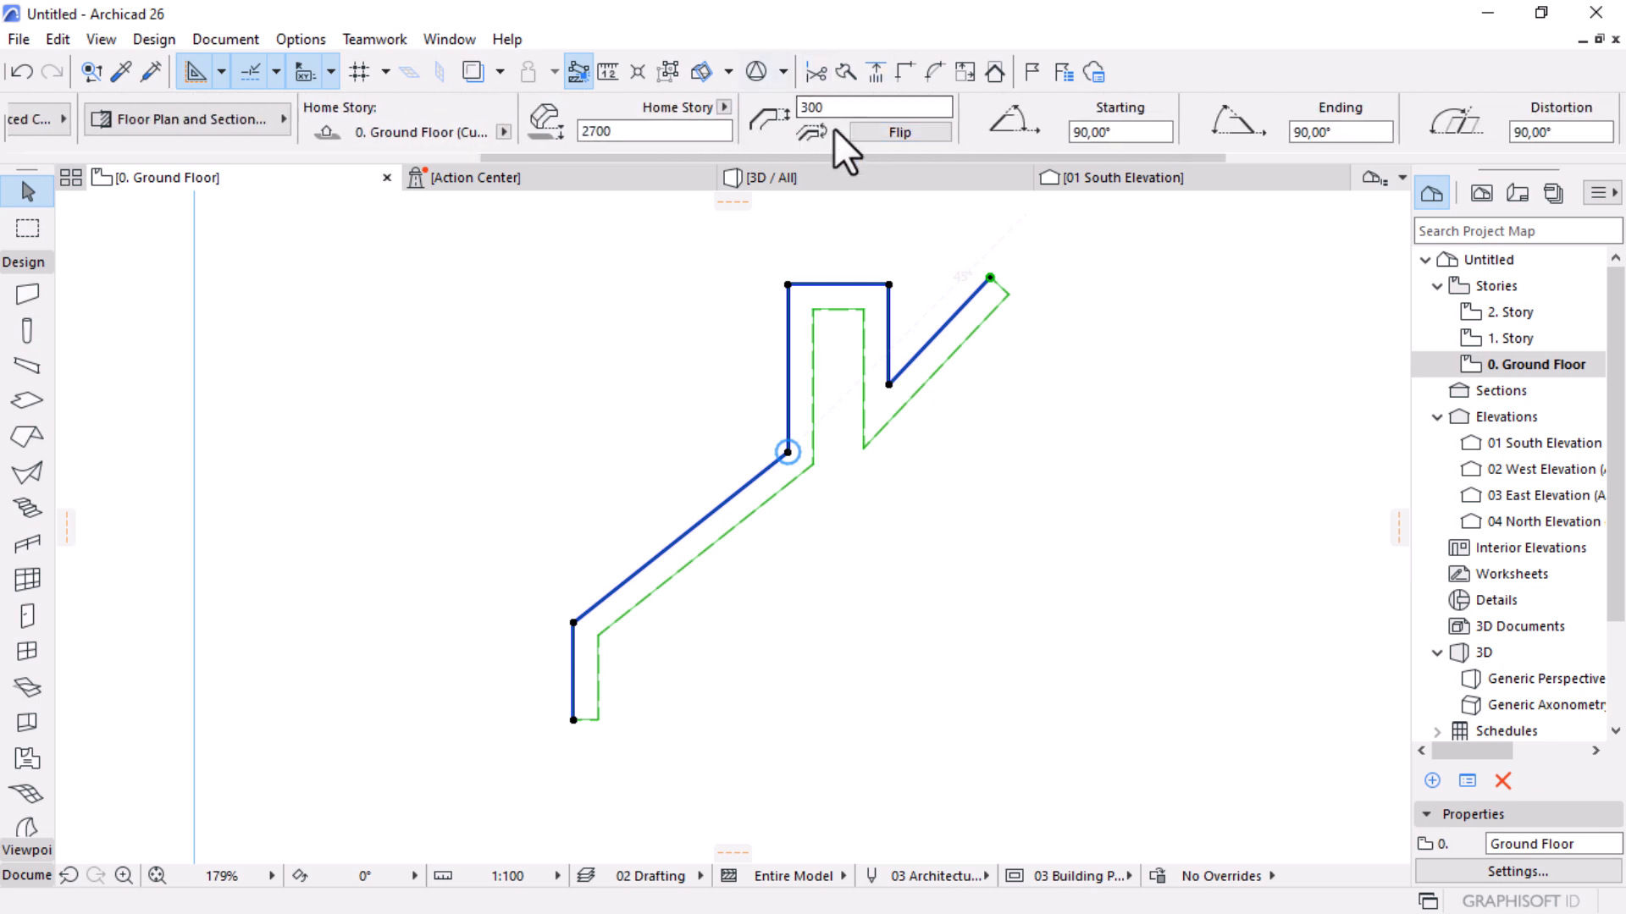
click(892, 135)
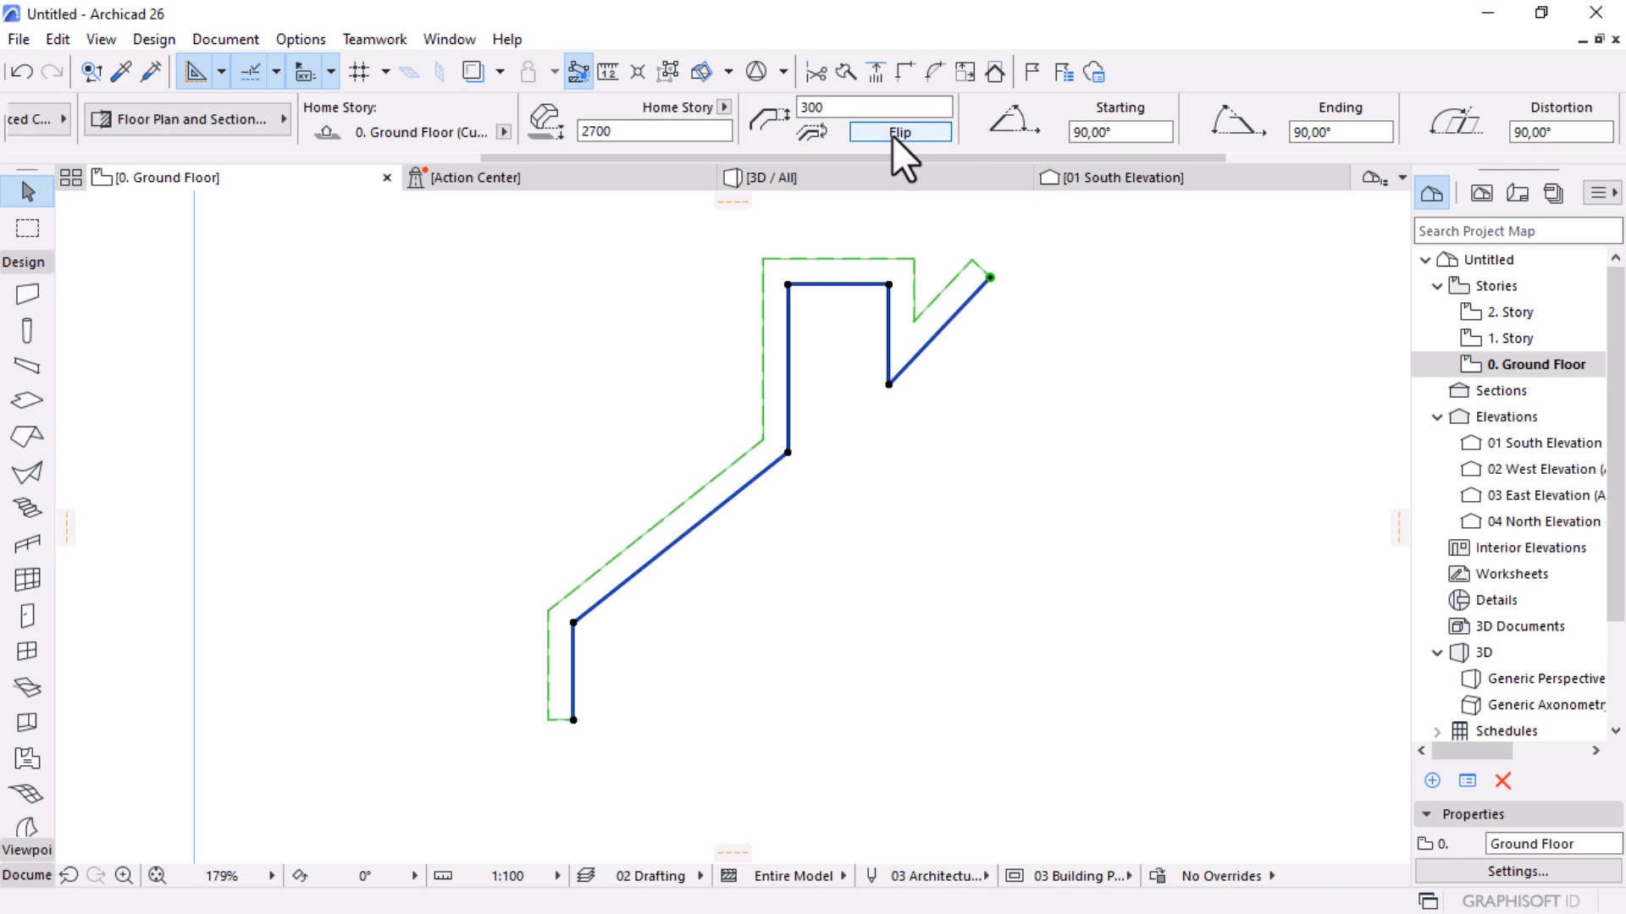
scroll(889, 372, down, 4)
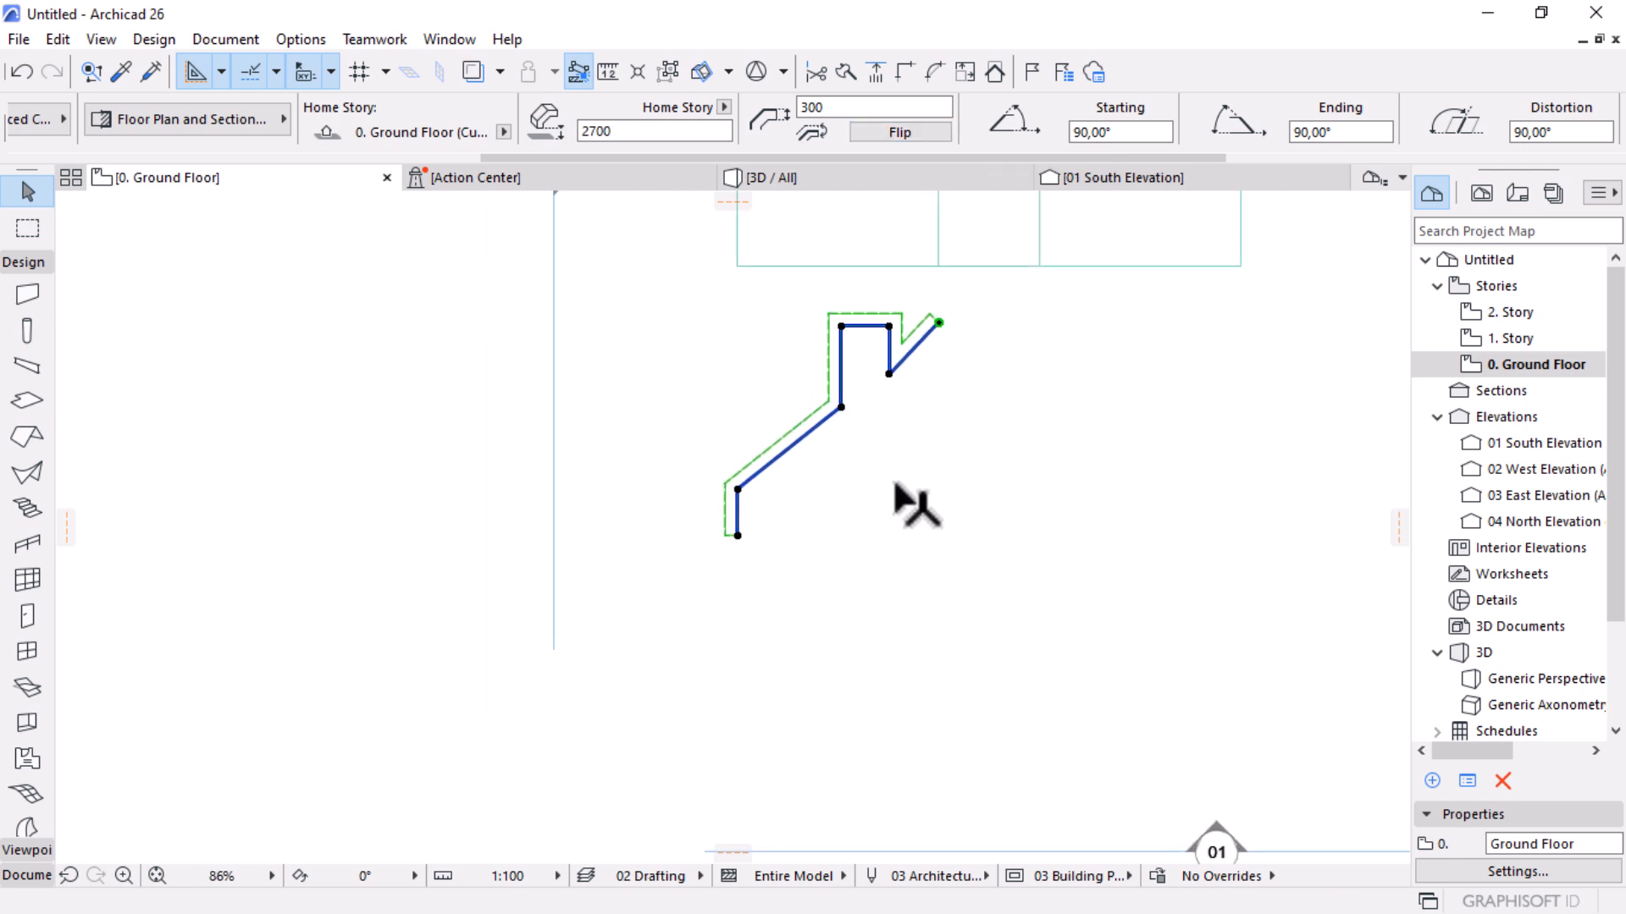
key(Escape)
scroll(630, 508, down, 2)
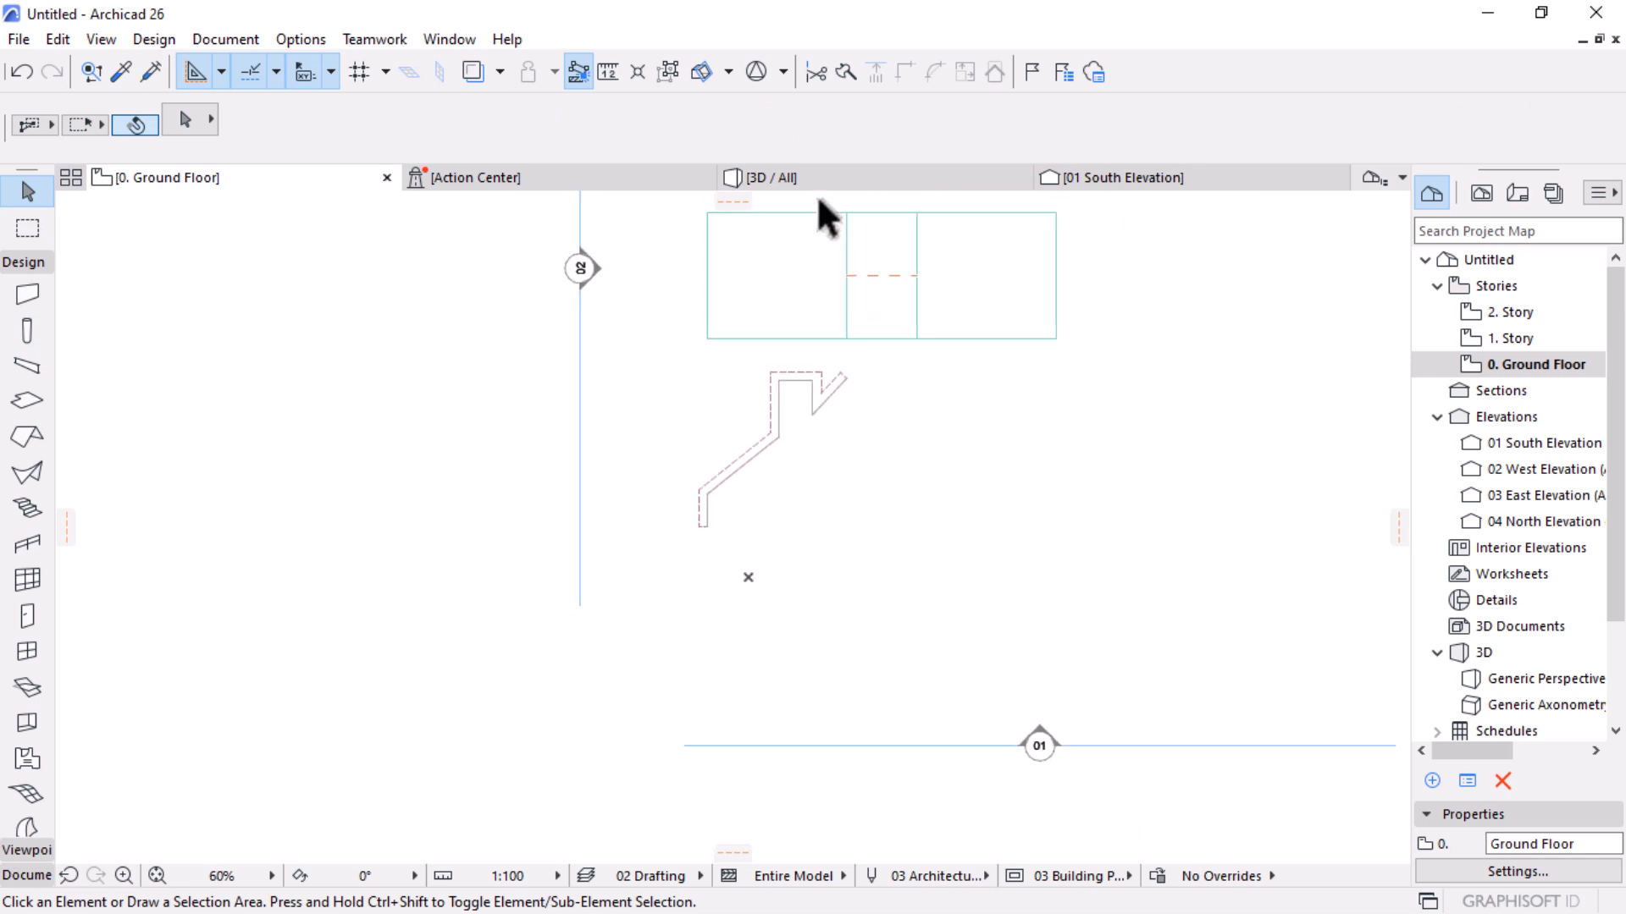
click(794, 179)
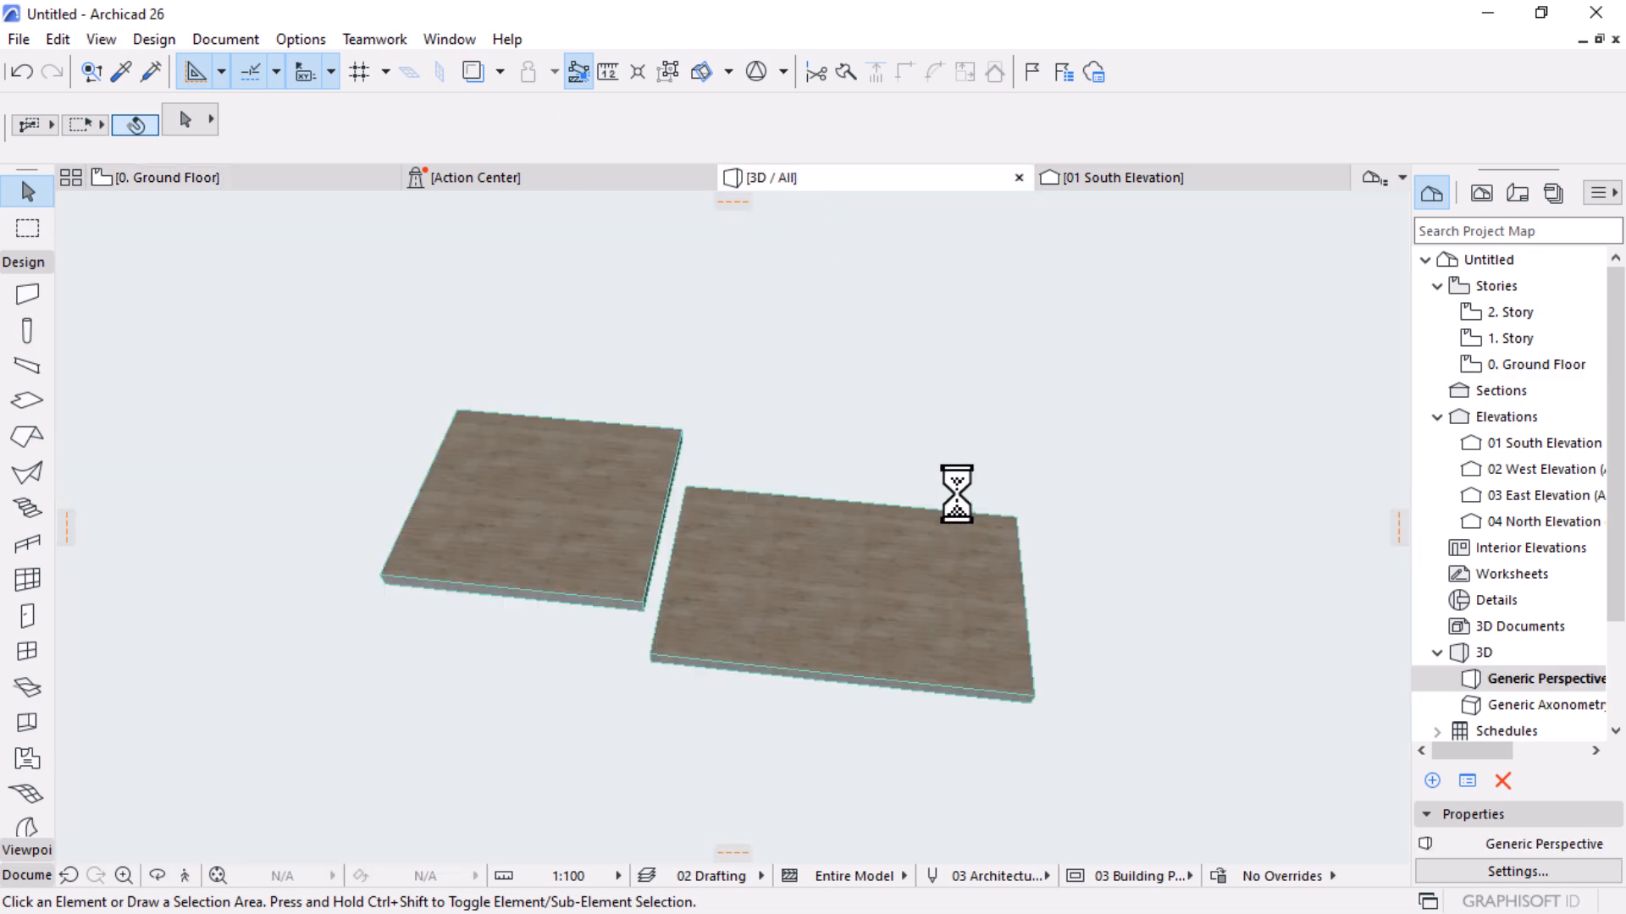
scroll(907, 440, down, 3)
shift+middle_drag(901, 428, 535, 658)
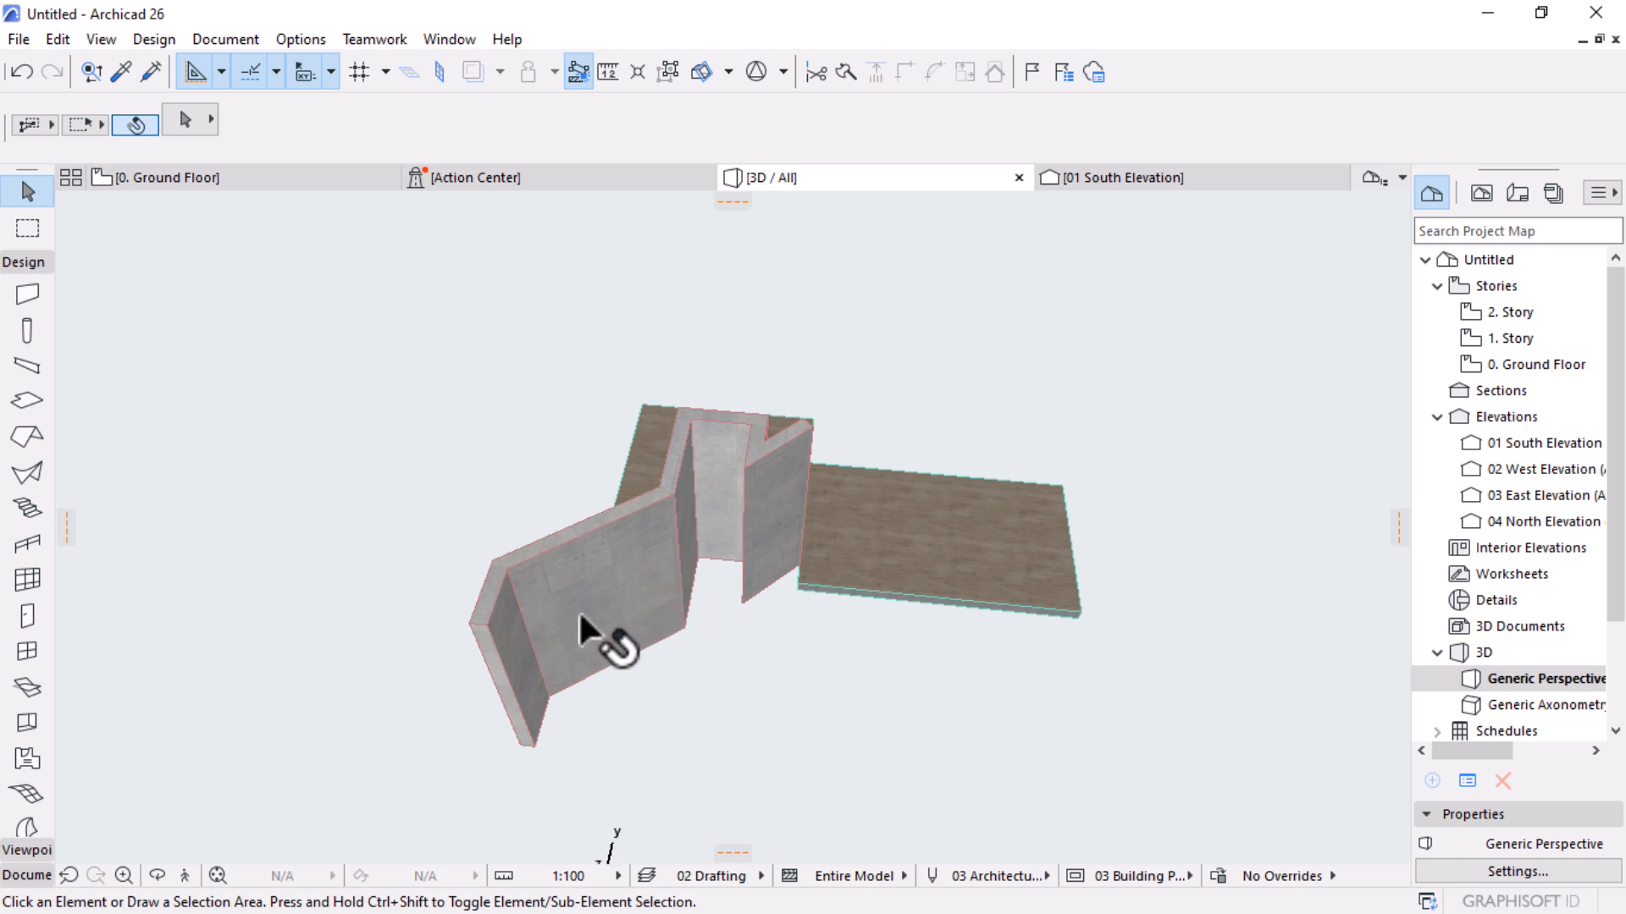
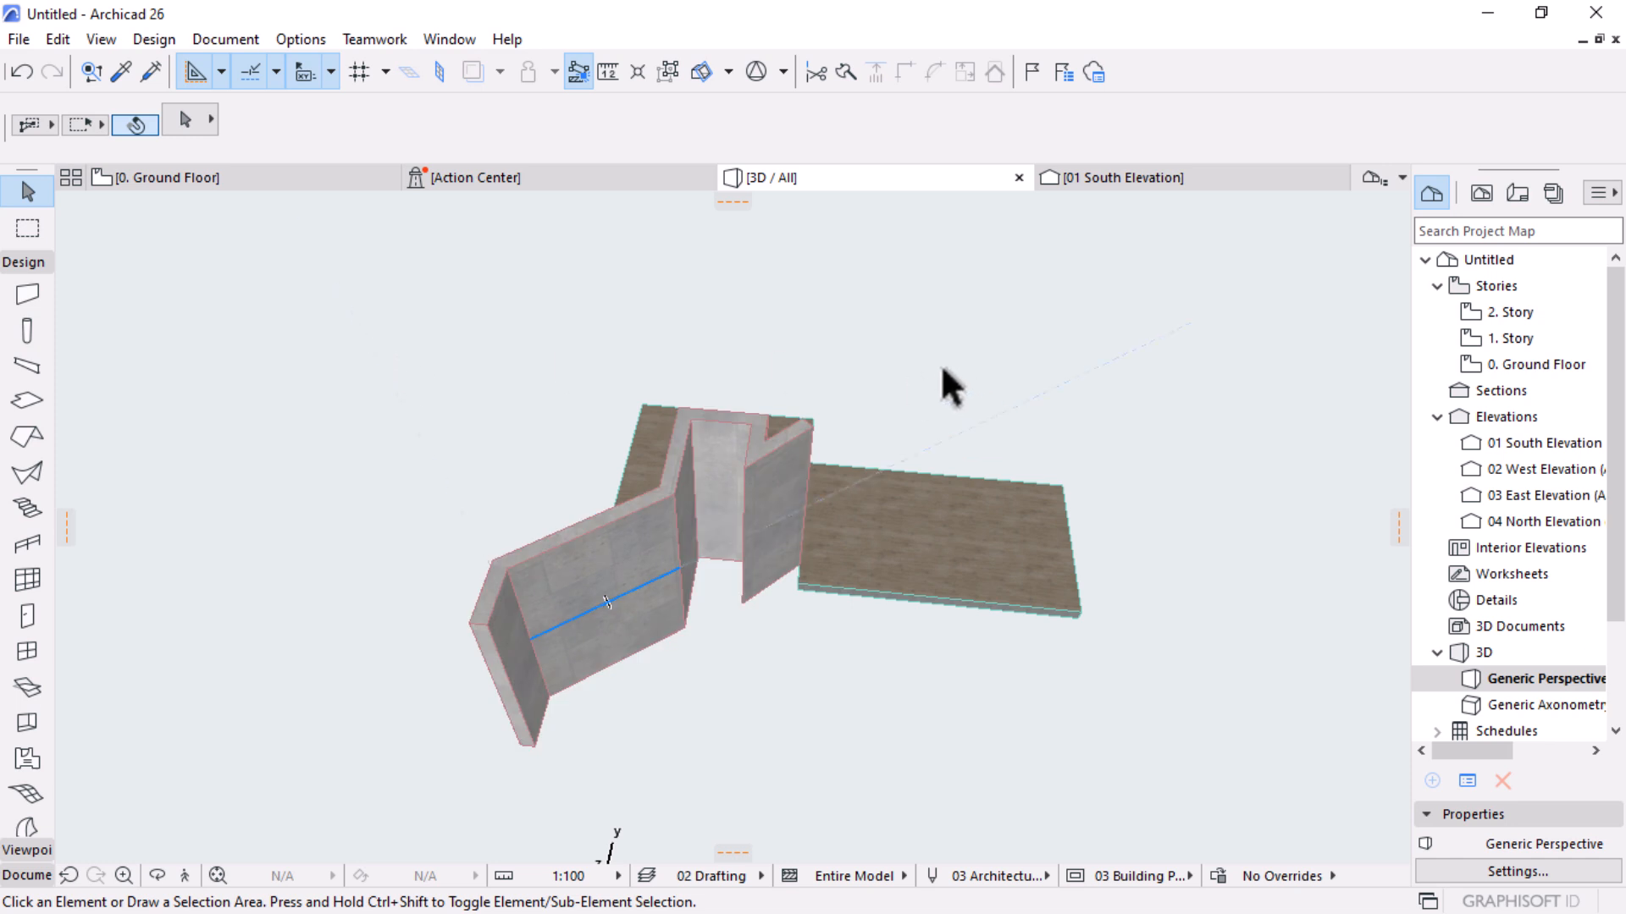
Open the 03 East Elevation from its marker on the Ground Floor plan
click(266, 180)
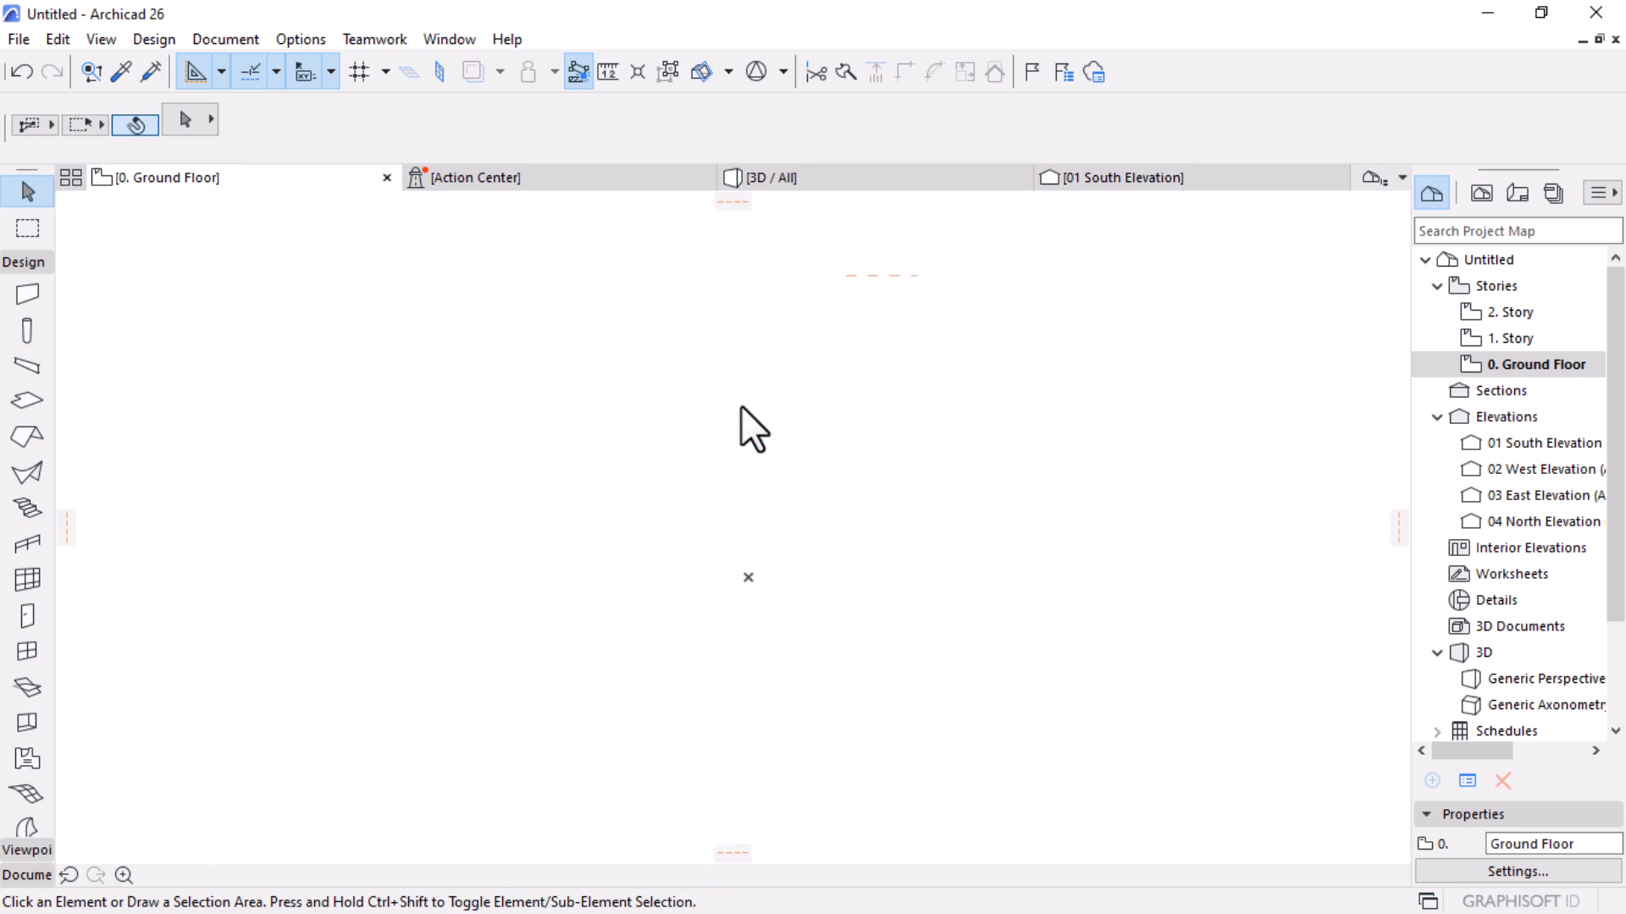
scroll(617, 582, down, 1)
click(1071, 413)
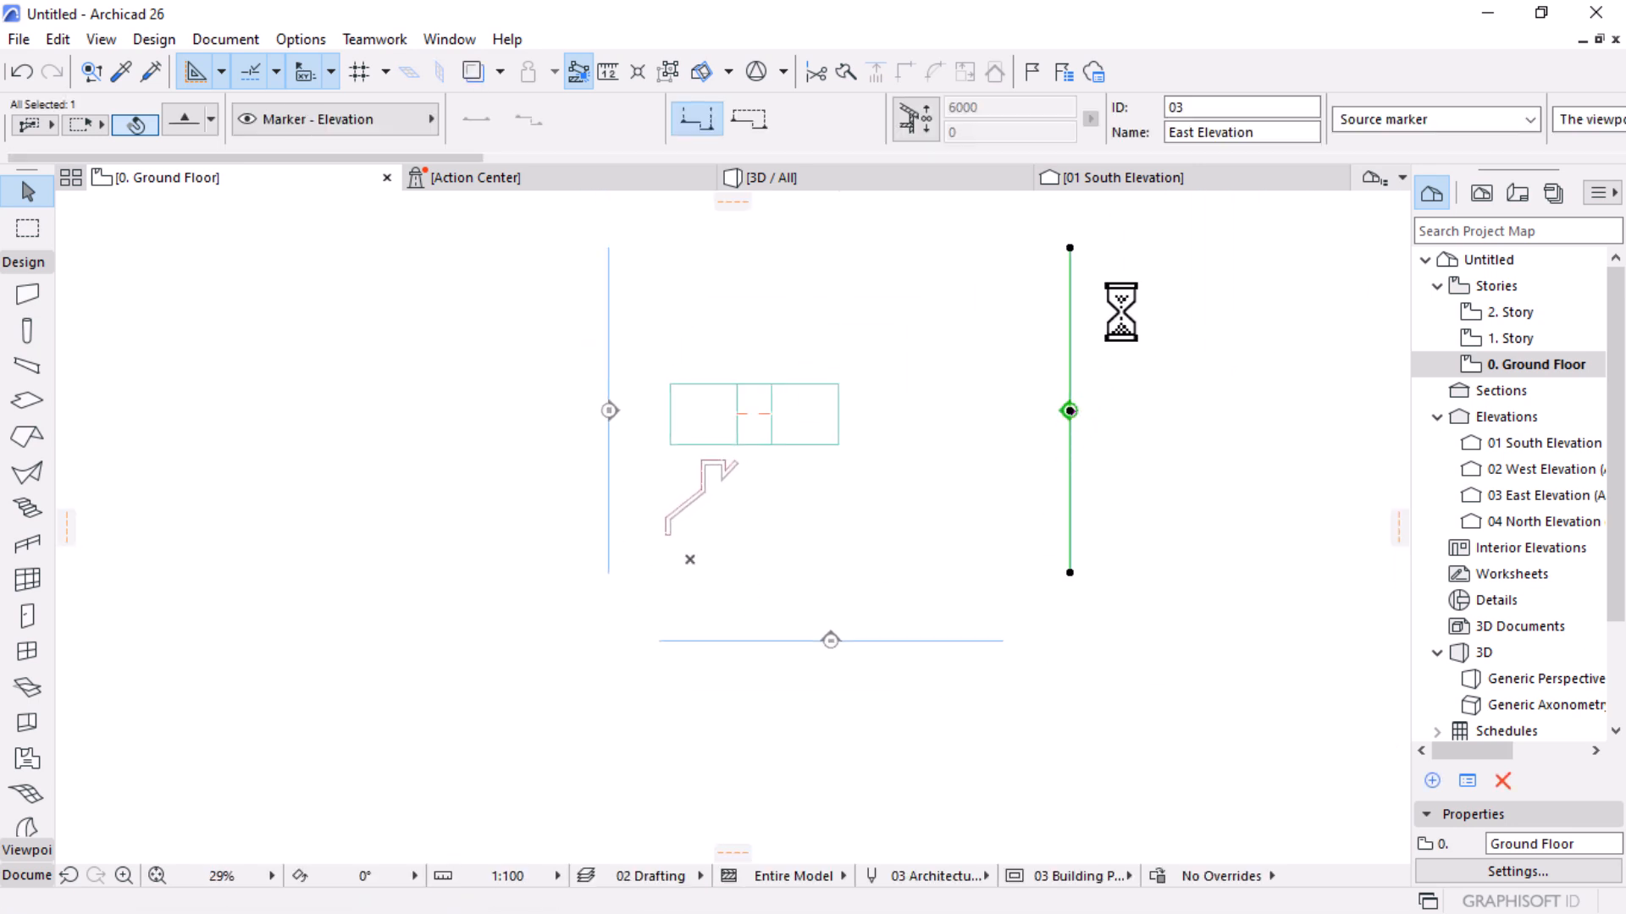
right_click(1121, 313)
click(1177, 313)
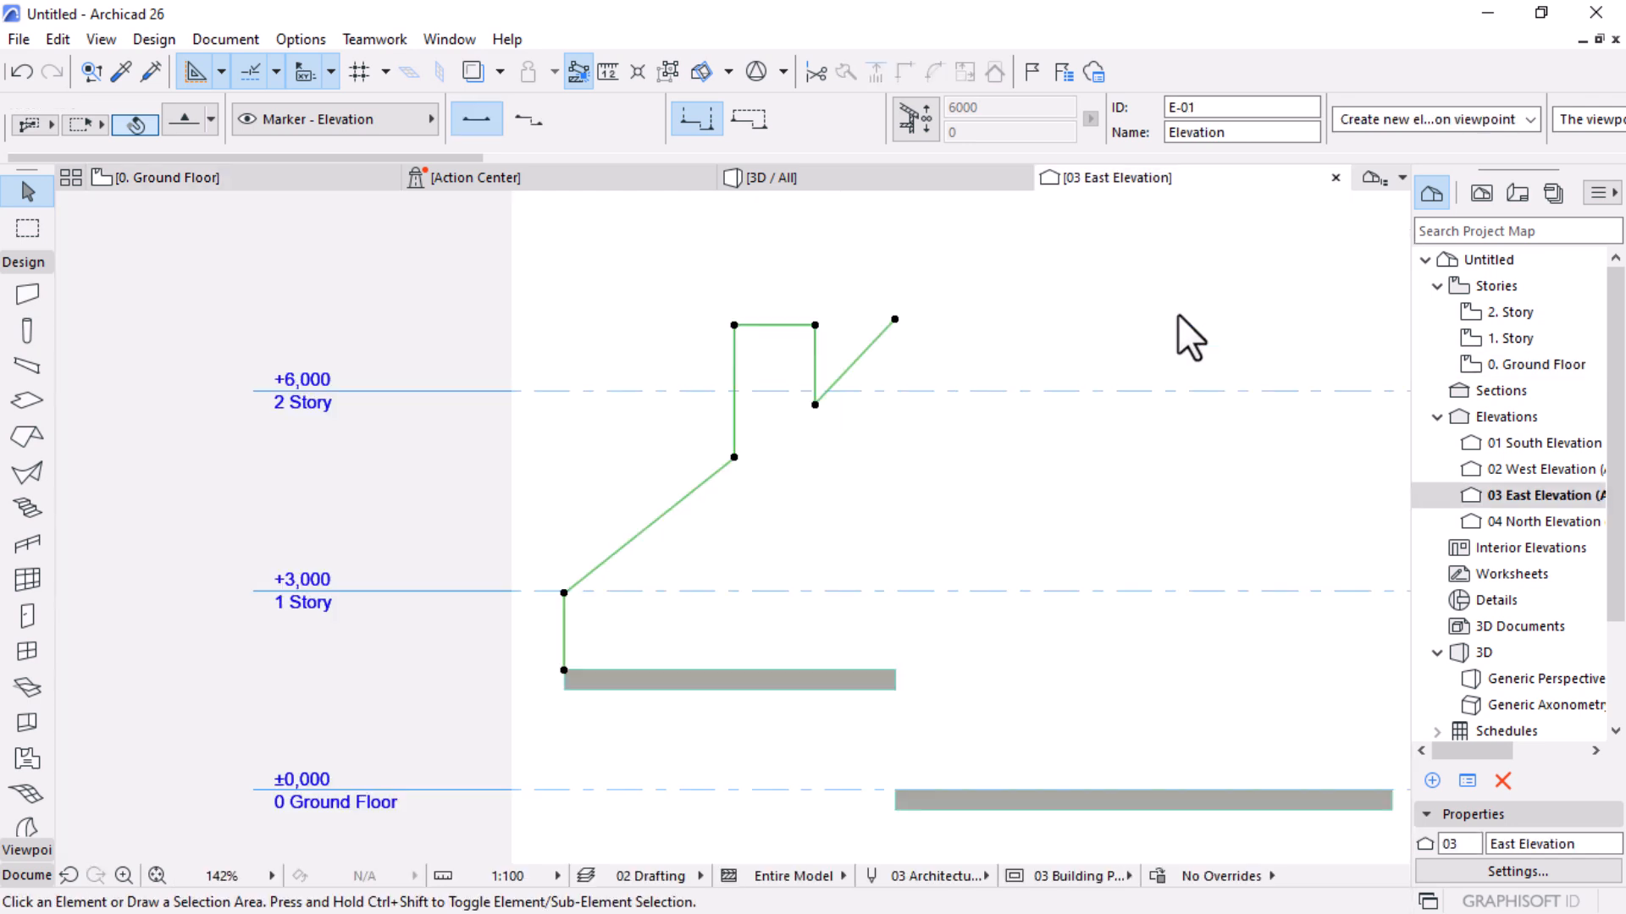
Rotate the shell a quarter turn counterclockwise in the East Elevation about its lower corner on the reference line
click(597, 532)
scroll(564, 498, up, 3)
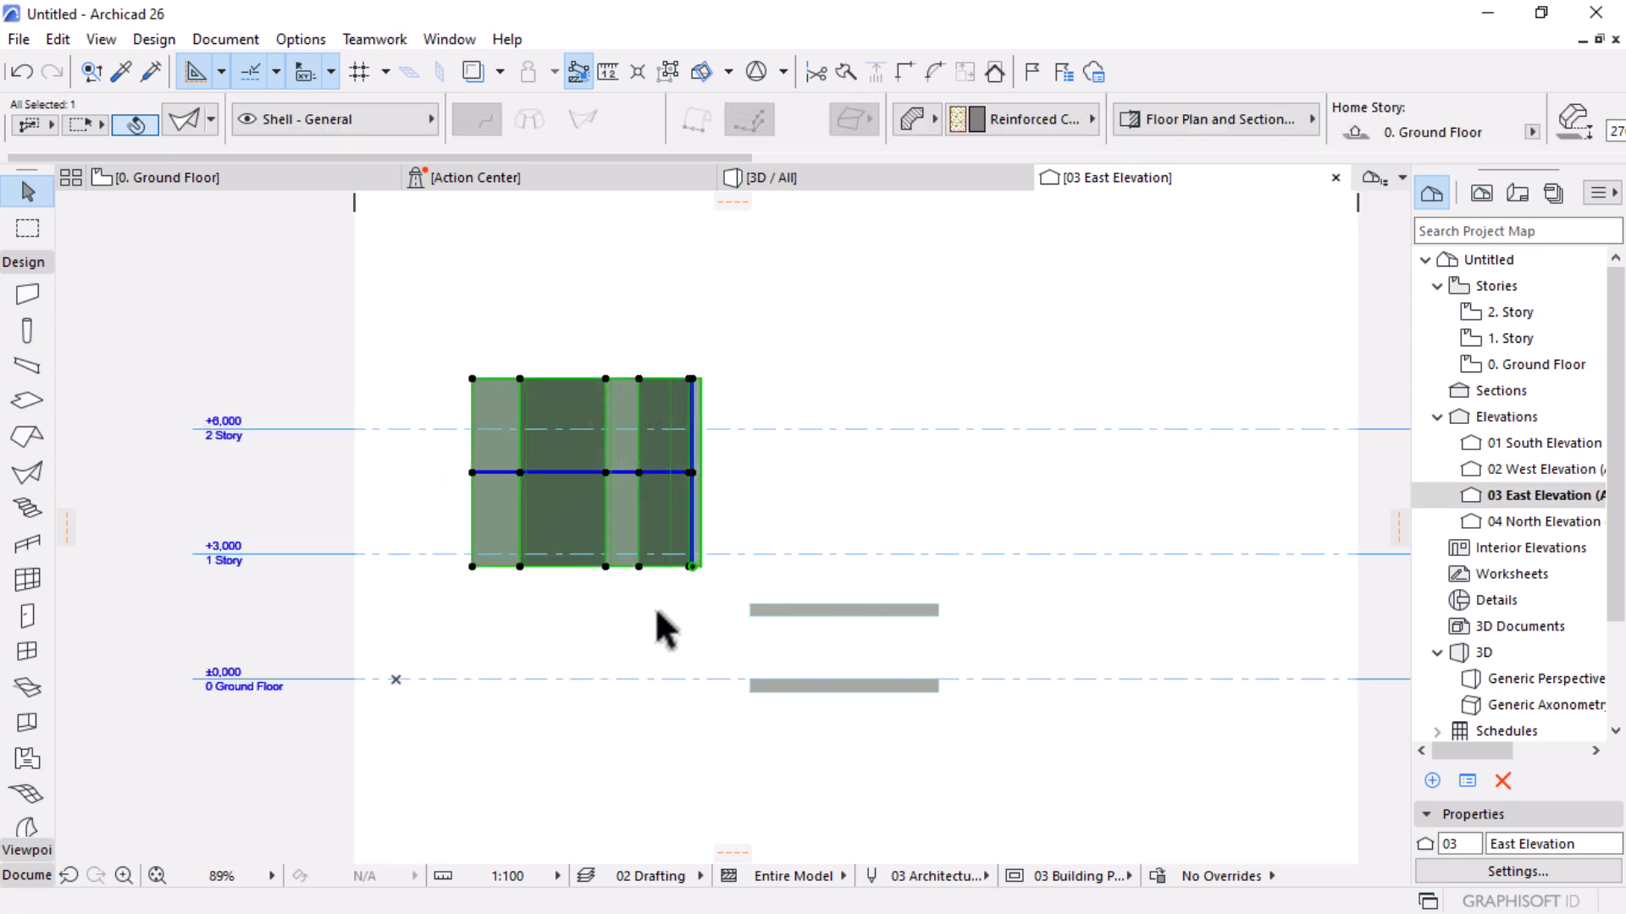
click(691, 566)
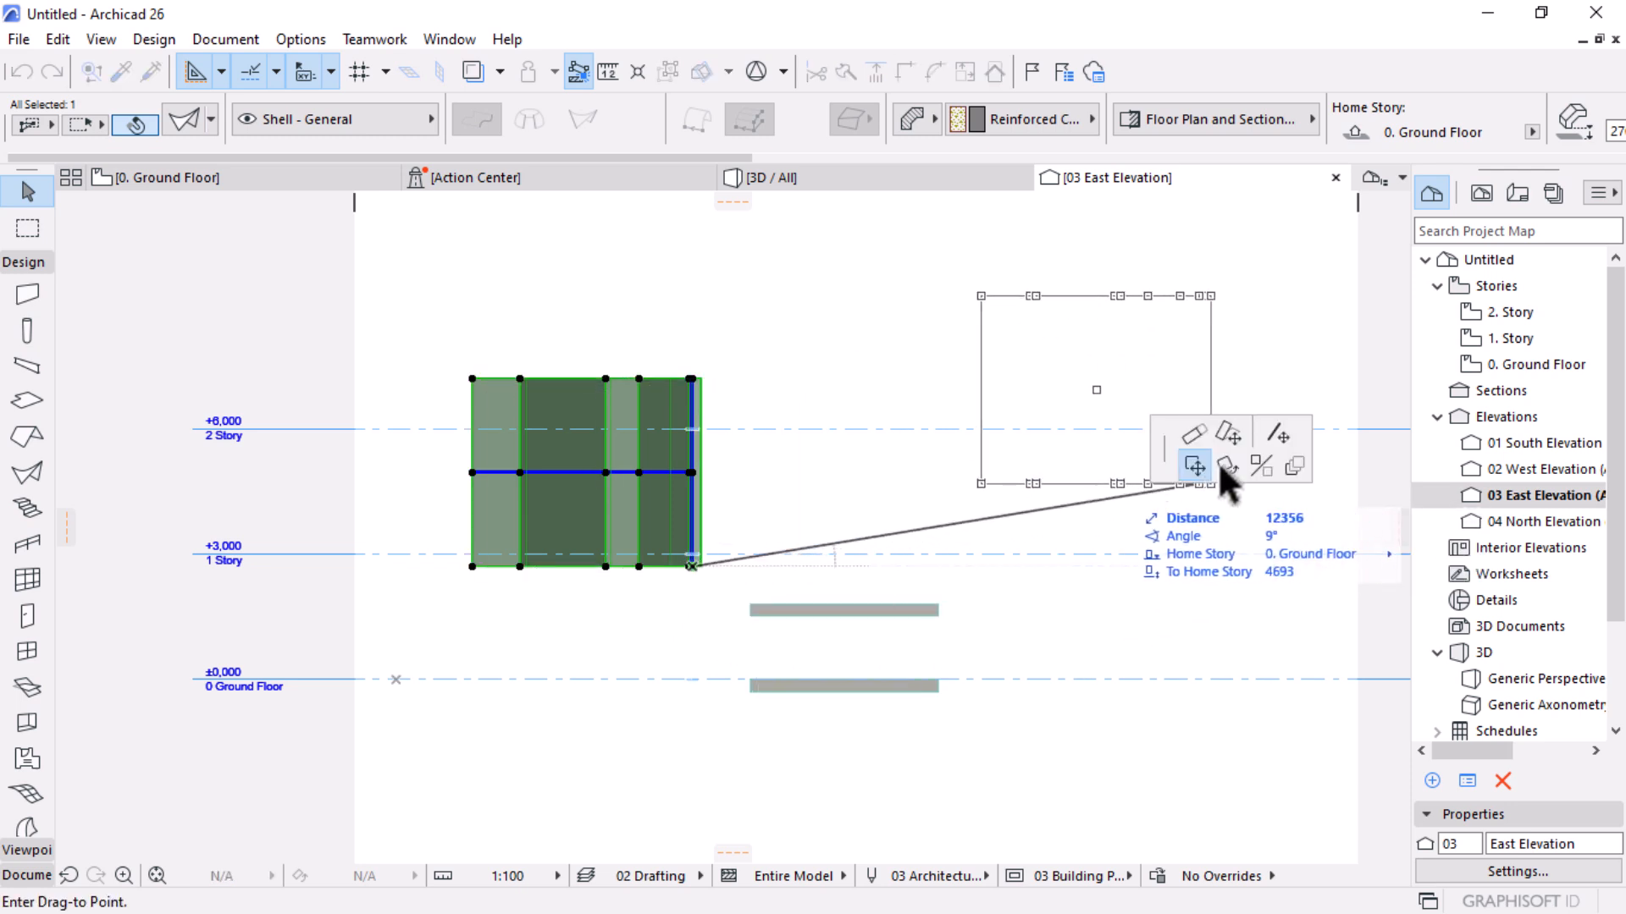
click(1226, 466)
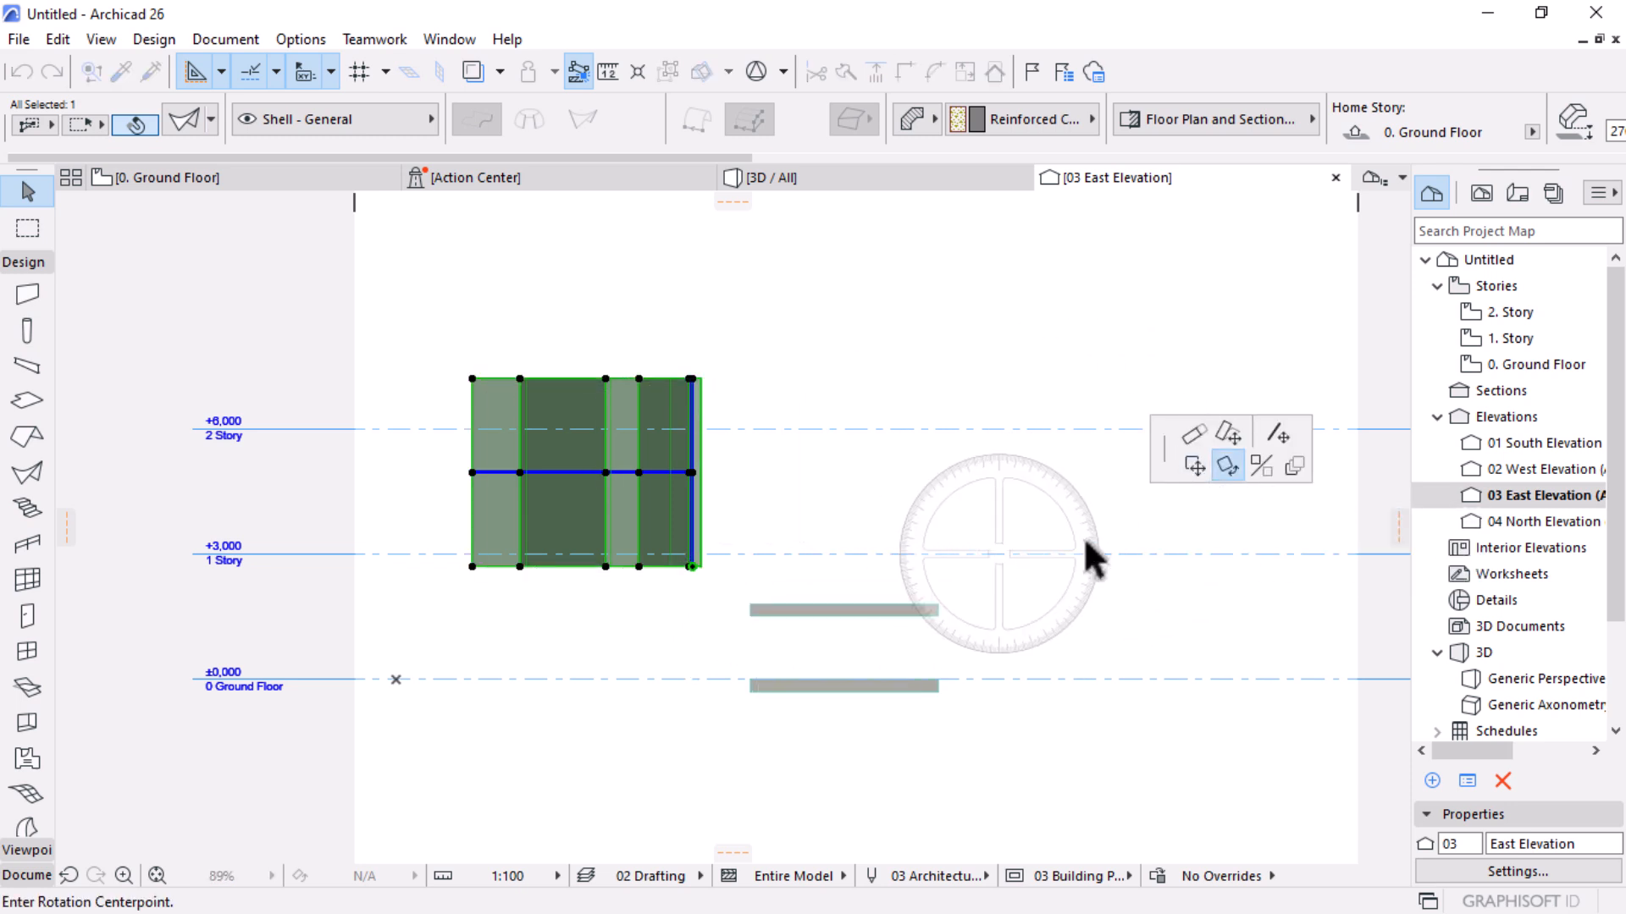
click(692, 565)
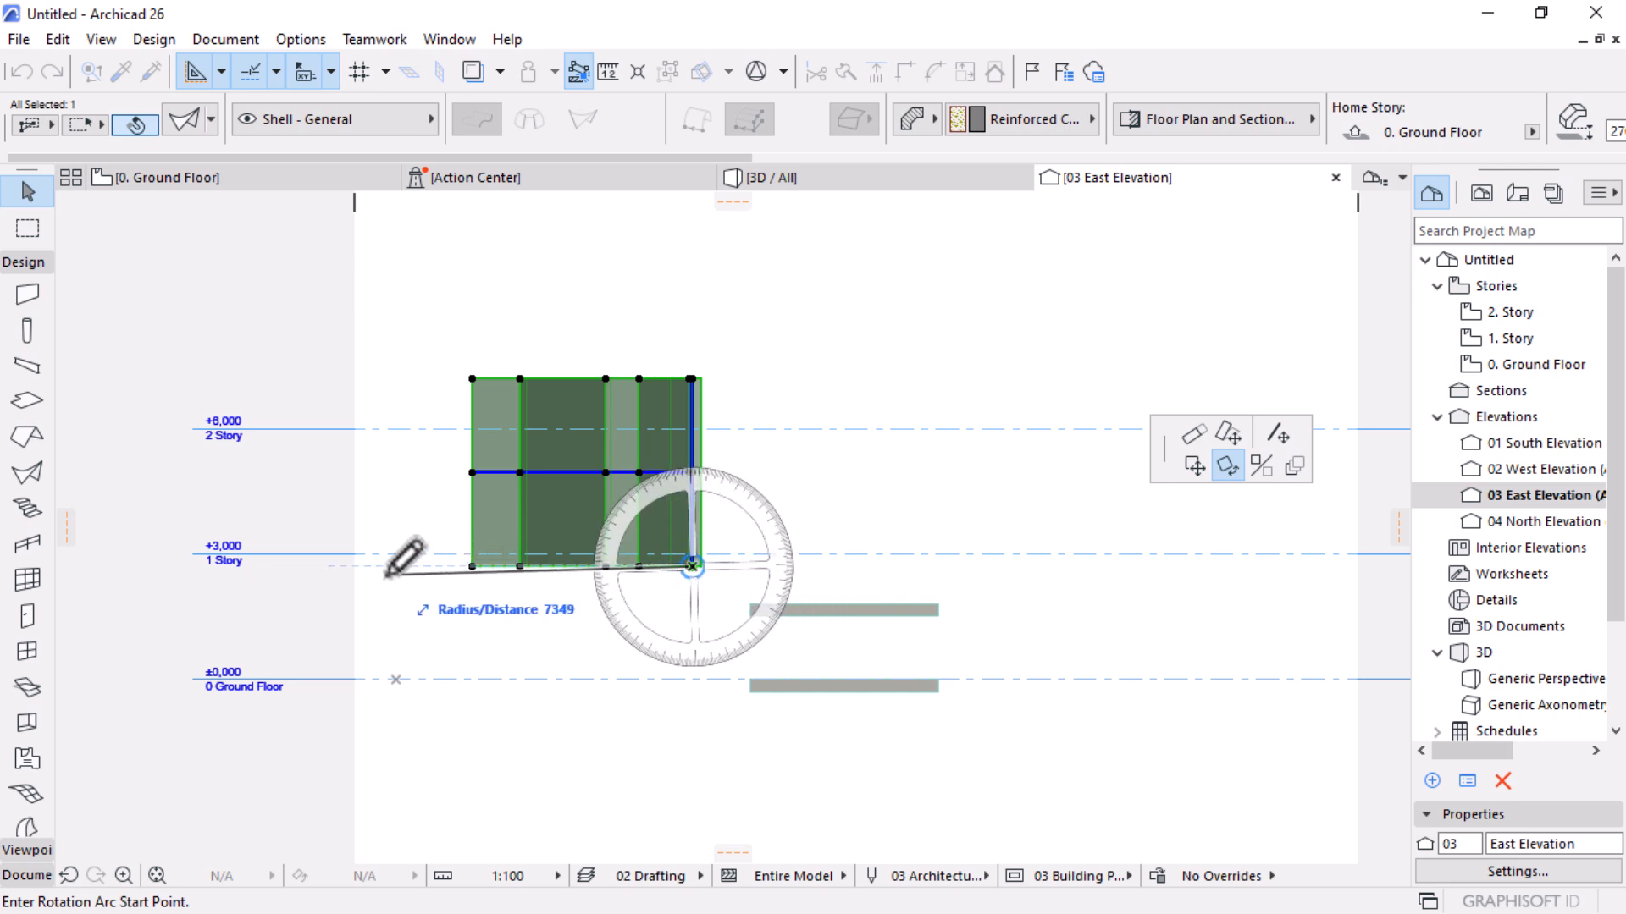
click(283, 566)
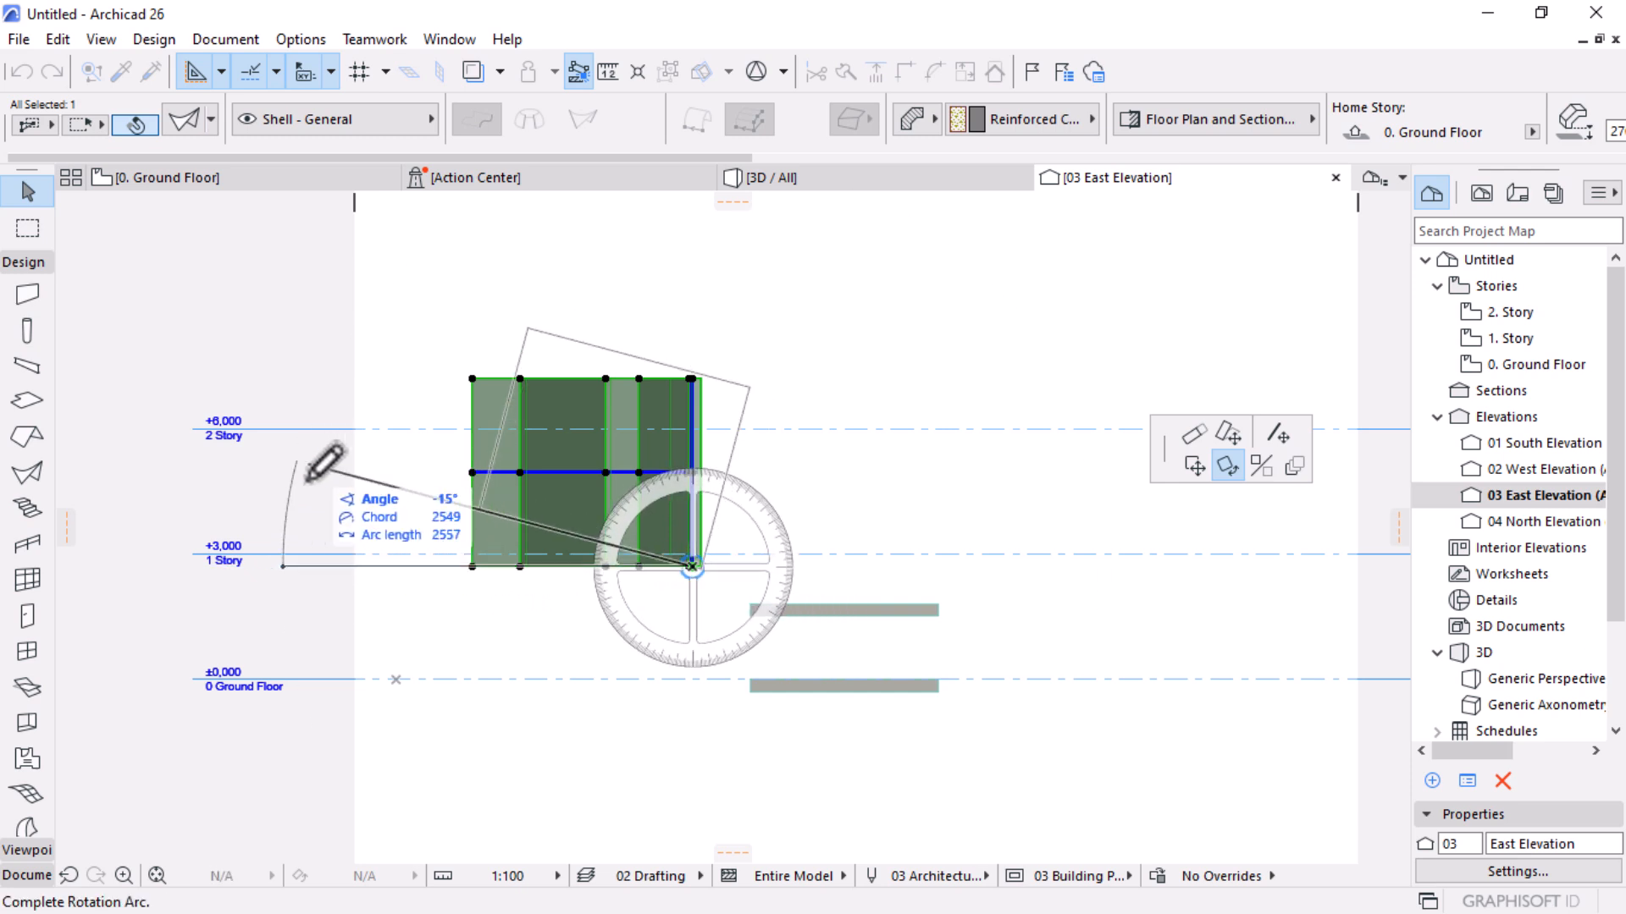
click(698, 699)
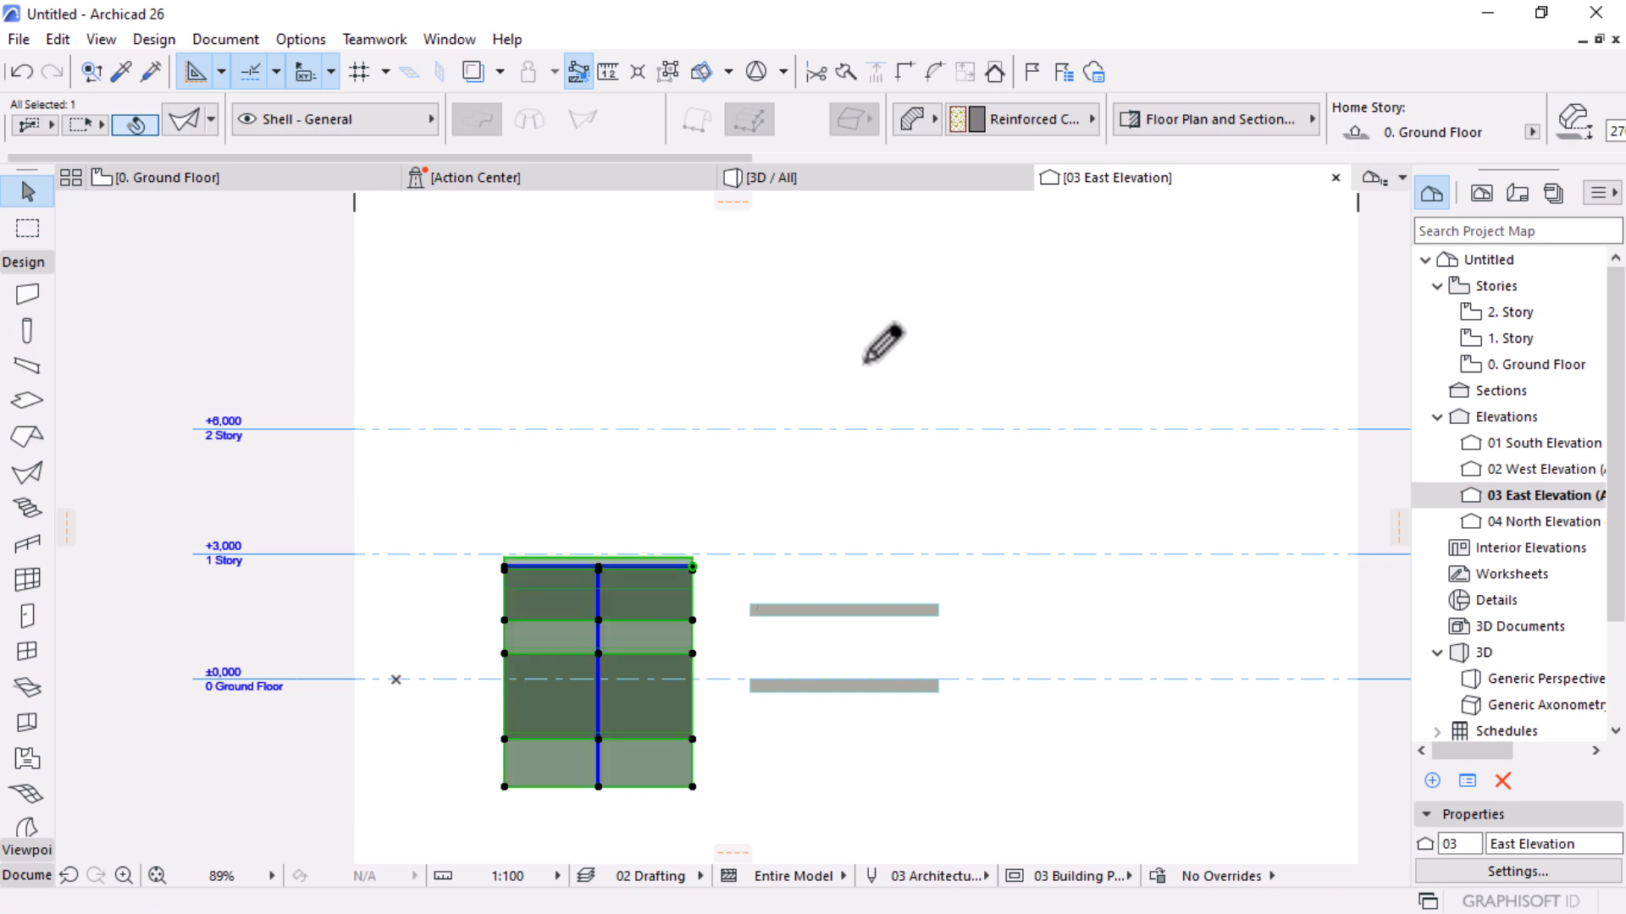
Move the rotated shell straight up until its base aligns with the raised slab's top edge, and check its orientation in 3D
scroll(882, 339, down, 3)
key(ctrl+d)
click(764, 606)
scroll(765, 526, up, 3)
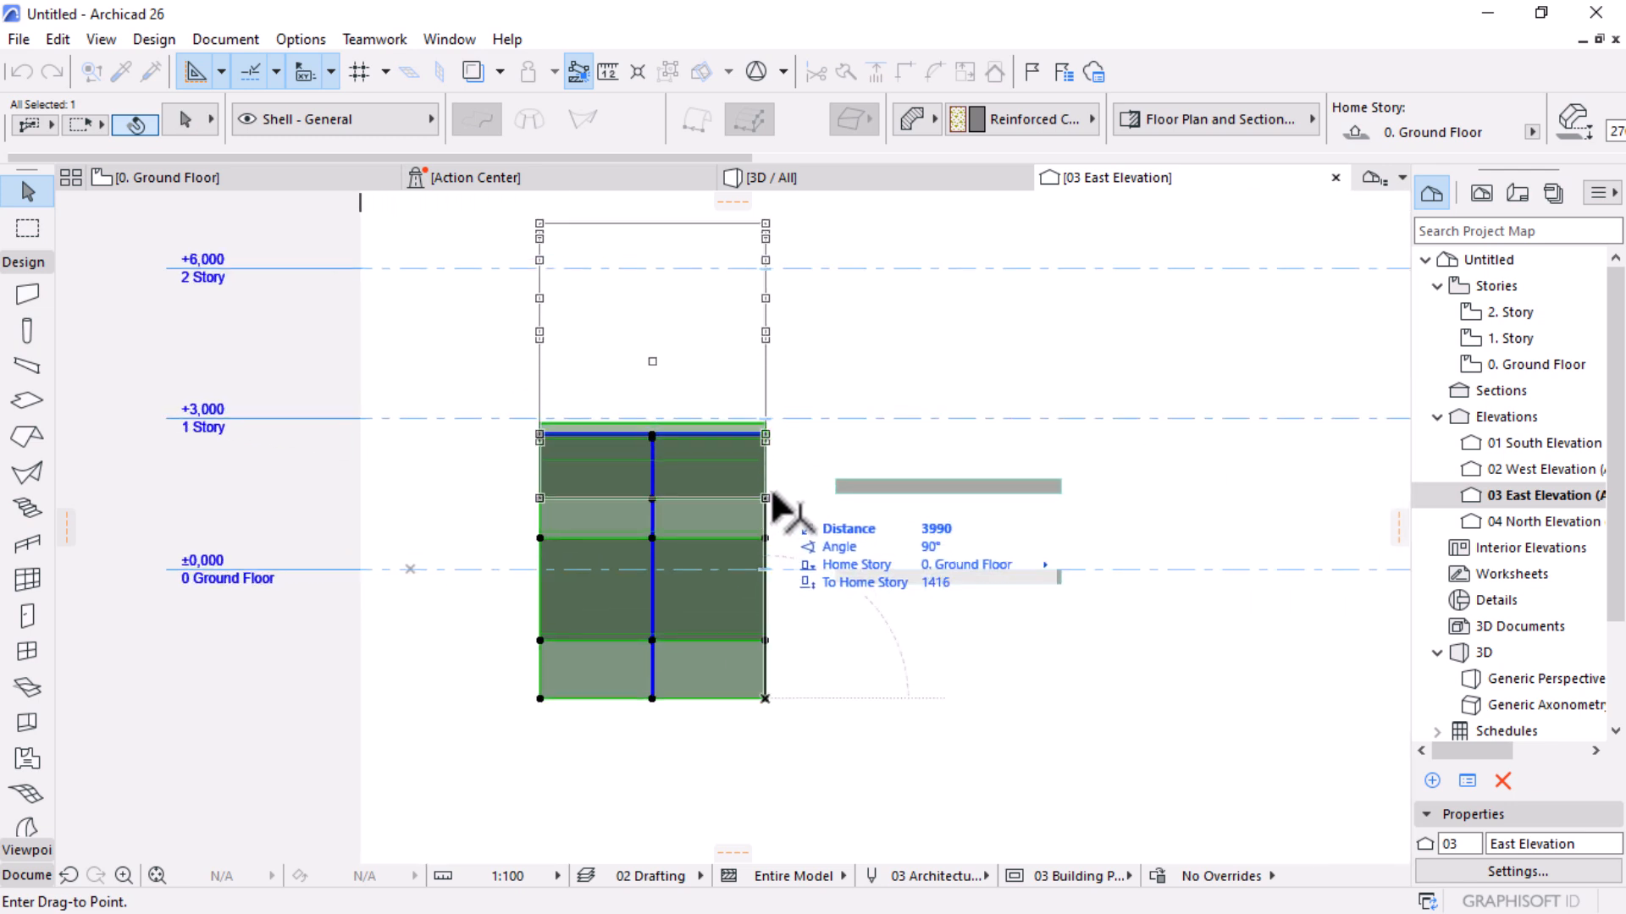
click(835, 480)
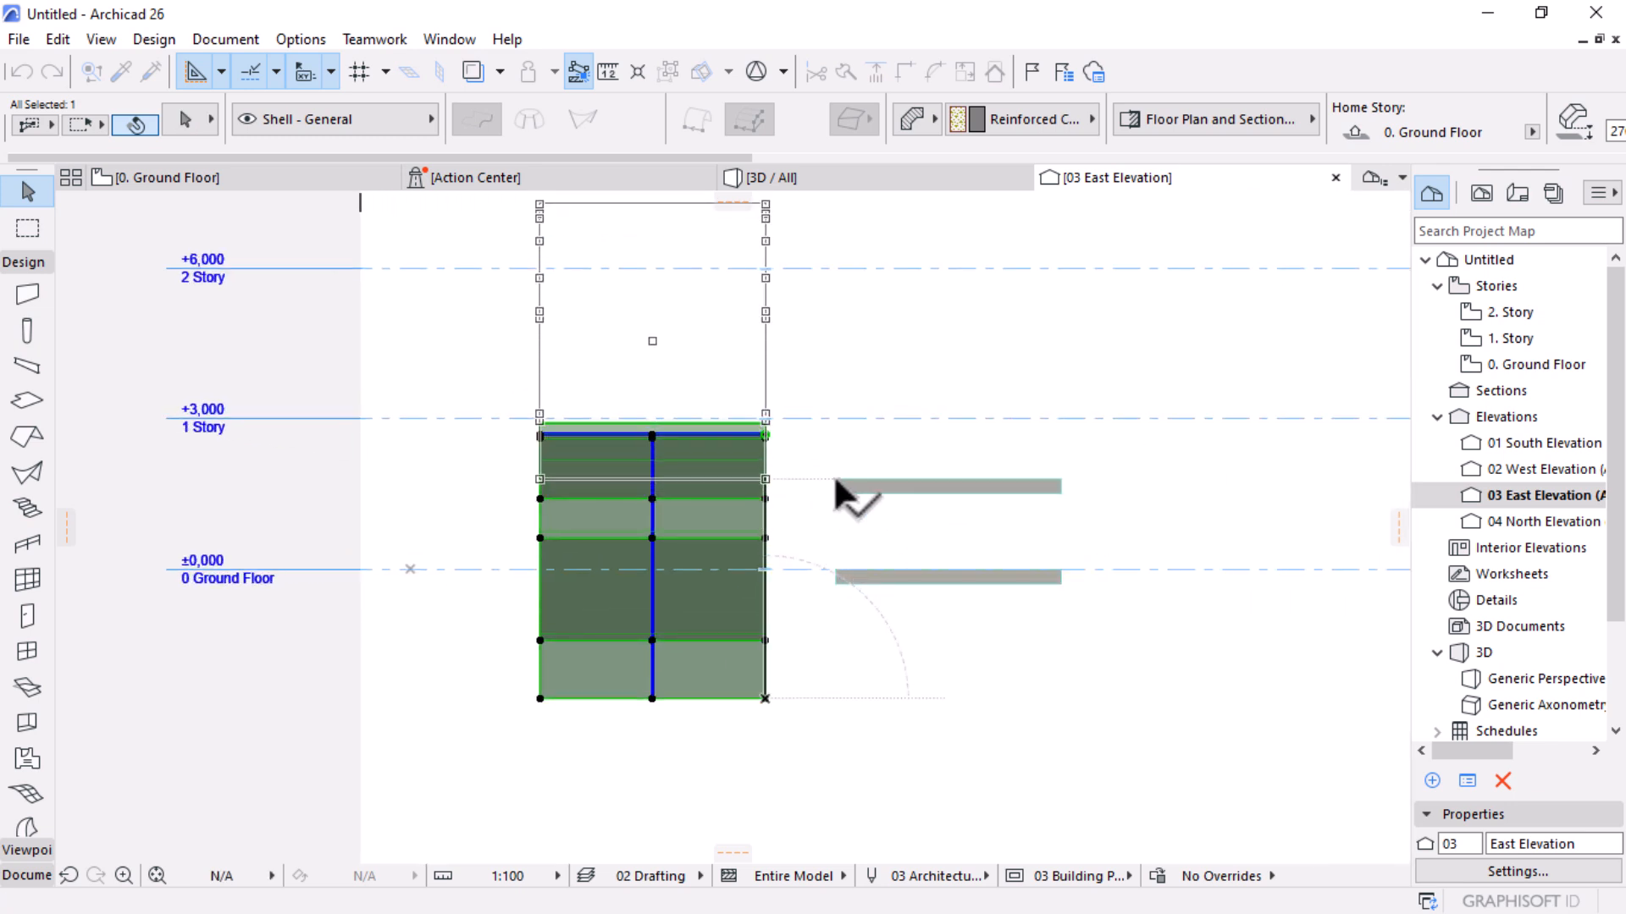
click(826, 176)
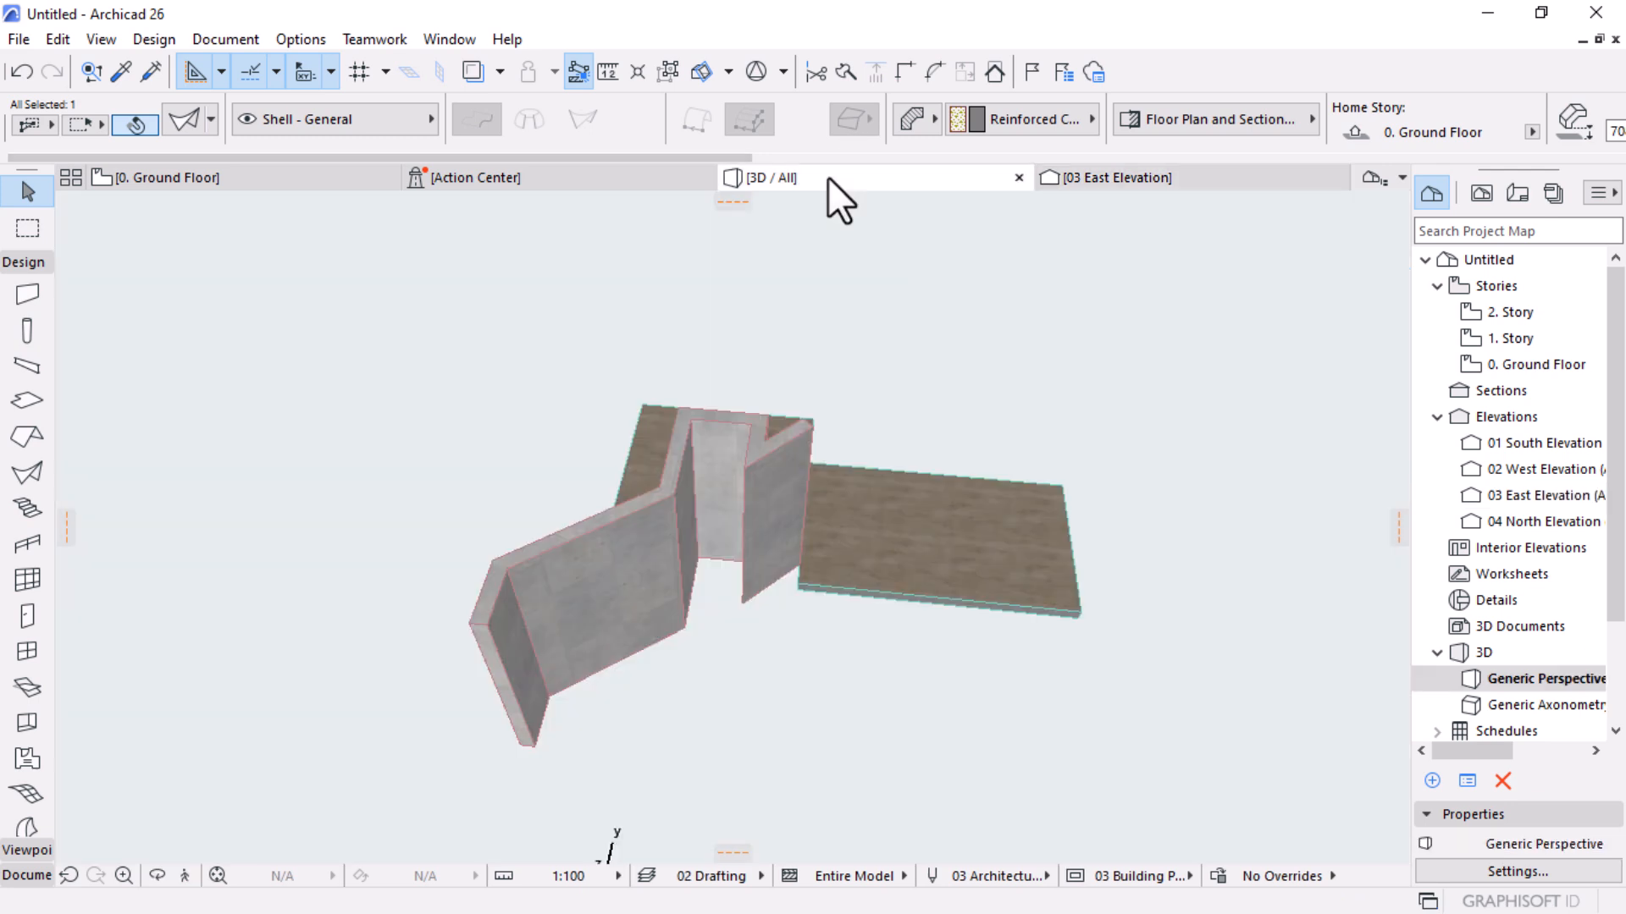
scroll(838, 572, down, 3)
scroll(808, 560, up, 2)
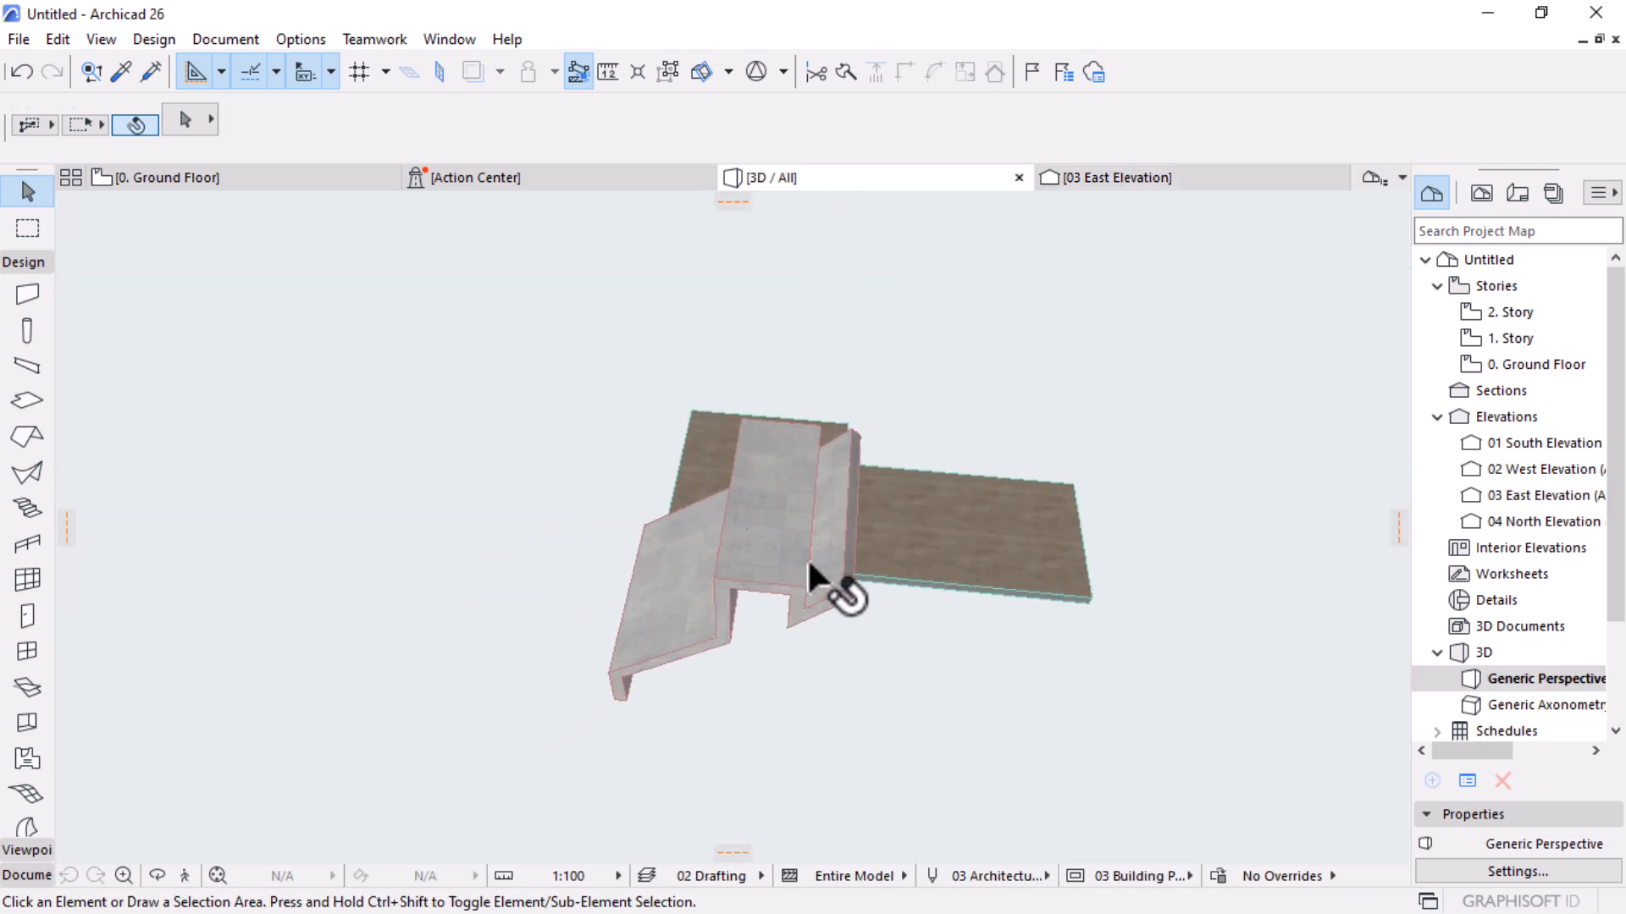
shift+middle_drag(795, 647, 394, 242)
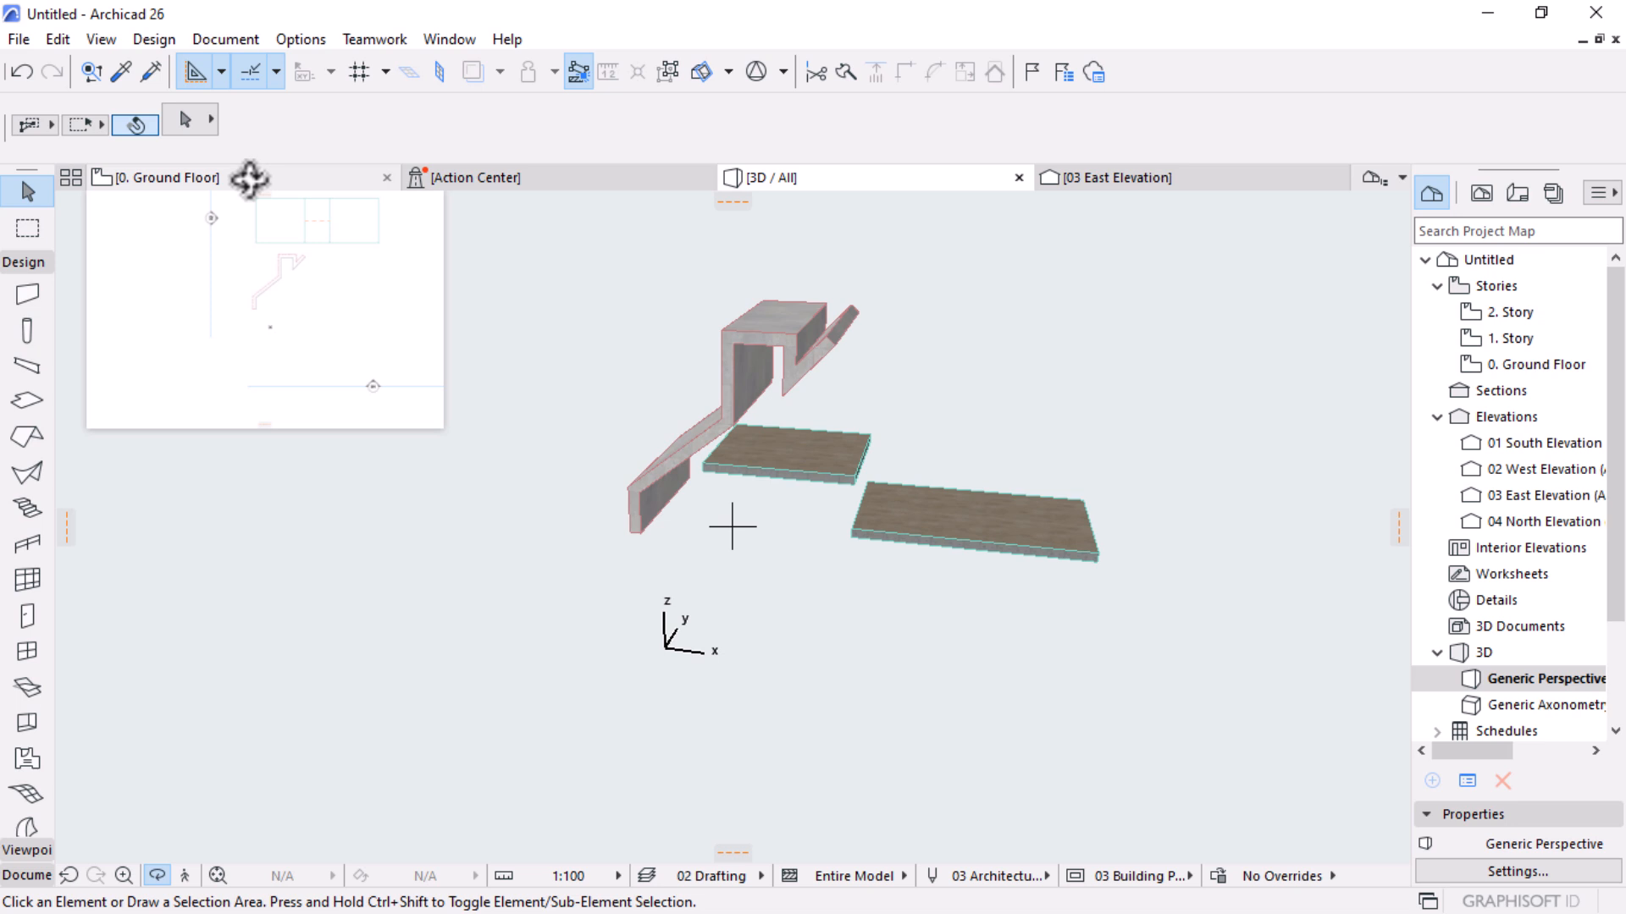
Move the shell in the Ground Floor plan so its lower corner meets the raised slab's corner, and inspect the result in 3D
click(248, 176)
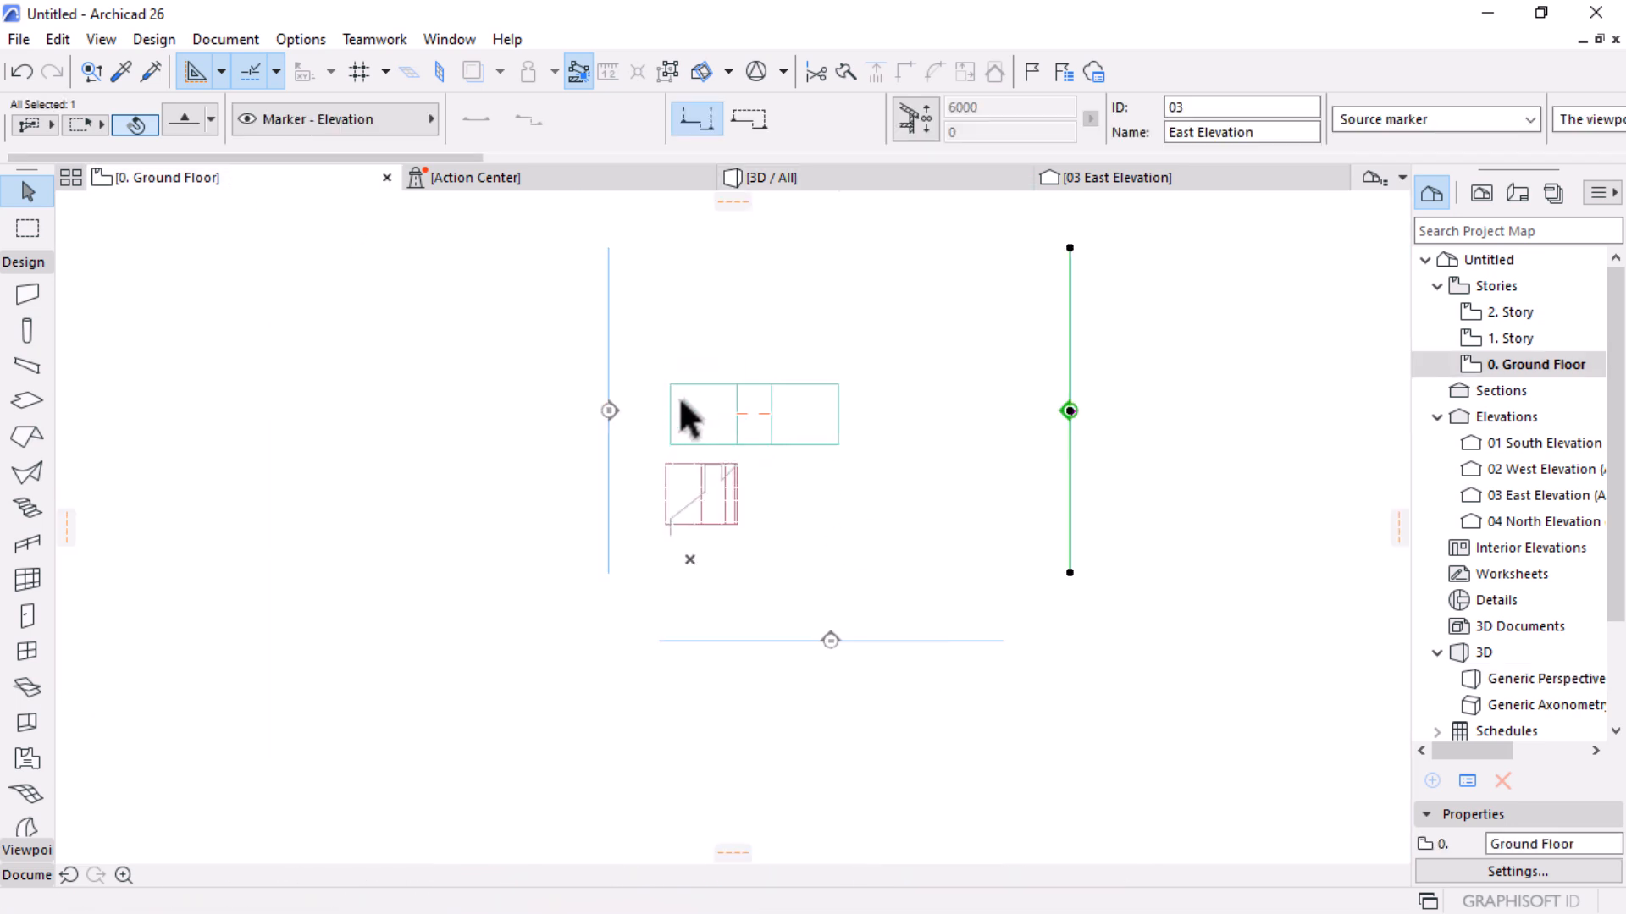
scroll(686, 470, up, 5)
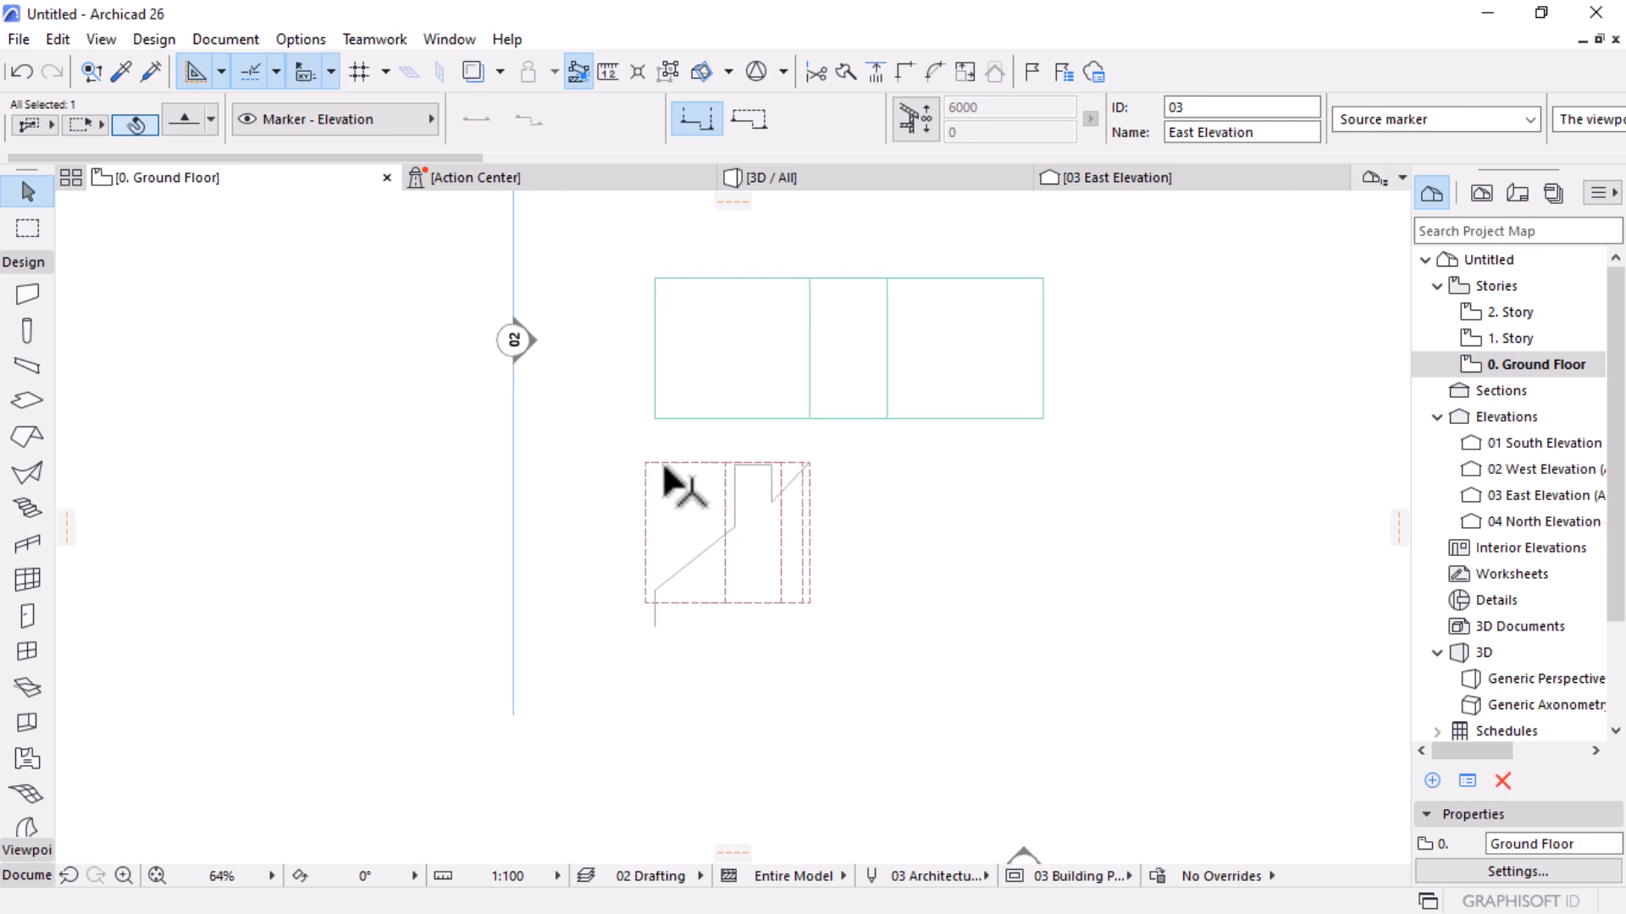
click(650, 479)
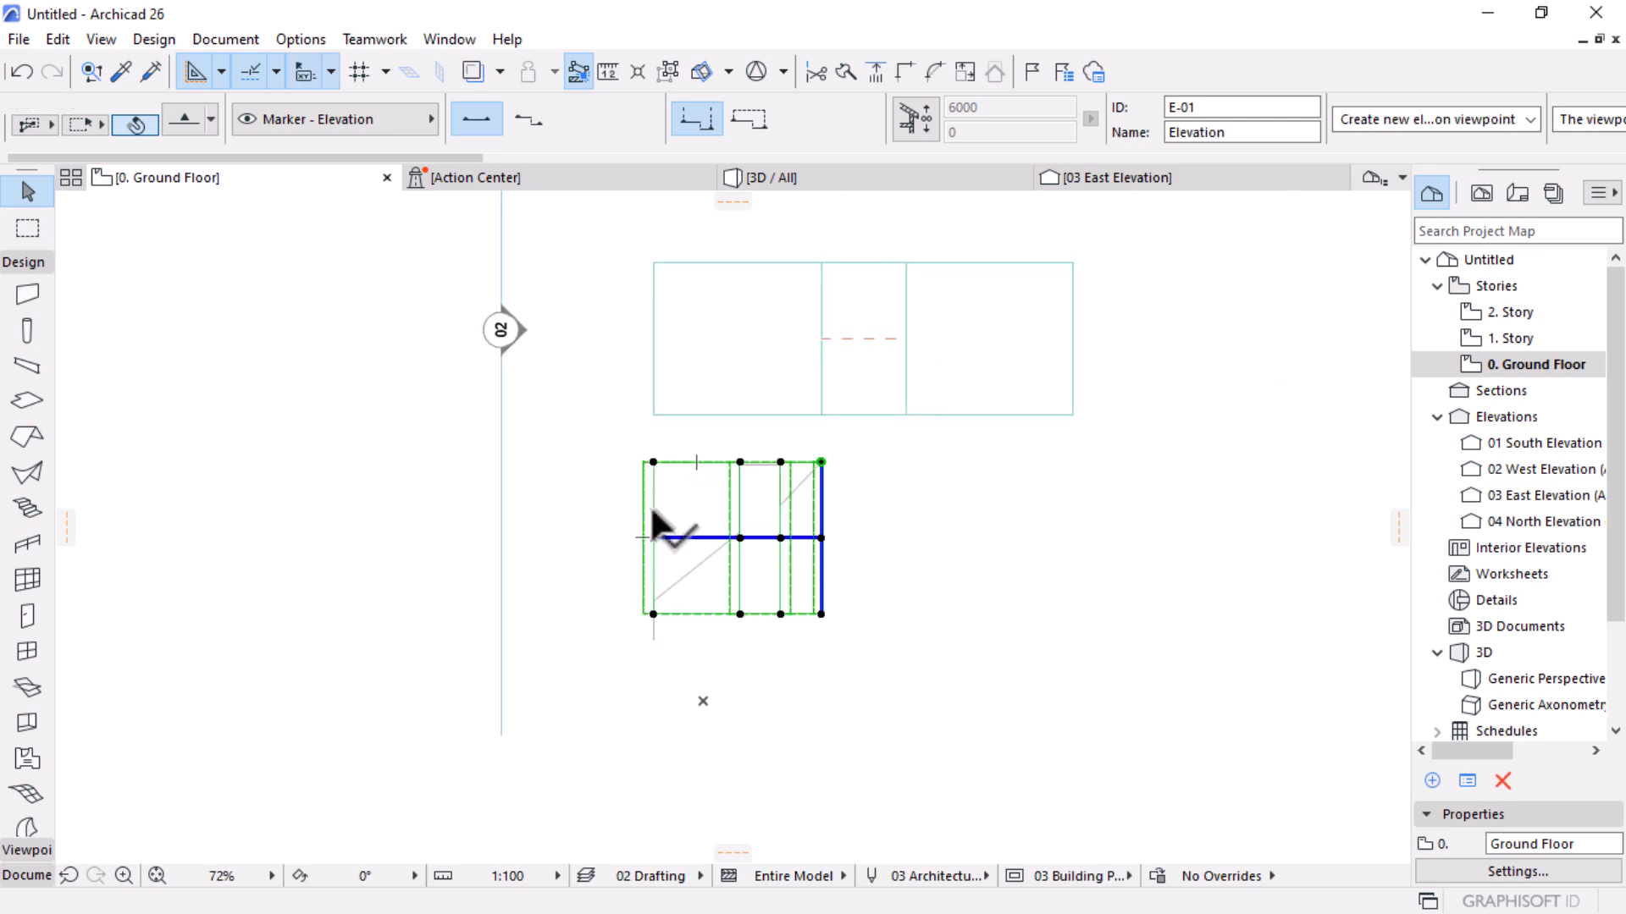
scroll(640, 487, up, 1)
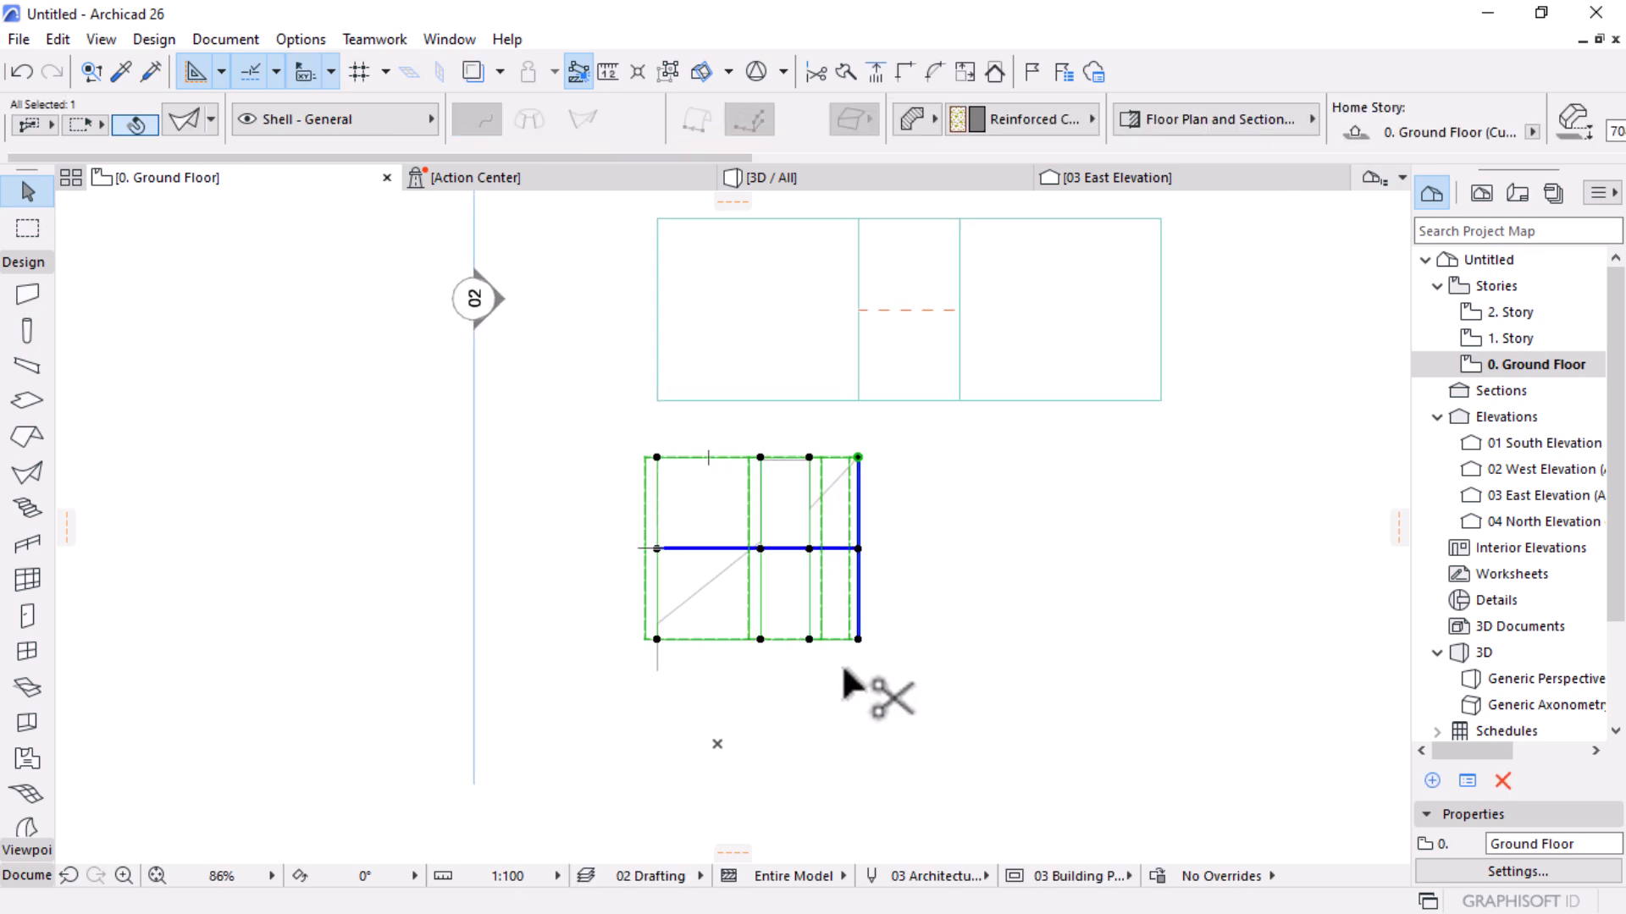
key(ctrl+d)
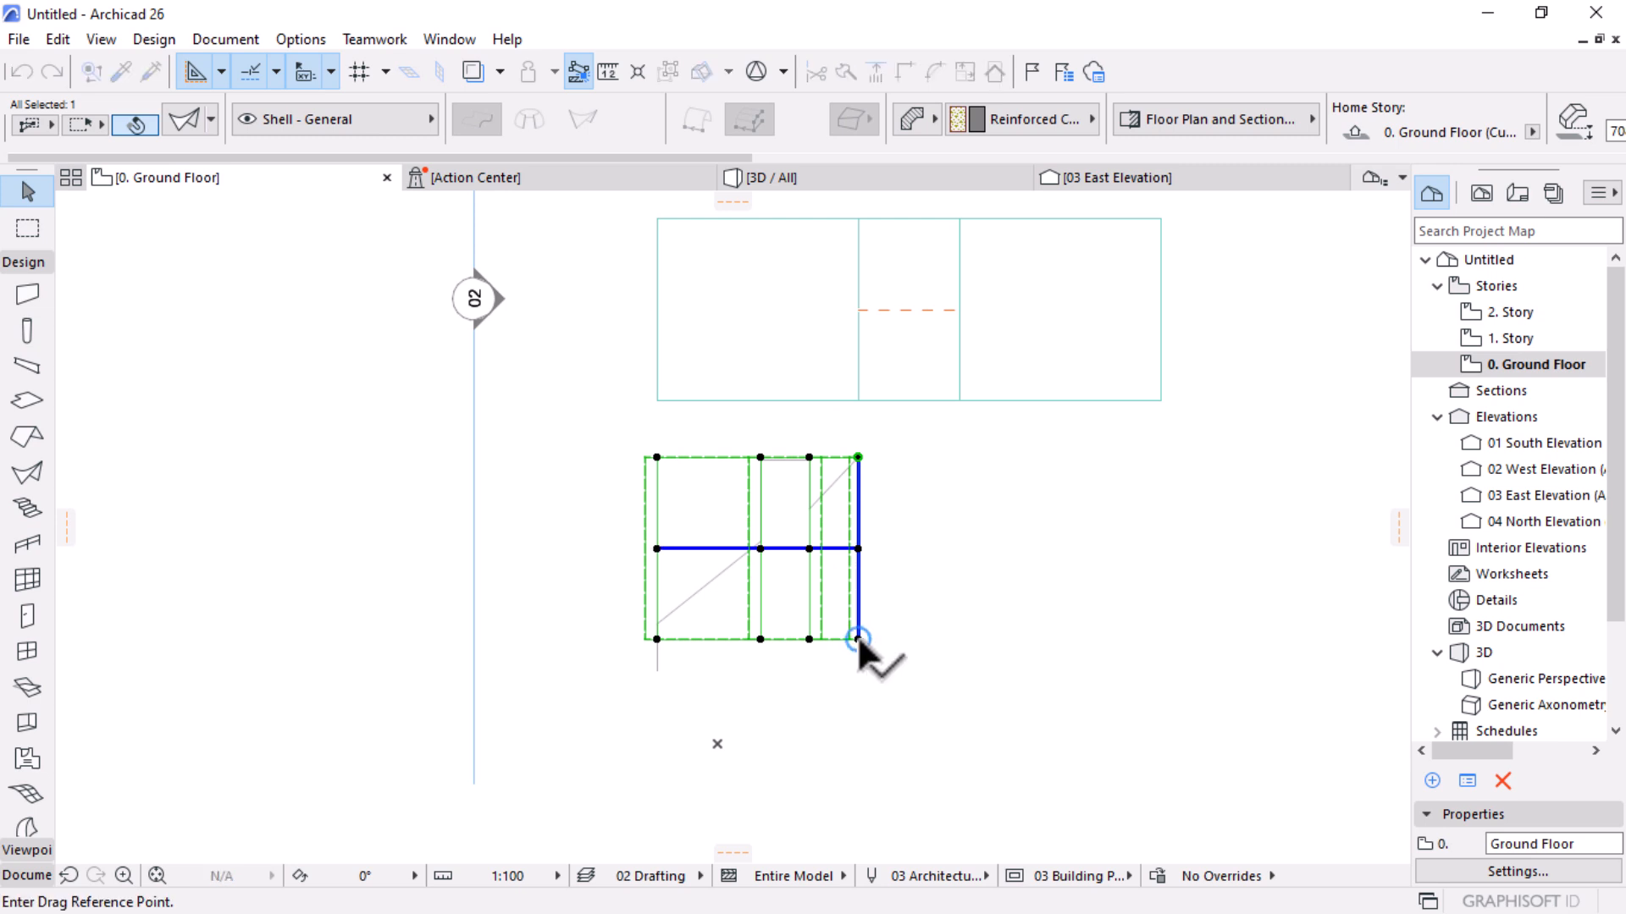
click(858, 638)
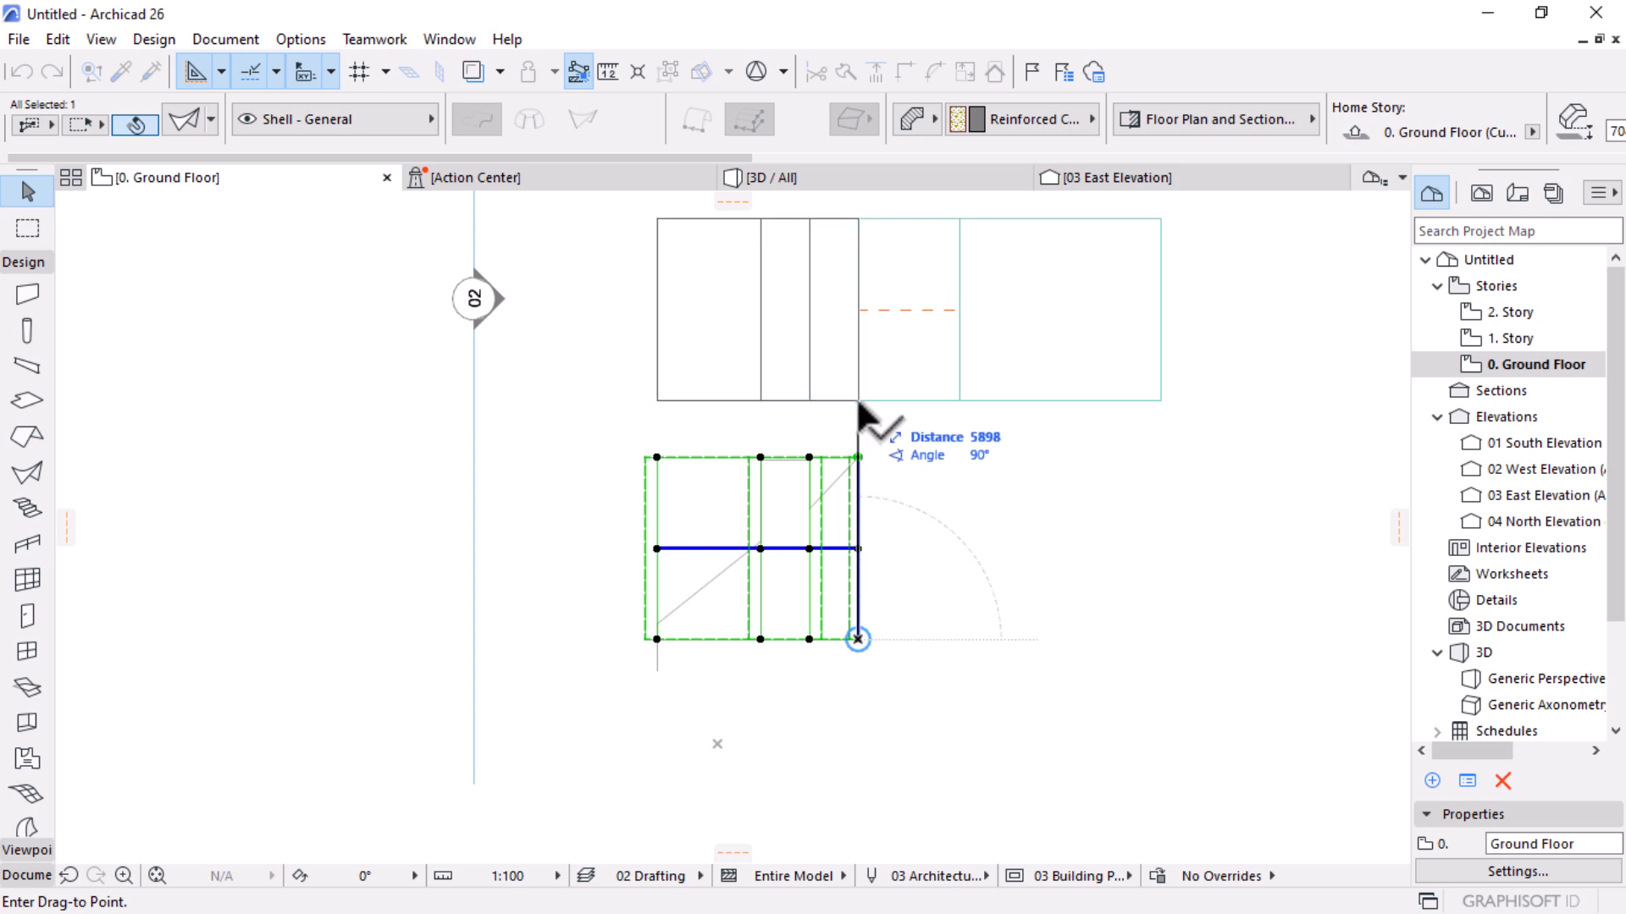
click(857, 400)
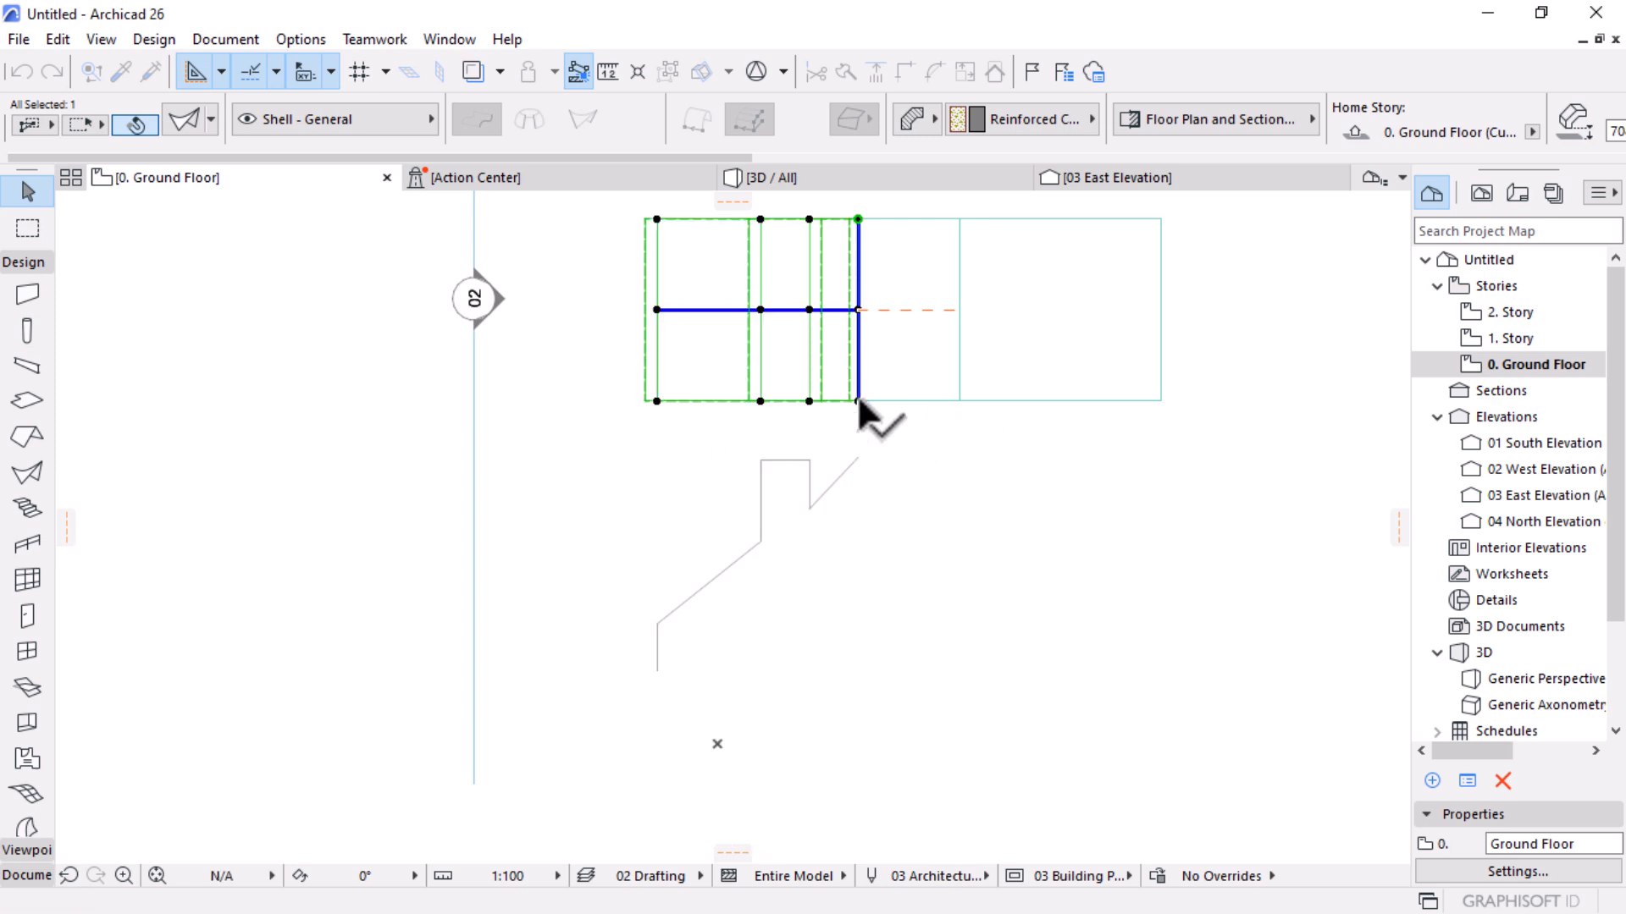
click(860, 177)
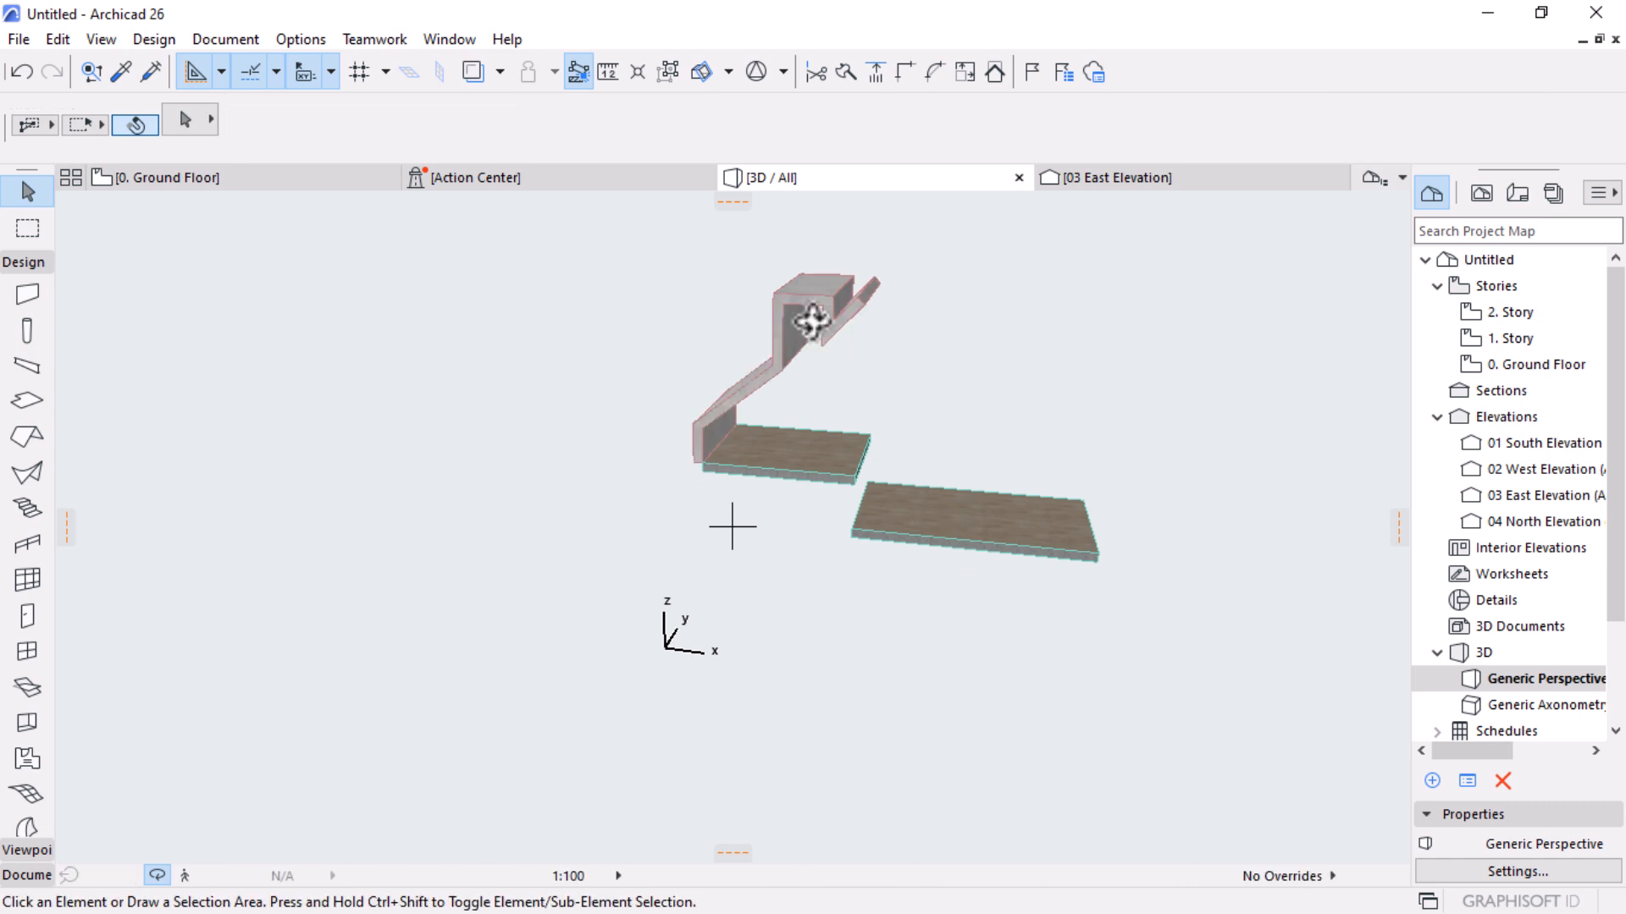
scroll(813, 320, up, 4)
drag(813, 320, 570, 406)
drag(913, 650, 860, 624)
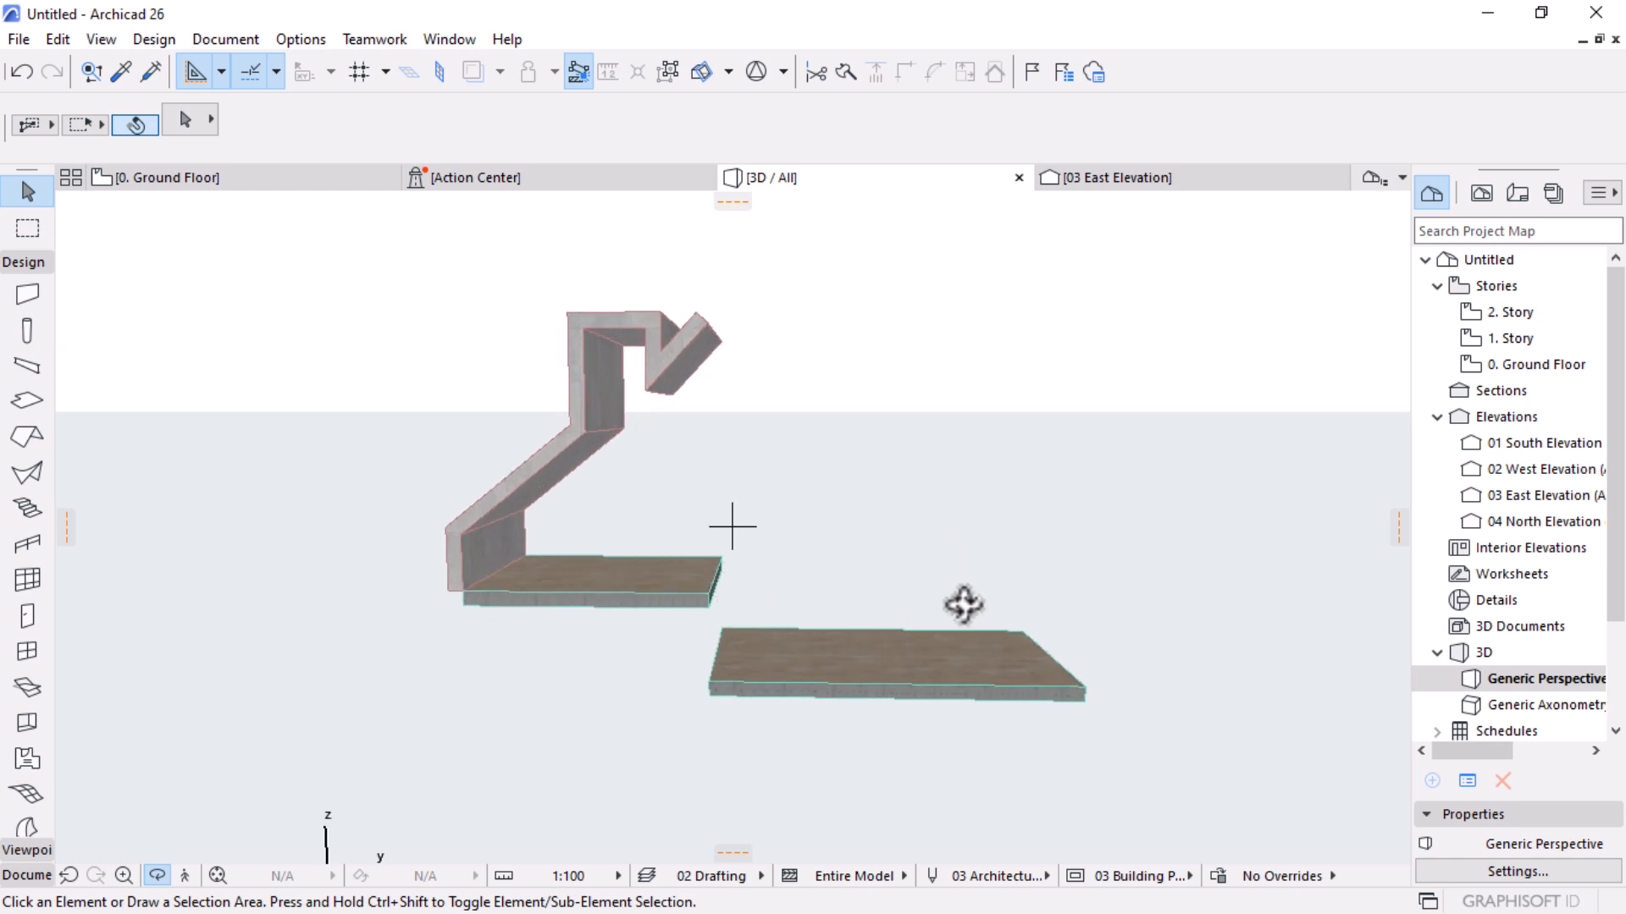
Return to the Ground Floor plan, deselect the shell, and set up the Wall tool with a basic single-material structure
mouse_move(272, 174)
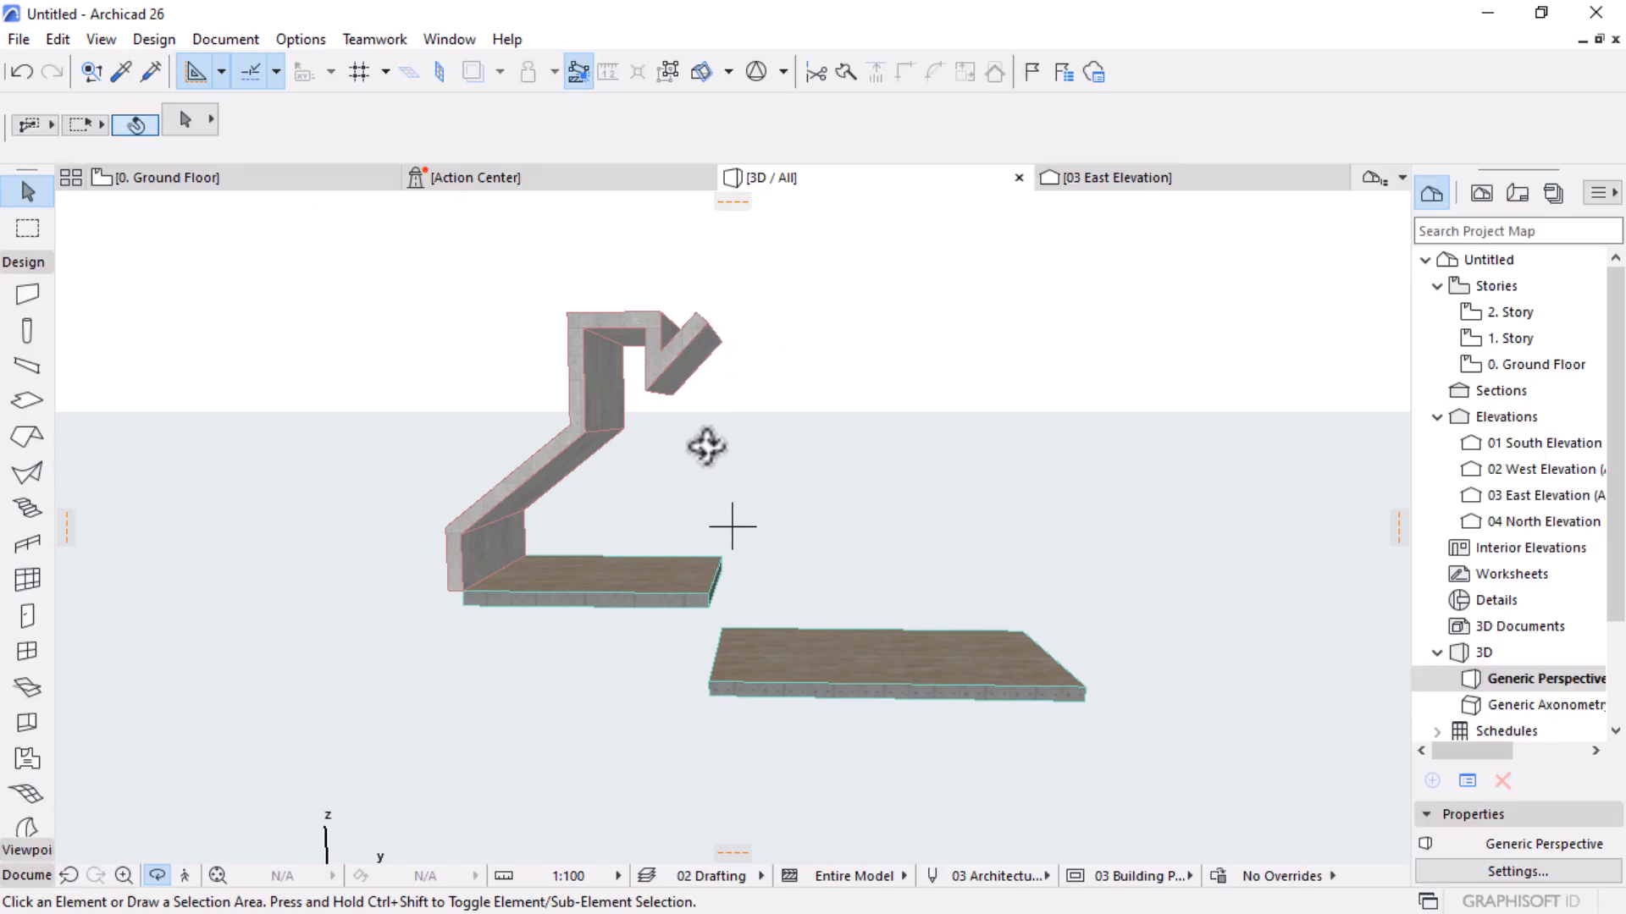
click(262, 177)
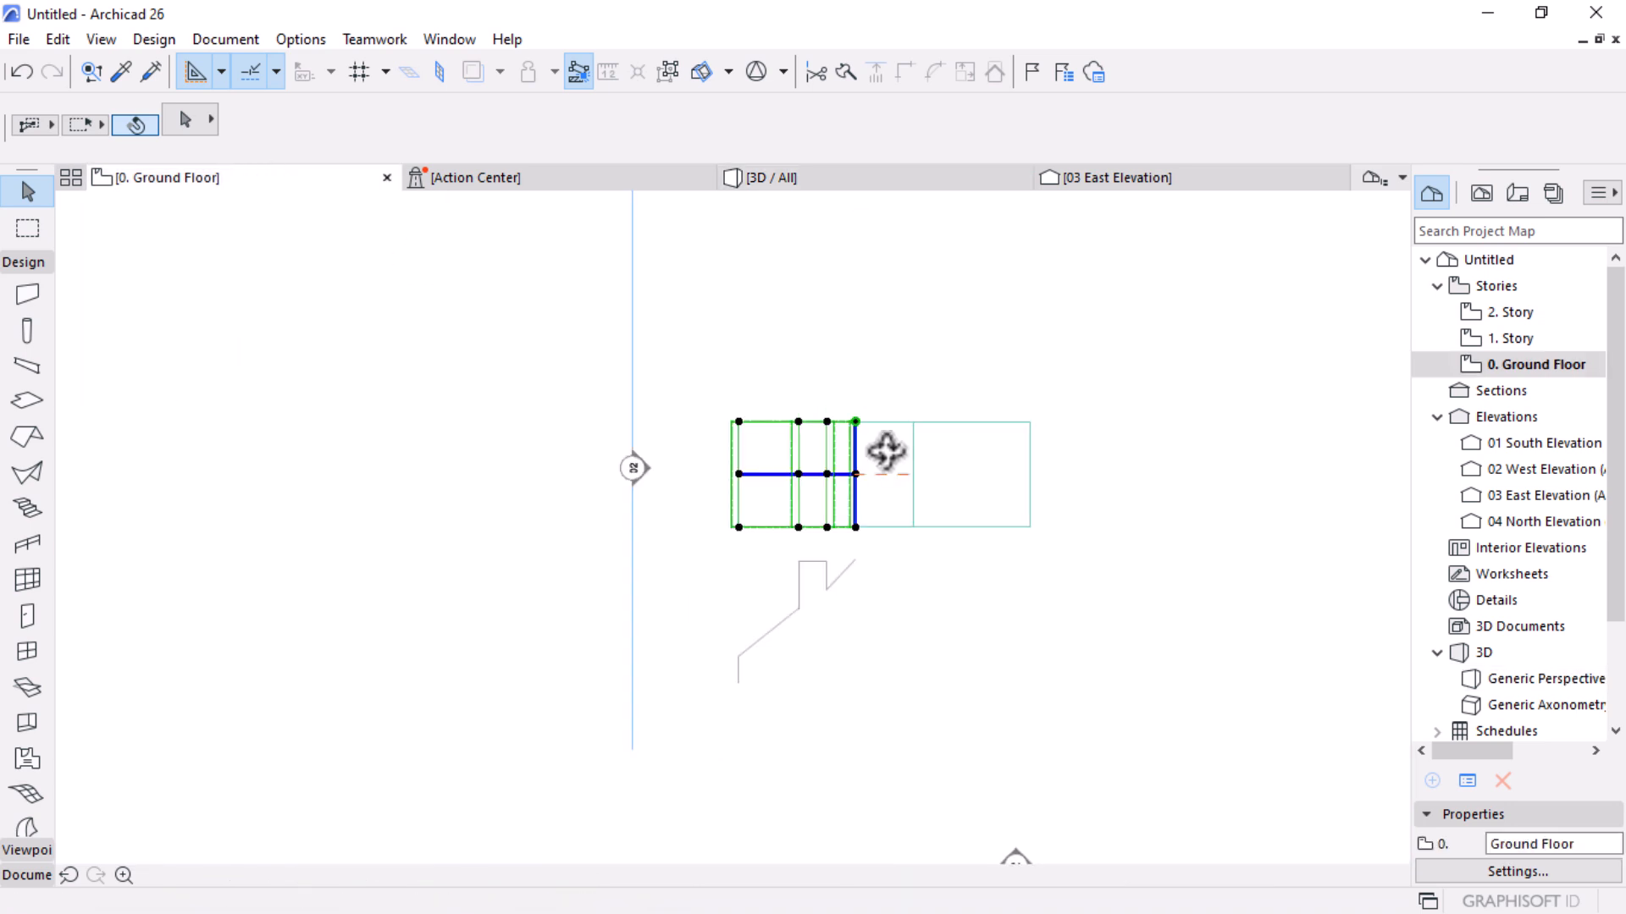
scroll(1007, 457, up, 4)
scroll(1035, 470, up, 1)
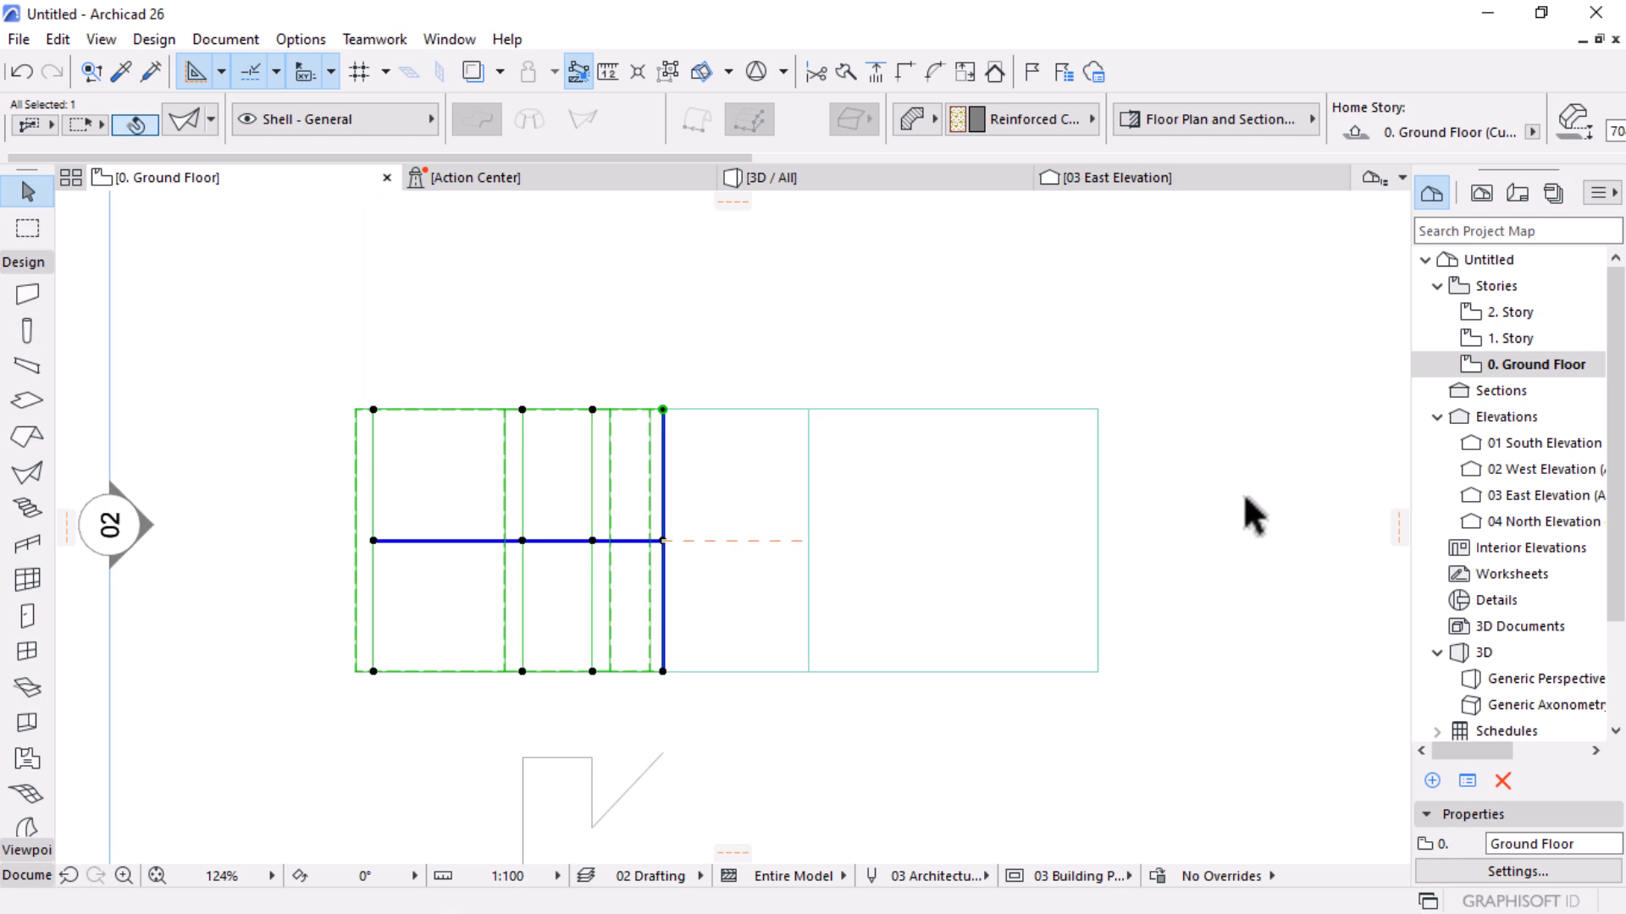
click(230, 481)
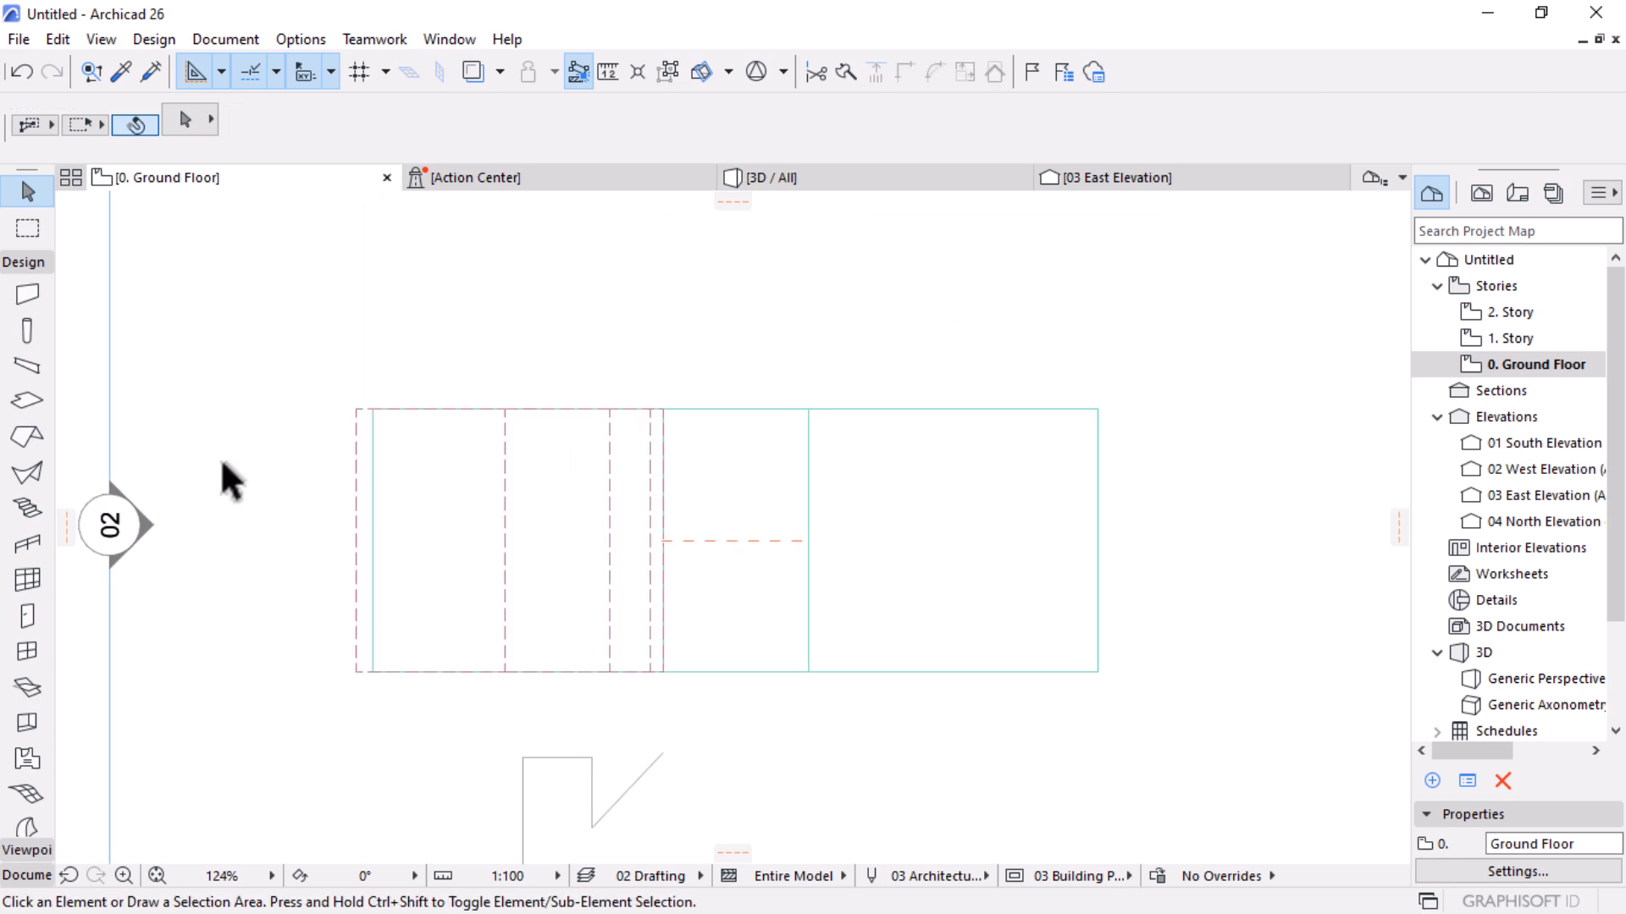
click(29, 293)
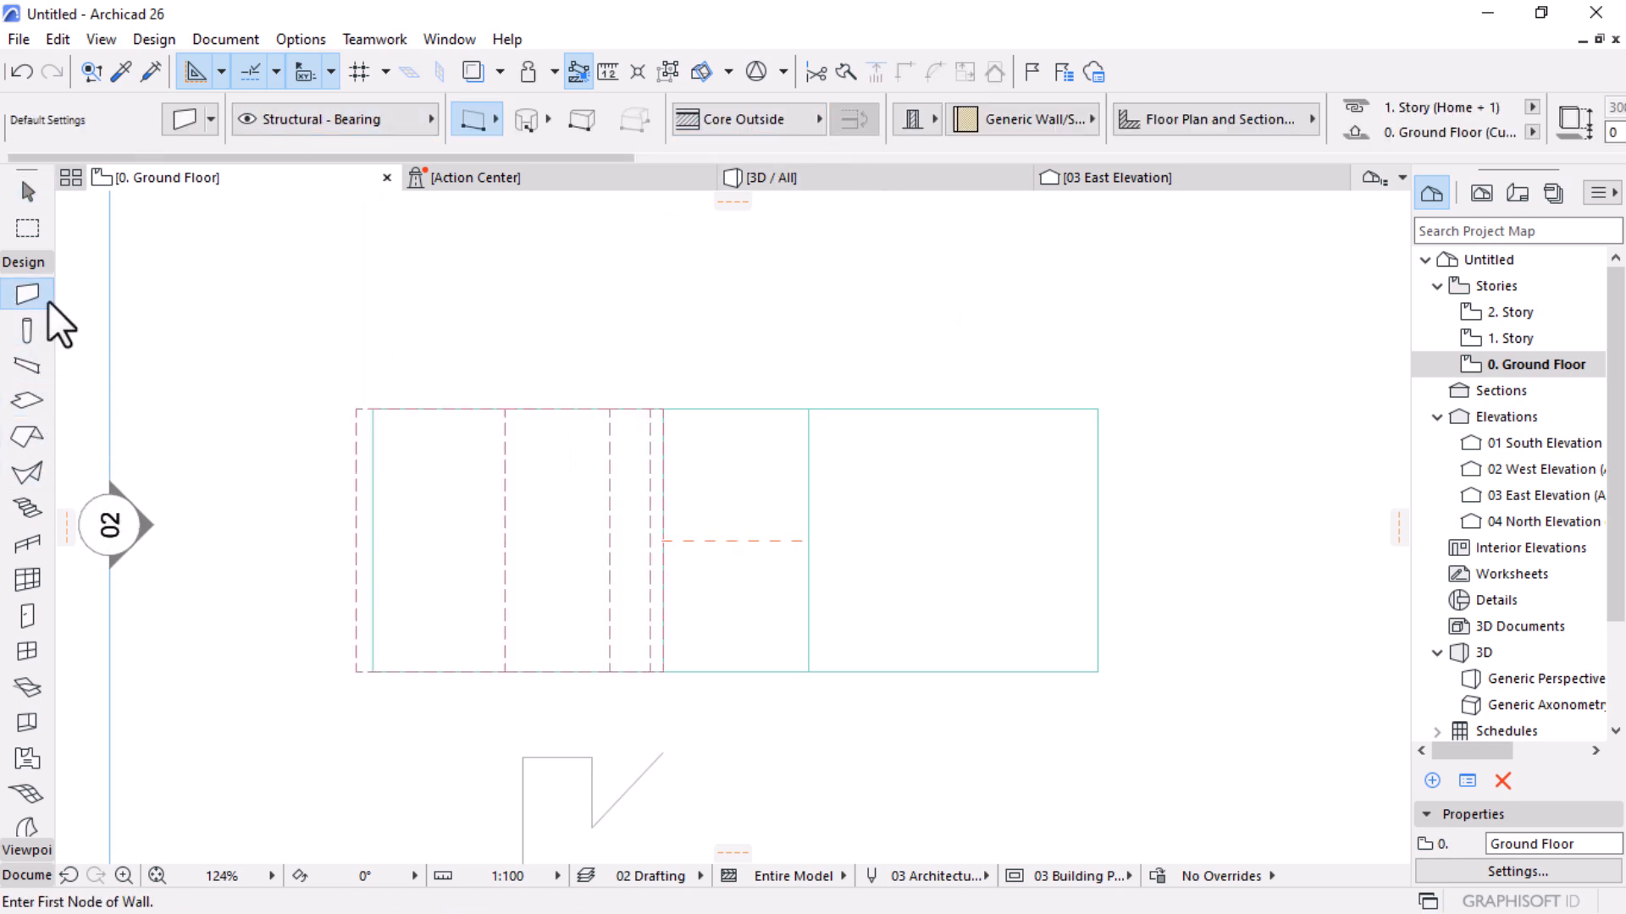
click(911, 123)
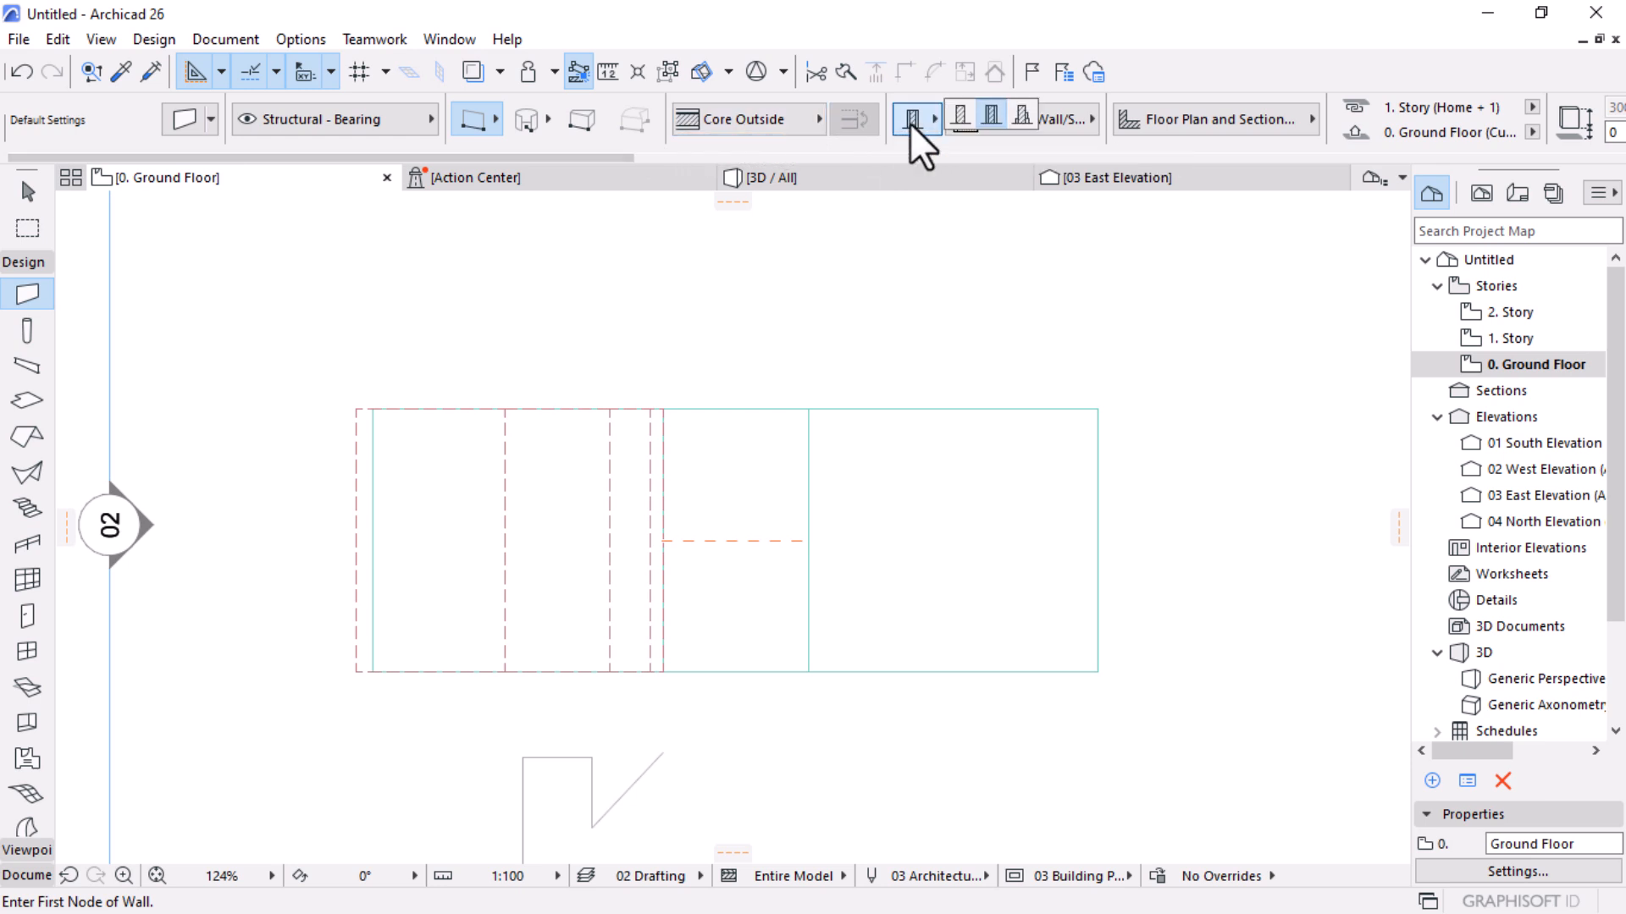
click(951, 114)
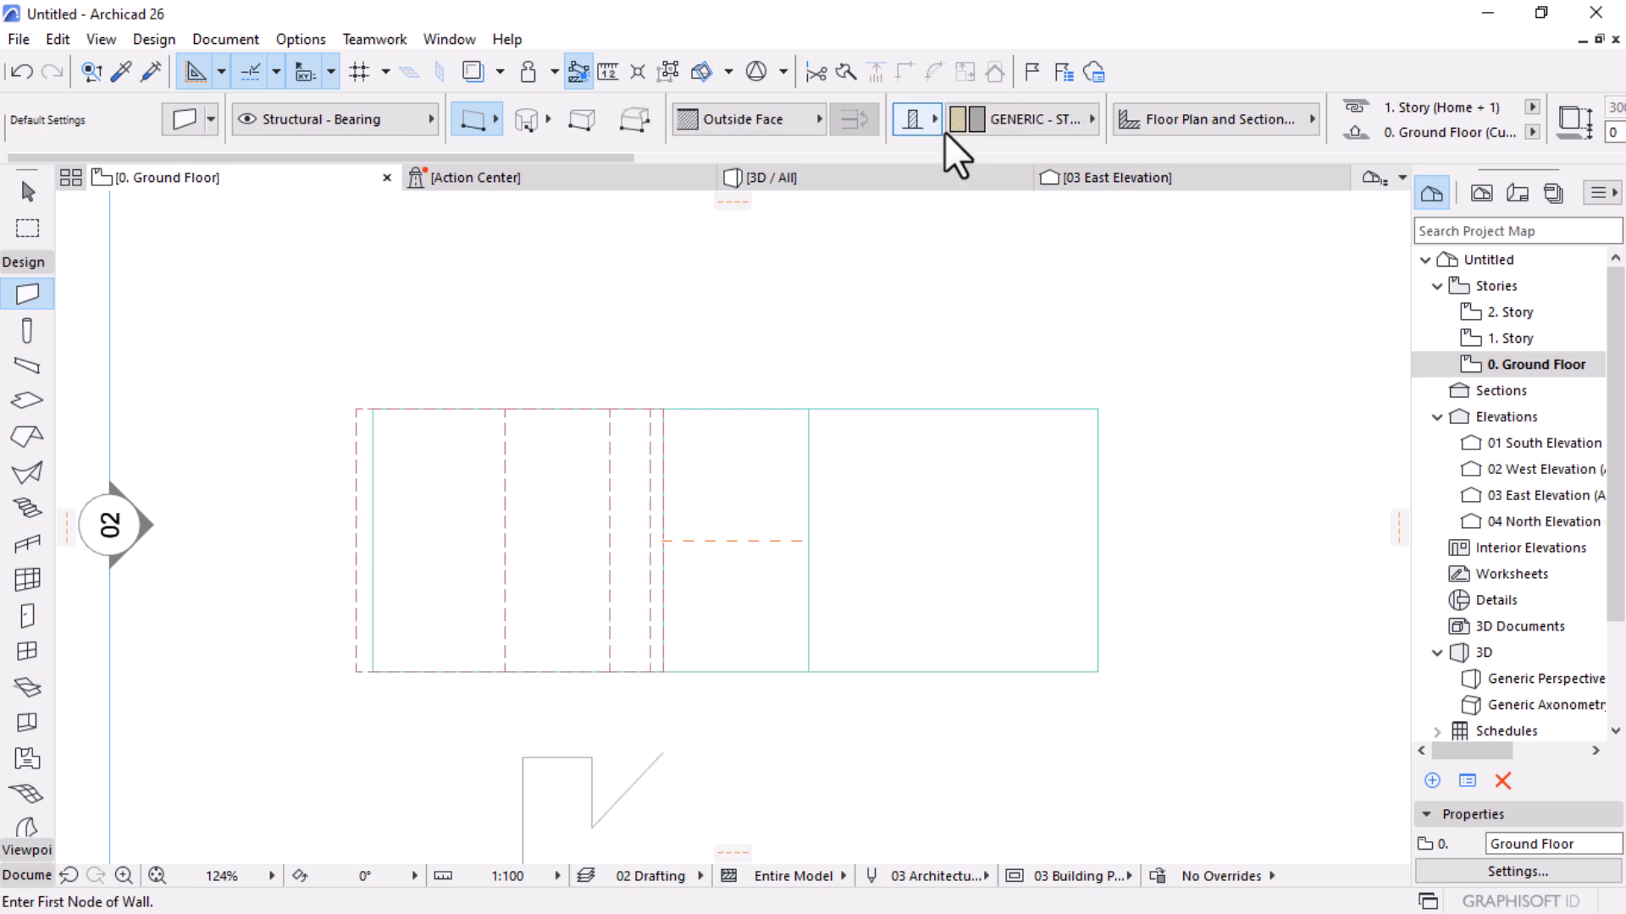
Find Steel among the building materials and assign it to the wall defaults
click(1013, 125)
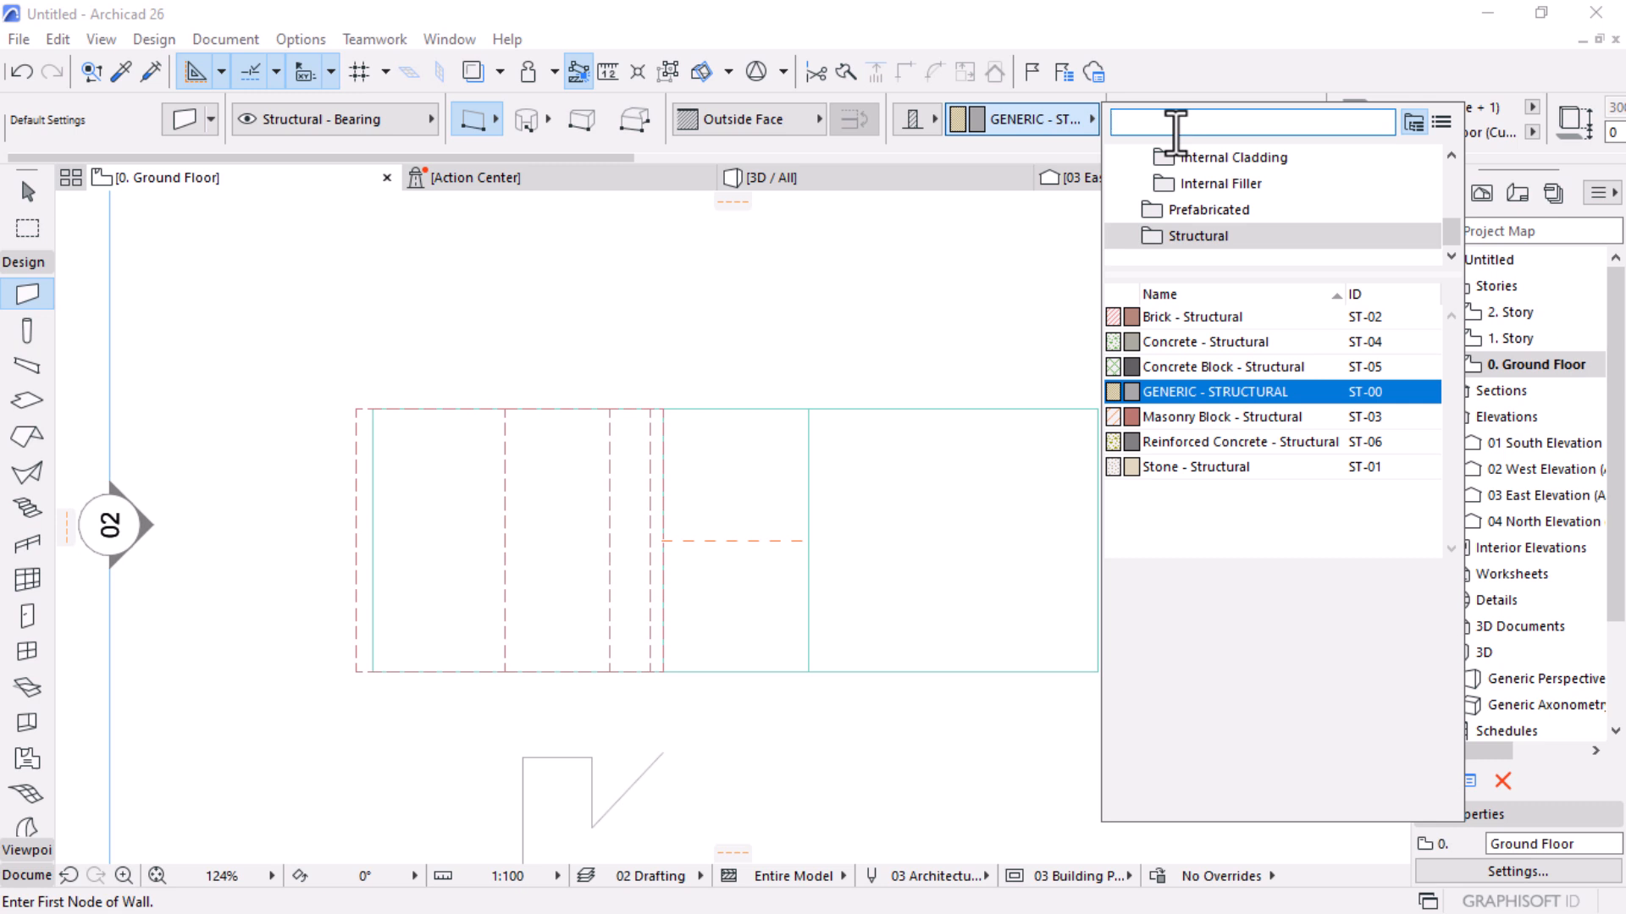
text(me)
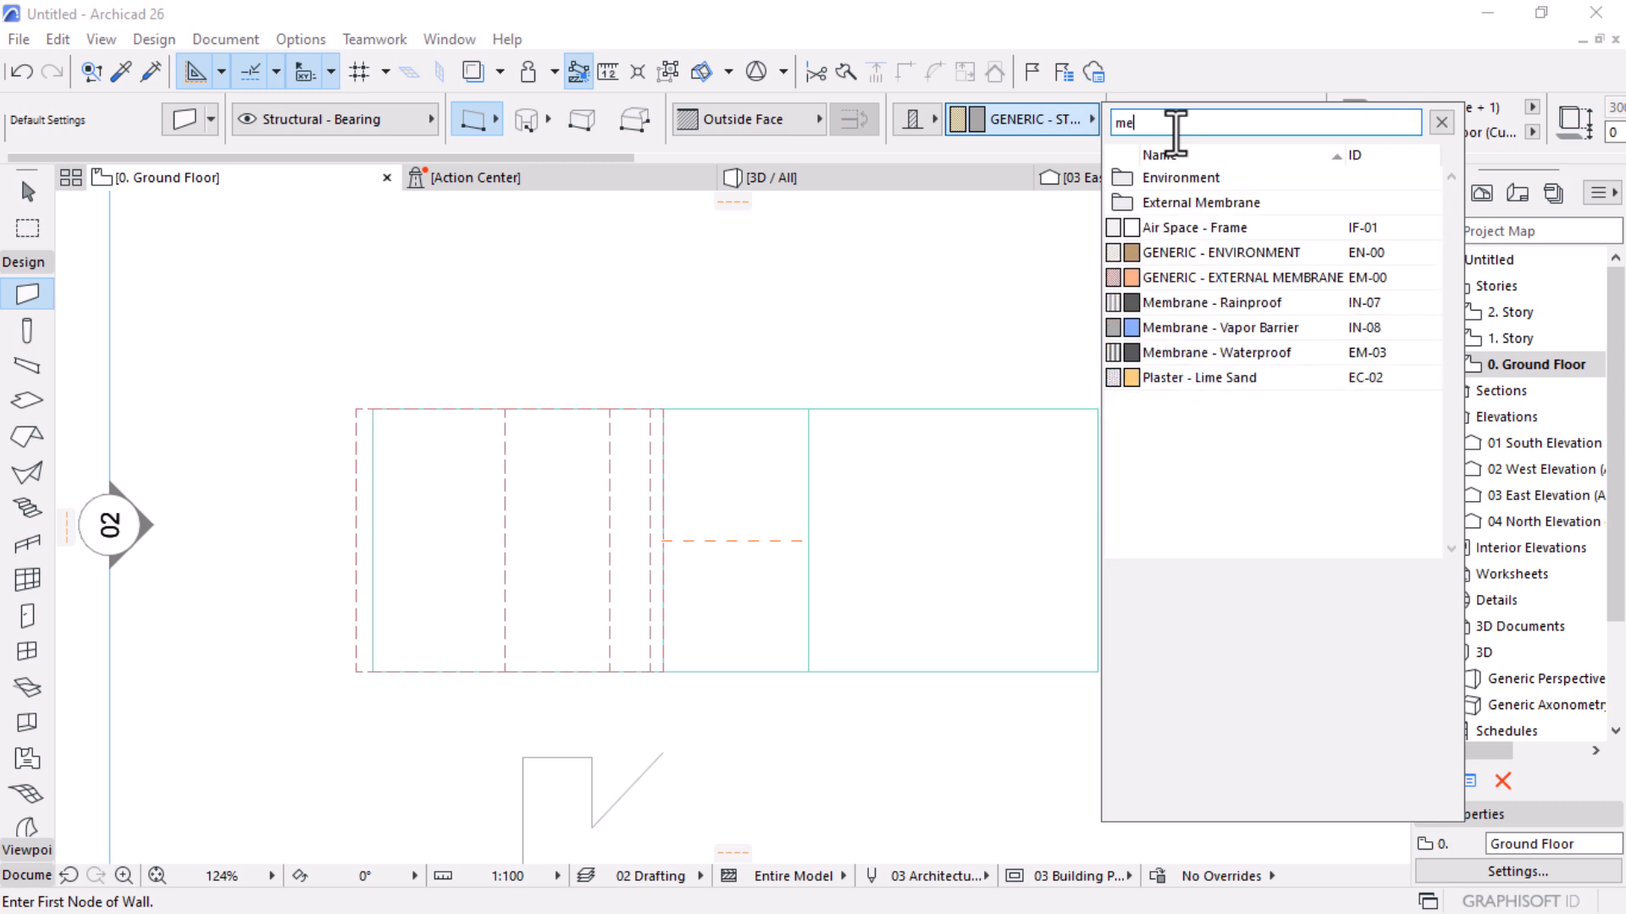
text(ta)
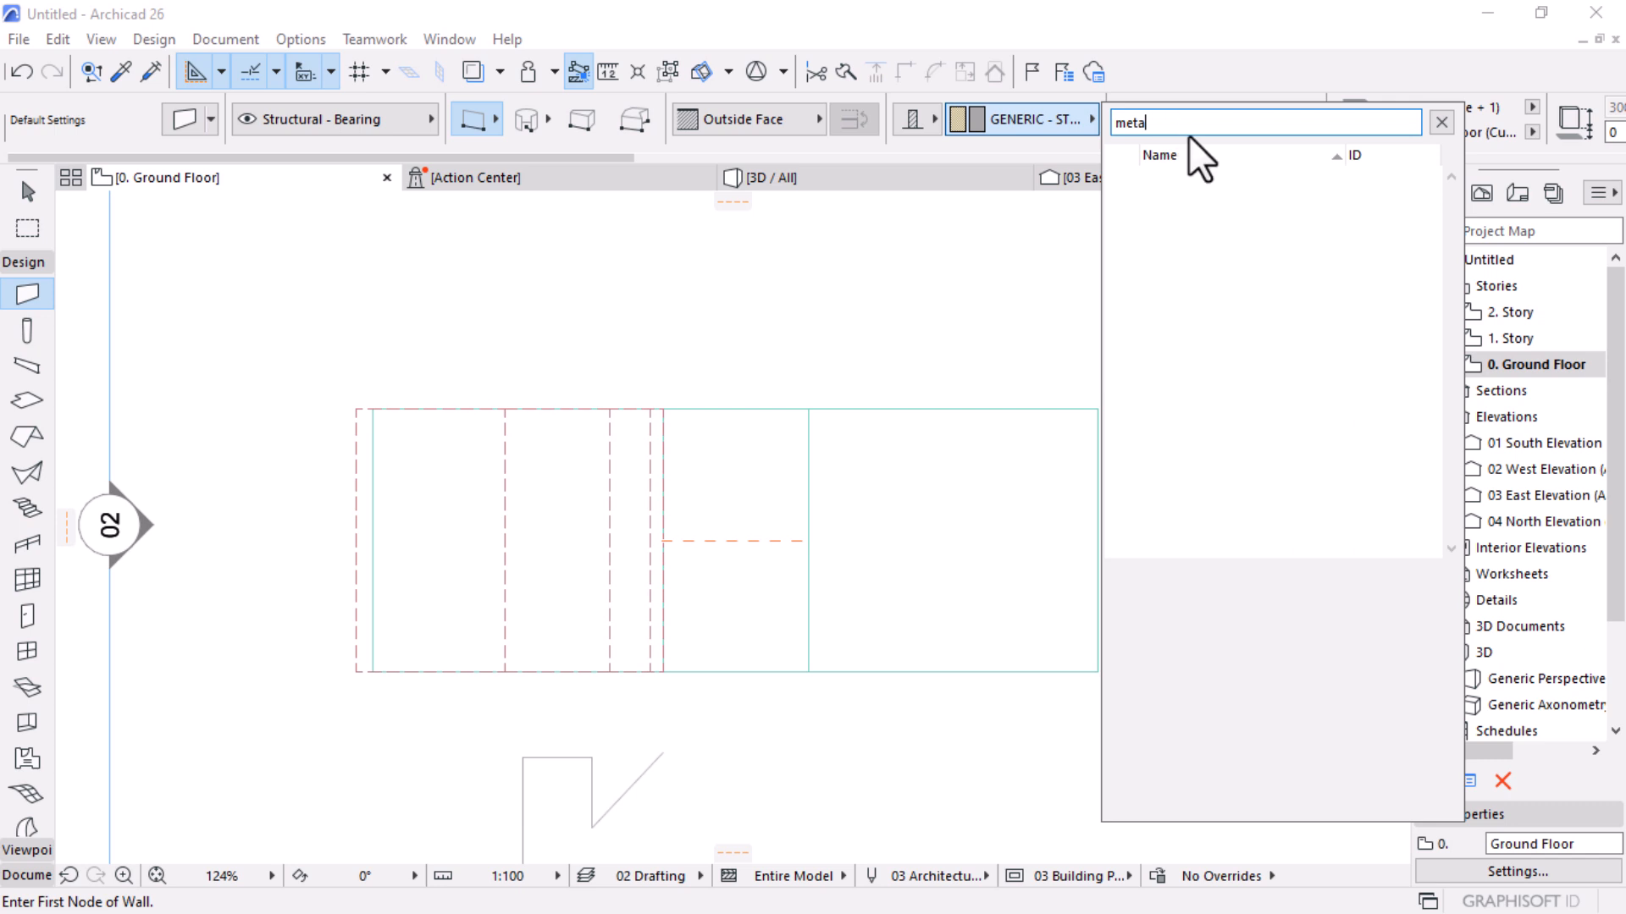
text(ste)
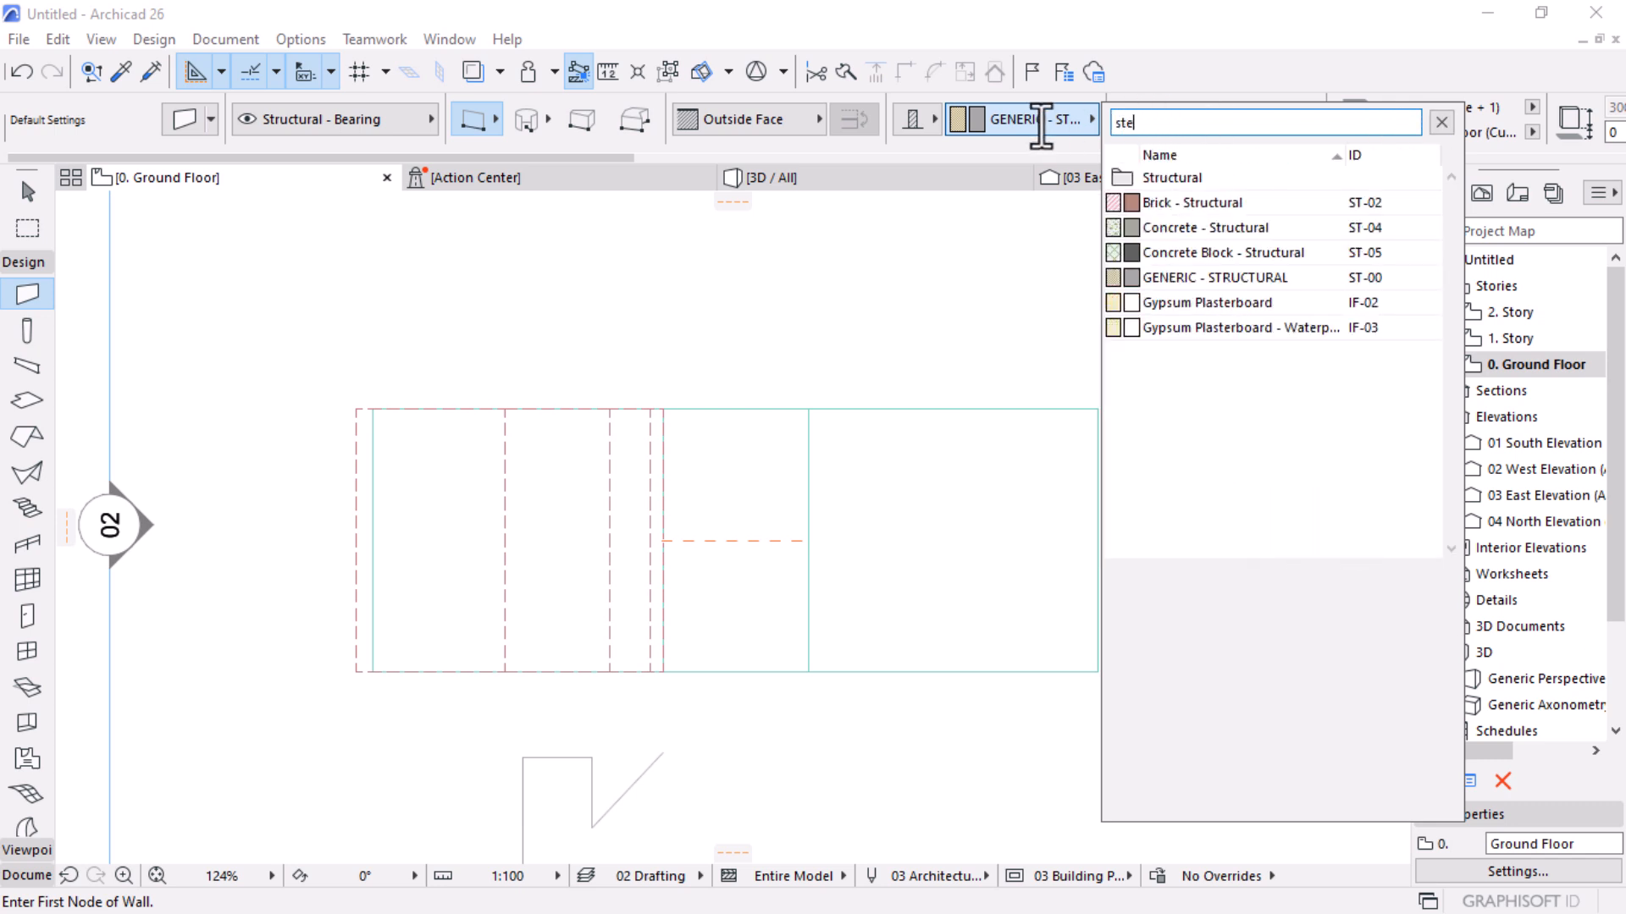
click(1153, 277)
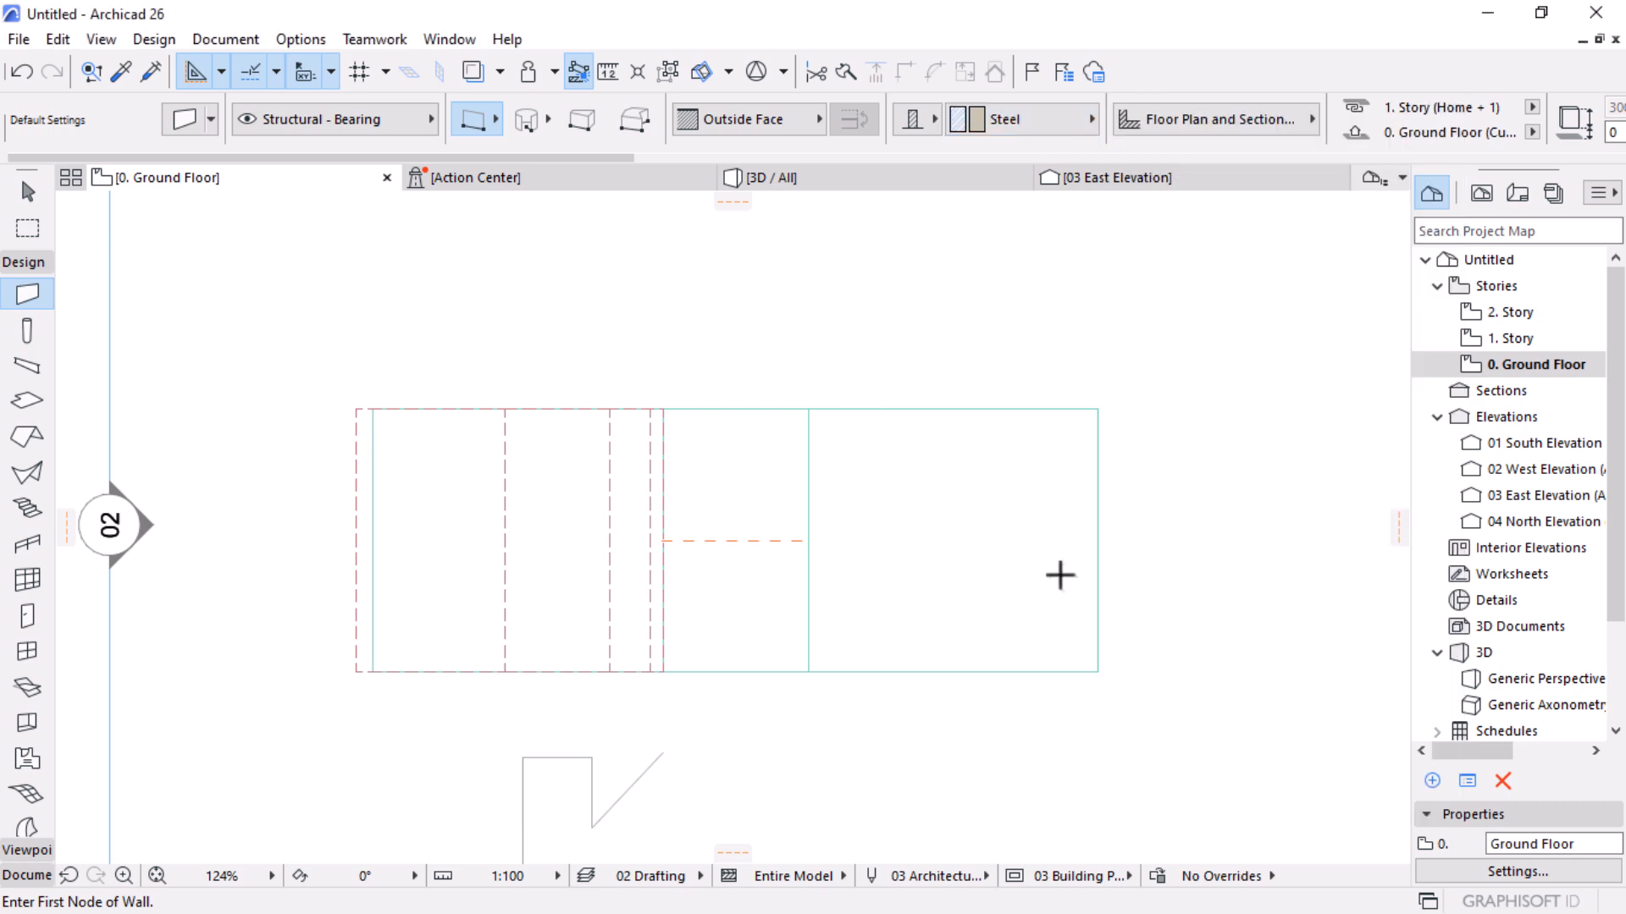
Set the wall thickness to 100
scroll(666, 685, up, 1)
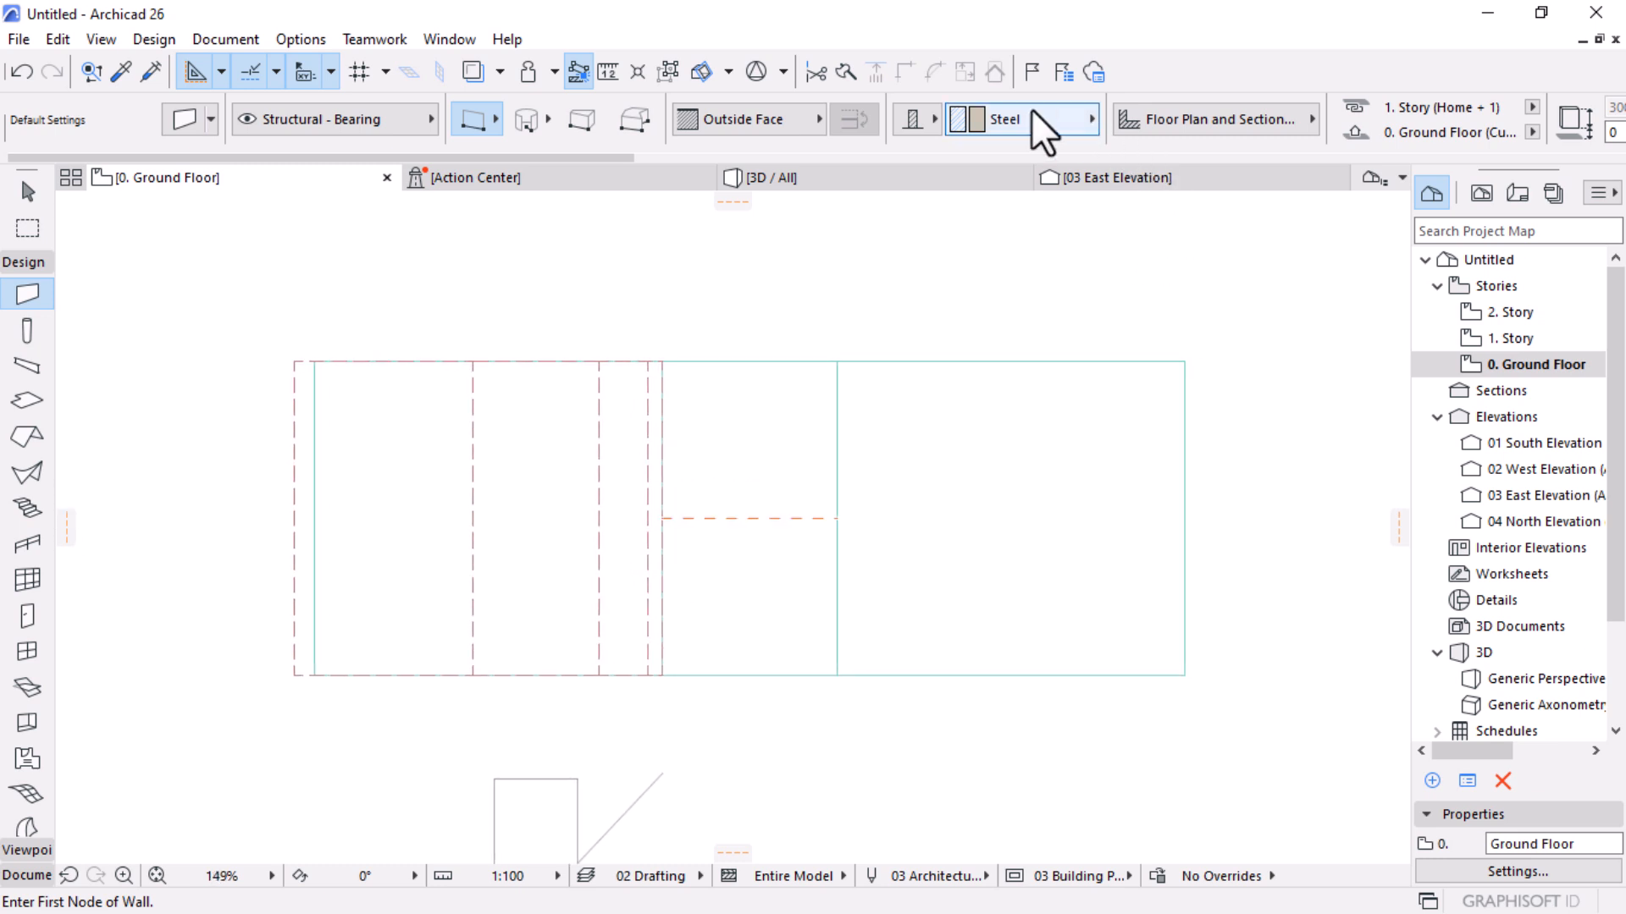
scroll(1031, 109, down, 5)
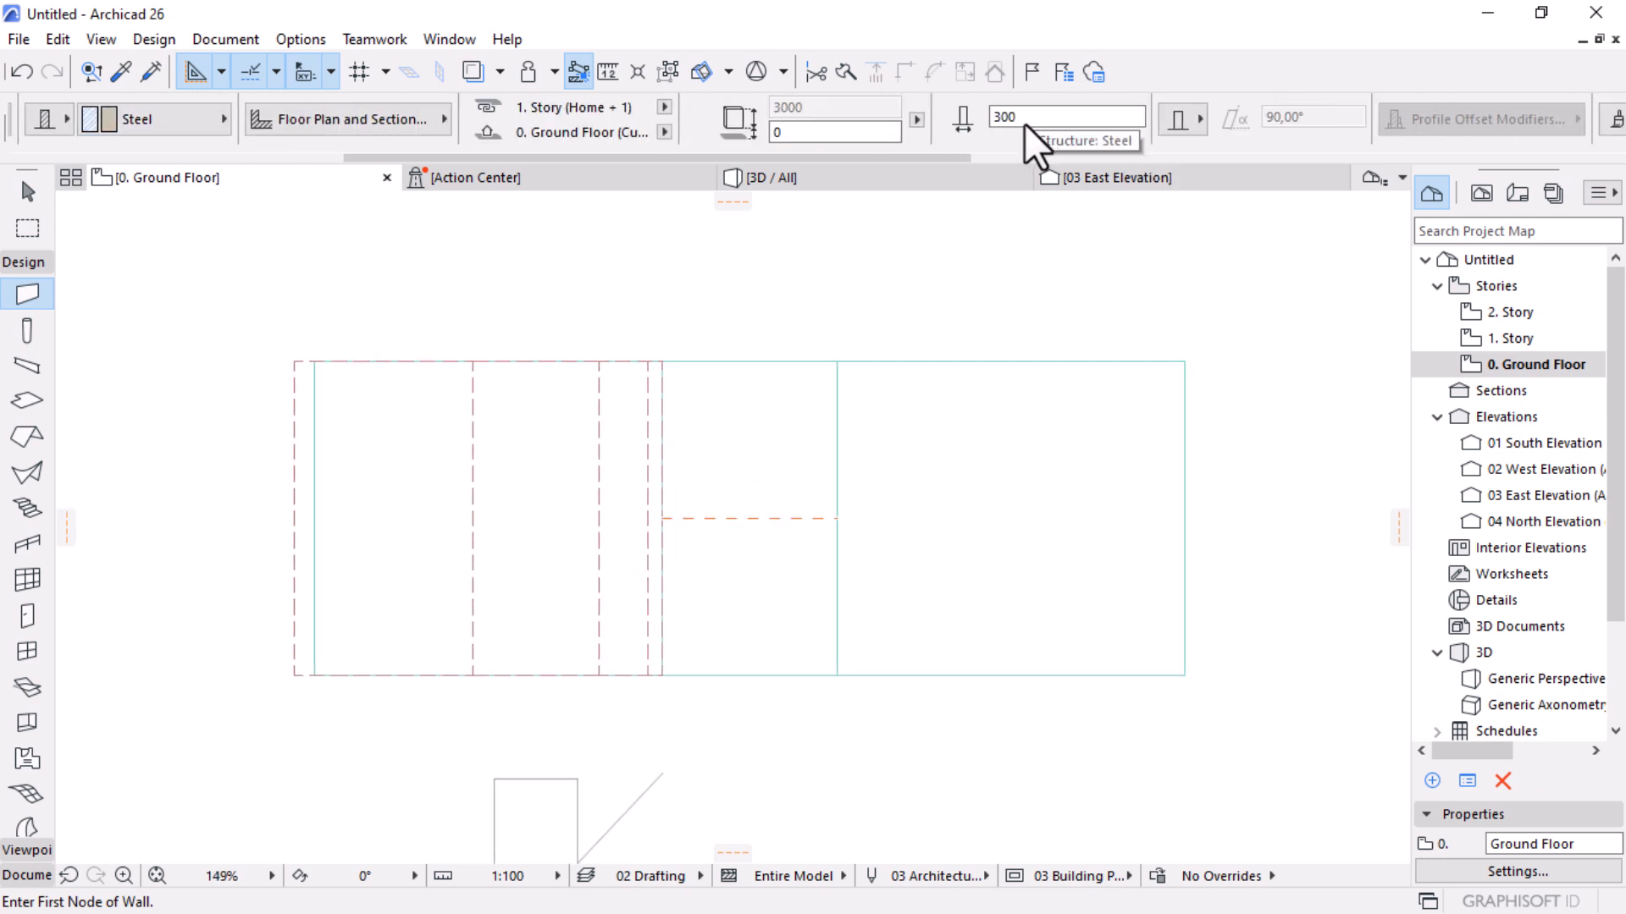
scroll(1028, 122, down, 2)
drag(851, 117, 450, 119)
text(10)
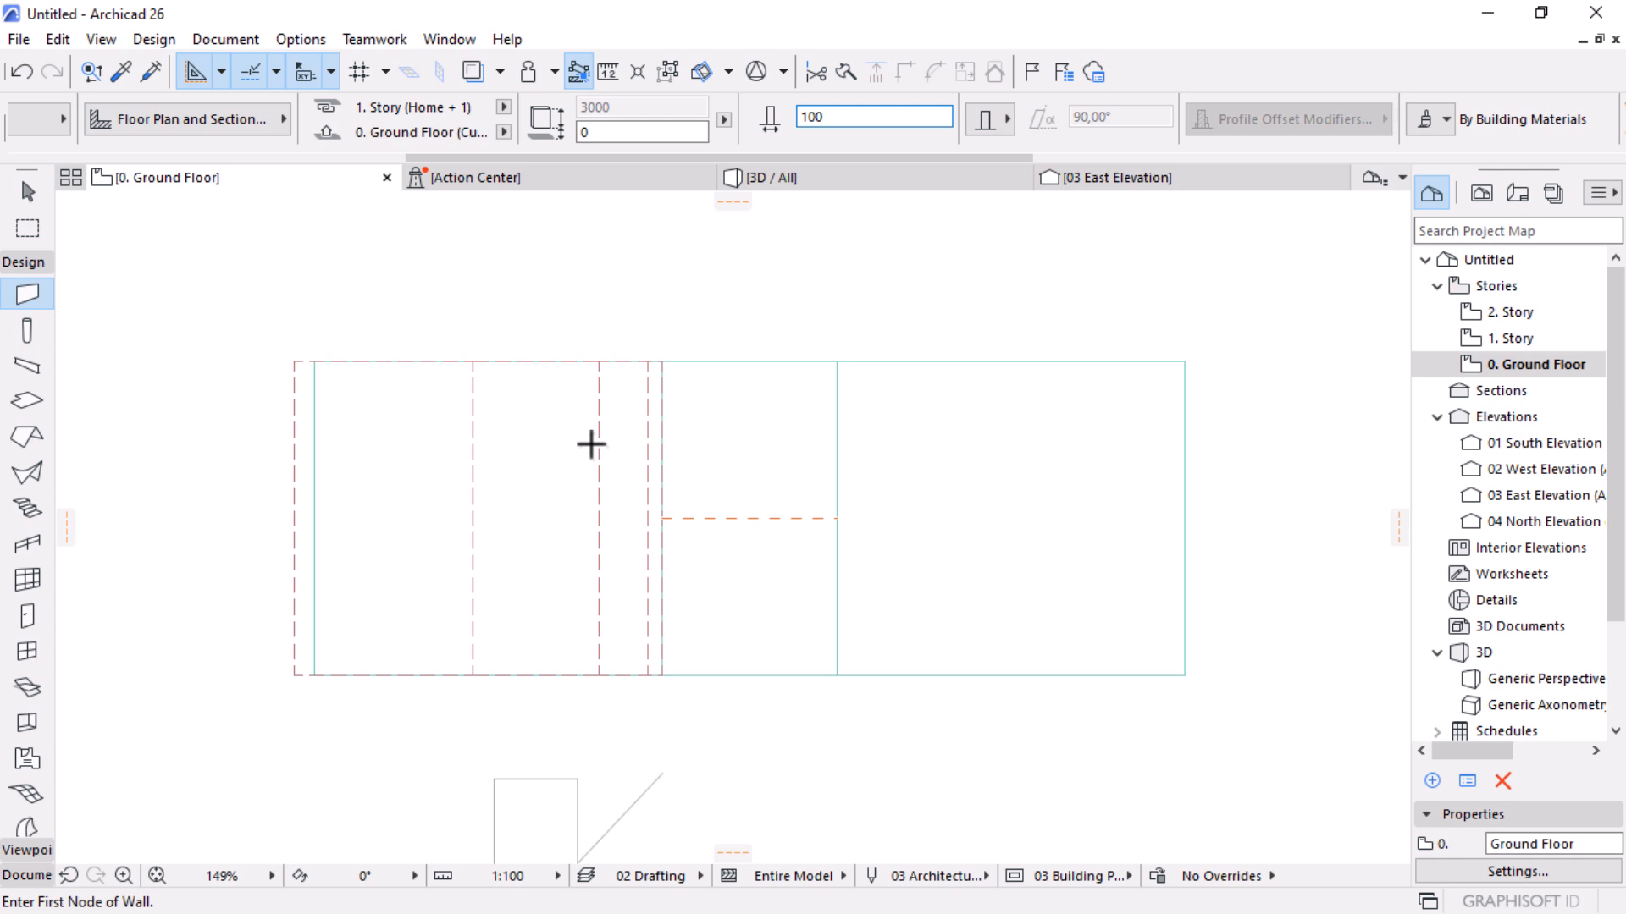
Draw a steel wall along the raised slab's right edge, from lower to upper corner, with the reference line on Inside Face
scroll(612, 673, up, 3)
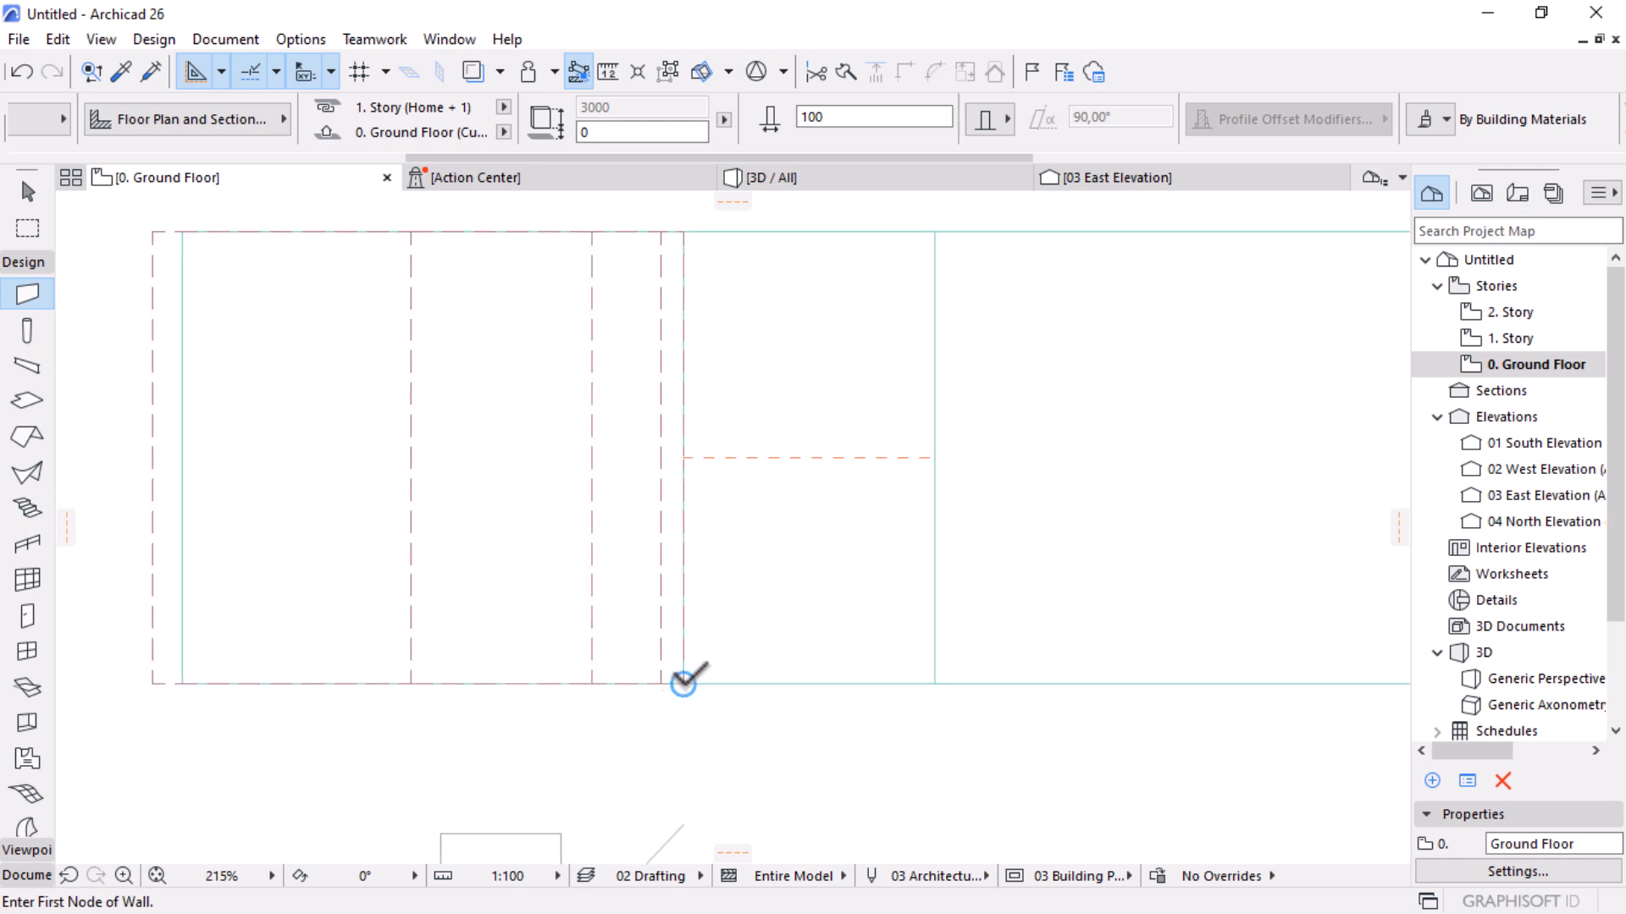
click(683, 682)
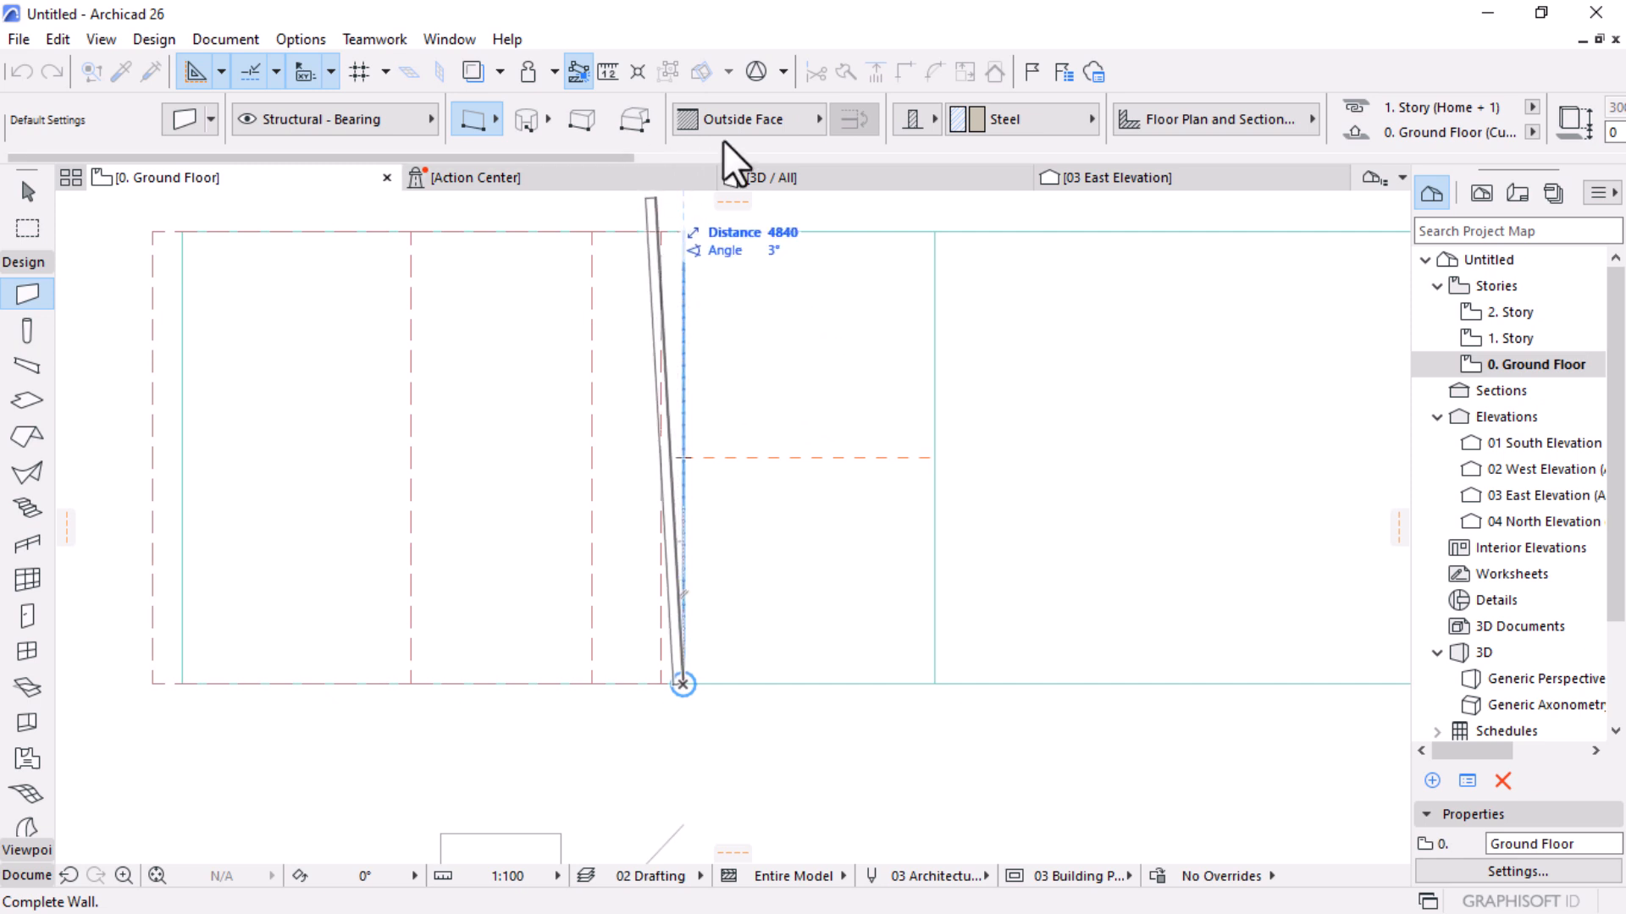
click(750, 129)
click(890, 174)
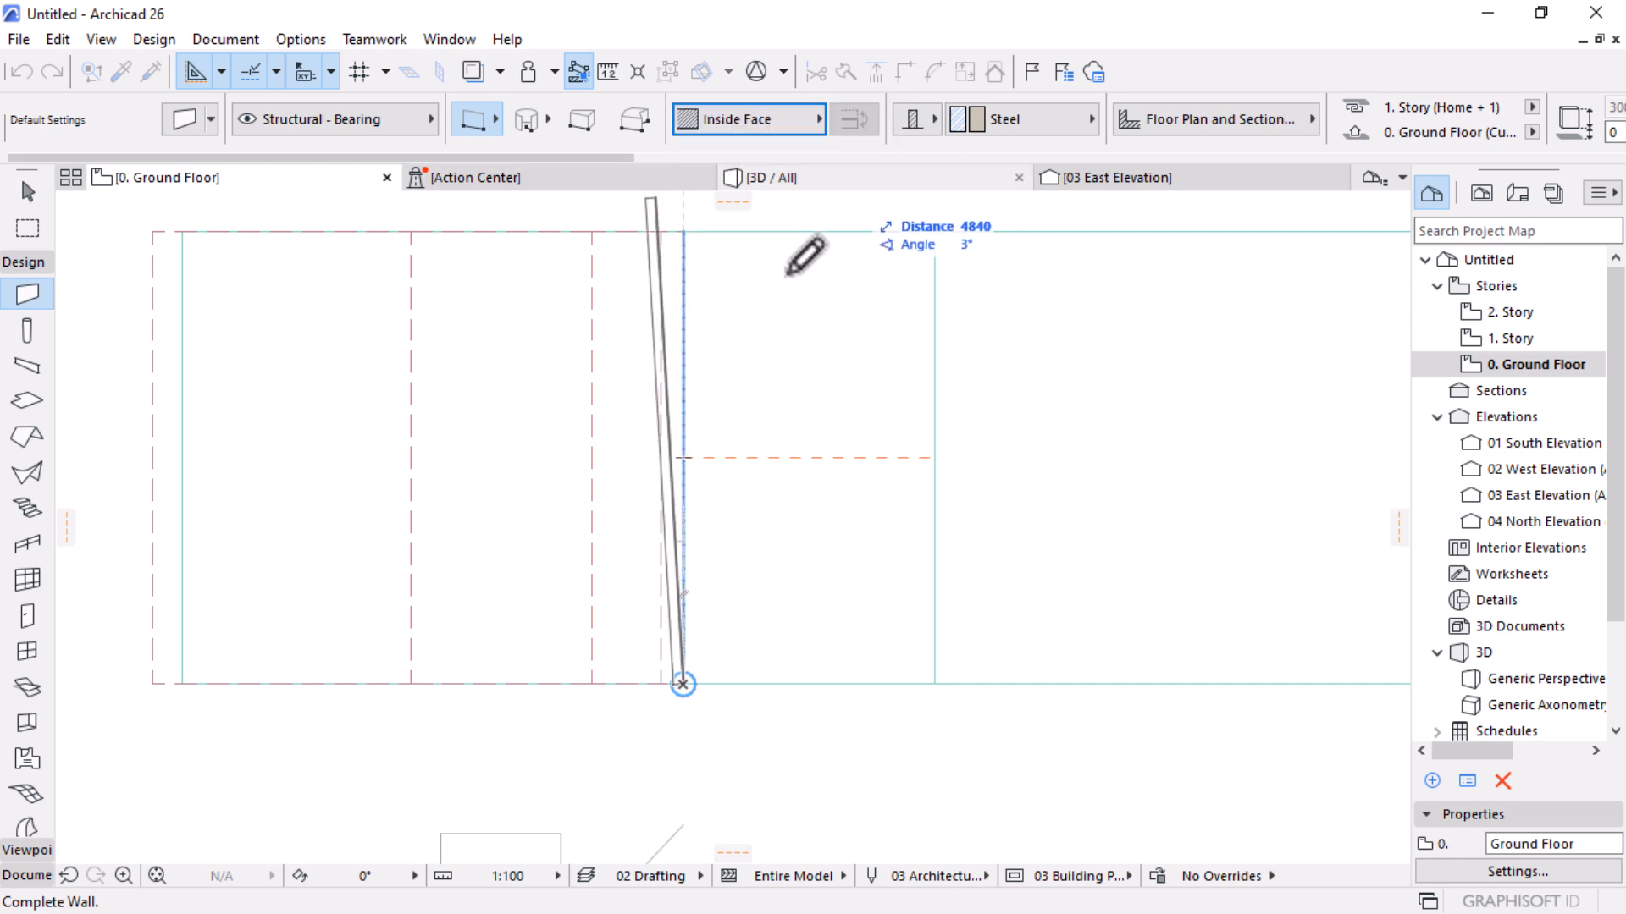
click(683, 231)
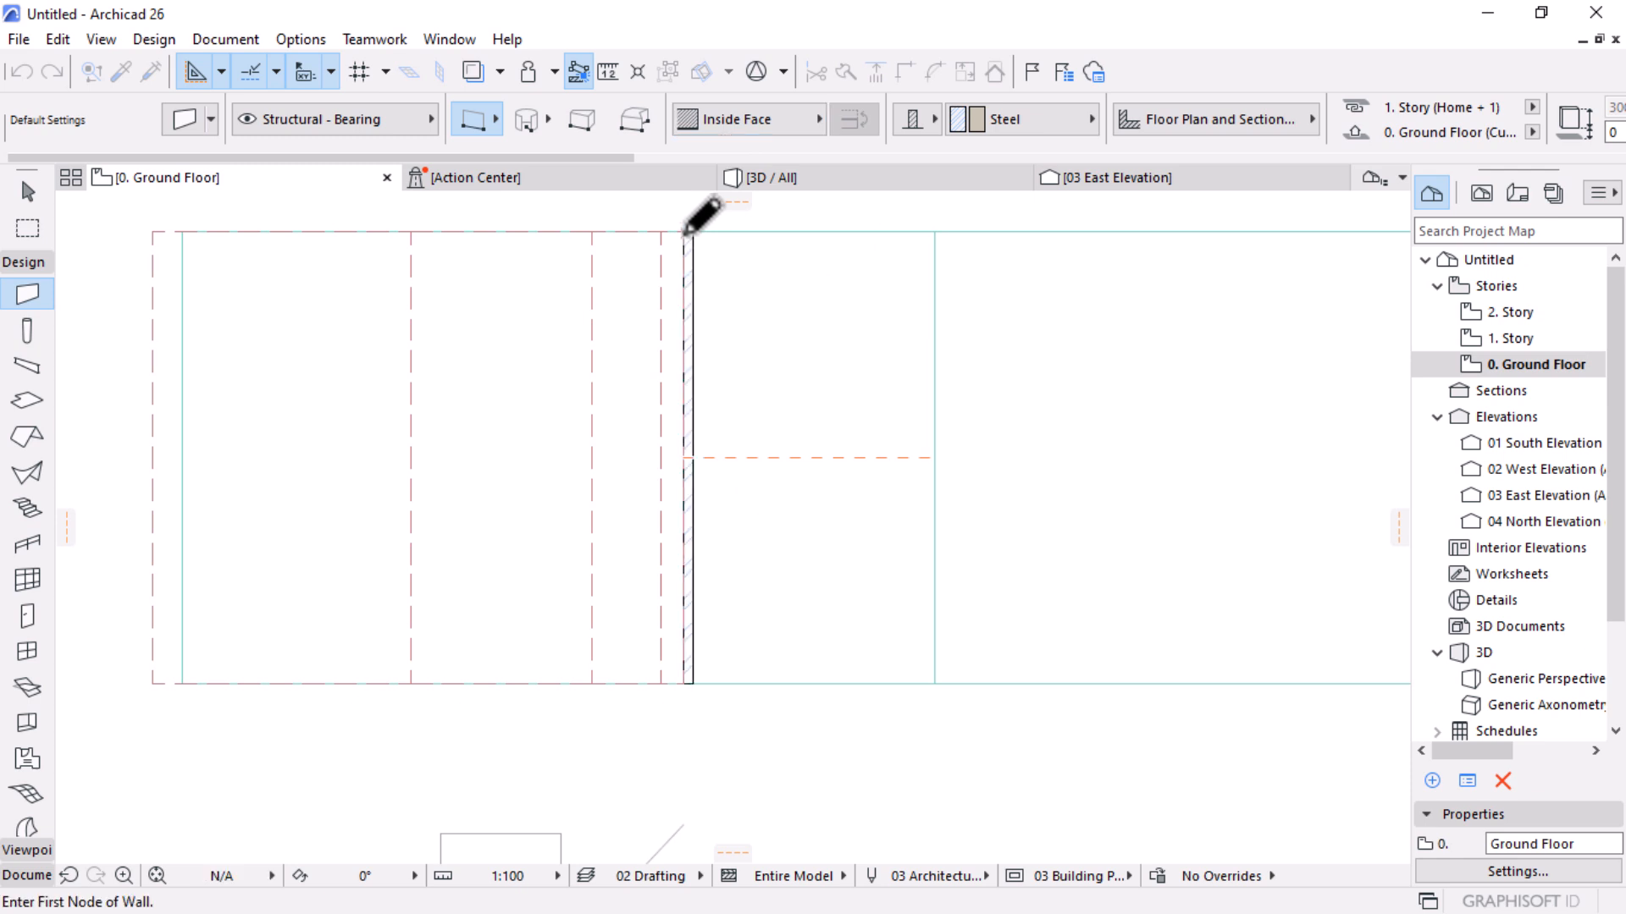
key(Escape)
Mirror a copy of the steel wall about the vertical midline of the narrow middle slab
click(689, 251)
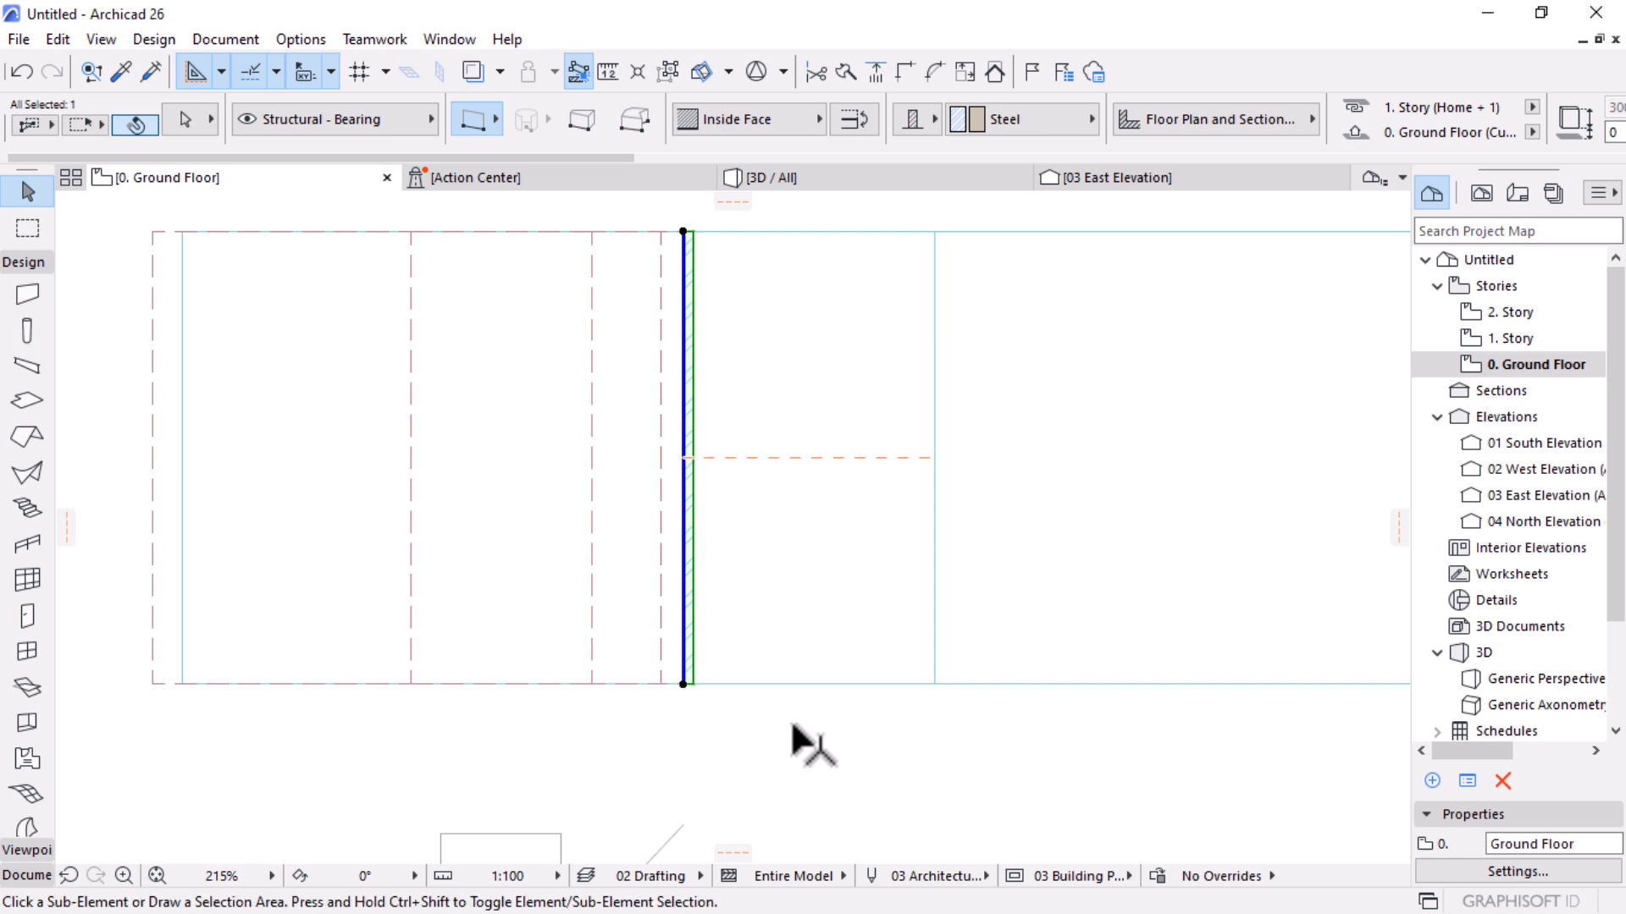
key(ctrl+alt+m)
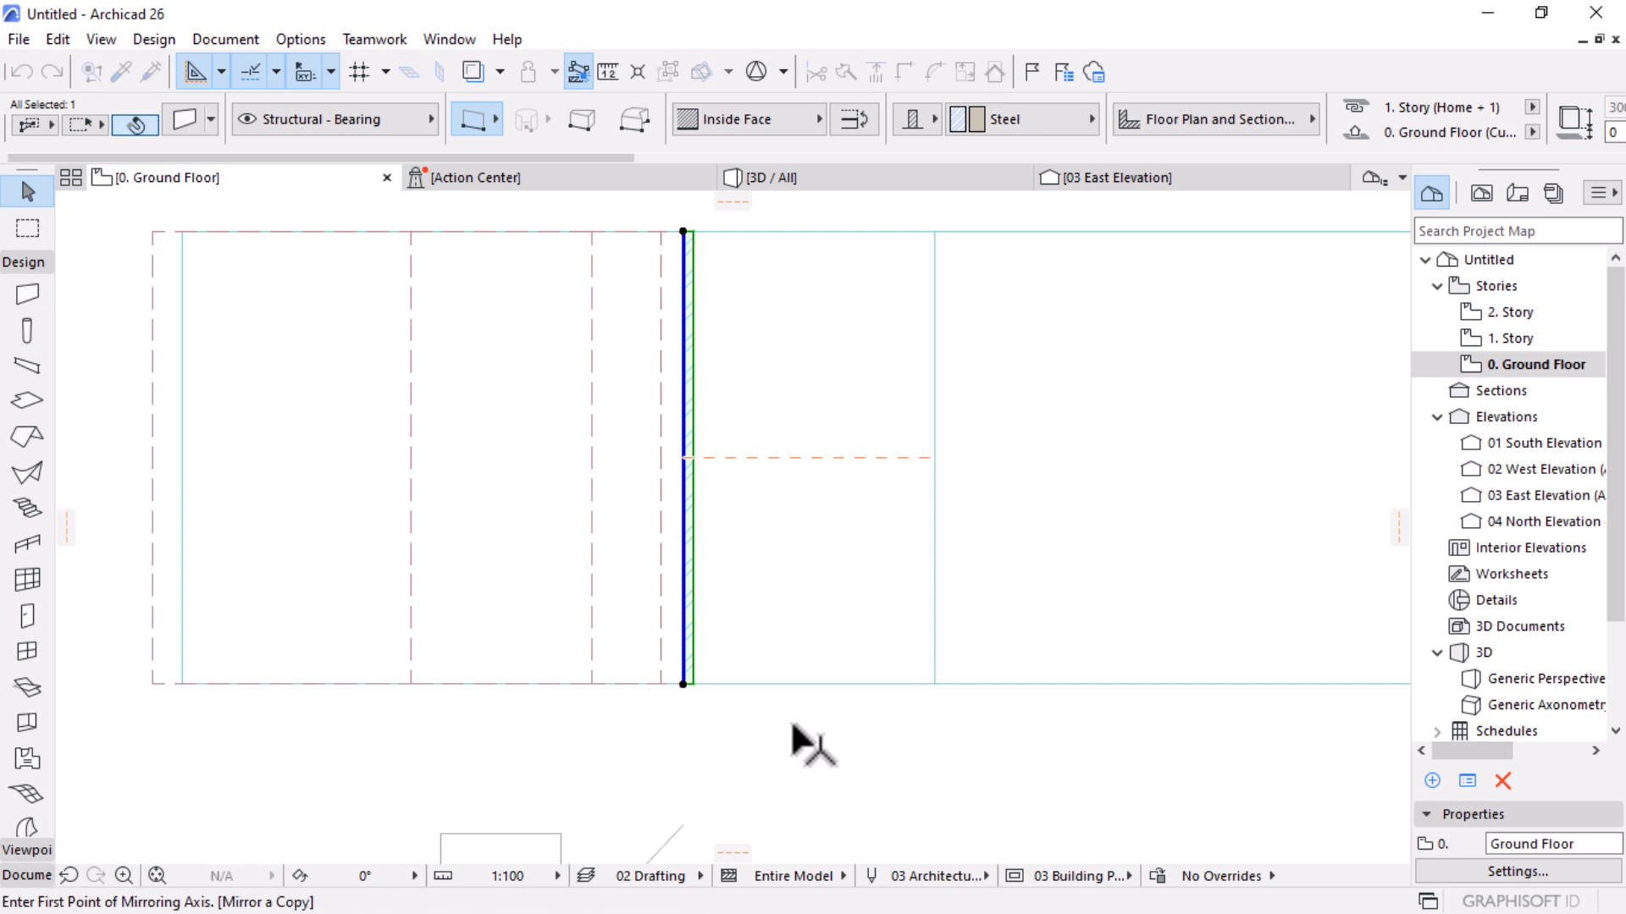
click(808, 682)
click(809, 301)
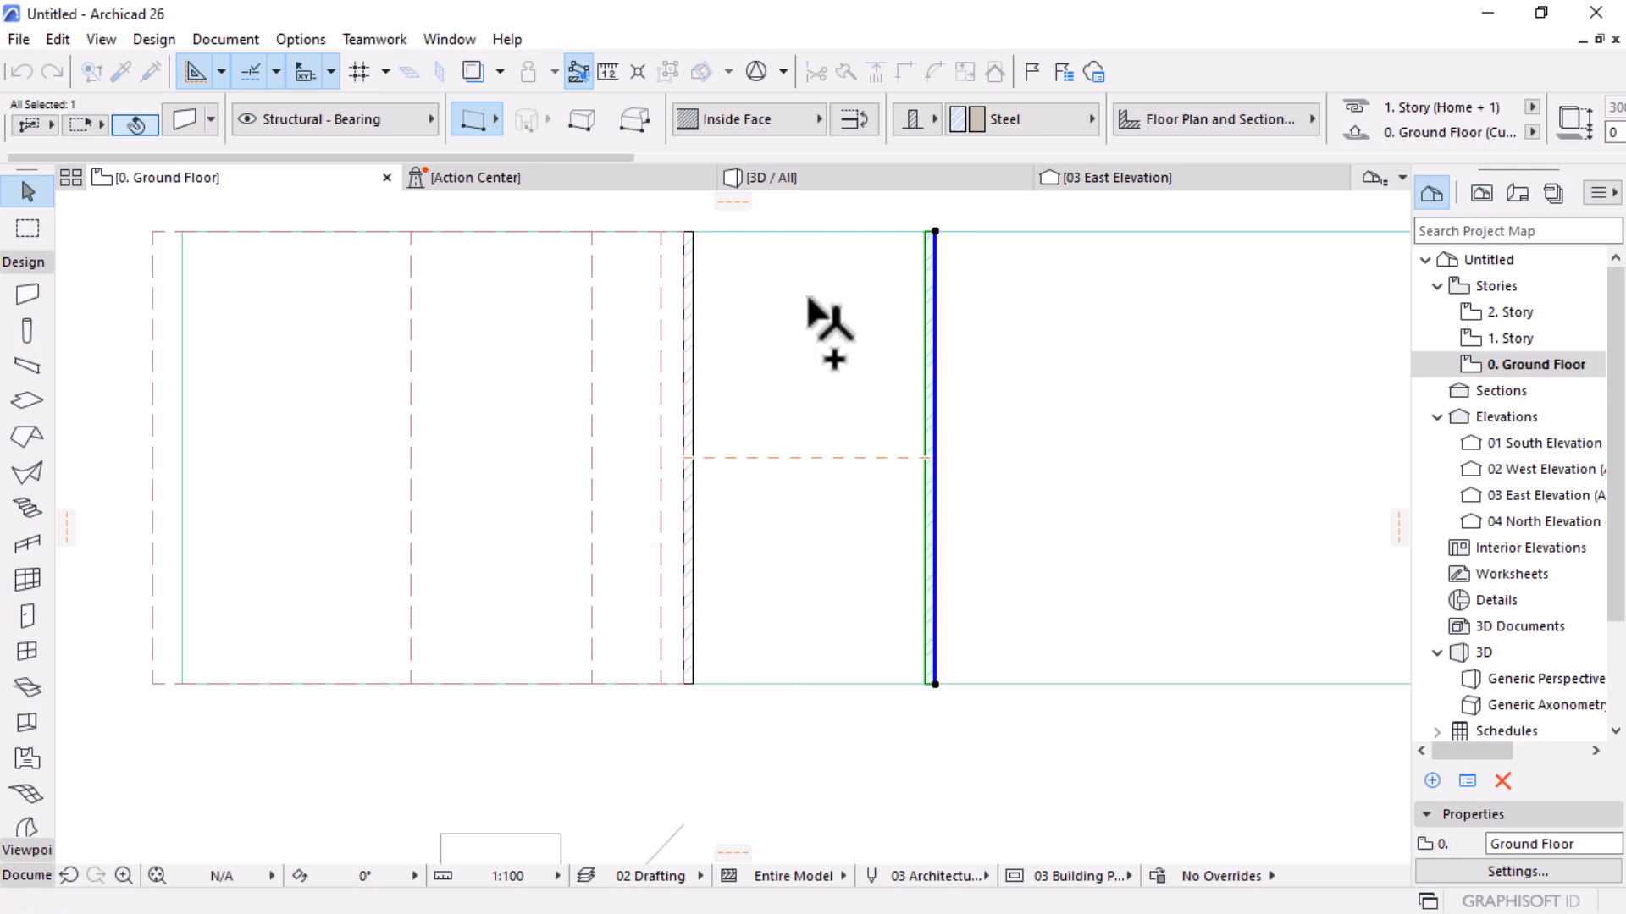
Select both steel walls in the 3D view and set their top link to Not Linked
click(834, 180)
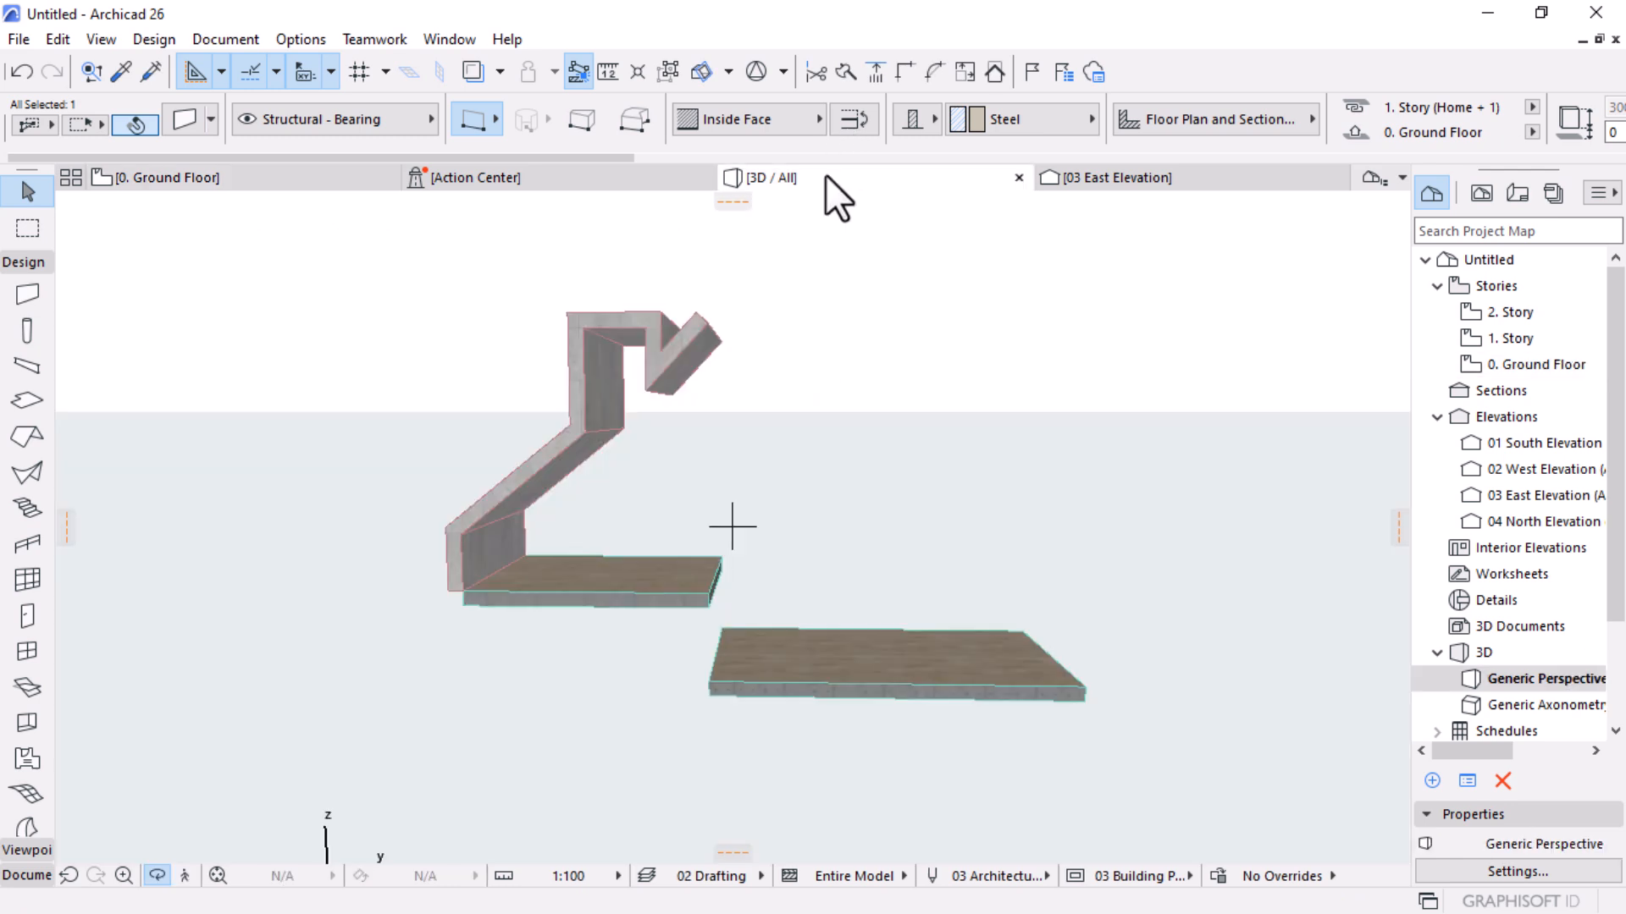
mouse_move(737, 330)
shift+middle_down()
mouse_move(824, 602)
mouse_move(823, 573)
shift+middle_up()
click(820, 552)
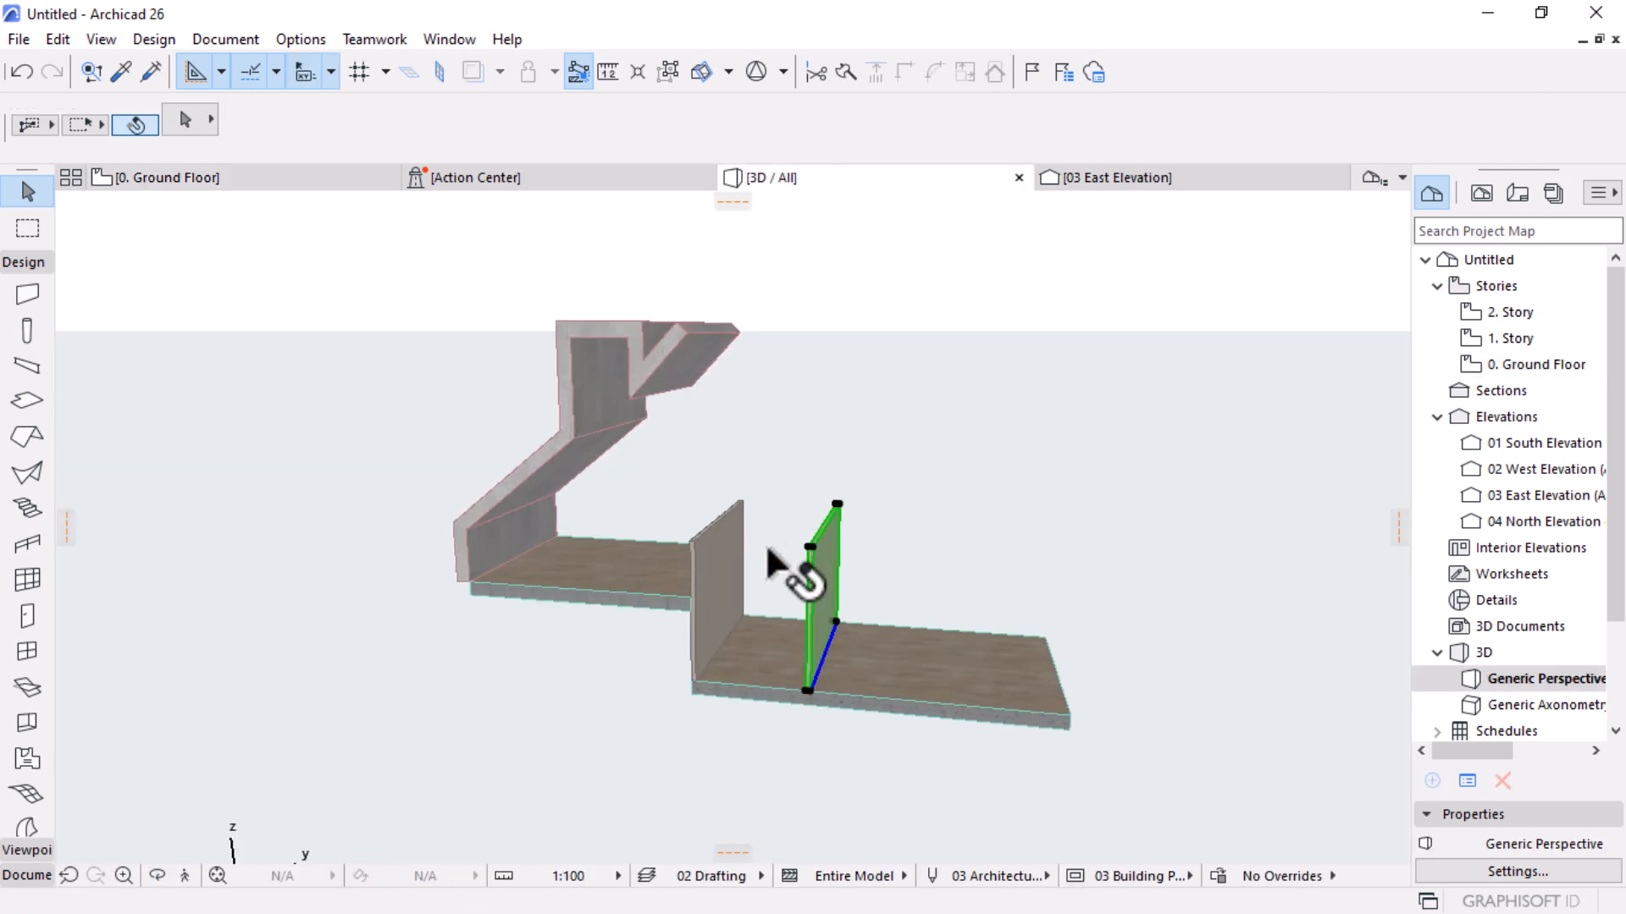
shift+click(724, 516)
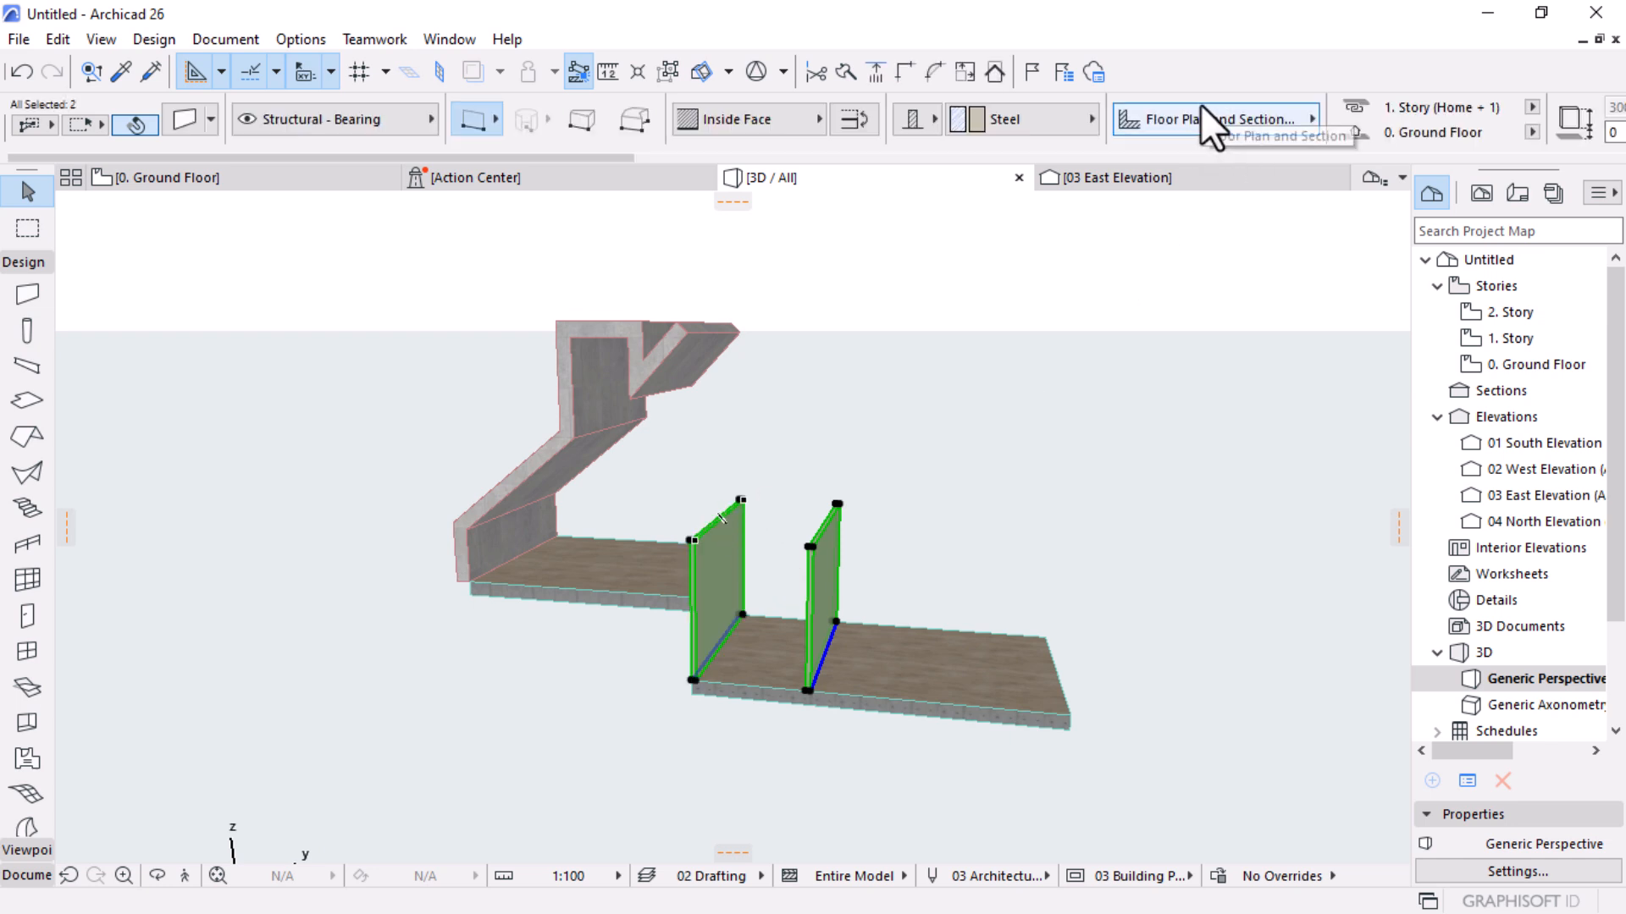
scroll(1198, 100, down, 2)
scroll(1198, 100, down, 1)
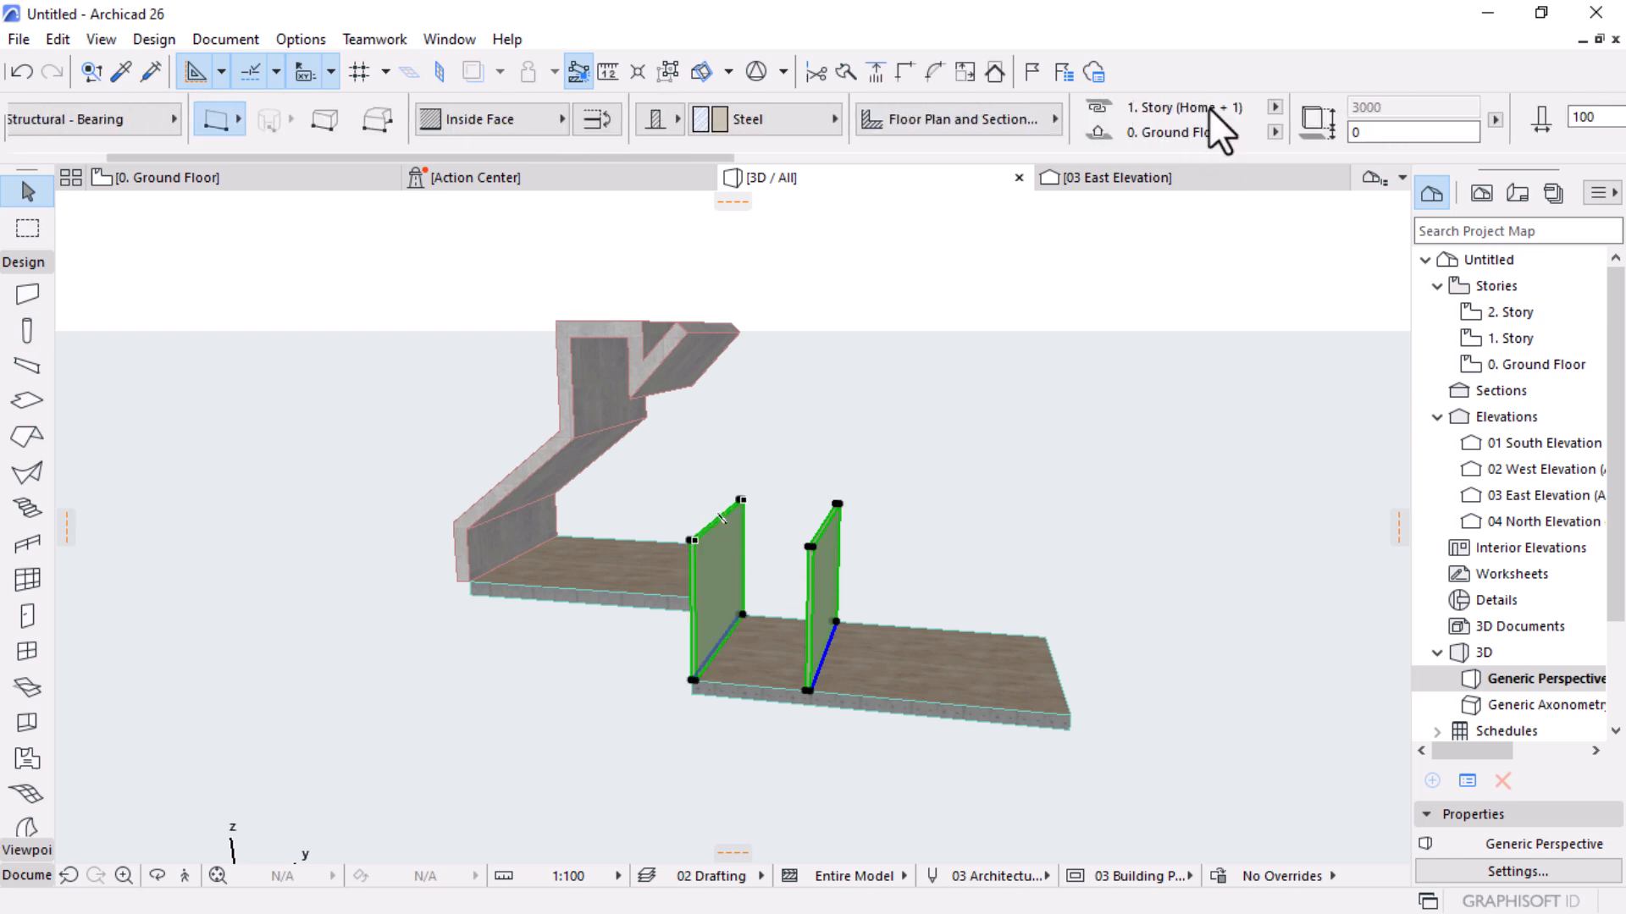
click(1274, 106)
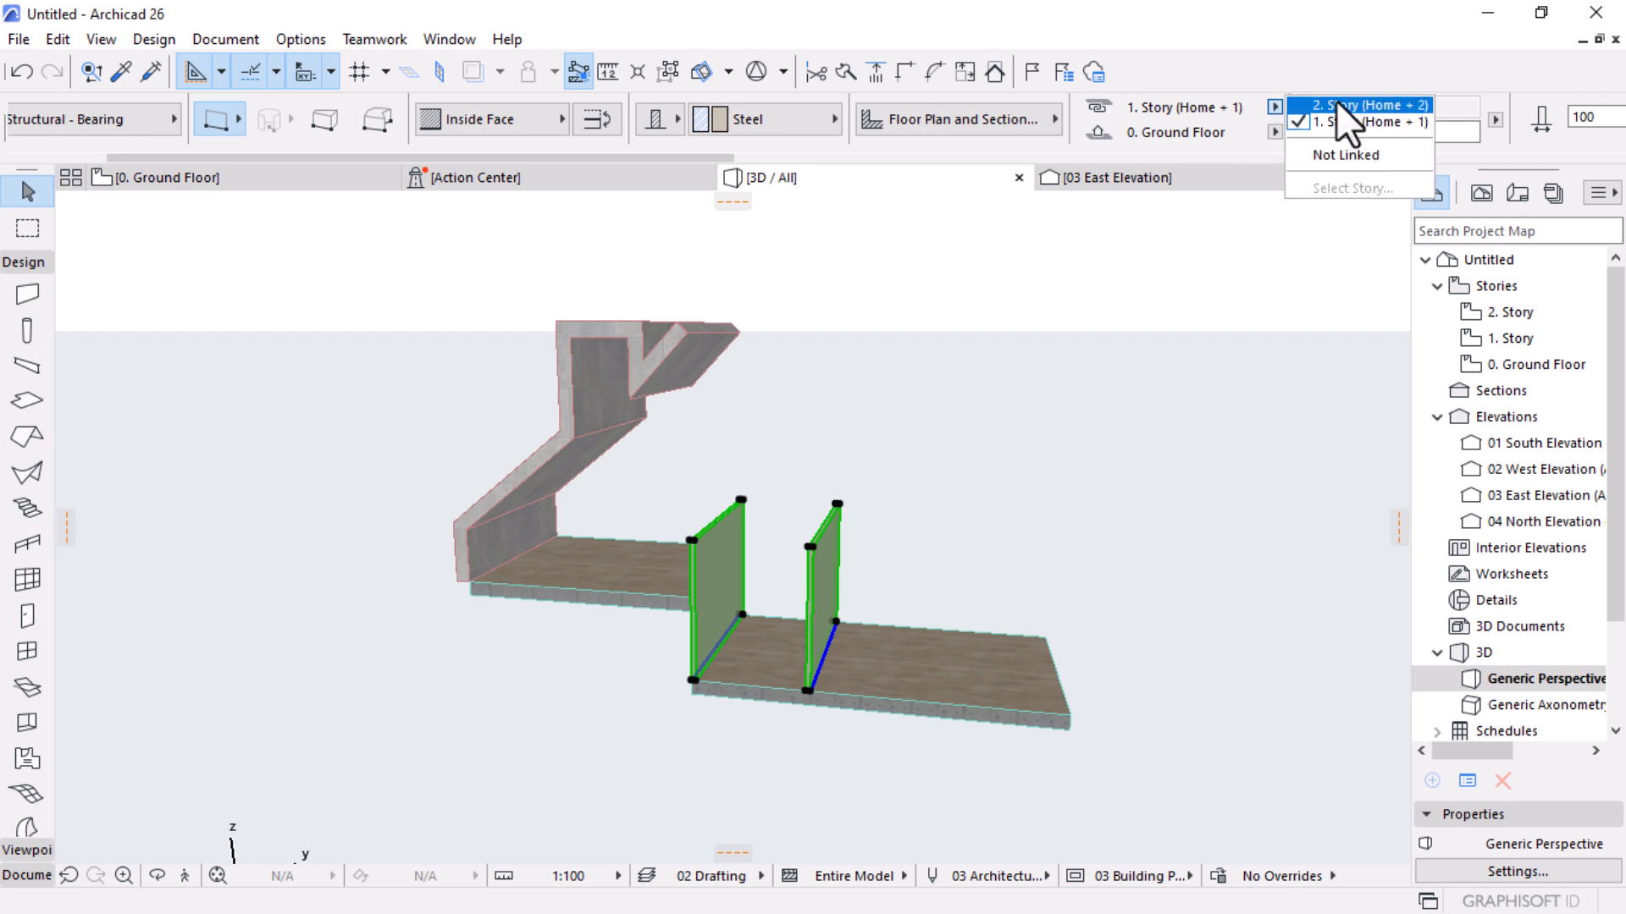
click(1338, 156)
Try wall heights of 6500 and 7800 on both steel walls, comparing them with the concrete shell
click(1407, 107)
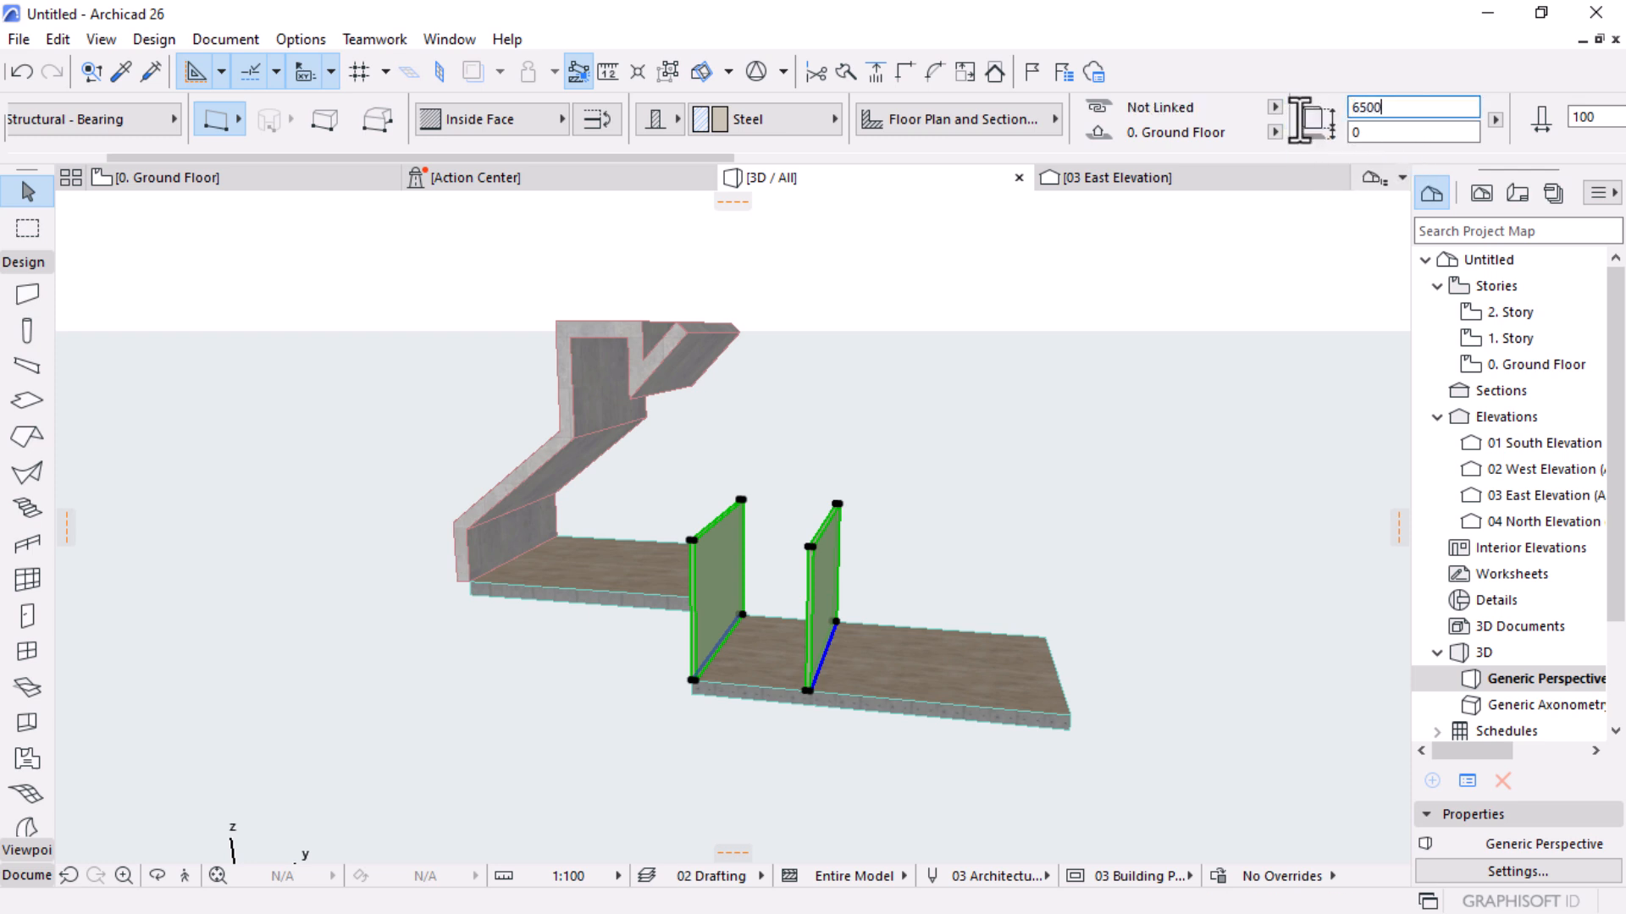
text(6500)
key(Return)
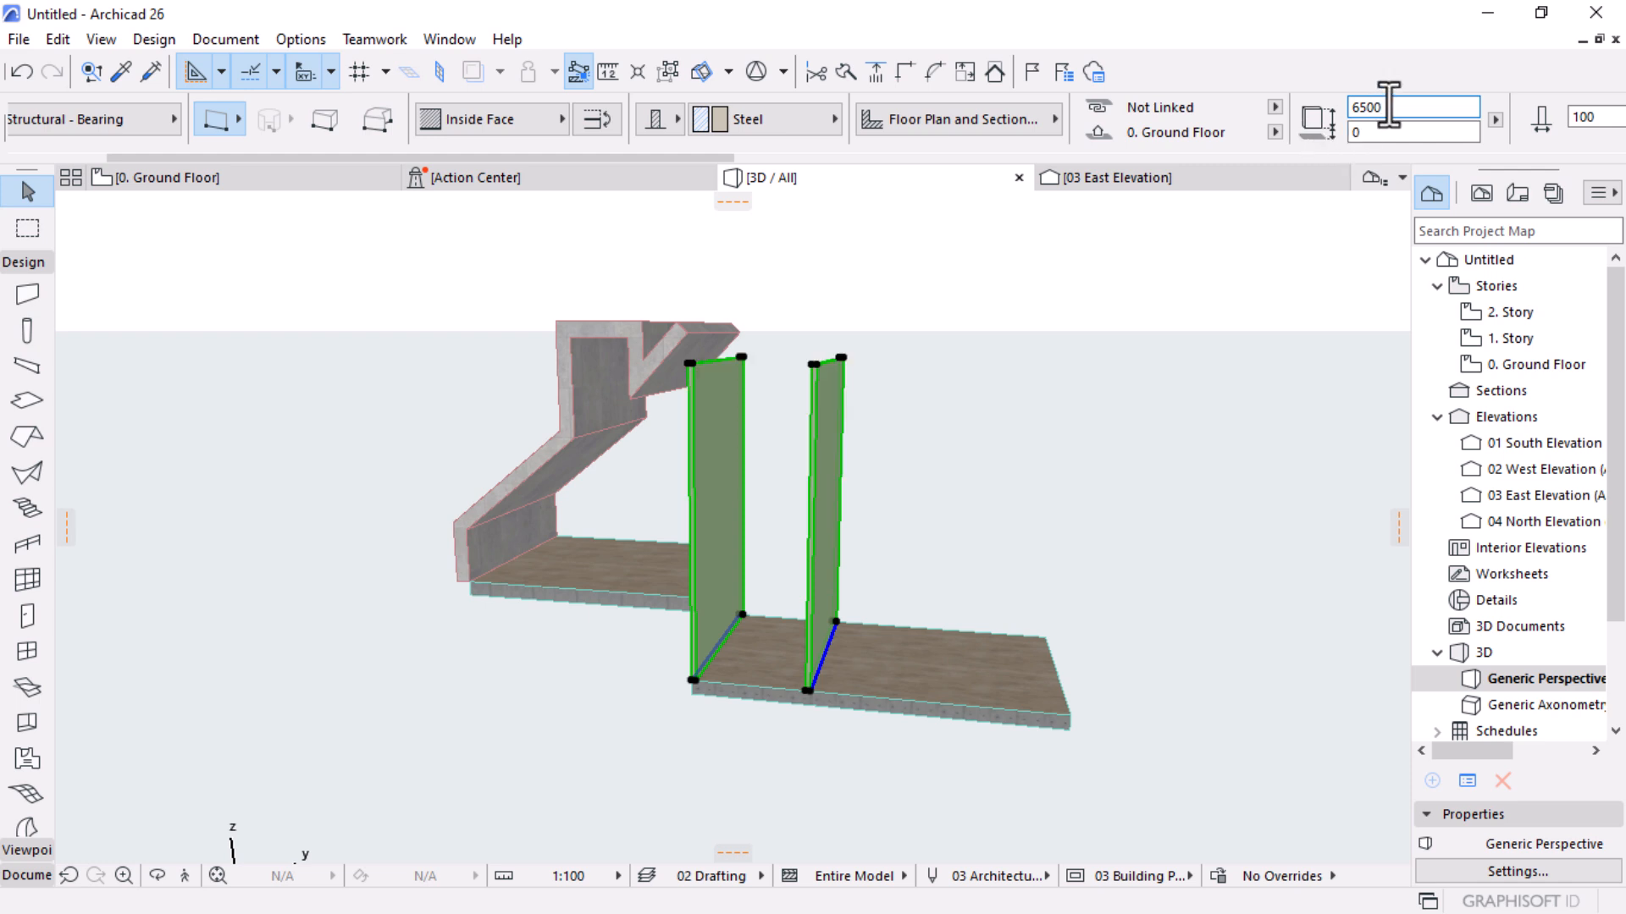
click(1391, 106)
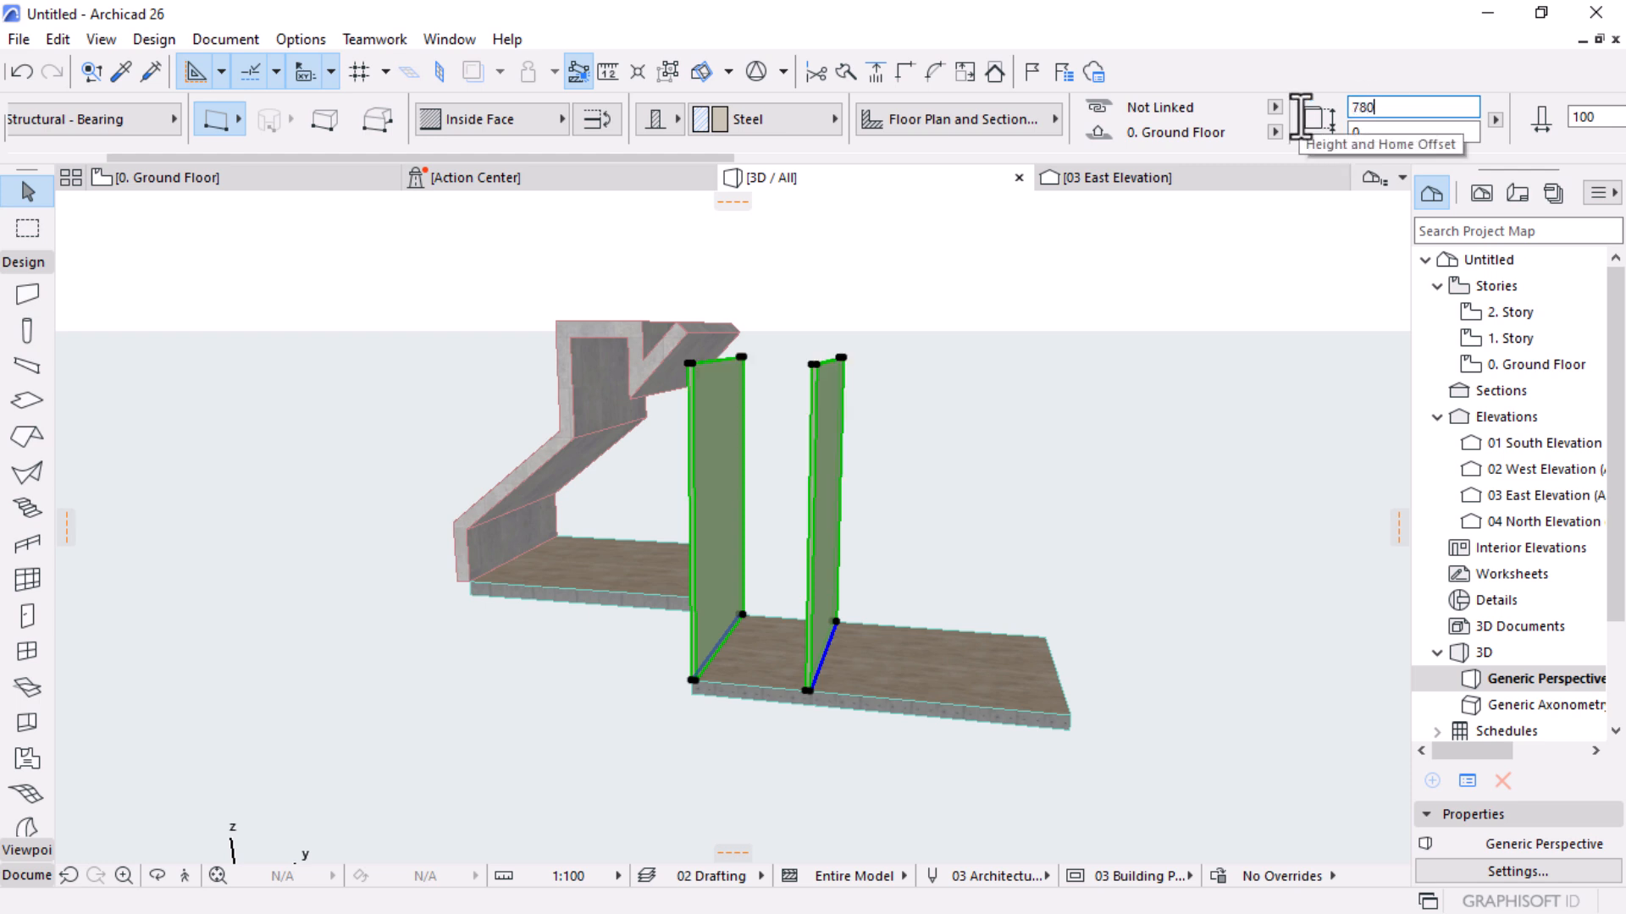
key(Return)
shift+middle_drag(965, 414, 1082, 403)
scroll(935, 274, up, 1)
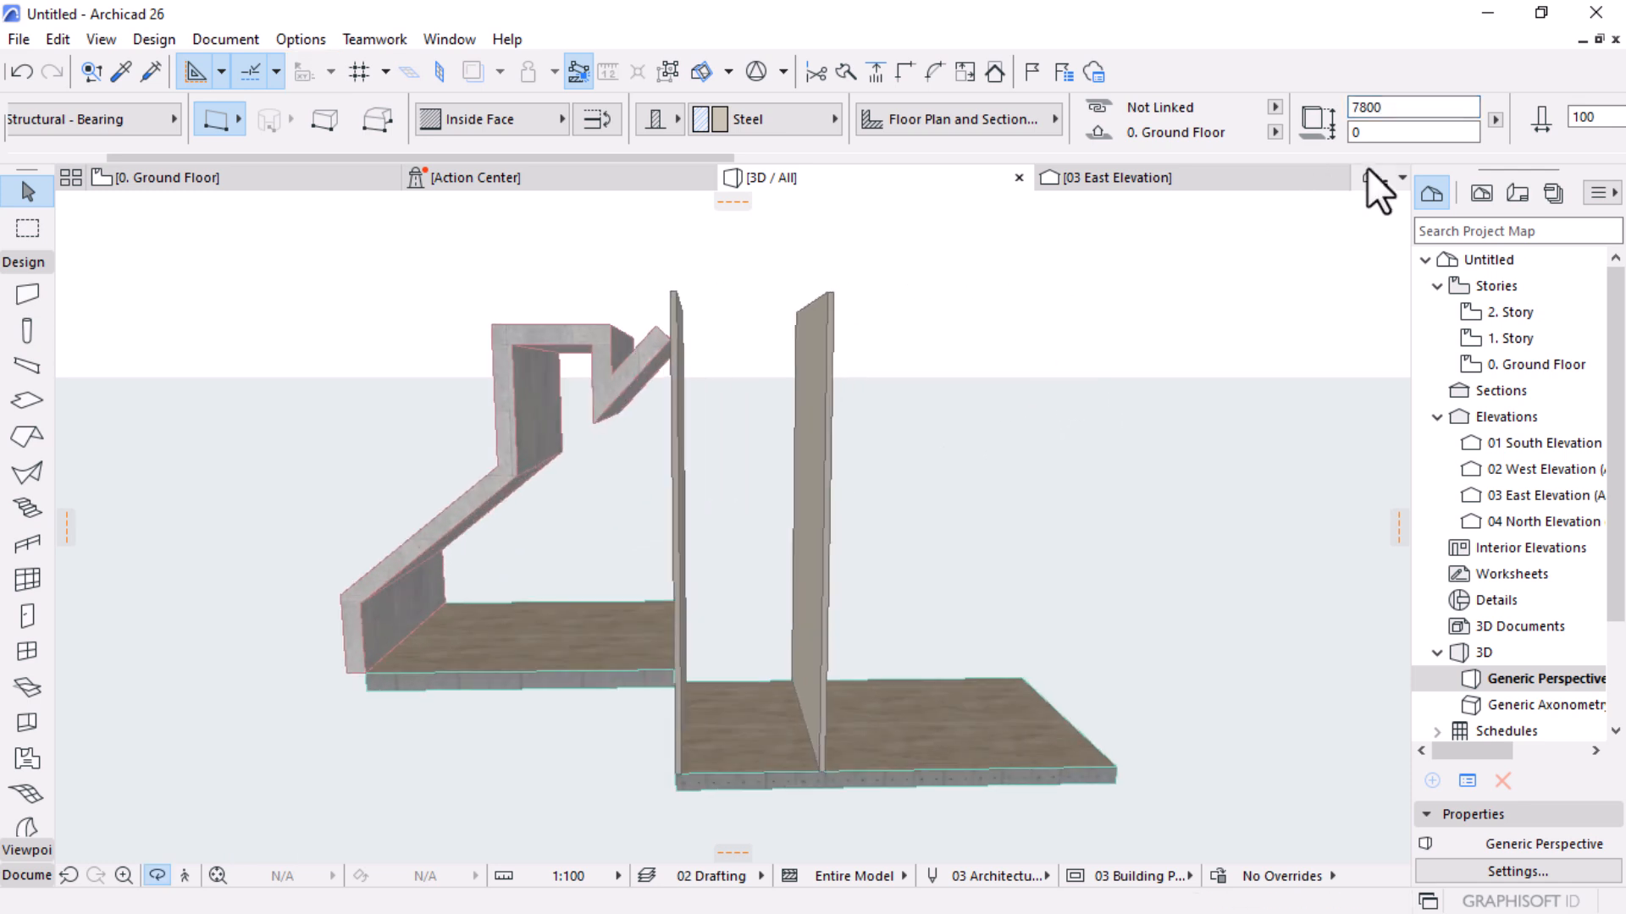
Set the height of both steel walls to 8500 and inspect them from above in 3D
drag(1422, 105, 1120, 103)
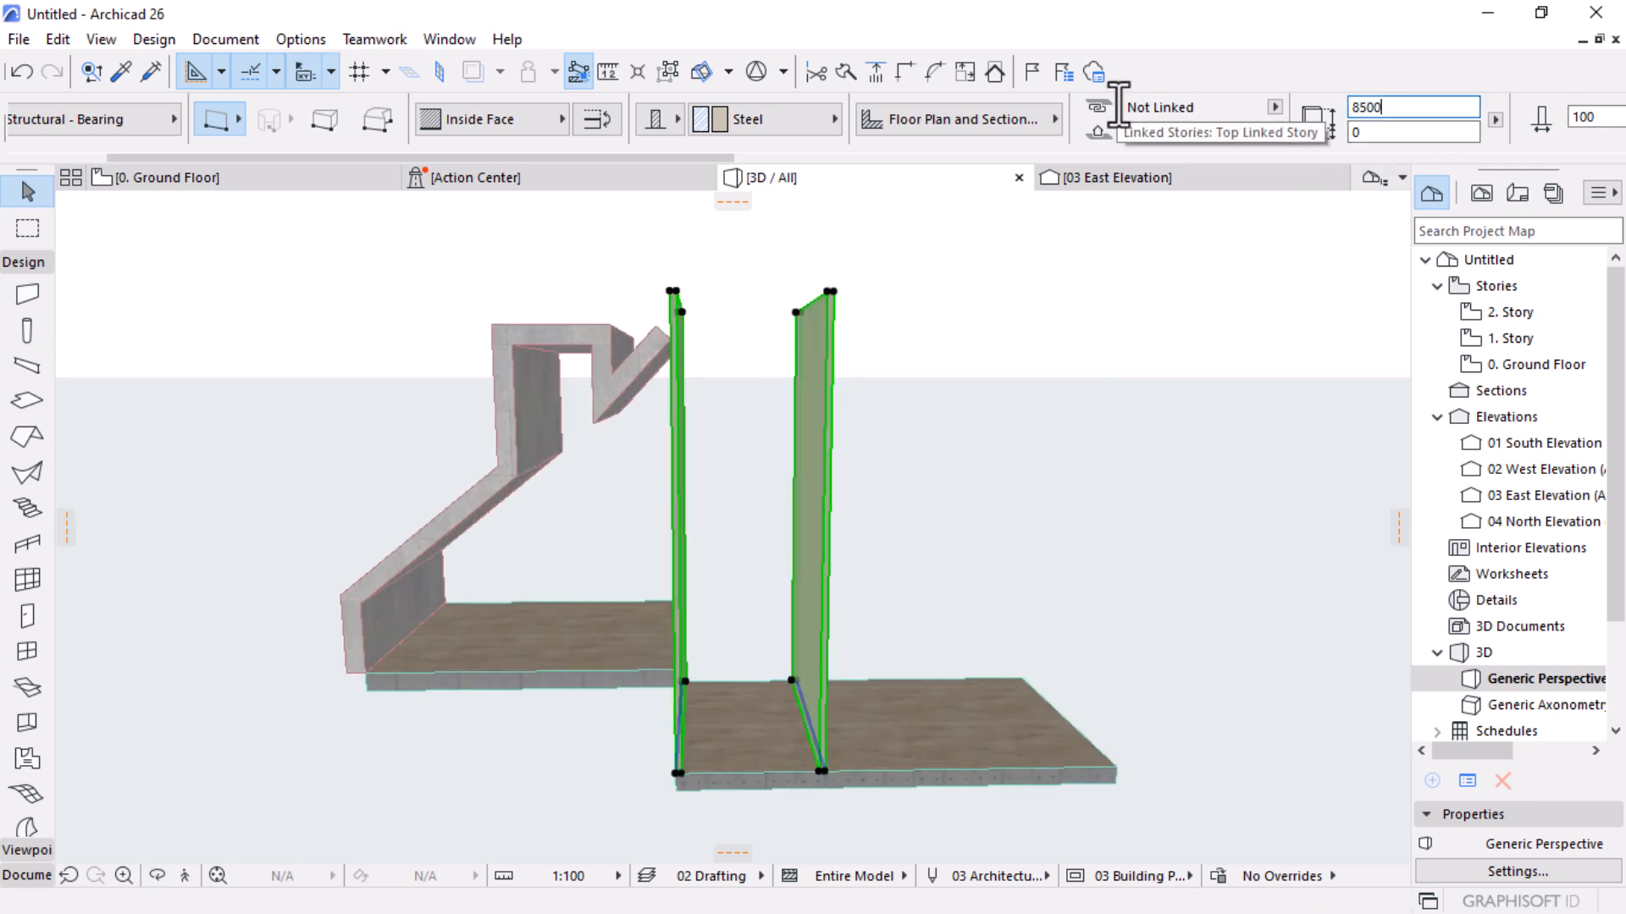
key(Return)
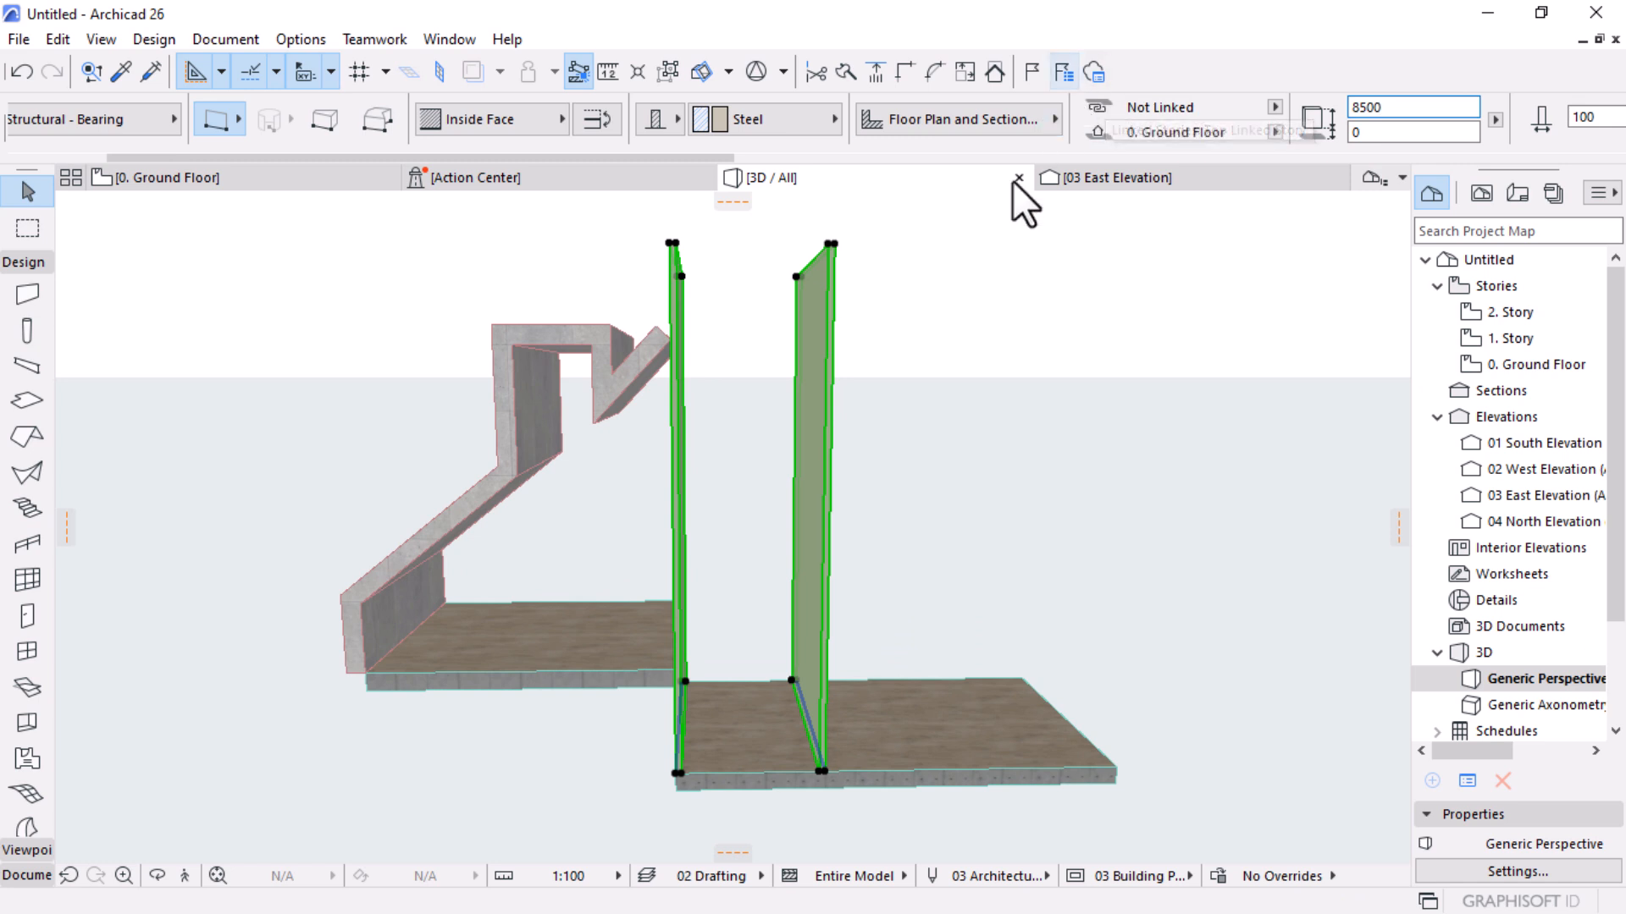
scroll(833, 410, down, 1)
shift+middle_drag(833, 411, 773, 425)
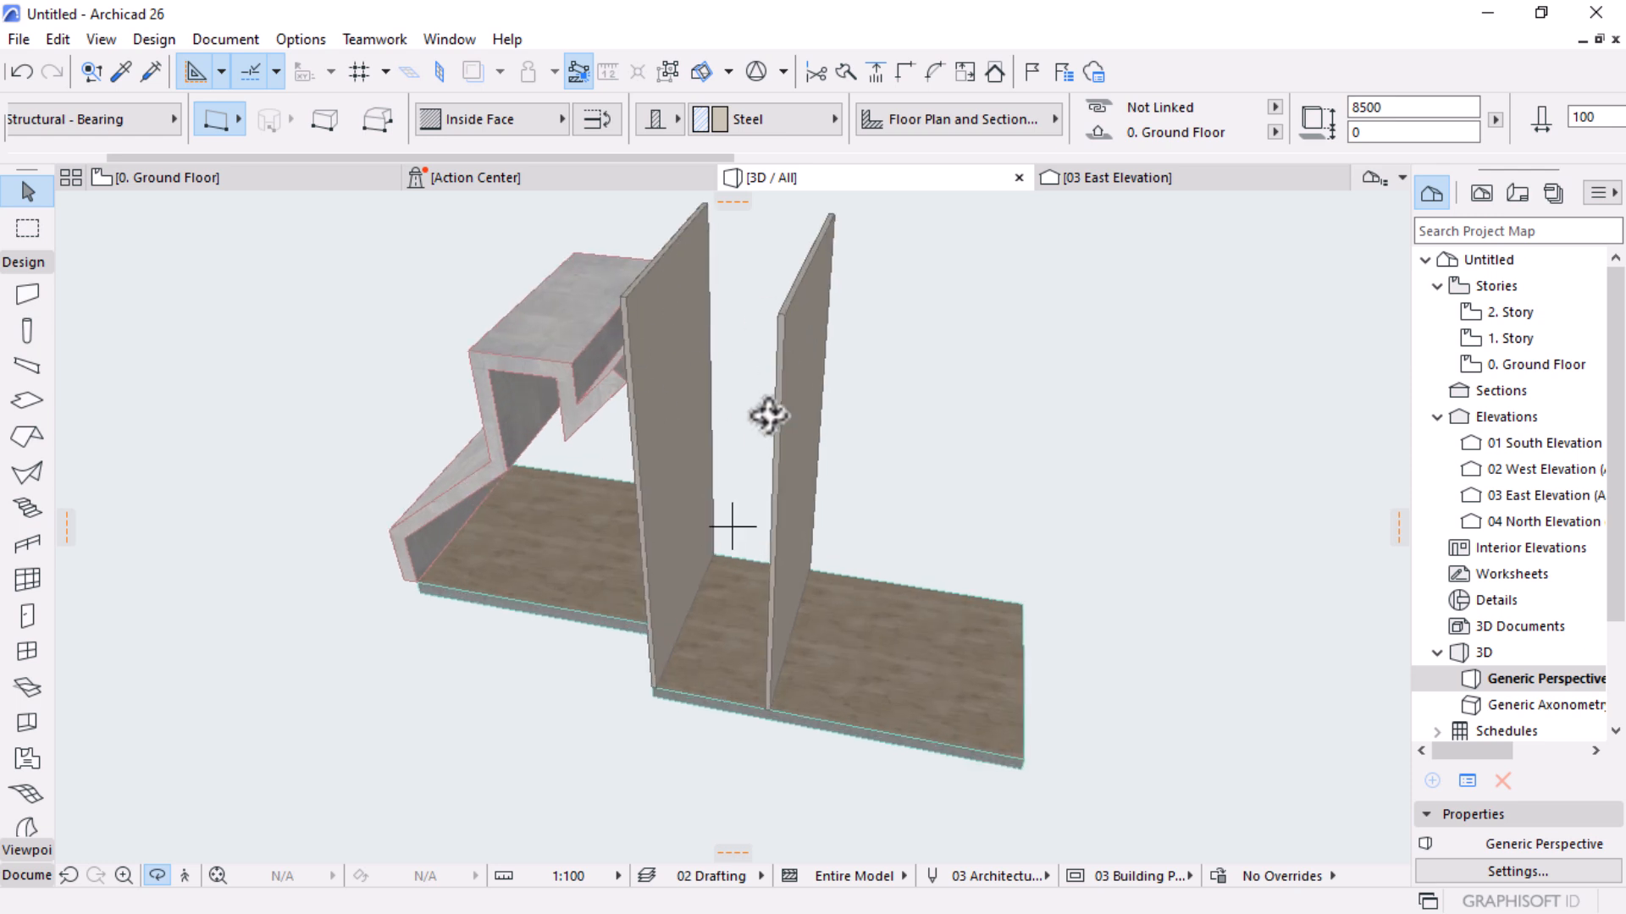
drag(756, 414, 702, 353)
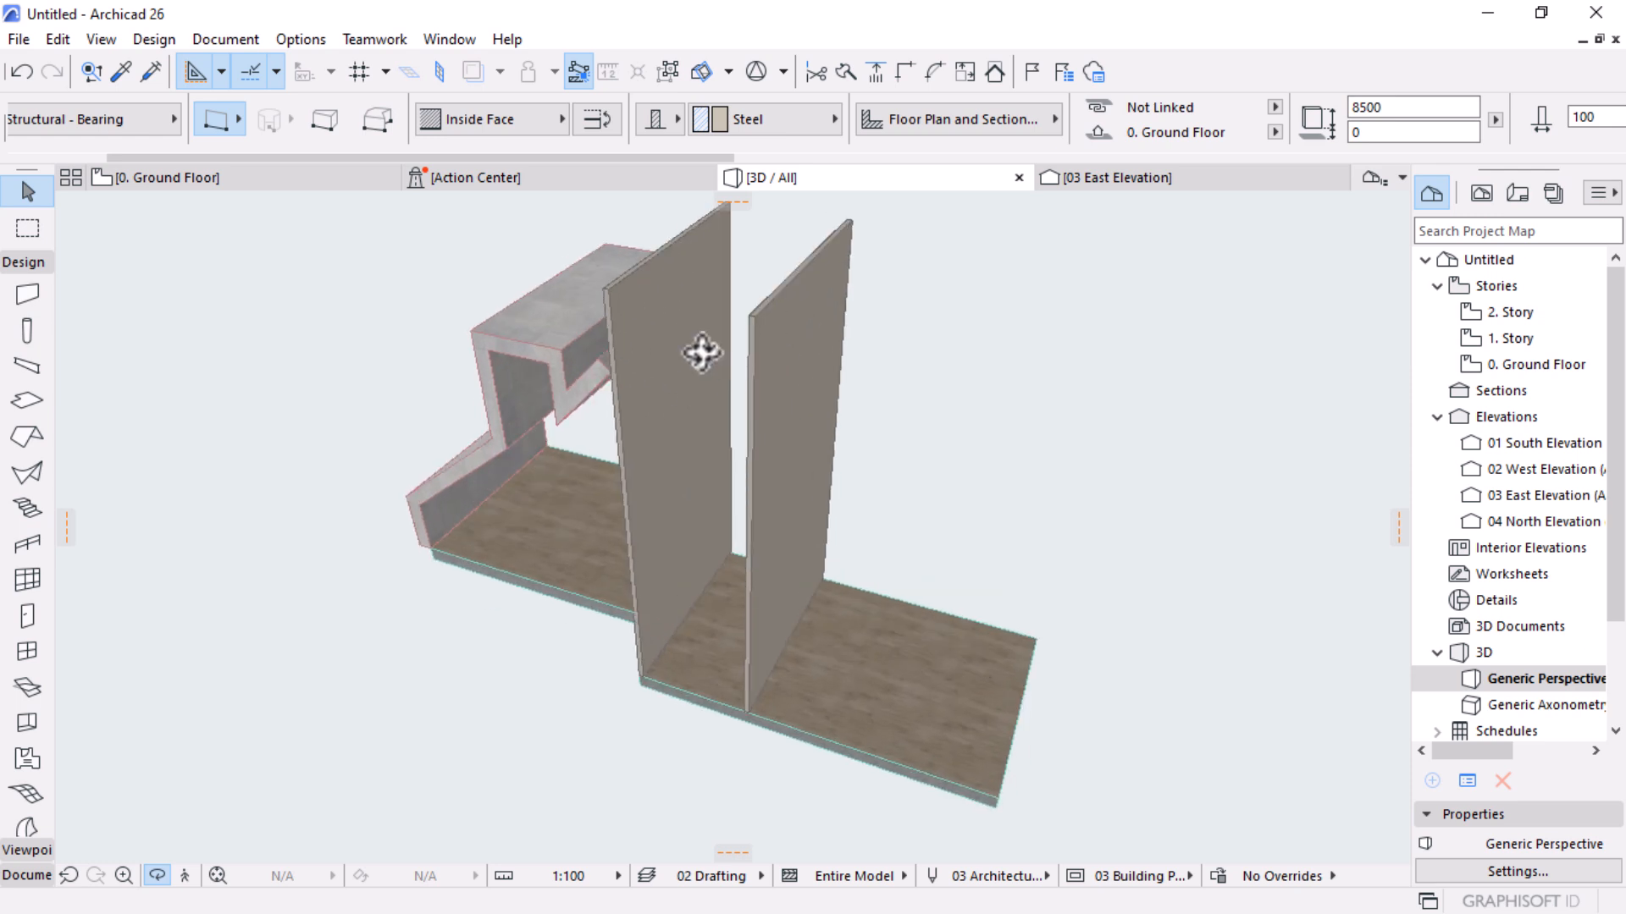
Copy the narrow slab between the steel walls up to the top corner of the outer wall
click(693, 666)
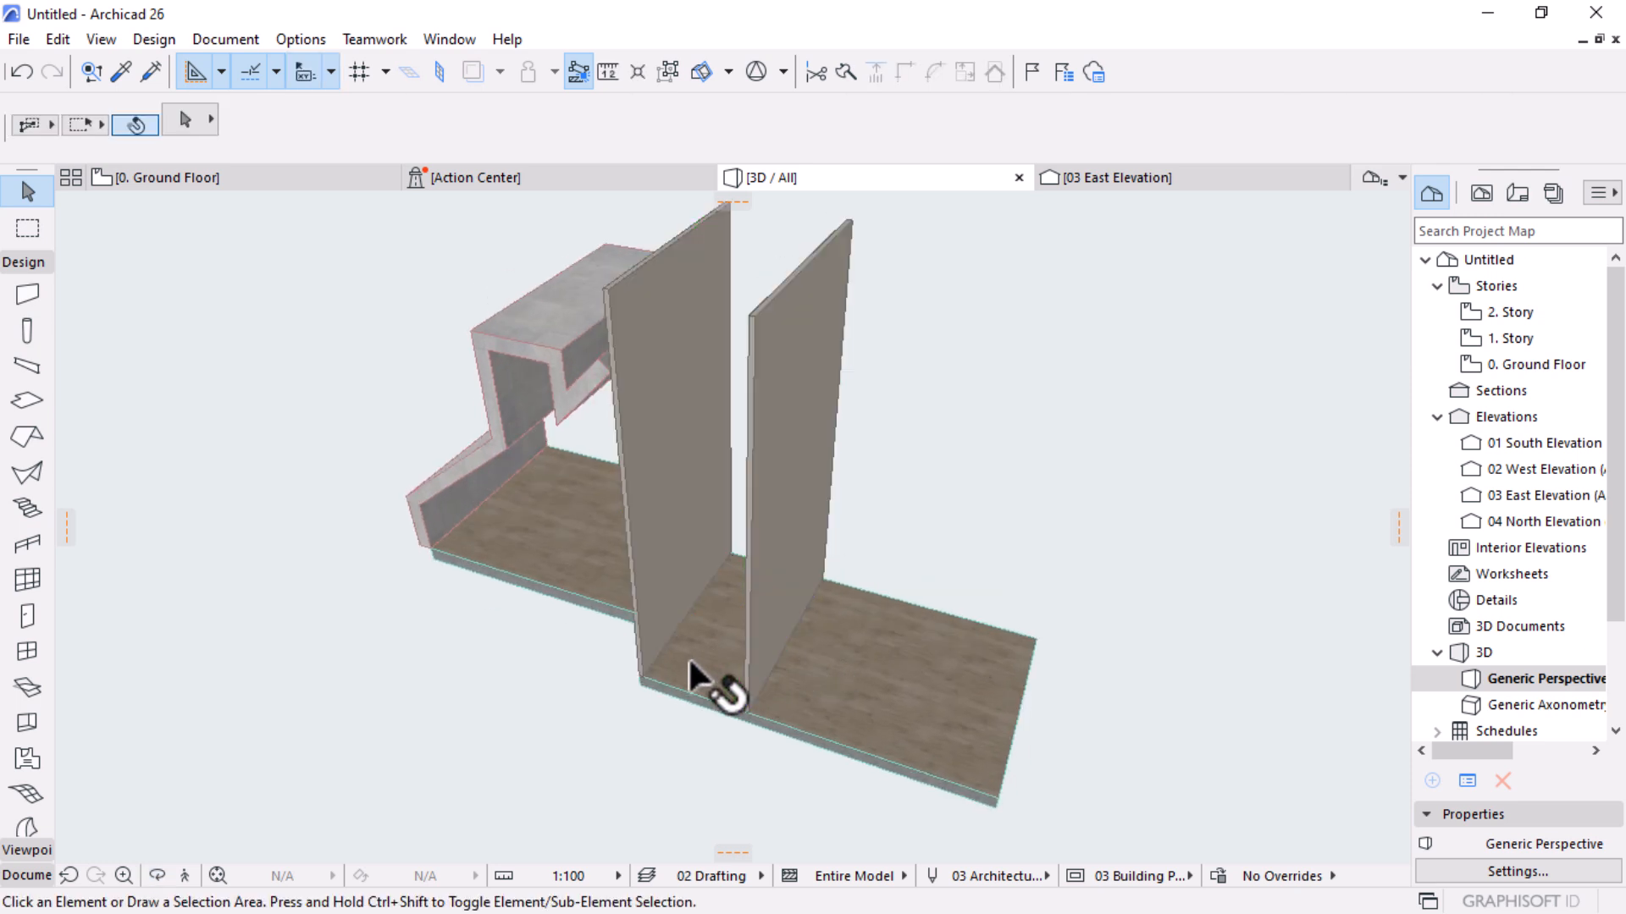
click(747, 717)
scroll(747, 724, up, 4)
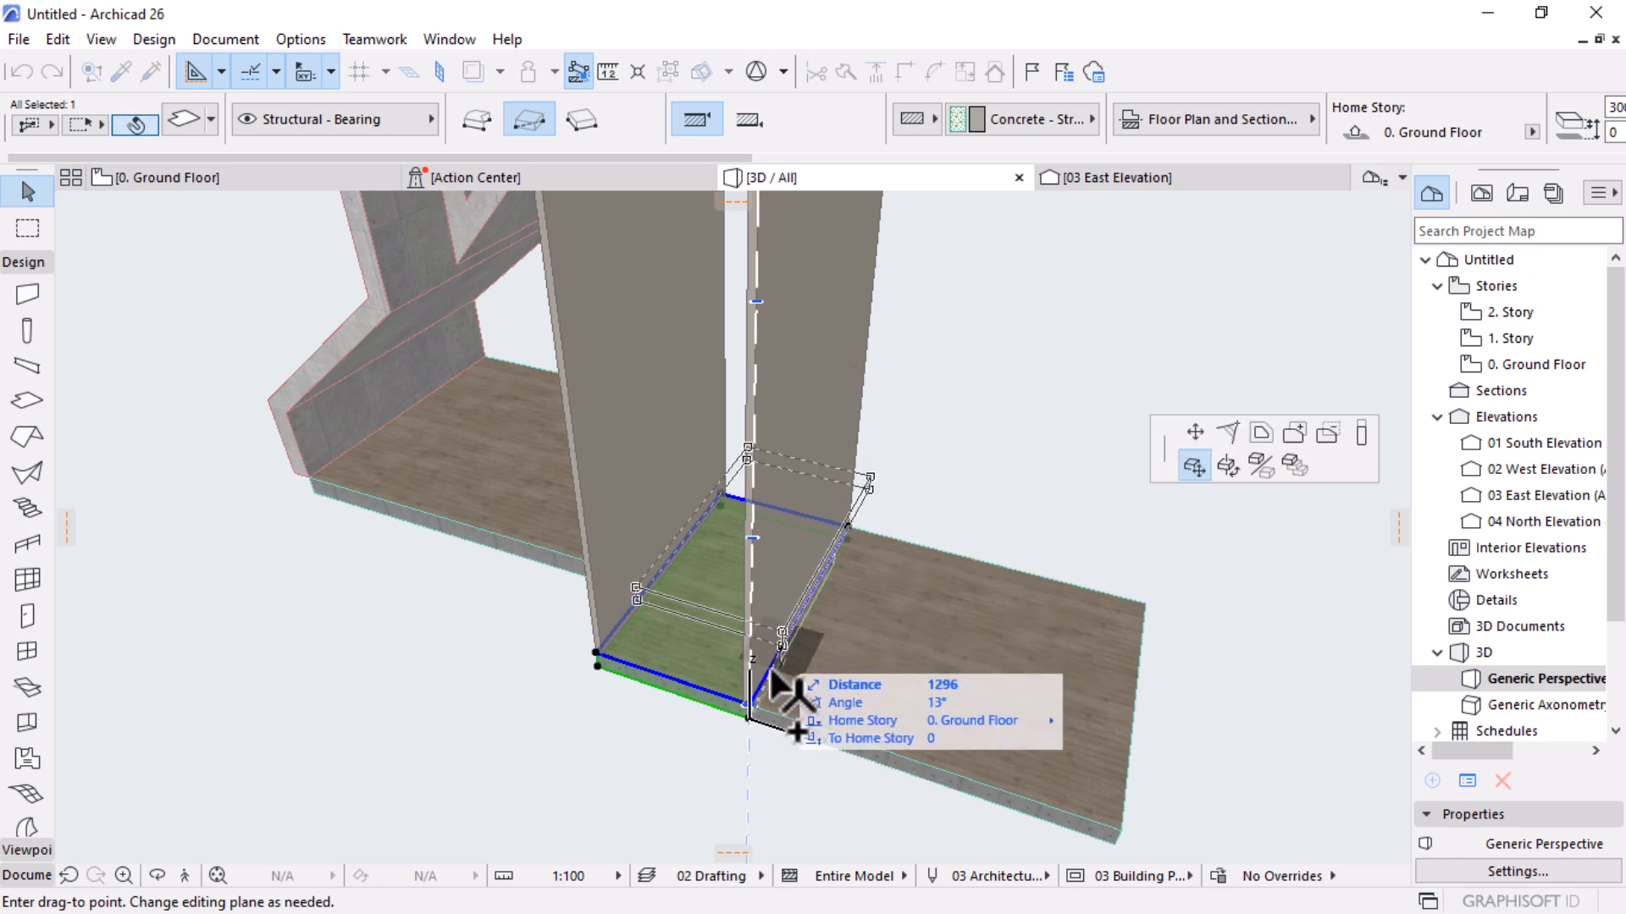
scroll(750, 753, down, 2)
scroll(730, 245, up, 2)
scroll(728, 217, up, 1)
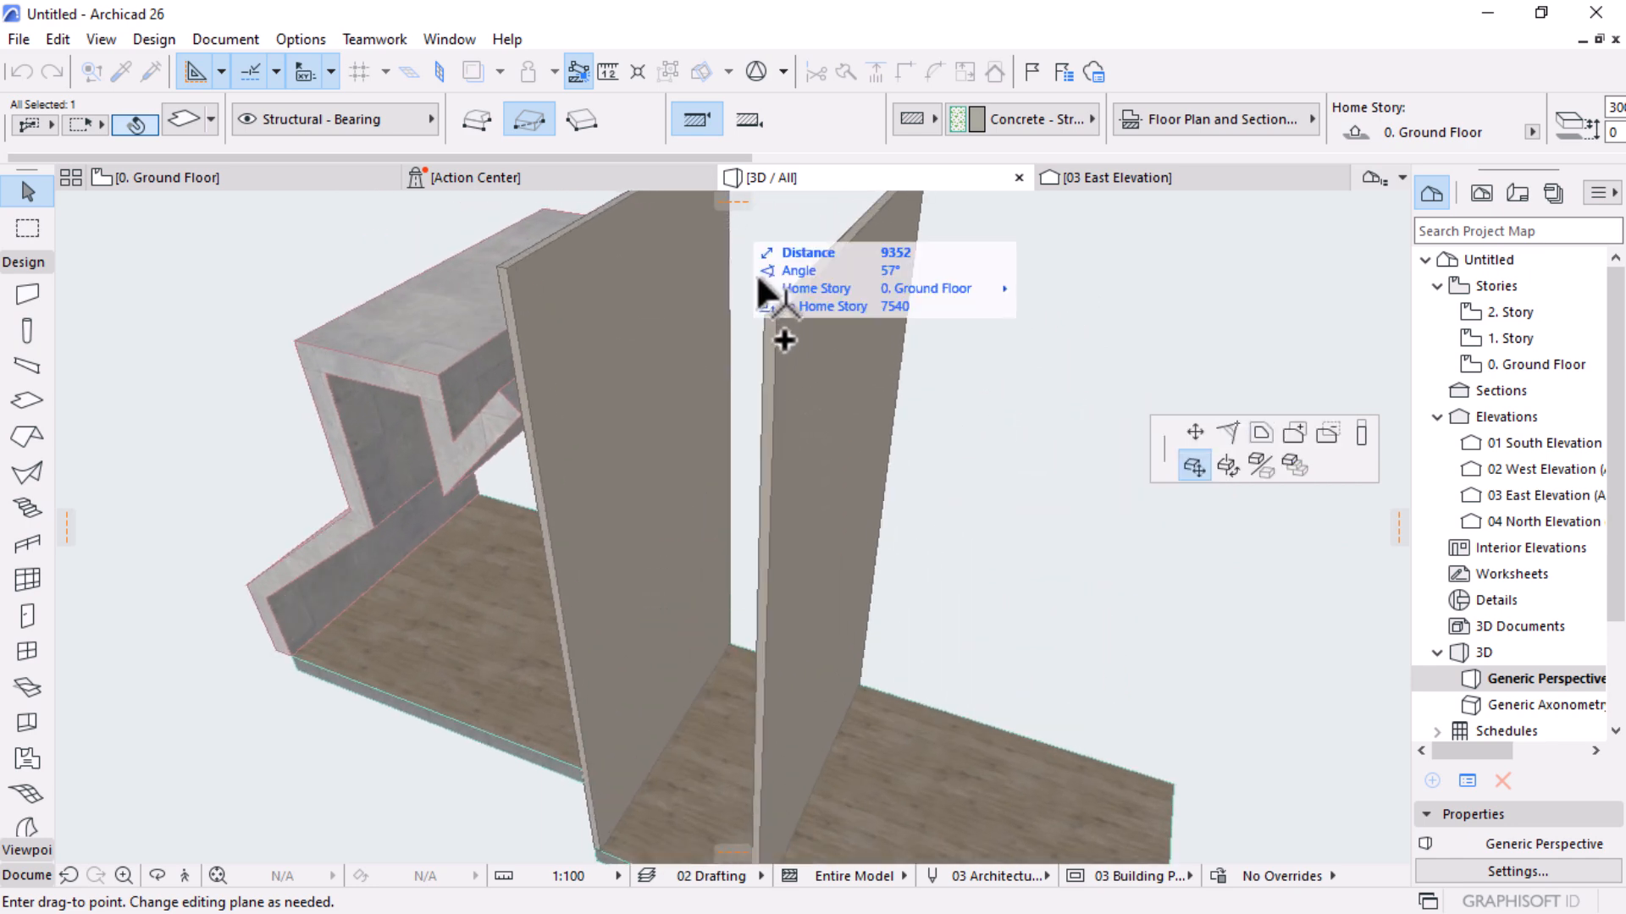
click(776, 316)
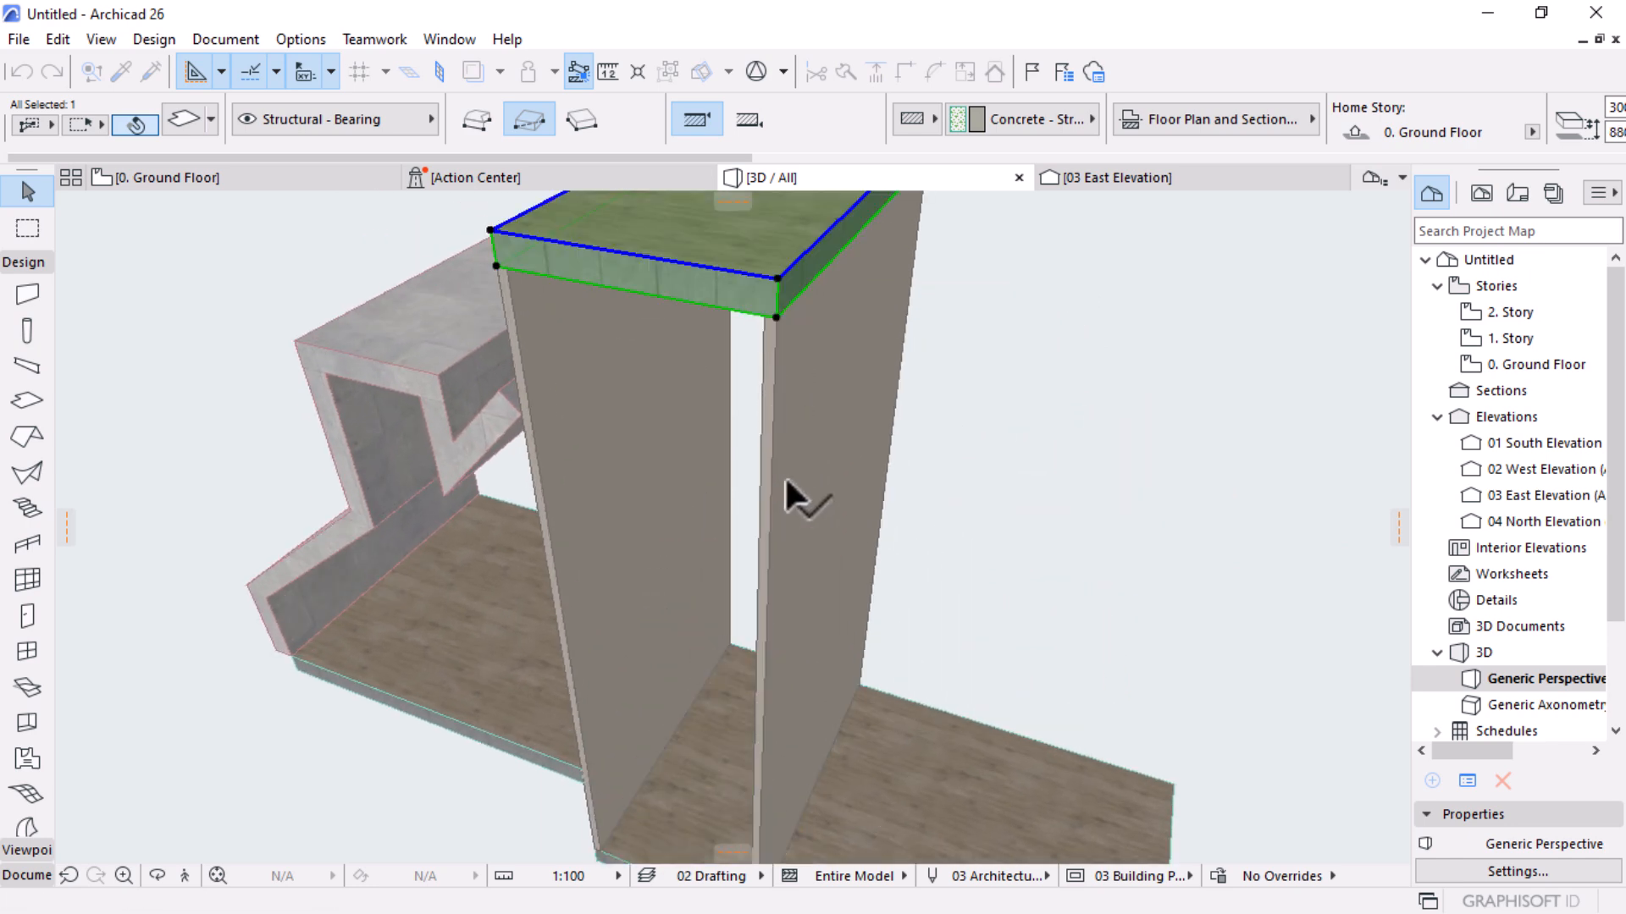
Set the copied top slab's thickness to 100
scroll(838, 513, down, 3)
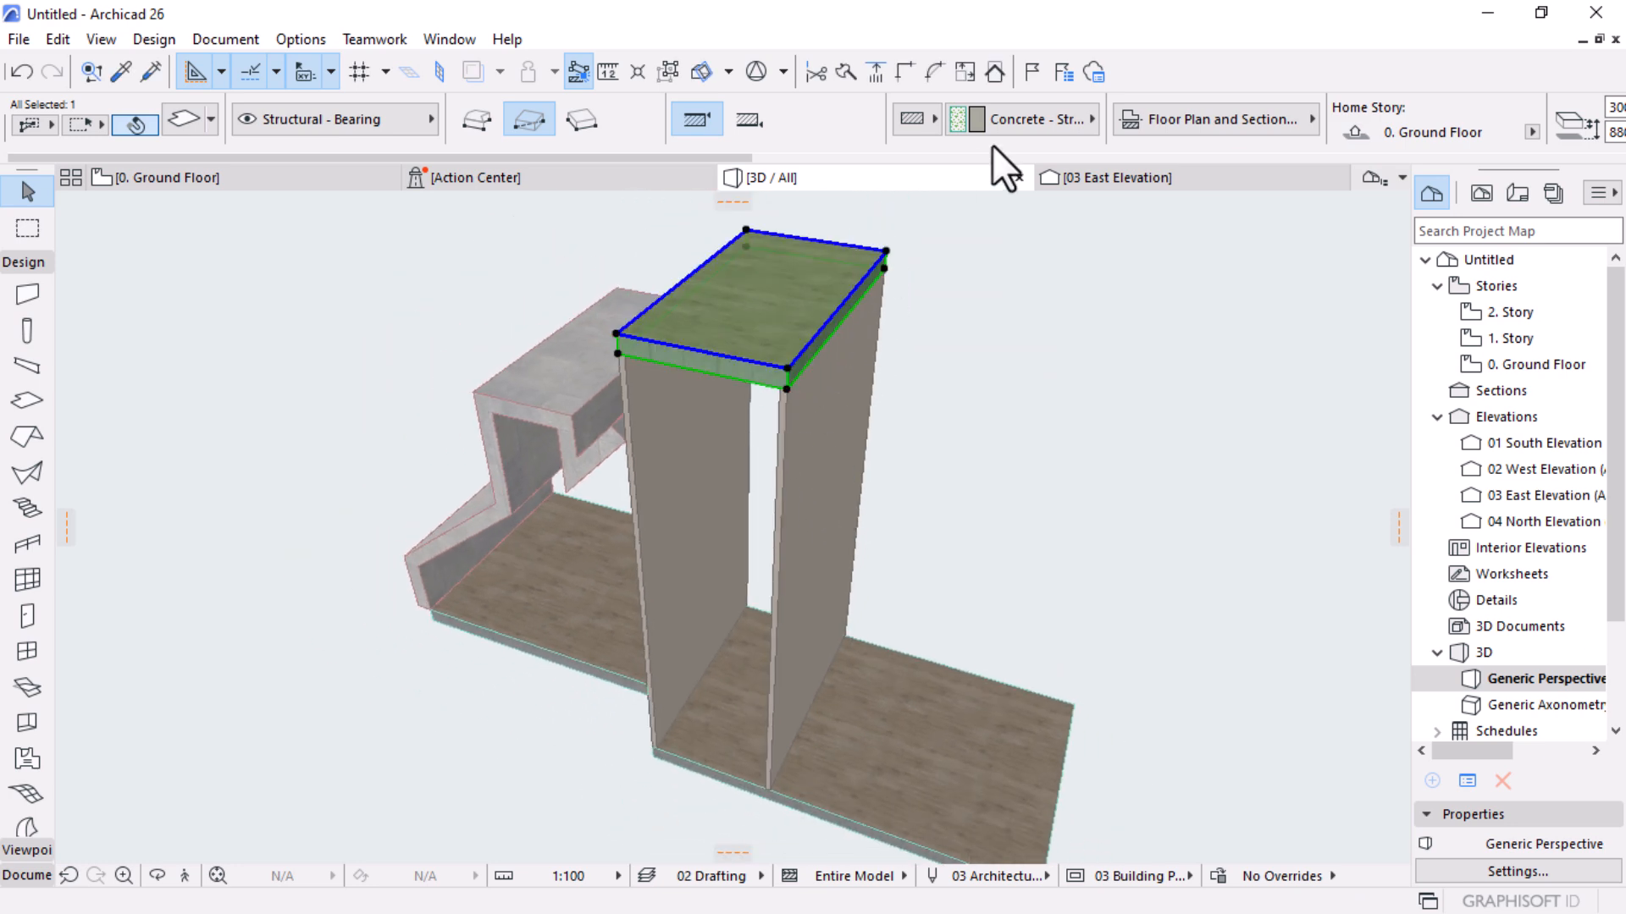
scroll(992, 142, right, 6)
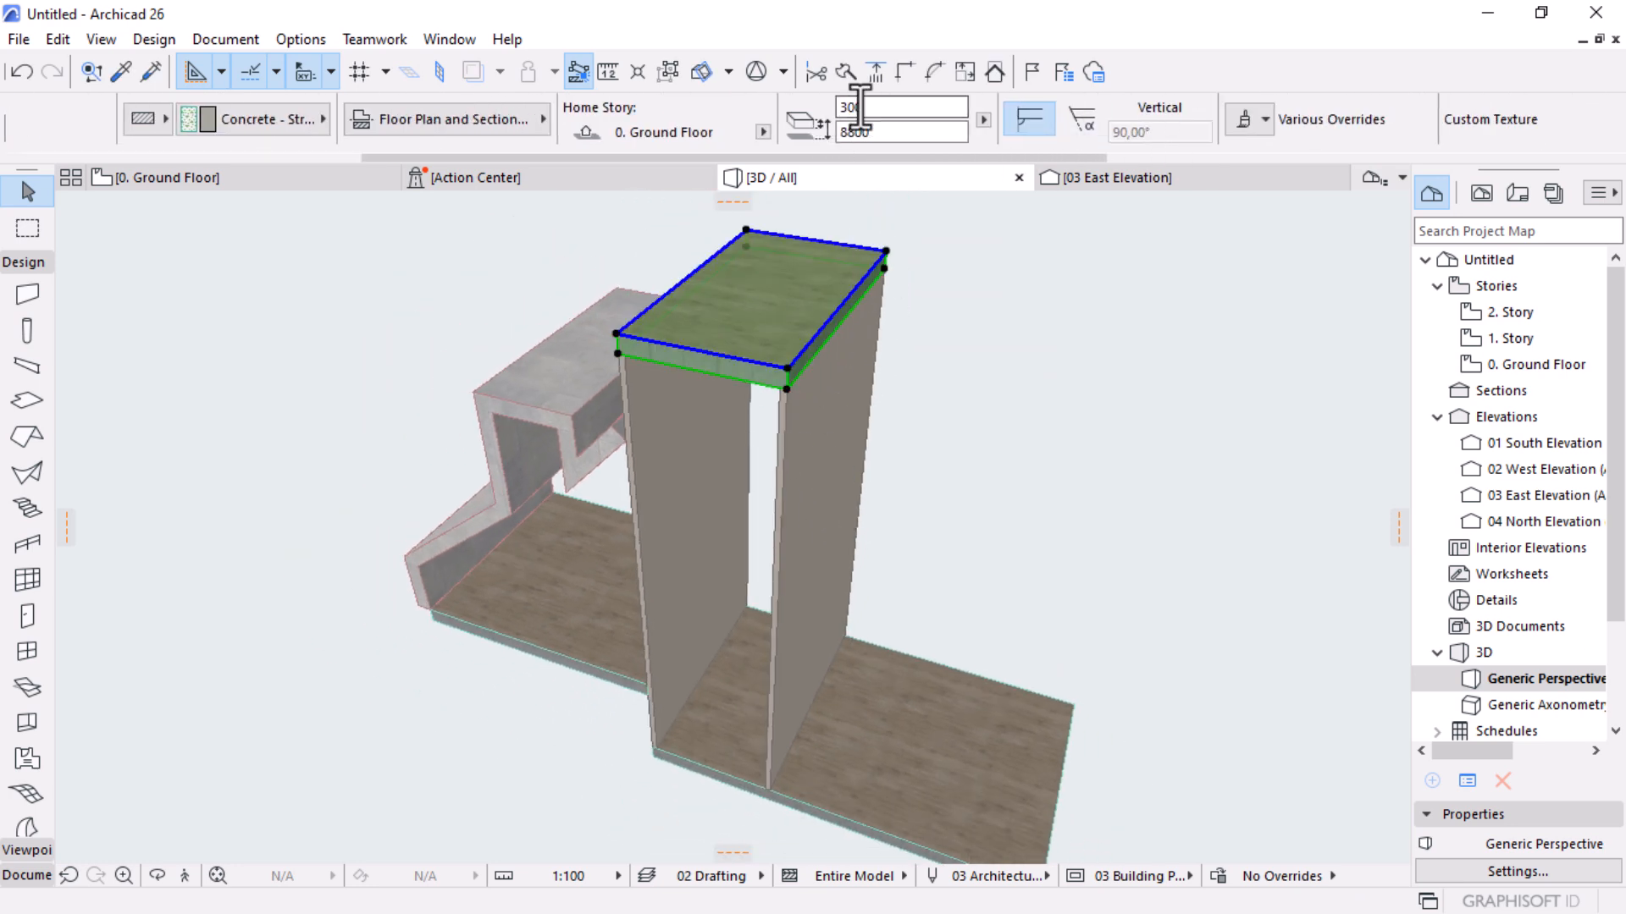
text(100)
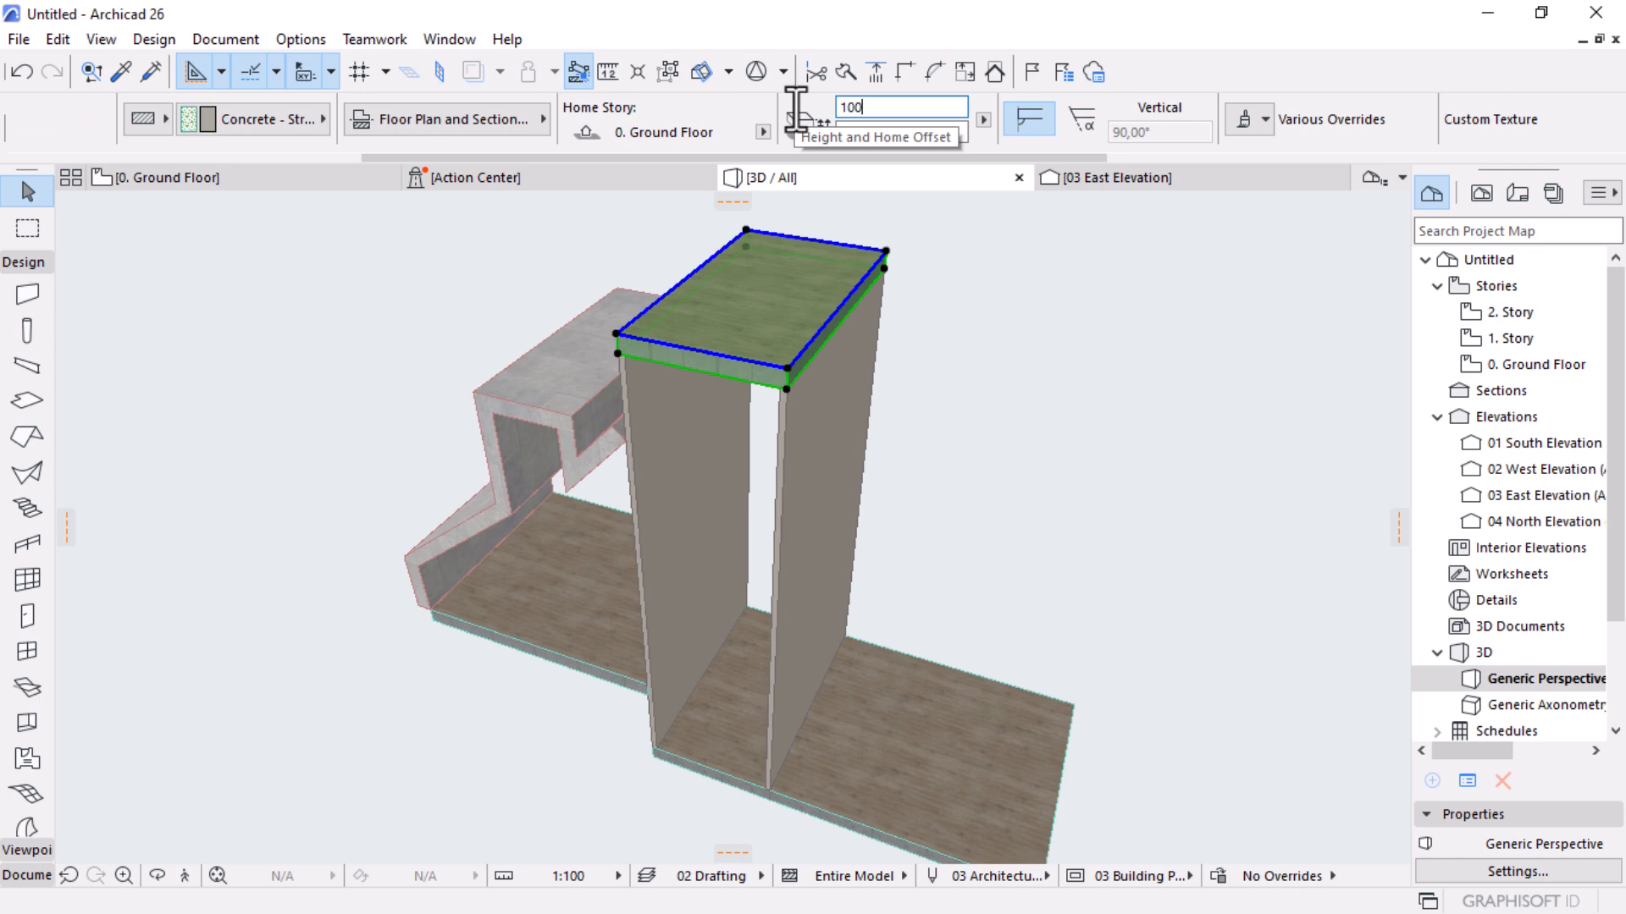
key(Return)
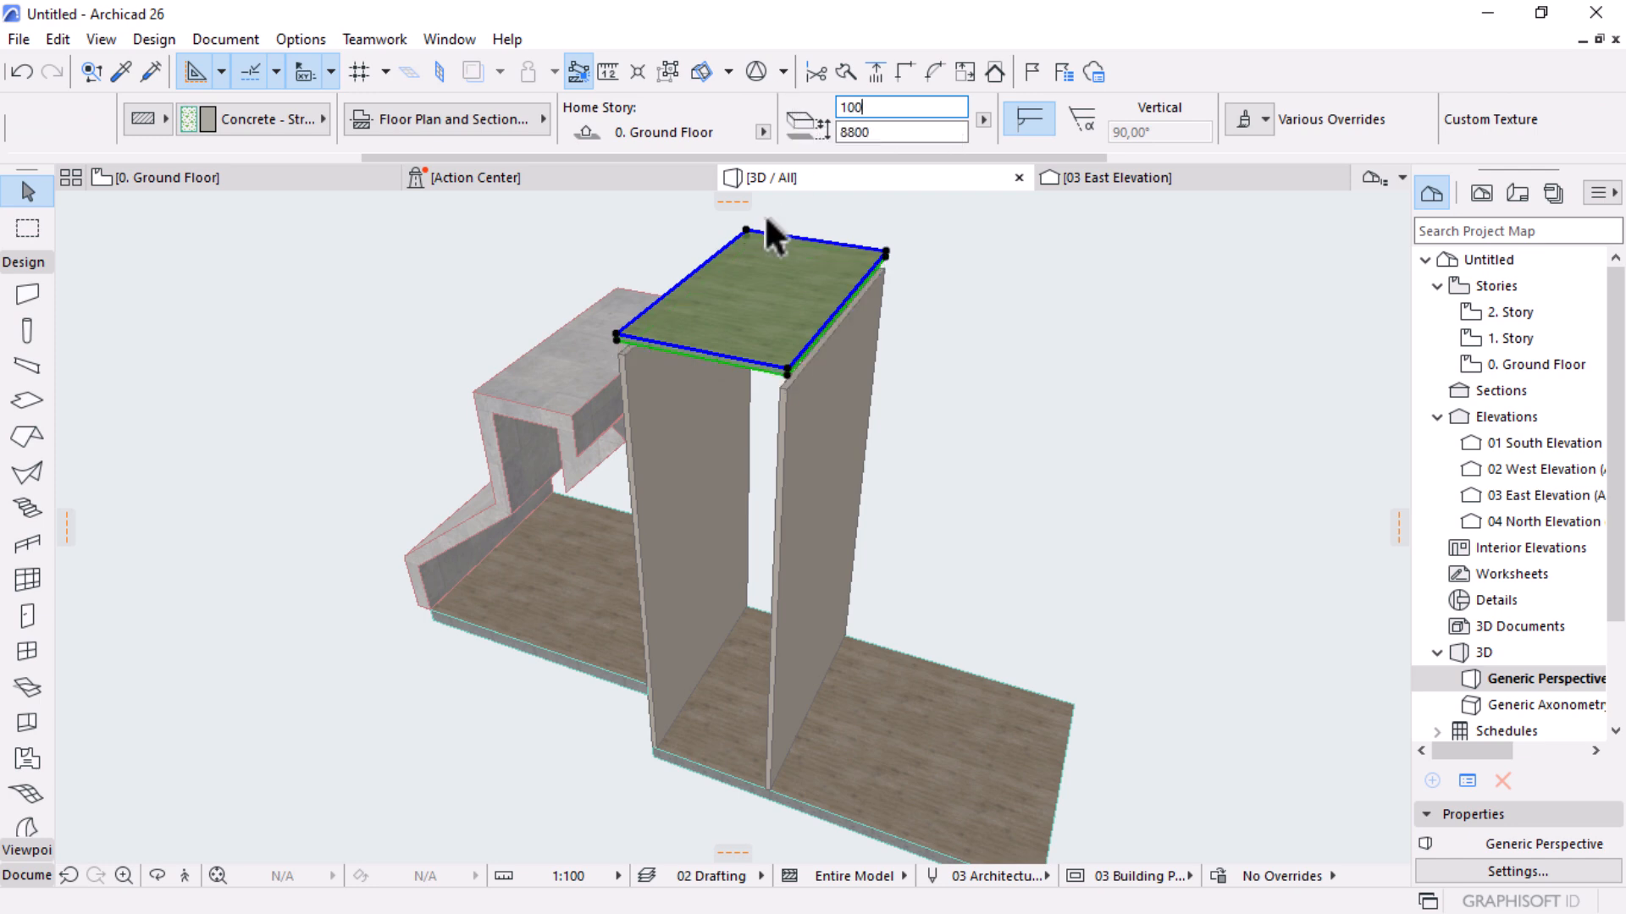
Set the top slab's reference plane to Bottom and move its lower corner down onto the steel wall's top corner
scroll(675, 328, up, 3)
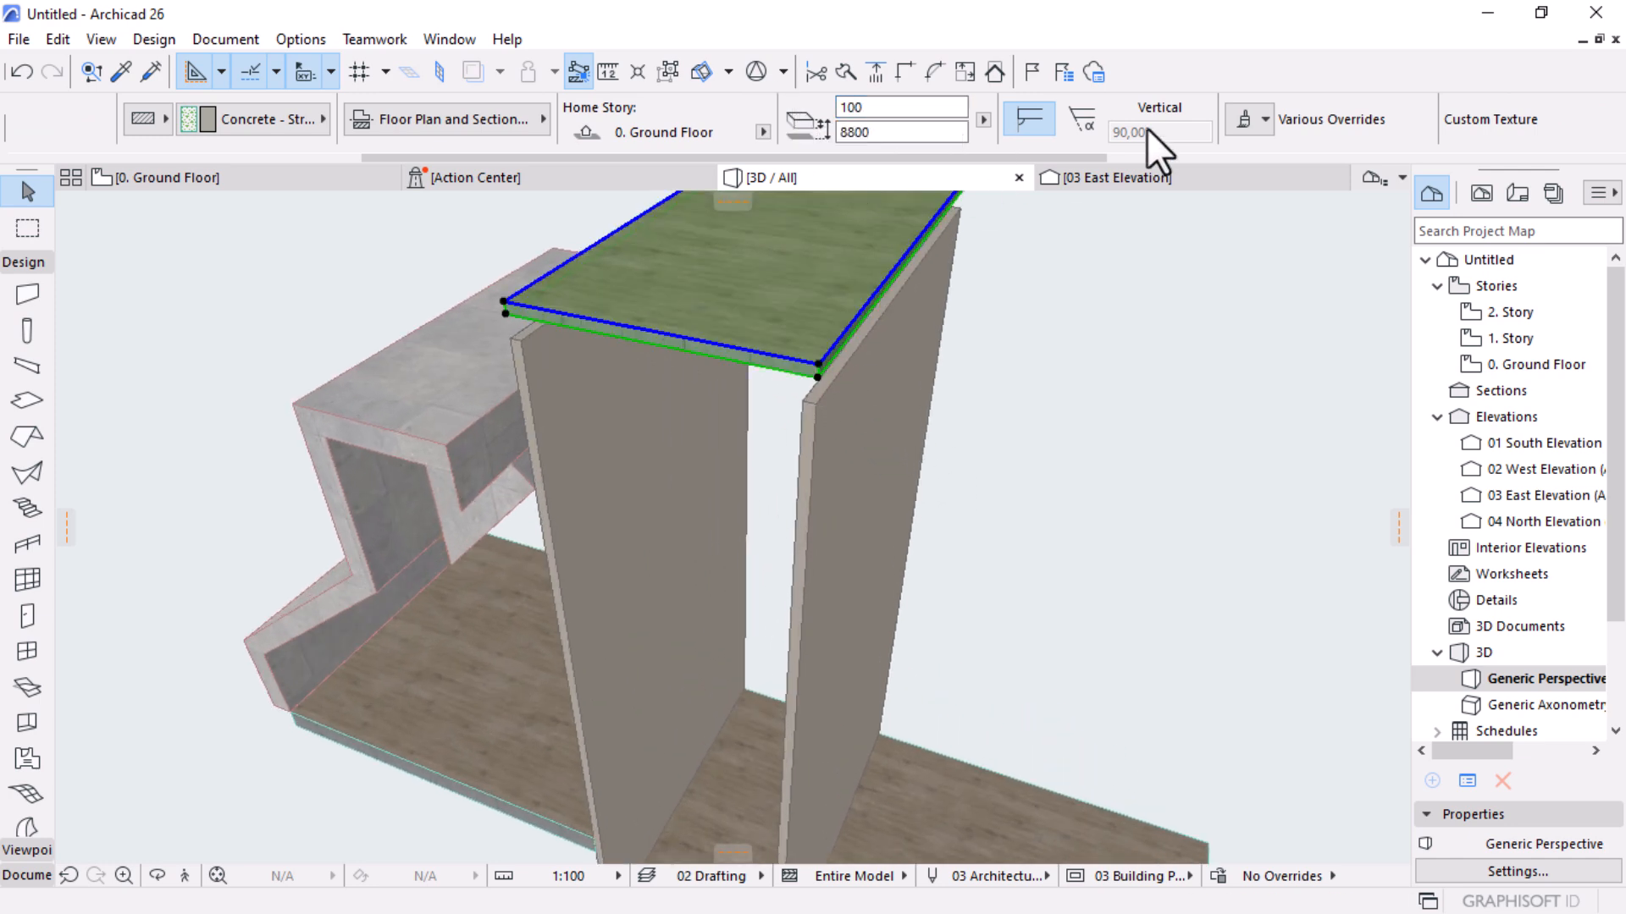
scroll(800, 332, up, 1)
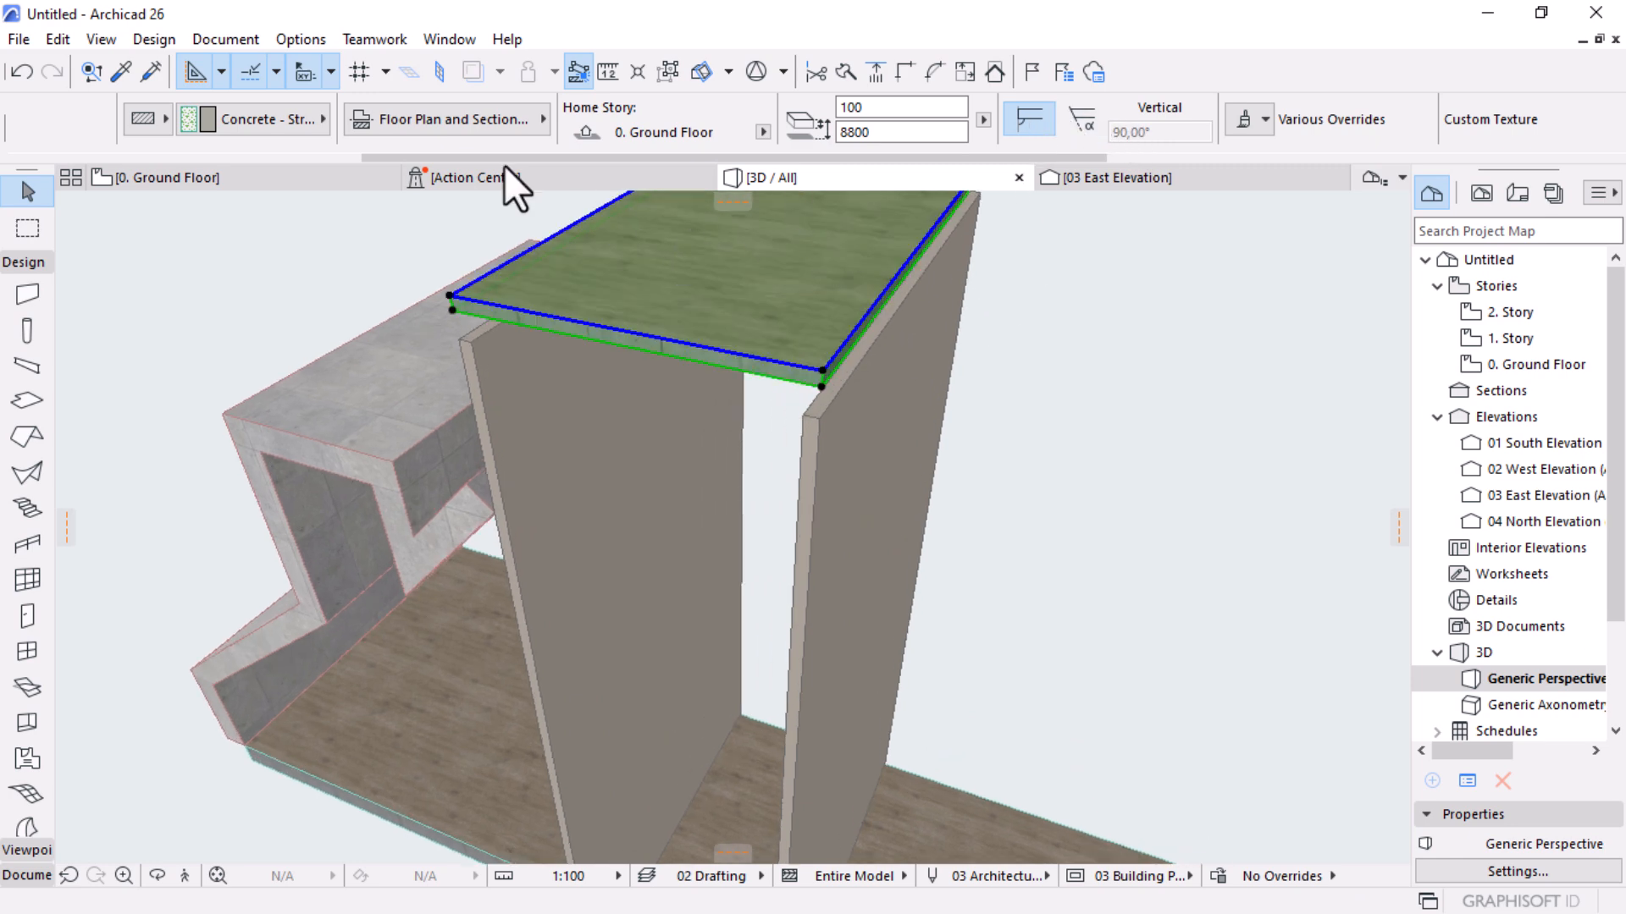
scroll(501, 115, down, 3)
scroll(501, 115, up, 5)
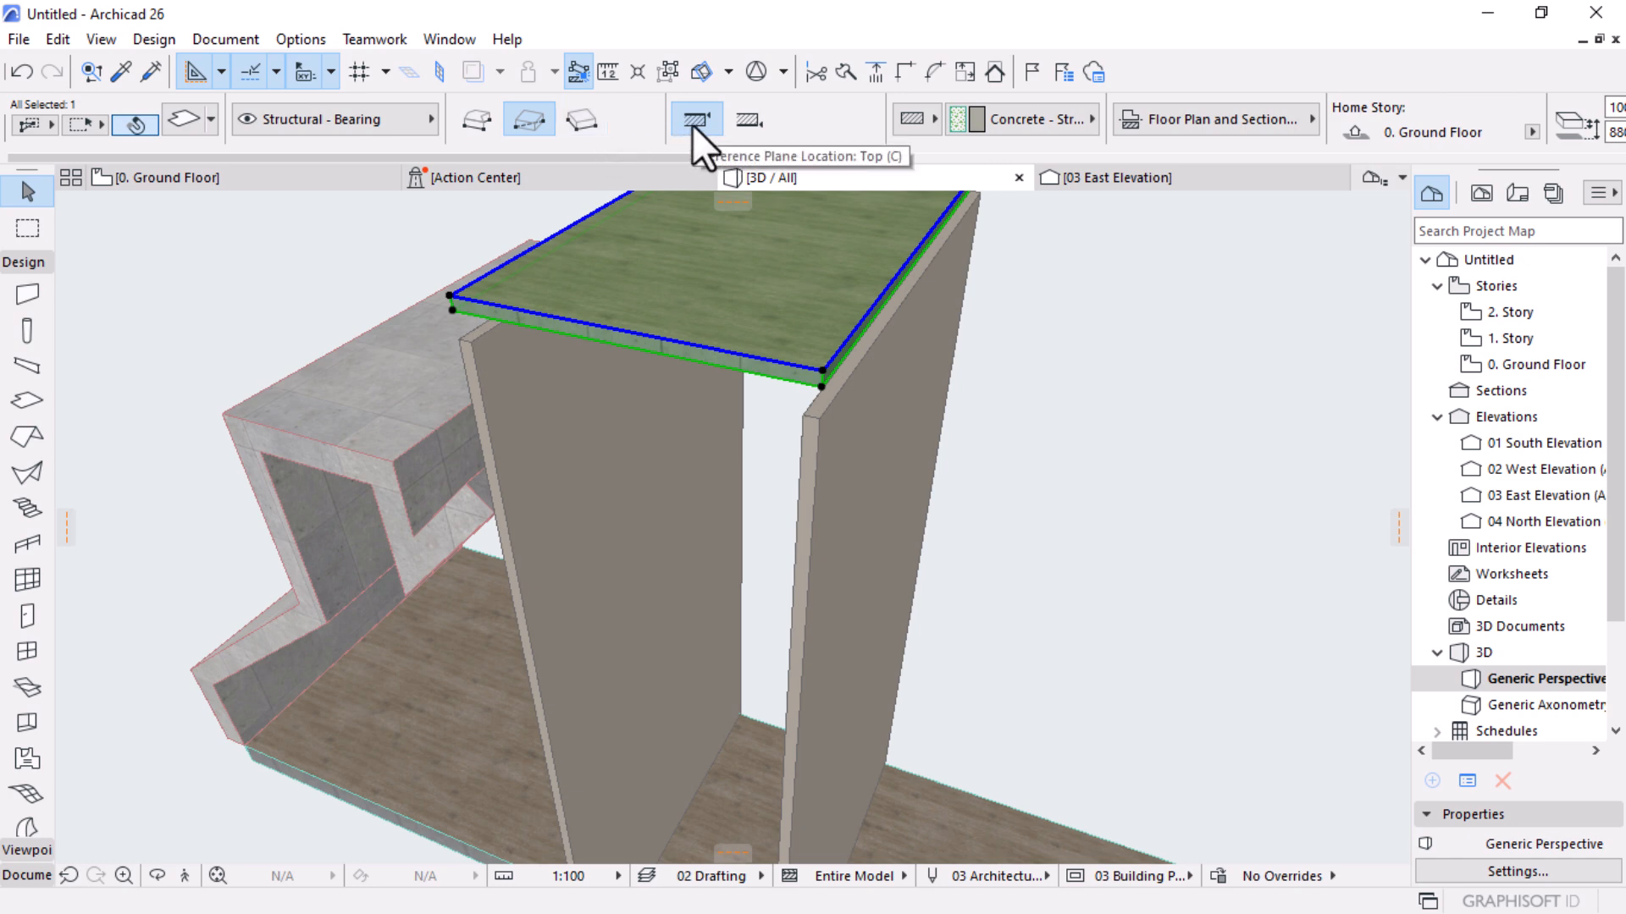
click(745, 118)
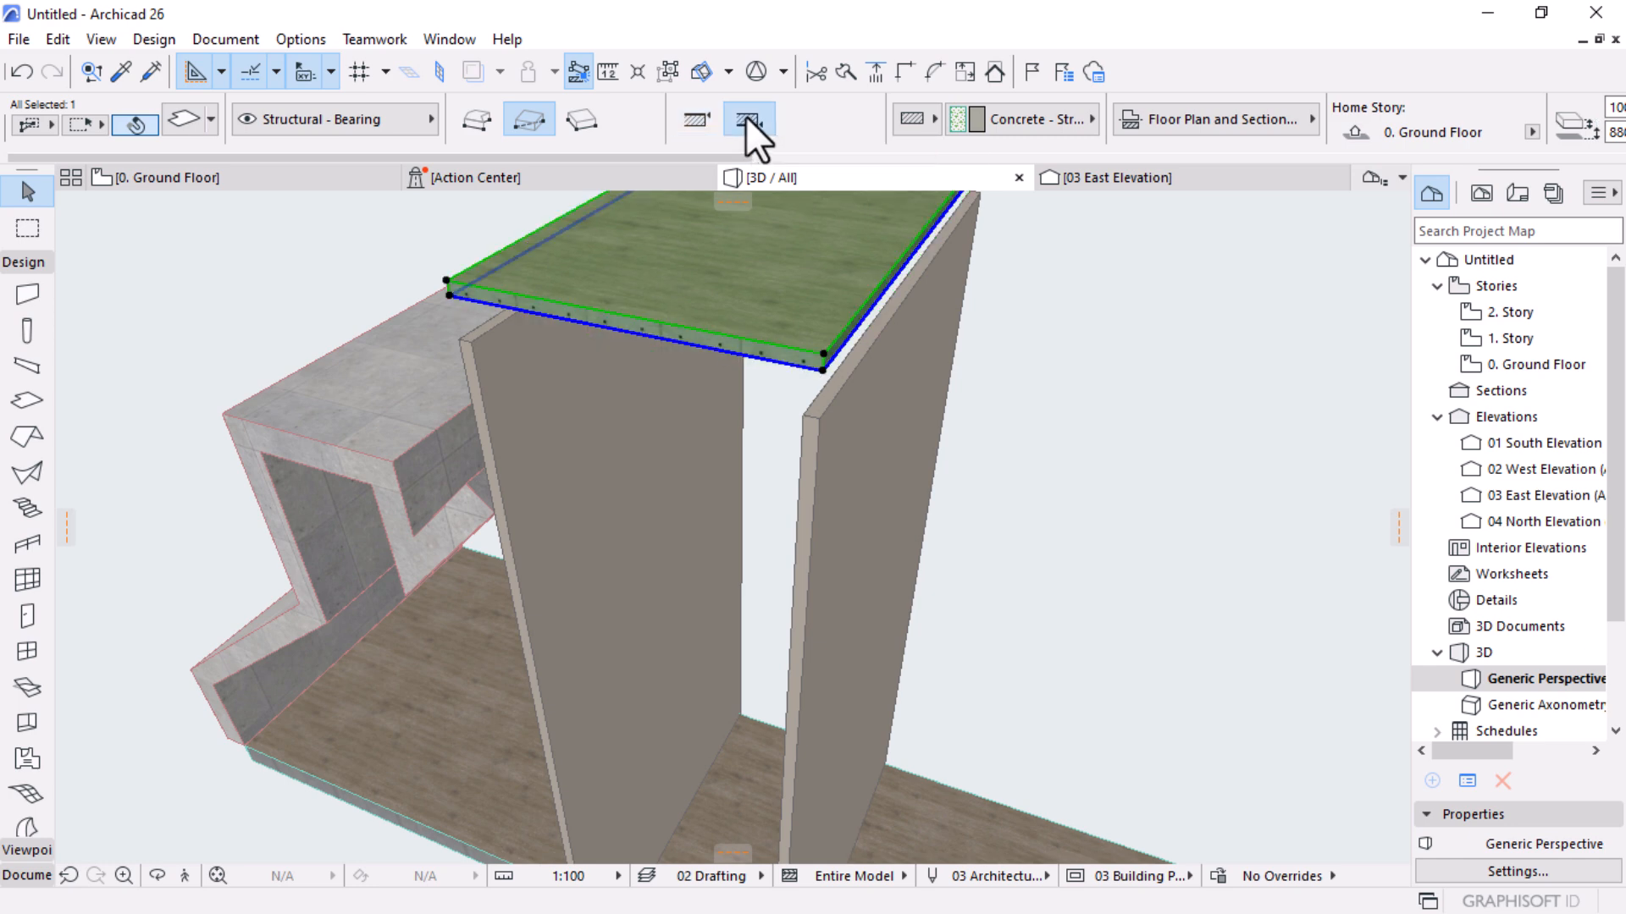
click(821, 368)
click(818, 416)
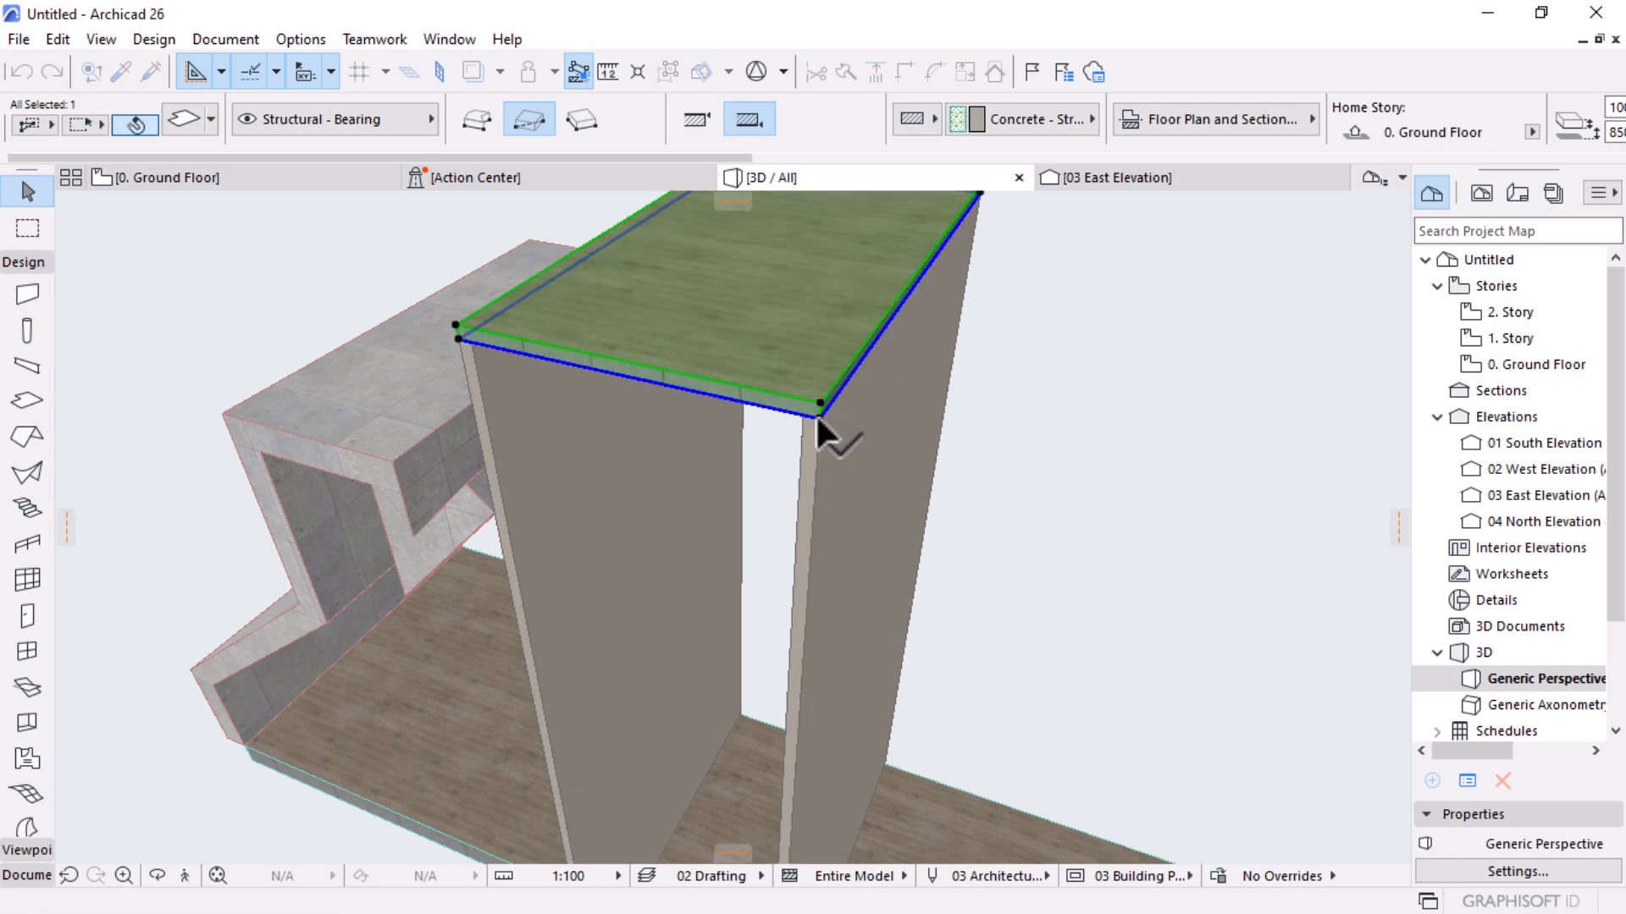
click(882, 436)
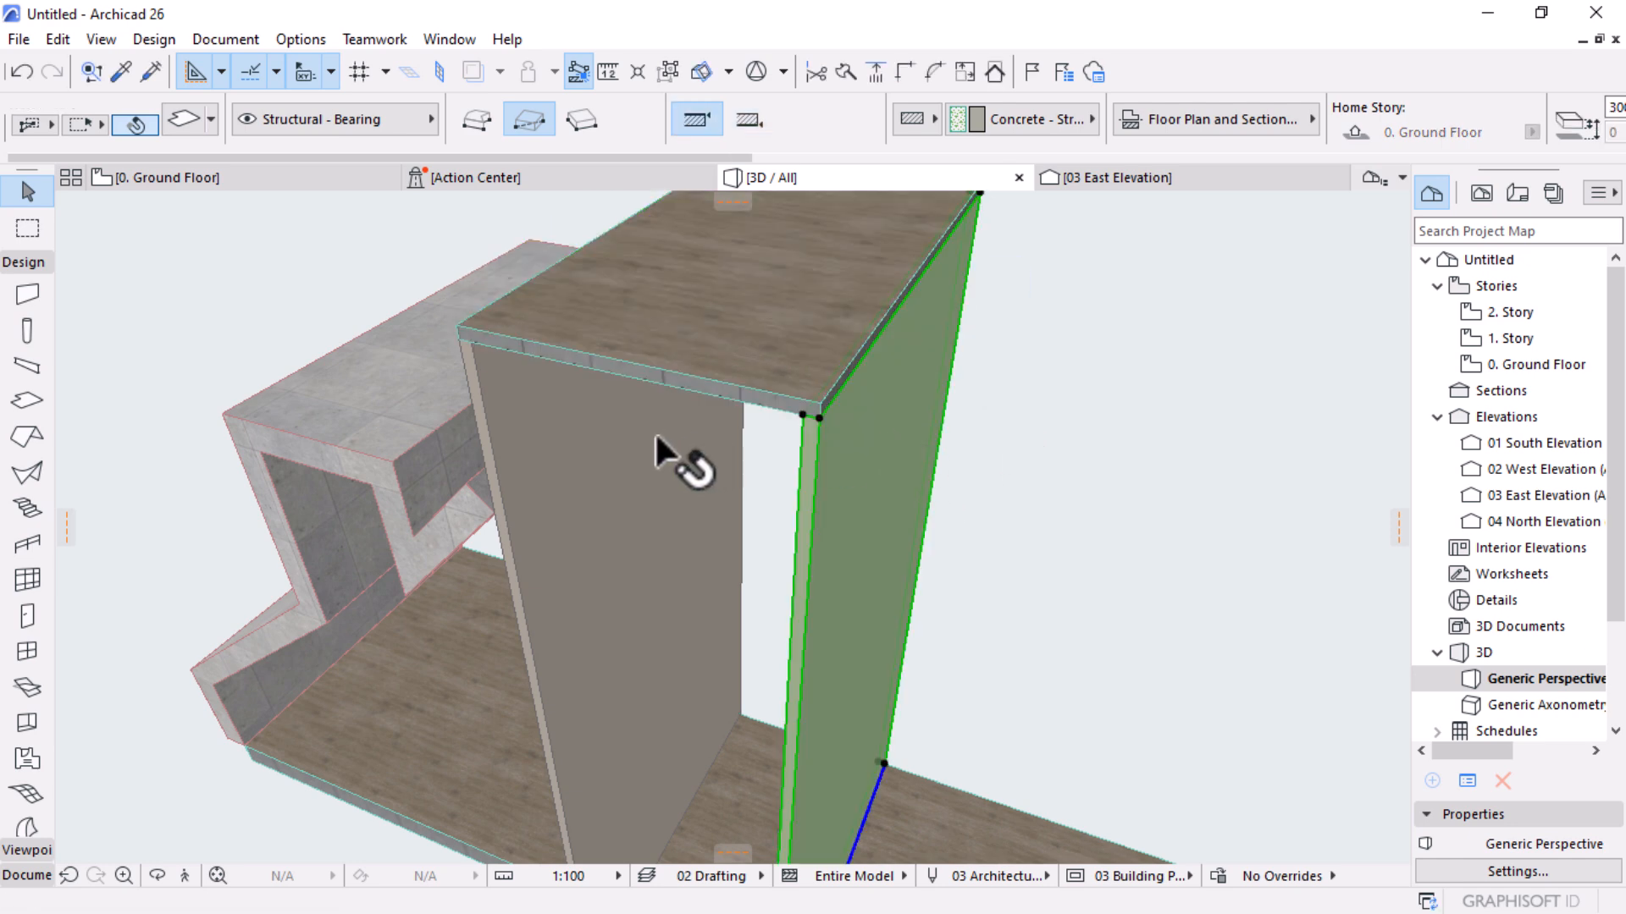
click(608, 390)
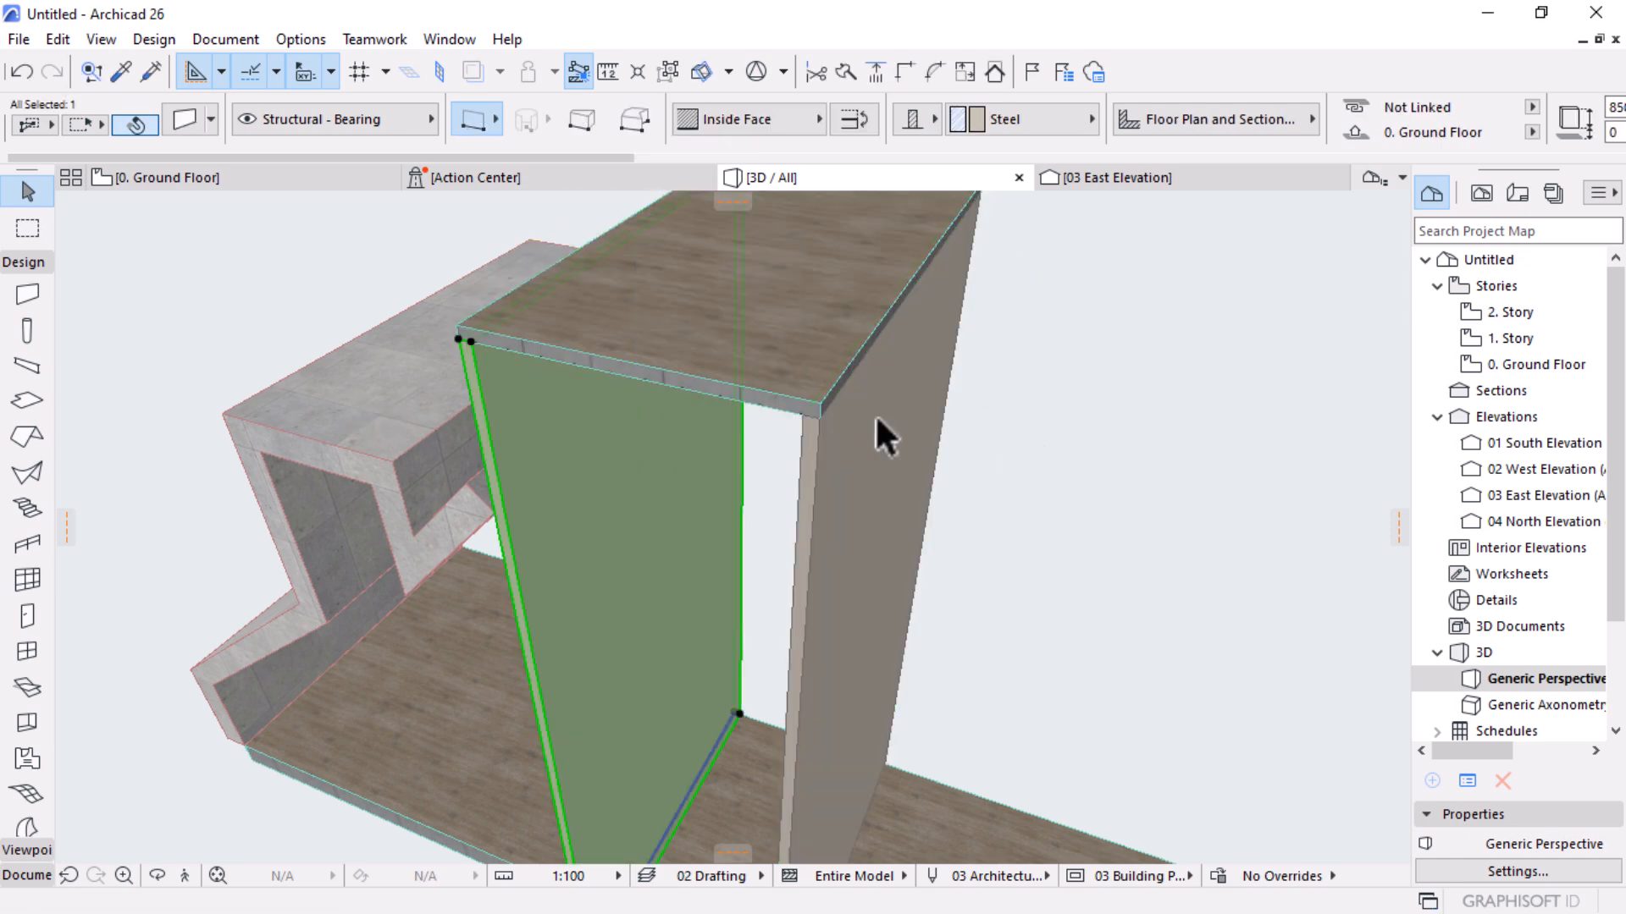
scroll(924, 428, down, 3)
click(1086, 464)
Override the upper surface of the thin slab capping the steel walls with Metal - Steel
shift+middle_drag(952, 364, 812, 316)
scroll(787, 330, up, 5)
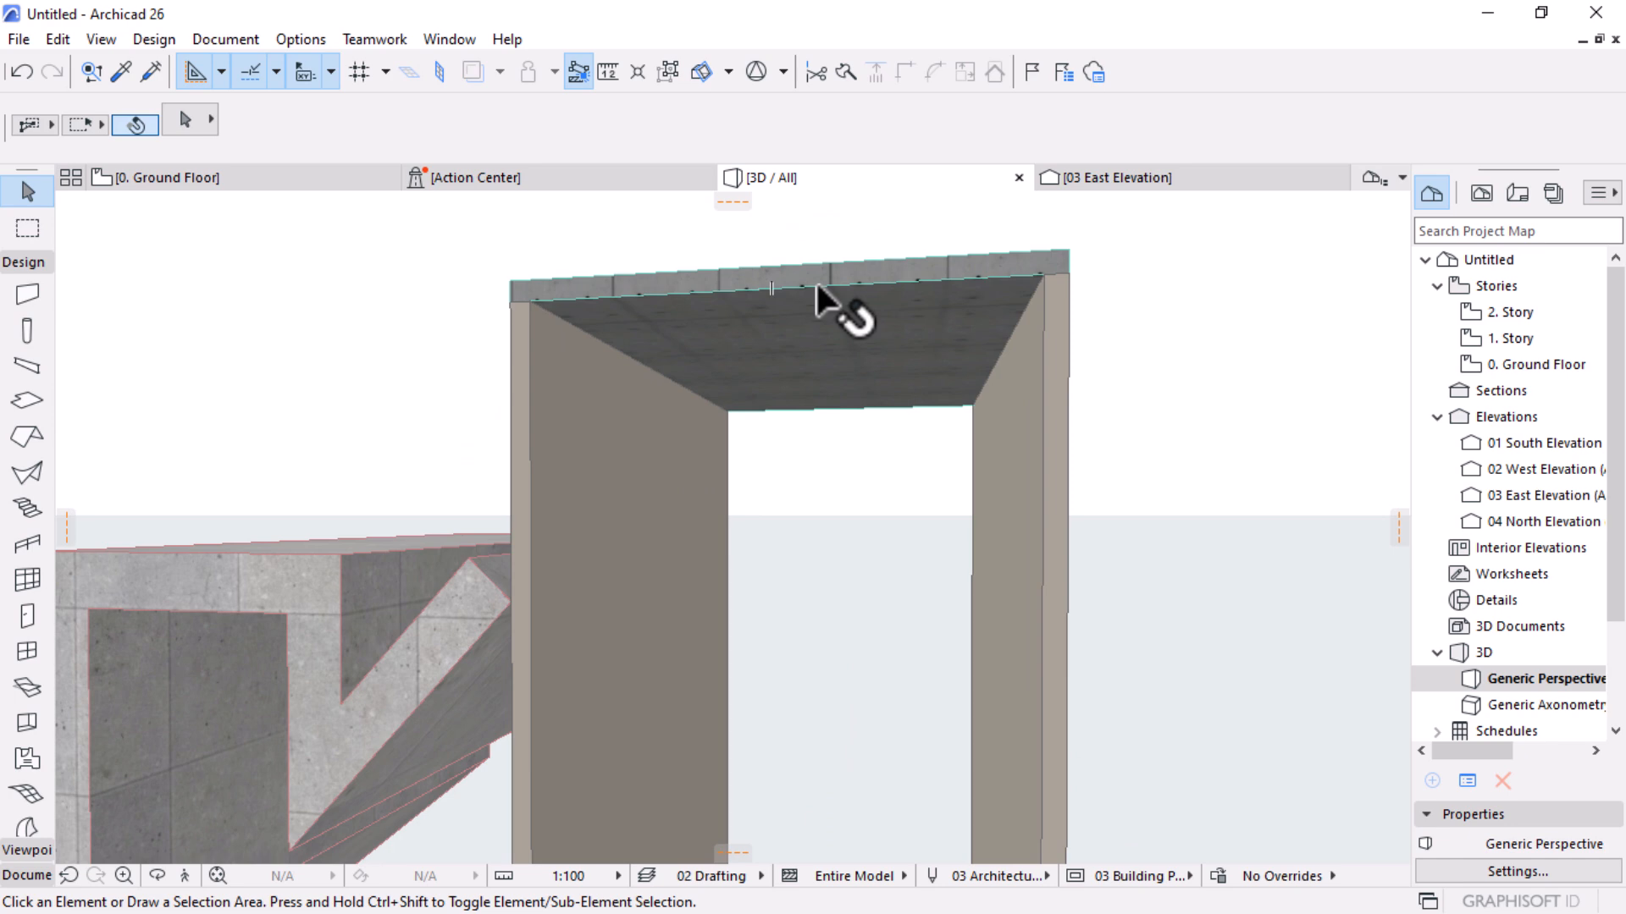
click(817, 286)
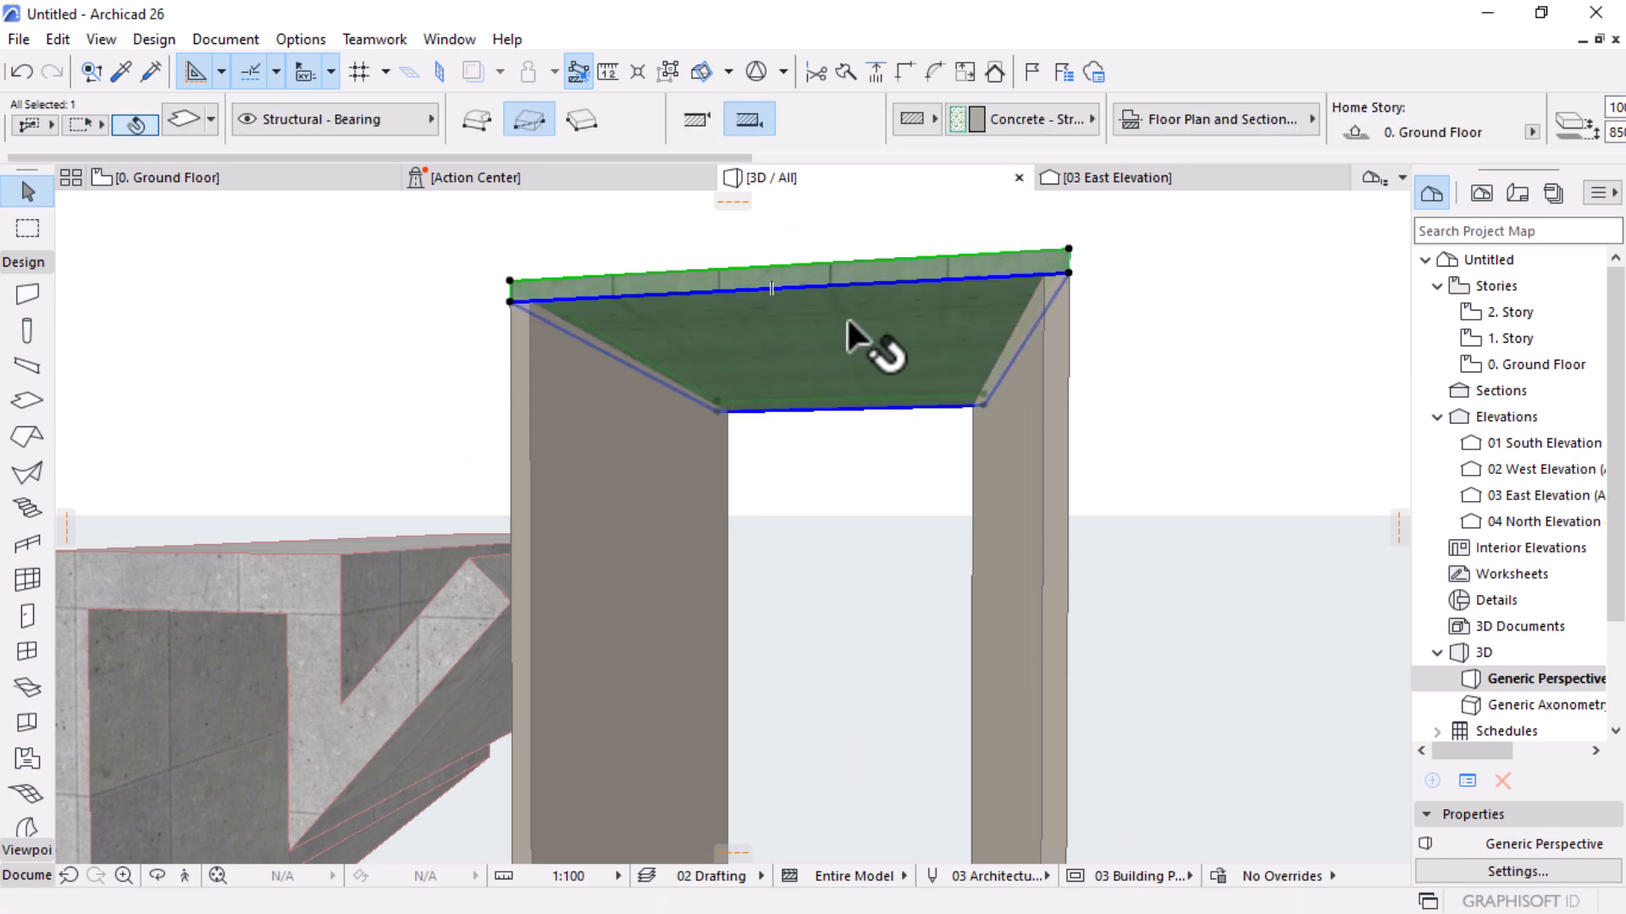
mouse_move(806, 342)
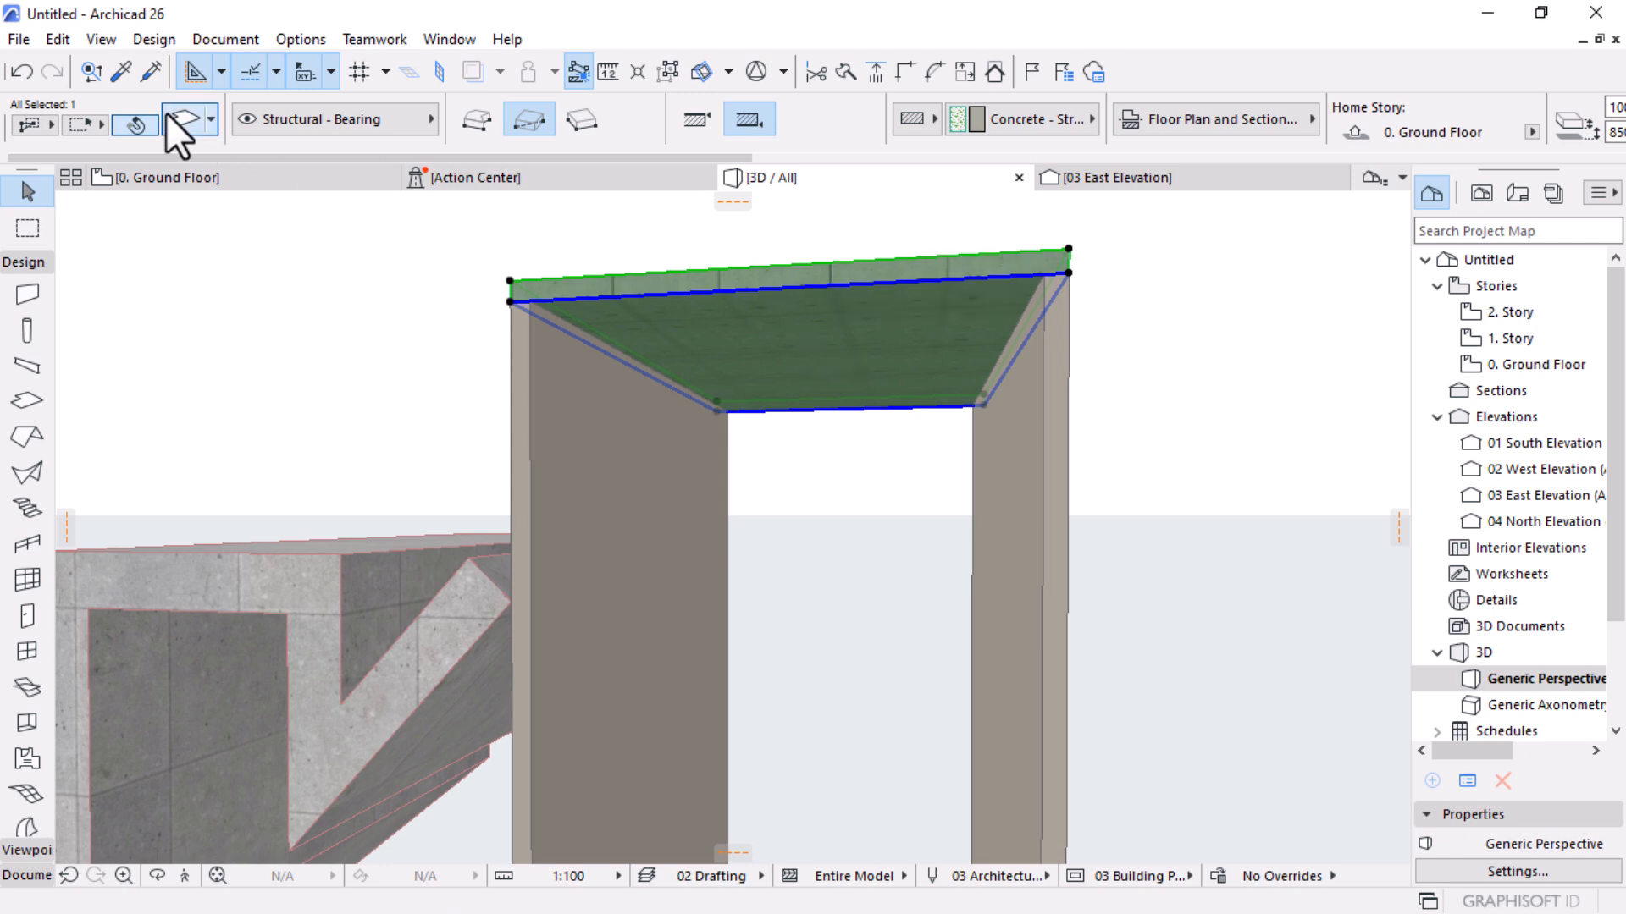
key(ctrl+t)
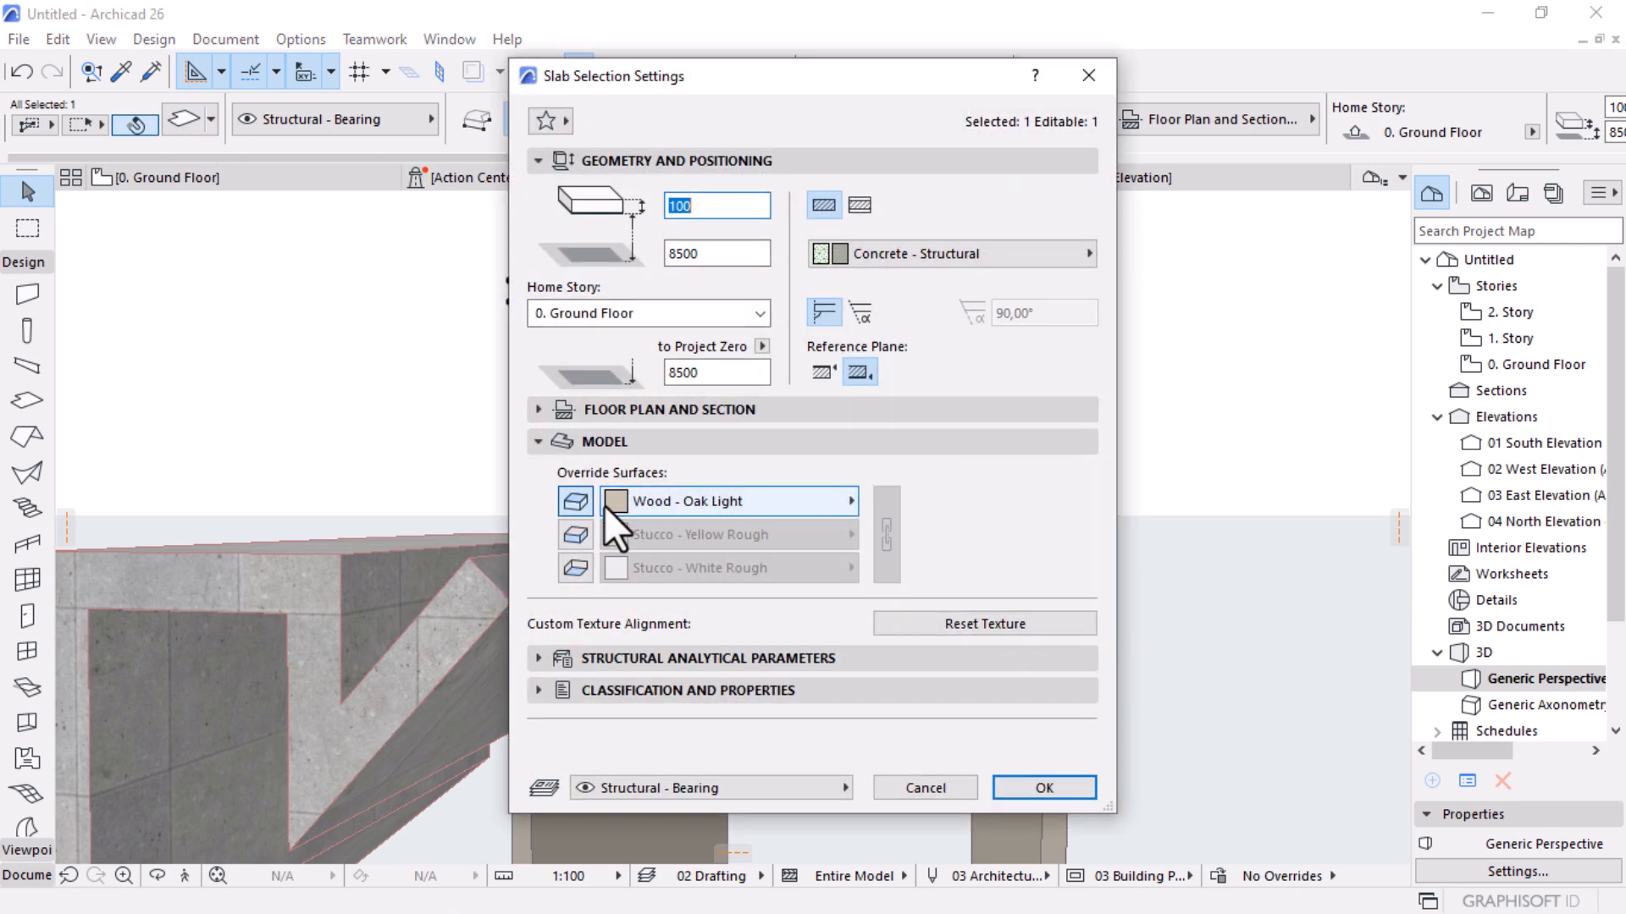
click(685, 510)
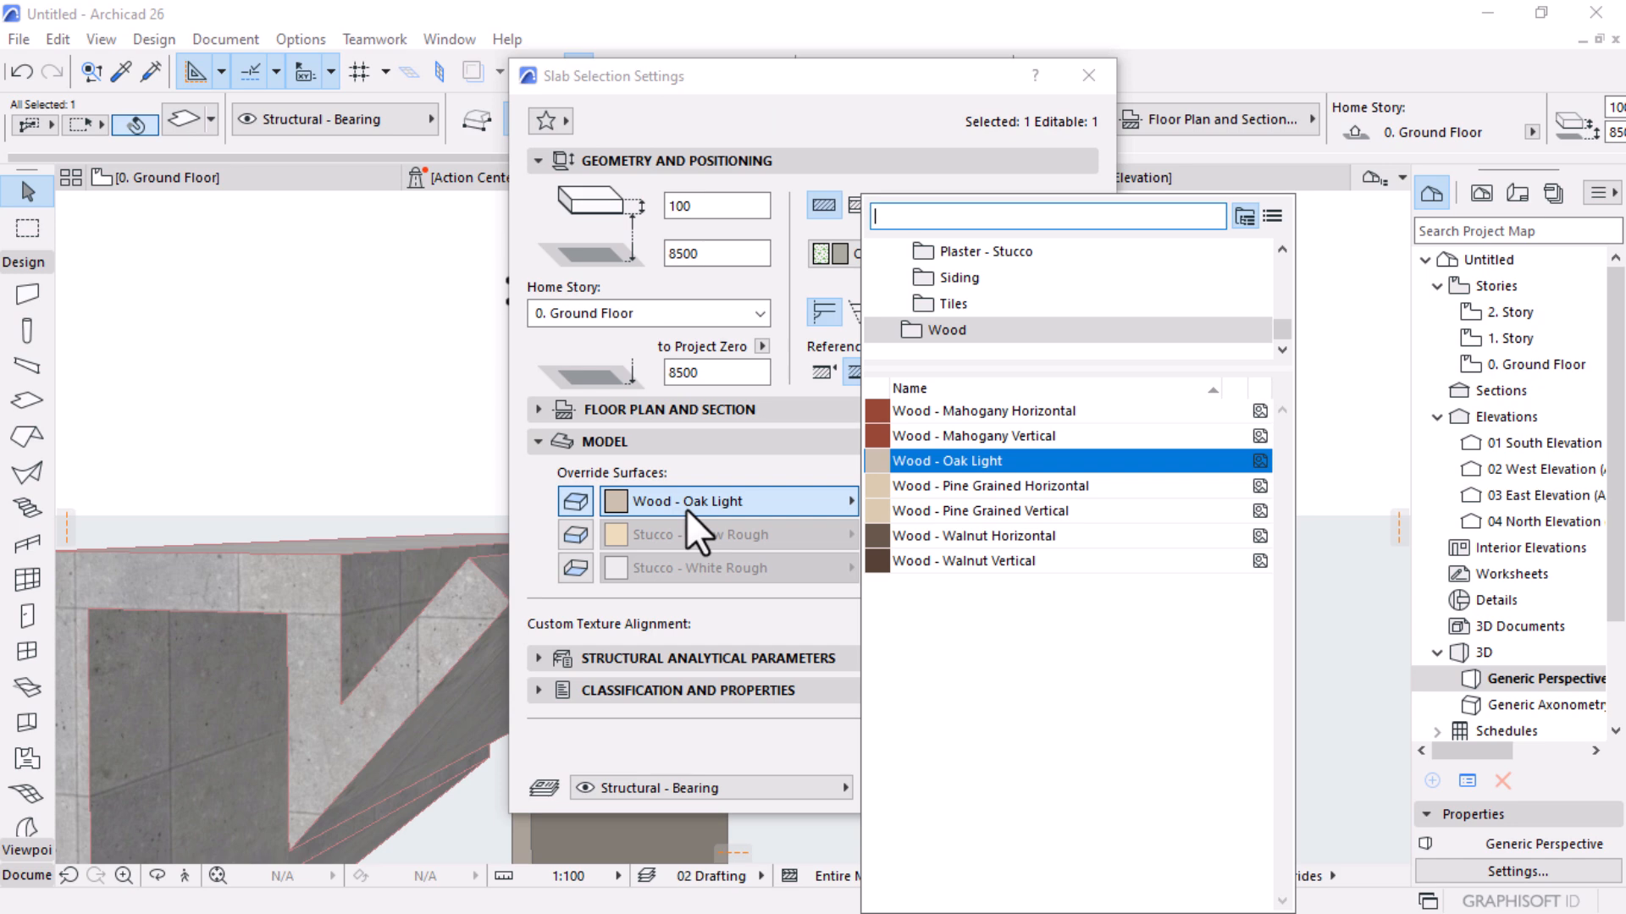
text(st)
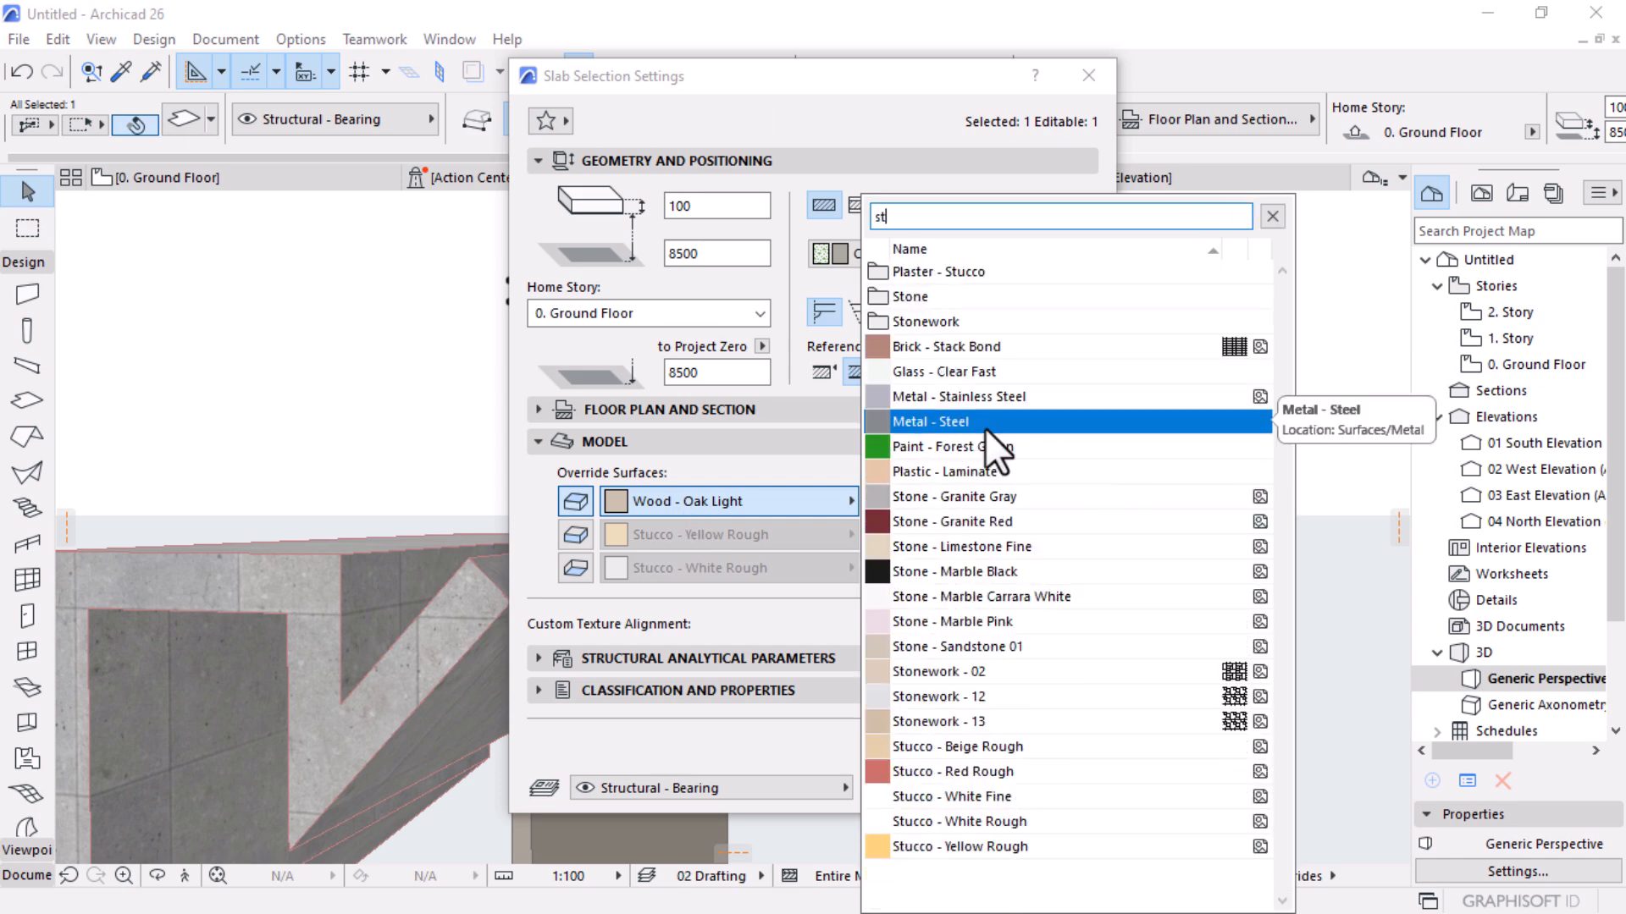
double_click(889, 217)
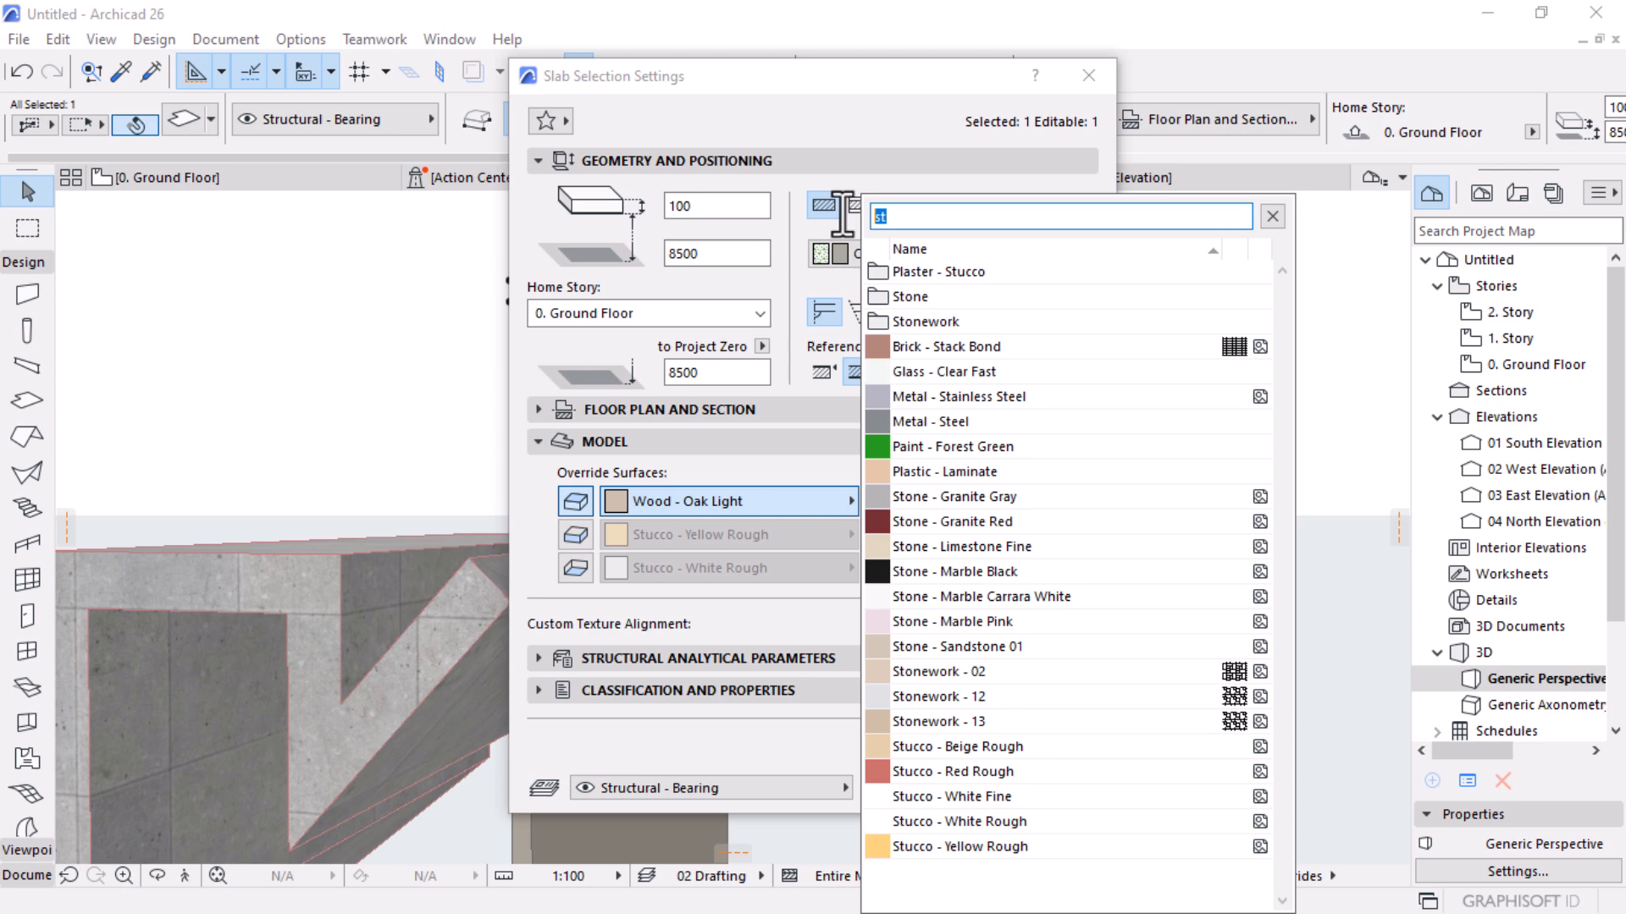
click(940, 420)
Enable the slab's edge and bottom surface overrides, link the surfaces and set the bottom one to Wood - Oak Light
click(576, 535)
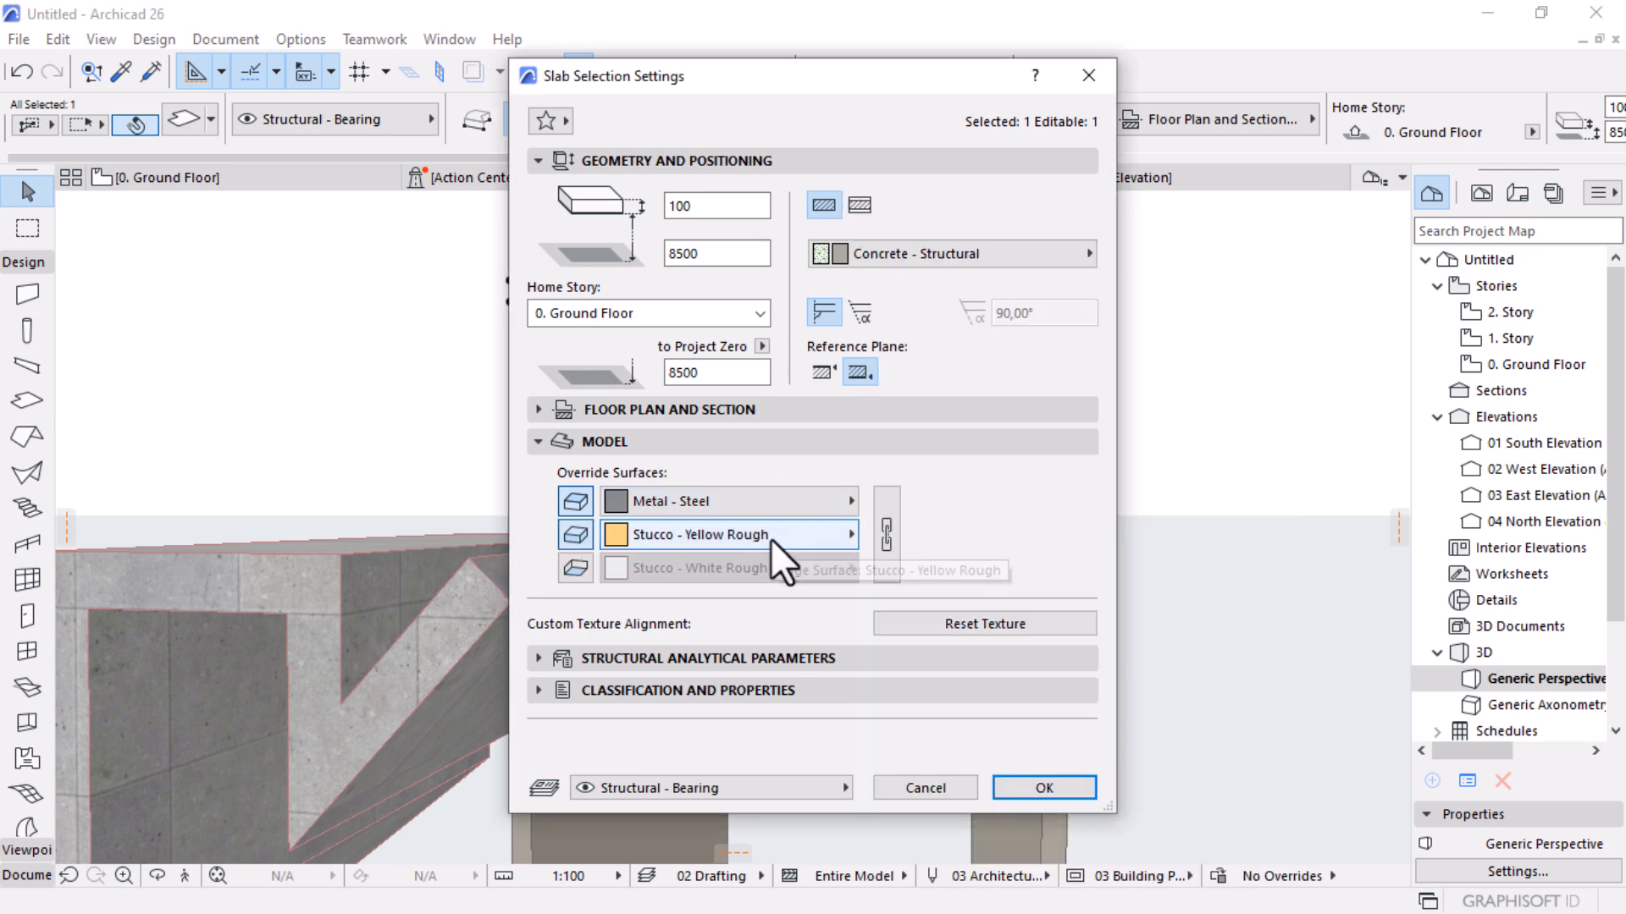
click(886, 535)
click(583, 559)
click(663, 567)
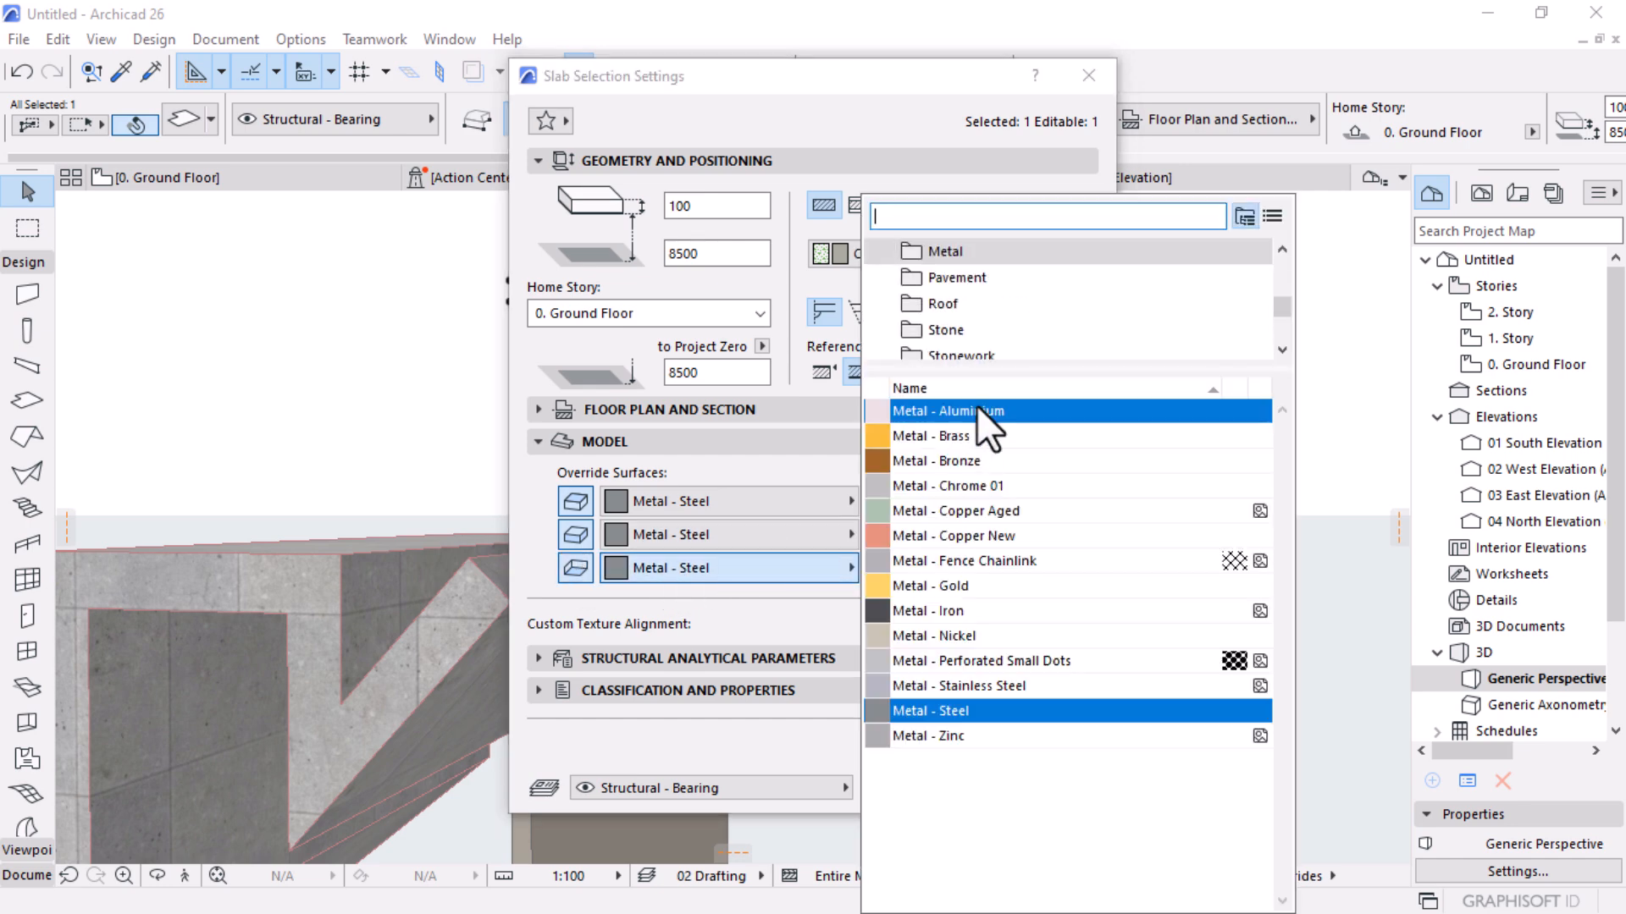
text(woo)
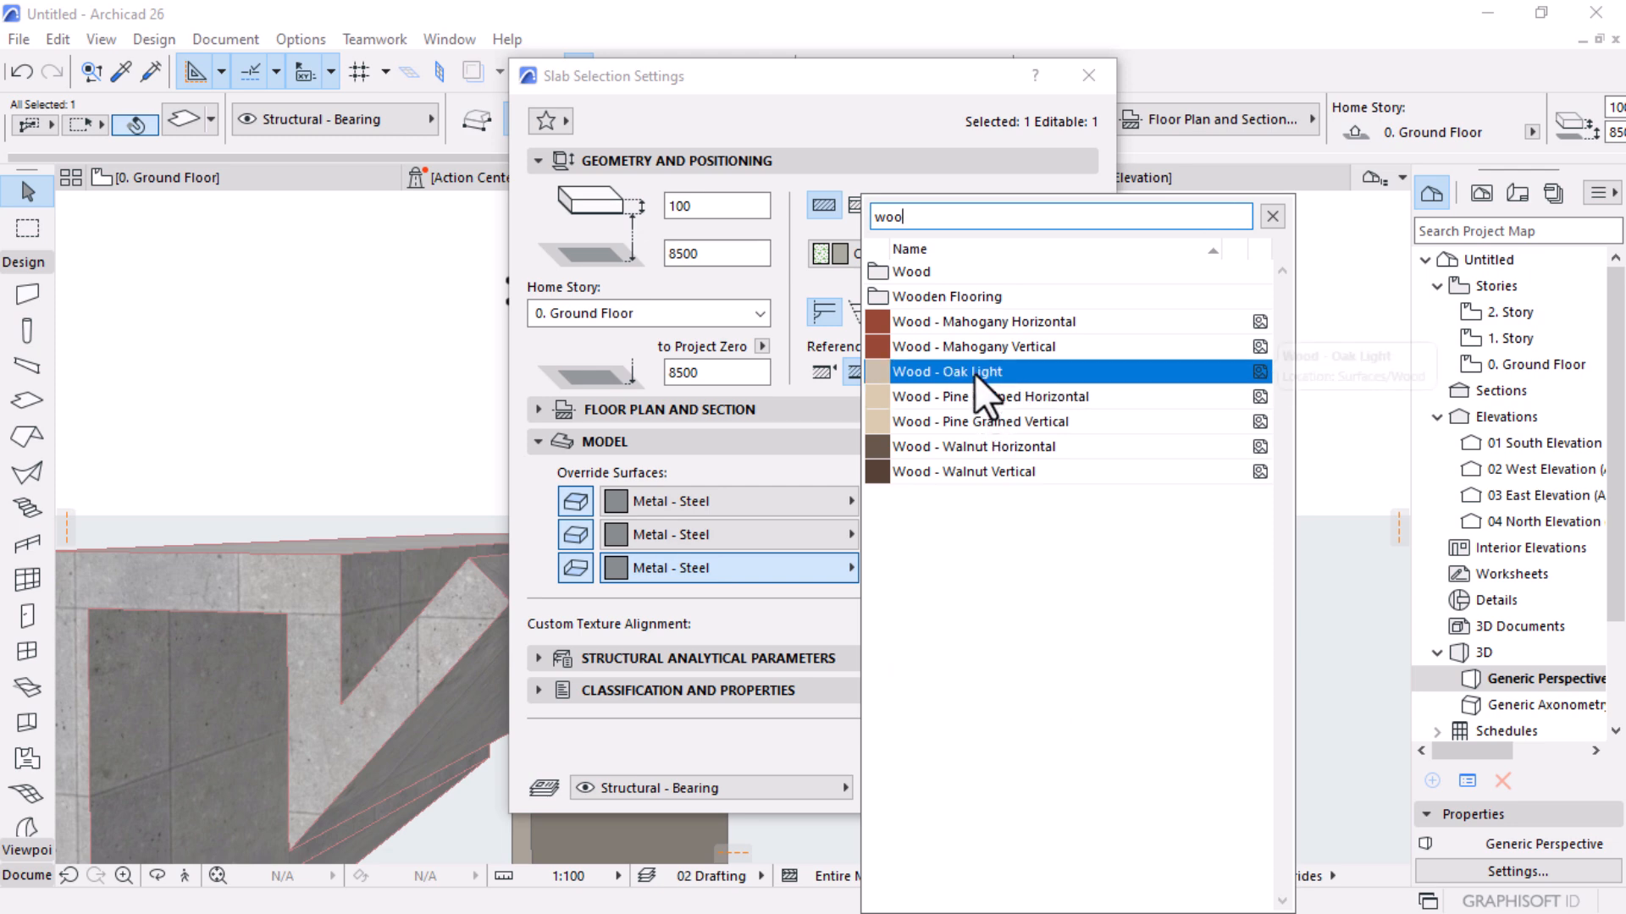
click(973, 373)
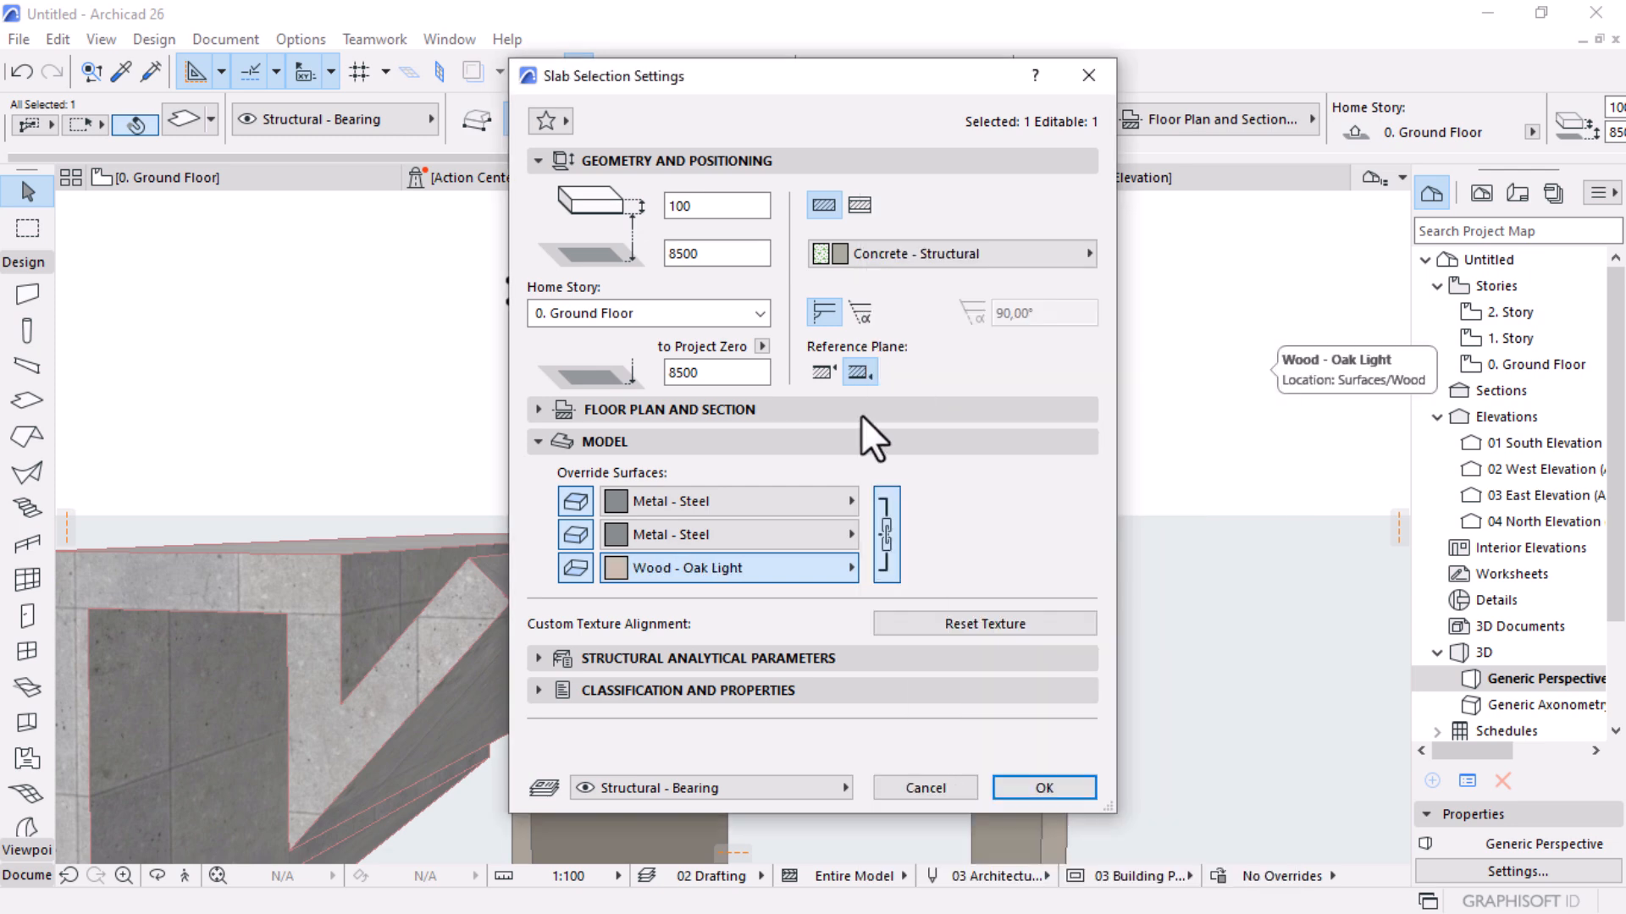
Set the slab's top override surface to Metal - Steel and unlink the override surfaces
click(883, 530)
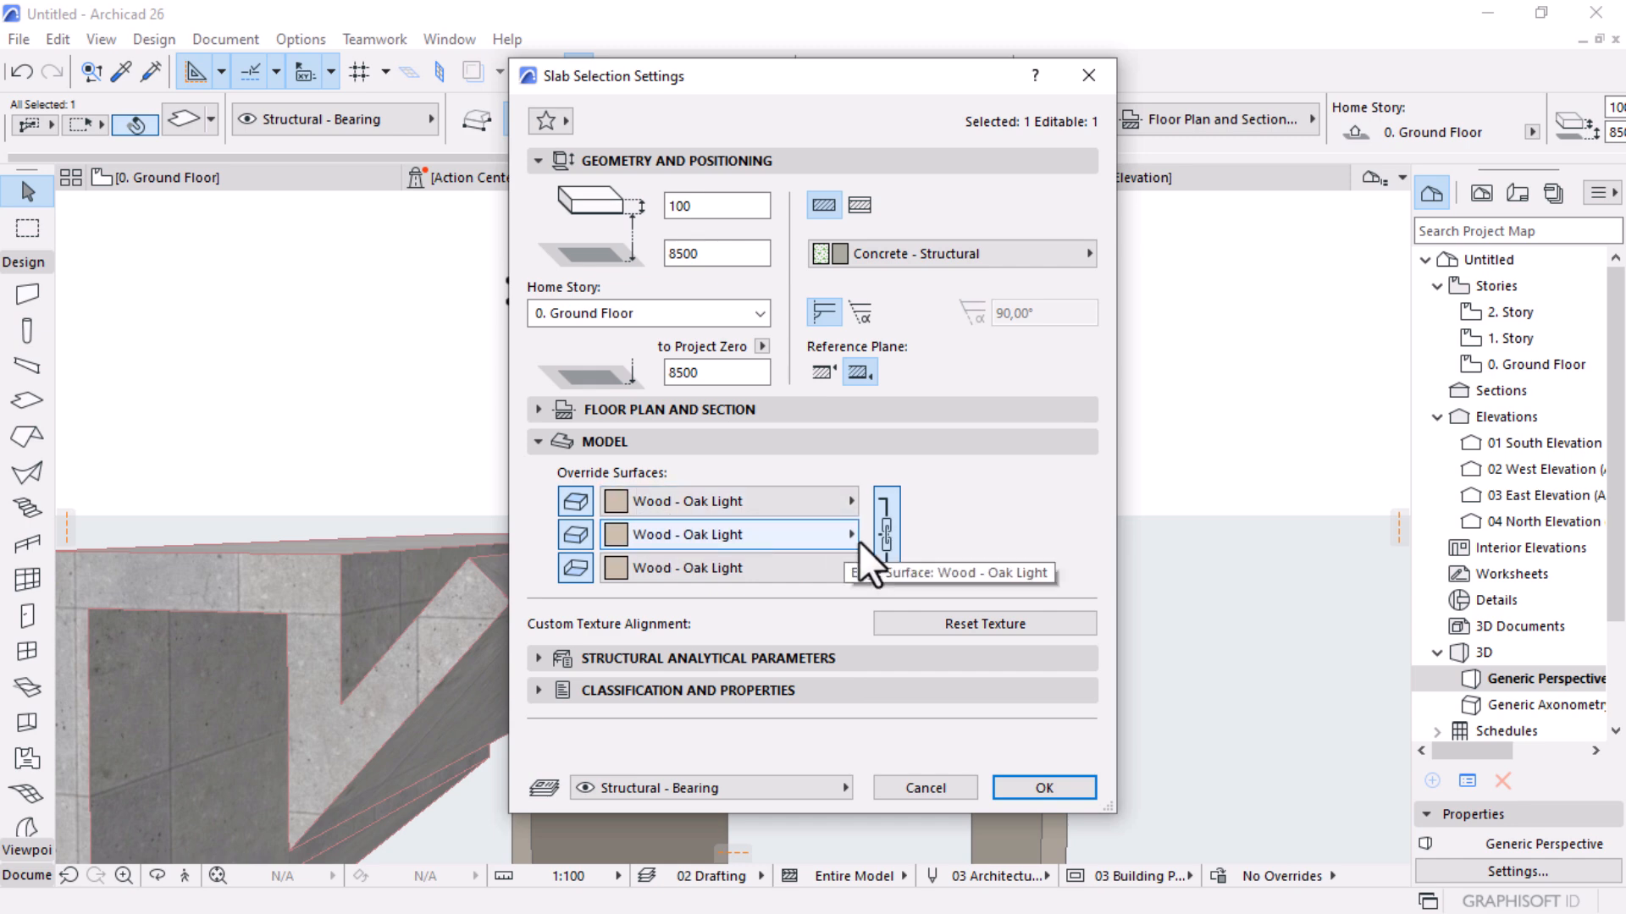
click(754, 505)
text(me)
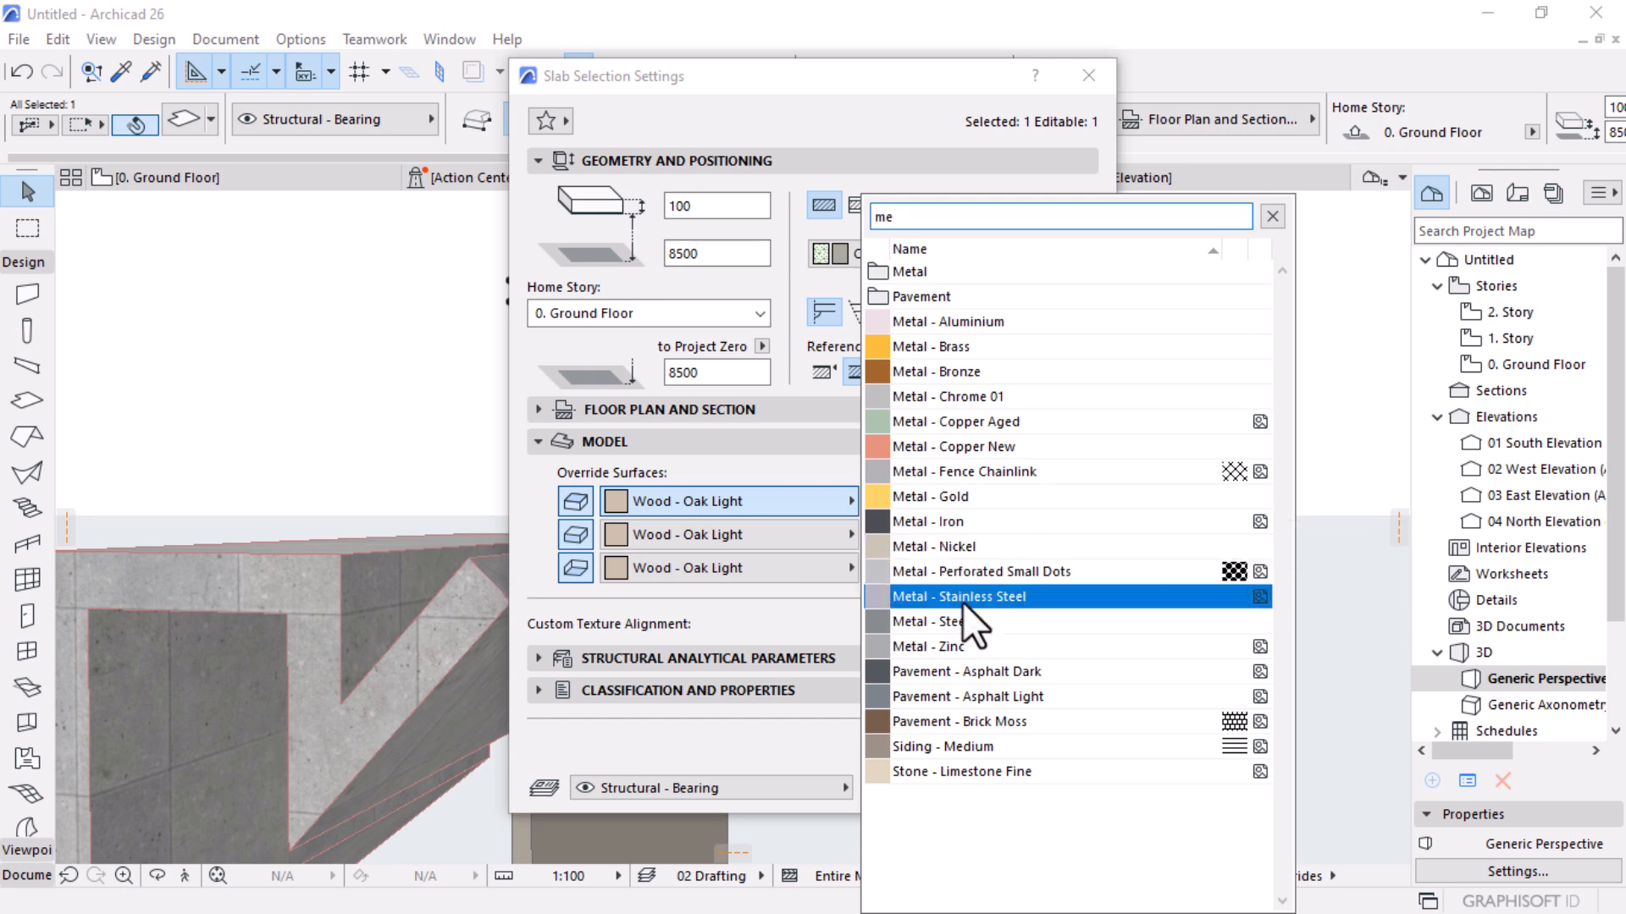
click(953, 620)
click(889, 530)
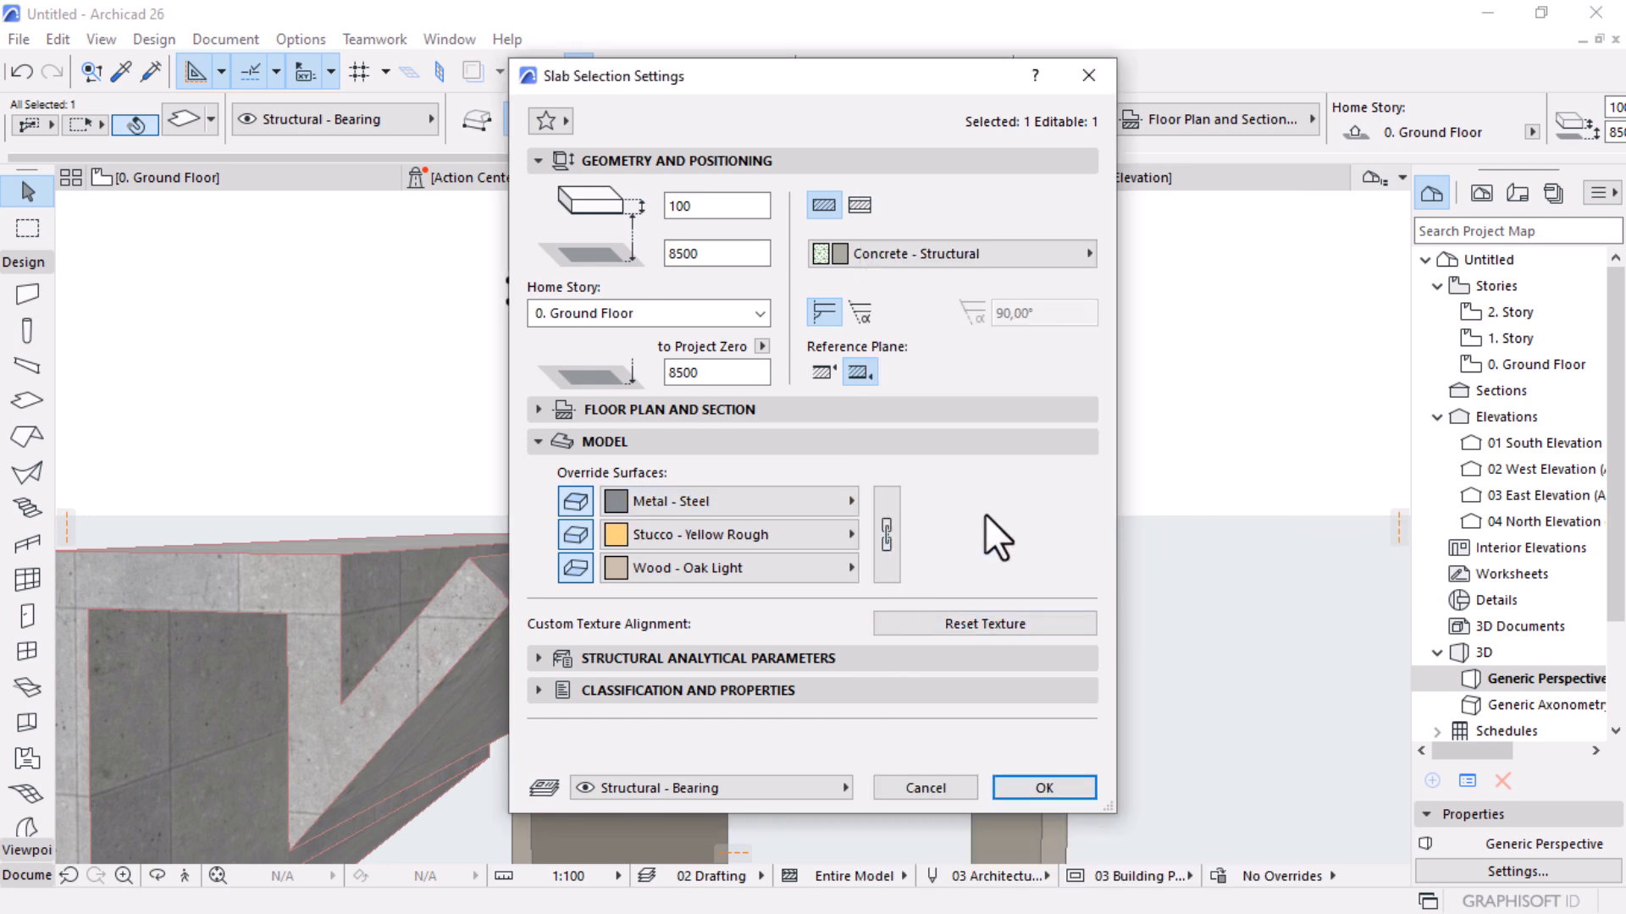
Set the slab's edge override surface to Metal - Steel and apply the slab settings
click(713, 534)
text(me)
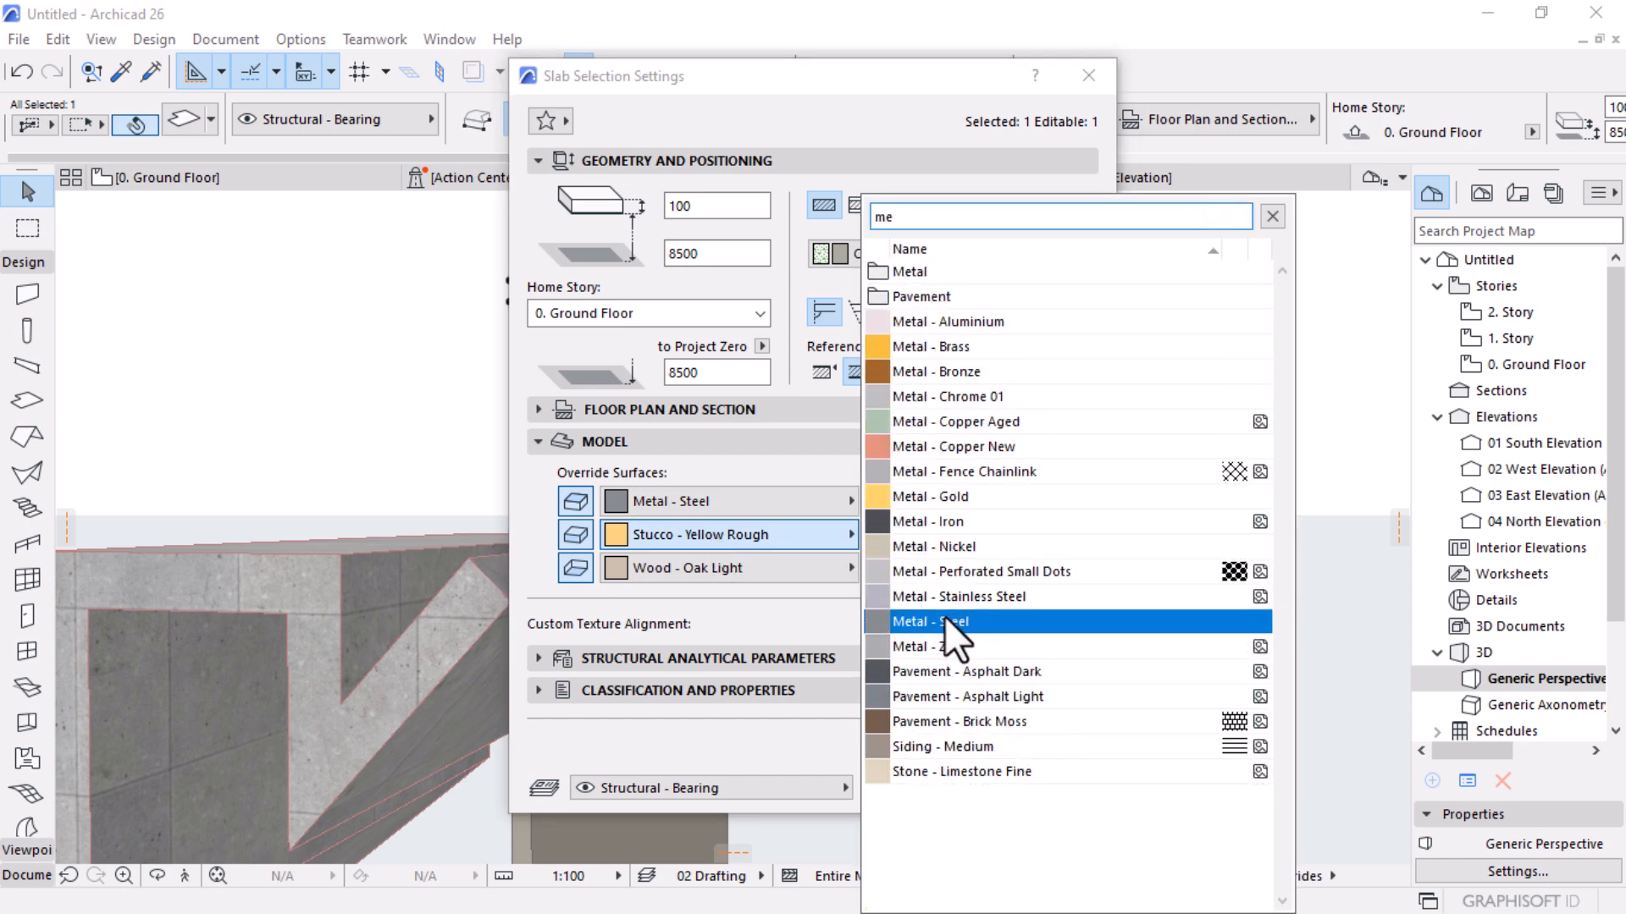
click(943, 619)
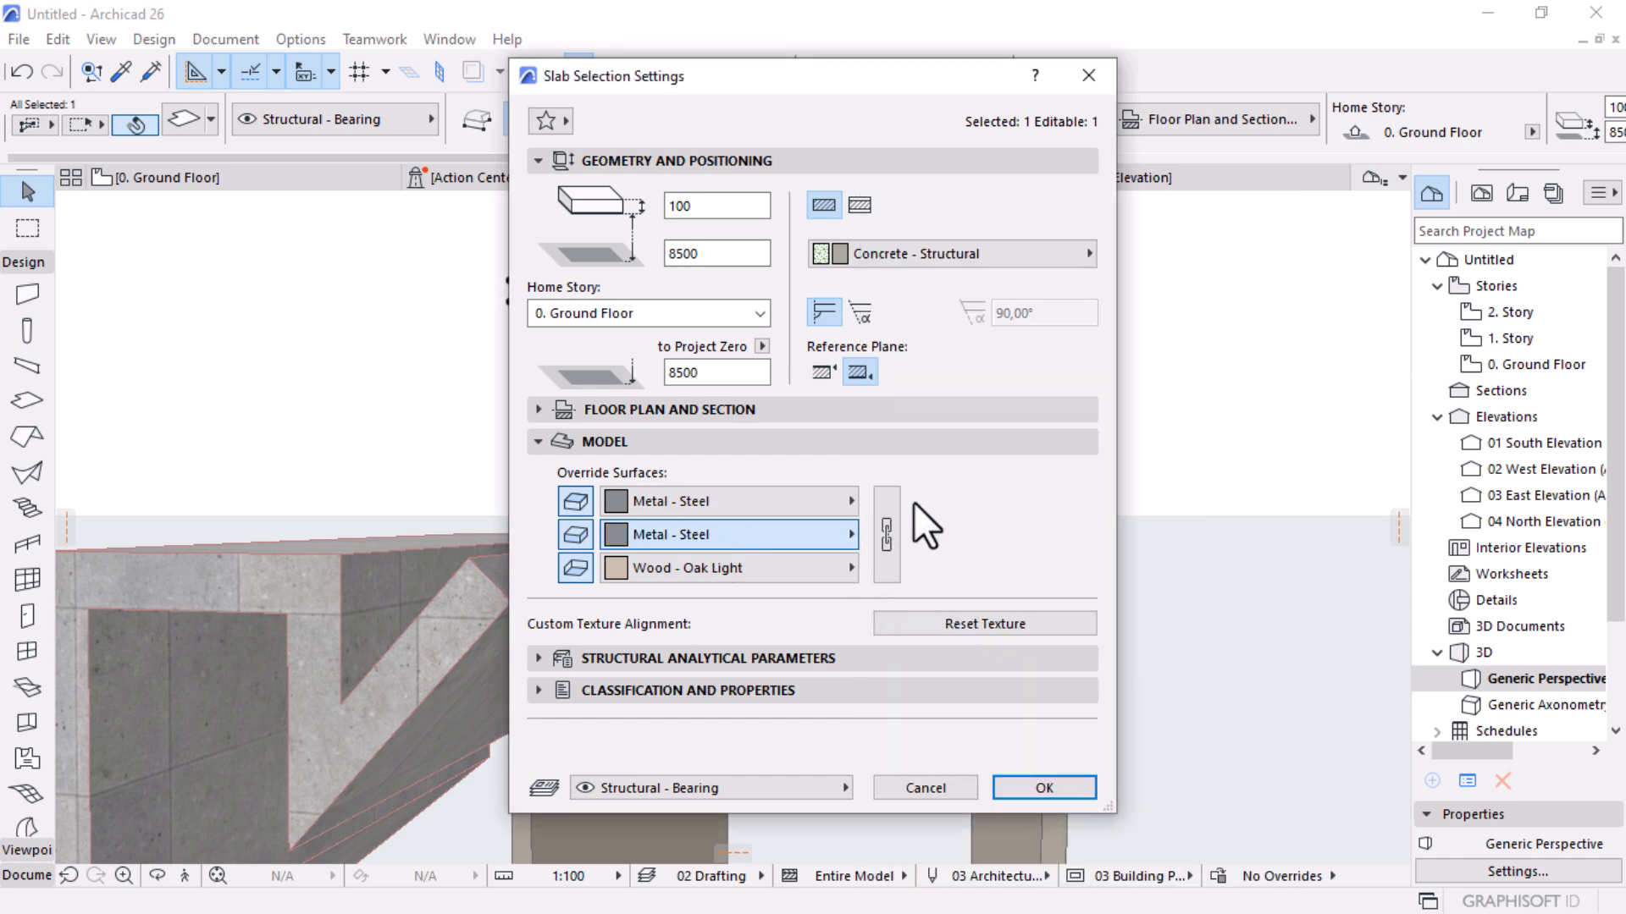
click(1043, 787)
Select both steel walls beneath the slab and open their surface override settings
click(1049, 445)
shift+click(608, 511)
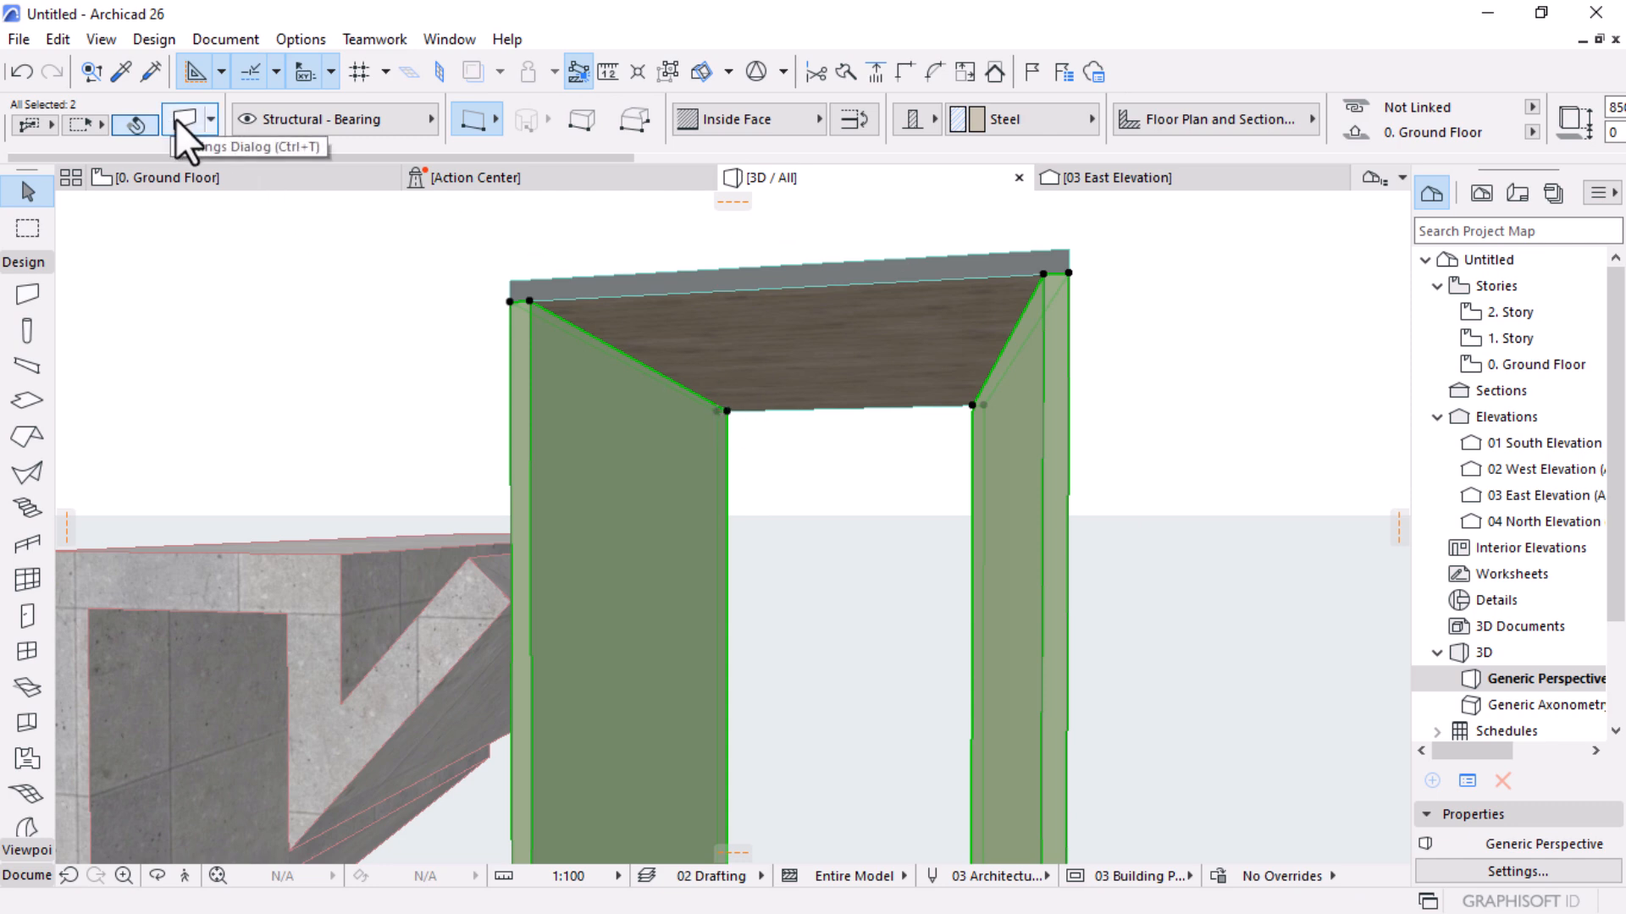
click(180, 119)
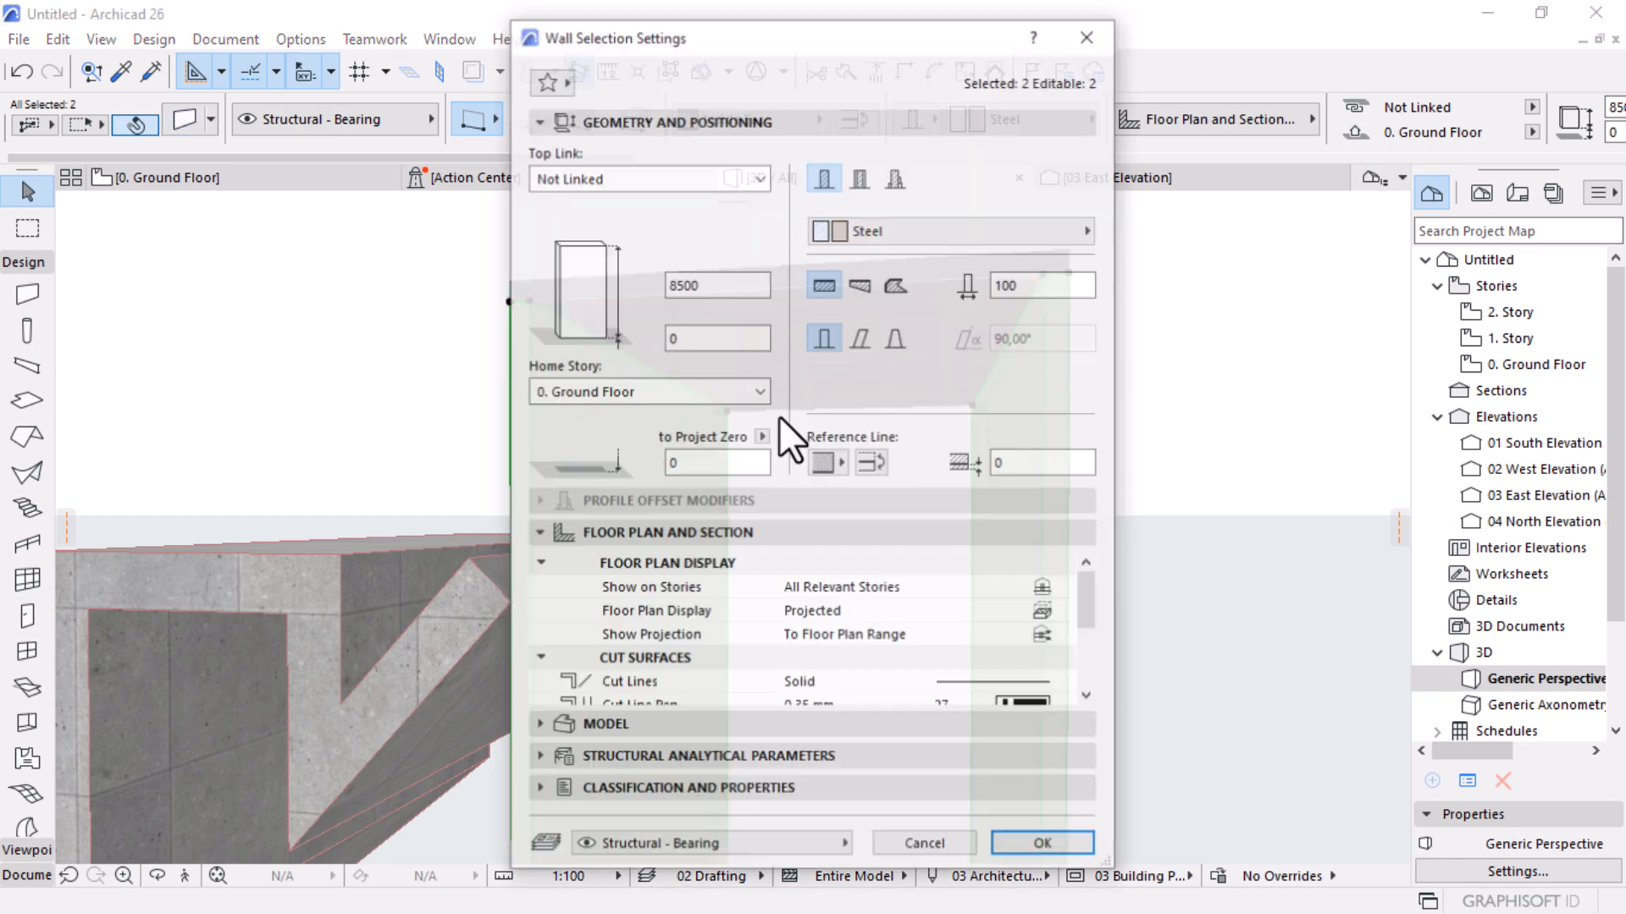
click(541, 723)
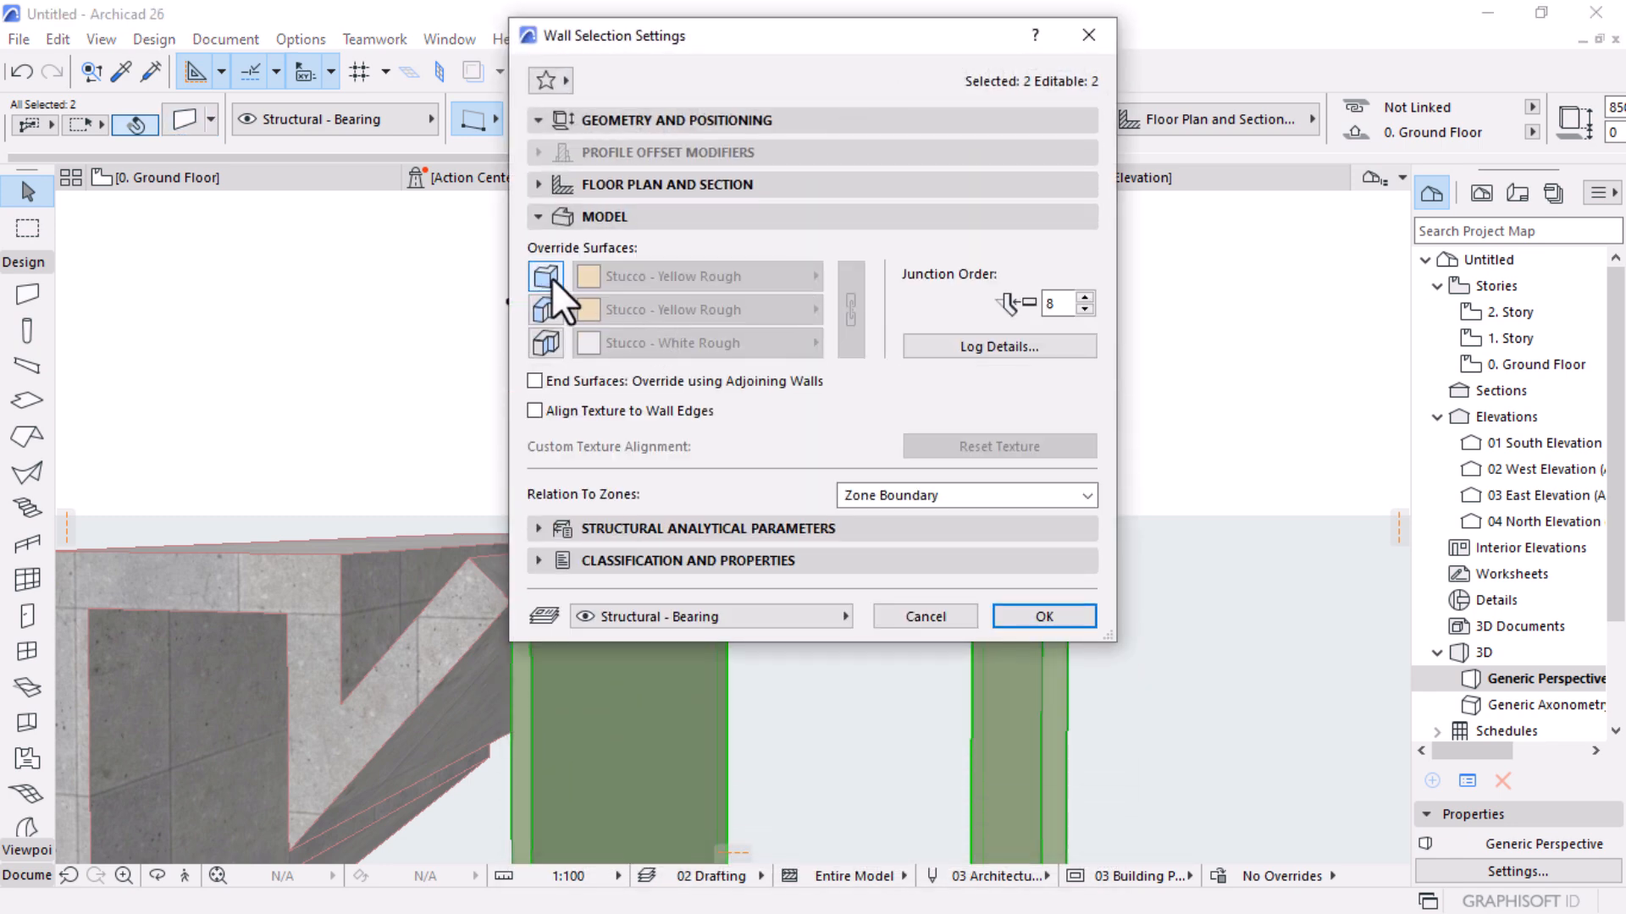
Turn off all surface overrides for the two selected steel walls and apply the settings
click(542, 278)
click(543, 310)
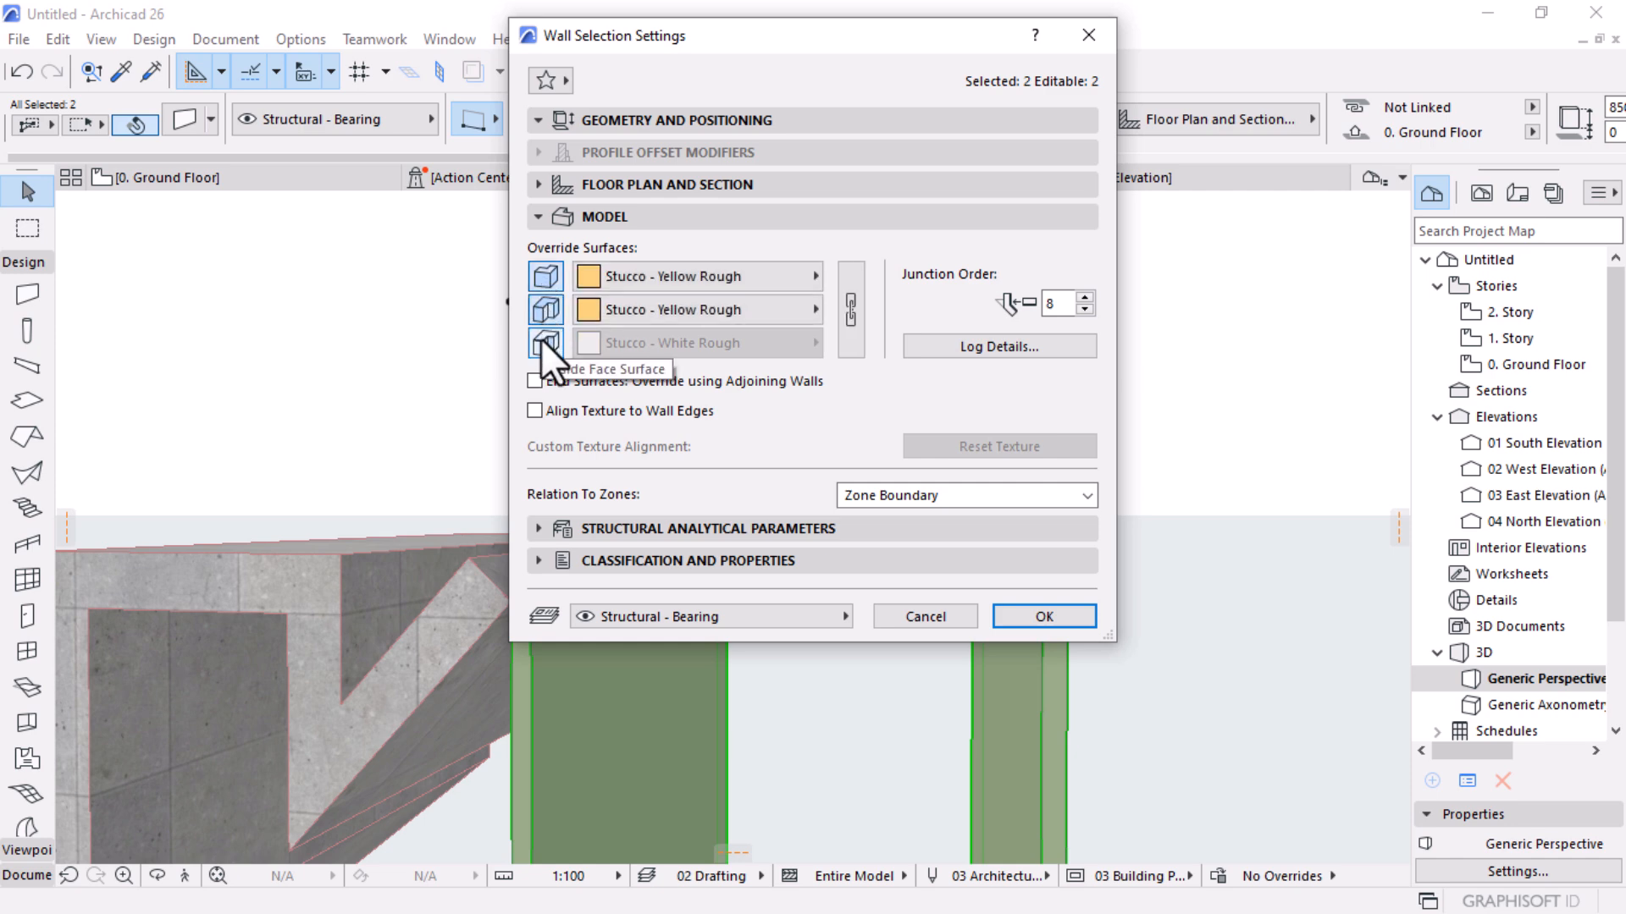
click(535, 305)
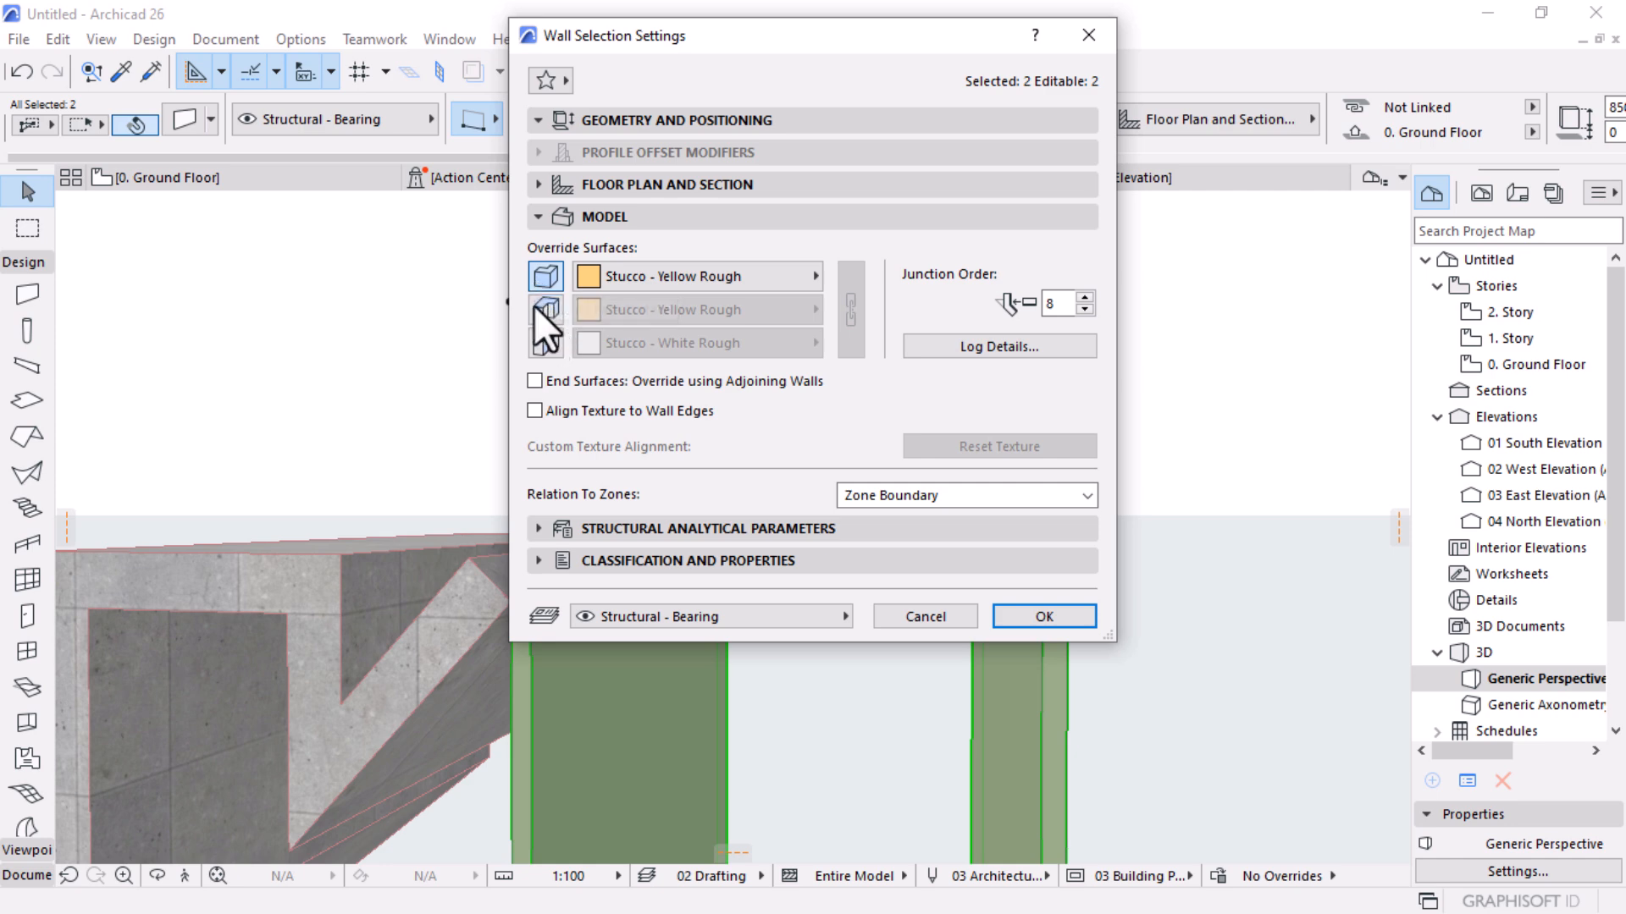
click(535, 278)
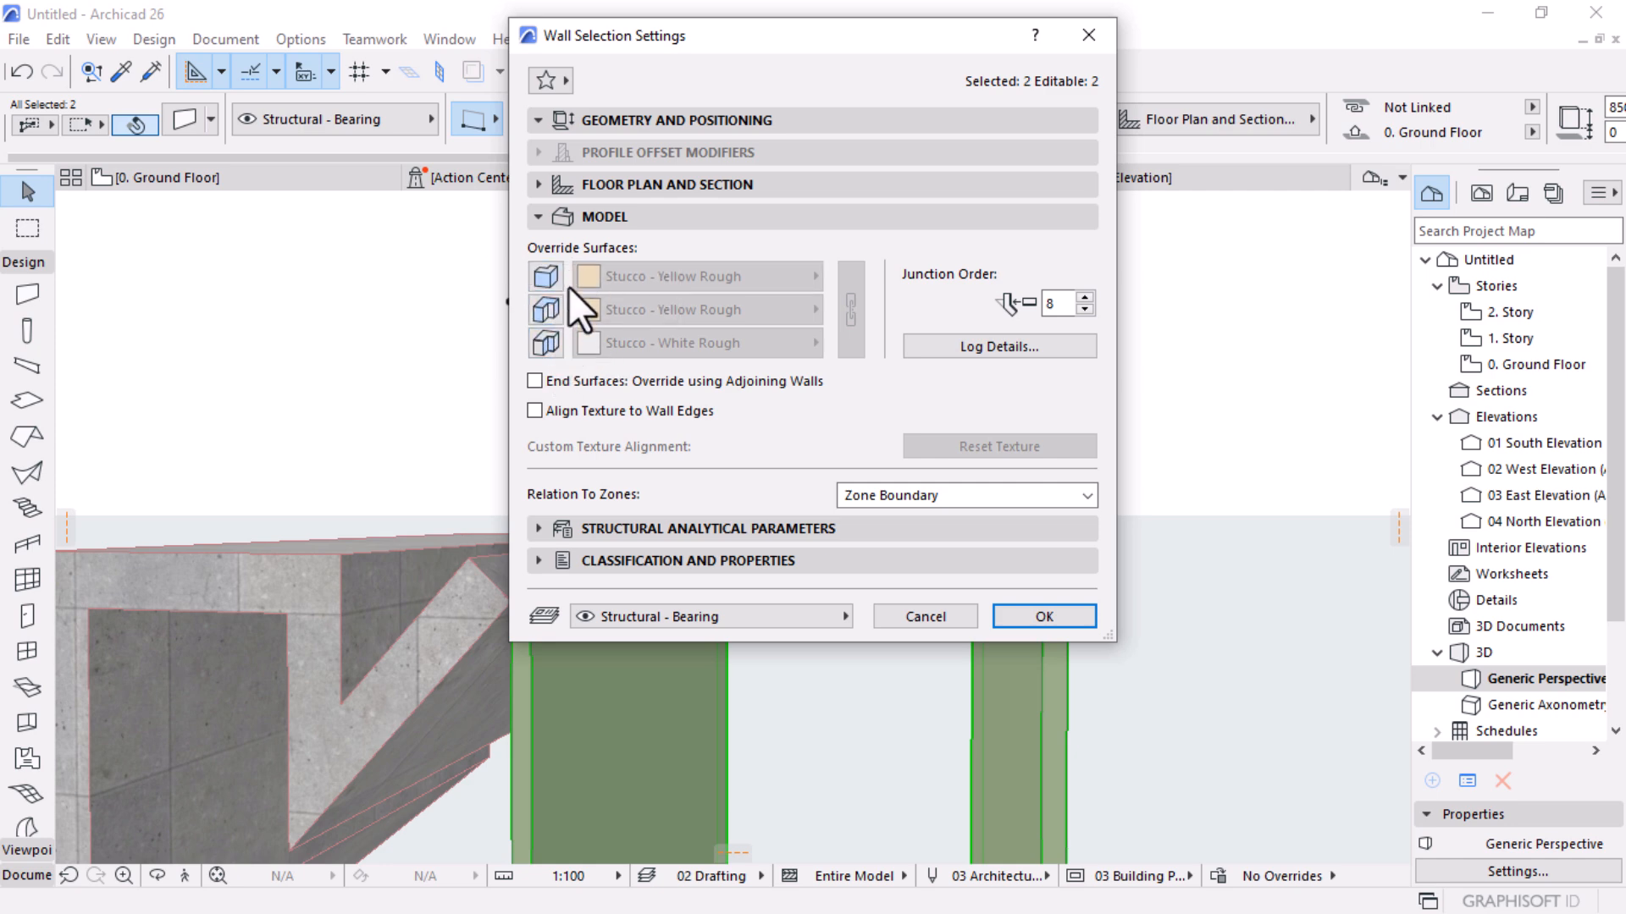
click(1044, 617)
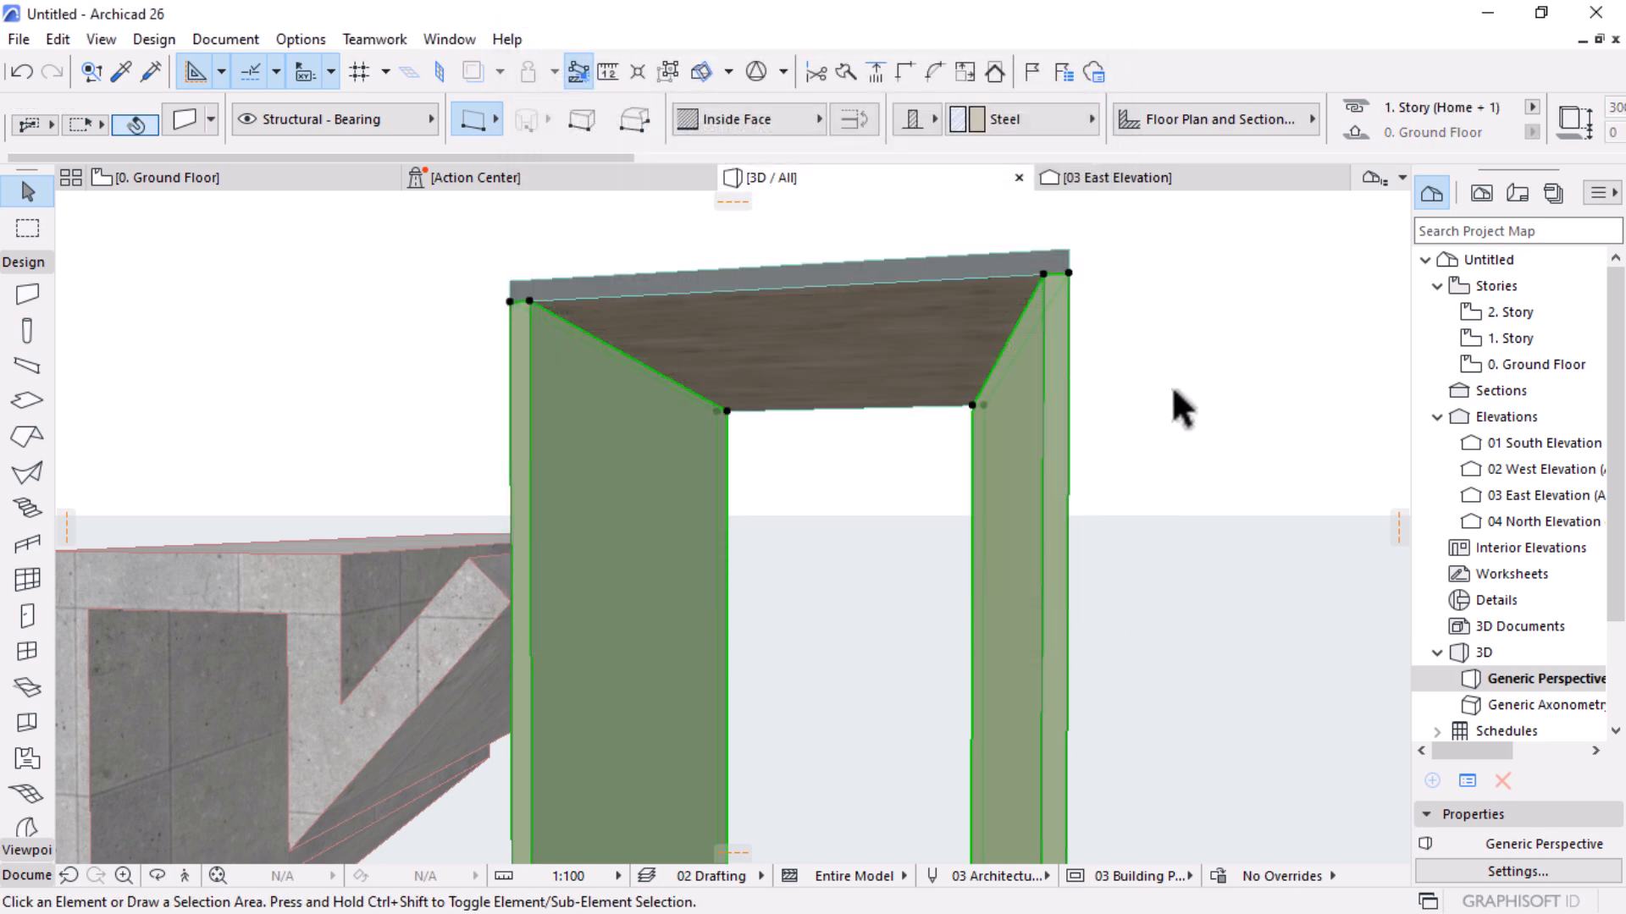
click(1186, 386)
Change the building material of the slab on top of the two tall walls to Steel
scroll(935, 428, down, 3)
scroll(779, 347, up, 2)
shift+middle_drag(712, 501, 955, 462)
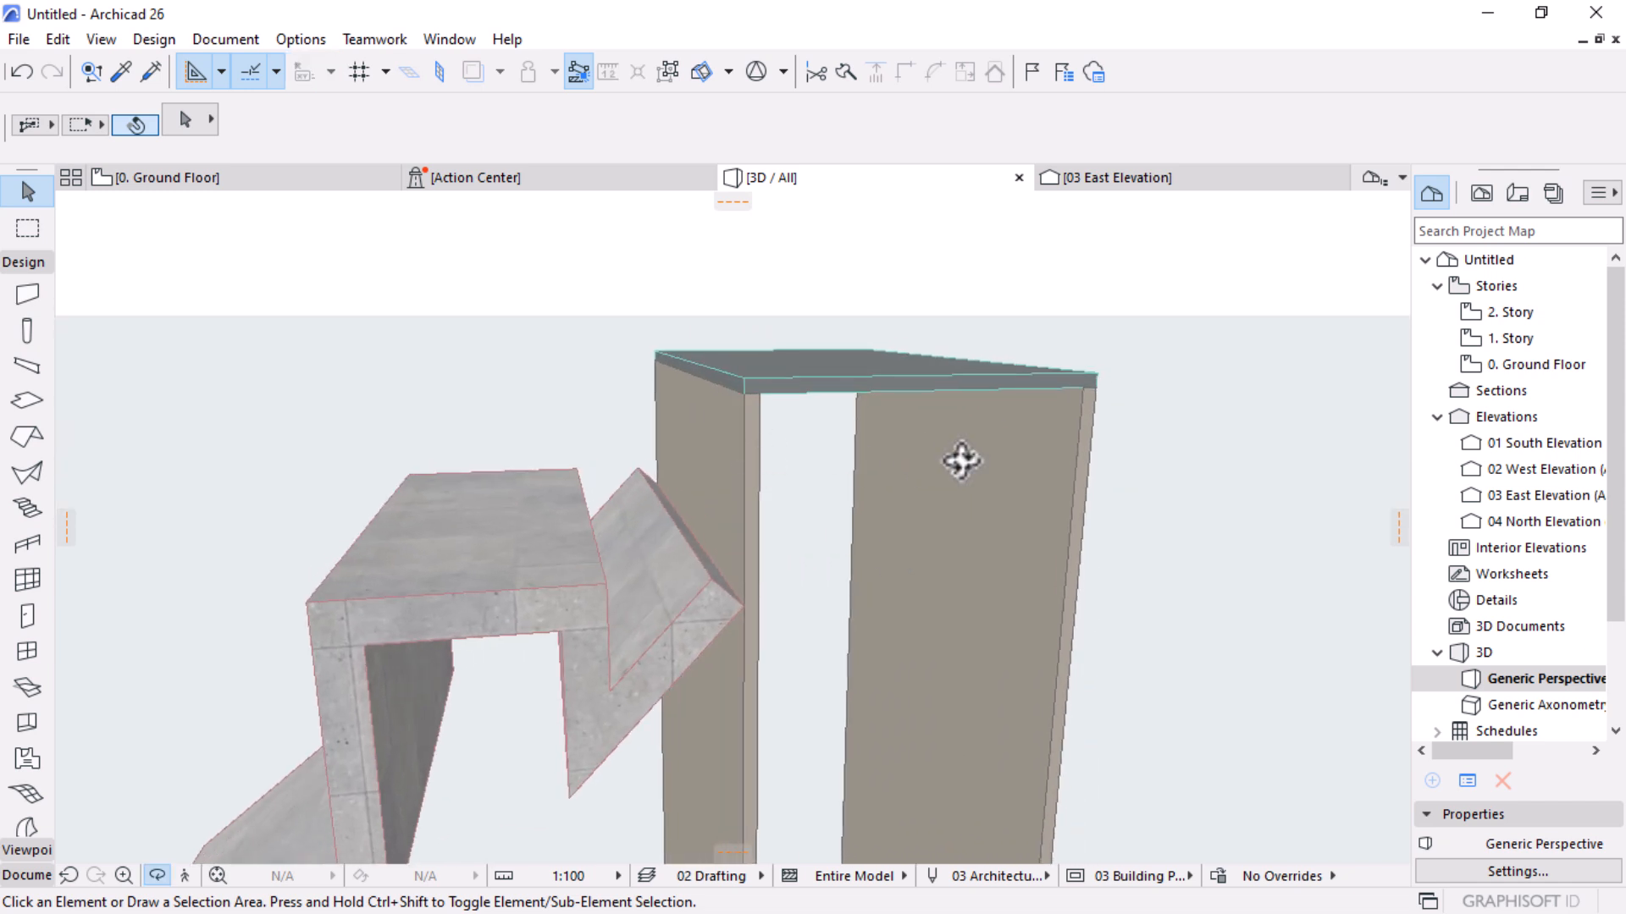
click(1007, 454)
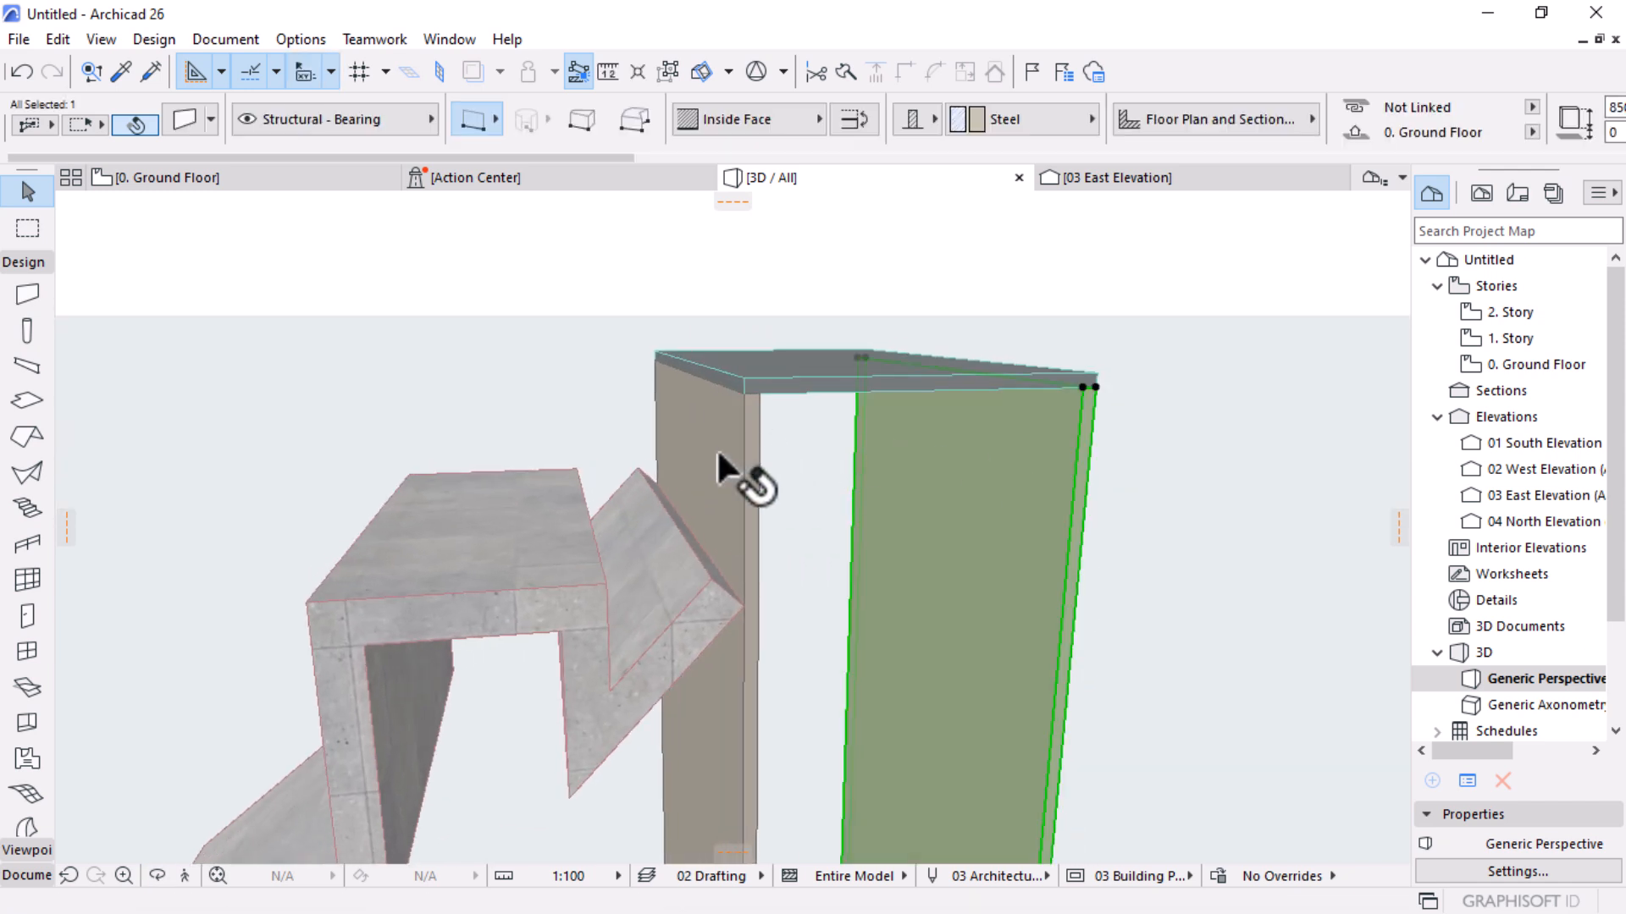
mouse_move(716, 447)
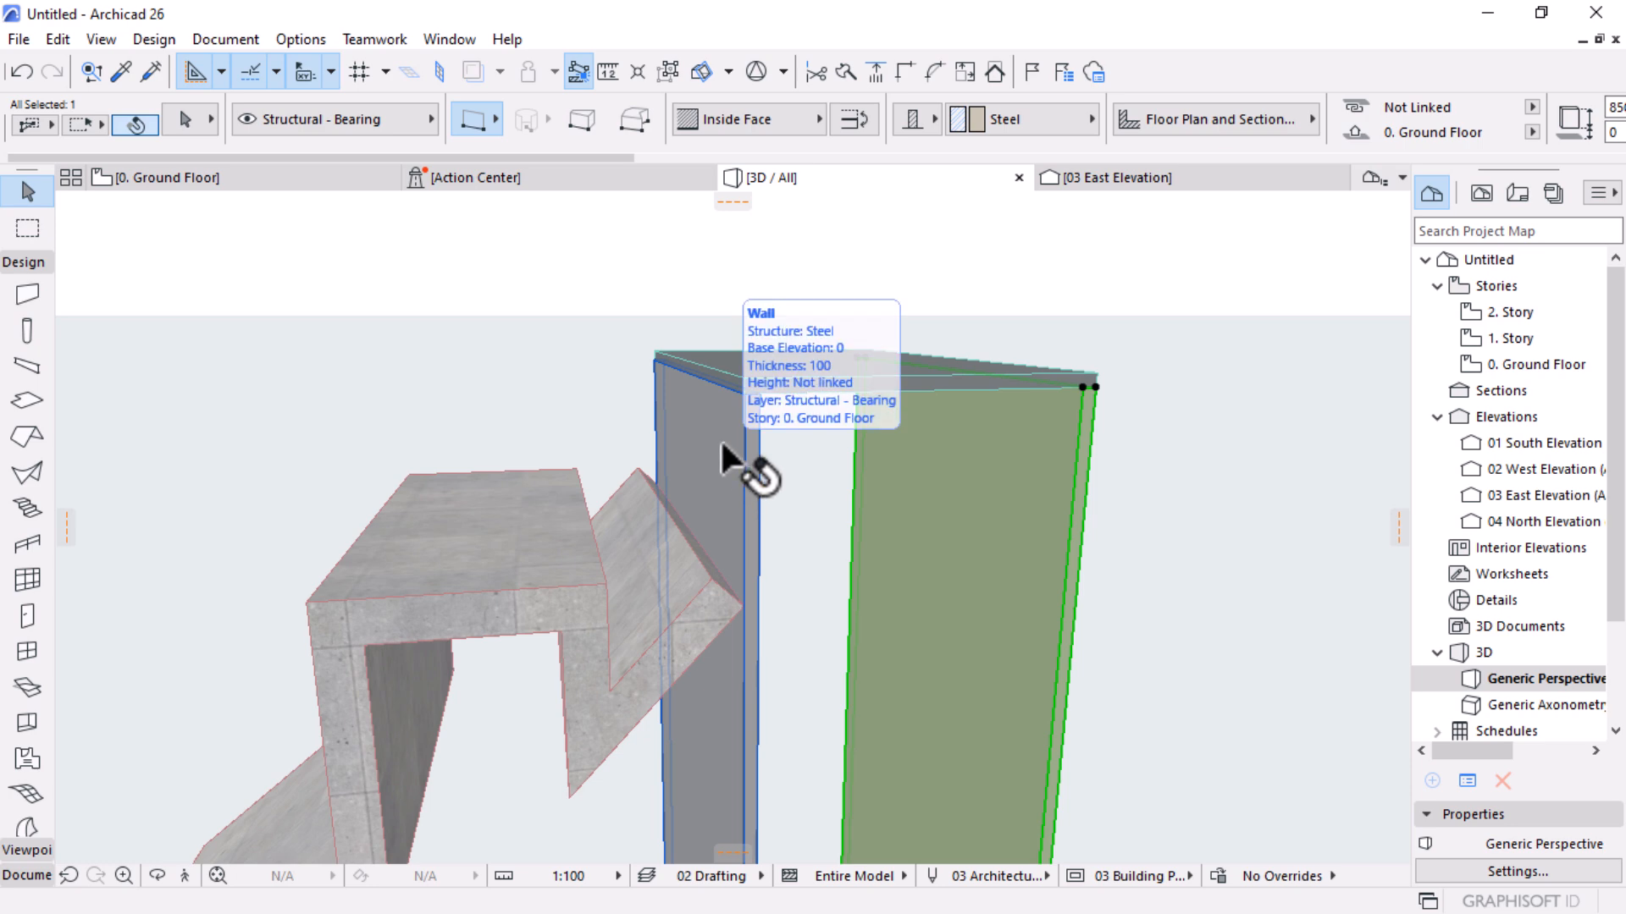
click(774, 363)
click(1005, 123)
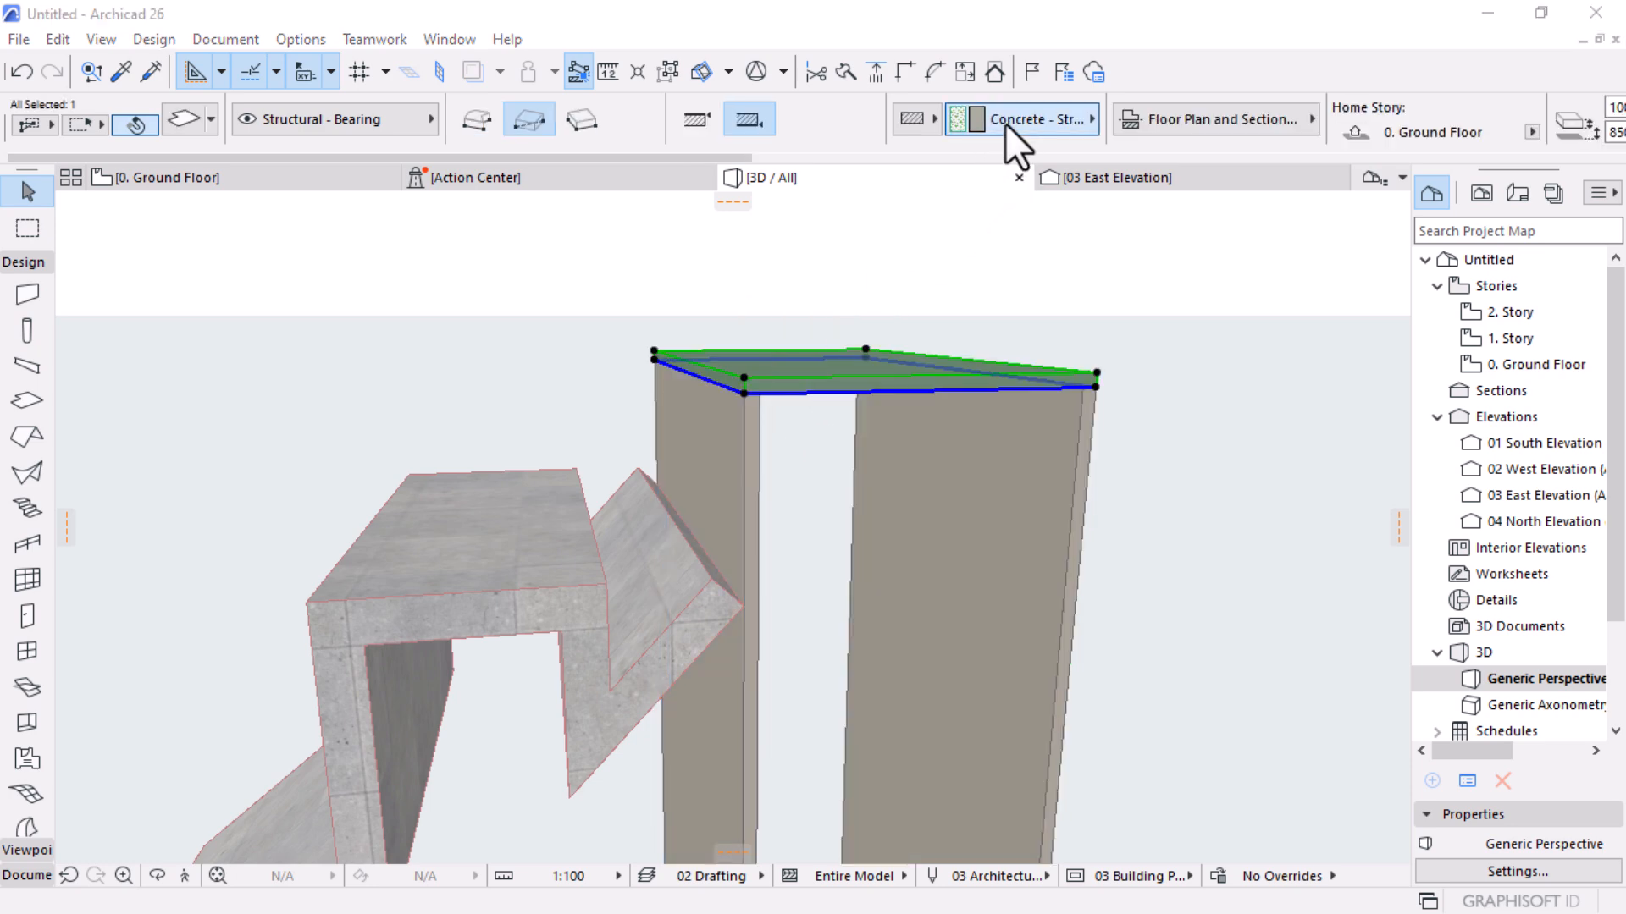
text(ste)
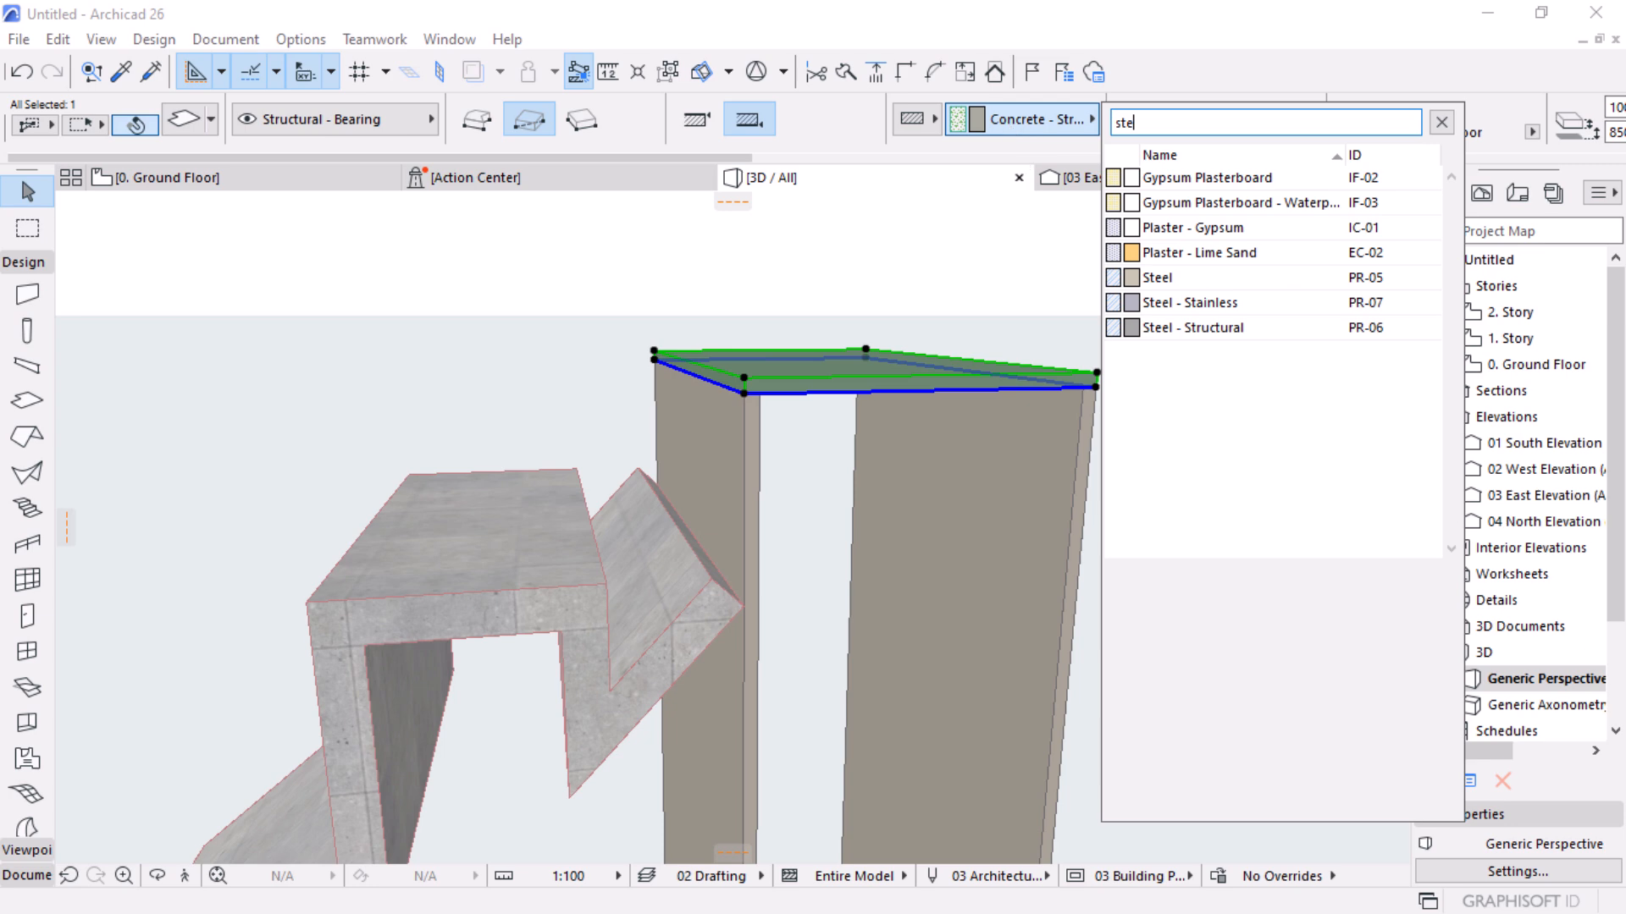
click(1184, 277)
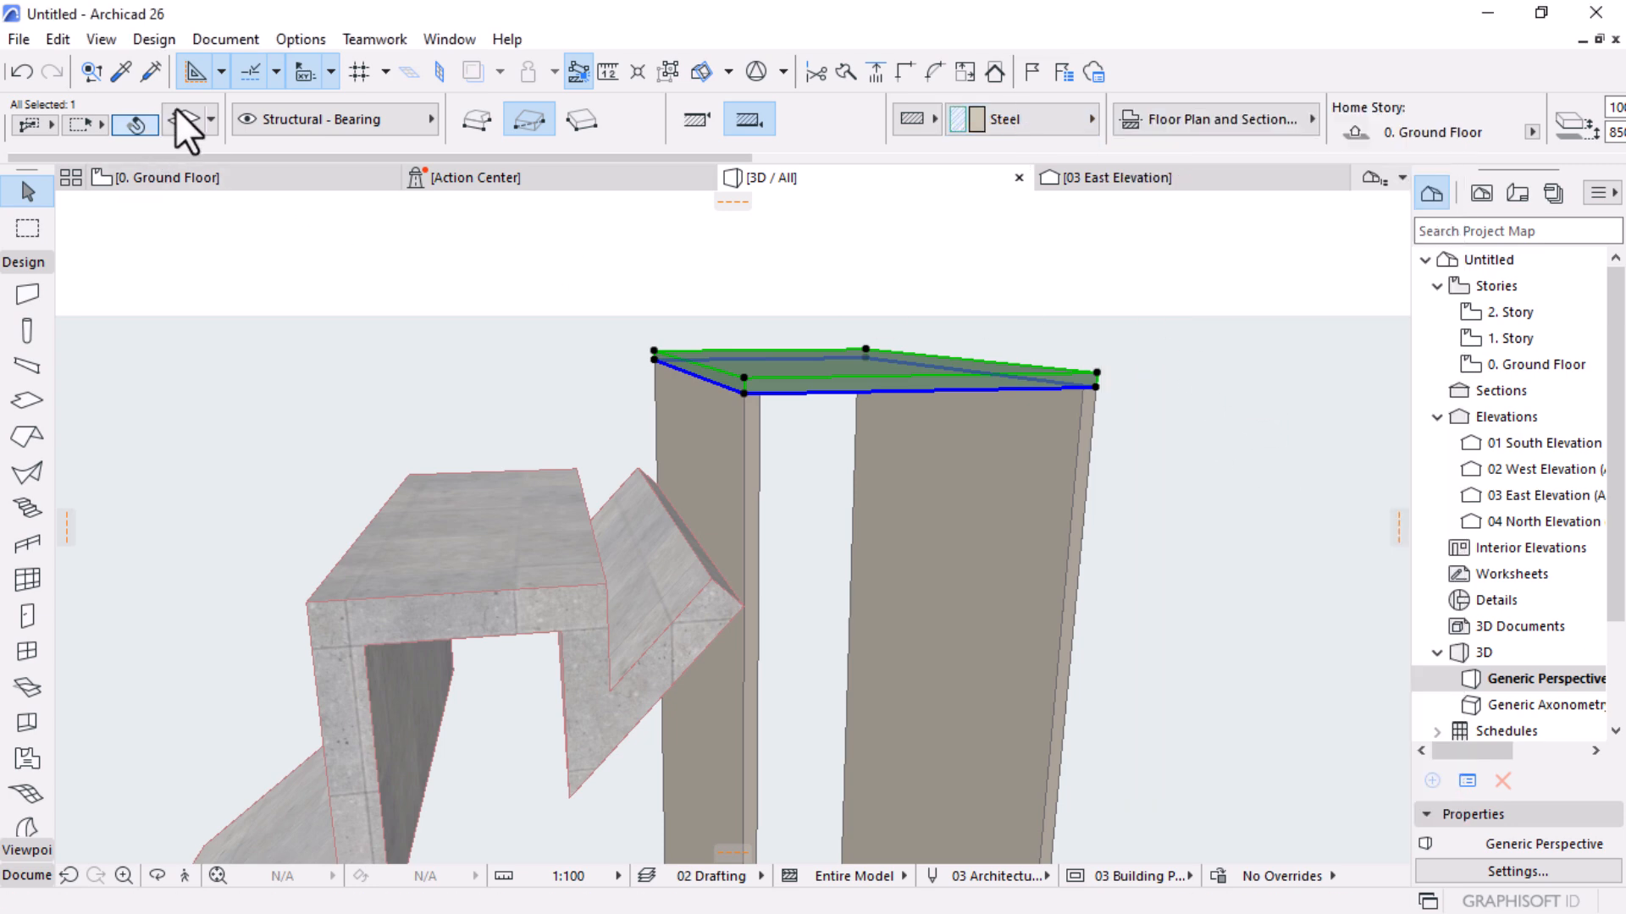
Turn off the top, edge and bottom surface overrides of the slab above the tall walls
key(ctrl+t)
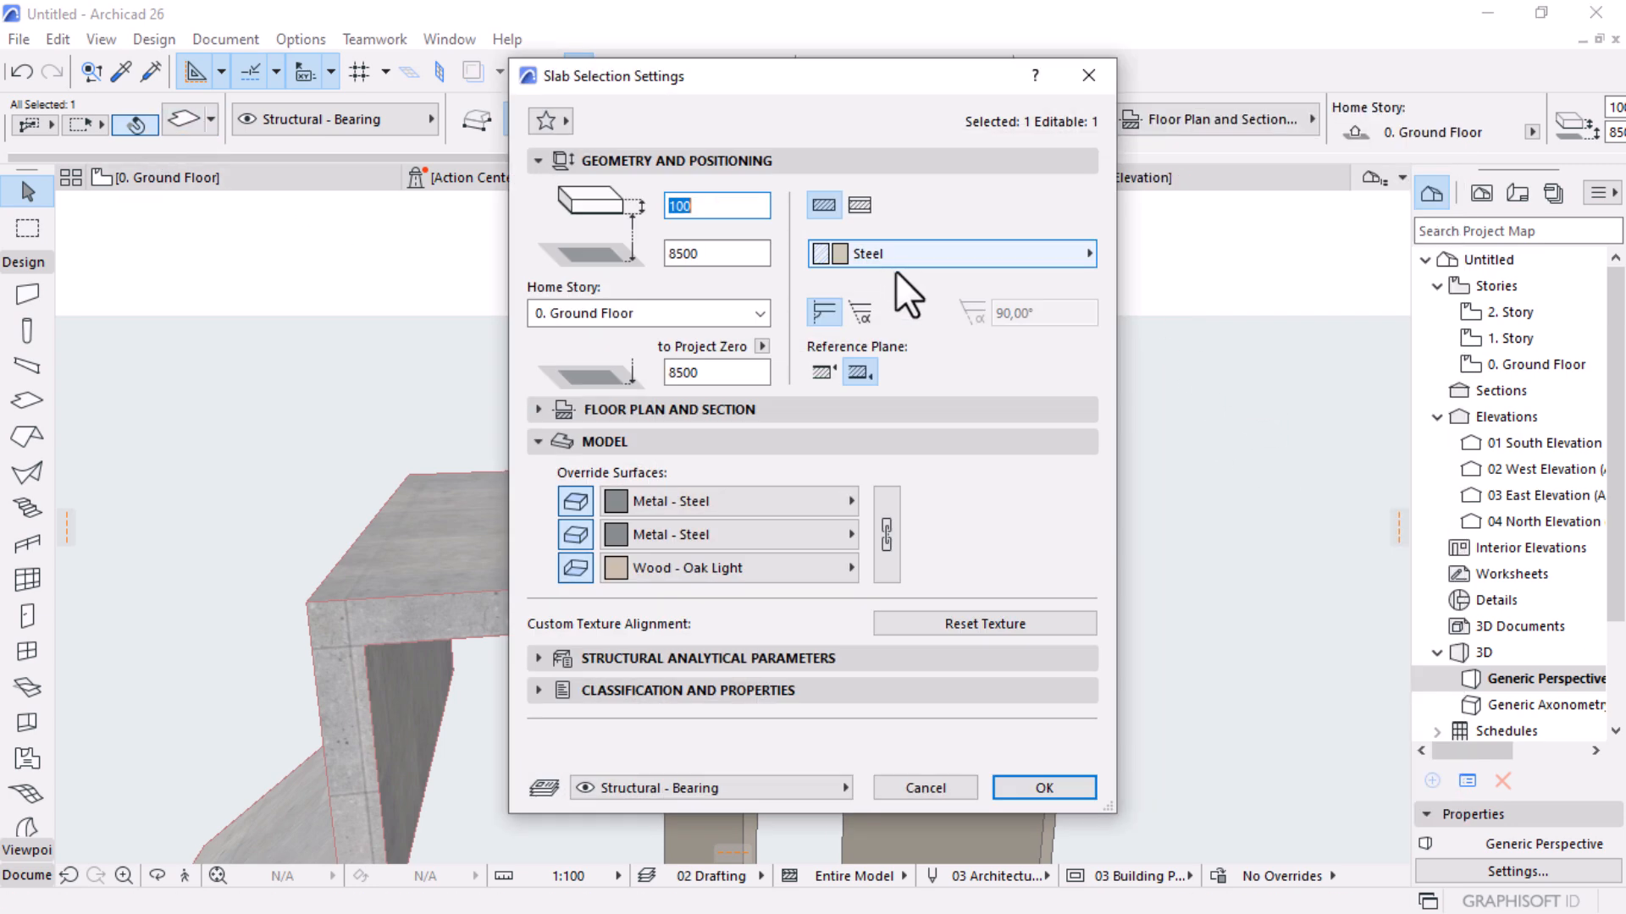
click(579, 507)
click(574, 530)
click(575, 567)
click(1033, 779)
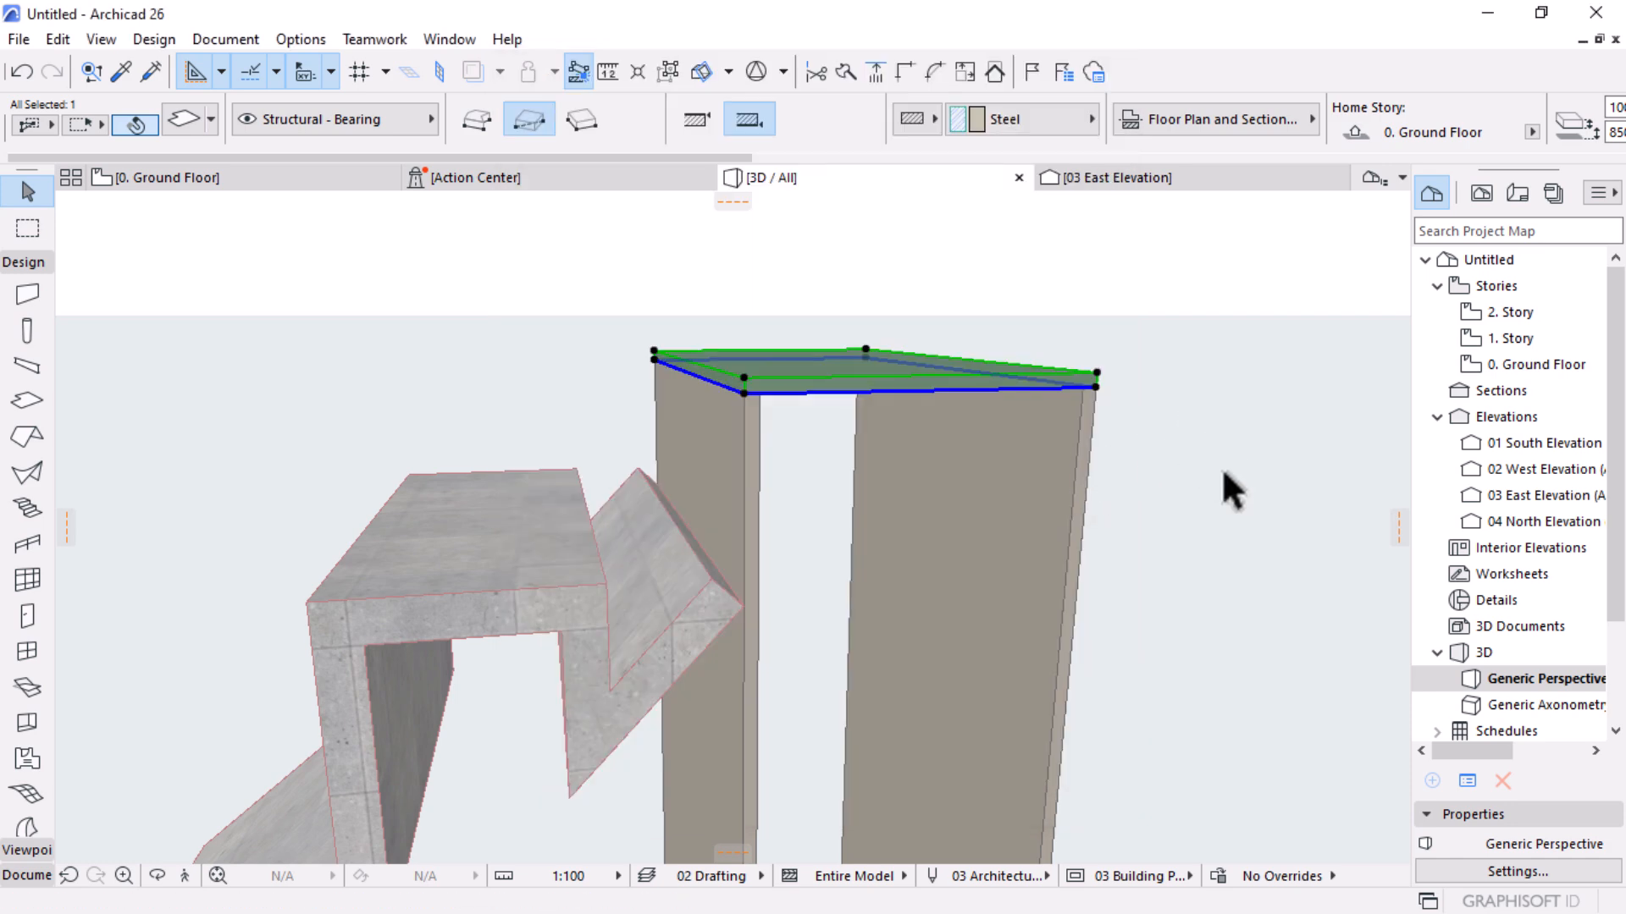
click(1168, 522)
Enable the roof slab's three surface overrides, using Metal - Steel for the top and edge and Wood - Oak Light for the bottom
click(830, 400)
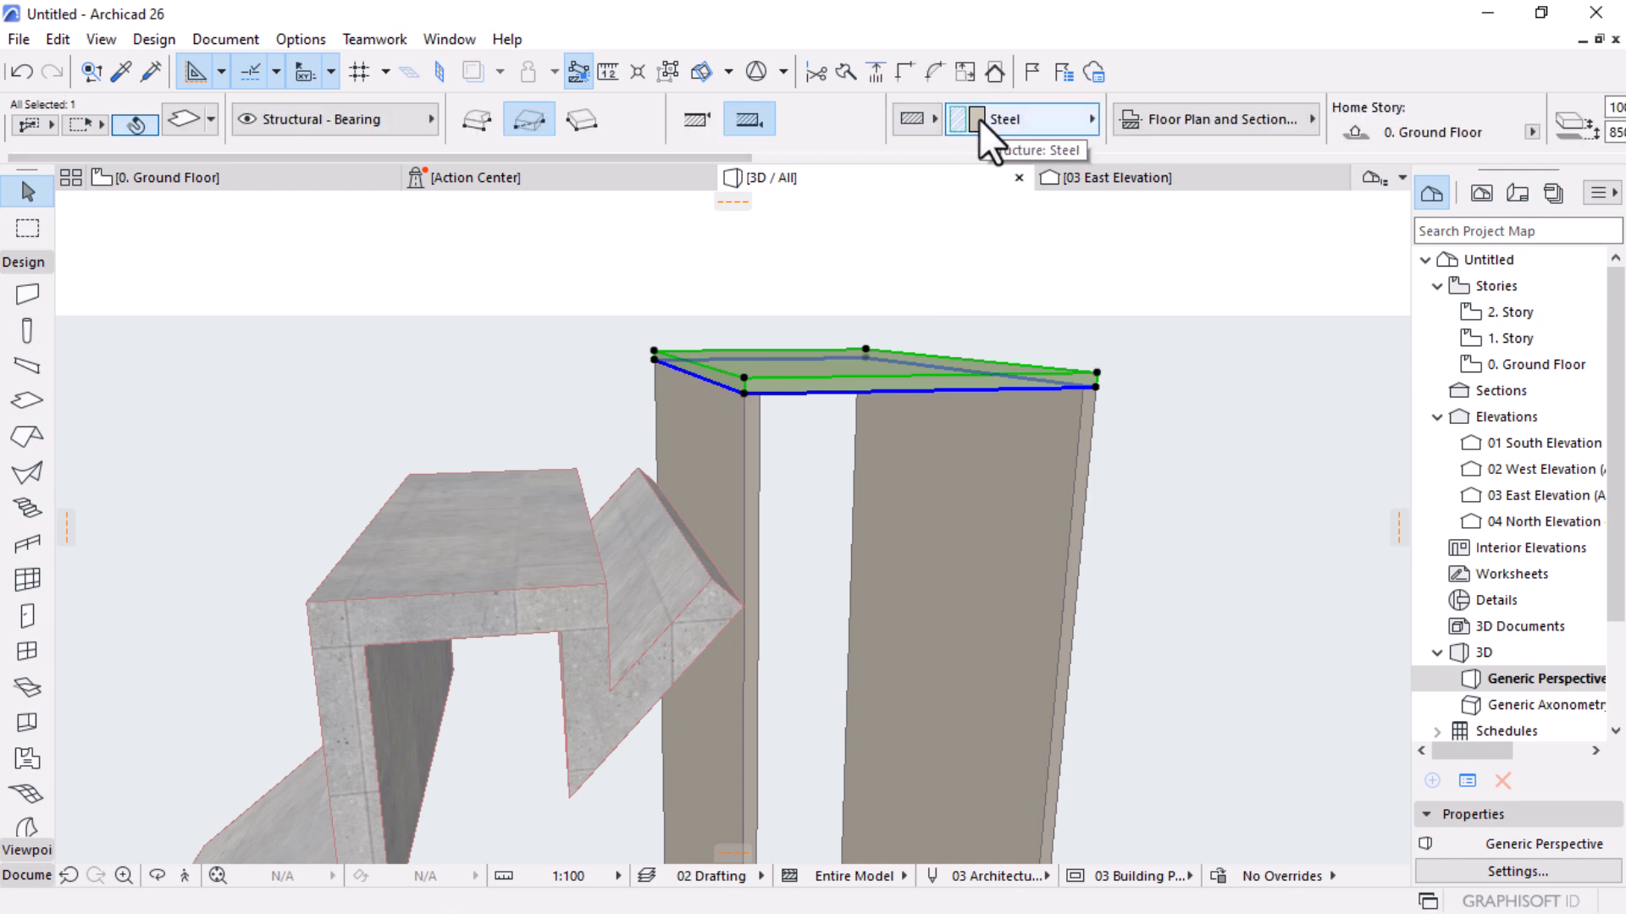
key(o)
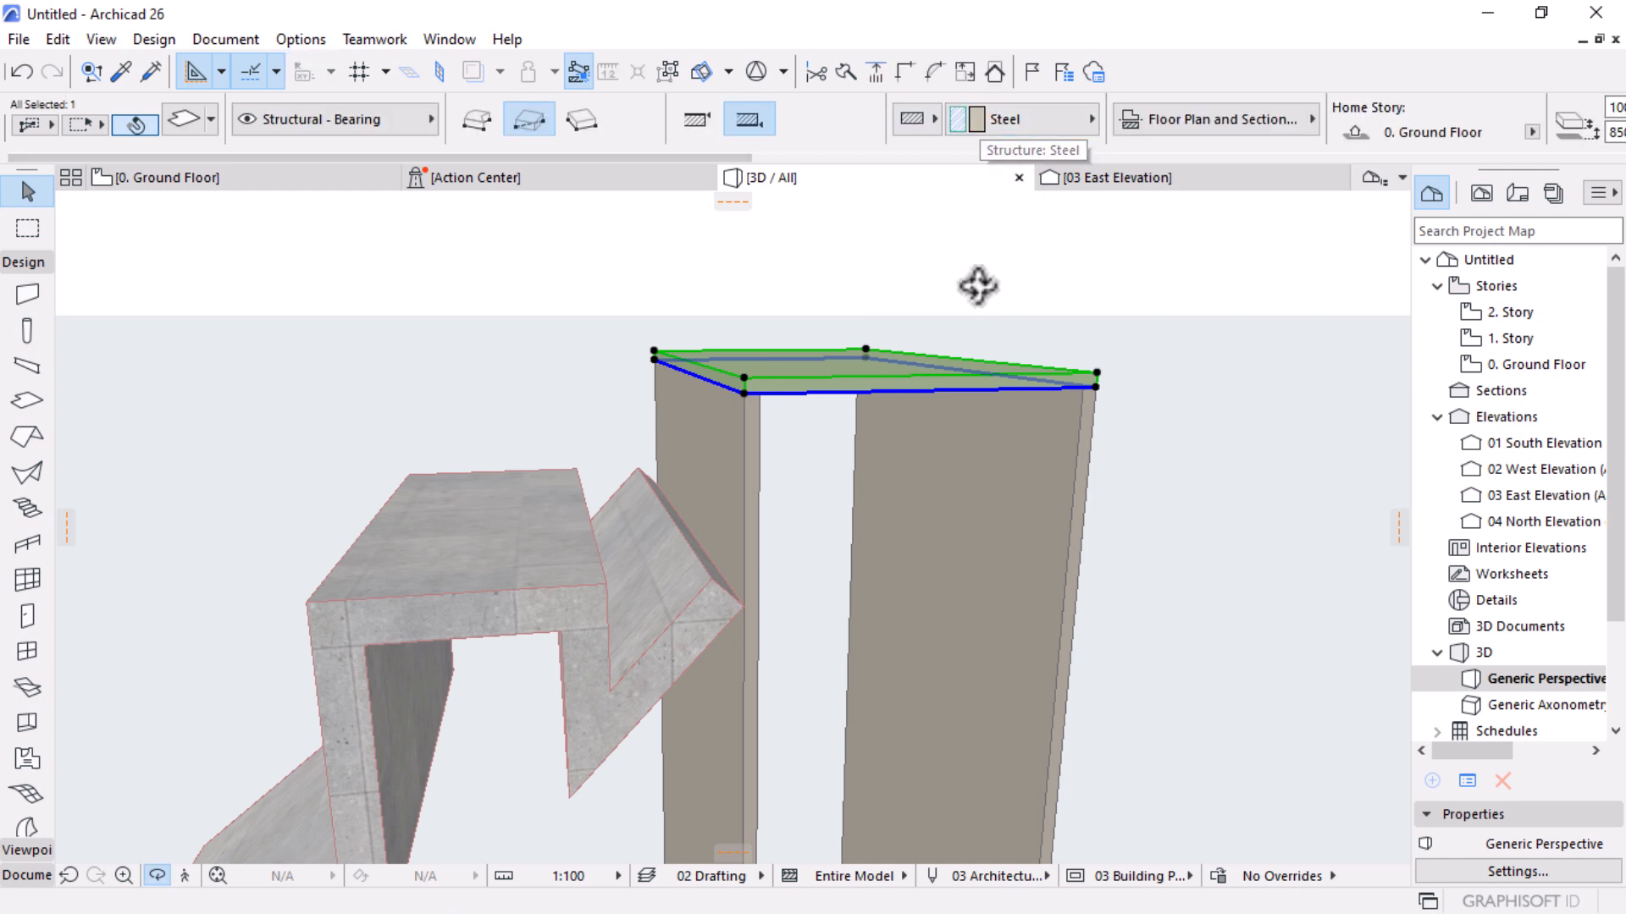
drag(845, 420, 1045, 657)
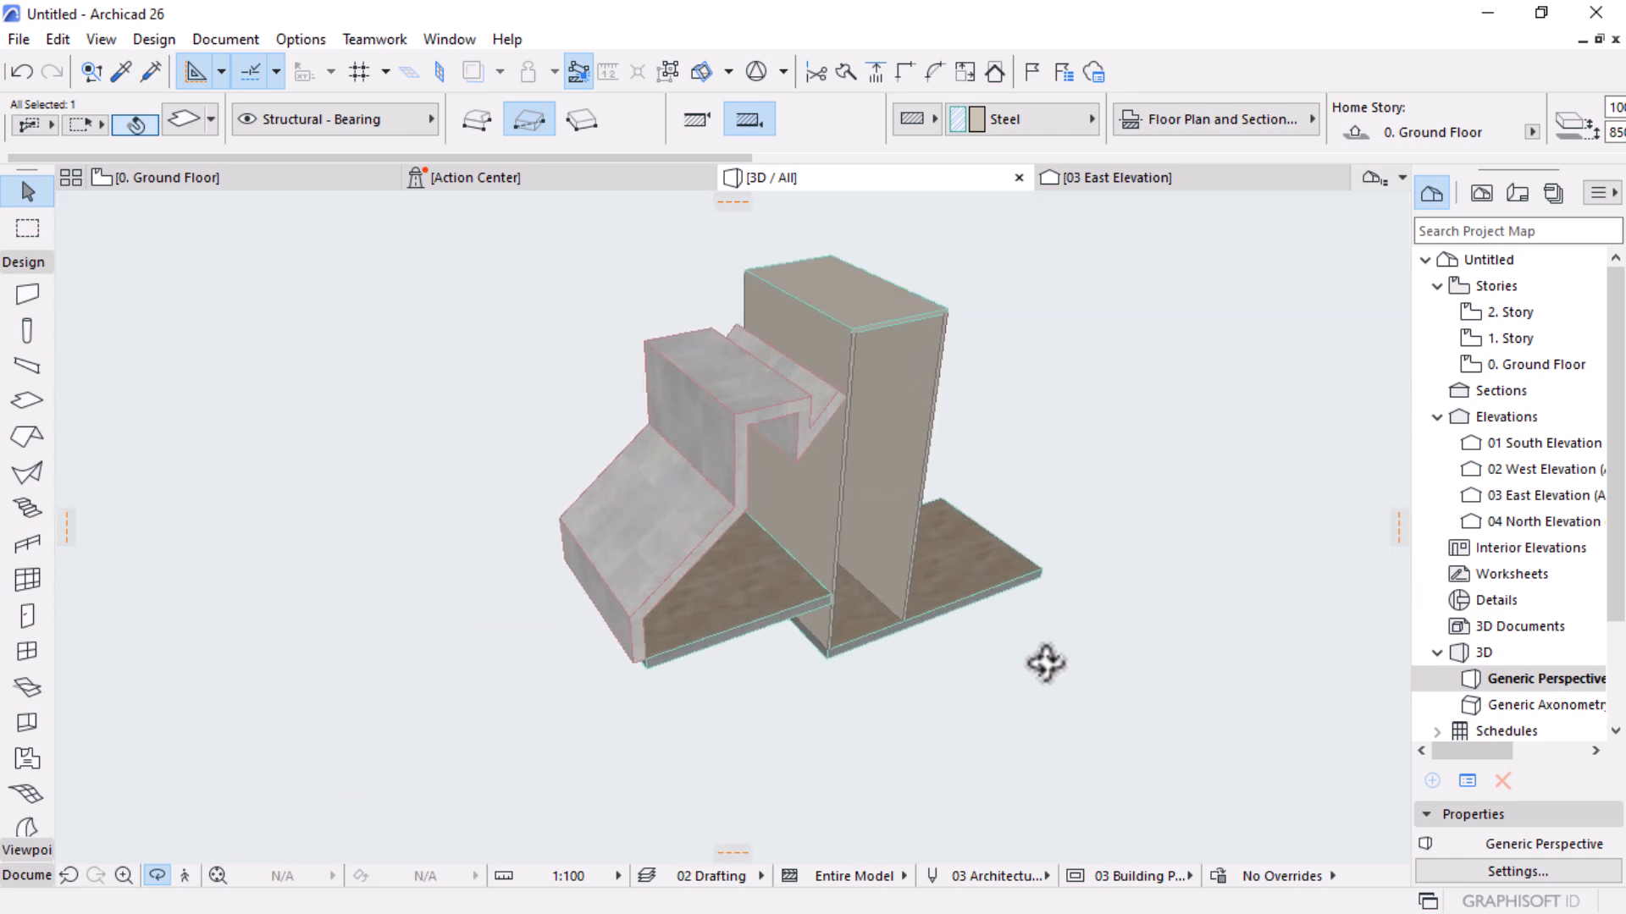
scroll(920, 284, up, 3)
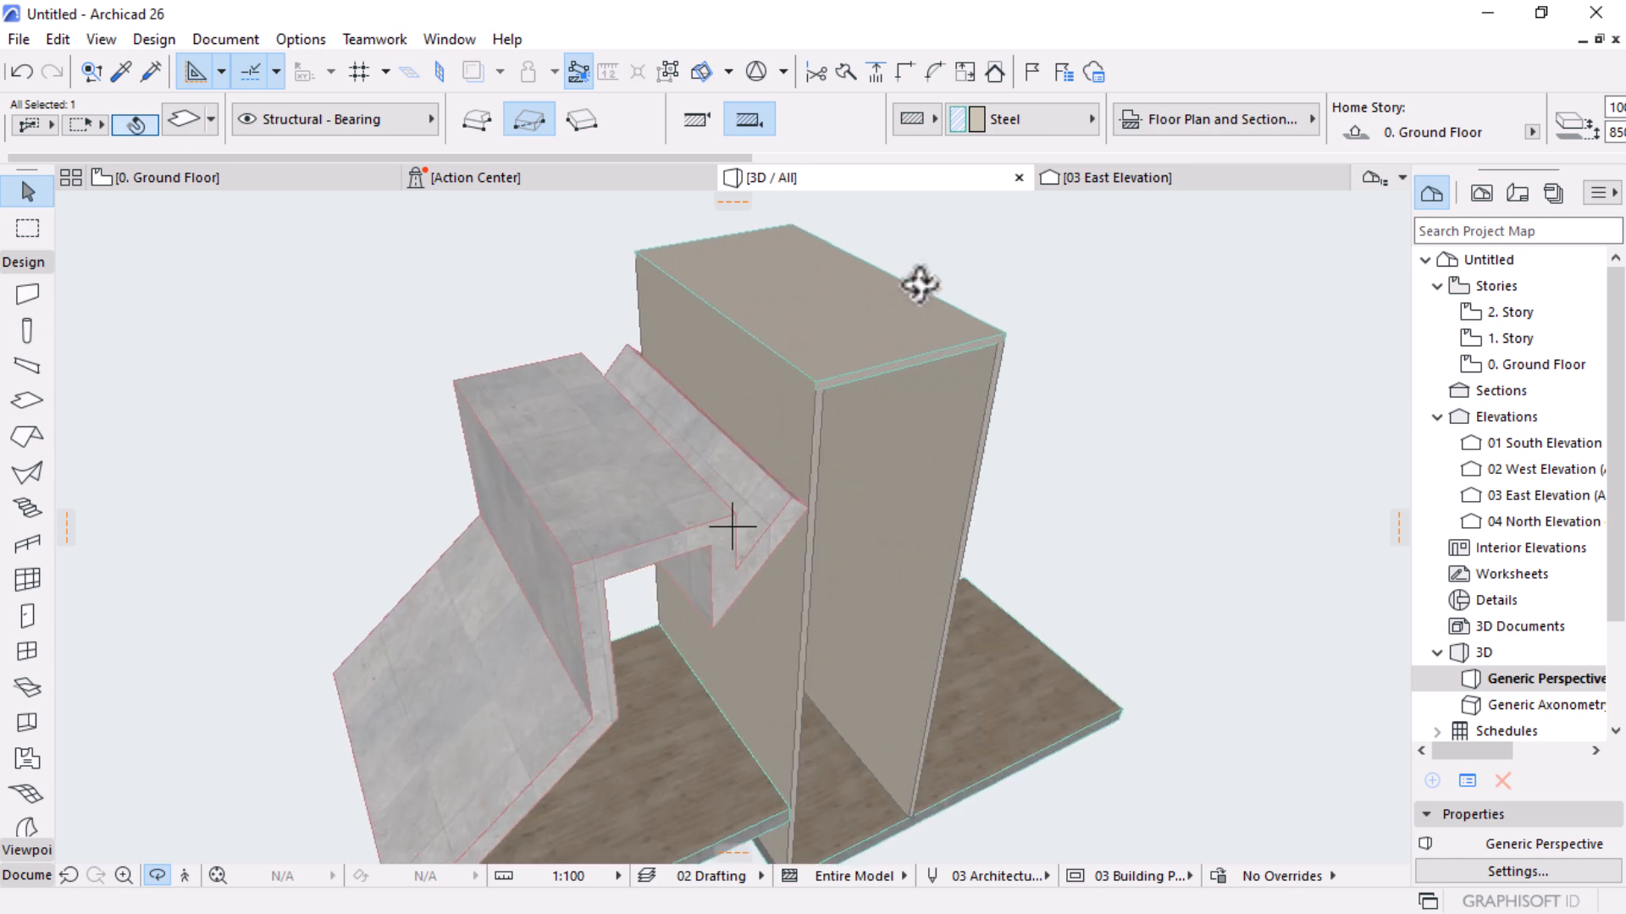
key(Escape)
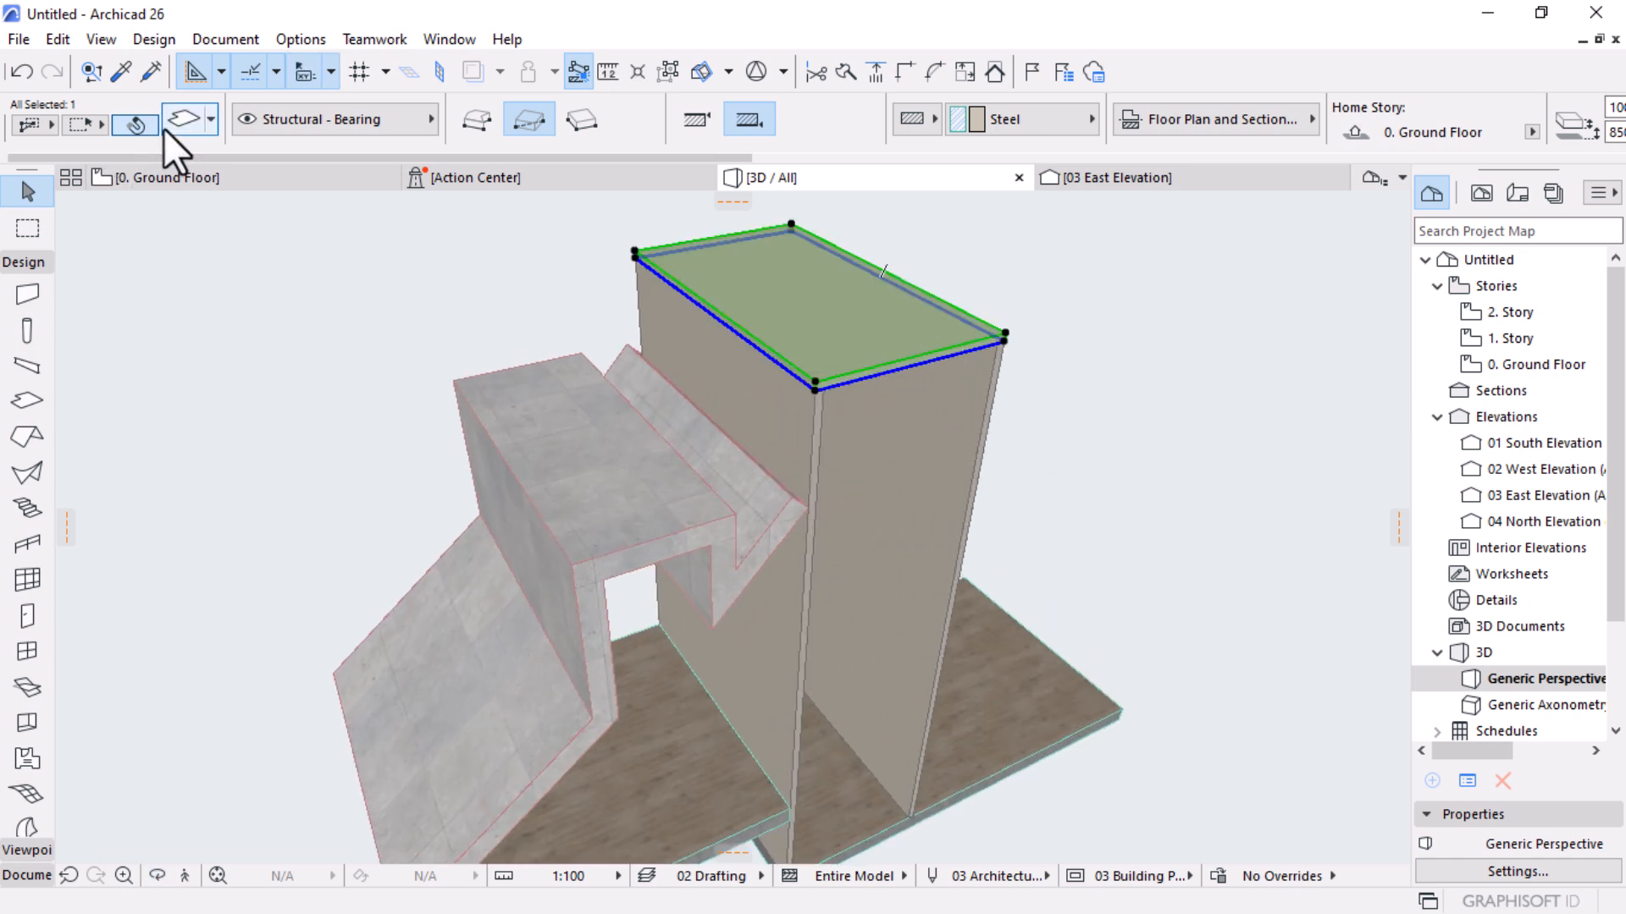
key(ctrl+t)
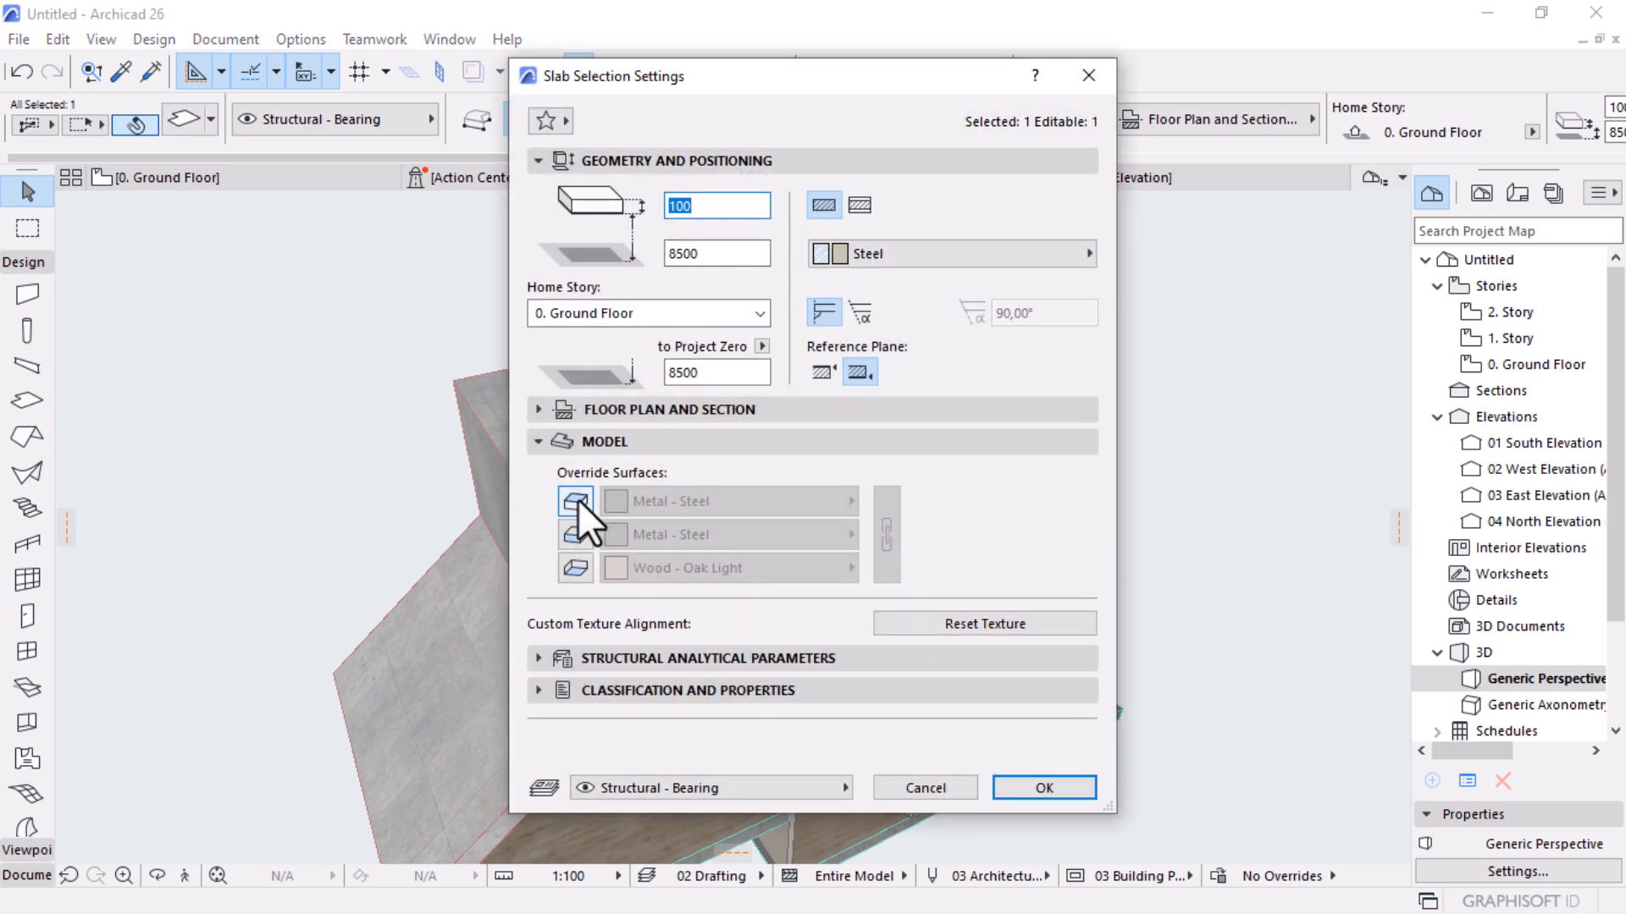
click(578, 499)
click(574, 532)
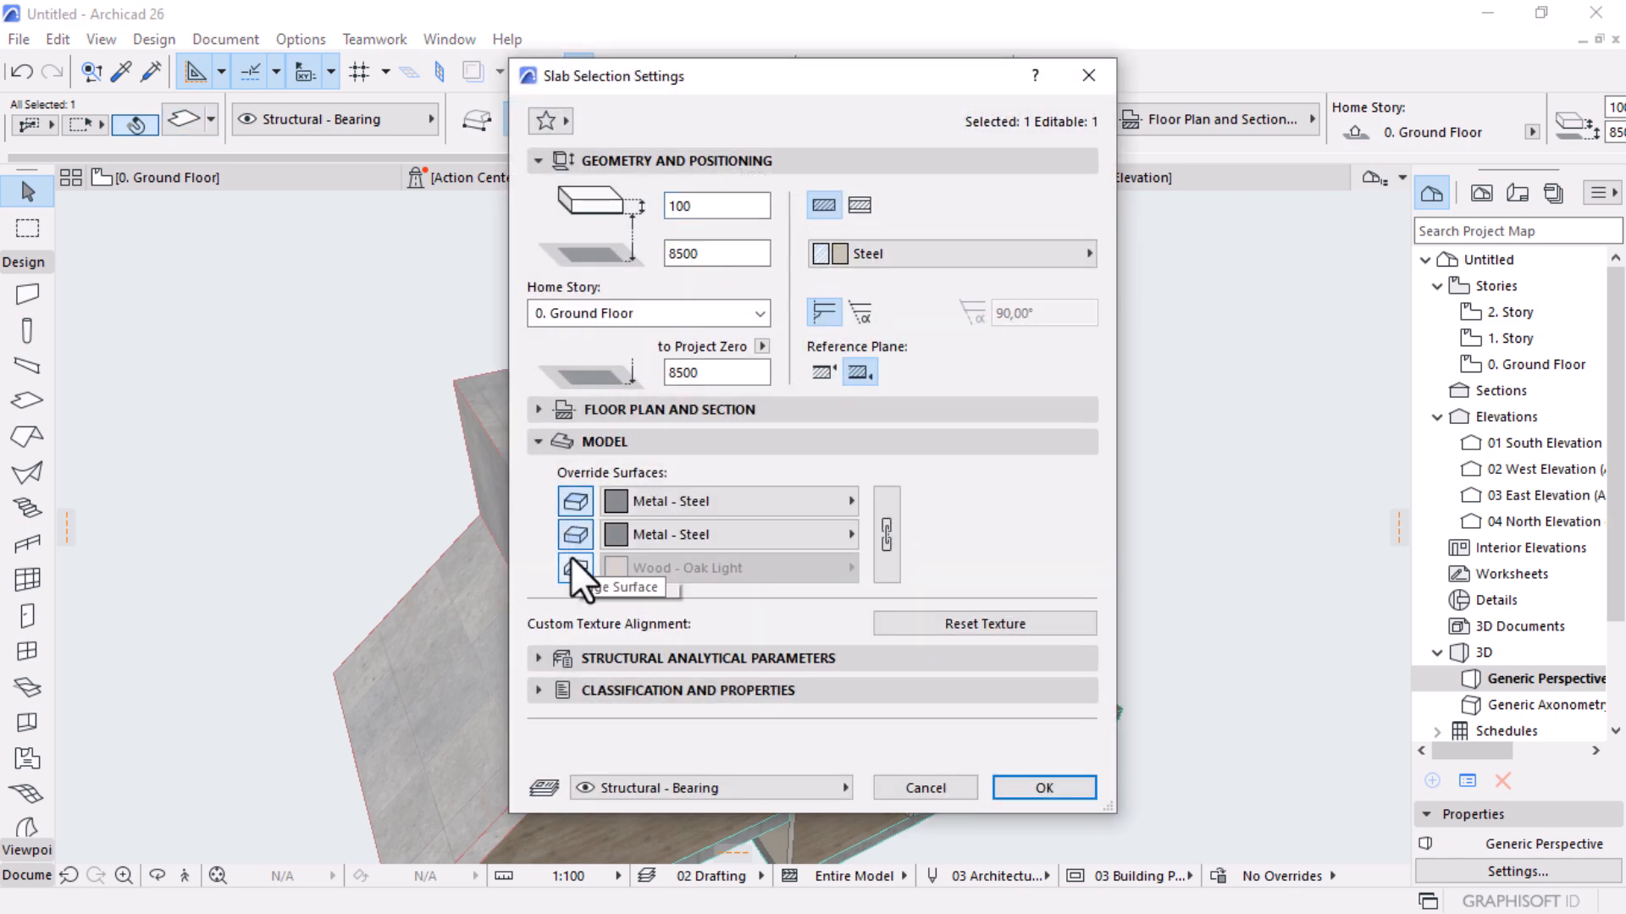
click(574, 566)
click(1045, 788)
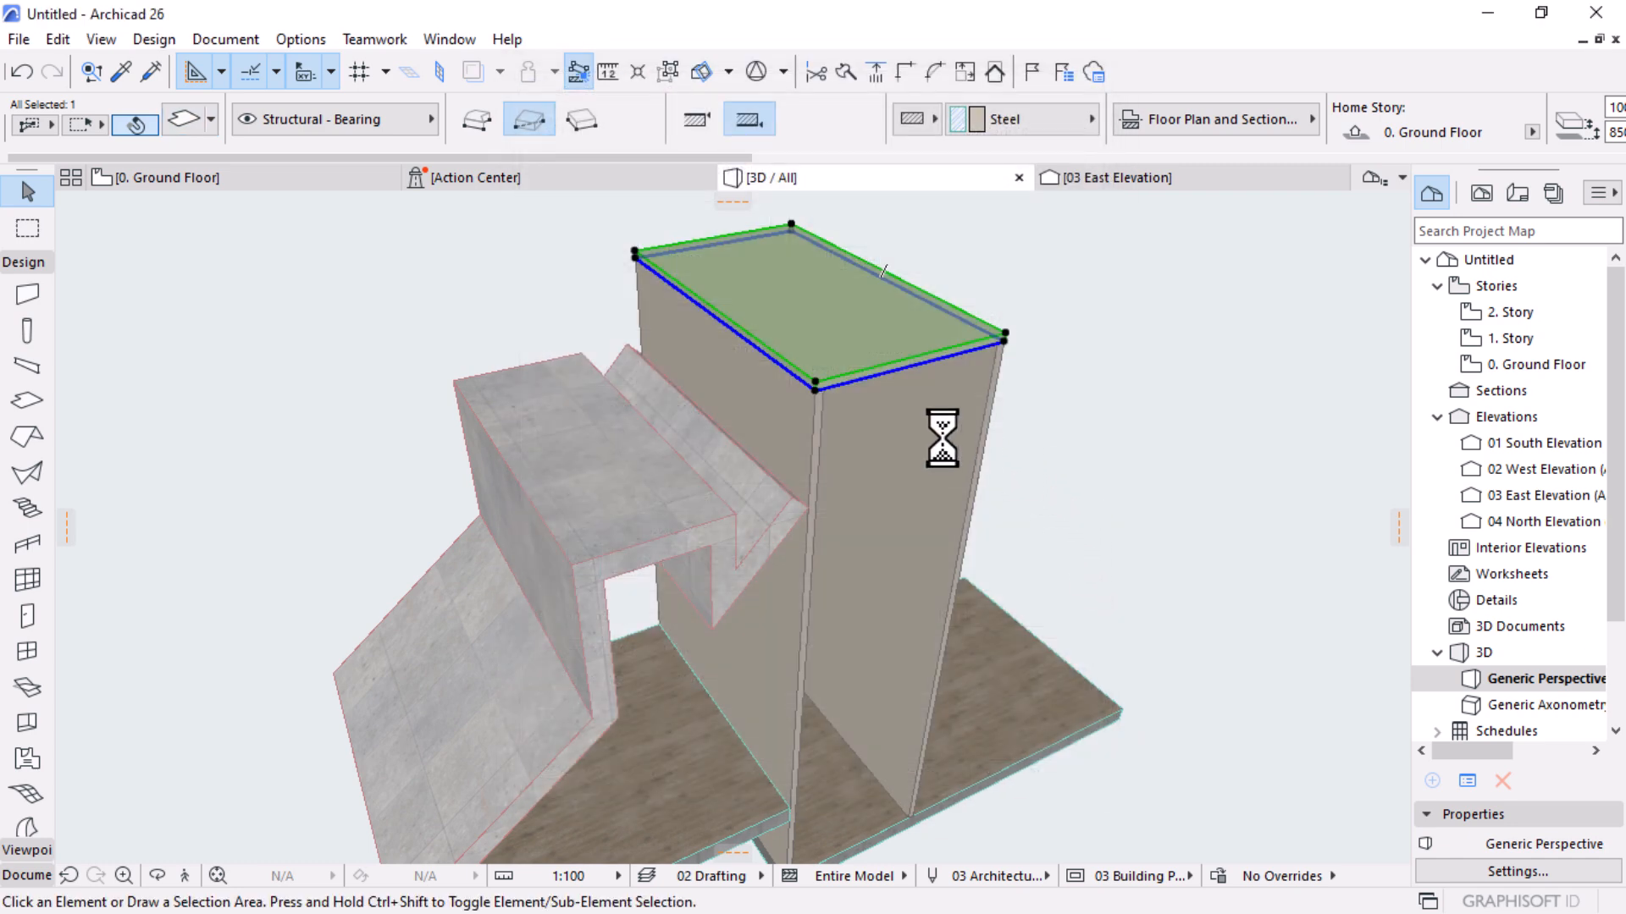
Enable all three surface overrides on the two tall walls and link them to share one surface
shift+click(741, 420)
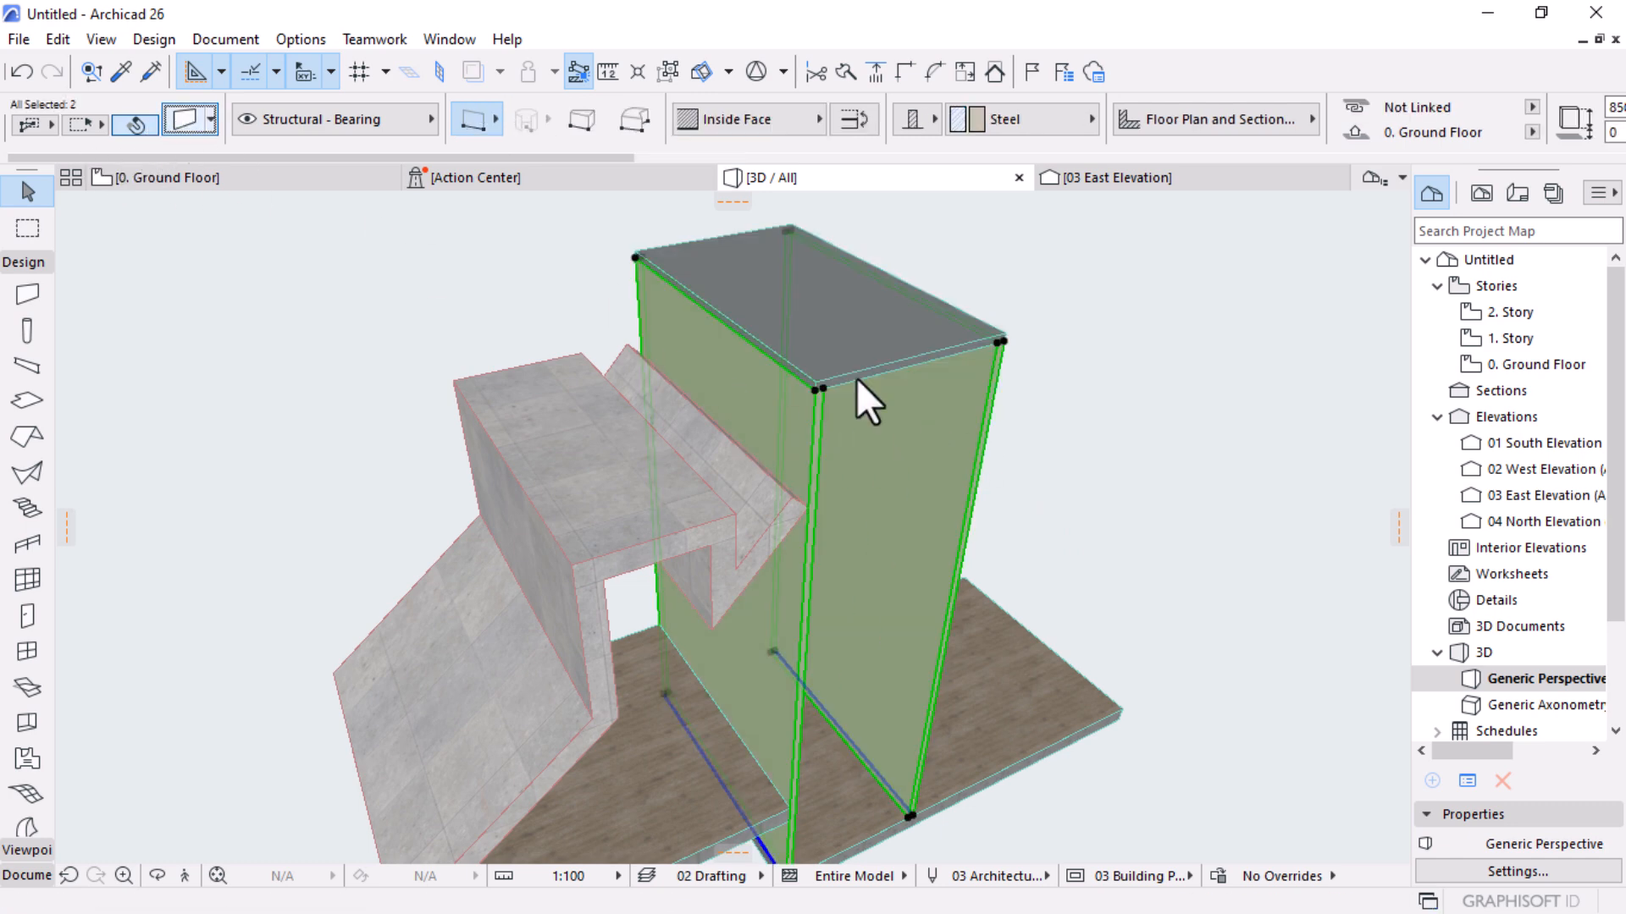
key(ctrl+t)
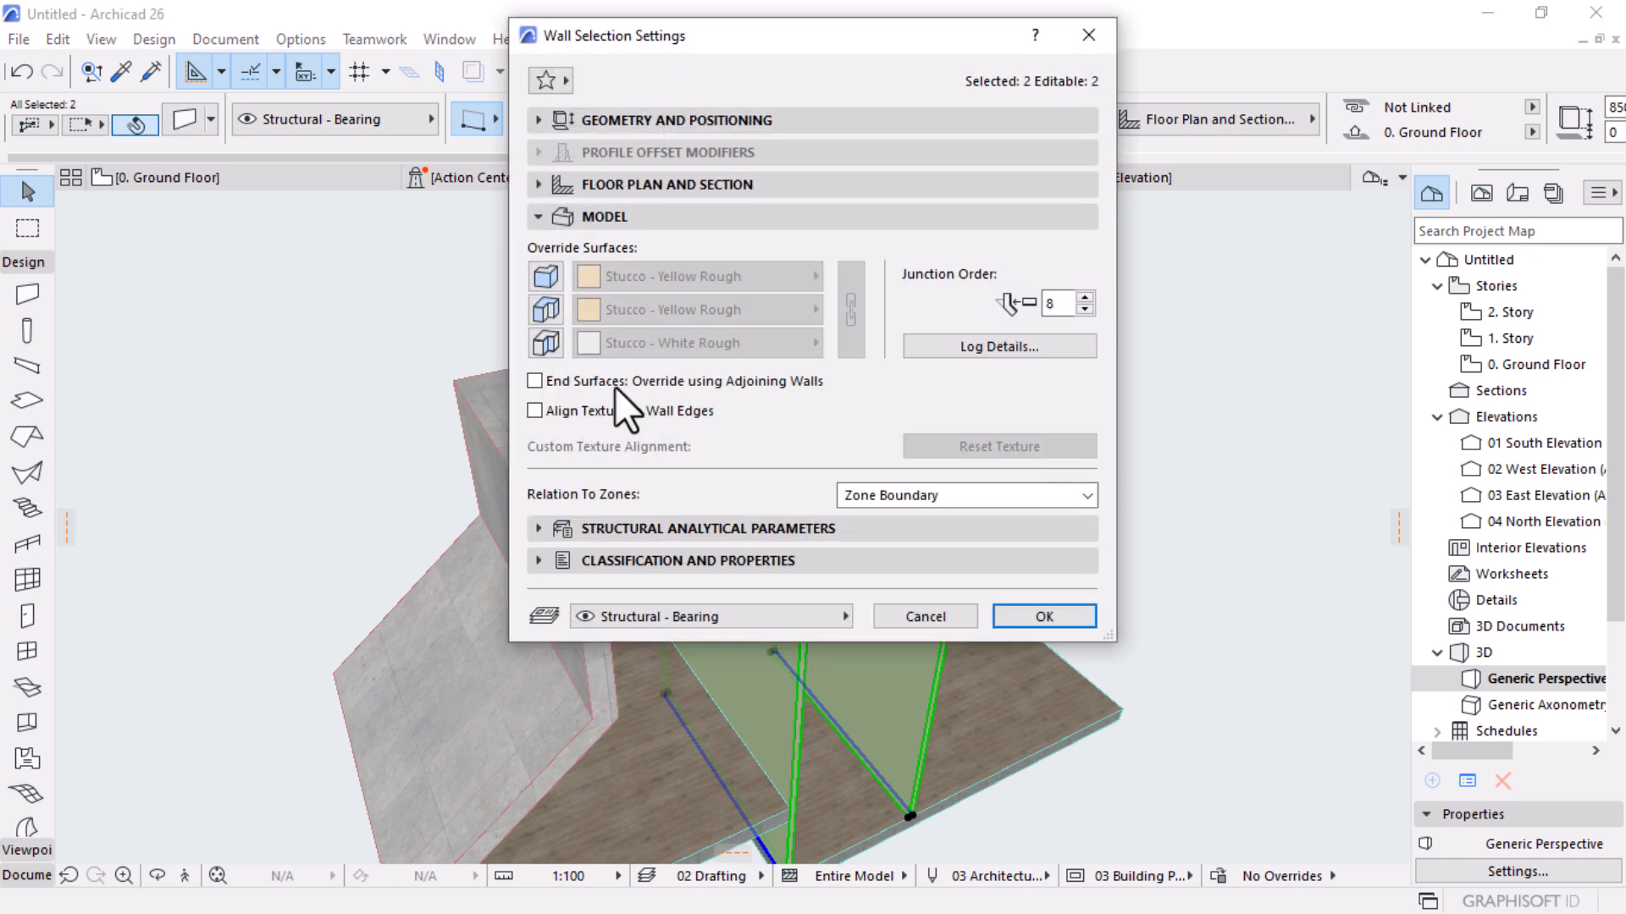
click(549, 280)
click(548, 310)
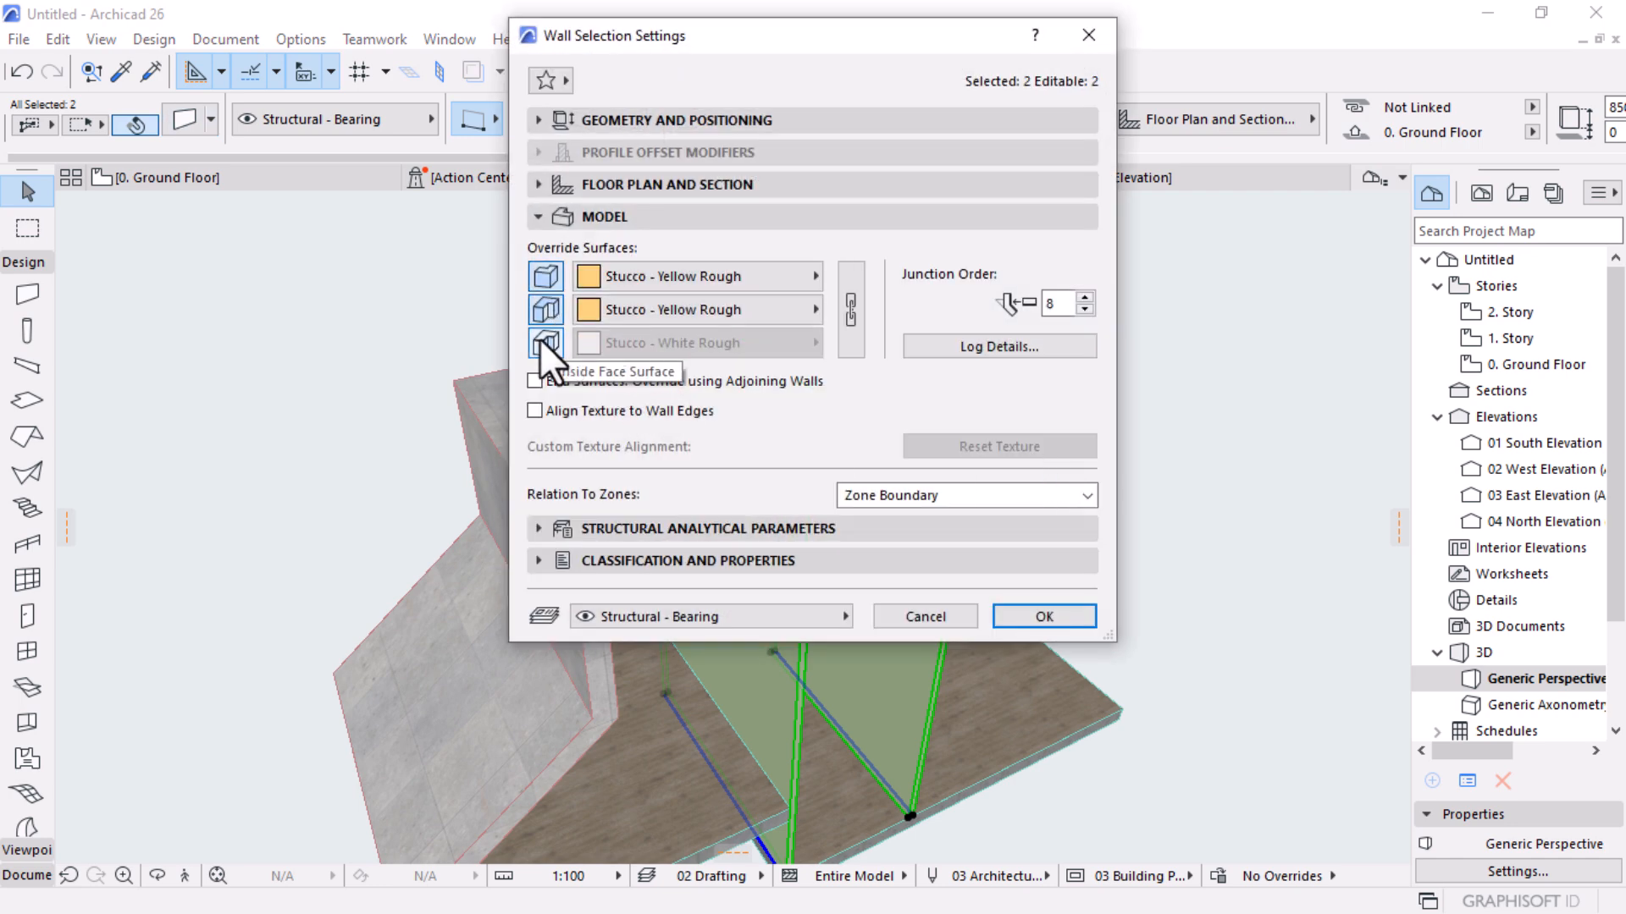
click(545, 342)
click(851, 306)
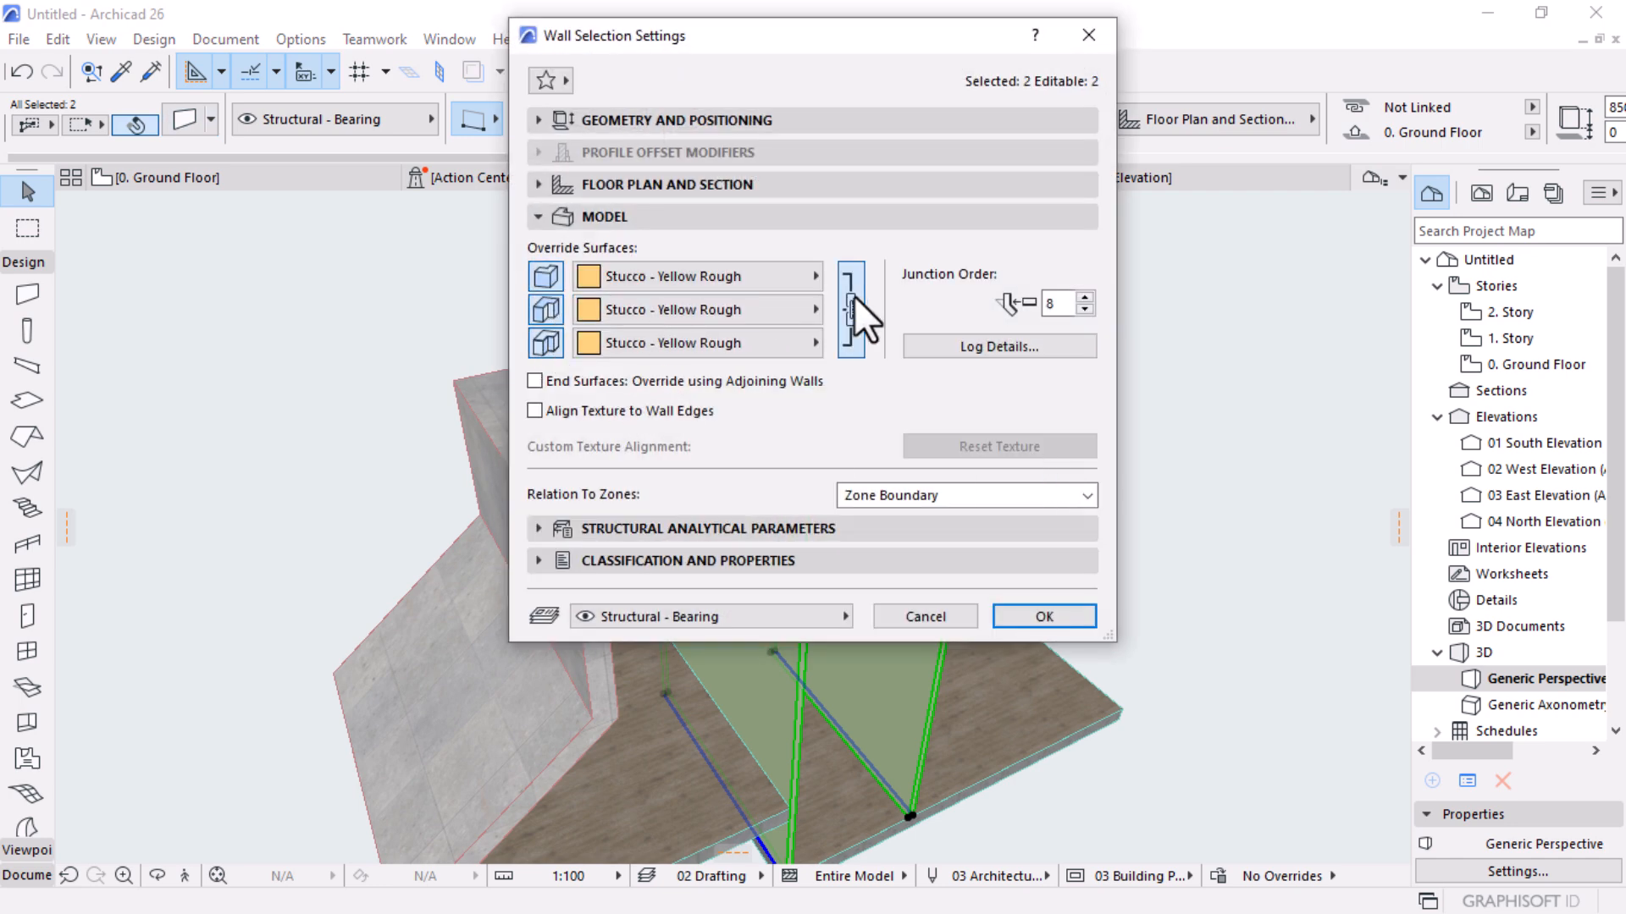
Set the linked surface overrides of both tall walls to Metal - Steel and apply the settings
click(710, 279)
text(met)
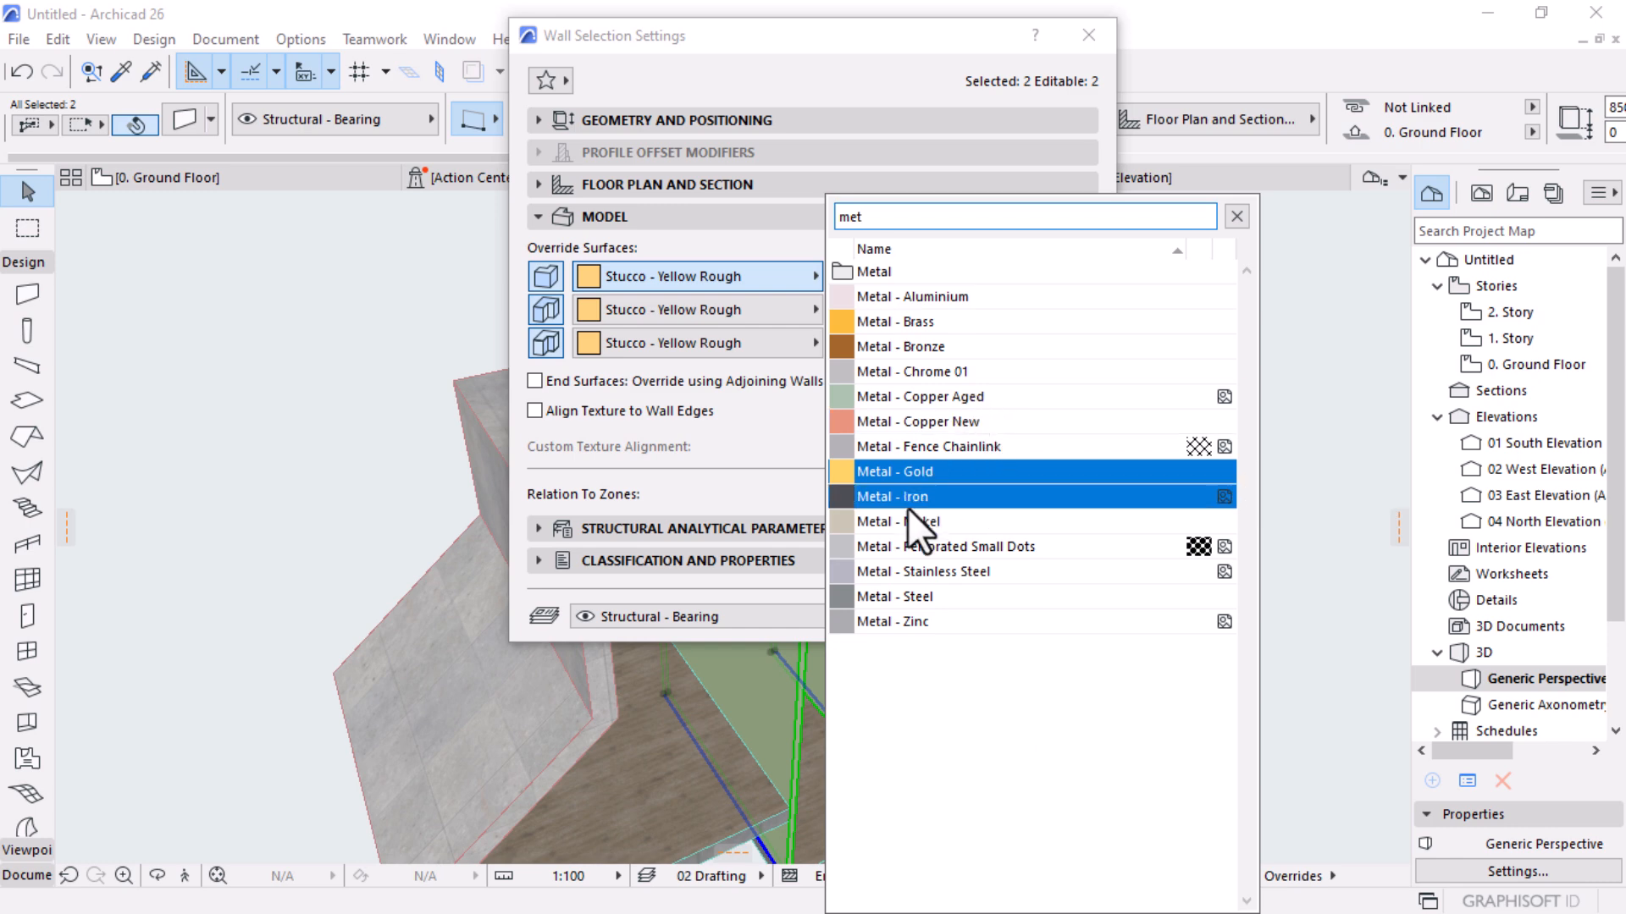
click(899, 594)
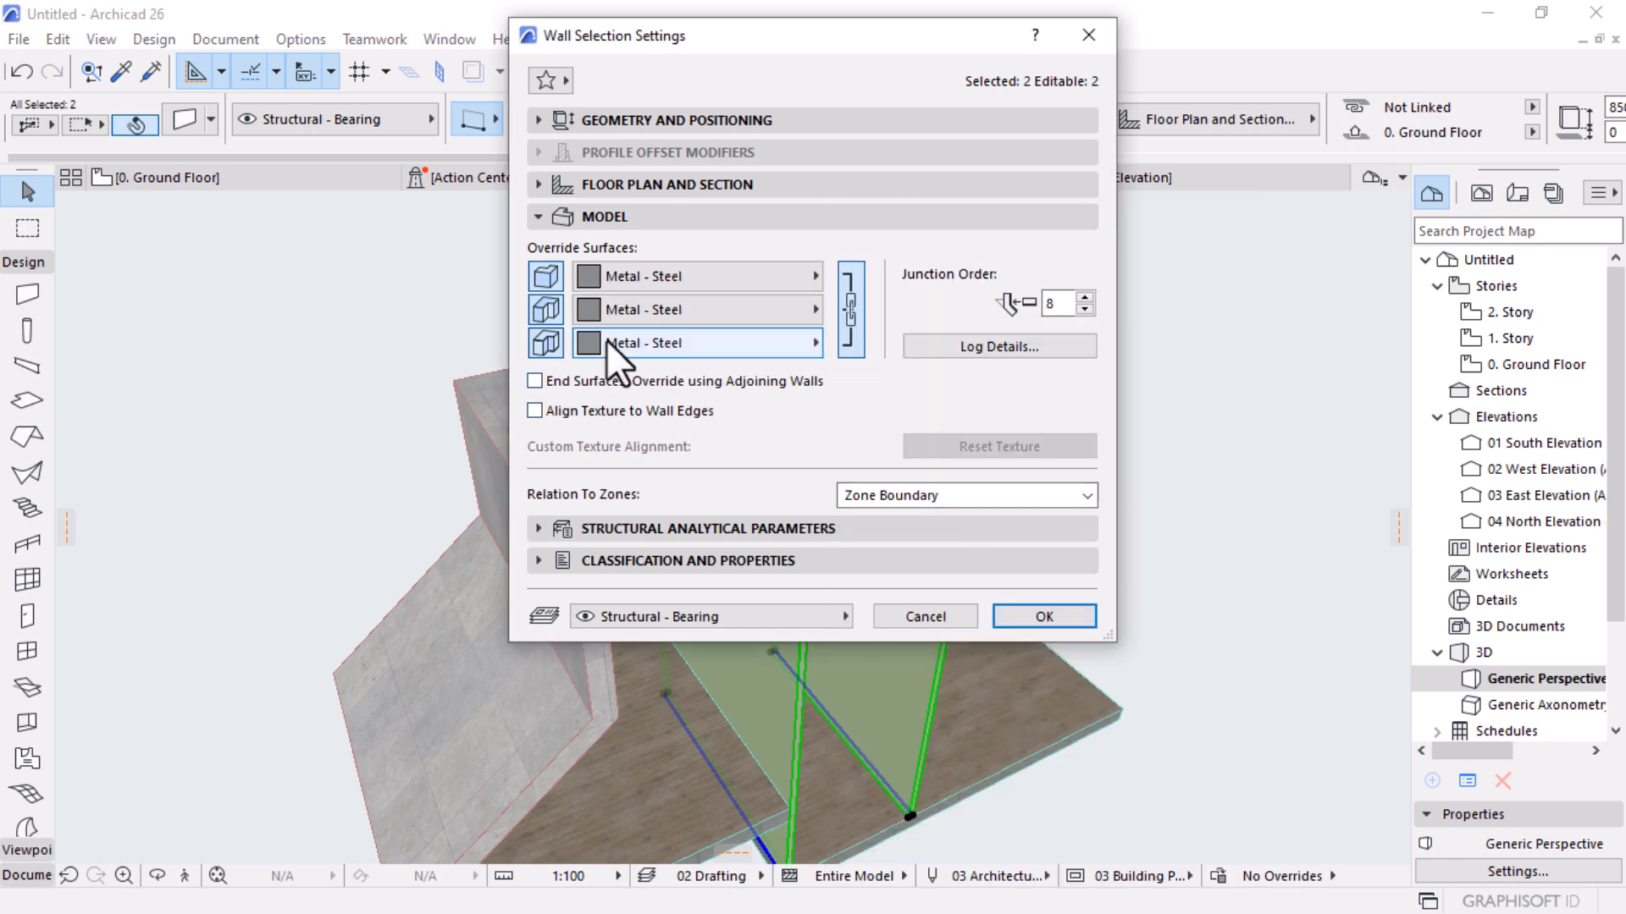
click(1041, 615)
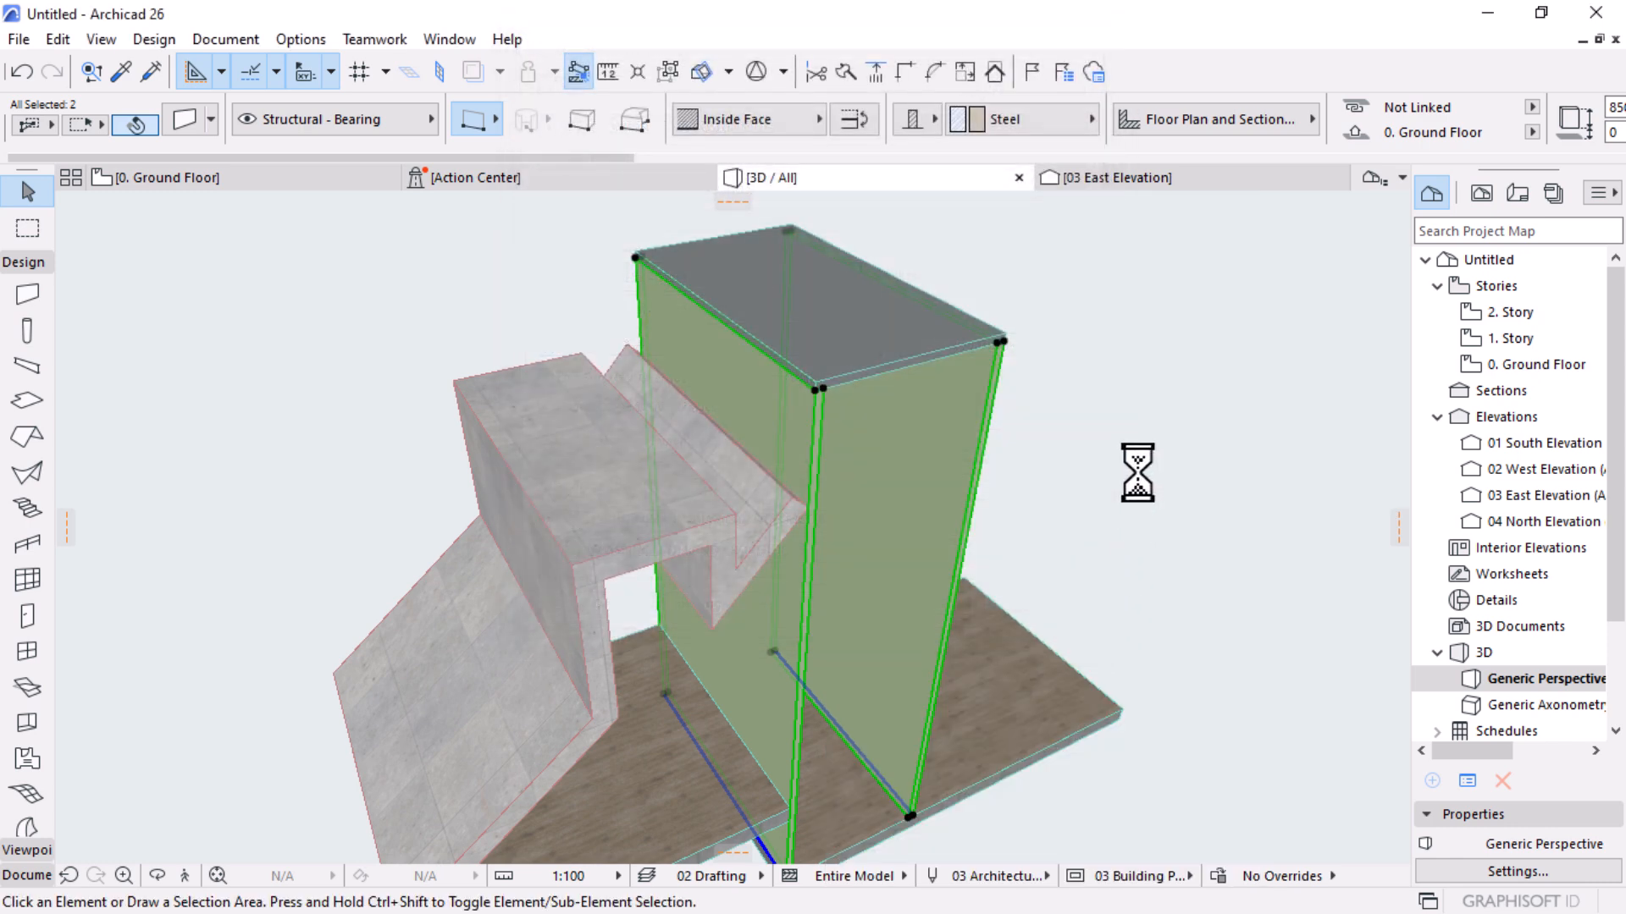
click(1183, 486)
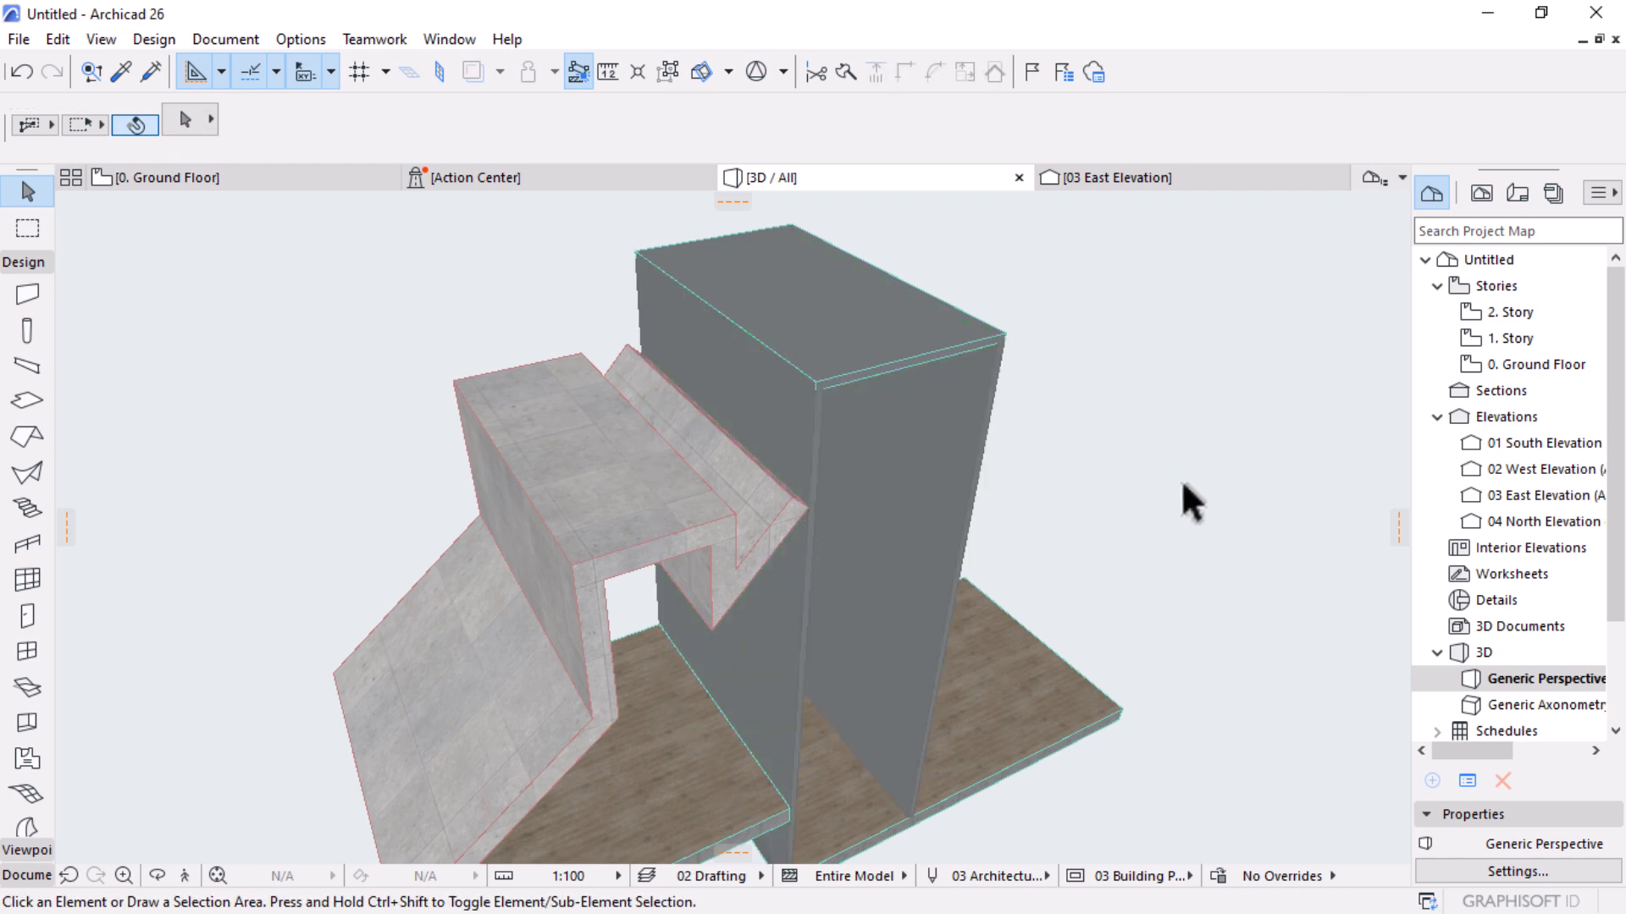
Examine the junction between the upper end of the folded concrete shell and the adjacent steel wall
key(o)
scroll(890, 446, down, 3)
drag(1205, 720, 881, 327)
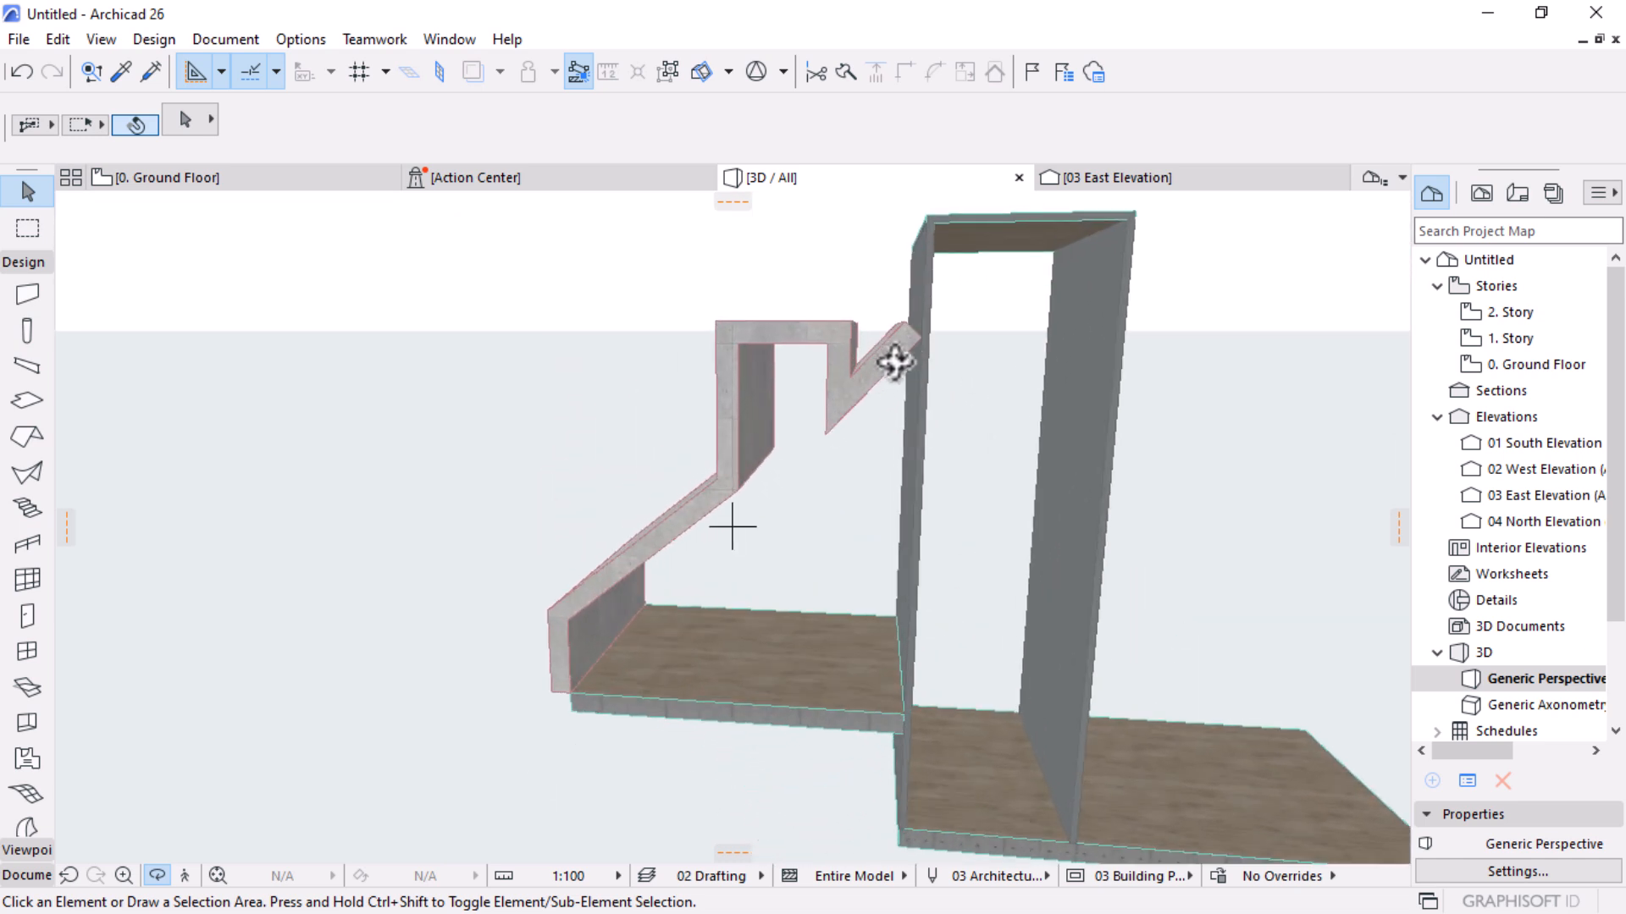
scroll(919, 288, up, 3)
click(817, 429)
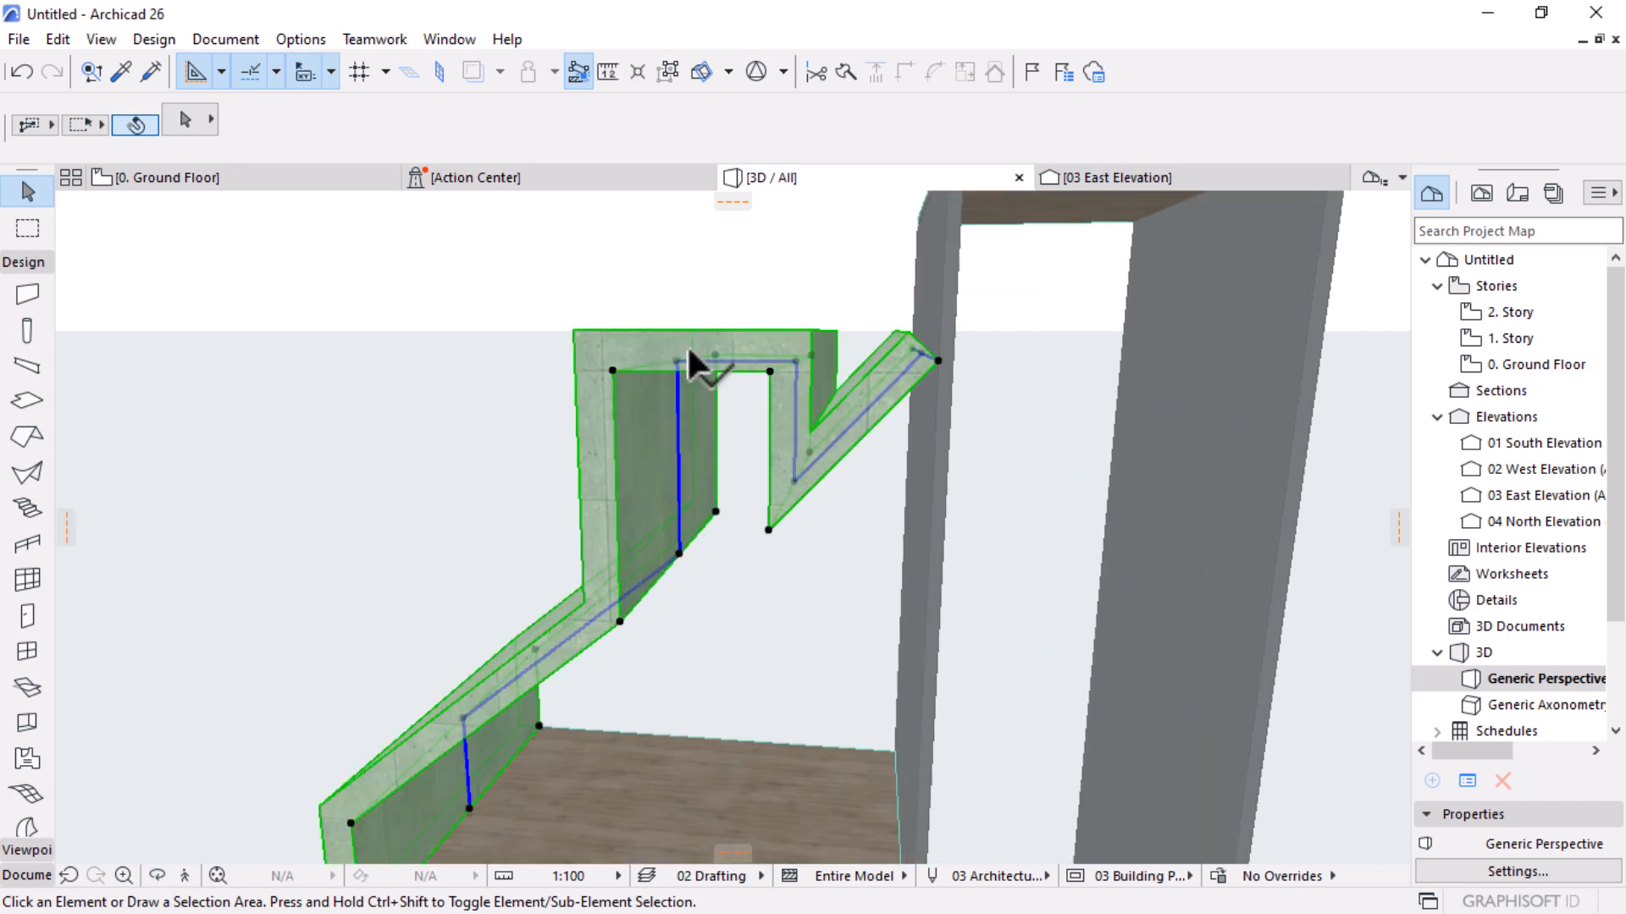
click(918, 339)
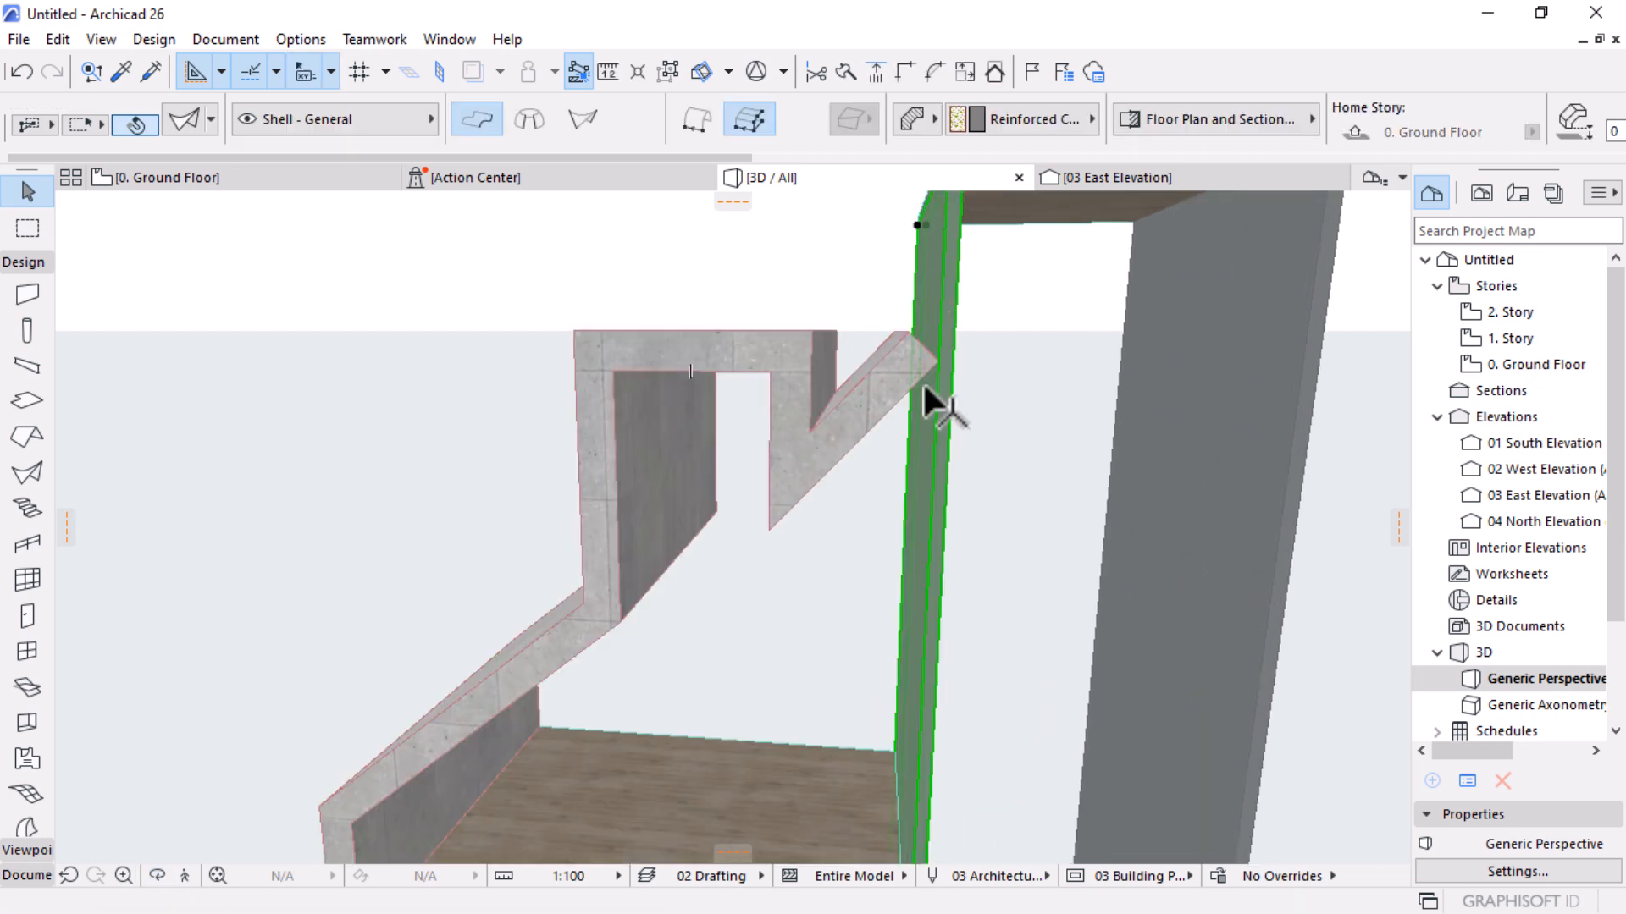
Move the folded concrete shell so its lower outer corner meets the upper corner of the raised floor slab
scroll(933, 369, down, 2)
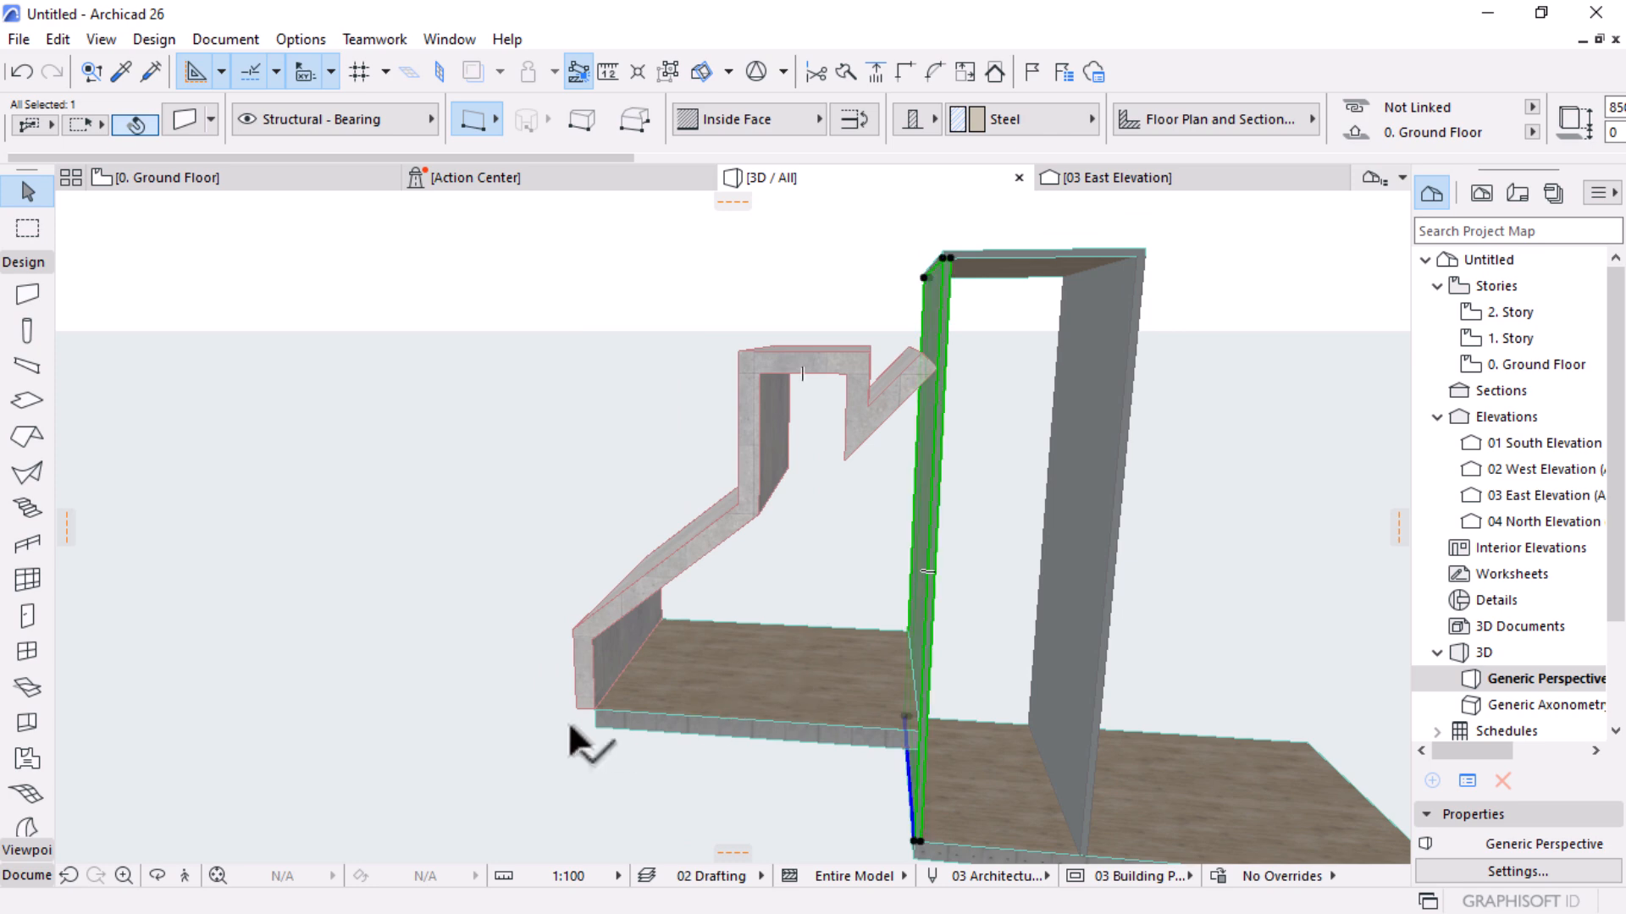
scroll(555, 750, up, 4)
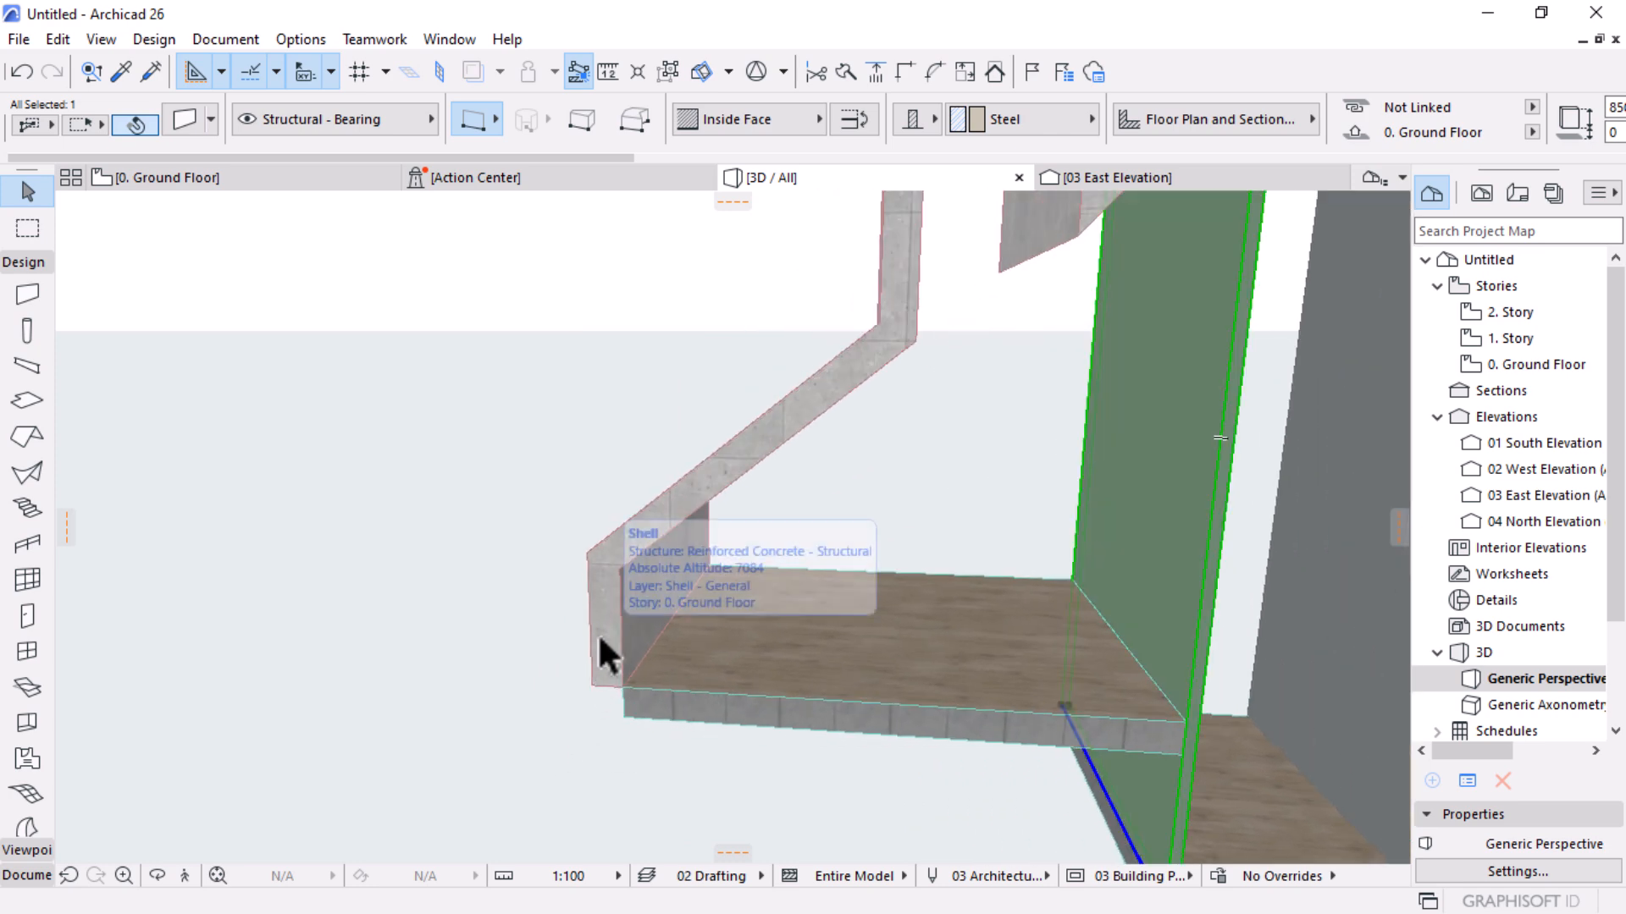
click(605, 707)
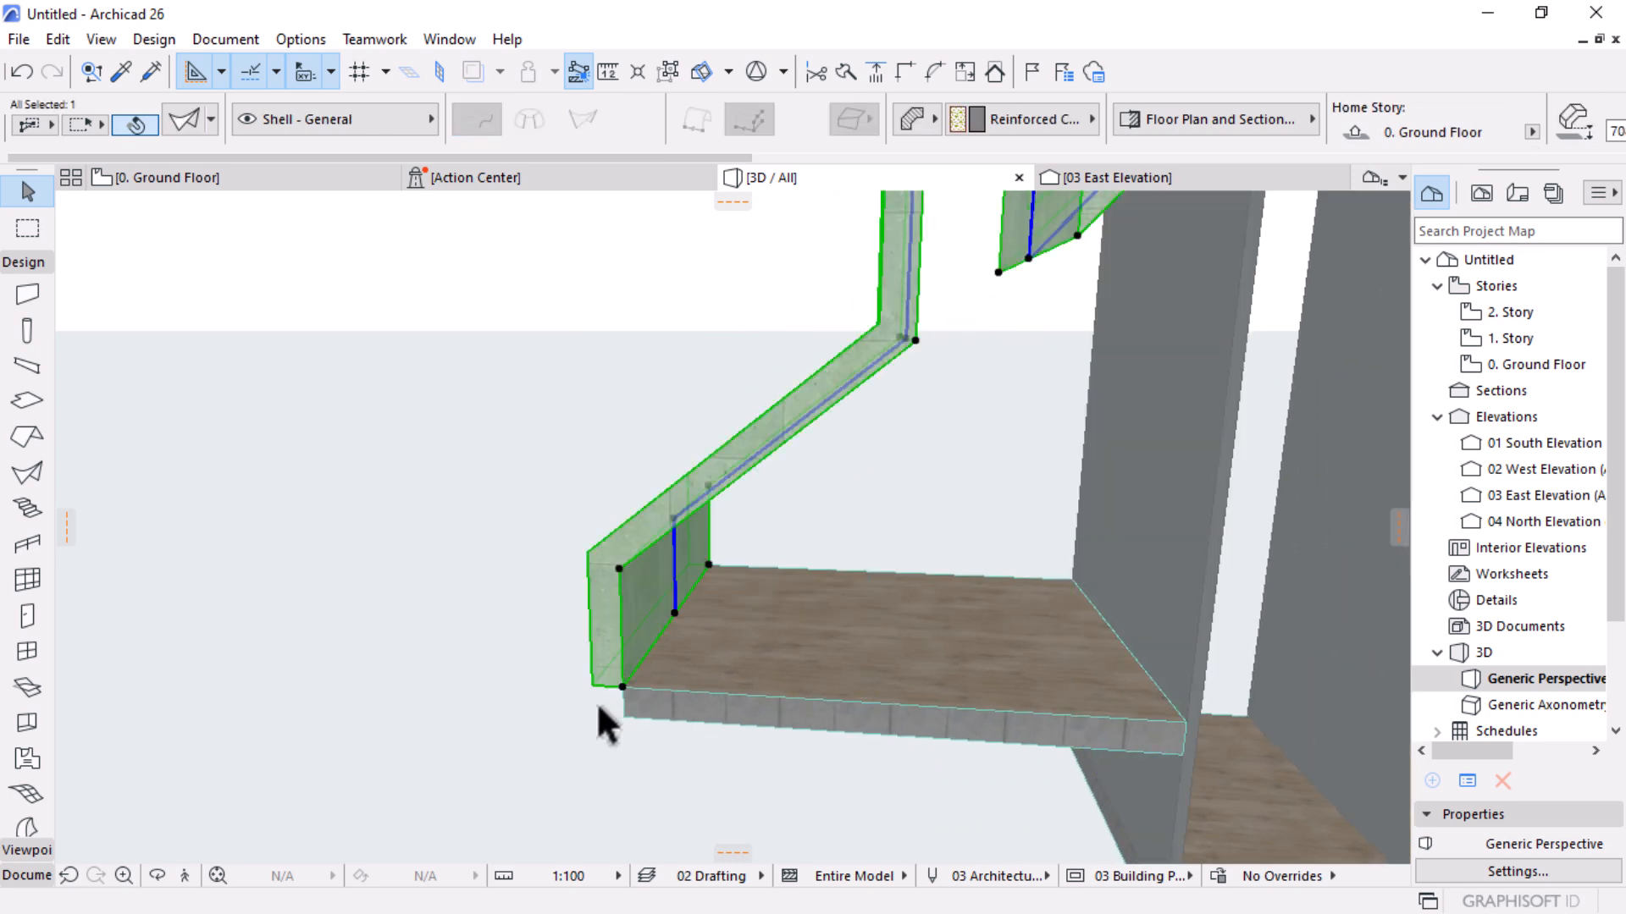
scroll(597, 706, up, 3)
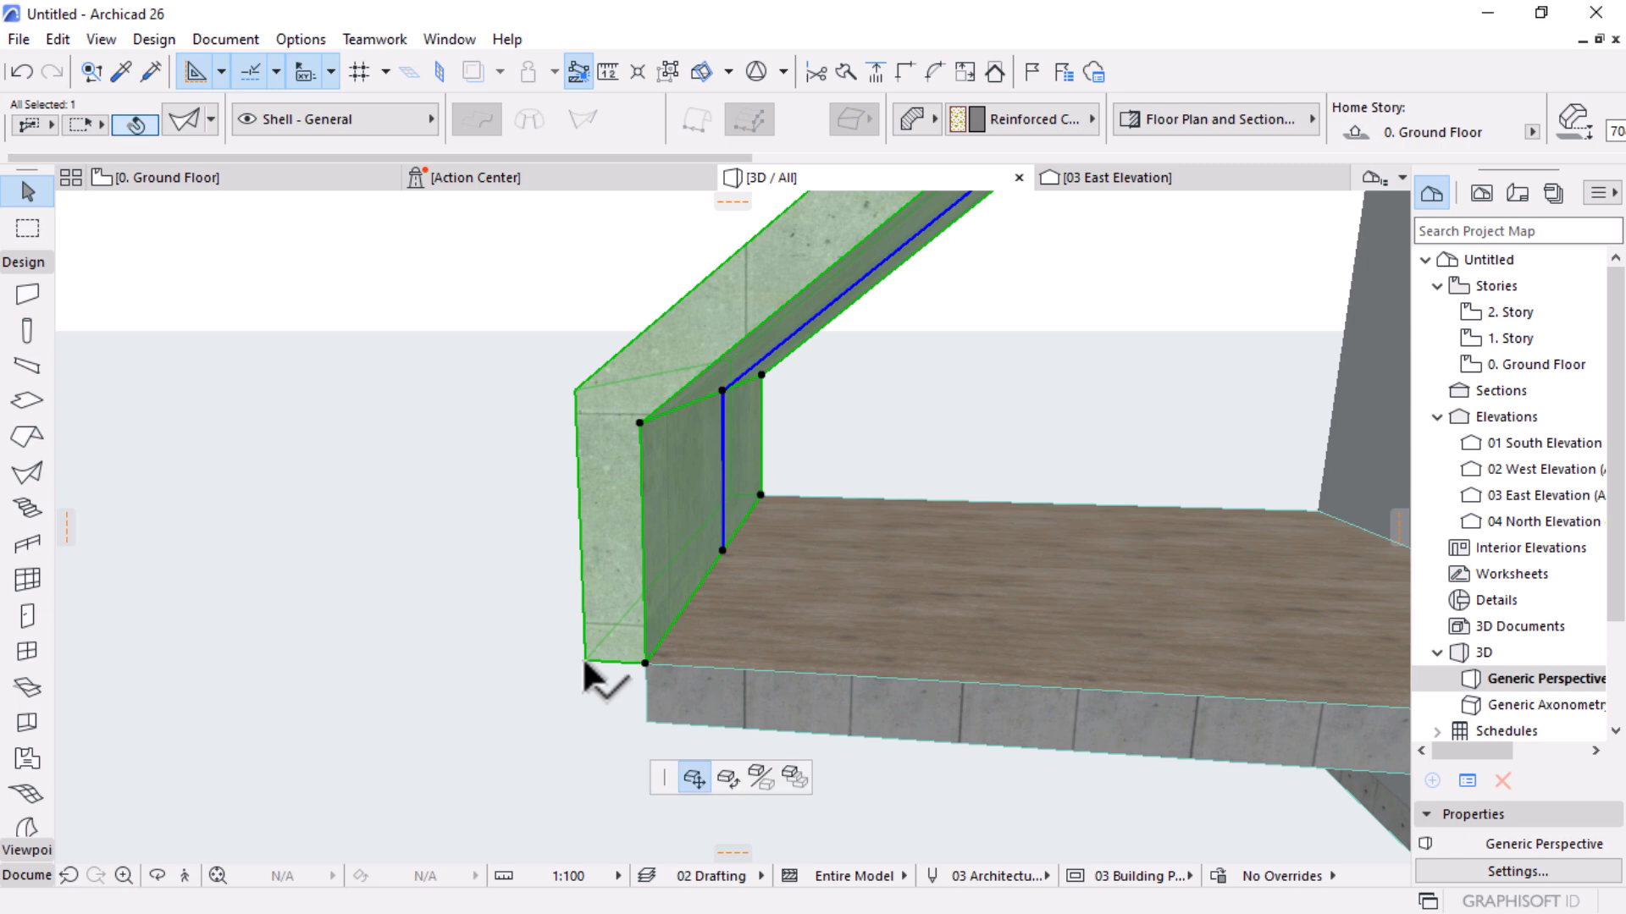
click(583, 660)
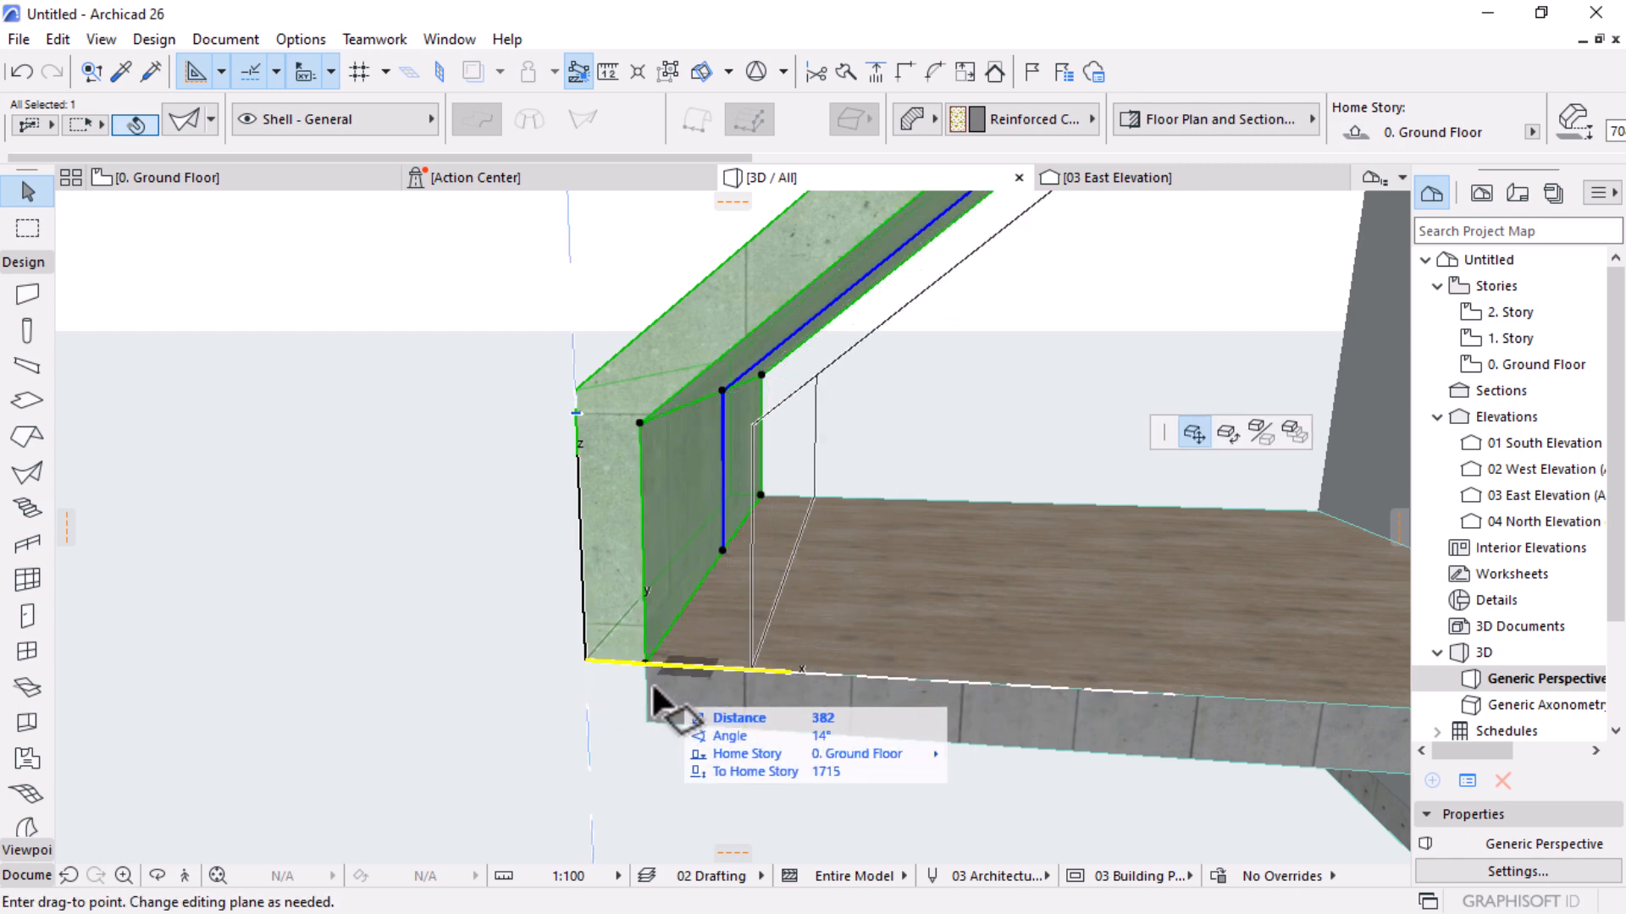
click(642, 654)
shift+middle_drag(643, 654, 1035, 264)
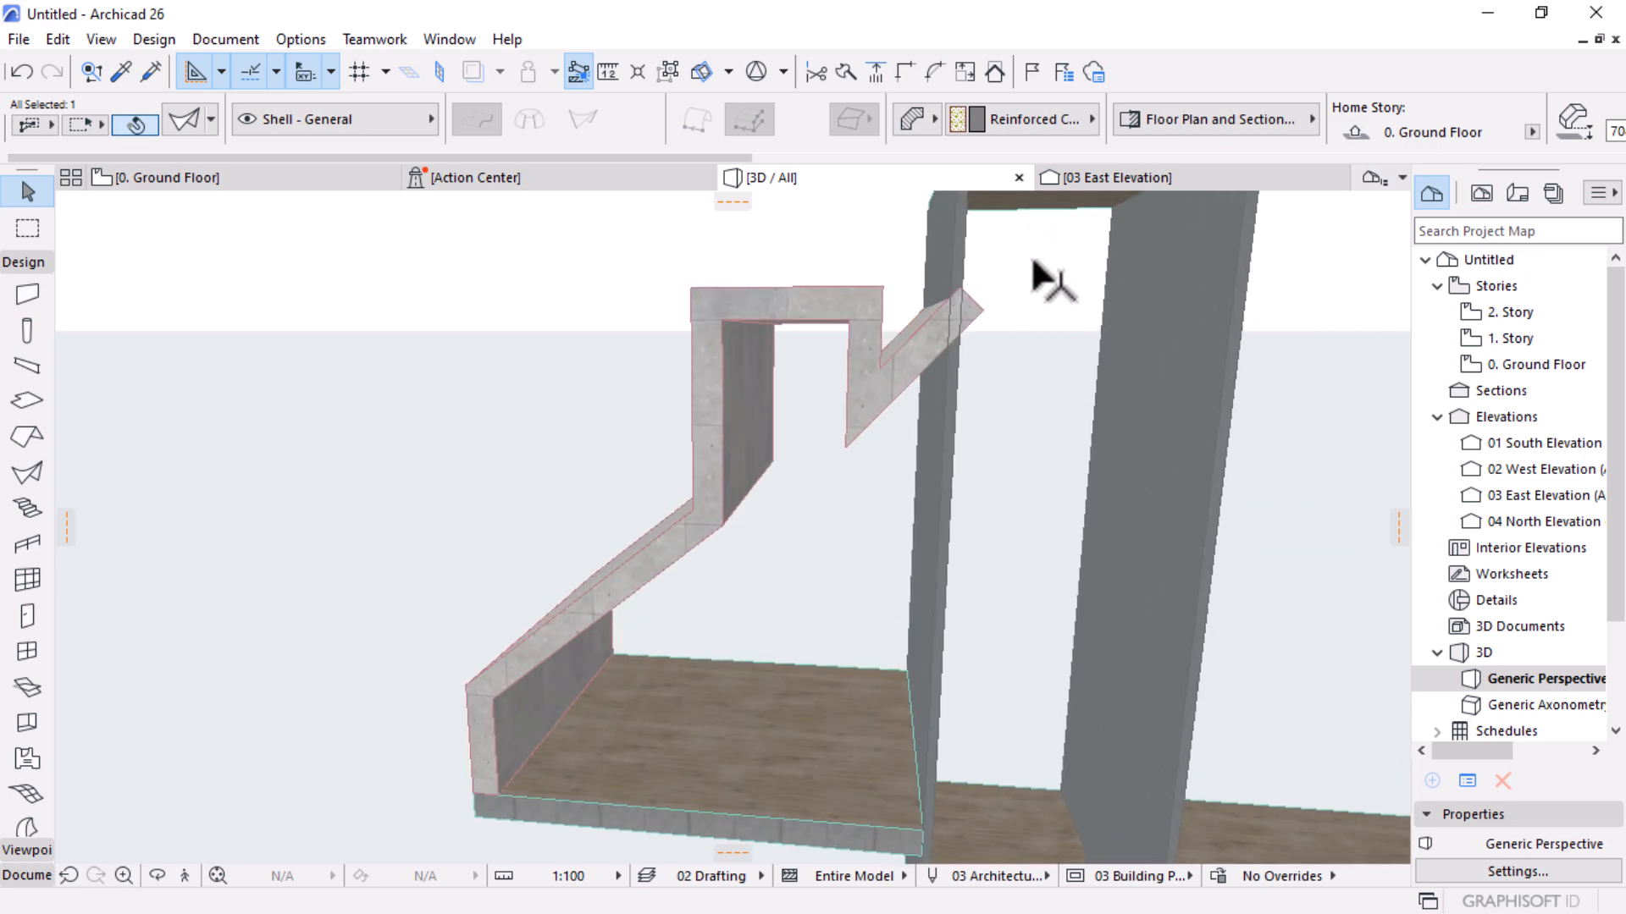
Start Solid Element Operations and add the folded concrete shell as the target
scroll(849, 355, up, 2)
scroll(779, 373, up, 2)
scroll(783, 390, up, 2)
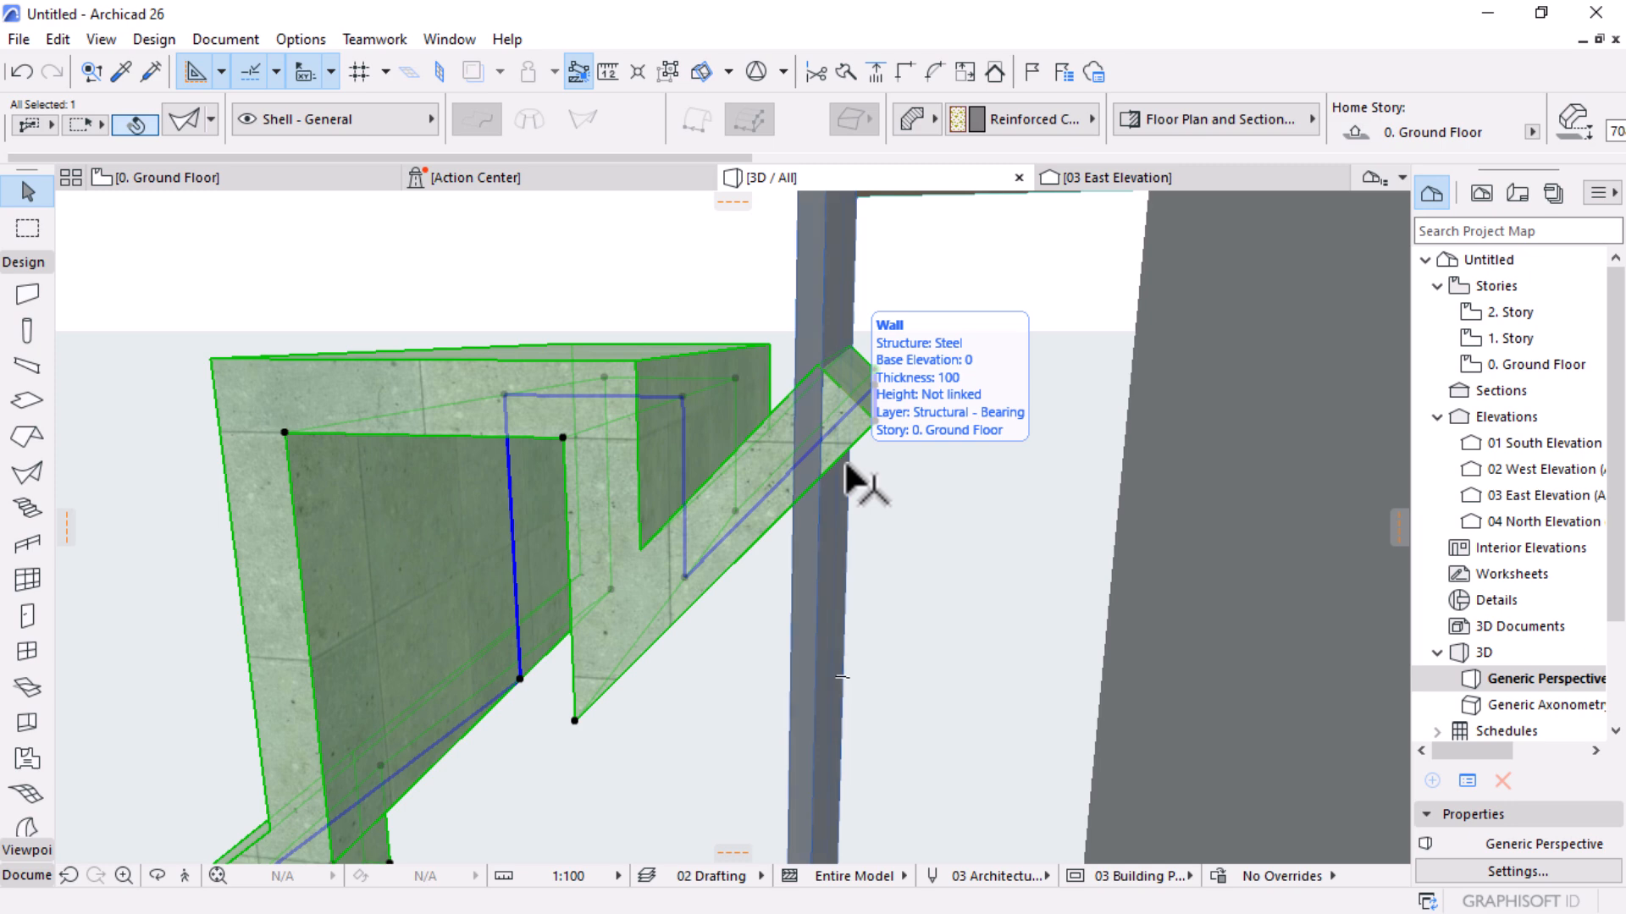
scroll(828, 462, down, 3)
scroll(907, 392, down, 3)
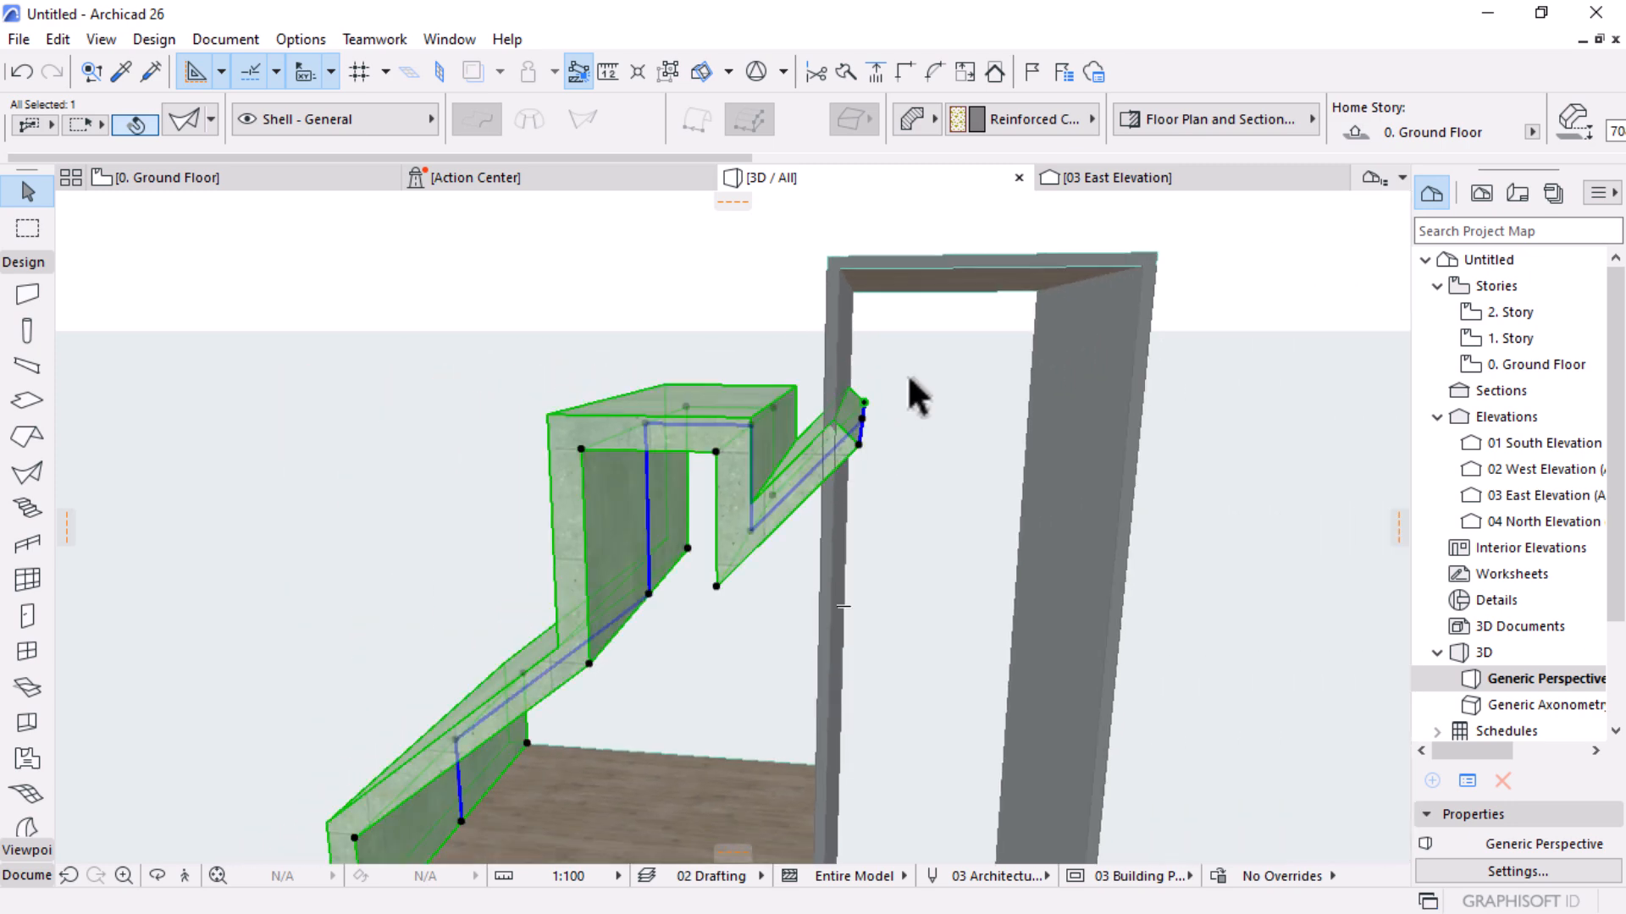
scroll(946, 482, up, 2)
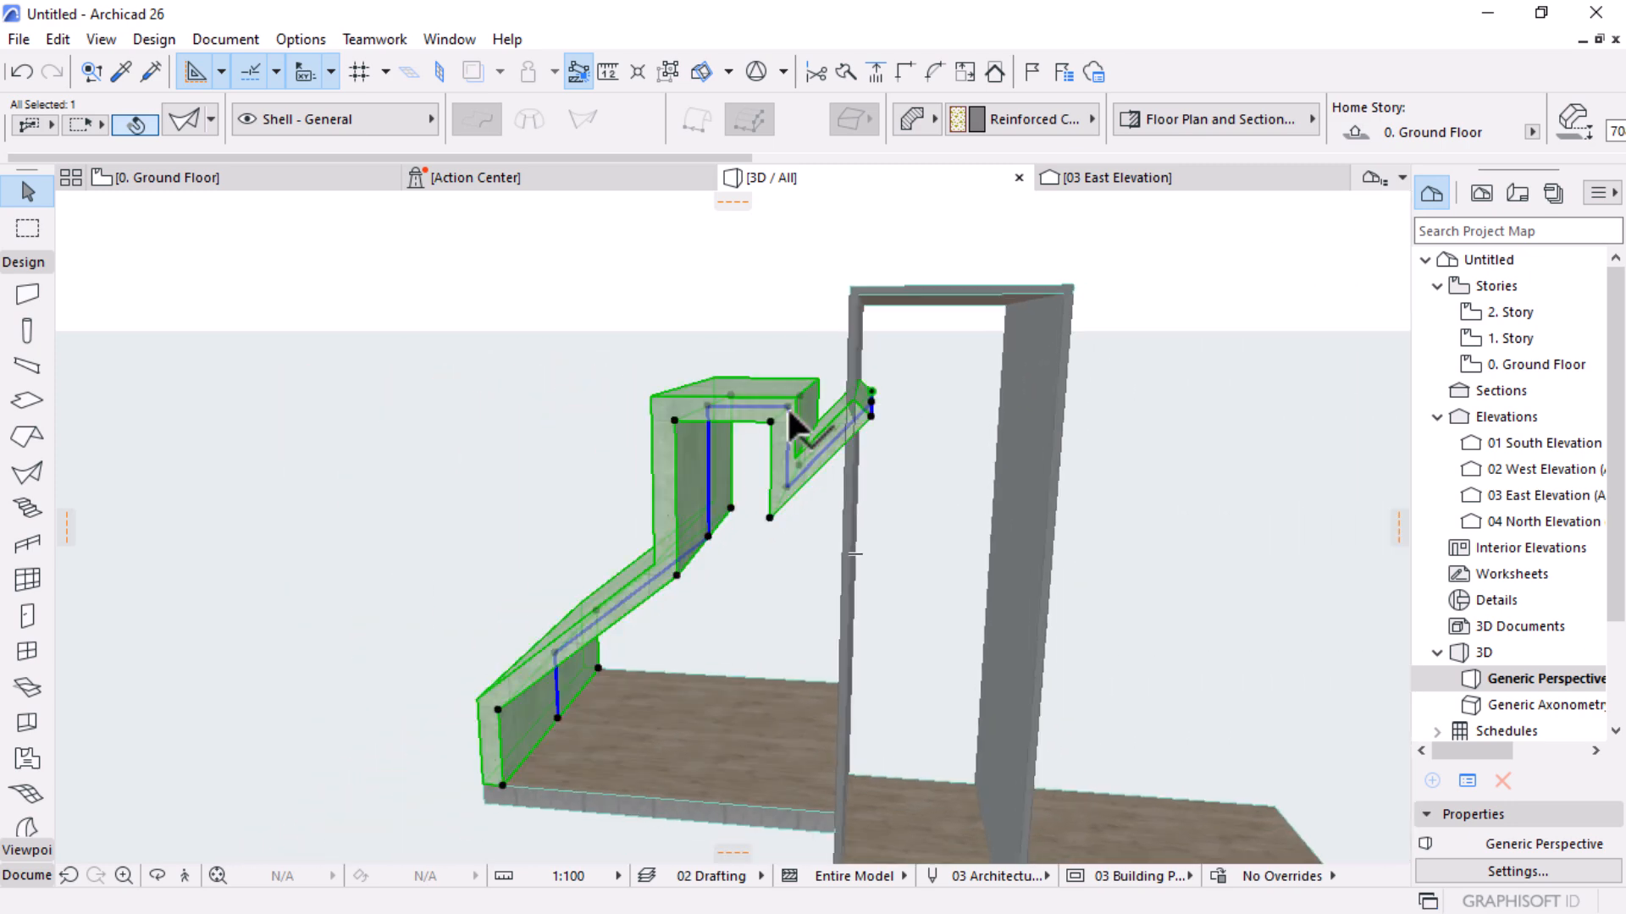
click(899, 300)
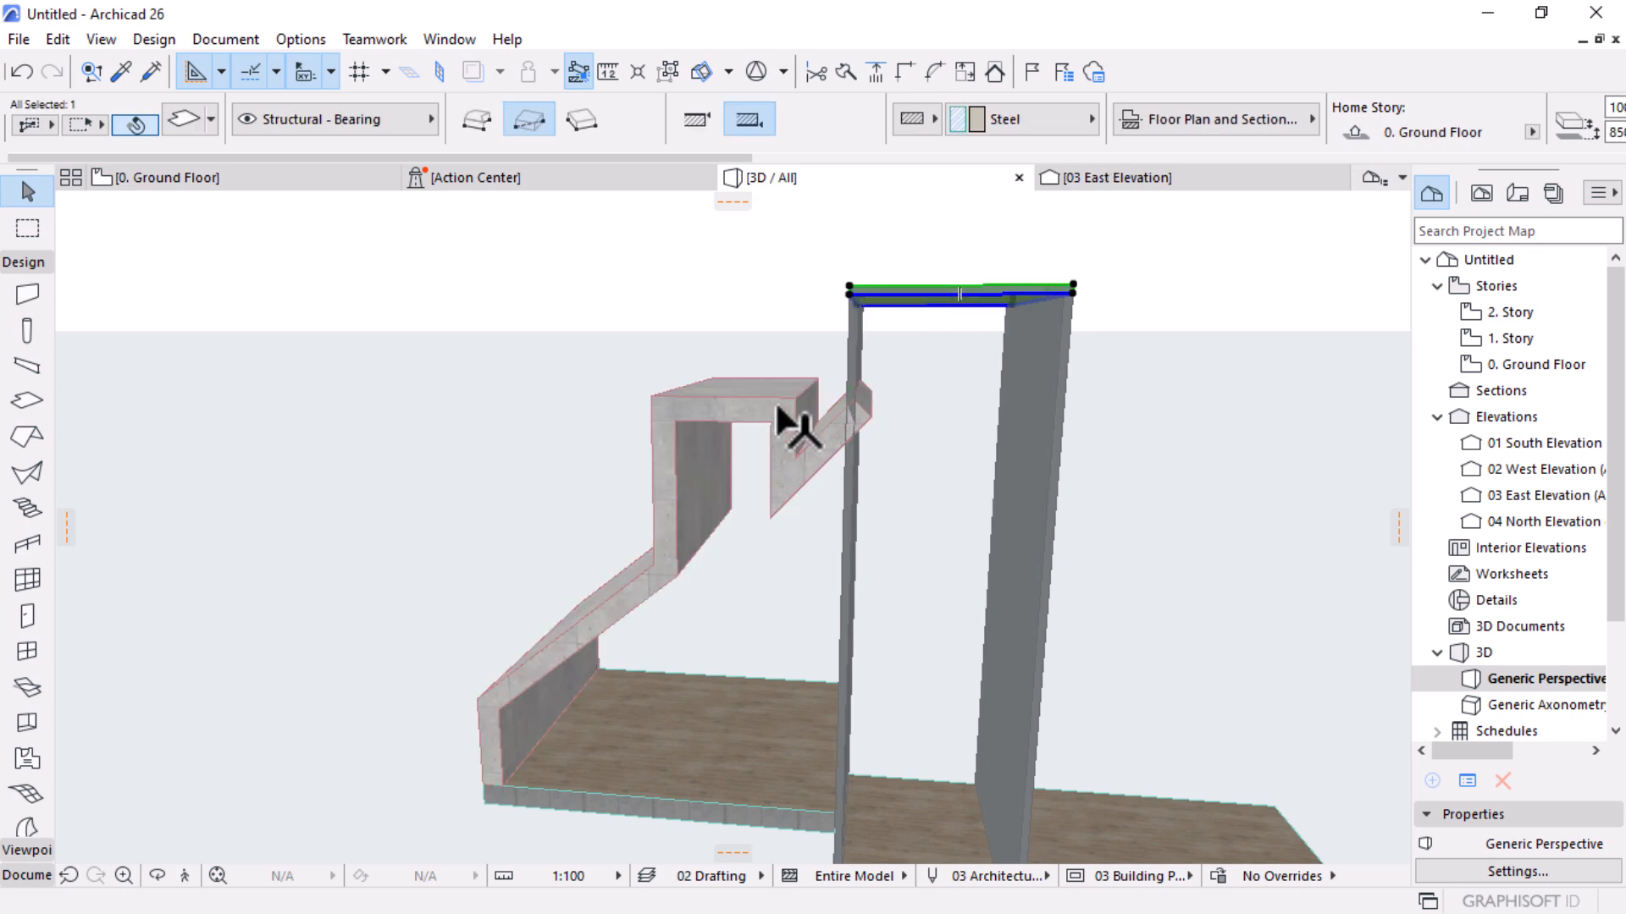
click(777, 410)
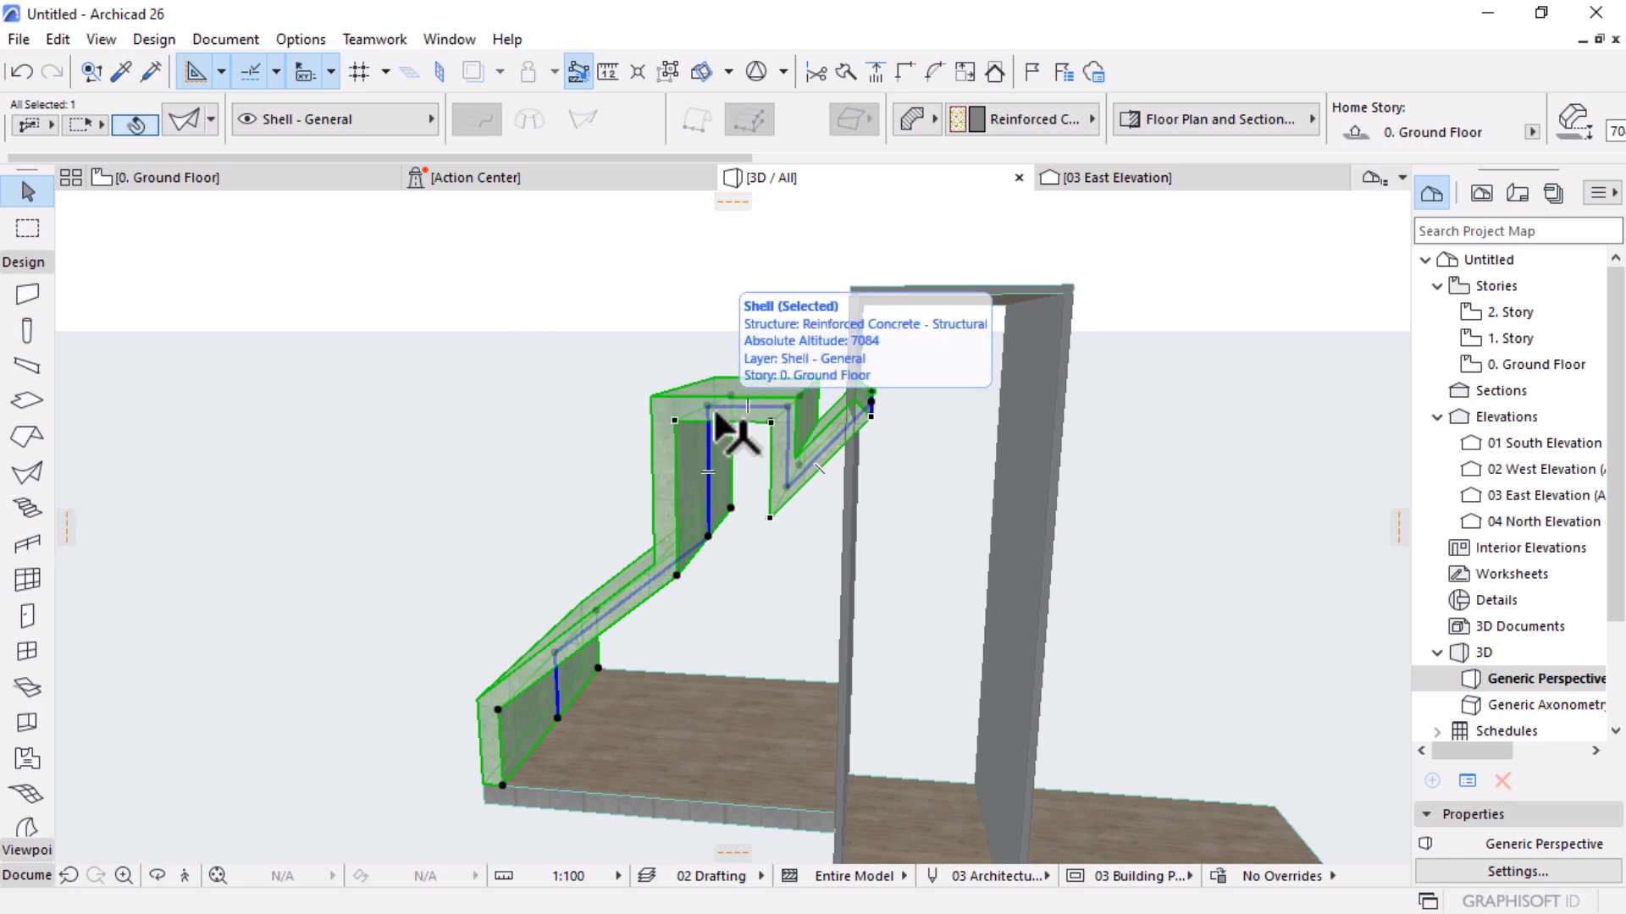
right_click(621, 257)
mouse_move(745, 576)
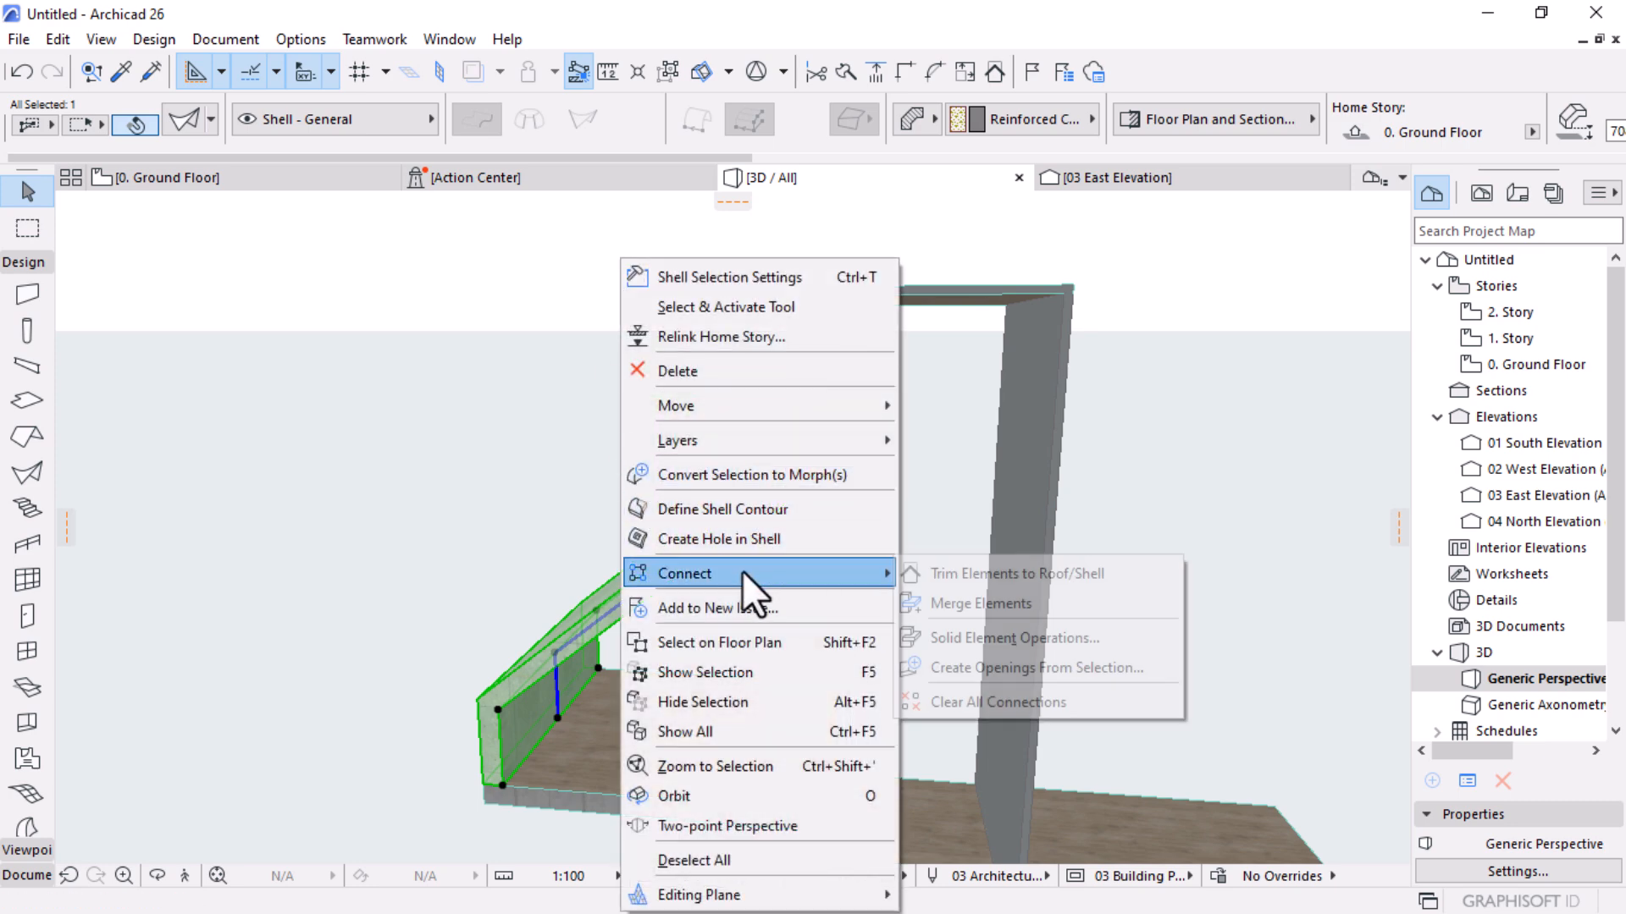
click(989, 640)
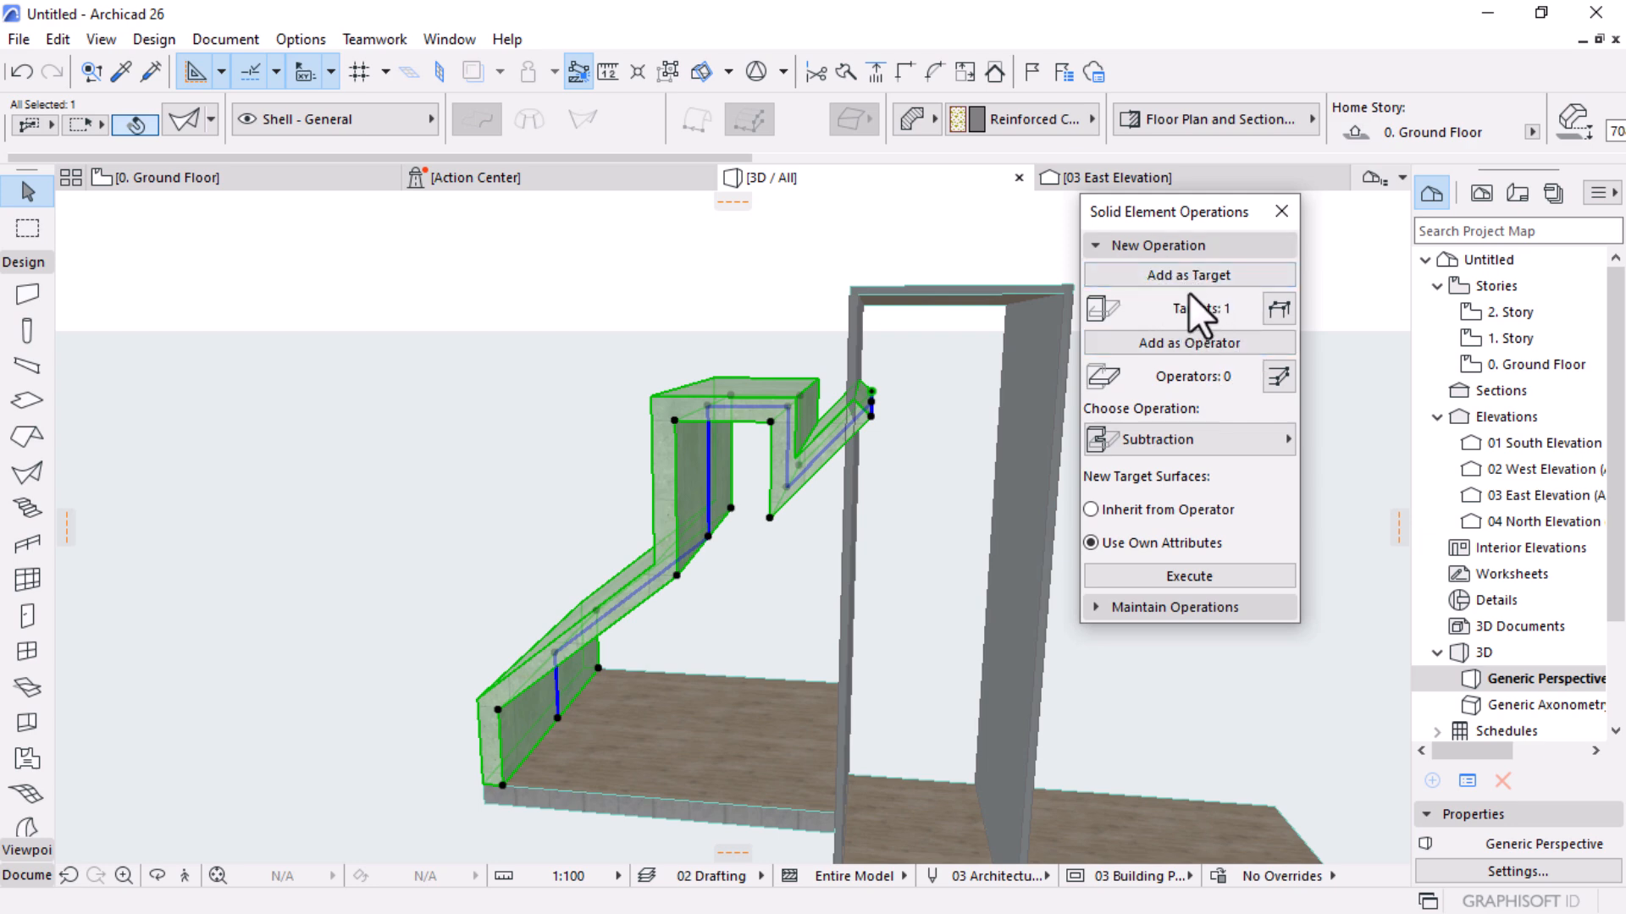
Add the tower's roof slab as operator and execute a Subtraction with downward extrusion on the concrete shell
click(927, 294)
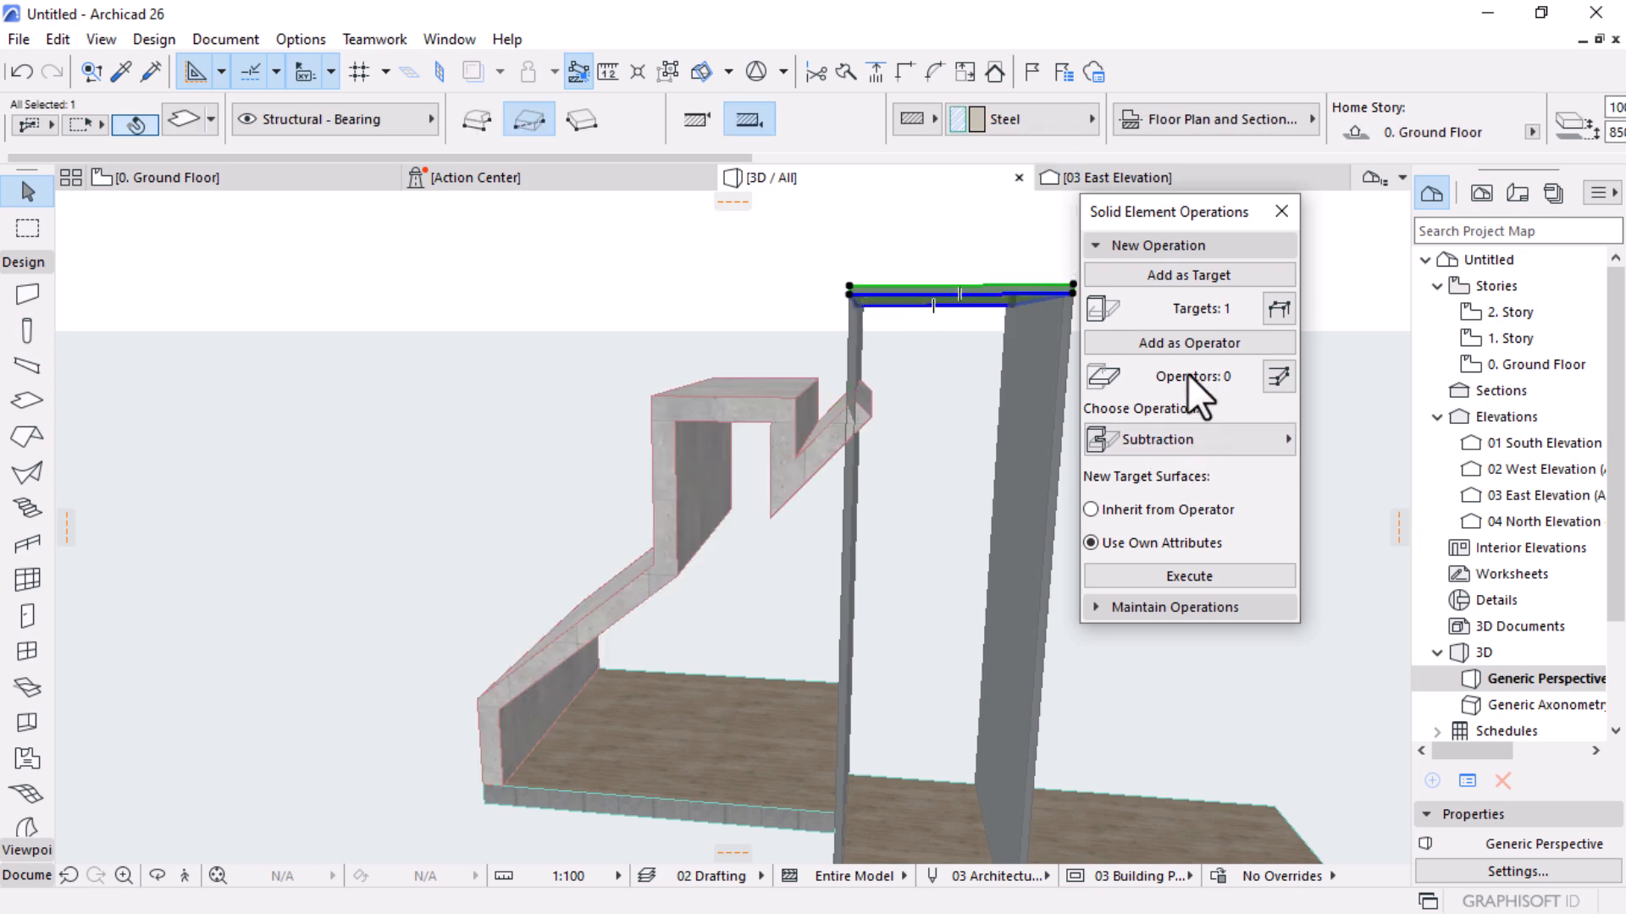
click(1175, 347)
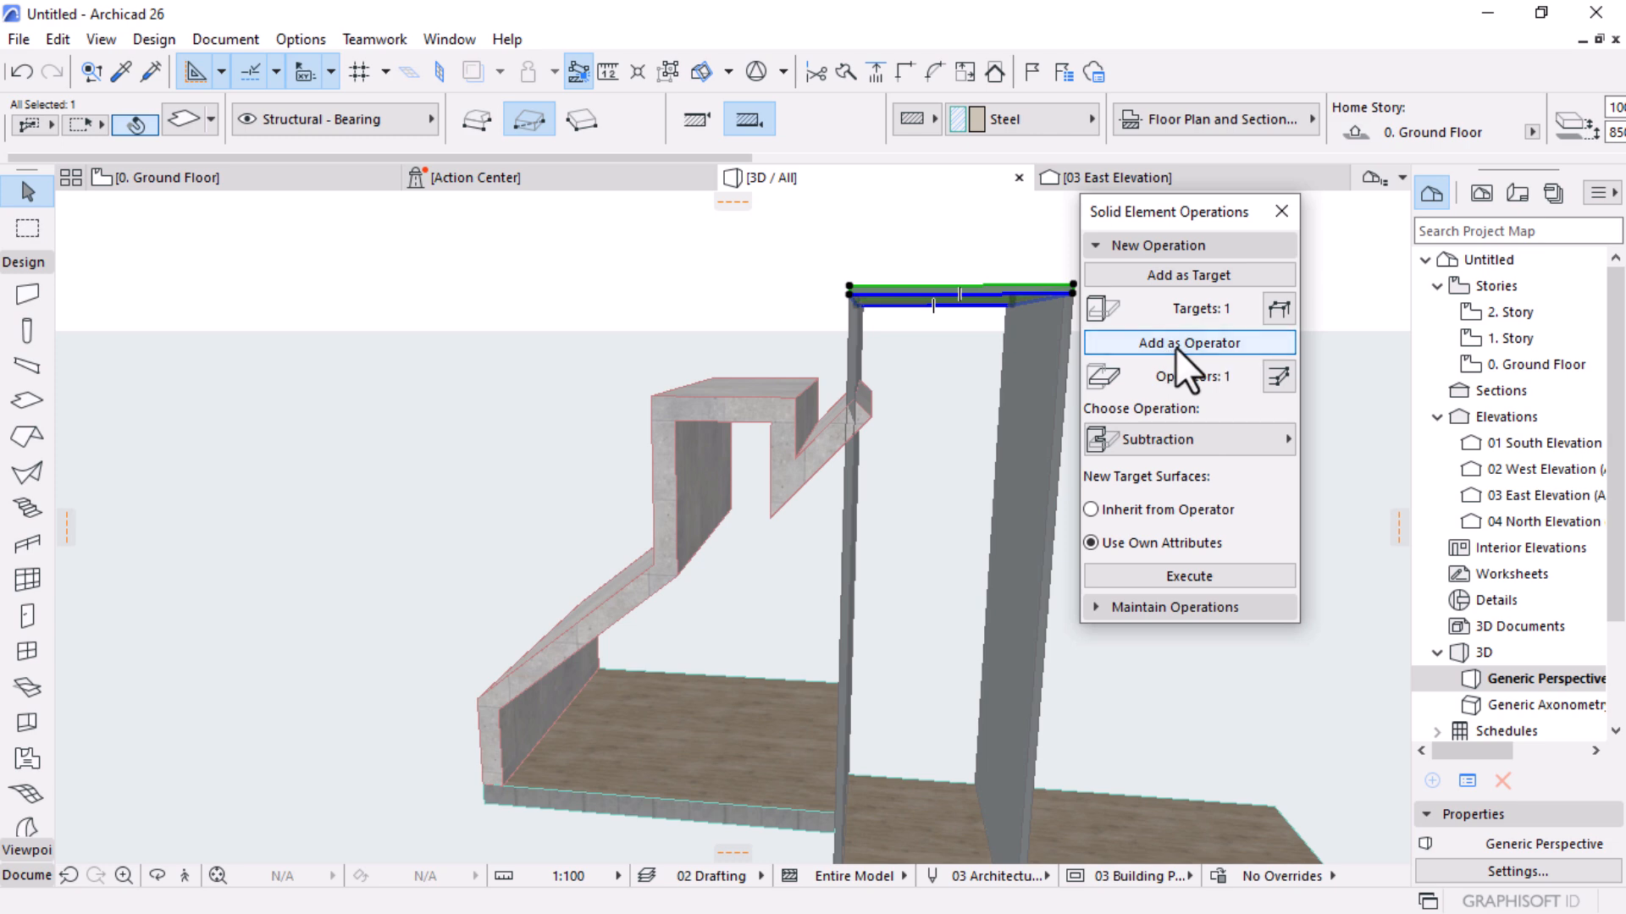
click(1204, 446)
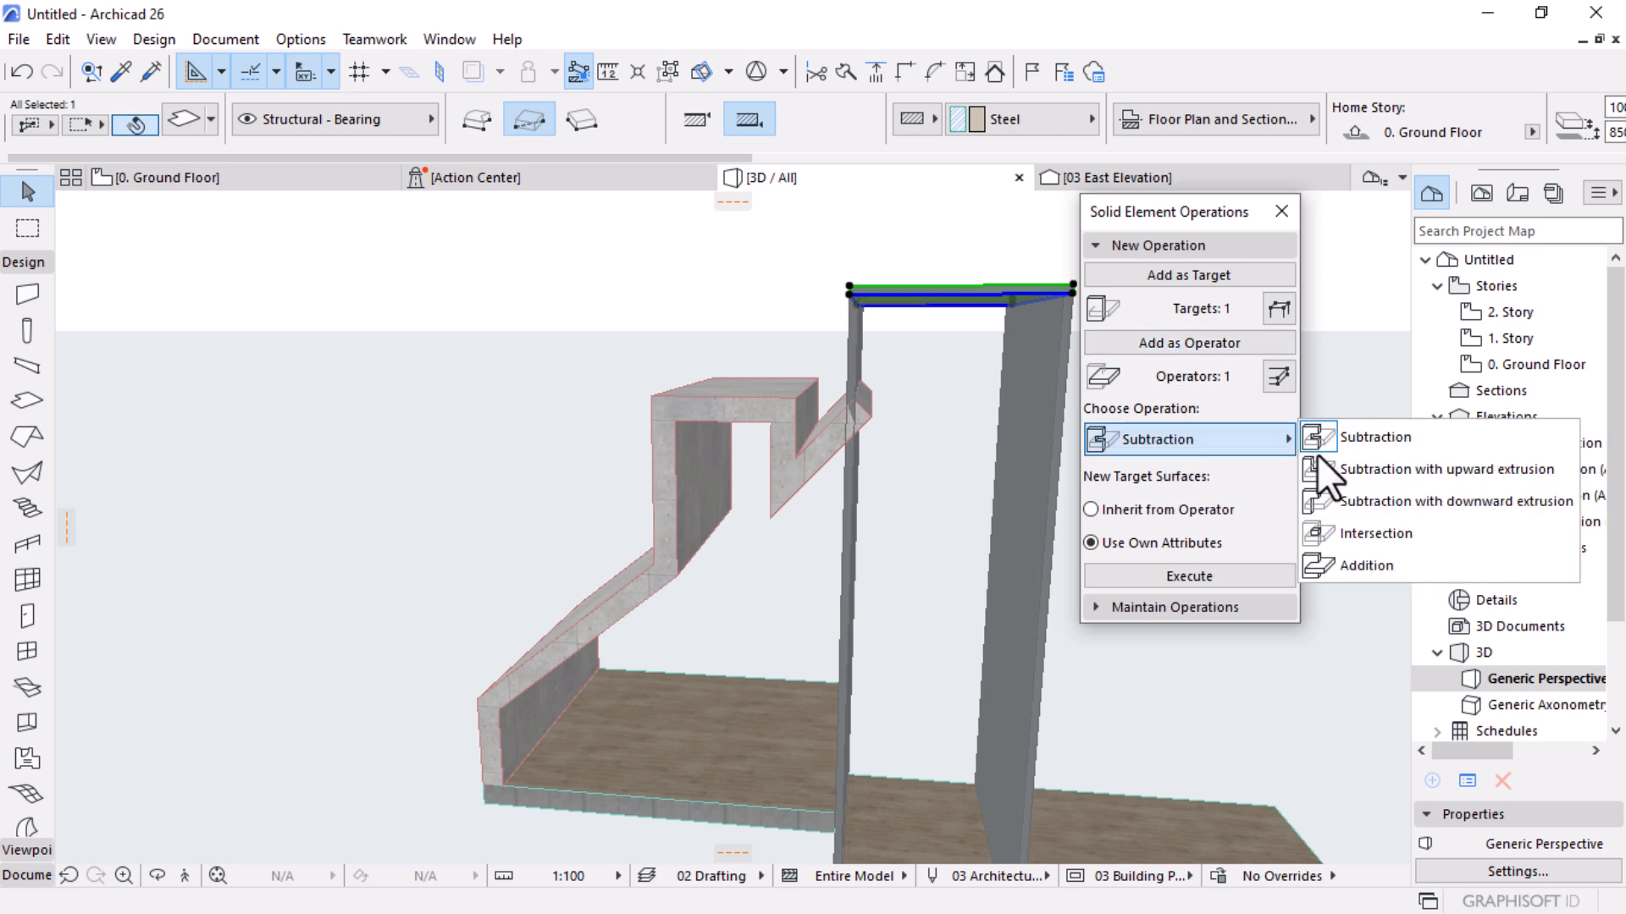
click(1370, 498)
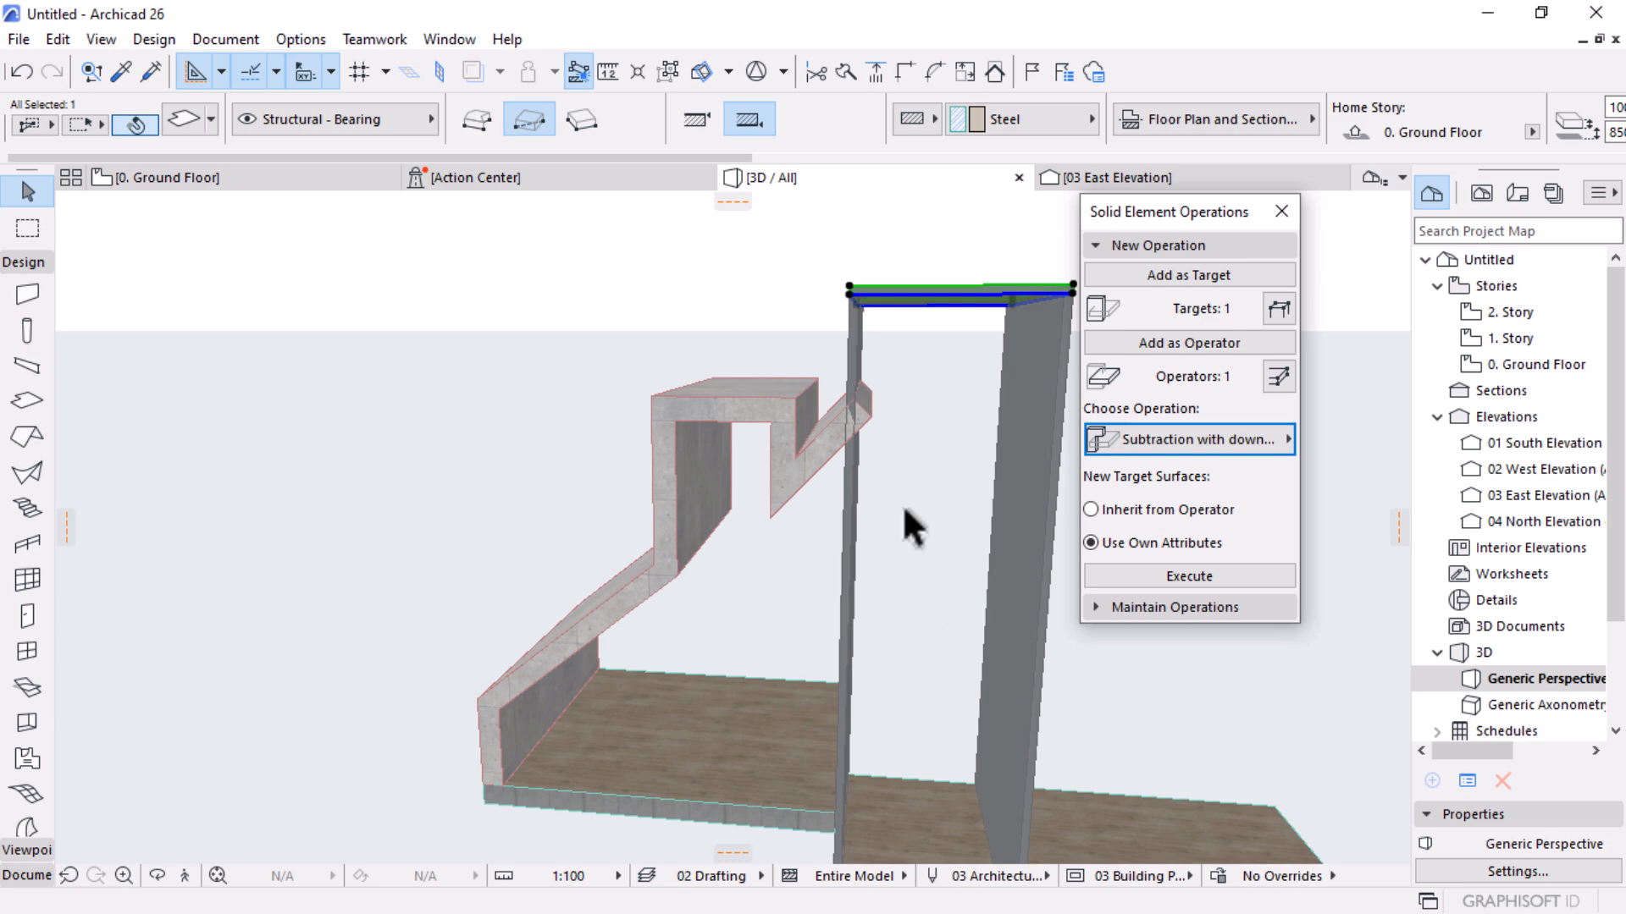
click(1190, 576)
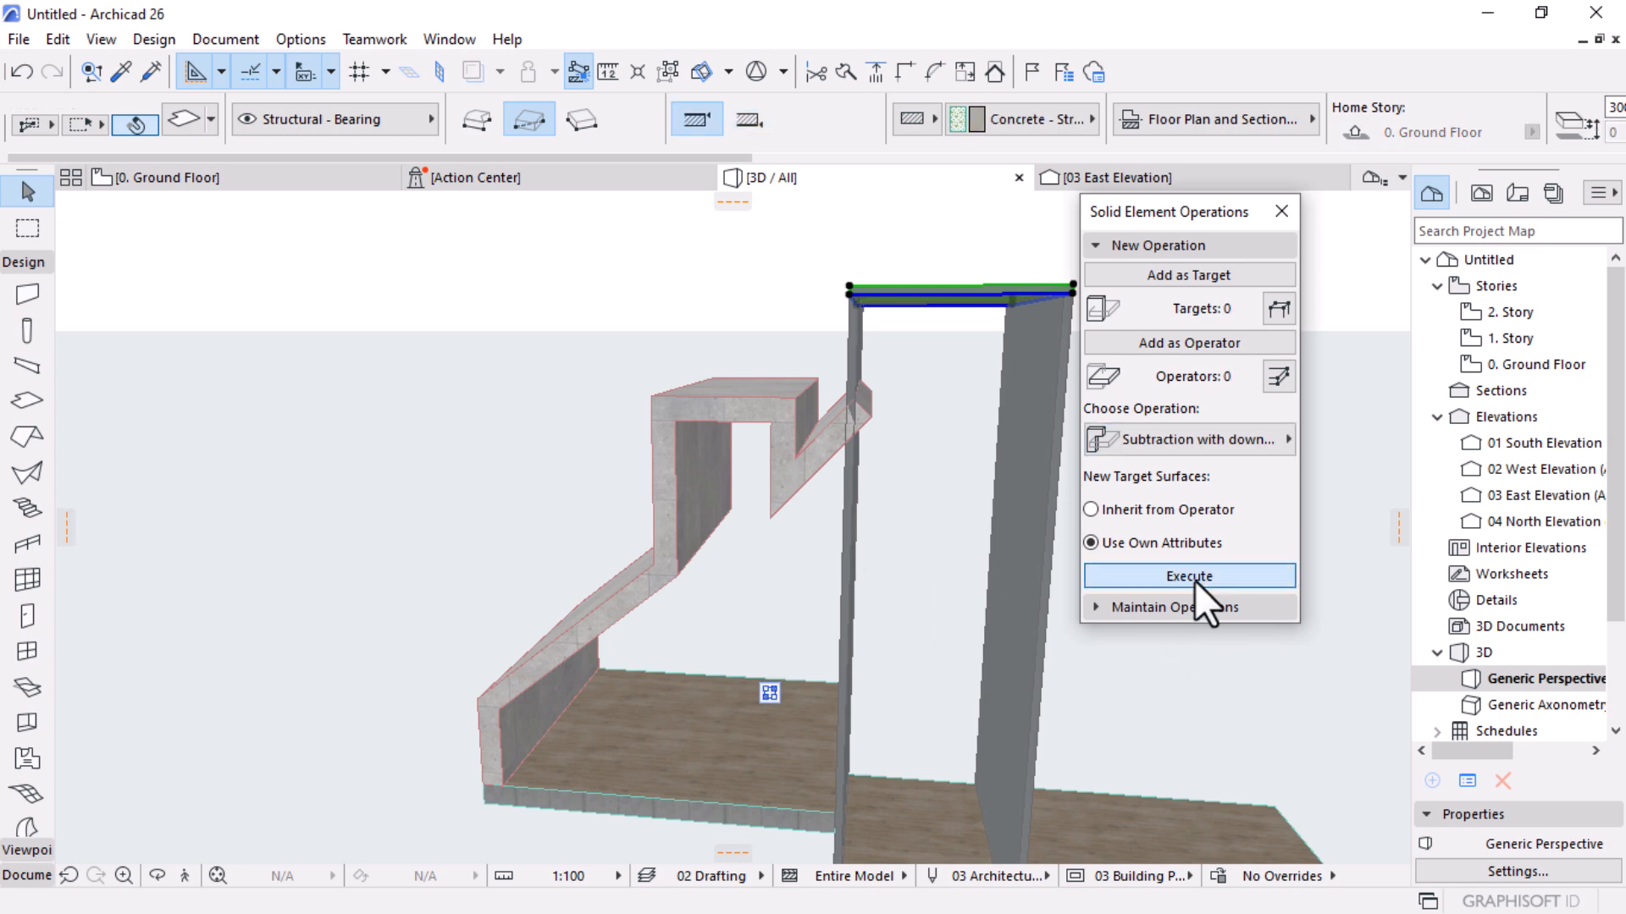
click(908, 516)
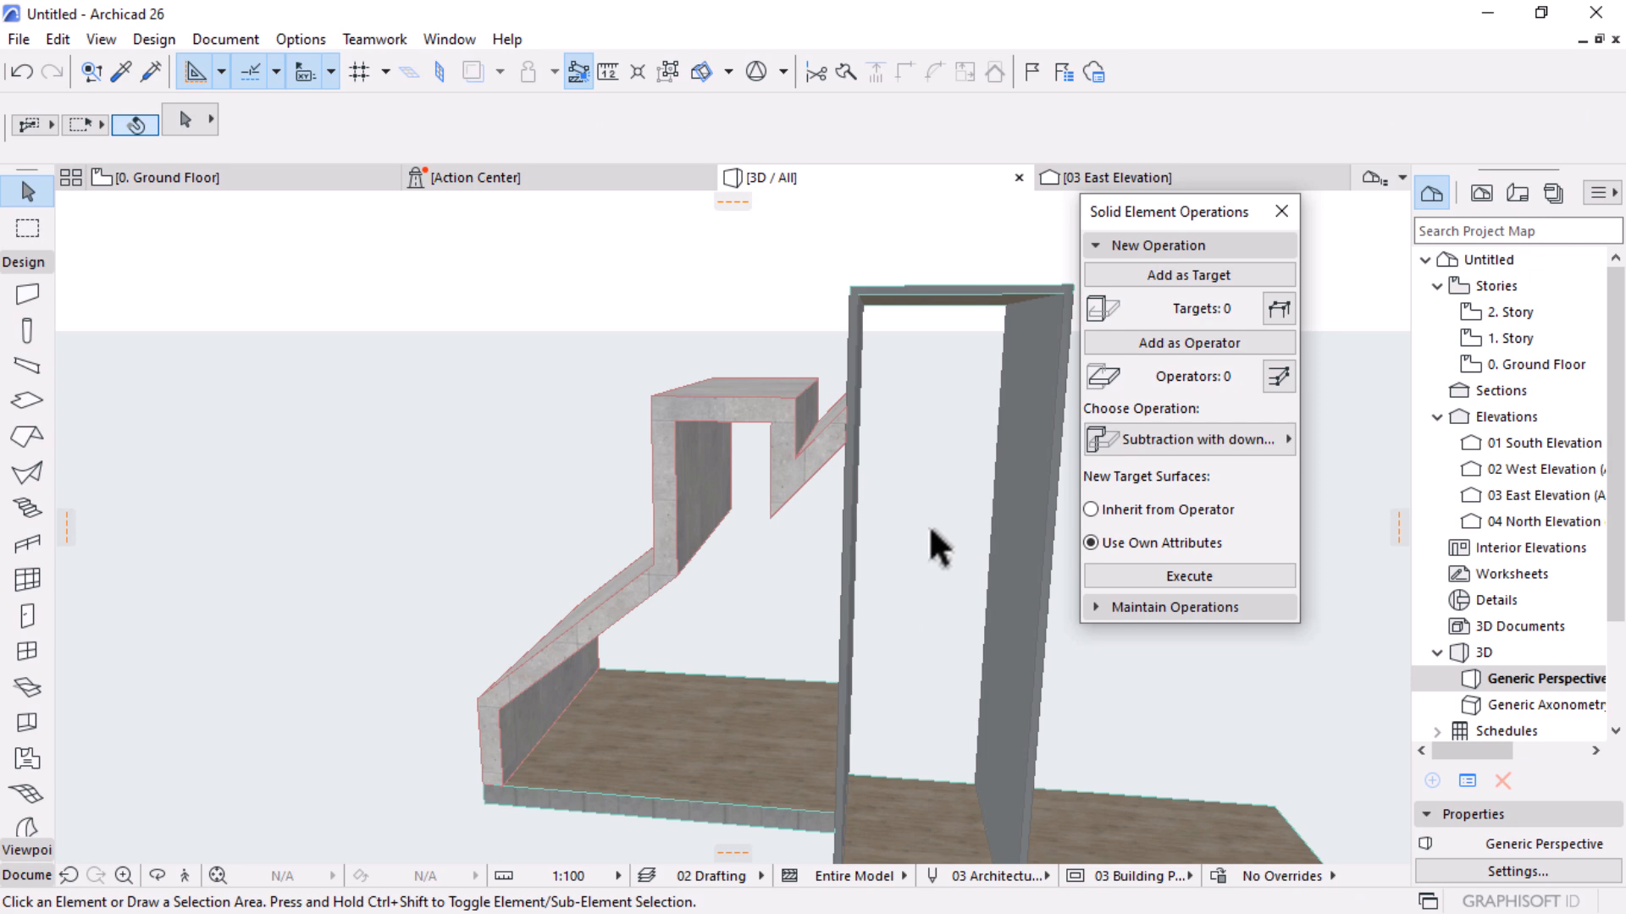
Set the folded concrete shell's thickness to 200 and deselect it
scroll(855, 450, up, 5)
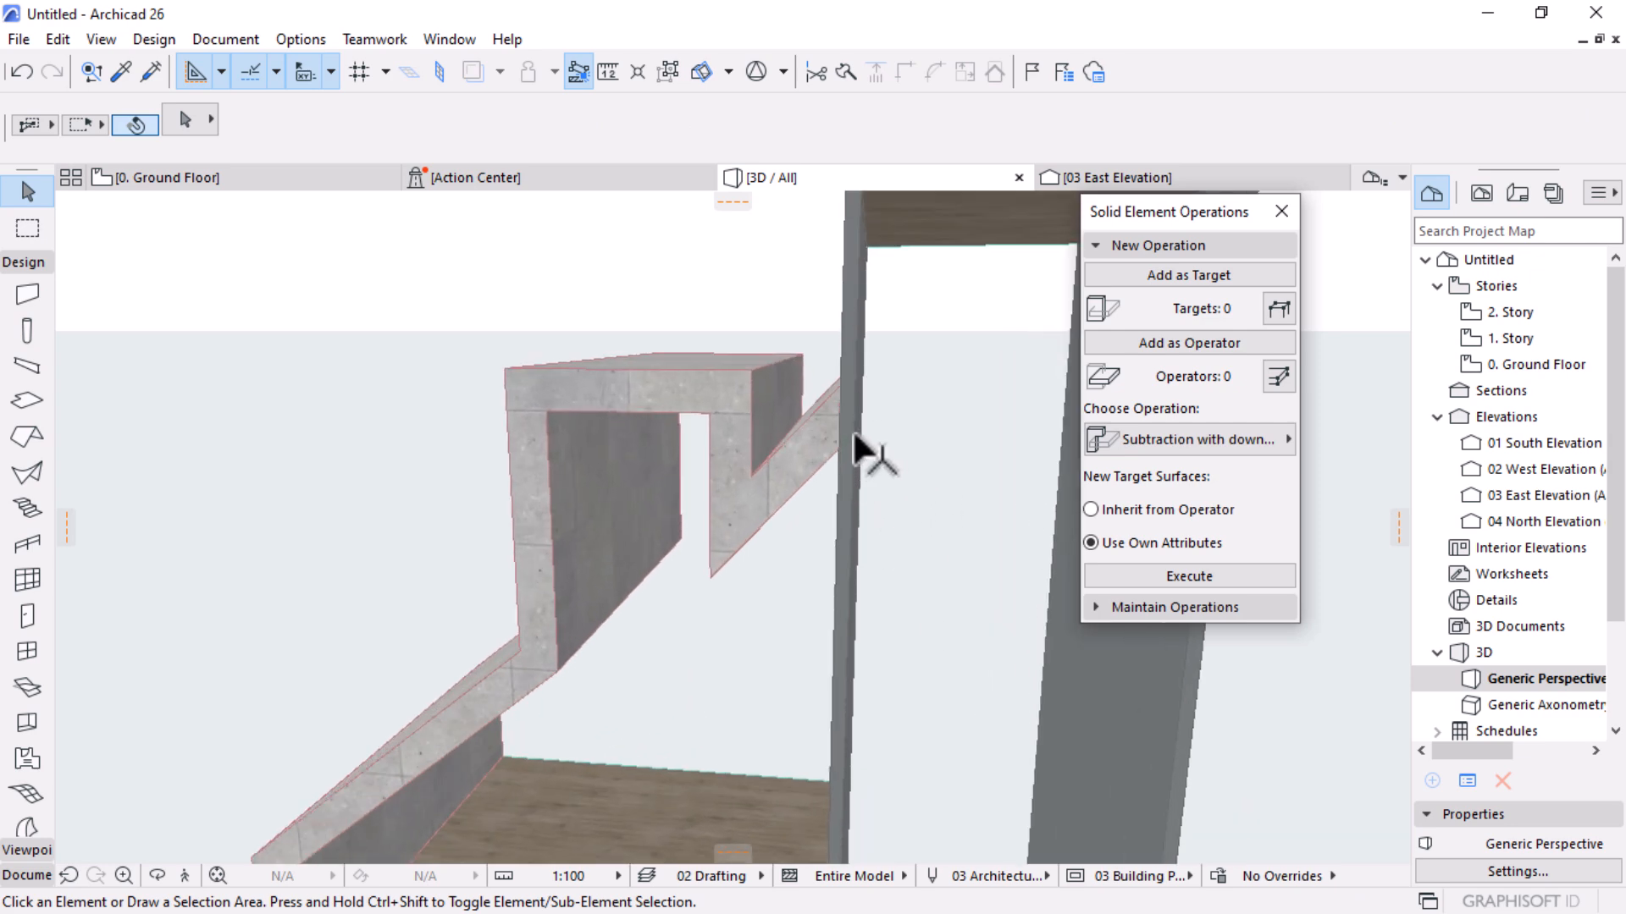
scroll(794, 457, down, 6)
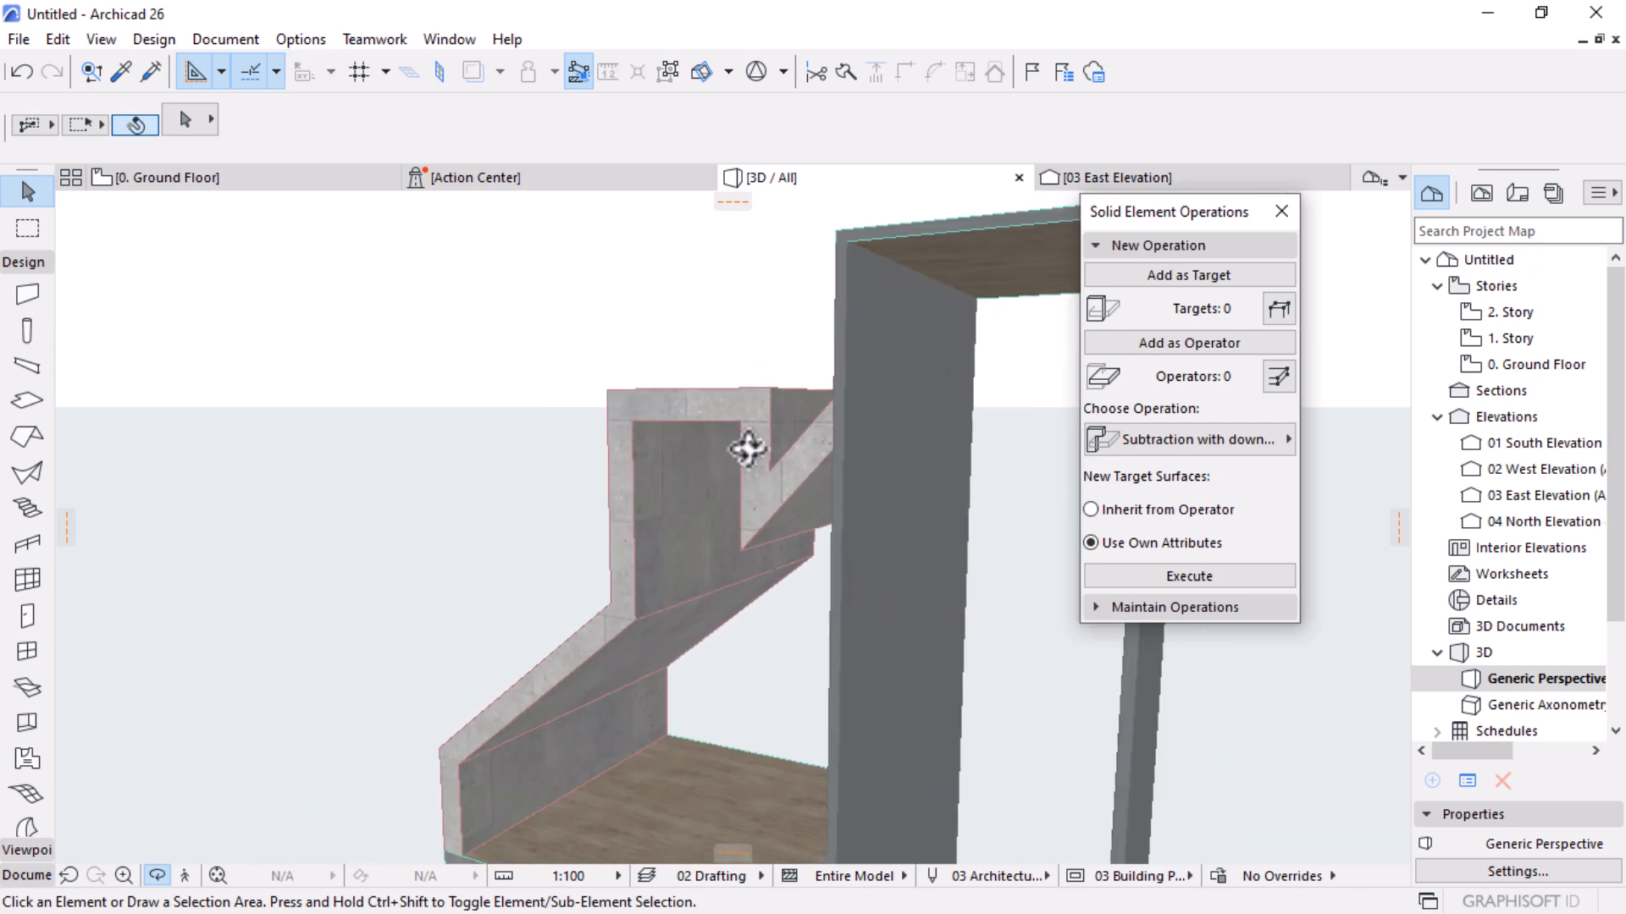
drag(745, 567, 729, 409)
click(700, 423)
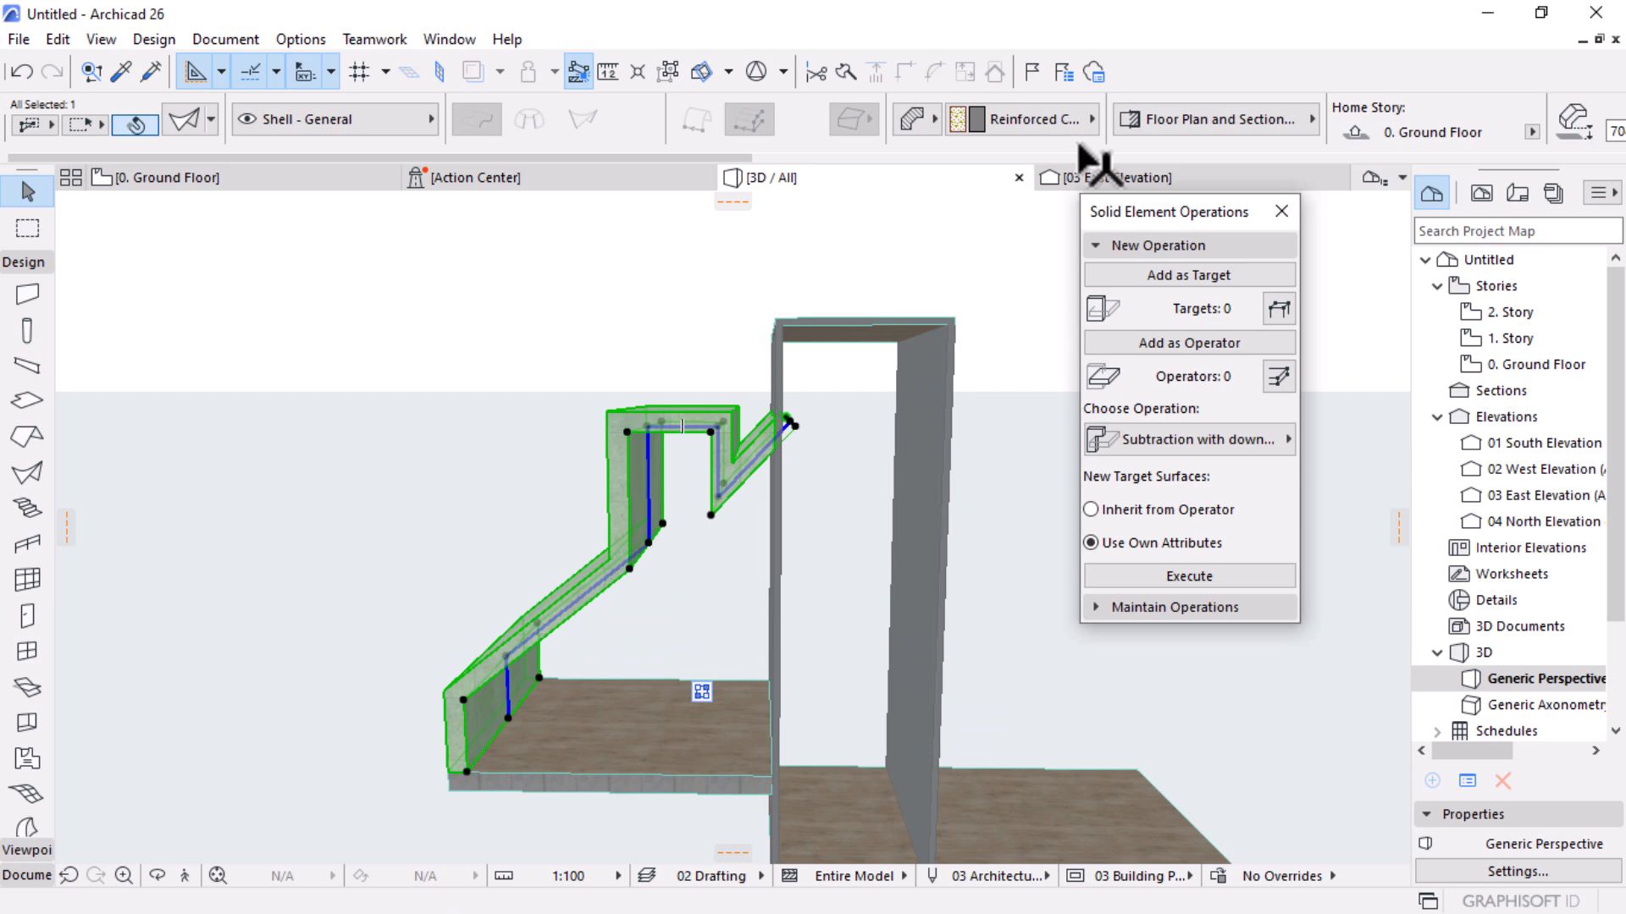
scroll(1100, 121, down, 3)
drag(1349, 107, 1151, 114)
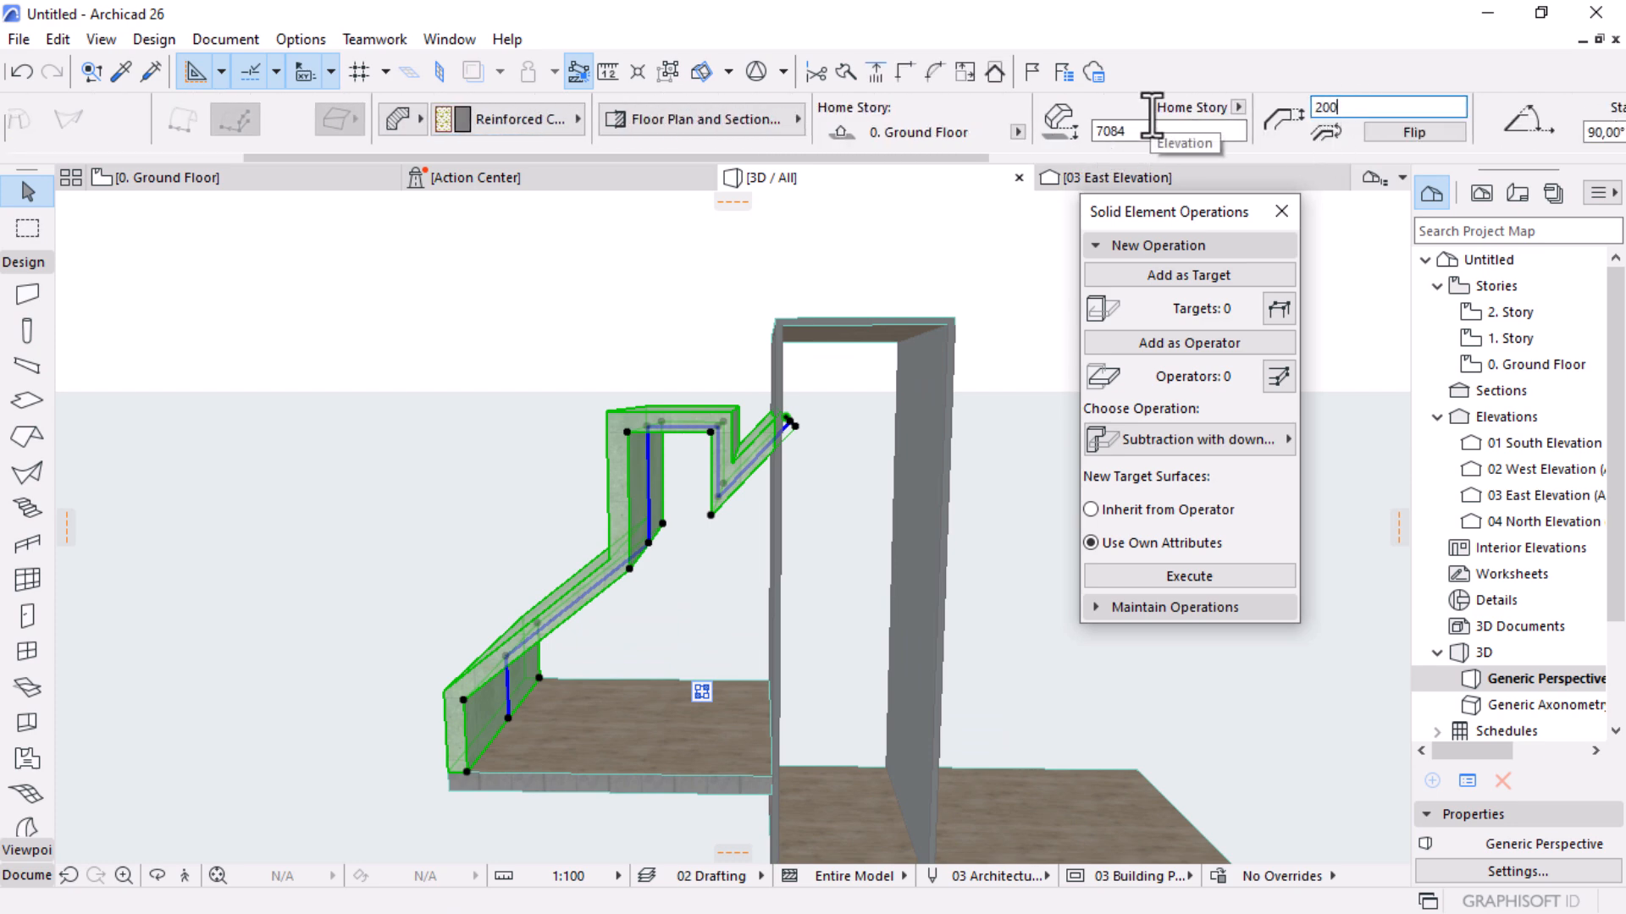
key(Return)
click(824, 590)
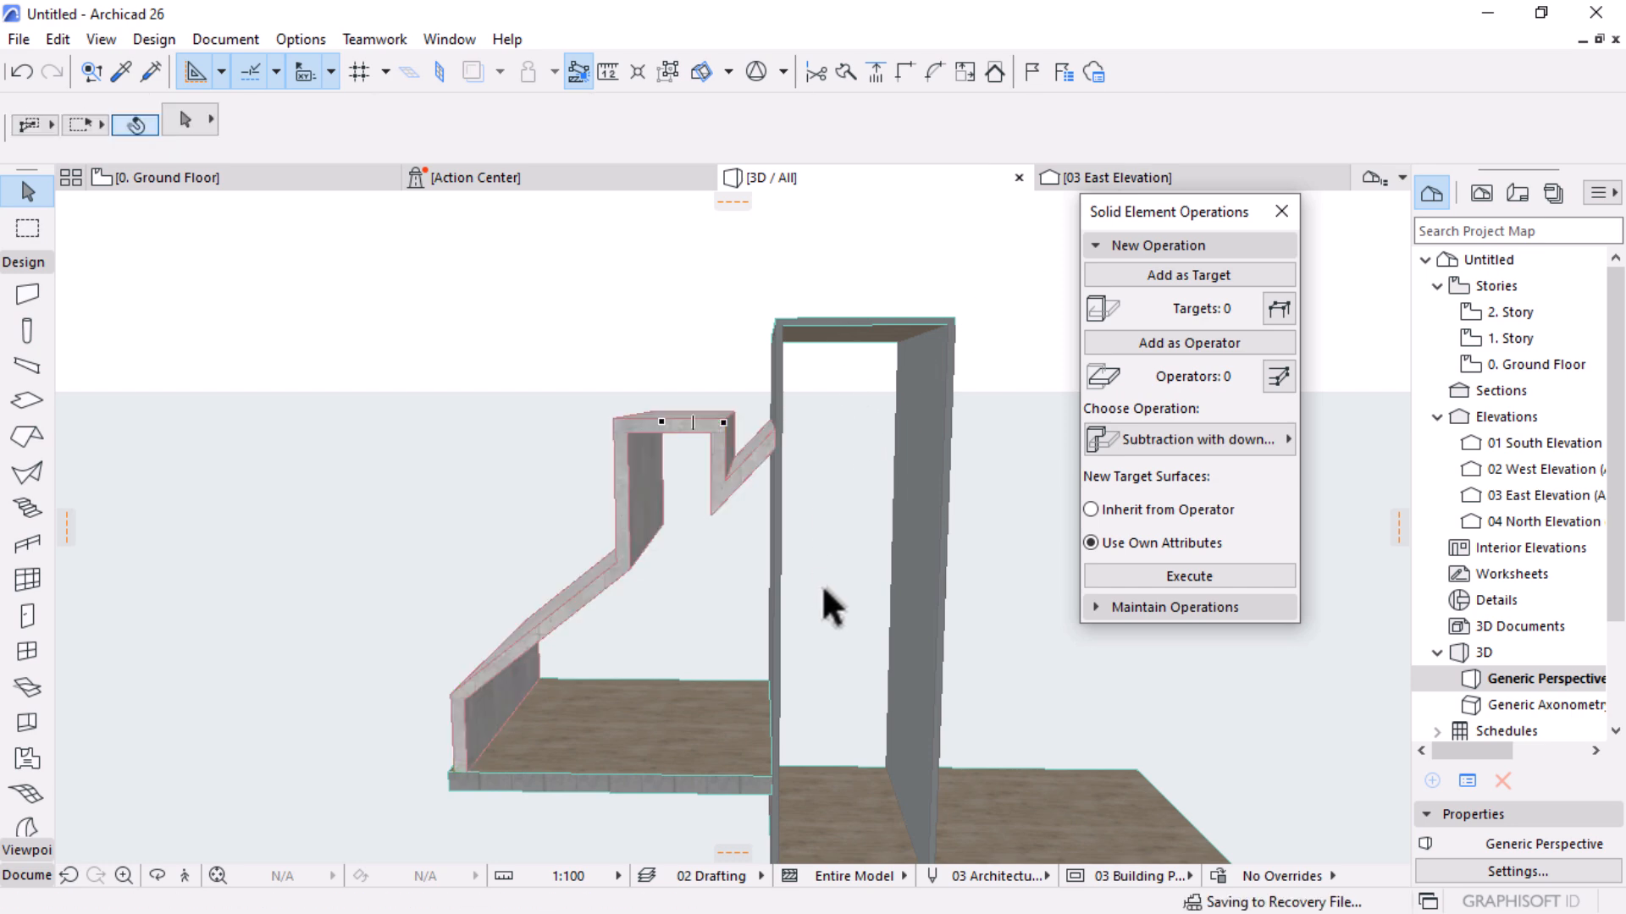
Collapse the New Operation section of Solid Element Operations and move the palette away from the model
shift+middle_drag(833, 608, 773, 511)
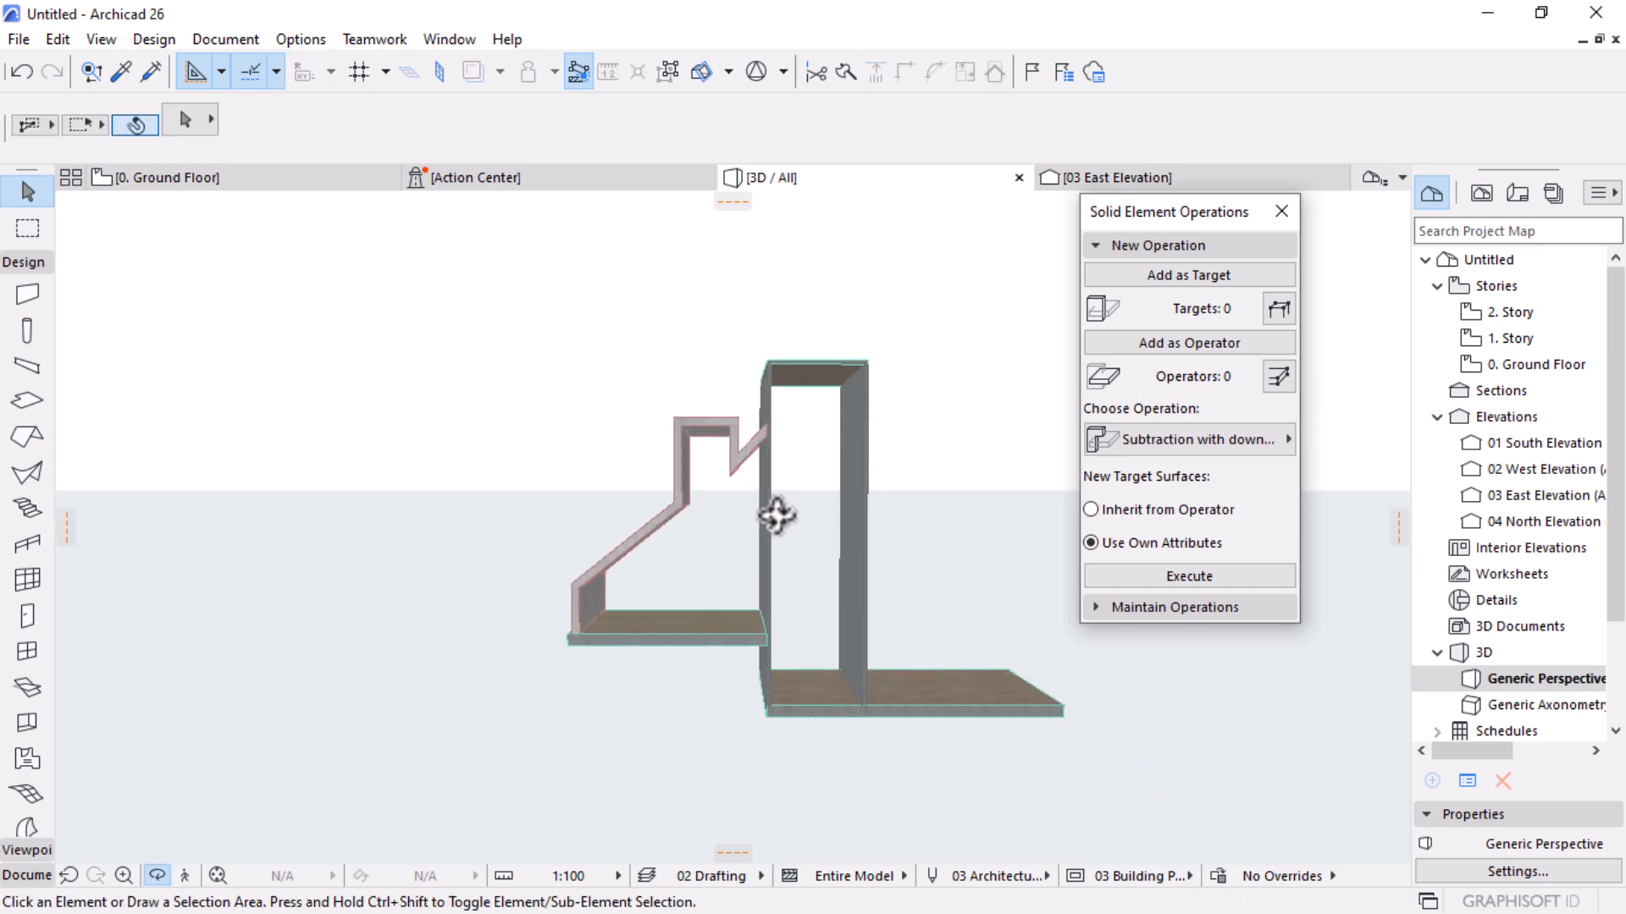
click(1179, 281)
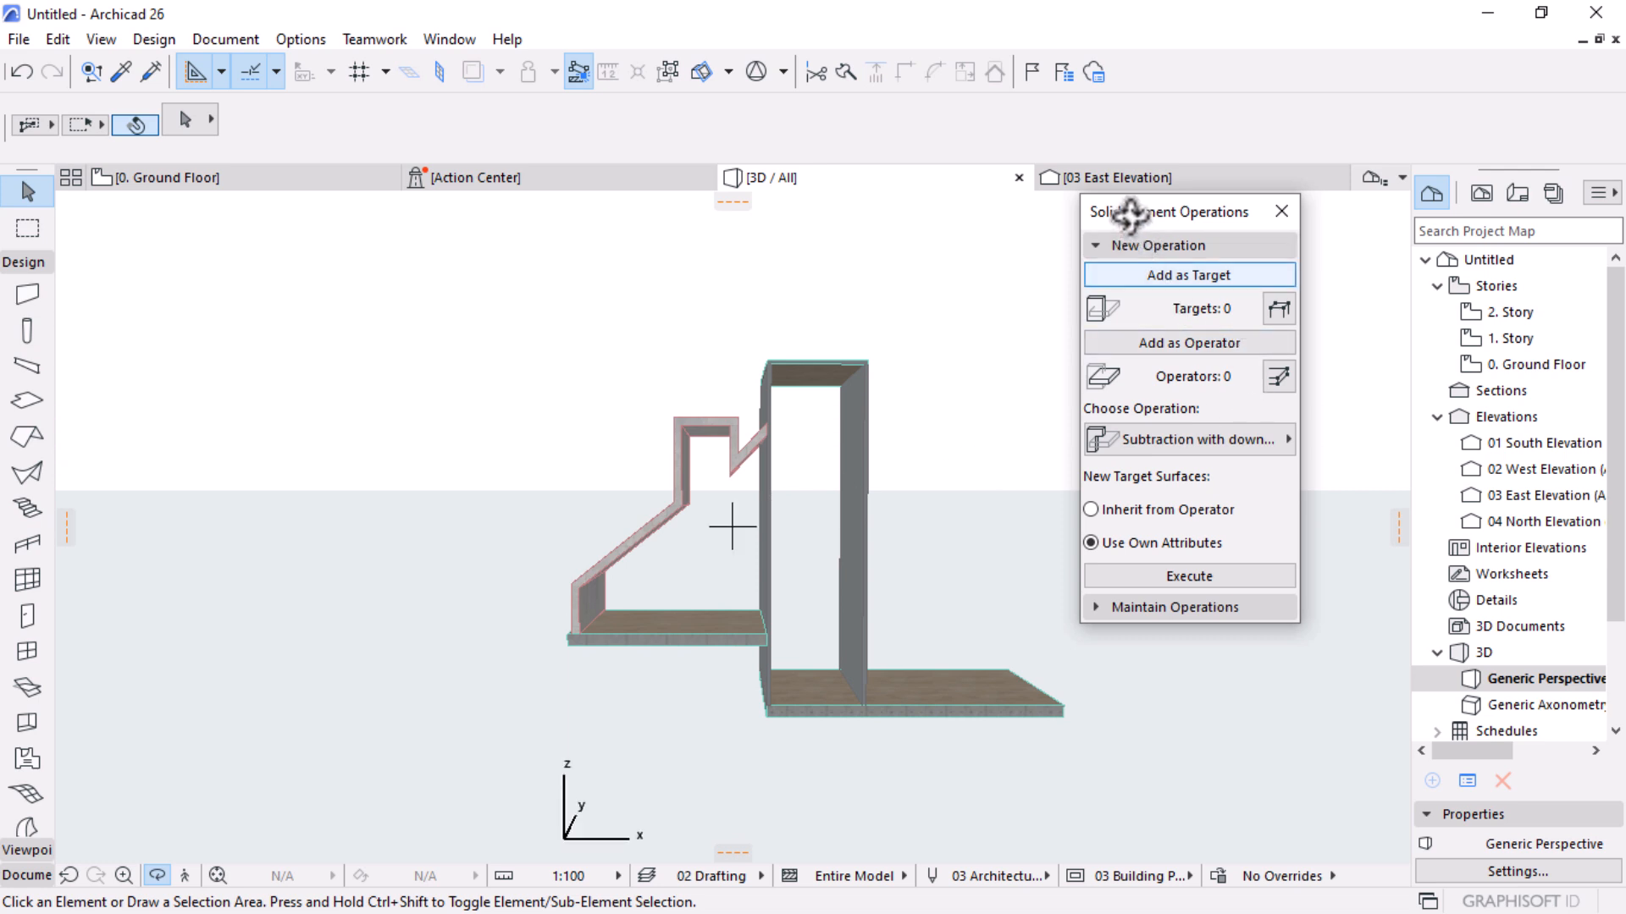
click(1147, 245)
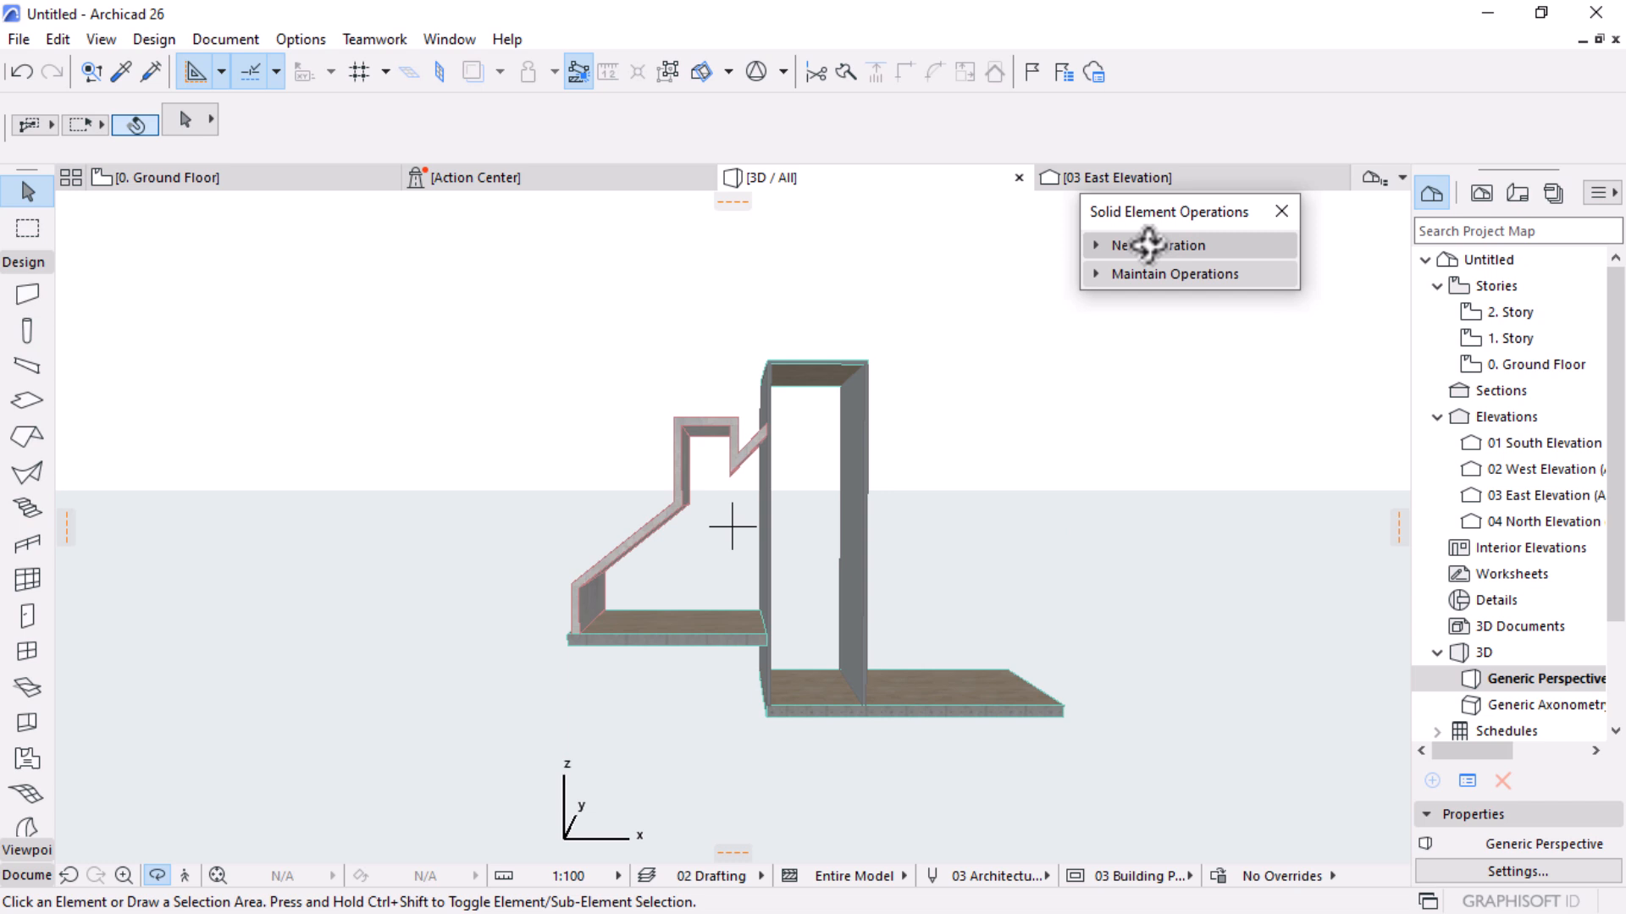
drag(1157, 227, 1256, 222)
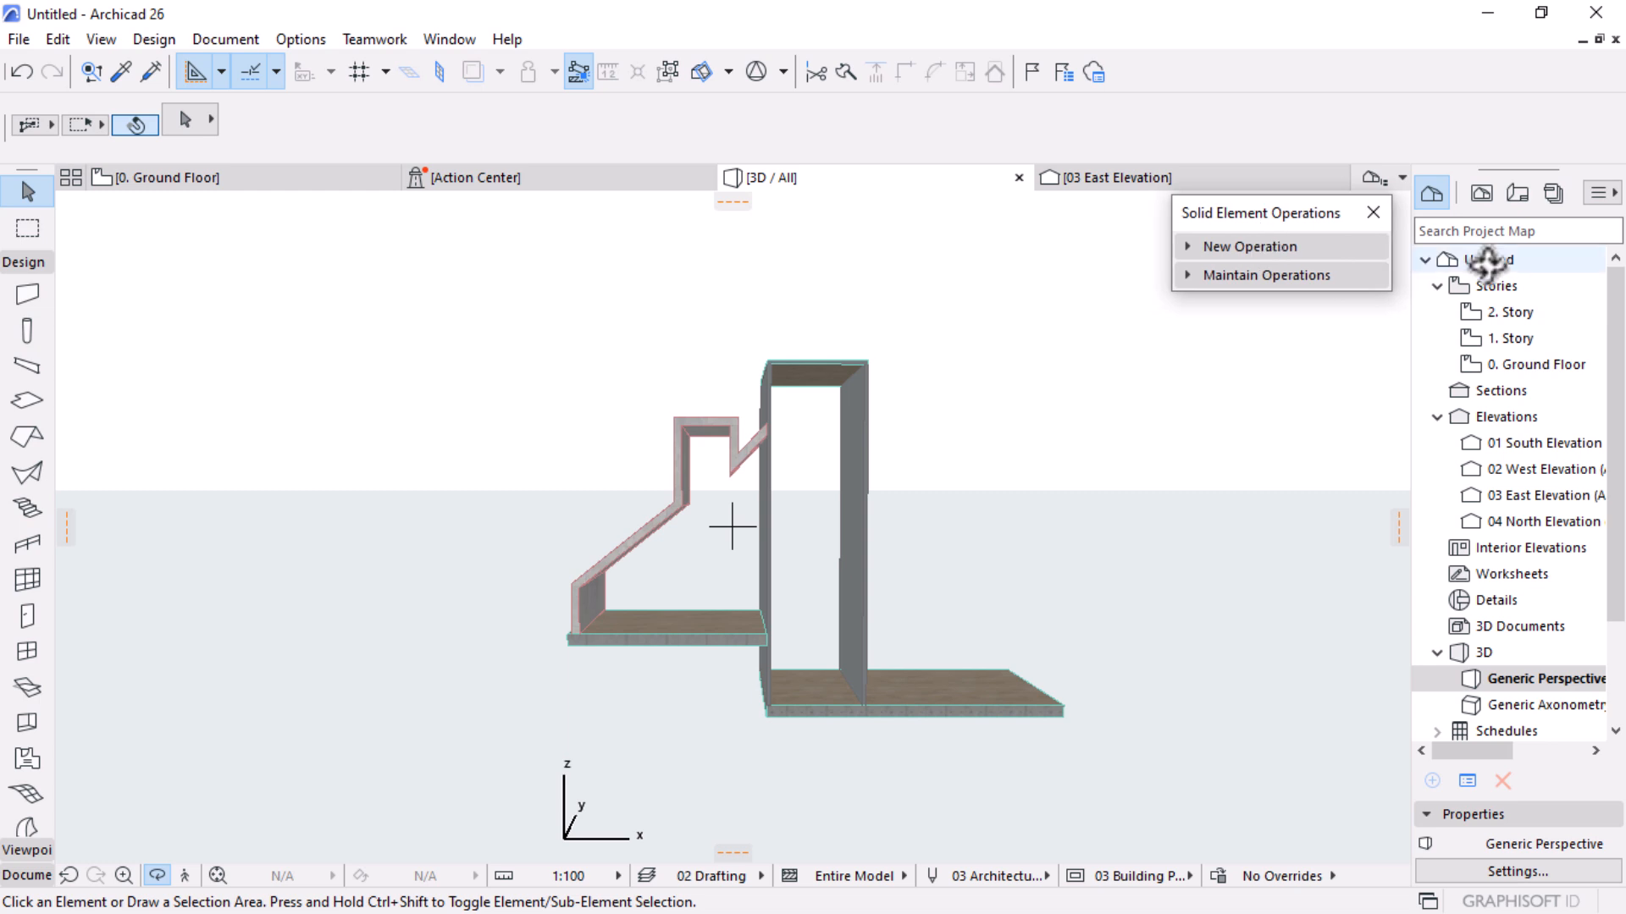
drag(1254, 214, 1265, 212)
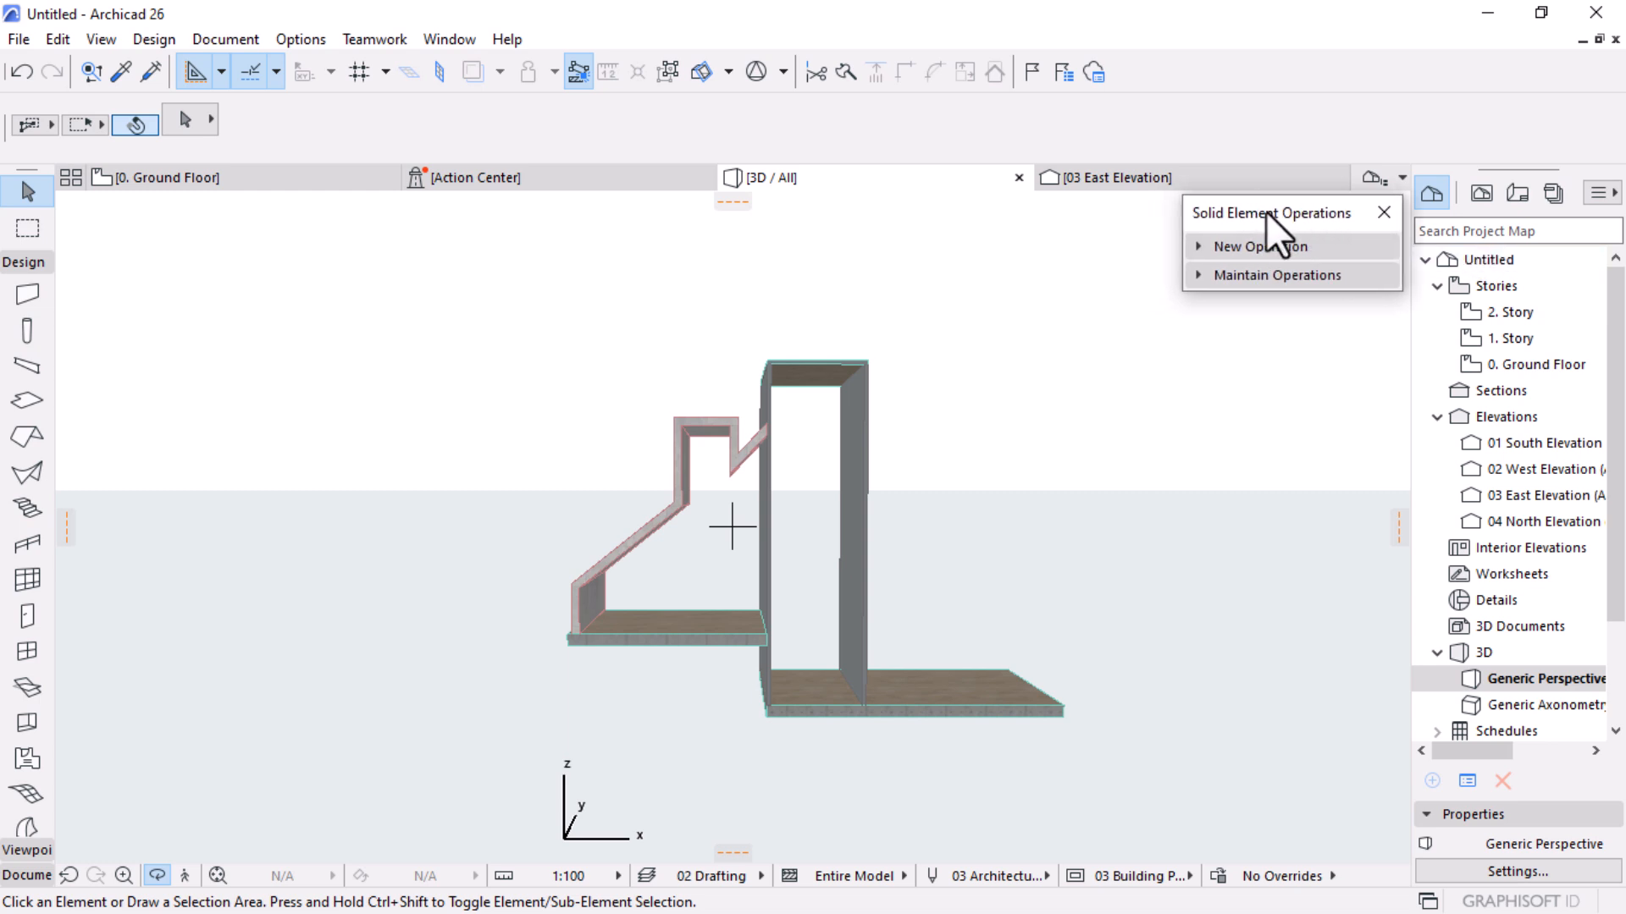
Move the thinned concrete shell outward by about 100 so its lower outer corner meets the floor slab's edge
drag(948, 624, 577, 650)
scroll(490, 638, up, 6)
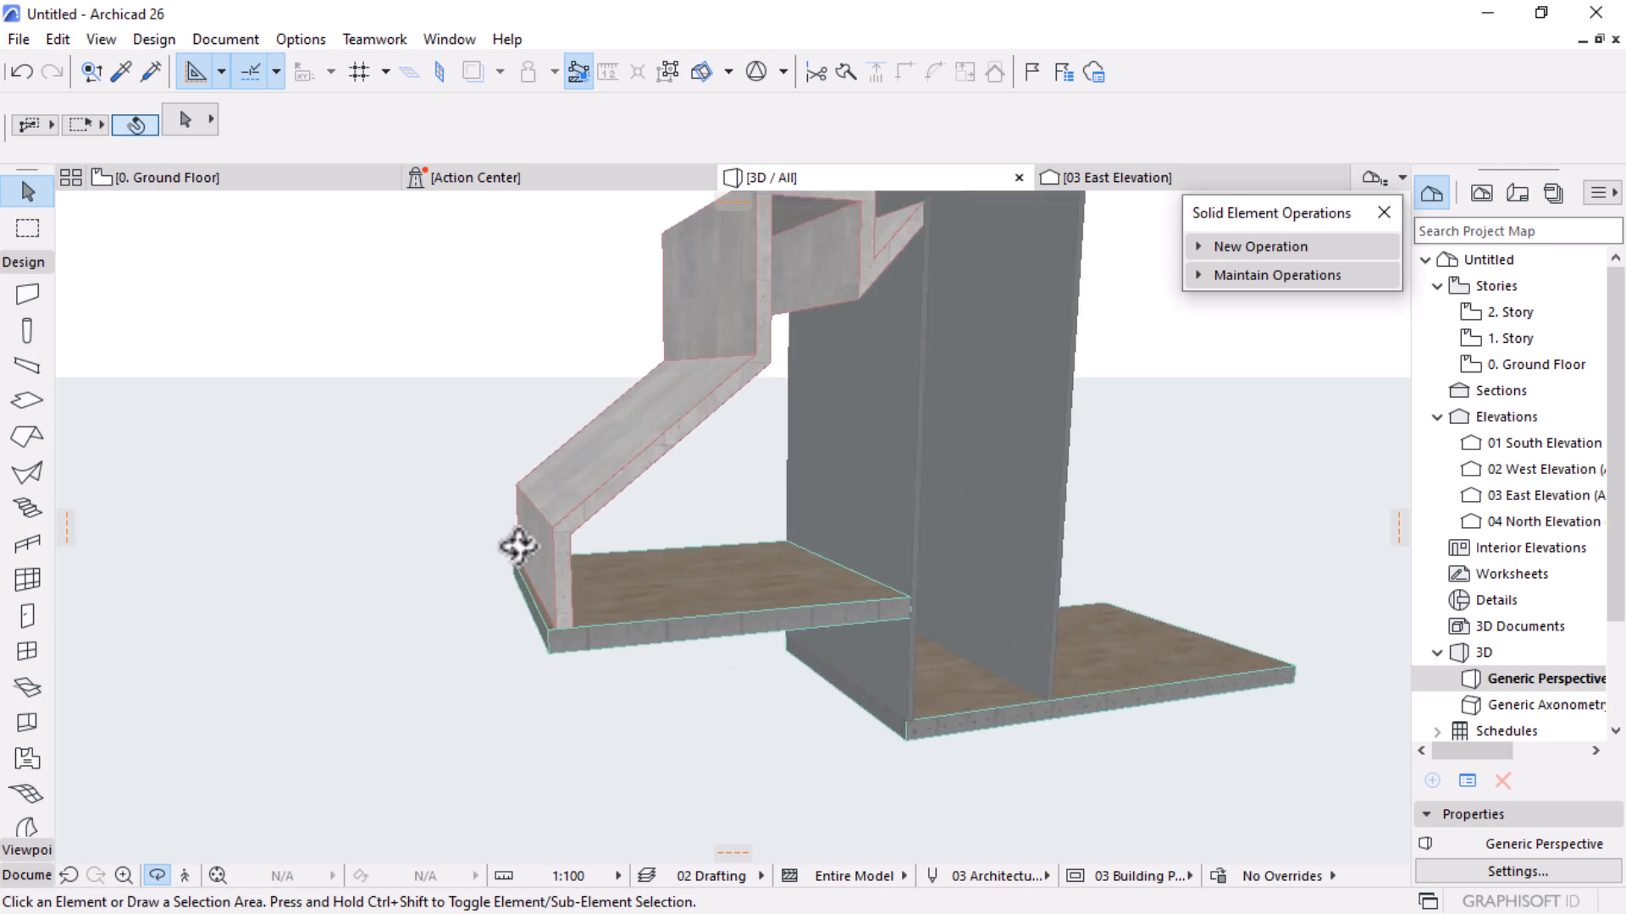
scroll(813, 576, up, 2)
scroll(542, 602, up, 3)
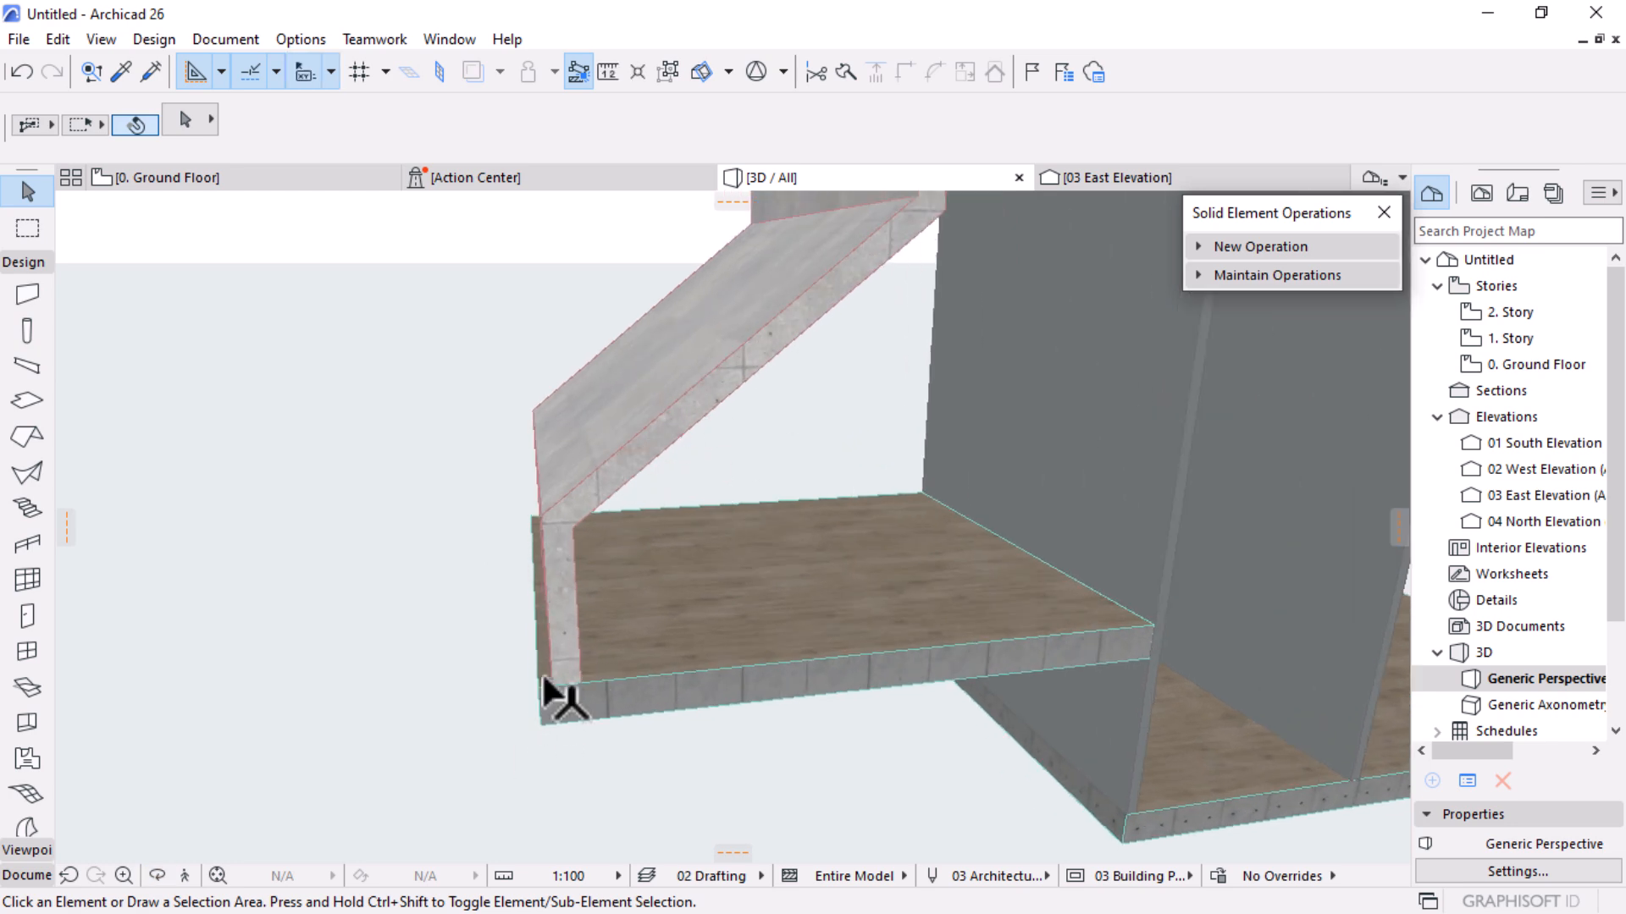
scroll(533, 694, up, 2)
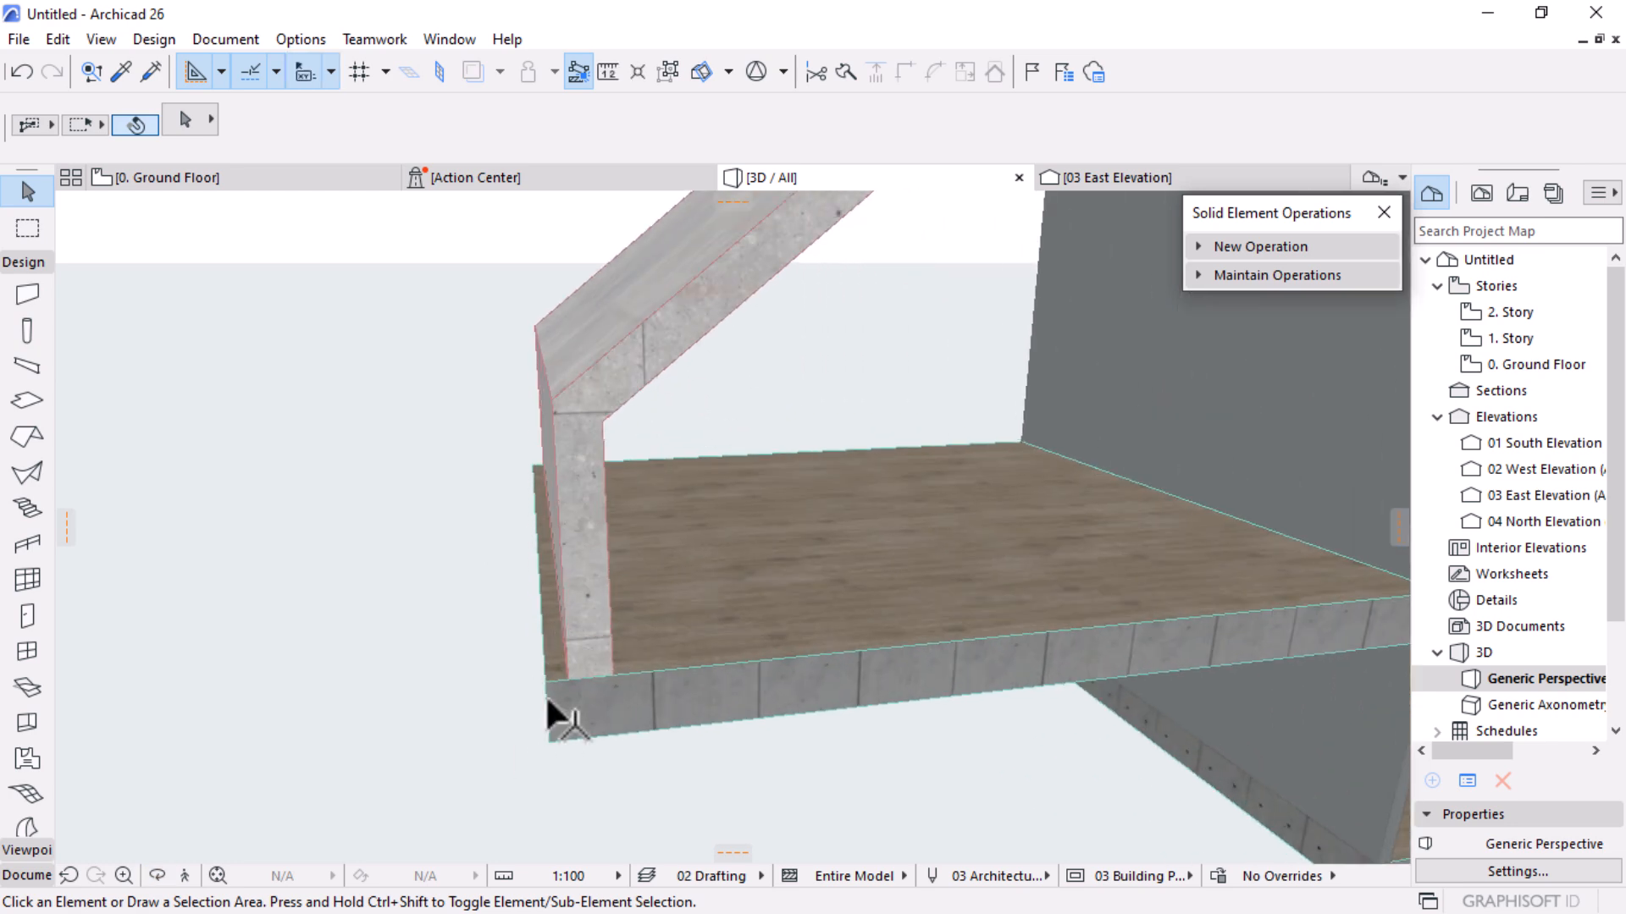
click(569, 674)
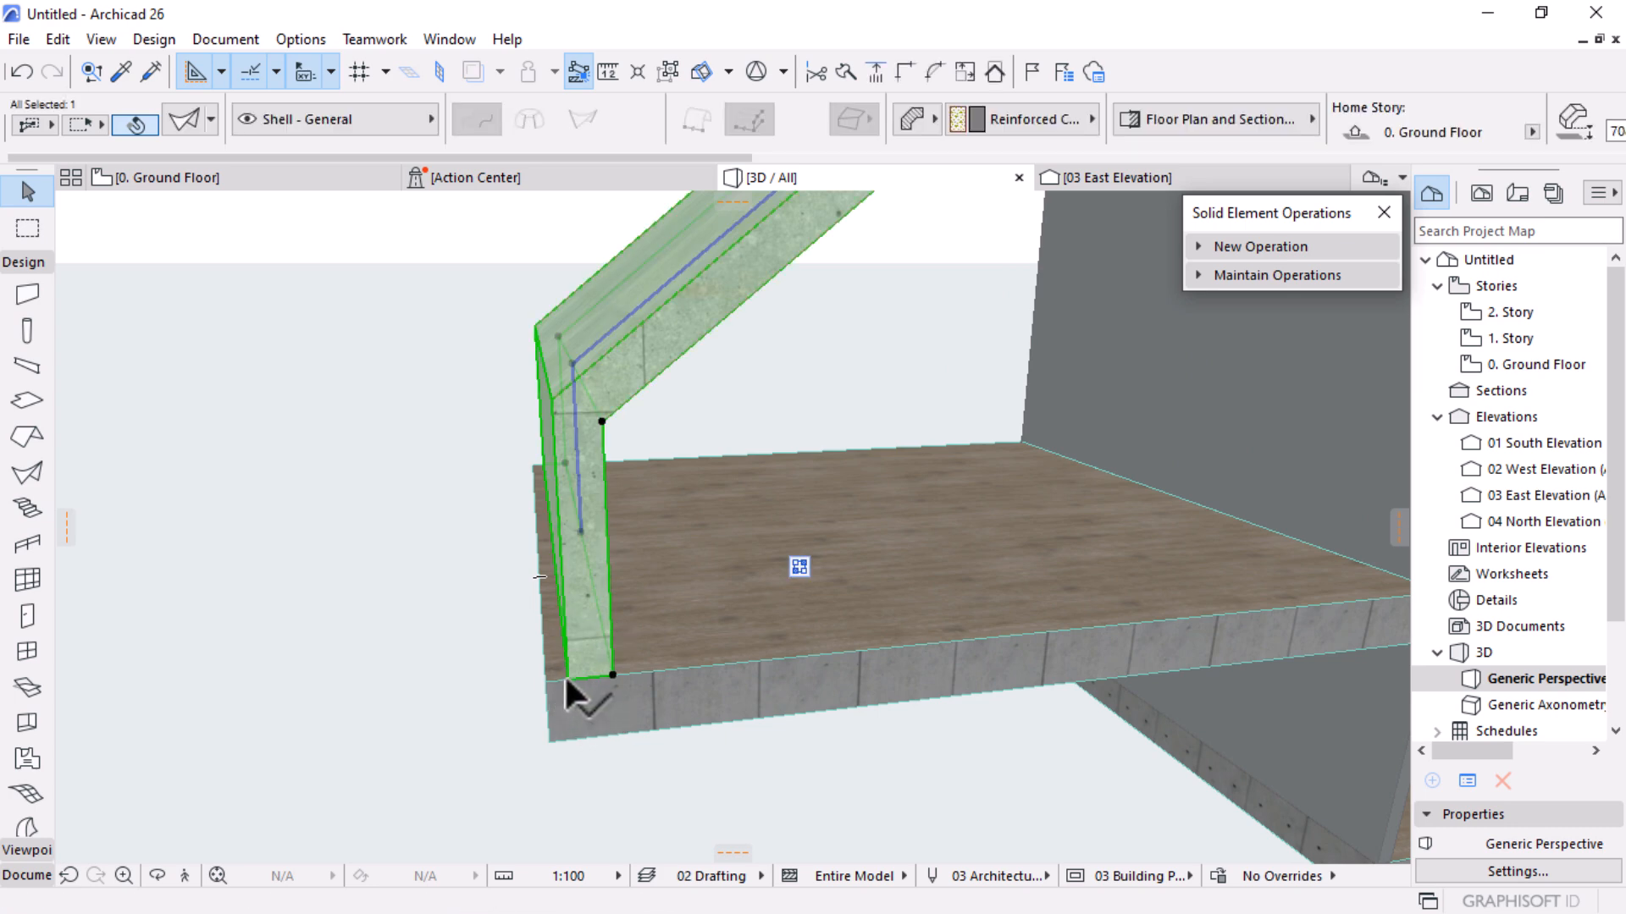
click(564, 673)
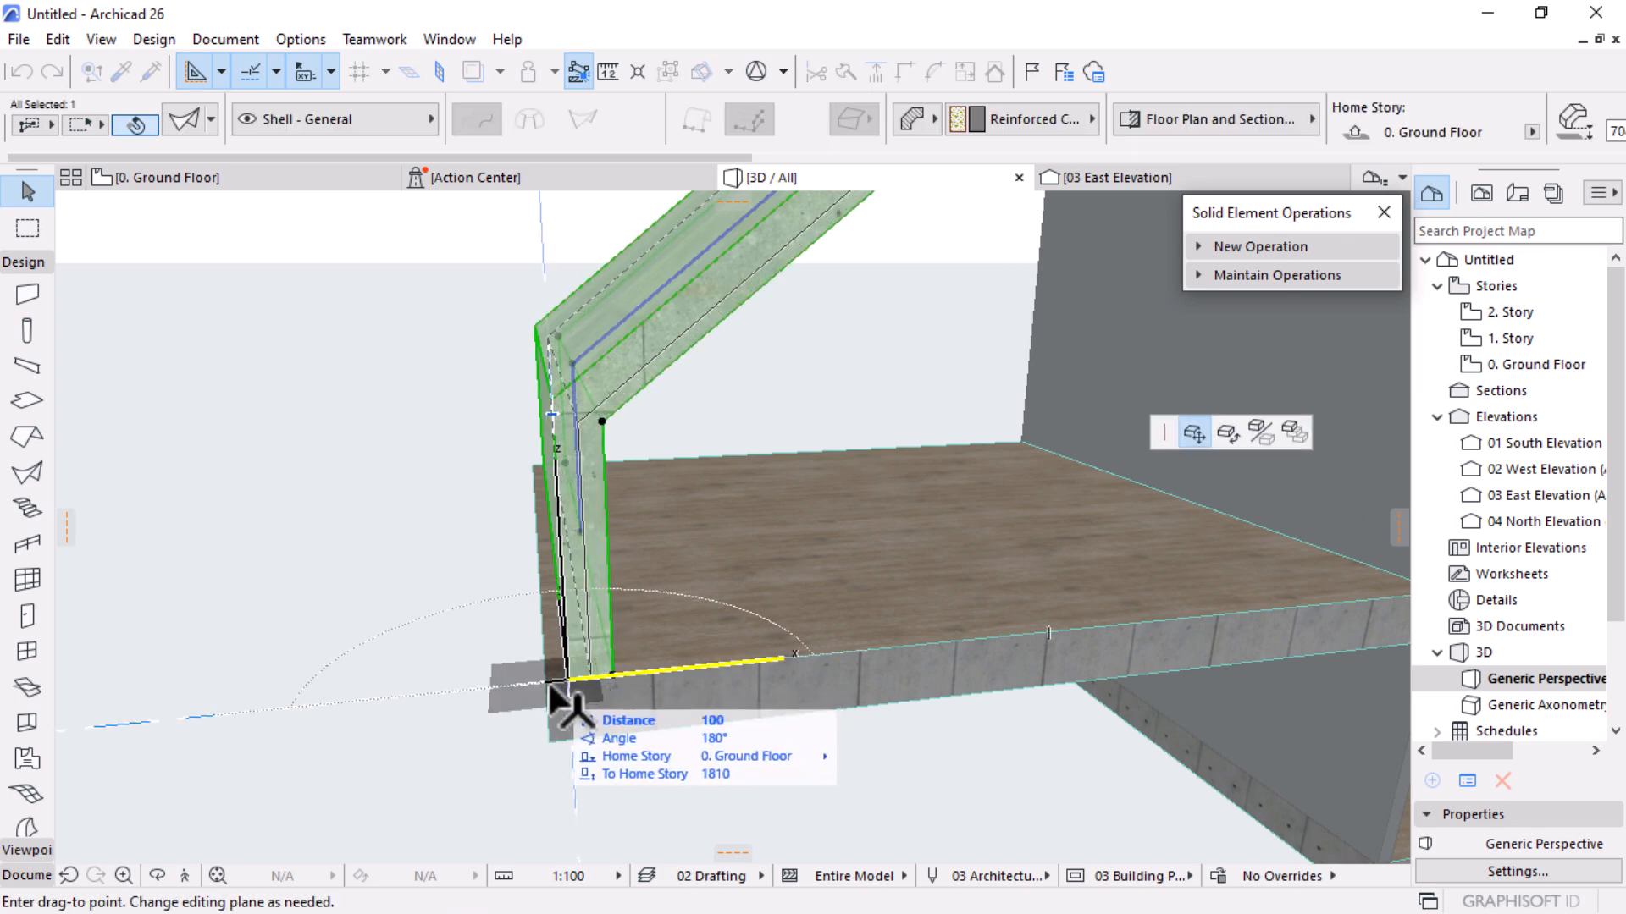
click(546, 679)
shift+middle_drag(389, 674, 730, 393)
scroll(731, 398, up, 4)
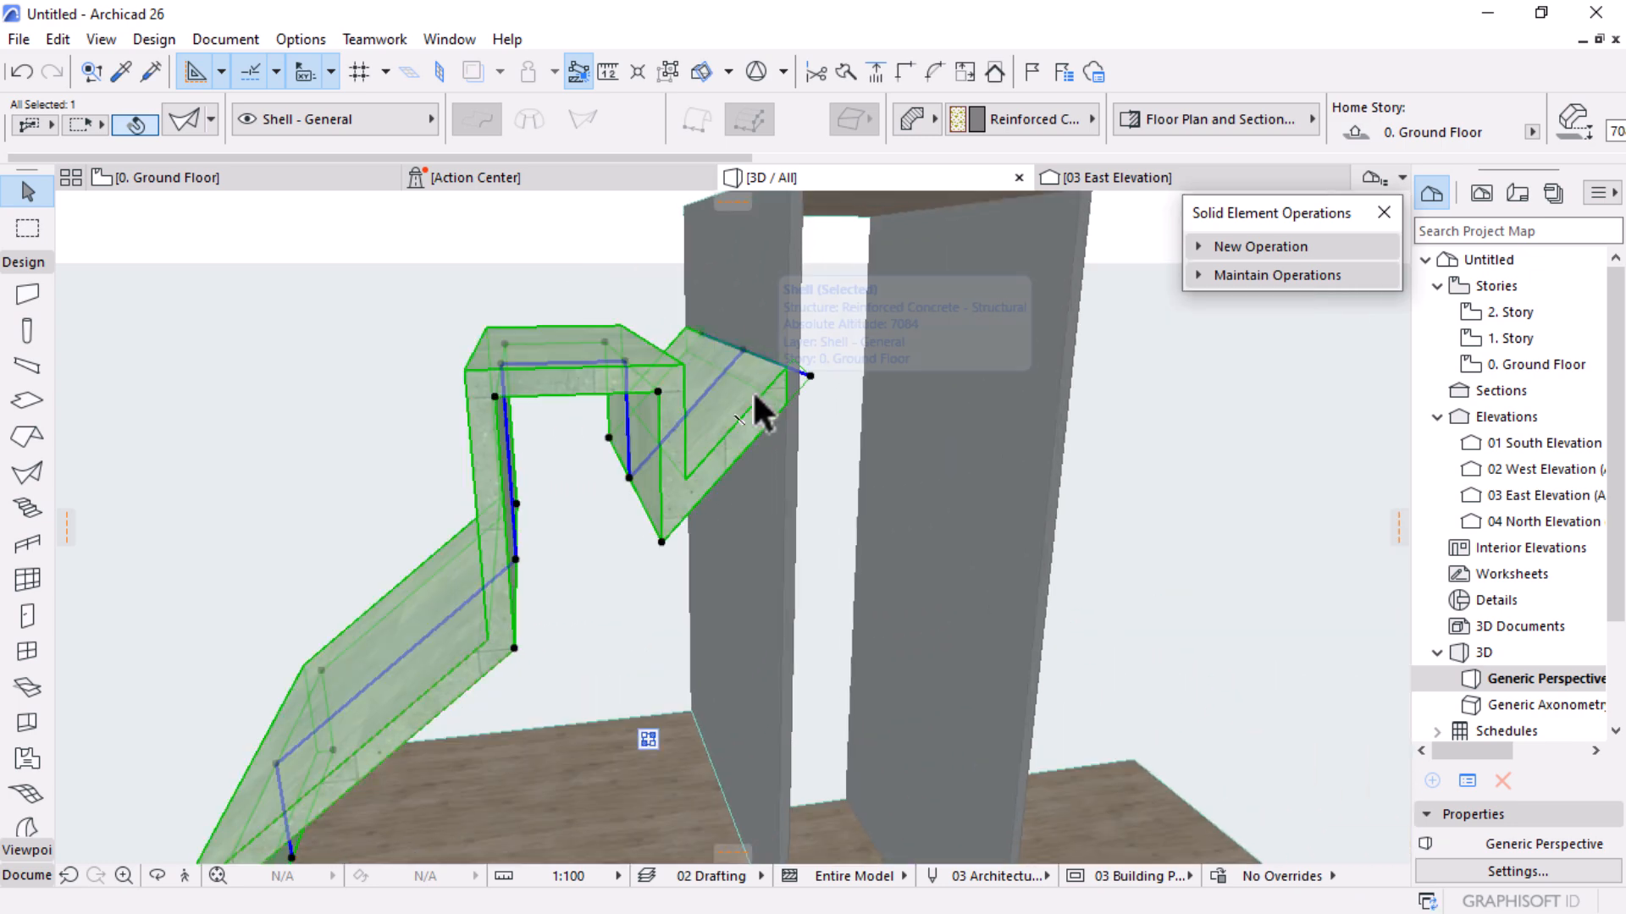
Inspect the moved concrete shell against the tower in 3D and open the 01 South Elevation view
shift+middle_drag(845, 492, 715, 388)
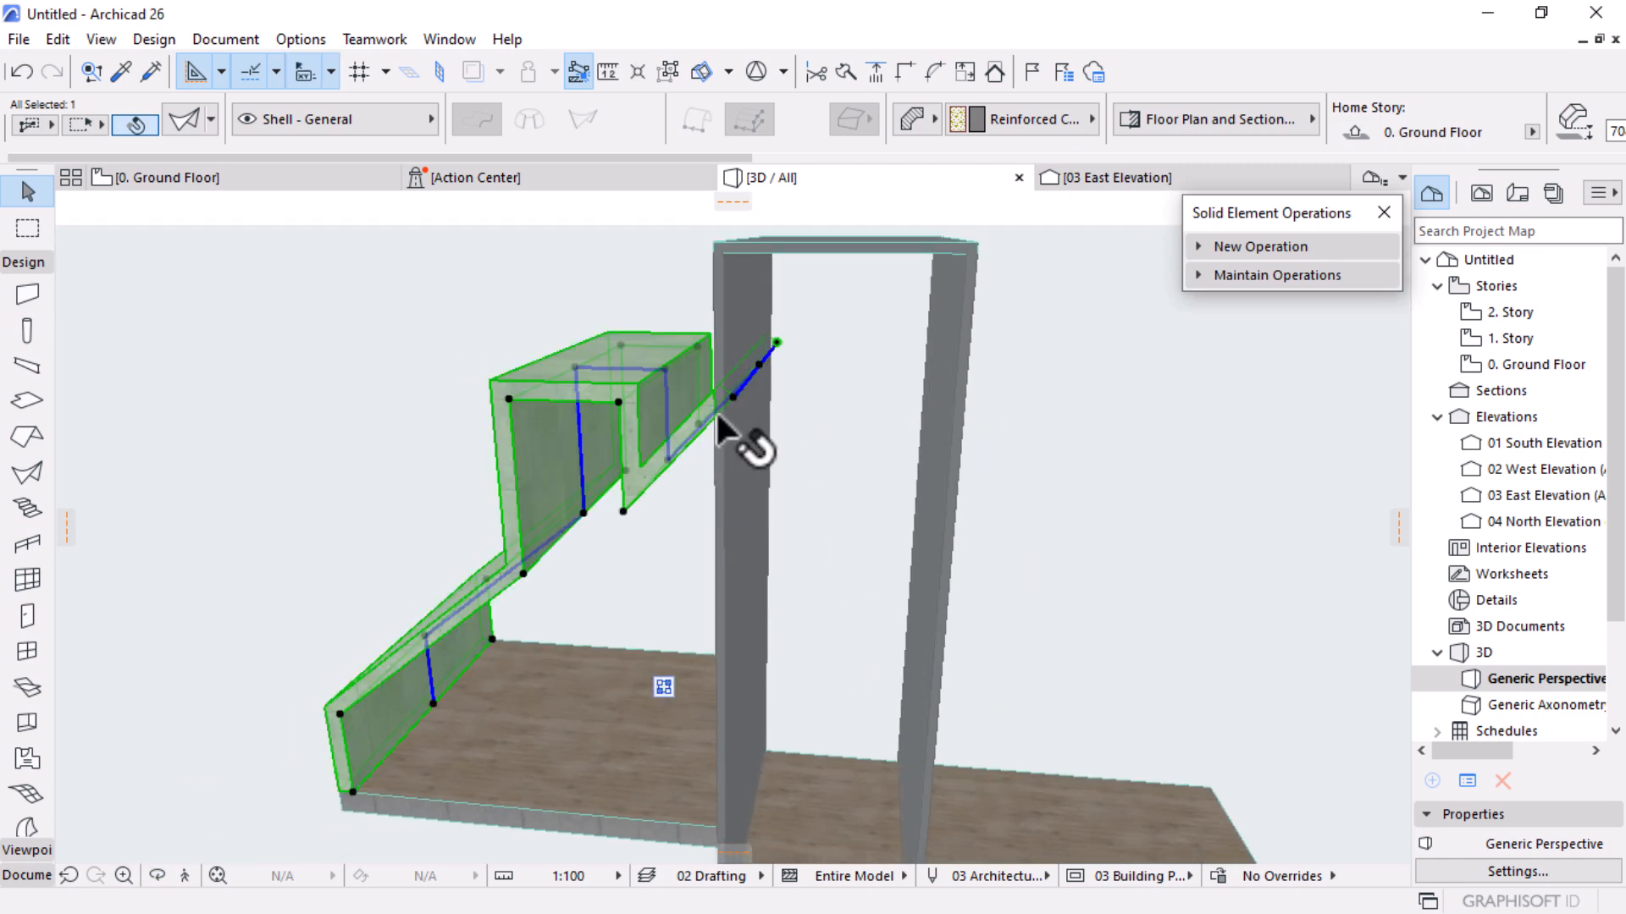
shift+middle_drag(729, 435, 808, 541)
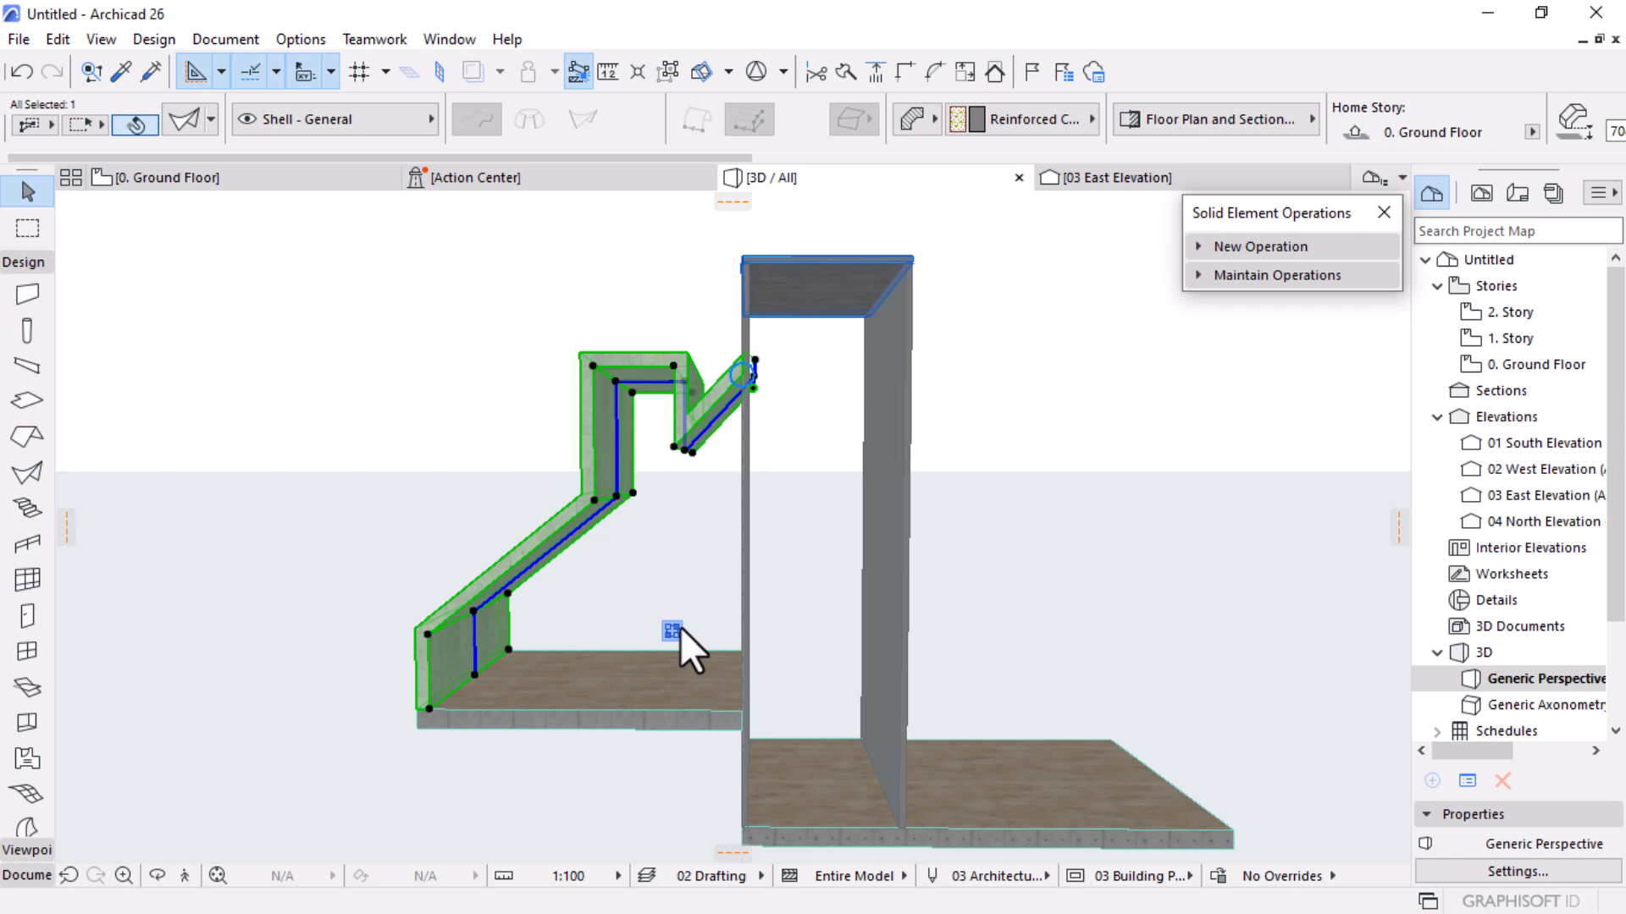
shift+middle_drag(840, 466, 664, 377)
click(619, 440)
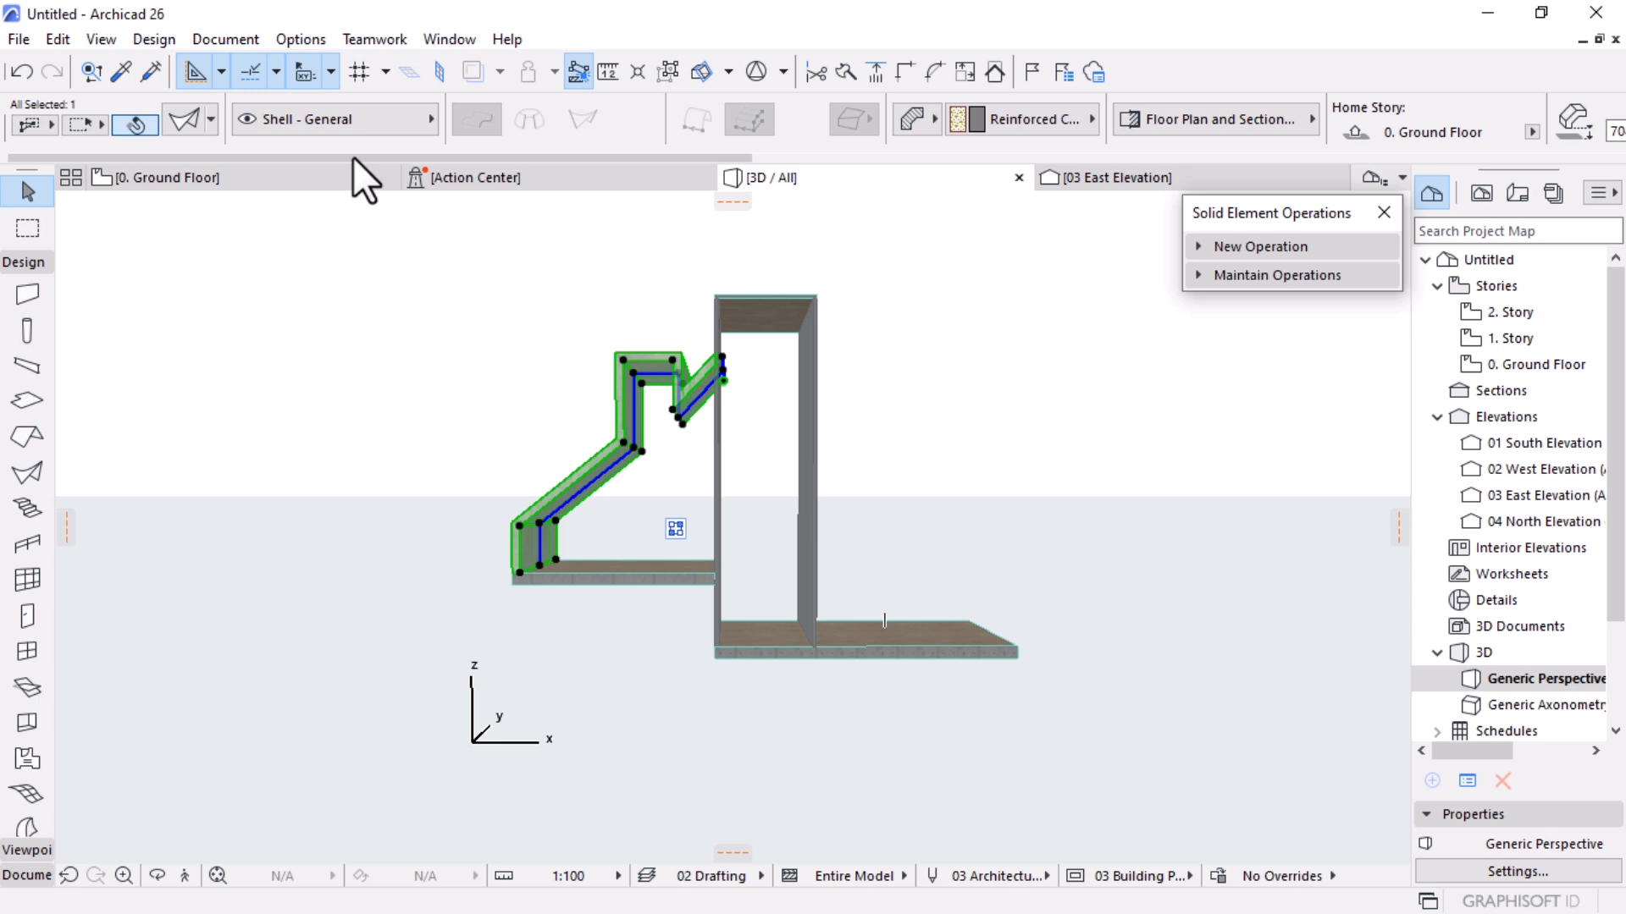
mouse_move(235, 175)
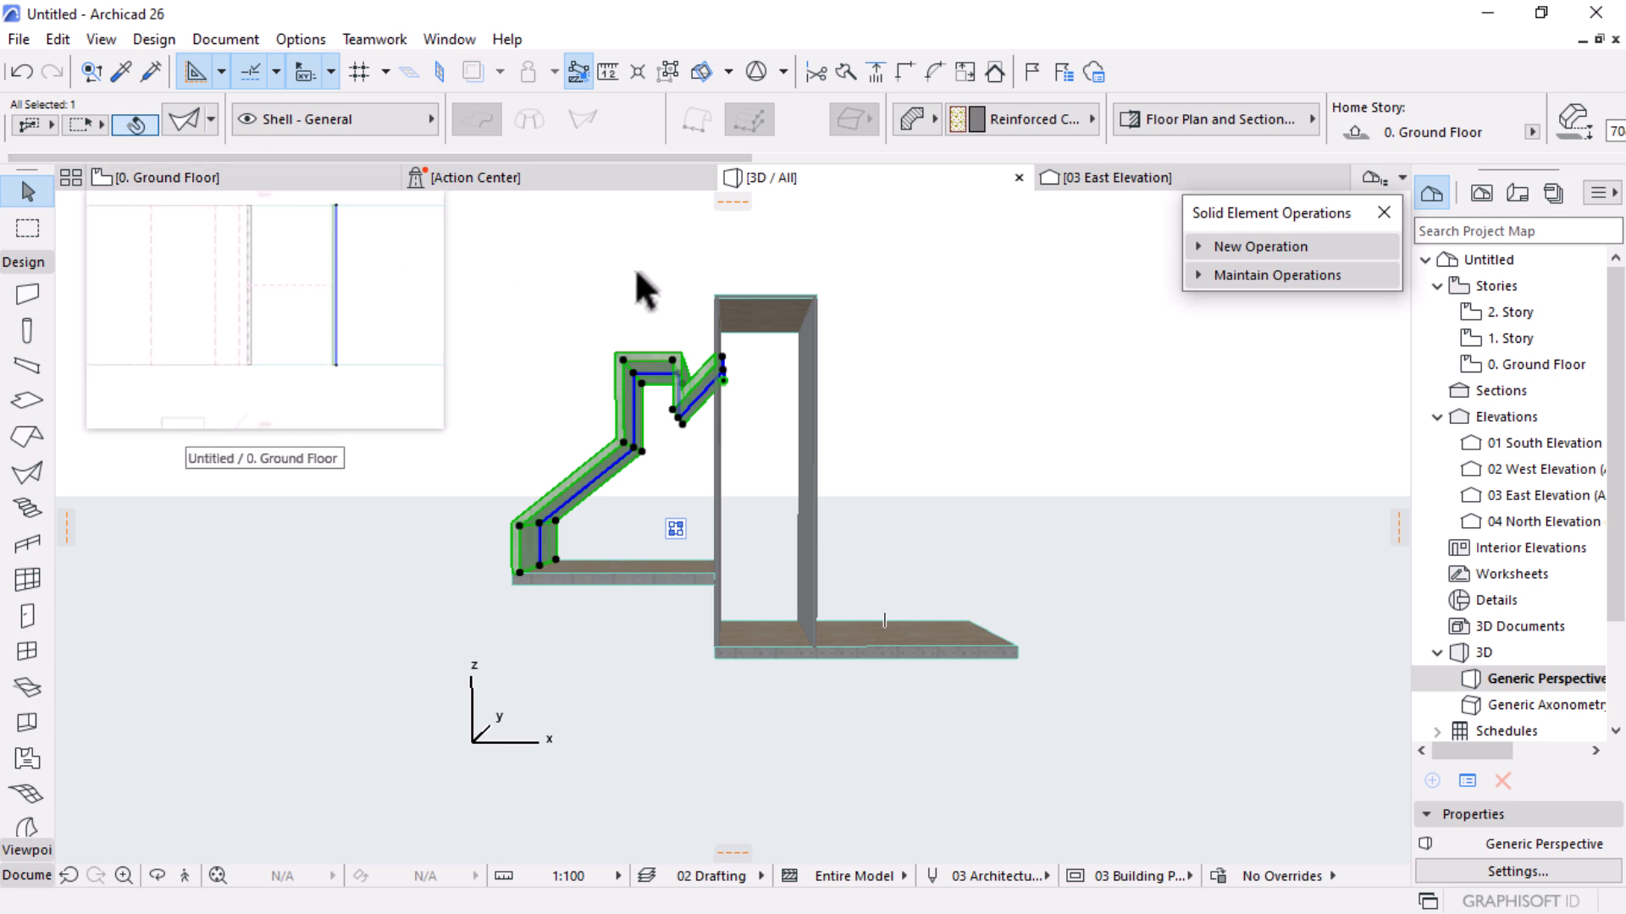
double_click(1518, 448)
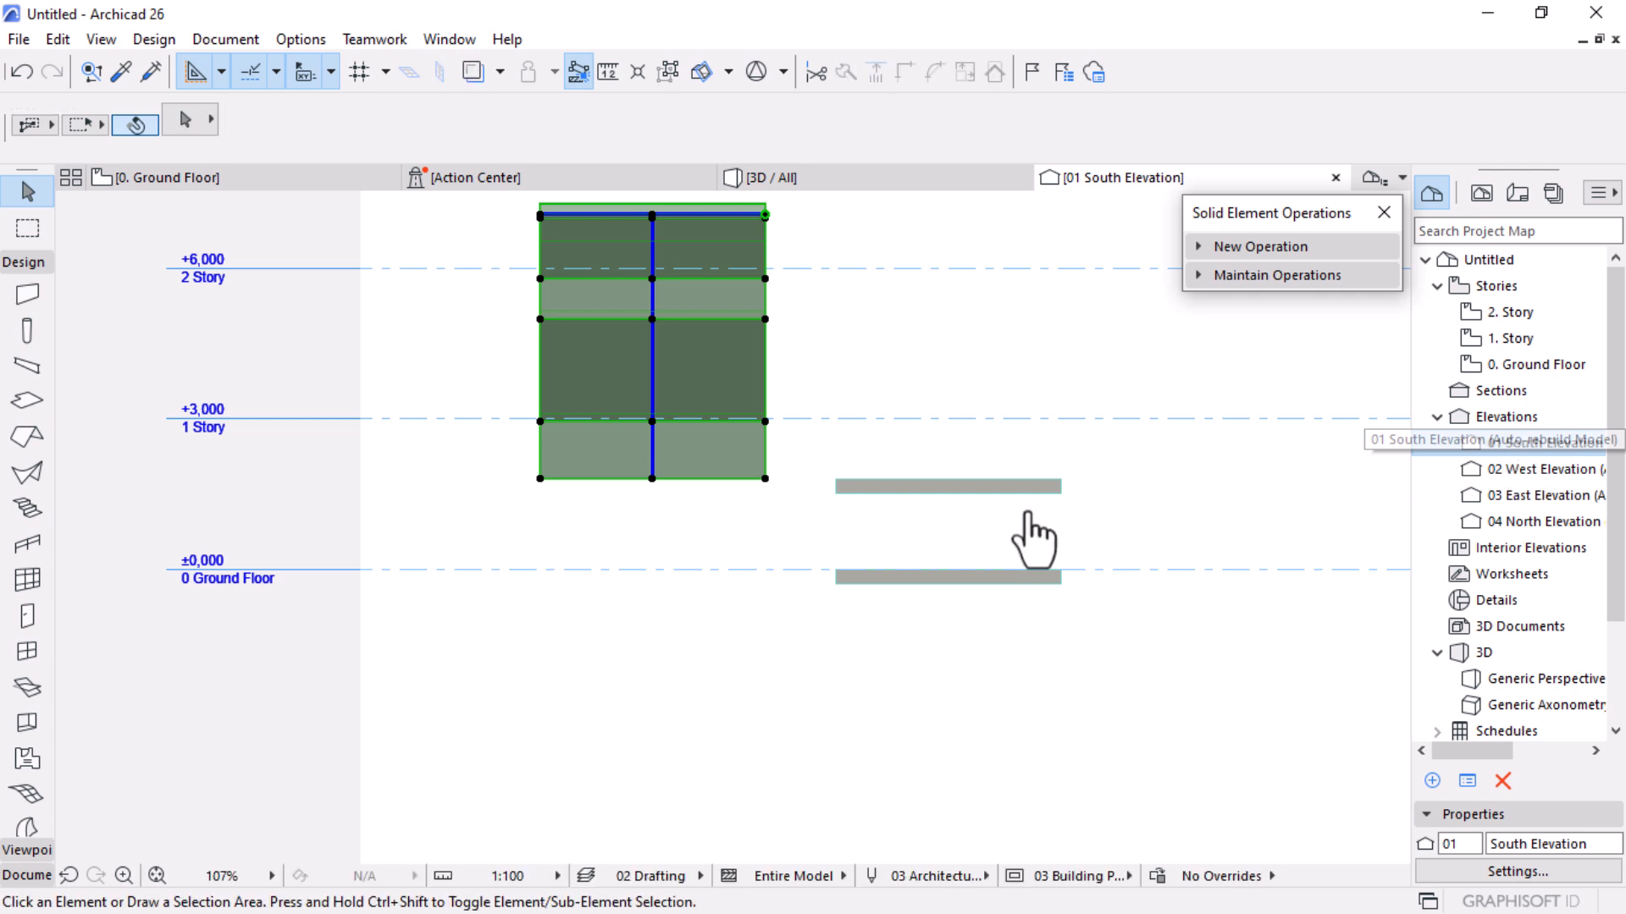
scroll(472, 352, down, 1)
scroll(751, 482, up, 3)
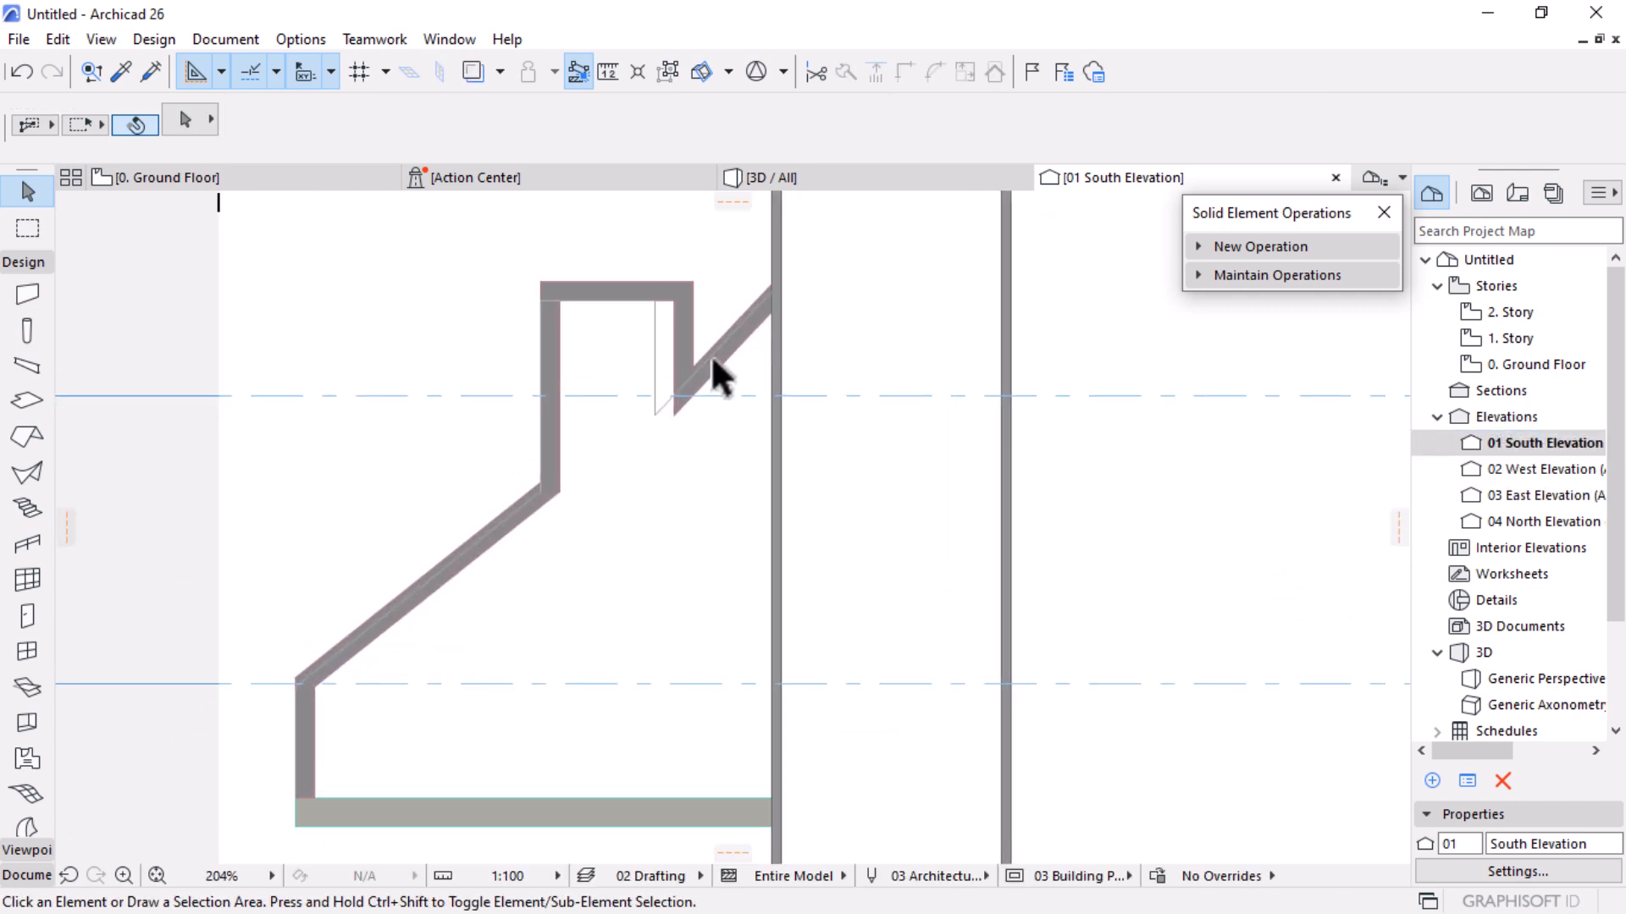
Delete the leftover 2D drafting polyline that traces the folded shell's profile in the elevation
click(657, 344)
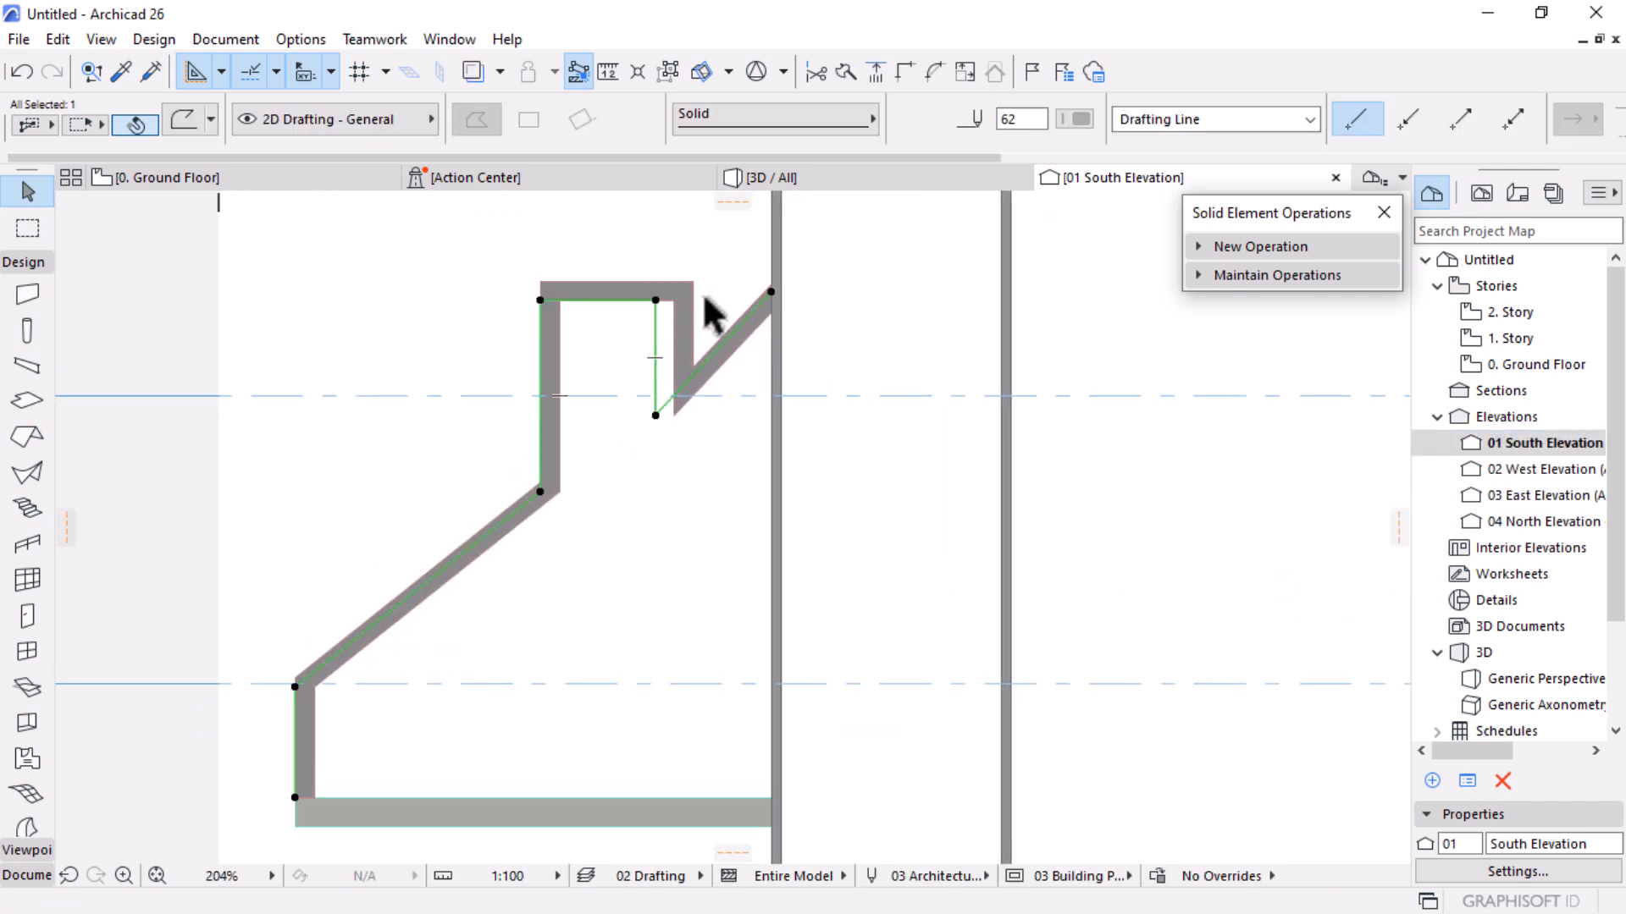
scroll(708, 313, down, 2)
key(Escape)
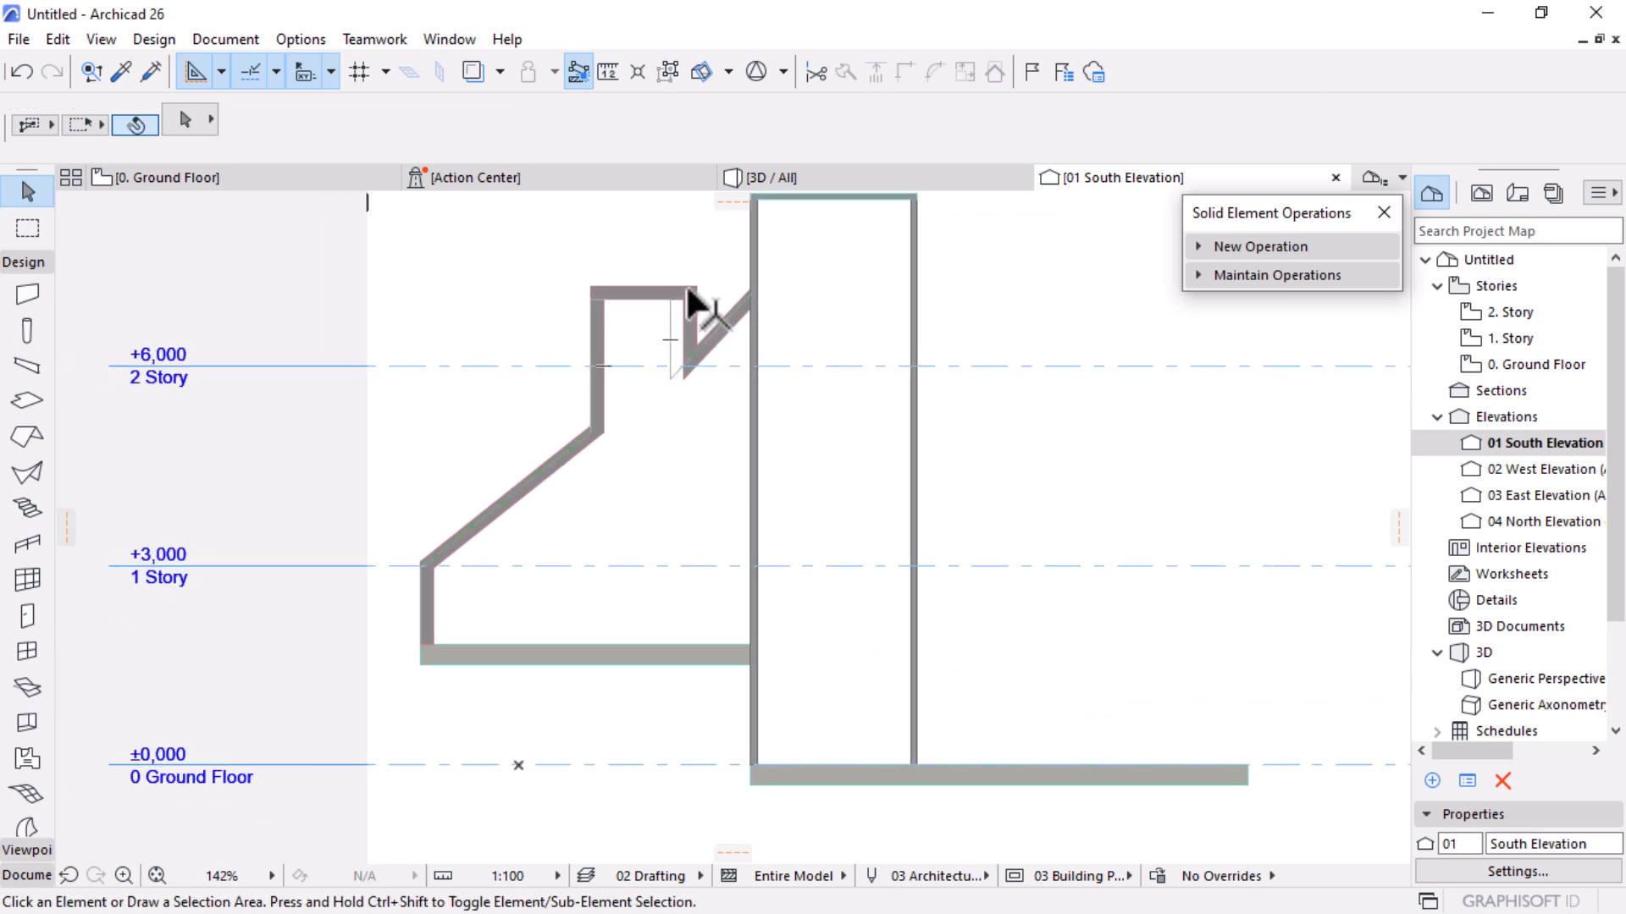
click(675, 329)
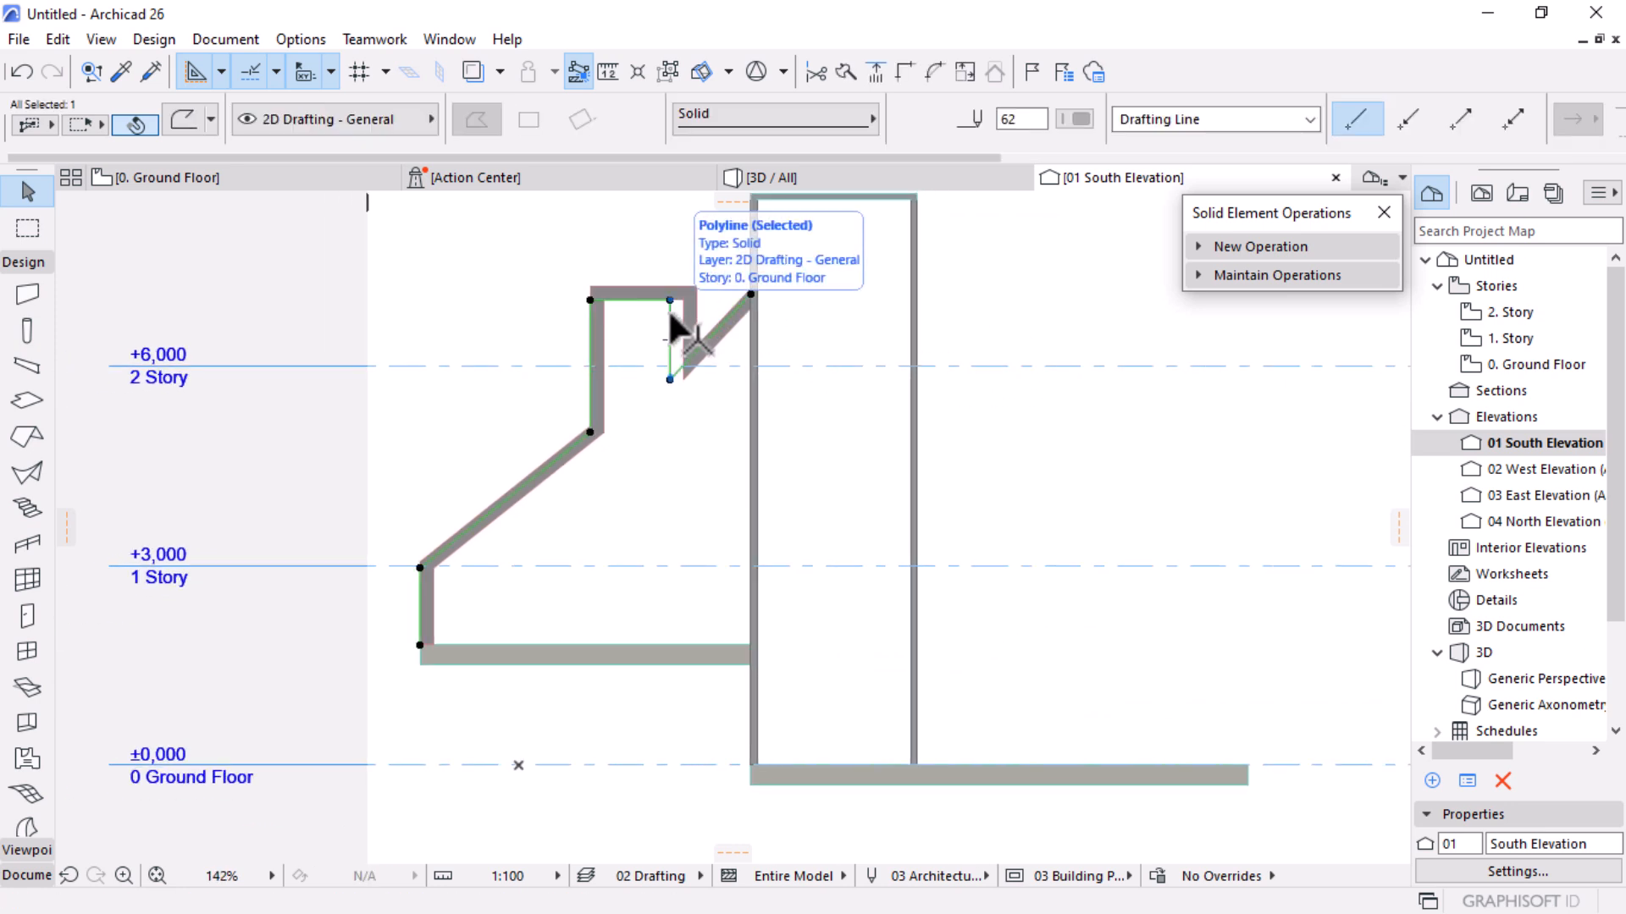
key(Escape)
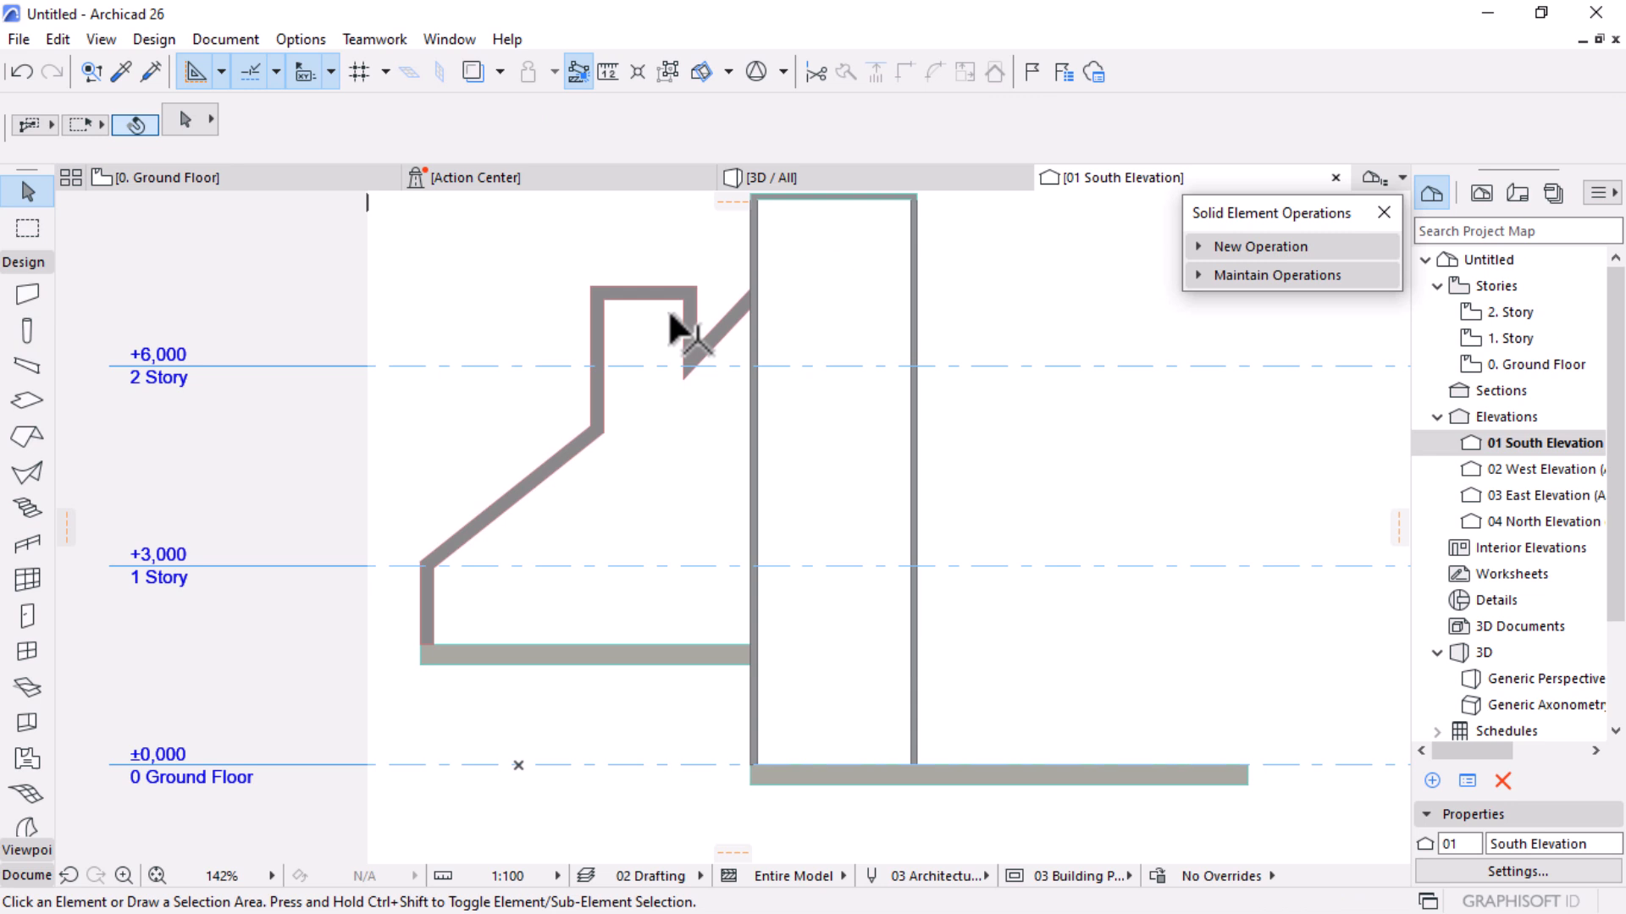
Mirror a copy of the folded concrete shell about a vertical axis through the midpoint of the tower's roof
click(680, 305)
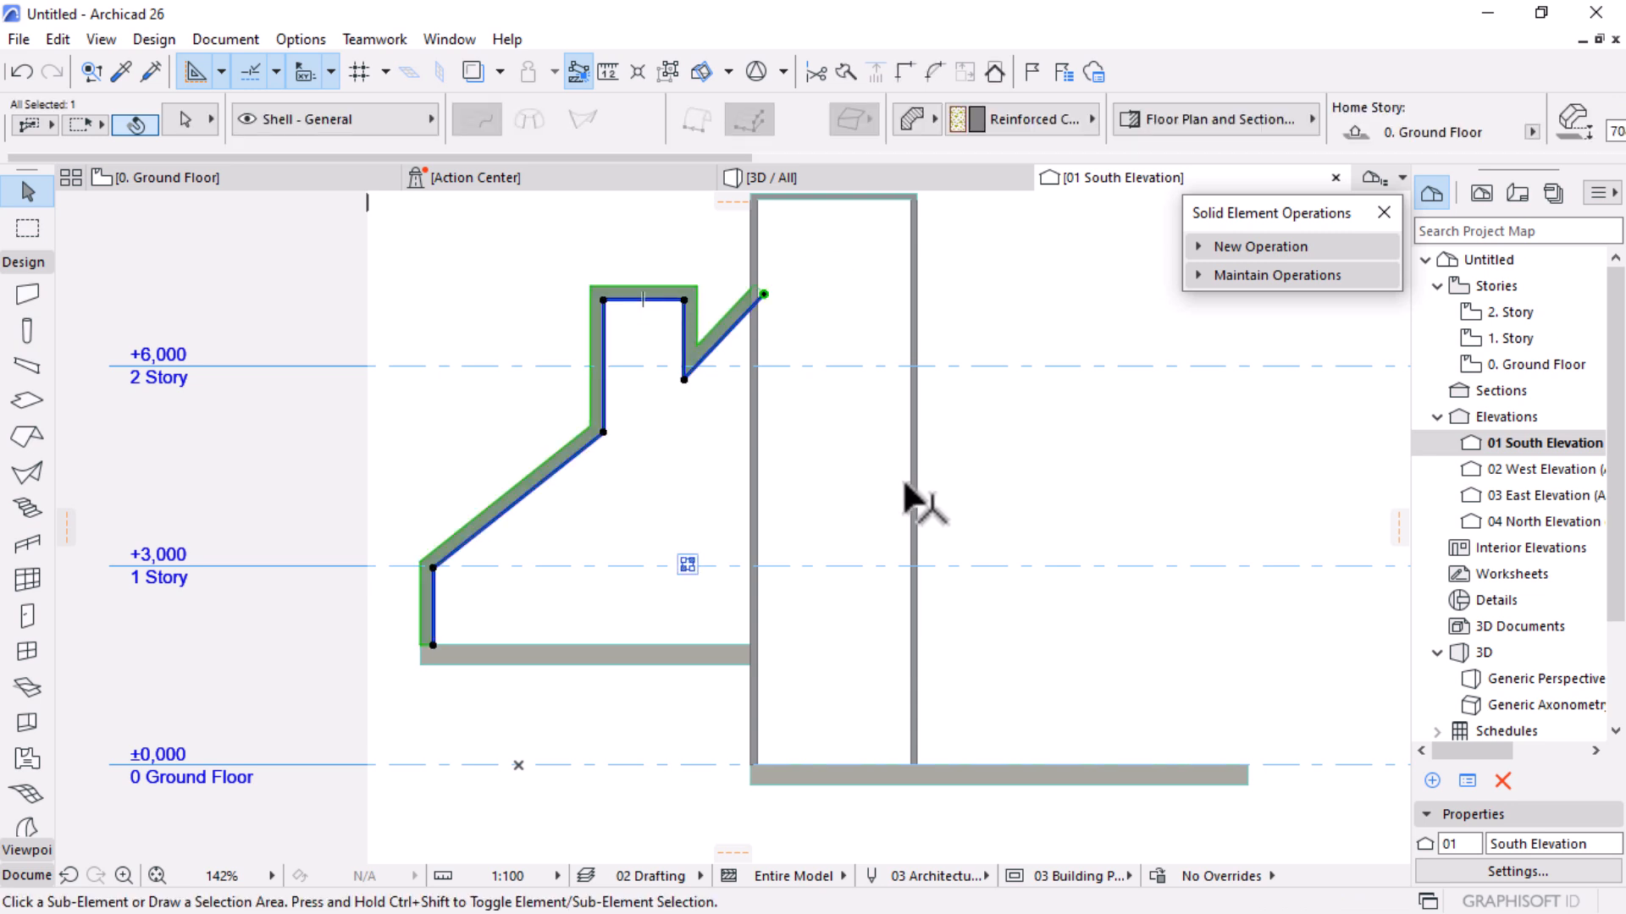
key(ctrl+alt+m)
scroll(904, 509, down, 2)
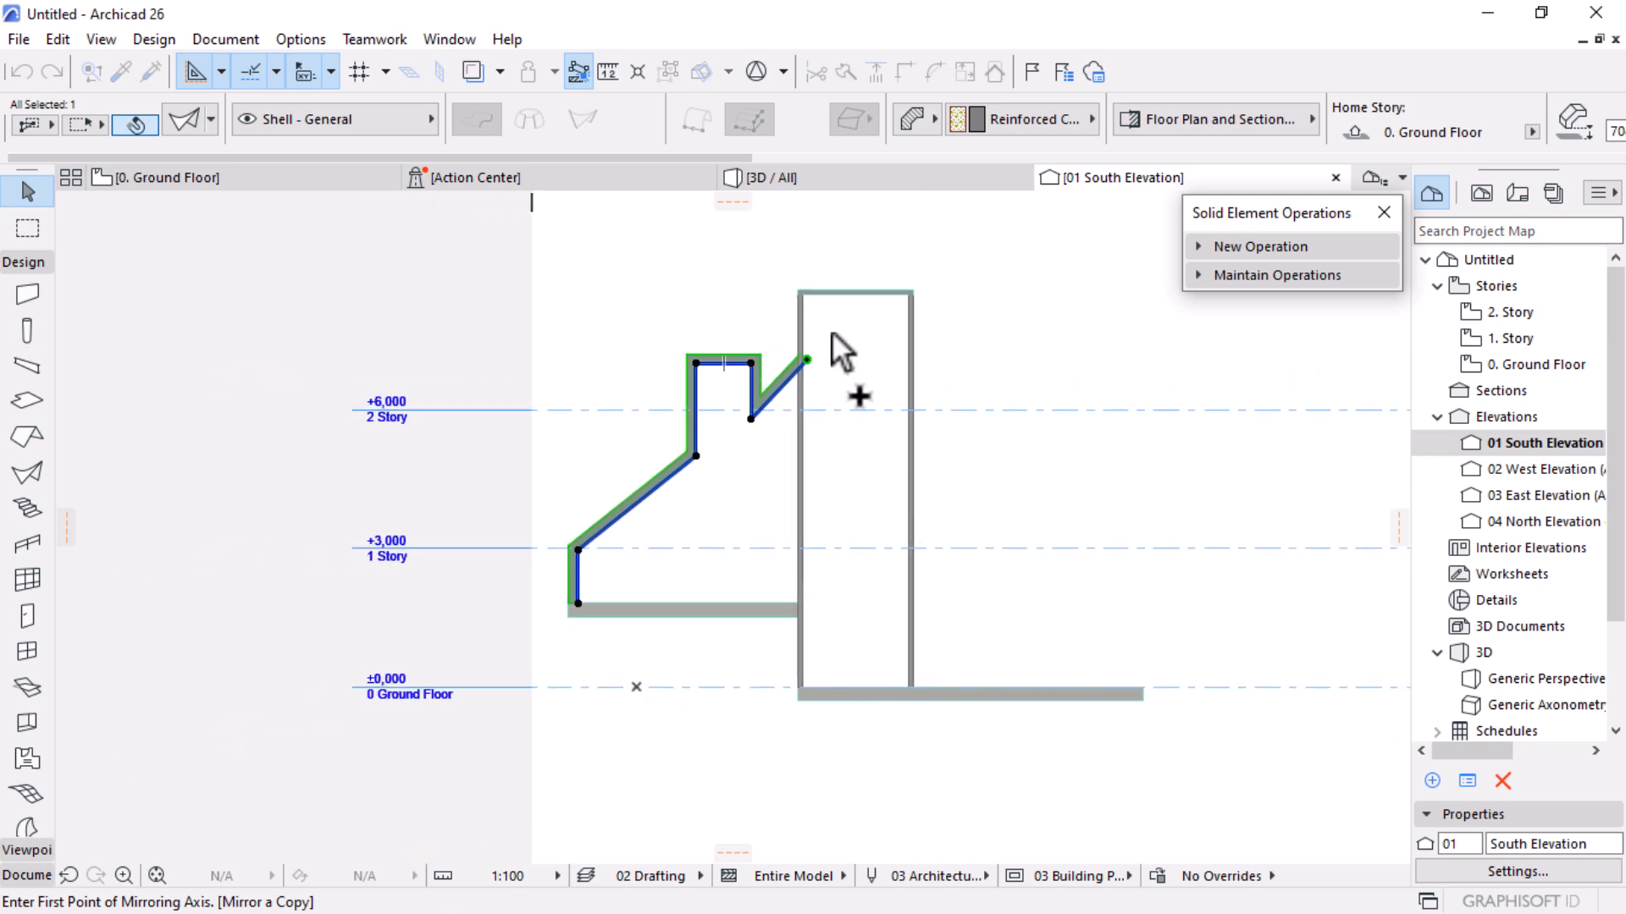
click(856, 289)
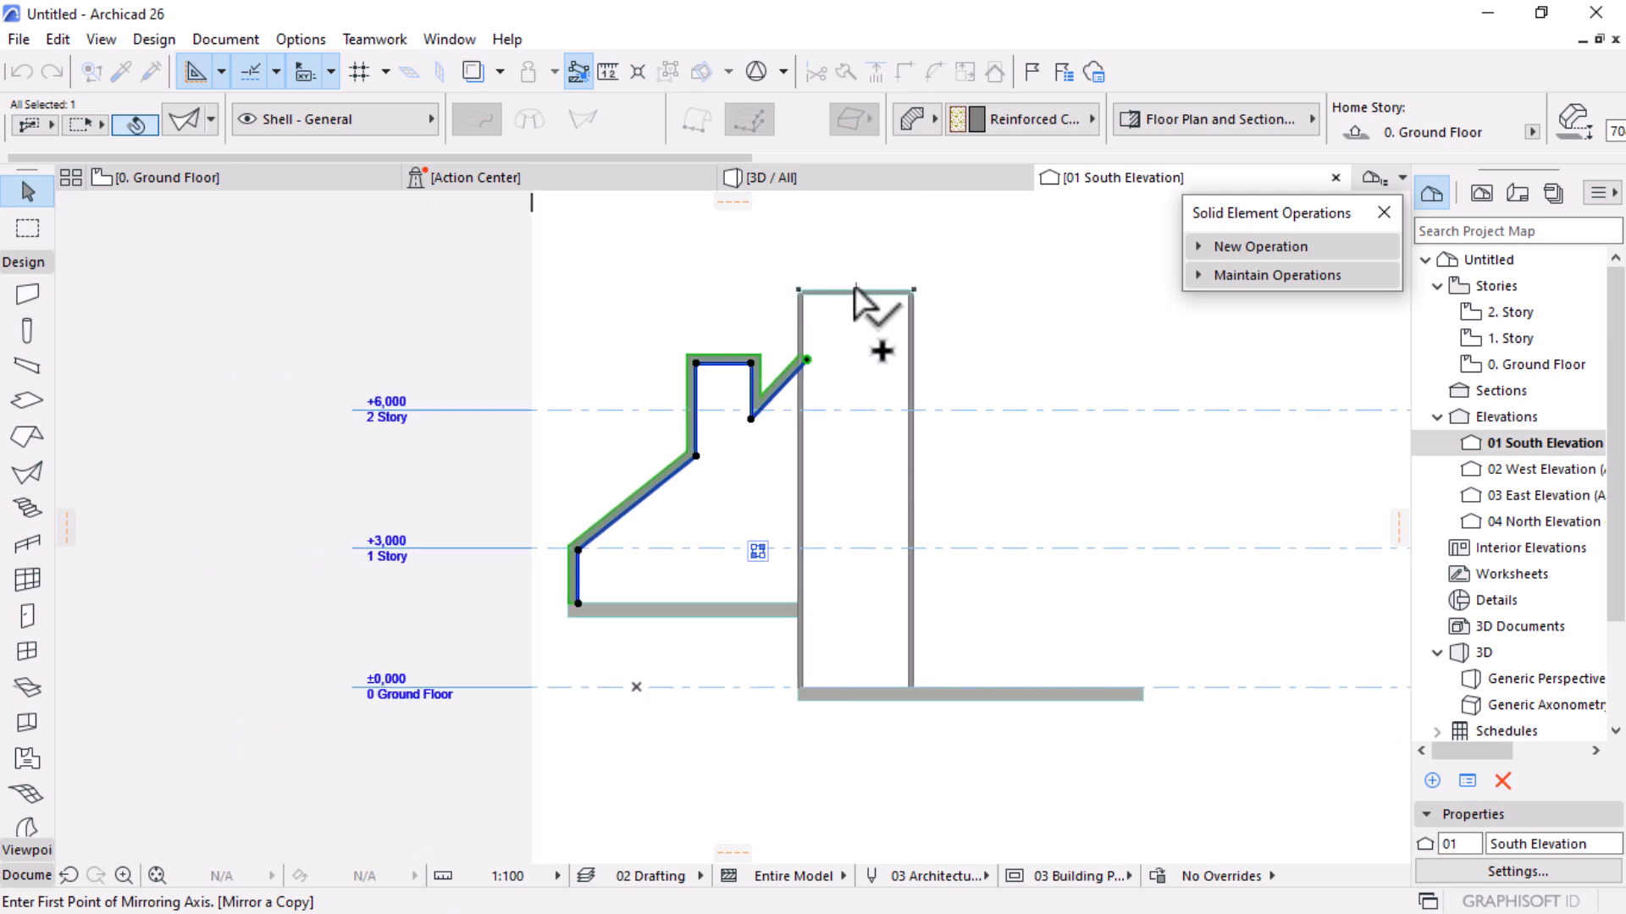
click(860, 215)
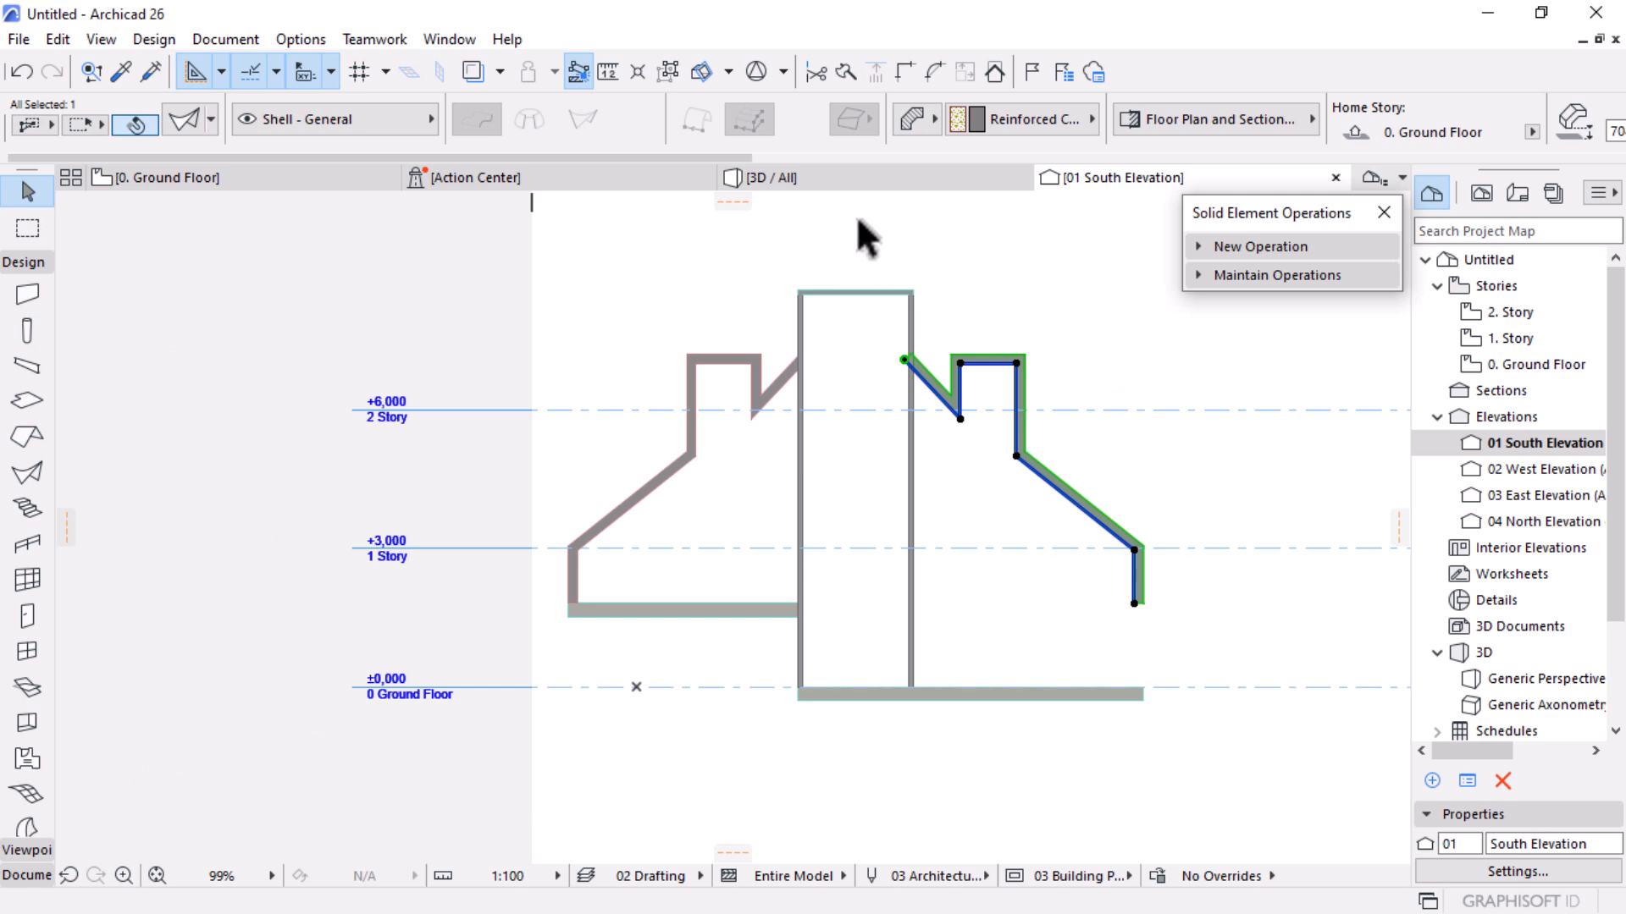
scroll(1183, 737, up, 3)
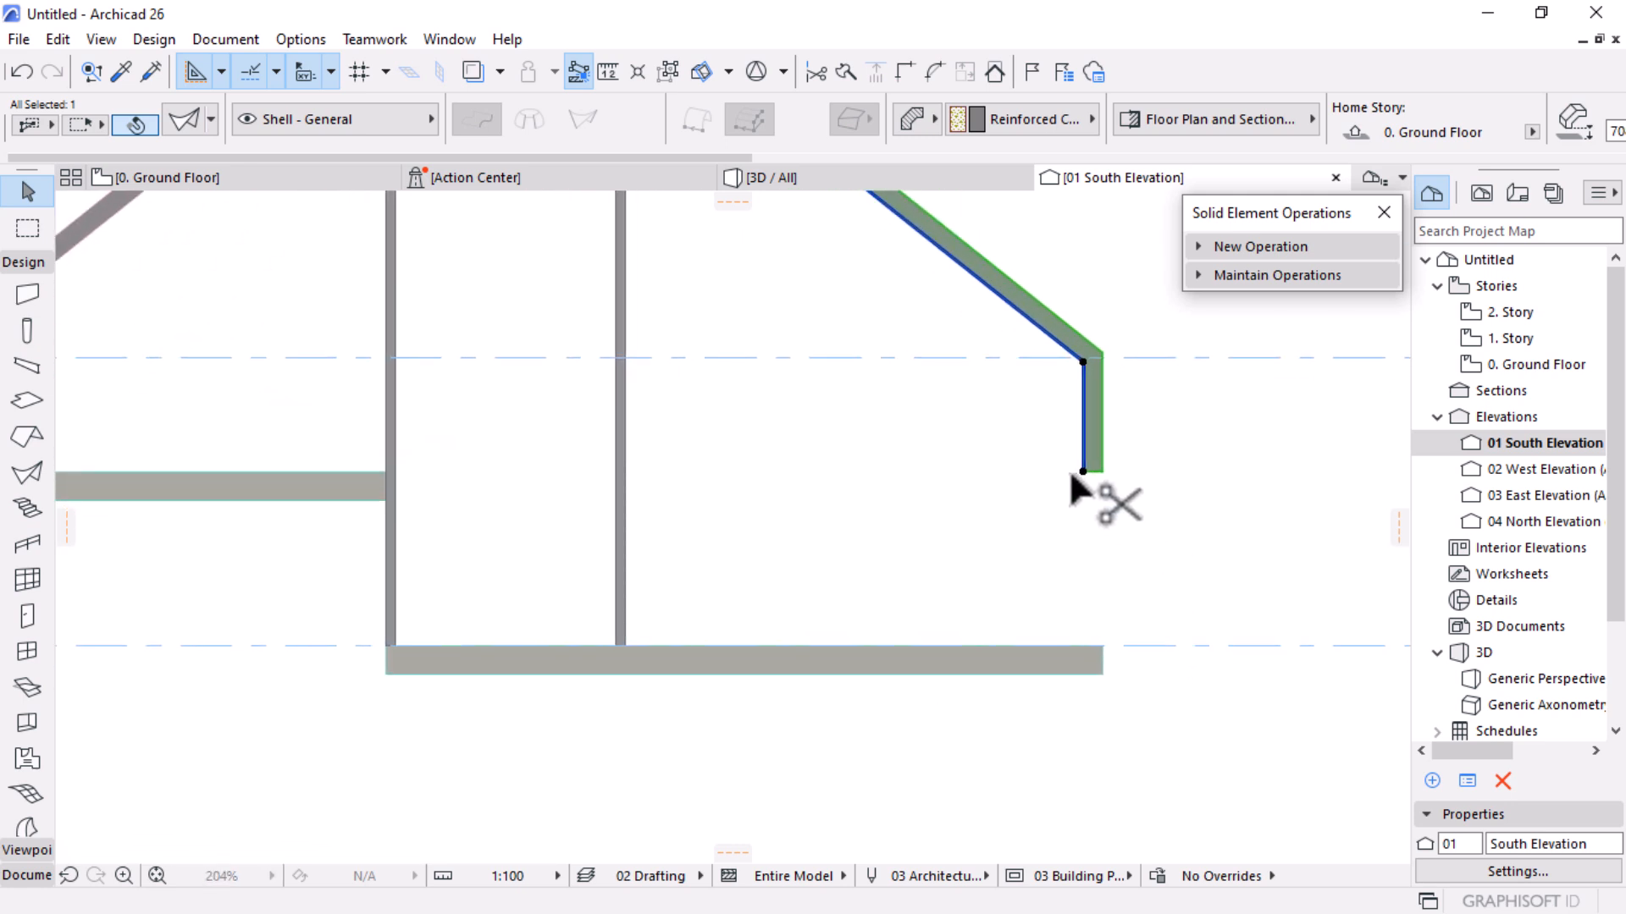
key(ctrl+d)
click(1082, 471)
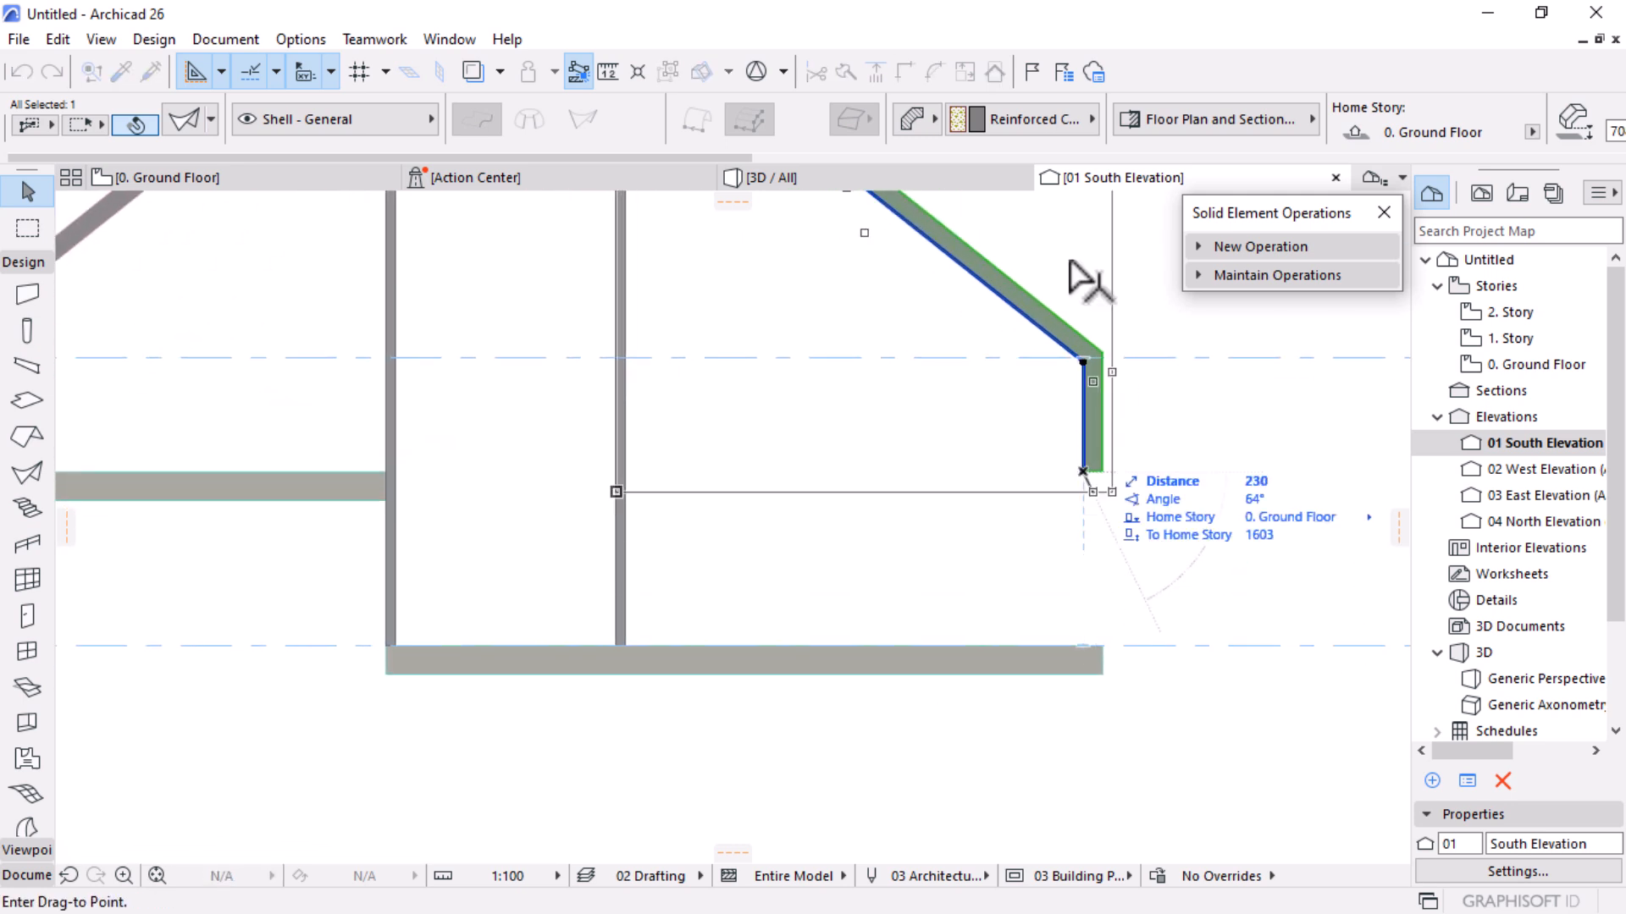
key(Escape)
Set the mirrored shell's base elevation relative to its home story to 0
scroll(1135, 110, down, 3)
scroll(1149, 126, down, 1)
click(1149, 131)
text(0)
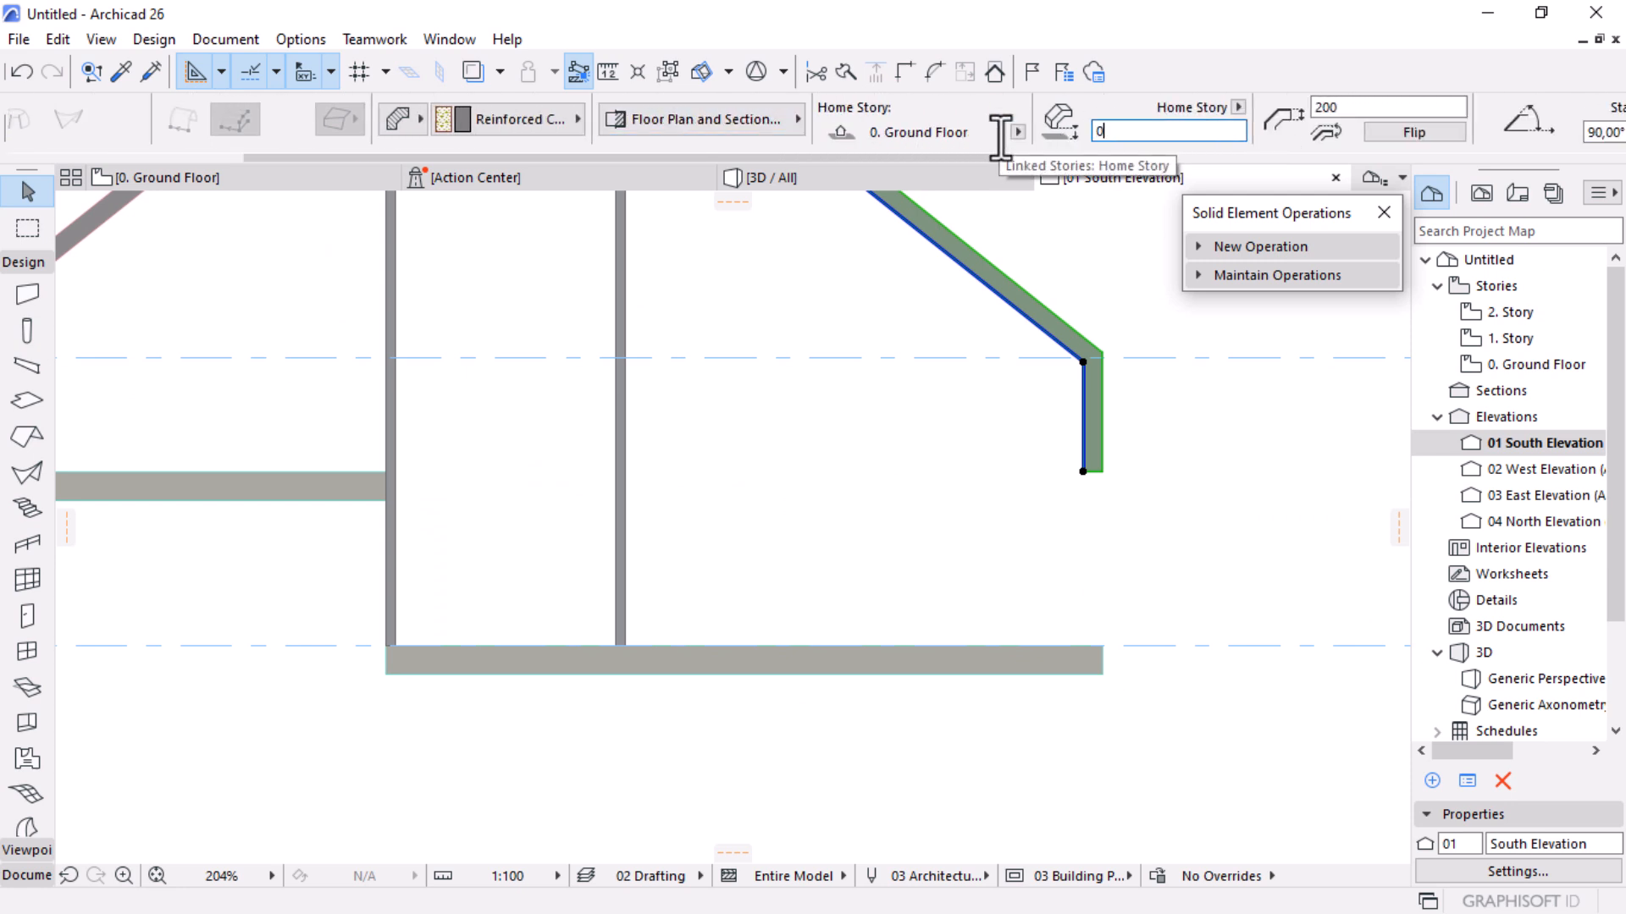
key(Return)
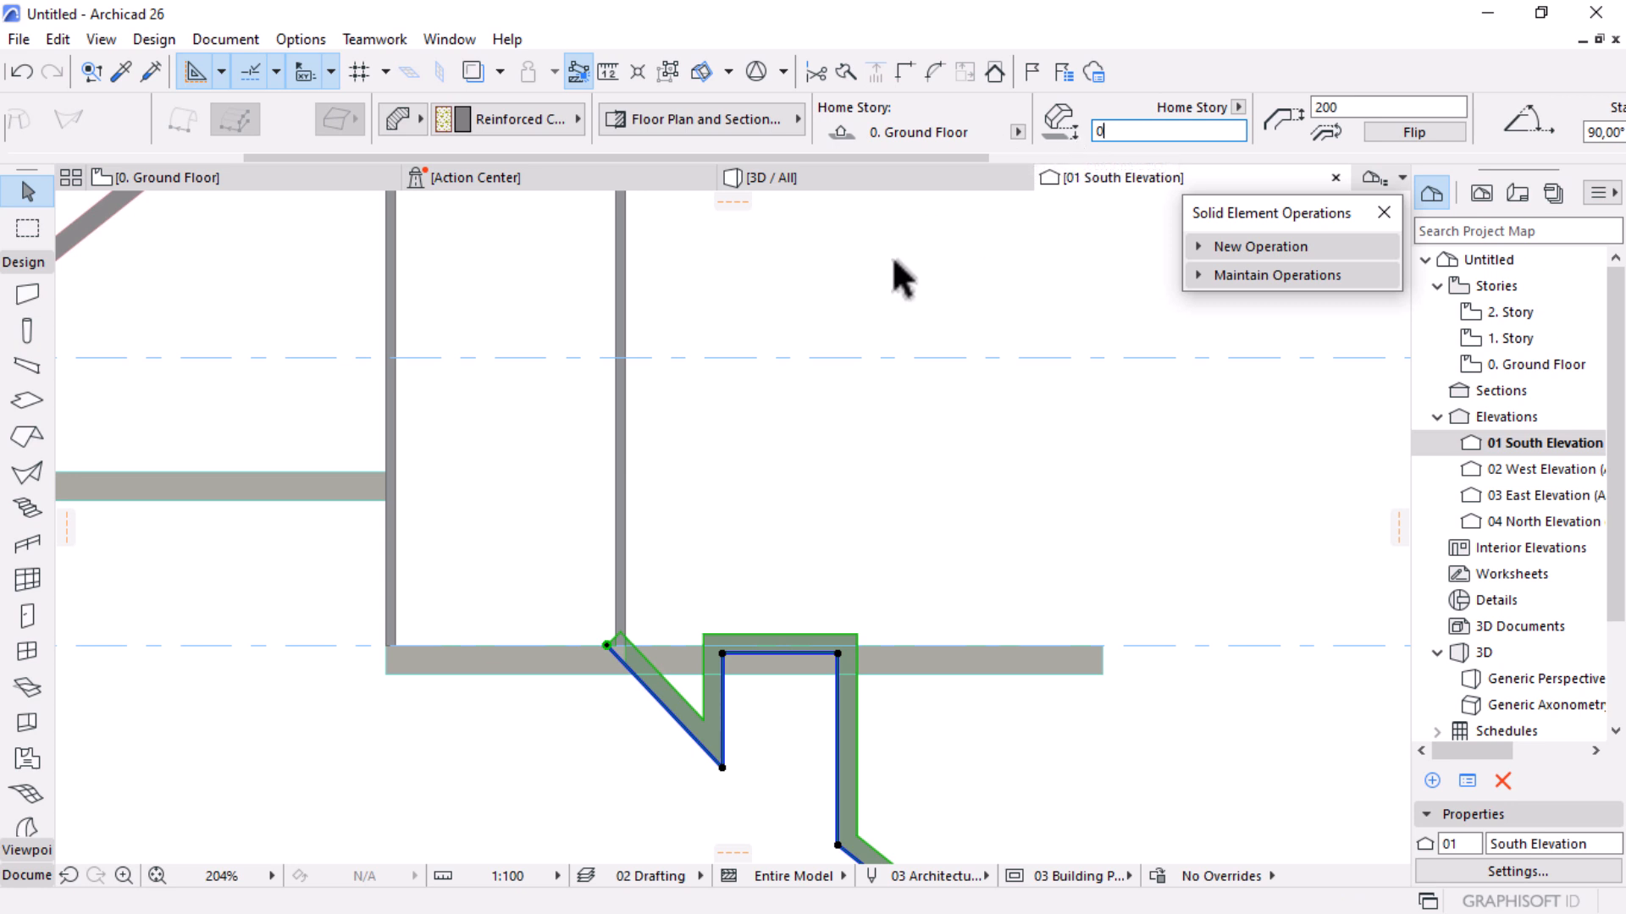
scroll(842, 370, down, 6)
scroll(805, 466, up, 4)
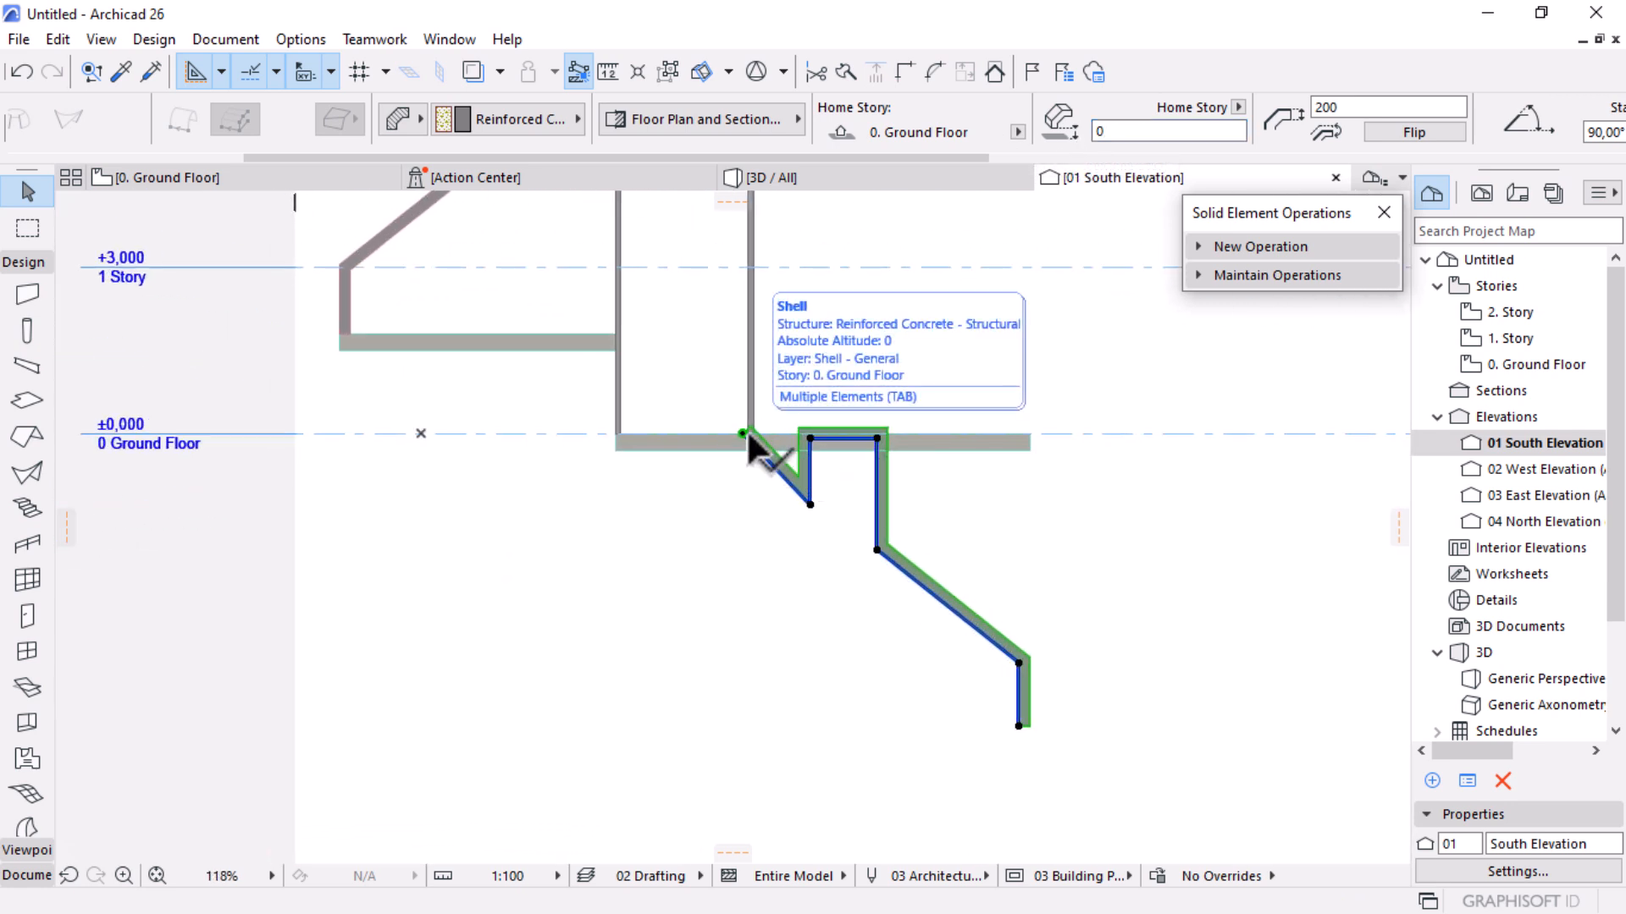
Examine the mirrored shell's base height, thickness and extrusion properties in its selection settings without changing them
scroll(1094, 113, down, 1)
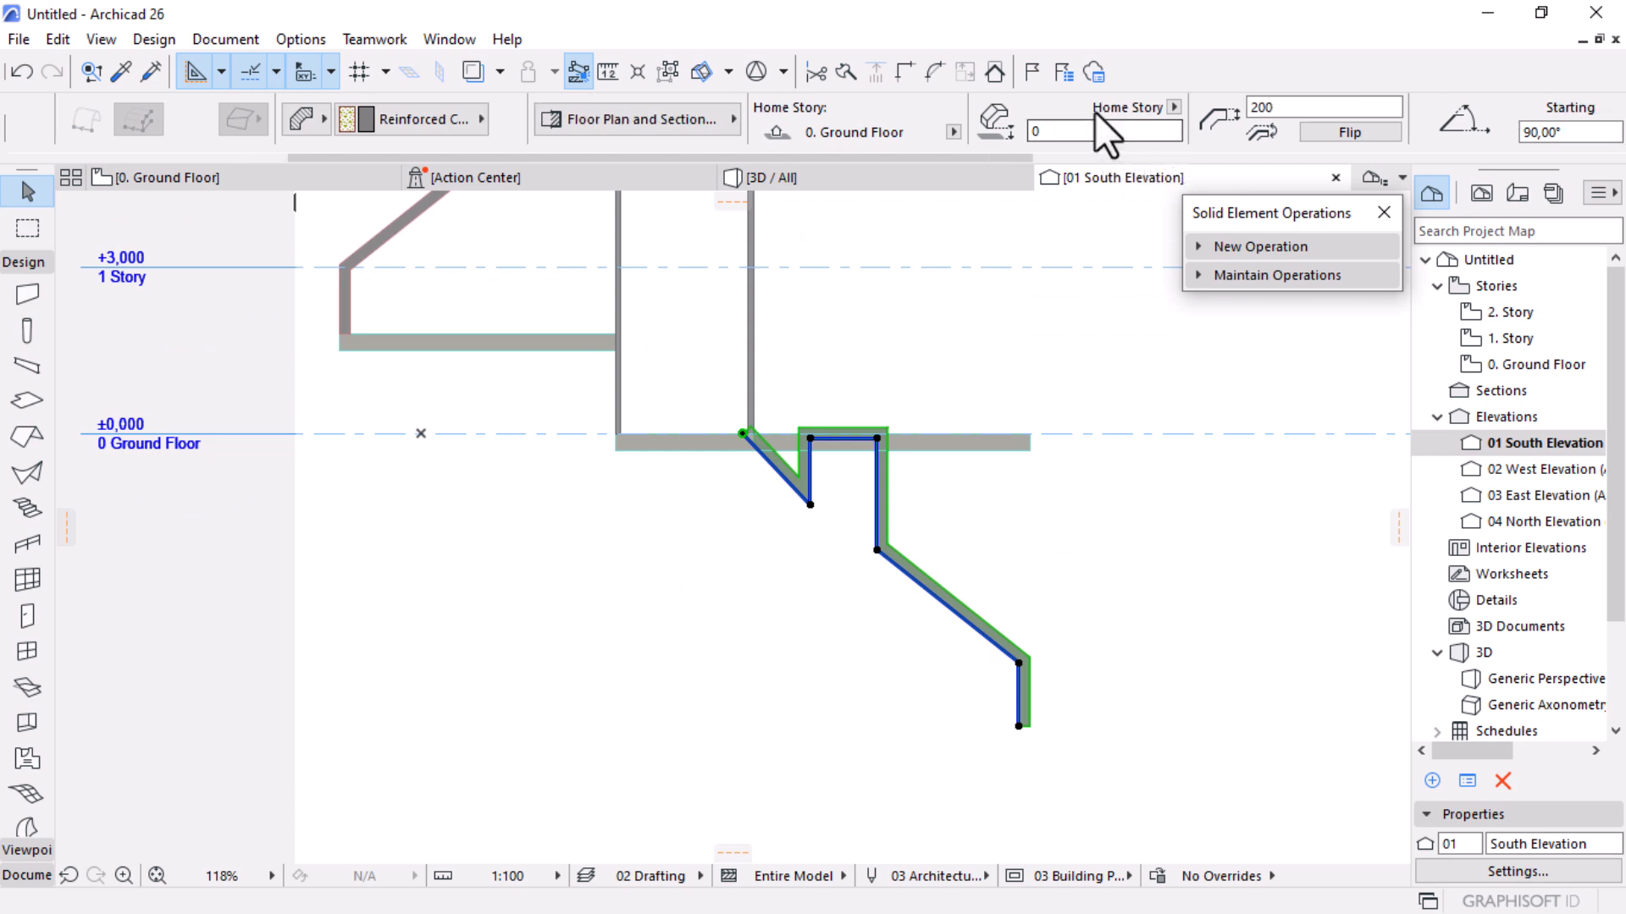
scroll(1094, 110, down, 1)
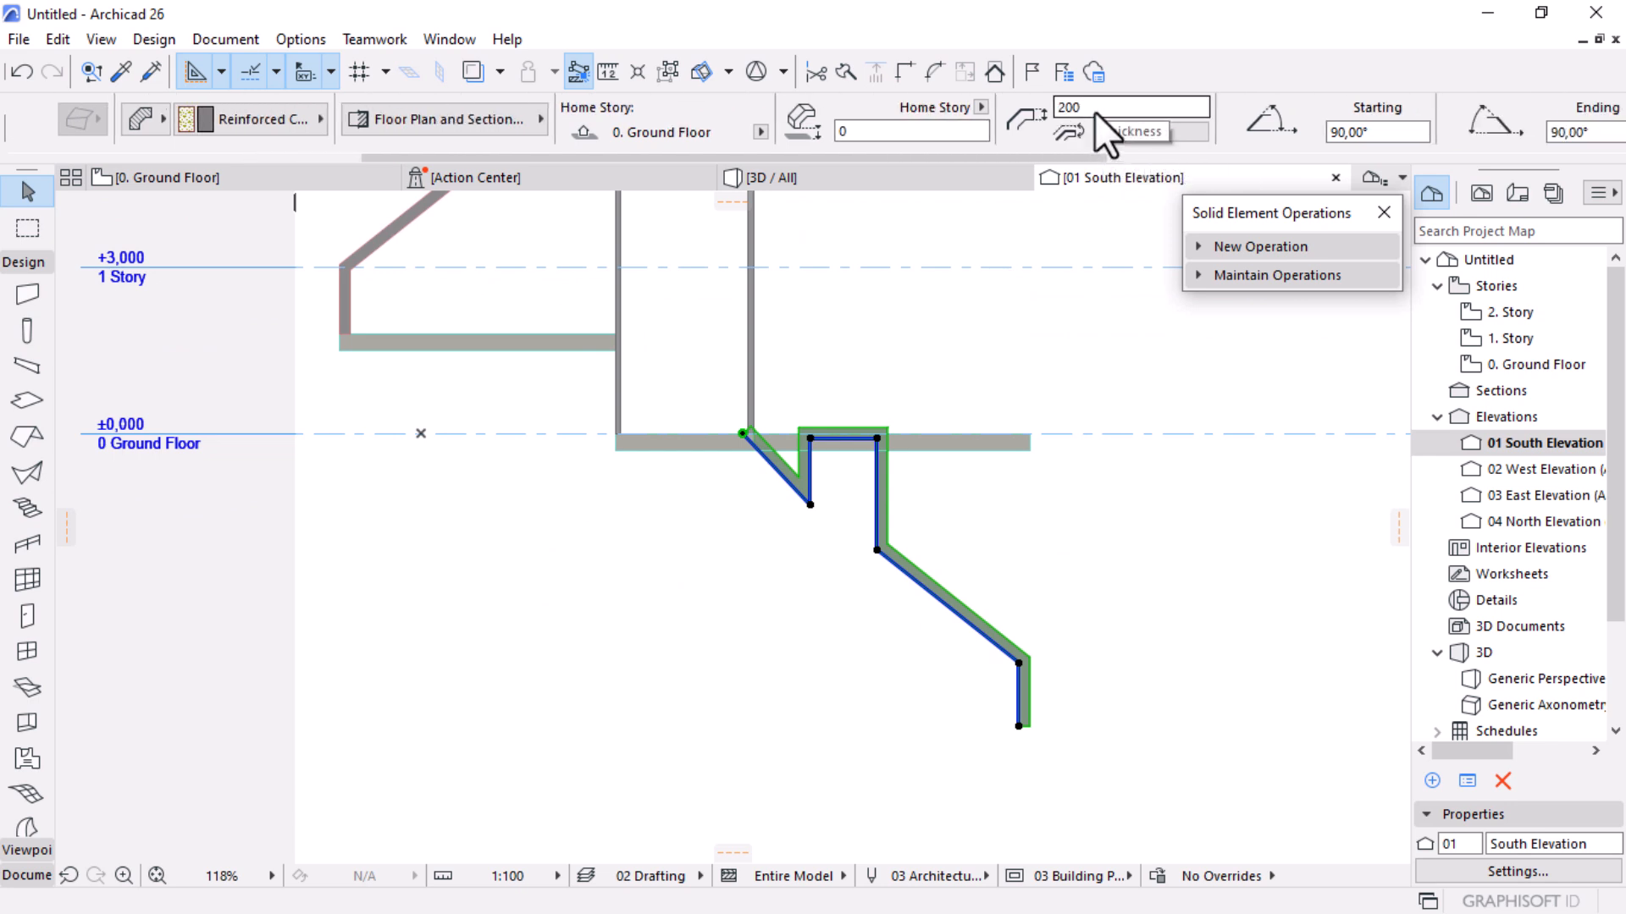
scroll(1094, 110, up, 3)
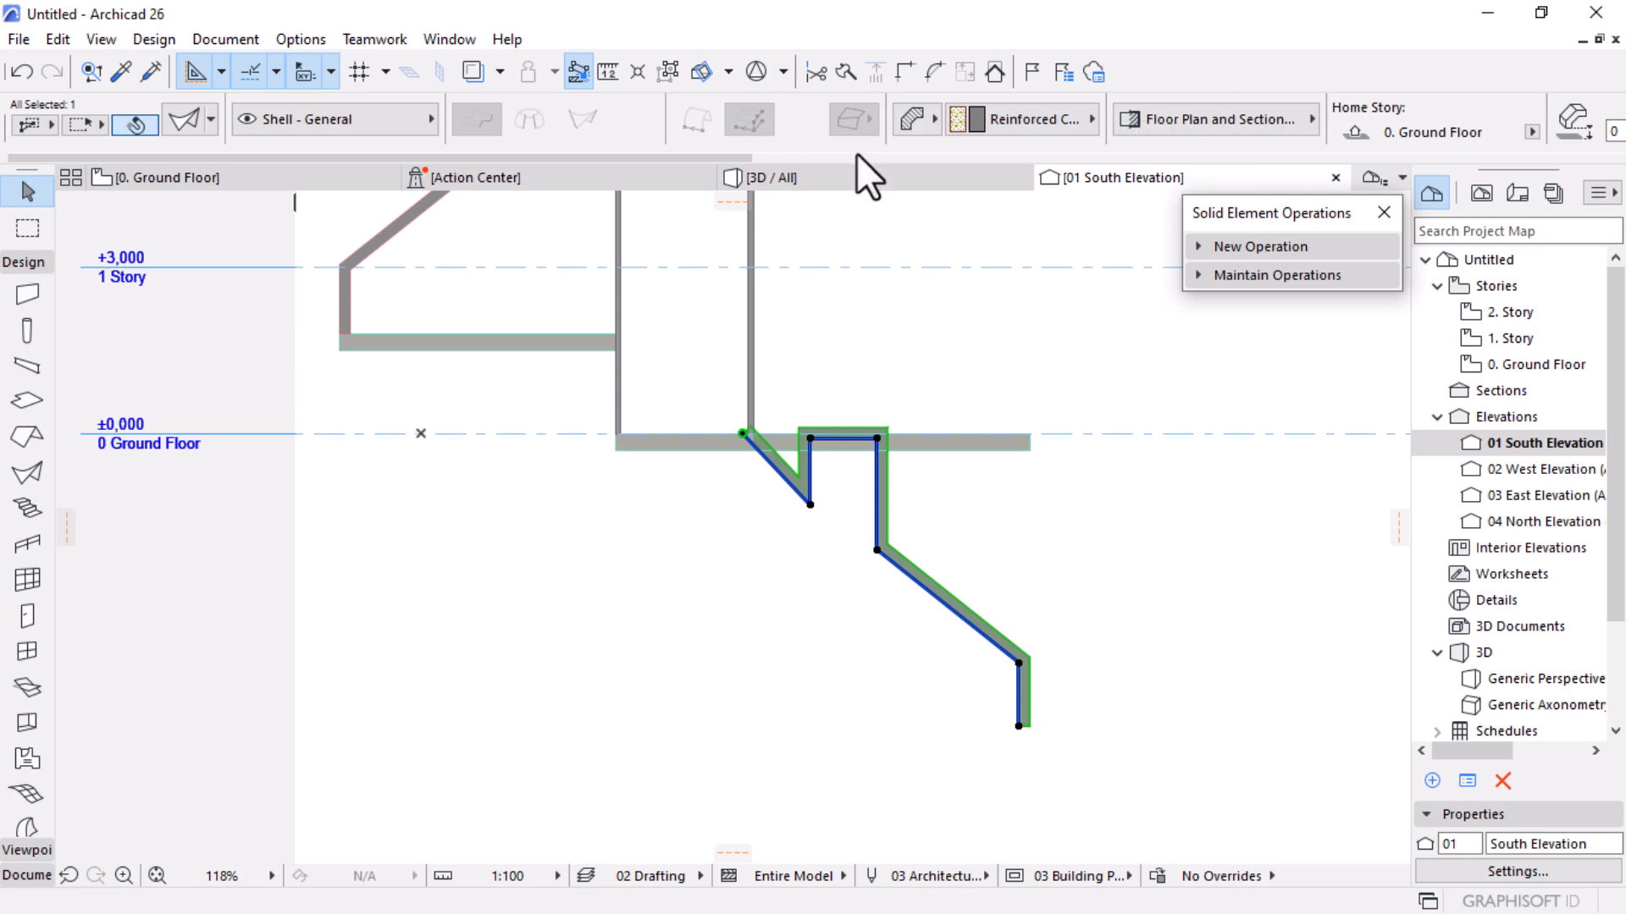
click(175, 120)
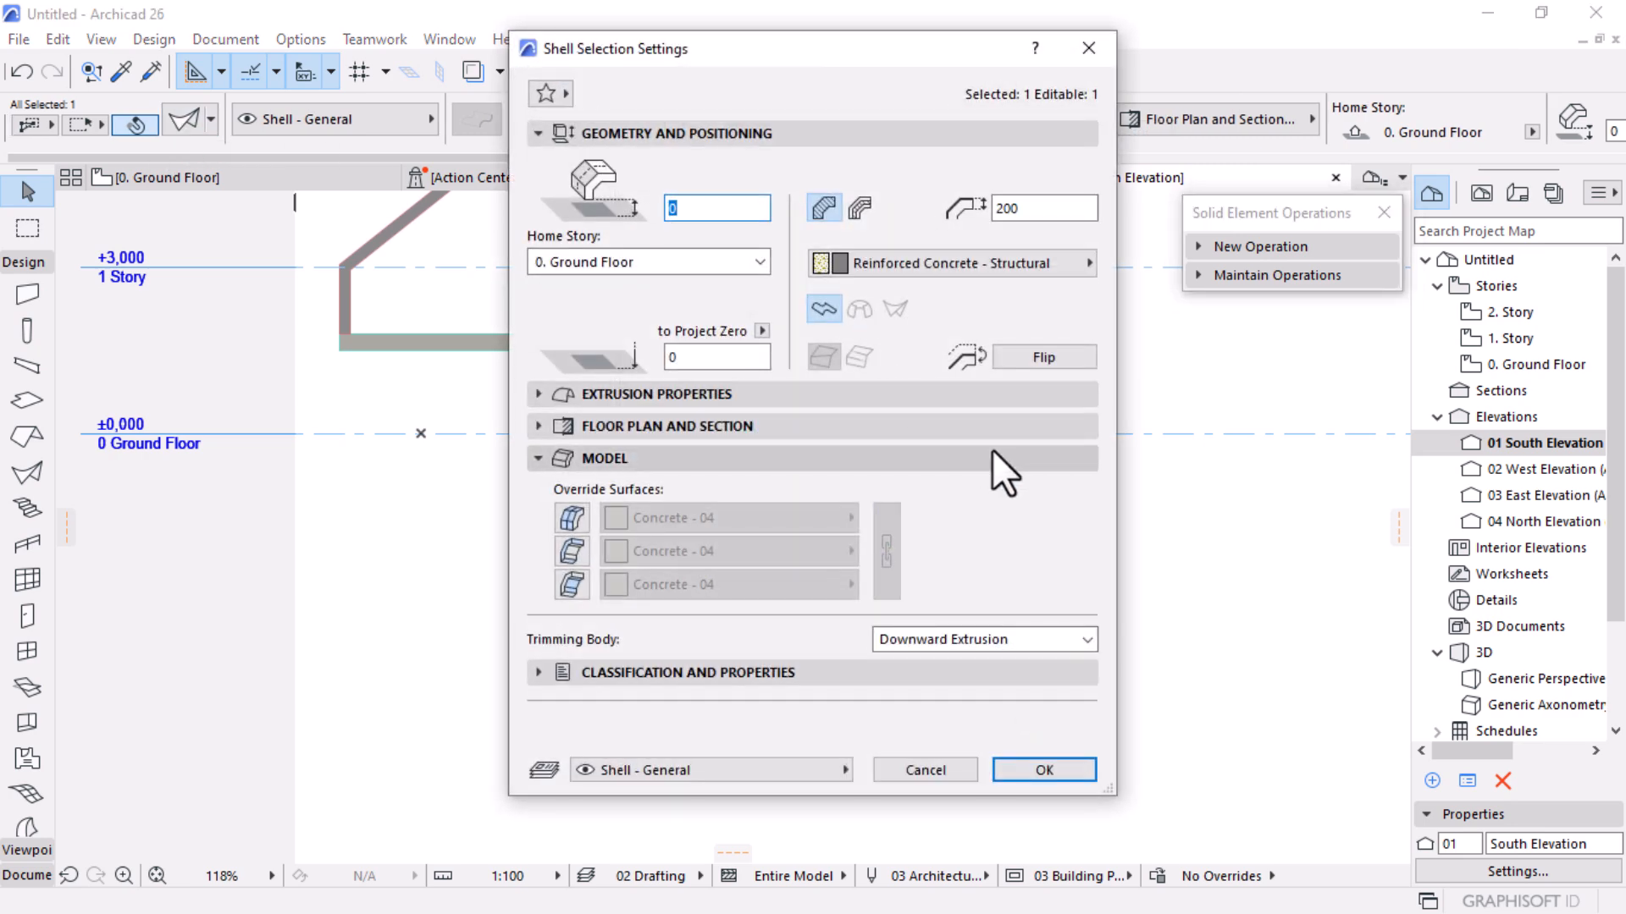
double_click(673, 357)
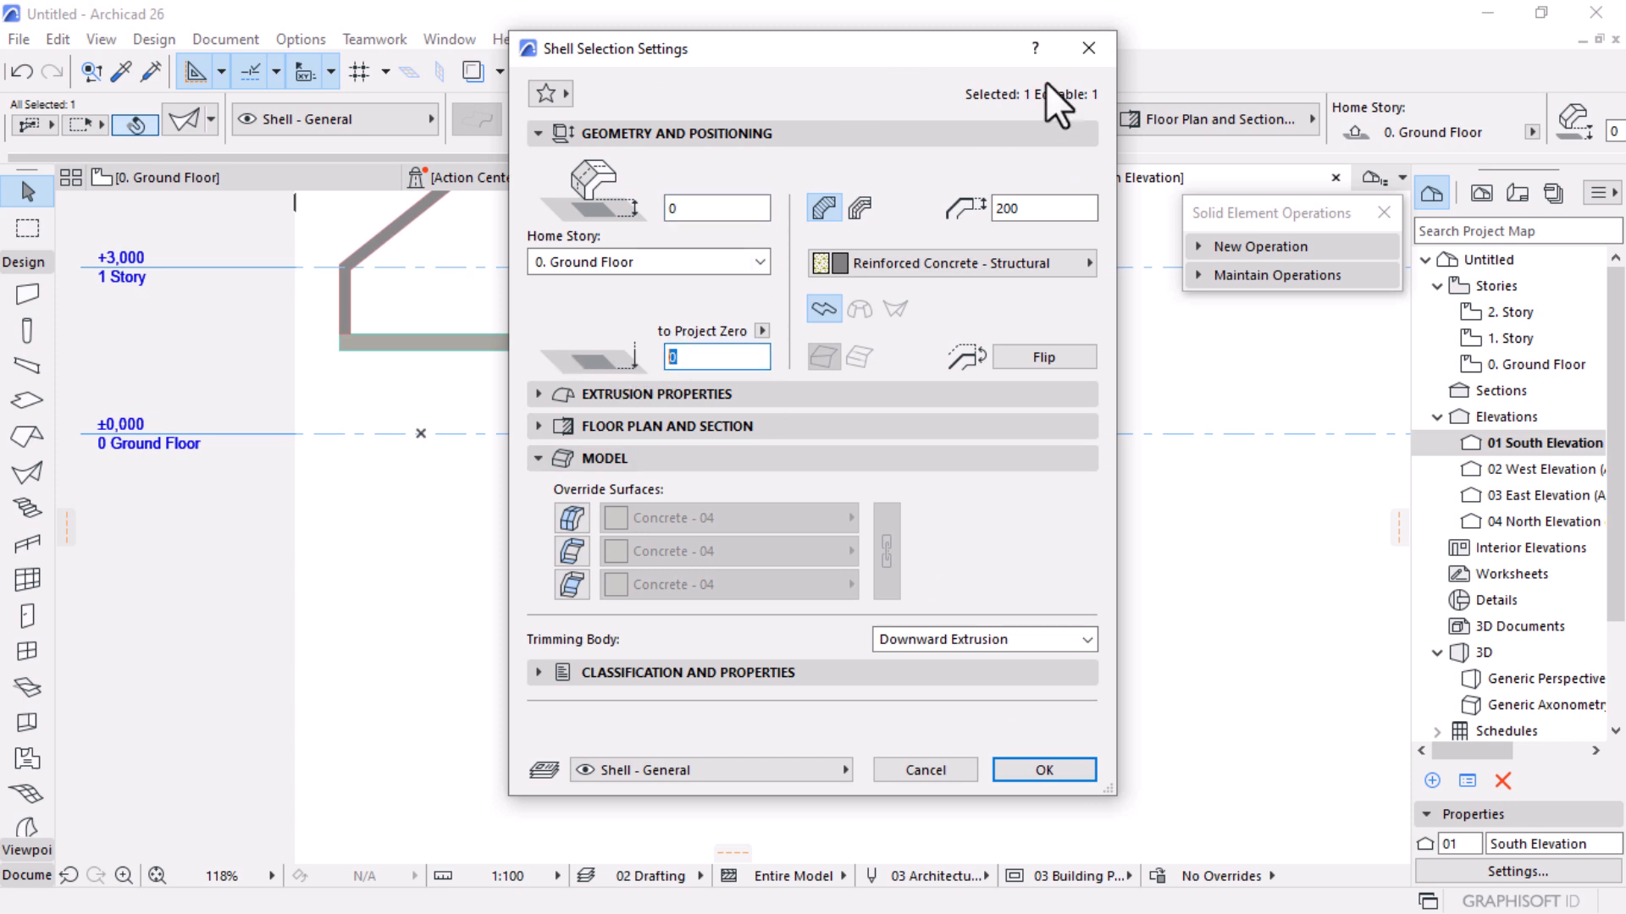
drag(973, 60, 597, 56)
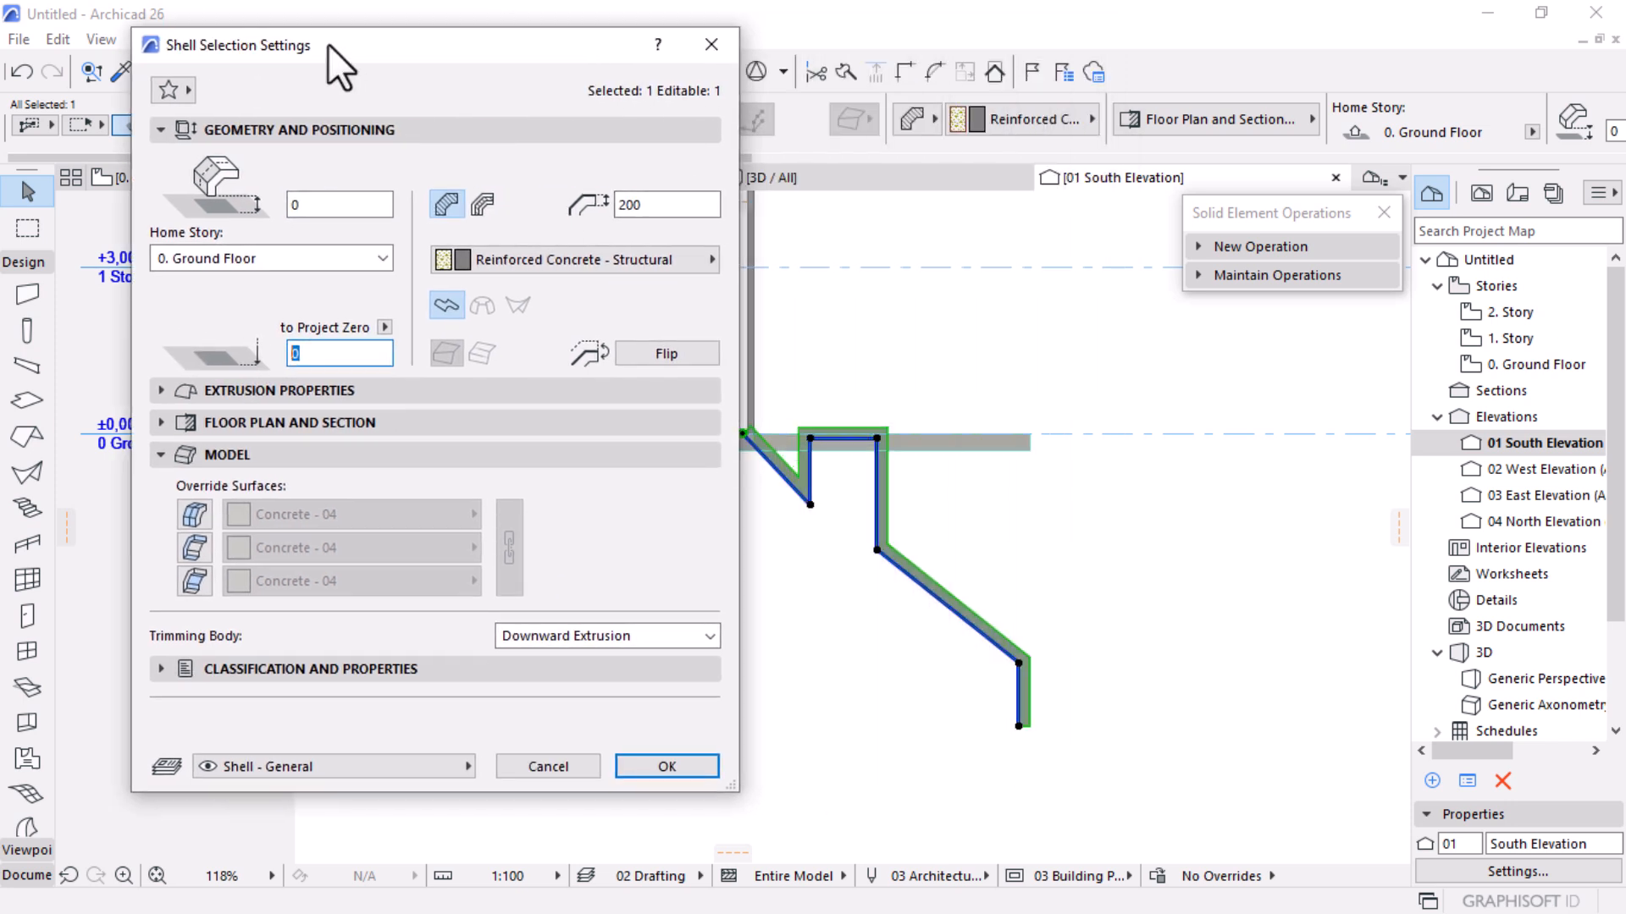
drag(414, 52, 763, 30)
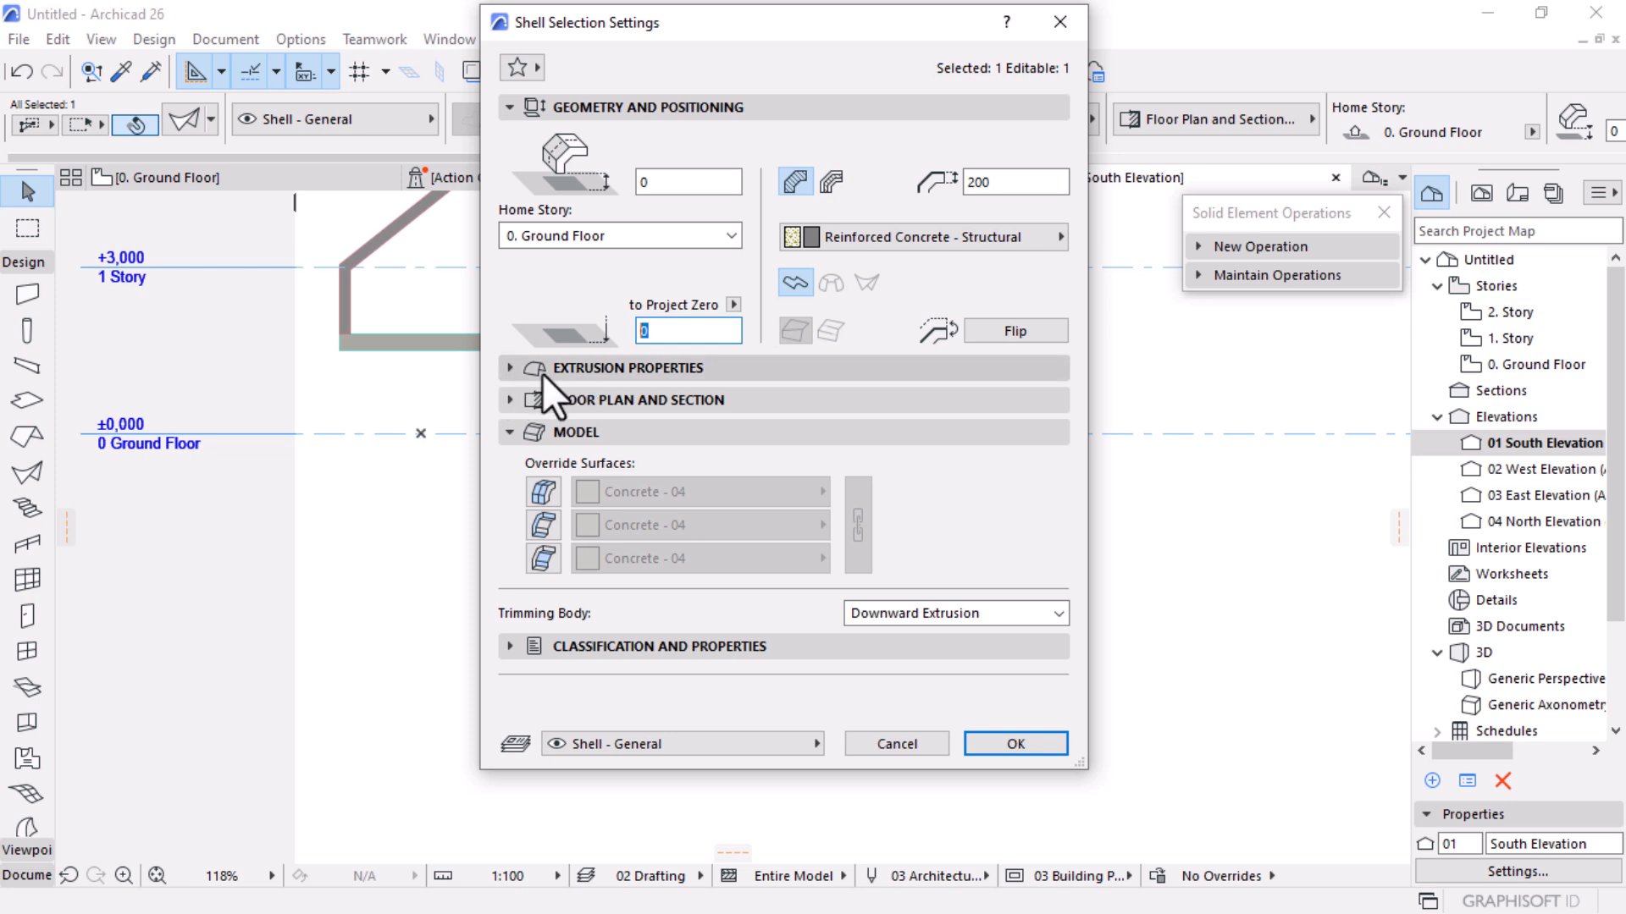
click(516, 374)
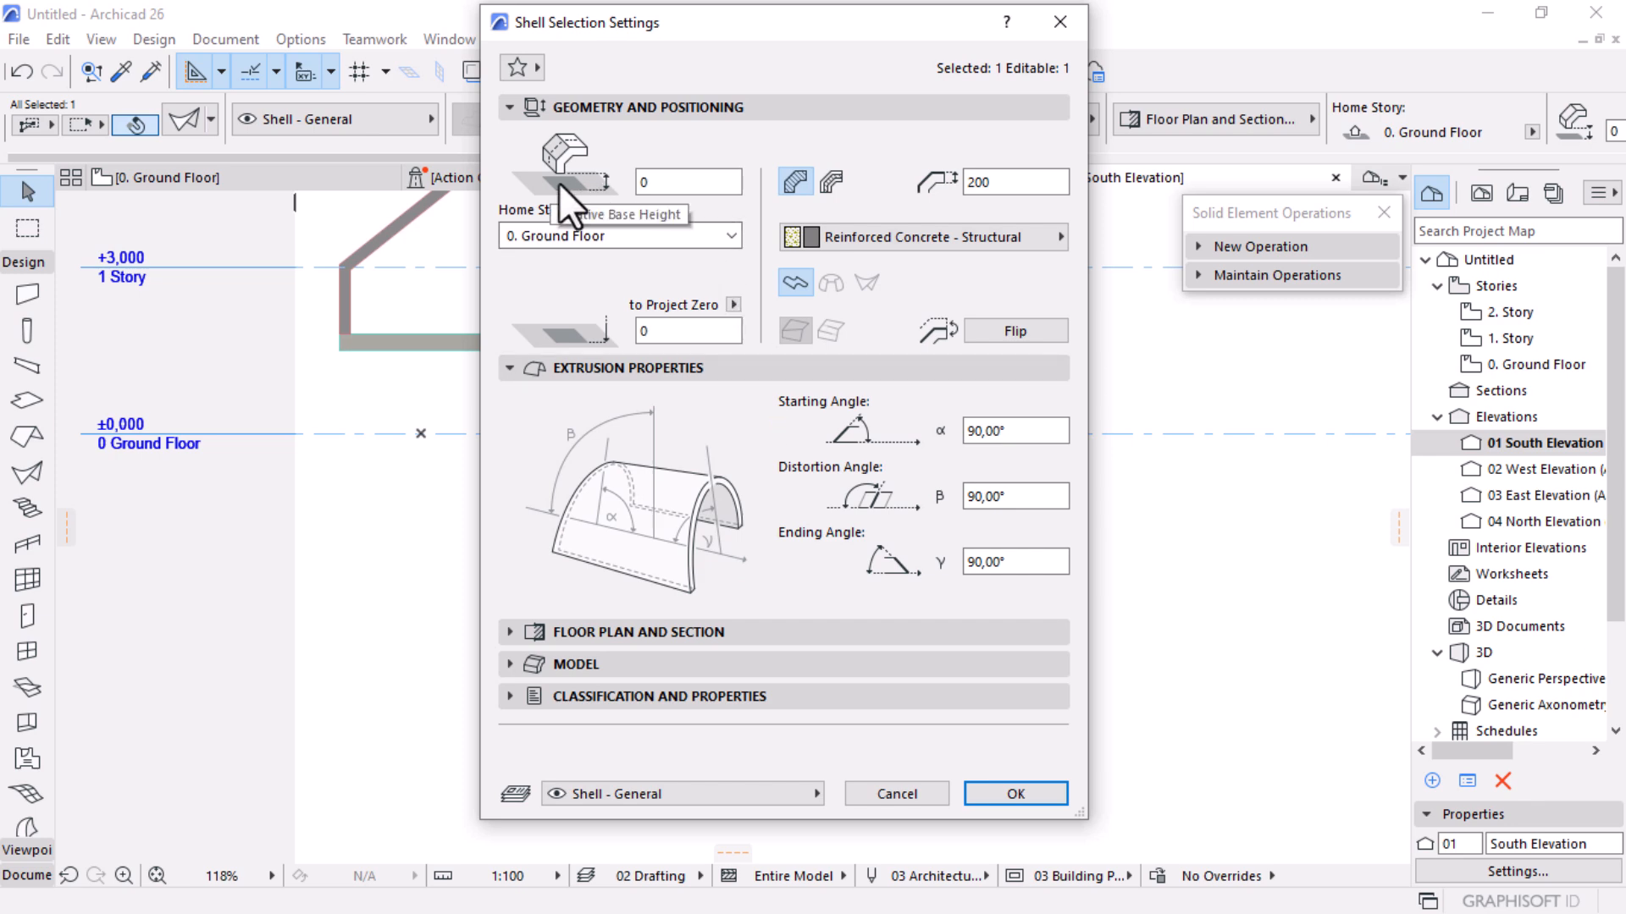
drag(942, 22, 766, 59)
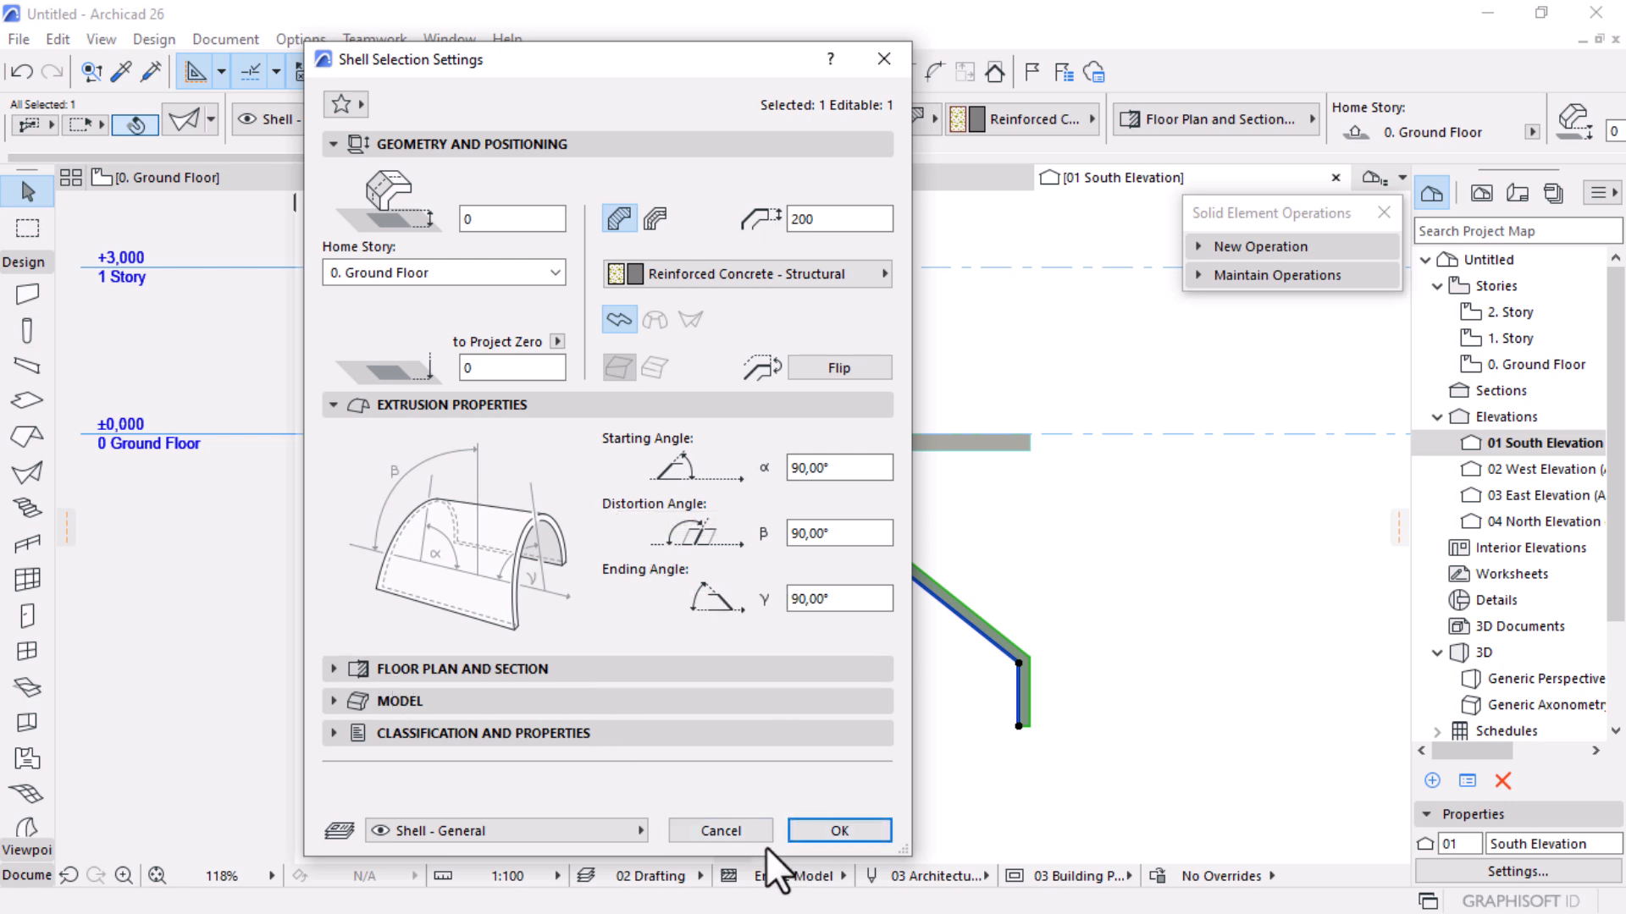
click(720, 830)
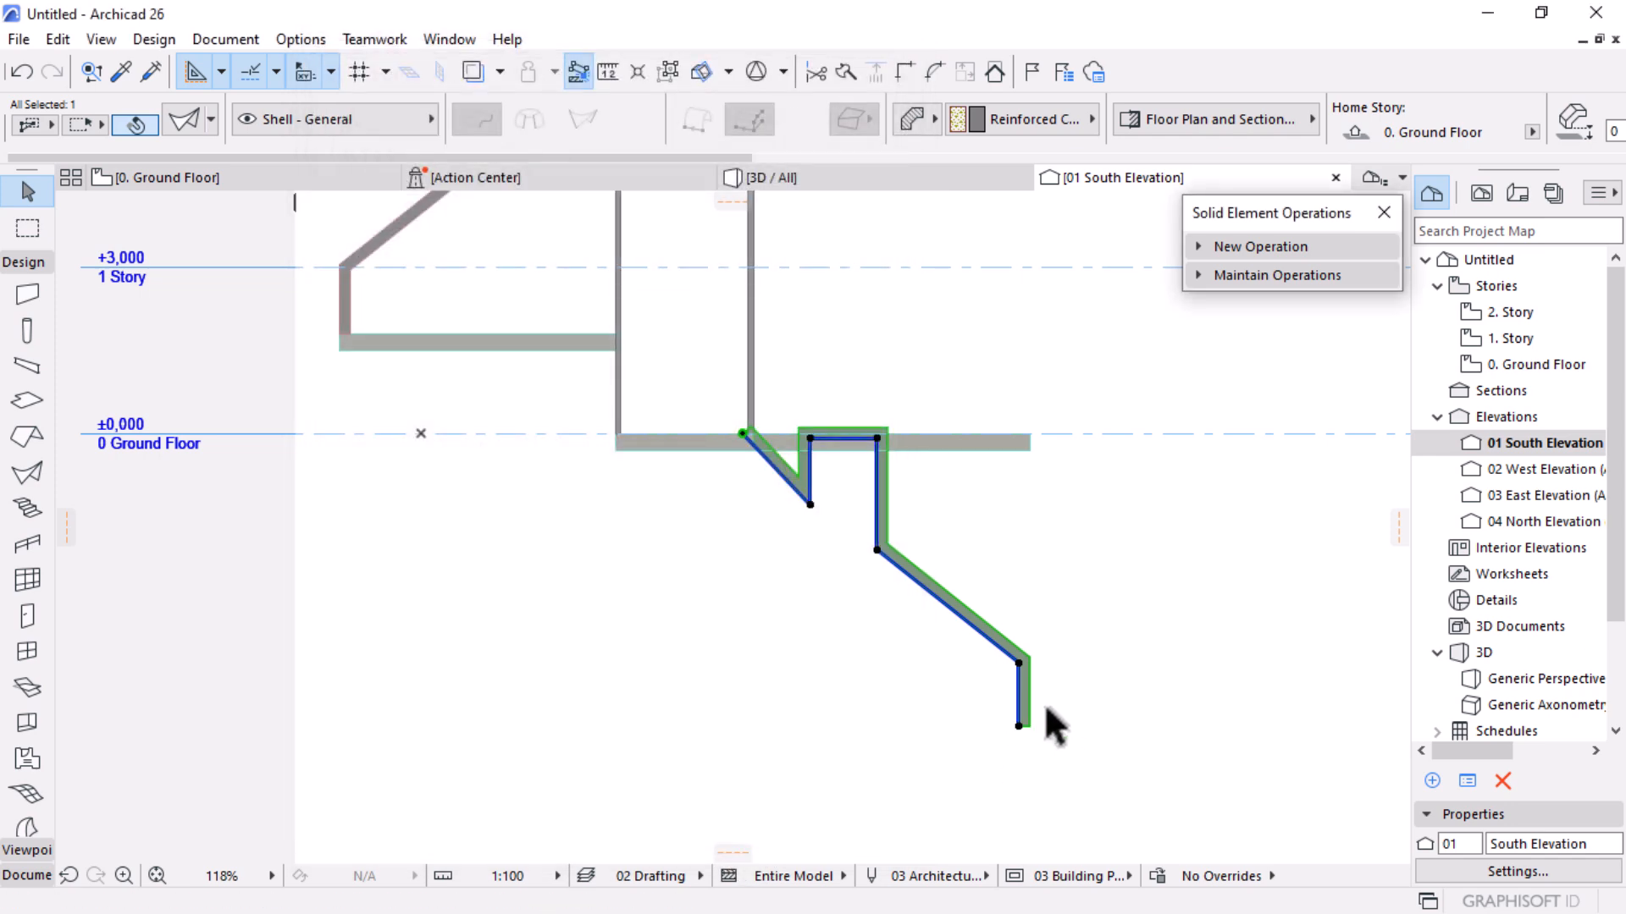
Move the mirrored shell vertically up by 5274 from its lower inner corner so it stands on the ground floor slab
key(ctrl+d)
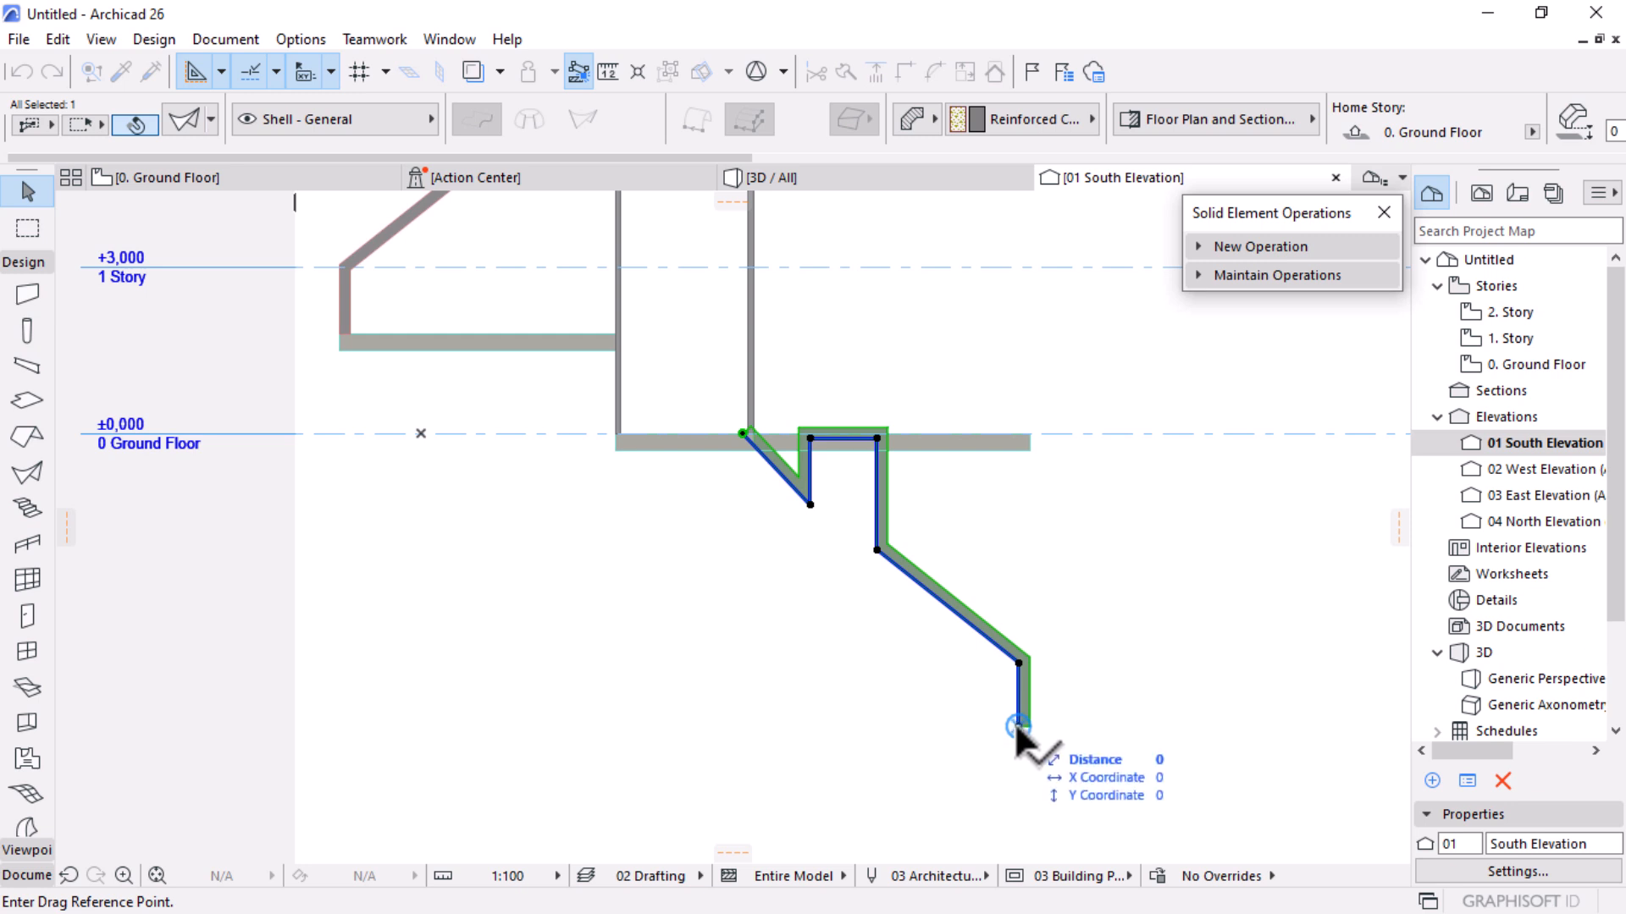
click(1018, 726)
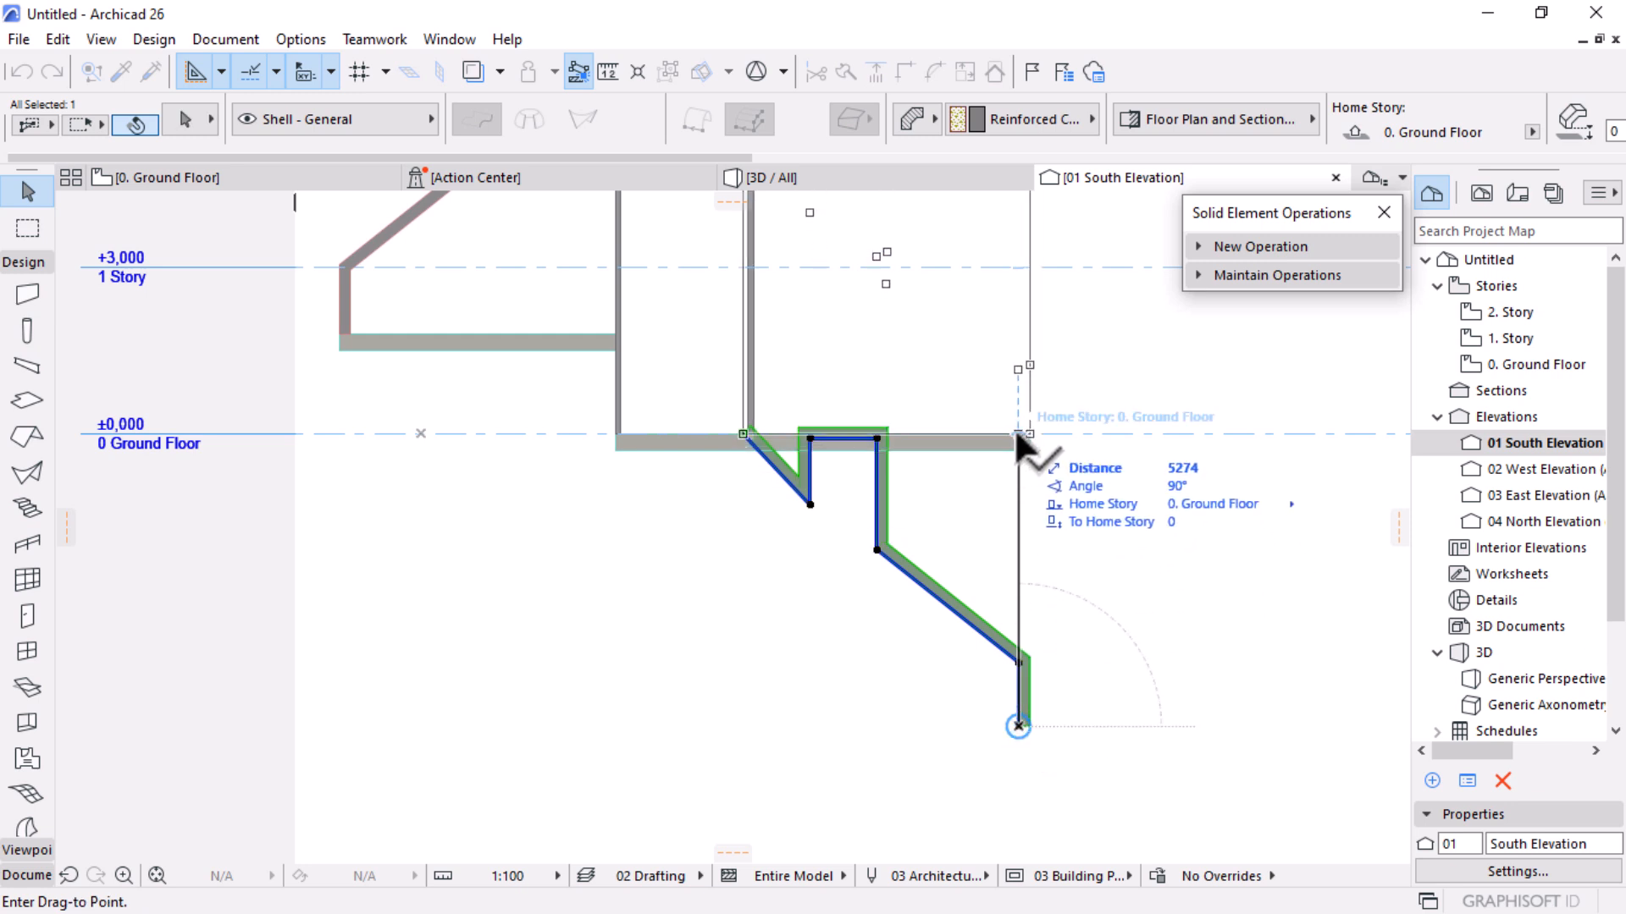
click(1016, 434)
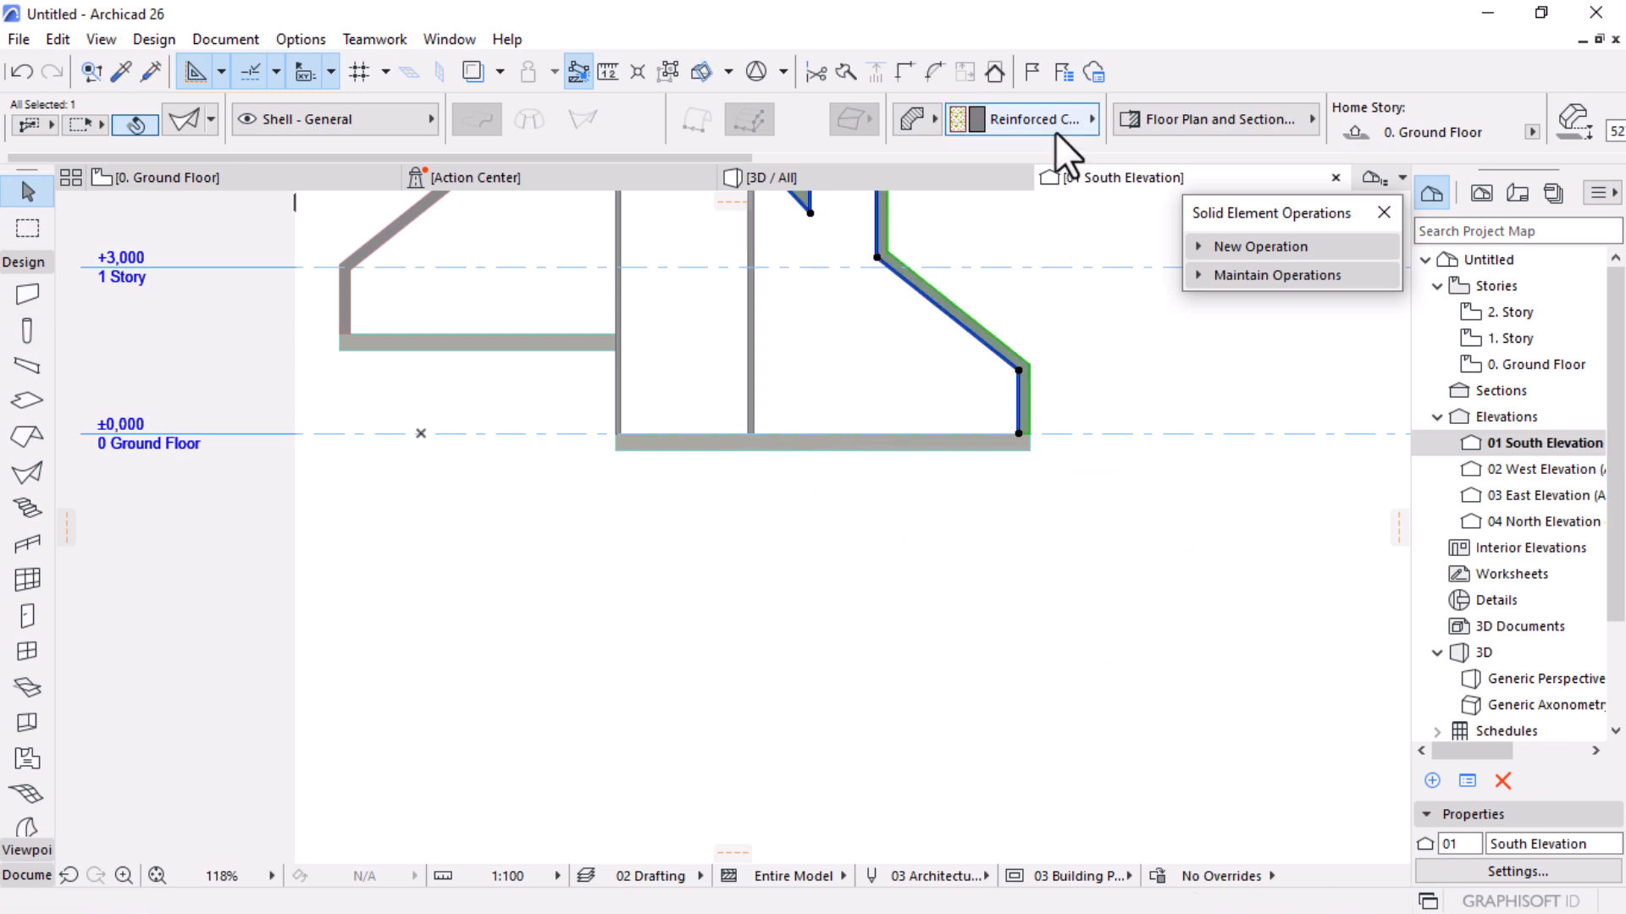
scroll(1055, 130, down, 3)
drag(1398, 130, 1363, 135)
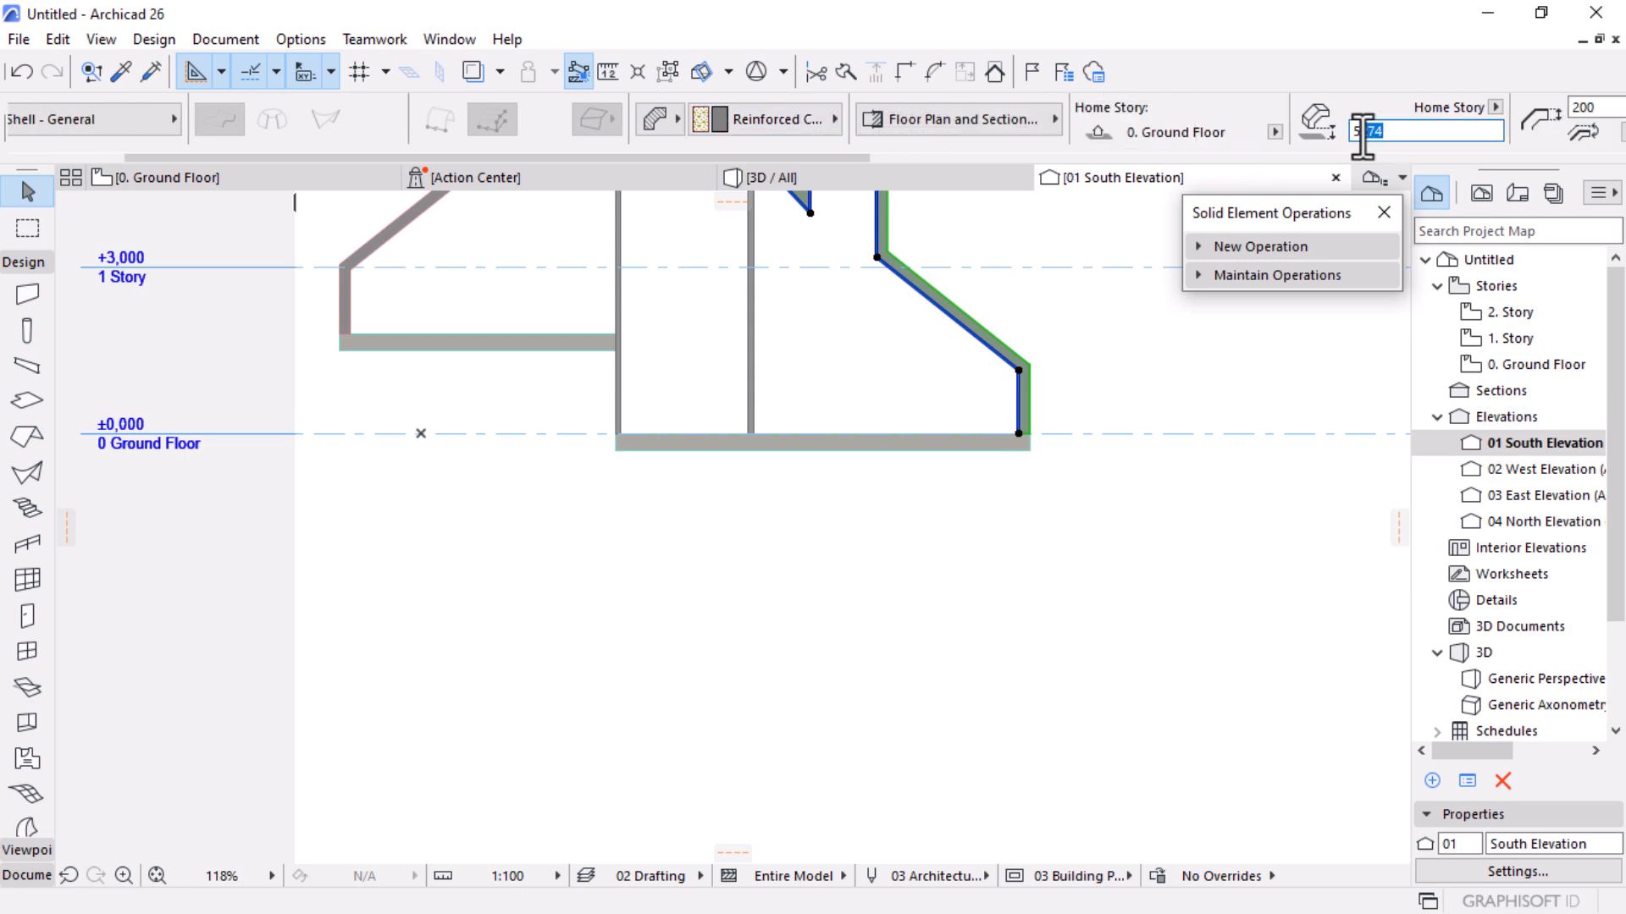
scroll(683, 690, down, 3)
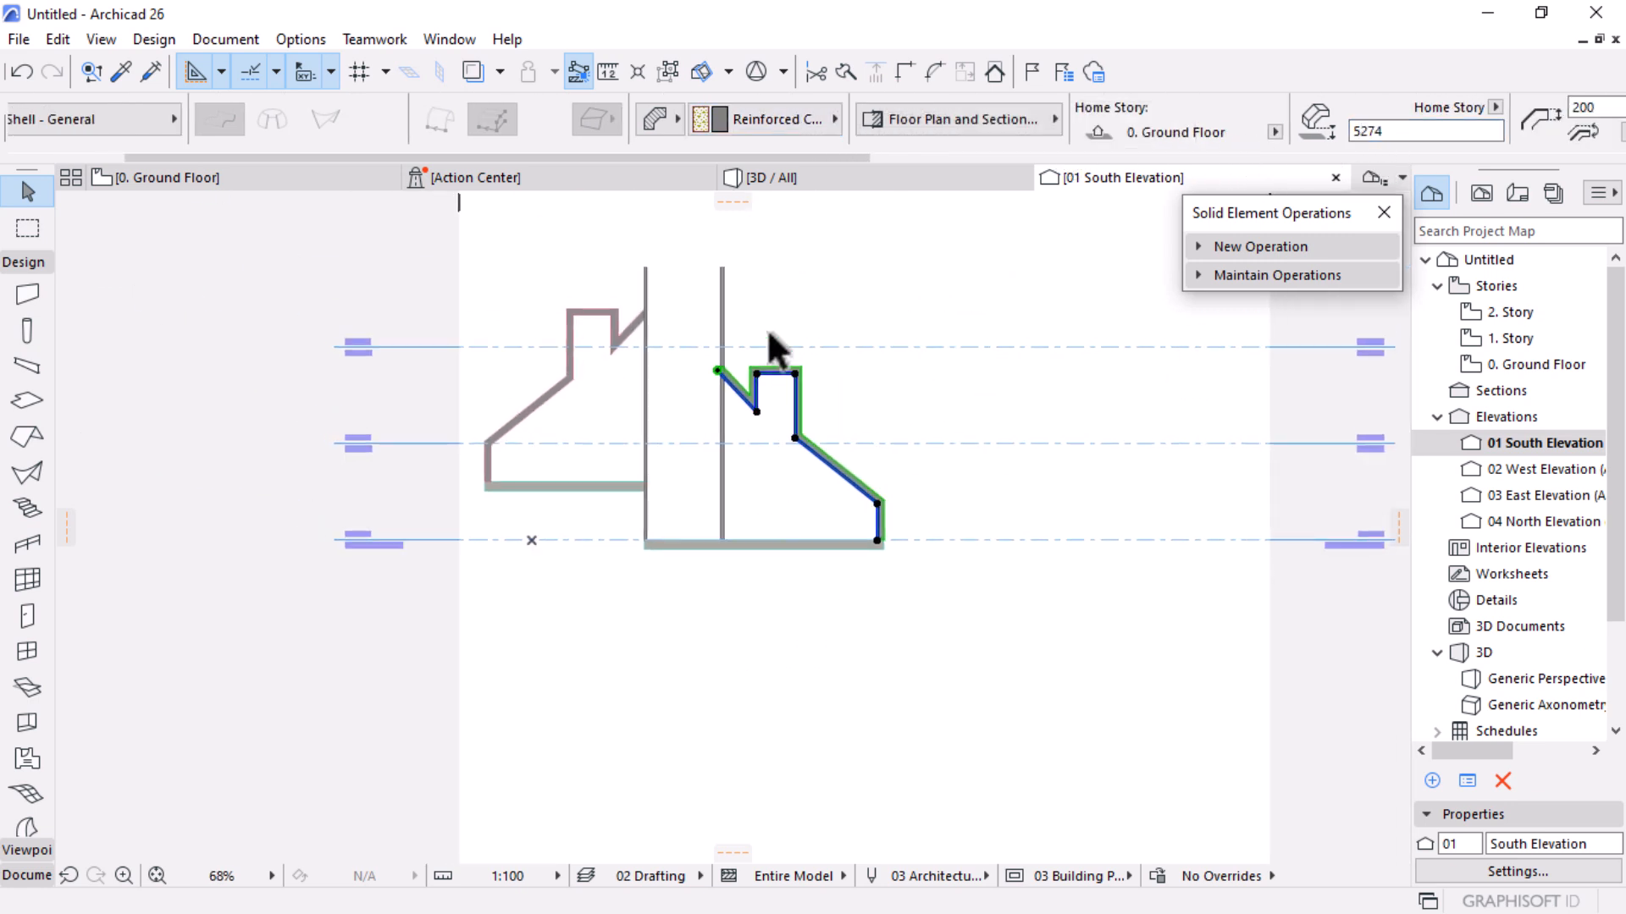
scroll(762, 347, up, 5)
scroll(711, 393, up, 1)
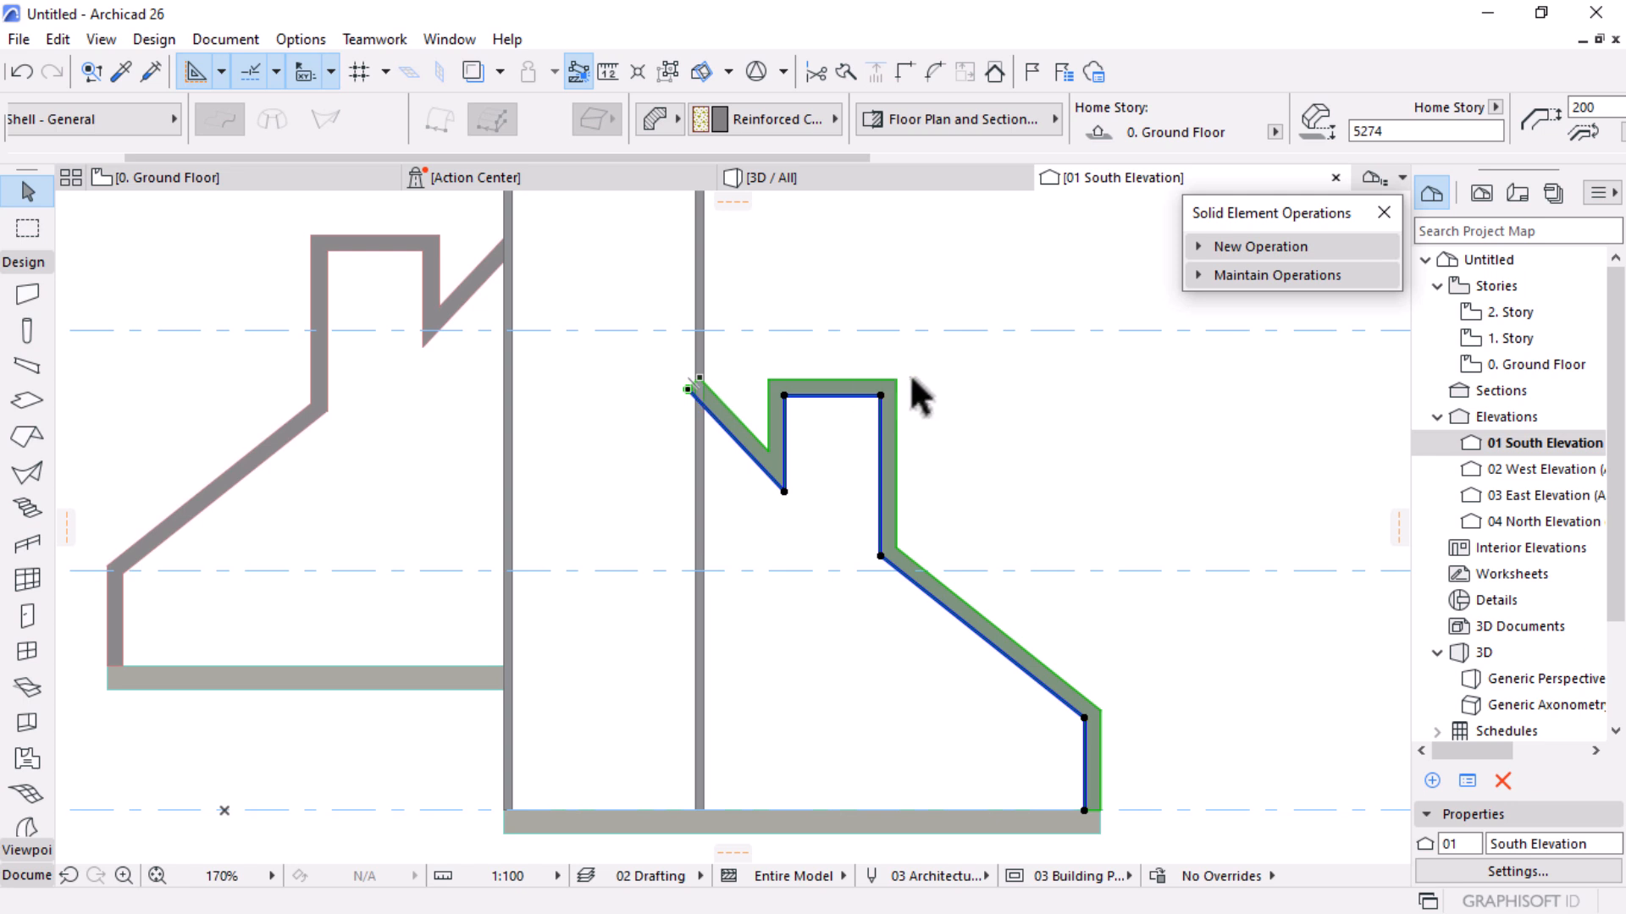
scroll(828, 398, down, 4)
scroll(779, 333, up, 5)
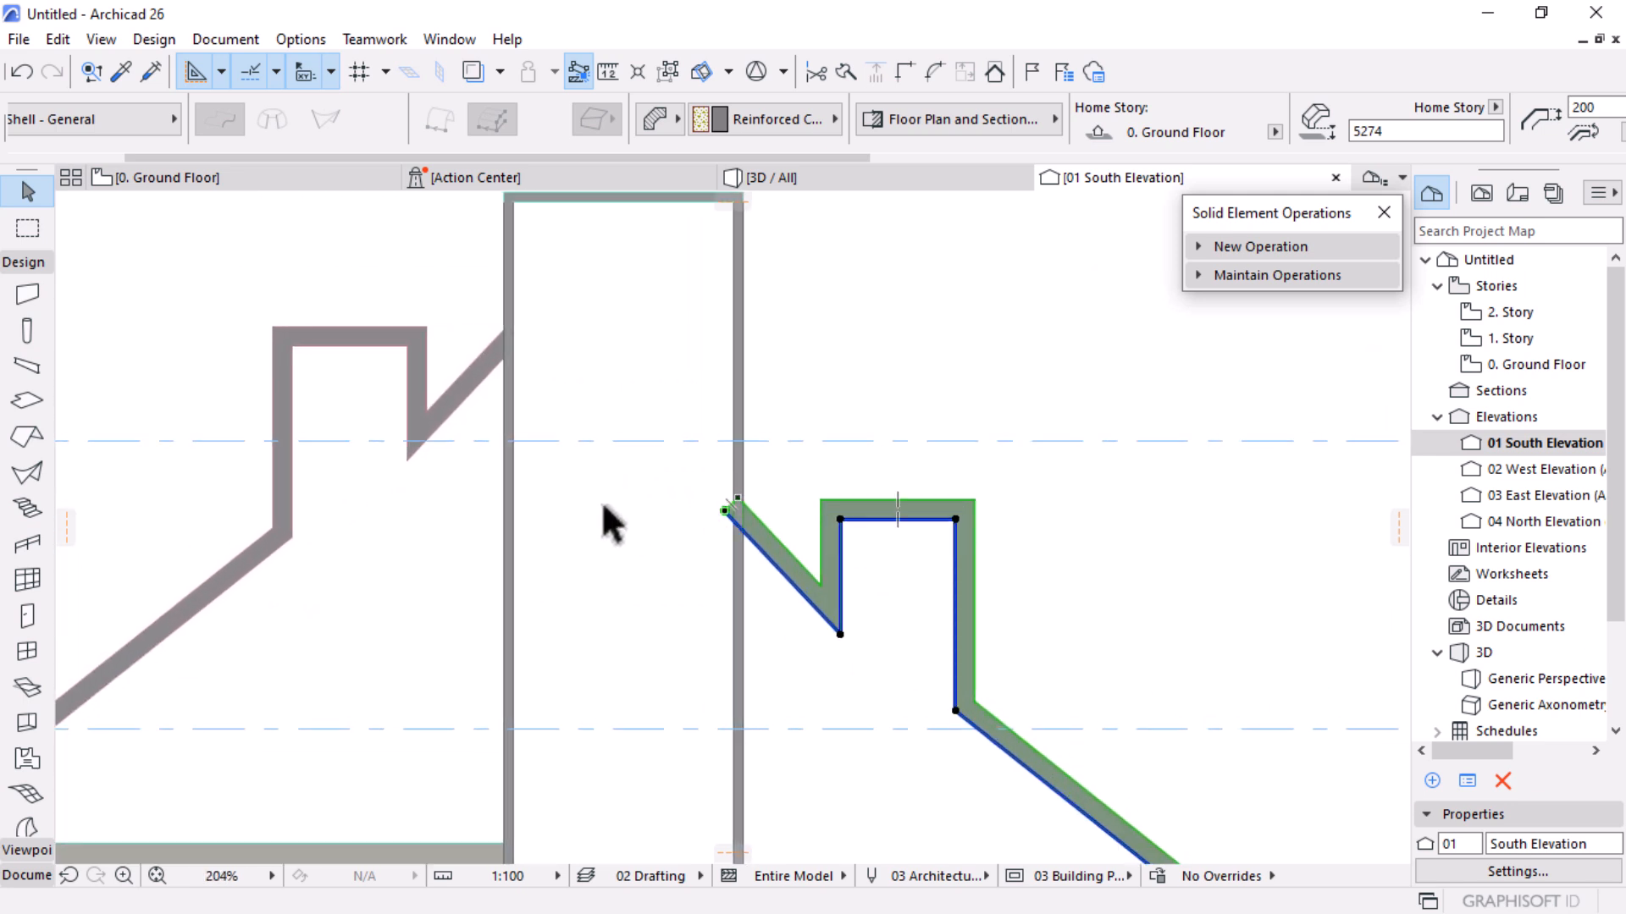
click(584, 512)
scroll(573, 511, up, 3)
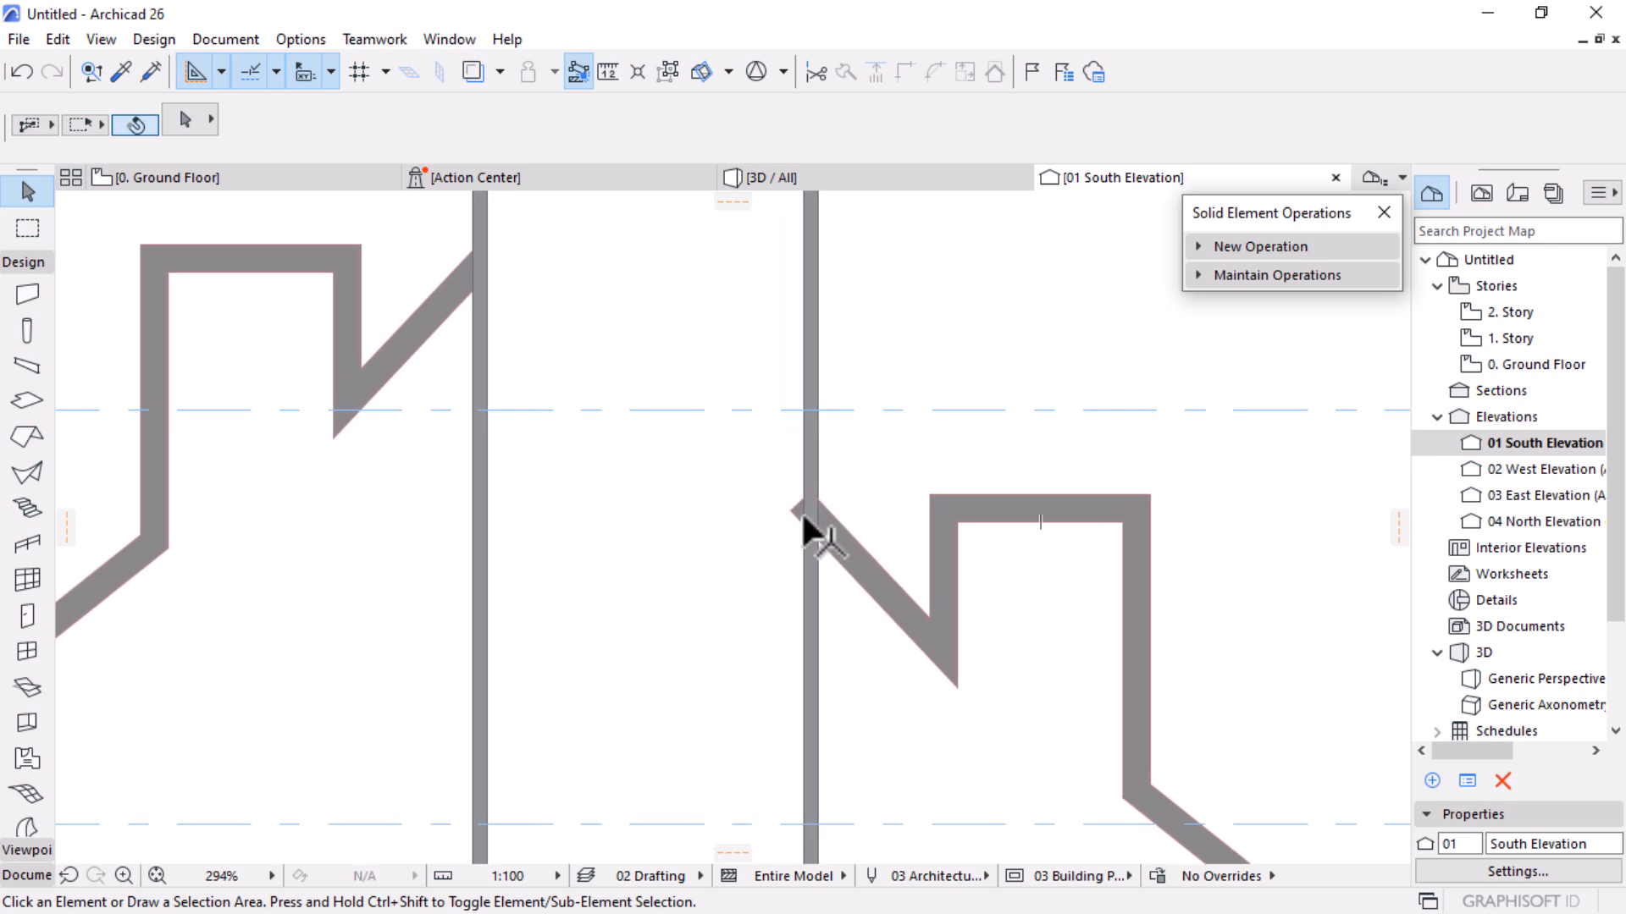
scroll(814, 639, down, 1)
scroll(819, 644, down, 2)
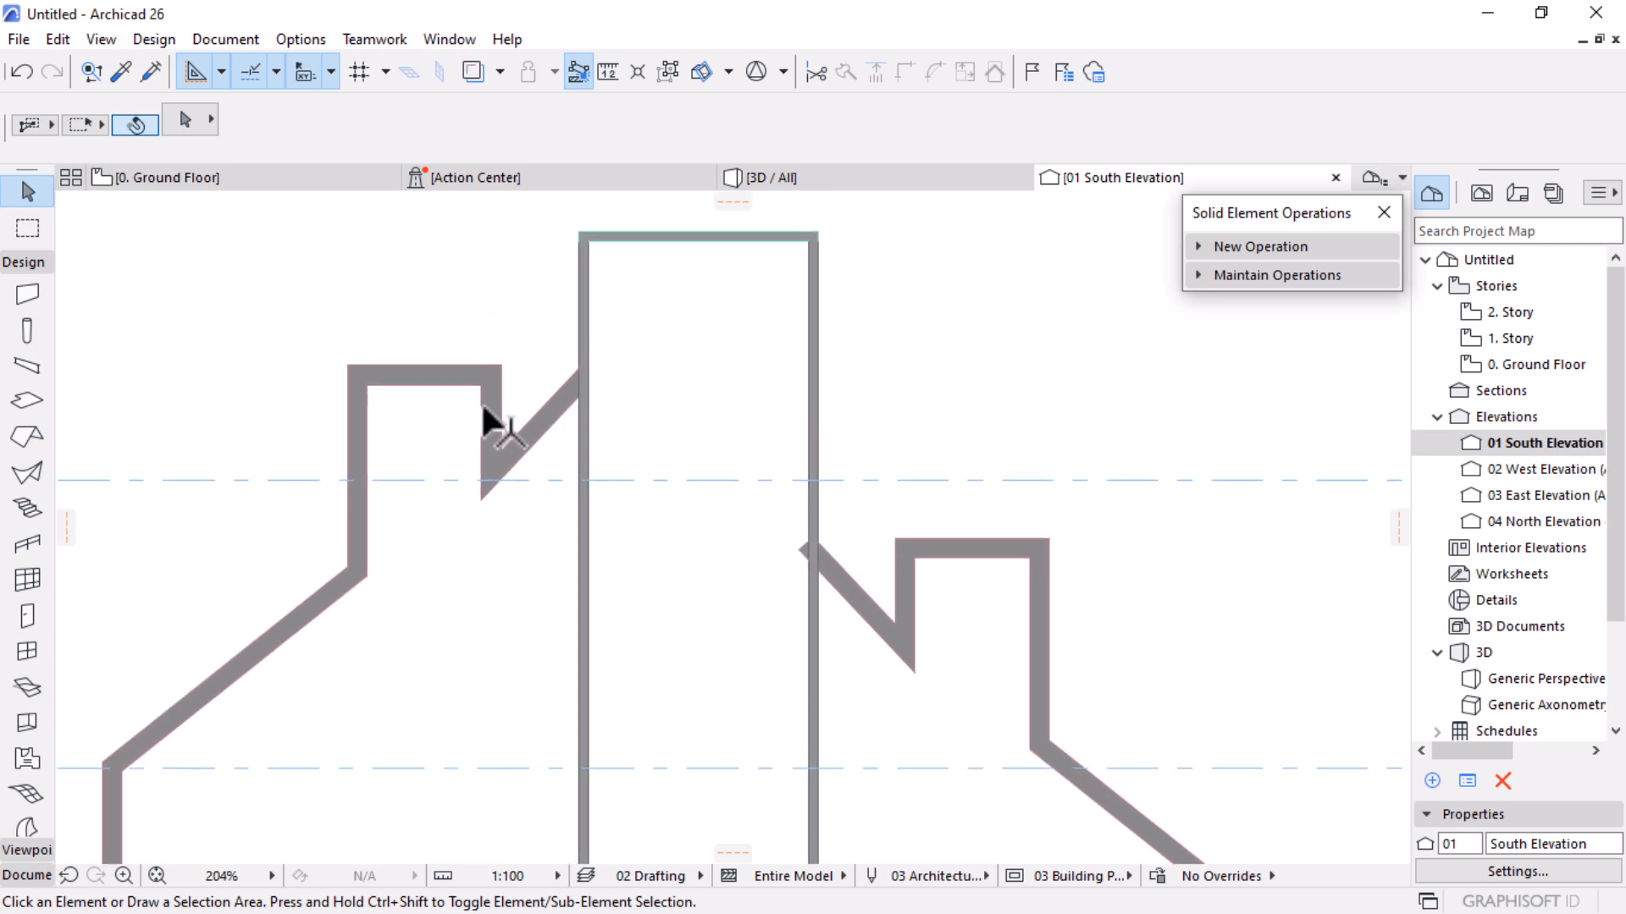
click(500, 426)
Add the mirrored concrete shell as the target of a new solid element operation
click(854, 583)
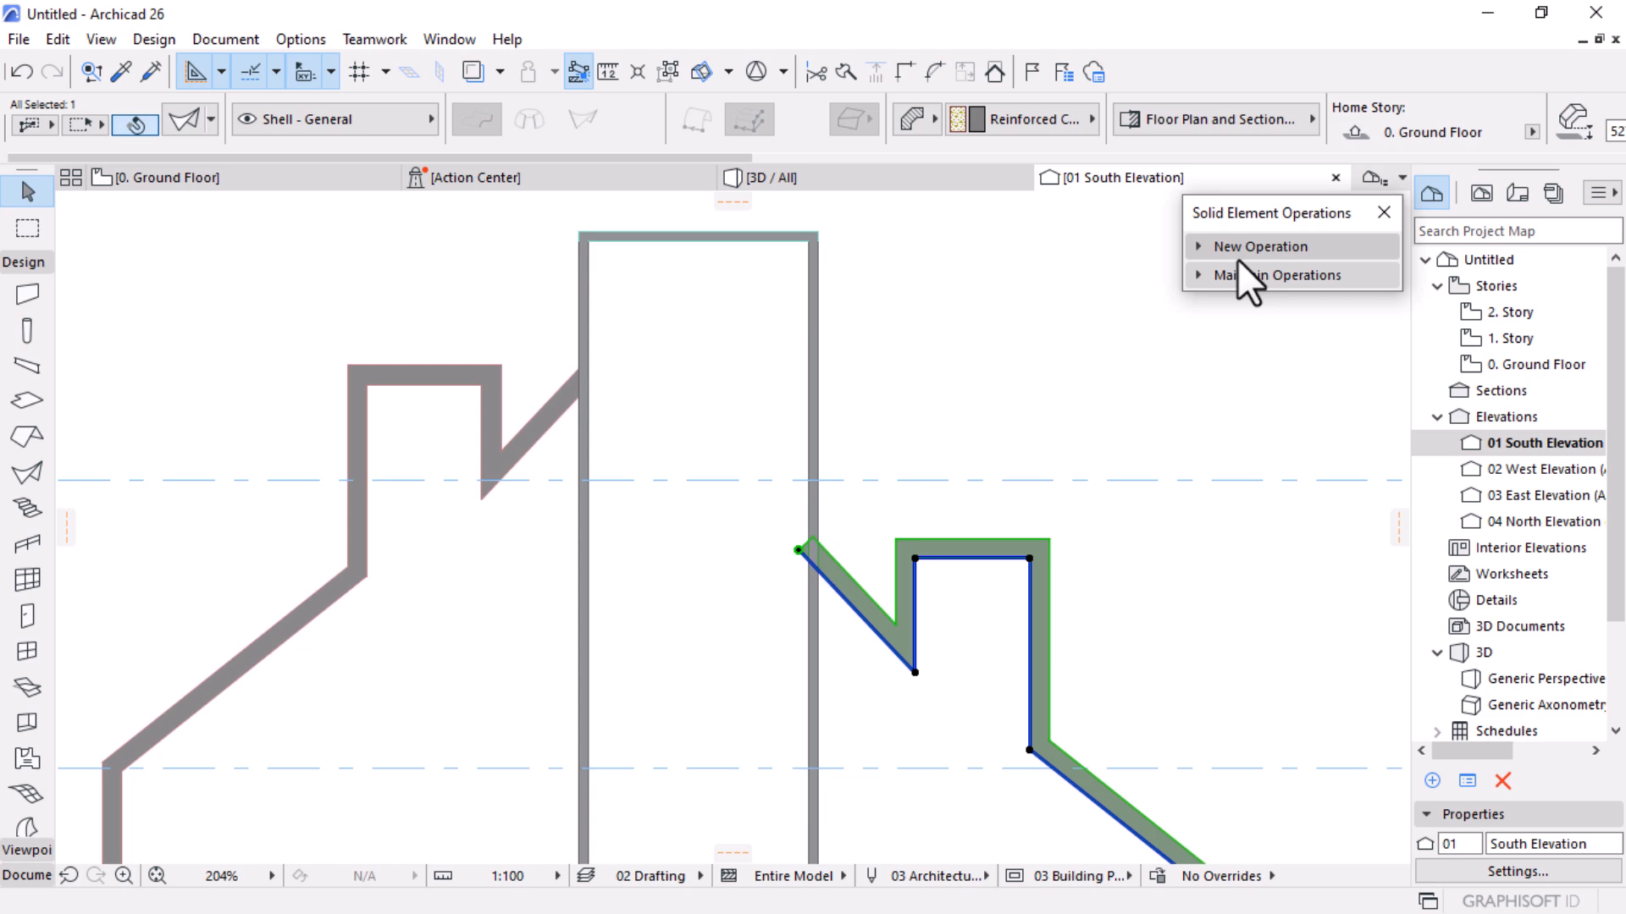
right_click(1030, 313)
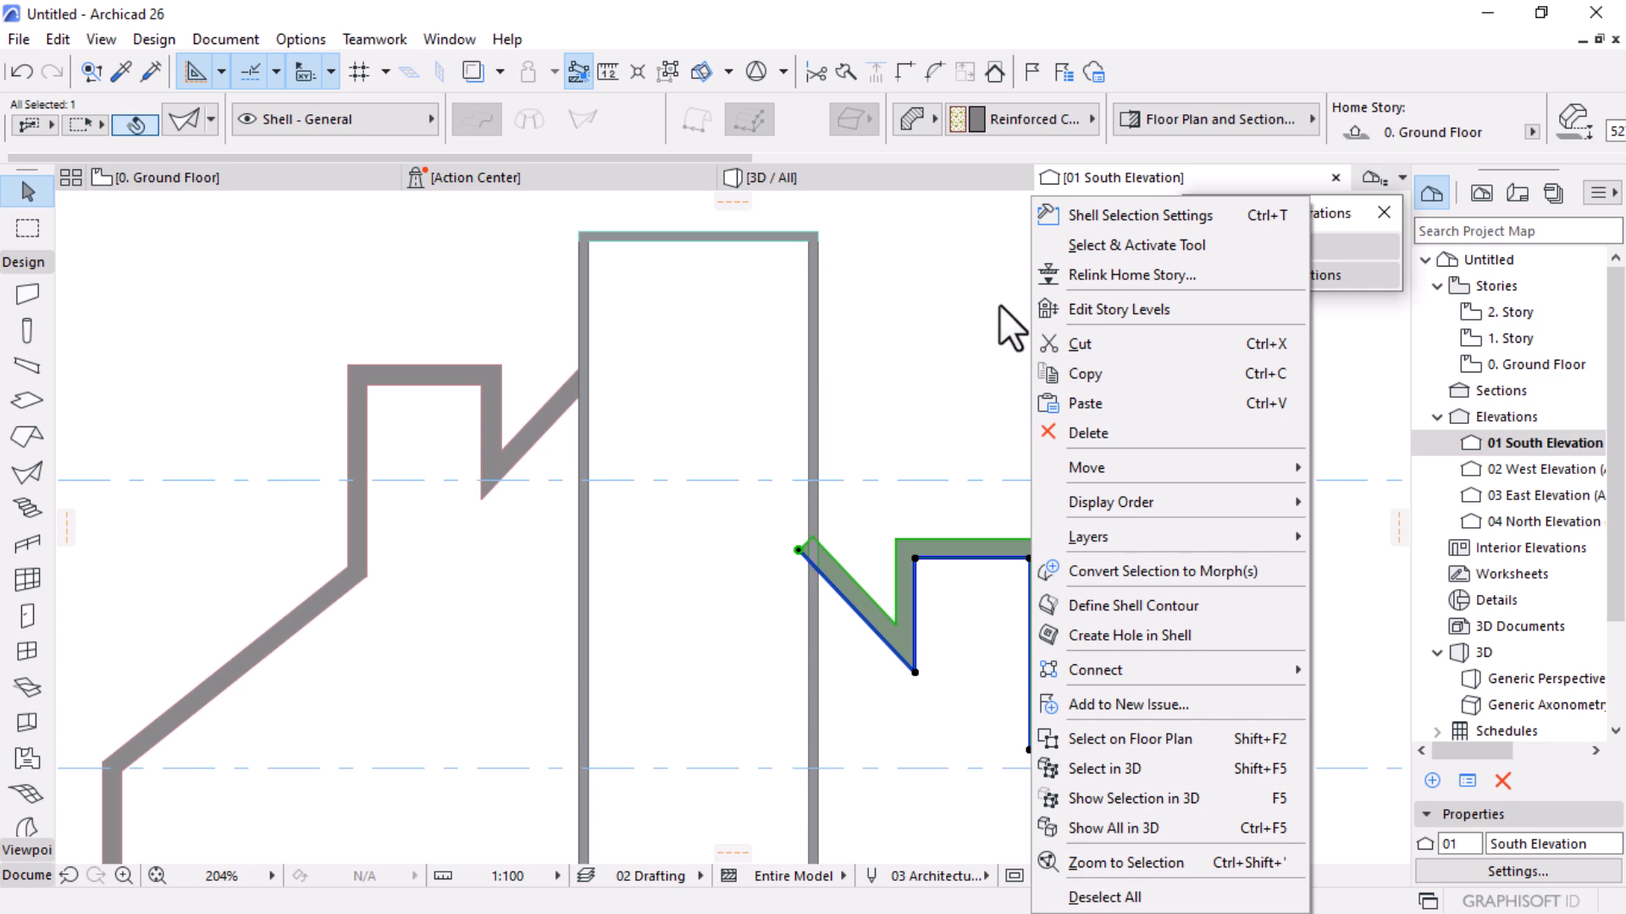
mouse_move(1103, 673)
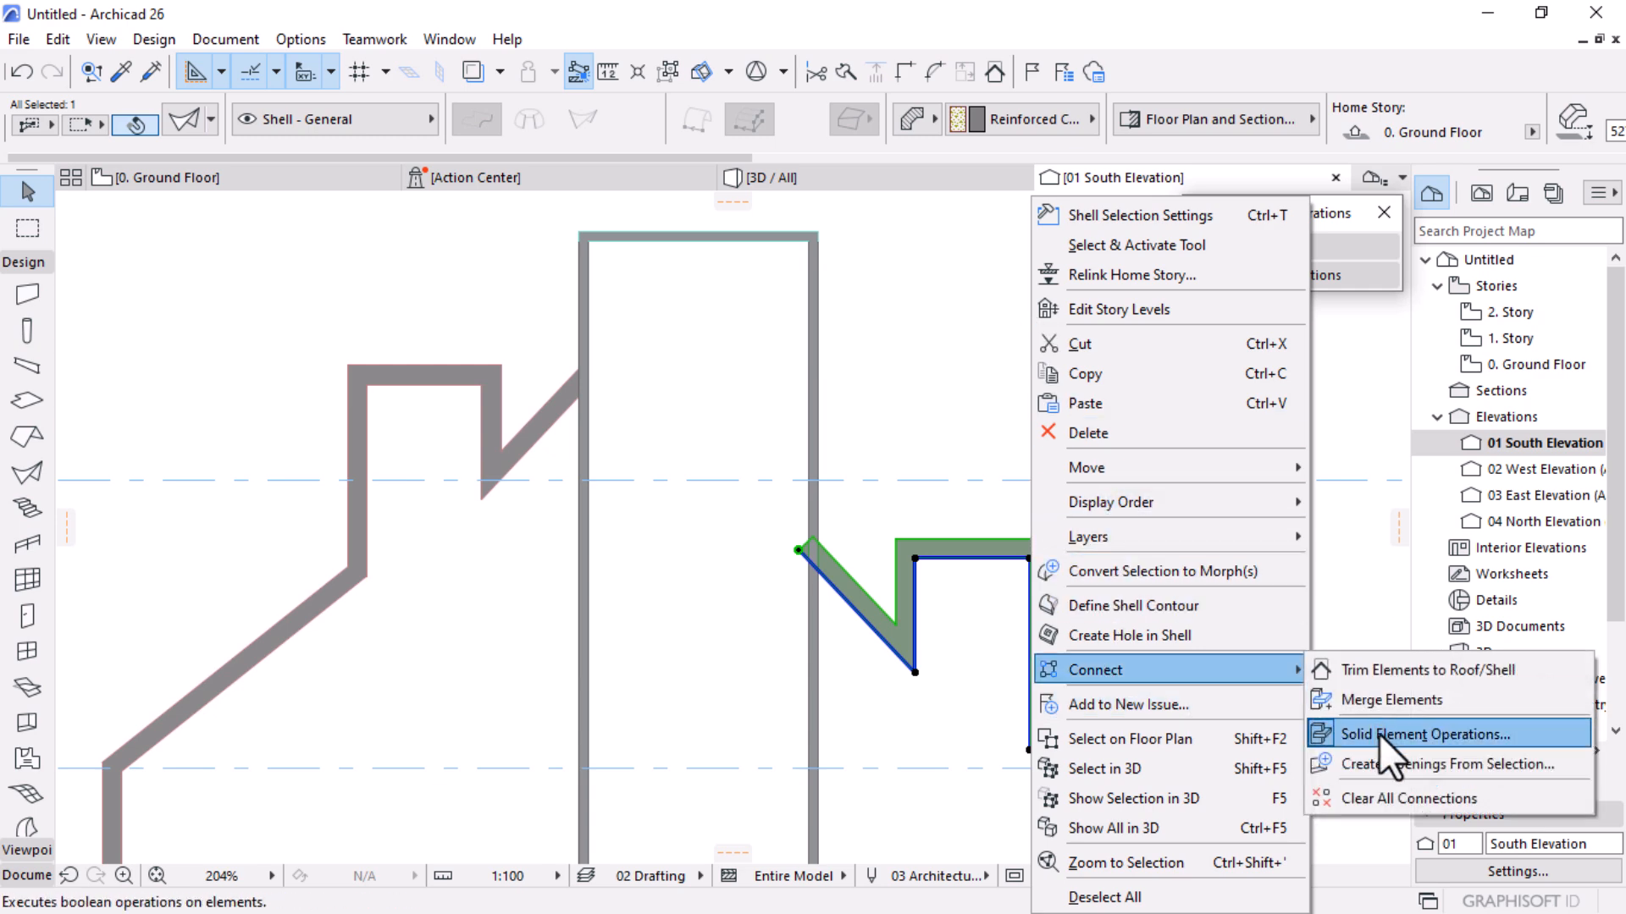
click(1366, 434)
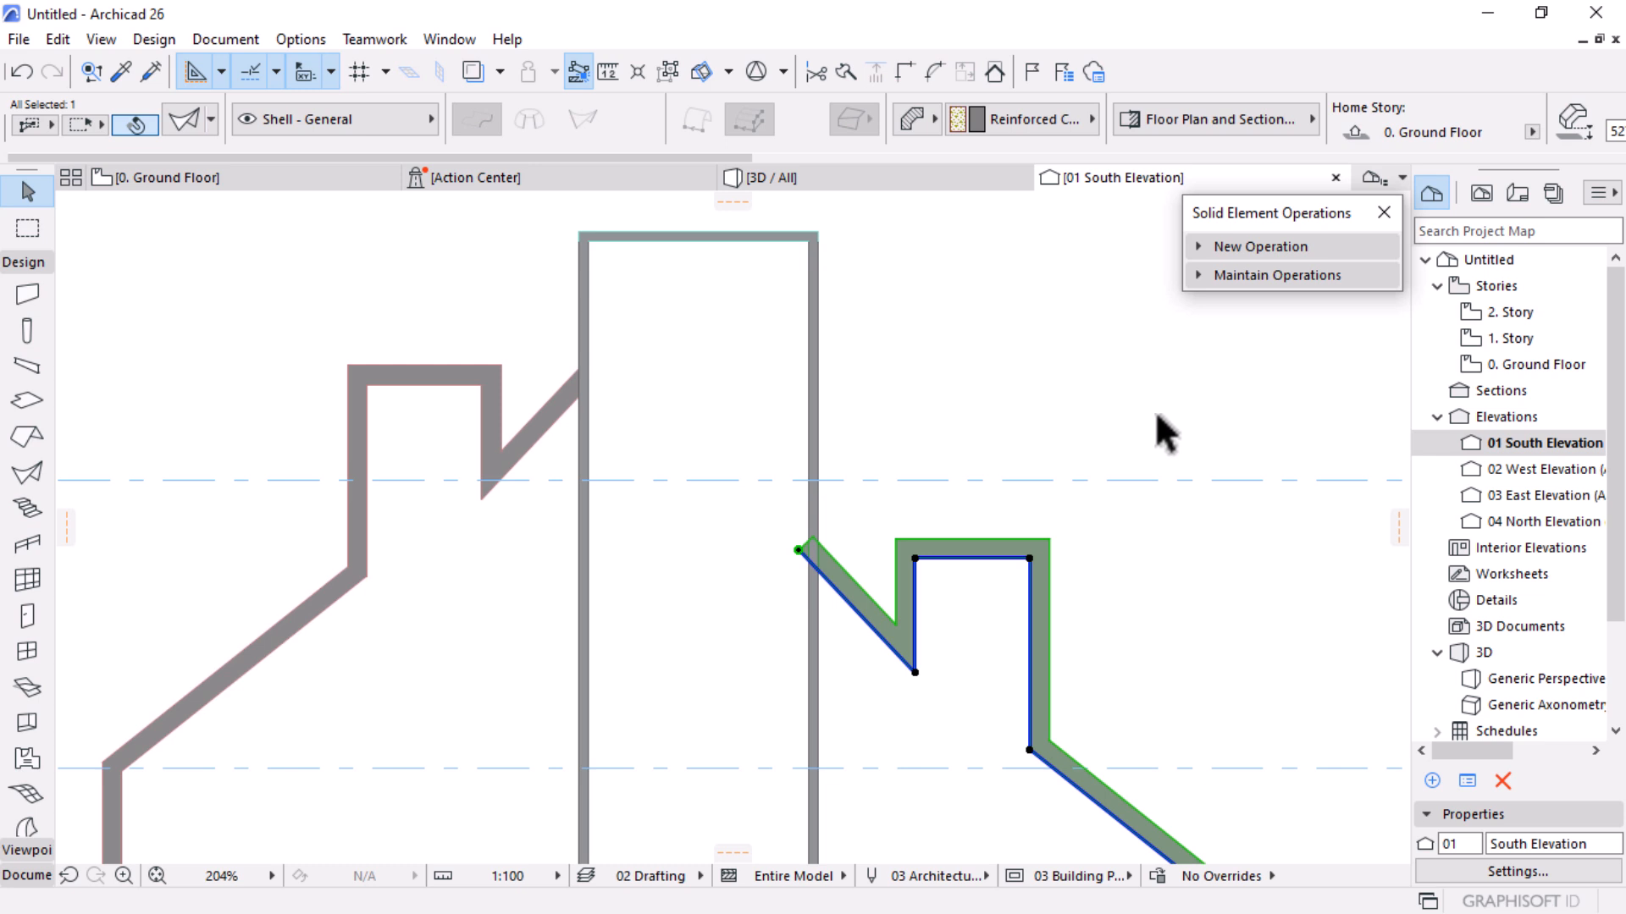
scroll(962, 408, down, 3)
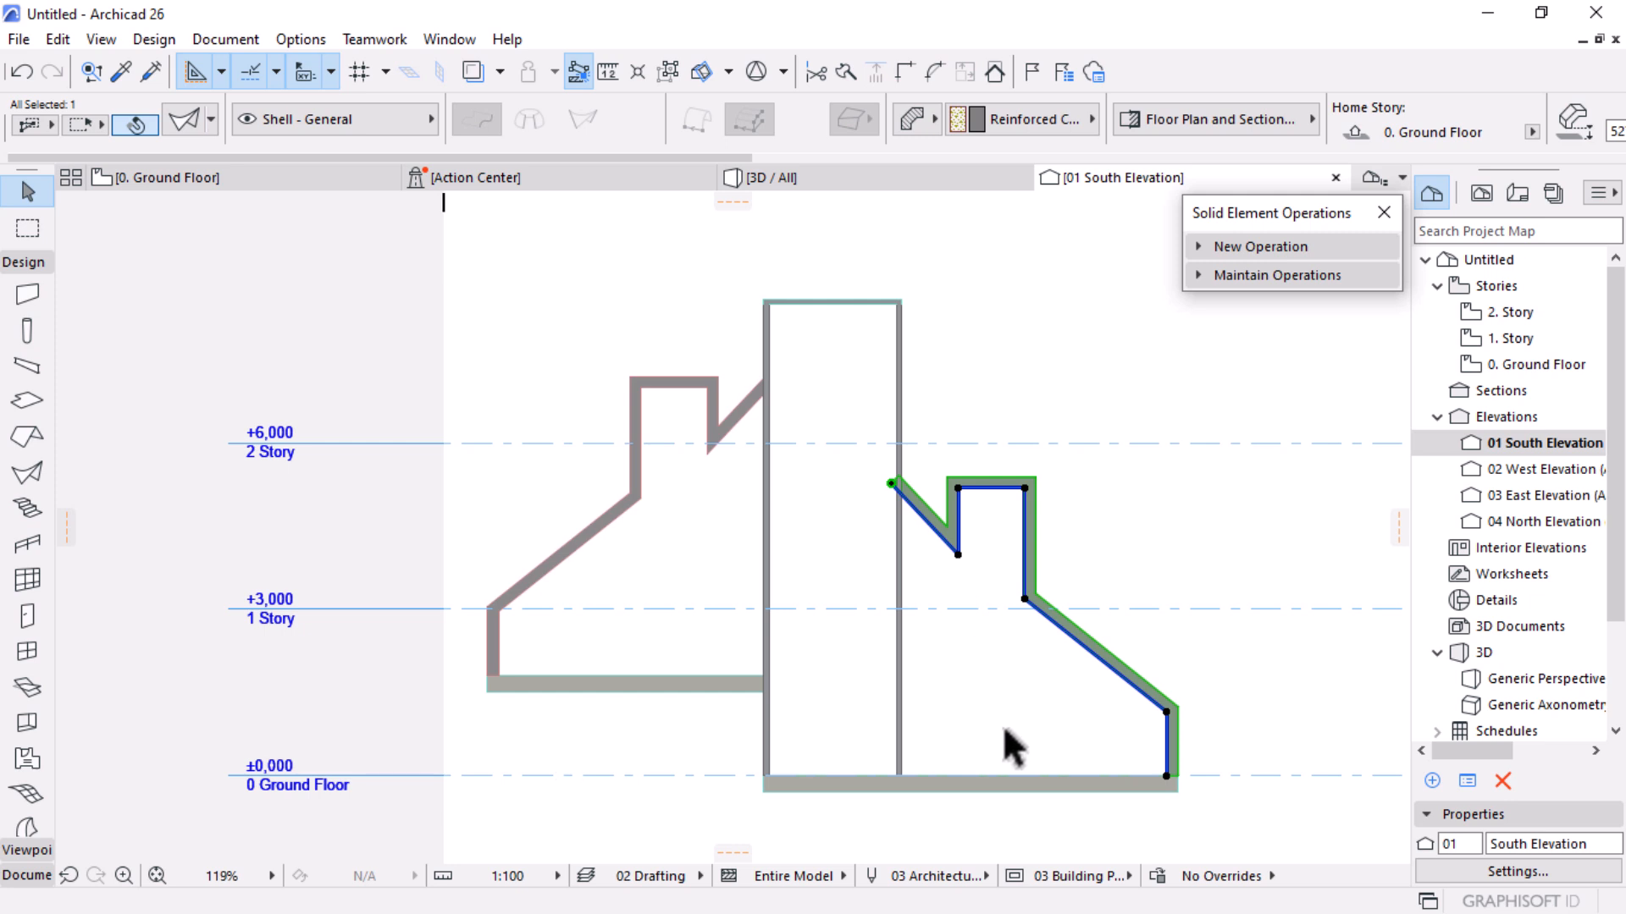
scroll(1005, 738, up, 2)
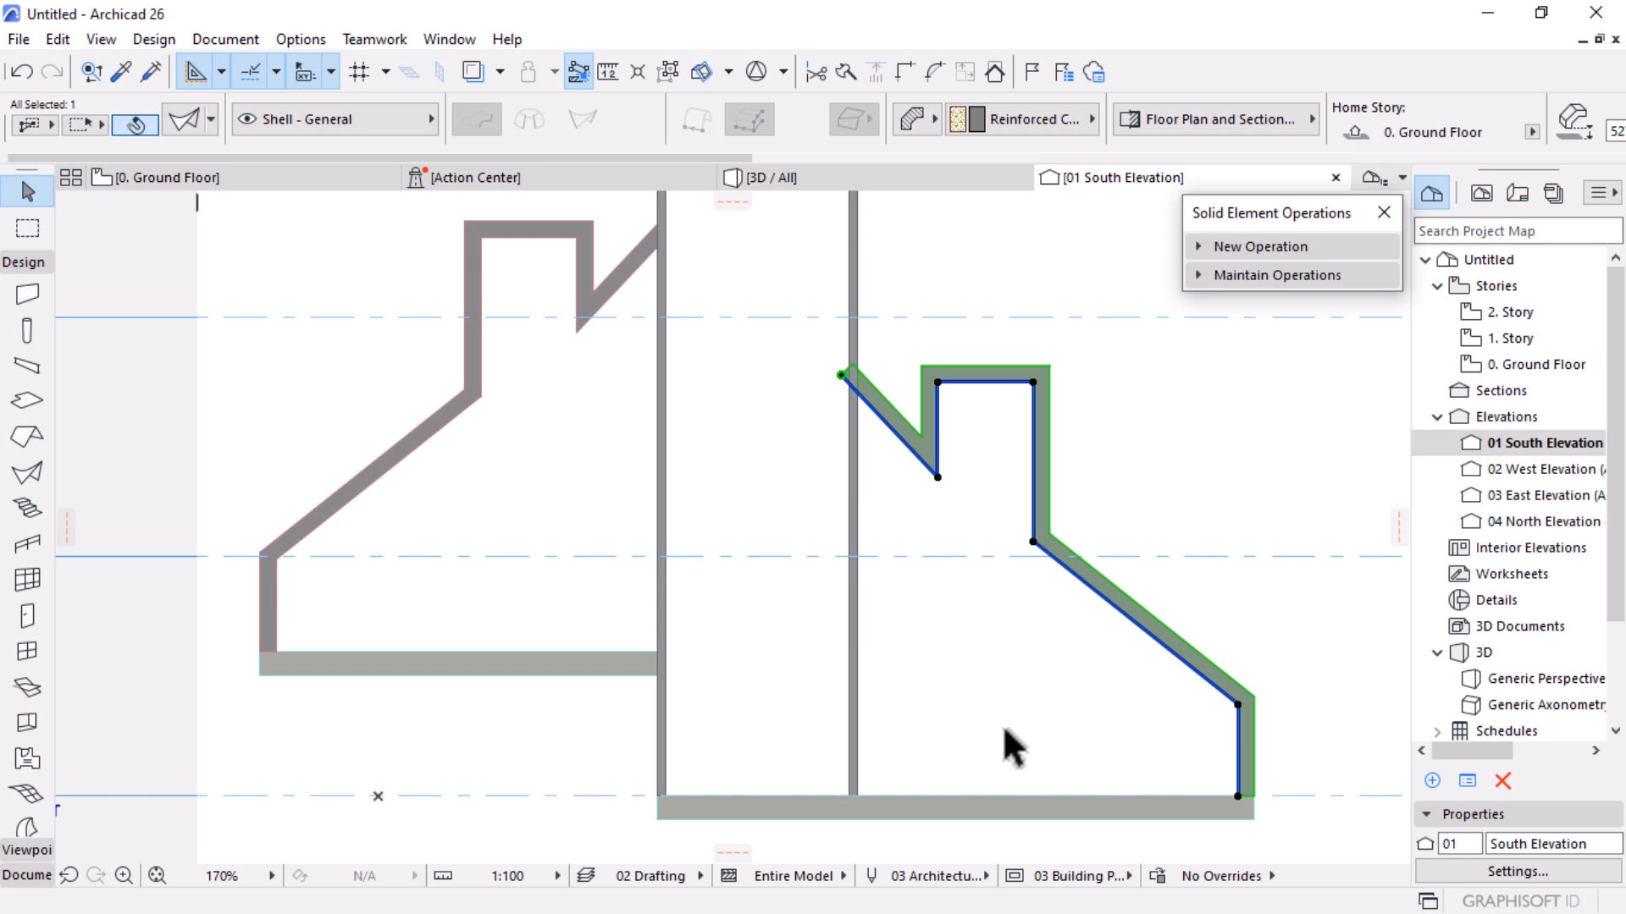
scroll(961, 646, up, 3)
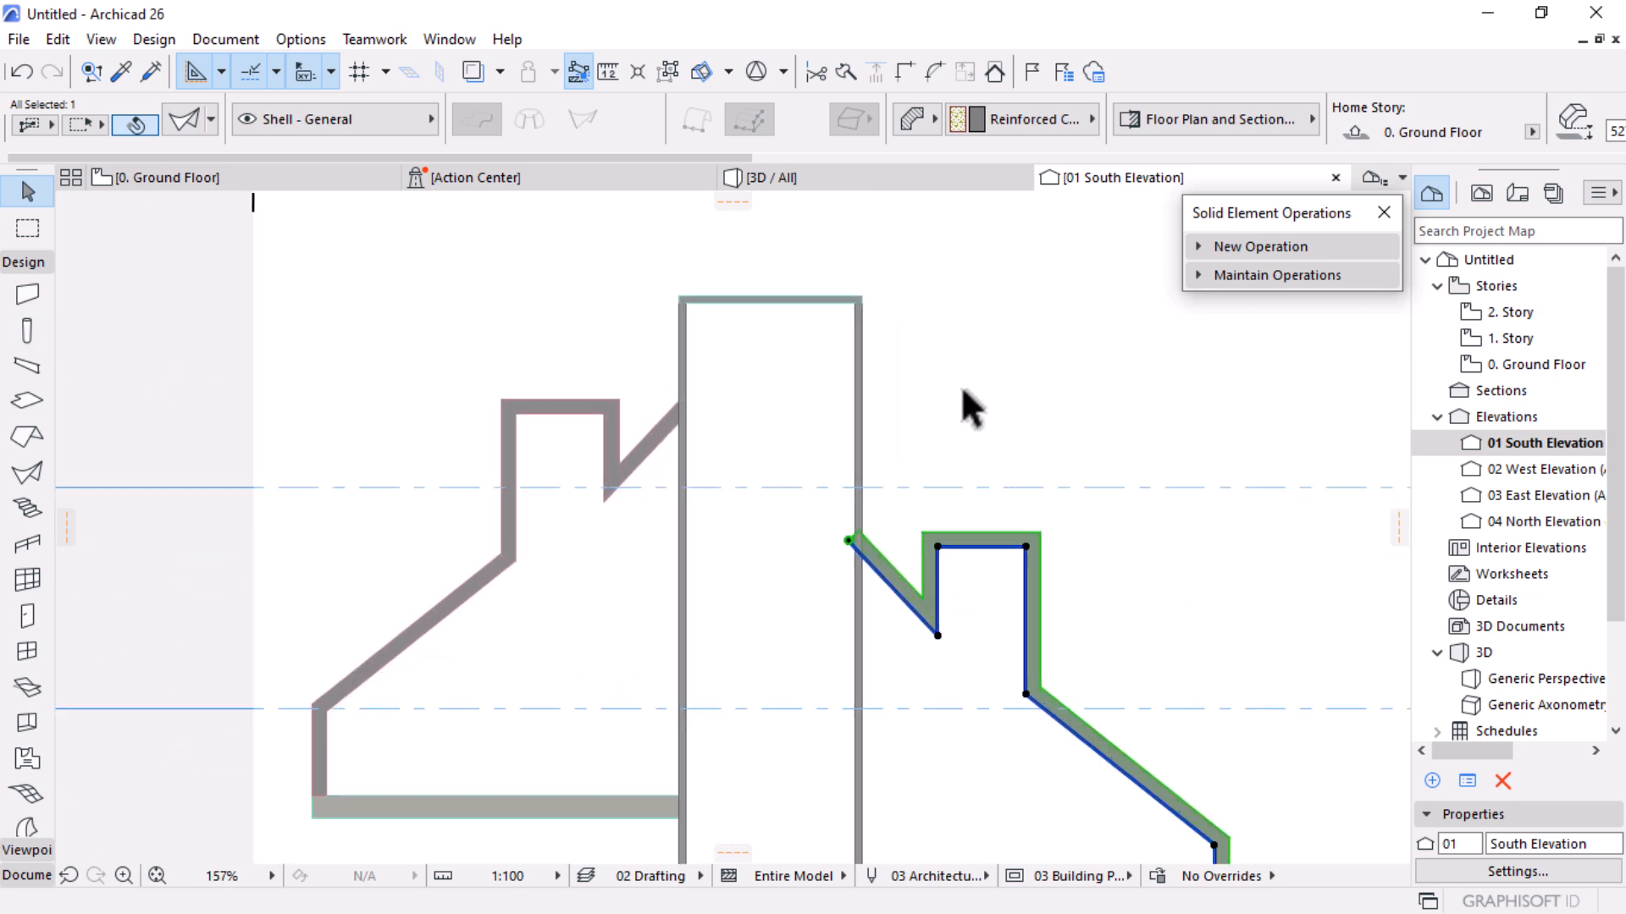
click(1247, 251)
click(1258, 278)
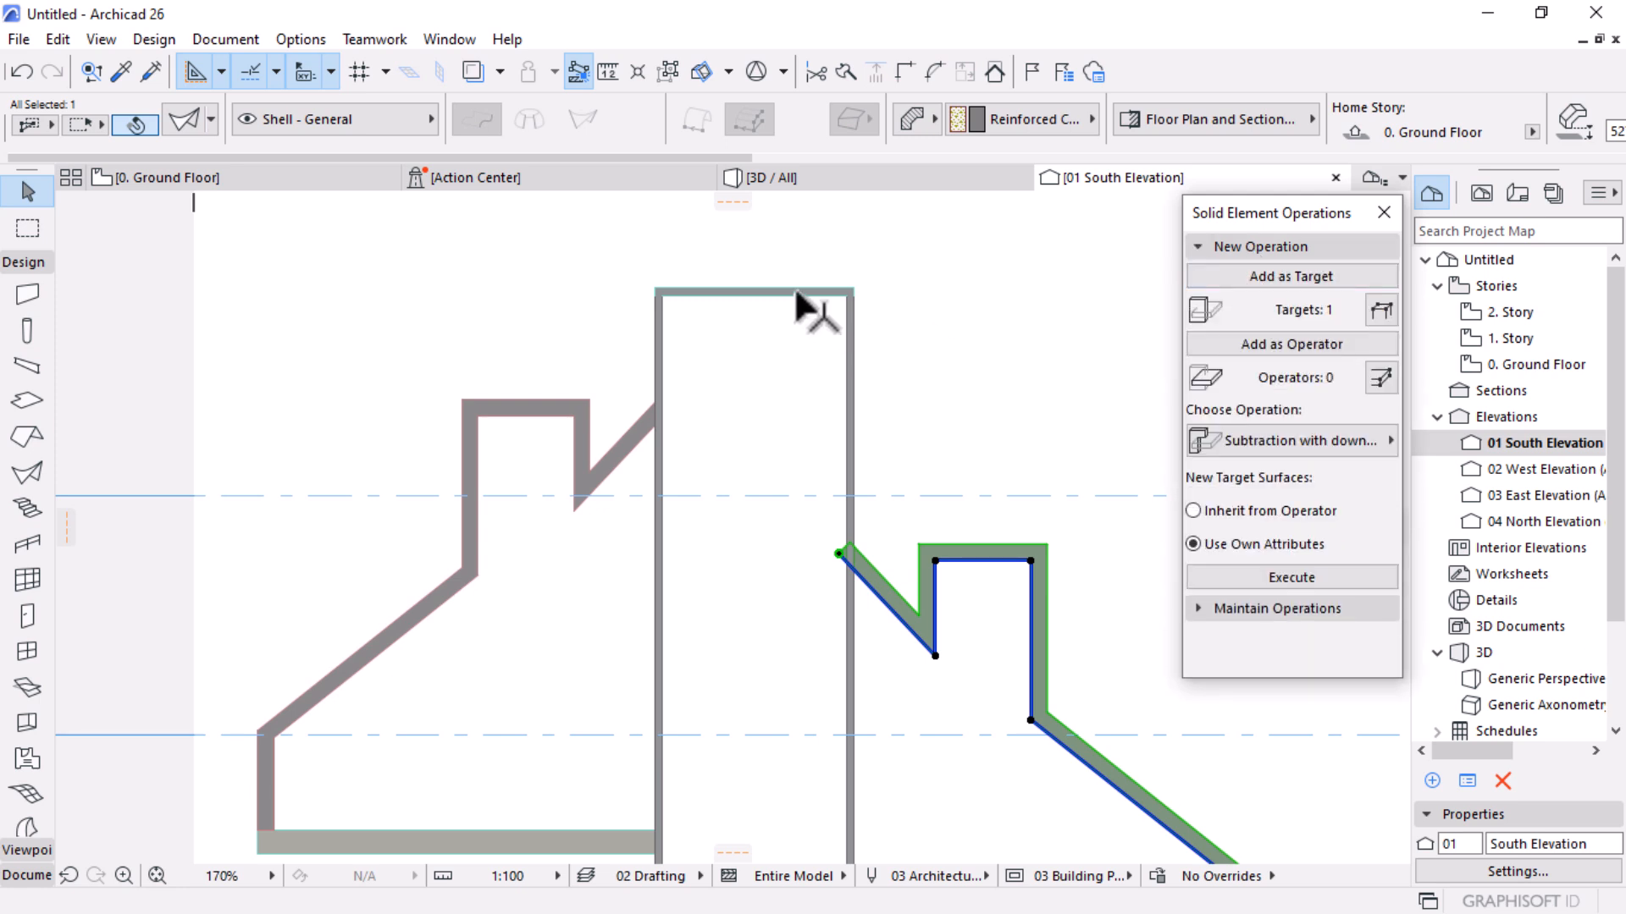
Use the tower's steel roof slab as operator and execute a subtraction with downward extrusion, trimming the shell end inside the tower
key(Escape)
click(817, 302)
click(1287, 343)
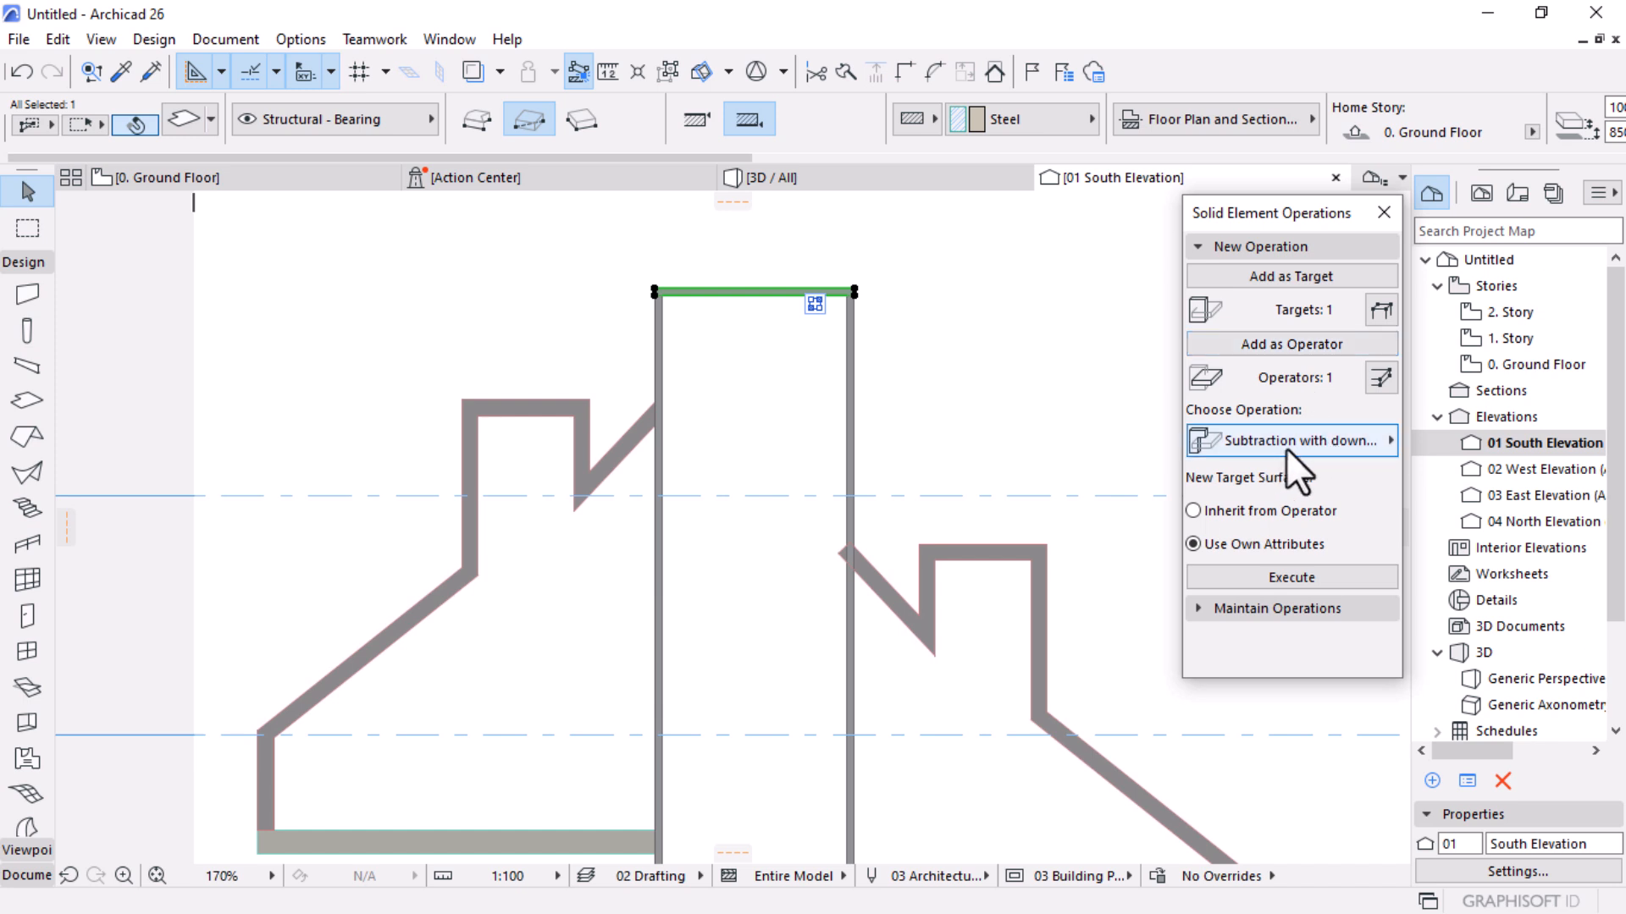
click(1263, 572)
click(837, 556)
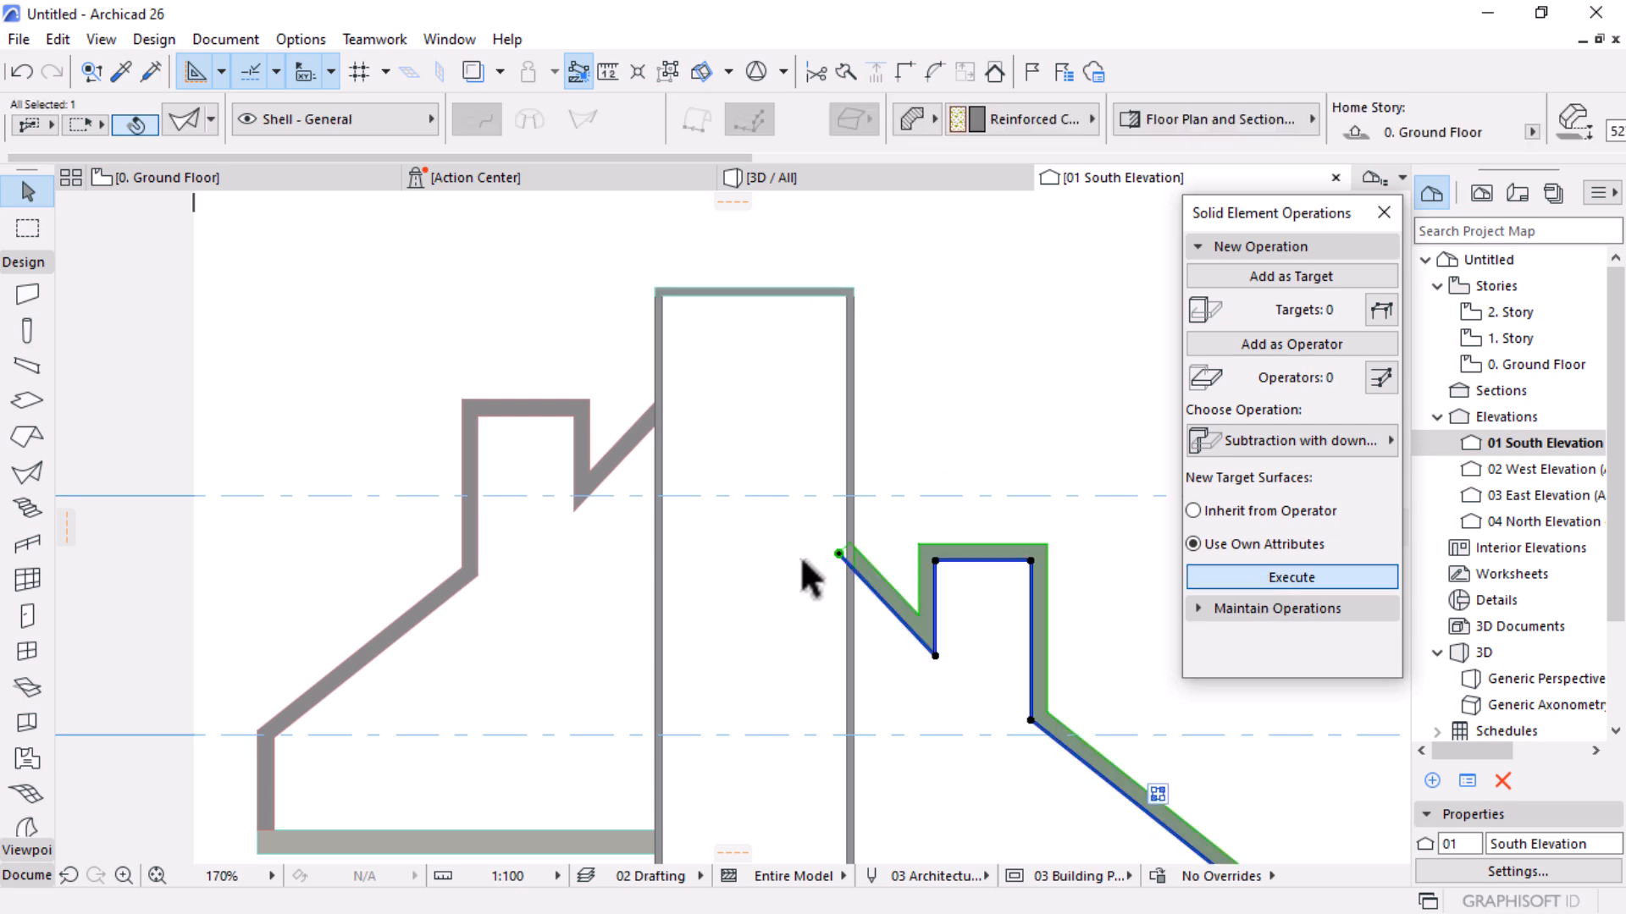
click(988, 446)
scroll(820, 399, down, 5)
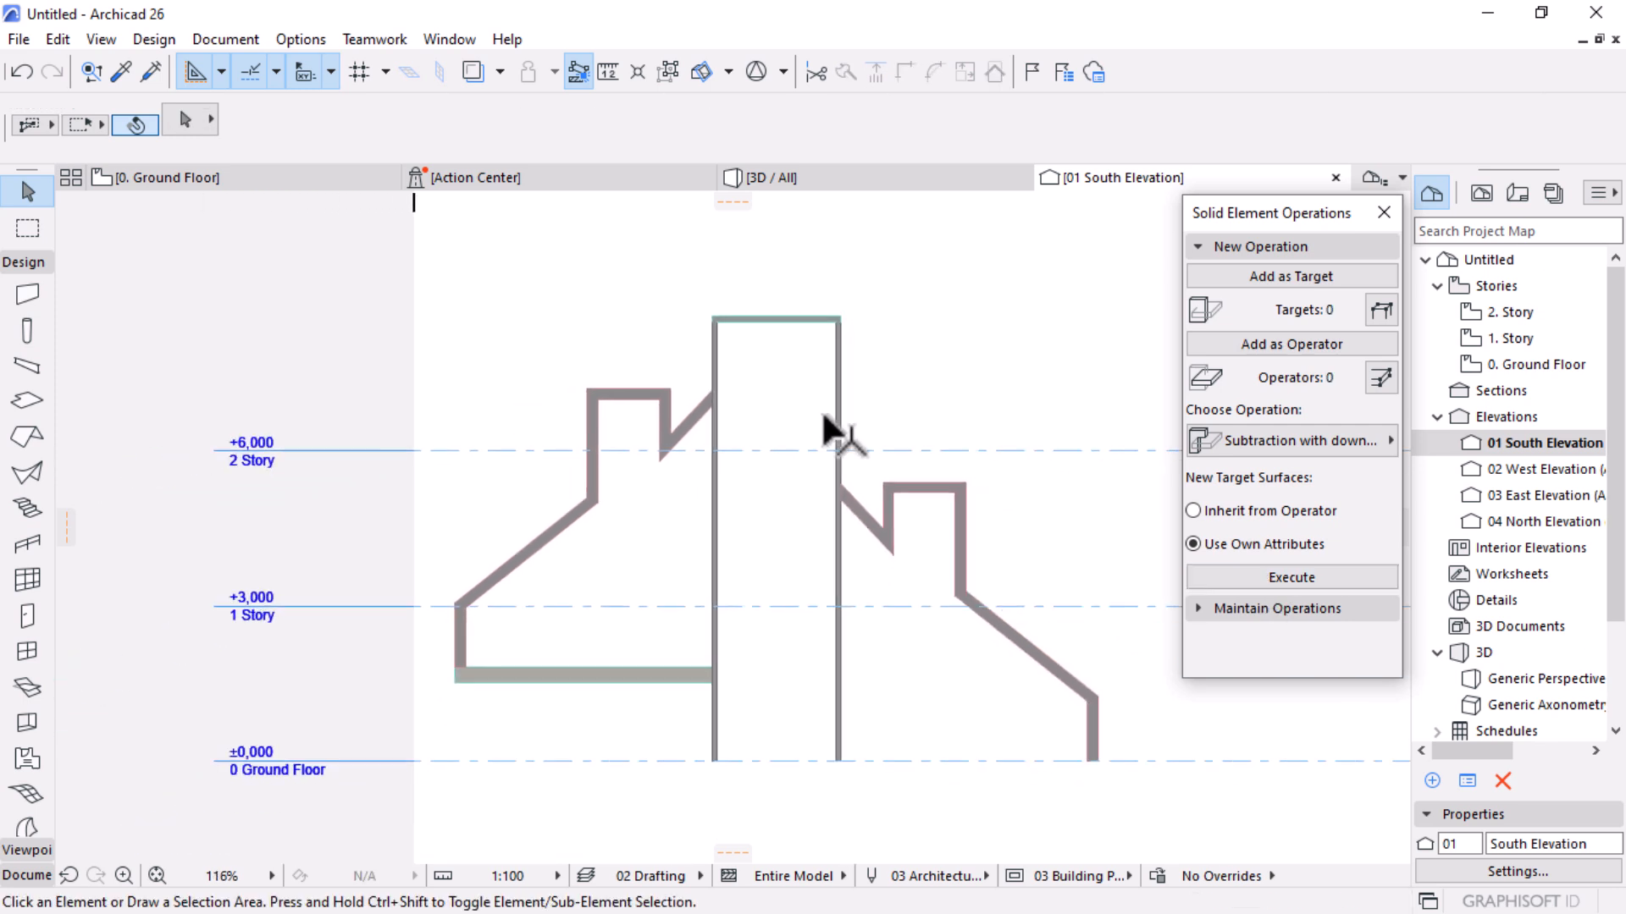
scroll(891, 351, up, 1)
click(1262, 247)
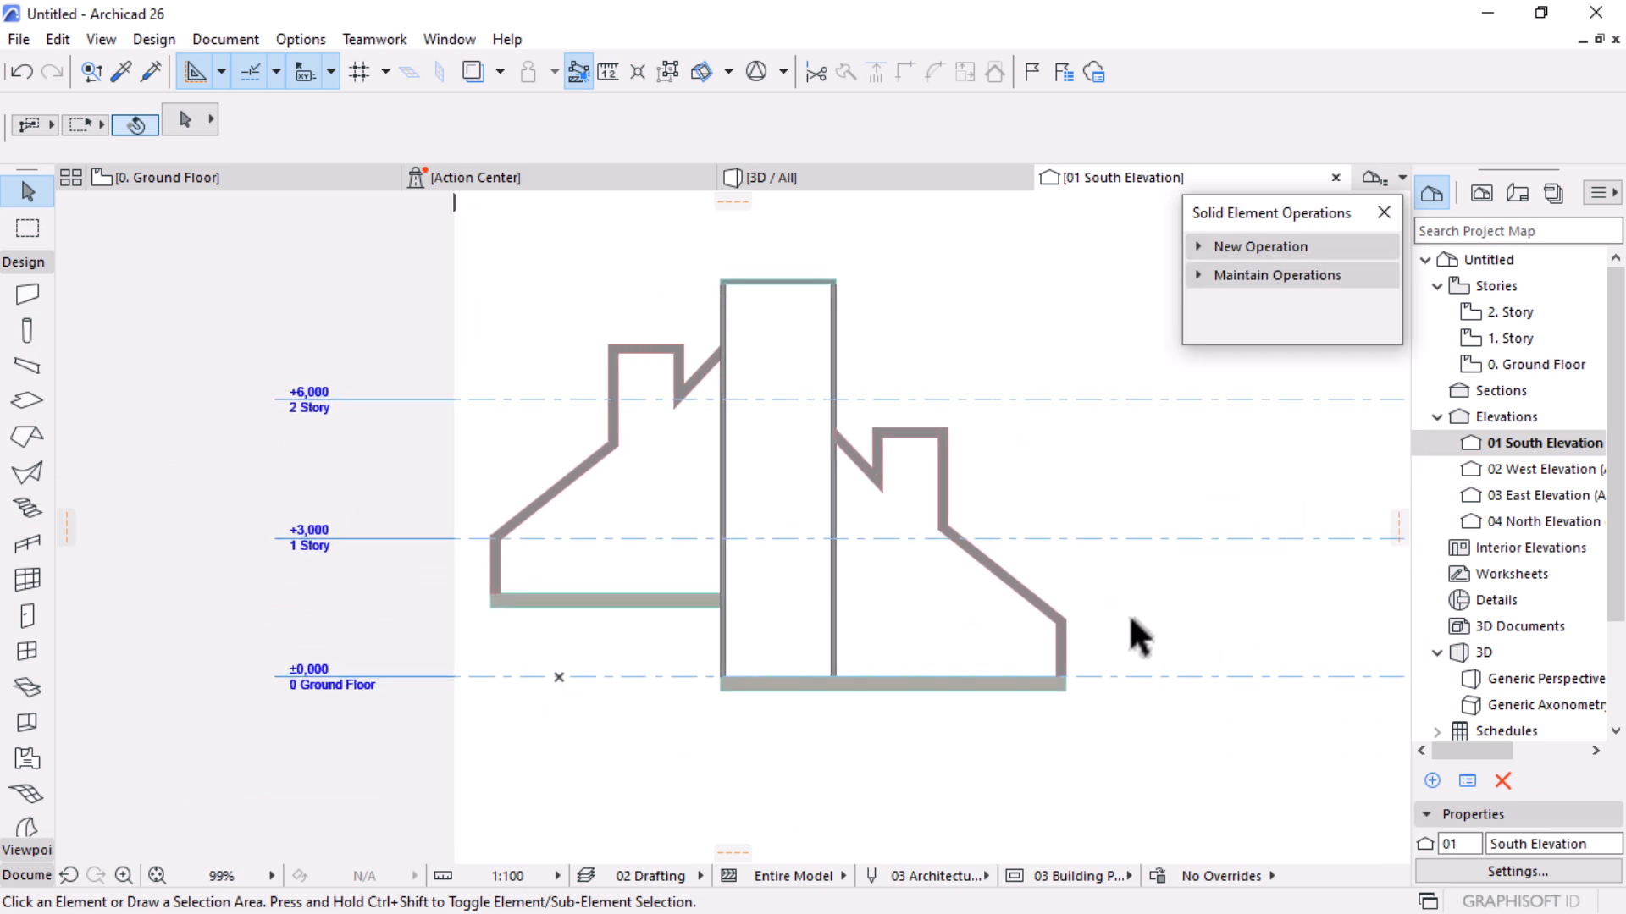
Inspect both concrete shells and their junctions with the steel tower from several angles in the 3D view
click(806, 175)
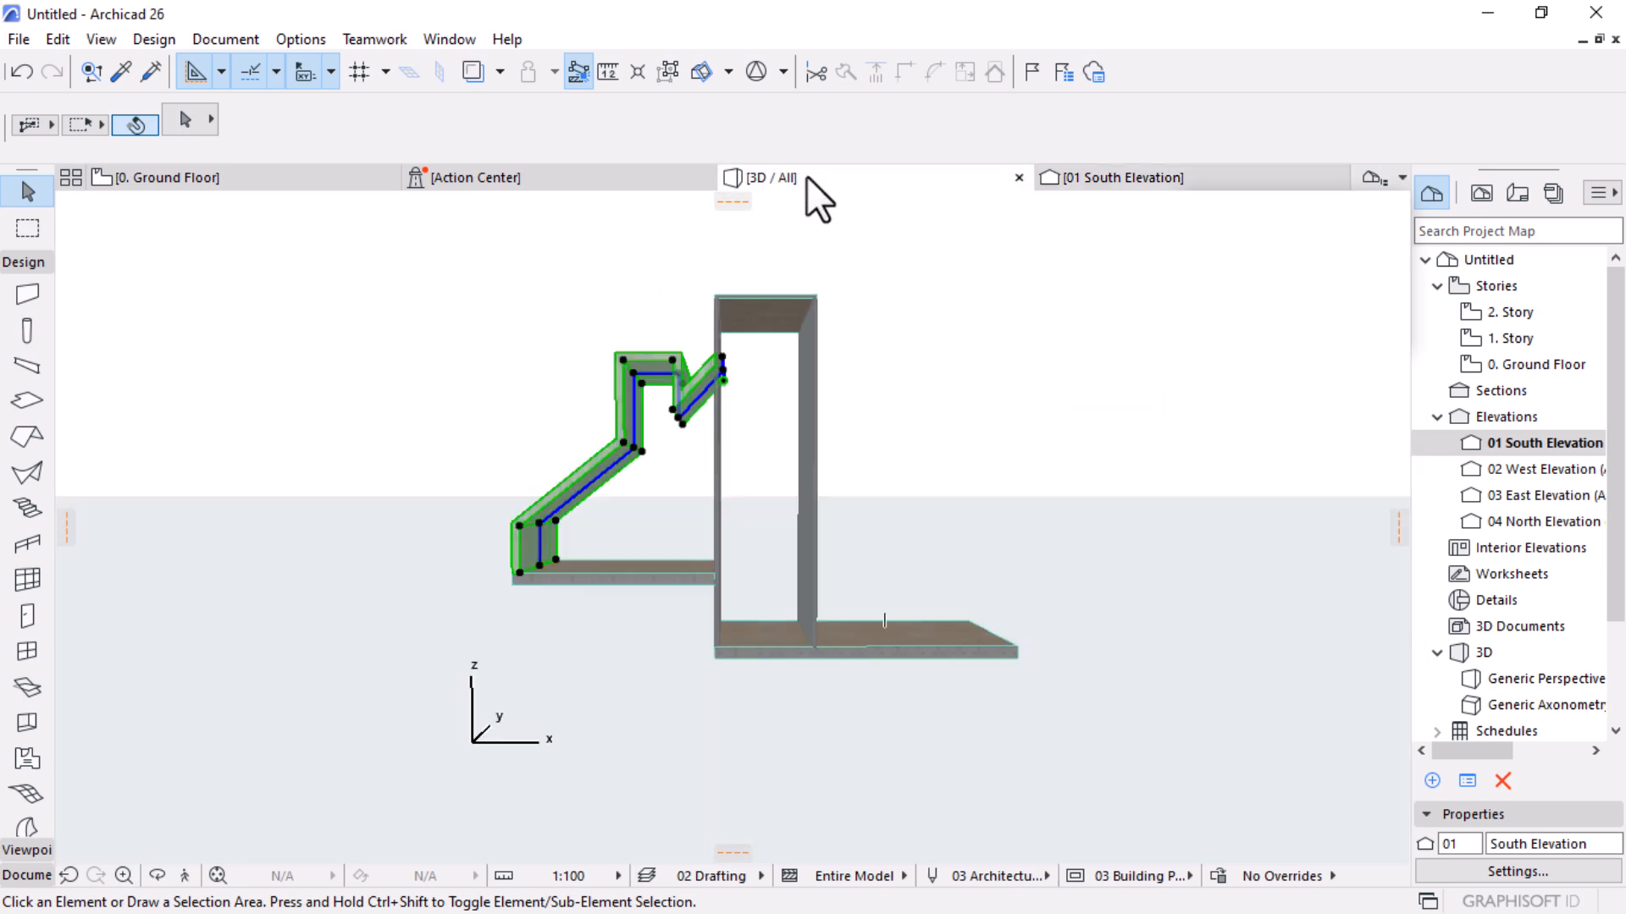
scroll(929, 502, down, 2)
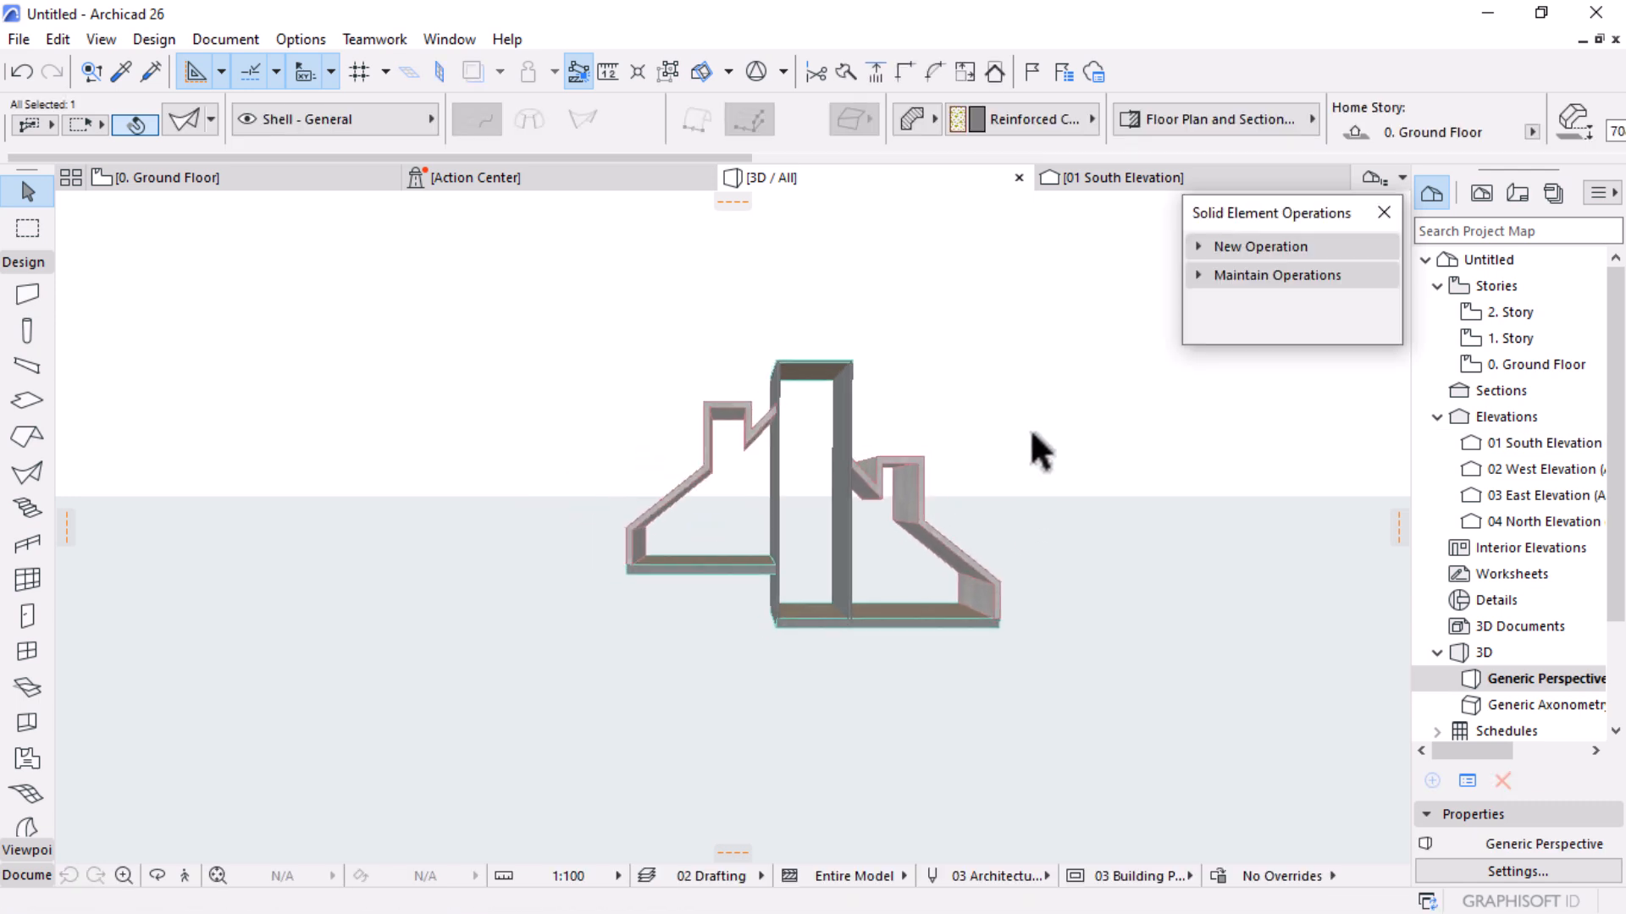
click(1055, 651)
key(o)
drag(1051, 529, 906, 505)
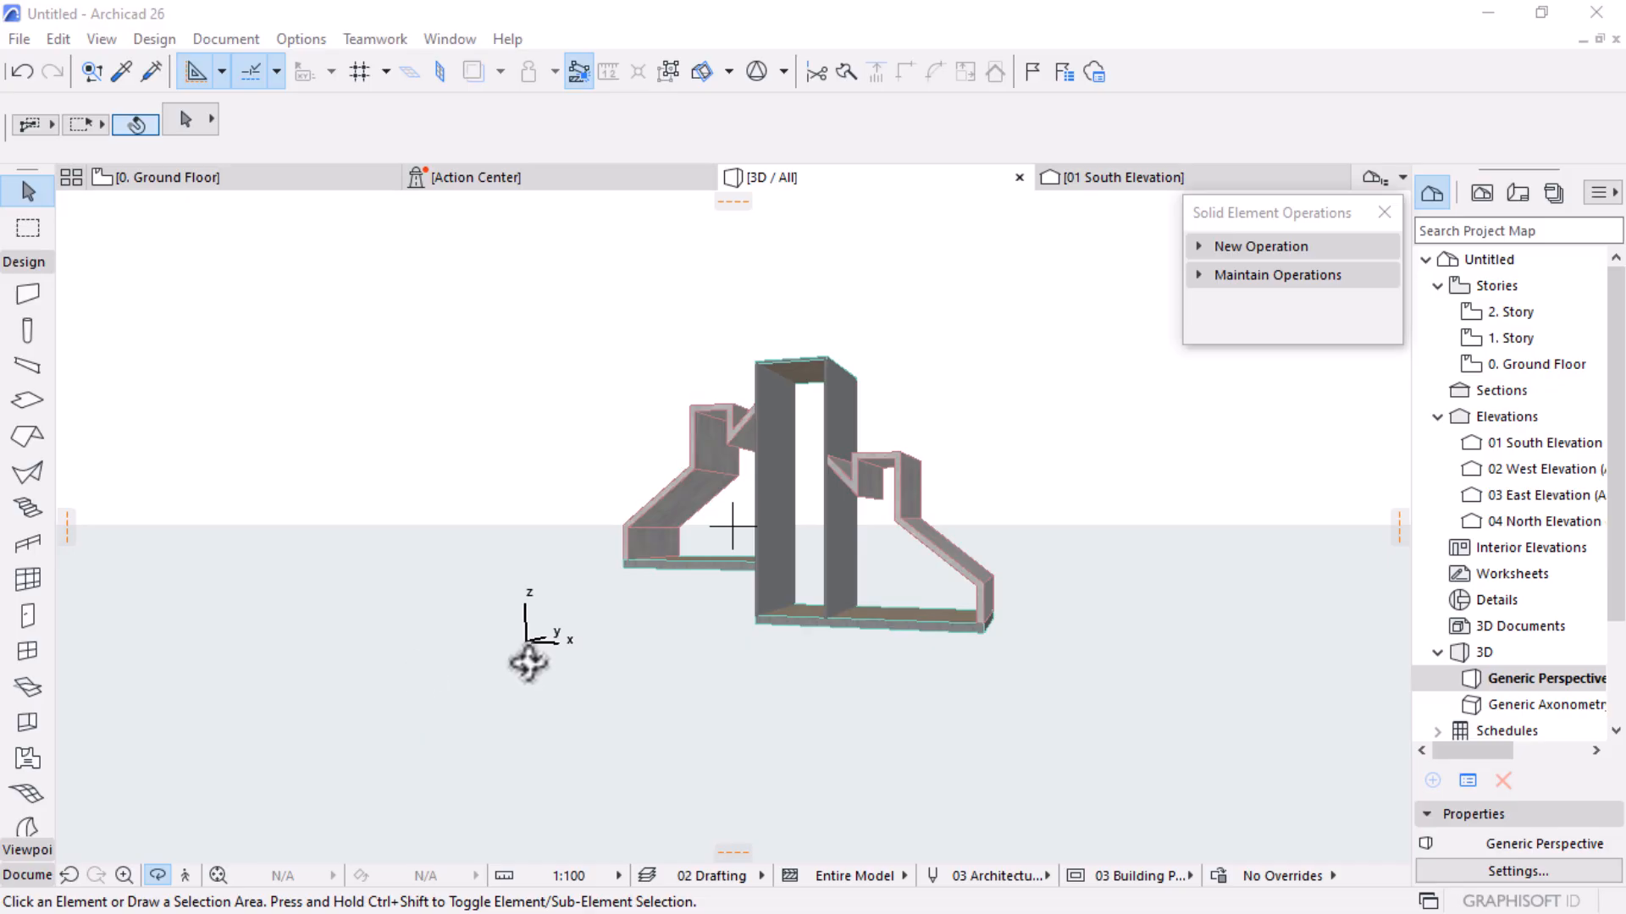
drag(821, 576, 821, 576)
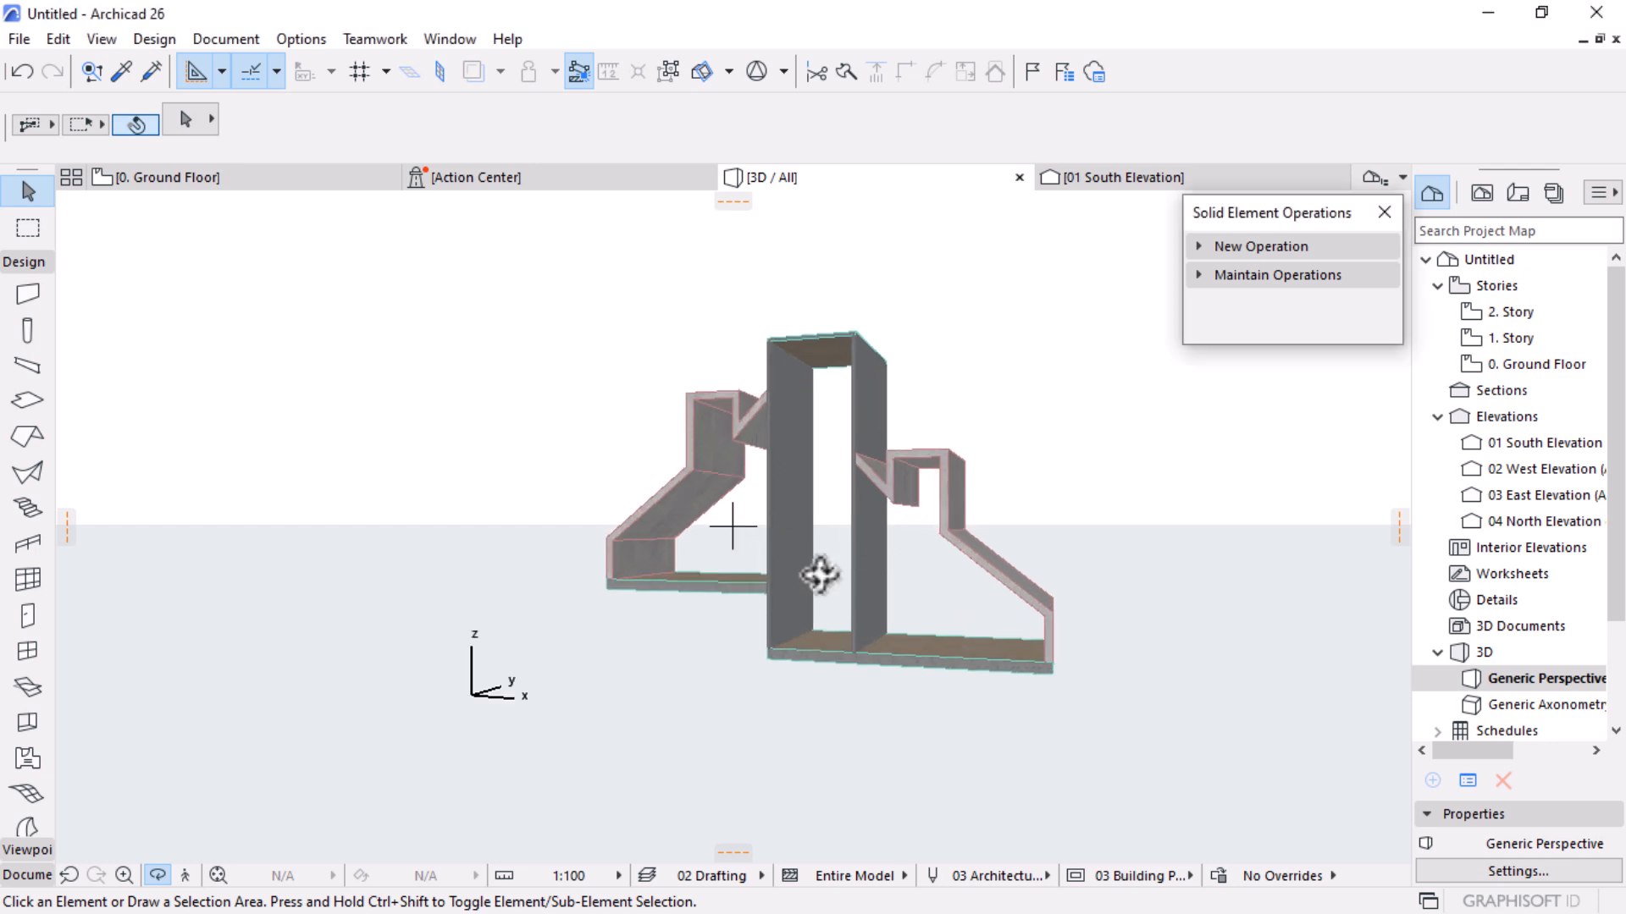
drag(820, 576, 898, 673)
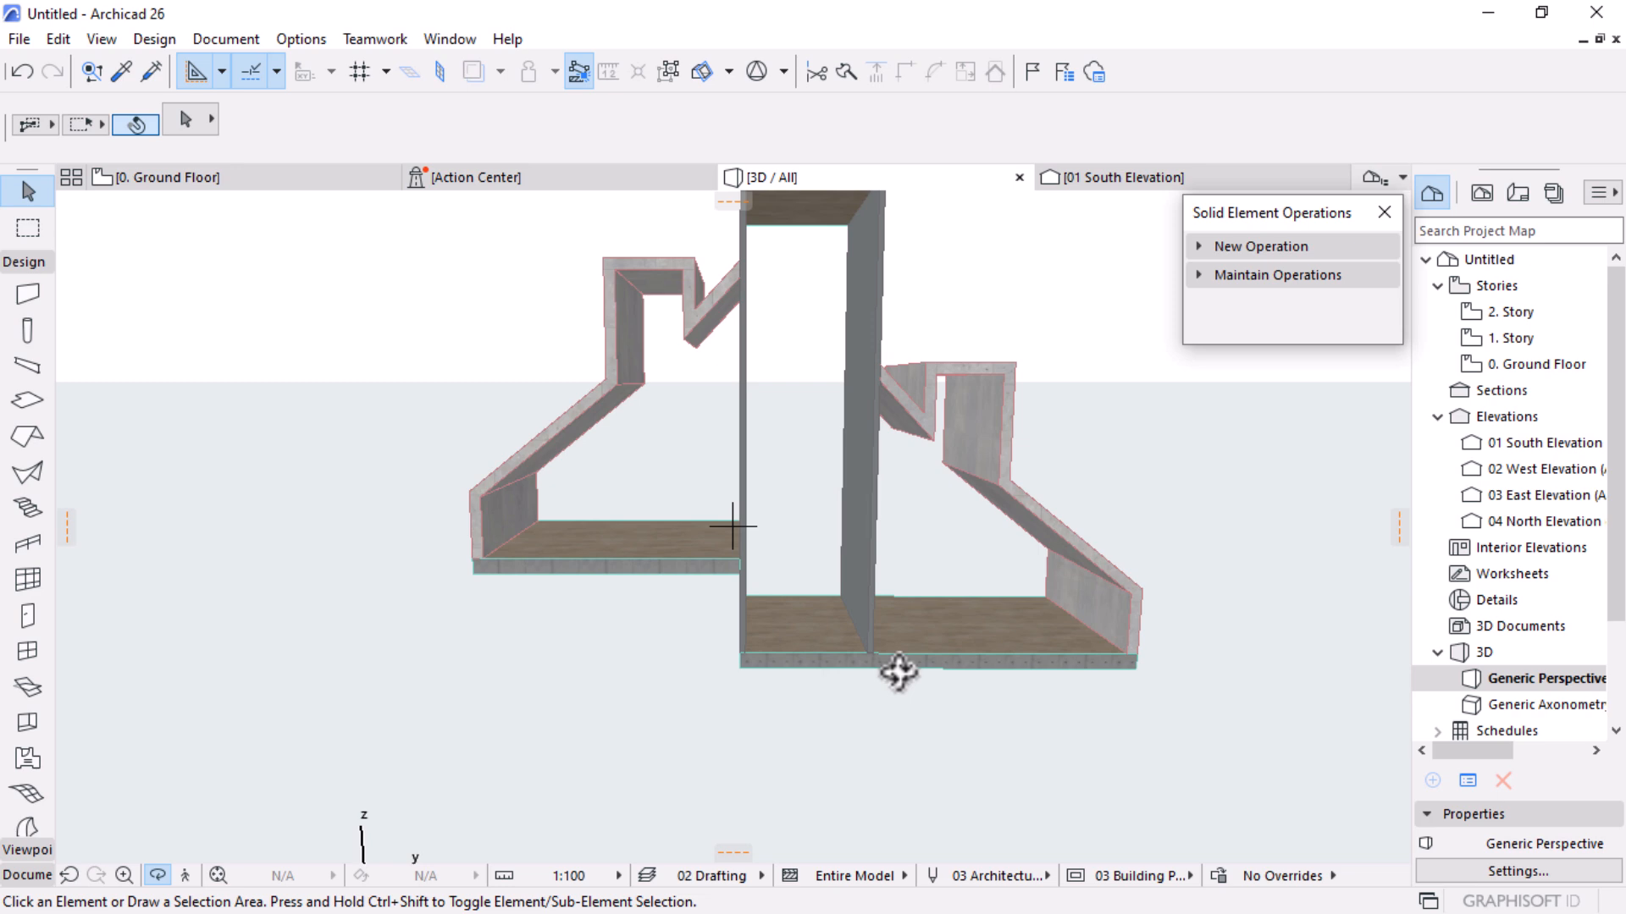
Draw an irregular polygonal terrain mesh on the ground floor plan, enclosing the building and the four elevation markers
click(207, 177)
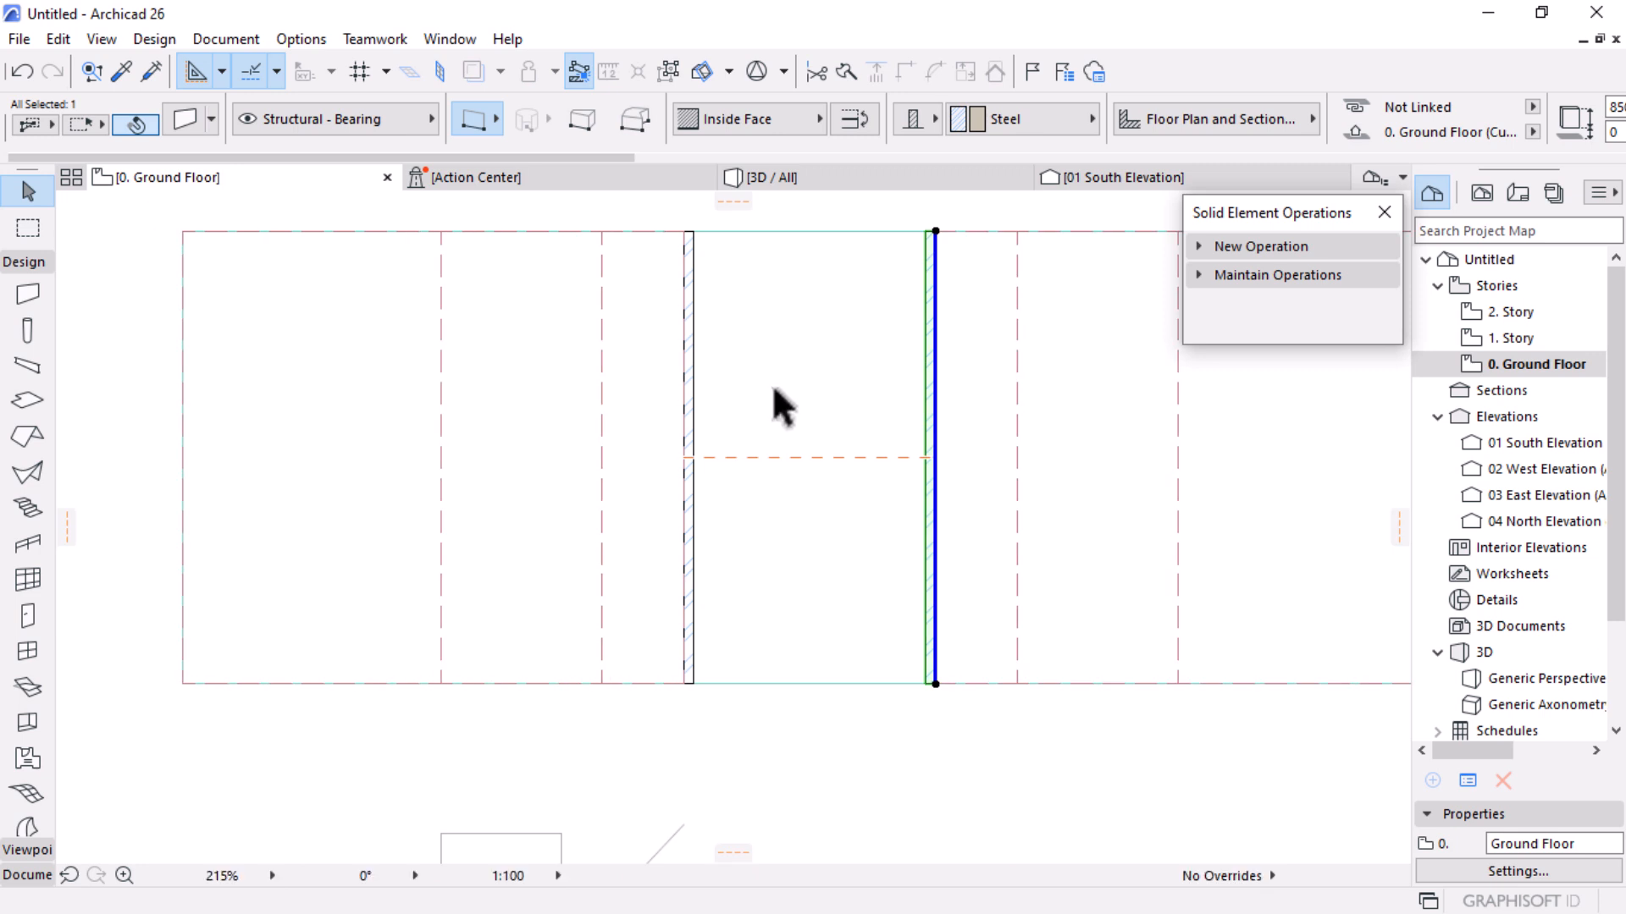
scroll(729, 404, down, 3)
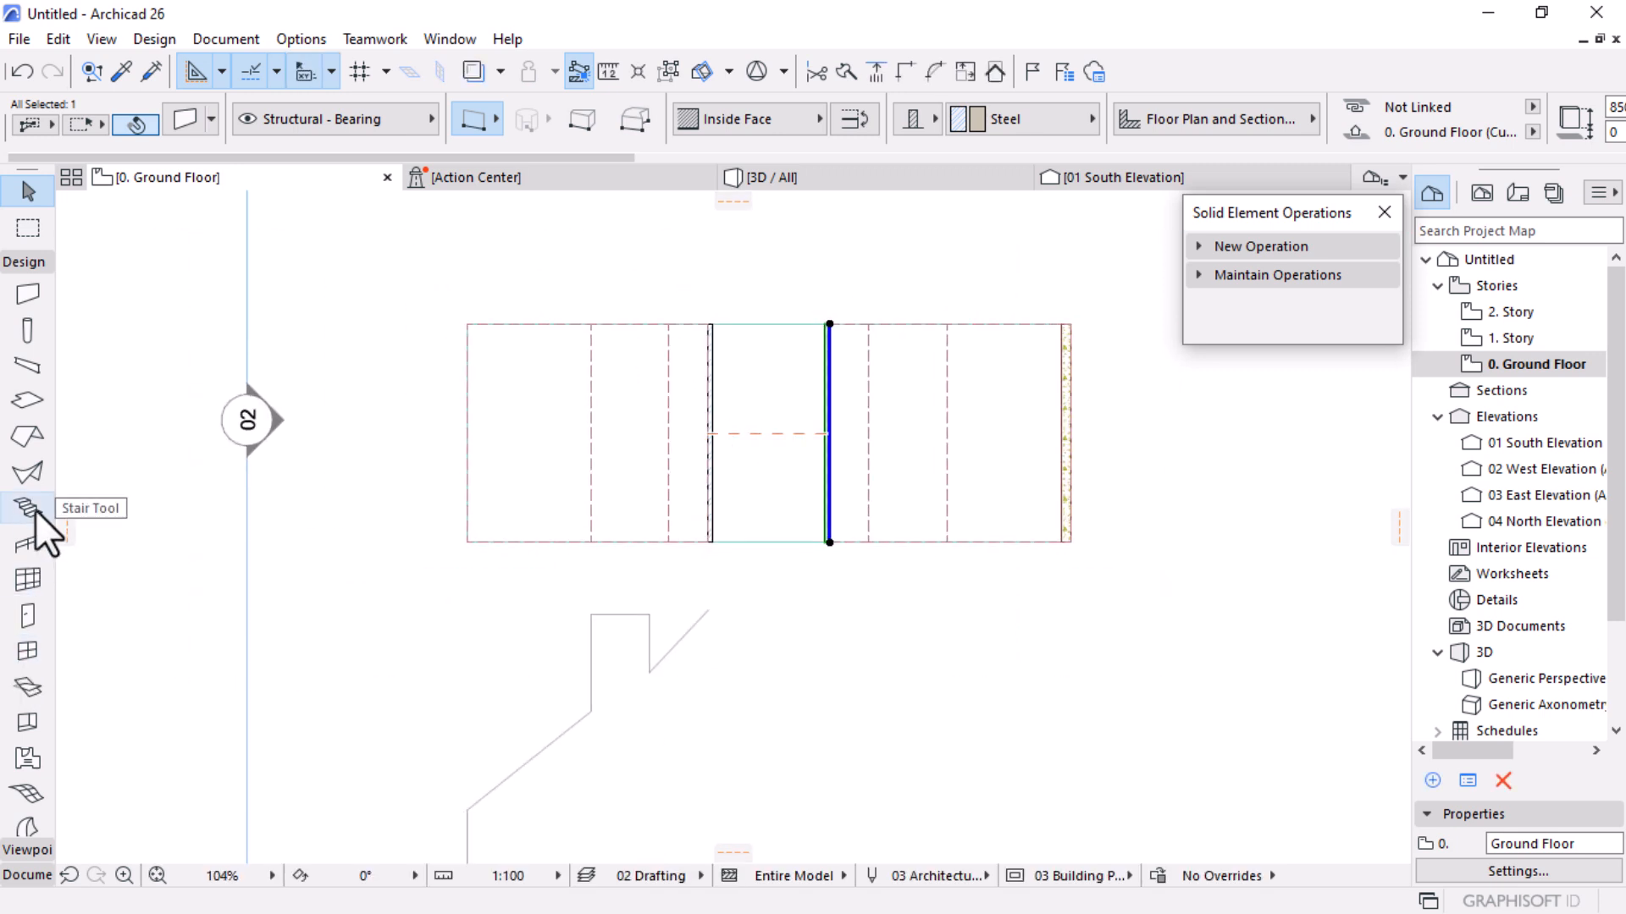
click(26, 794)
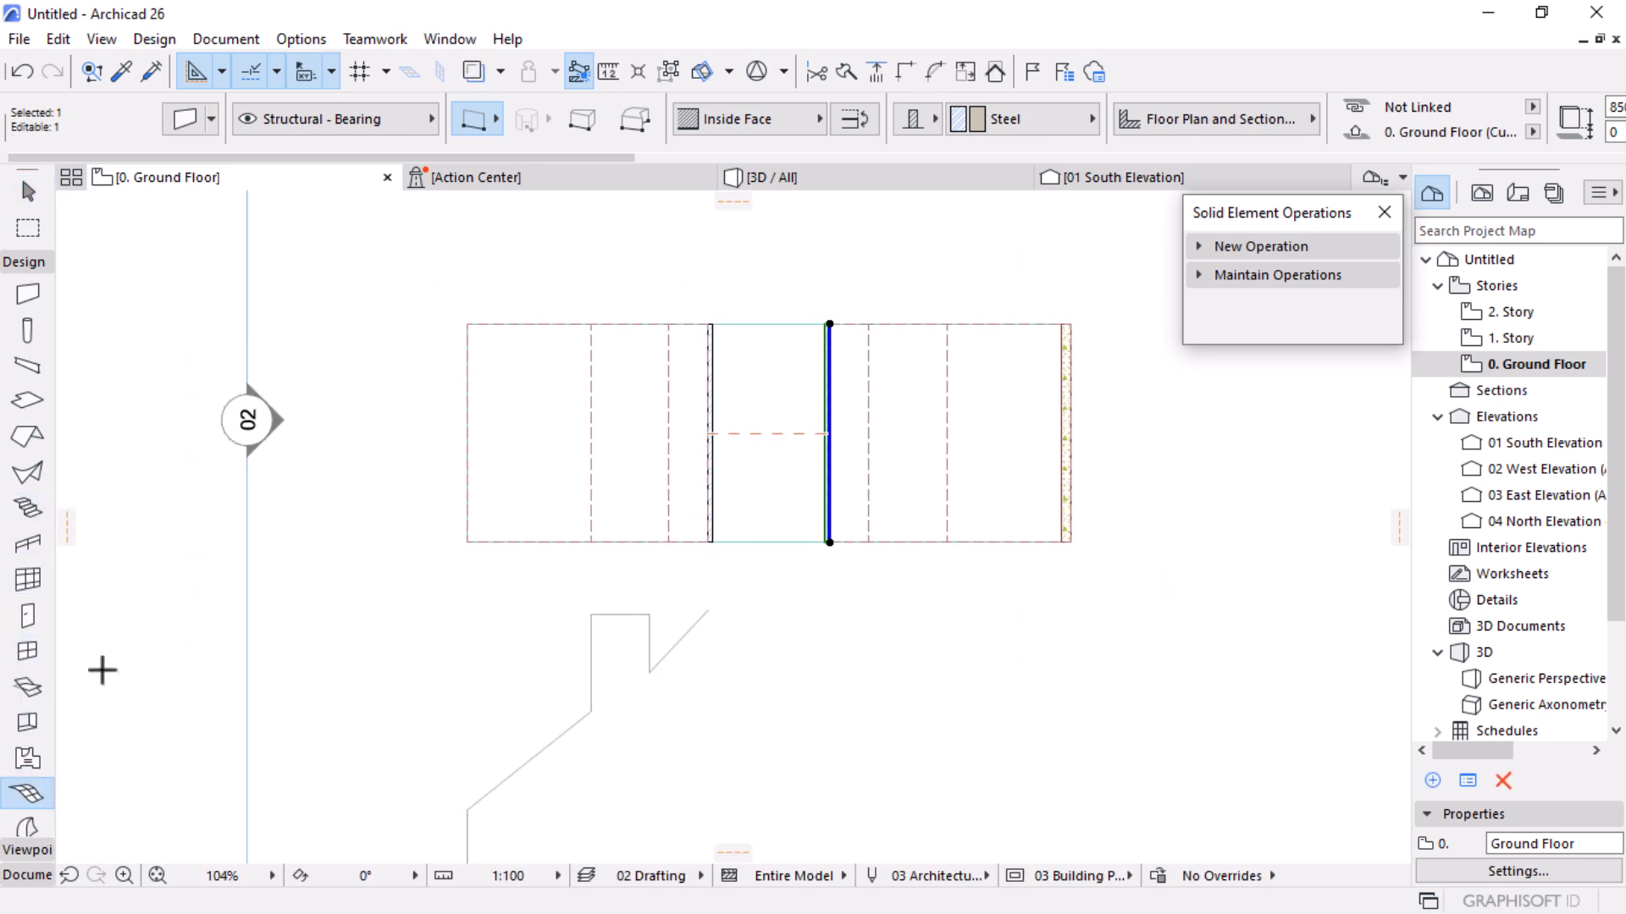
scroll(683, 432, down, 2)
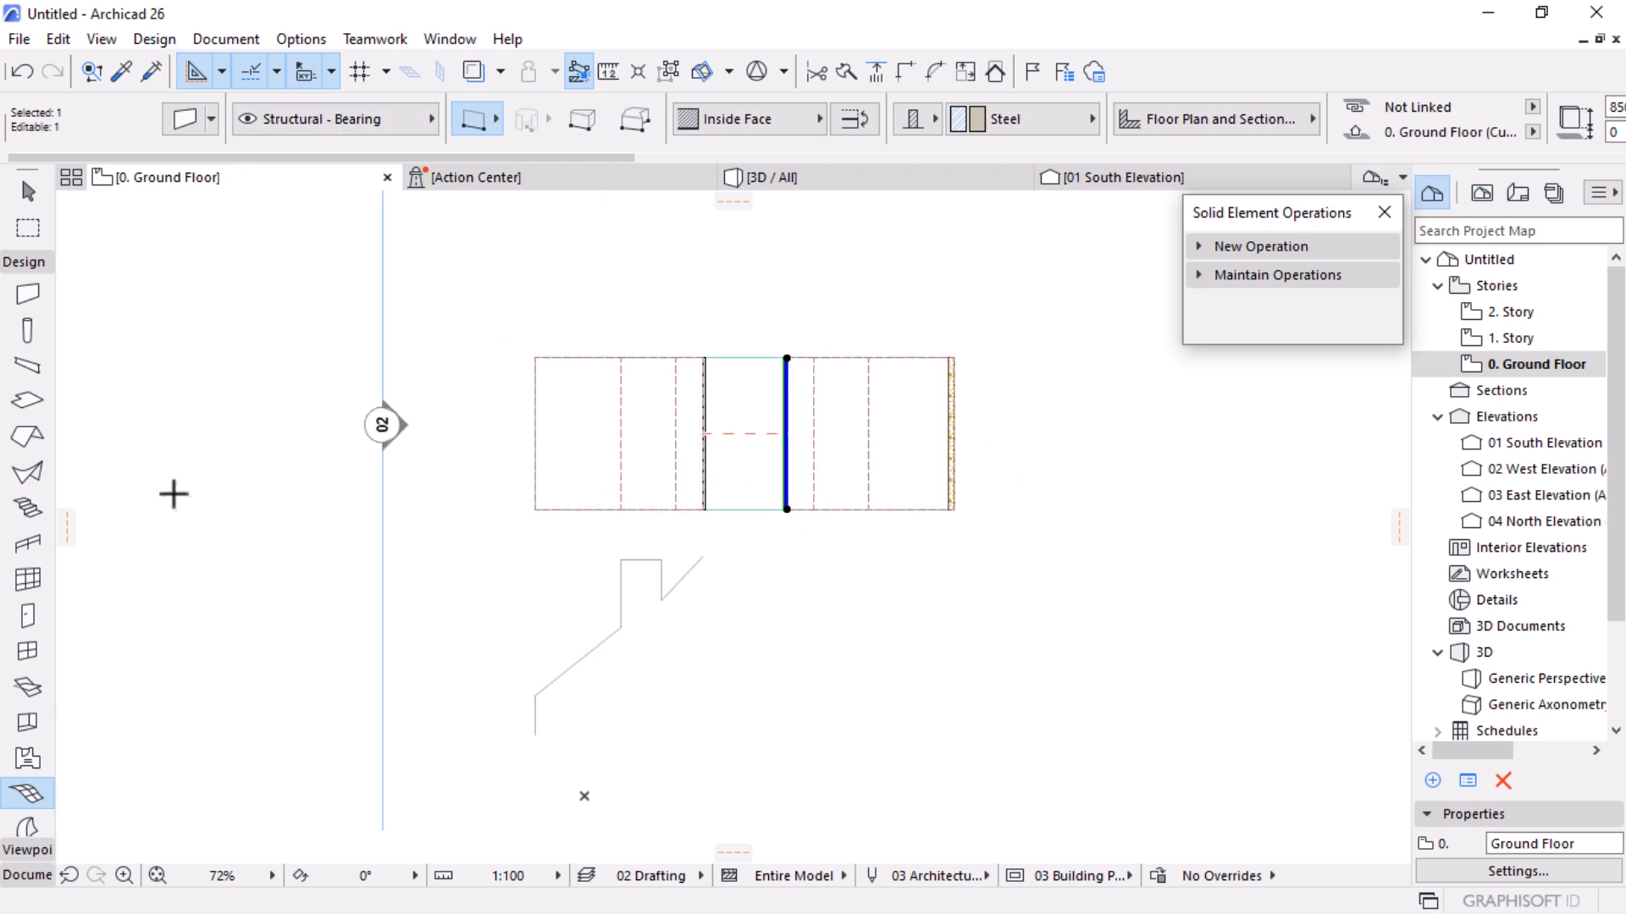
key(Escape)
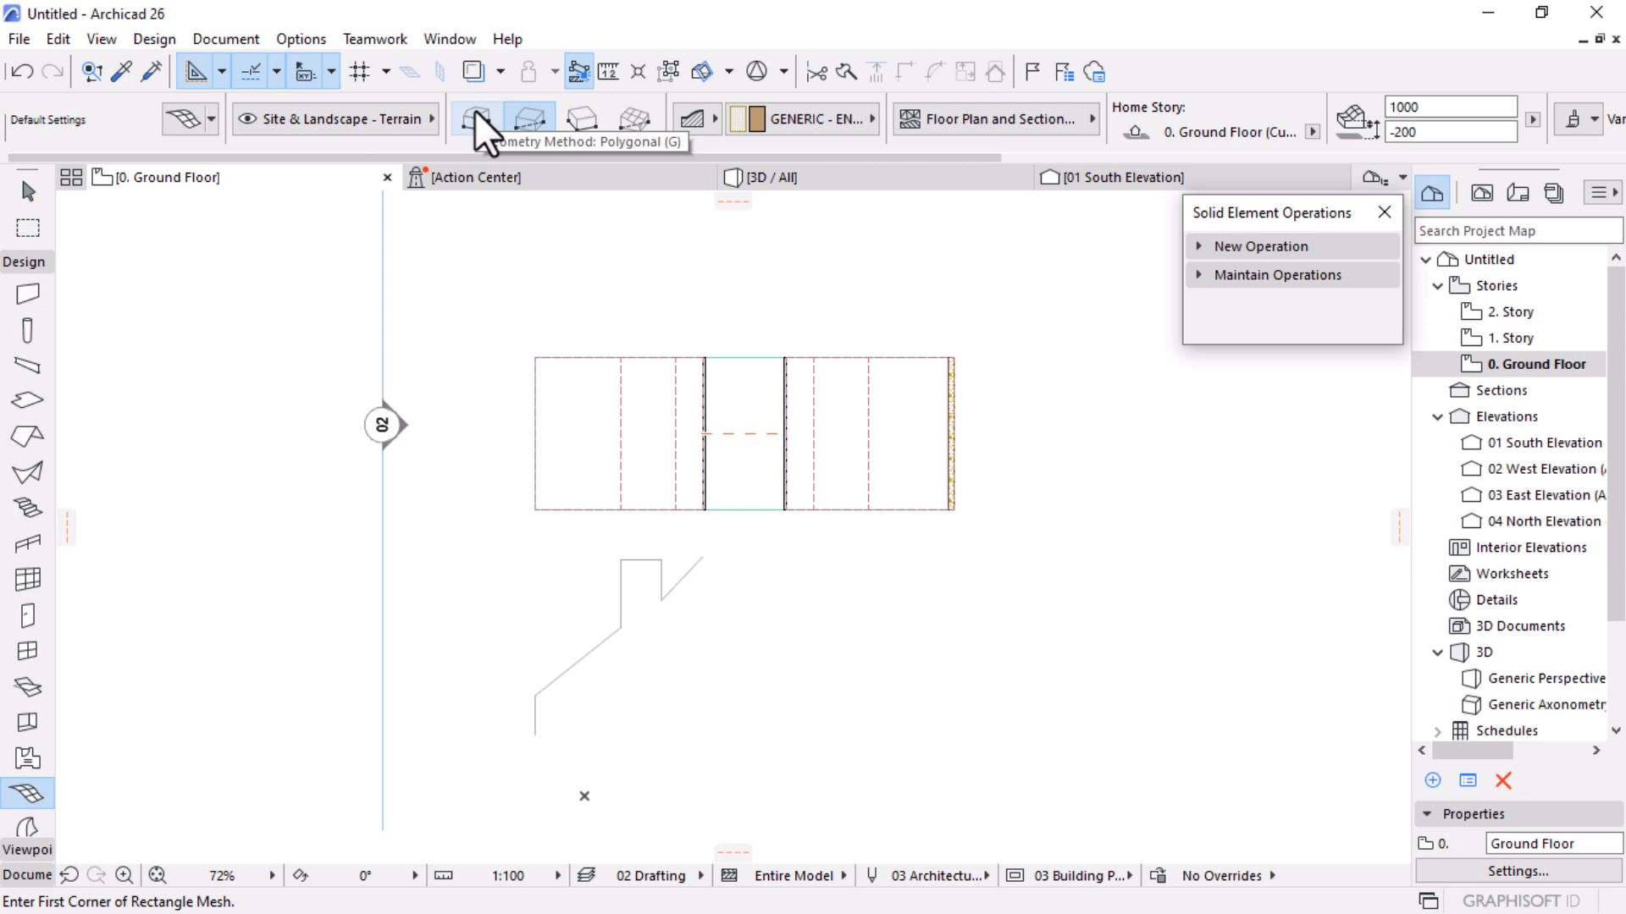
click(474, 114)
scroll(750, 517, down, 5)
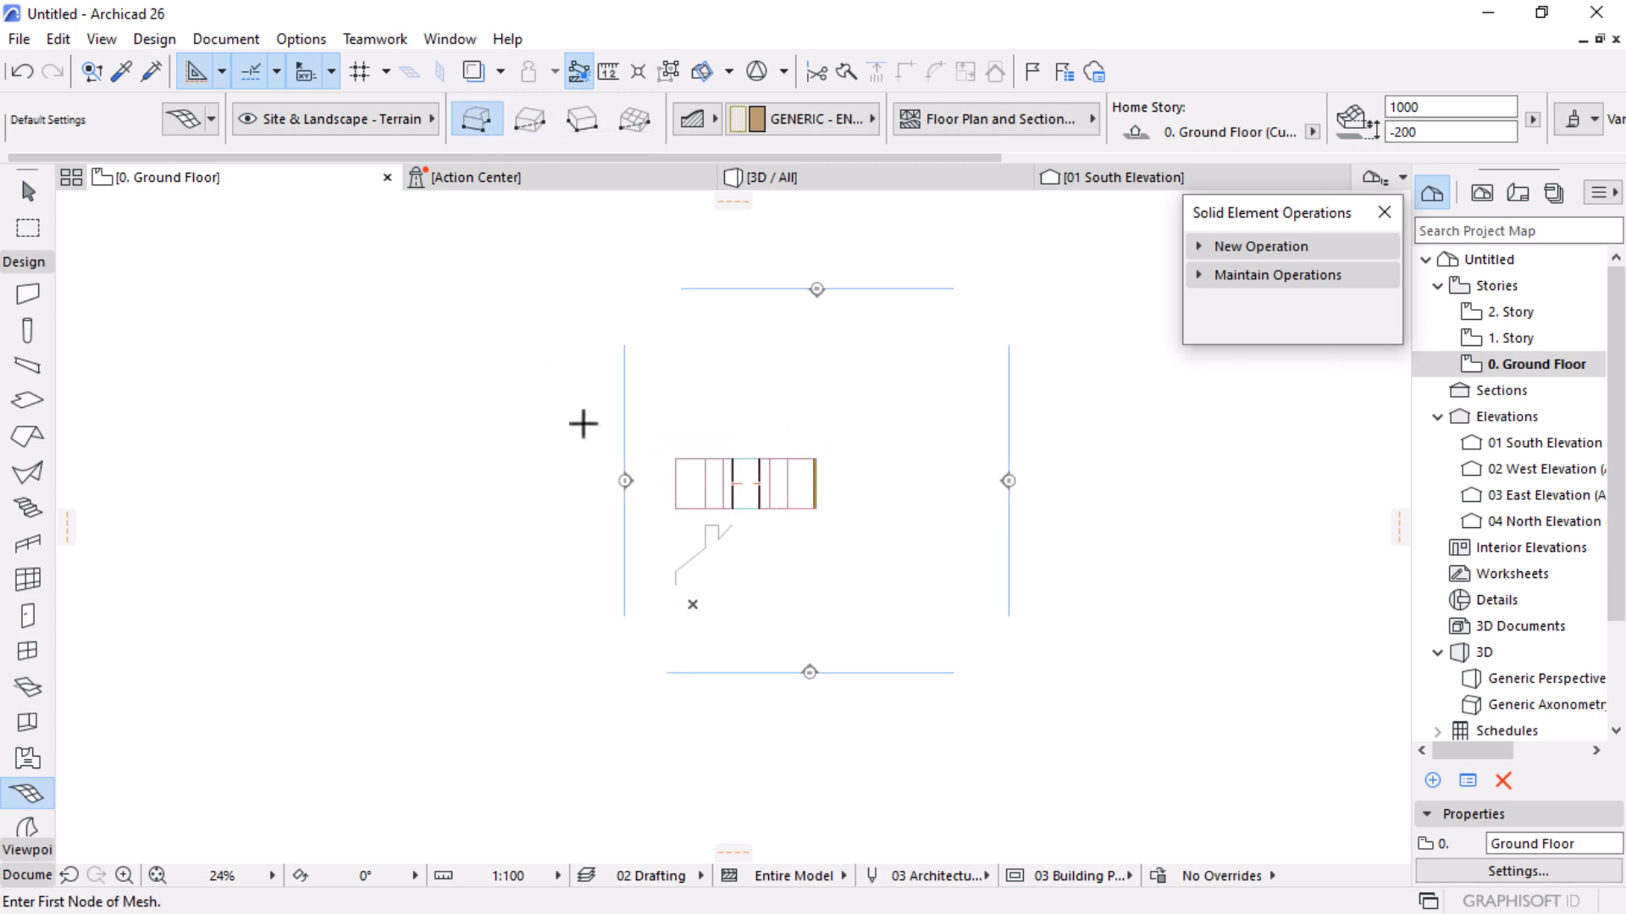
click(558, 414)
click(600, 327)
click(668, 273)
click(855, 244)
click(1002, 271)
click(1048, 372)
click(1060, 546)
click(992, 675)
click(698, 706)
click(578, 652)
click(524, 584)
click(523, 503)
click(557, 413)
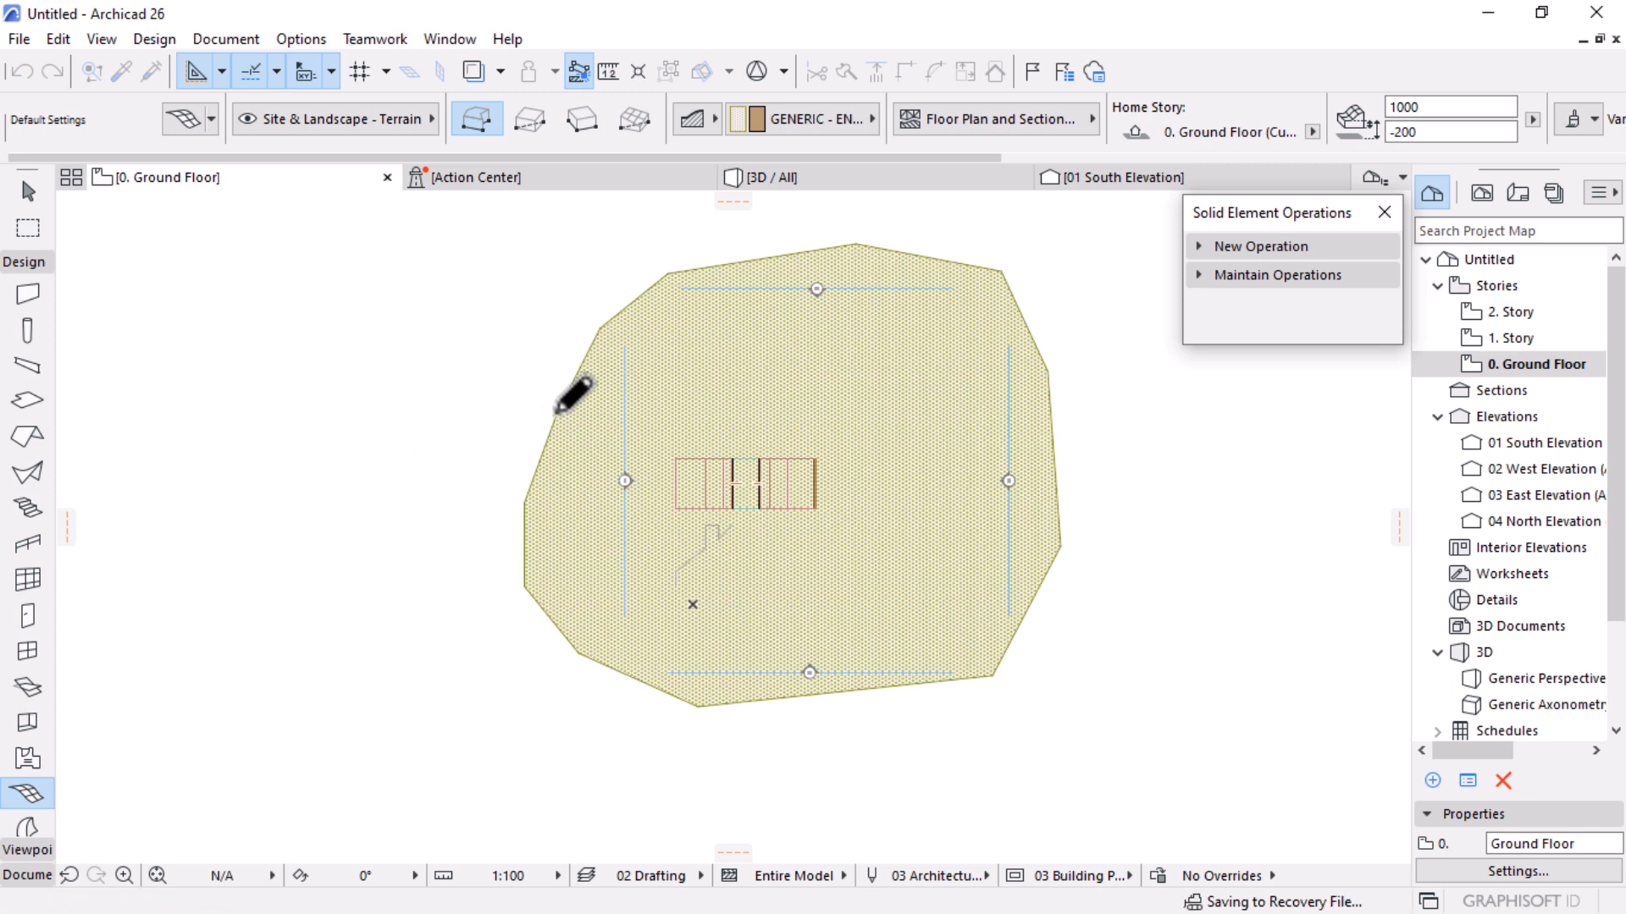
key(Escape)
Turn off the cover fills in the terrain mesh's selection settings
click(862, 386)
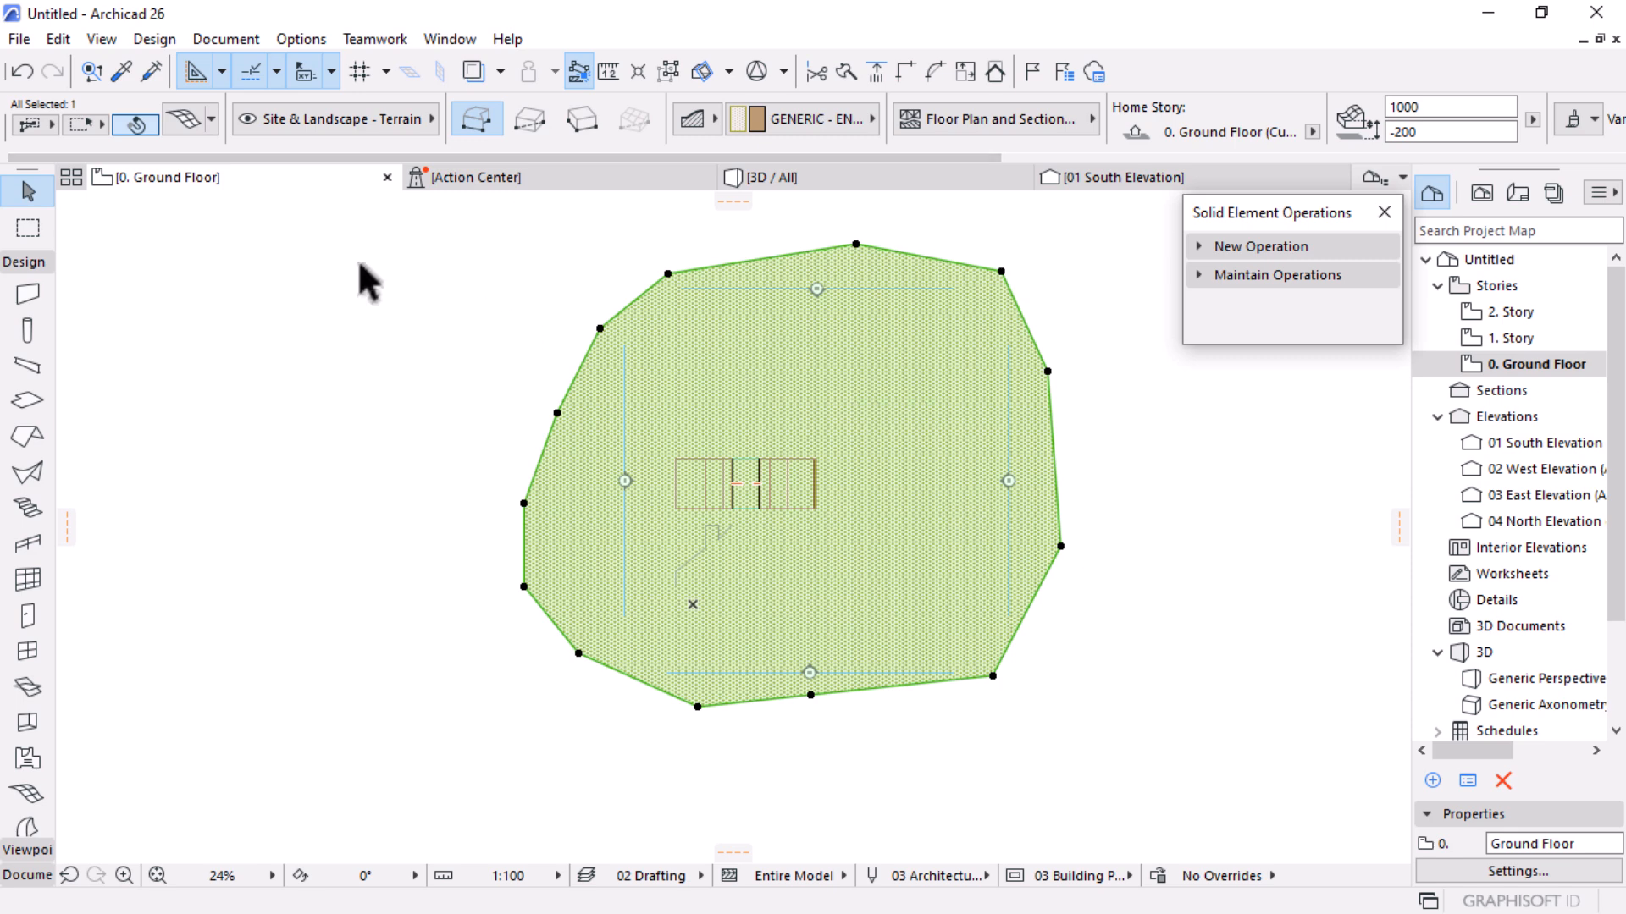
double_click(713, 307)
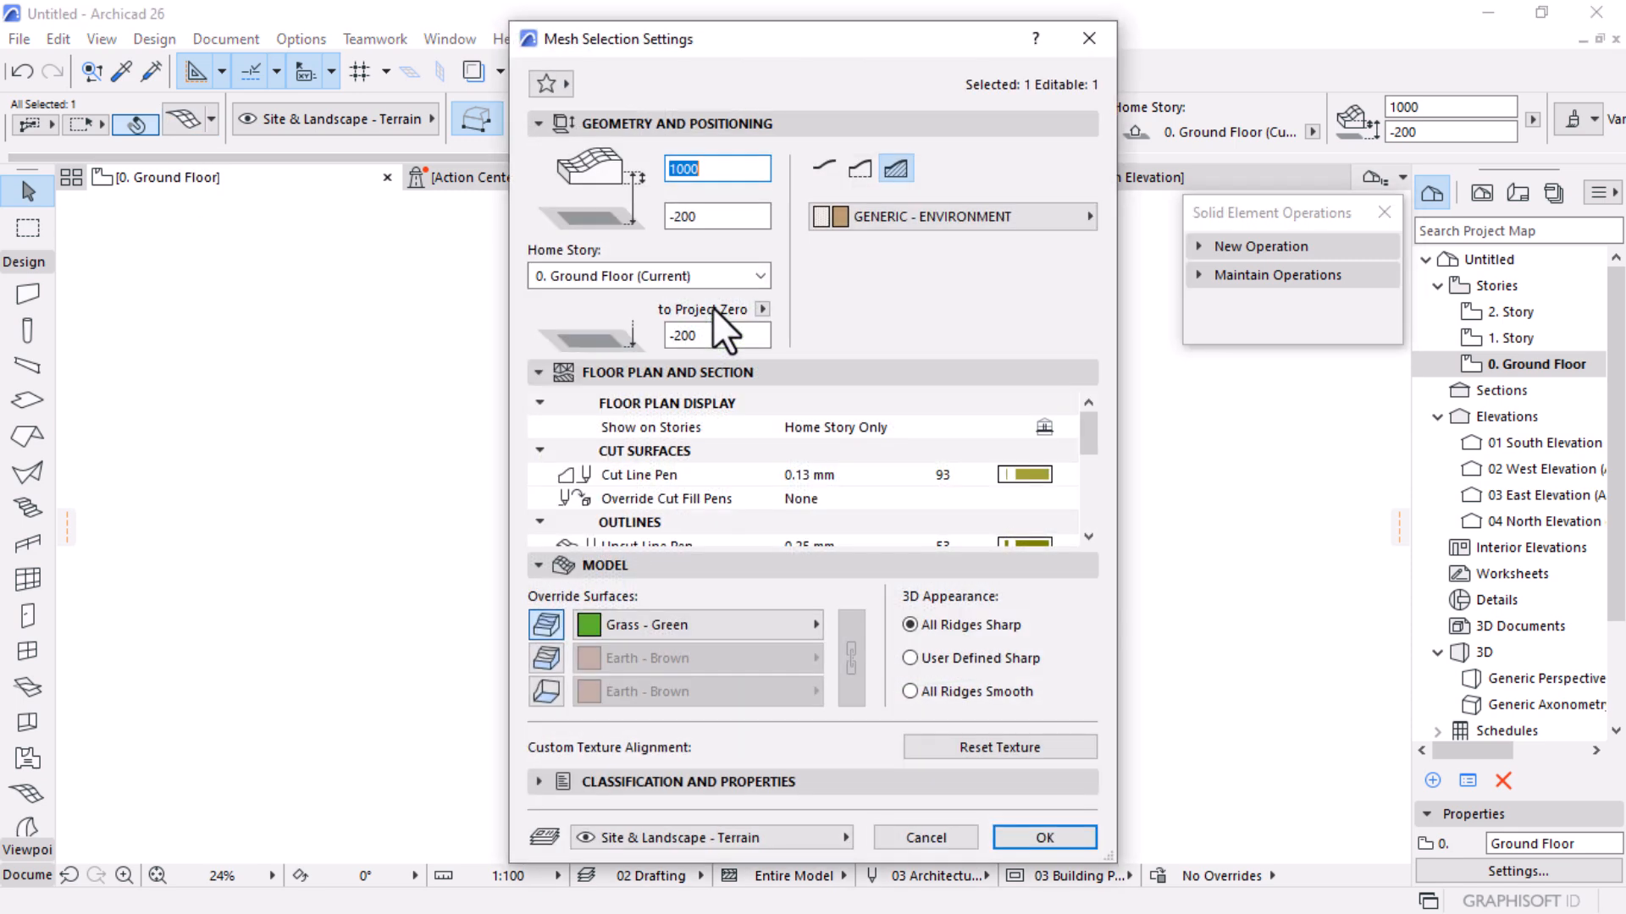
scroll(1088, 444, down, 4)
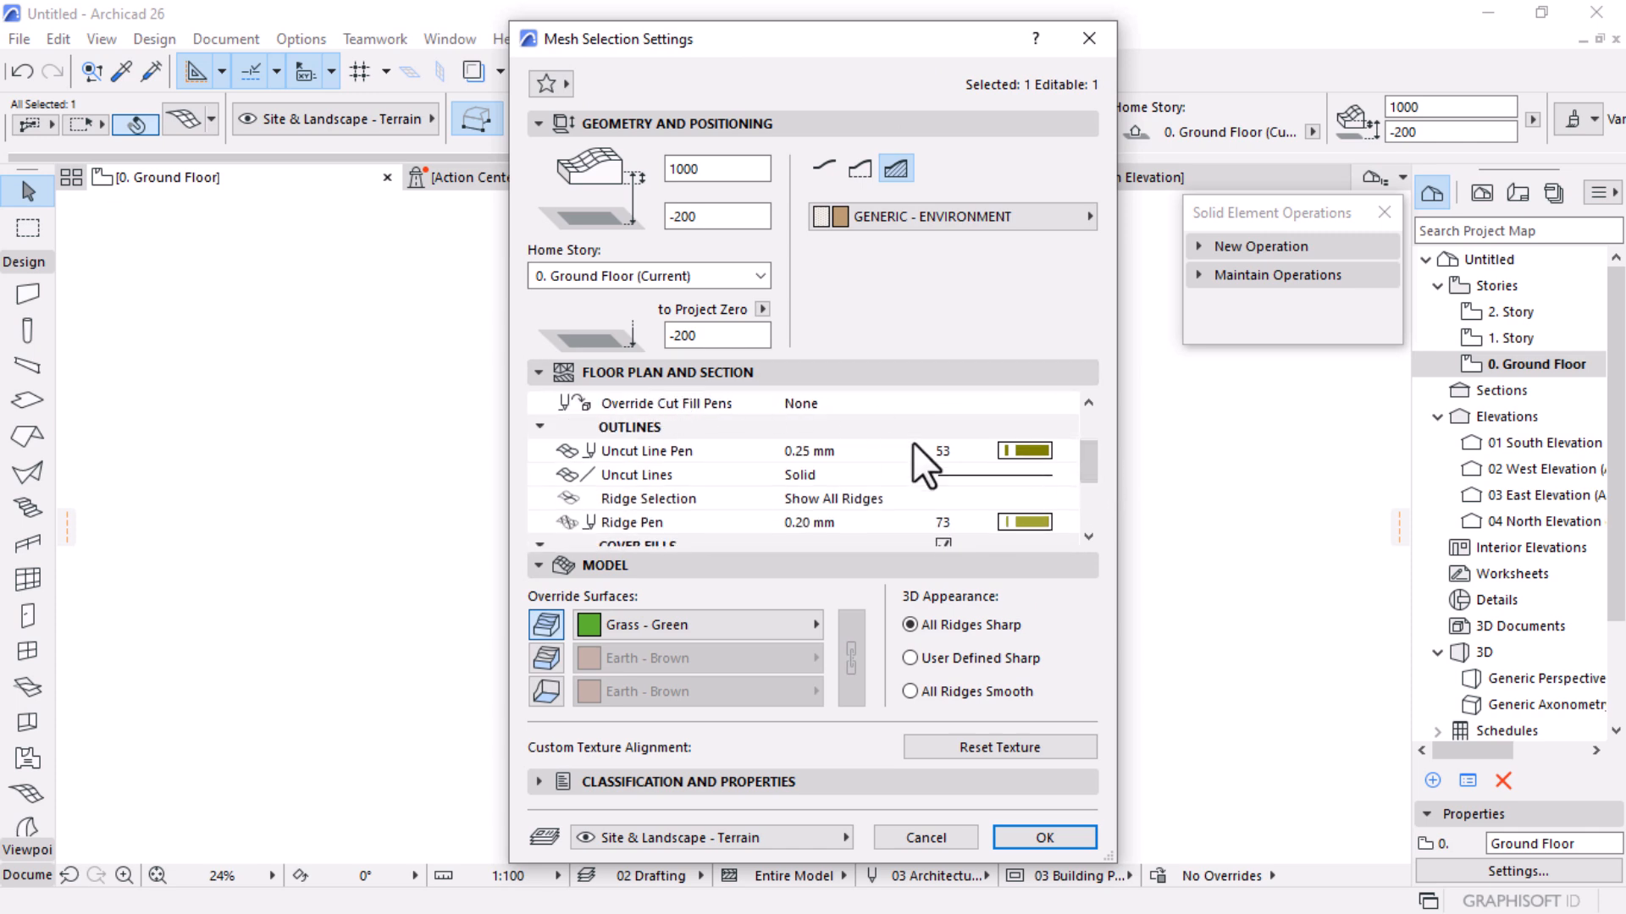
scroll(1080, 463, down, 3)
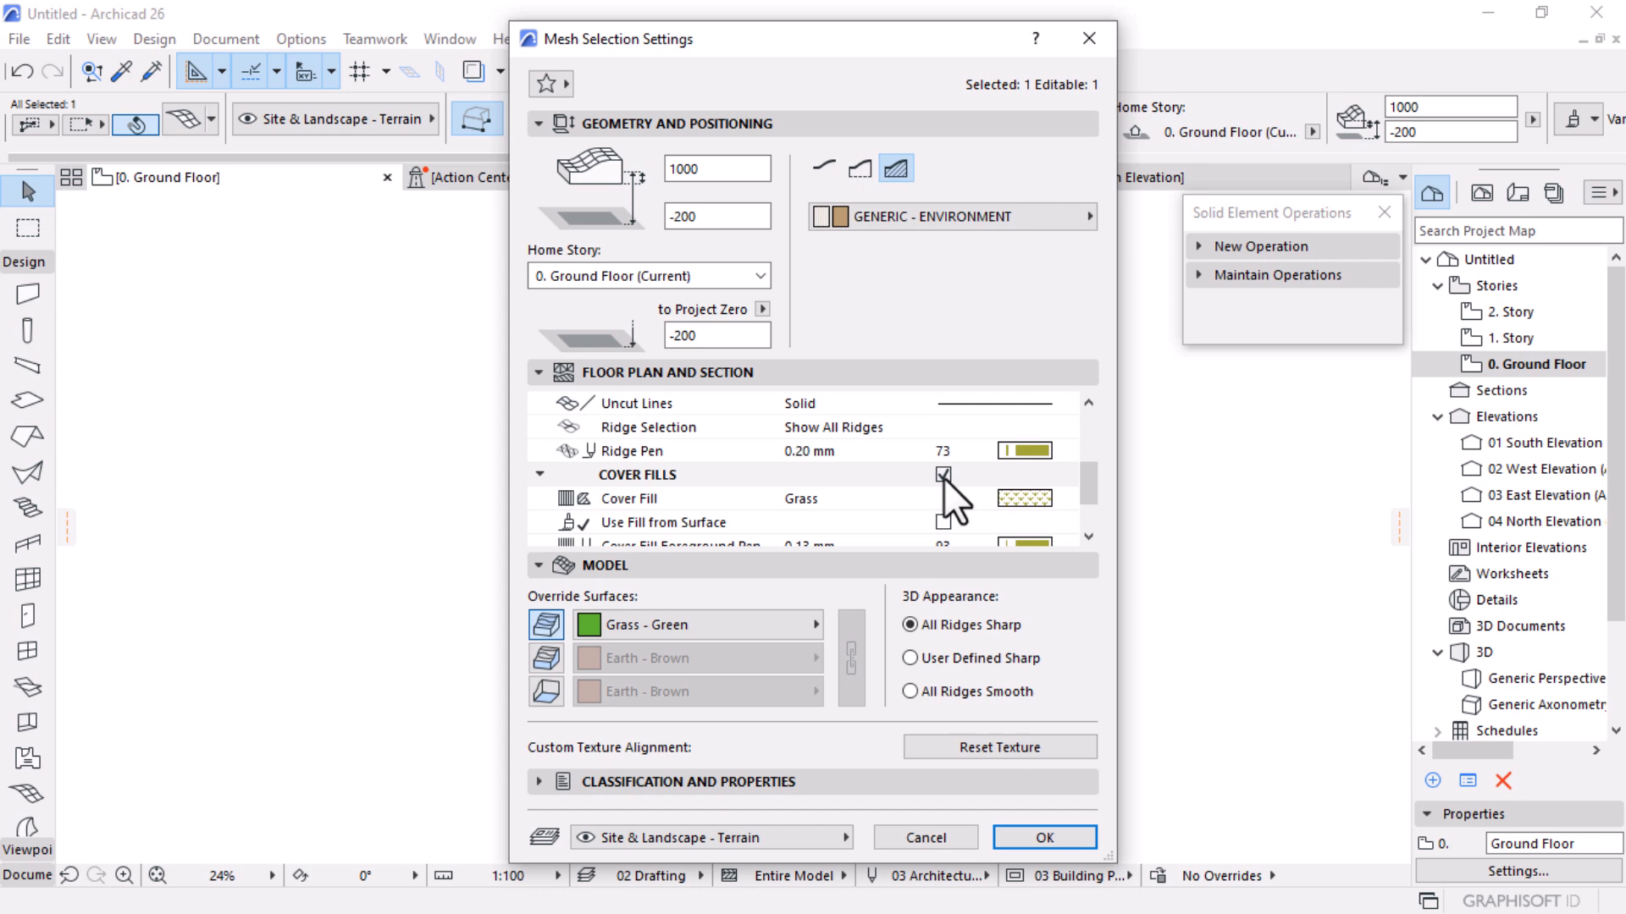
click(943, 475)
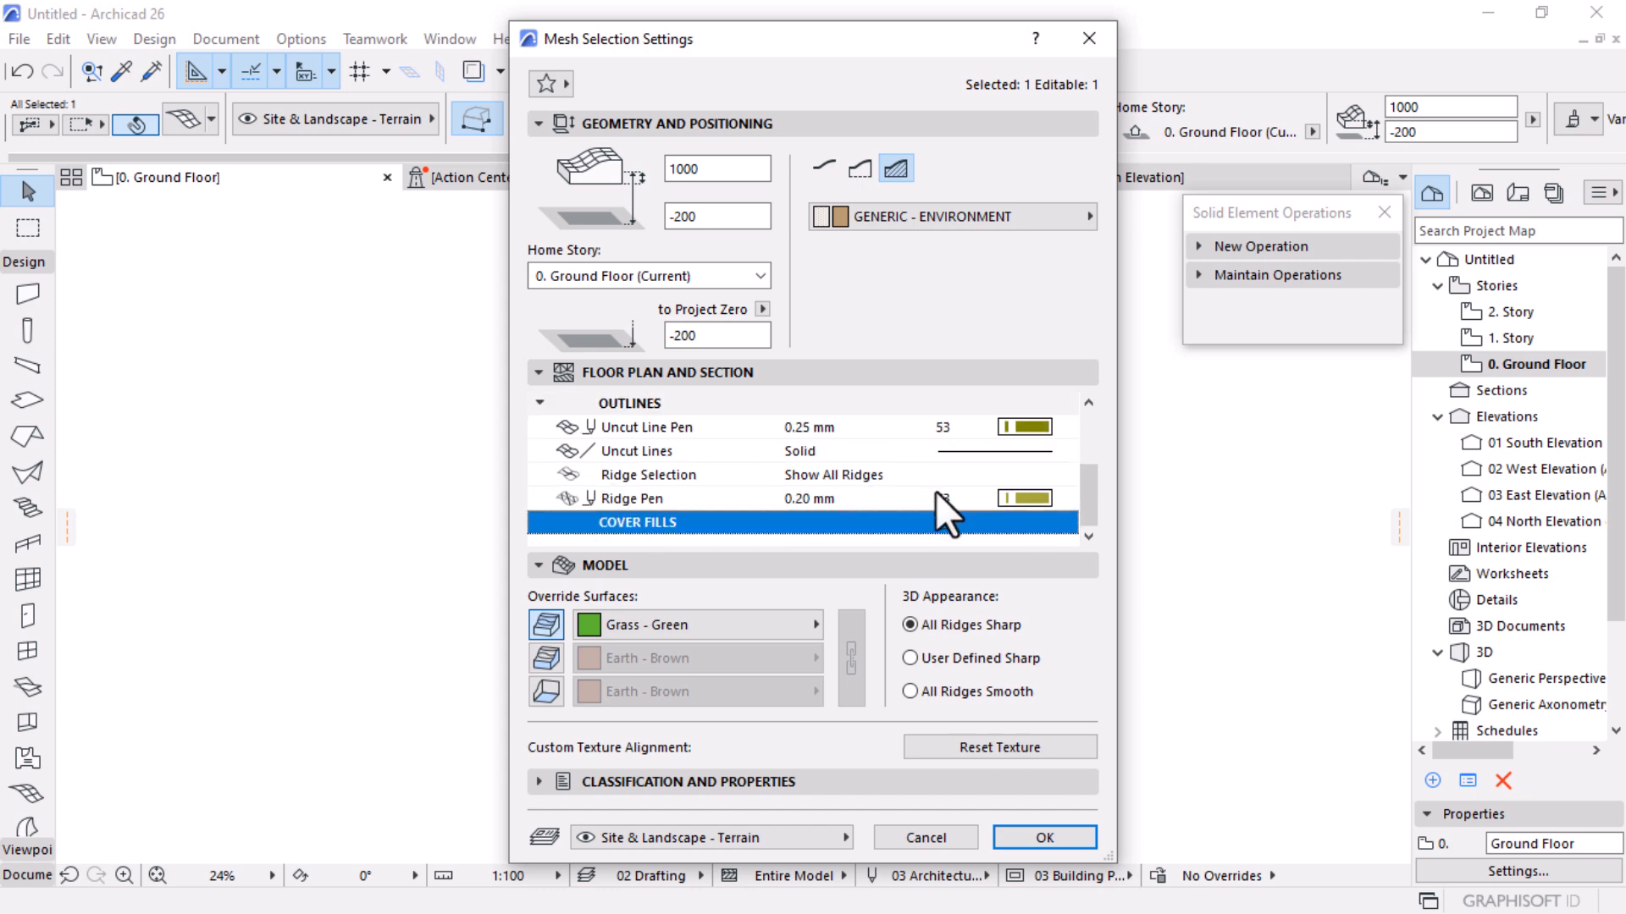
click(1043, 838)
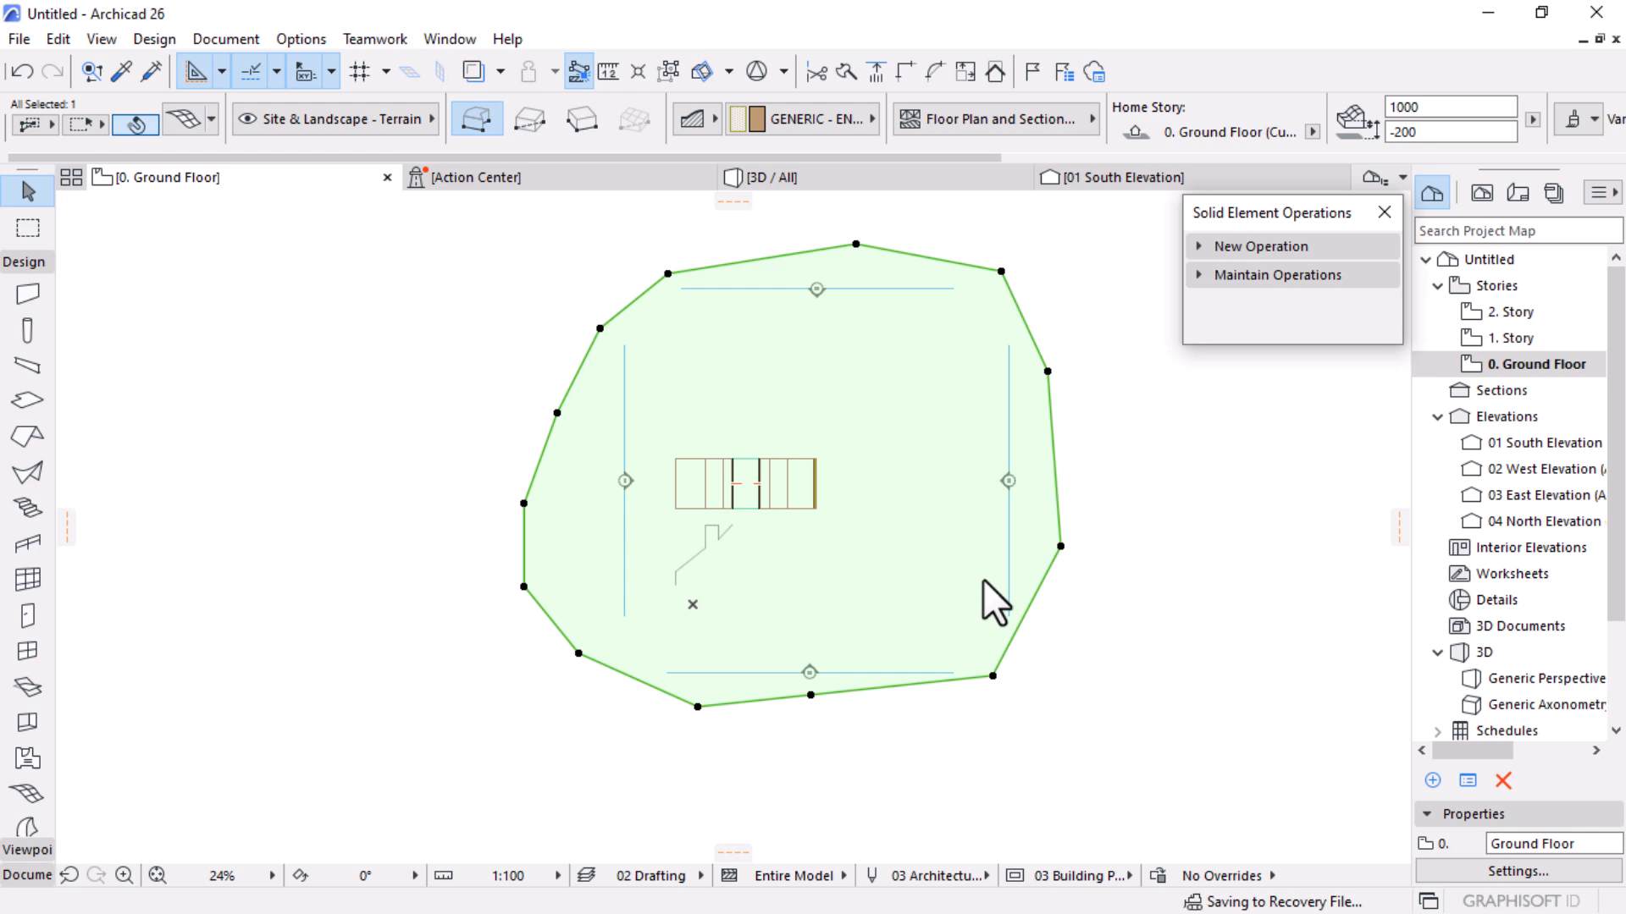
click(1116, 707)
Examine the terrain mesh around the building from several angles in the 3D view
scroll(745, 498, up, 2)
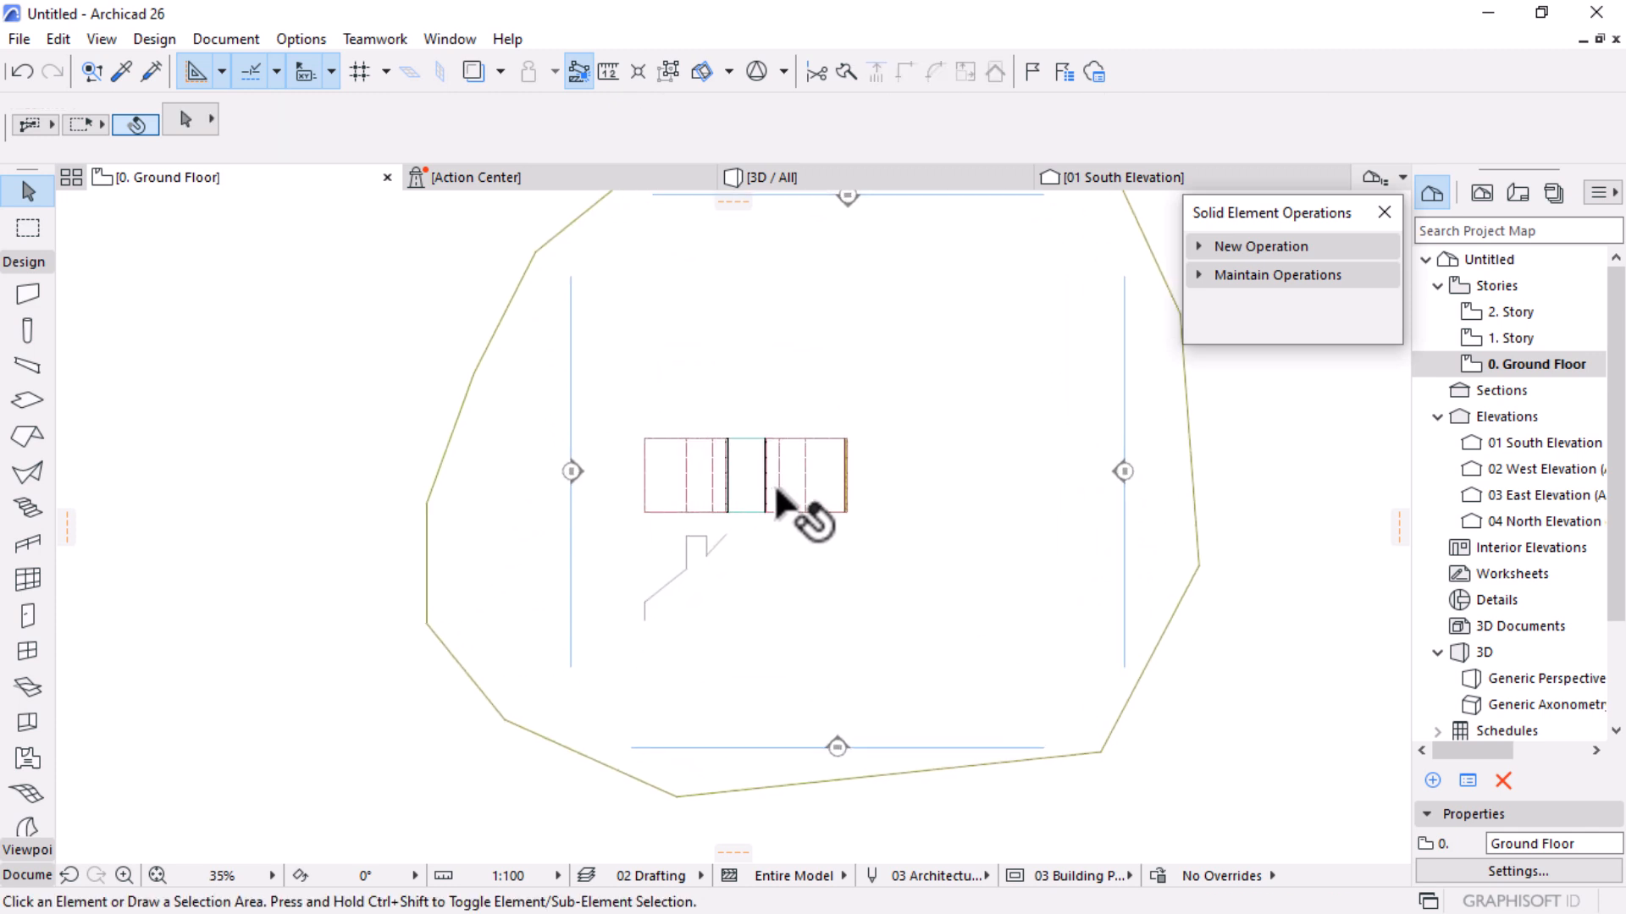
click(791, 178)
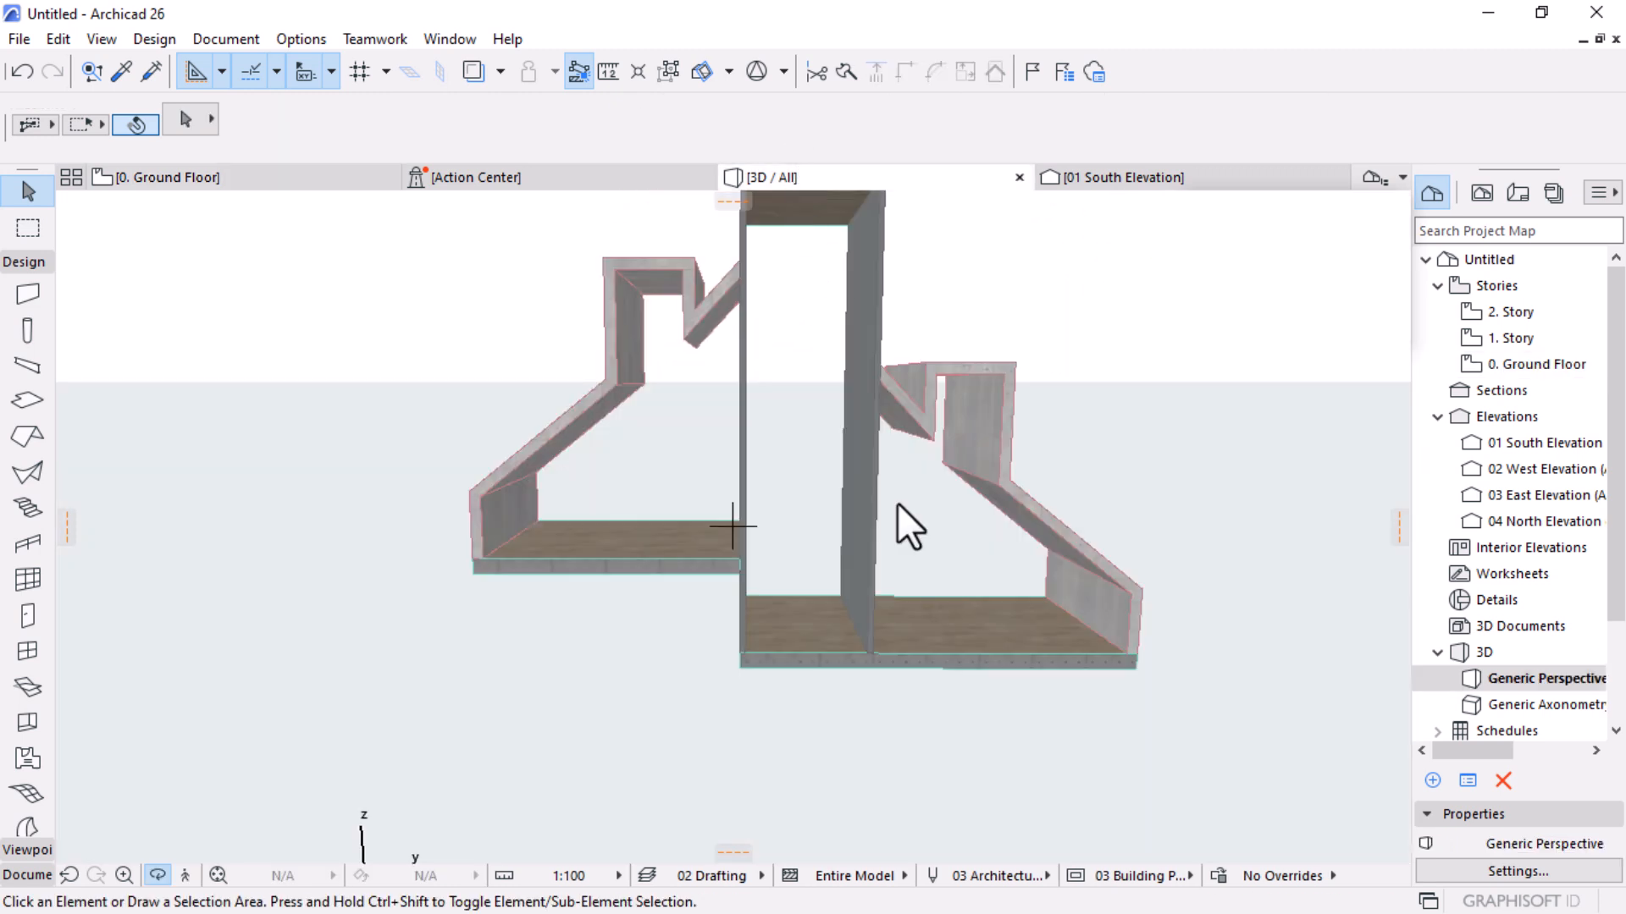
scroll(889, 507, down, 3)
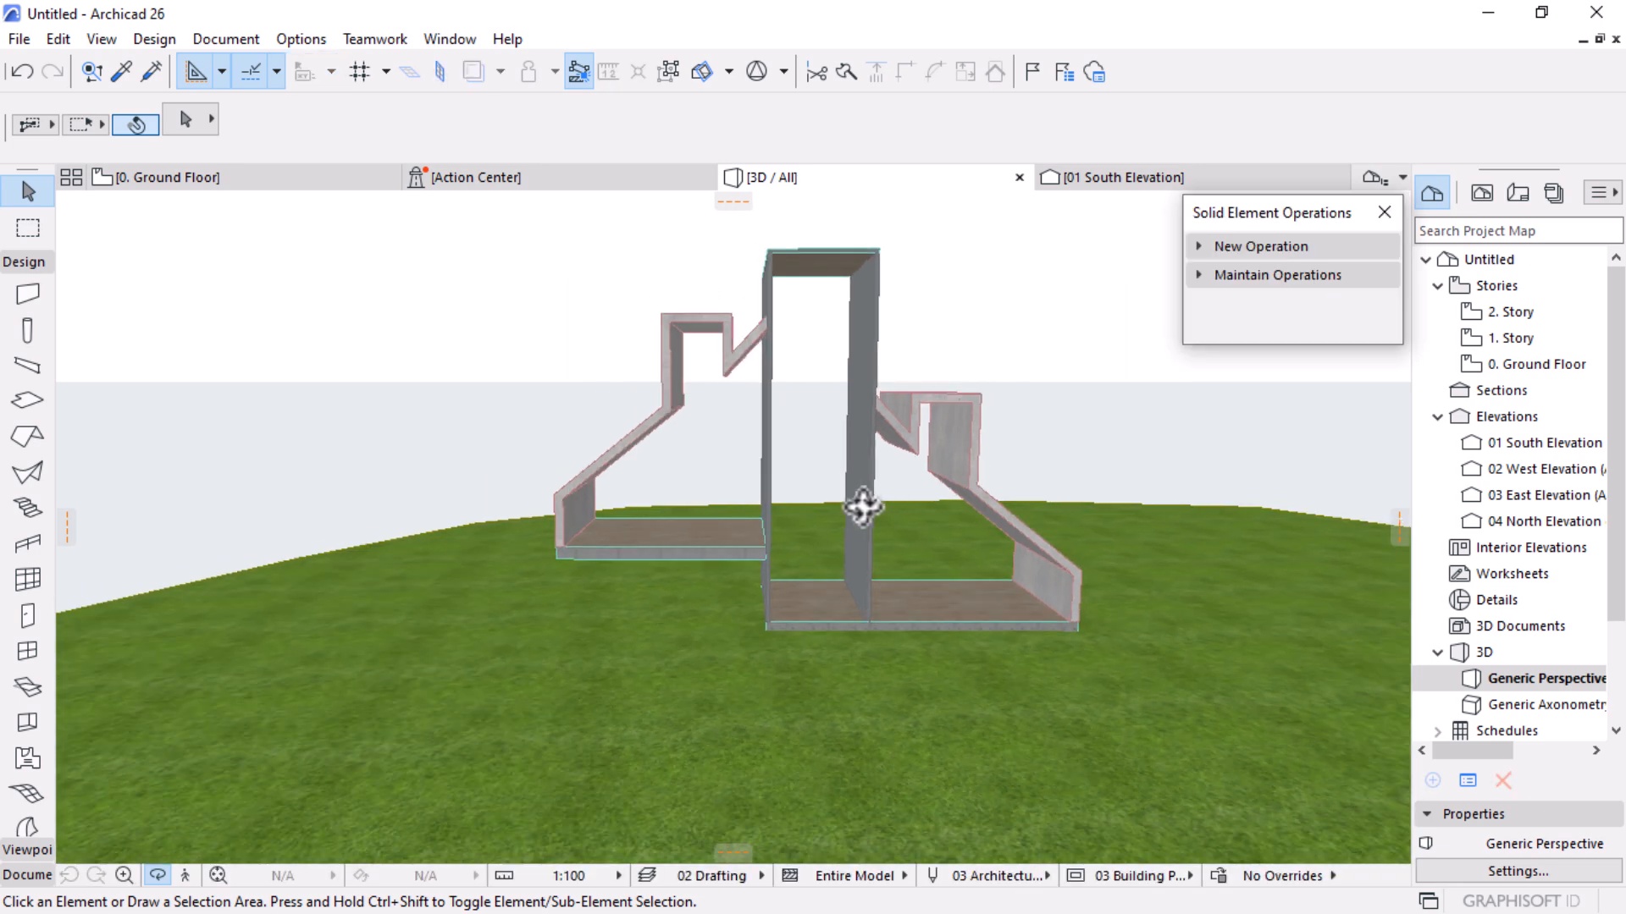
shift+middle_drag(914, 666, 940, 643)
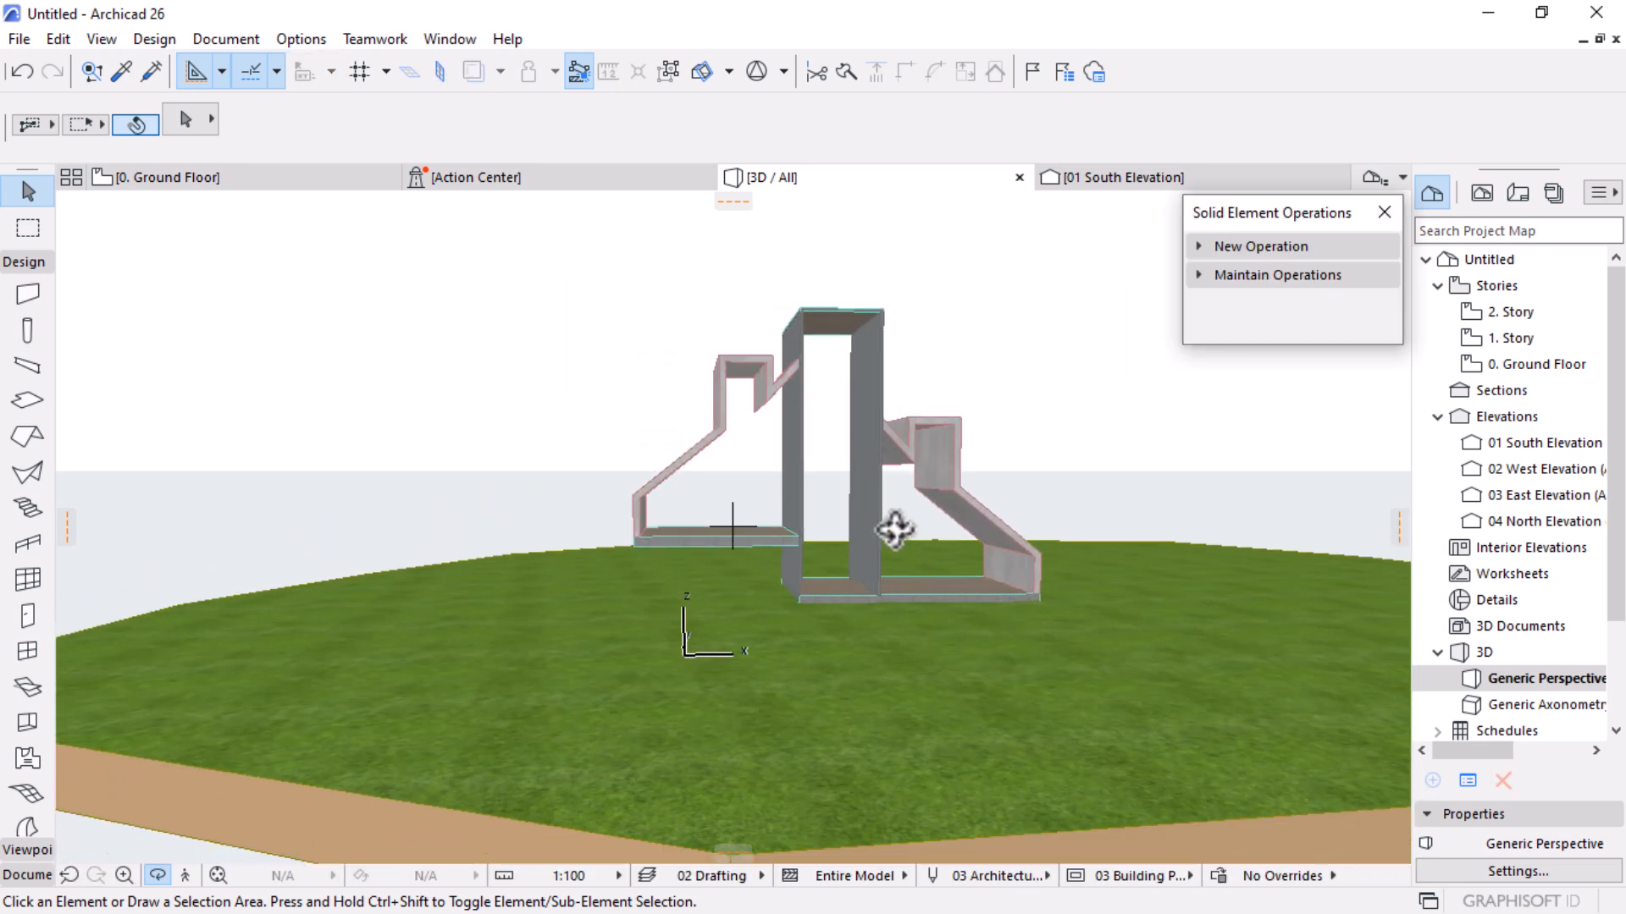
shift+middle_drag(1143, 660, 690, 592)
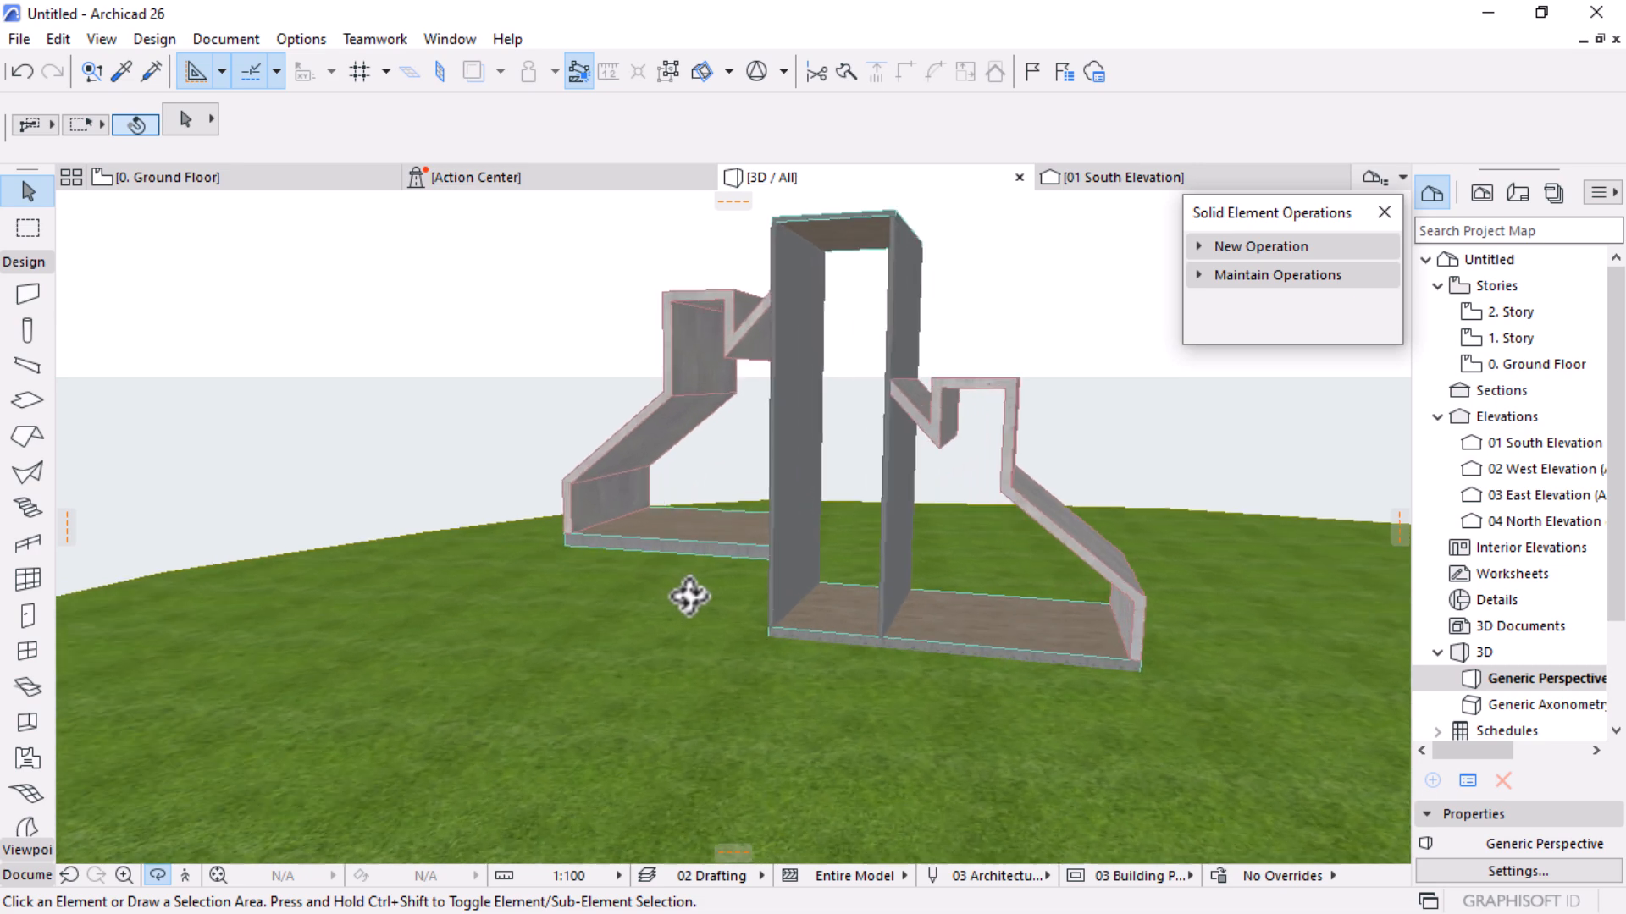
Draw a gently curved spline on the ground floor plan from the mesh's north edge through the tower's east wall to its south edge
click(200, 175)
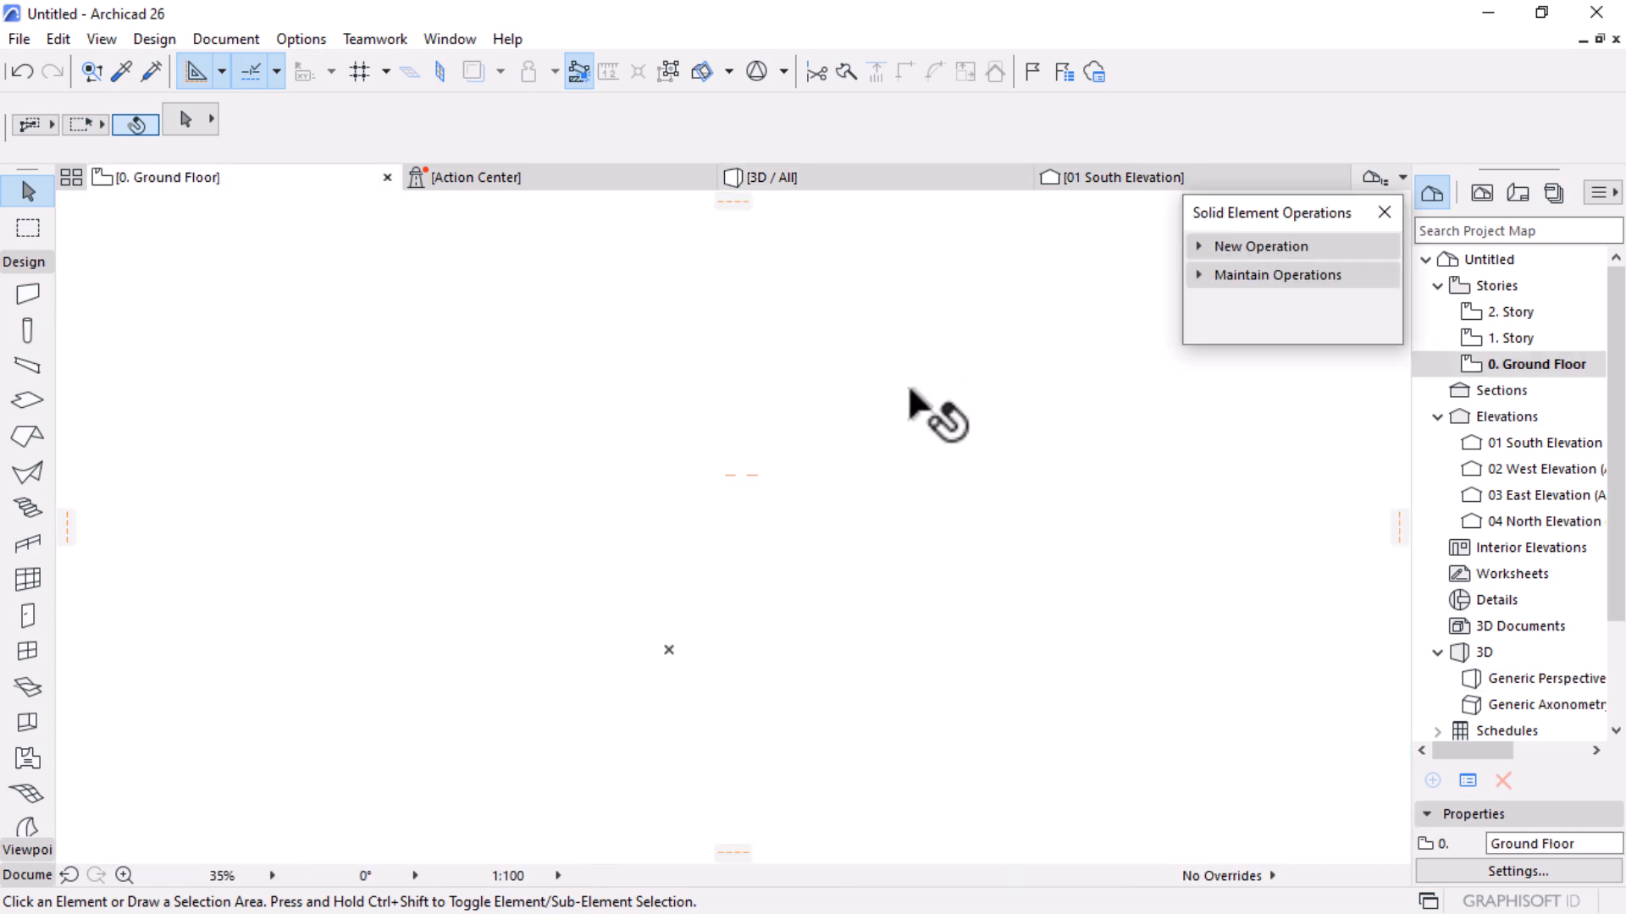
scroll(808, 527, down, 2)
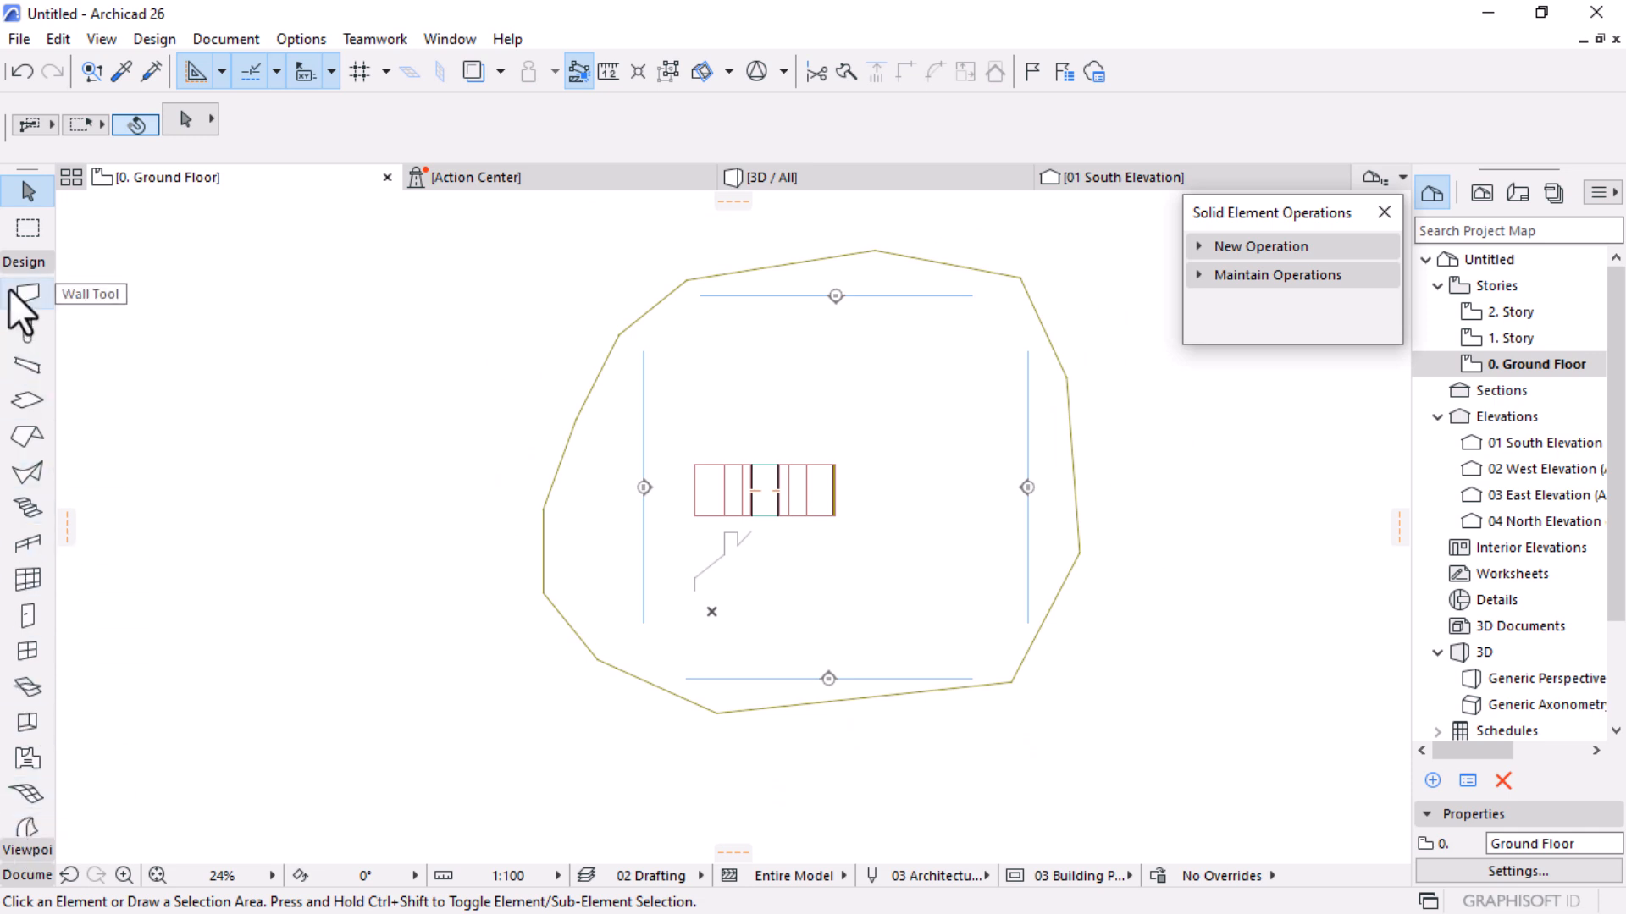
click(11, 267)
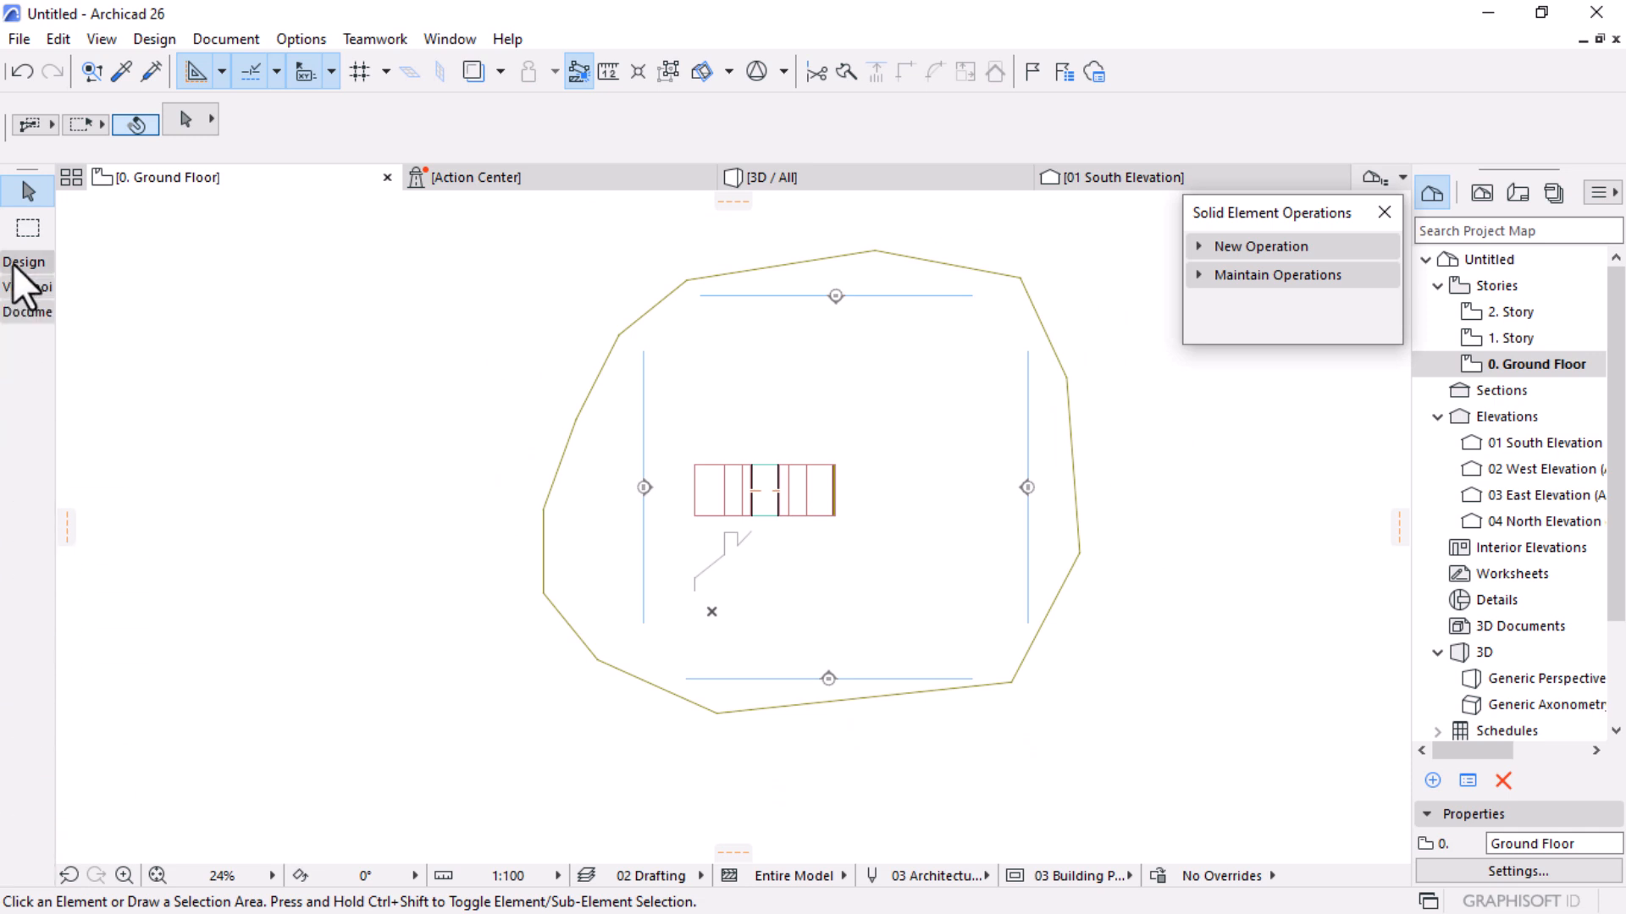
click(11, 311)
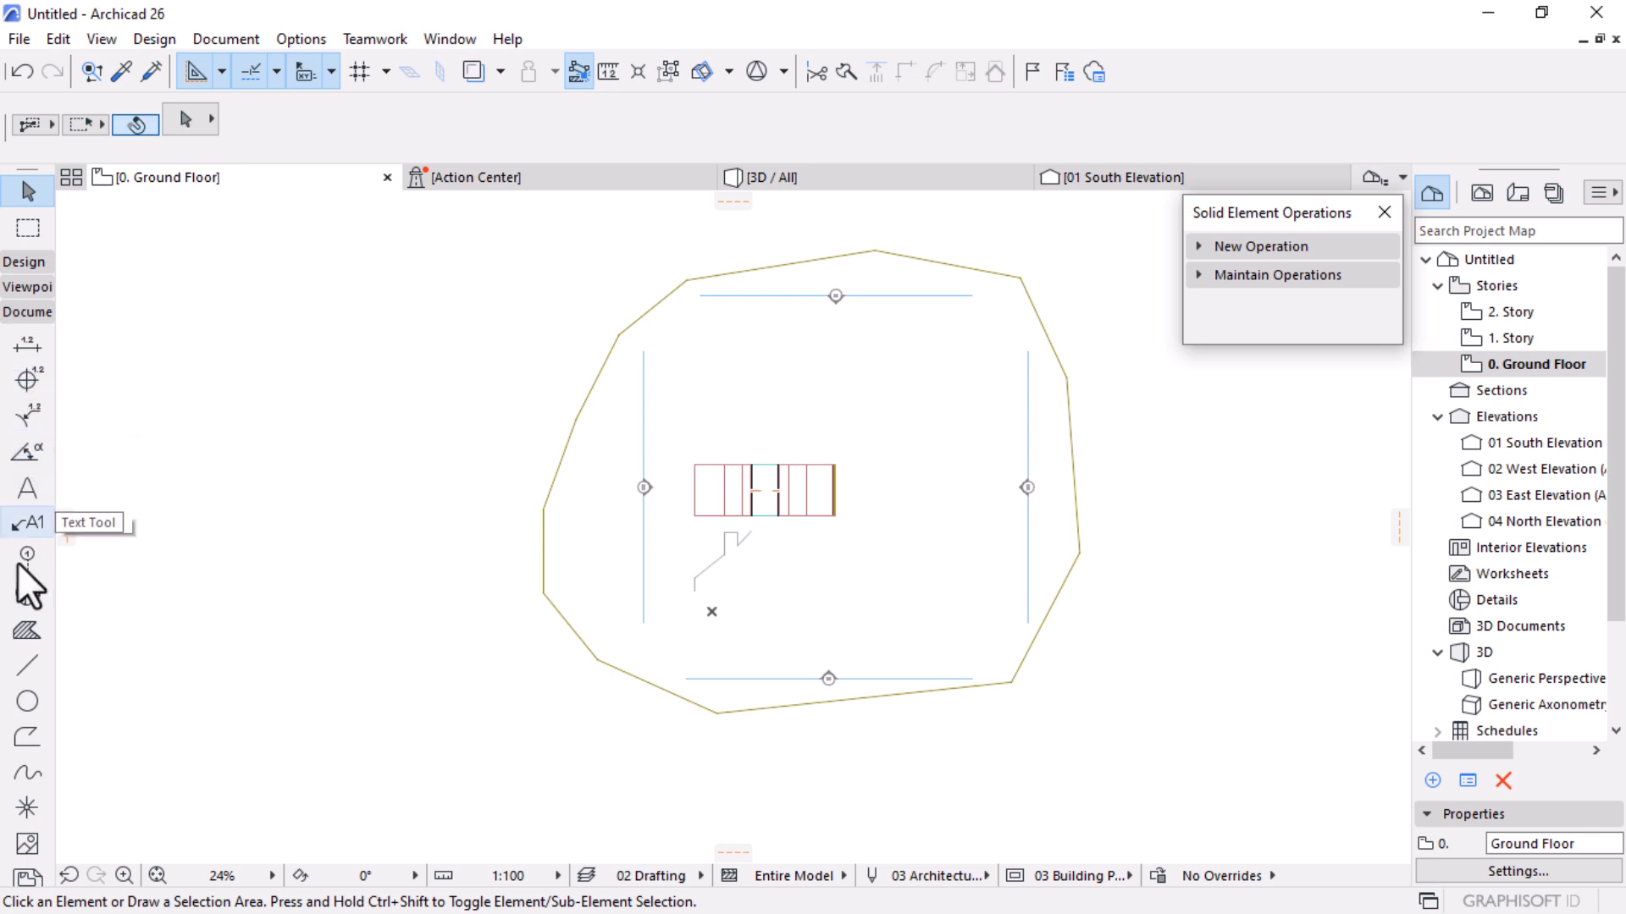
click(18, 774)
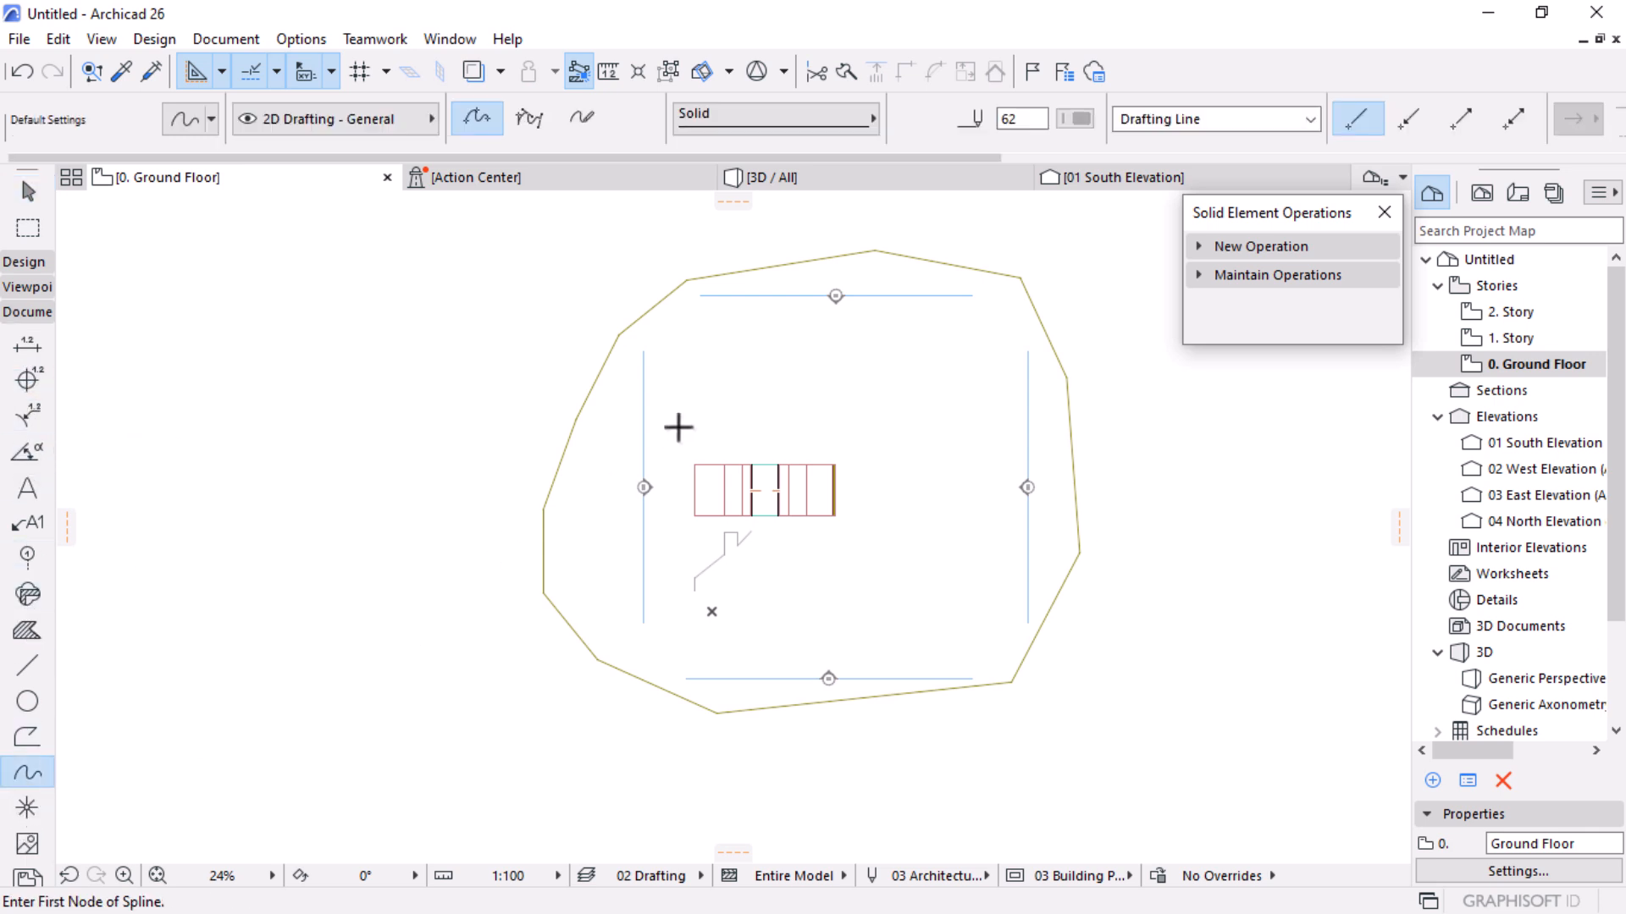
scroll(804, 315, up, 1)
scroll(762, 373, up, 2)
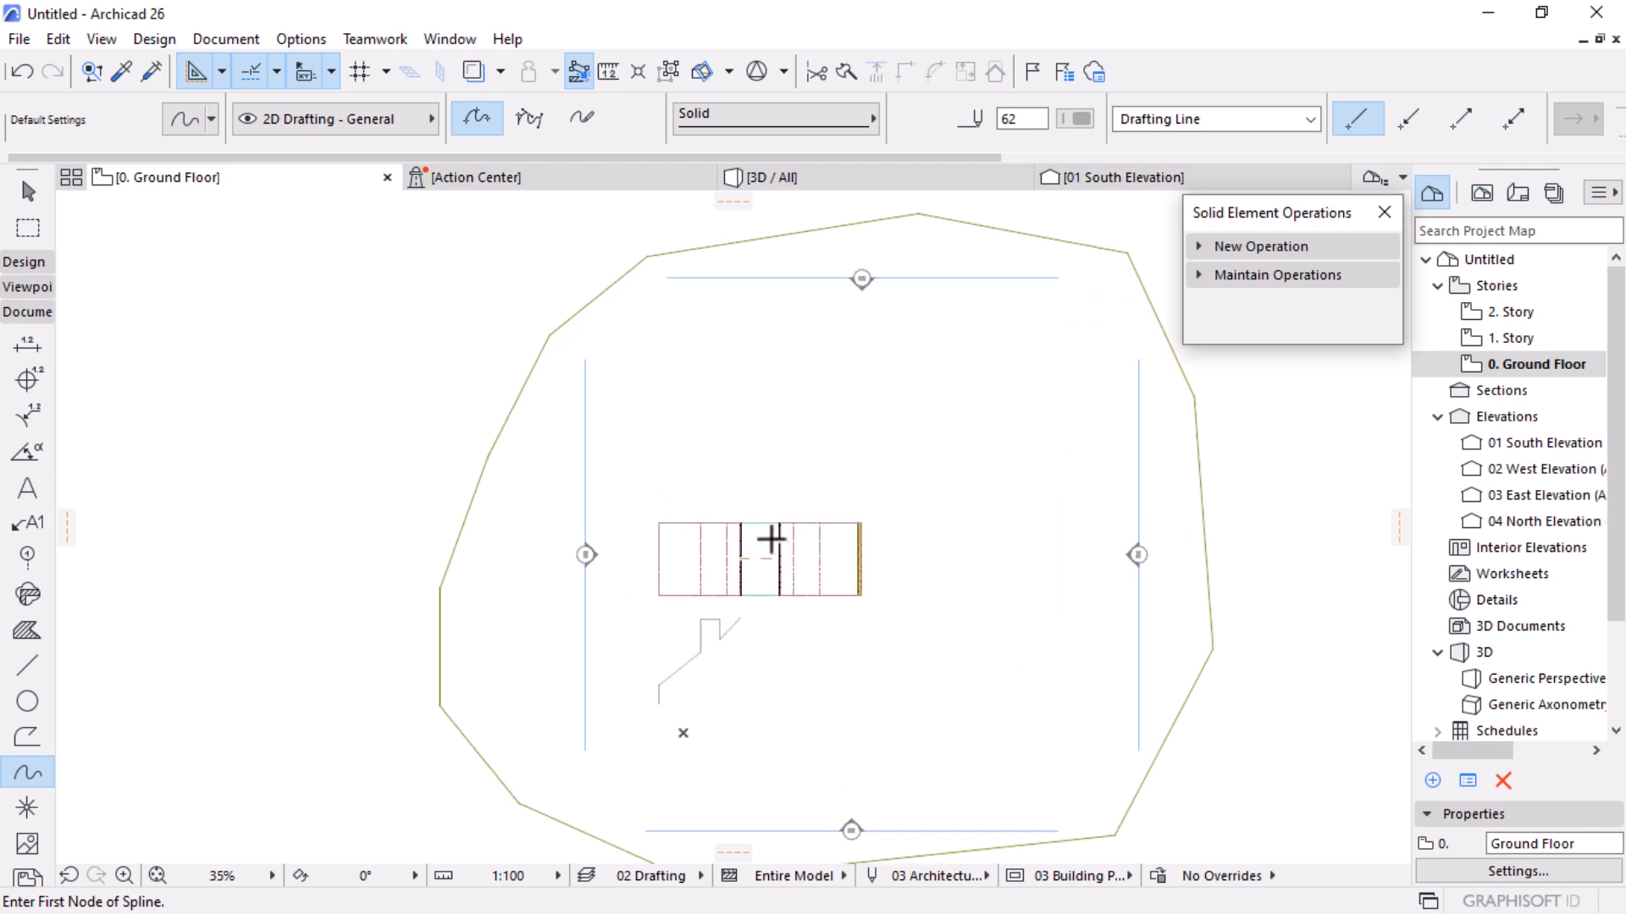
scroll(781, 394, down, 2)
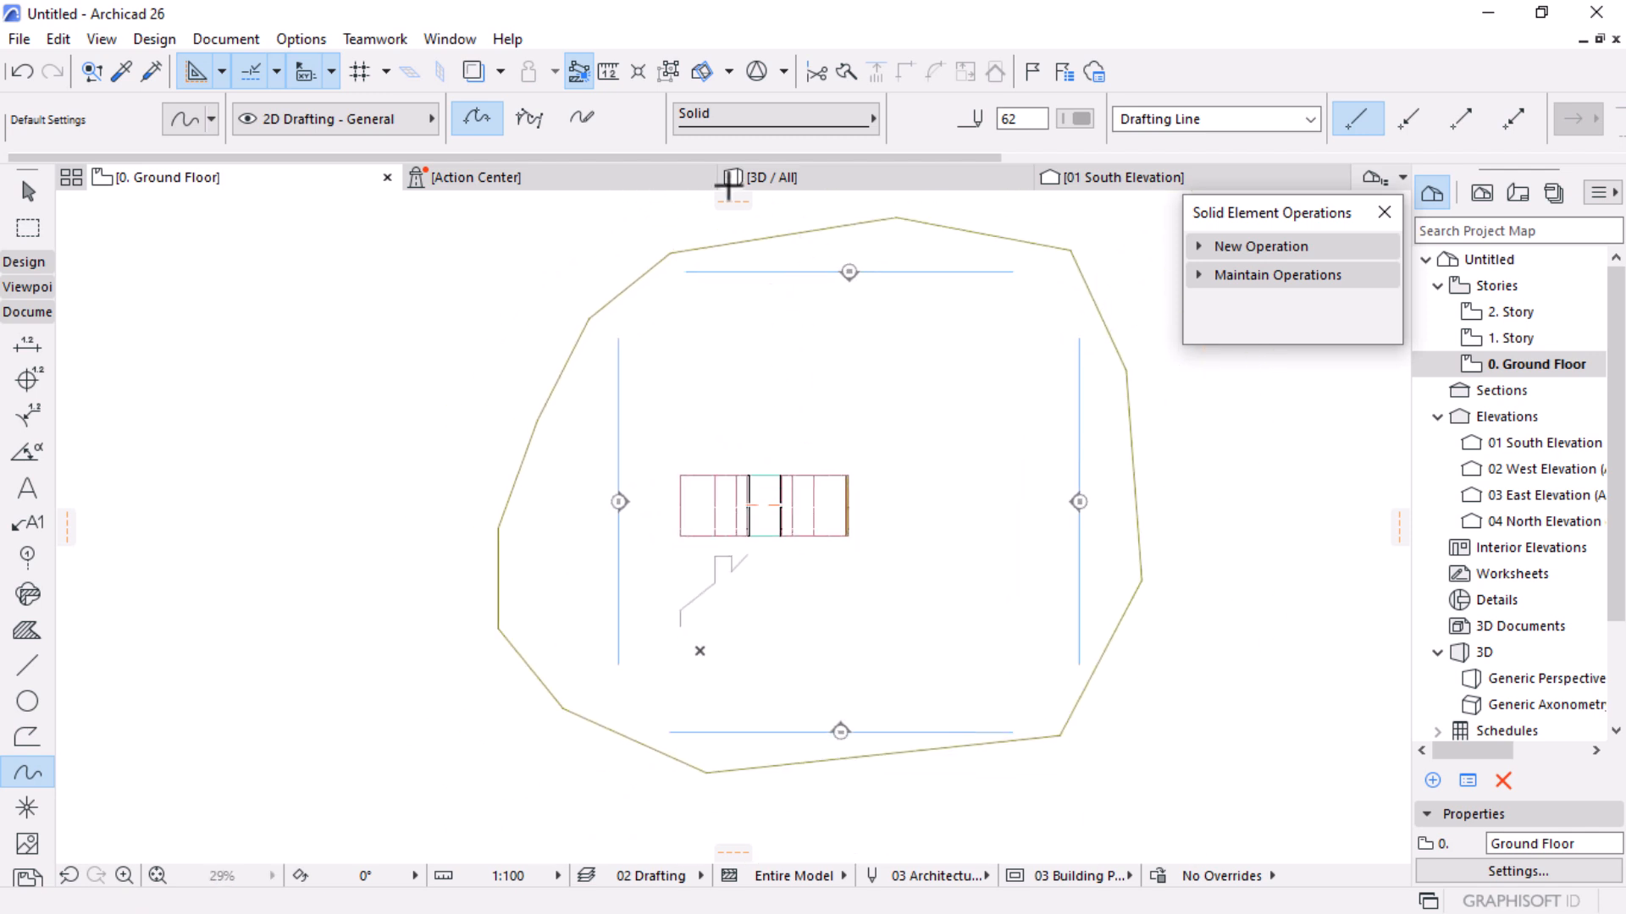
scroll(747, 503, up, 5)
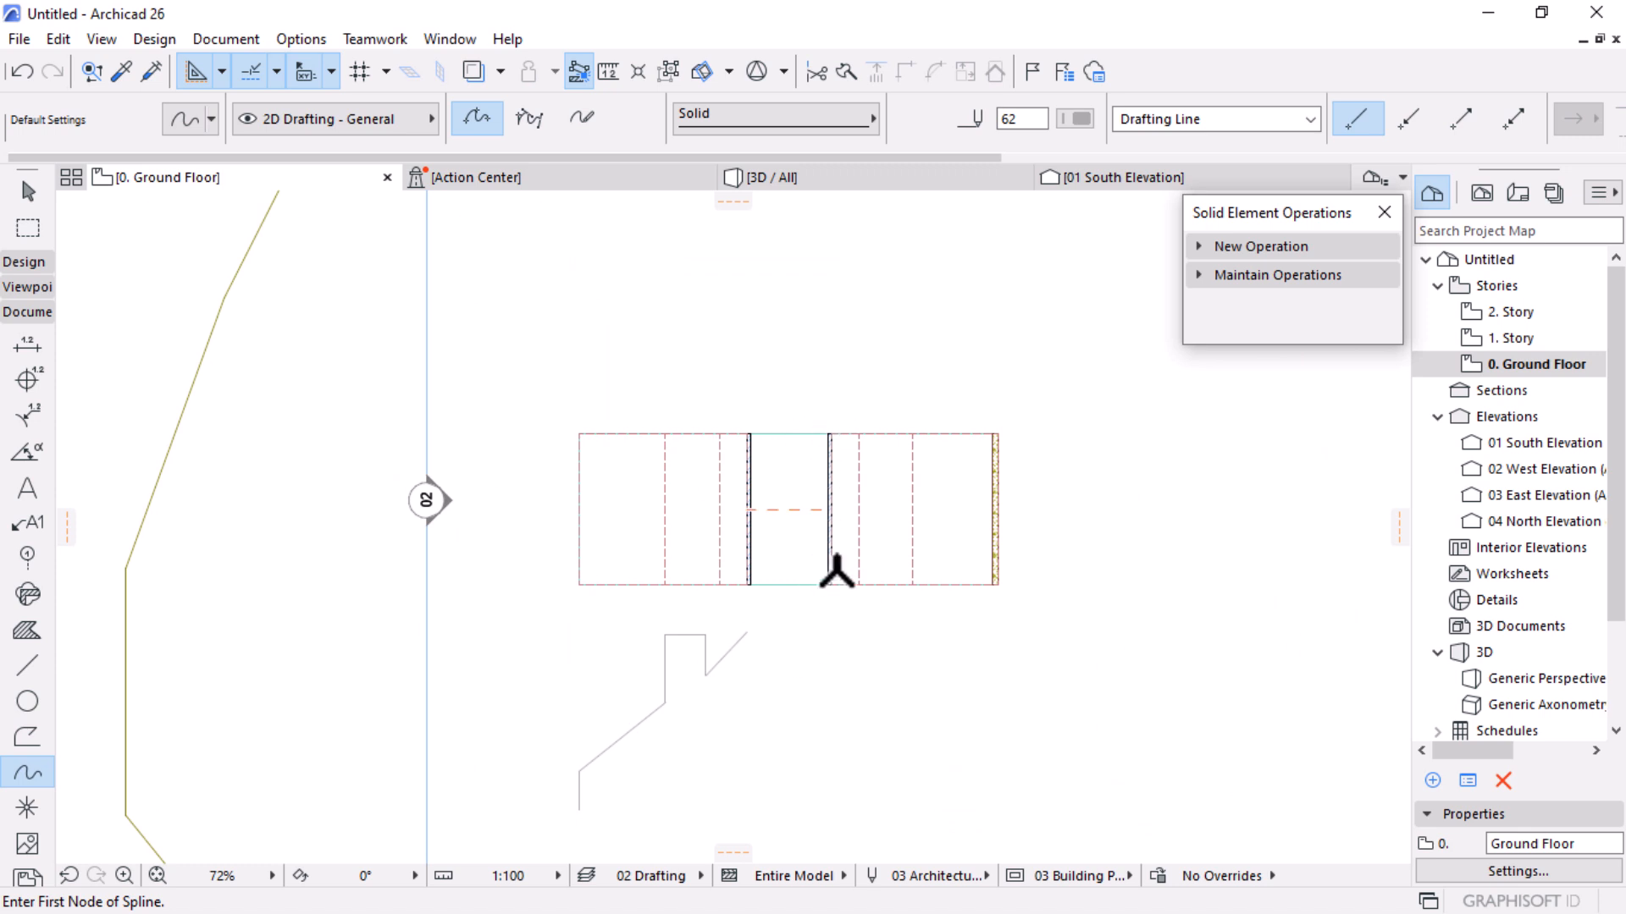
scroll(837, 571, down, 4)
click(818, 227)
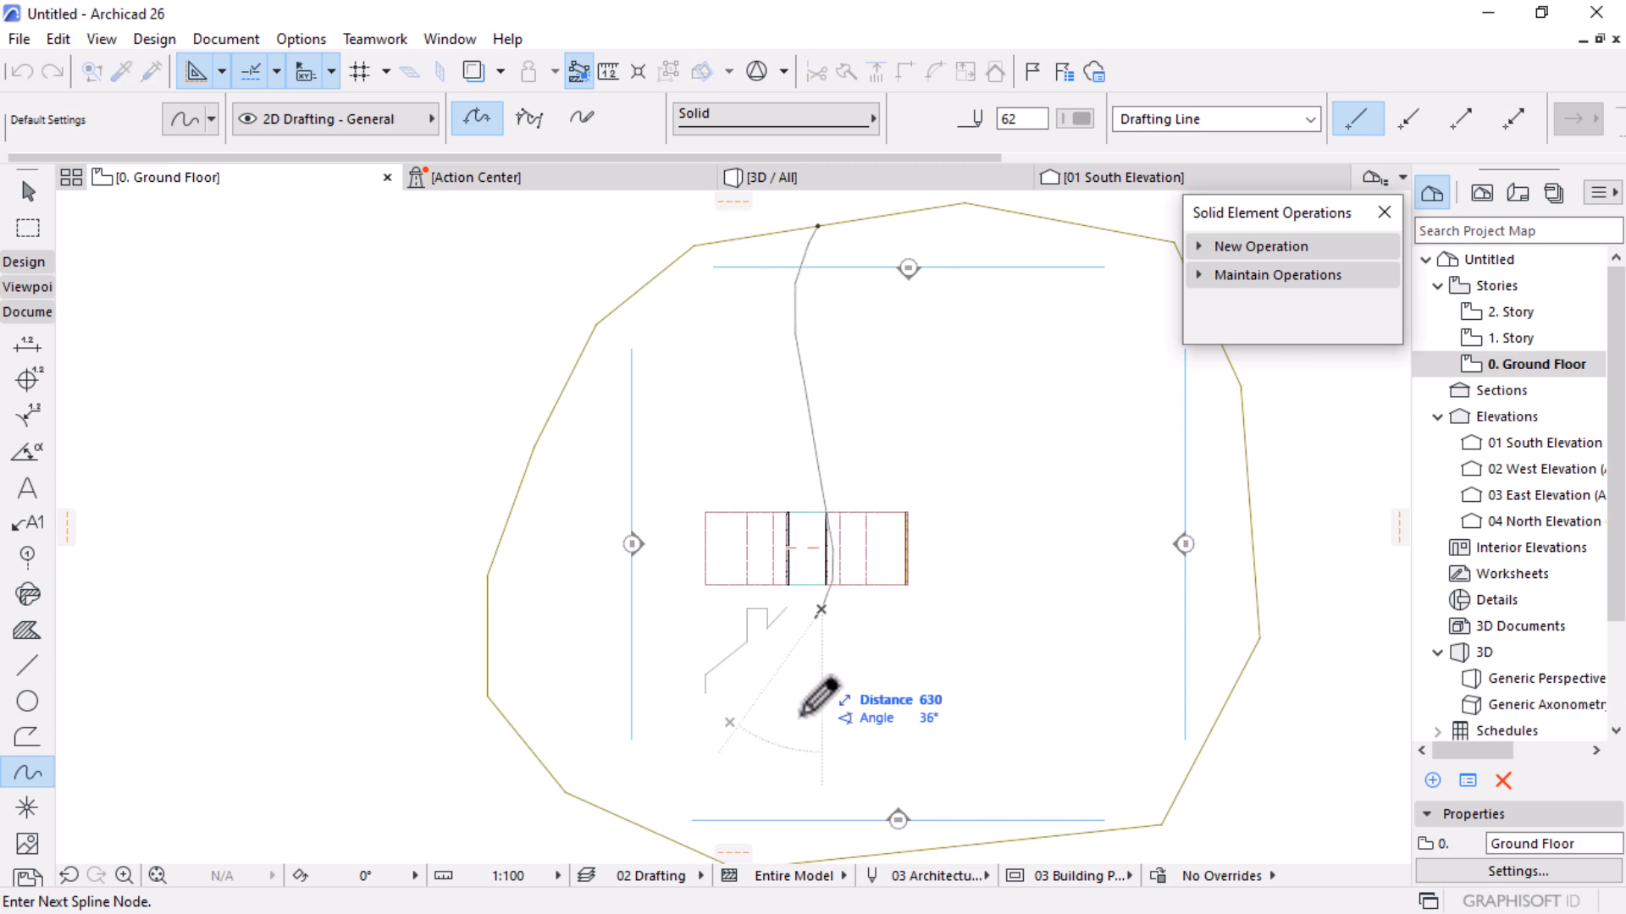
click(816, 756)
scroll(792, 593, down, 2)
scroll(801, 786, up, 1)
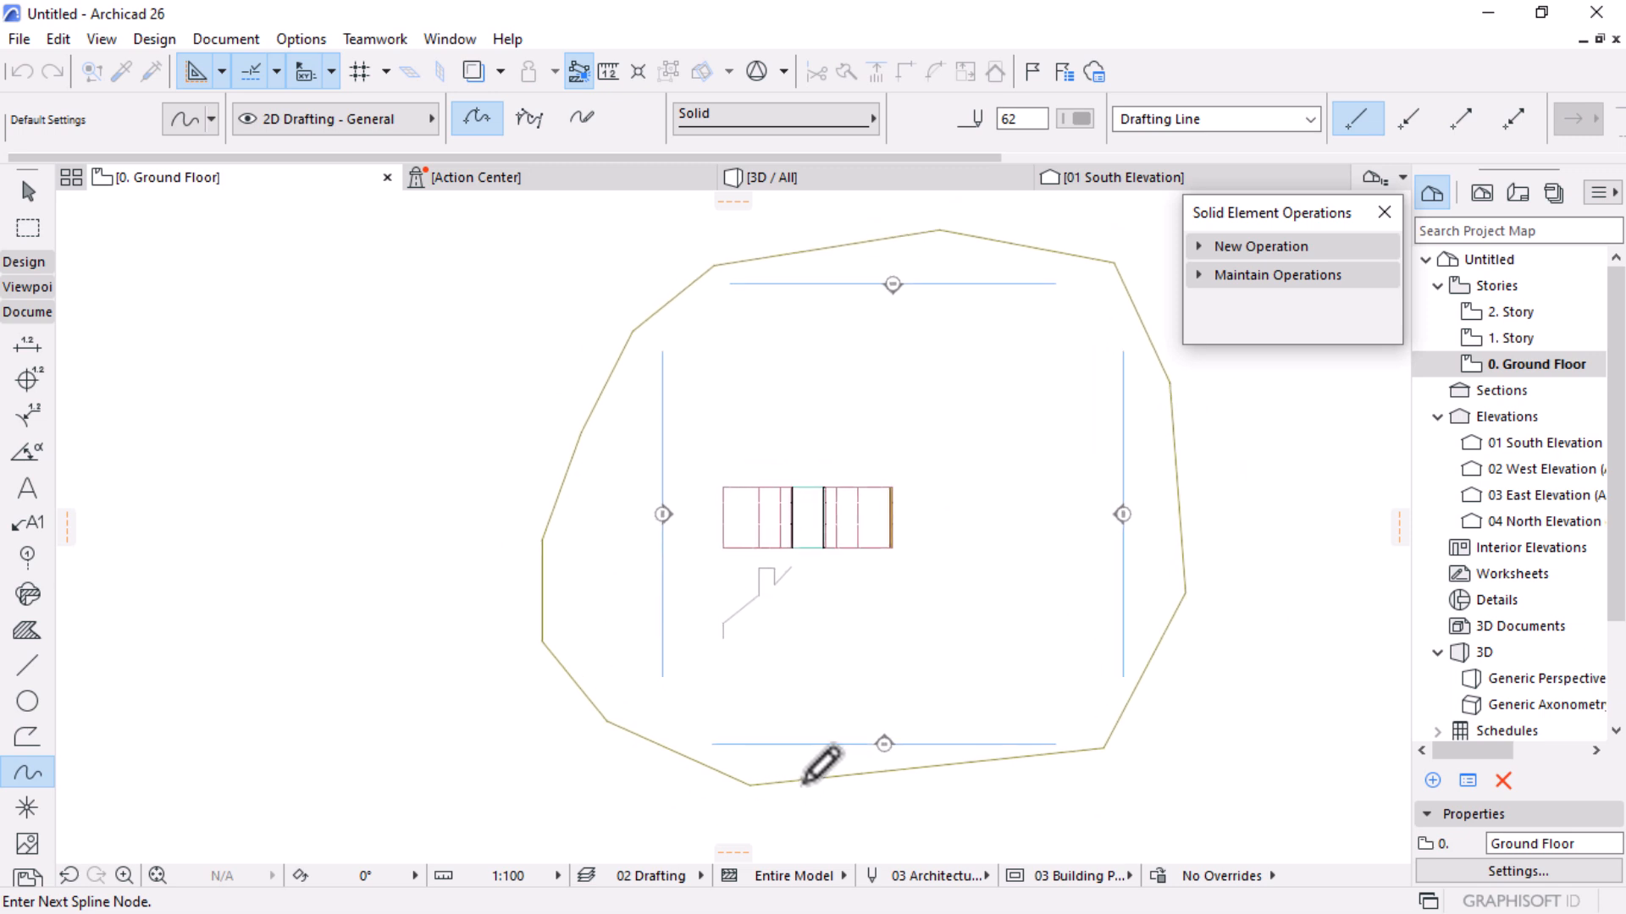
click(818, 773)
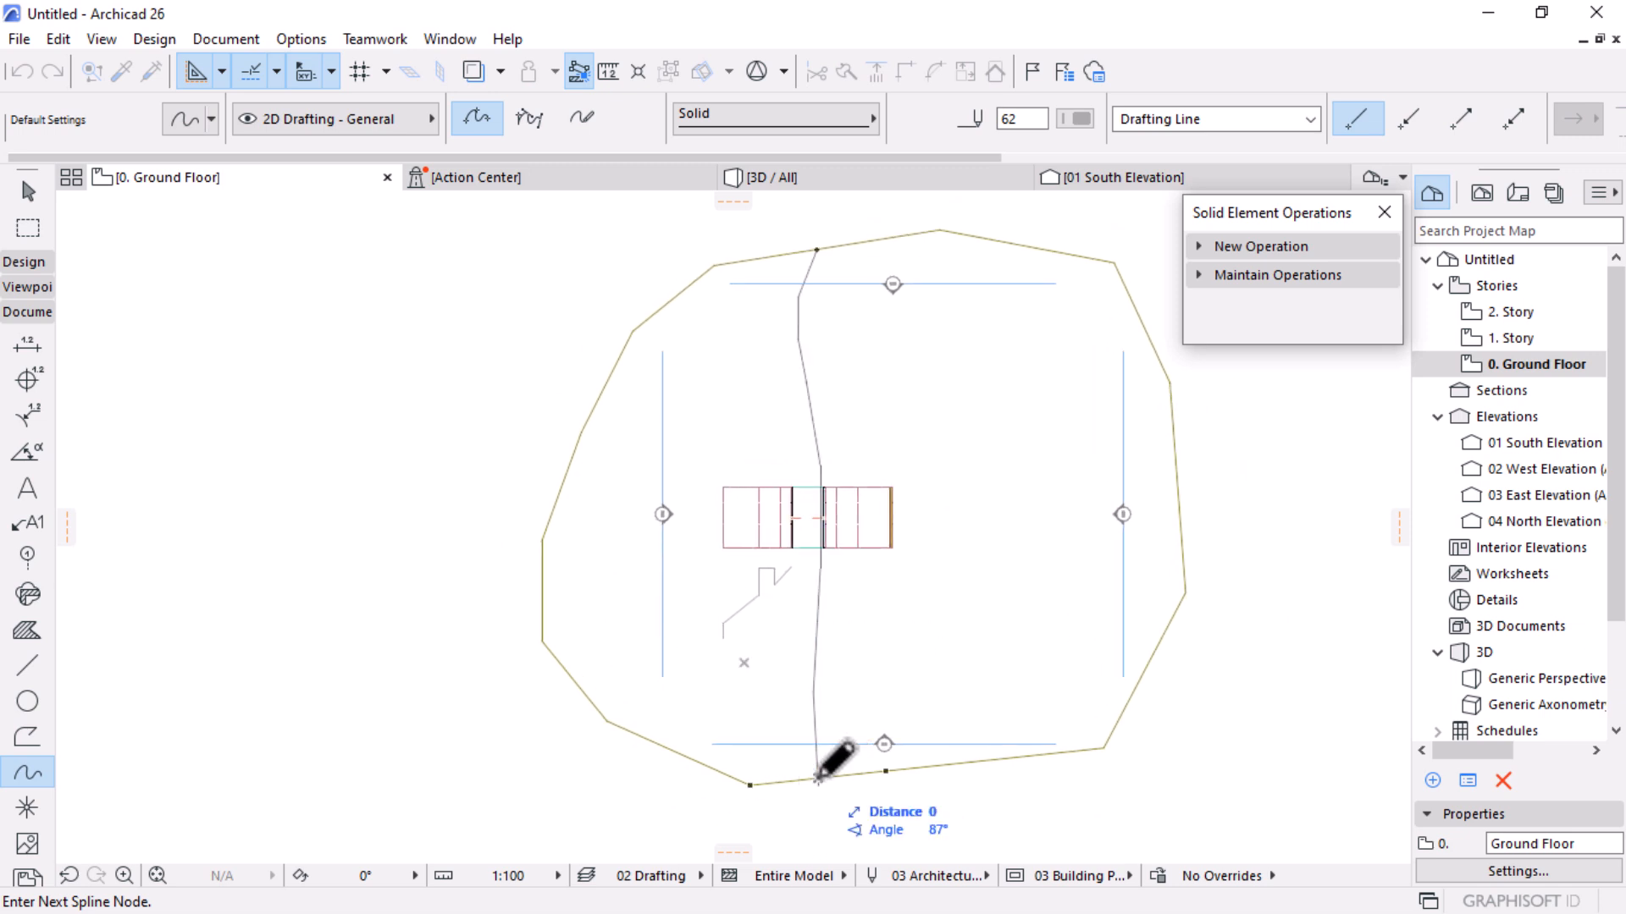
click(818, 777)
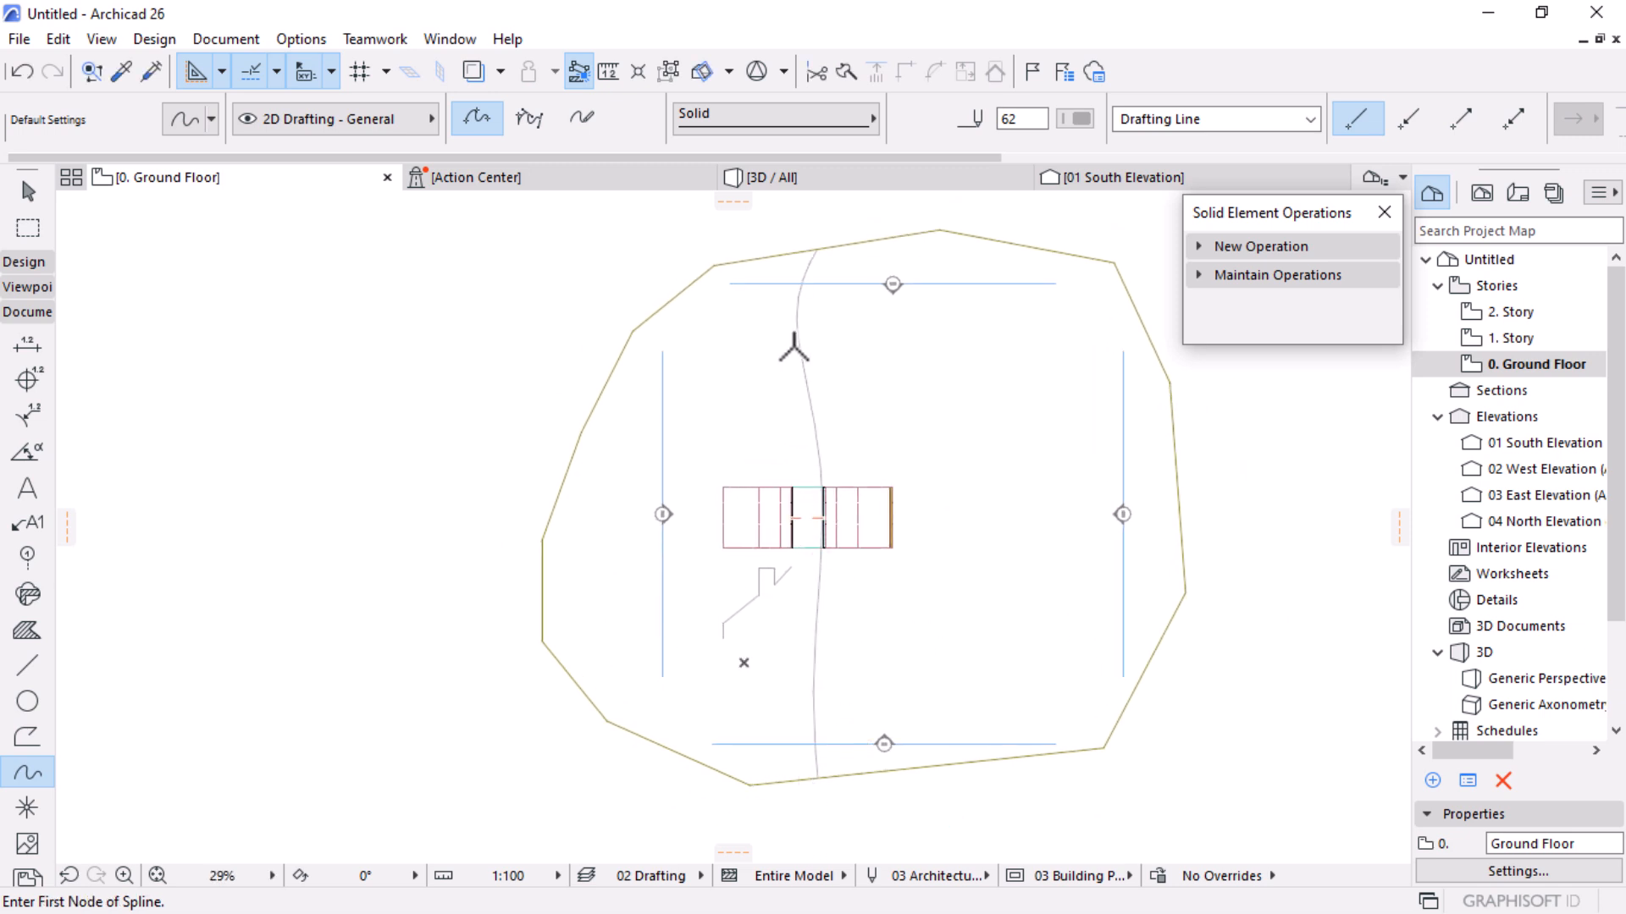
Draw a second contour spline just west of the first, roughly parallel, running between the mesh's north and south edges through the tower
scroll(804, 254, up, 2)
click(764, 258)
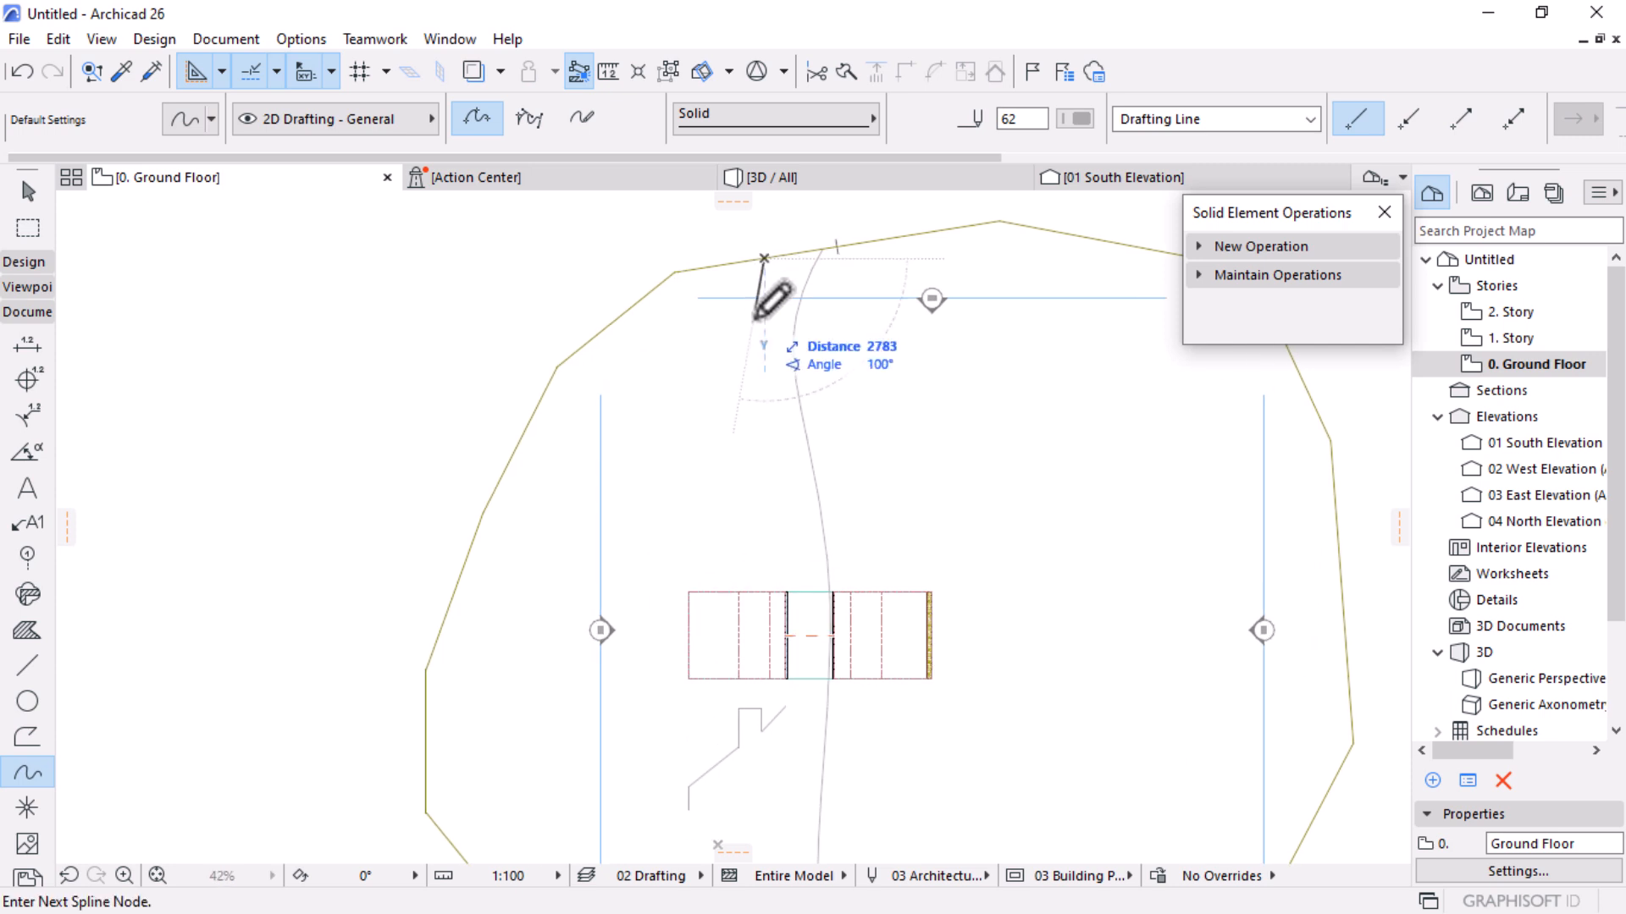
click(775, 472)
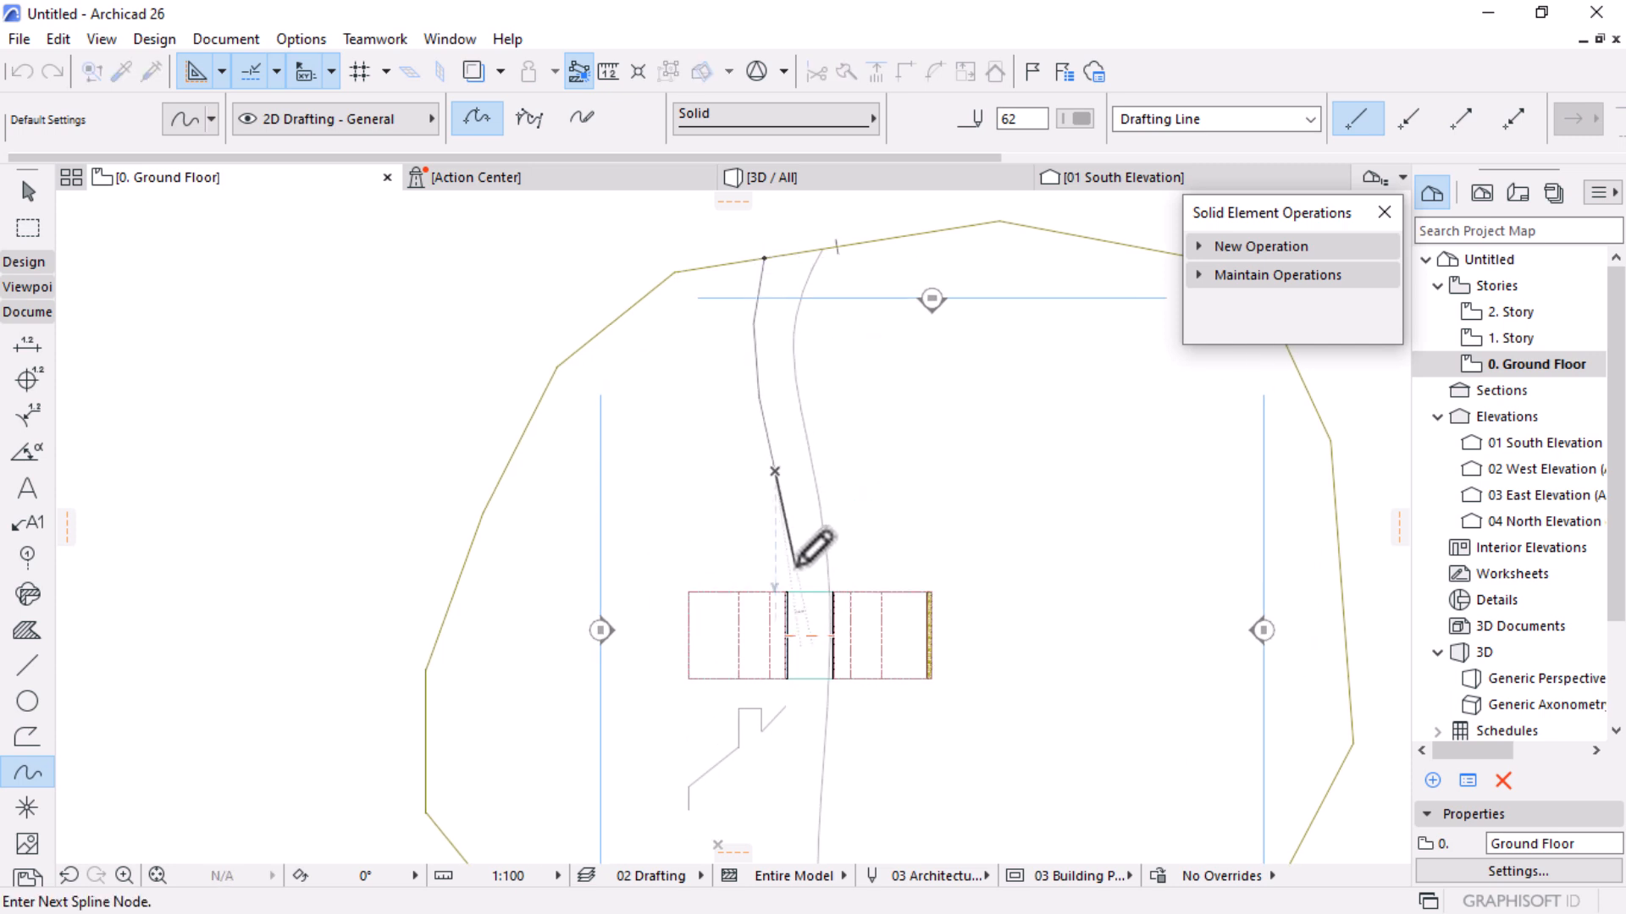
scroll(796, 478, down, 1)
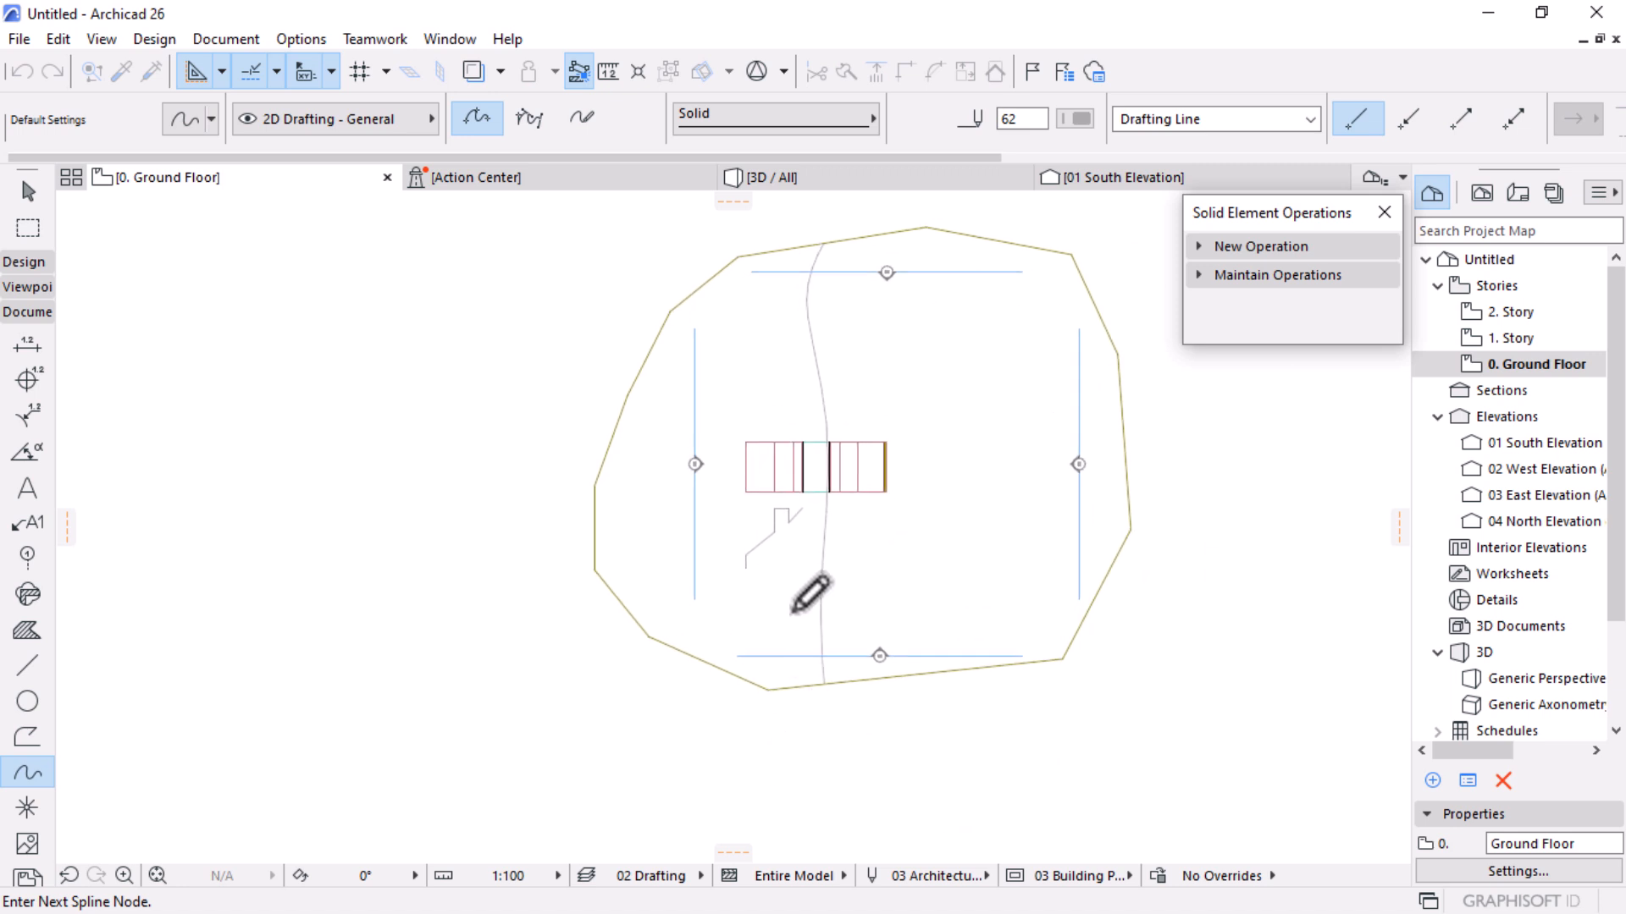
scroll(800, 652, up, 3)
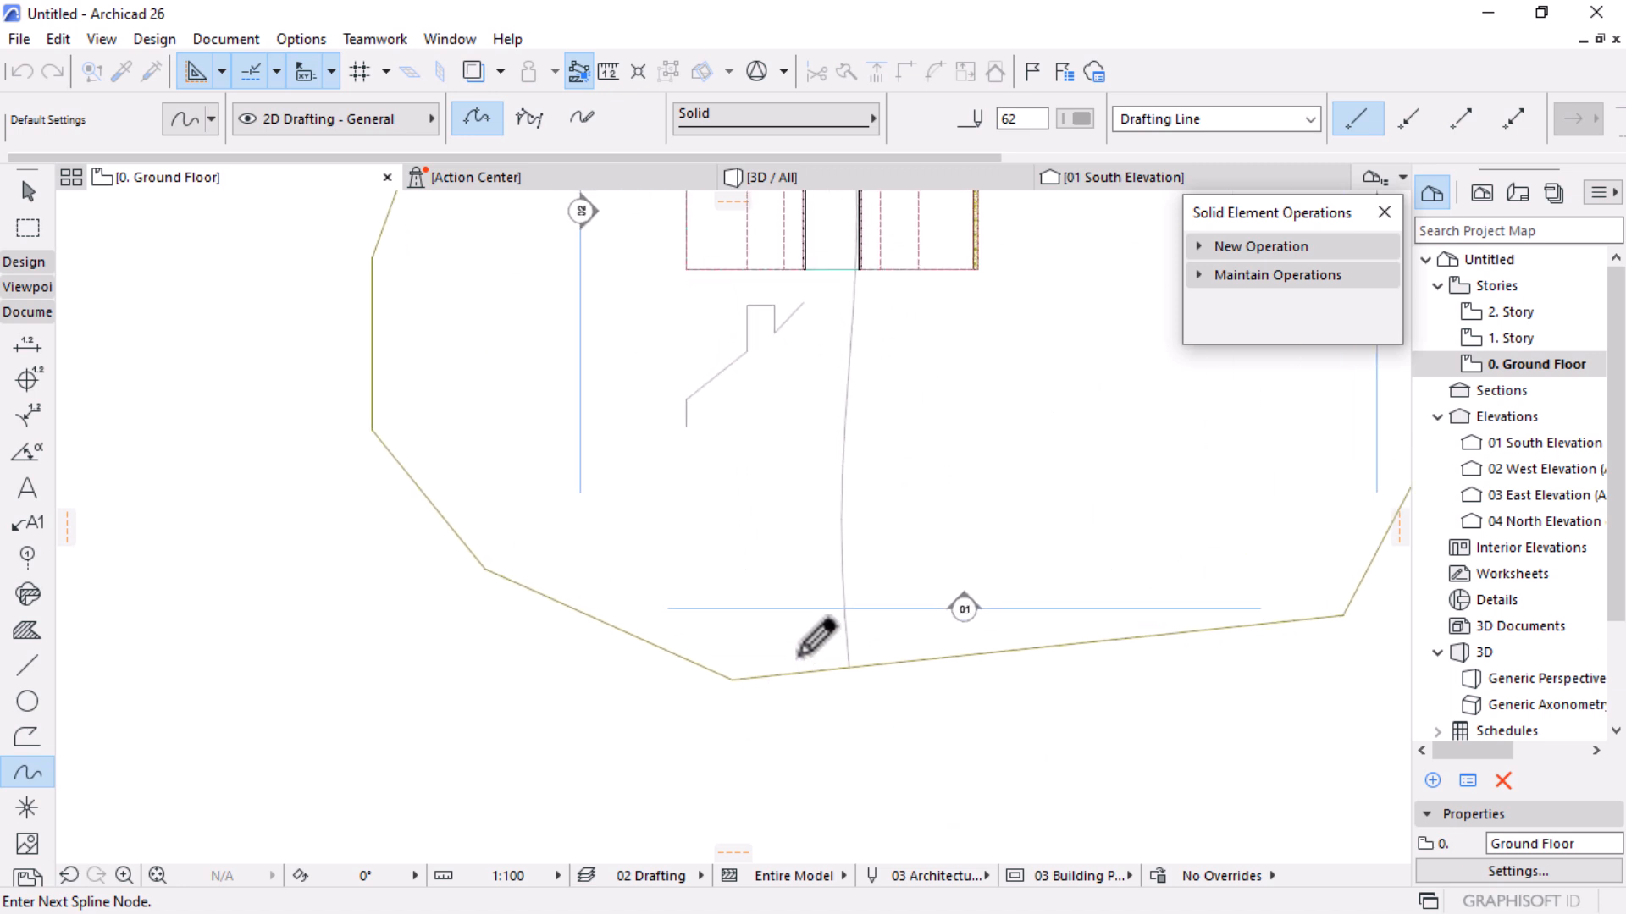
click(796, 590)
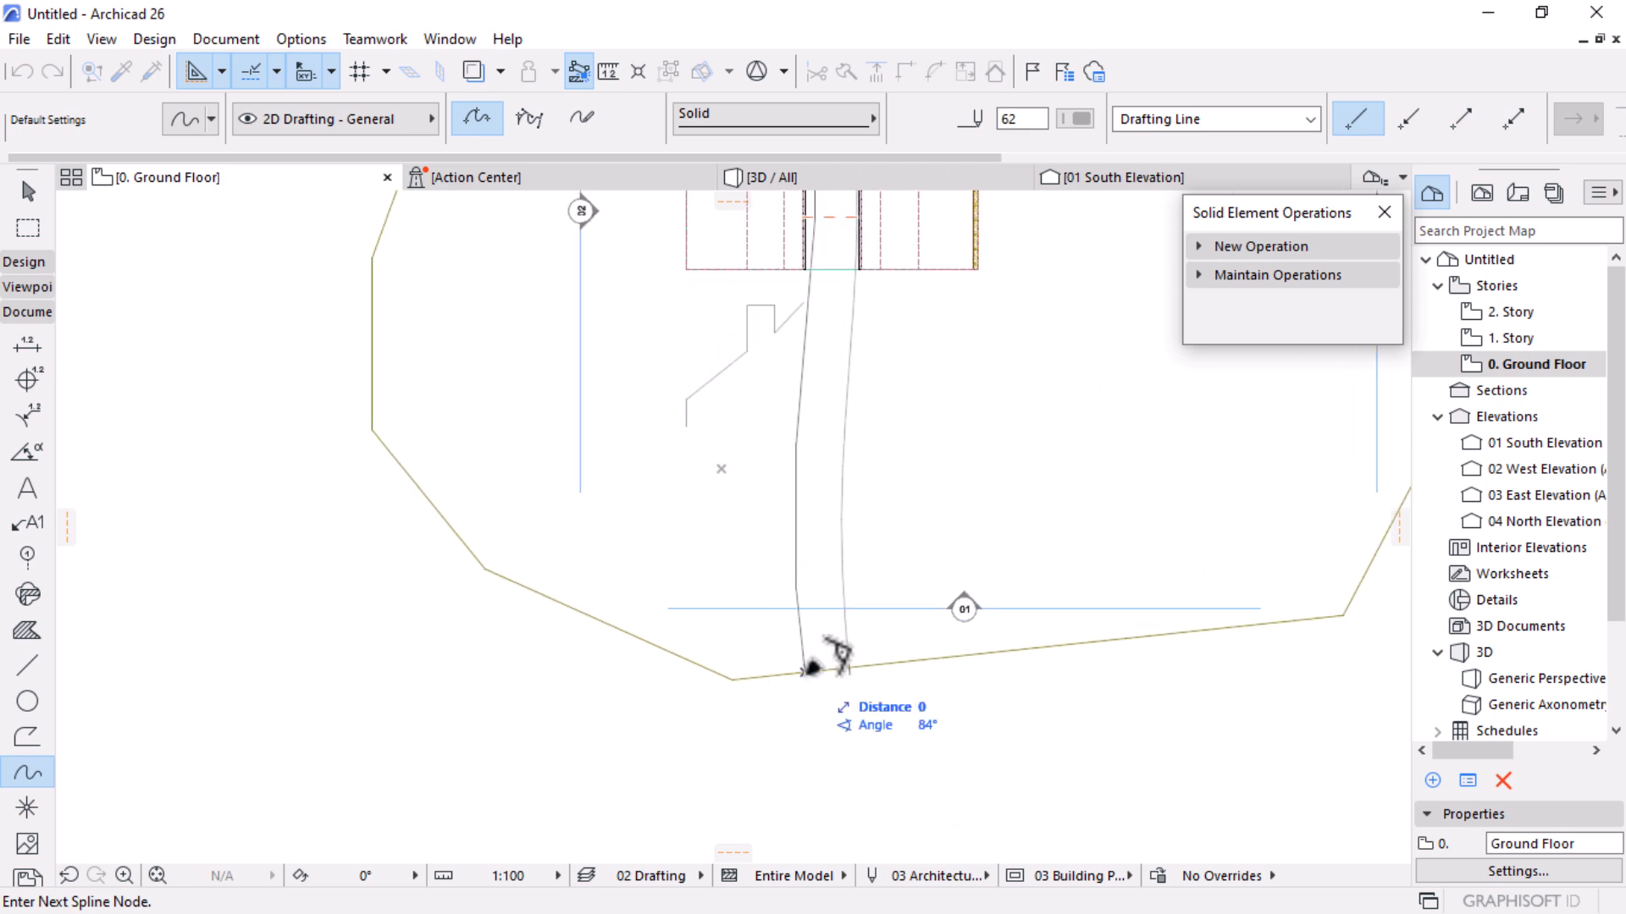
double_click(811, 669)
Draw a third contour spline further west, crossing the building west of the tower and ending at the mesh's southernmost corner
scroll(784, 588, down, 4)
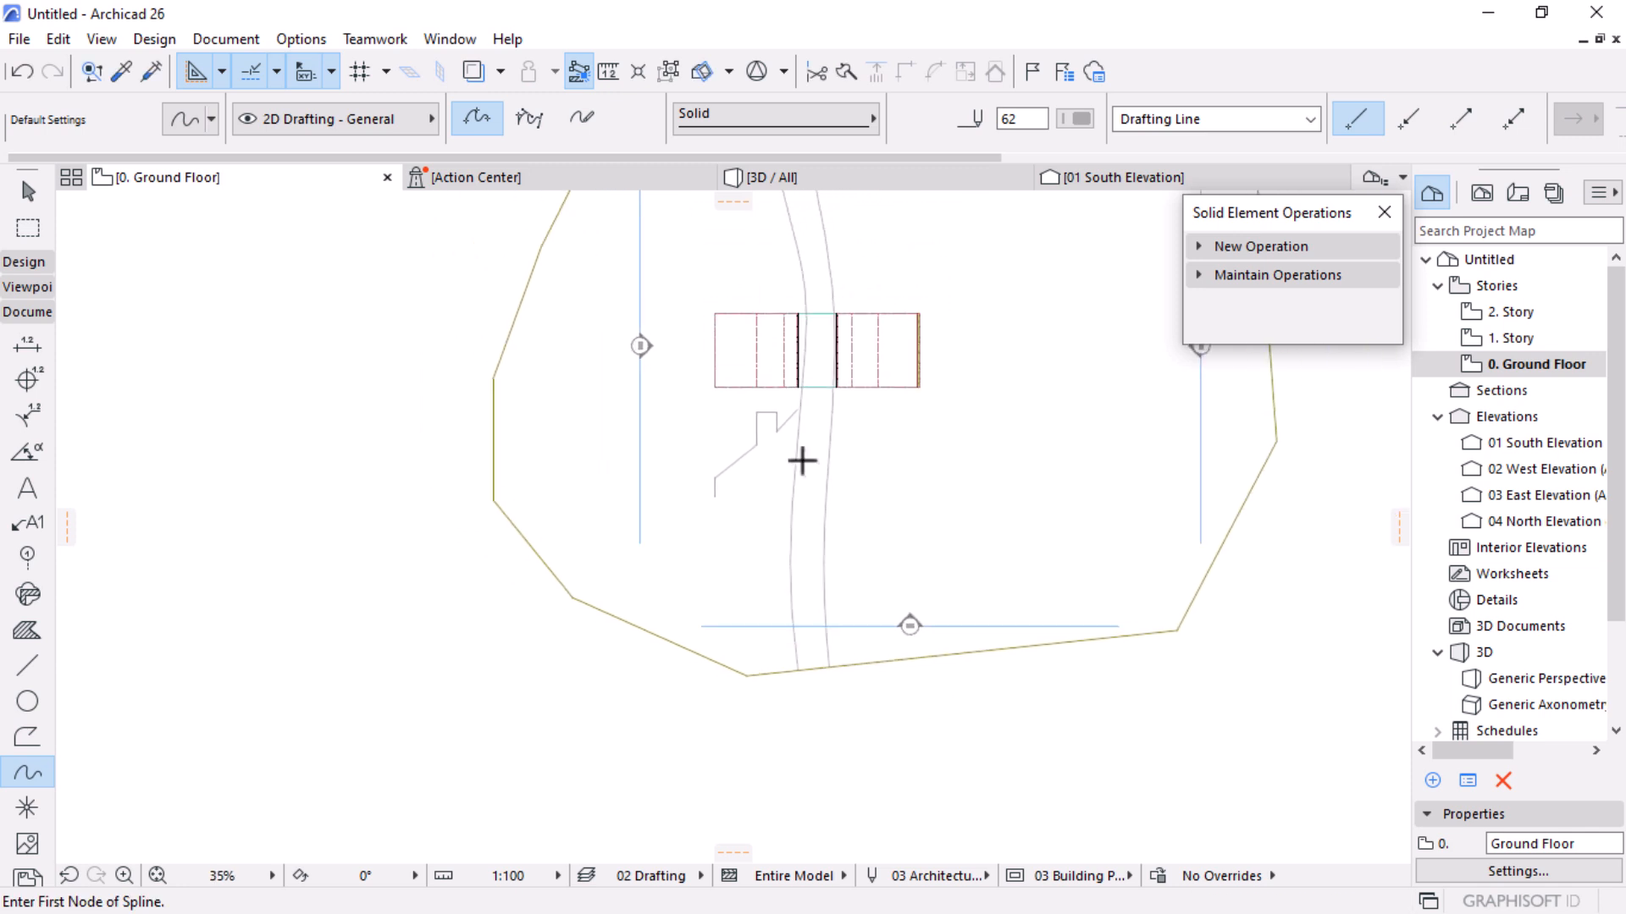
scroll(762, 508, down, 3)
scroll(746, 290, up, 1)
click(747, 287)
click(753, 443)
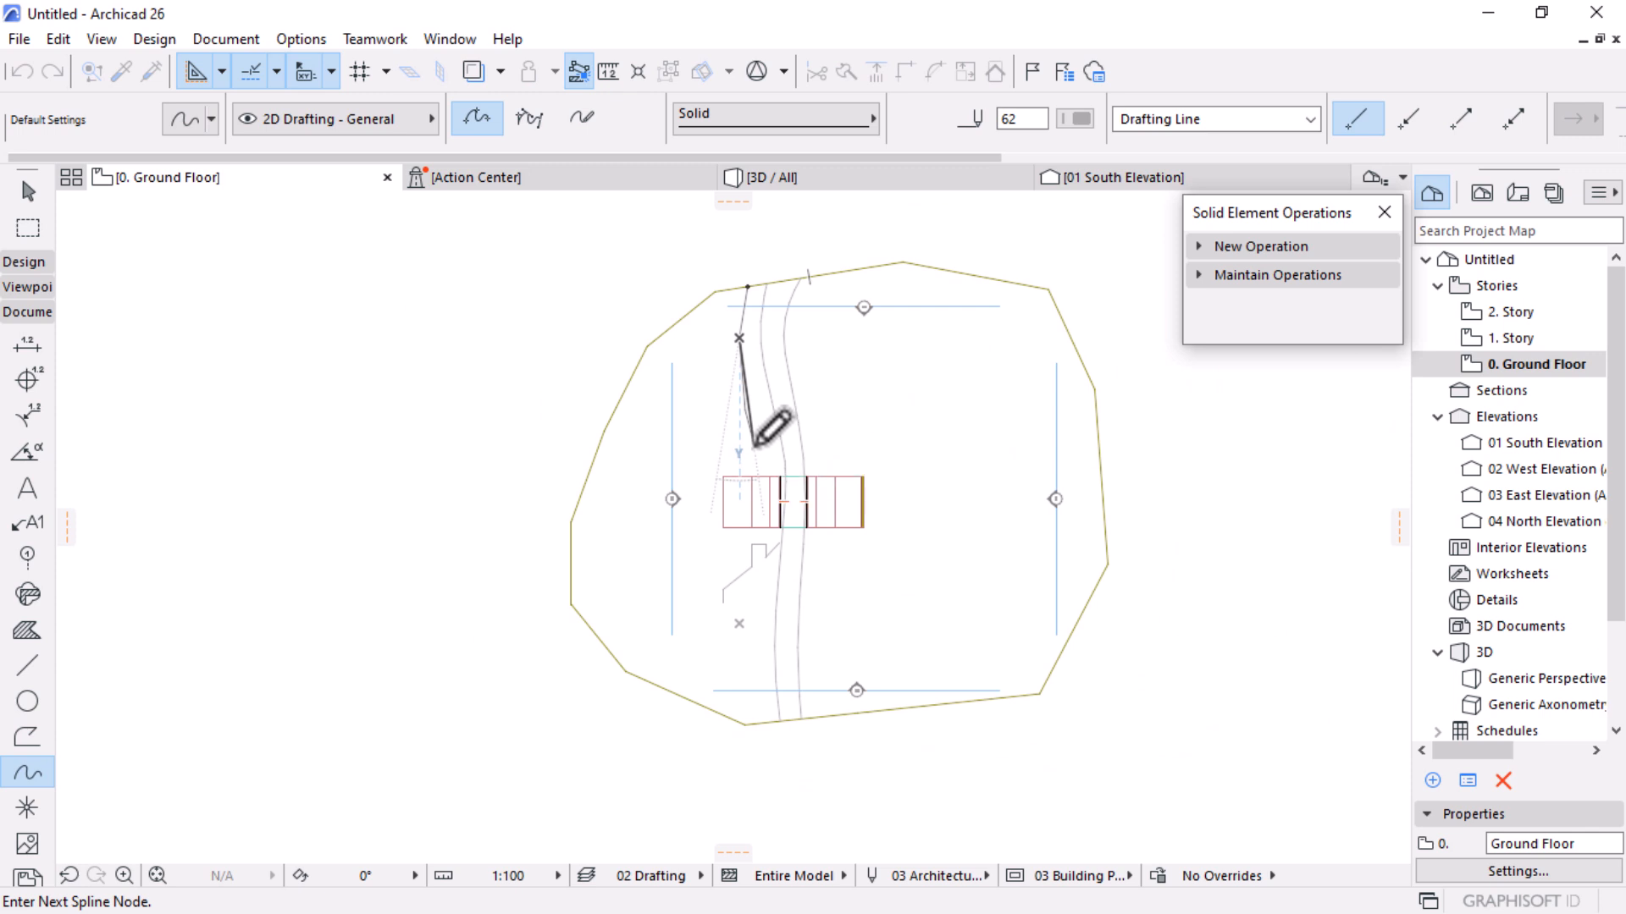
click(749, 659)
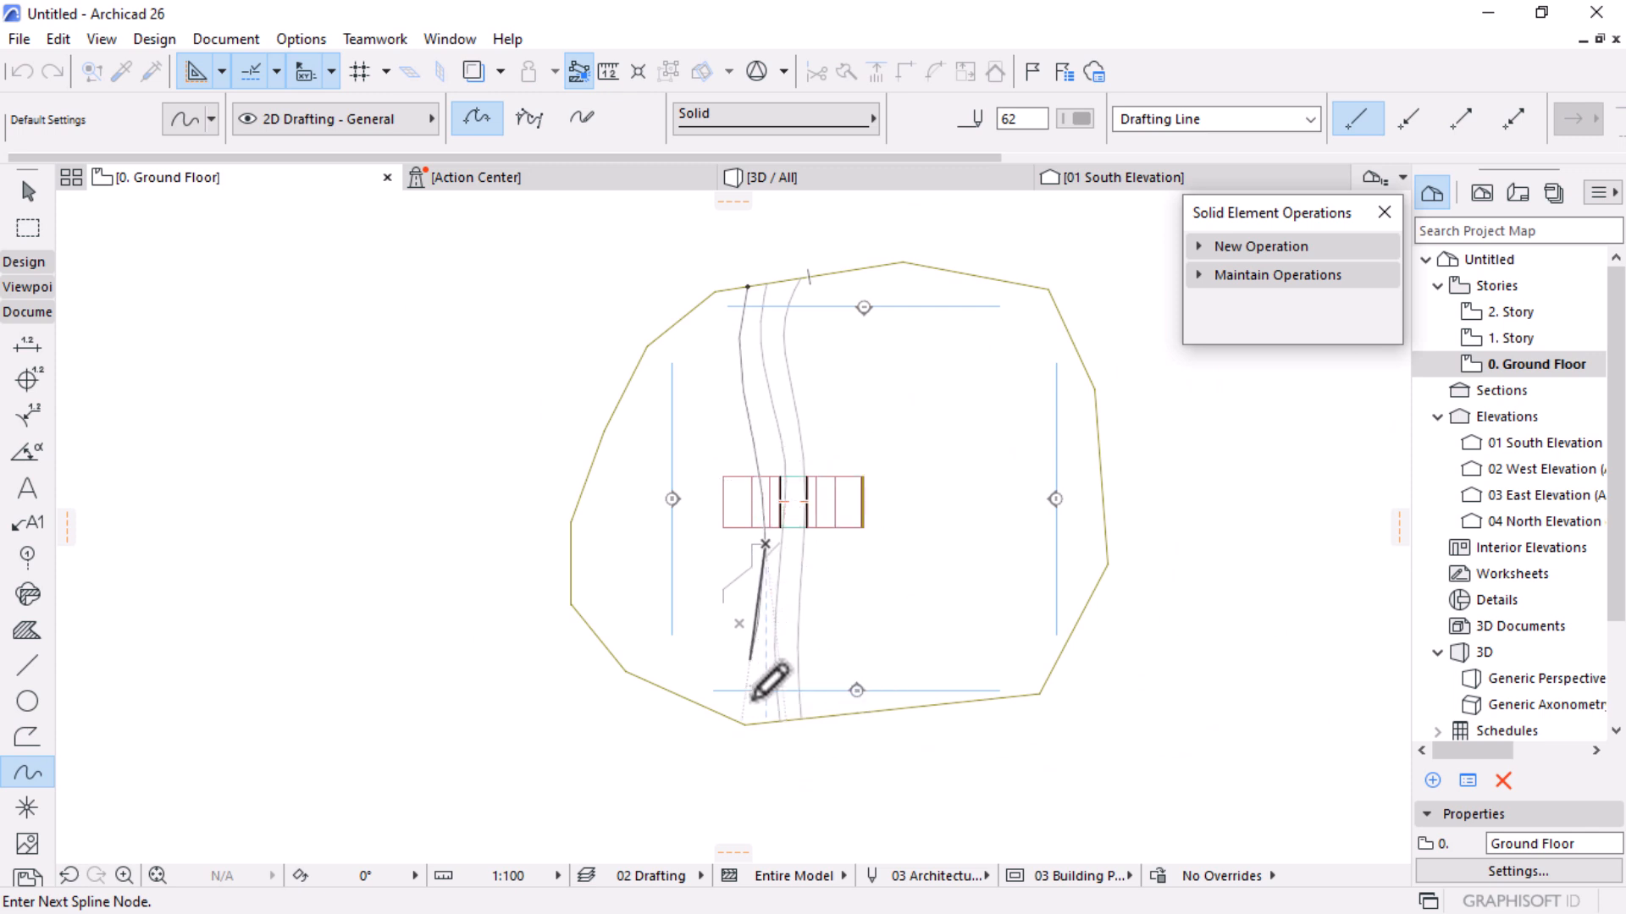
double_click(745, 721)
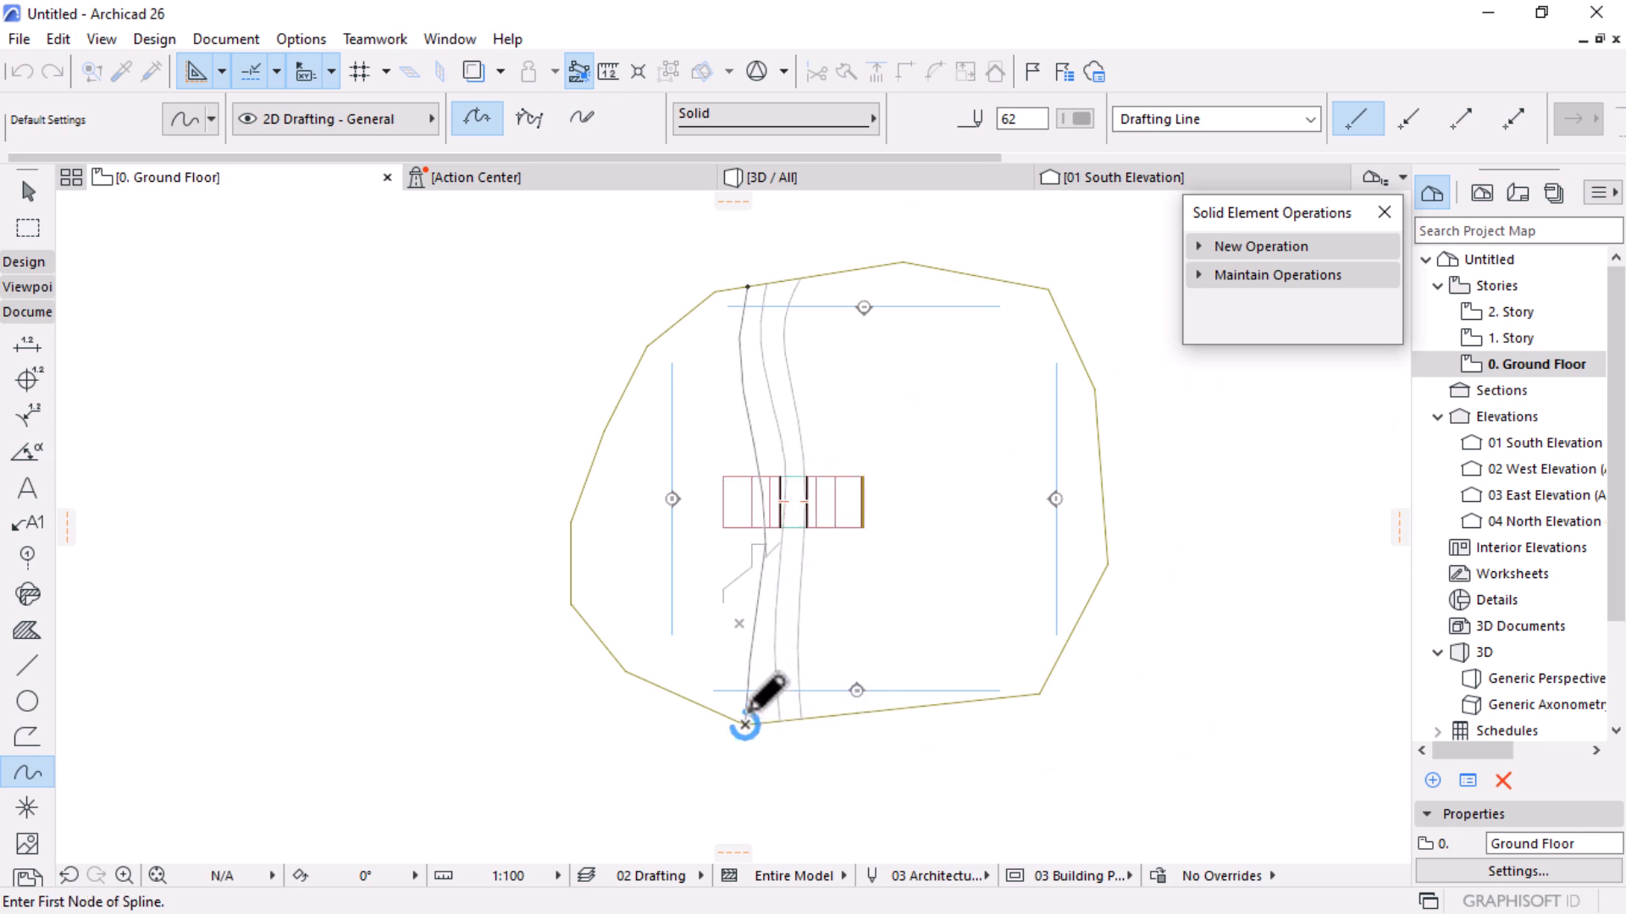
Draw a fourth contour spline from the mesh's northwest corner, passing just west of the building and ending on the southwest edge
scroll(742, 332, up, 2)
click(703, 274)
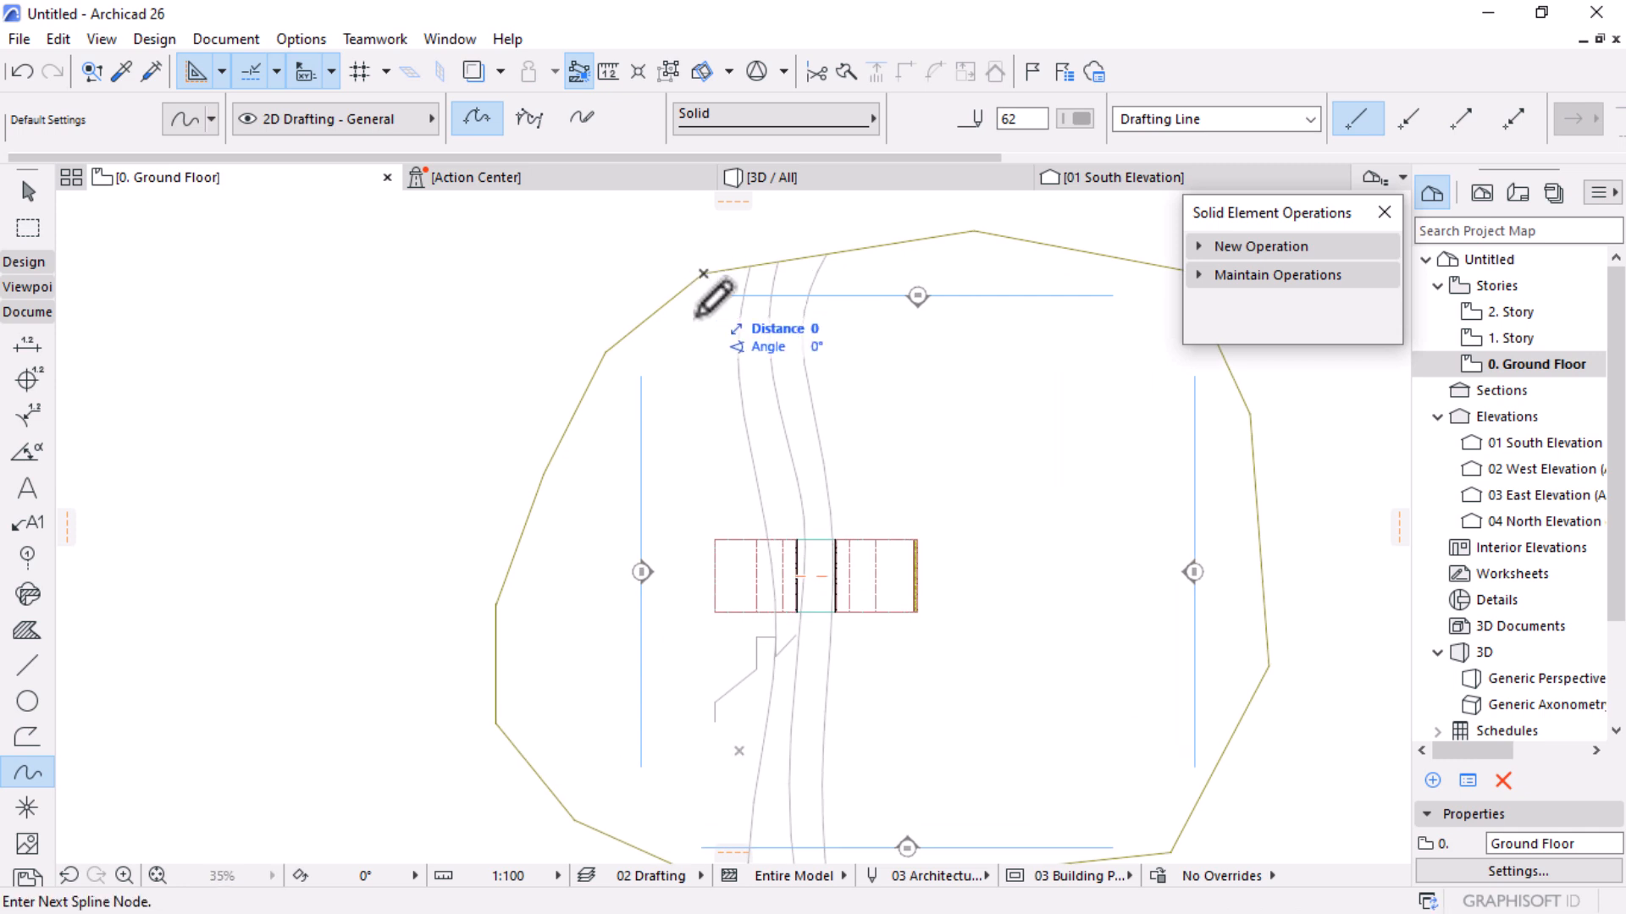
click(693, 363)
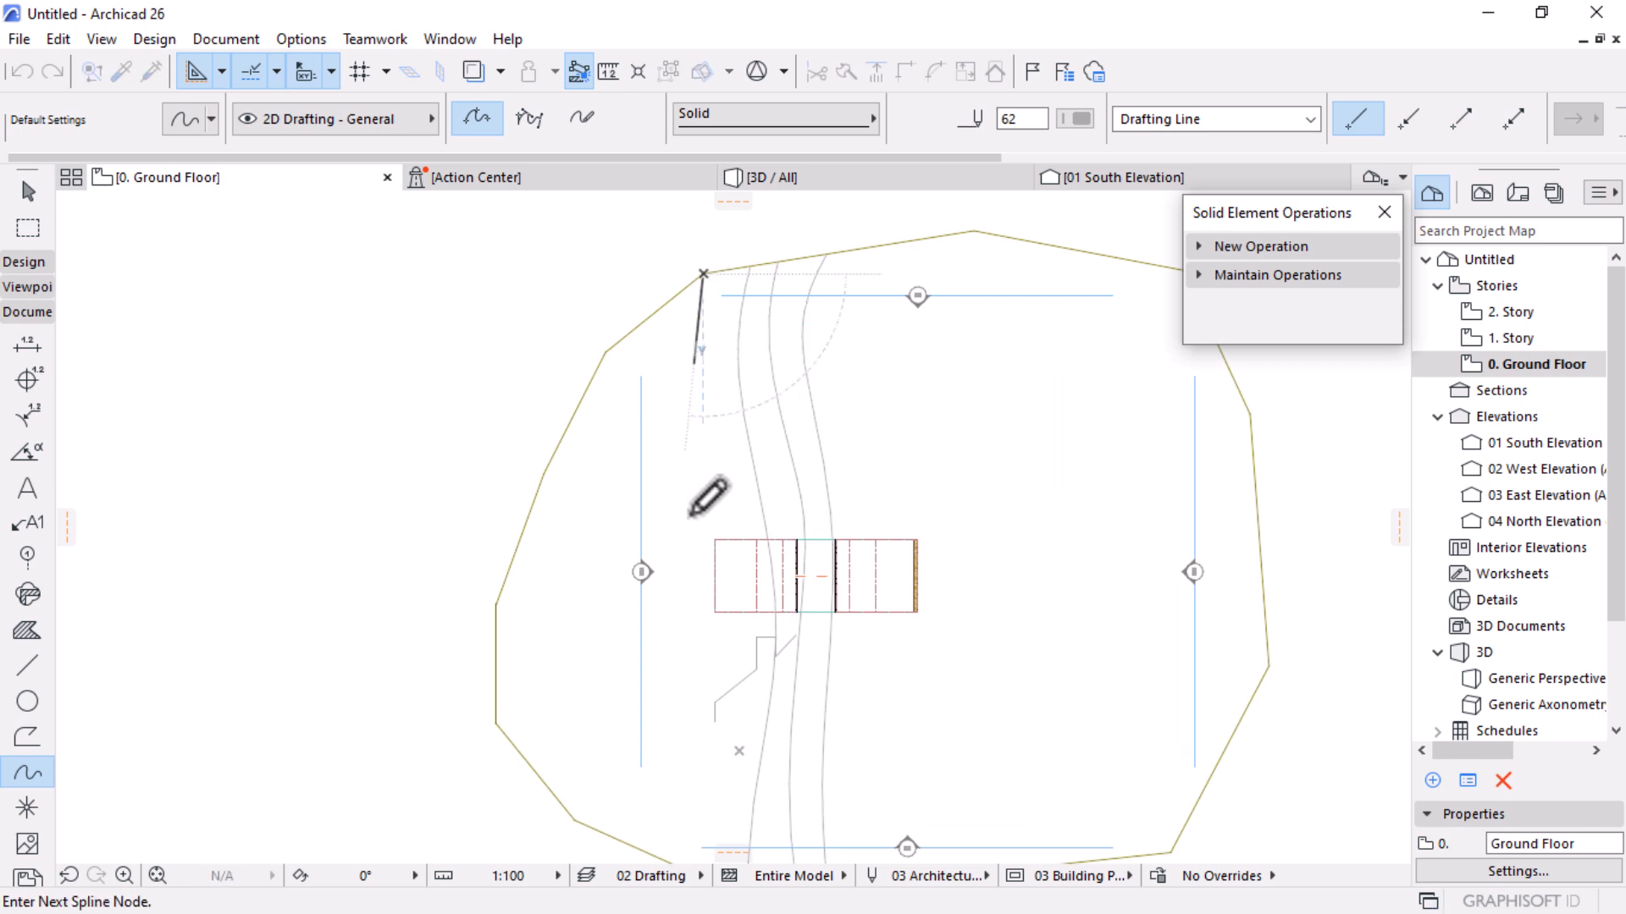
click(694, 571)
scroll(693, 570, down, 2)
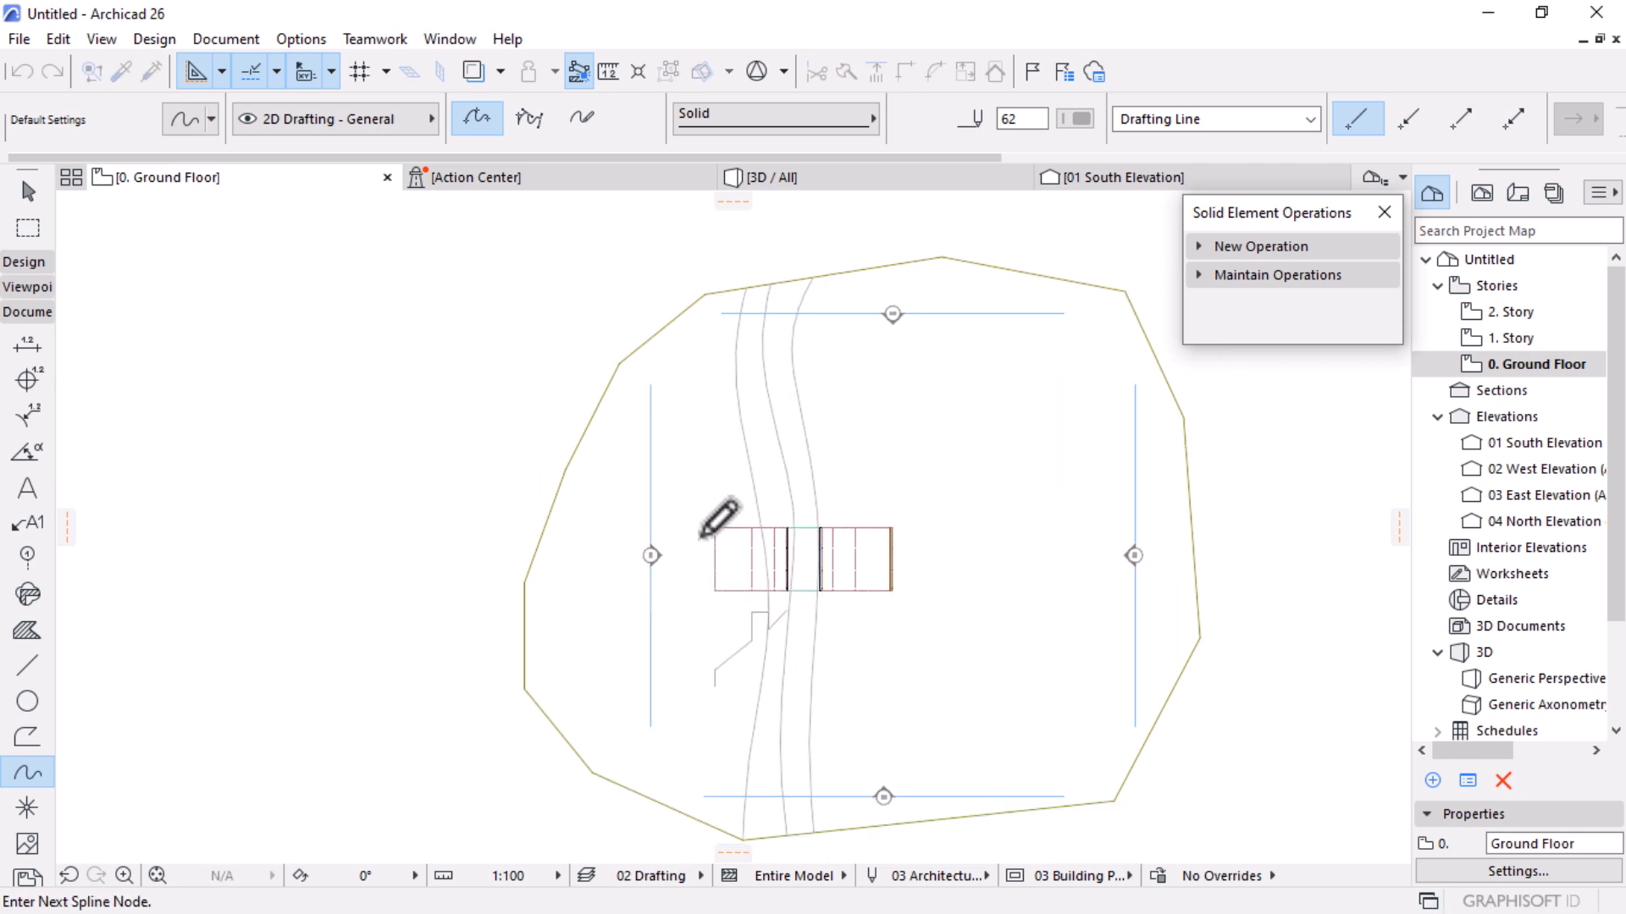
click(714, 678)
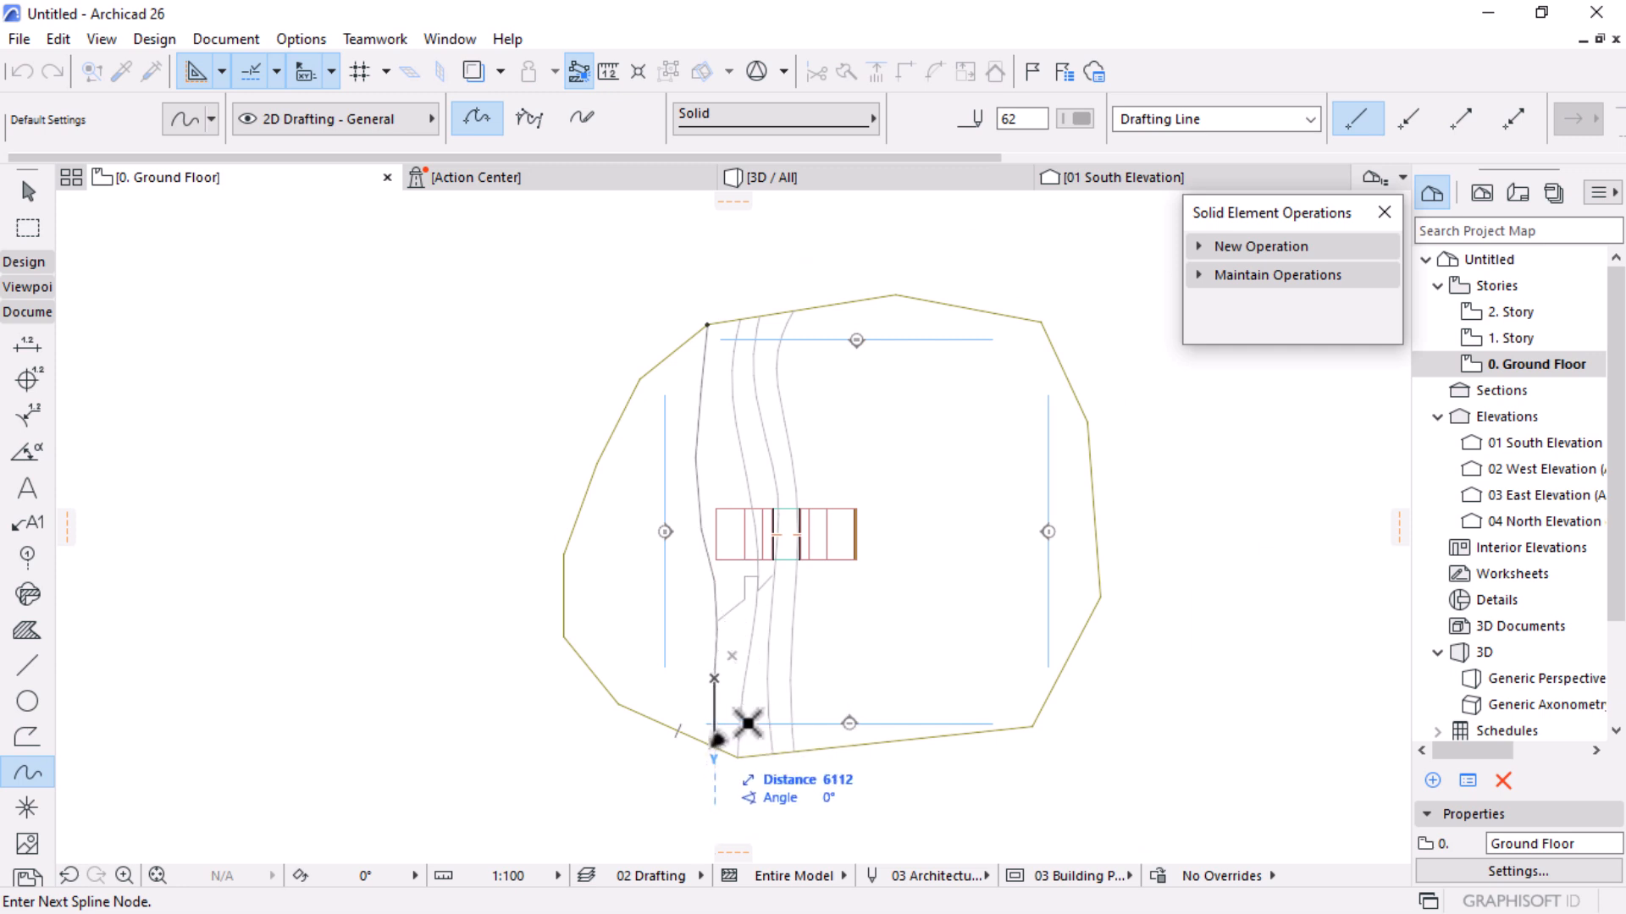
double_click(716, 741)
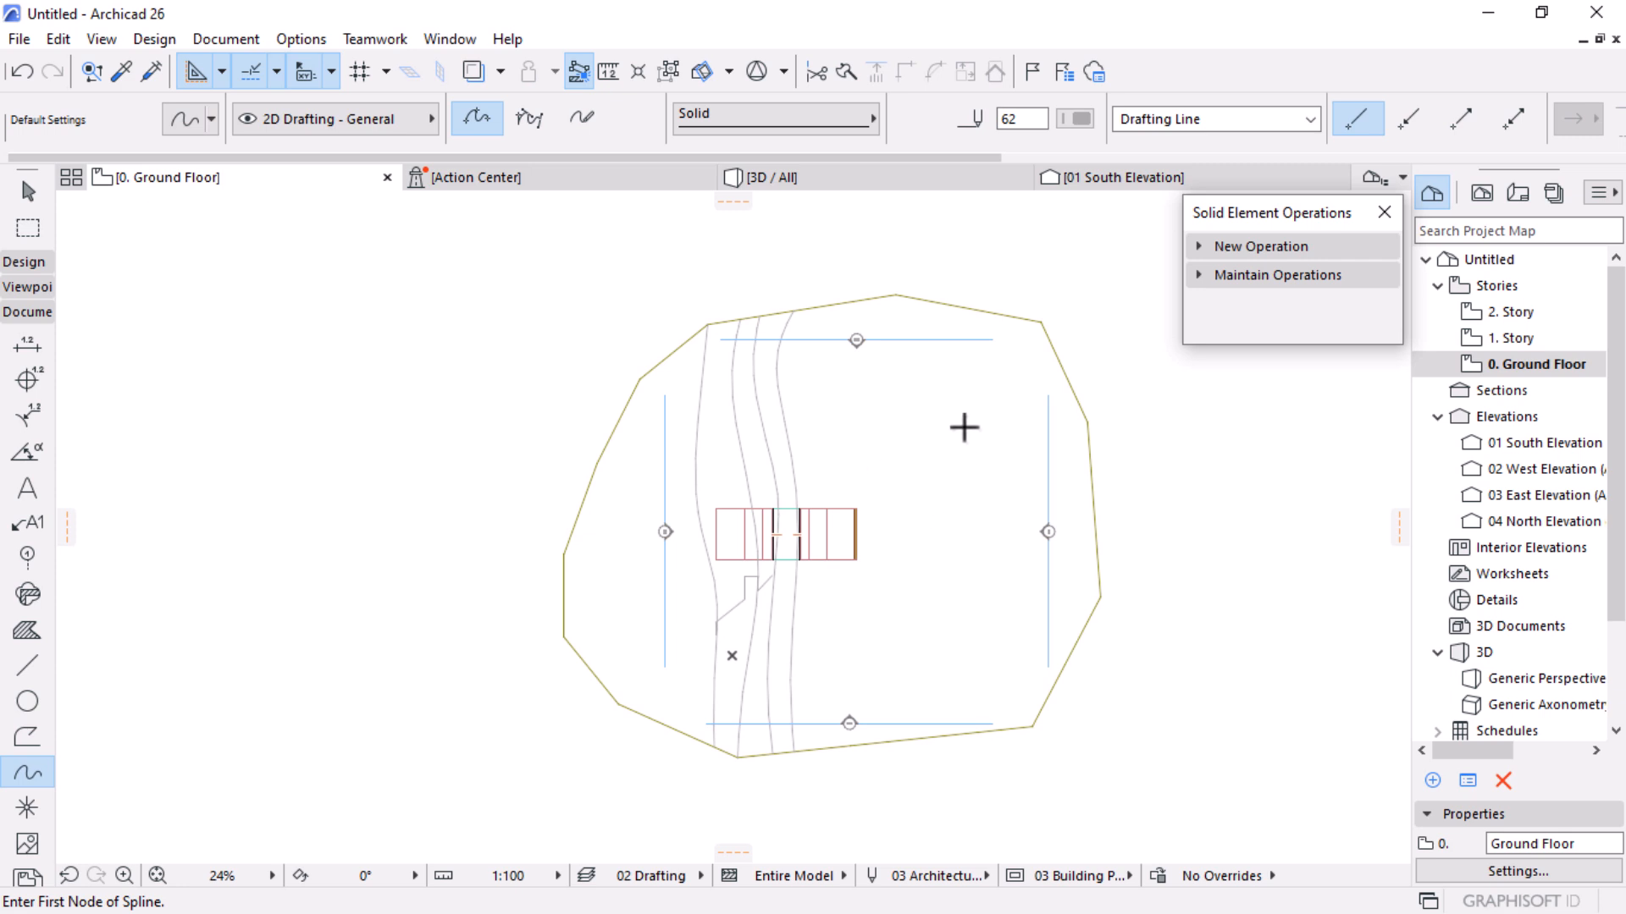
key(Escape)
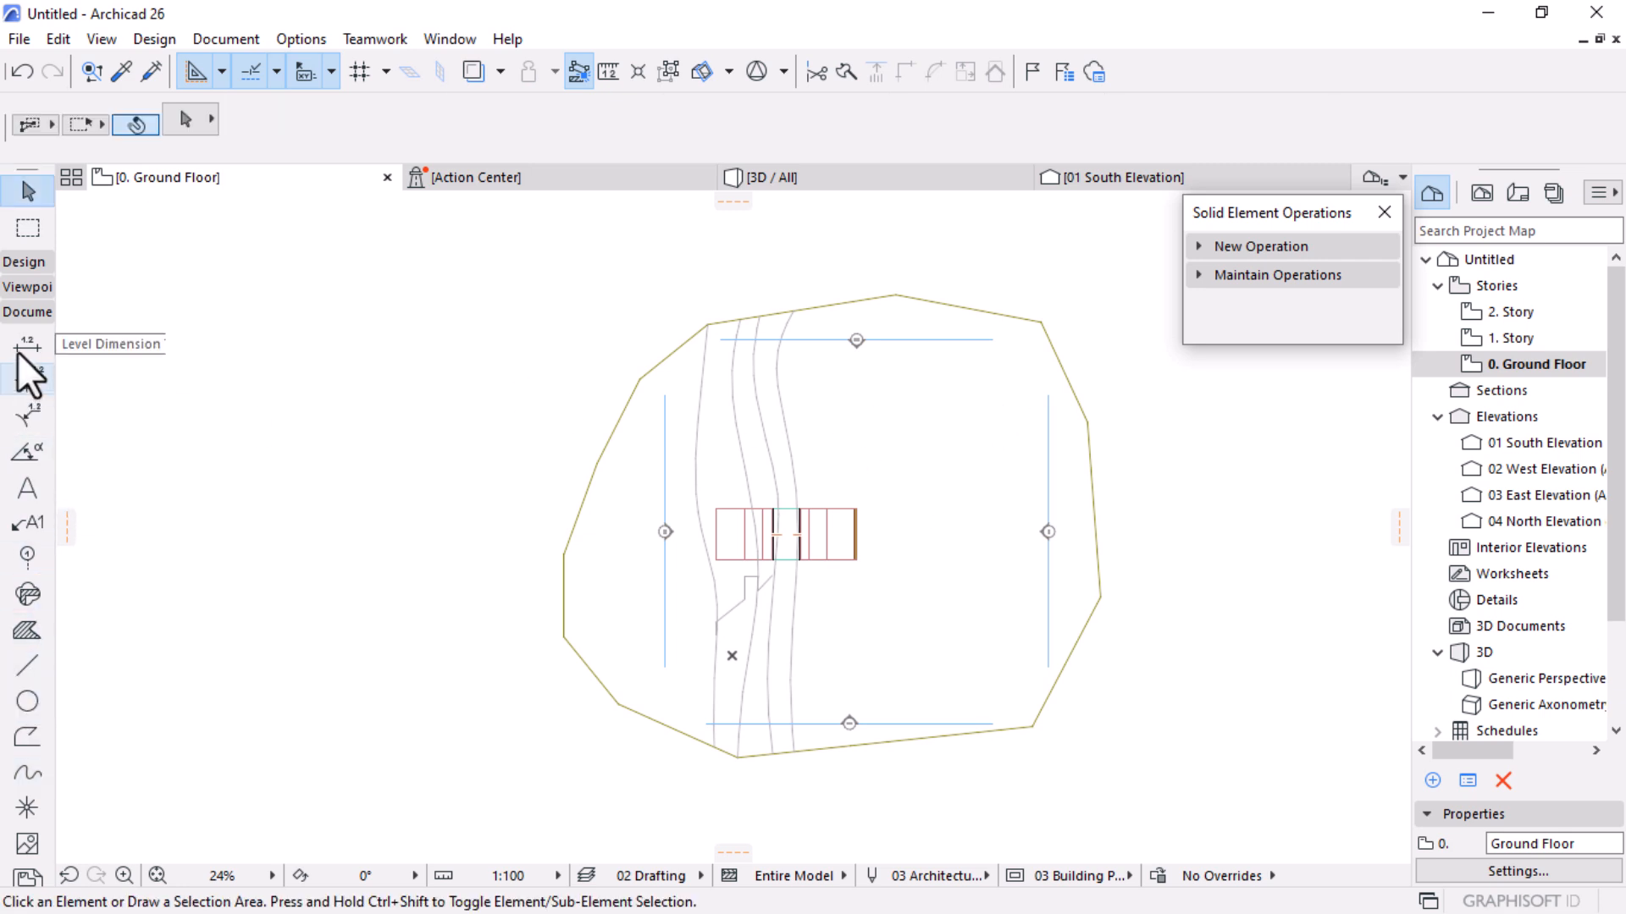
Add the easternmost contour spline to the terrain mesh as new points using the Mesh tool and Magic Wand, with Fit to User Ridges
scroll(18, 491, down, 1)
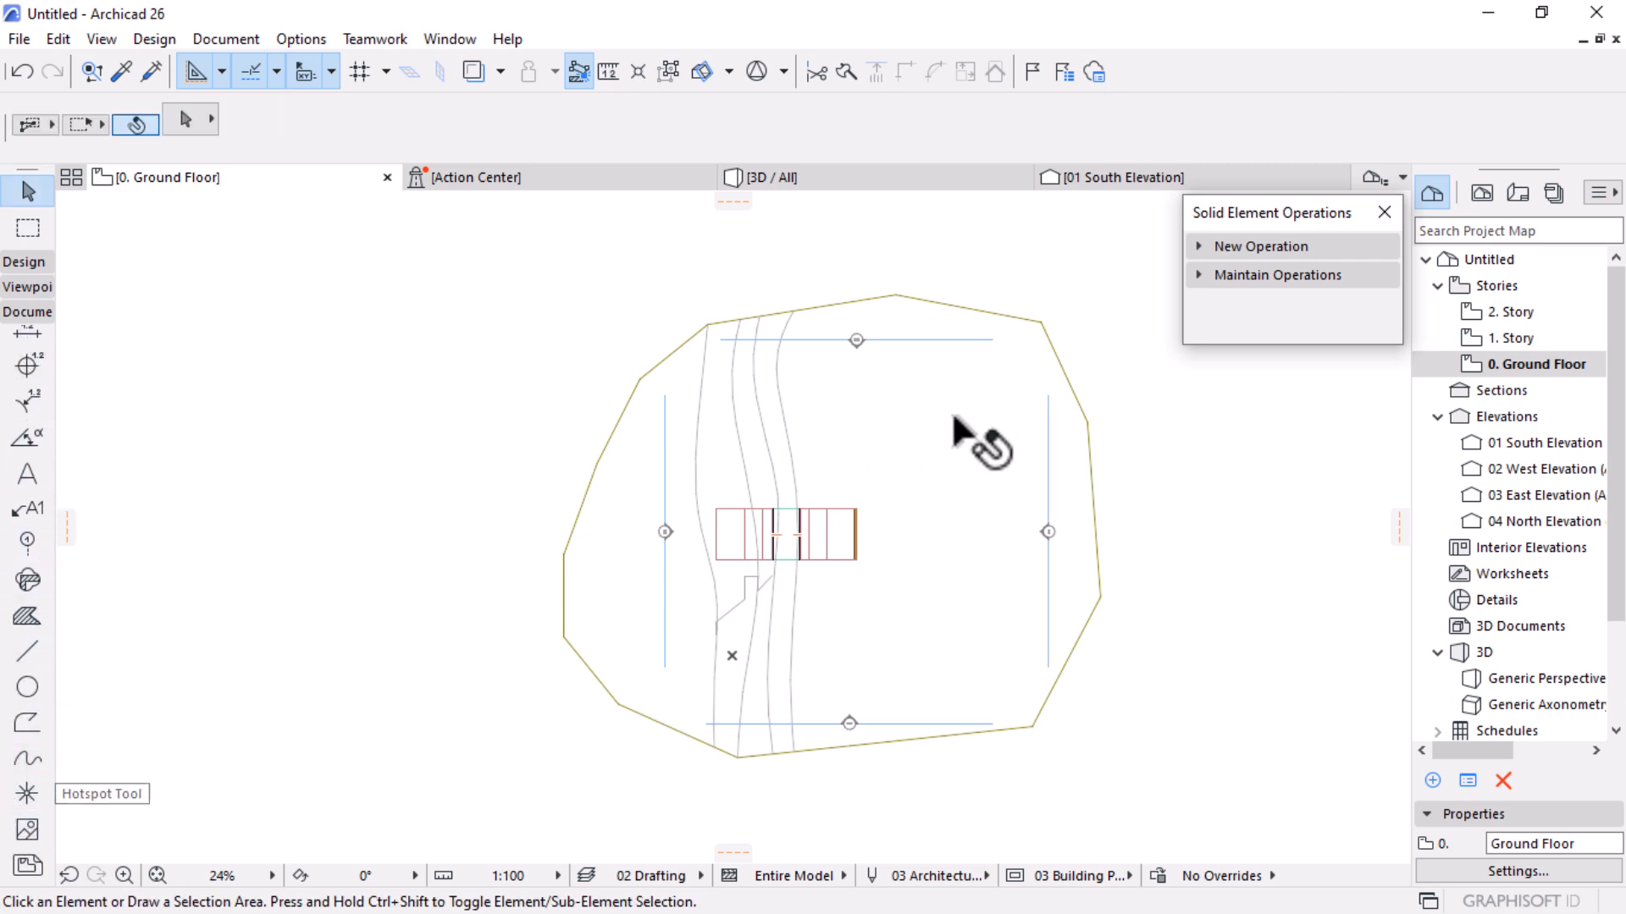
click(984, 449)
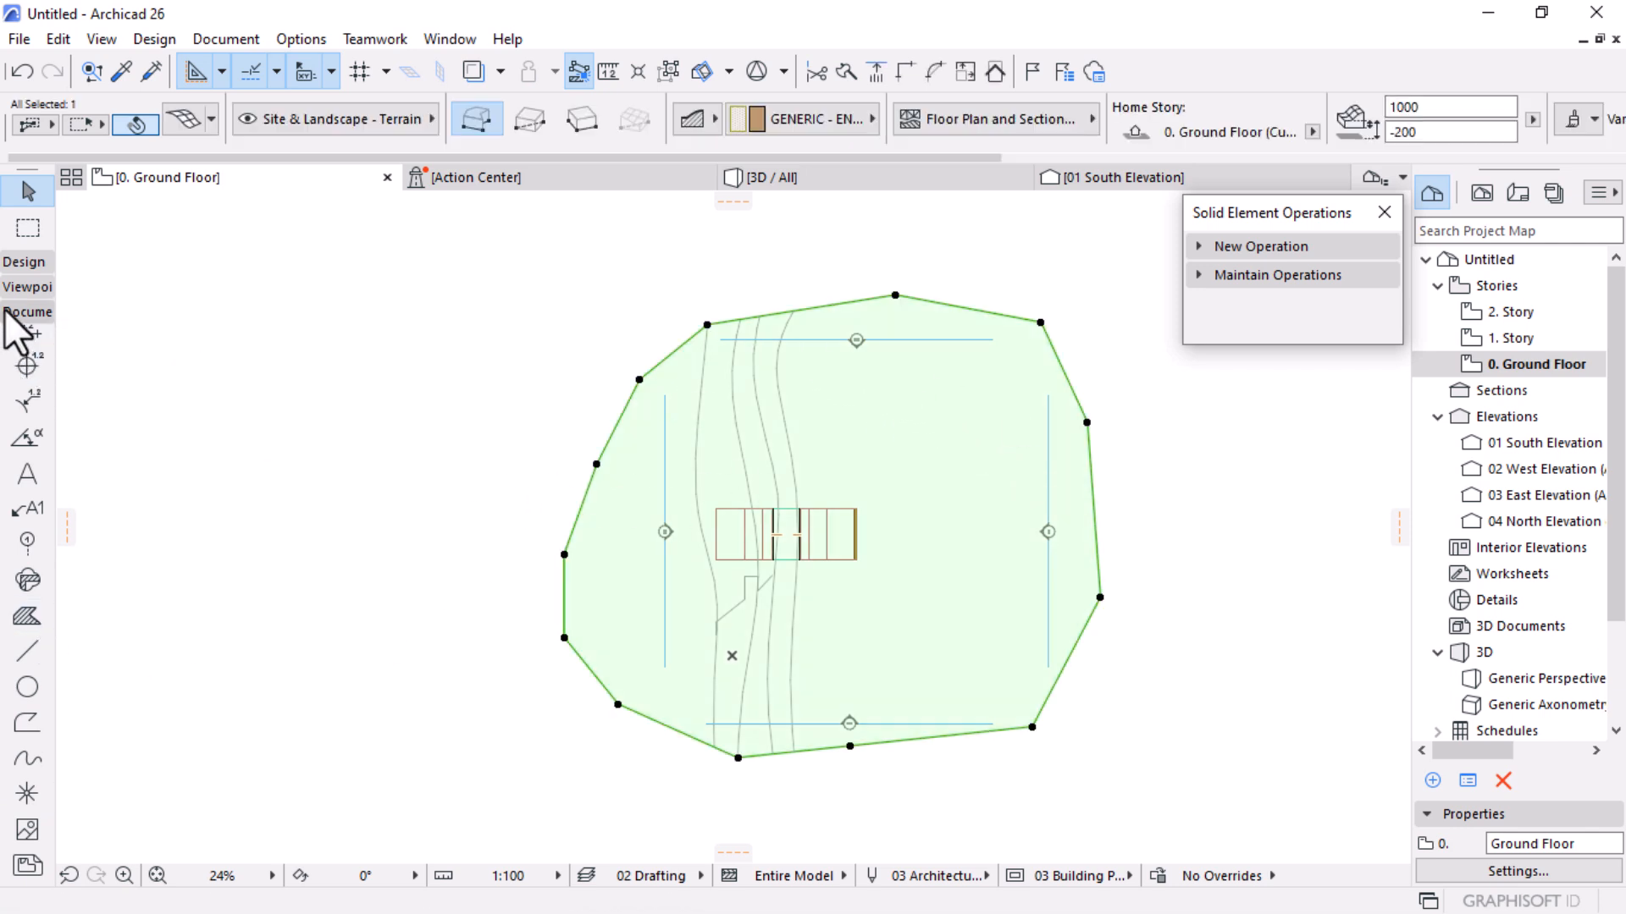
click(24, 262)
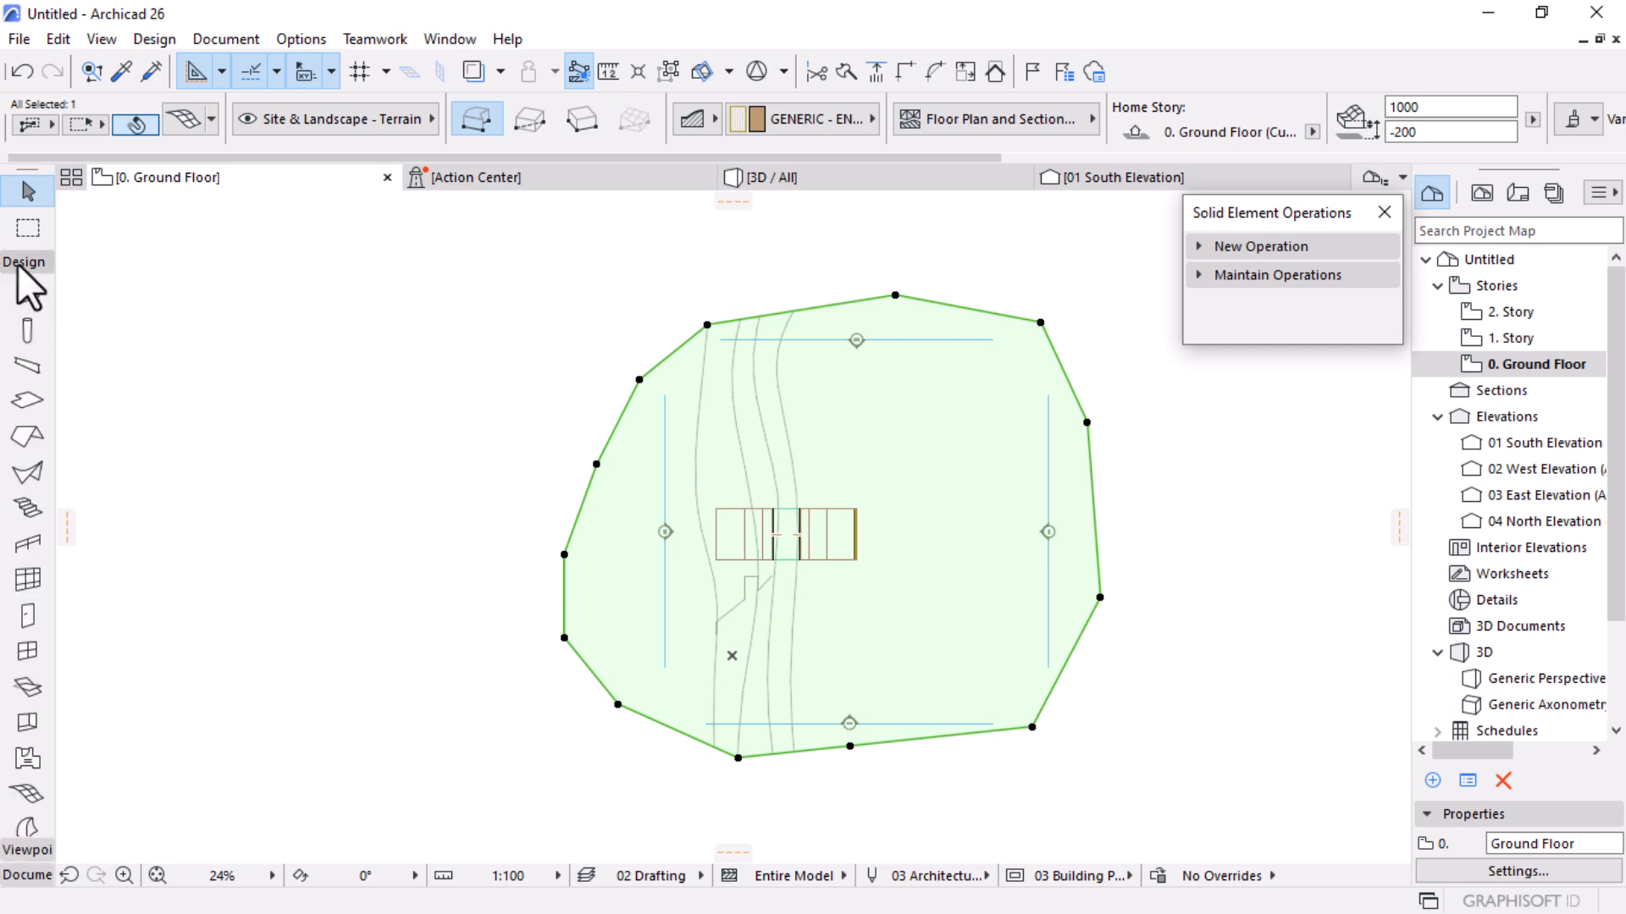
scroll(29, 728, down, 3)
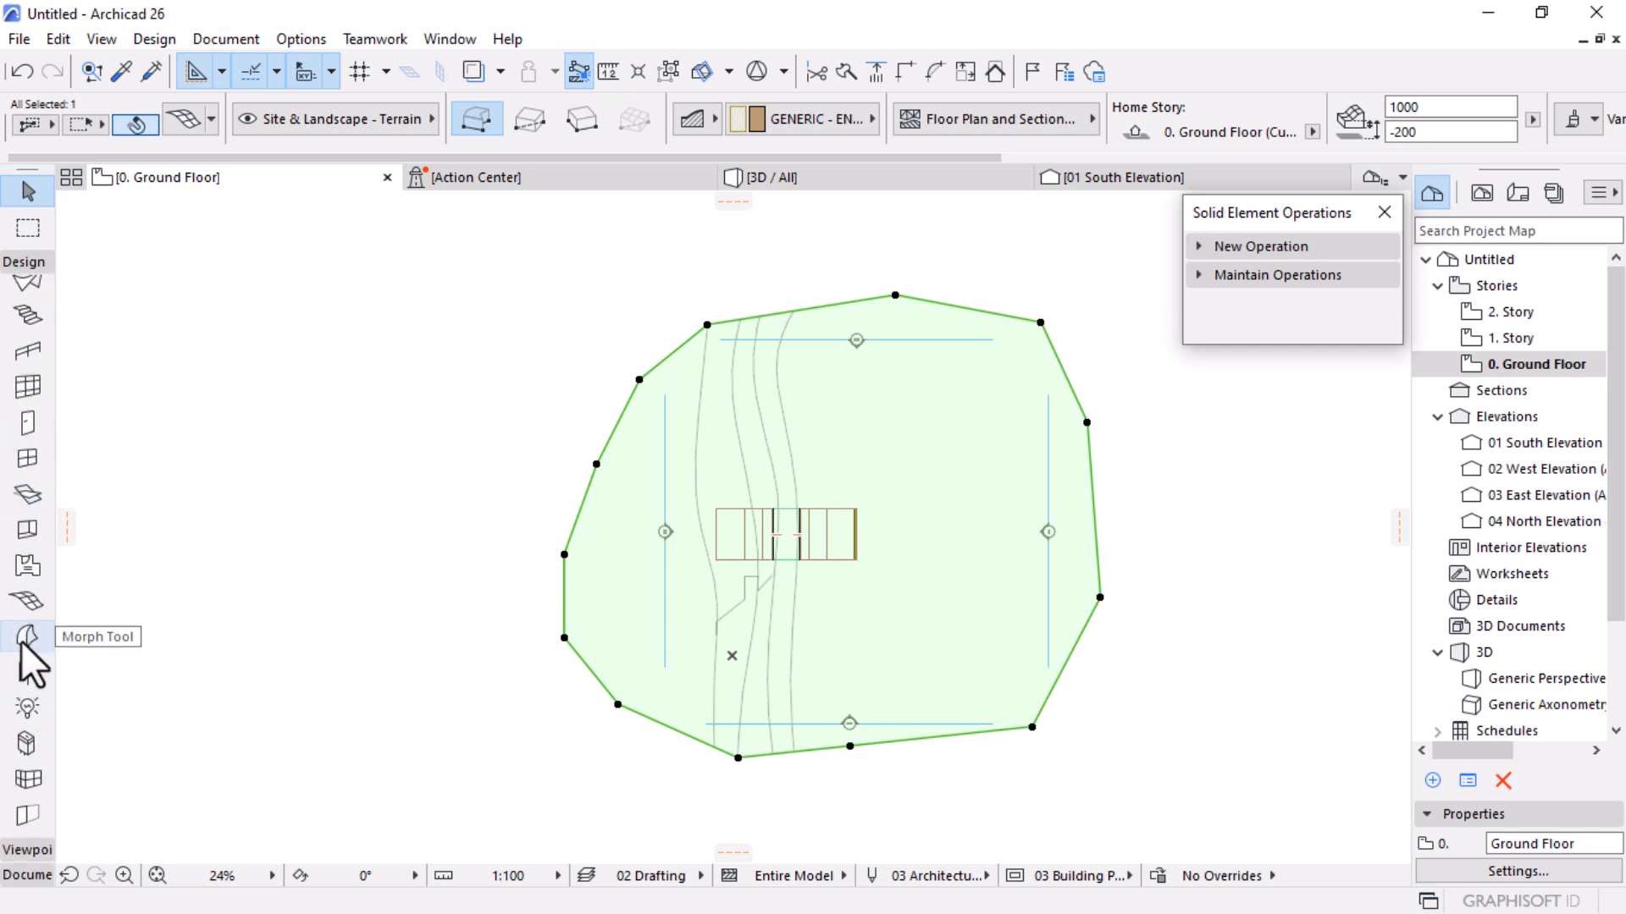
click(23, 598)
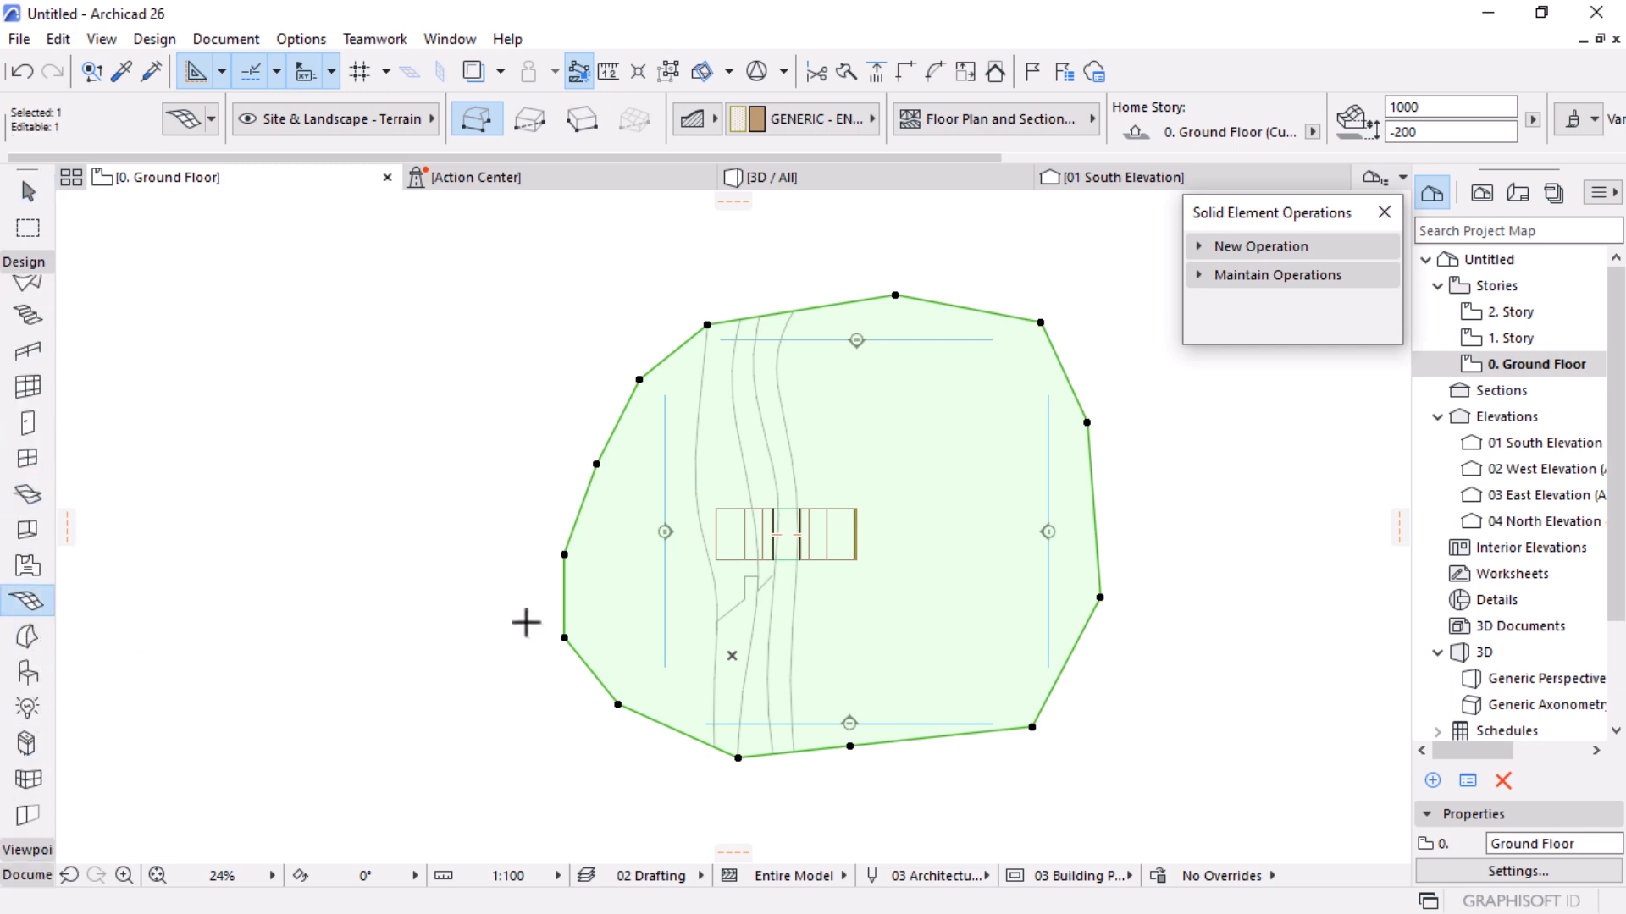
scroll(828, 536, up, 4)
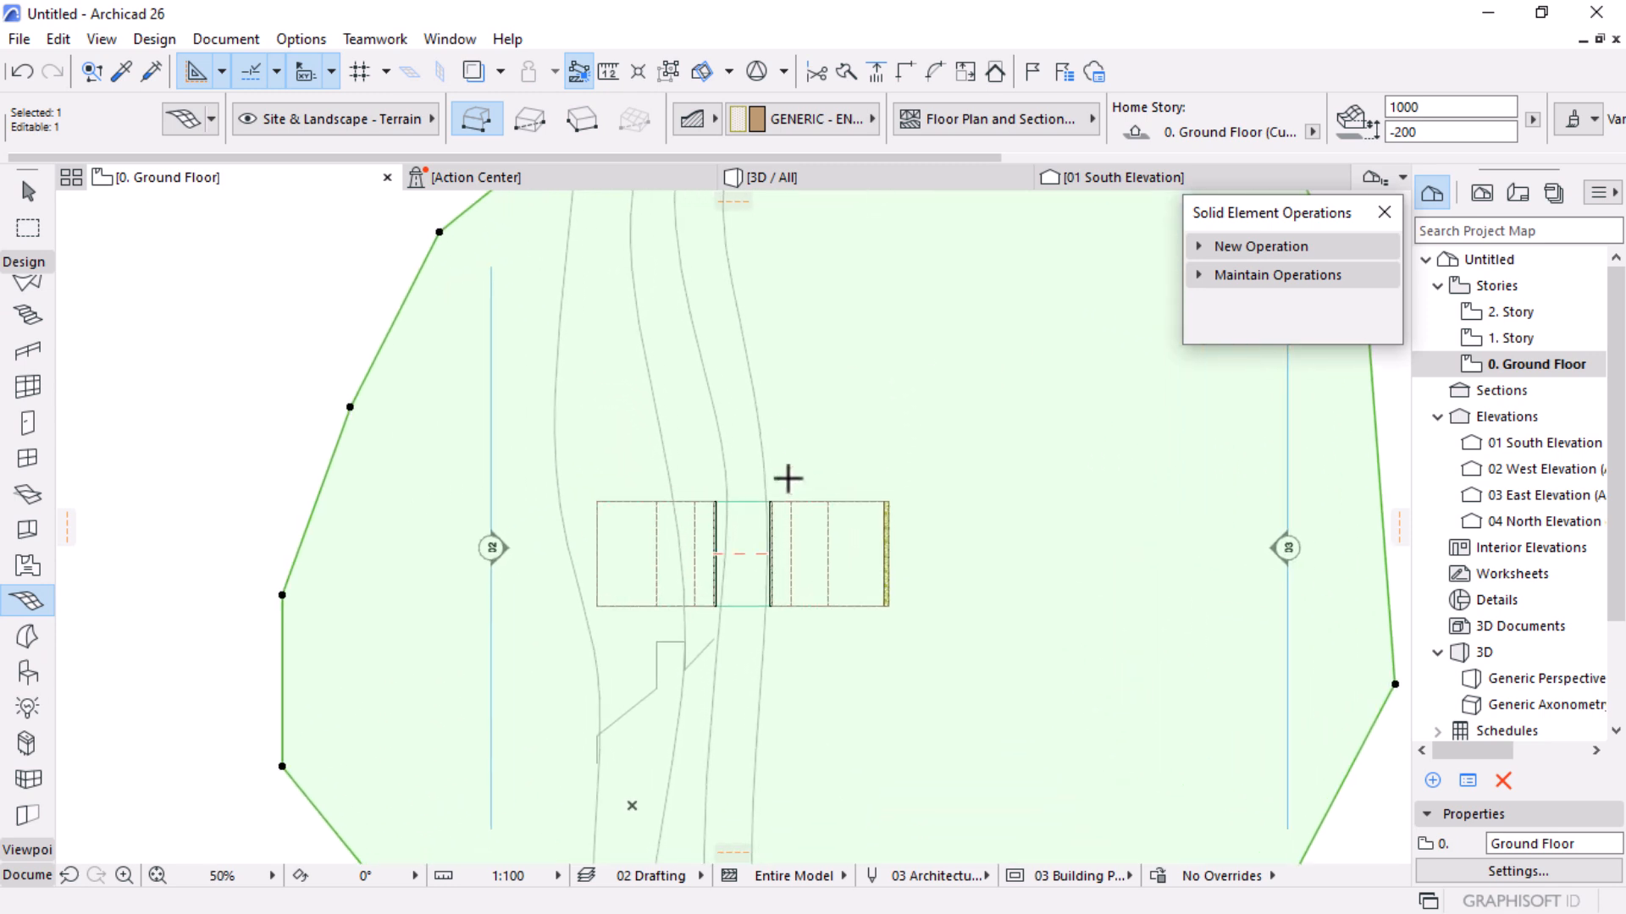
key(space)
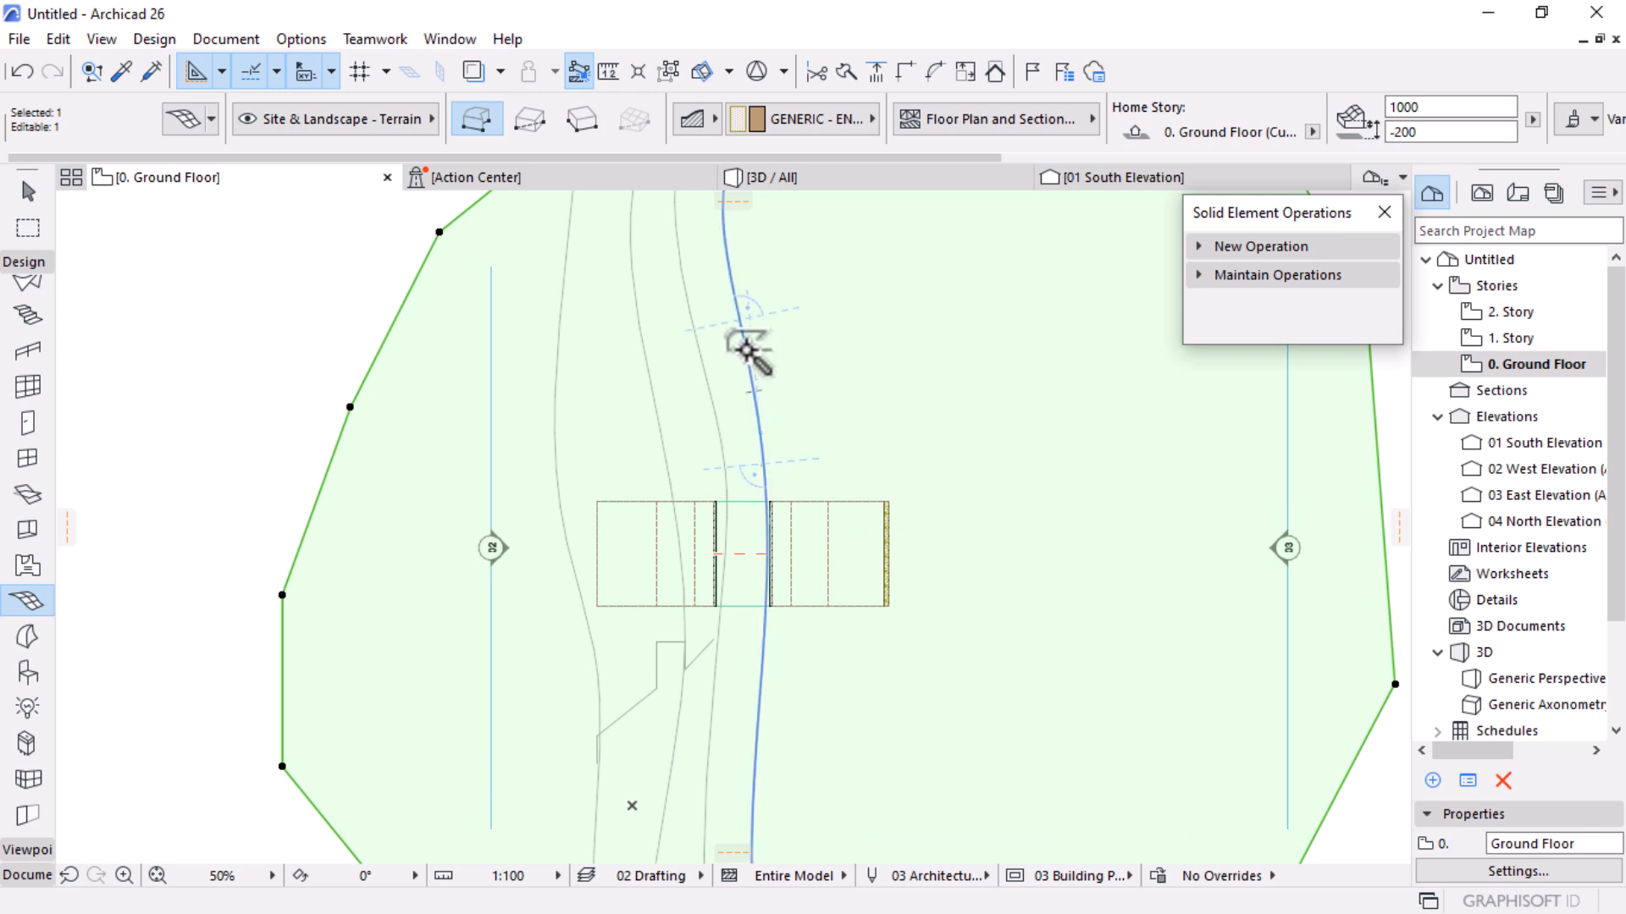
click(745, 349)
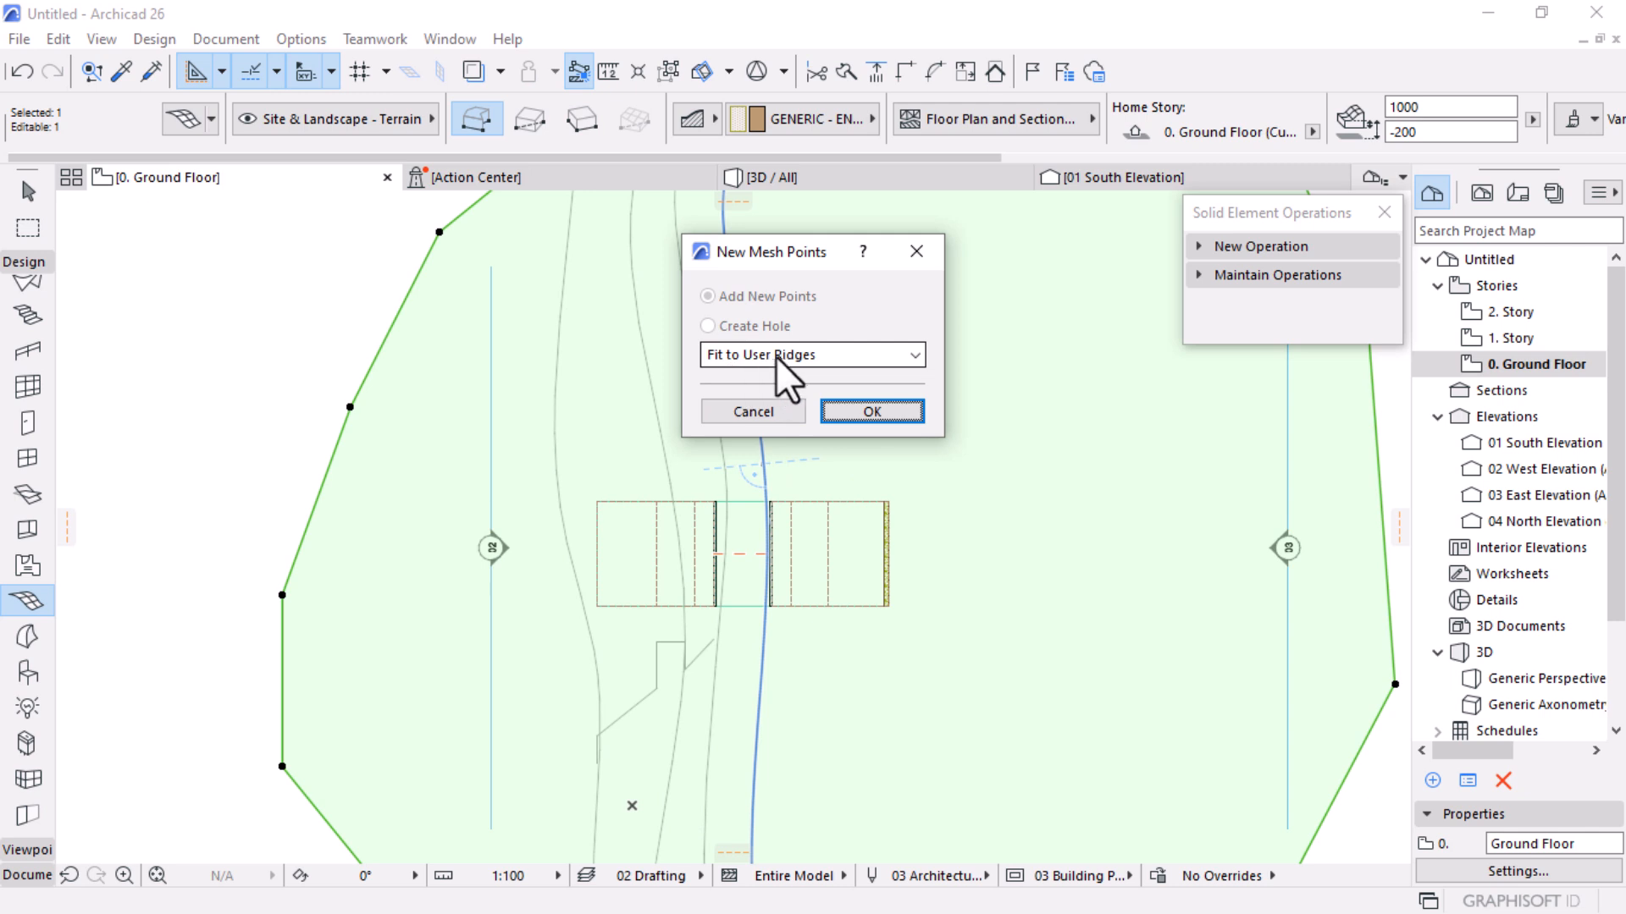
click(842, 412)
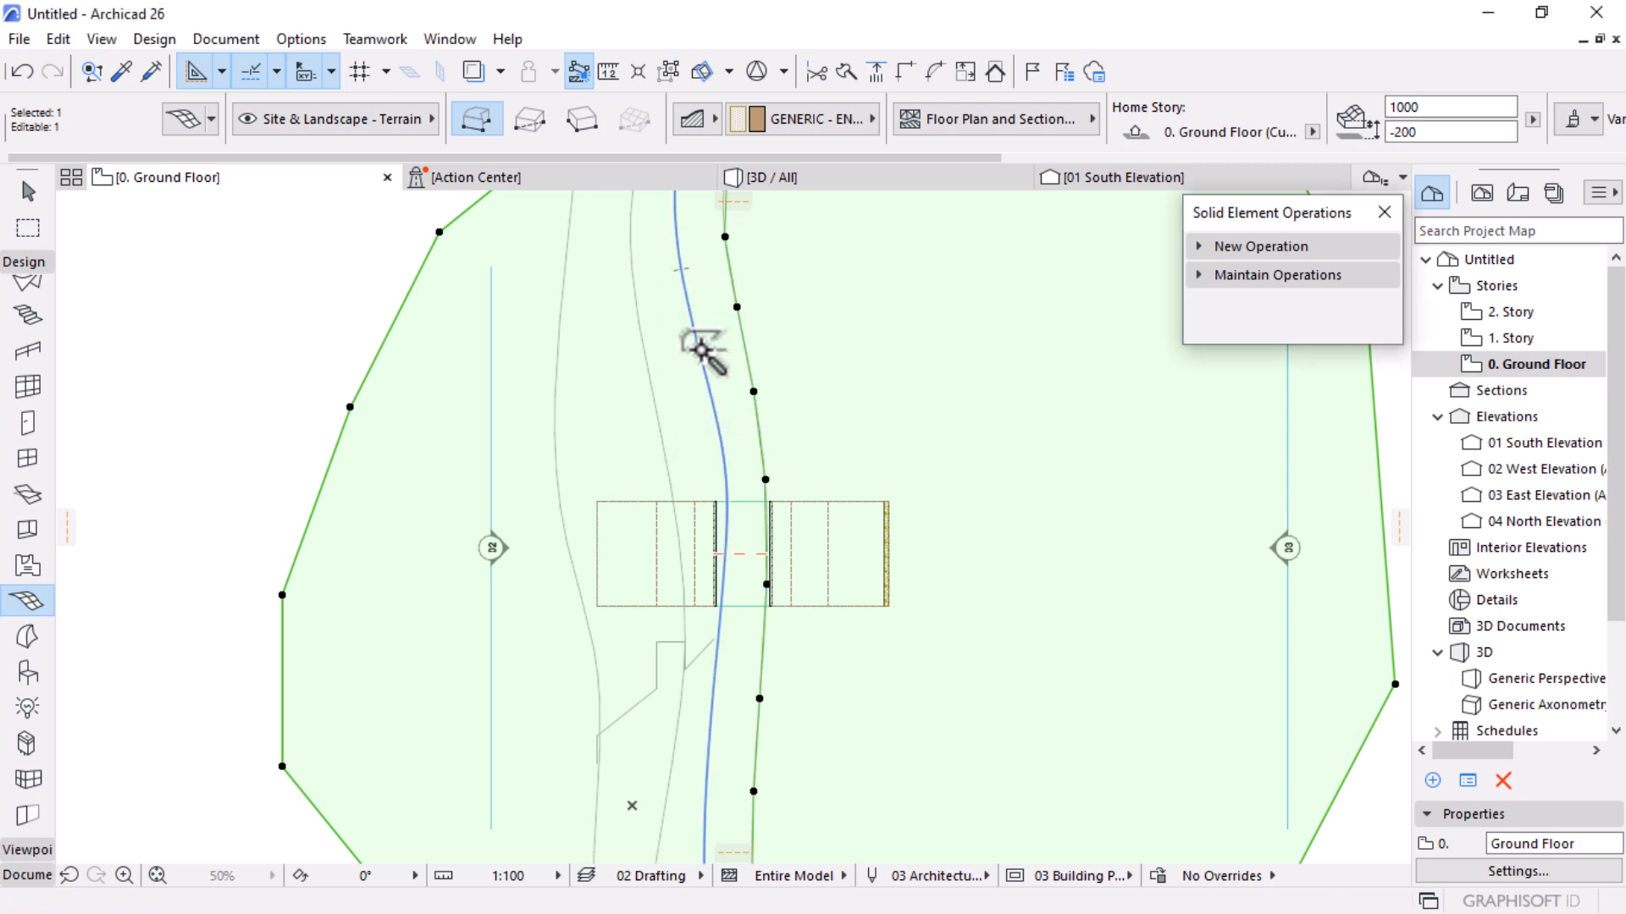
Add the three remaining contour splines to the terrain mesh as new points, each with Fit to User Ridges
click(701, 349)
click(845, 411)
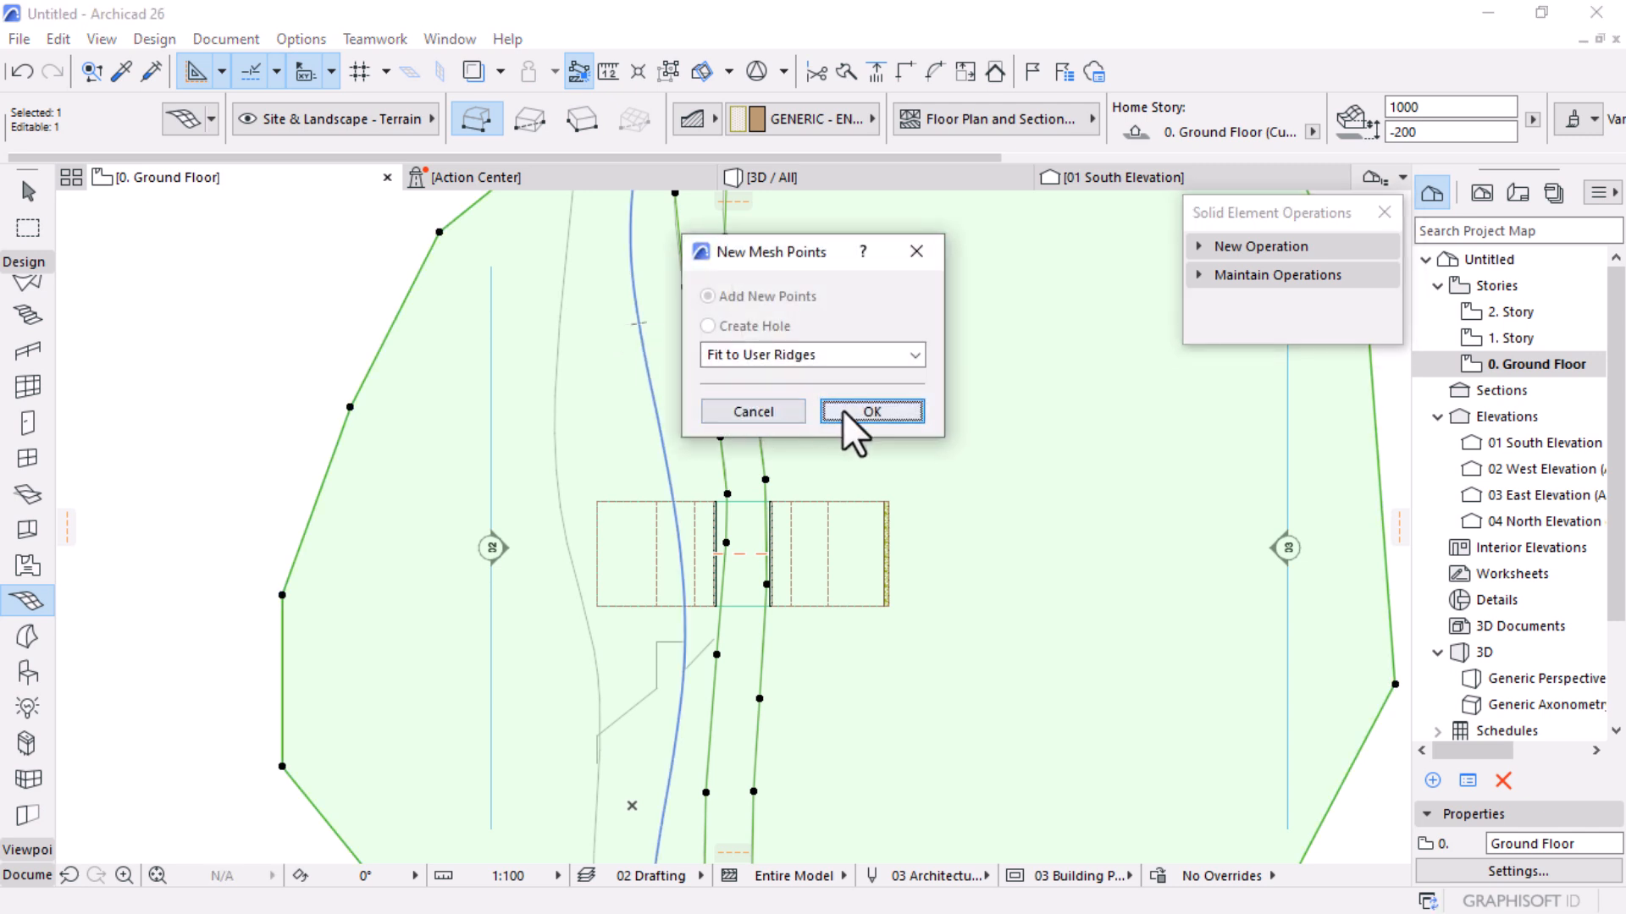
click(854, 412)
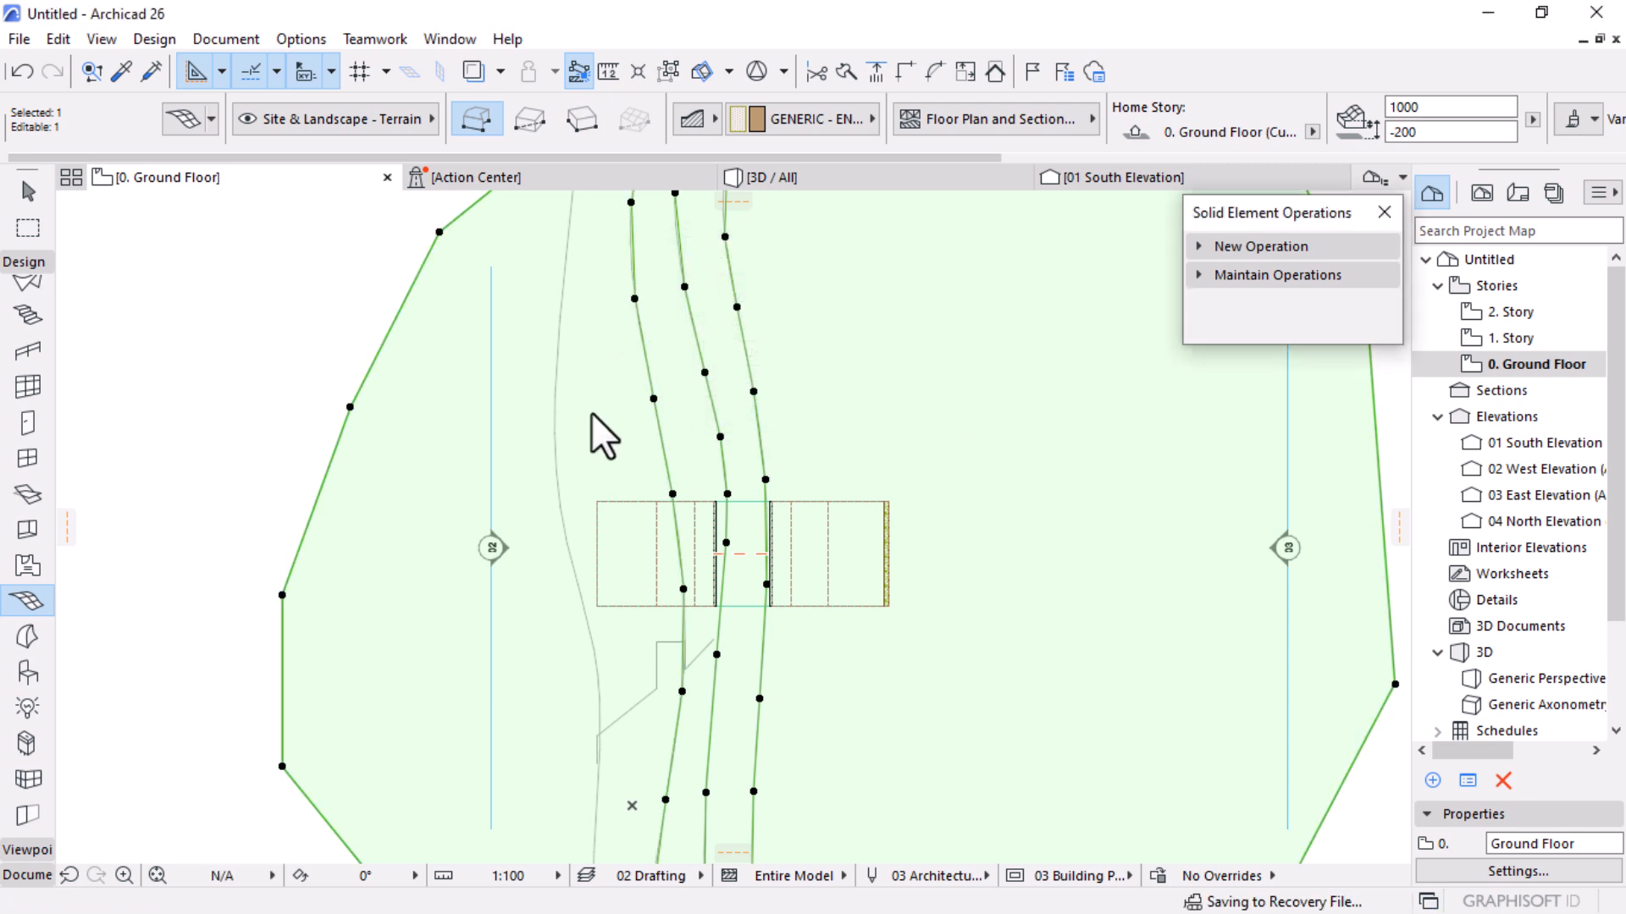
click(556, 362)
click(857, 412)
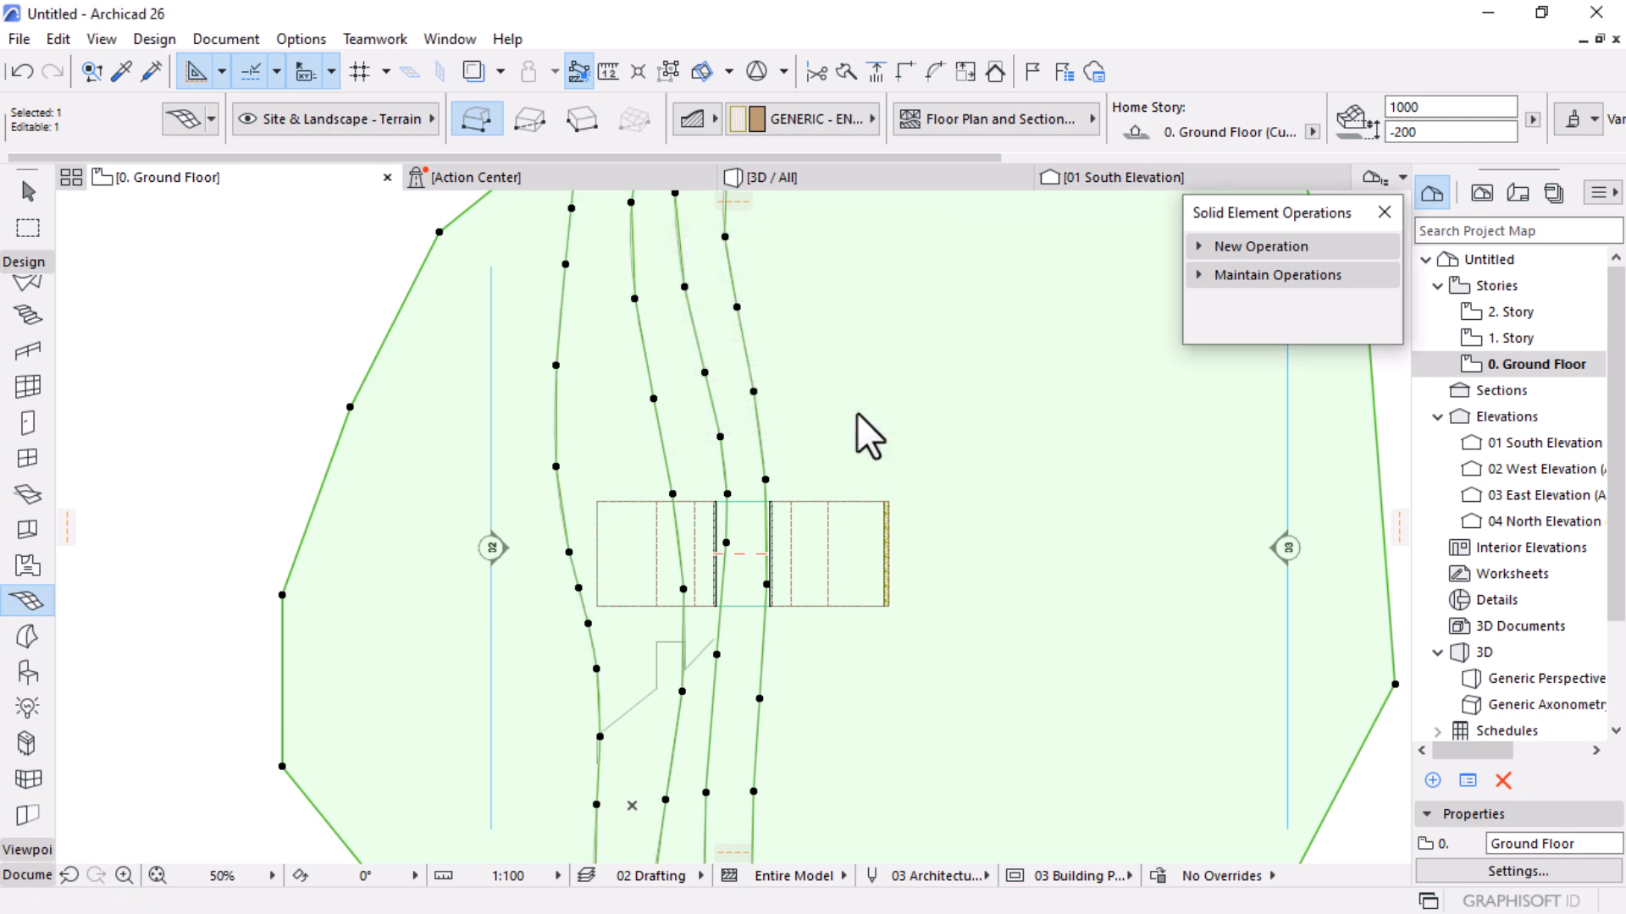
Apply the Simplified Plan graphic override in the 3D view and examine the contour ridges on the terrain
scroll(780, 411, down, 3)
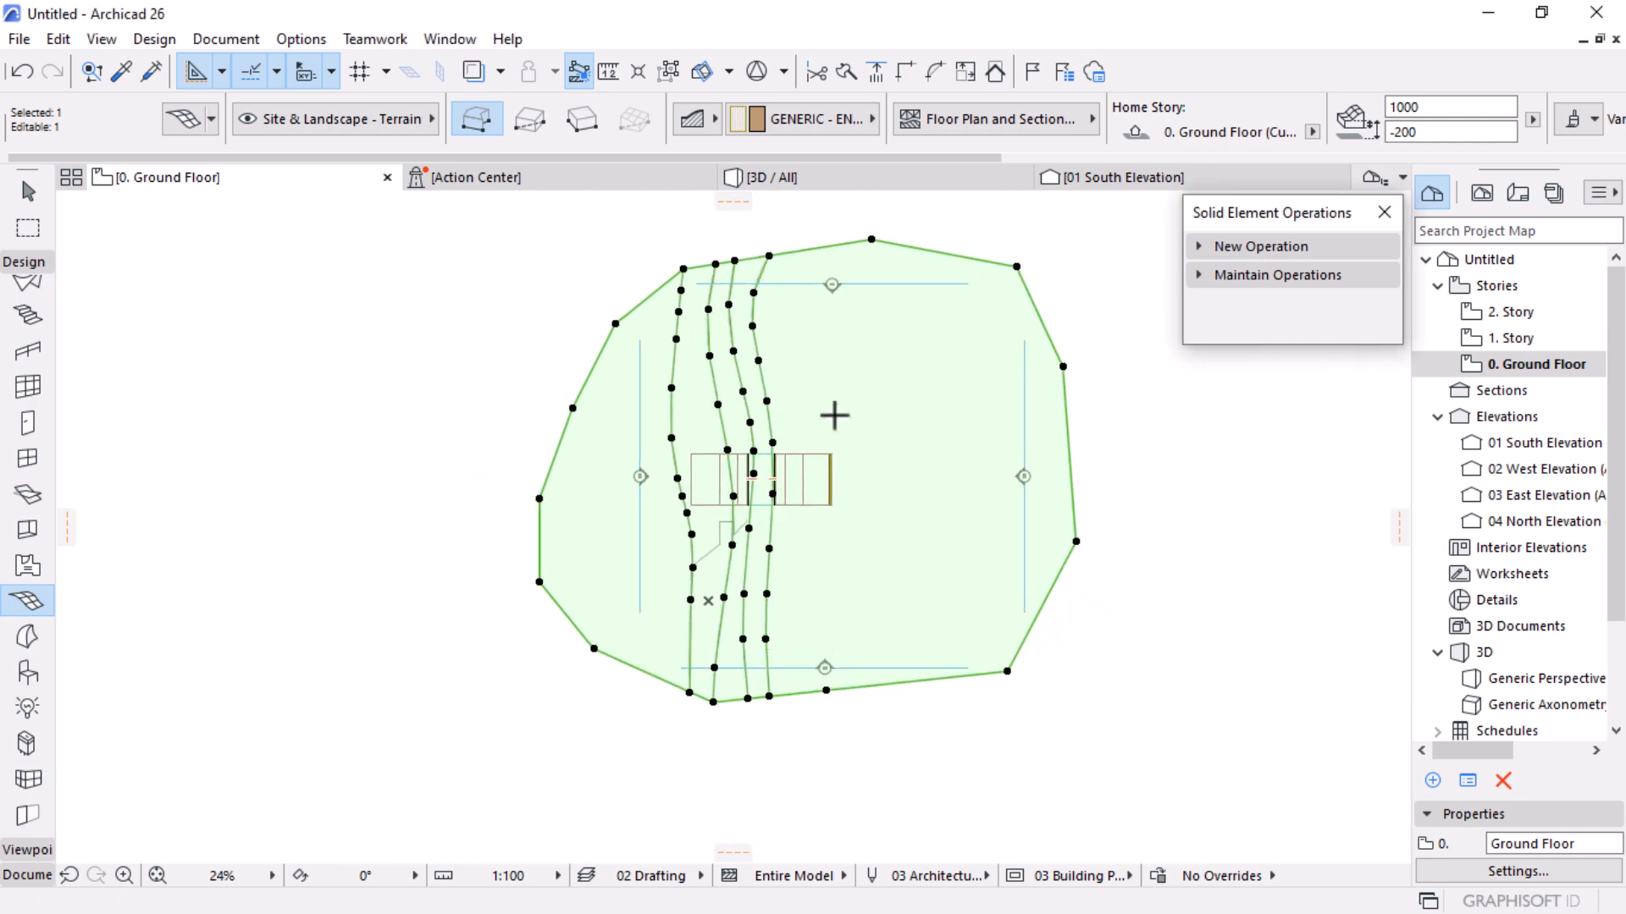
click(846, 181)
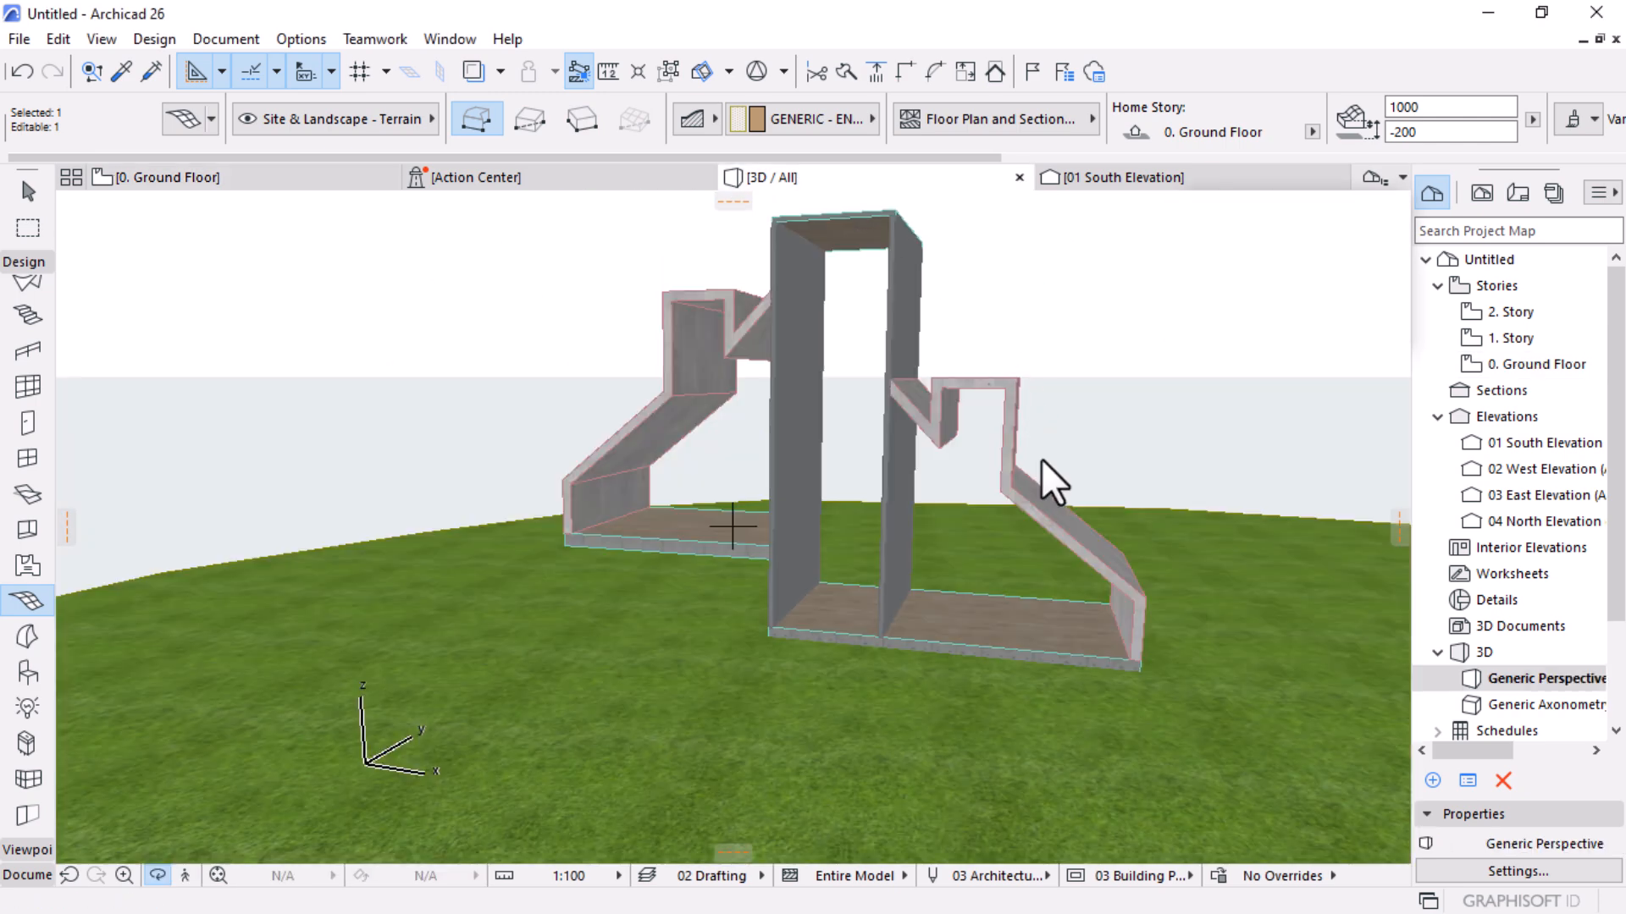
scroll(1040, 459, down, 3)
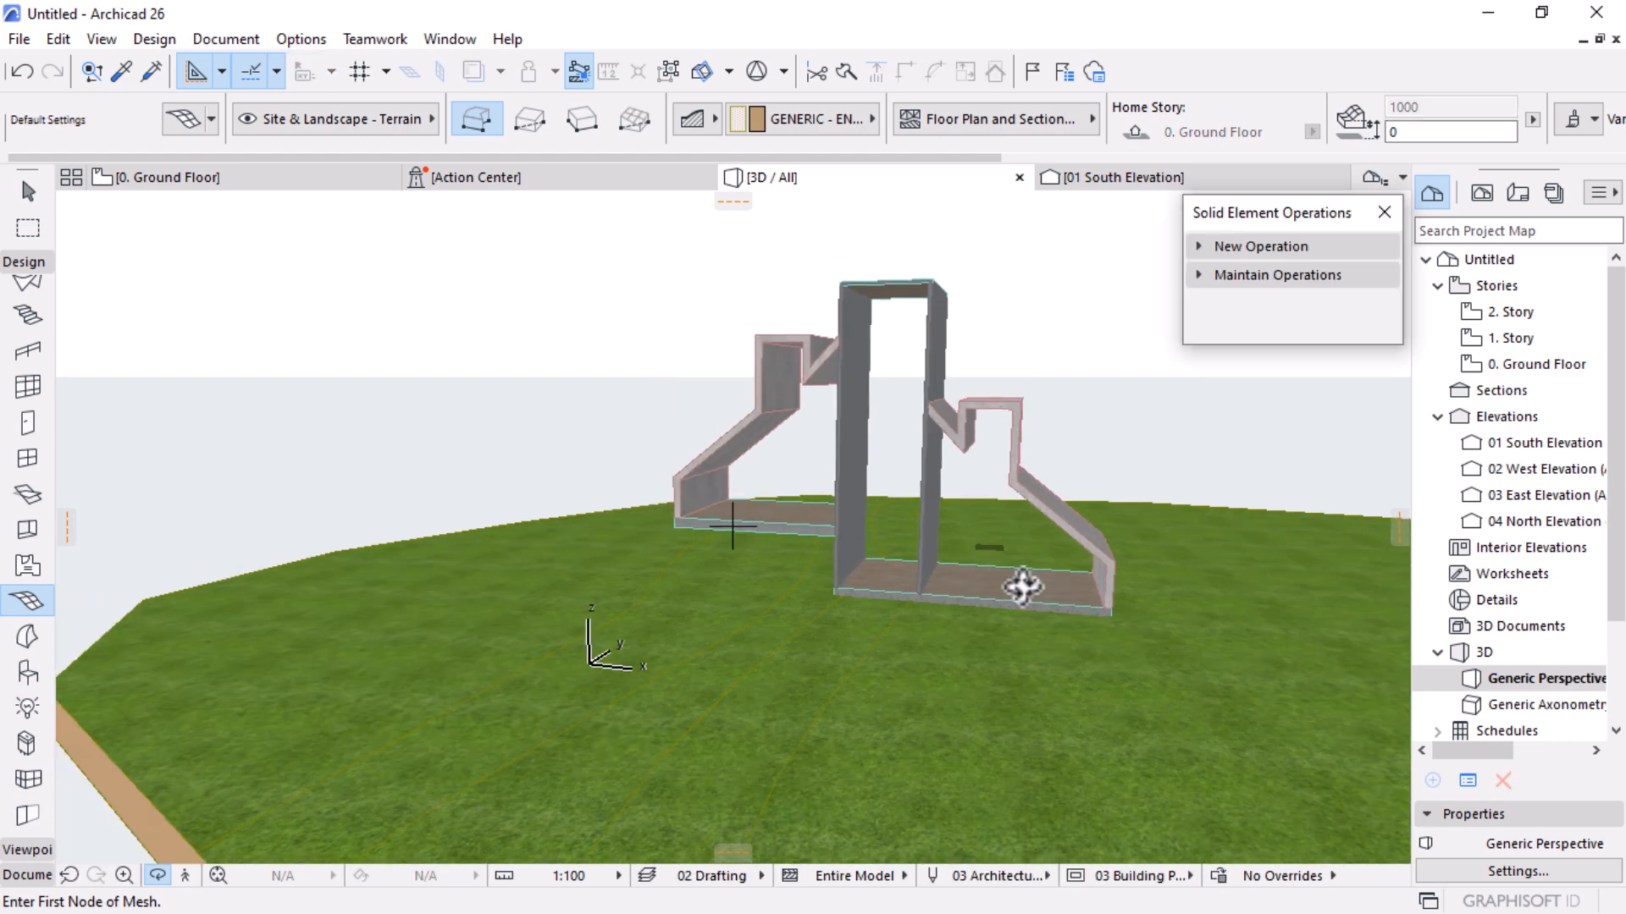
shift+middle_drag(992, 699, 871, 697)
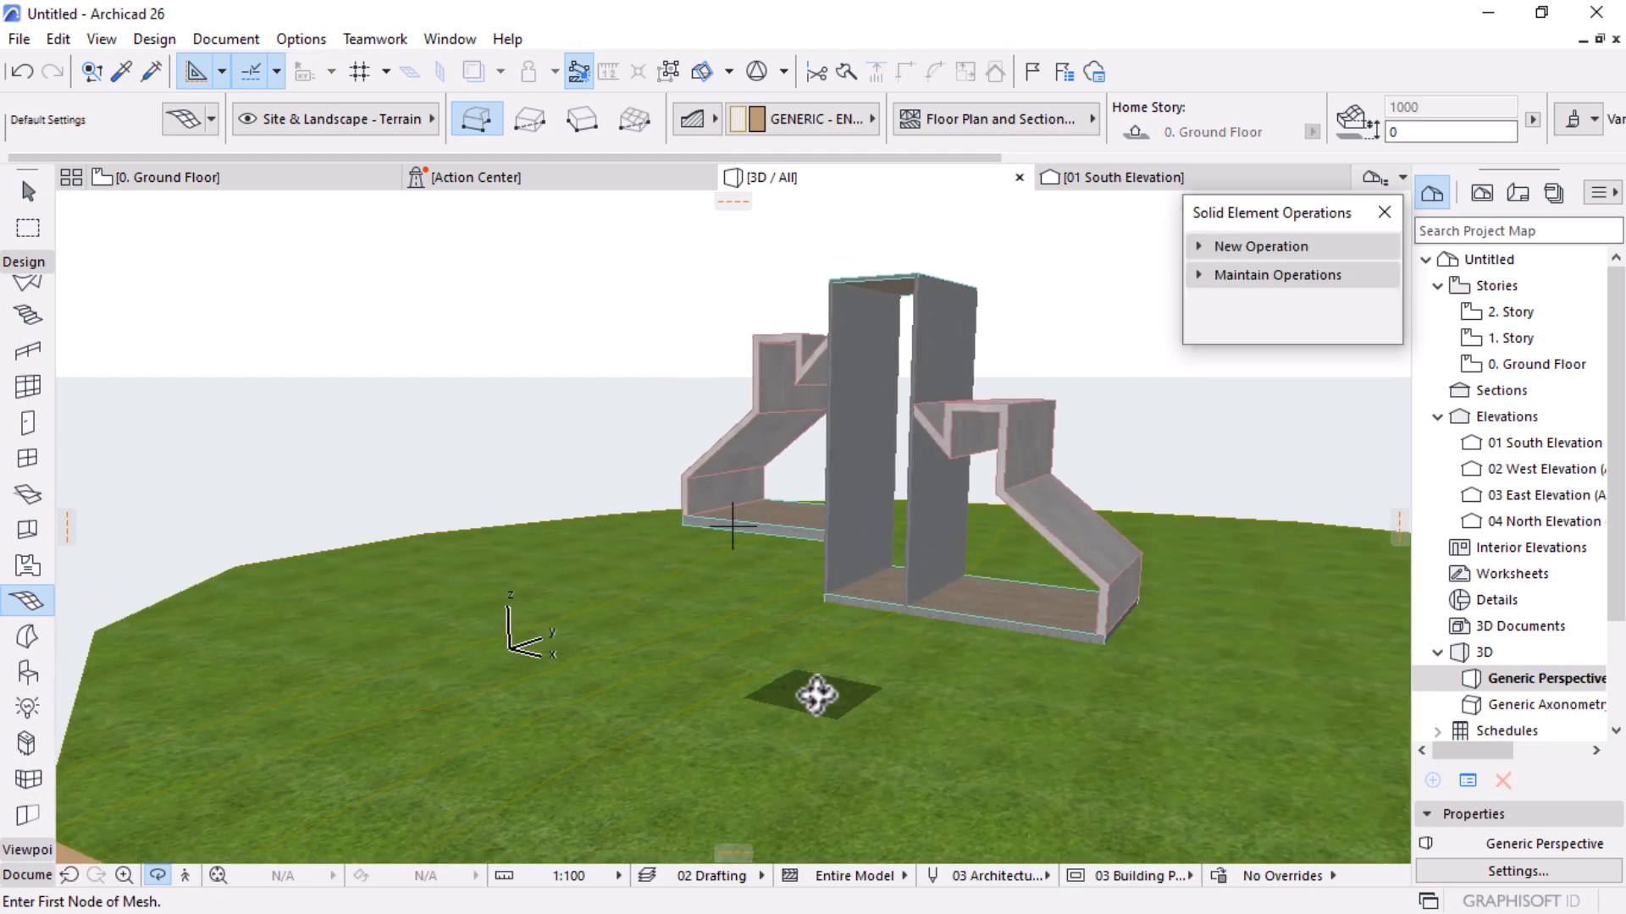
key(Escape)
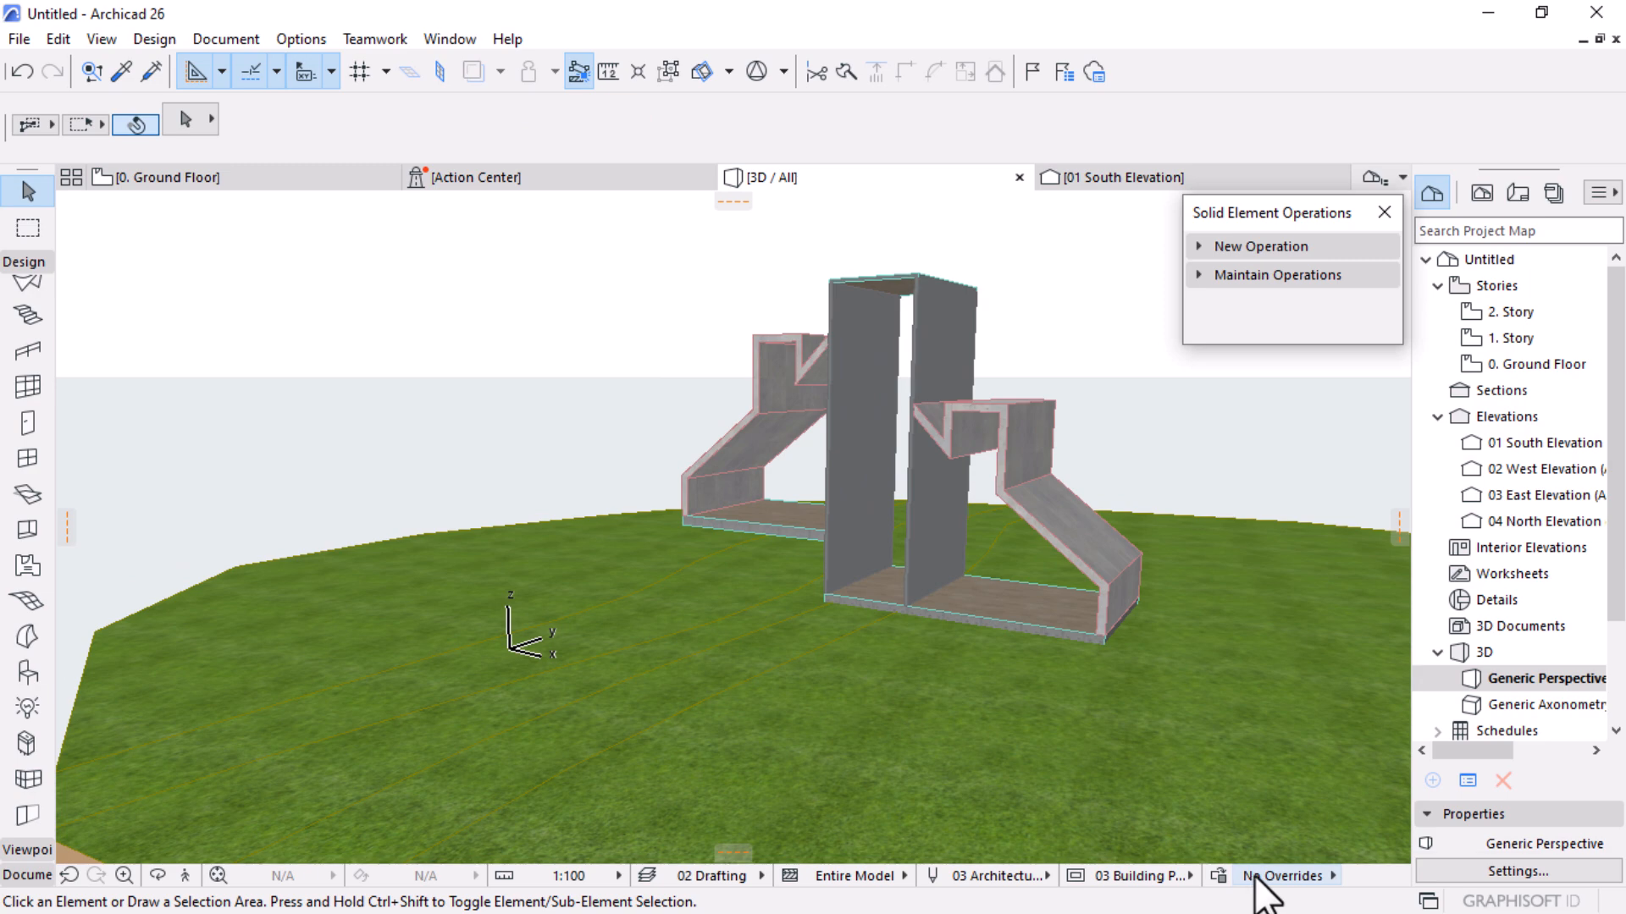
click(1270, 877)
click(1392, 806)
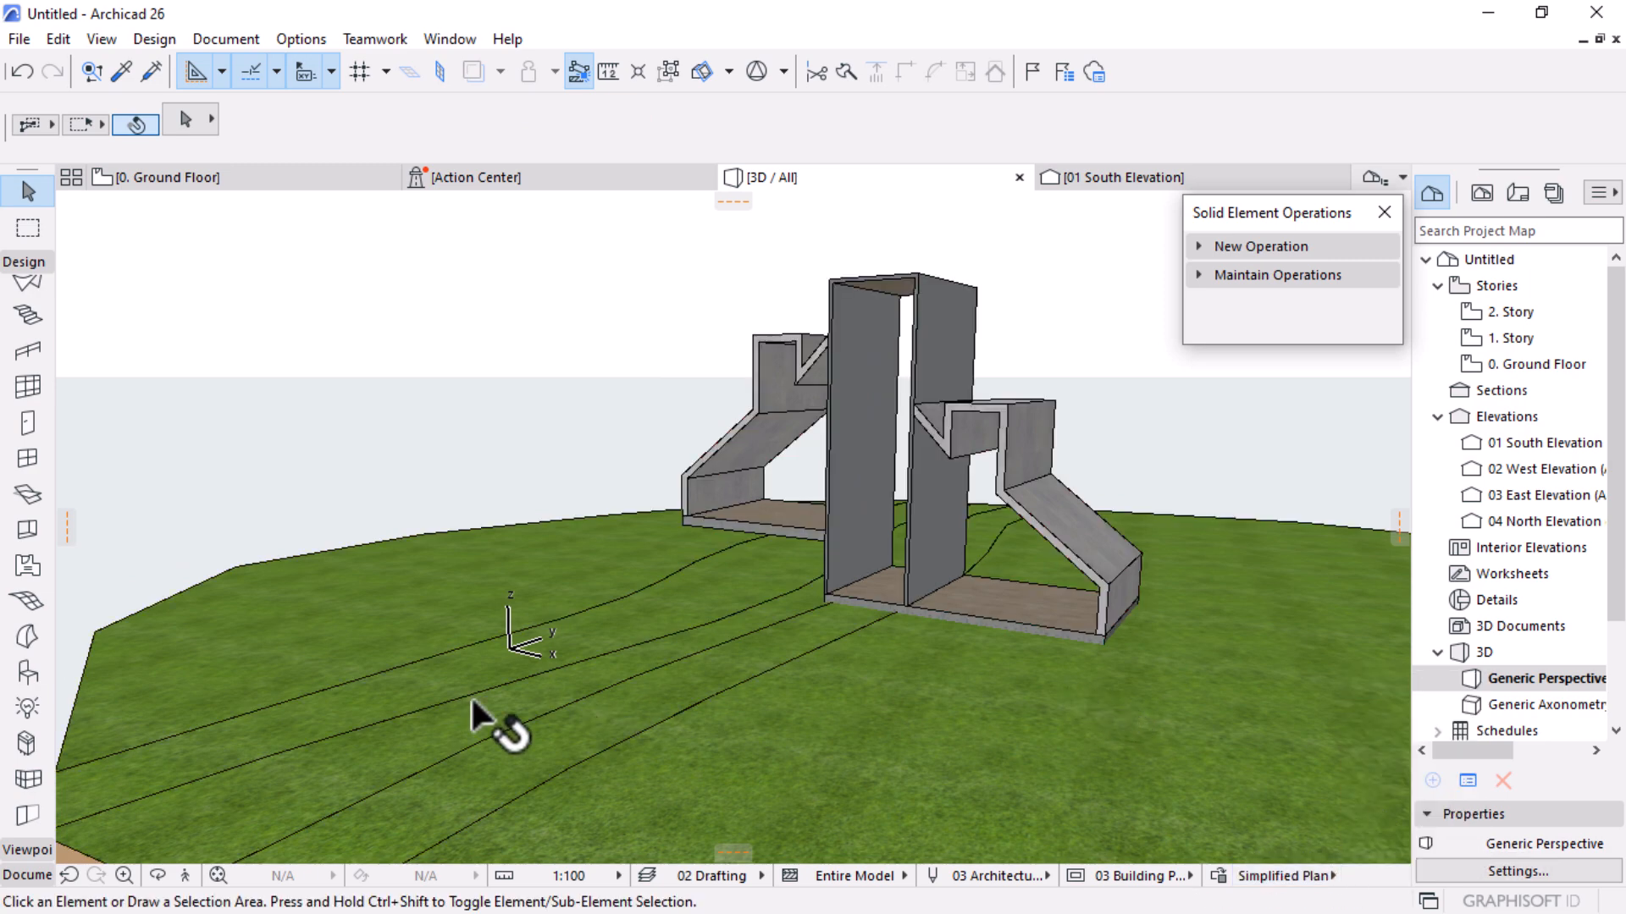
mouse_move(872, 653)
shift+middle_down()
mouse_move(740, 664)
mouse_move(853, 663)
mouse_move(928, 635)
mouse_move(881, 664)
mouse_move(897, 635)
shift+middle_up()
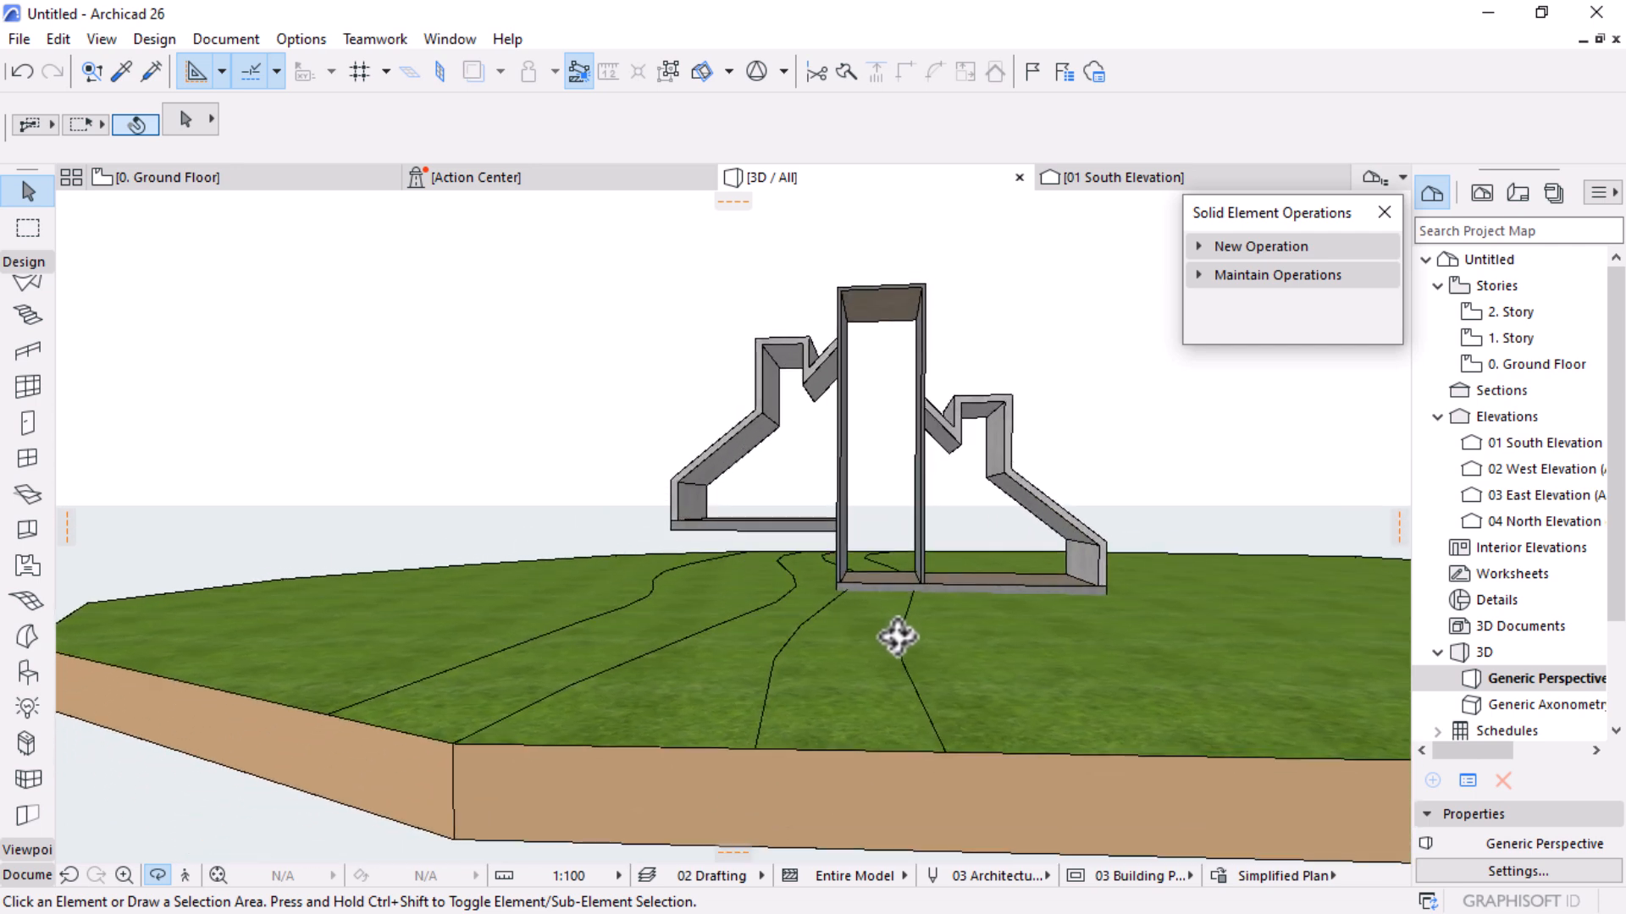
shift+middle_drag(648, 703, 842, 669)
Elevate the terrain mesh's westernmost ridge line on the ground floor plan, applying the new point height to all its points
click(257, 180)
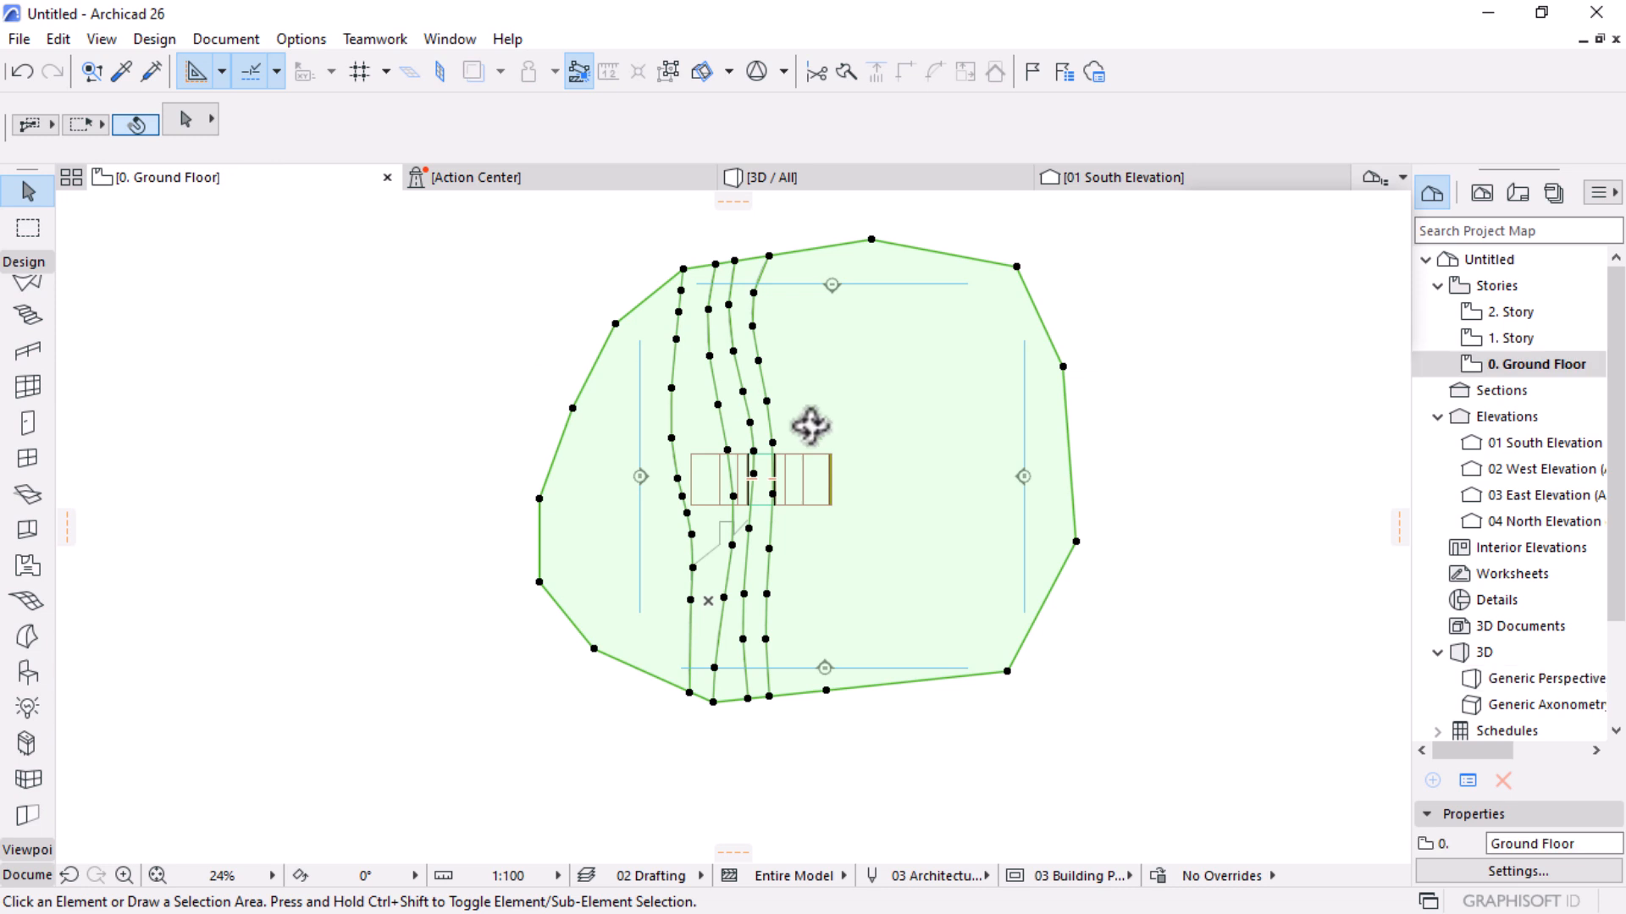
click(811, 426)
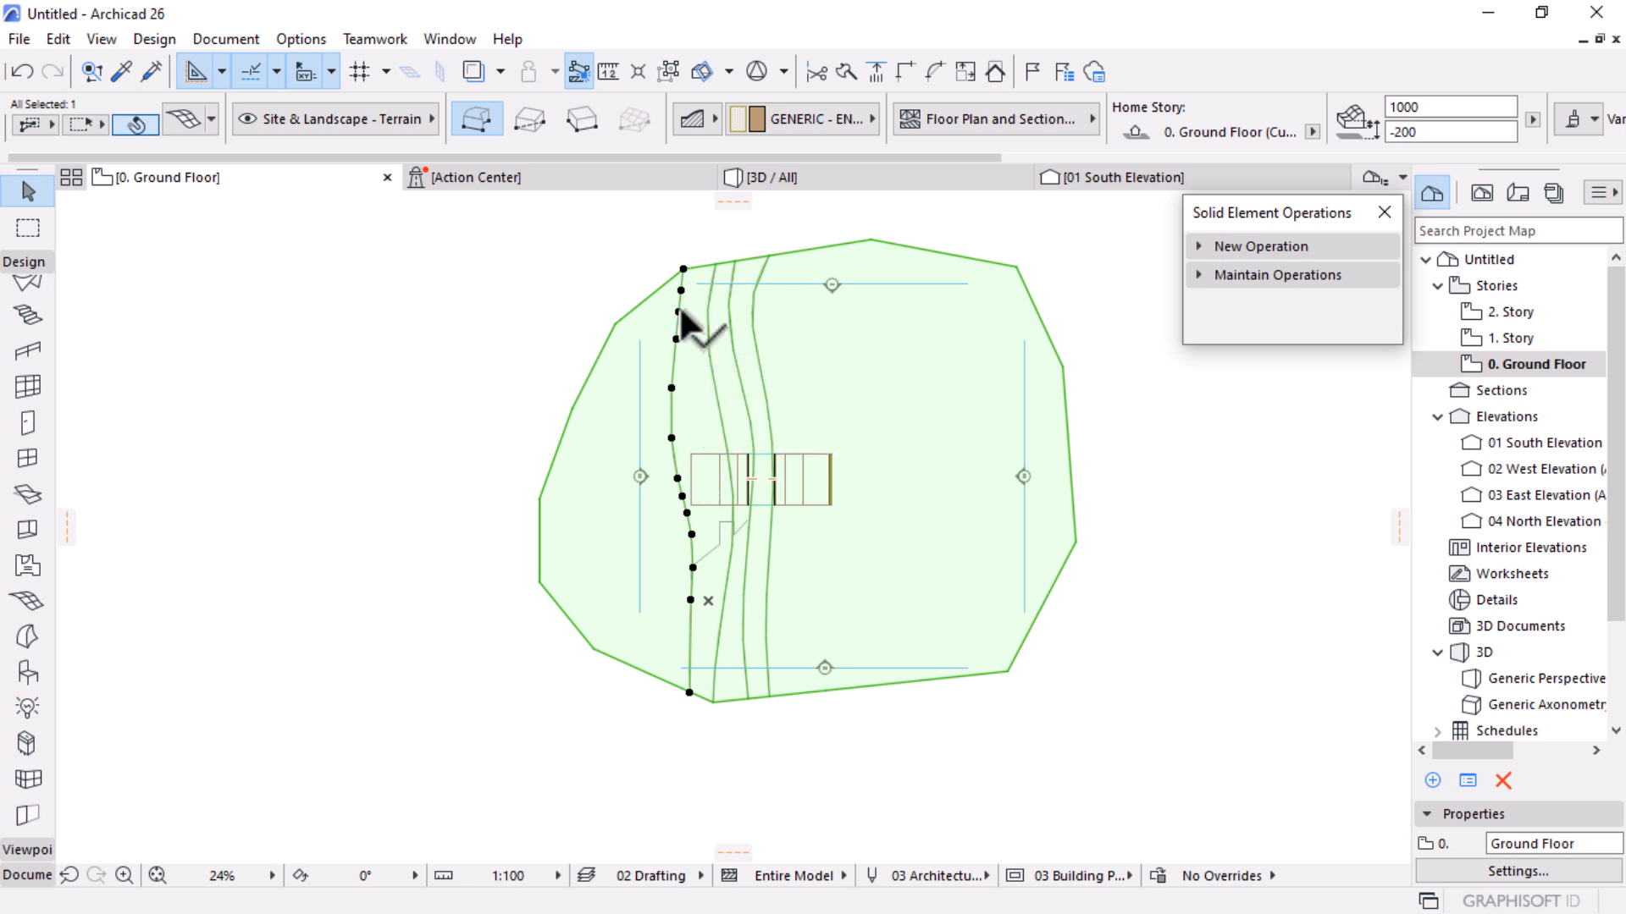
scroll(674, 468, up, 5)
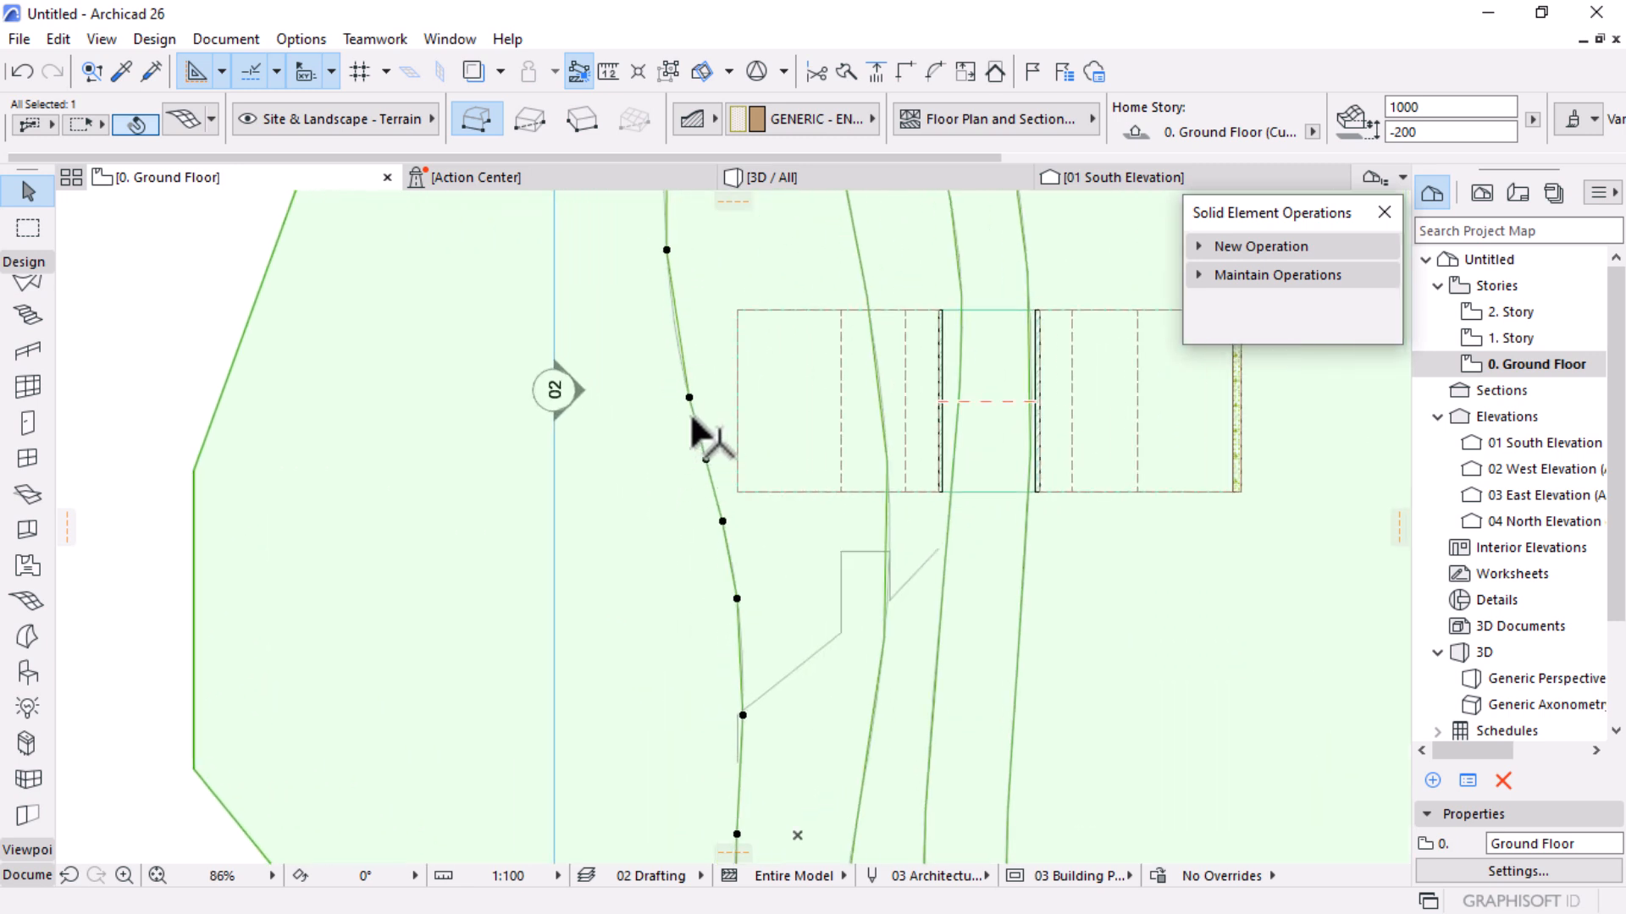
scroll(728, 508, down, 2)
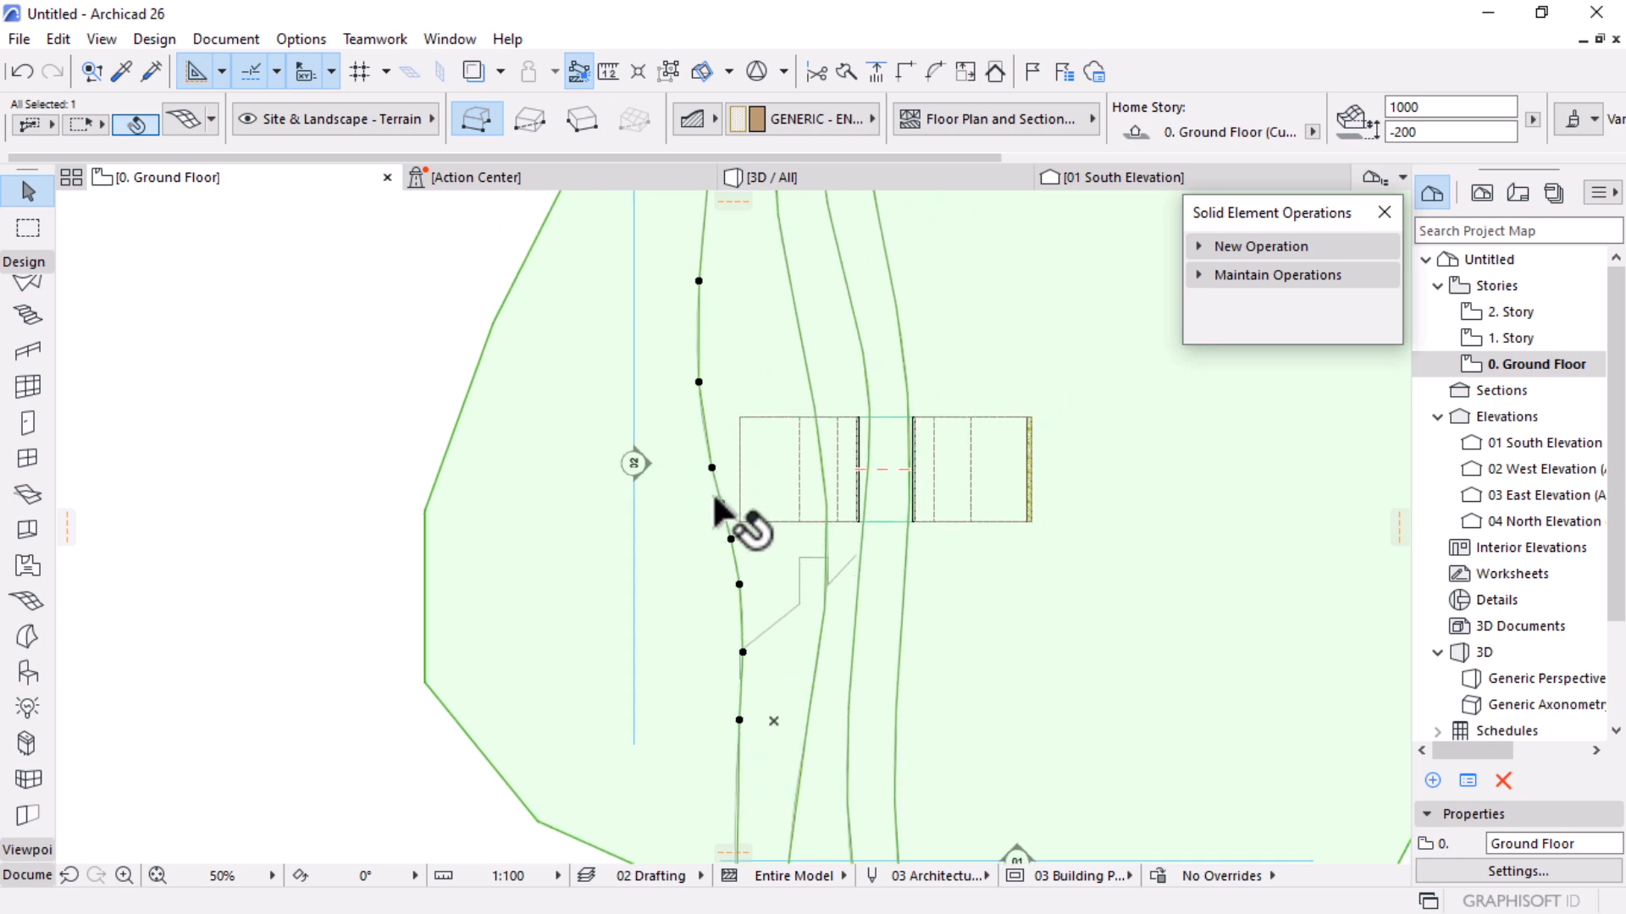
scroll(723, 550, up, 2)
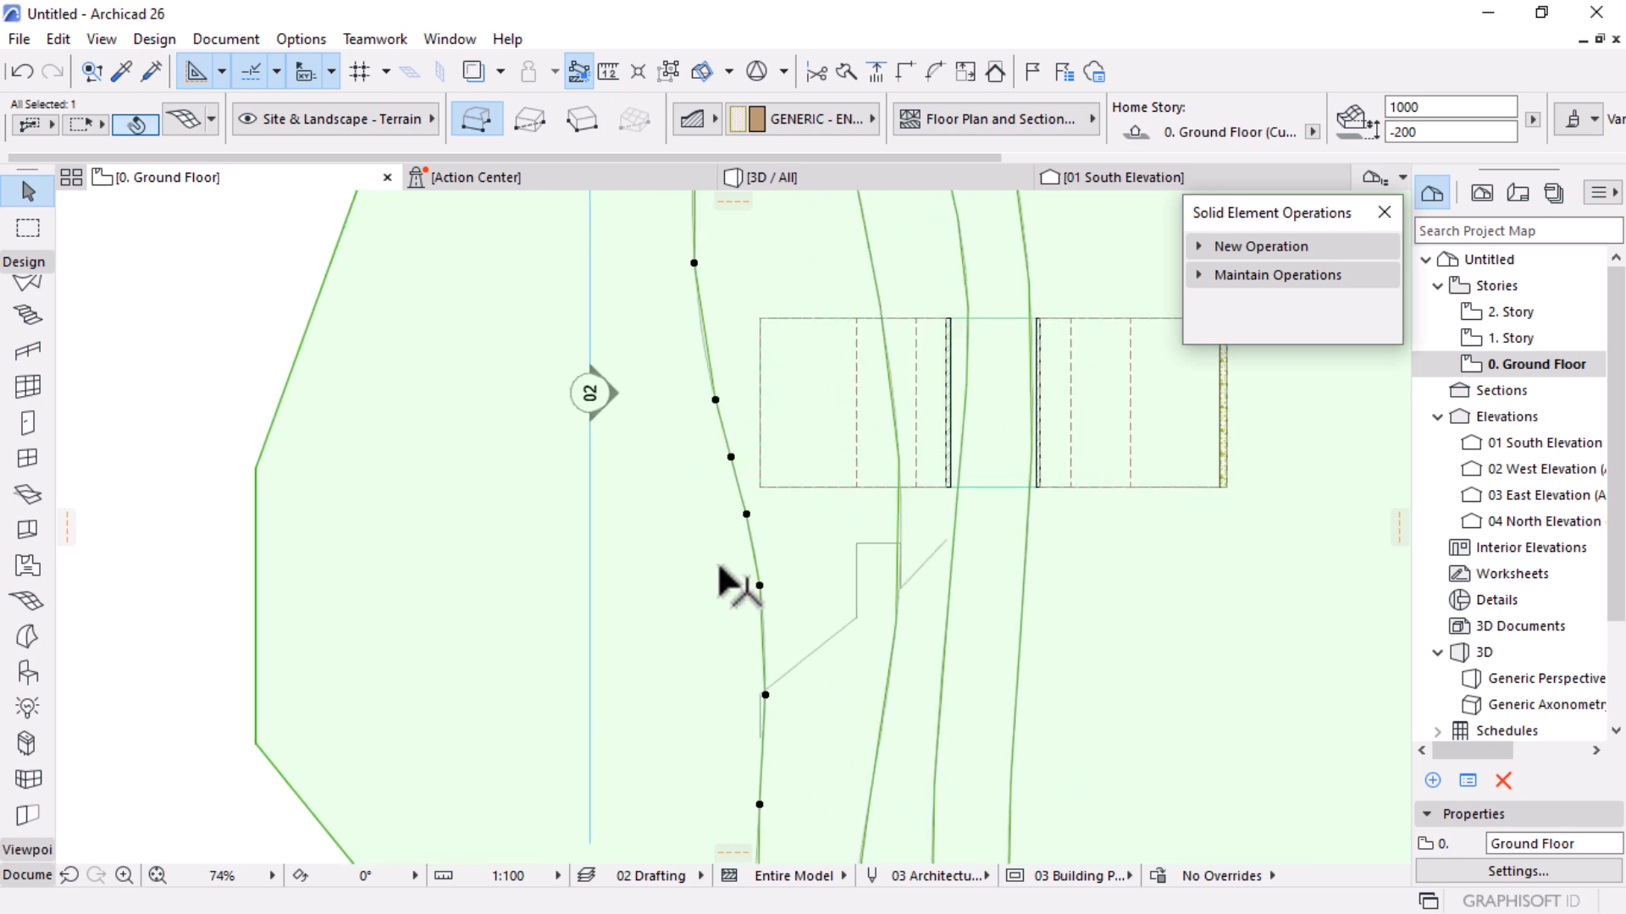
click(748, 508)
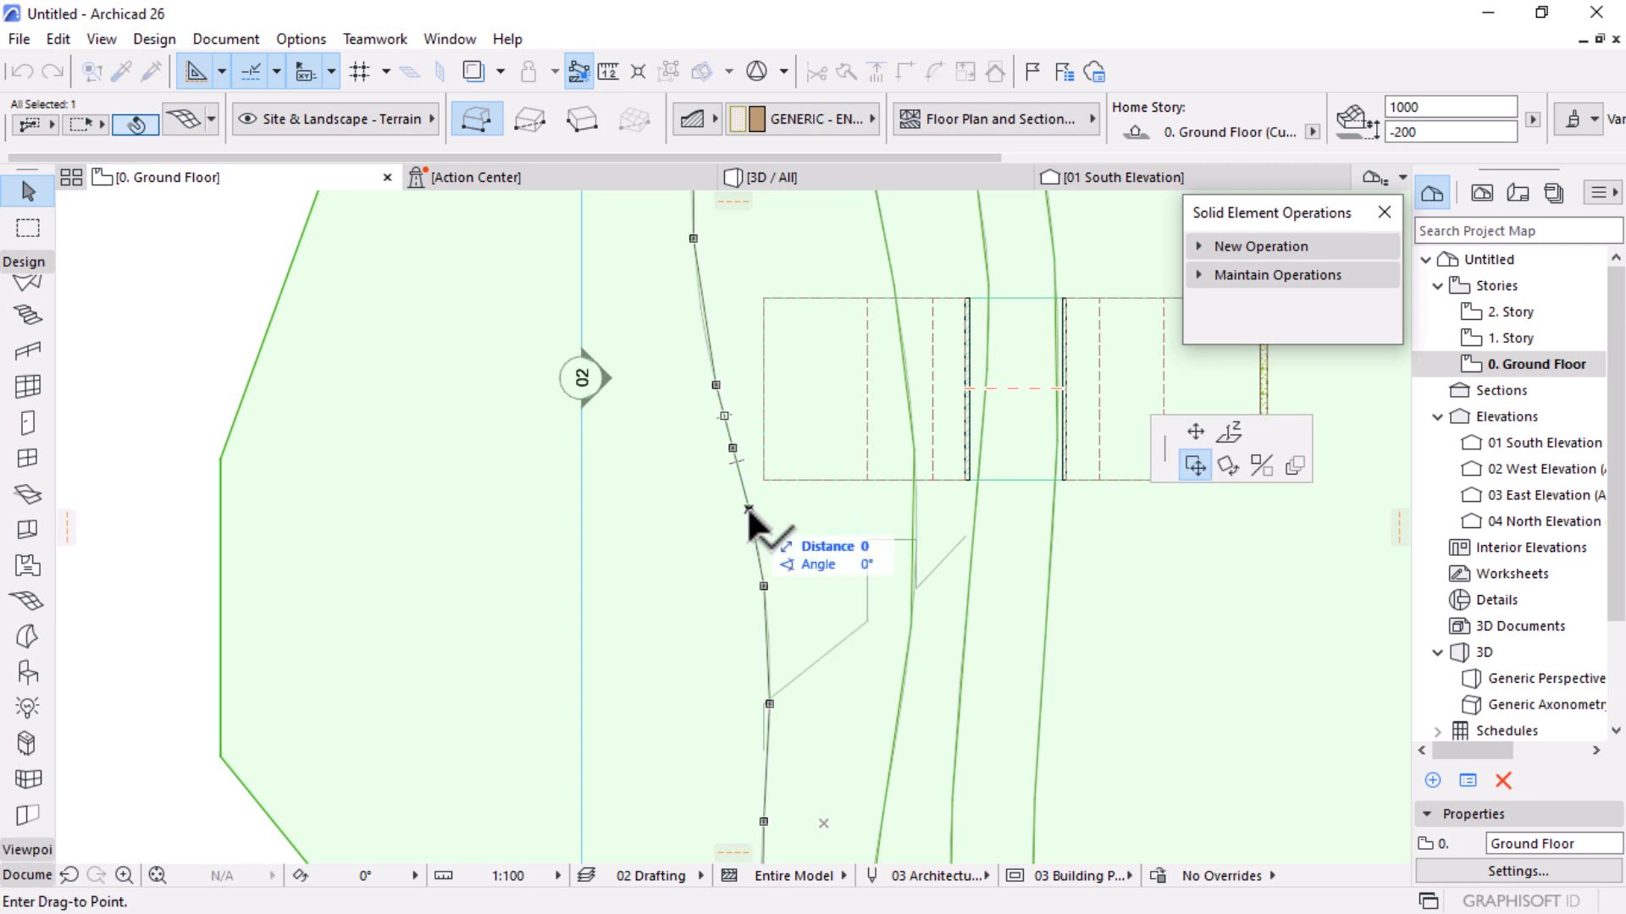
click(1228, 434)
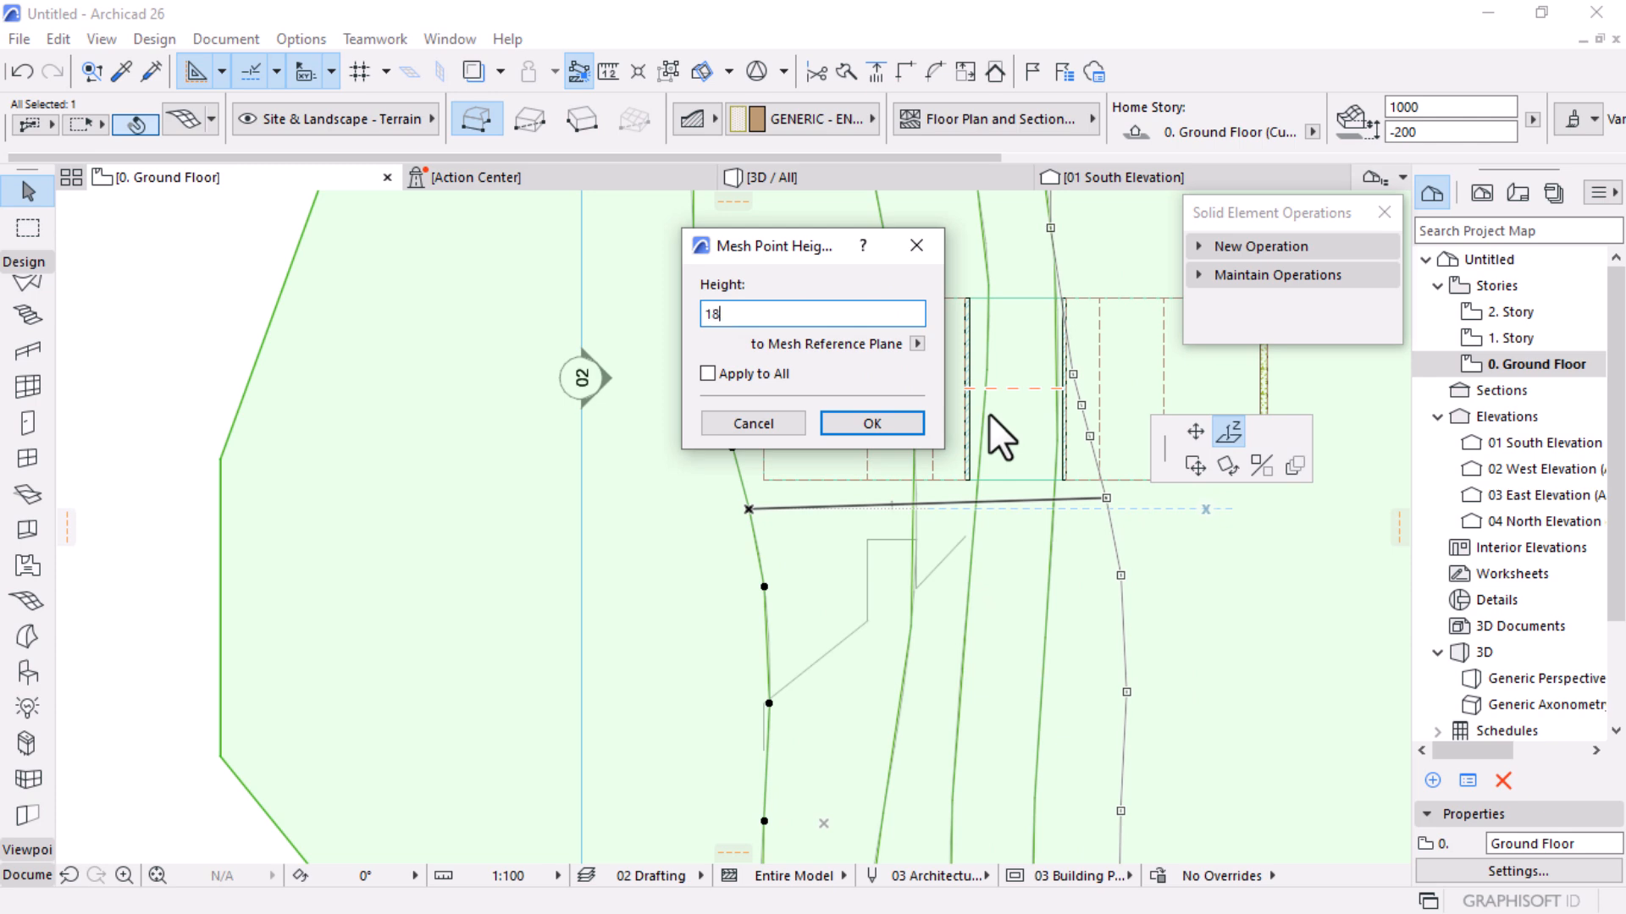
click(708, 374)
click(872, 425)
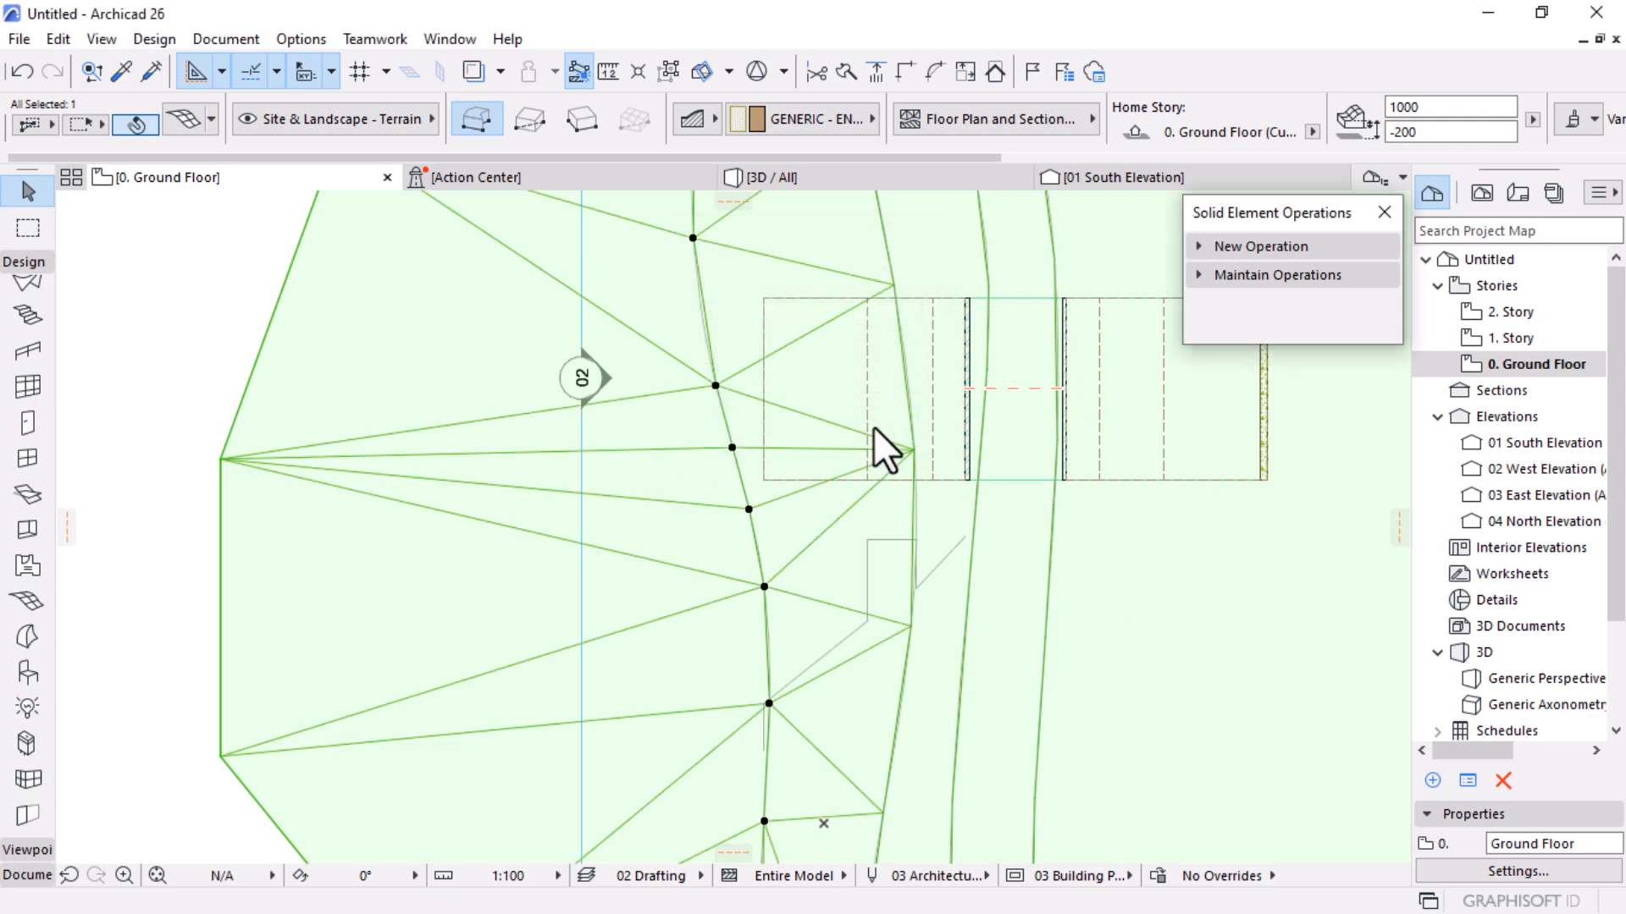
Check in 3D how the raised western ridge meets the floor slab of the building west of the tower
scroll(722, 424, down, 3)
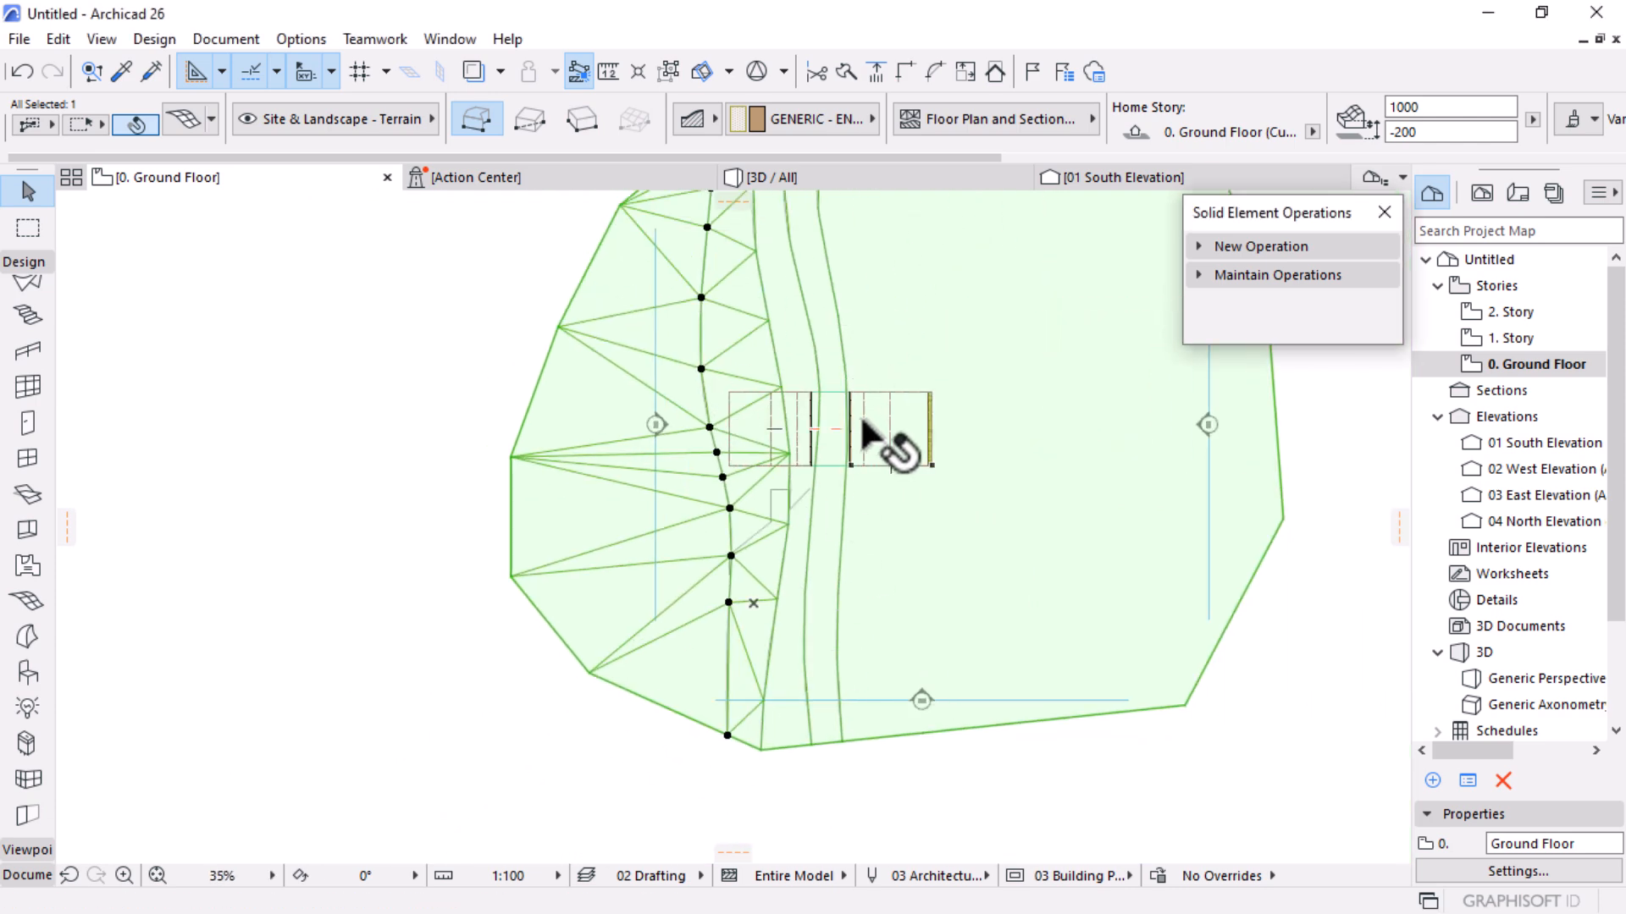
scroll(811, 618, up, 1)
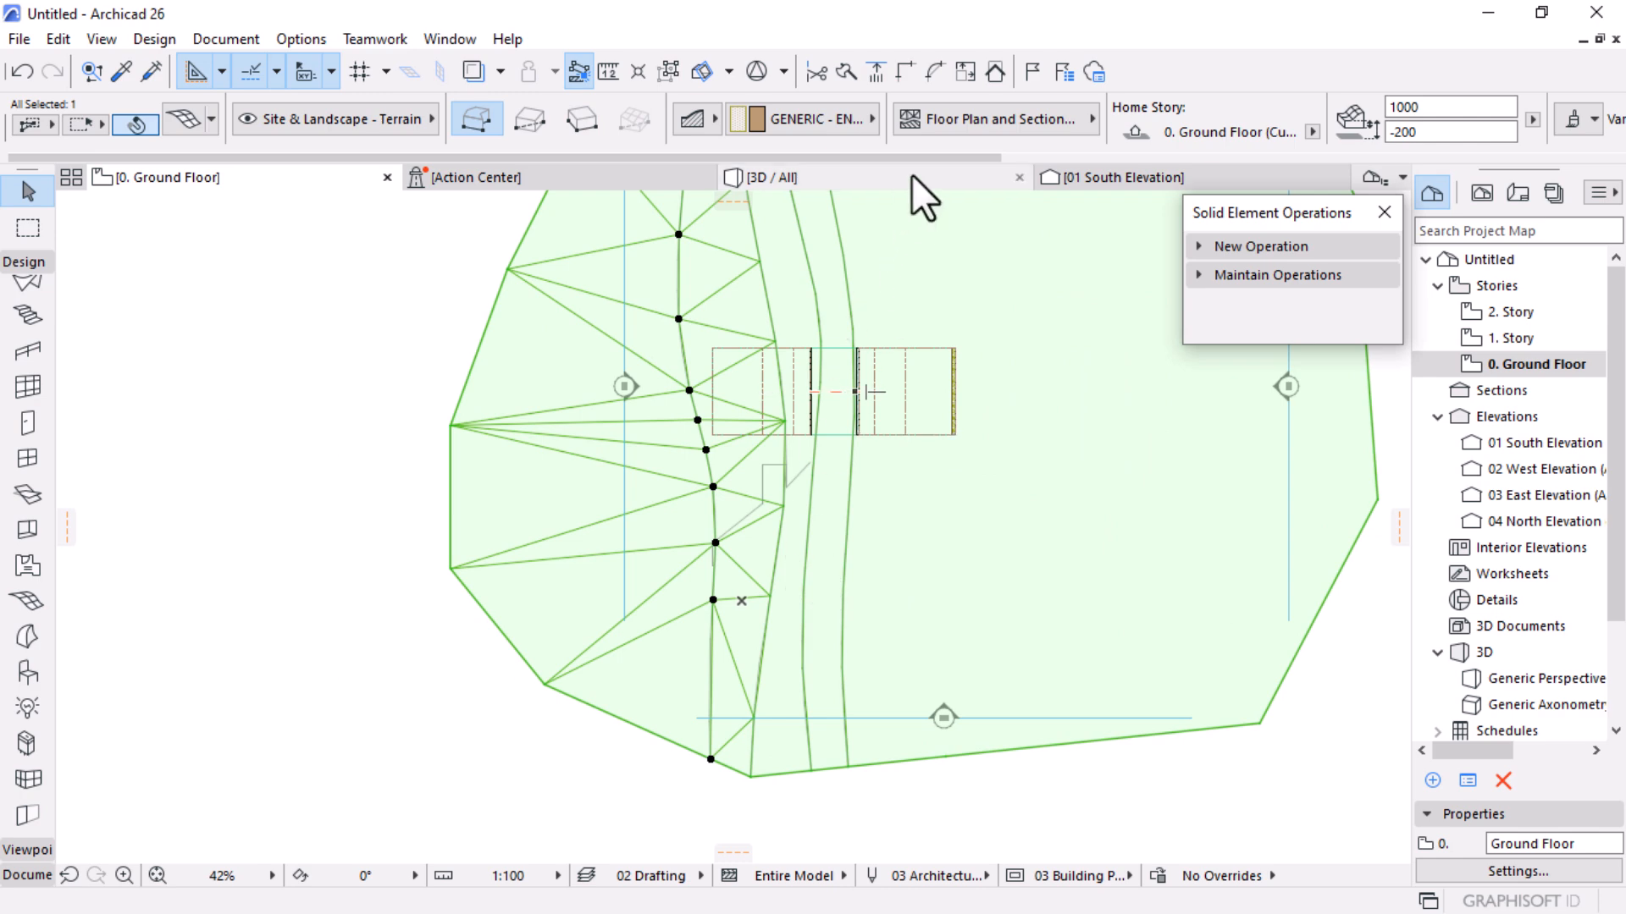
click(911, 176)
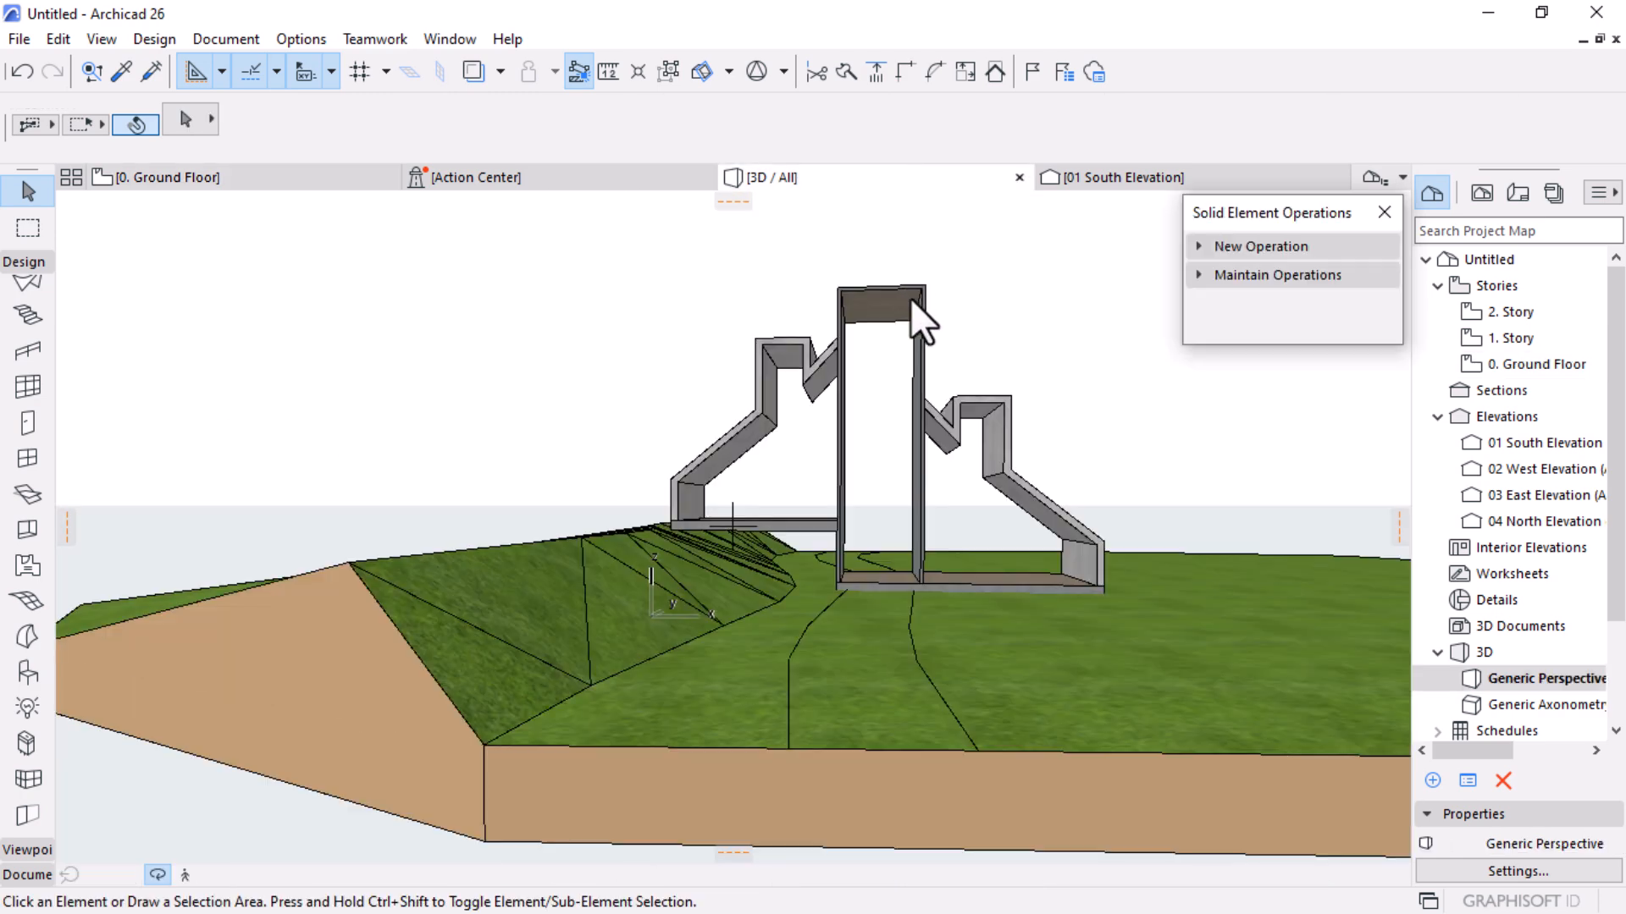
shift+middle_drag(726, 516, 804, 514)
scroll(805, 514, up, 6)
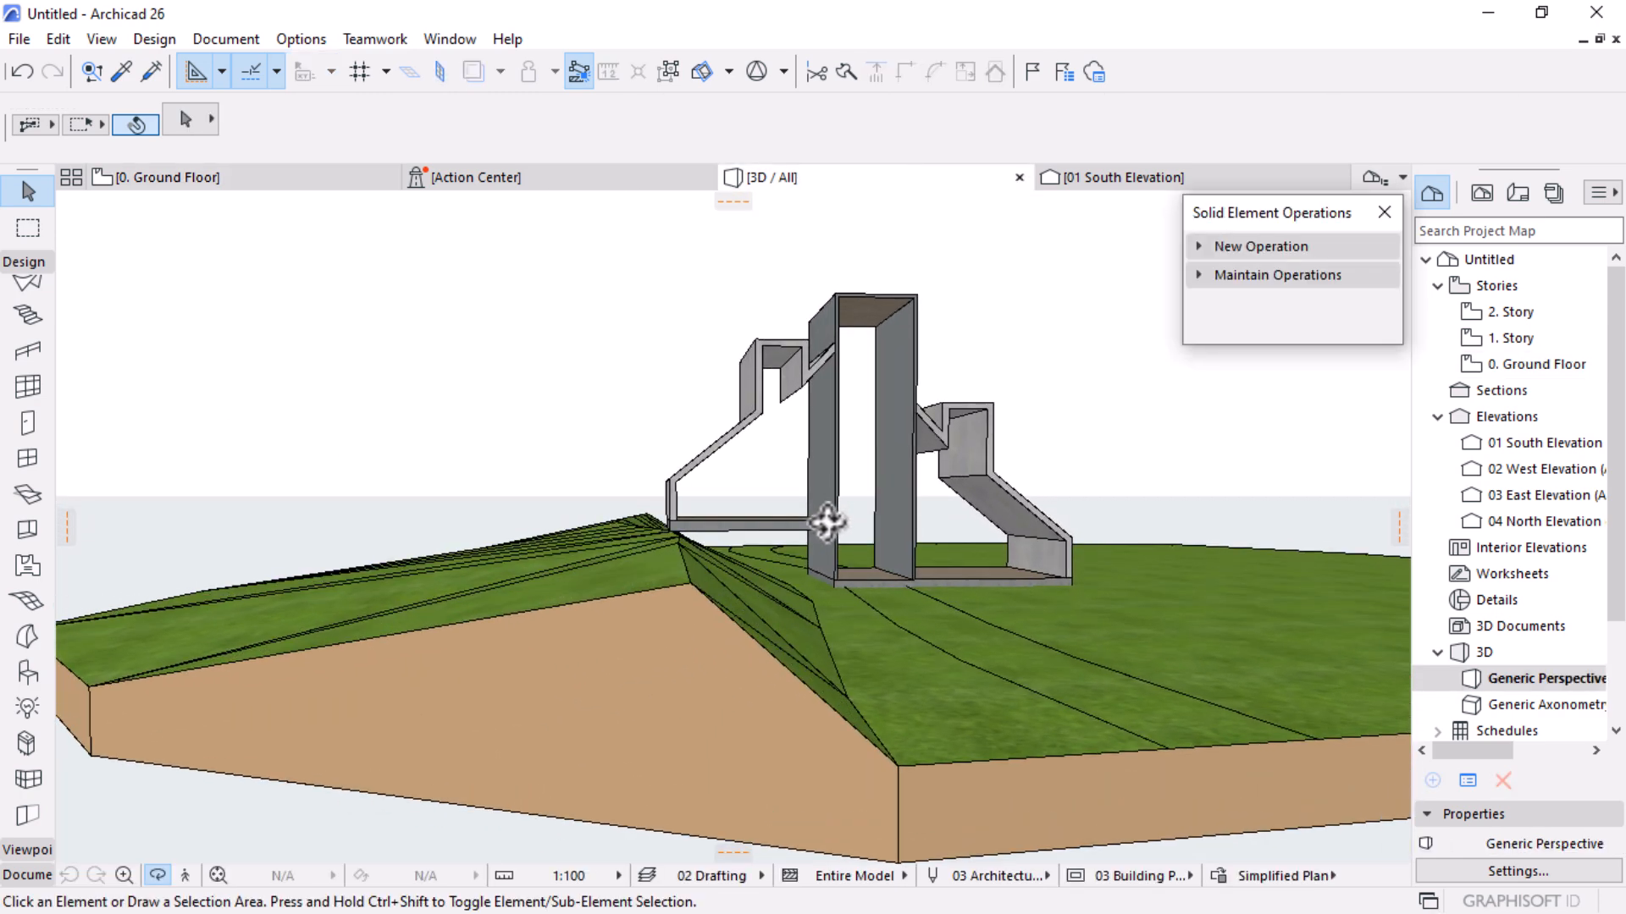
mouse_move(671, 533)
shift+middle_down()
mouse_move(722, 519)
mouse_move(657, 515)
shift+middle_up()
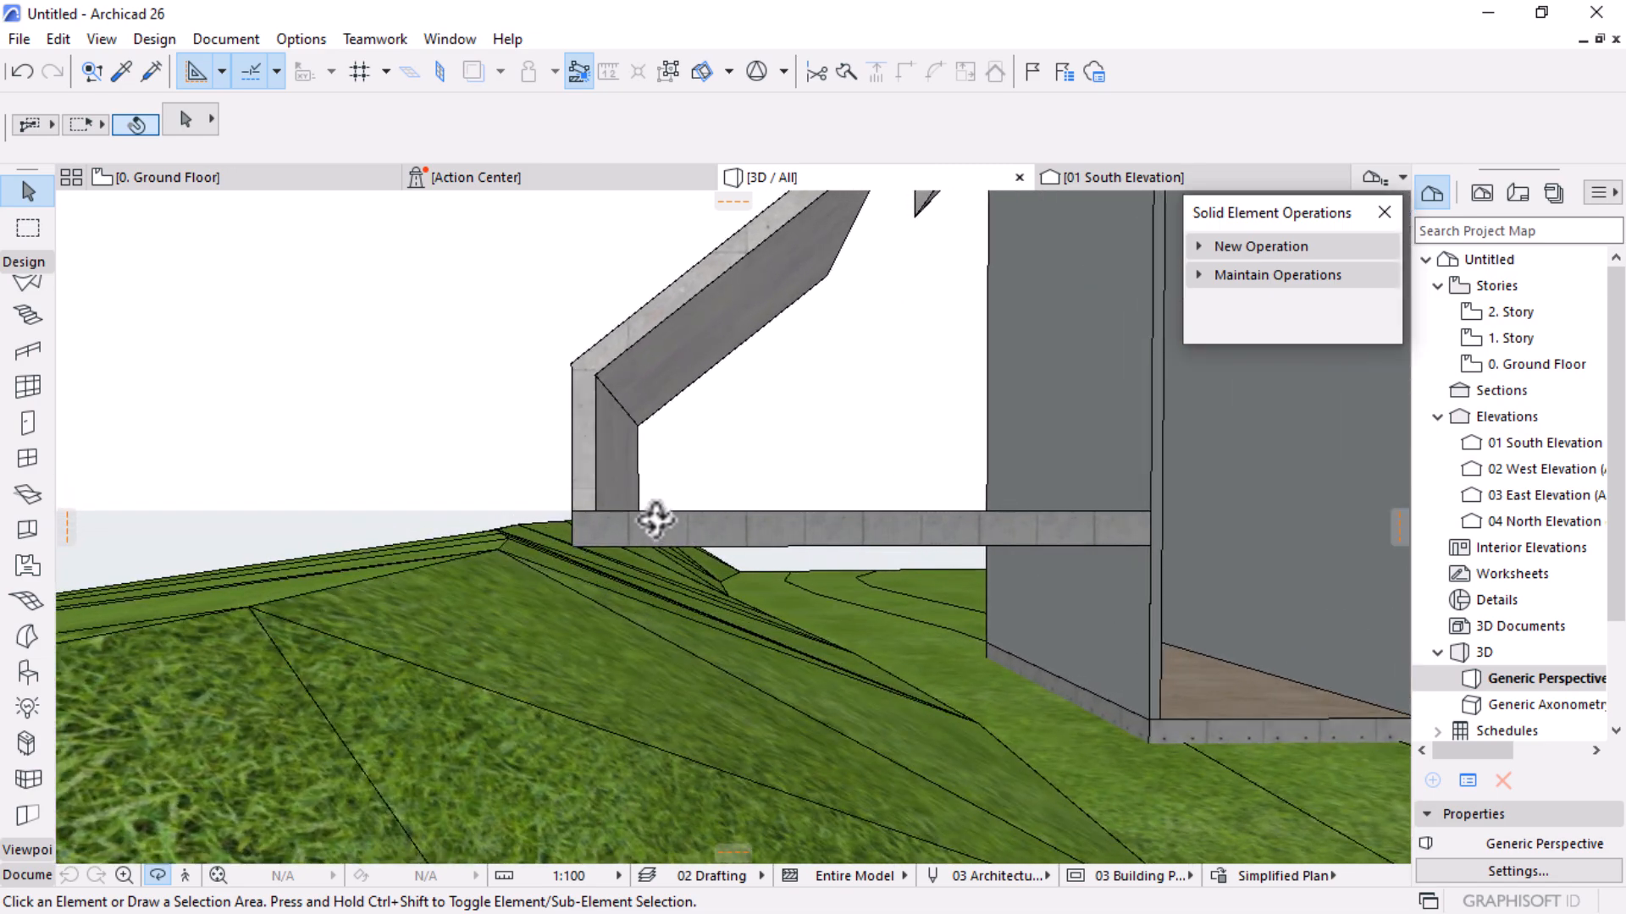
Elevate the terrain mesh's second ridge line from the west on the ground floor plan, applying the new point height to all its points
click(258, 185)
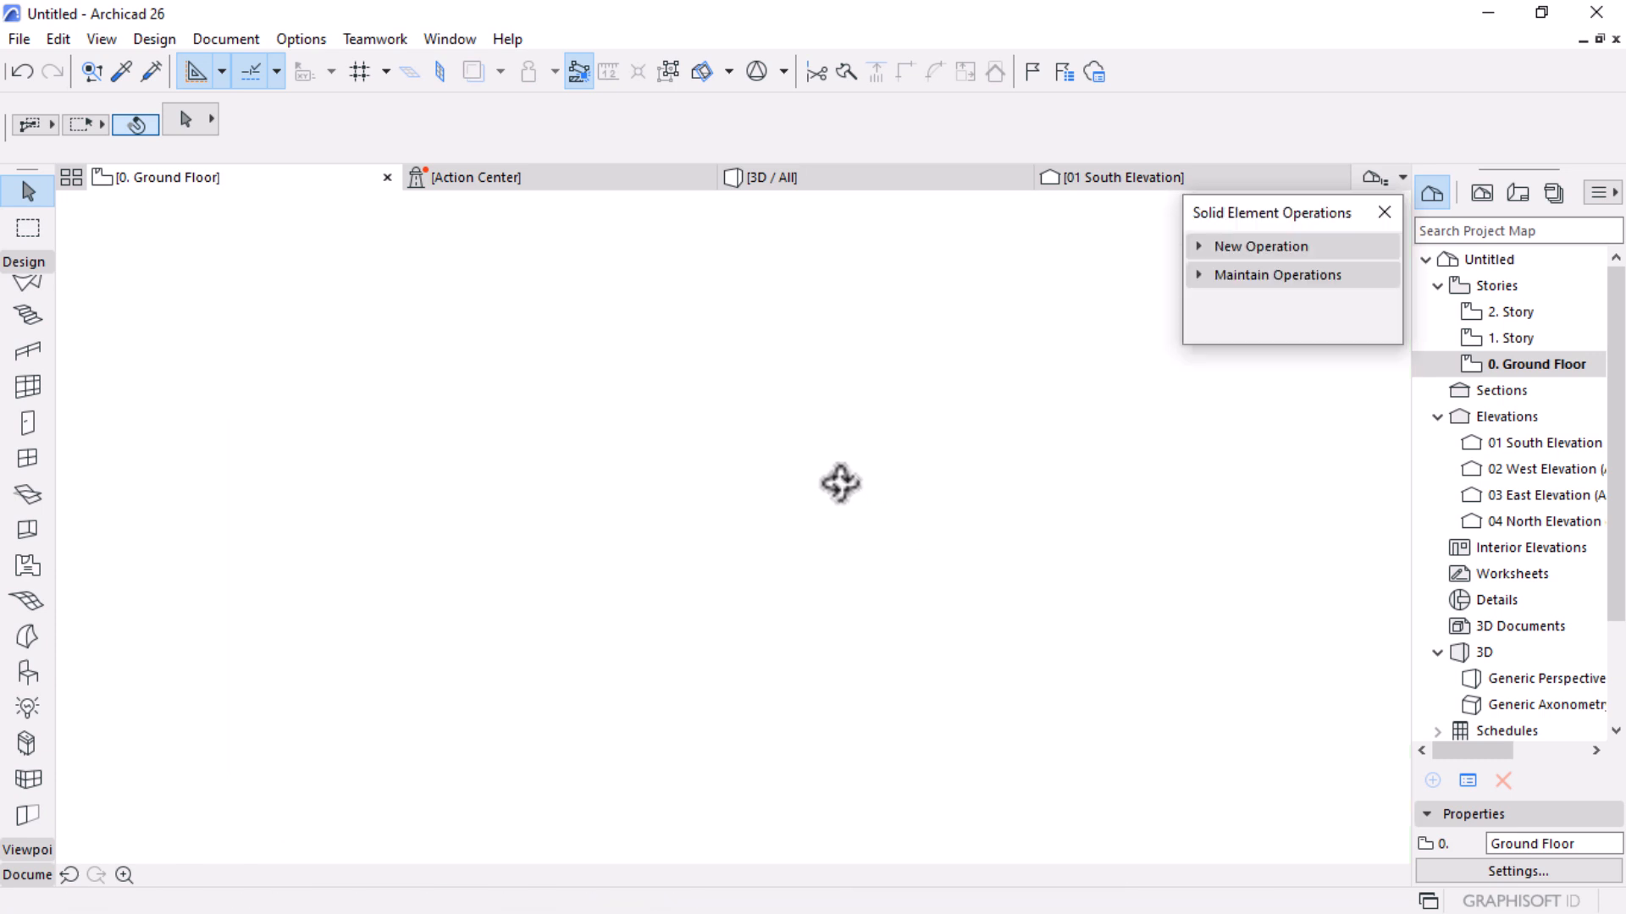
click(798, 483)
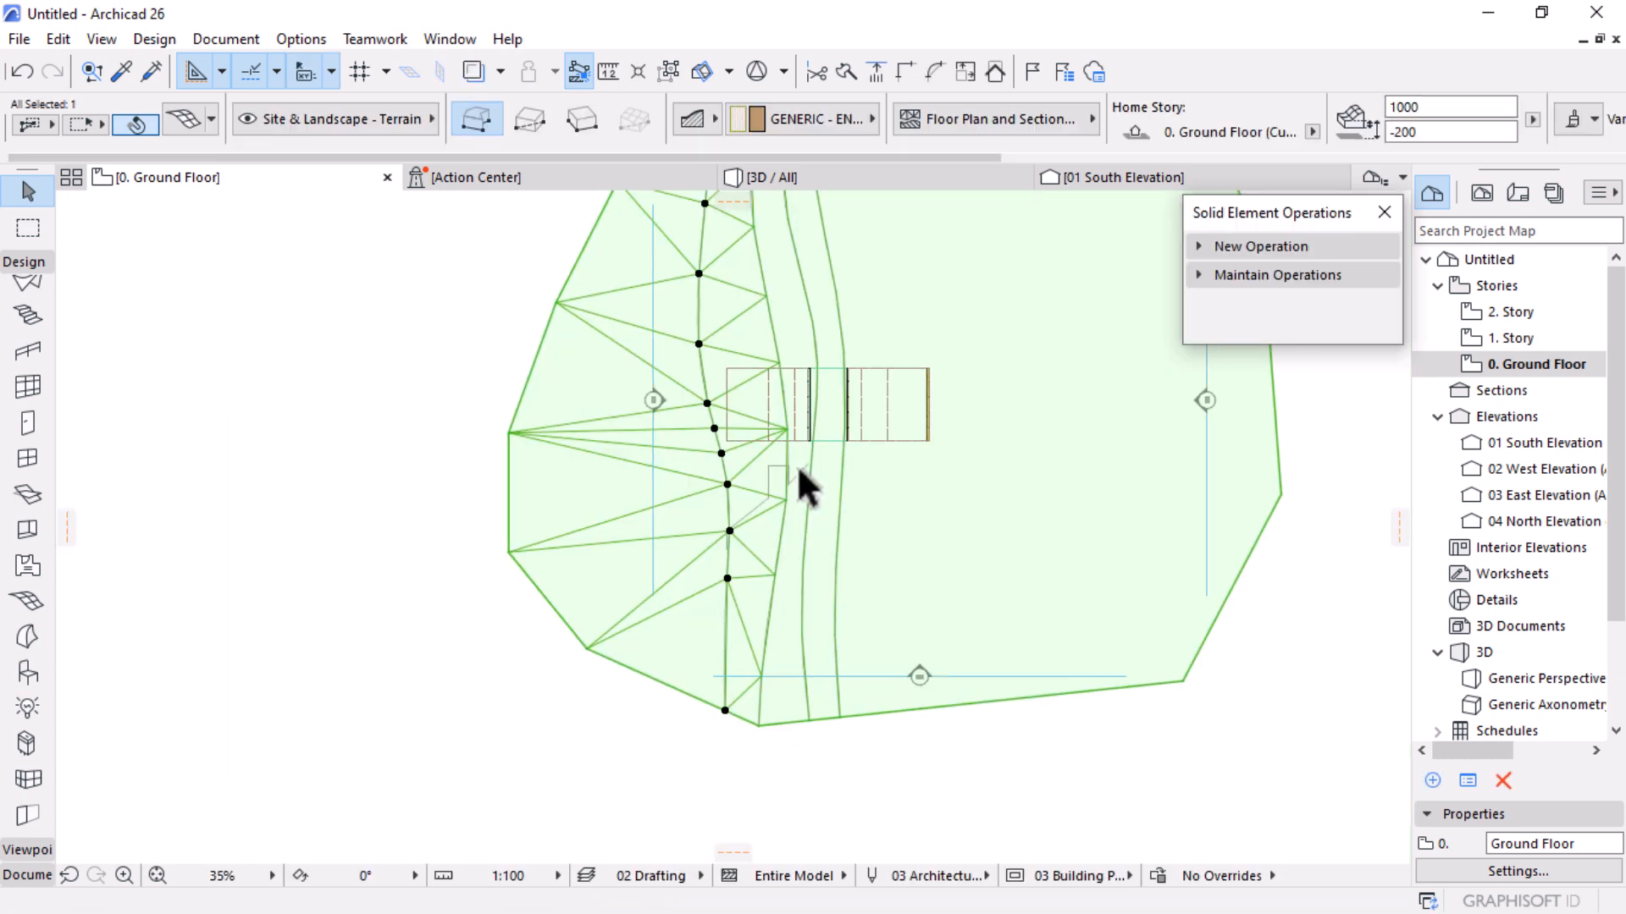
click(777, 531)
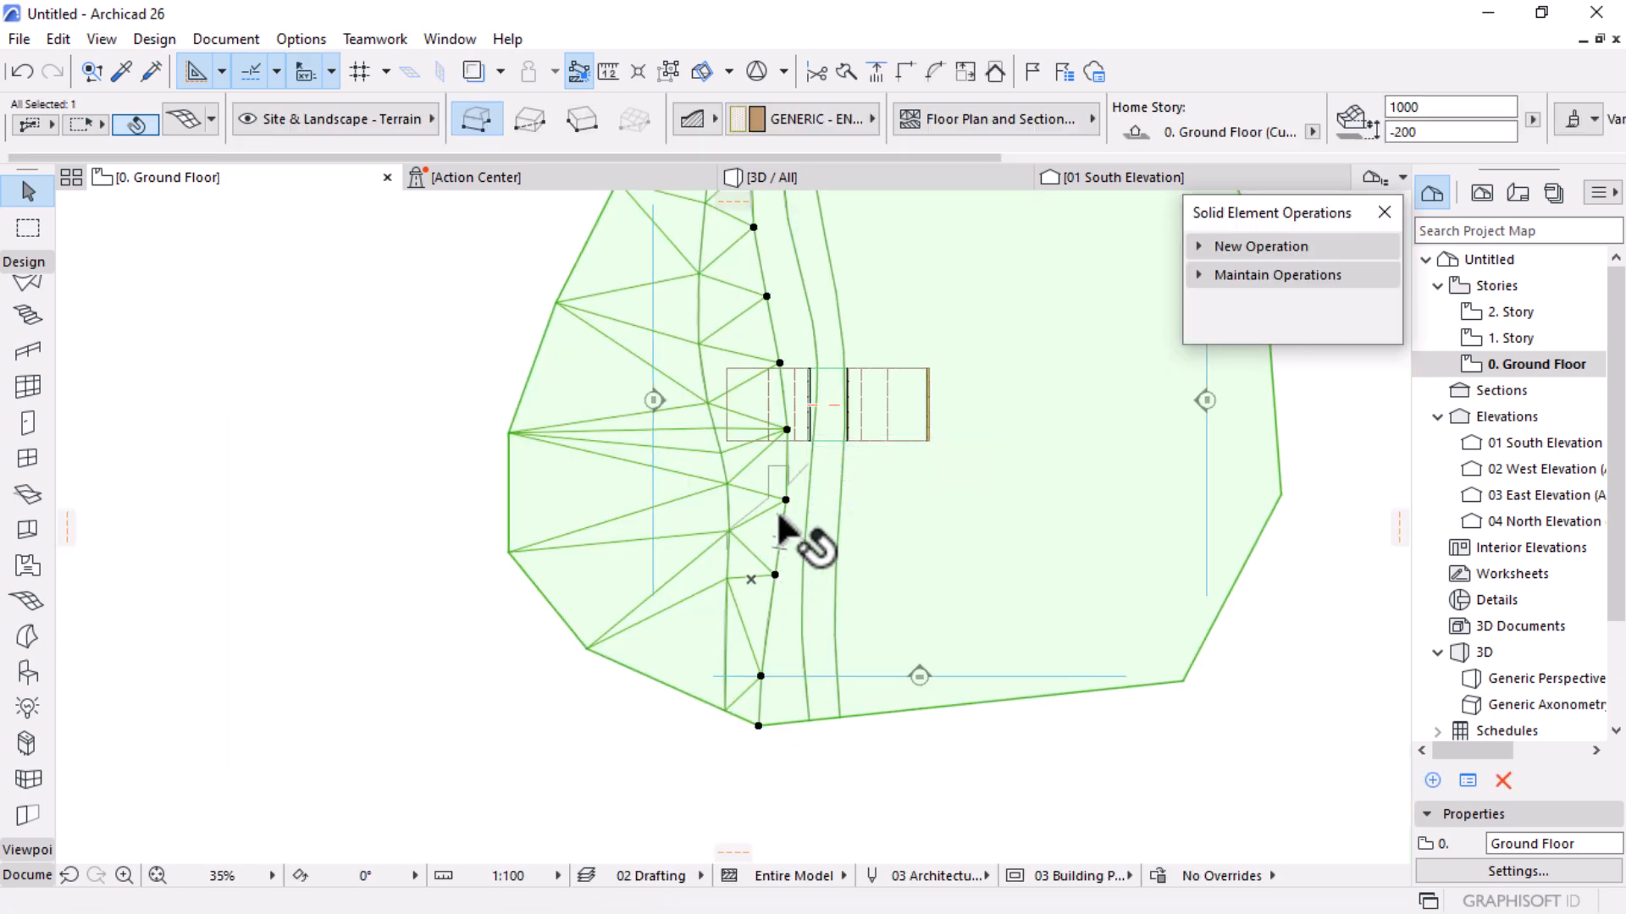
click(781, 496)
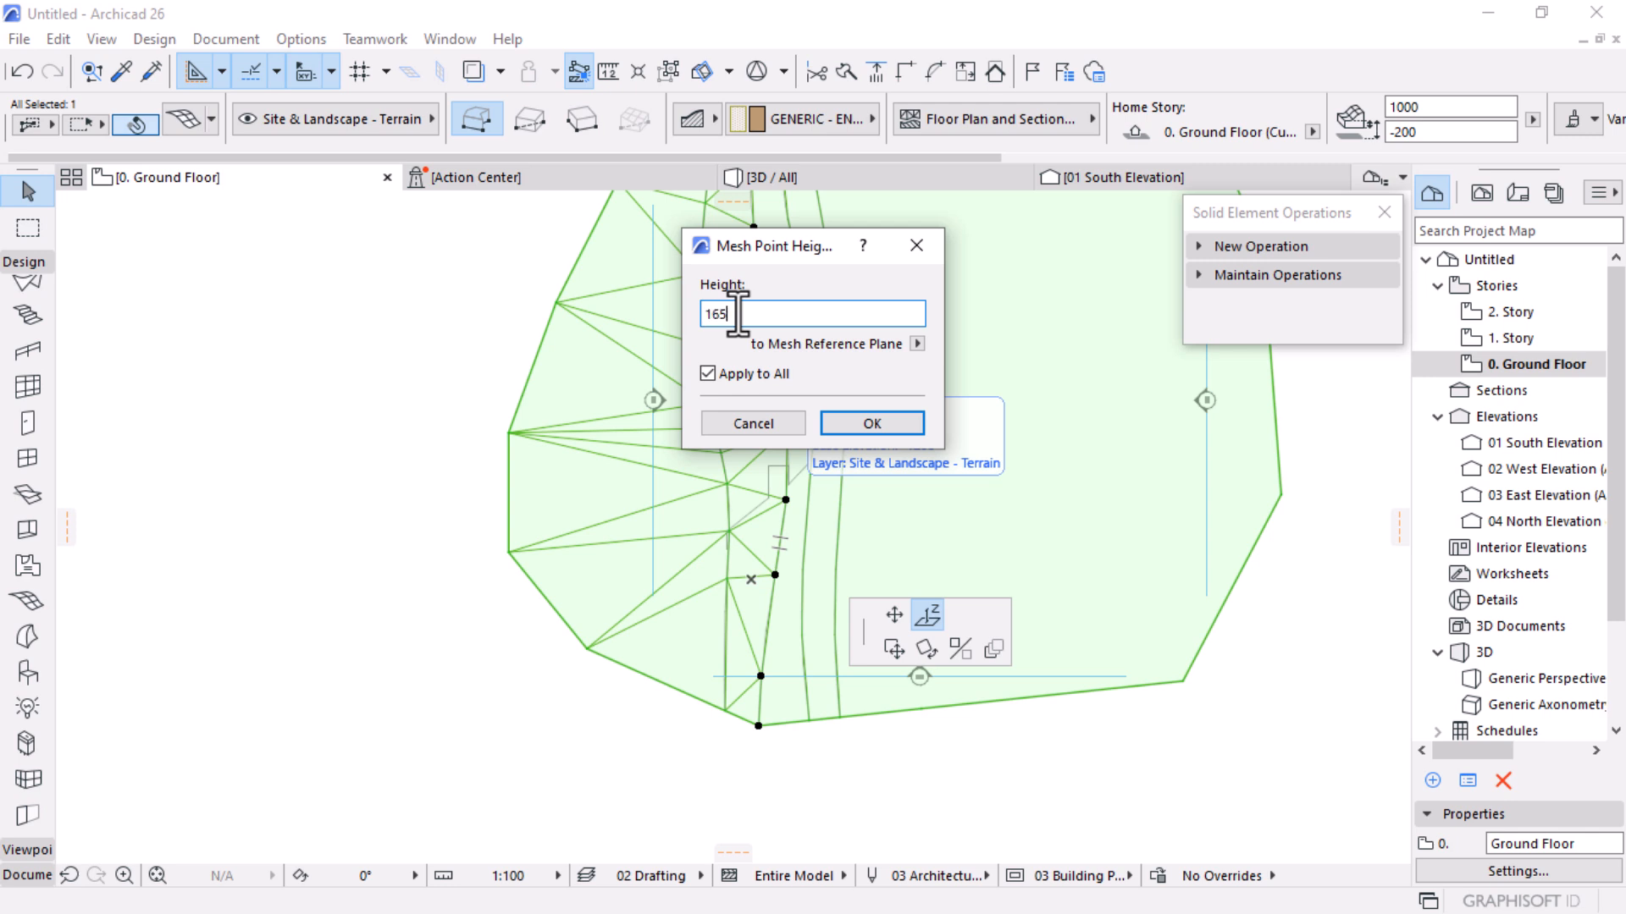
click(870, 422)
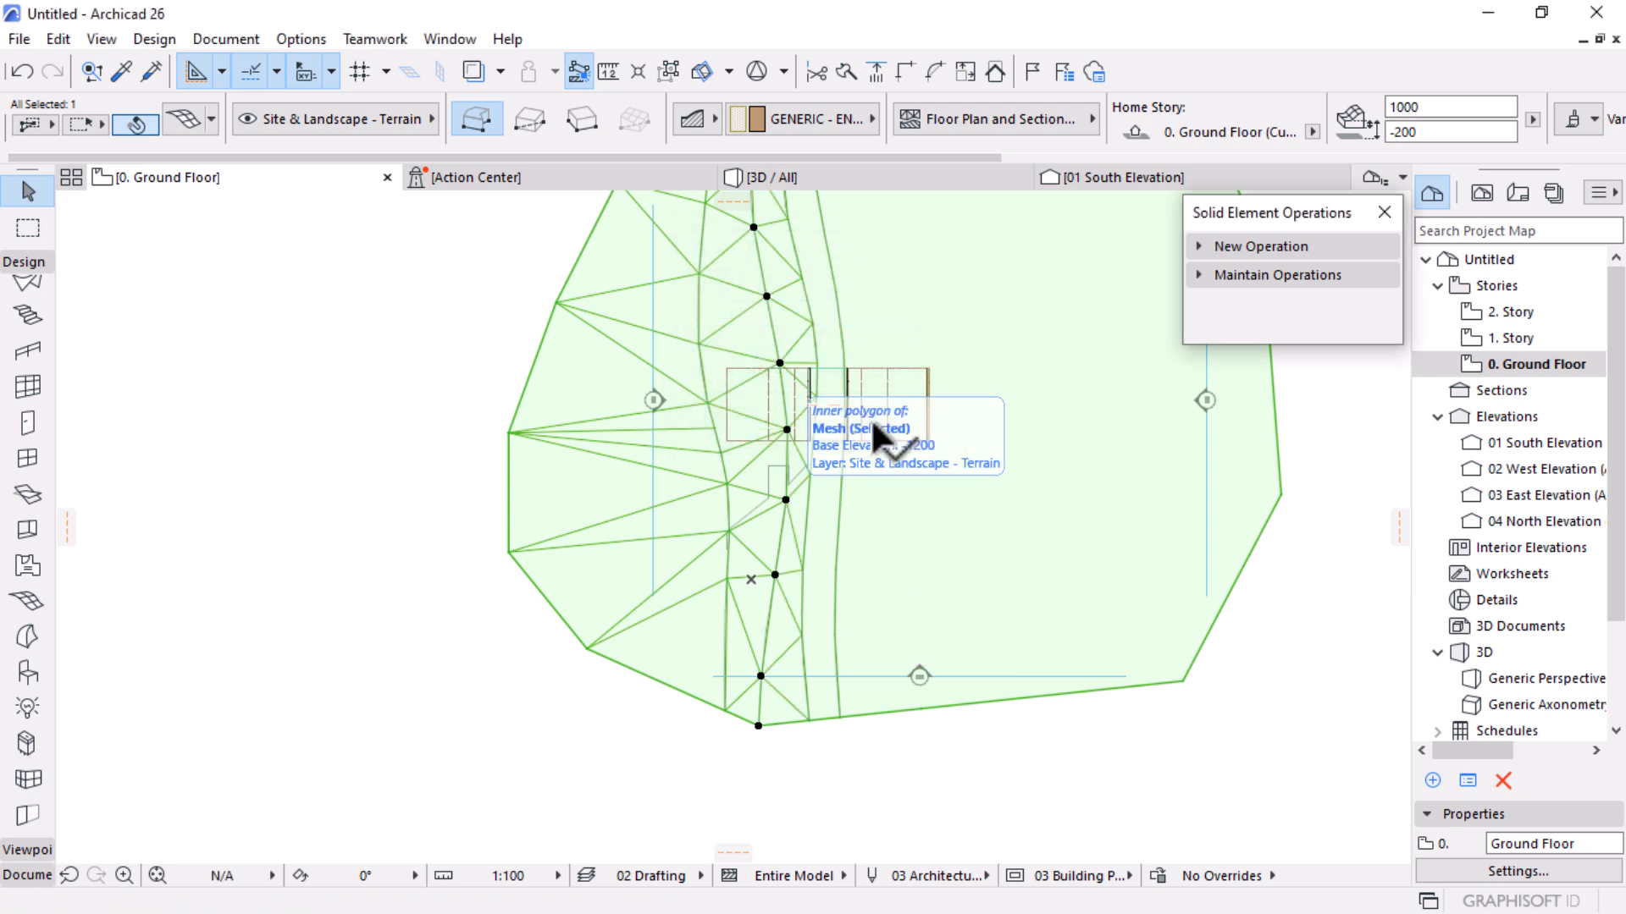
Set the third ridge line from the west to a mesh point height of 1400, applied to all its points
click(805, 519)
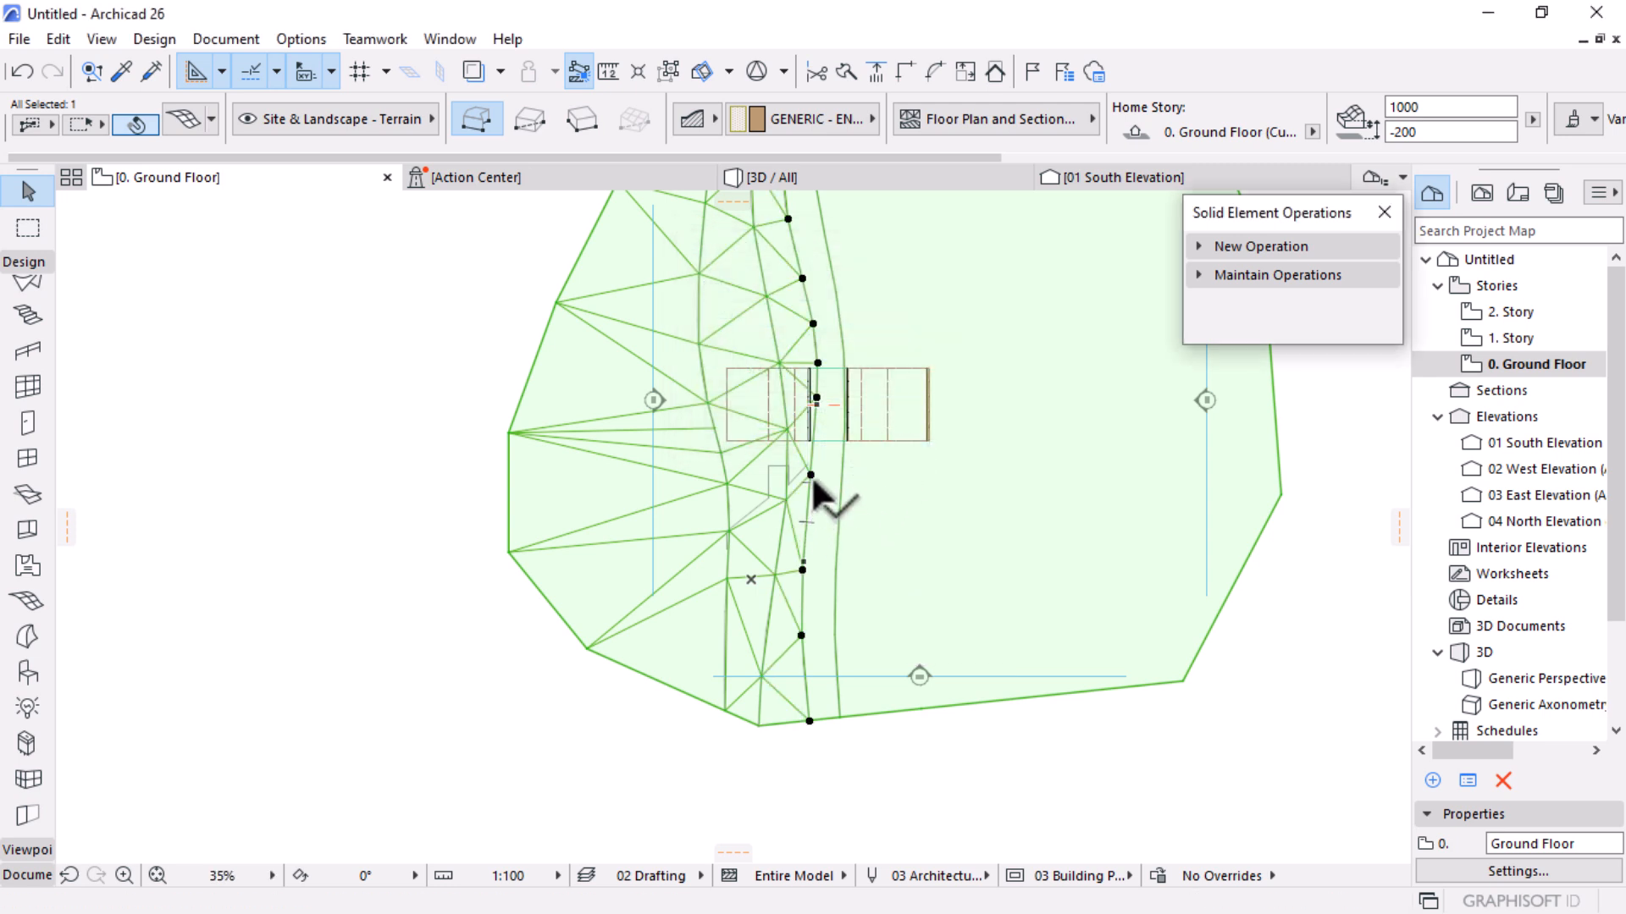
click(810, 476)
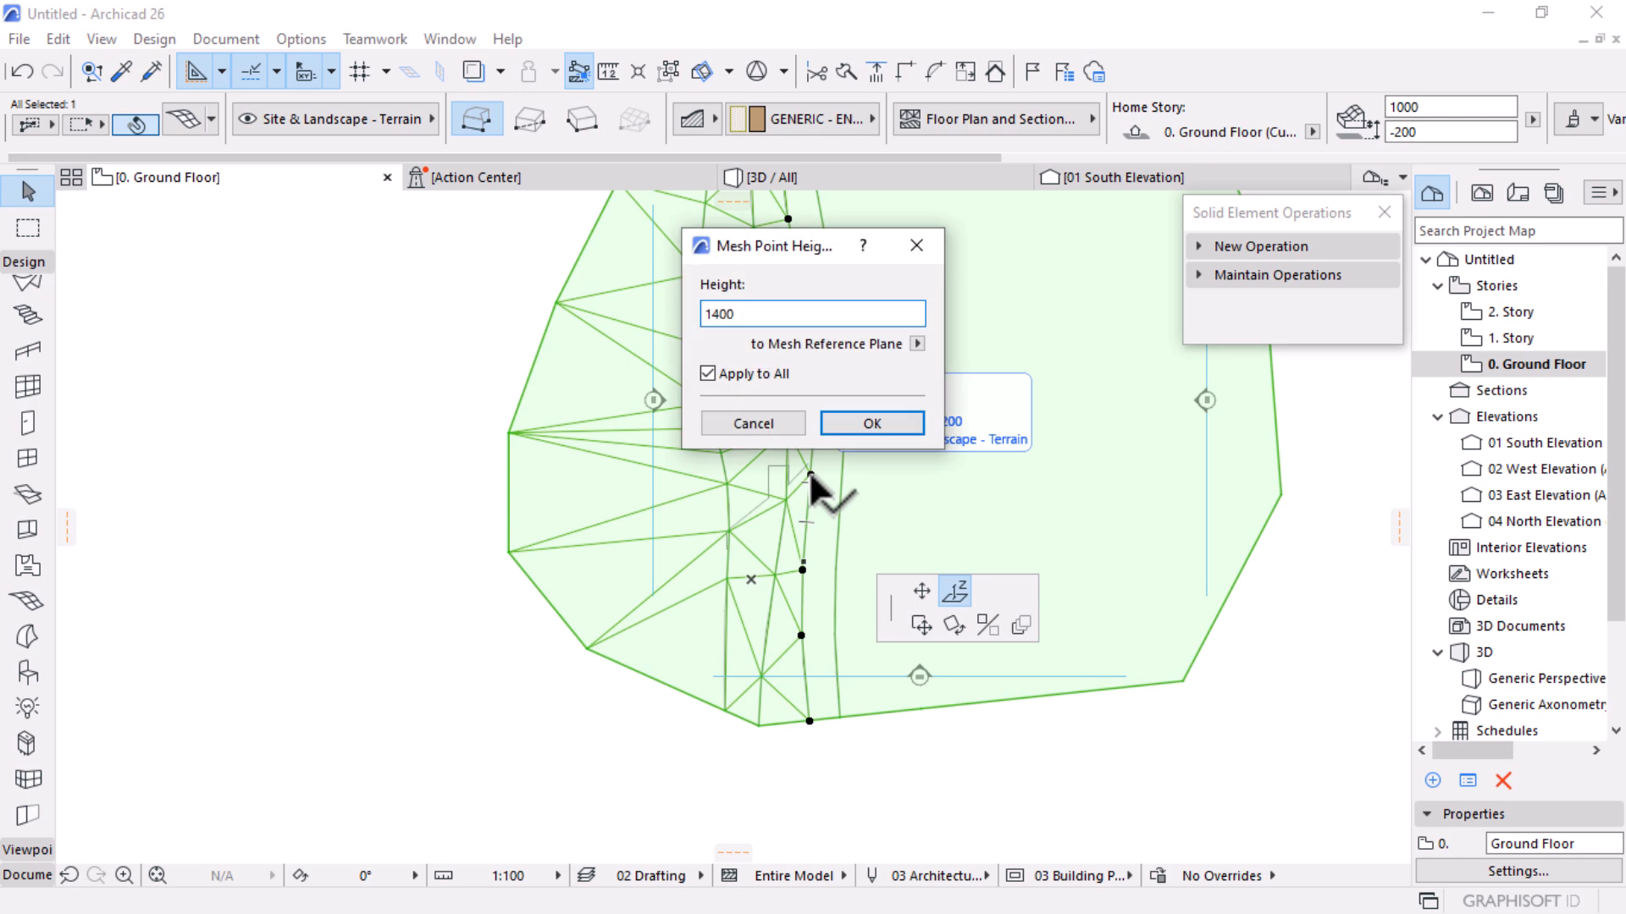
text(1400)
key(Return)
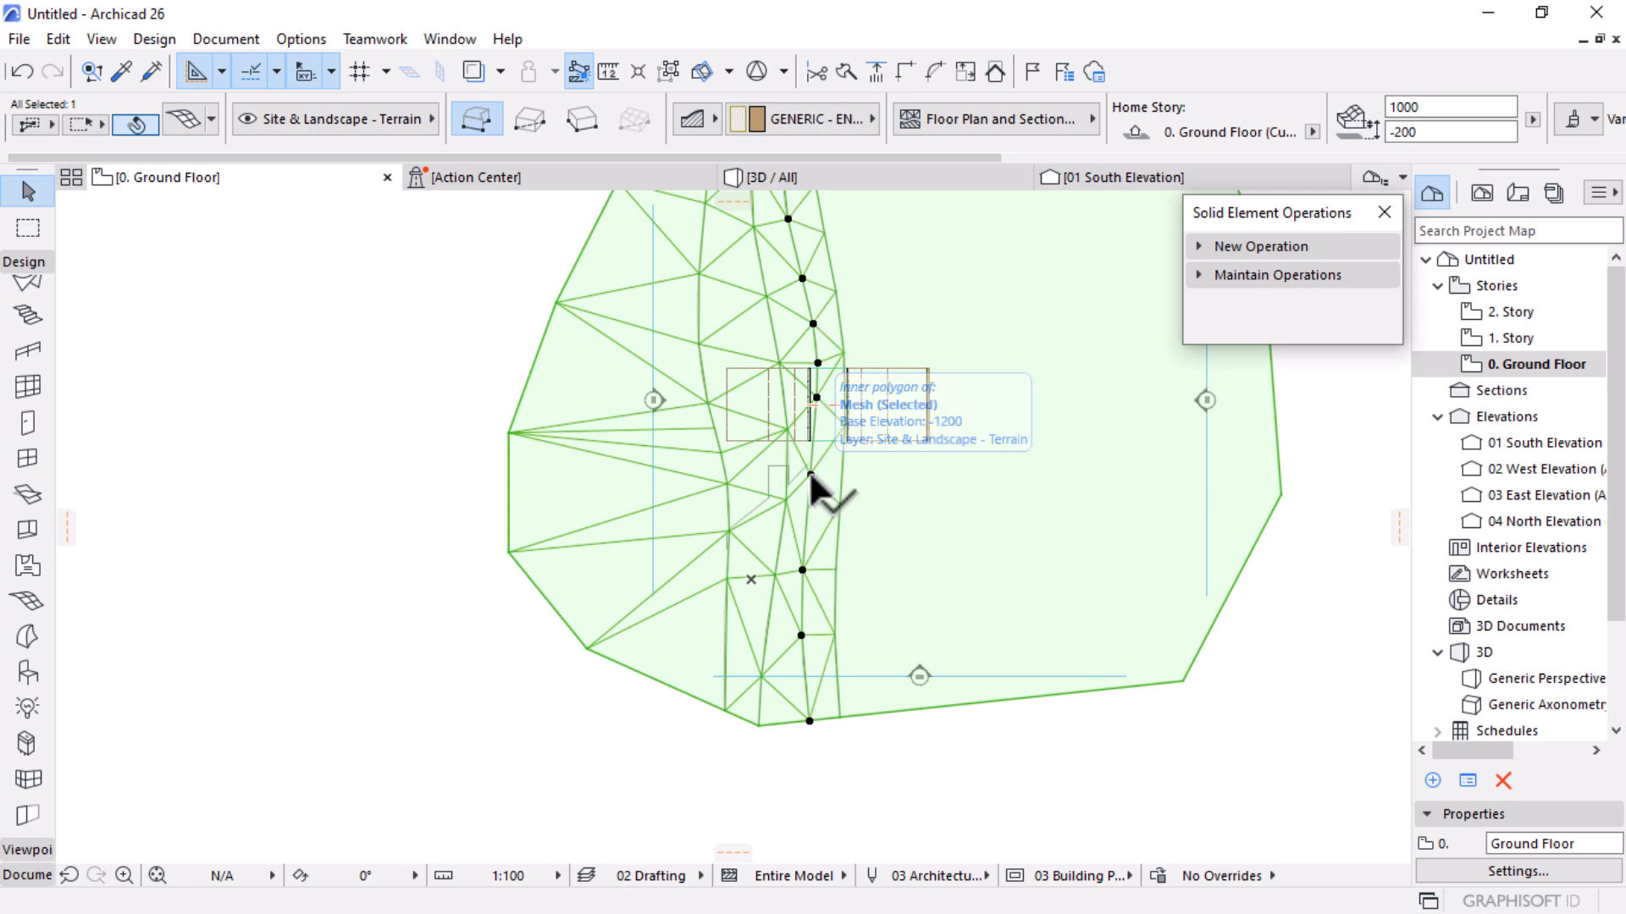
Examine in 3D how the raised ridges meet the western building's floor slab and slope down towards the tower
click(801, 179)
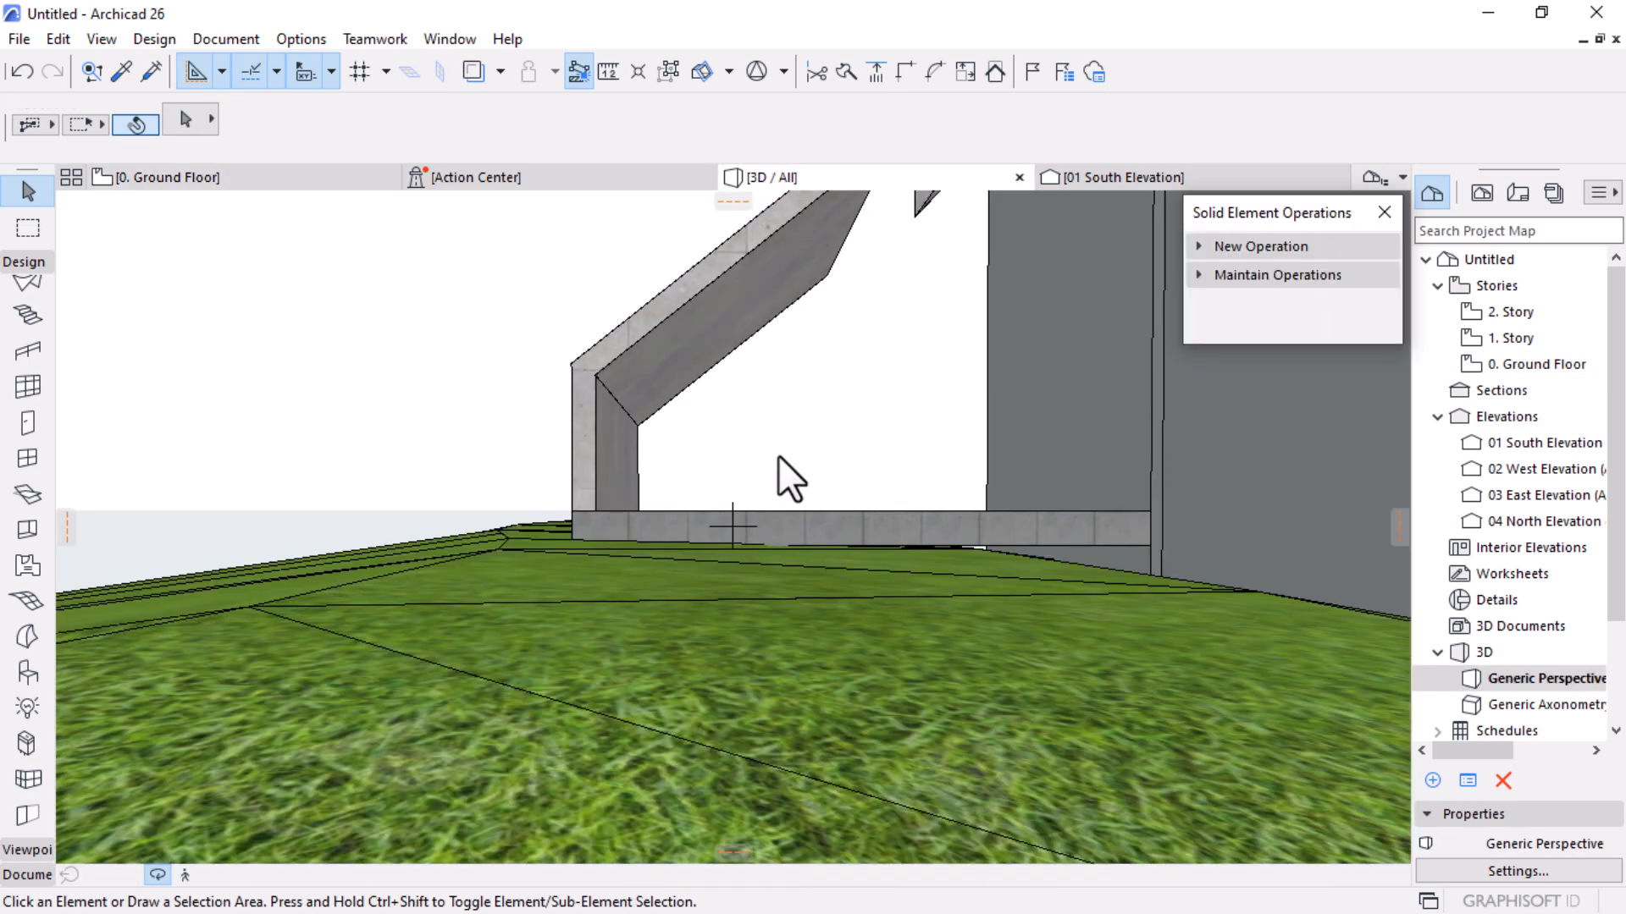
scroll(623, 537, down, 2)
scroll(512, 533, down, 2)
drag(988, 617, 828, 562)
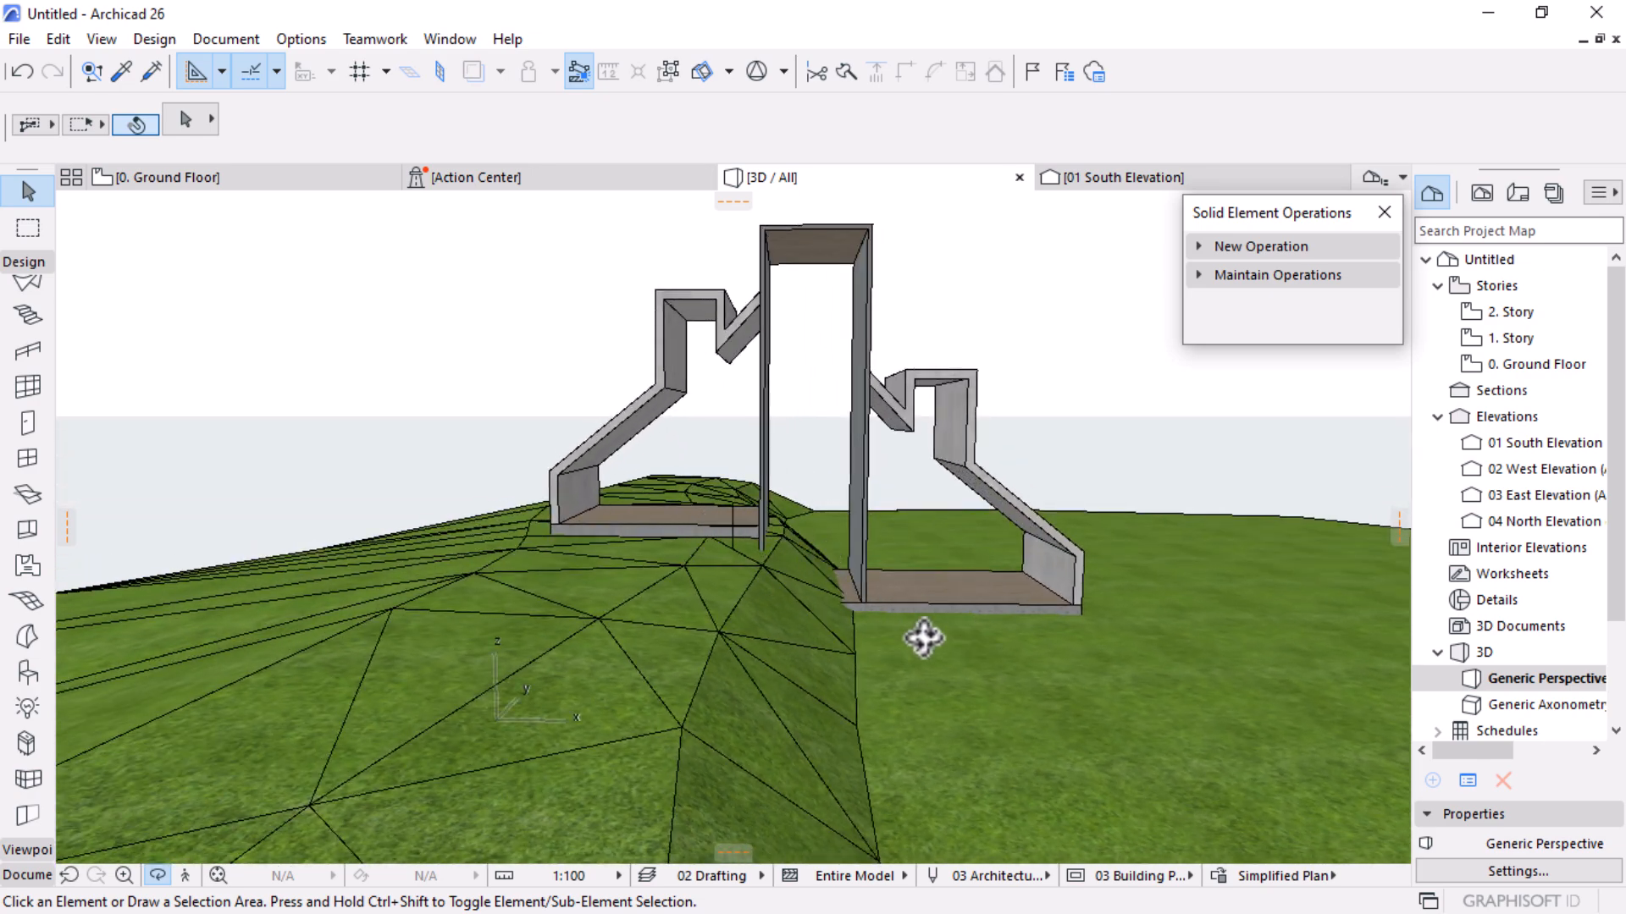
drag(779, 617, 751, 530)
scroll(749, 550, up, 2)
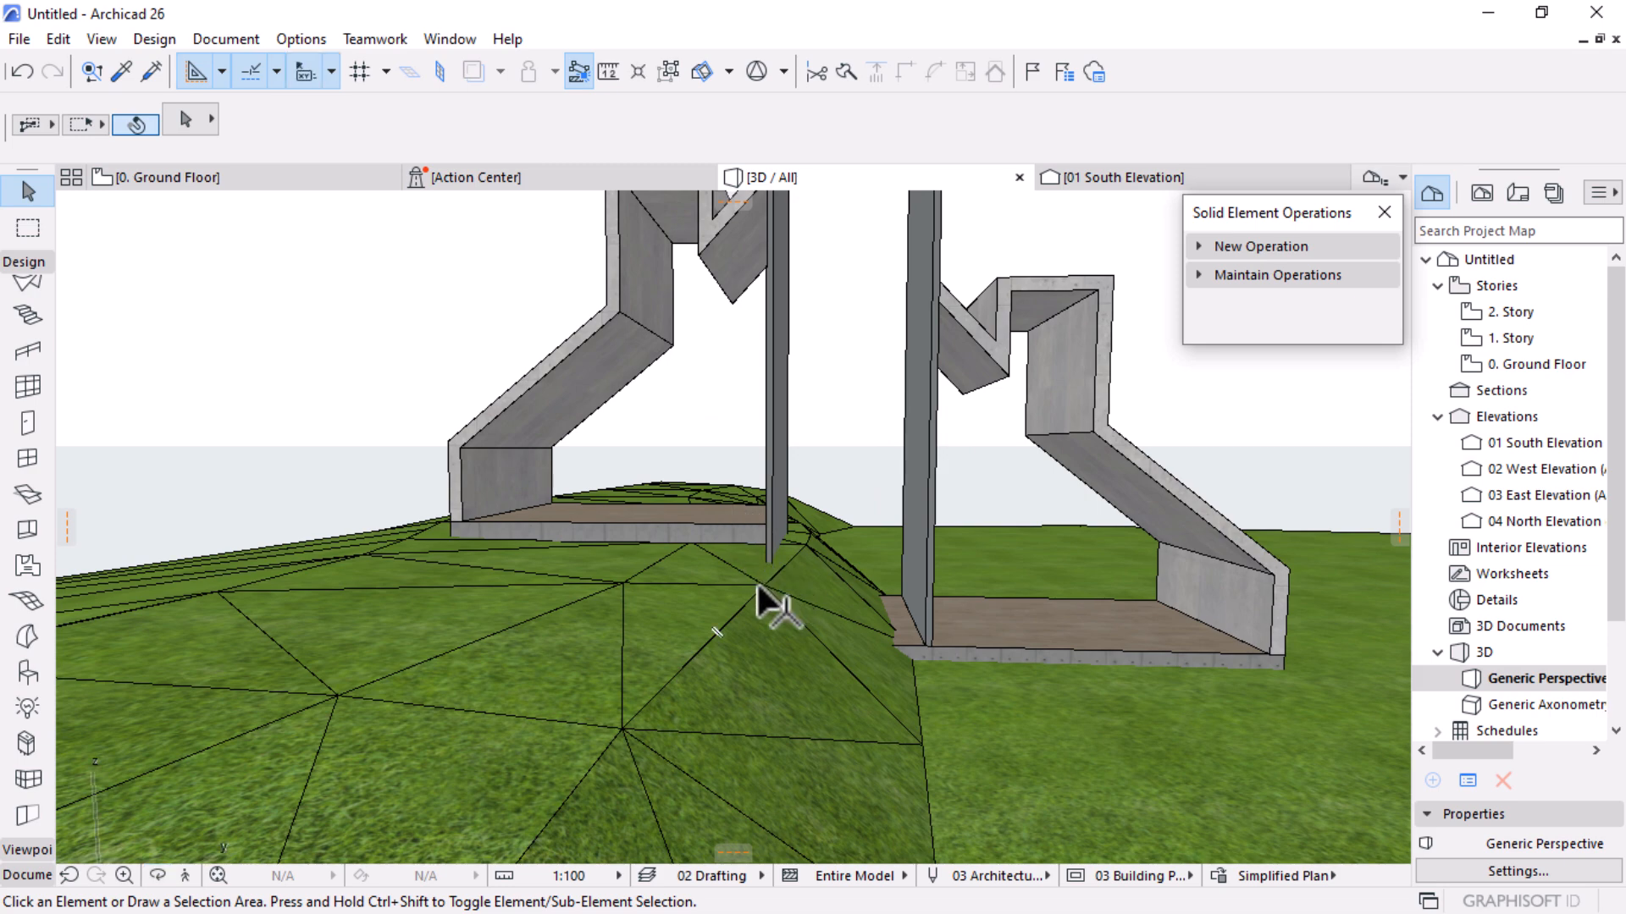
scroll(910, 478, down, 3)
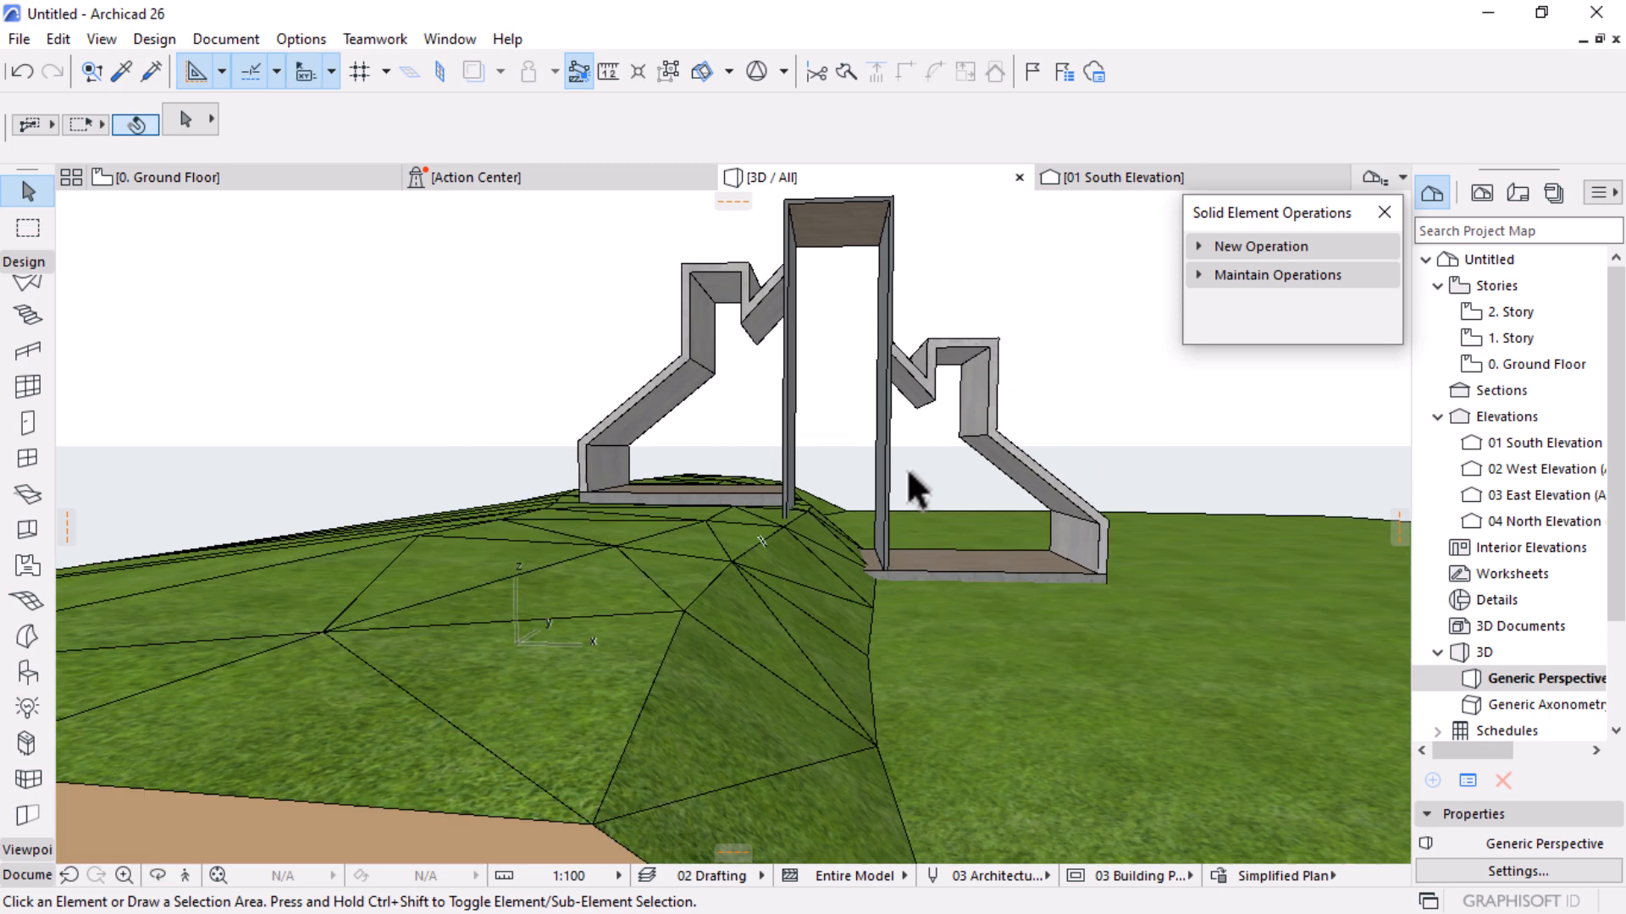
scroll(917, 464, down, 2)
scroll(808, 527, up, 1)
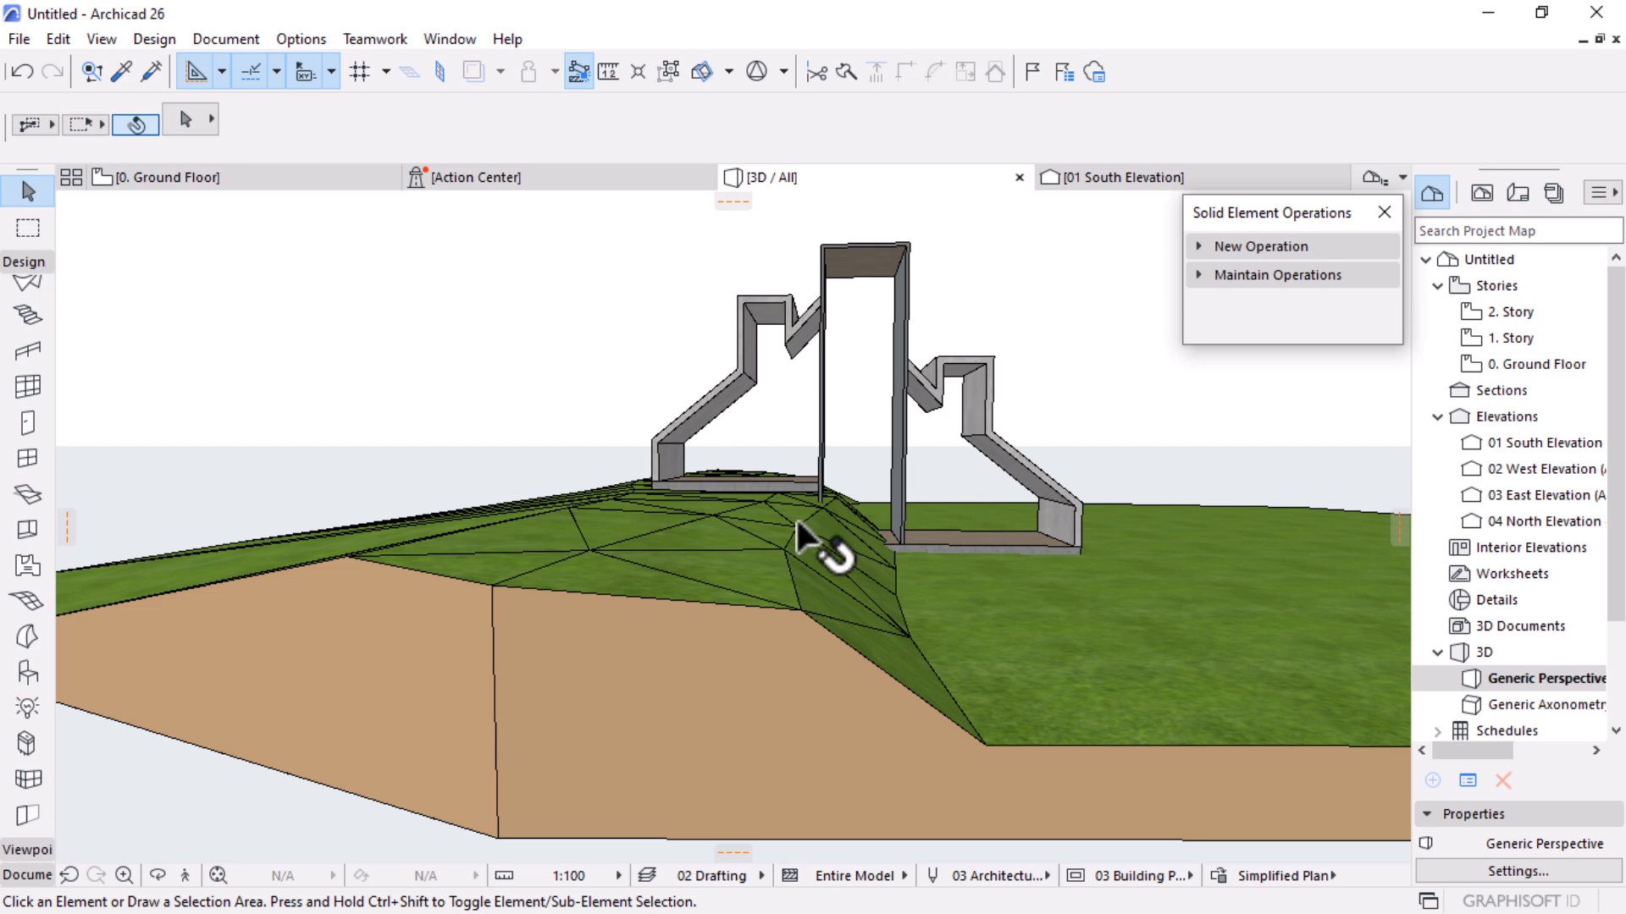
Set the third ridge line's mesh point height to 1200 on the ground floor plan, applied to all its points
click(266, 183)
click(816, 343)
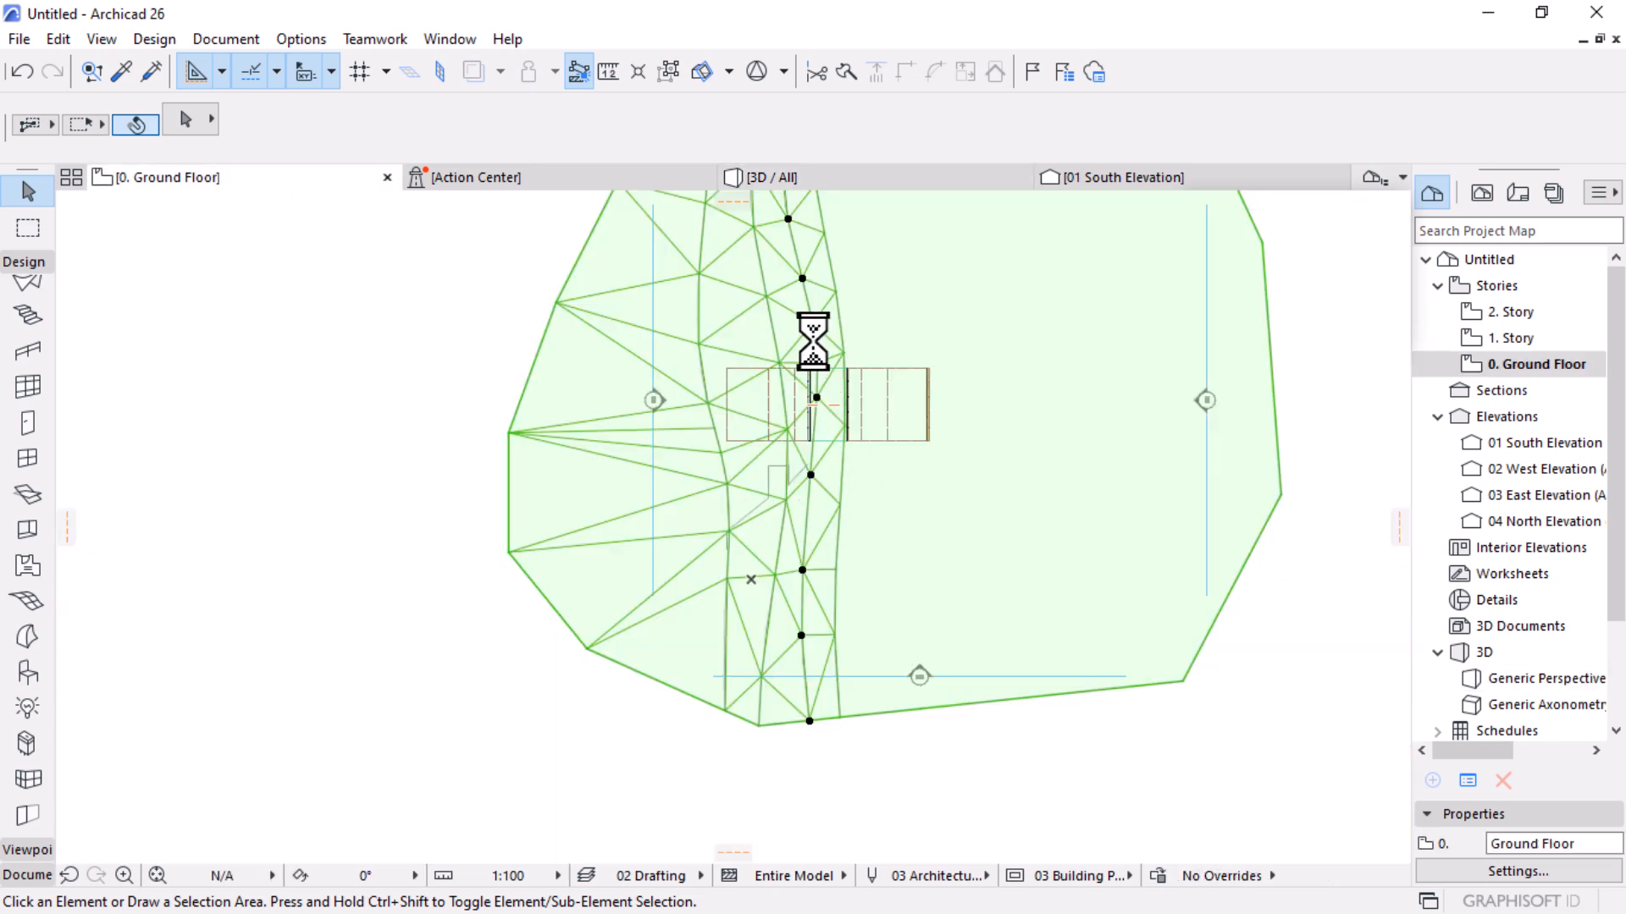
click(813, 331)
click(809, 298)
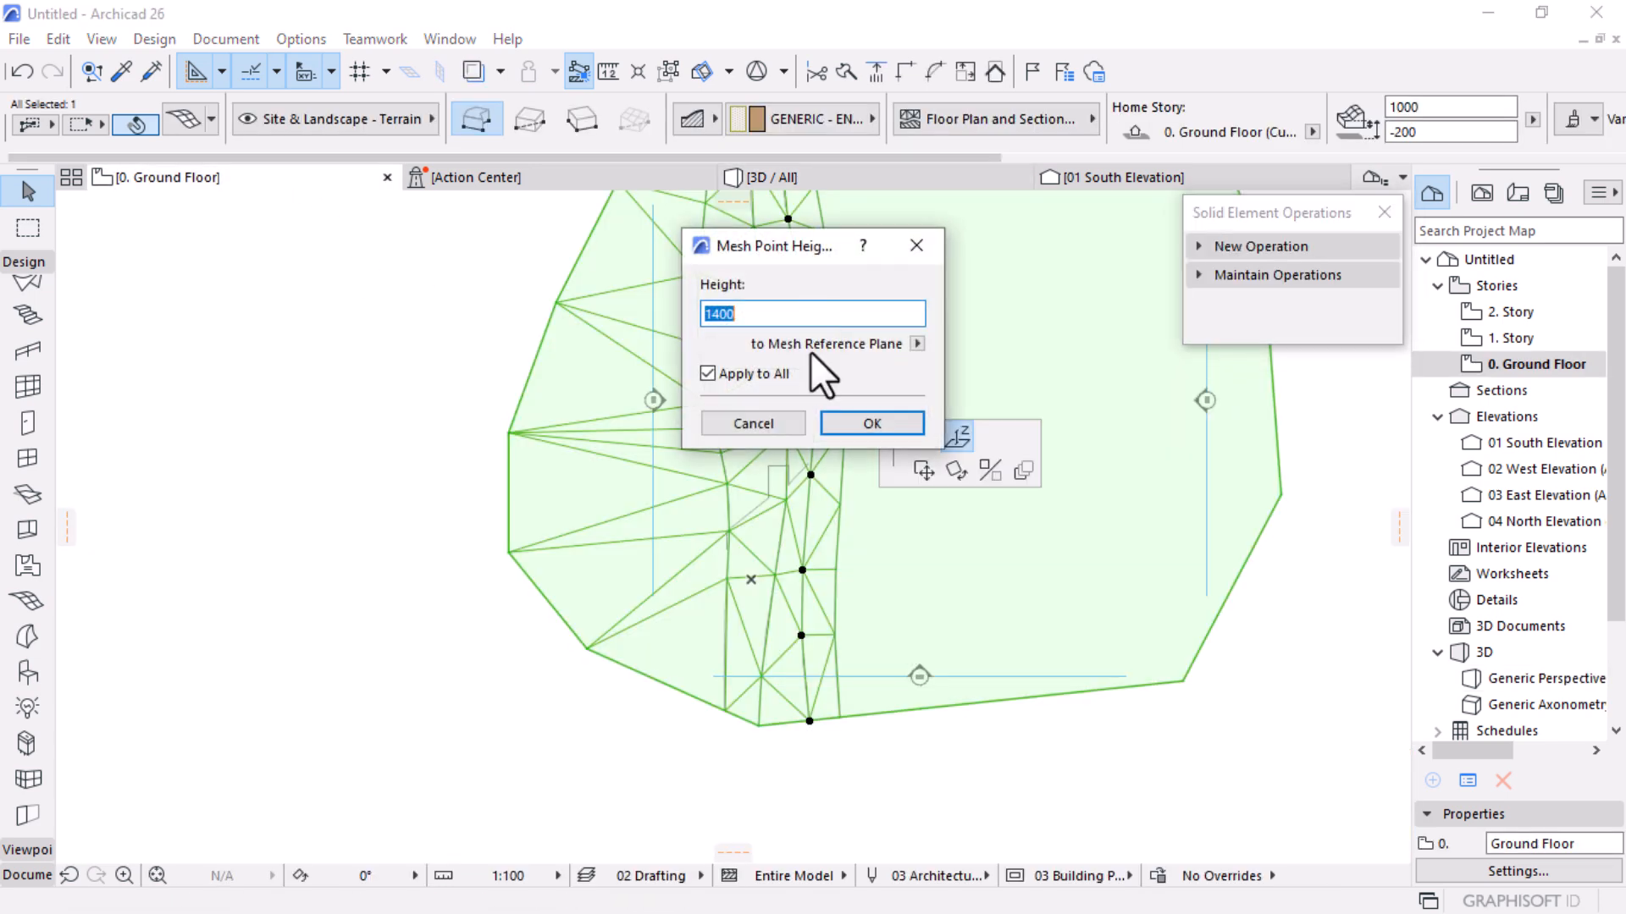
text(1200)
key(Return)
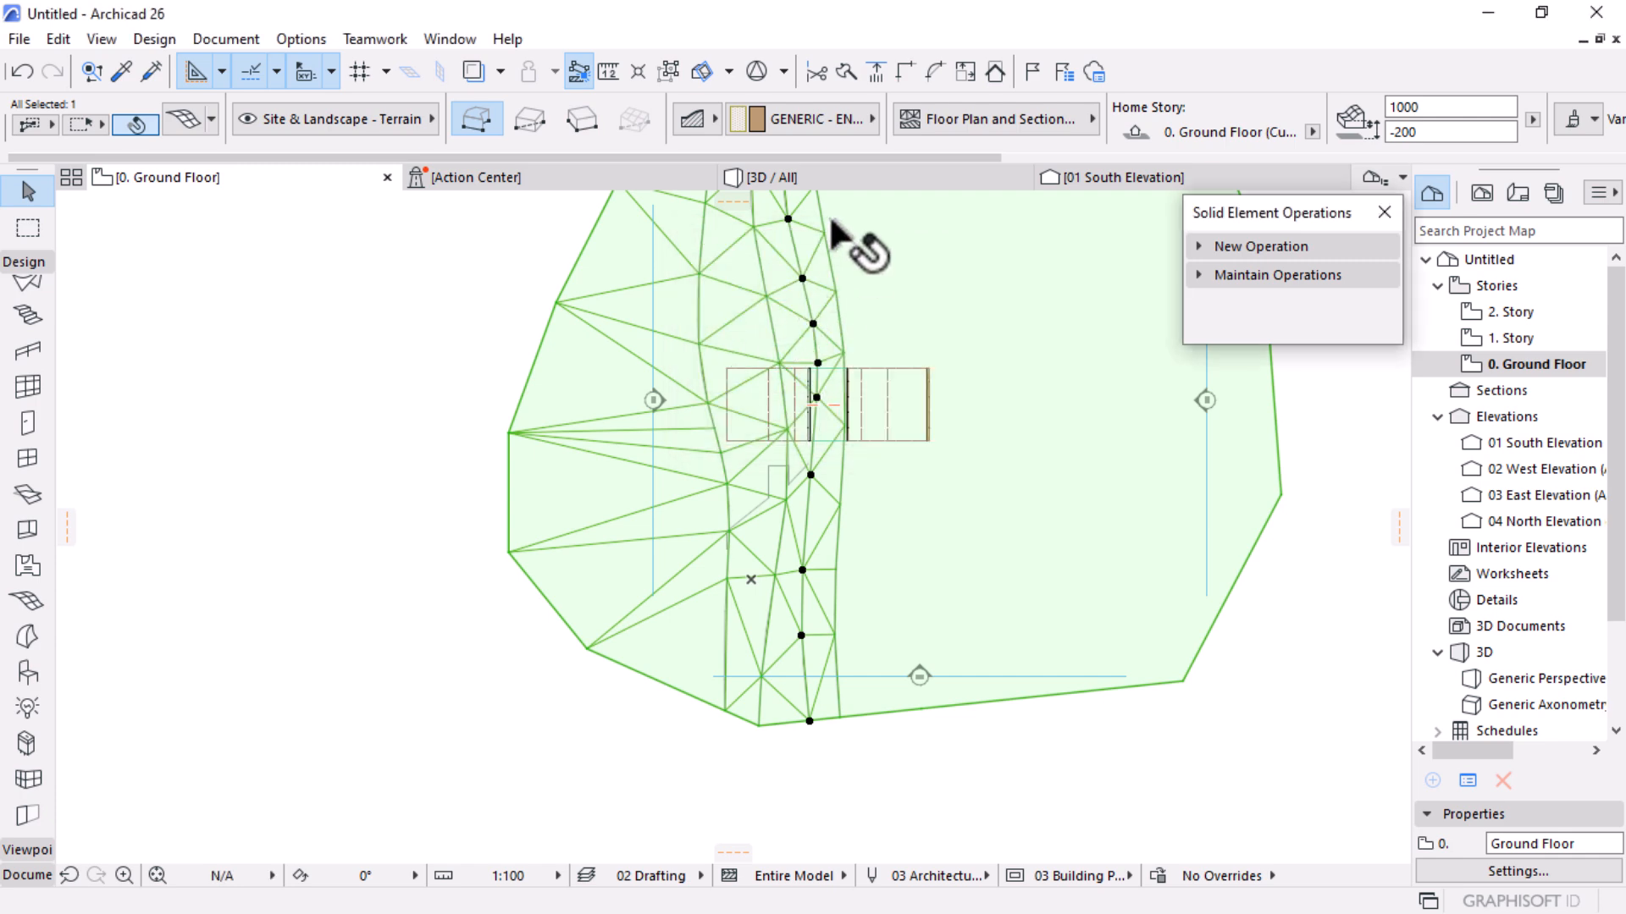
Check in 3D how the terrain meets the western floor slab and the base of the tower's west wall
click(871, 182)
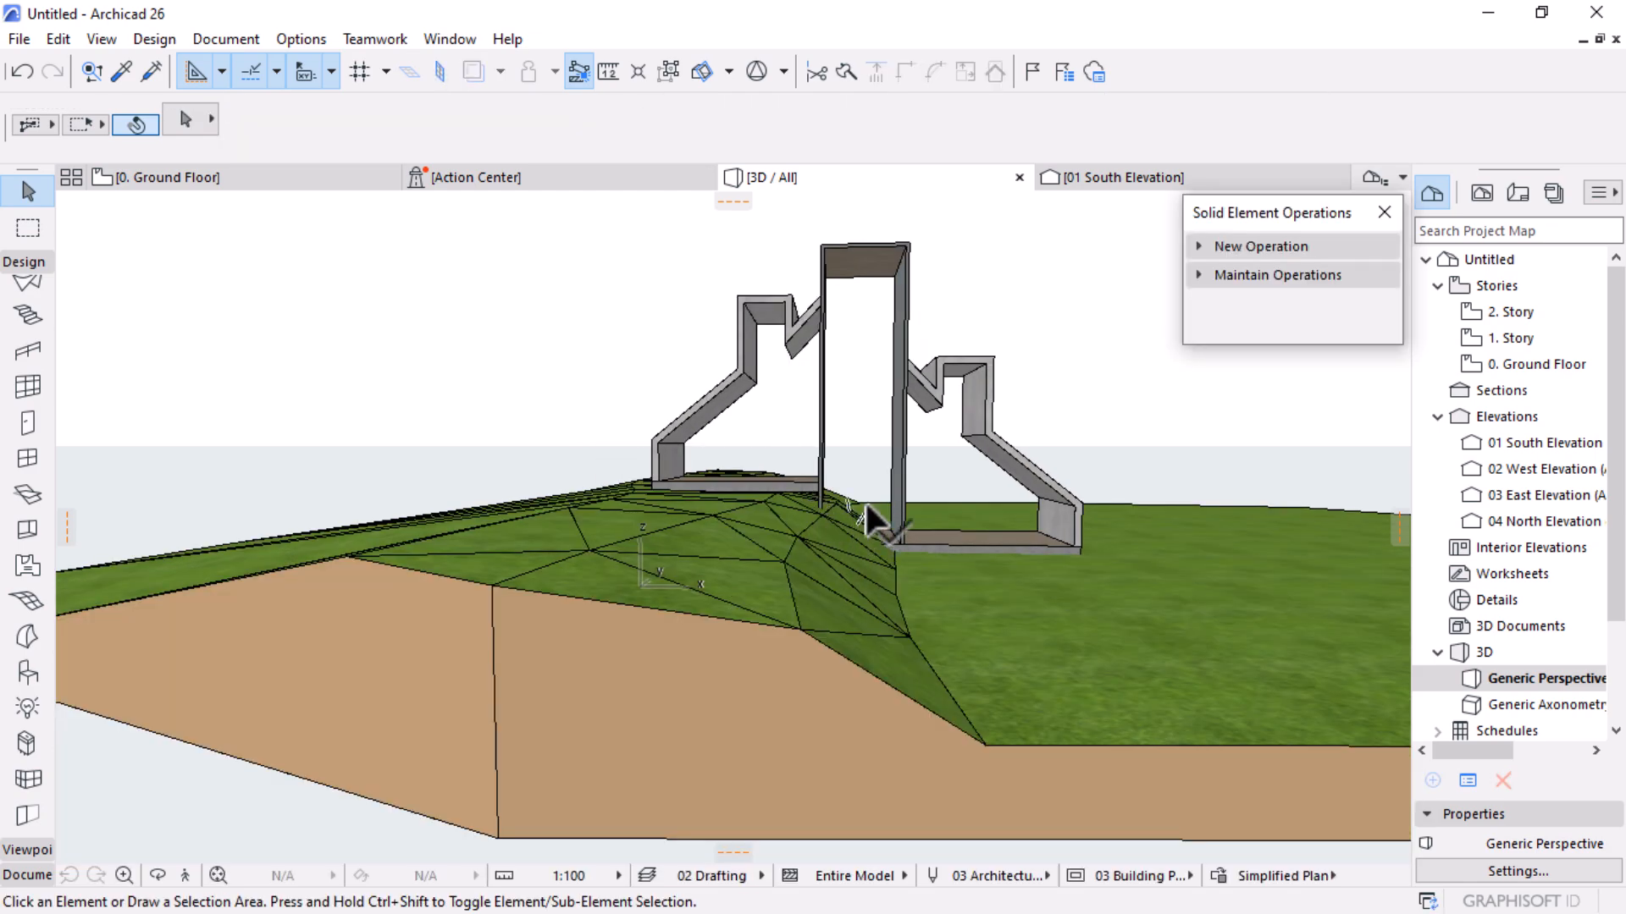
shift+middle_drag(867, 503, 851, 556)
scroll(963, 469, up, 5)
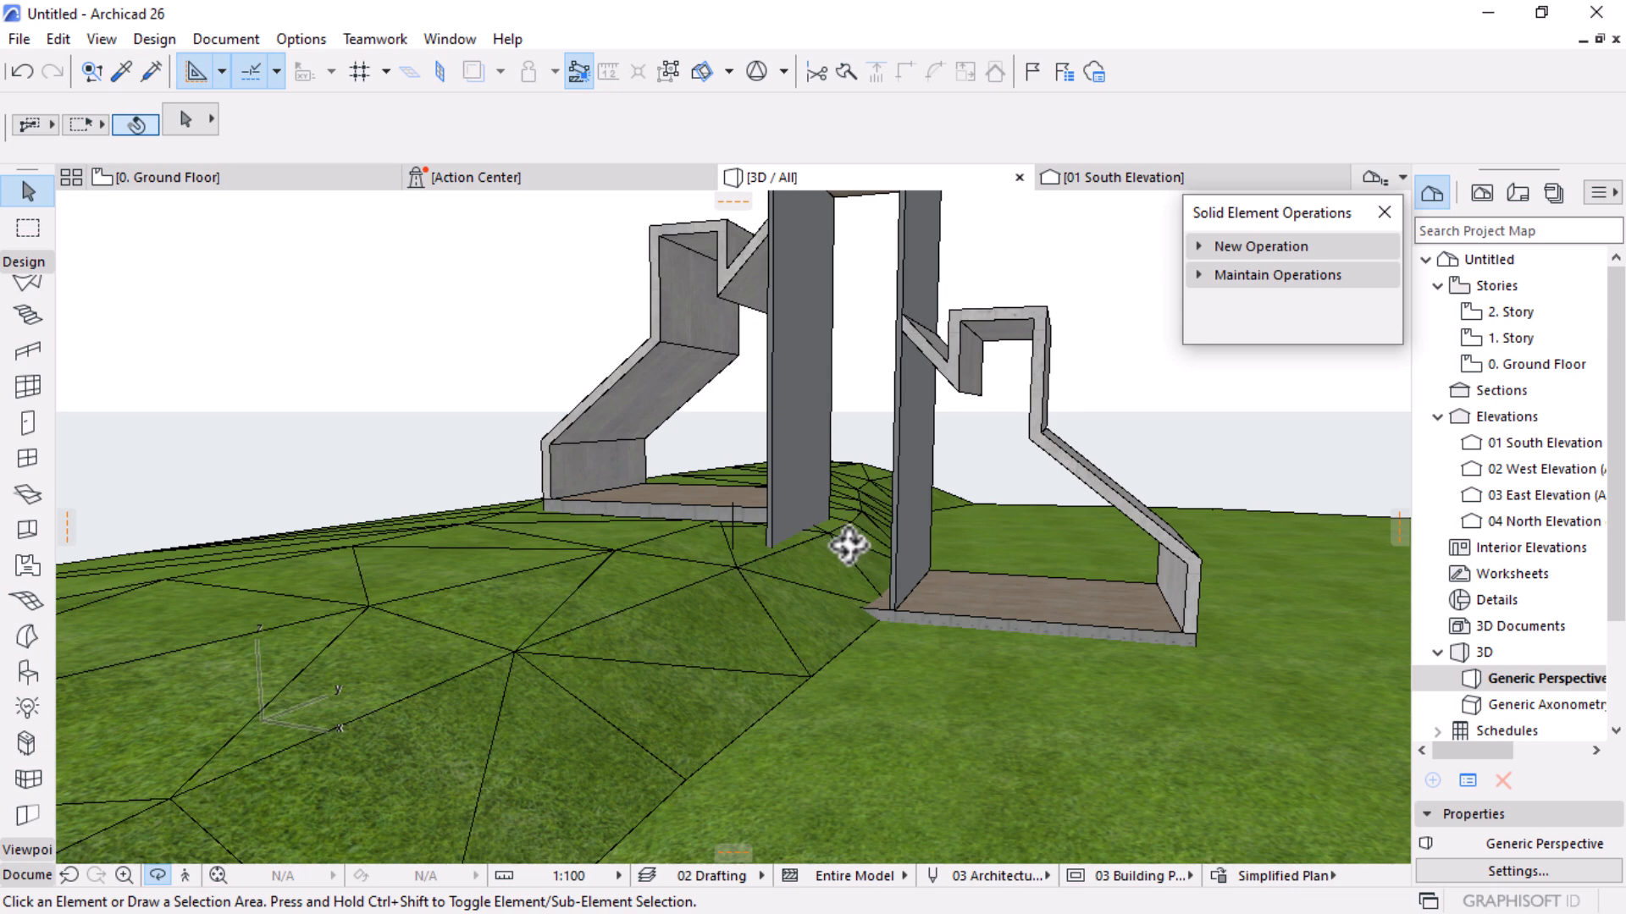
scroll(701, 566, up, 4)
scroll(668, 557, up, 5)
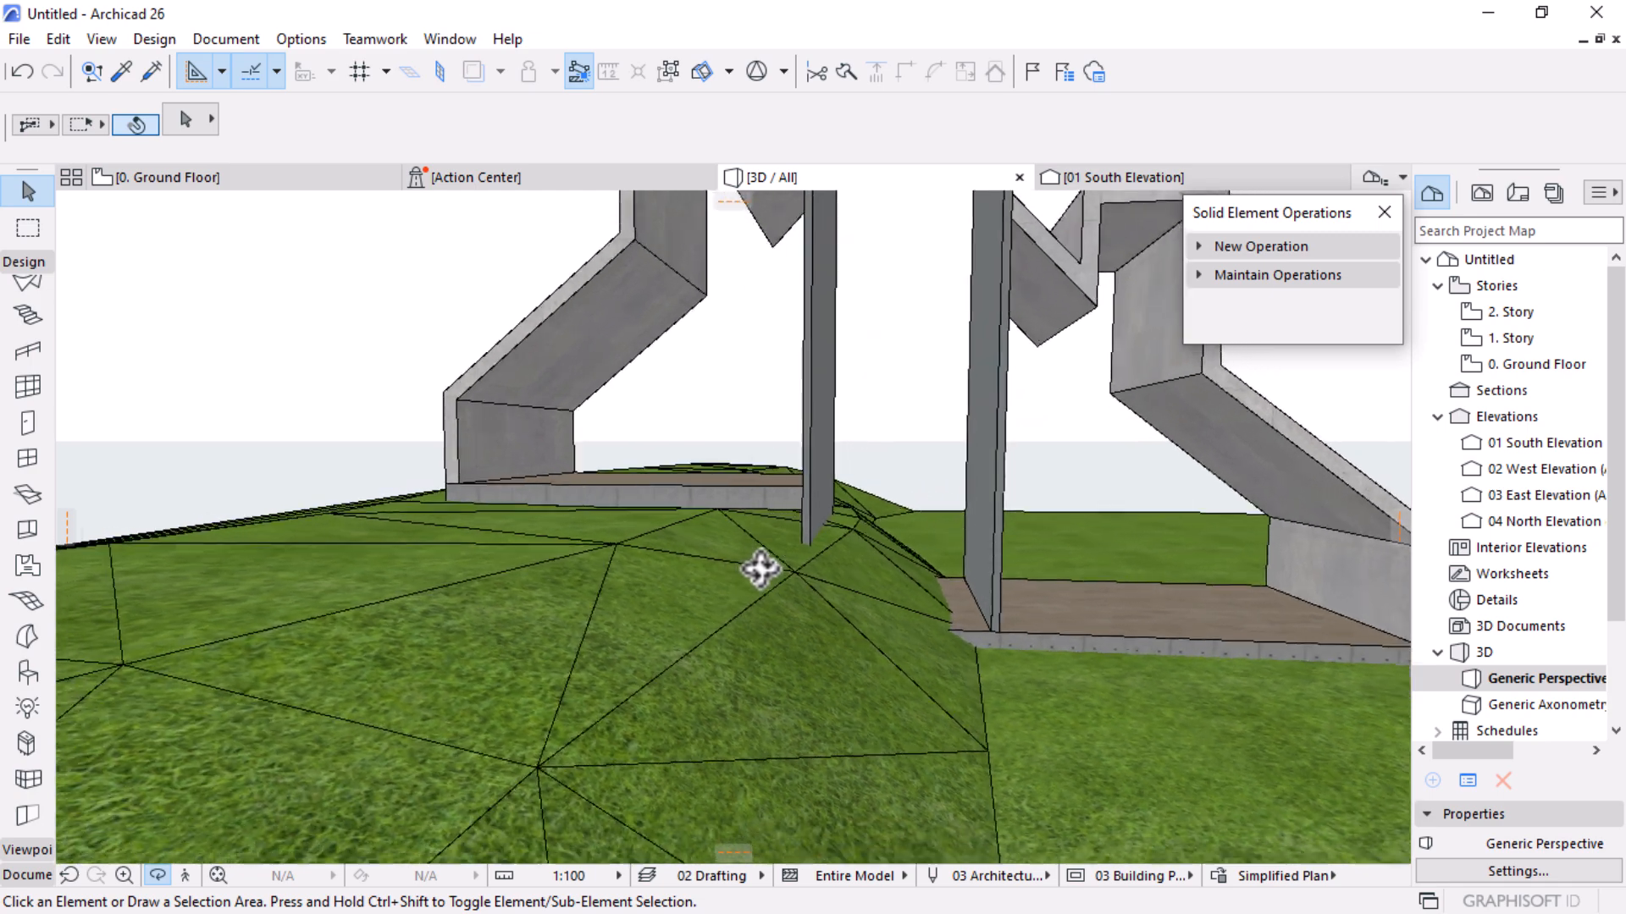
shift+middle_drag(800, 559, 675, 600)
middle_drag(582, 574, 694, 597)
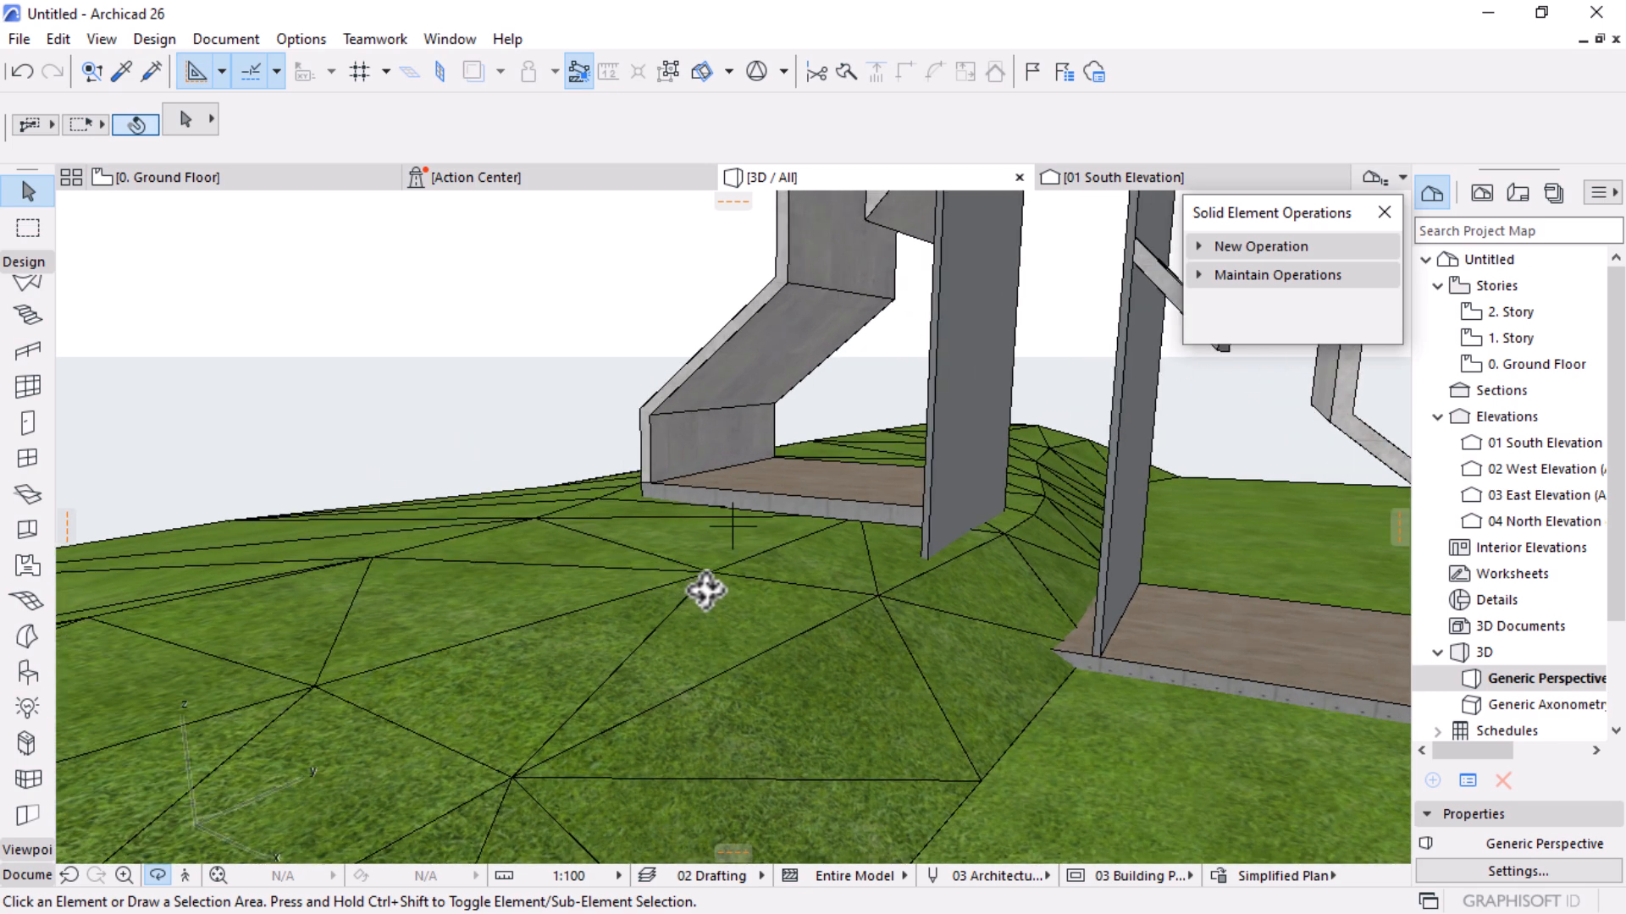
Elevate two individual points of the second ridge in 3D, one at the western slab's edge and its neighbour to the south
click(690, 584)
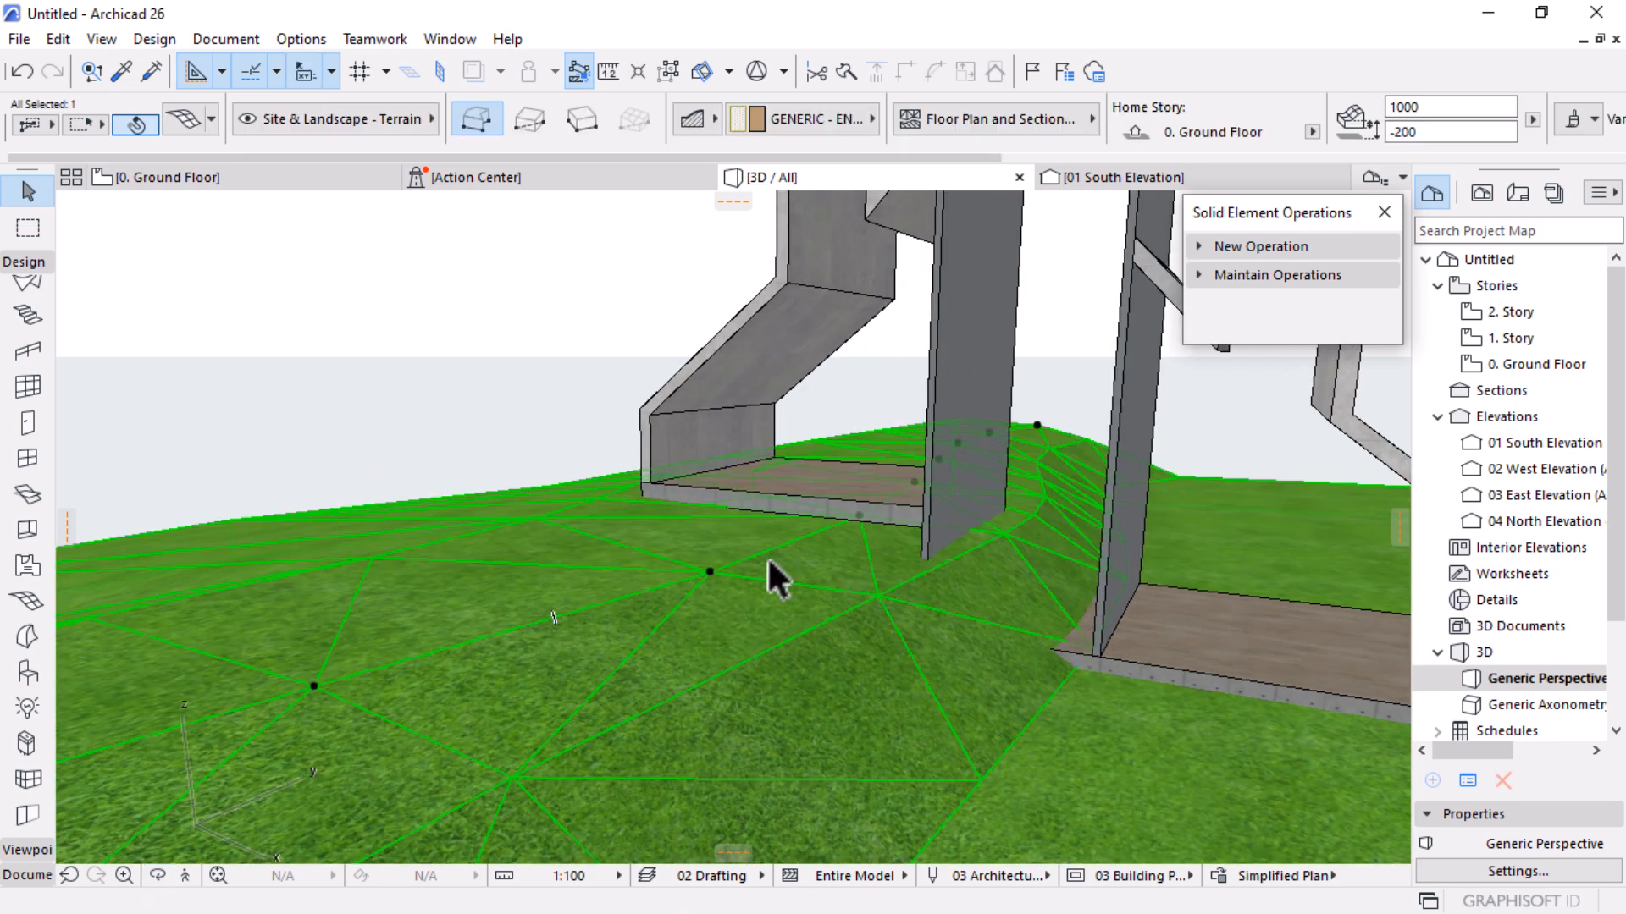
shift+middle_drag(618, 648, 895, 538)
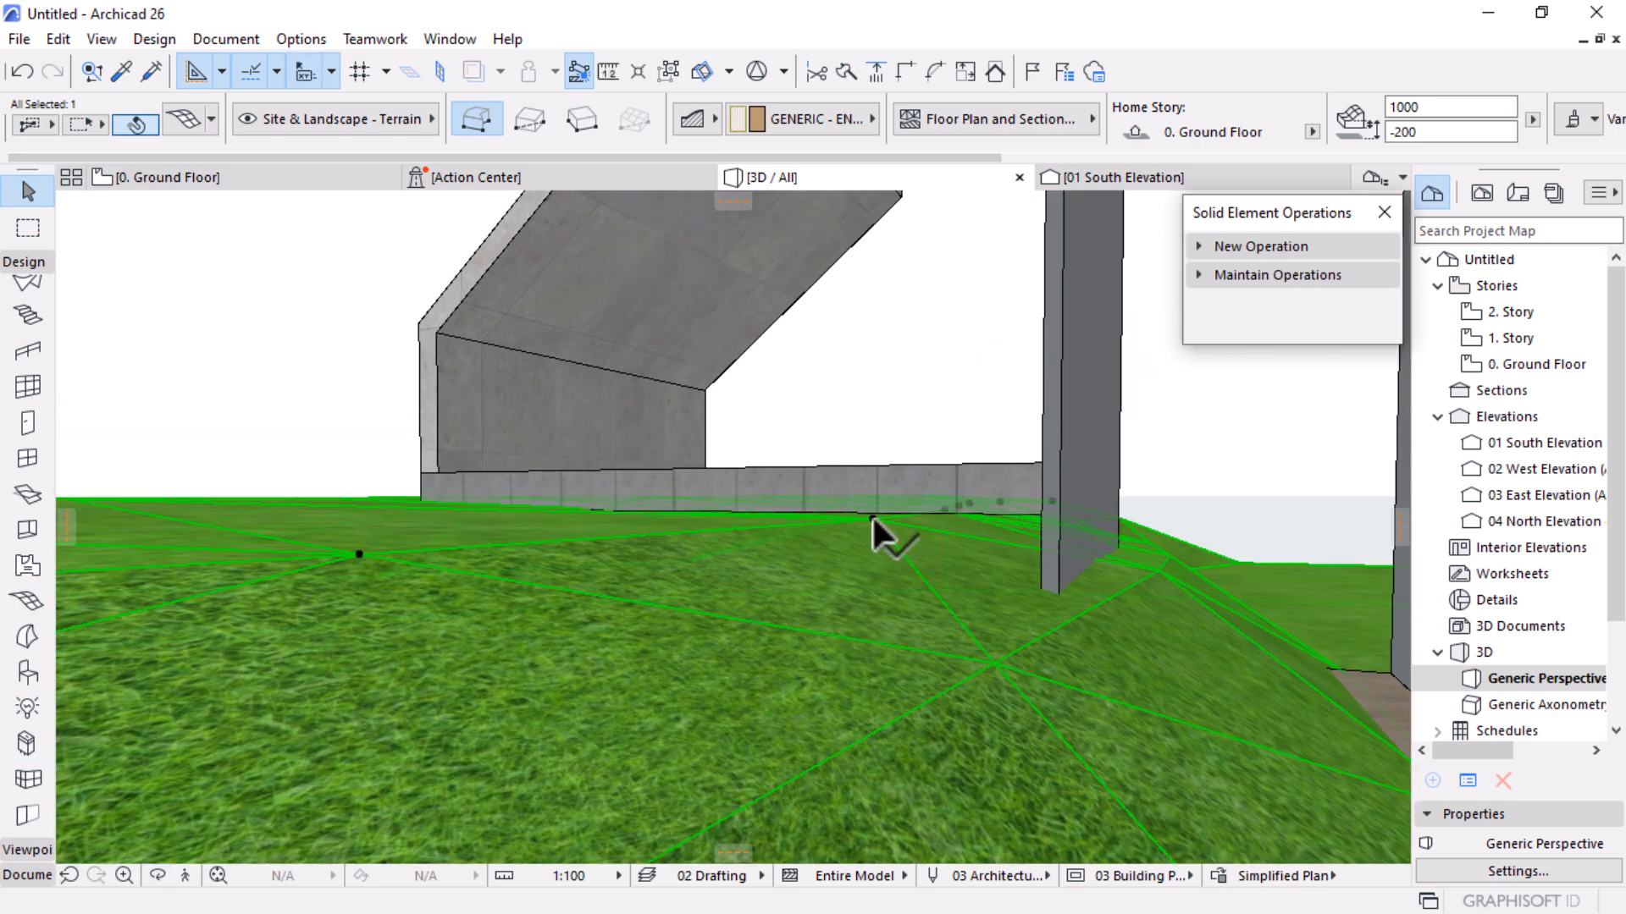
click(871, 515)
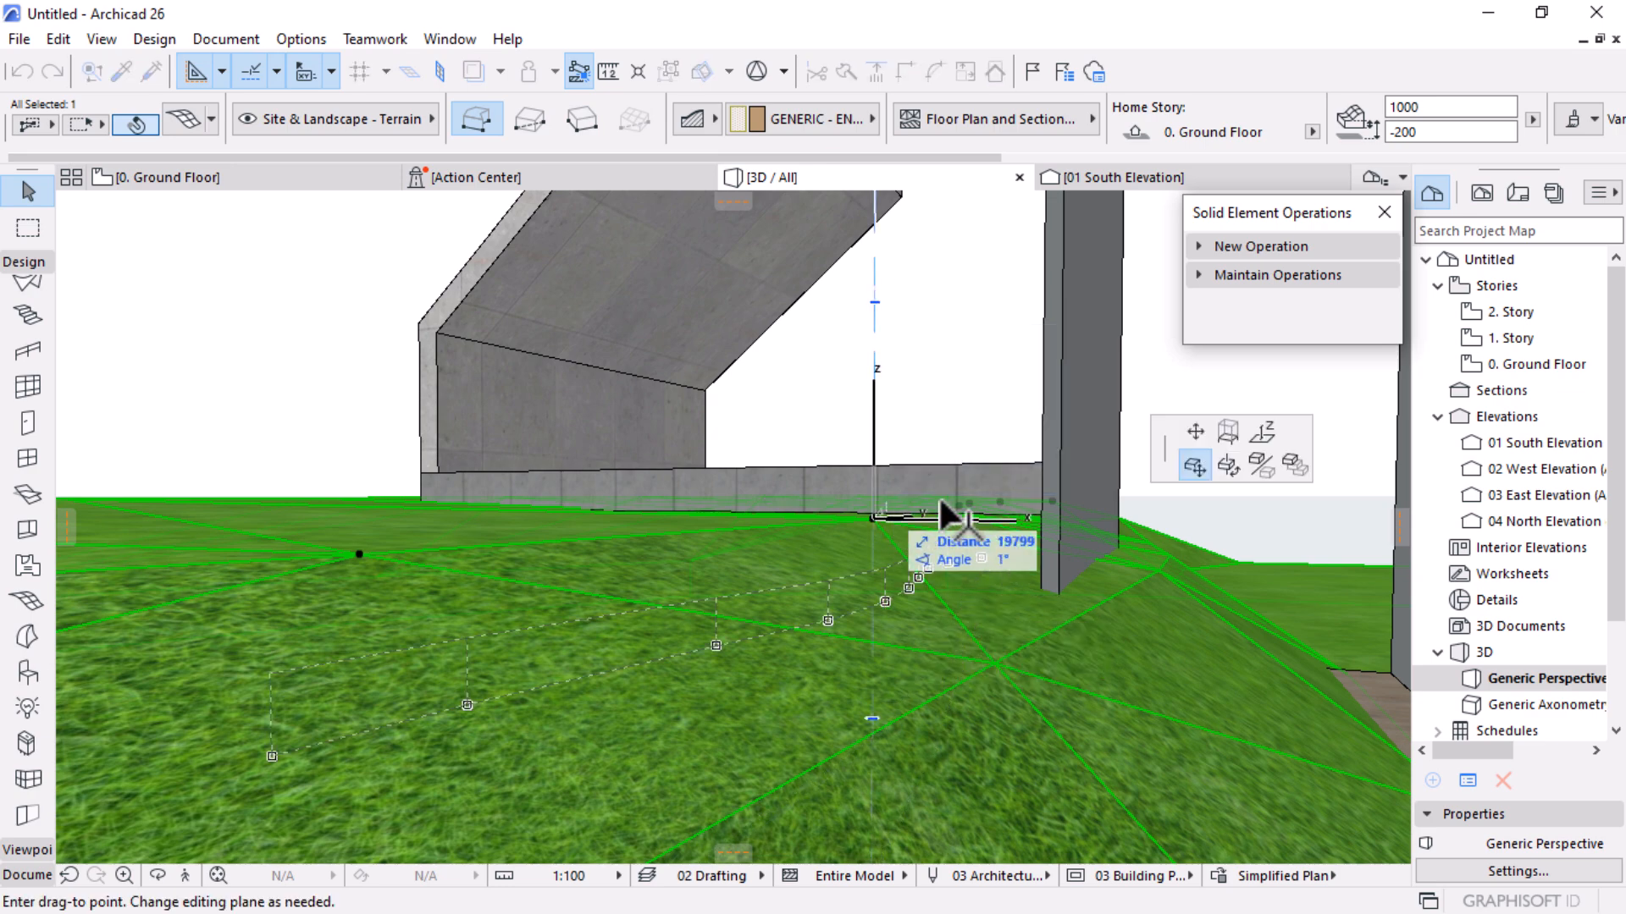
click(1261, 434)
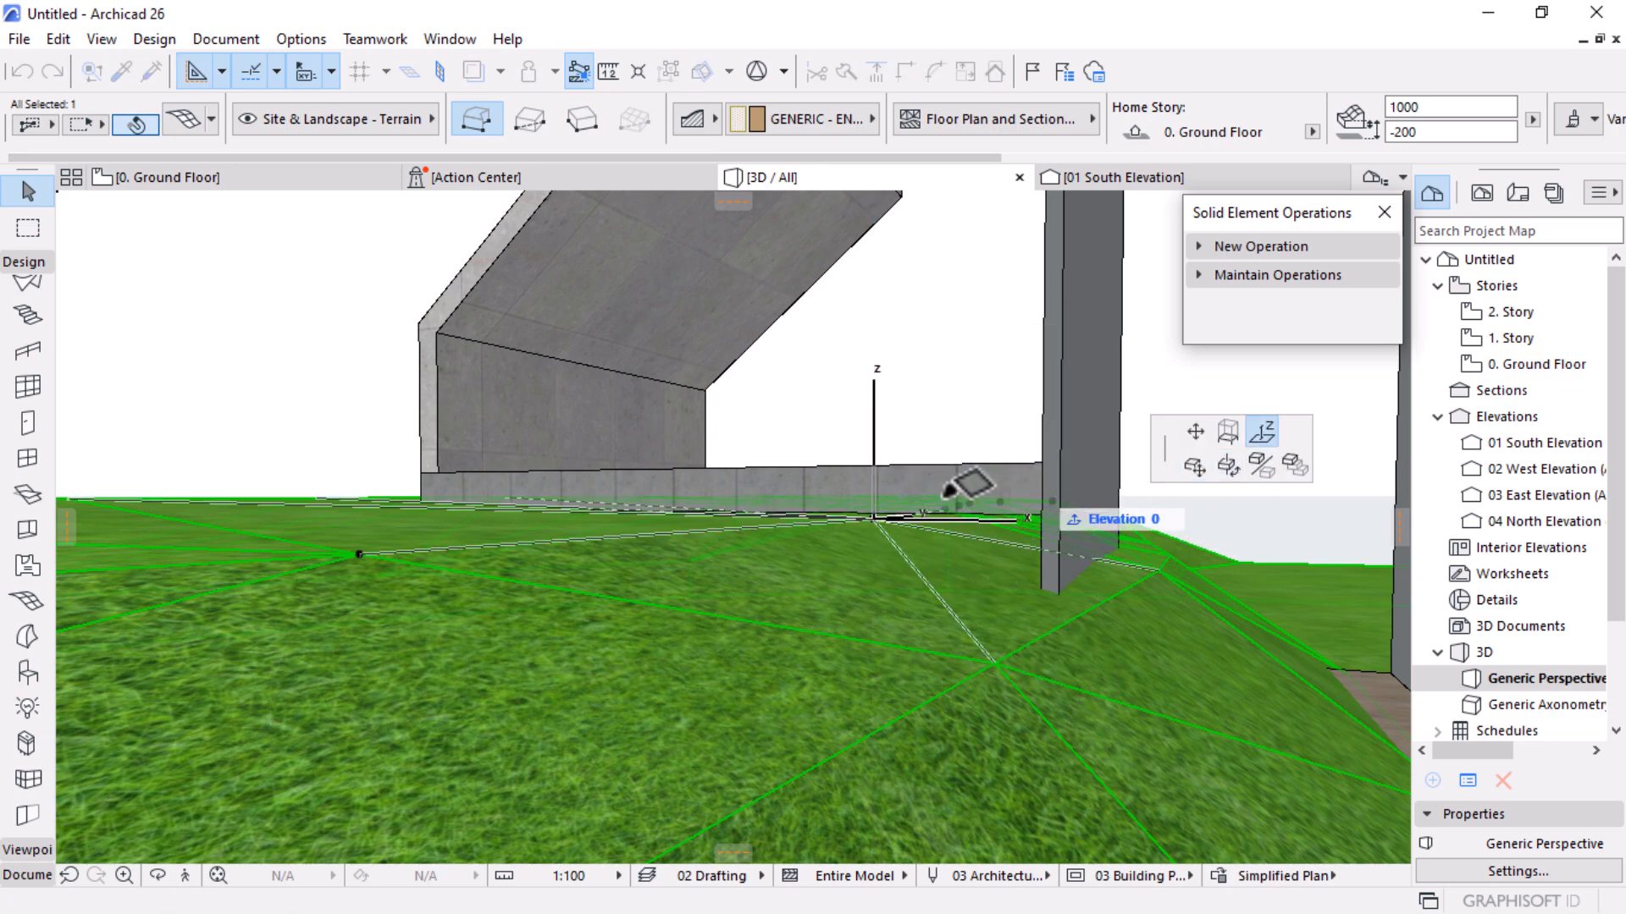
click(880, 504)
scroll(1206, 568, down, 3)
click(848, 548)
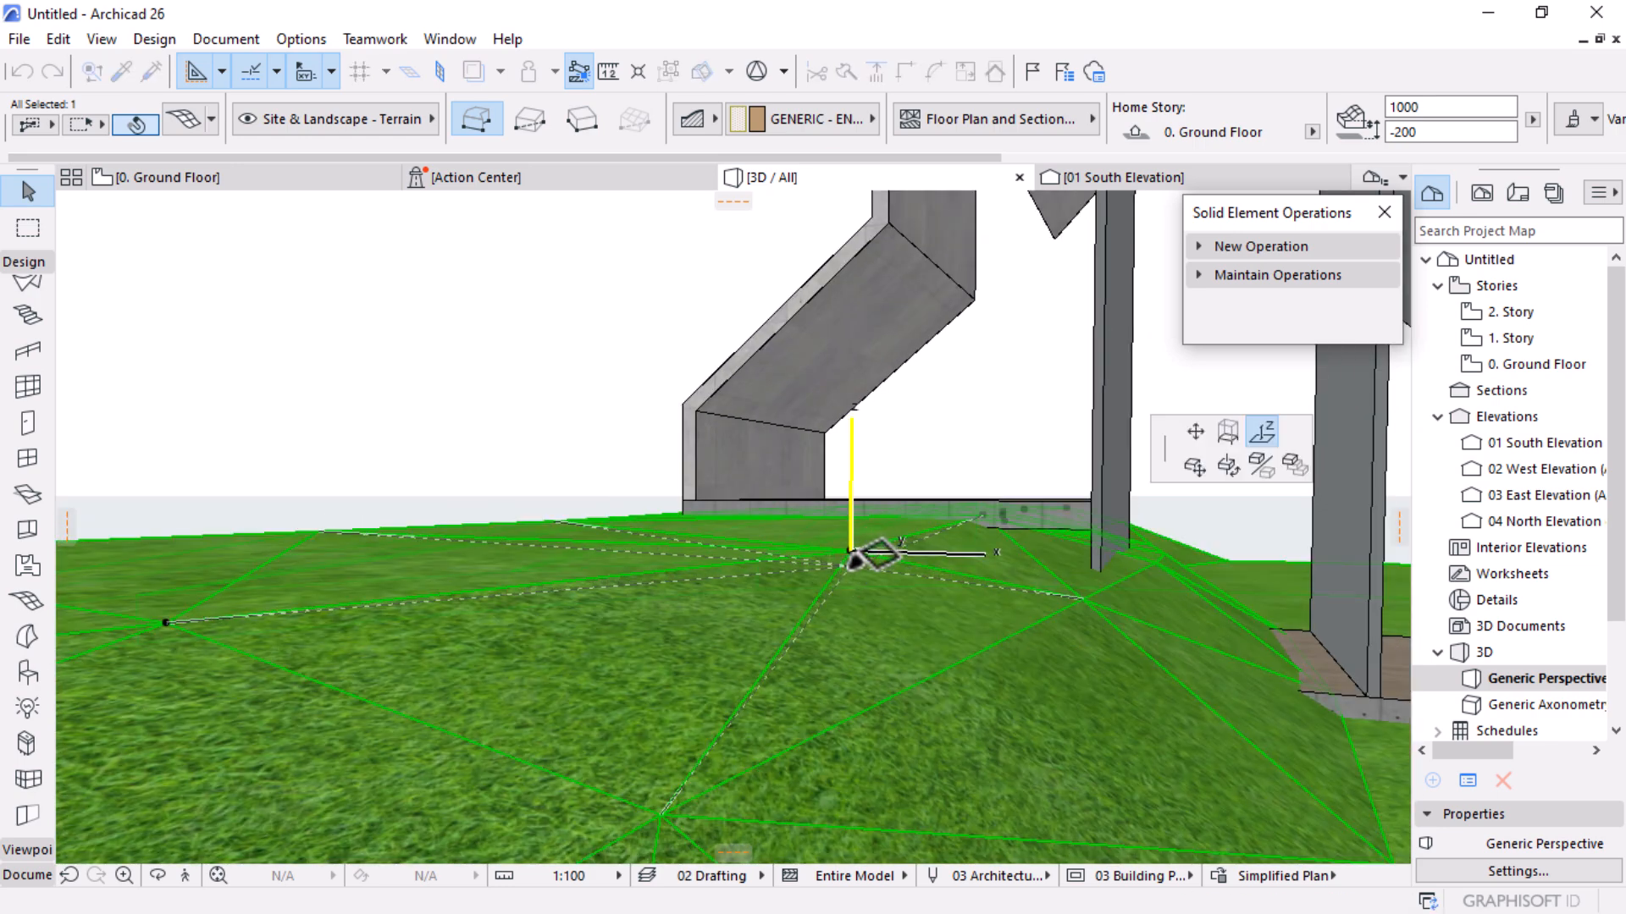
click(852, 559)
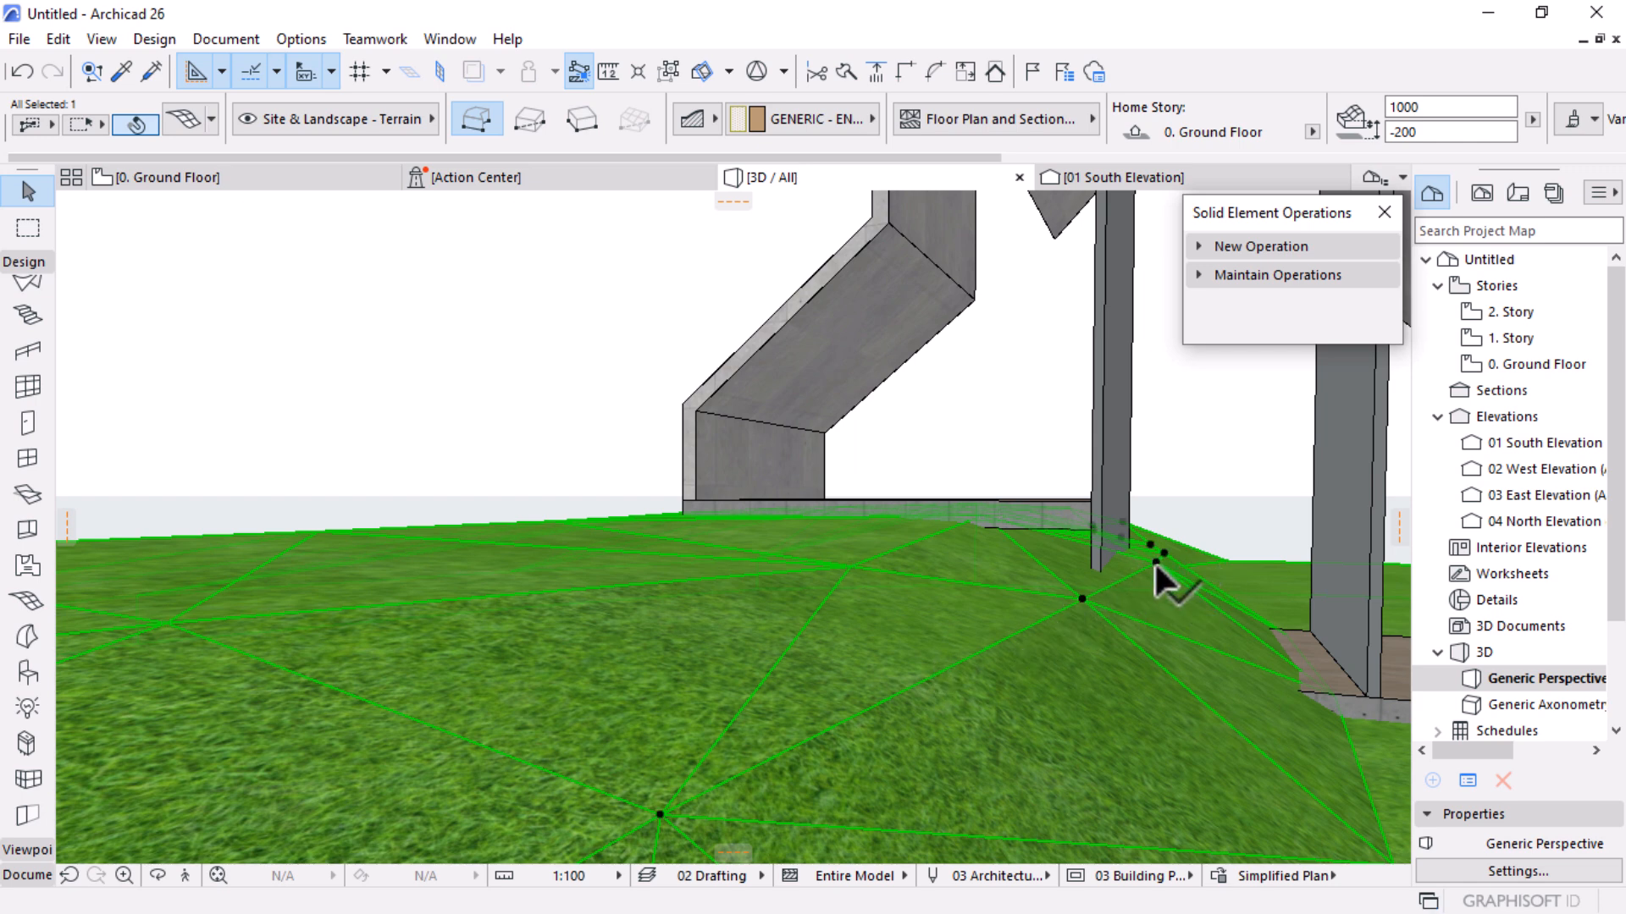
Adjust the elevations of three third-ridge points individually around the base of the tower's west wall
click(1156, 564)
click(1159, 572)
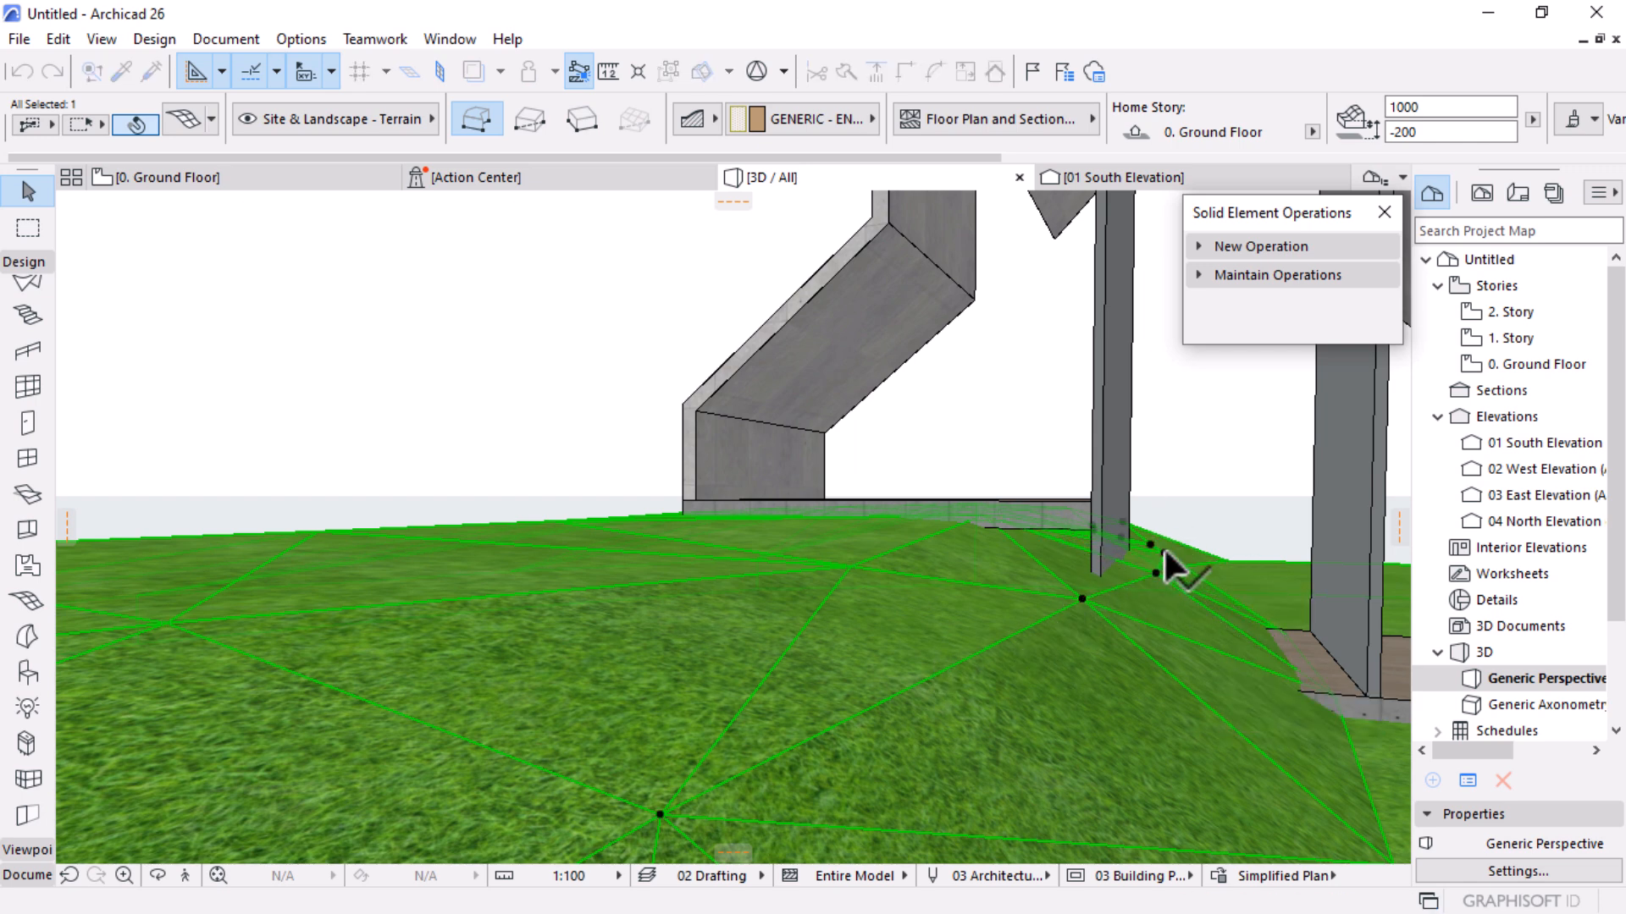
click(1162, 561)
click(1167, 551)
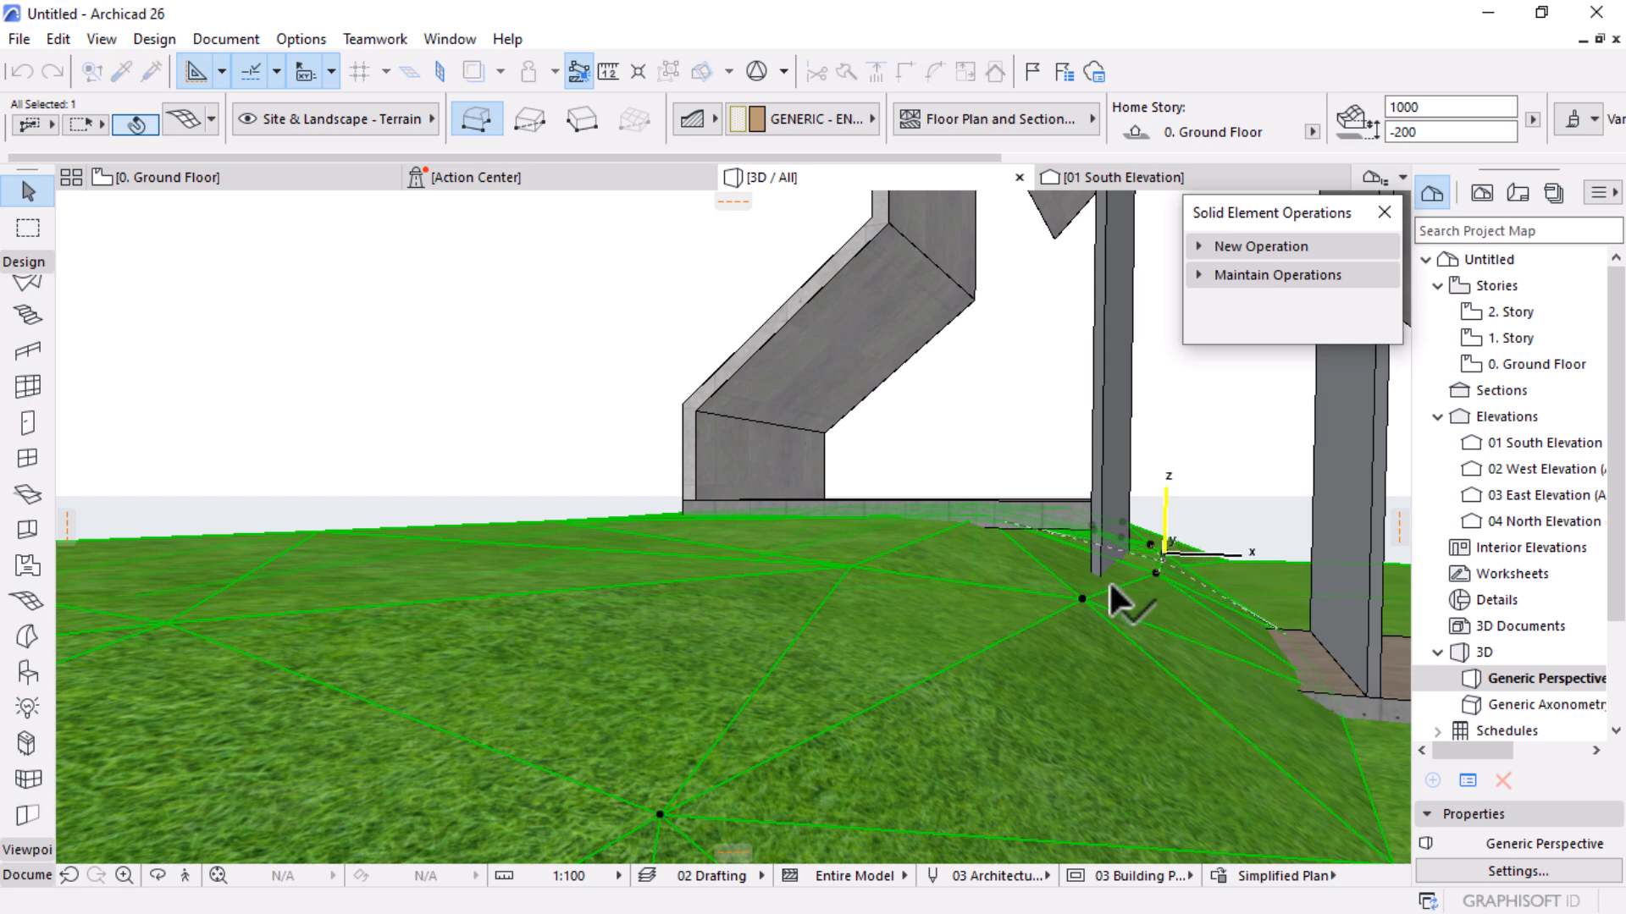
click(1082, 600)
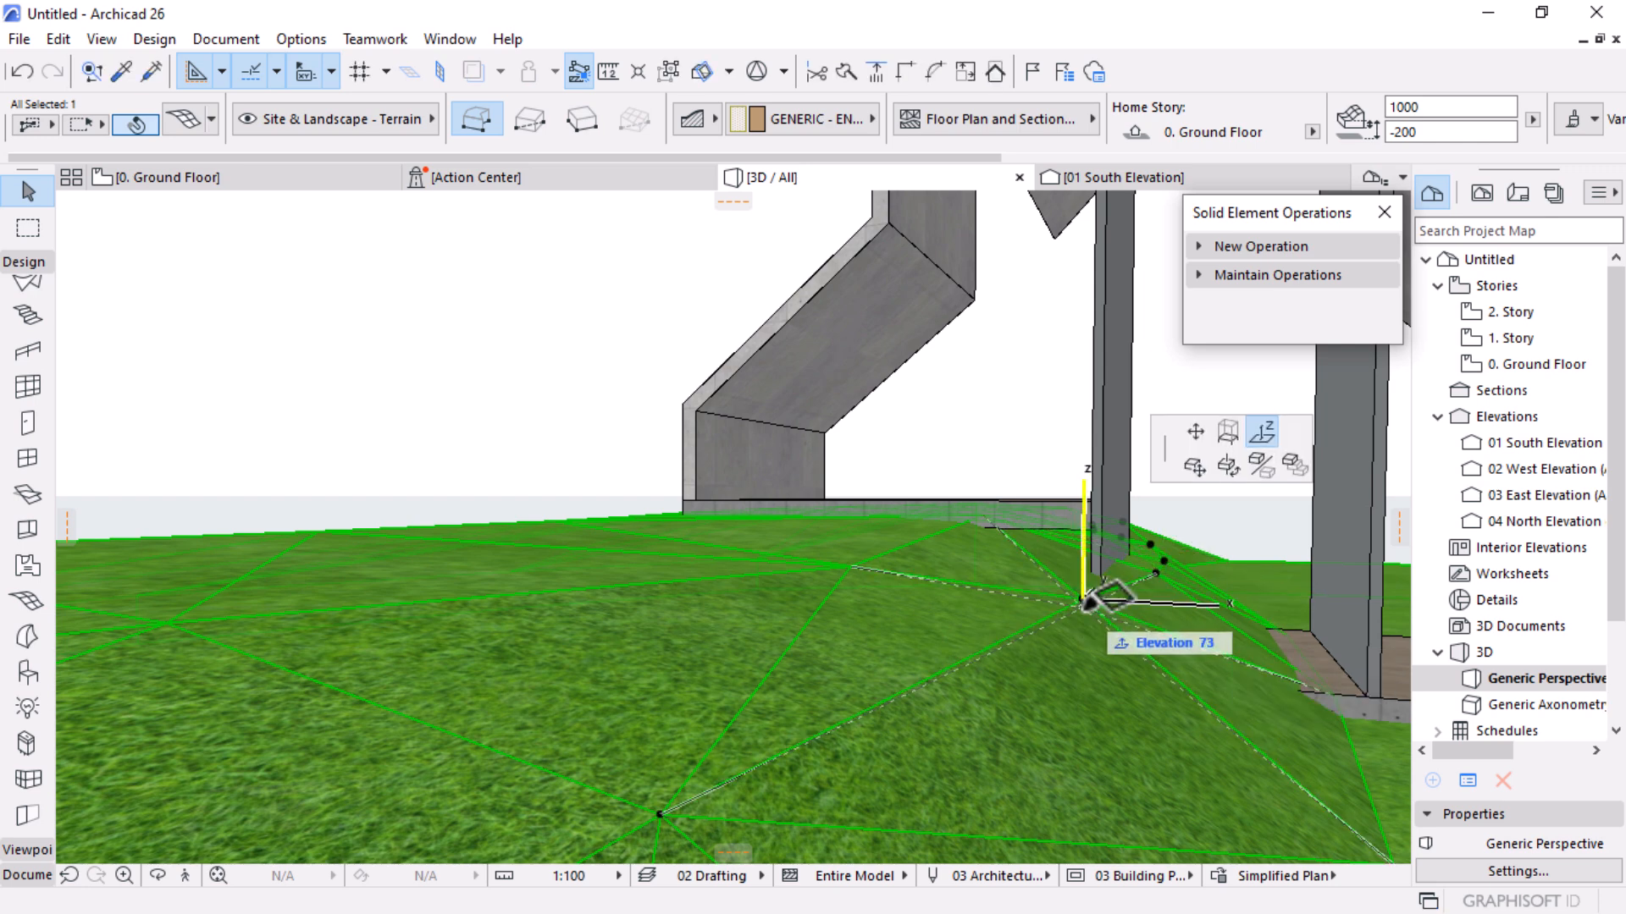
click(1083, 606)
Lower the next two points of the third ridge south of the tower to vary the slope
scroll(952, 525, down, 2)
scroll(956, 505, down, 1)
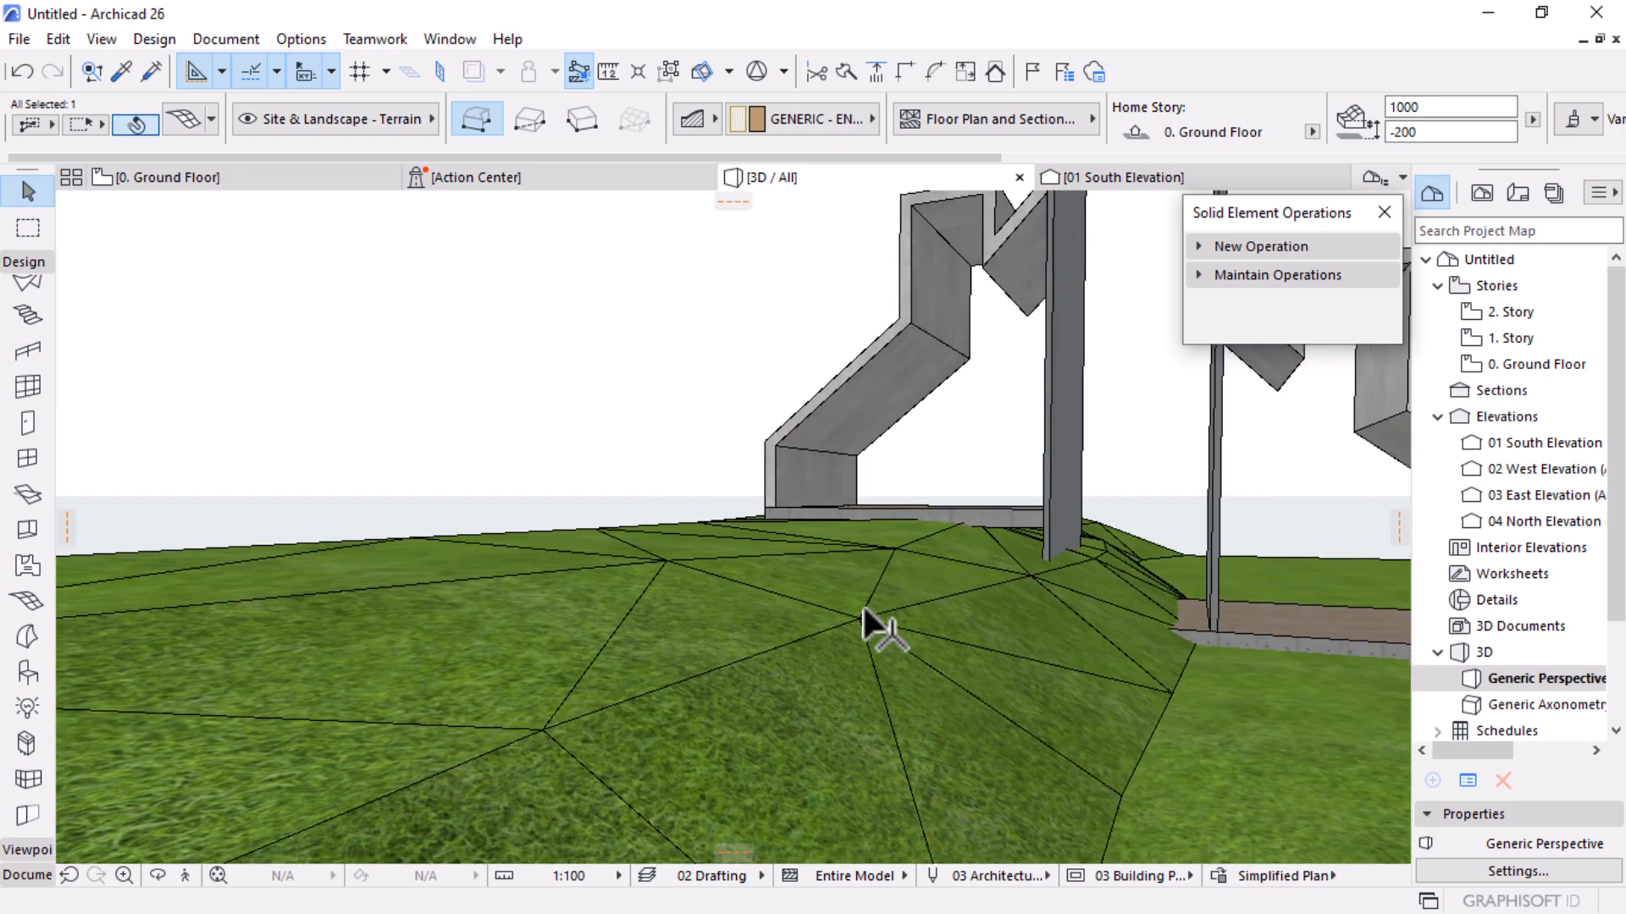
click(859, 620)
click(861, 635)
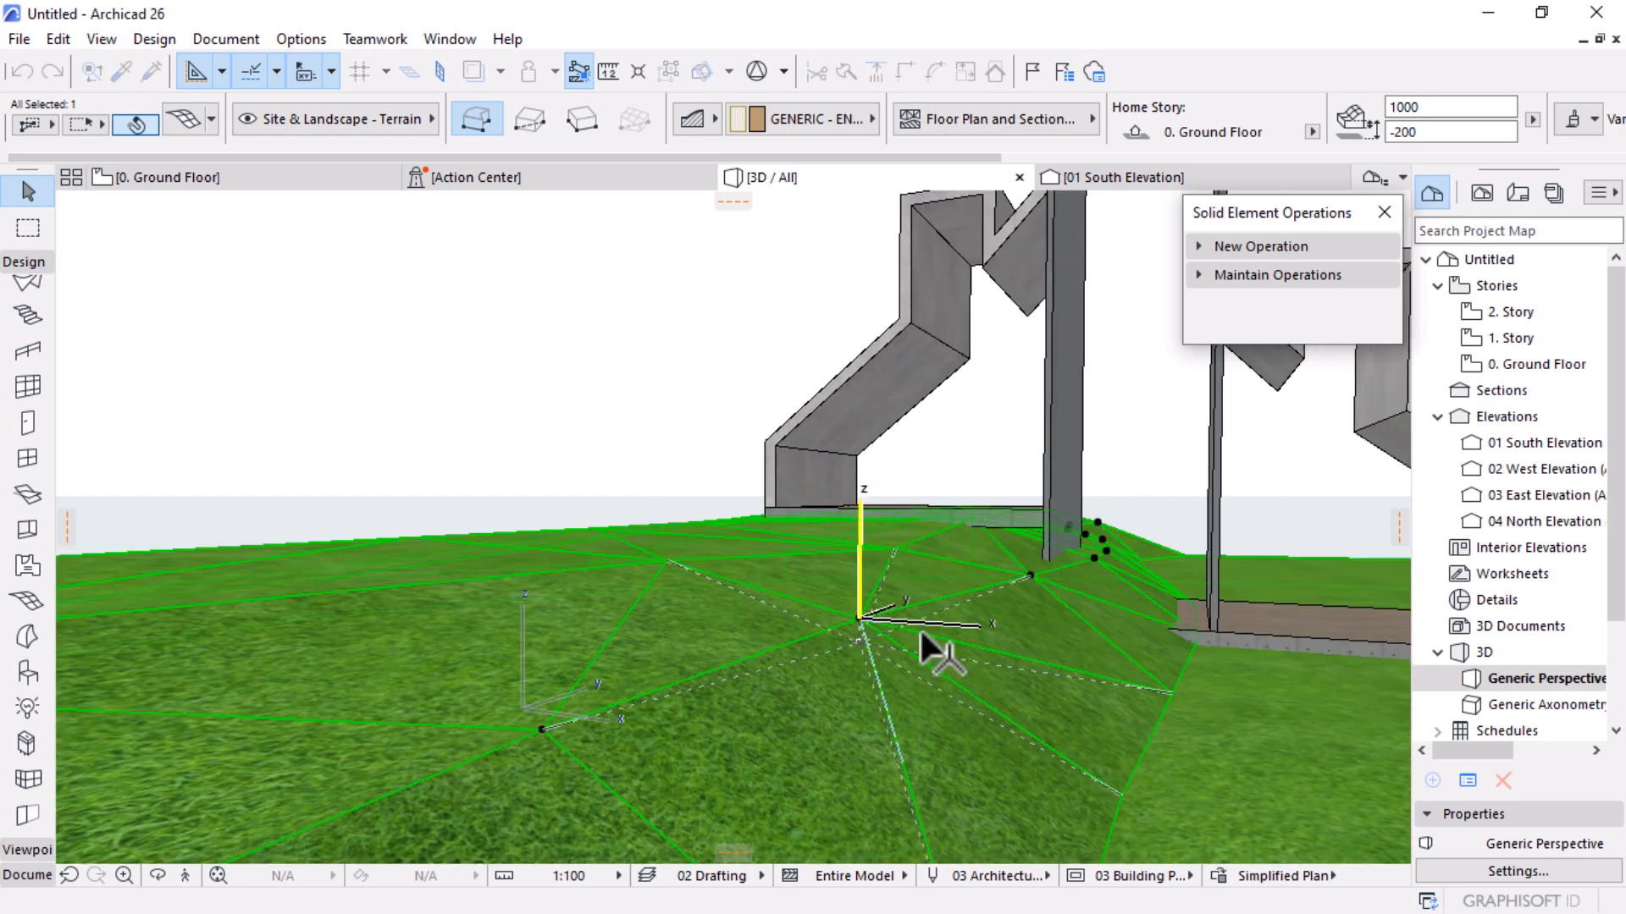
scroll(1211, 584, down, 1)
click(777, 675)
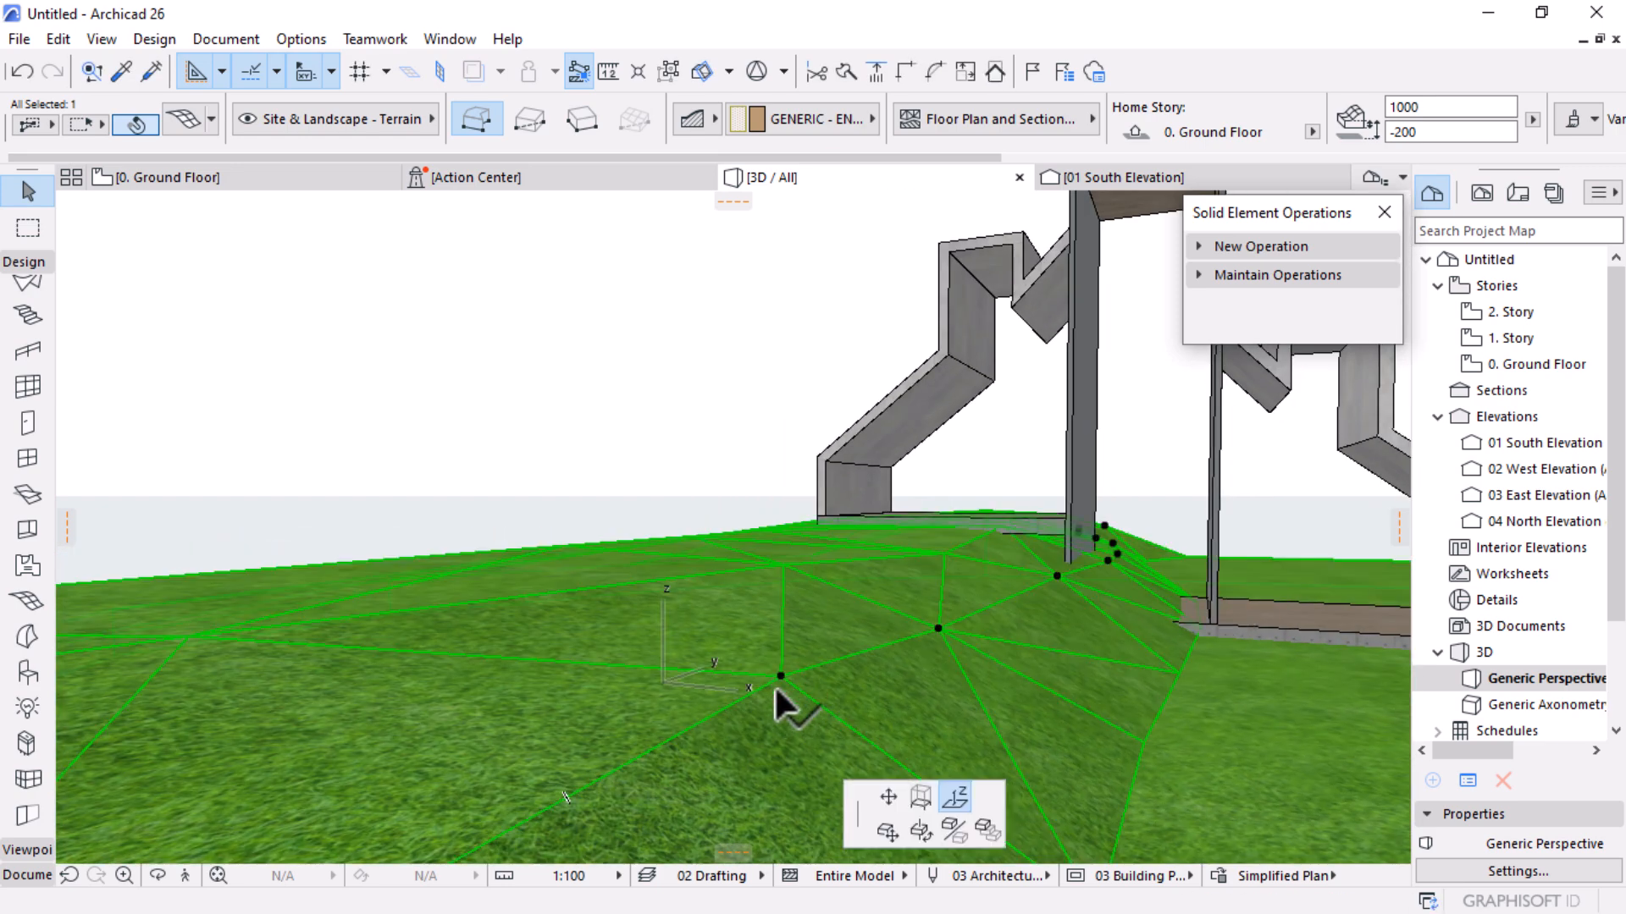
click(791, 682)
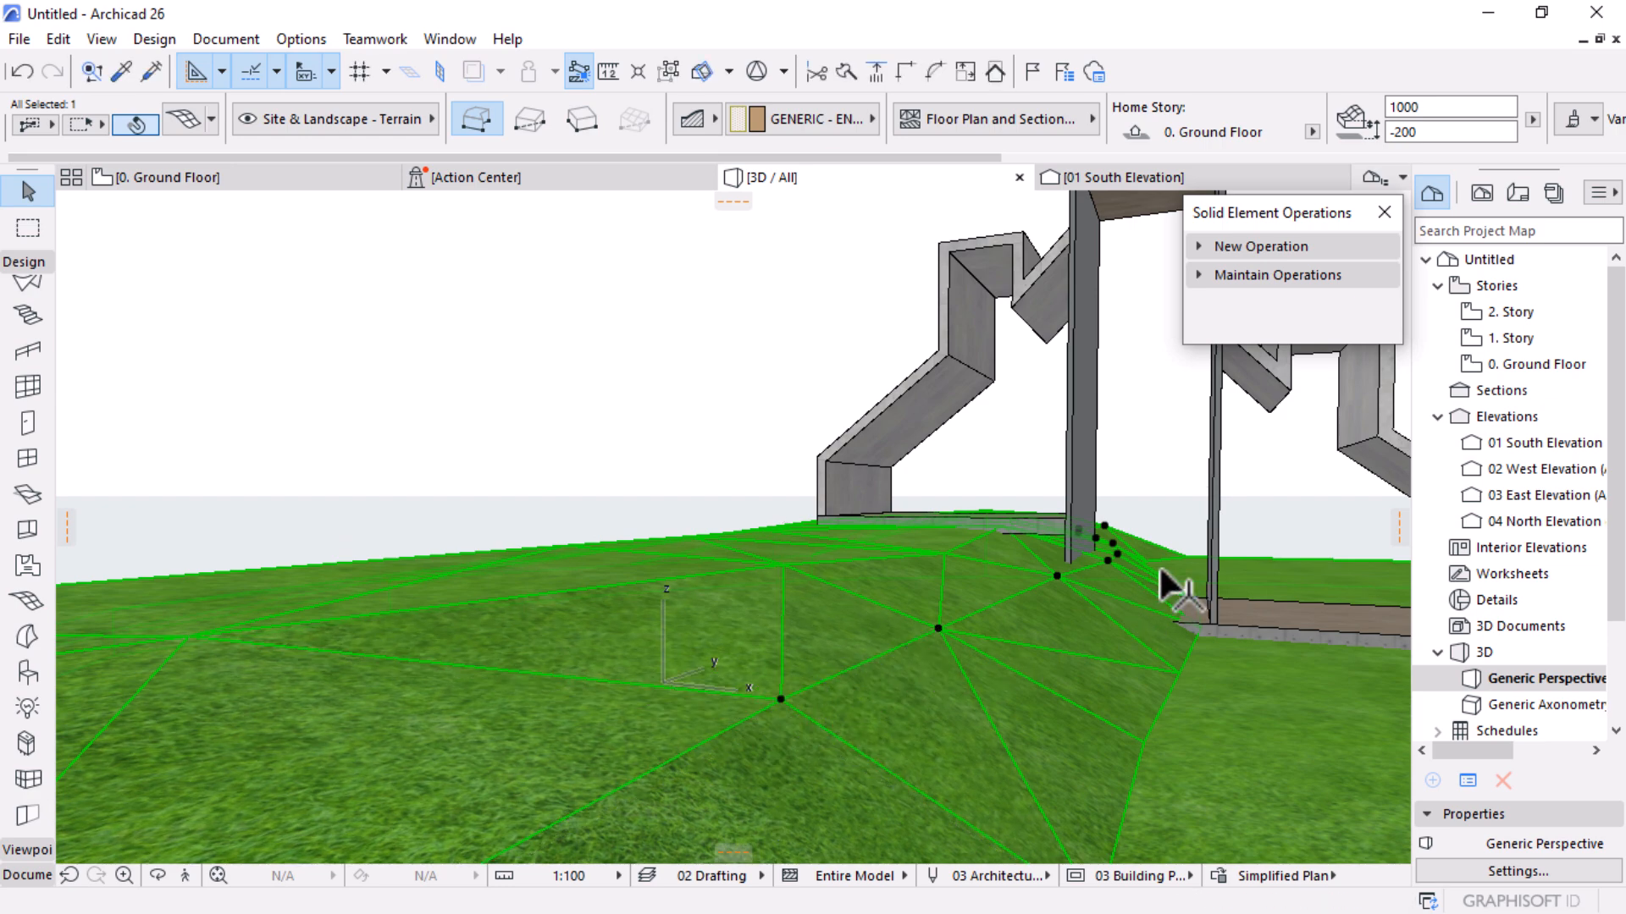
Fine-tune the elevation of a second-ridge point south of the western building and review the slope around the tower
scroll(1160, 572, down, 2)
scroll(936, 584, up, 1)
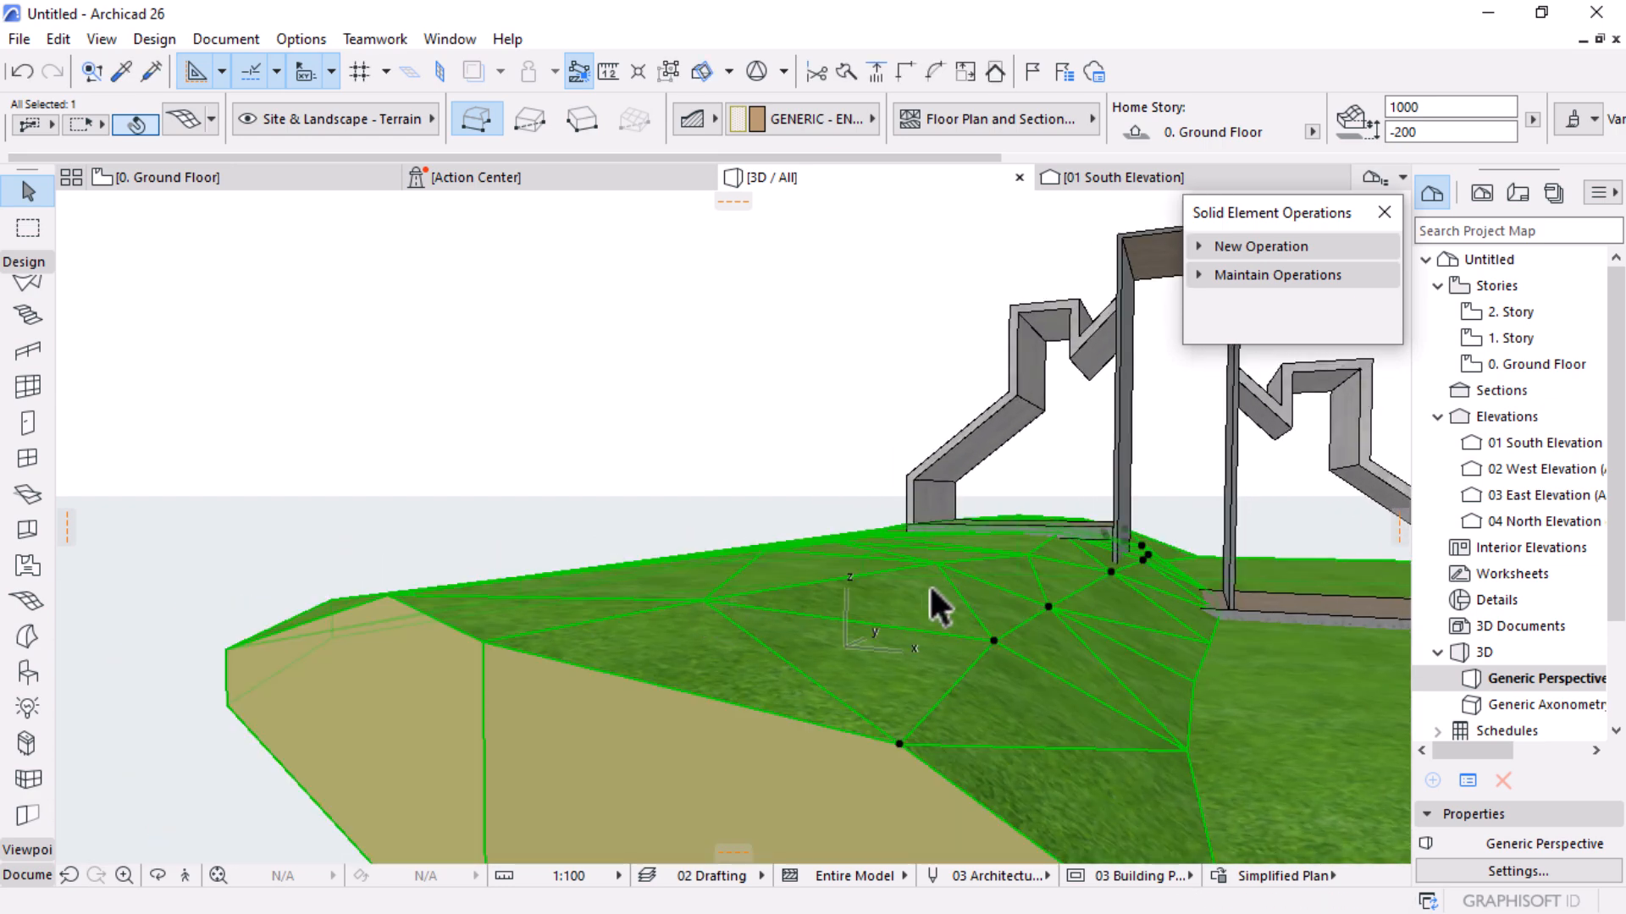
click(936, 574)
click(936, 569)
shift+middle_drag(699, 632, 919, 563)
scroll(913, 542, up, 4)
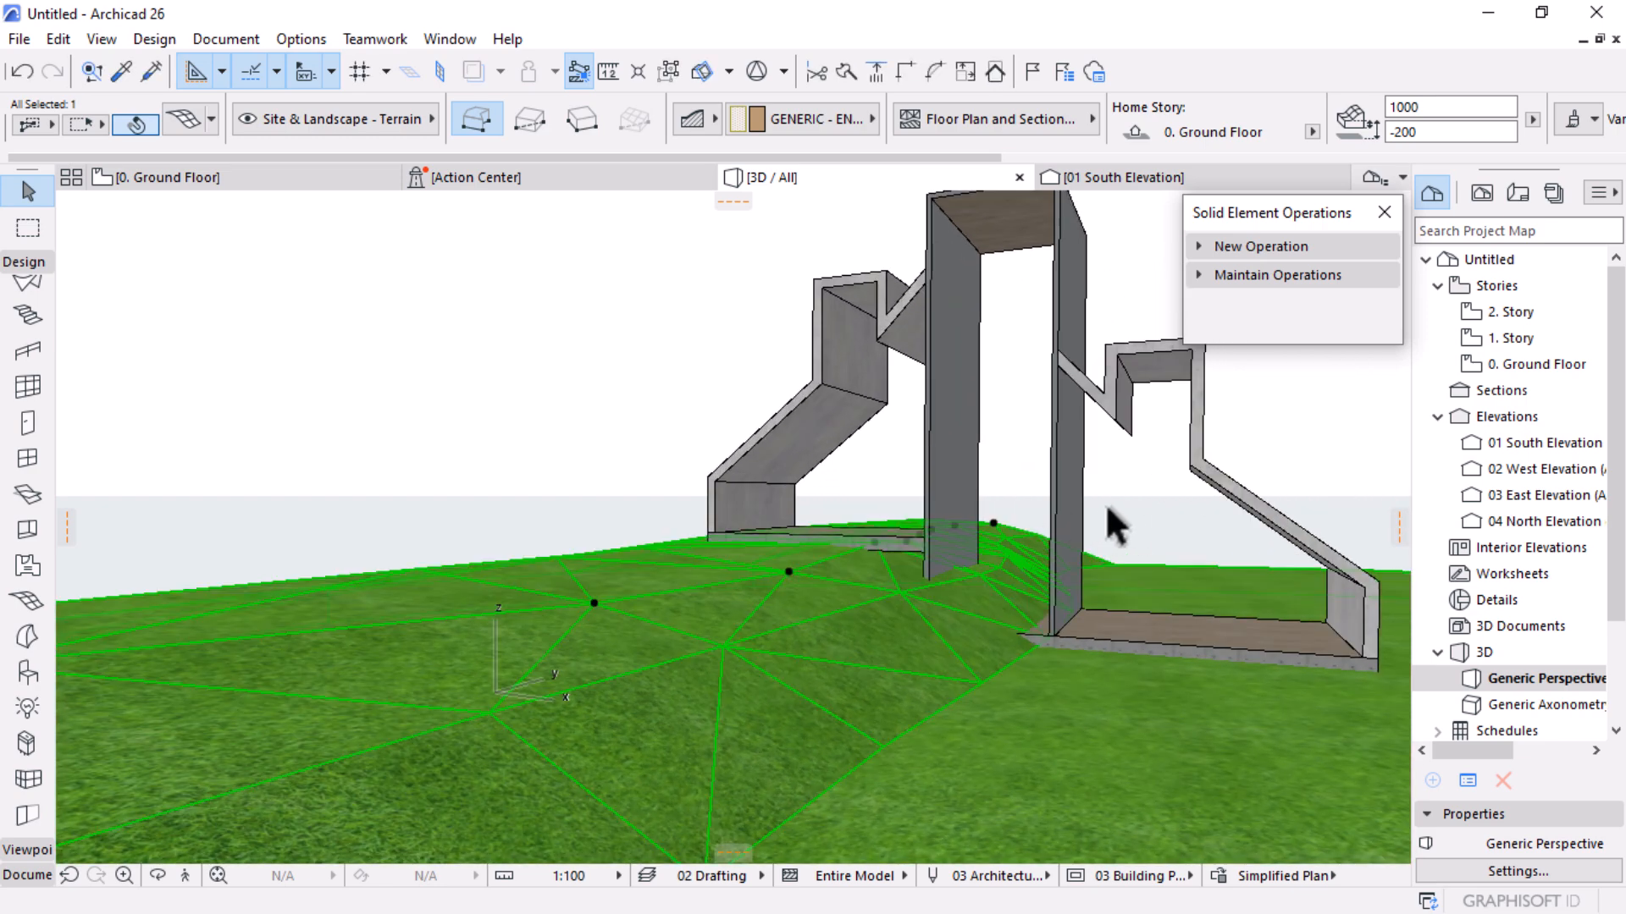
Examine the tower, both side buildings and the surrounding terrain slopes in 3D from several angles
scroll(762, 562, down, 3)
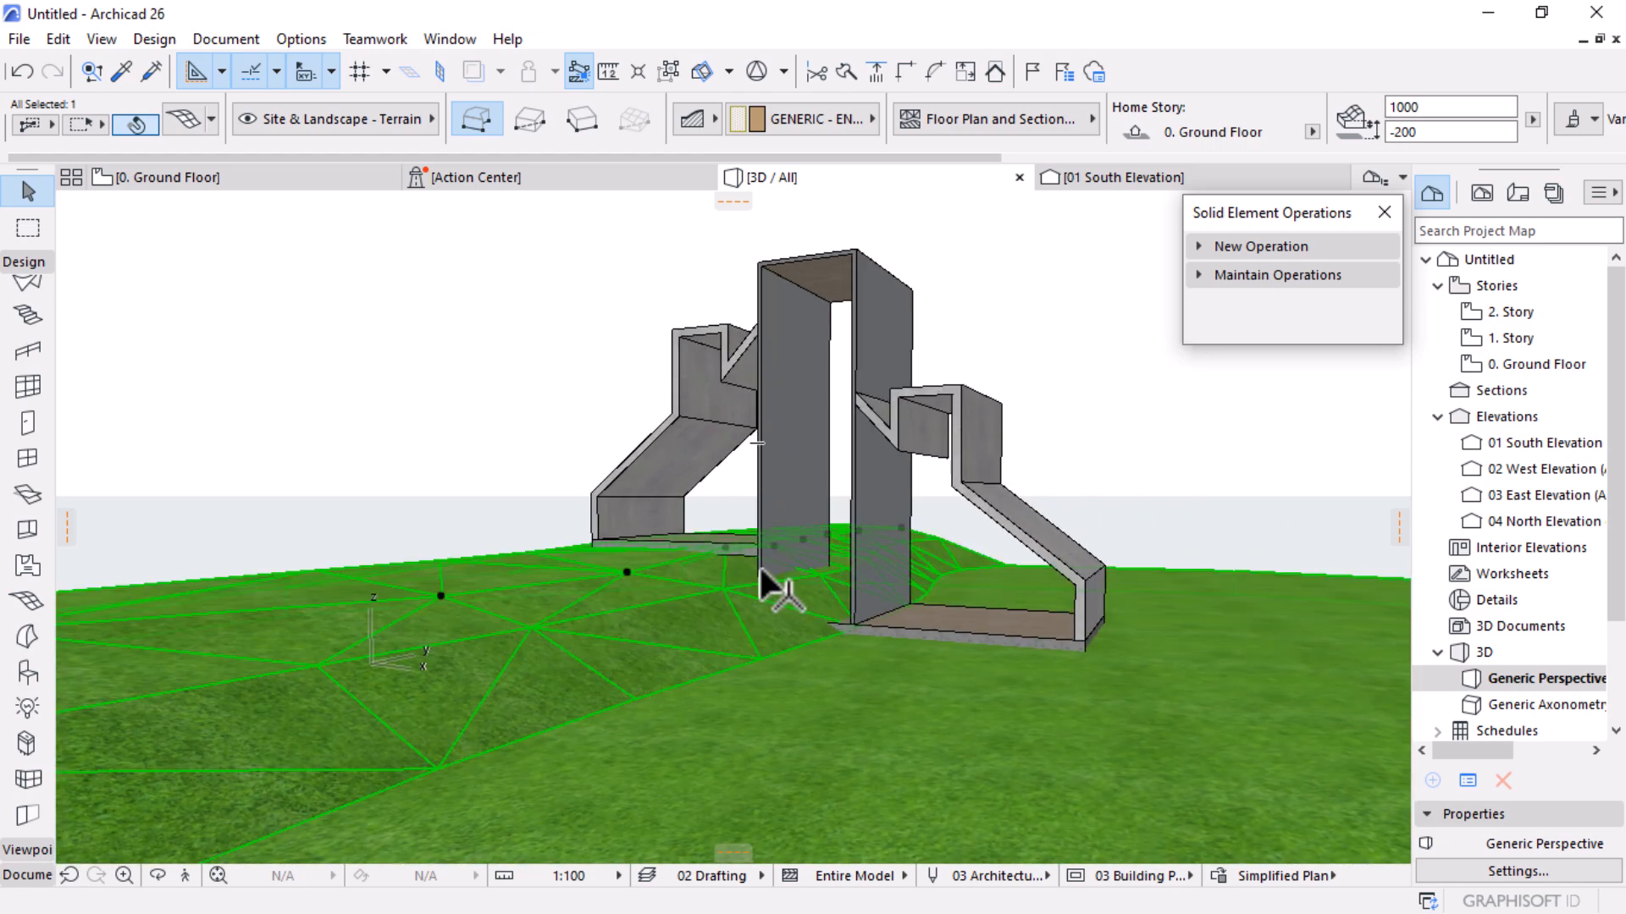
shift+middle_drag(834, 607, 958, 592)
scroll(823, 565, up, 3)
shift+middle_drag(823, 564, 847, 629)
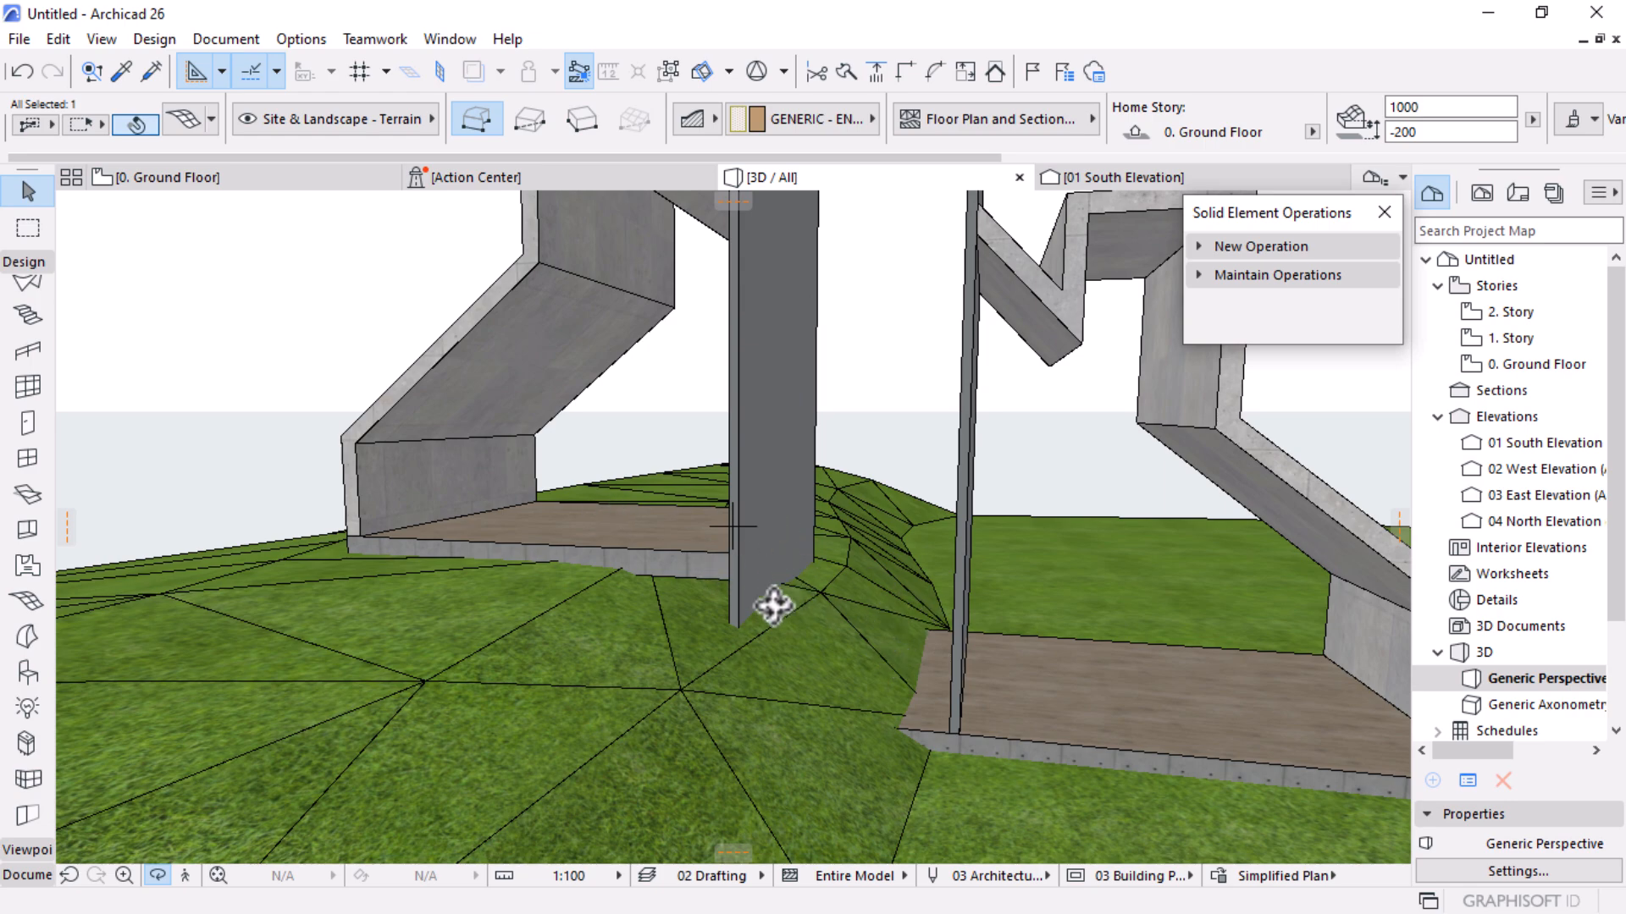
scroll(849, 603, down, 3)
drag(722, 641, 642, 621)
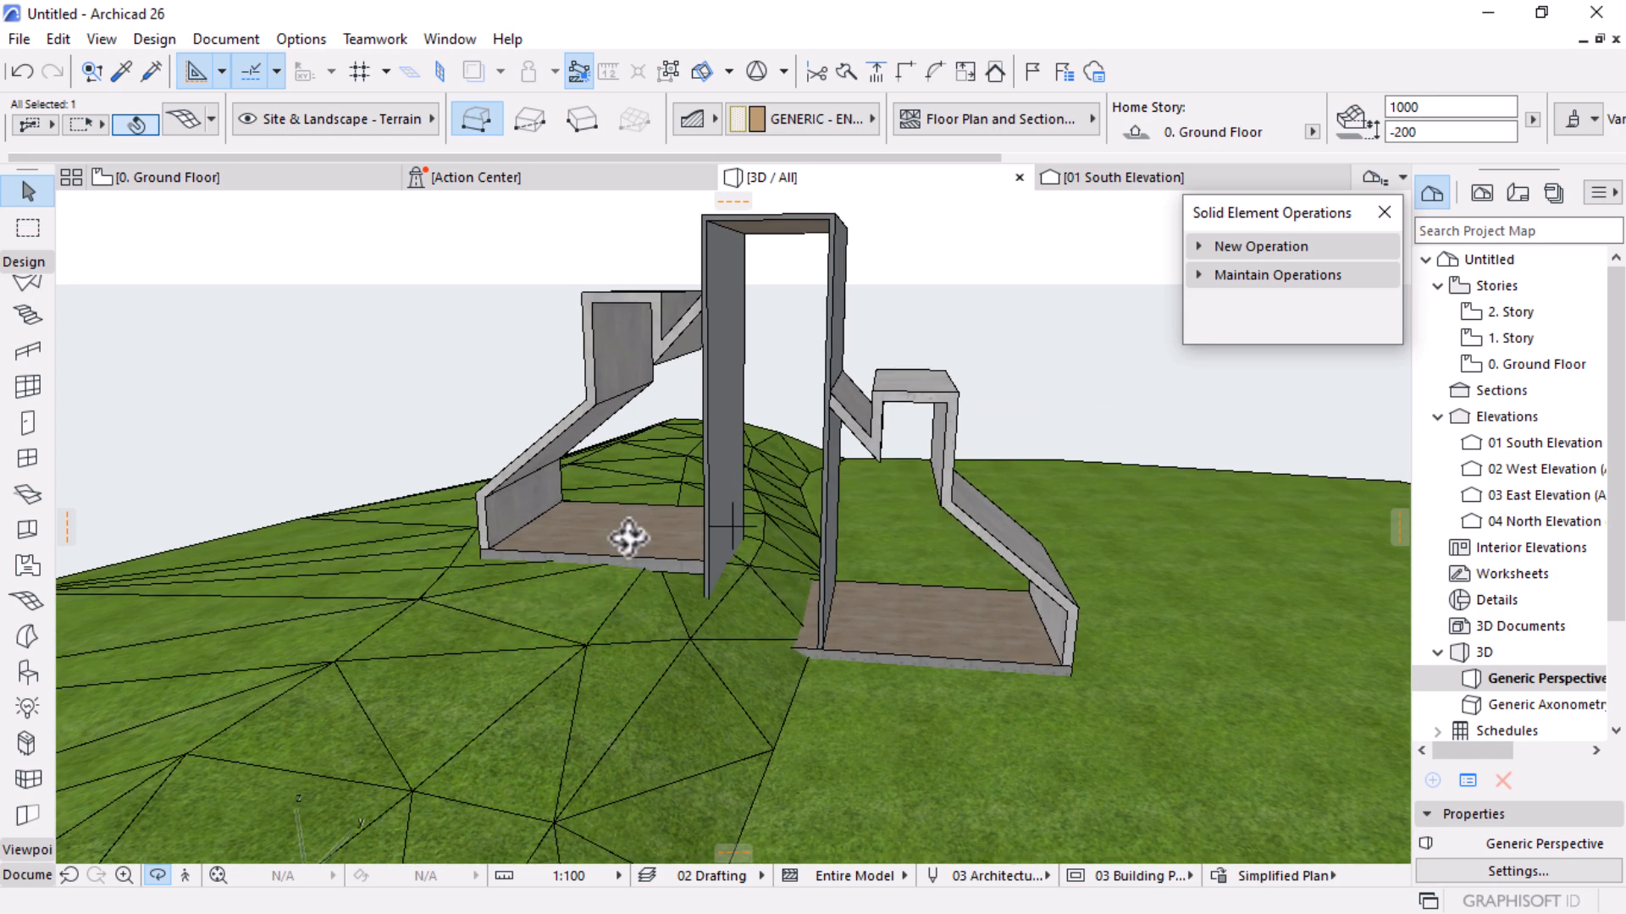
drag(560, 564, 645, 332)
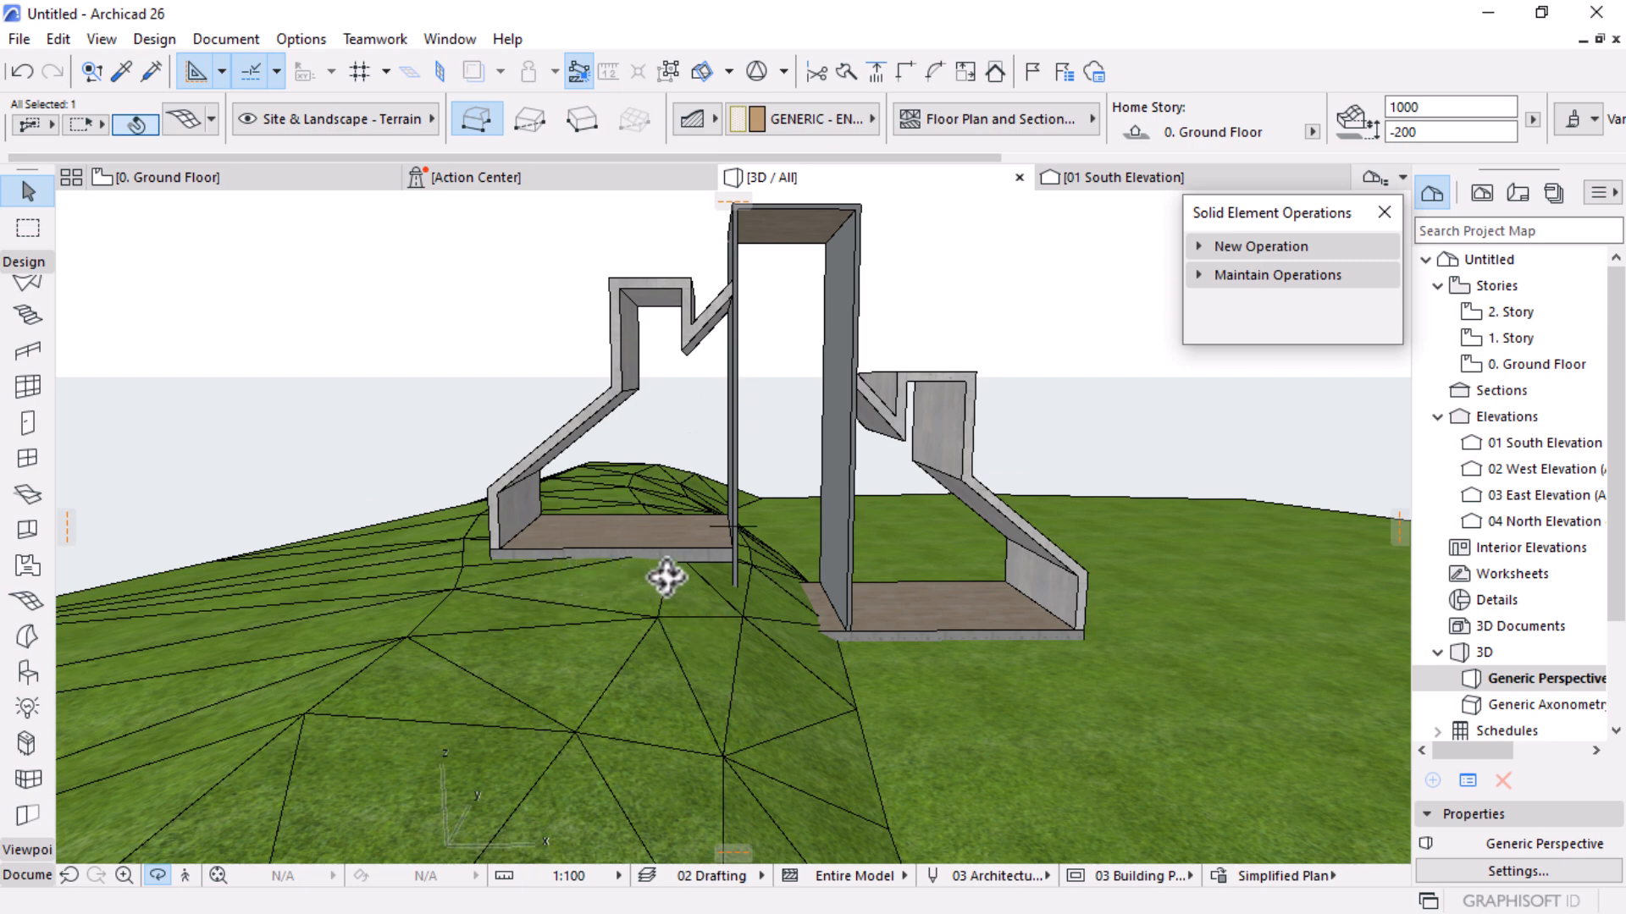
drag(961, 722, 661, 570)
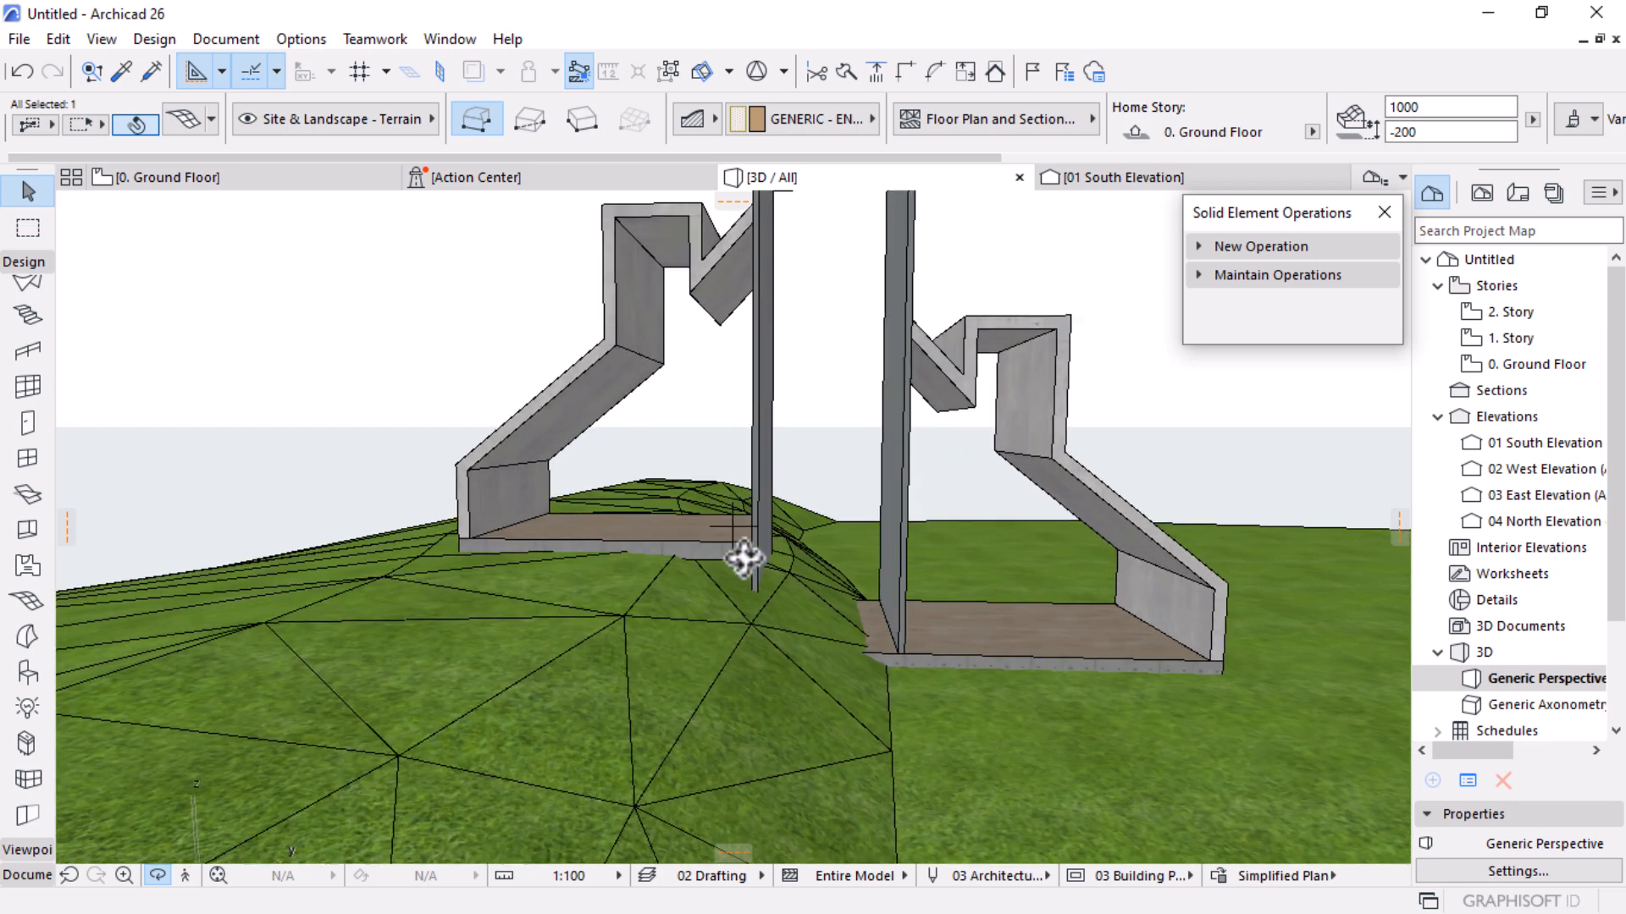
scroll(744, 559, down, 10)
scroll(794, 610, up, 5)
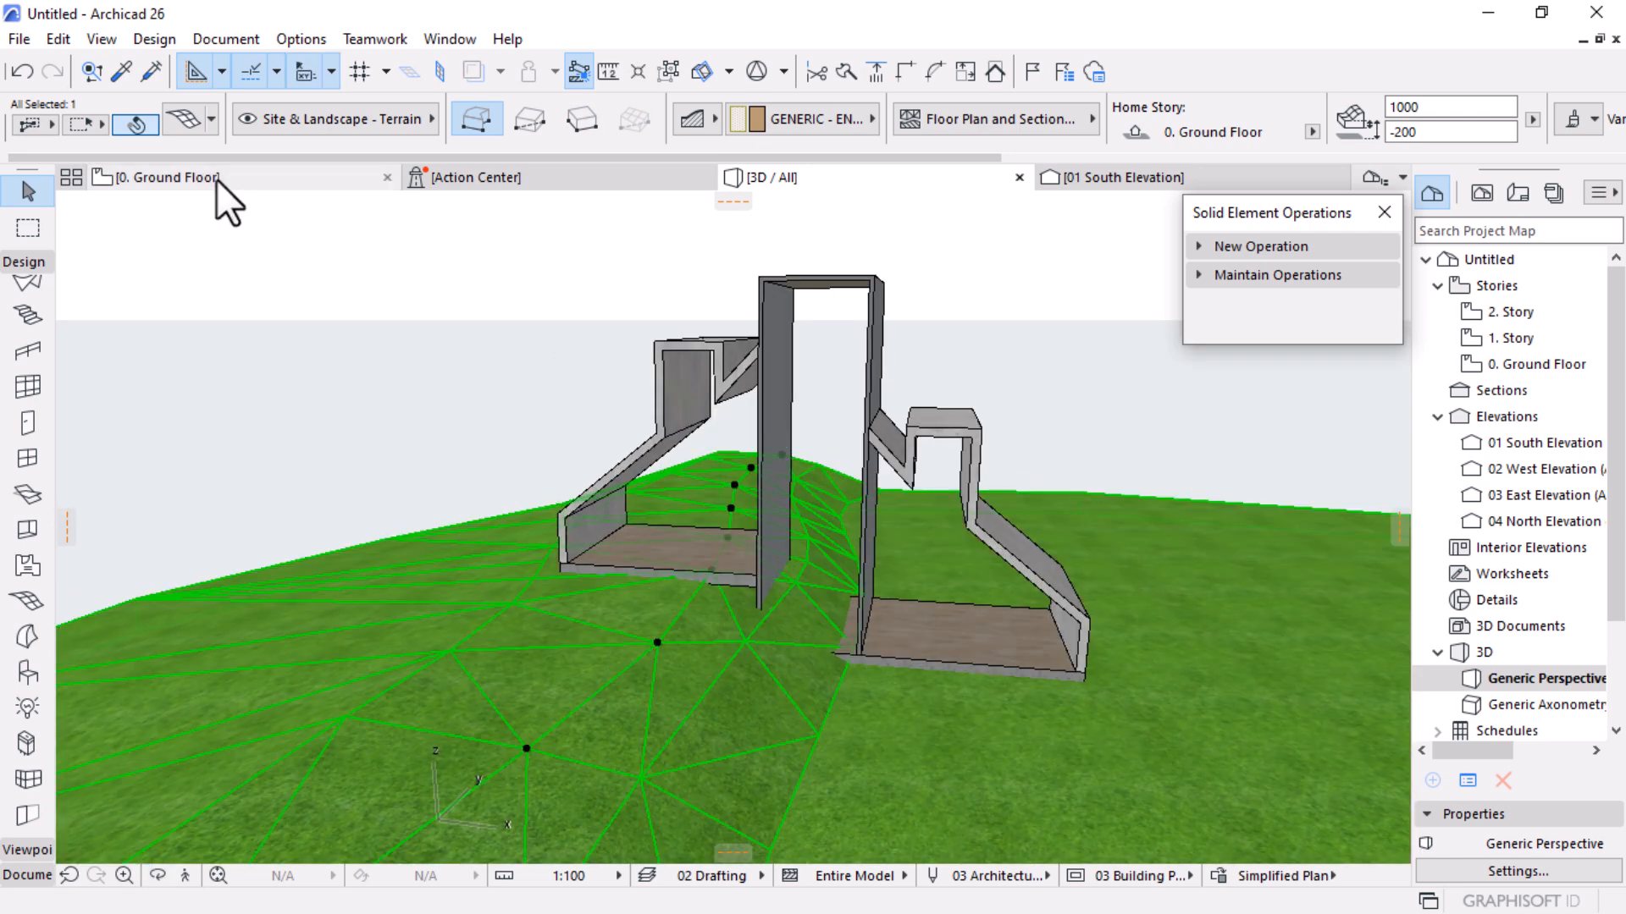
Open the Ground Floor plan at the tower and clear the terrain mesh selection
click(169, 177)
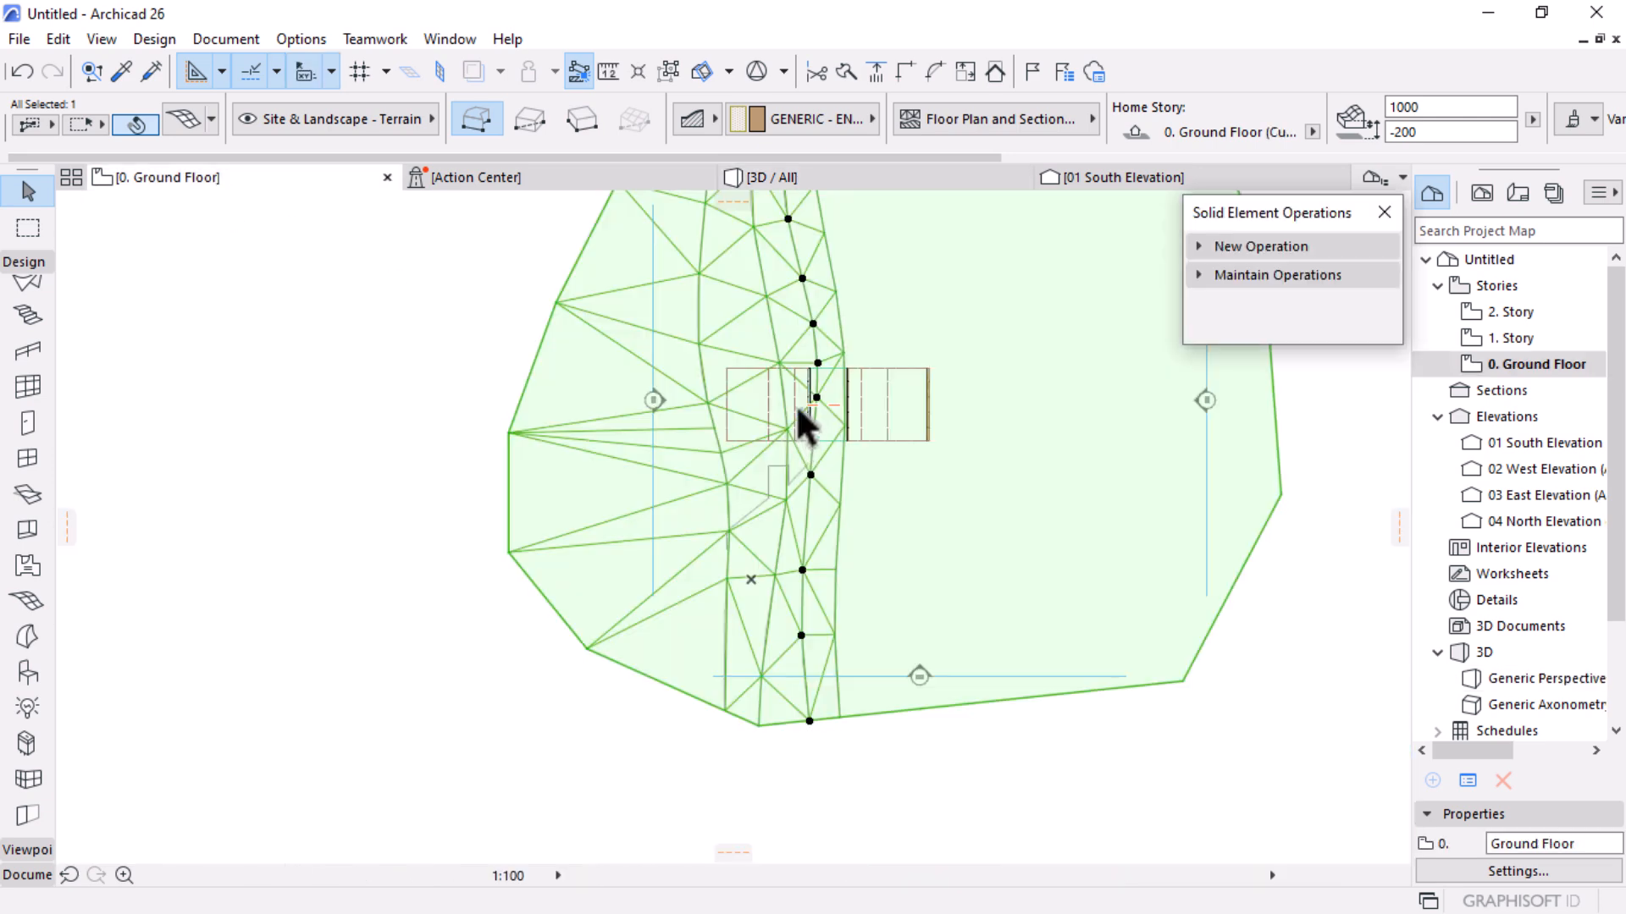
scroll(796, 414, up, 3)
scroll(796, 413, up, 3)
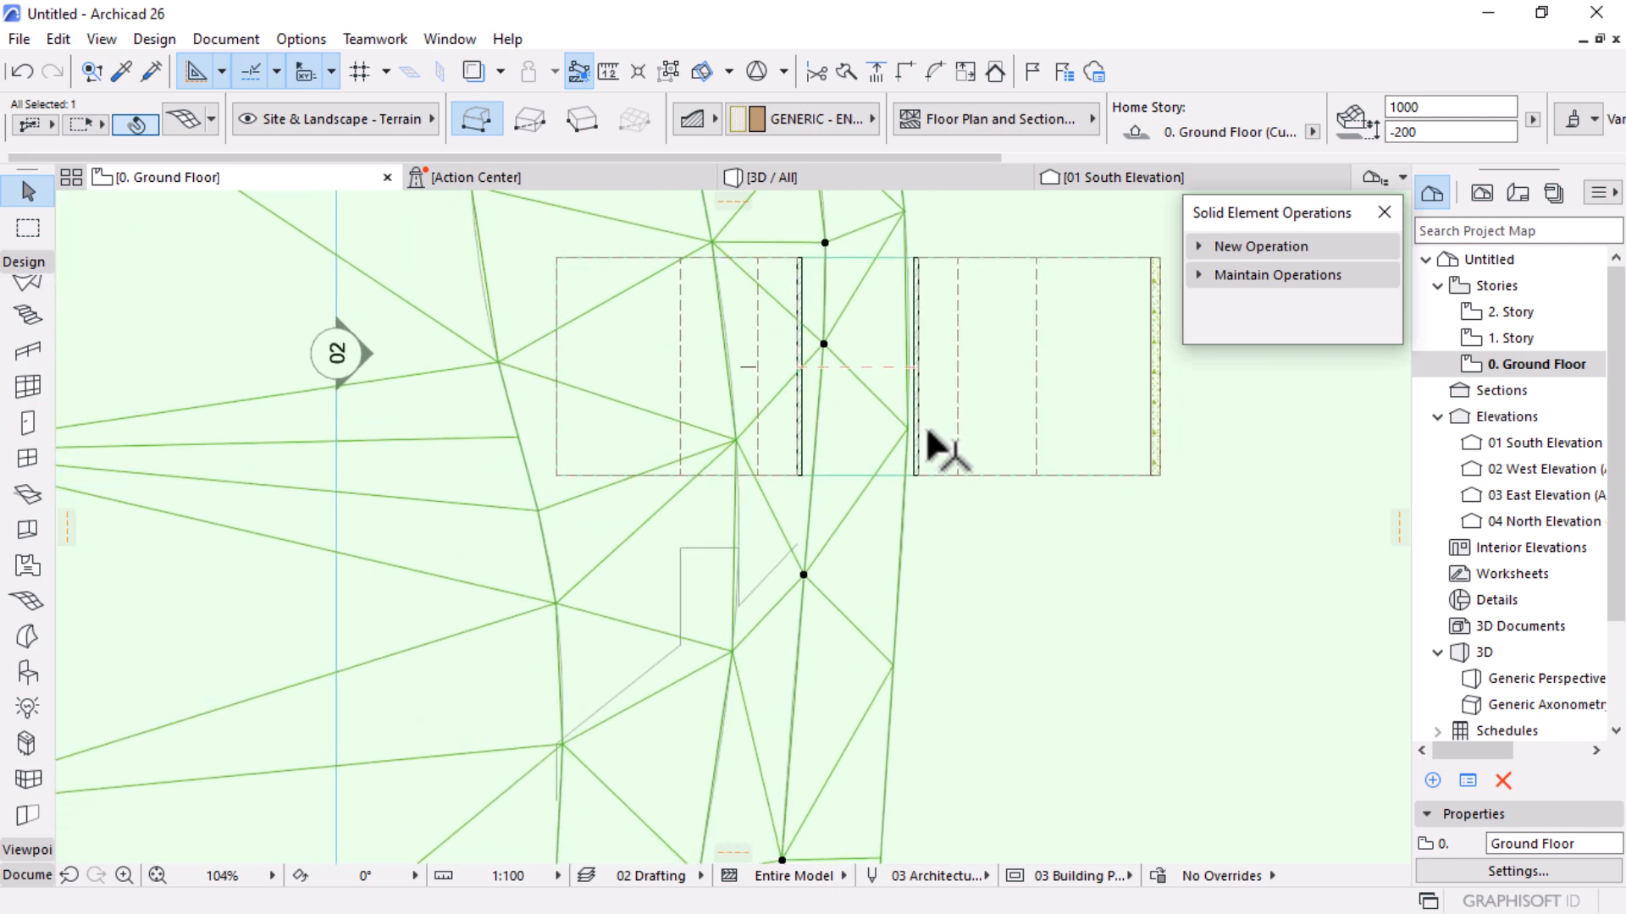
key(Escape)
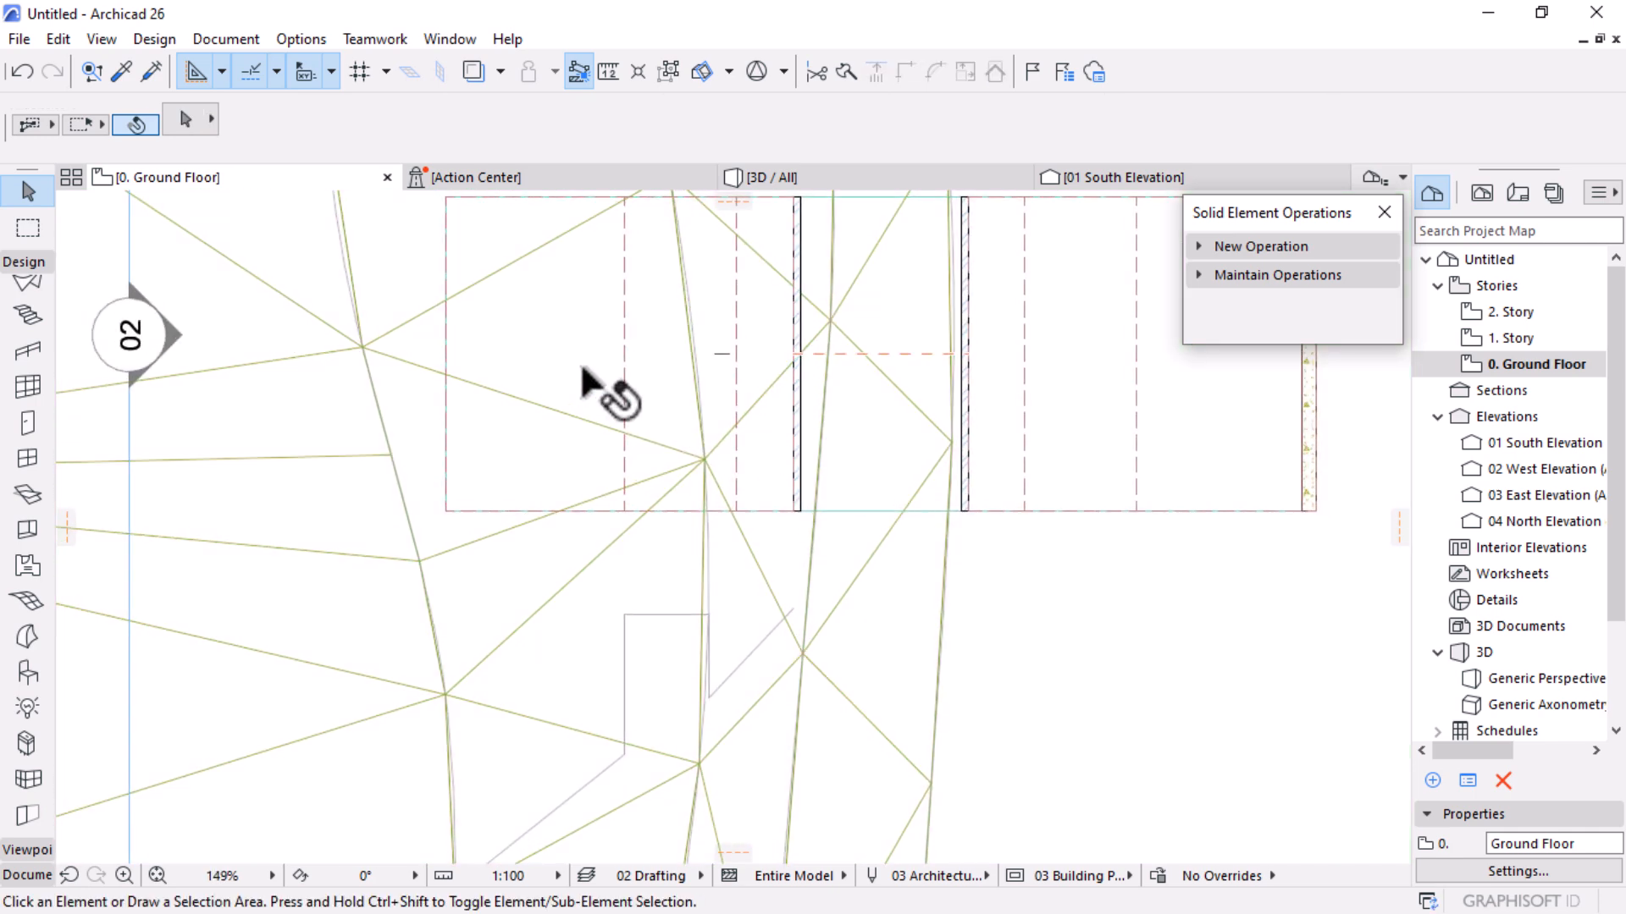
key(Tab)
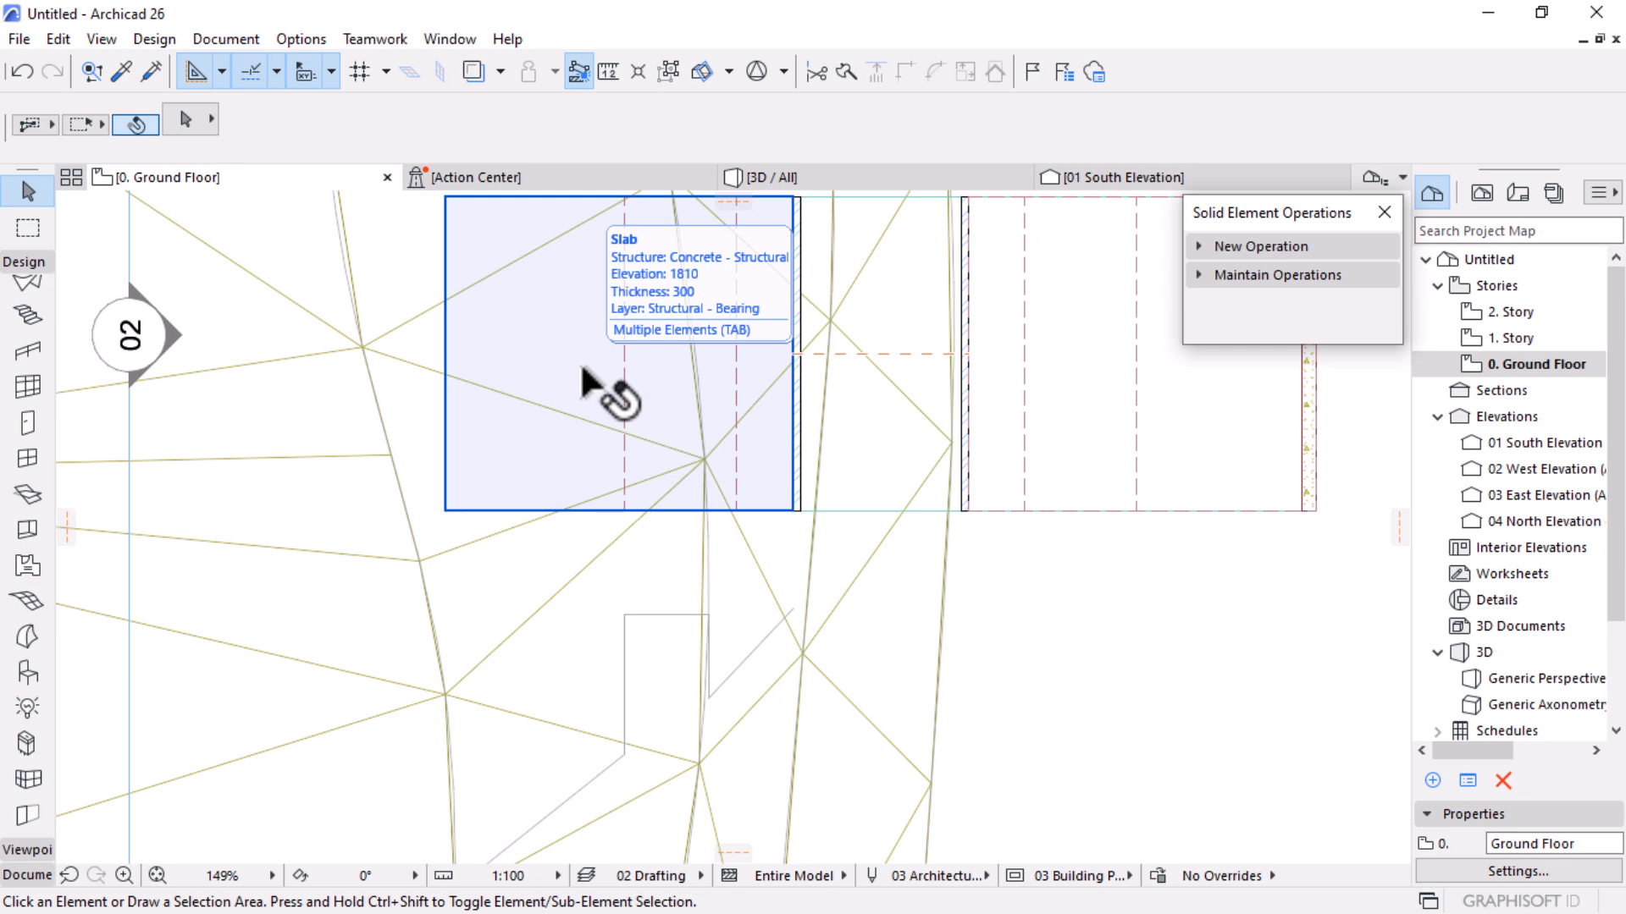
scroll(689, 319, down, 2)
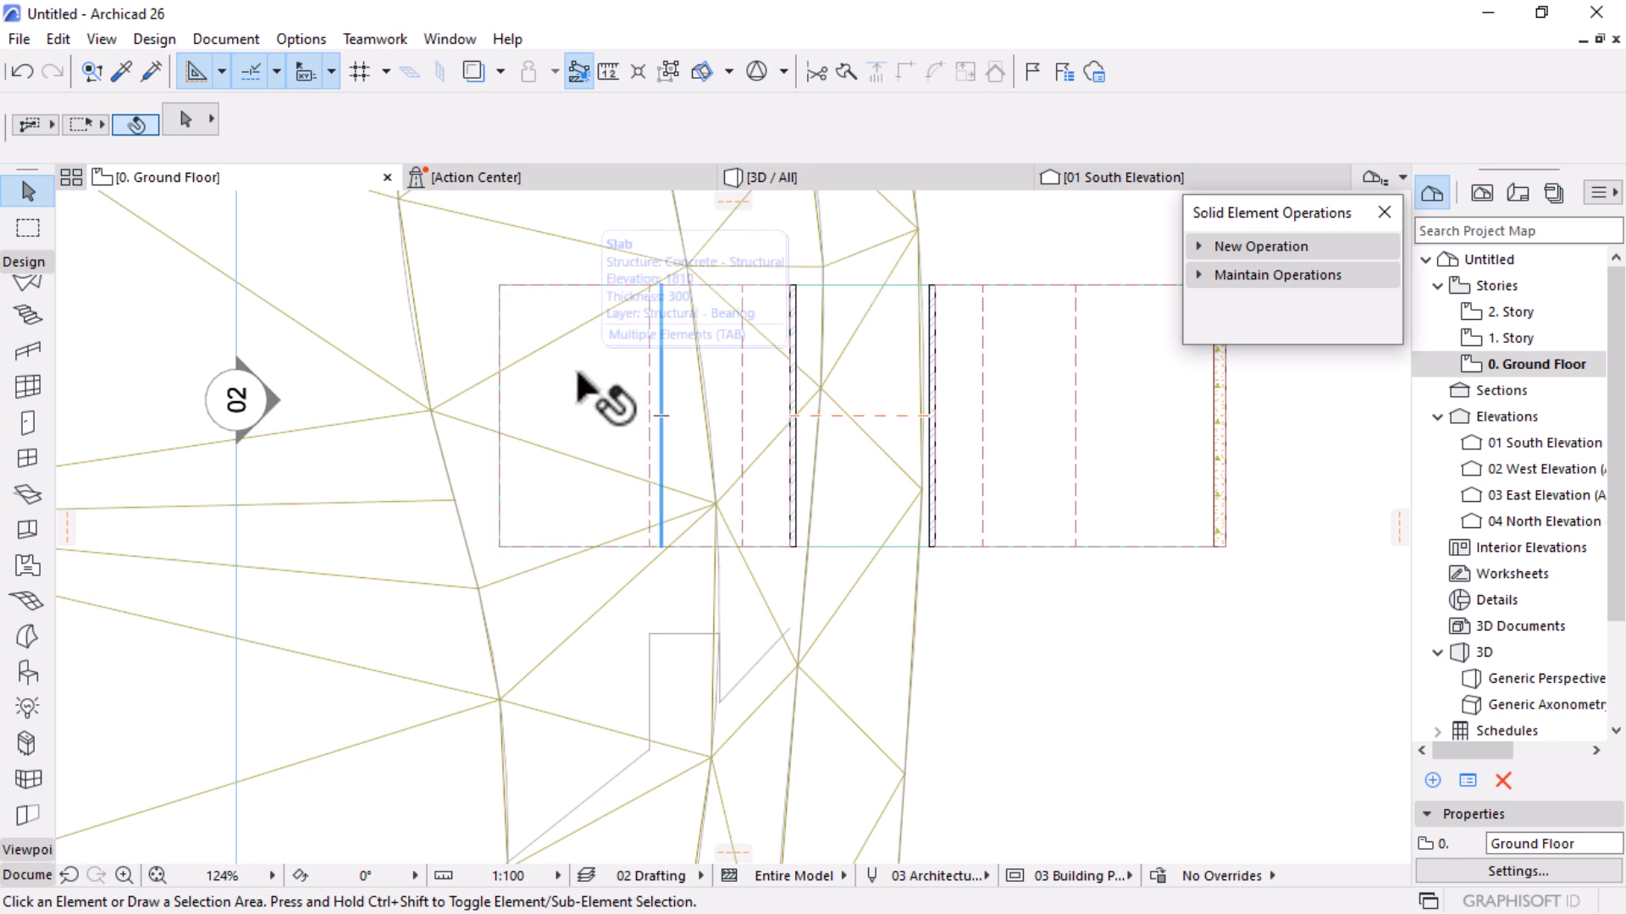
click(1070, 426)
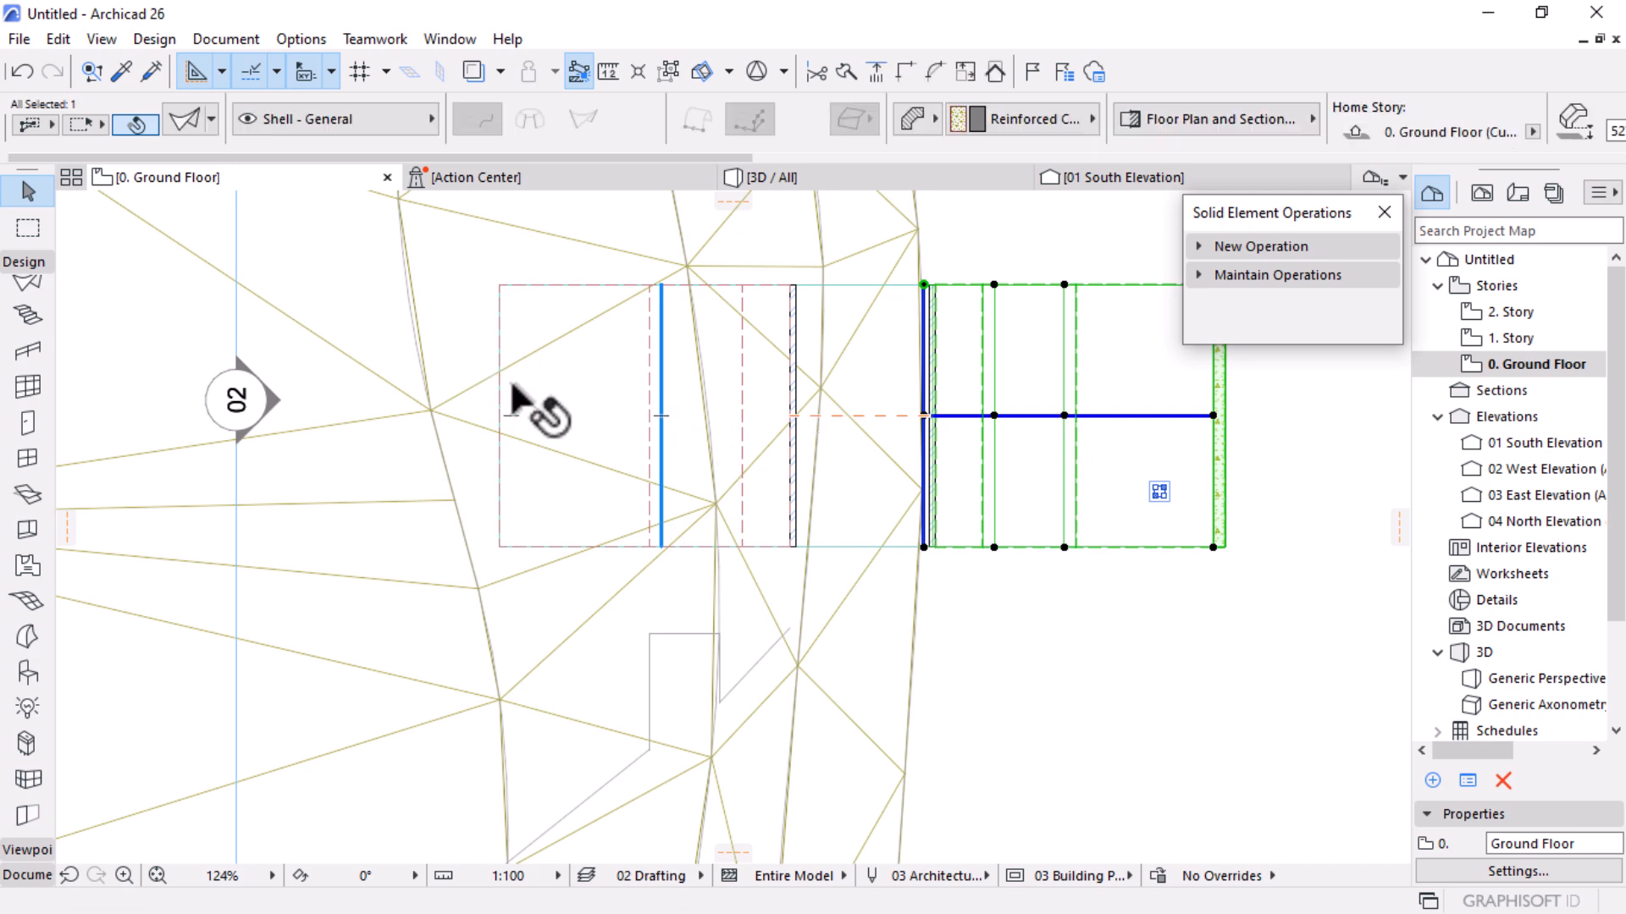
key(Escape)
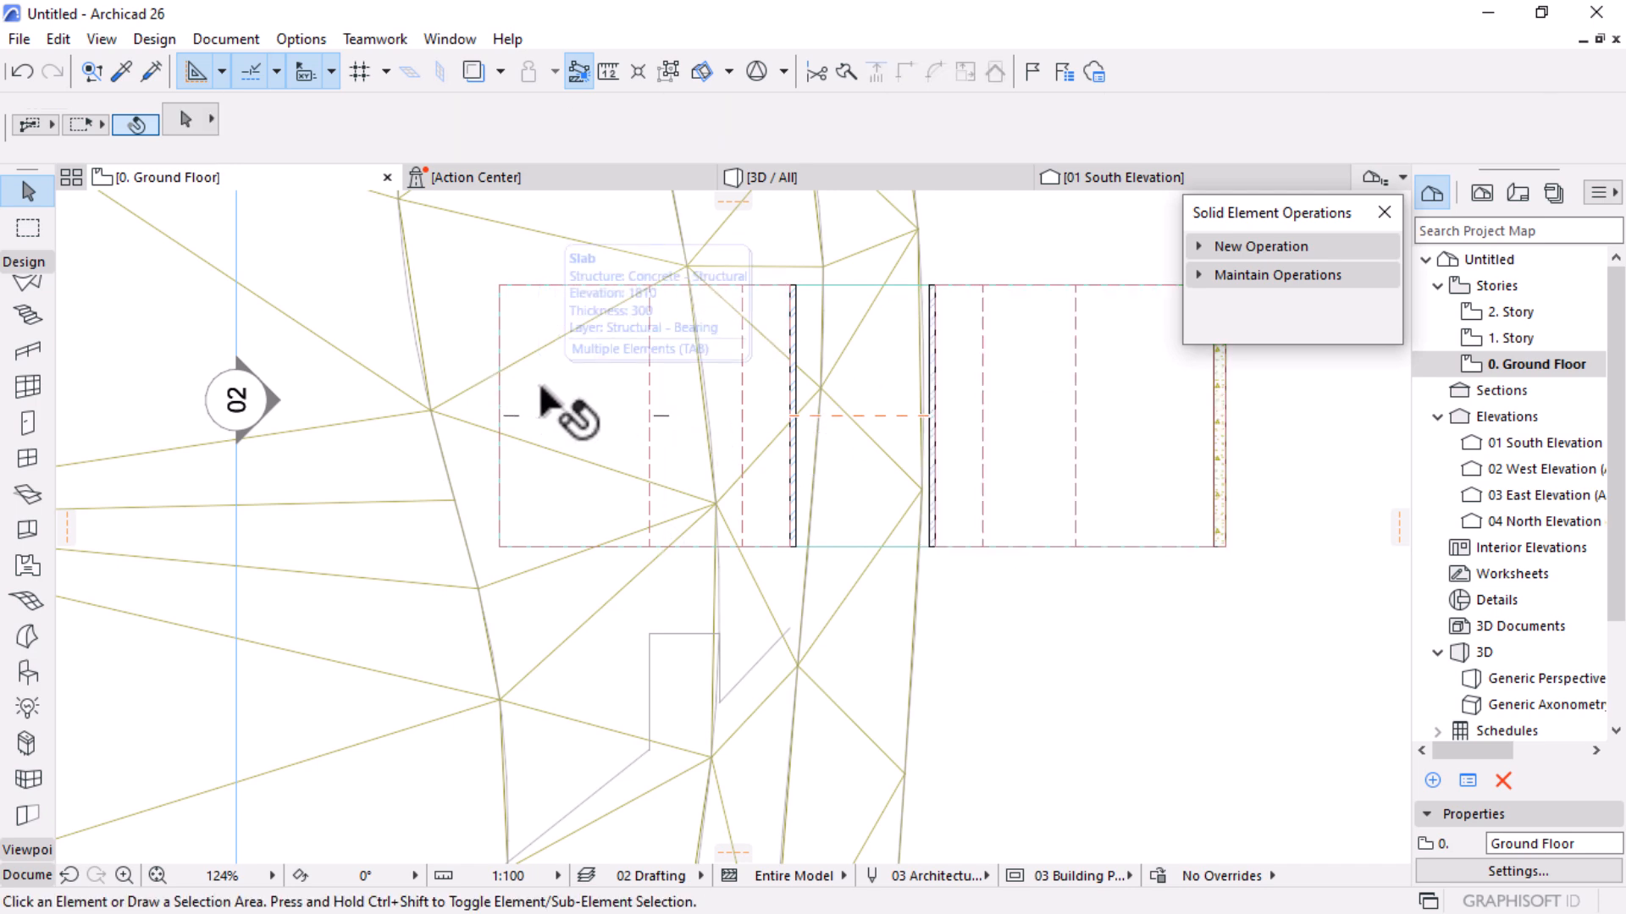
Select the western building's floor slab among the overlapping elements and pick up its settings for a new slab
key(Tab)
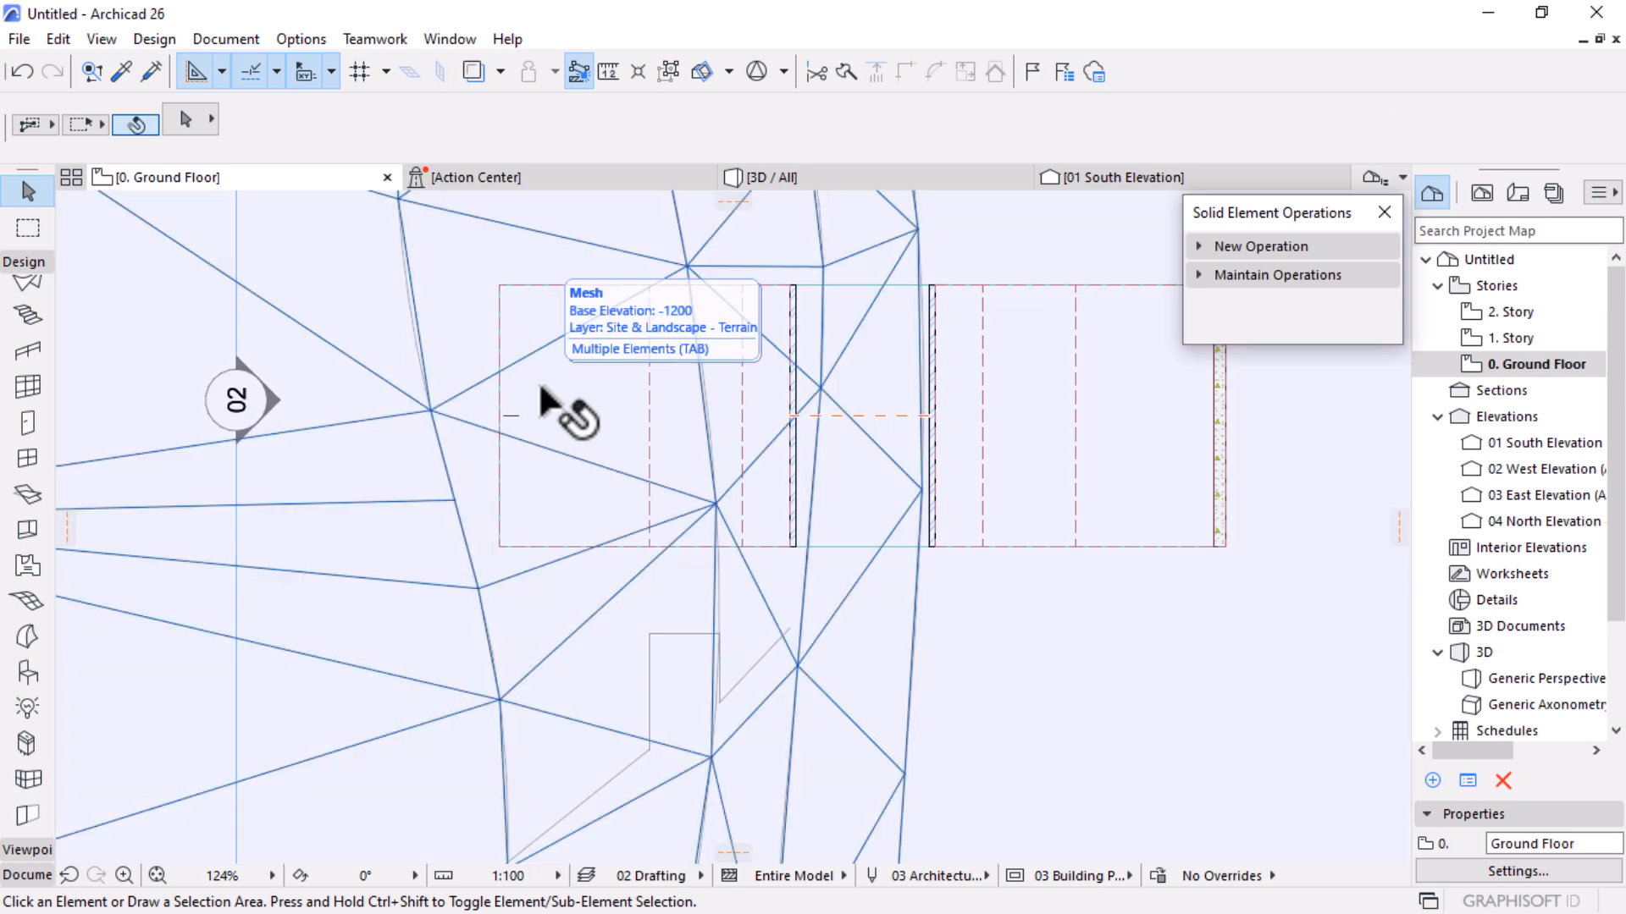
key(Tab)
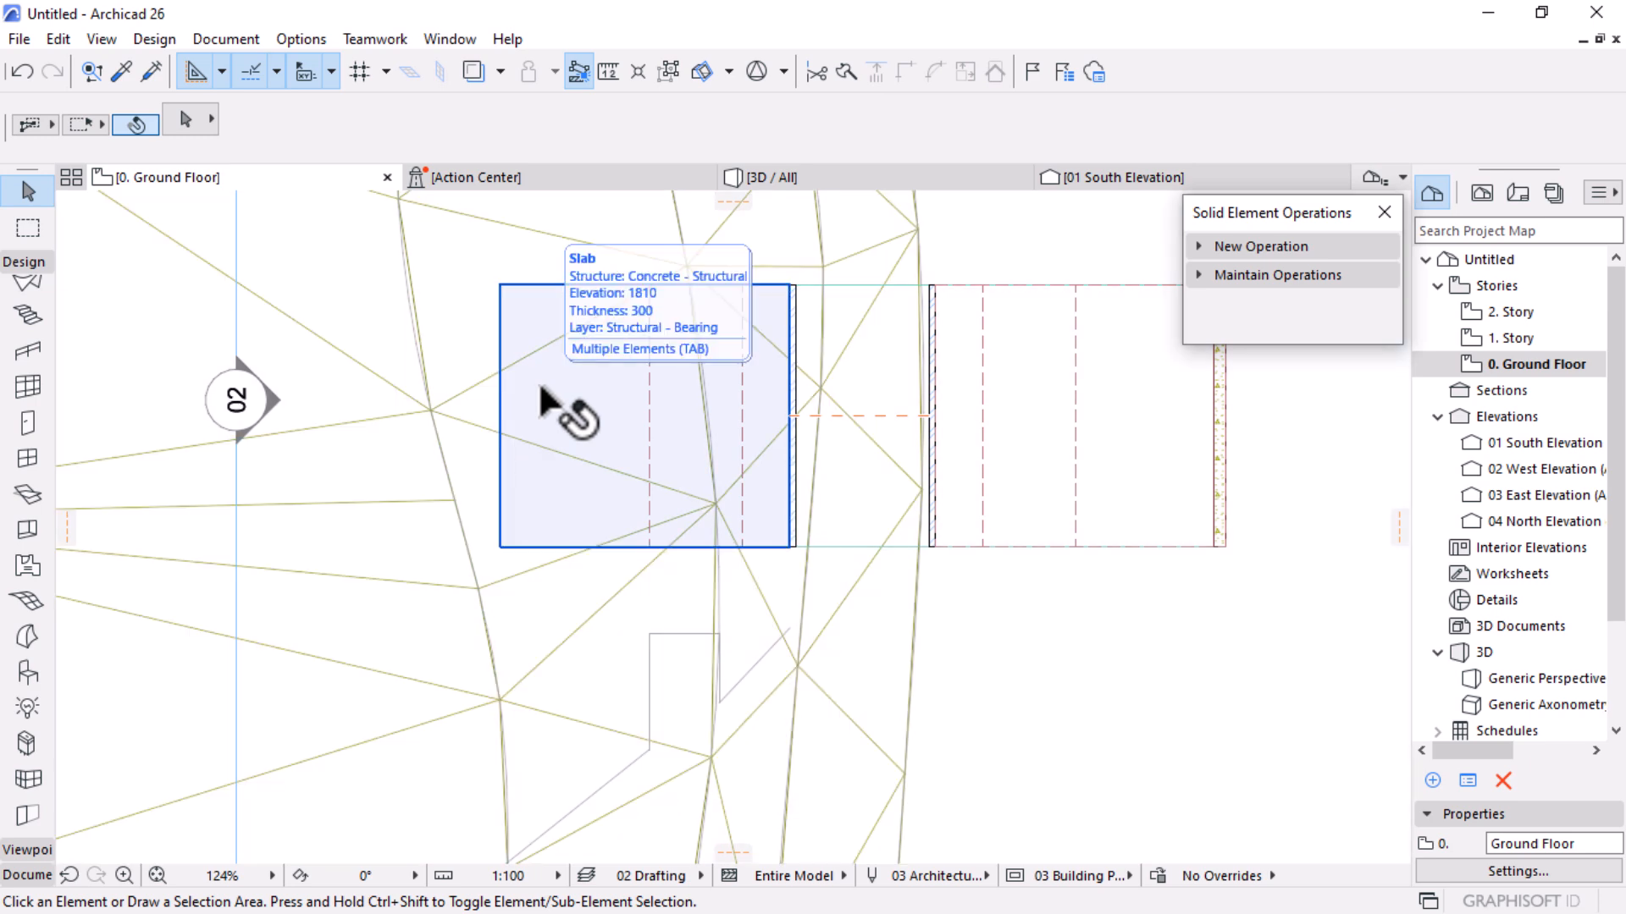
key(Tab)
key(Tab)
key(Tab)
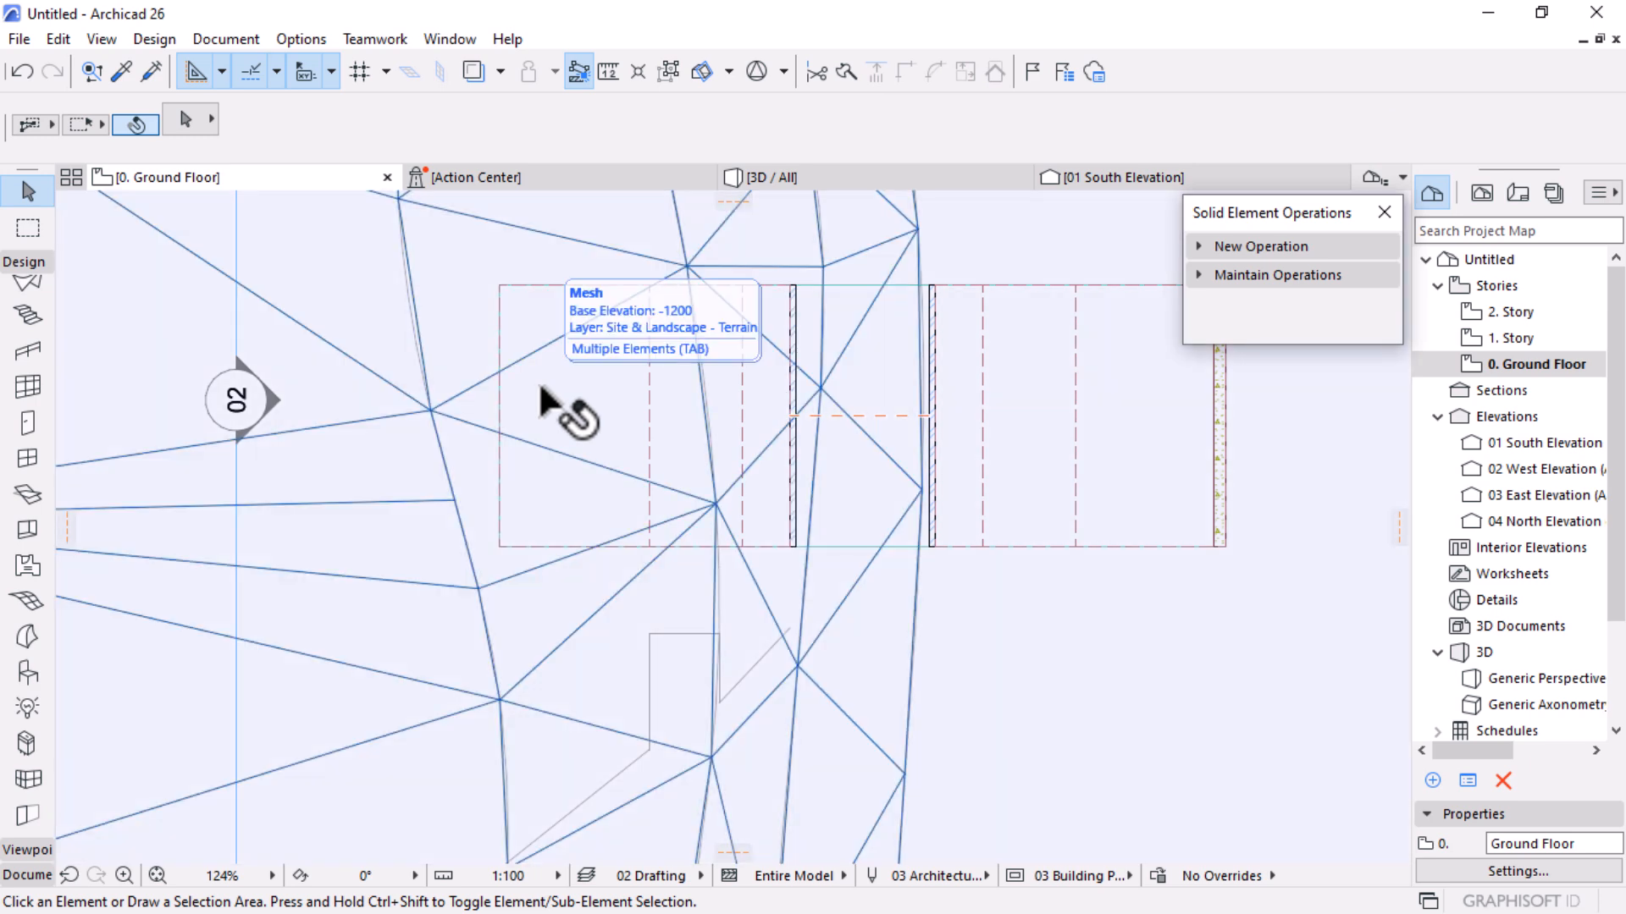
key(Tab)
key(Tab)
key(Tab)
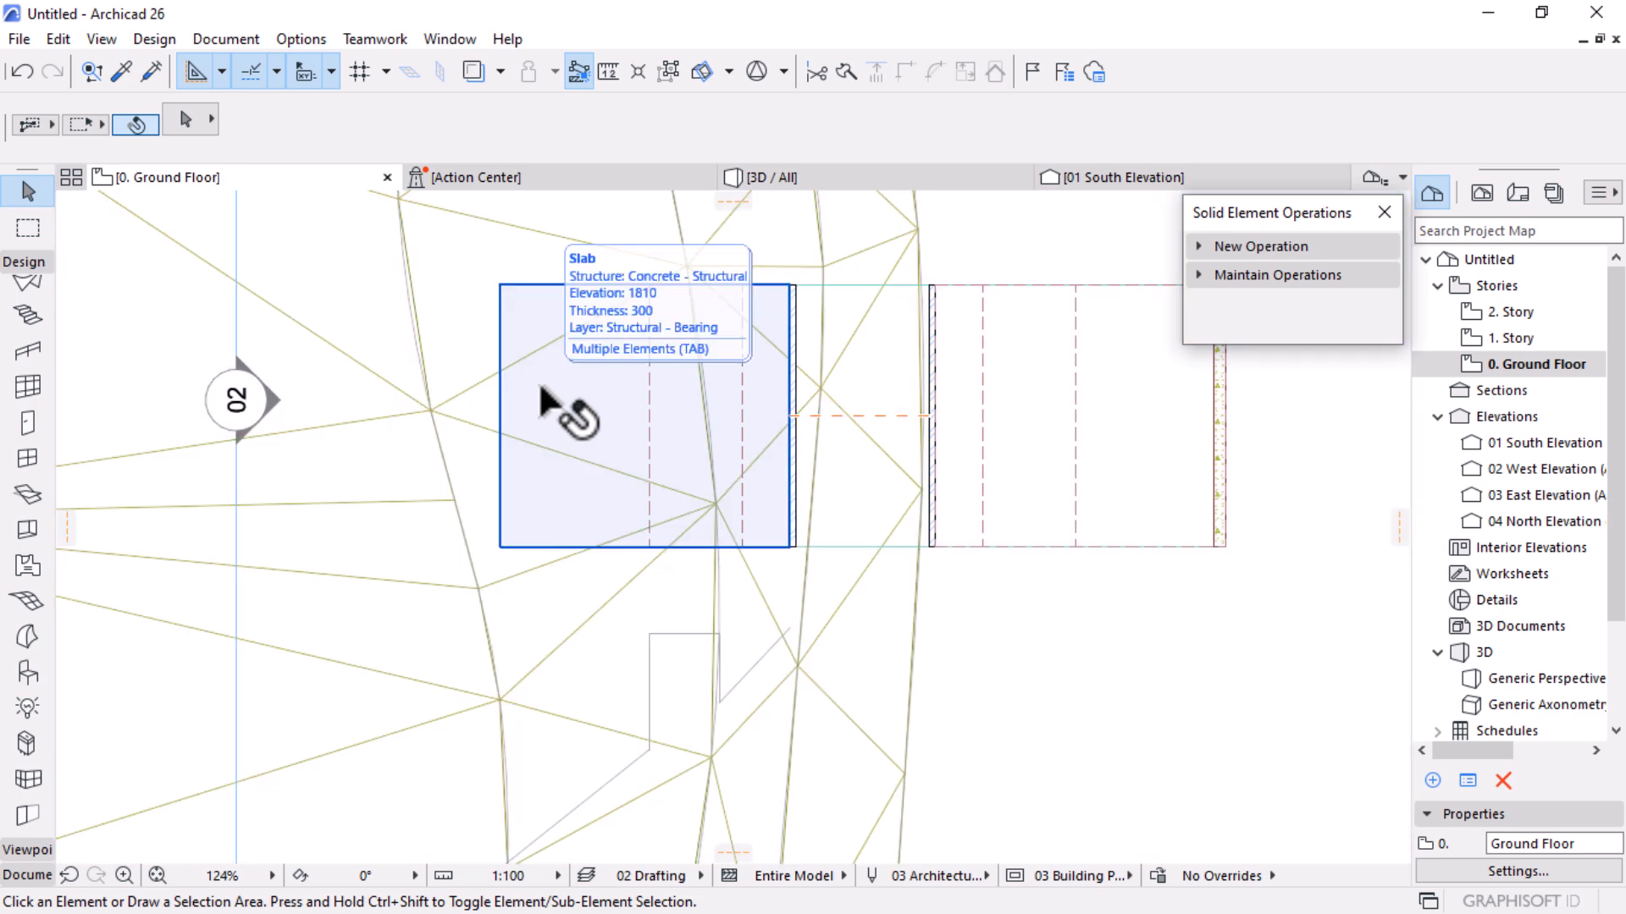
key(Tab)
key(Tab)
click(542, 391)
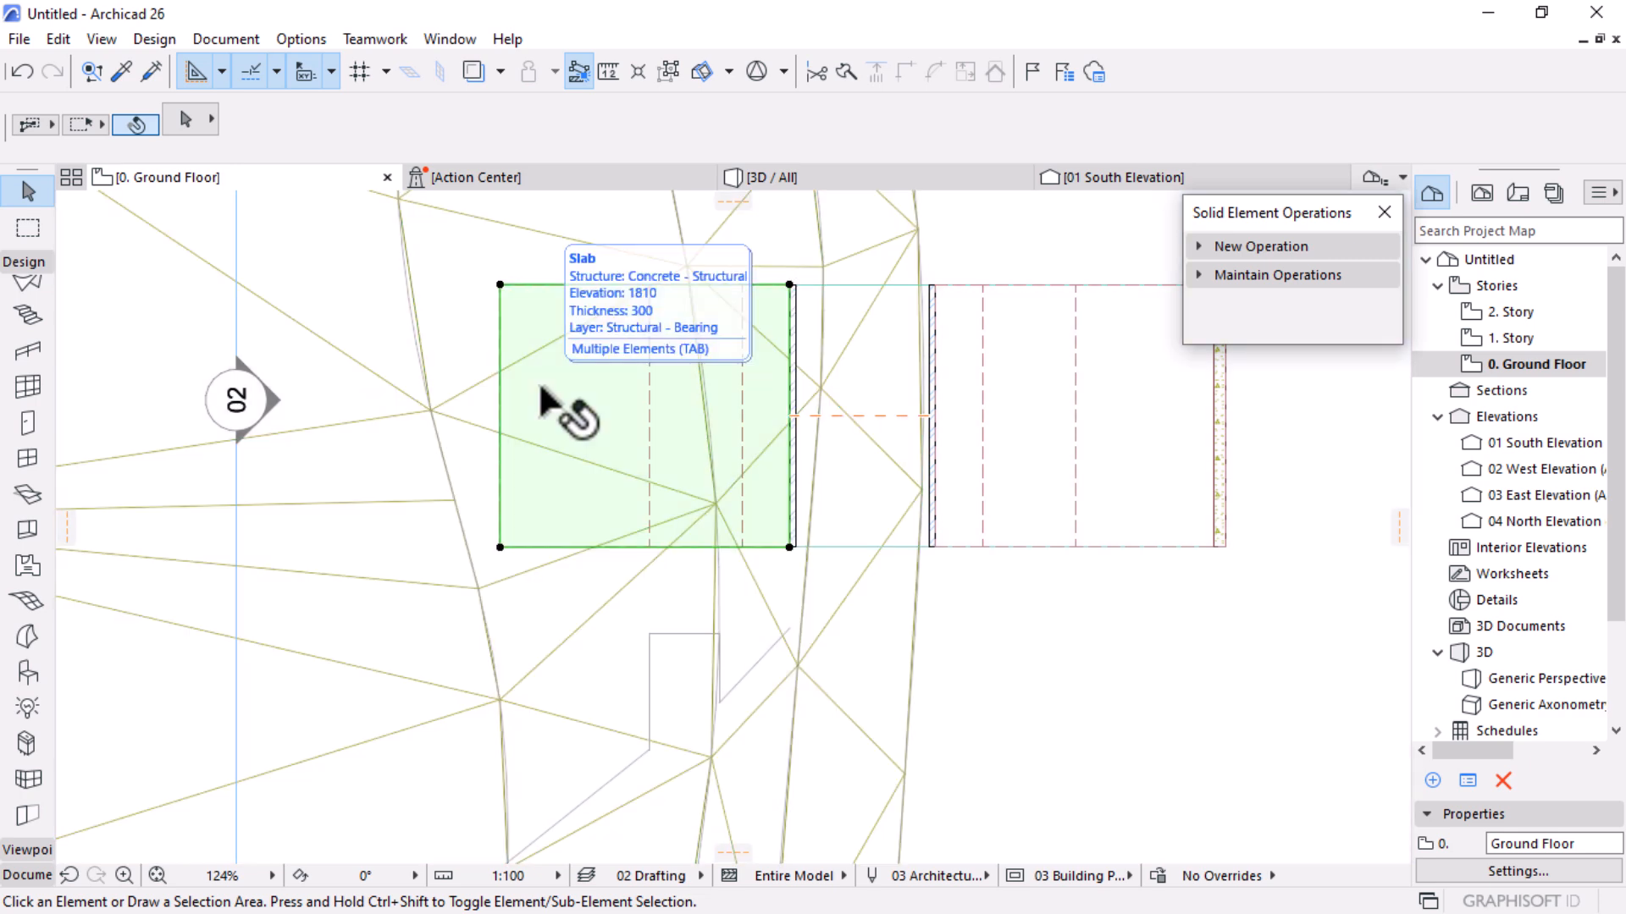
scroll(519, 597, up, 2)
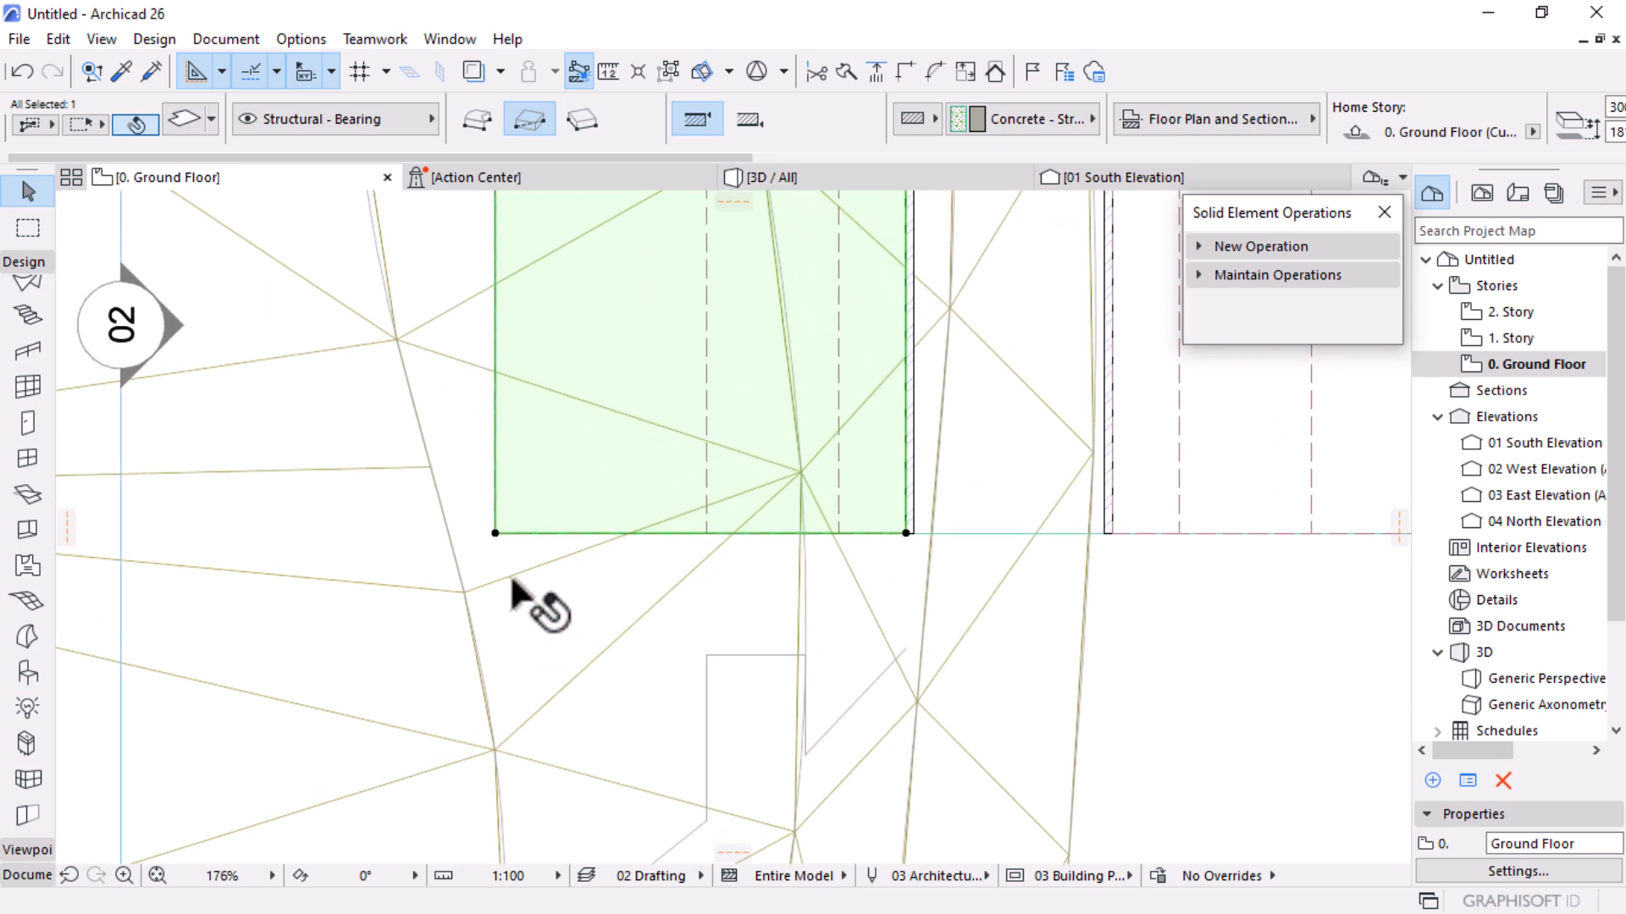
scroll(835, 592, down, 2)
key(alt)
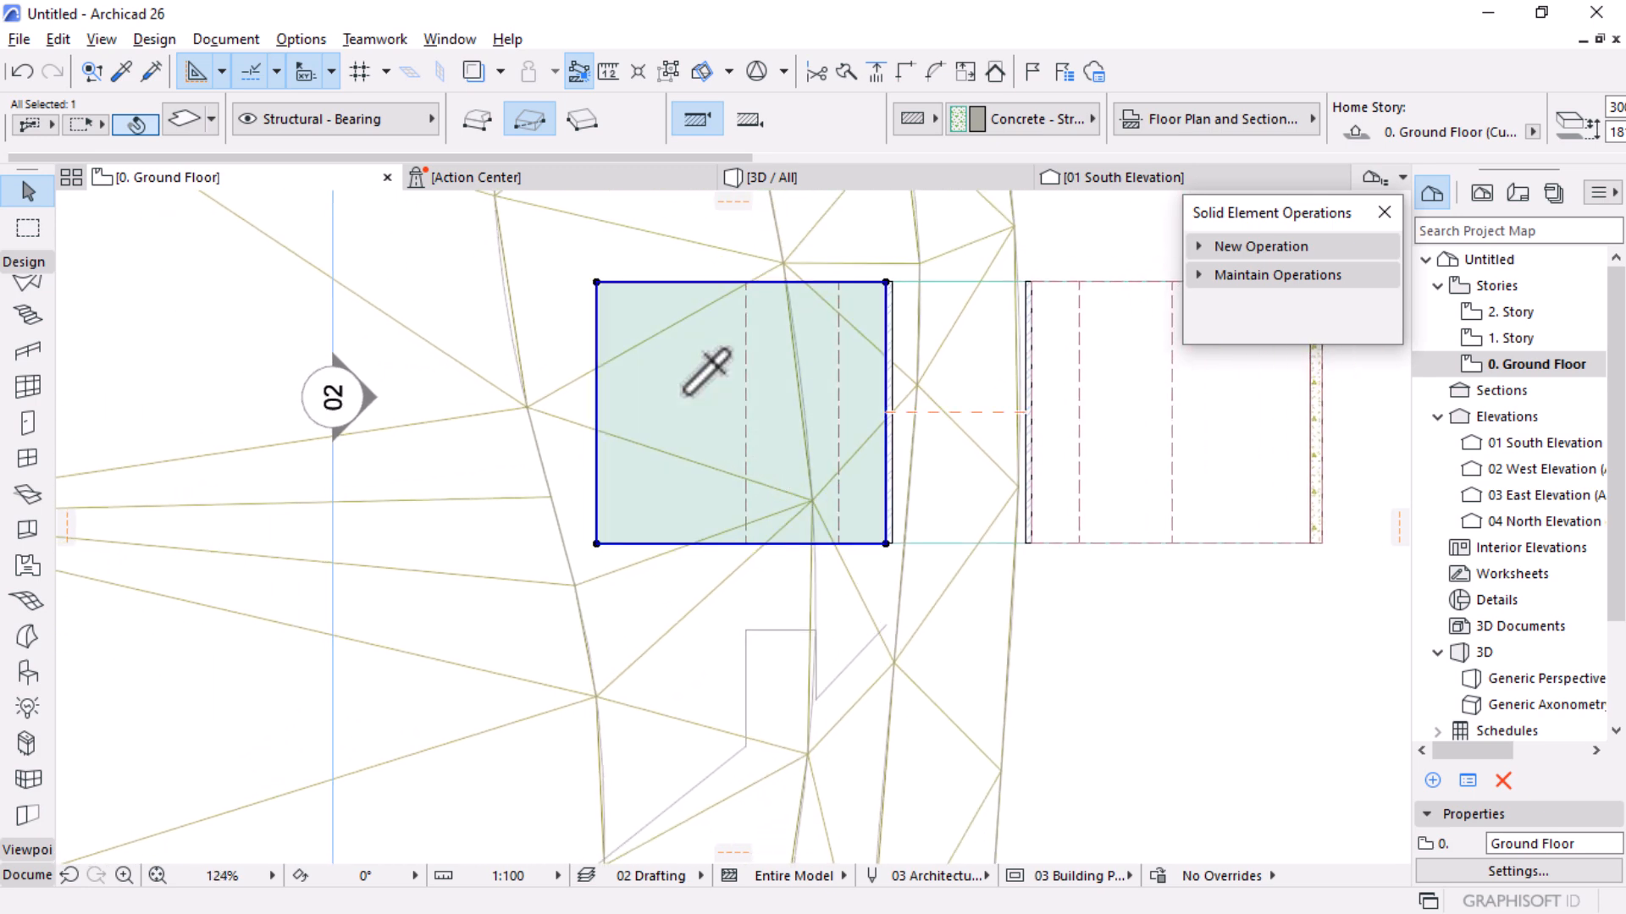
alt+click(688, 390)
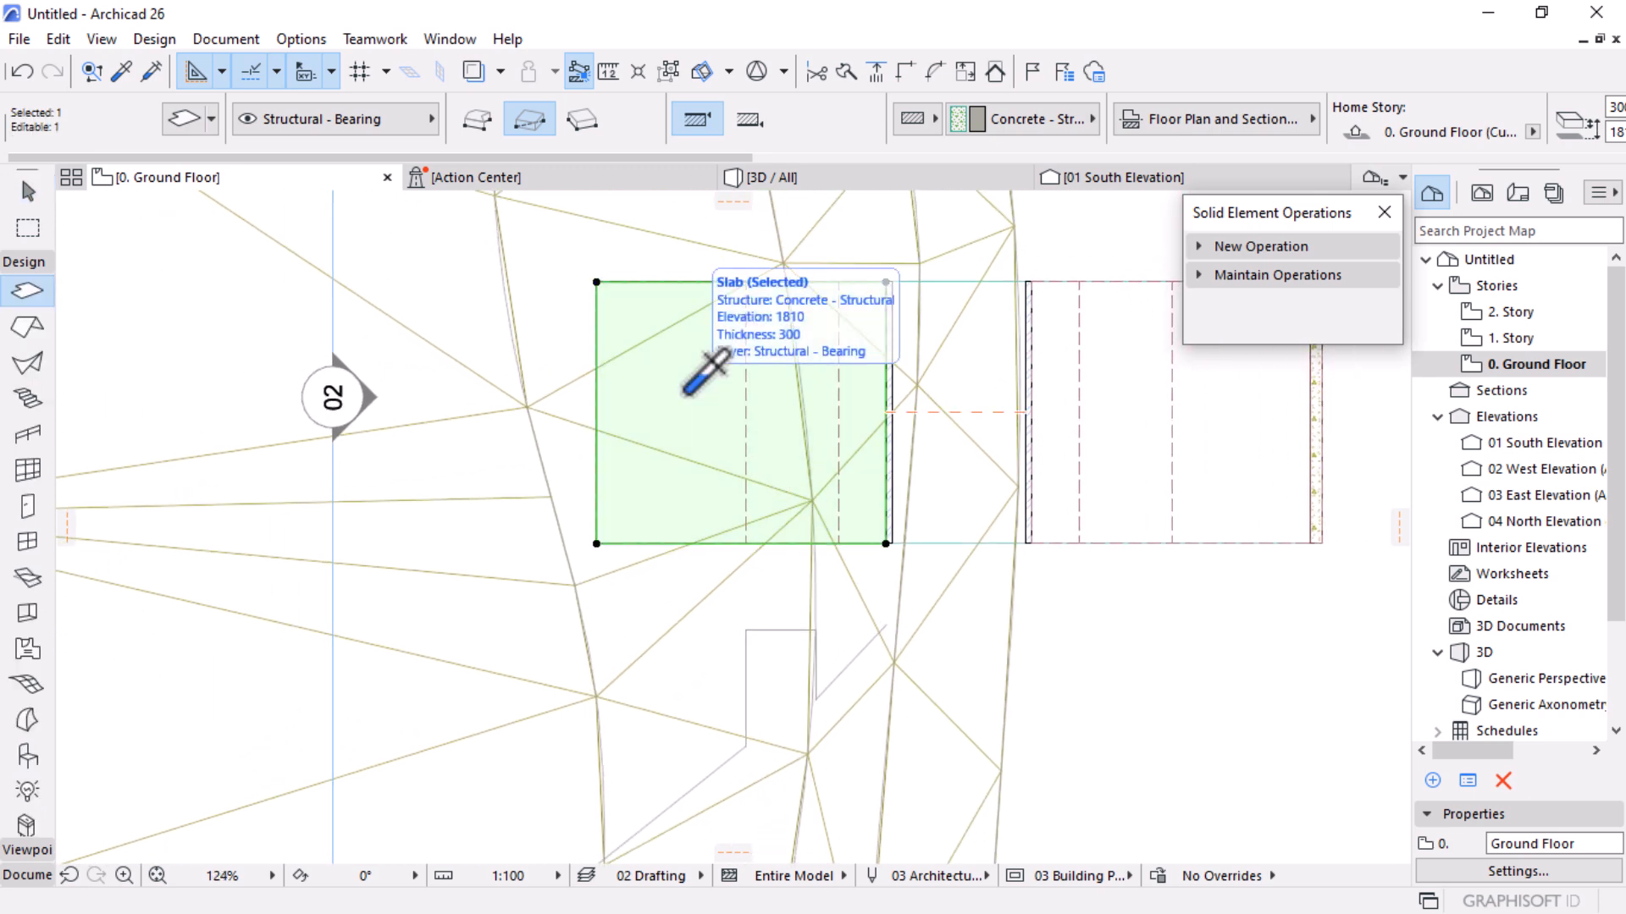
Draw a rectangular slab 5000 mm long and about 700 mm deep against the south edge of the western floor slab
key(Escape)
scroll(933, 652, up, 1)
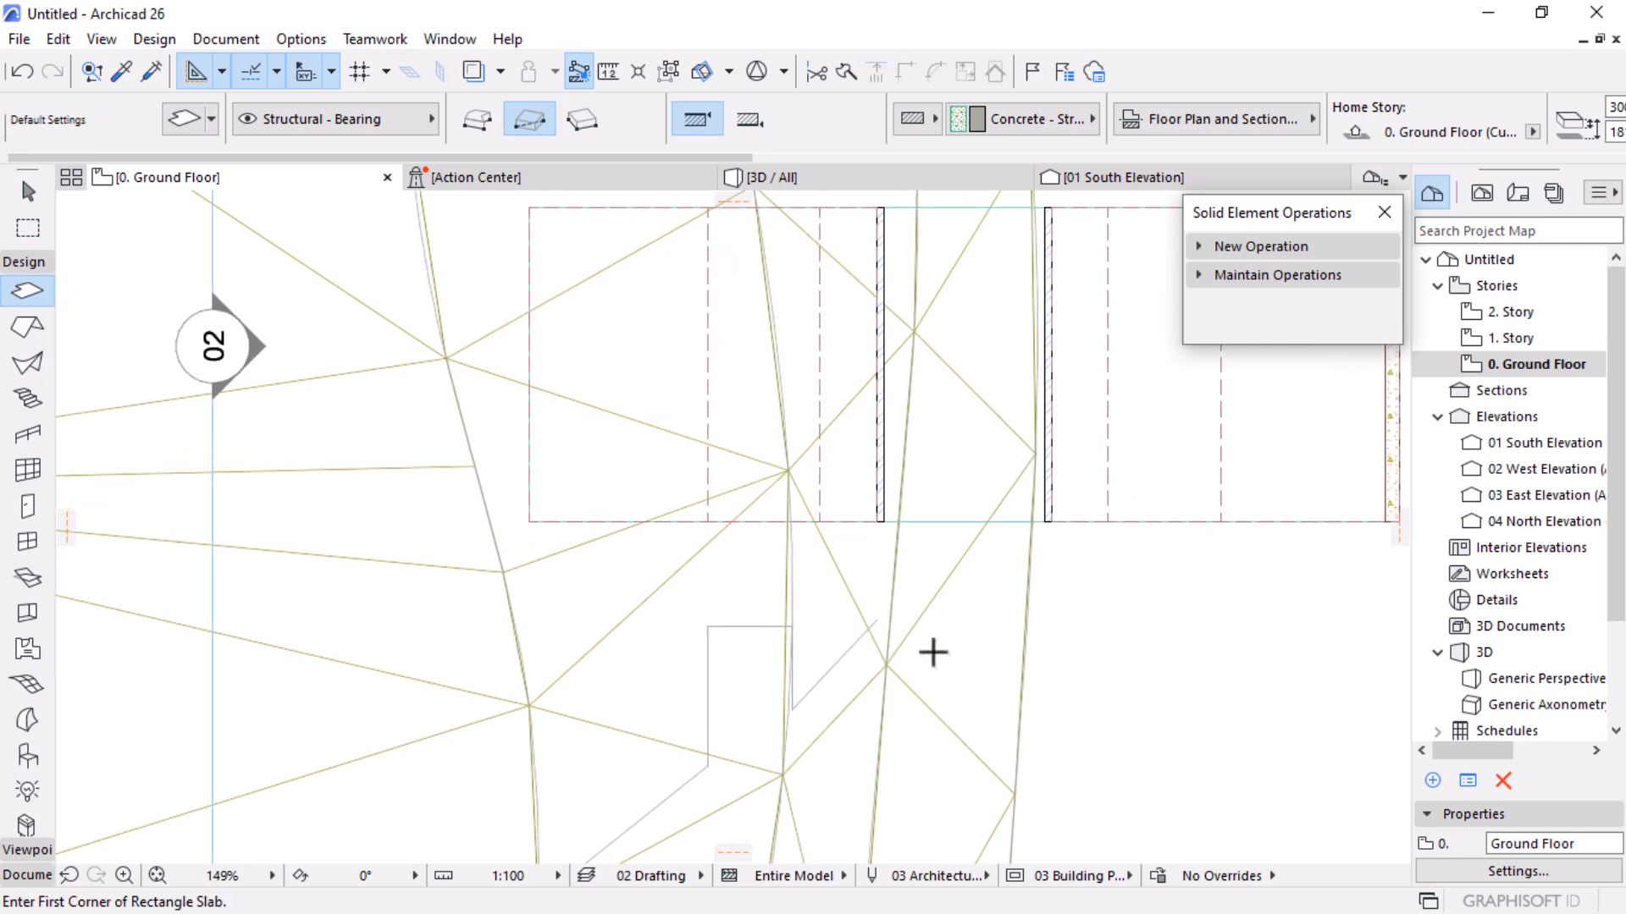
click(595, 522)
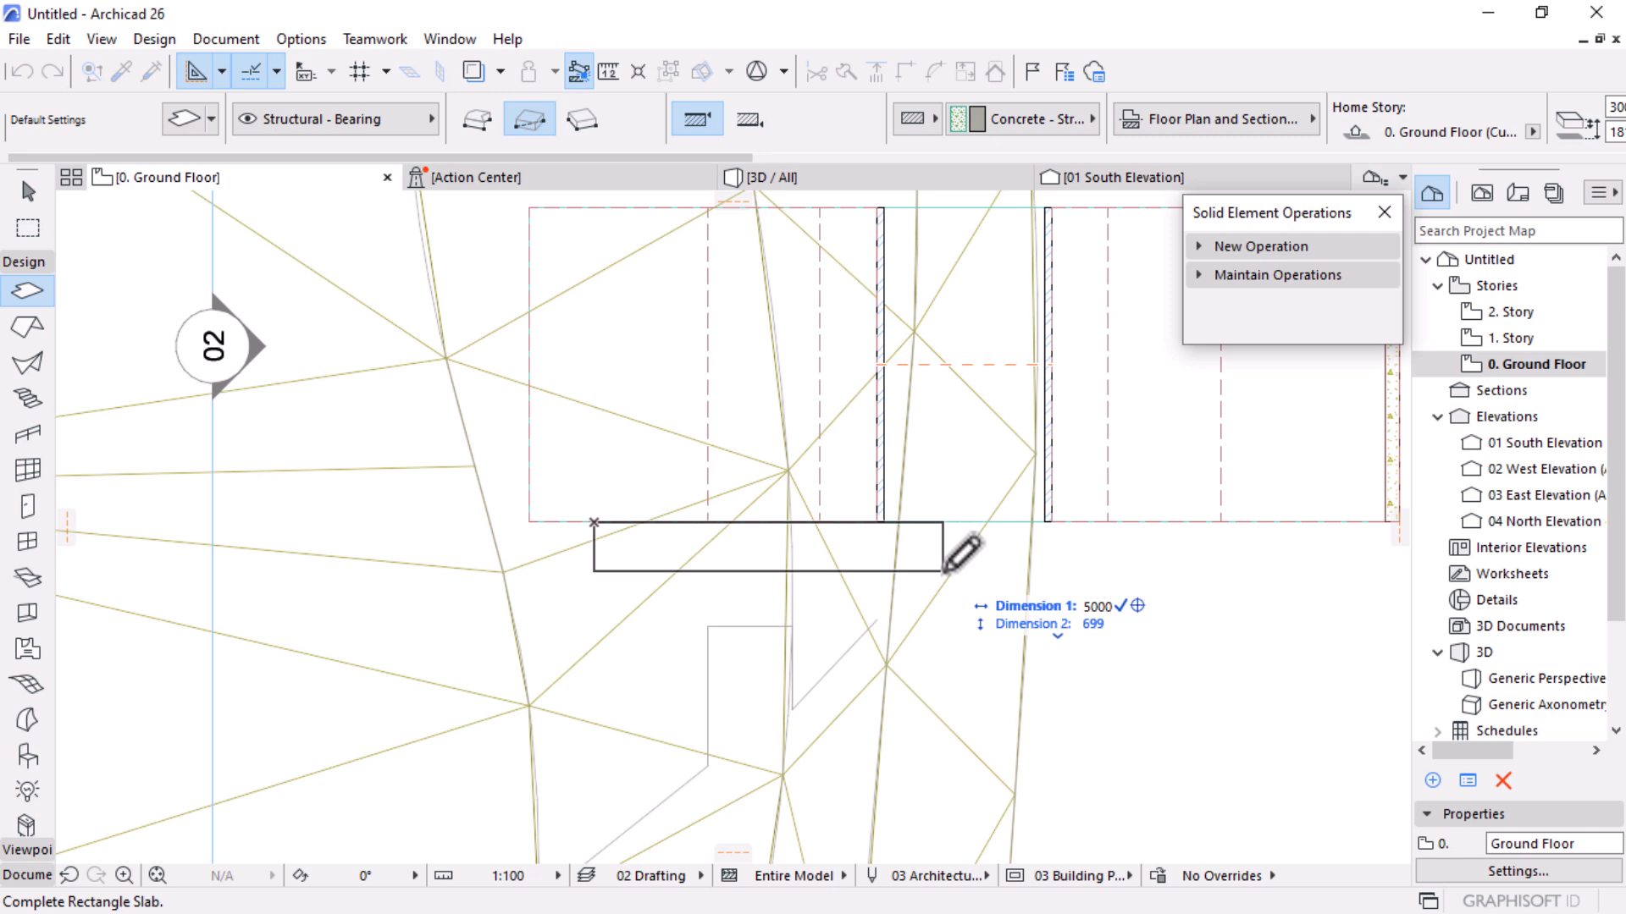
text(5000)
key(Tab)
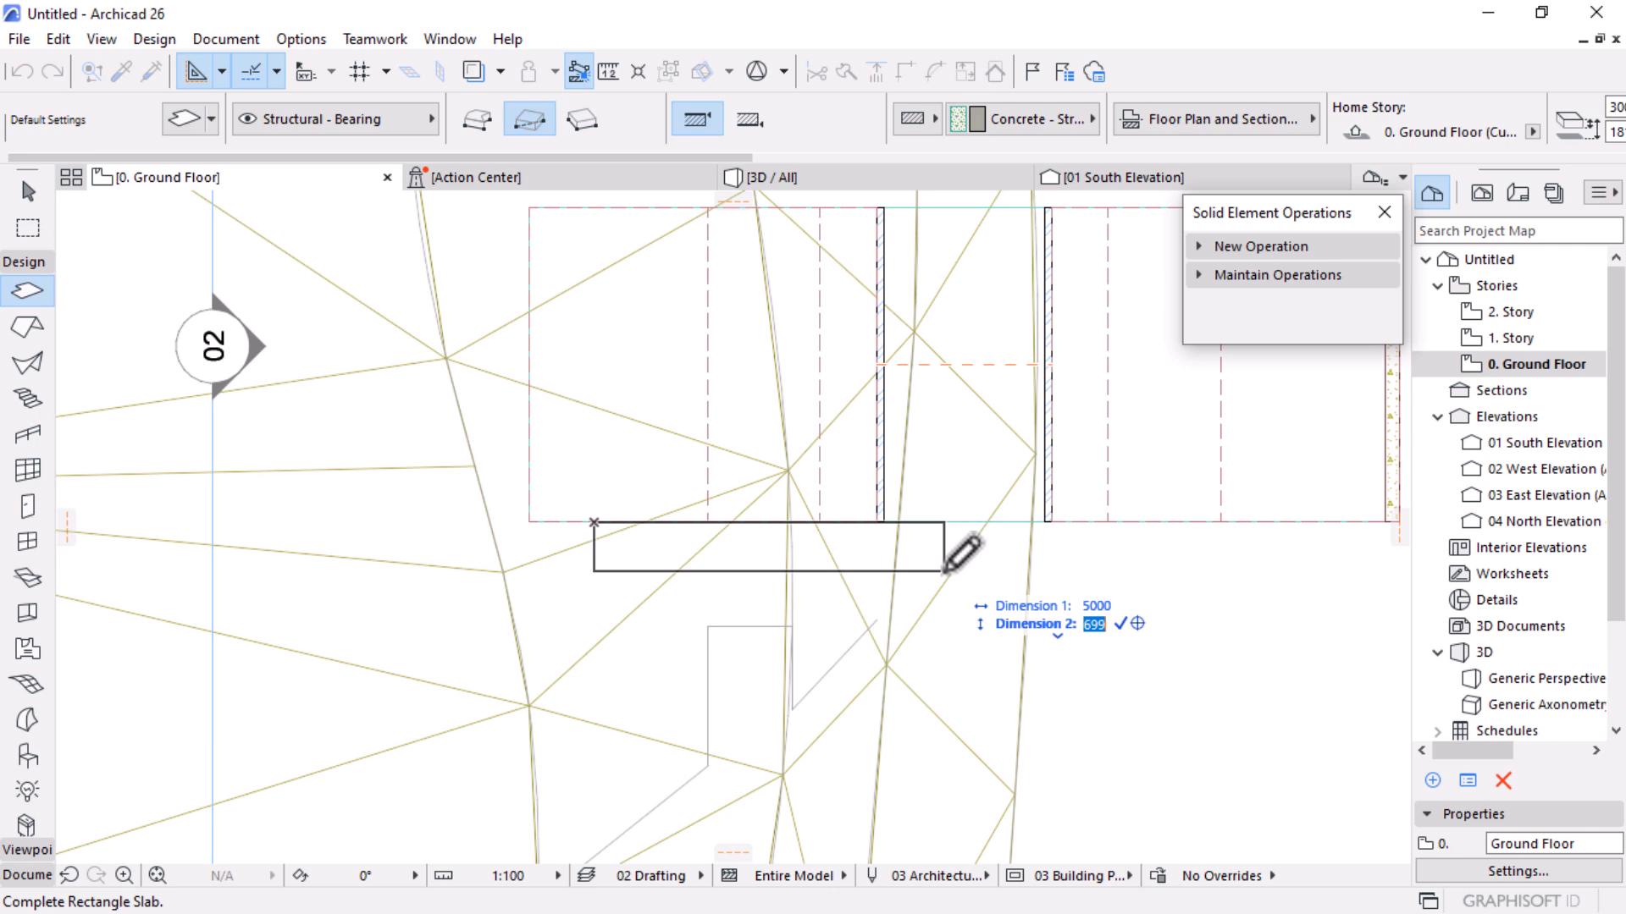
key(Return)
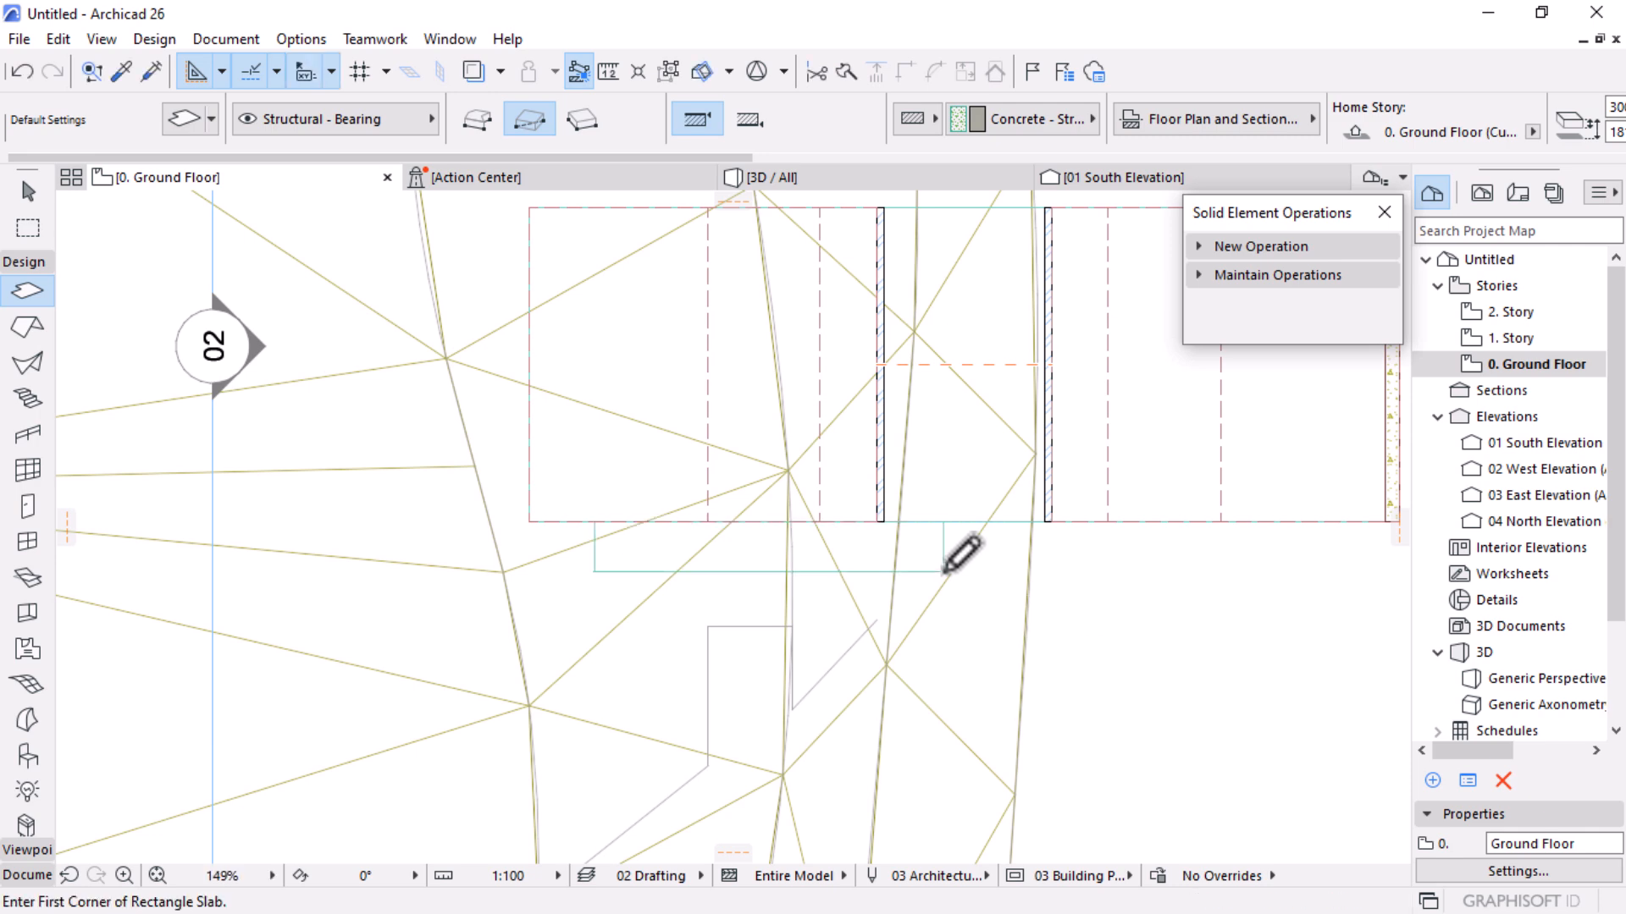
Select the new slab in front of the western building in 3D and set its thickness to 200 mm
click(813, 177)
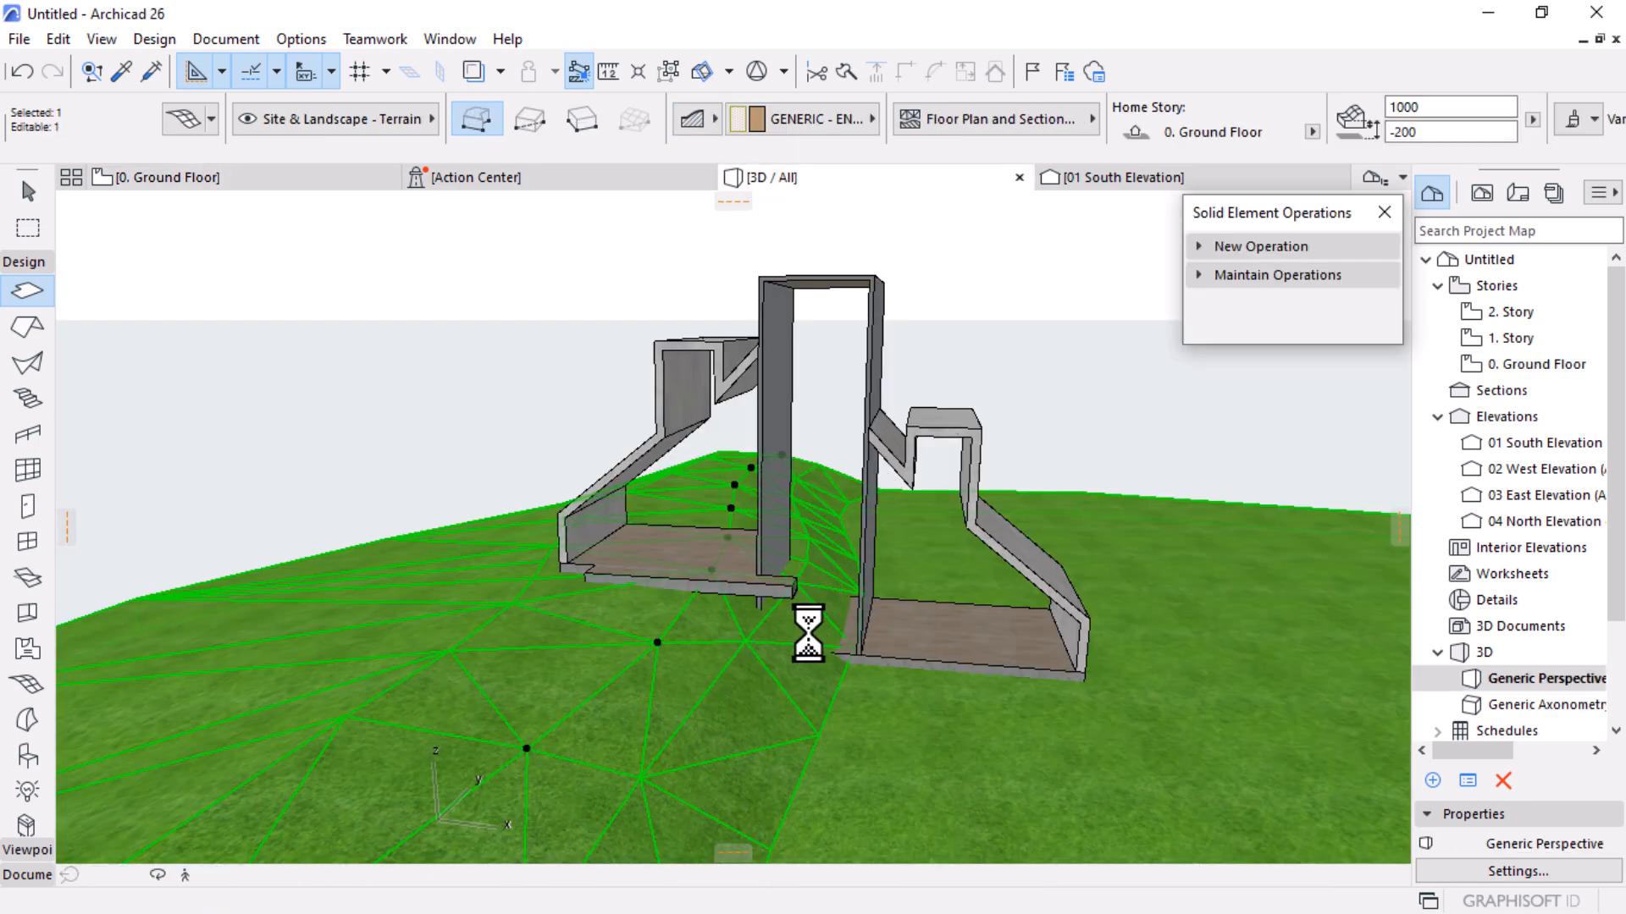
scroll(762, 653, up, 5)
scroll(718, 528, up, 1)
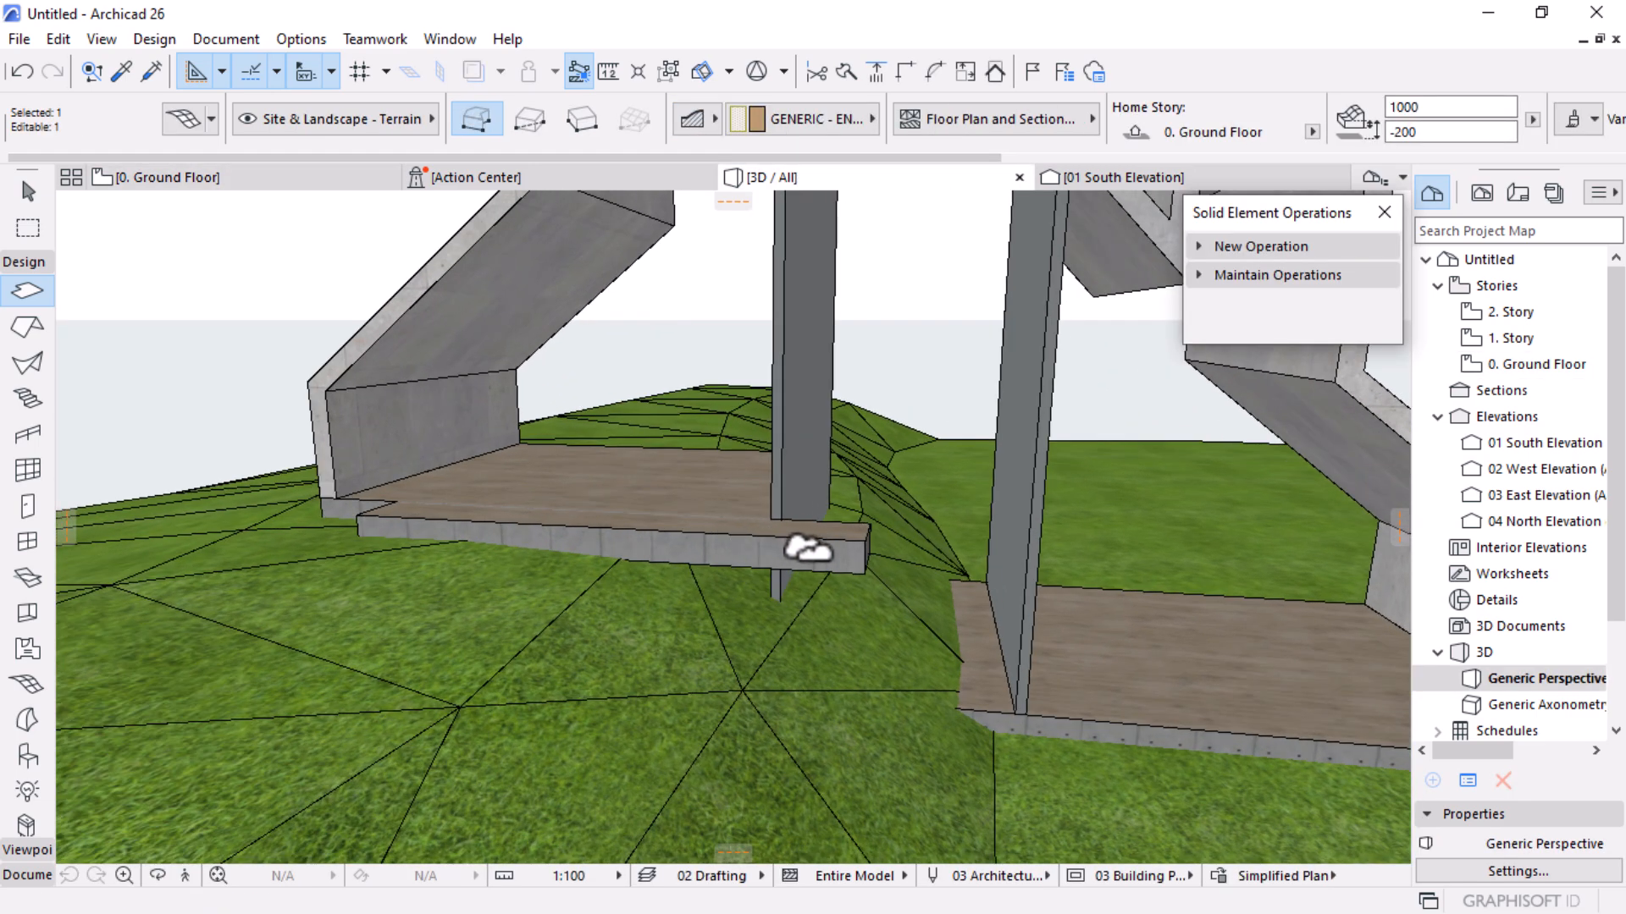
key(Escape)
key(Escape)
click(852, 556)
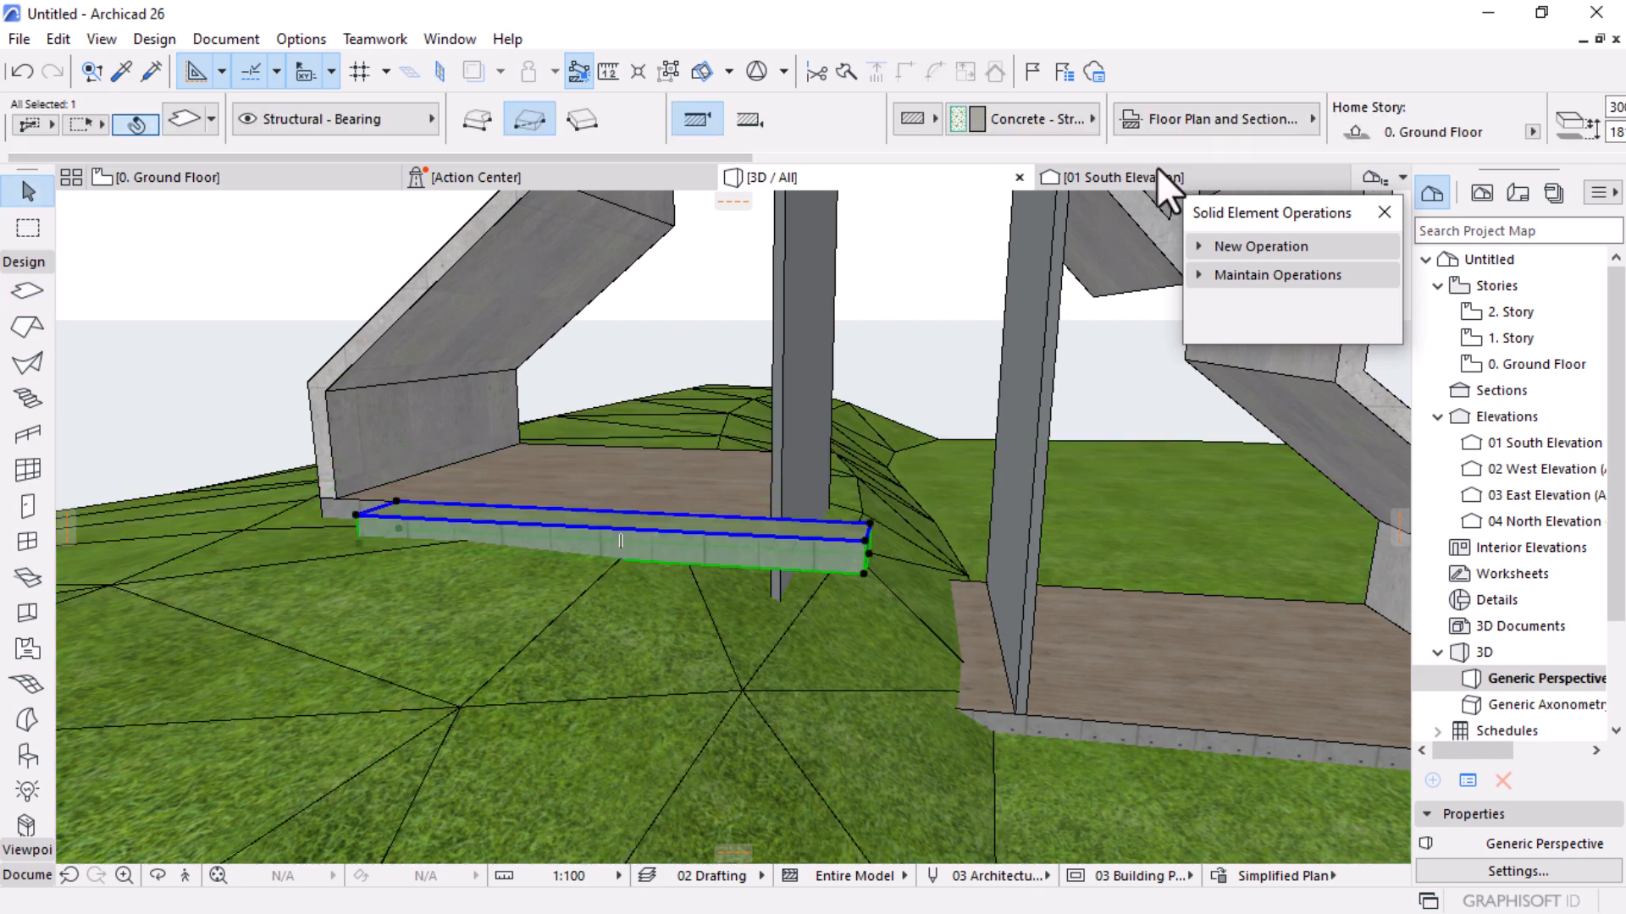
scroll(1219, 125, down, 3)
drag(1154, 108, 955, 119)
text(200)
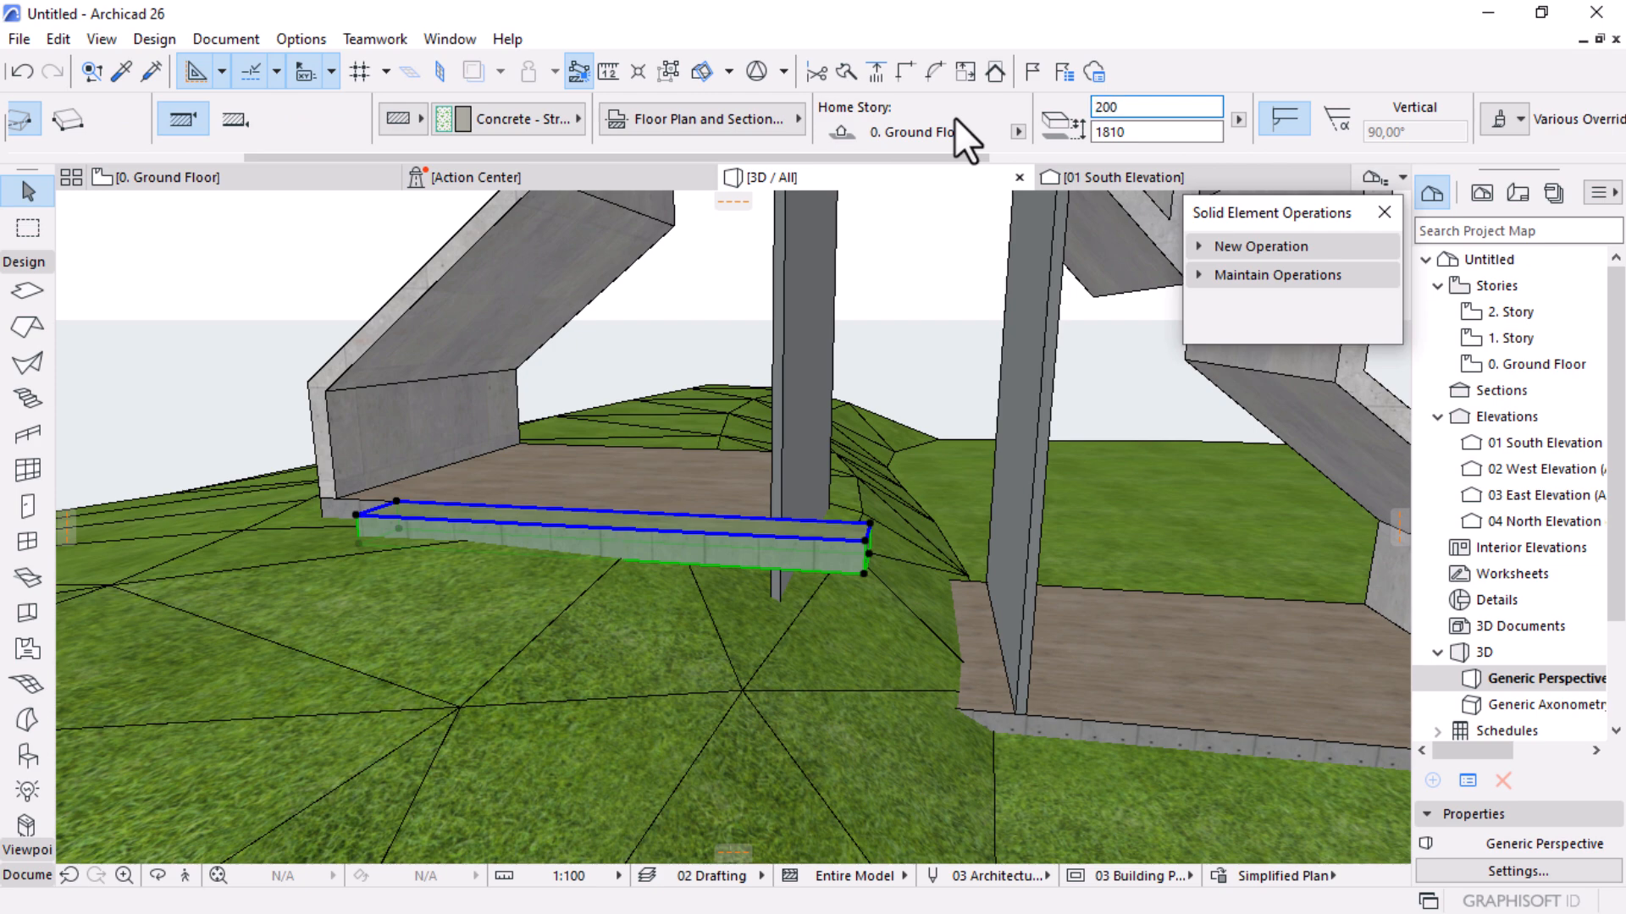
key(Return)
Move the new slab straight down by 200 mm to form a step below the western floor
shift+middle_drag(777, 685, 889, 609)
key(ctrl+d)
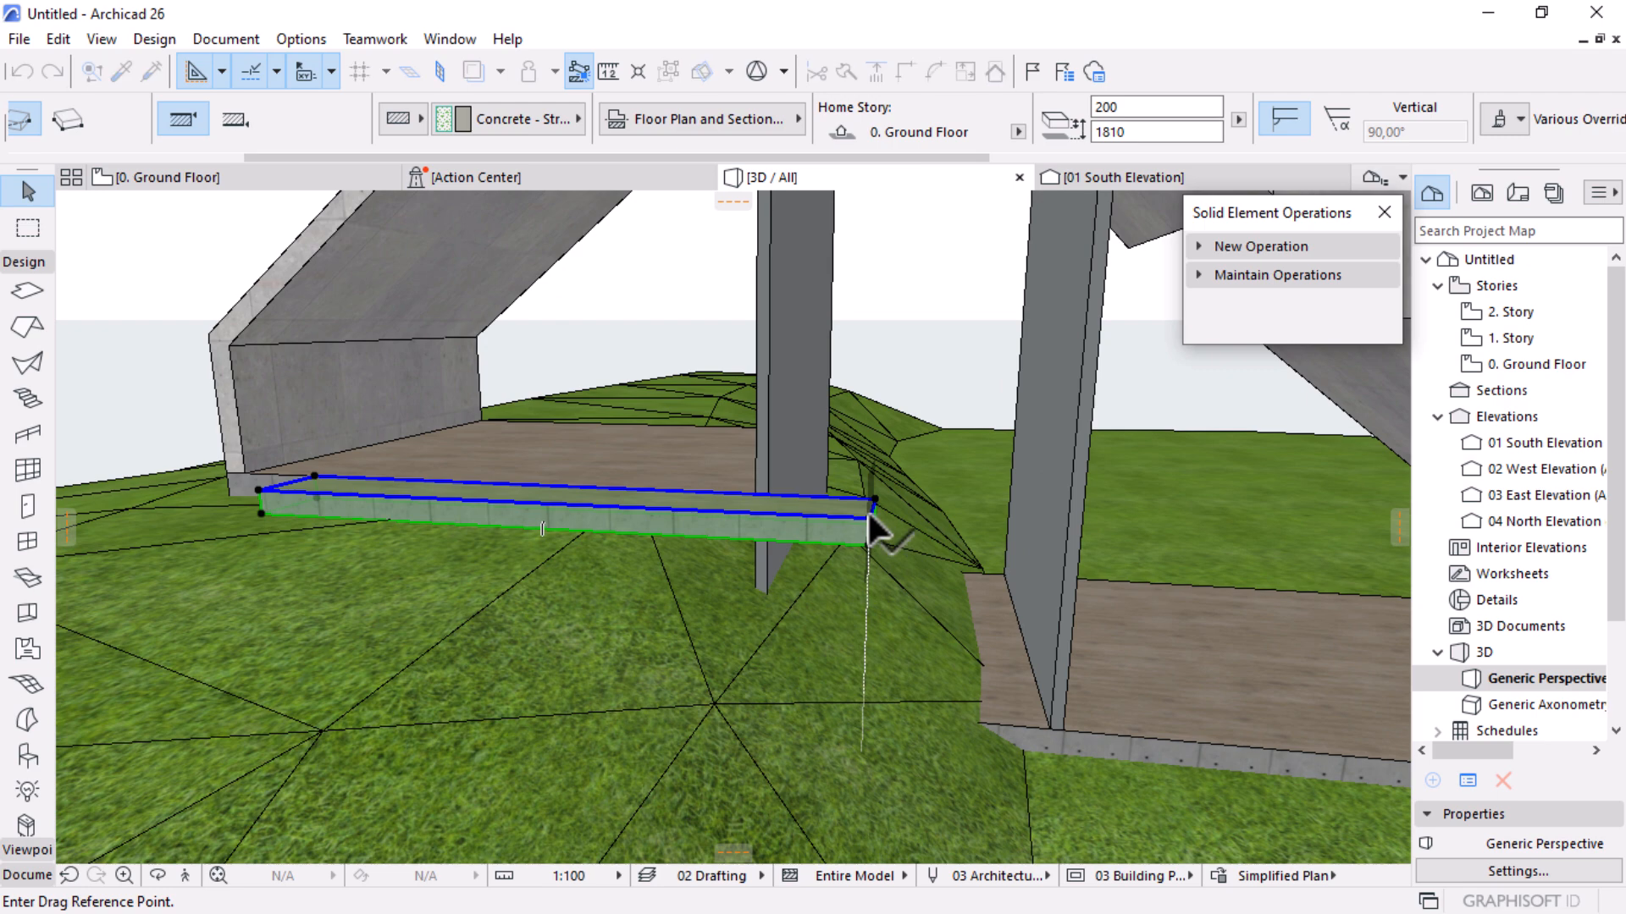
click(869, 515)
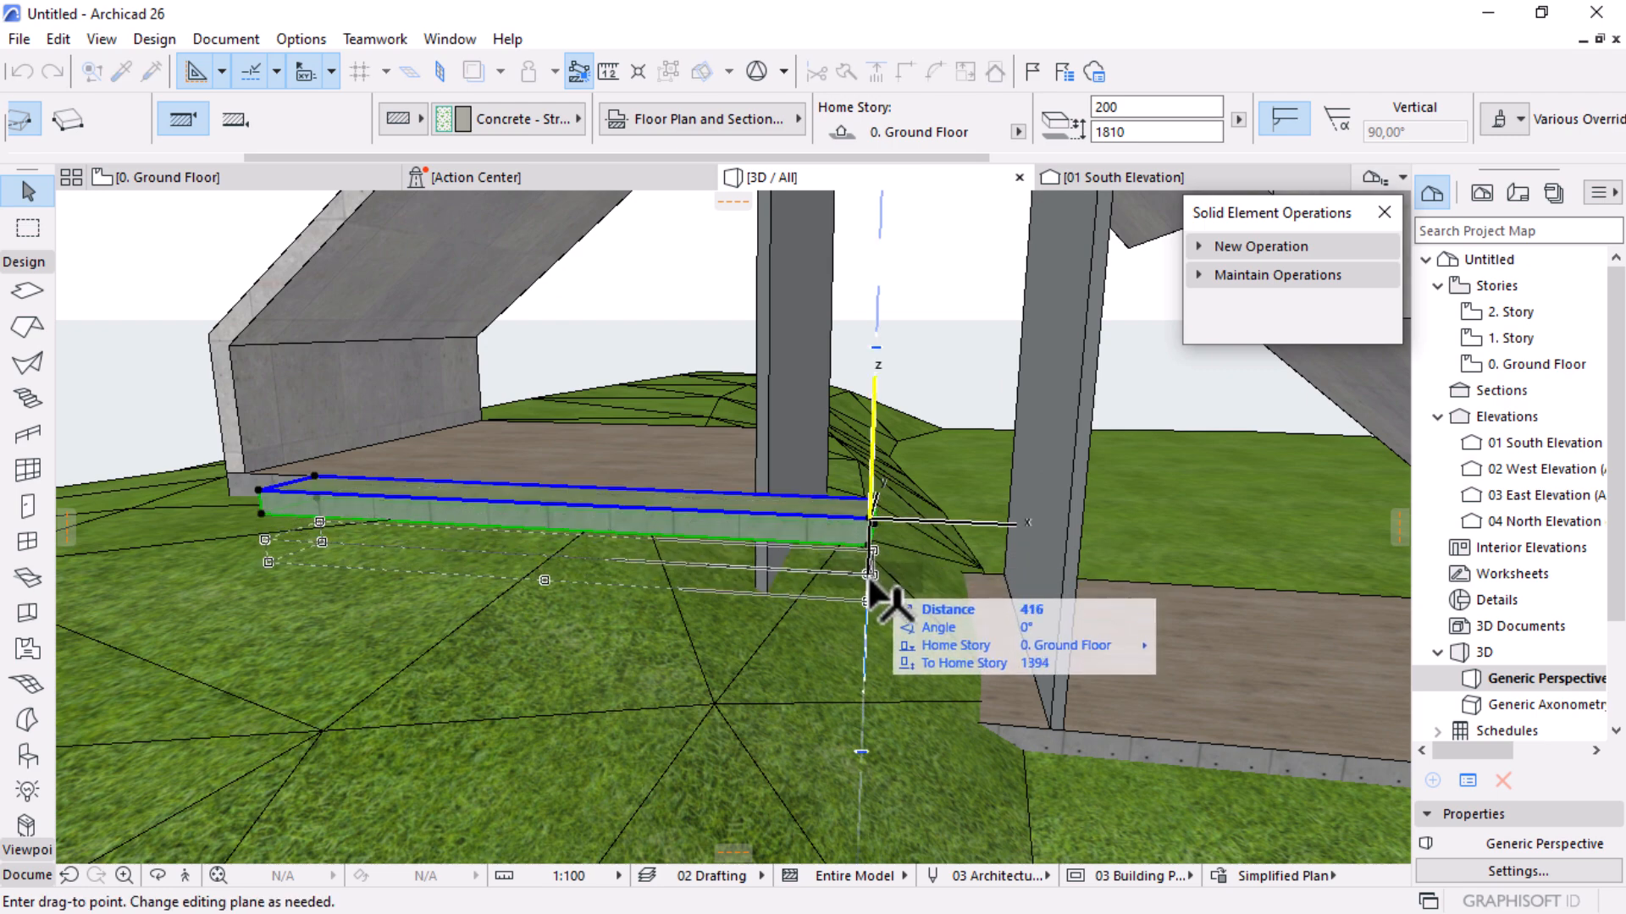
text(200)
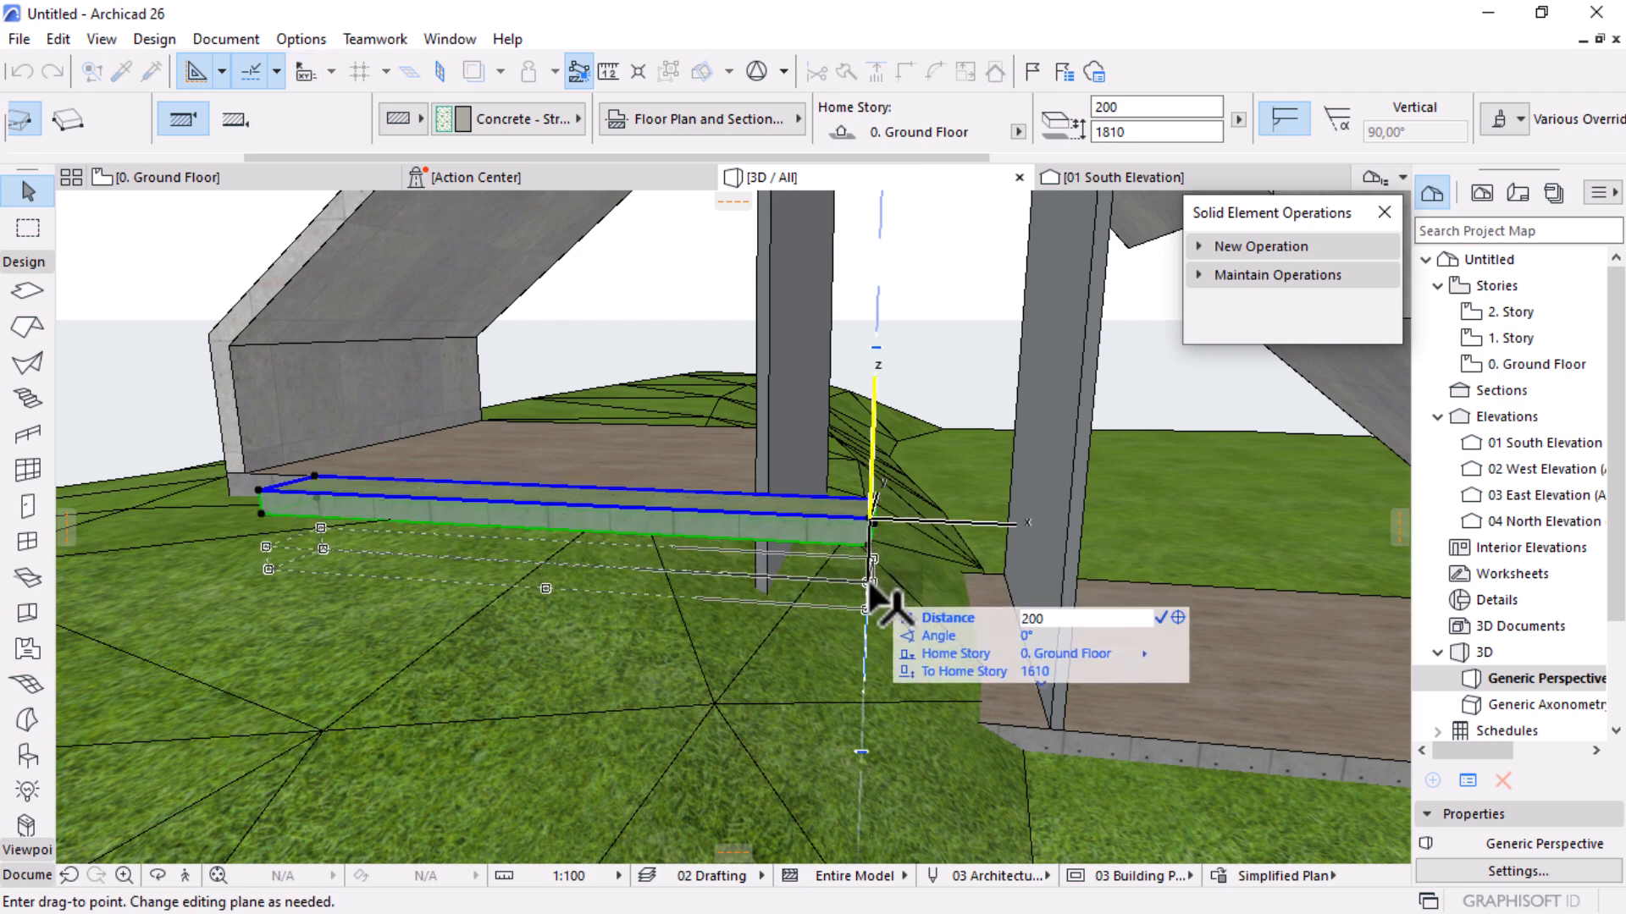
key(Return)
scroll(310, 486, up, 1)
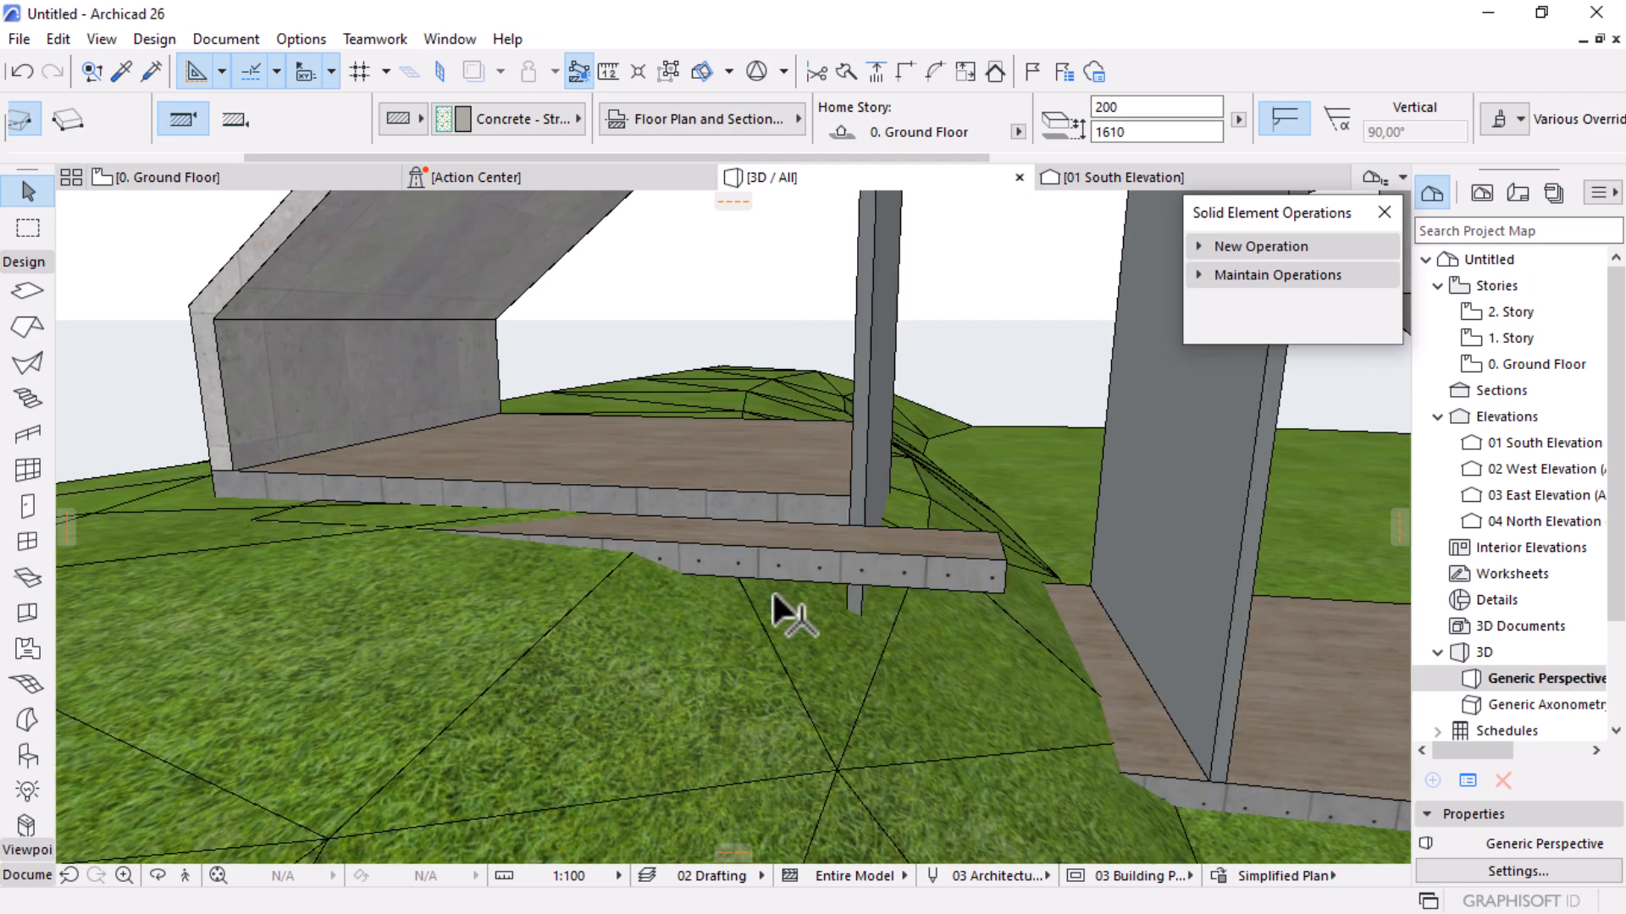
Check the step slab against the terrain and both floors in 3D, and return to the Ground Floor plan
key(o)
scroll(828, 508, down, 2)
drag(718, 487, 707, 551)
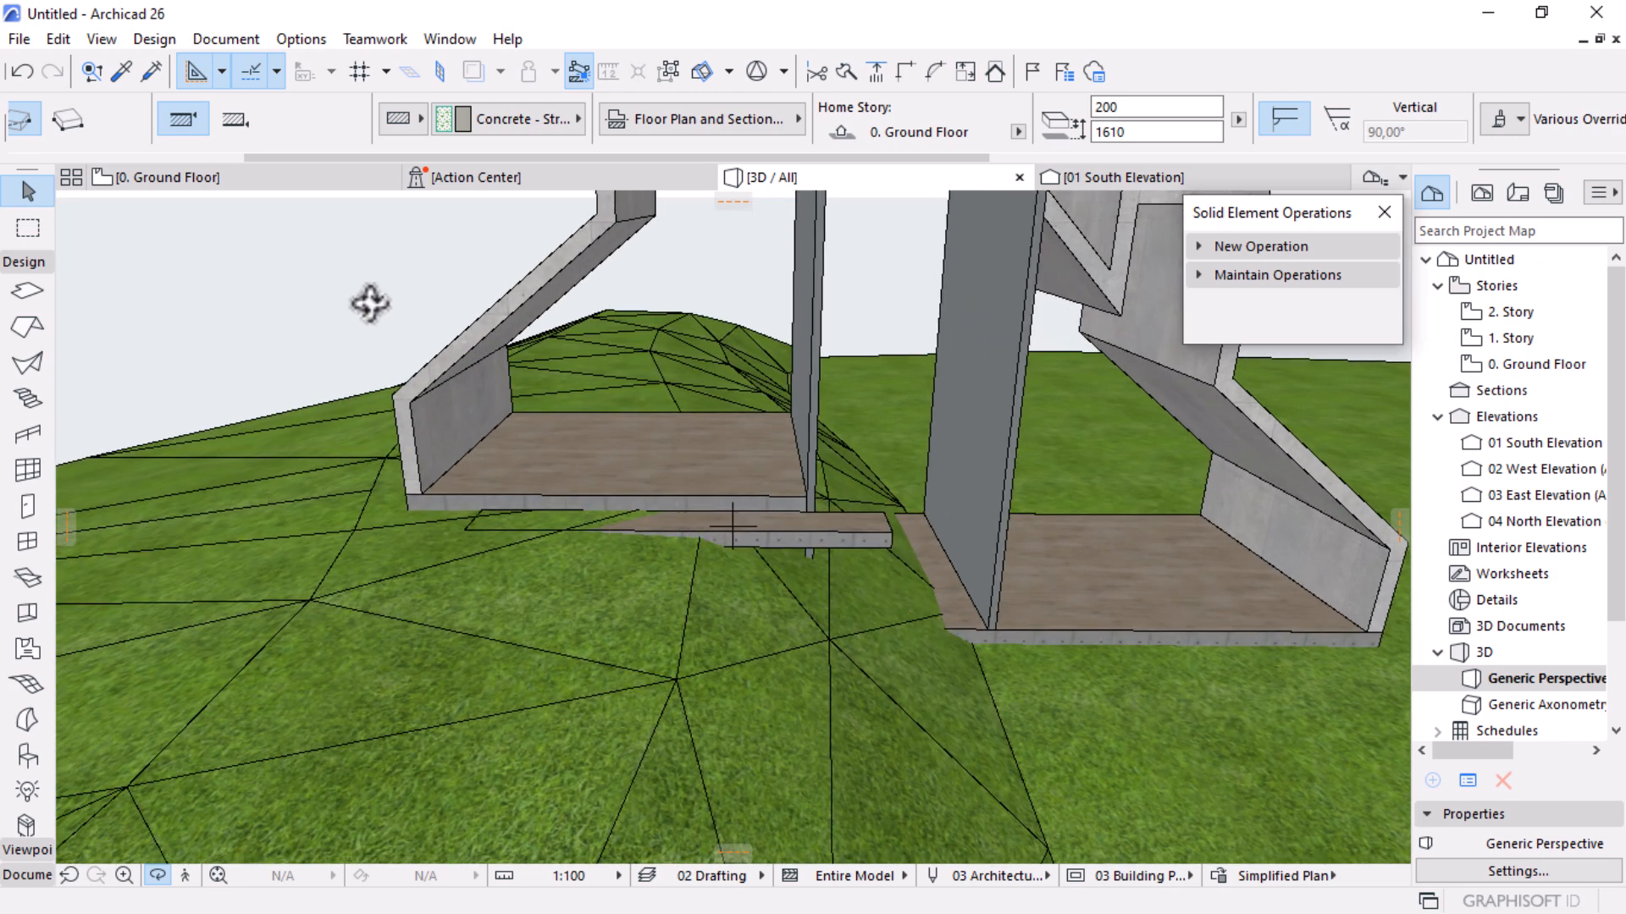
click(272, 179)
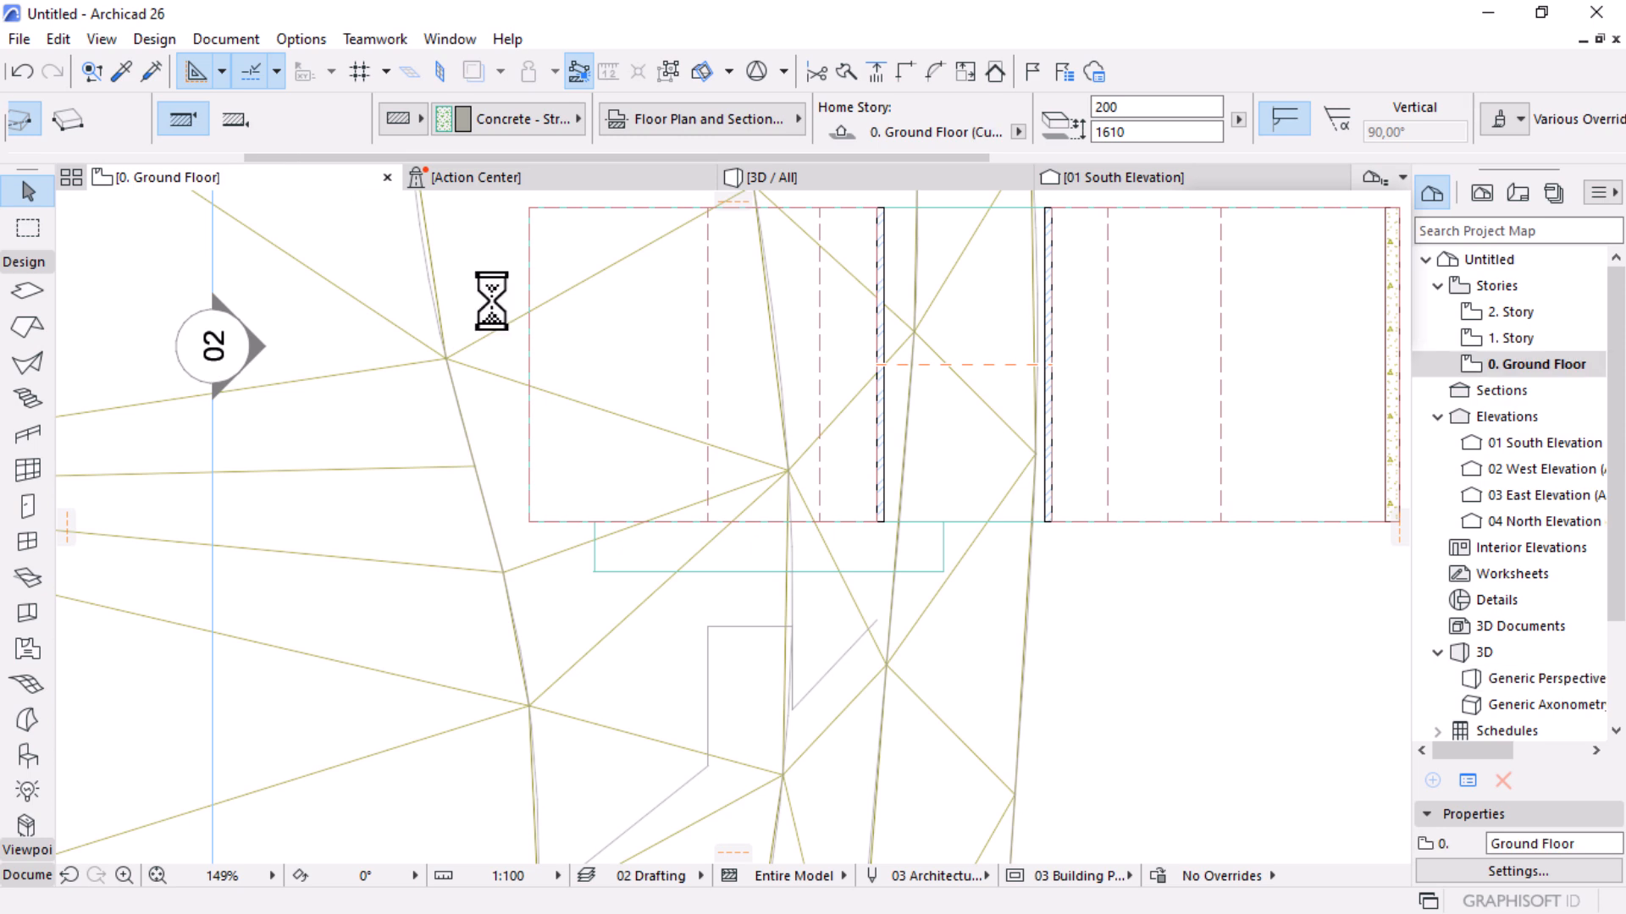
Copy the step slab twice southward in plan, placing each copy edge to edge 700 mm from the previous one
scroll(916, 615, down, 3)
middle_drag(910, 606, 866, 516)
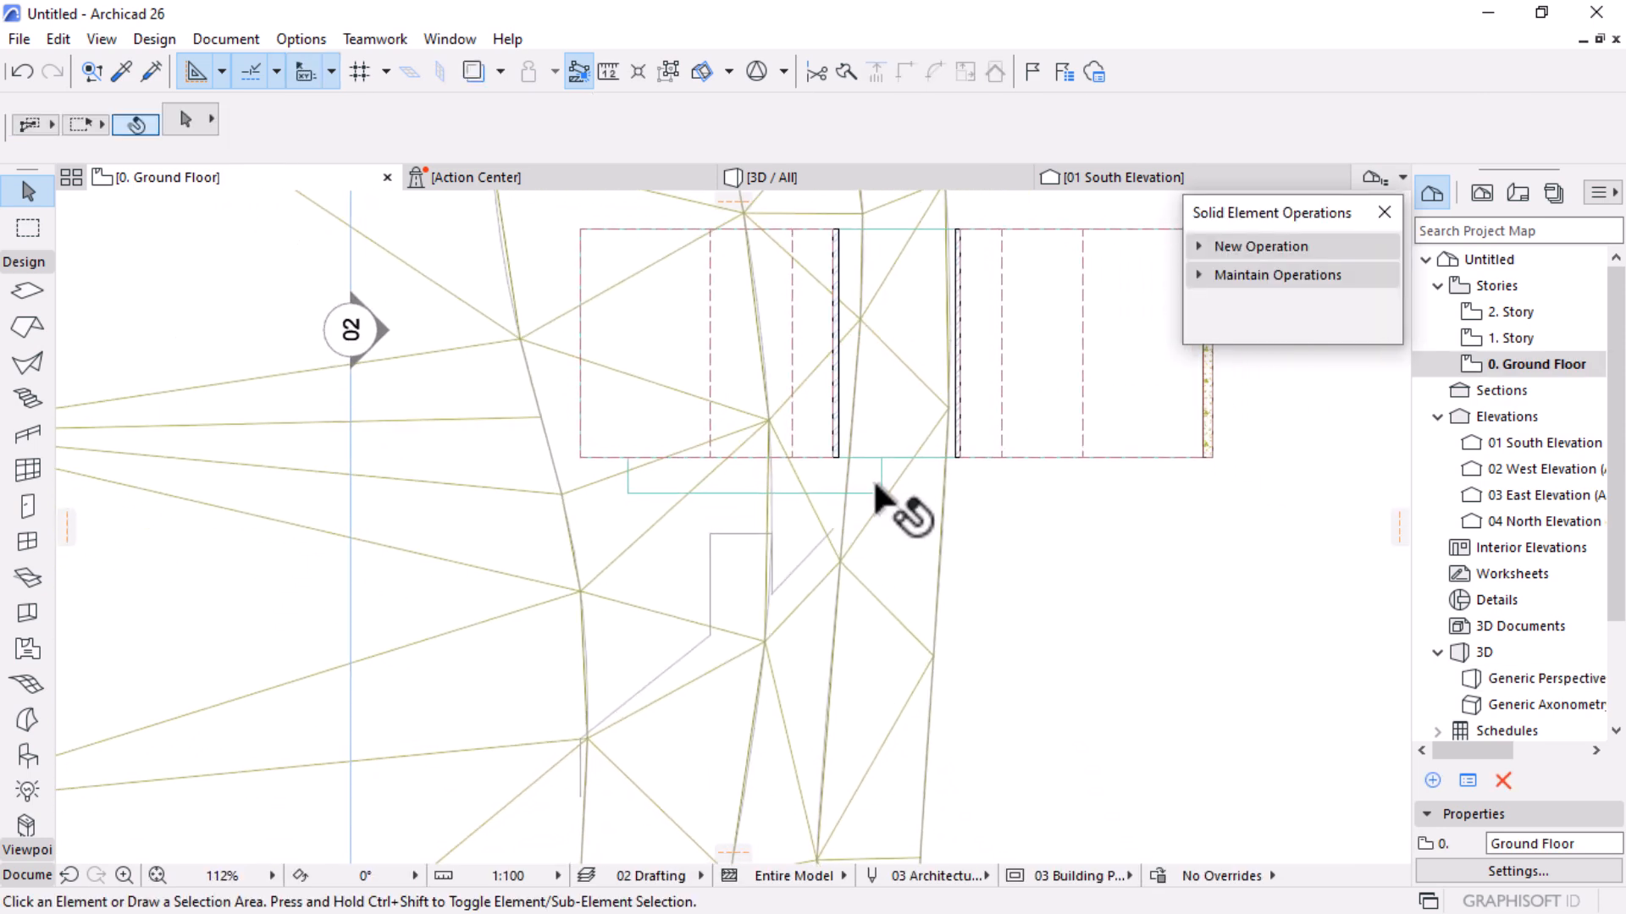
scroll(872, 478, up, 2)
click(828, 484)
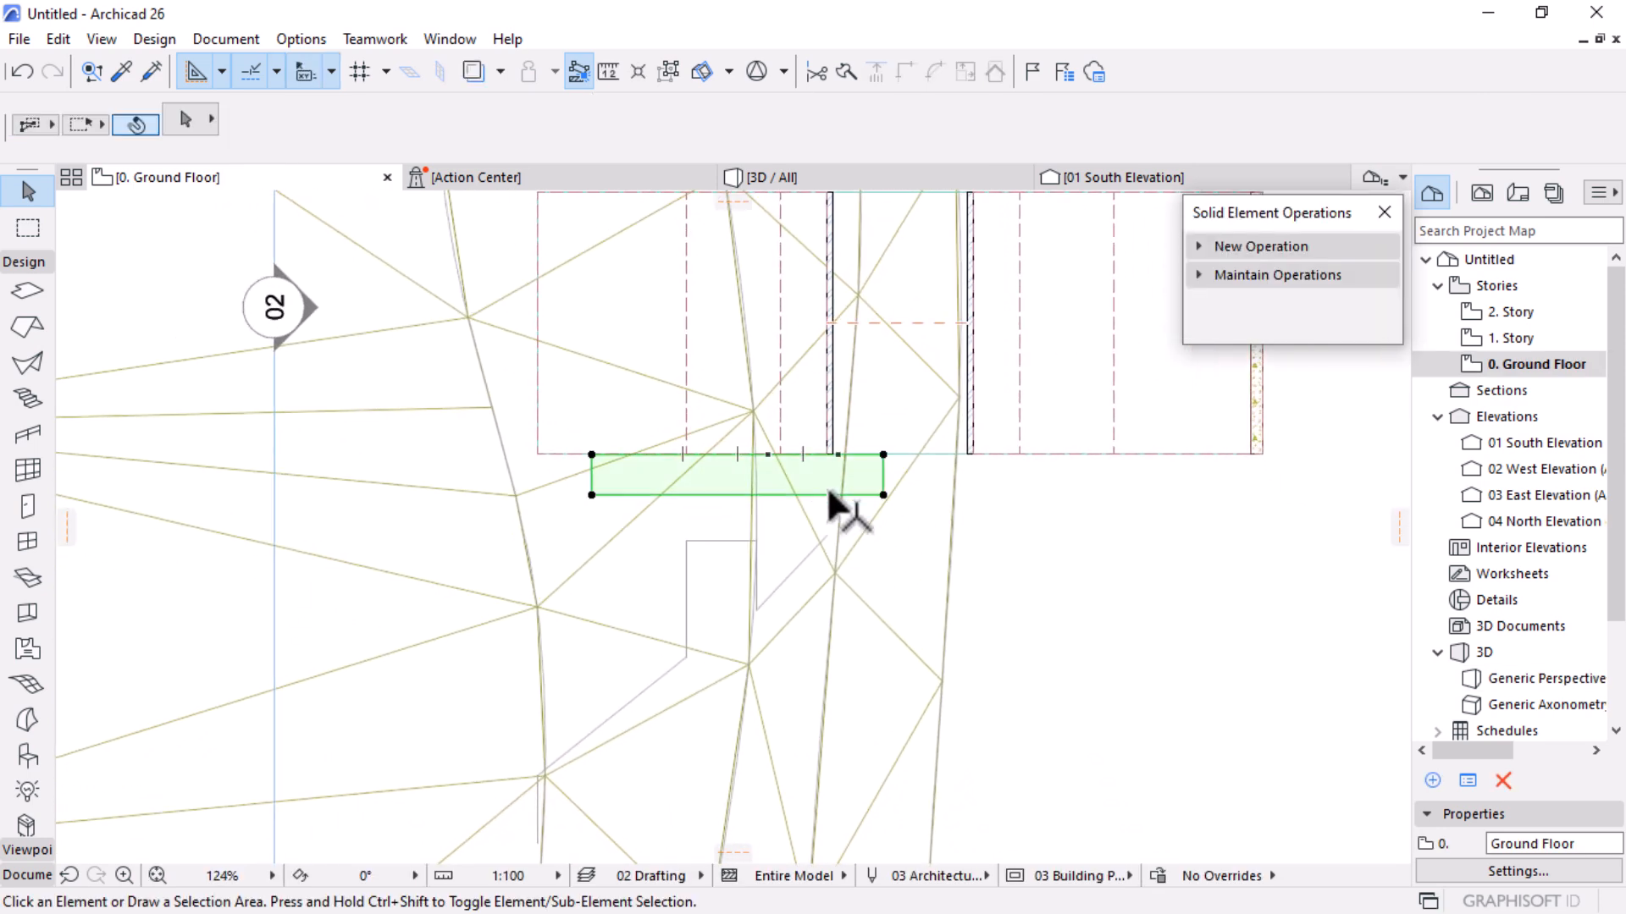
scroll(857, 480, up, 2)
key(ctrl+shift+d)
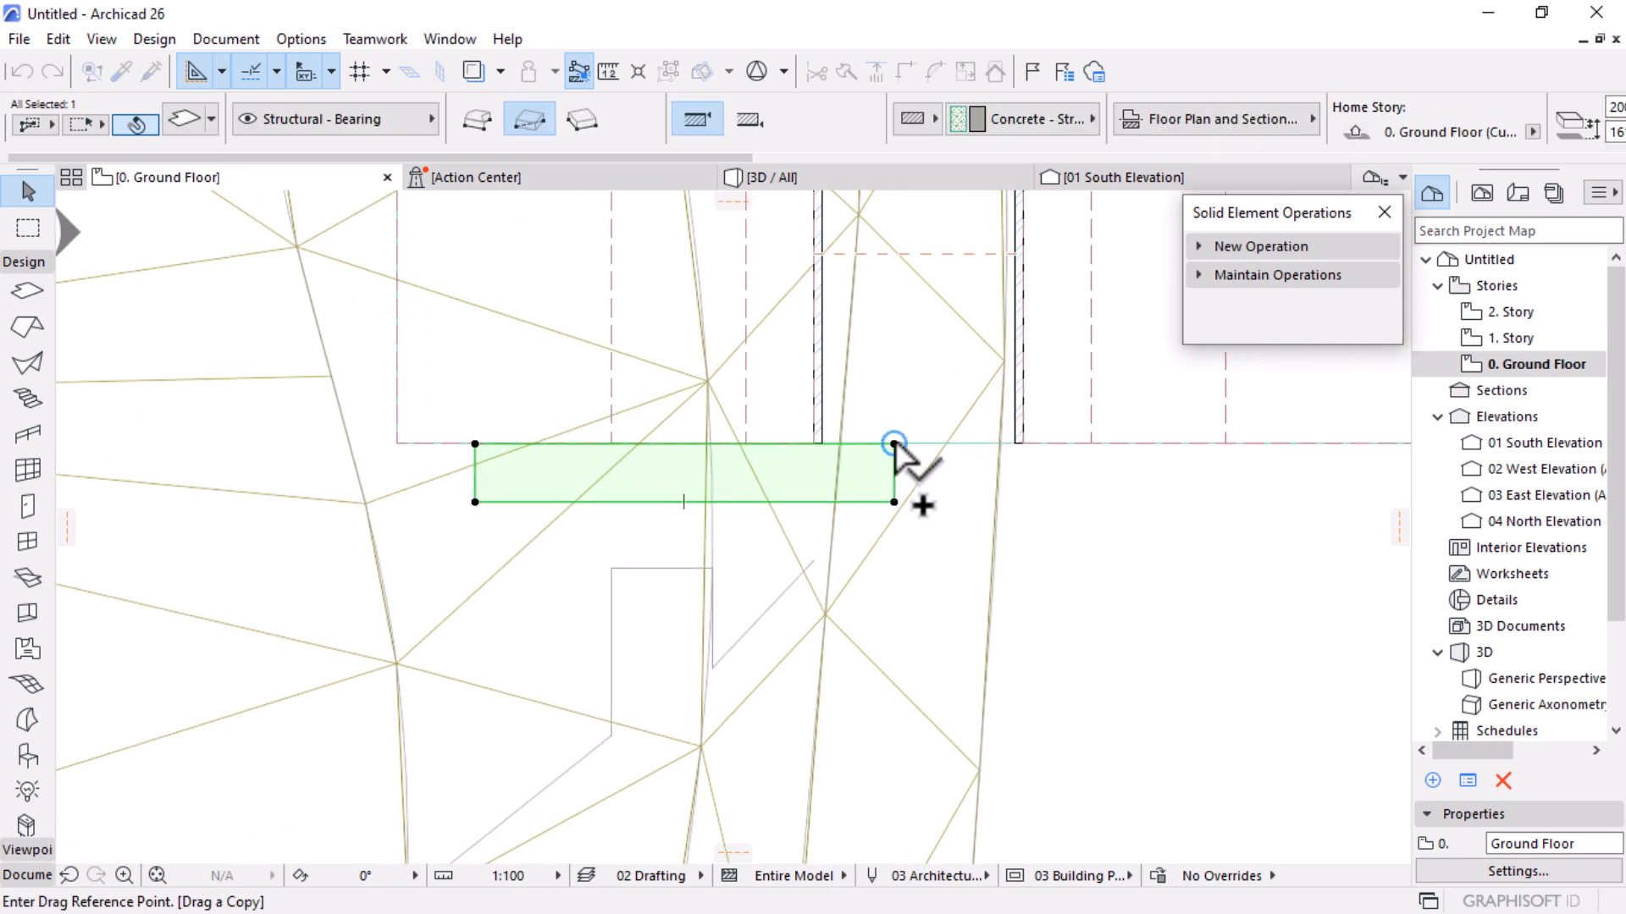
click(894, 443)
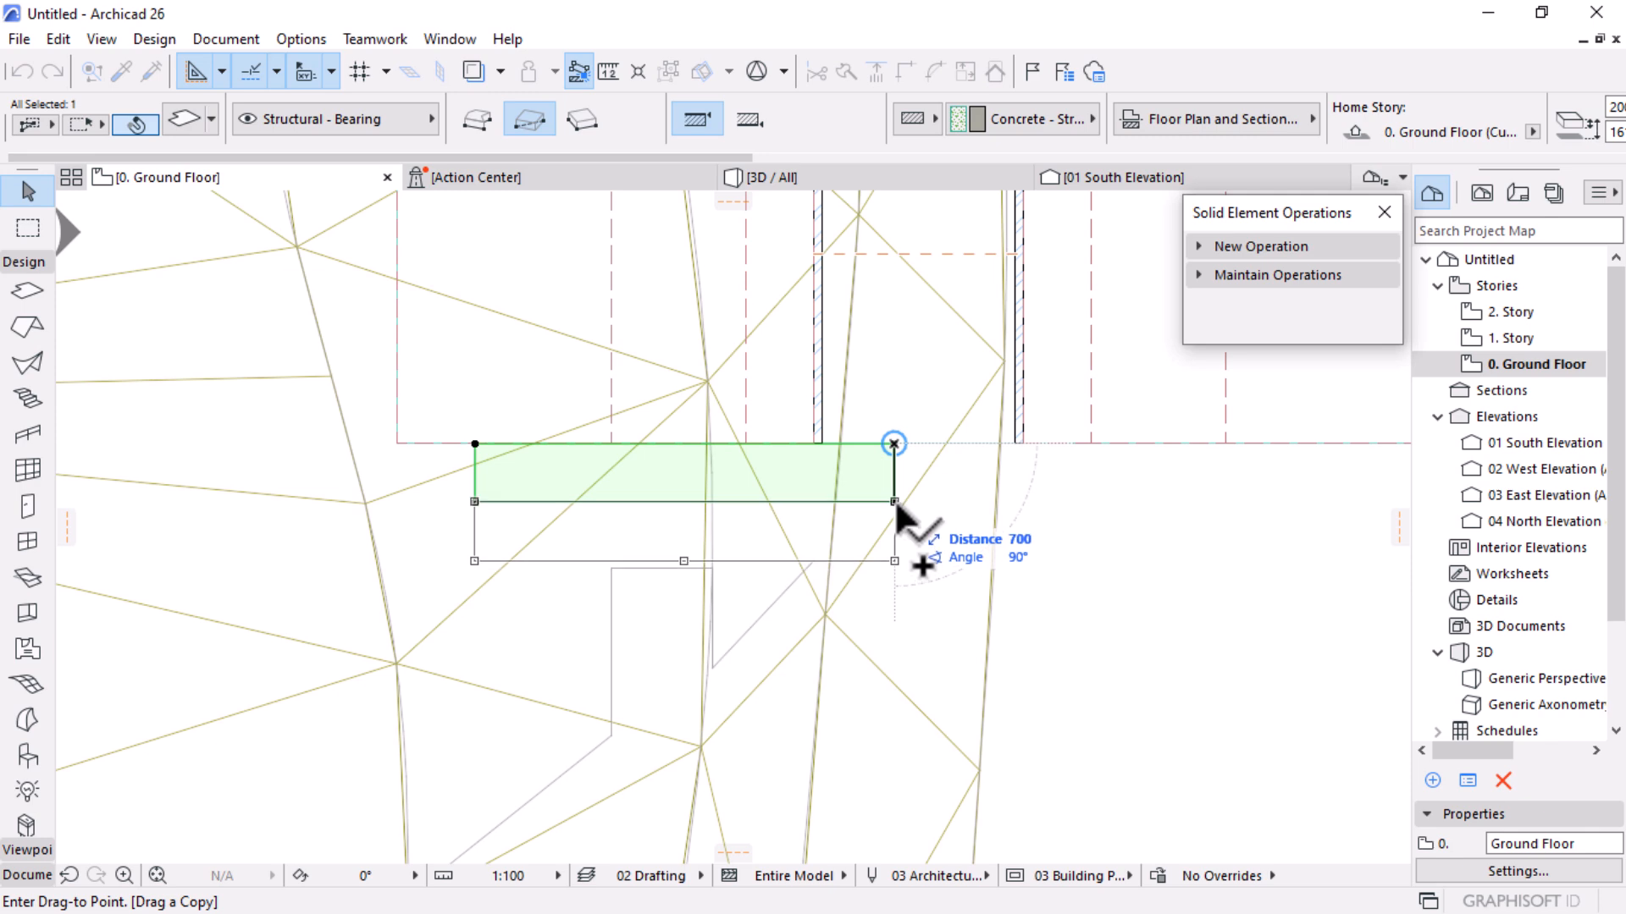
click(894, 501)
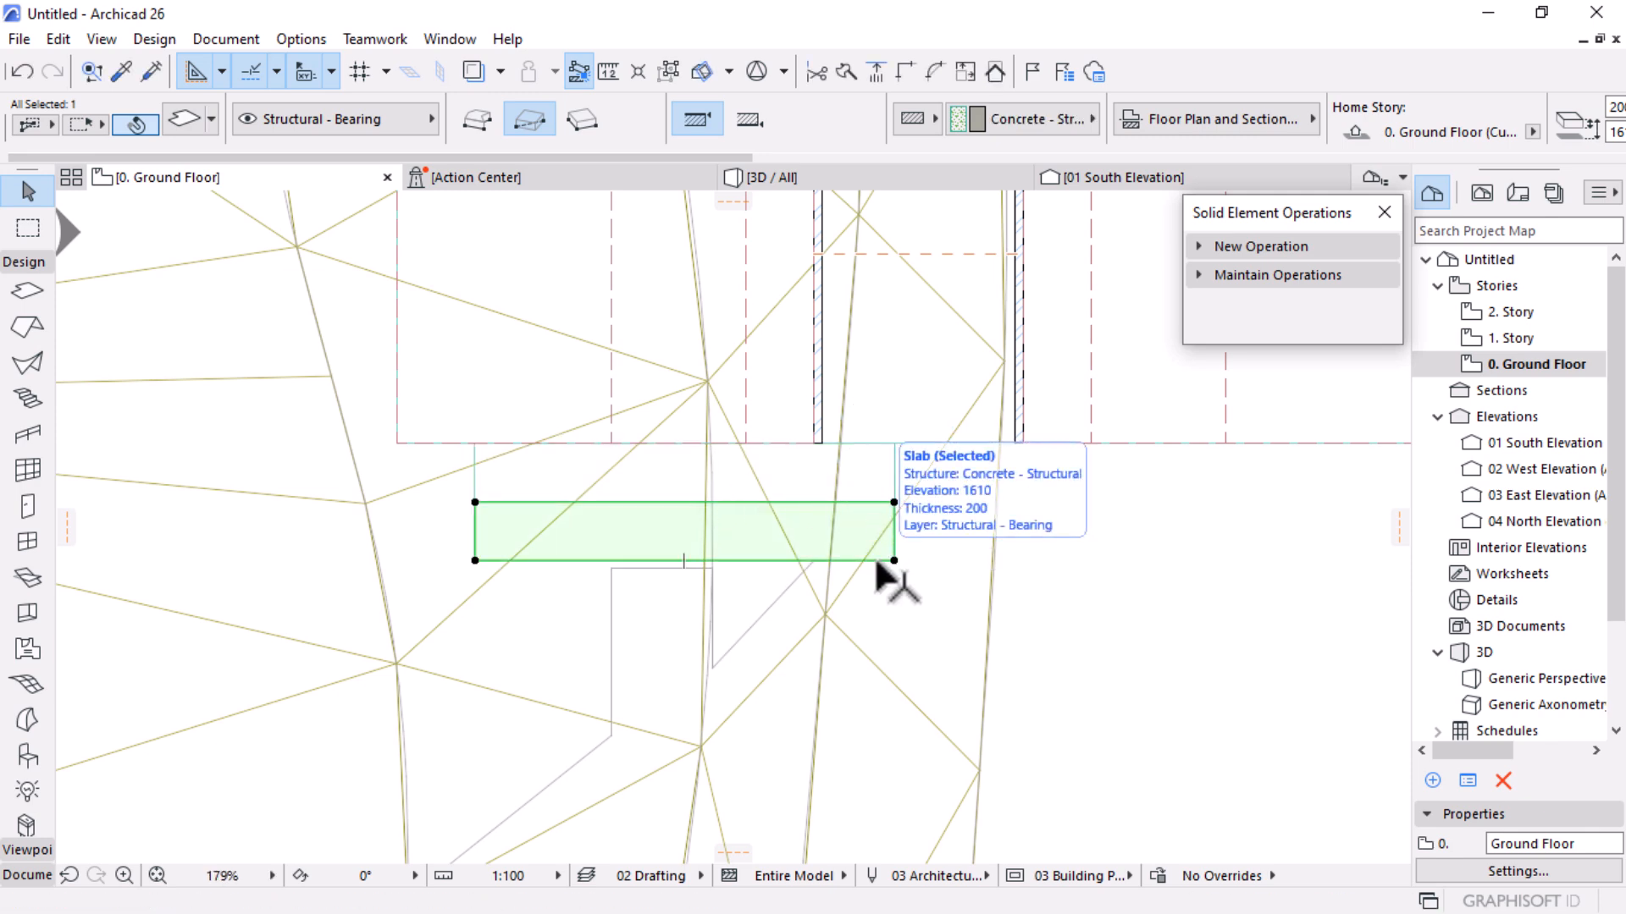
key(ctrl+shift+d)
click(895, 502)
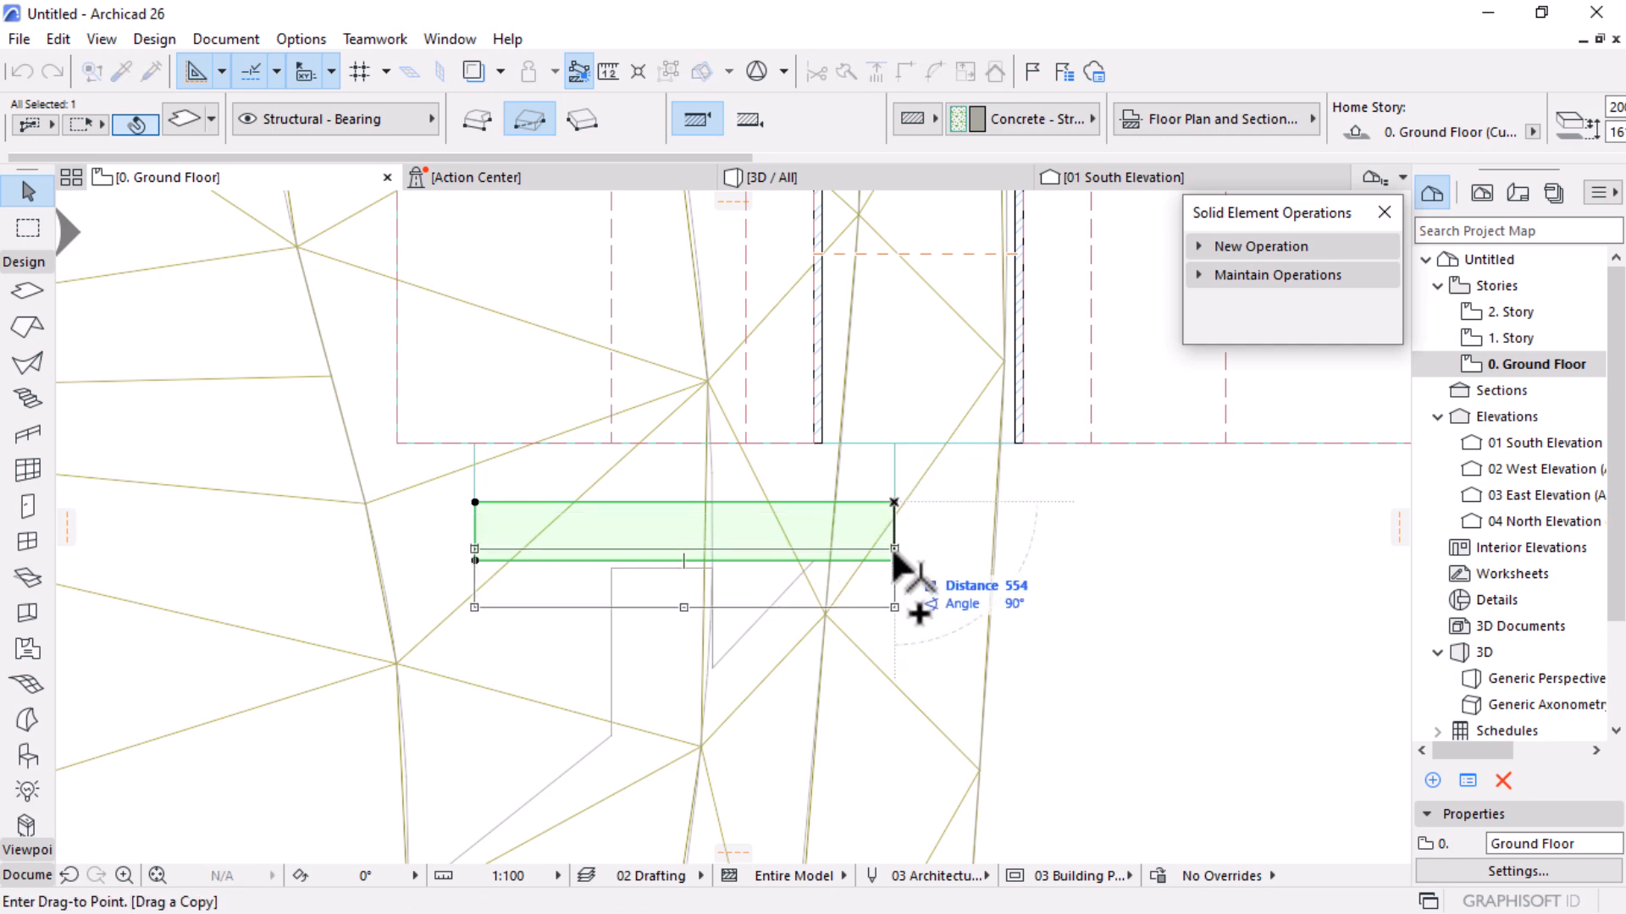
click(894, 561)
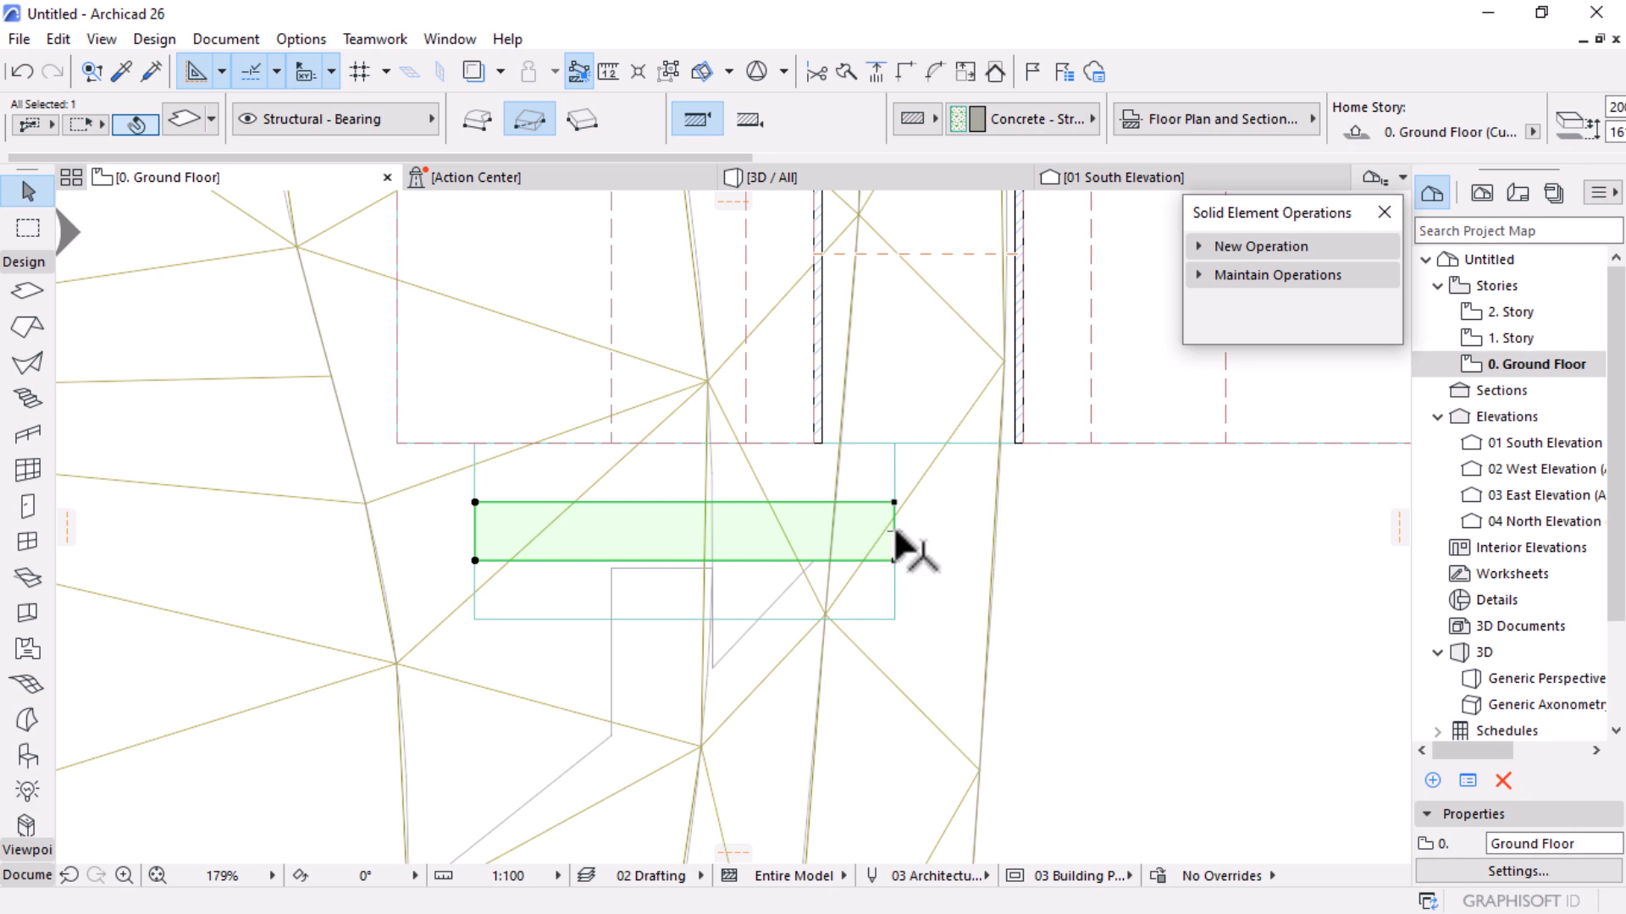
Stretch the second step slab's east edge outward by one step depth, and offset that edge back inward by 1400 mm
click(894, 532)
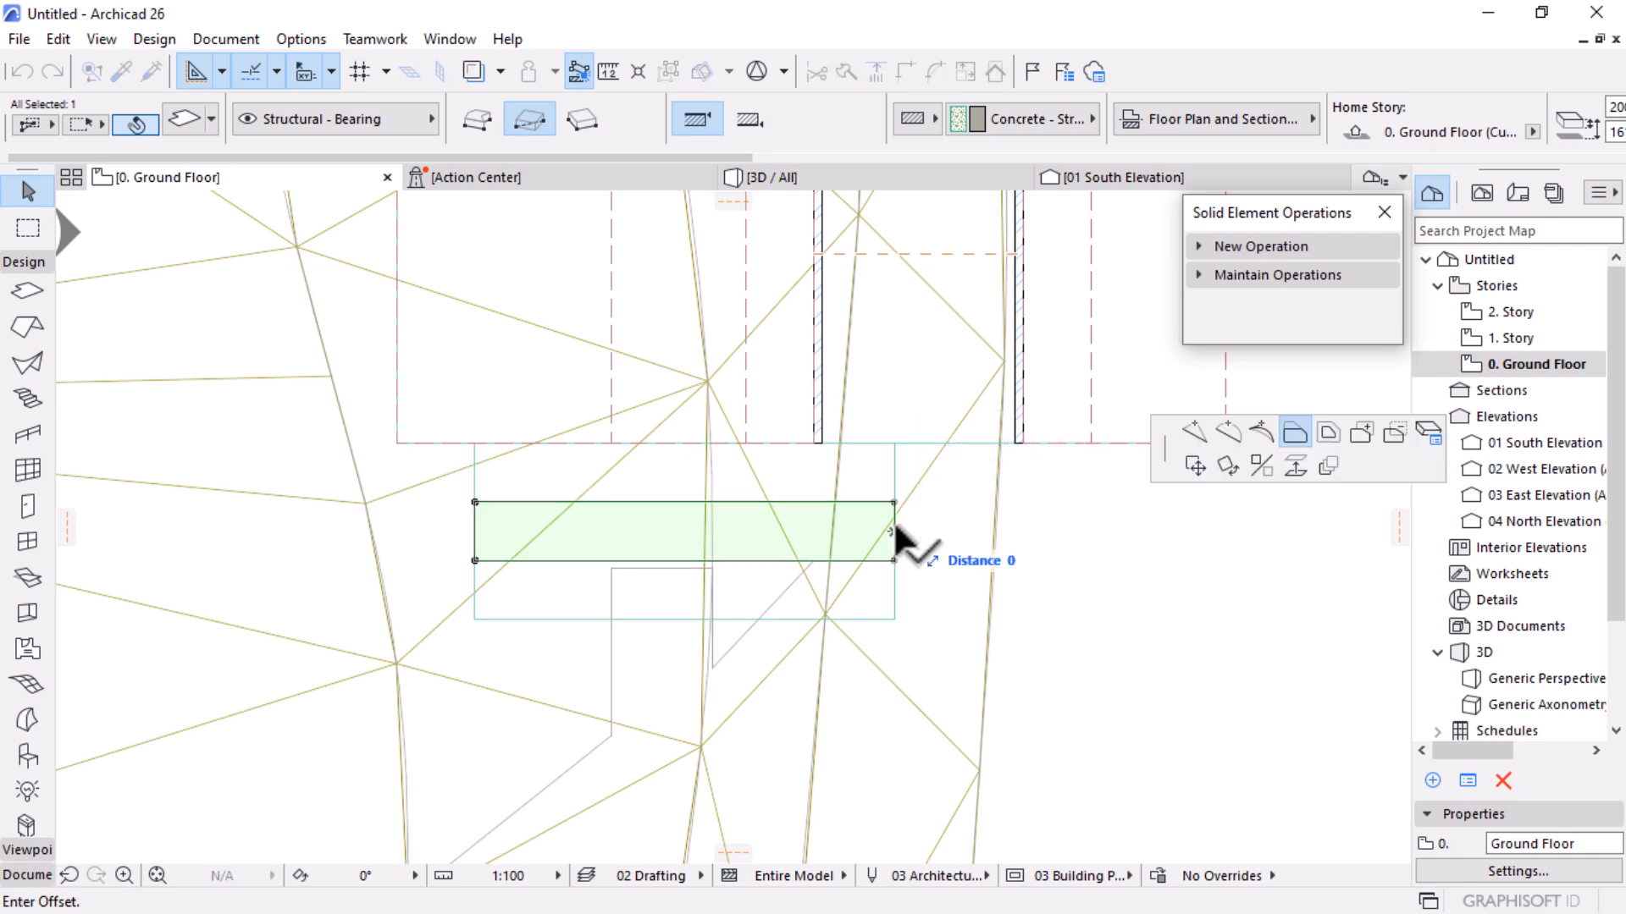
click(954, 513)
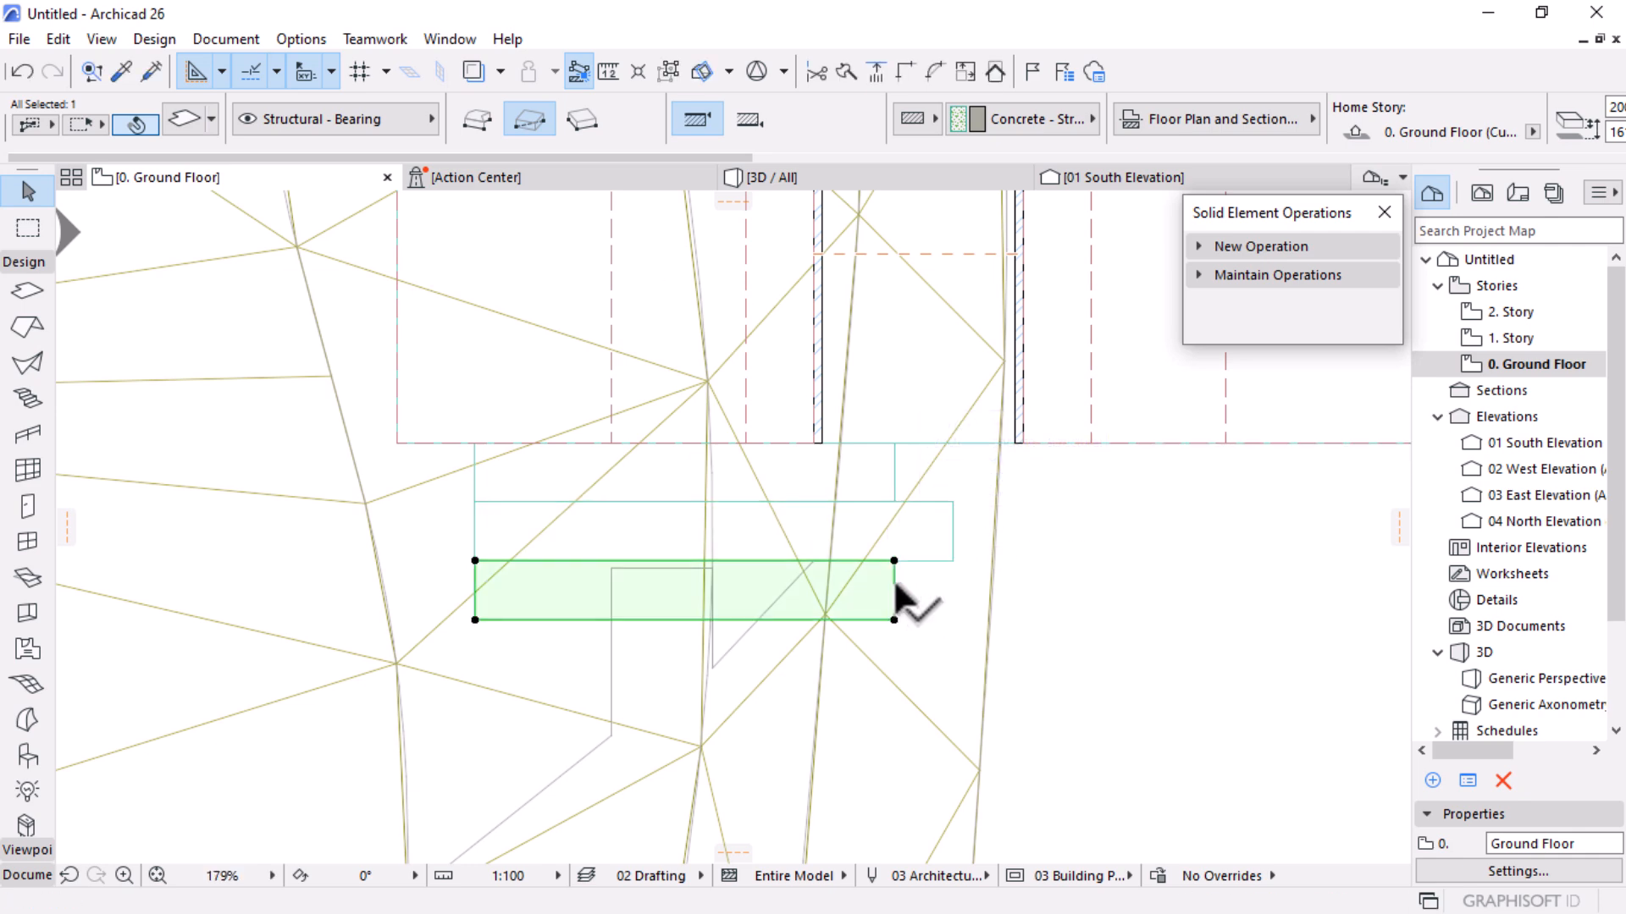
click(894, 590)
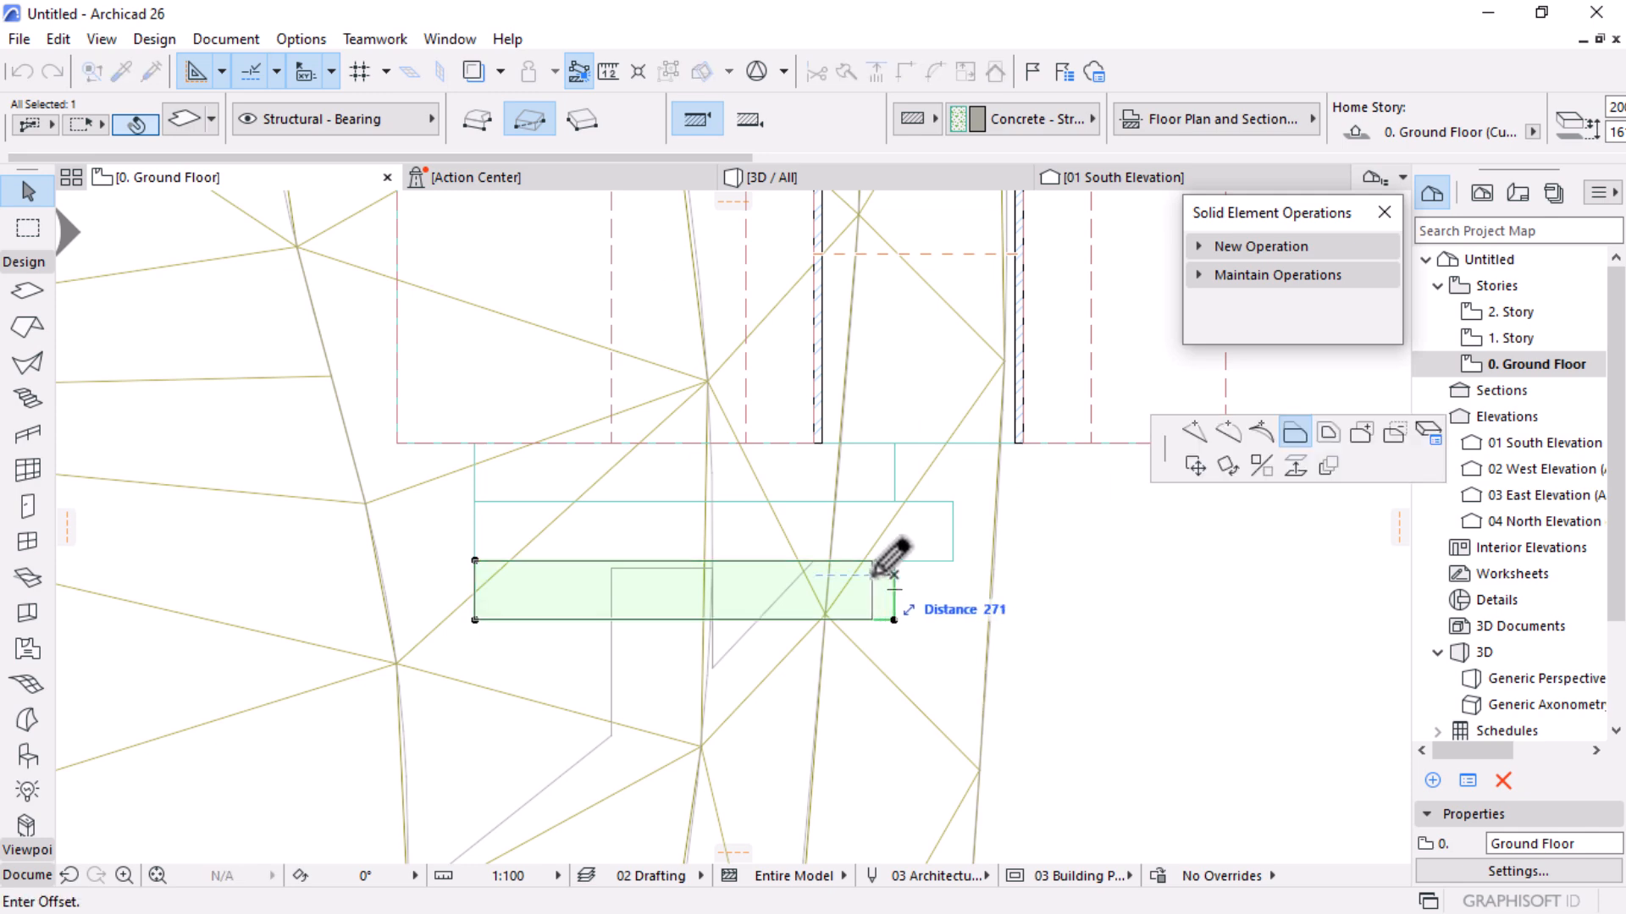
click(898, 499)
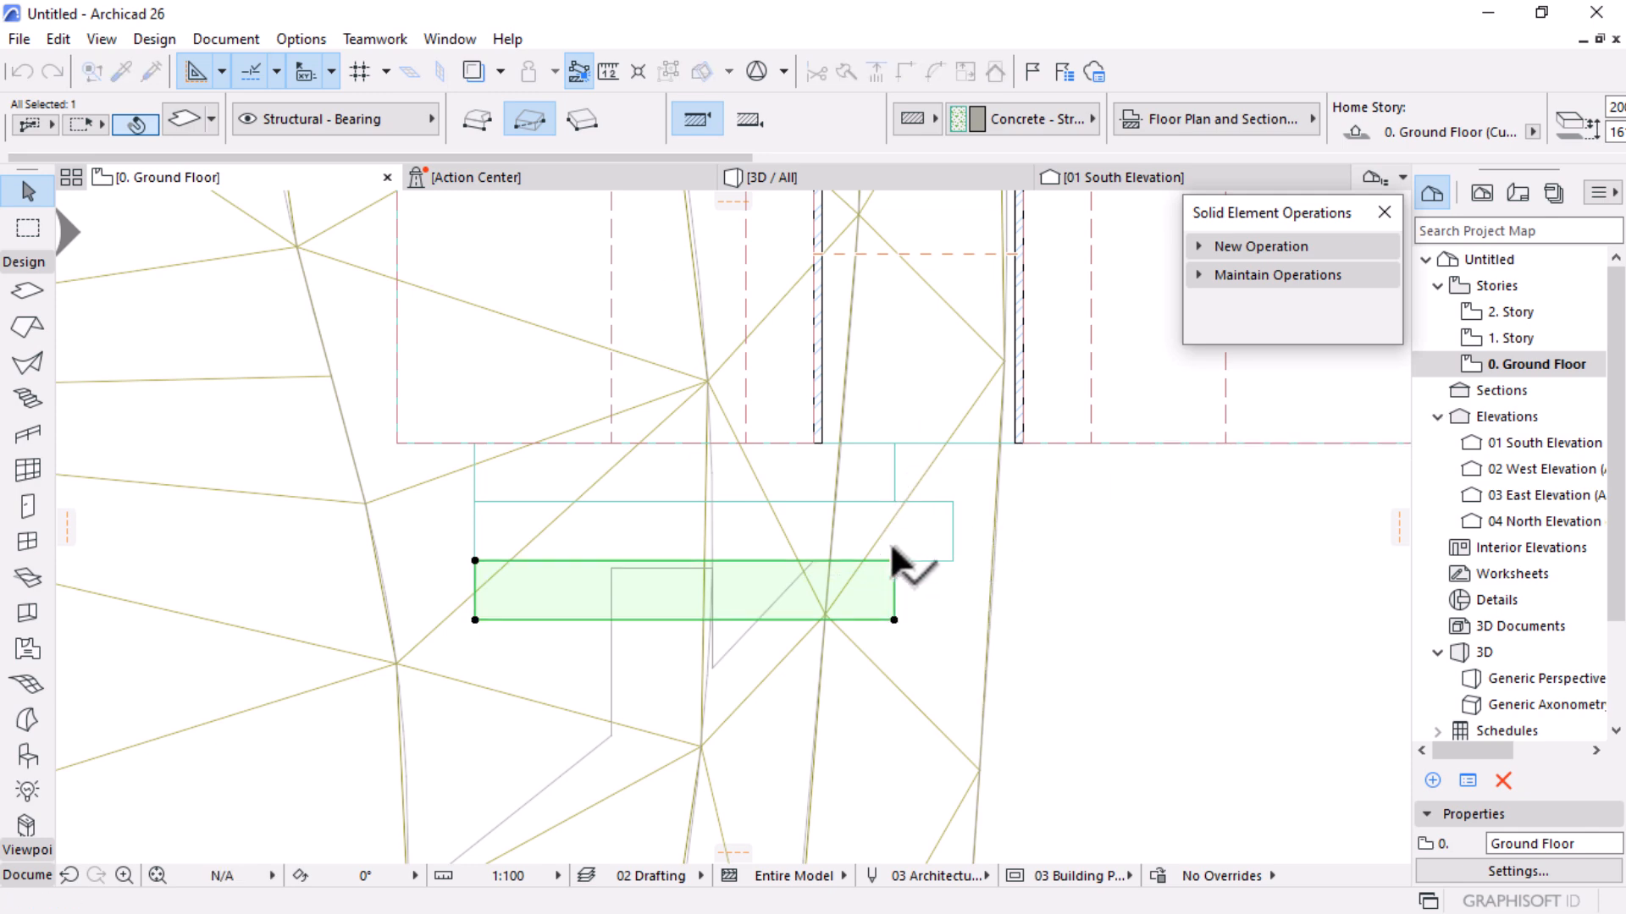
click(951, 529)
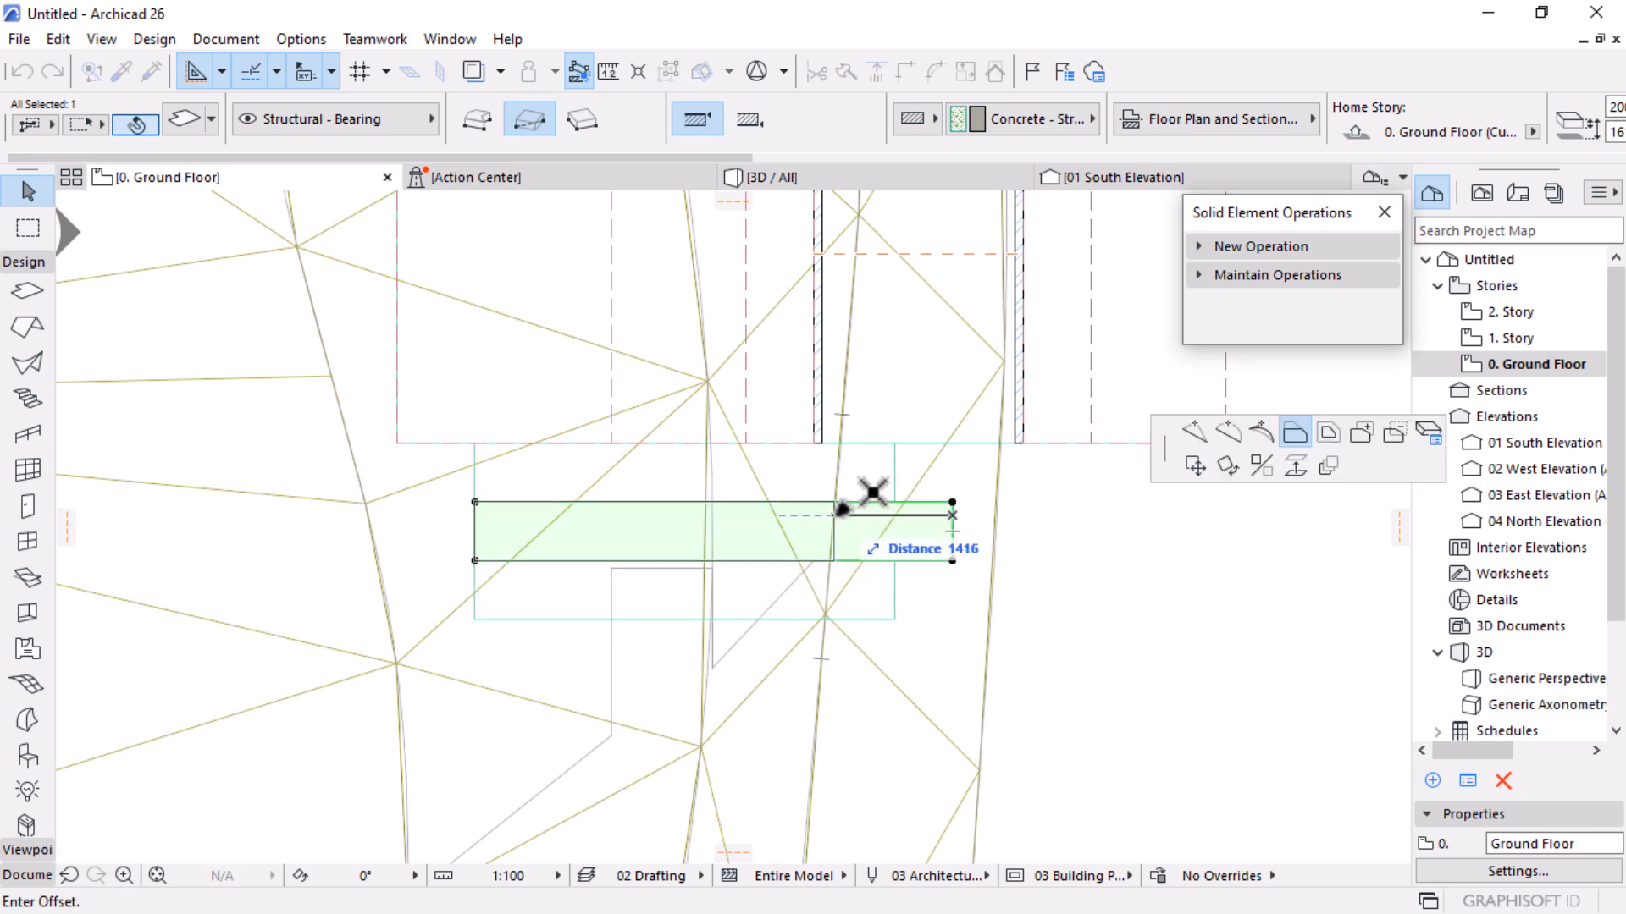
text(1400)
key(Return)
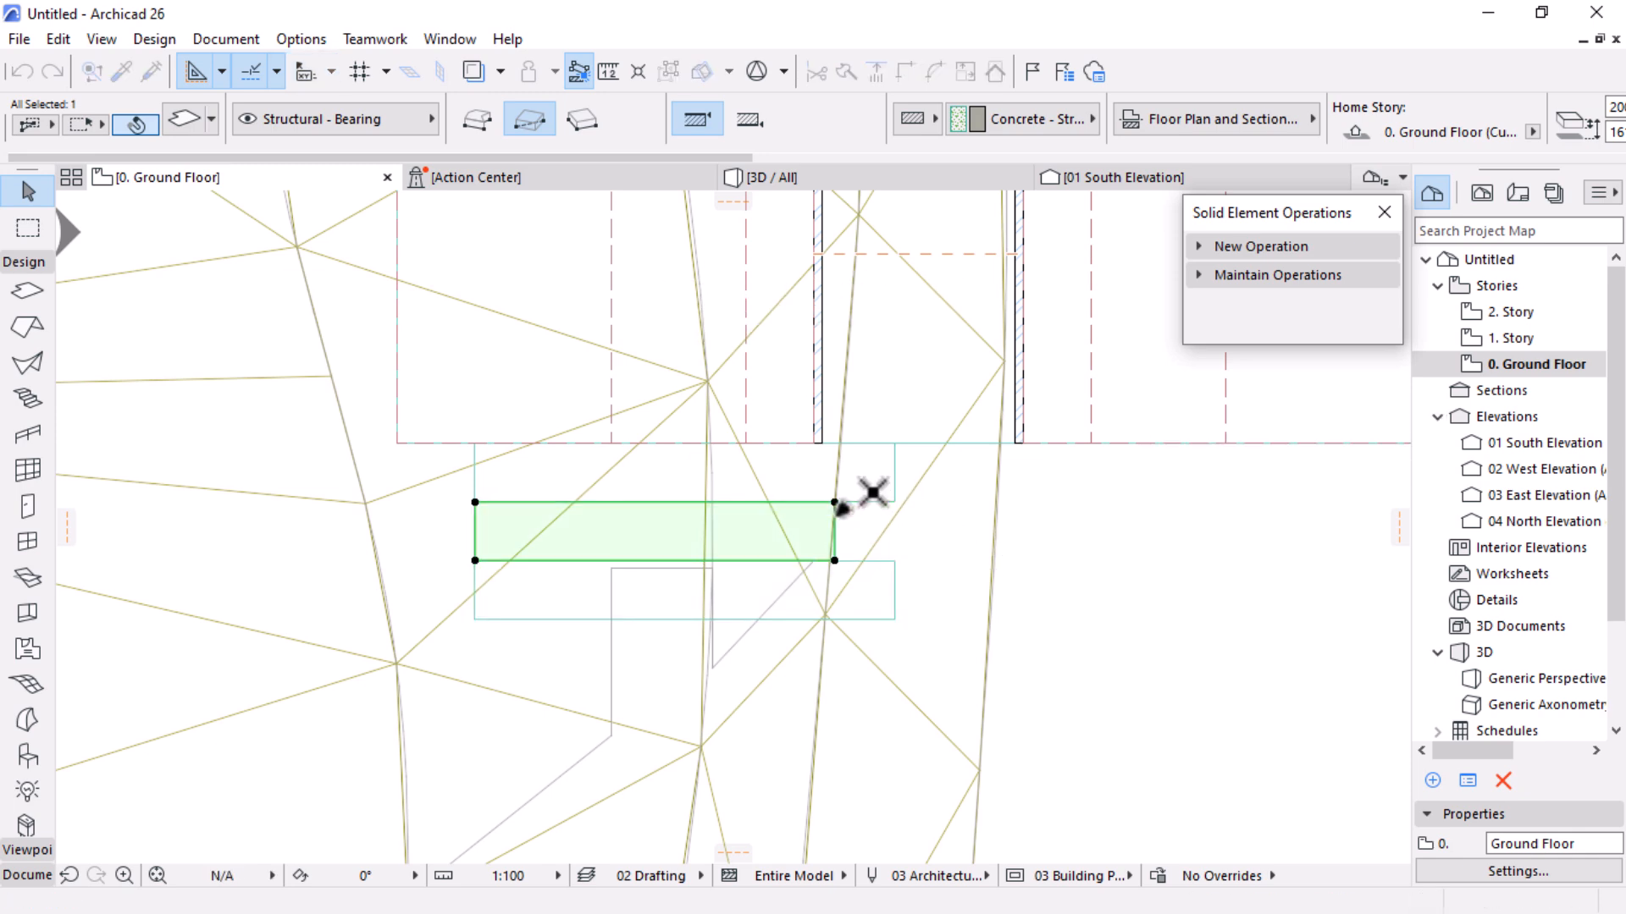
Extend the east end of the first step slab by about 400 mm
click(895, 472)
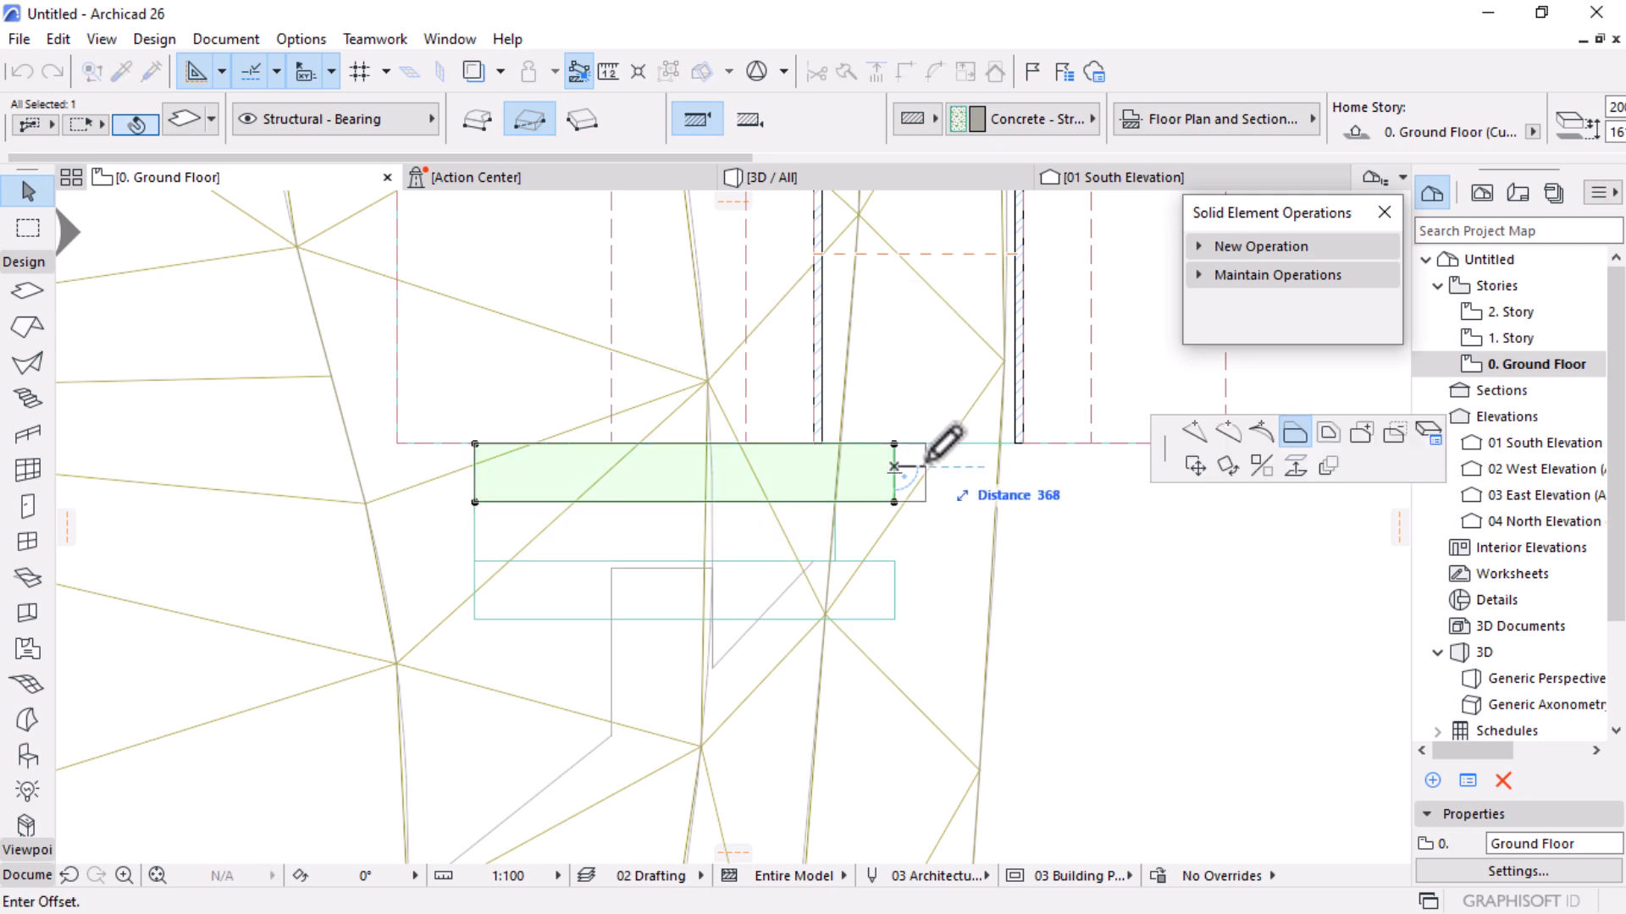
text(4)
key(Return)
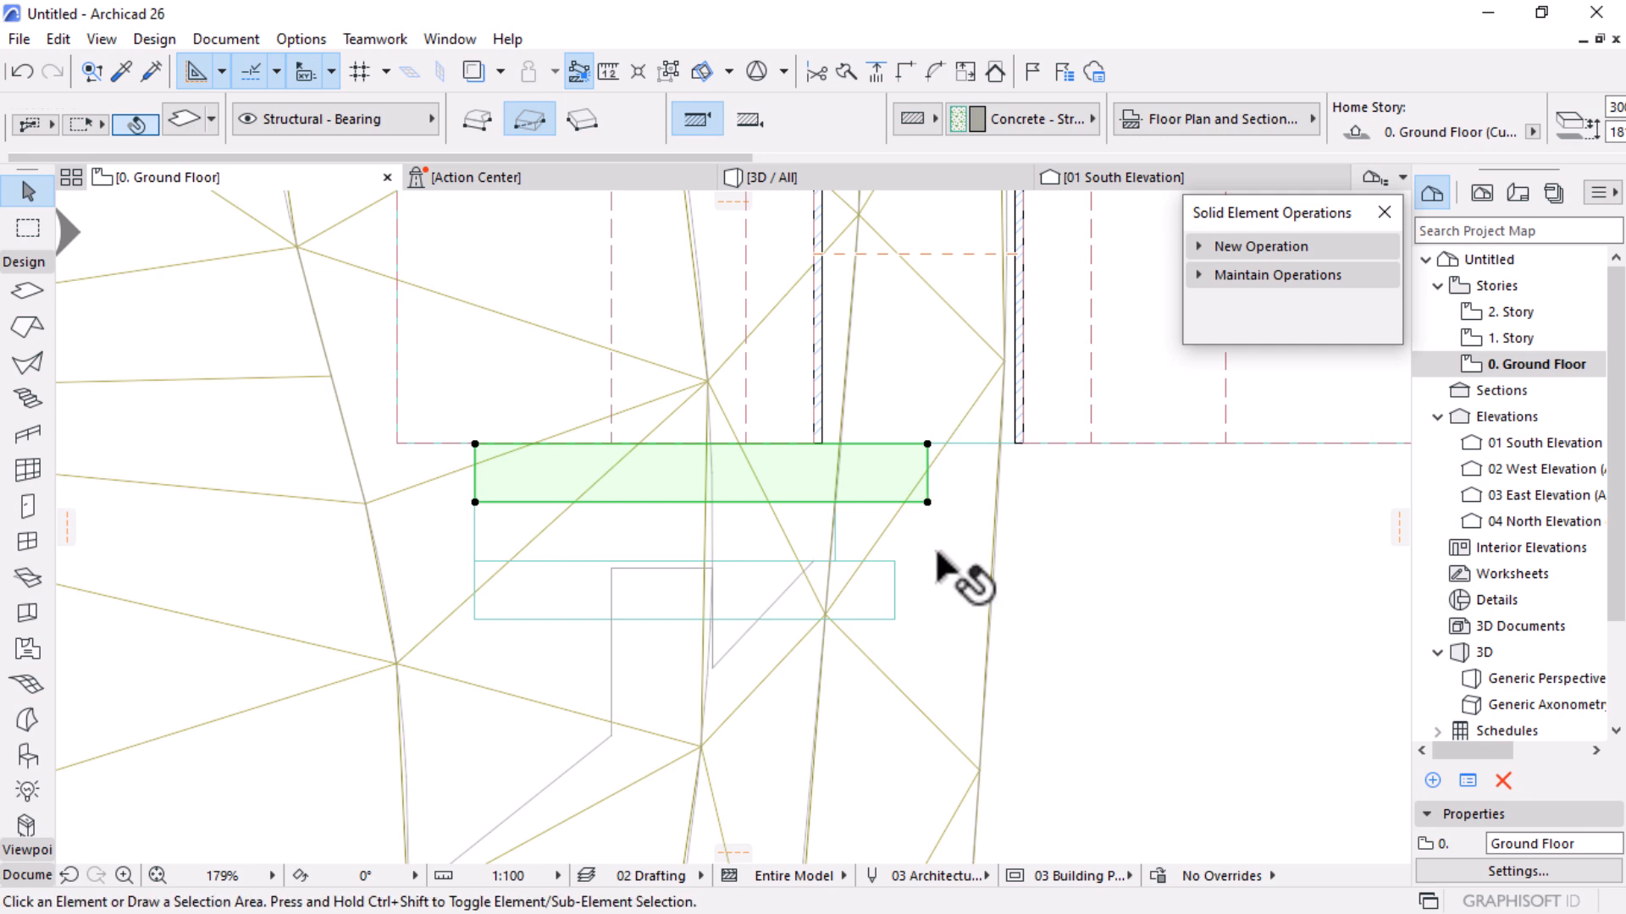
key(Escape)
Copy the shortened second step slab straight south to form a fourth step against the third slab's south edge
click(872, 578)
click(834, 549)
click(865, 577)
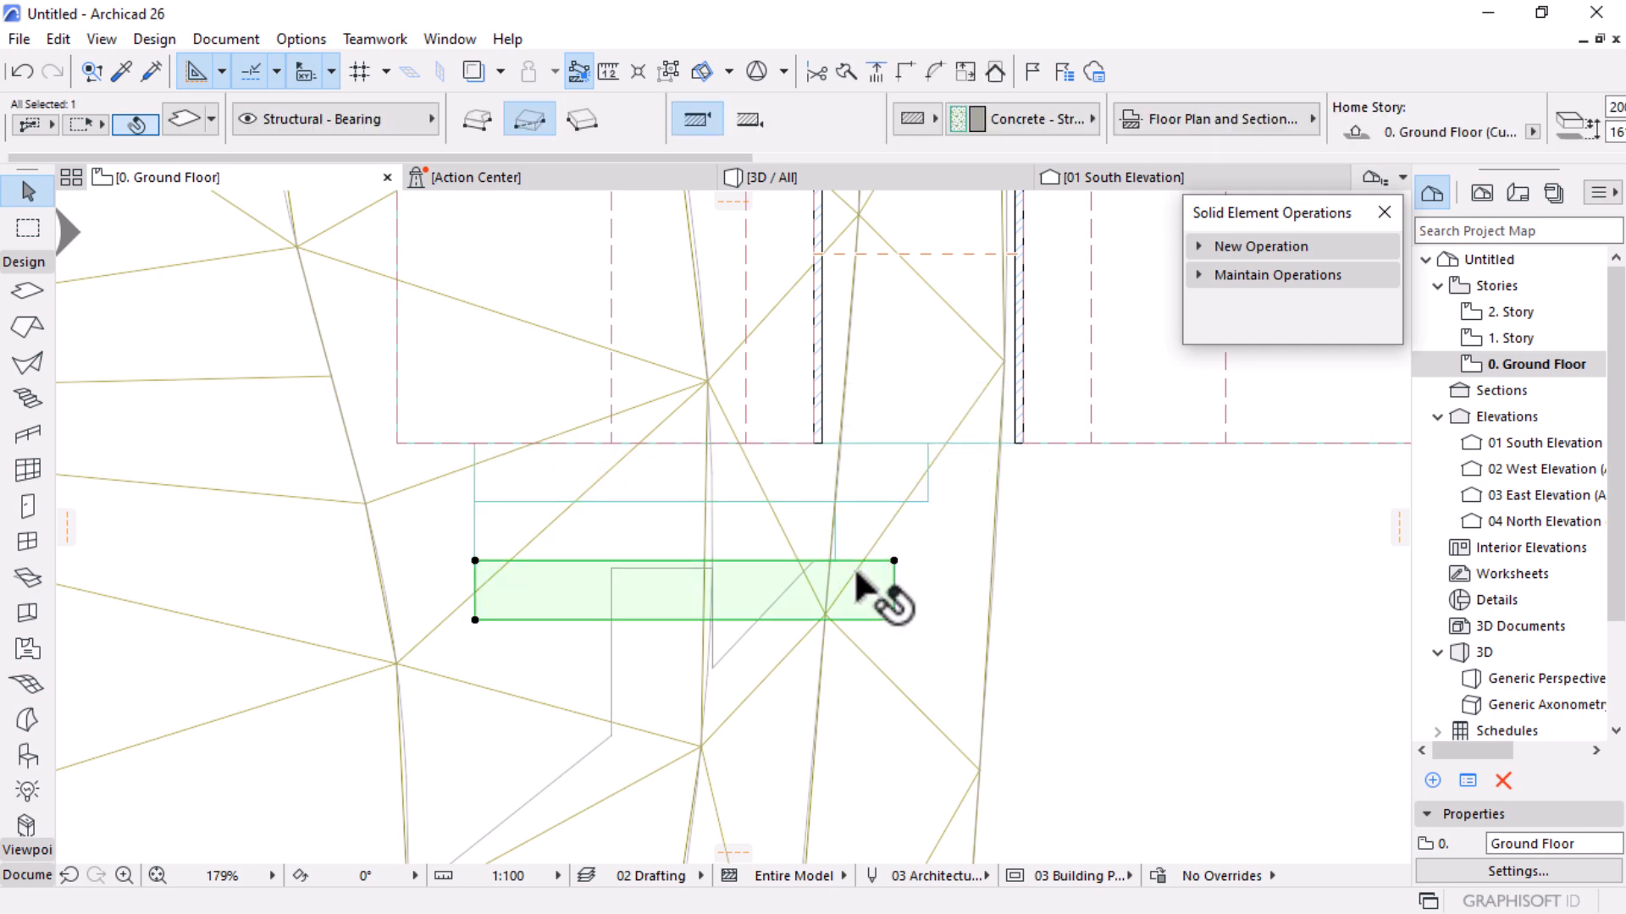
click(829, 532)
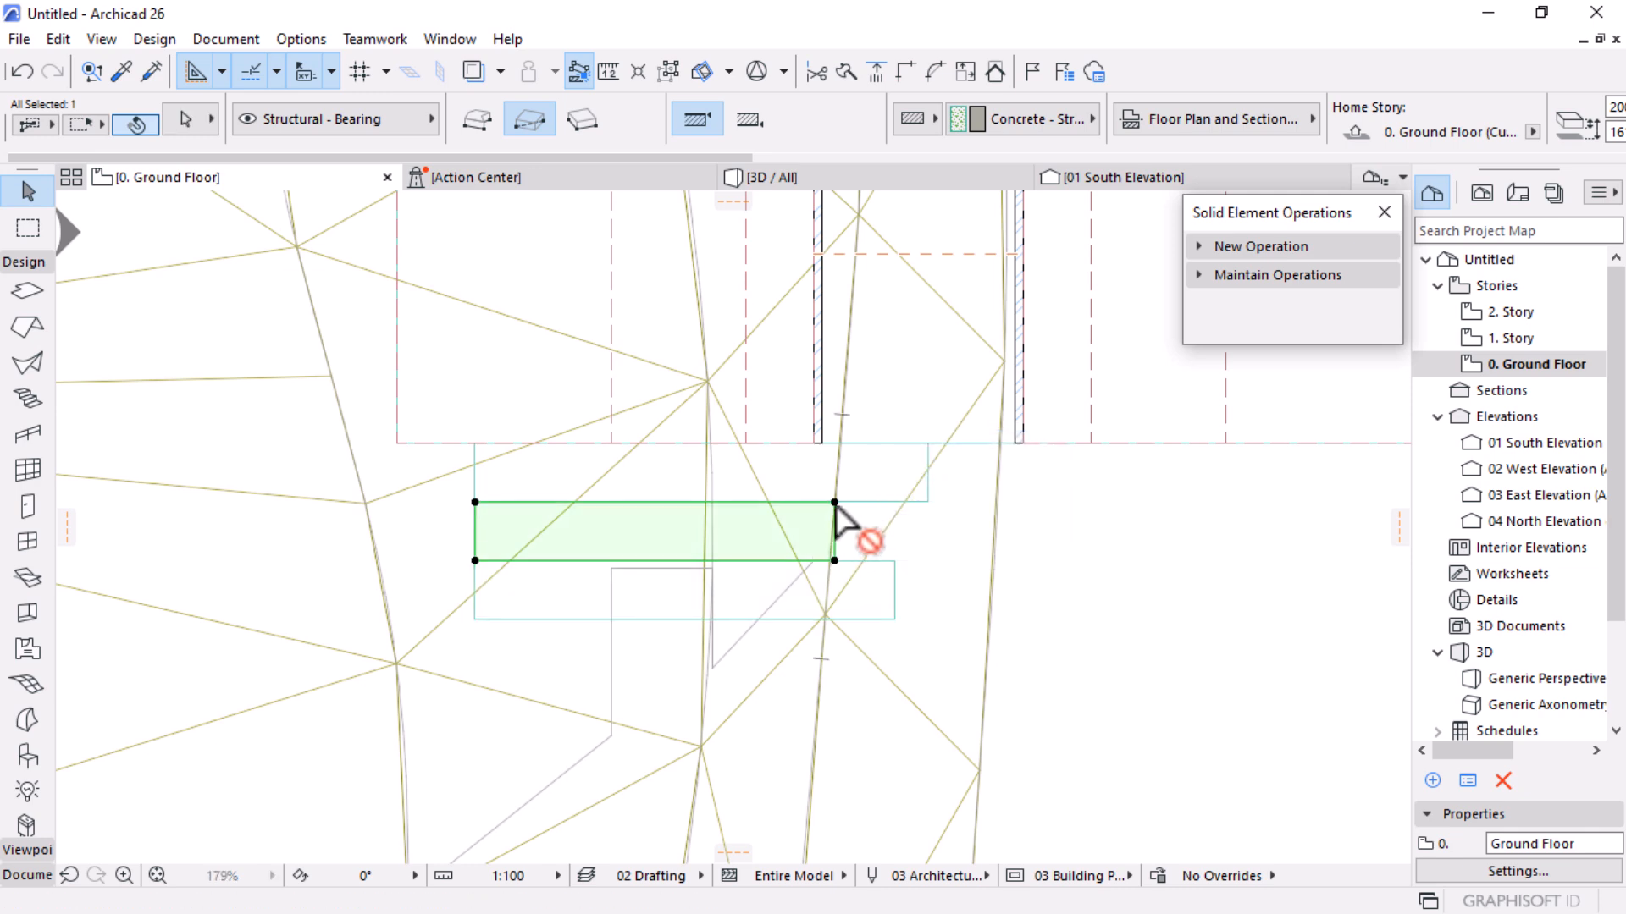
key(ctrl+shift+d)
click(834, 503)
click(835, 619)
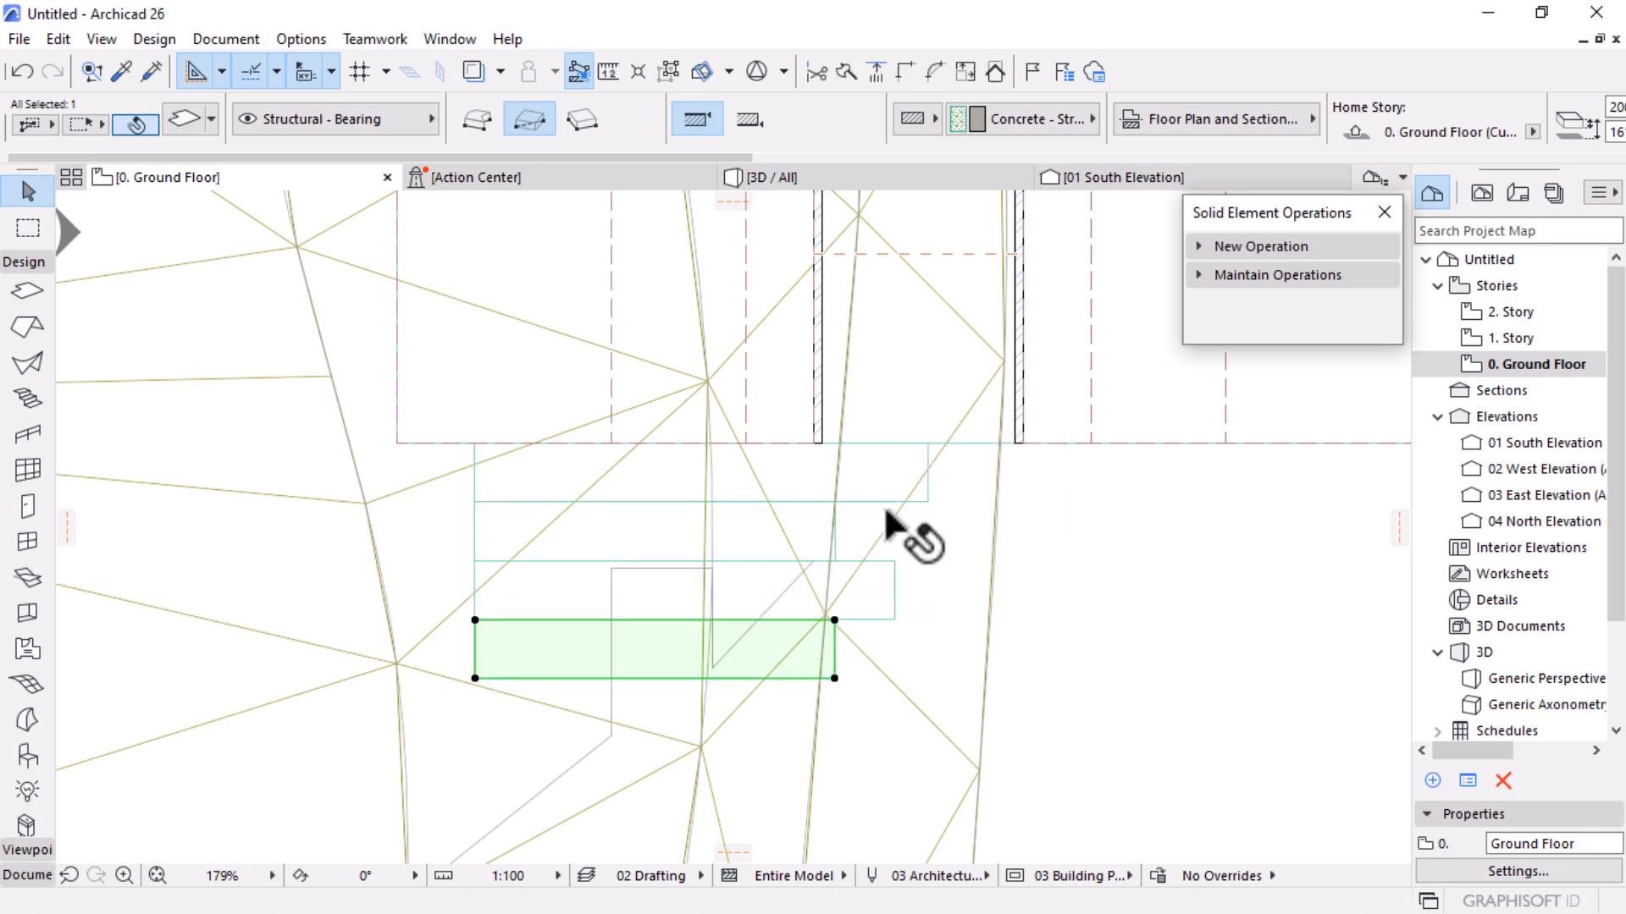
Extend the second step slab's west edge outward past the ends of the neighbouring steps
scroll(871, 523, down, 2)
scroll(702, 616, up, 2)
click(552, 494)
click(551, 494)
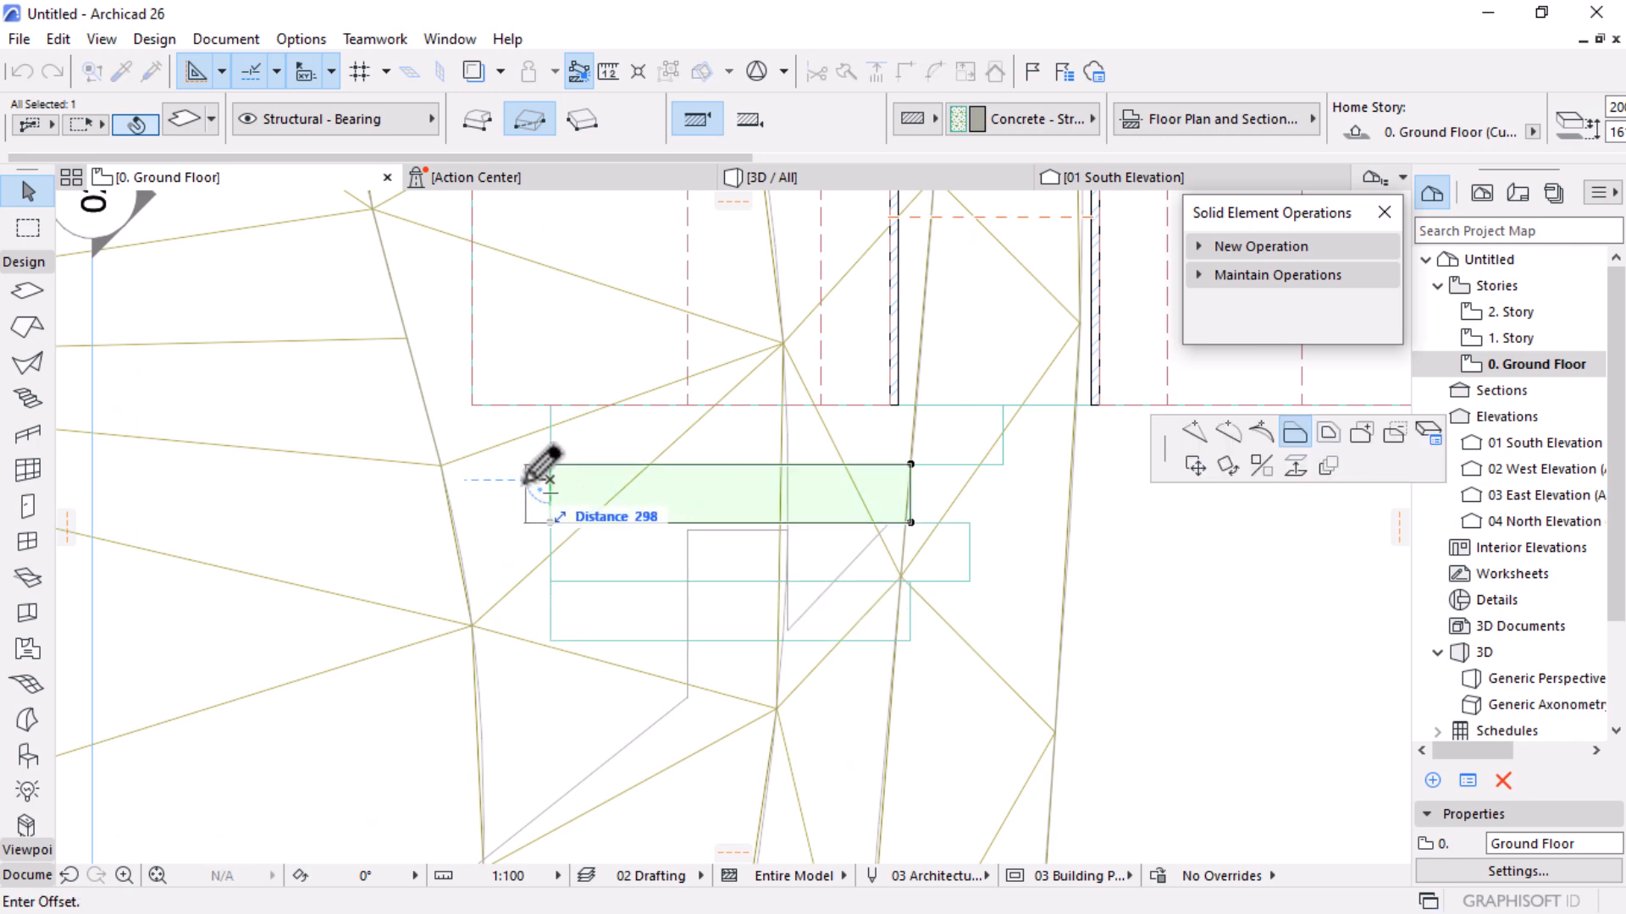
click(514, 480)
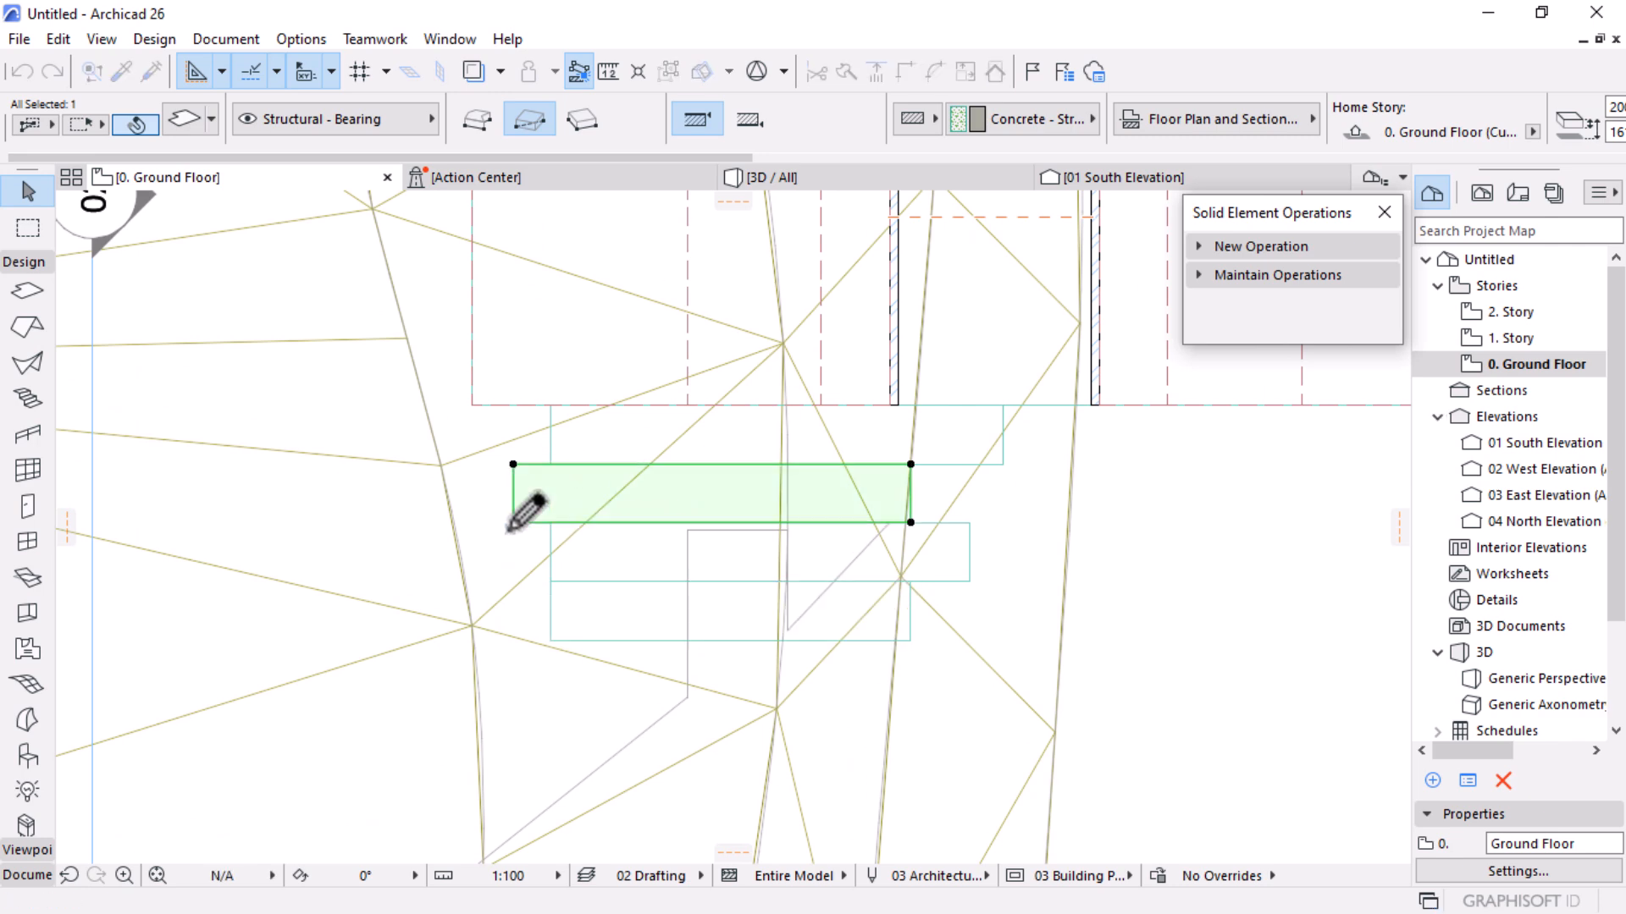
Offset the third step slab's west edge inward by 300 mm
click(551, 541)
click(550, 552)
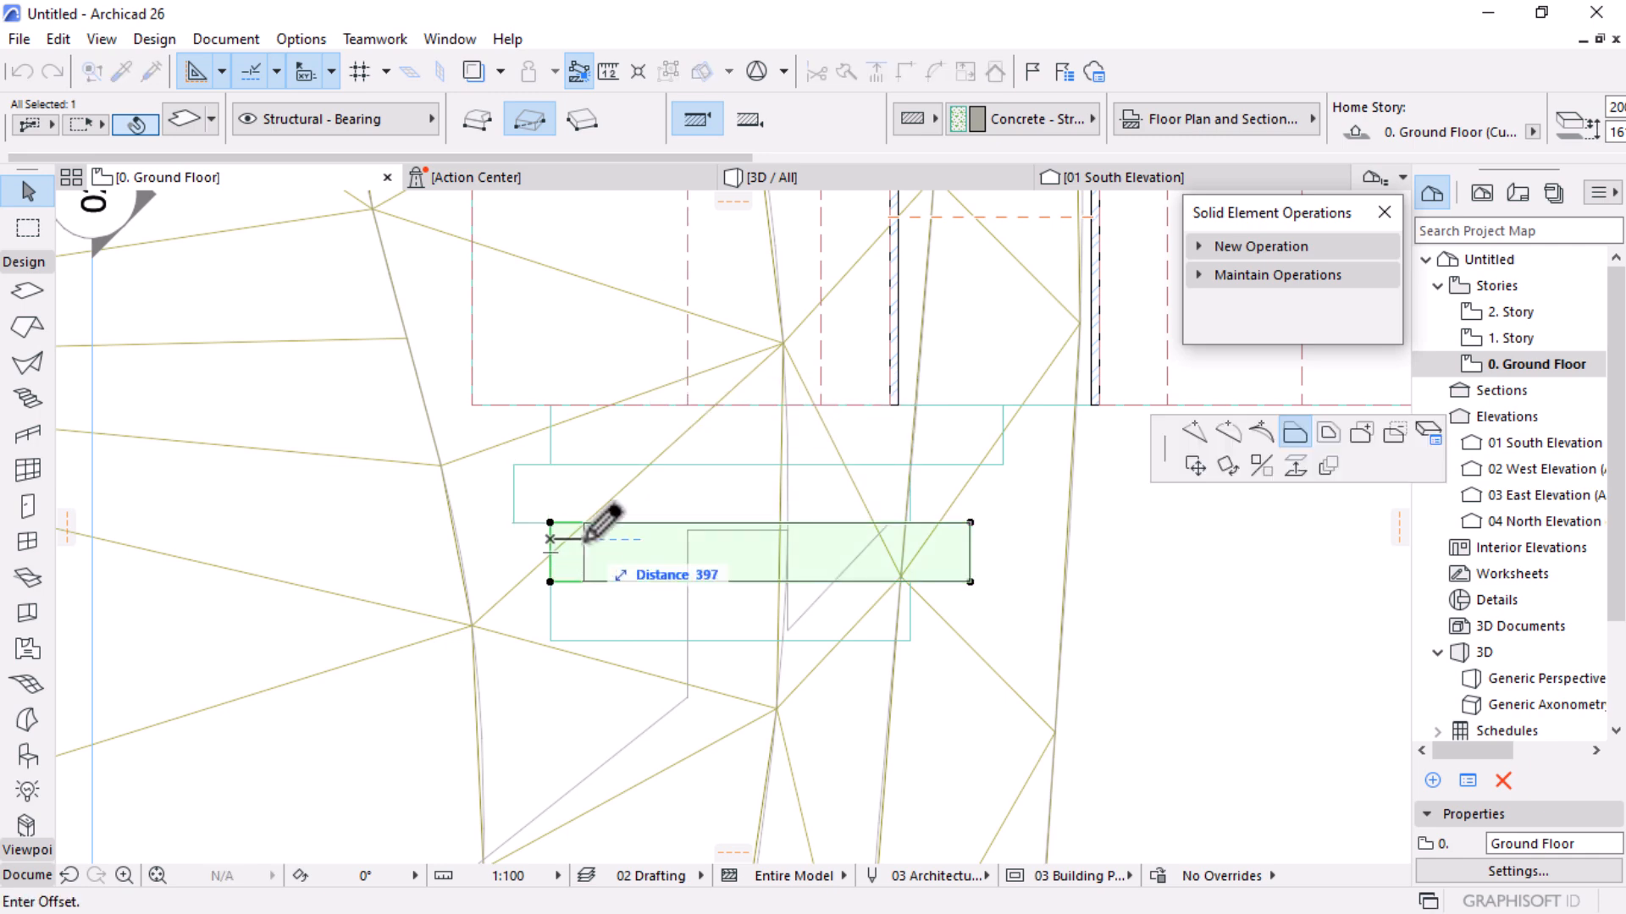
text(300)
key(Return)
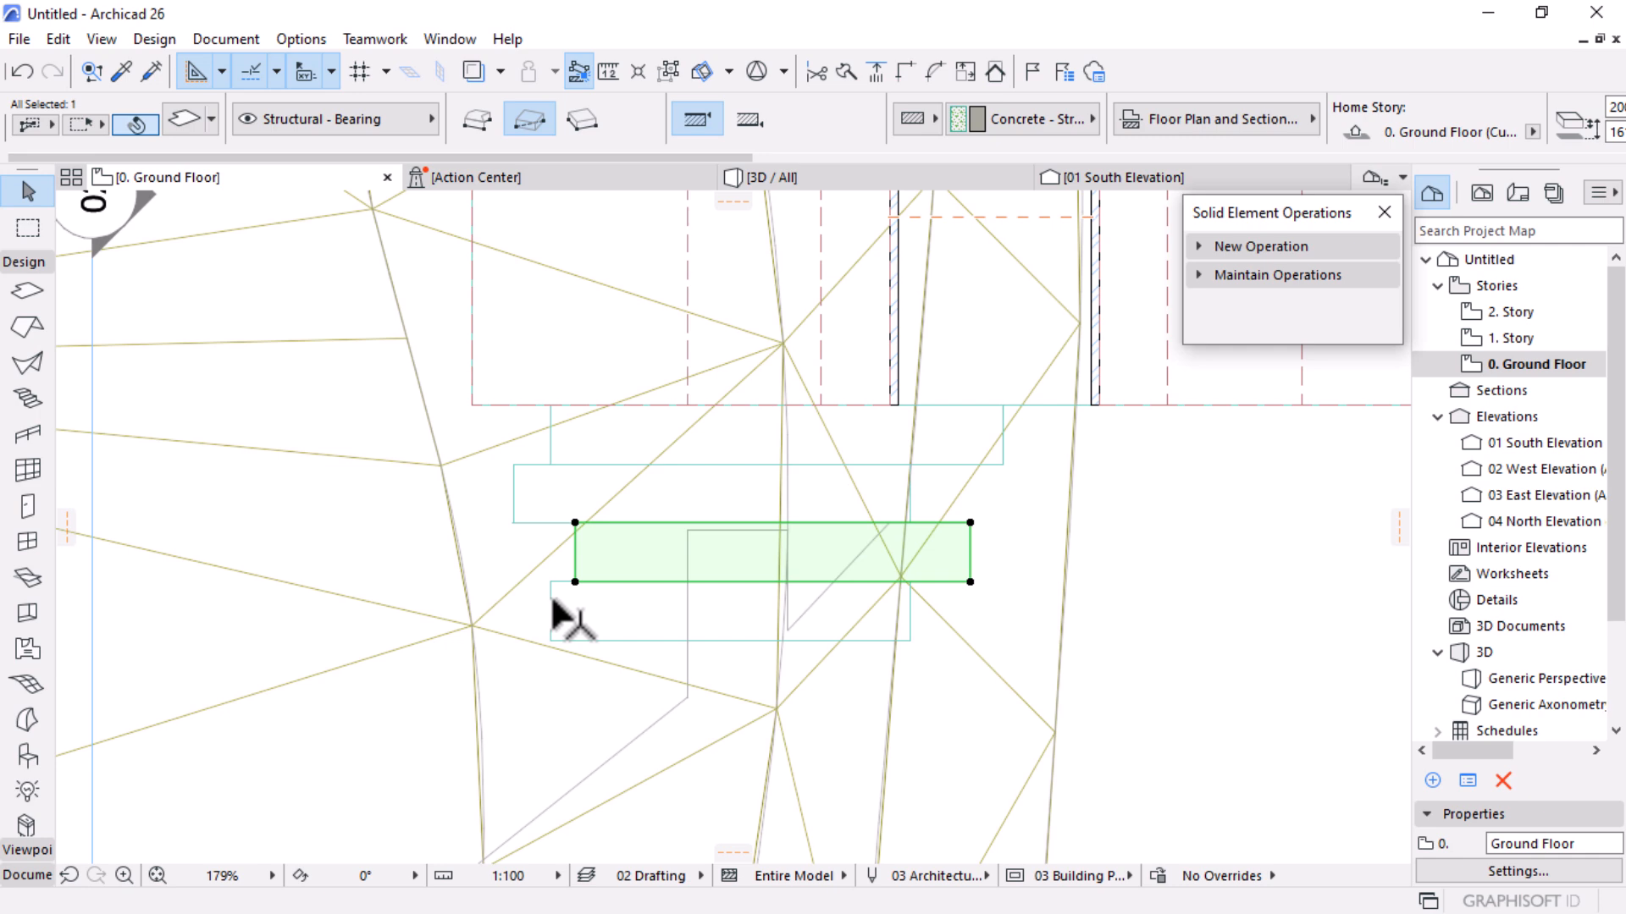
scroll(1033, 593, down, 3)
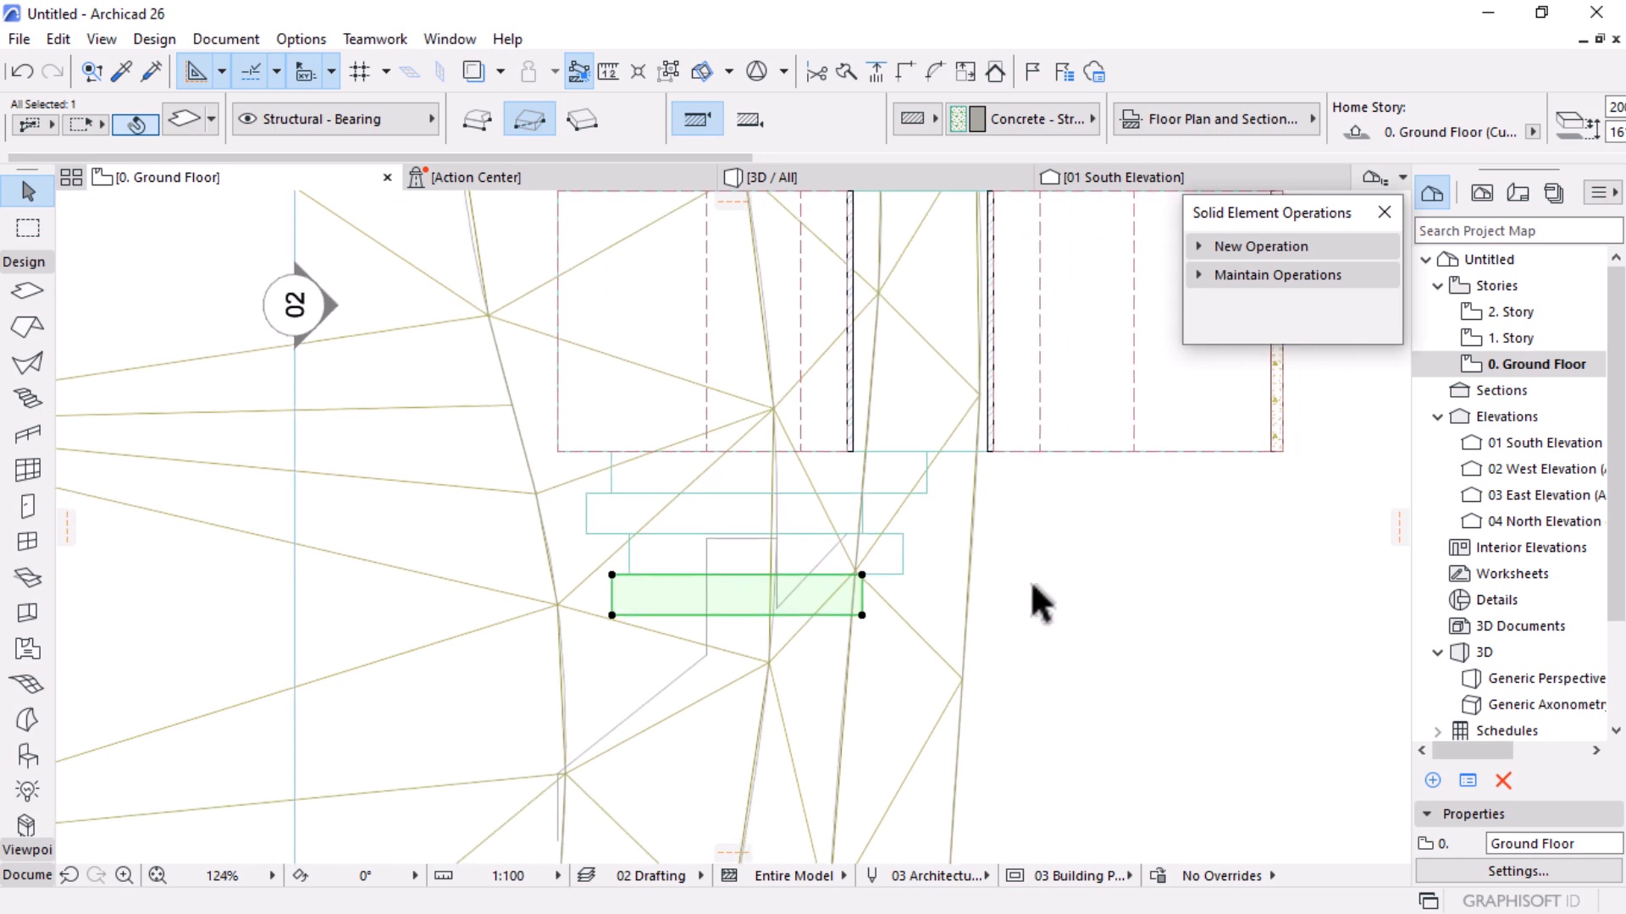
scroll(1029, 579, up, 1)
key(ctrl+shift+d)
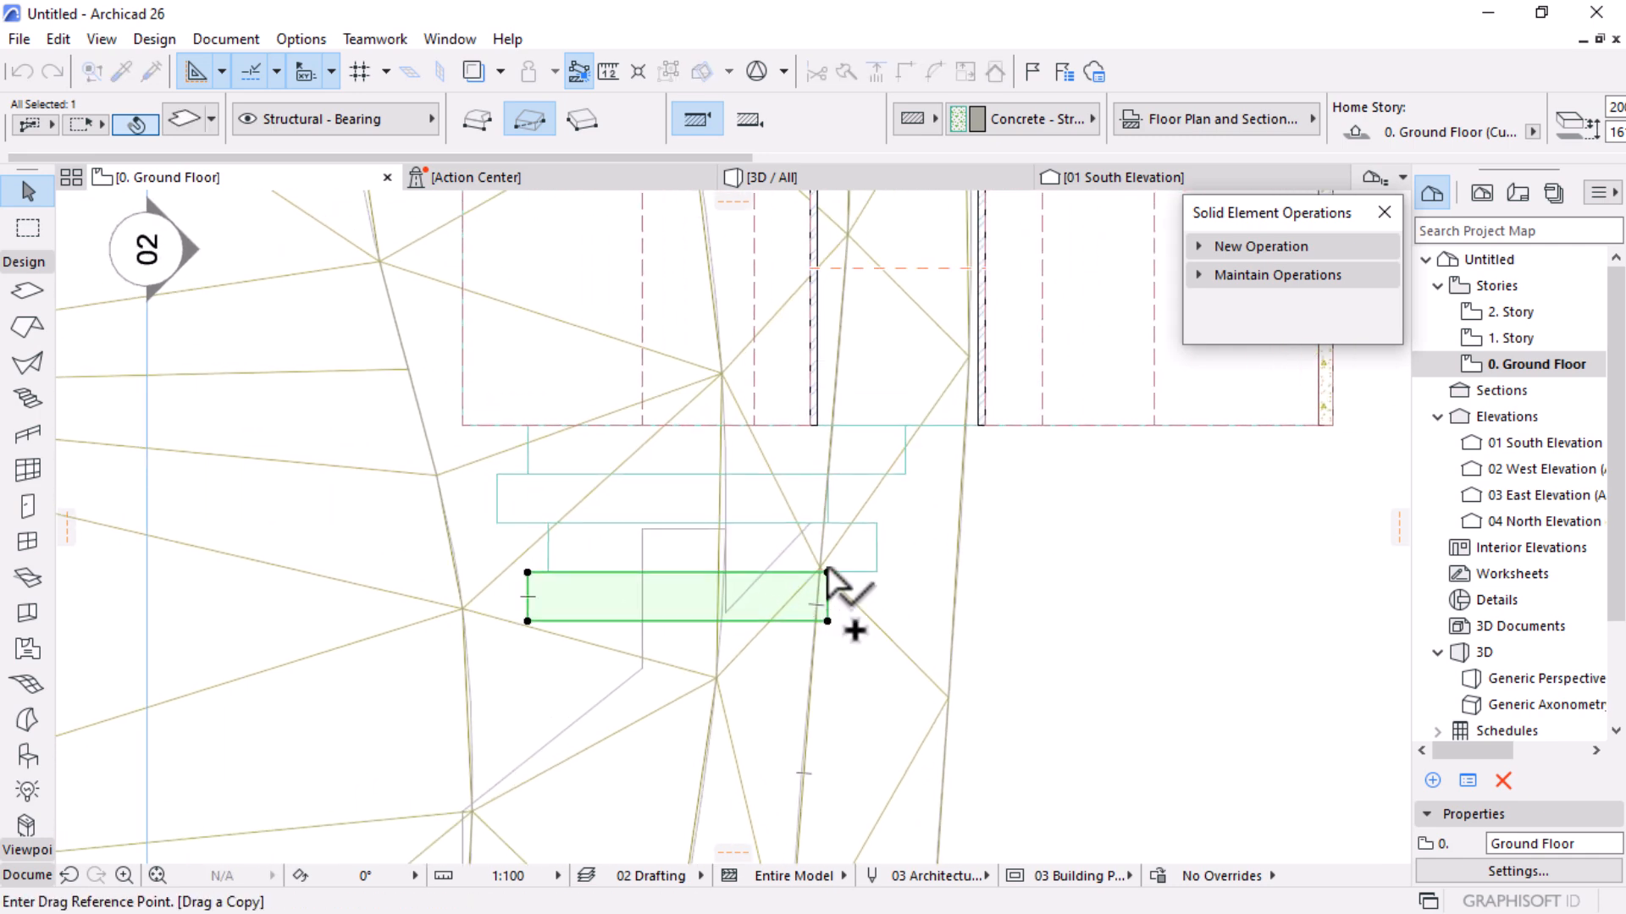
key(Escape)
key(Escape)
Copy the third step slab straight south to form a fifth step against the fourth slab's south edge
click(863, 537)
key(ctrl+shift+d)
click(877, 573)
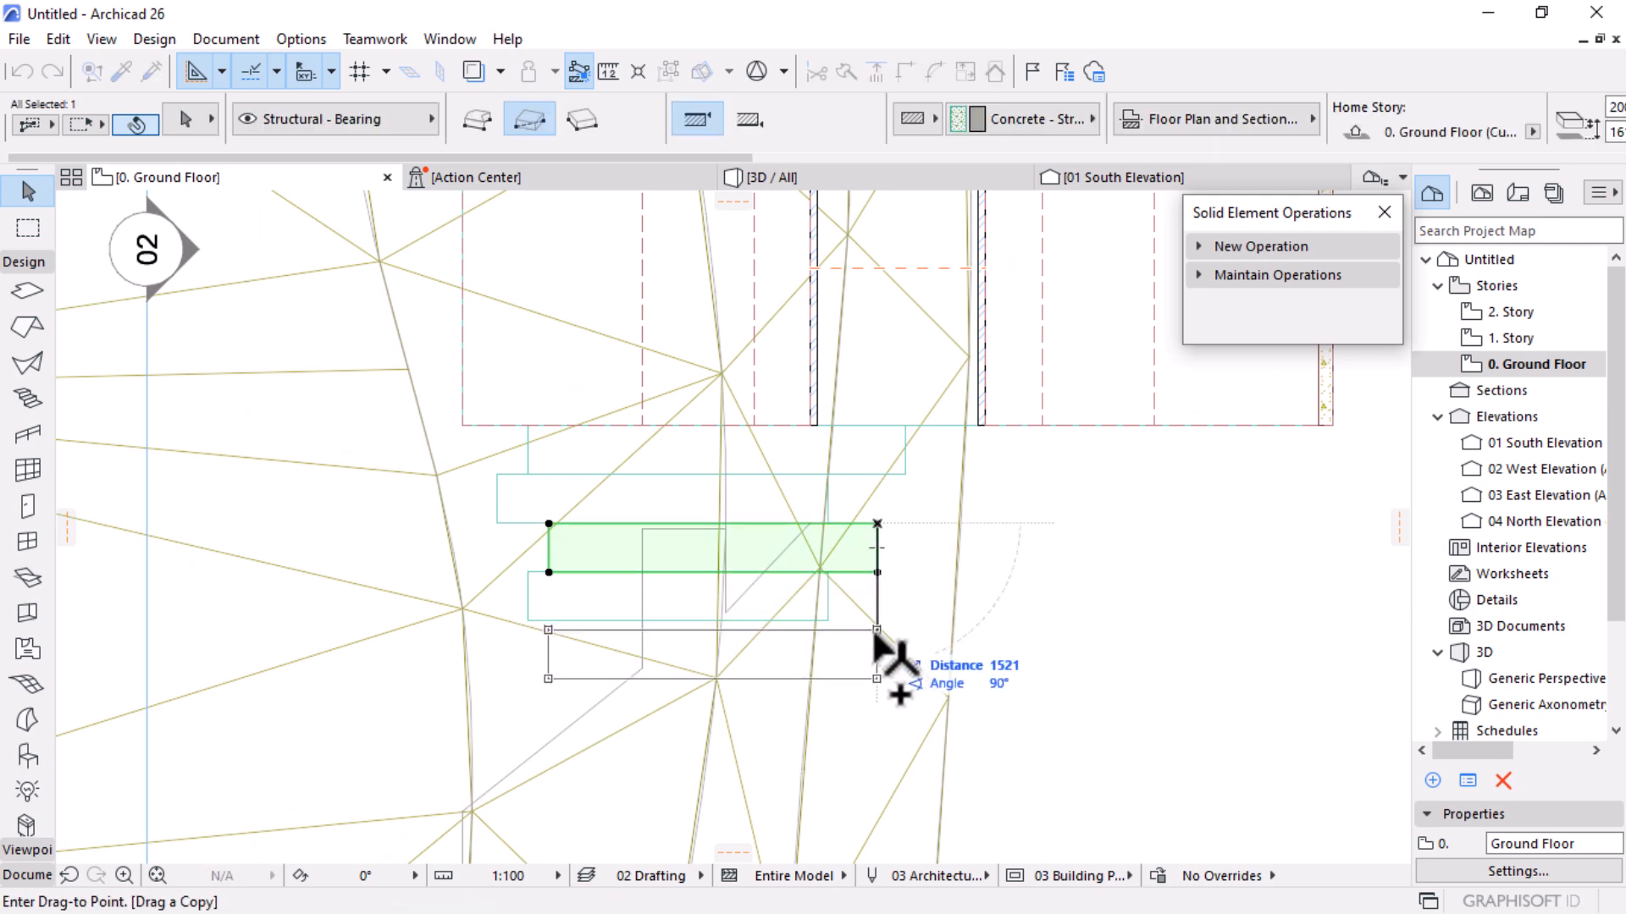
click(836, 625)
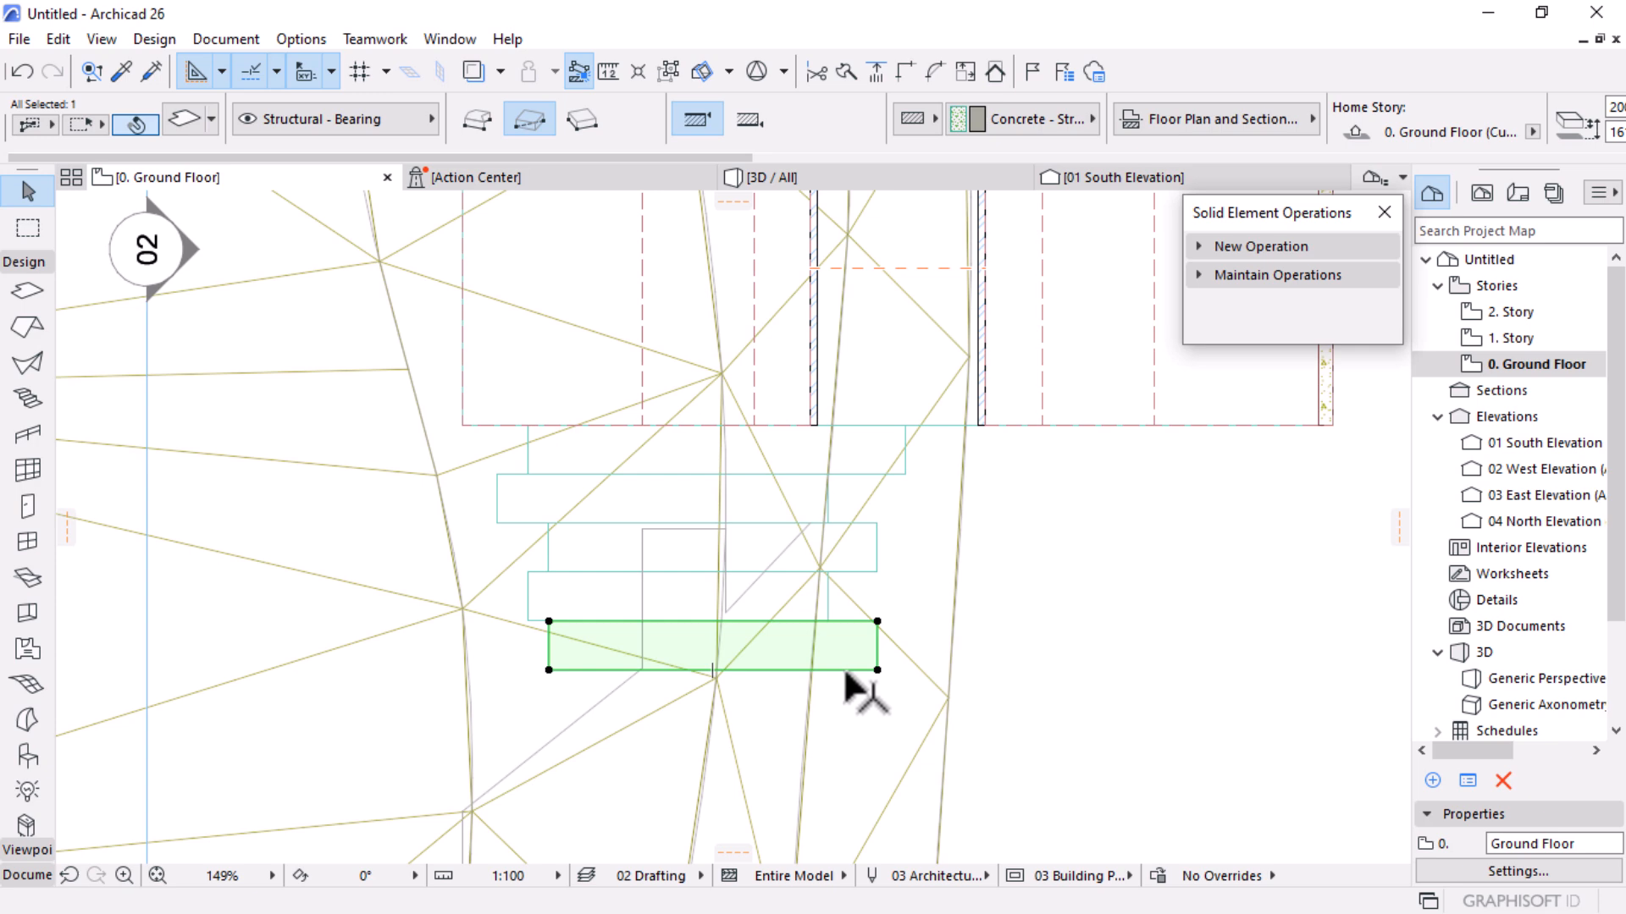
Extend the fifth step slab's south edge by 400 mm and its east edge by 2600 mm
click(845, 670)
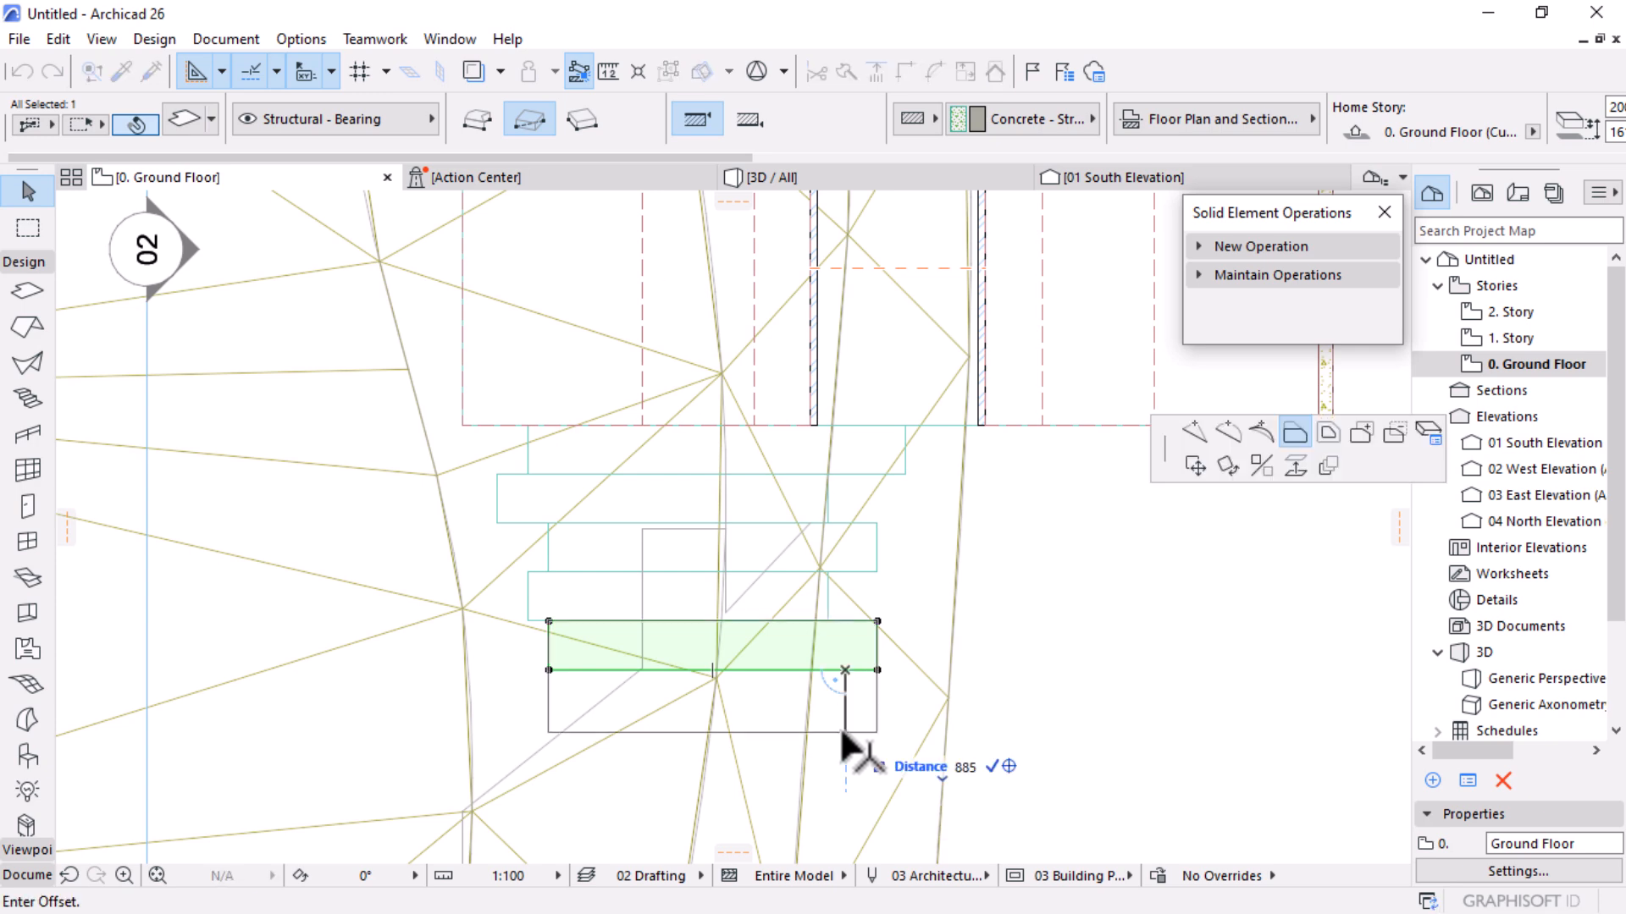
text(400)
key(Return)
click(878, 651)
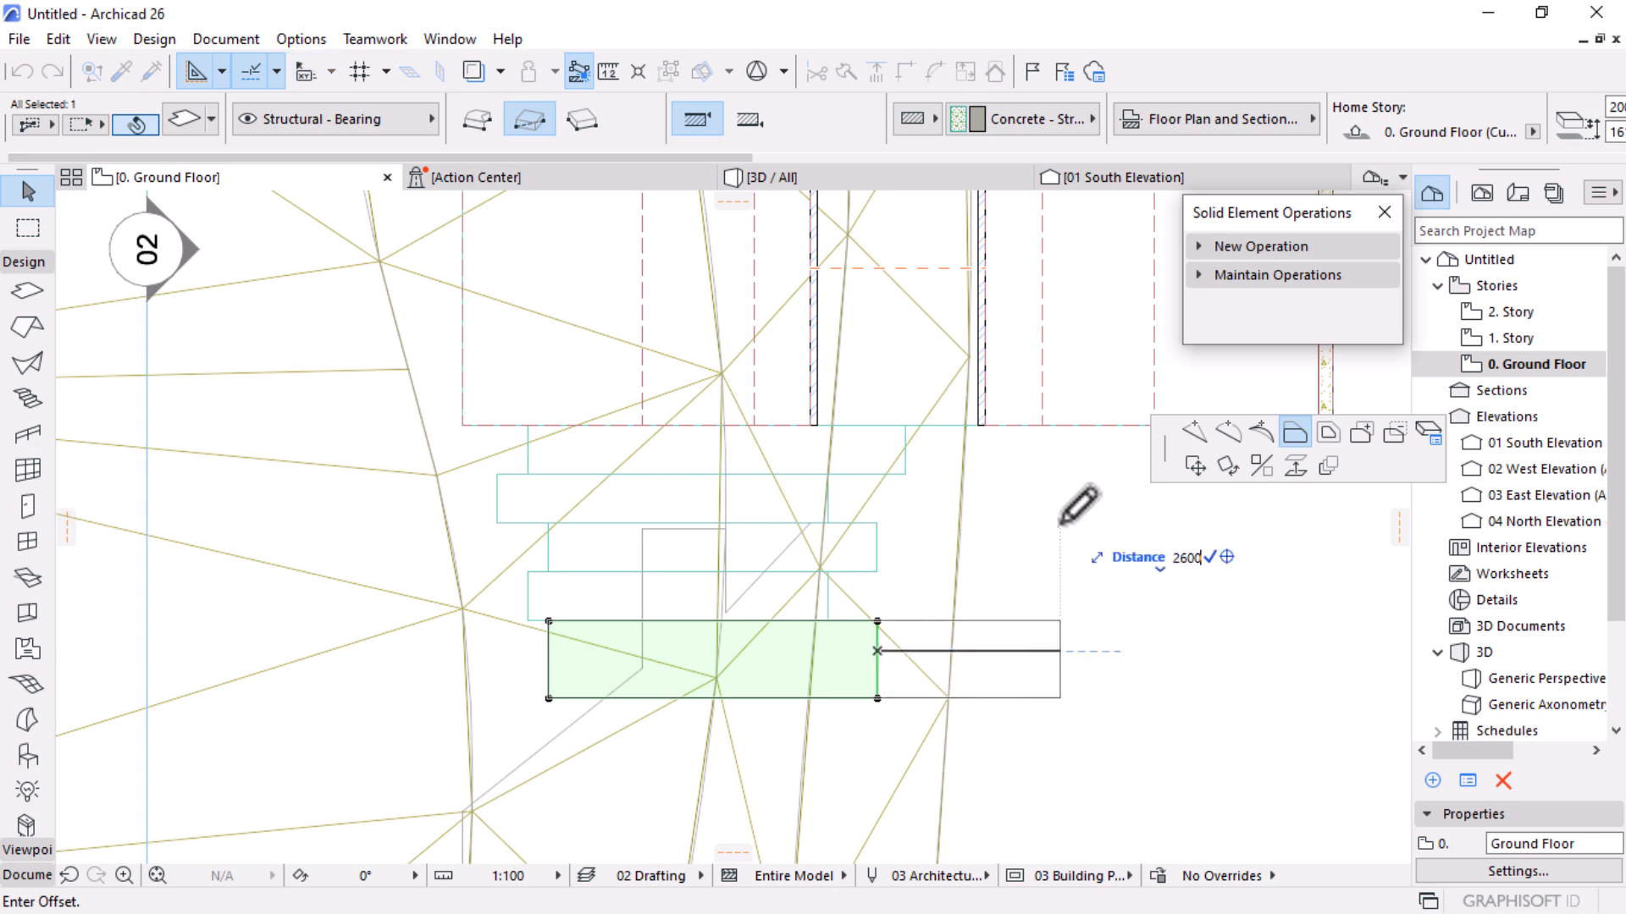
text(2600)
key(Return)
scroll(841, 563, down, 3)
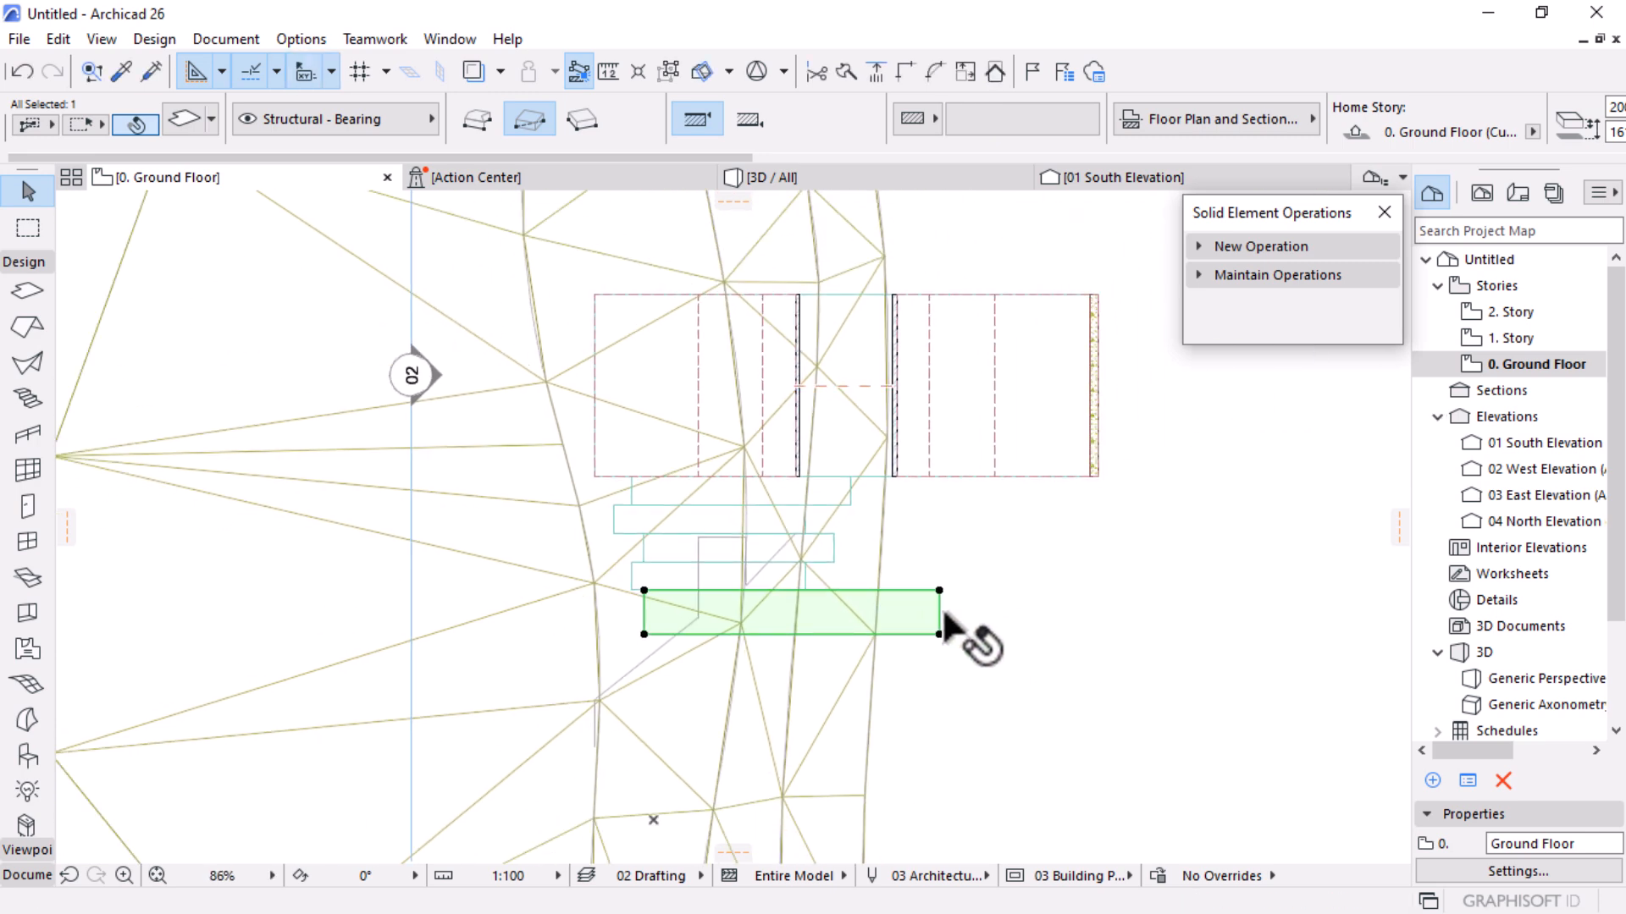
In the 3D view, lower the second, third, fourth and fifth step slabs together by one slab thickness below the first
click(931, 176)
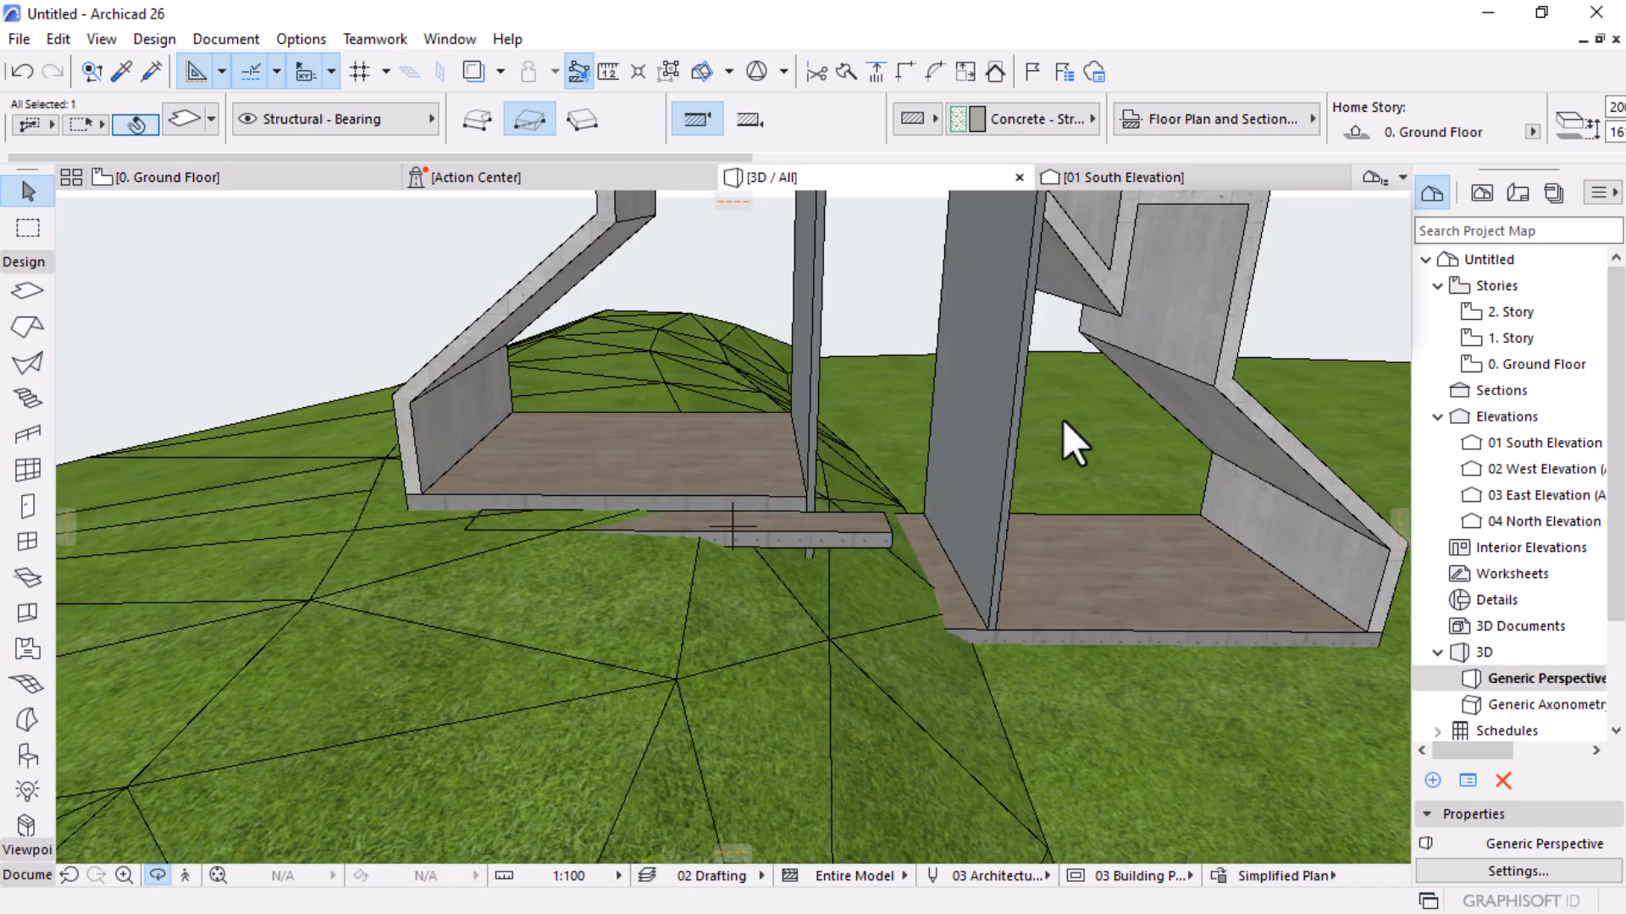
scroll(729, 504, down, 4)
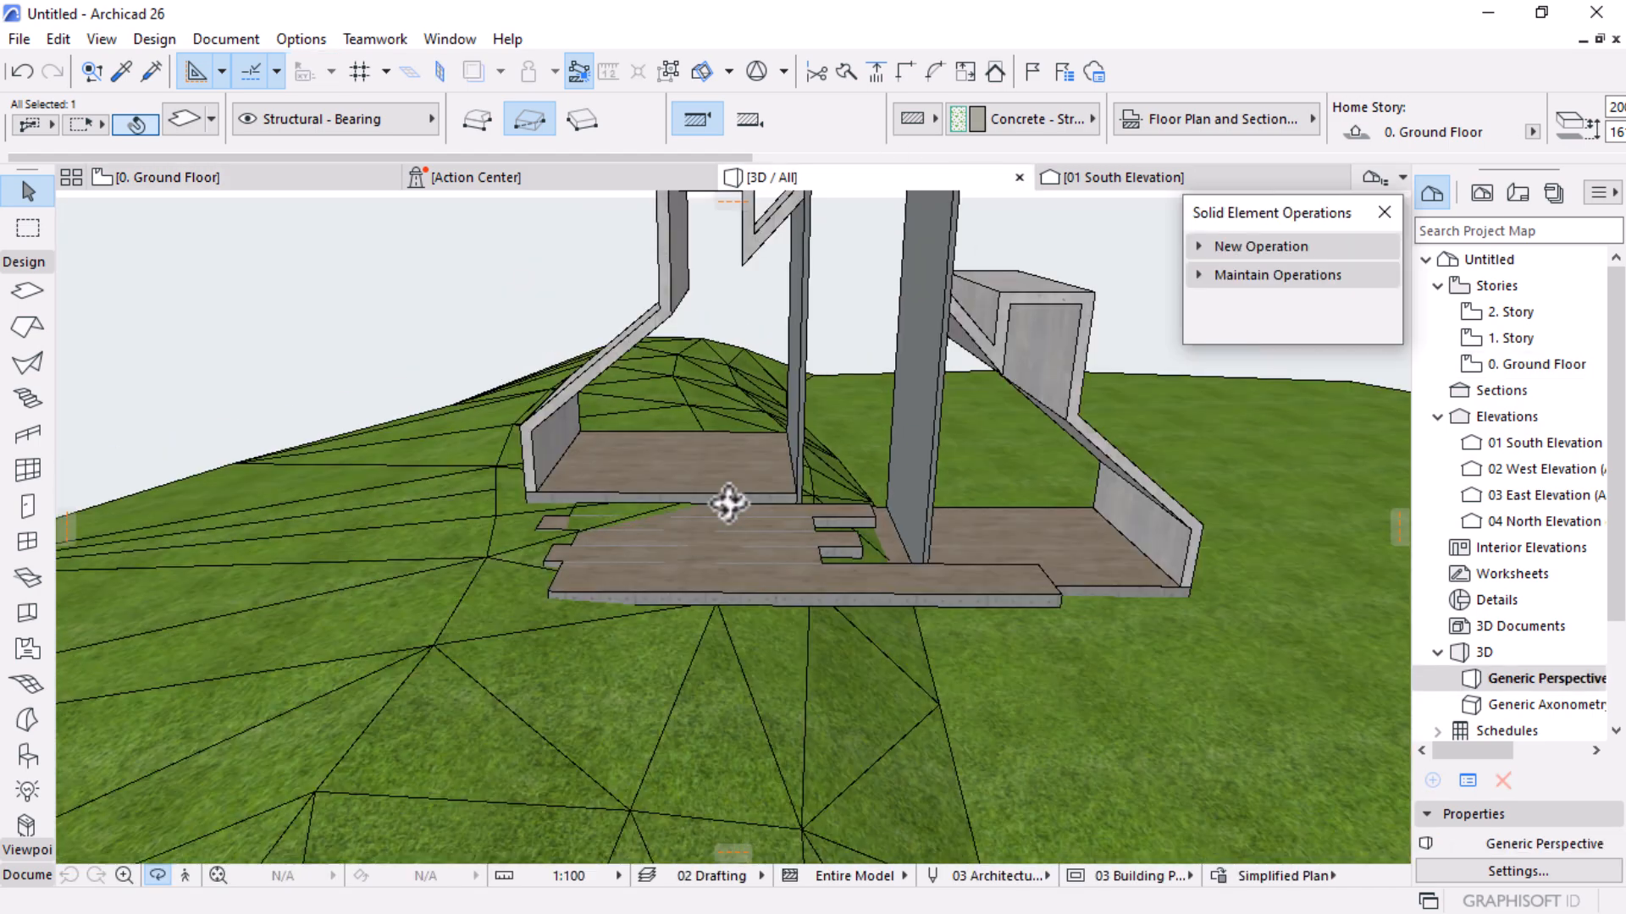
shift+middle_drag(1109, 603, 719, 617)
scroll(697, 545, up, 5)
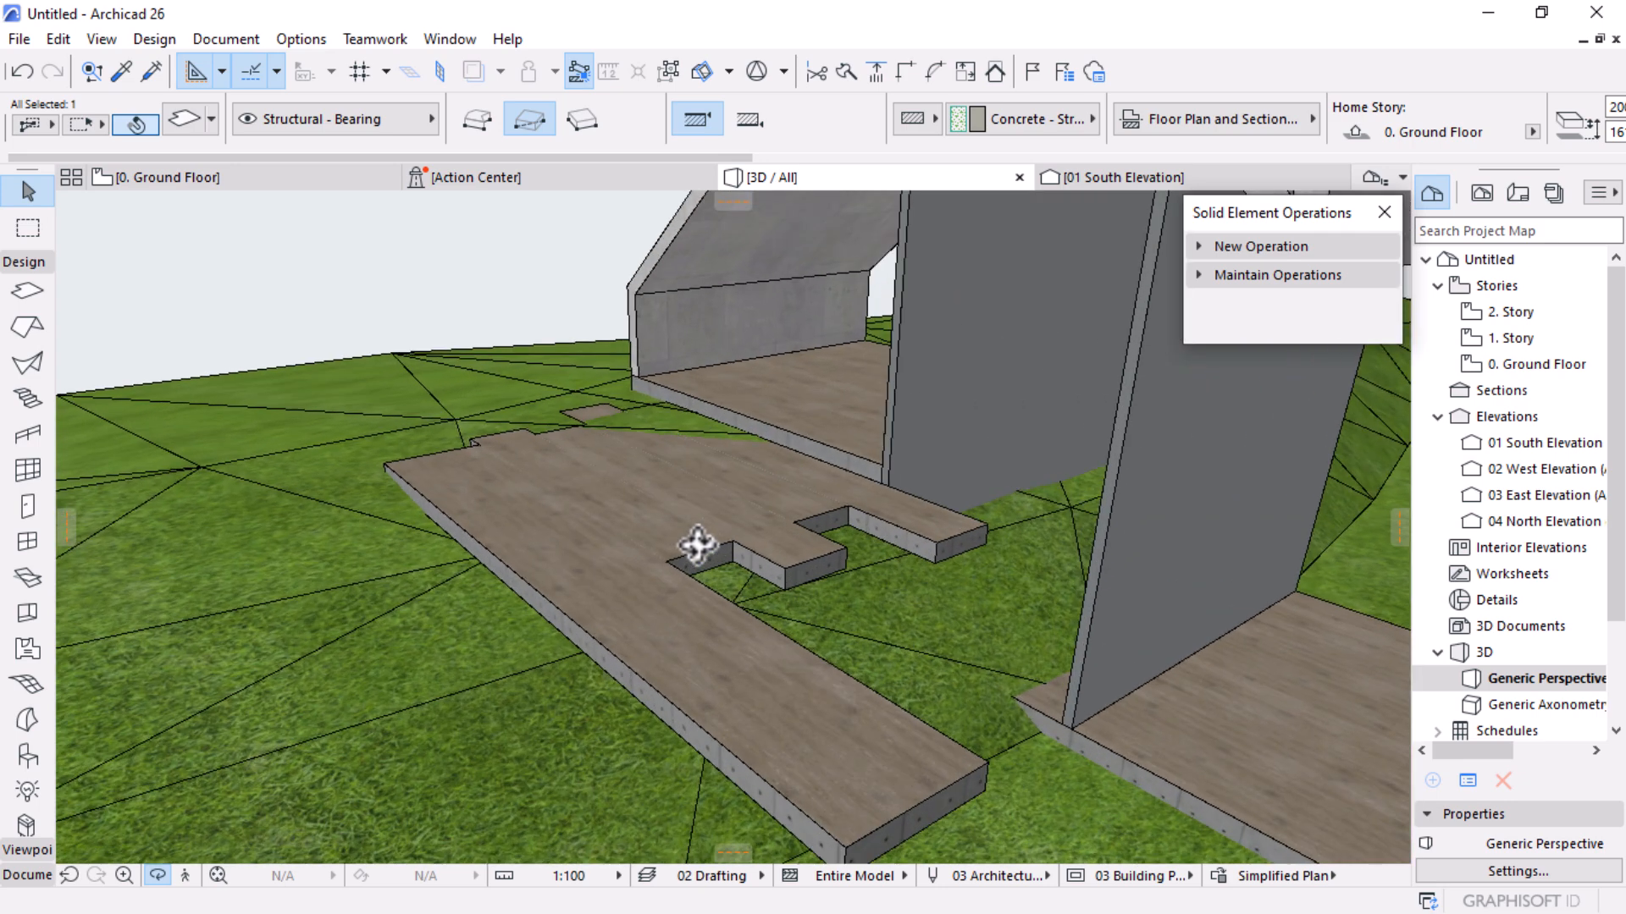
click(821, 515)
key(Escape)
key(Escape)
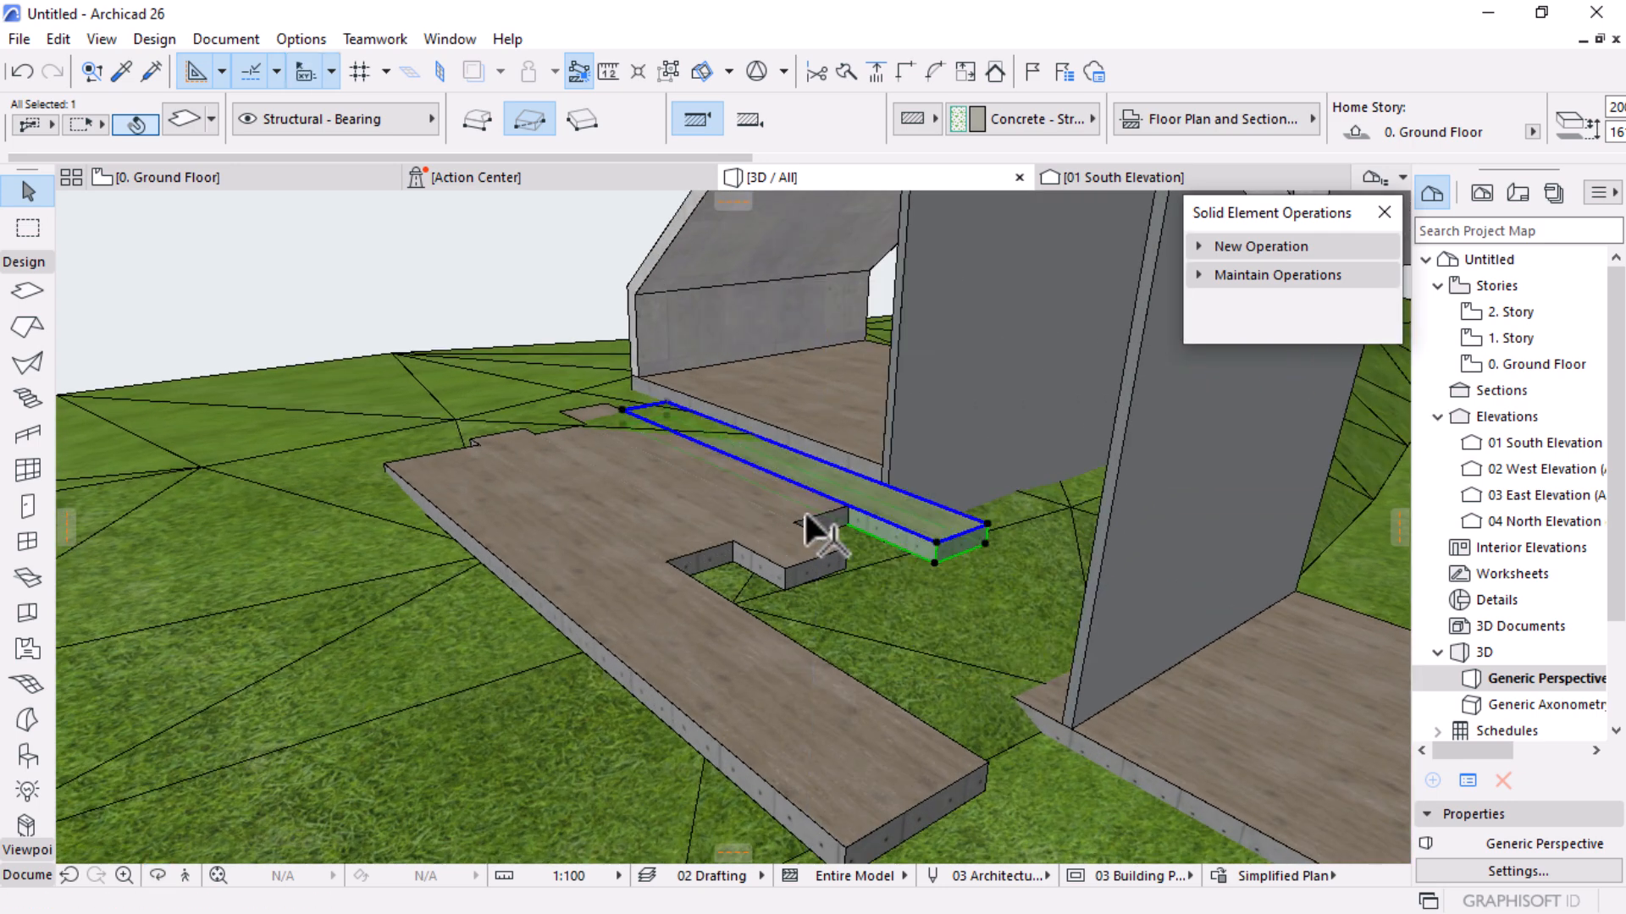
click(796, 544)
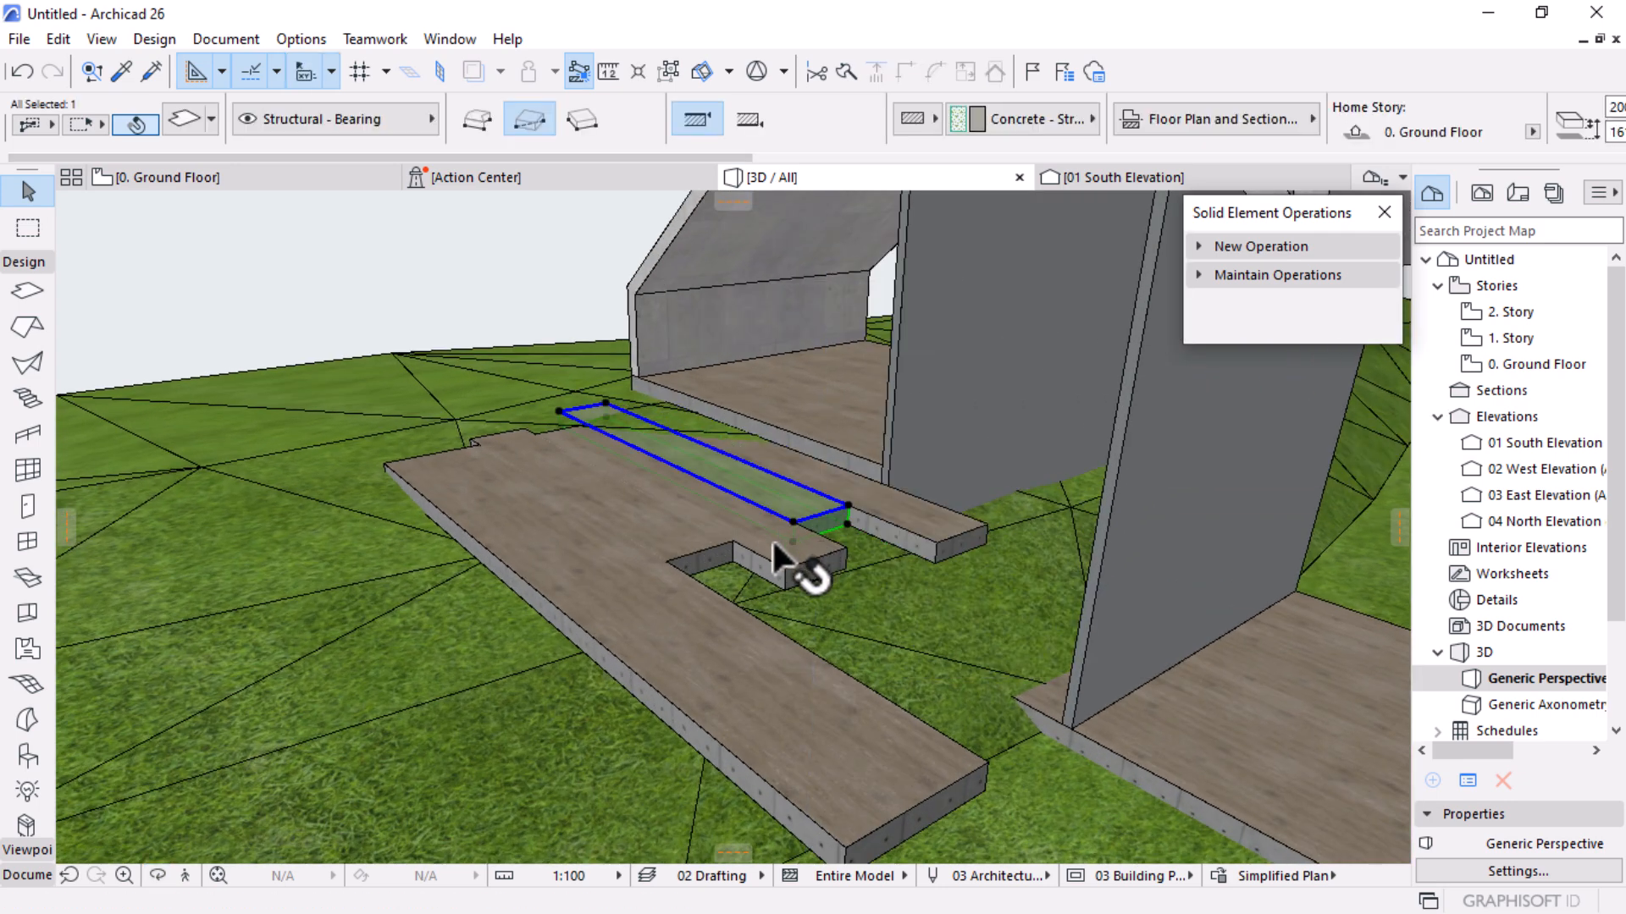
shift+click(691, 555)
shift+click(686, 549)
shift+click(664, 624)
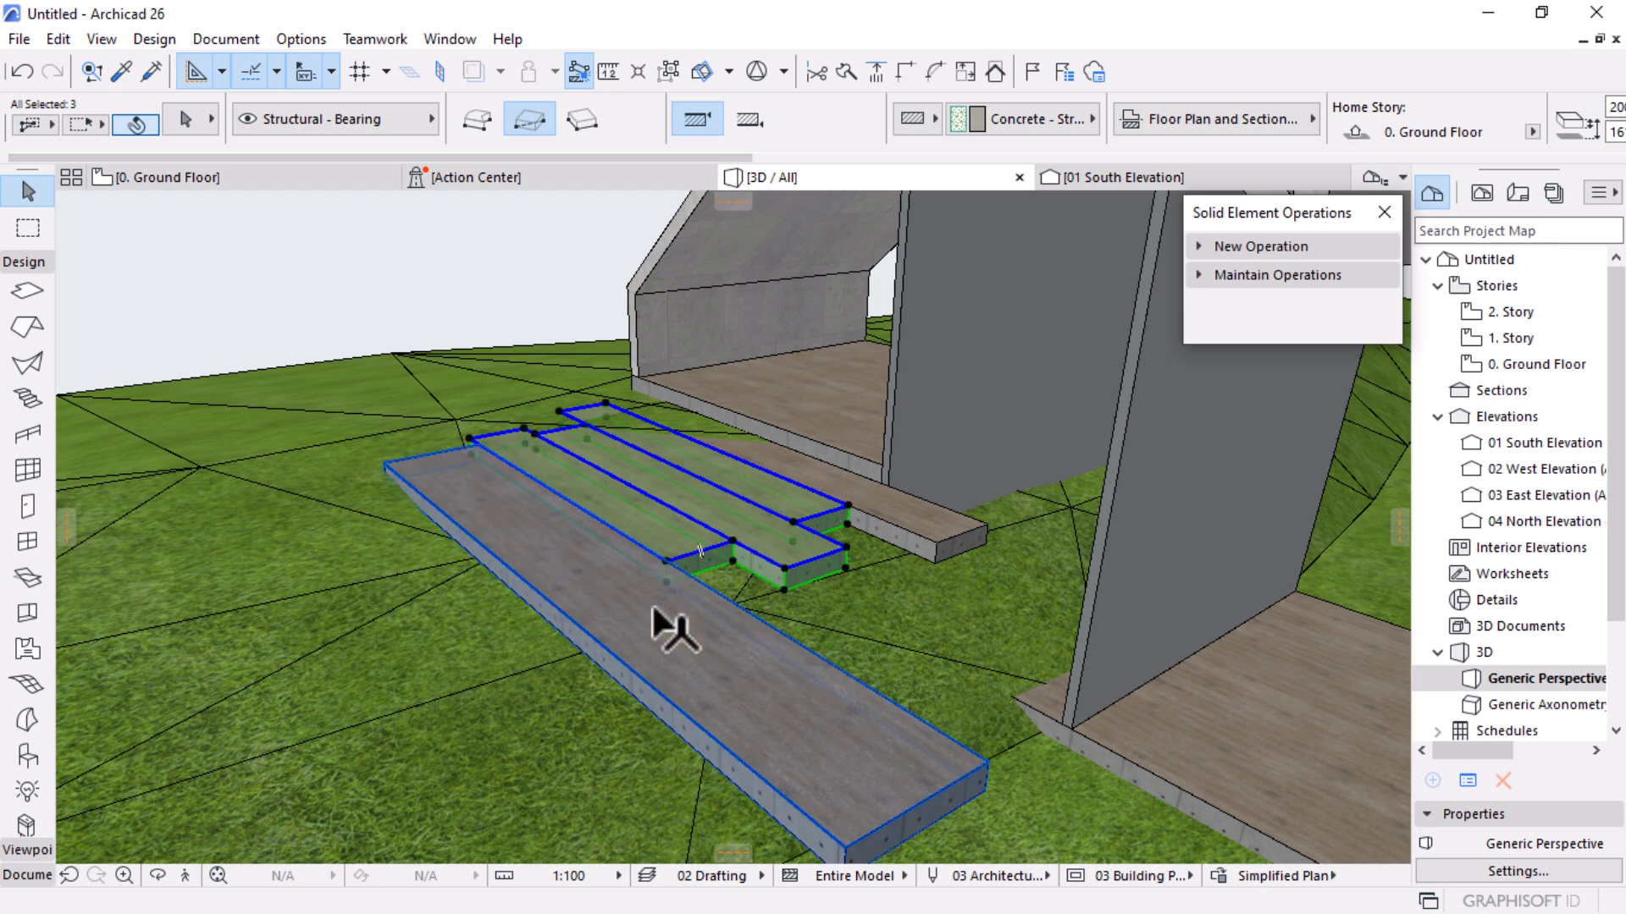
key(ctrl+d)
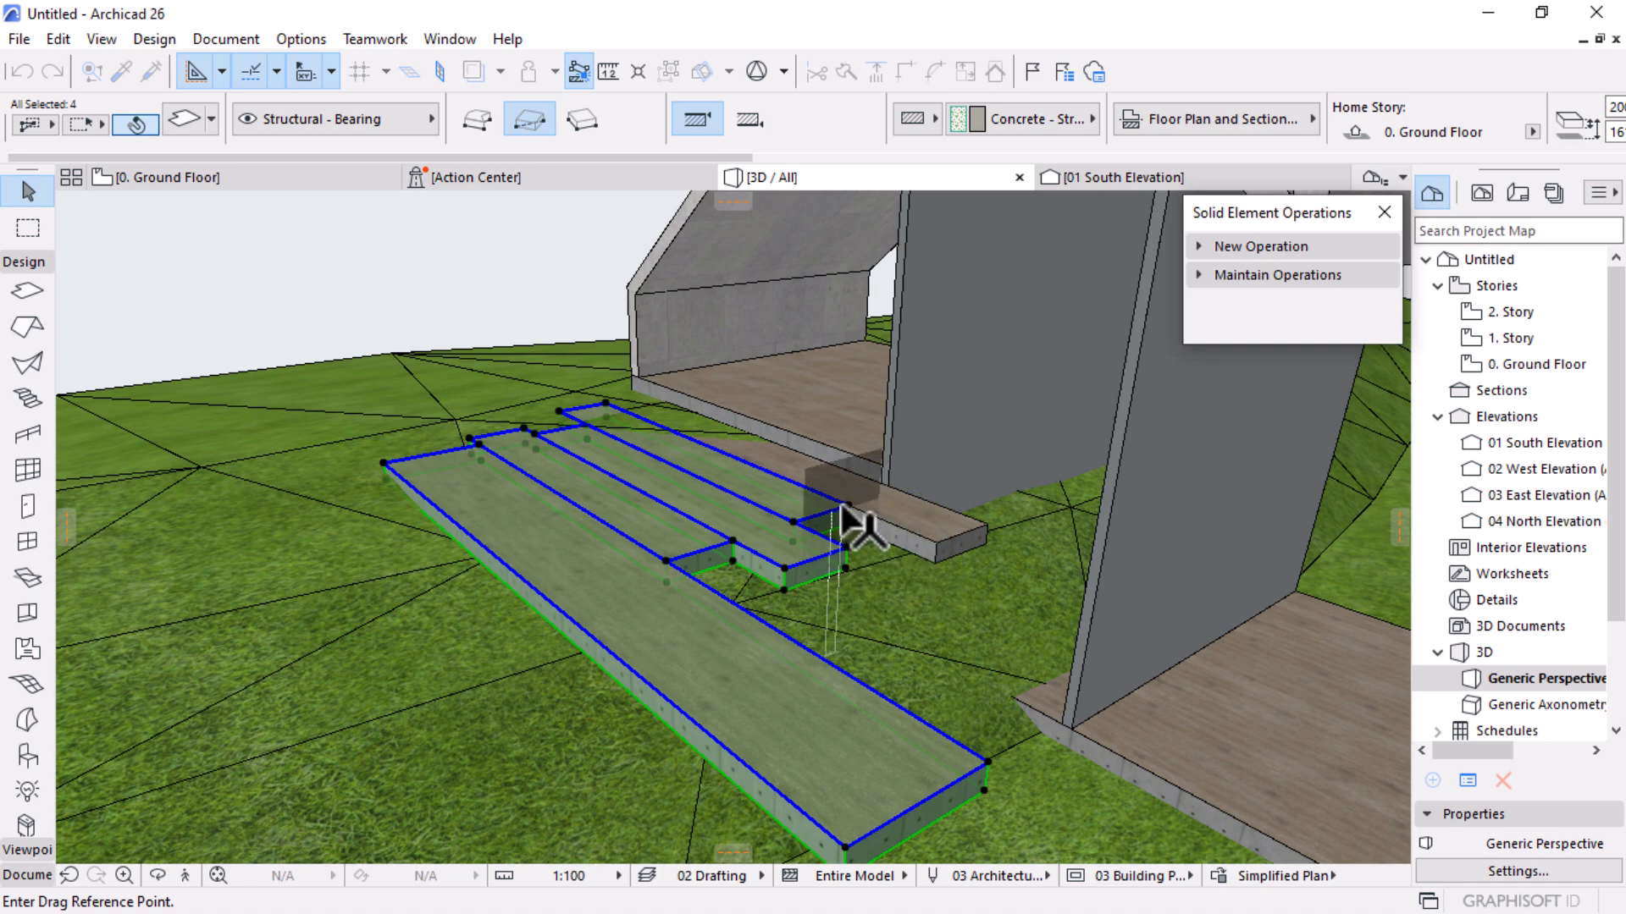
click(846, 505)
click(848, 523)
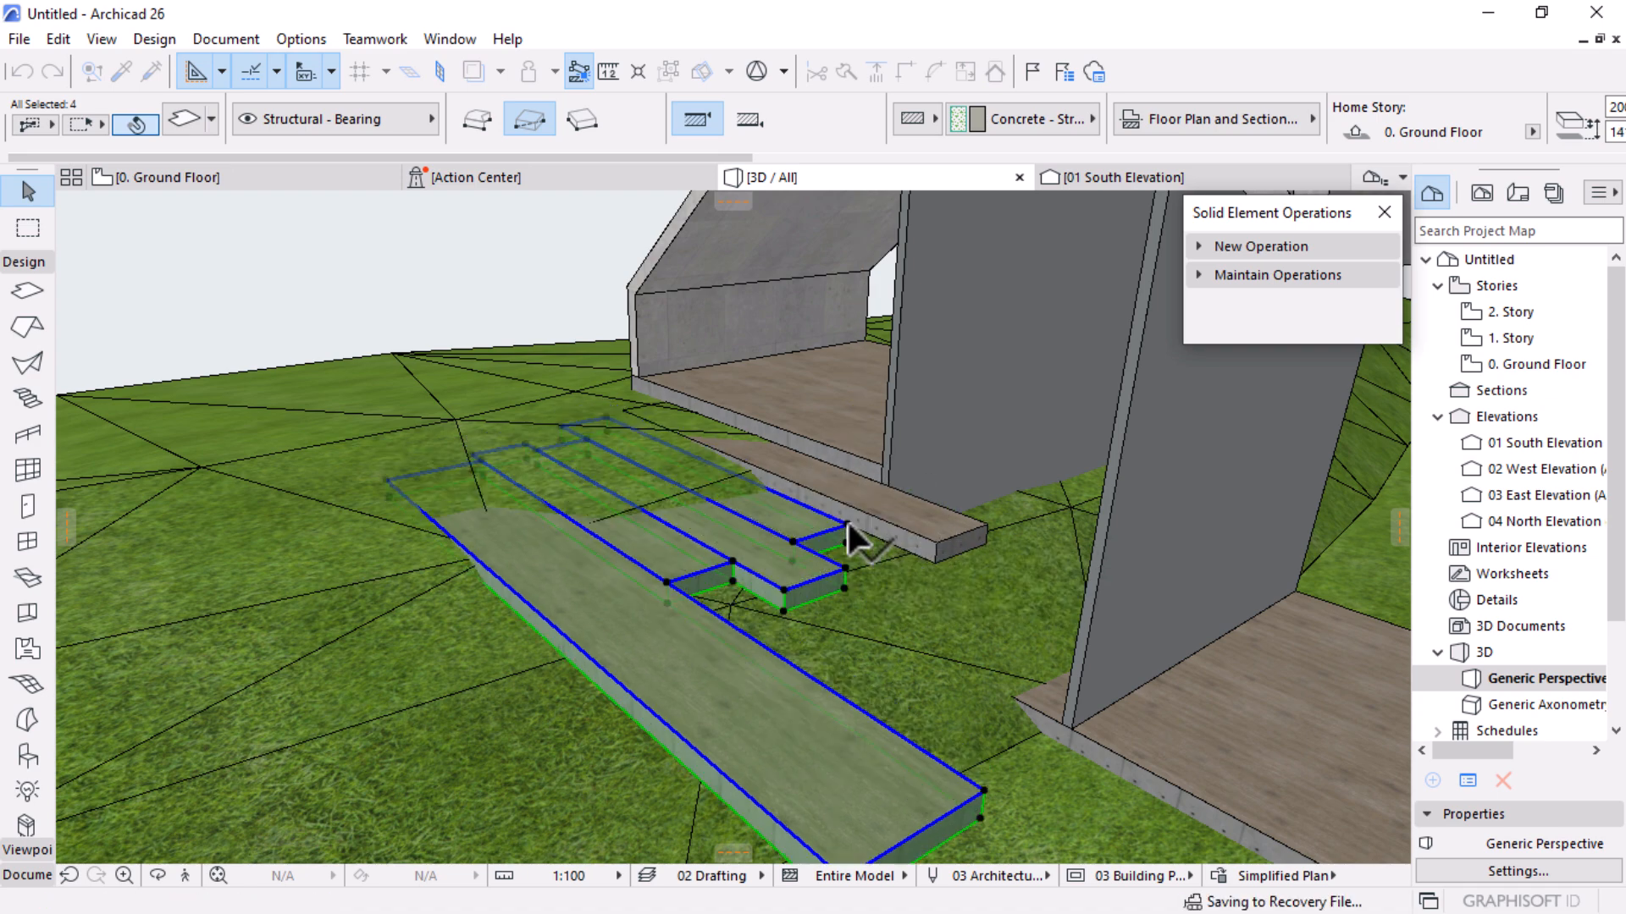
Lower the third, fourth and fifth step slabs together by a further 250 mm, leaving the second slab out
shift+middle_drag(846, 518, 815, 530)
shift+click(825, 518)
key(ctrl+d)
click(856, 565)
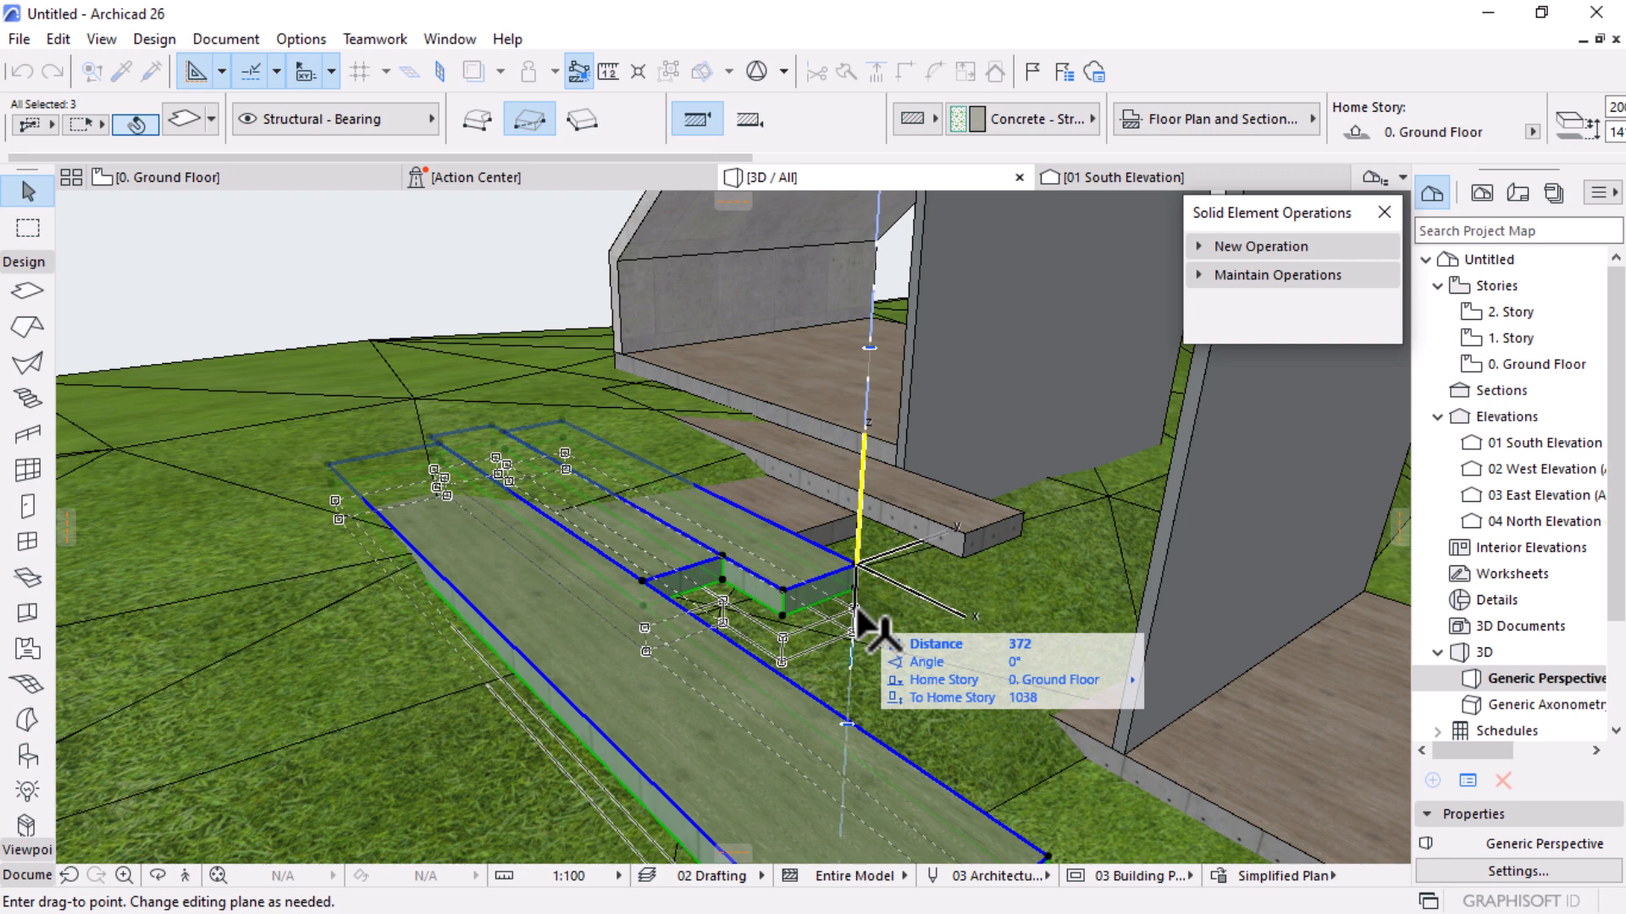
text(250)
key(Return)
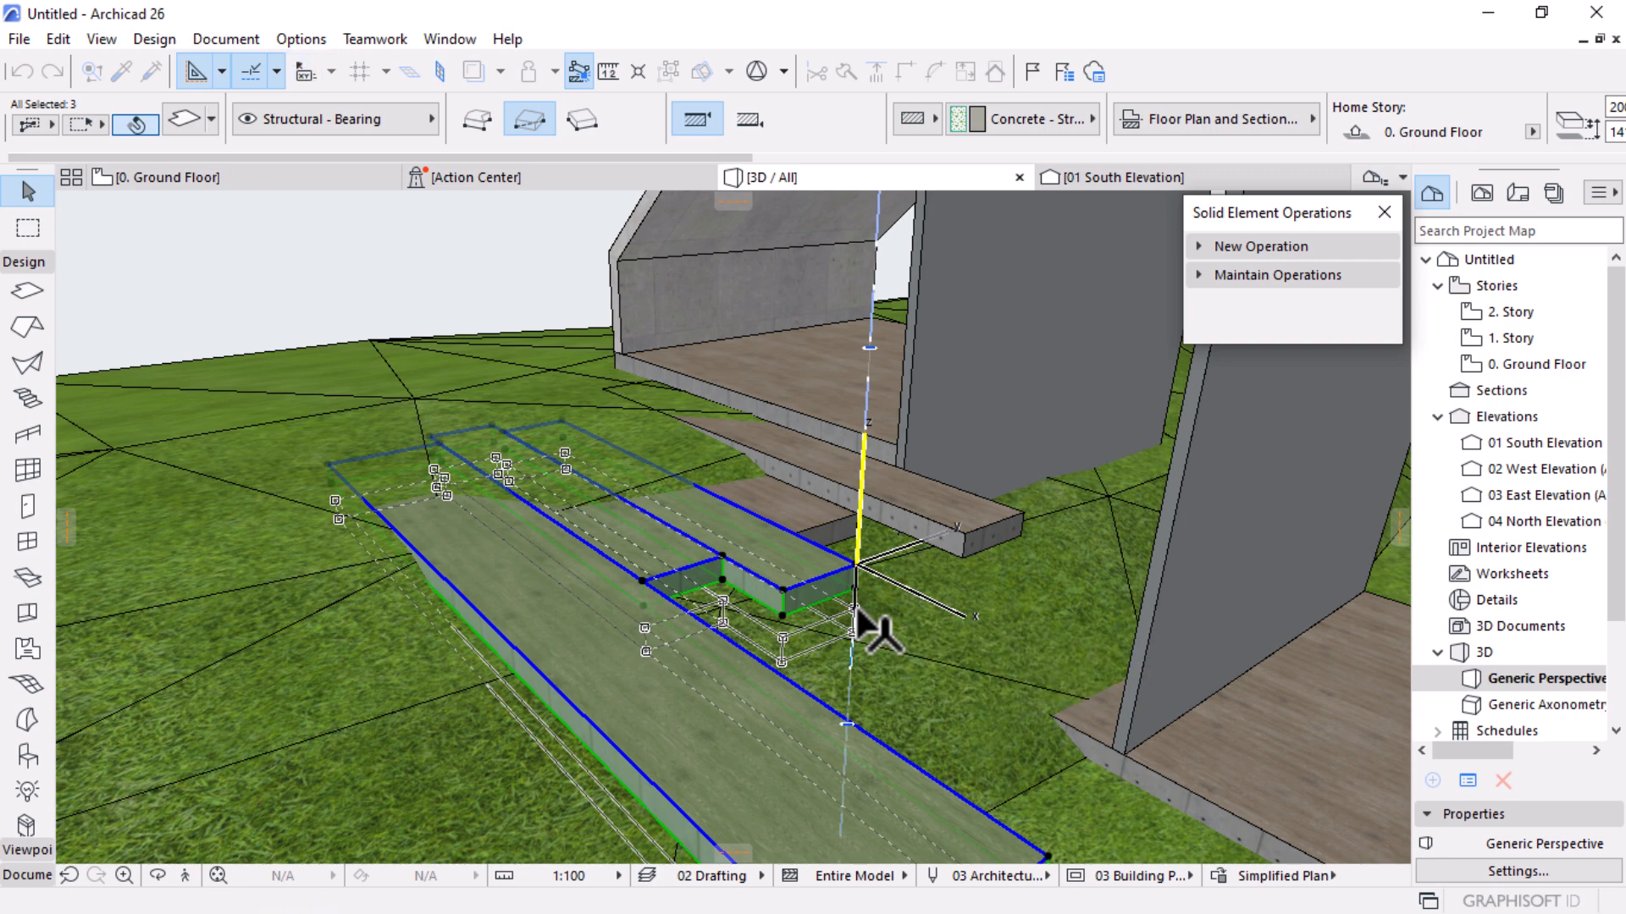
Lower the fourth and fifth step slabs together by a further 200 mm, leaving the third slab out
shift+click(783, 600)
key(ctrl+d)
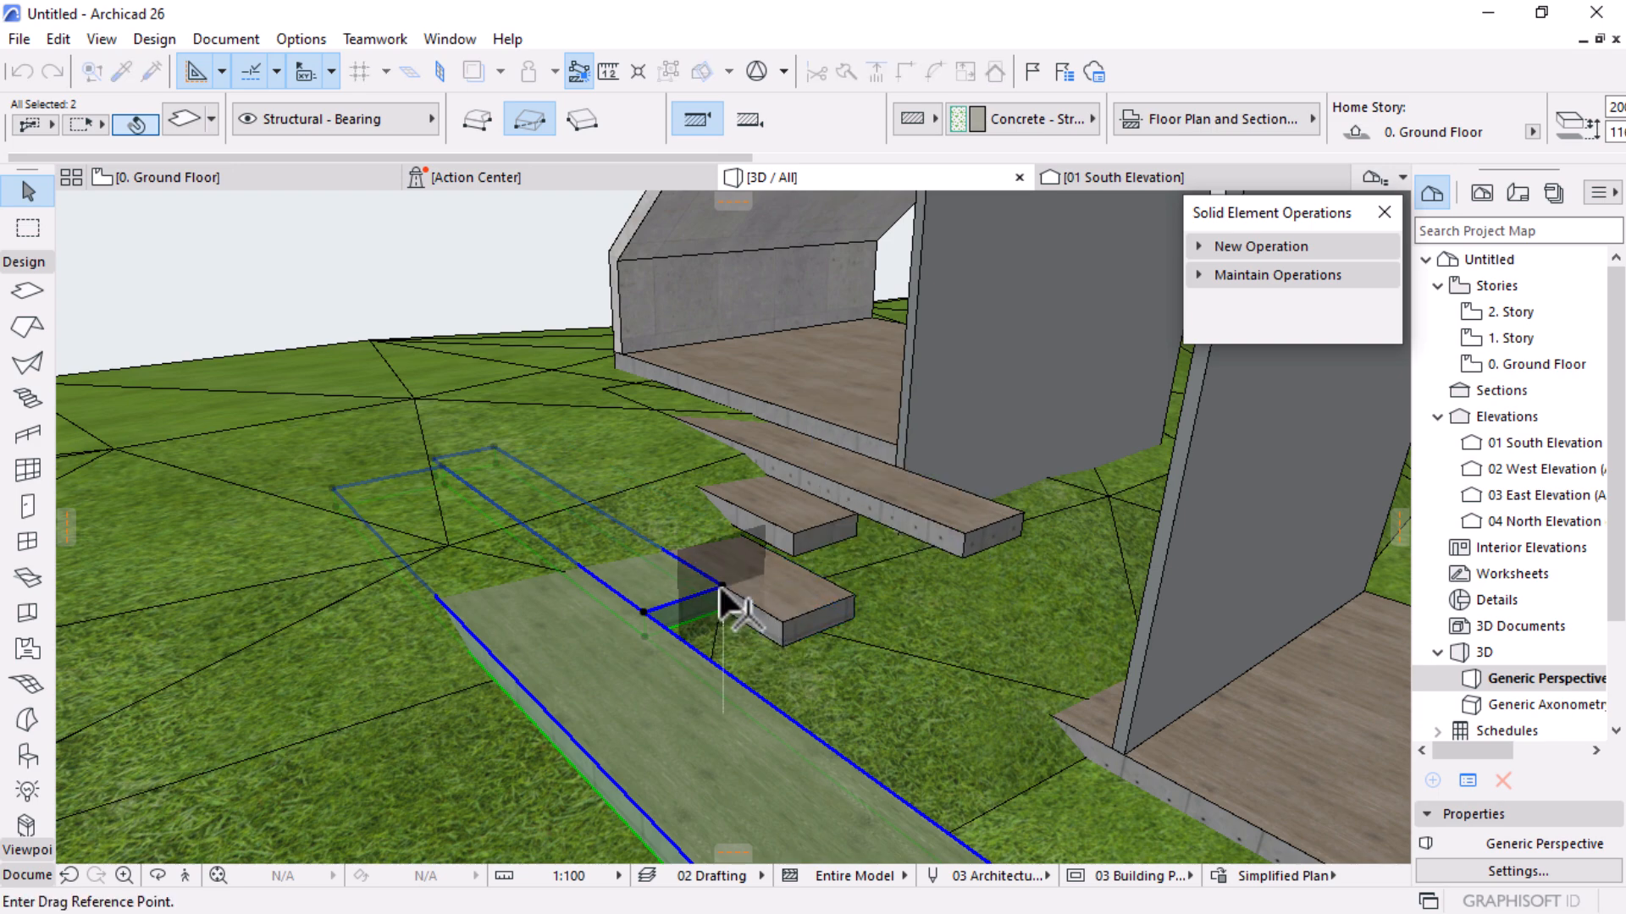
click(722, 586)
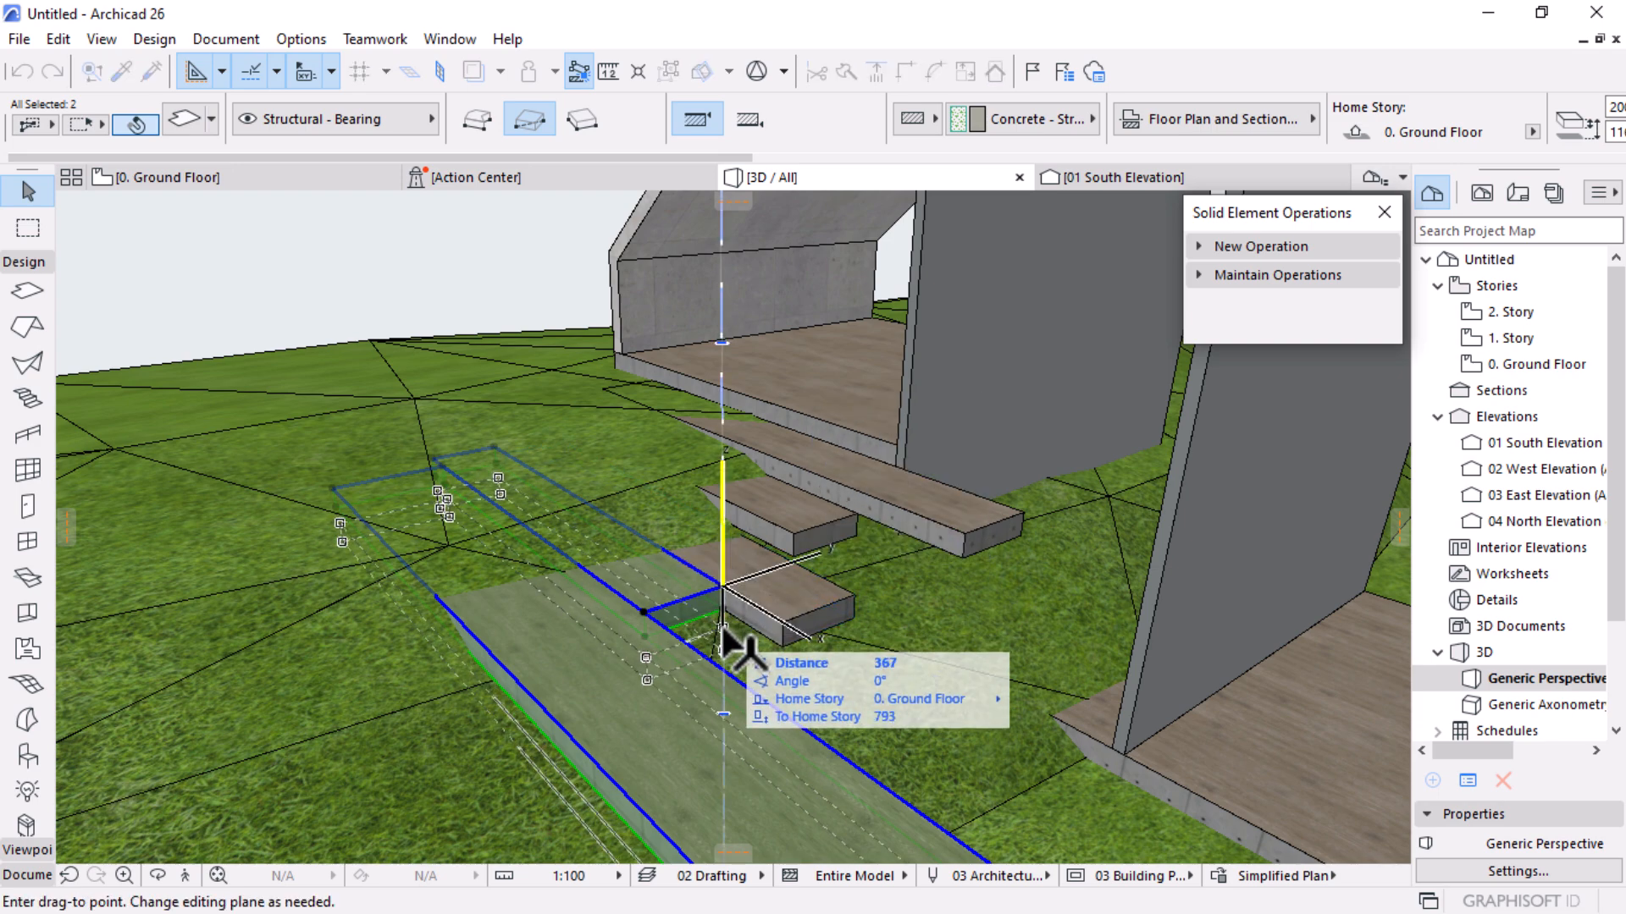
text(200)
key(Return)
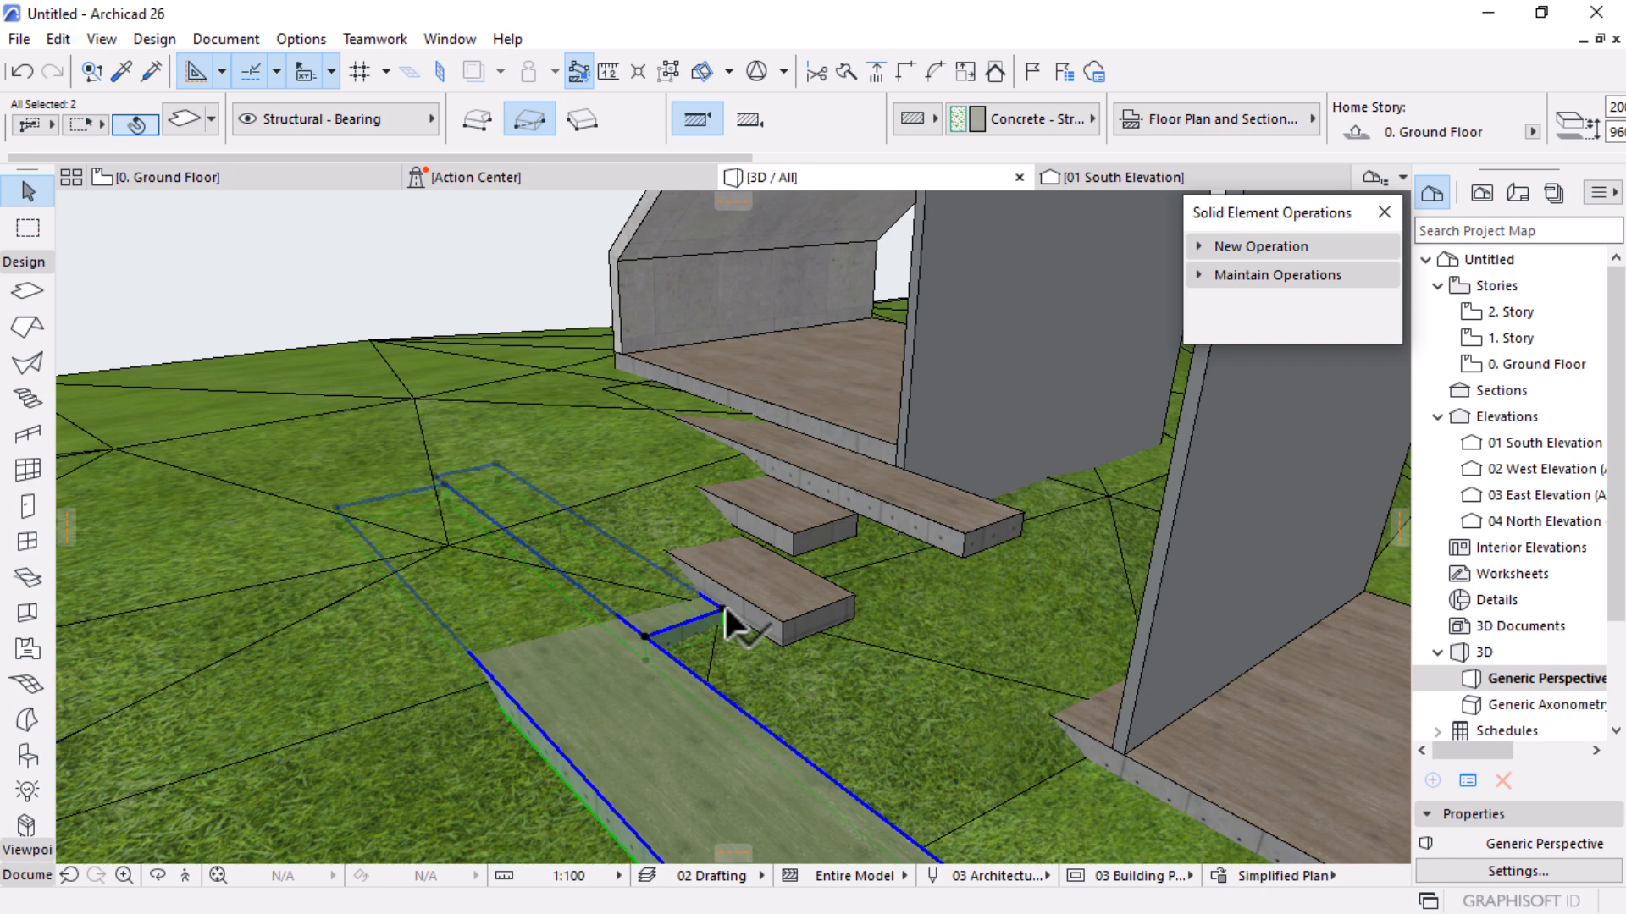
Lower the fifth step slab alone by a further 250 mm
key(Escape)
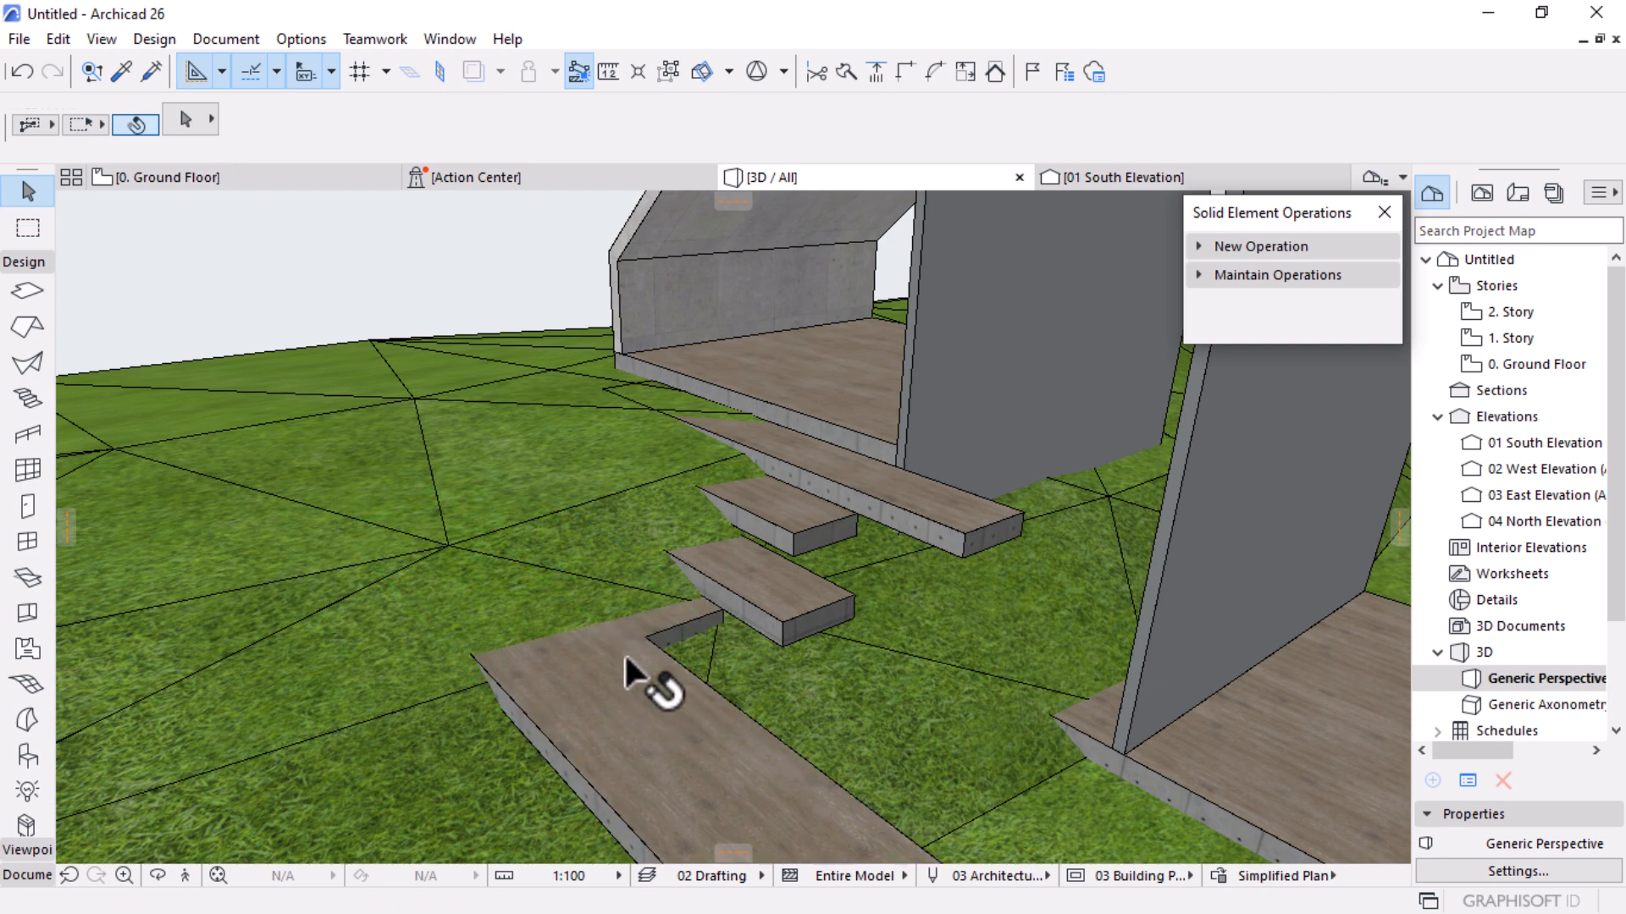
click(627, 660)
key(ctrl+d)
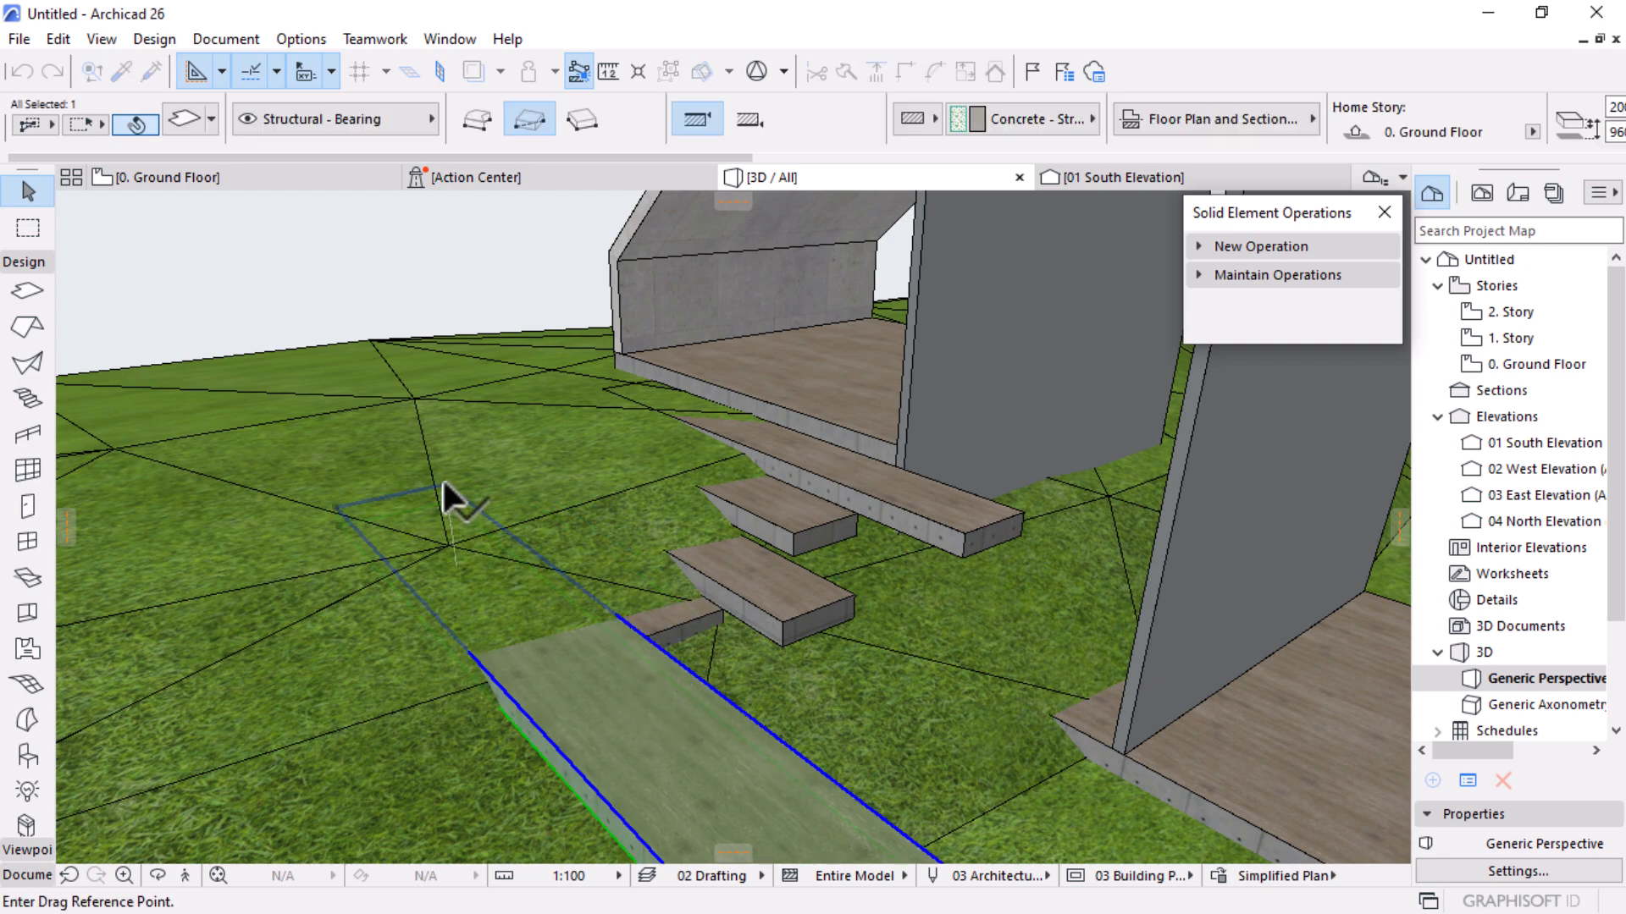
click(444, 485)
text(250)
key(Return)
In the ground floor plan, copy the fifth step slab straight south to form a sixth slab against its south edge
scroll(495, 500, down, 1)
scroll(665, 478, down, 2)
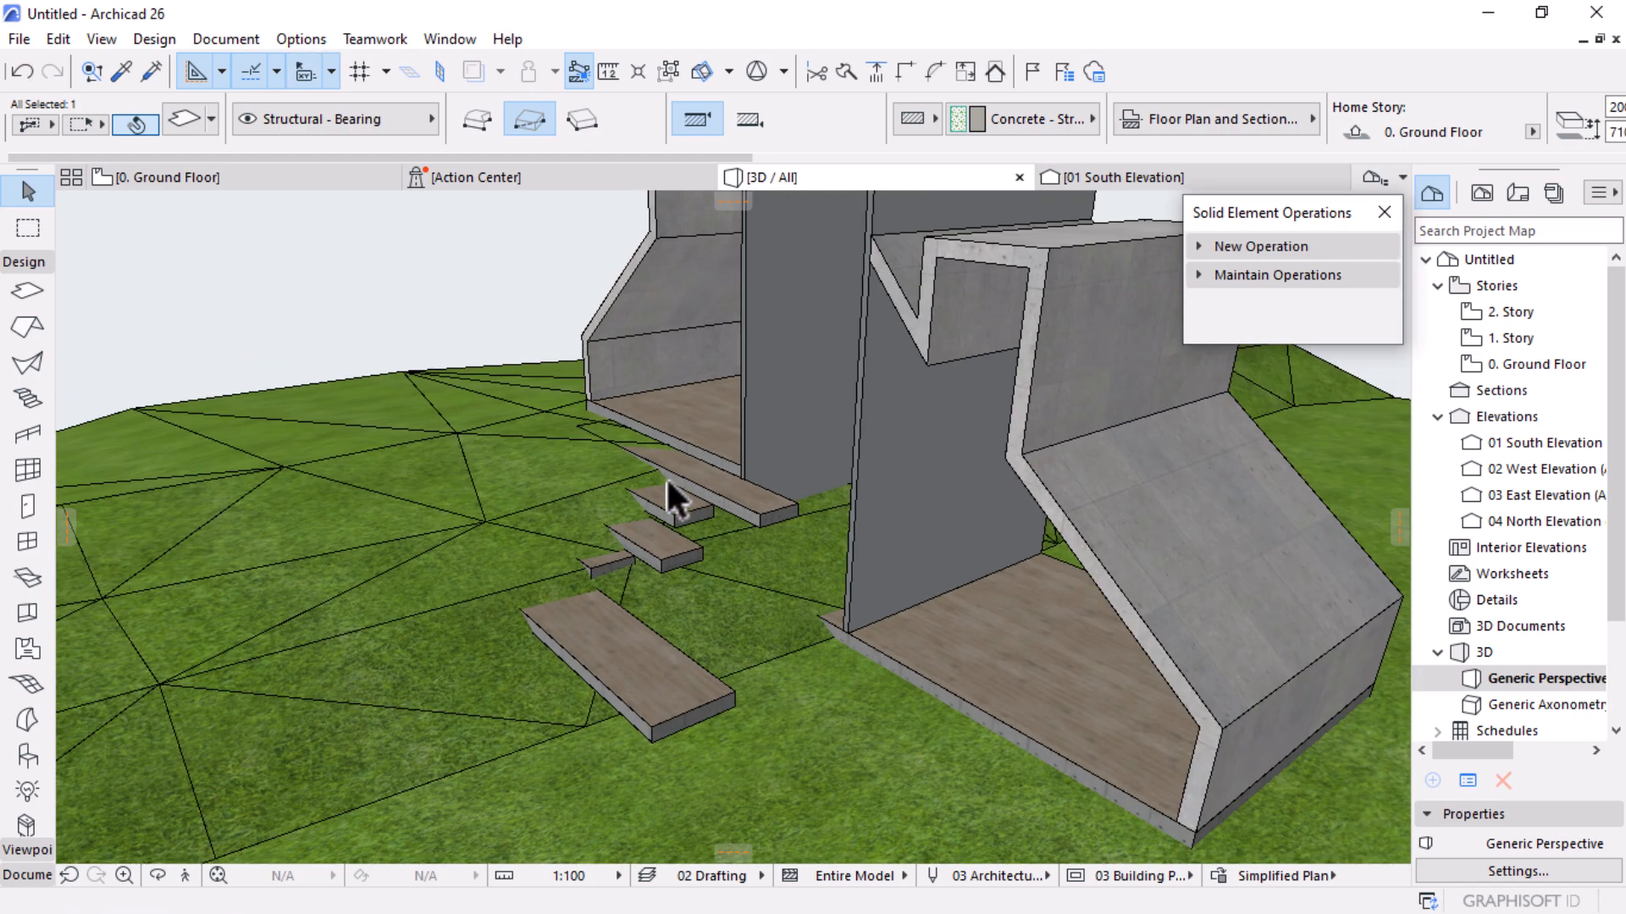
shift+middle_drag(725, 635, 756, 674)
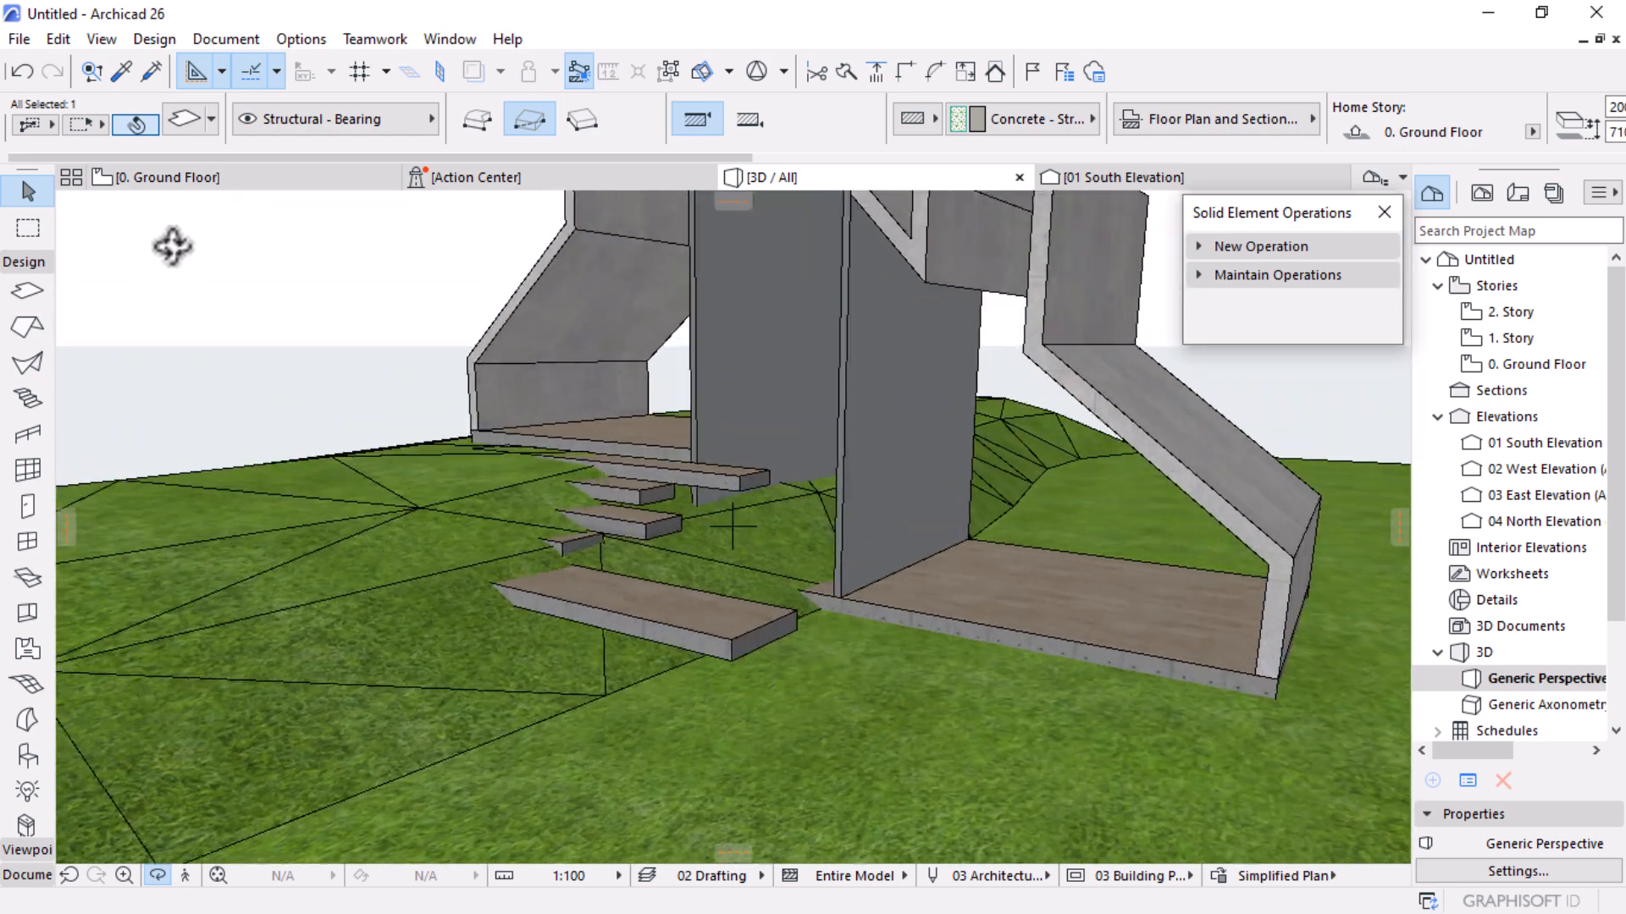
click(169, 177)
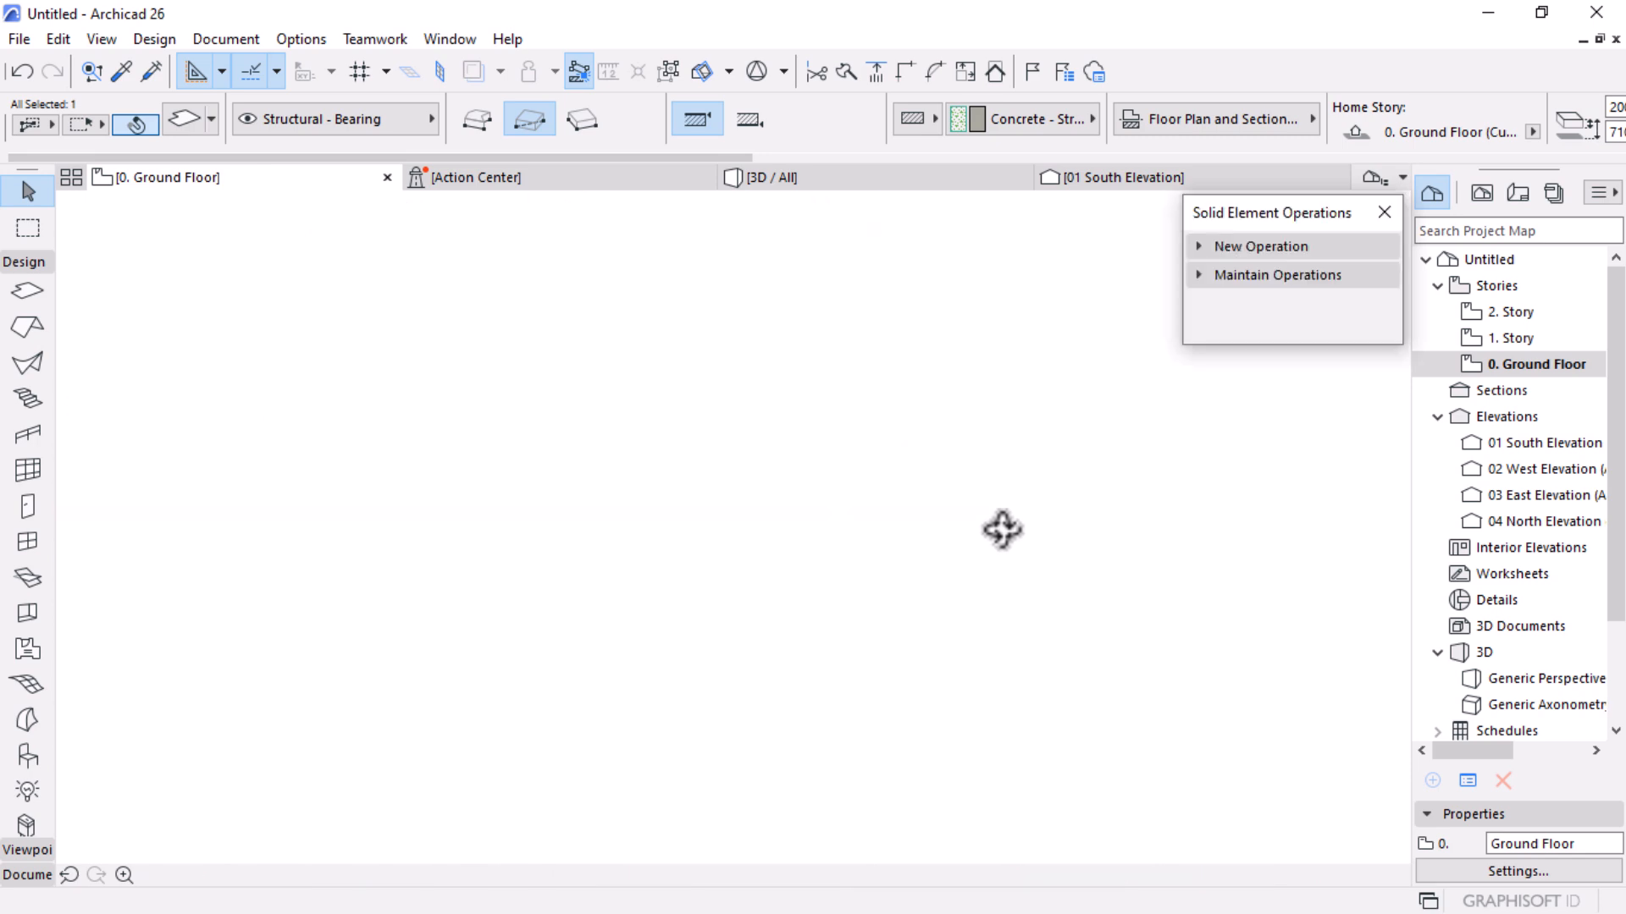
key(ctrl+shift+d)
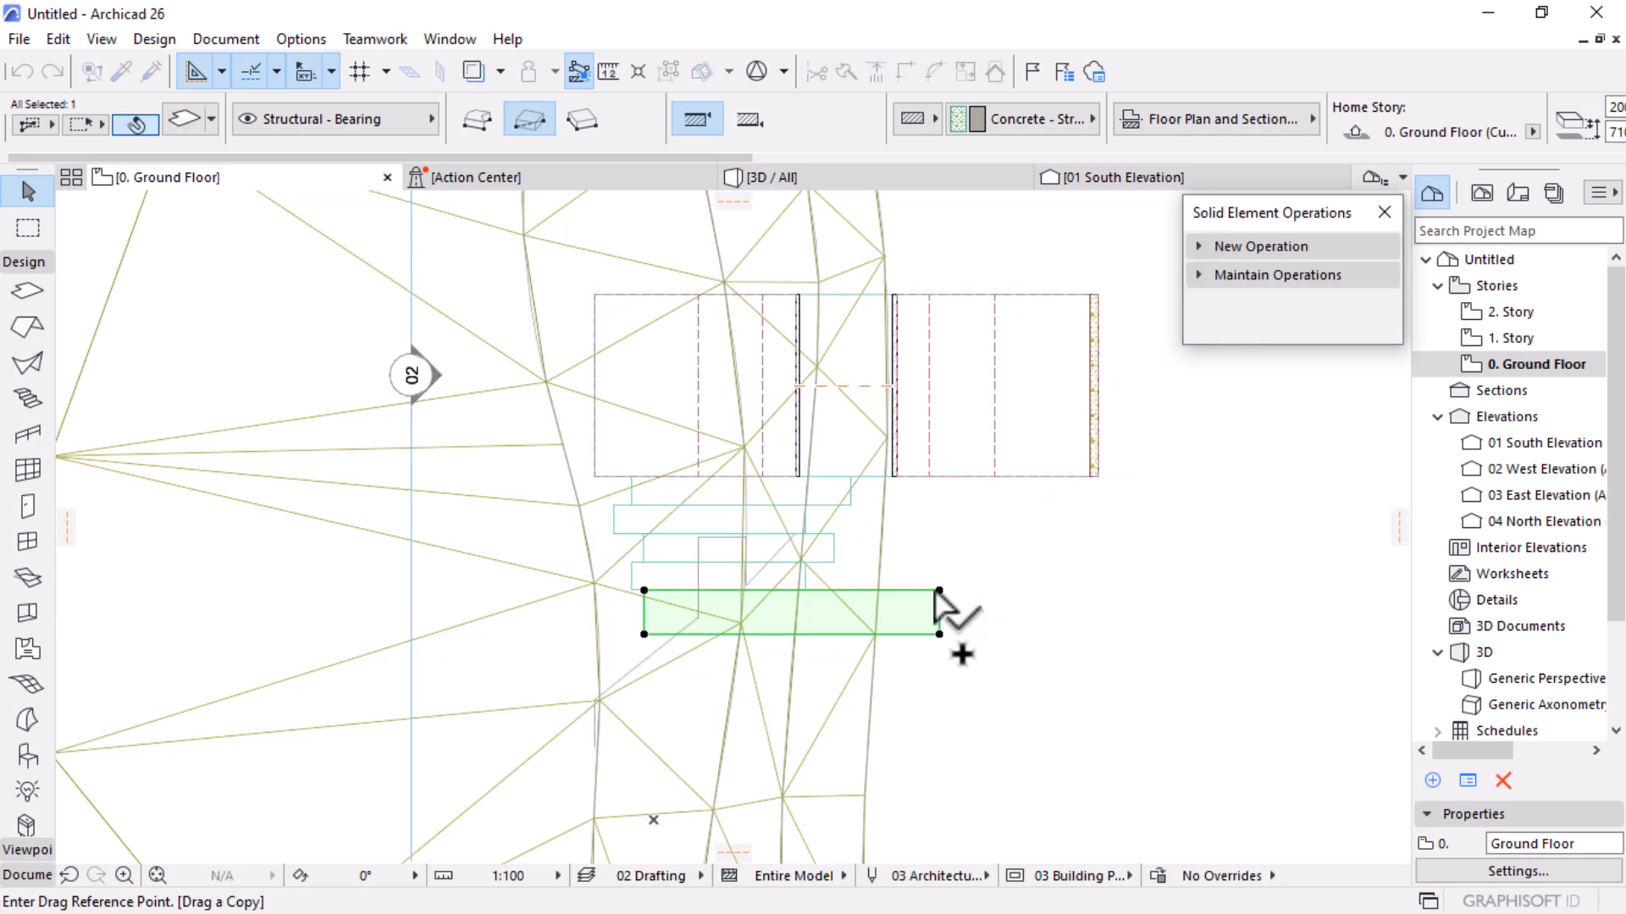
click(939, 590)
click(939, 635)
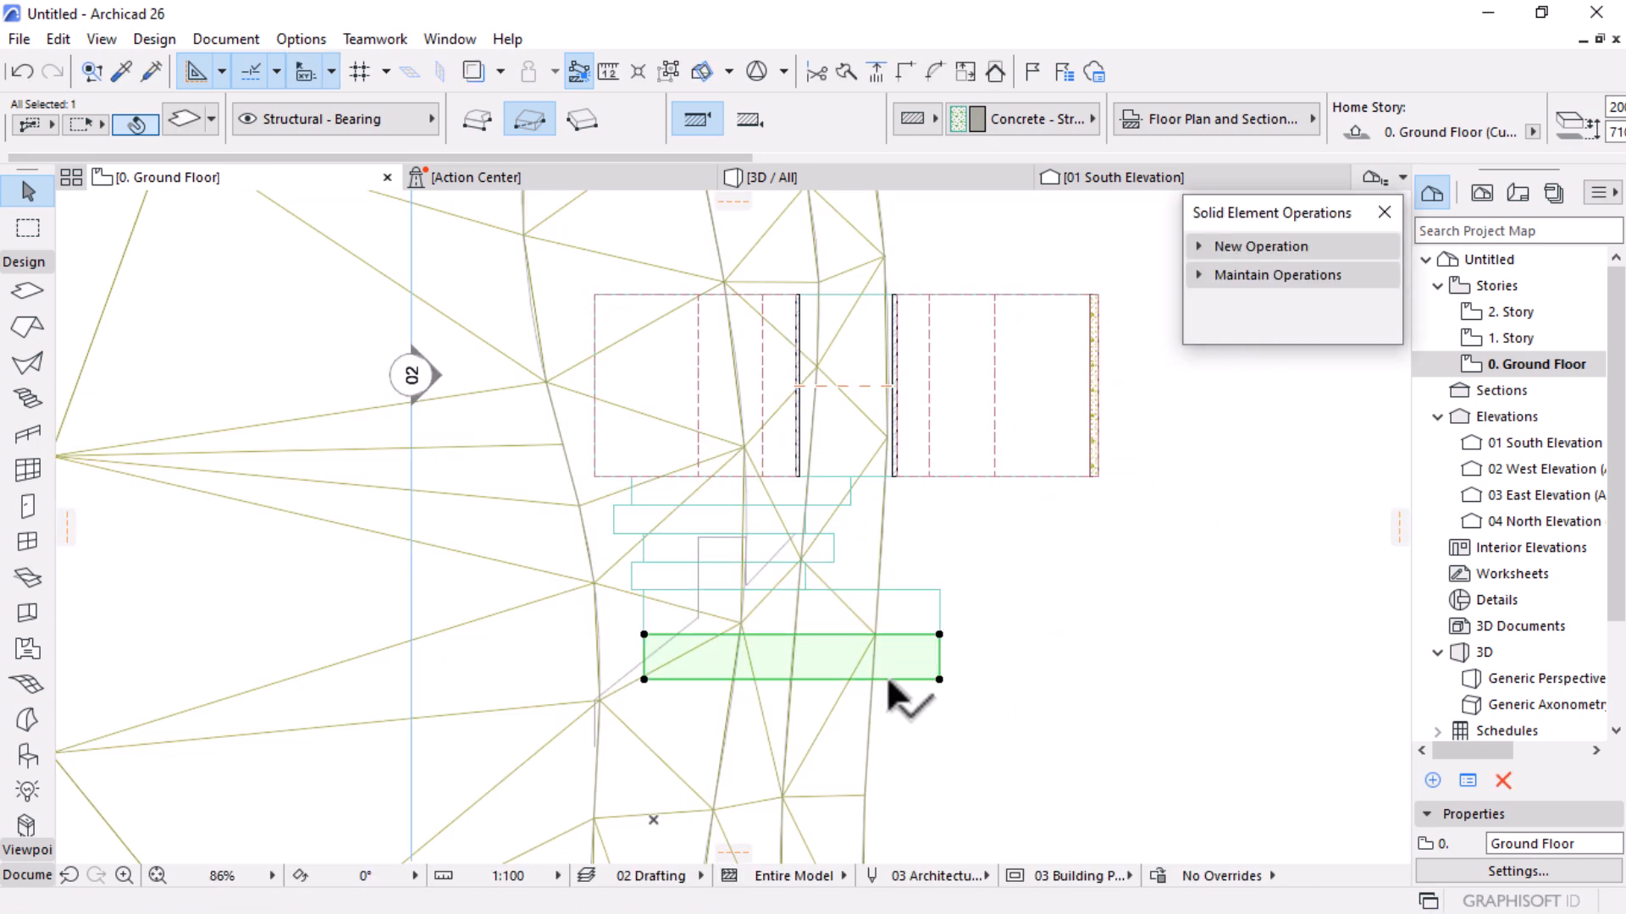
Extend the sixth slab's east edge to align with the outer east edge of the eastern floor
scroll(900, 687, up, 3)
scroll(921, 659, up, 1)
click(975, 625)
click(1180, 737)
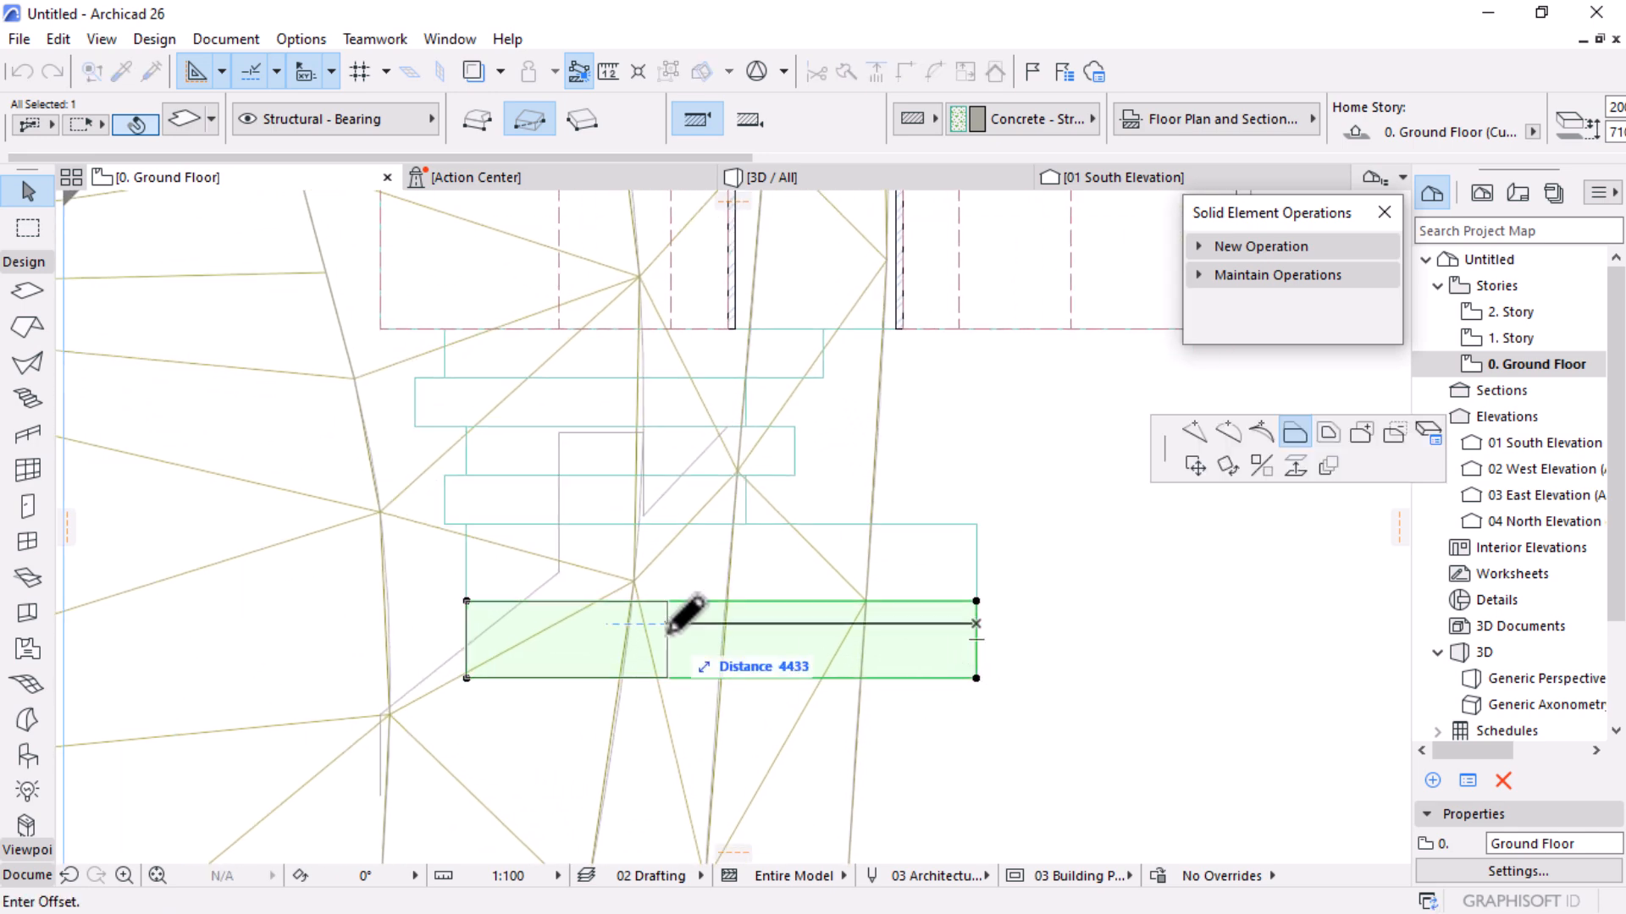
scroll(665, 633, down, 3)
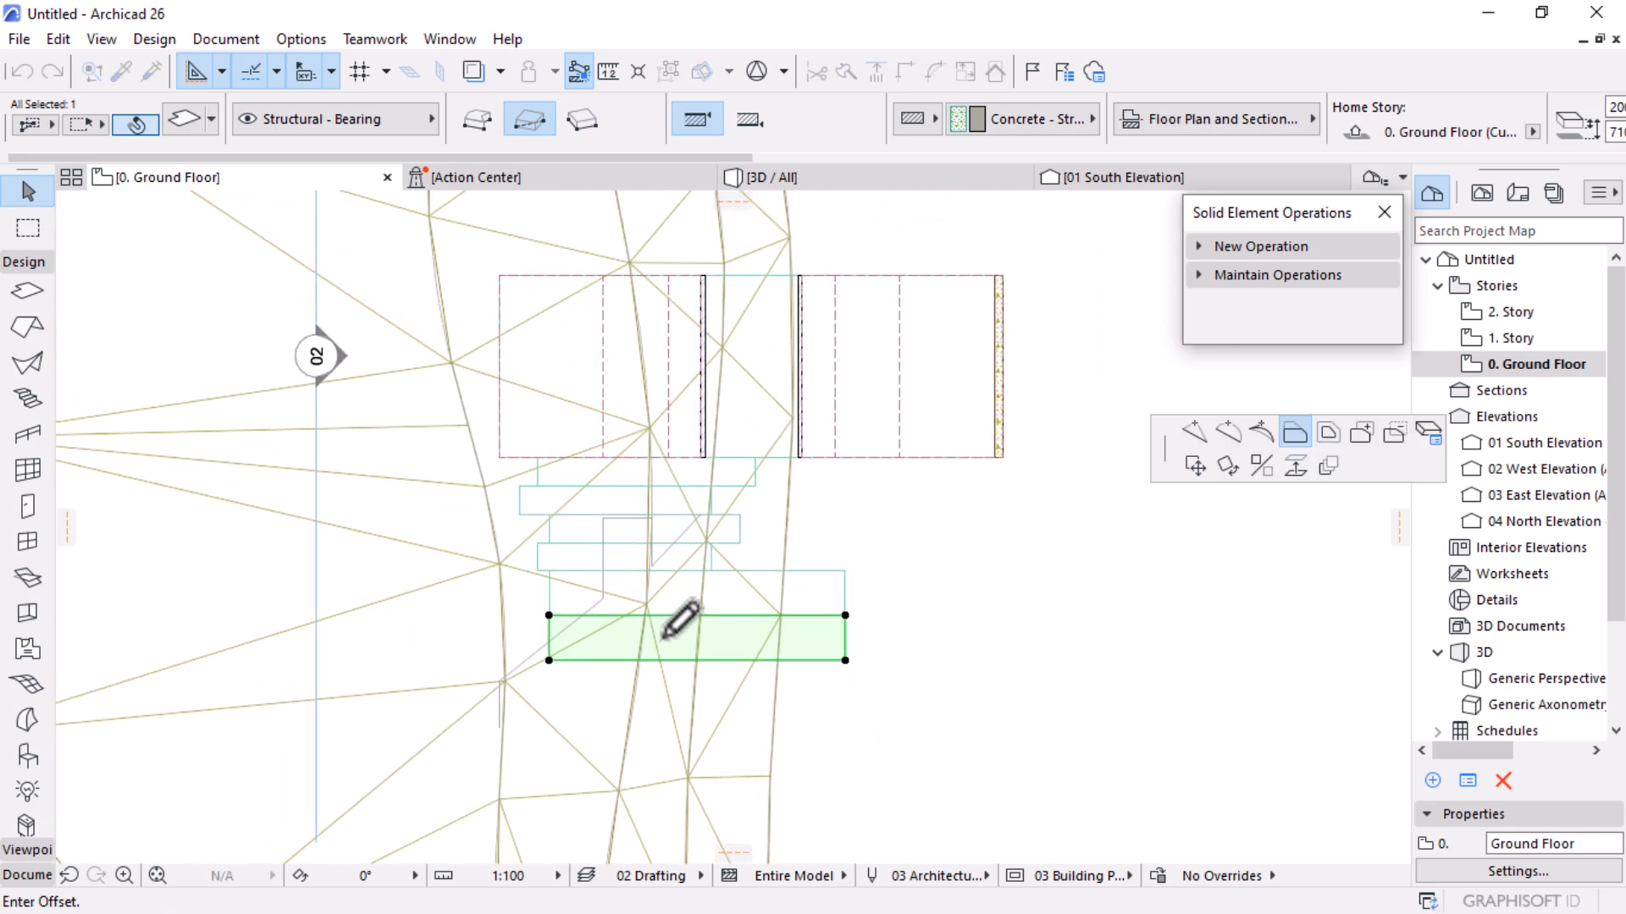
click(1004, 454)
click(940, 659)
key(Escape)
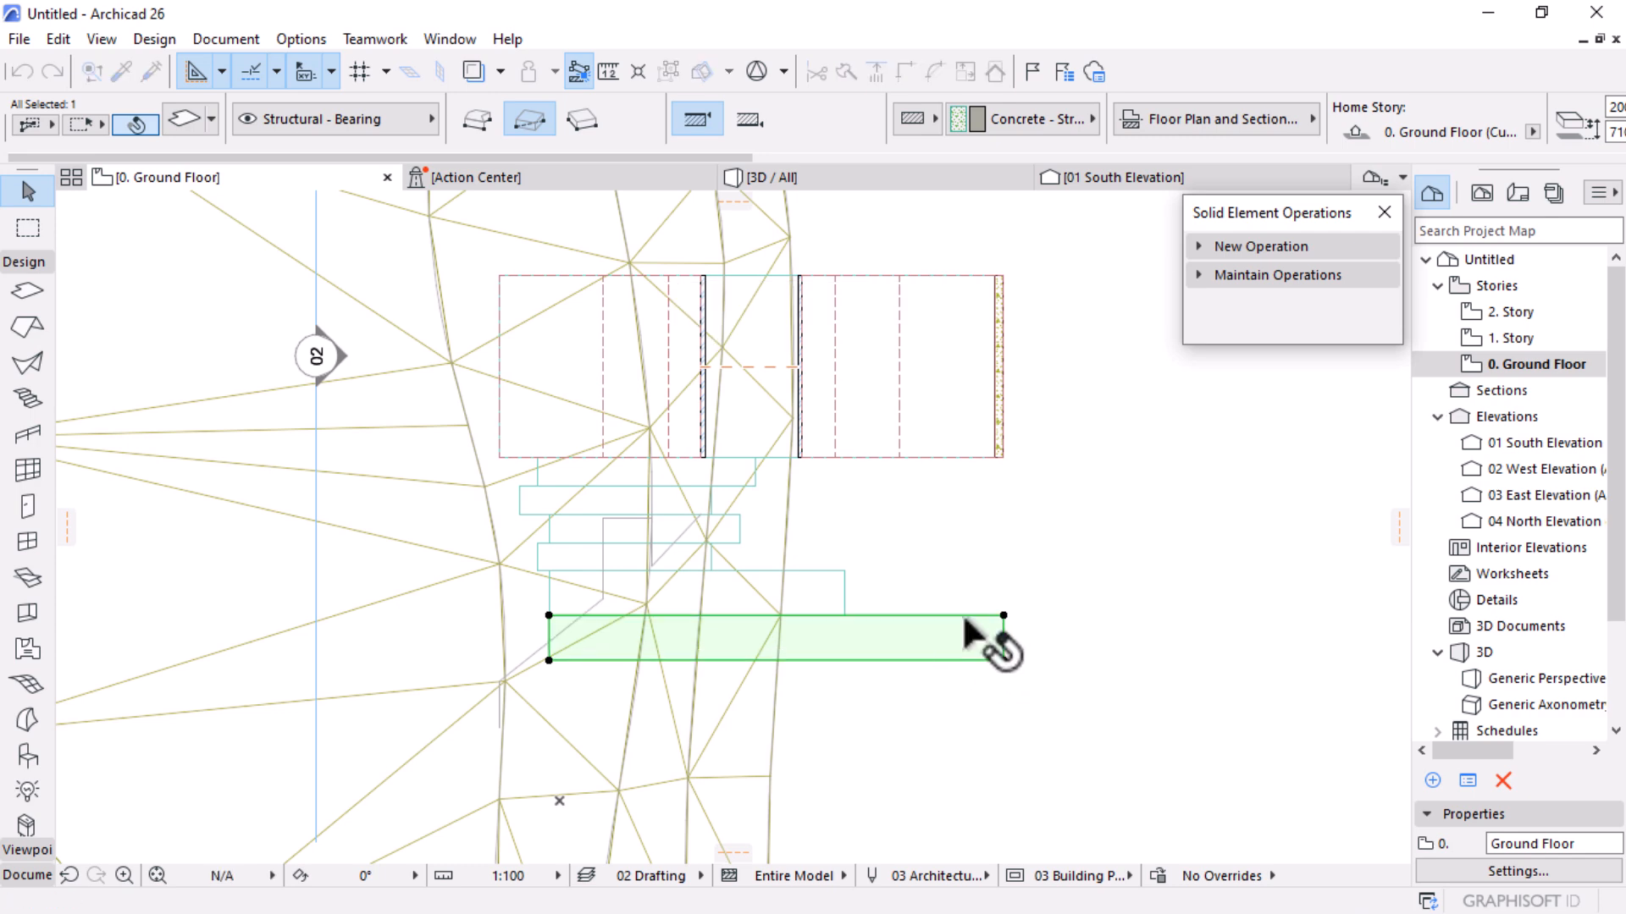
Offset the sixth slab's north edge
click(964, 616)
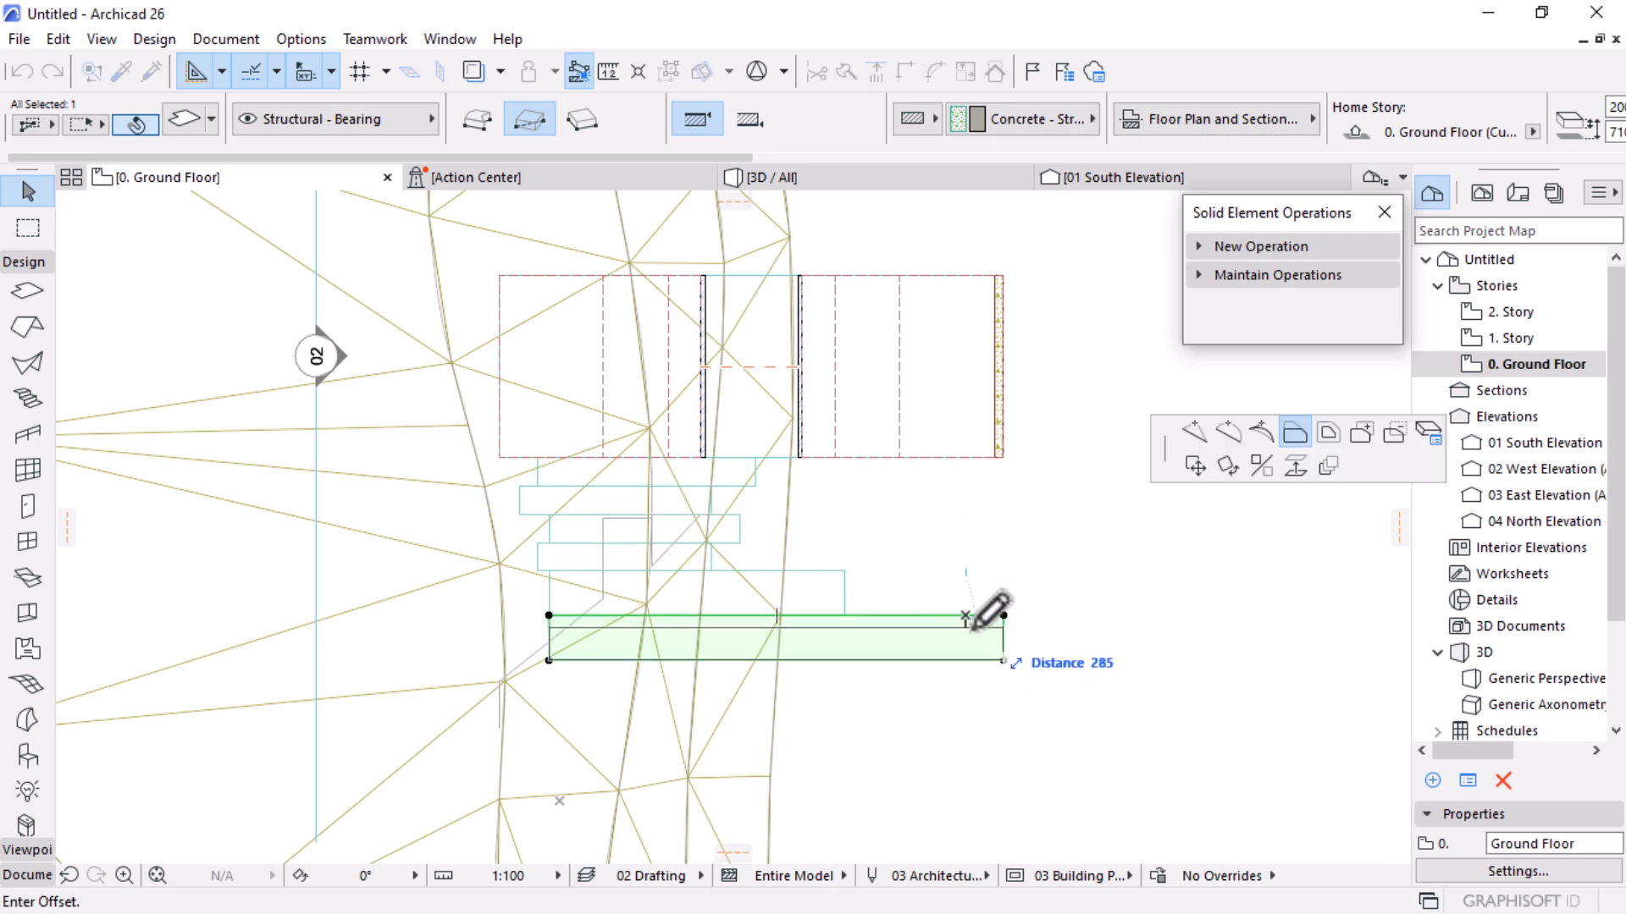
Extend the large slab's inner edge to the building line on the ground floor plan and lower it in 3D to the wall's base
click(1001, 458)
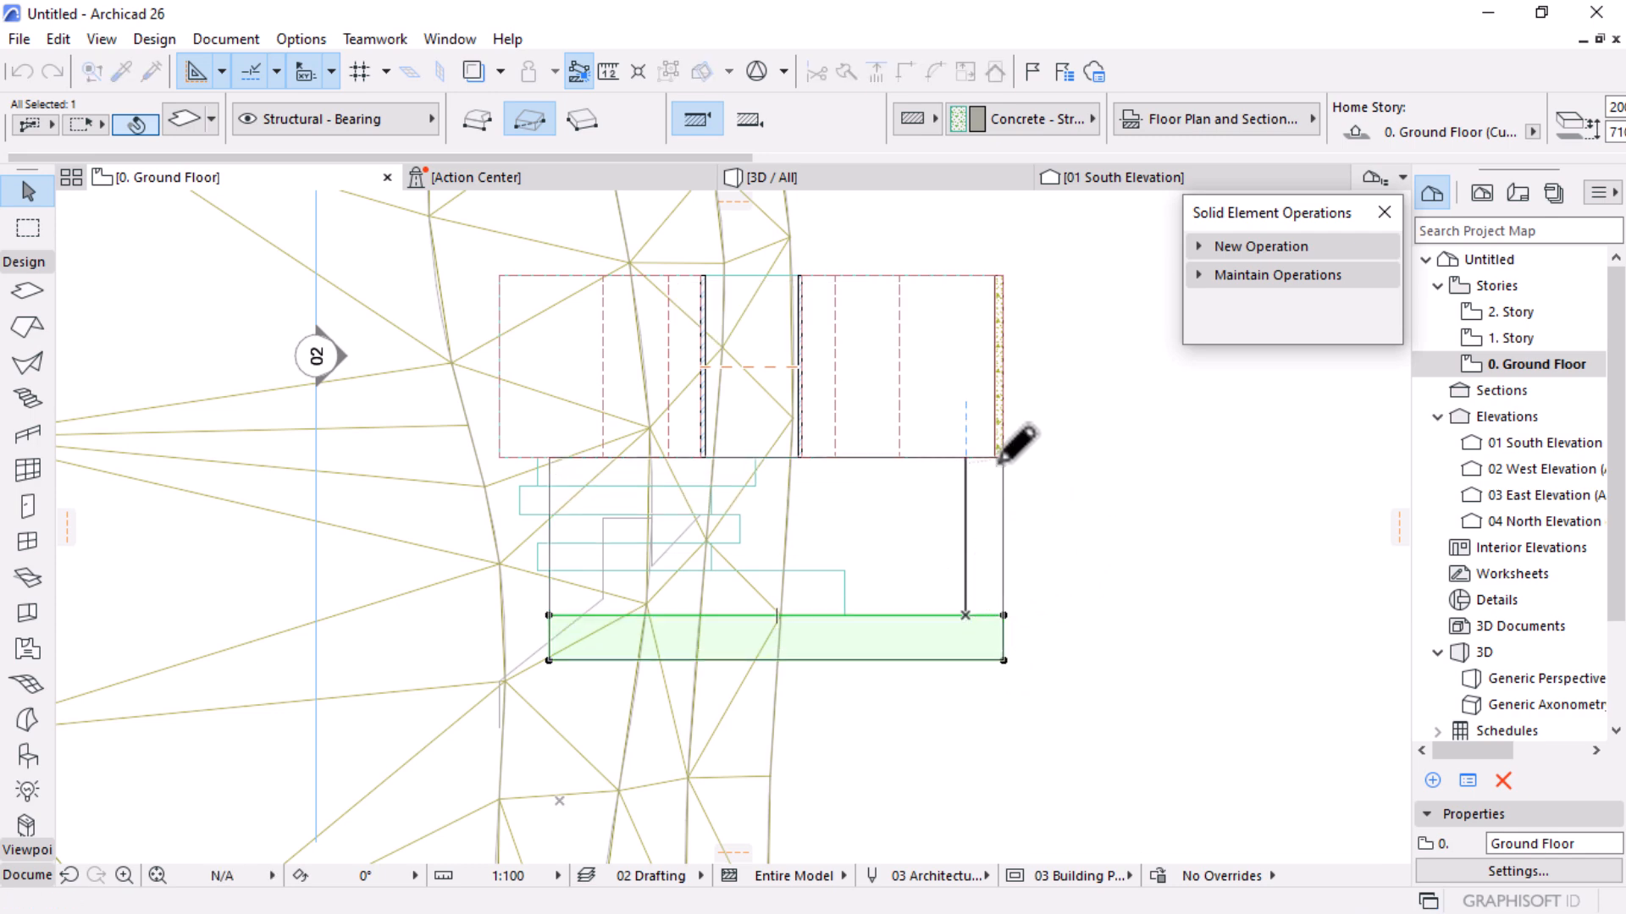
click(866, 178)
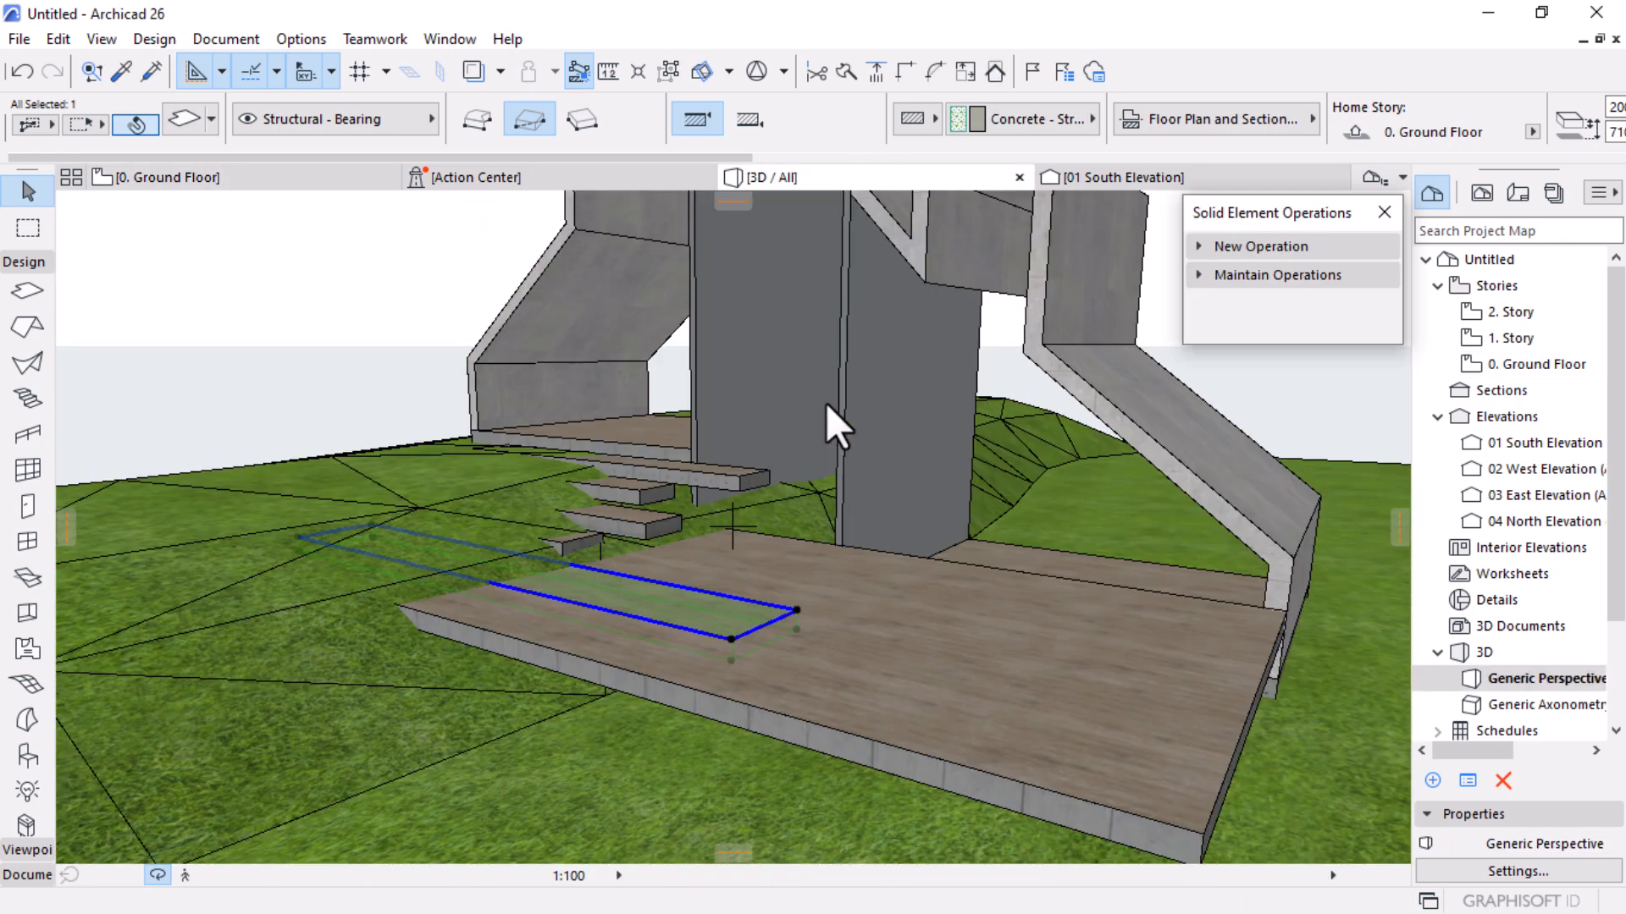
scroll(826, 403, down, 3)
shift+middle_drag(833, 417, 962, 584)
scroll(962, 585, up, 6)
click(940, 548)
key(ctrl+d)
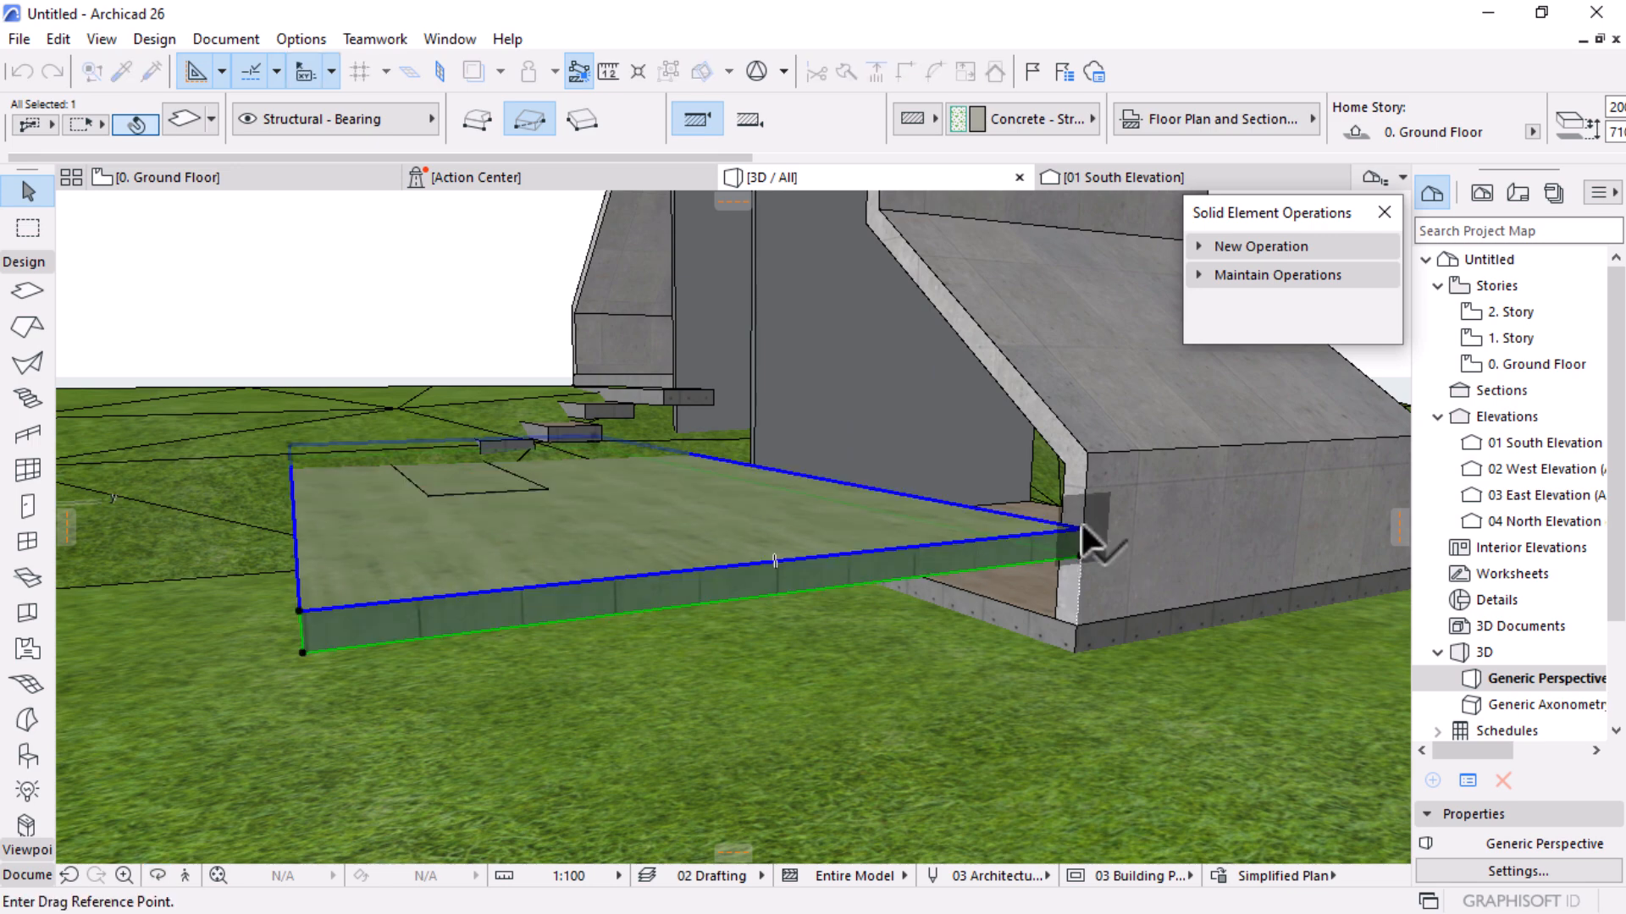
click(1082, 529)
click(1076, 623)
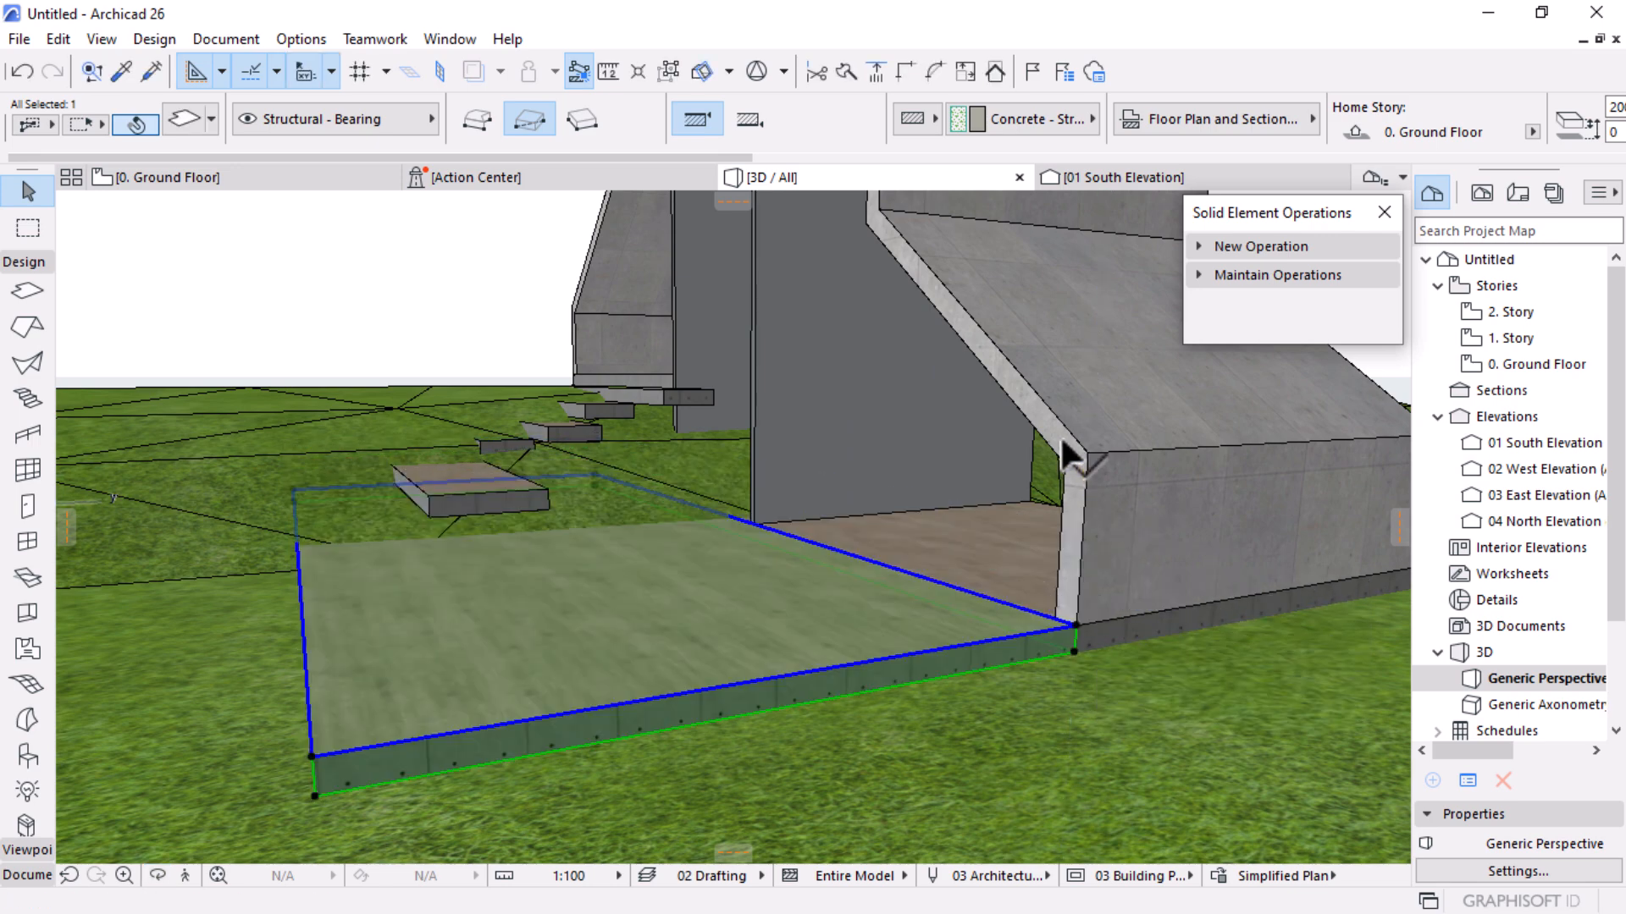
key(Escape)
Copy the lowest step slab outward by its own depth on the ground floor plan, directly against the original
scroll(1065, 453, down, 2)
shift+middle_drag(1039, 506, 728, 586)
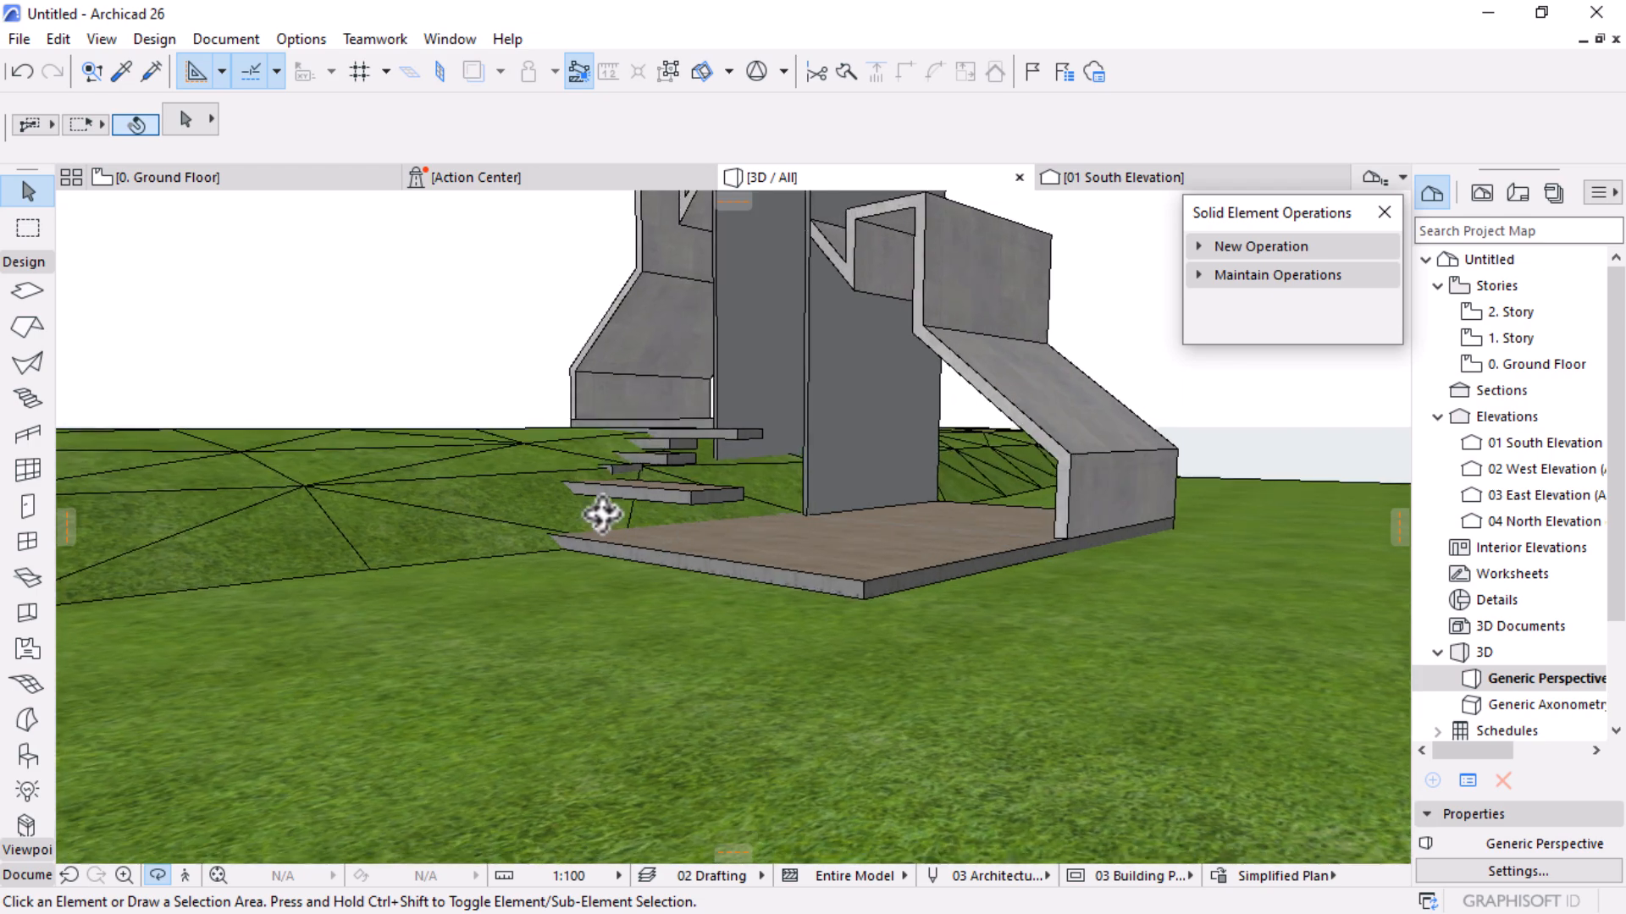
scroll(665, 528, up, 3)
shift+middle_drag(542, 544, 934, 644)
shift+middle_drag(769, 513, 682, 548)
click(218, 180)
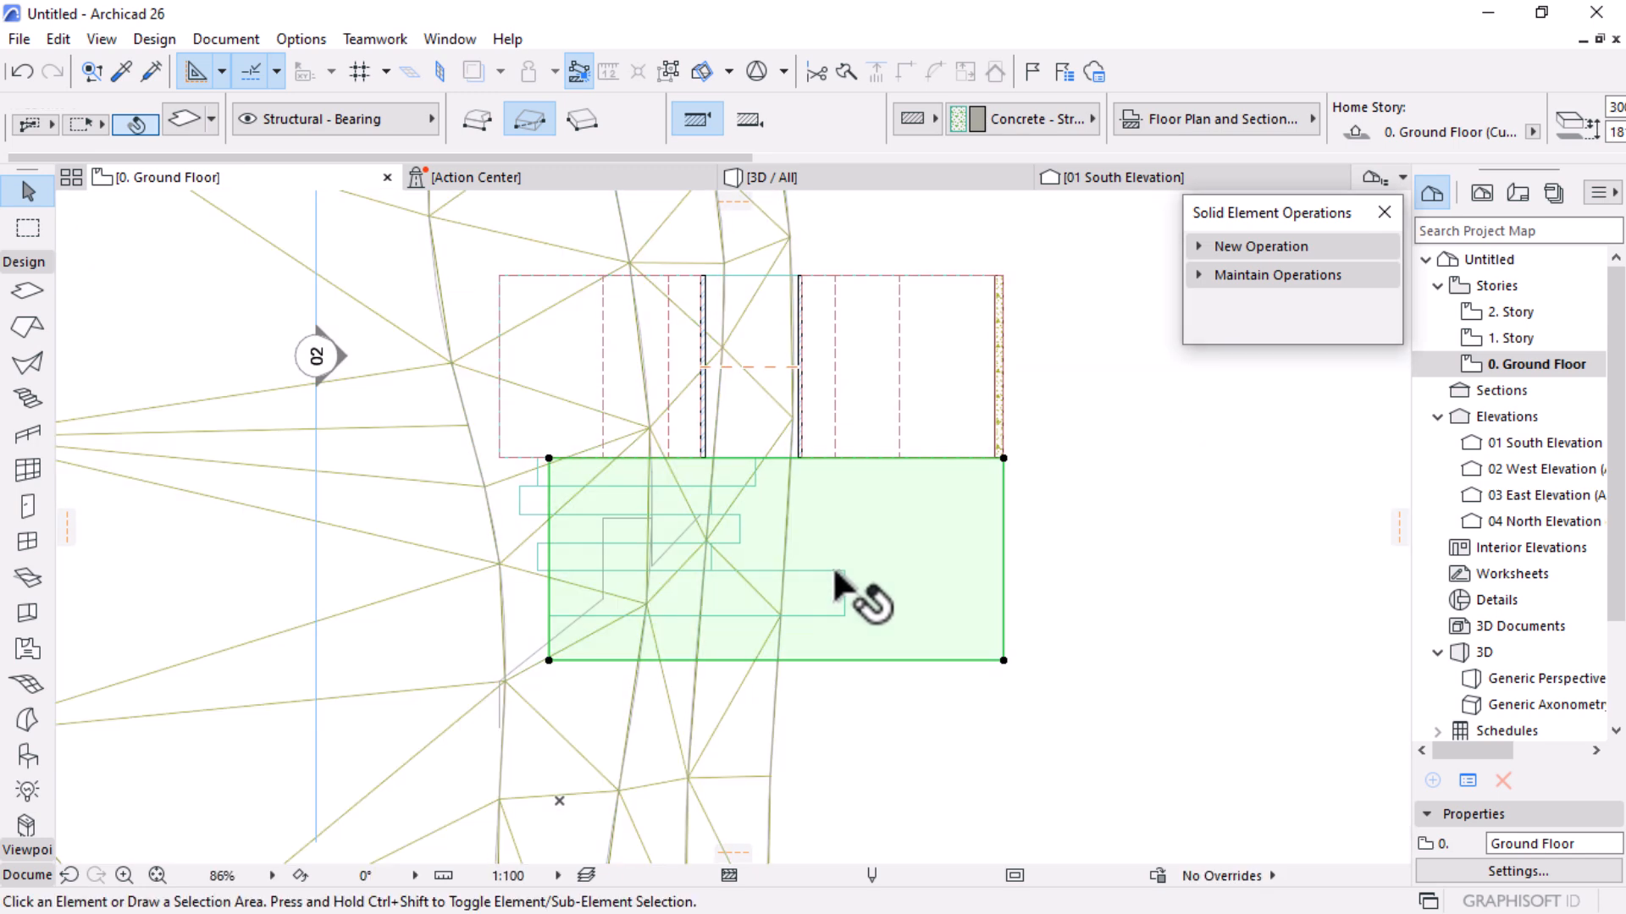
click(840, 576)
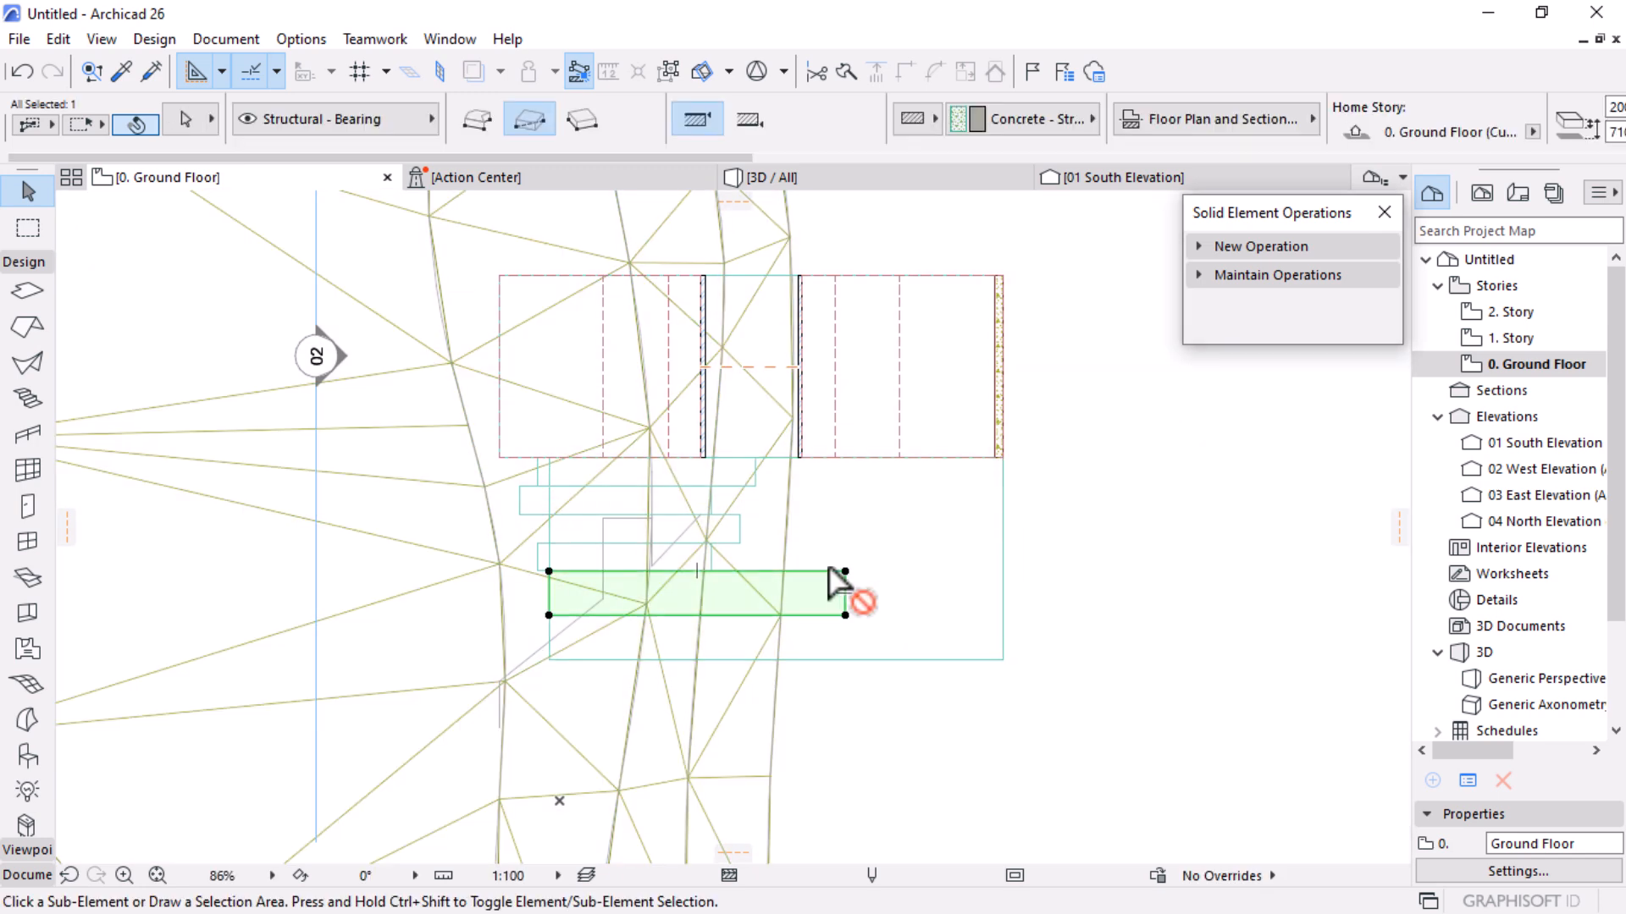
key(ctrl+alt+d)
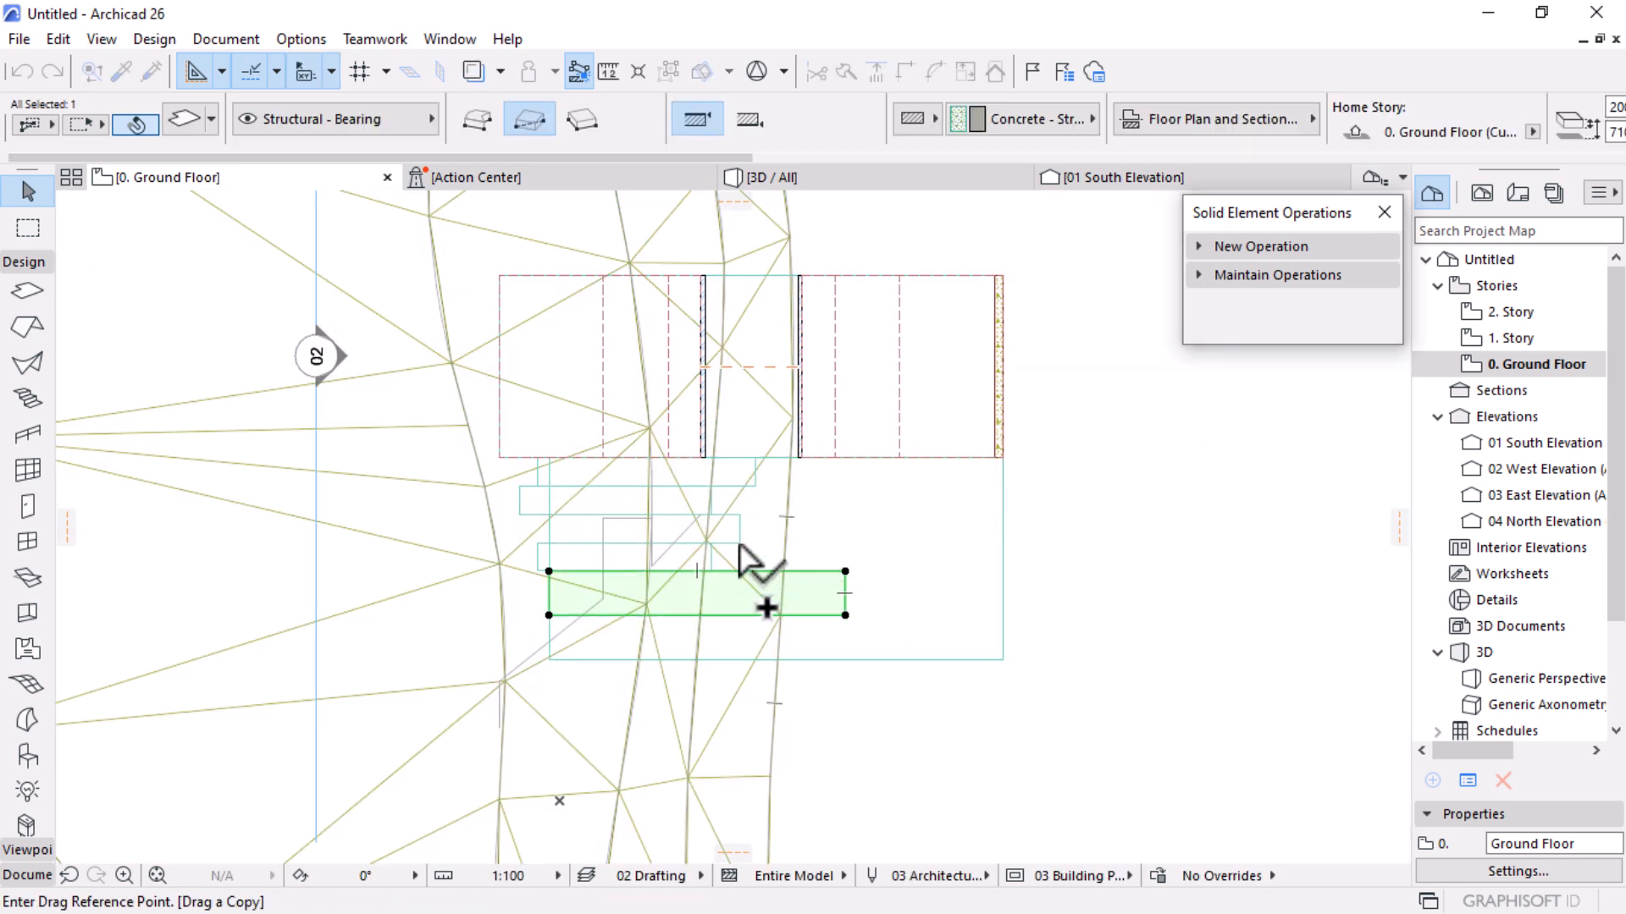
click(845, 572)
click(844, 616)
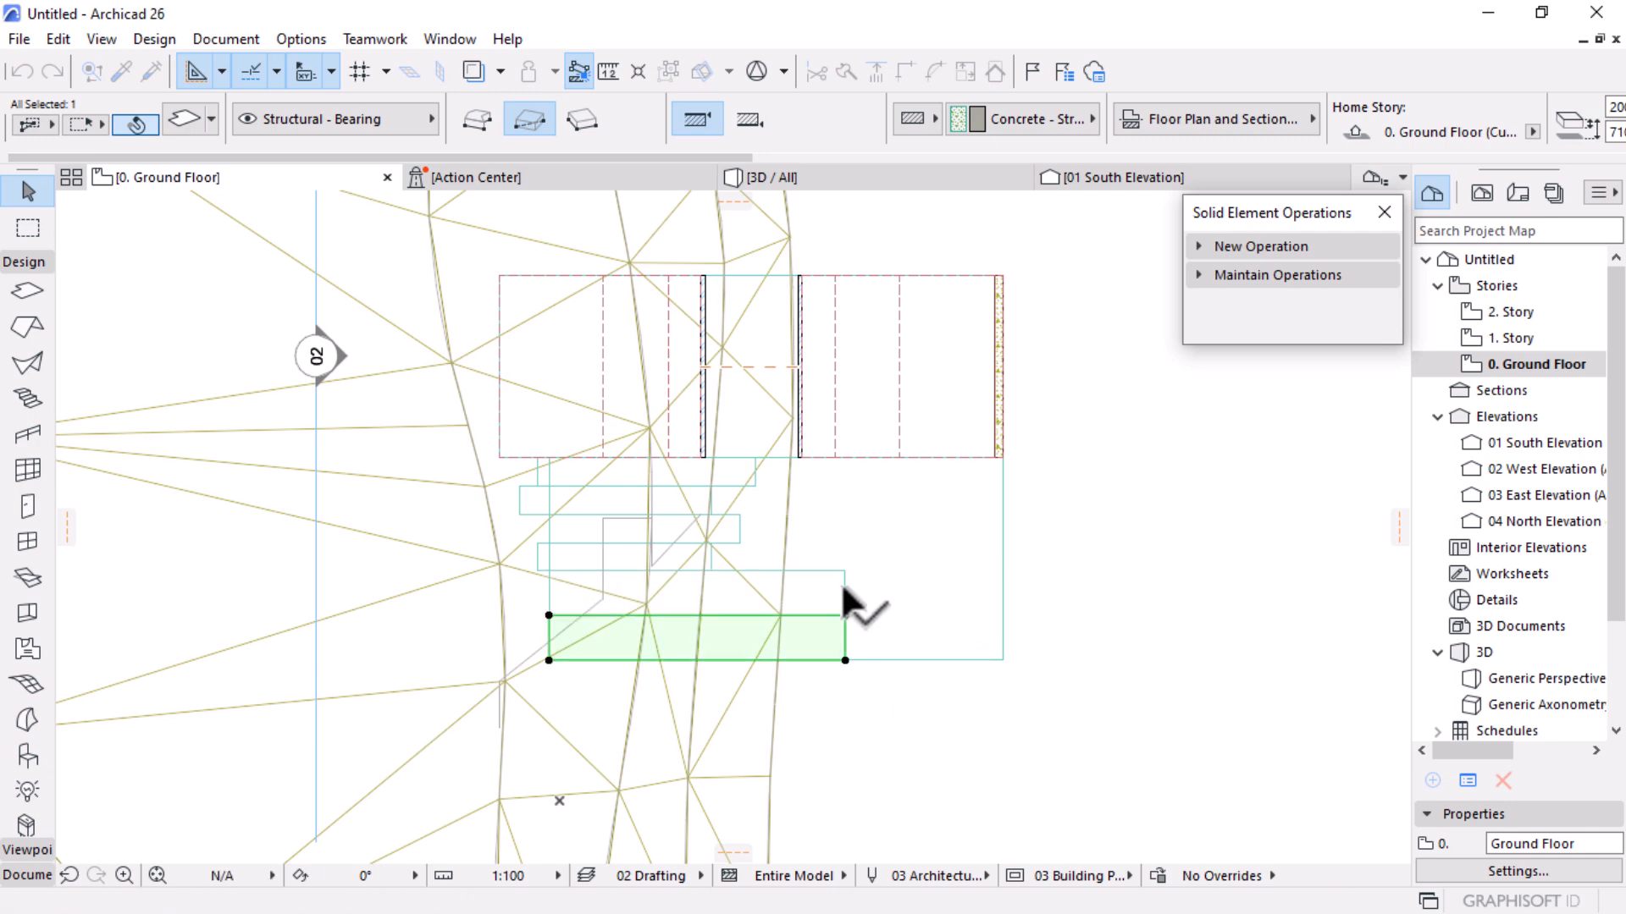
Shorten the free end of the original step so the new lowest step extends past it
click(844, 593)
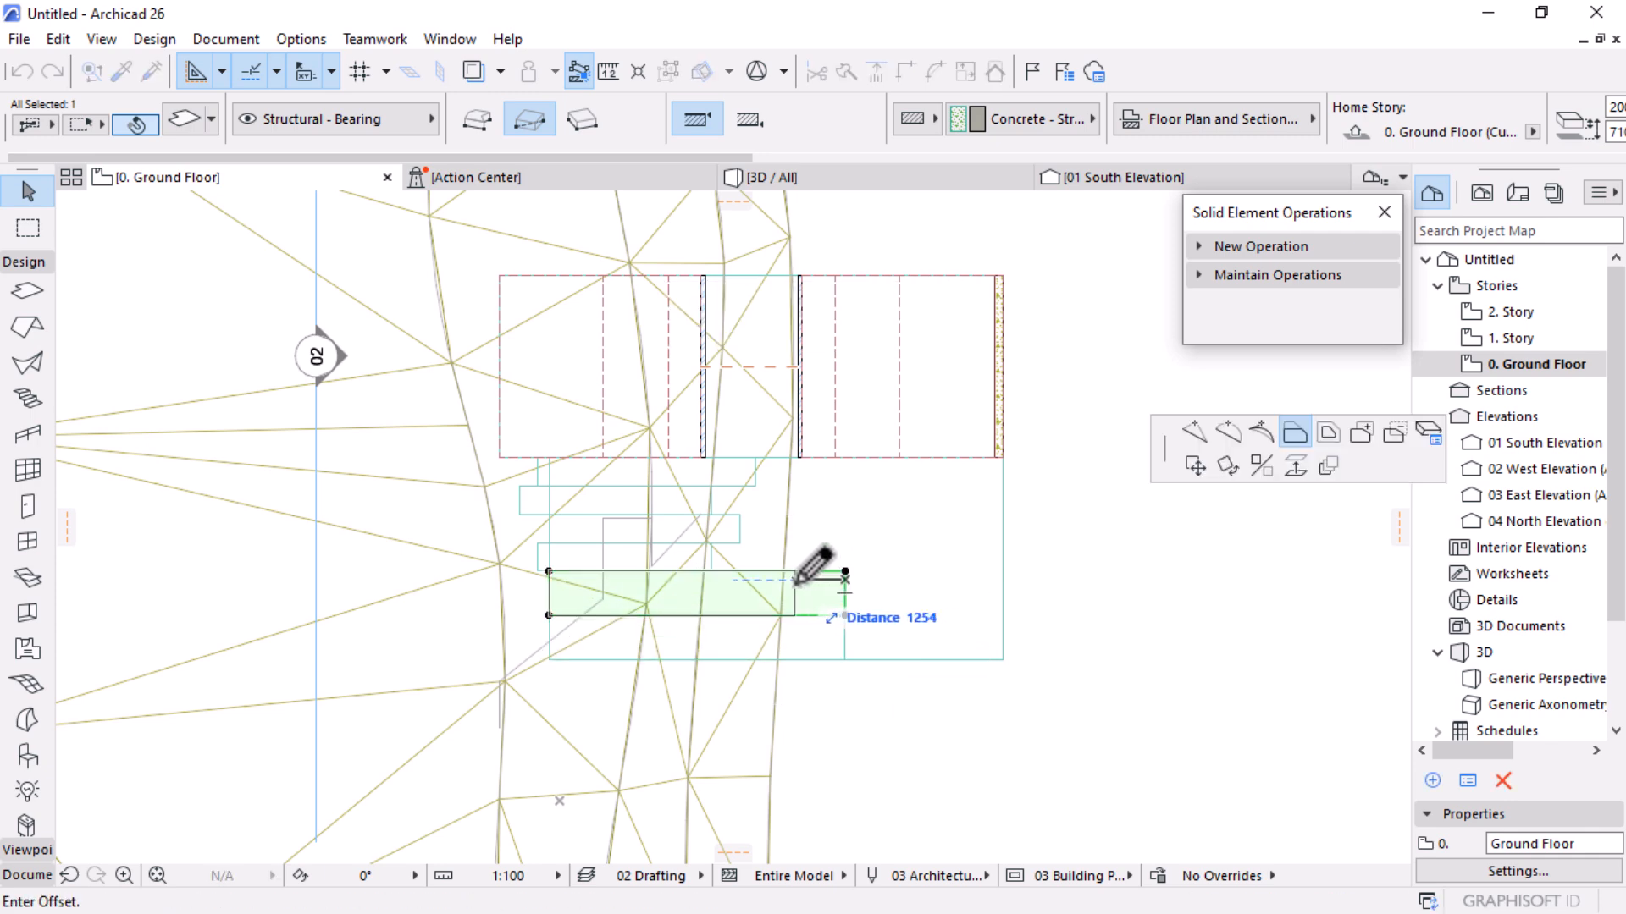
key(Return)
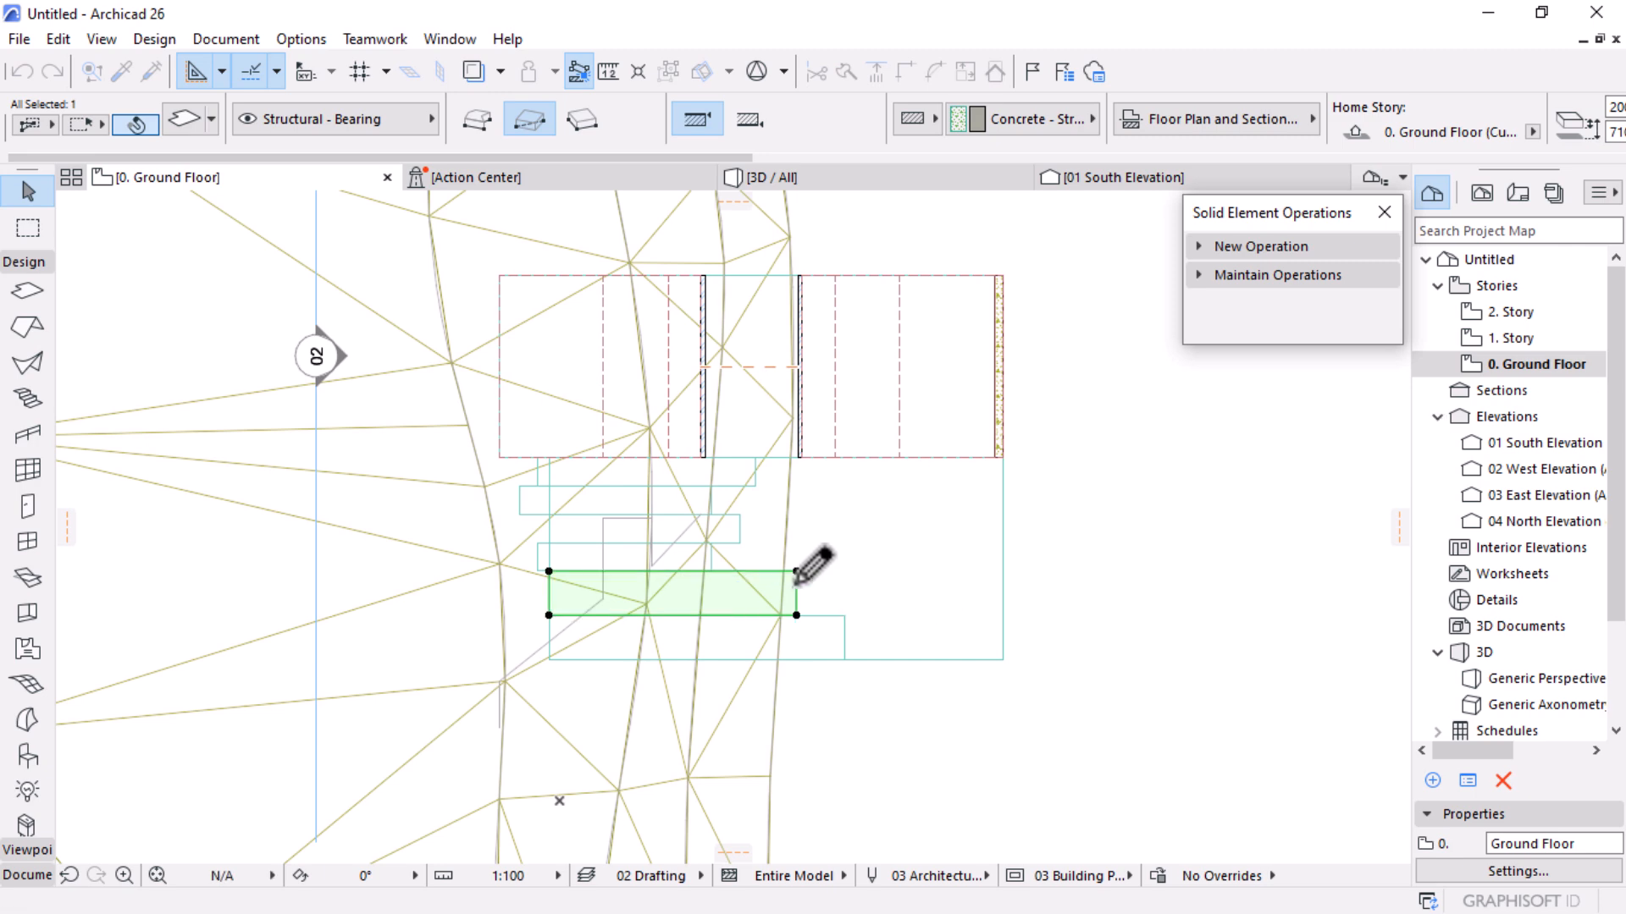
key(Escape)
Lengthen the fourth step from the bottom by offsetting its free end outward 800 mm
scroll(754, 597, up, 2)
scroll(753, 597, up, 3)
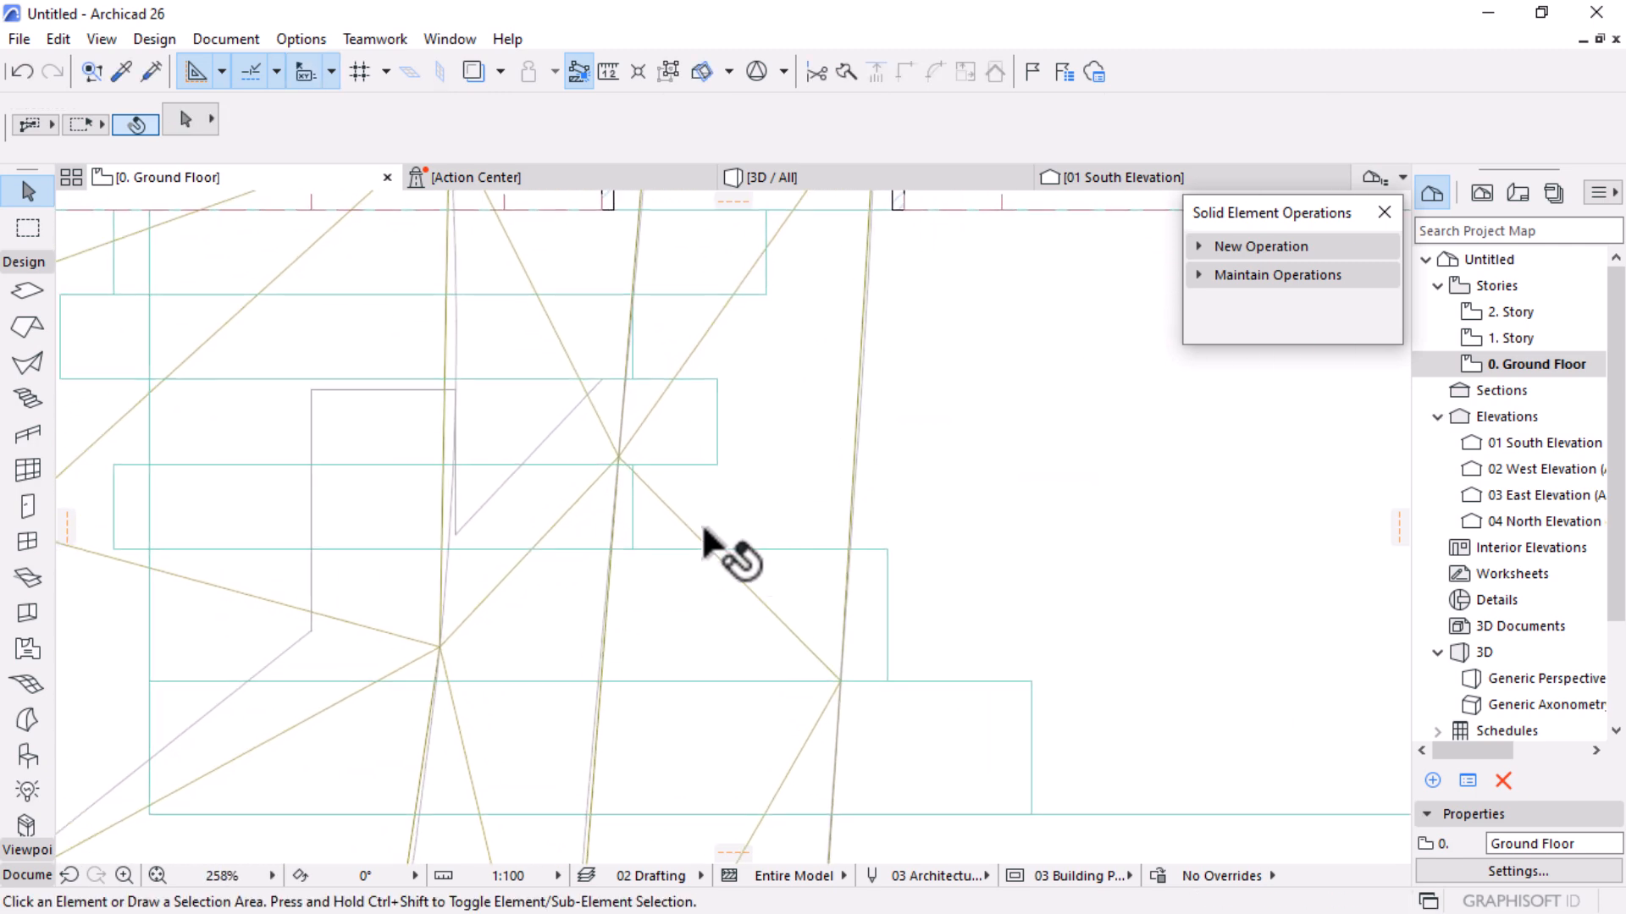
click(633, 517)
click(717, 419)
click(719, 402)
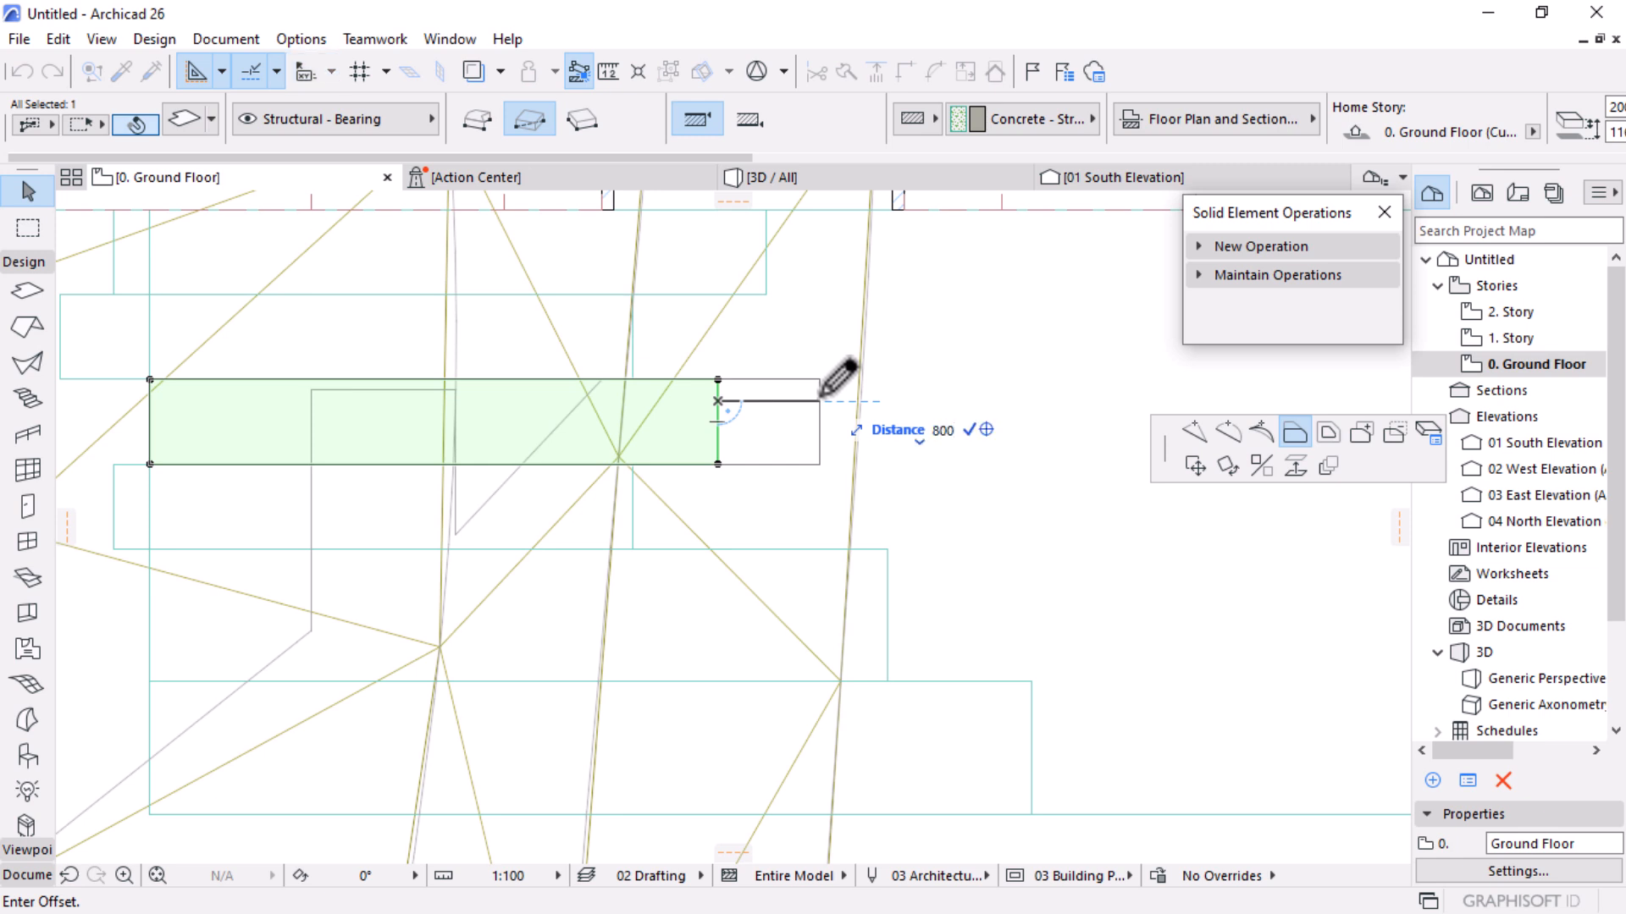
key(Return)
Lengthen the third step from the bottom by offsetting its free end outward 500 mm
click(633, 486)
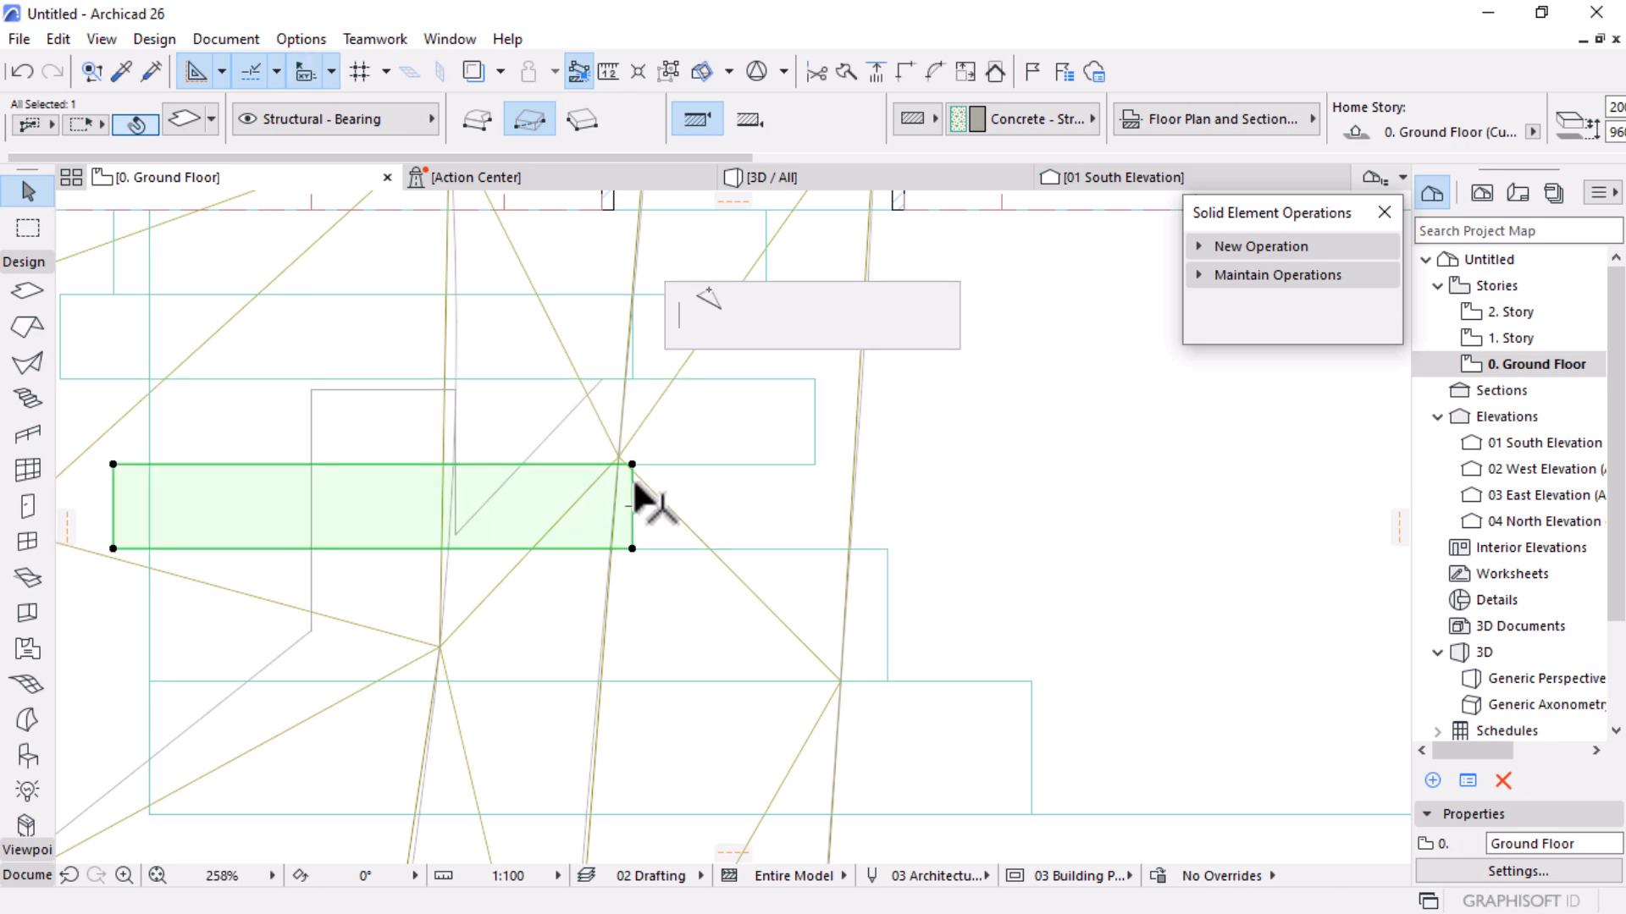
click(633, 483)
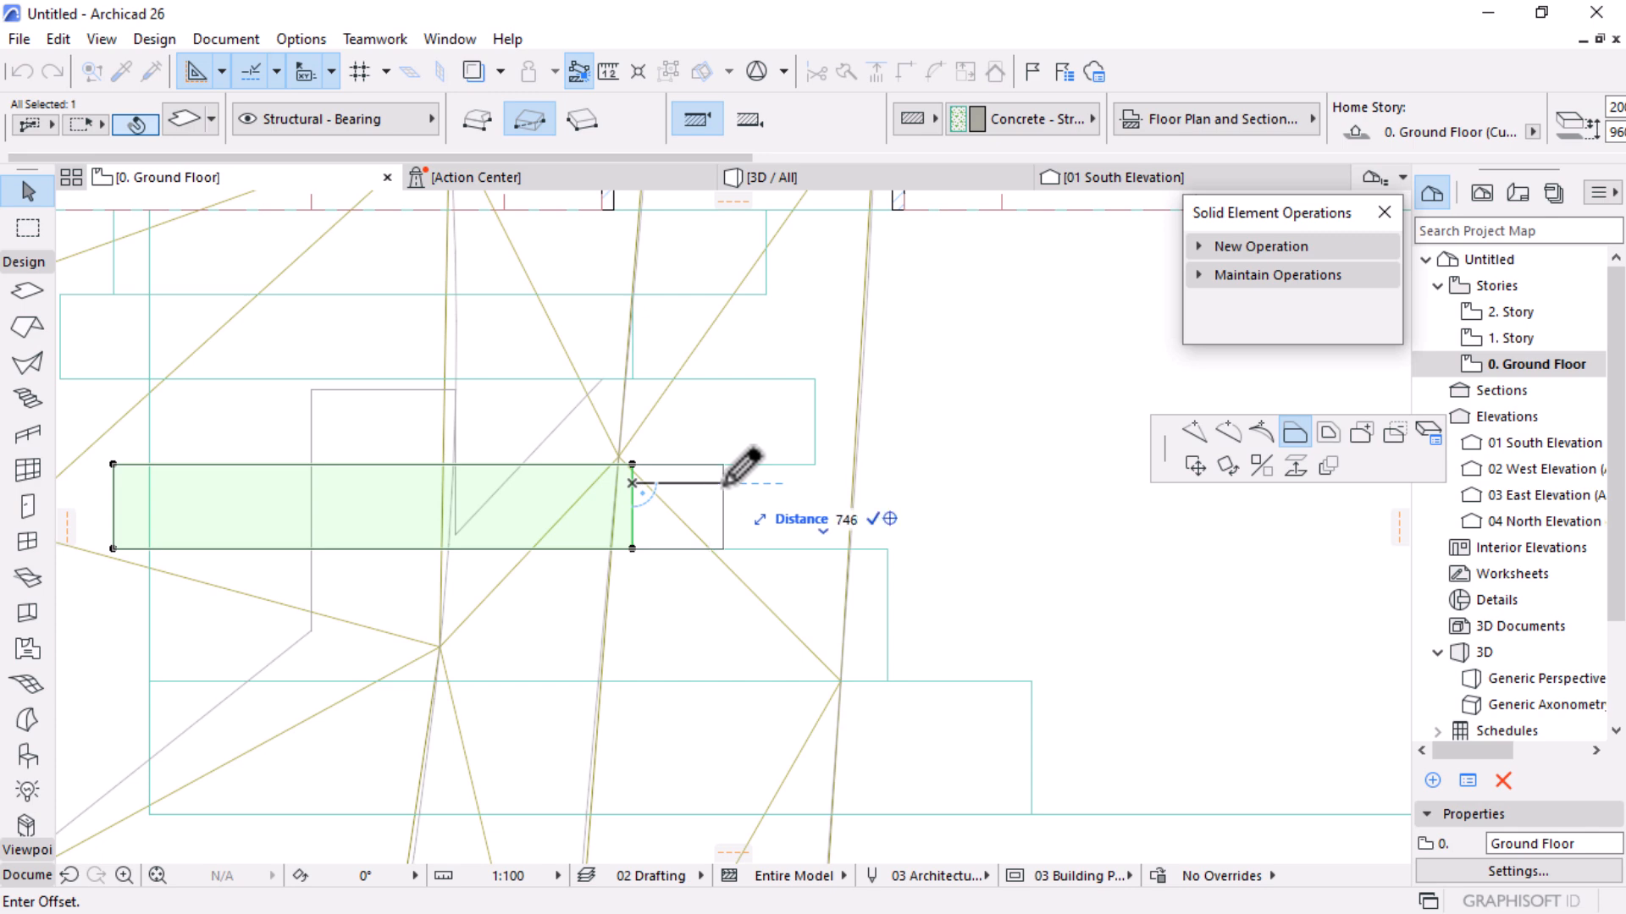
text(500)
key(Return)
scroll(871, 624, down, 3)
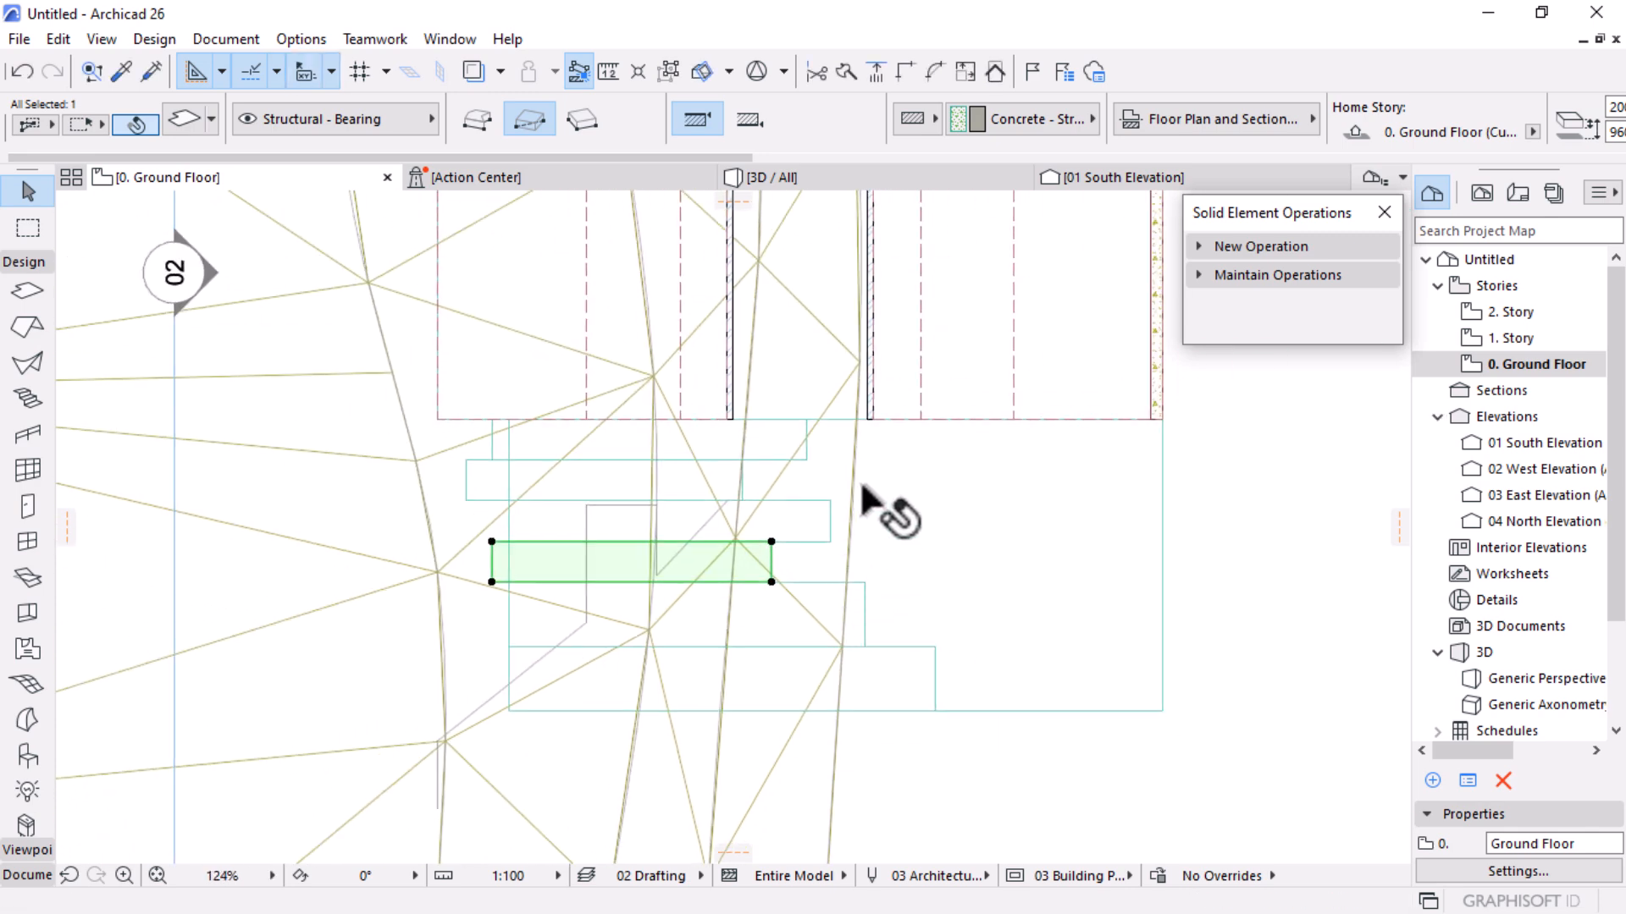
Move the copied lowest step slab vertically down 300 mm in the 3D view
click(815, 178)
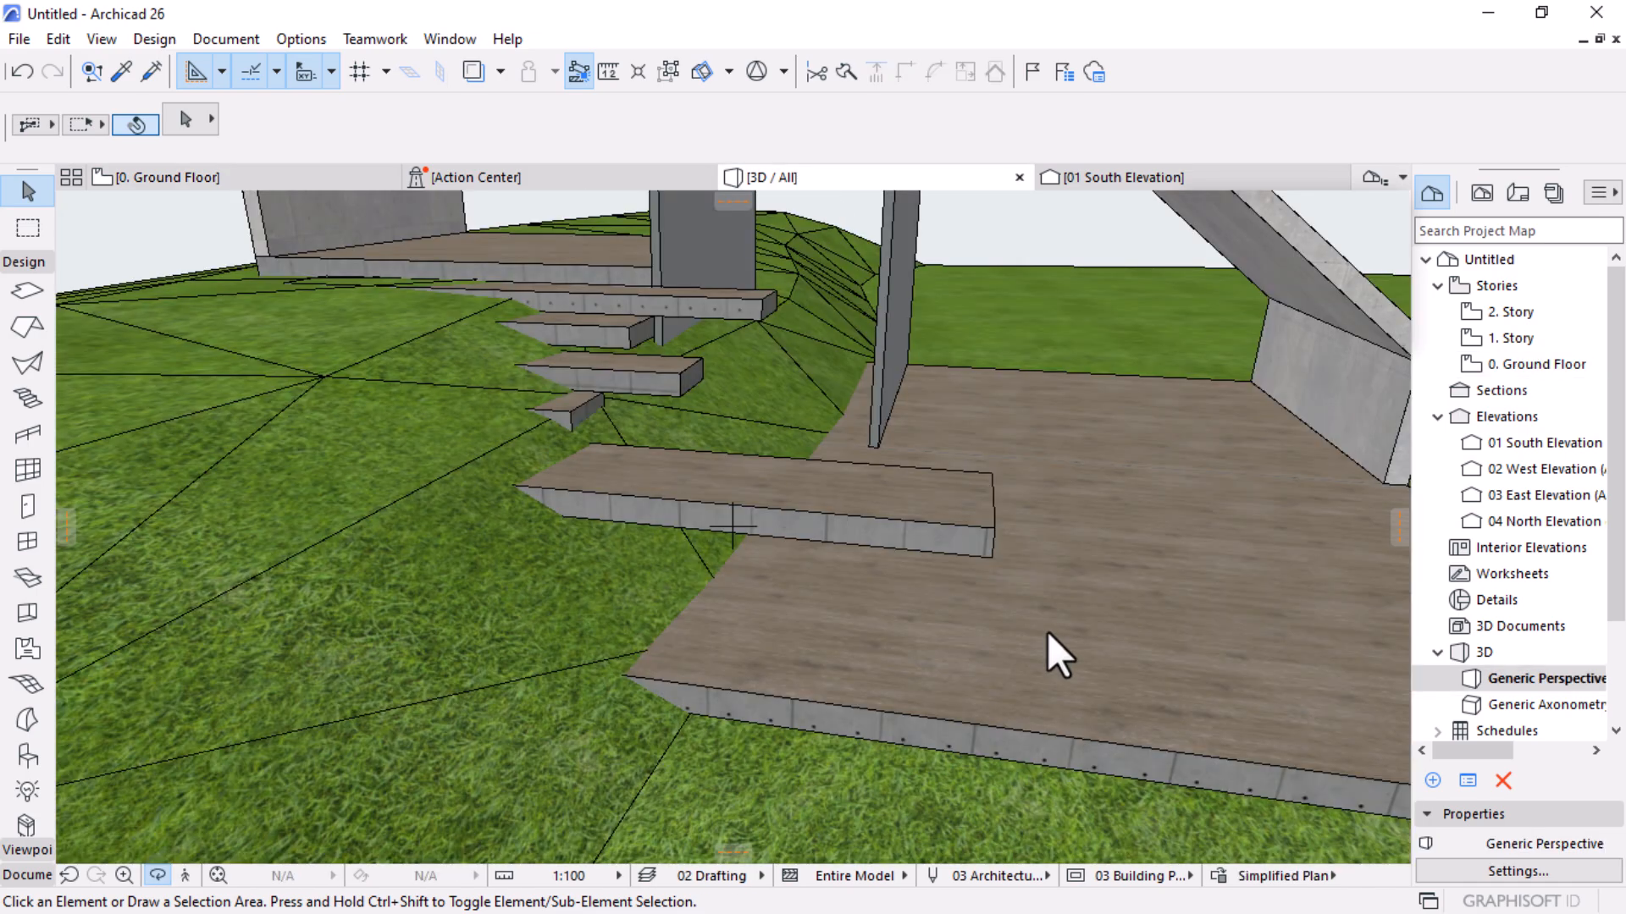
shift+middle_drag(1049, 632, 733, 638)
scroll(1071, 624, down, 3)
scroll(733, 639, up, 3)
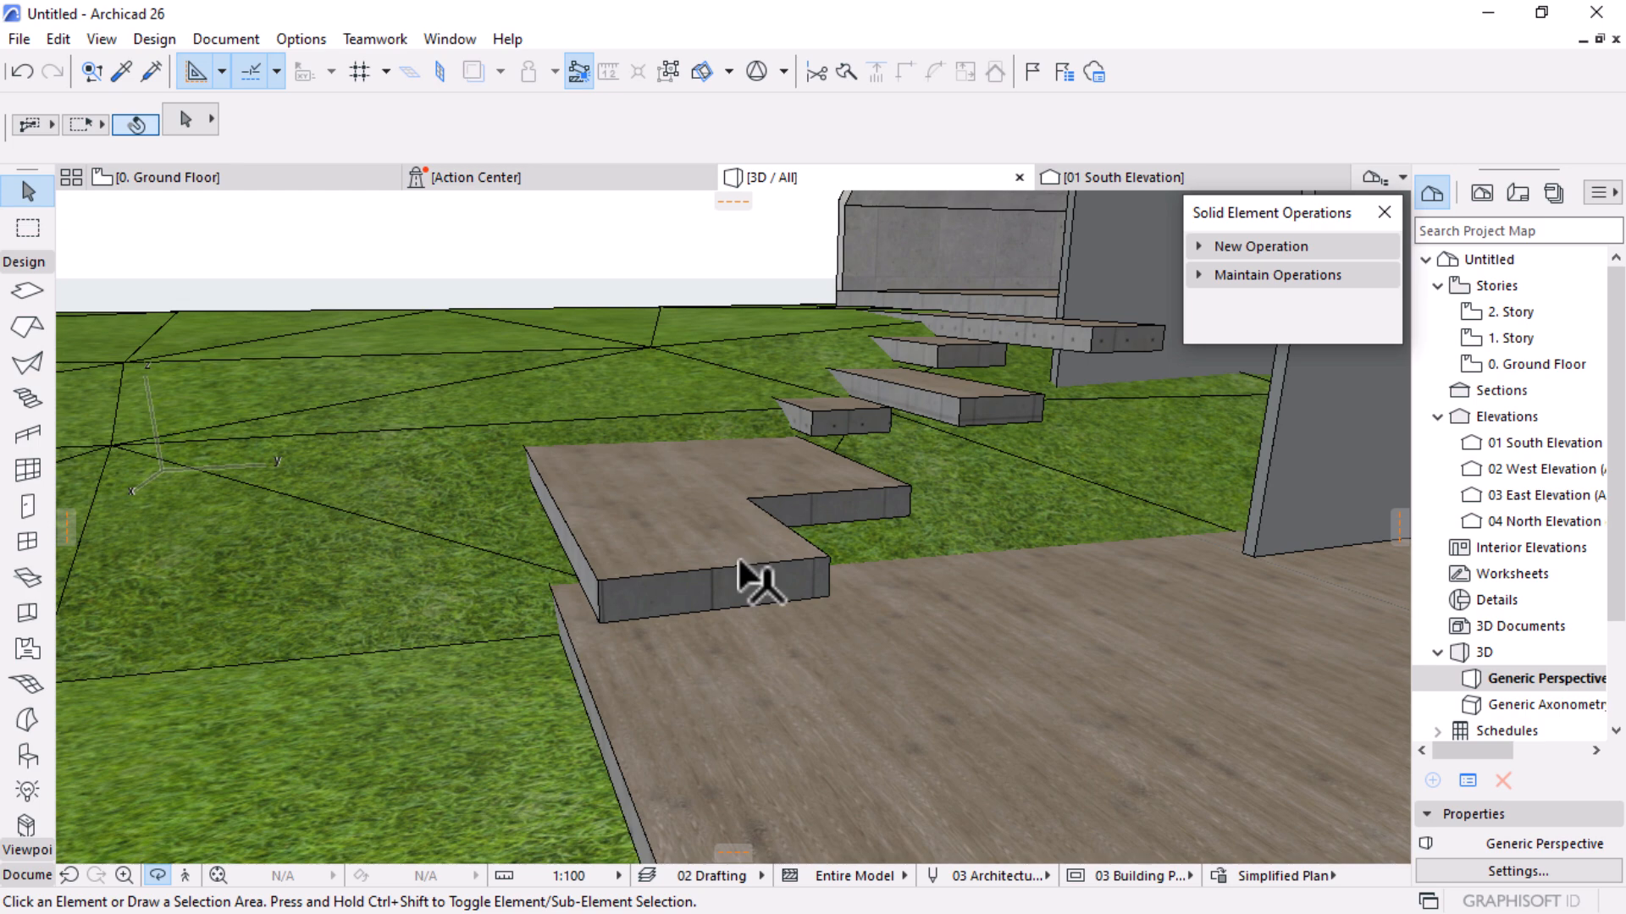
click(678, 557)
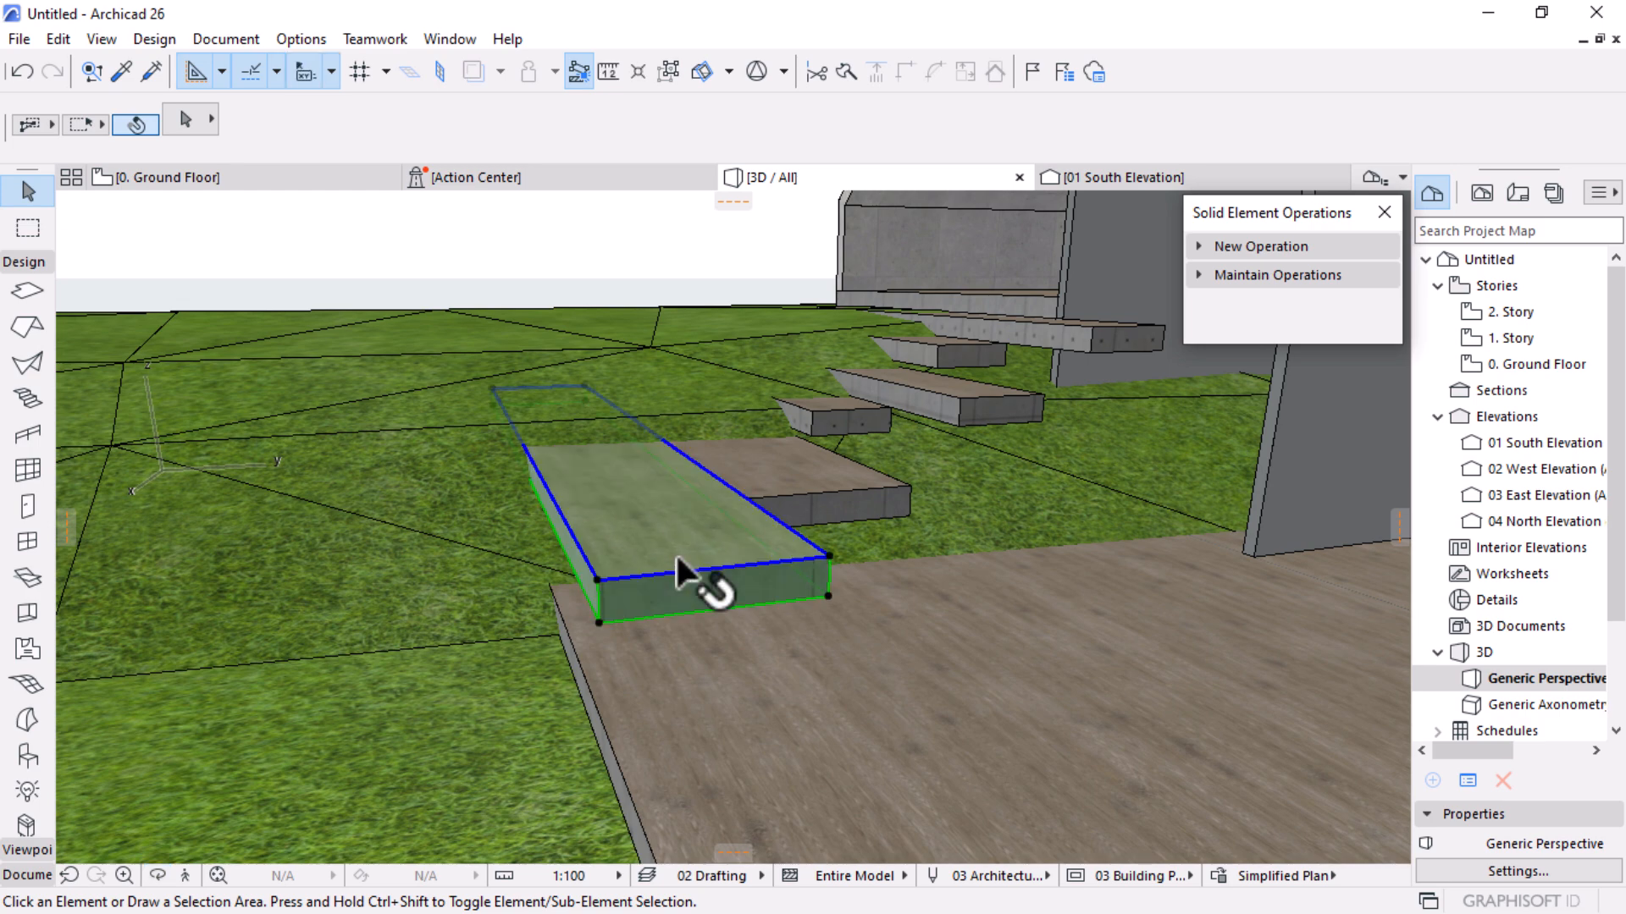
key(ctrl+d)
click(828, 557)
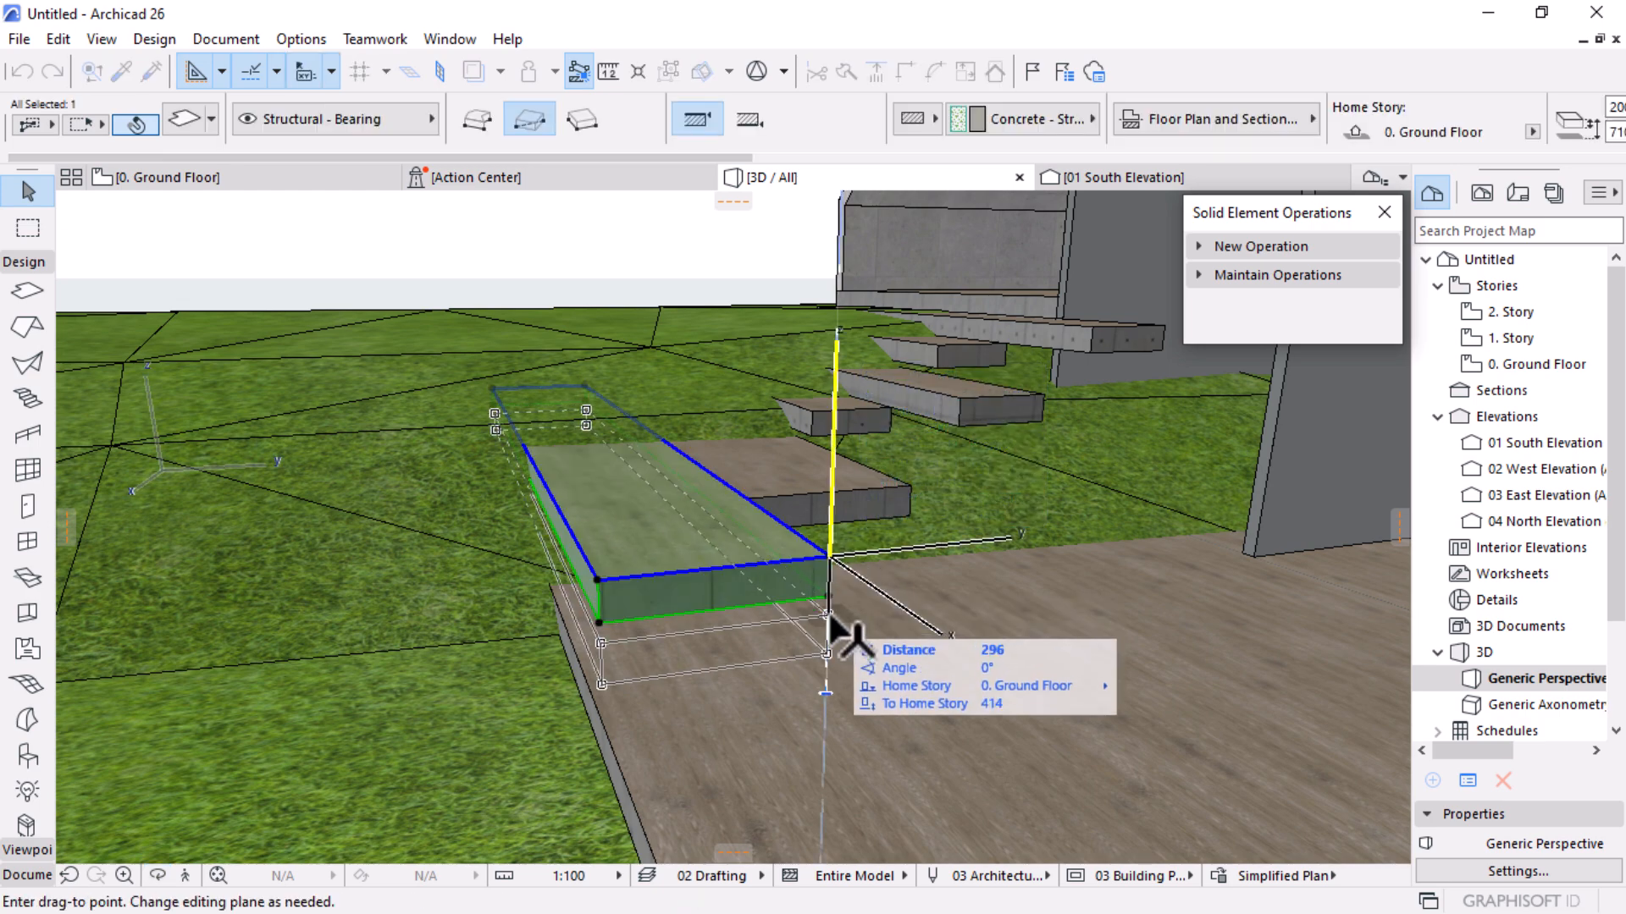
text(300)
key(Return)
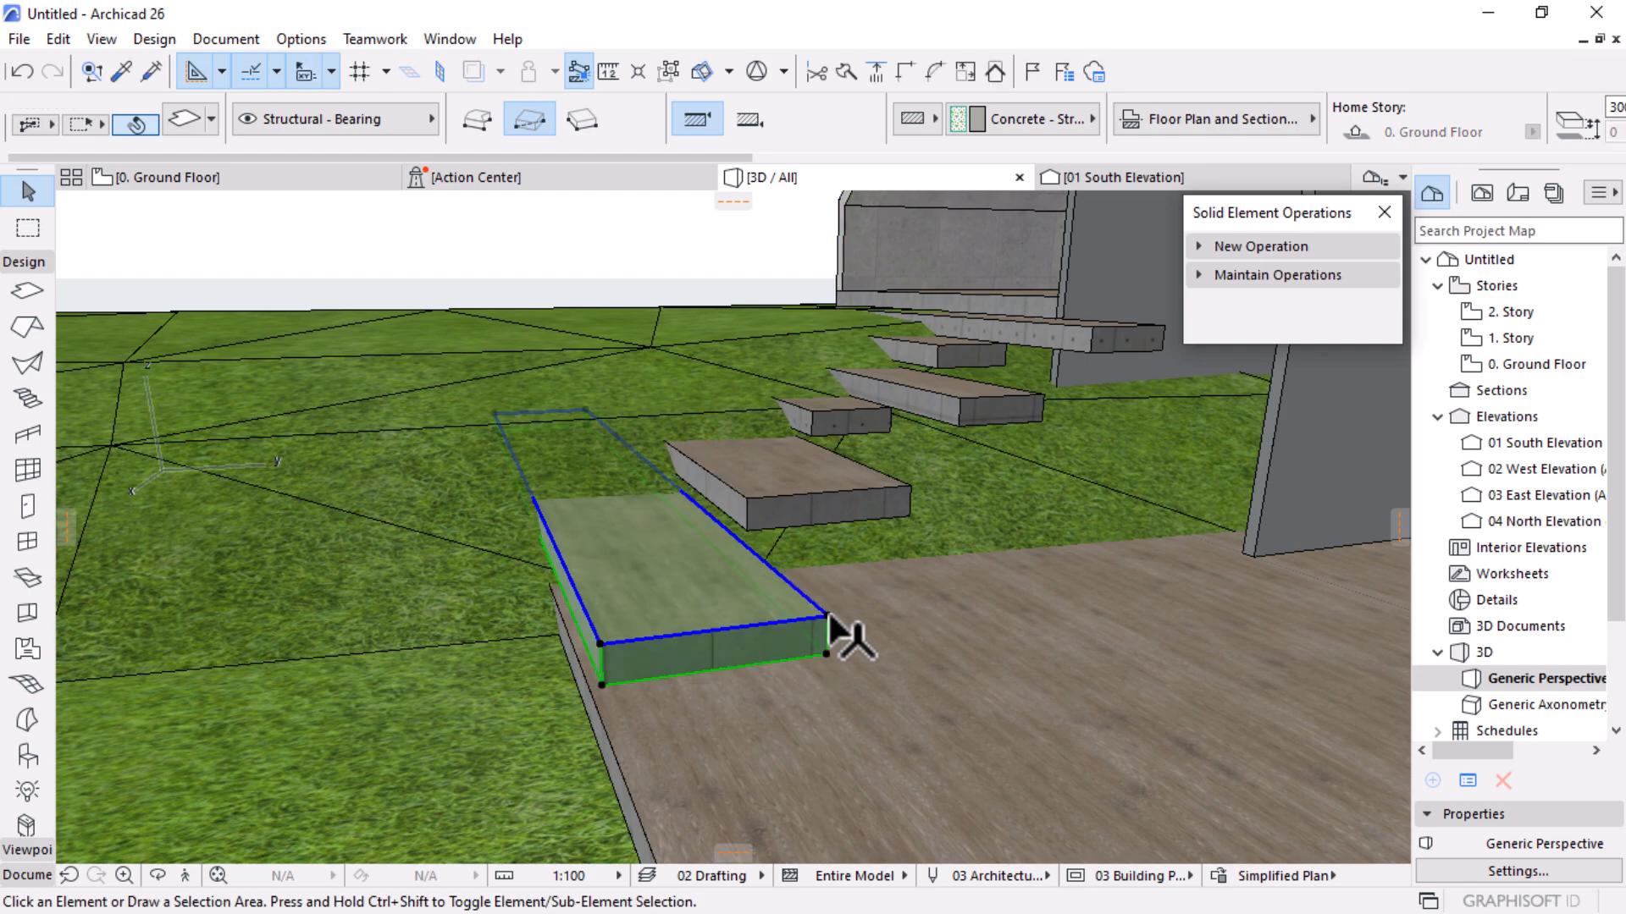
key(Escape)
Offset the large platform slab's outer edge outward, beyond the front of the lowest step
shift+middle_drag(872, 628, 759, 624)
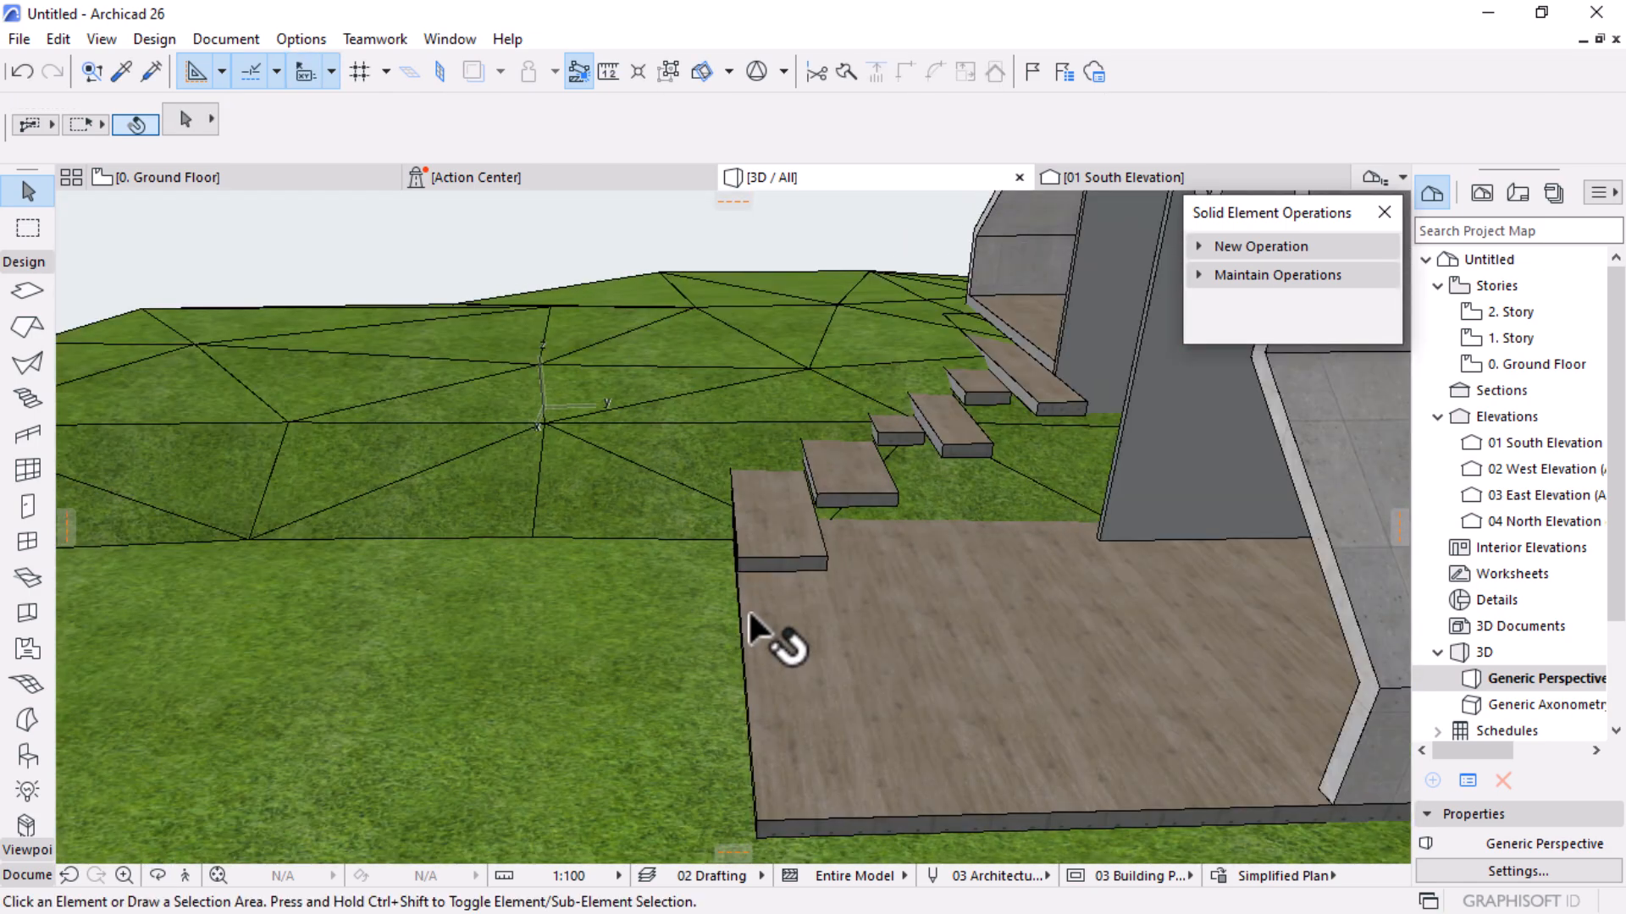
click(746, 612)
click(738, 608)
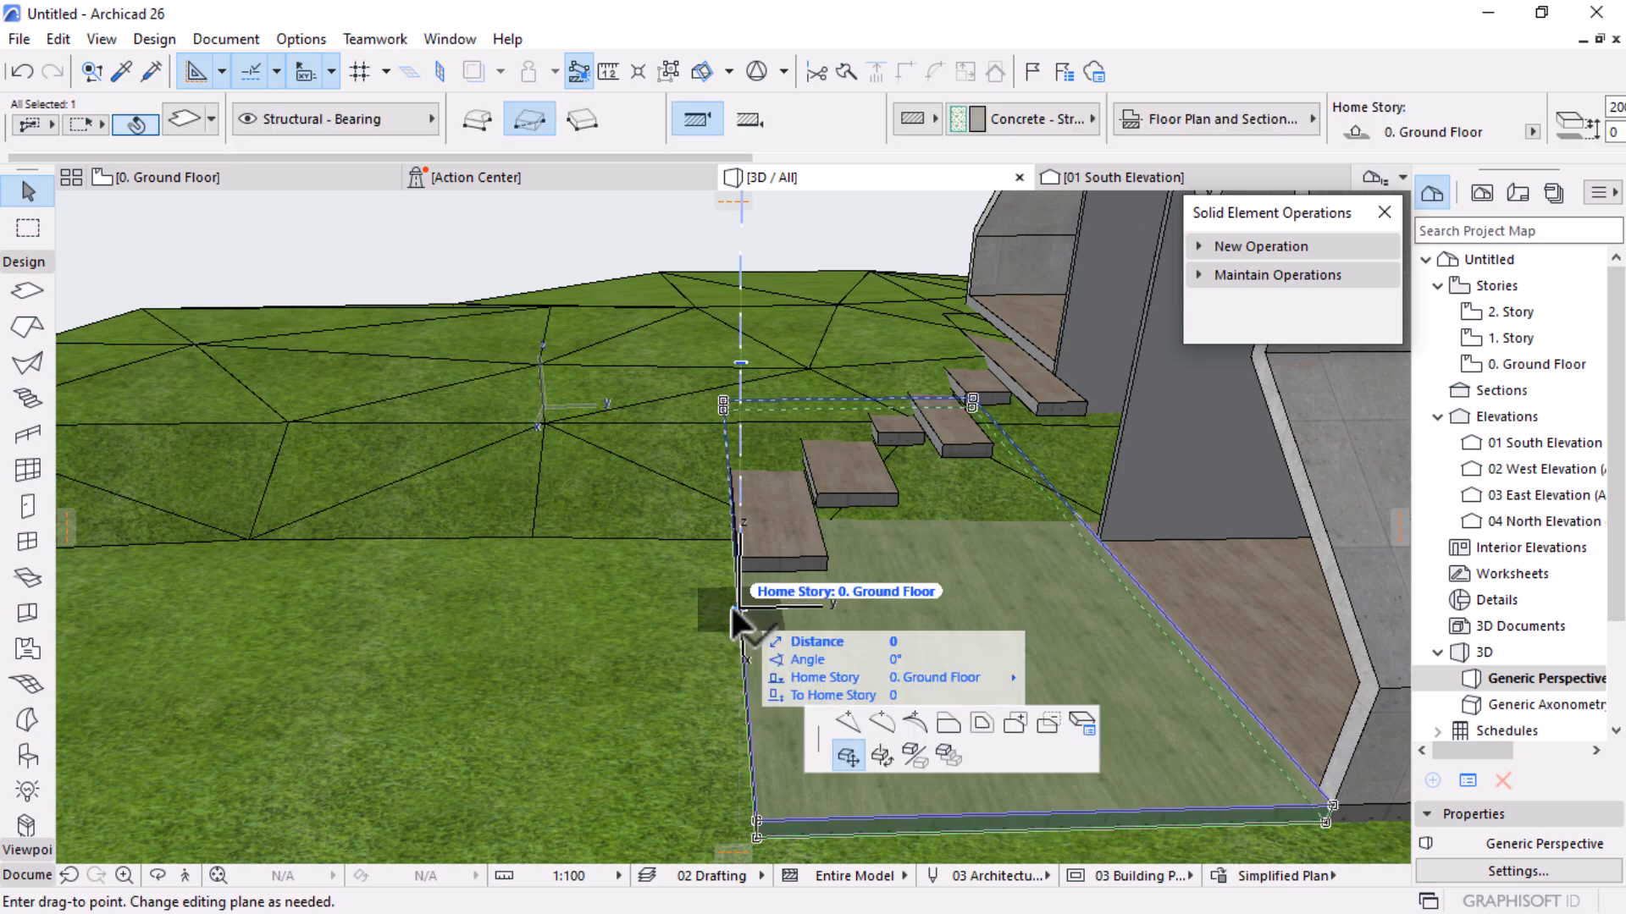
click(1291, 434)
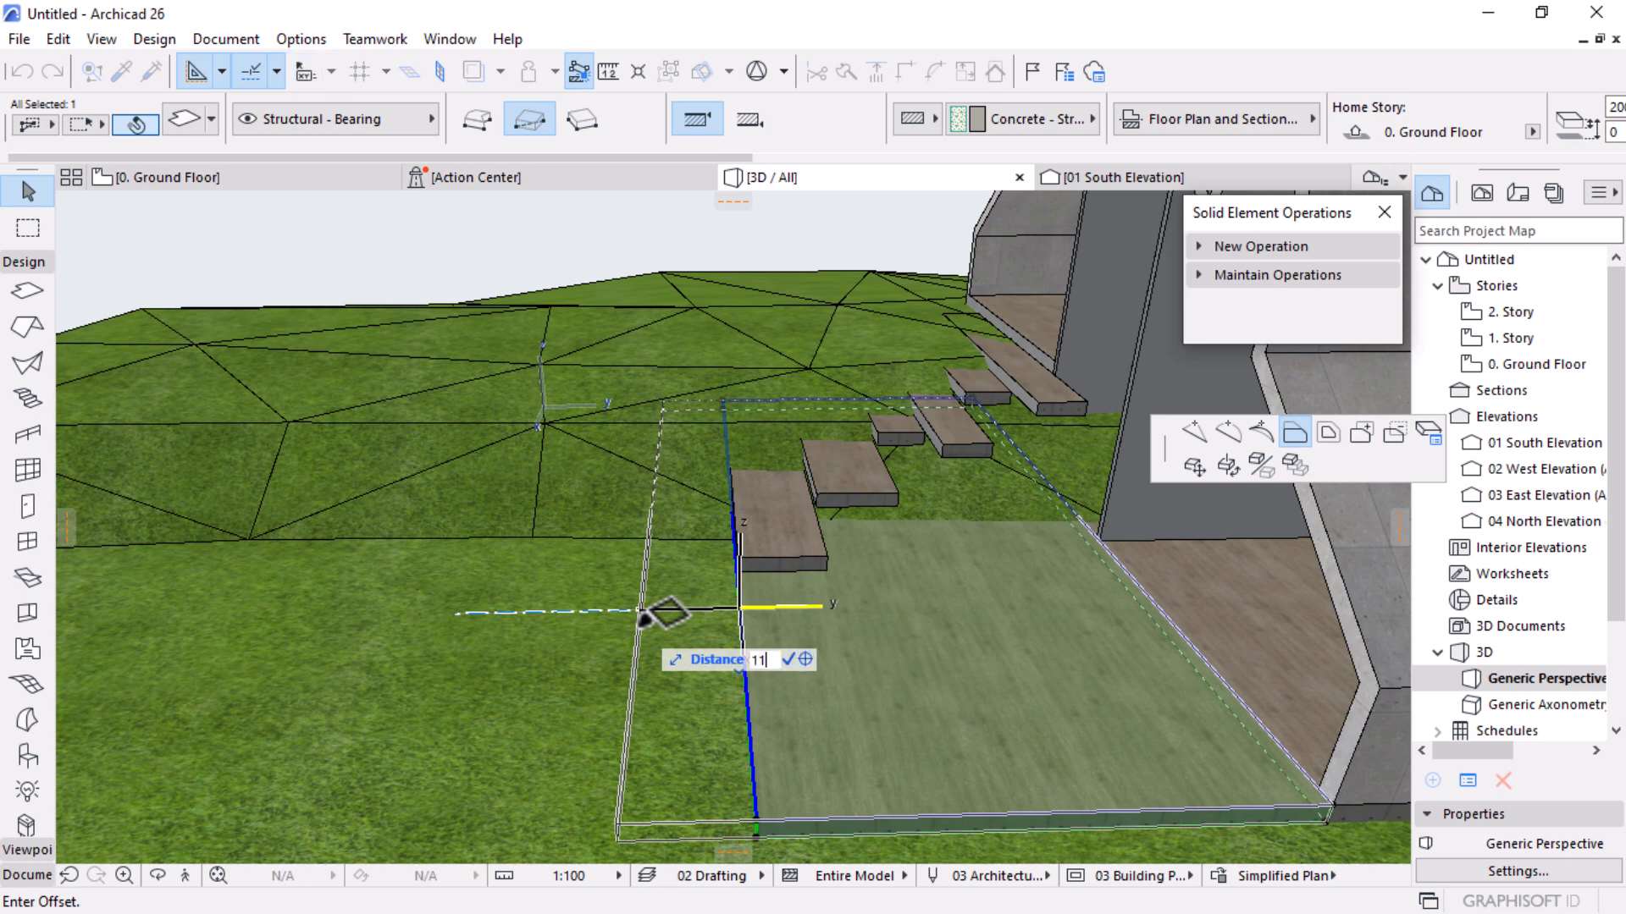
text(120)
key(Return)
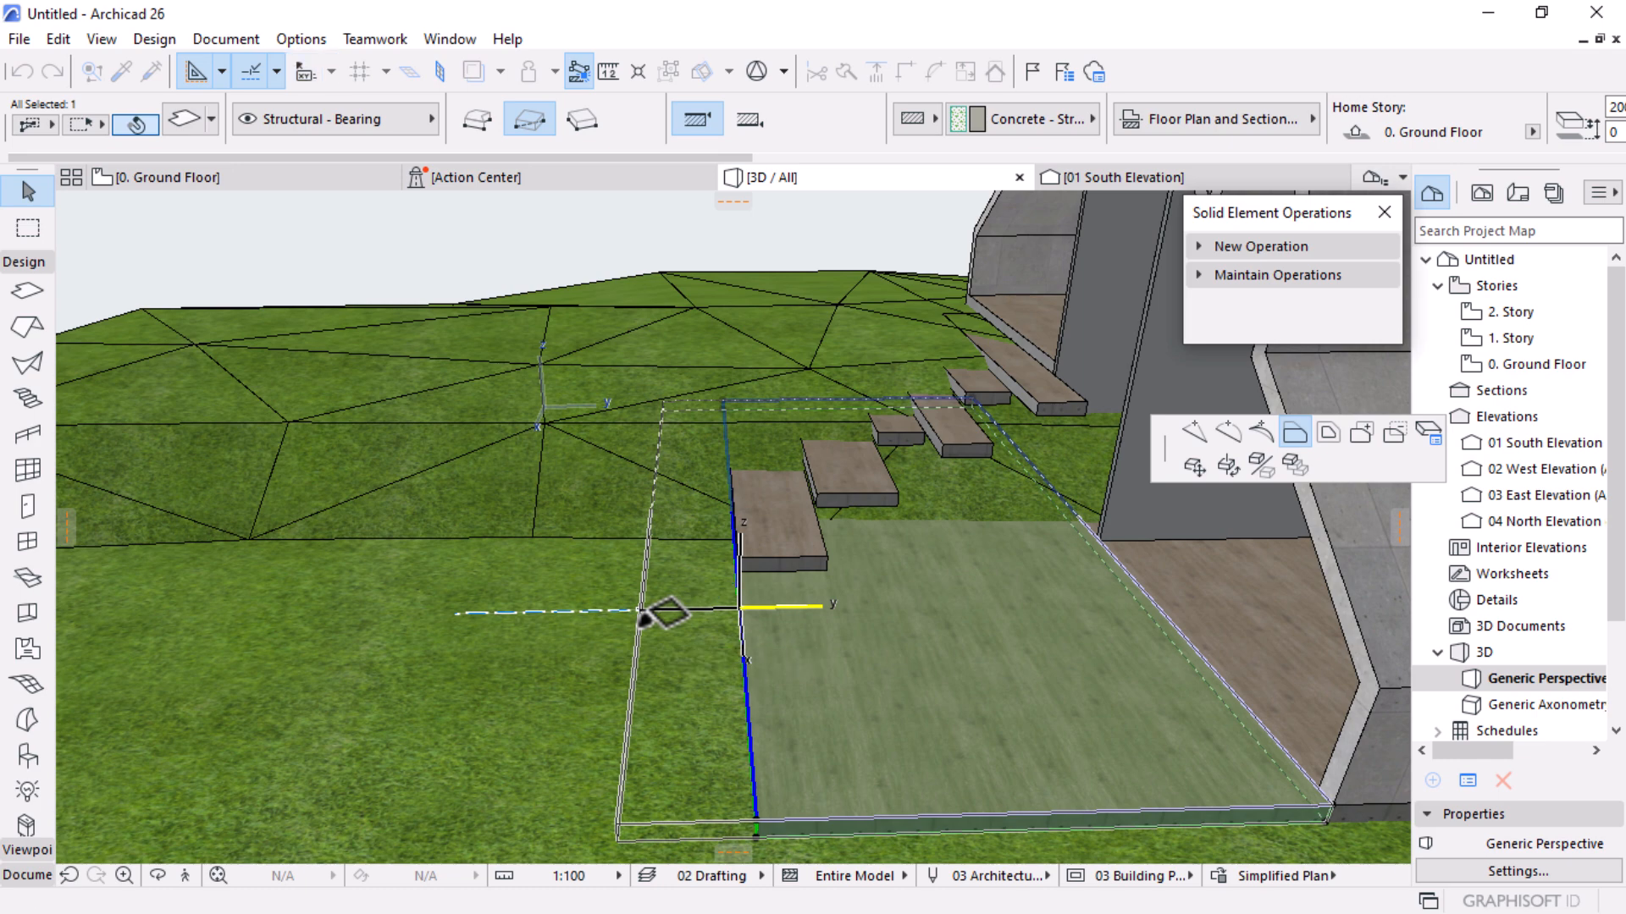
key(Escape)
Stretch the free end of the short third step from the bottom slightly farther outward in 3D
shift+middle_drag(740, 645, 798, 490)
scroll(741, 575, down, 3)
shift+middle_drag(740, 576, 1183, 572)
scroll(628, 551, up, 6)
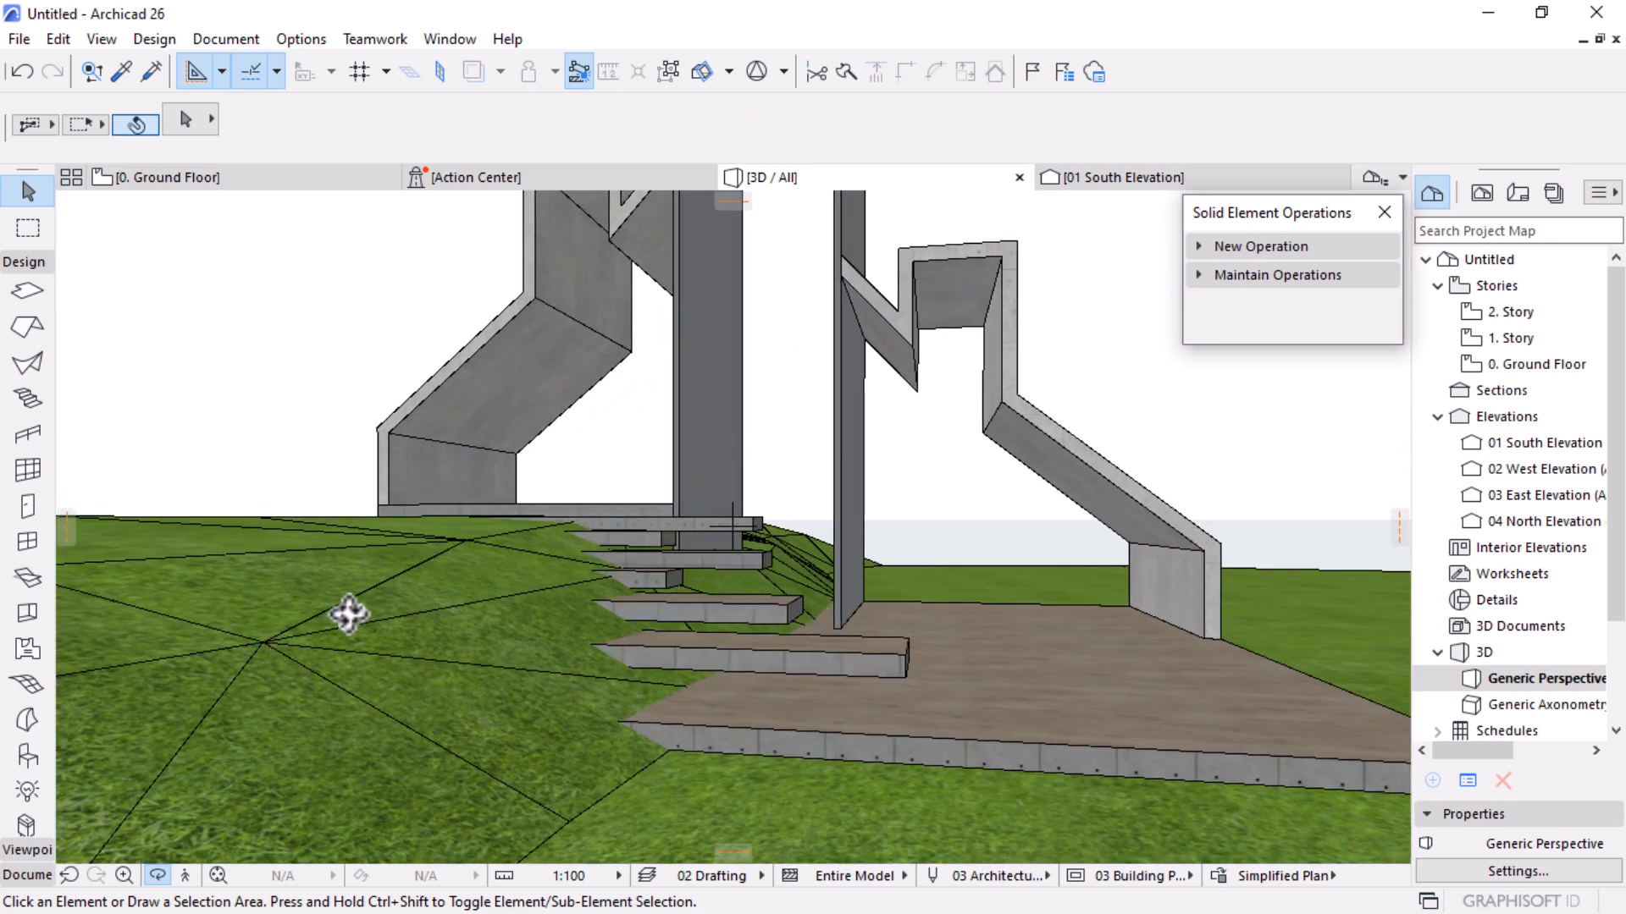
shift+middle_drag(349, 614, 877, 740)
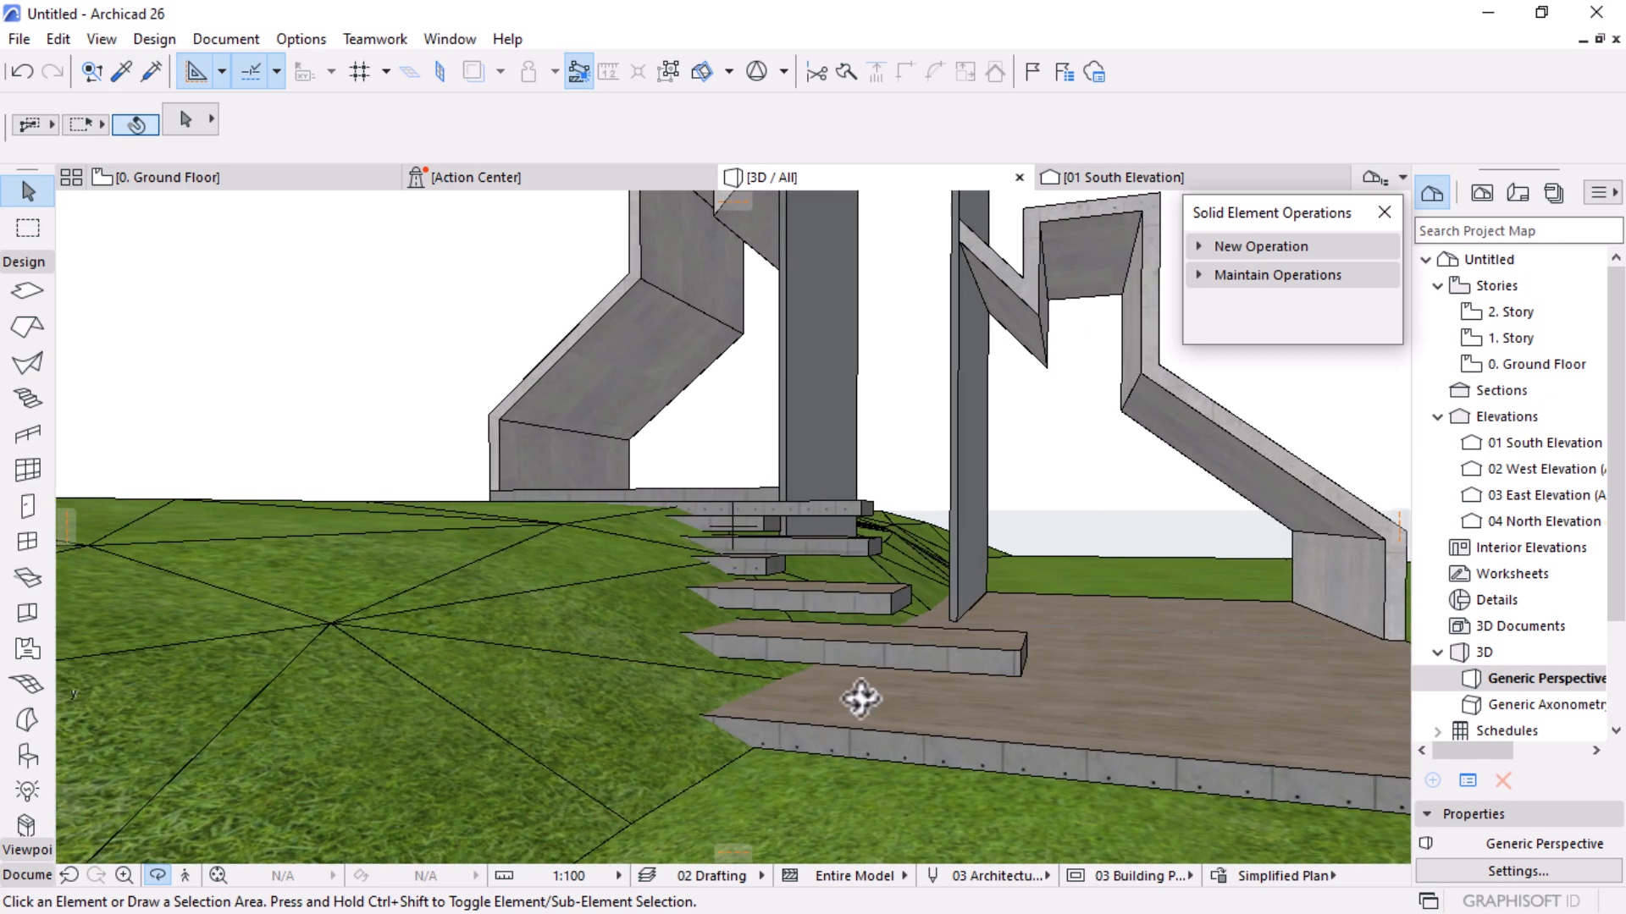
shift+middle_drag(566, 470, 664, 576)
shift+middle_drag(684, 674, 702, 667)
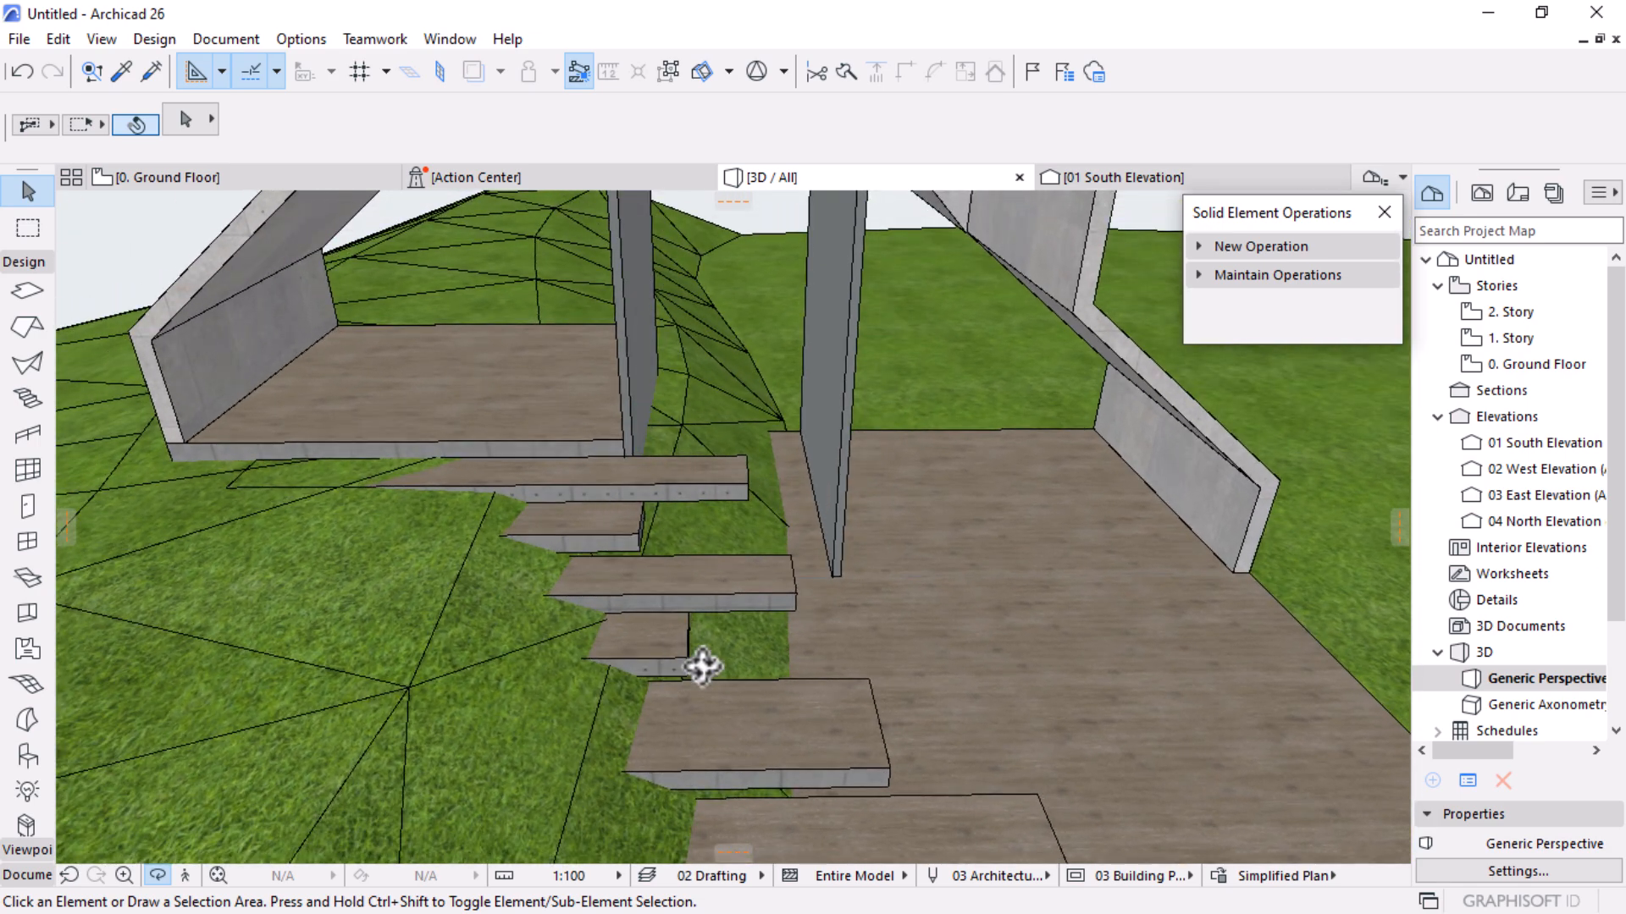
scroll(702, 667, up, 2)
click(679, 613)
click(683, 643)
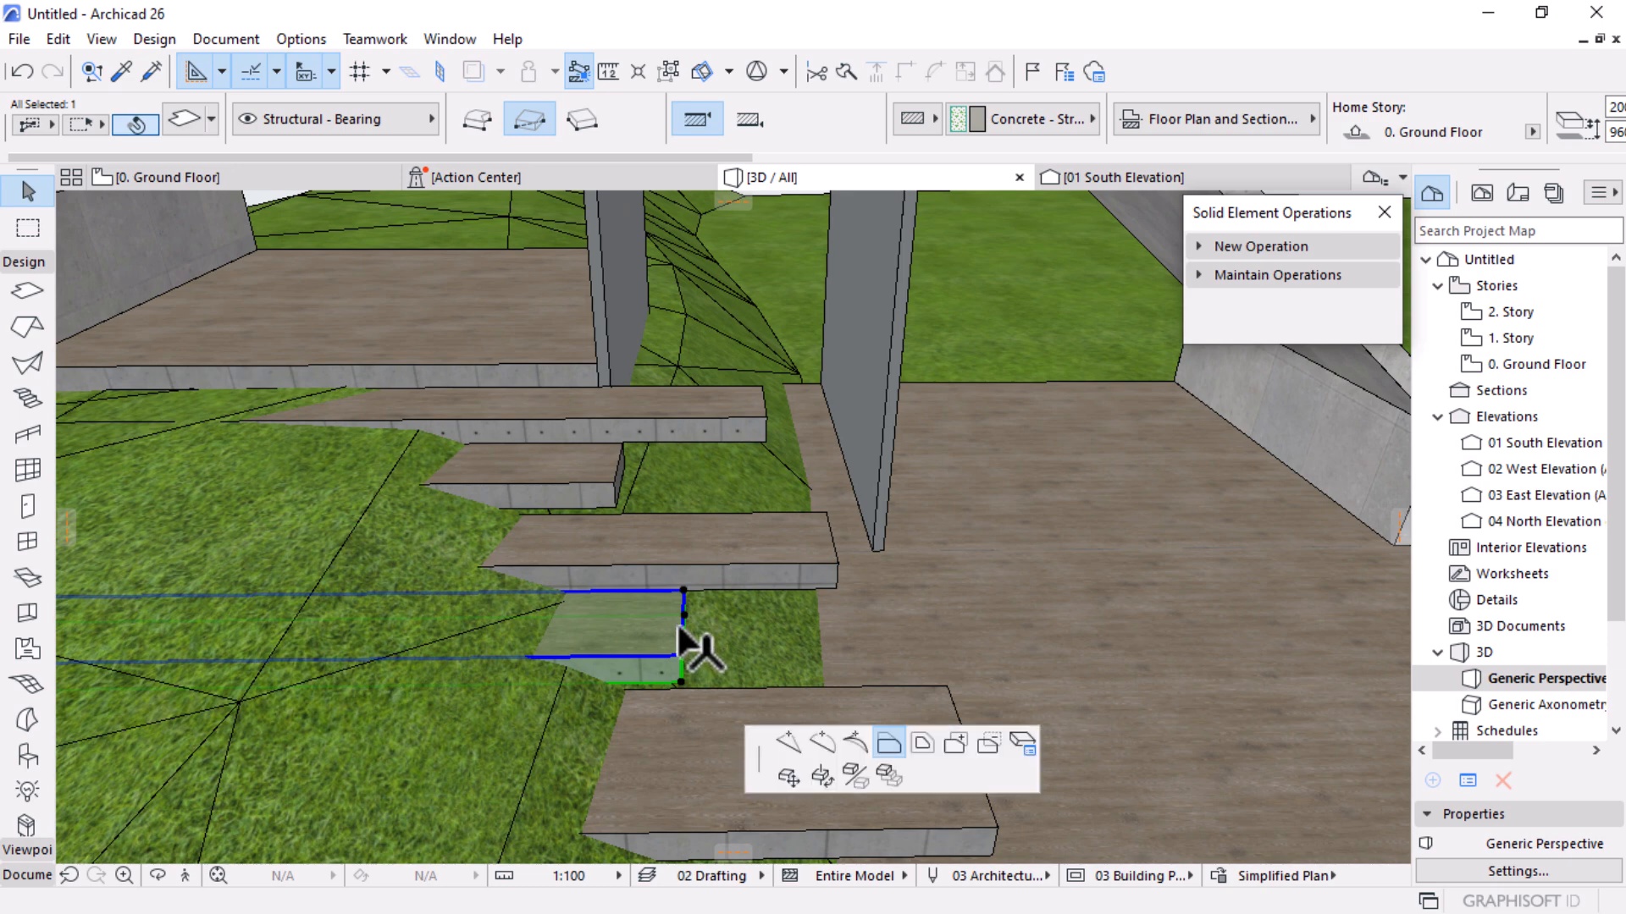
click(730, 652)
Stretch the free end of the short fifth step from the bottom slightly outward
click(612, 464)
click(622, 462)
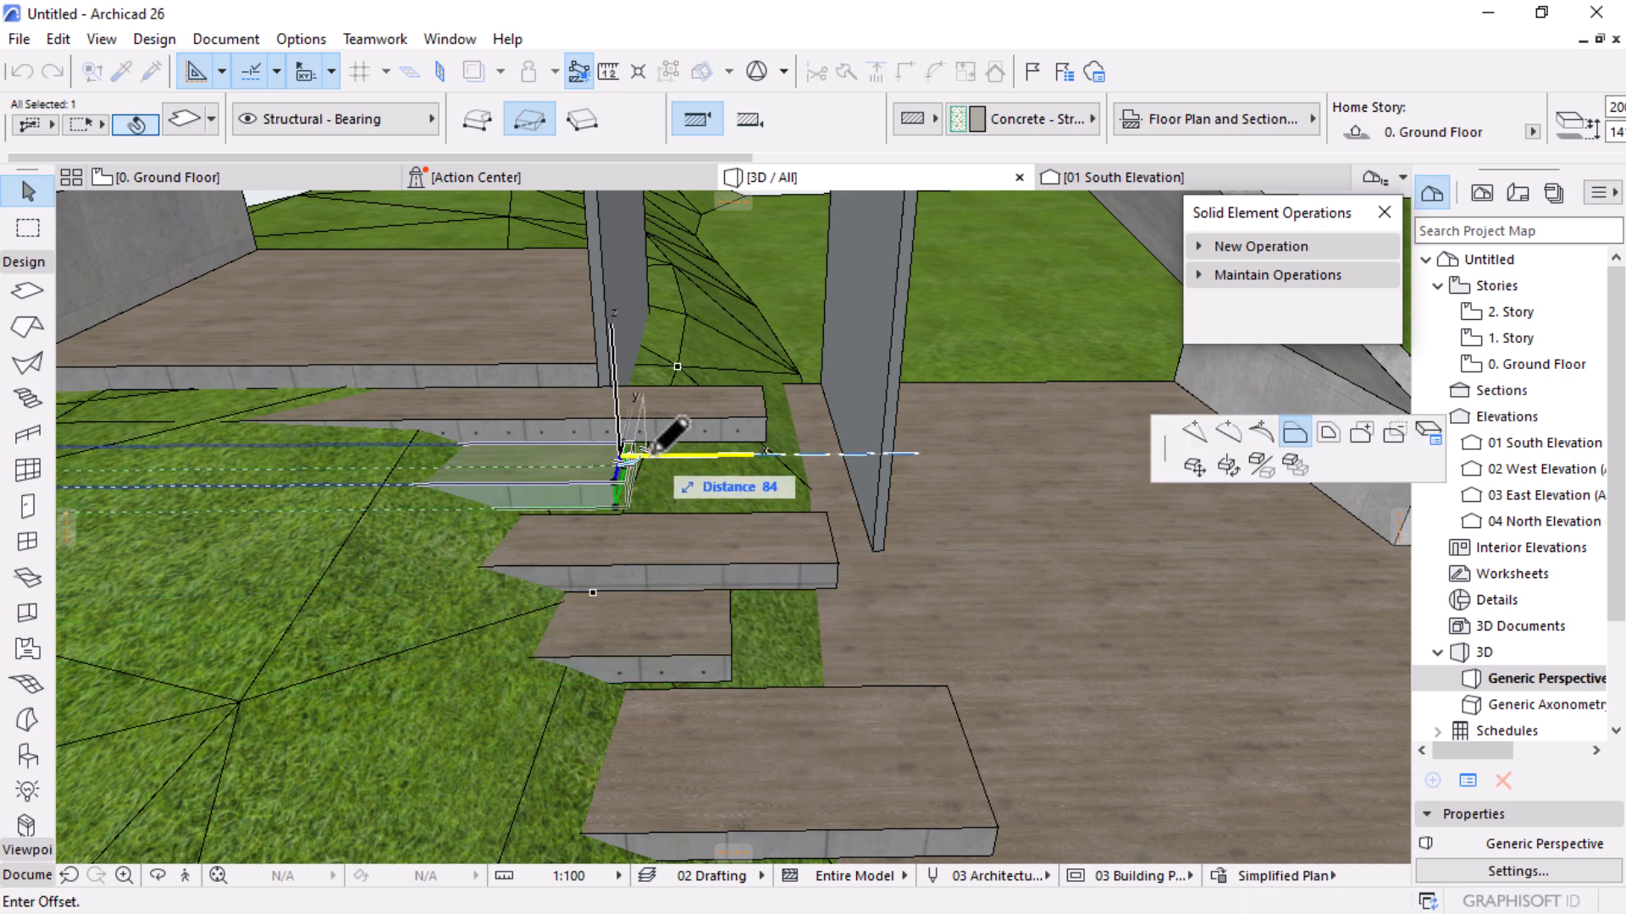
click(674, 462)
key(Escape)
Examine the staggered step slabs and the platform against the terrain slope from several angles
shift+middle_drag(858, 652, 724, 645)
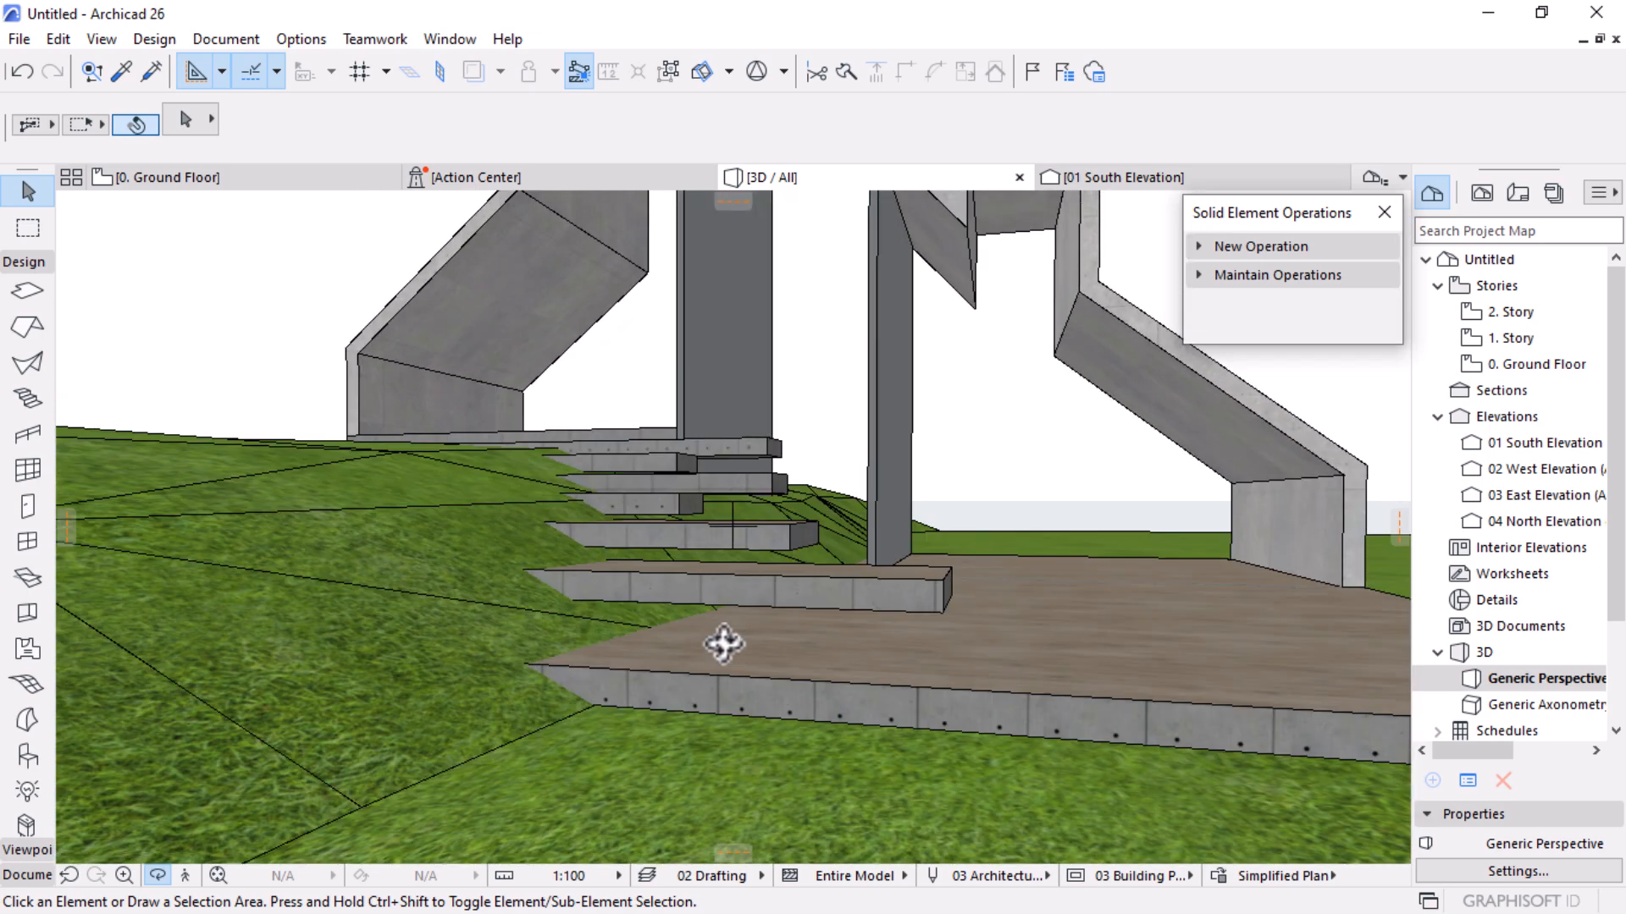
scroll(749, 664, down, 6)
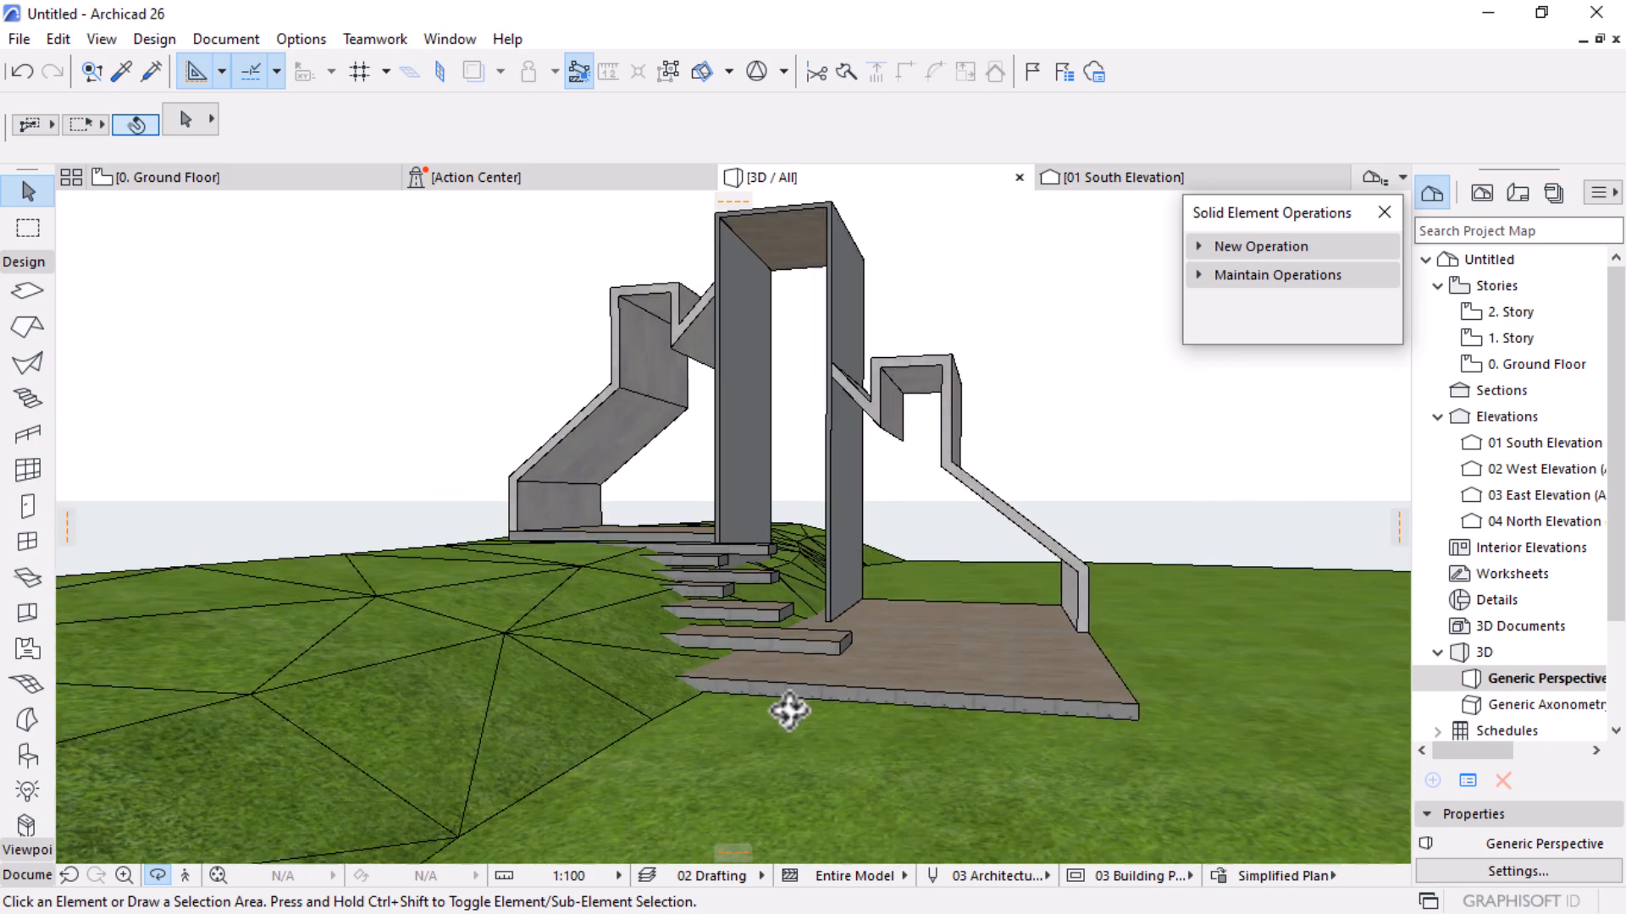
shift+middle_drag(778, 717, 848, 716)
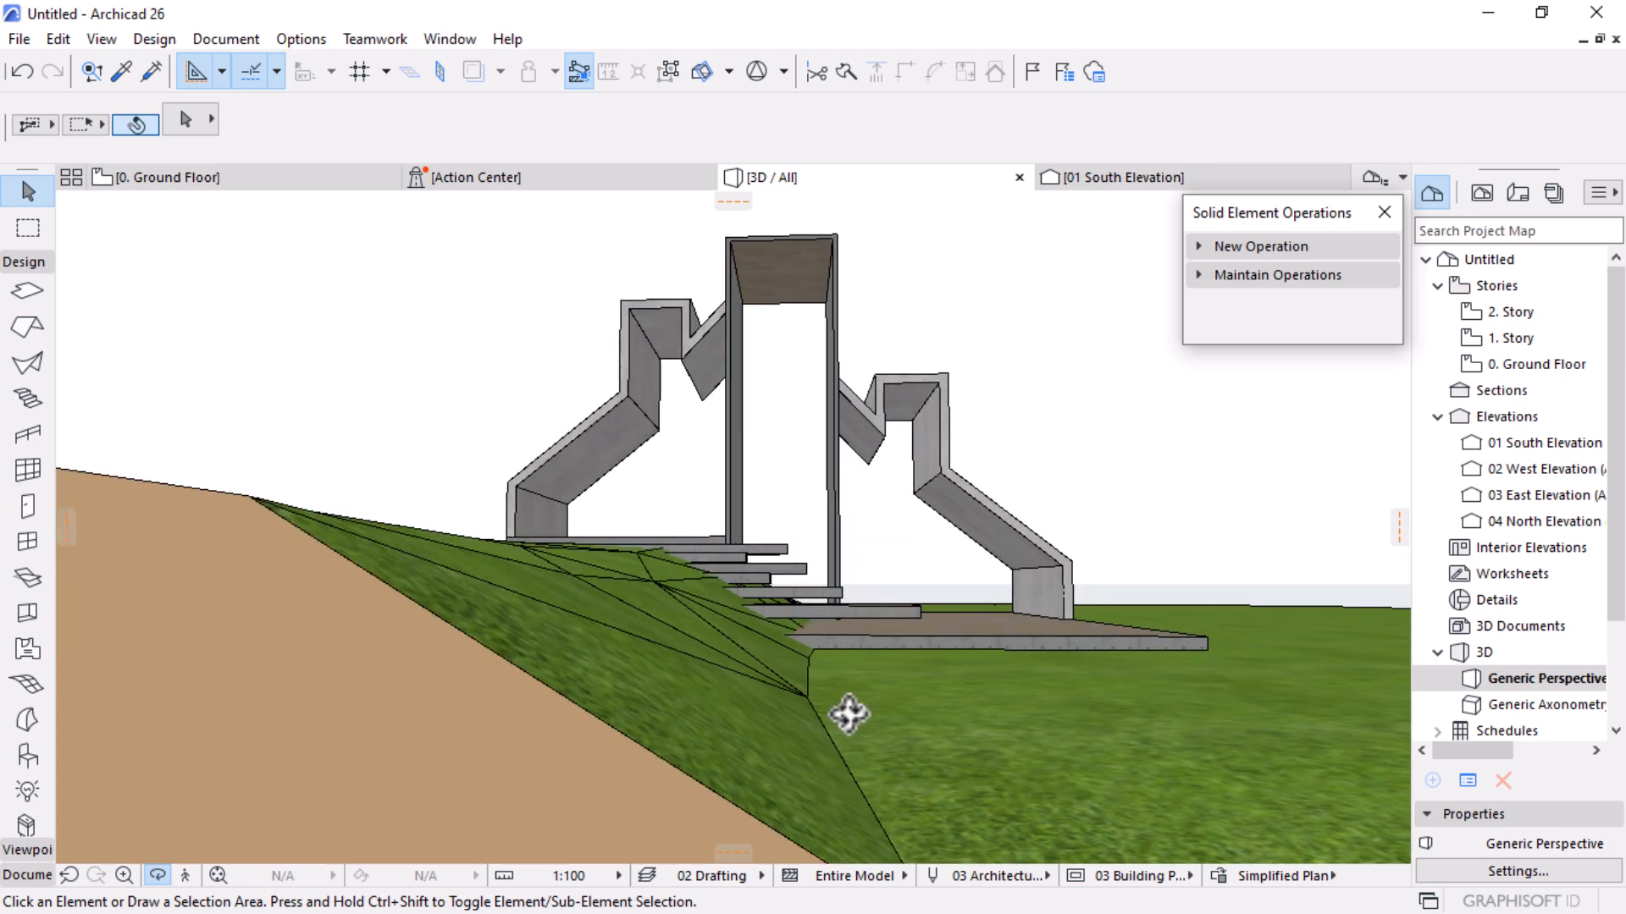
shift+middle_drag(749, 714, 714, 723)
scroll(756, 508, up, 10)
shift+middle_drag(781, 629, 834, 520)
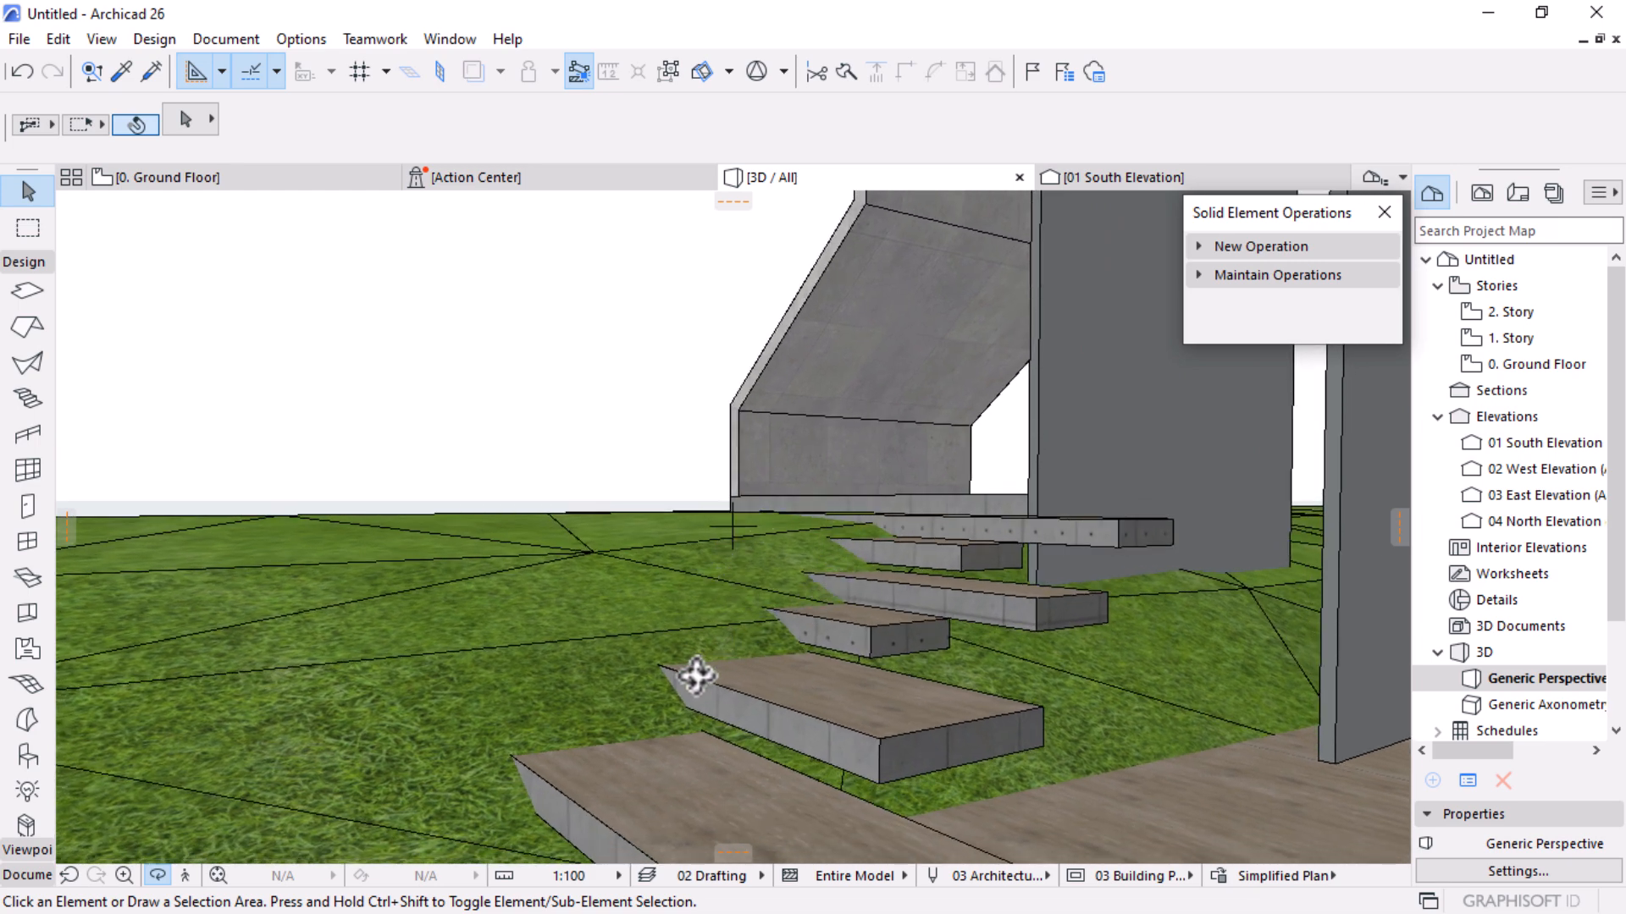
Select the terrain mesh and slightly lower the elevation of the mesh point beside the upper step slabs
shift+middle_drag(1154, 686, 694, 518)
click(668, 488)
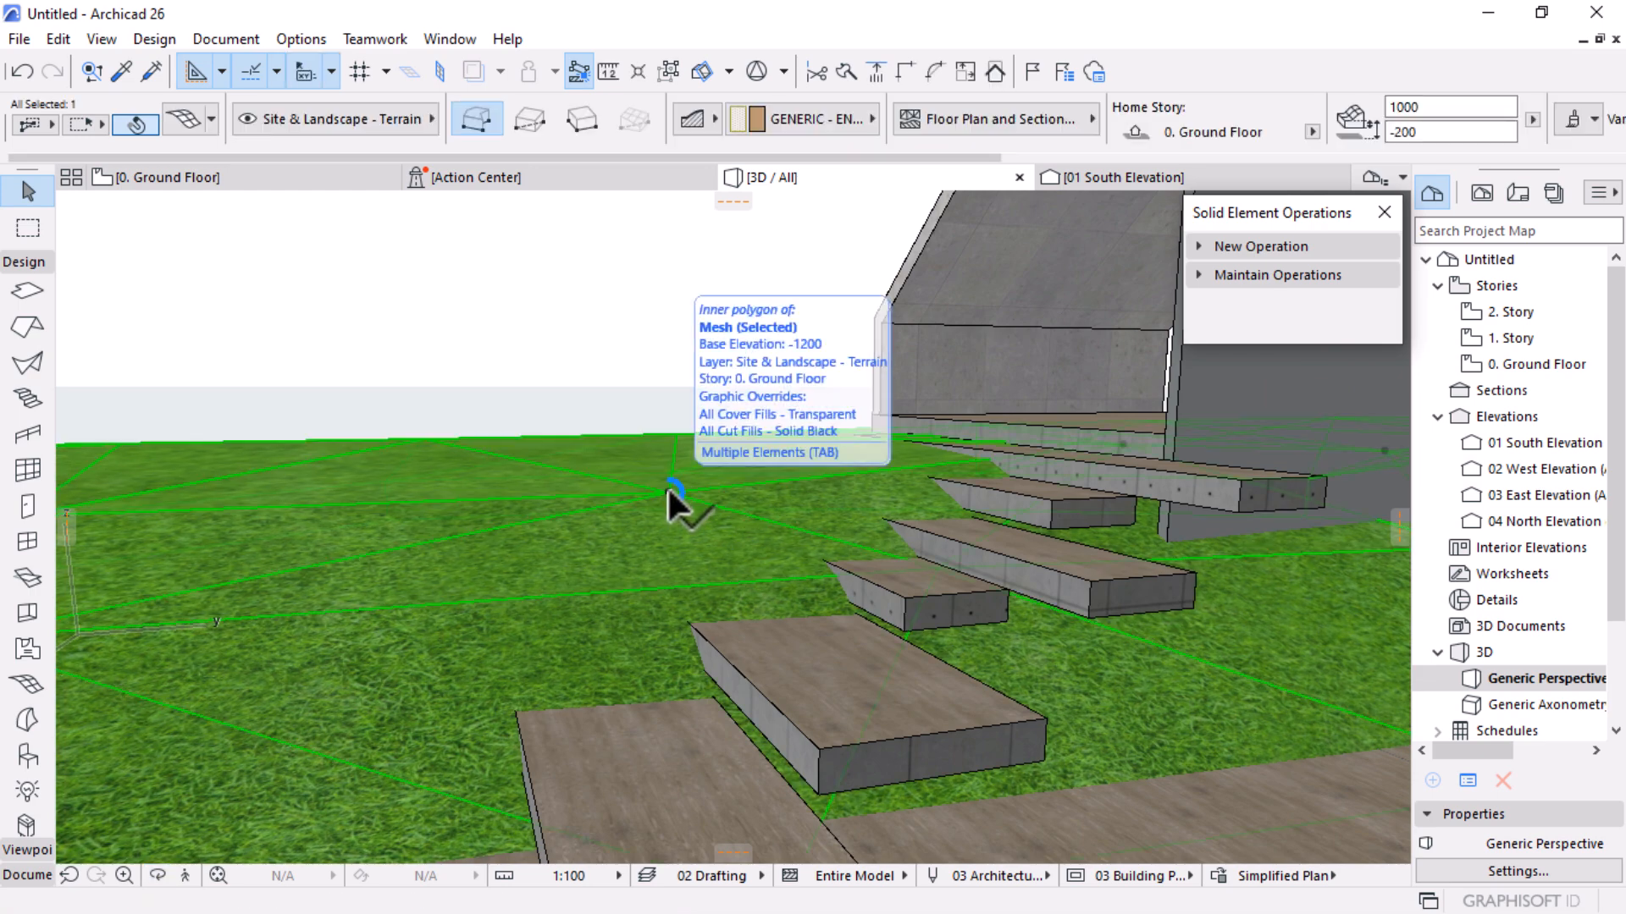
click(667, 485)
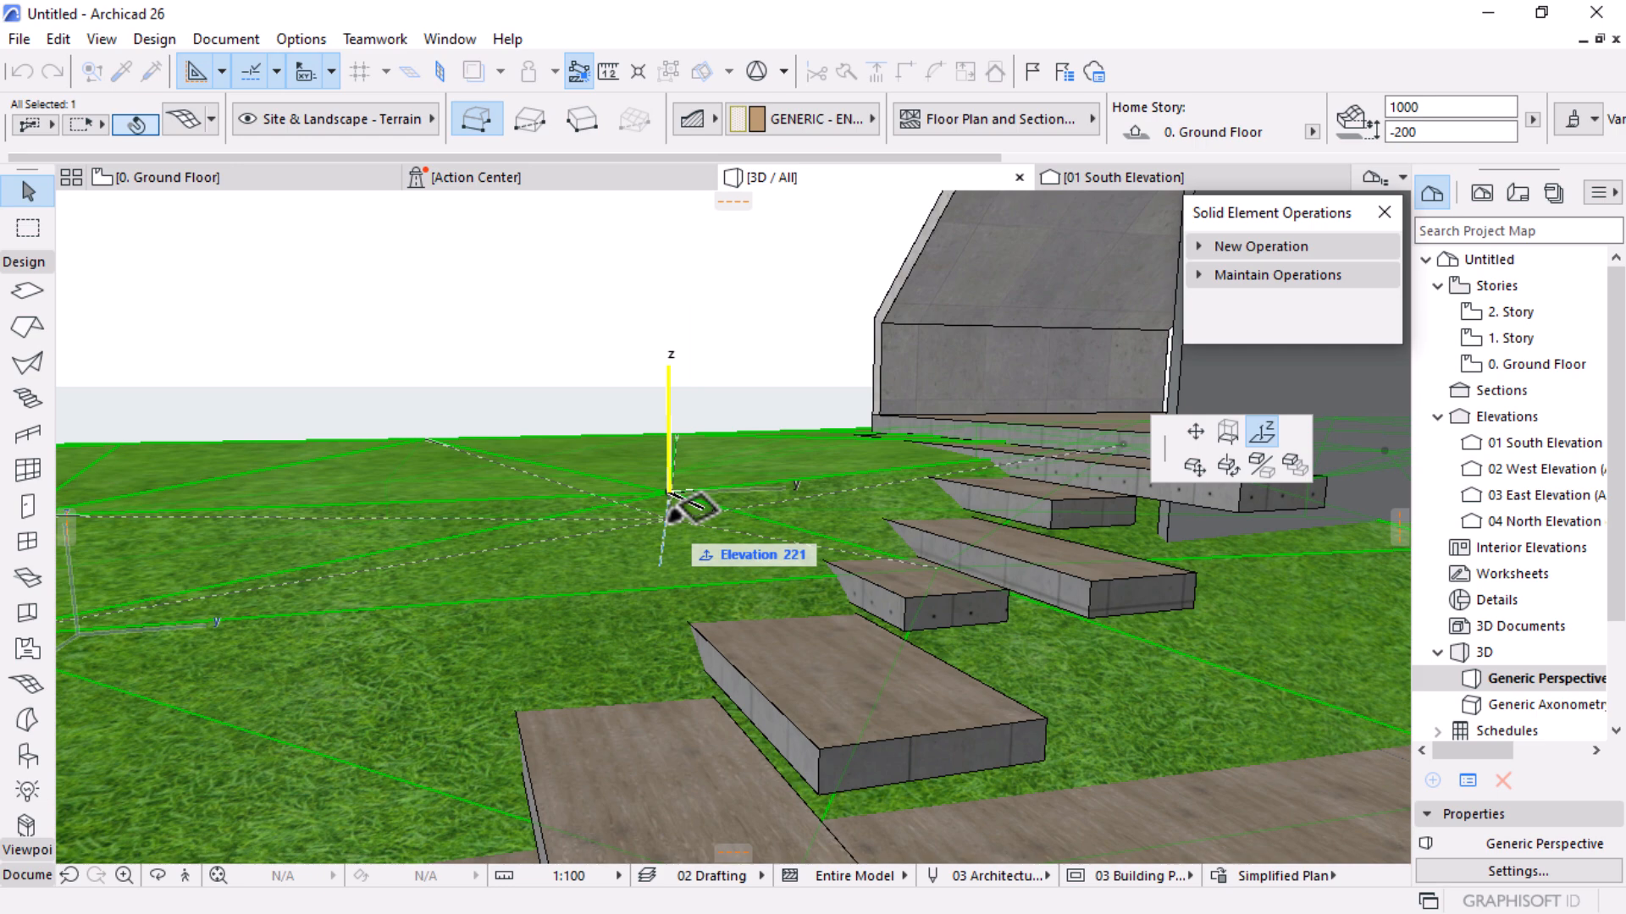
scroll(667, 506, up, 1)
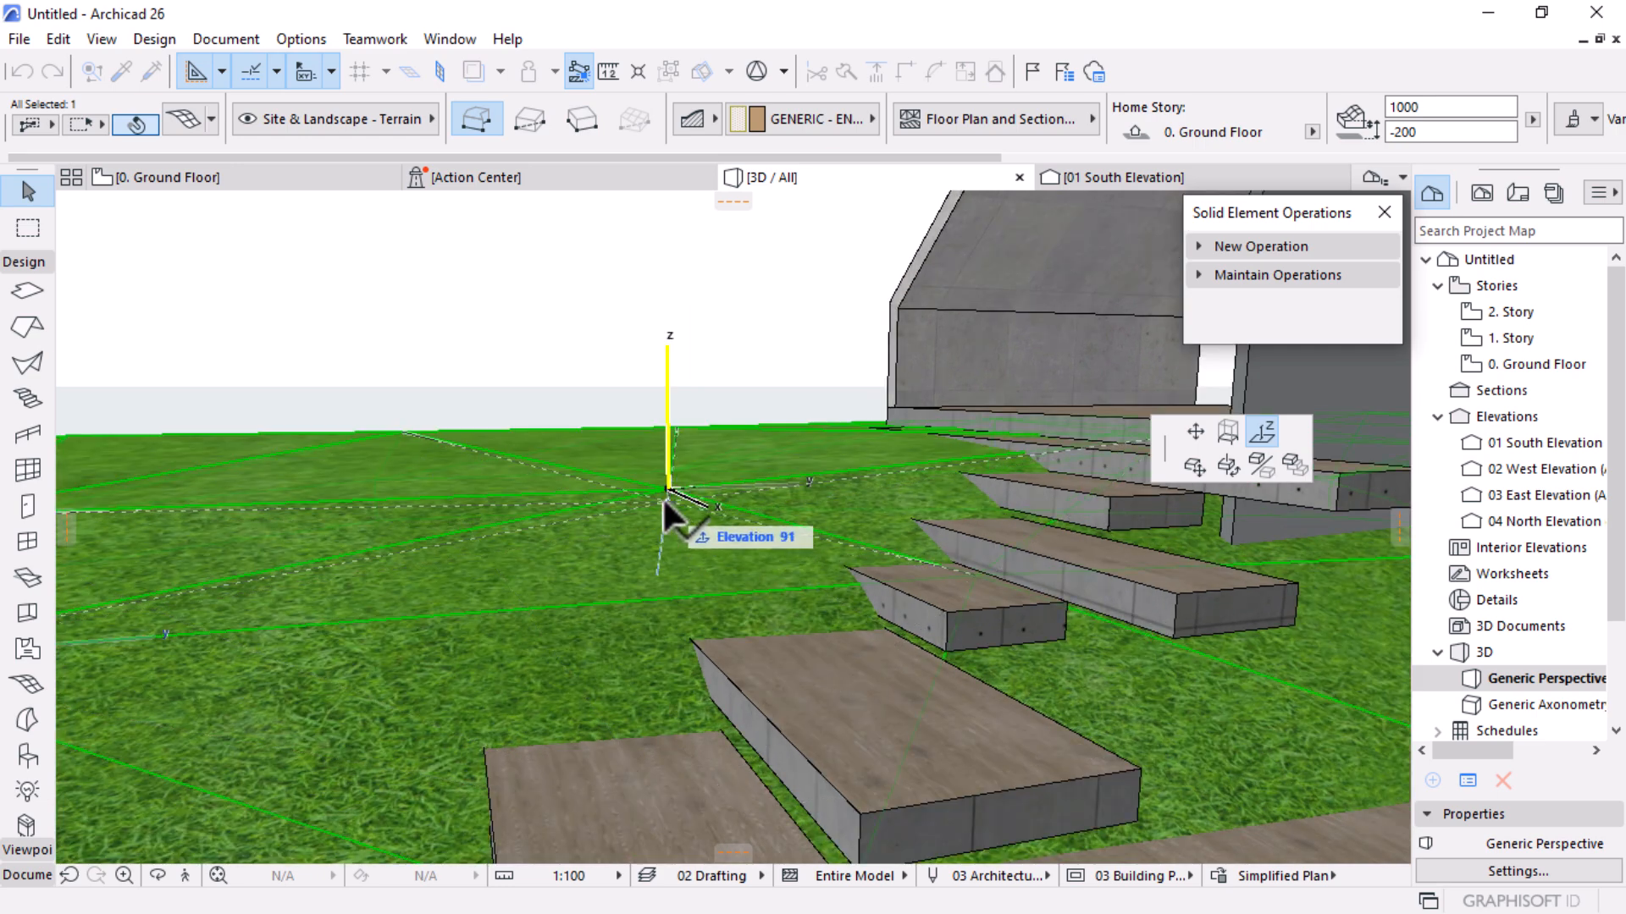
click(666, 499)
click(666, 499)
click(659, 512)
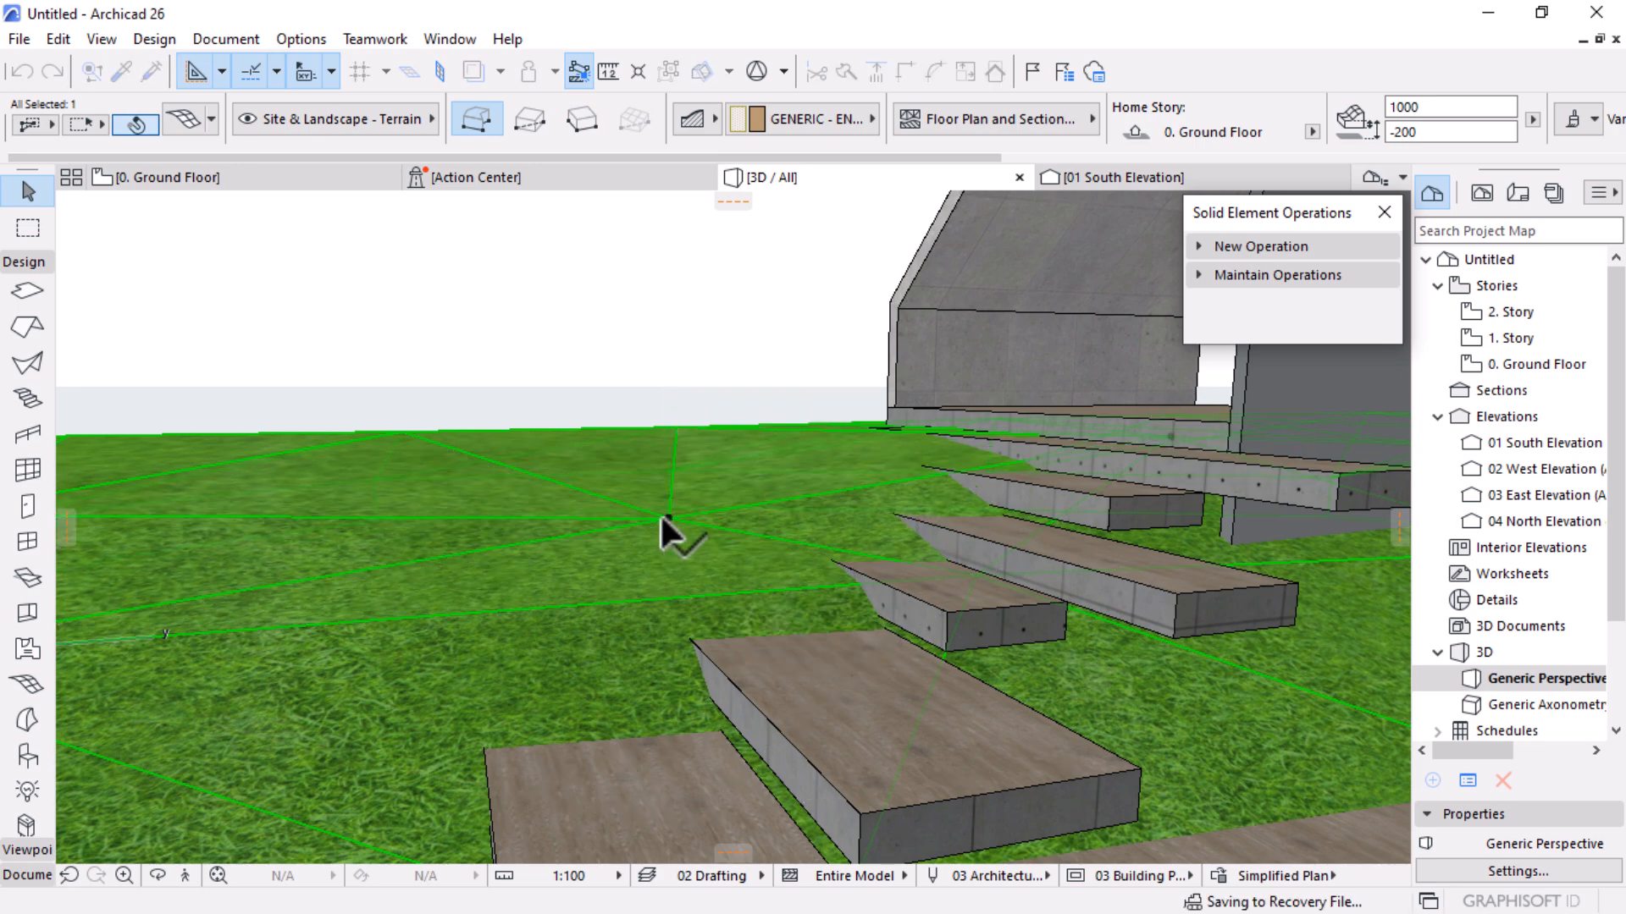
Lower two more terrain mesh points on the slope beside the steps, the nearer one and the one behind it
shift+middle_drag(973, 519, 1173, 561)
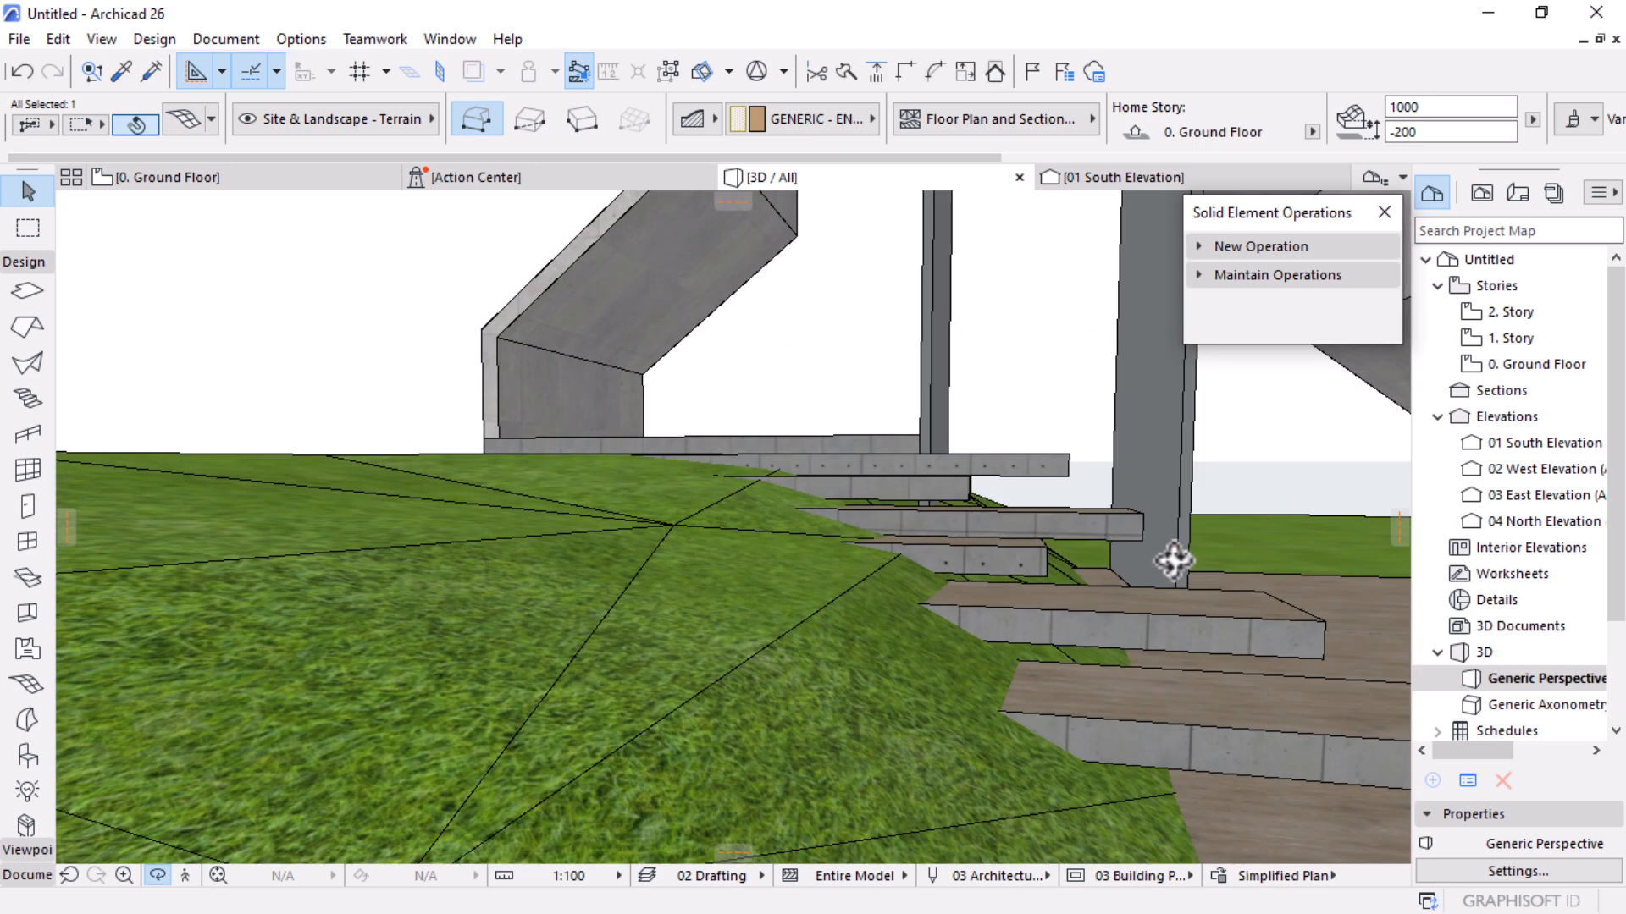
shift+middle_drag(858, 560, 803, 600)
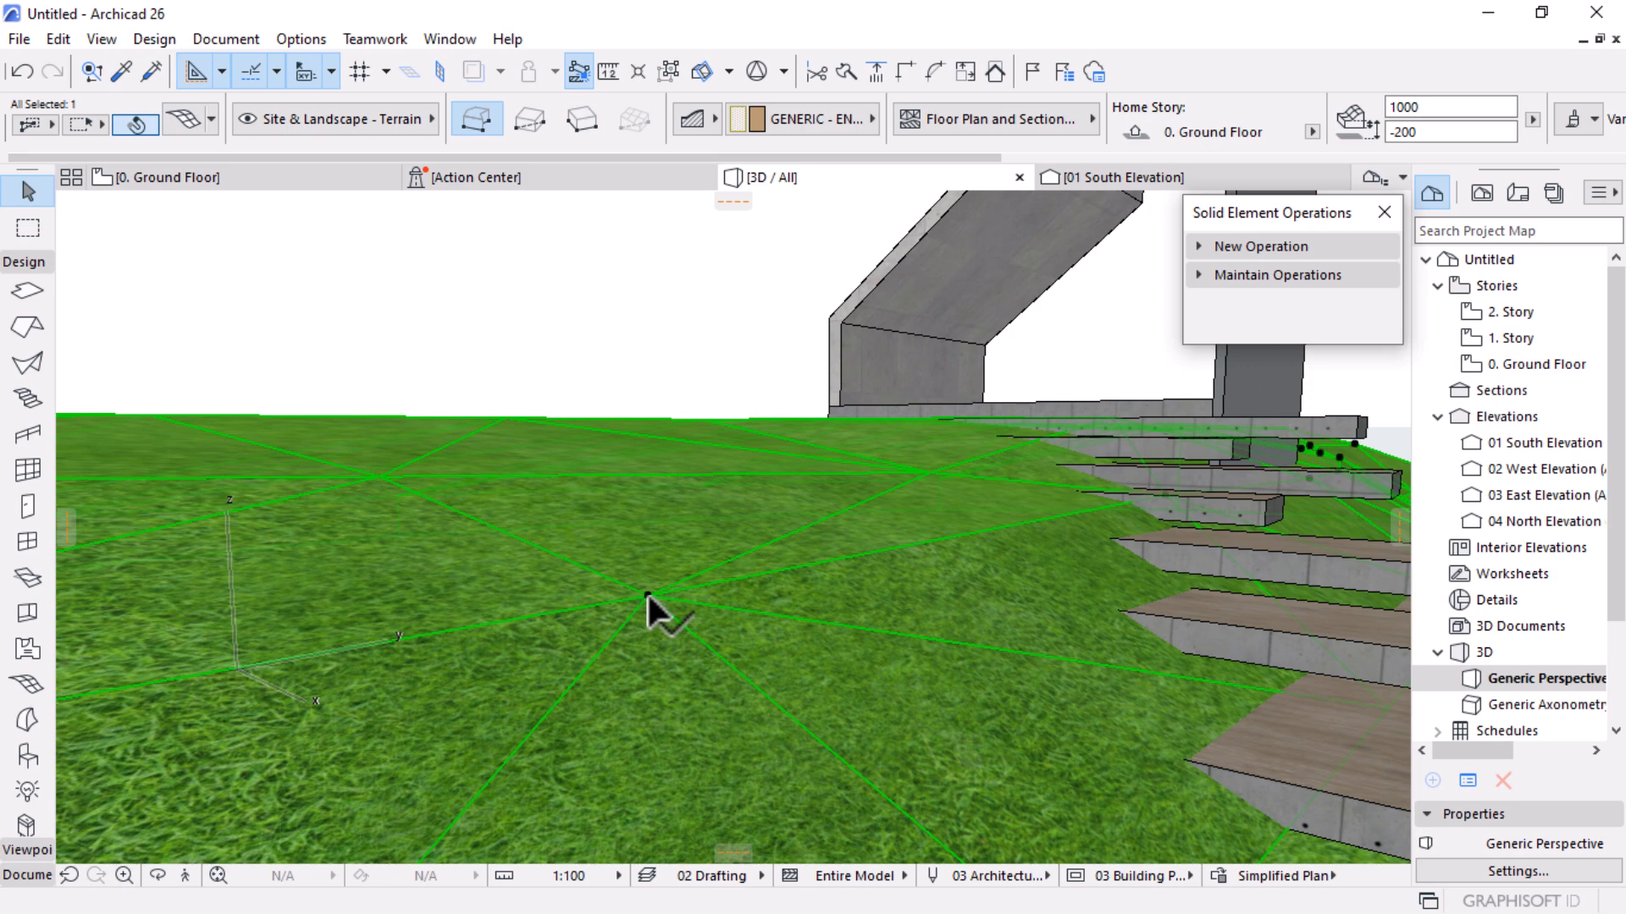
click(648, 593)
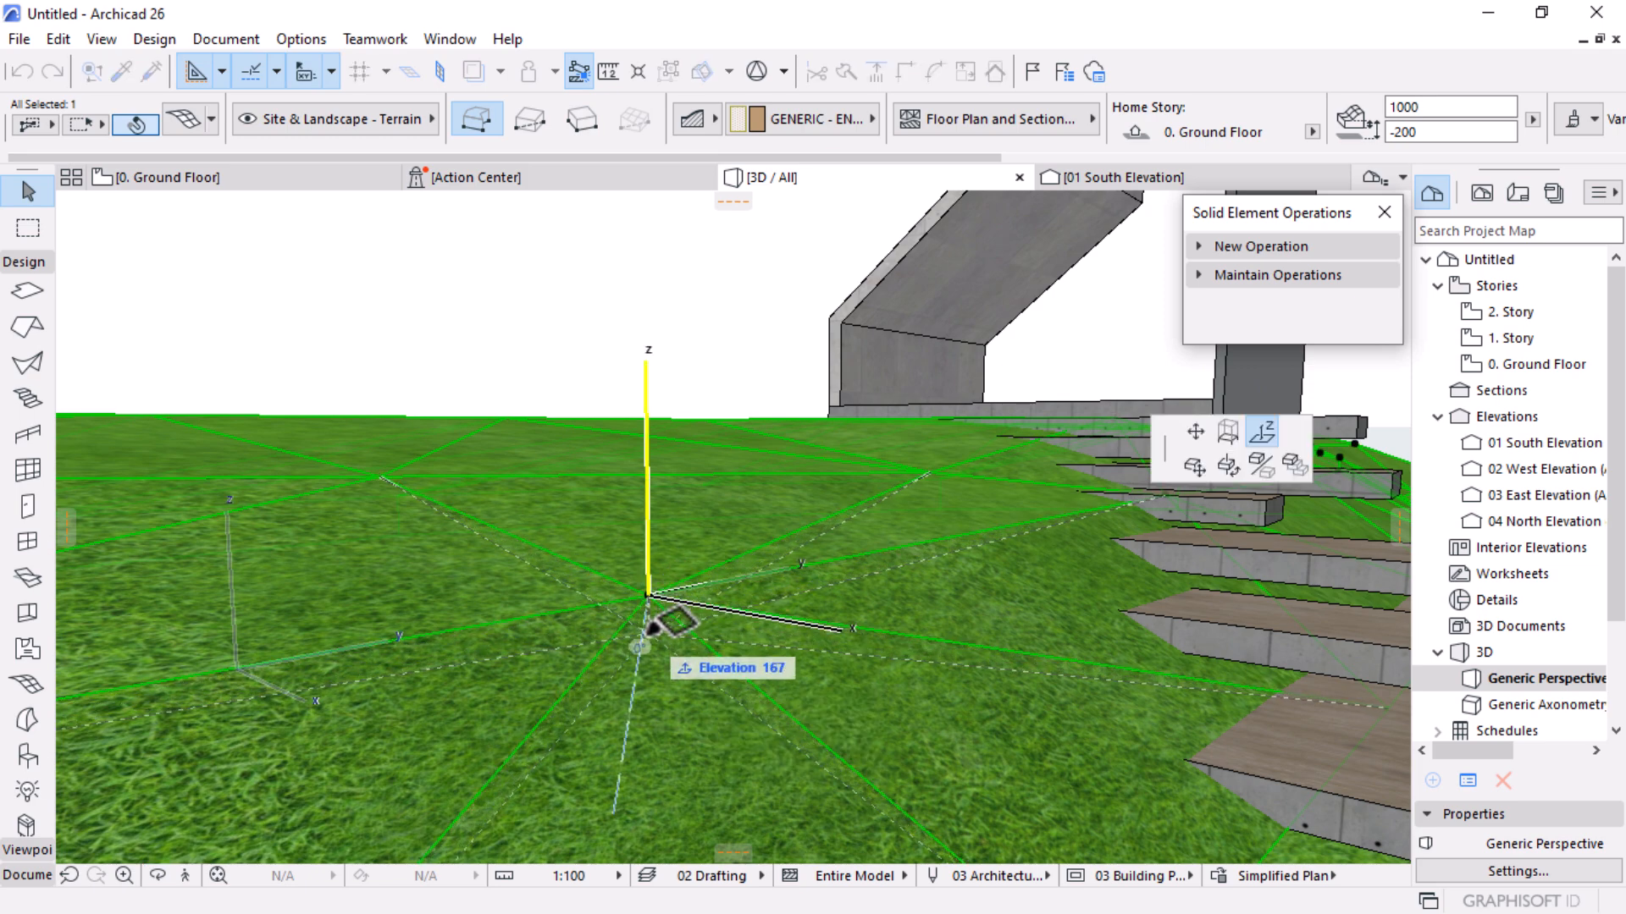
click(658, 625)
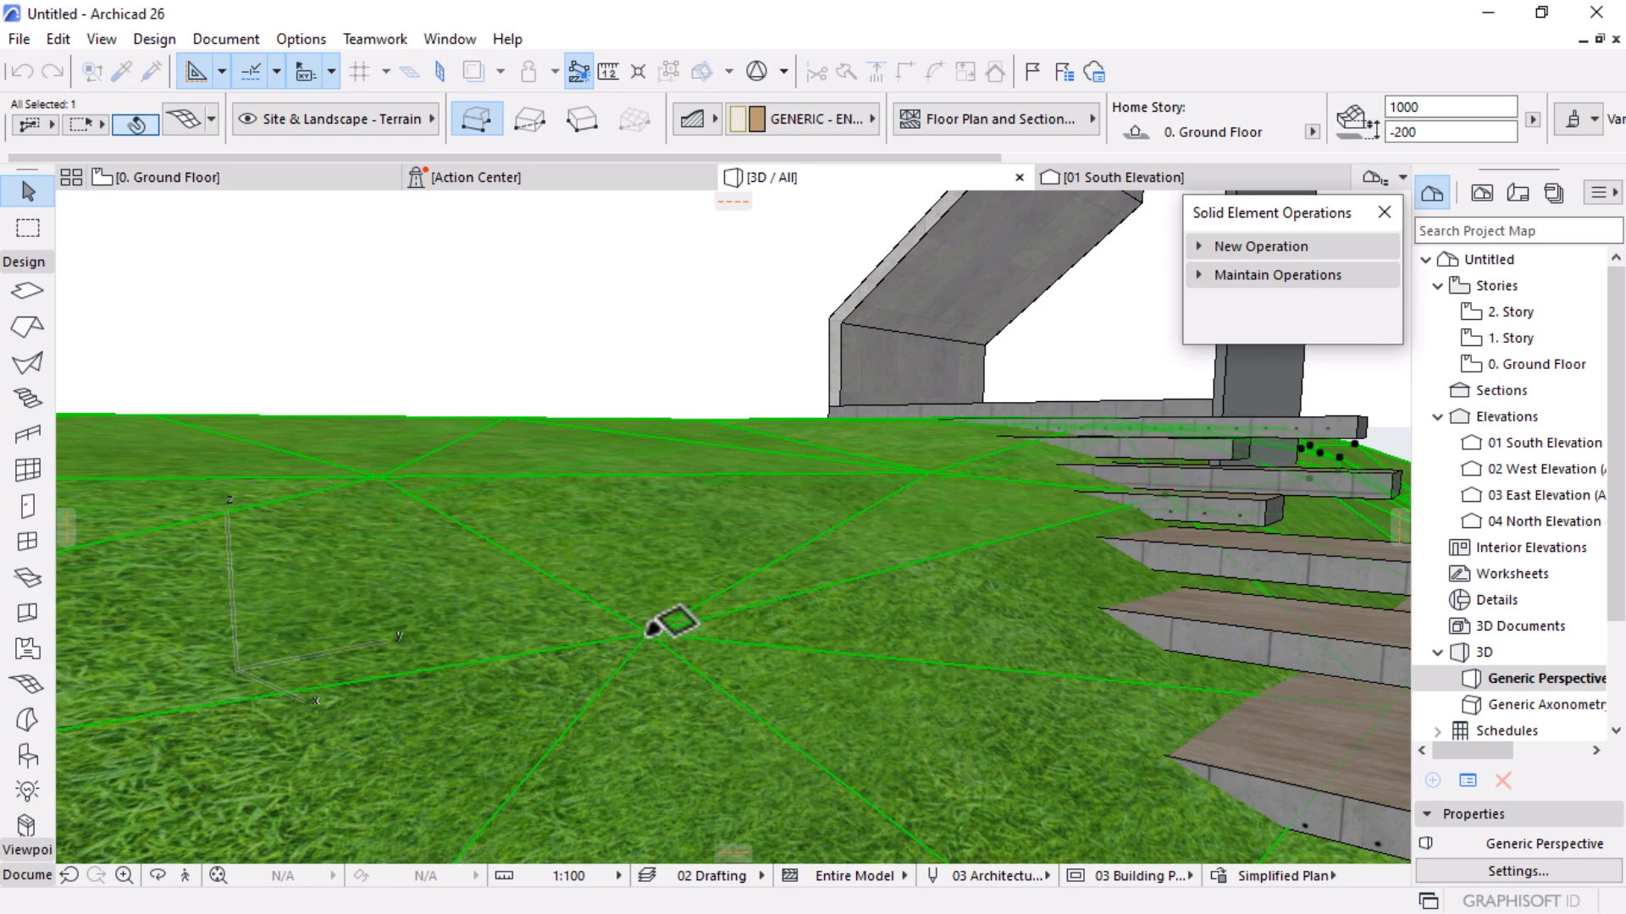
click(379, 476)
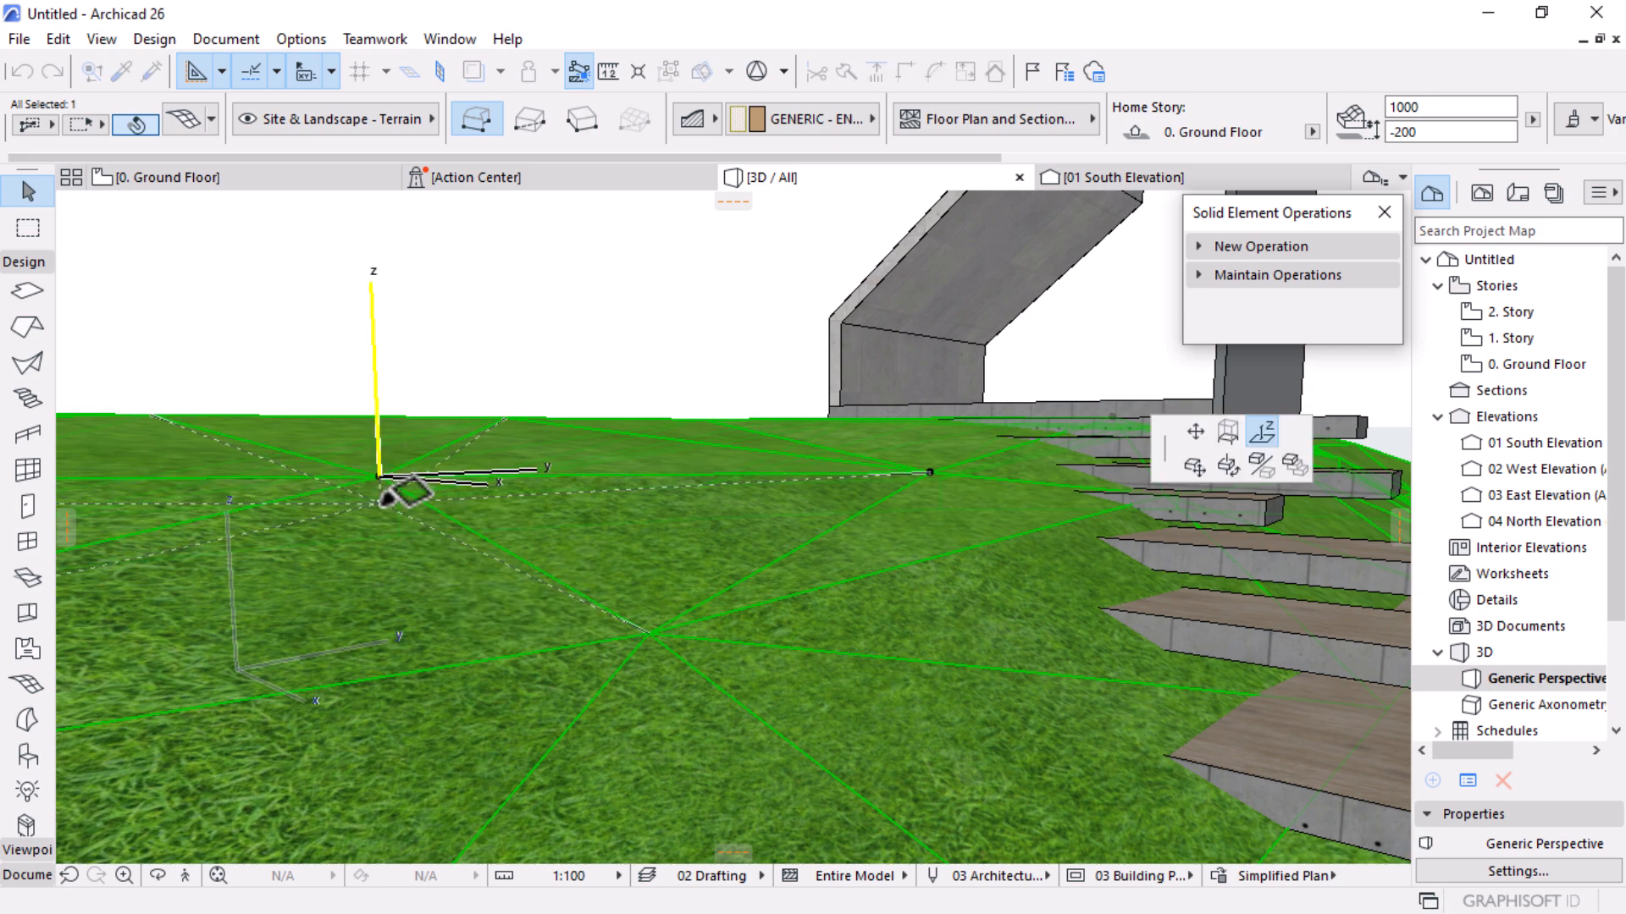
click(386, 501)
Lower the terrain mesh's outer edge point slightly and adjust the elevation of the neighbouring inner point
shift+middle_drag(810, 597, 719, 632)
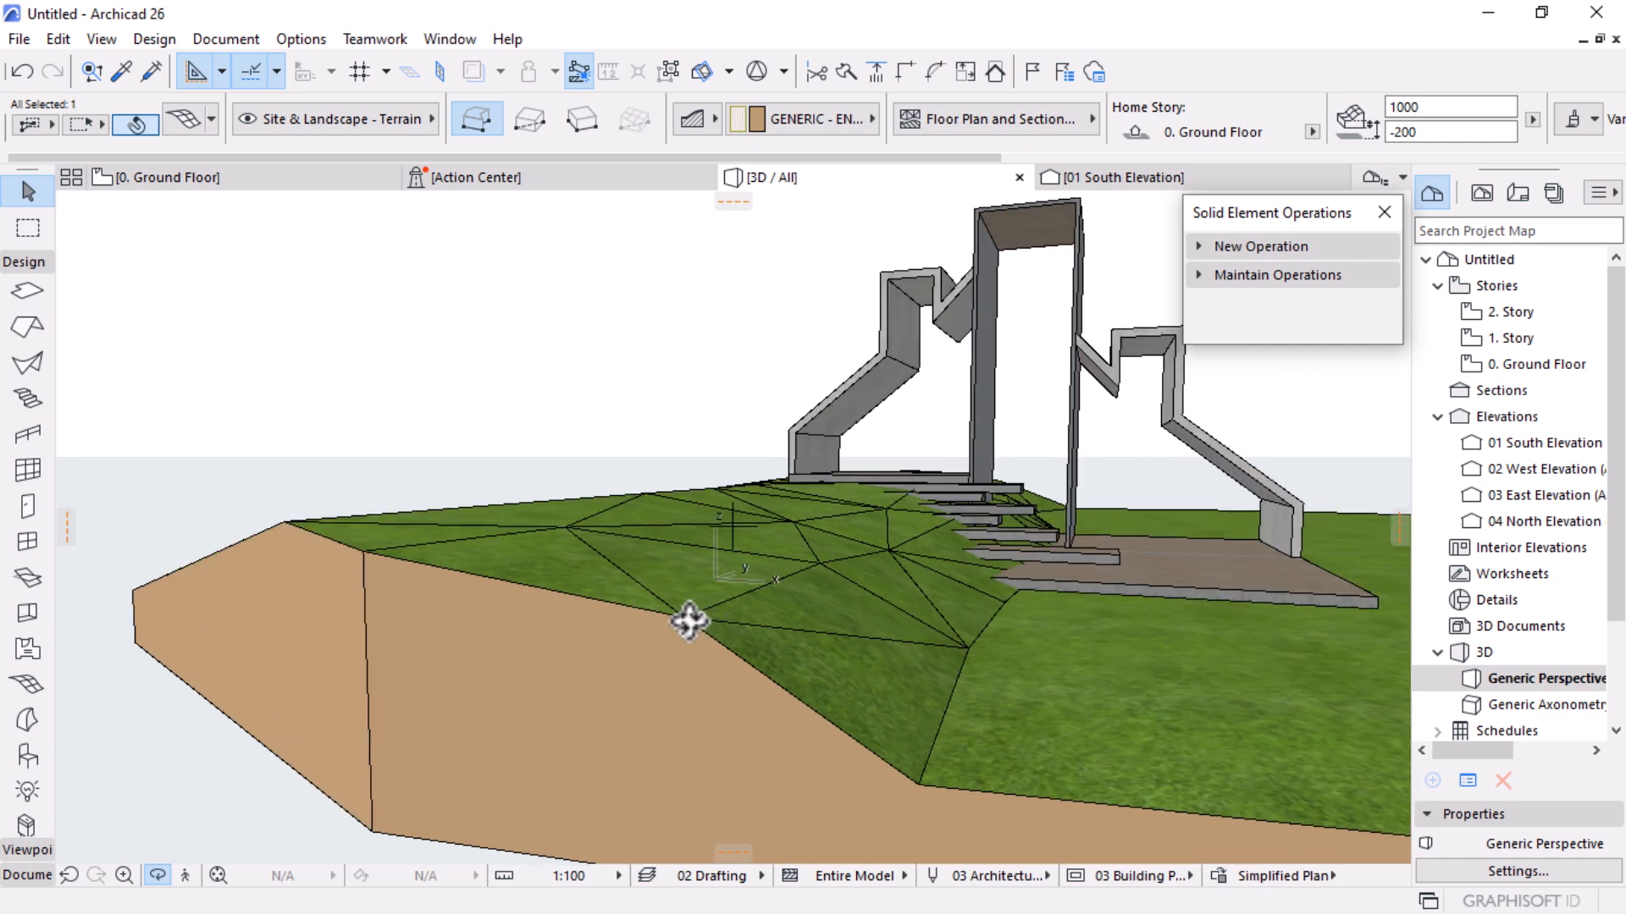
click(684, 618)
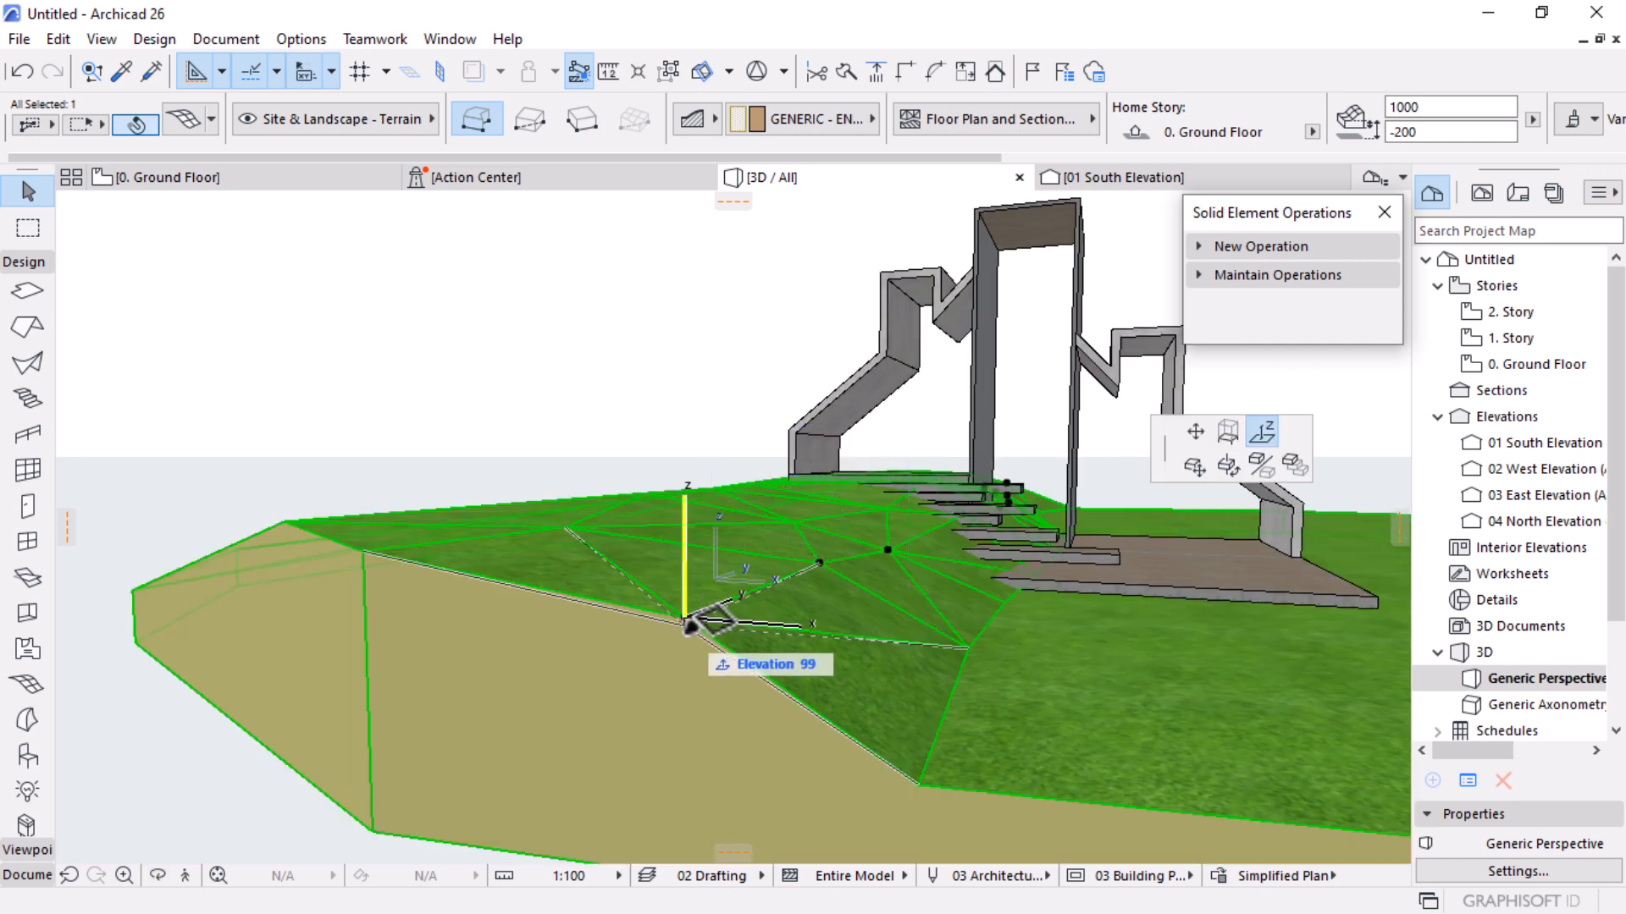
click(688, 634)
scroll(918, 532, up, 3)
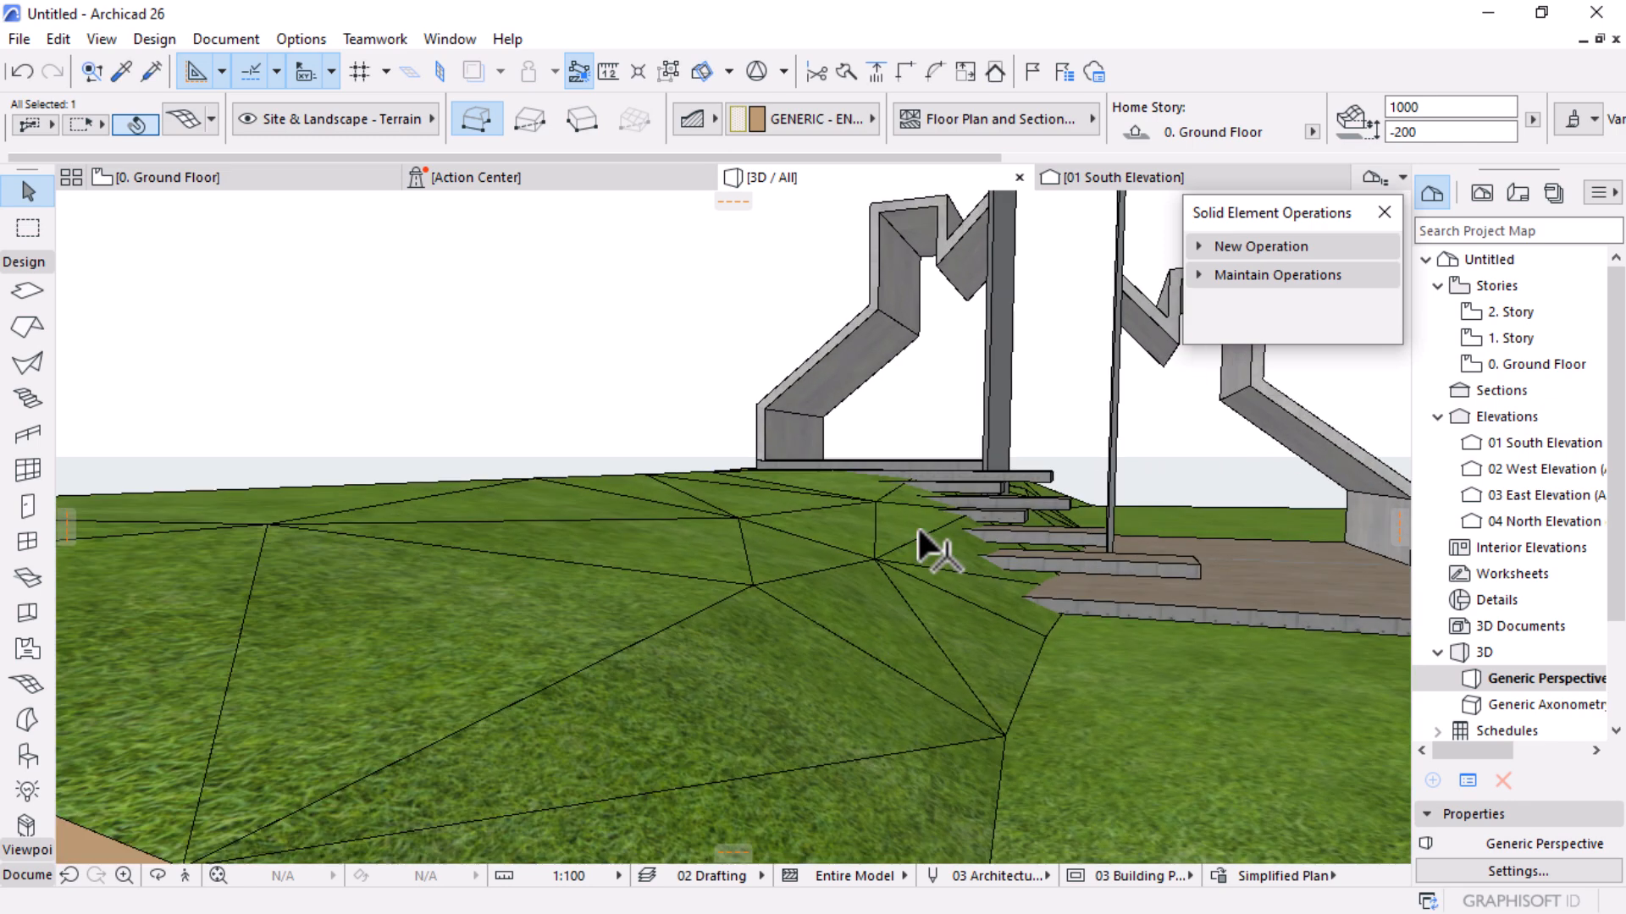
click(751, 583)
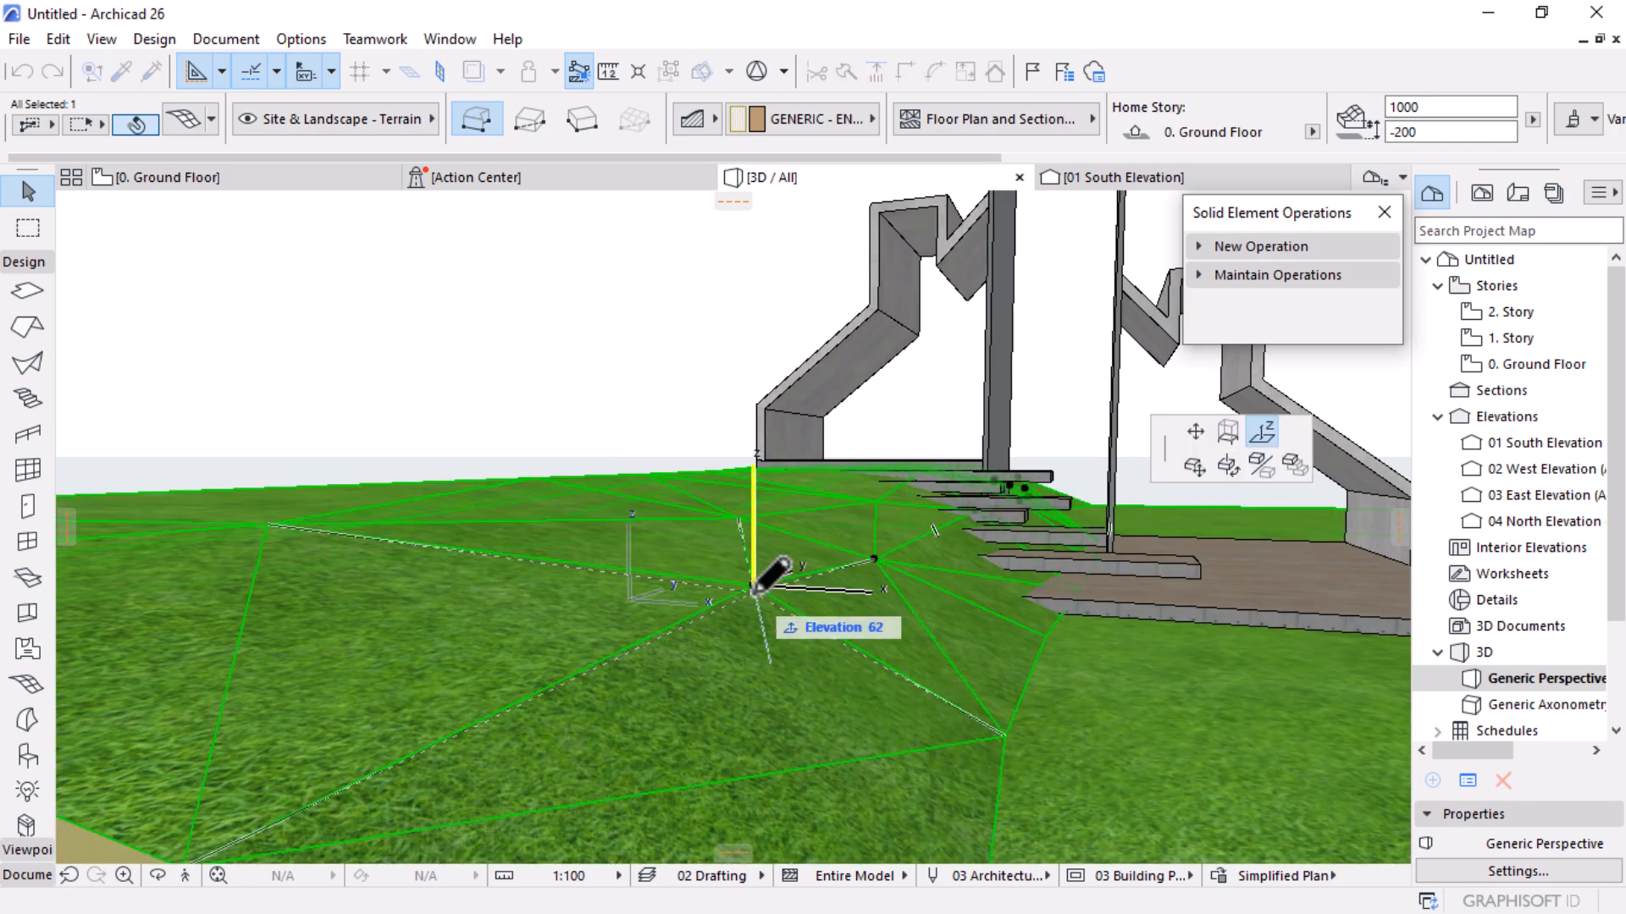
click(816, 563)
scroll(1034, 464, up, 3)
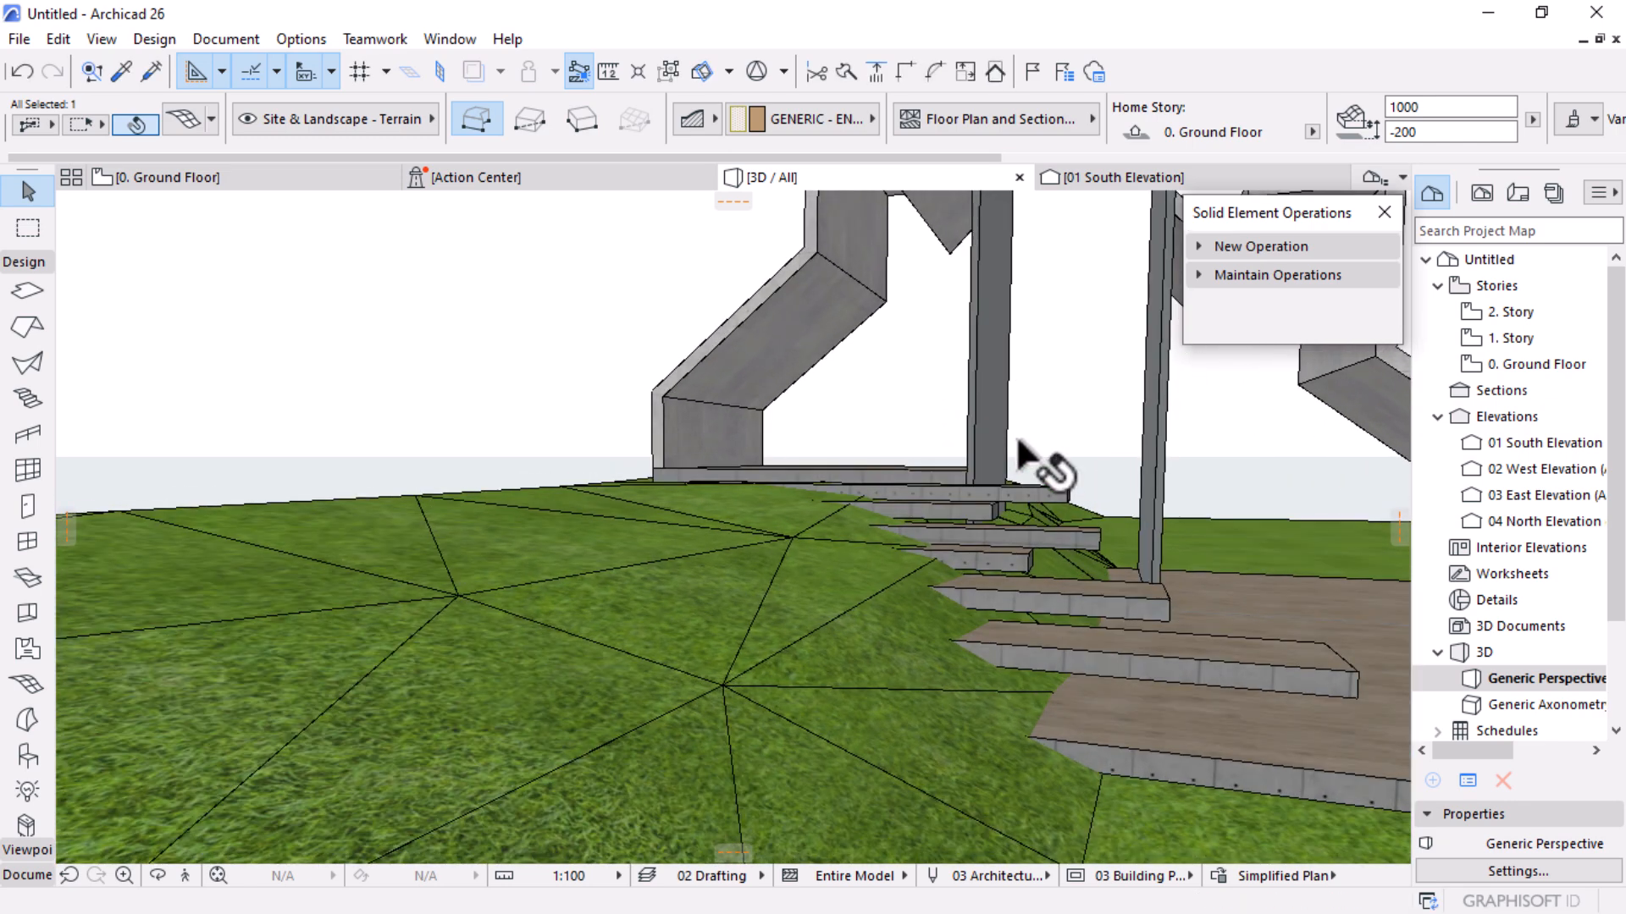
middle_drag(633, 512, 810, 543)
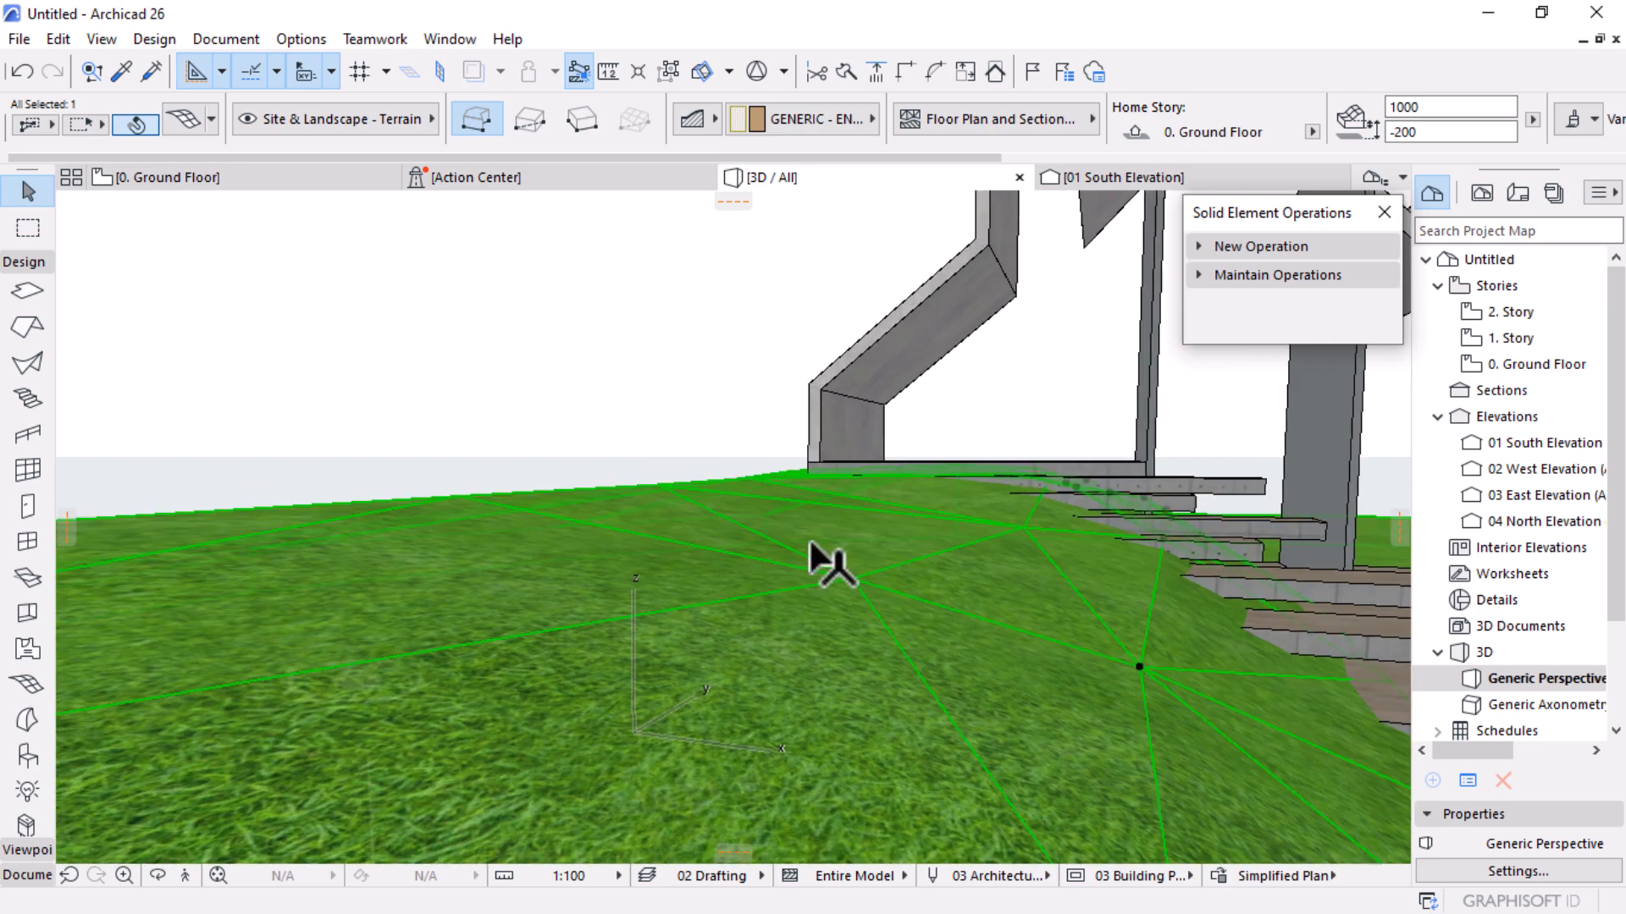
click(850, 581)
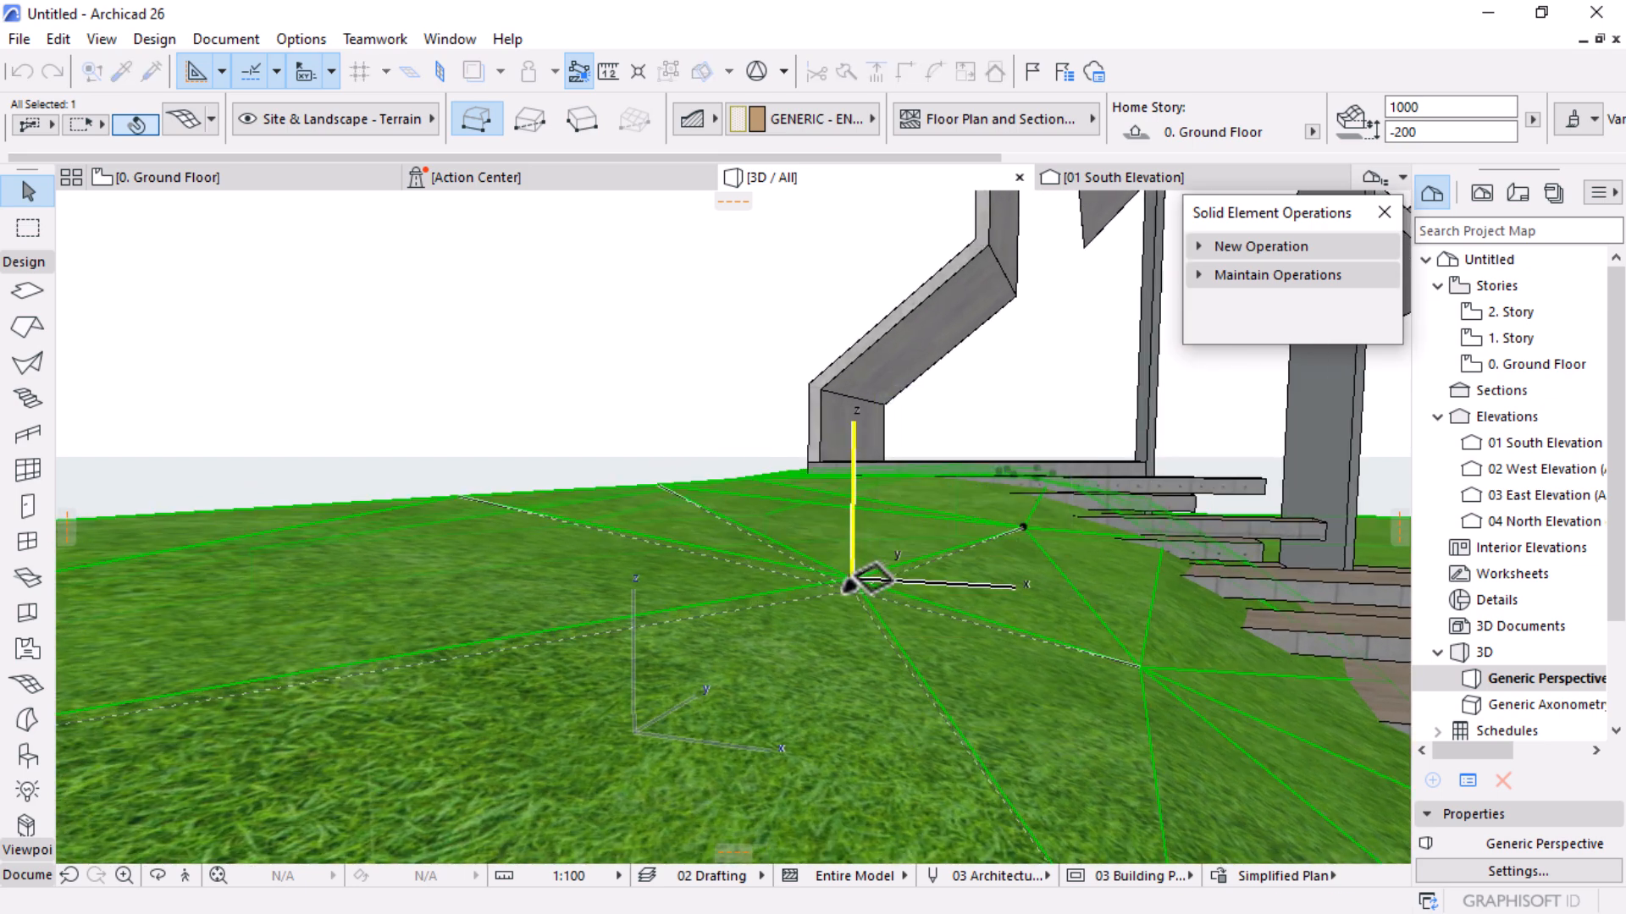
shift+middle_drag(711, 587, 592, 573)
key(Escape)
Inspect the reshaped slope and its intersections with the step slabs, first overall and up close
shift+middle_drag(895, 581, 1077, 636)
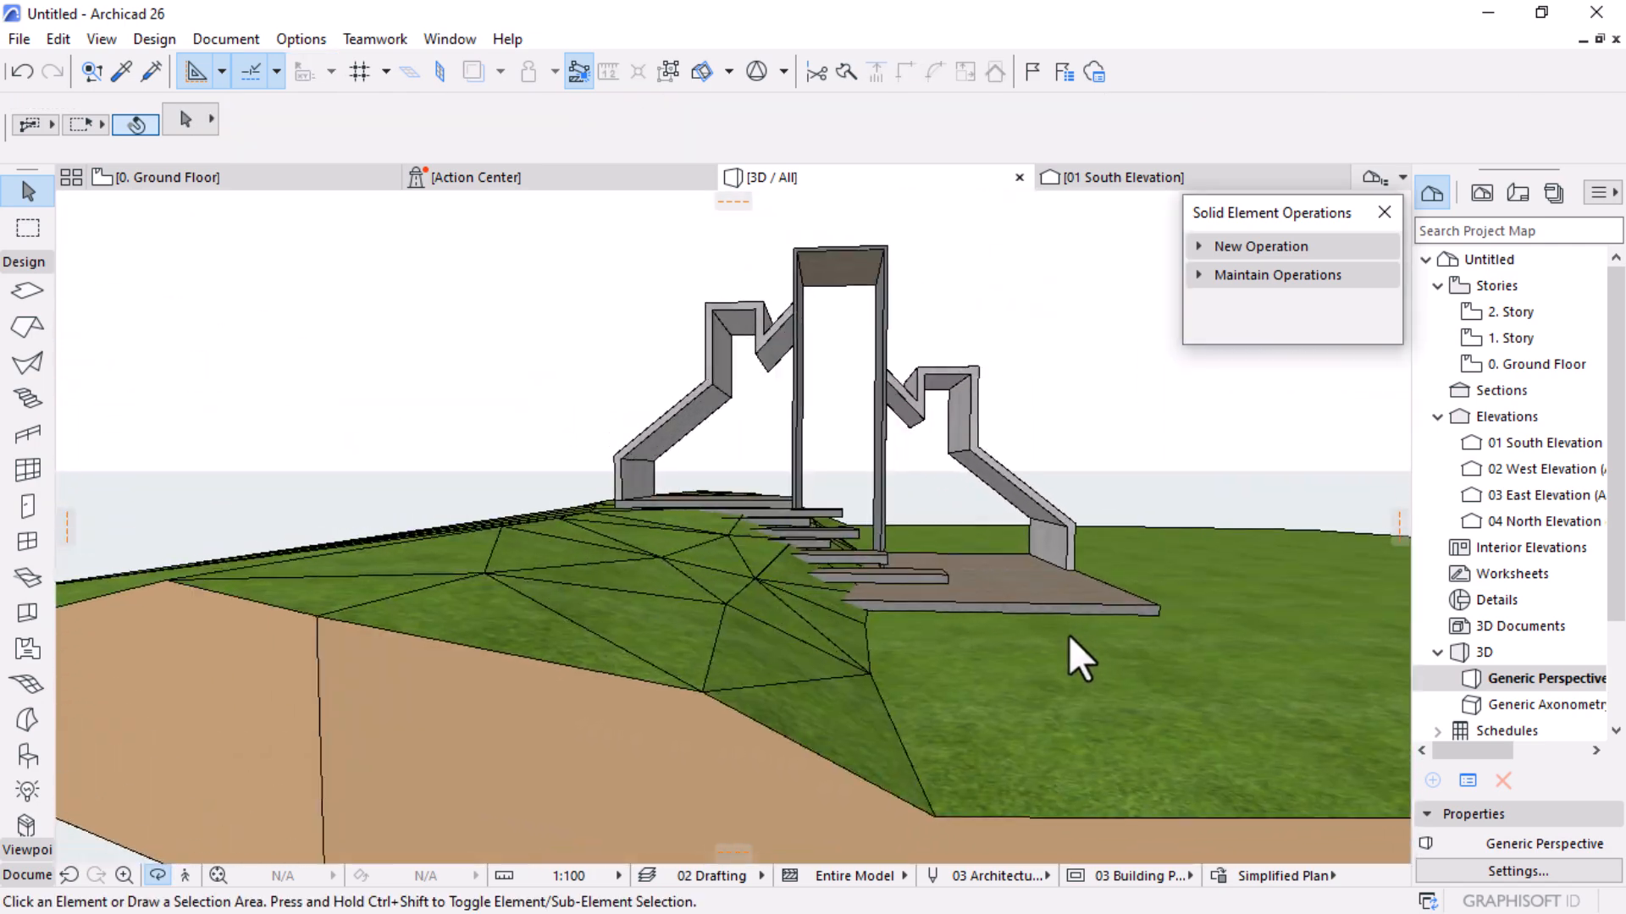
scroll(902, 653, up, 10)
shift+middle_drag(824, 569, 838, 610)
shift+middle_drag(867, 490, 840, 725)
shift+middle_drag(610, 348, 635, 535)
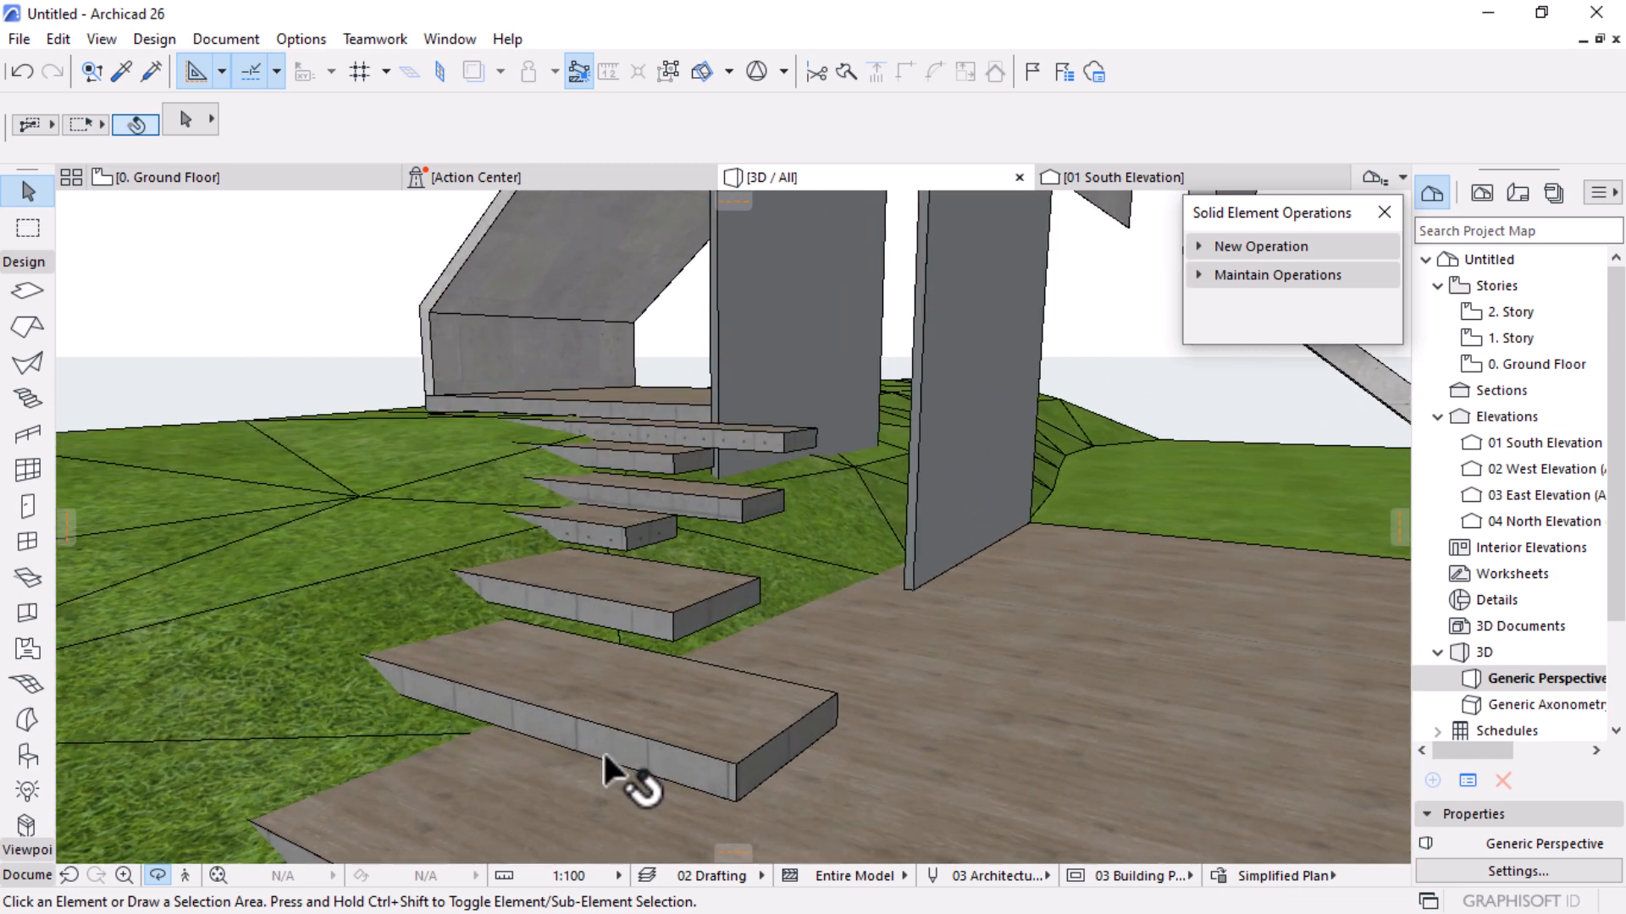
Assign the Generic Slab/Roof composite structure to the lower platform slab and all six step slabs together
click(582, 659)
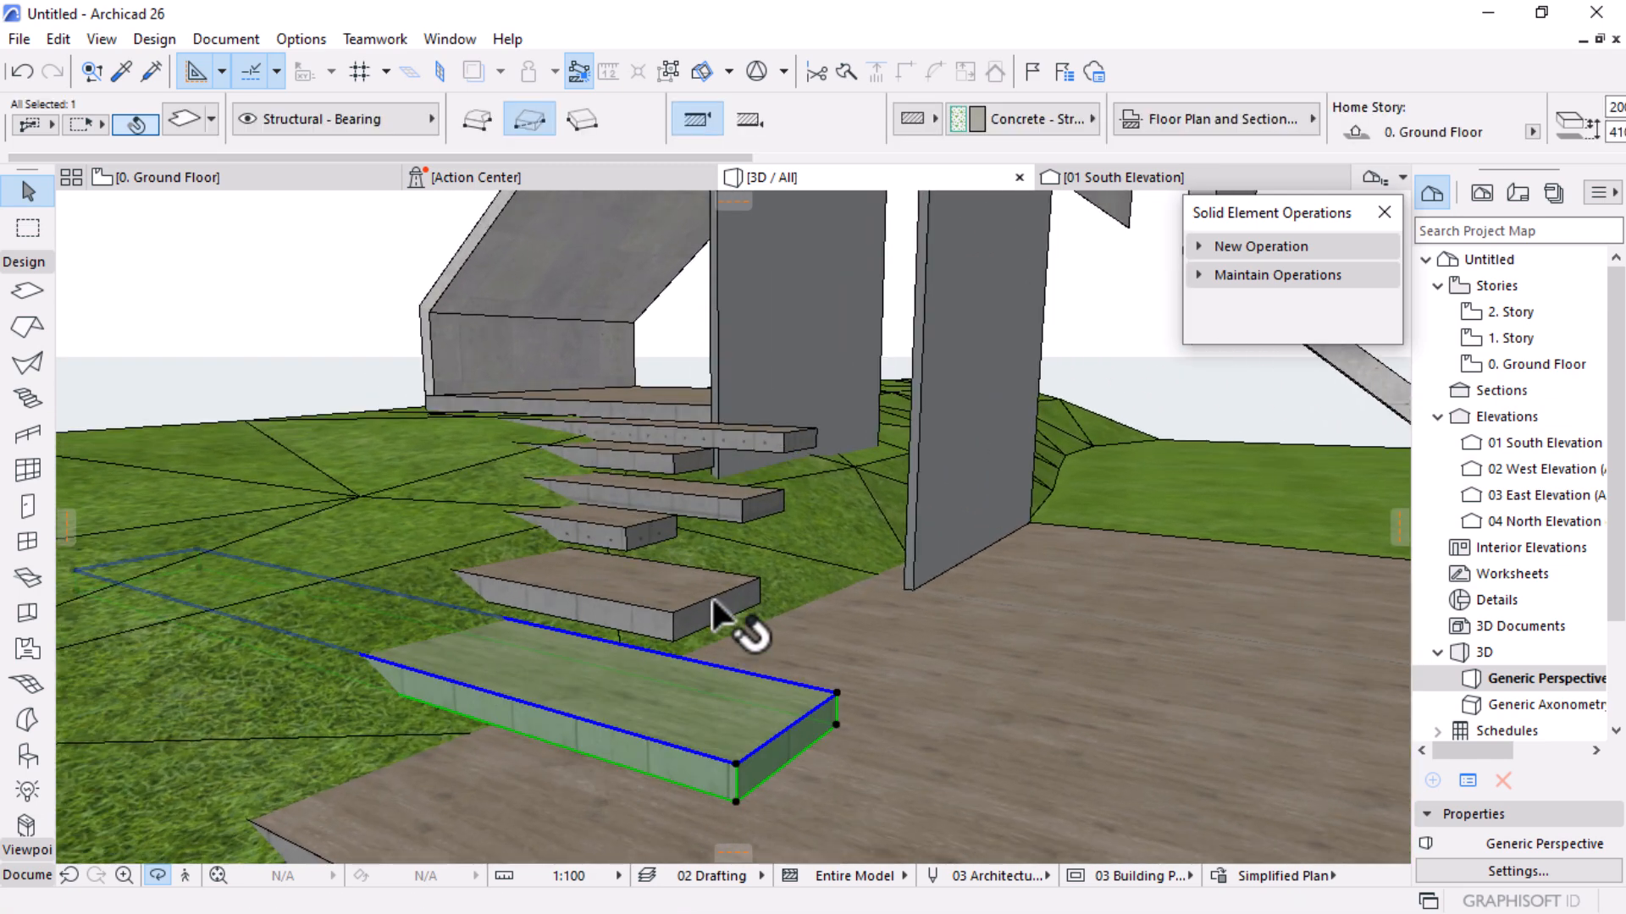
shift+click(902, 726)
shift+click(664, 559)
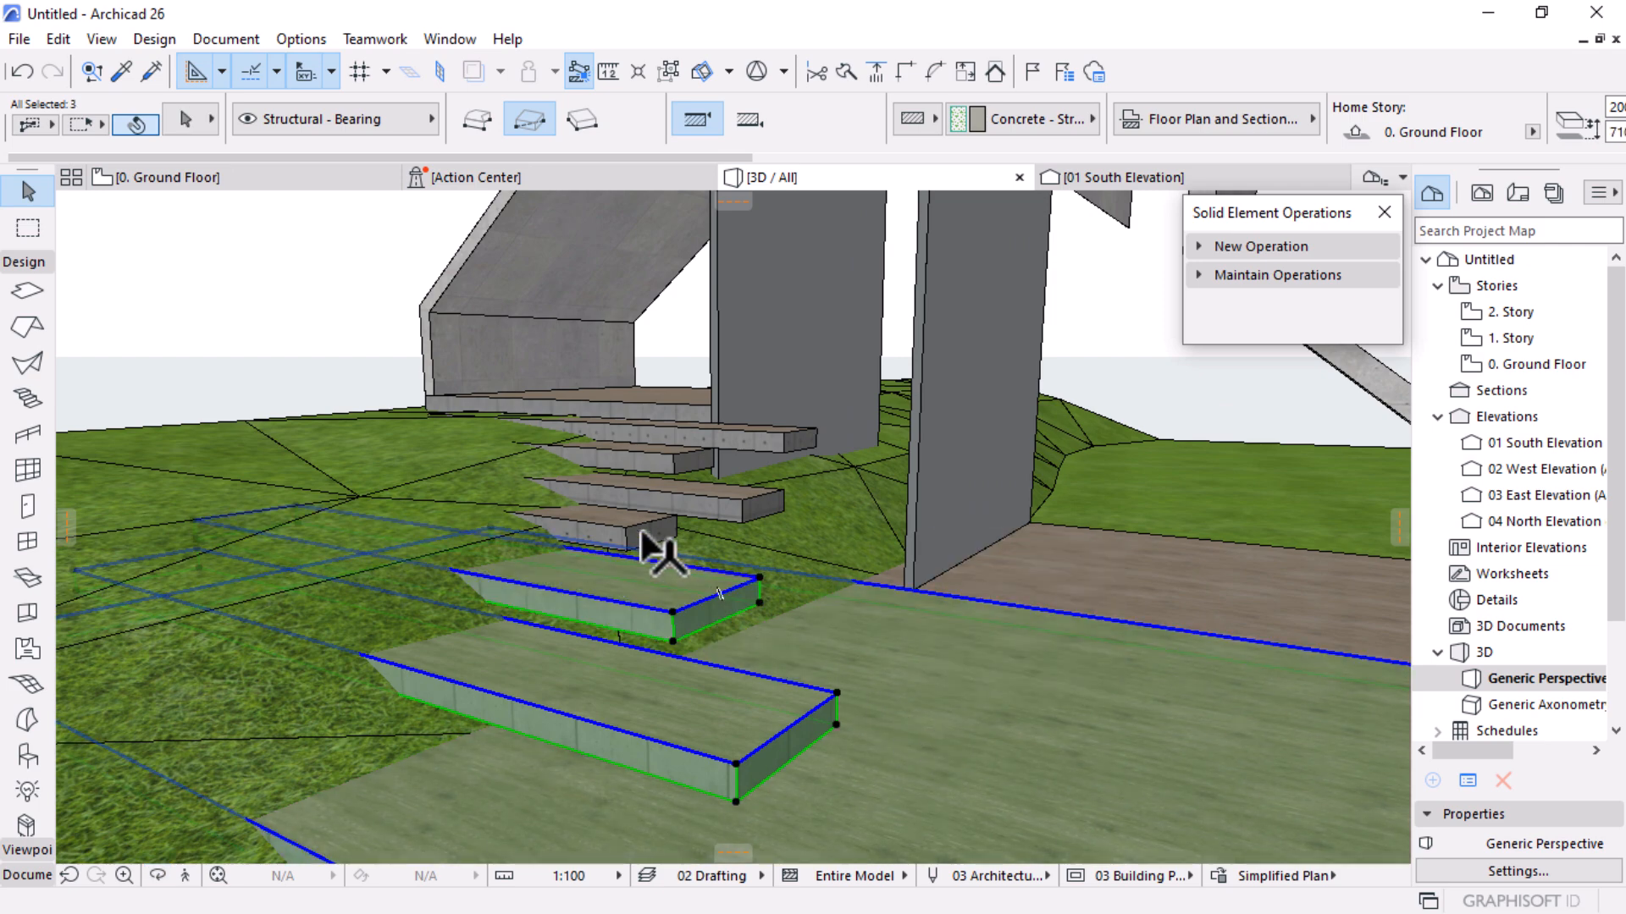
shift+click(641, 532)
shift+click(722, 506)
shift+click(665, 463)
shift+click(727, 442)
shift+middle_drag(938, 486, 932, 481)
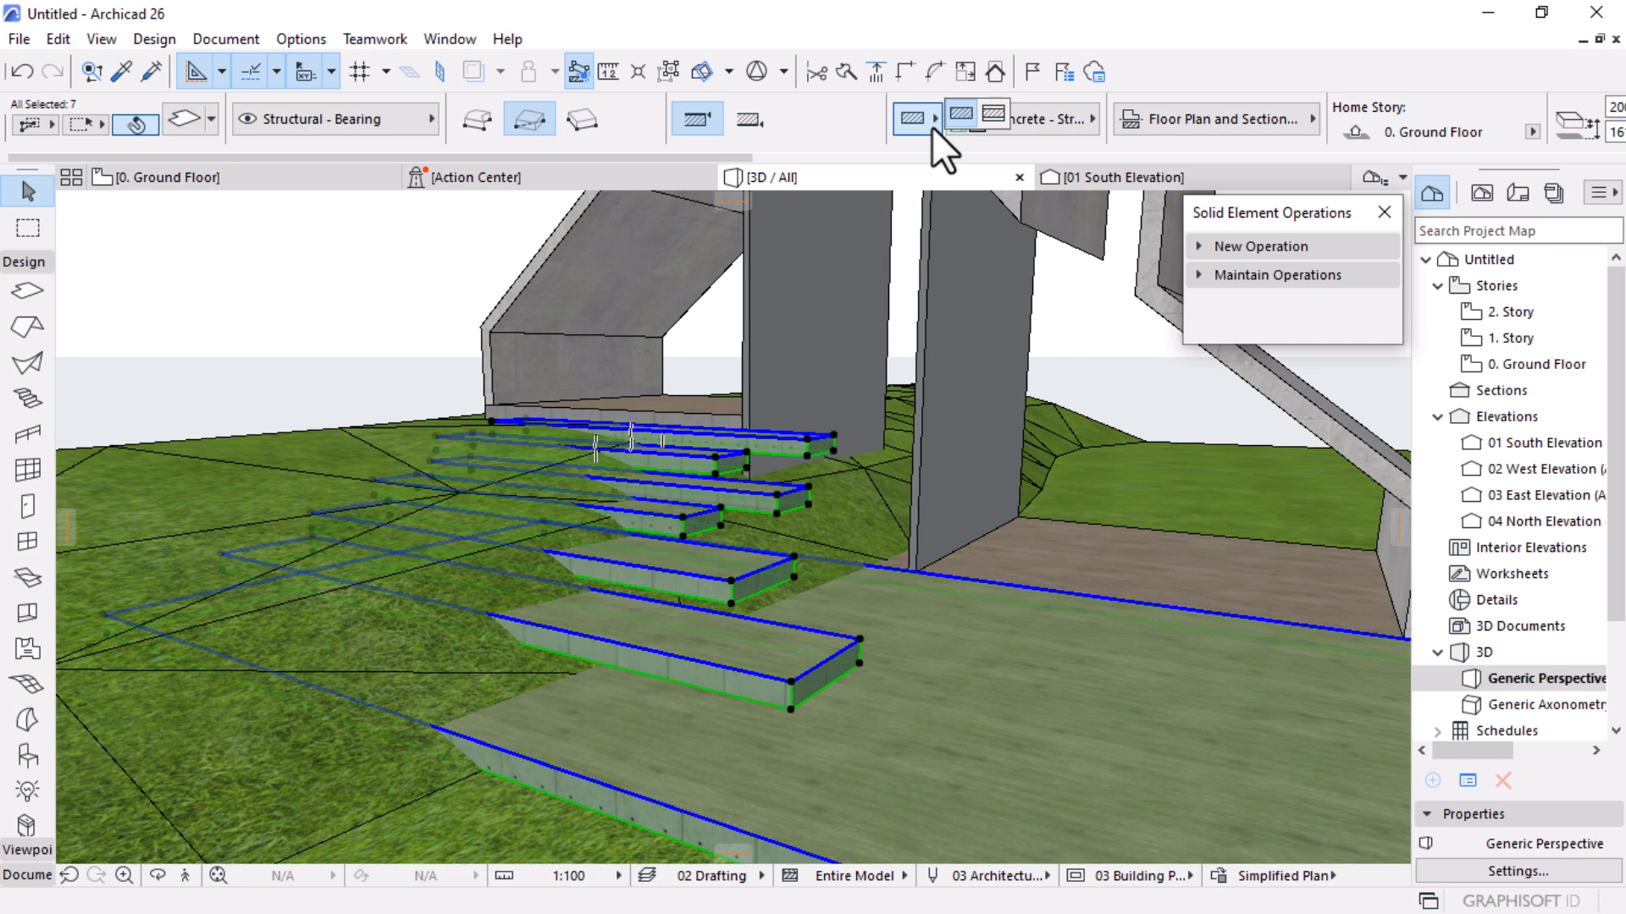
click(984, 114)
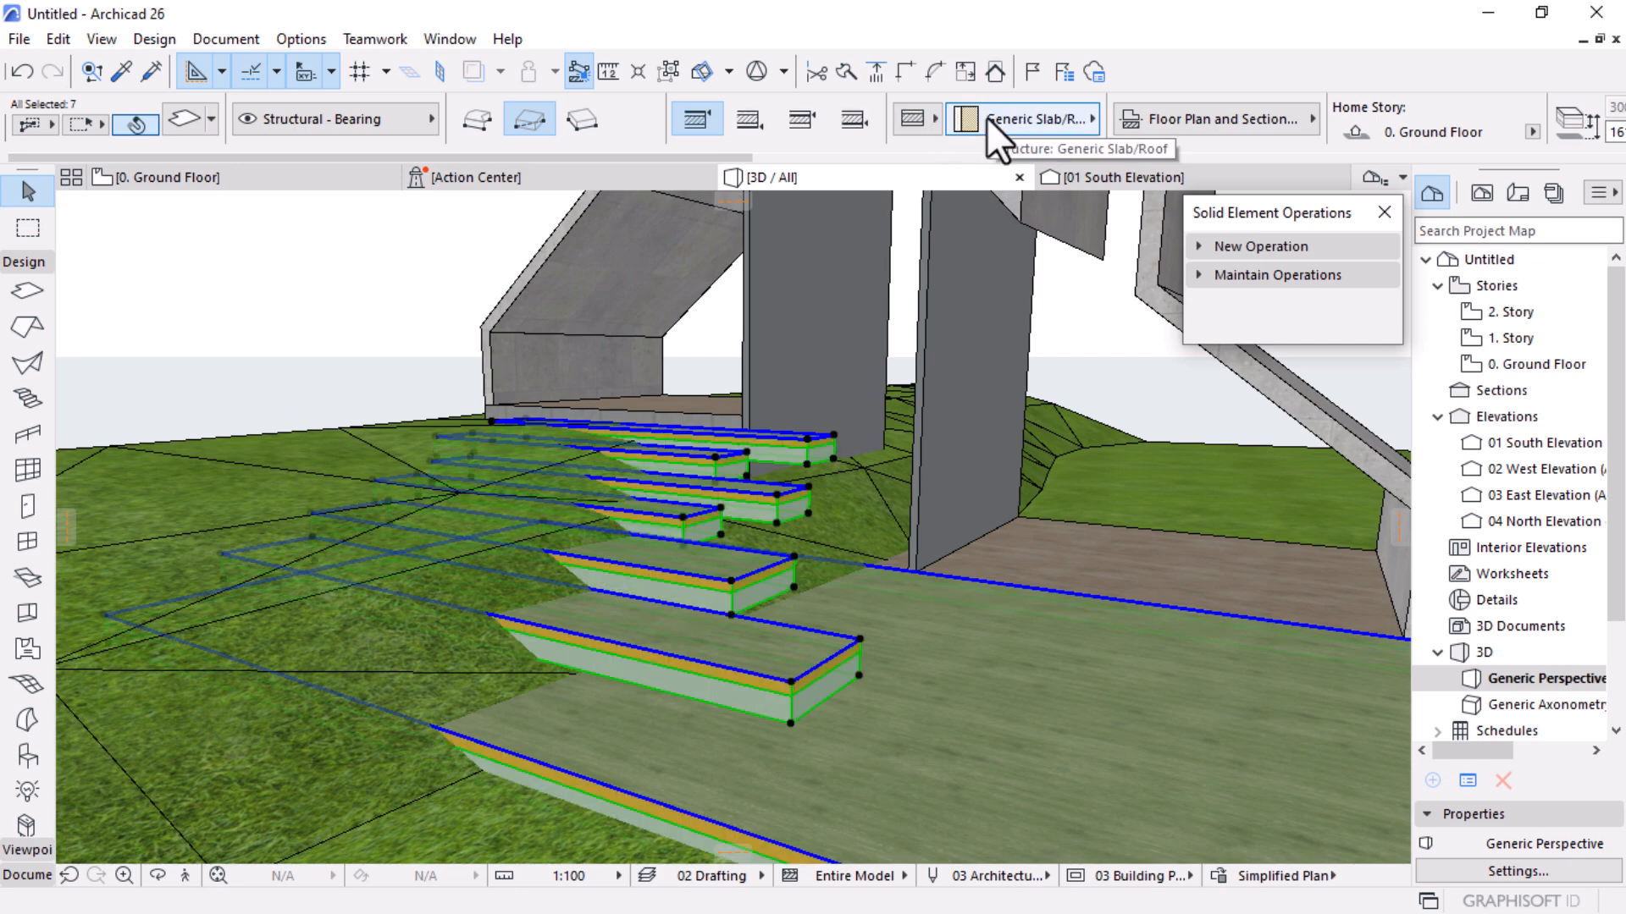
click(993, 114)
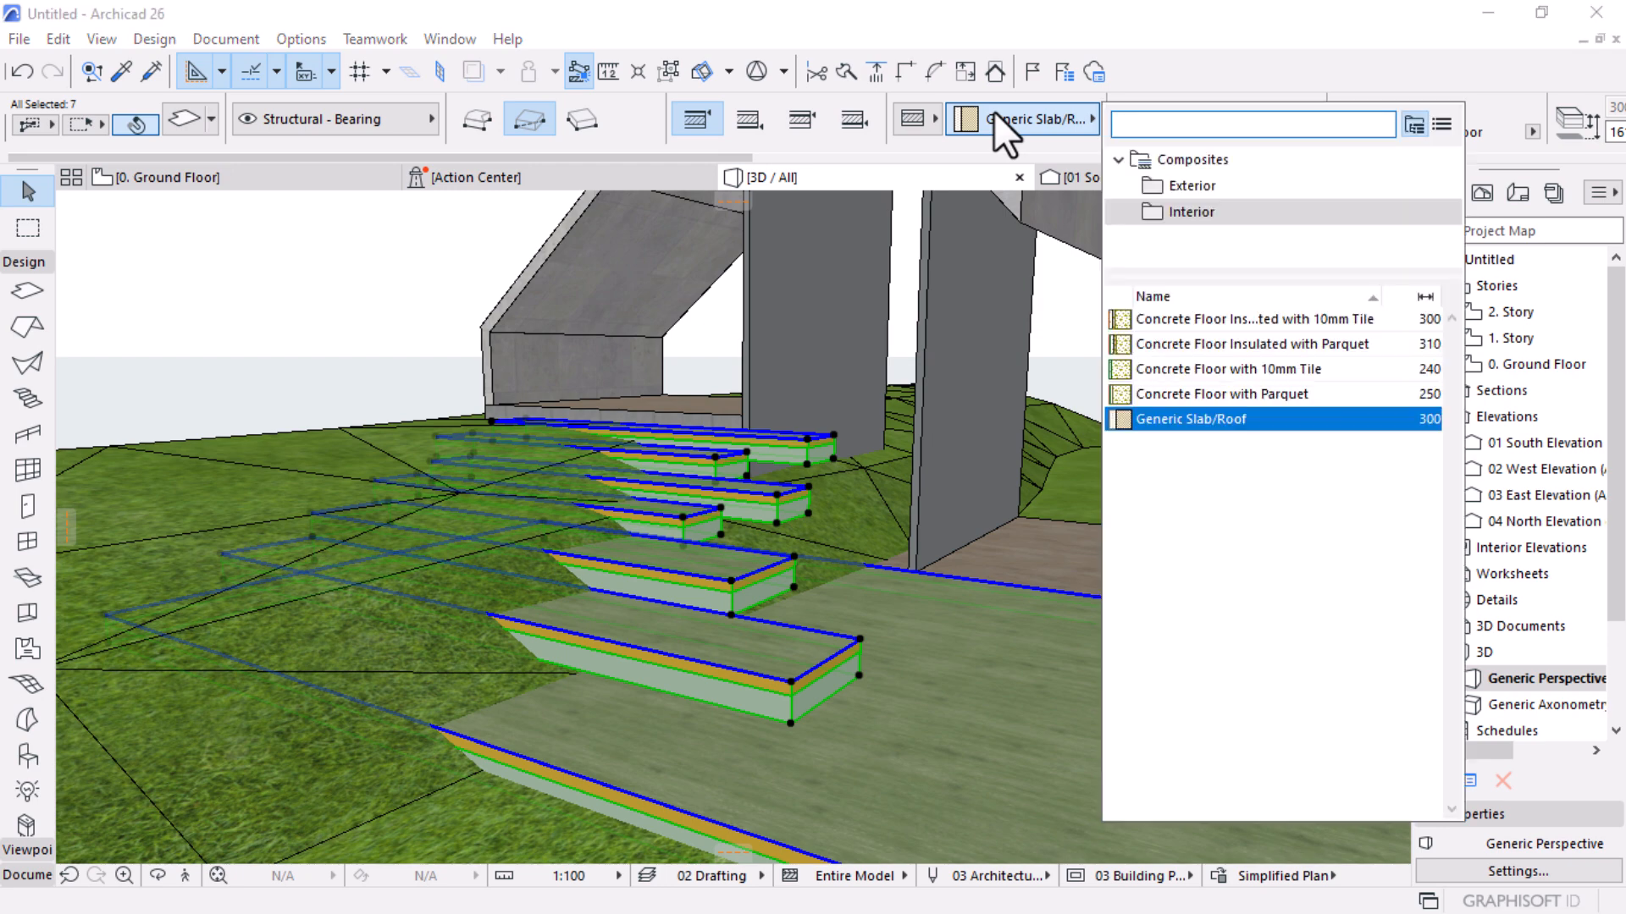
click(1172, 419)
key(Escape)
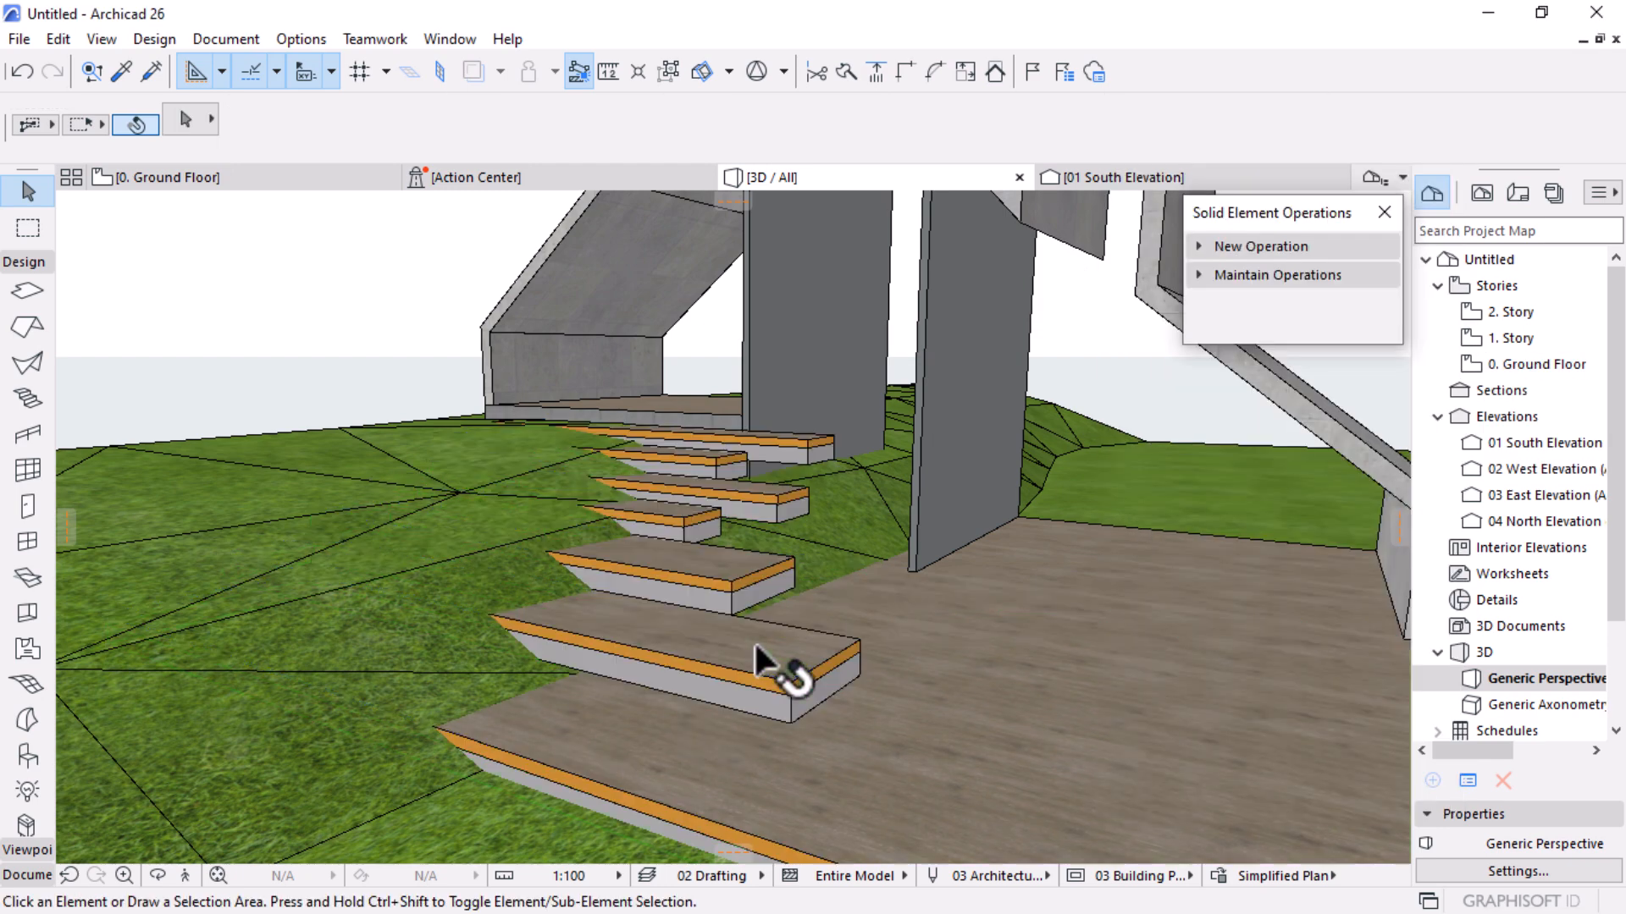
Edit the composite of the lowest step slab, setting the upper skin to 50 mm and the GENERIC - STRUCTURAL skin to 150 mm
click(758, 648)
right_click(758, 648)
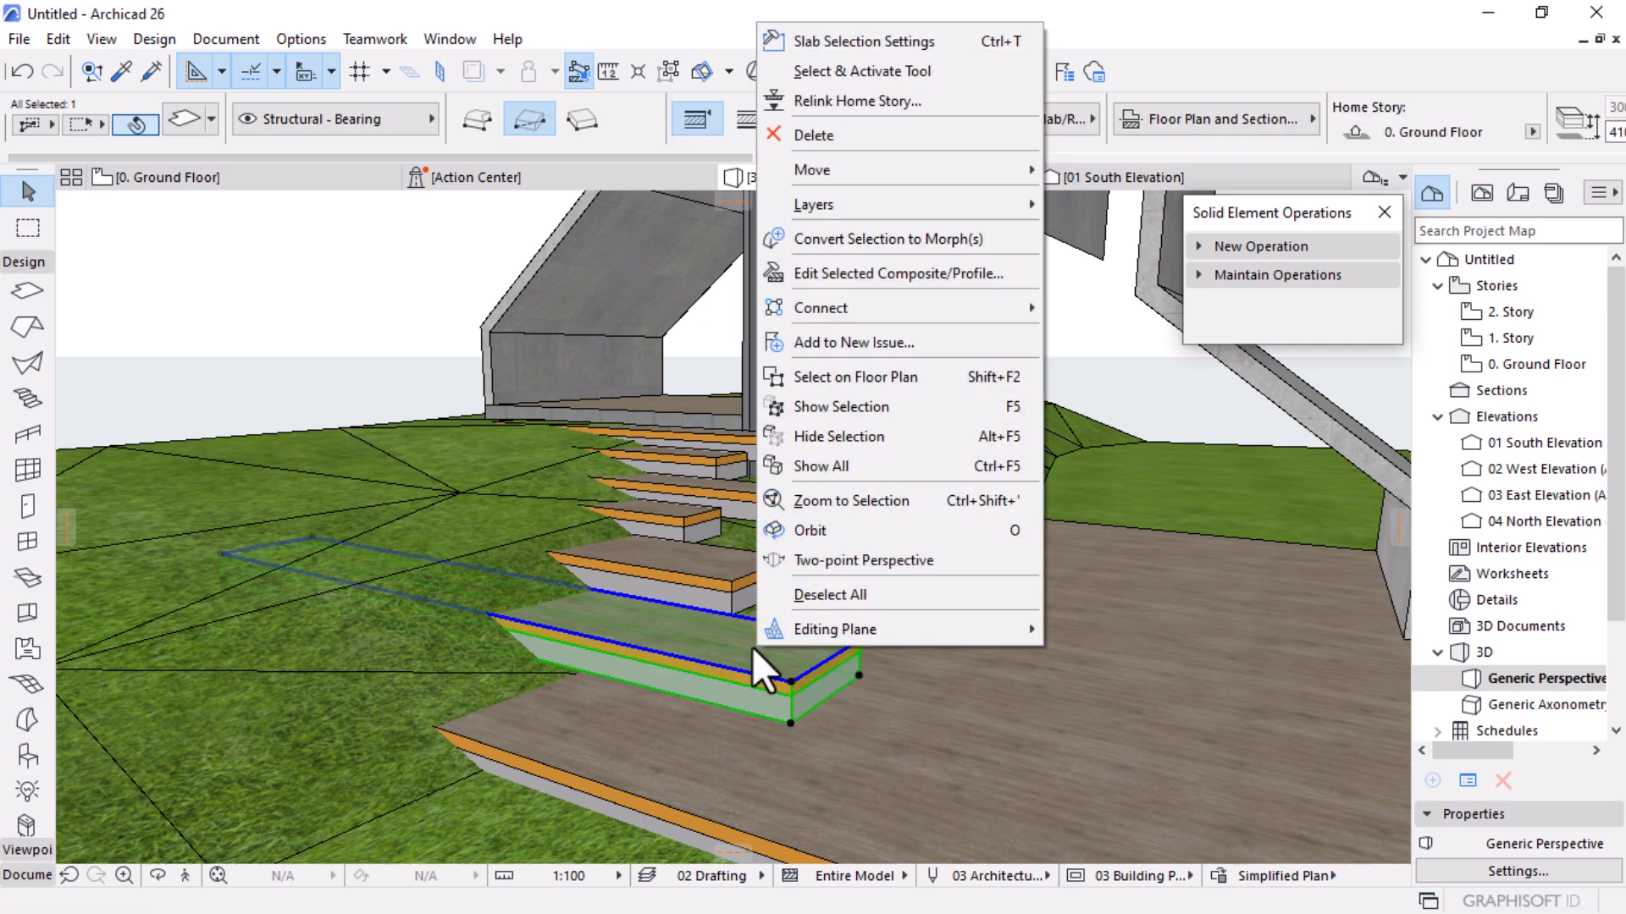
click(846, 286)
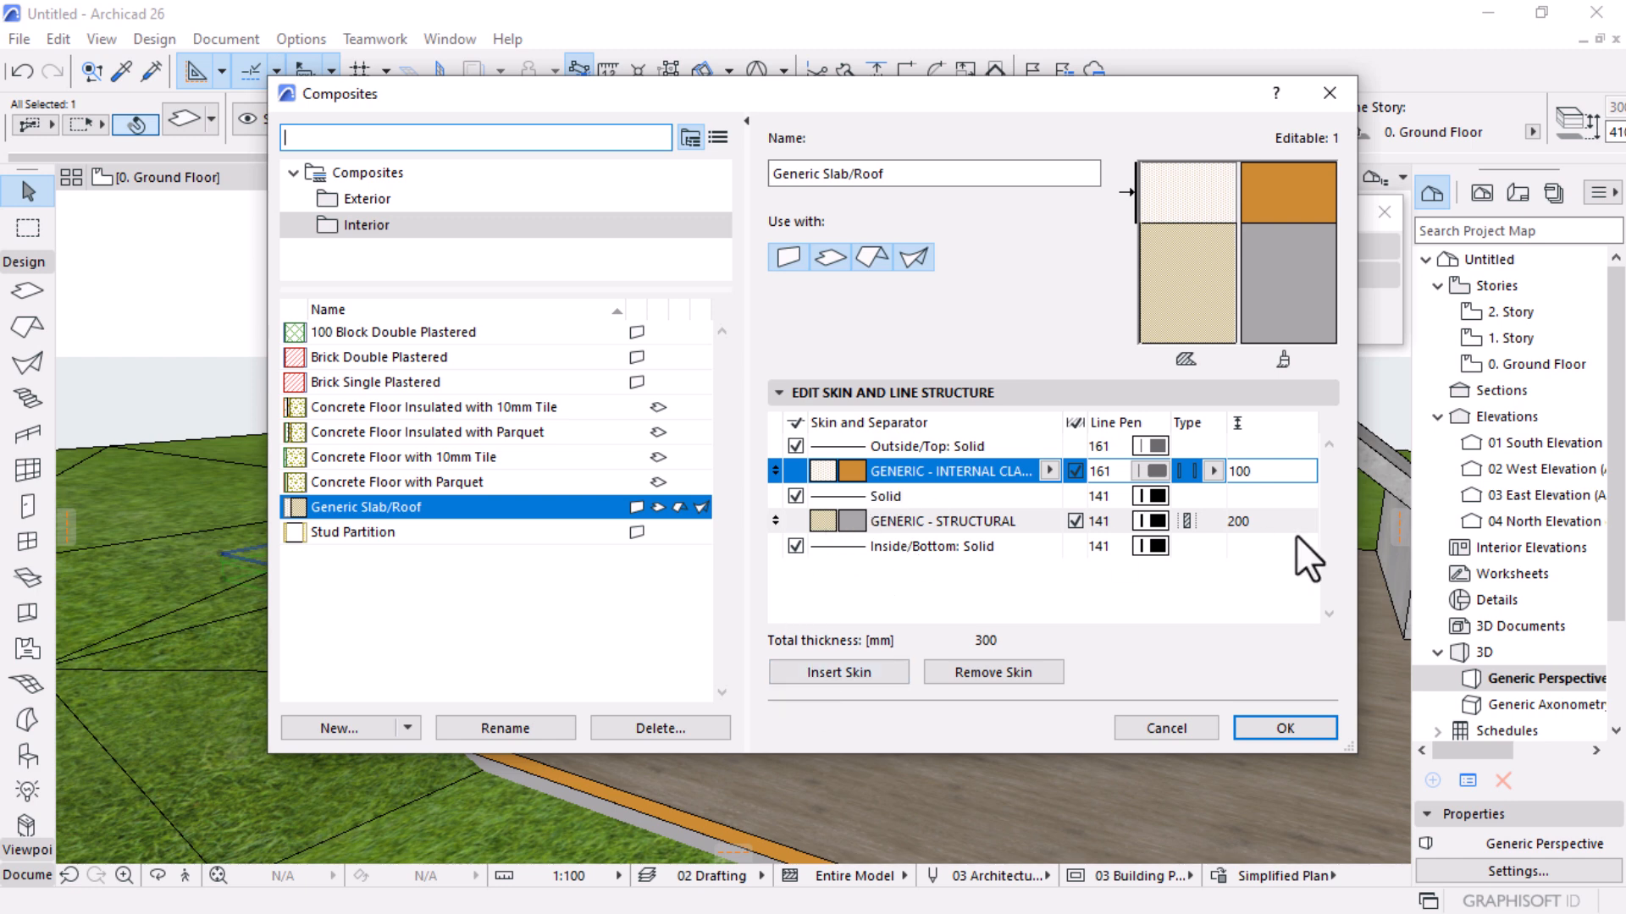
text(50)
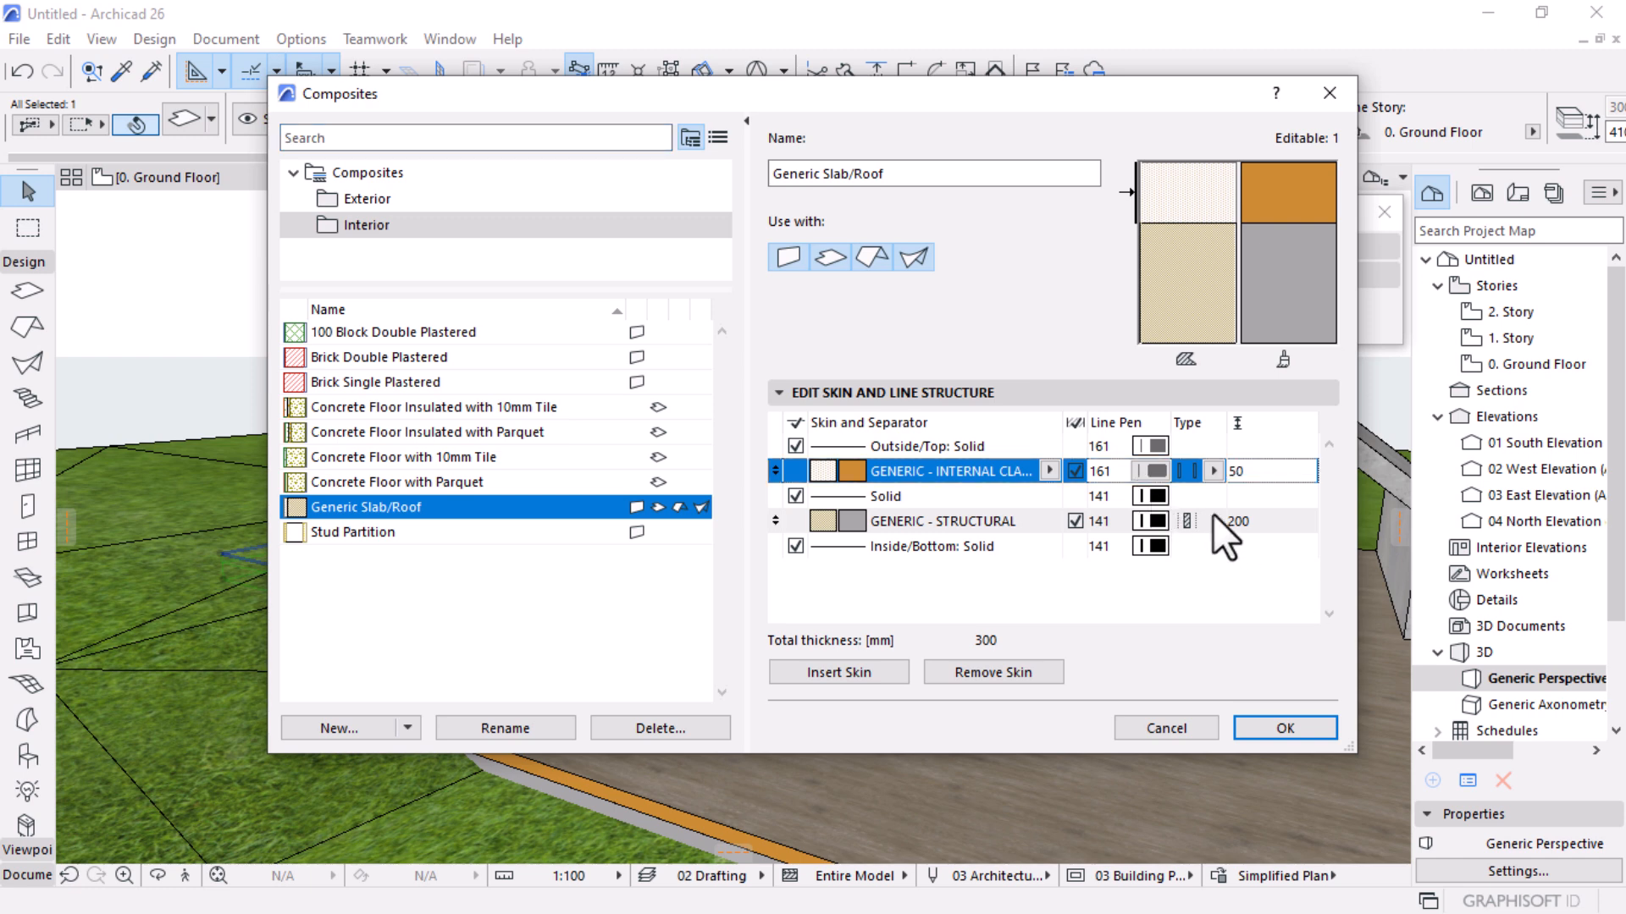
click(1267, 522)
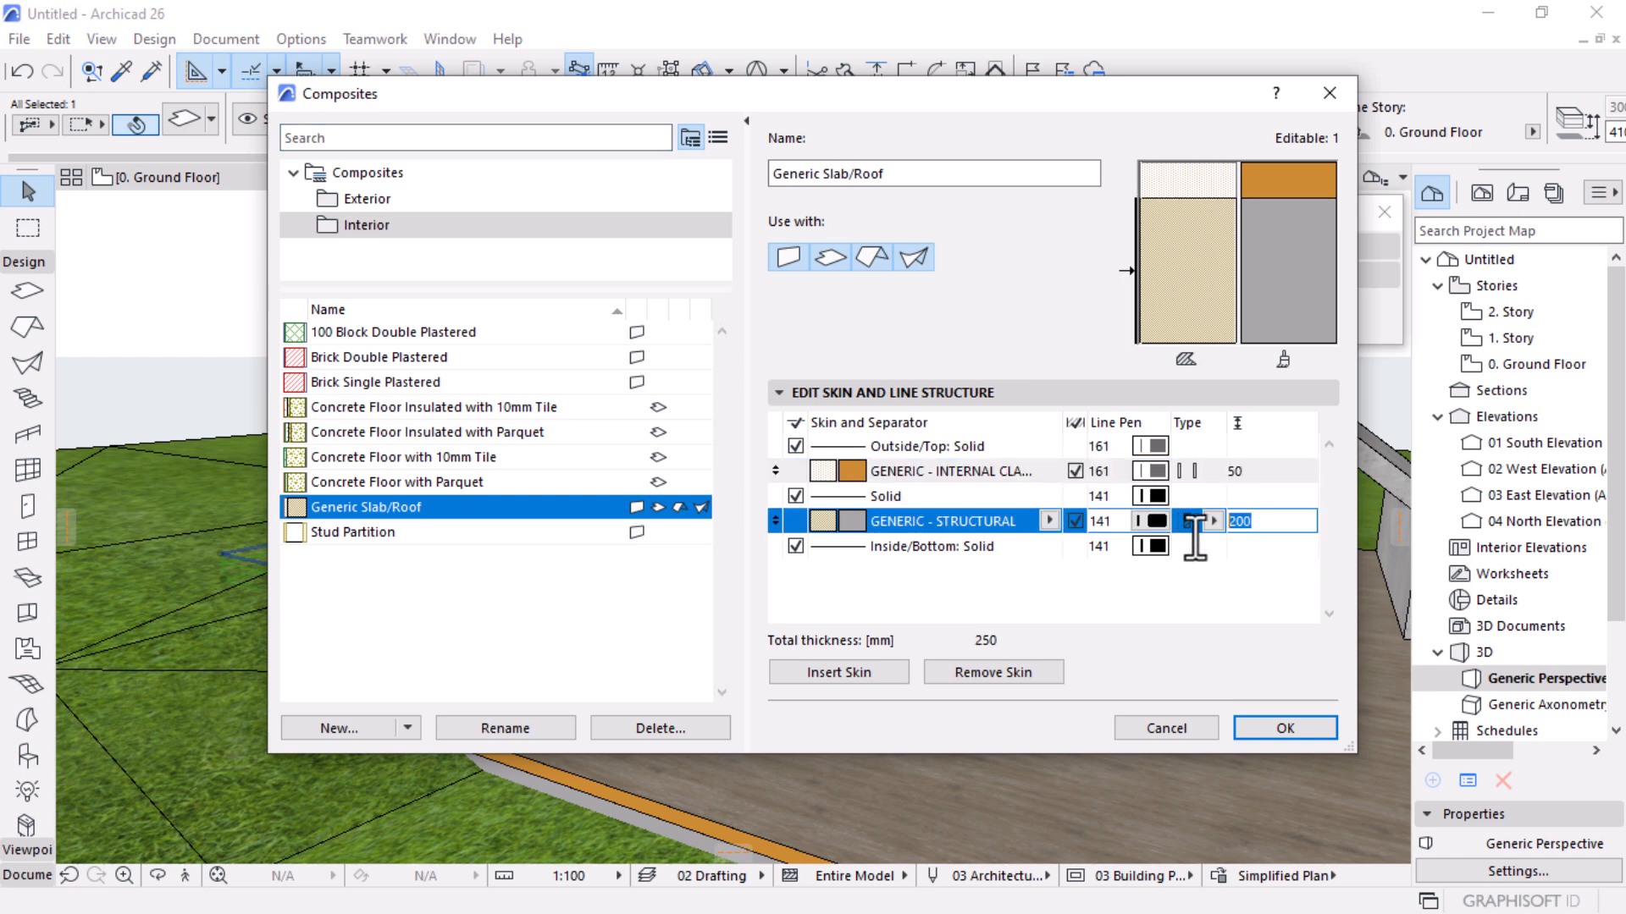
Insert a second 50 mm generic internal skin into the composite and place it below the GENERIC - STRUCTURAL skin
click(920, 472)
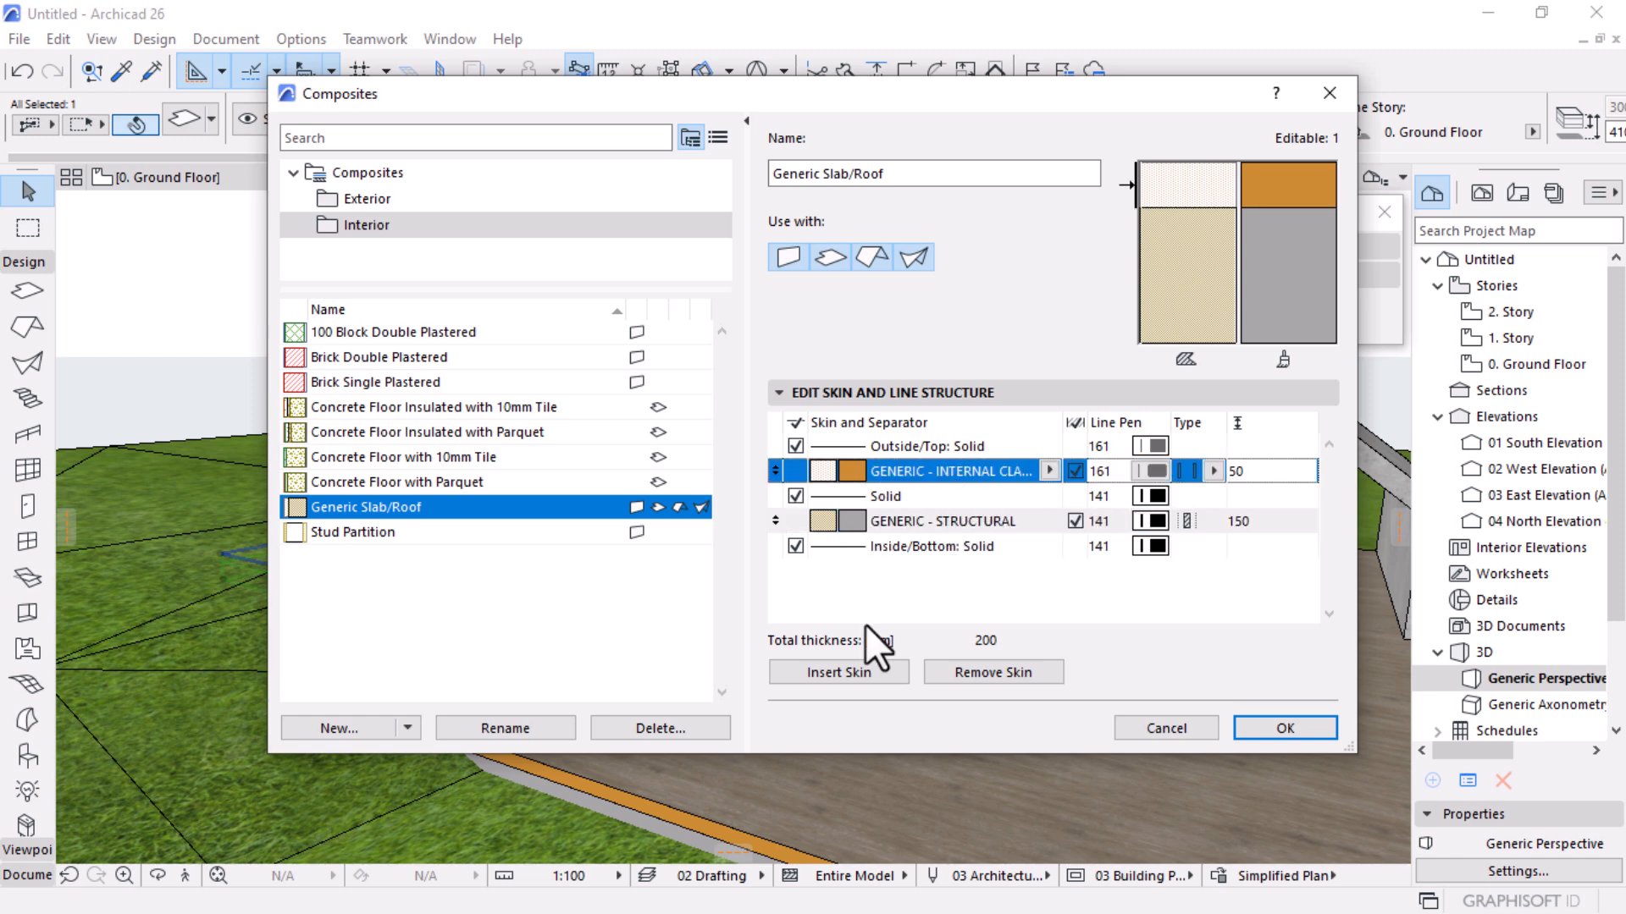
click(835, 673)
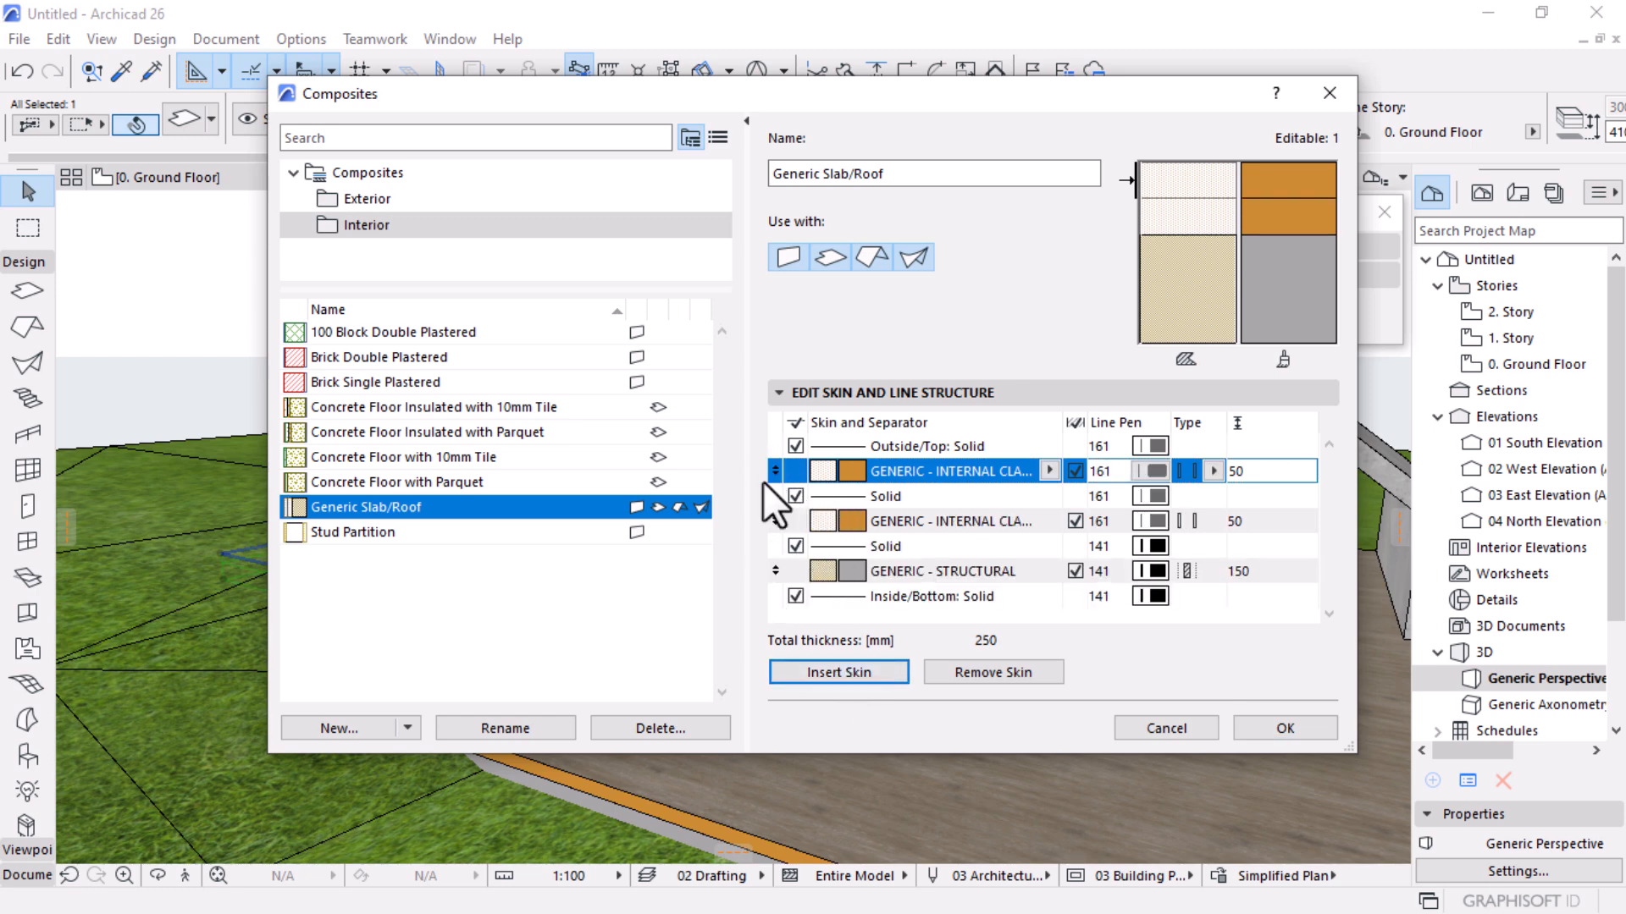
drag(772, 471, 759, 593)
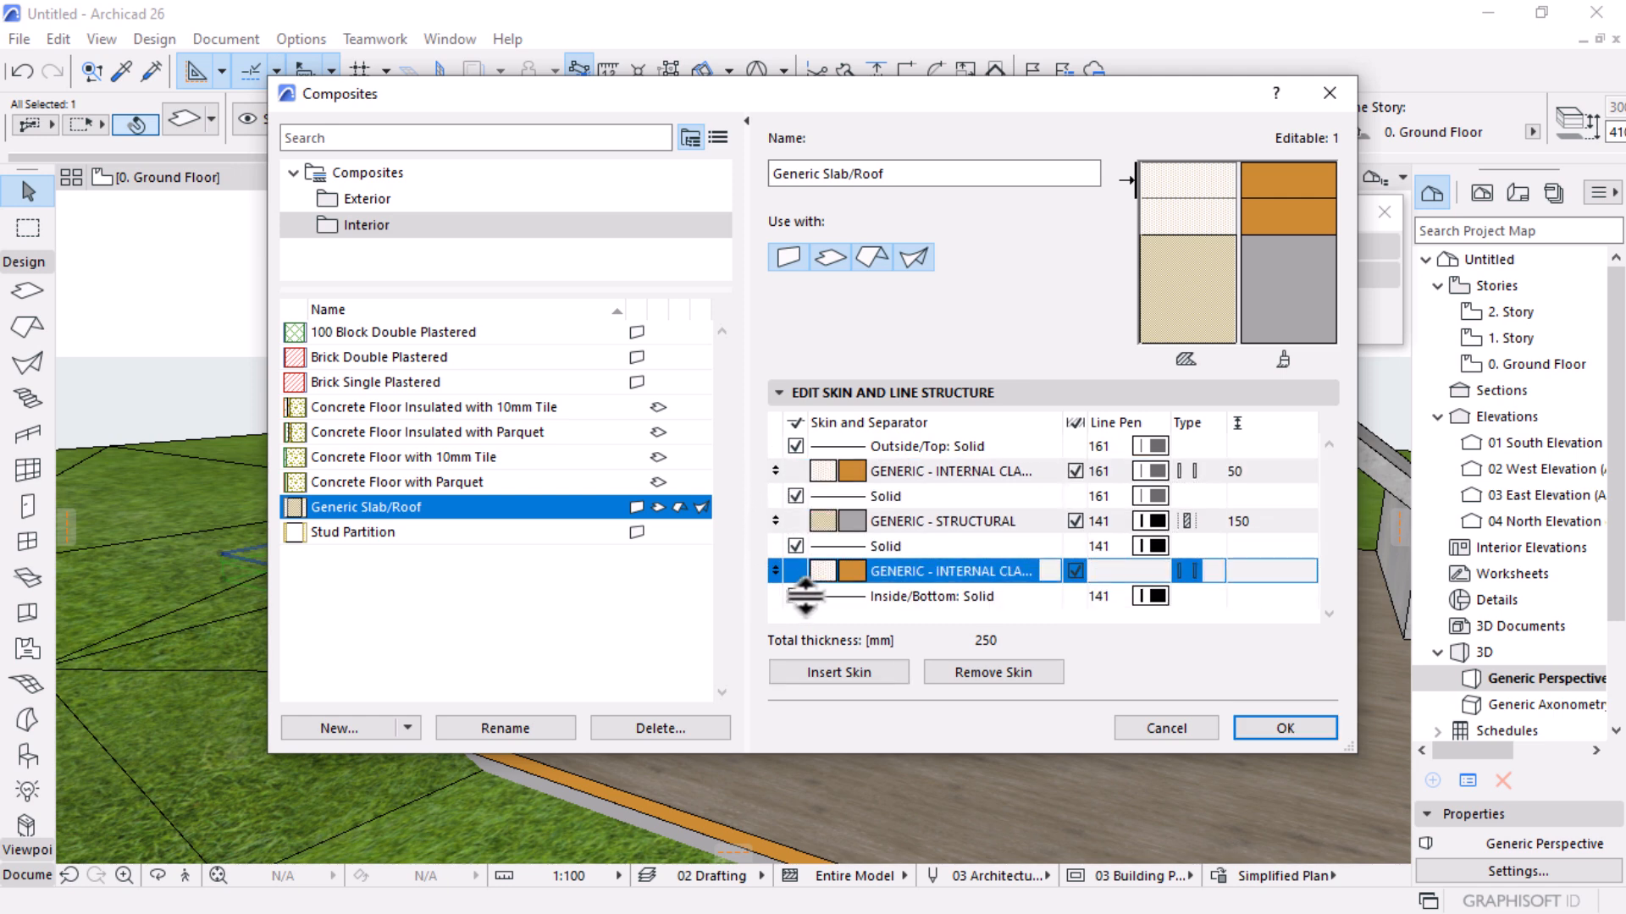
Set the building material of the composite's lowest skin to Timber - Floor
click(884, 473)
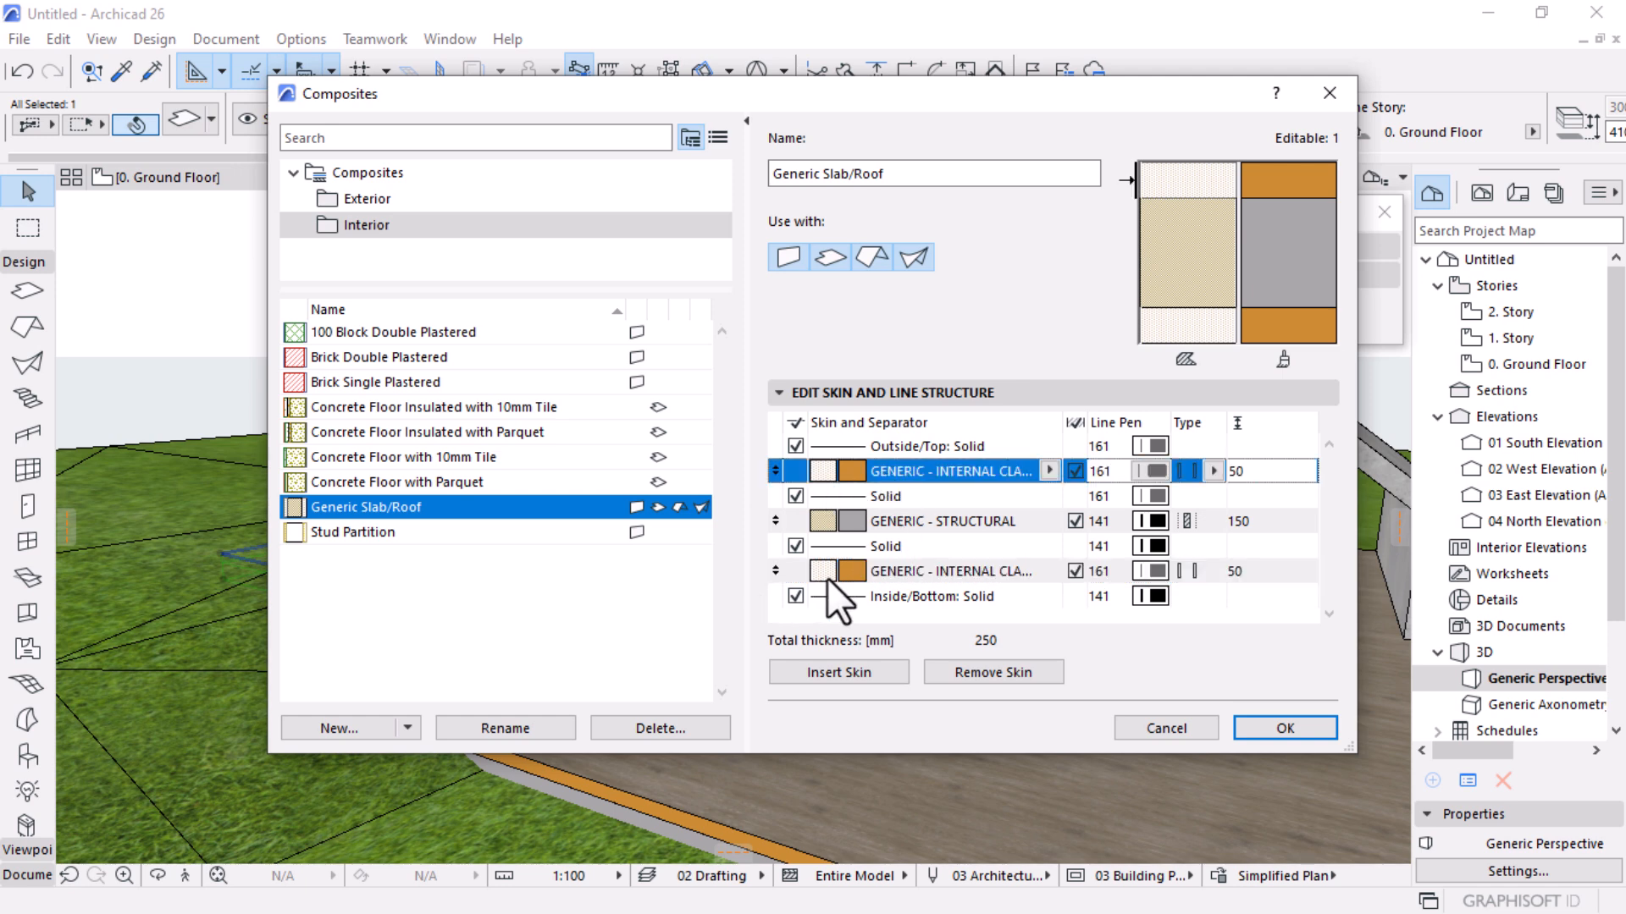
click(827, 576)
click(1232, 521)
text(50)
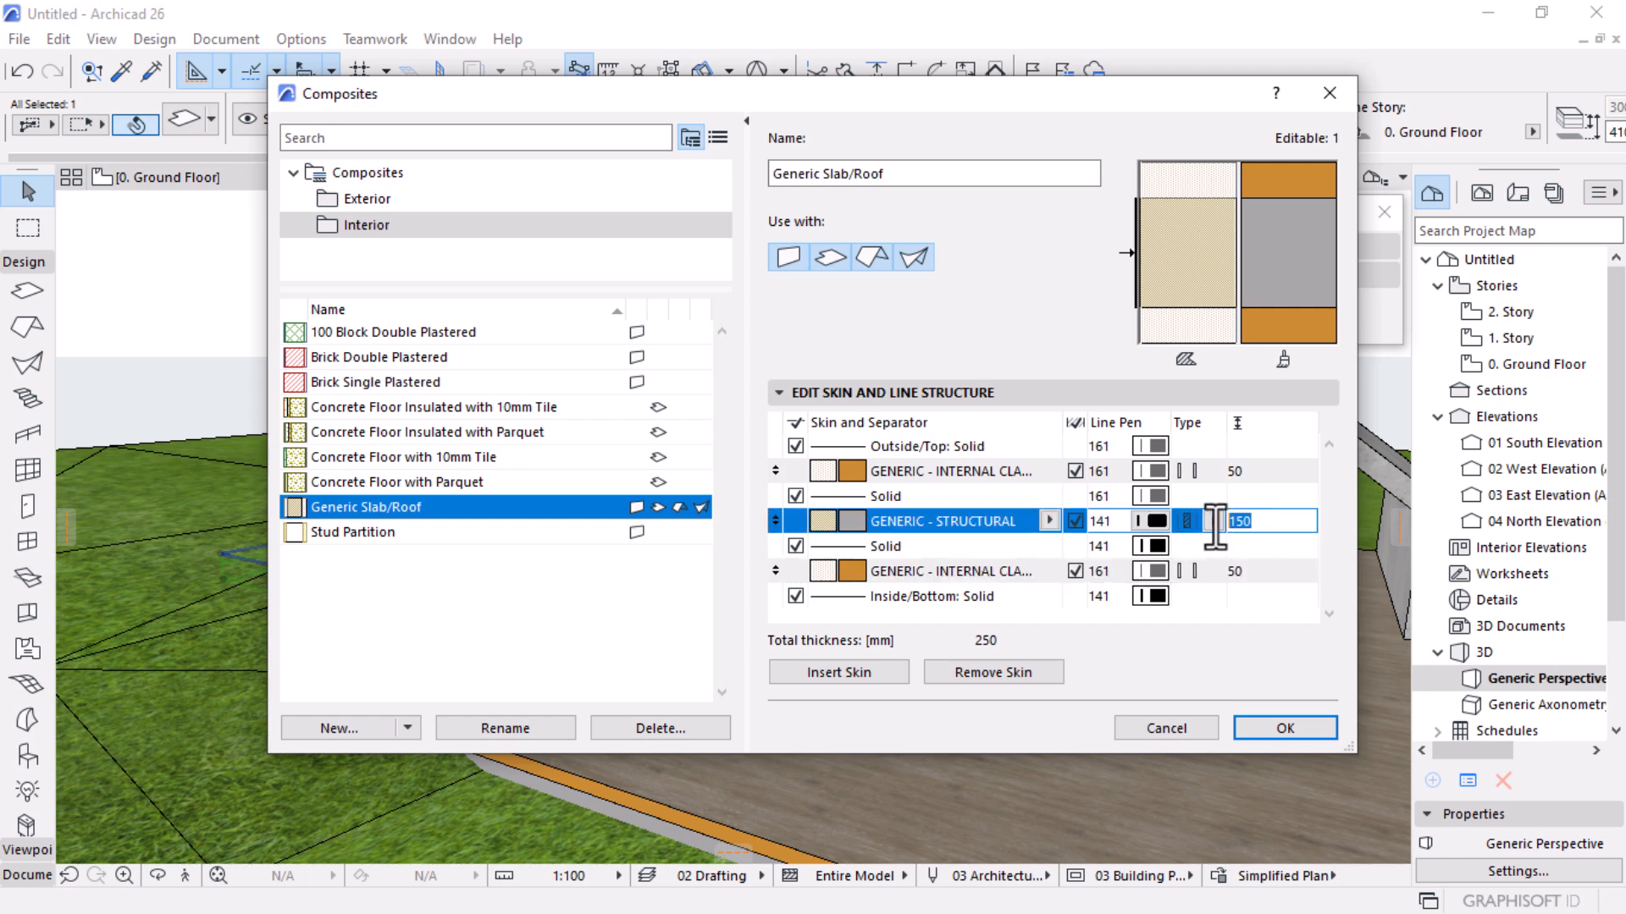
click(1233, 569)
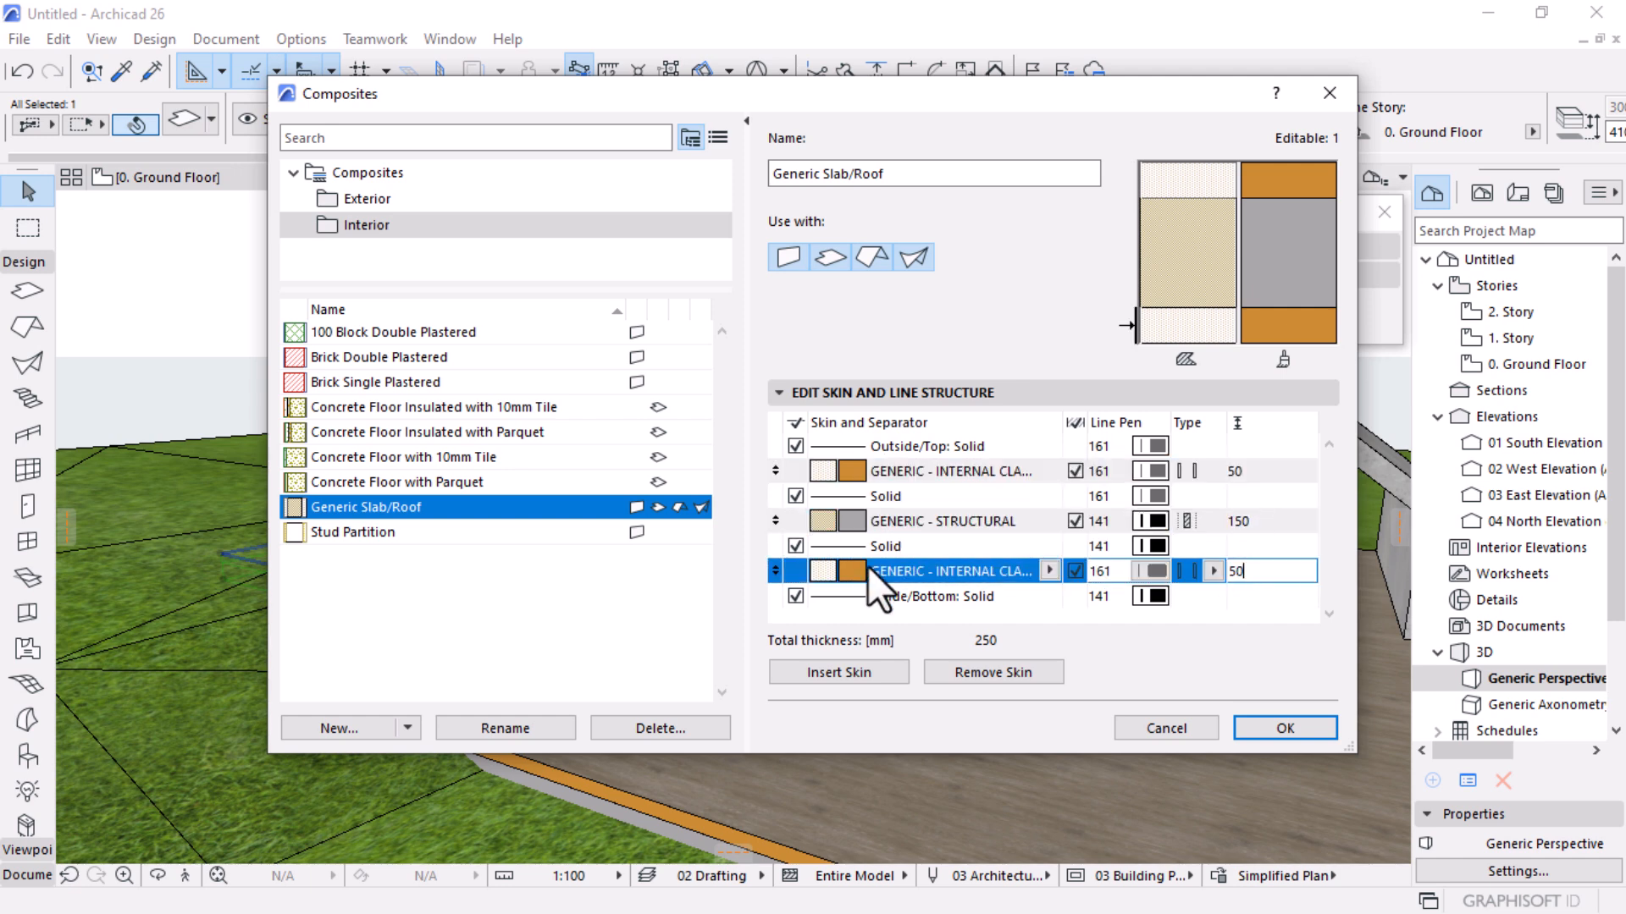
click(1047, 568)
click(1145, 457)
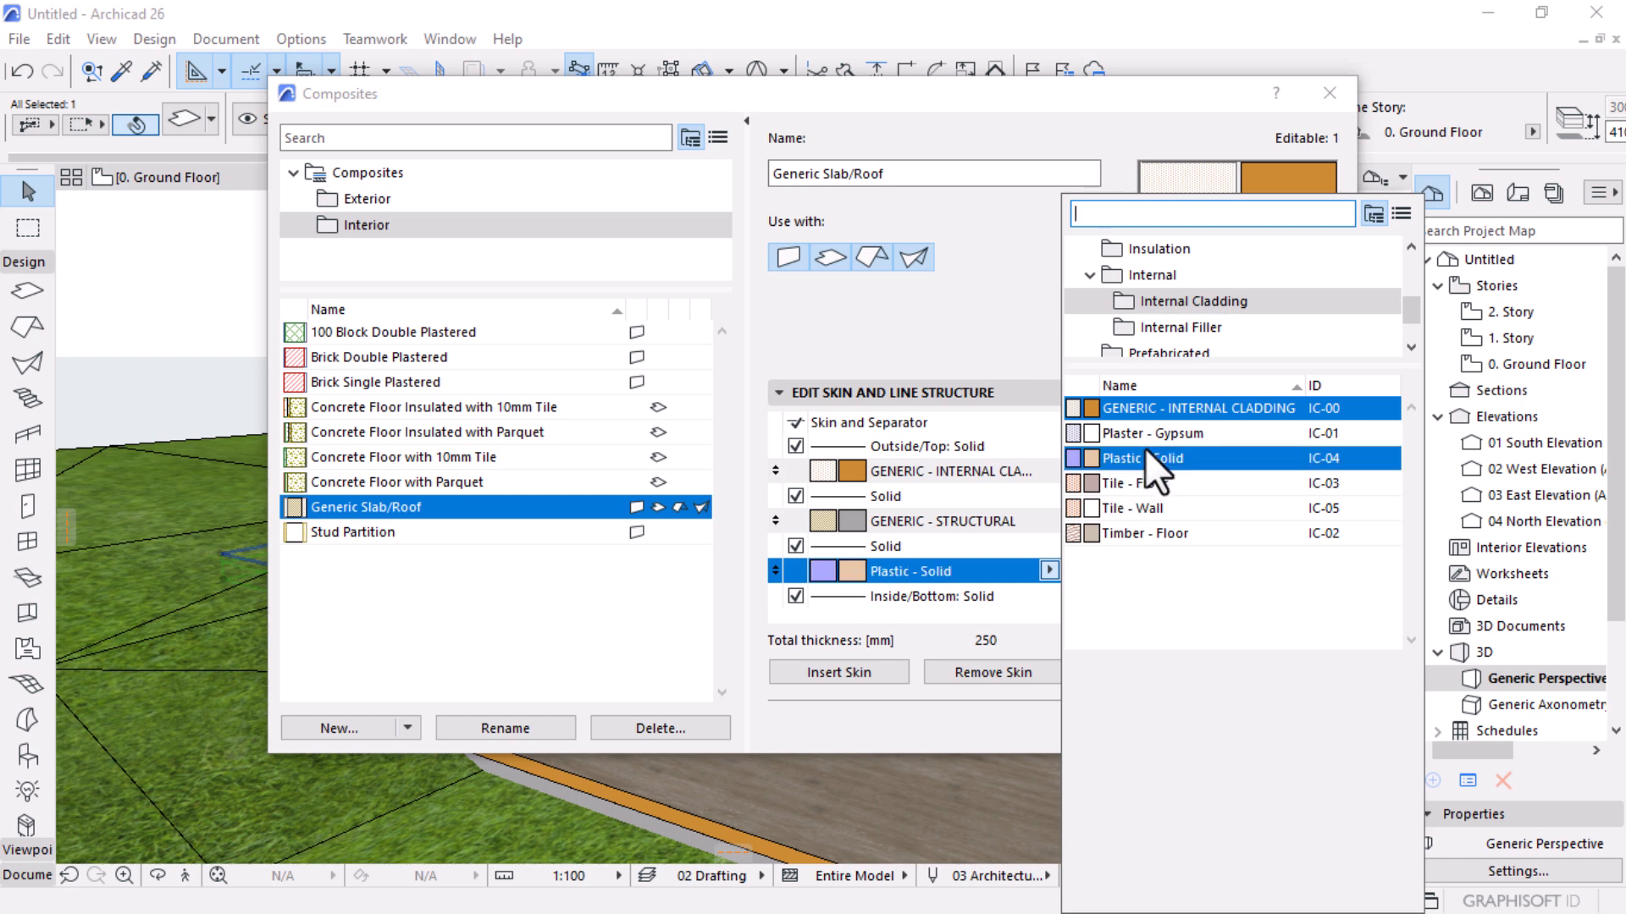
click(1131, 531)
Set the building material of the composite's top skin to Timber - Floor and apply the composite changes
click(881, 471)
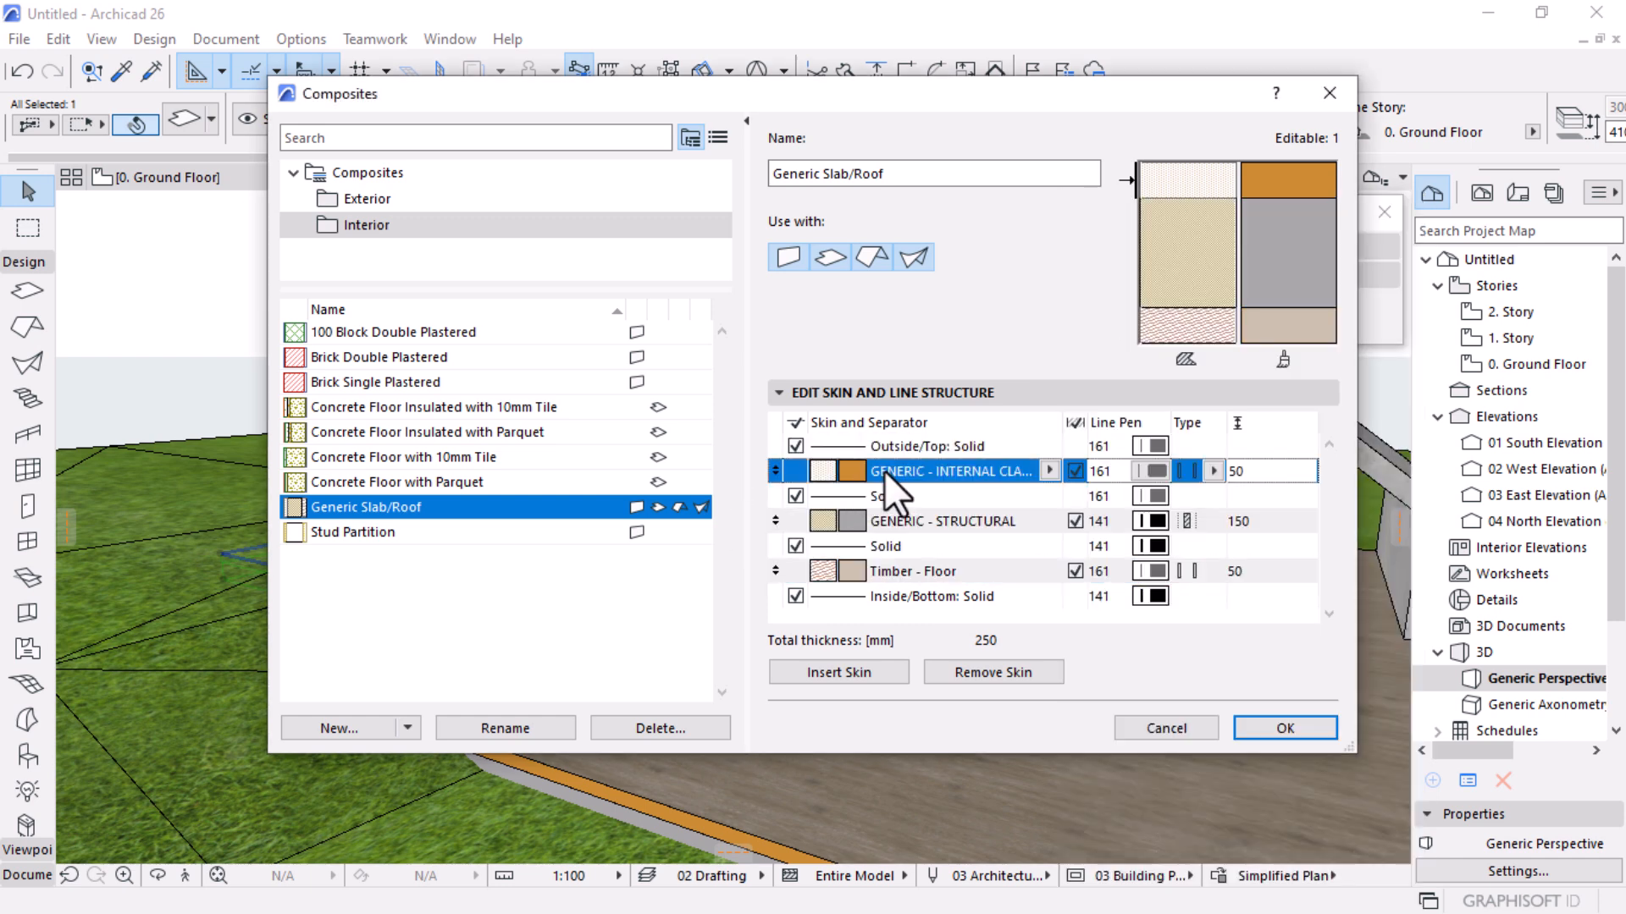
click(1049, 471)
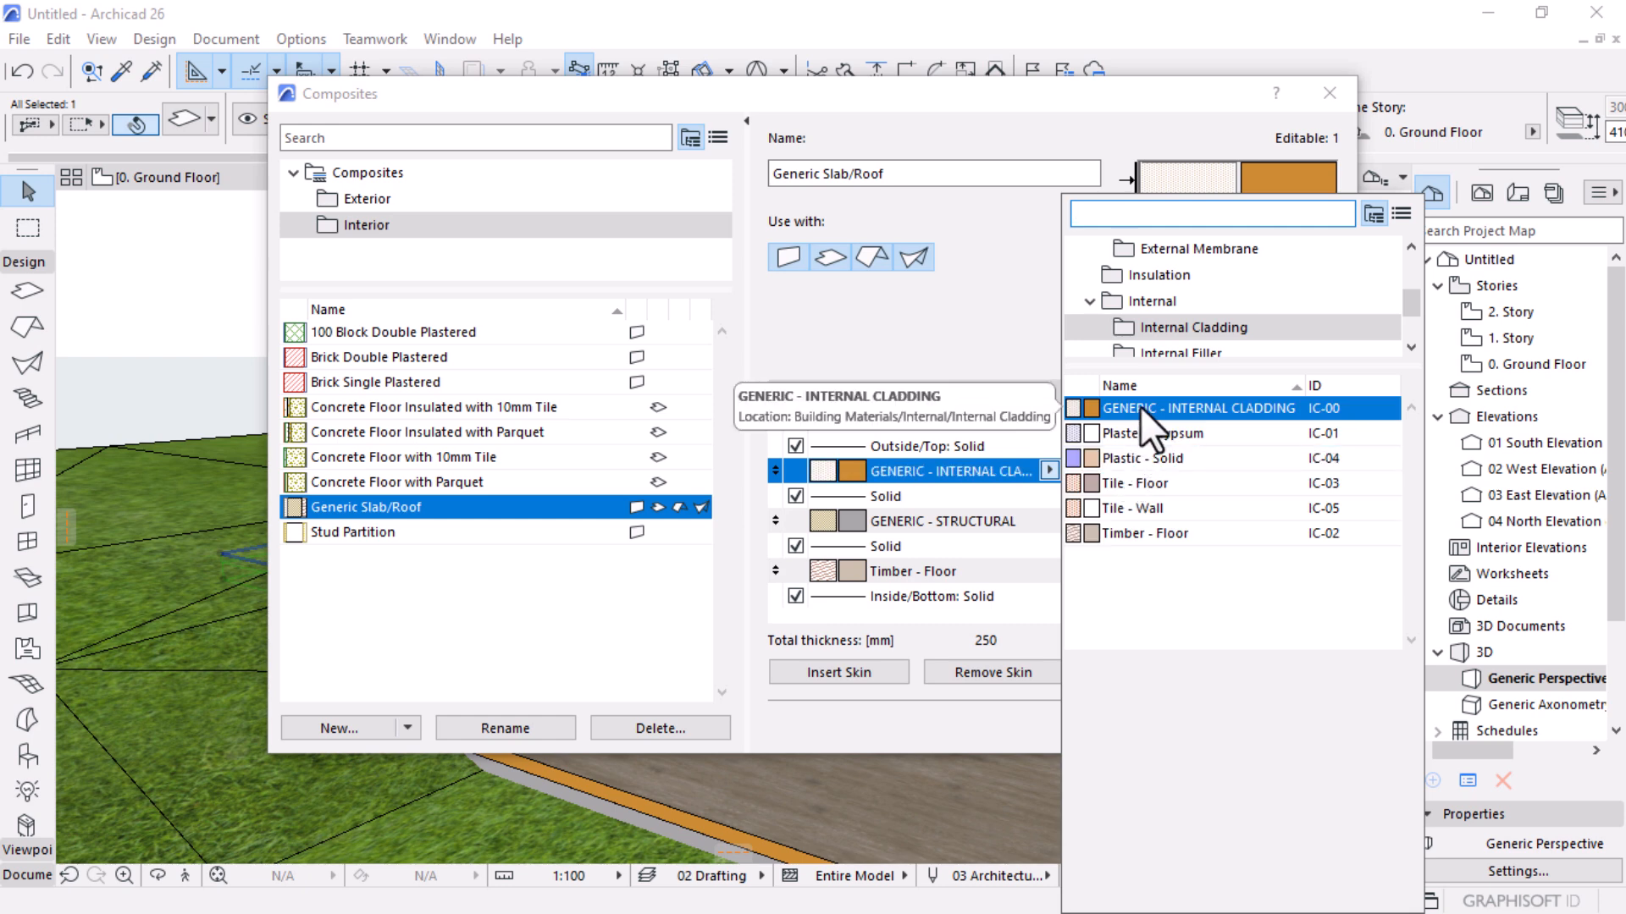
click(1154, 526)
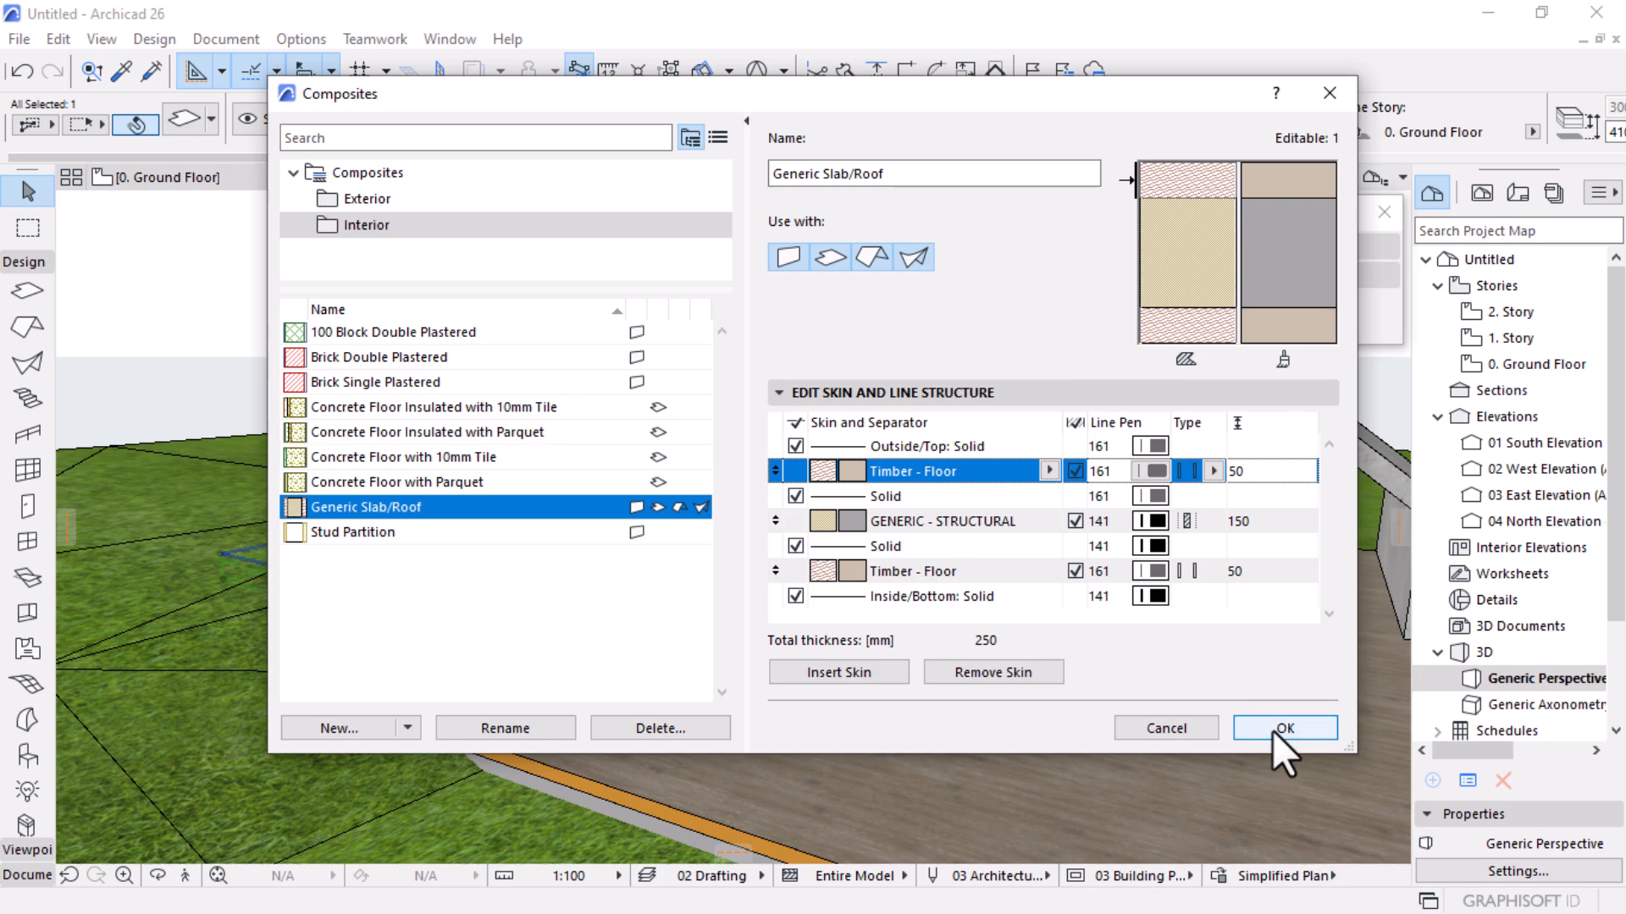
click(1273, 730)
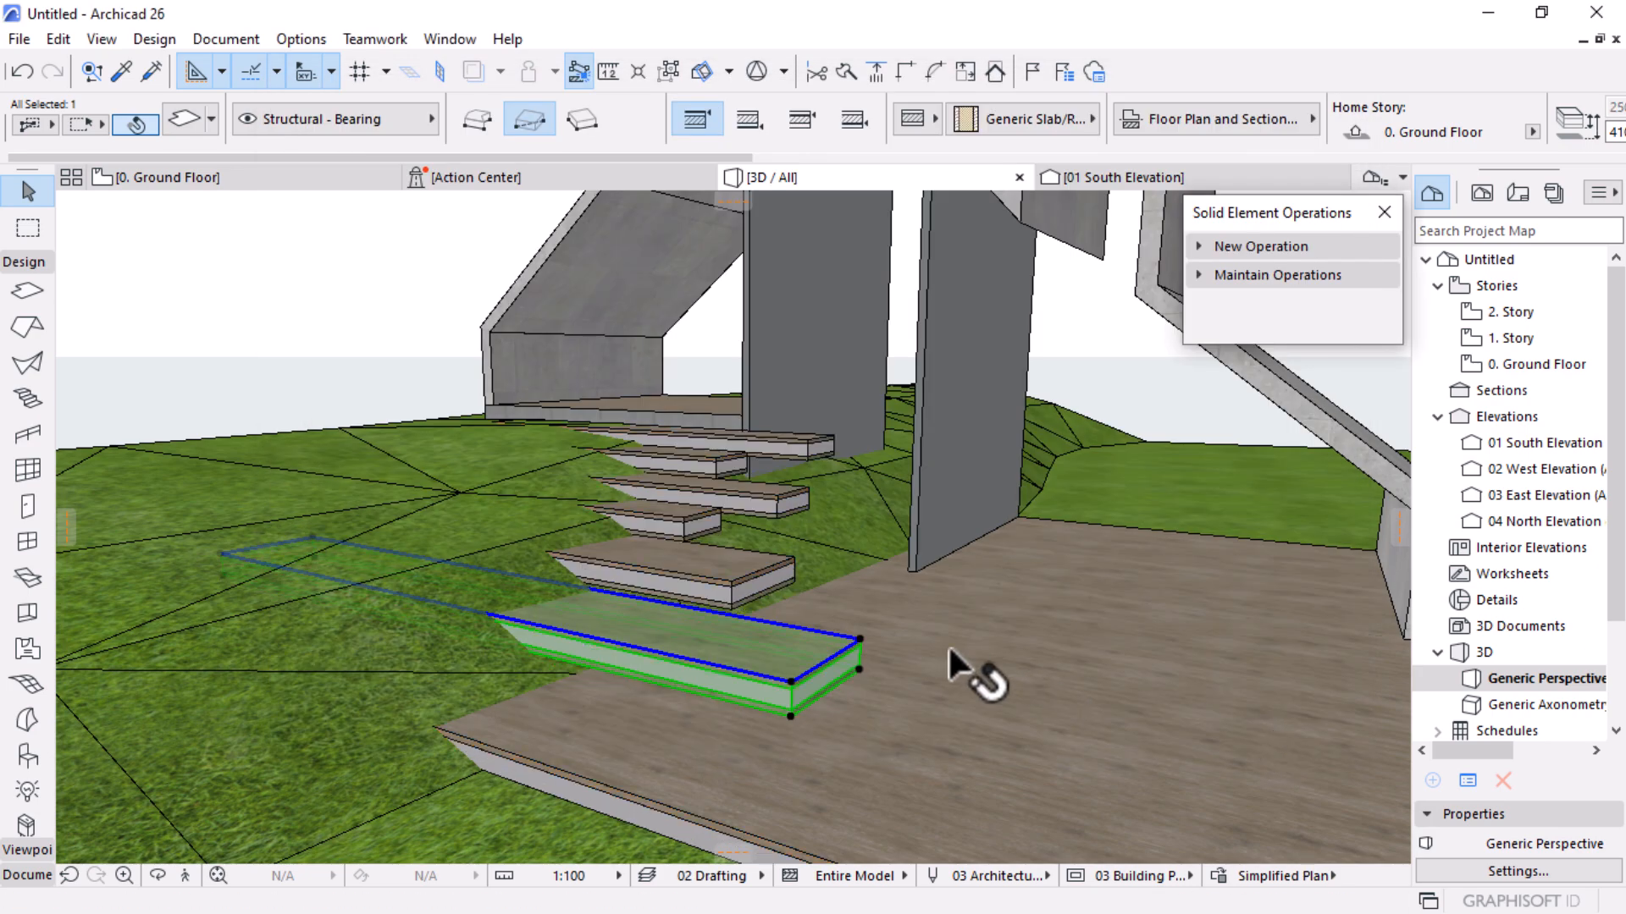
Add the terrain mesh beside the steps as the target of a new solid element operation
shift+middle_drag(921, 708, 1257, 646)
scroll(918, 602, down, 5)
shift+middle_drag(696, 583, 868, 585)
scroll(868, 584, up, 6)
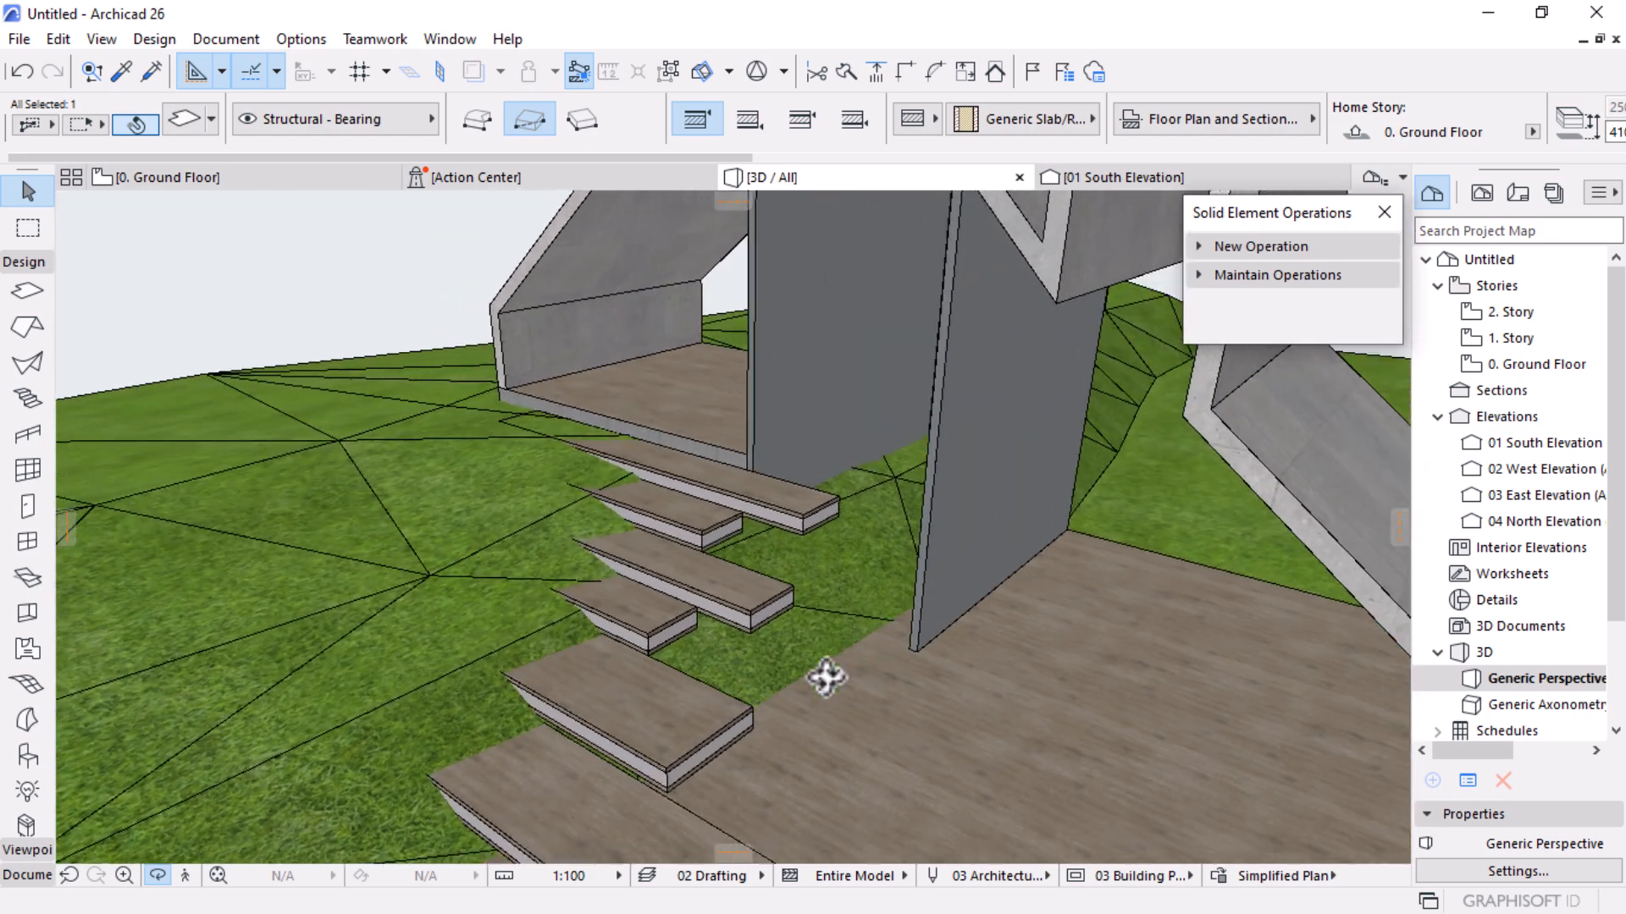
shift+middle_drag(826, 677, 811, 582)
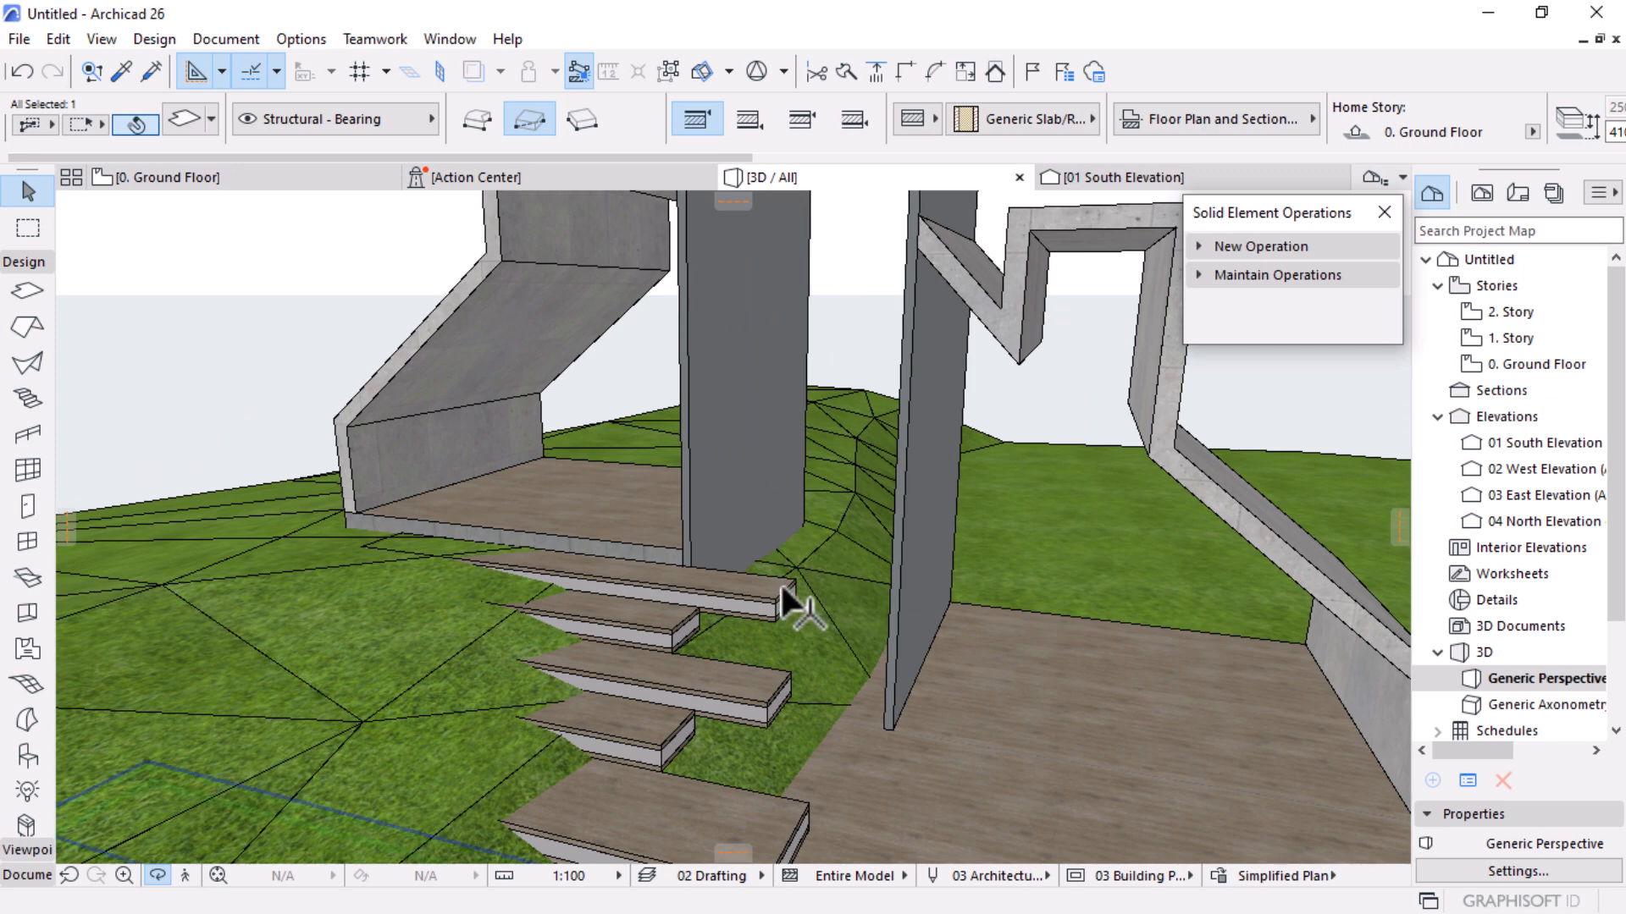
click(830, 565)
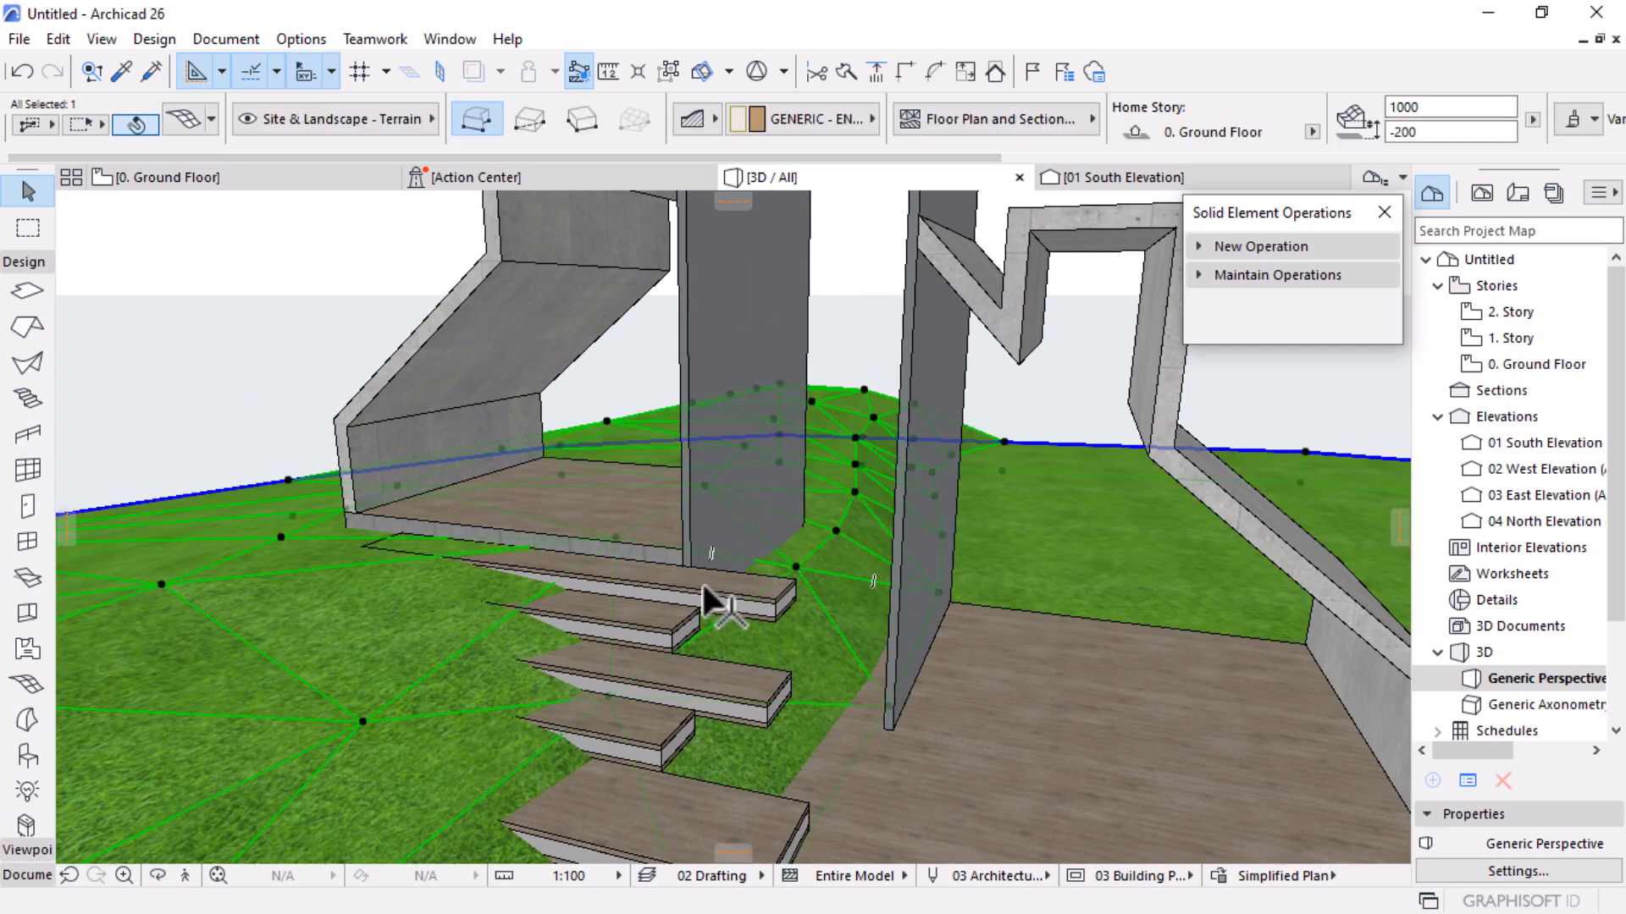
shift+middle_drag(737, 646, 856, 657)
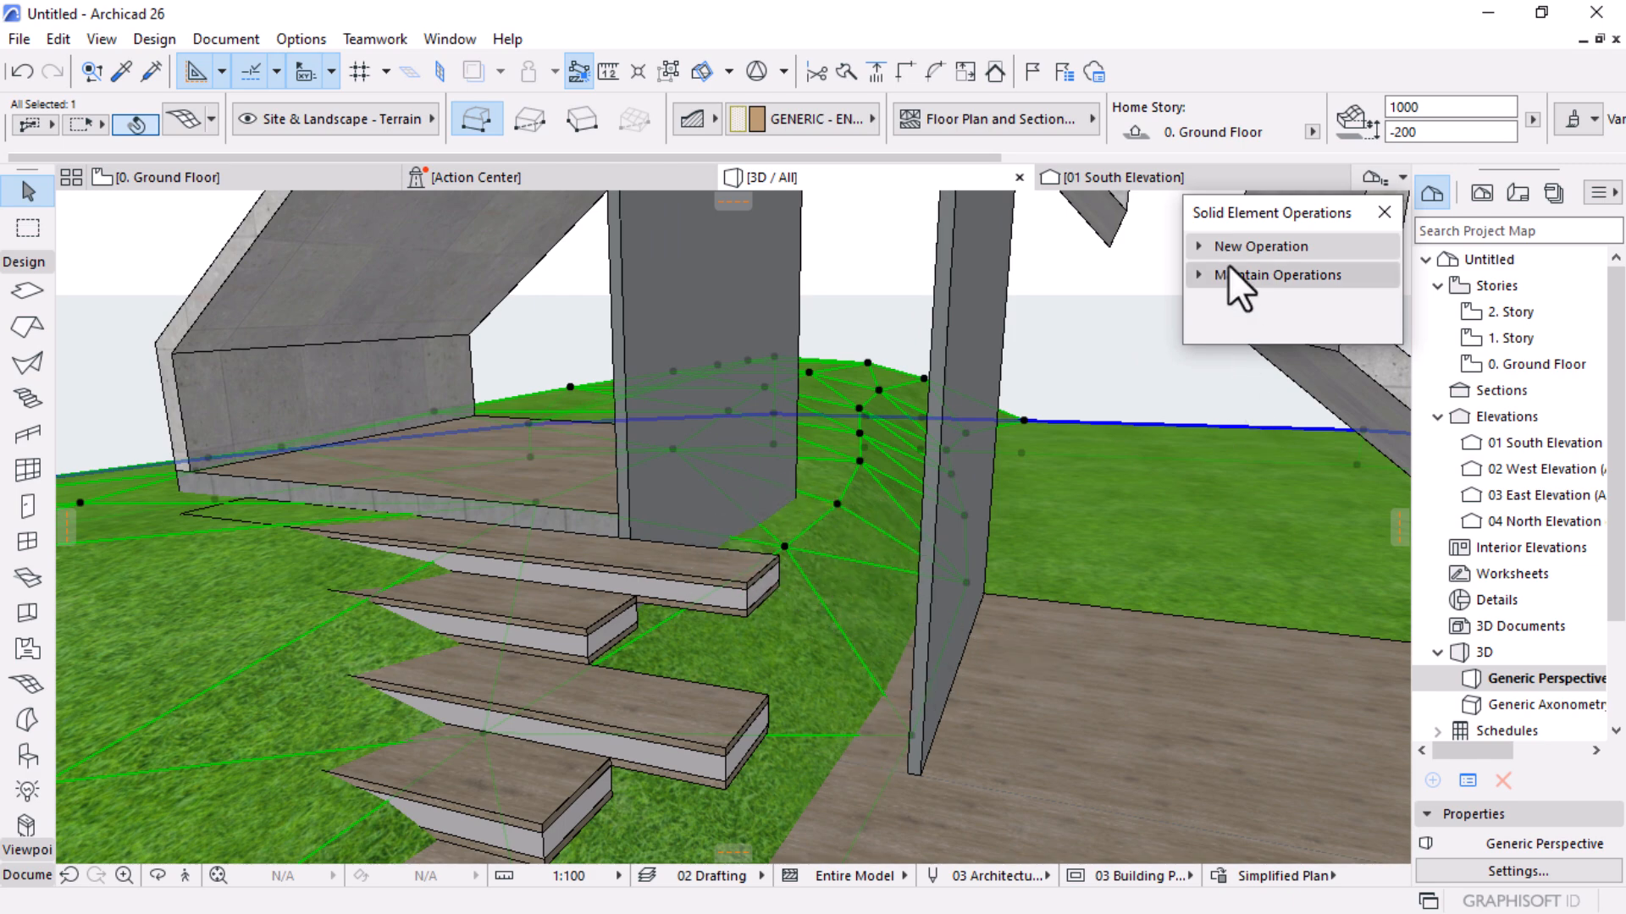
click(1257, 248)
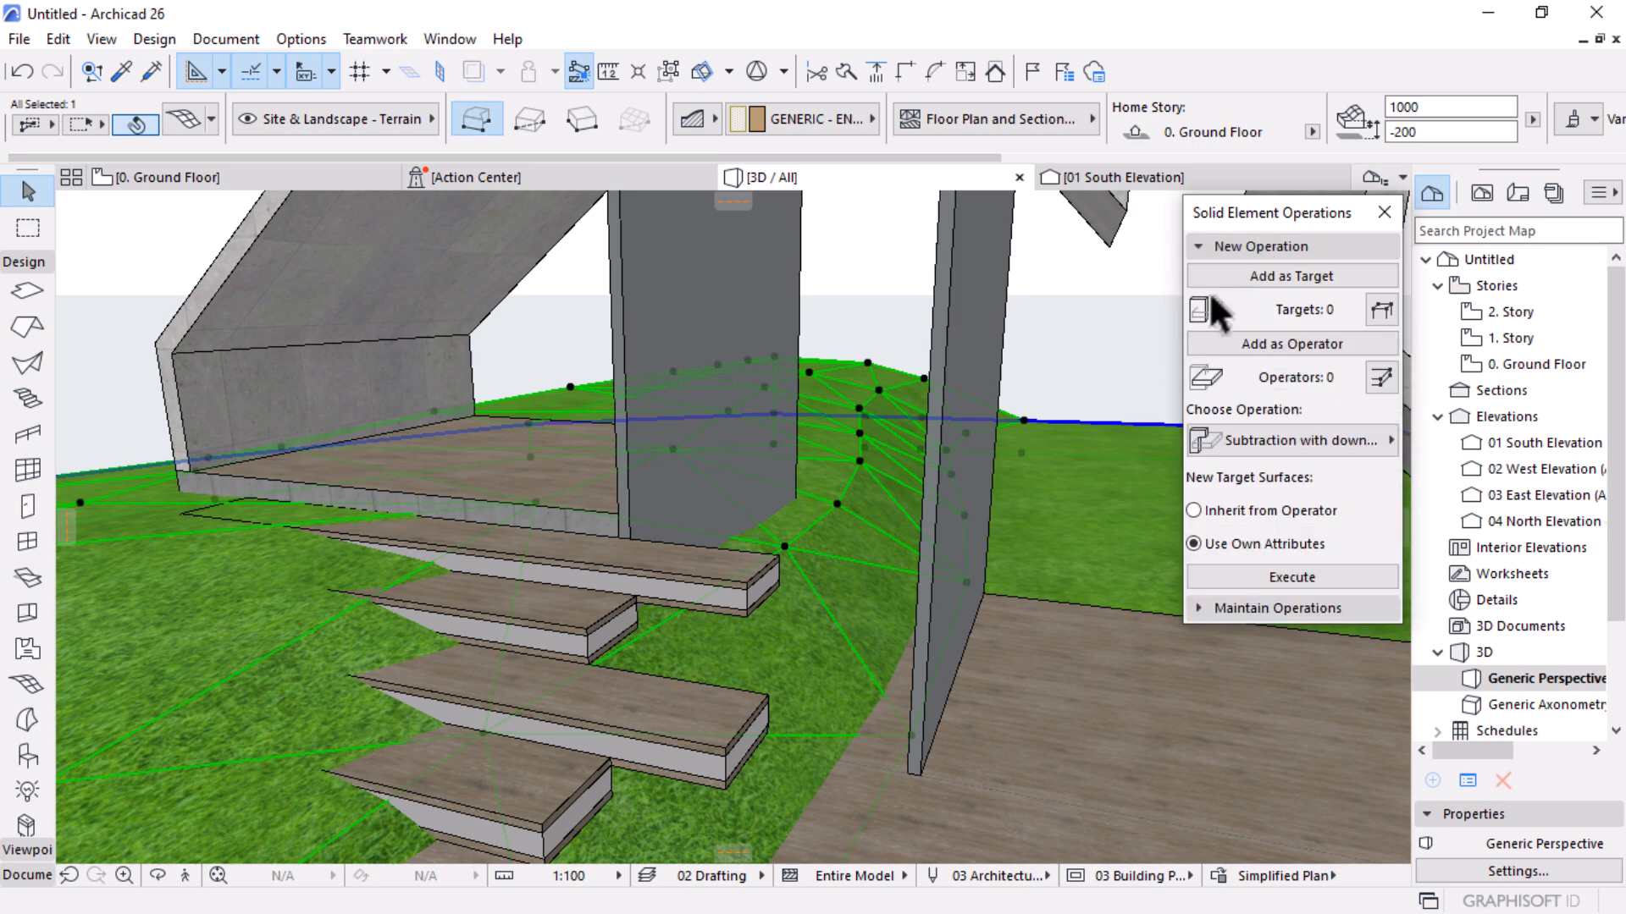
click(1251, 276)
Subtract the ground-level slab between the two tall walls from the terrain, using subtraction with upward extrusion
click(914, 766)
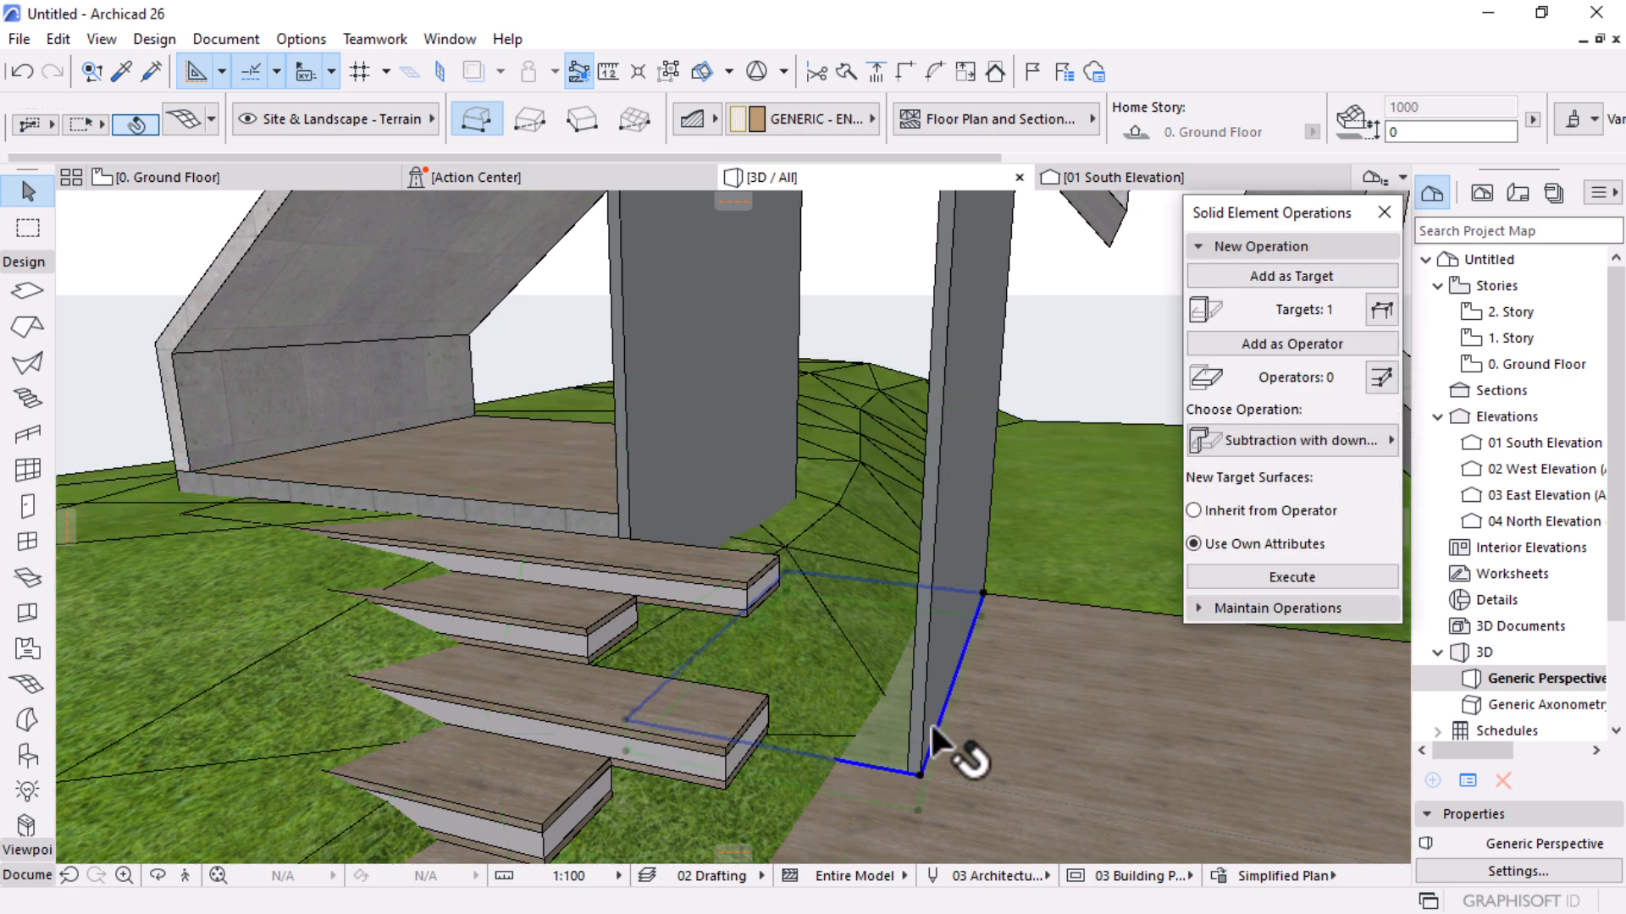
click(1290, 345)
click(1349, 442)
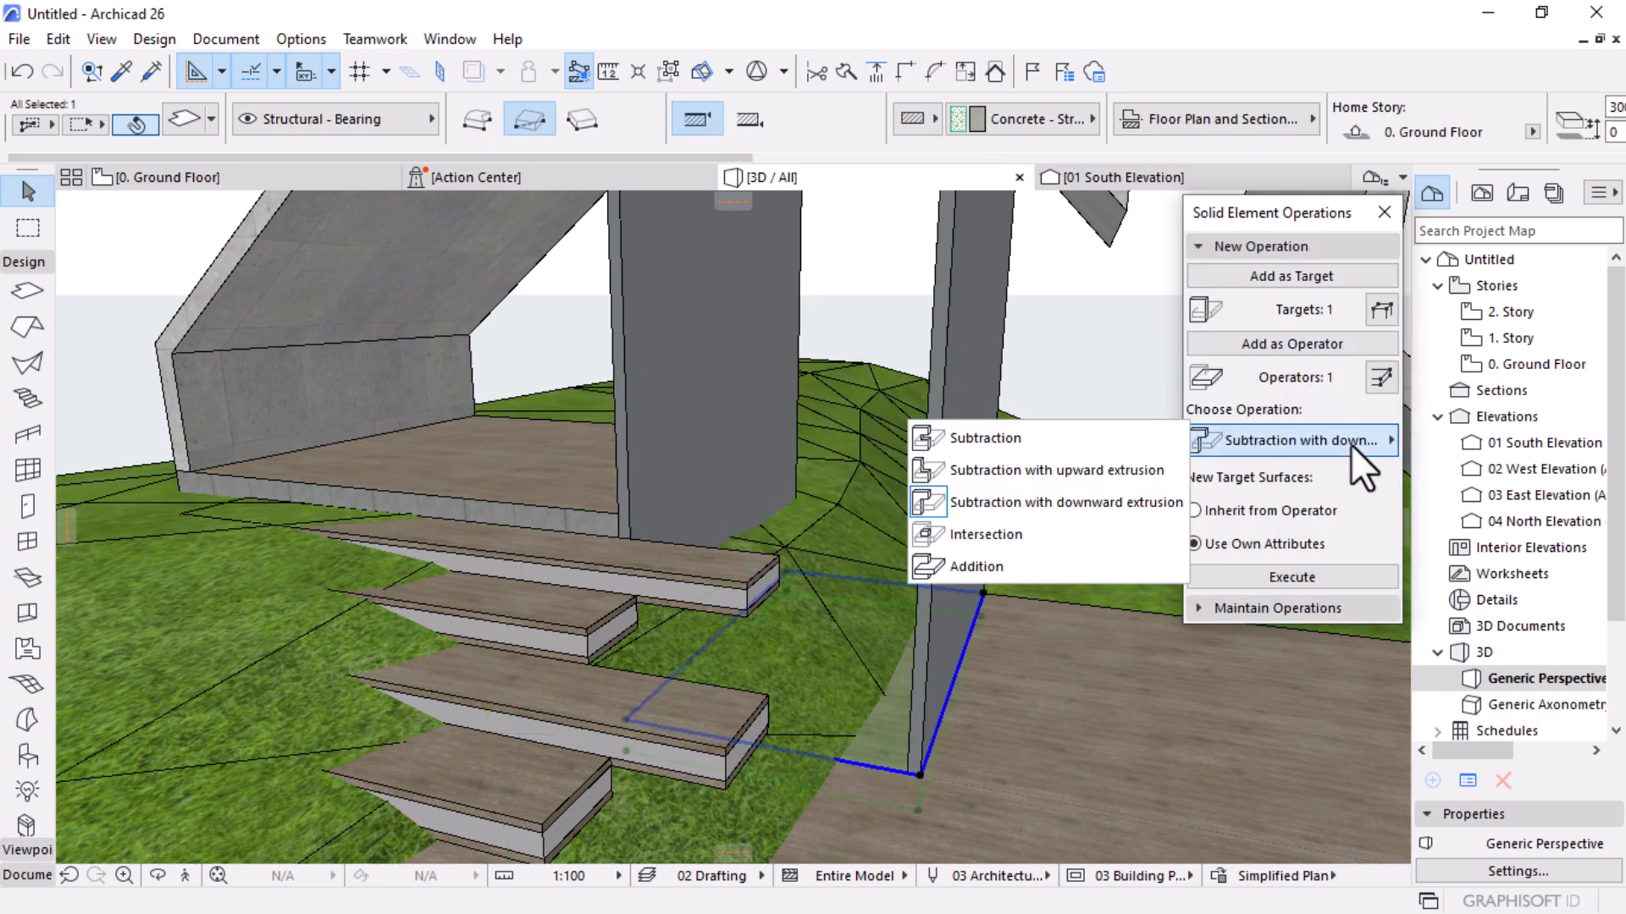
click(1051, 470)
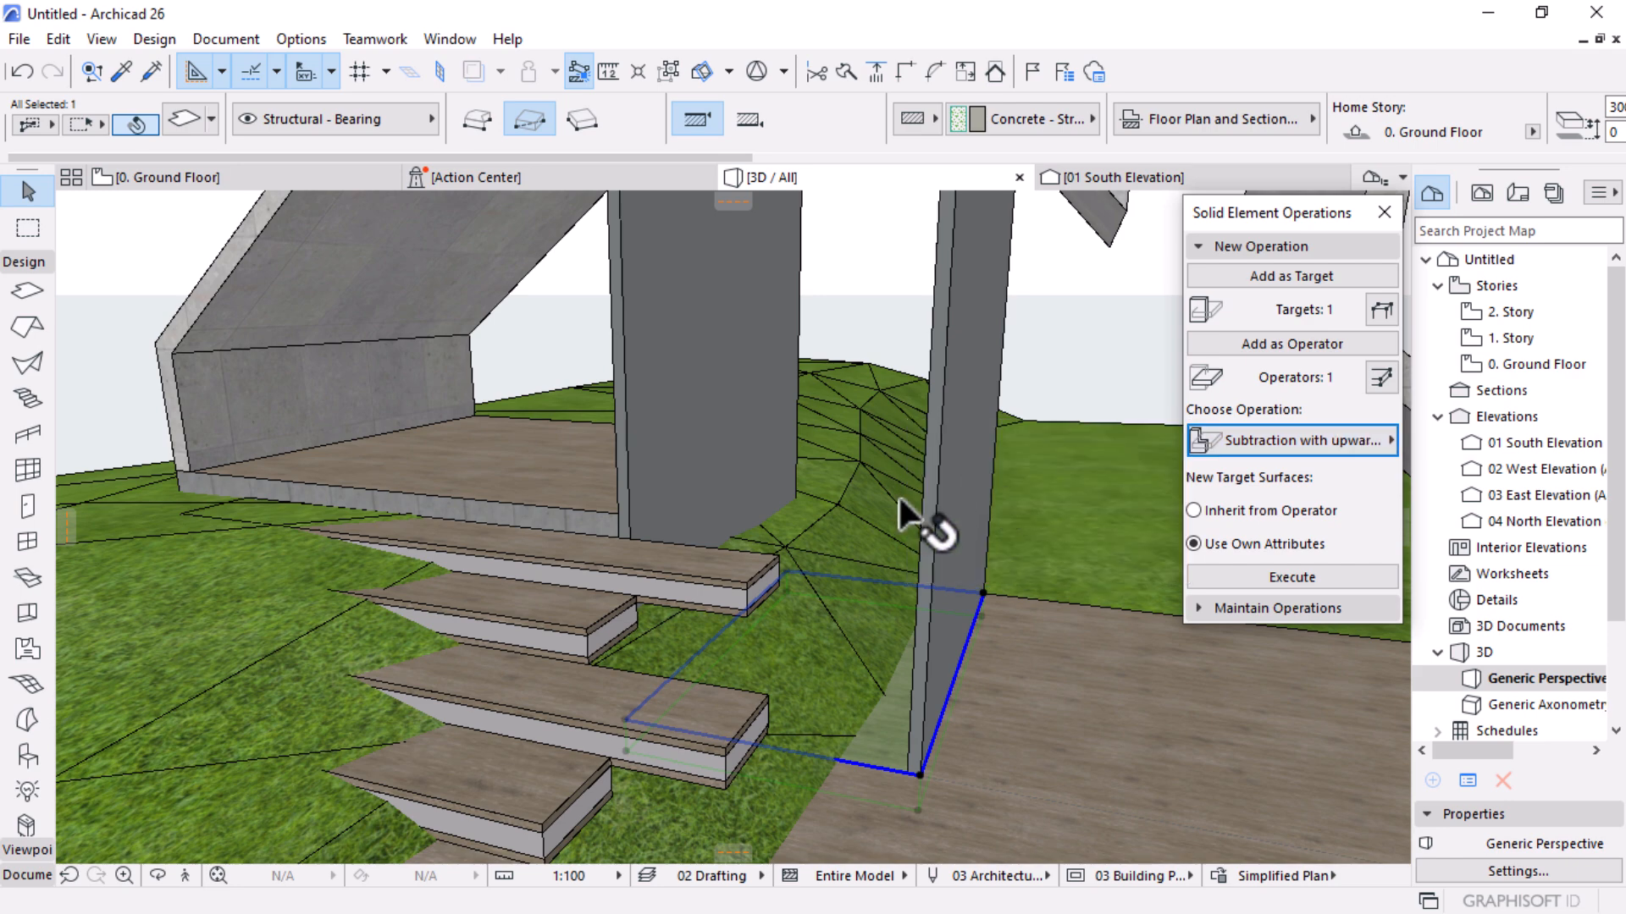
click(1293, 577)
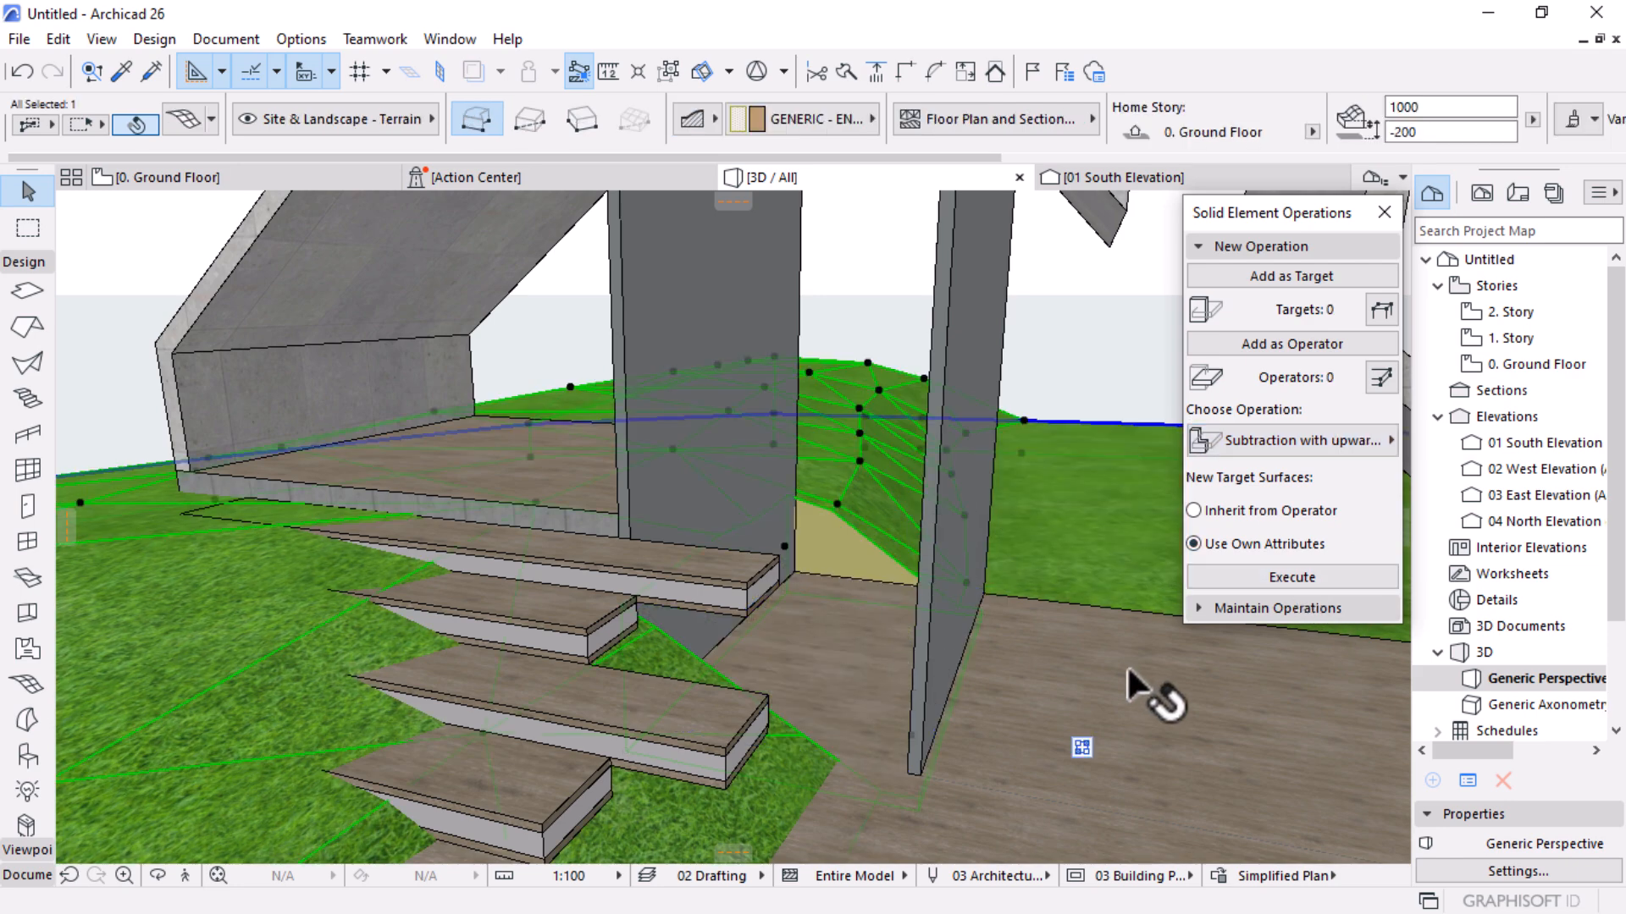
Inspect the terrain cut between the tall walls and the timber-faced step slabs from several angles and distances
shift+middle_drag(740, 693, 788, 627)
click(1263, 246)
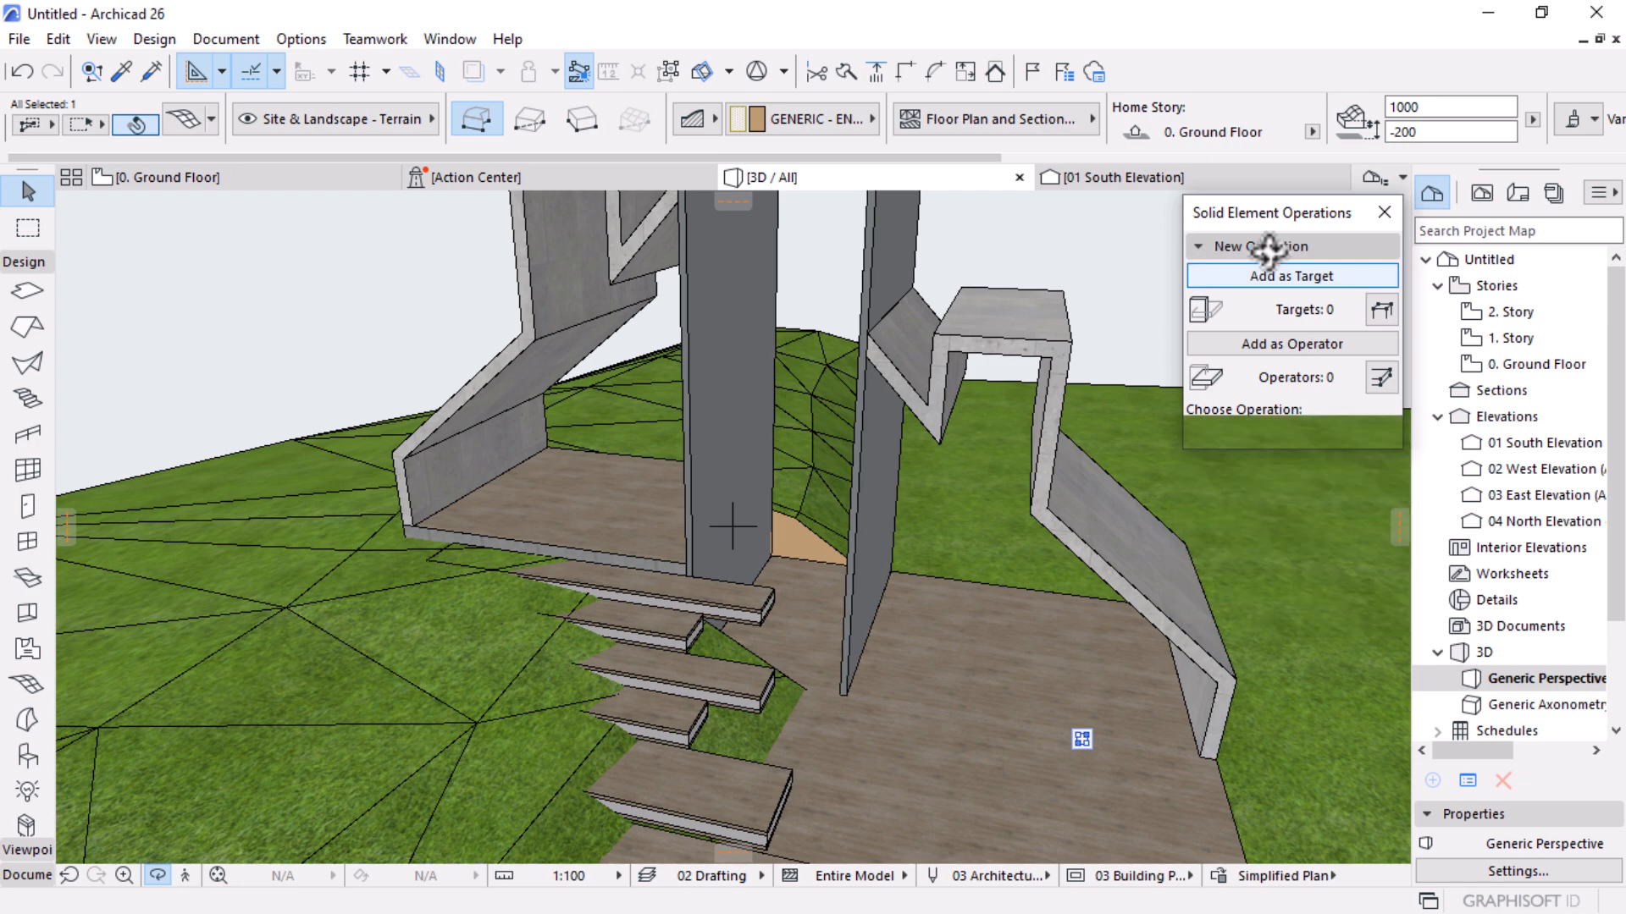
scroll(956, 508, down, 3)
shift+middle_drag(958, 537, 880, 484)
scroll(870, 458, up, 3)
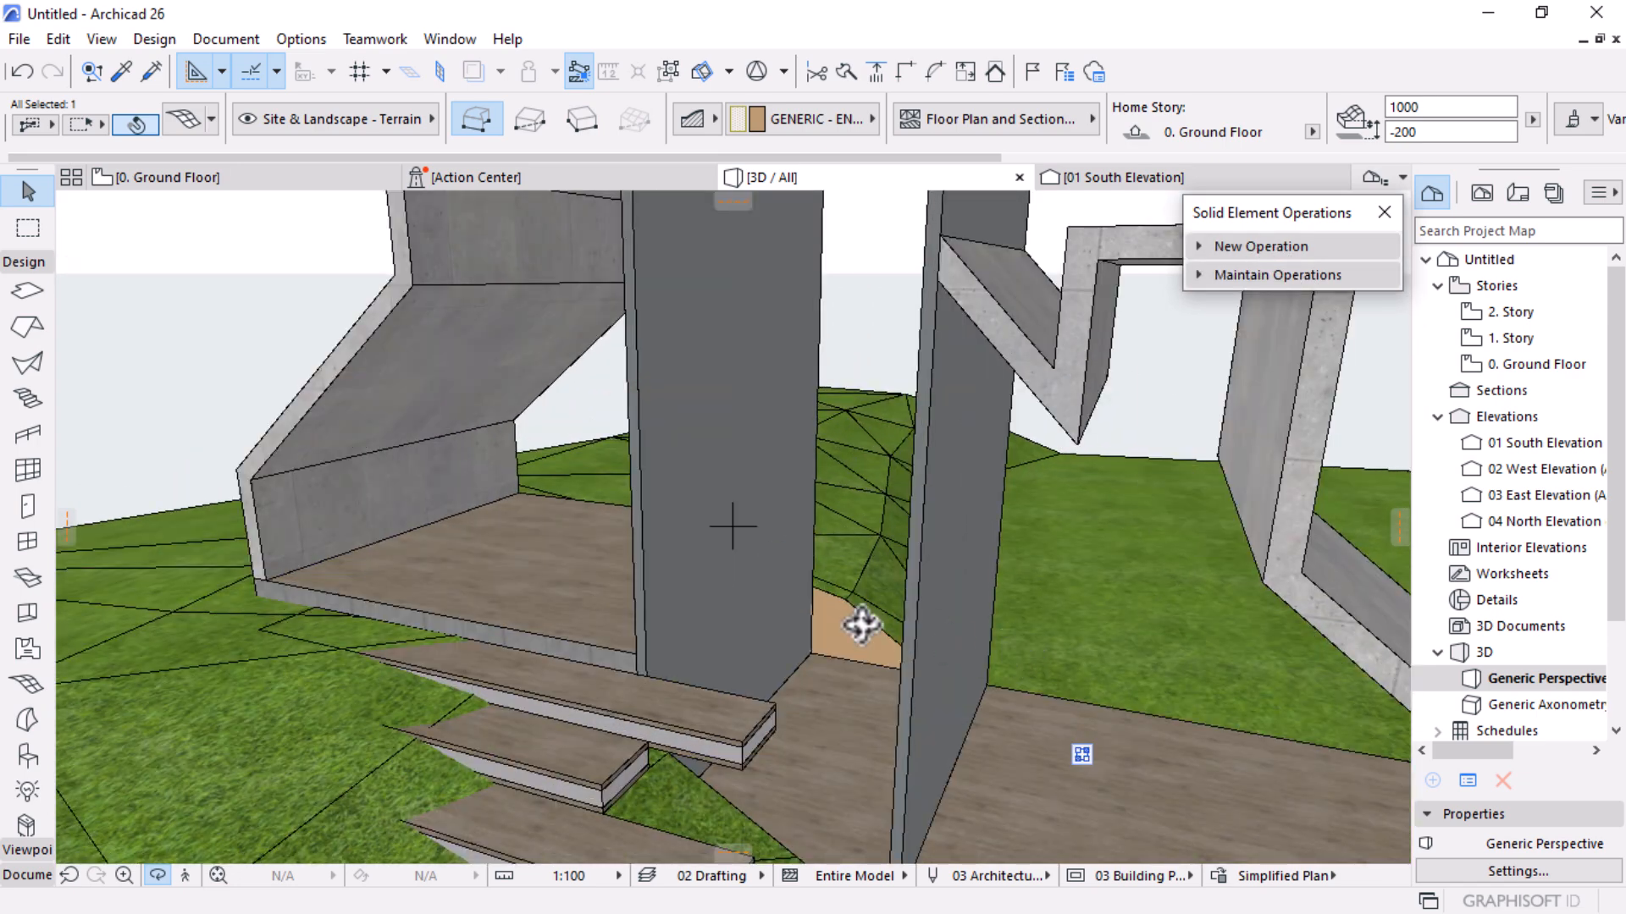
scroll(588, 623, up, 2)
shift+middle_drag(589, 623, 1038, 726)
scroll(686, 577, down, 2)
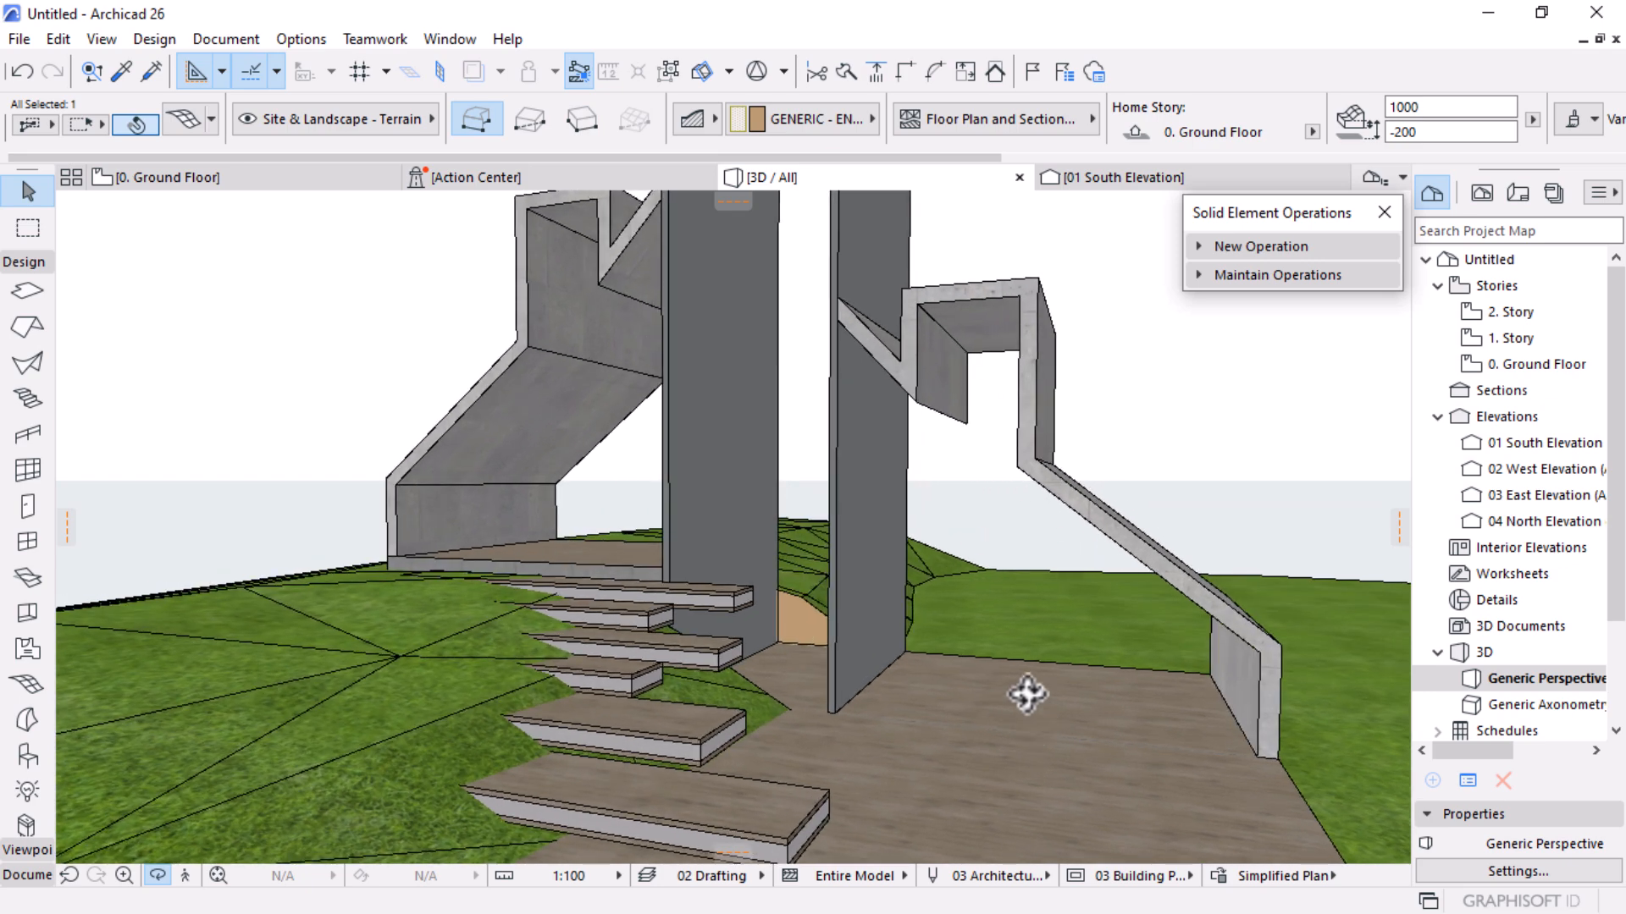
shift+middle_drag(901, 582, 911, 530)
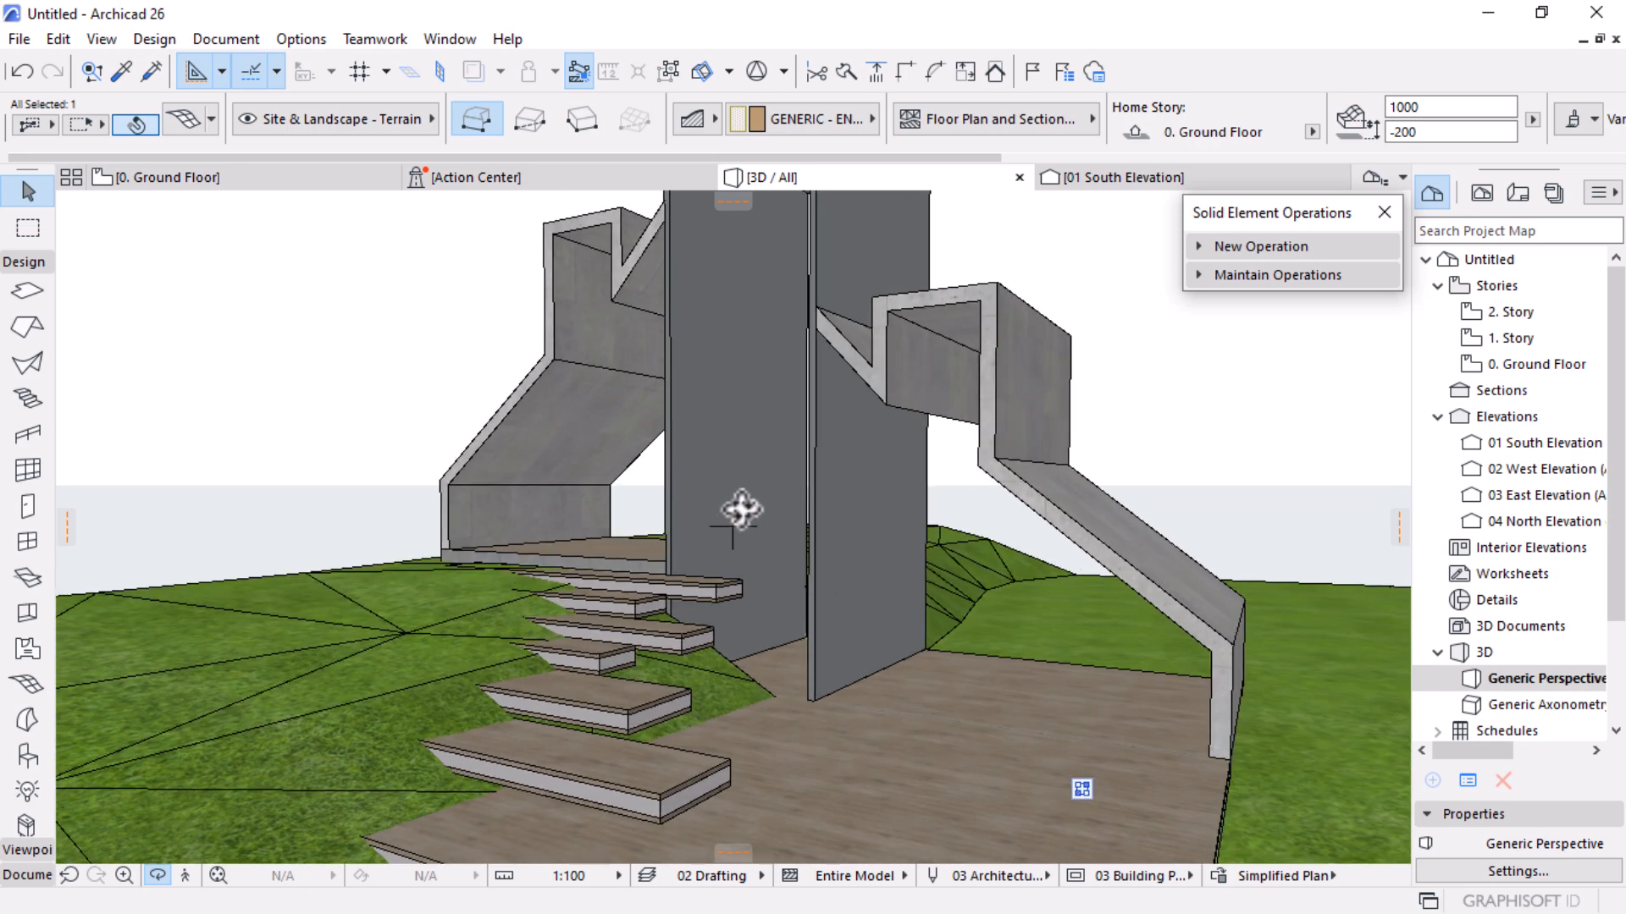
scroll(733, 503, up, 2)
scroll(572, 550, up, 2)
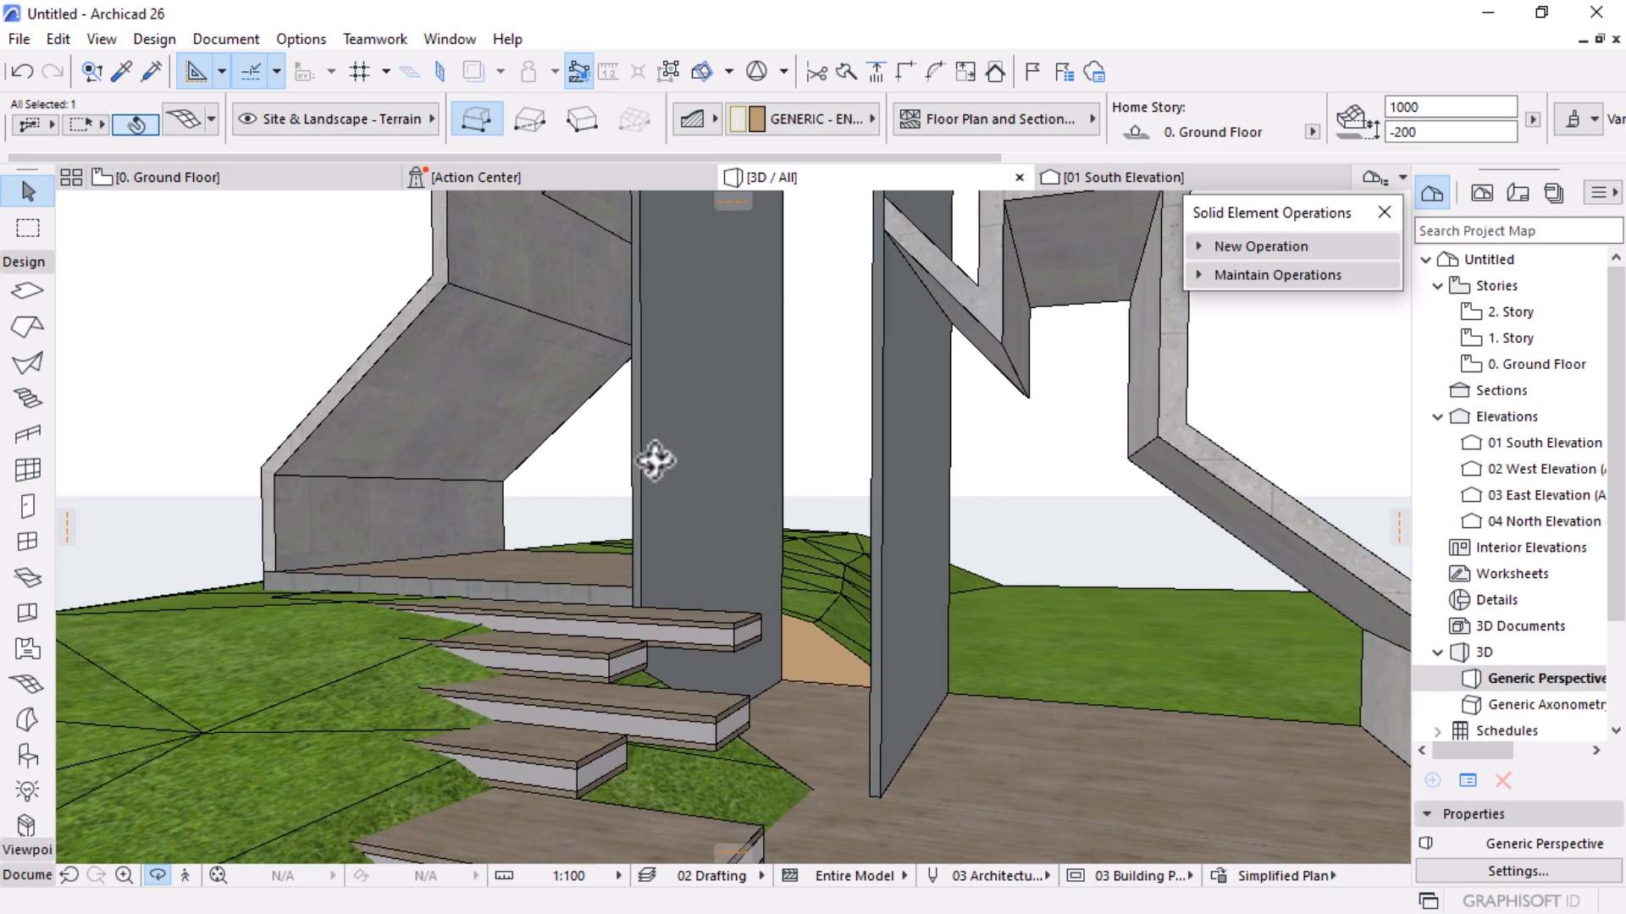
Examine the ground floor plan around the tall walls, shell structure, step slabs and terrain mesh, overall and up close
click(237, 181)
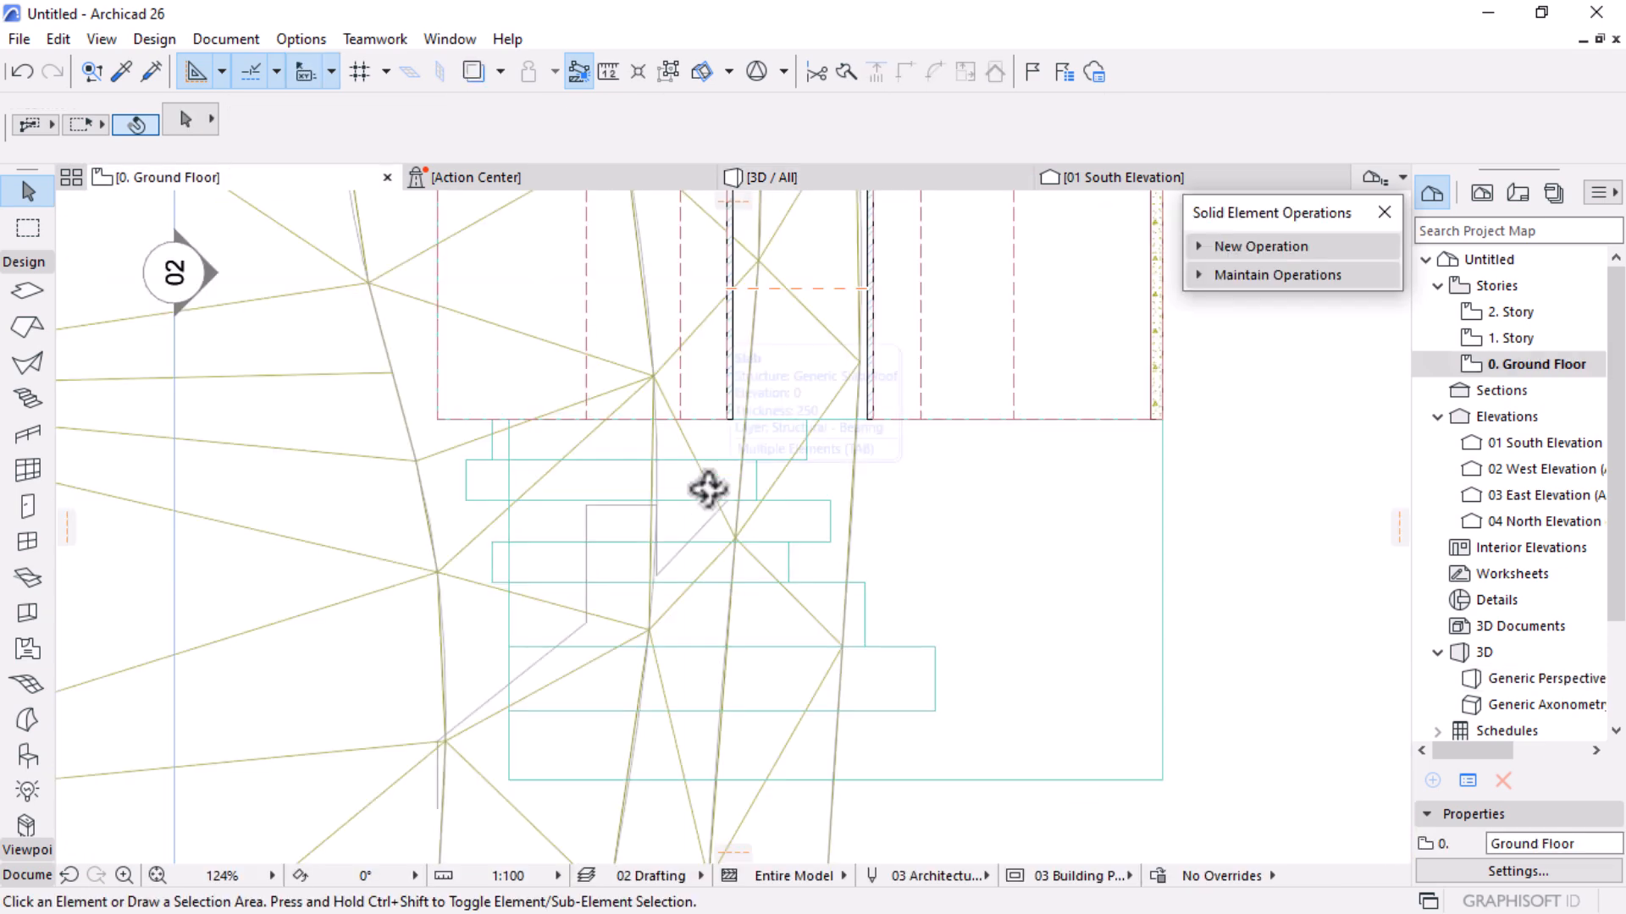
scroll(707, 490, down, 2)
middle_drag(768, 428, 784, 493)
scroll(754, 387, up, 1)
scroll(753, 383, up, 3)
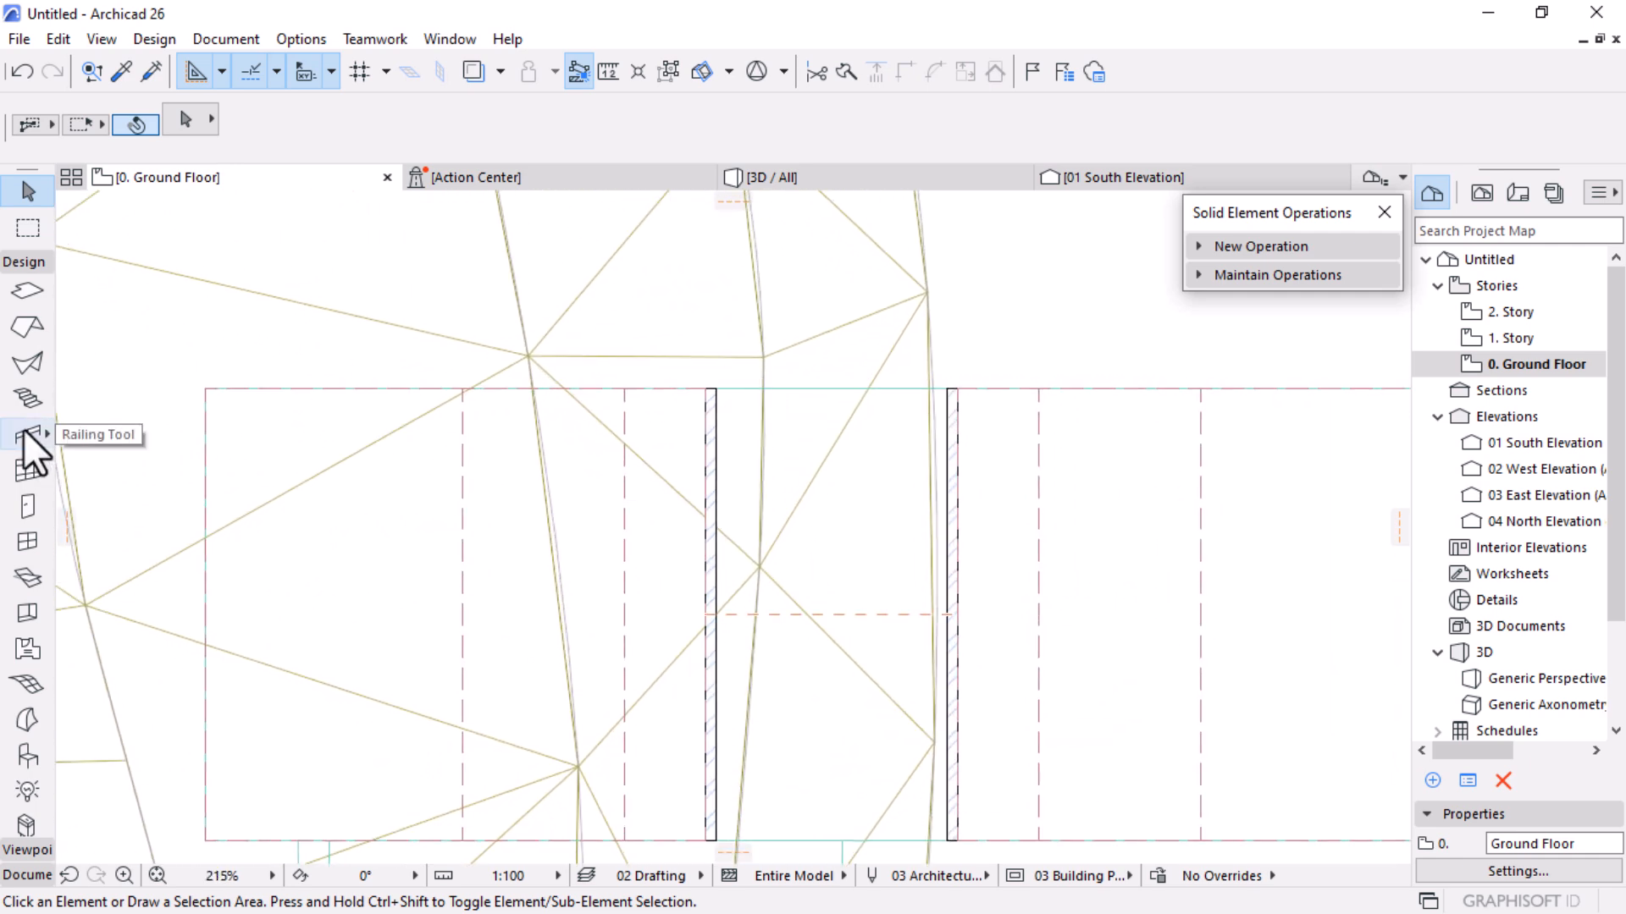
scroll(464, 397, down, 4)
middle_drag(678, 482, 792, 424)
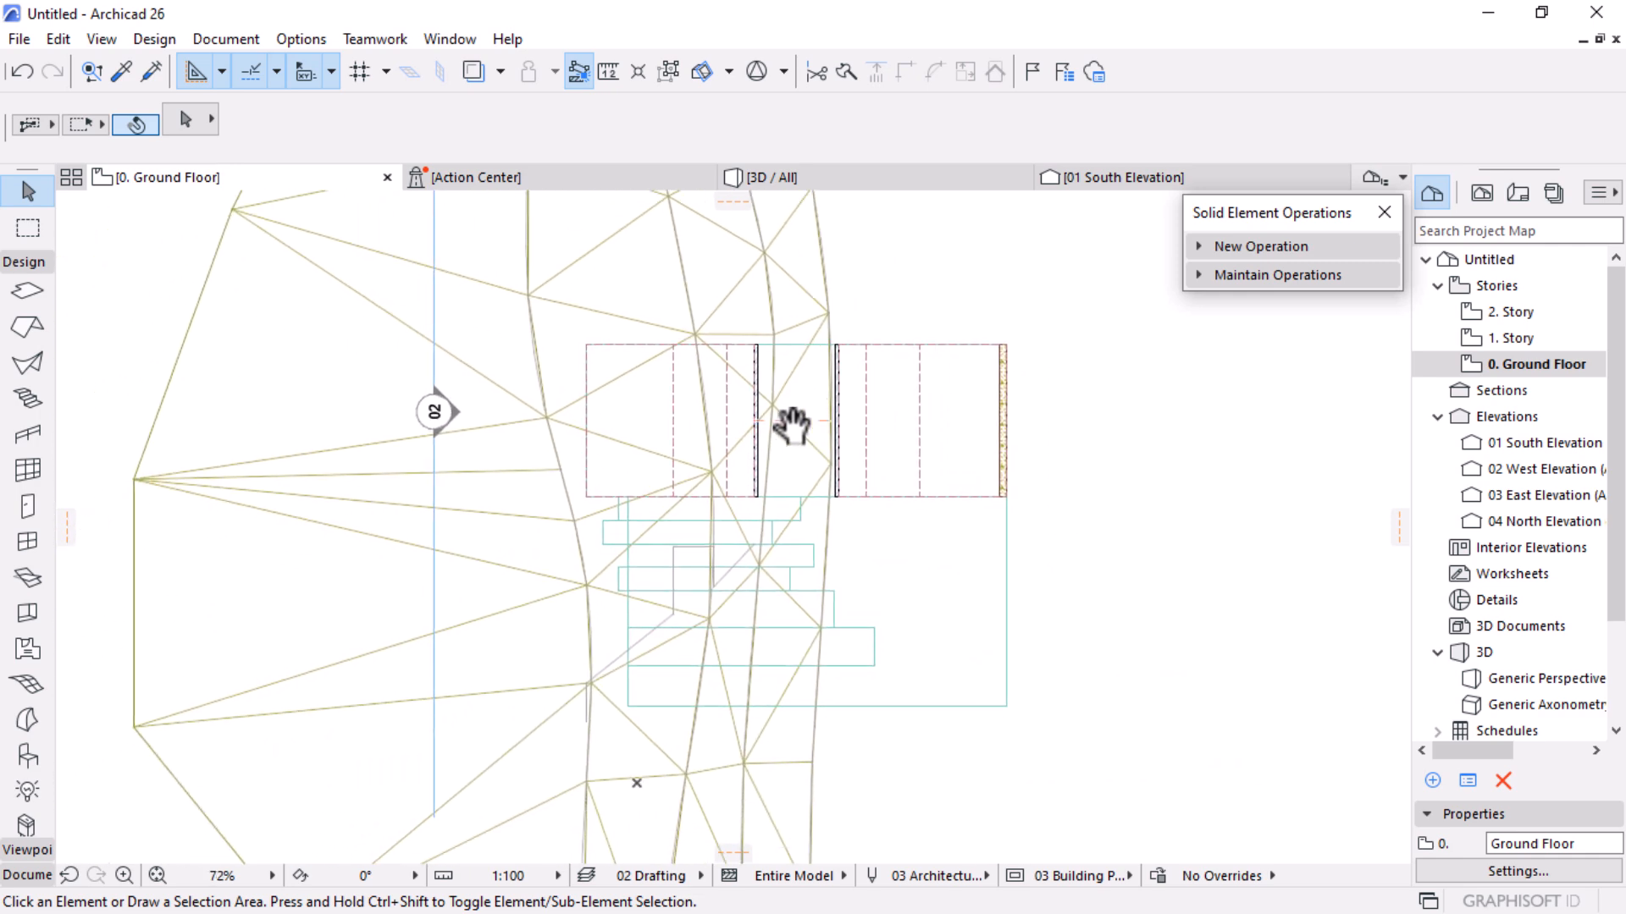
scroll(779, 412, up, 1)
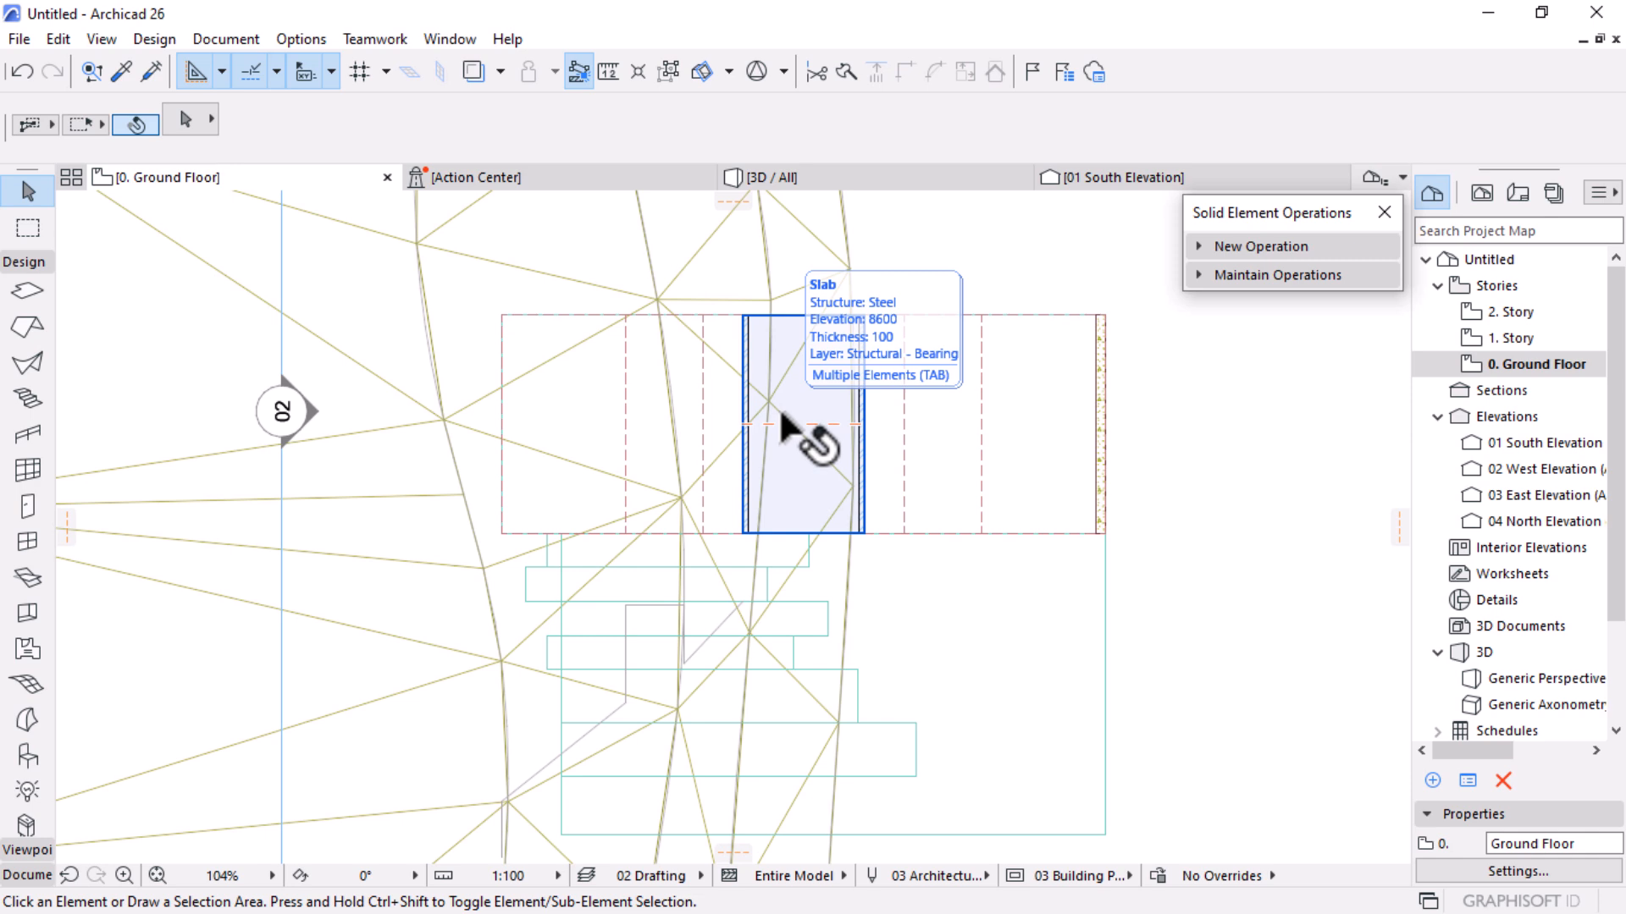
scroll(780, 412, up, 1)
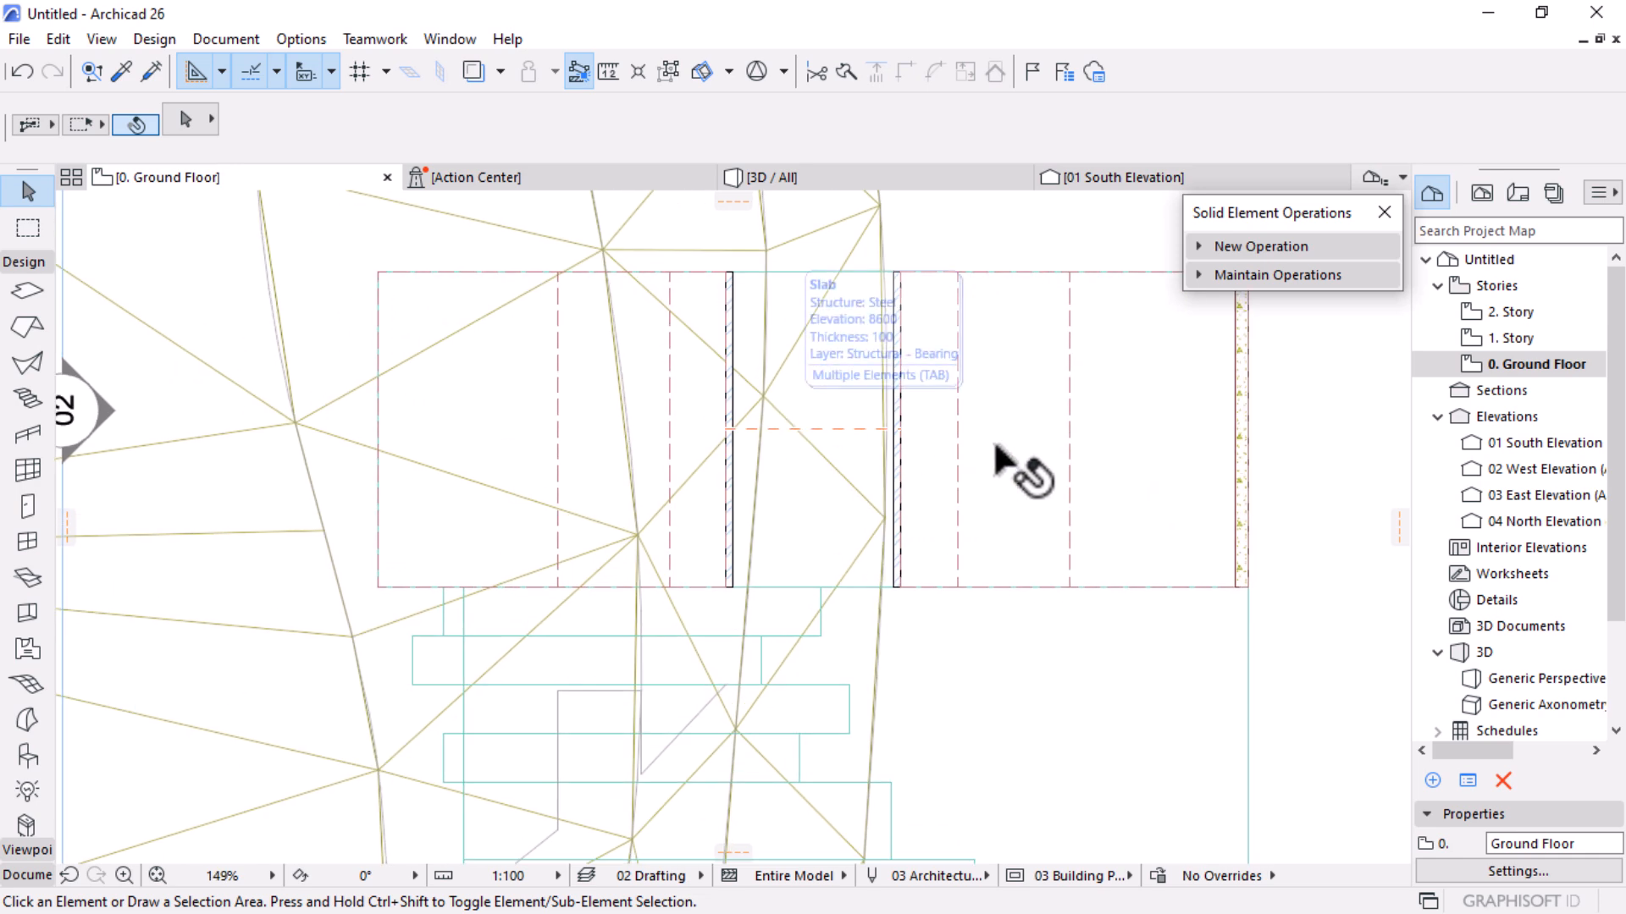
scroll(896, 436, down, 2)
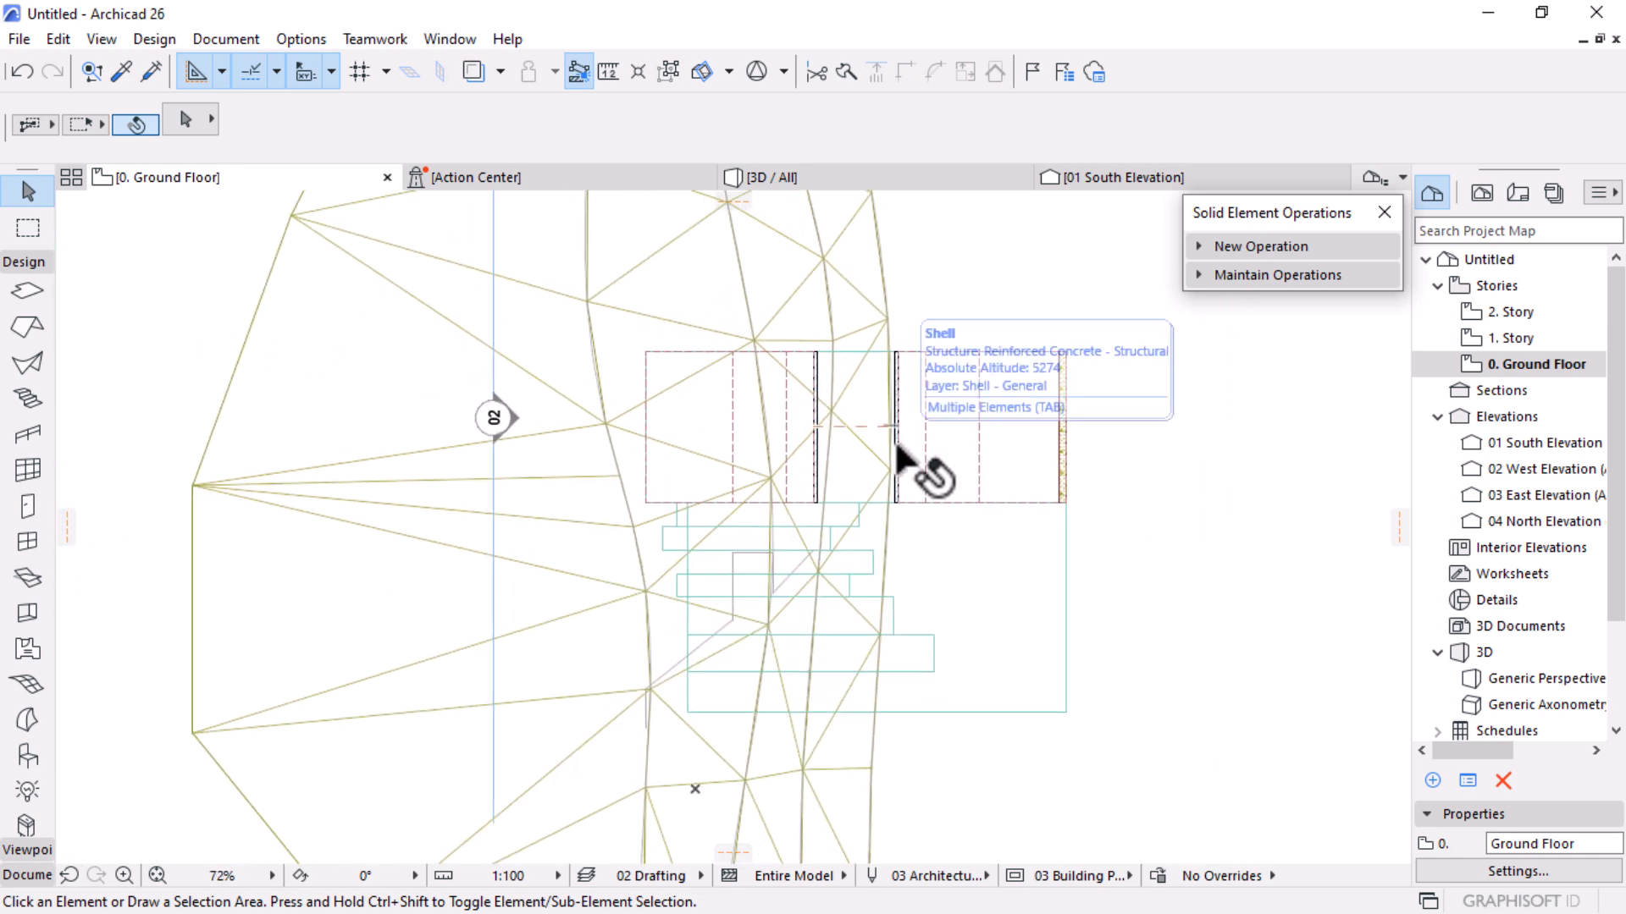
scroll(896, 446, up, 1)
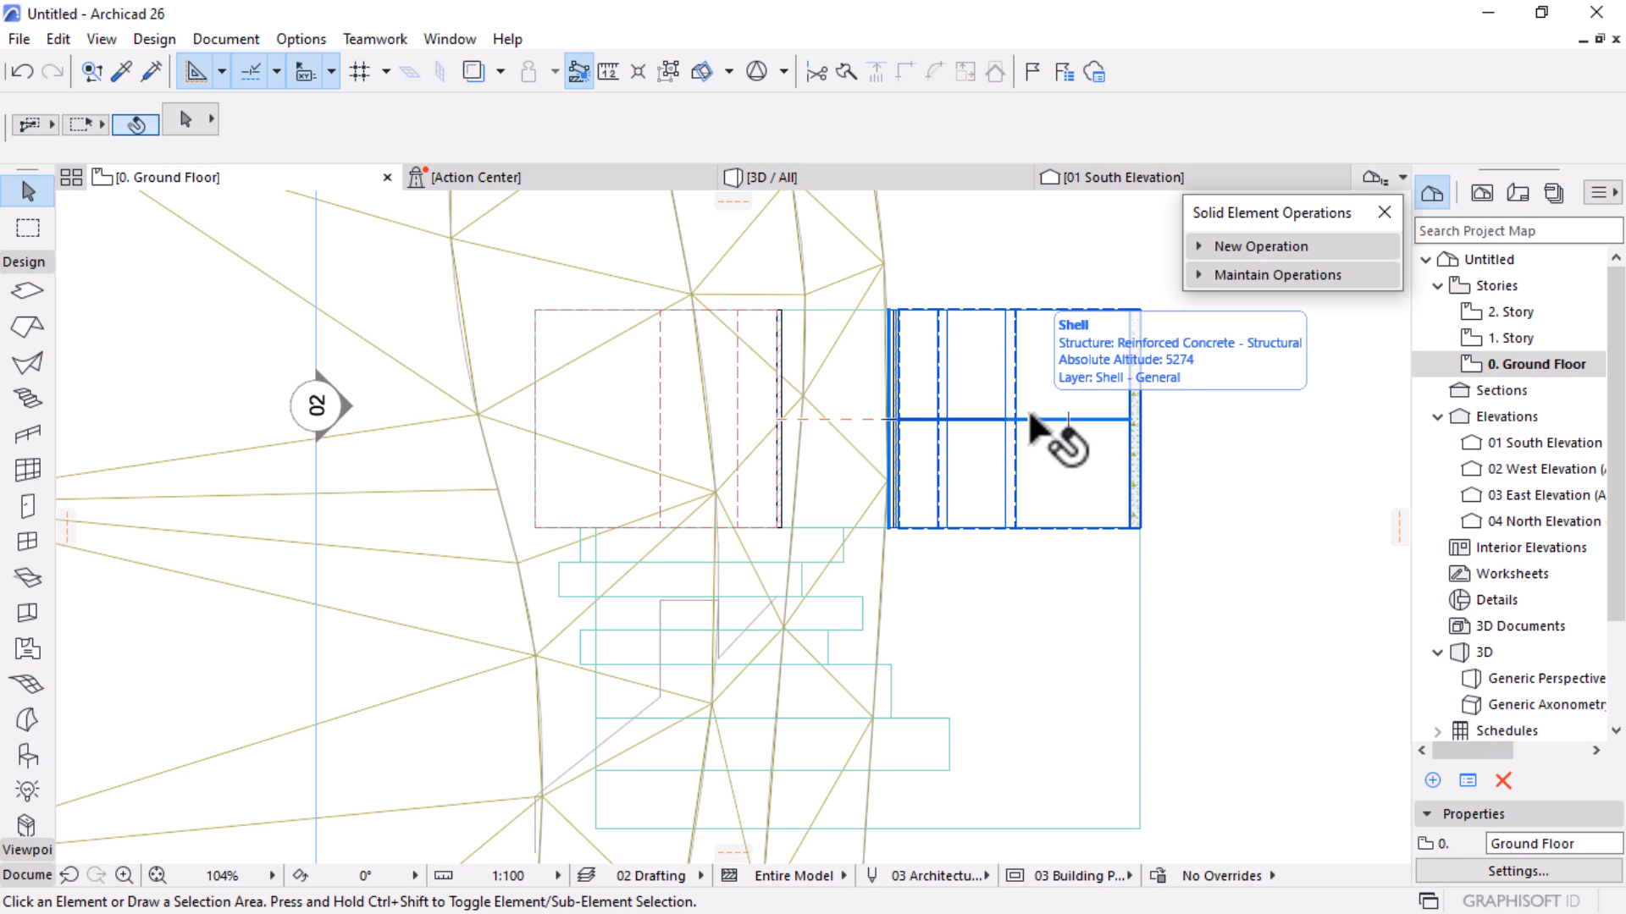
scroll(1028, 408, down, 4)
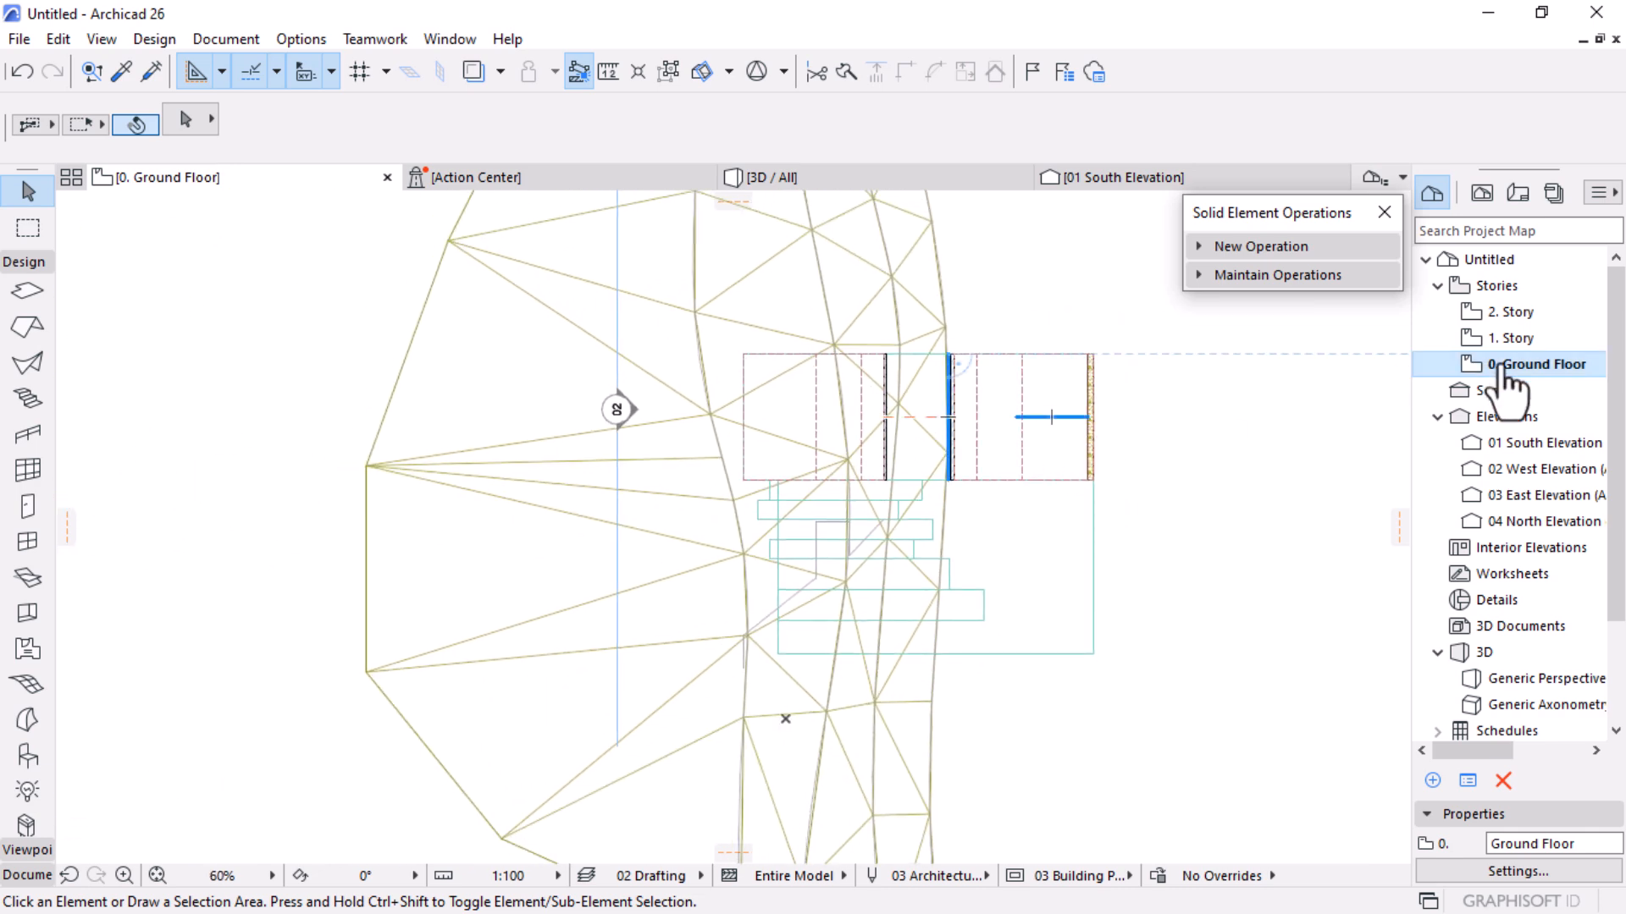
scroll(1016, 474, up, 4)
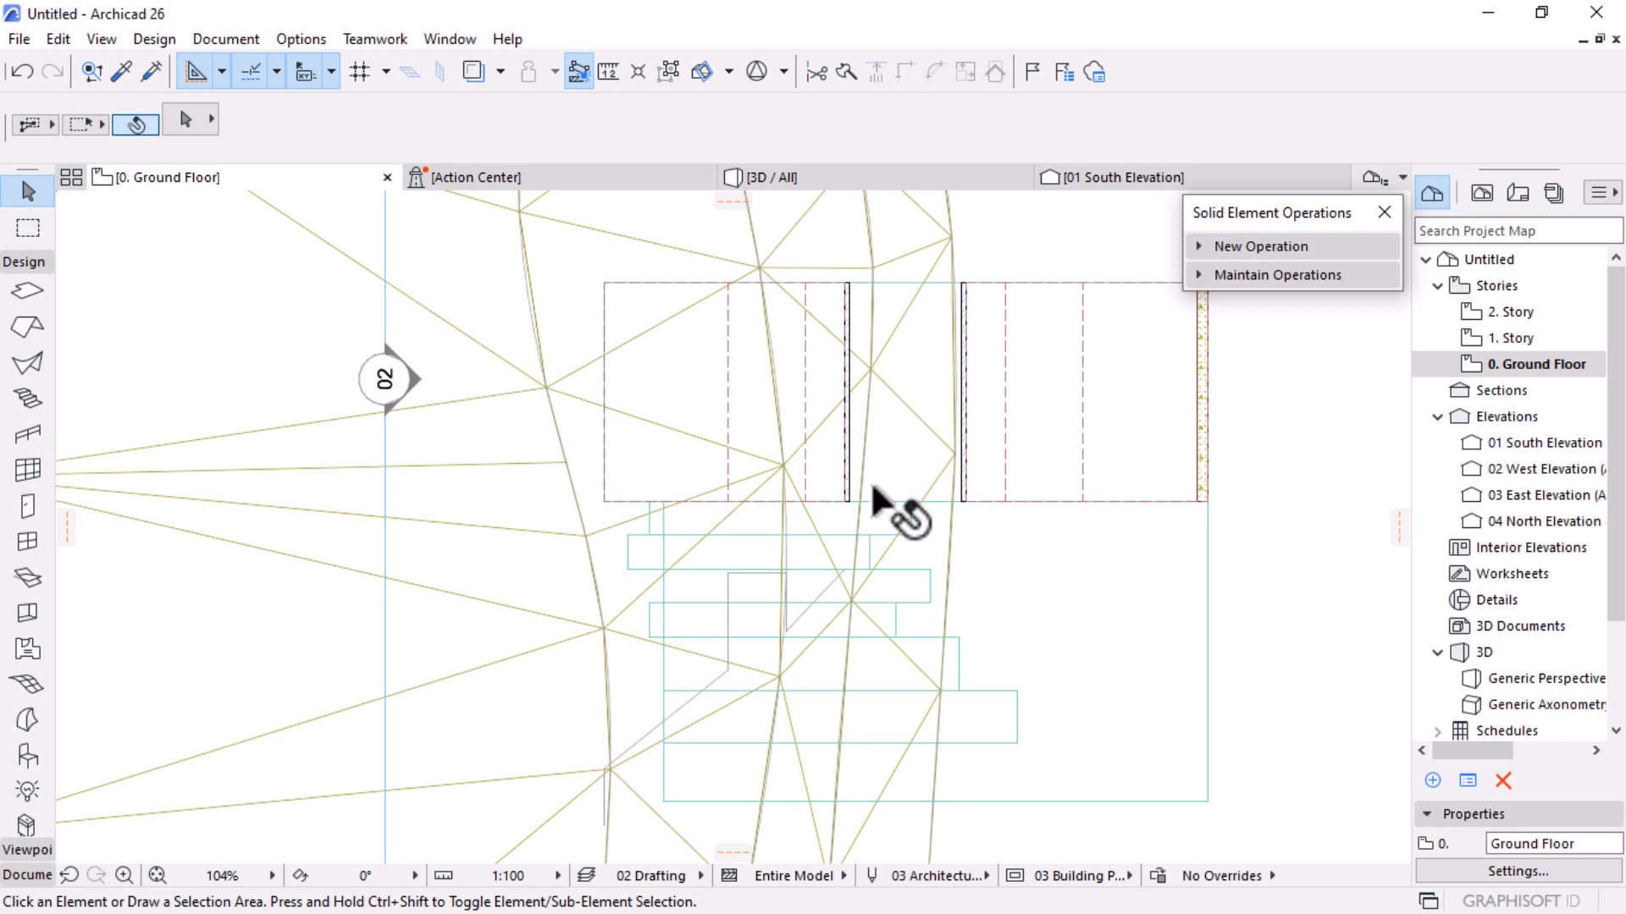
scroll(870, 484, down, 4)
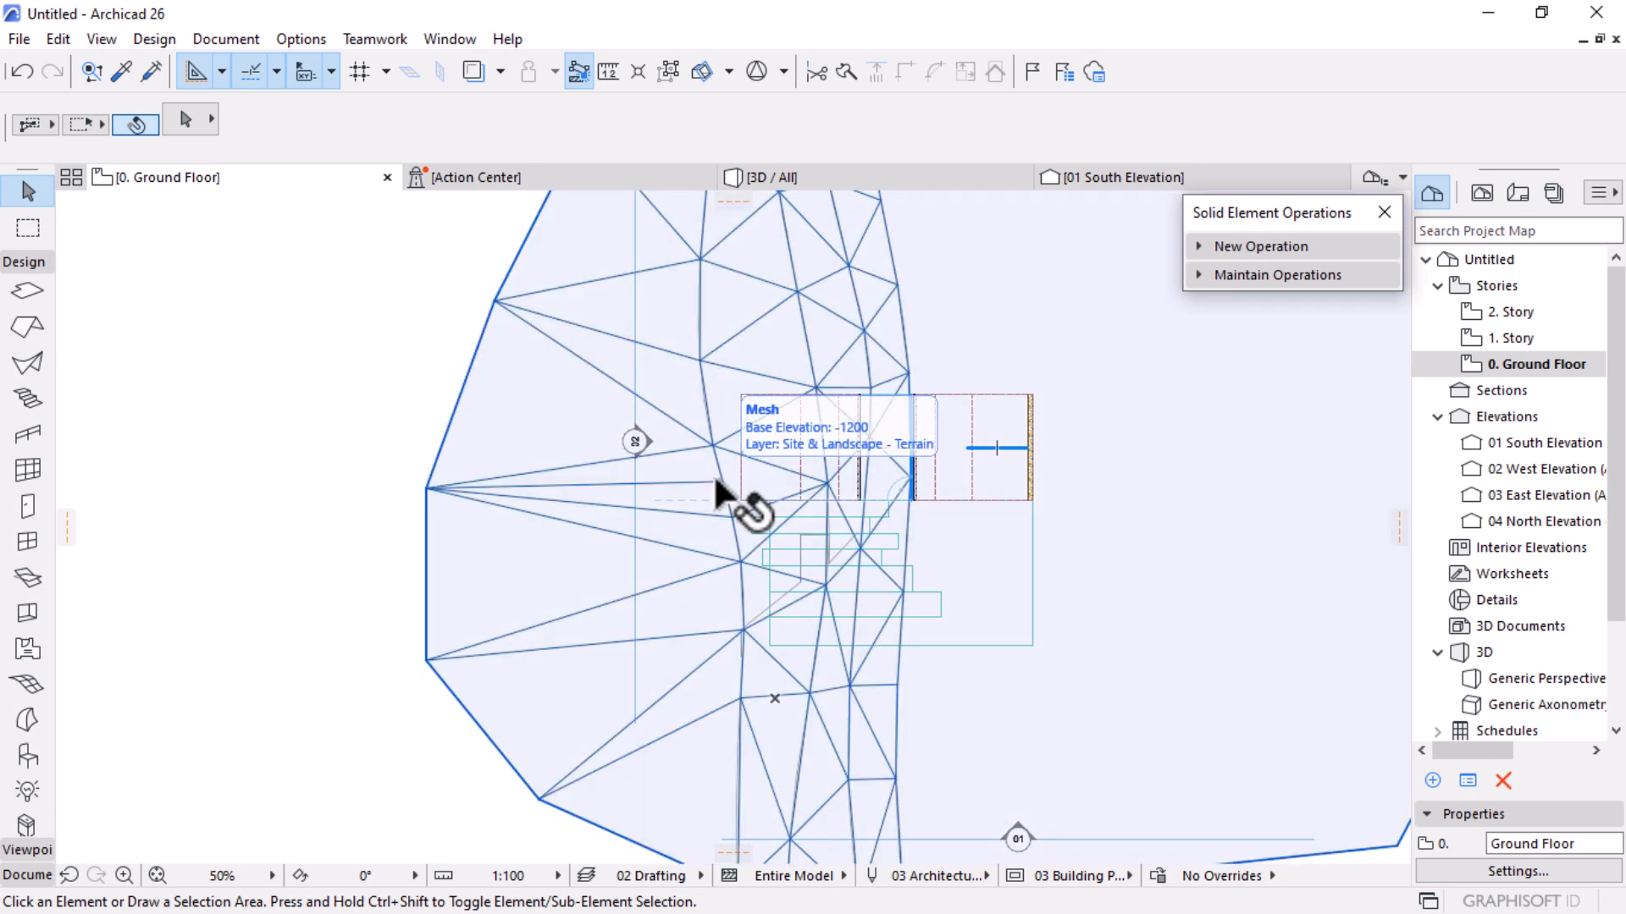
scroll(835, 337, up, 2)
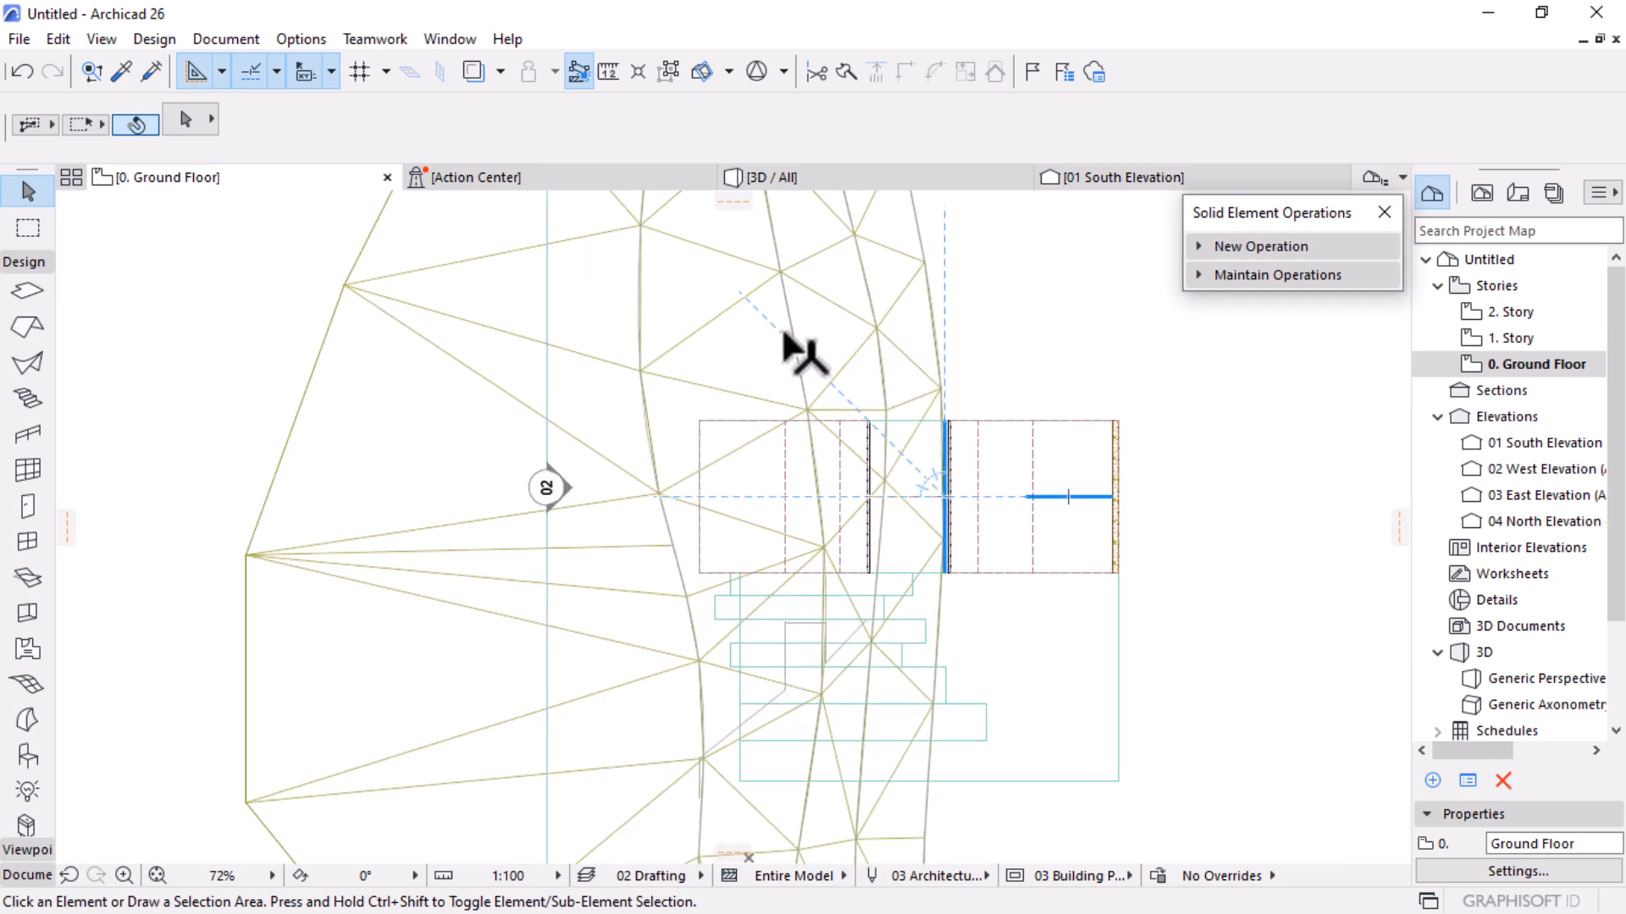
Check the terrain mesh in the saved Site view and open the saved 0. Ground Floor plan view
click(429, 551)
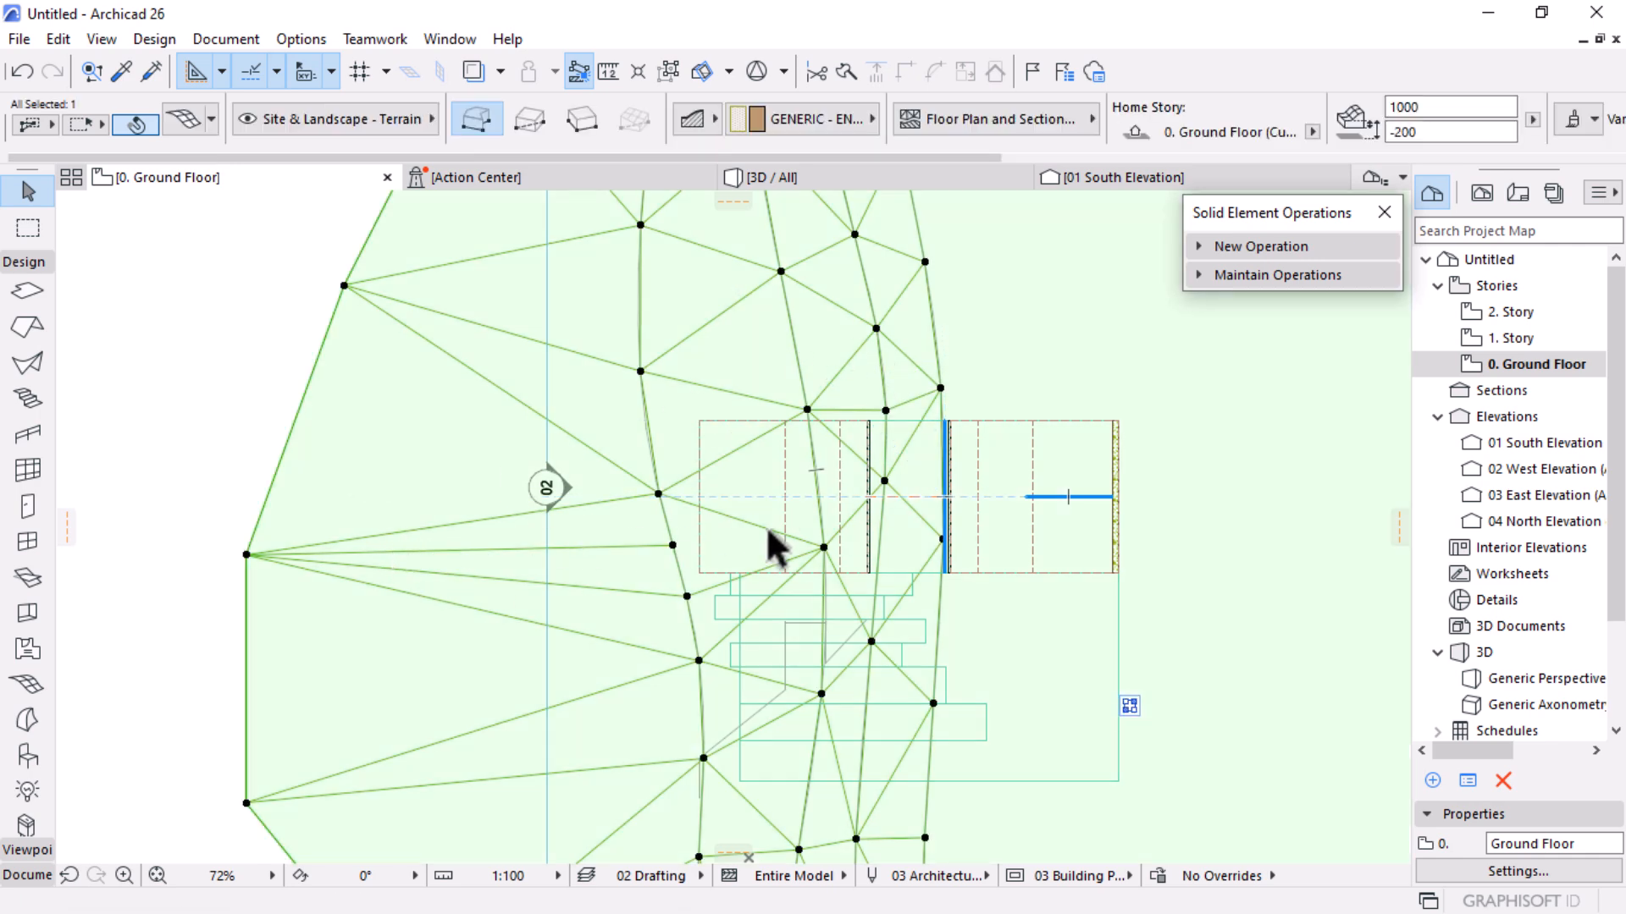
click(1482, 193)
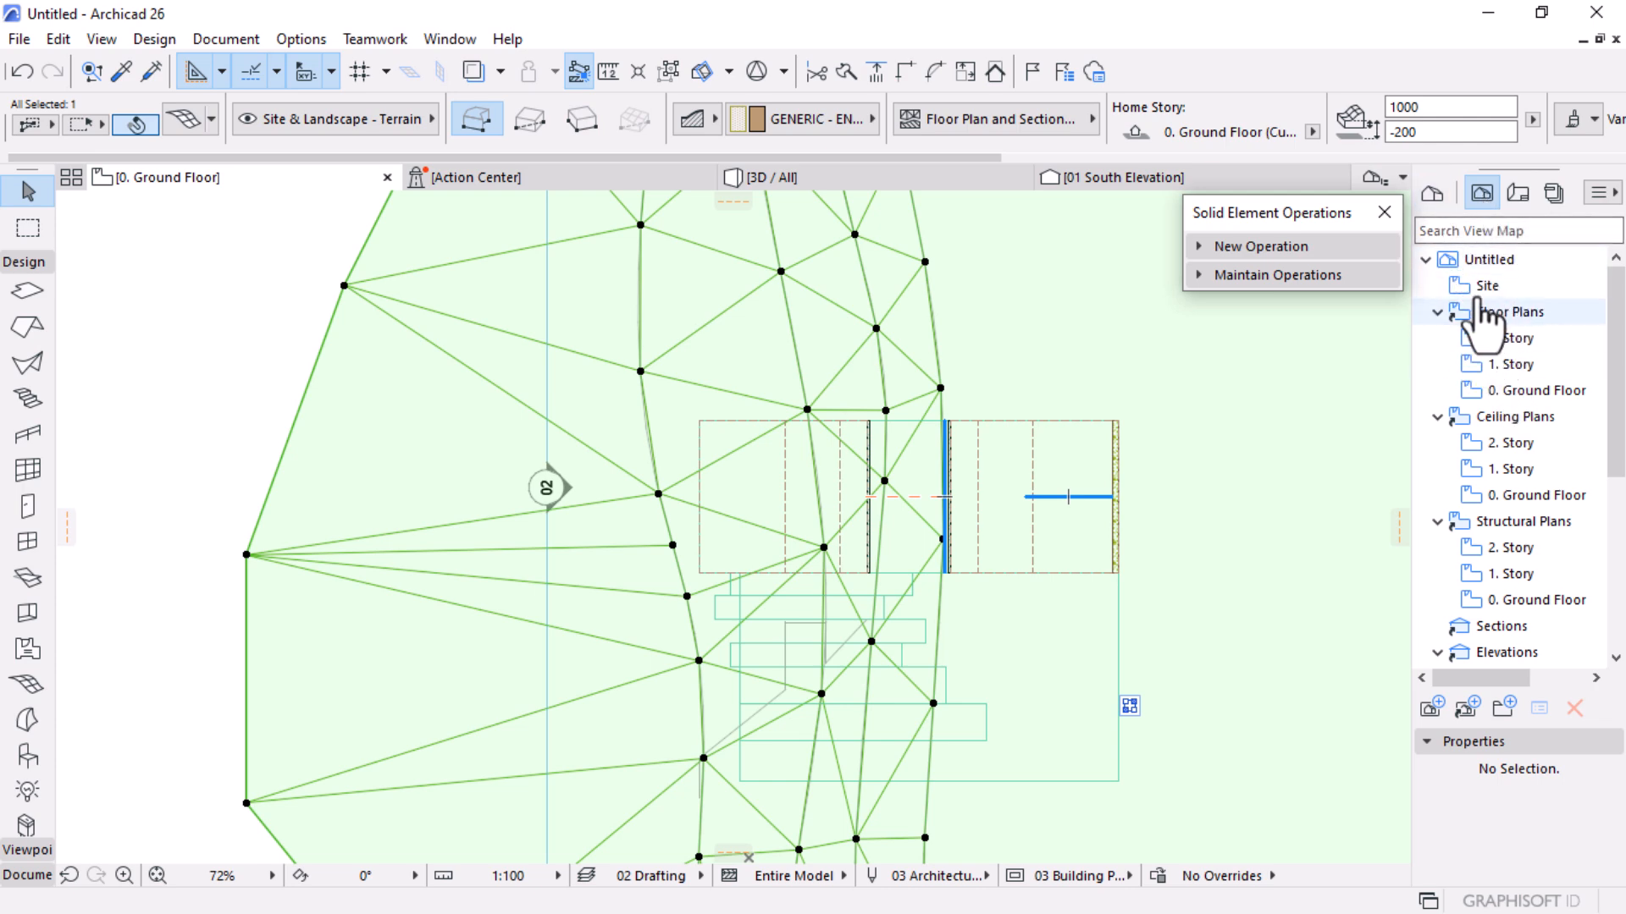
click(1431, 193)
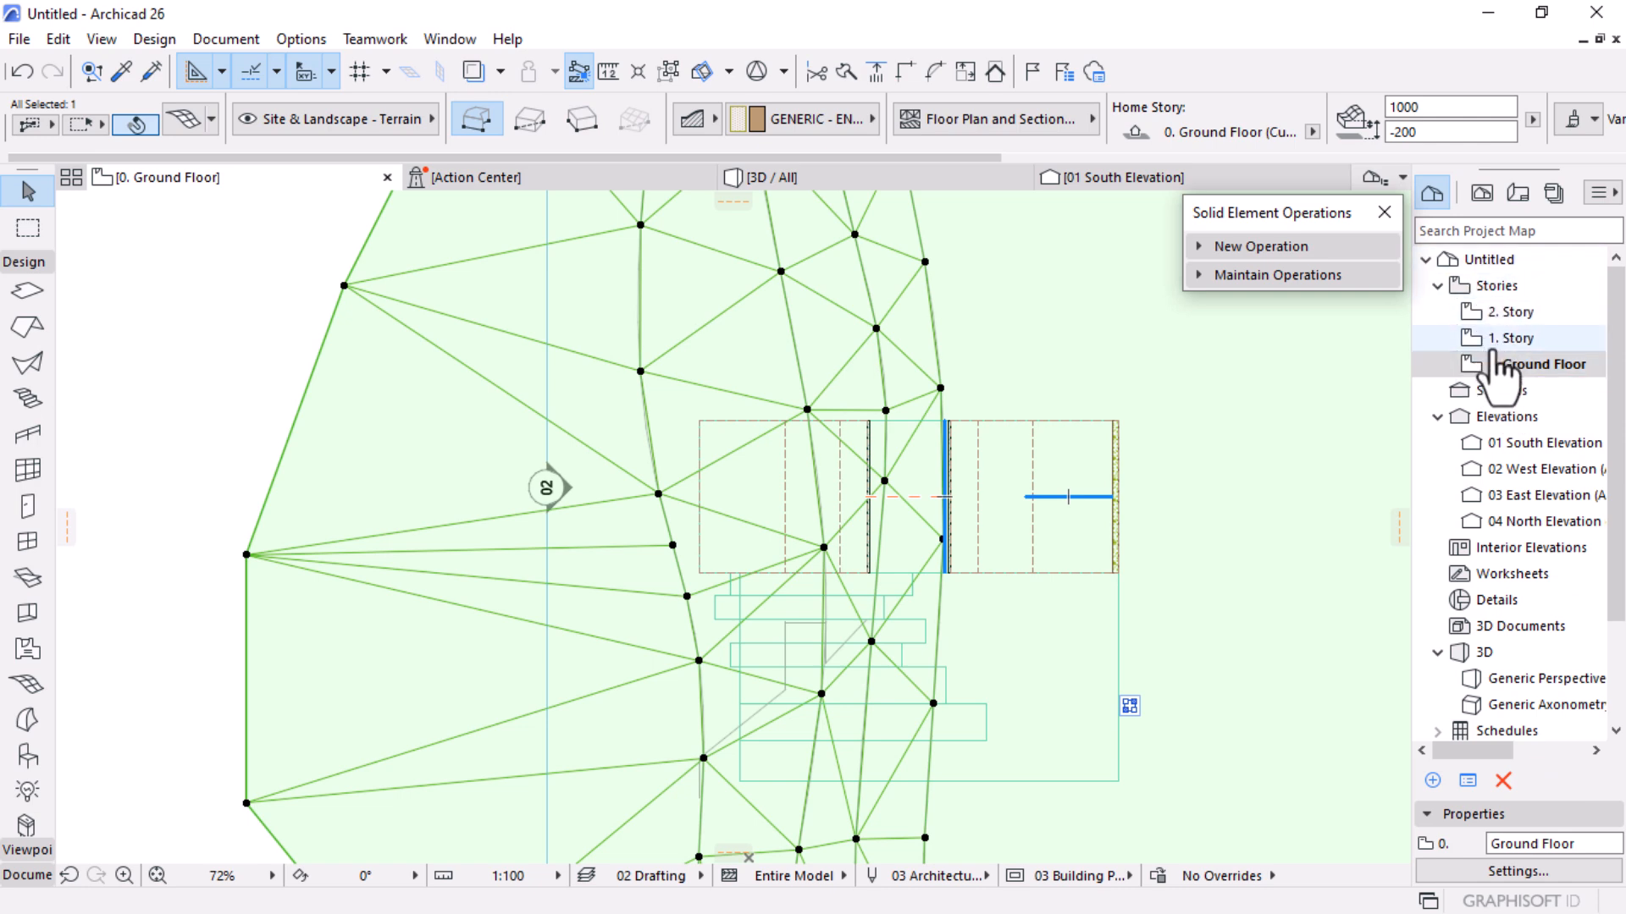
click(1482, 193)
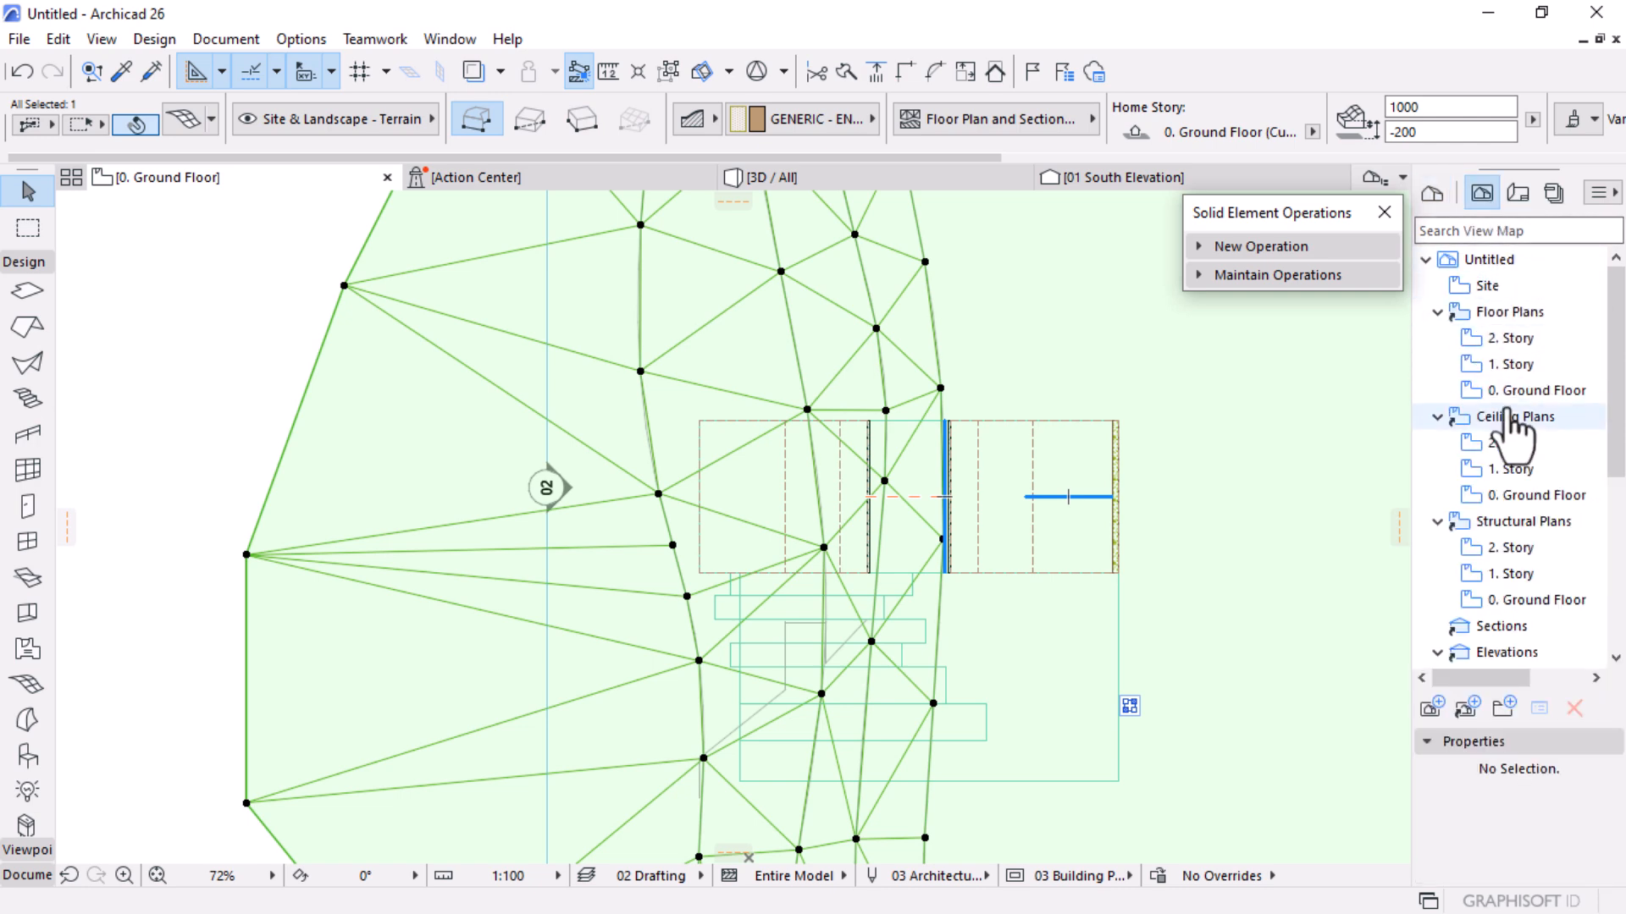
double_click(1488, 288)
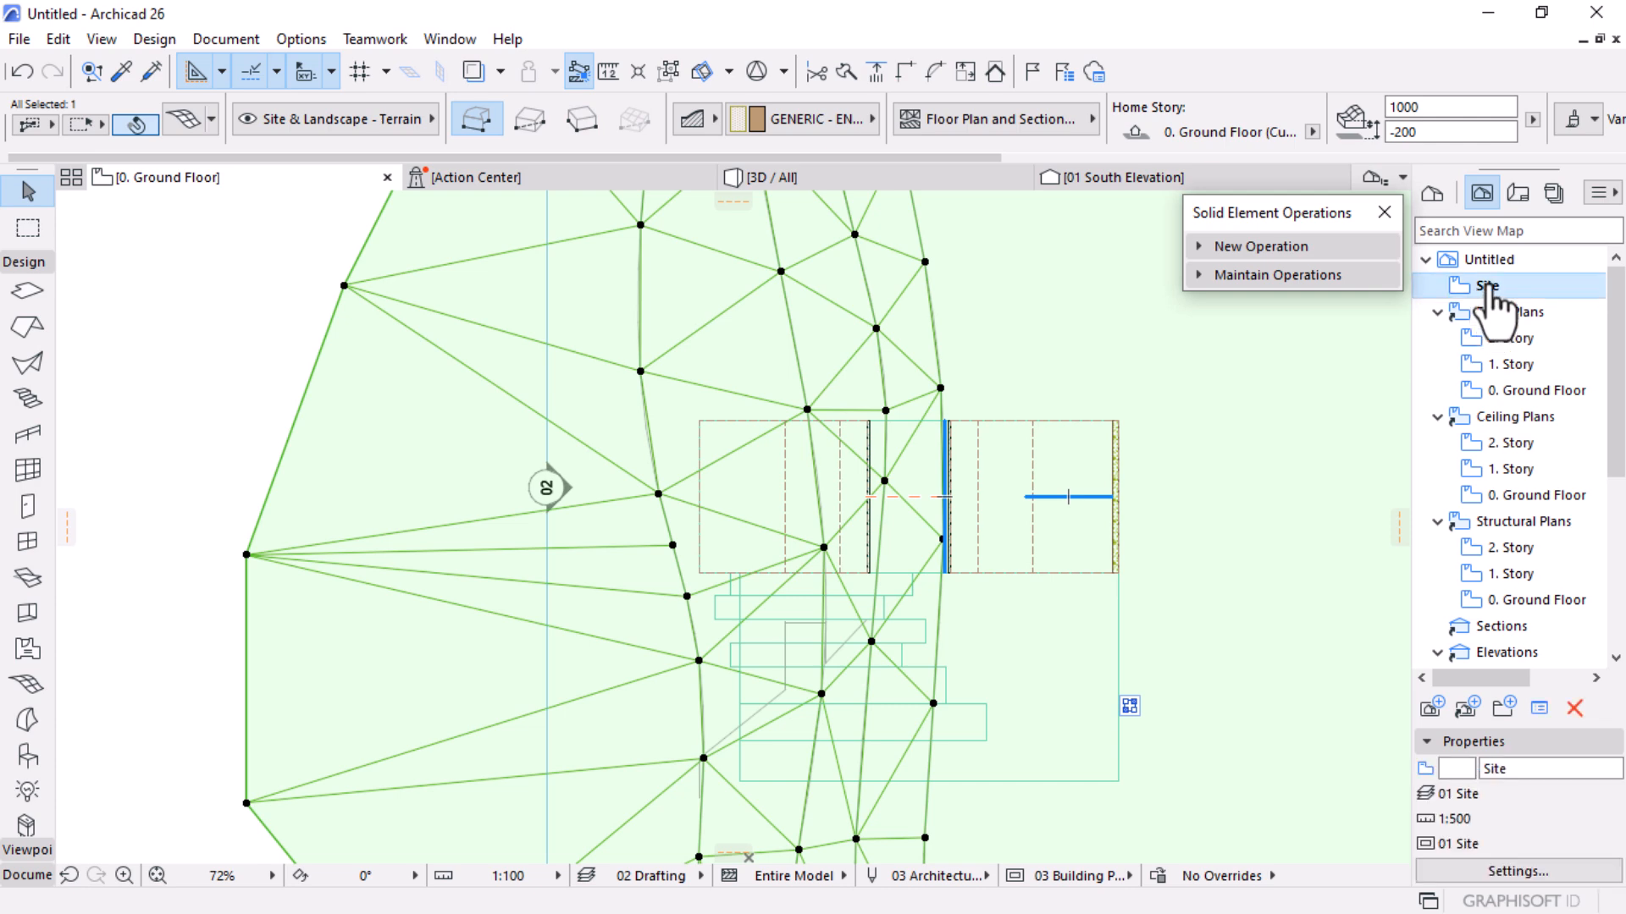
scroll(678, 542, down, 3)
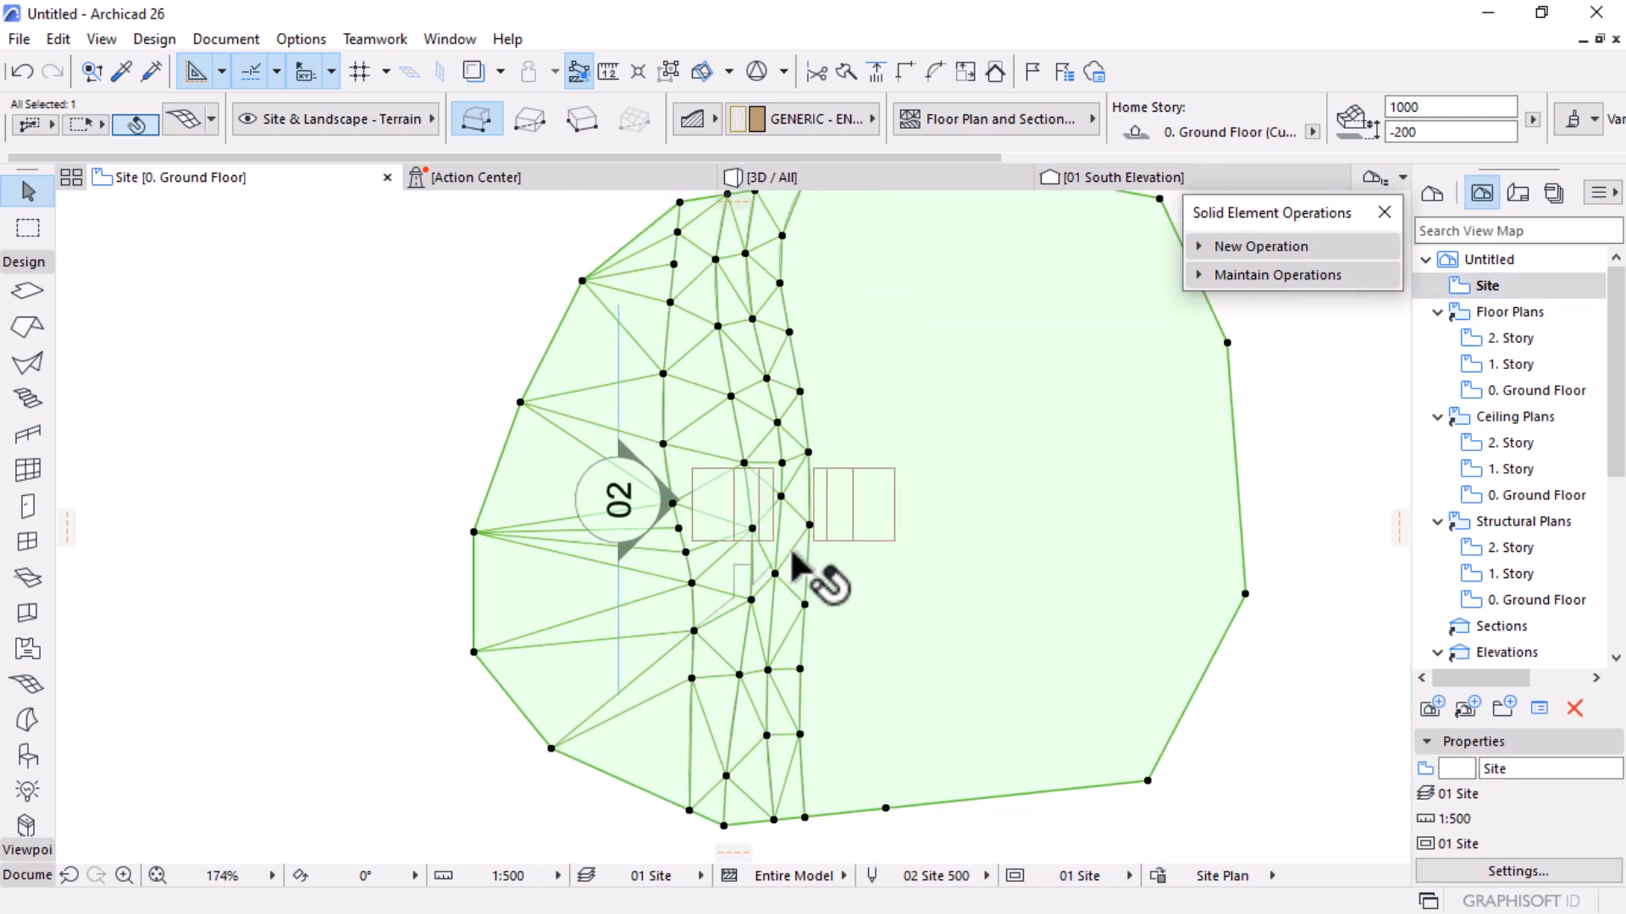
click(1507, 392)
double_click(1507, 391)
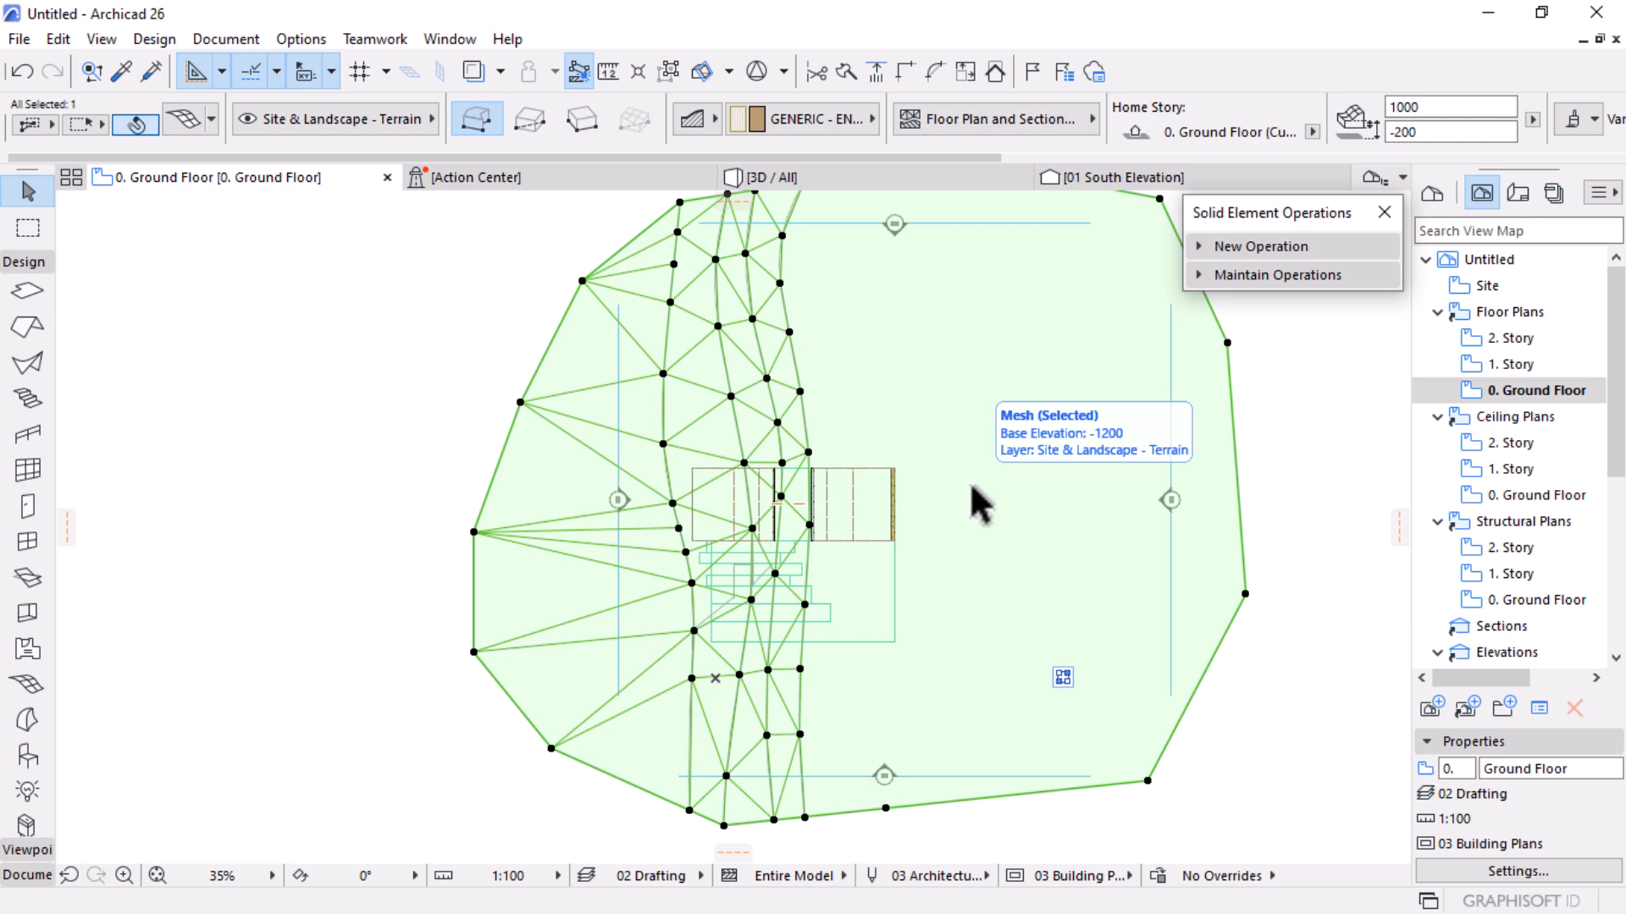
Hide the Site & Landscape - Terrain layer and update the 02 Drafting layer combination with this setting
click(586, 877)
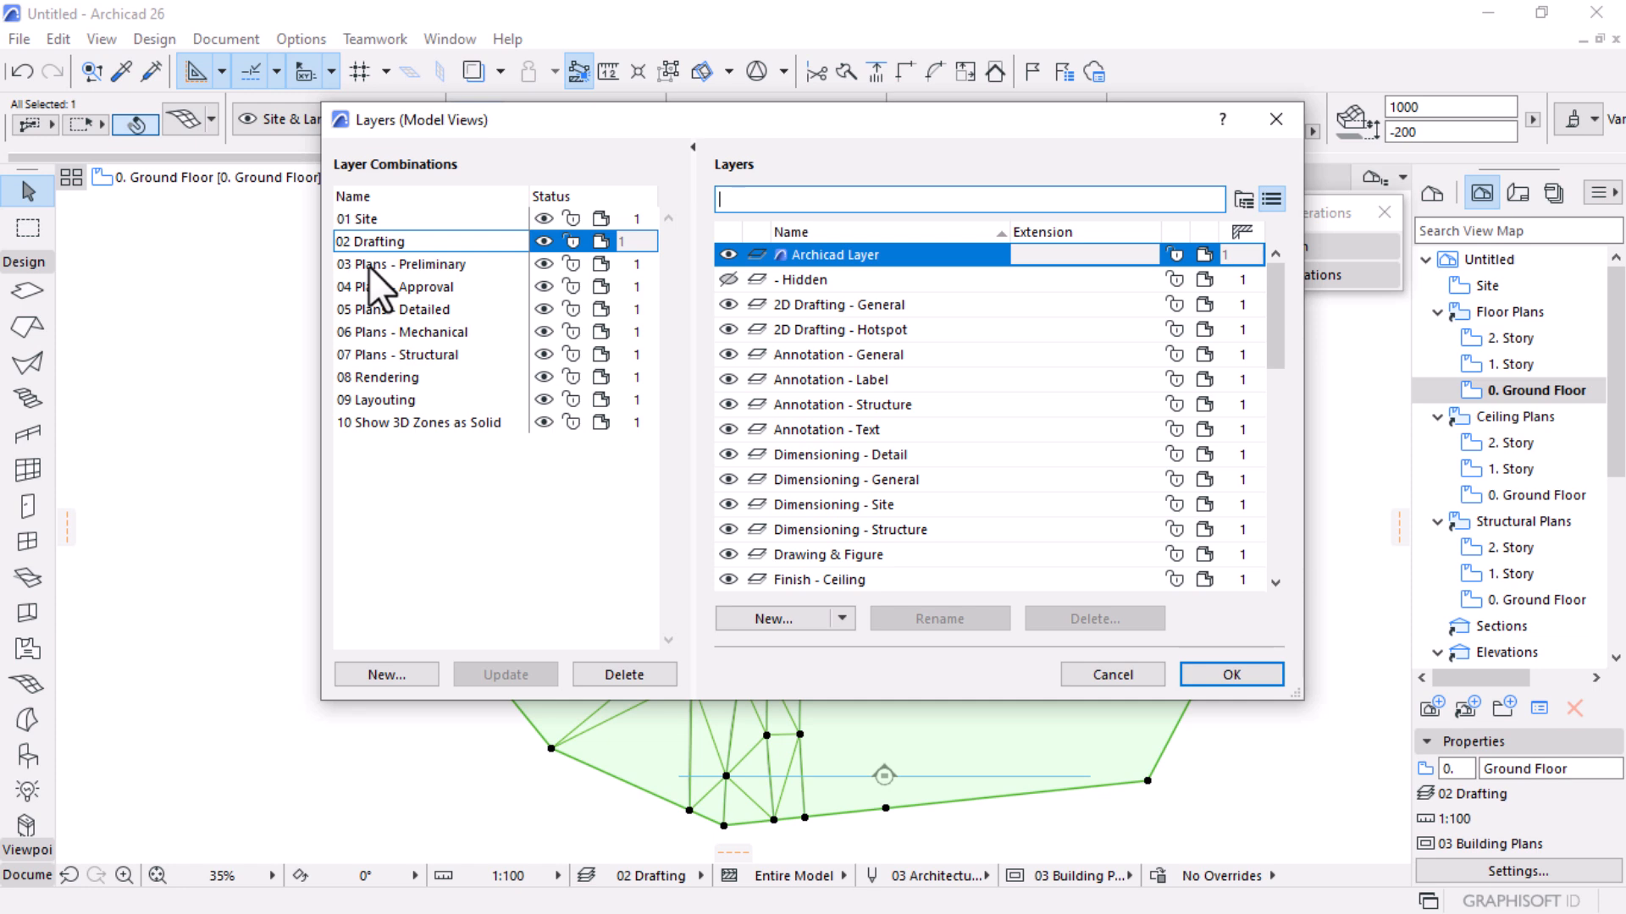
scroll(963, 464, down, 5)
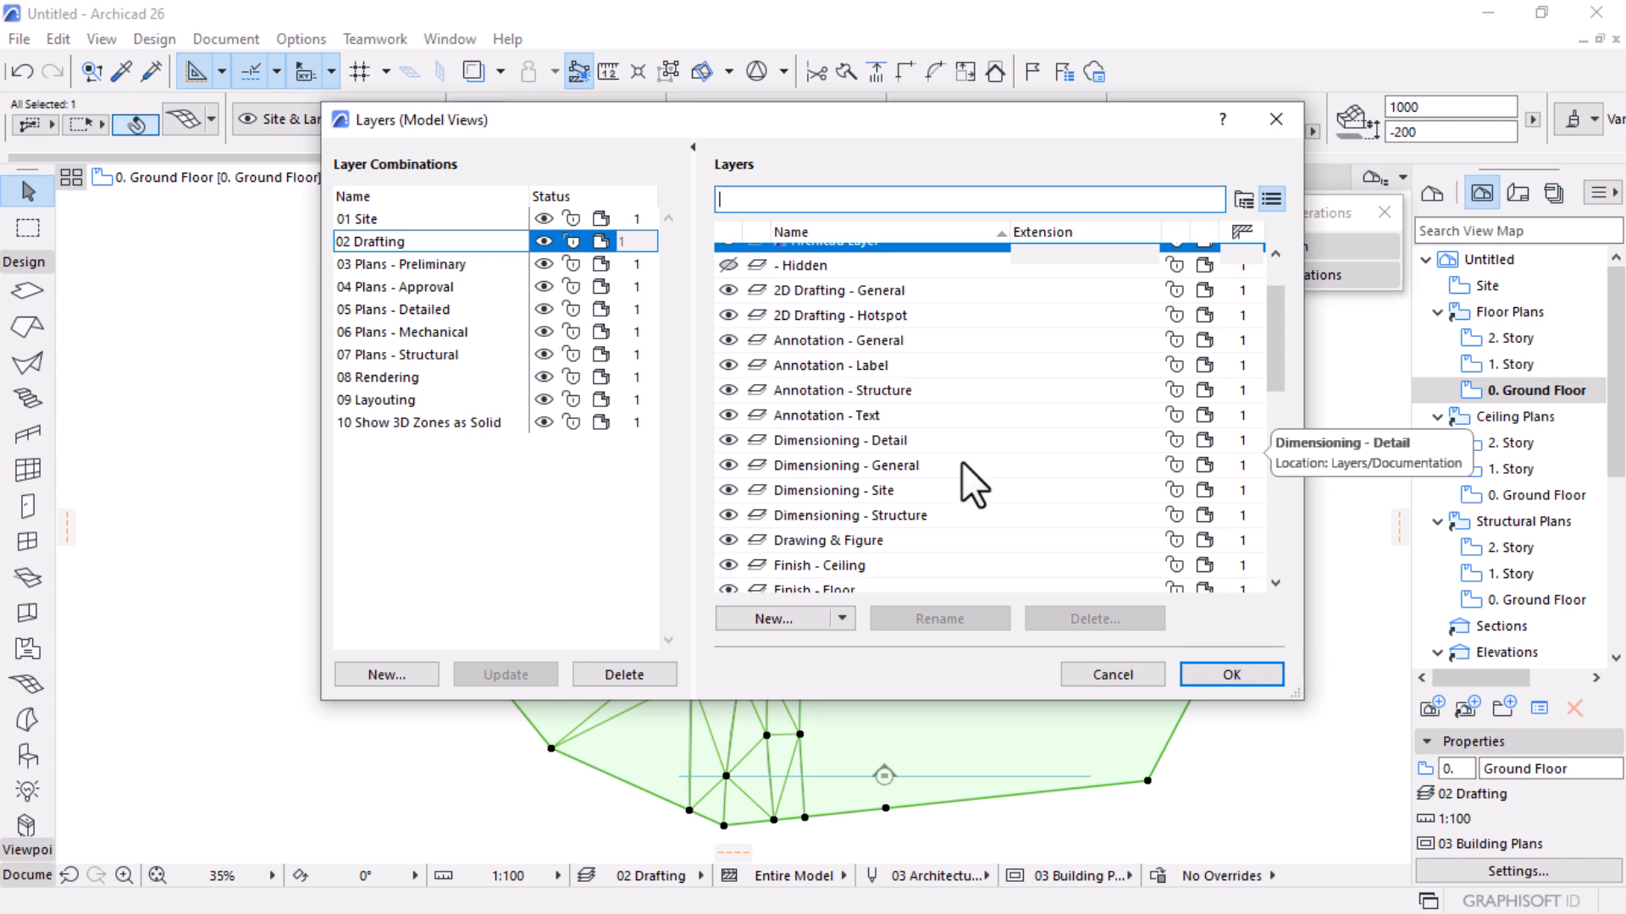
scroll(962, 460, down, 2)
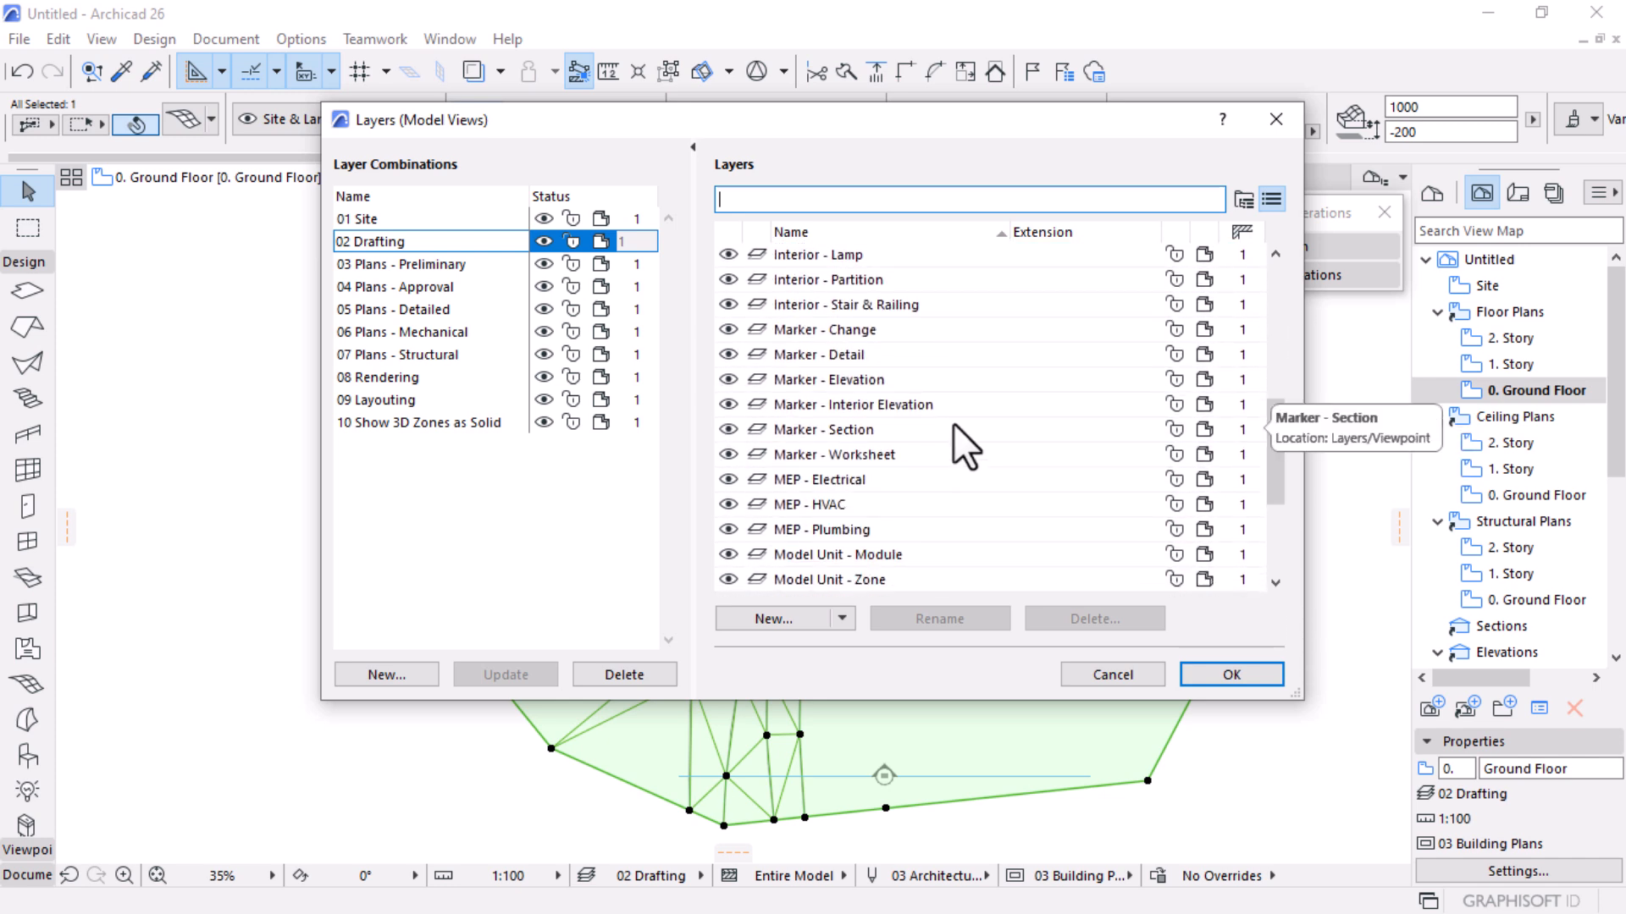
text(terr)
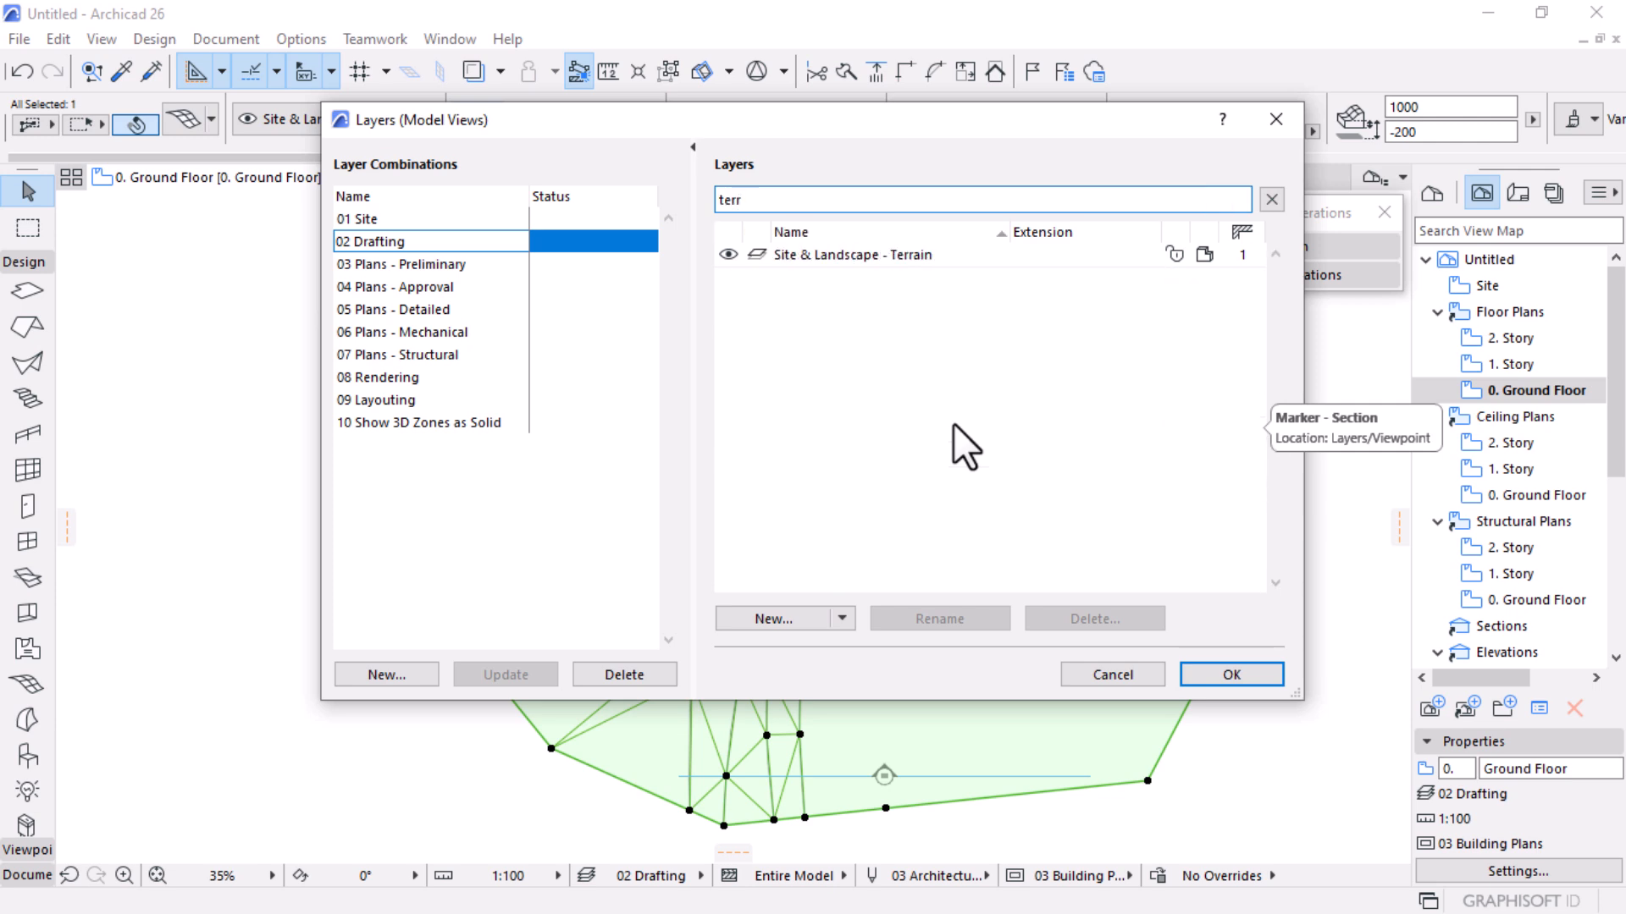
click(729, 257)
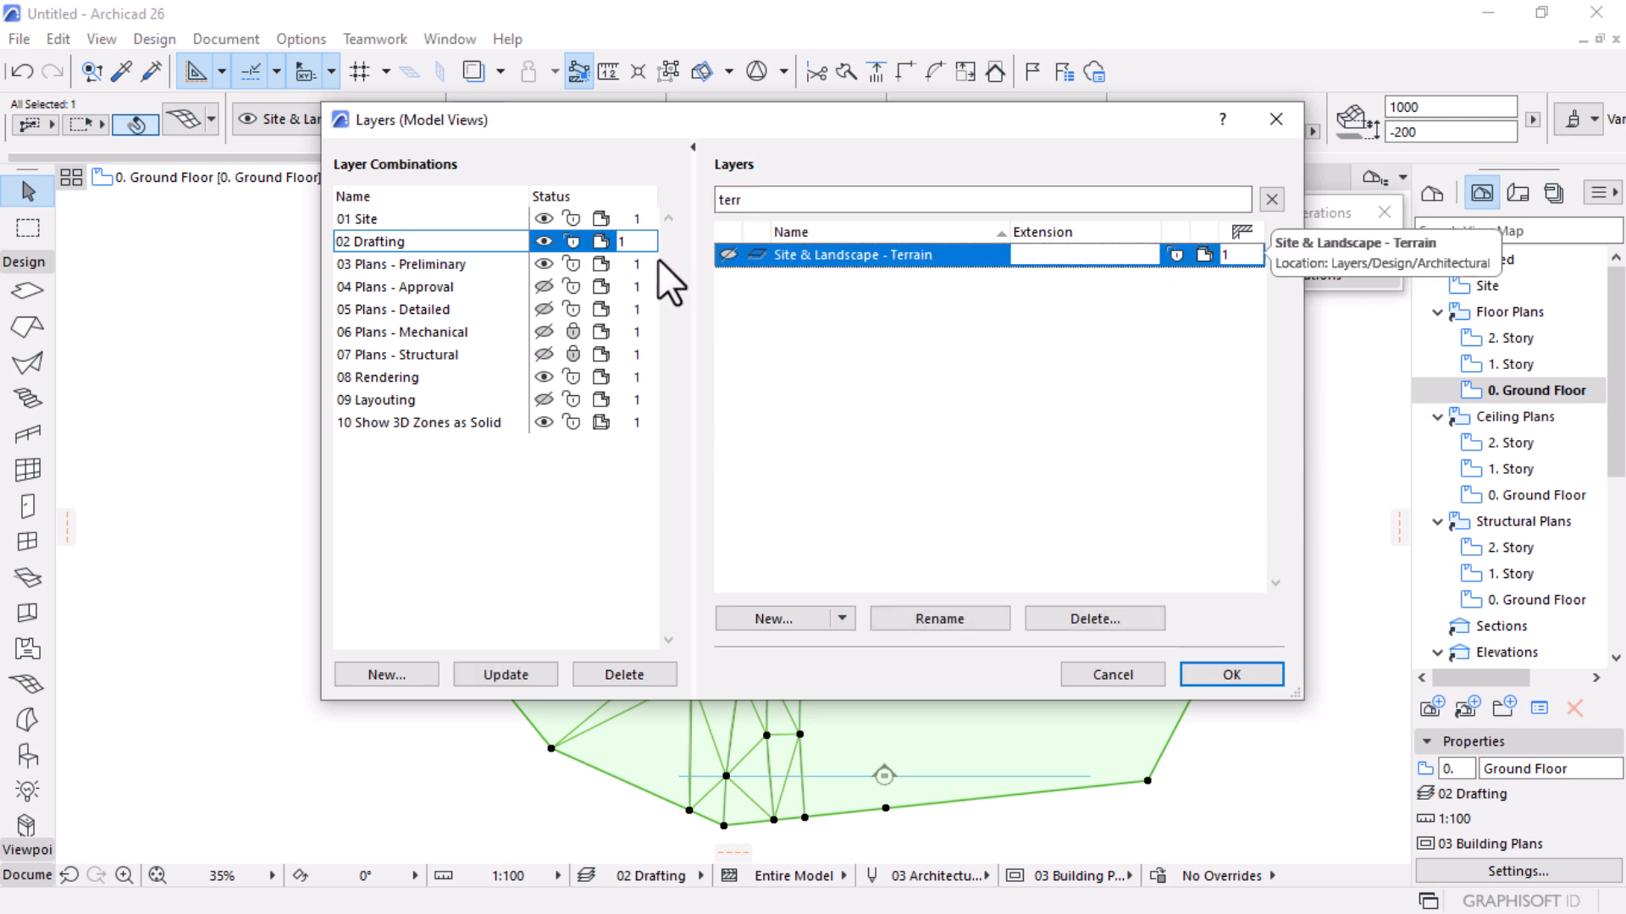
click(476, 673)
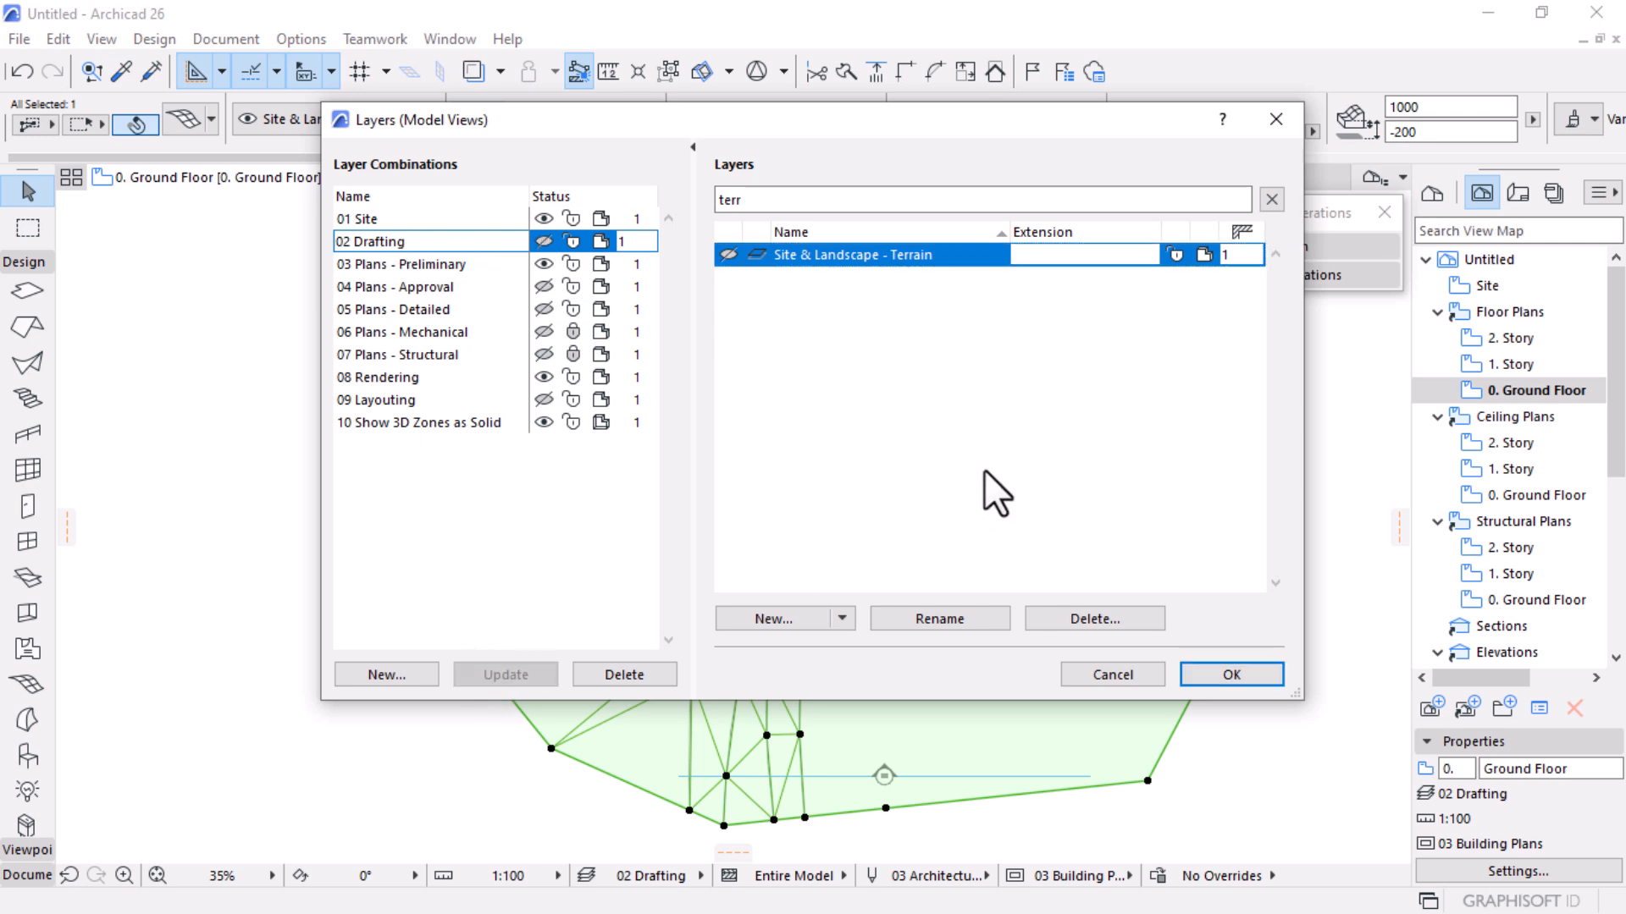
click(1214, 669)
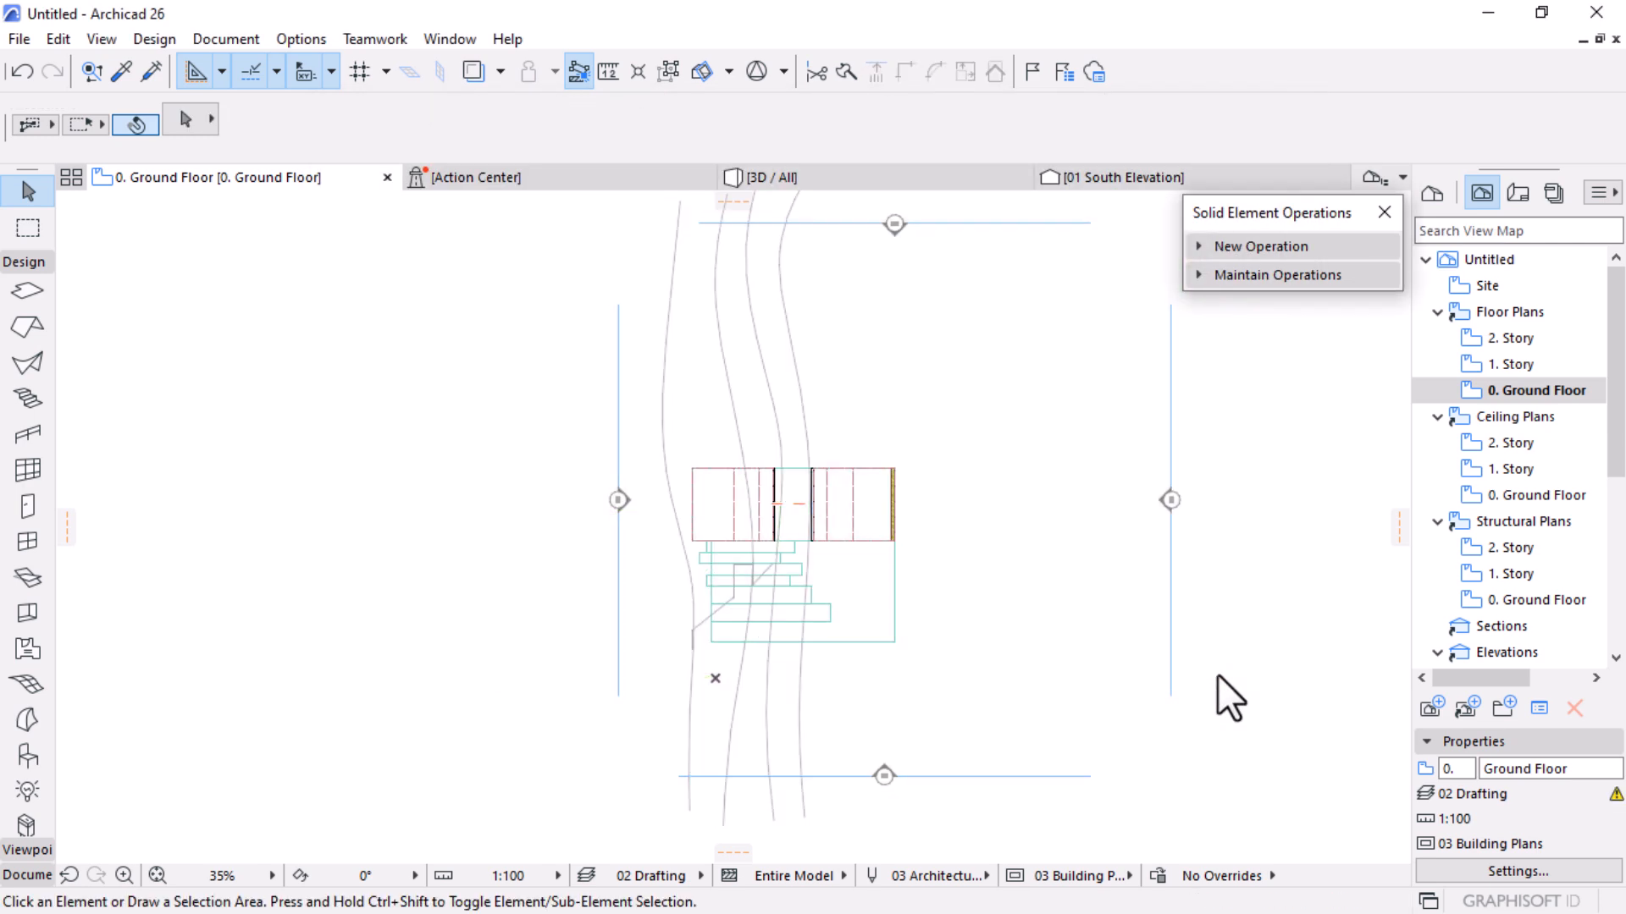
Move the four contour splines to the Site & Landscape - Terrain layer
click(751, 352)
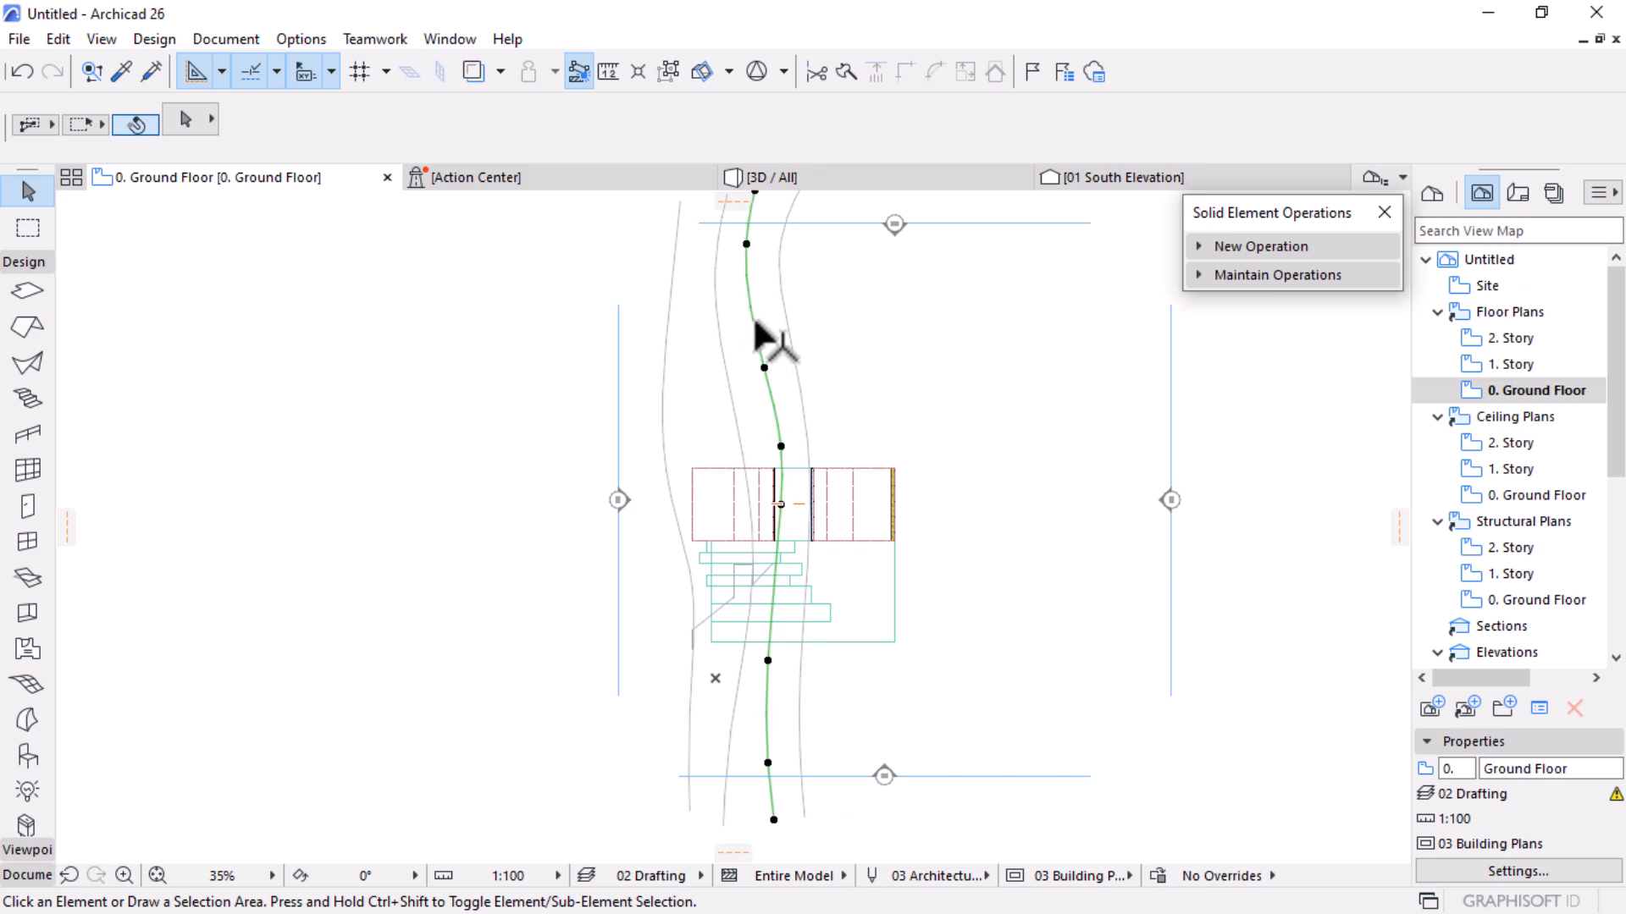
shift+click(786, 313)
shift+click(727, 364)
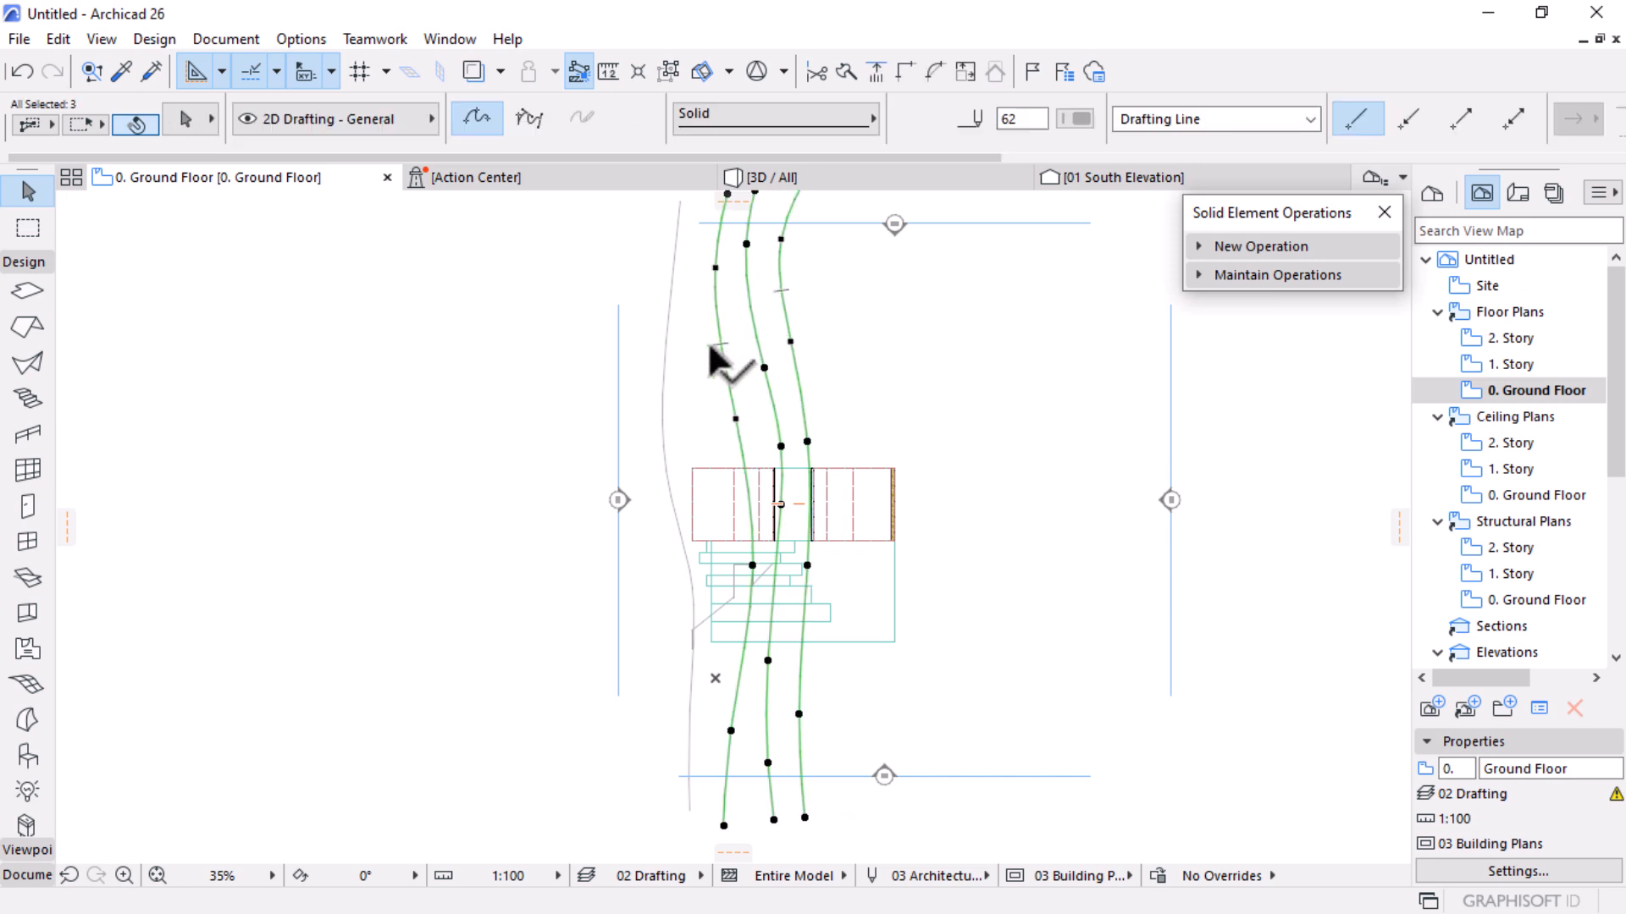
shift+click(673, 327)
click(317, 119)
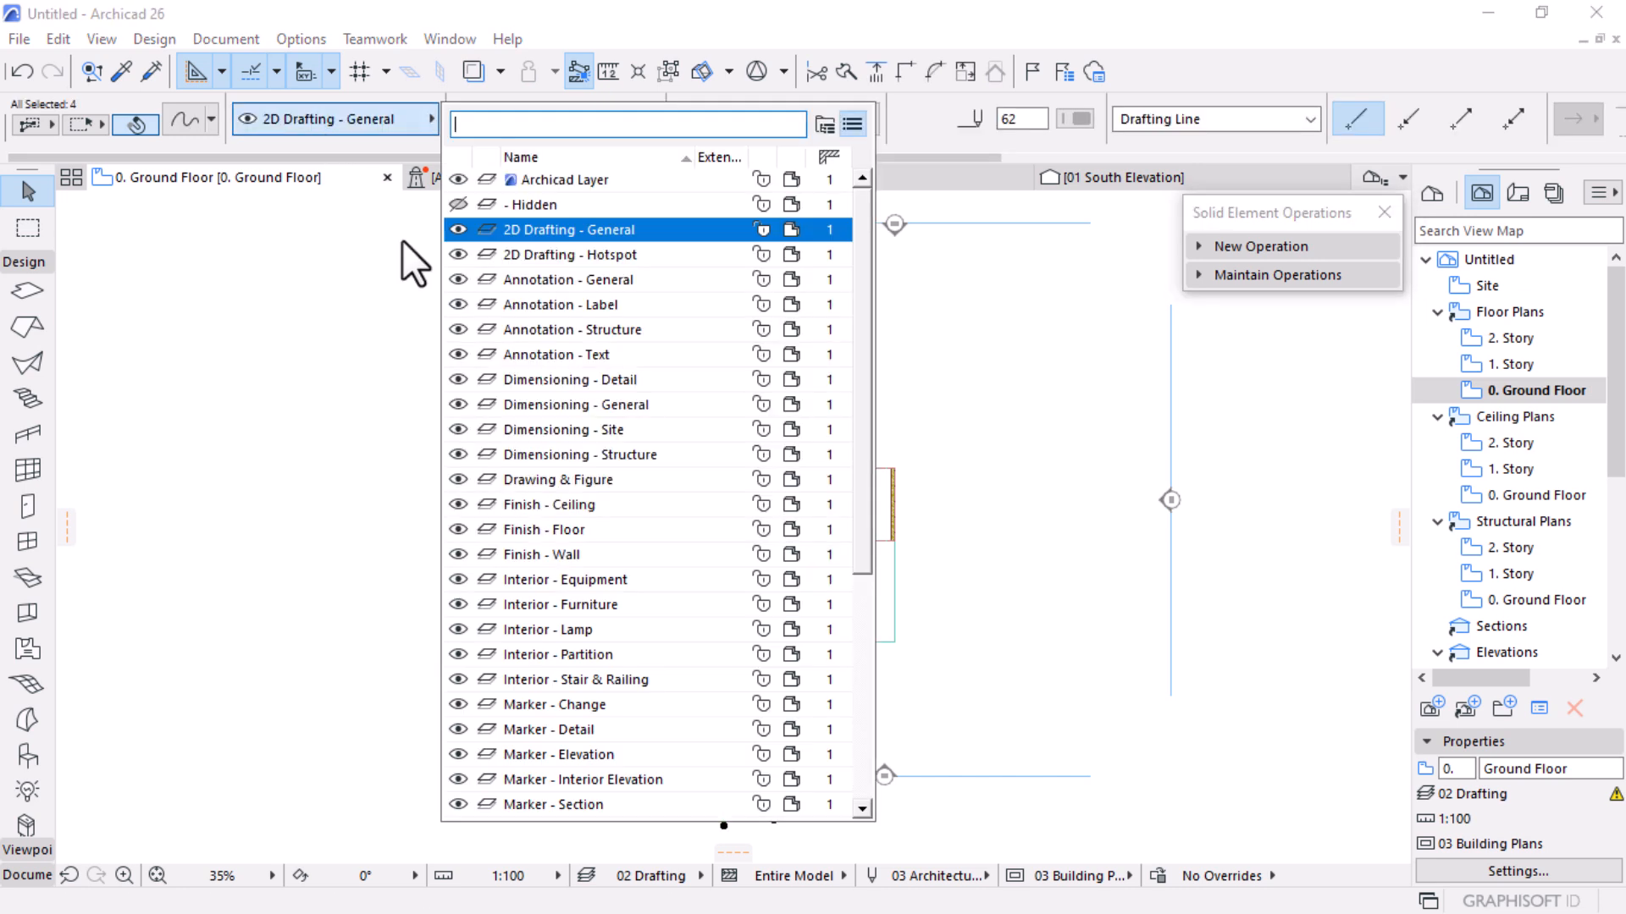
text(ter)
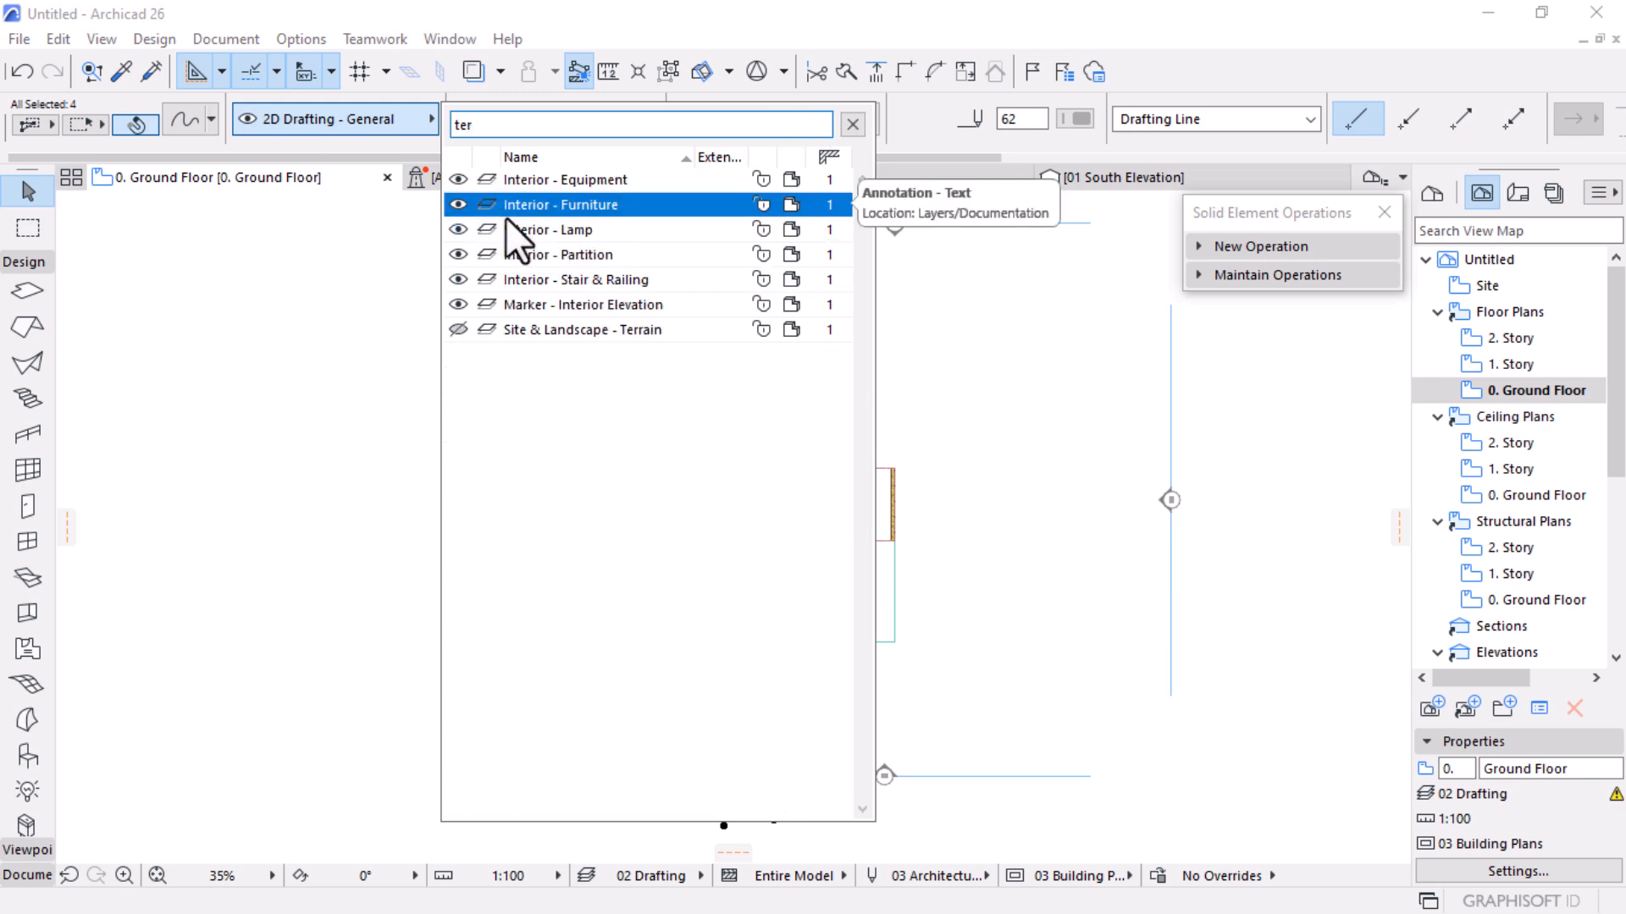
click(531, 329)
Move the angled profile line off the step slabs, well clear of the building beyond elevation marker 02
scroll(795, 627, up, 2)
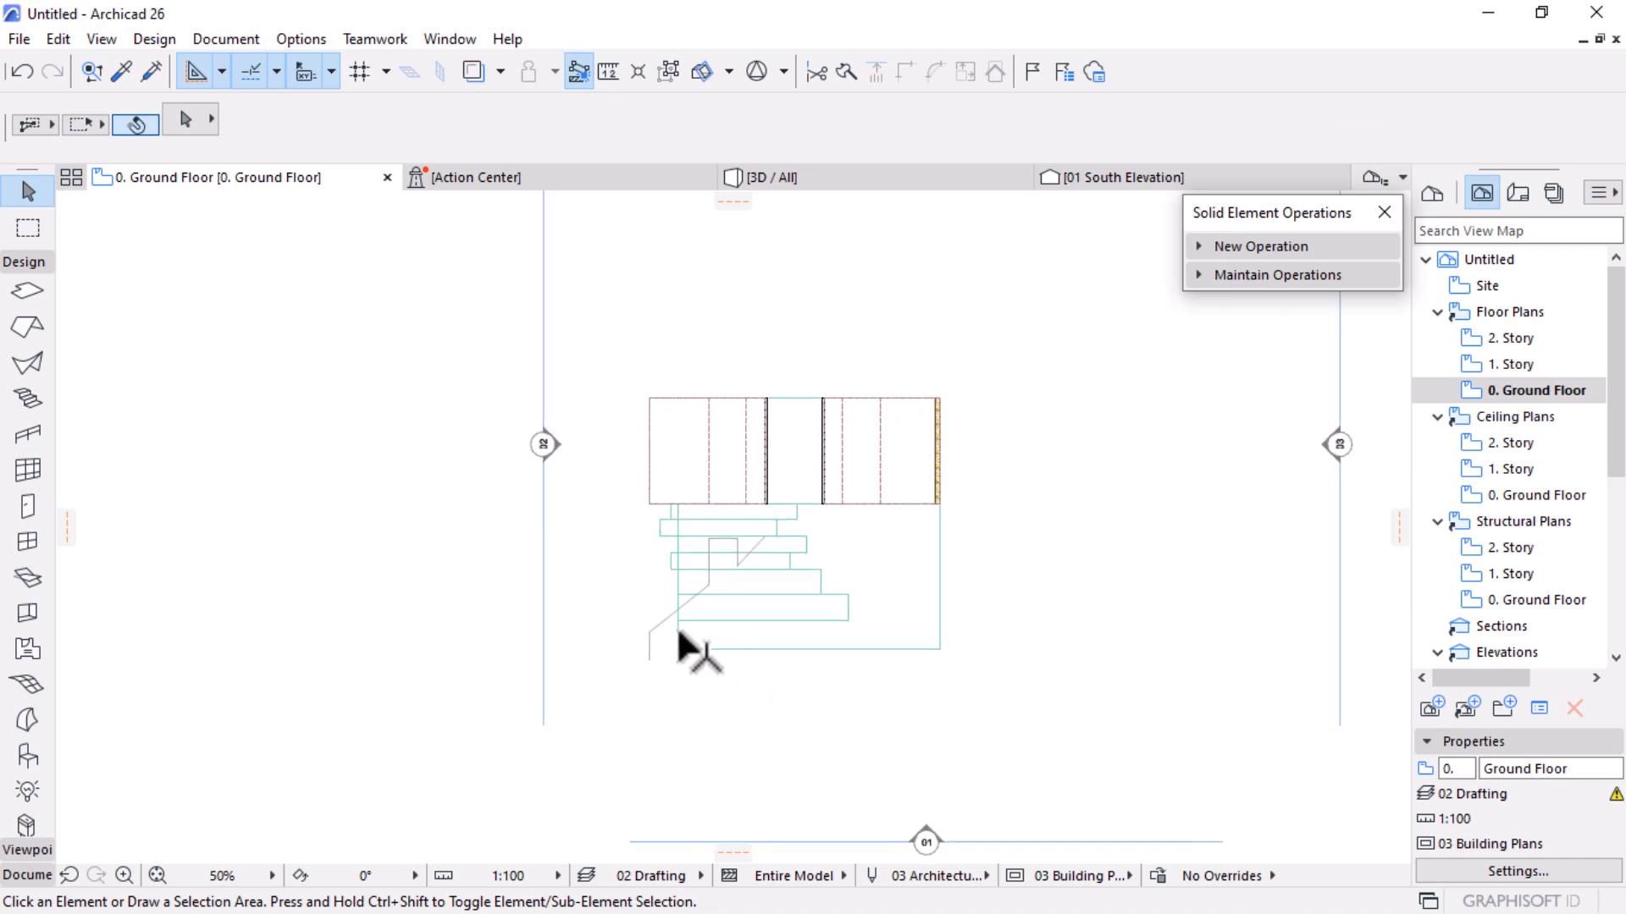
click(670, 615)
drag(702, 579, 194, 573)
key(Escape)
scroll(756, 490, up, 4)
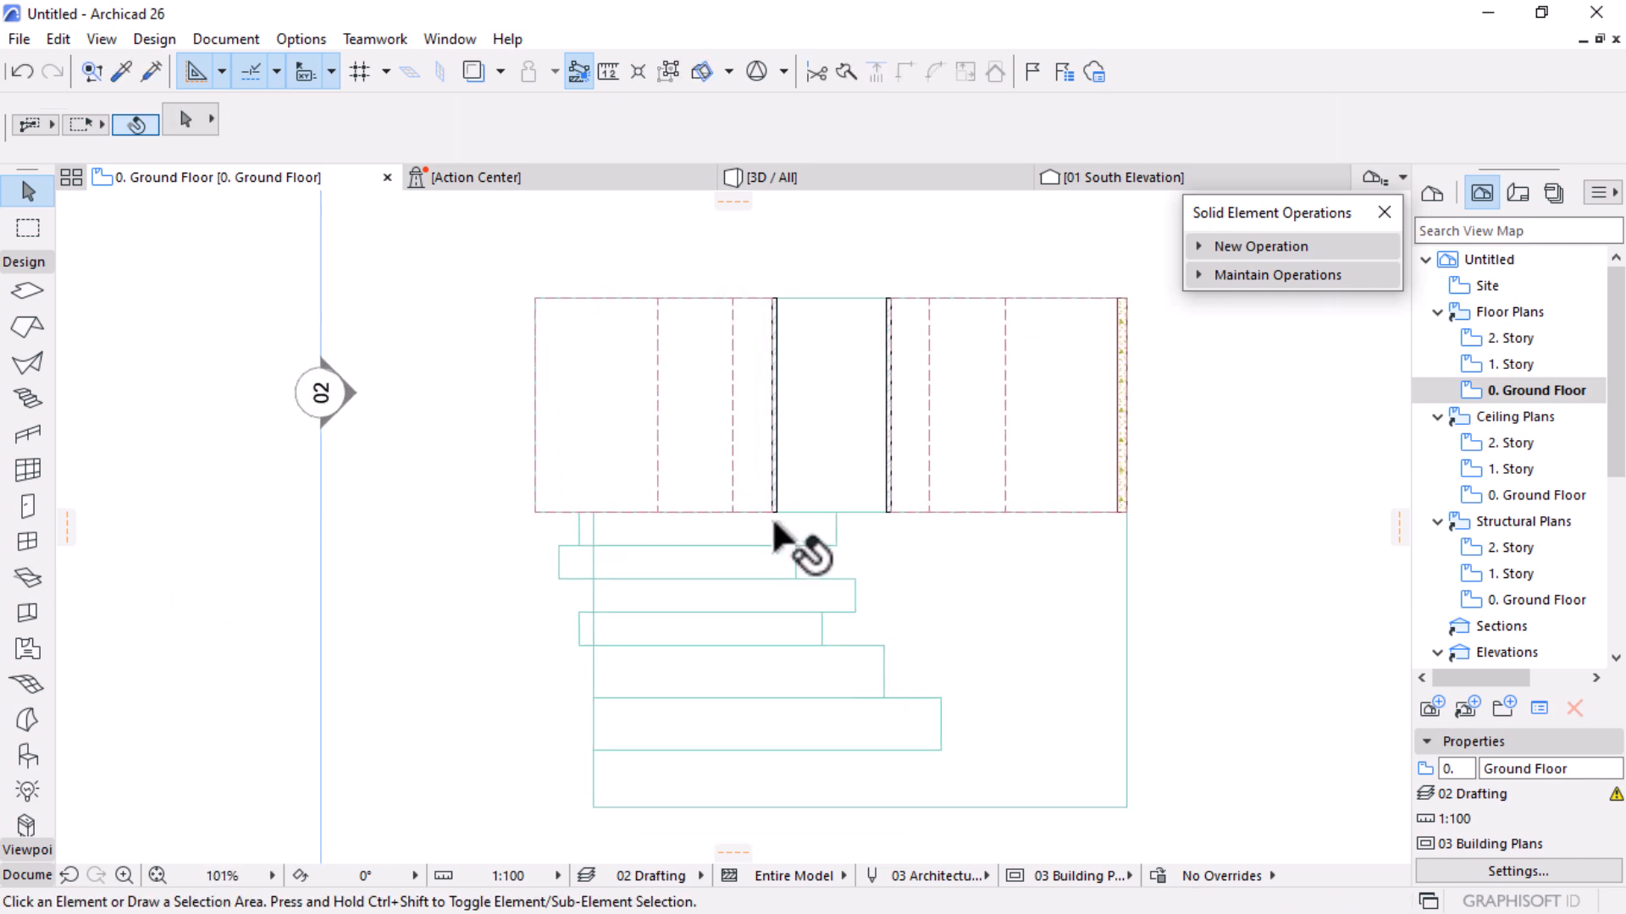
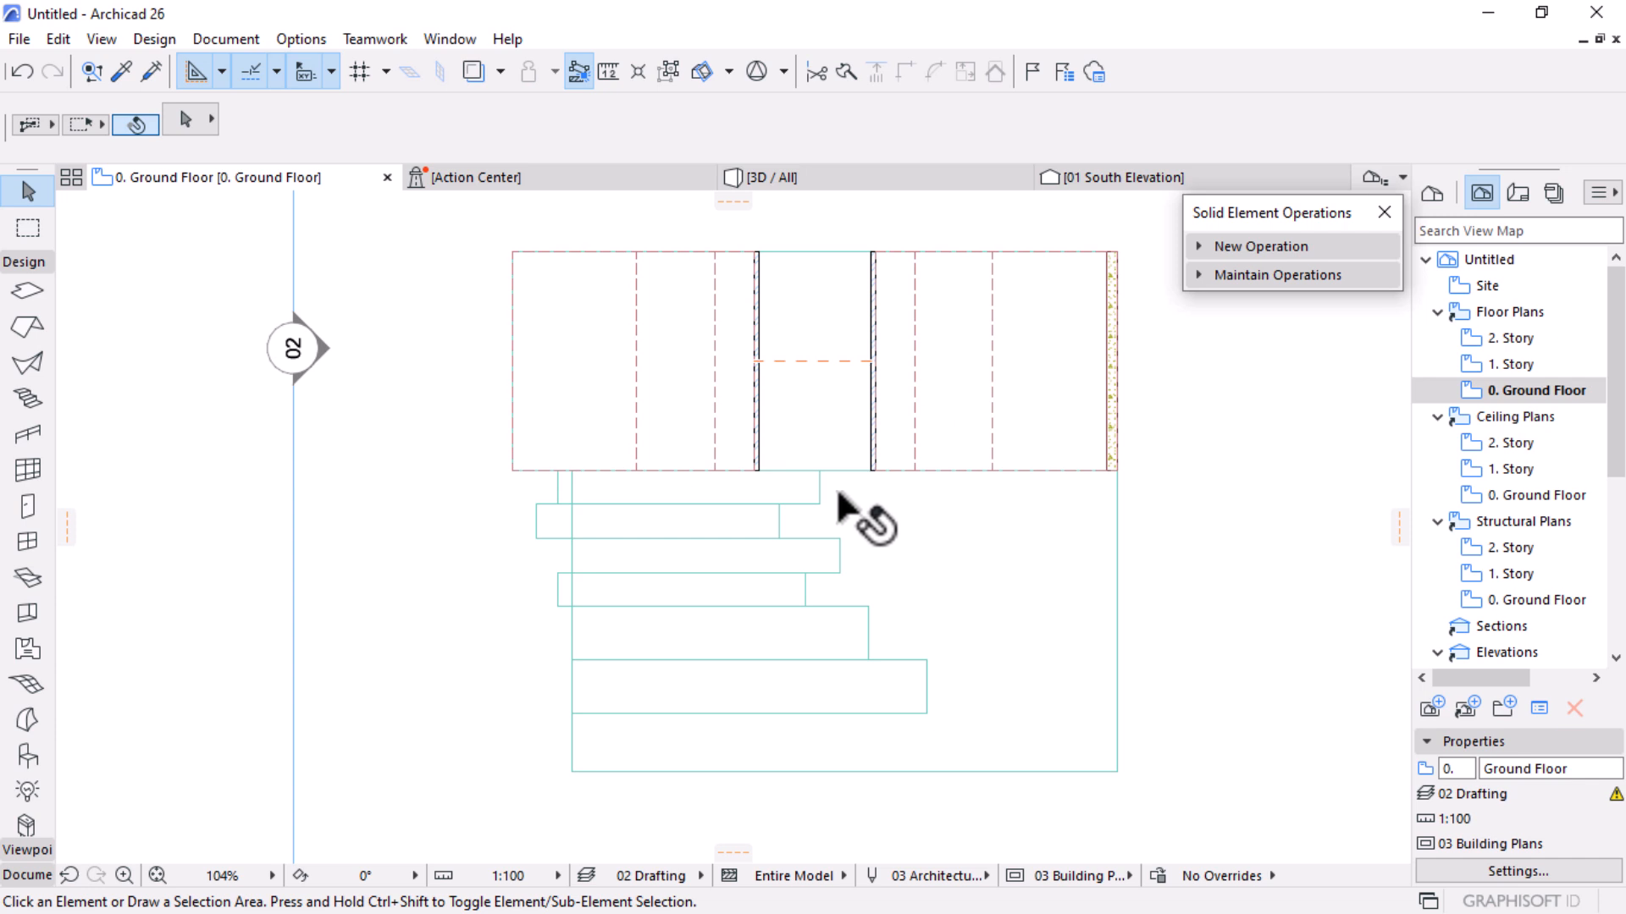
Set the Door tool's default type to Rectangular Door Opening 26 from the Empty Door Openings 26 library folder
middle_drag(722, 505, 674, 508)
scroll(606, 338, up, 1)
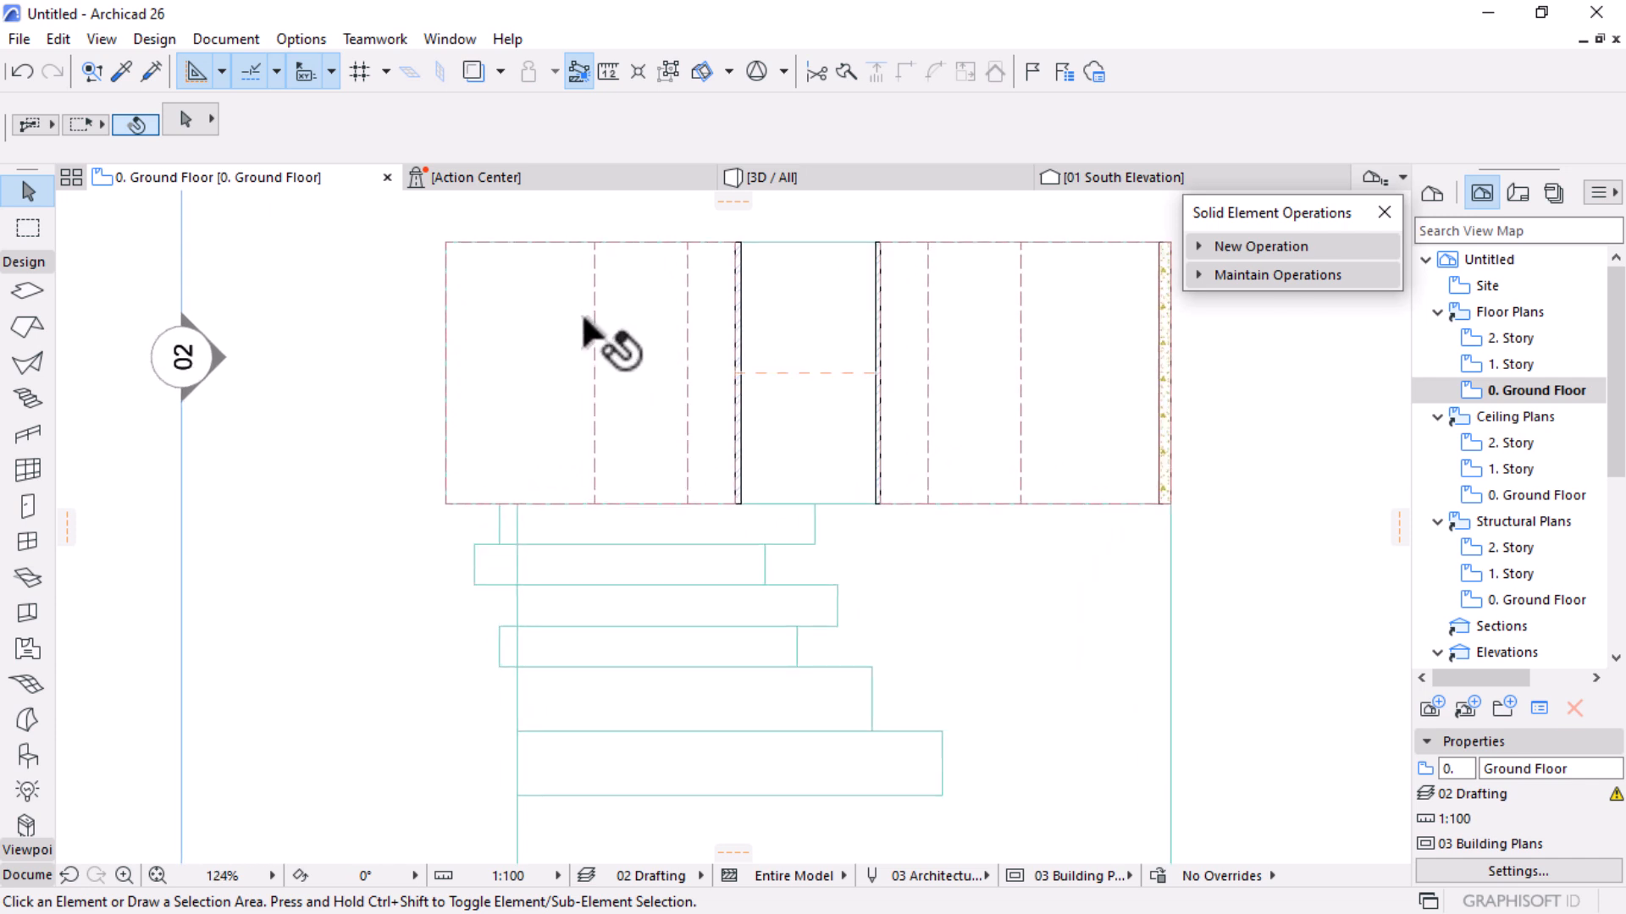
scroll(724, 338, down, 3)
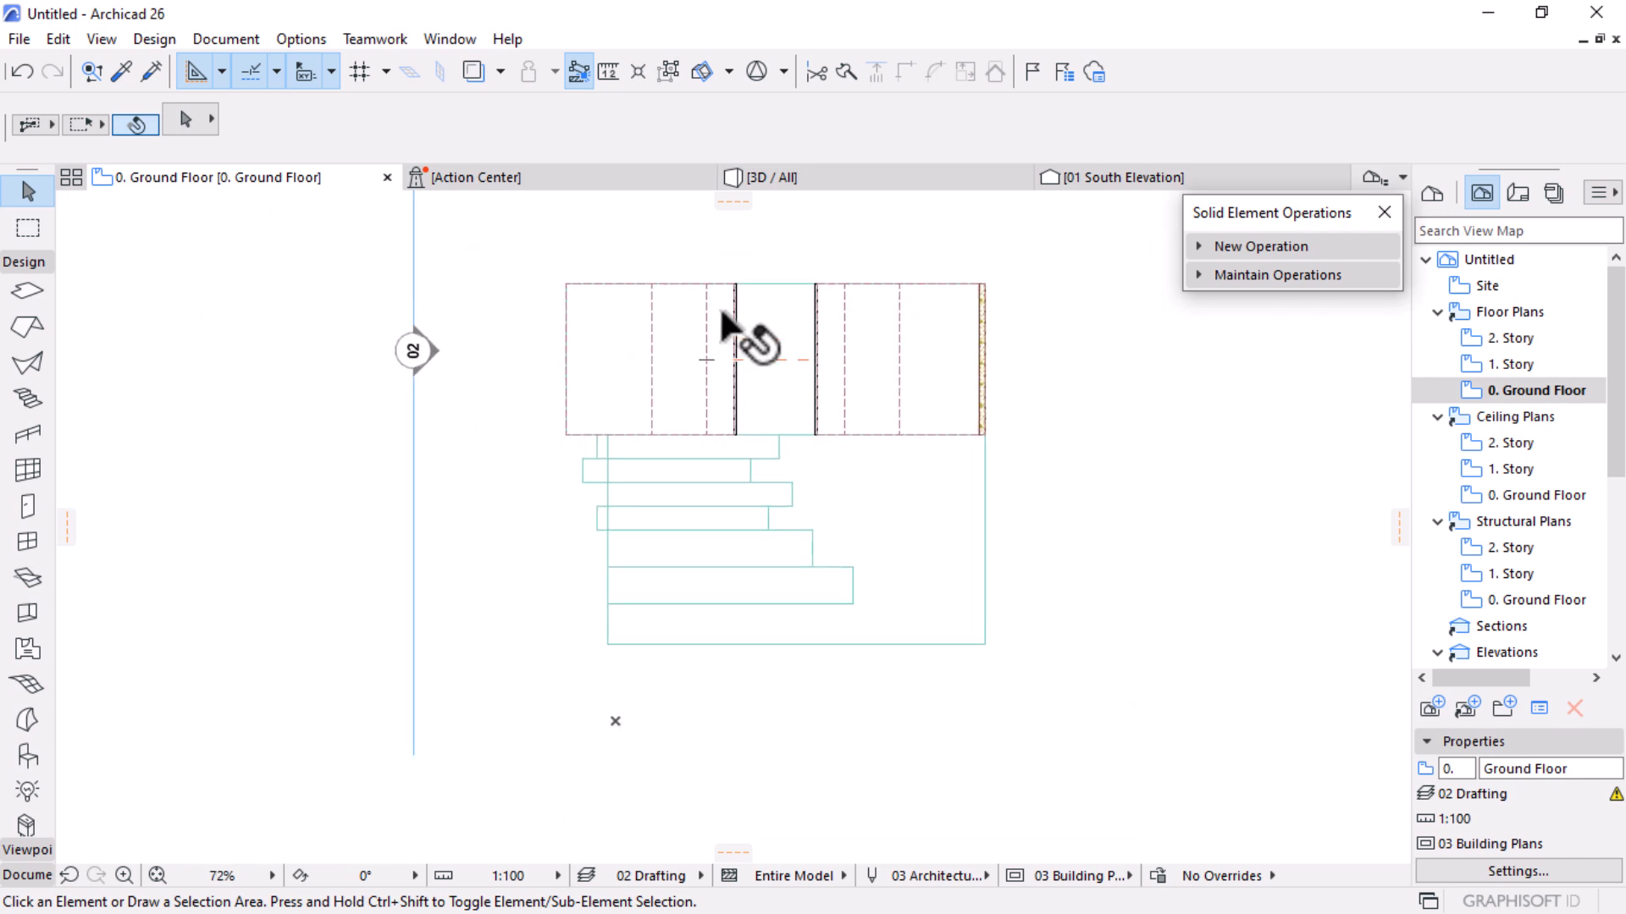
scroll(737, 320, up, 2)
scroll(767, 292, up, 3)
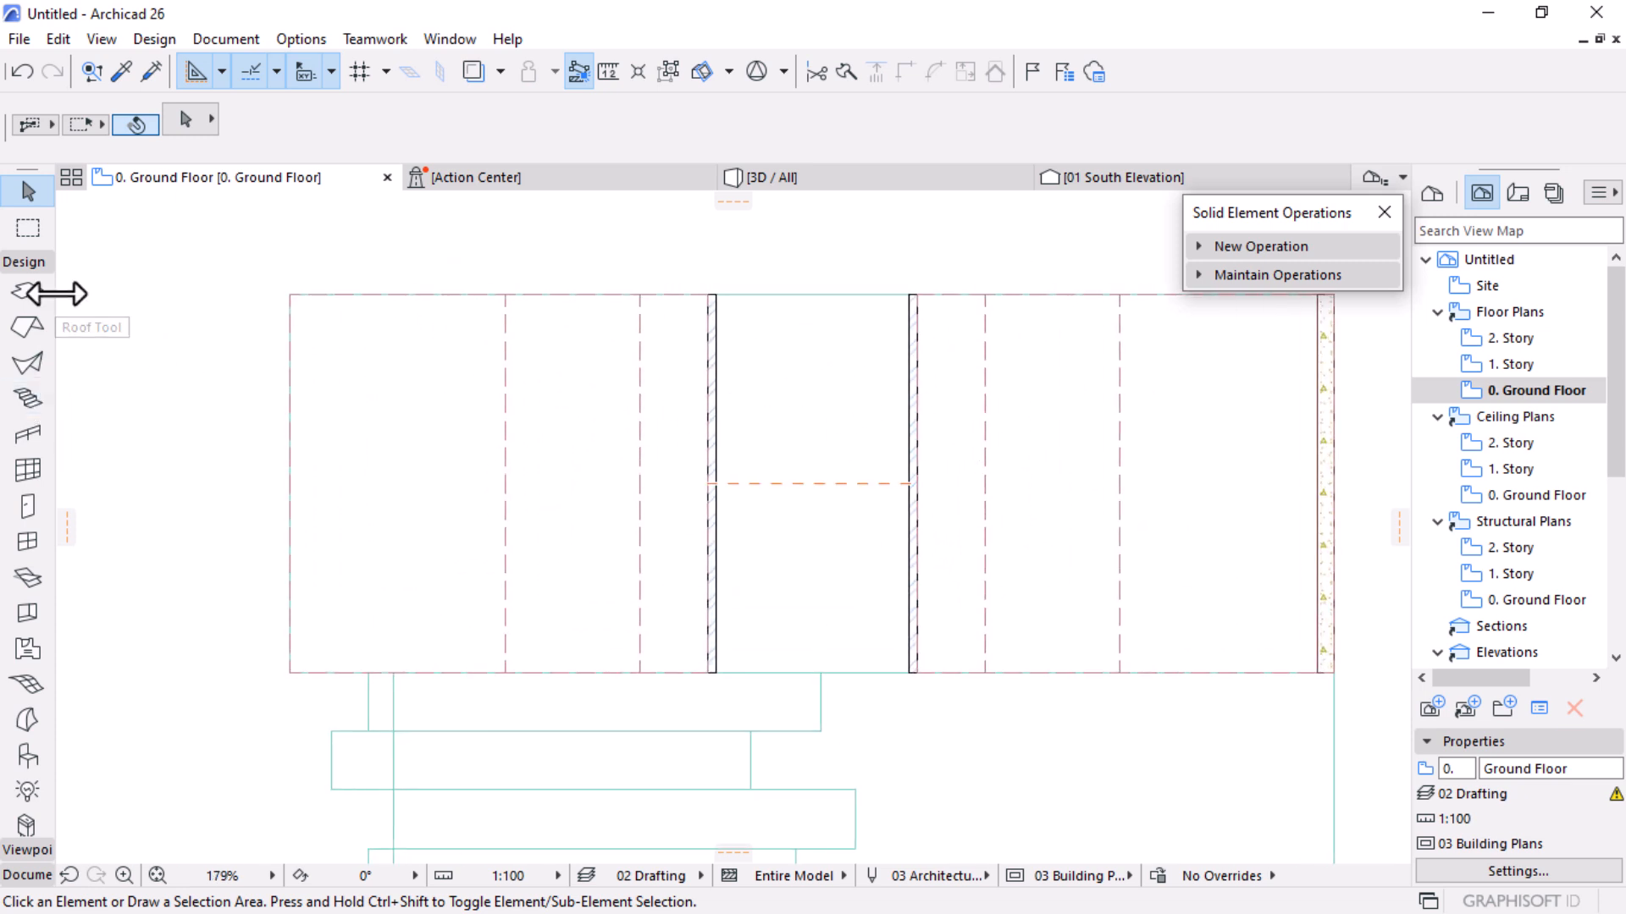
scroll(32, 394, up, 3)
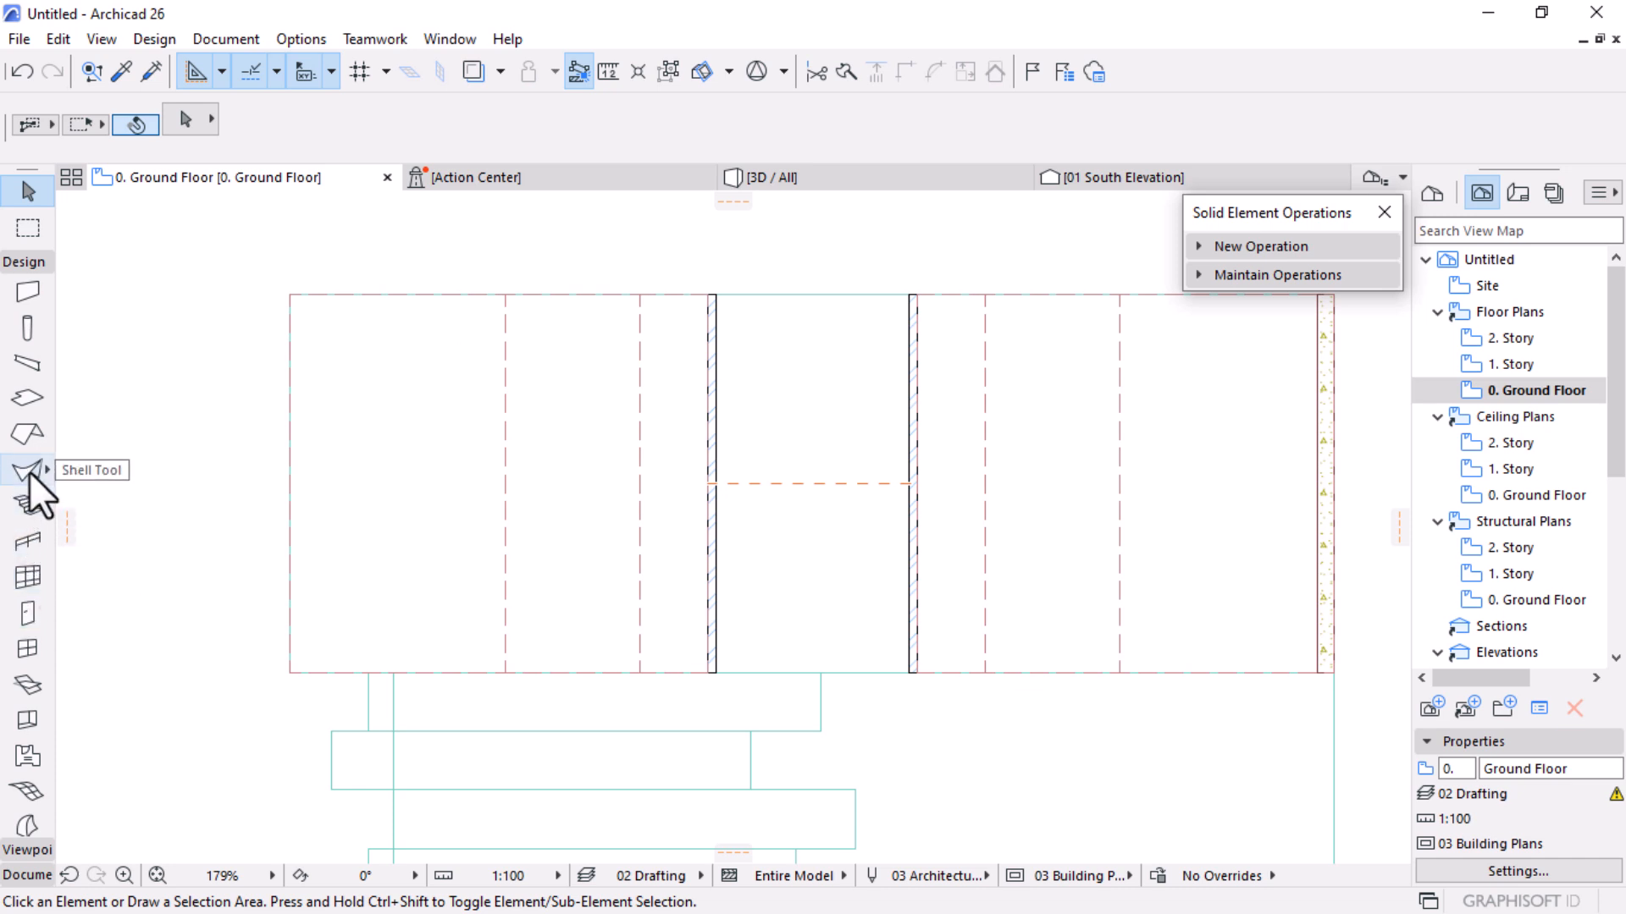
click(24, 612)
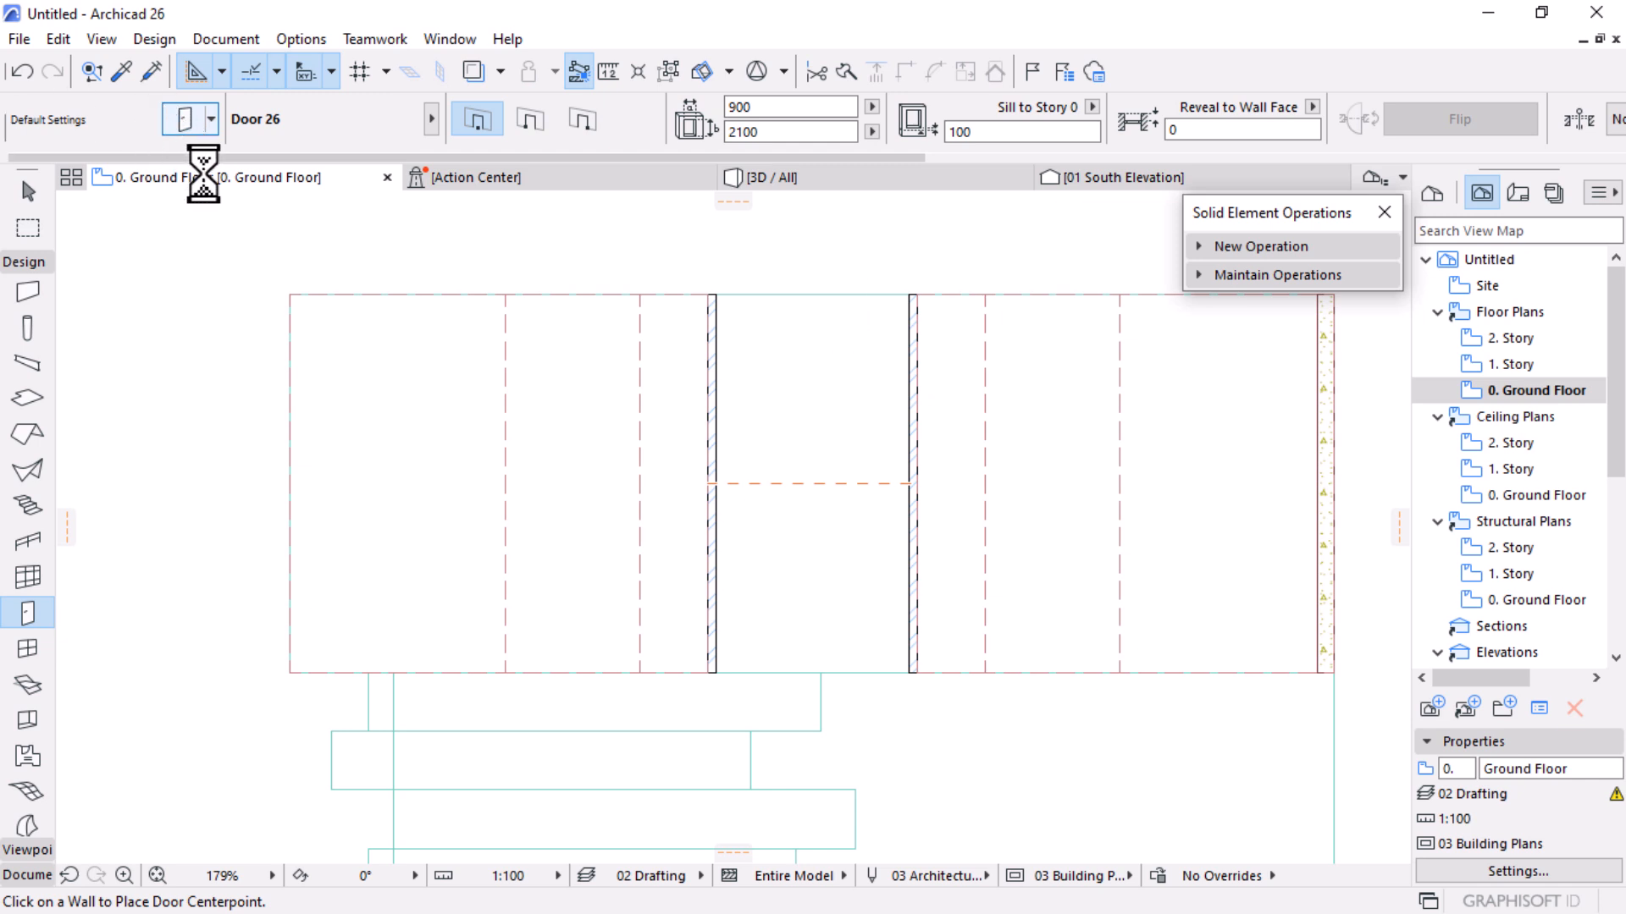
click(440, 155)
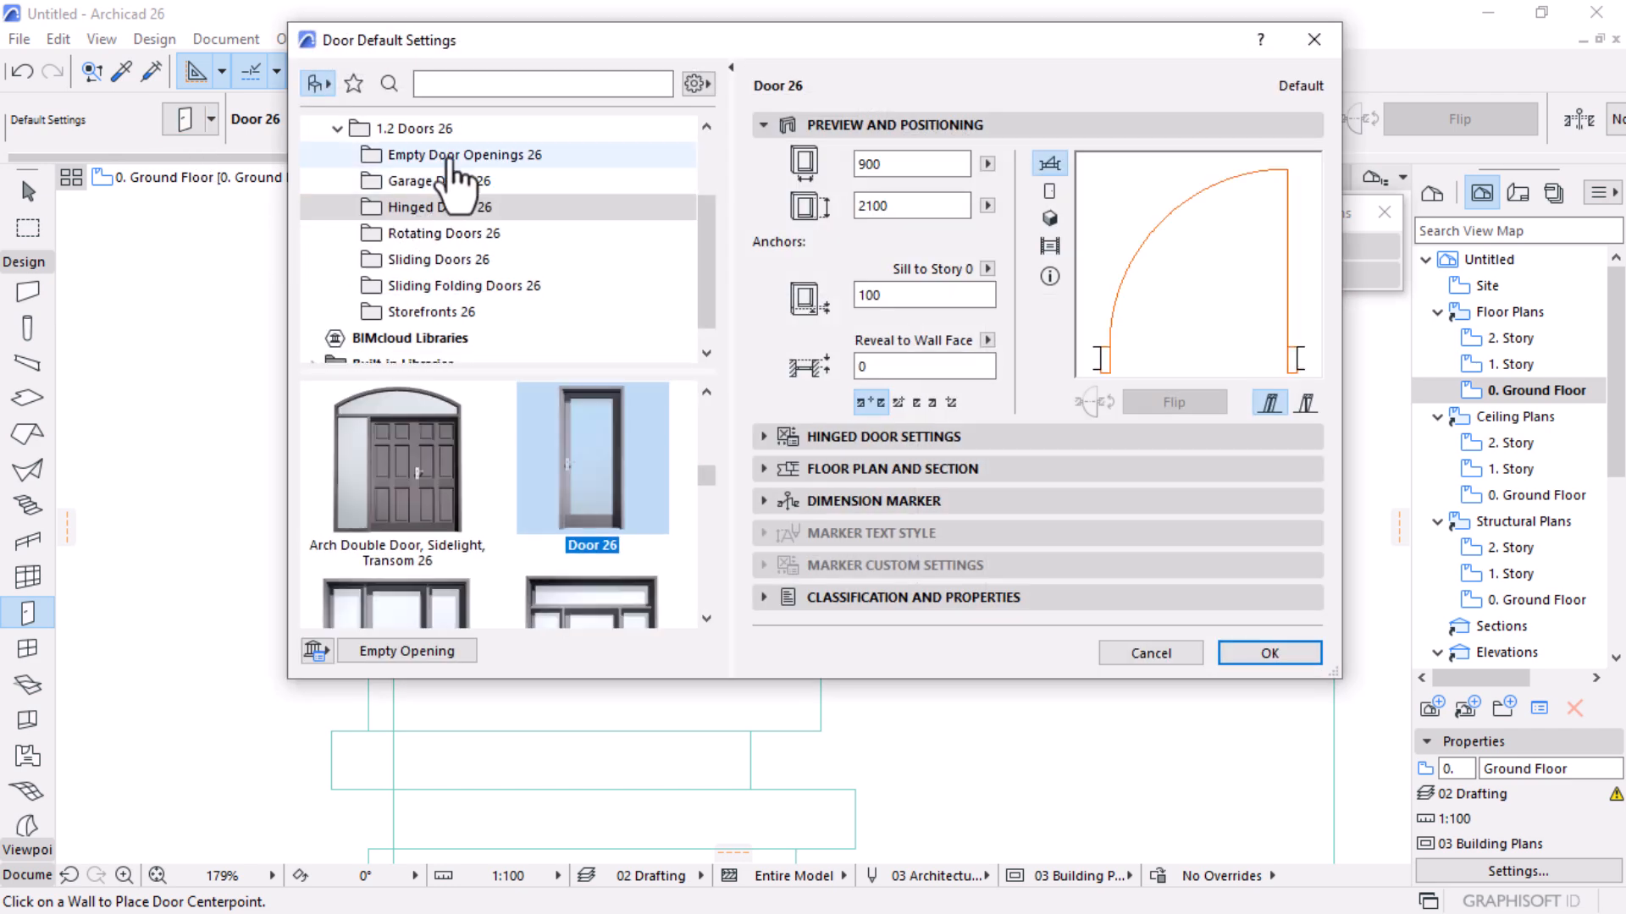
scroll(437, 508, down, 4)
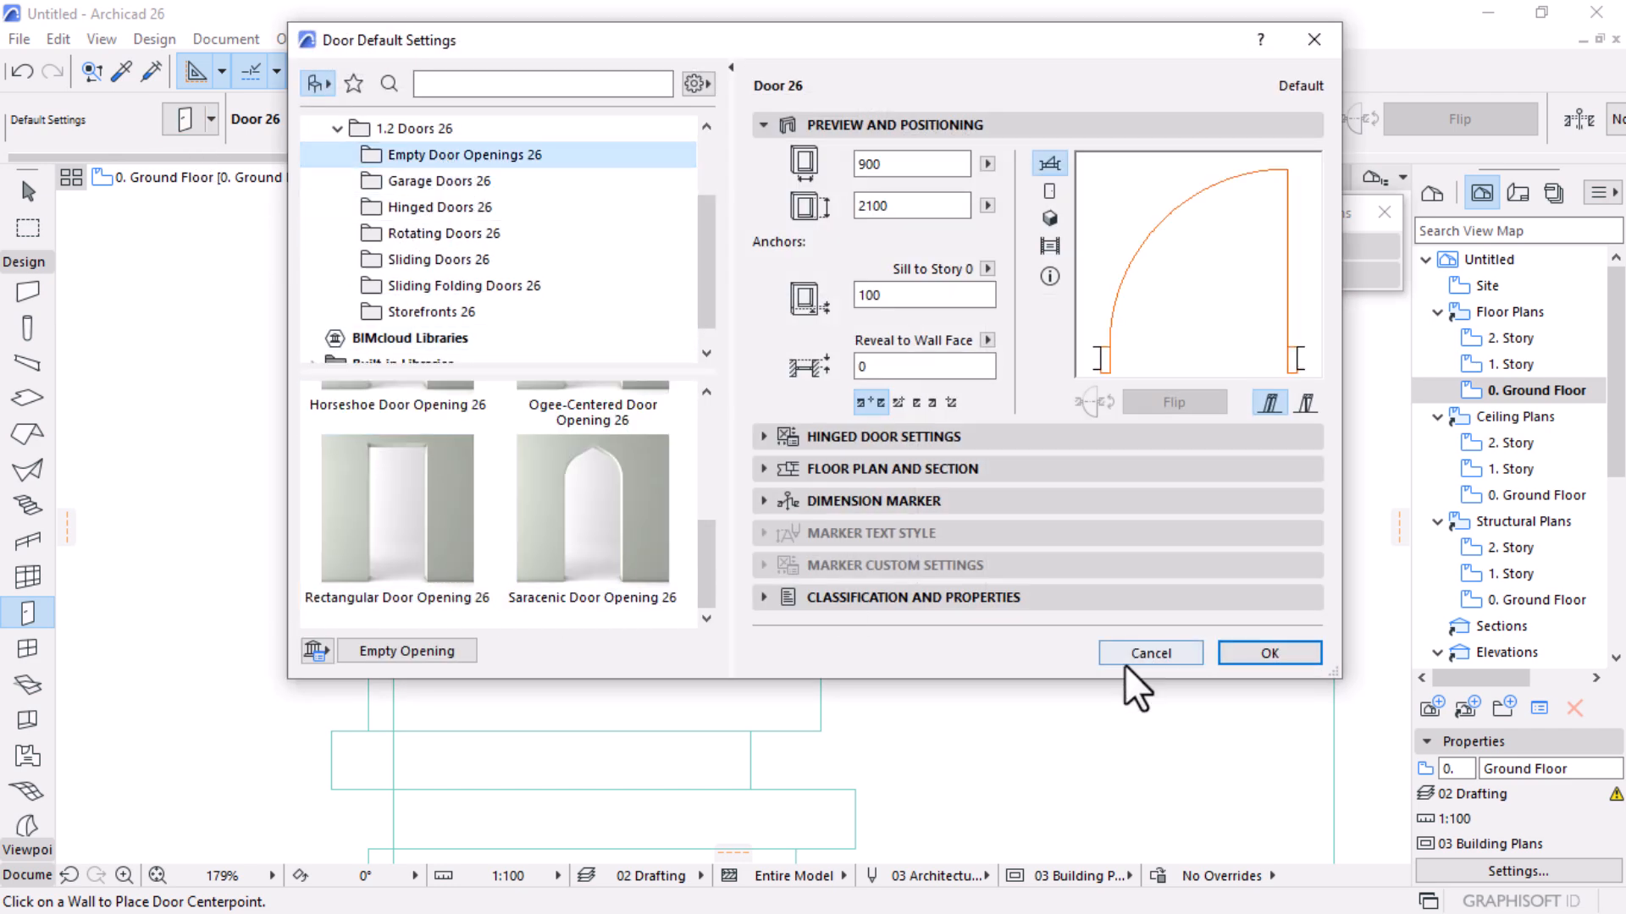
click(454, 567)
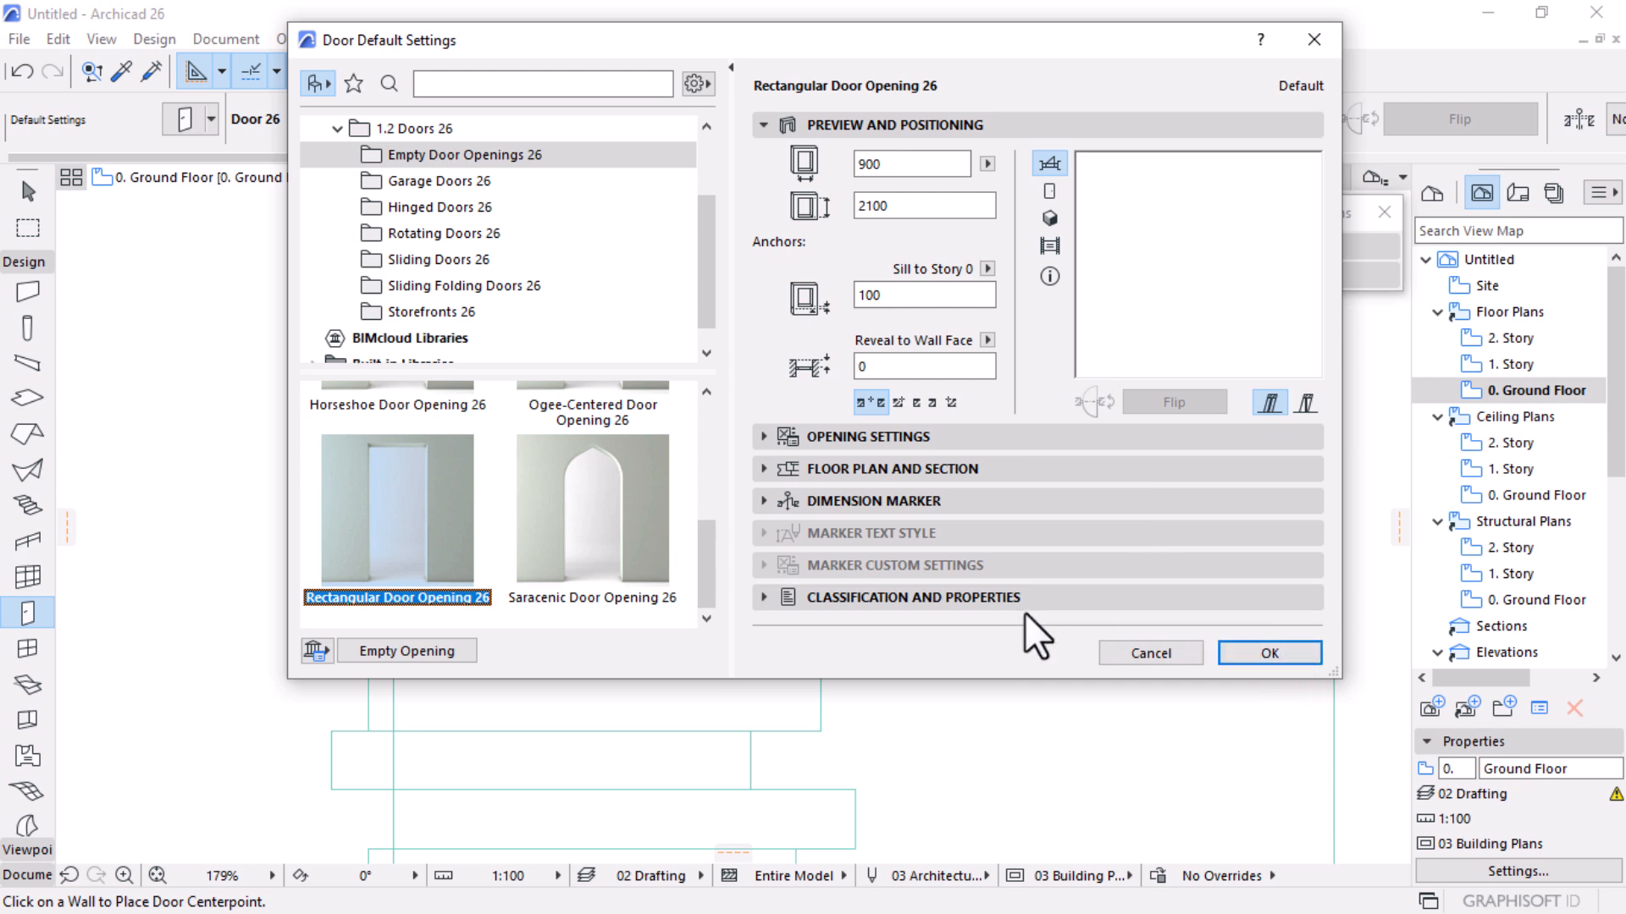
click(1266, 648)
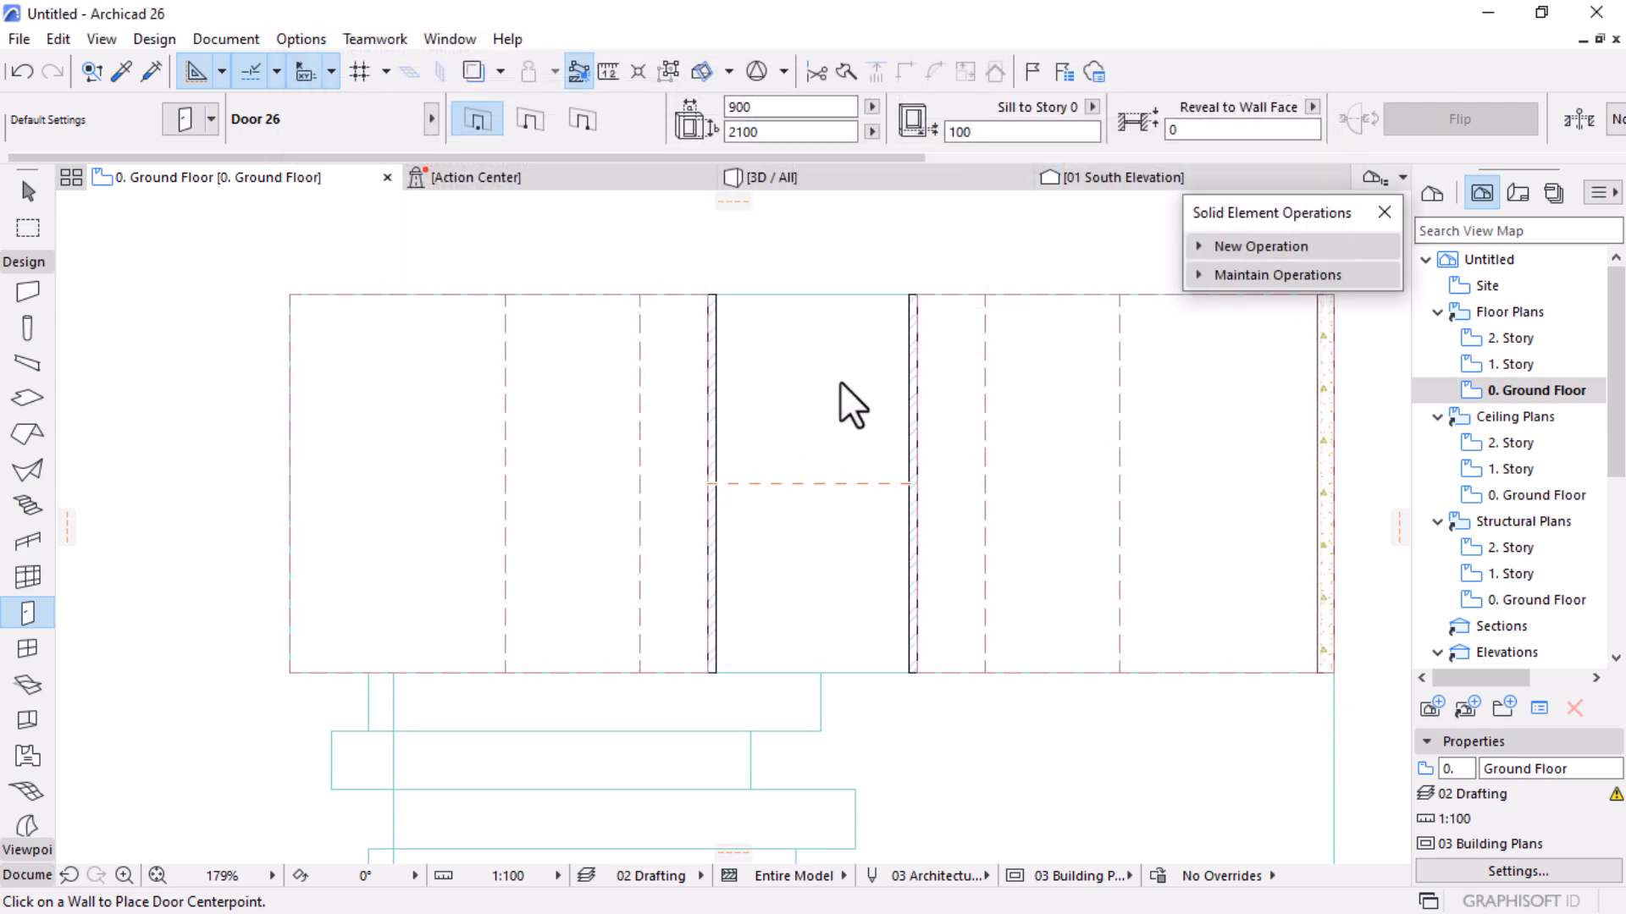
Place a 900 by 2100 rectangular door opening in each of the two tall walls, facing each other near the walls' end away from the steps
click(913, 361)
click(1010, 359)
click(714, 360)
click(565, 358)
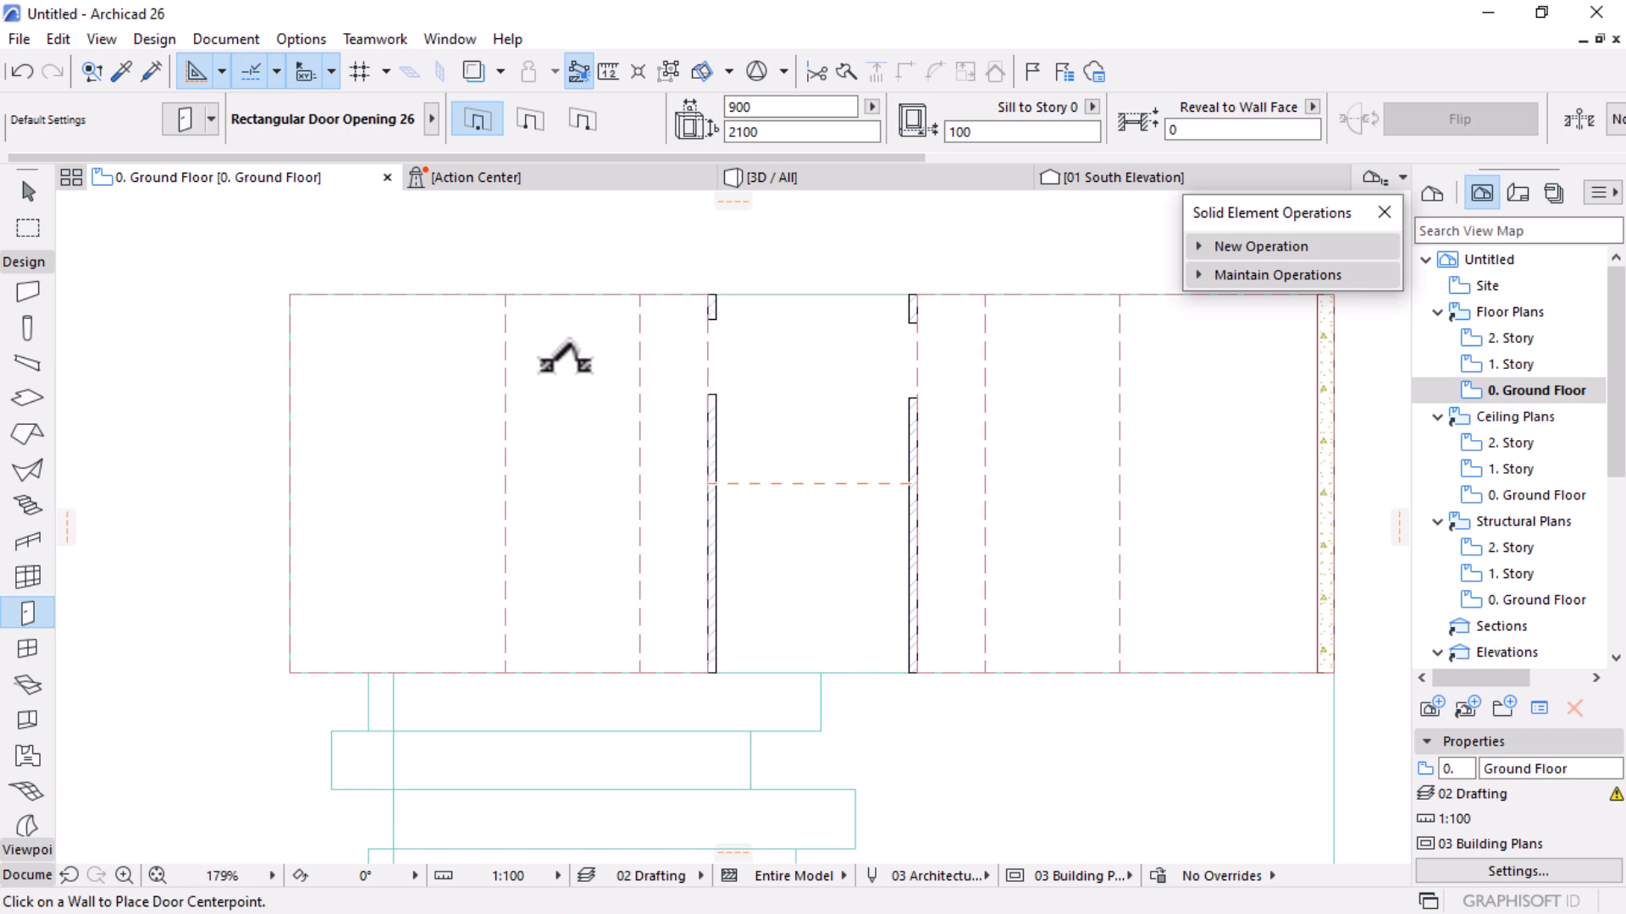
Examine the two door openings in the tall walls in 3D from the far side and leave the Door tool
click(875, 181)
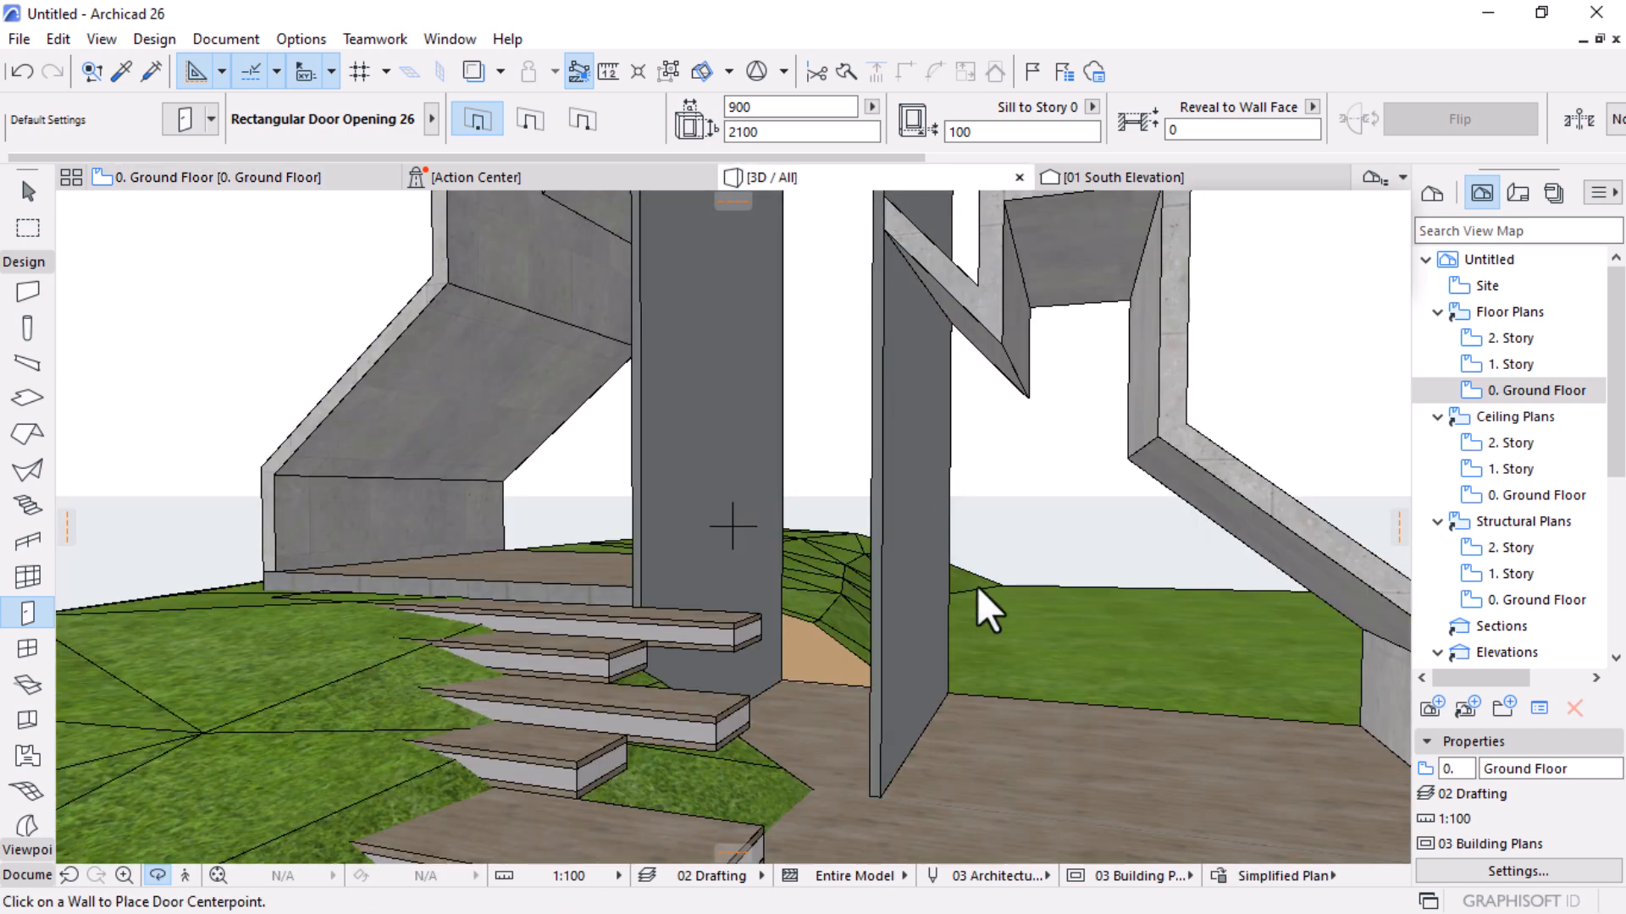
shift+middle_drag(1052, 702, 999, 645)
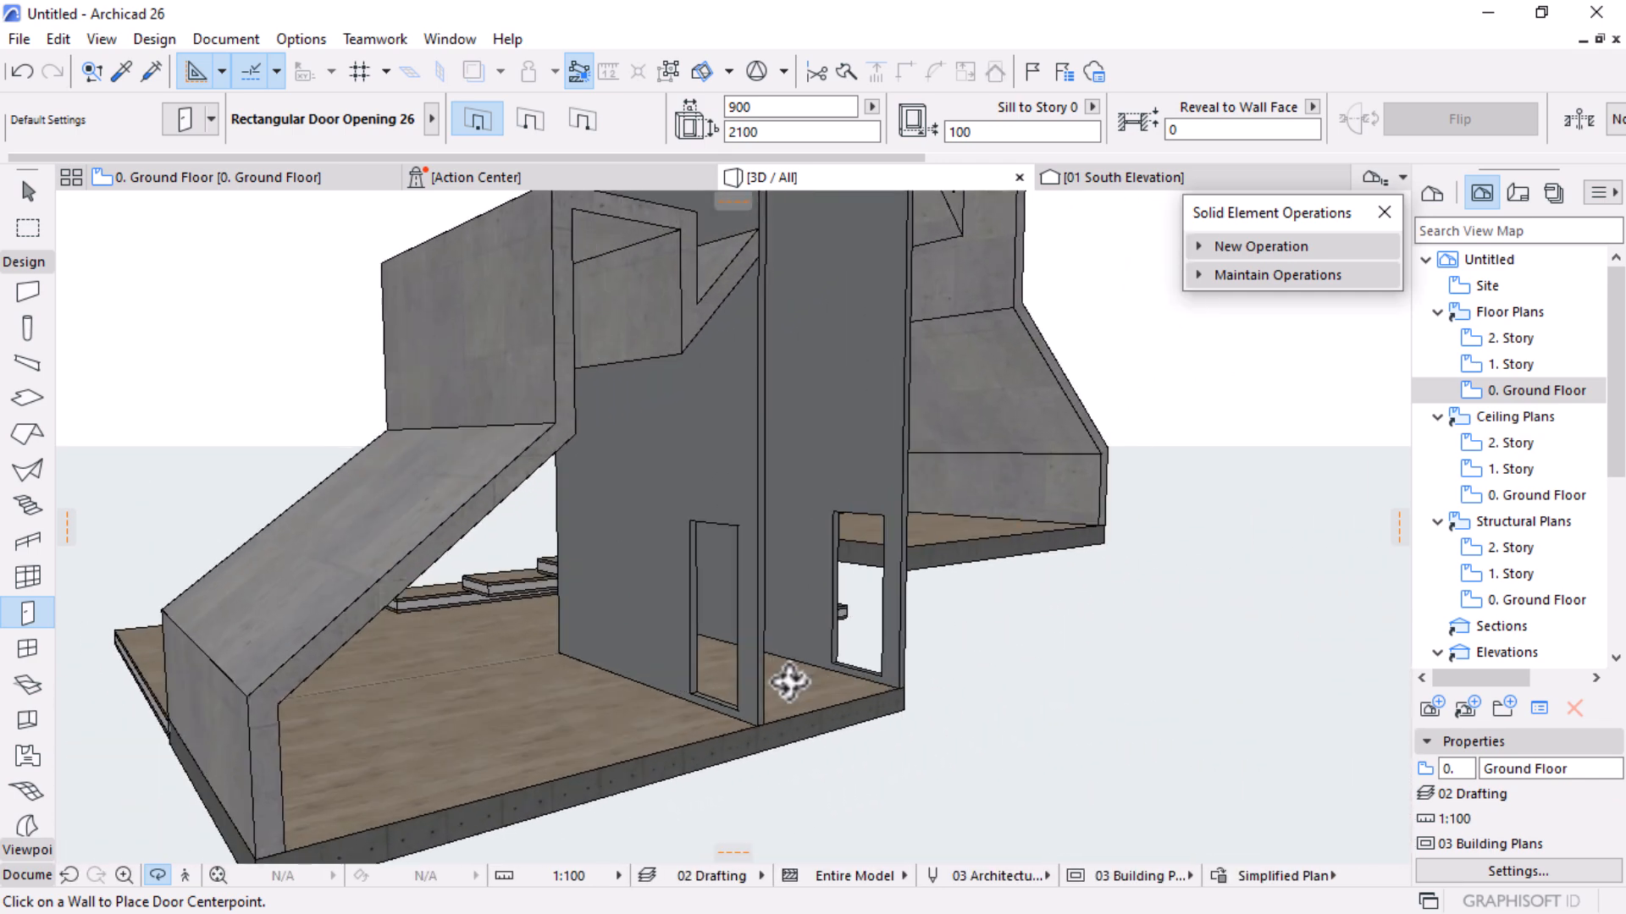
scroll(789, 681, up, 3)
shift+middle_drag(858, 661, 858, 660)
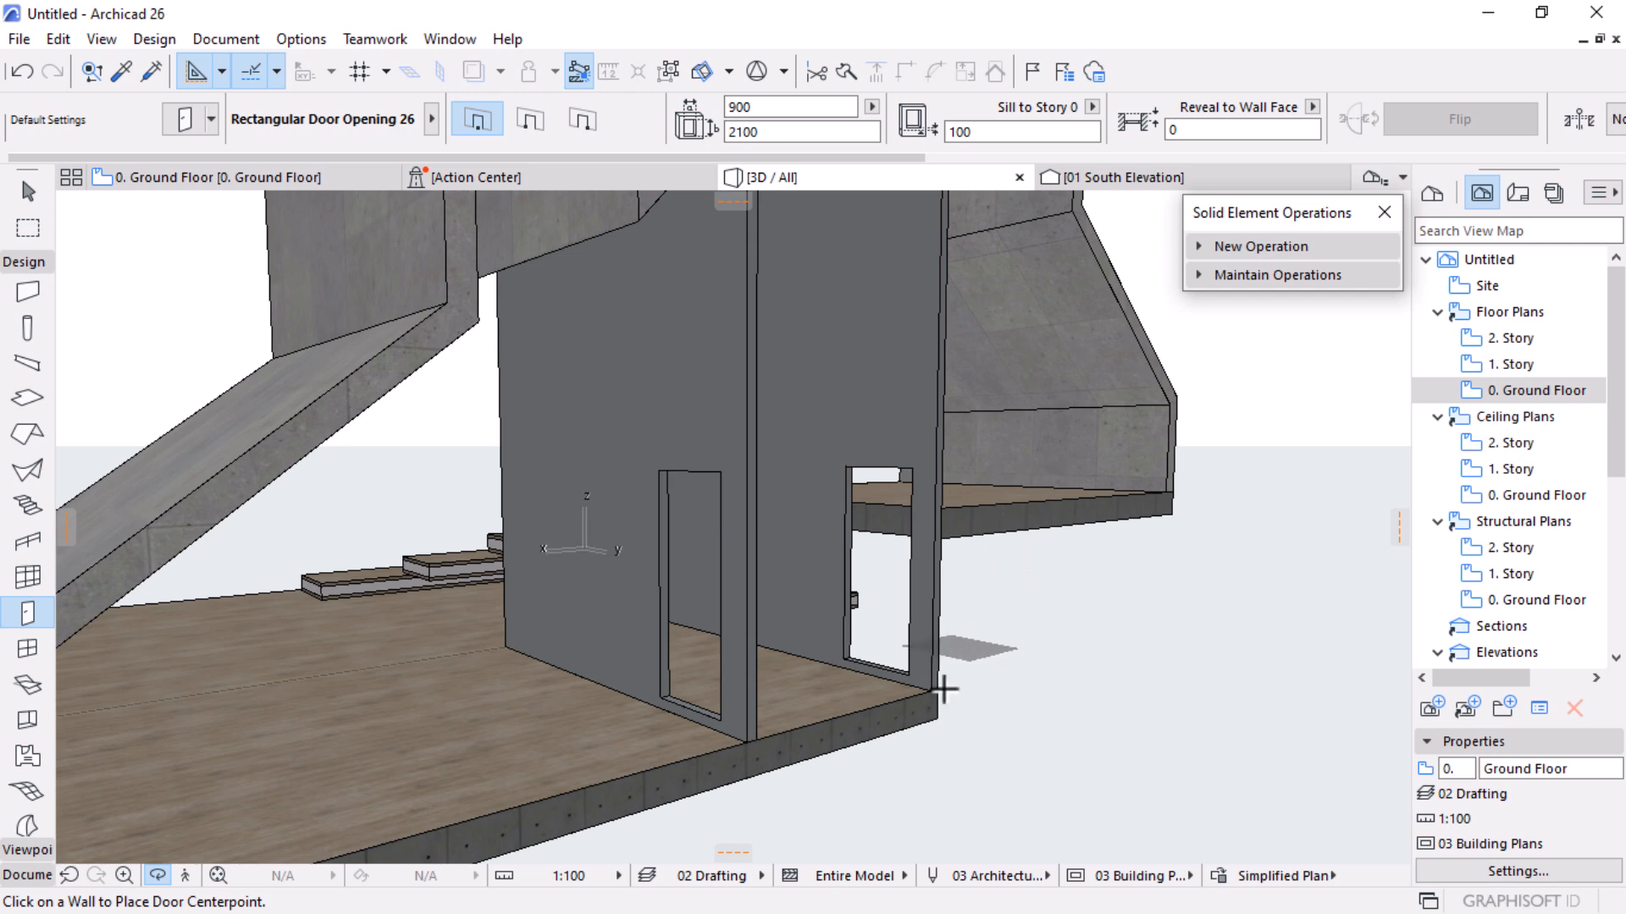
key(Escape)
key(Escape)
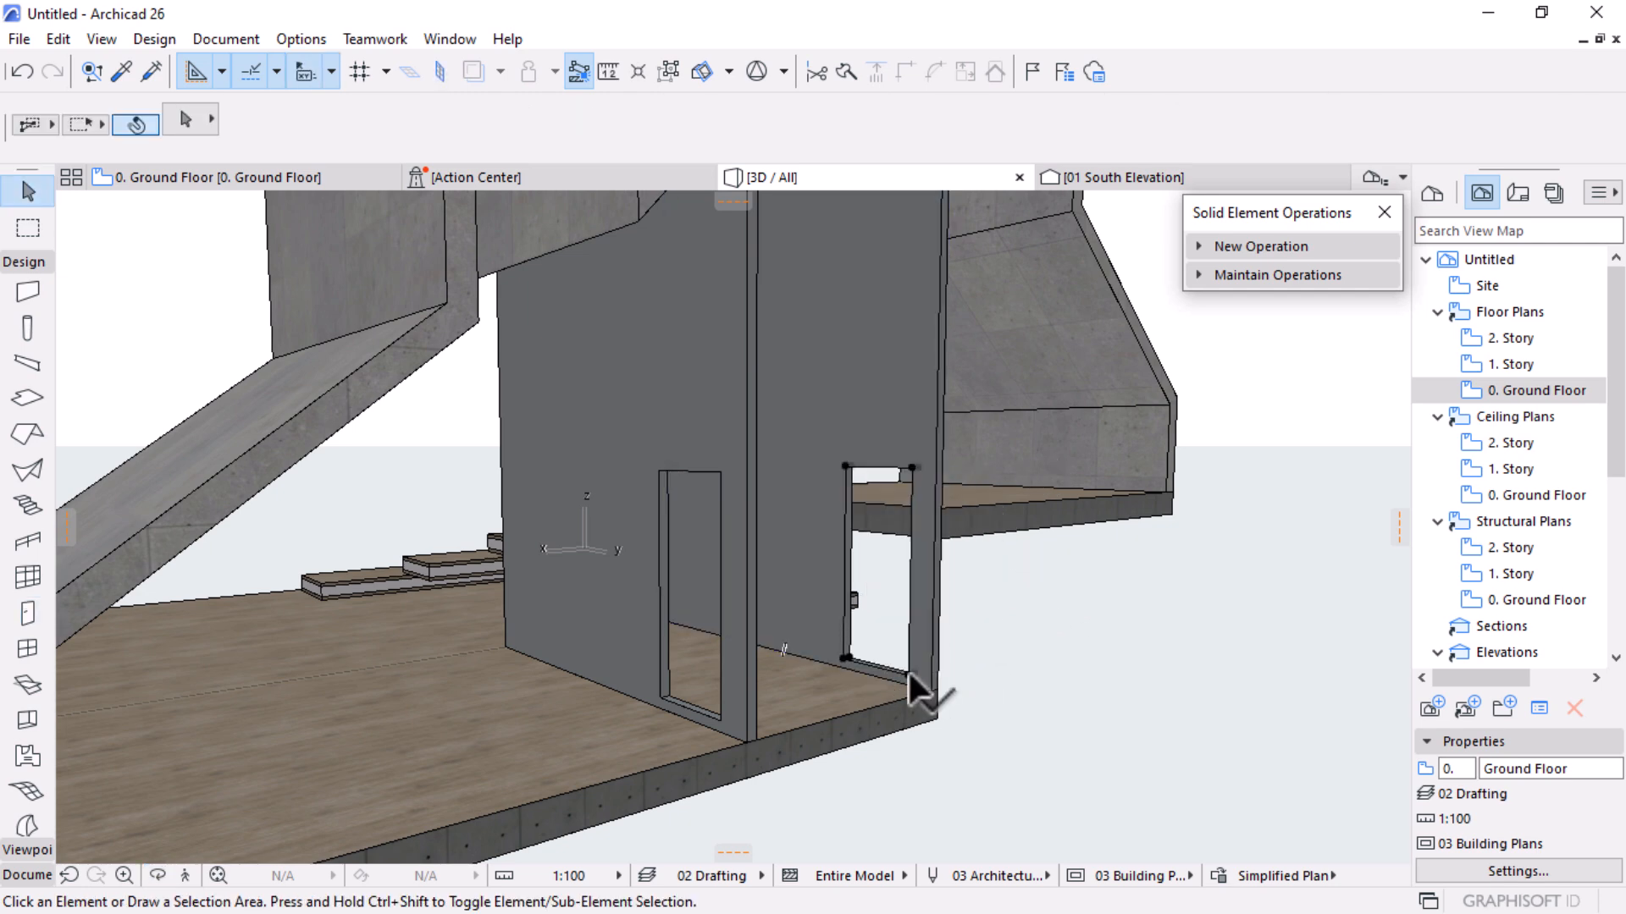
Set the sill height of the door opening beside the raised side platform to 1810, matching that slab's elevation
click(912, 675)
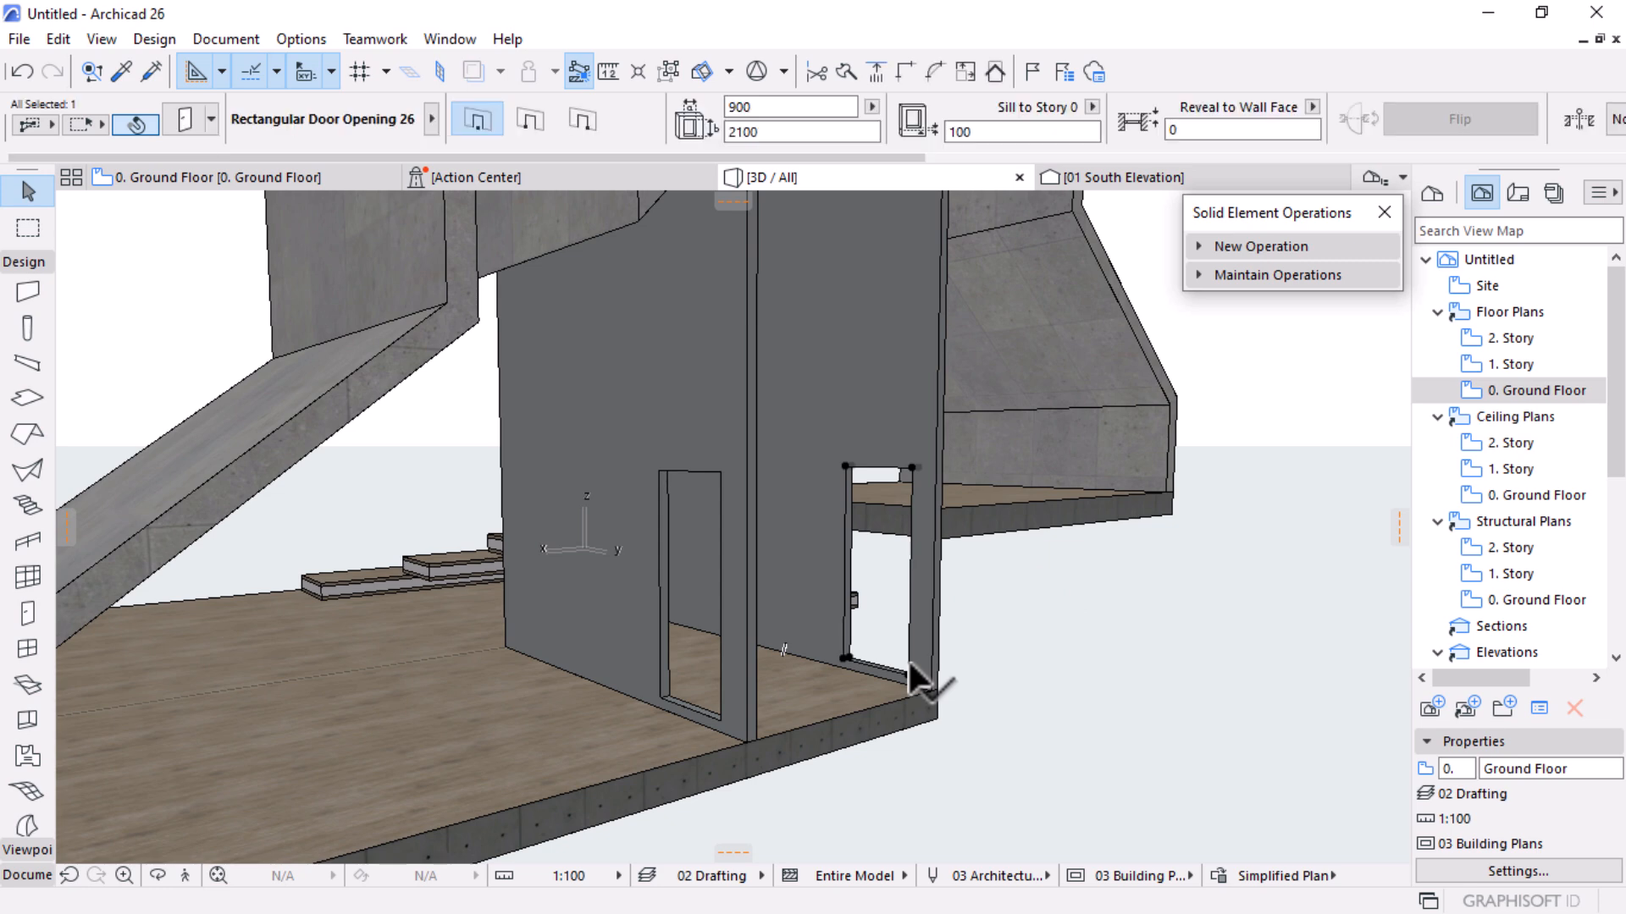
click(1059, 508)
click(1110, 133)
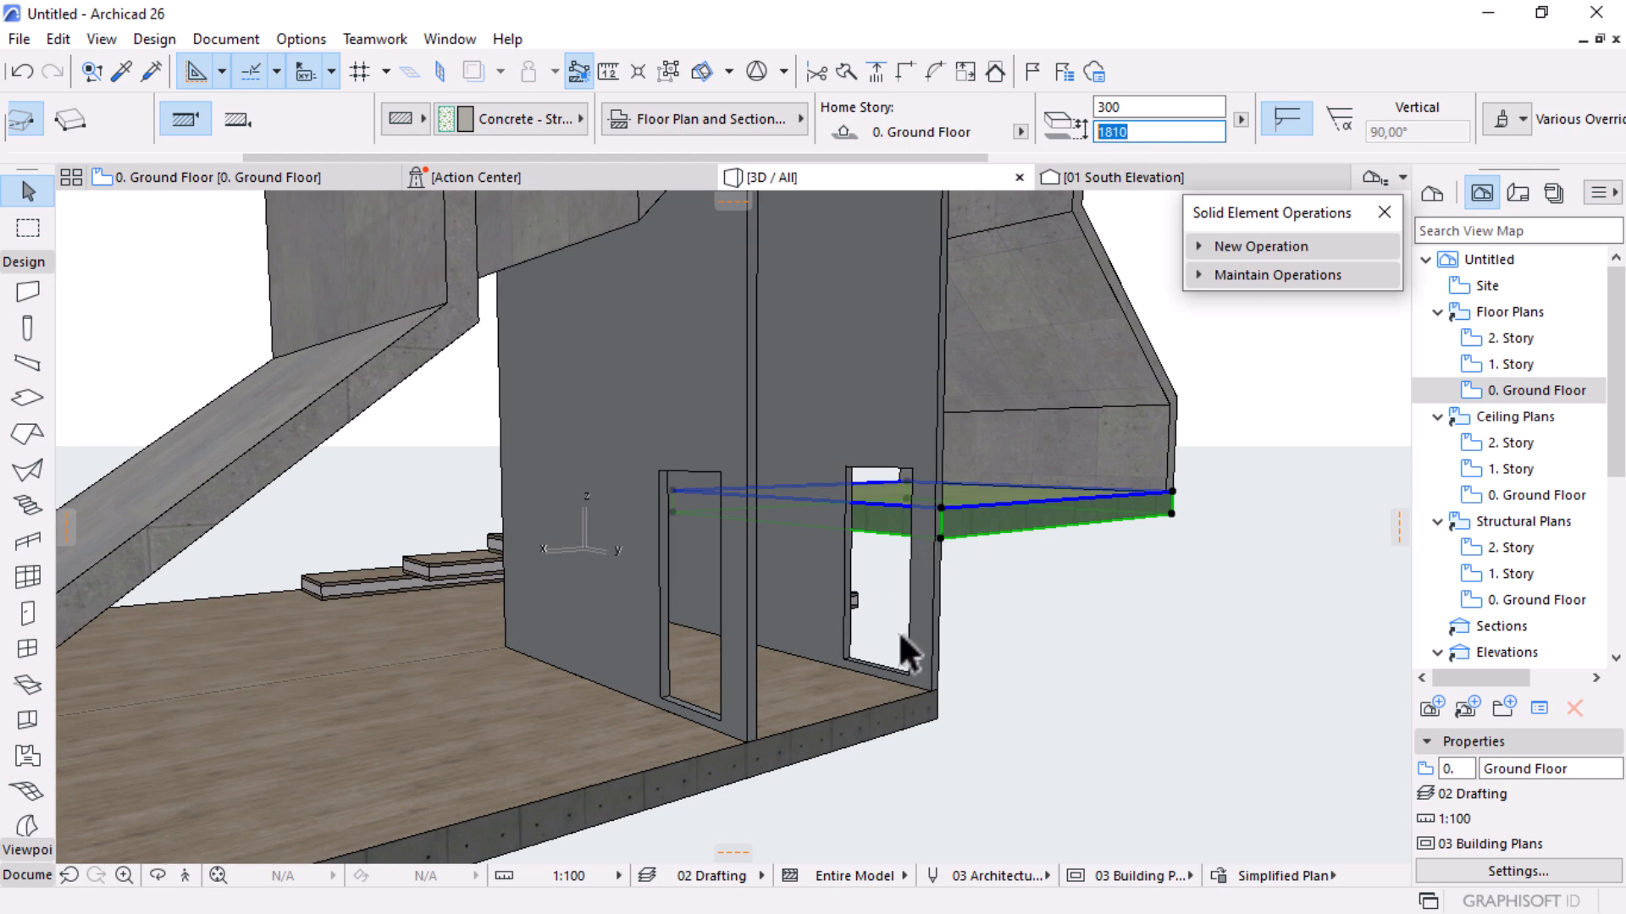
click(908, 670)
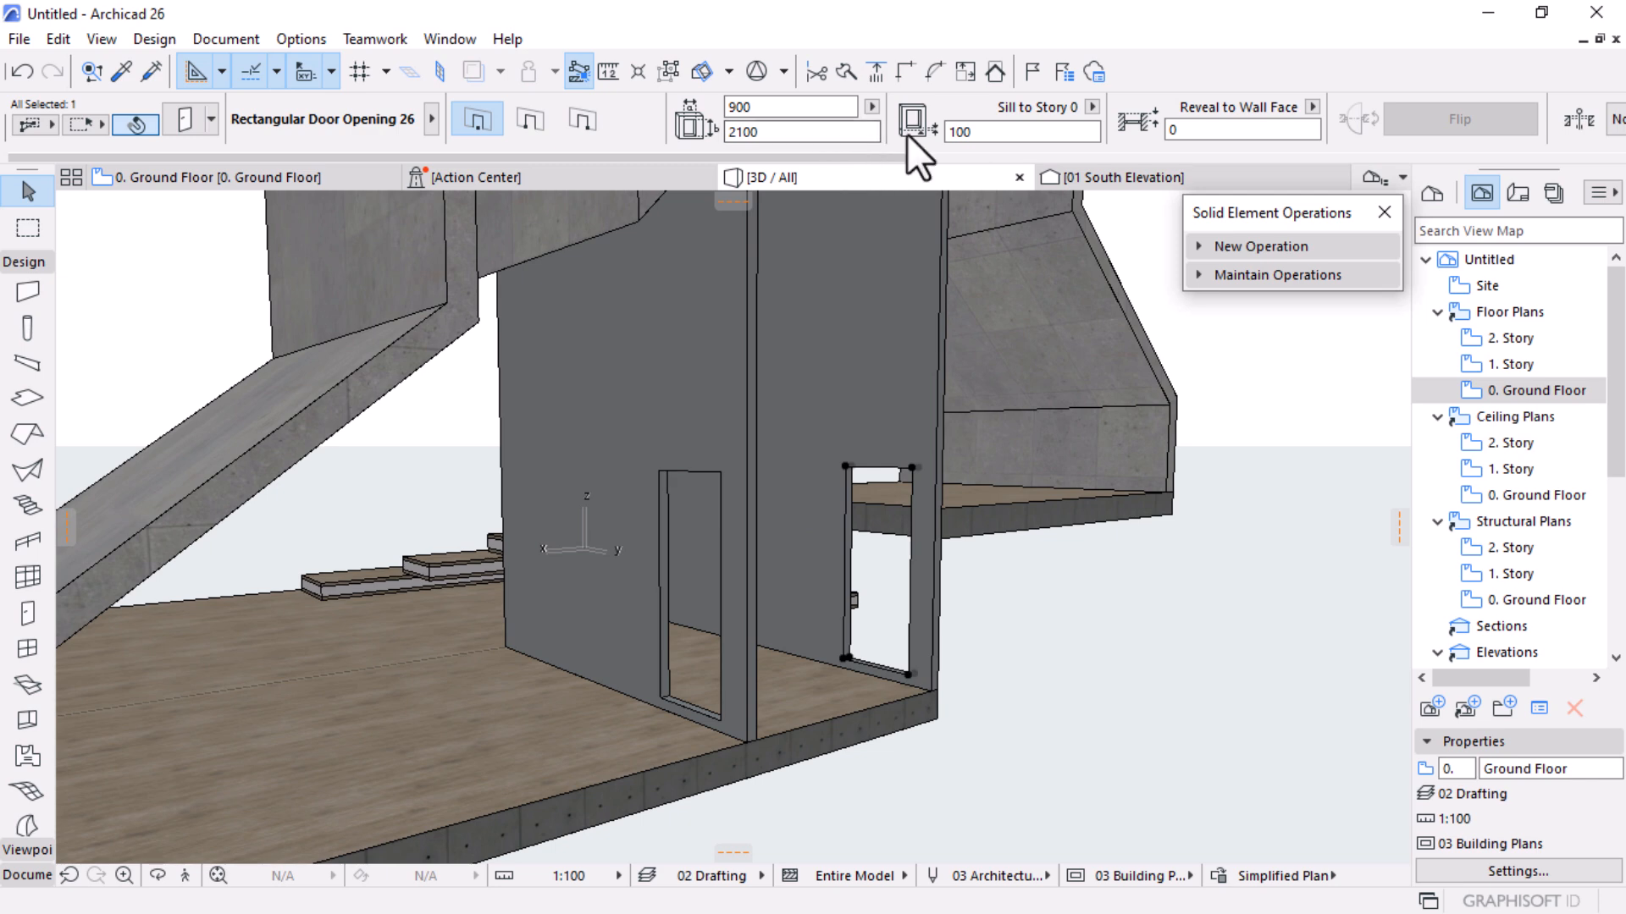
click(967, 133)
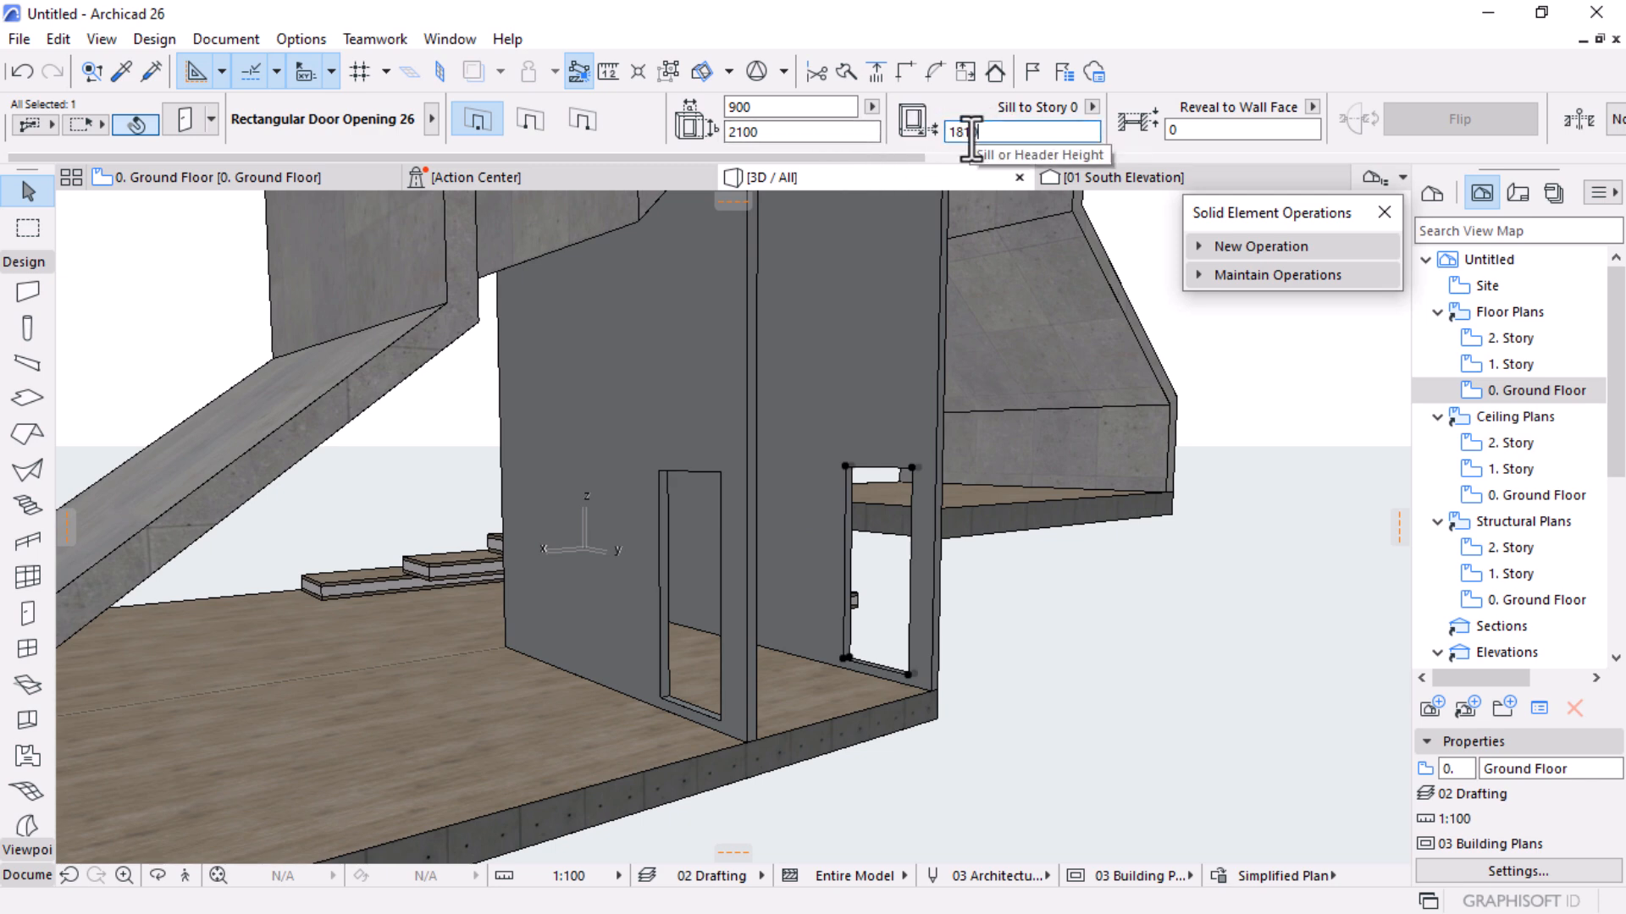
text(1810)
key(Return)
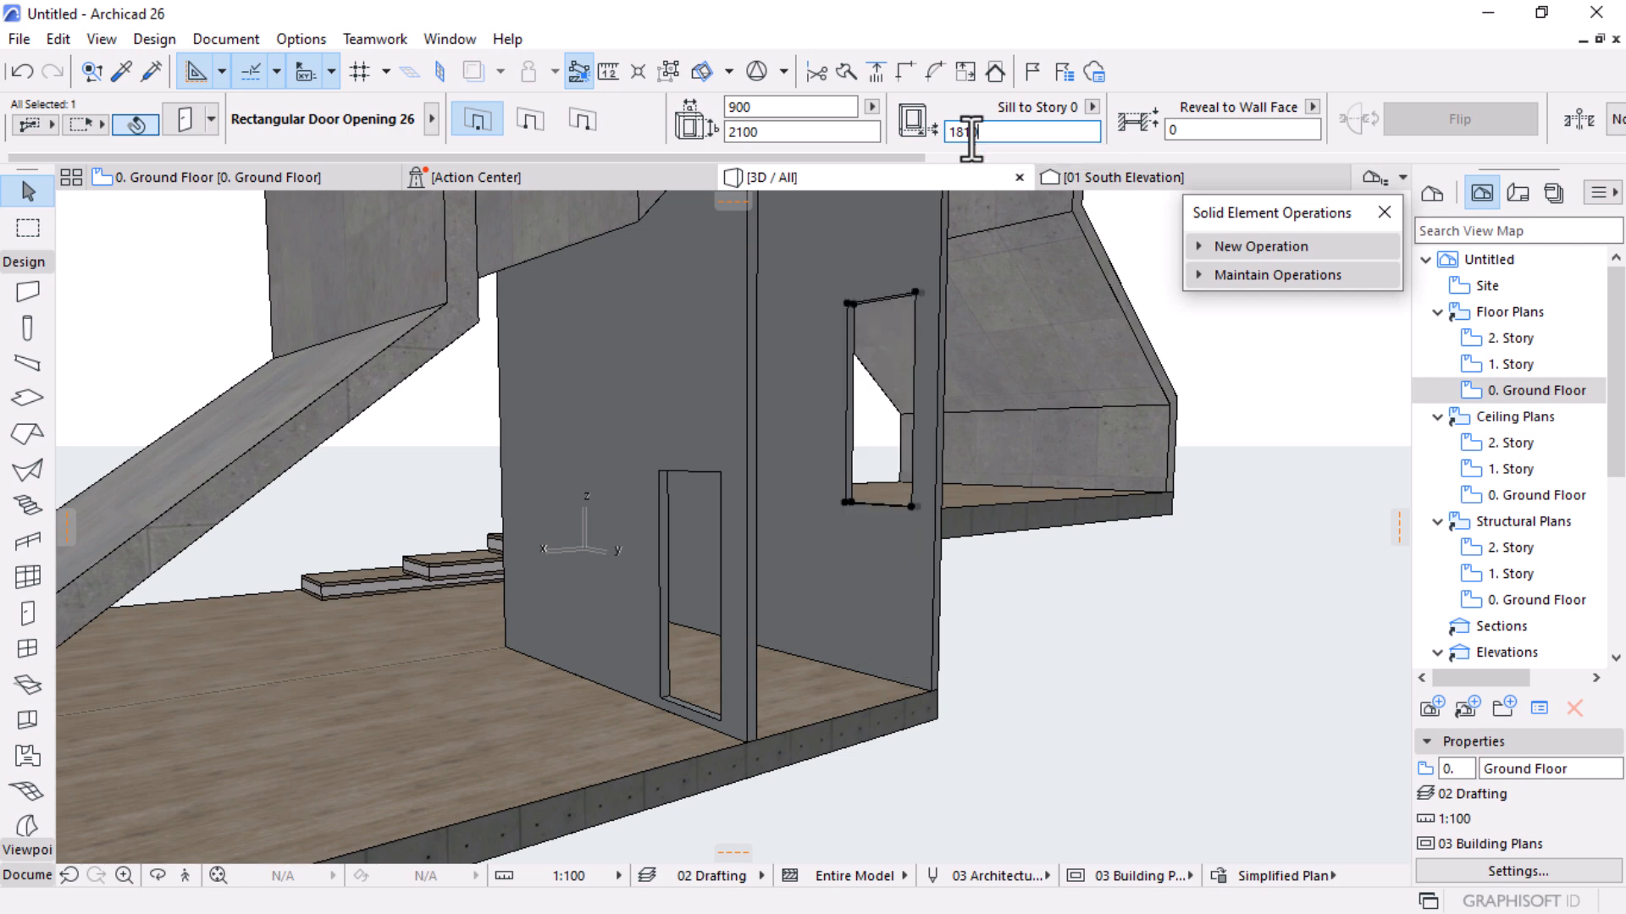
click(1135, 641)
Examine the steps, tall walls and both door openings in 3D from the front and both sides
mouse_move(1064, 620)
shift+middle_down()
mouse_move(892, 627)
mouse_move(936, 520)
mouse_move(805, 562)
mouse_move(933, 581)
mouse_move(701, 646)
mouse_move(787, 684)
mouse_move(755, 886)
mouse_move(581, 585)
mouse_move(737, 700)
mouse_move(631, 612)
mouse_move(505, 610)
mouse_move(751, 621)
mouse_move(936, 526)
mouse_move(836, 590)
mouse_move(686, 588)
mouse_move(1176, 613)
mouse_move(657, 574)
mouse_move(729, 468)
mouse_move(733, 587)
mouse_move(713, 471)
shift+middle_up()
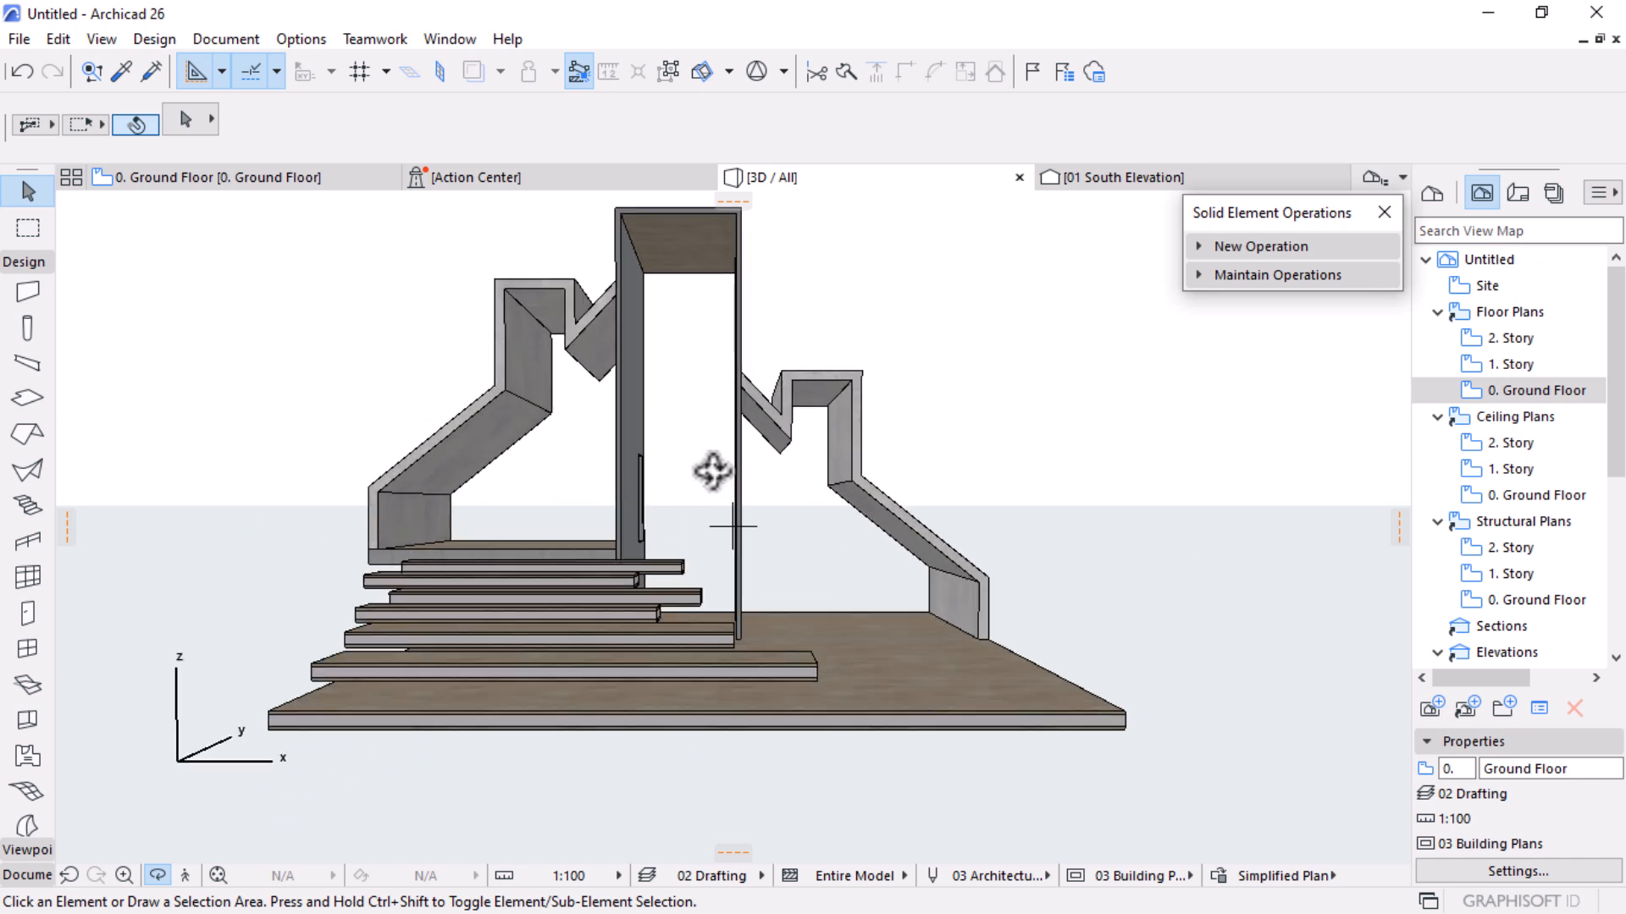
scroll(590, 401, up, 2)
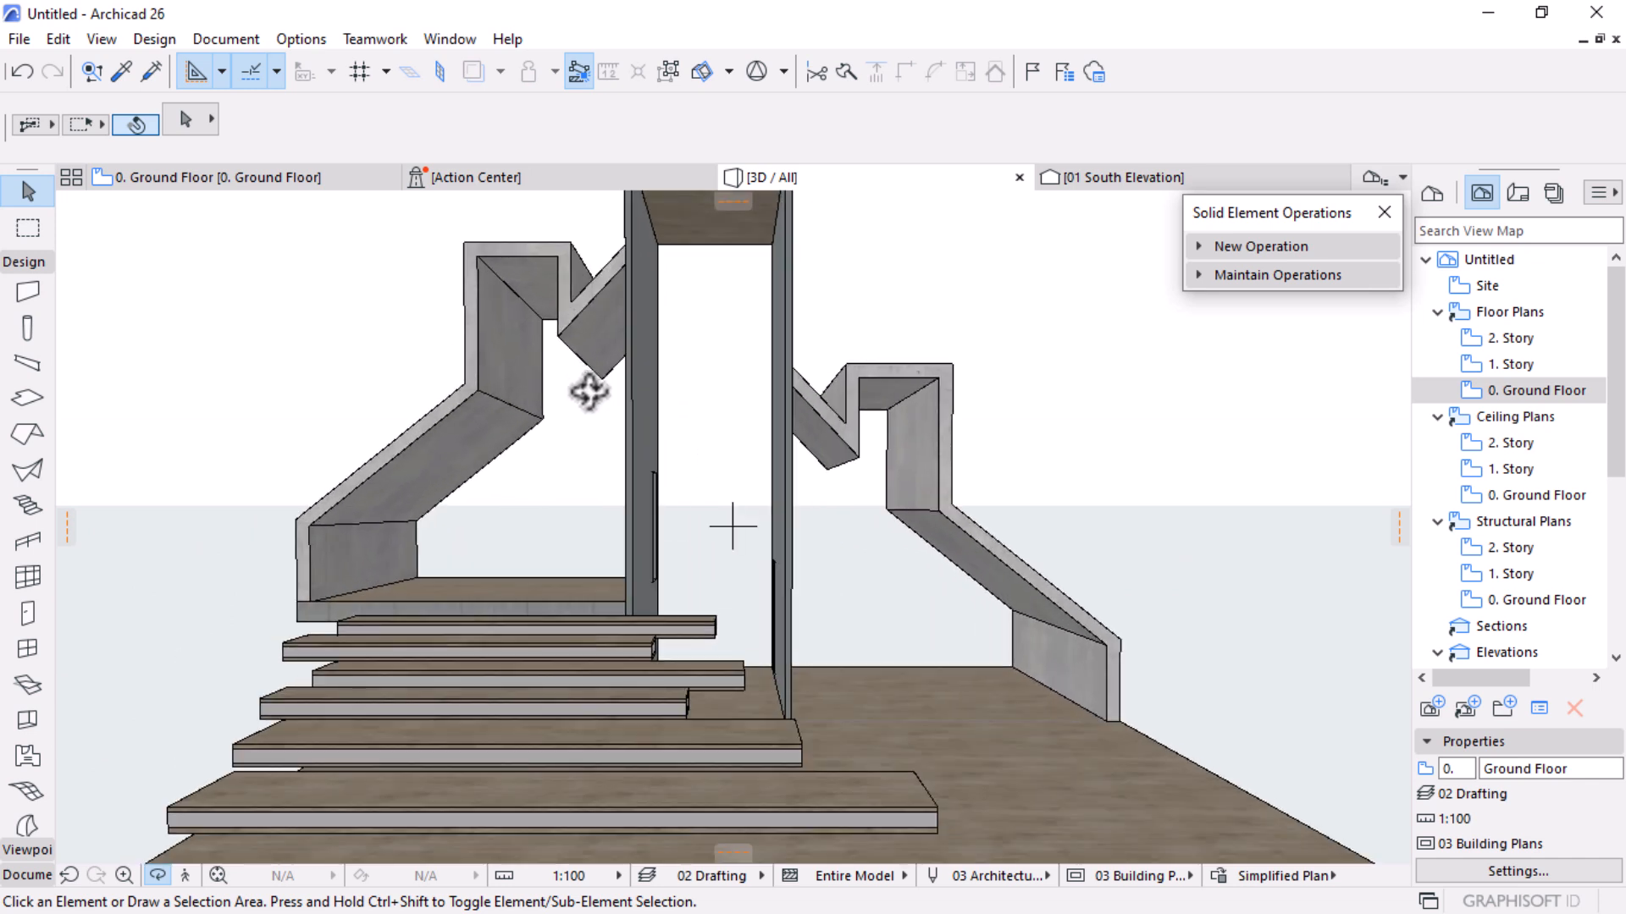
shift+middle_drag(1066, 694, 1023, 624)
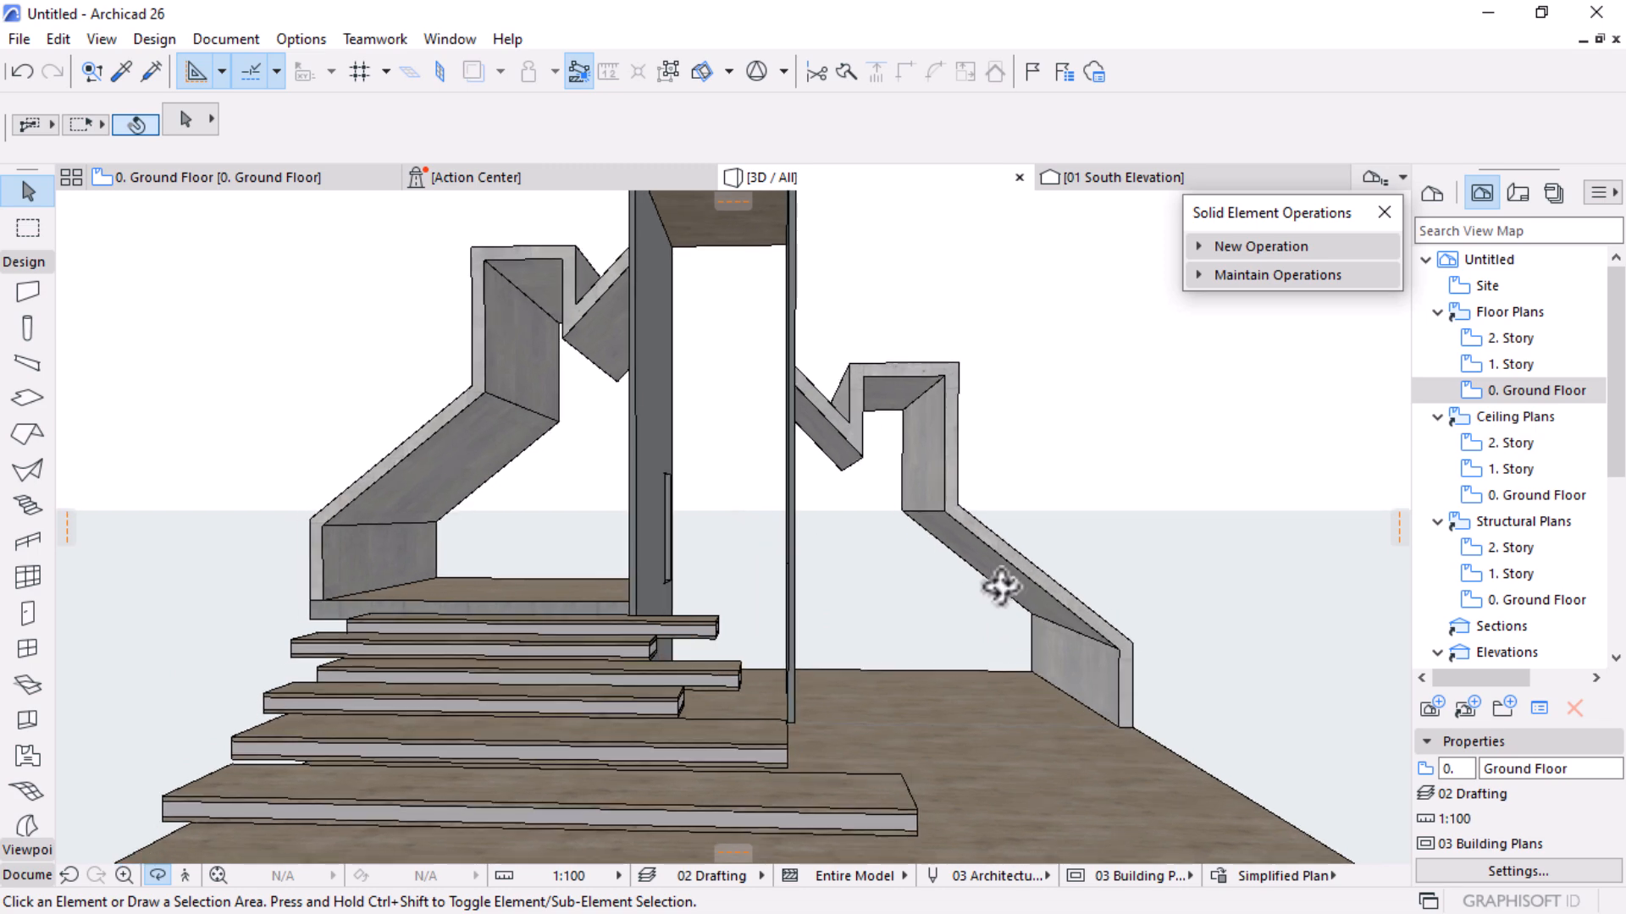
shift+middle_drag(1172, 516, 834, 556)
scroll(834, 556, down, 2)
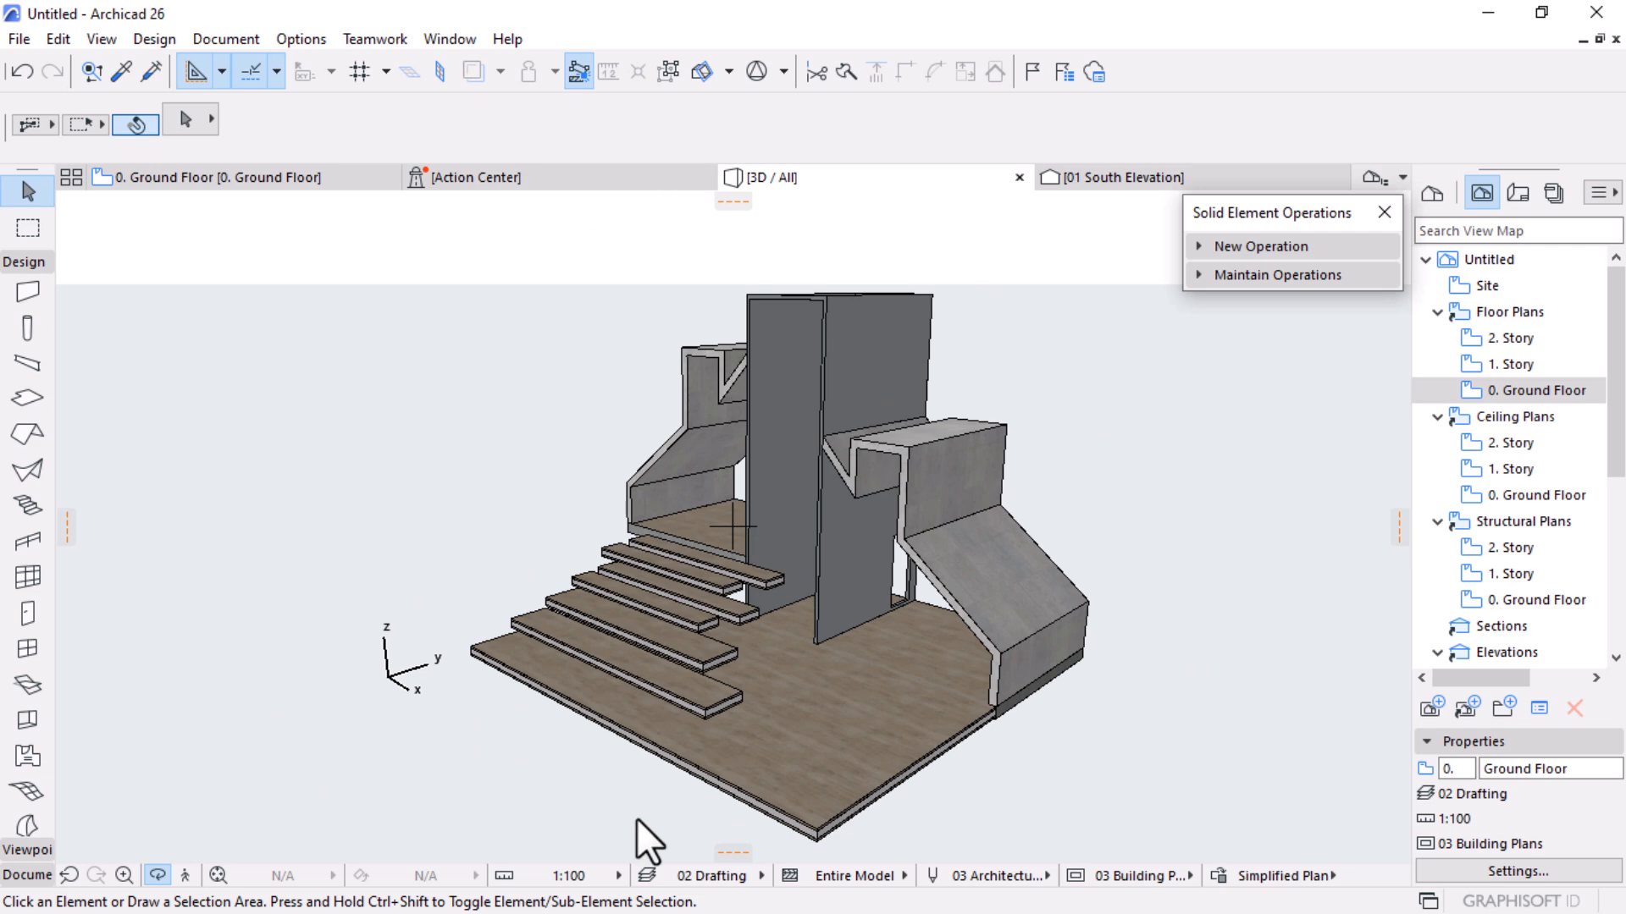
scroll(572, 621, up, 2)
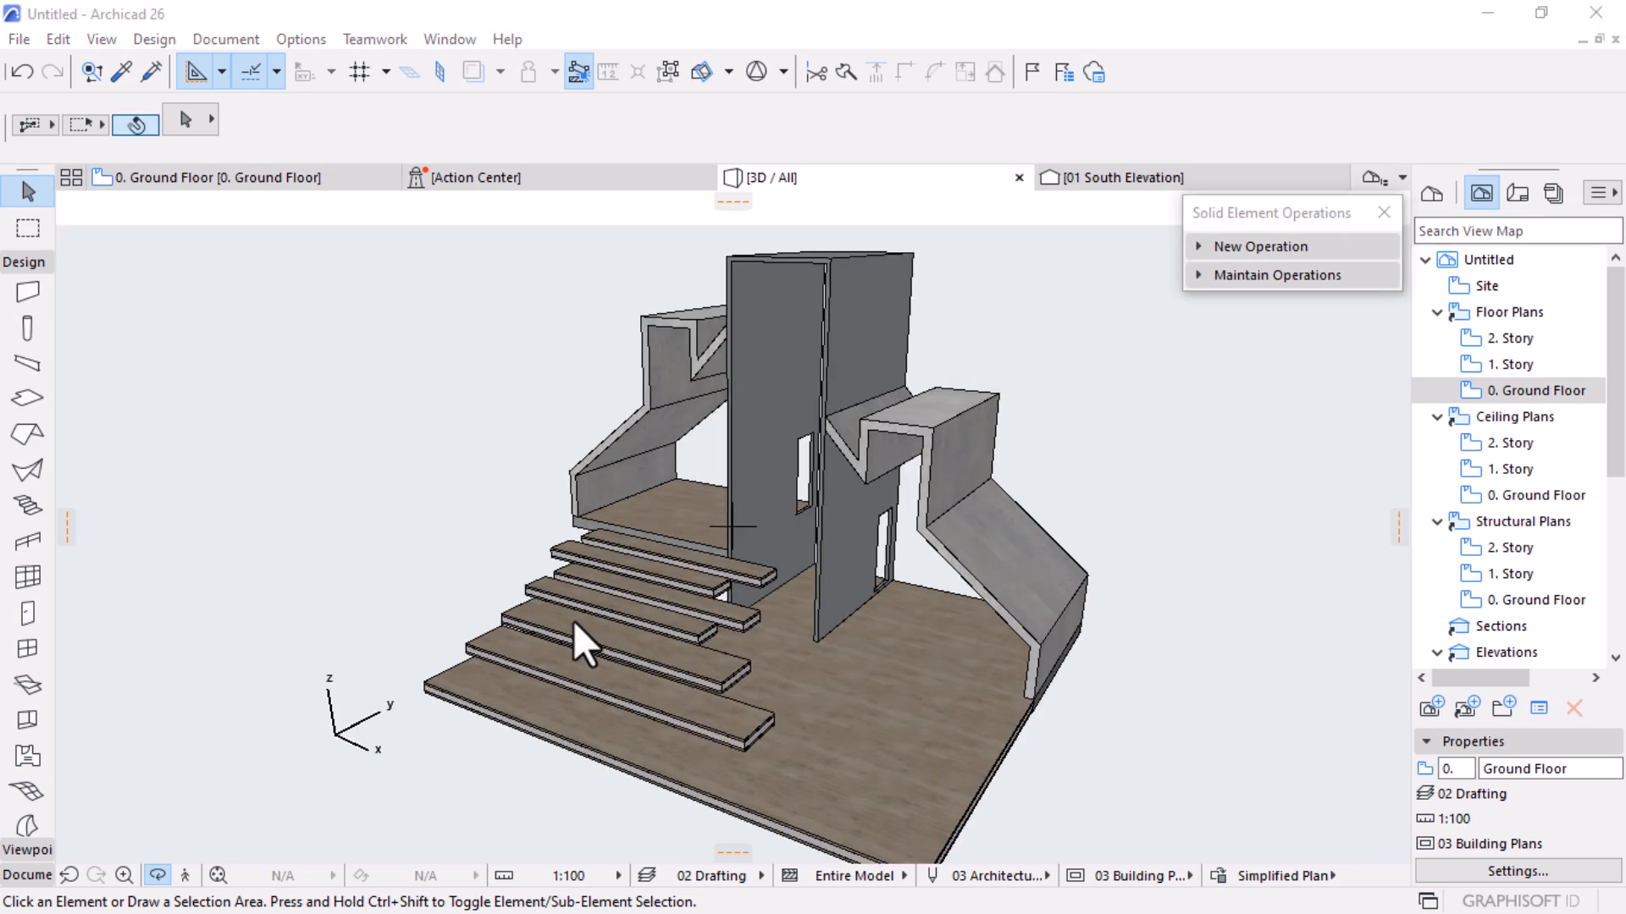
drag(790, 572, 722, 694)
drag(651, 582, 882, 689)
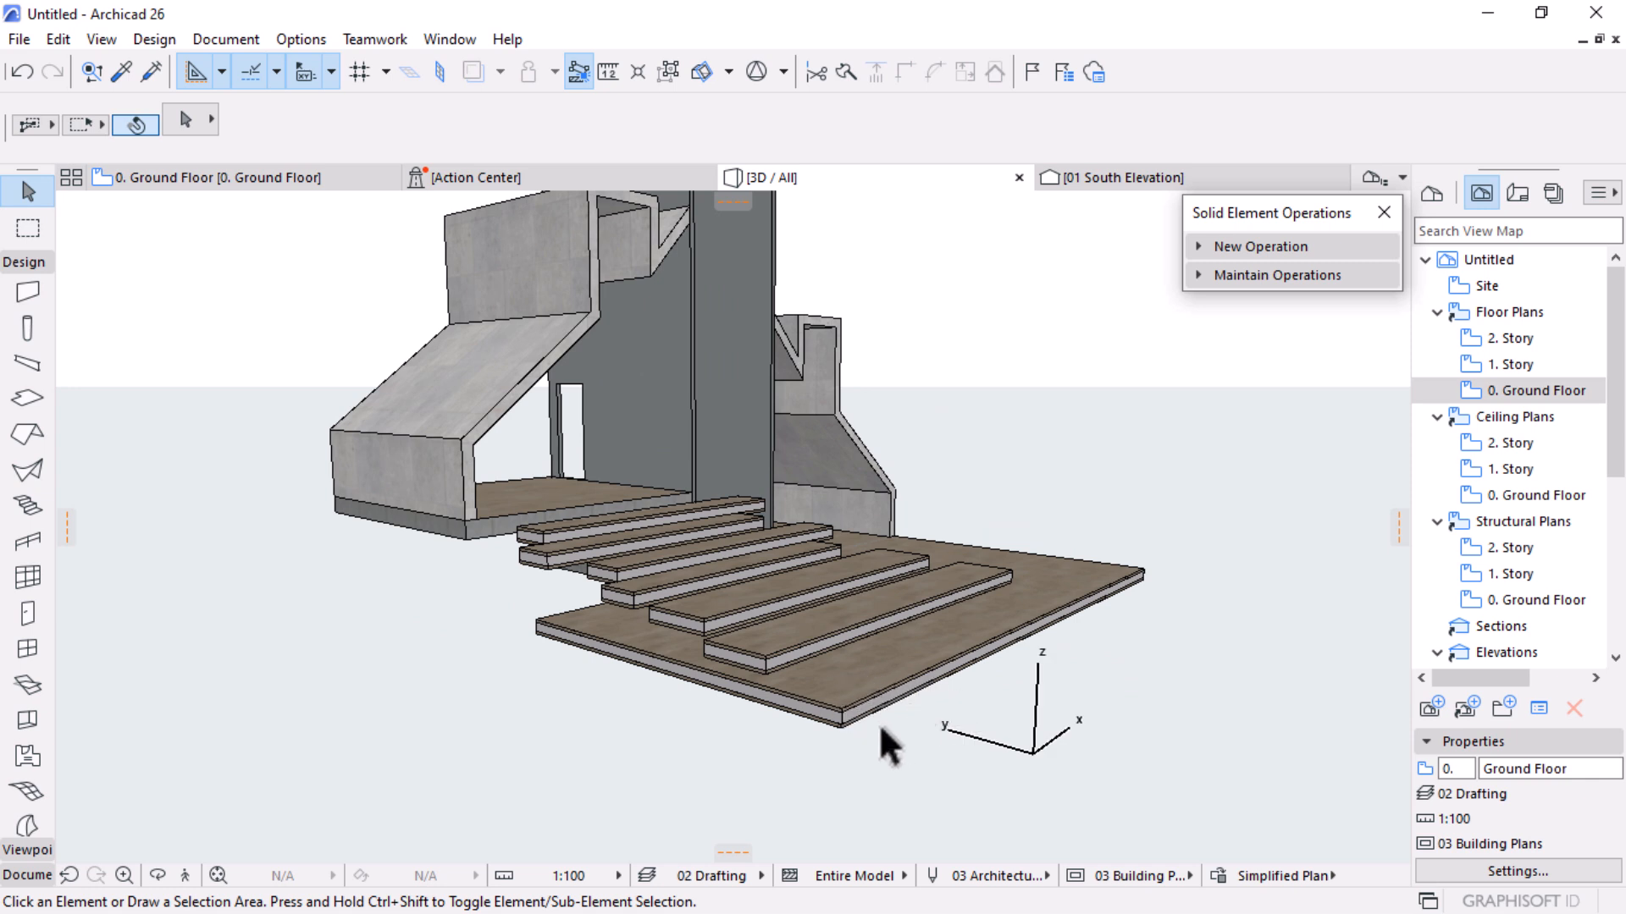
scroll(773, 689, up, 1)
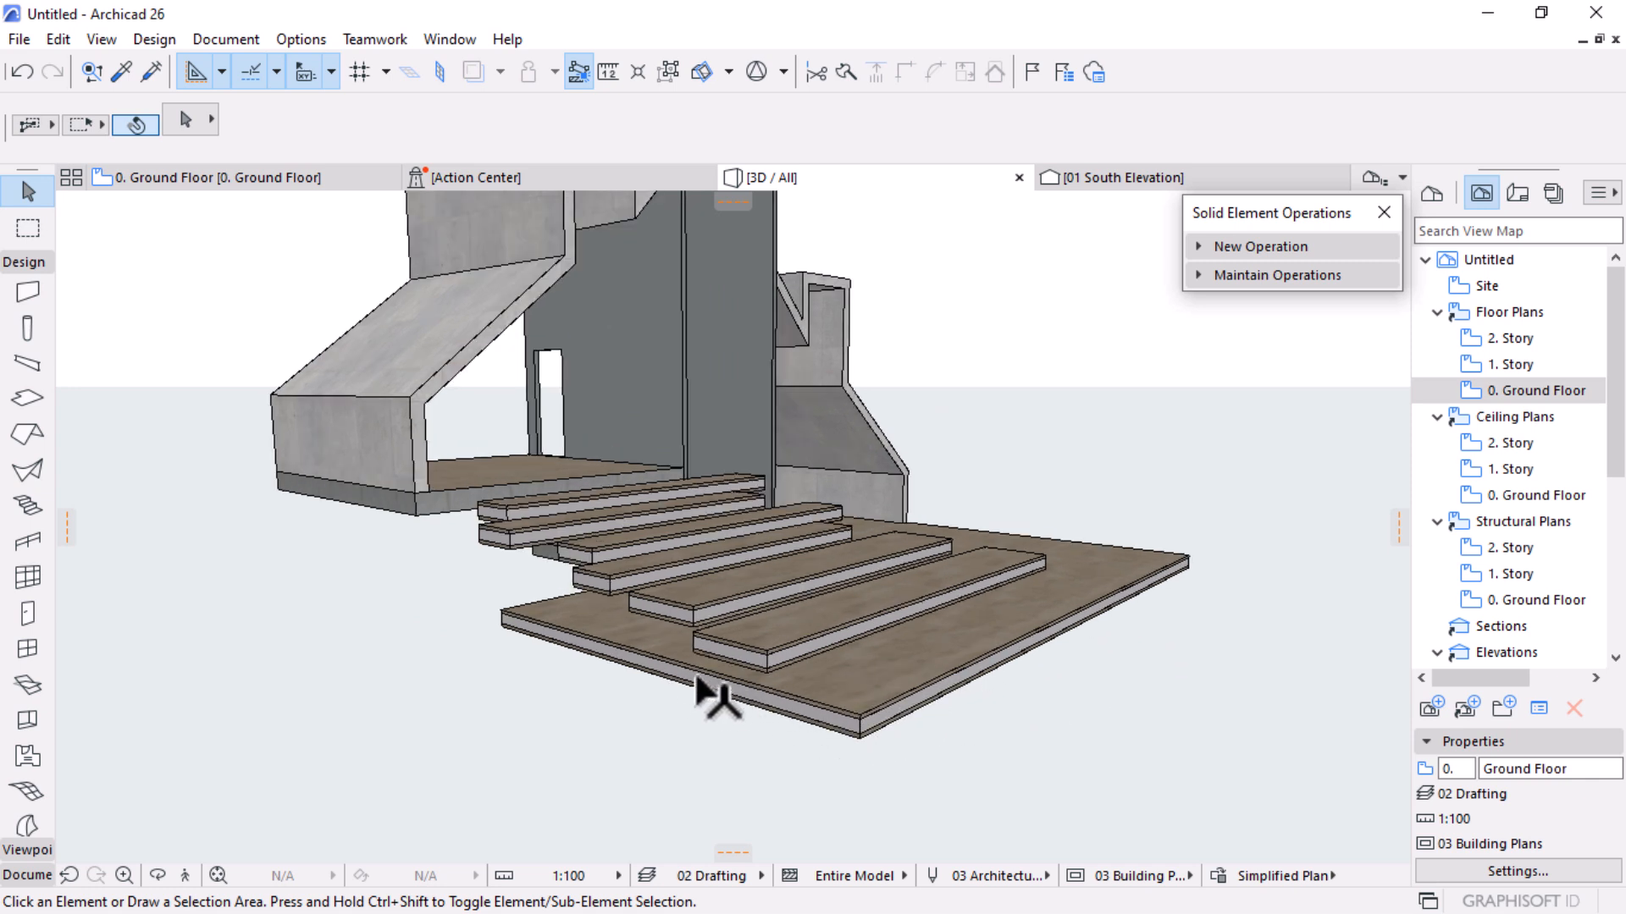
shift+middle_drag(1049, 617, 945, 567)
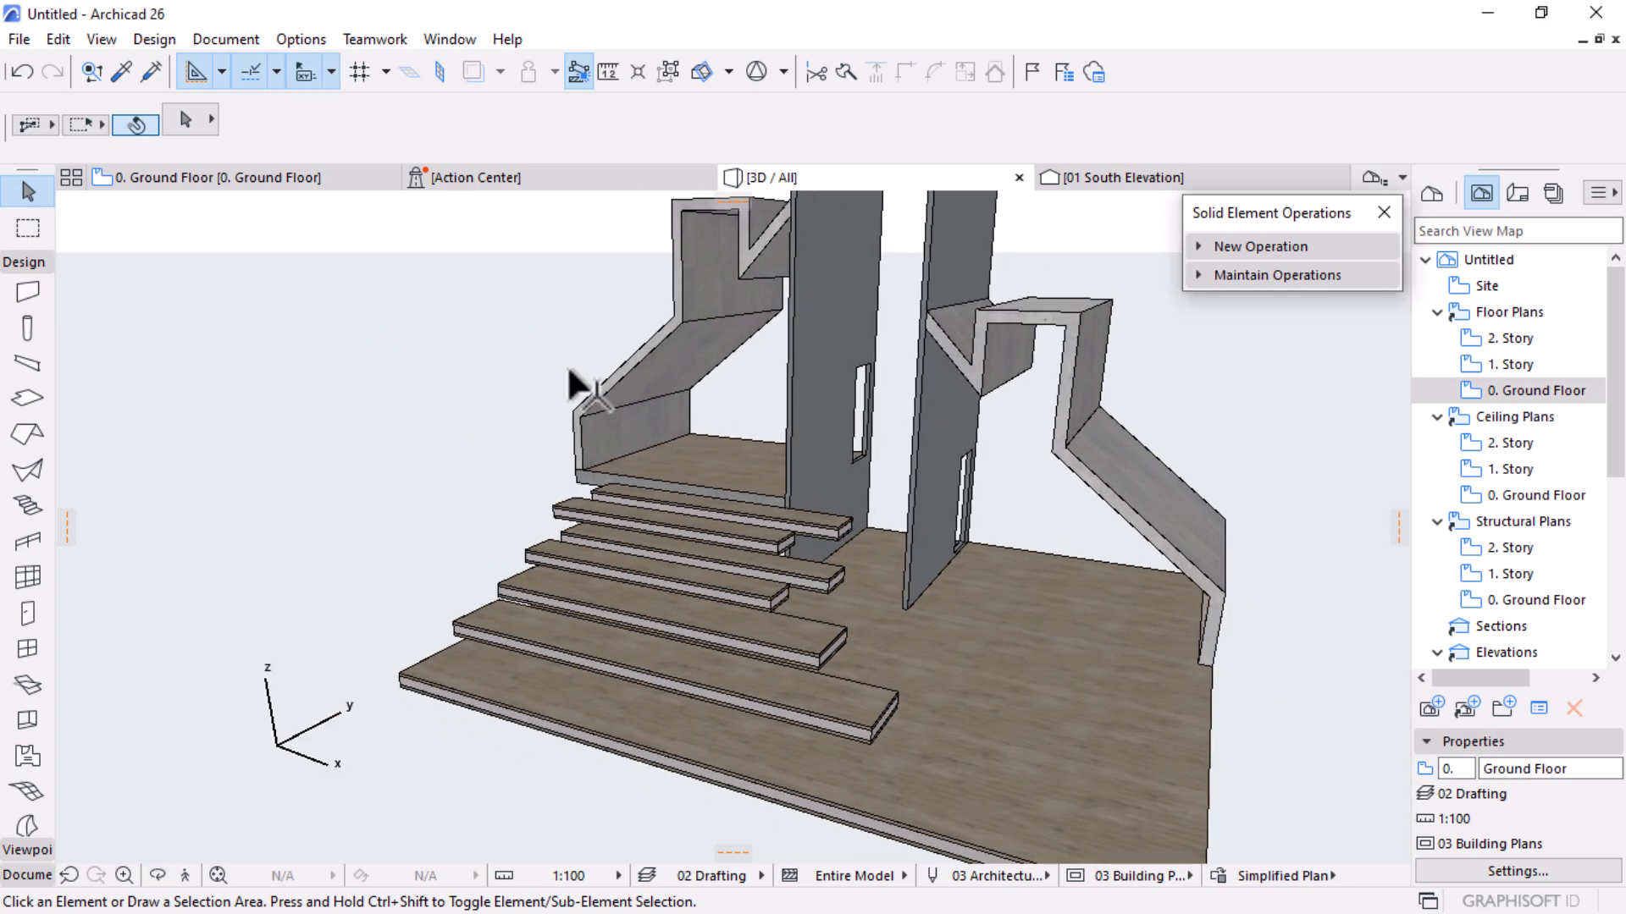
Make the Site & Landscape - Terrain layer visible in the 3D model
key(ctrl+l)
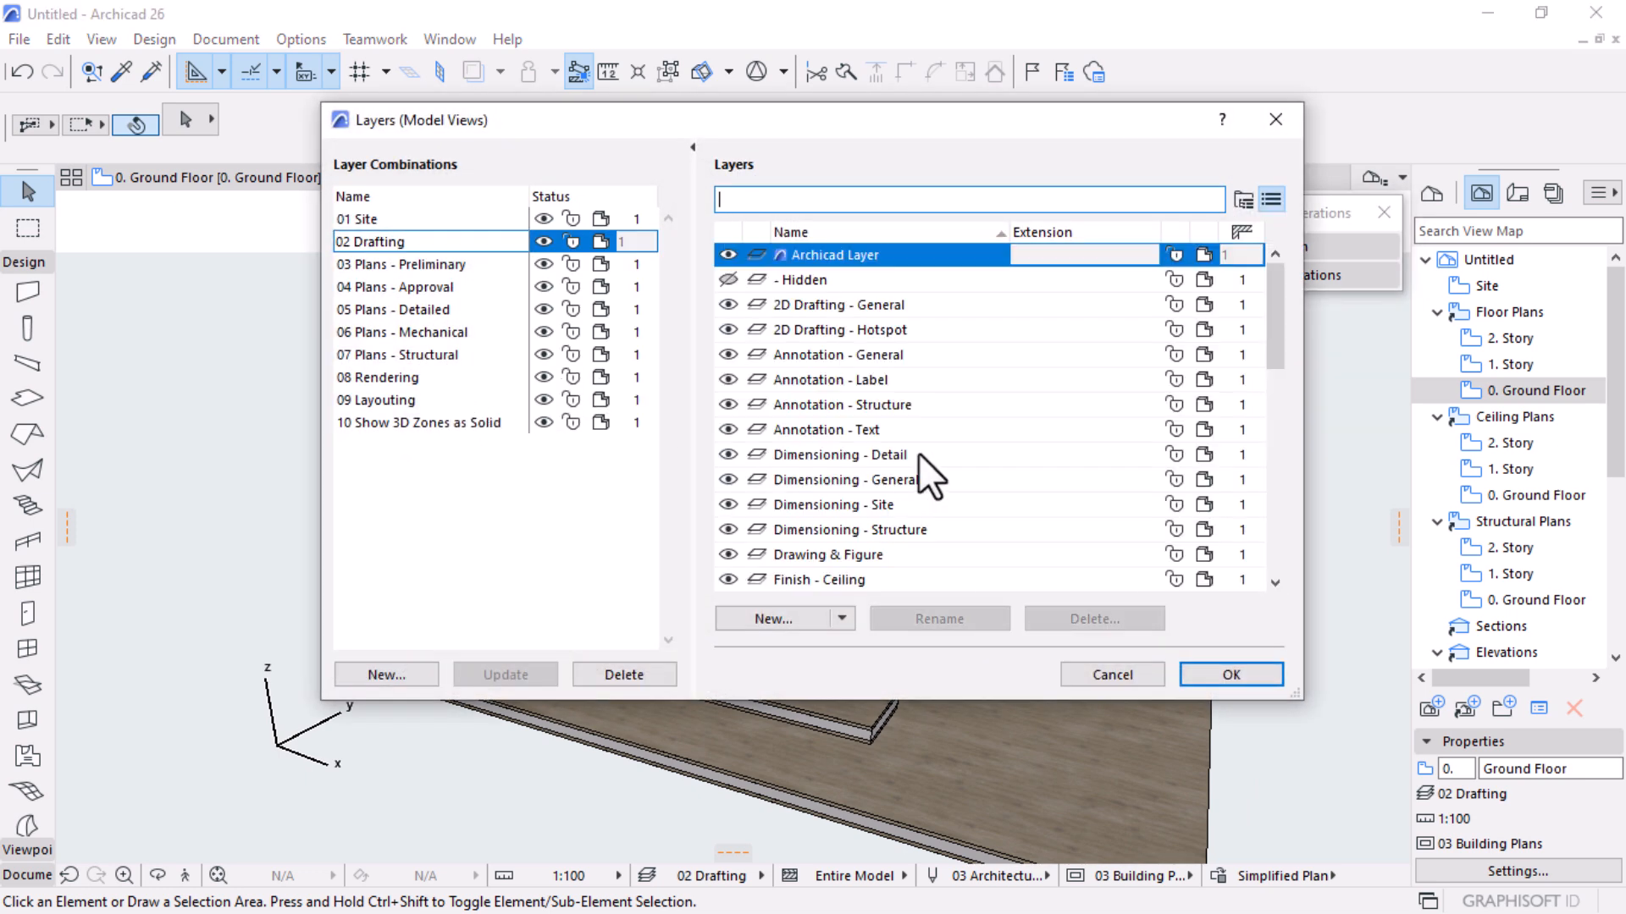
scroll(918, 454, down, 4)
scroll(917, 453, down, 5)
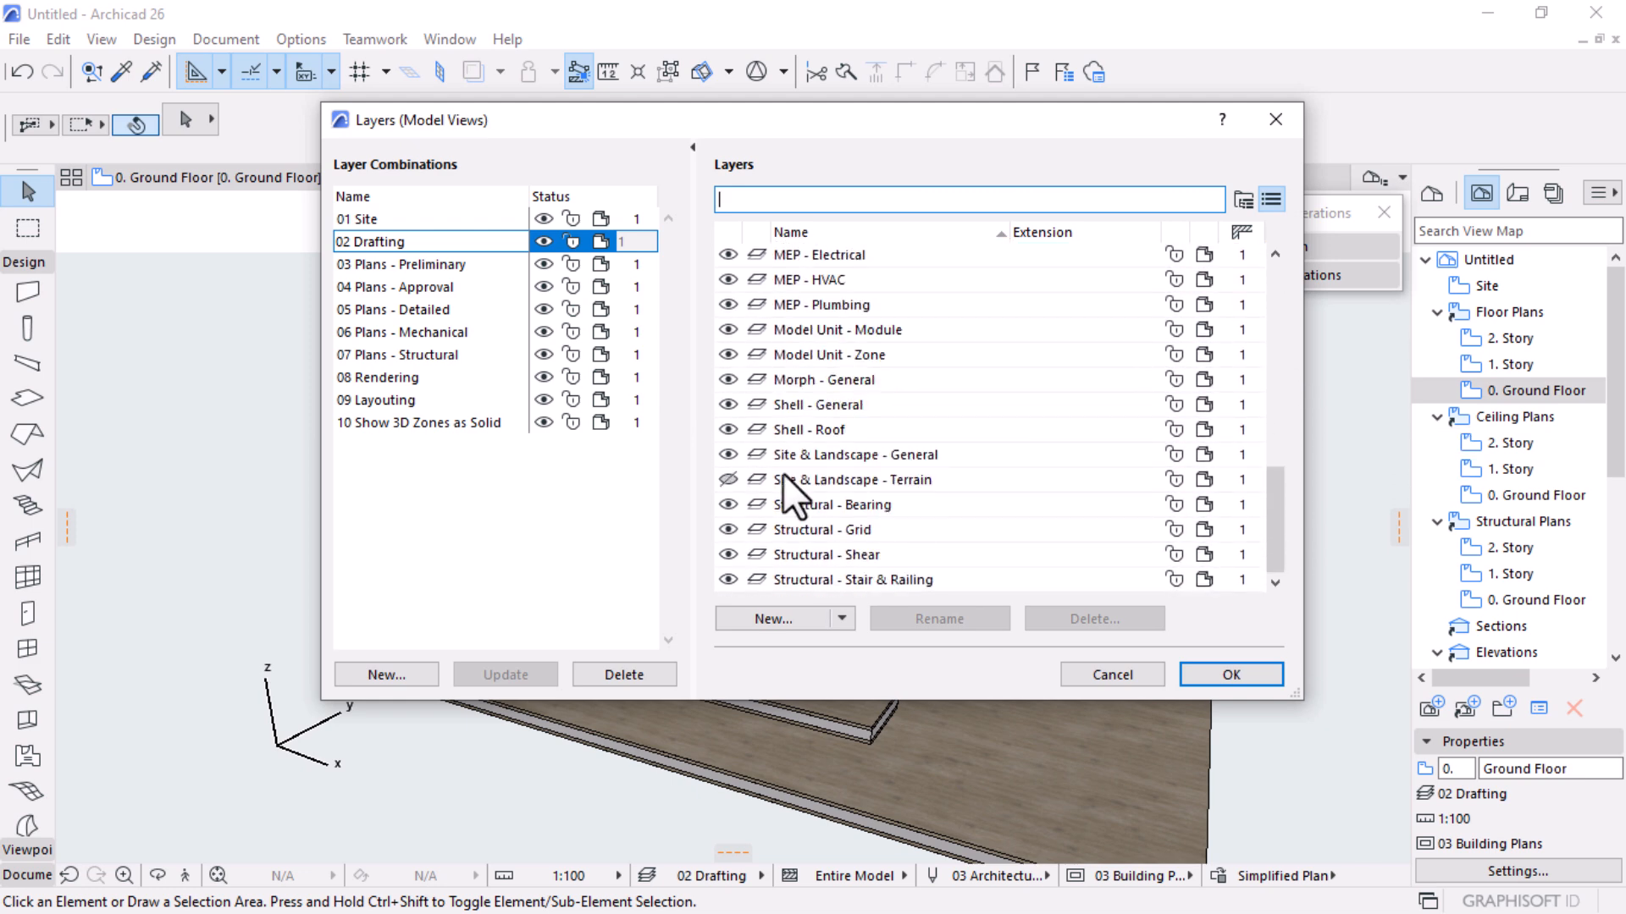
click(728, 479)
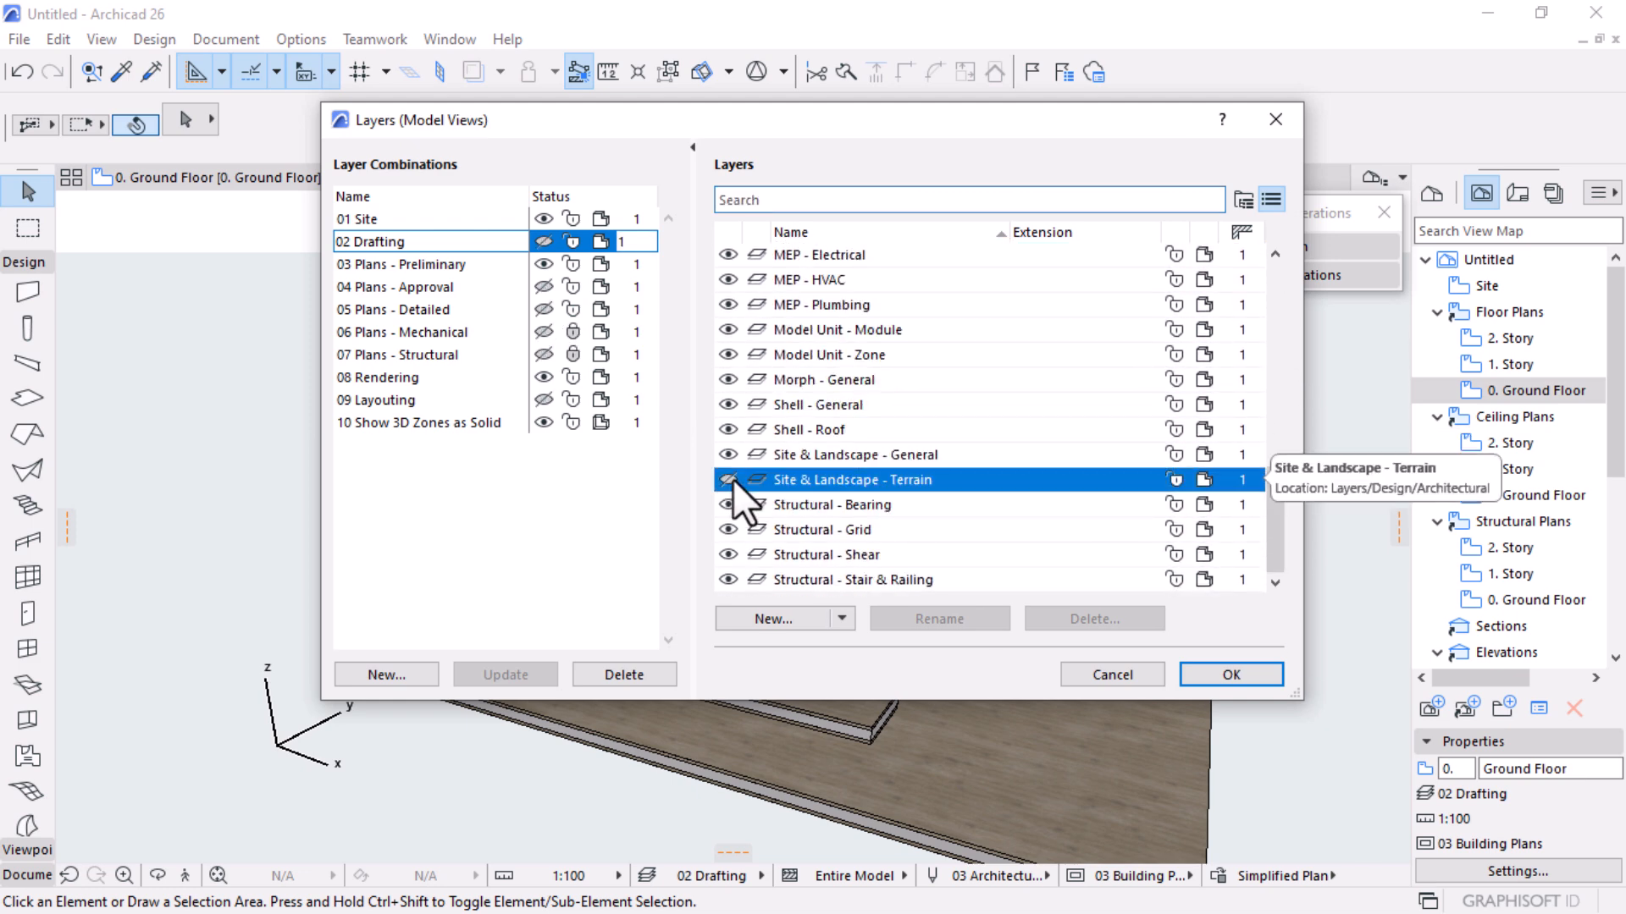
click(1224, 672)
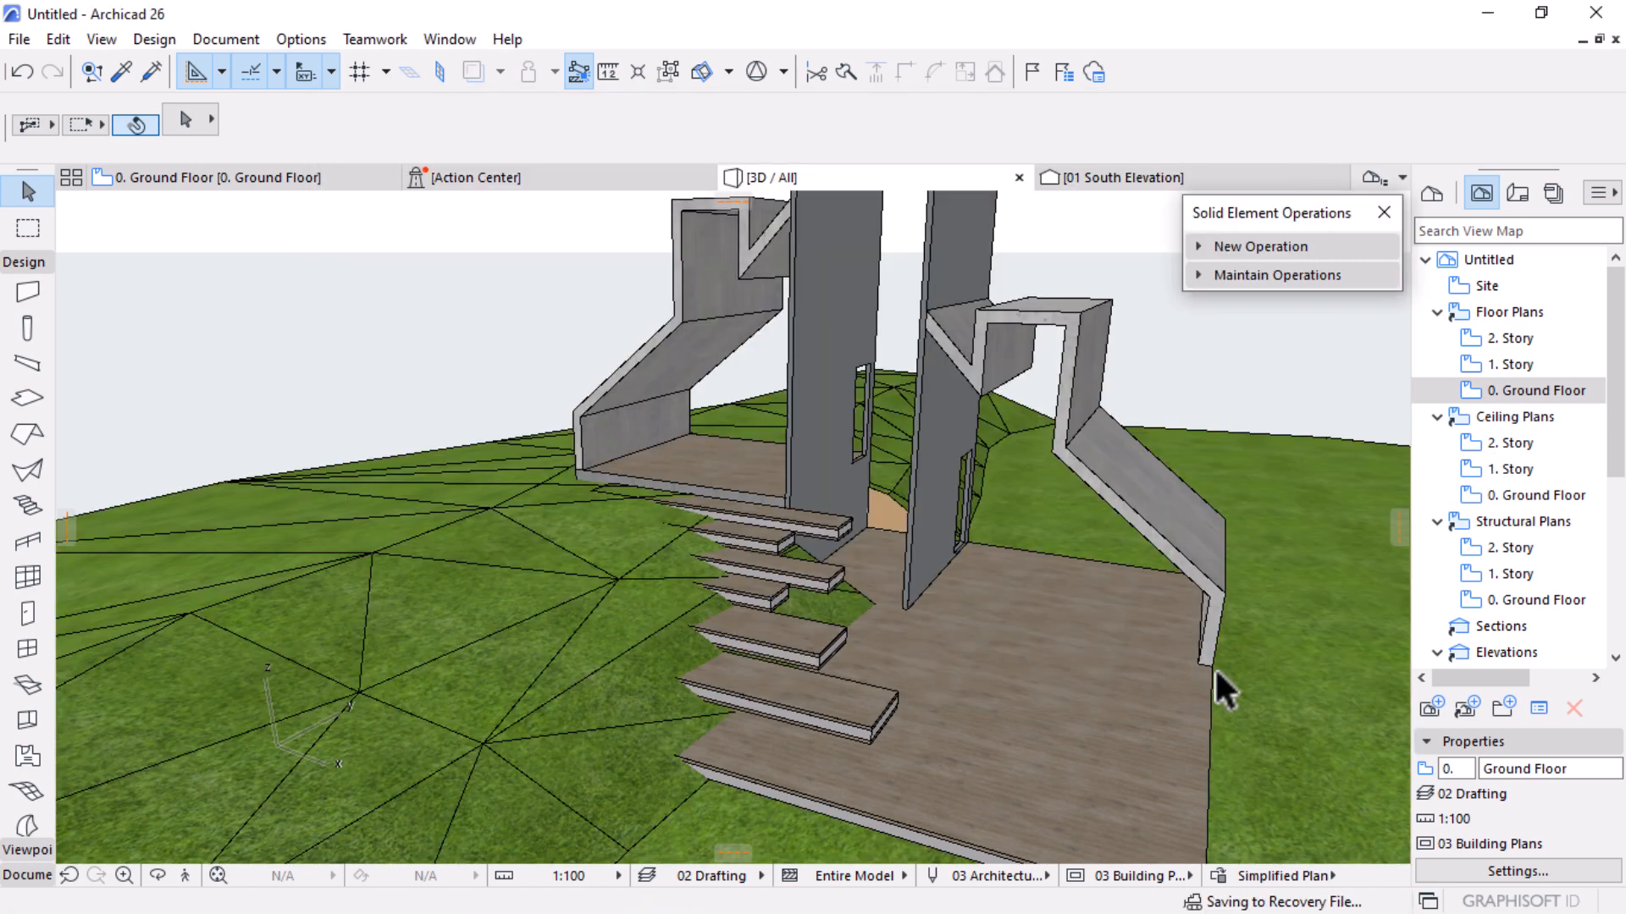
Assign the terrain mesh as operator and the large ground slab as target of a new solid element operation
mouse_move(827, 537)
mouse_down()
mouse_move(726, 551)
mouse_move(973, 755)
mouse_move(622, 592)
mouse_move(840, 564)
mouse_up()
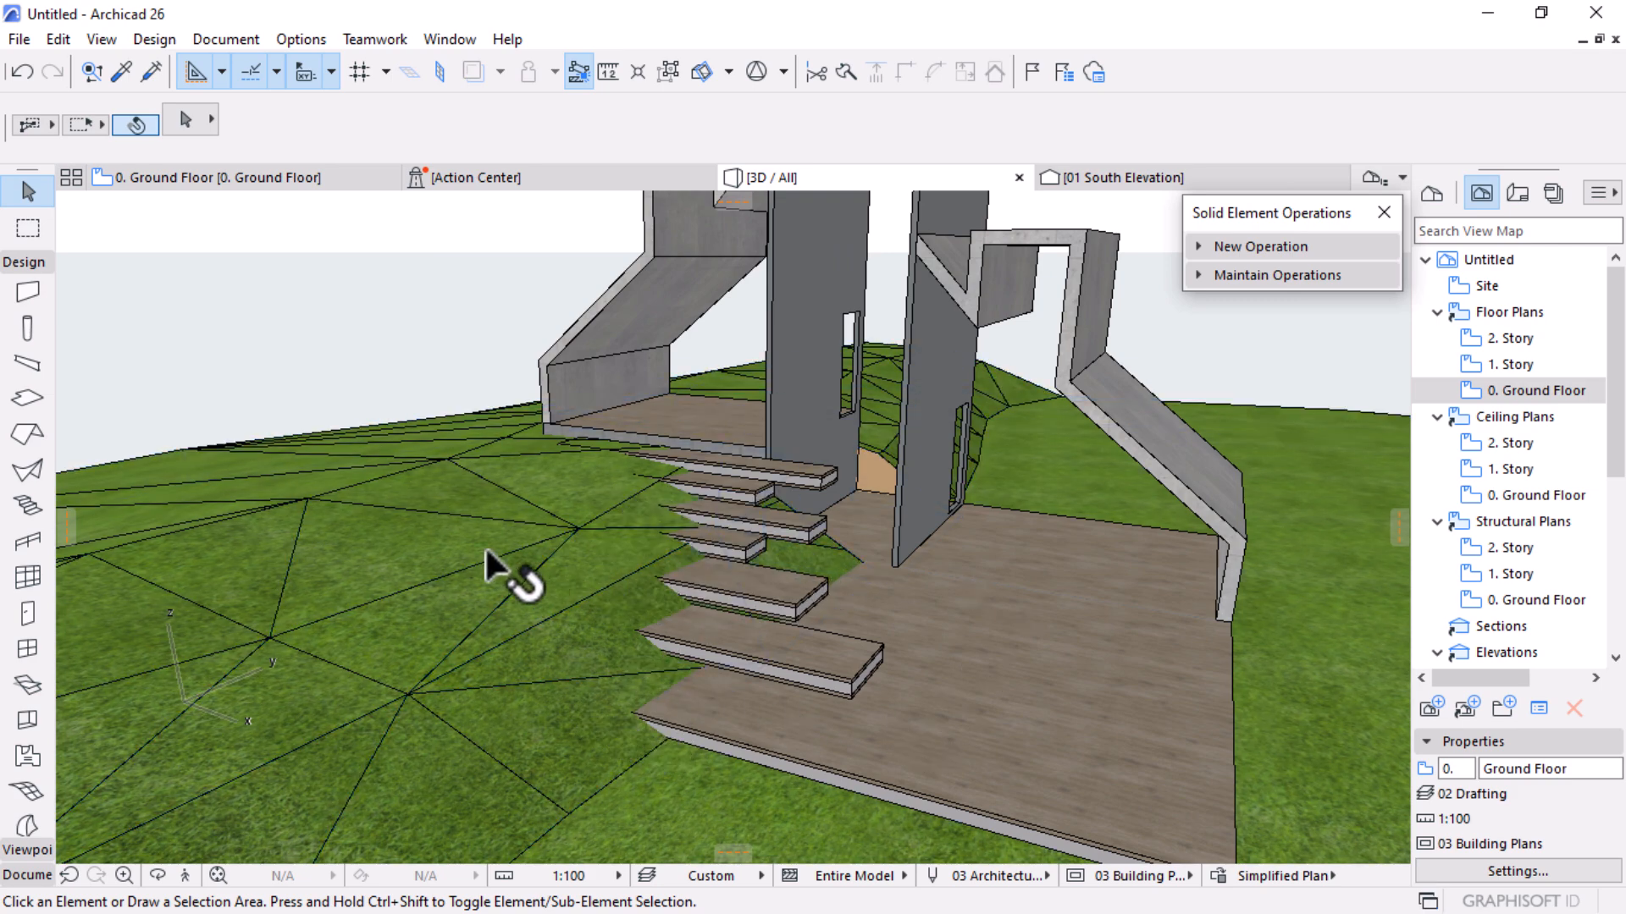
click(508, 570)
click(1261, 246)
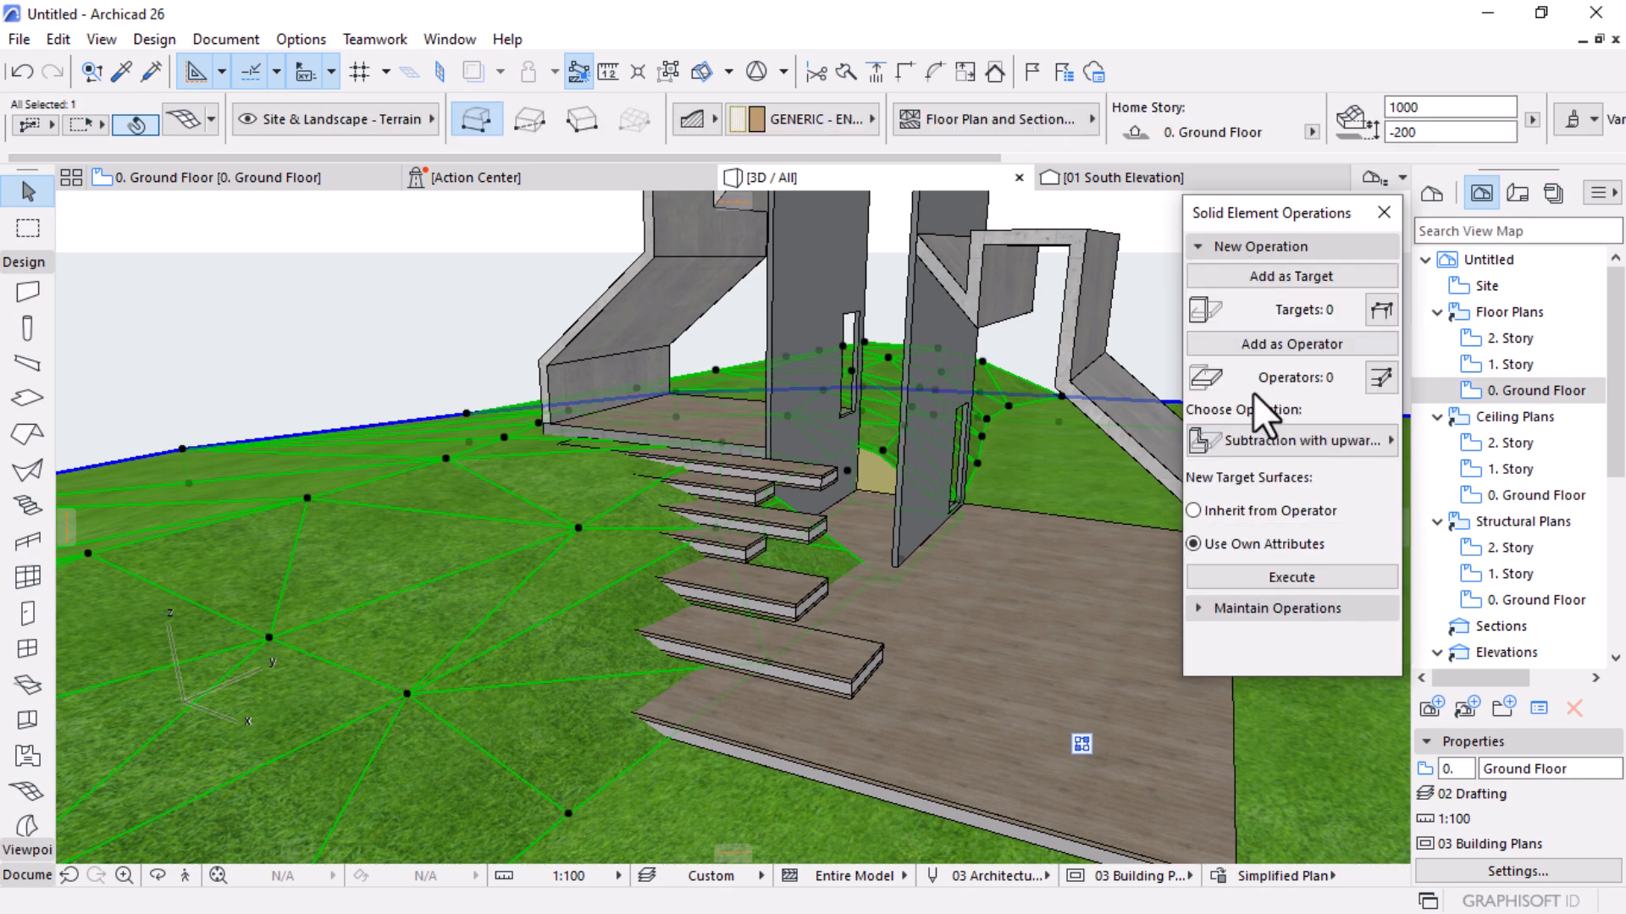
click(1287, 345)
click(968, 628)
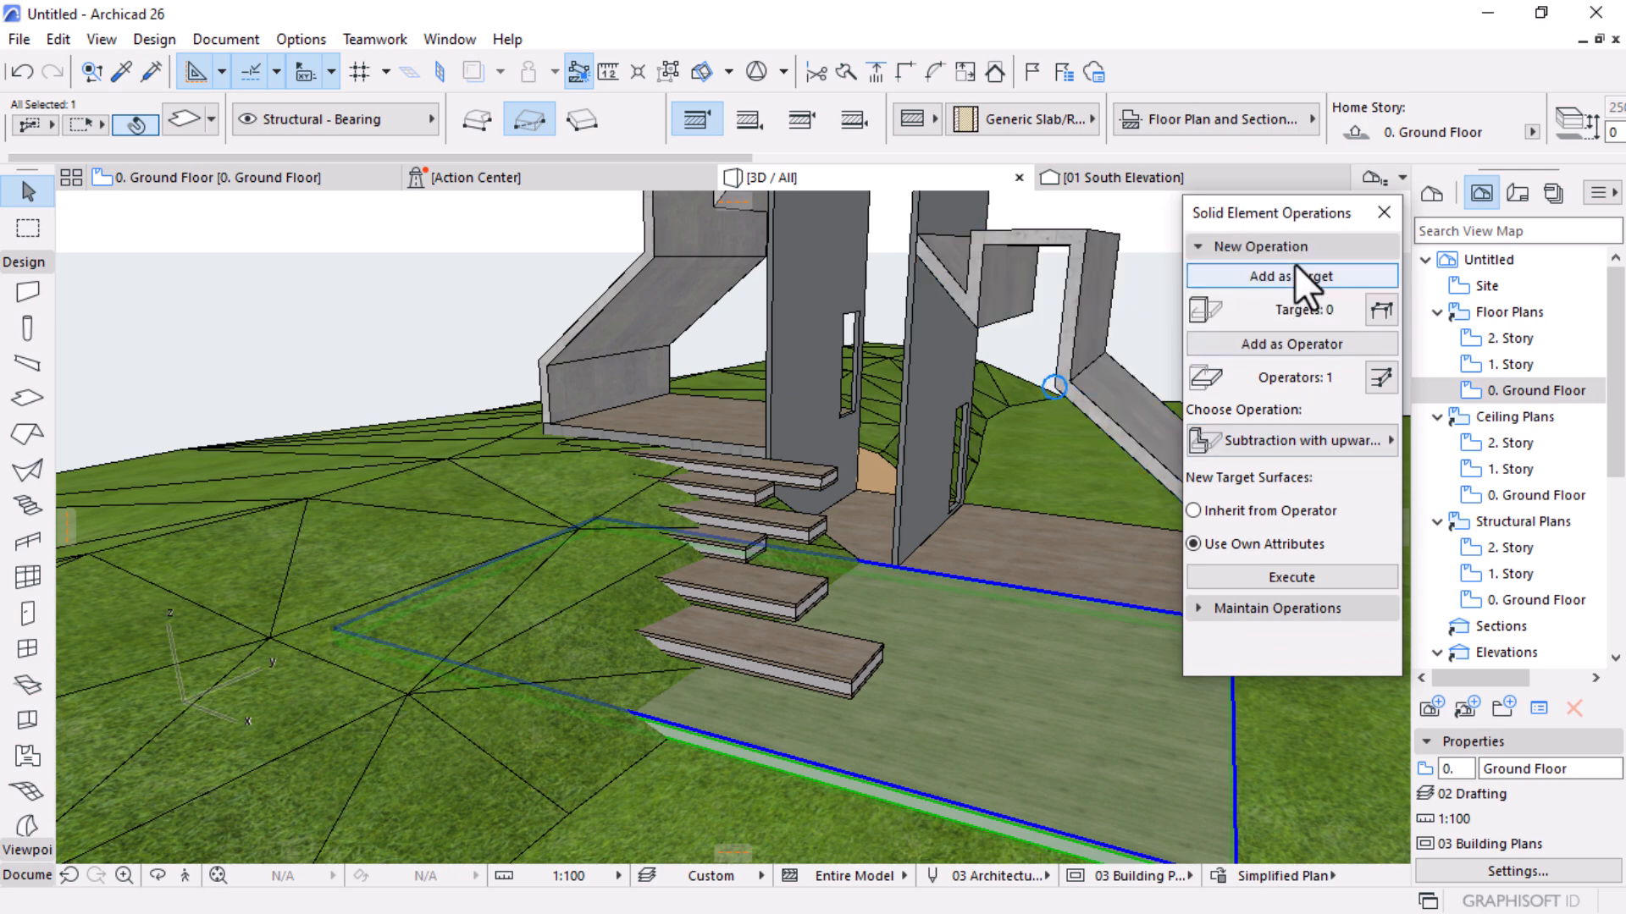
click(1289, 272)
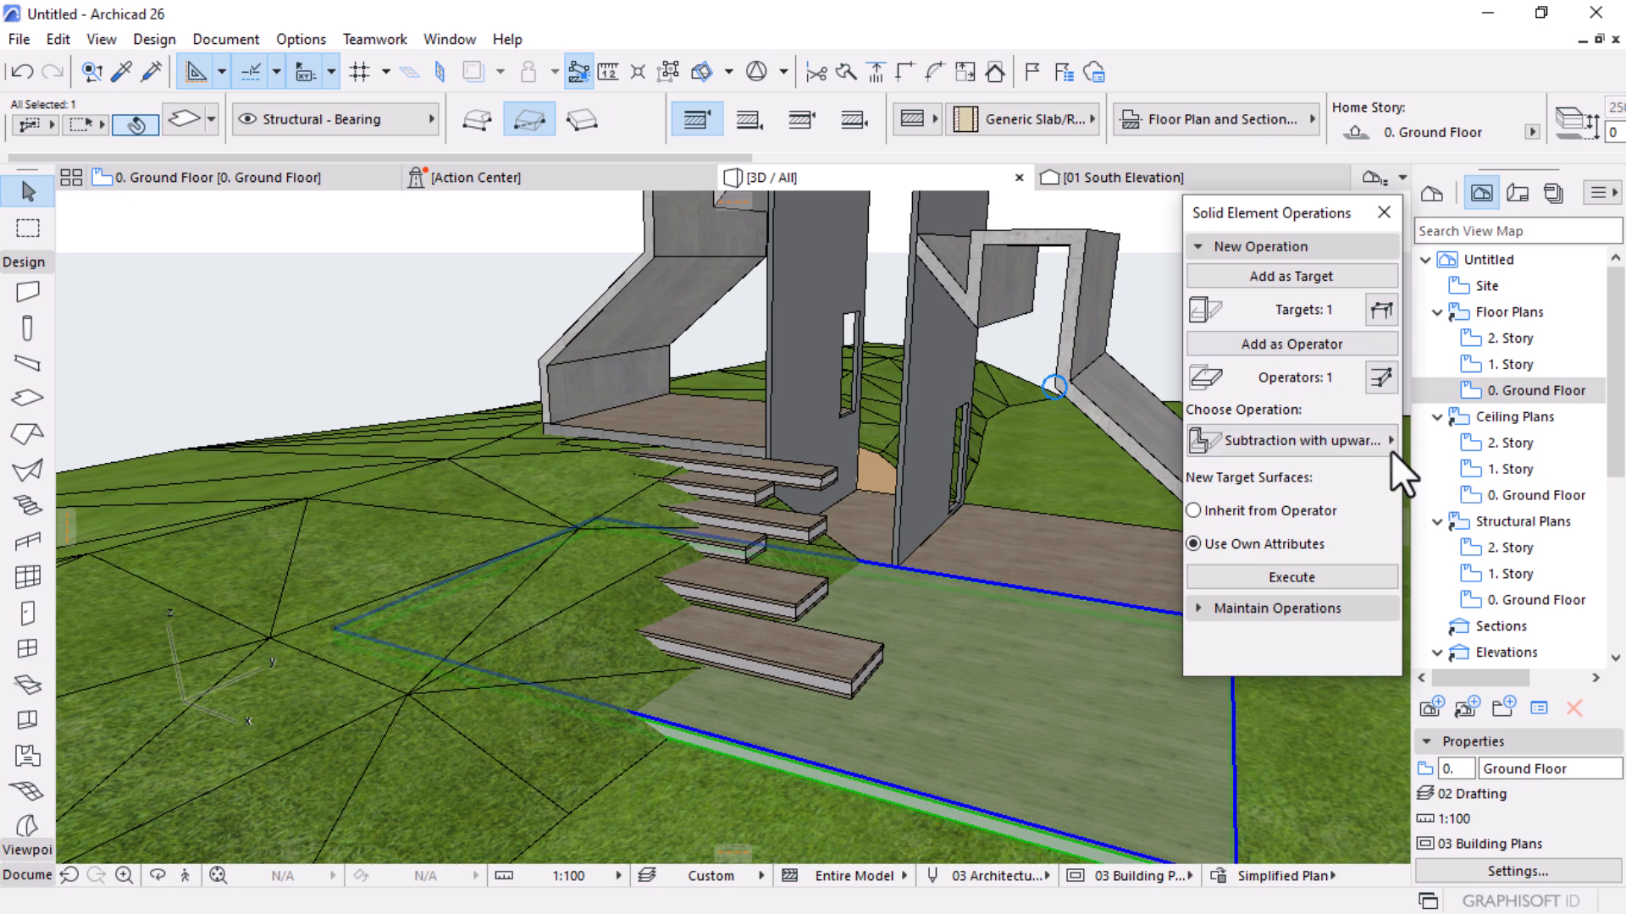
Run a subtraction with downward extrusion on the ground slab, keeping Use Own Attributes, and clear the selection
click(1343, 441)
click(1036, 504)
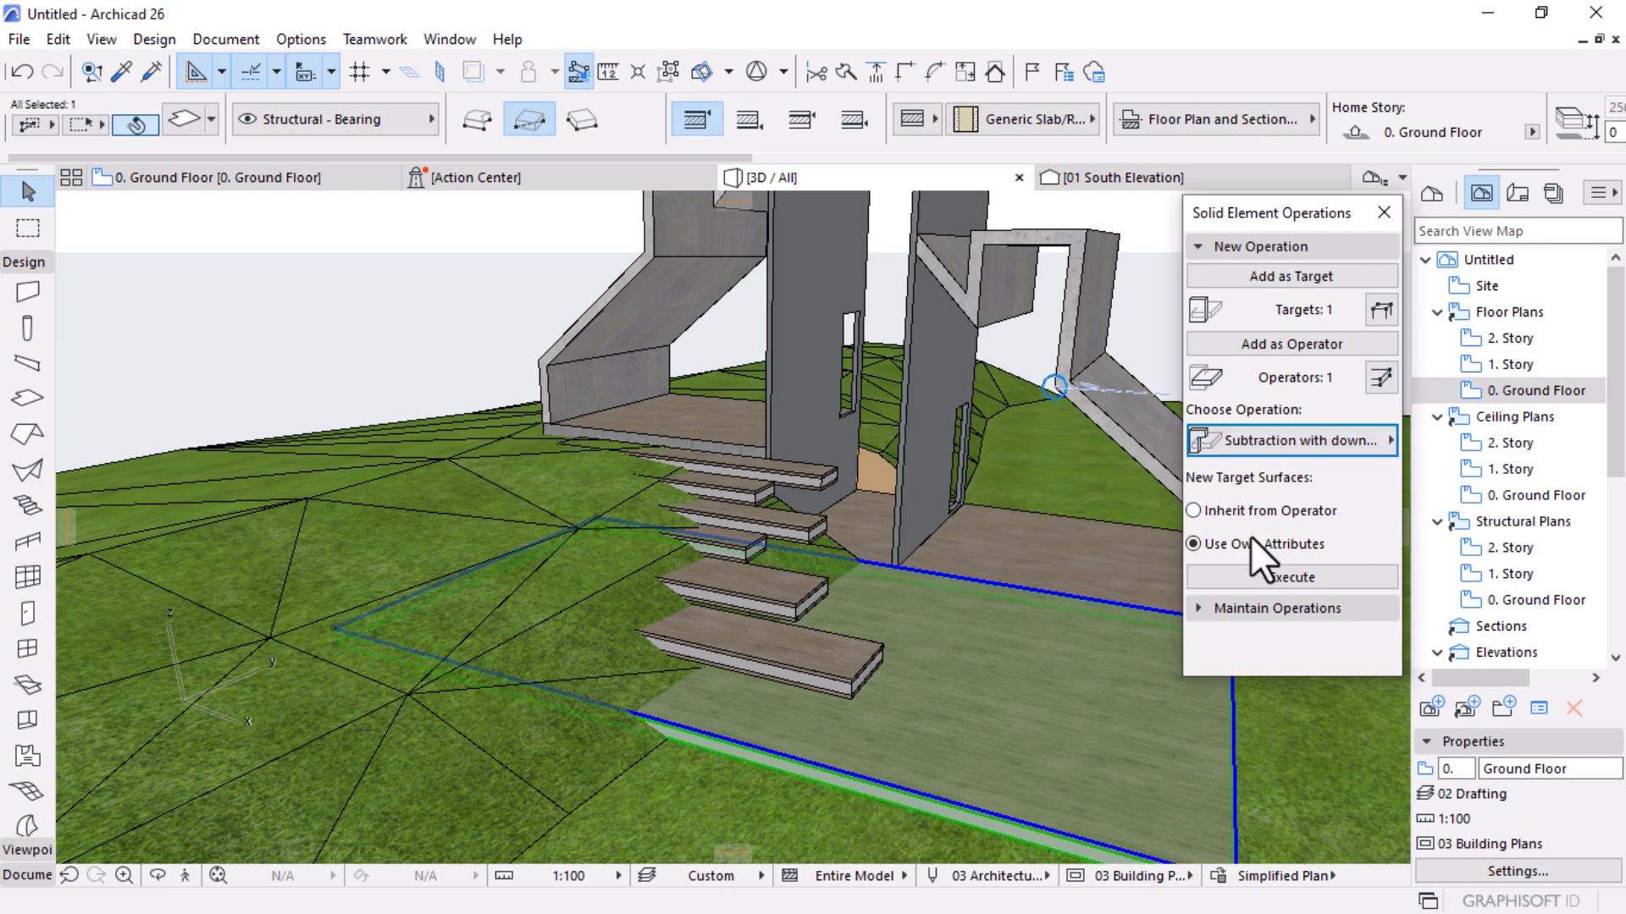
click(1285, 578)
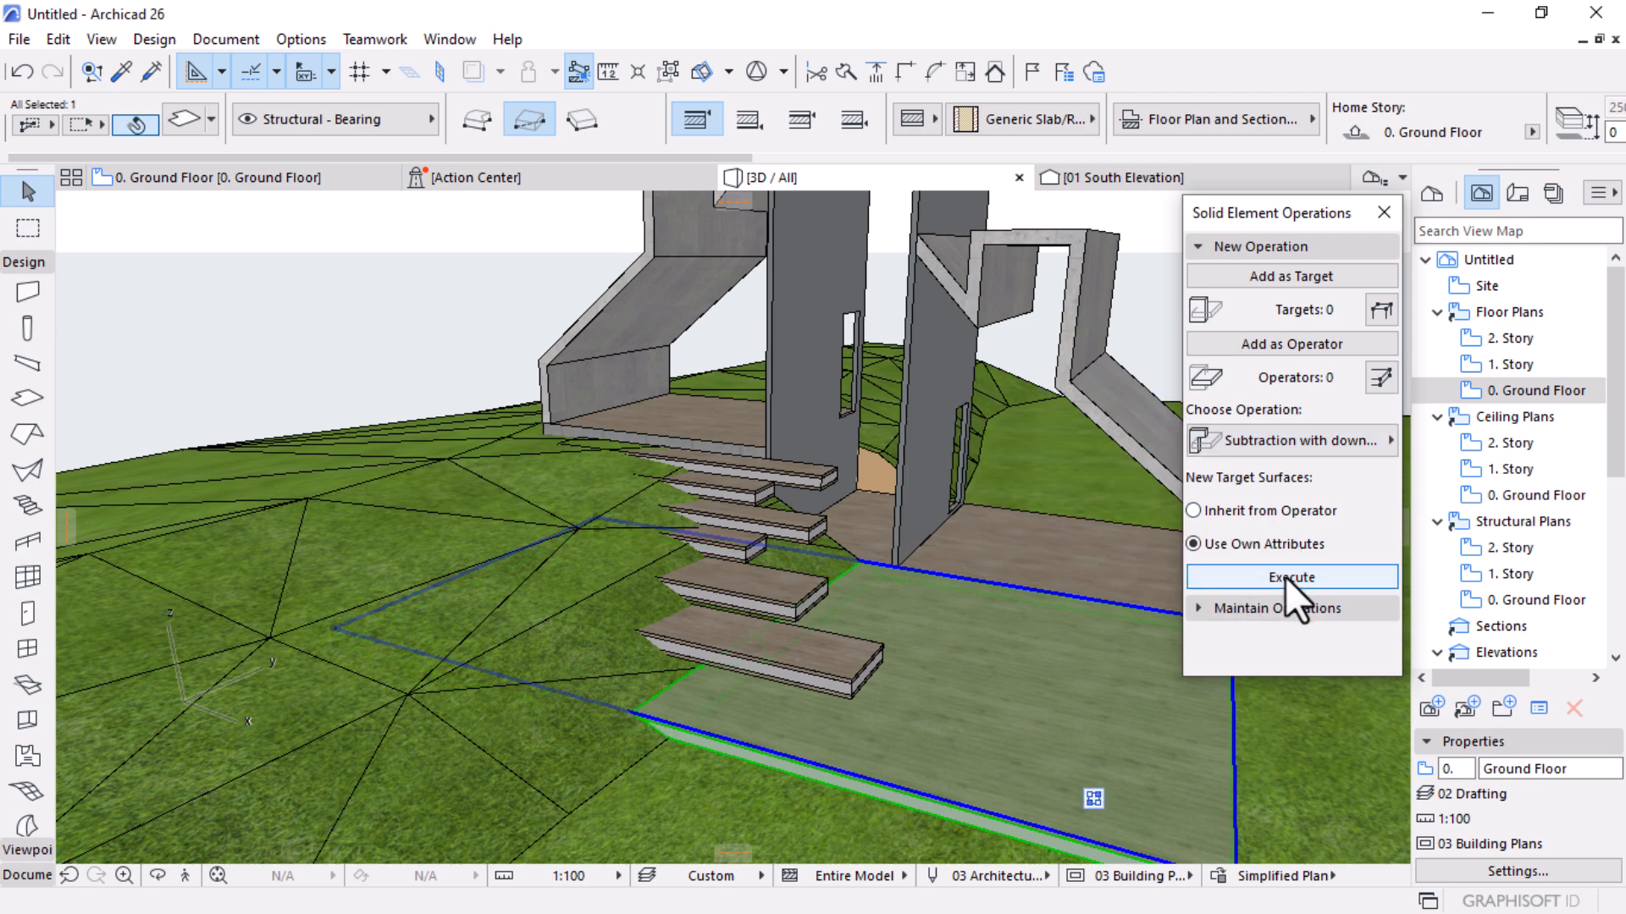
scroll(706, 740, up, 2)
key(Escape)
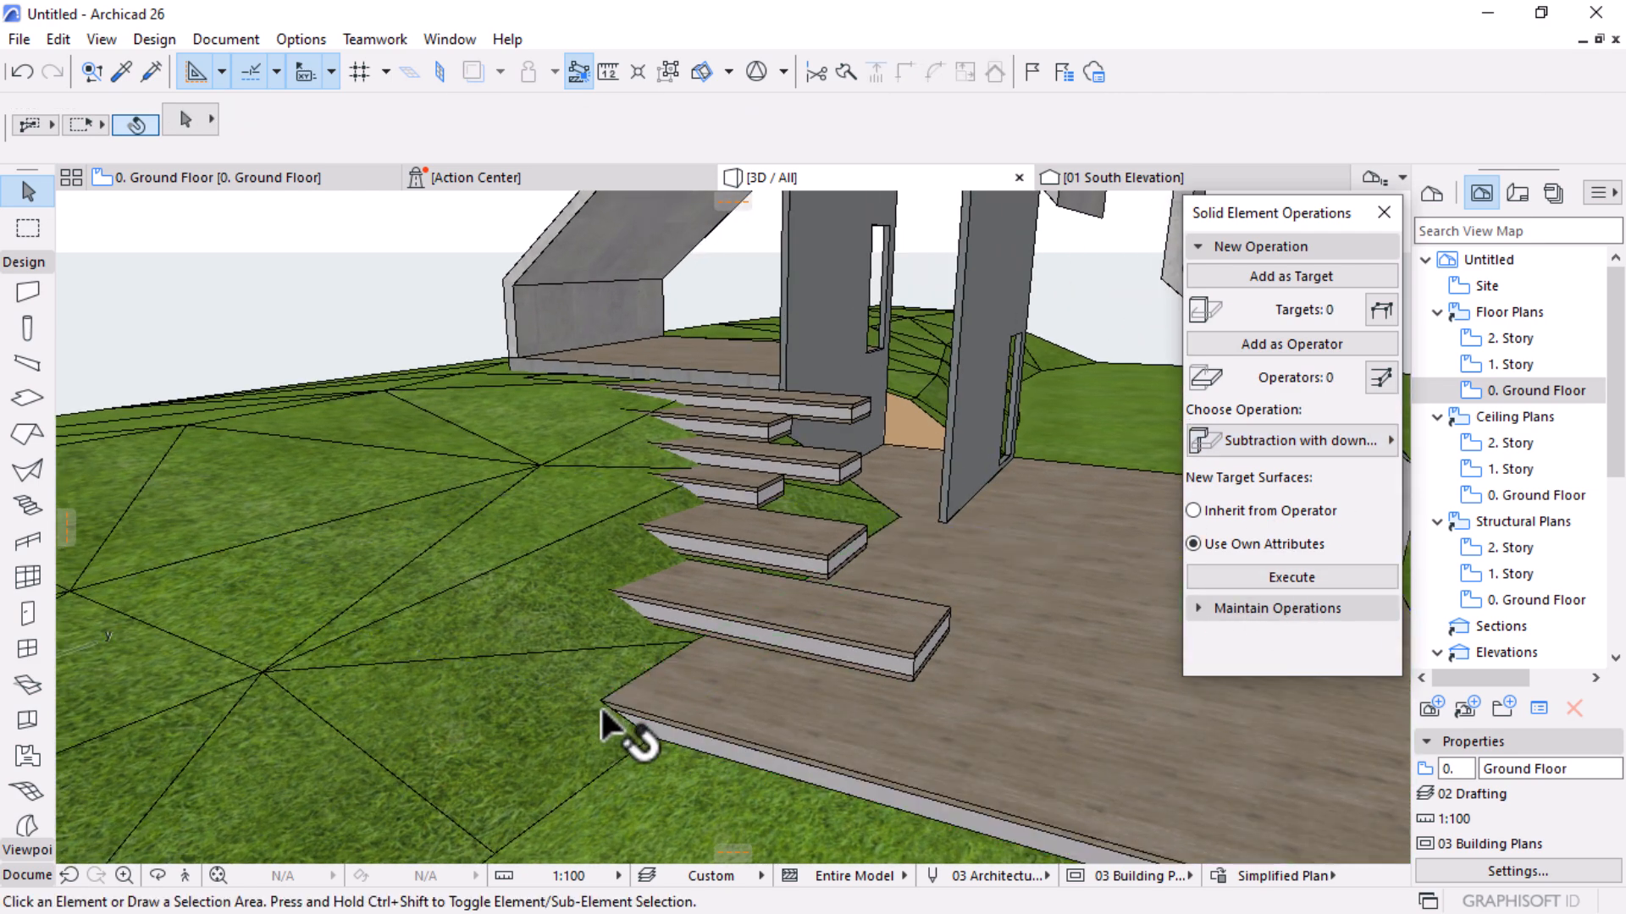
Subtract the terrain mesh with downward extrusion from all six step slabs, using the slabs as targets and the terrain as operator
shift+middle_drag(1047, 586, 691, 643)
shift+middle_drag(878, 646, 618, 617)
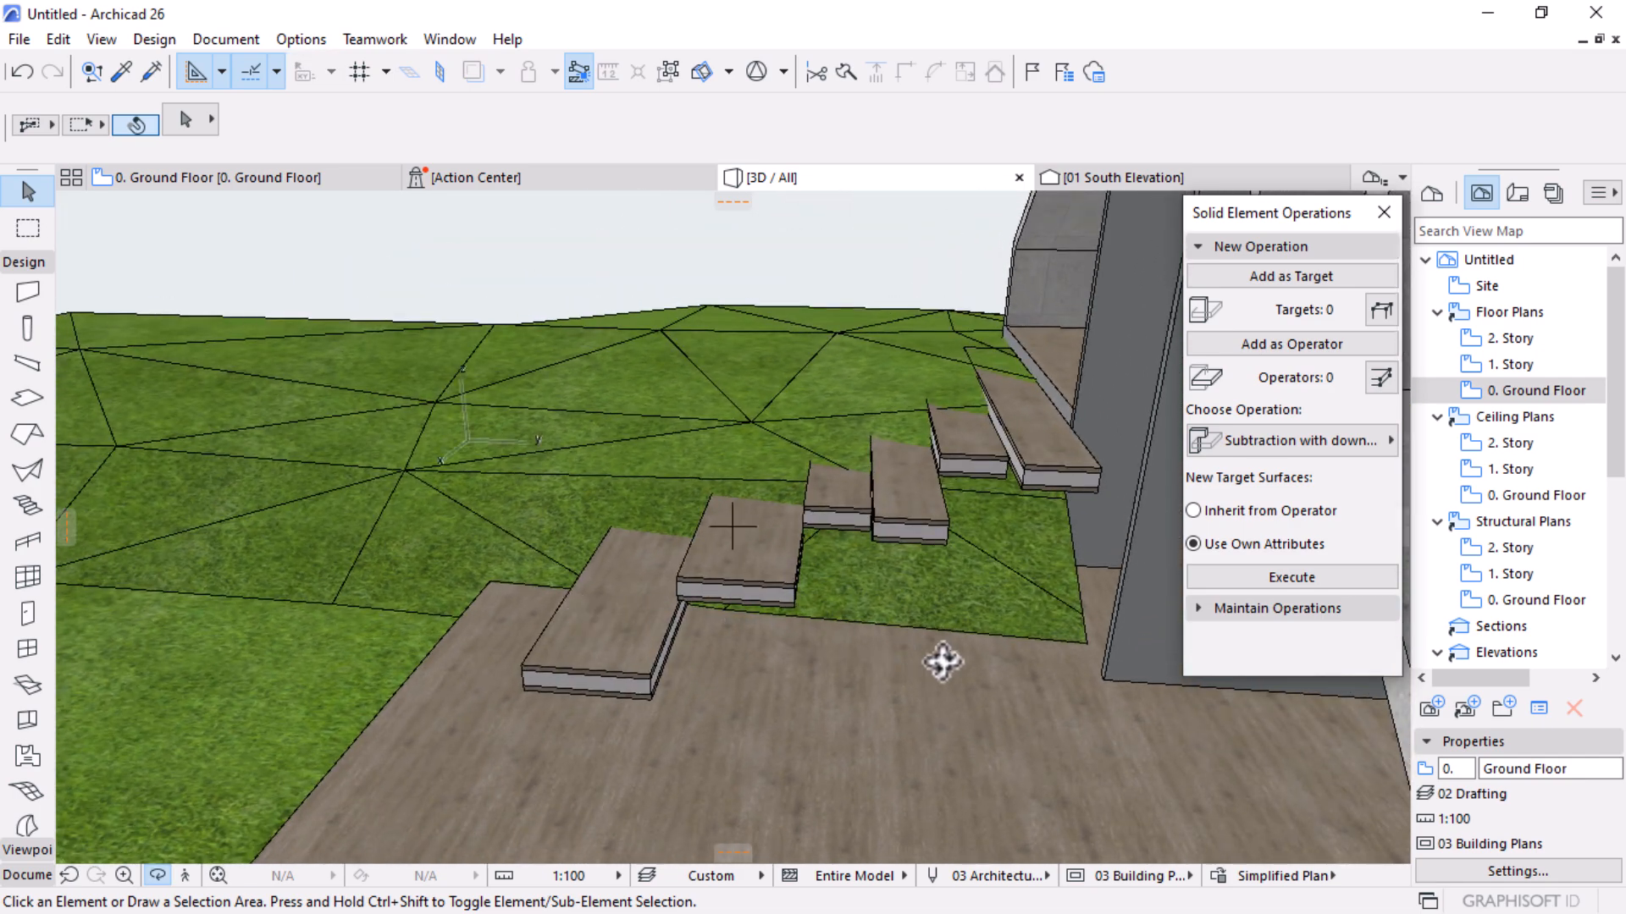
shift+middle_drag(884, 660, 752, 639)
click(777, 611)
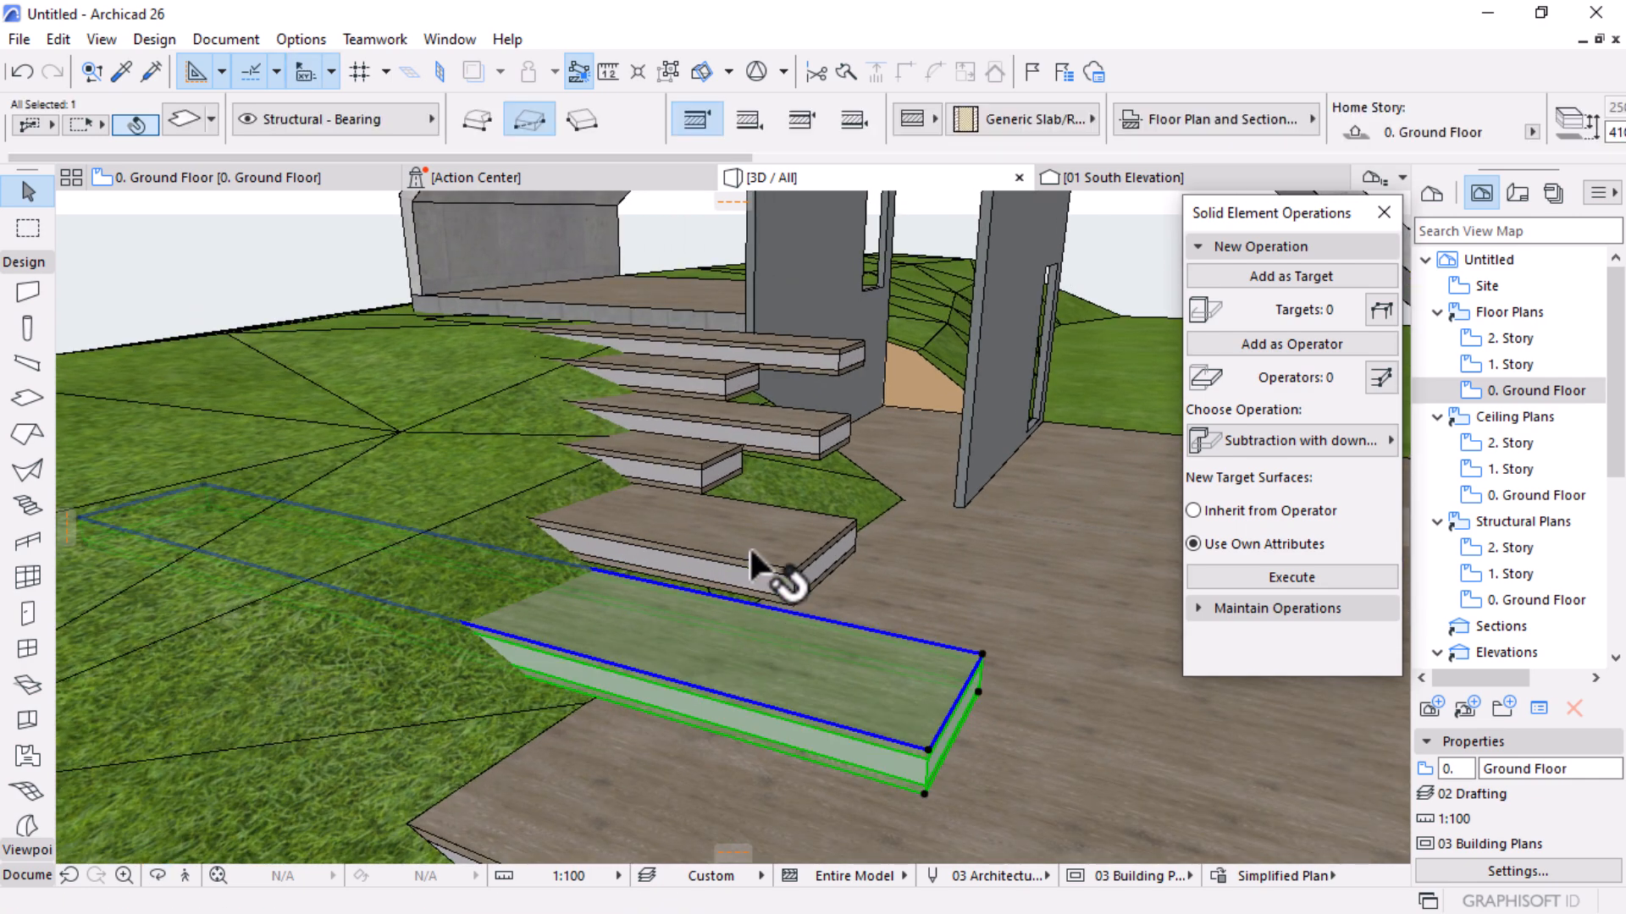
click(748, 545)
click(715, 468)
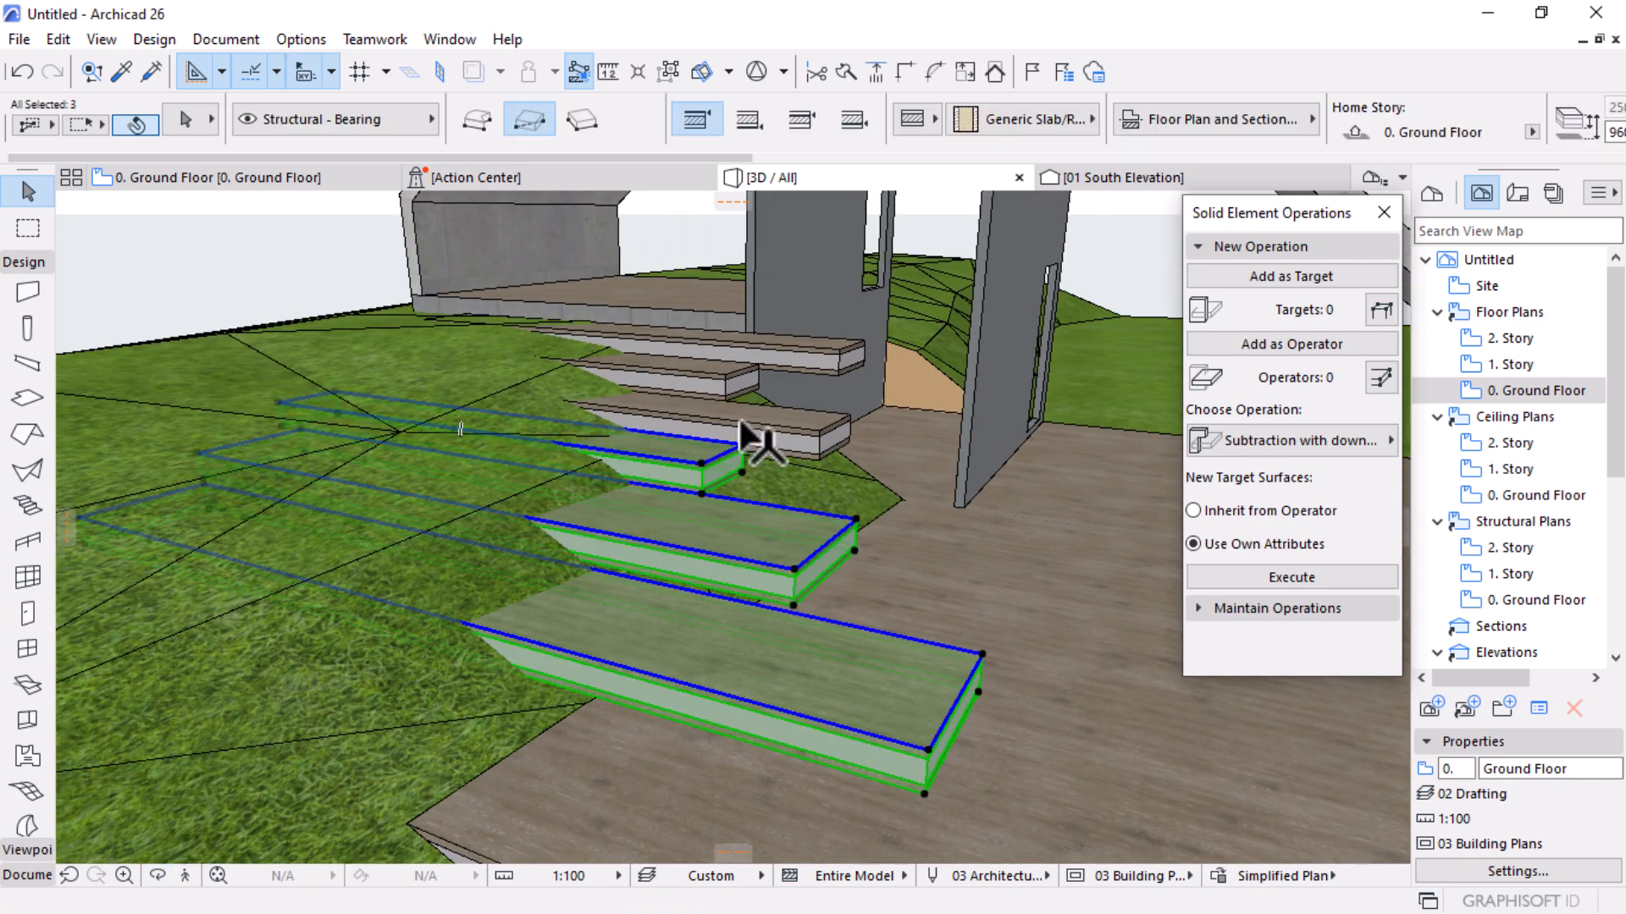
click(739, 416)
click(715, 370)
click(794, 349)
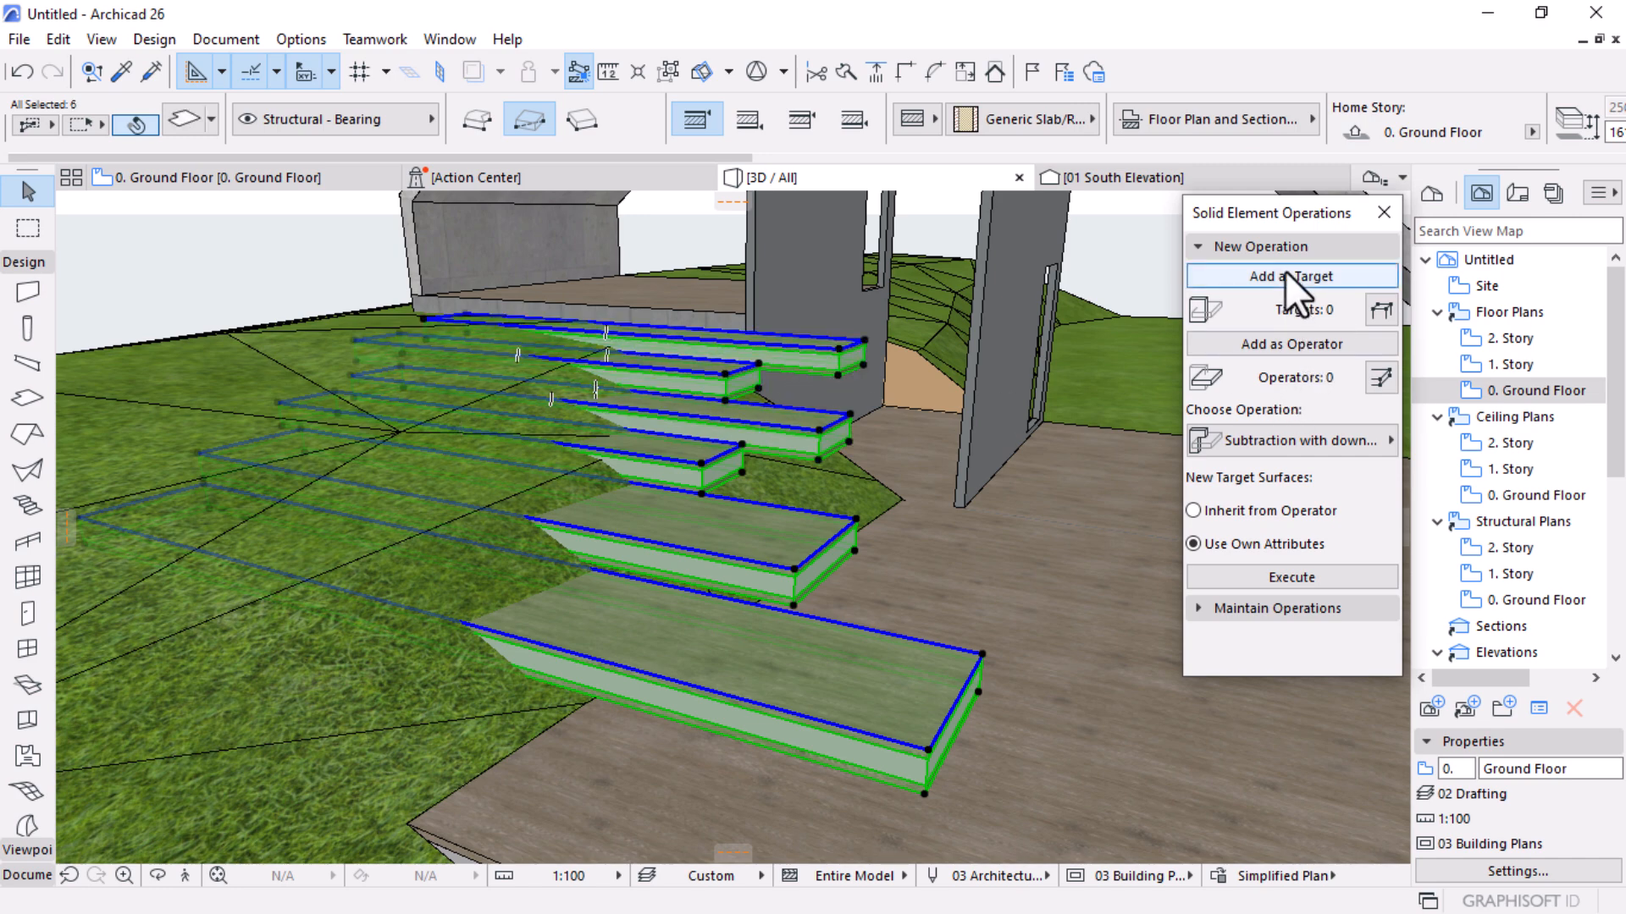
click(303, 667)
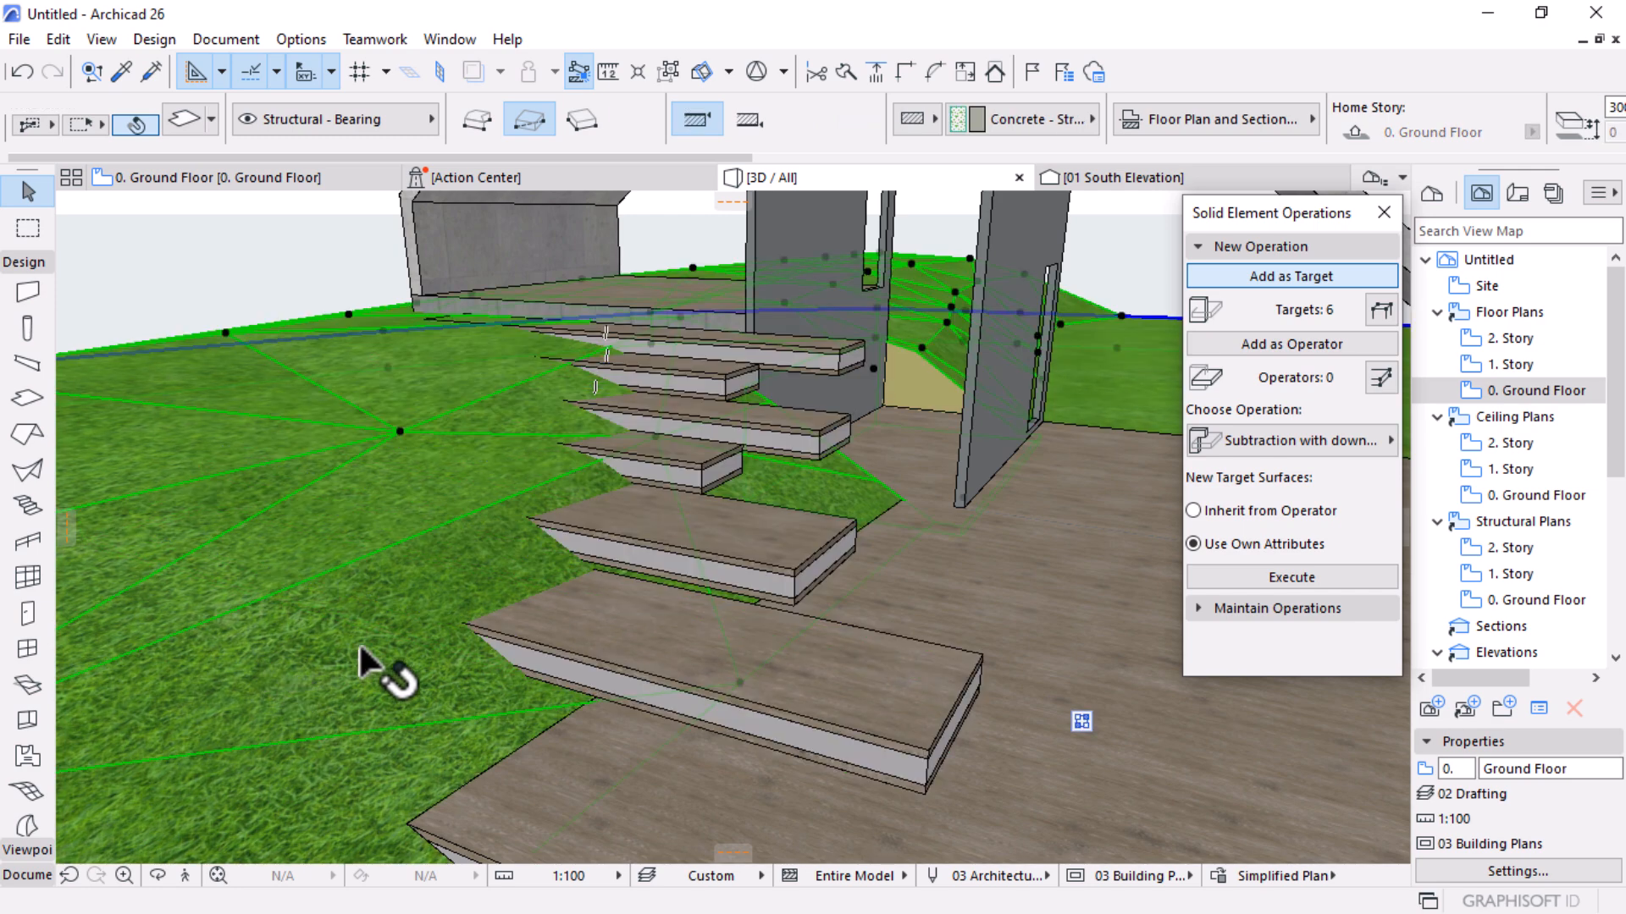
click(1316, 576)
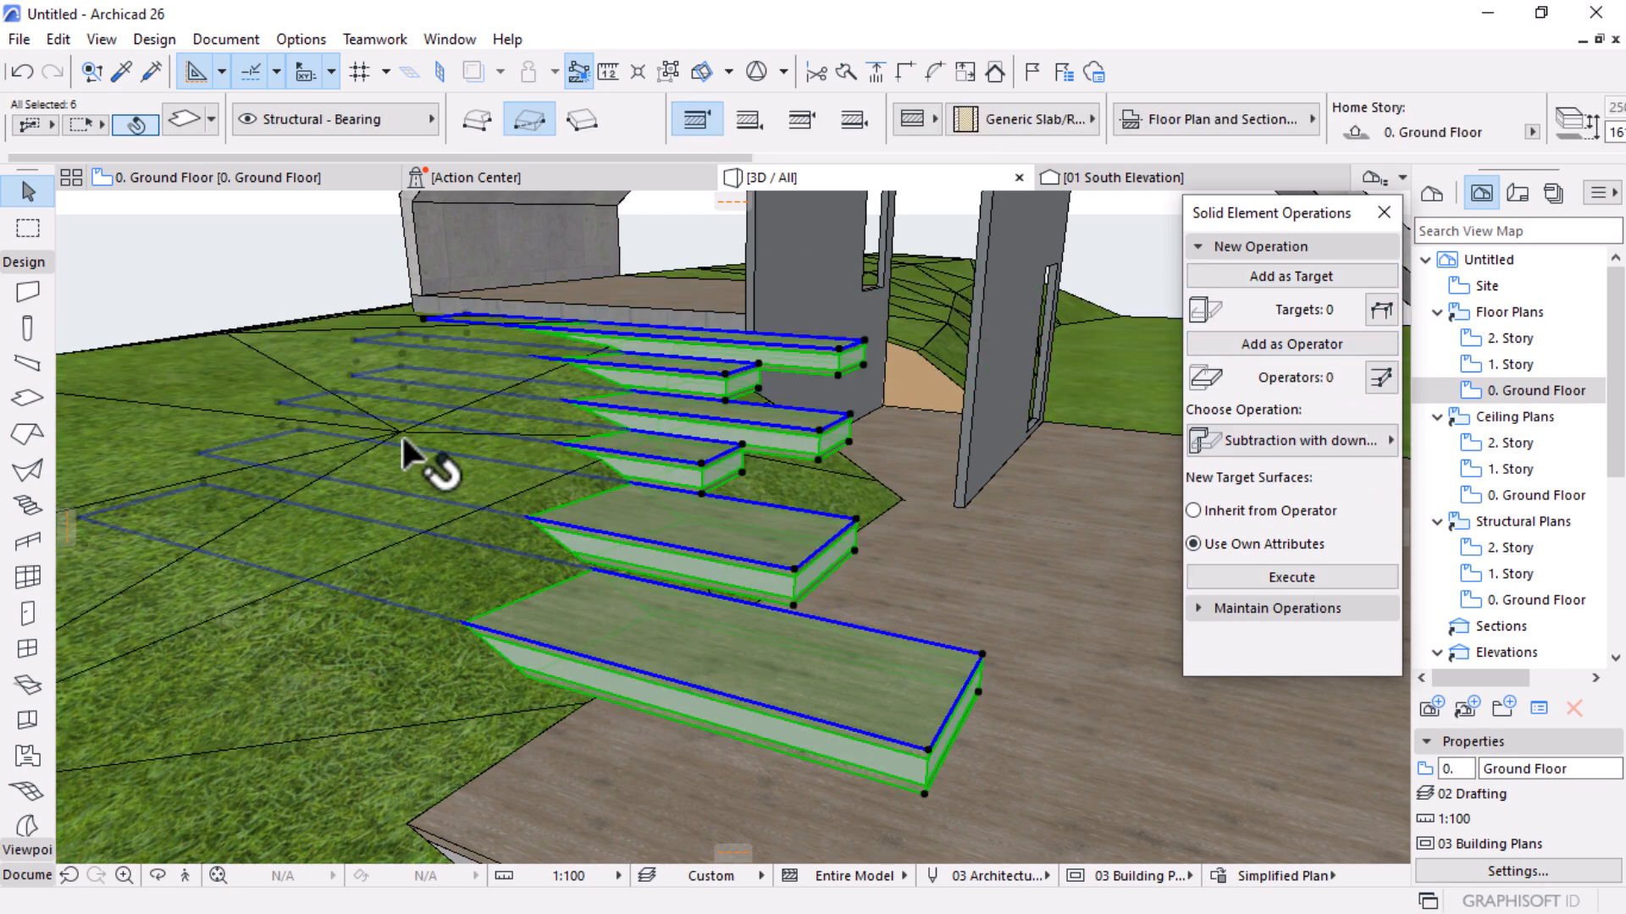
key(Escape)
Set the terrain mesh's 3D appearance to All Ridges Smooth and clear the selection
scroll(382, 392, up, 1)
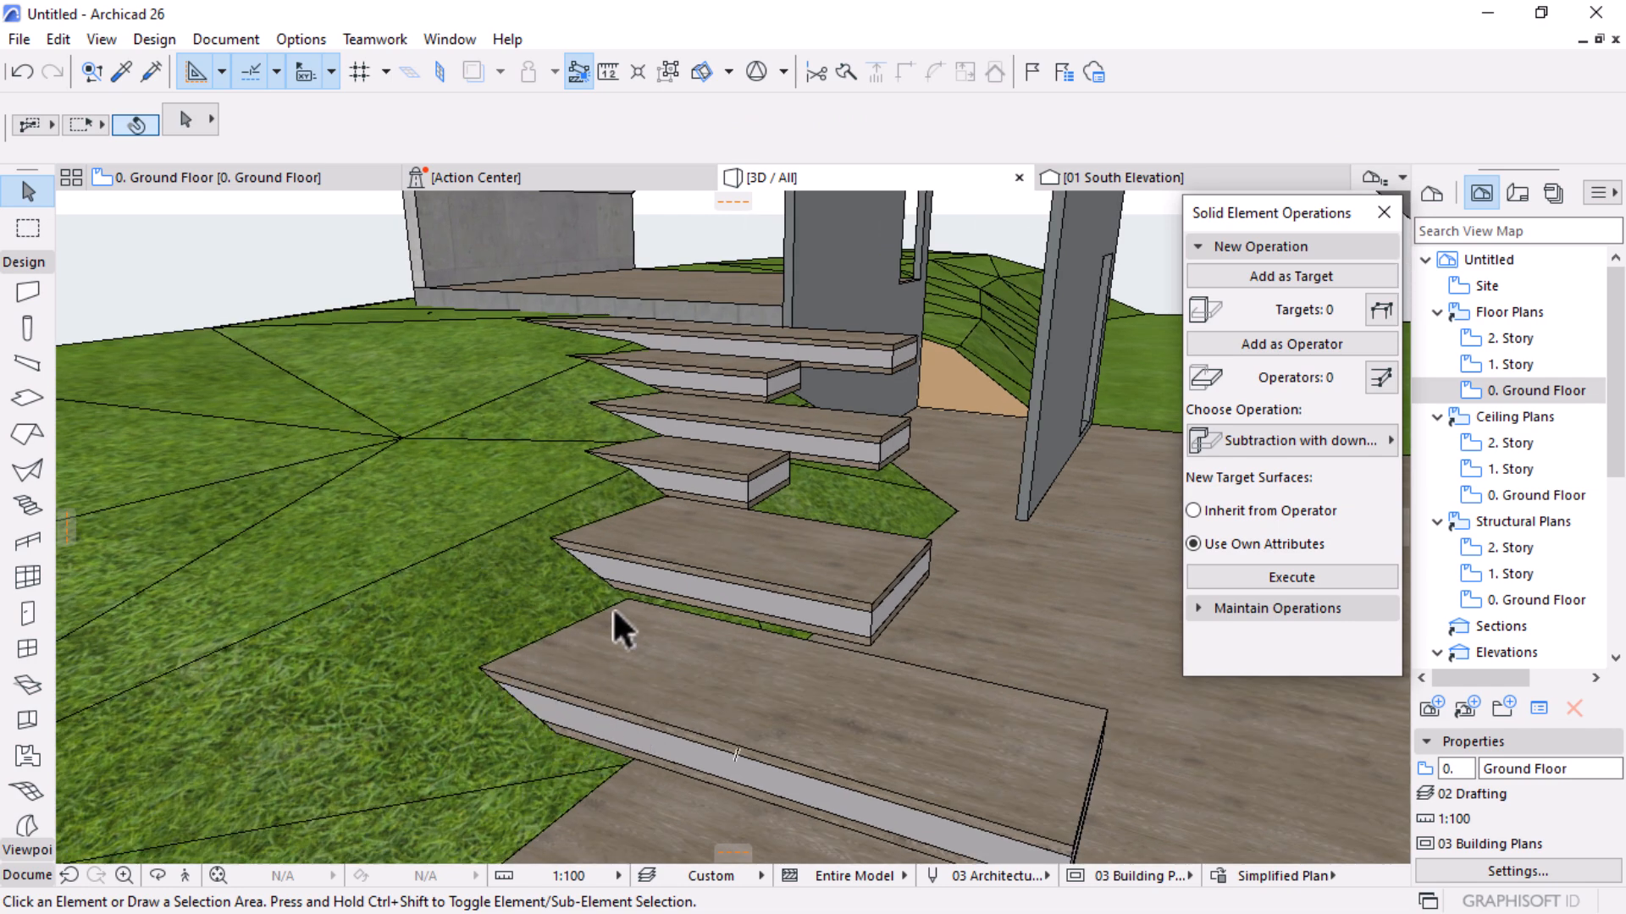
shift+middle_drag(765, 483, 983, 632)
shift+middle_drag(617, 551, 646, 631)
click(1243, 247)
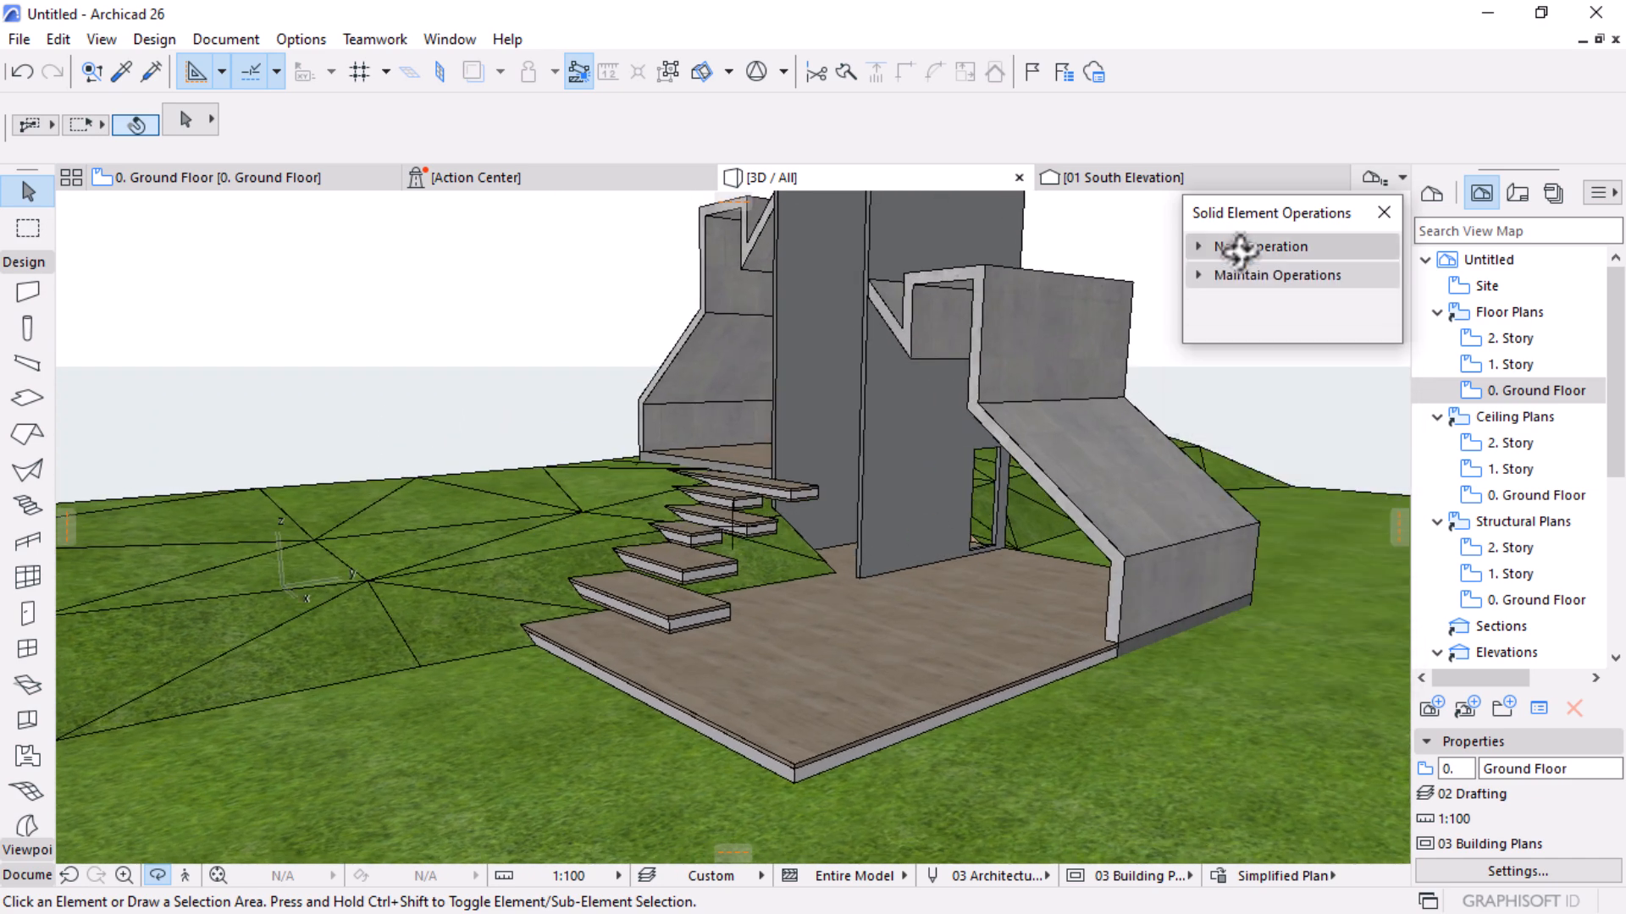
shift+middle_drag(668, 519, 627, 602)
scroll(872, 627, down, 5)
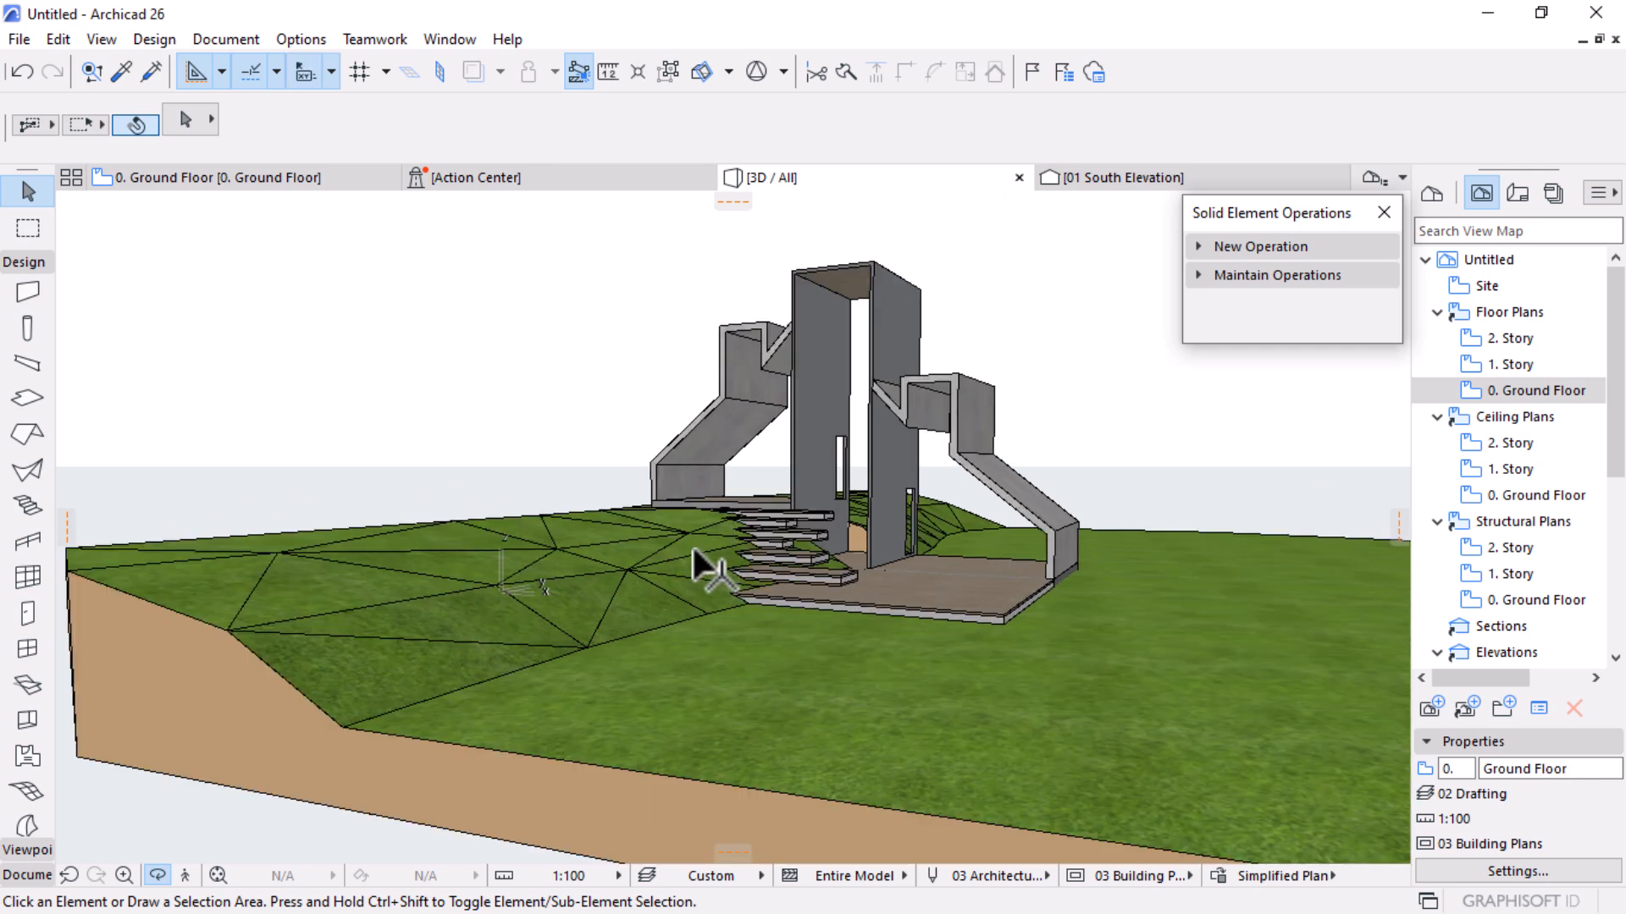
click(486, 578)
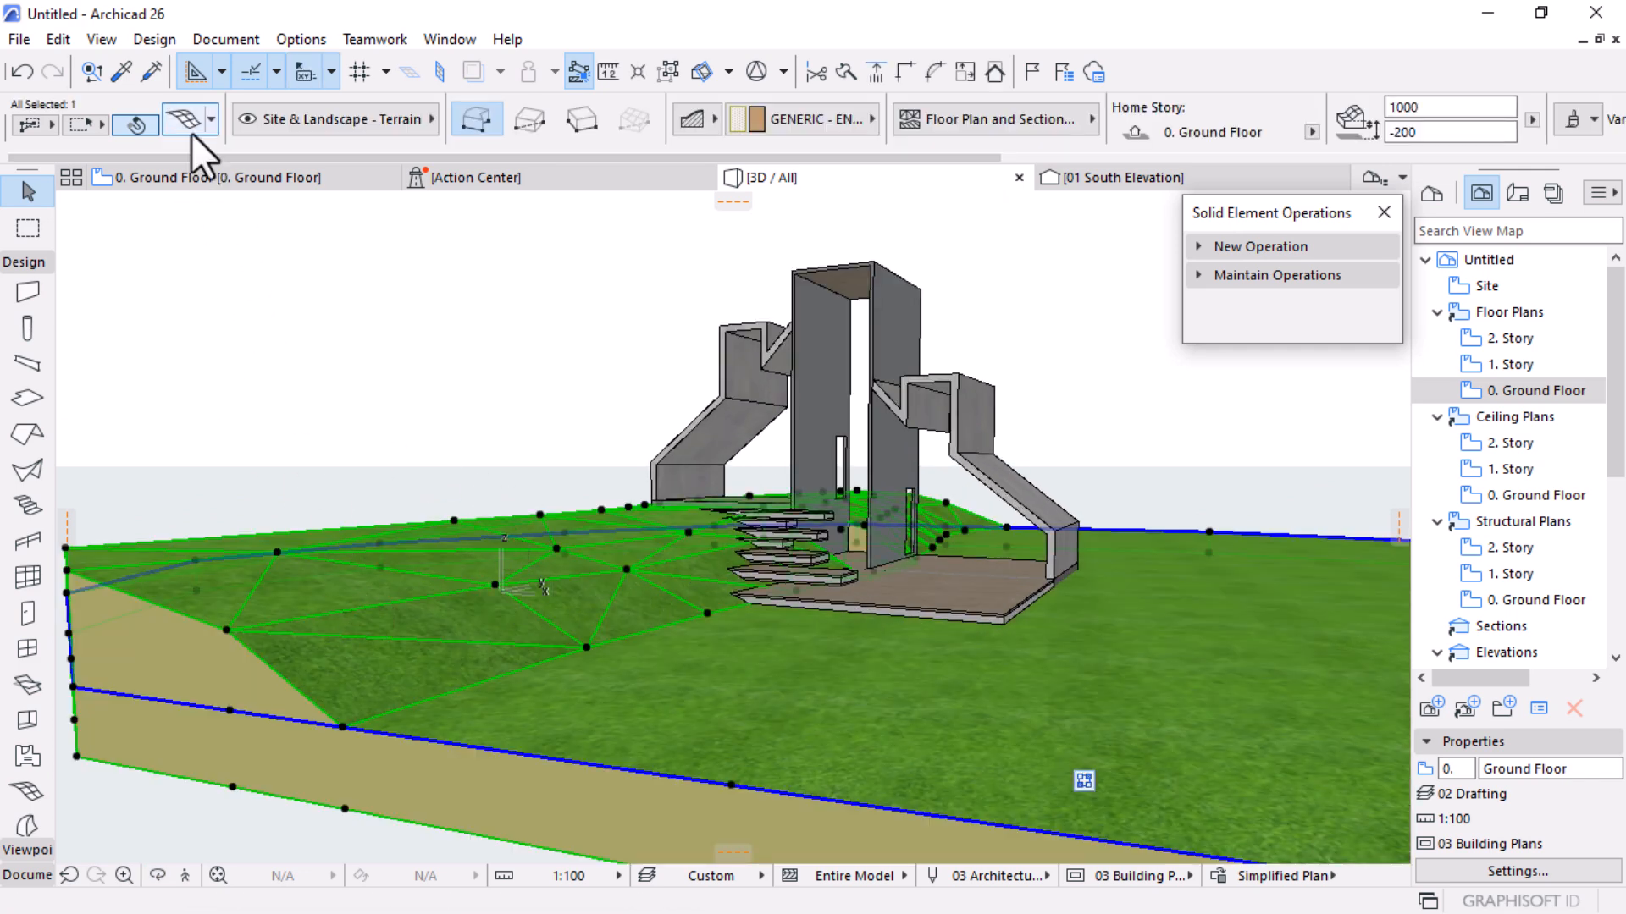
click(184, 124)
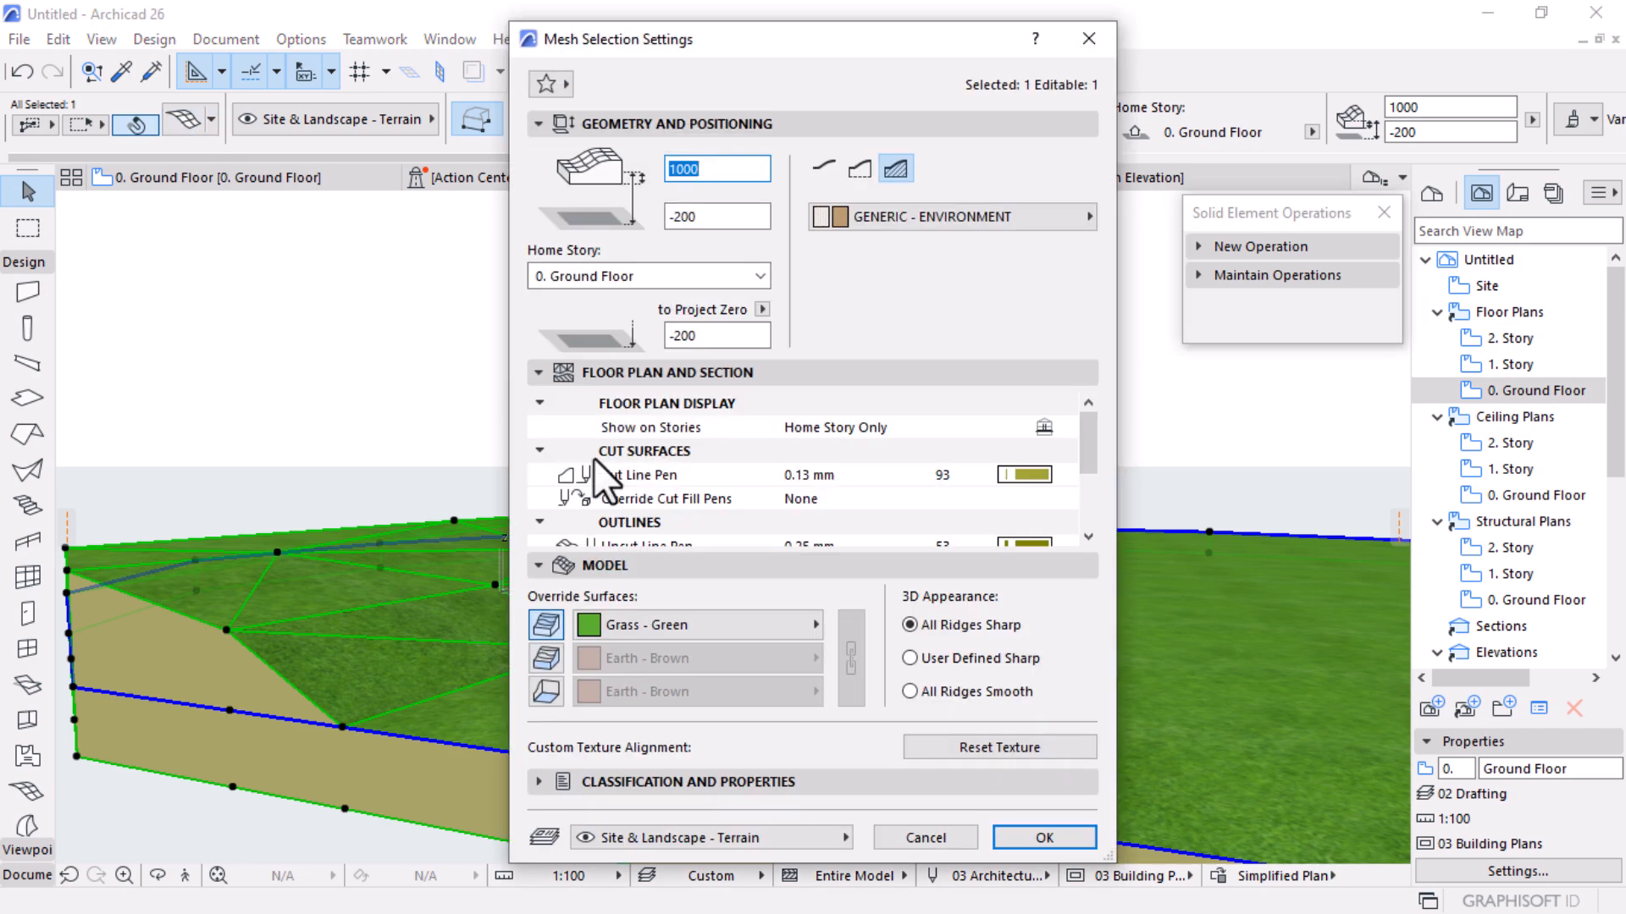
click(908, 691)
click(1035, 834)
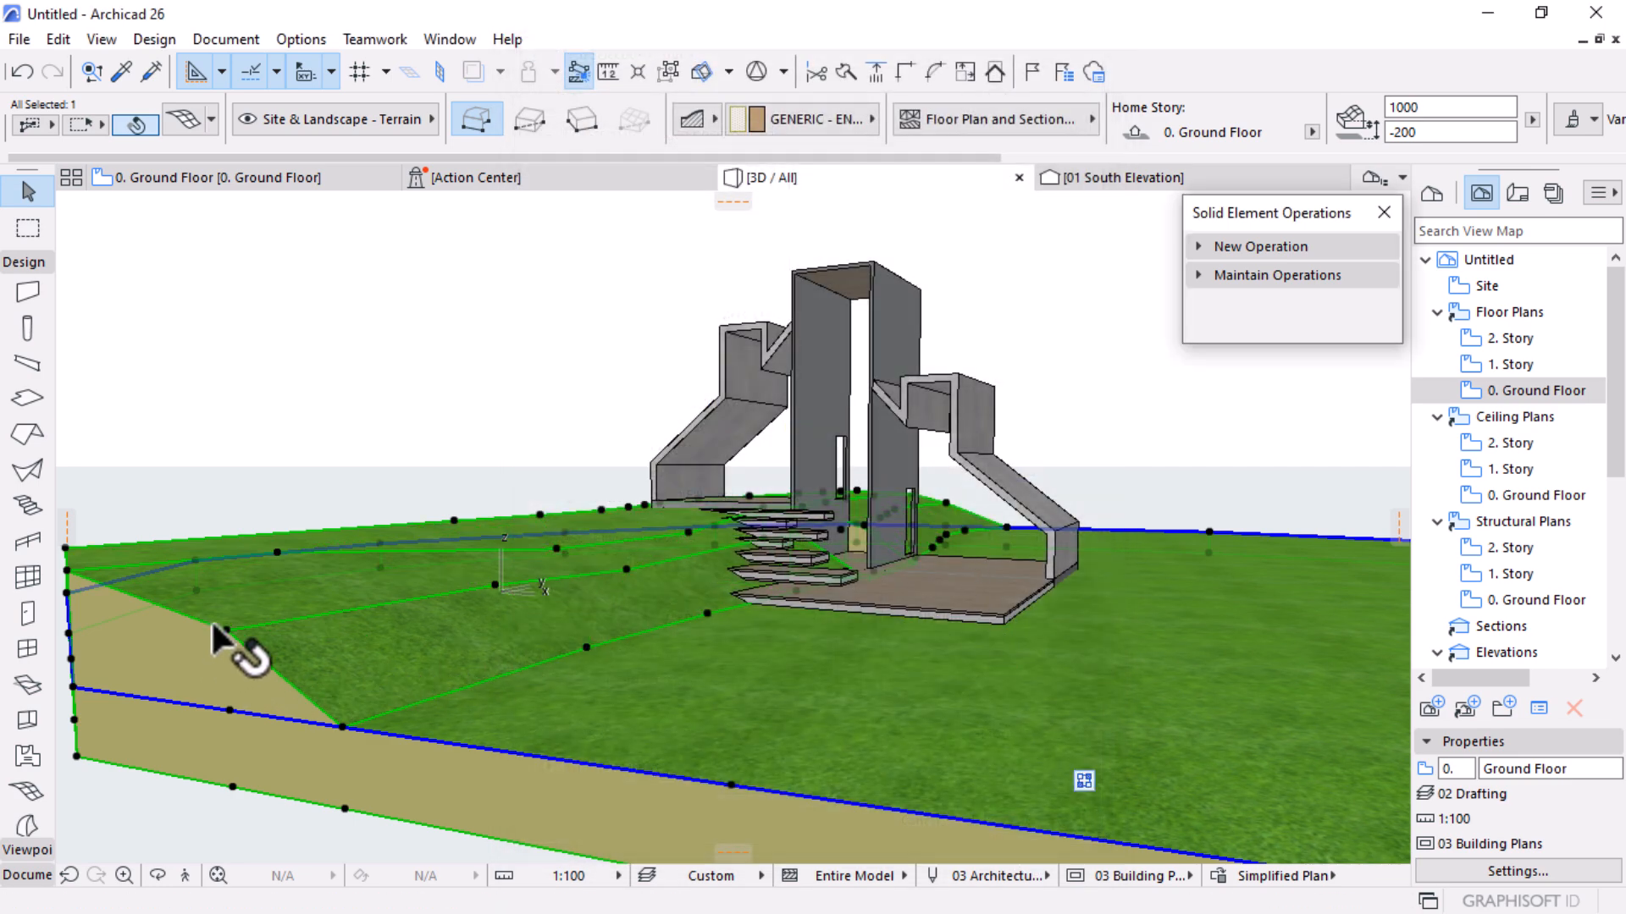
click(1174, 451)
Examine from several sides how the trimmed steps, ground slab and shells meet the smoothed terrain
shift+middle_drag(706, 661, 856, 675)
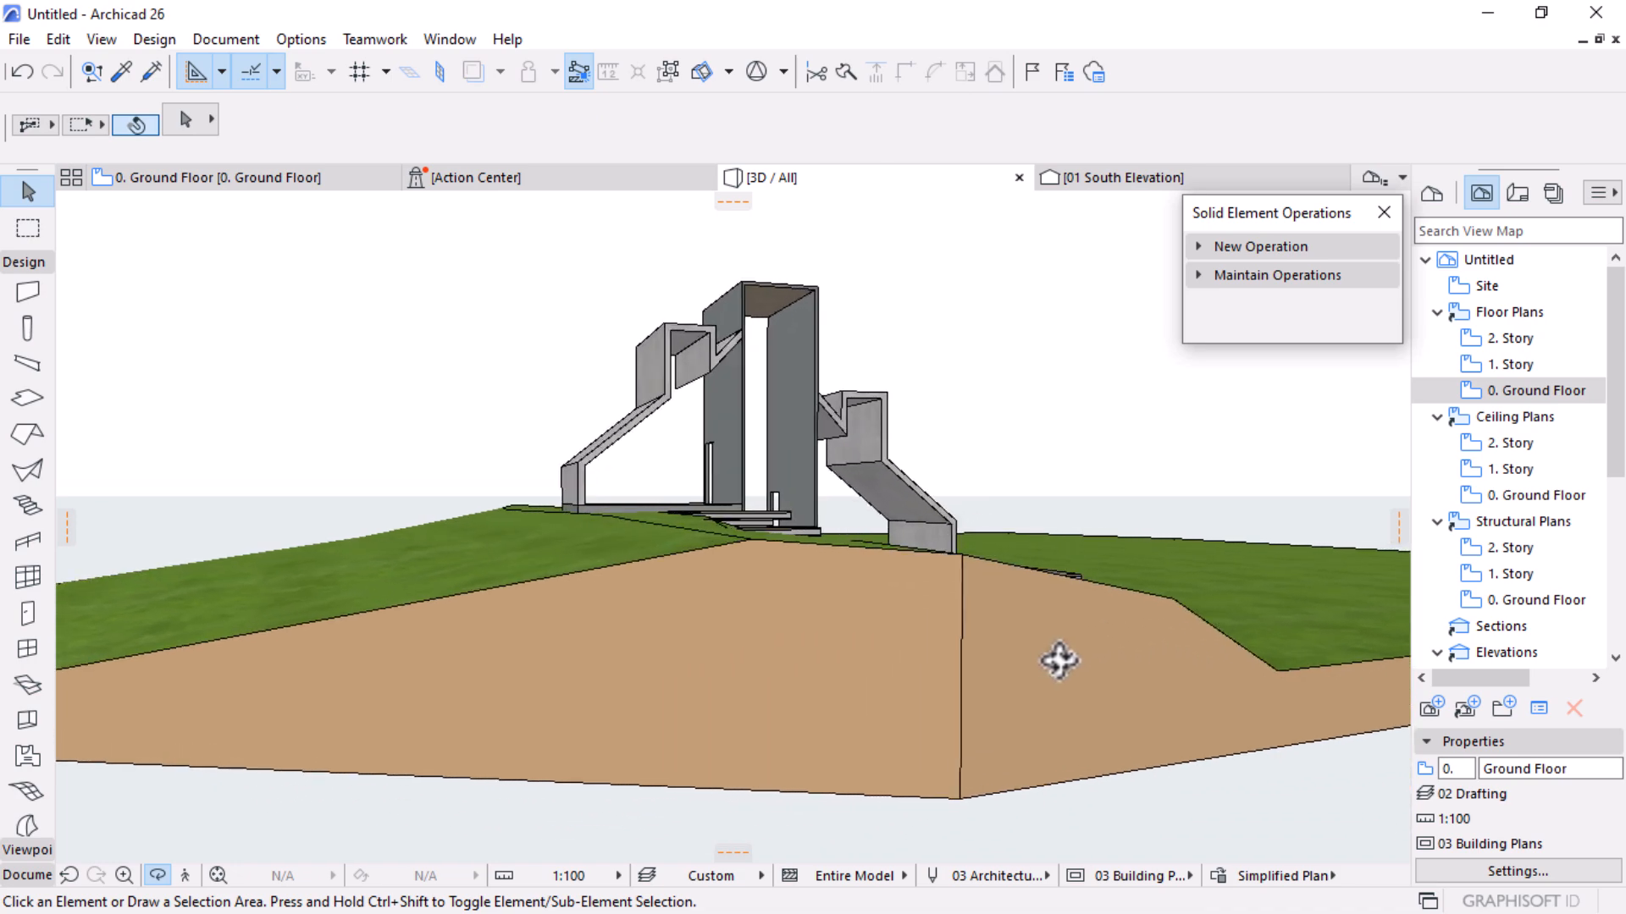
drag(1053, 661, 1052, 664)
scroll(784, 657, up, 6)
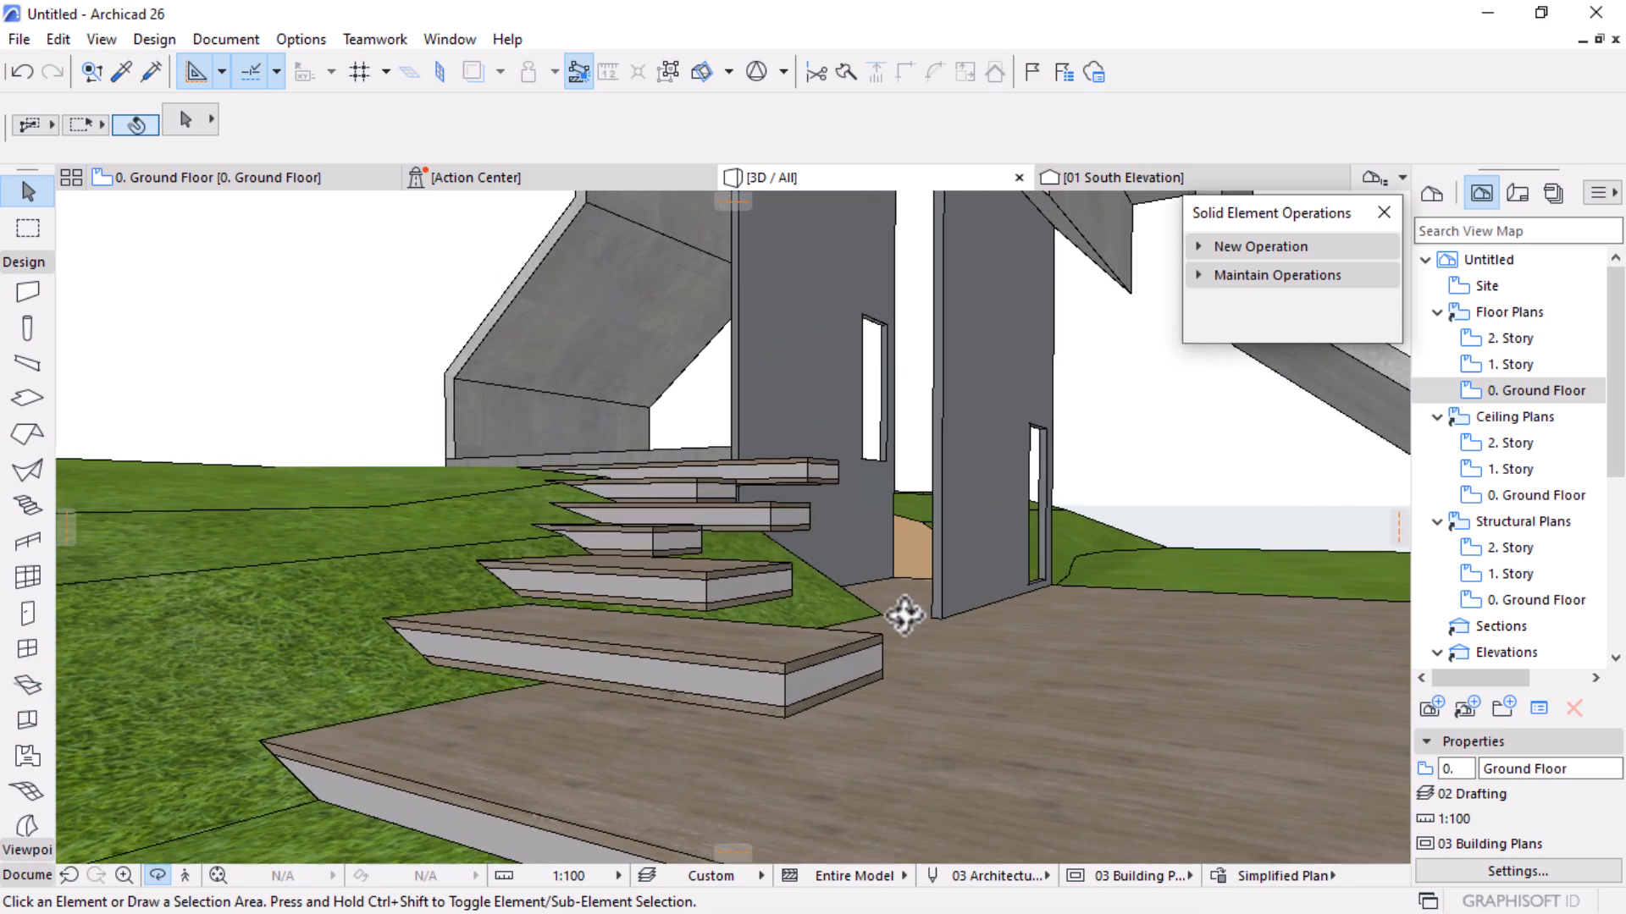
drag(905, 615, 1039, 606)
scroll(911, 622, down, 5)
drag(645, 648, 853, 663)
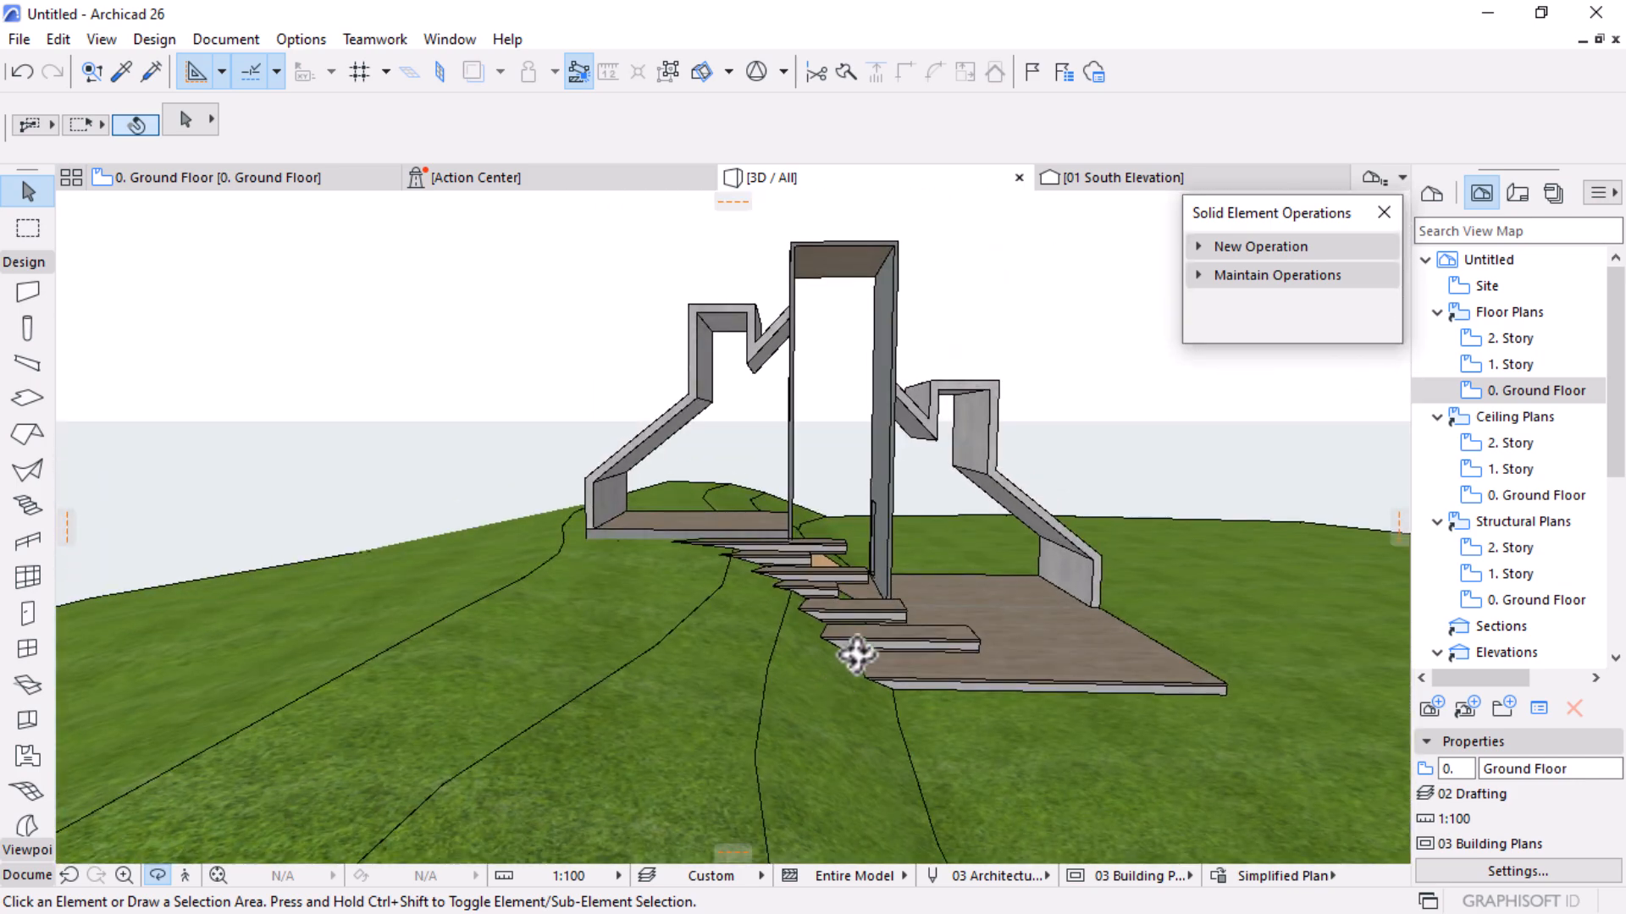
middle_drag(874, 415, 801, 526)
scroll(643, 649, up, 4)
scroll(639, 663, up, 1)
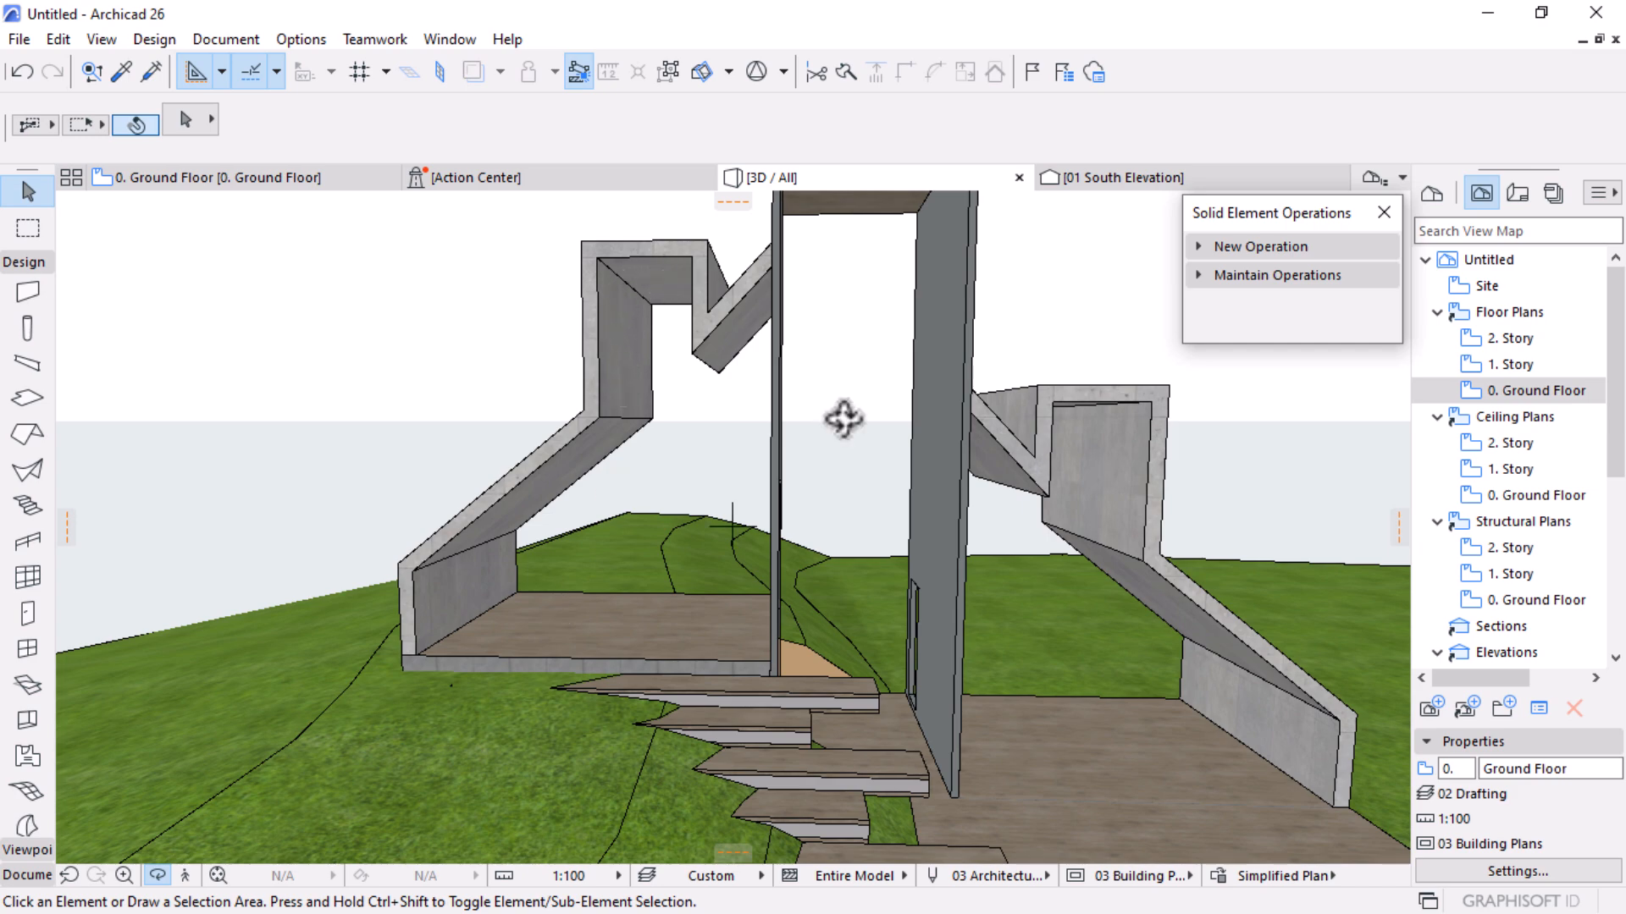
mouse_move(732, 667)
mouse_down()
mouse_move(765, 668)
mouse_move(742, 663)
mouse_up()
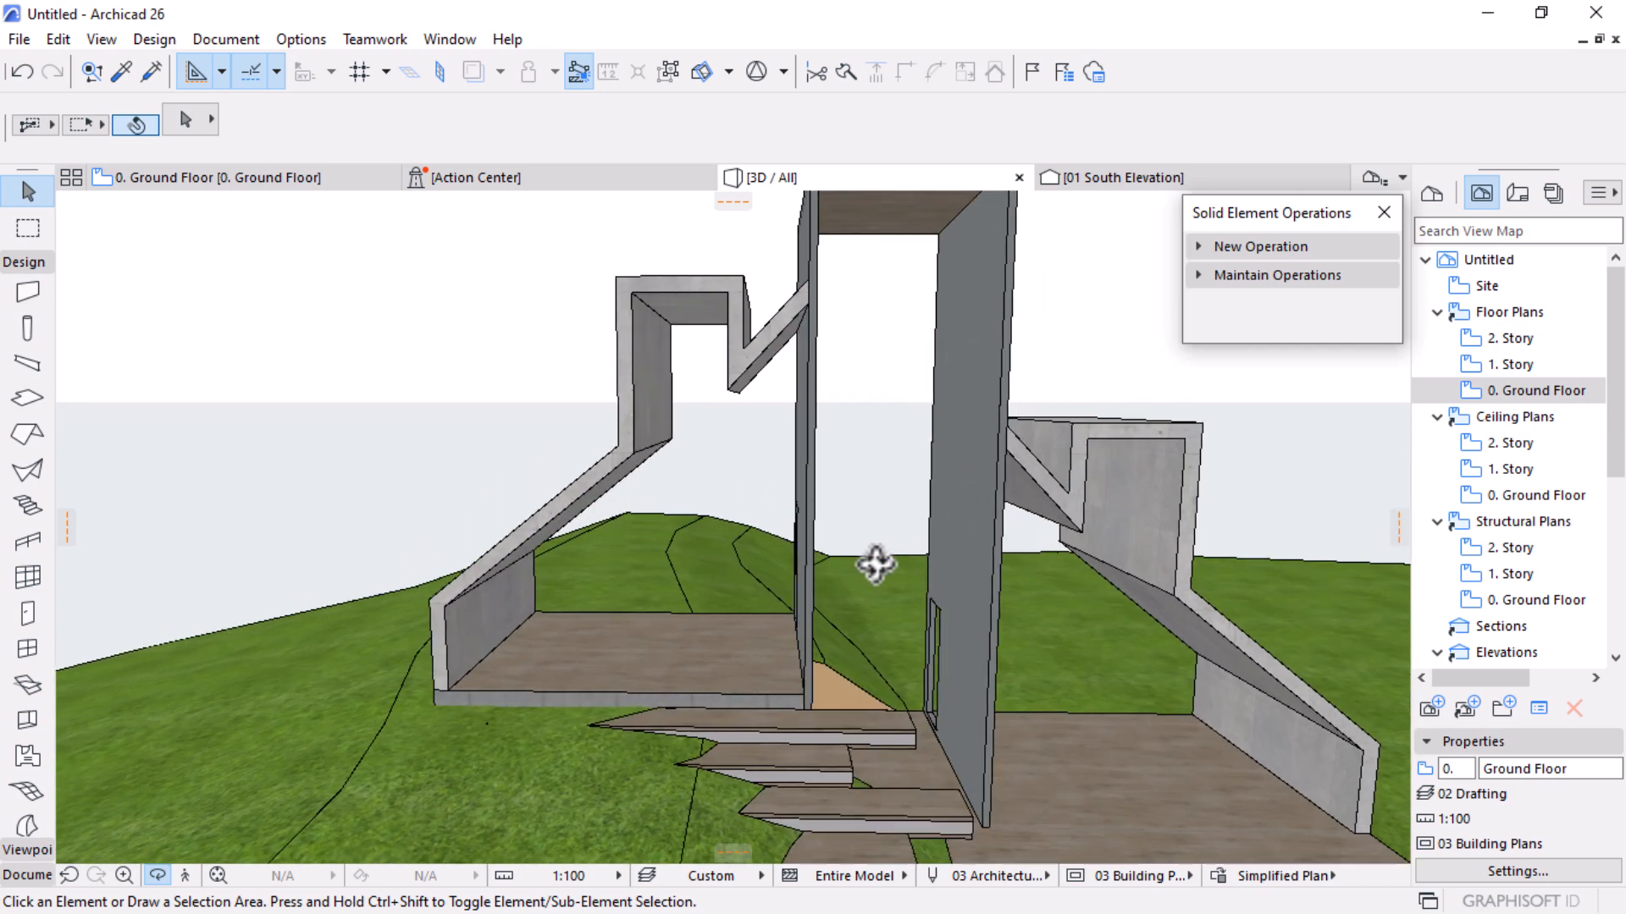
Switch to the ground floor plan and apply the Empty scheme favorite to the Curtain Wall tool's default settings
click(183, 180)
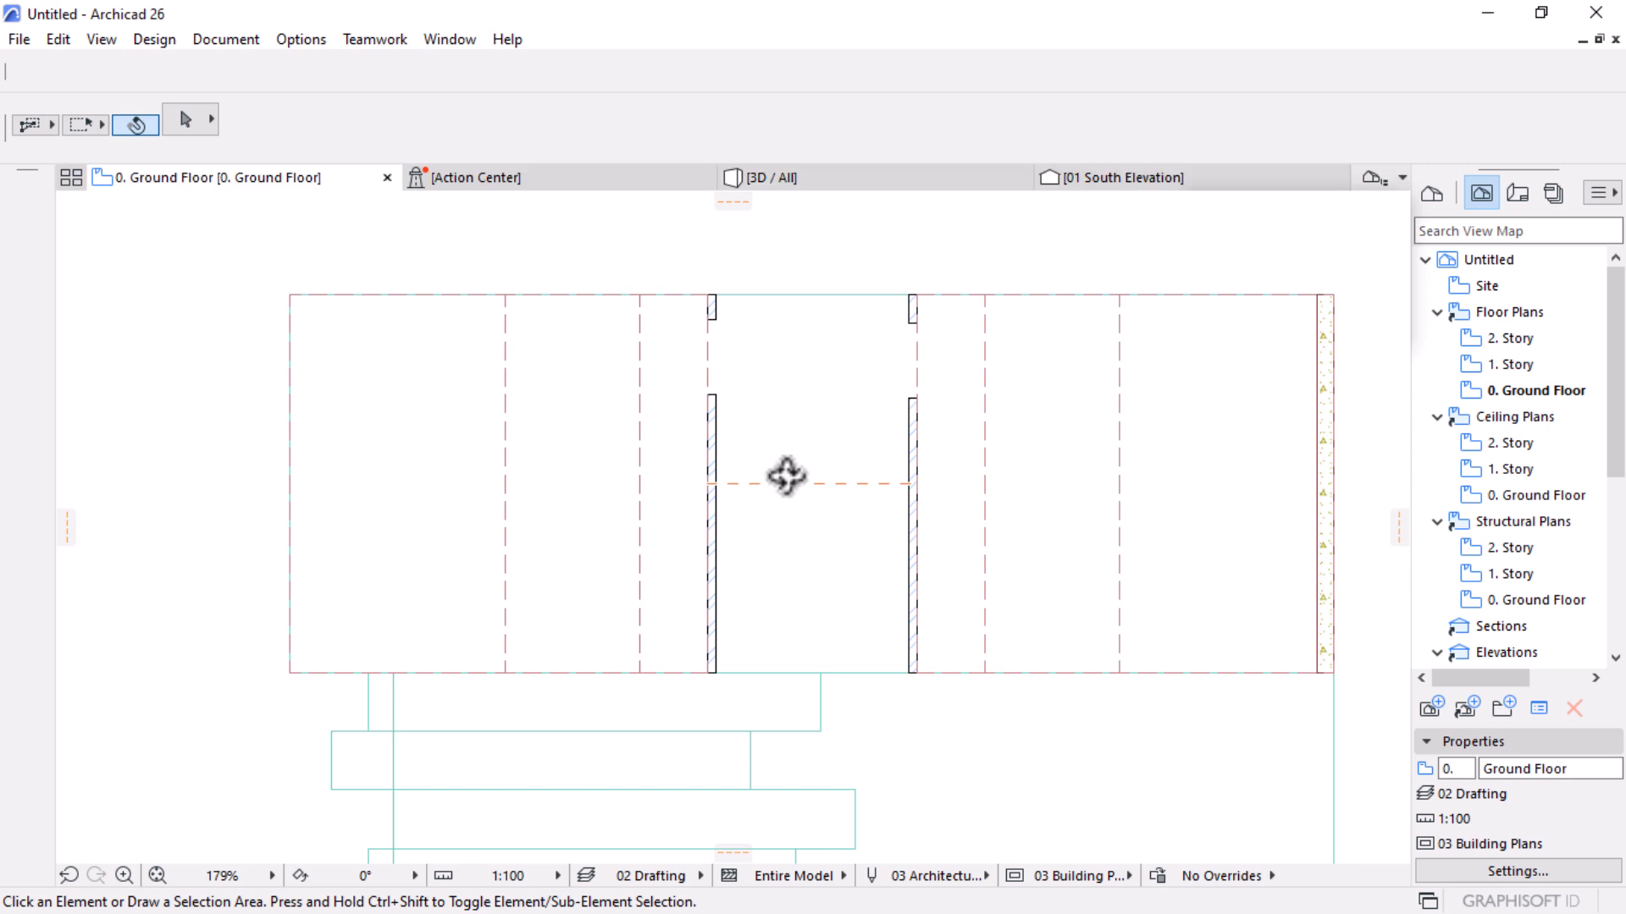
scroll(788, 476, down, 3)
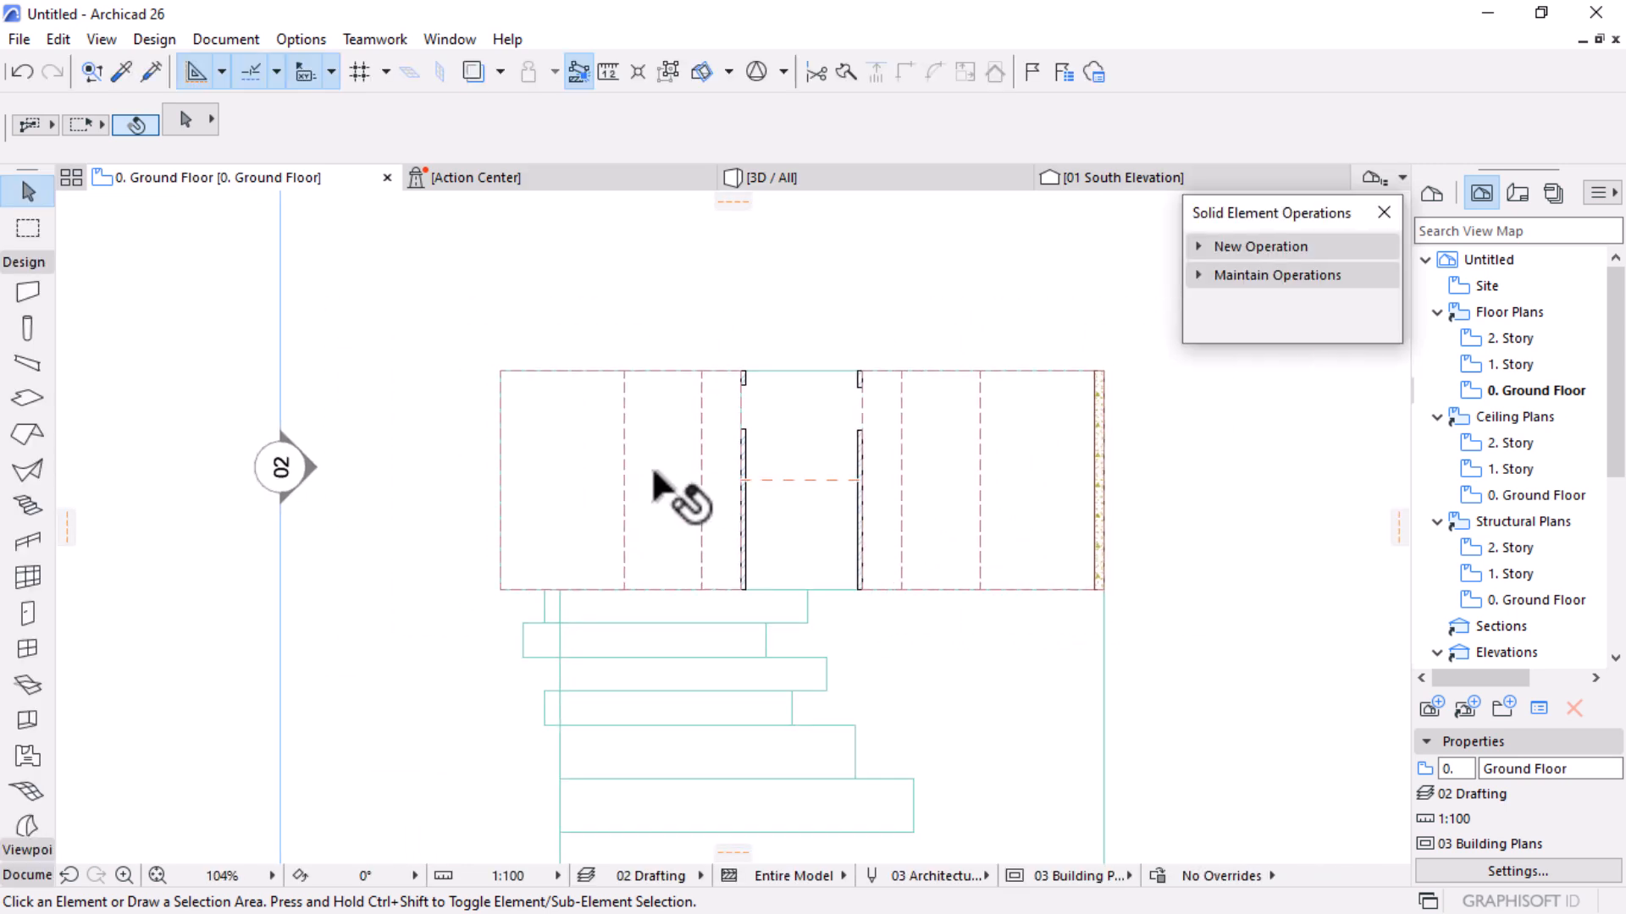
click(27, 574)
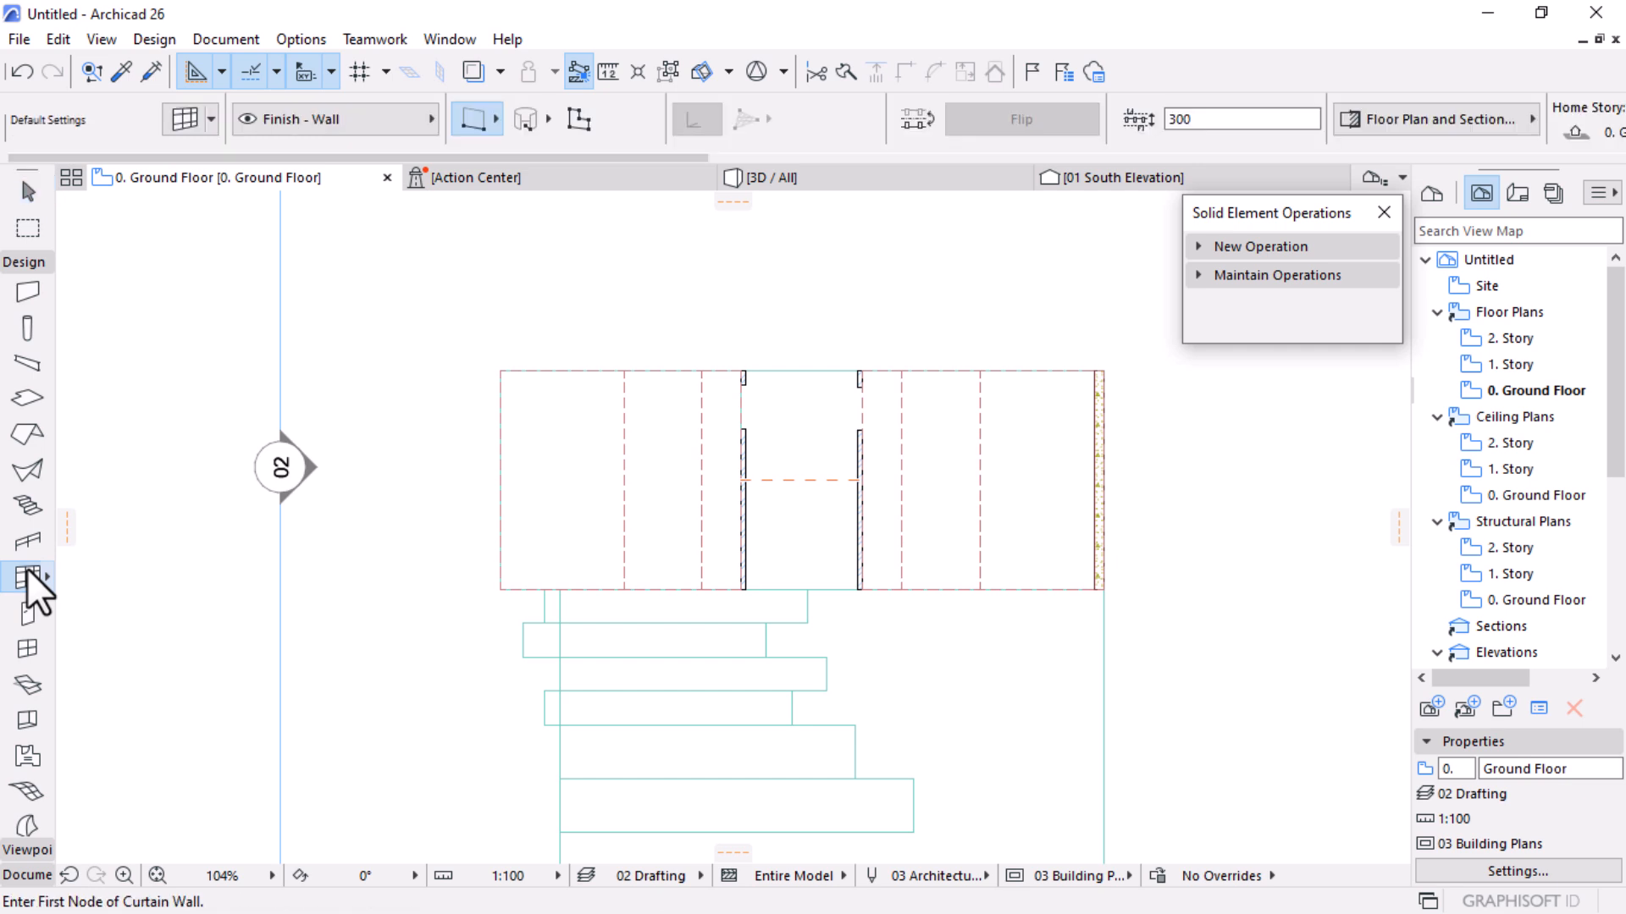
scroll(657, 534, up, 4)
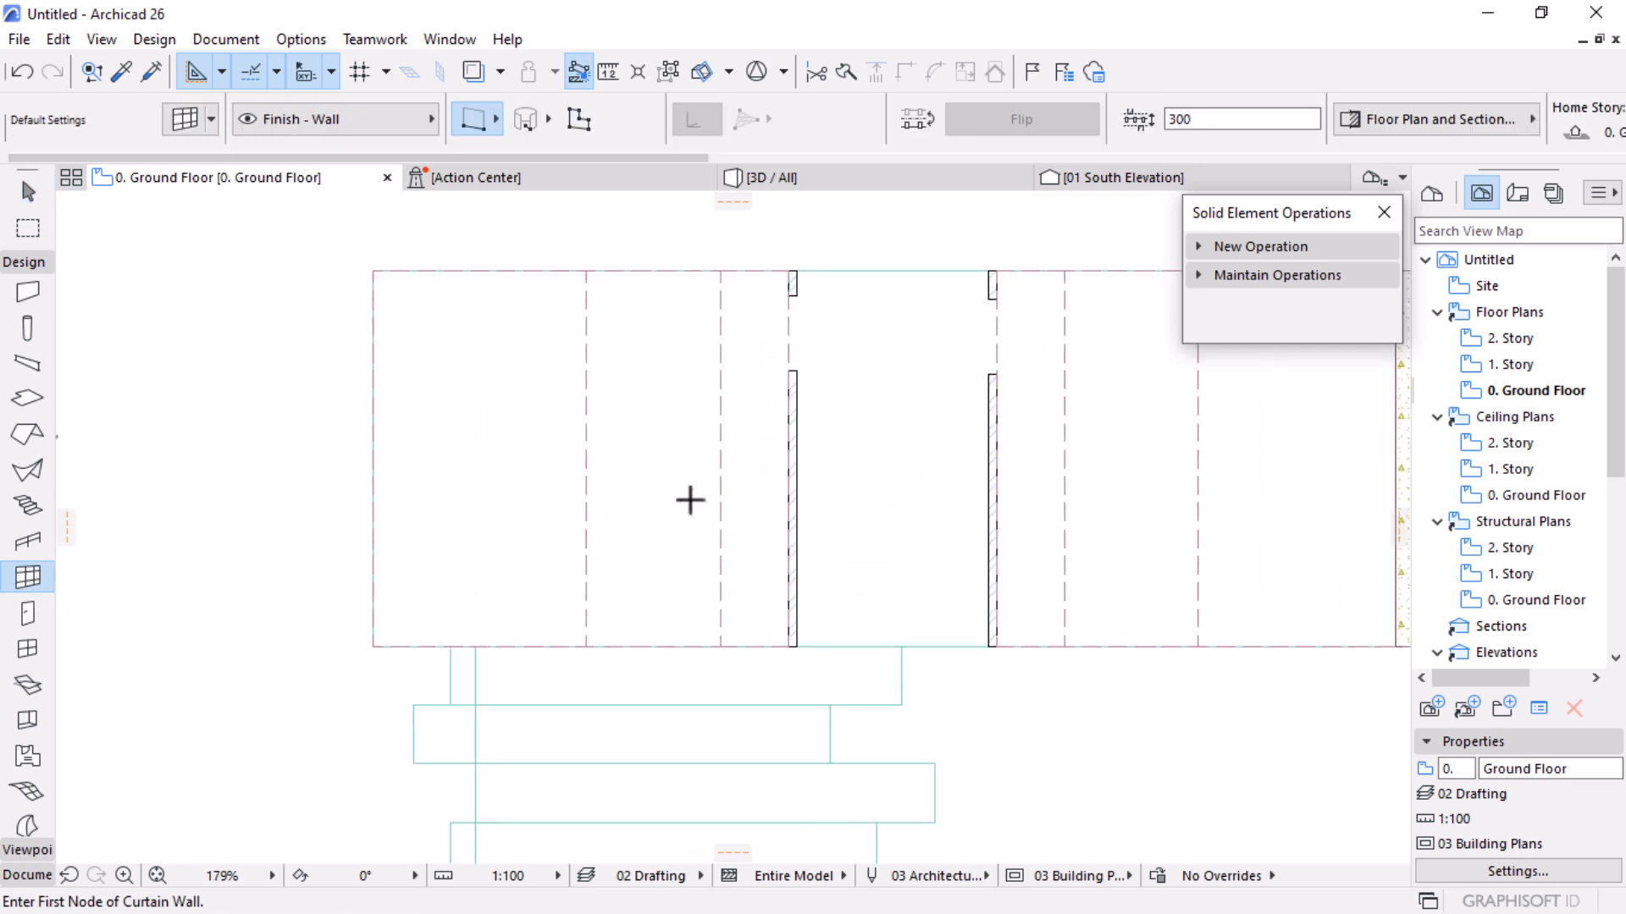
scroll(716, 667, up, 3)
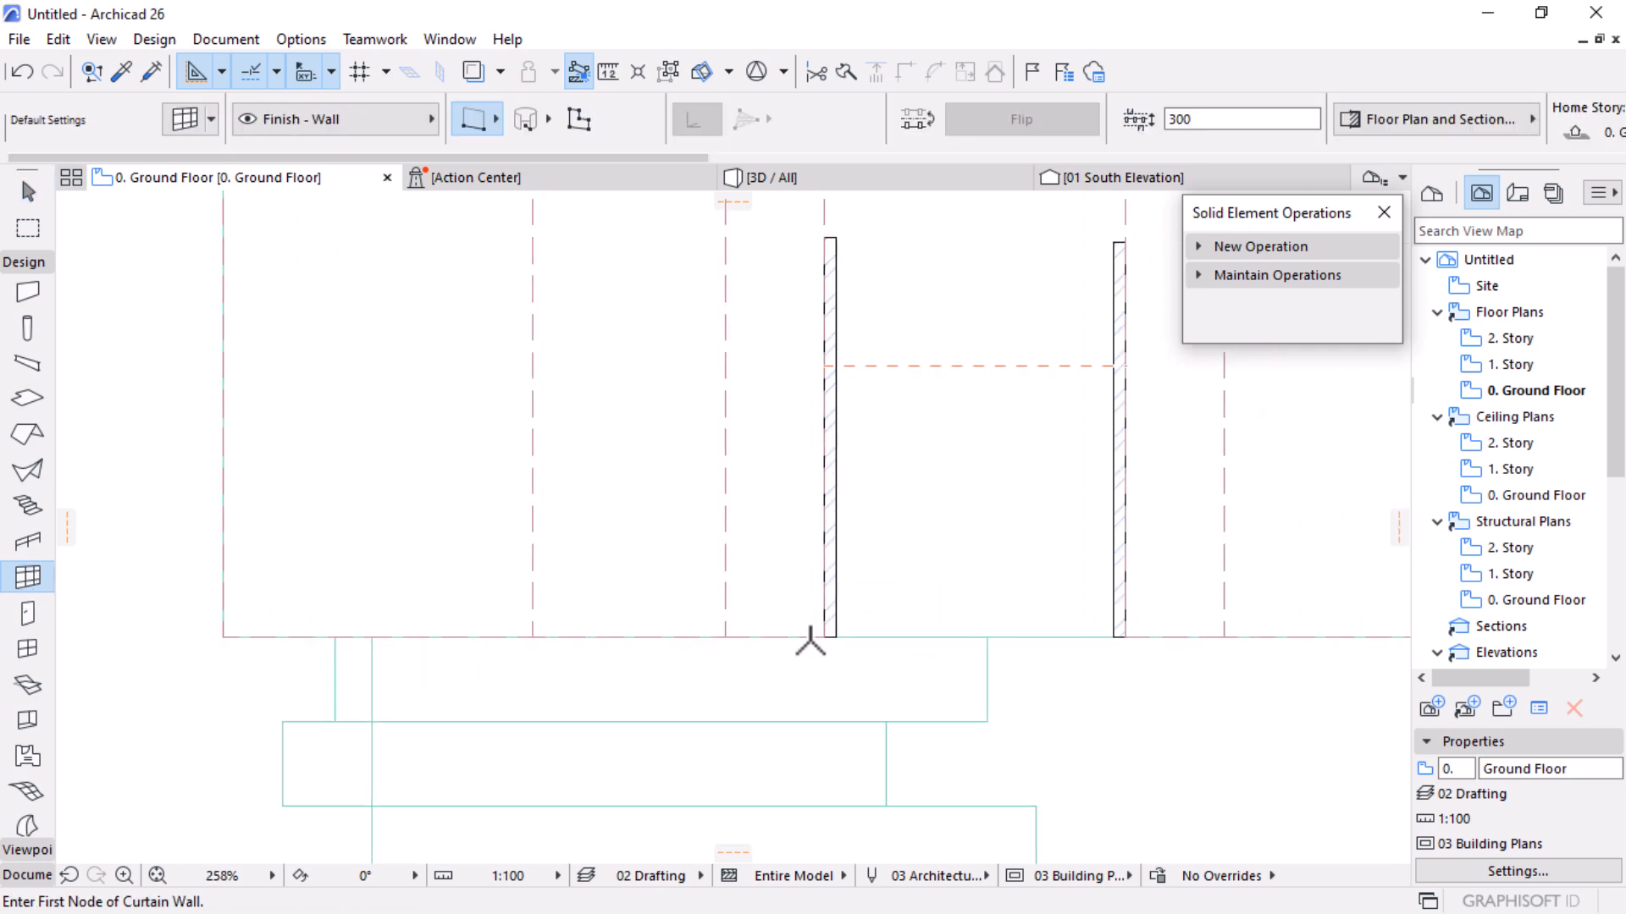
click(181, 119)
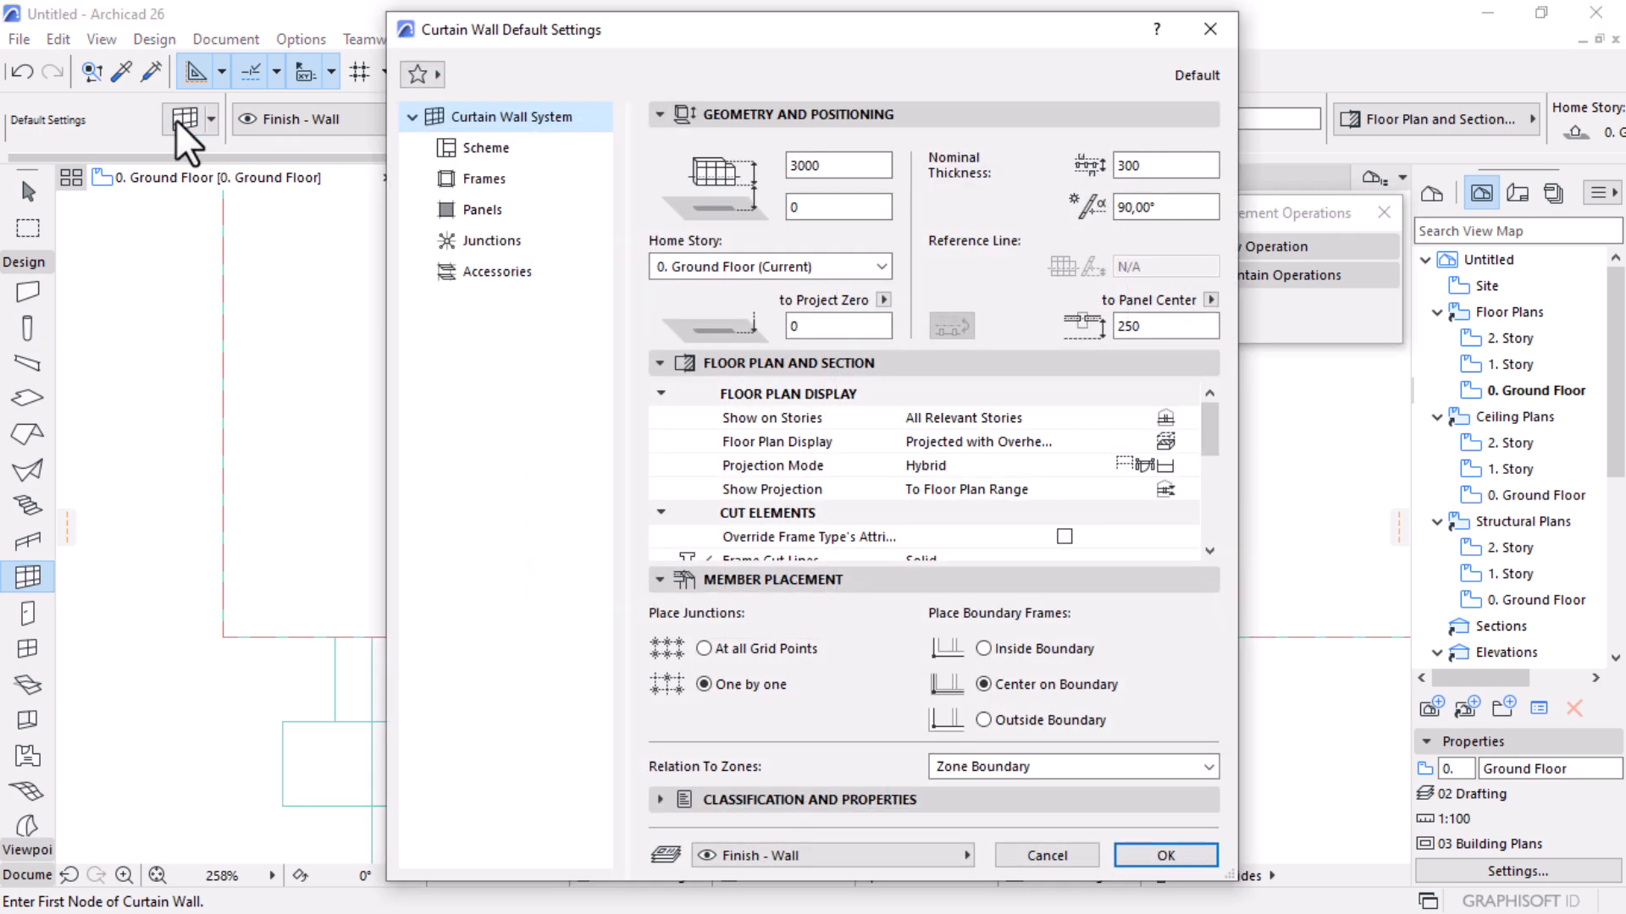
click(485, 149)
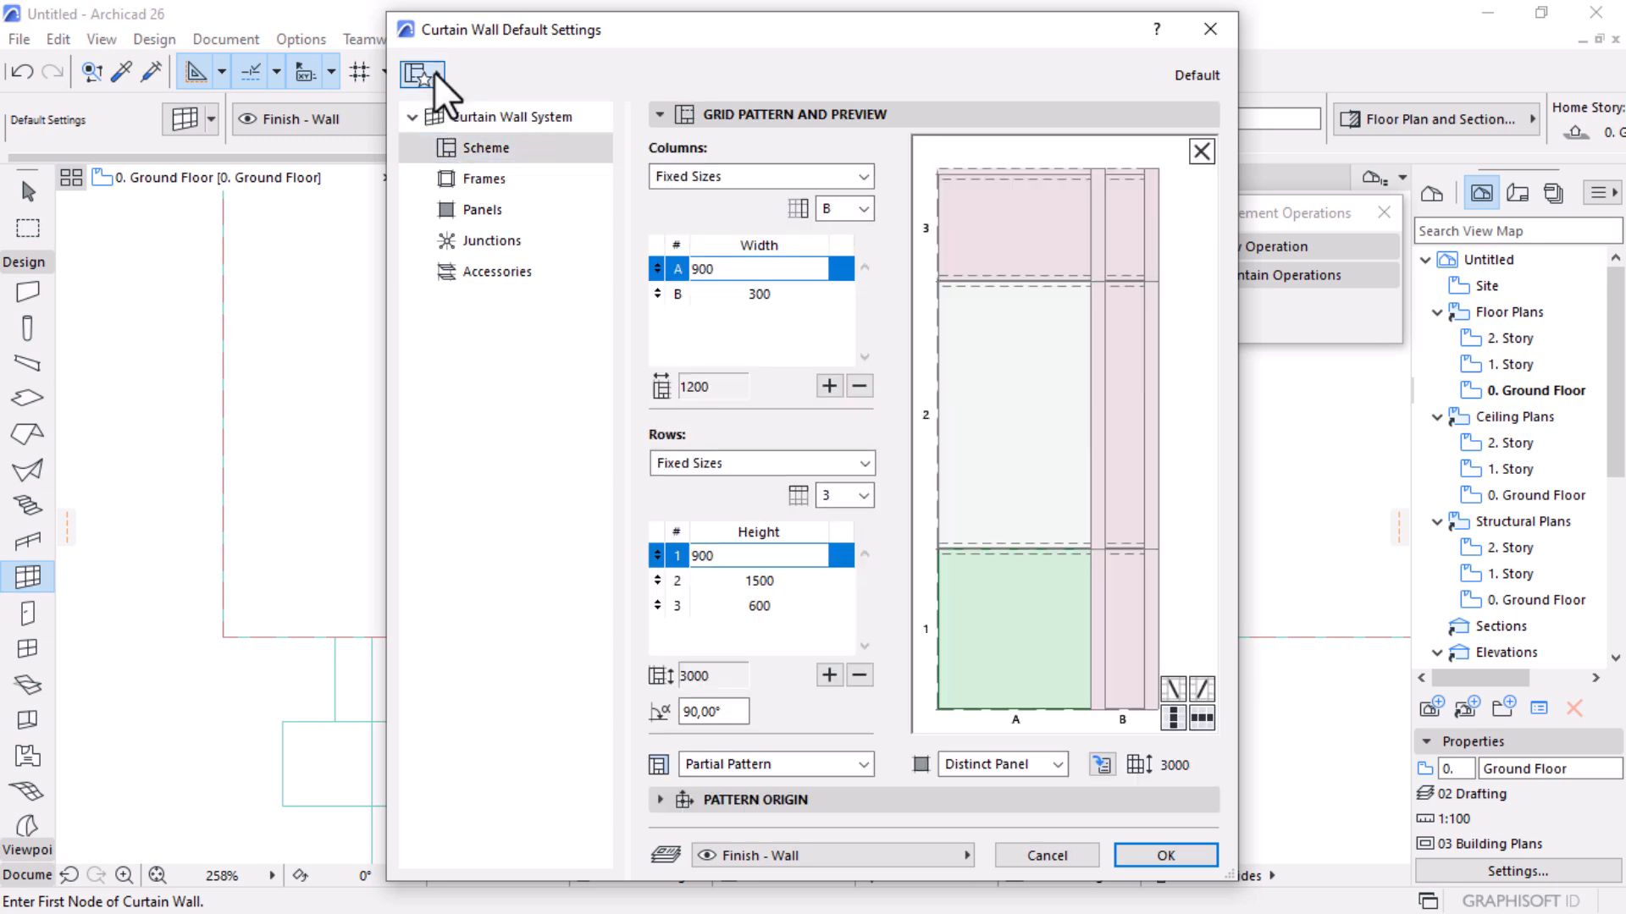
click(433, 73)
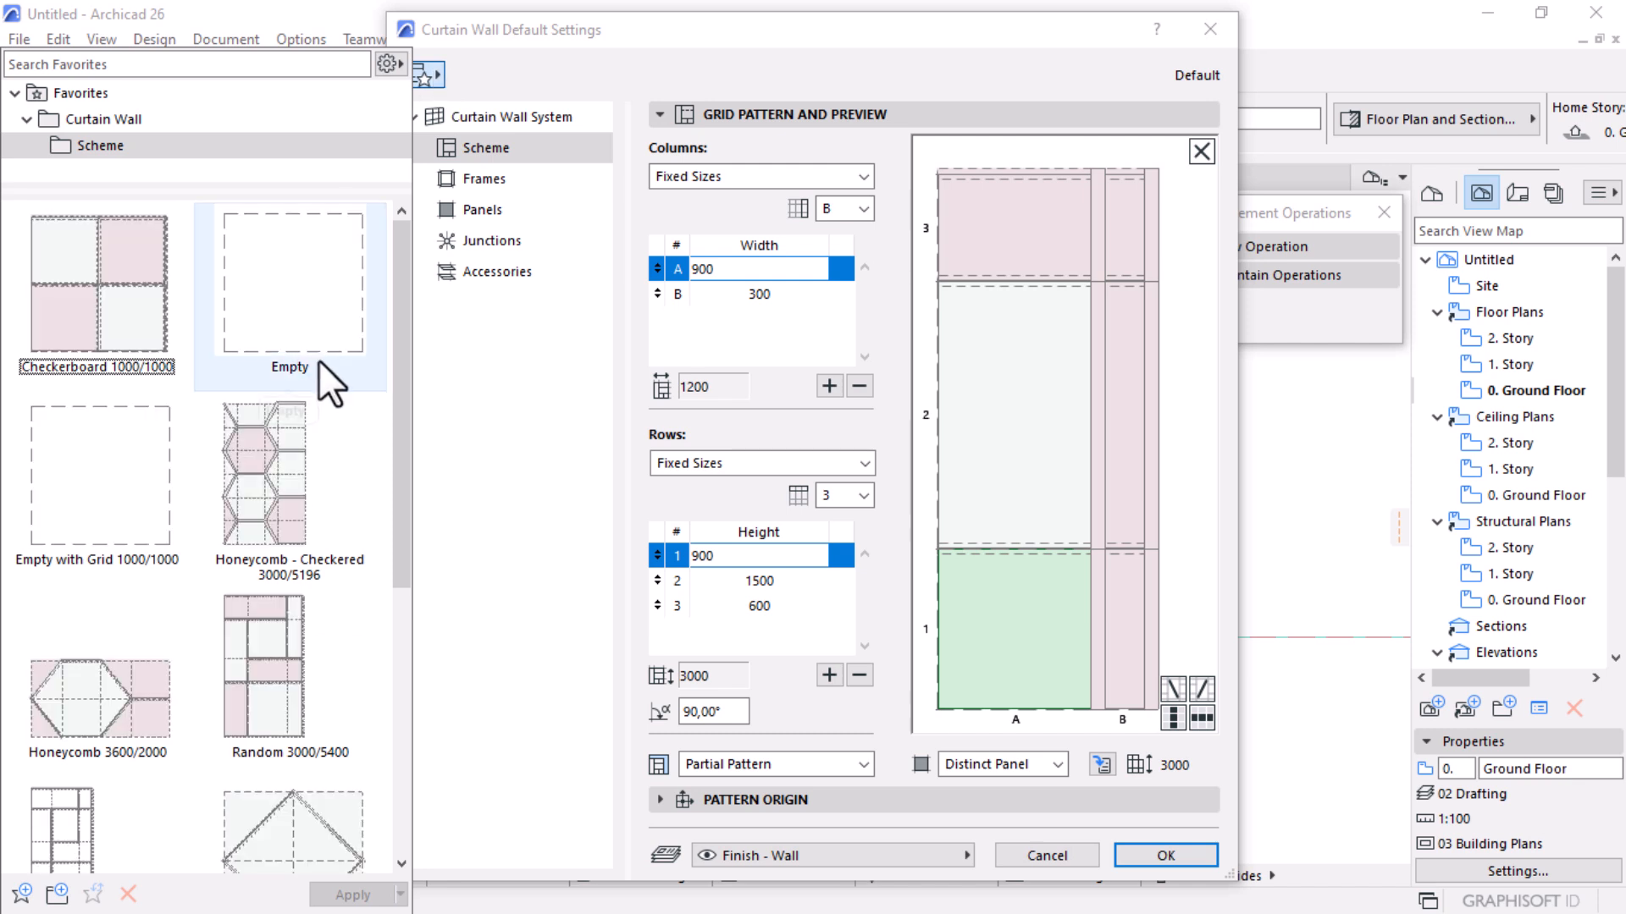
click(293, 306)
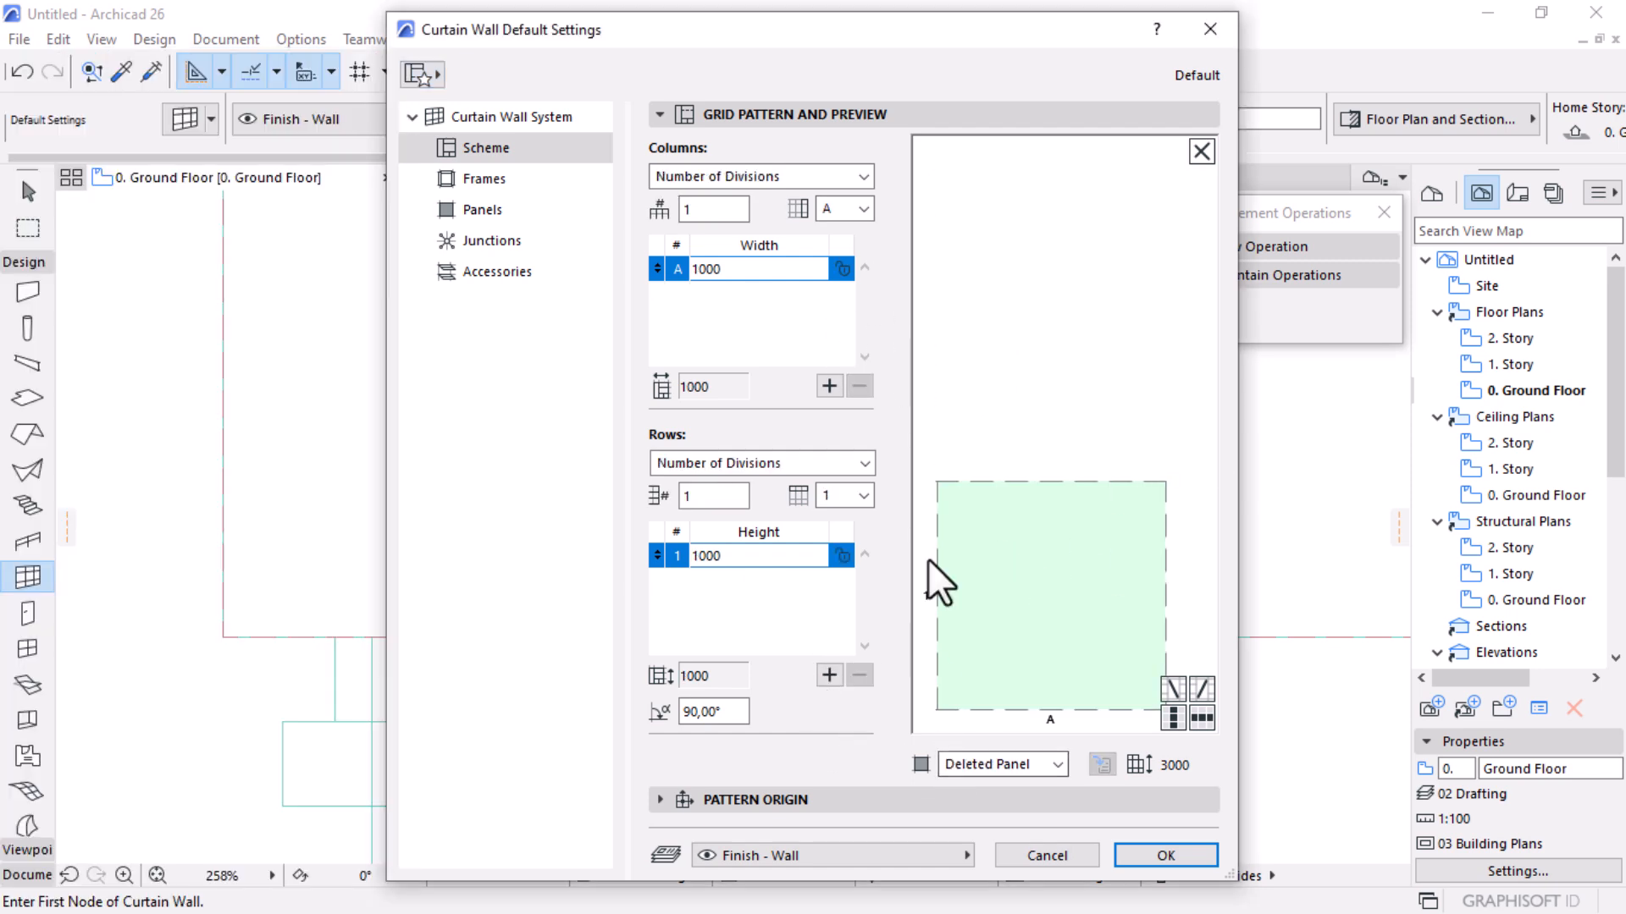
click(1157, 856)
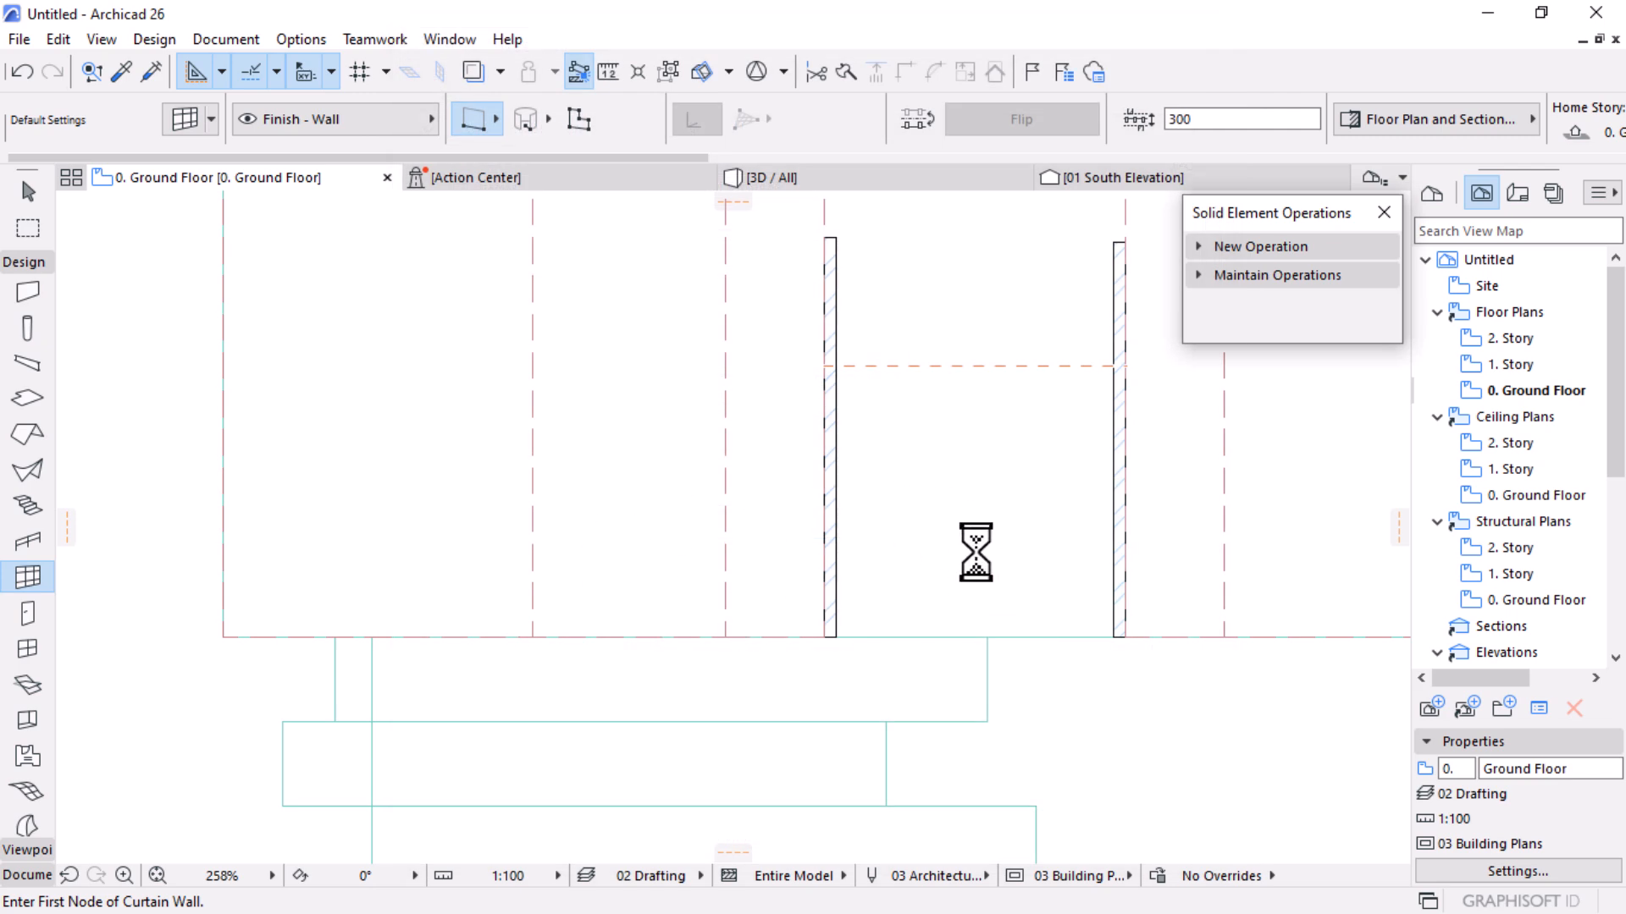
Draw a straight curtain wall about 4770 mm long at 180° from the left interior wall's outer face, near the platform's front edge
scroll(979, 552, down, 2)
scroll(700, 537, up, 2)
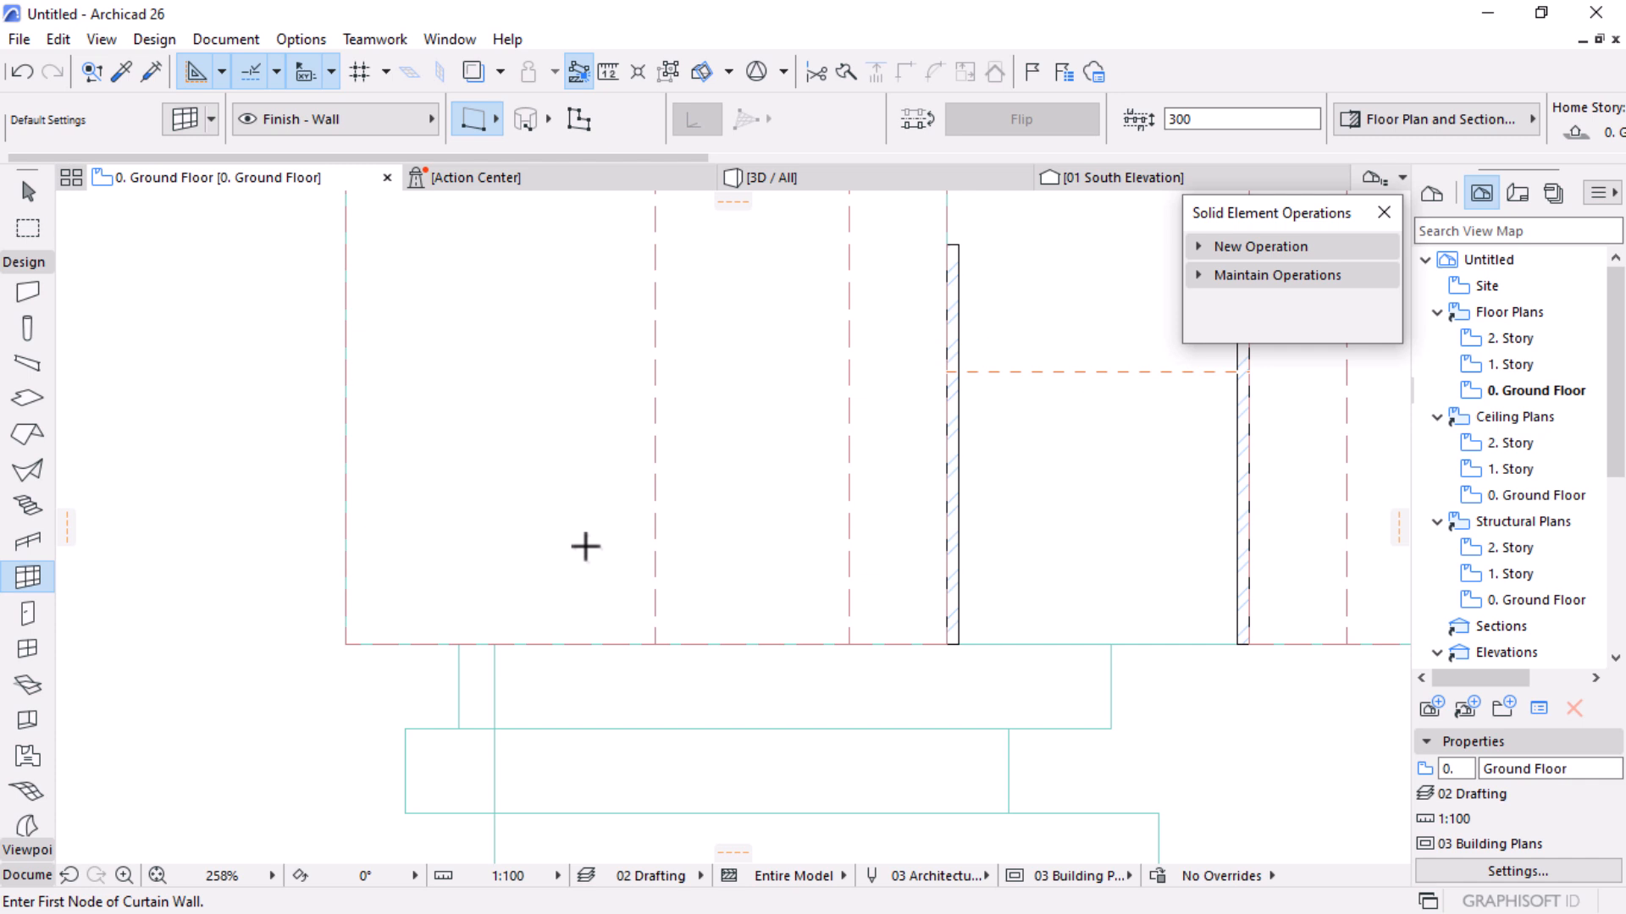
scroll(585, 546, up, 1)
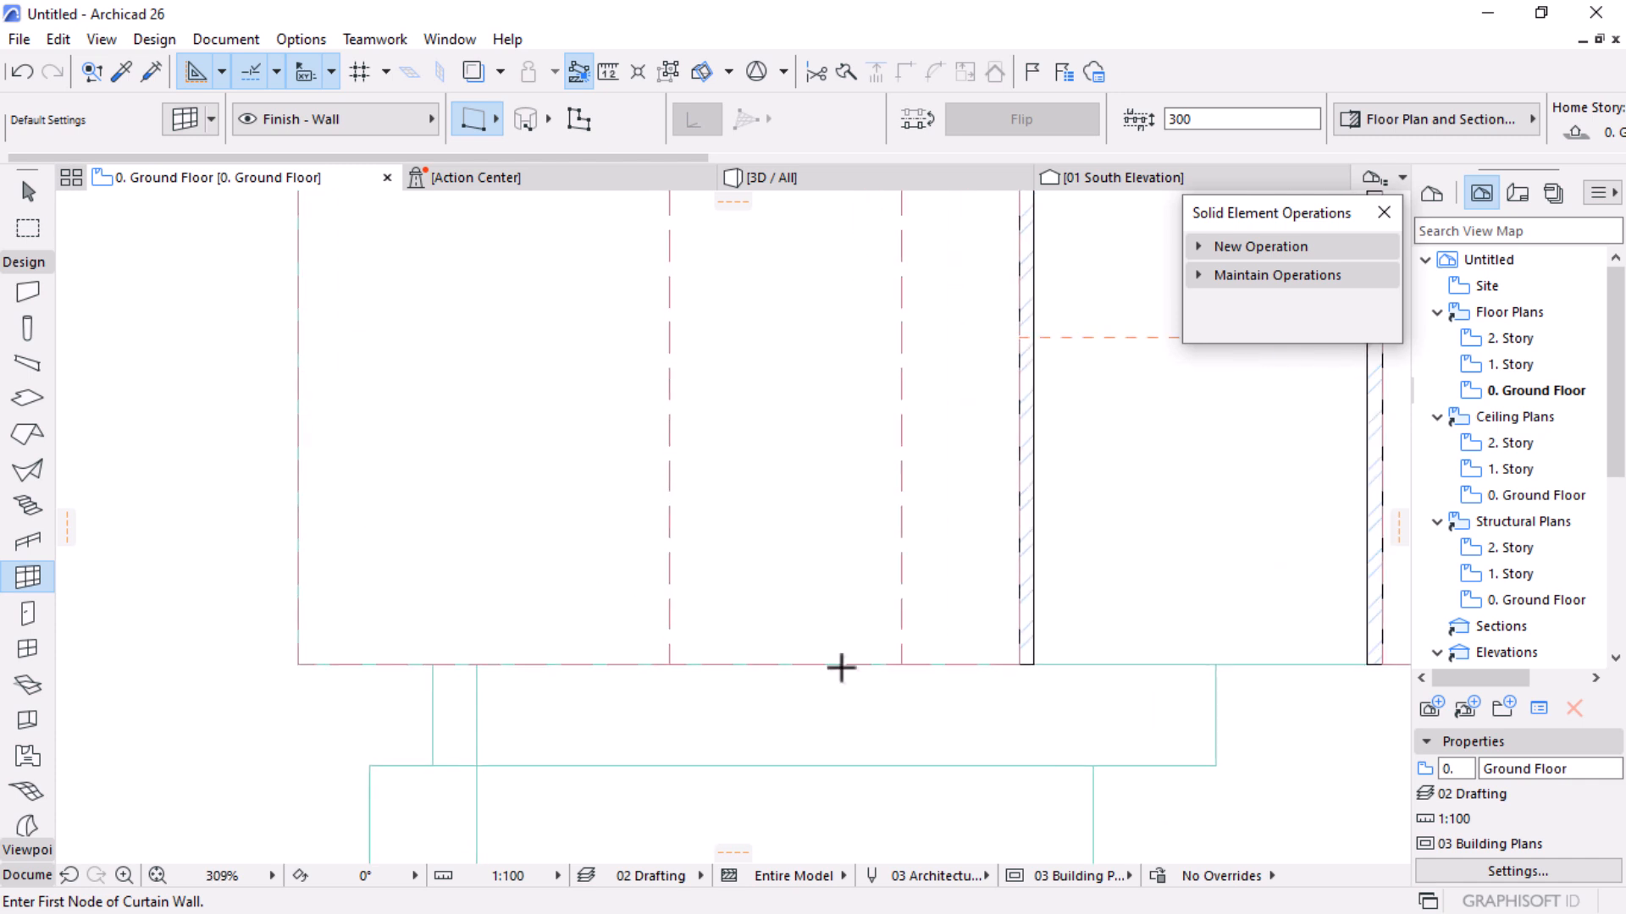
click(1017, 616)
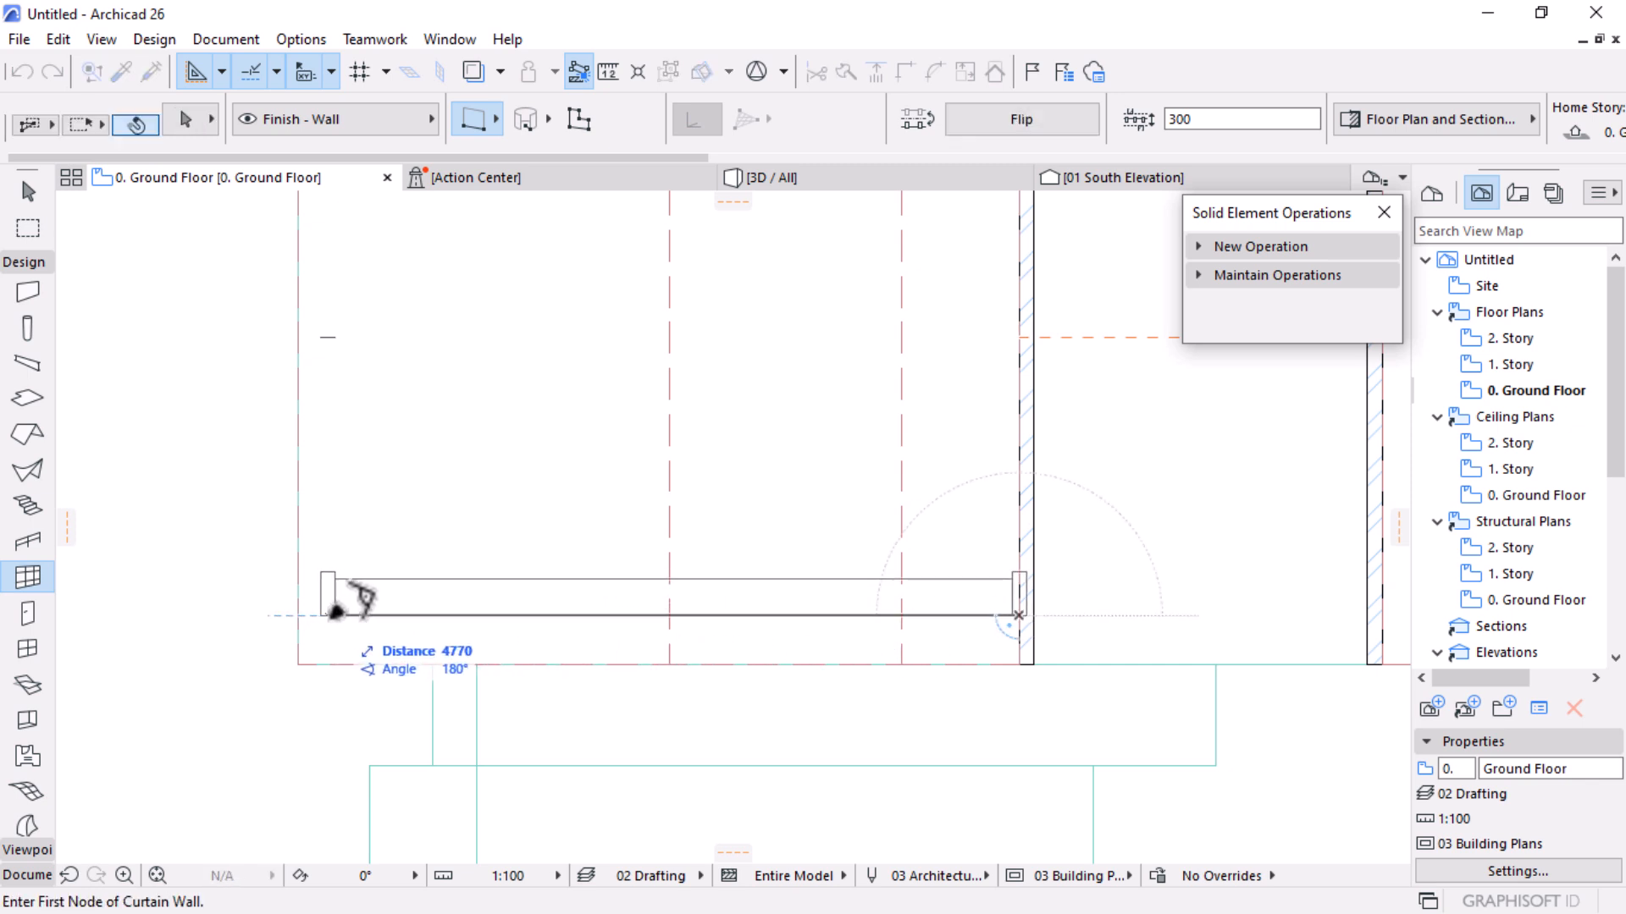
click(336, 616)
key(Escape)
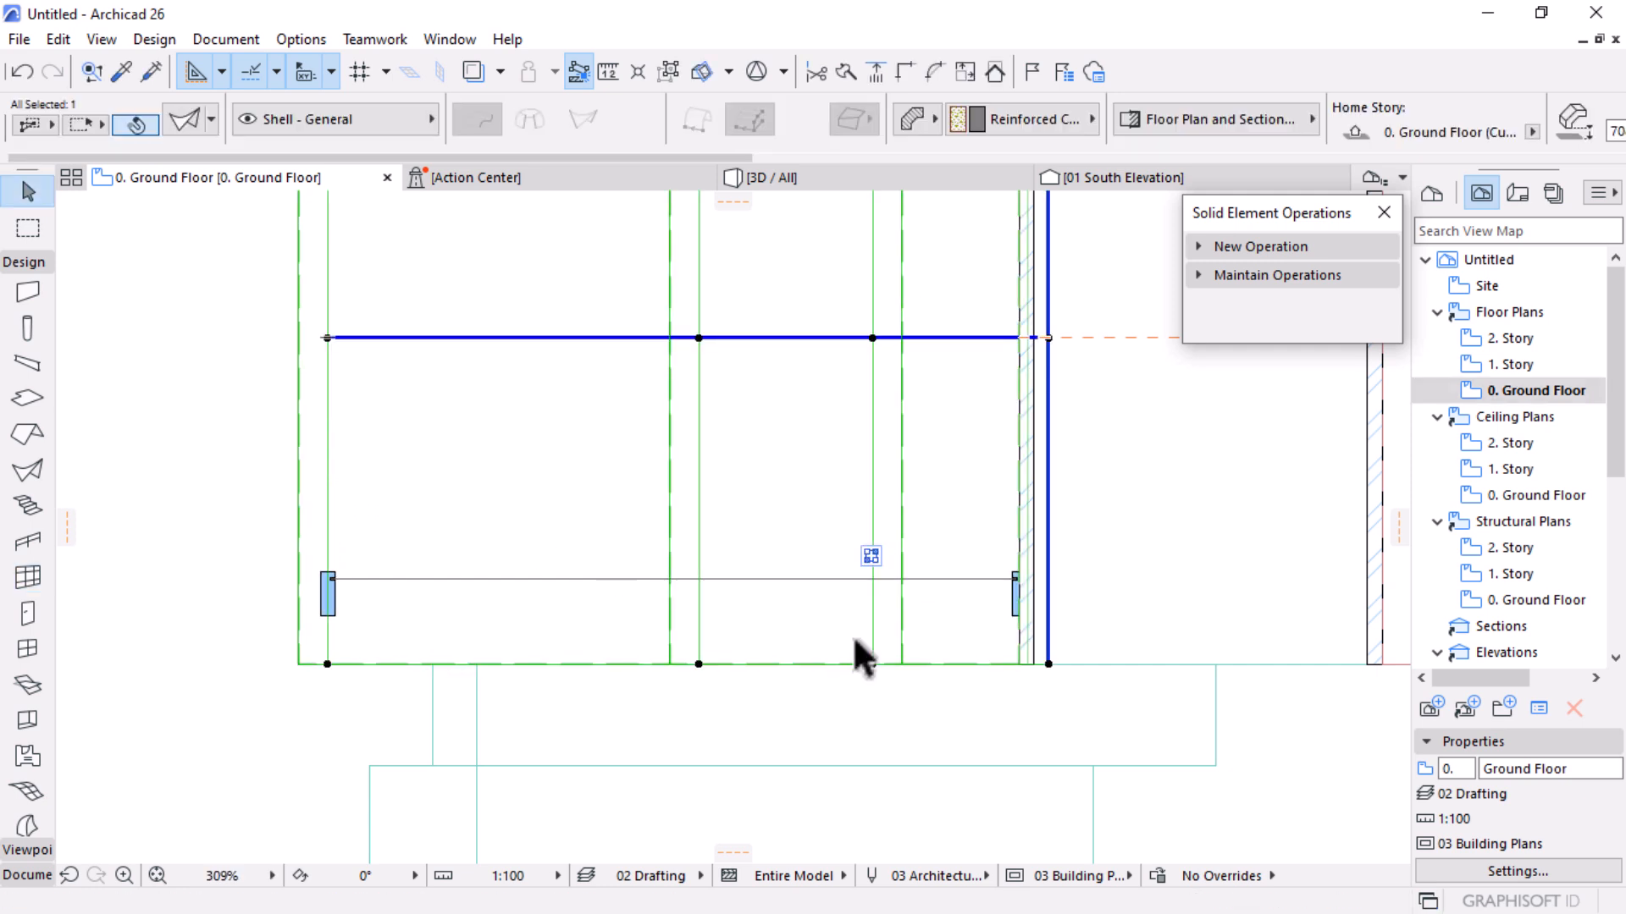
scroll(793, 640, down, 3)
key(Escape)
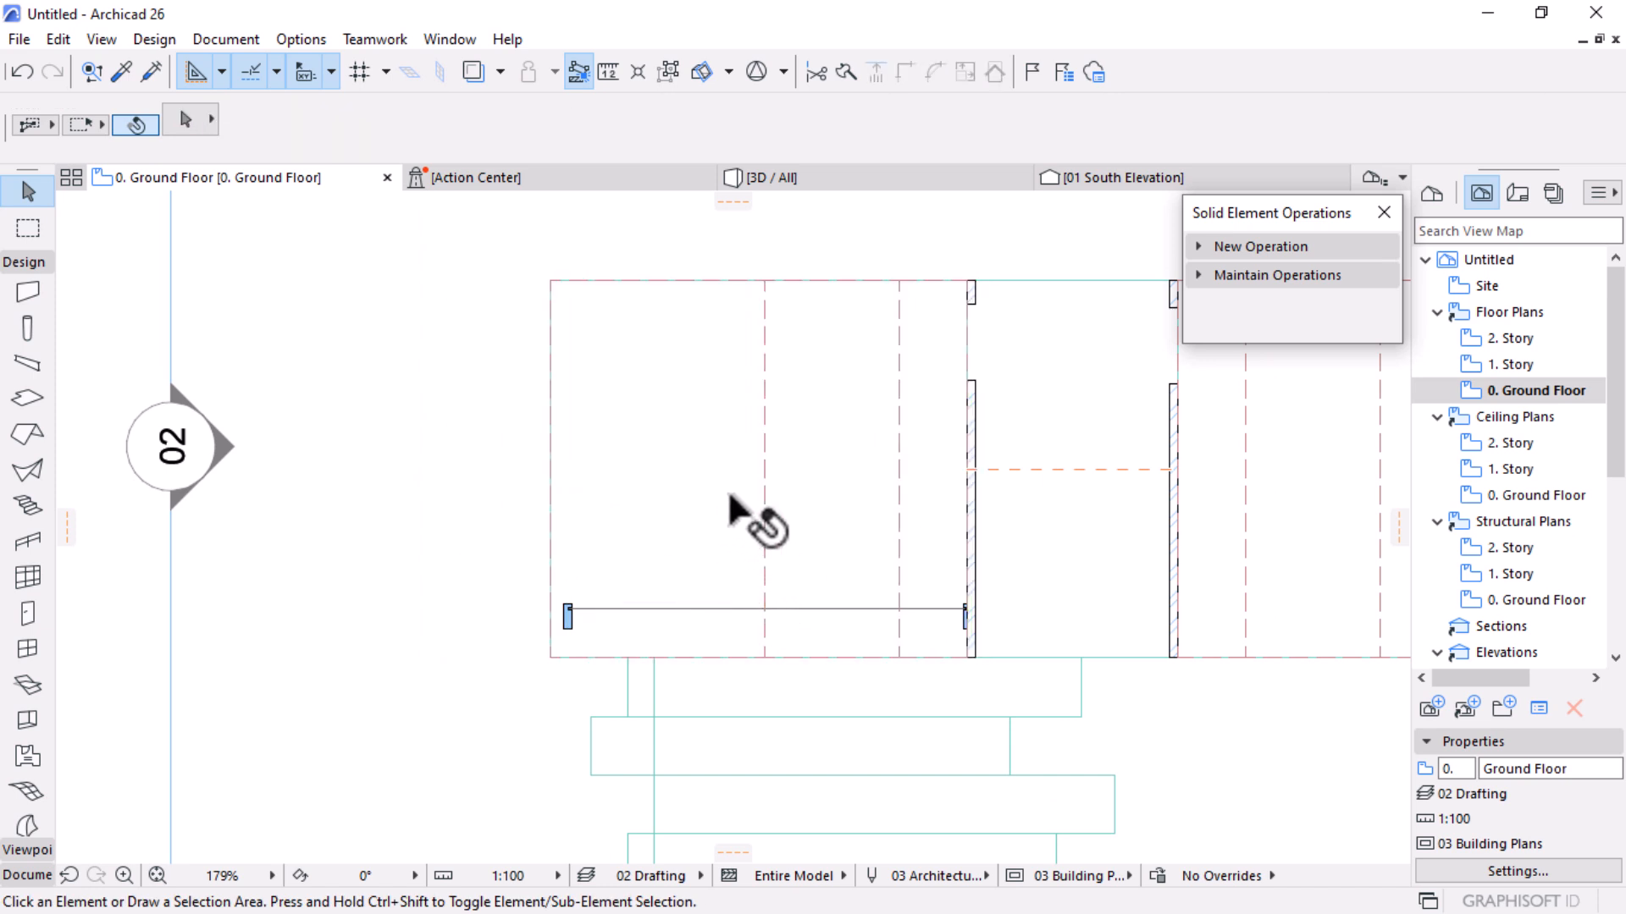
Set the floor plan display of the shell above the left platform to Overhead All and clear the selection
click(768, 431)
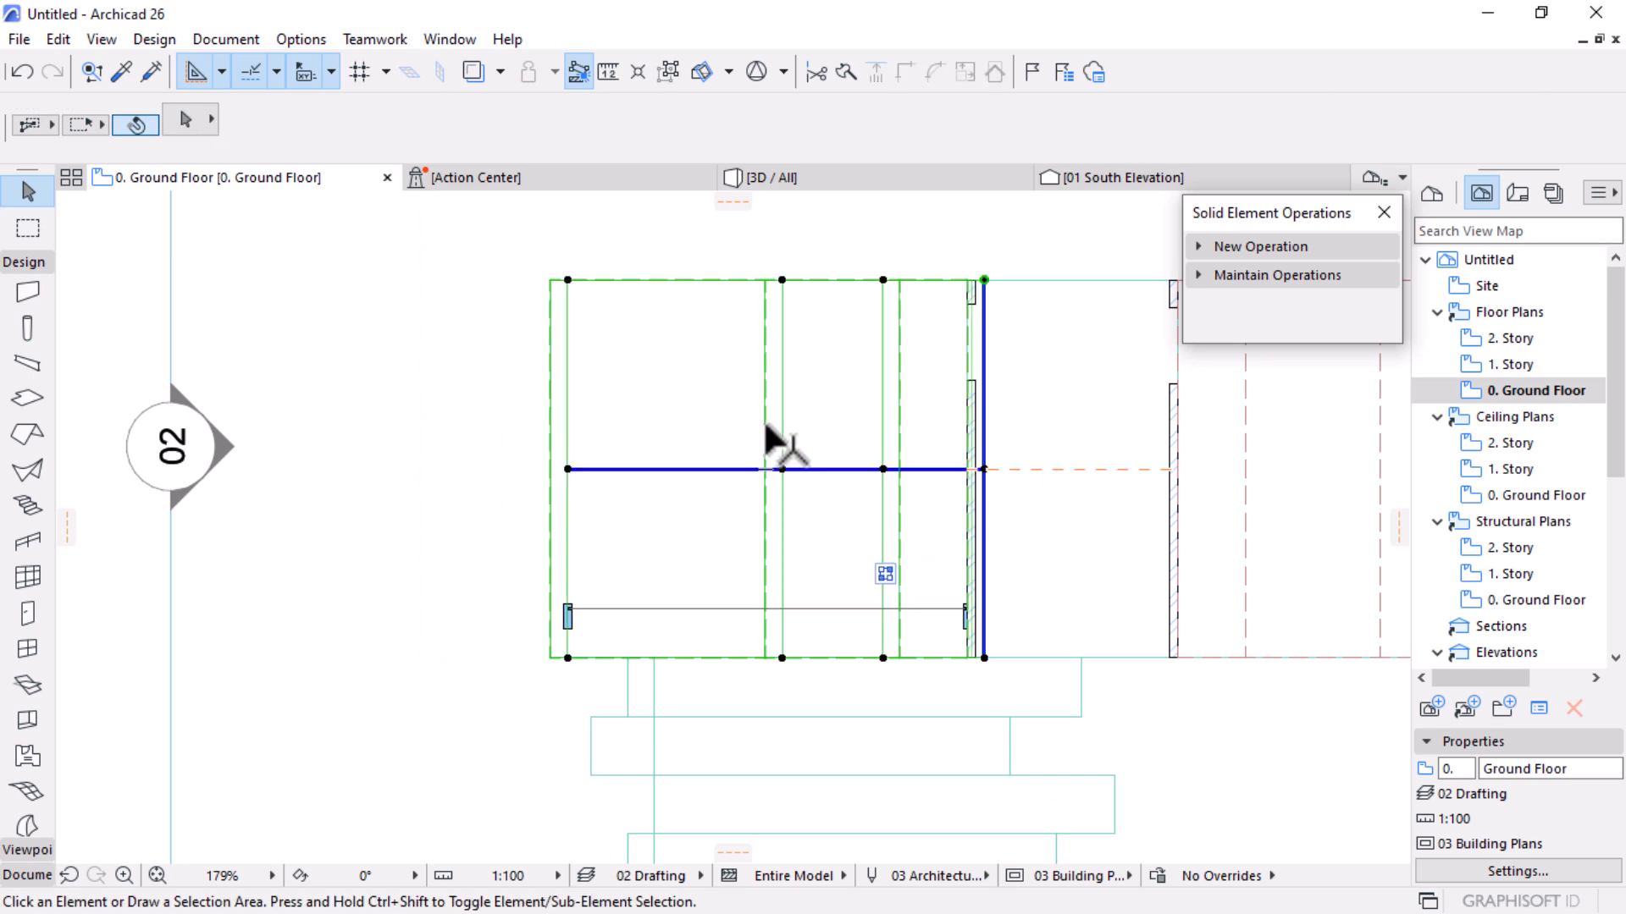
scroll(626, 552, up, 1)
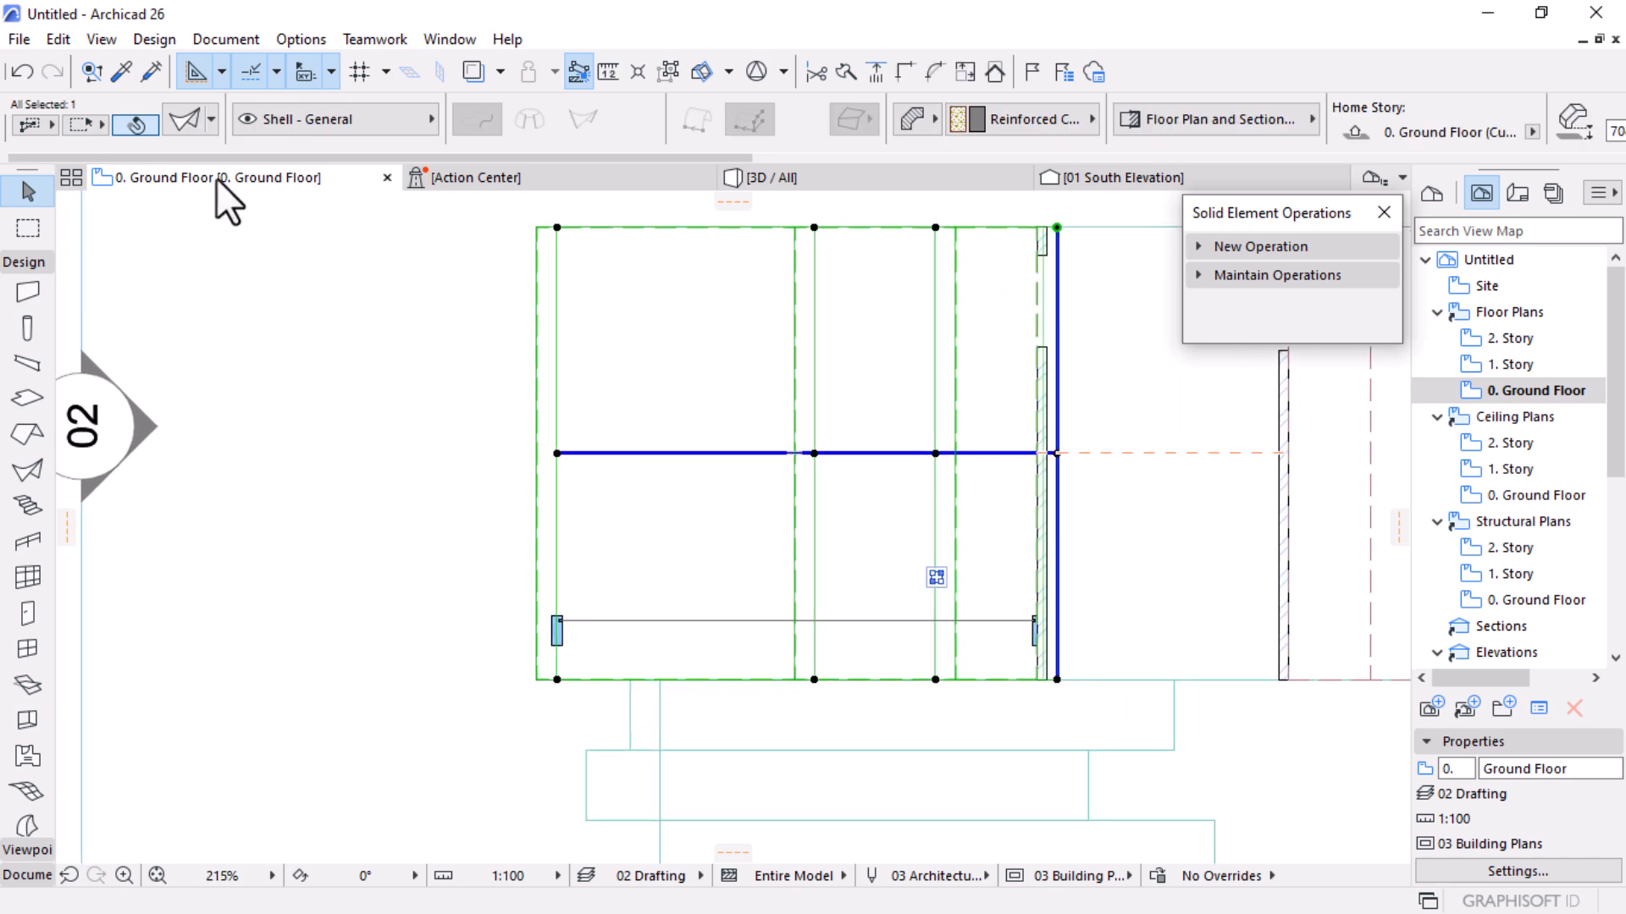
click(183, 121)
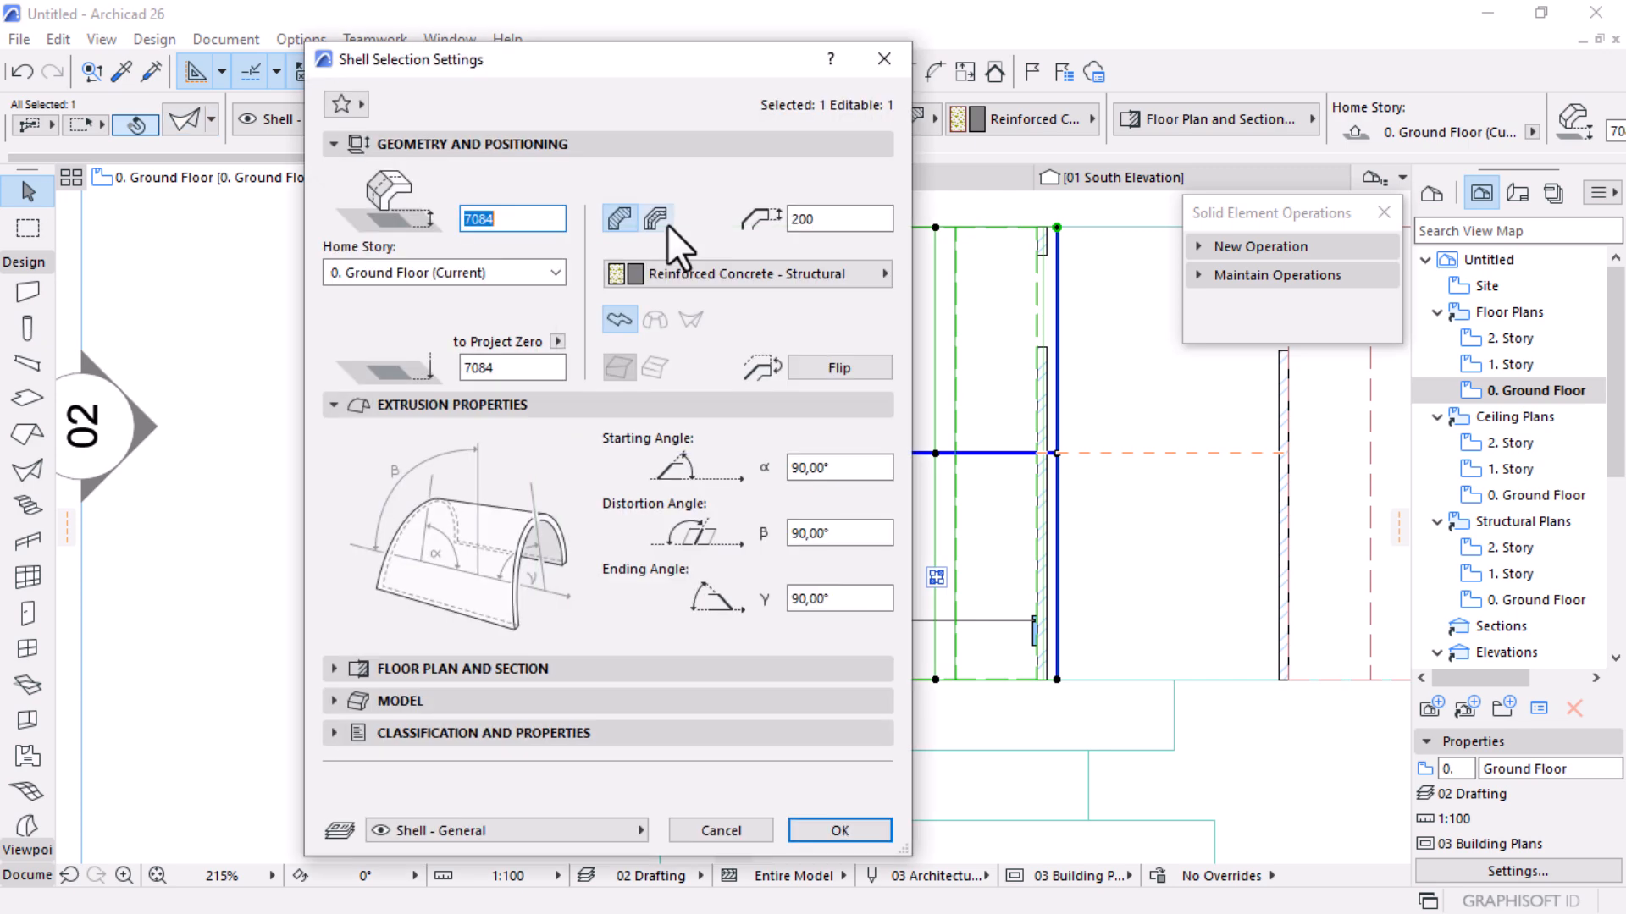
click(457, 669)
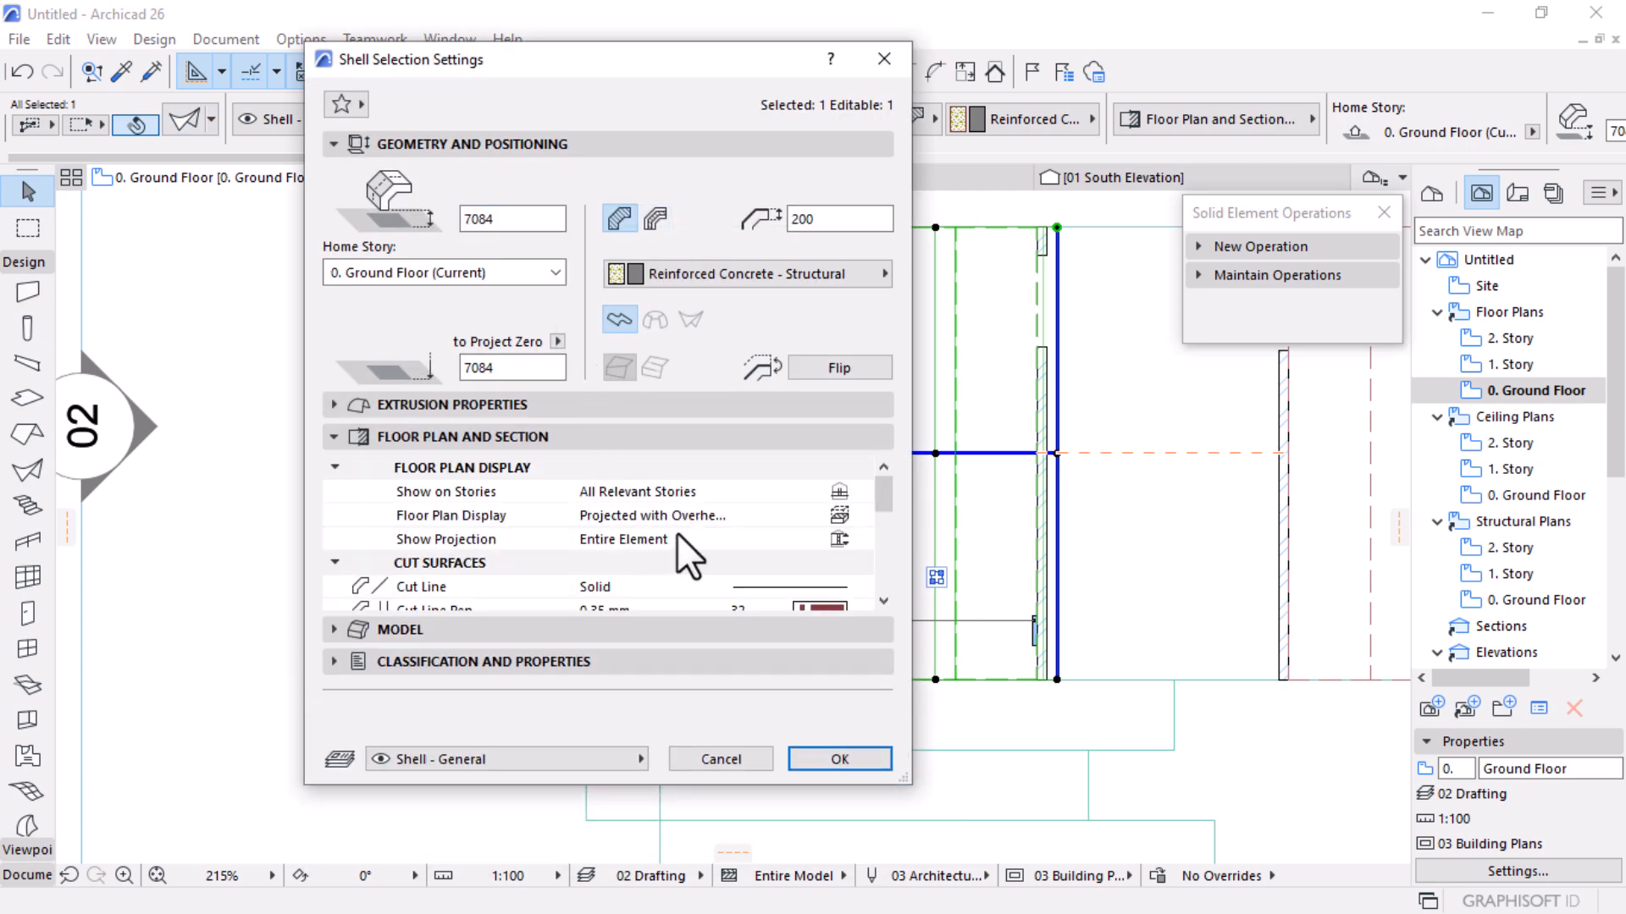
click(638, 513)
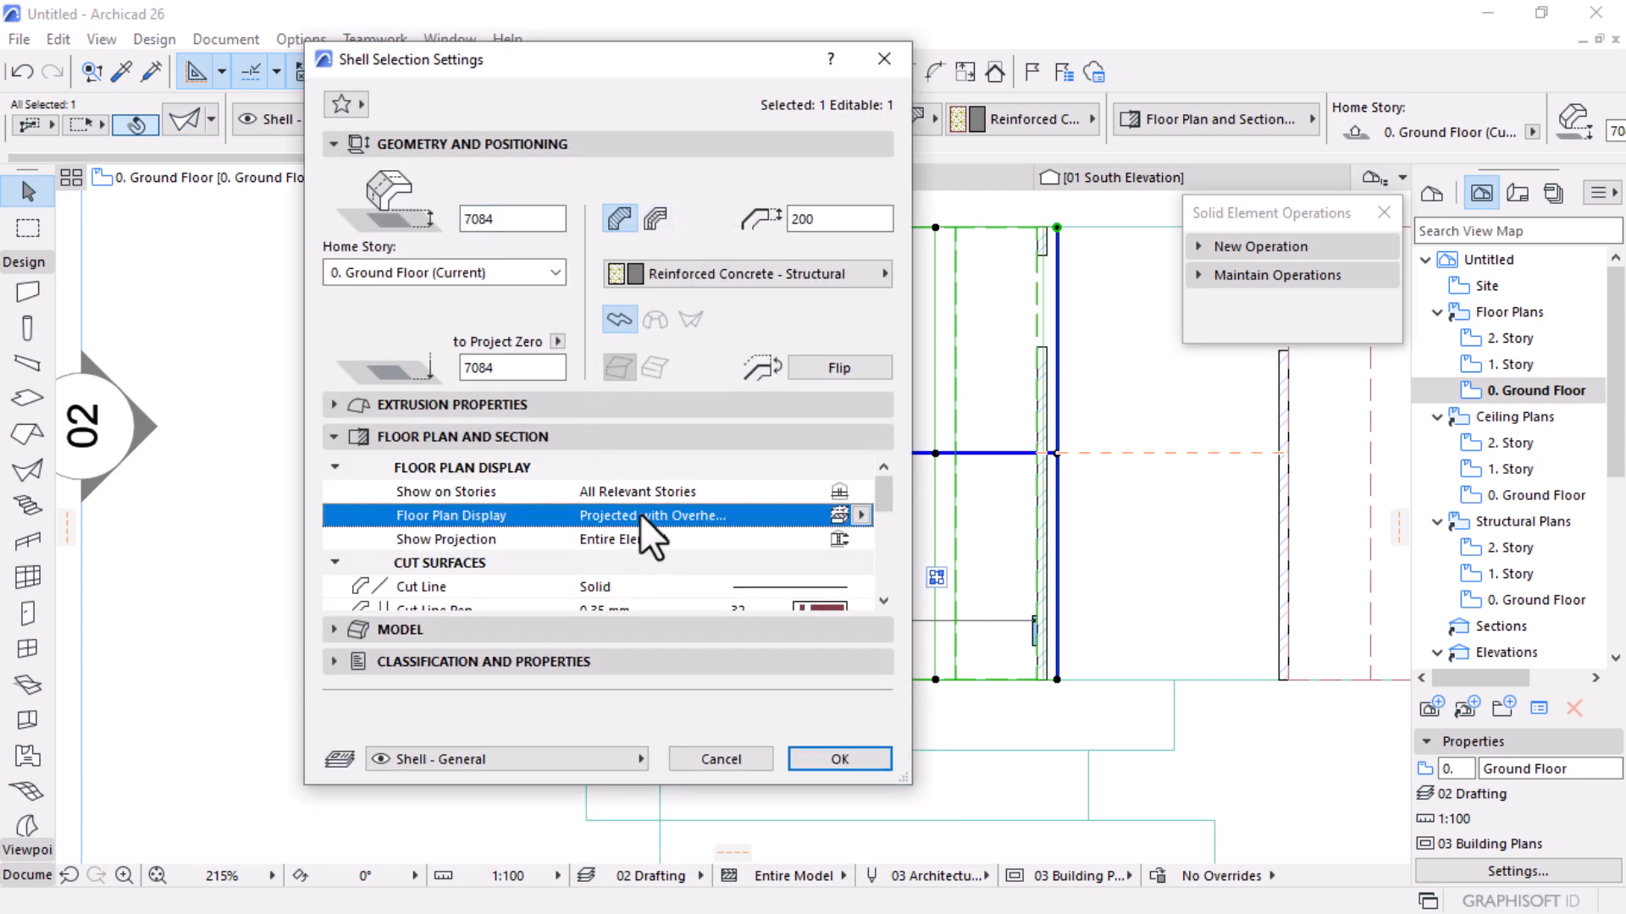
click(861, 515)
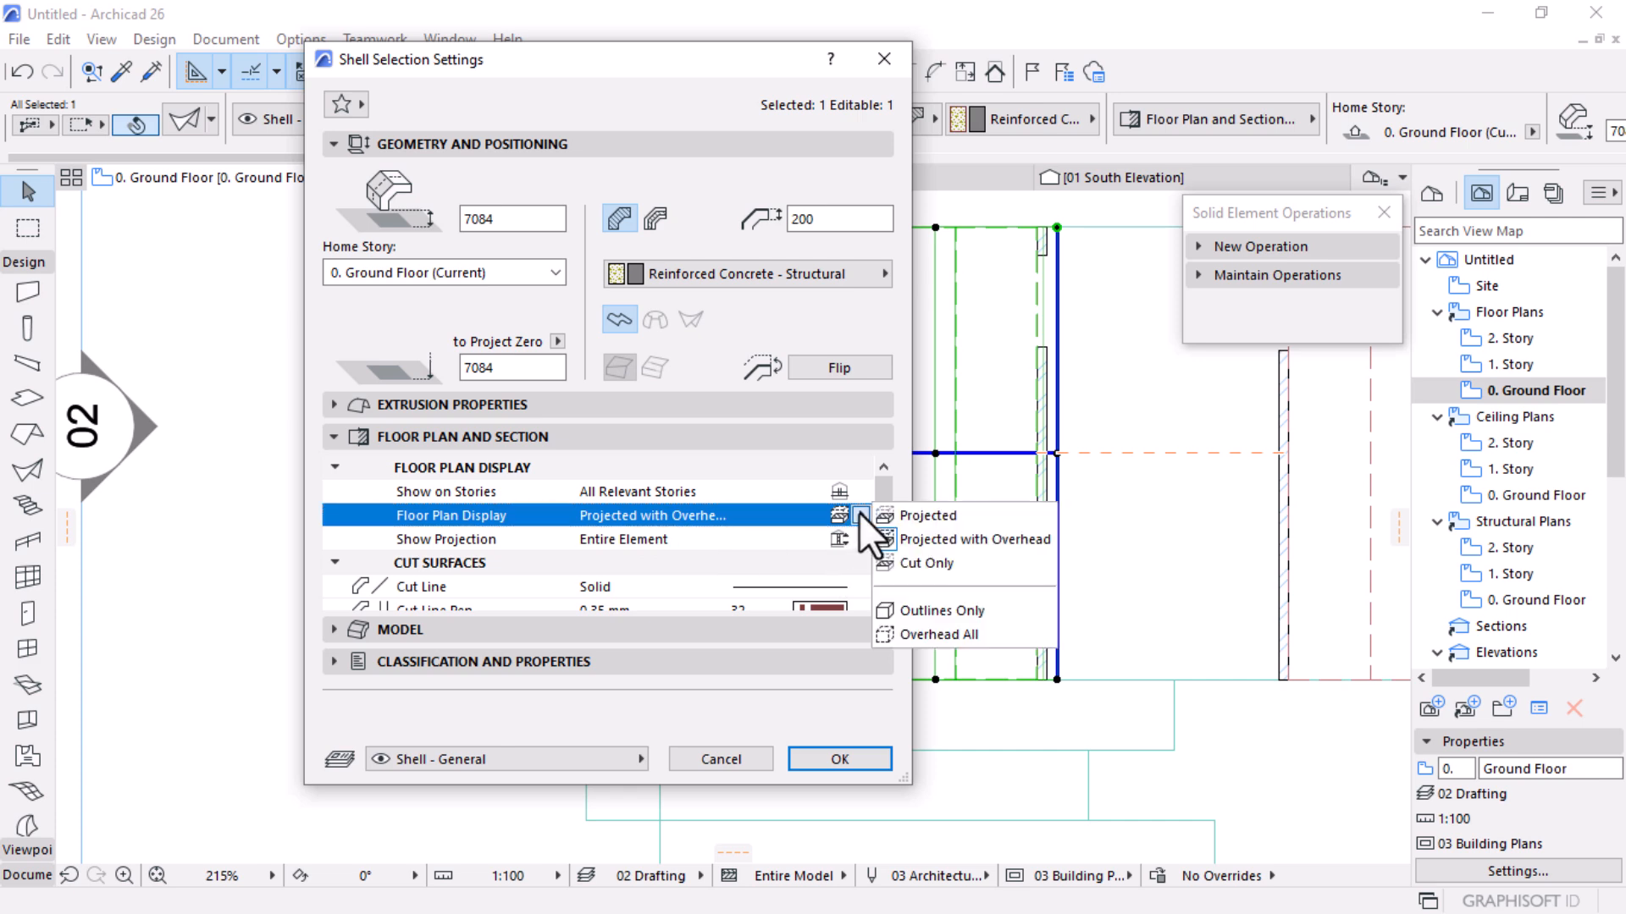
click(954, 634)
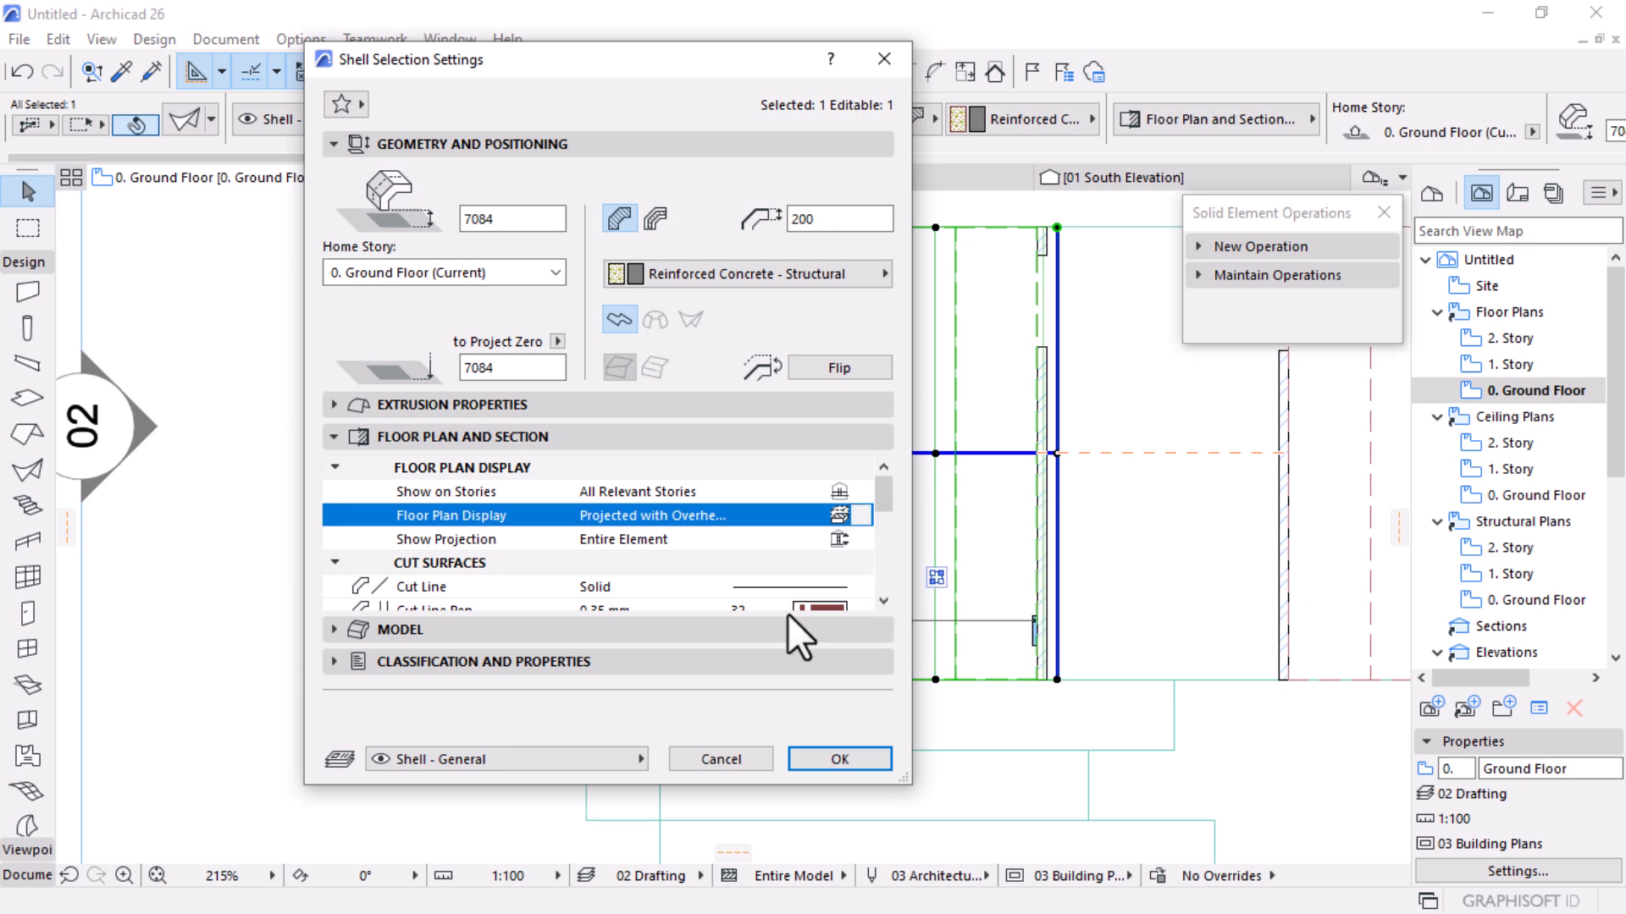
click(812, 759)
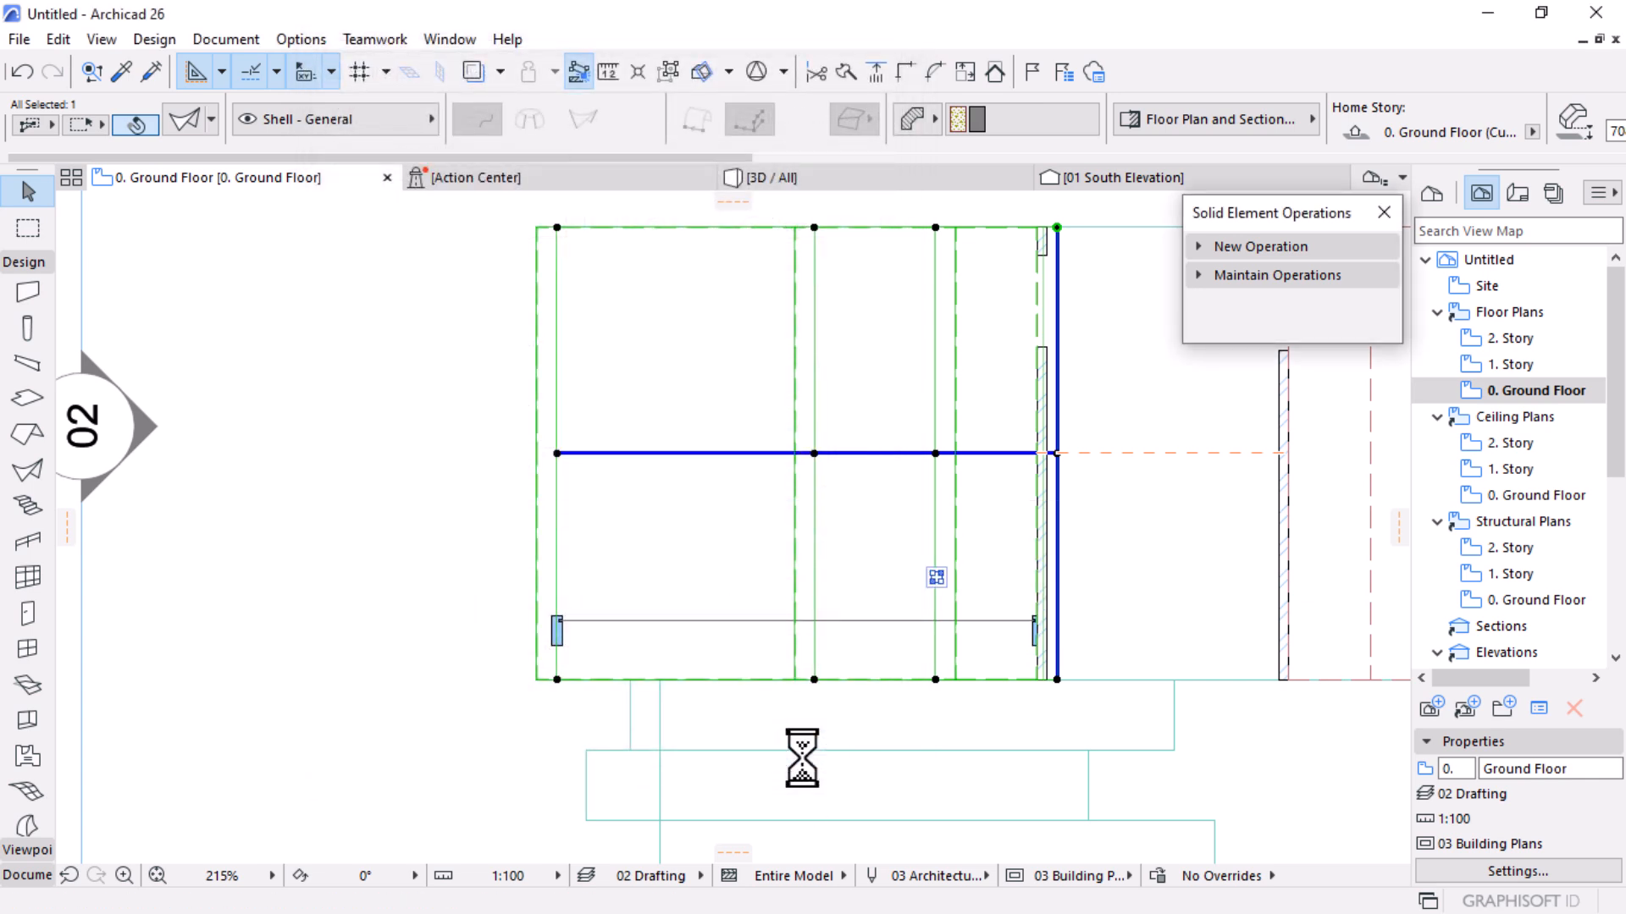
key(Escape)
Undo the last floor plan display change made to the shell above the left platform and clear the selection
click(602, 384)
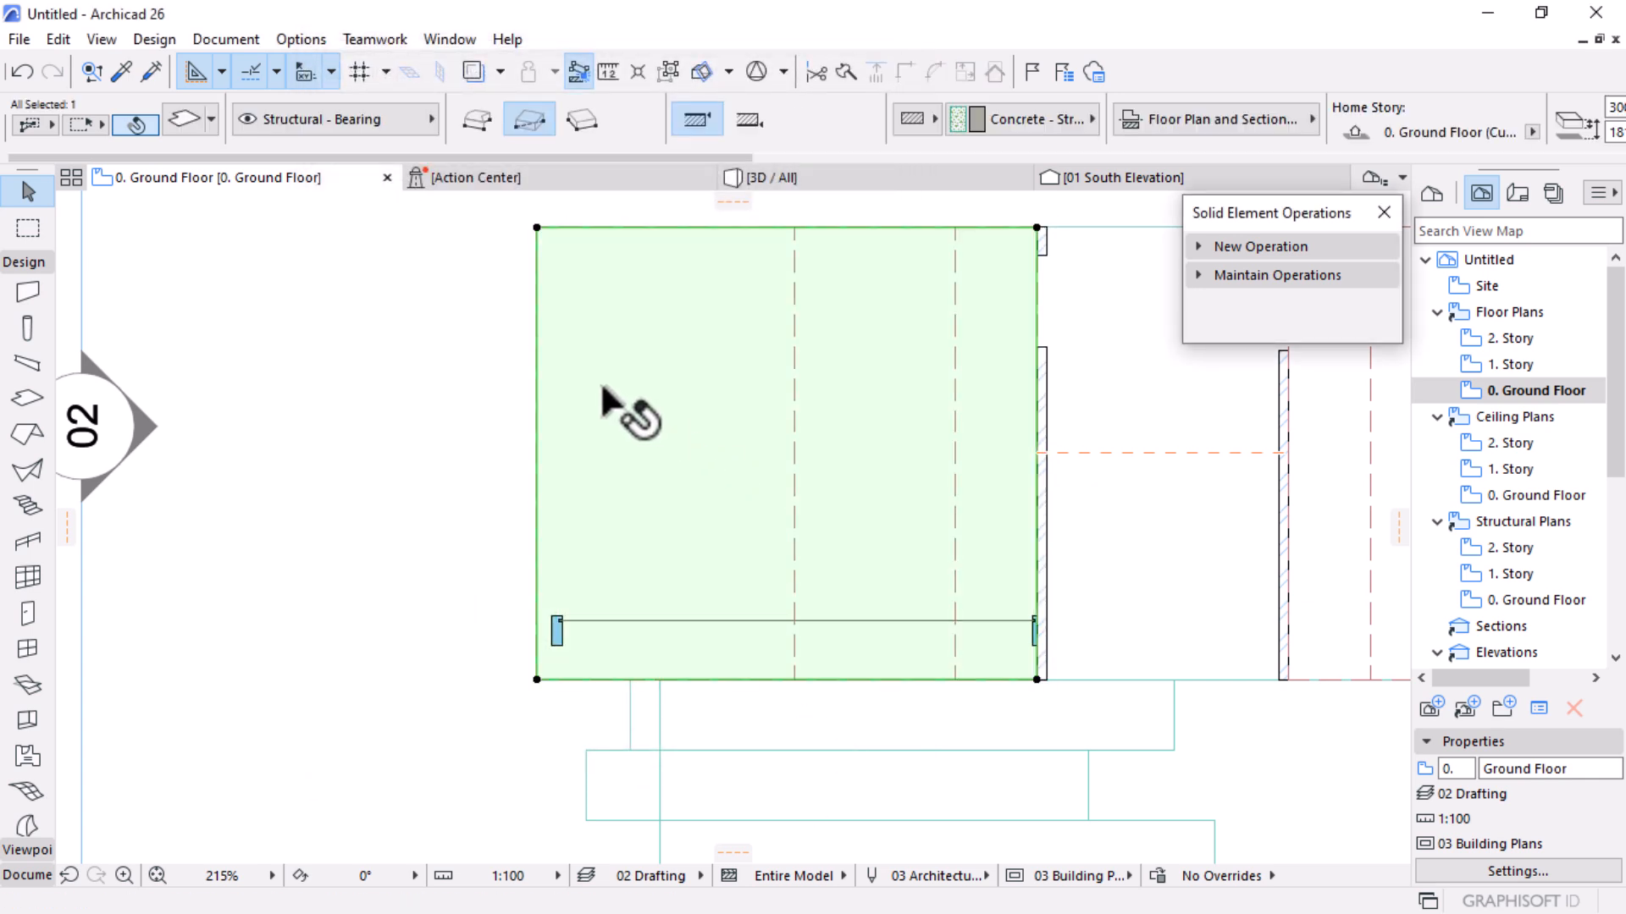
key(Escape)
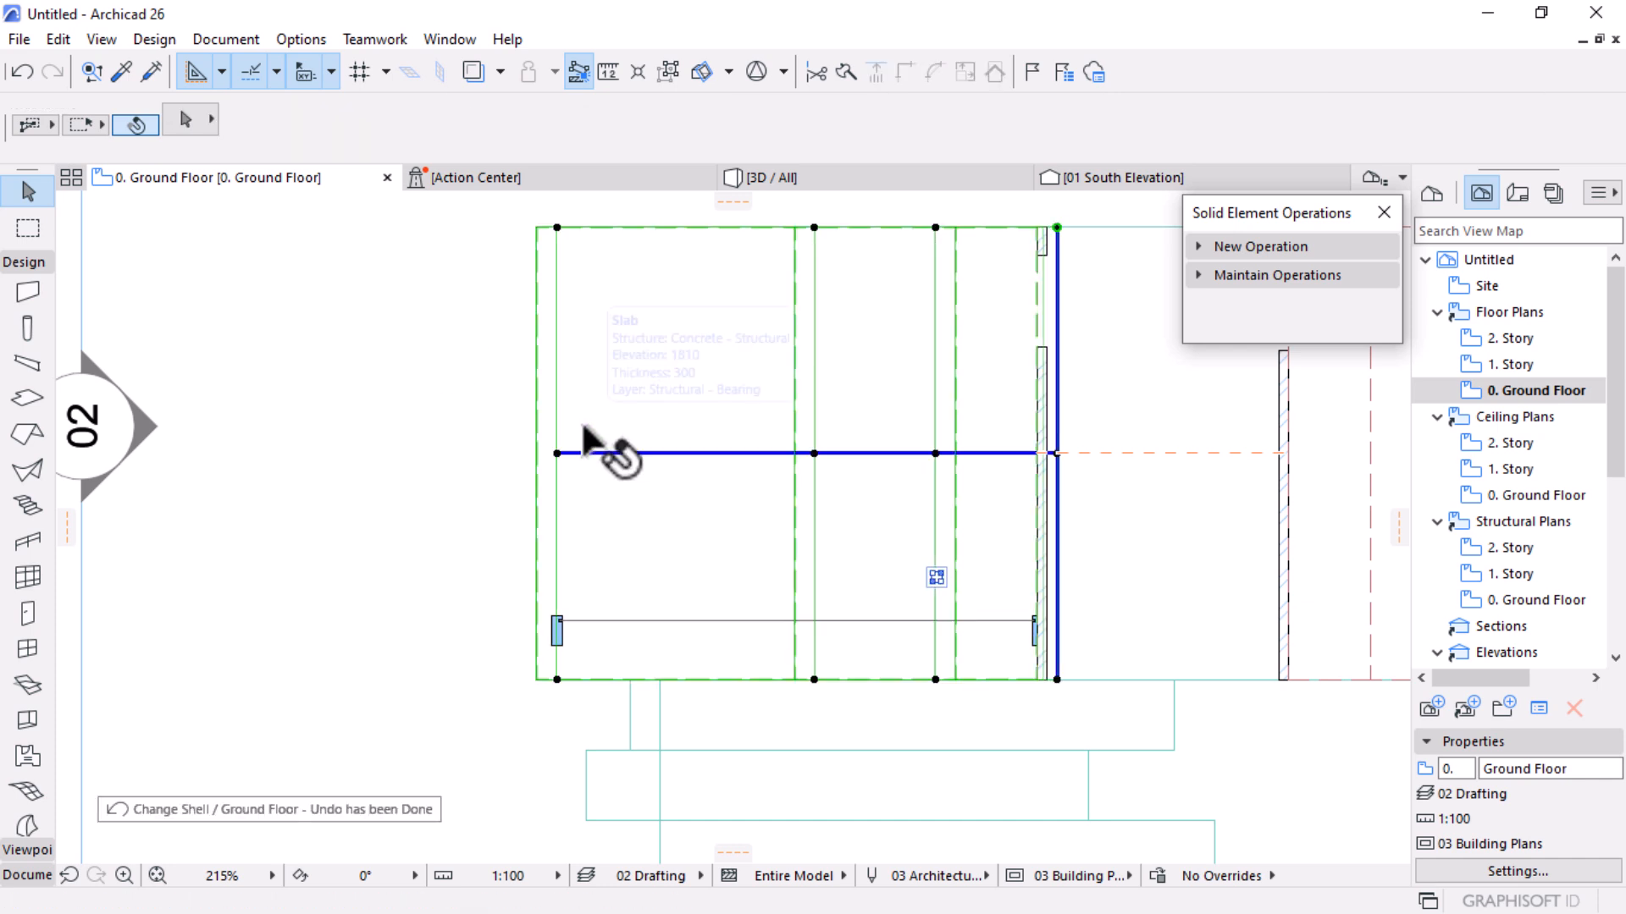
click(599, 446)
scroll(597, 660, up, 1)
scroll(597, 662, up, 3)
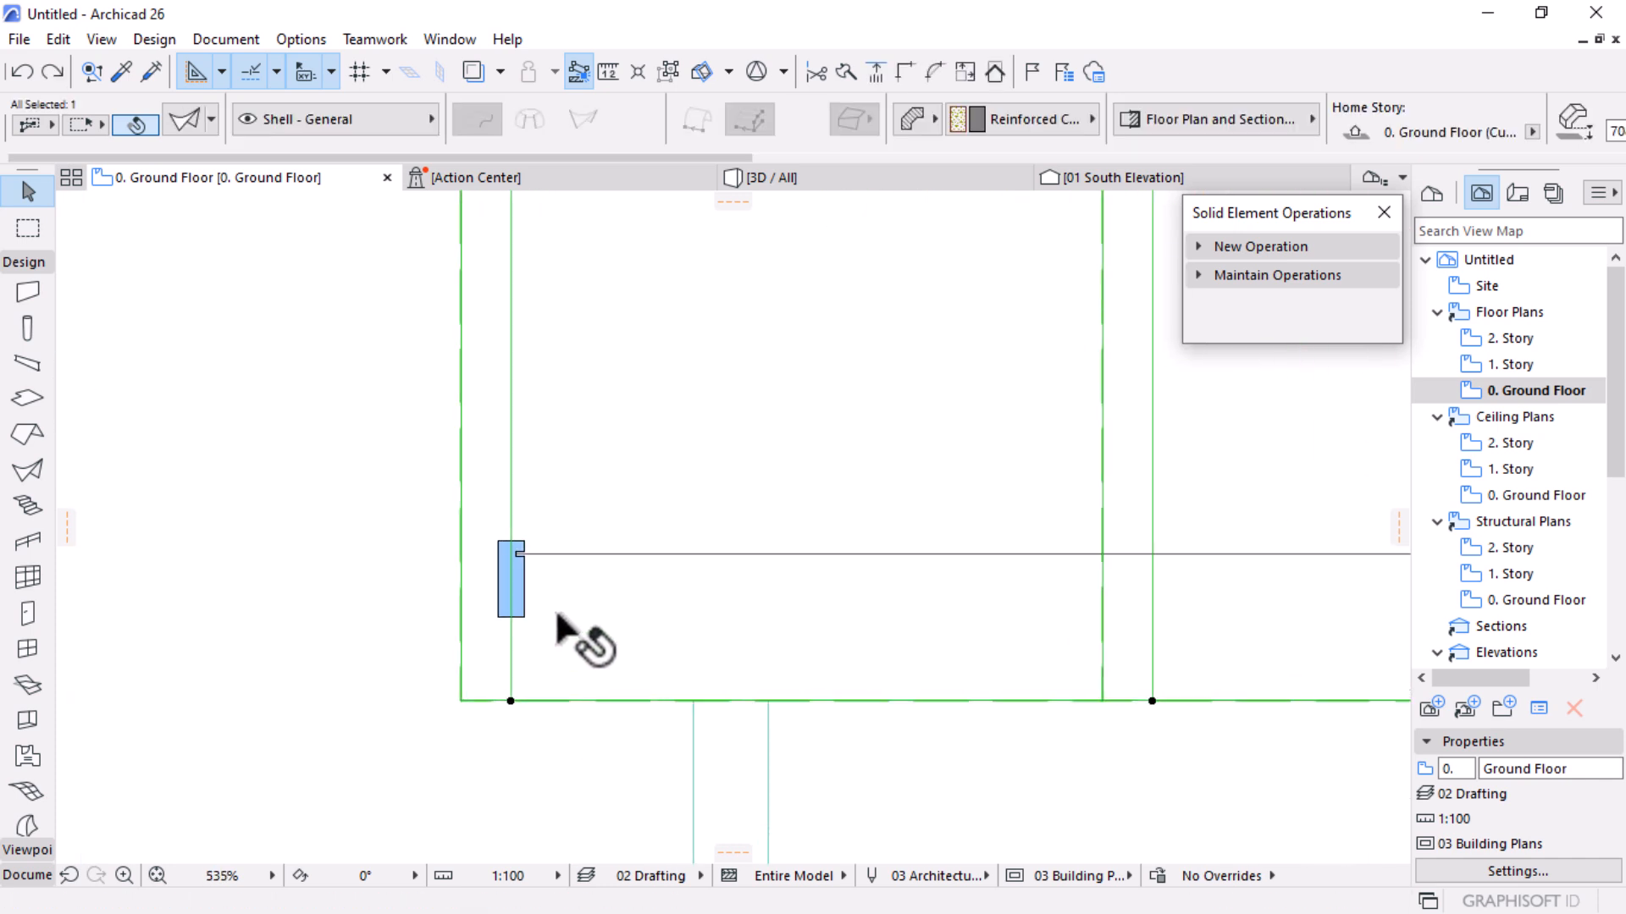
key(Escape)
Set the boundary frames of the left platform's curtain wall to be placed inside the boundary
click(518, 584)
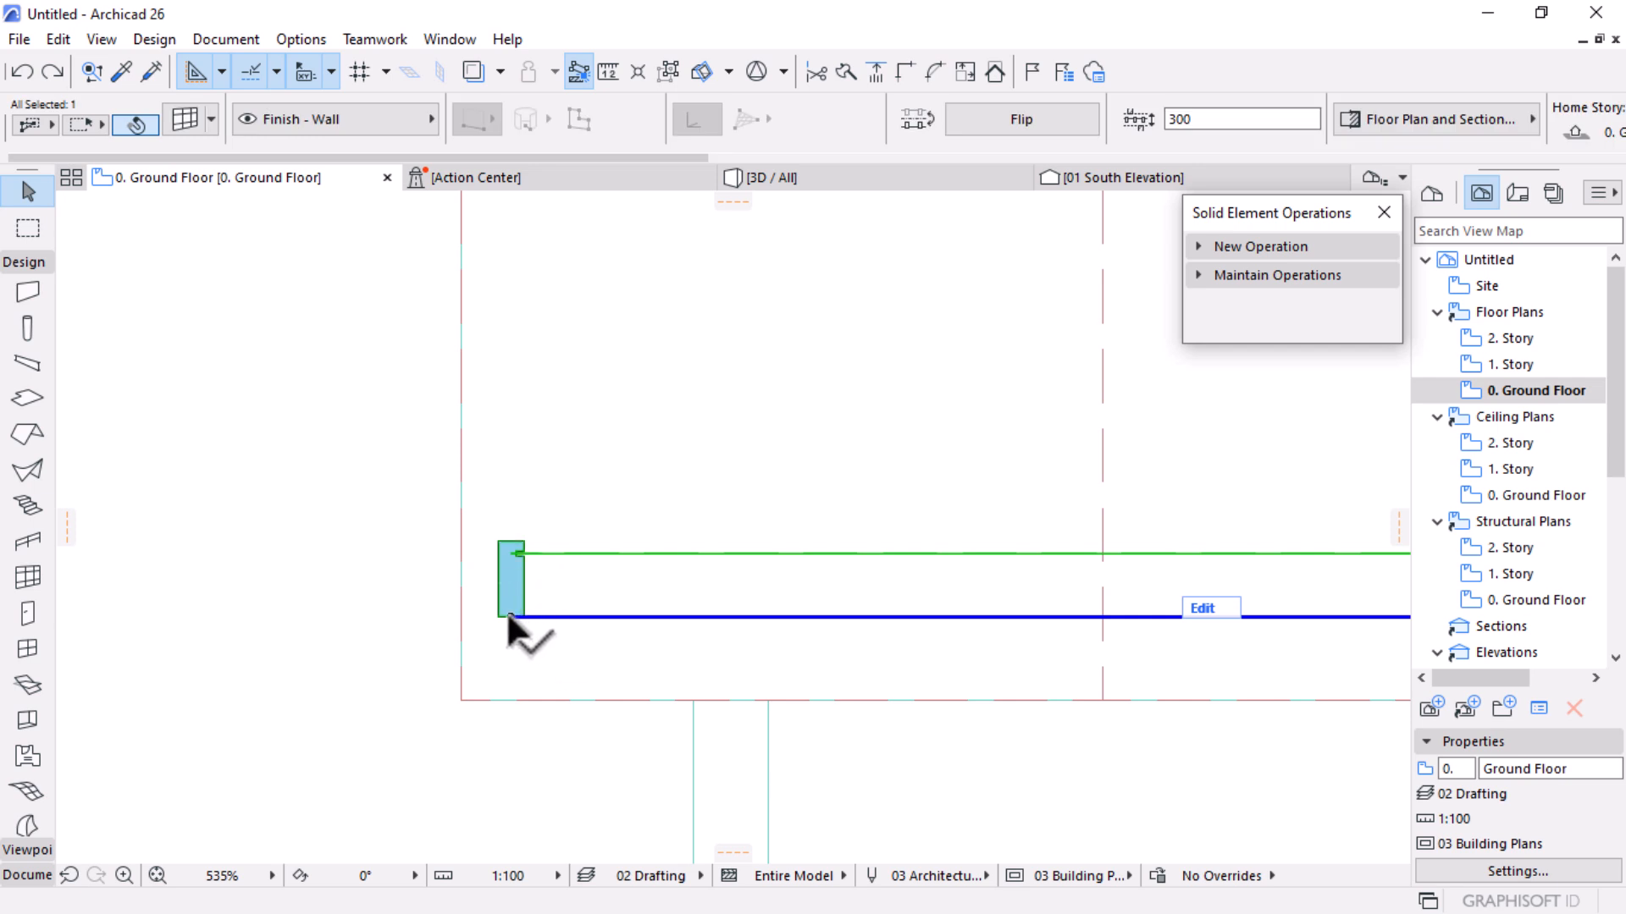
scroll(327, 508, down, 3)
scroll(1116, 573, up, 2)
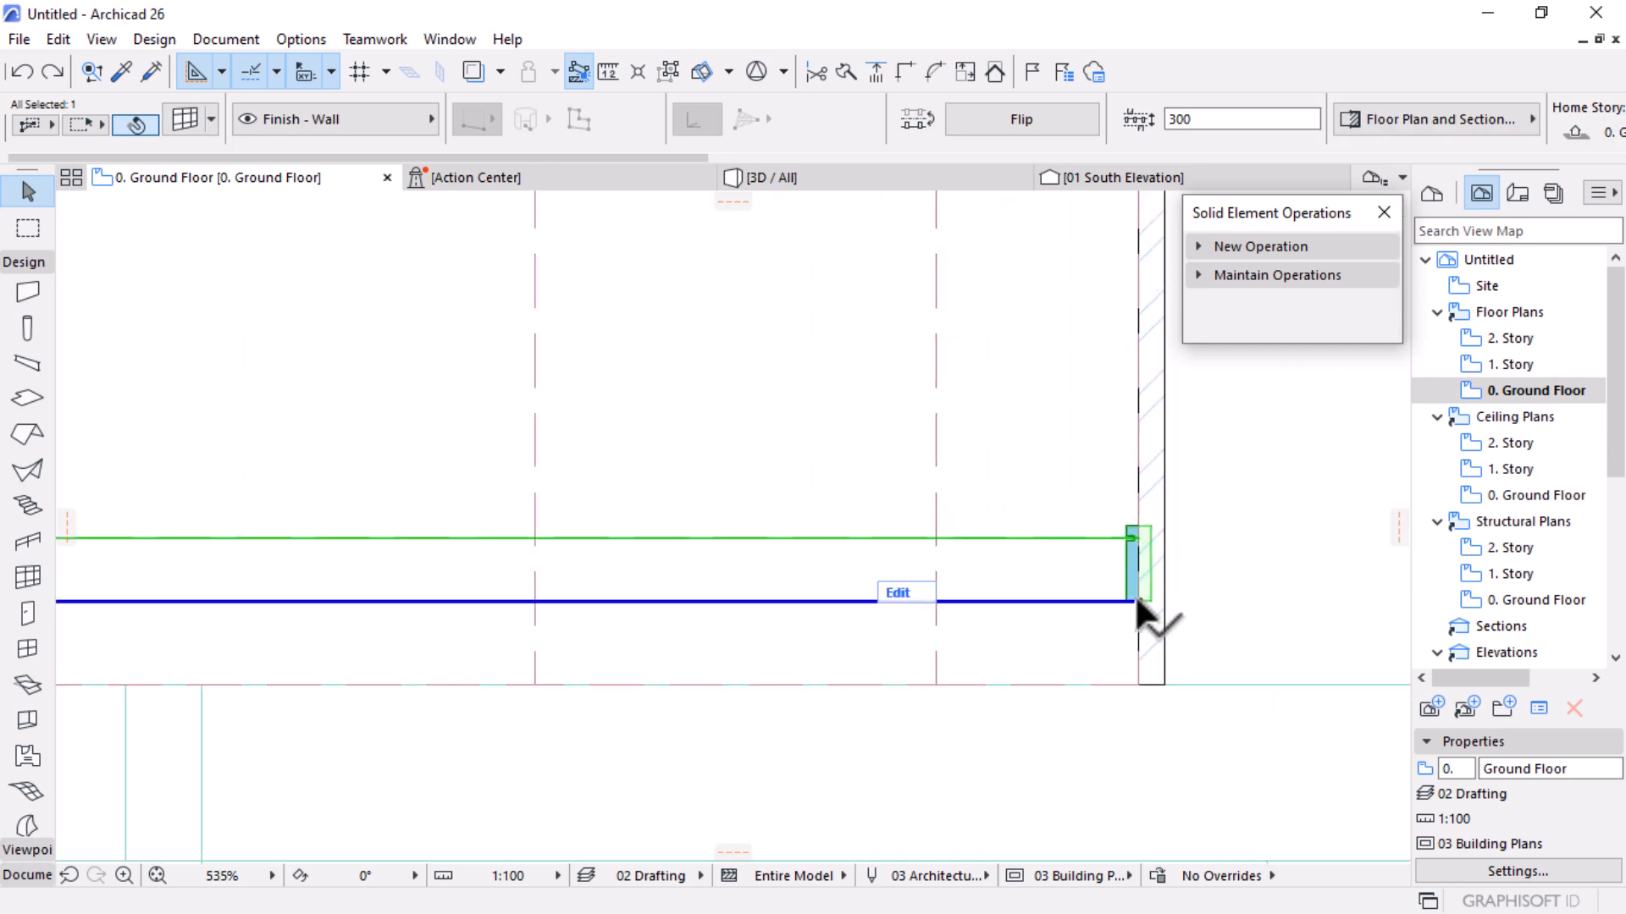
scroll(1115, 584, up, 3)
scroll(1135, 612, up, 2)
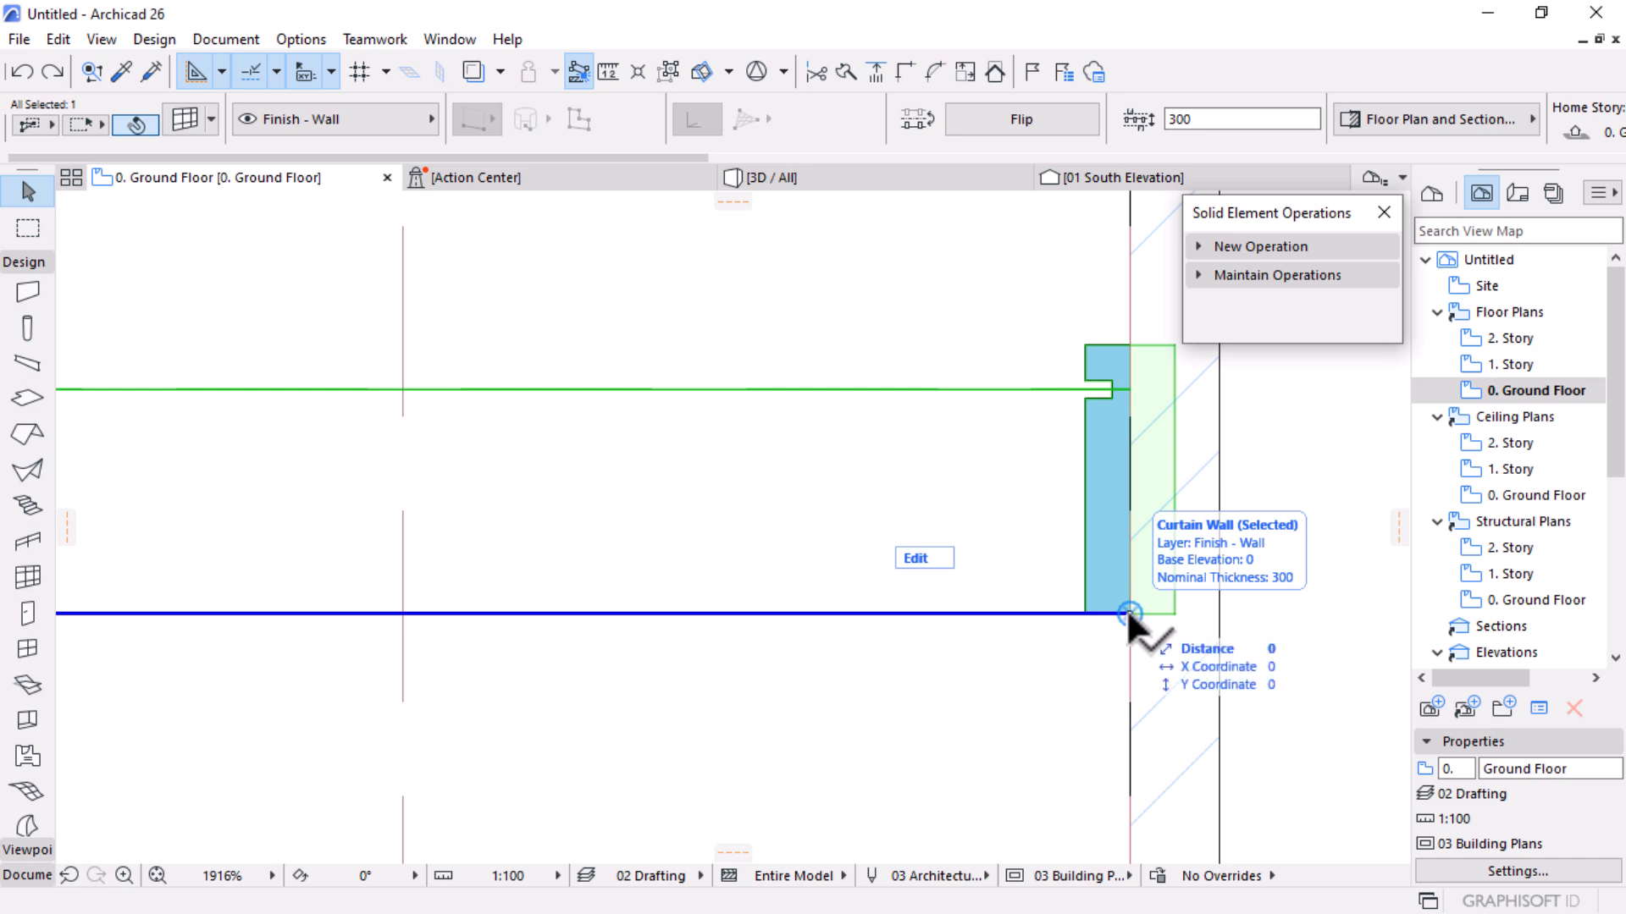
scroll(1197, 643, up, 2)
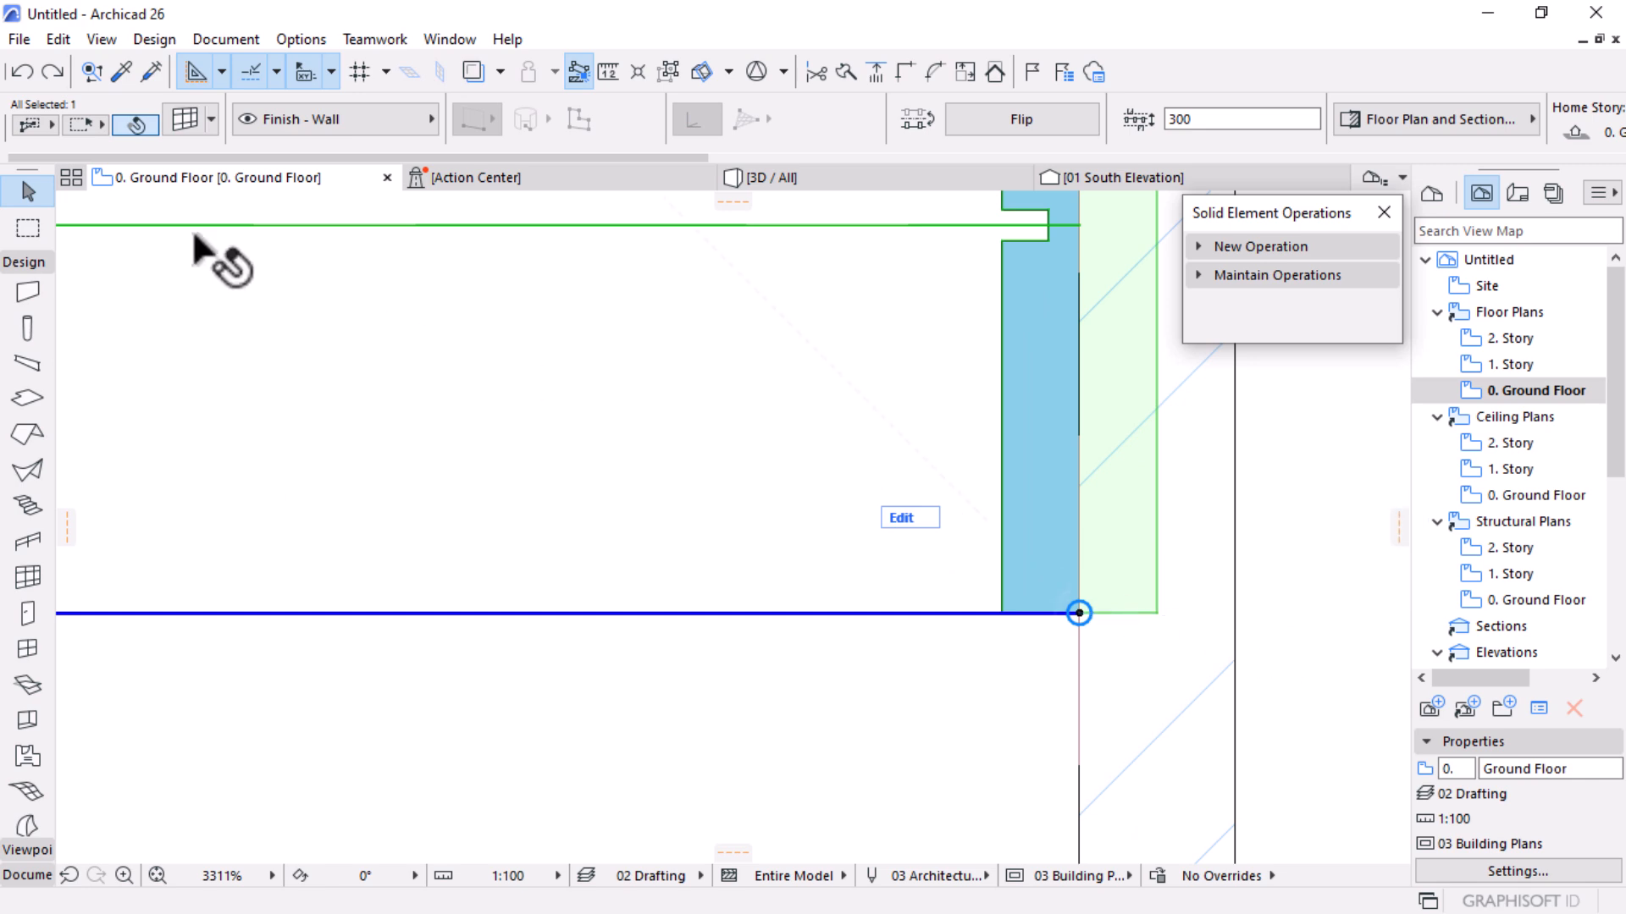
key(ctrl+t)
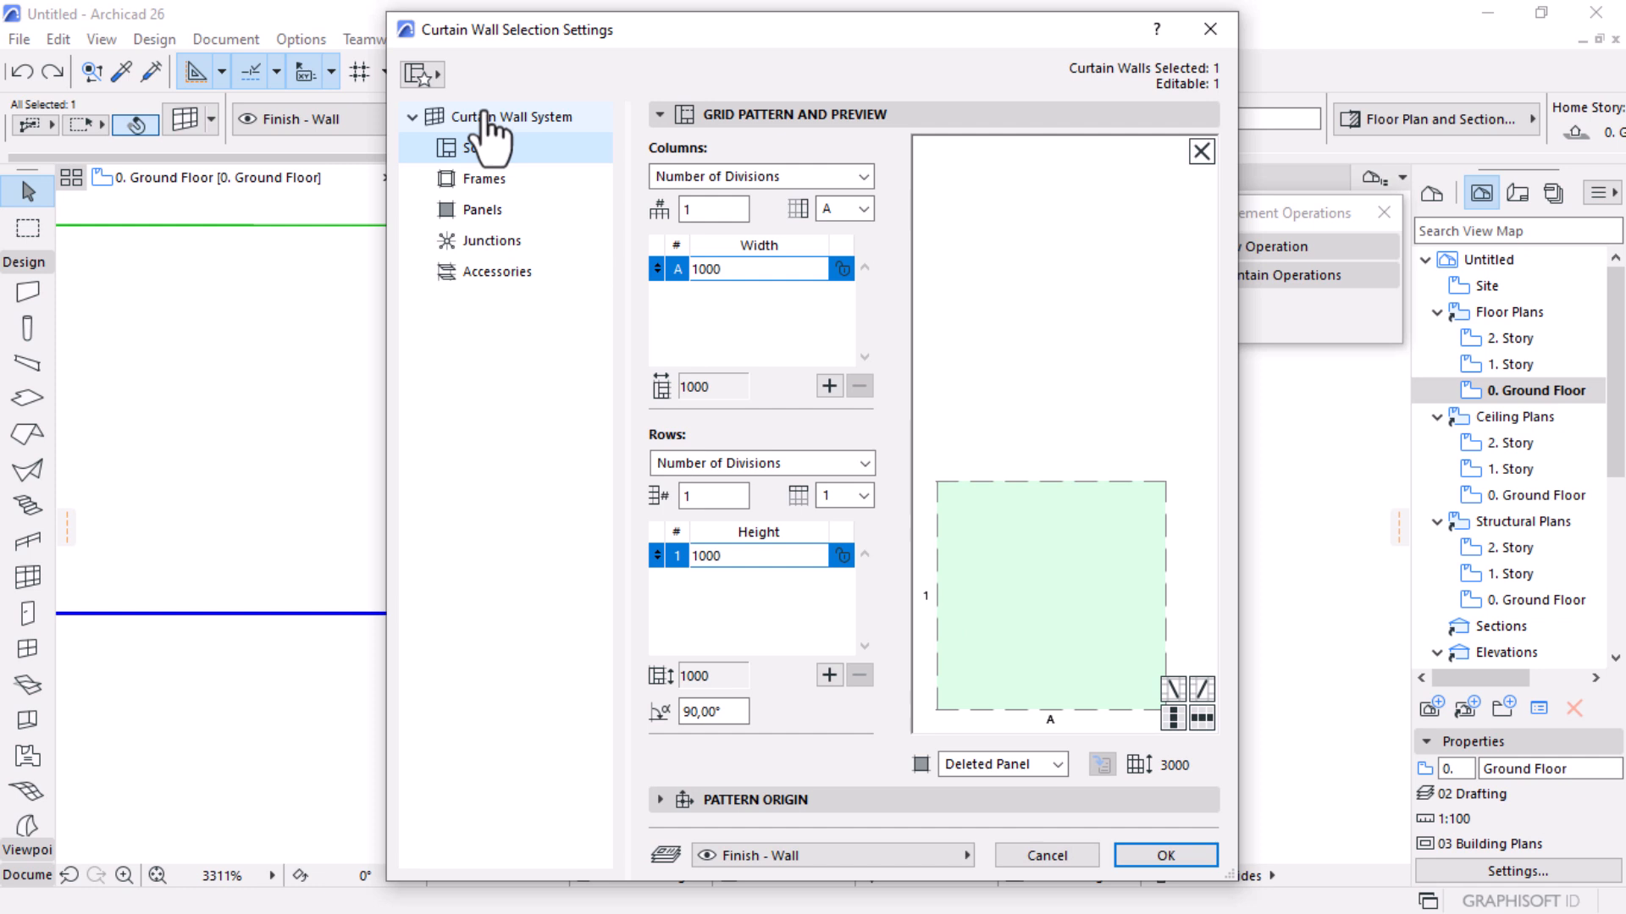
click(489, 119)
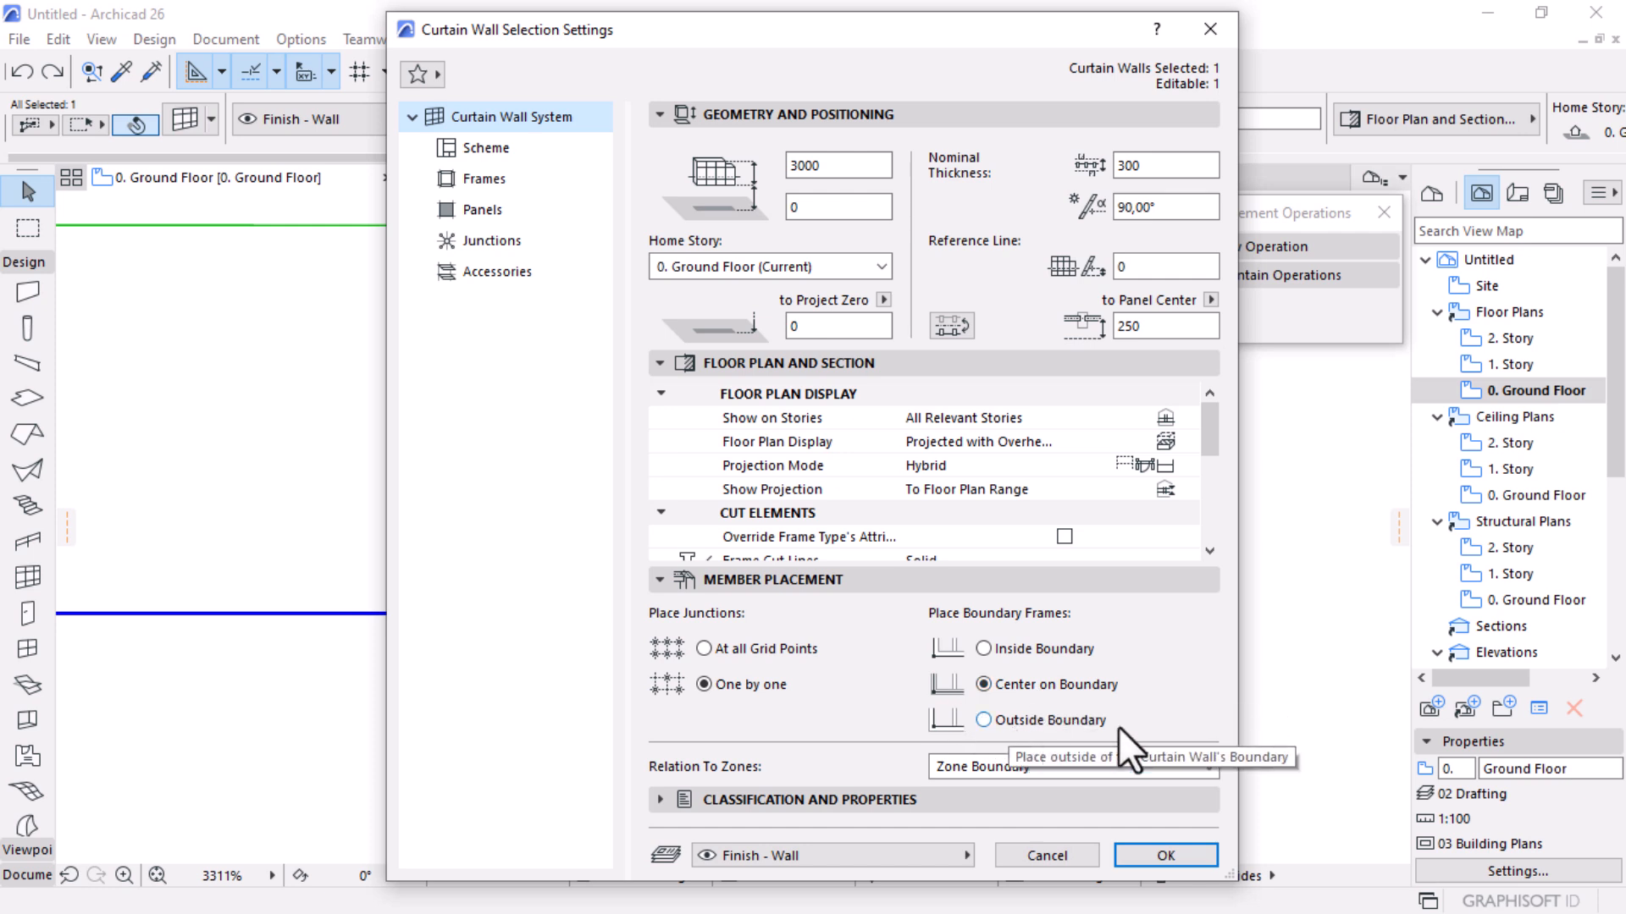
click(982, 650)
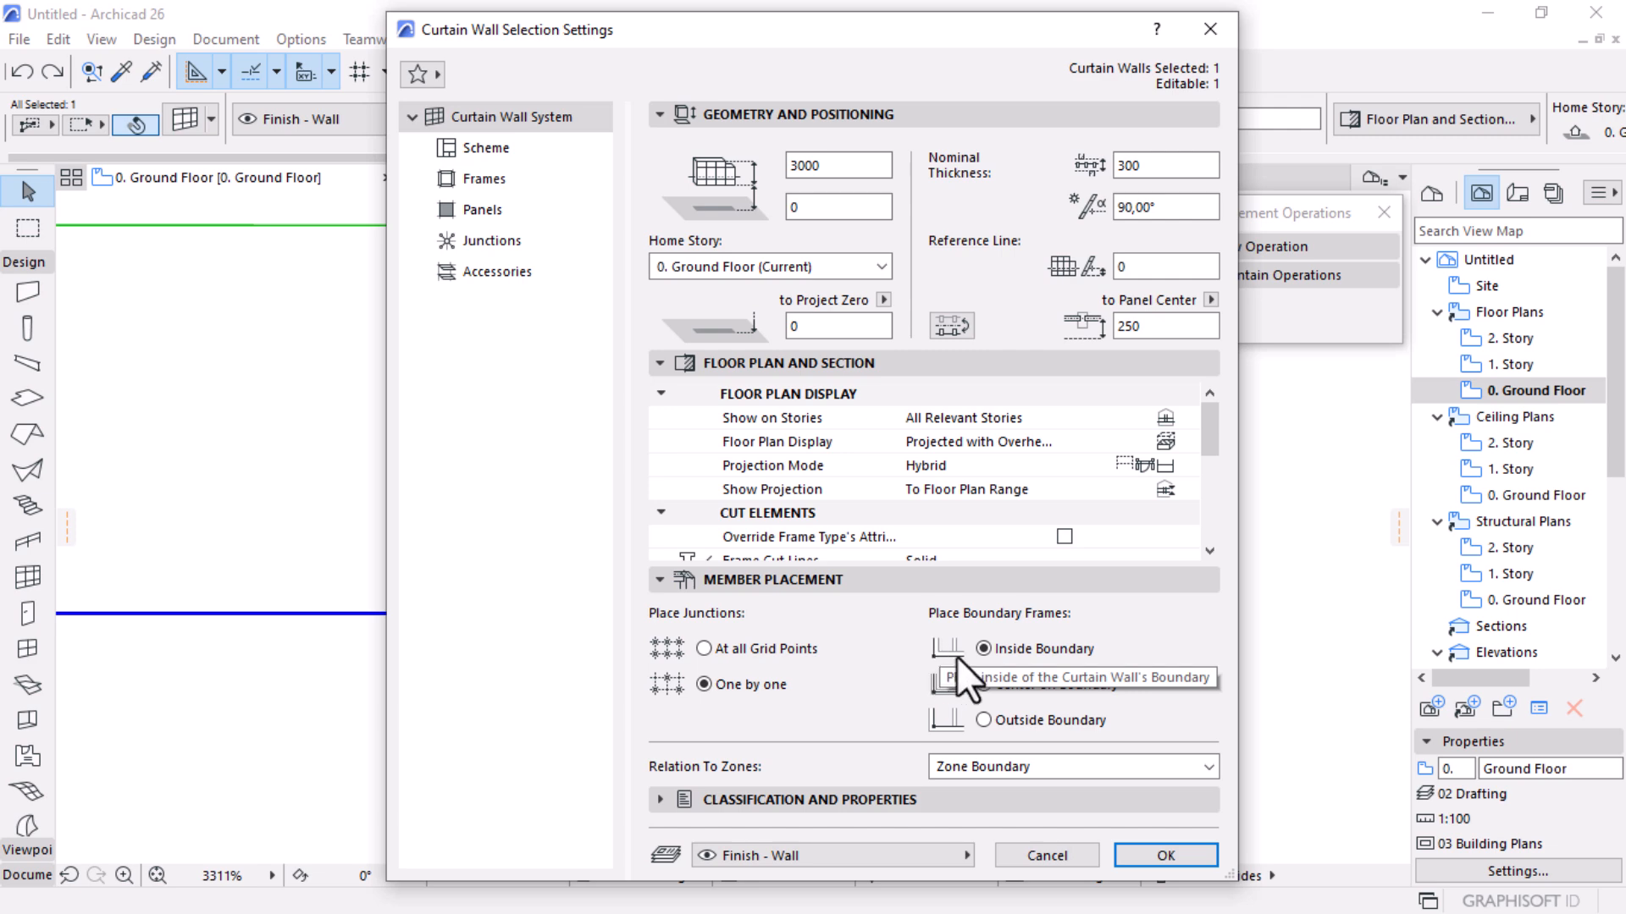
click(1139, 855)
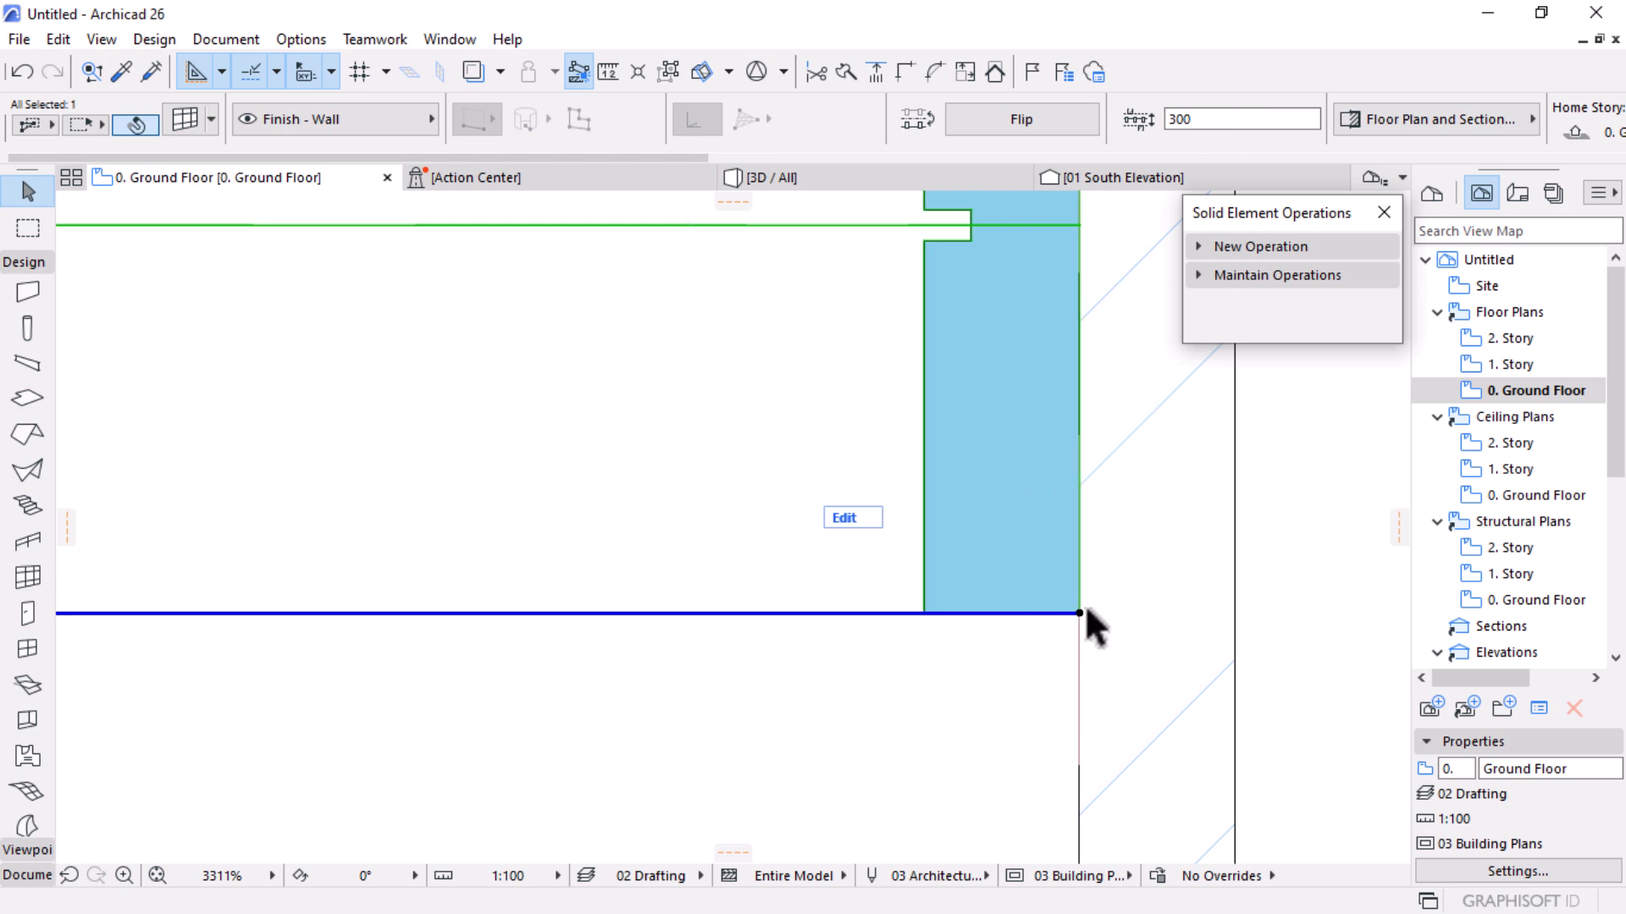
Examine in plan how the curtain wall's end frames line up with the platform slab and the shell
scroll(1100, 626, down, 5)
scroll(169, 593, up, 2)
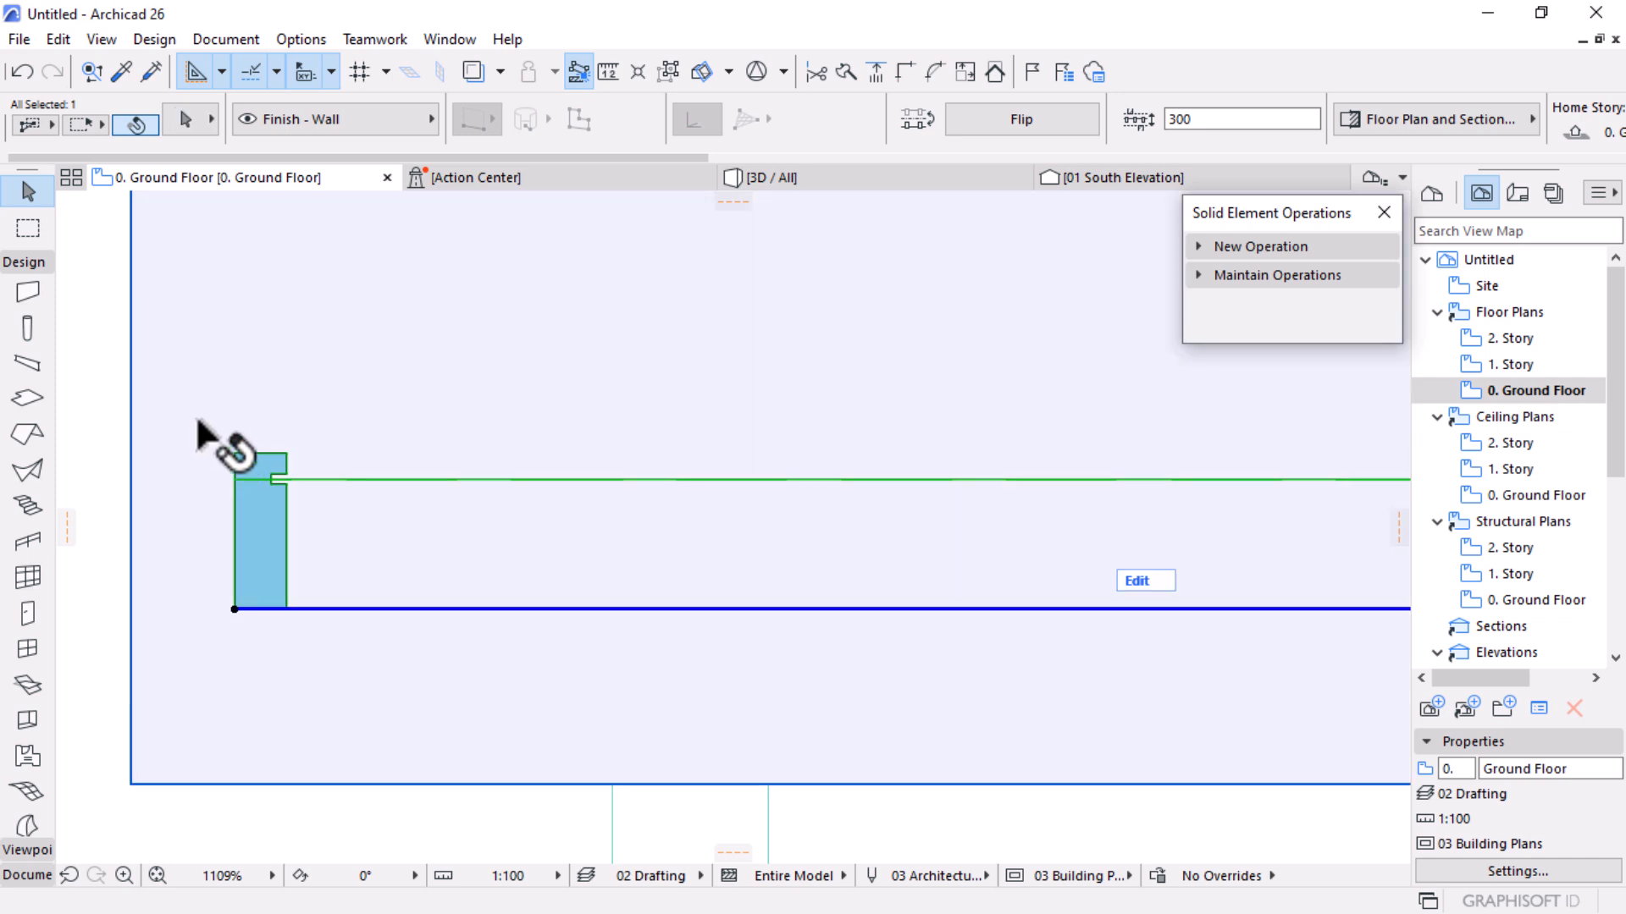
shift+click(197, 421)
scroll(647, 449, down, 3)
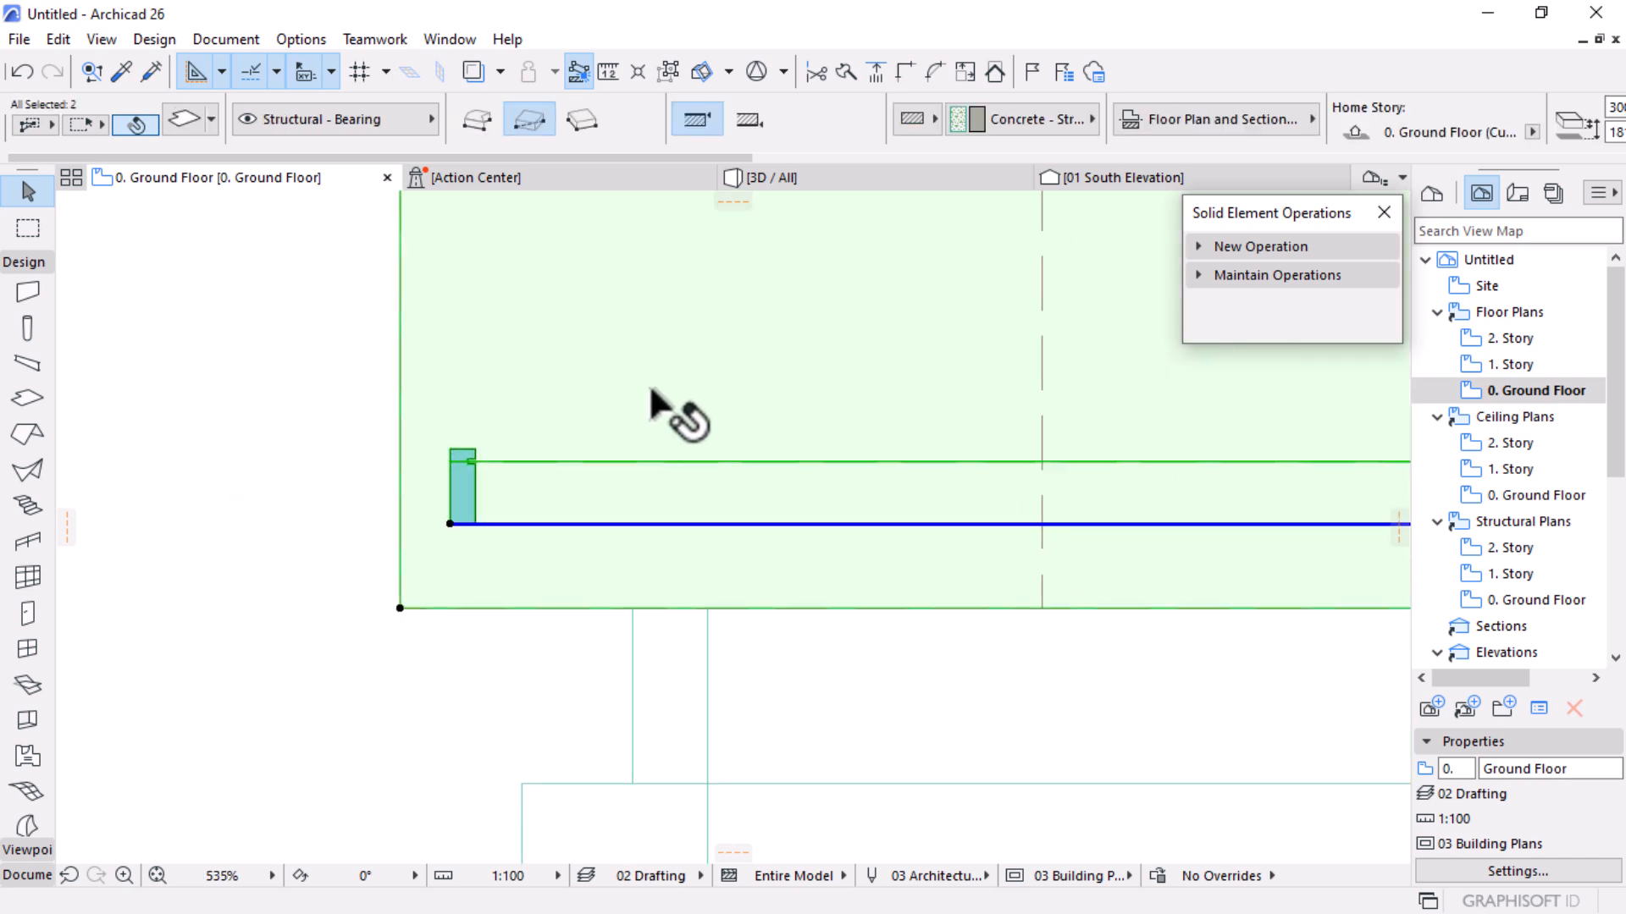
key(Escape)
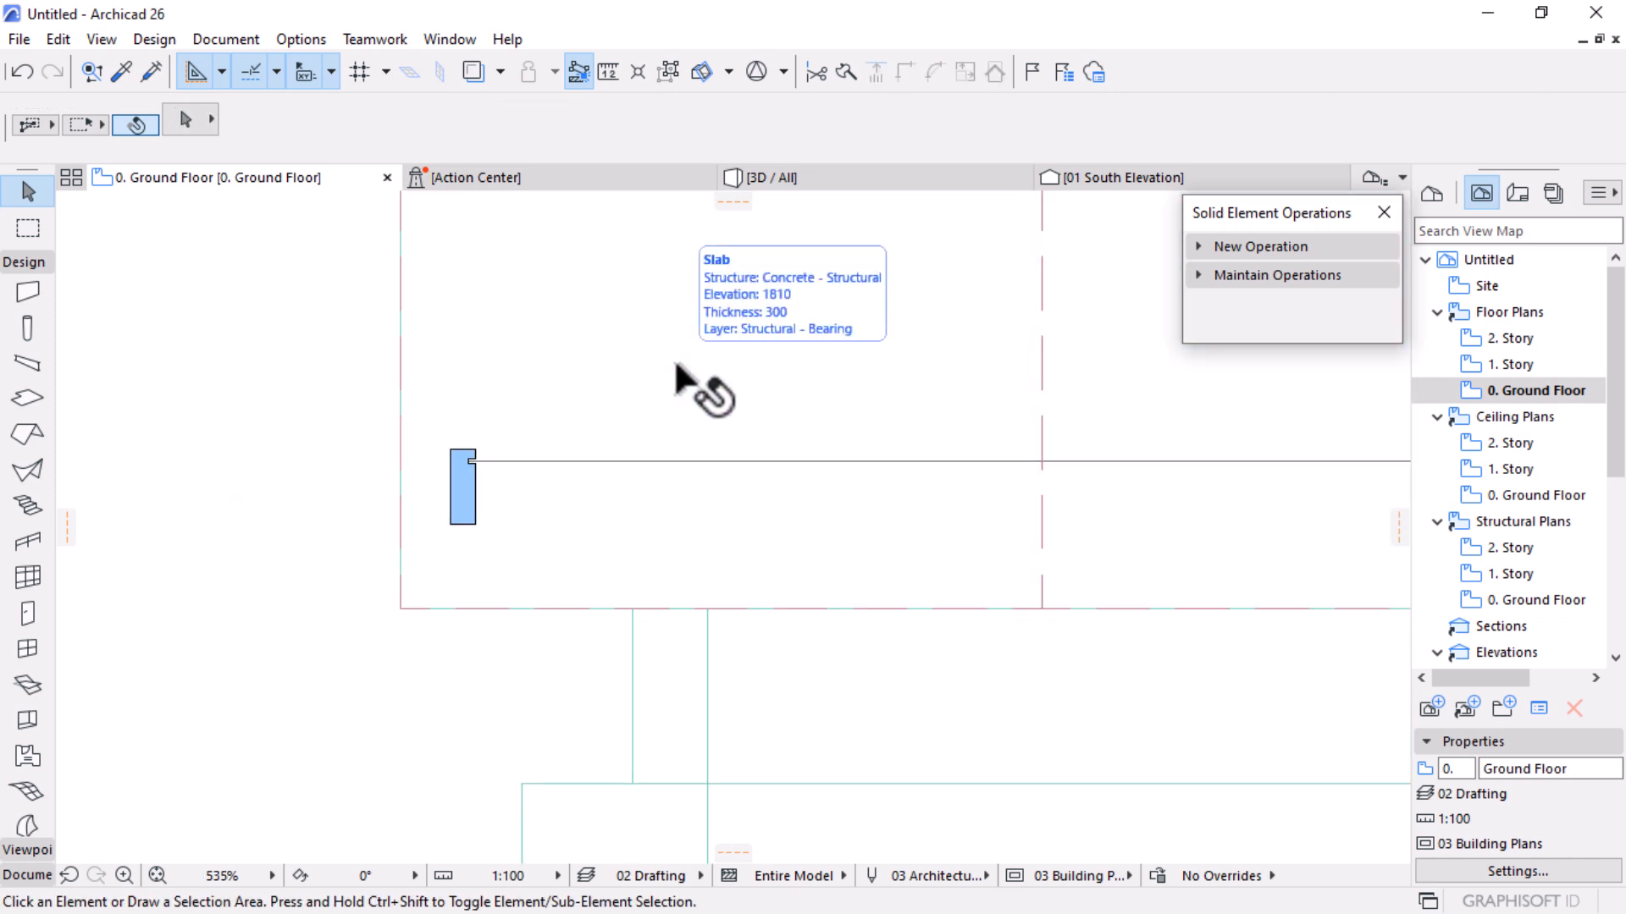
scroll(683, 580, down, 4)
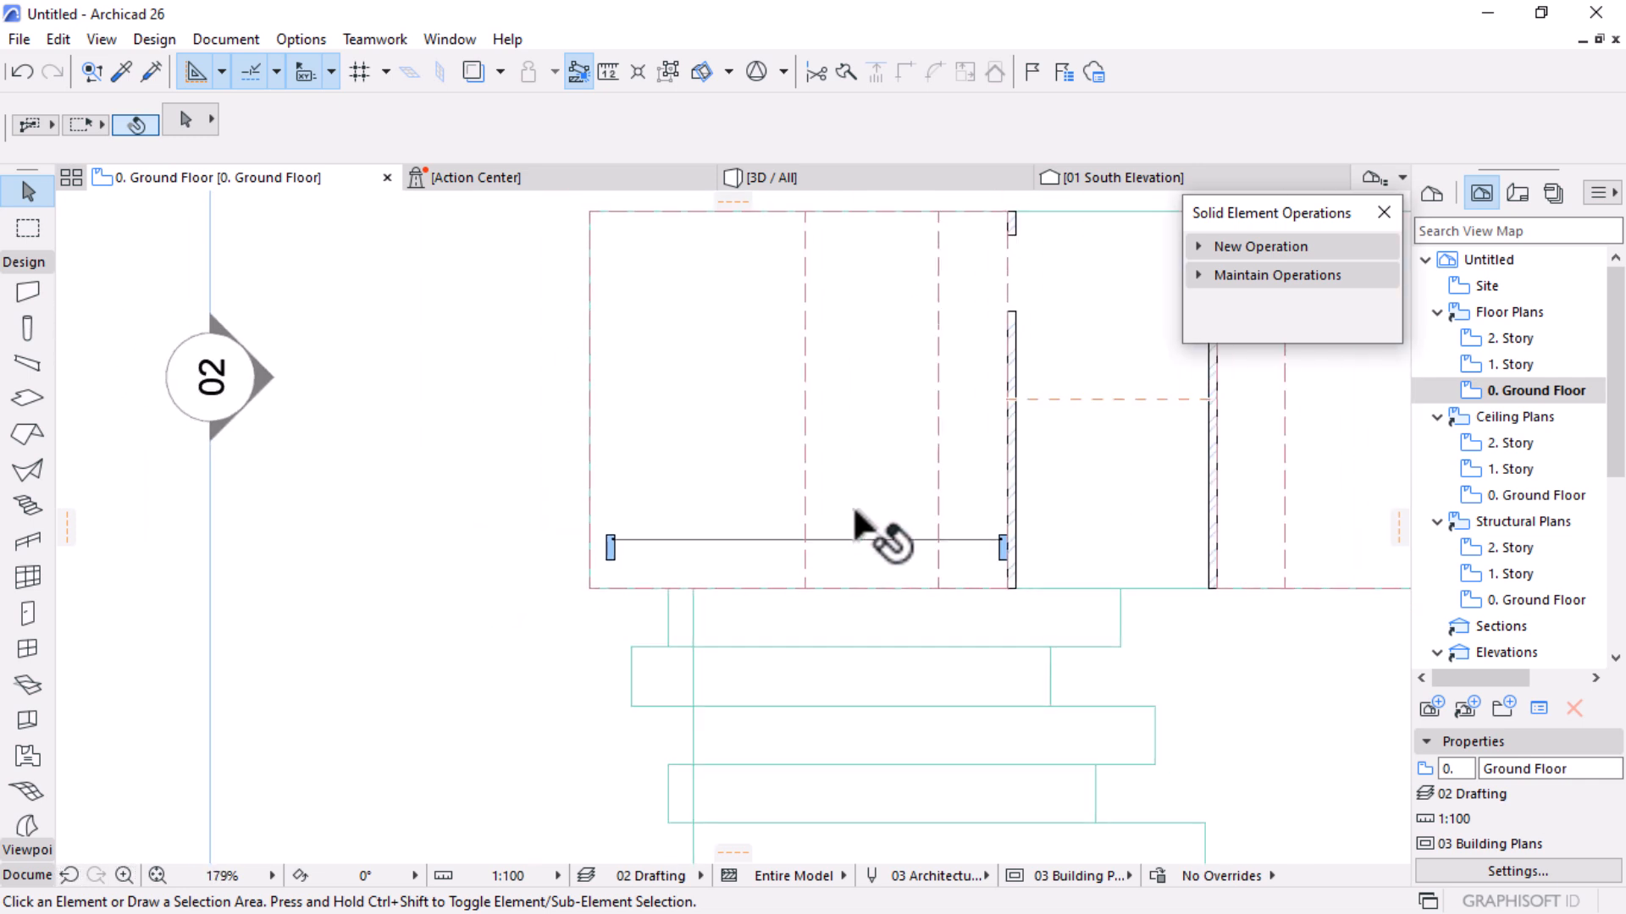
click(816, 428)
scroll(606, 569, up, 3)
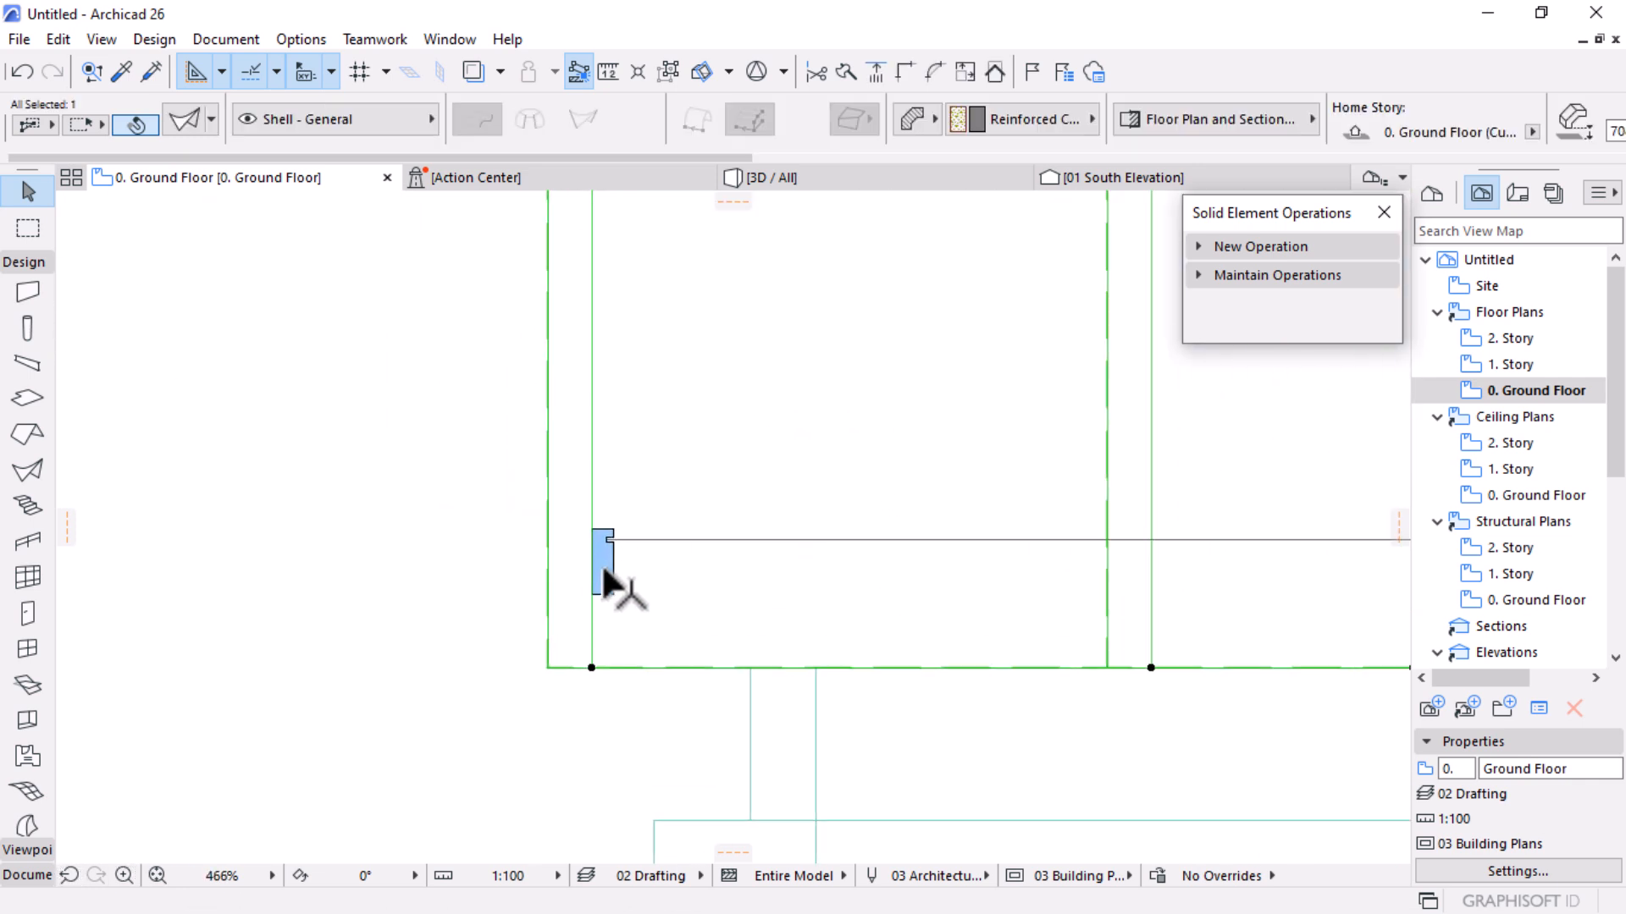
scroll(606, 585, down, 4)
Switch to the 3D view and select the curtain wall at the front of the left platform
click(835, 180)
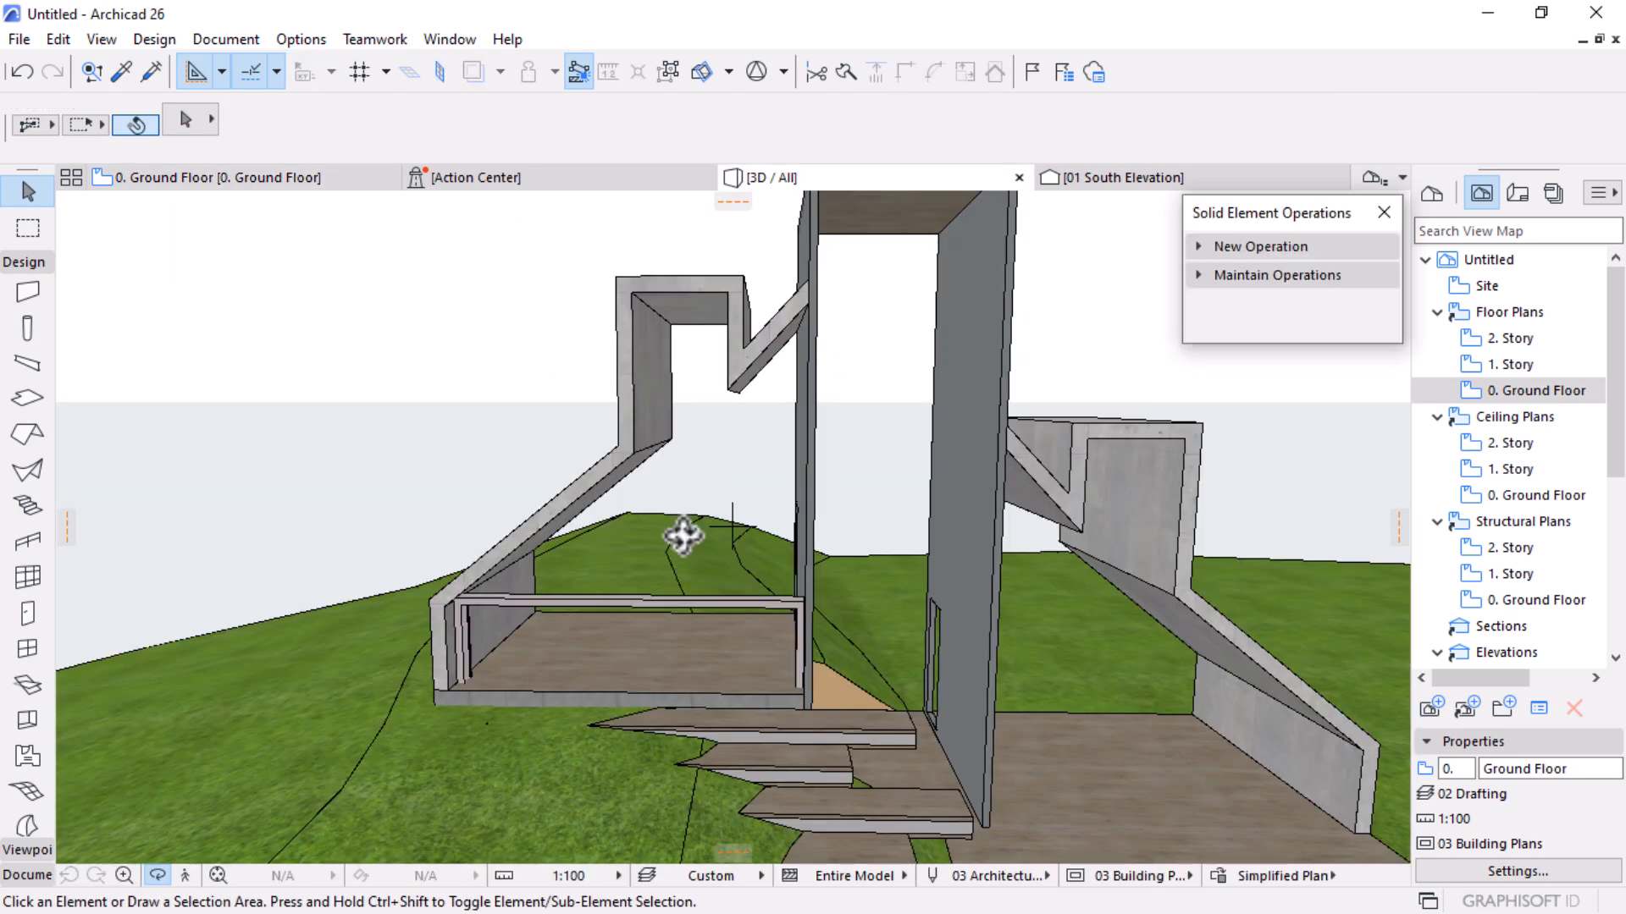
scroll(564, 735, up, 2)
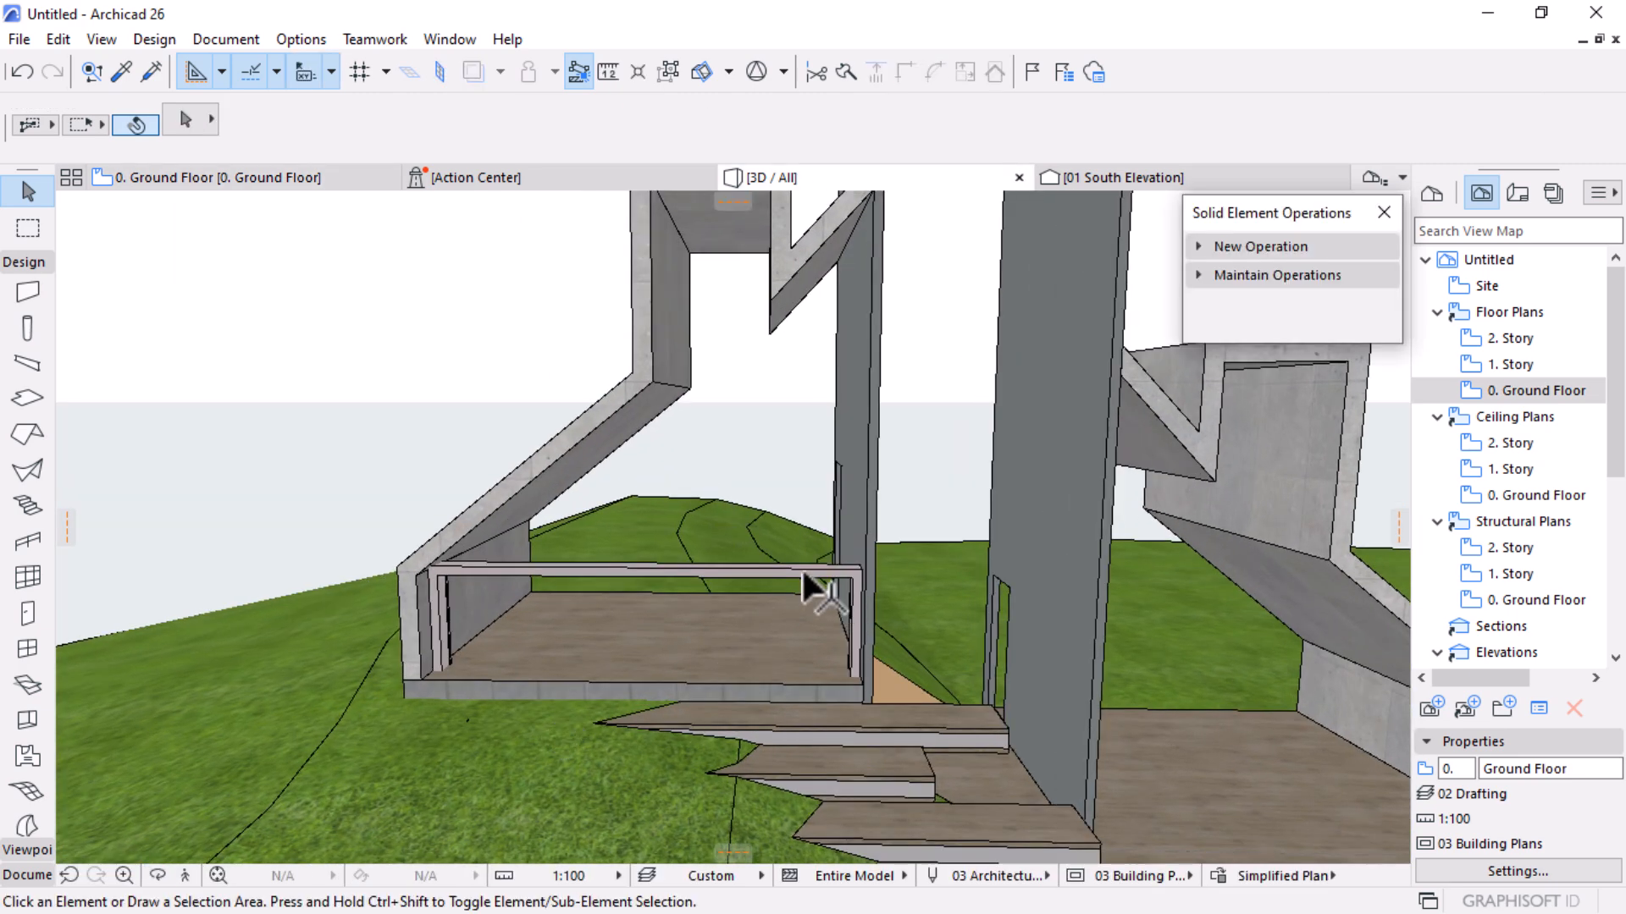
click(813, 593)
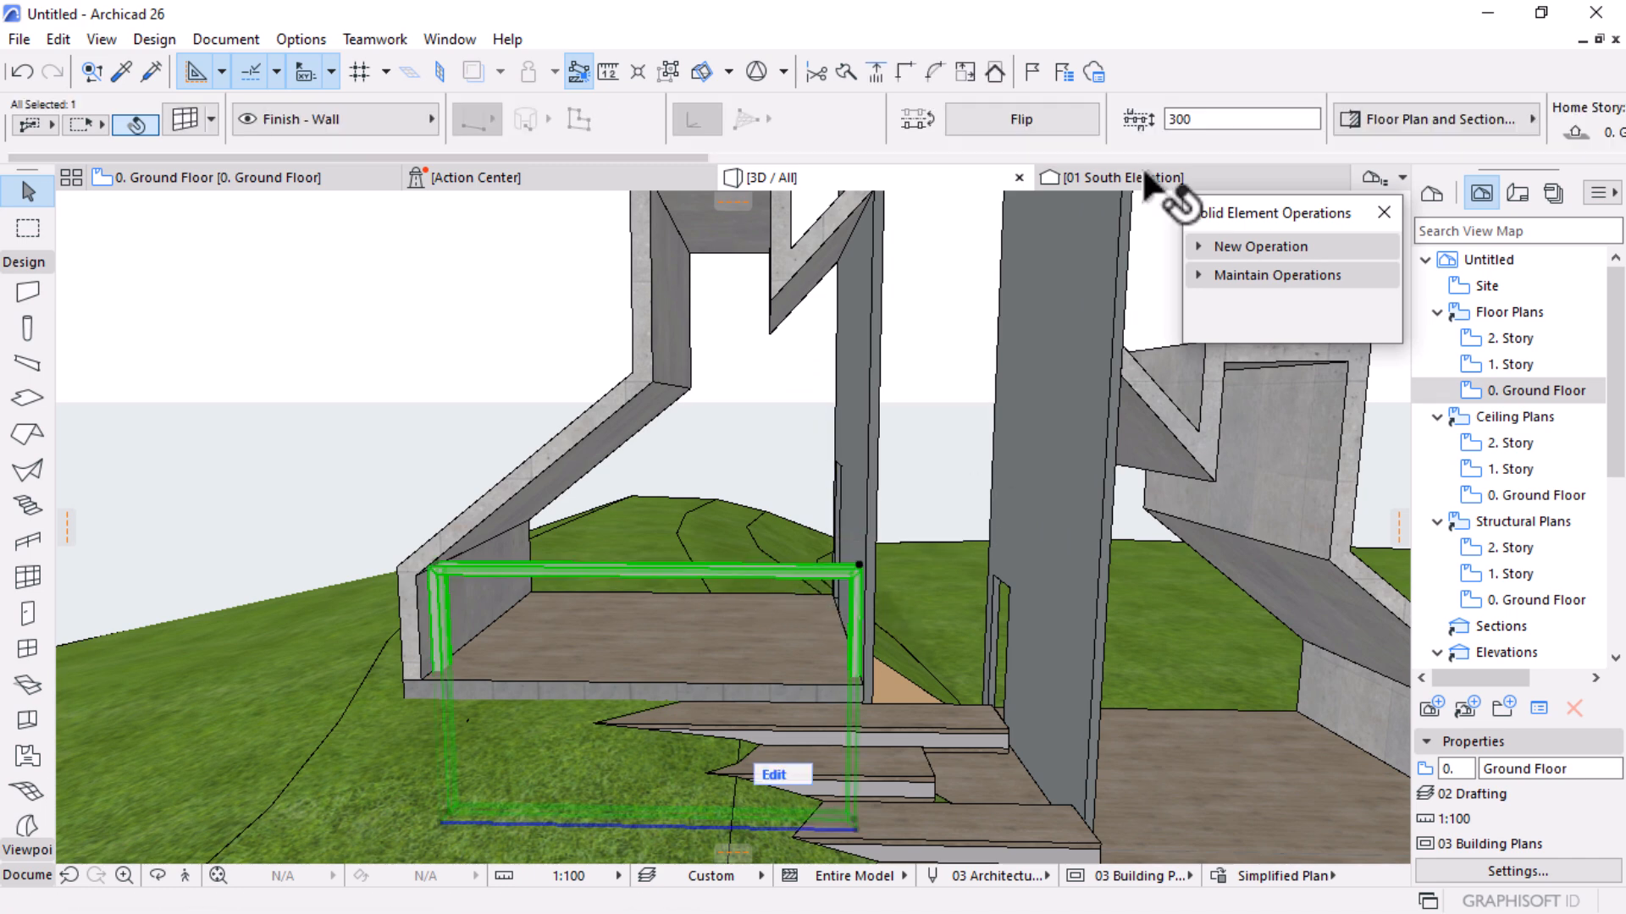
Set the selected curtain wall's base offset to the home story to 1018 mm
scroll(1060, 119, down, 5)
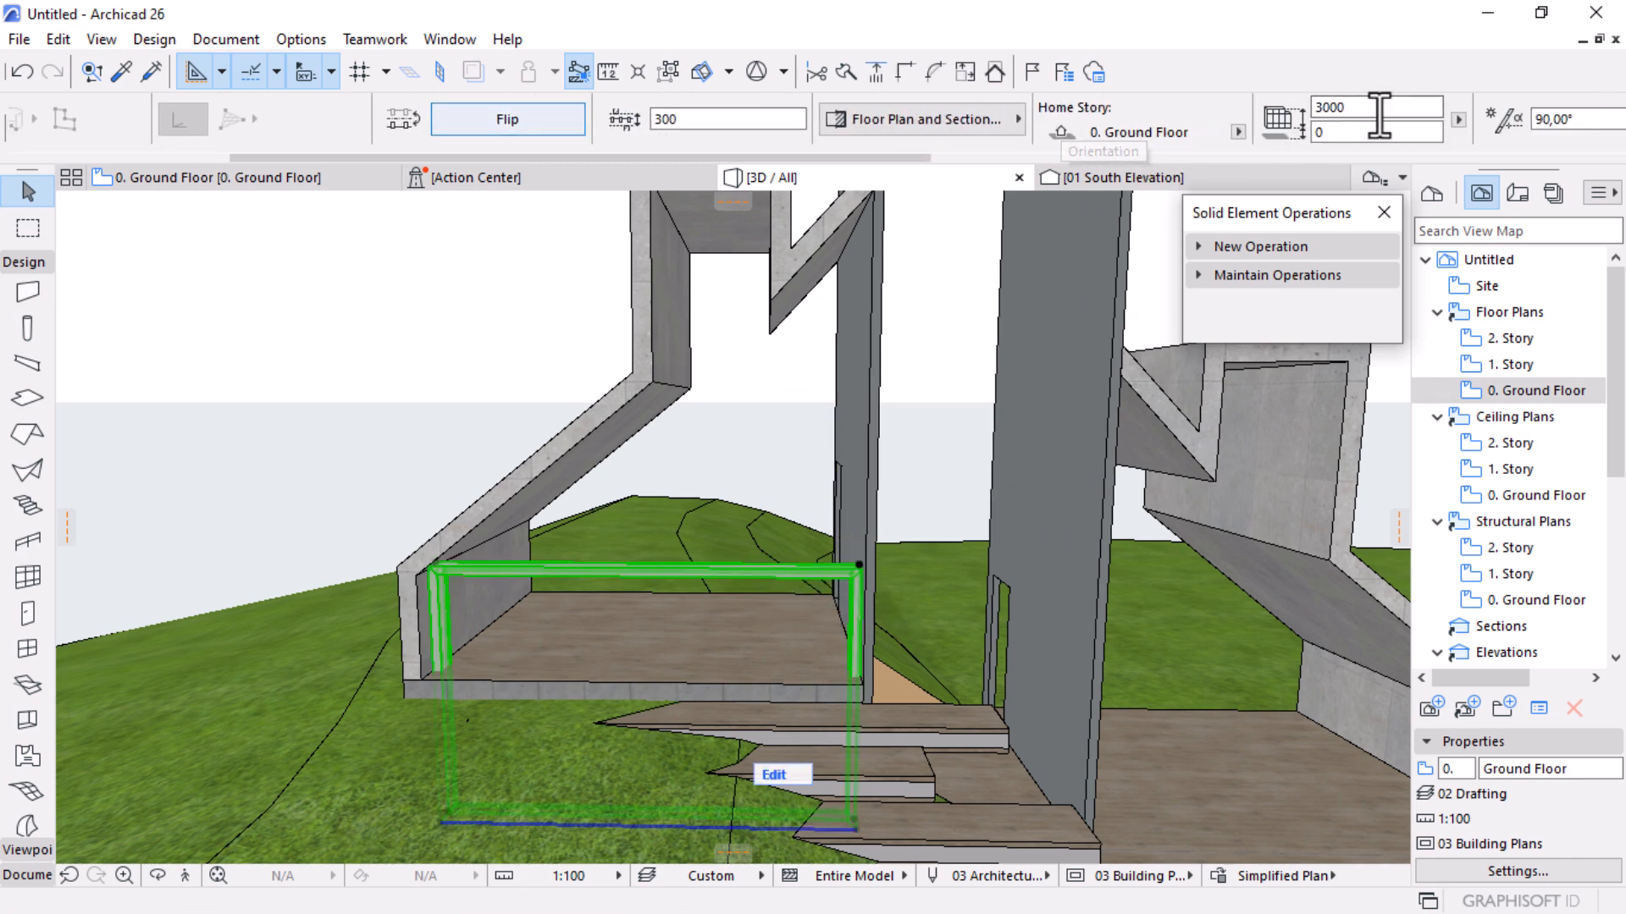
click(1318, 132)
text(10)
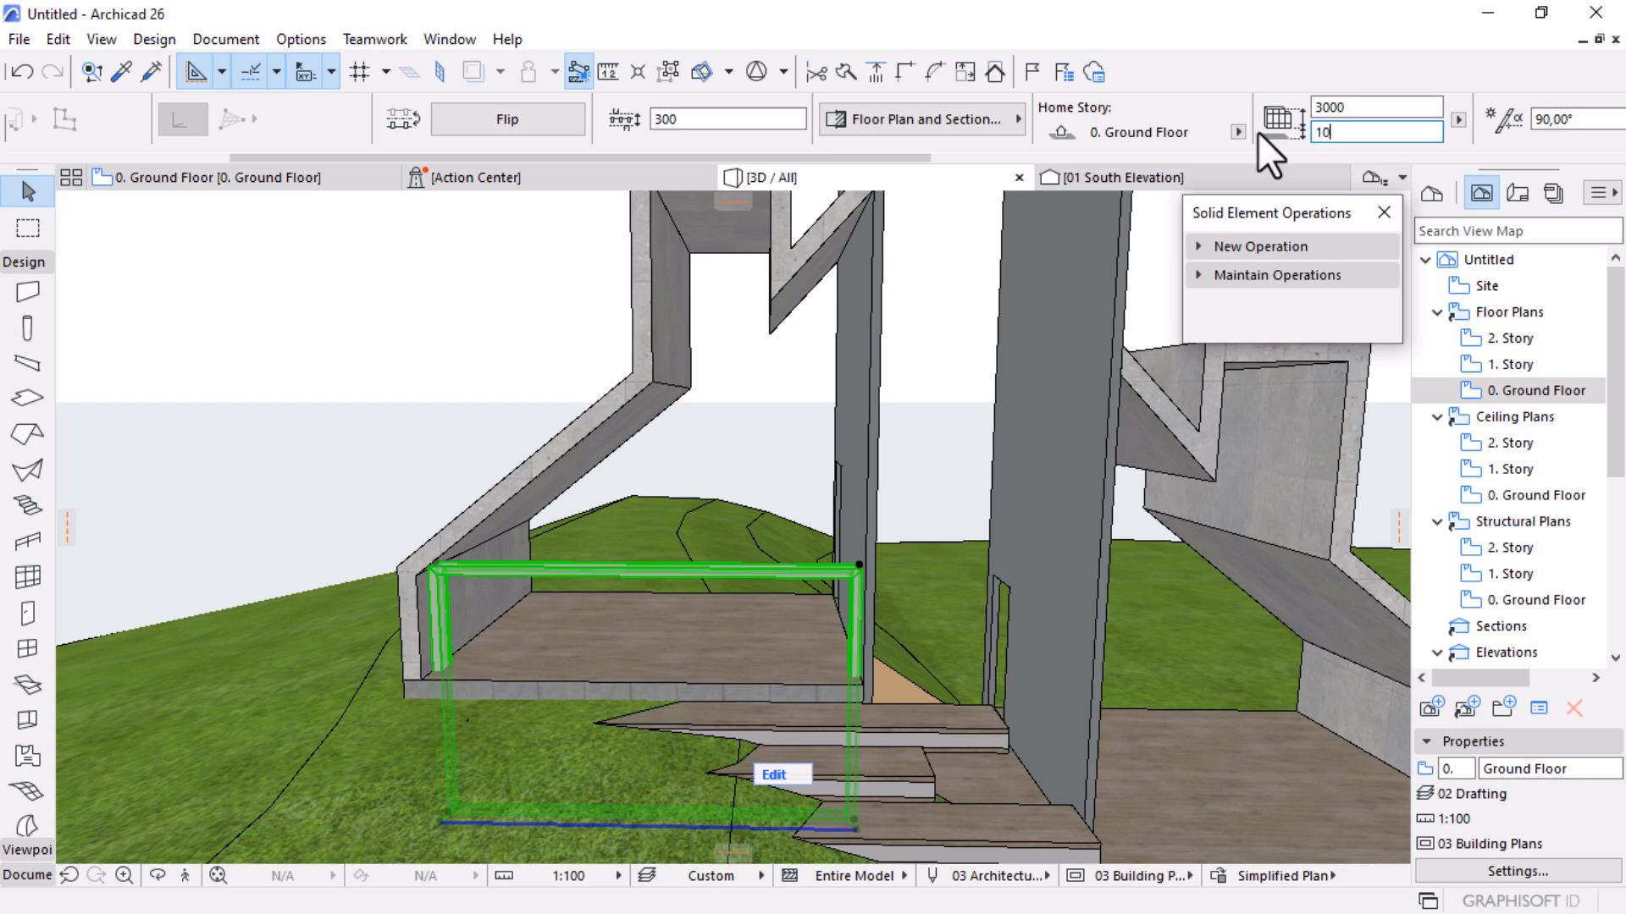
text(18)
key(Return)
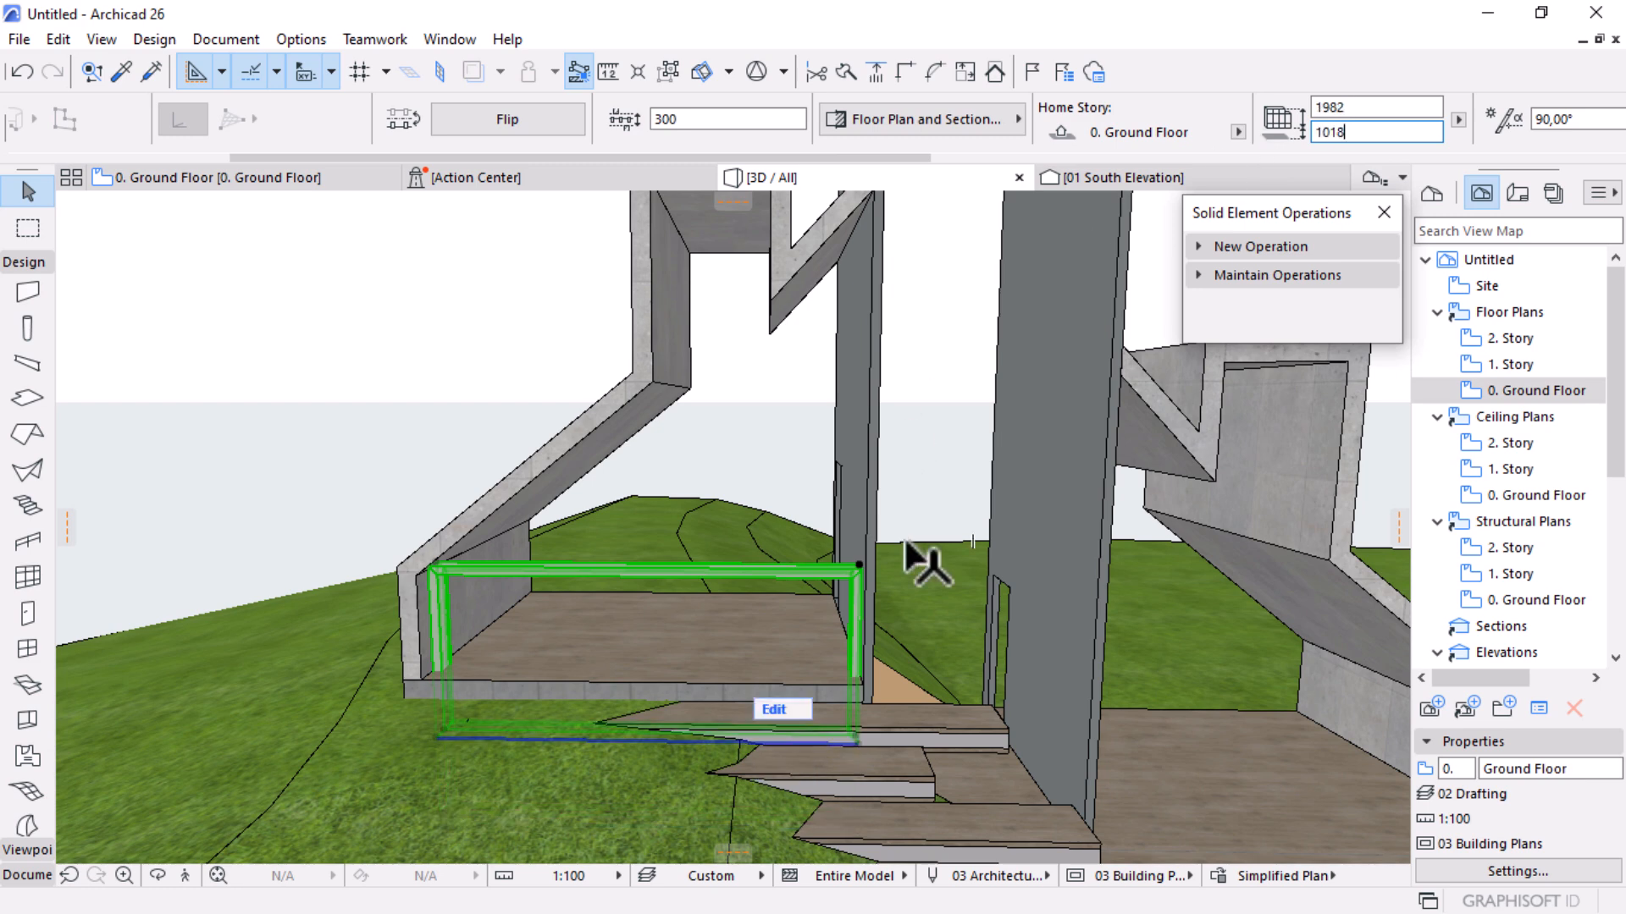
Move the curtain wall vertically so its base rests on the platform slab's top surface at 1810 mm
key(ctrl+d)
click(857, 745)
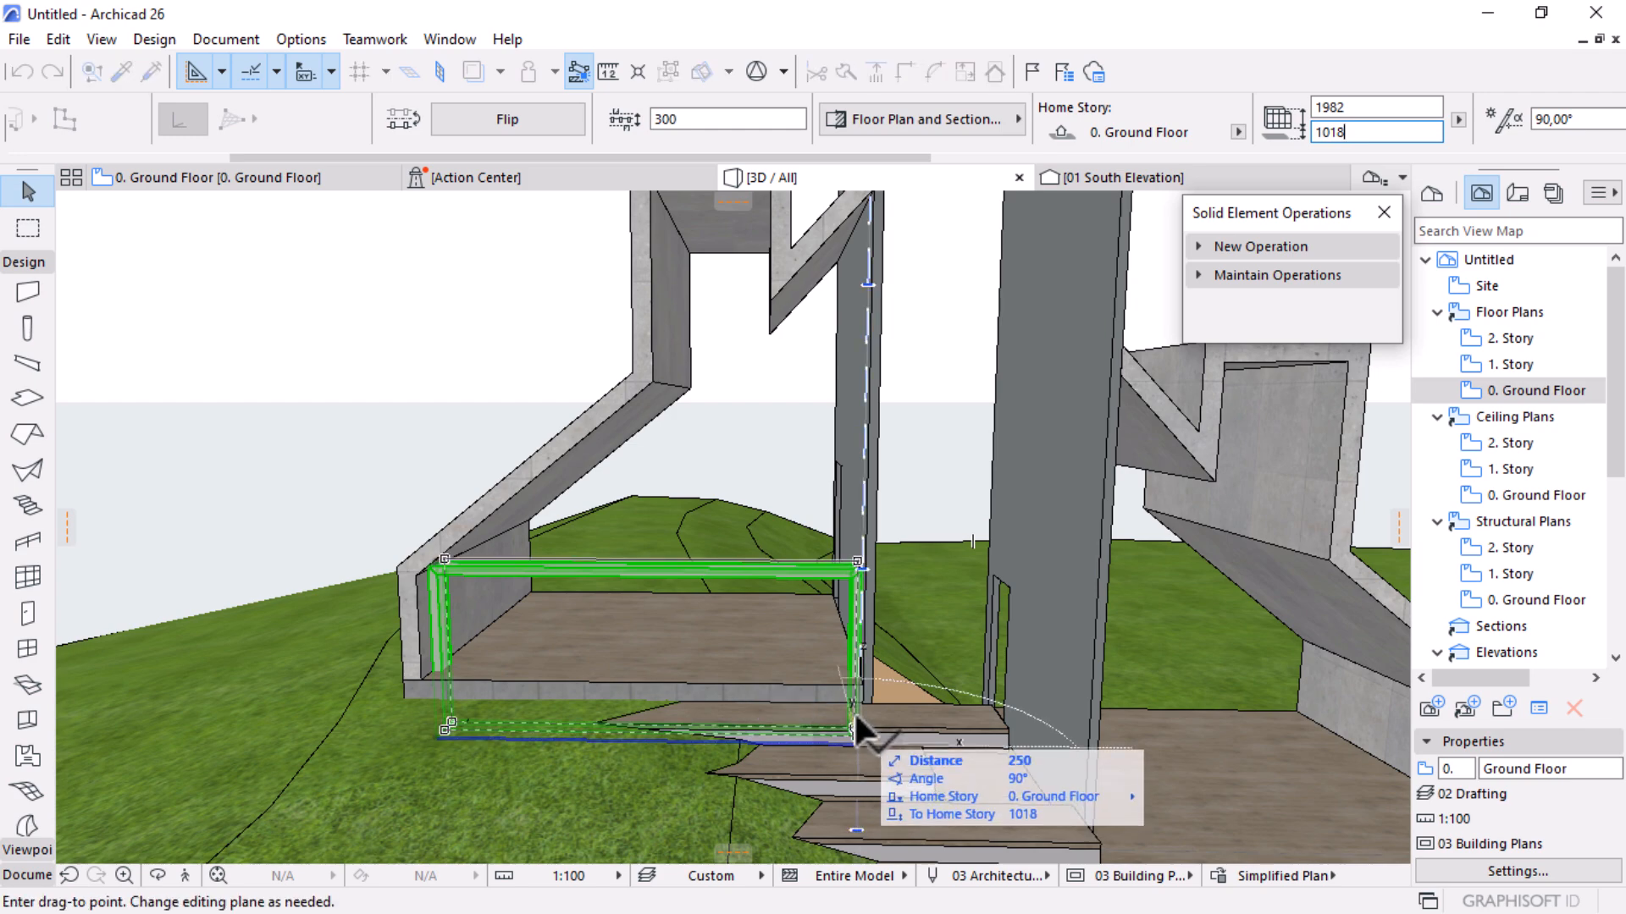
click(860, 684)
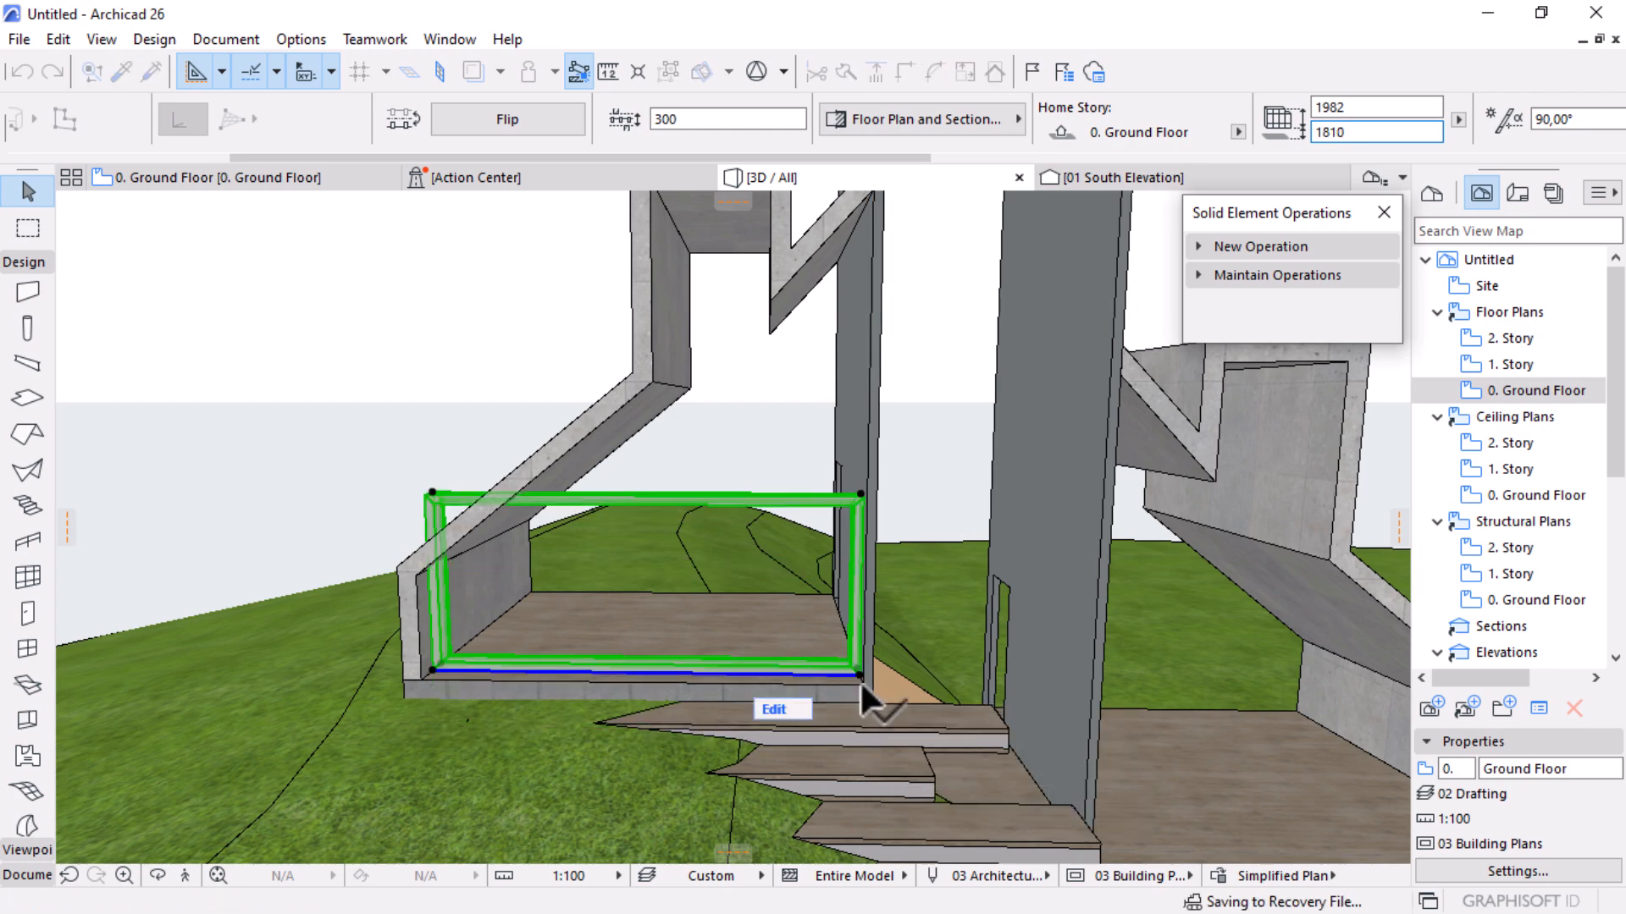
Stretch the curtain wall's height to 5190 mm, reaching the upper part of the left shell
shift+middle_drag(744, 562, 712, 660)
click(701, 643)
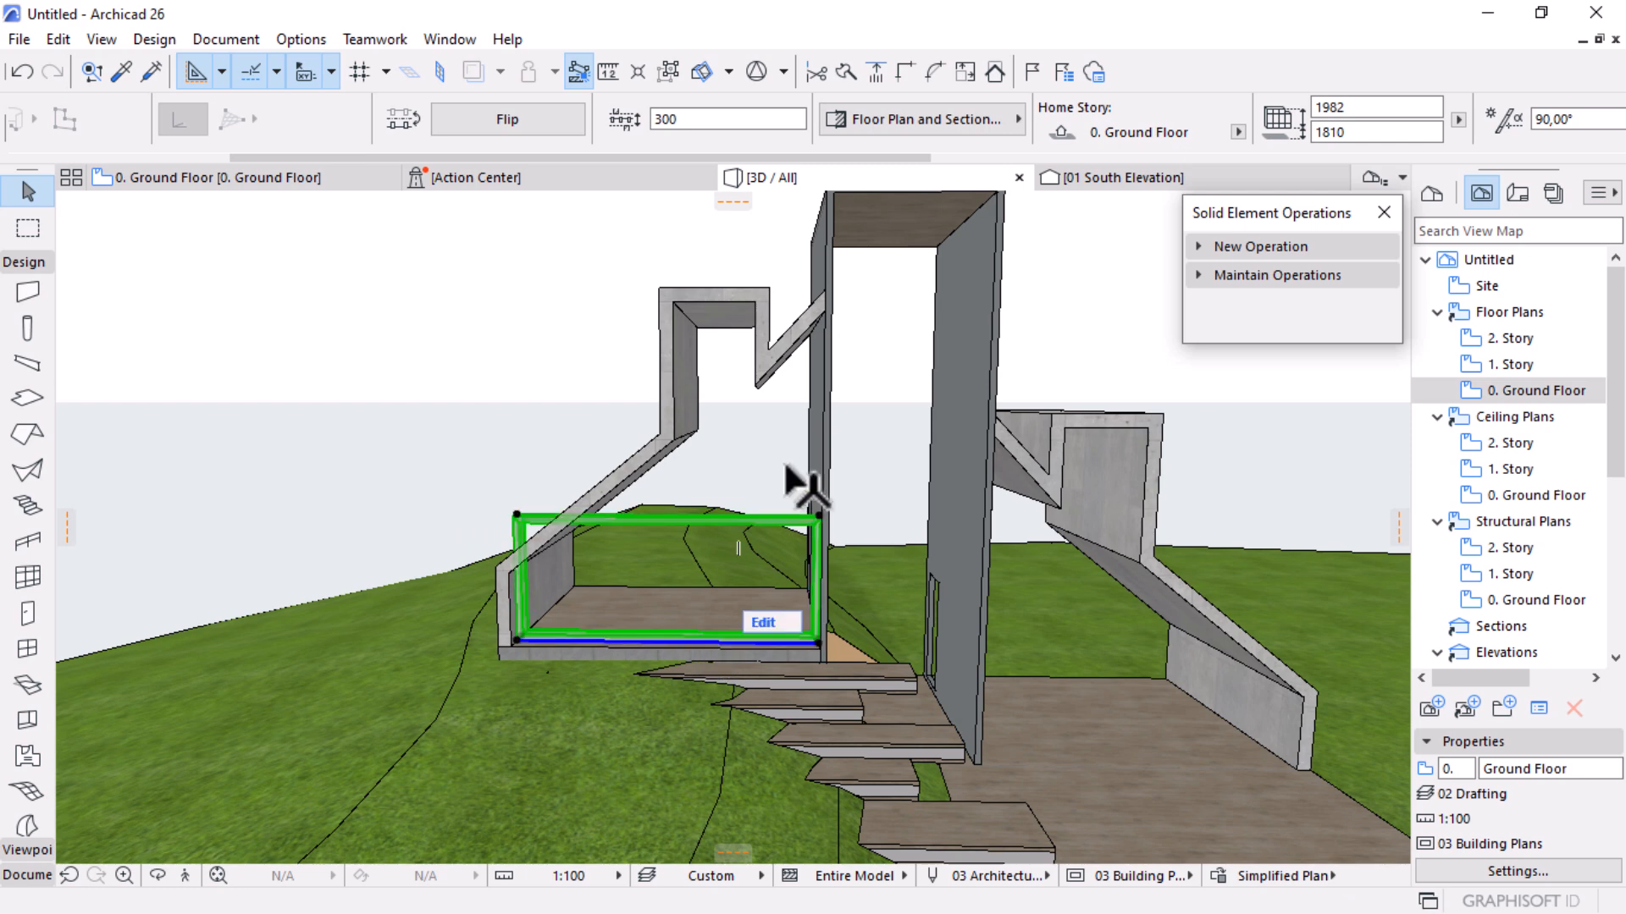
click(818, 522)
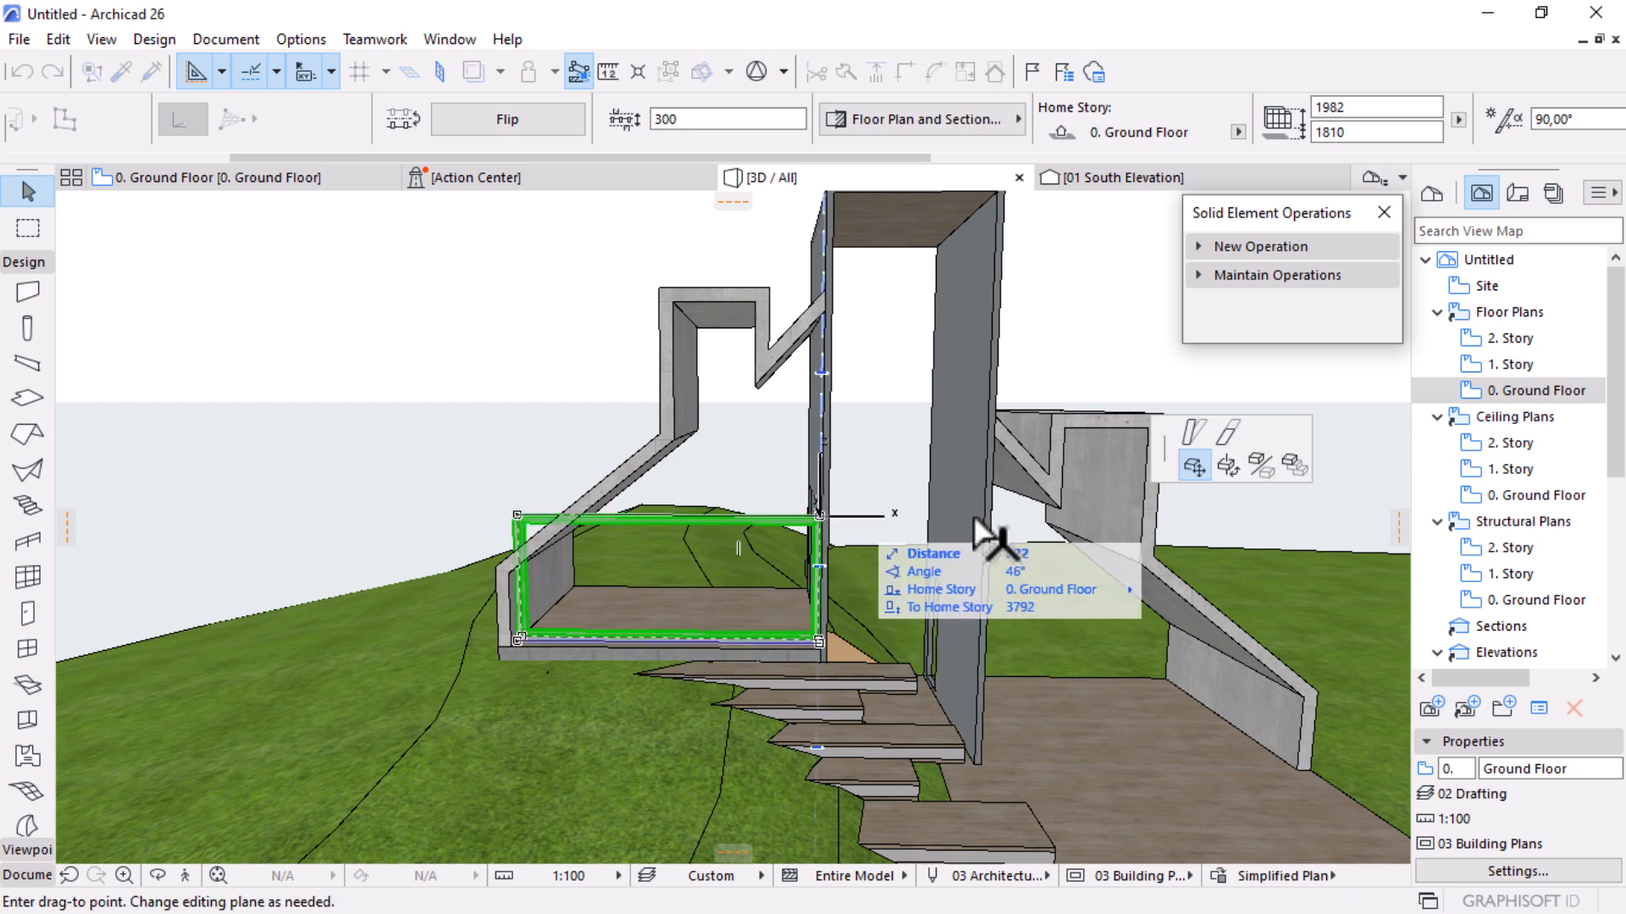
click(1231, 433)
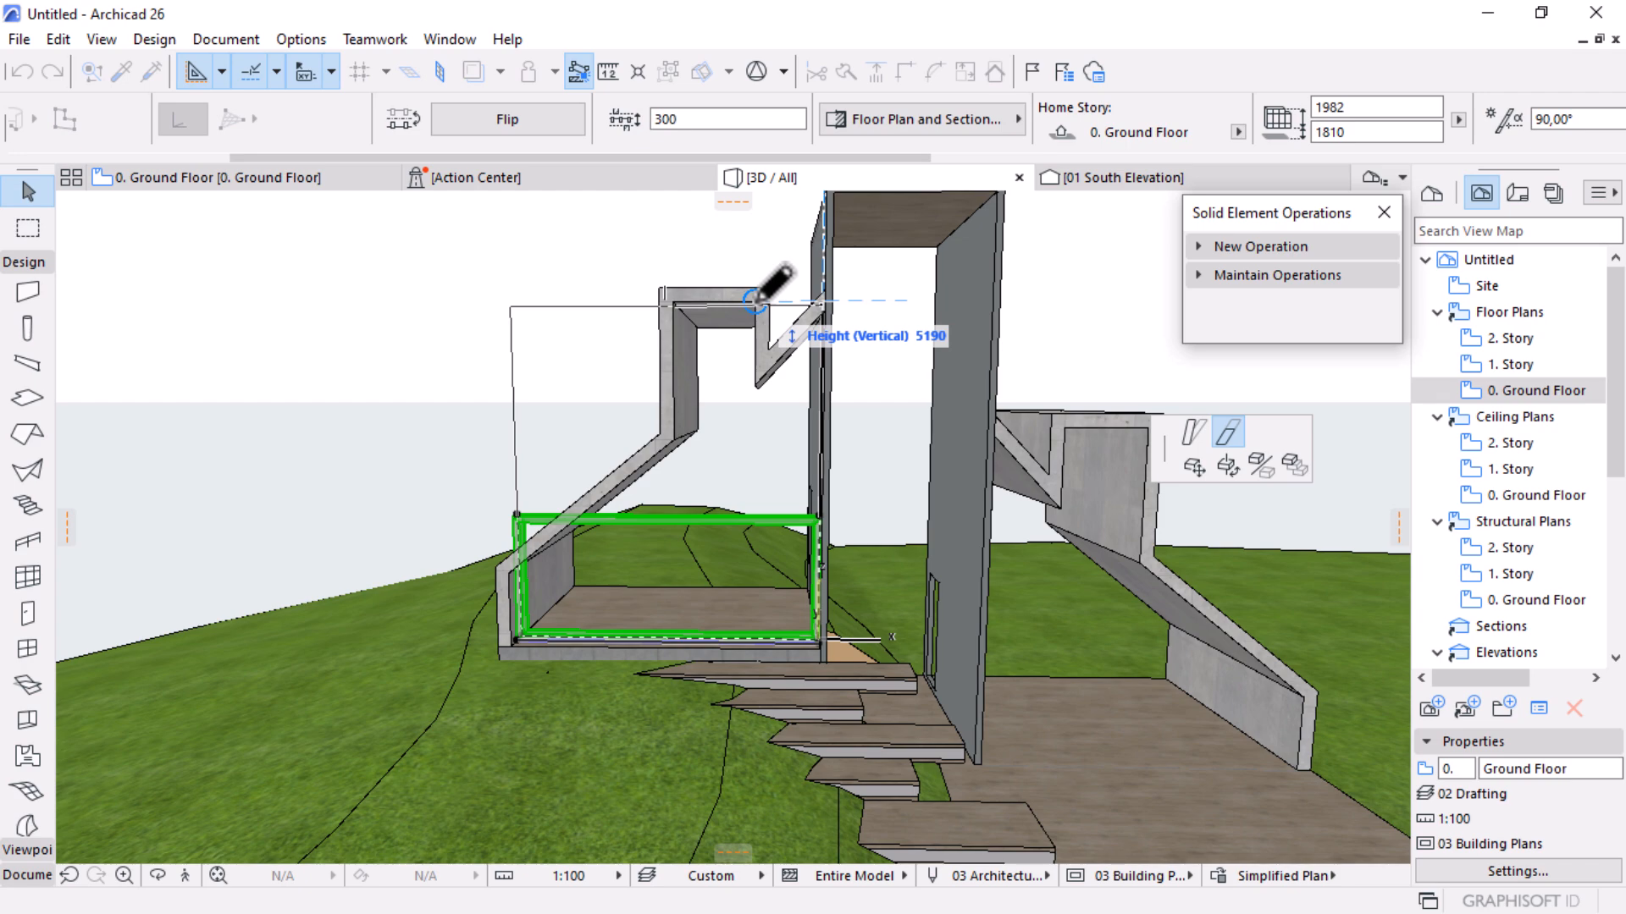
click(756, 296)
scroll(739, 290, up, 3)
scroll(739, 294, up, 2)
scroll(832, 346, down, 4)
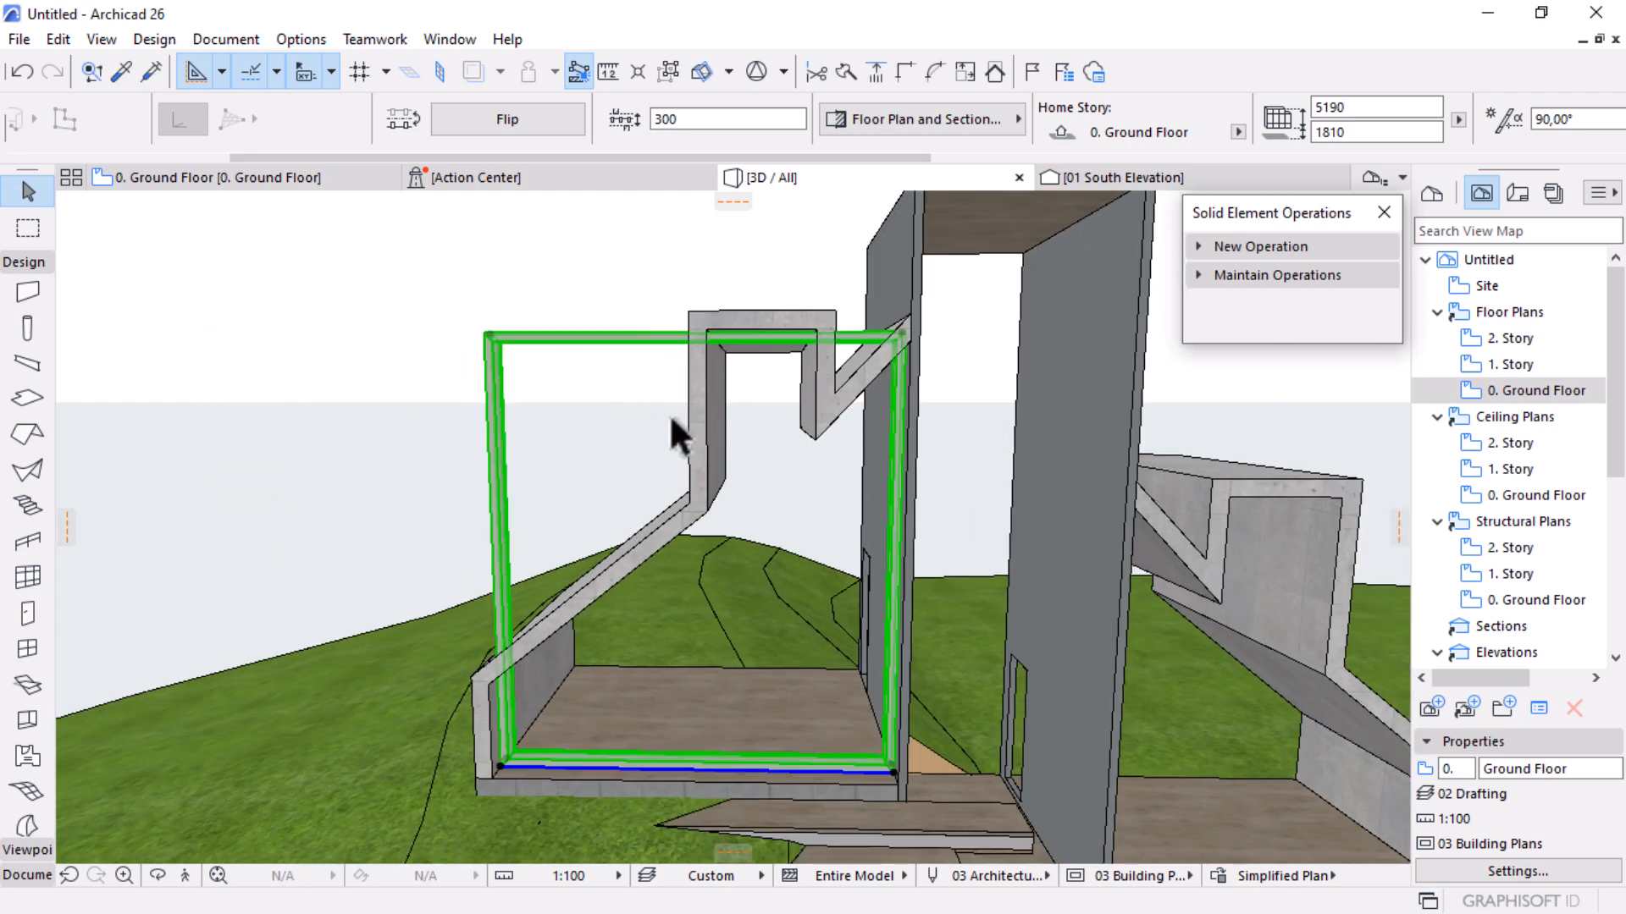
scroll(669, 411, down, 2)
mouse_move(795, 663)
shift+middle_down()
mouse_move(835, 635)
mouse_move(795, 657)
shift+middle_up()
scroll(624, 612, up, 2)
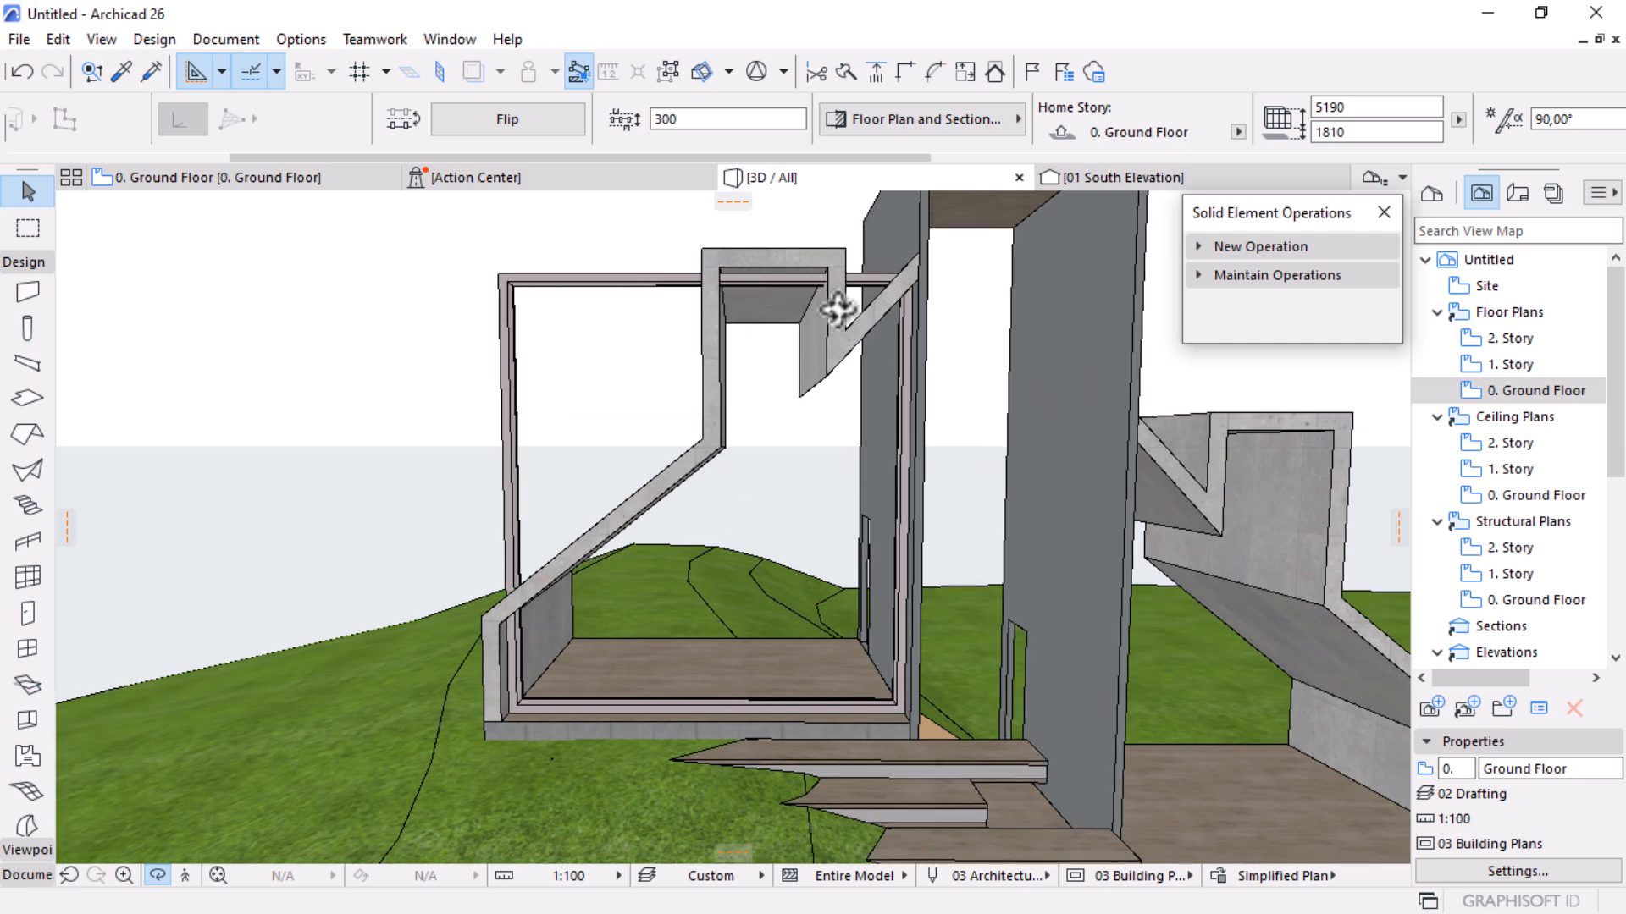
In the south elevation, enter the curtain wall's edit mode, show the scheme grid and hide its frames, panels and junctions
click(1102, 181)
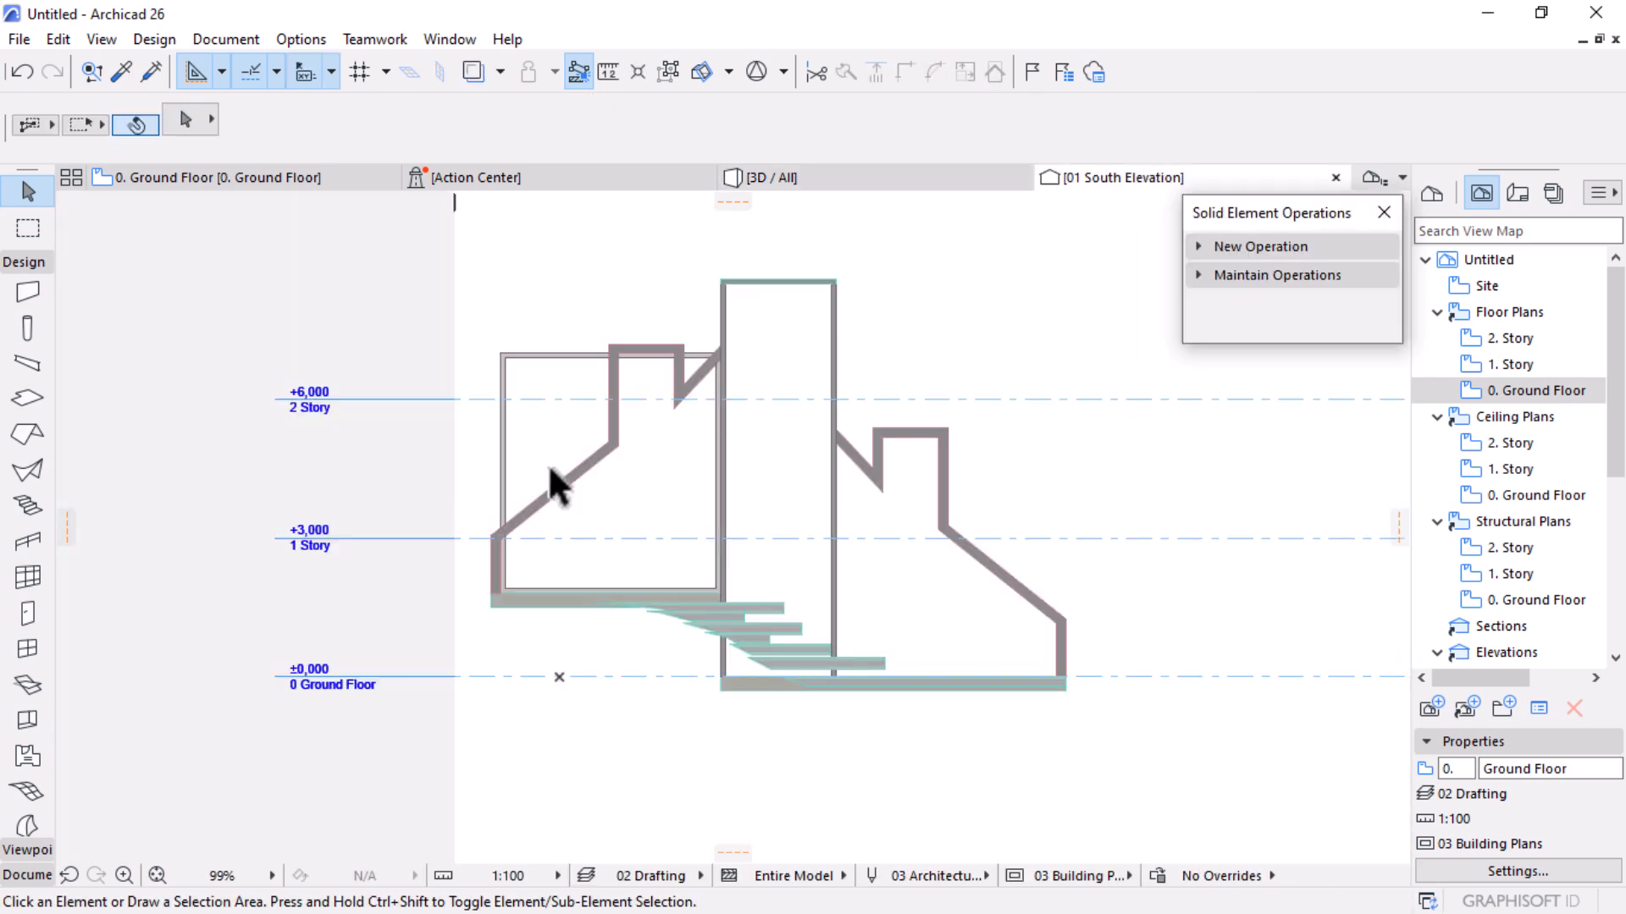
scroll(592, 407, up, 5)
click(656, 288)
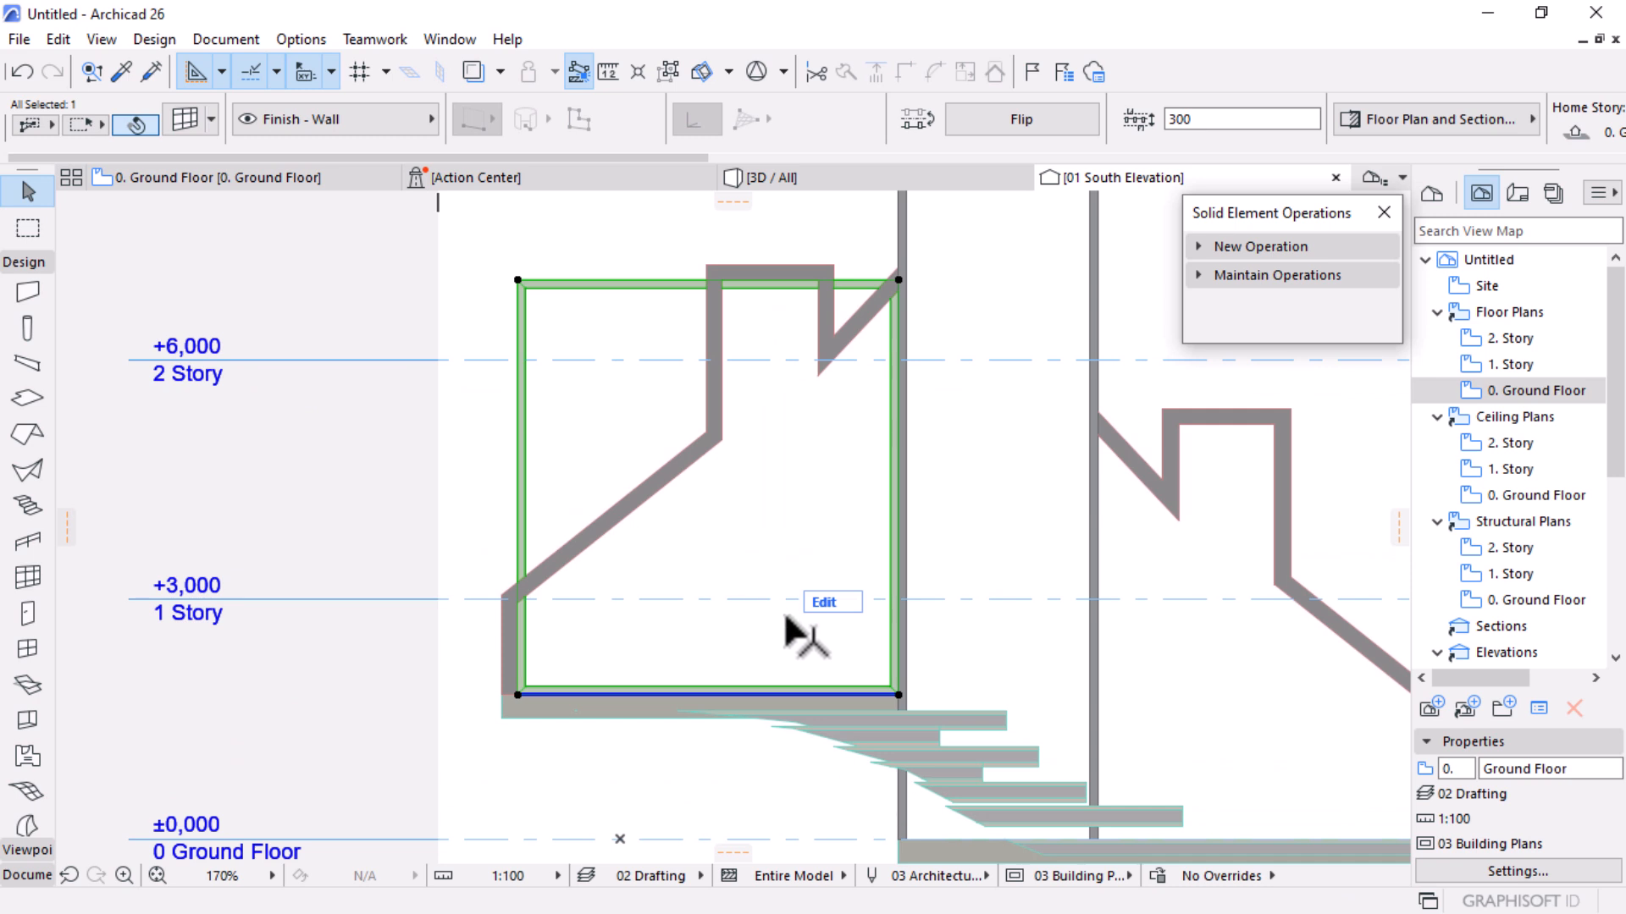
click(822, 603)
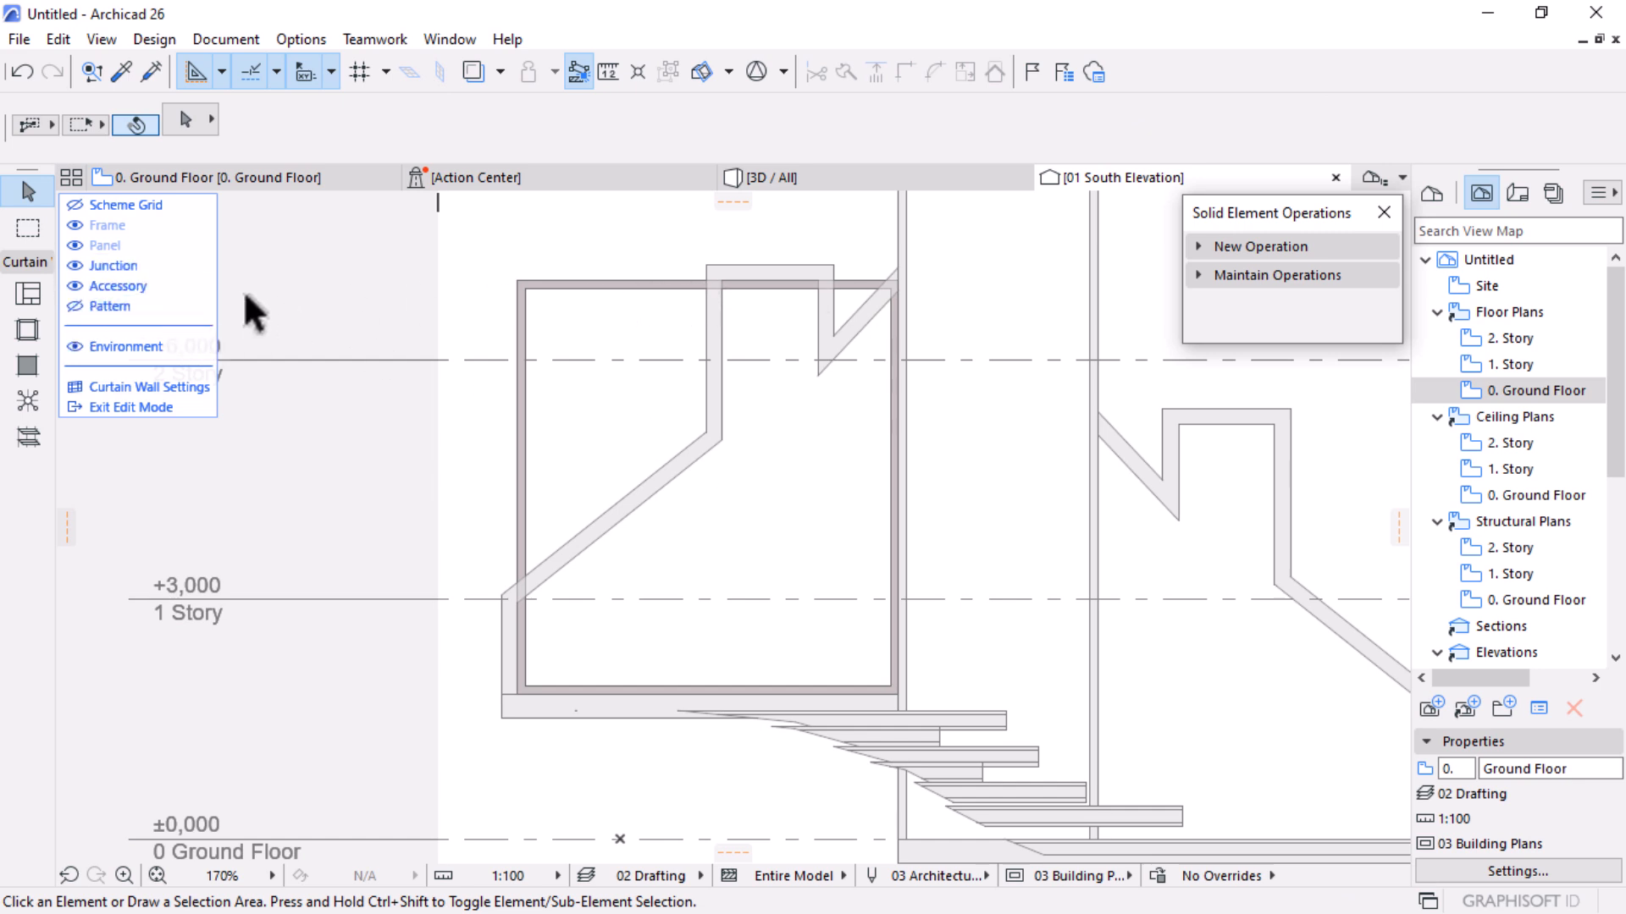
click(71, 205)
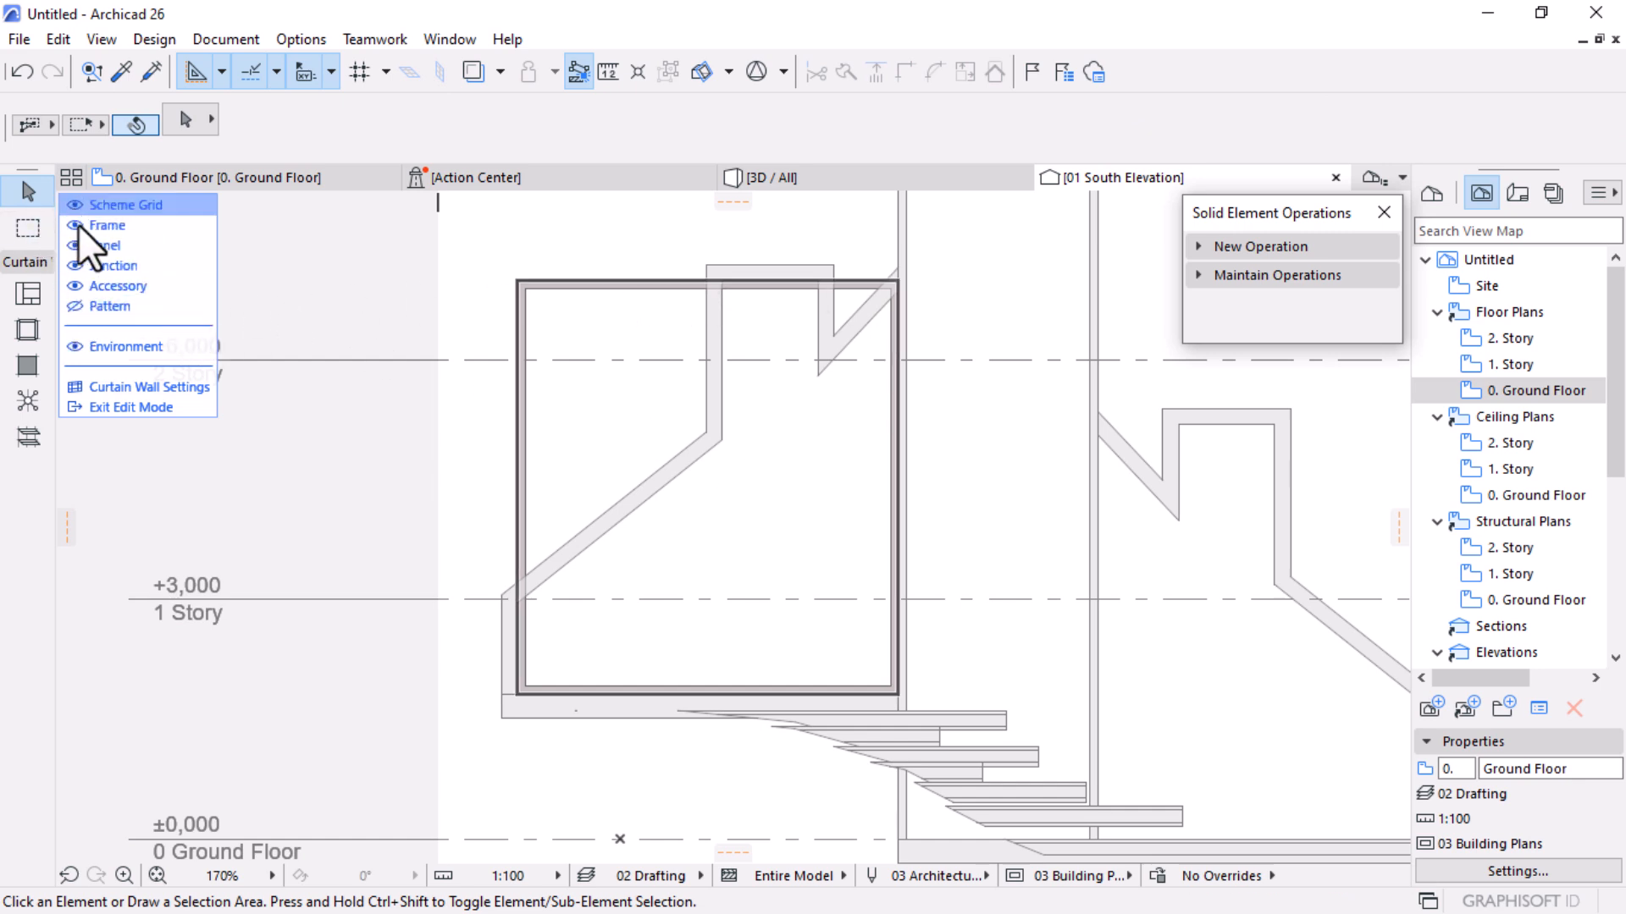
click(76, 226)
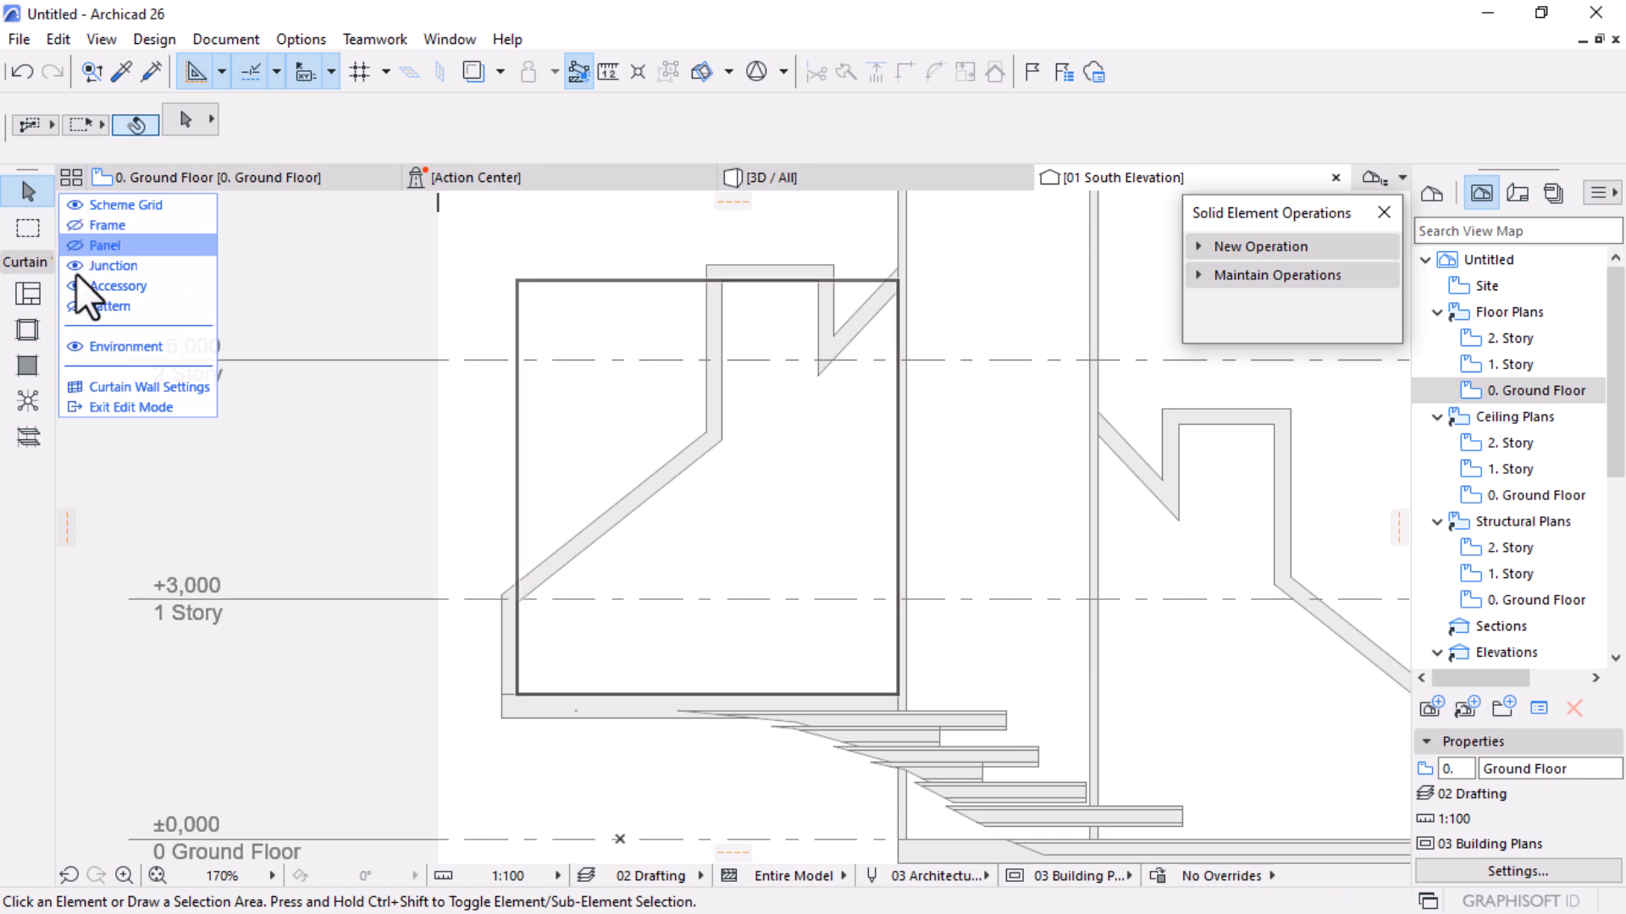
click(73, 264)
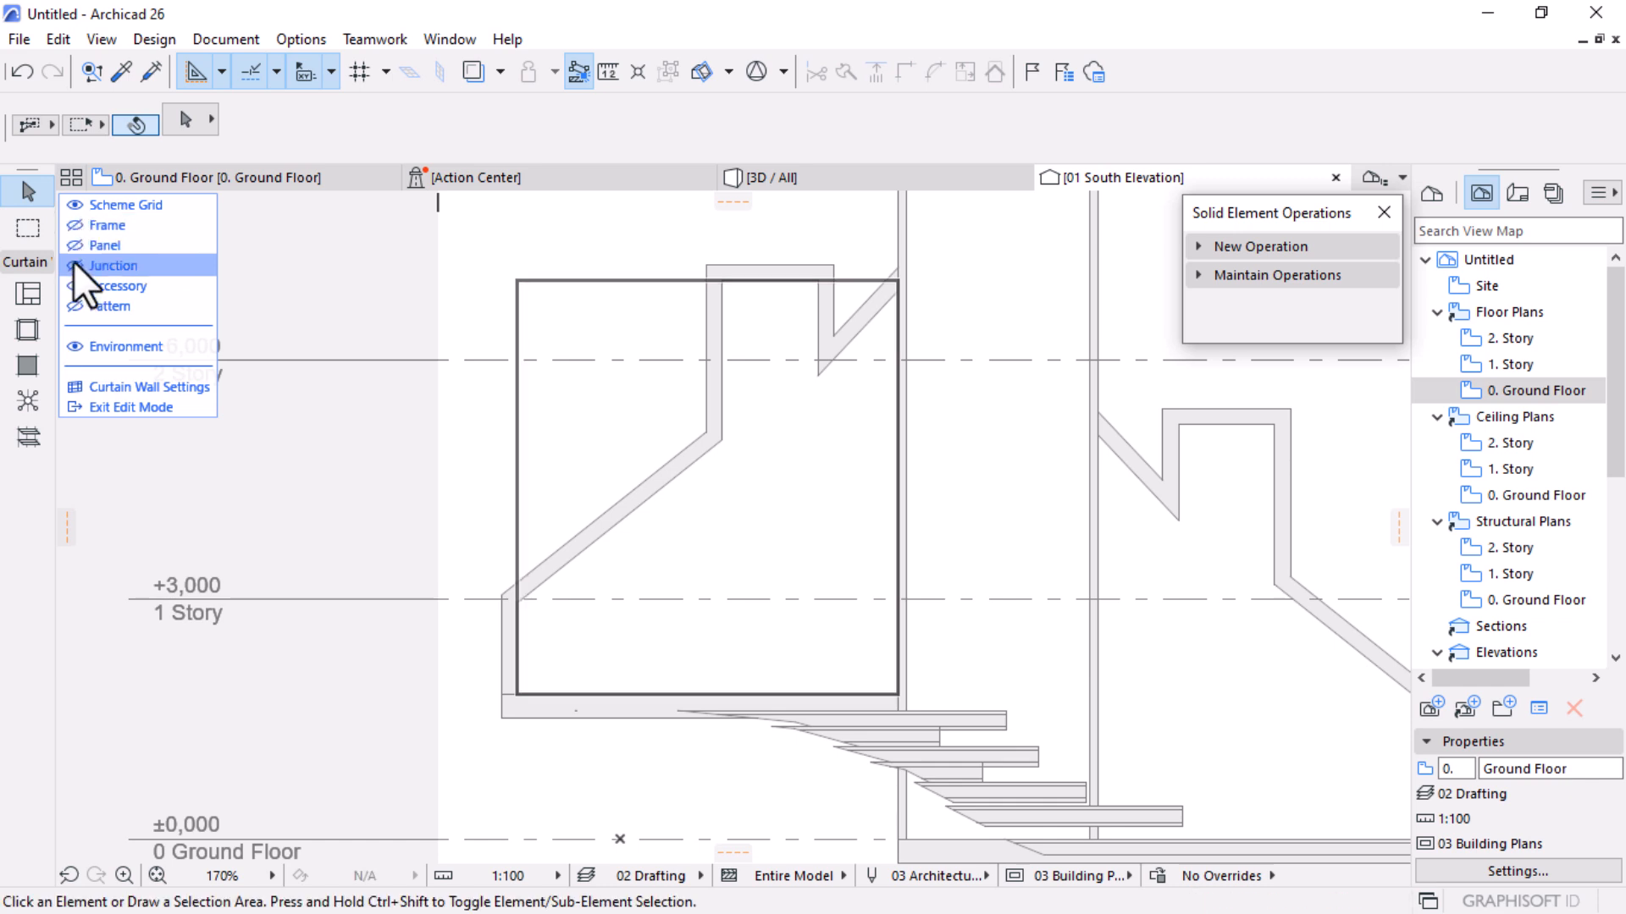
Select the curtain wall's scheme grid boundary and move its upper-left node down to the left shell's inner corner near 1 Story
click(583, 281)
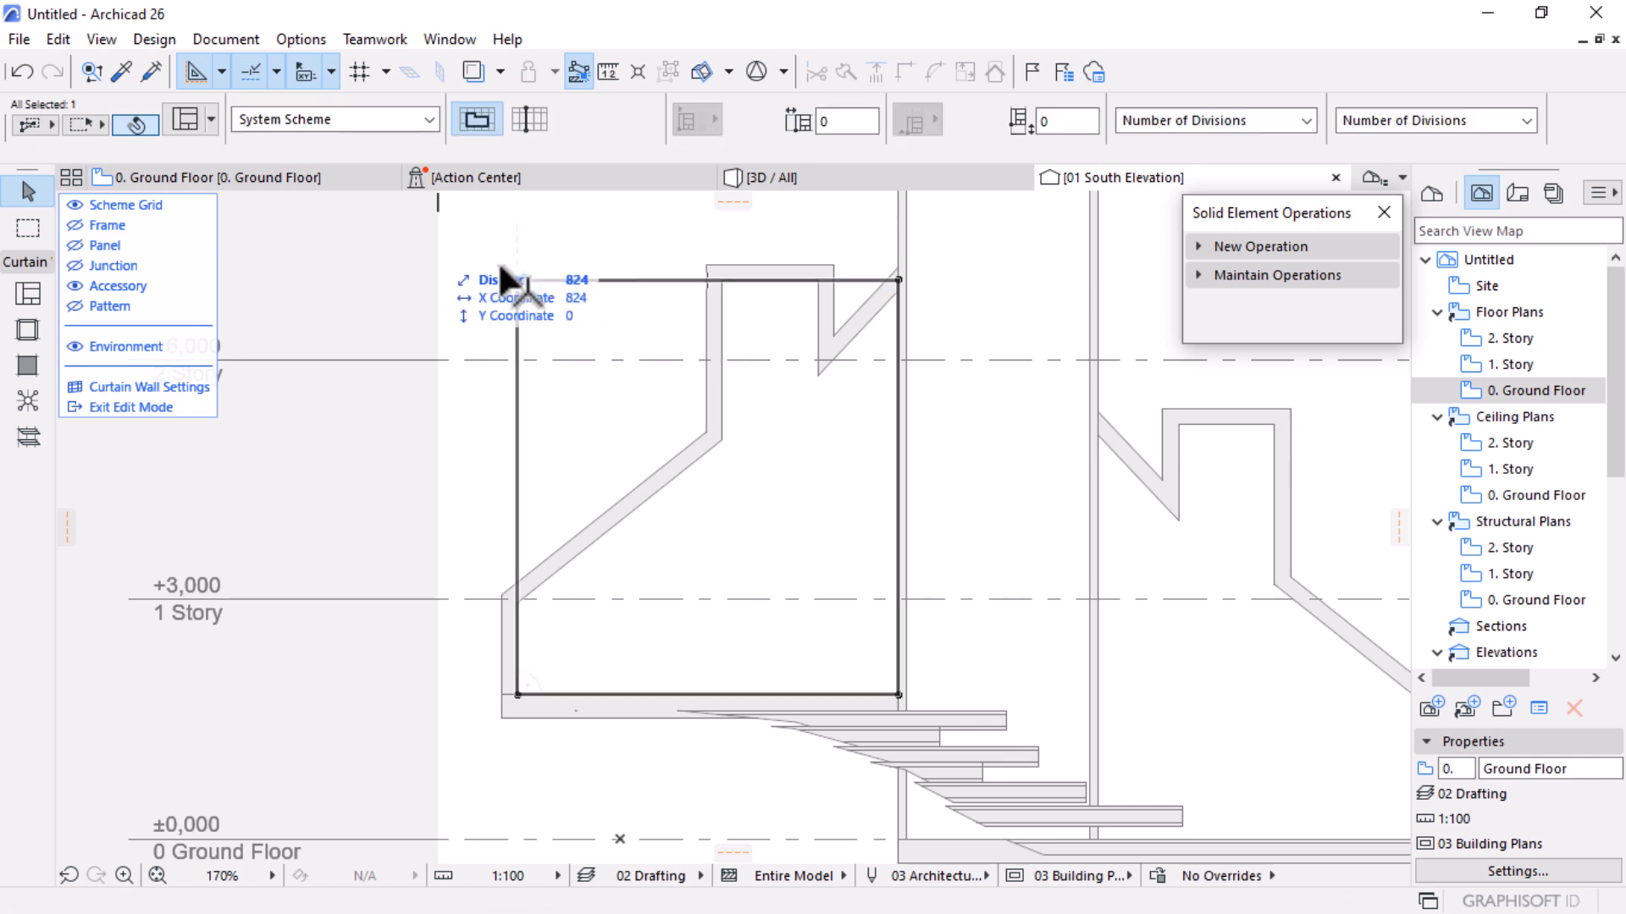
scroll(545, 262, up, 3)
scroll(957, 283, down, 3)
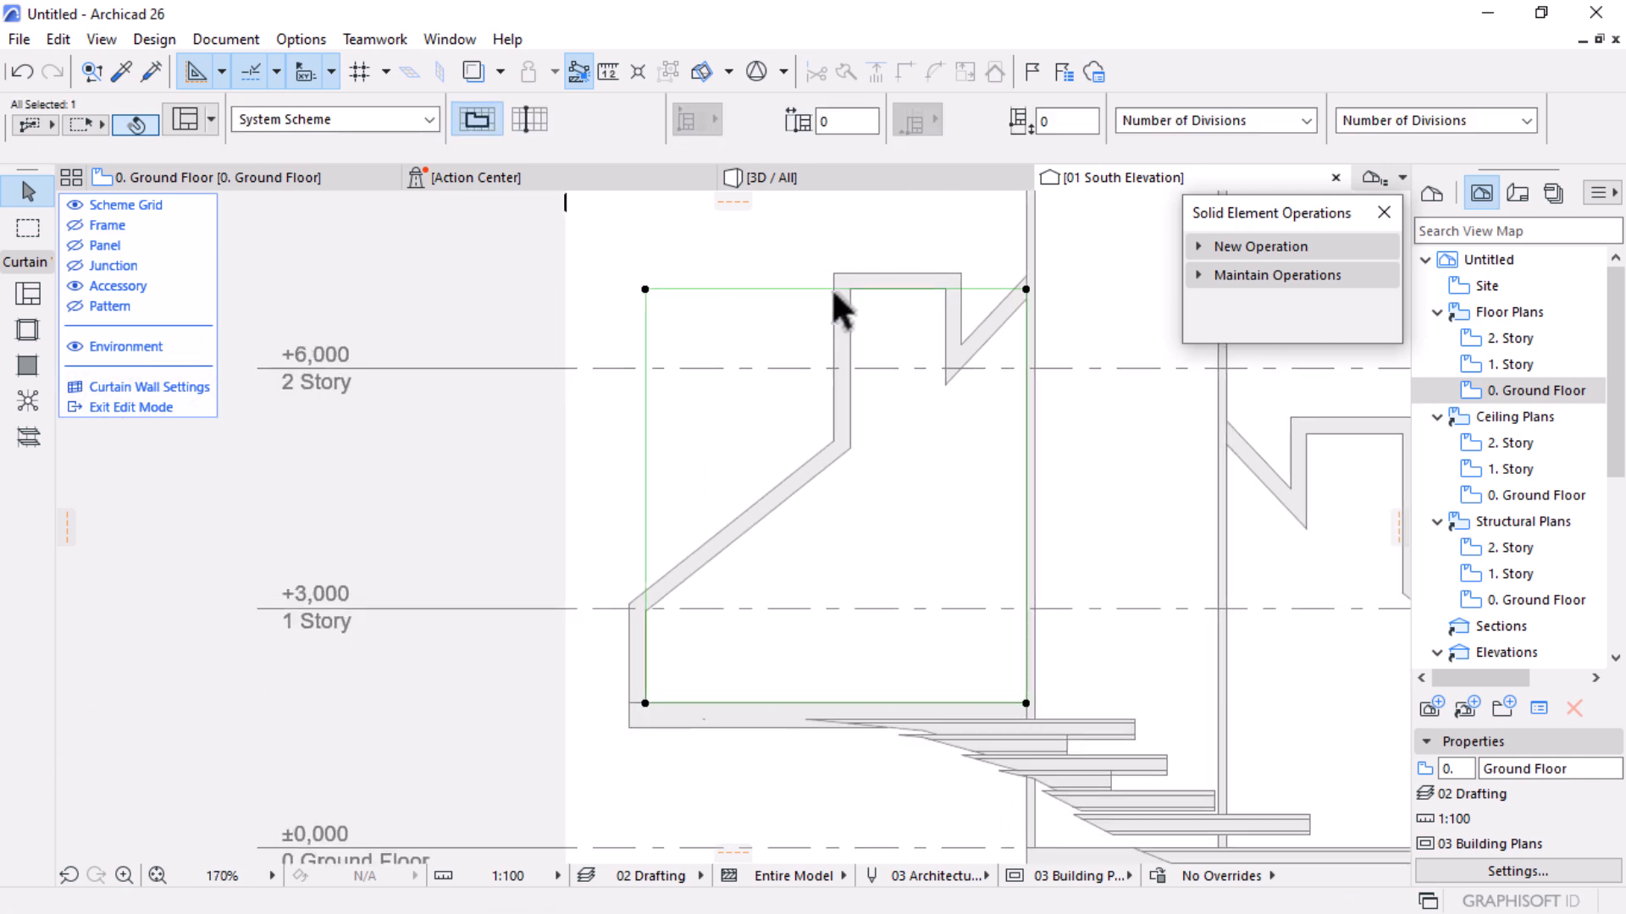
click(646, 290)
click(645, 610)
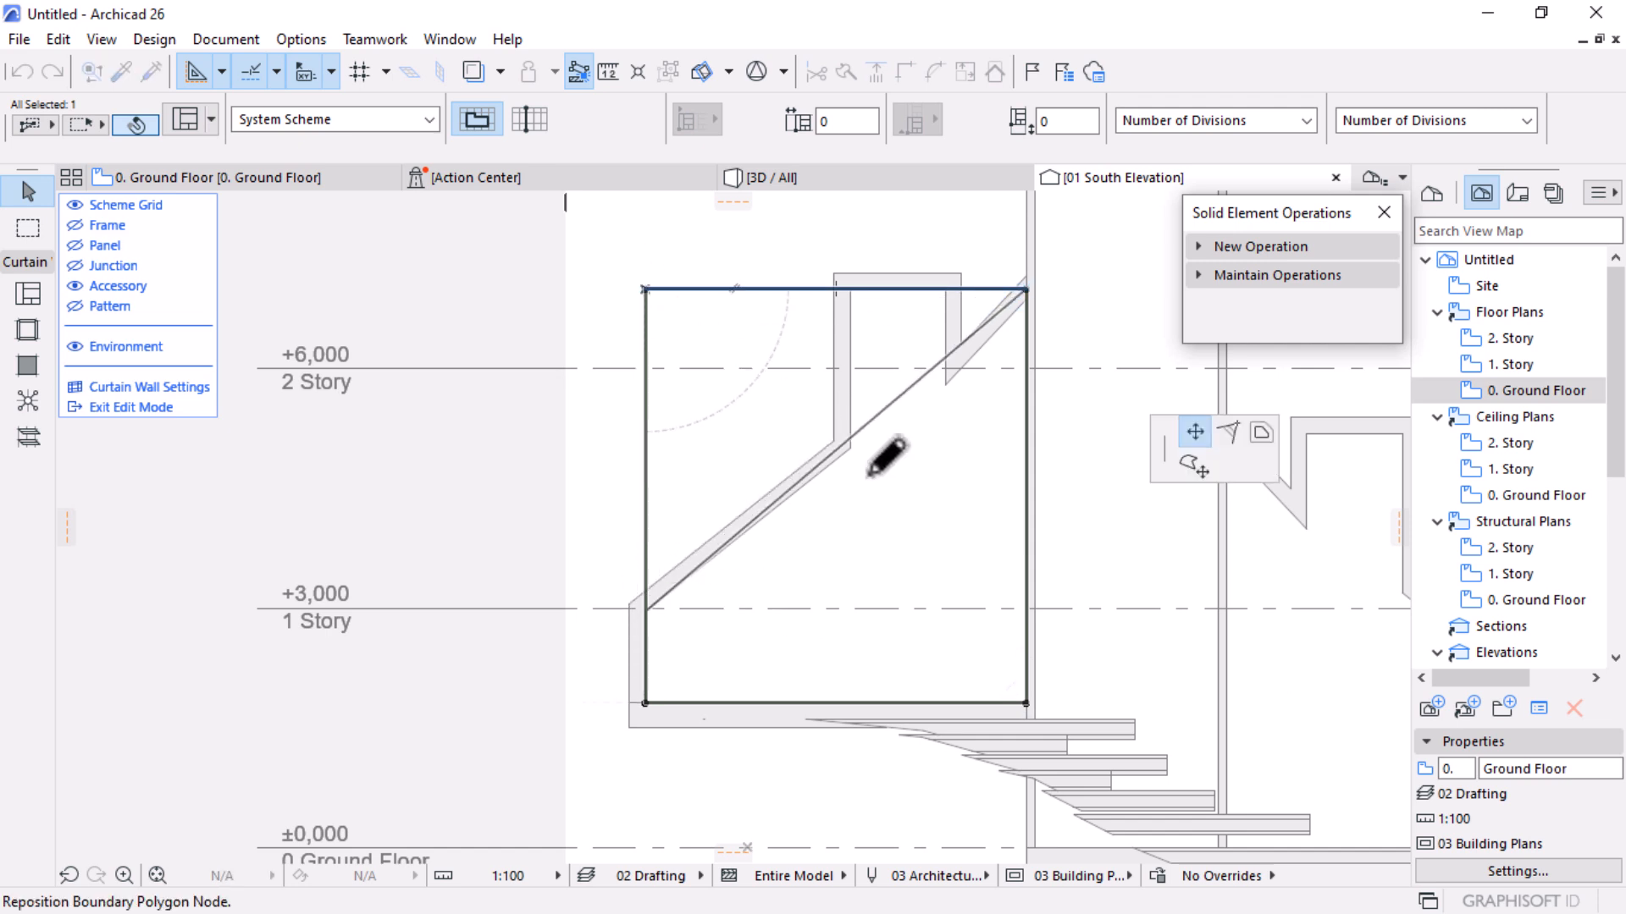
Insert boundary nodes at the top of the shell's inner slope, its inner upper-left corner and the tip of the V-shaped notch
click(882, 412)
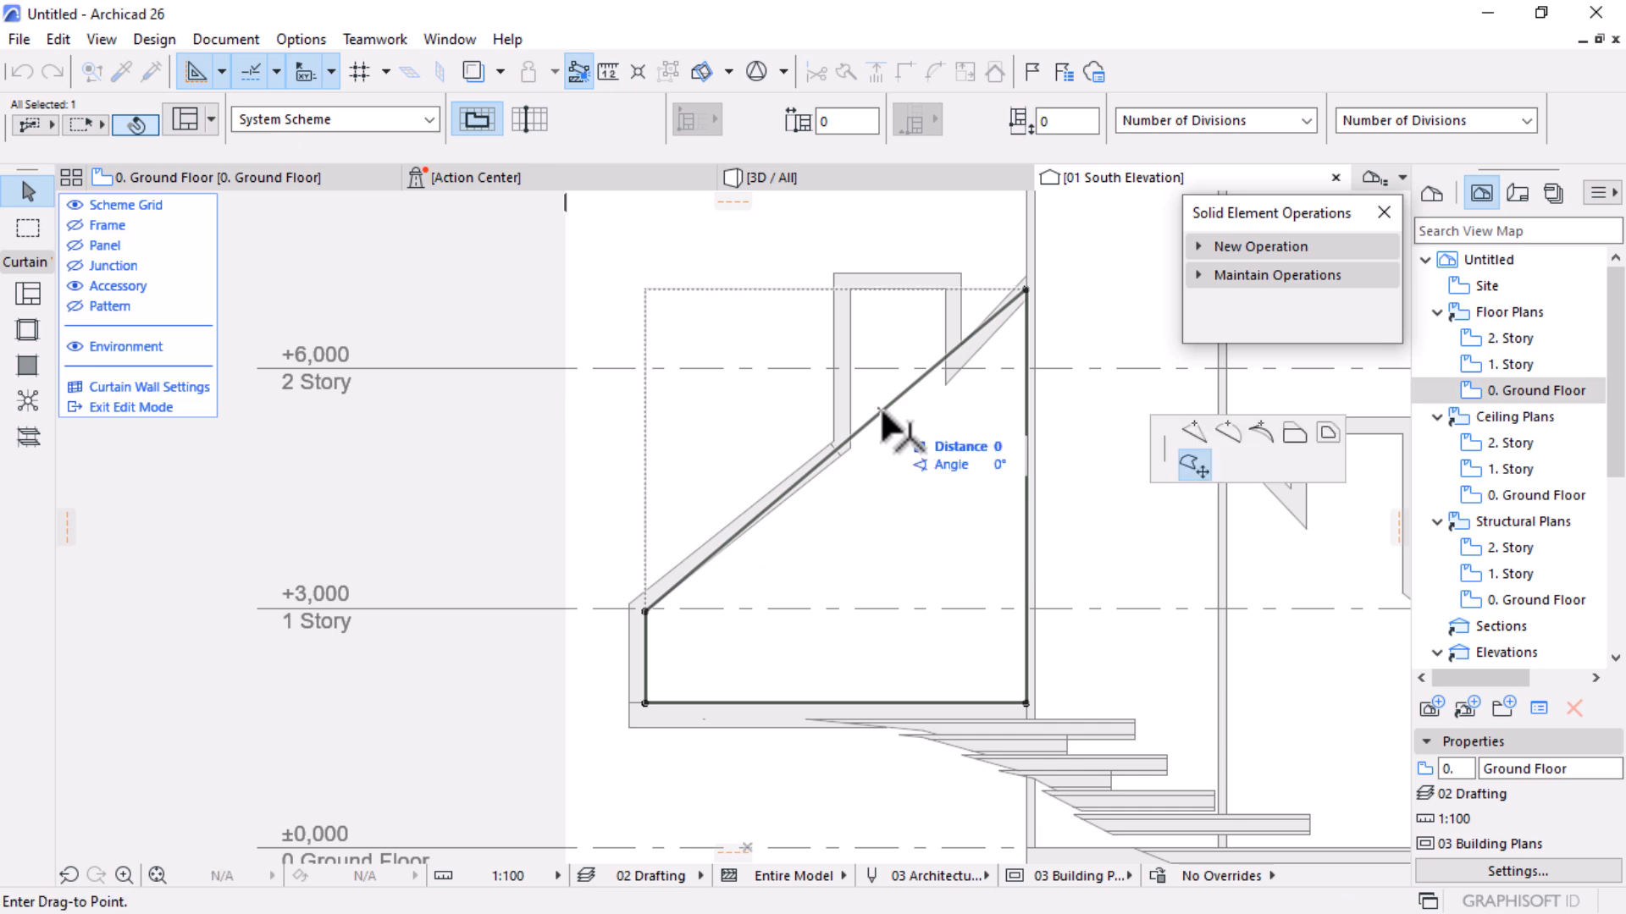
click(1195, 434)
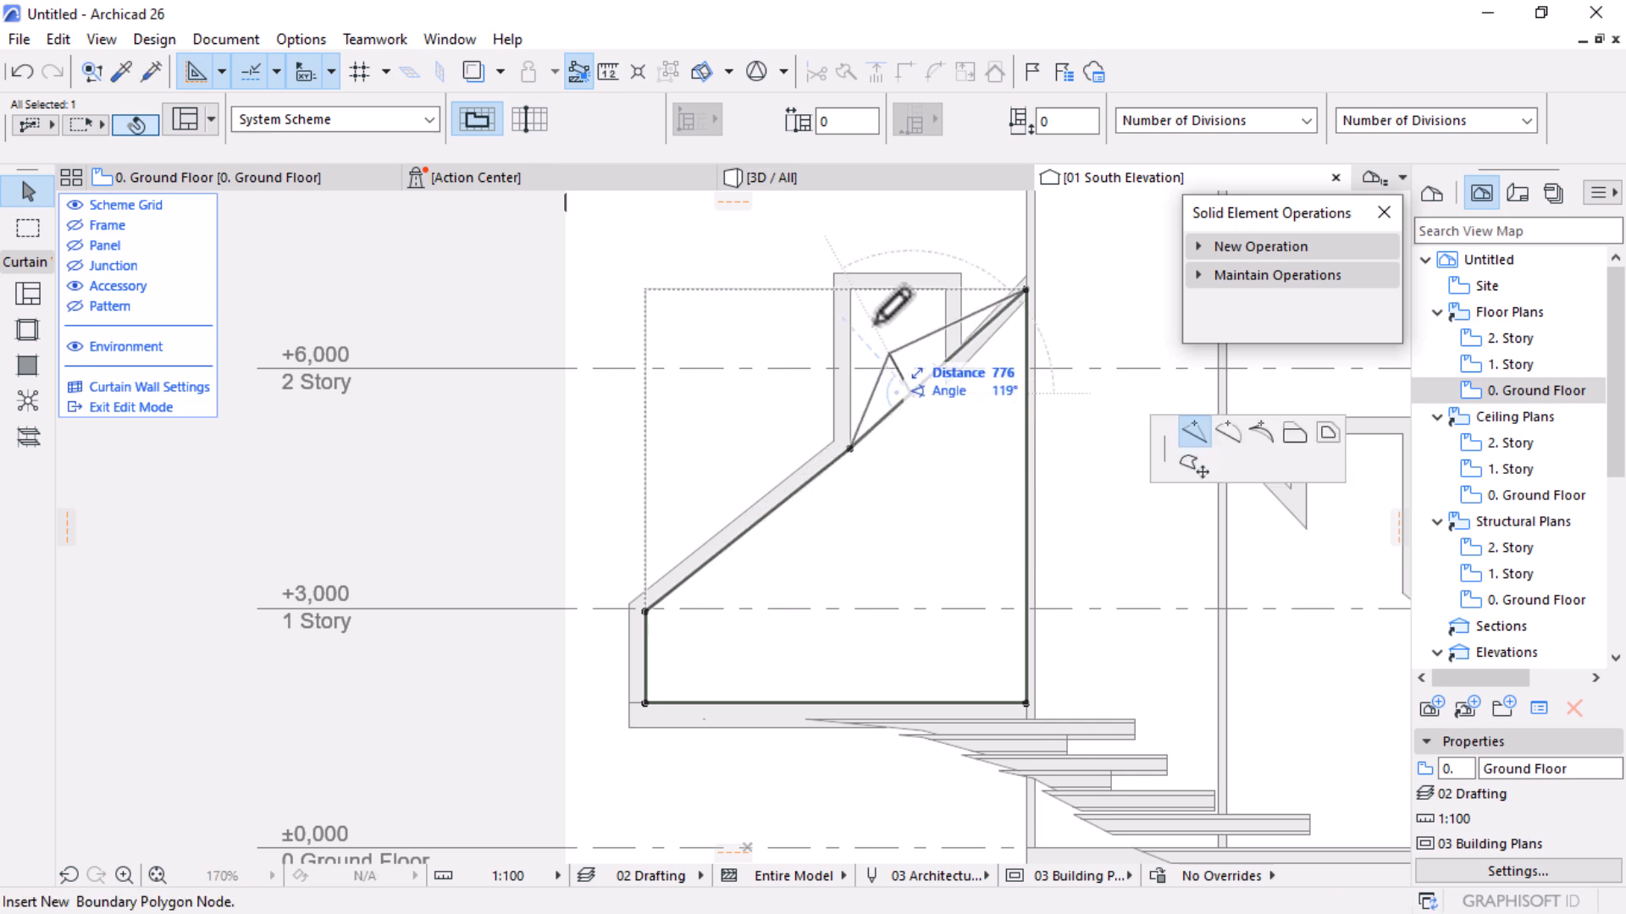
click(850, 291)
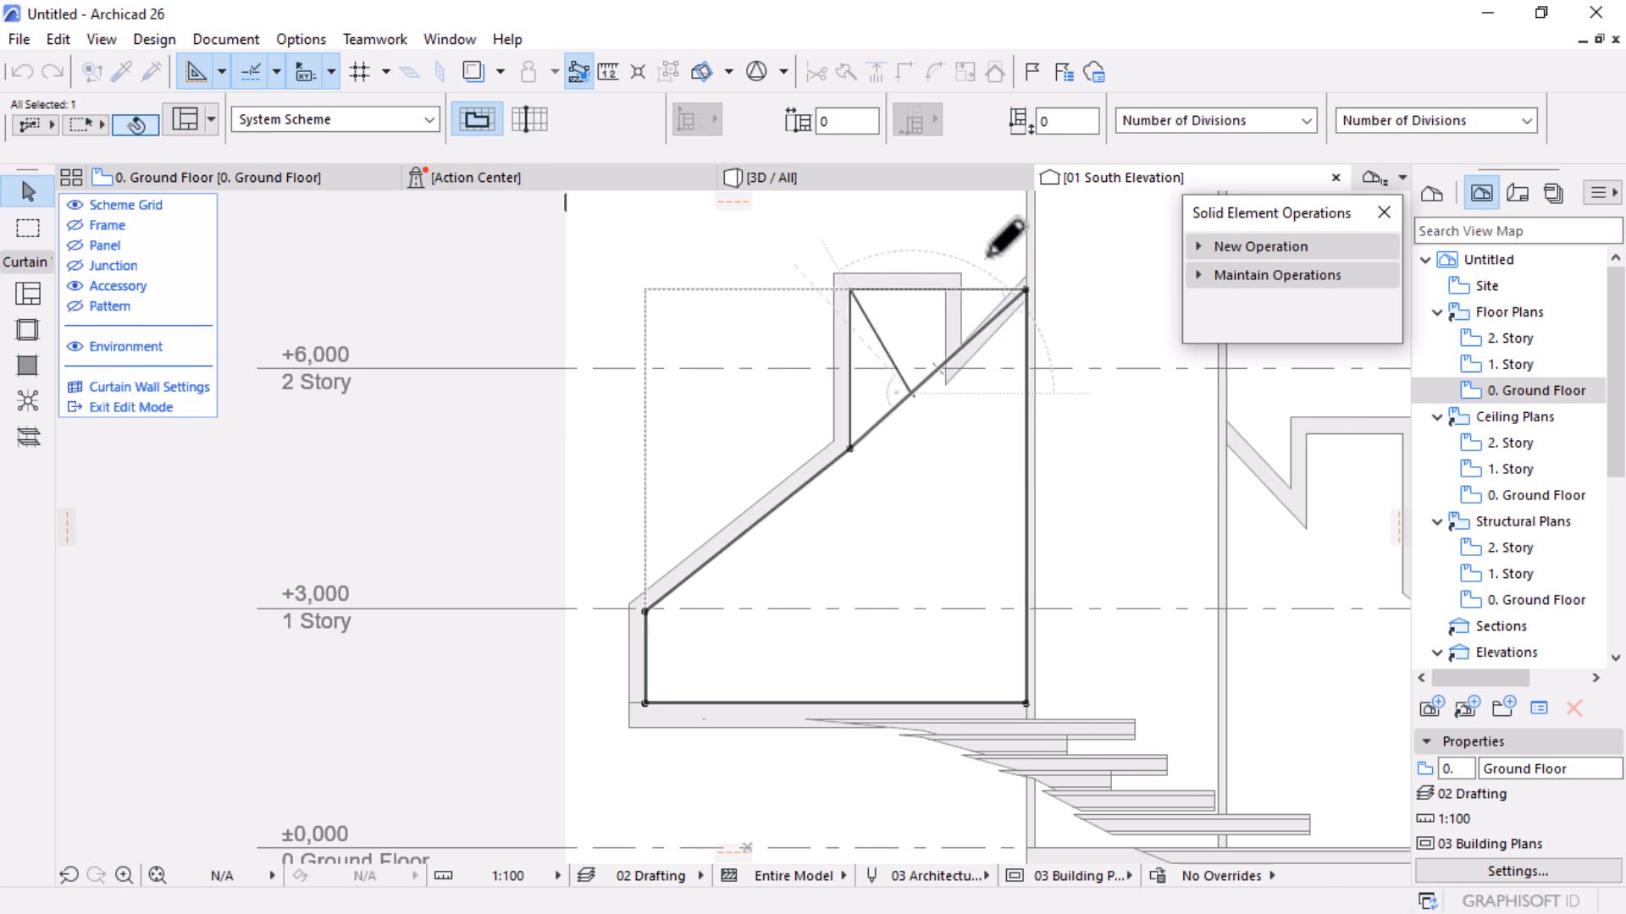
scroll(988, 254, up, 5)
click(966, 340)
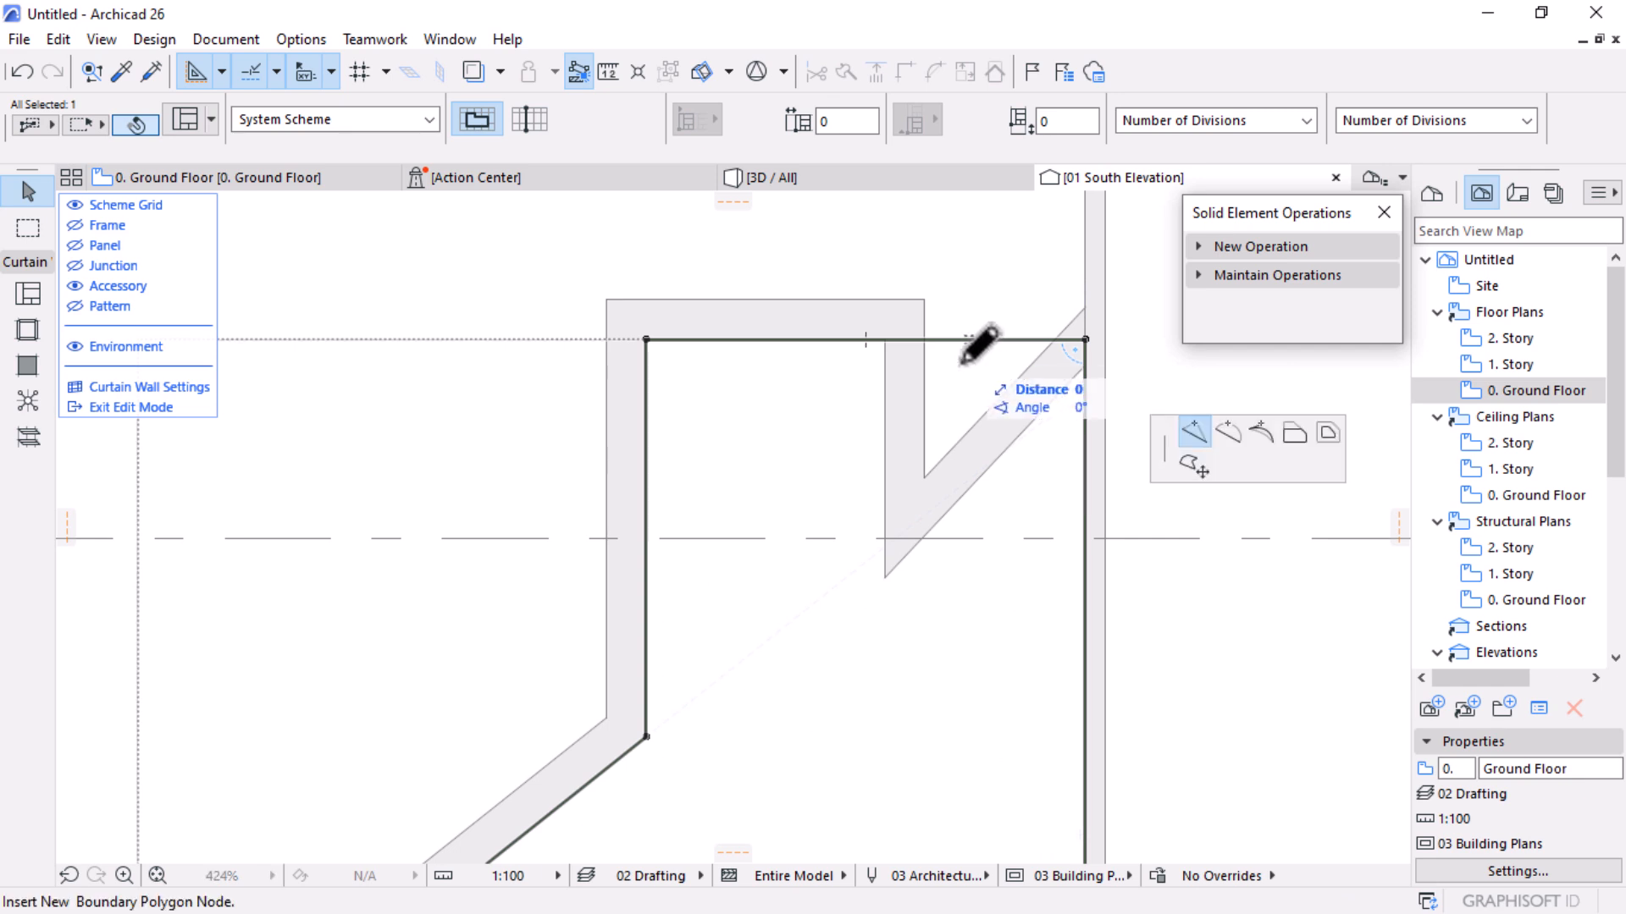
click(886, 577)
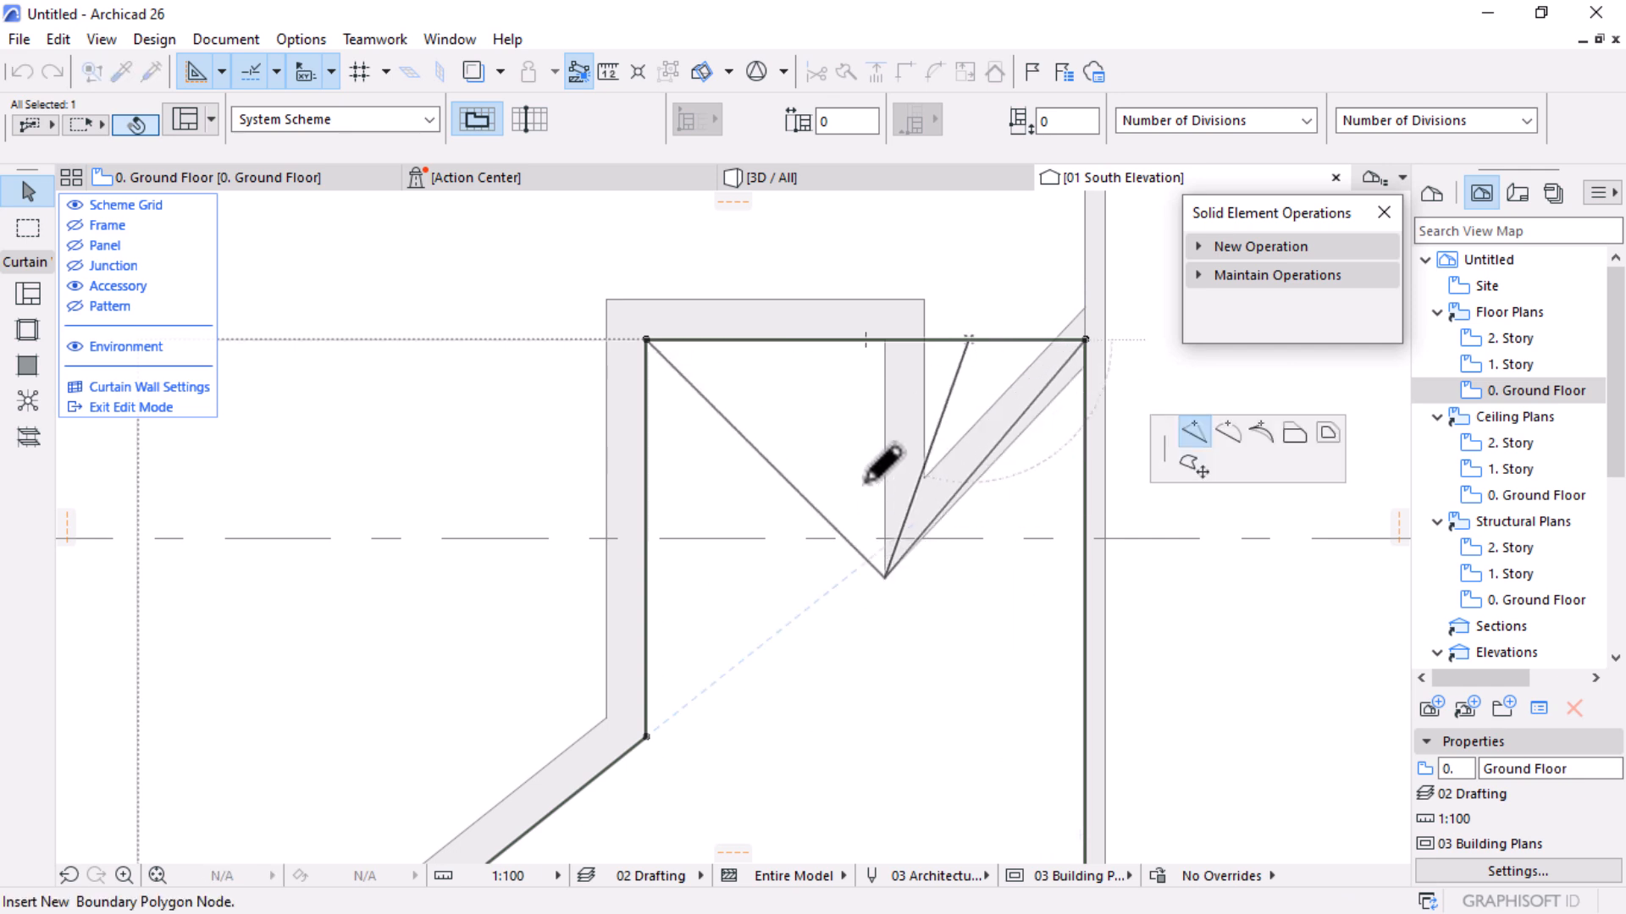
Move the boundary's upper-right node down to the shell's underside and insert a node at the raised part's inner upper-right corner
click(1084, 339)
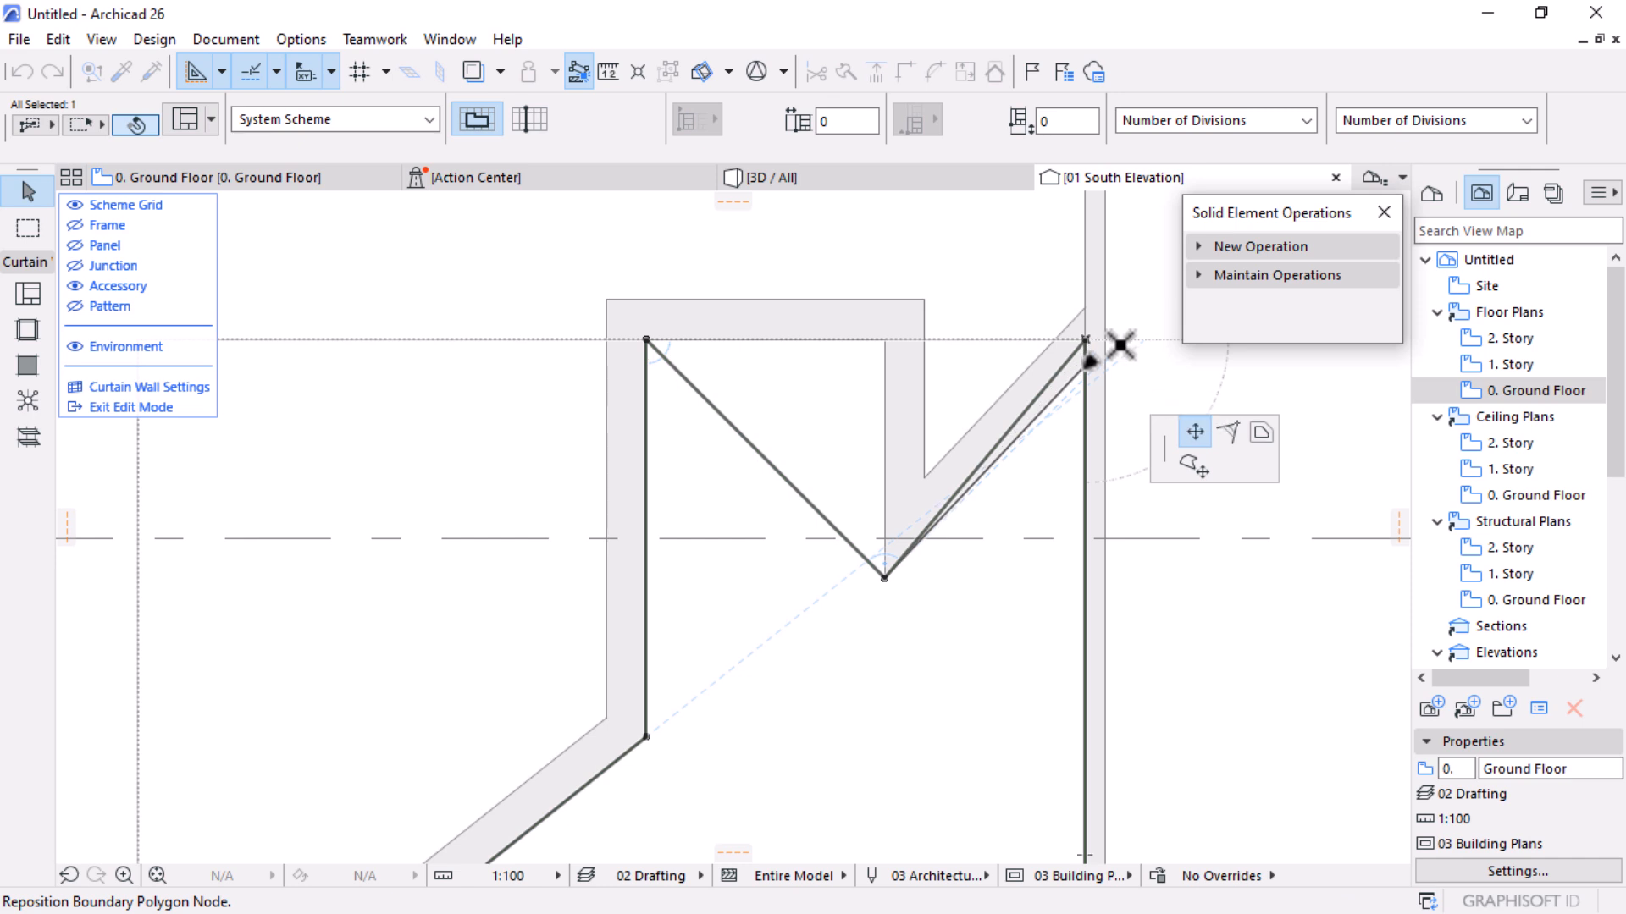
click(1086, 365)
click(760, 453)
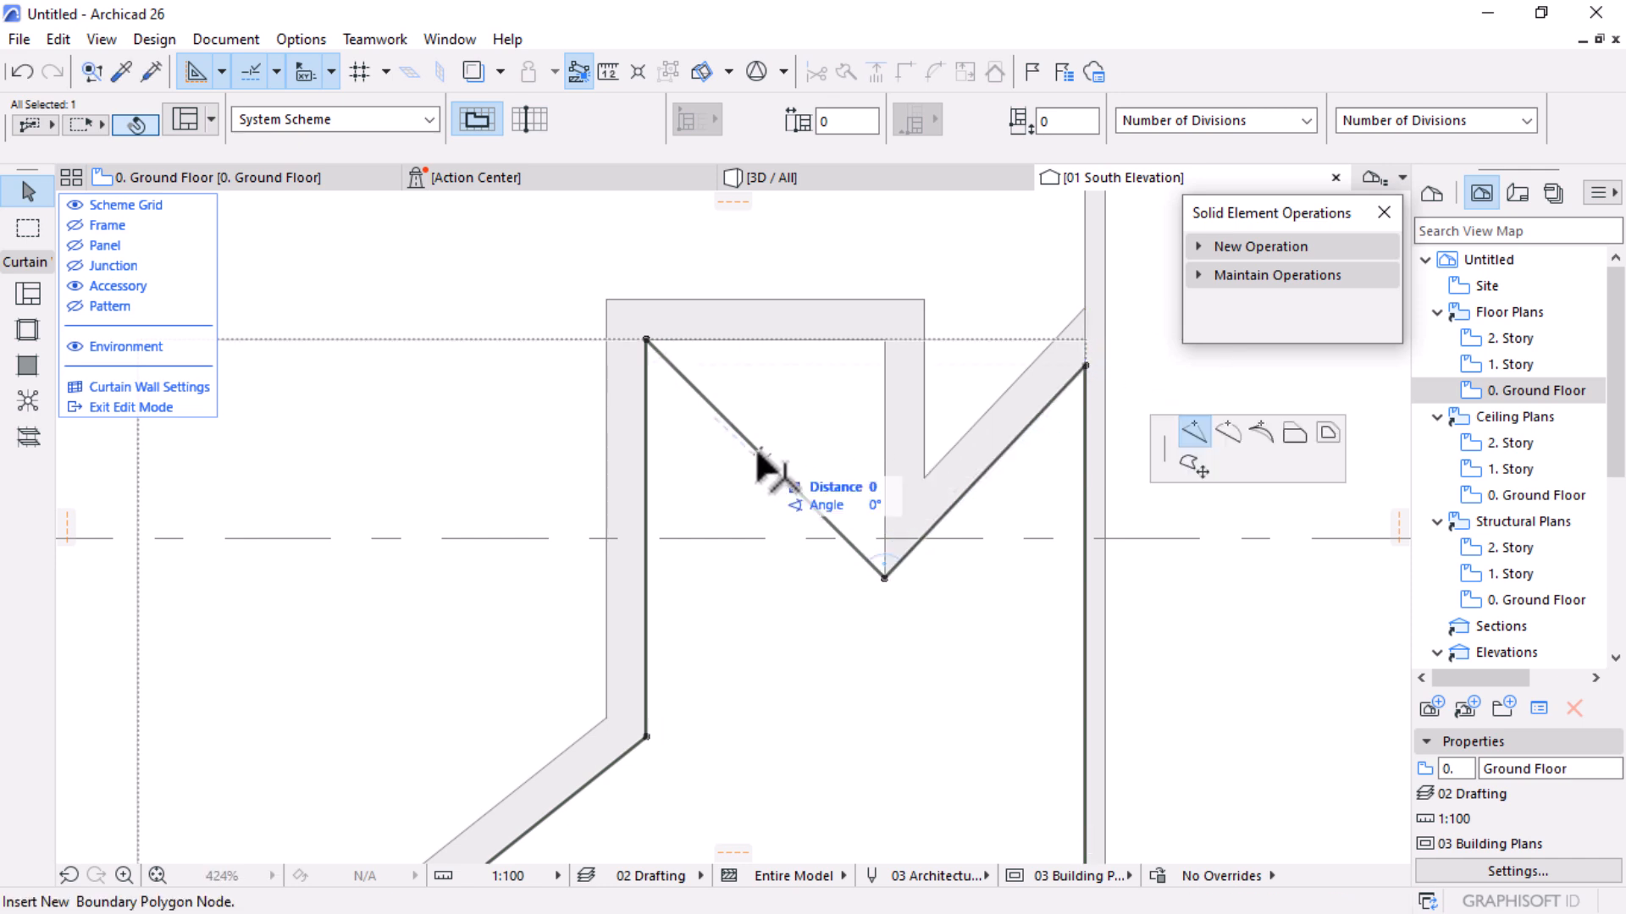
click(887, 338)
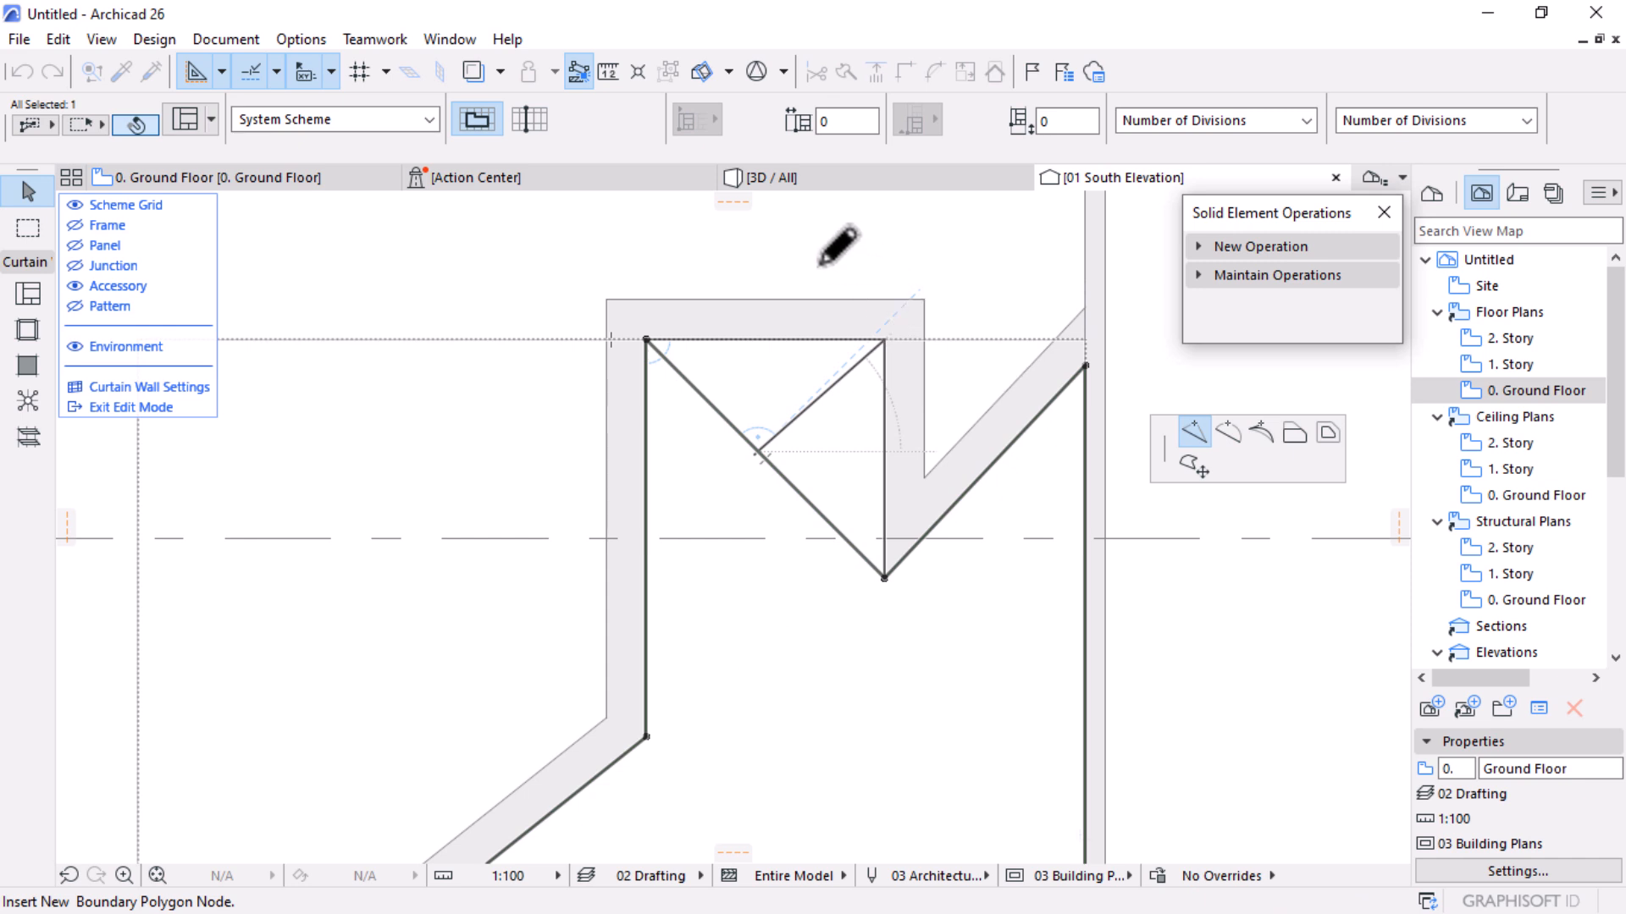
Show the curtain wall's frames and panels again and fill the reshaped boundary with a Distinct Panel
scroll(814, 271, down, 4)
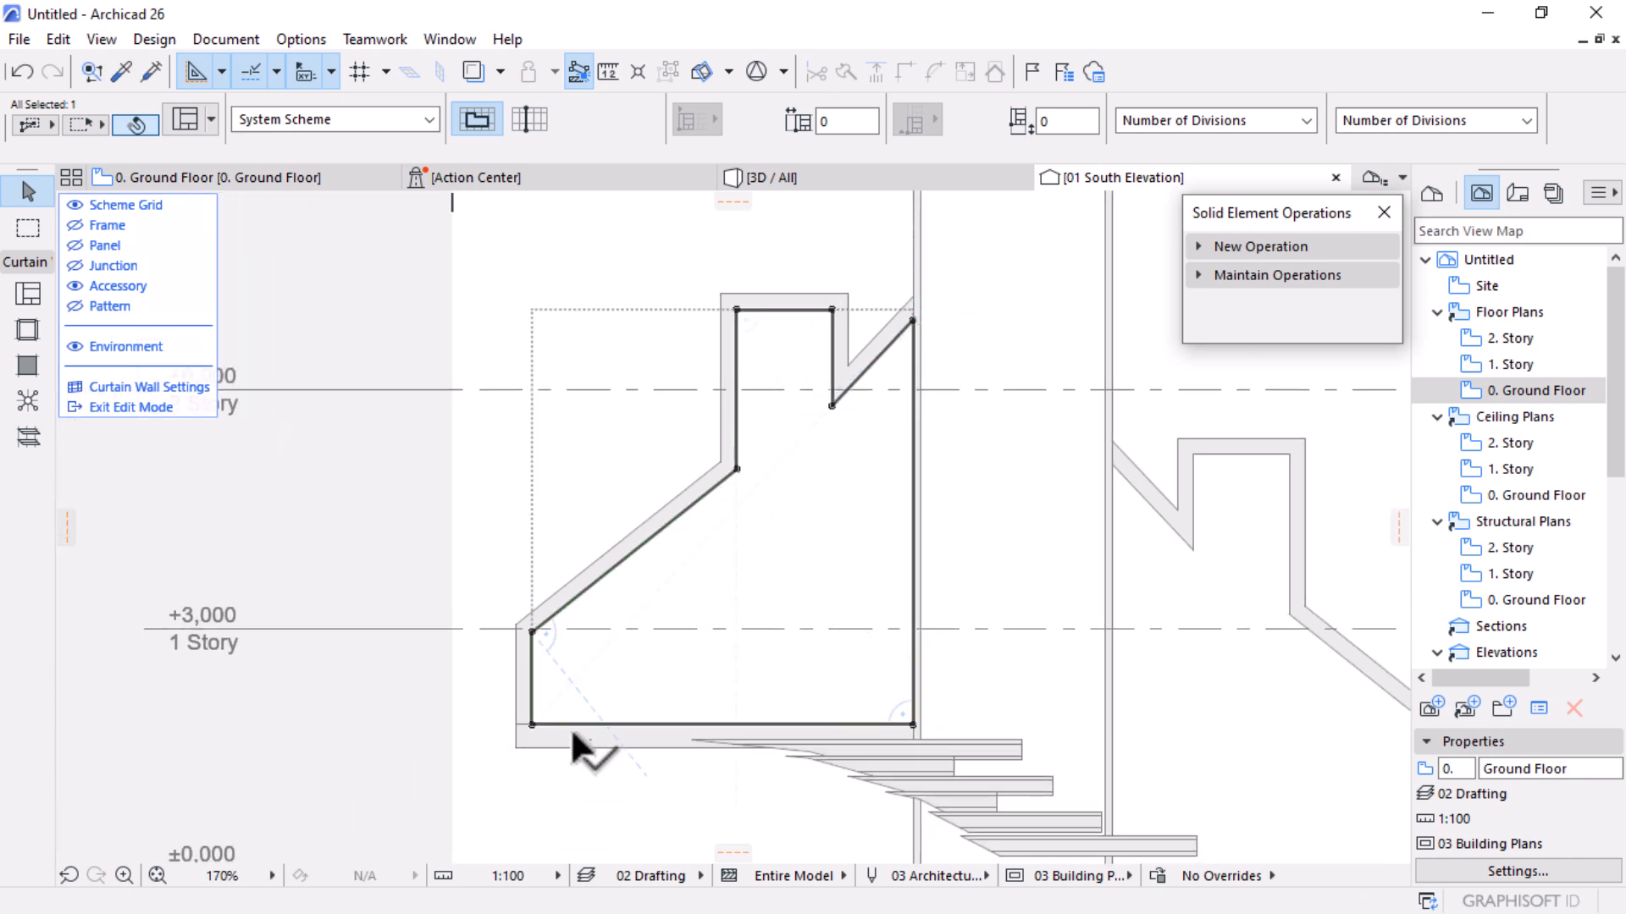
scroll(864, 315, down, 1)
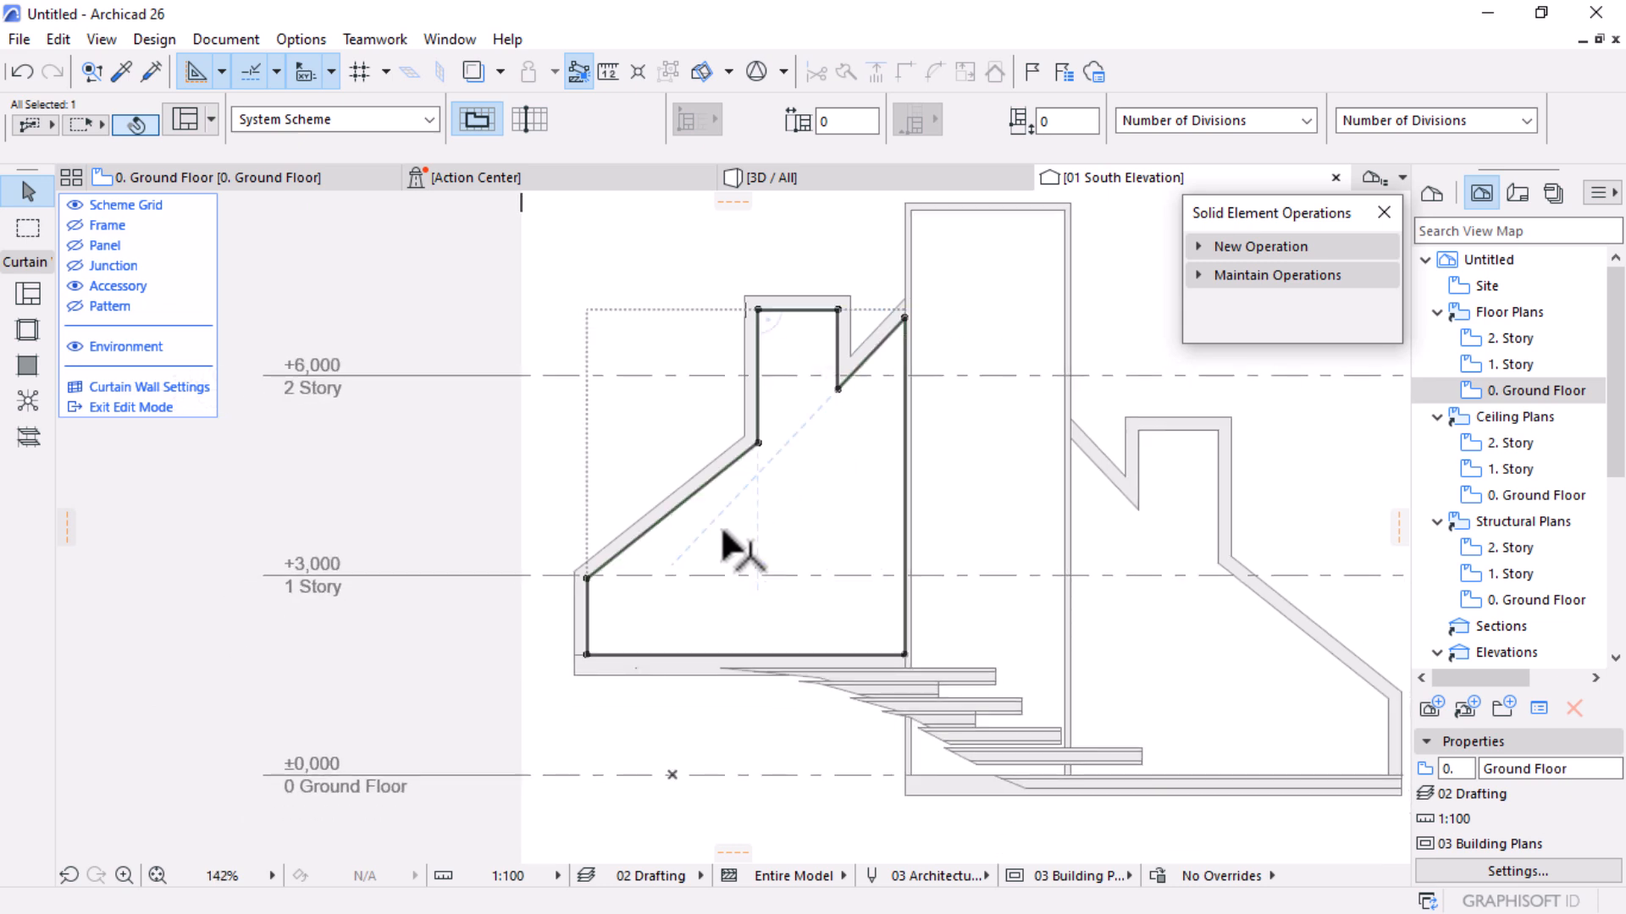
scroll(694, 605, up, 1)
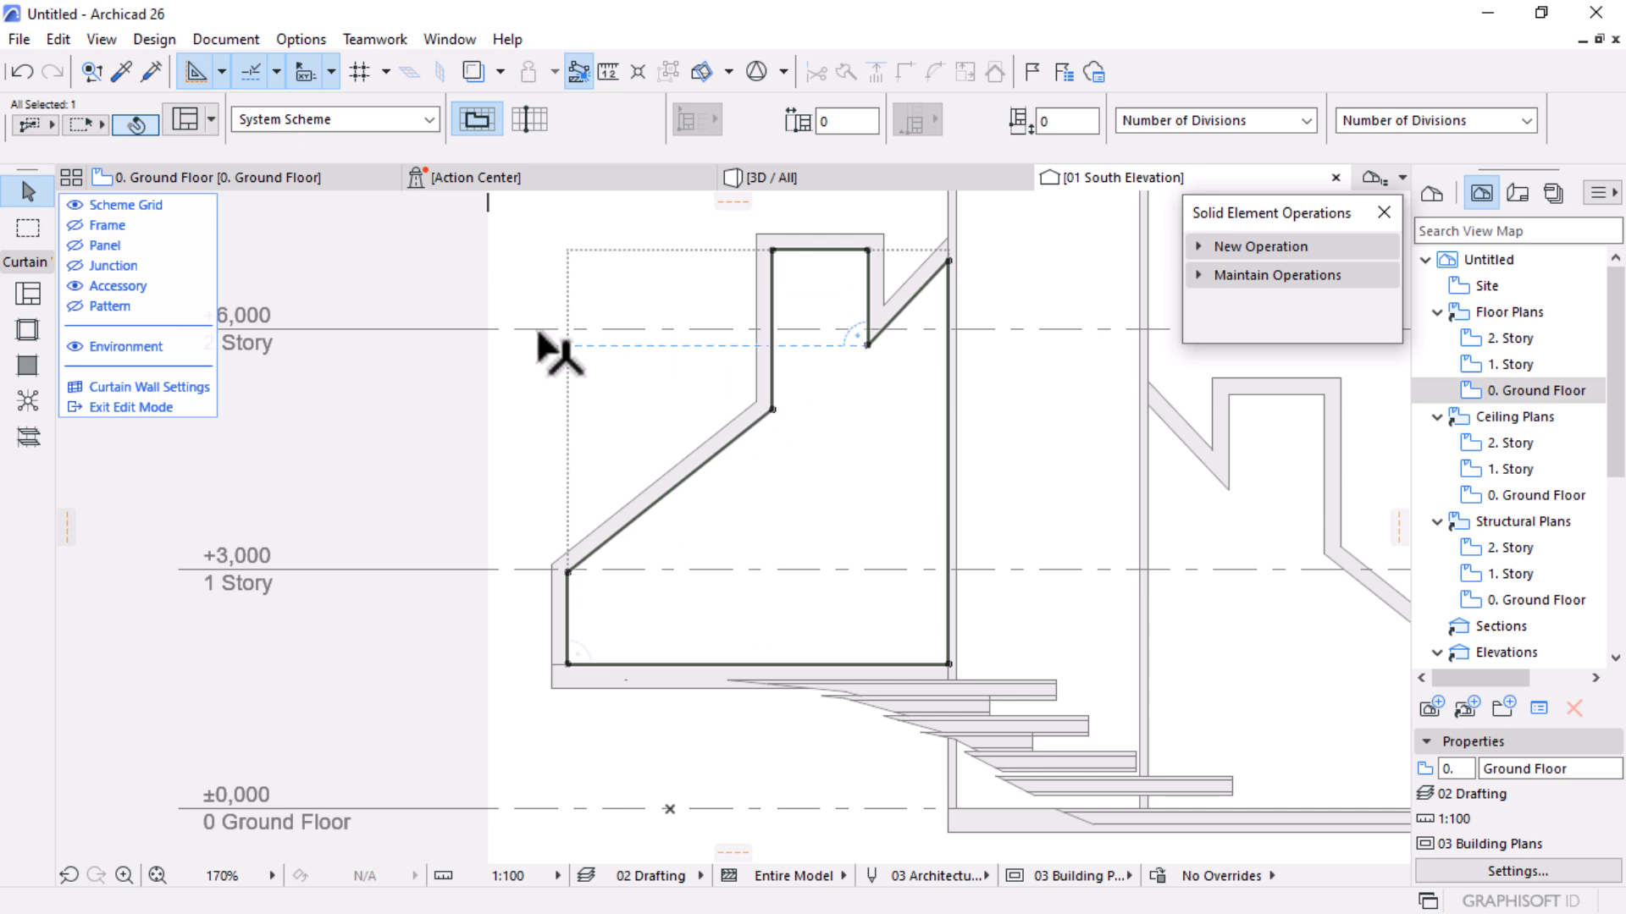
click(78, 227)
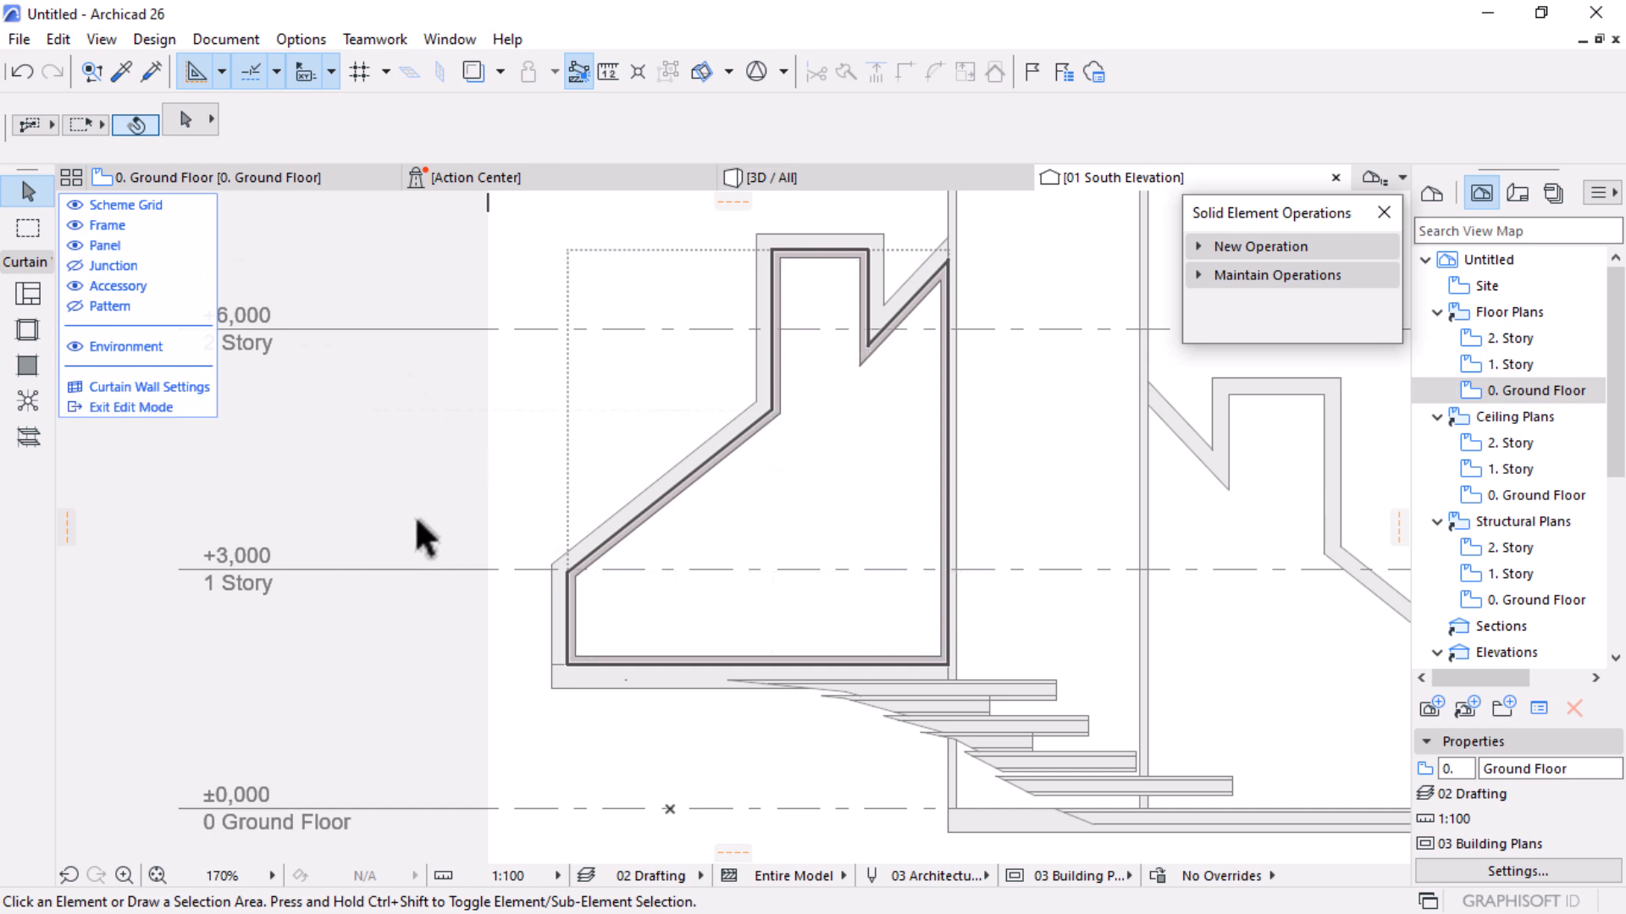
click(23, 360)
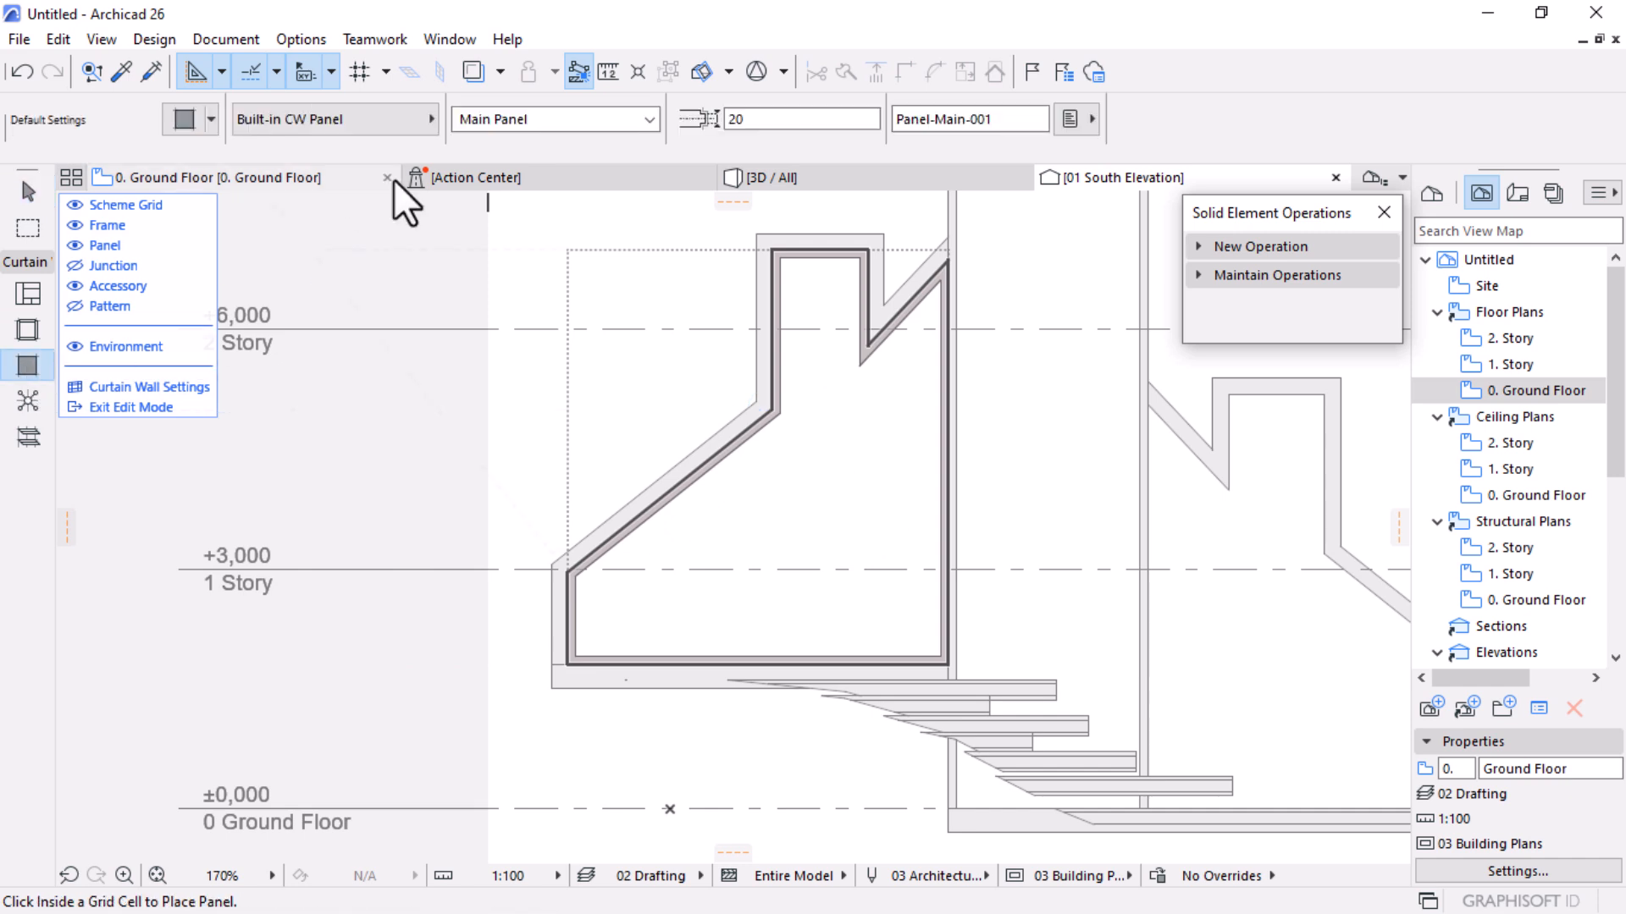
click(581, 119)
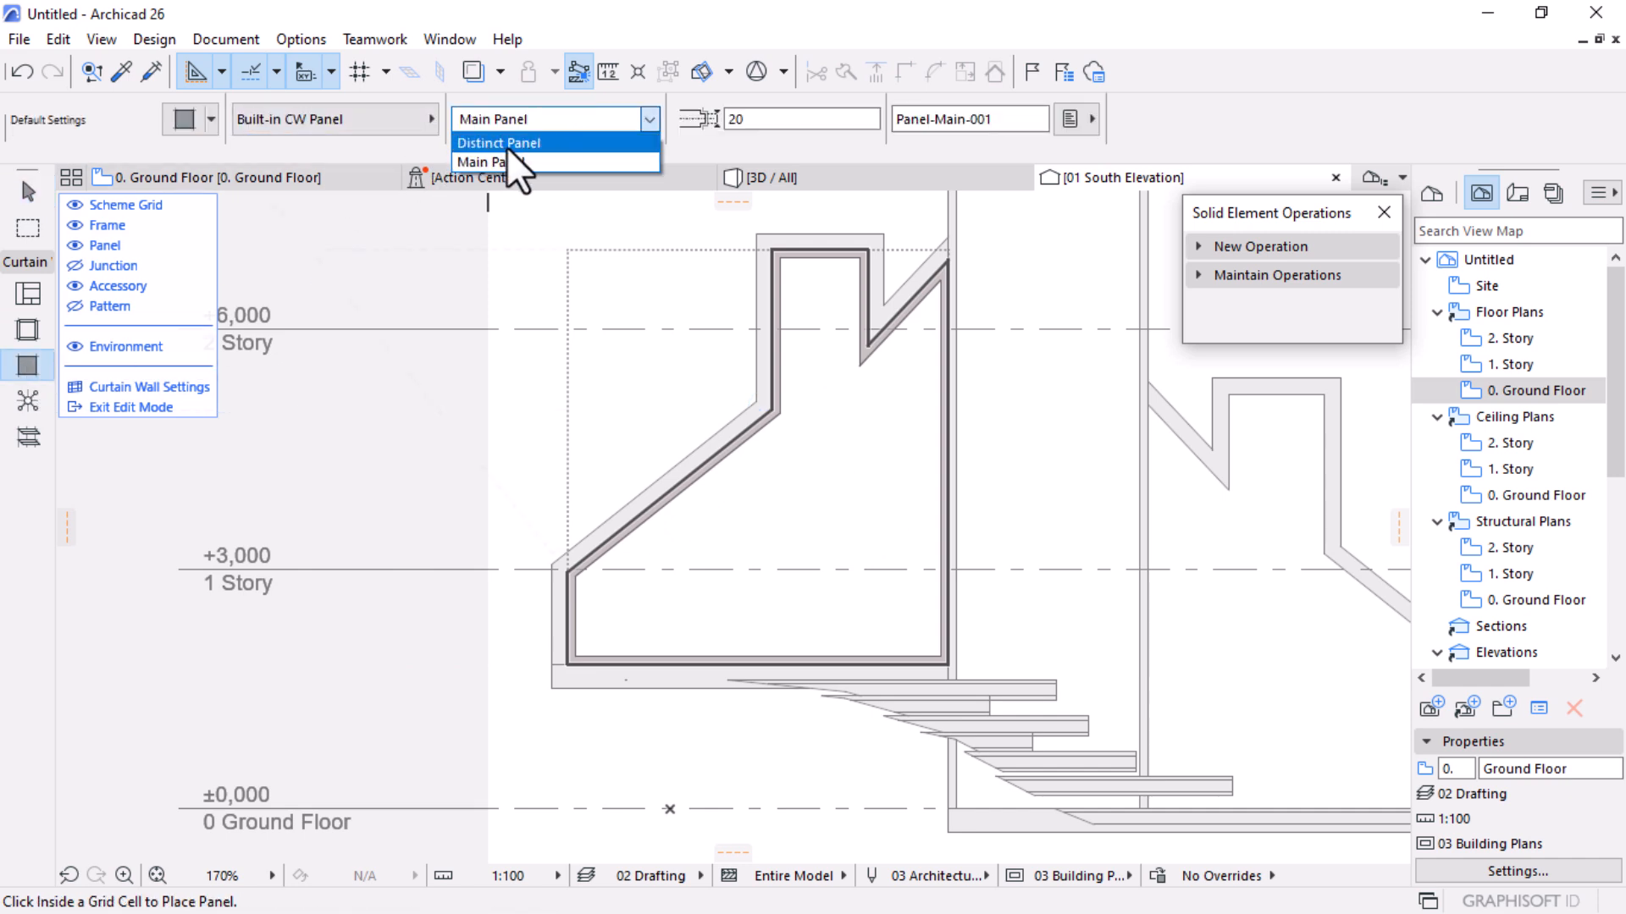
click(514, 146)
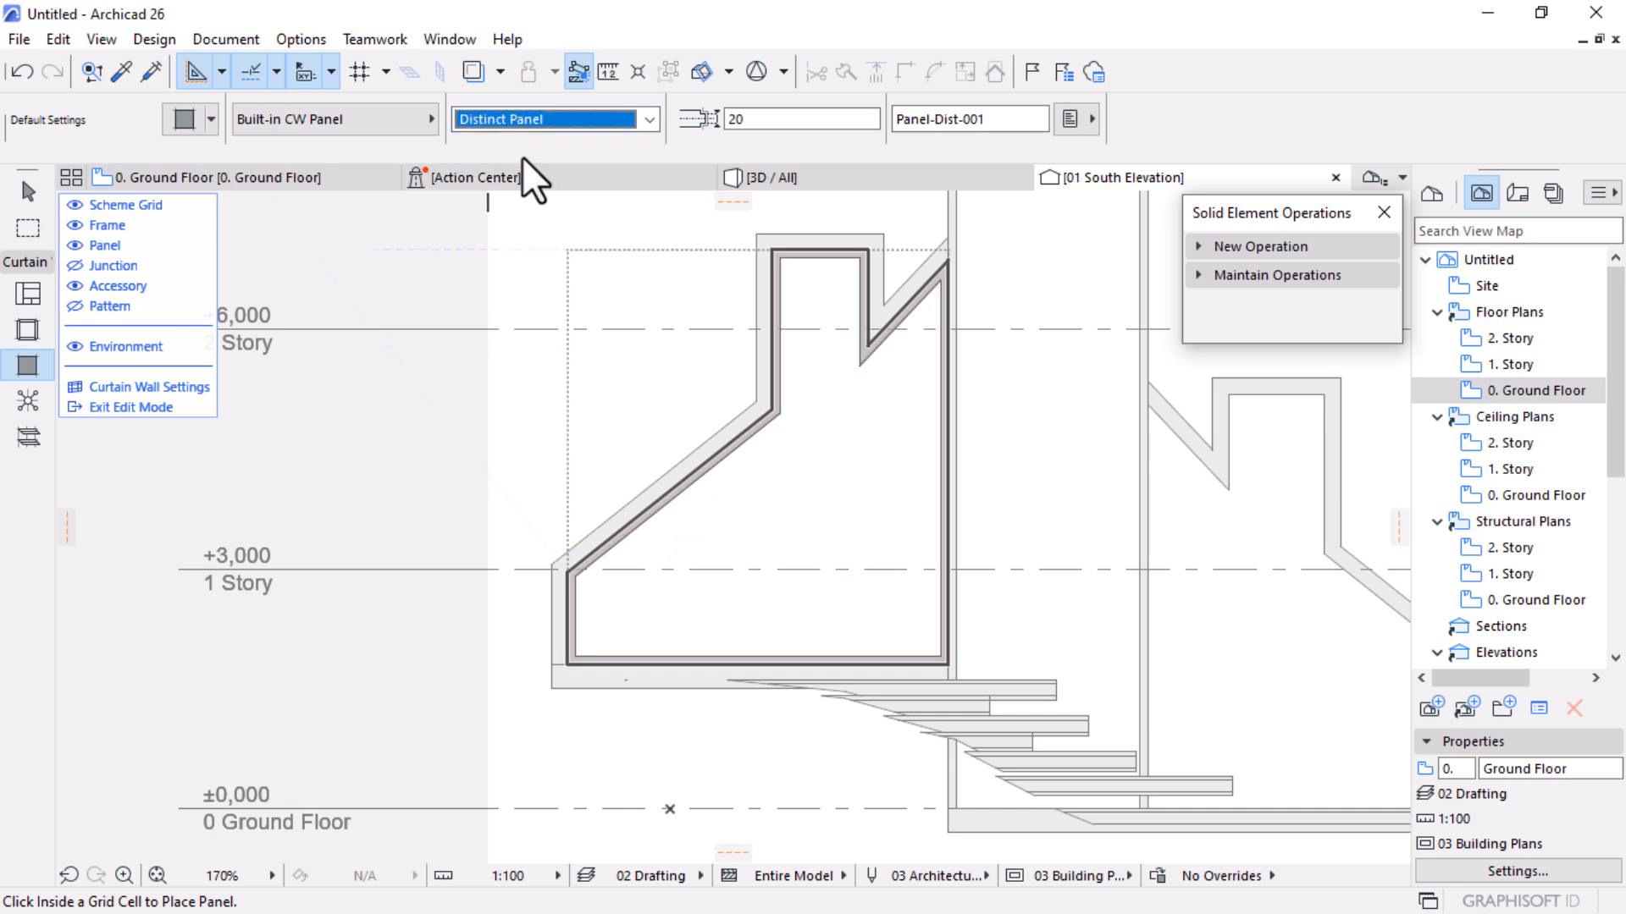
click(805, 463)
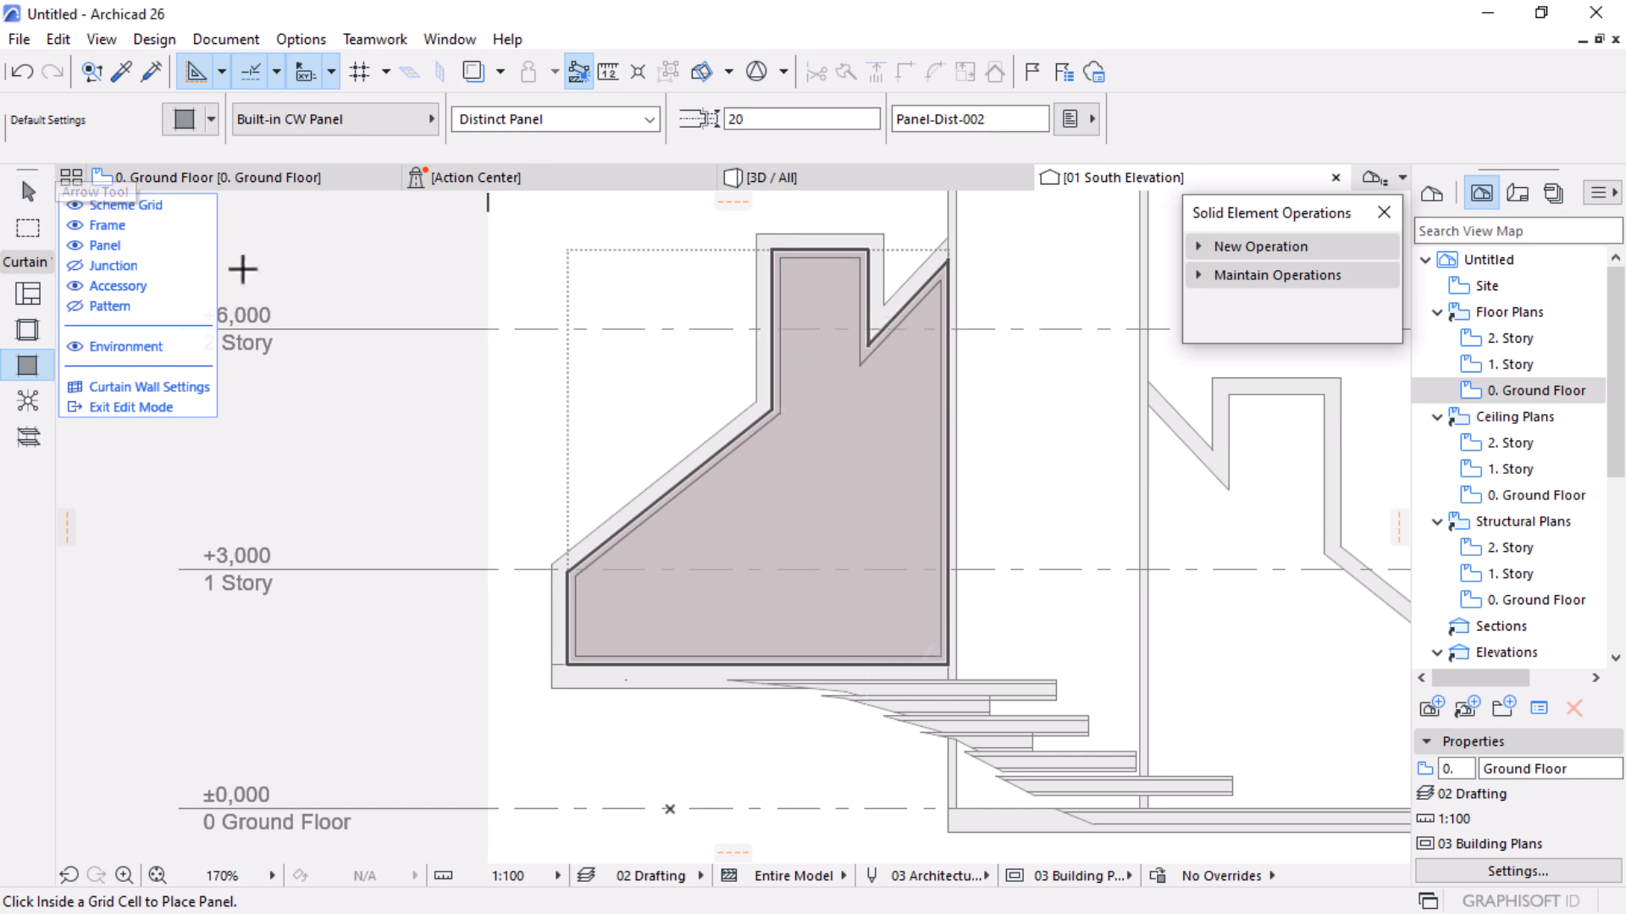
Set the default curtain wall frame to Custom Frame with dimensions 80, 80 and 60
click(24, 329)
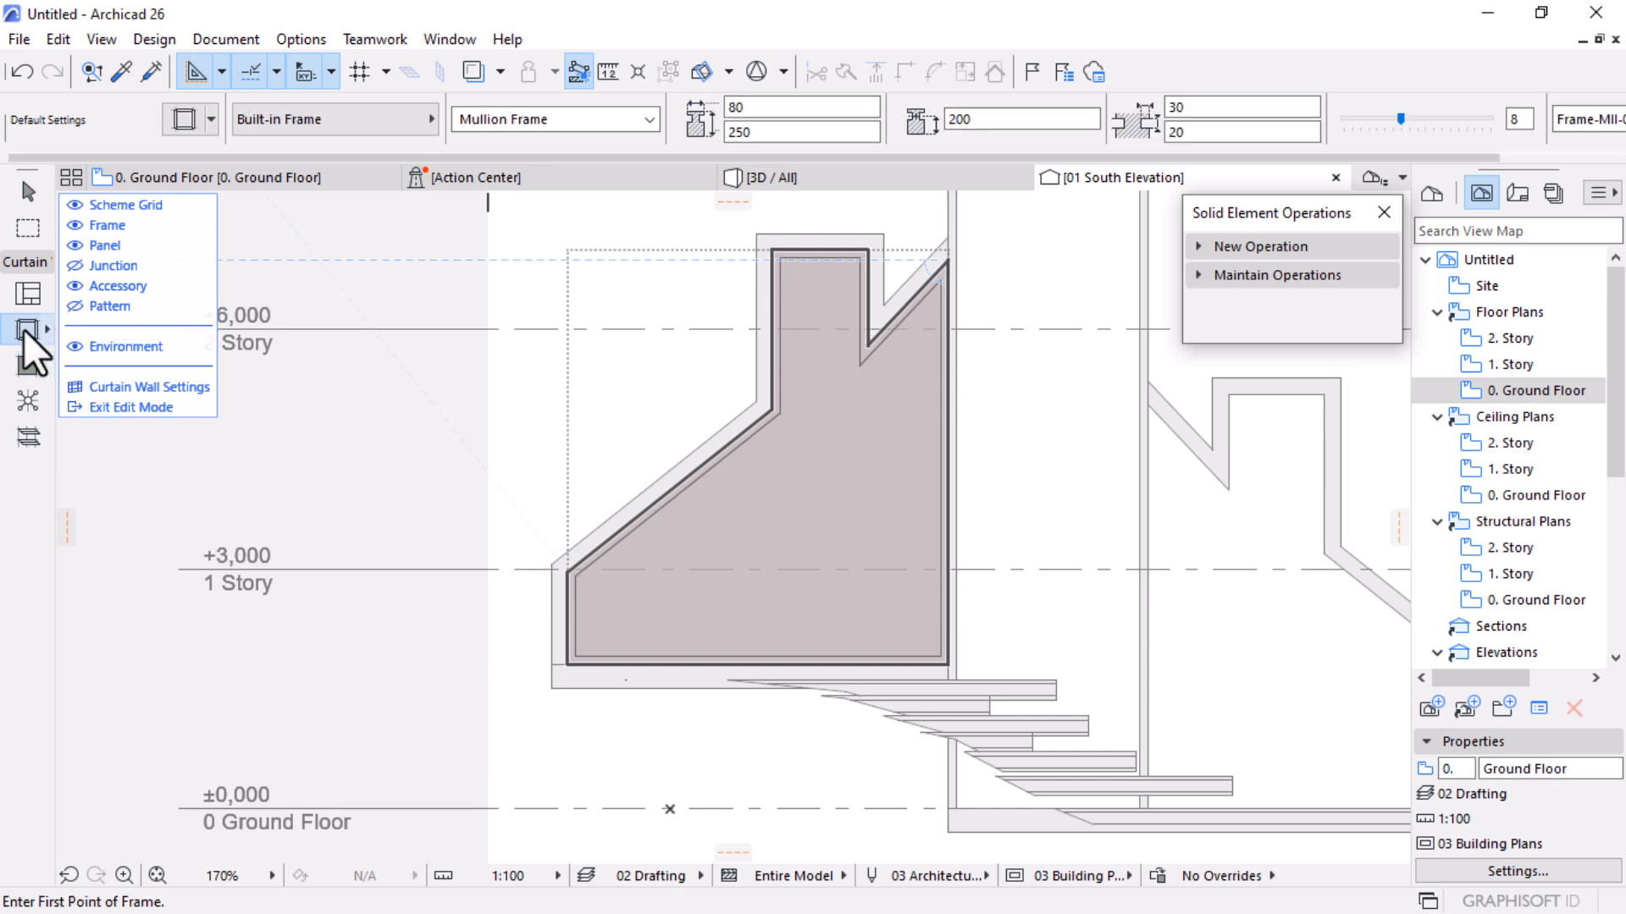
click(781, 132)
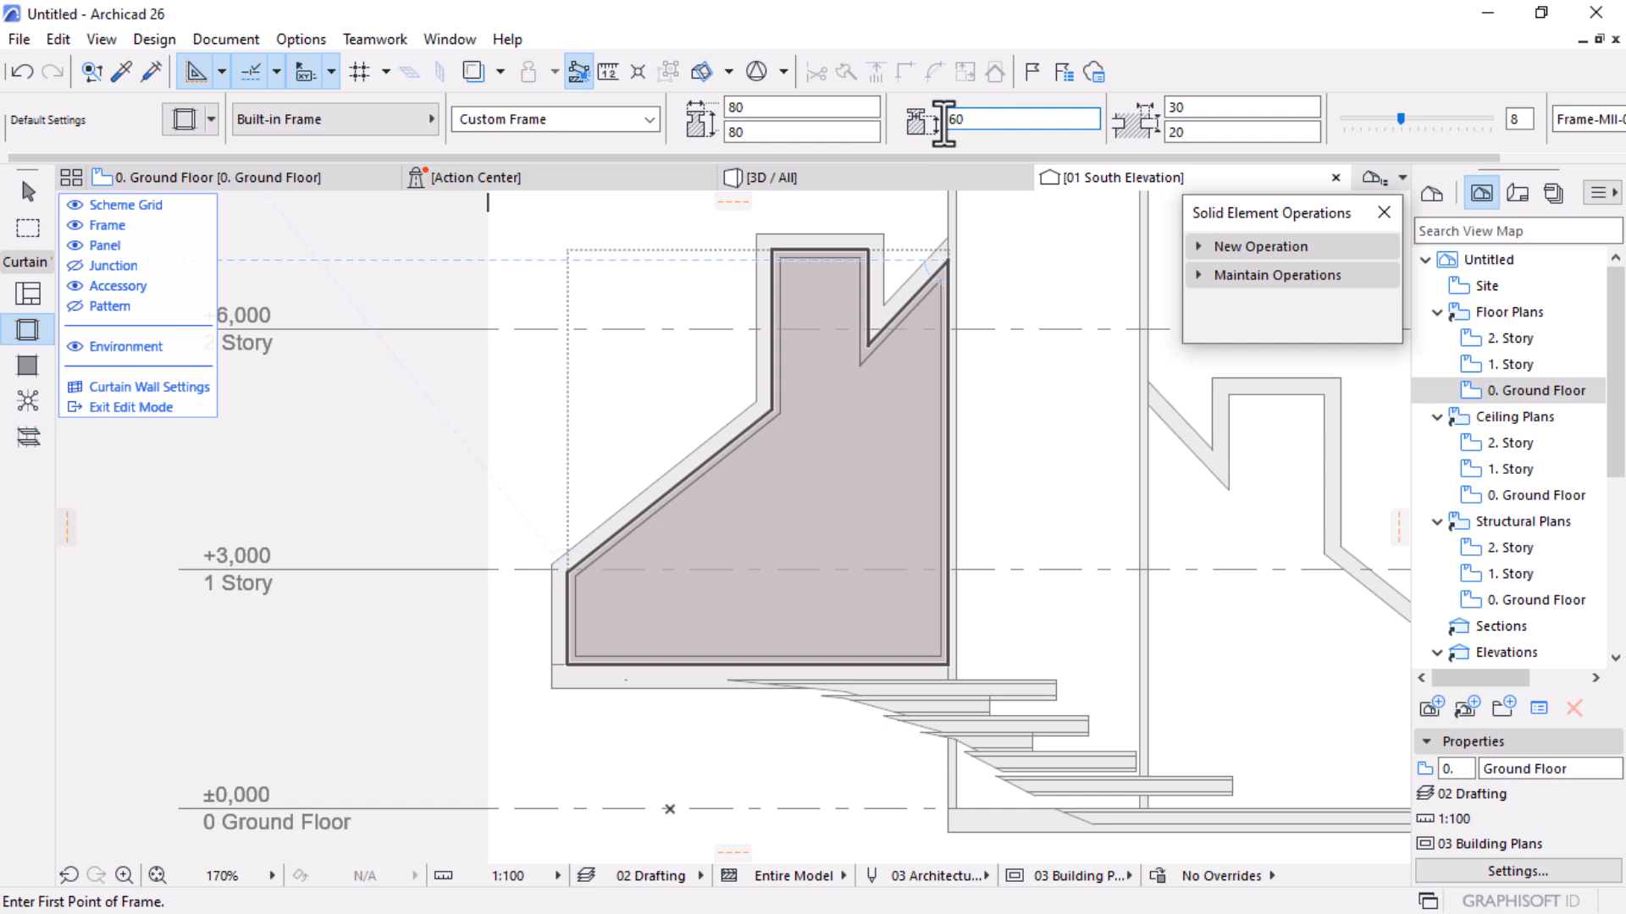
key(Tab)
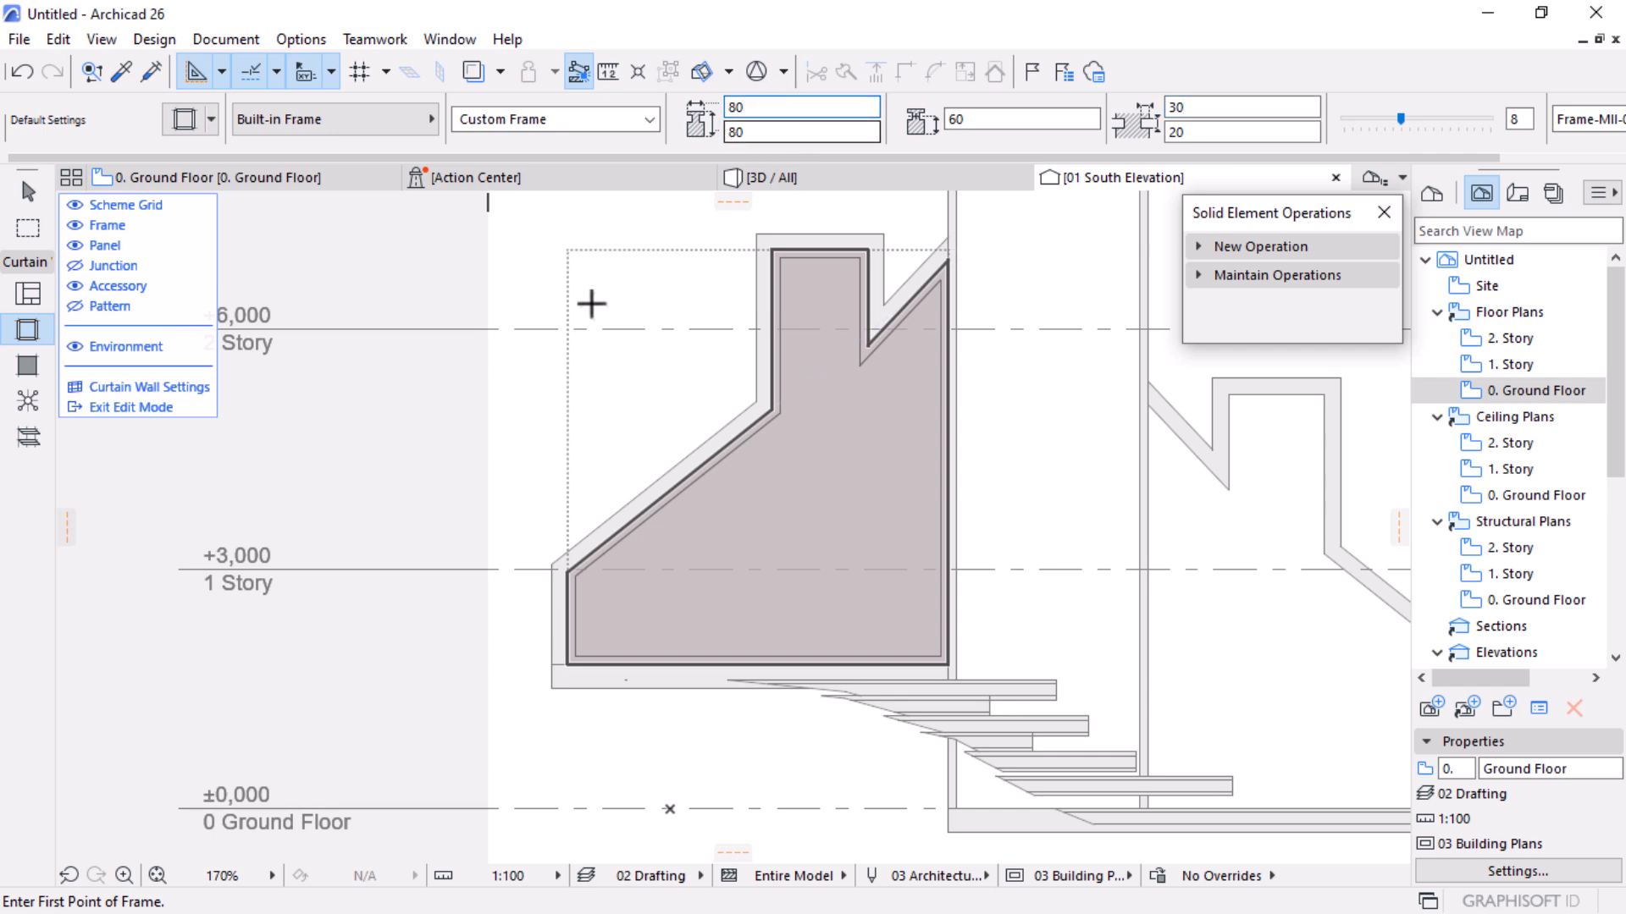
Place a vertical frame about 3190 mm long from the shell's inner bend above the slope down to the bottom frame
scroll(773, 646, up, 4)
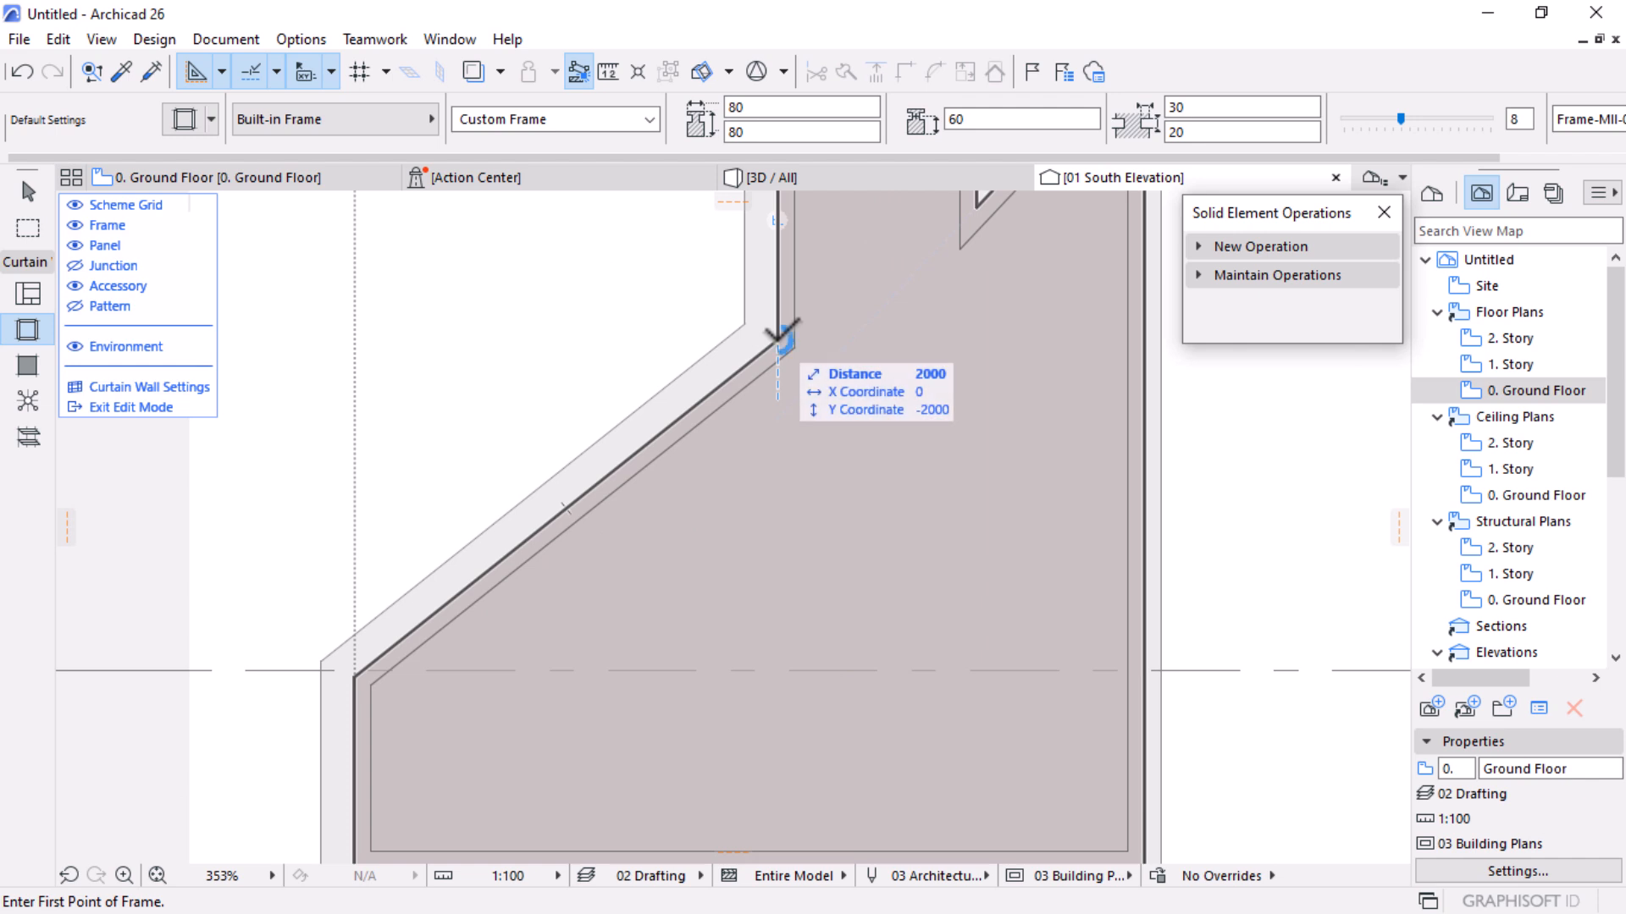
click(778, 338)
scroll(800, 271, down, 3)
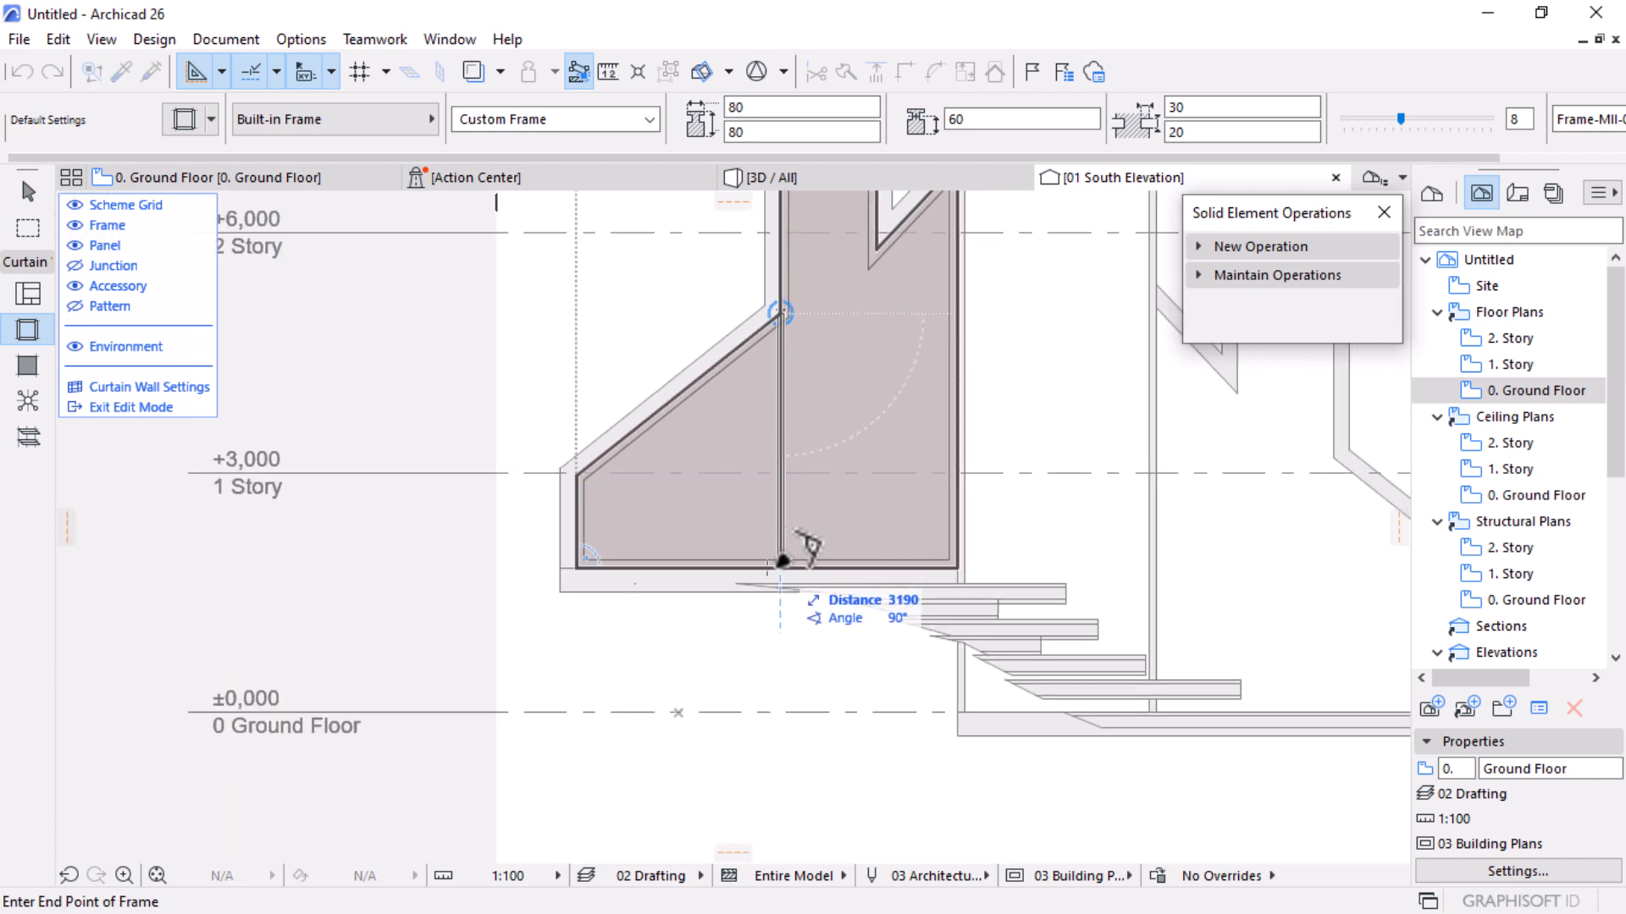
click(783, 561)
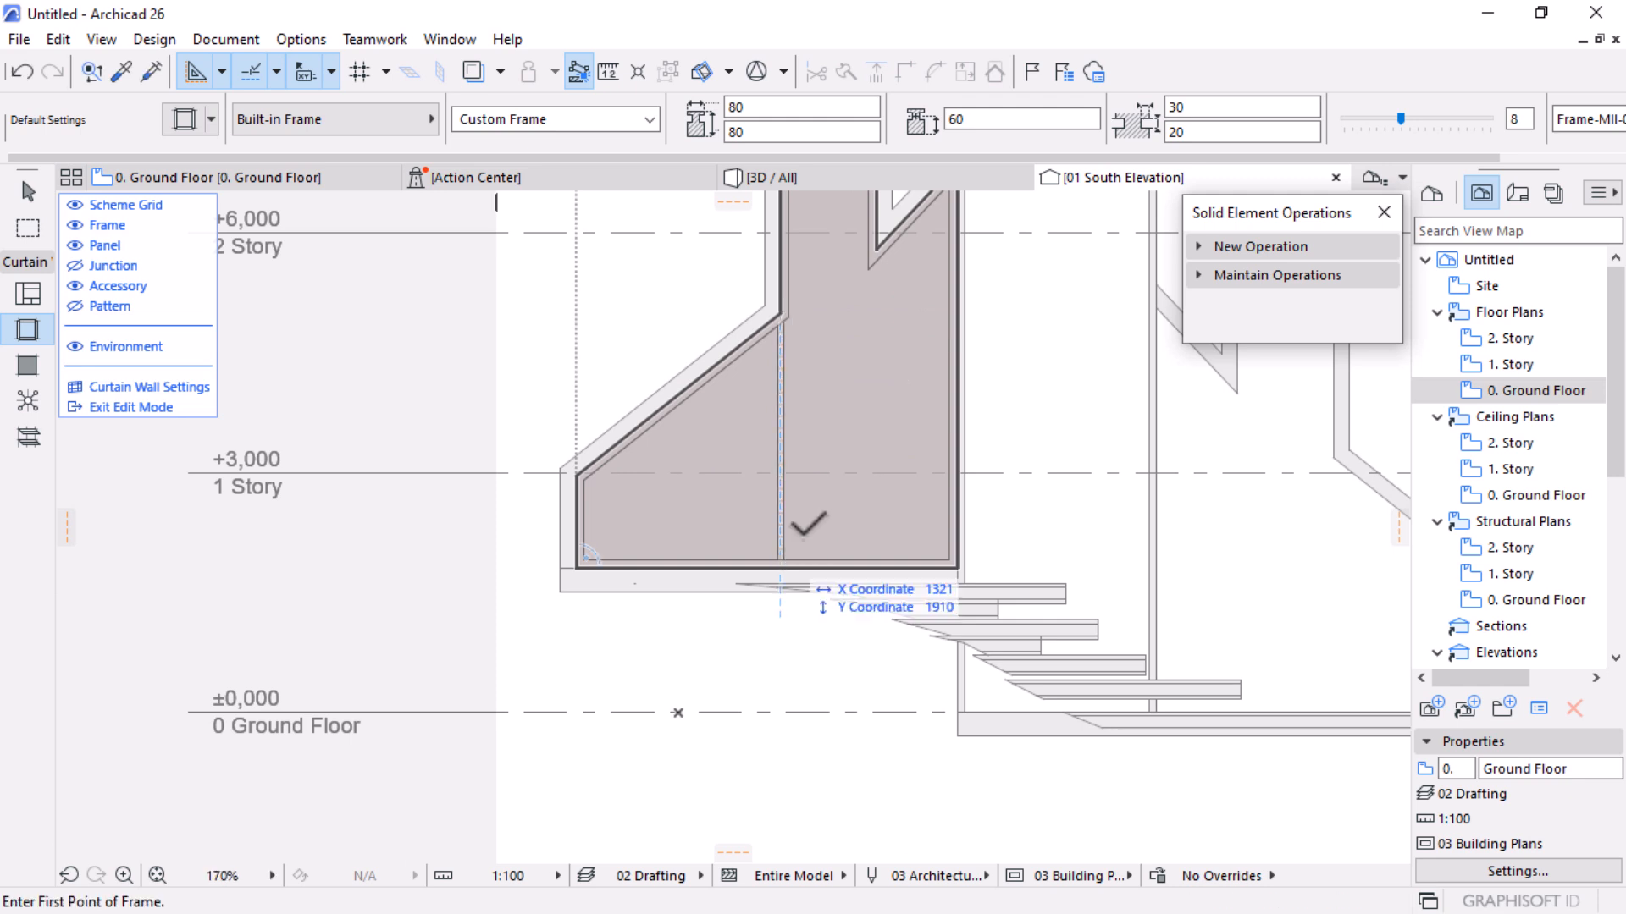
Place a second vertical frame from the tip of the V-shaped notch down to the bottom frame
scroll(858, 305, up, 5)
click(790, 362)
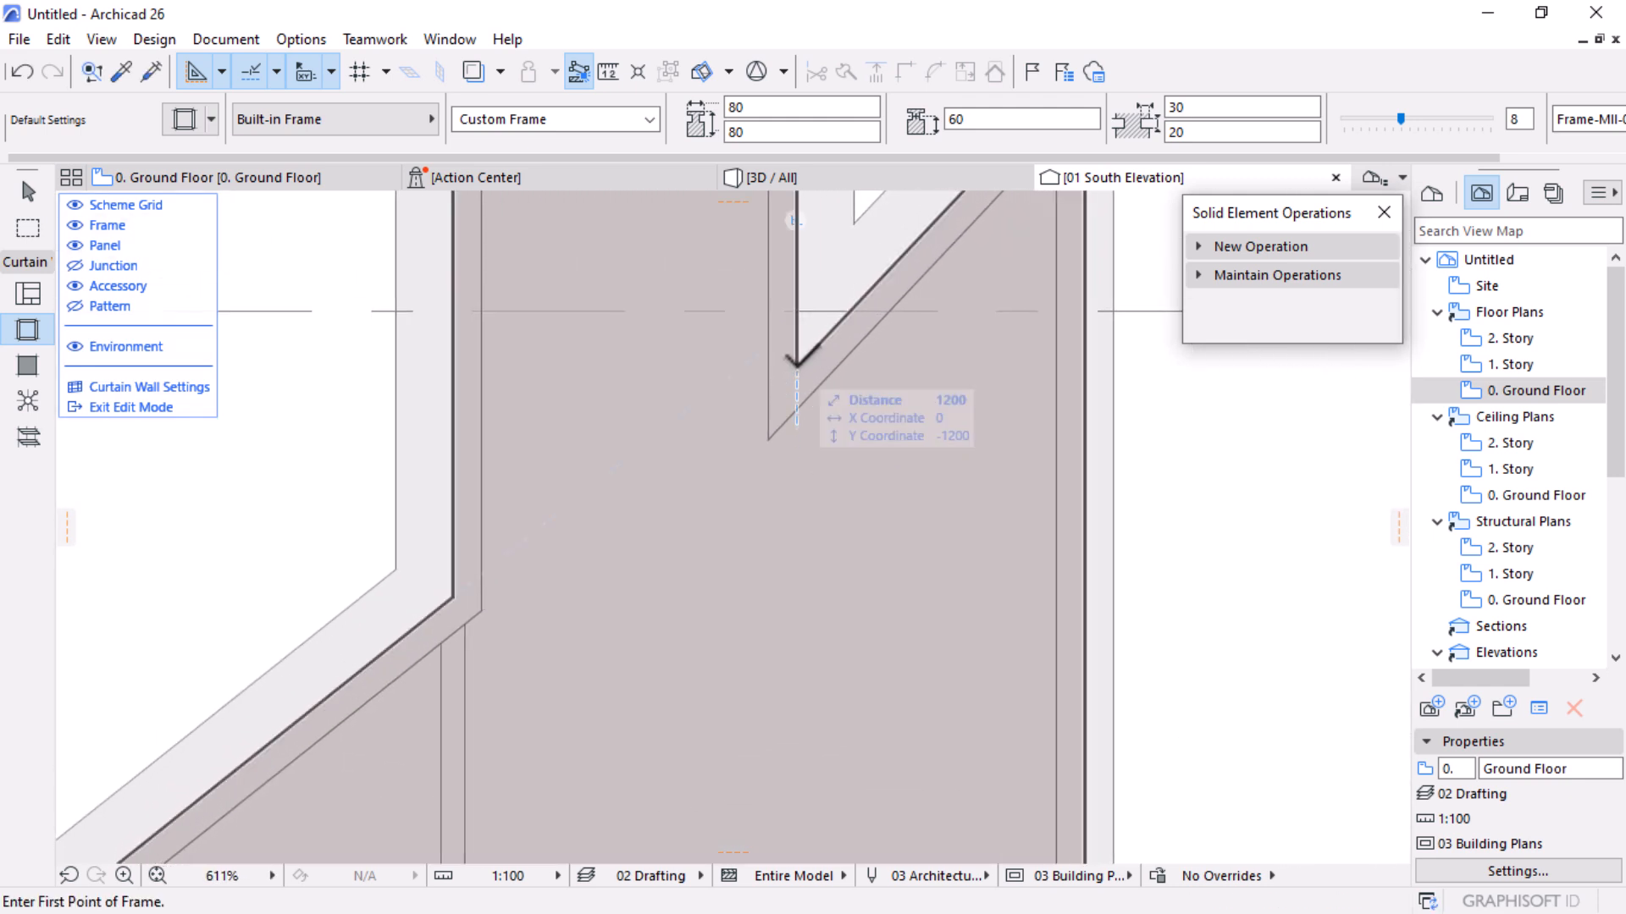
scroll(834, 284, down, 2)
scroll(810, 280, down, 2)
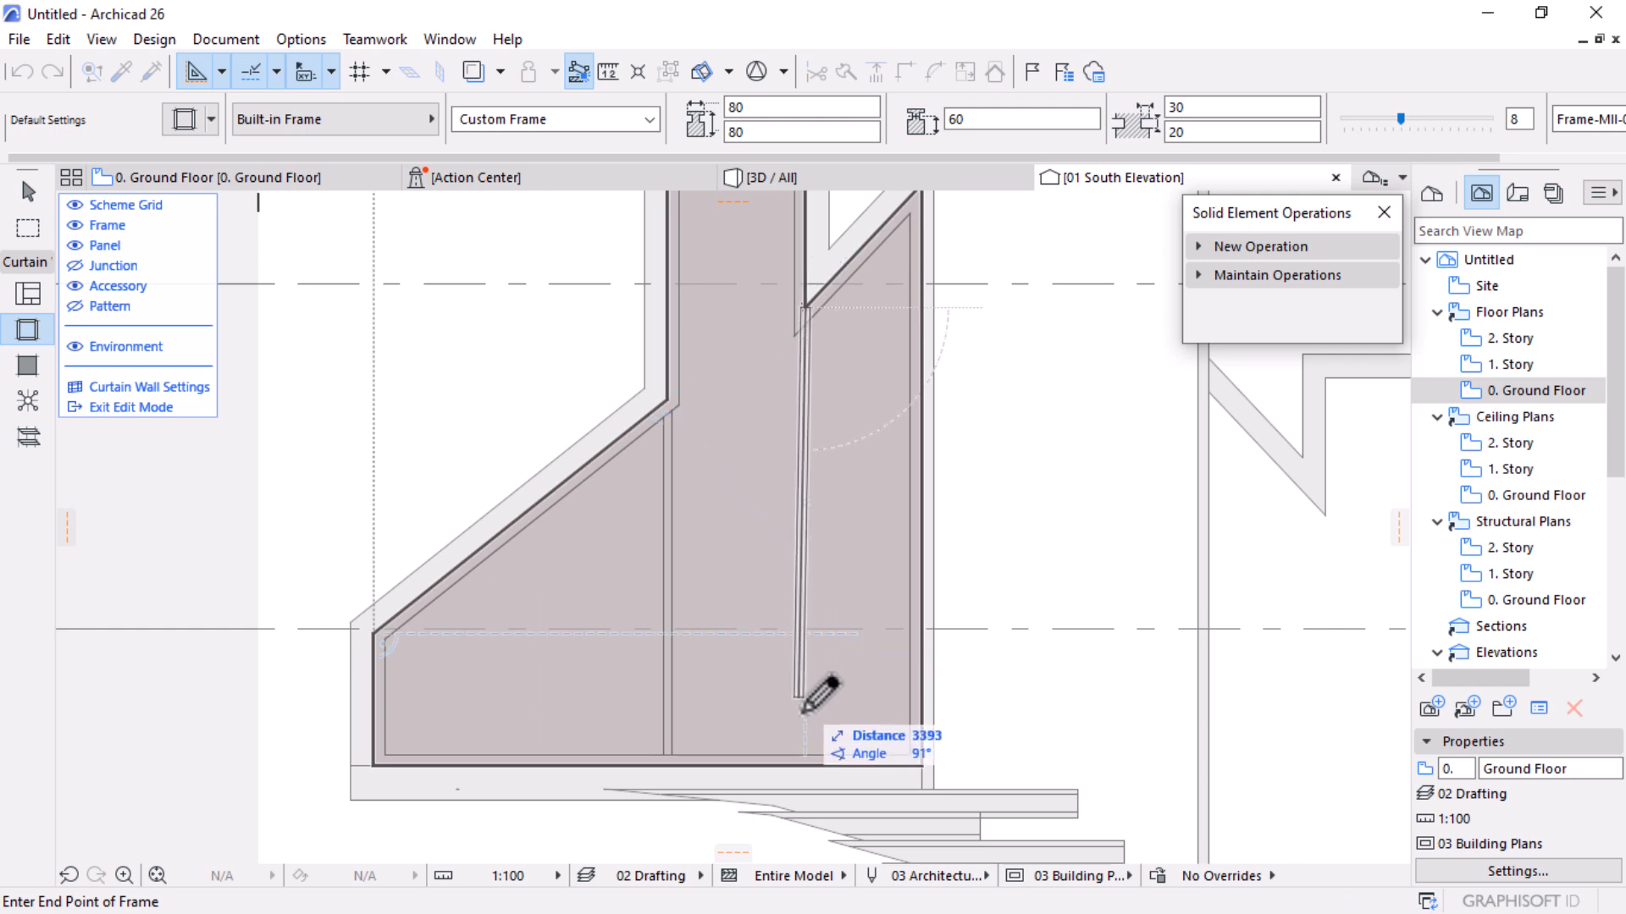
click(810, 754)
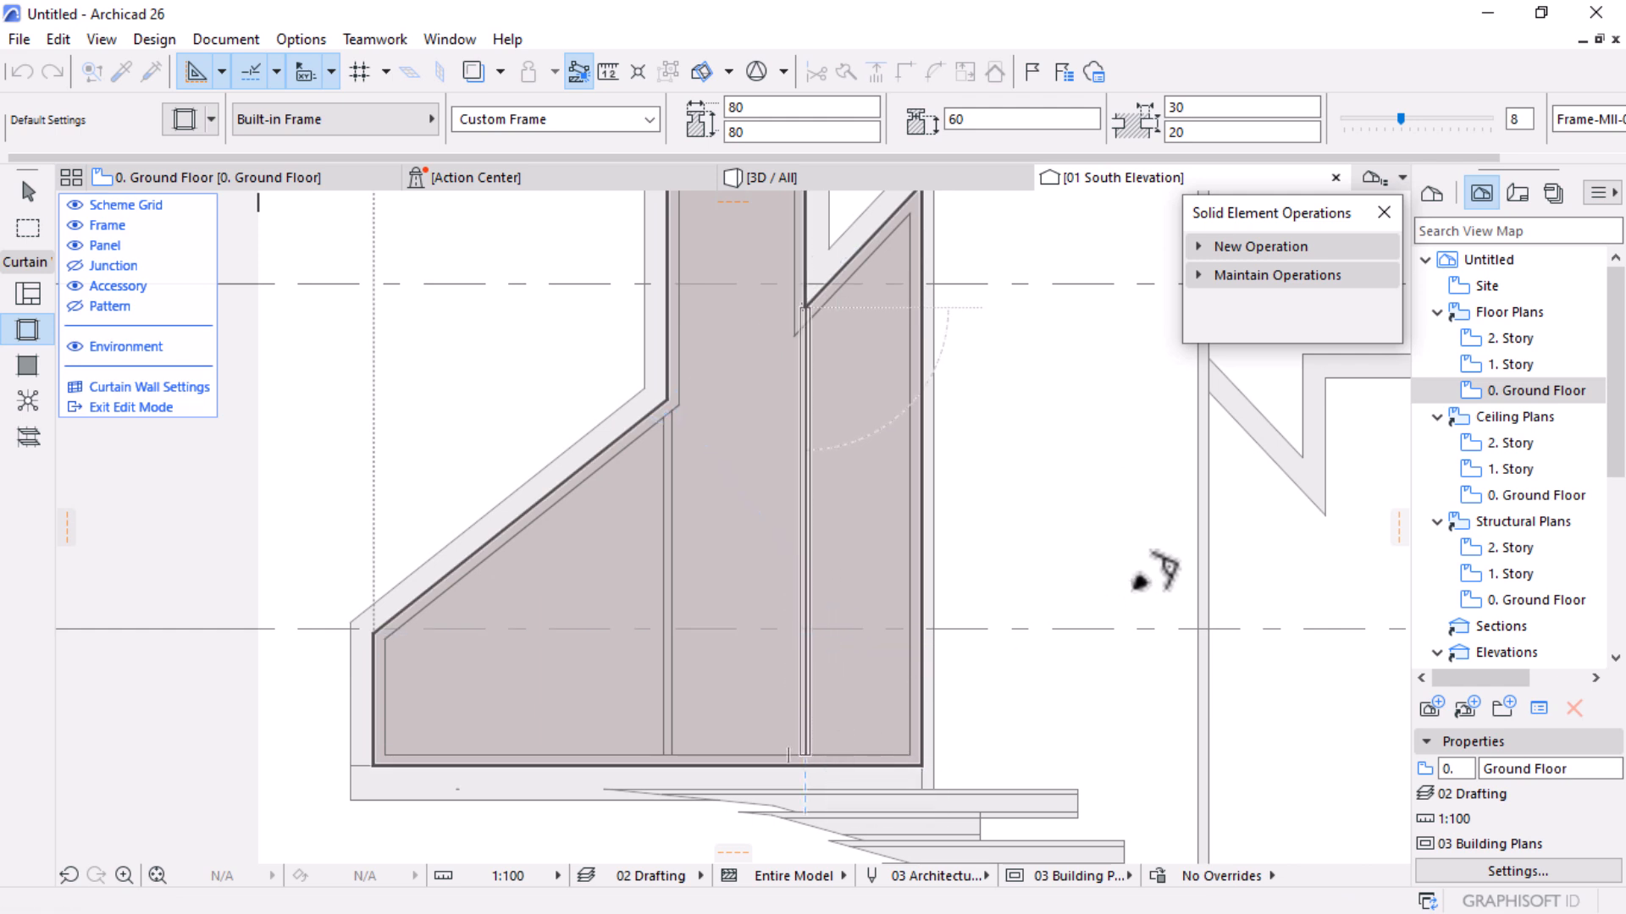
scroll(1081, 440, down, 1)
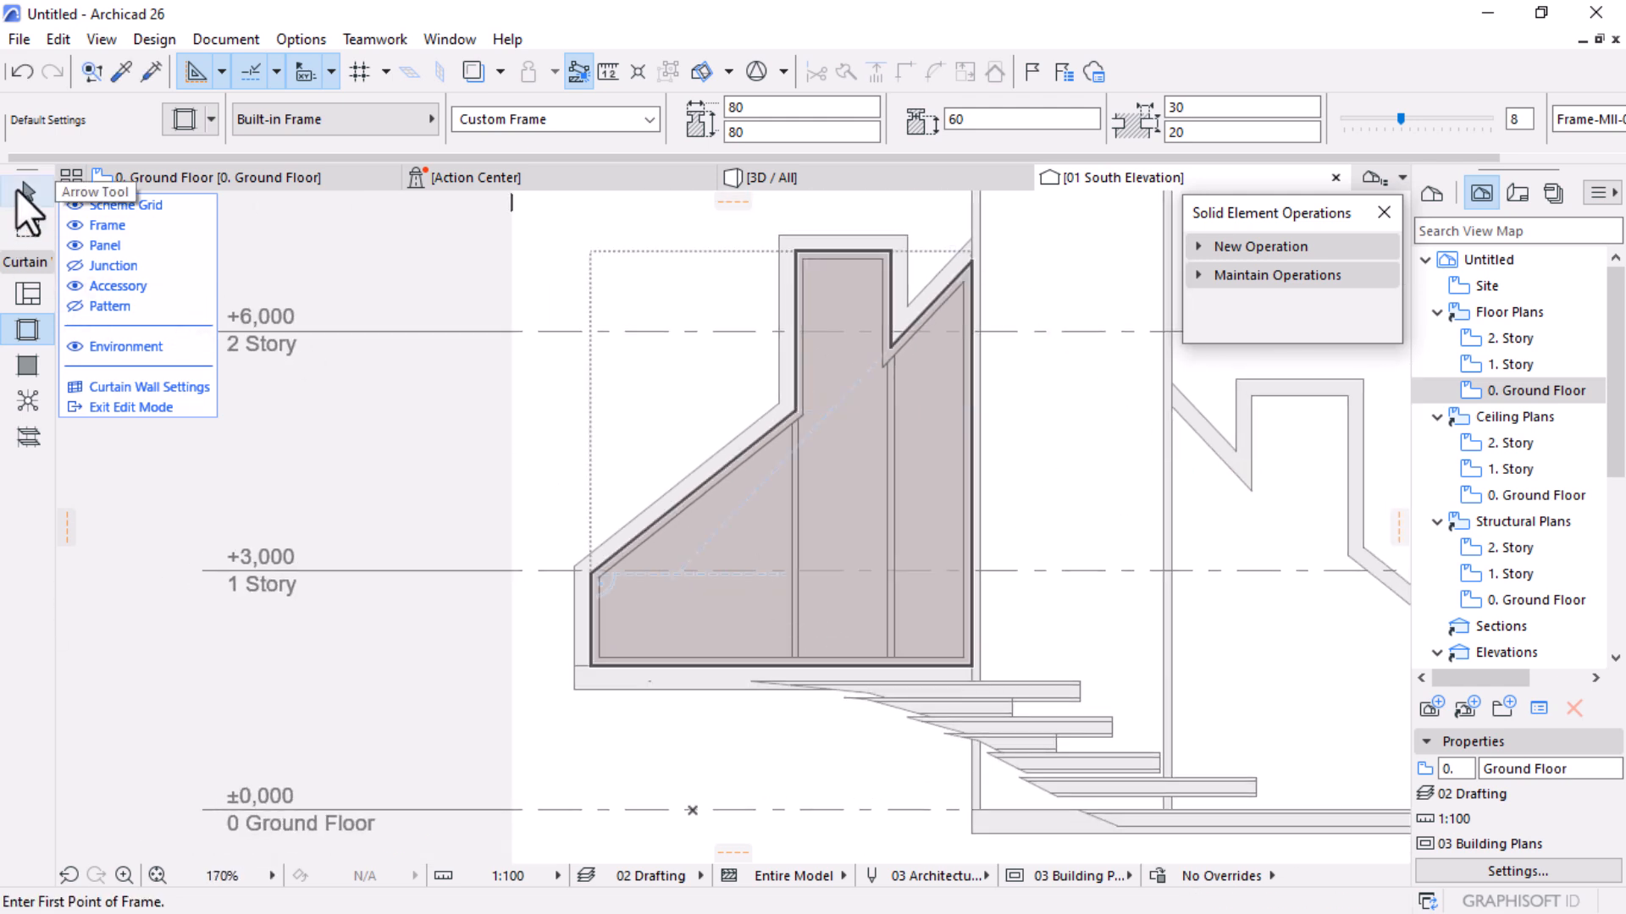
Select the vertical frame below the shell's inner bend and place a copy of it to its left under the slope
click(23, 203)
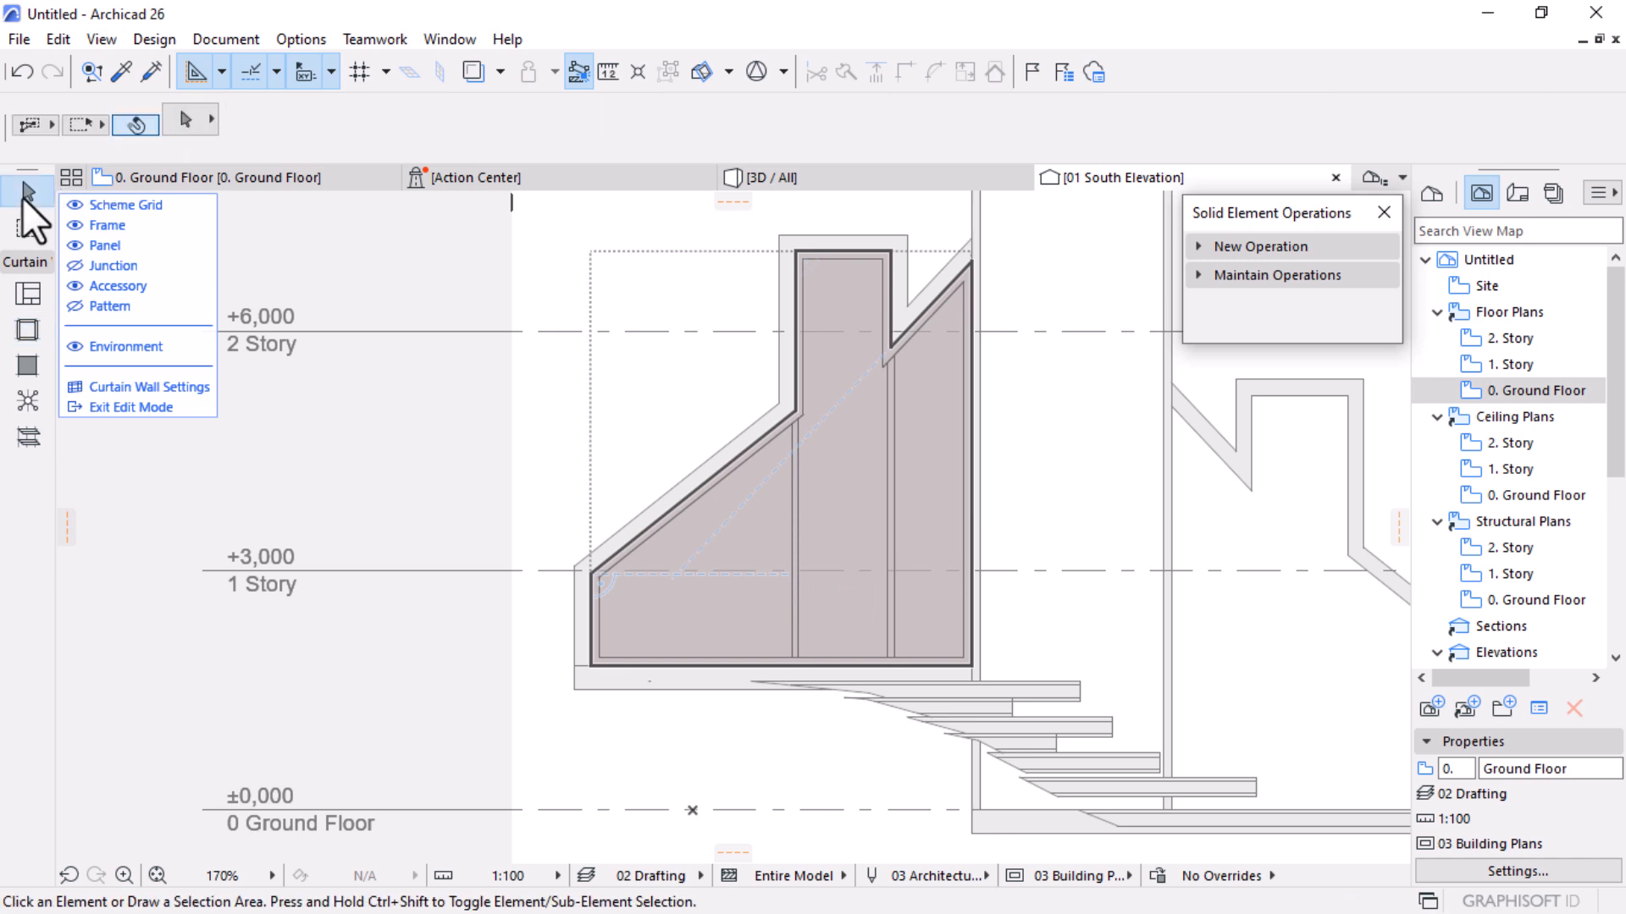
click(799, 476)
scroll(766, 550, up, 2)
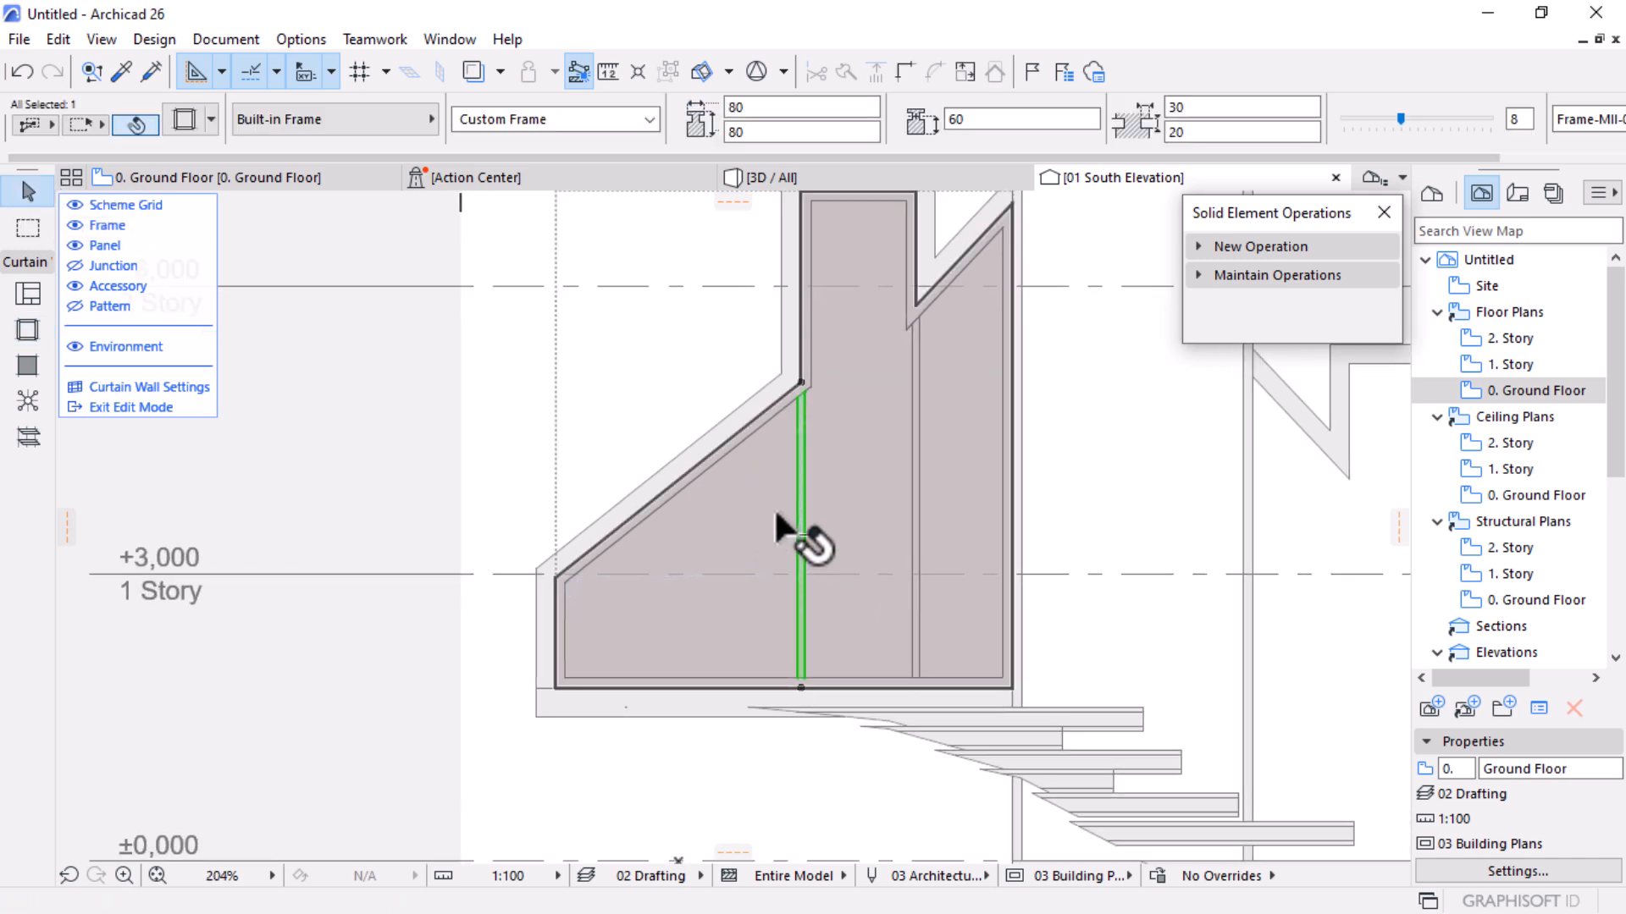
key(ctrl+shift+d)
click(778, 502)
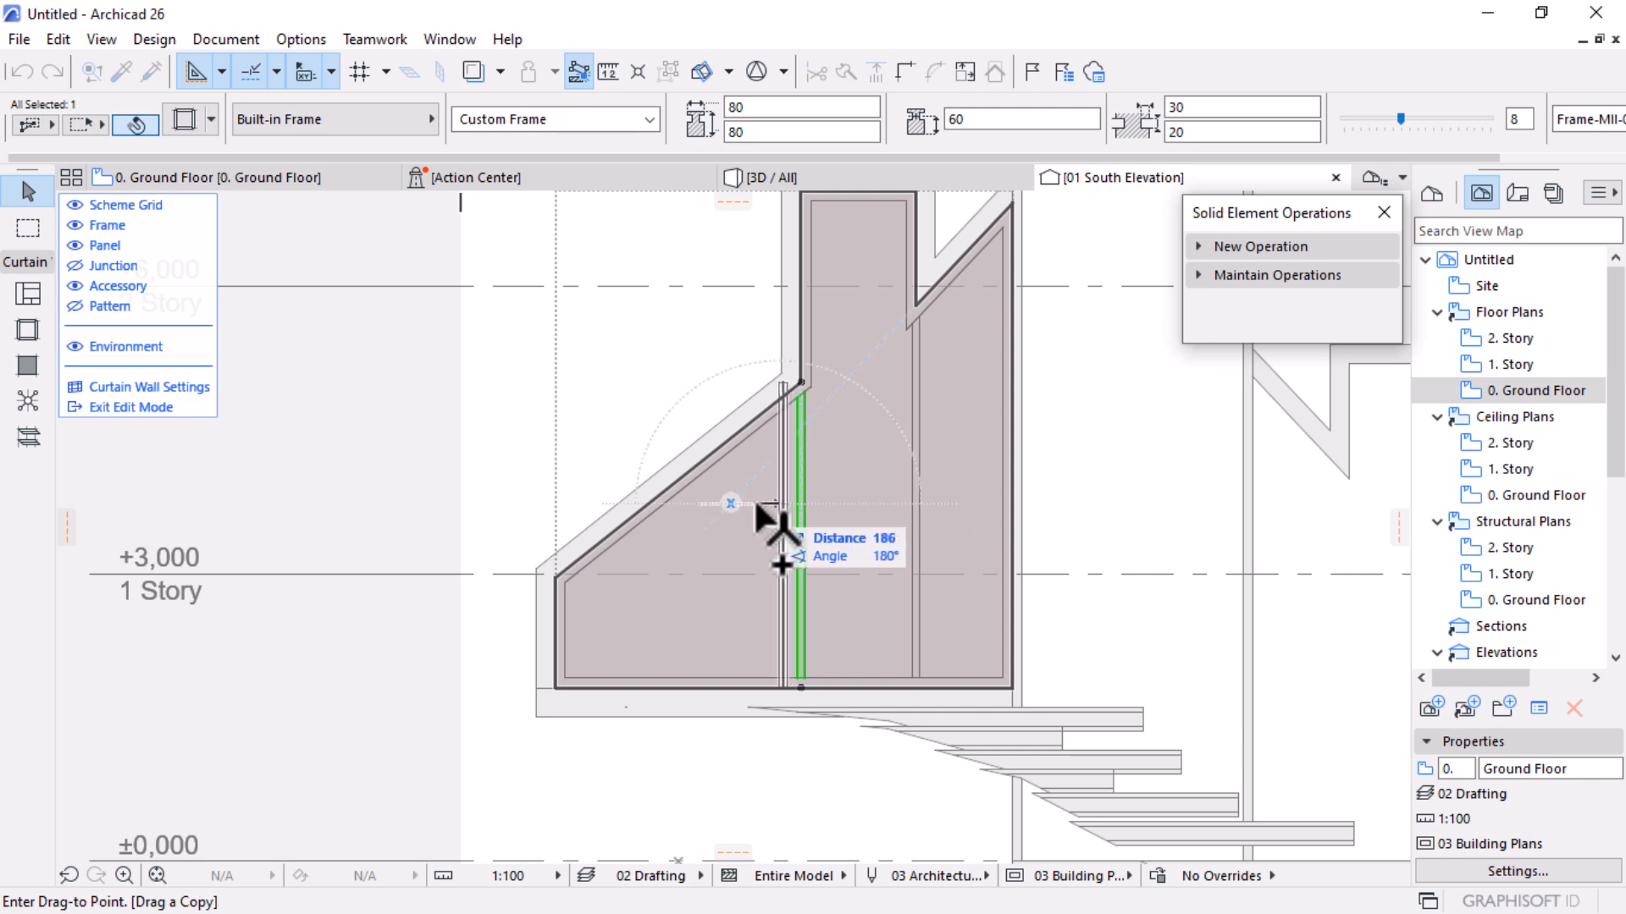
click(703, 505)
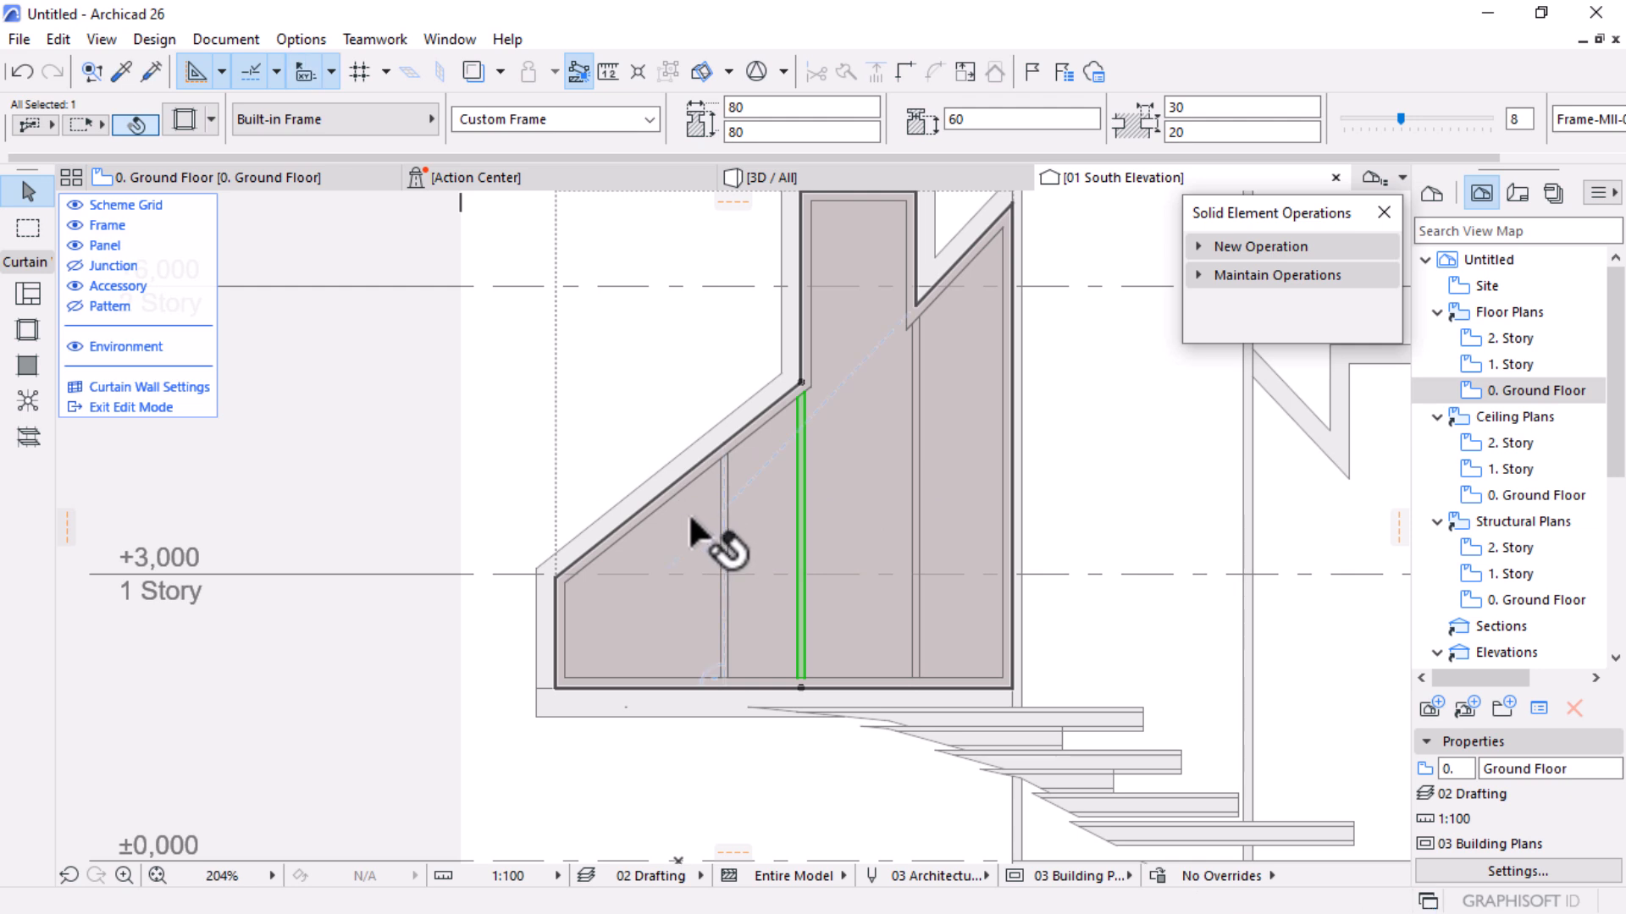
Move the copied vertical frame beneath the slope a short distance farther from the frame at the shell's inner bend
click(724, 523)
key(ctrl+d)
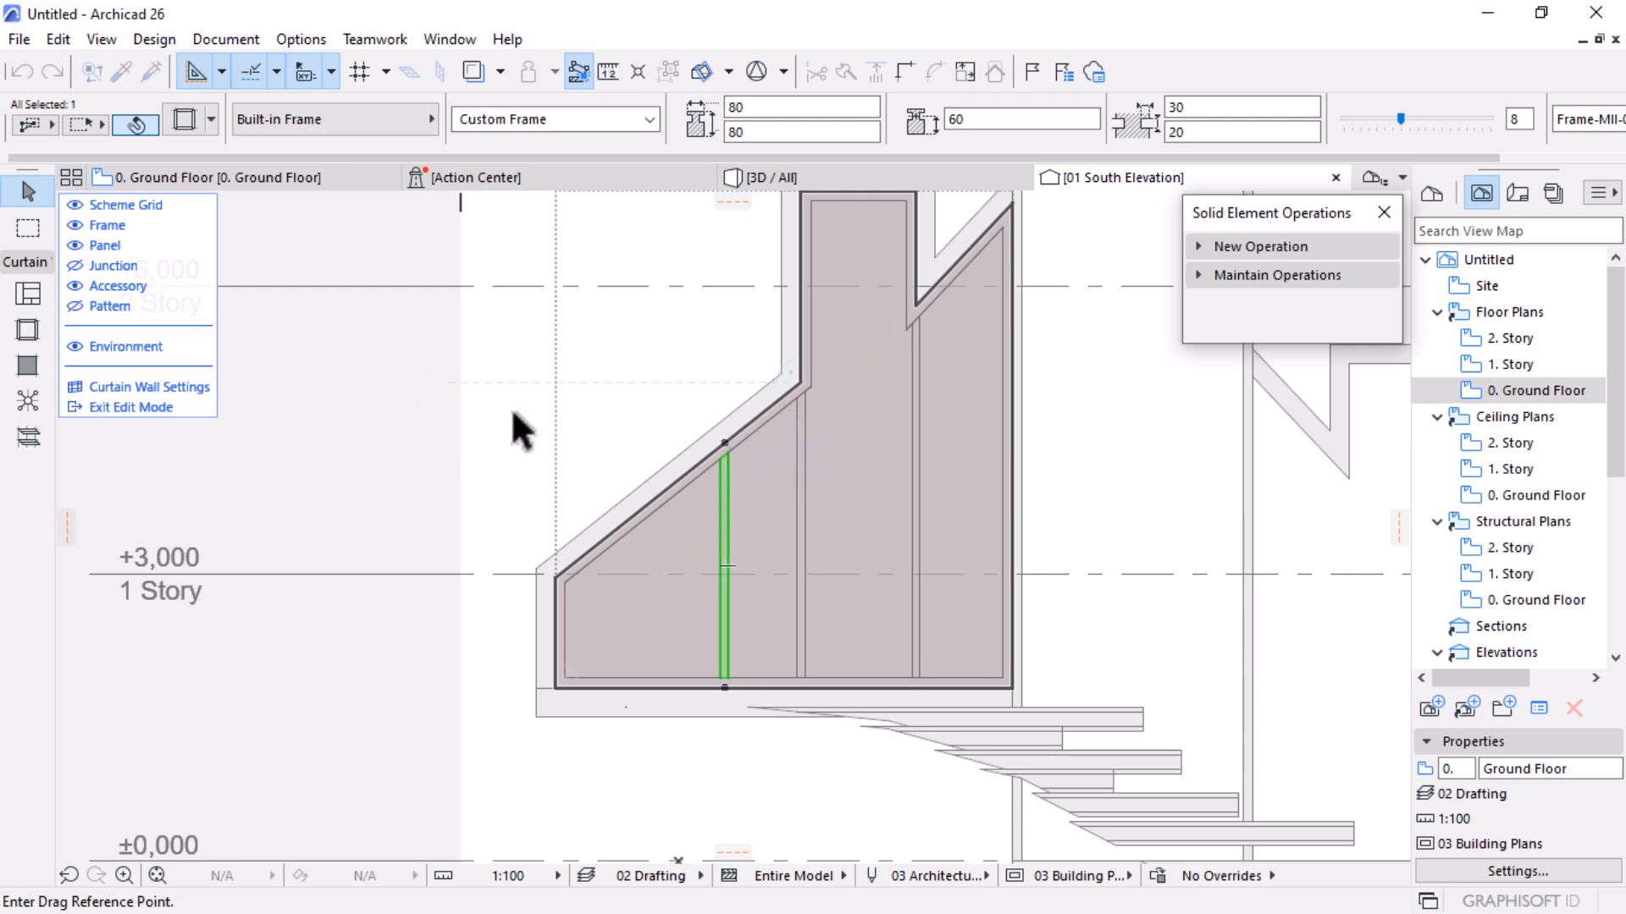
click(432, 411)
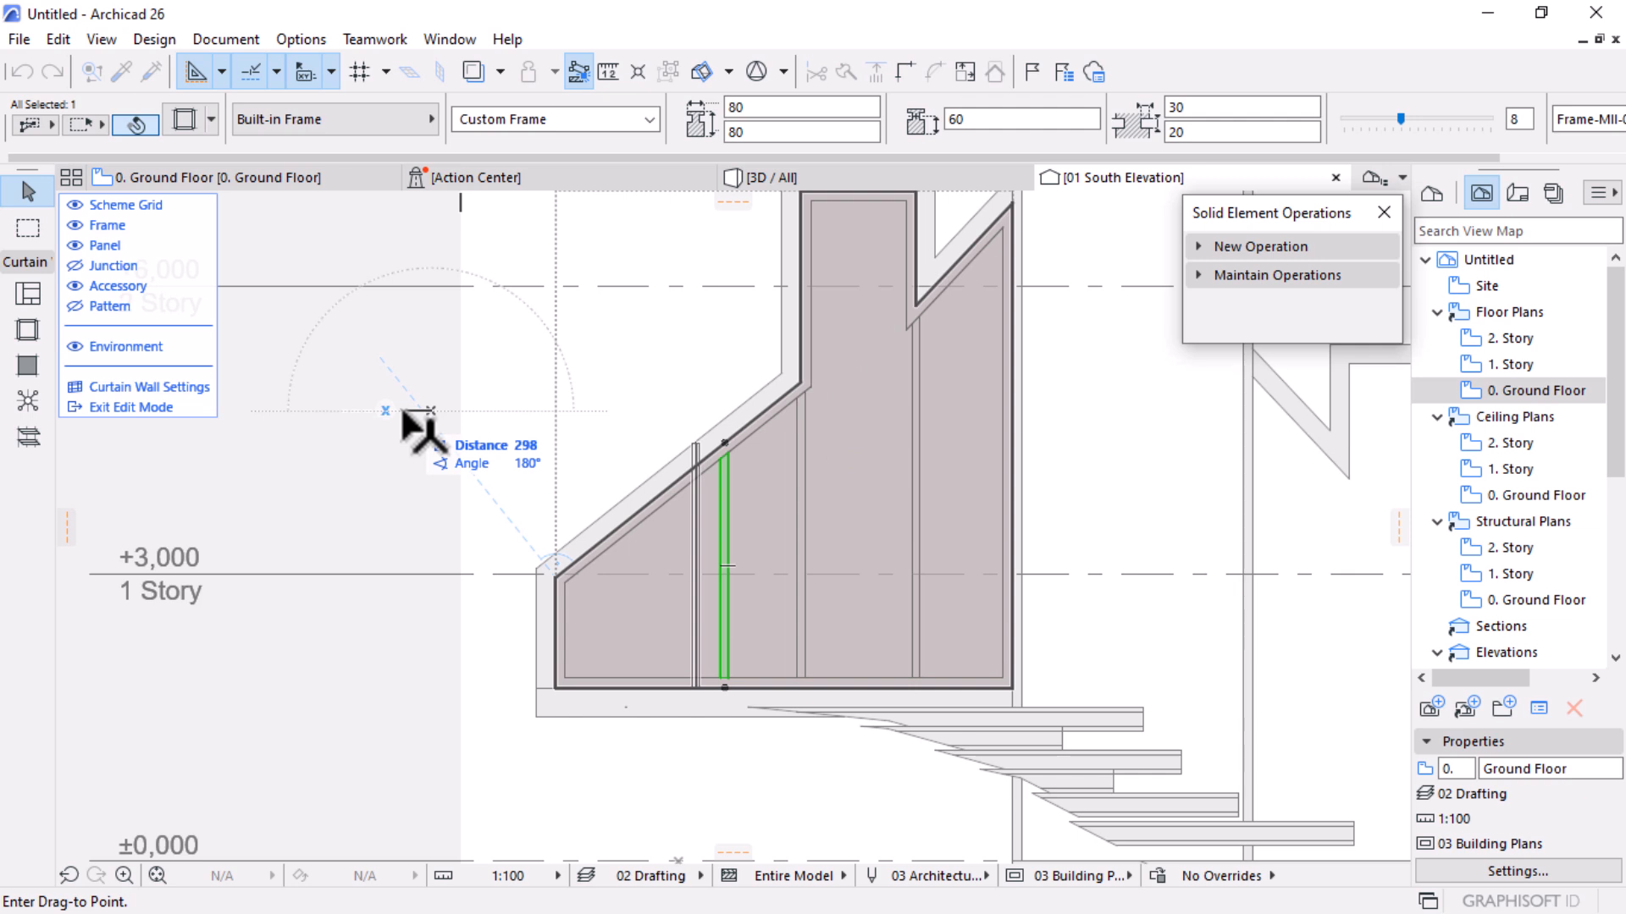
click(404, 411)
Shift the vertical frame beneath the slope farther left so its spacing matches that of the other two vertical frames
scroll(903, 541, down, 3)
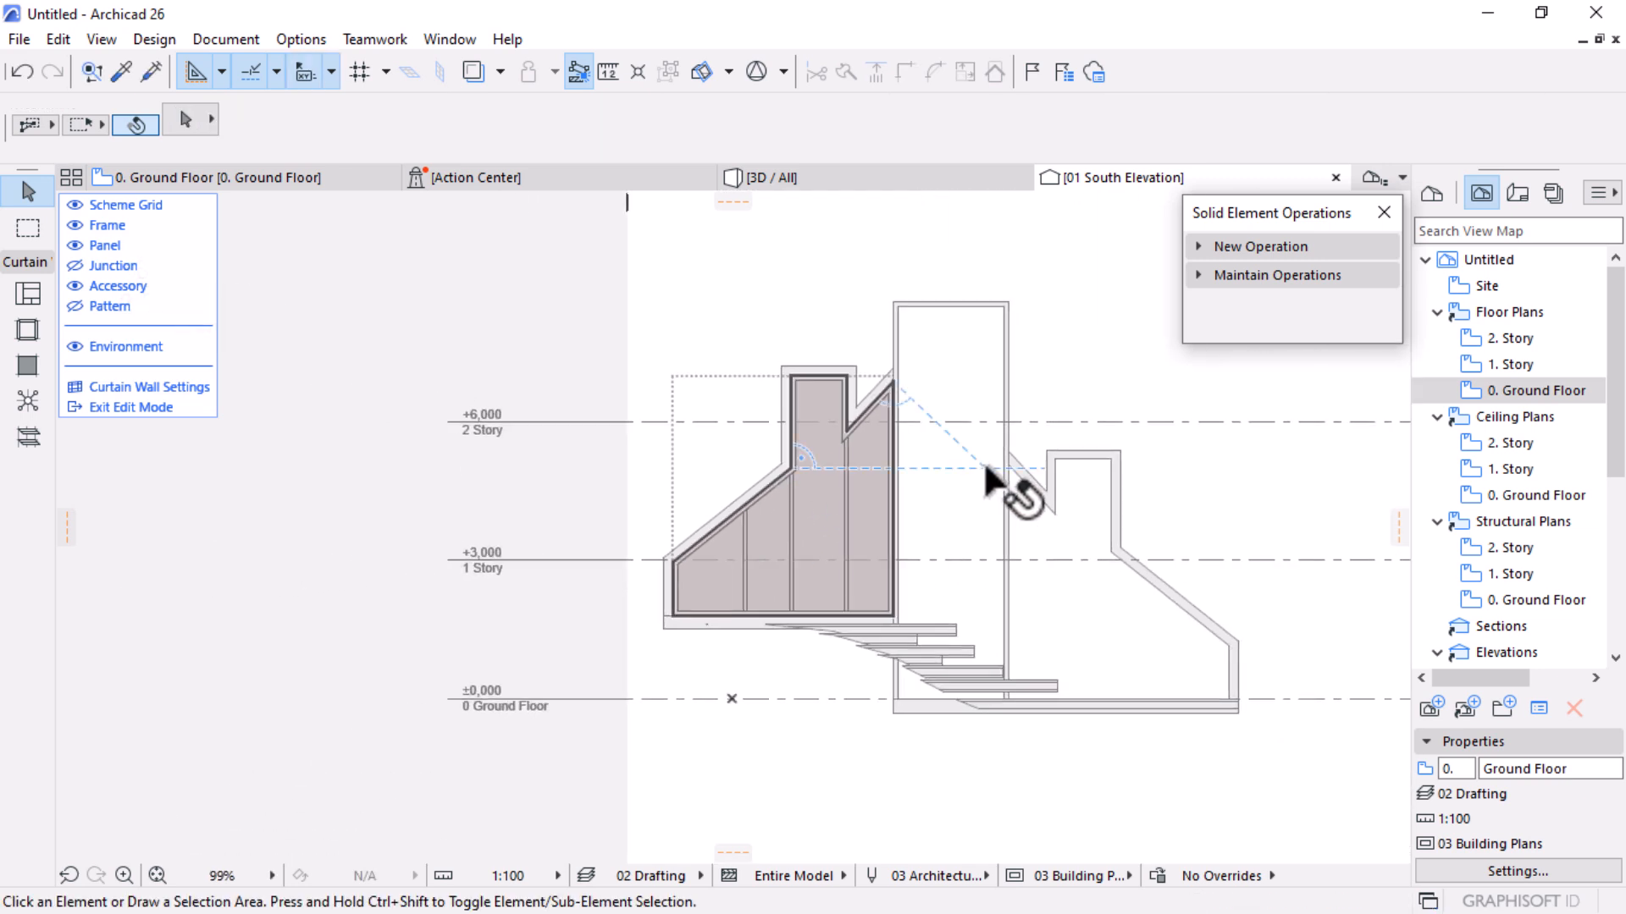
scroll(983, 460, up, 1)
scroll(664, 690, up, 2)
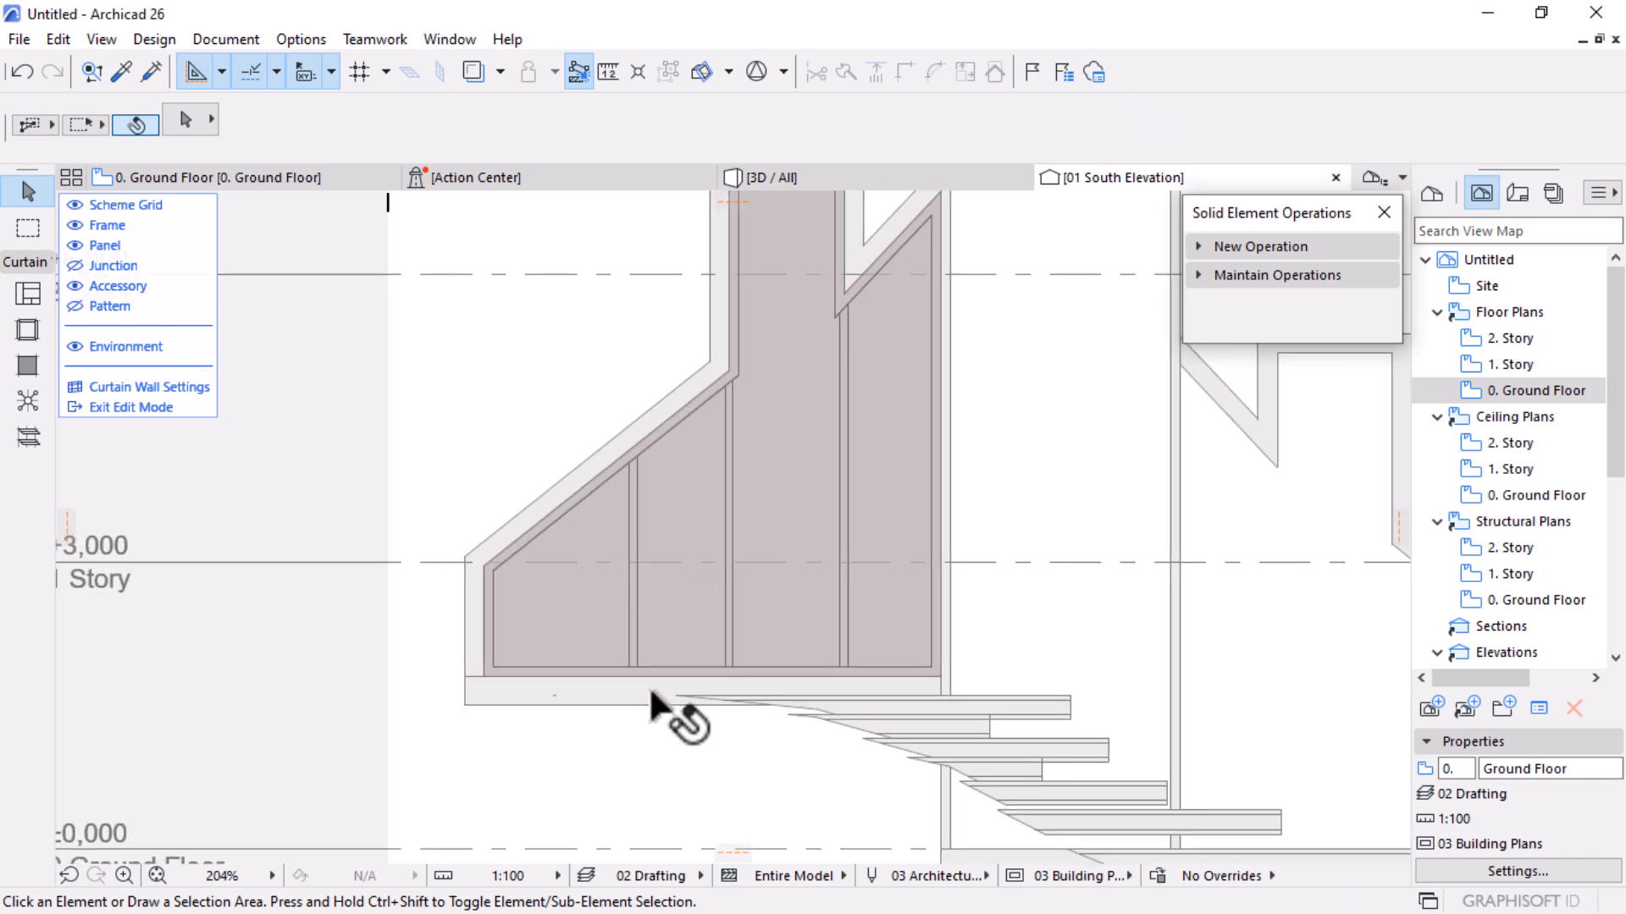
click(633, 529)
key(ctrl+d)
click(344, 428)
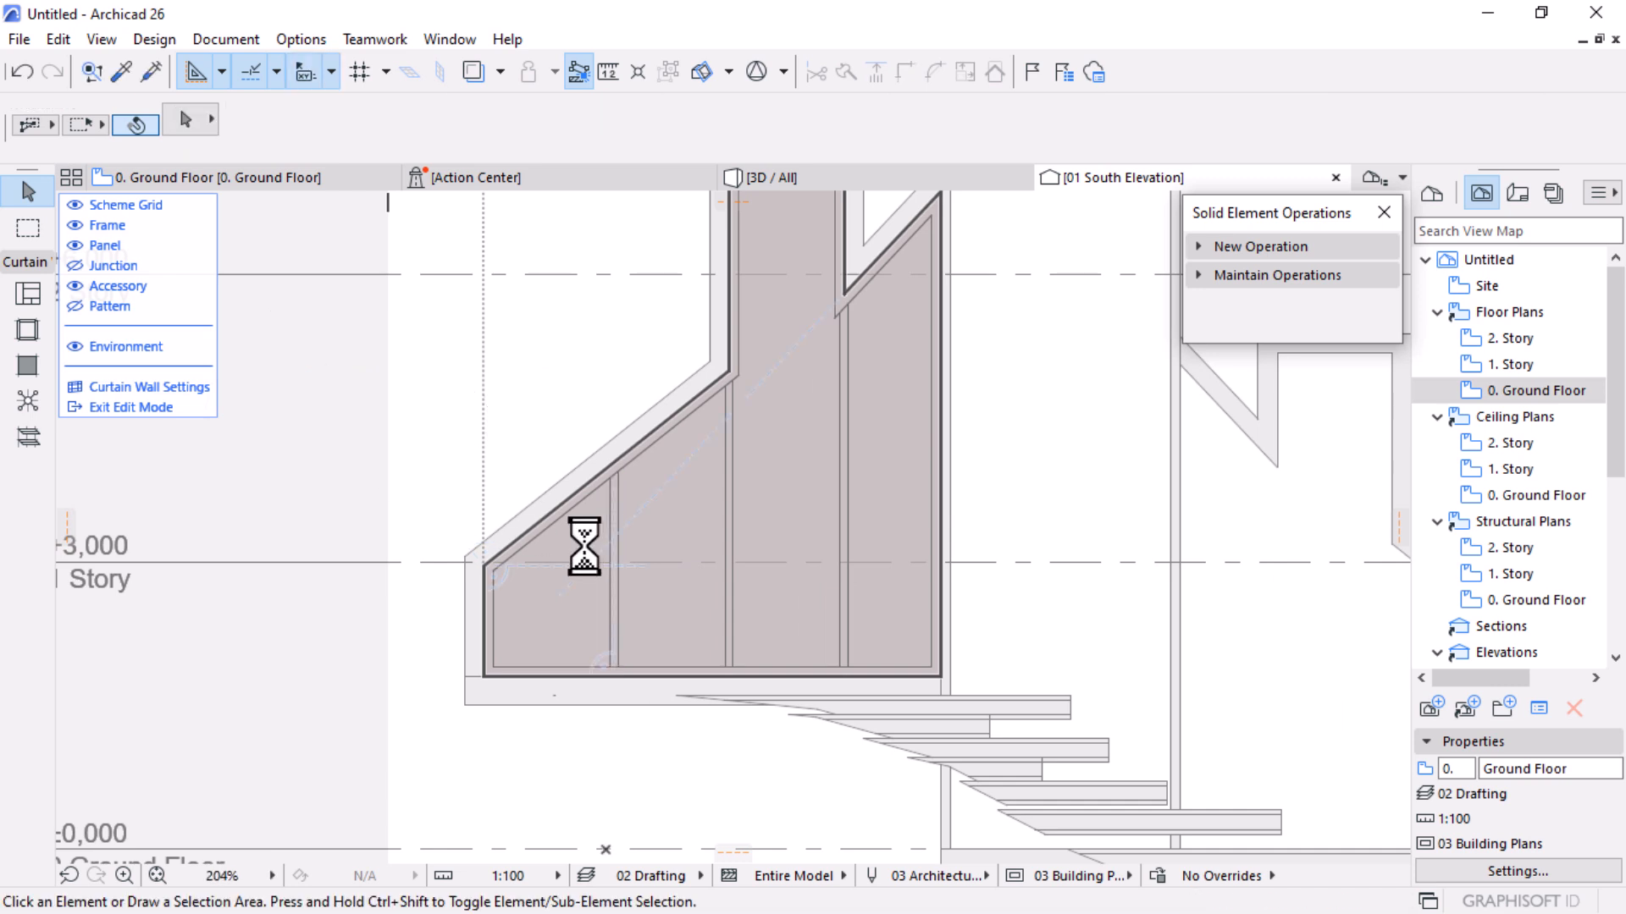
scroll(600, 554, down, 3)
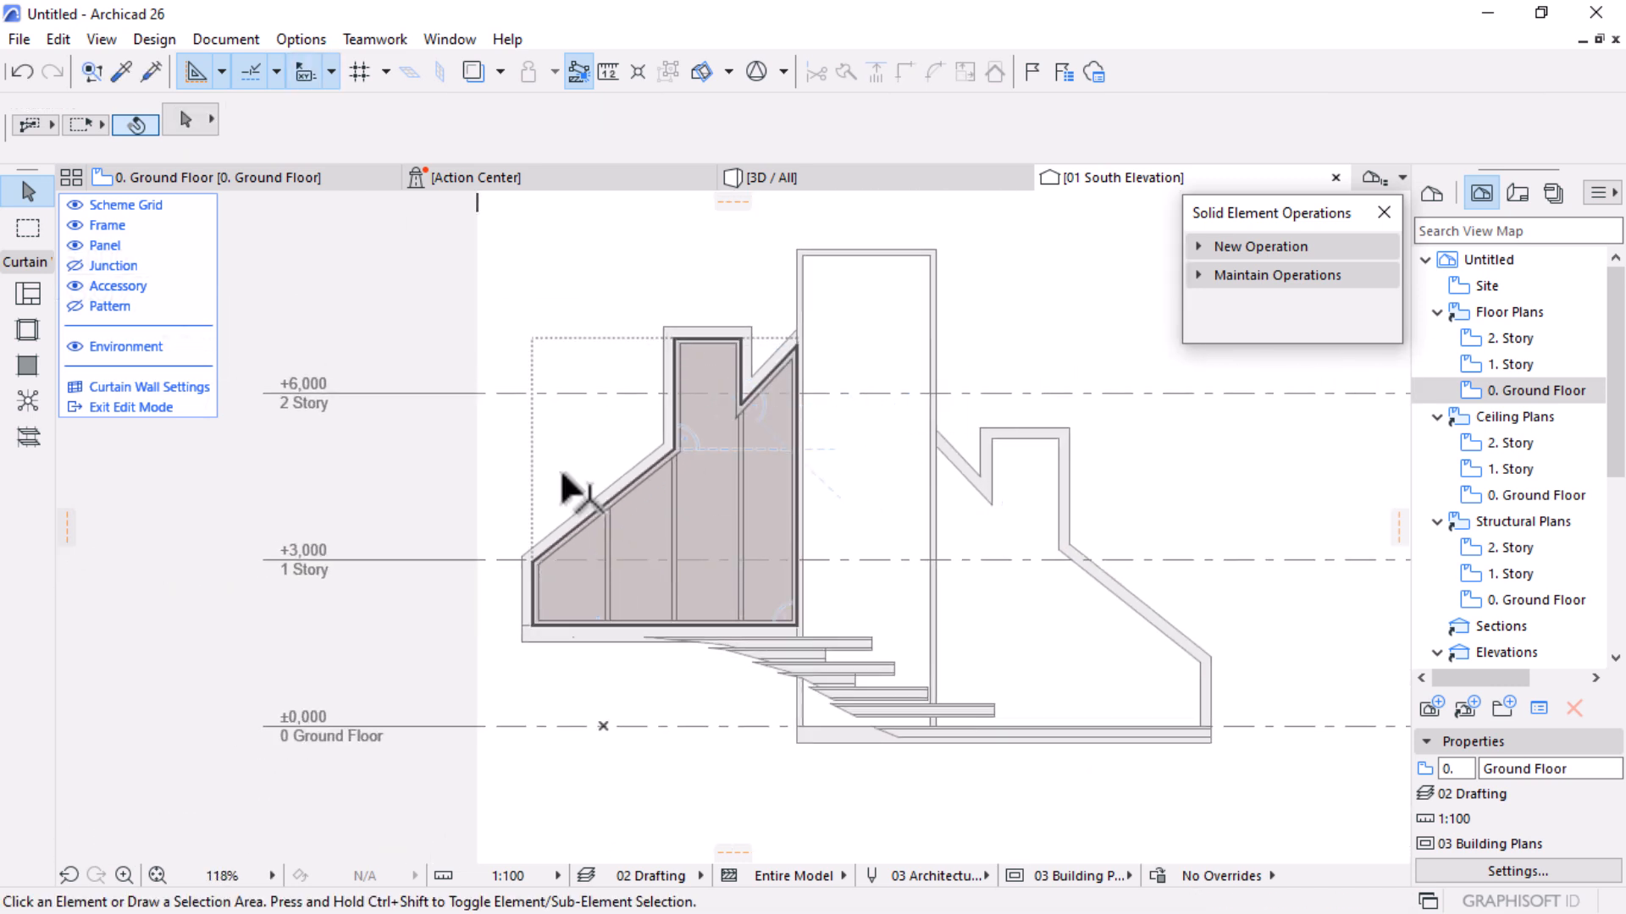
Leave curtain wall editing in the elevation and reopen the same curtain wall for editing in the 3D view
click(95, 407)
key(ctrl+a)
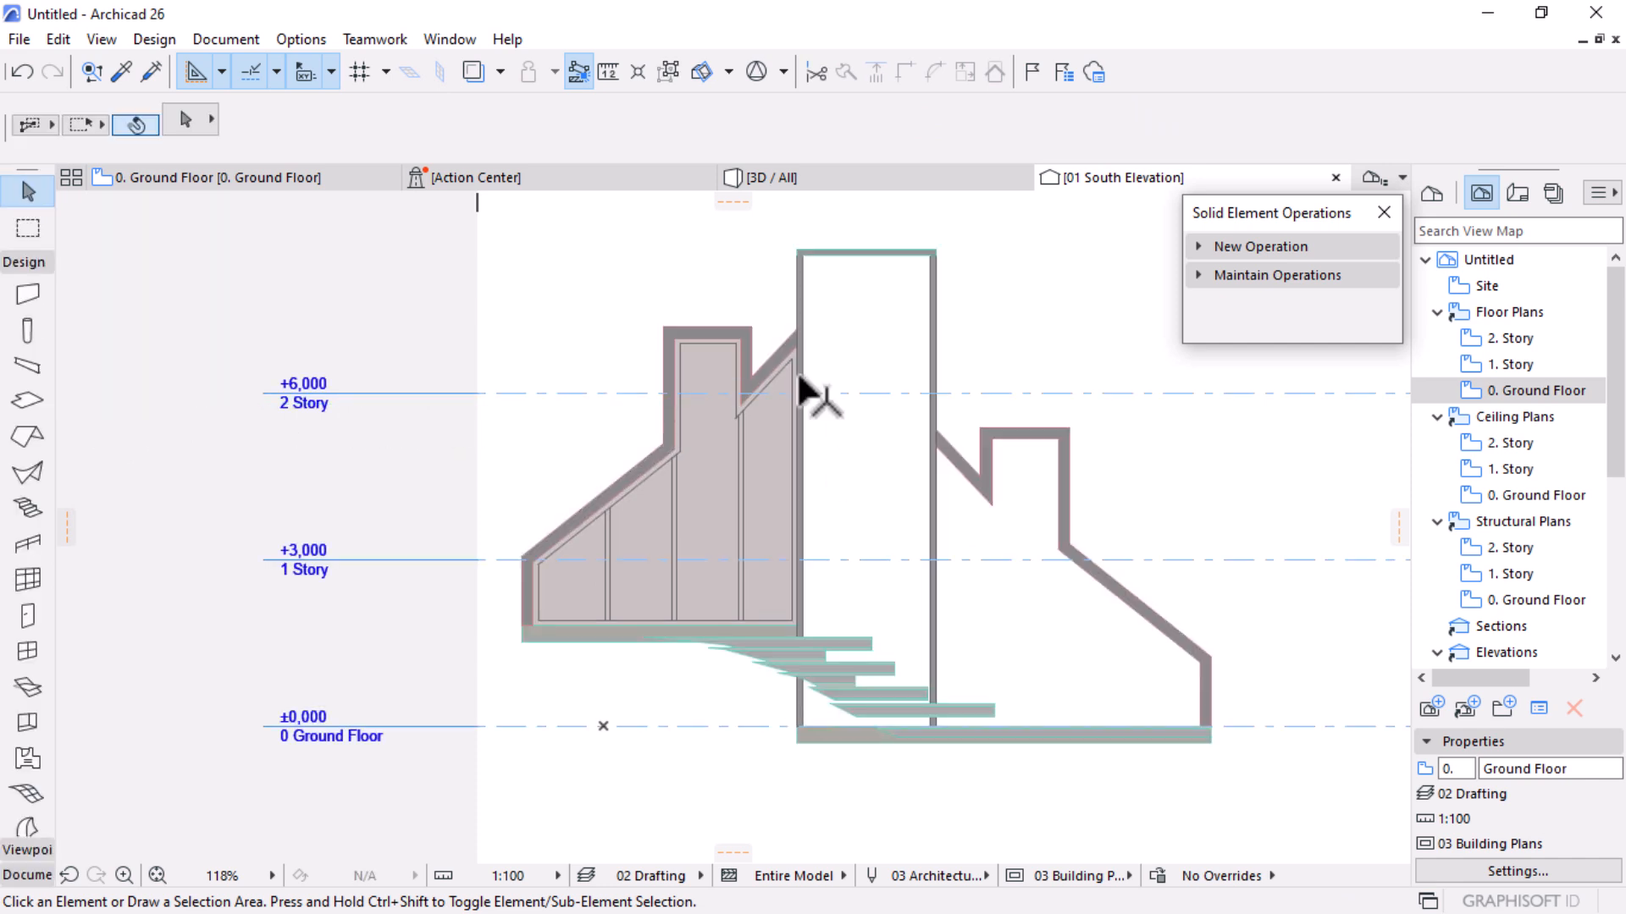
scroll(827, 403, down, 1)
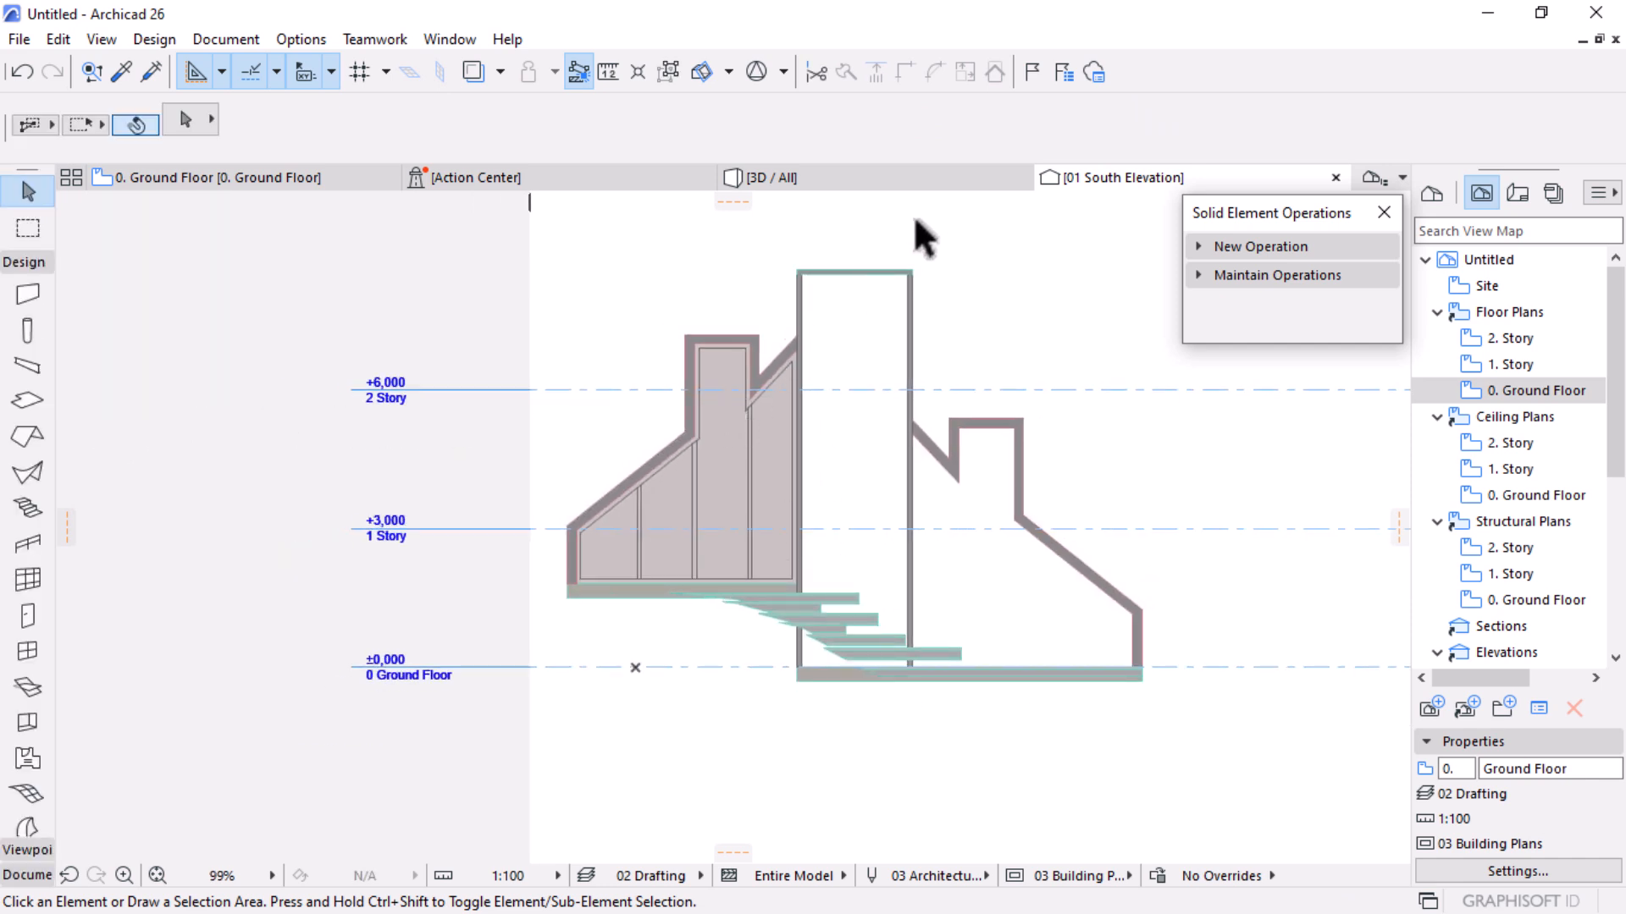
click(838, 172)
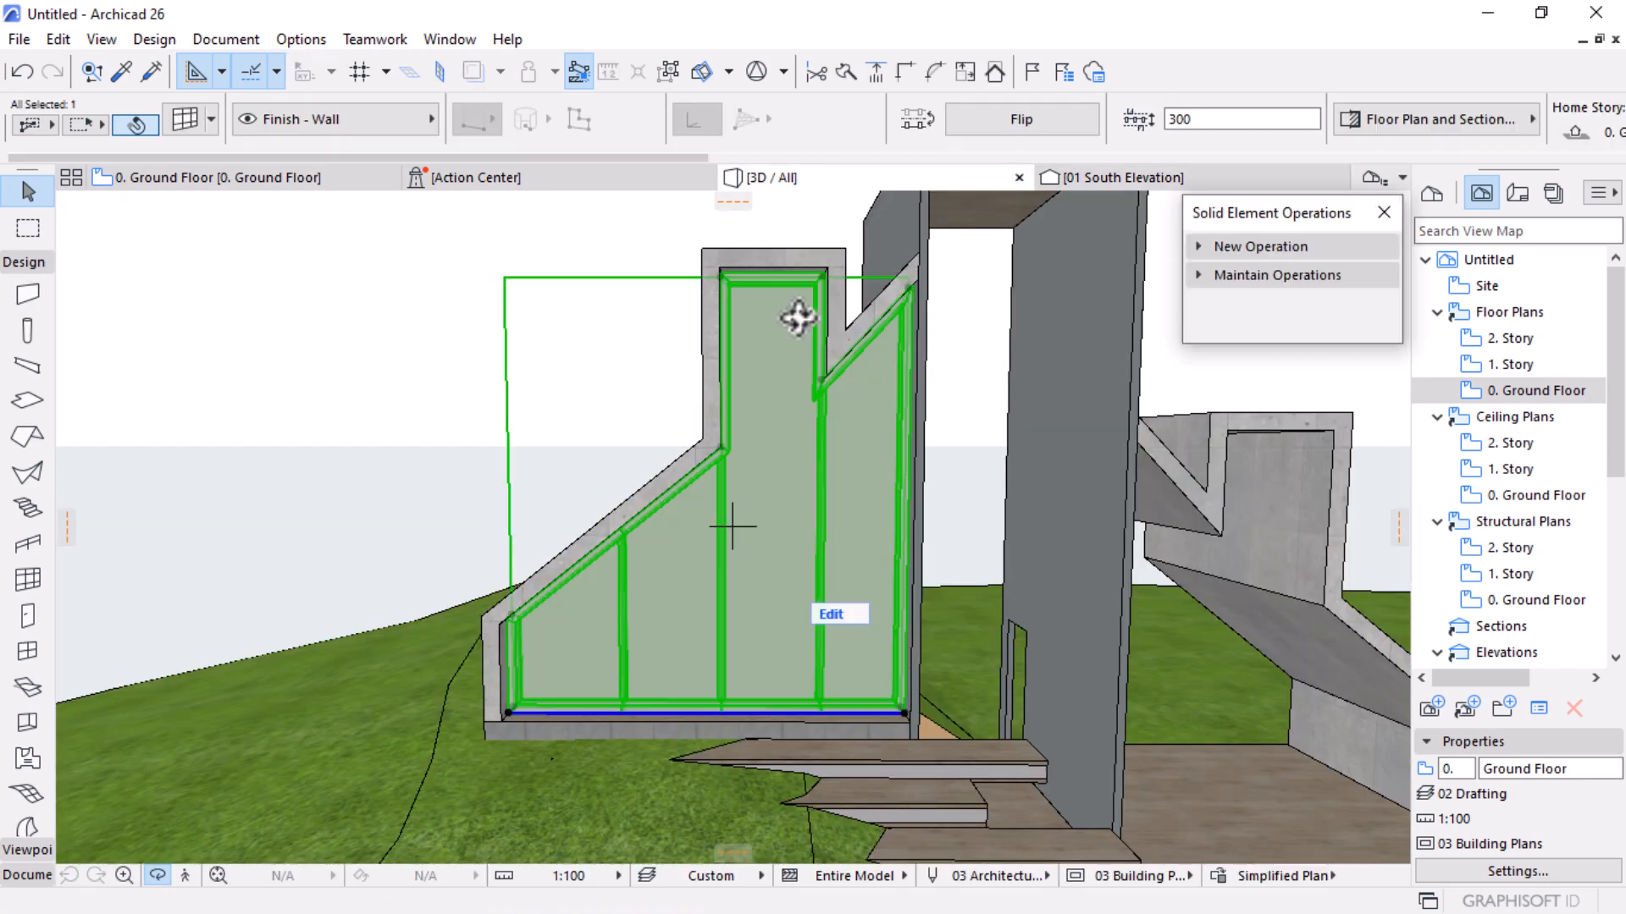
shift+middle_drag(715, 446, 726, 519)
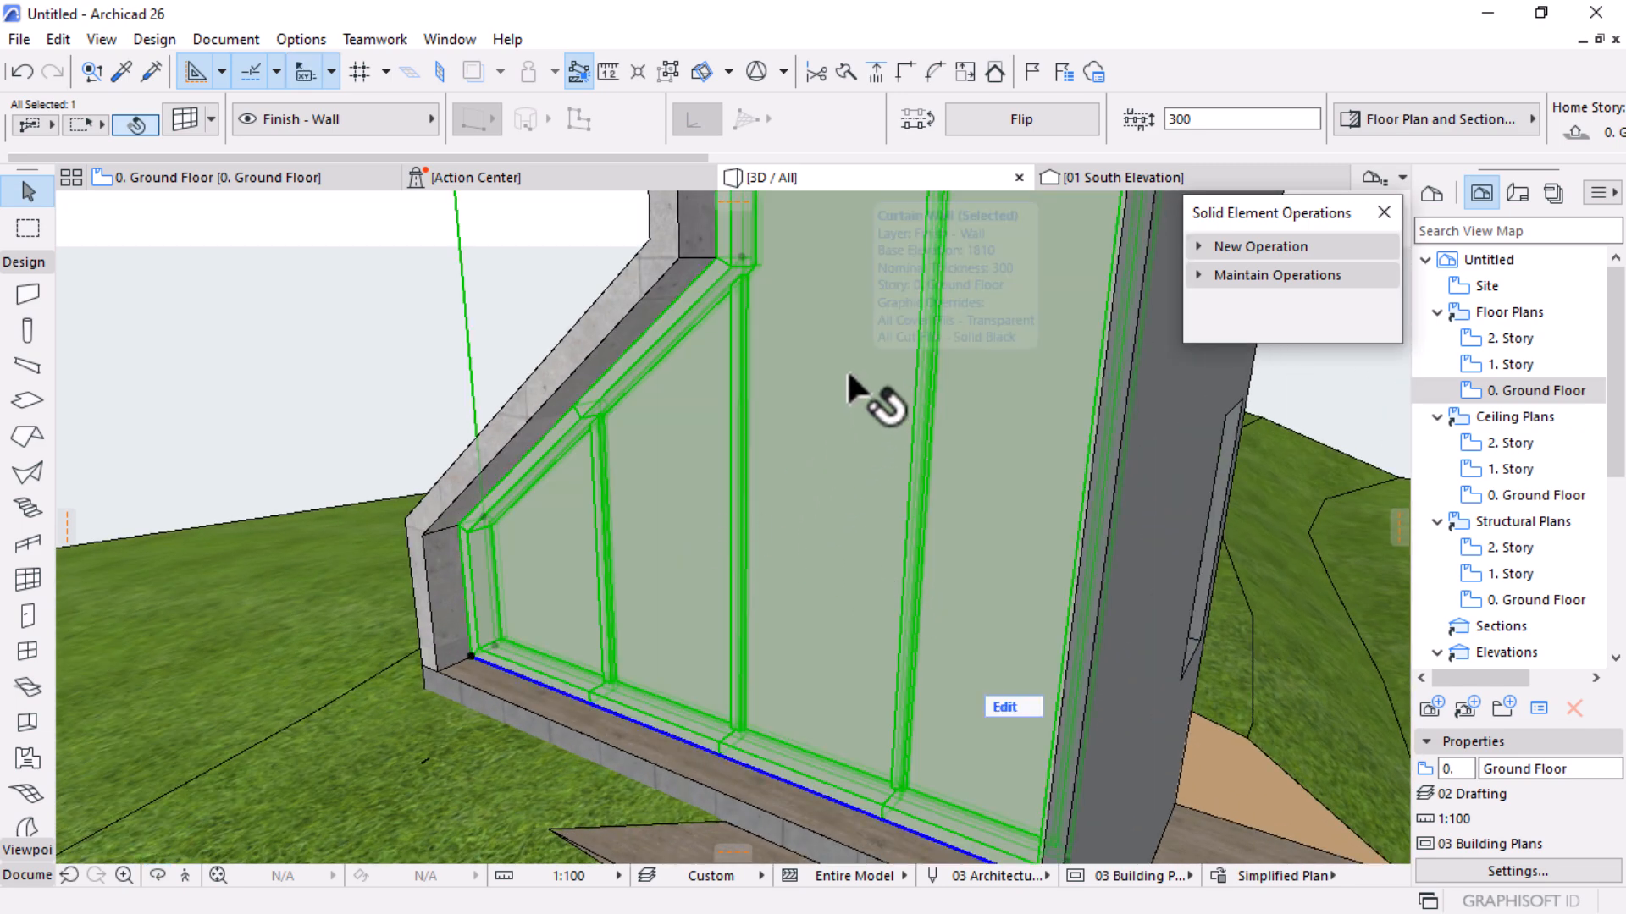
click(1004, 707)
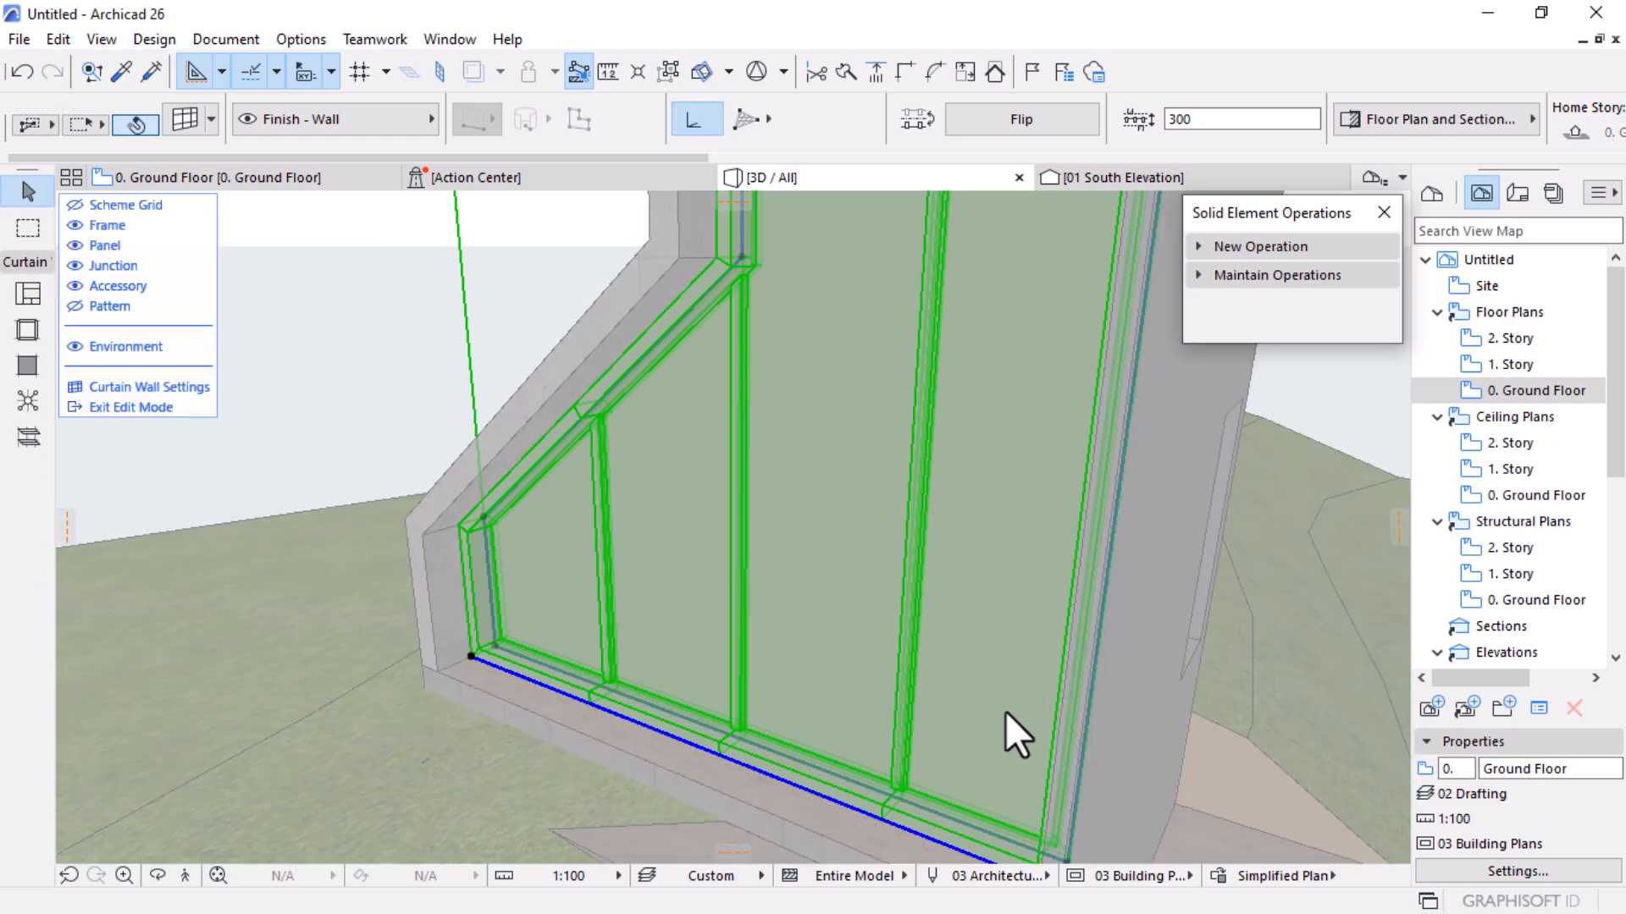
Assign the Distinct Panel class to all four panels of the curtain wall and leave its edit mode
click(1000, 560)
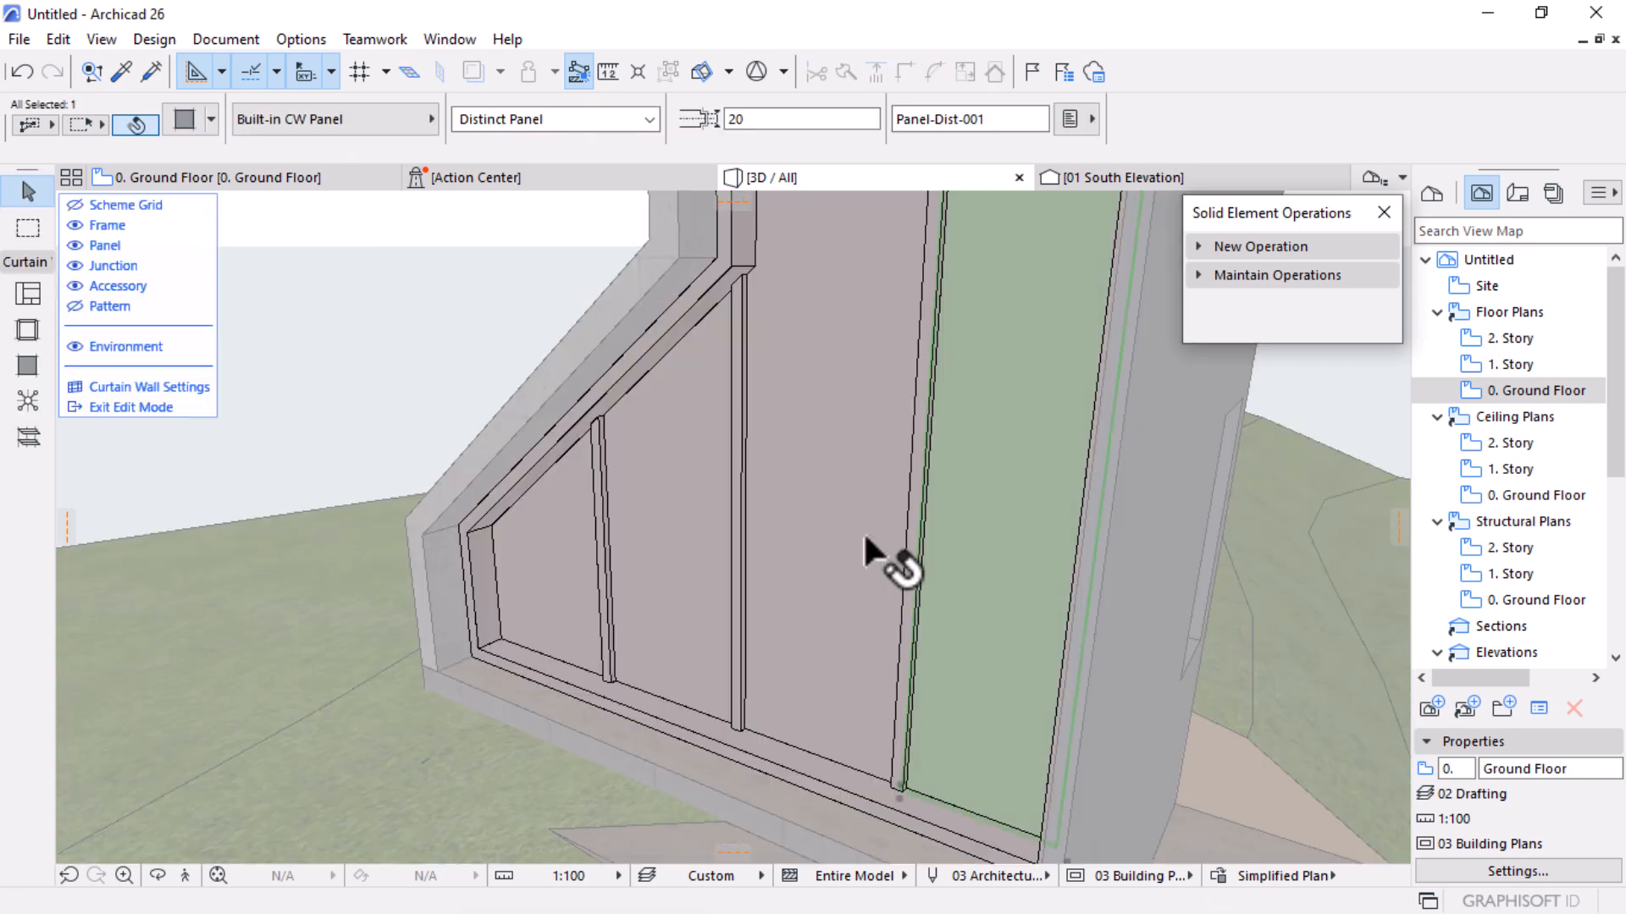
shift+click(864, 538)
shift+click(704, 542)
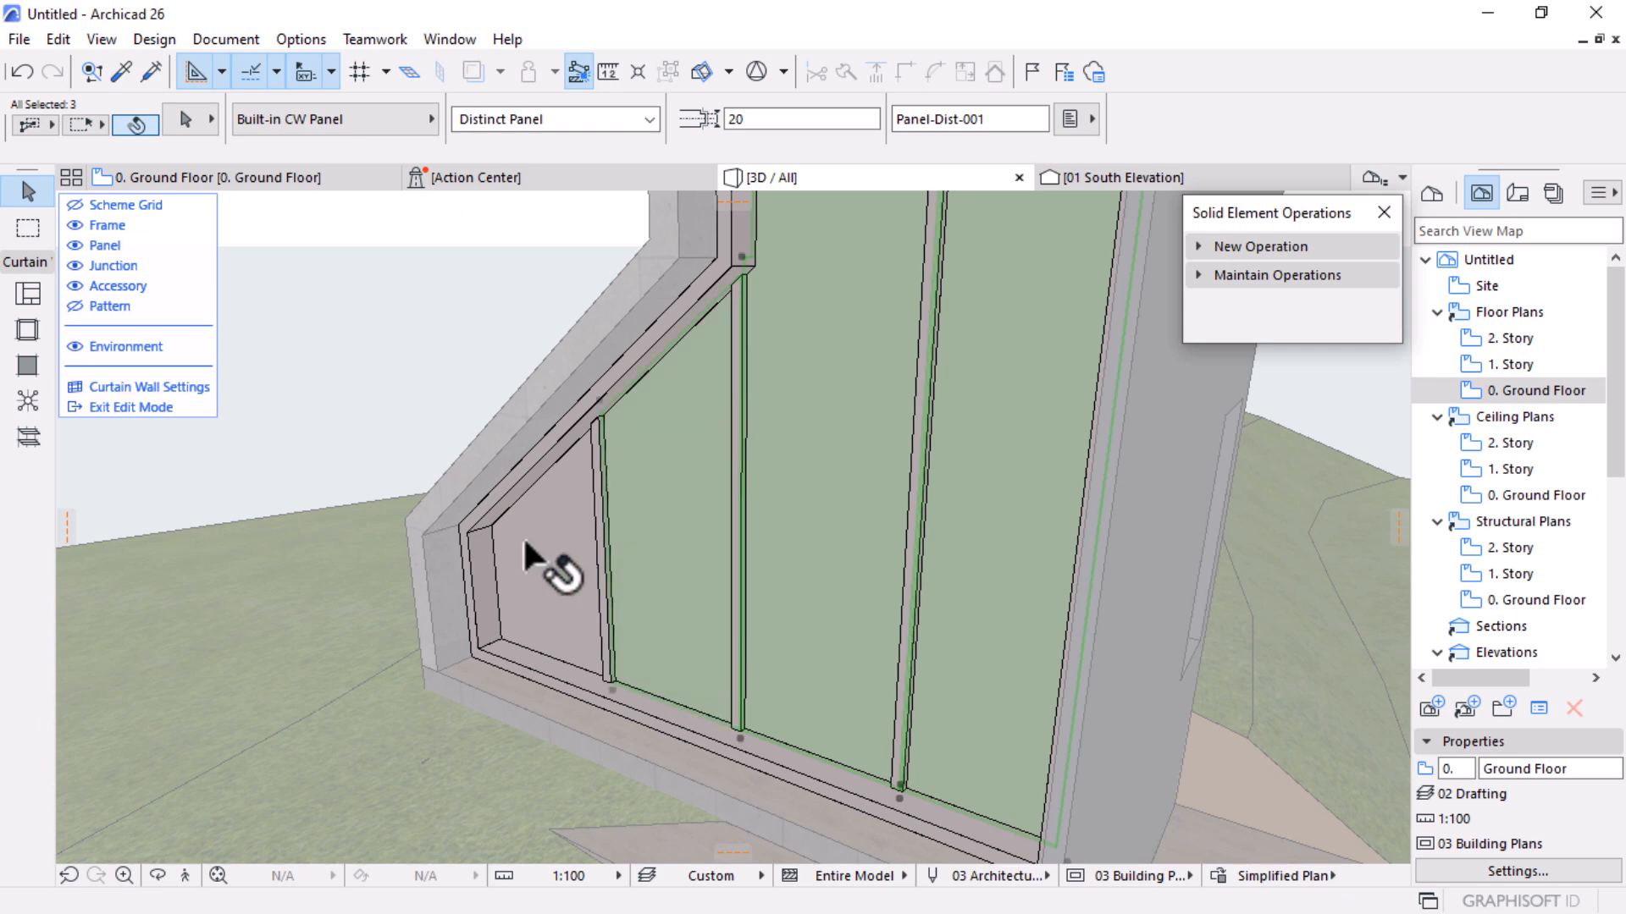
shift+click(525, 558)
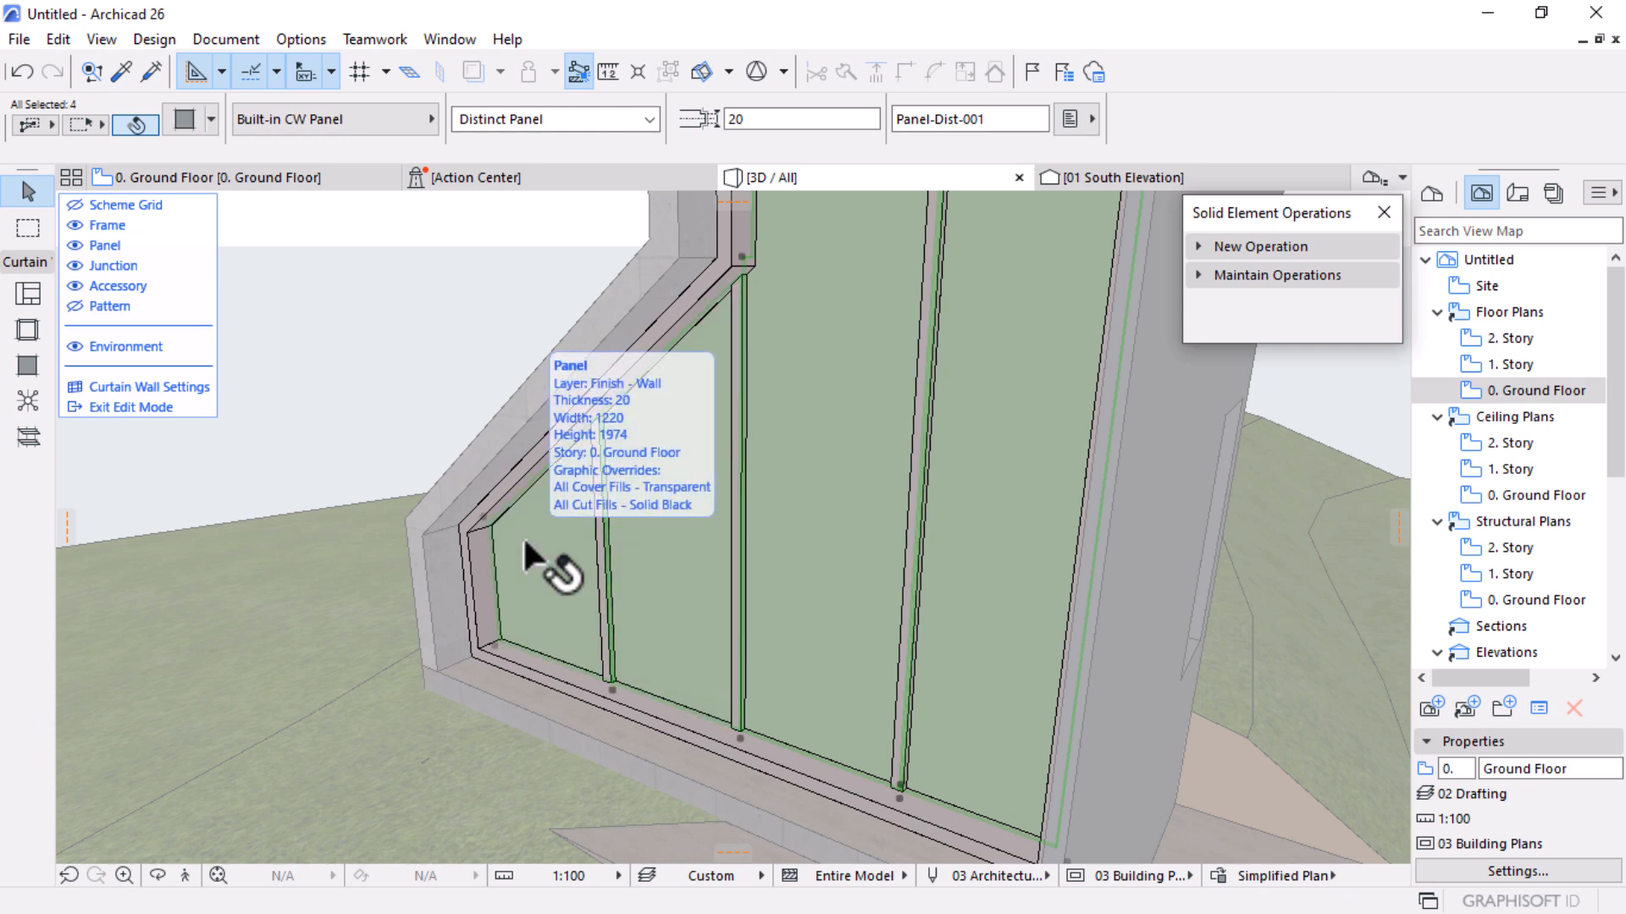
click(557, 124)
click(495, 135)
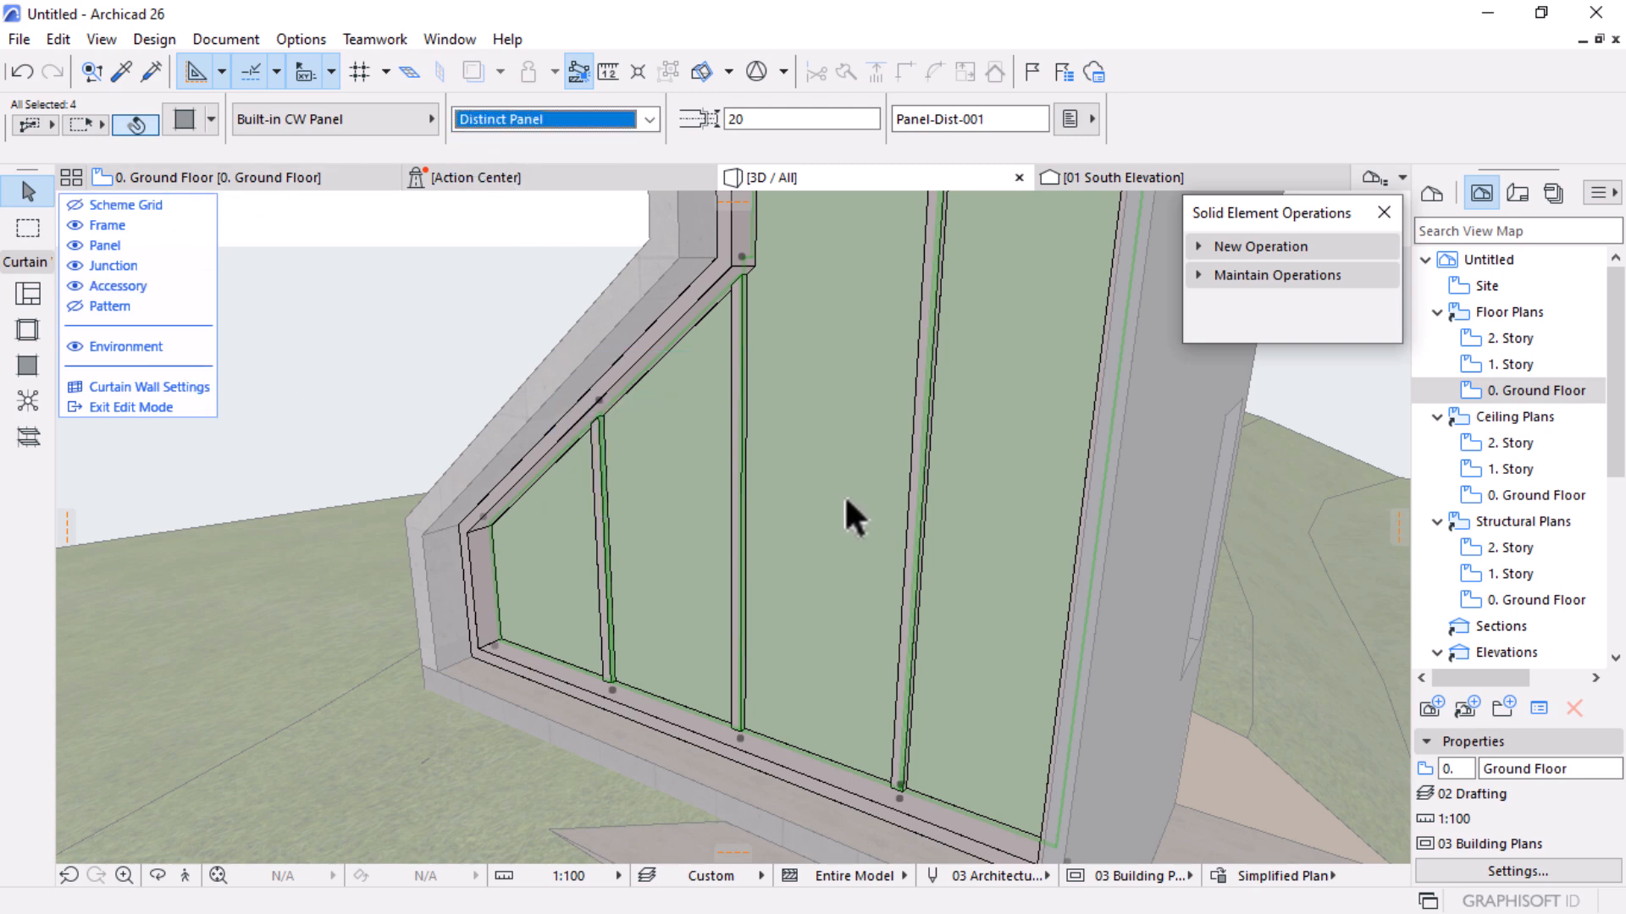
shift+middle_drag(699, 567, 726, 635)
scroll(755, 566, up, 2)
shift+middle_drag(751, 559, 569, 657)
shift+middle_drag(641, 308, 795, 573)
shift+middle_drag(668, 566, 871, 592)
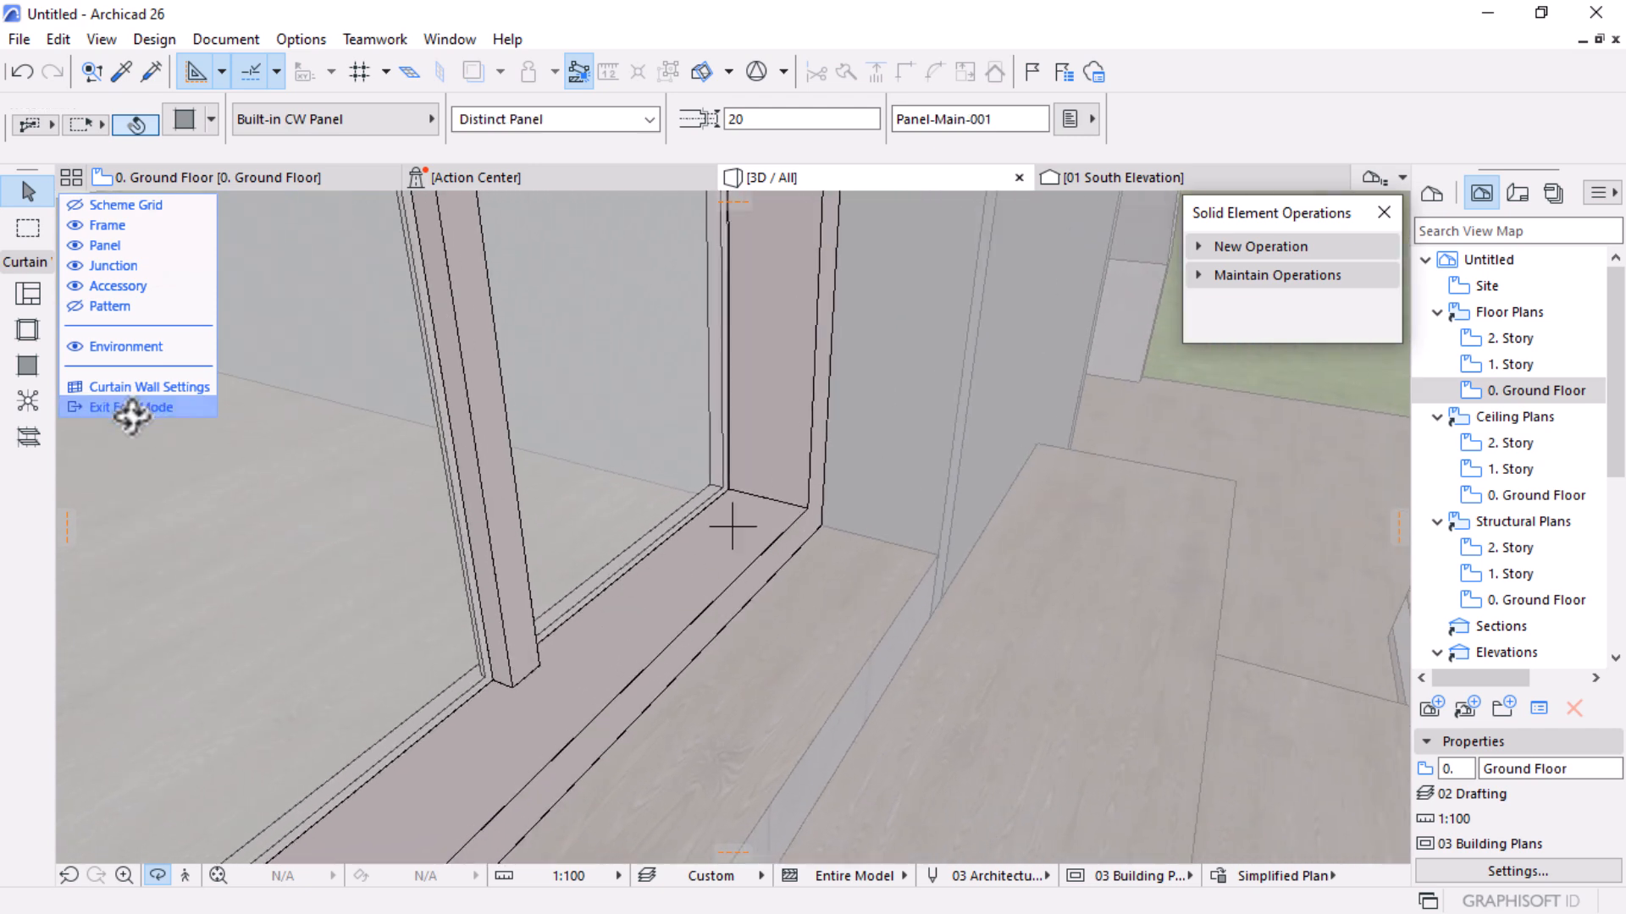
click(131, 411)
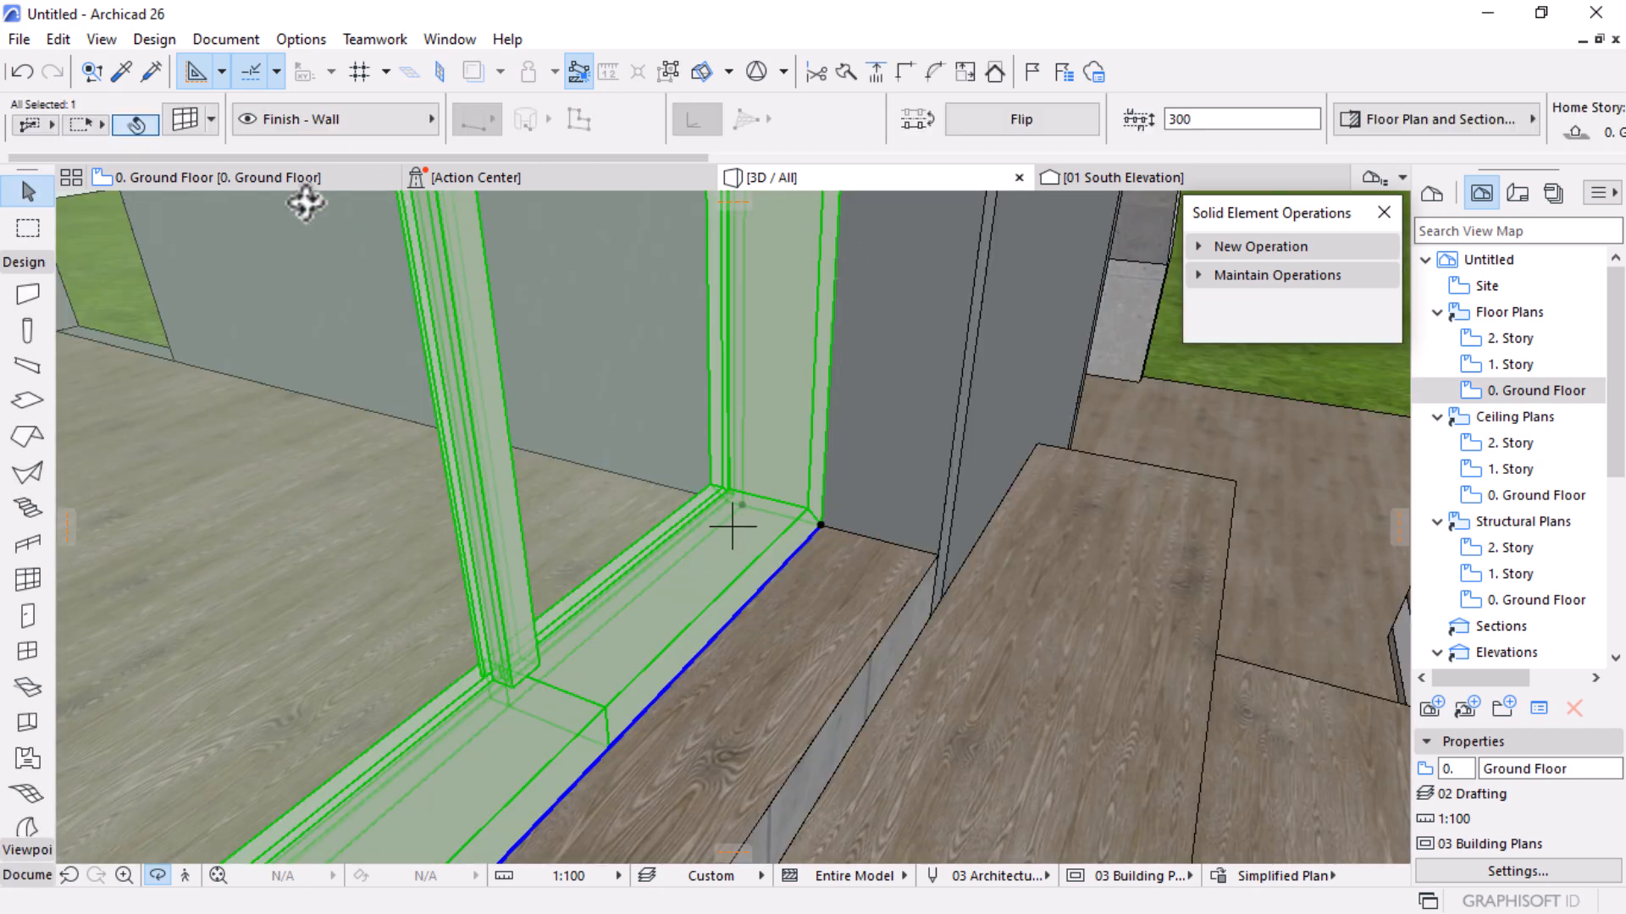
Show the curtain wall in plan by opening the 1. Story floor plan
click(283, 178)
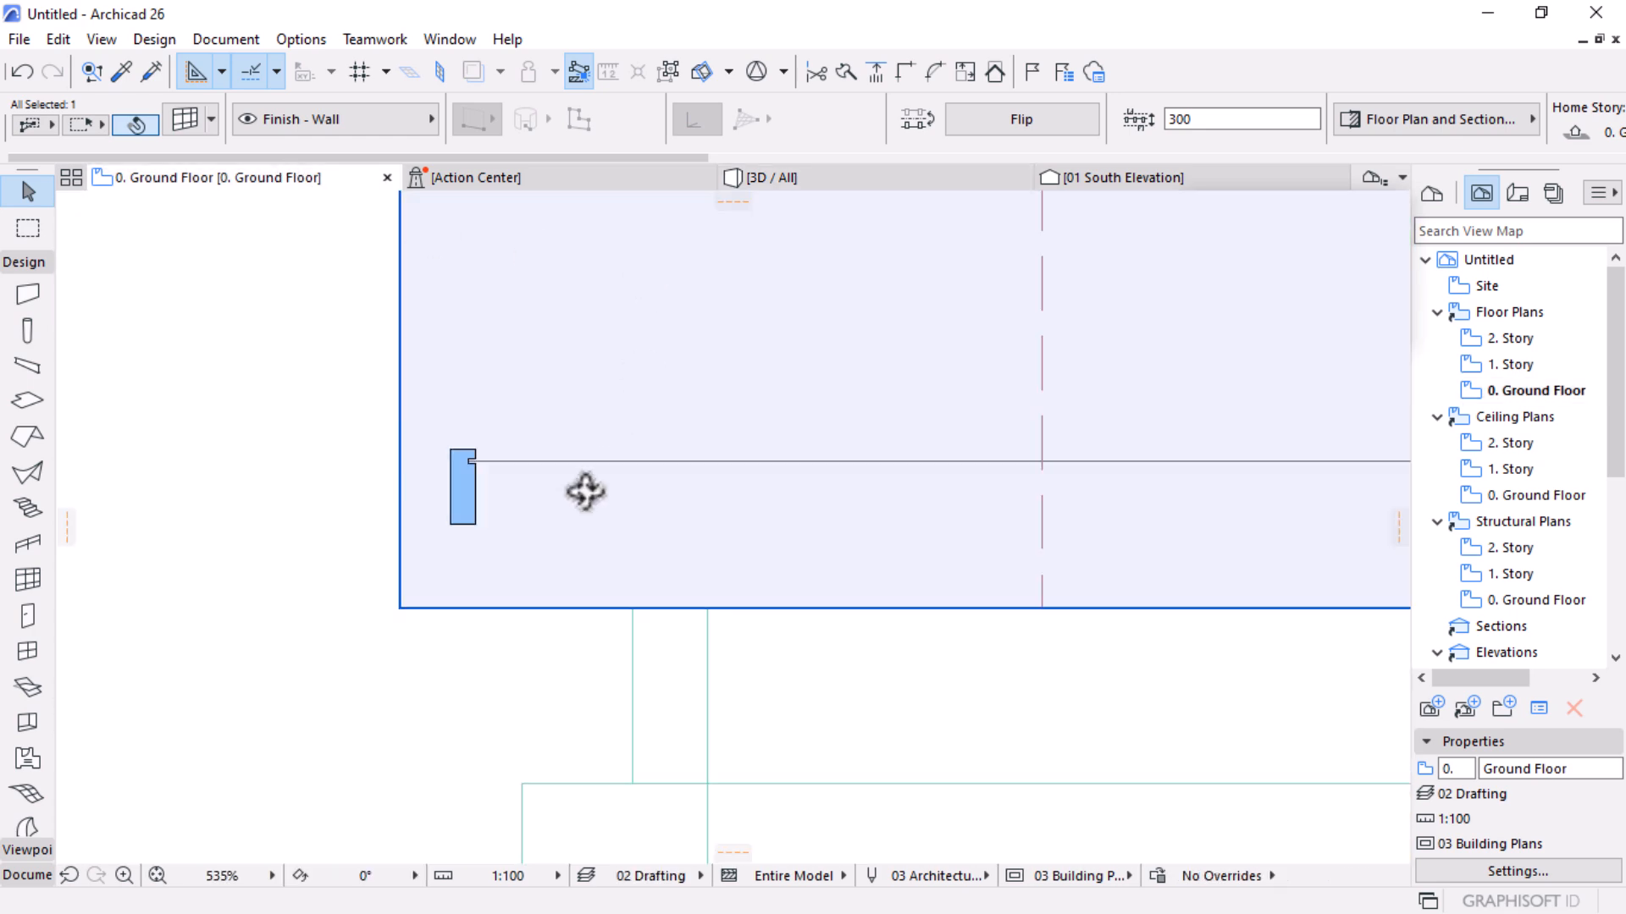
scroll(401, 500, down, 5)
click(881, 538)
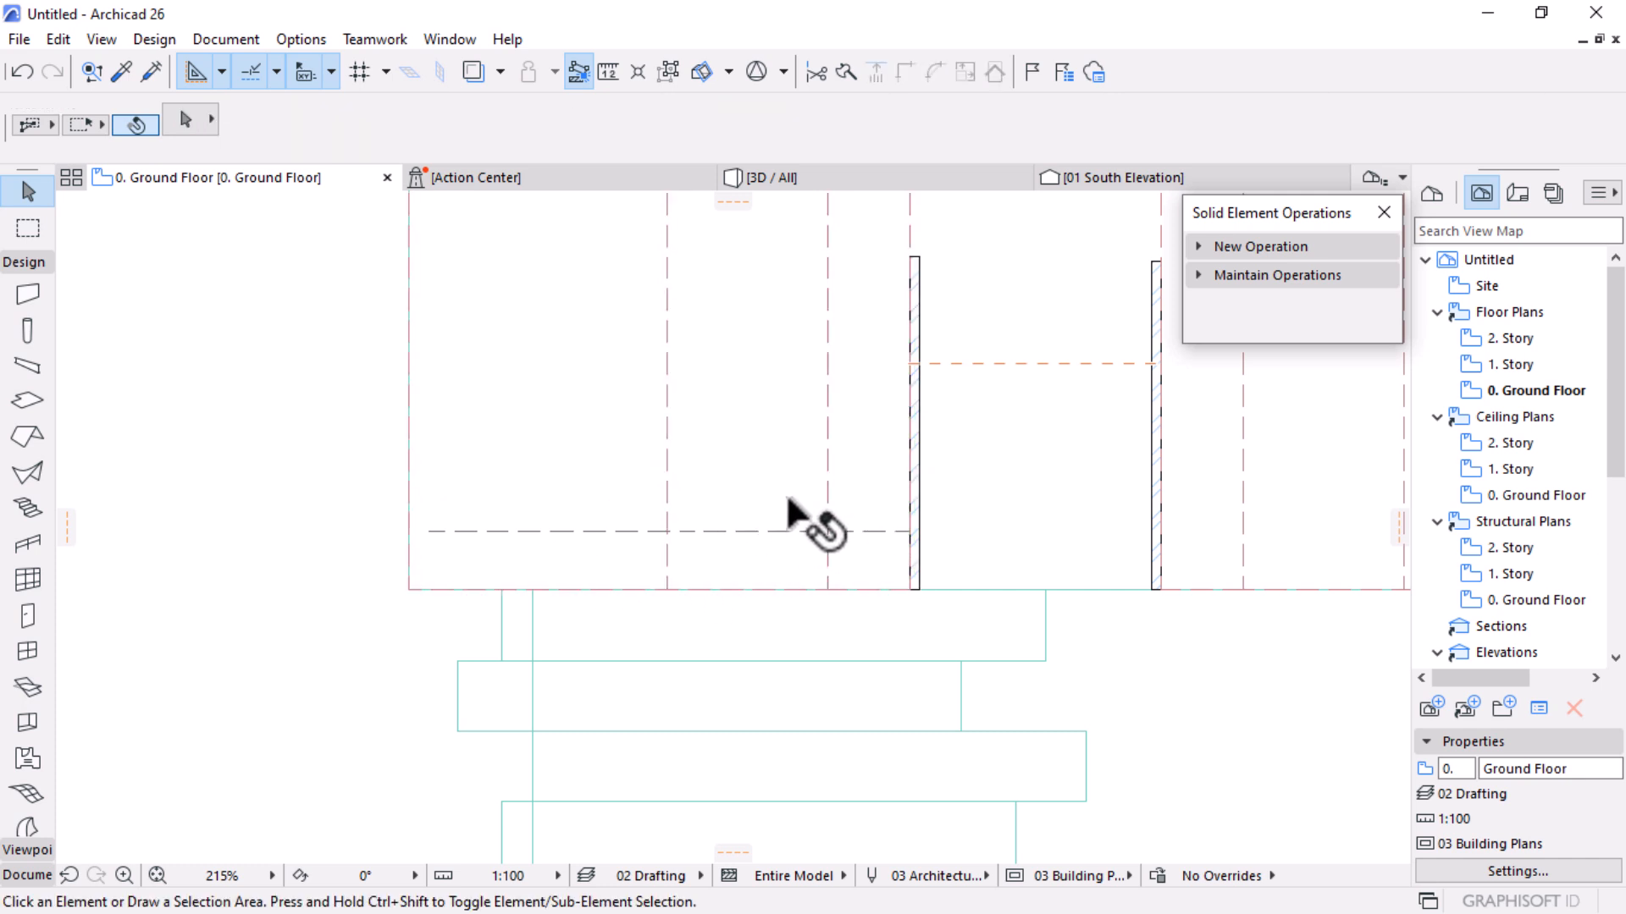
scroll(668, 516, down, 2)
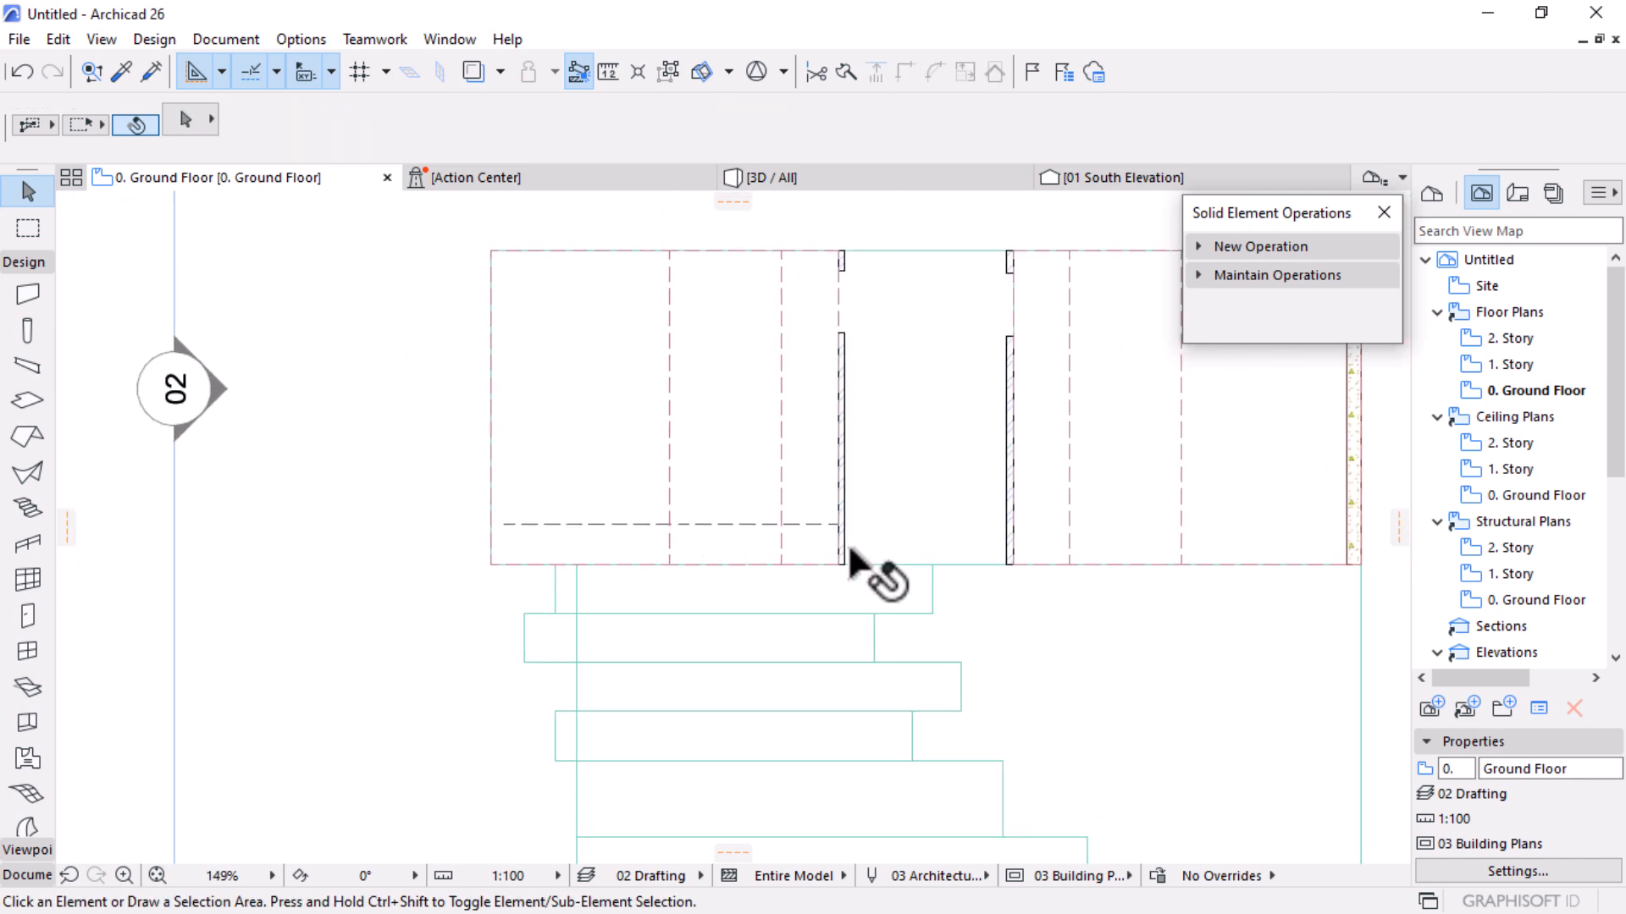
scroll(754, 466, up, 2)
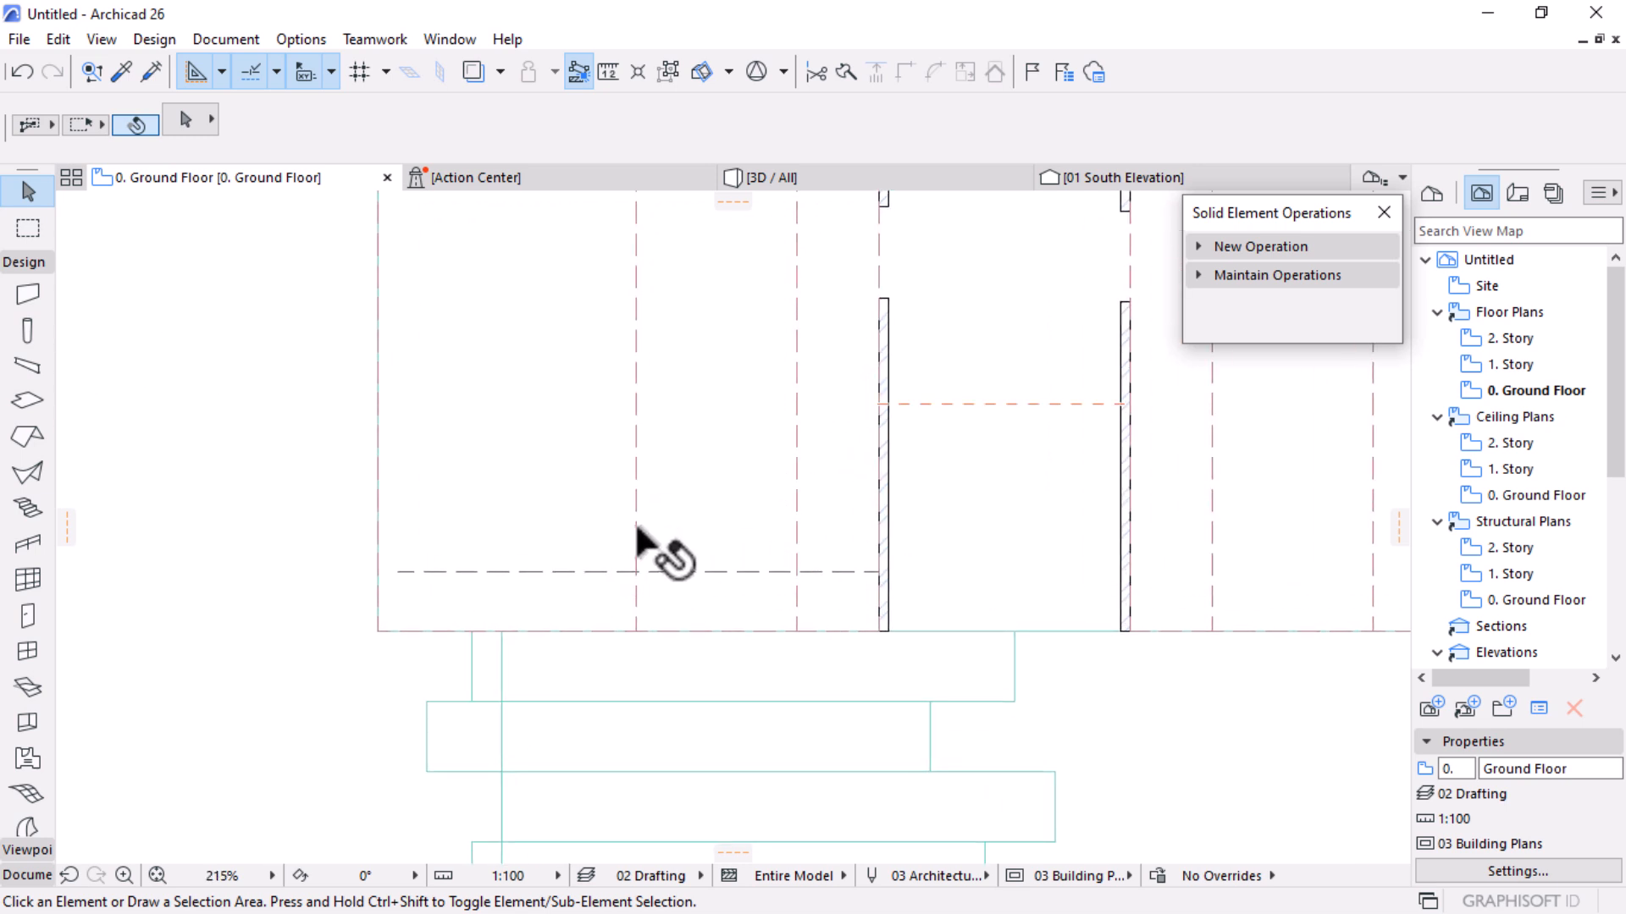
click(1521, 366)
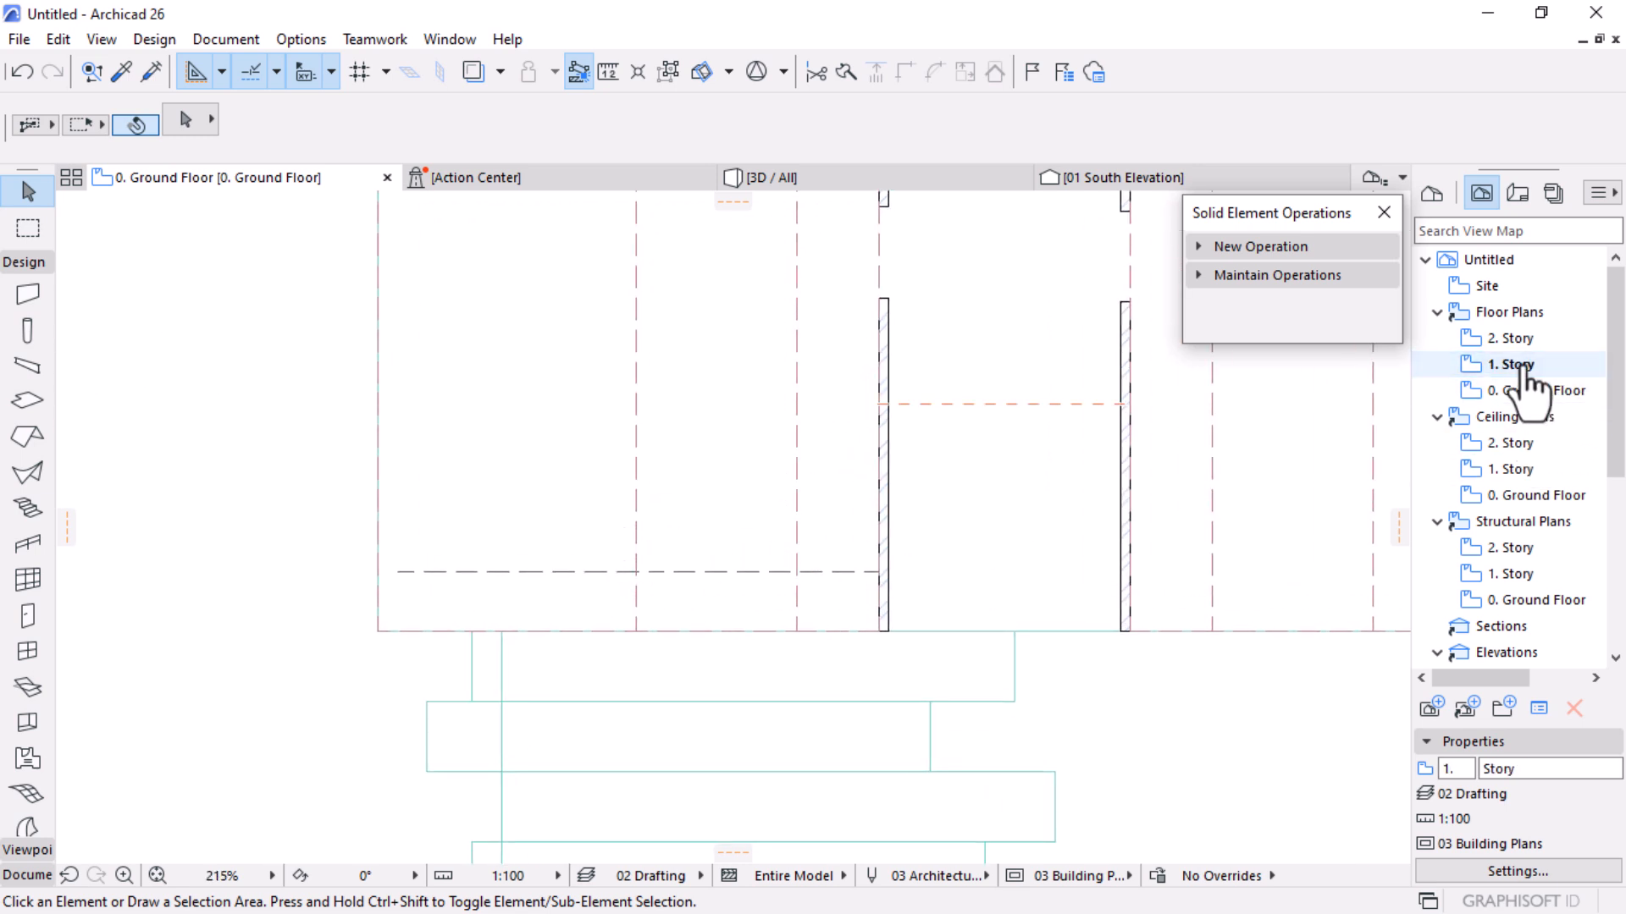
double_click(1522, 365)
scroll(751, 618, up, 3)
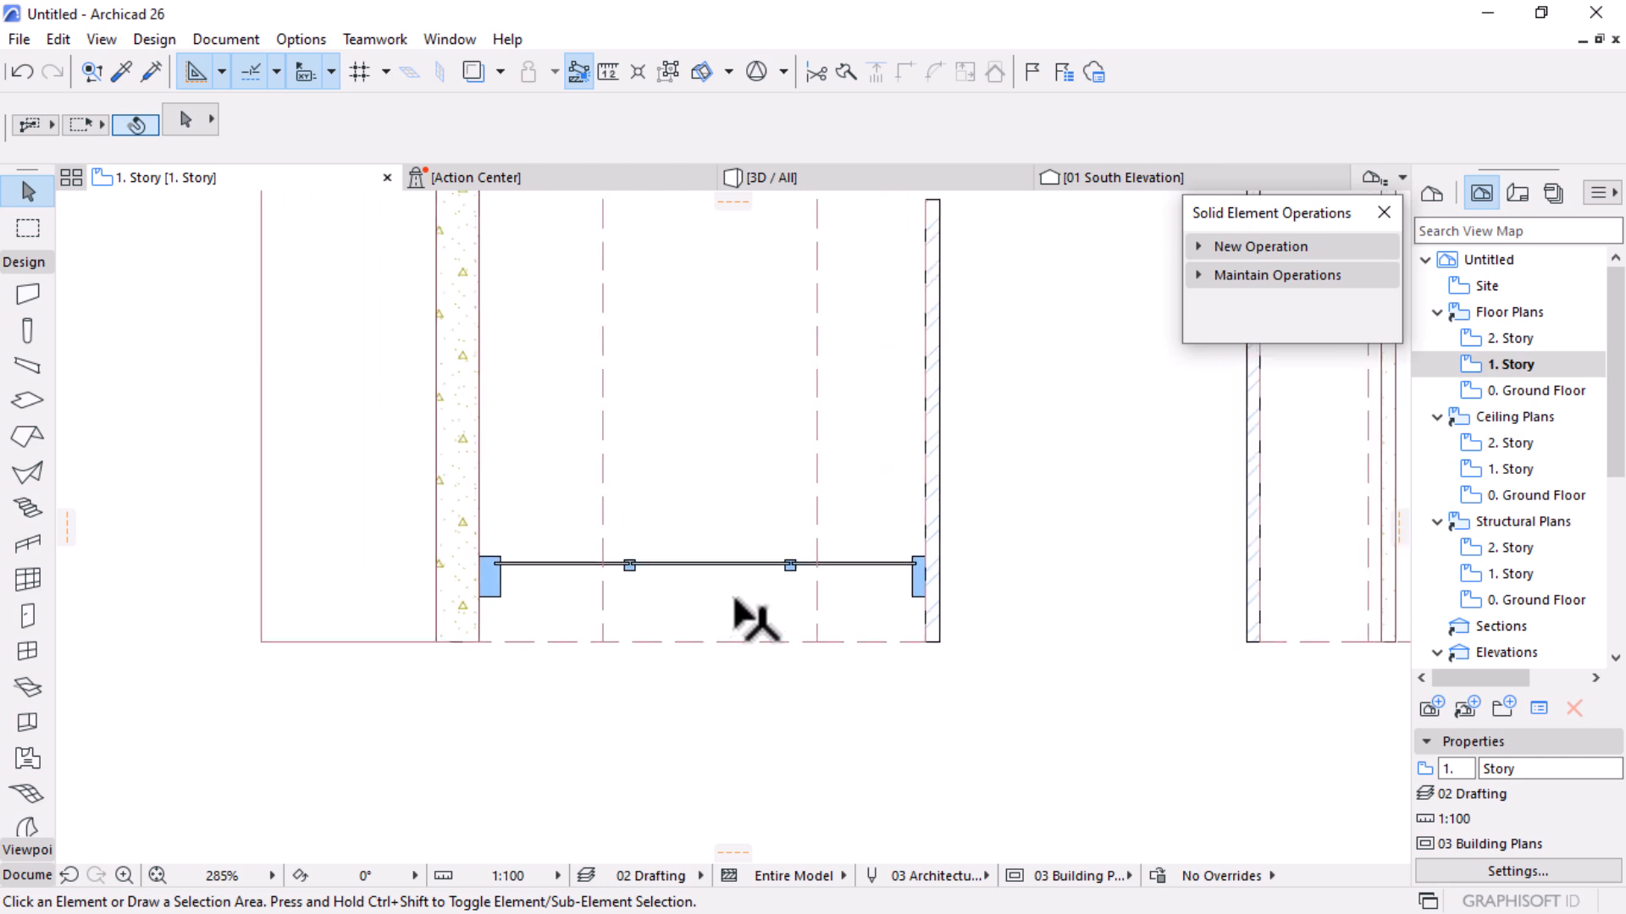
Select the curtain wall in the 1. Story plan and flip it about its reference line
click(425, 552)
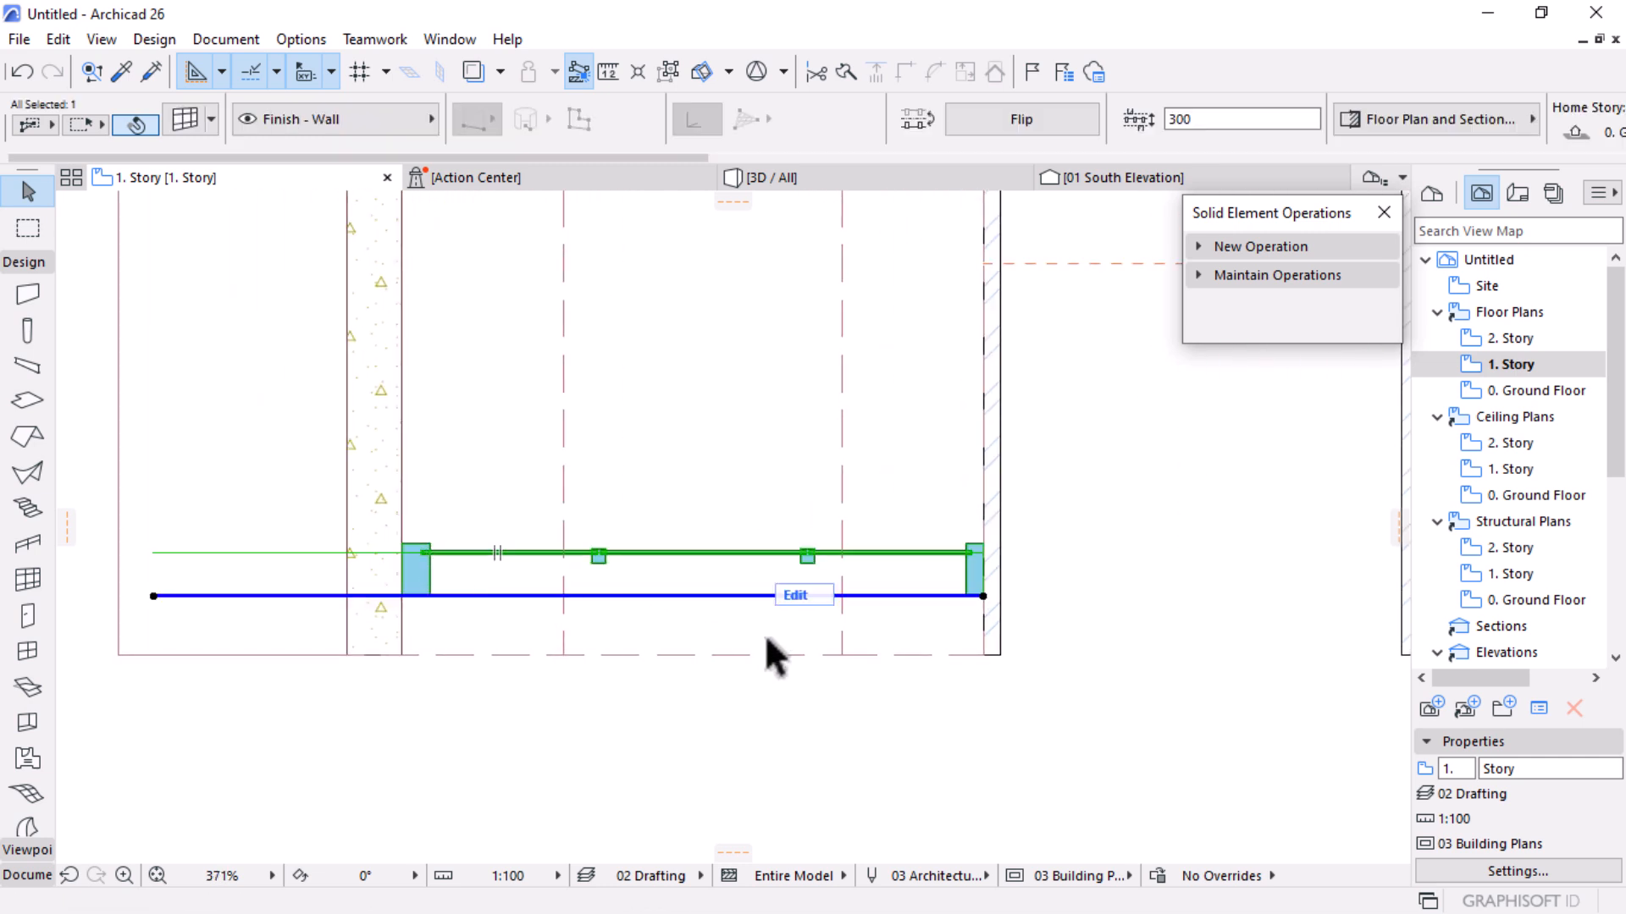
scroll(914, 575, up, 4)
scroll(688, 535, up, 5)
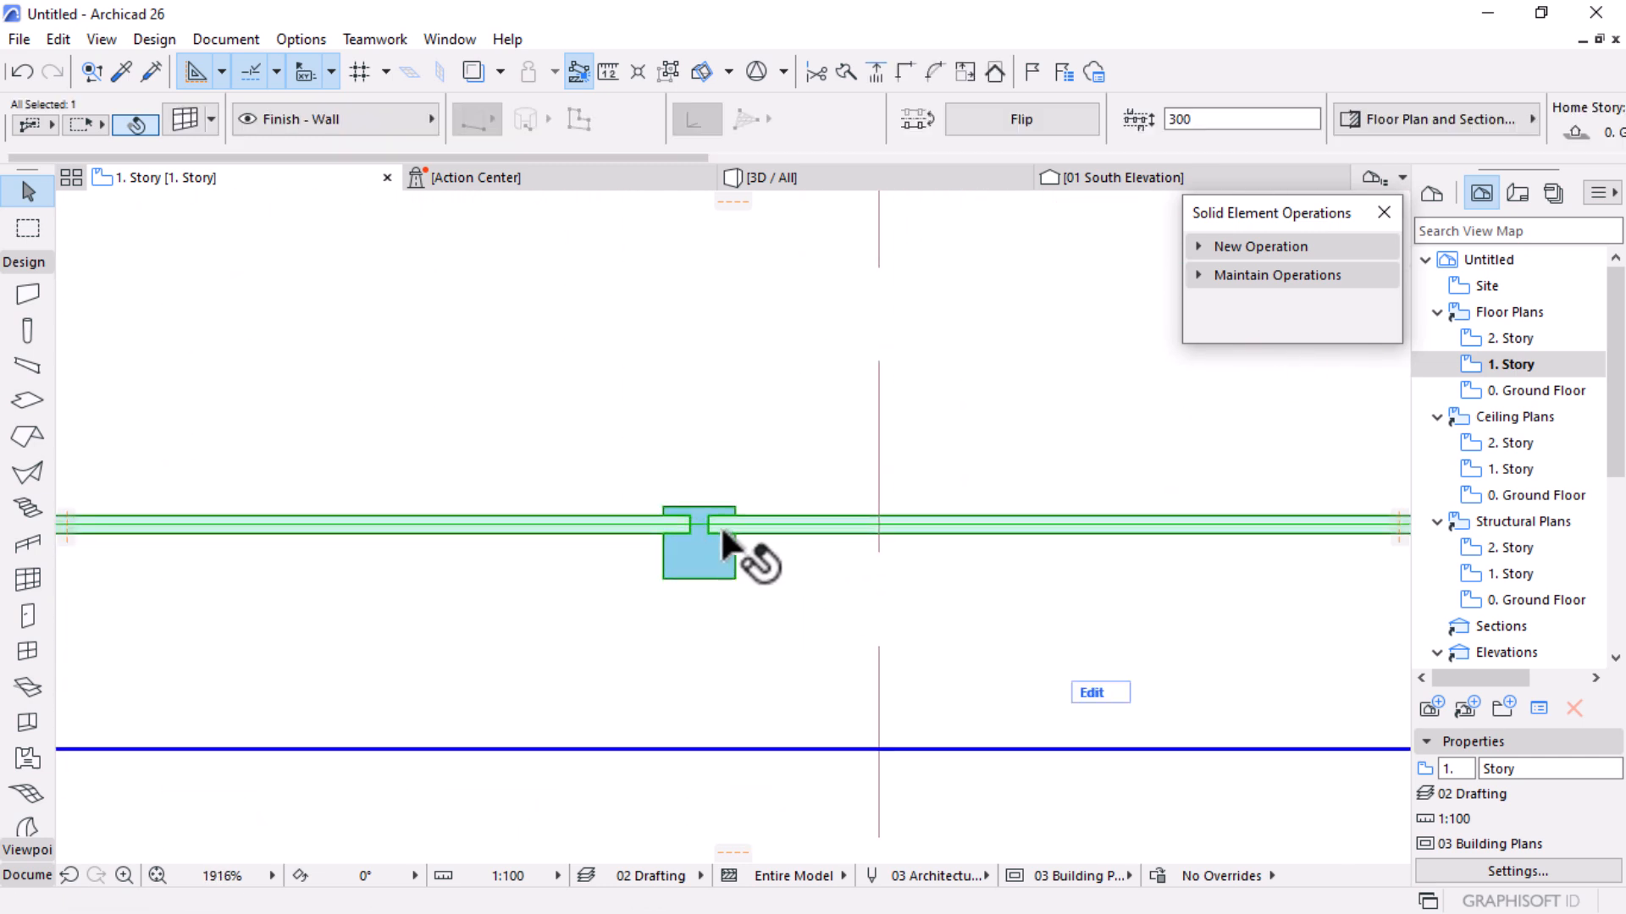
click(1015, 123)
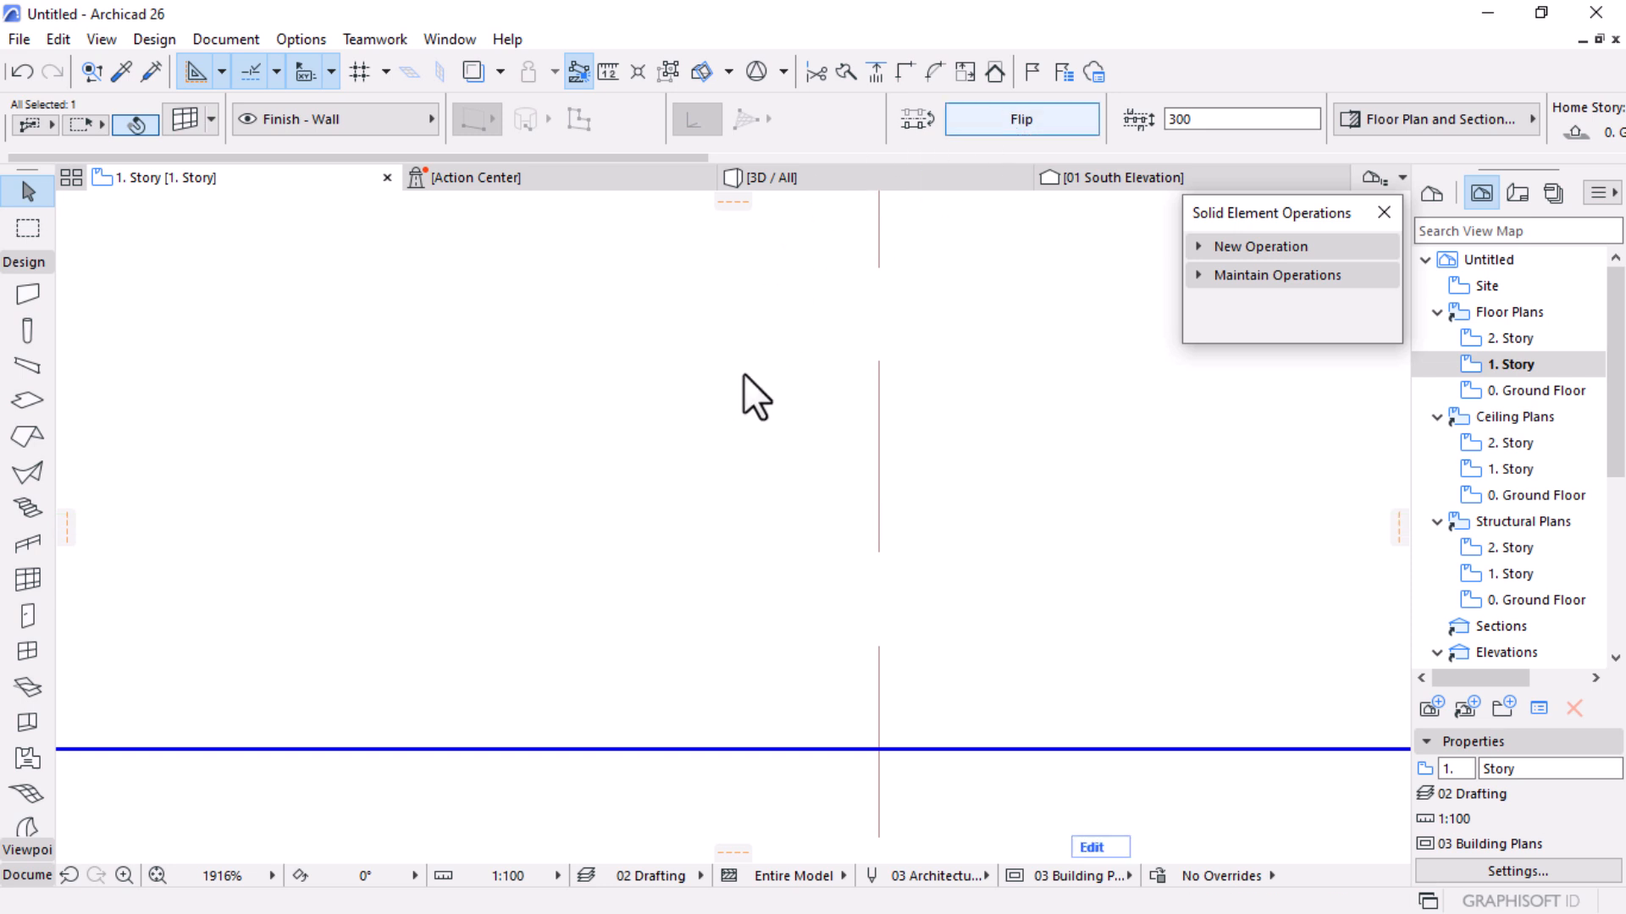
scroll(742, 376, down, 7)
scroll(1035, 523, up, 3)
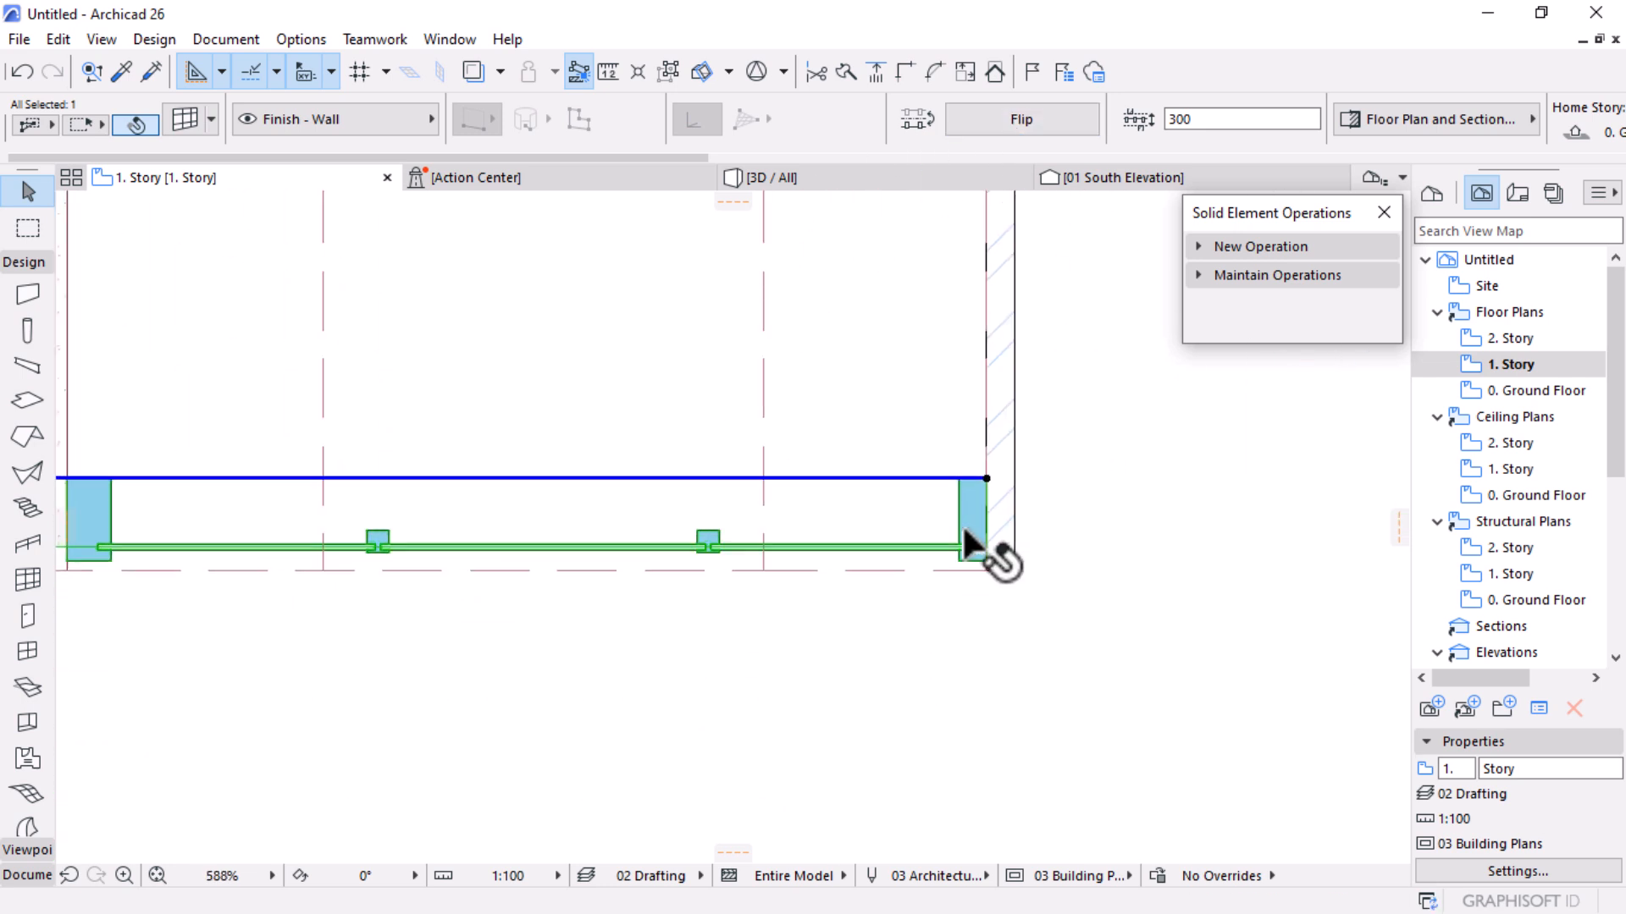
scroll(1011, 446, up, 2)
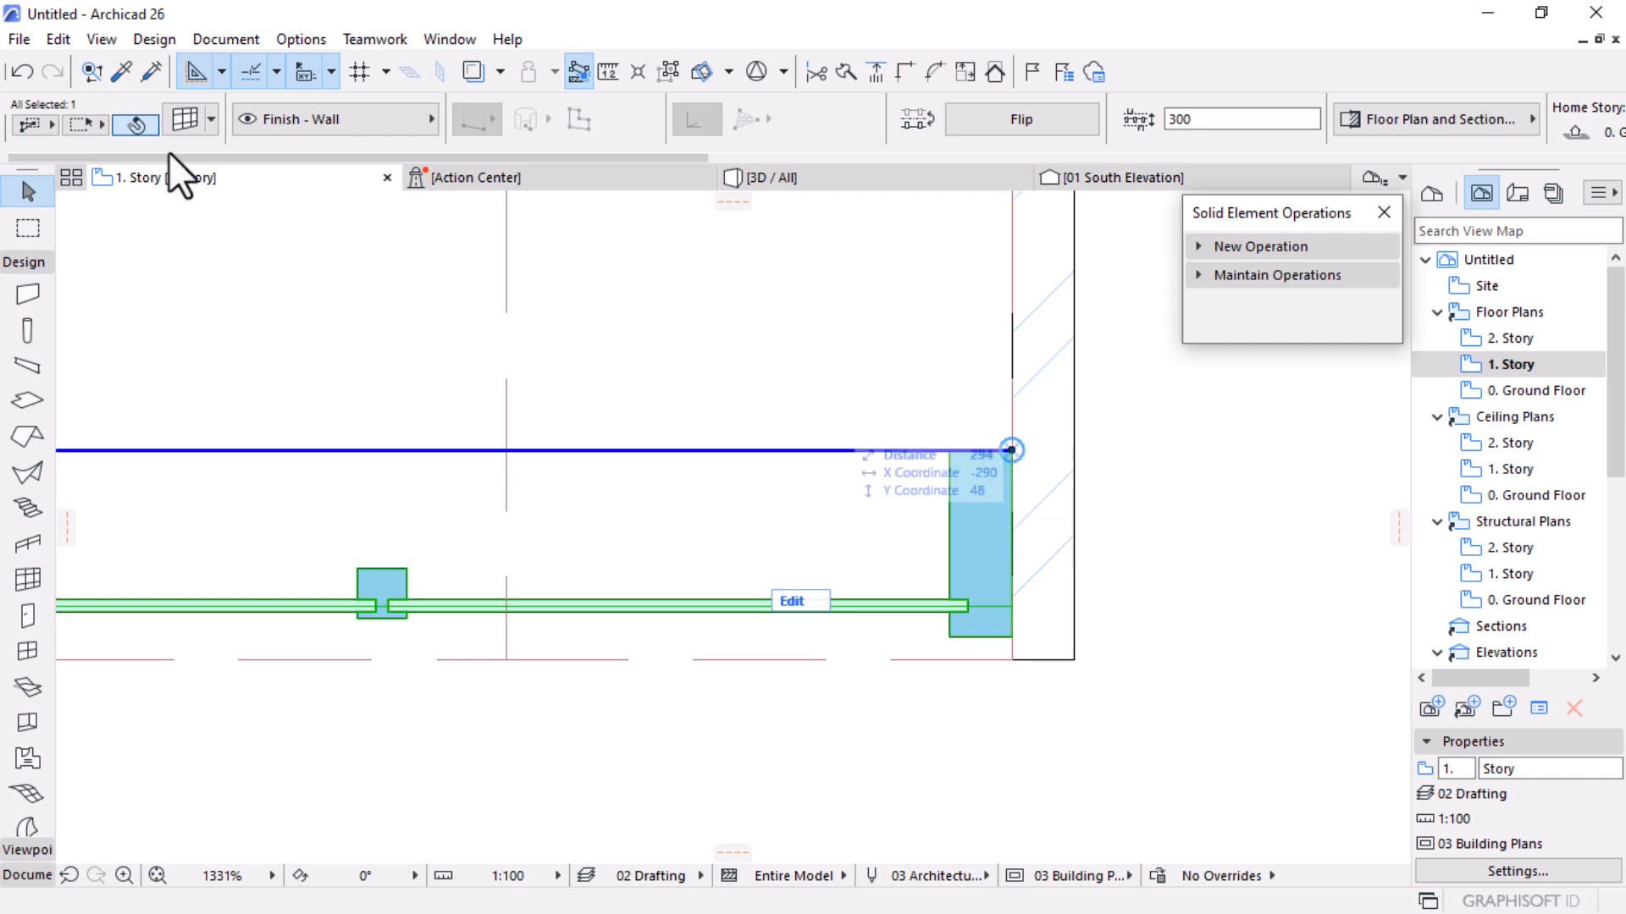
Set the selected curtain wall's reference line offset to the panel center to 150 mm
key(ctrl+t)
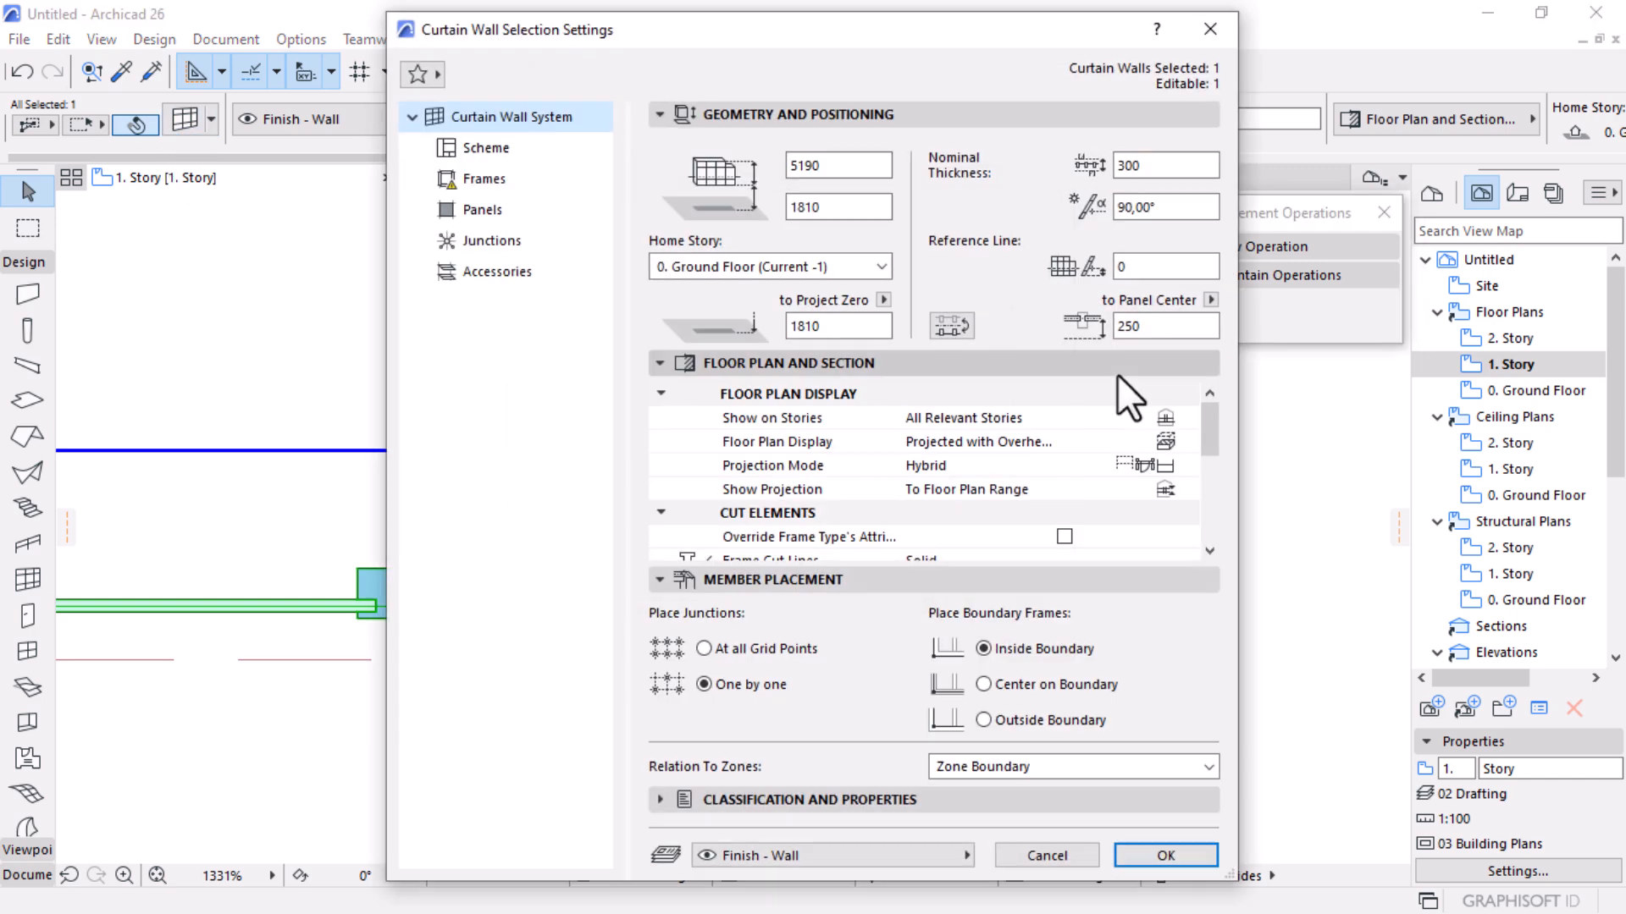
click(1181, 326)
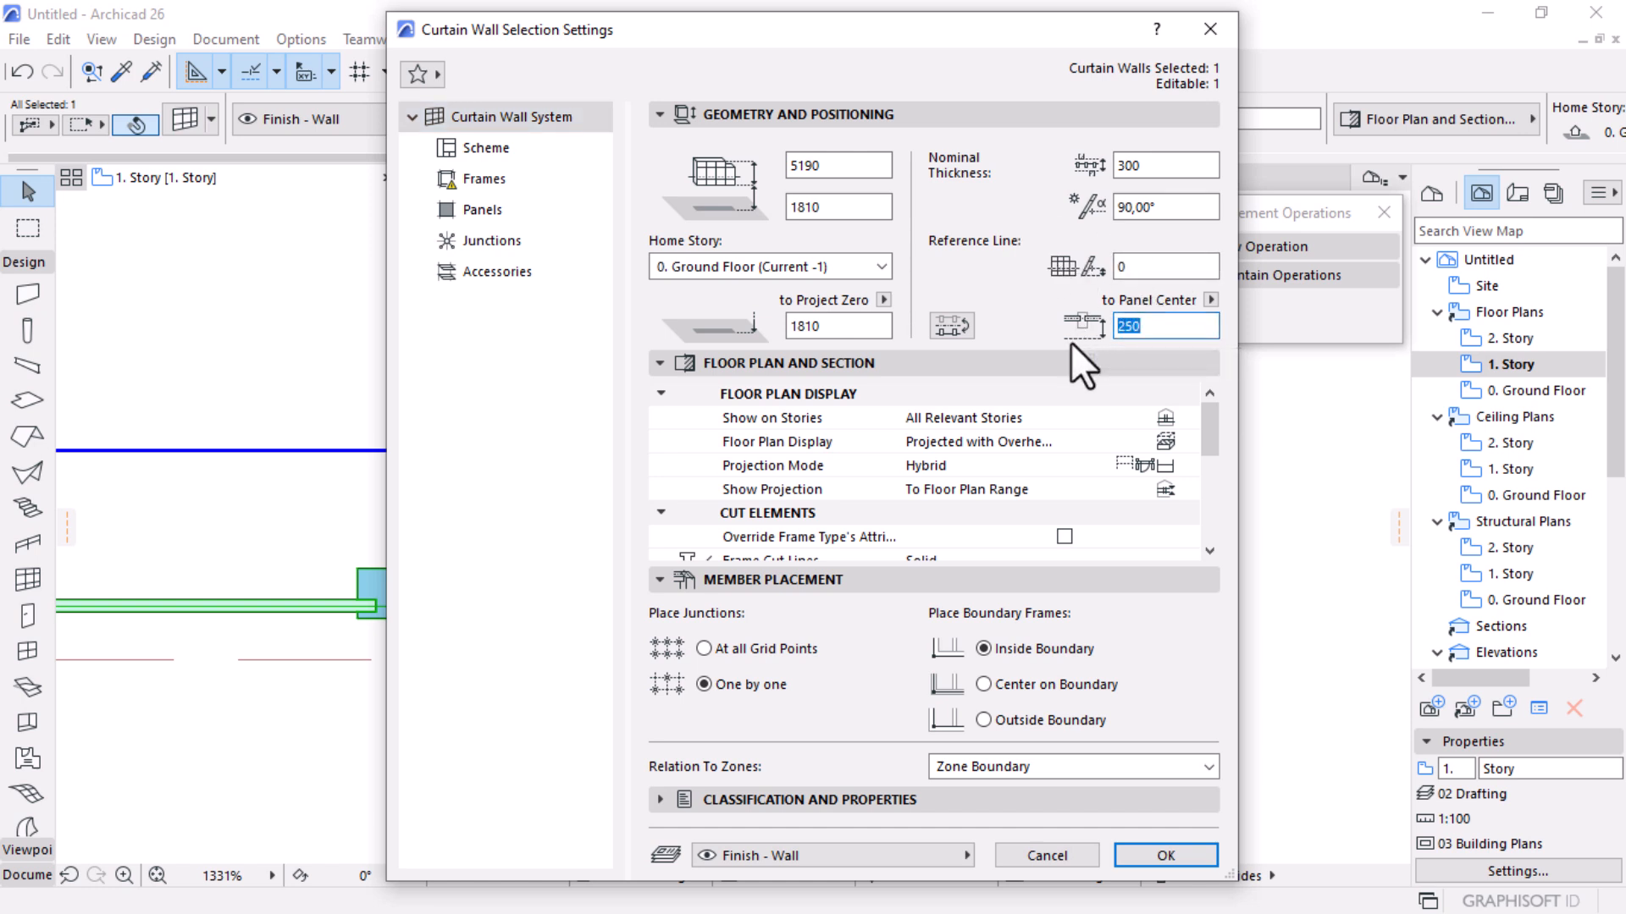
text(150)
key(Return)
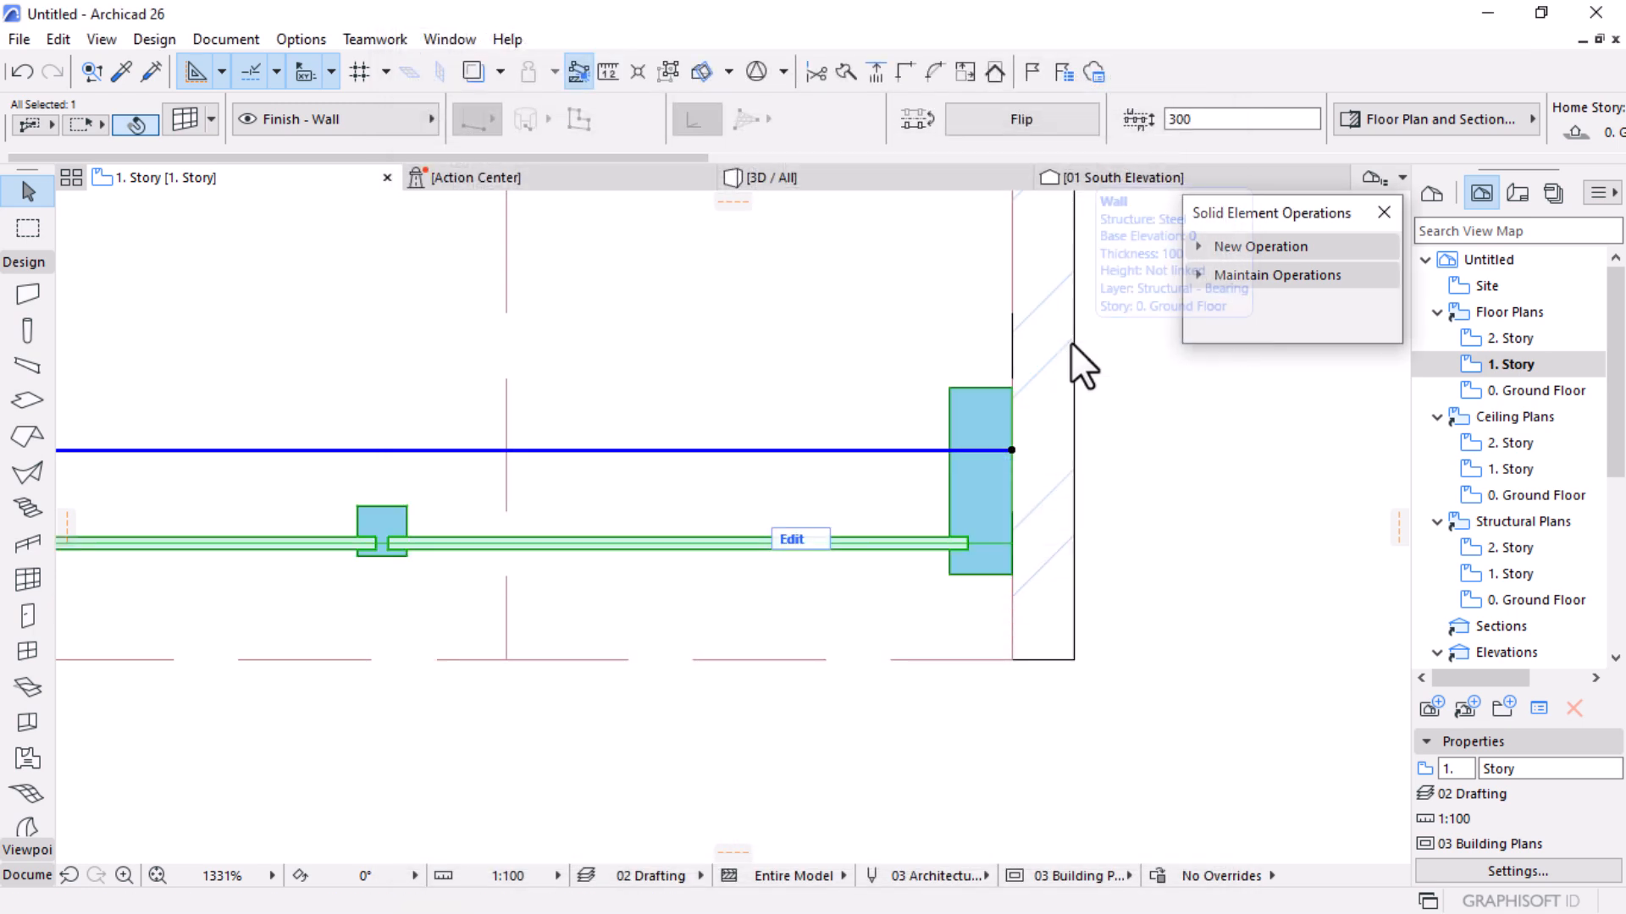
scroll(1081, 562, down, 5)
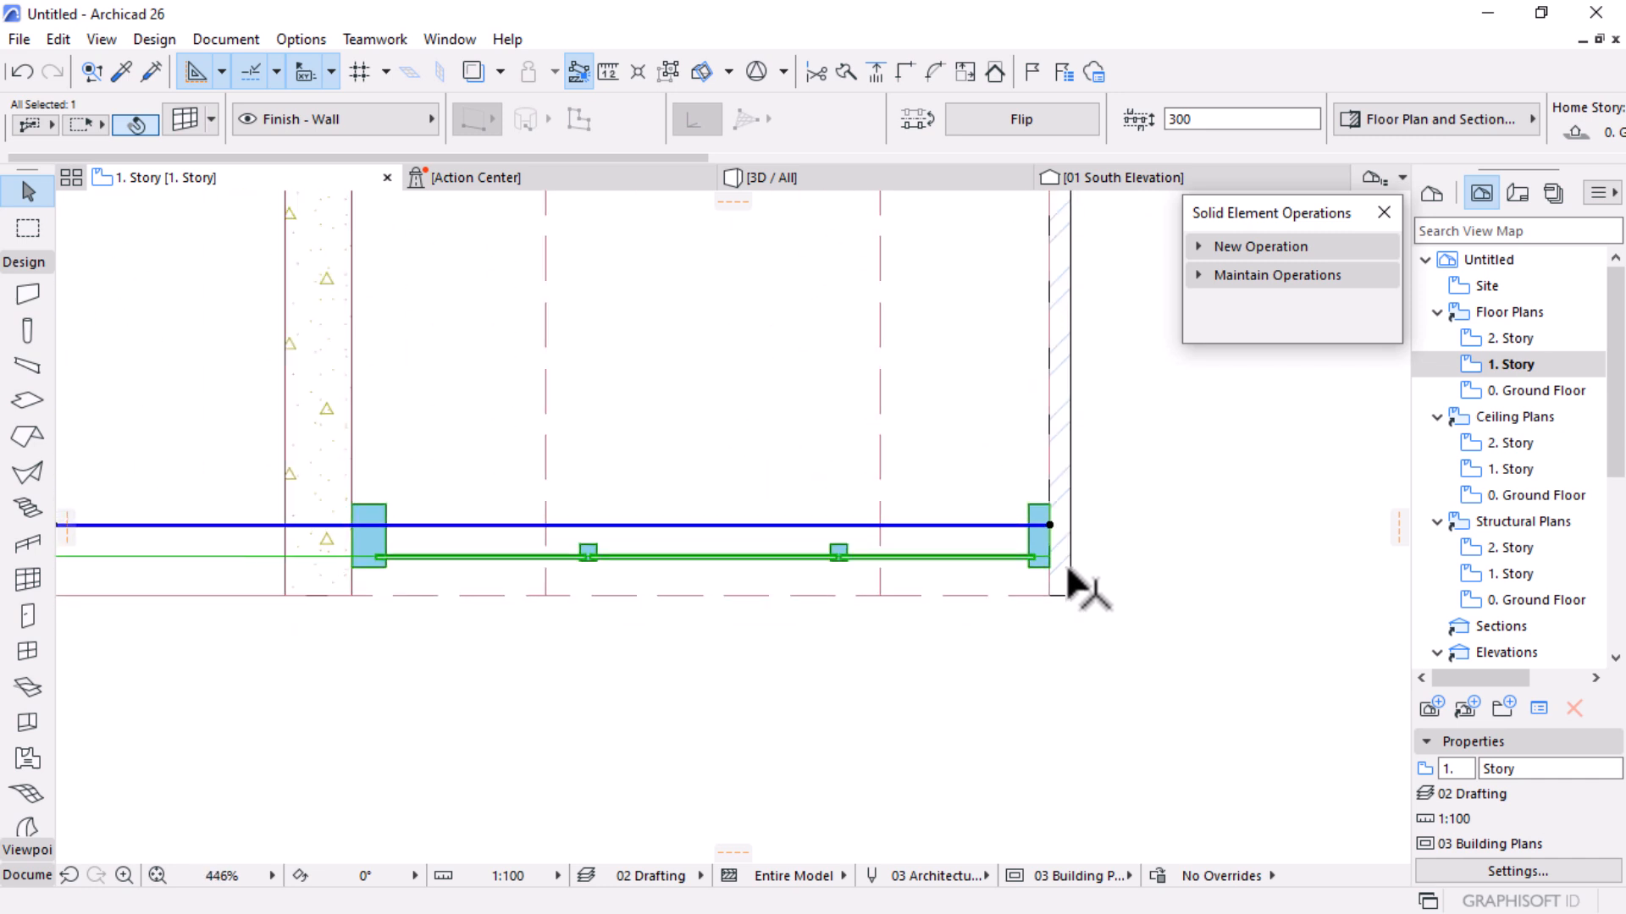
scroll(1069, 569, down, 3)
scroll(1047, 516, up, 3)
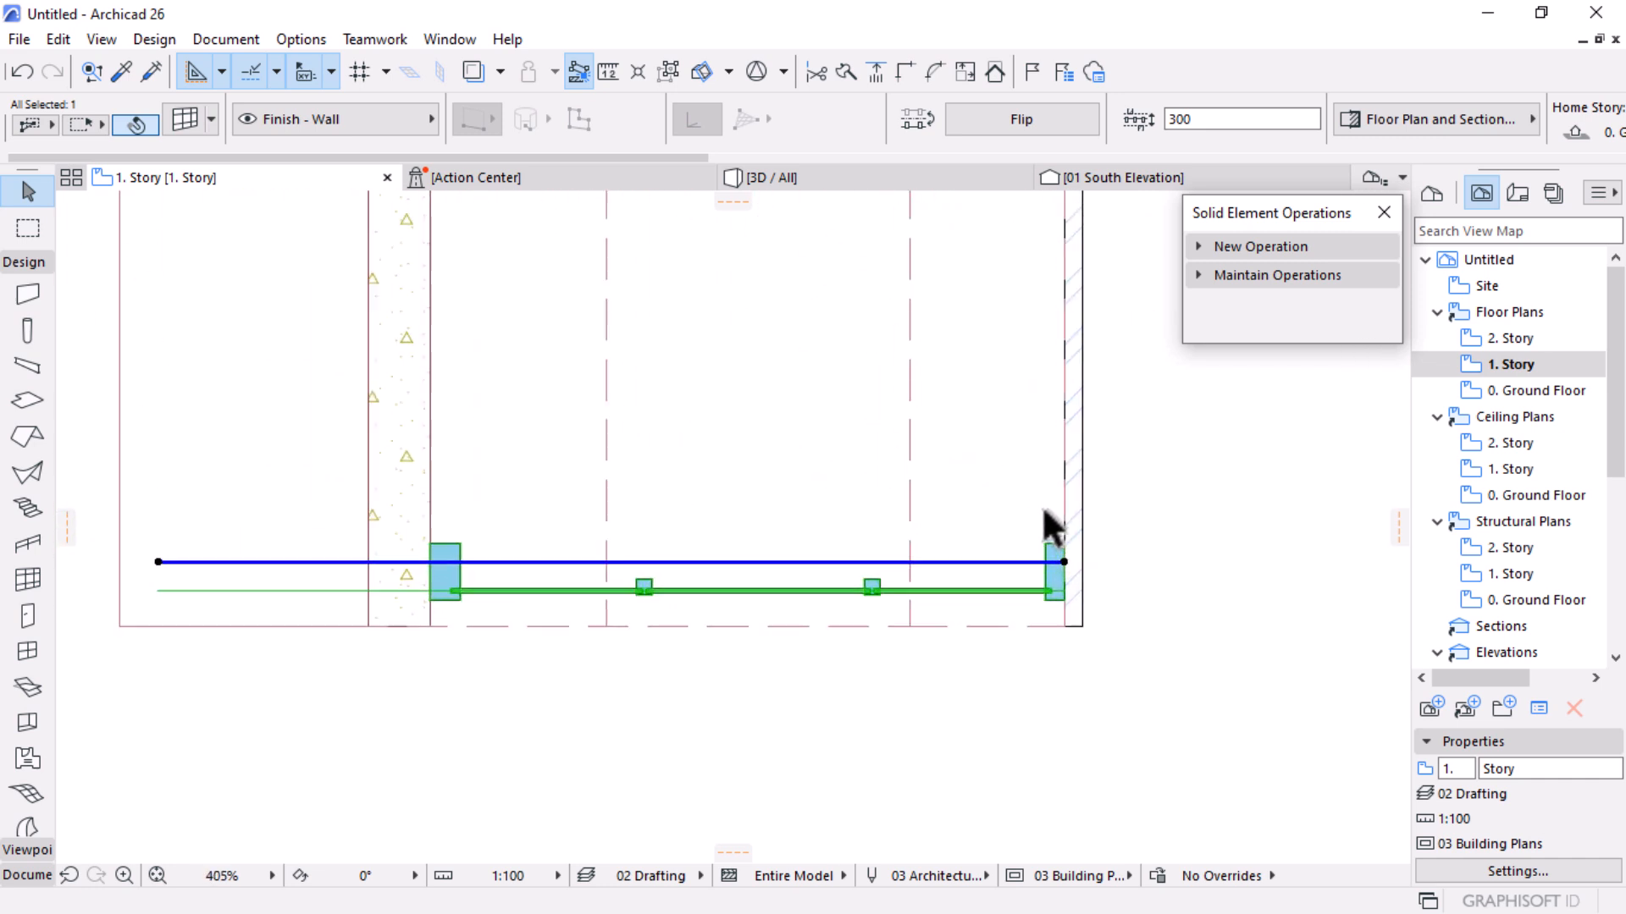
scroll(1073, 585, up, 3)
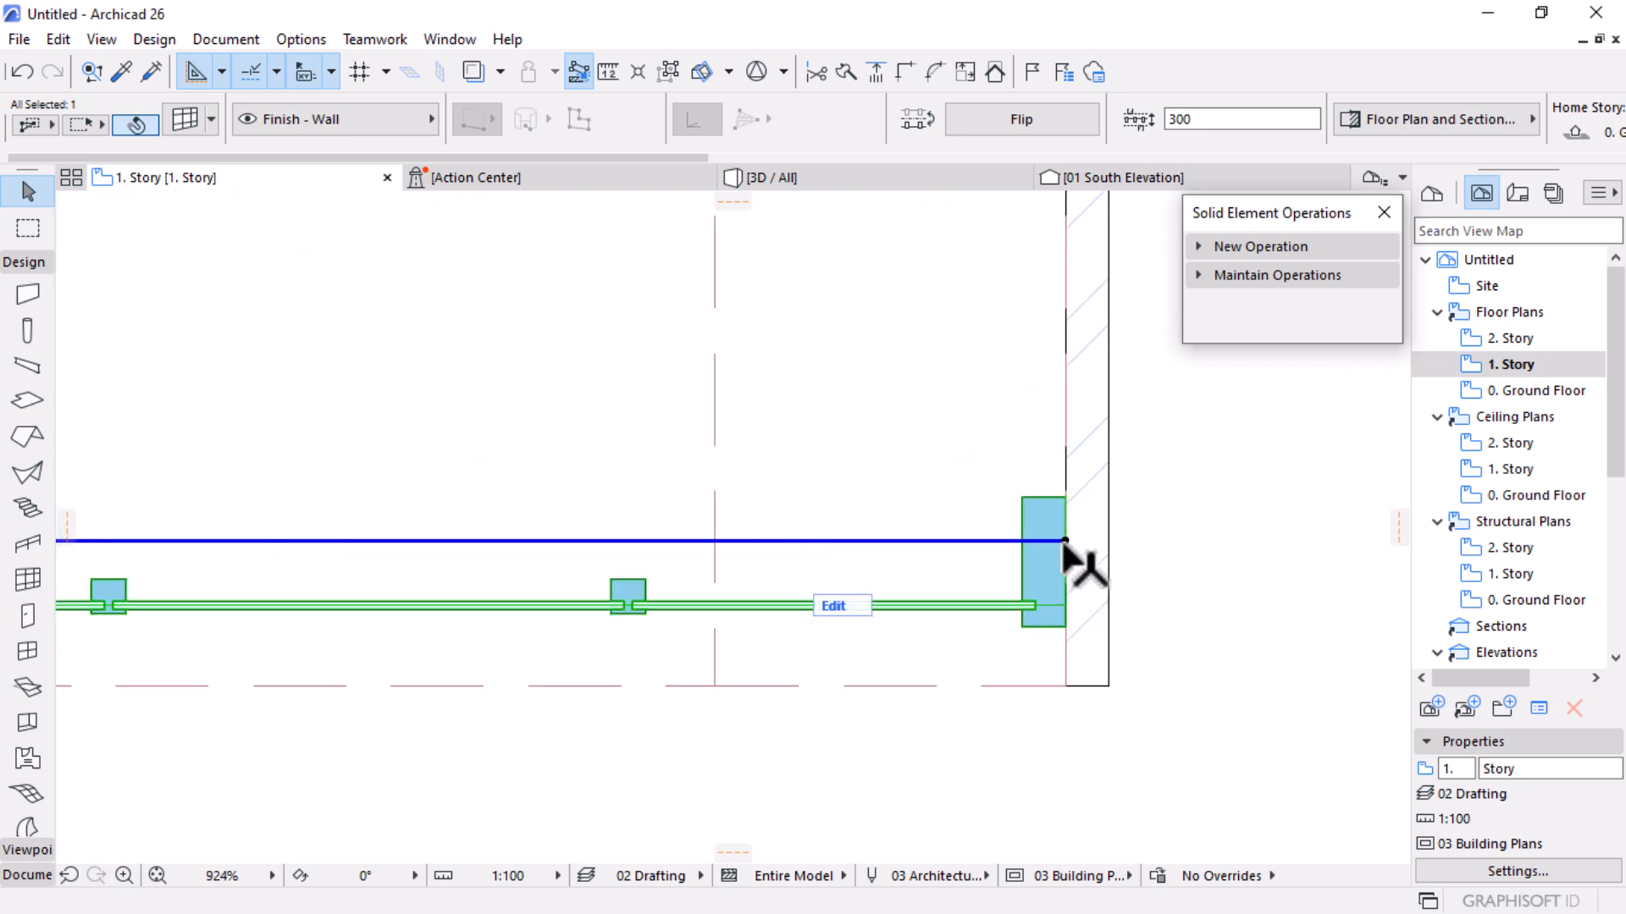
scroll(1031, 588, up, 2)
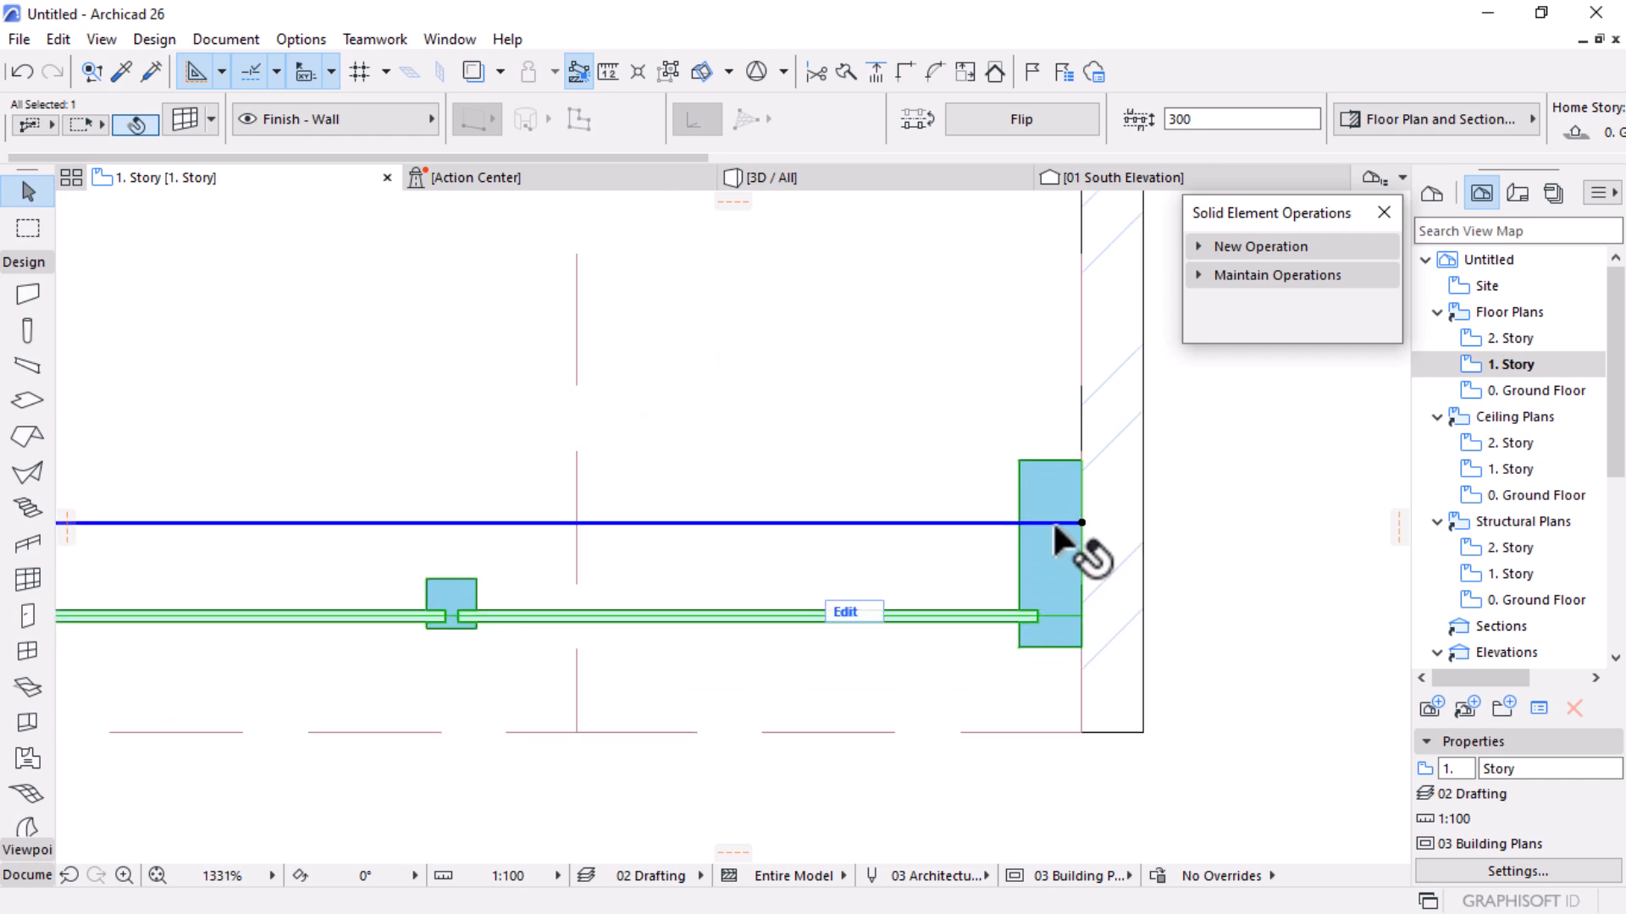
In the 3D view, set the selected curtain wall's boundary frame depth to 150 mm and its distance from the panel to 120 mm
click(830, 182)
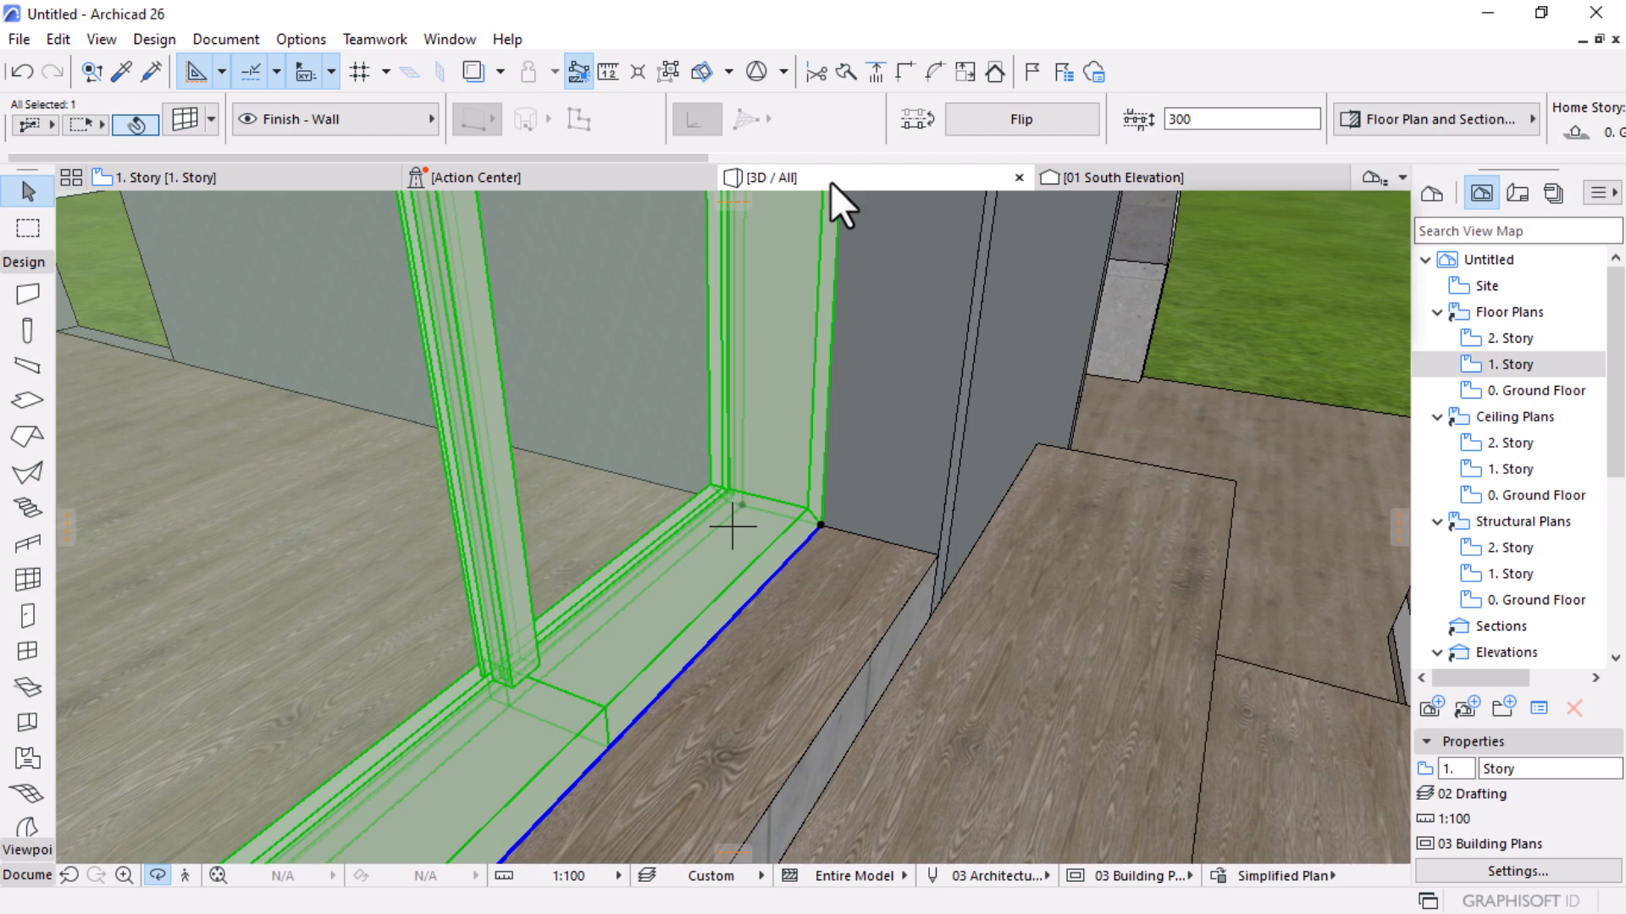
shift+middle_drag(919, 432, 932, 464)
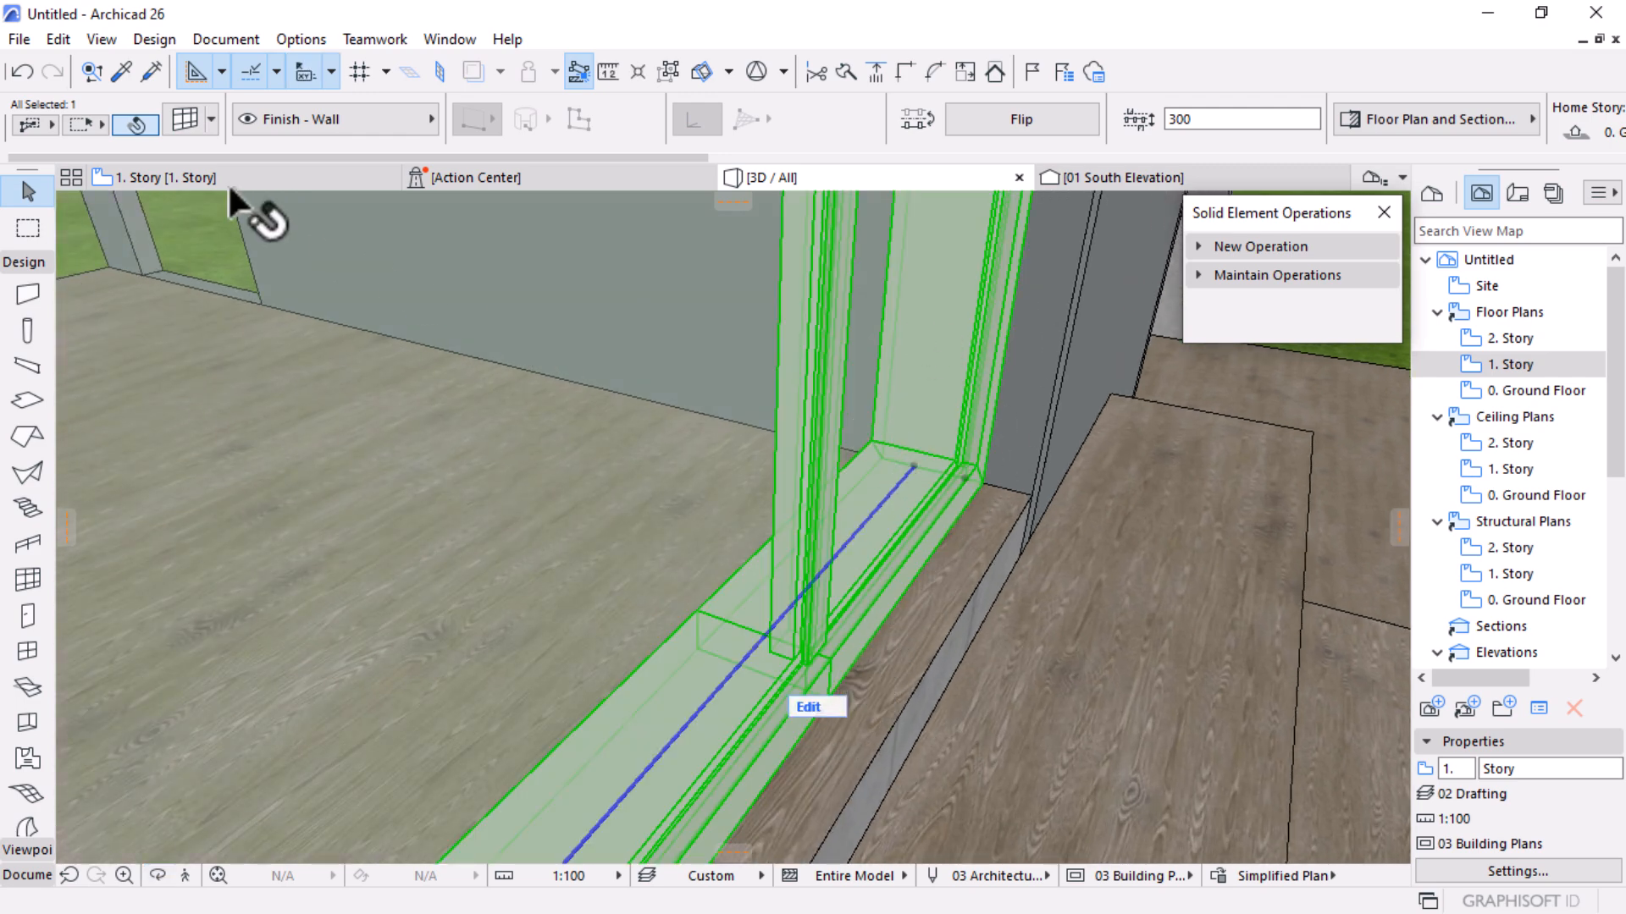
double_click(847, 581)
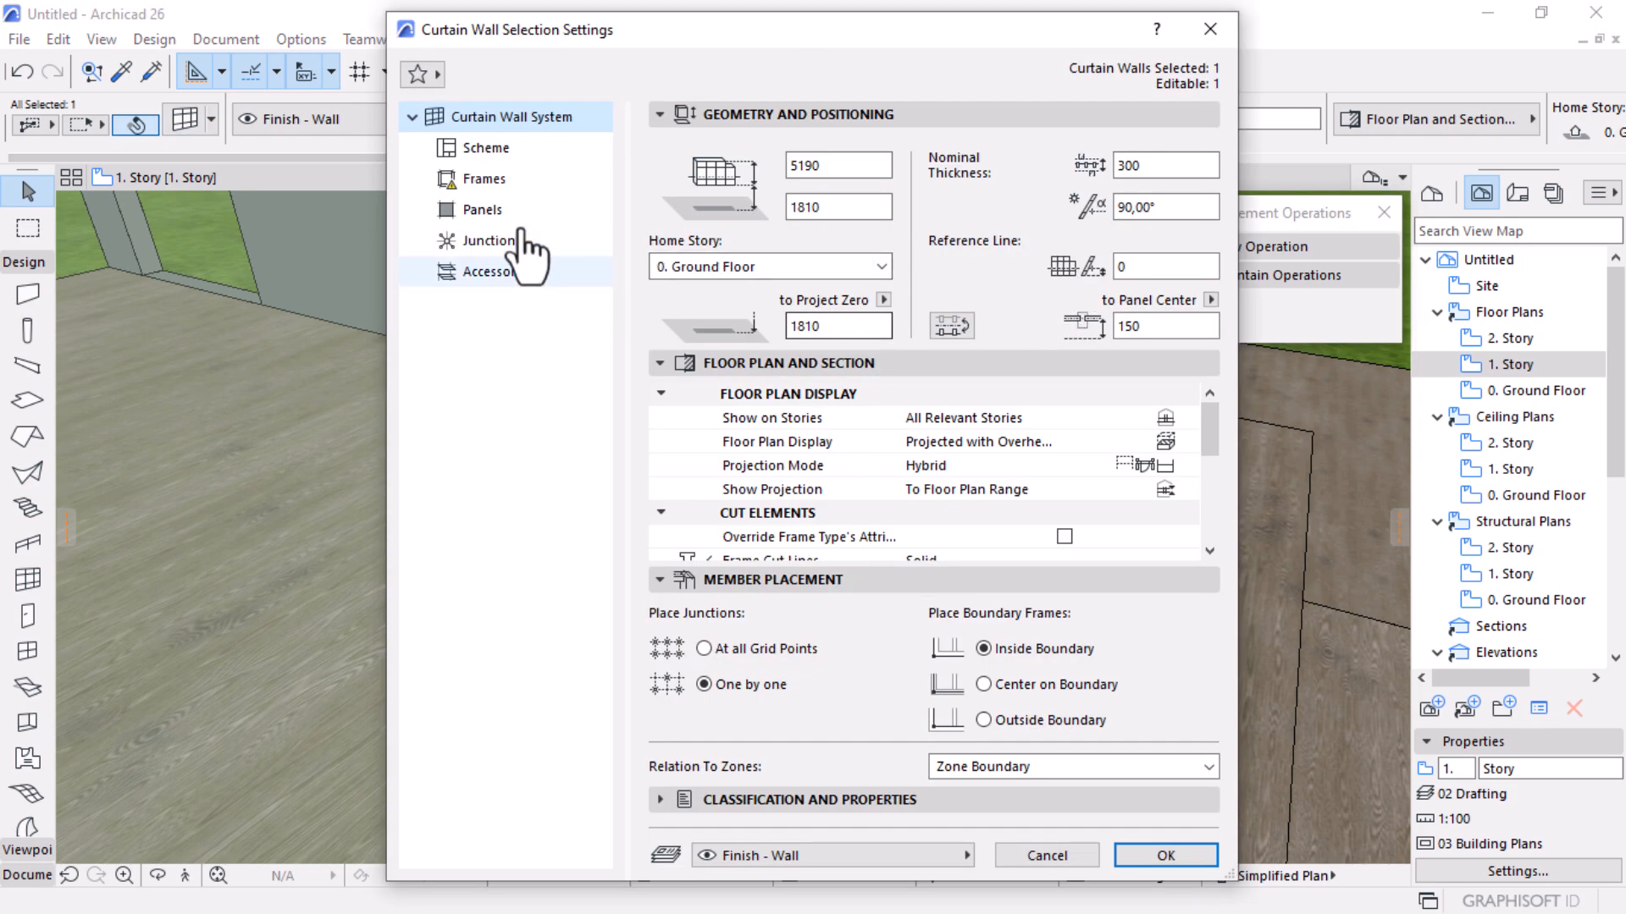
click(483, 179)
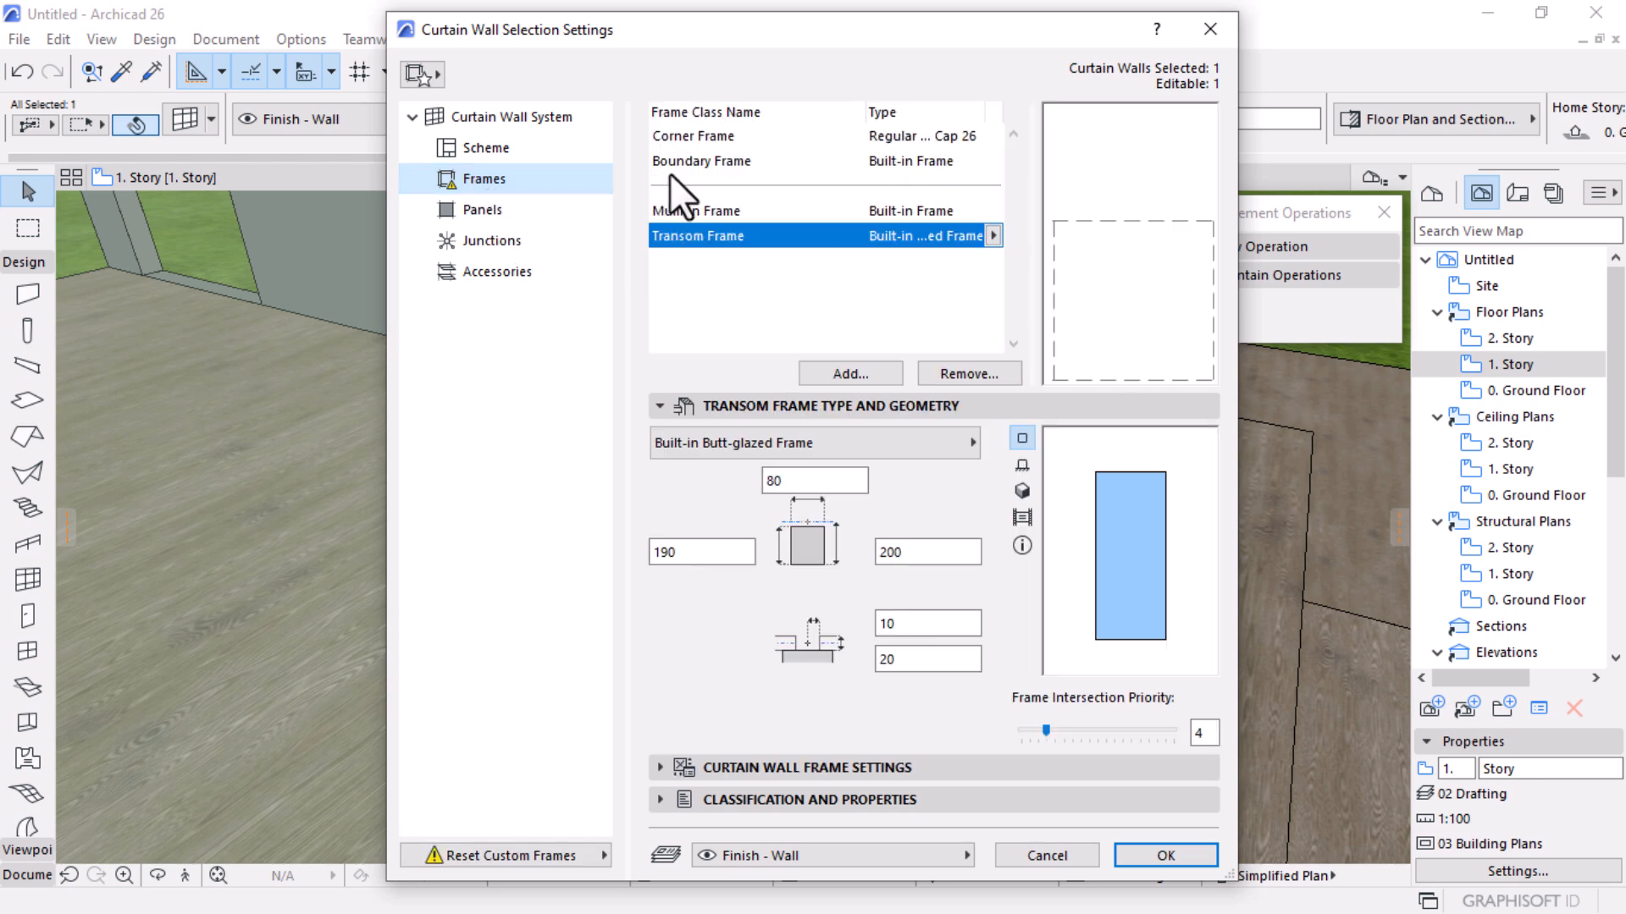
click(673, 164)
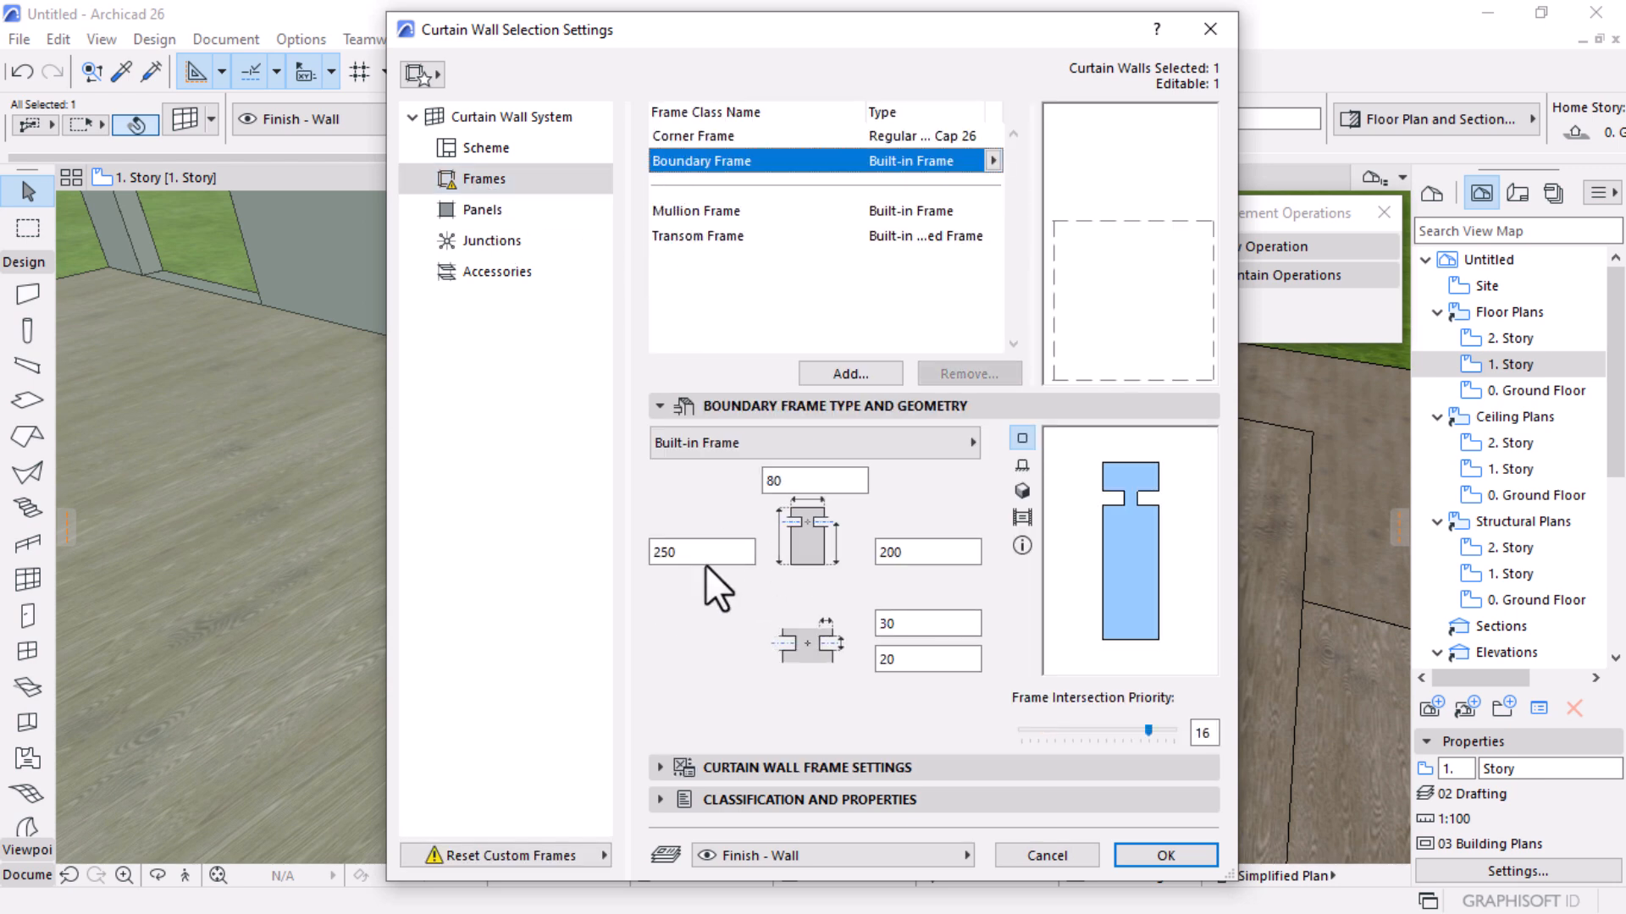
click(707, 555)
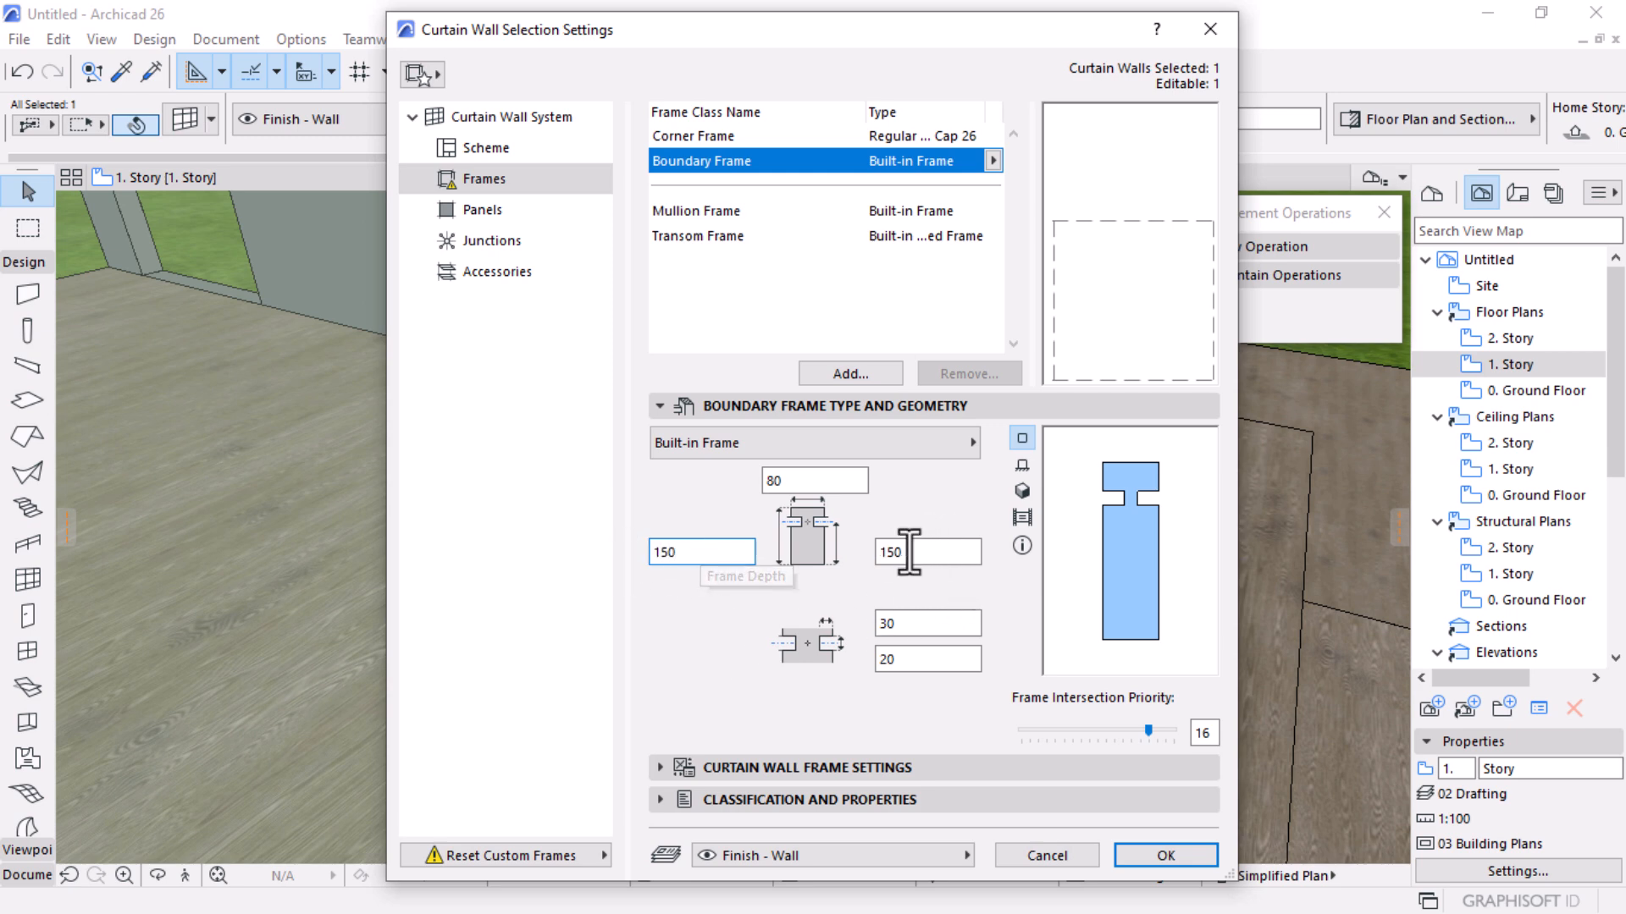
click(945, 555)
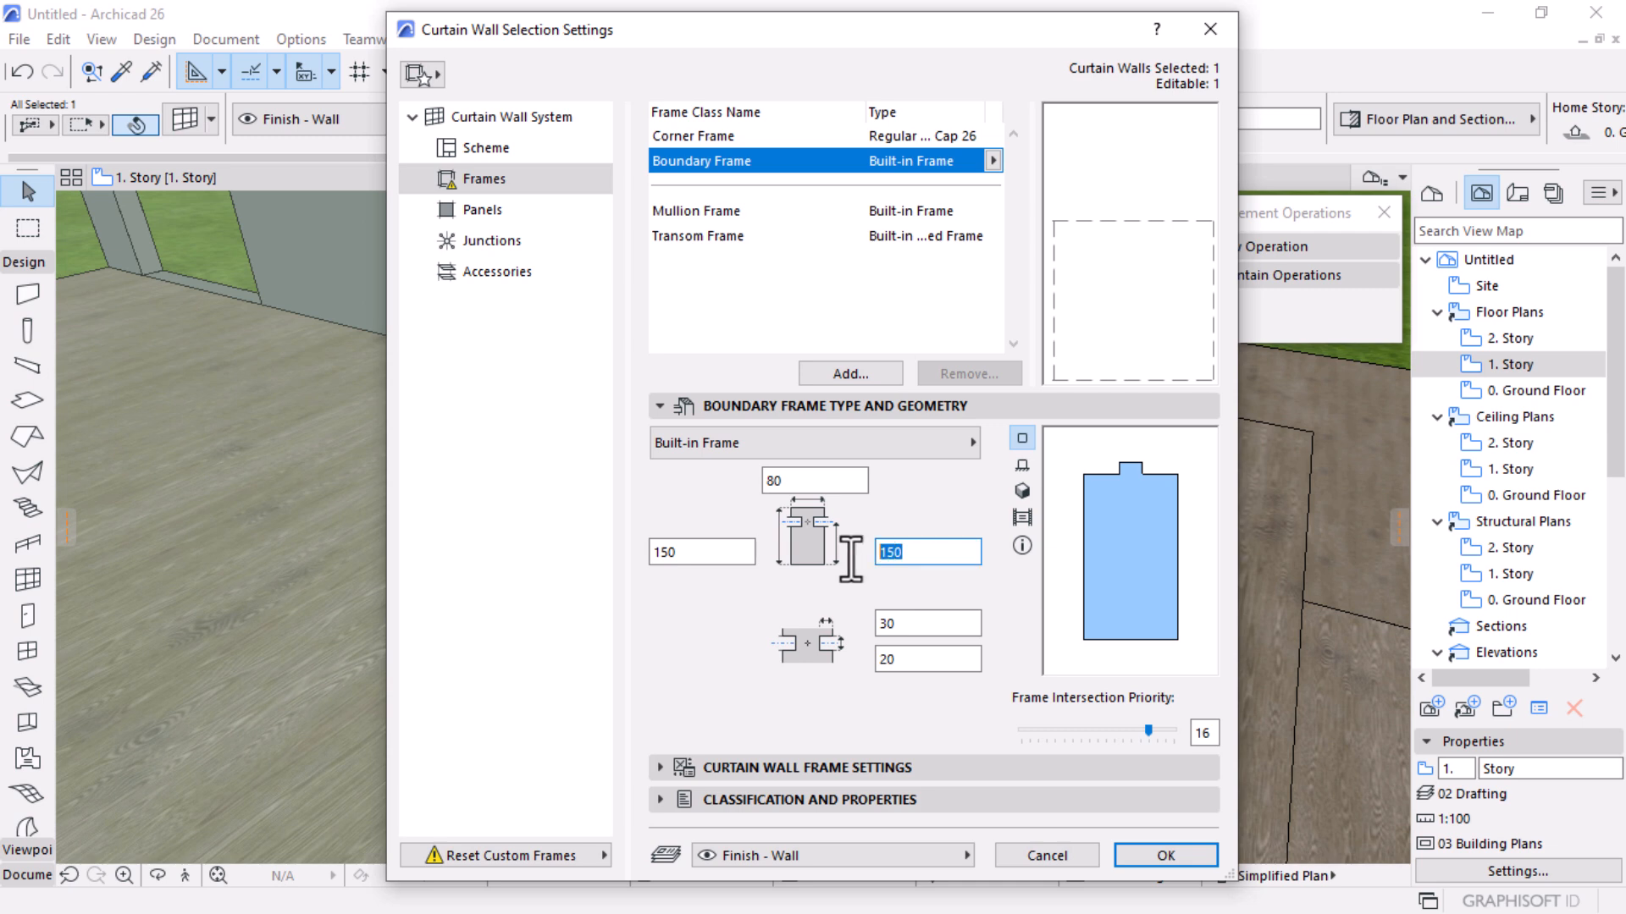
click(703, 558)
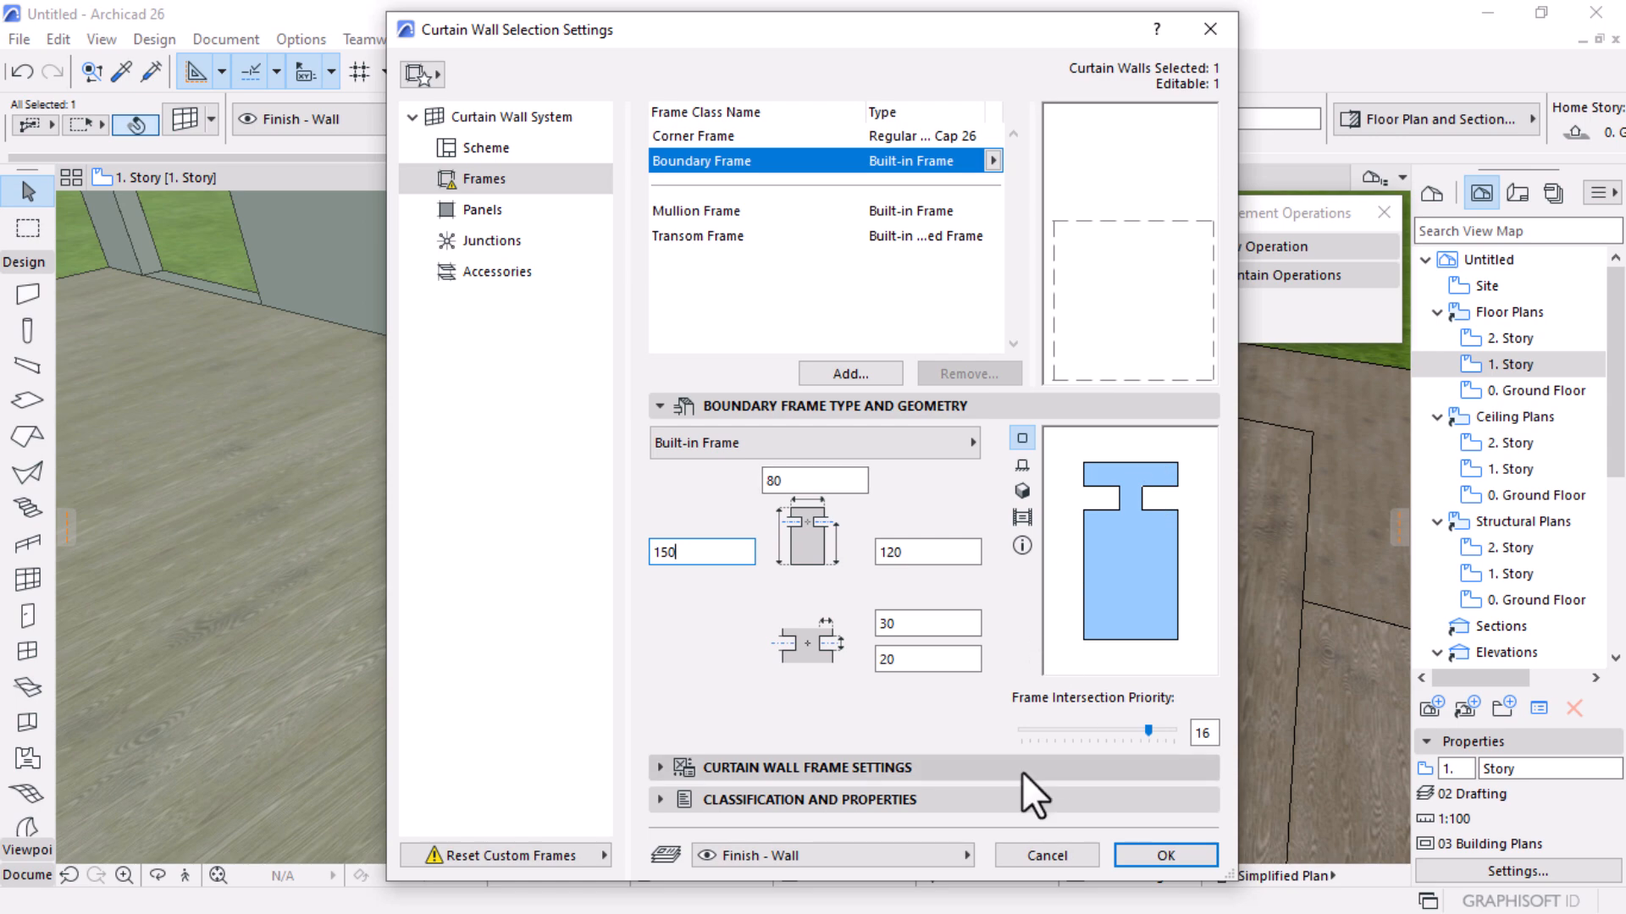
click(1145, 856)
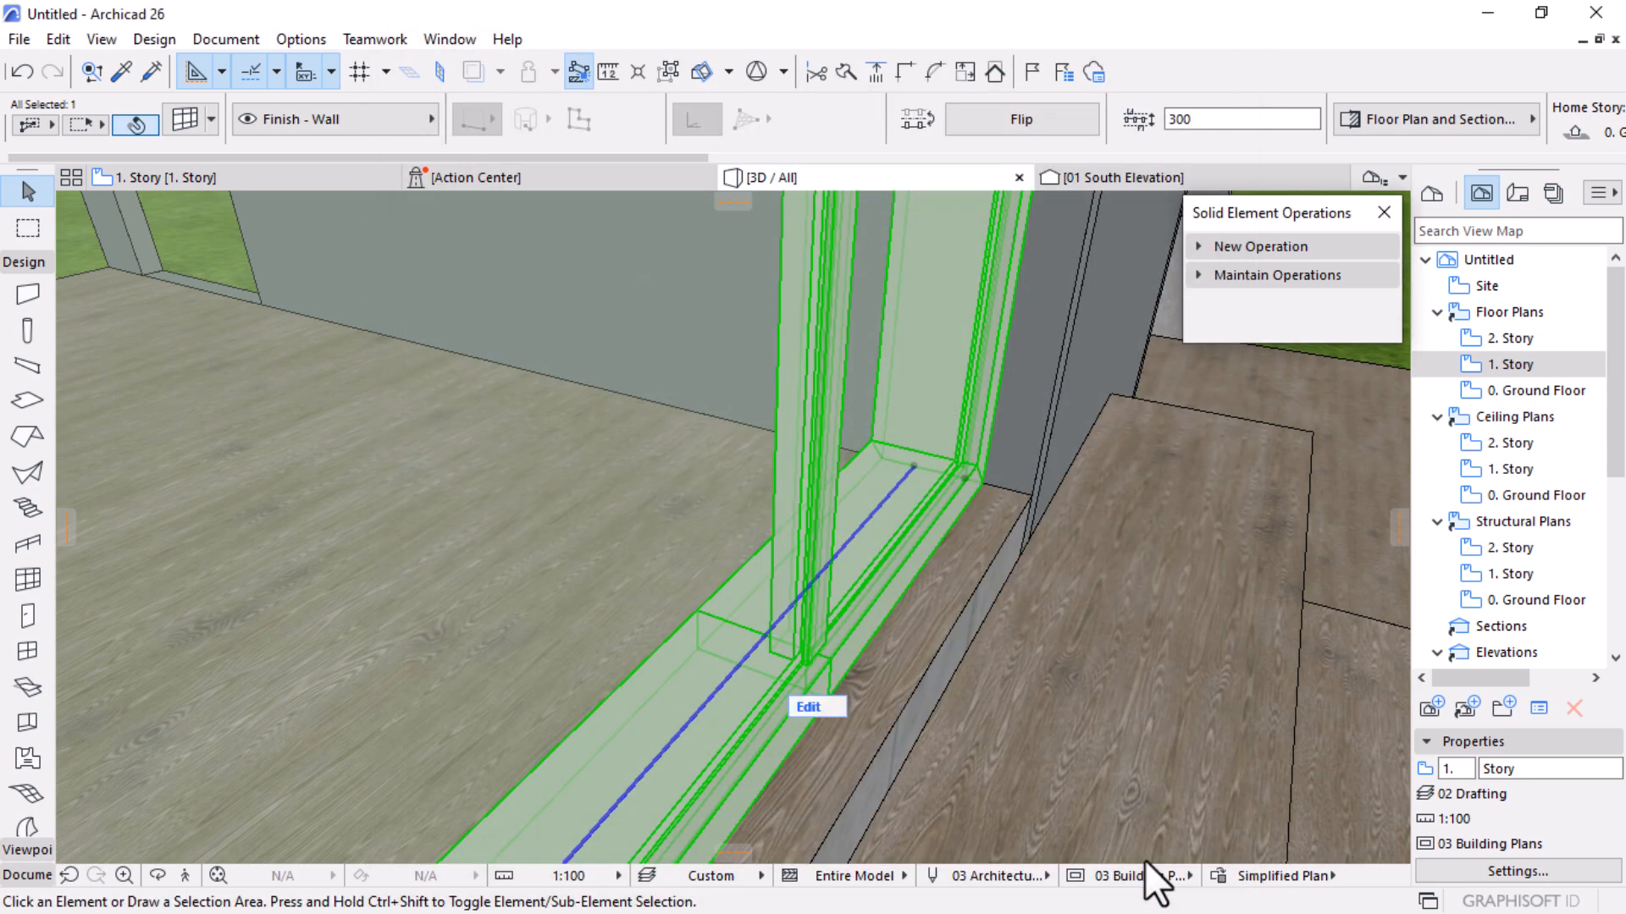
Override the surface of the curtain wall's boundary frame with Metal - Steel
shift+middle_drag(850, 481, 849, 530)
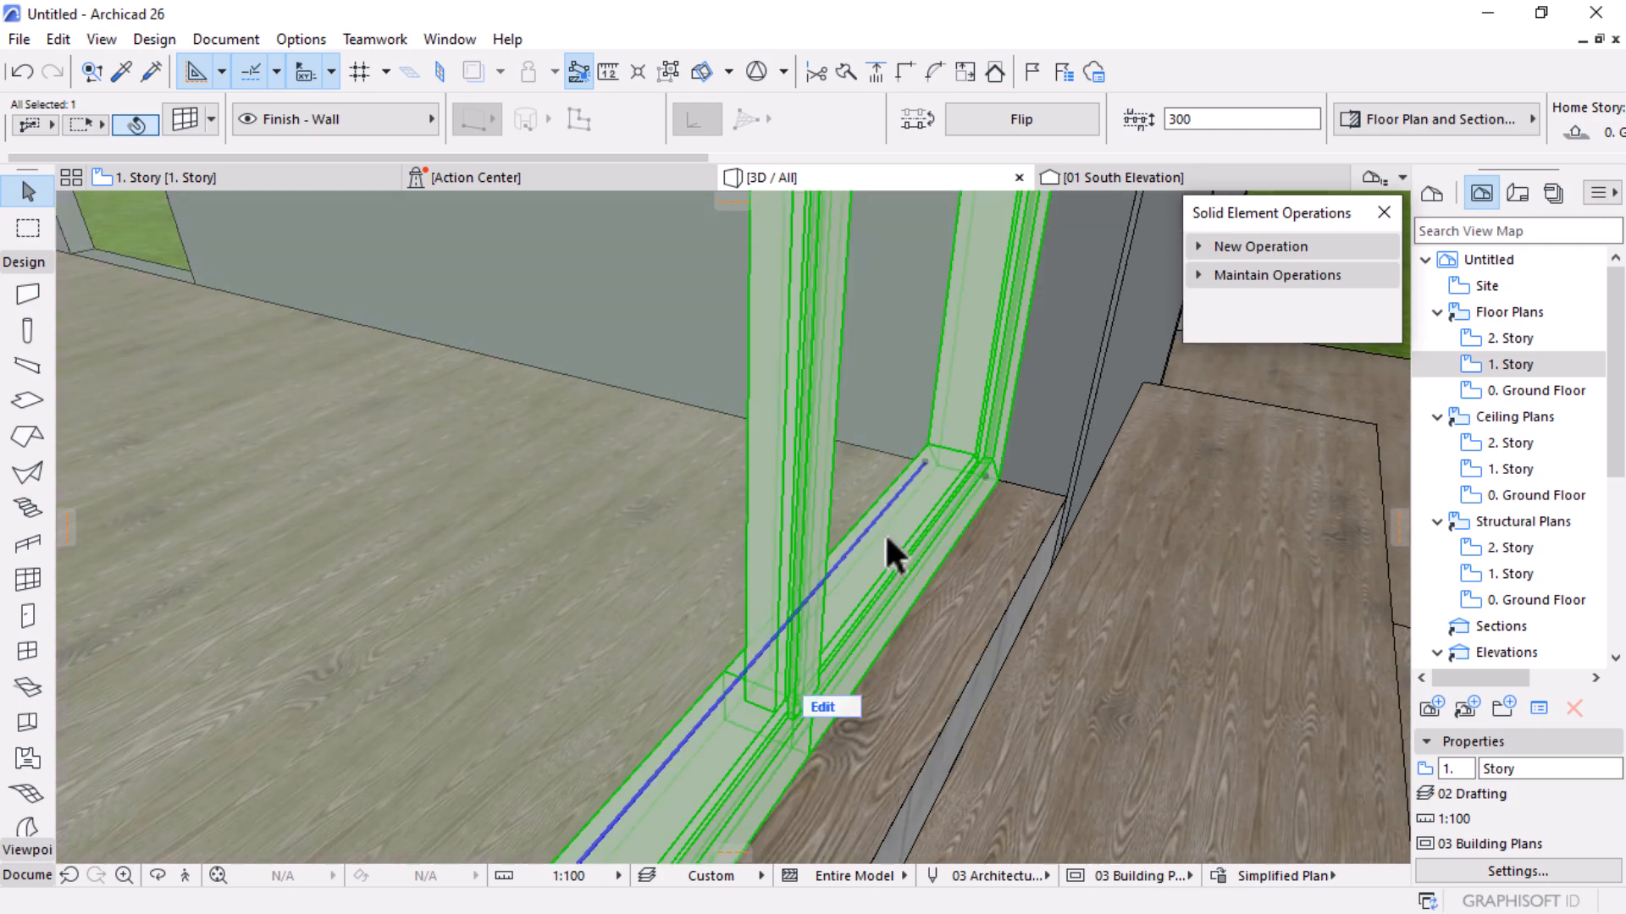
shift+middle_drag(1027, 570, 930, 578)
scroll(718, 418, up, 3)
shift+middle_drag(818, 527, 874, 552)
scroll(874, 552, up, 2)
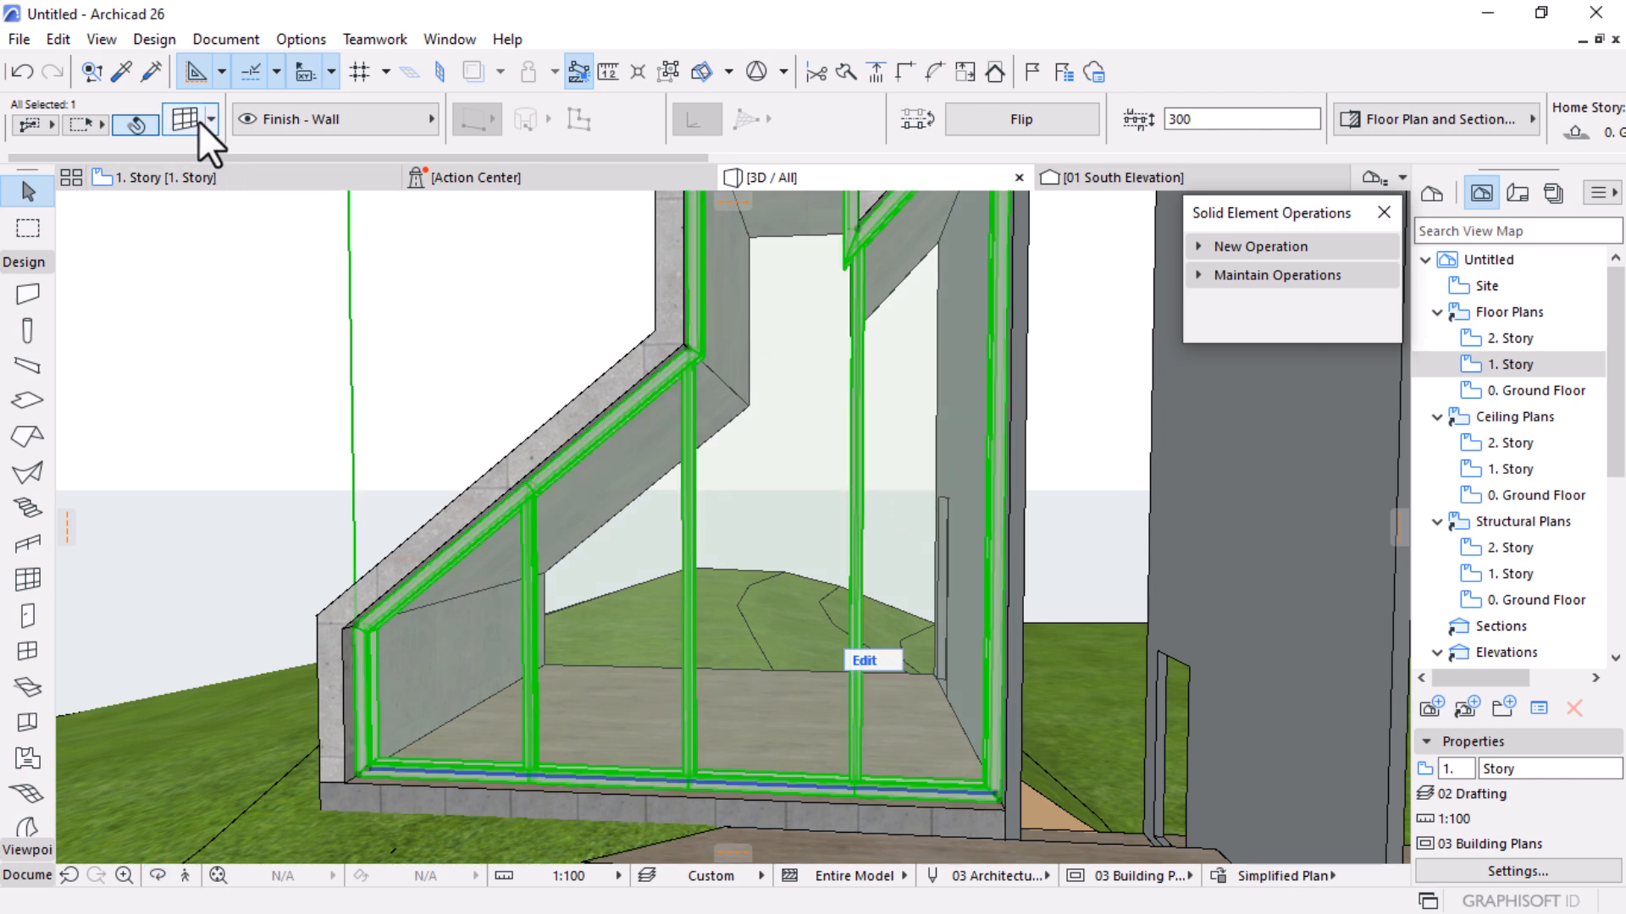
key(ctrl+t)
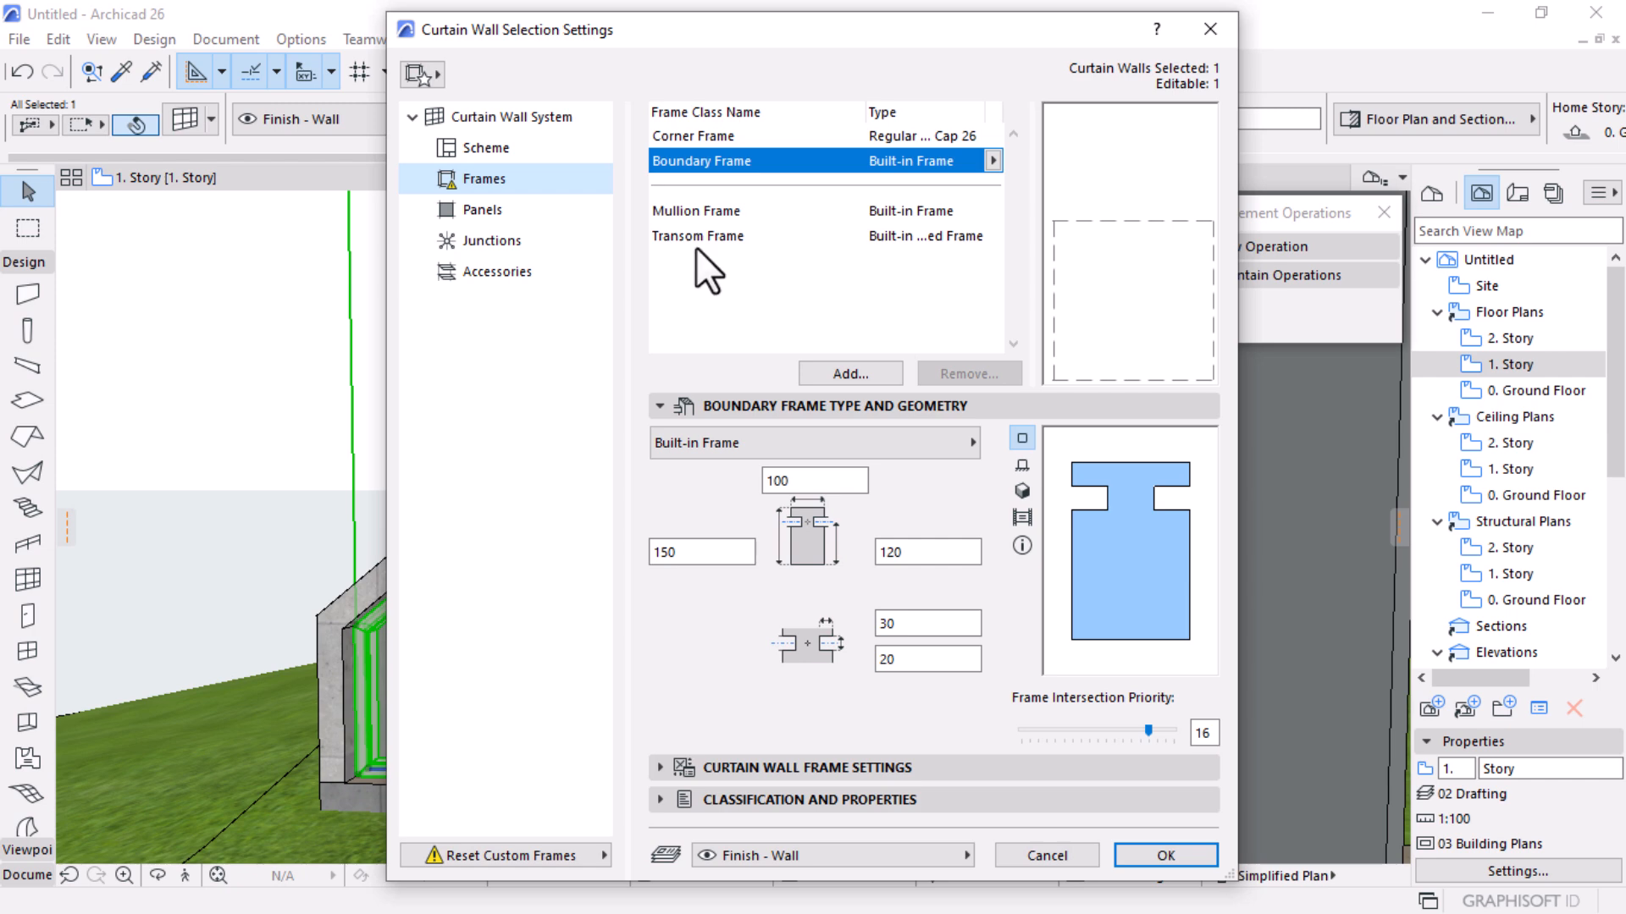
click(734, 768)
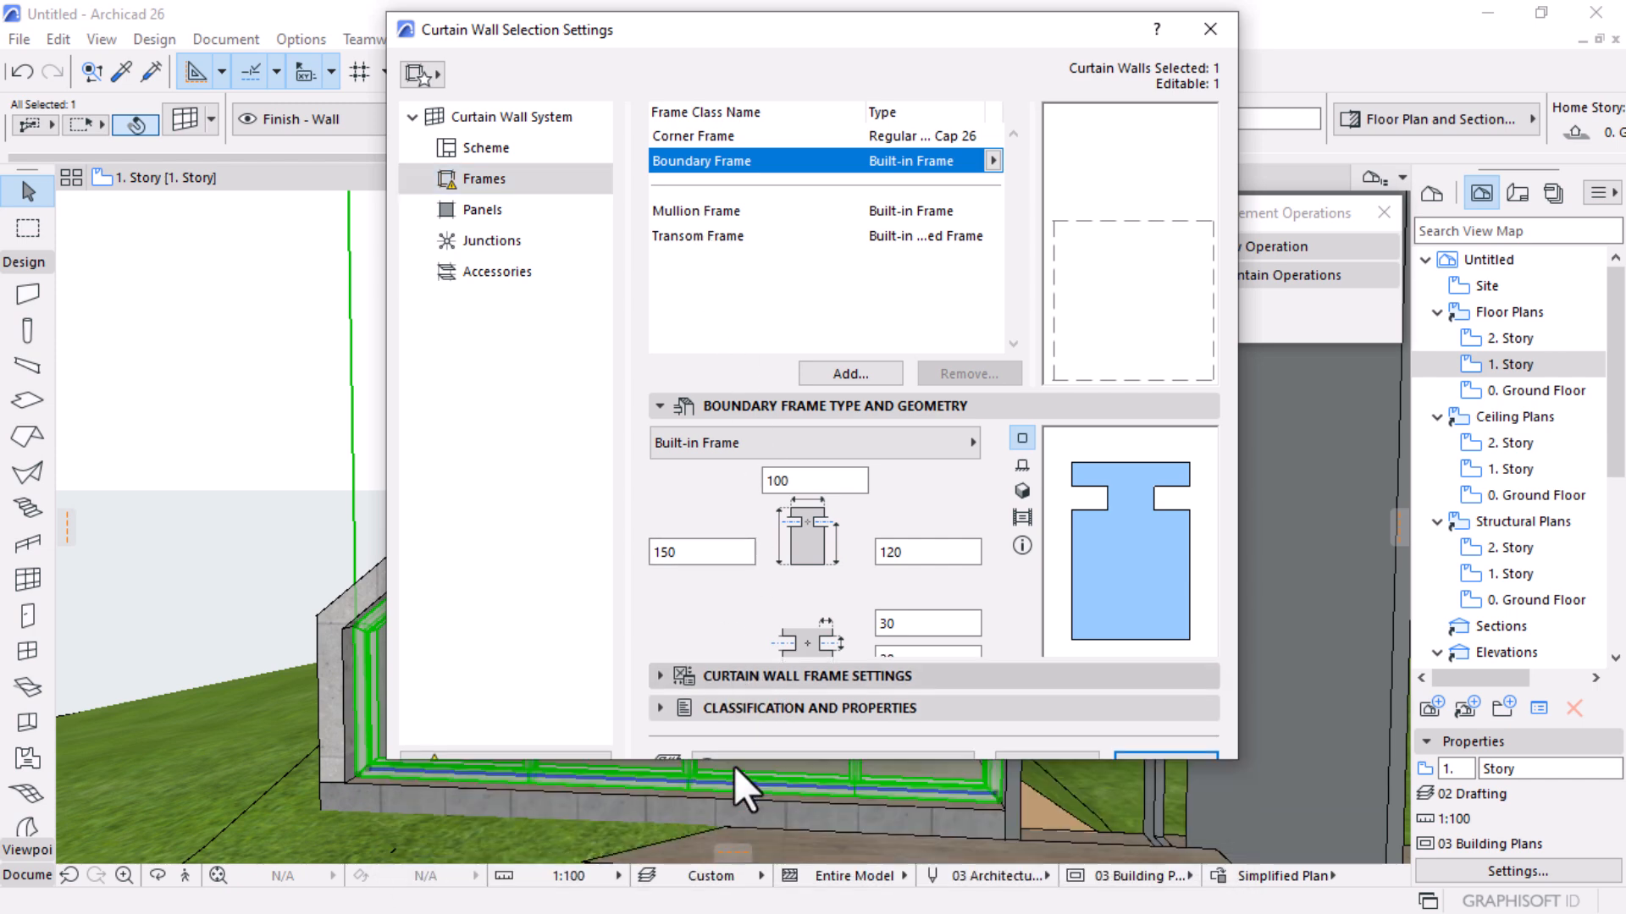
click(845, 406)
click(673, 600)
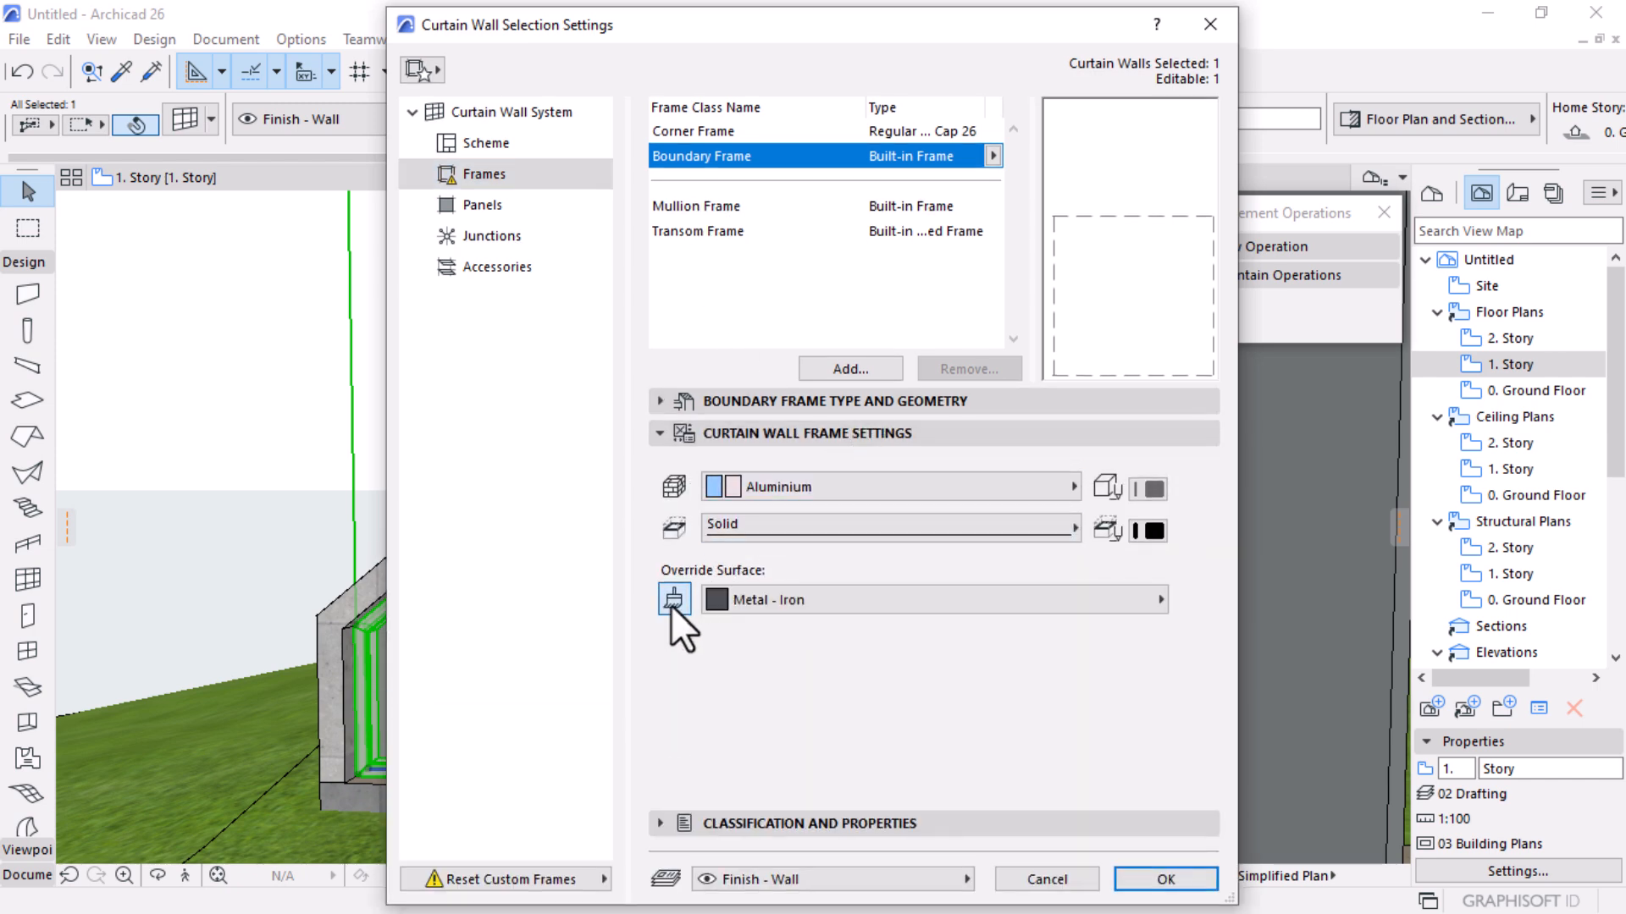
click(932, 601)
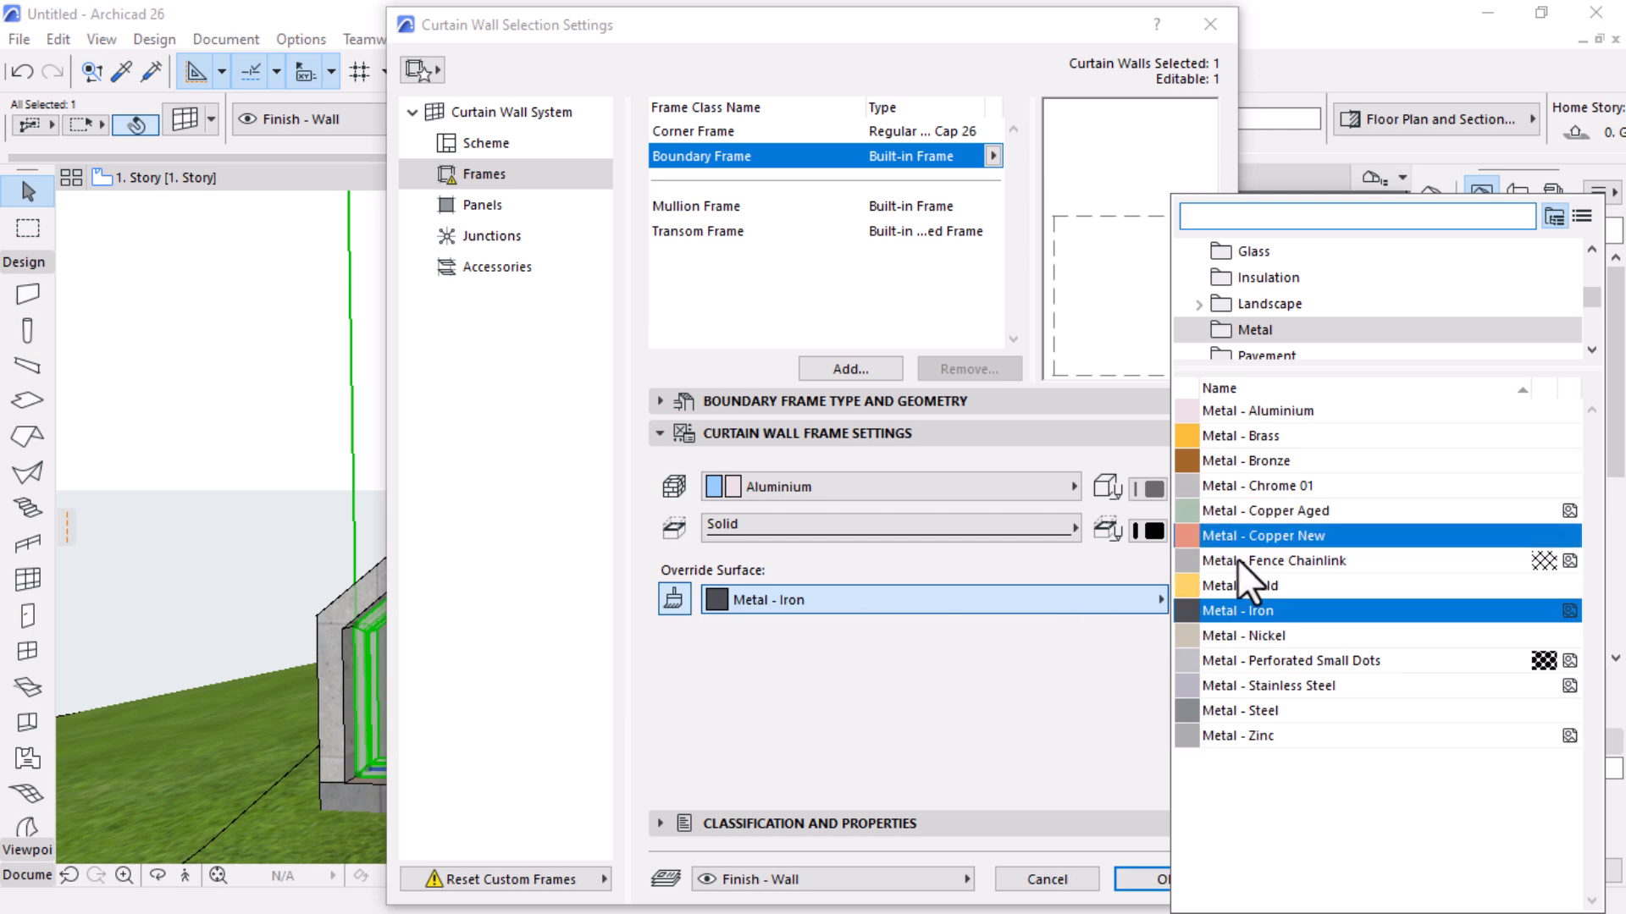
click(1250, 713)
Override the surface of the curtain wall's mullion frame with Metal - Steel
click(679, 207)
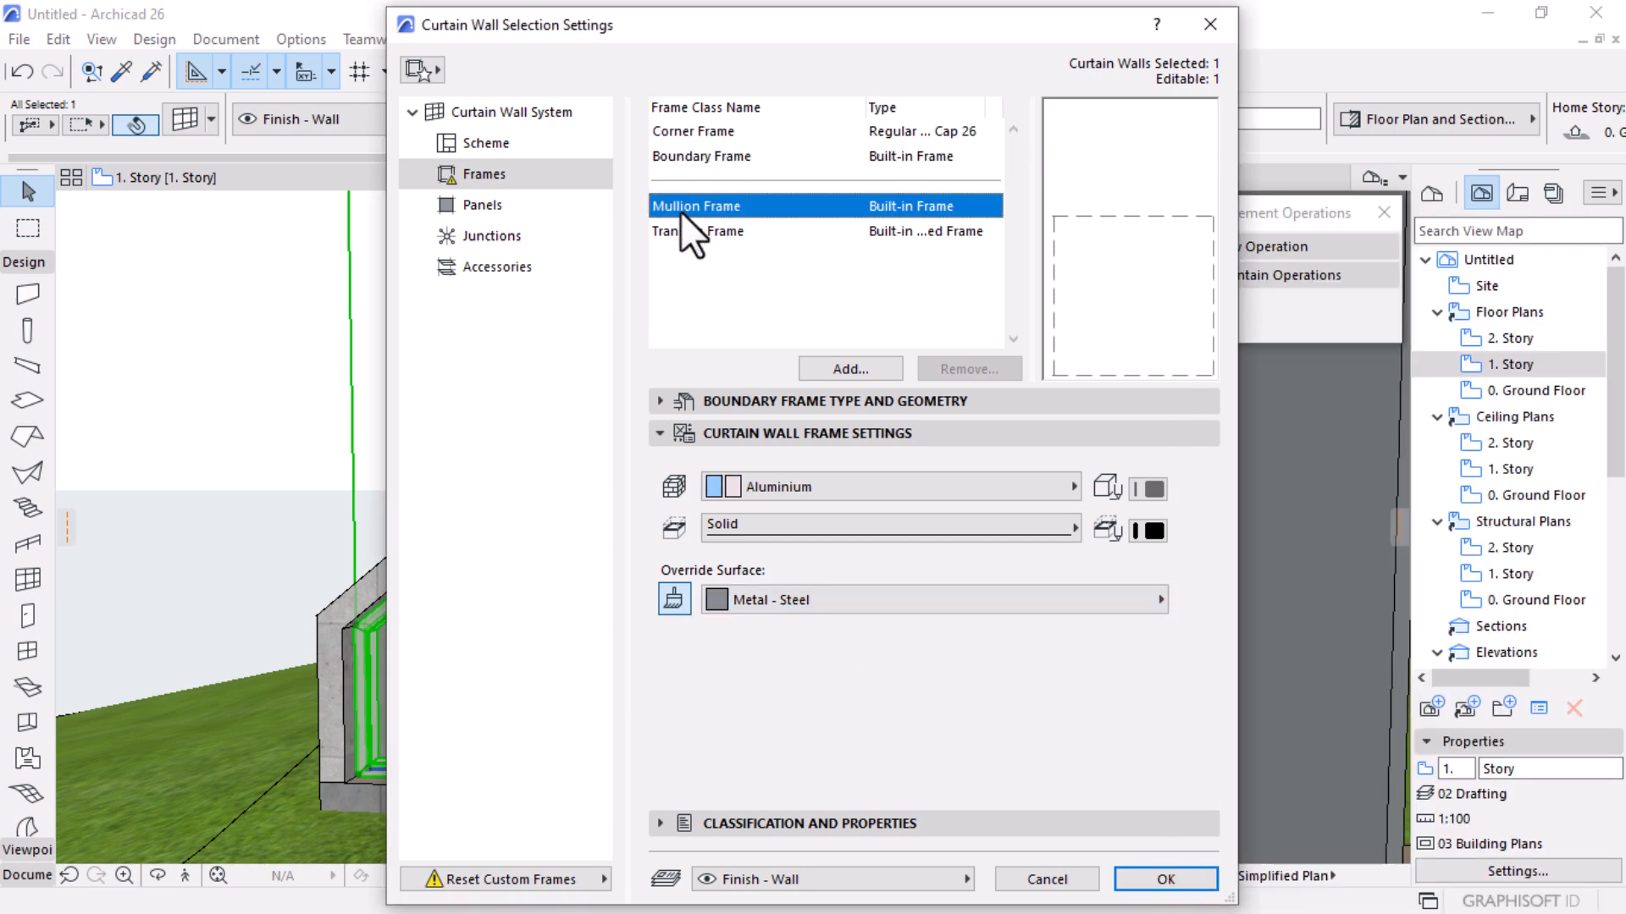
click(671, 599)
click(832, 603)
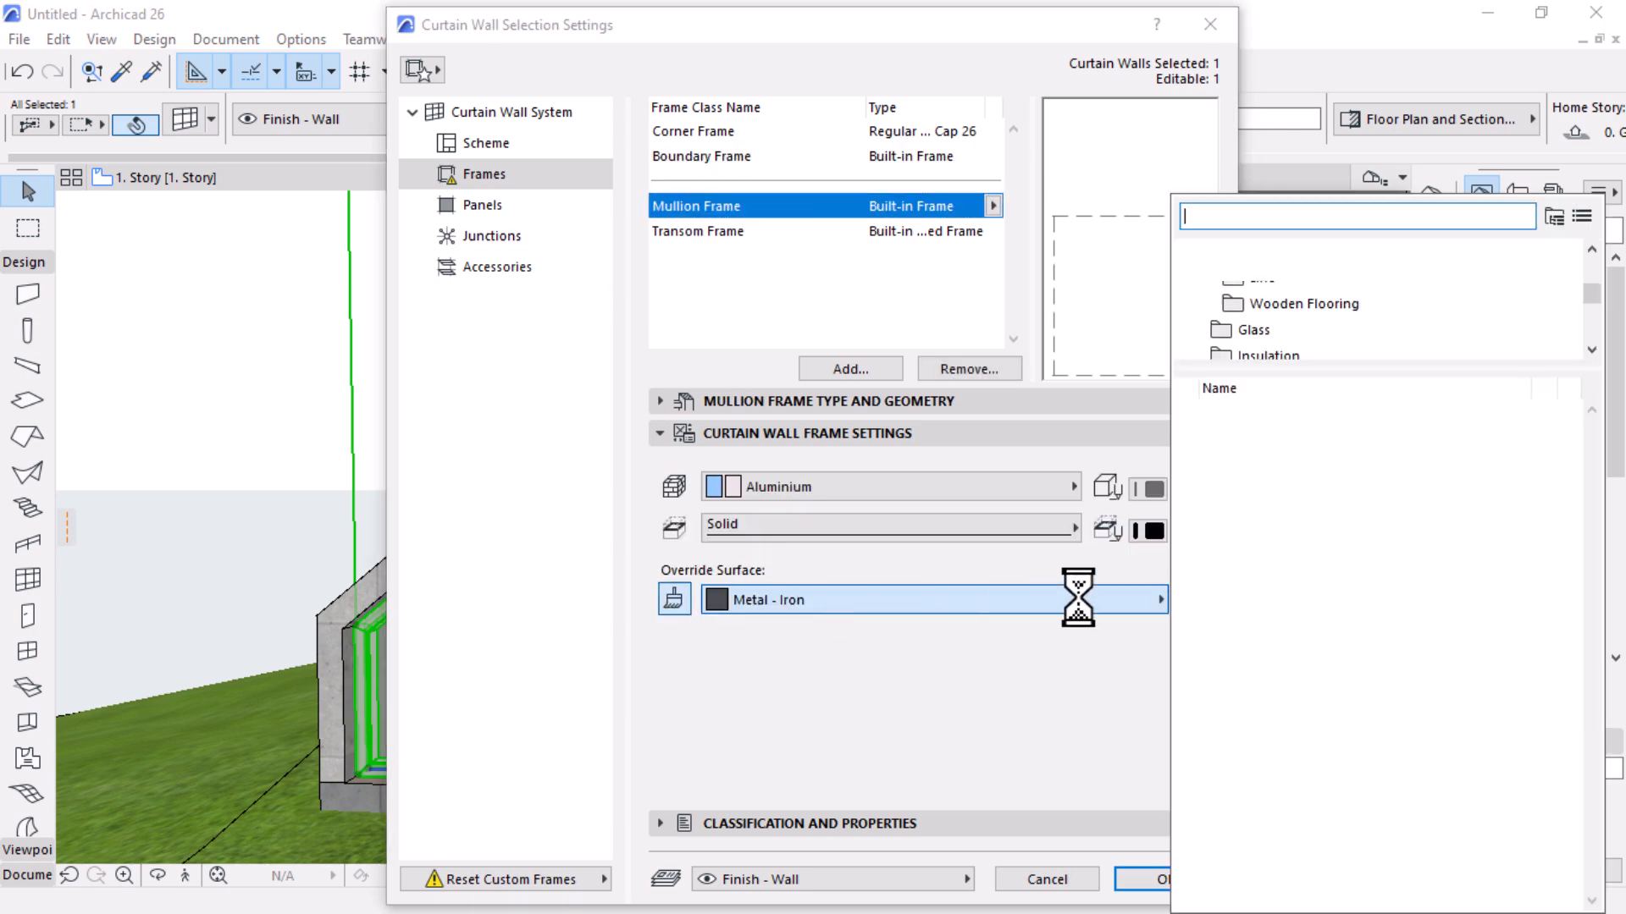
click(1244, 710)
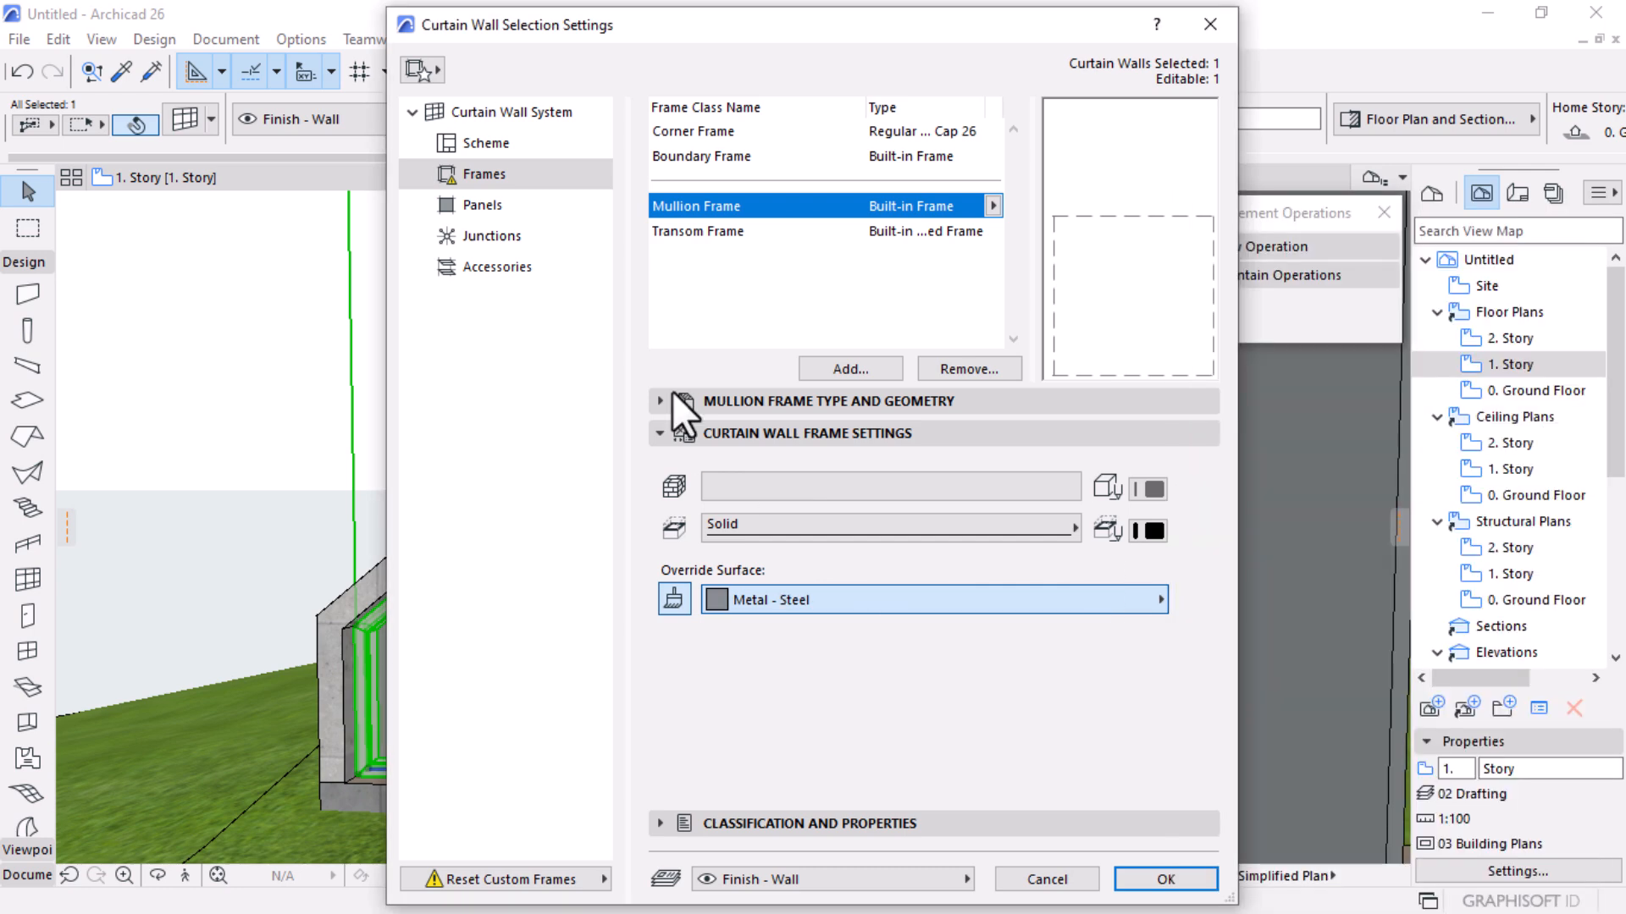
Override the surface of the curtain wall's transom frame with Metal - Steel
click(670, 232)
click(674, 599)
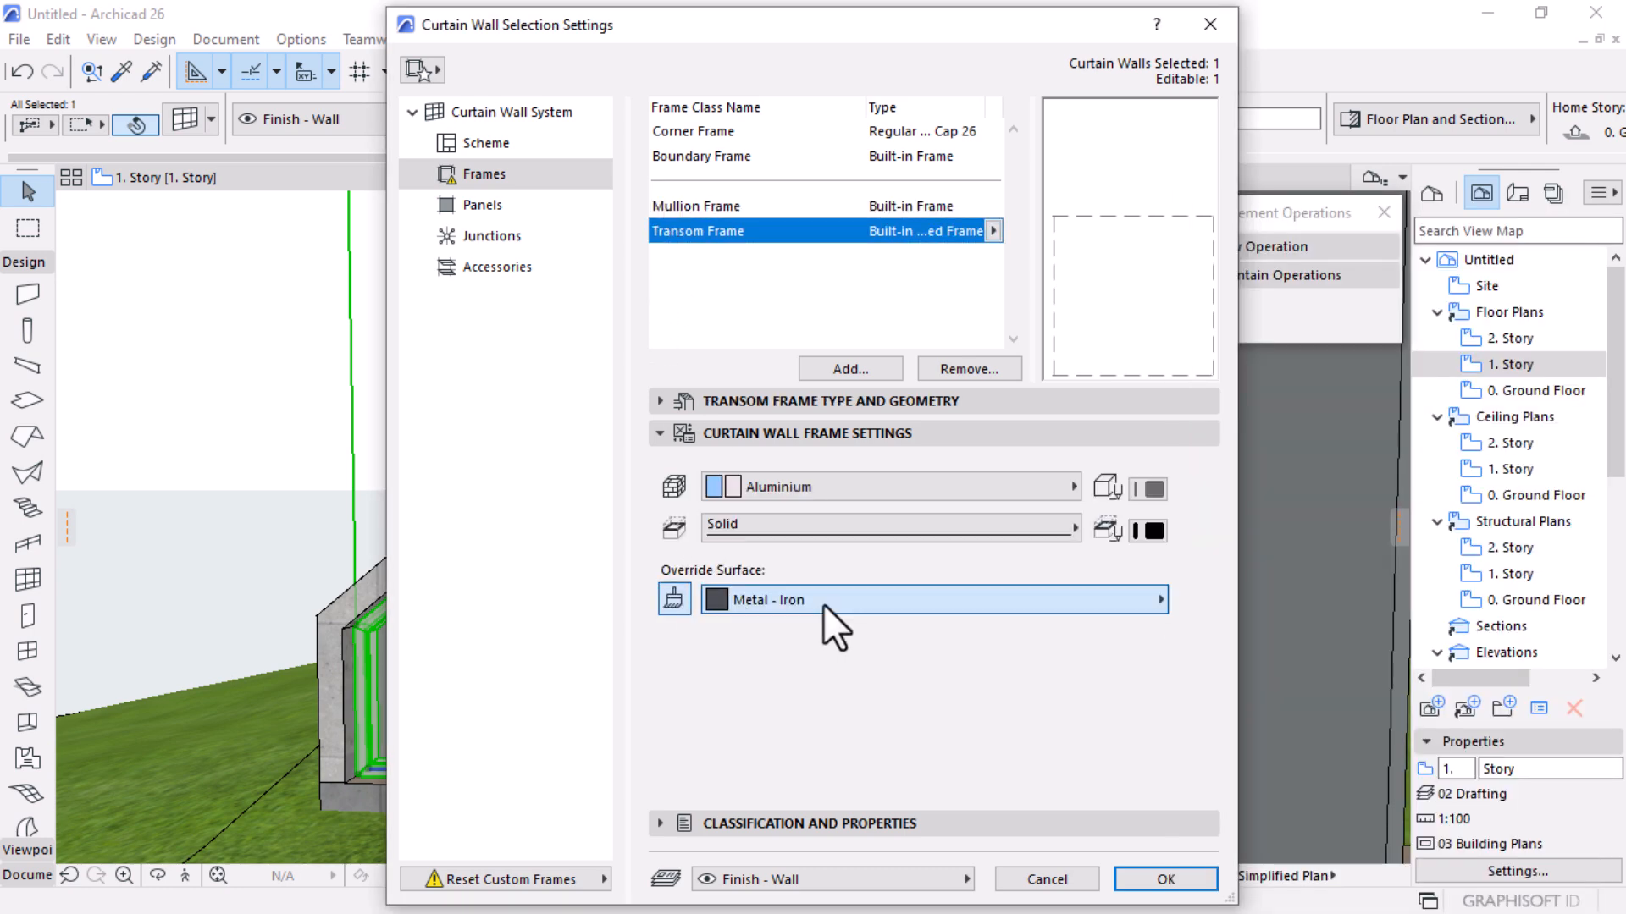
click(823, 603)
click(1260, 711)
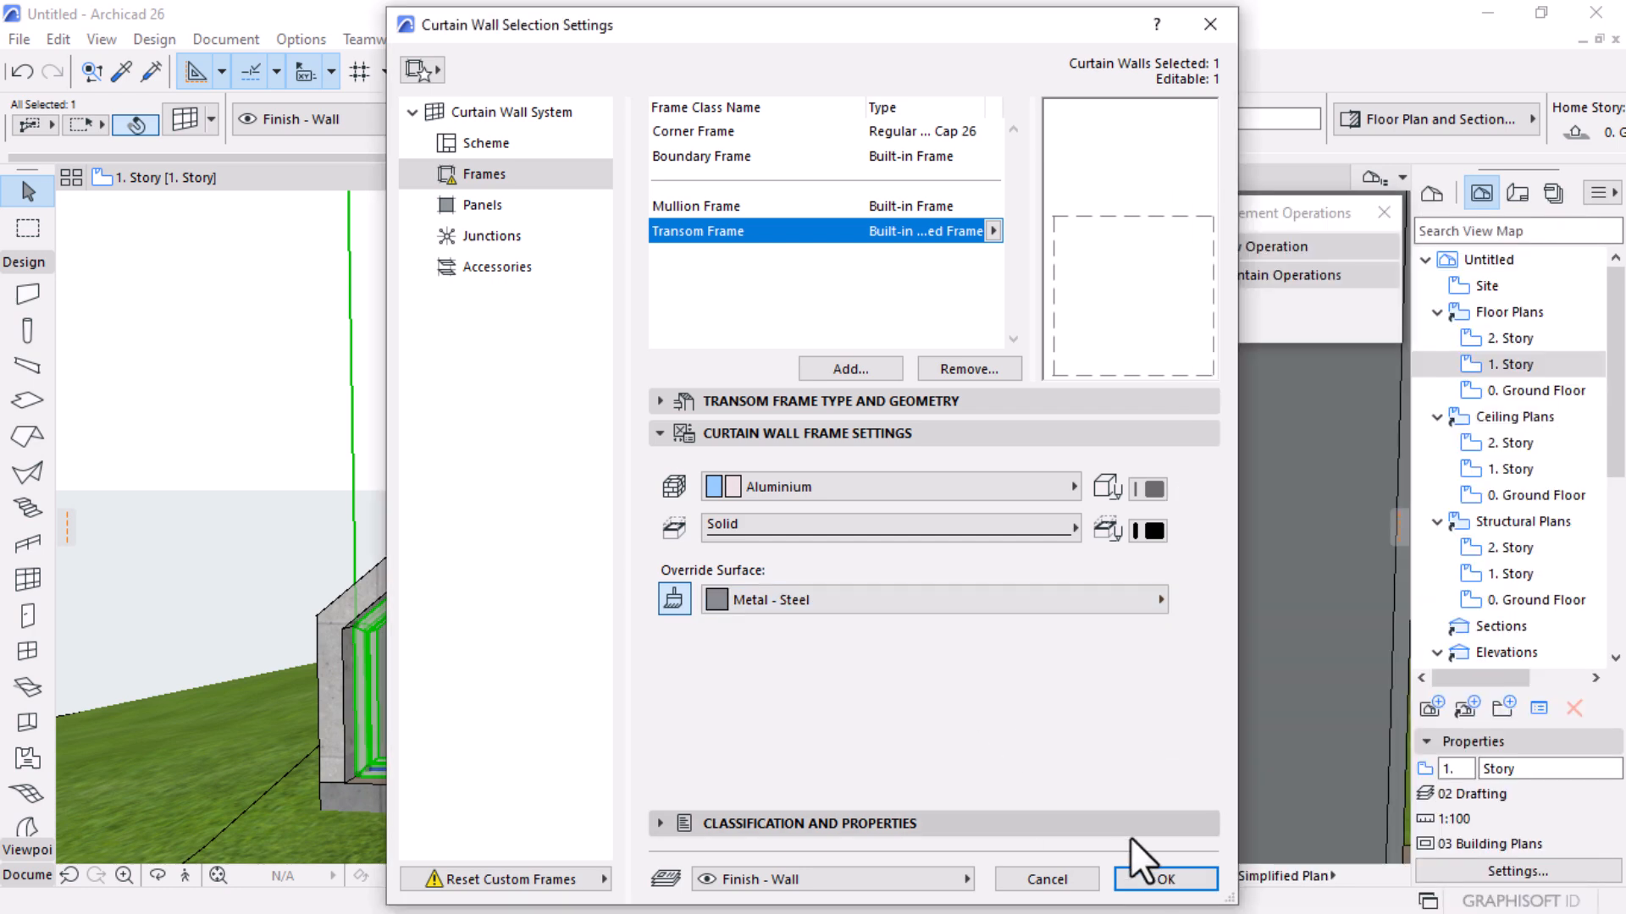
Apply the Metal - Steel surface override to the curtain wall's transom frame and deselect the wall
click(1139, 877)
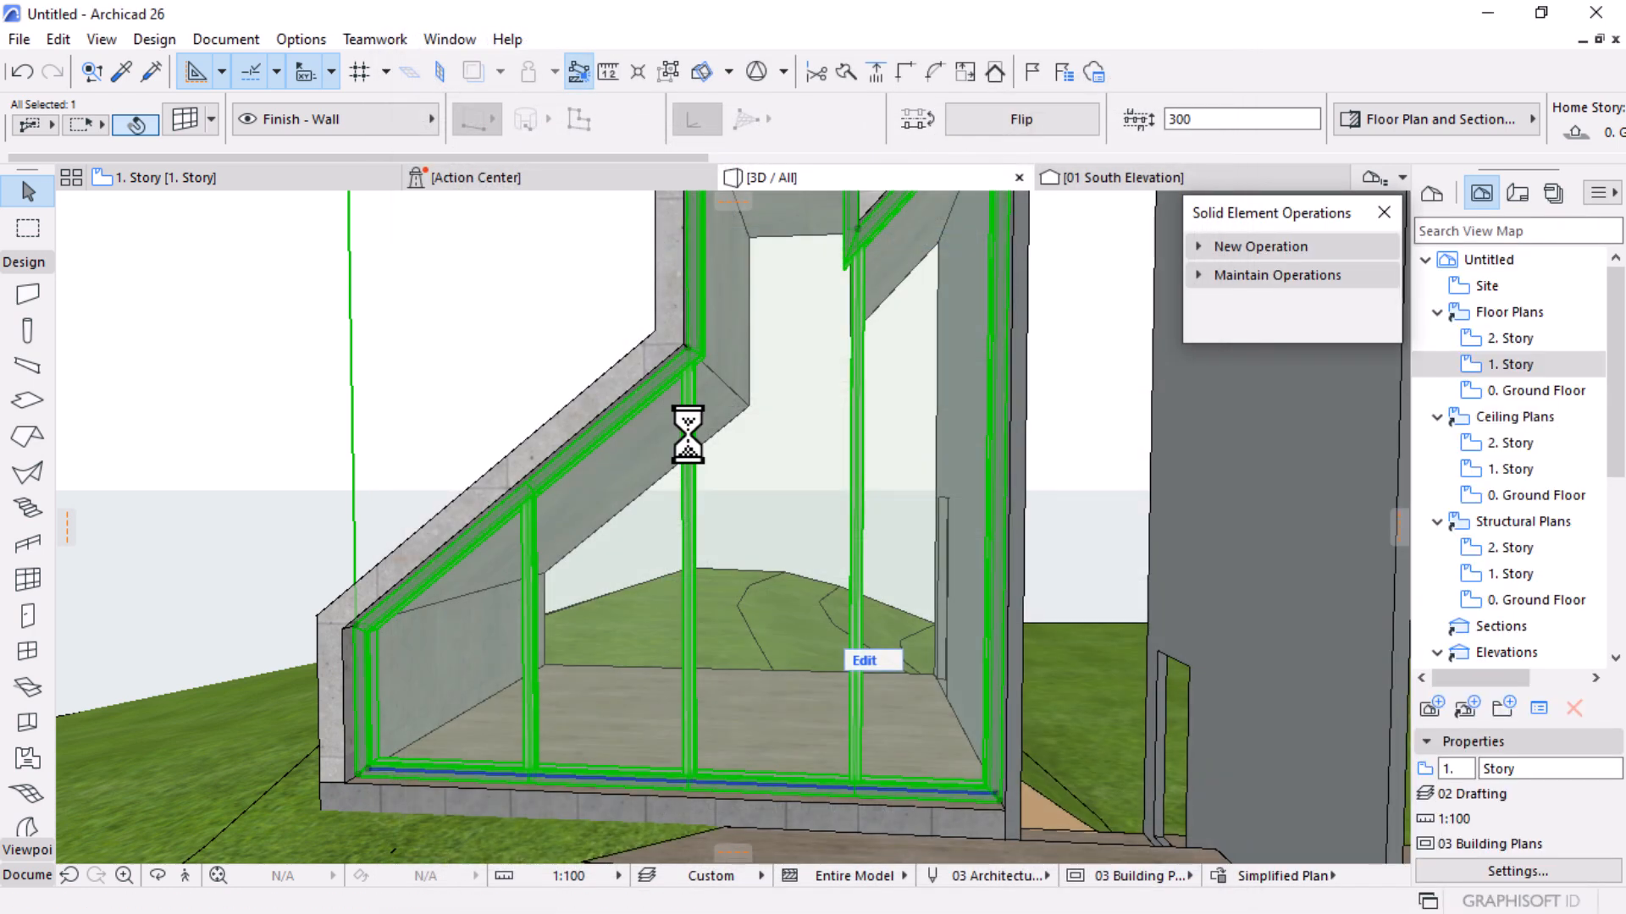
key(Escape)
scroll(734, 578, down, 1)
scroll(734, 572, down, 1)
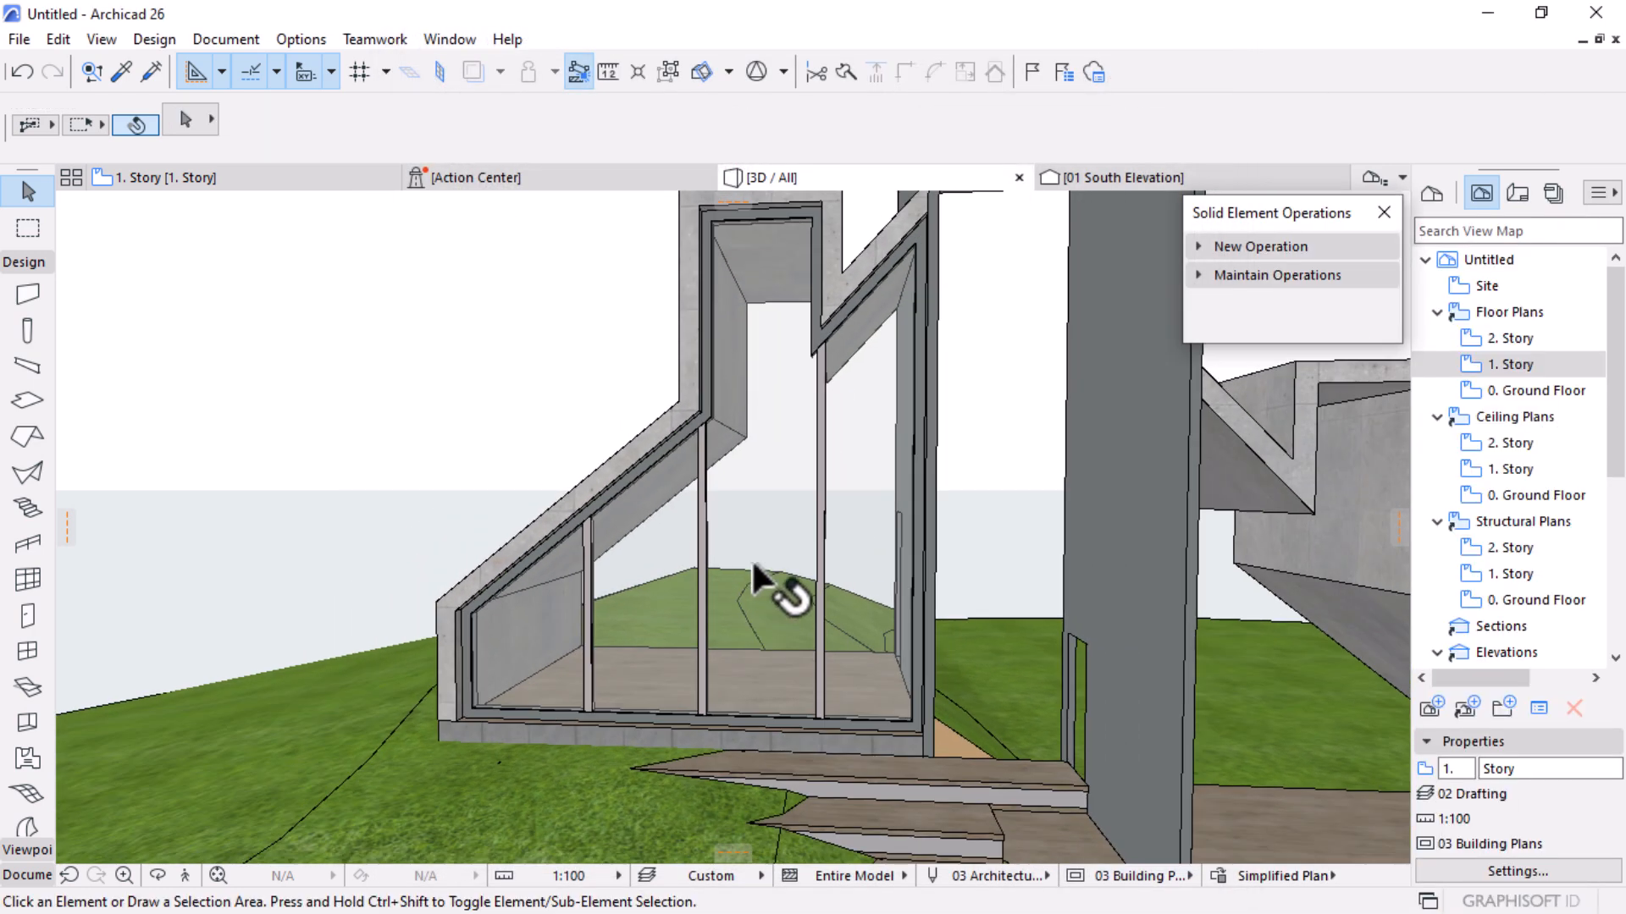
Review the settings of the curtain wall's corner, boundary, mullion and transom frame classes
click(820, 457)
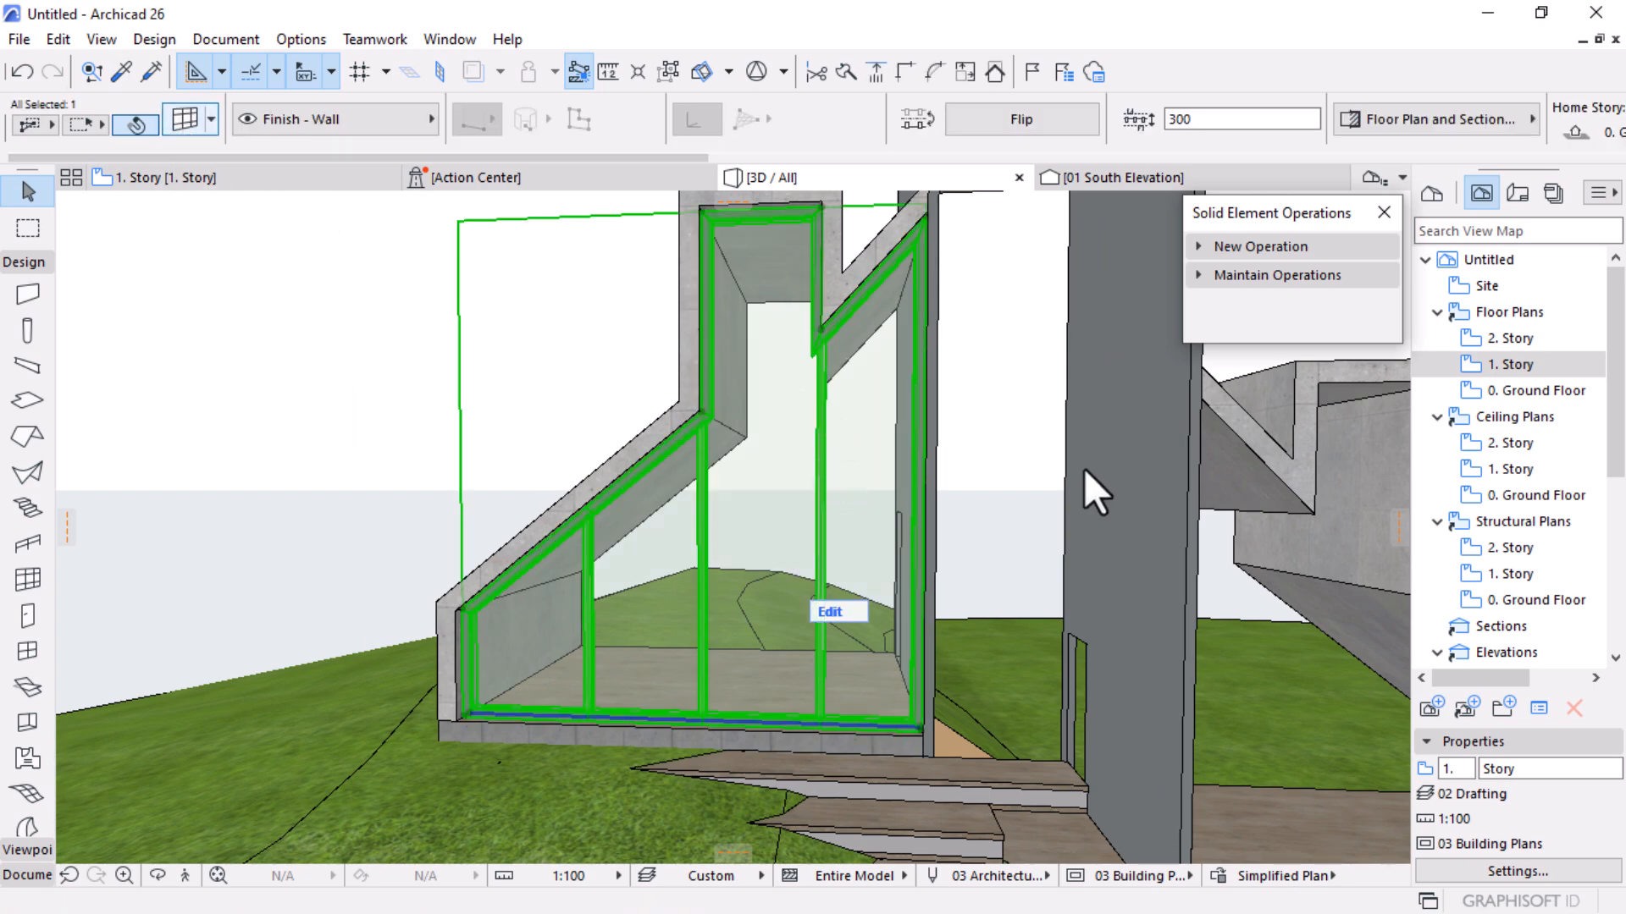
key(ctrl+t)
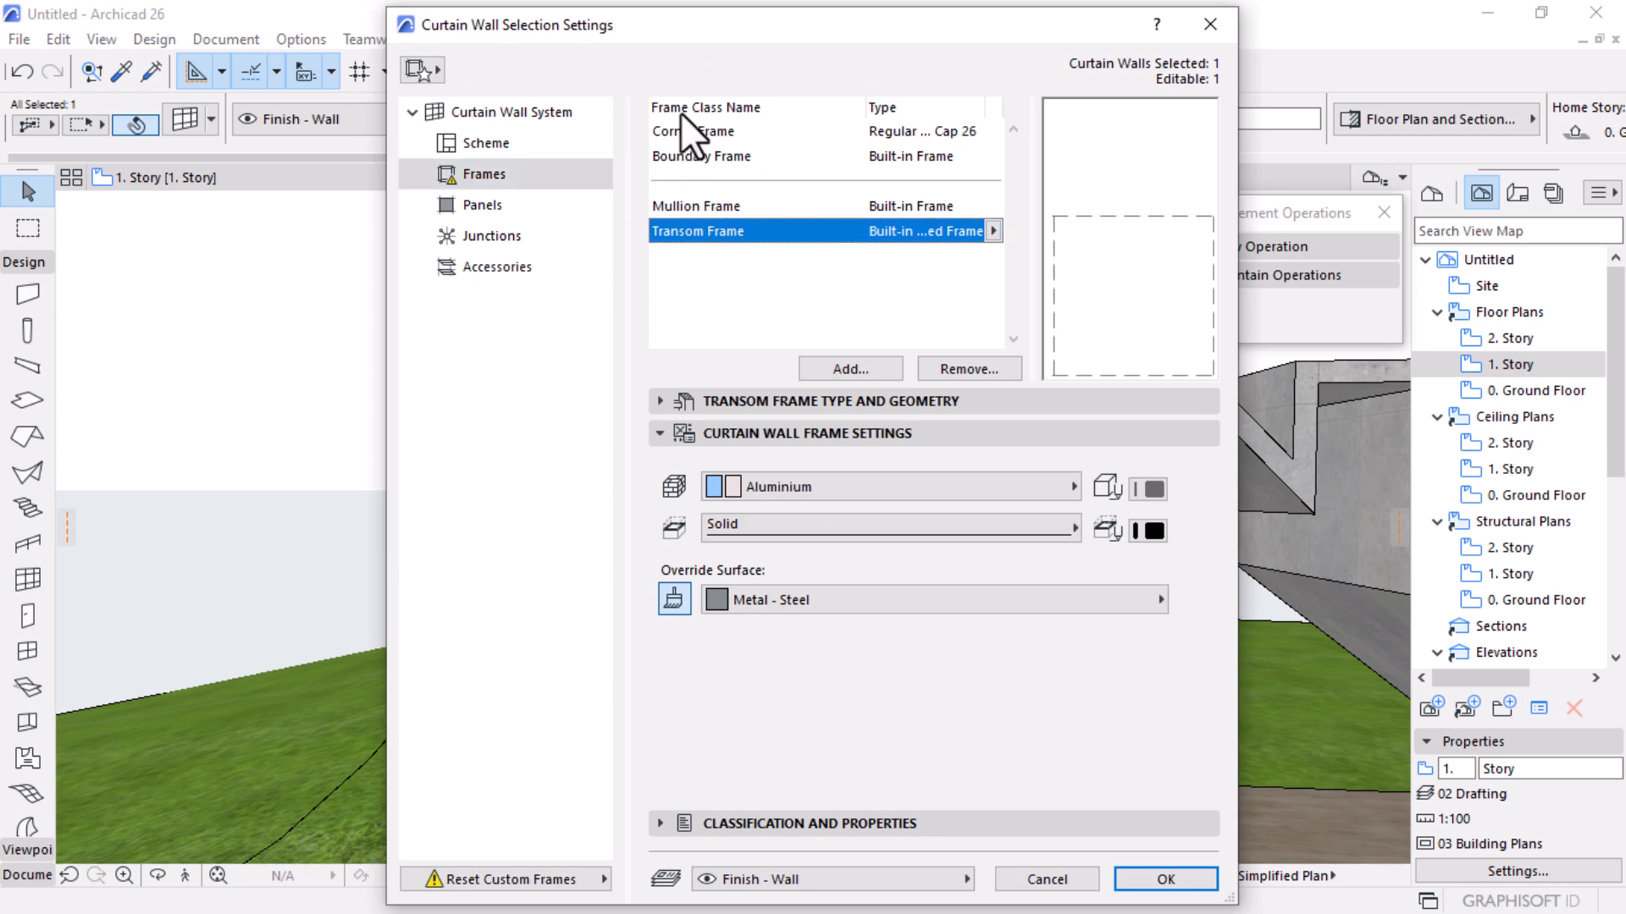
click(678, 135)
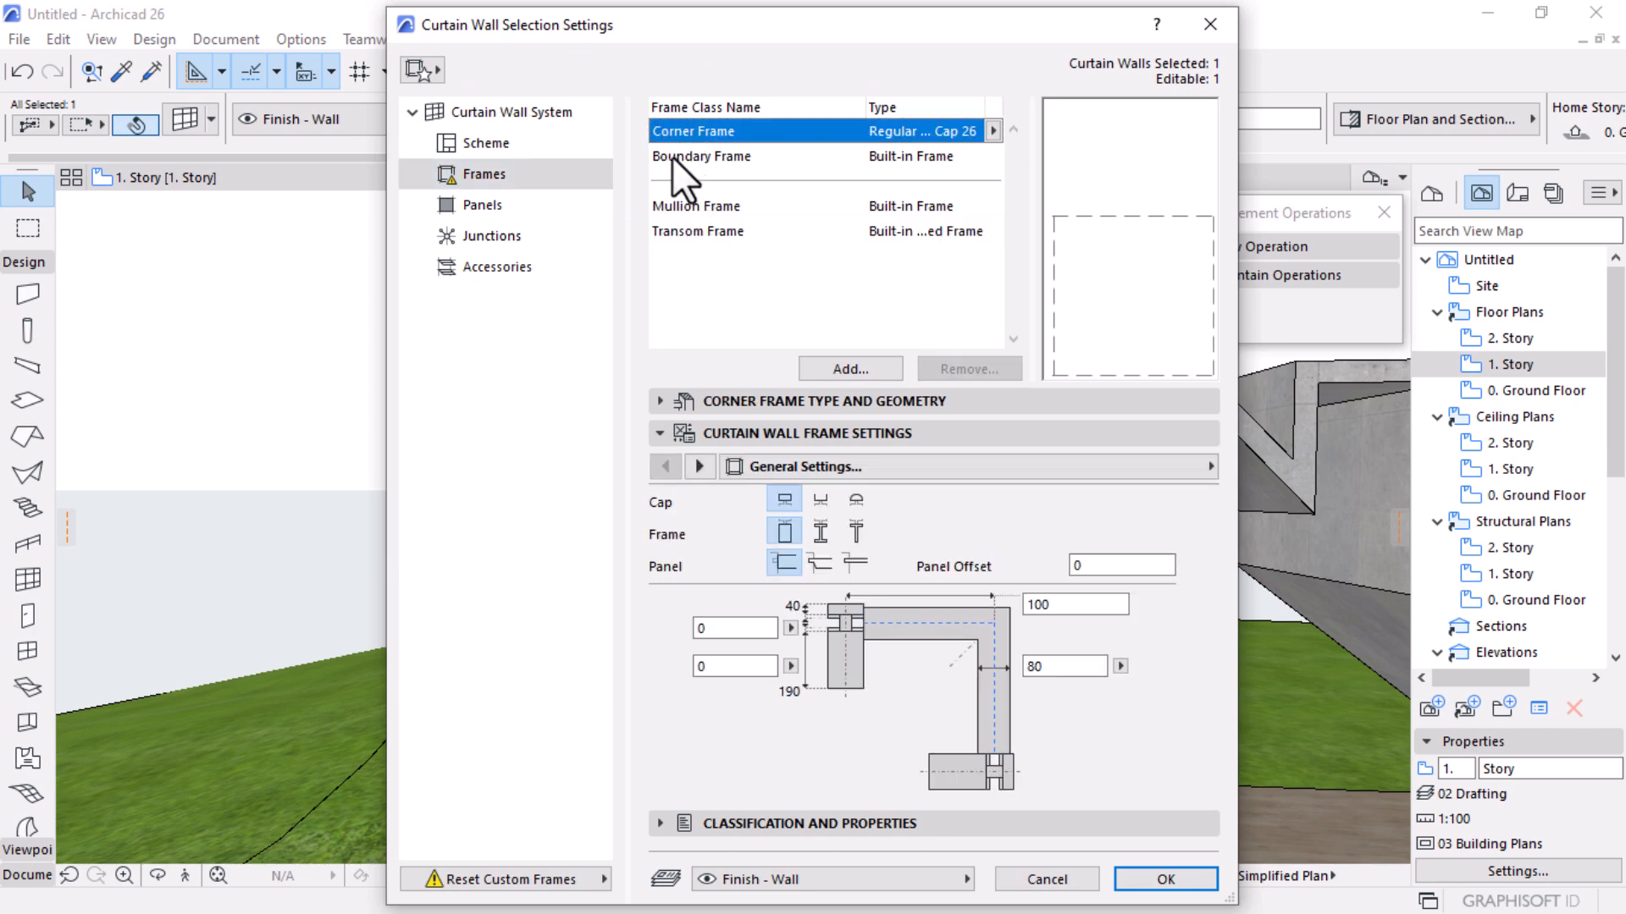
click(669, 159)
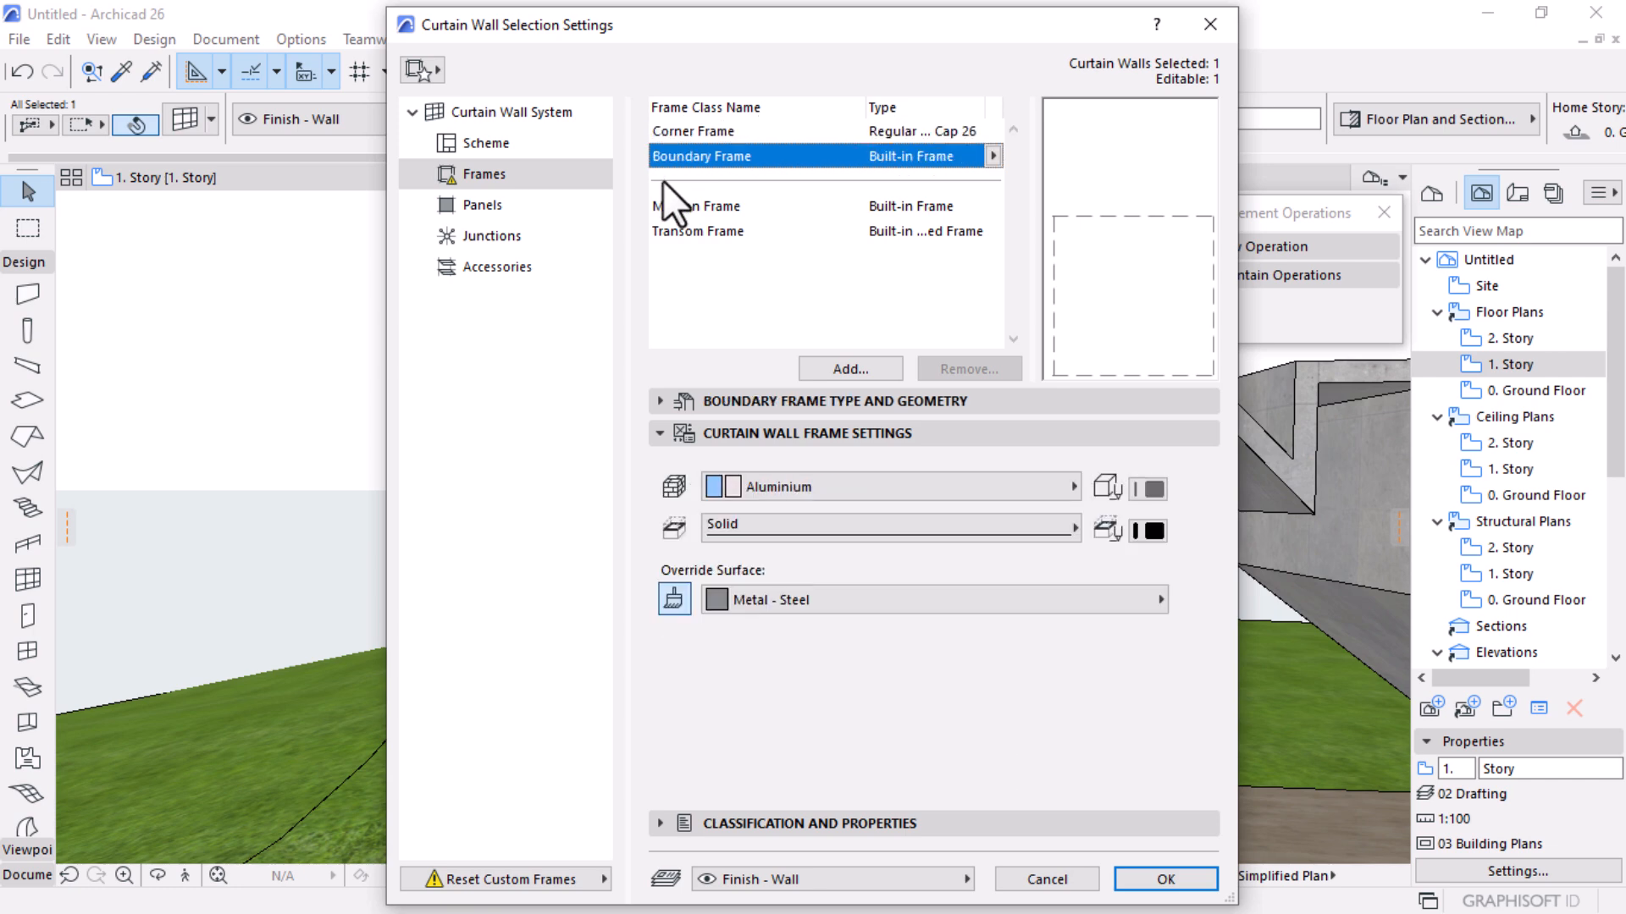
click(663, 205)
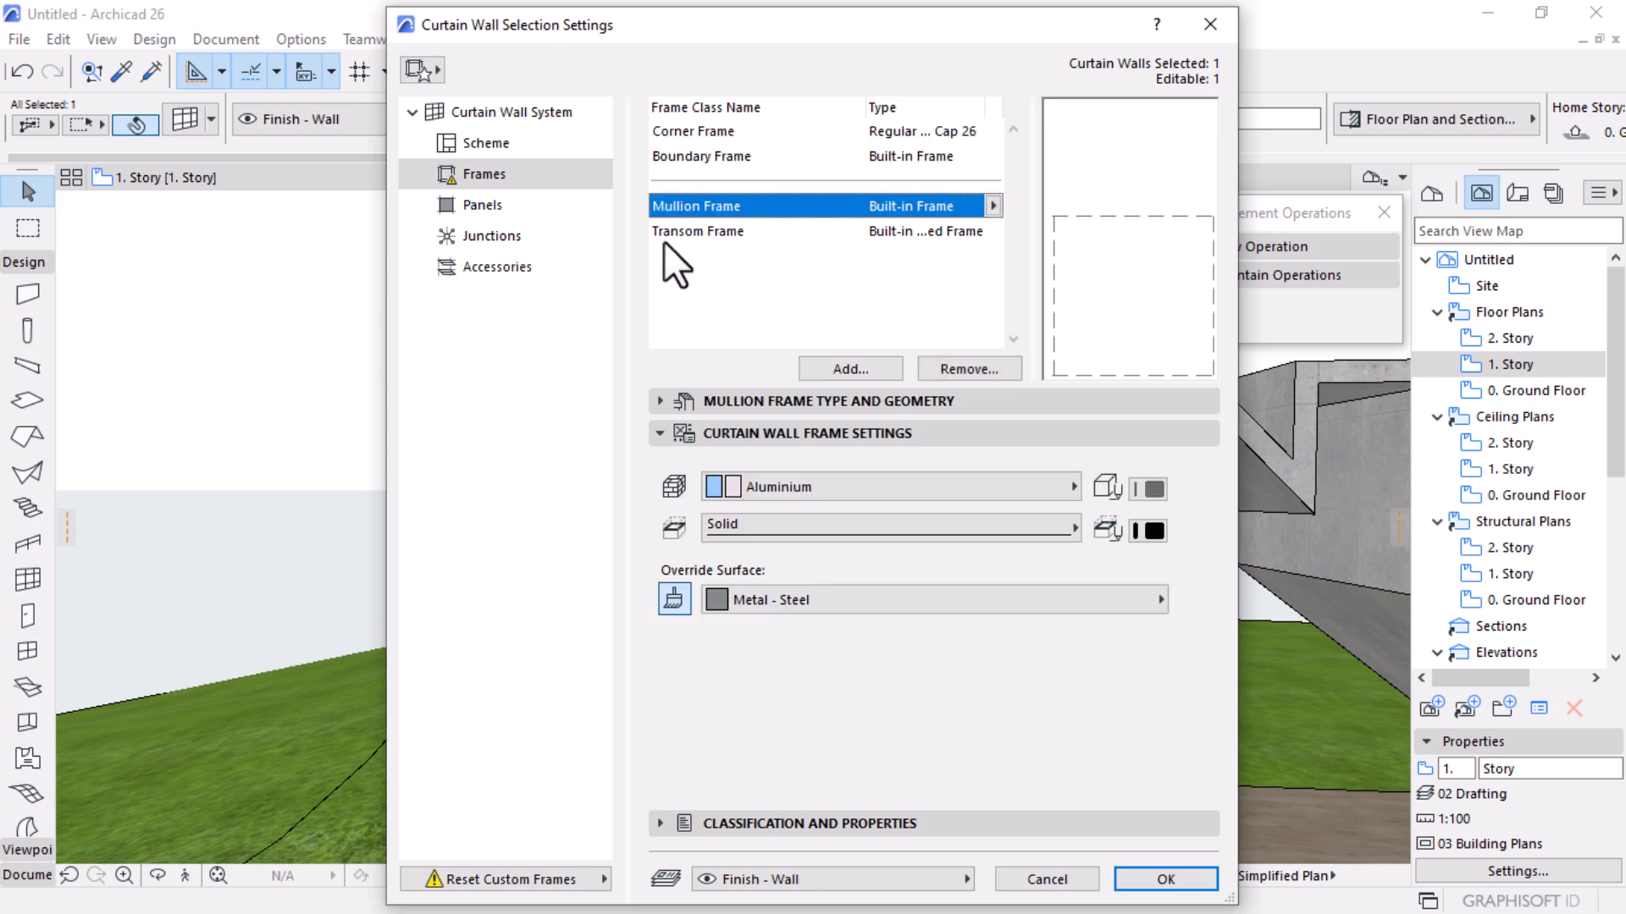
click(664, 240)
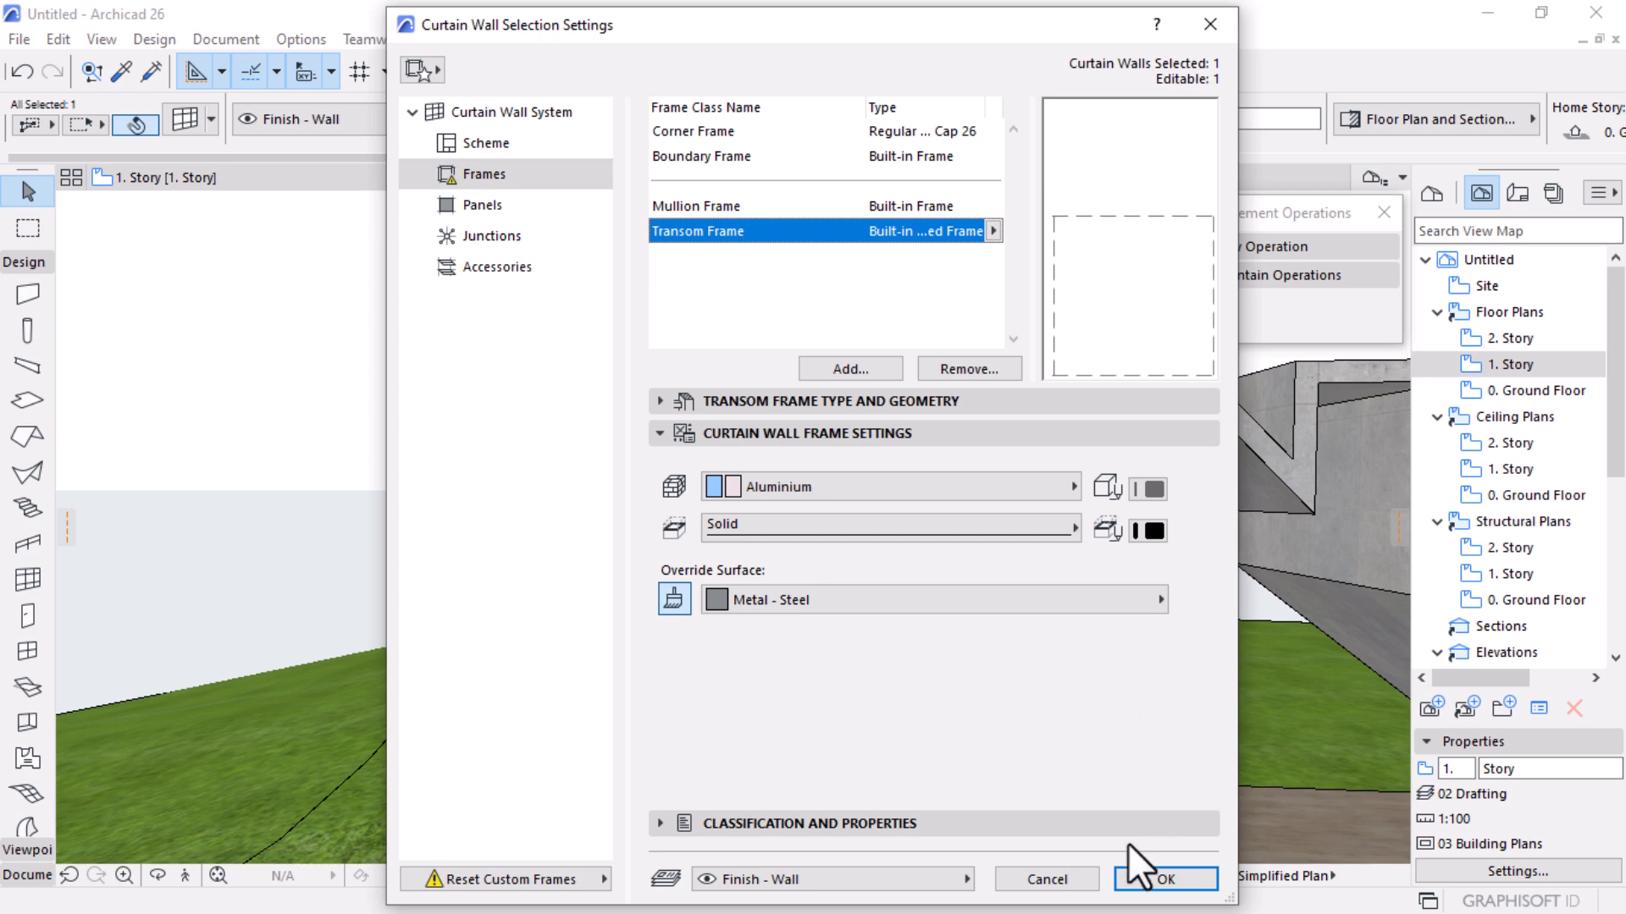
click(1125, 881)
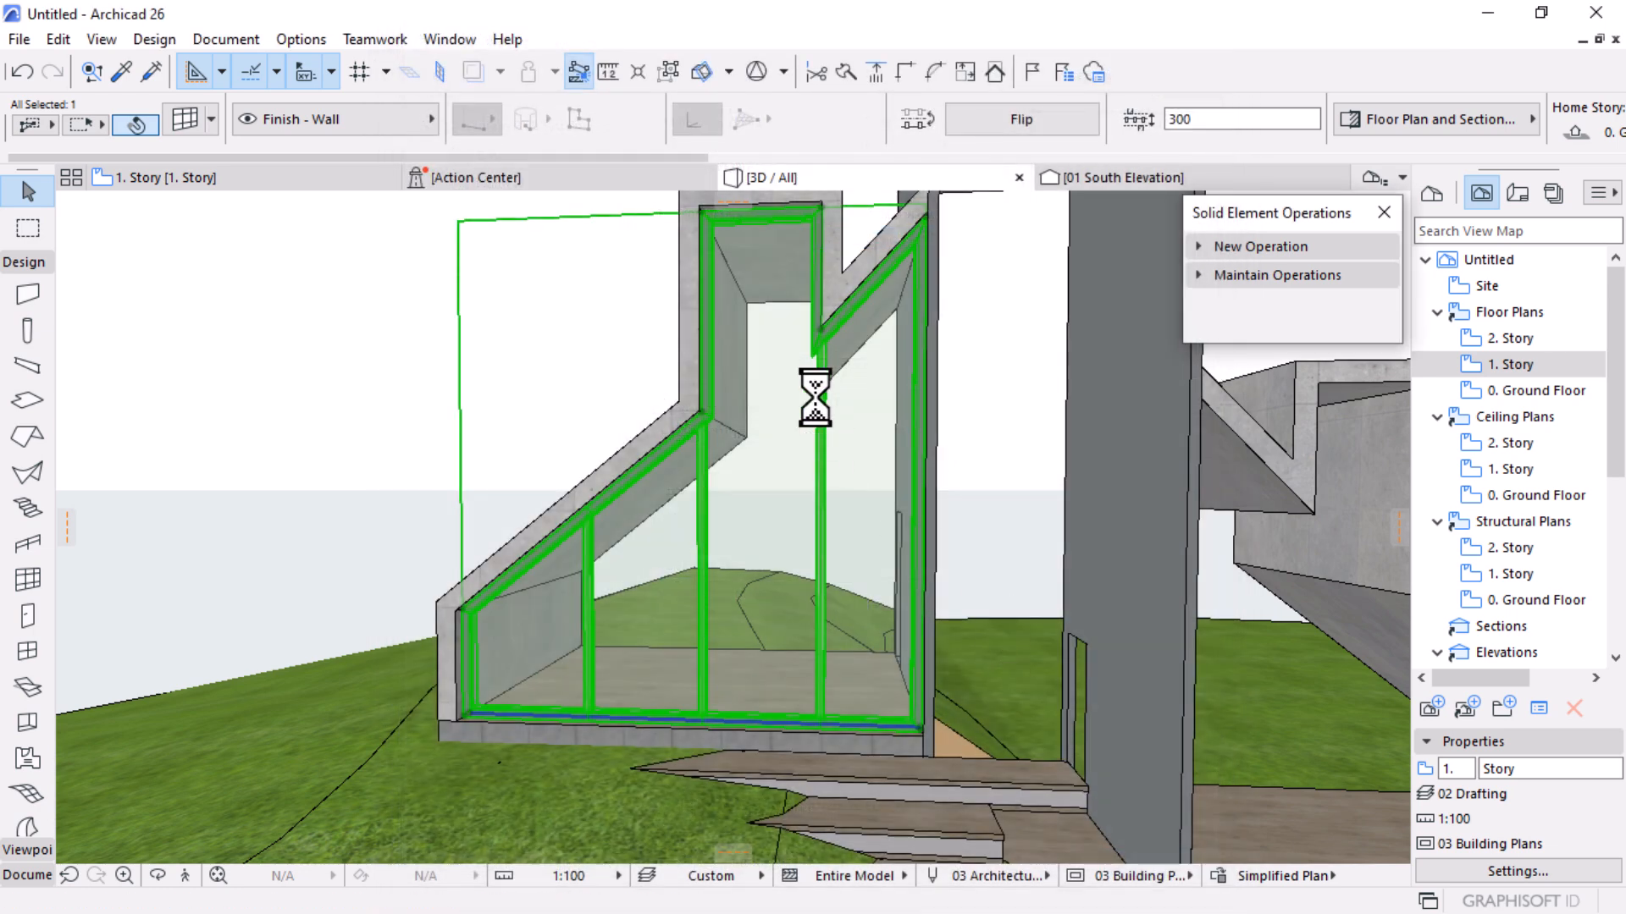
Enter the curtain wall's edit mode and select all of its vertical frames
click(834, 613)
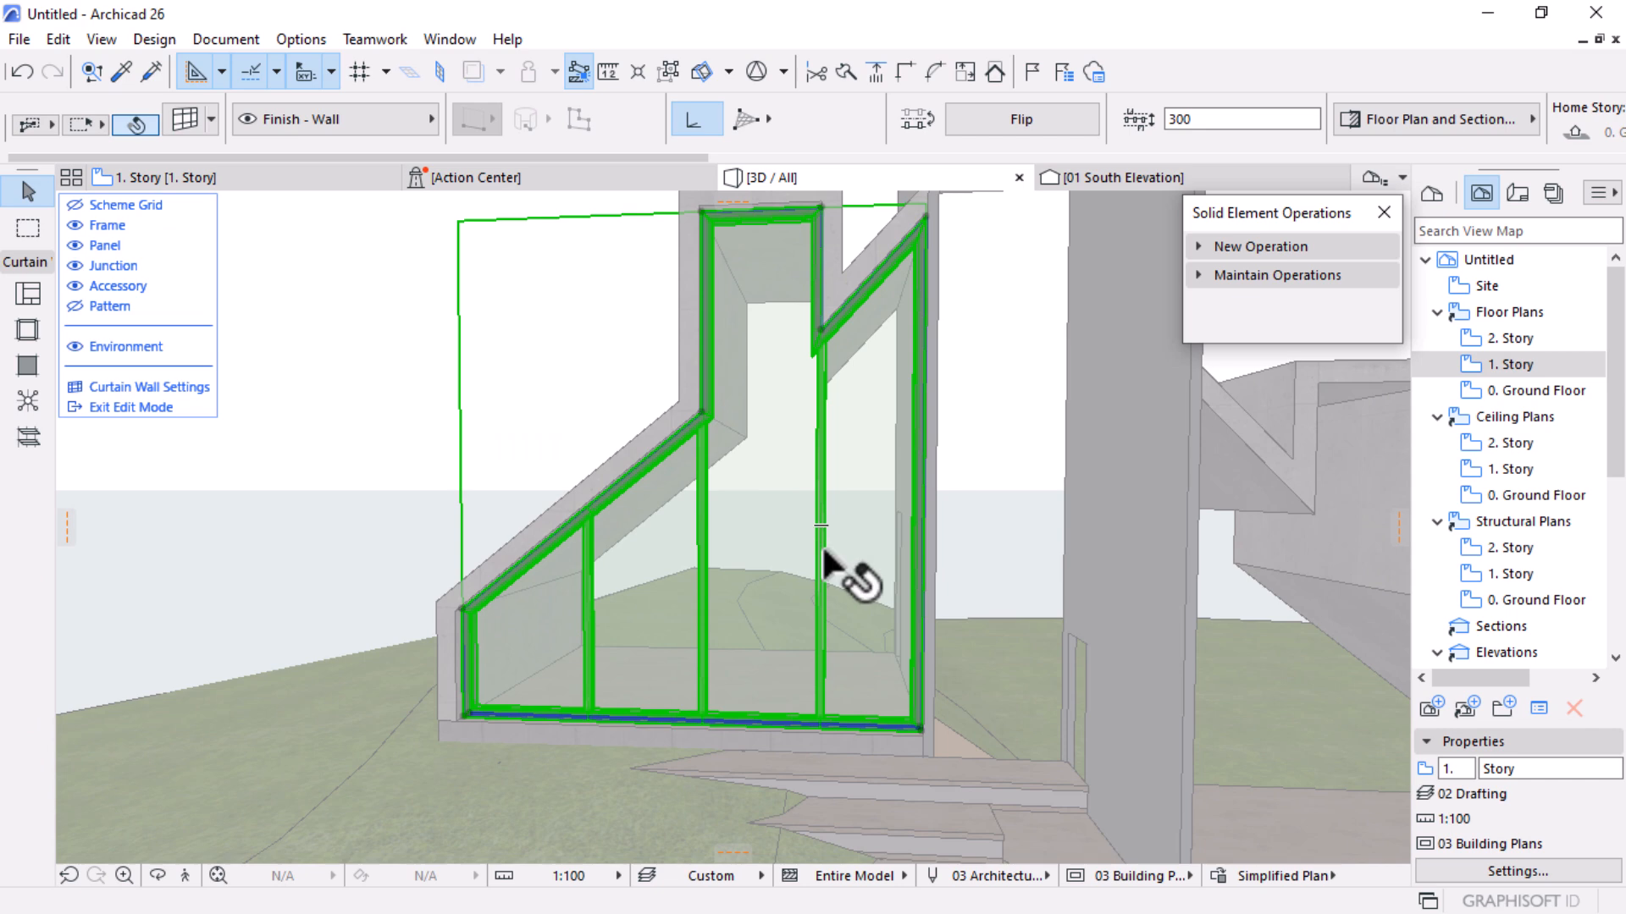
click(821, 549)
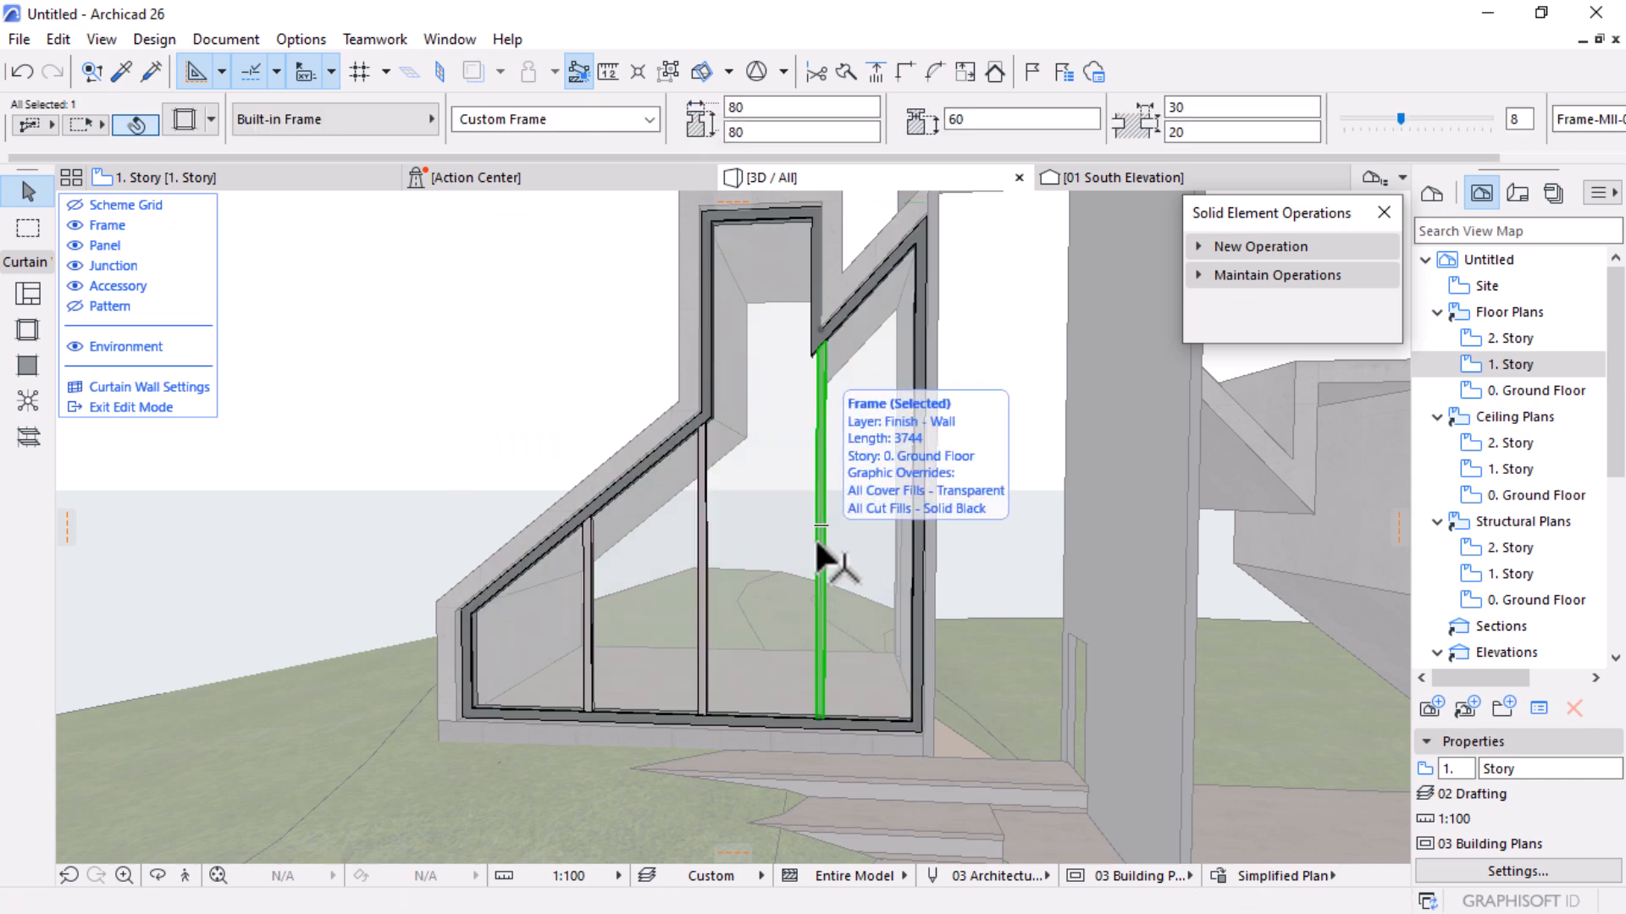
shift+click(703, 567)
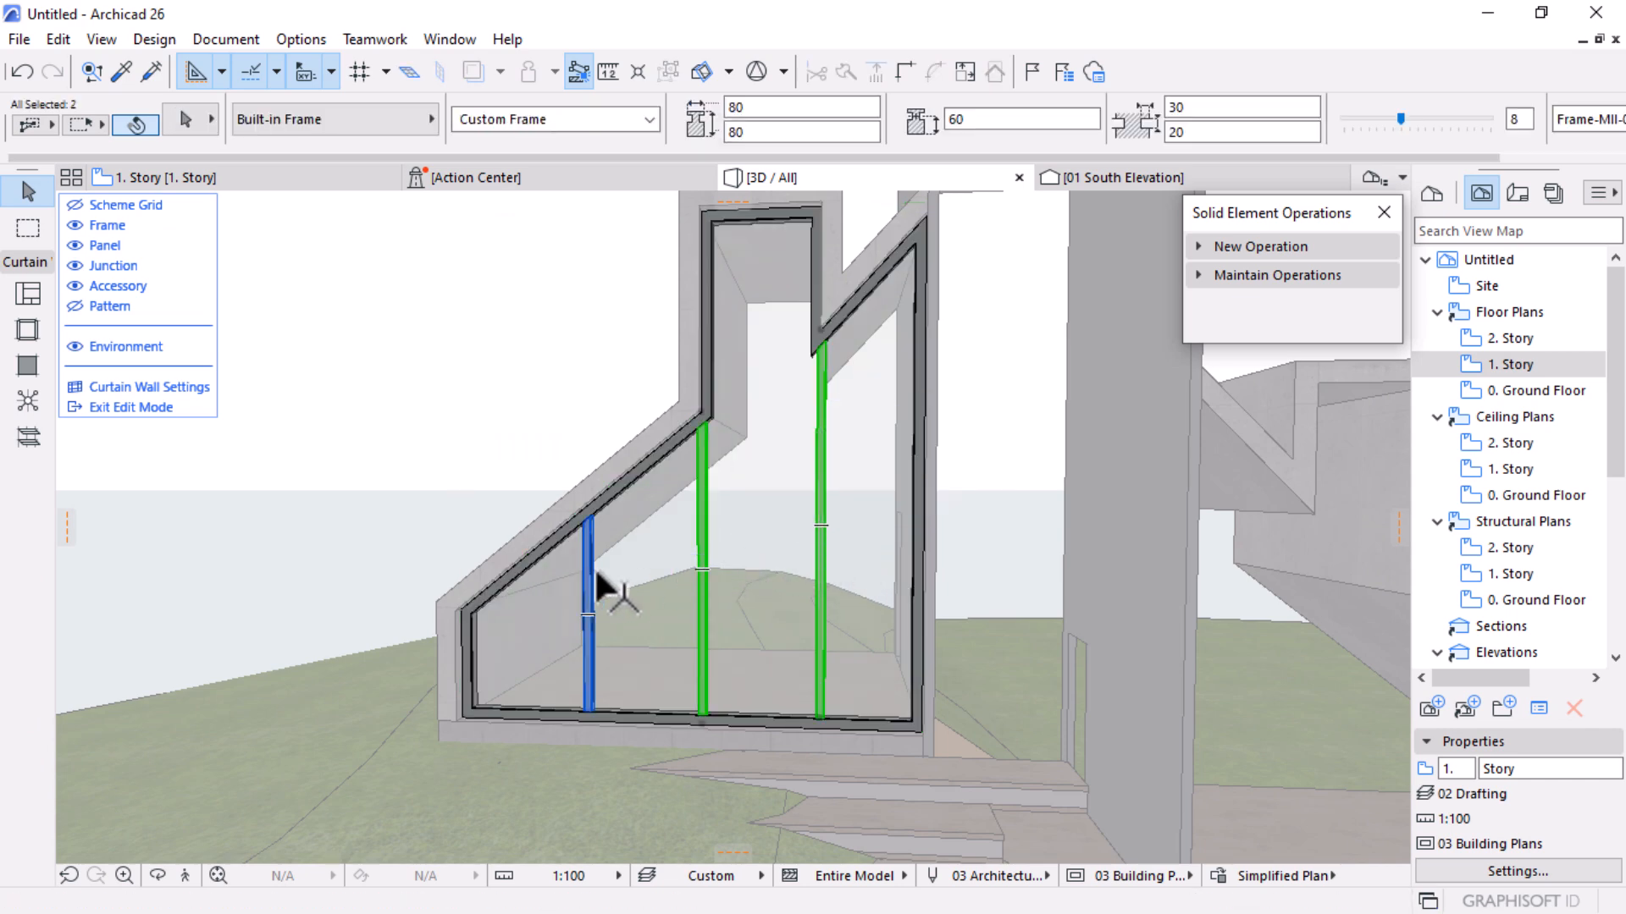
click(703, 575)
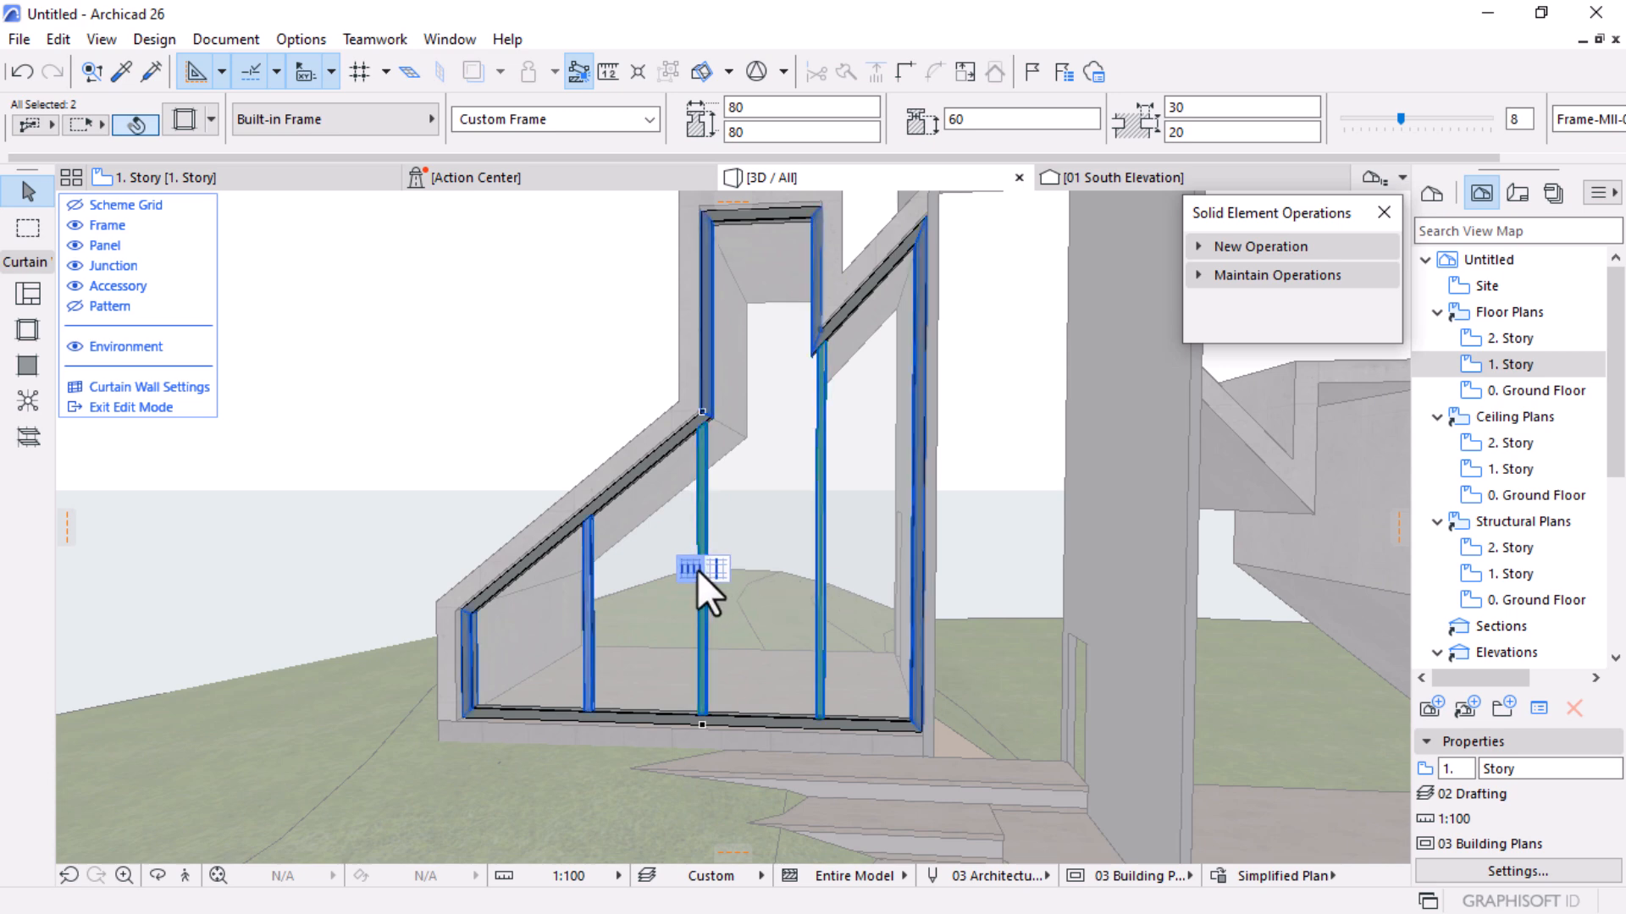
click(696, 569)
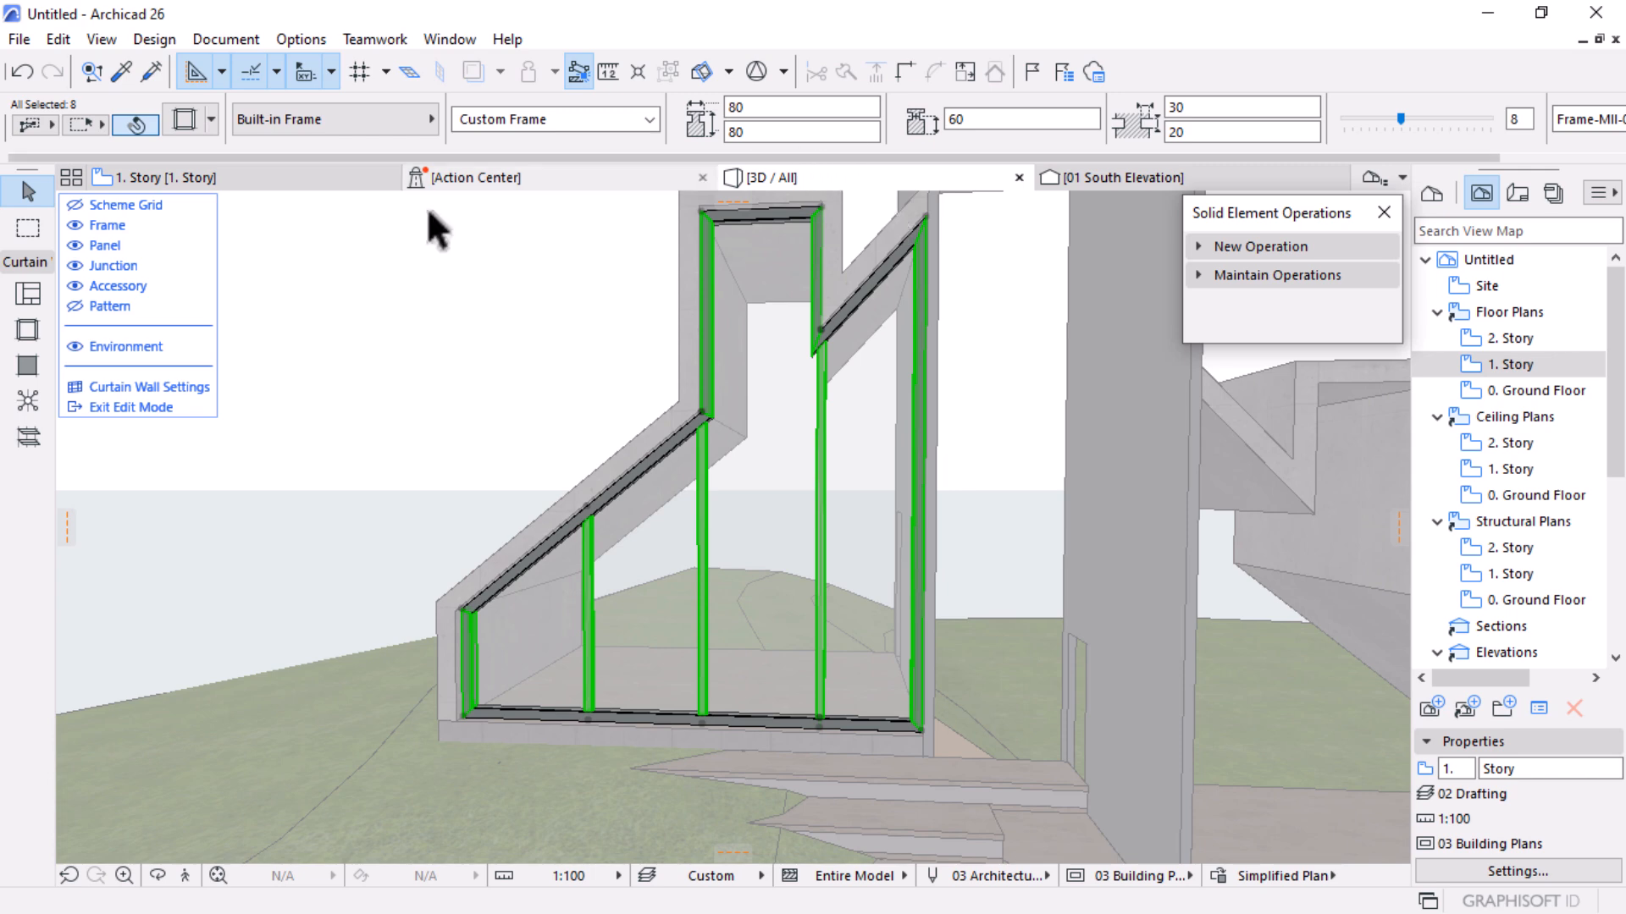
Override the surface of the selected vertical frames with a metal surface and exit the curtain wall's edit mode
click(181, 122)
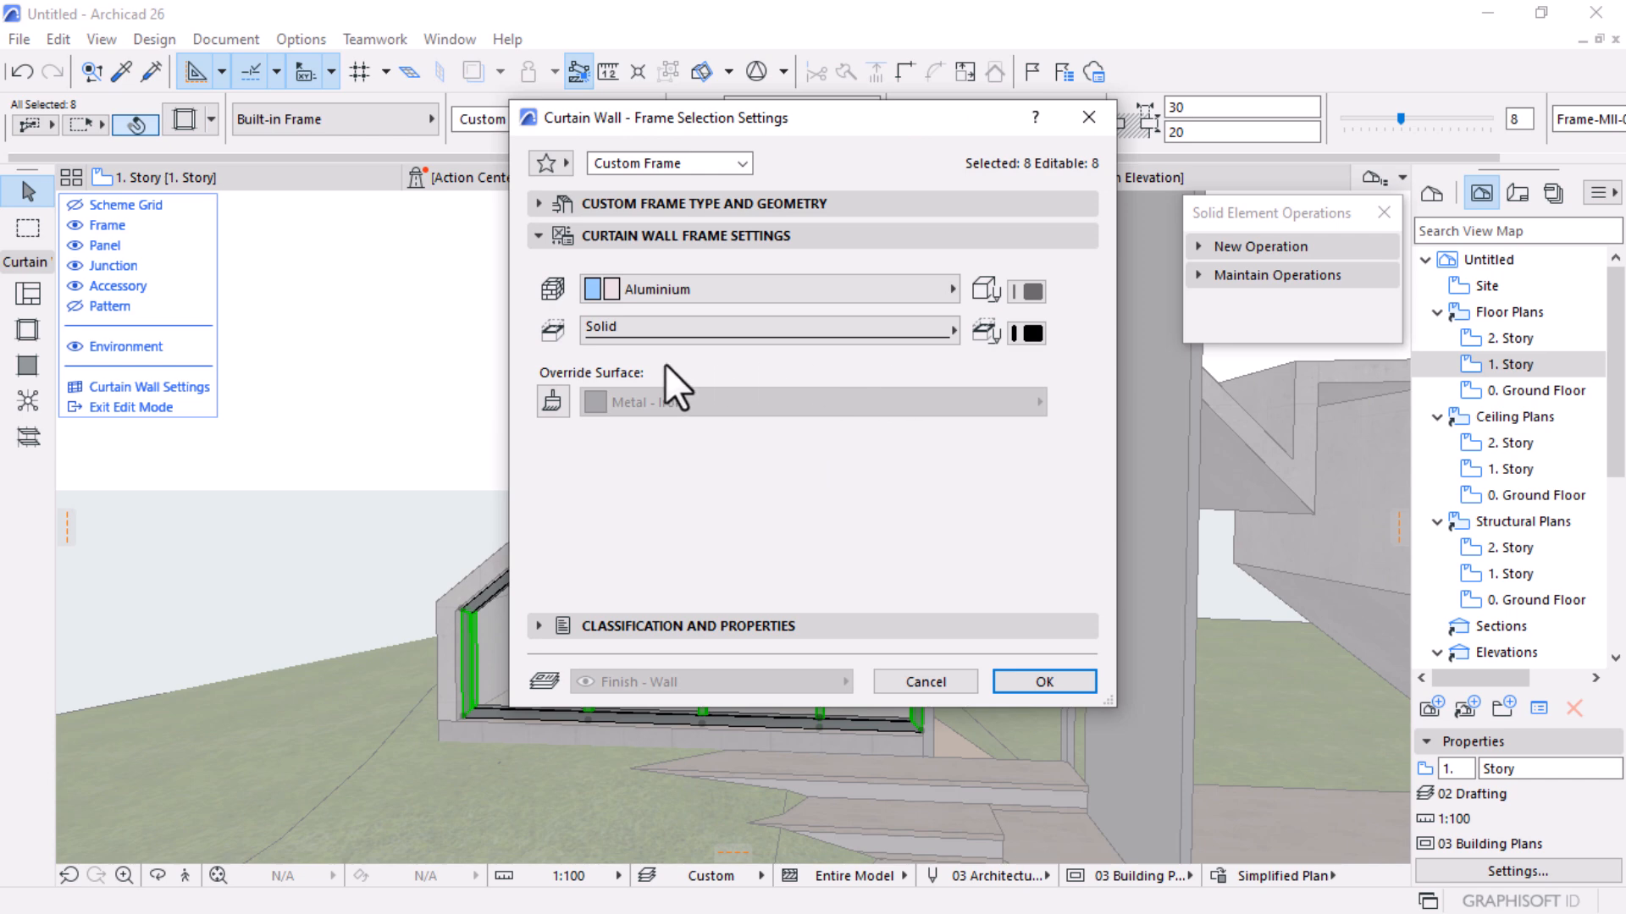
click(551, 391)
click(729, 405)
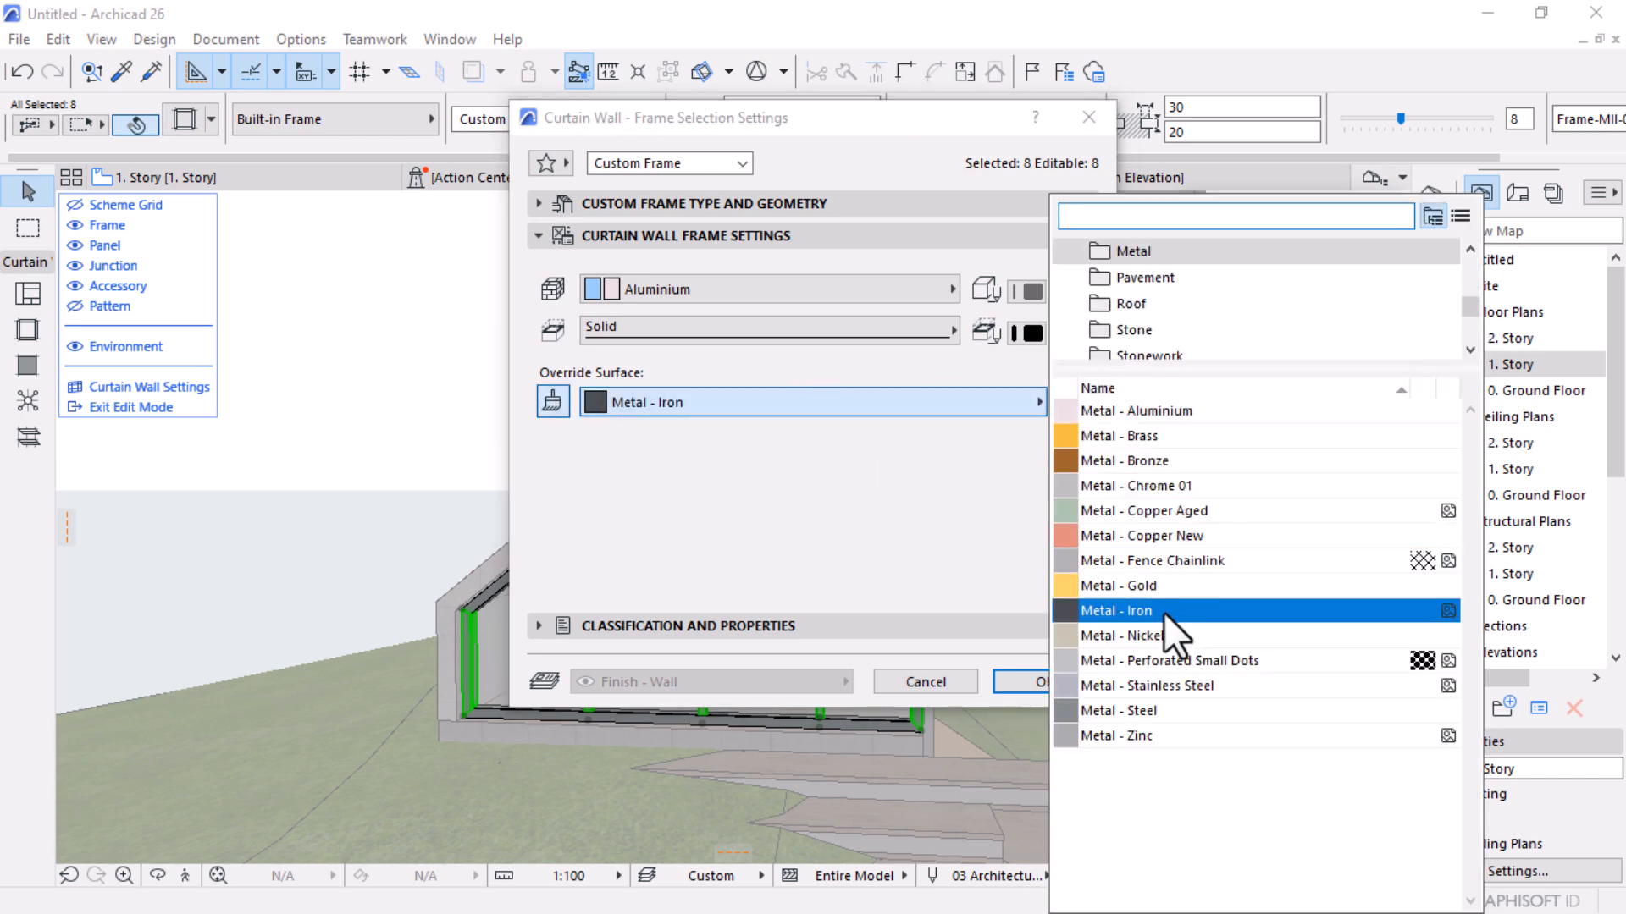
click(1025, 684)
click(1070, 678)
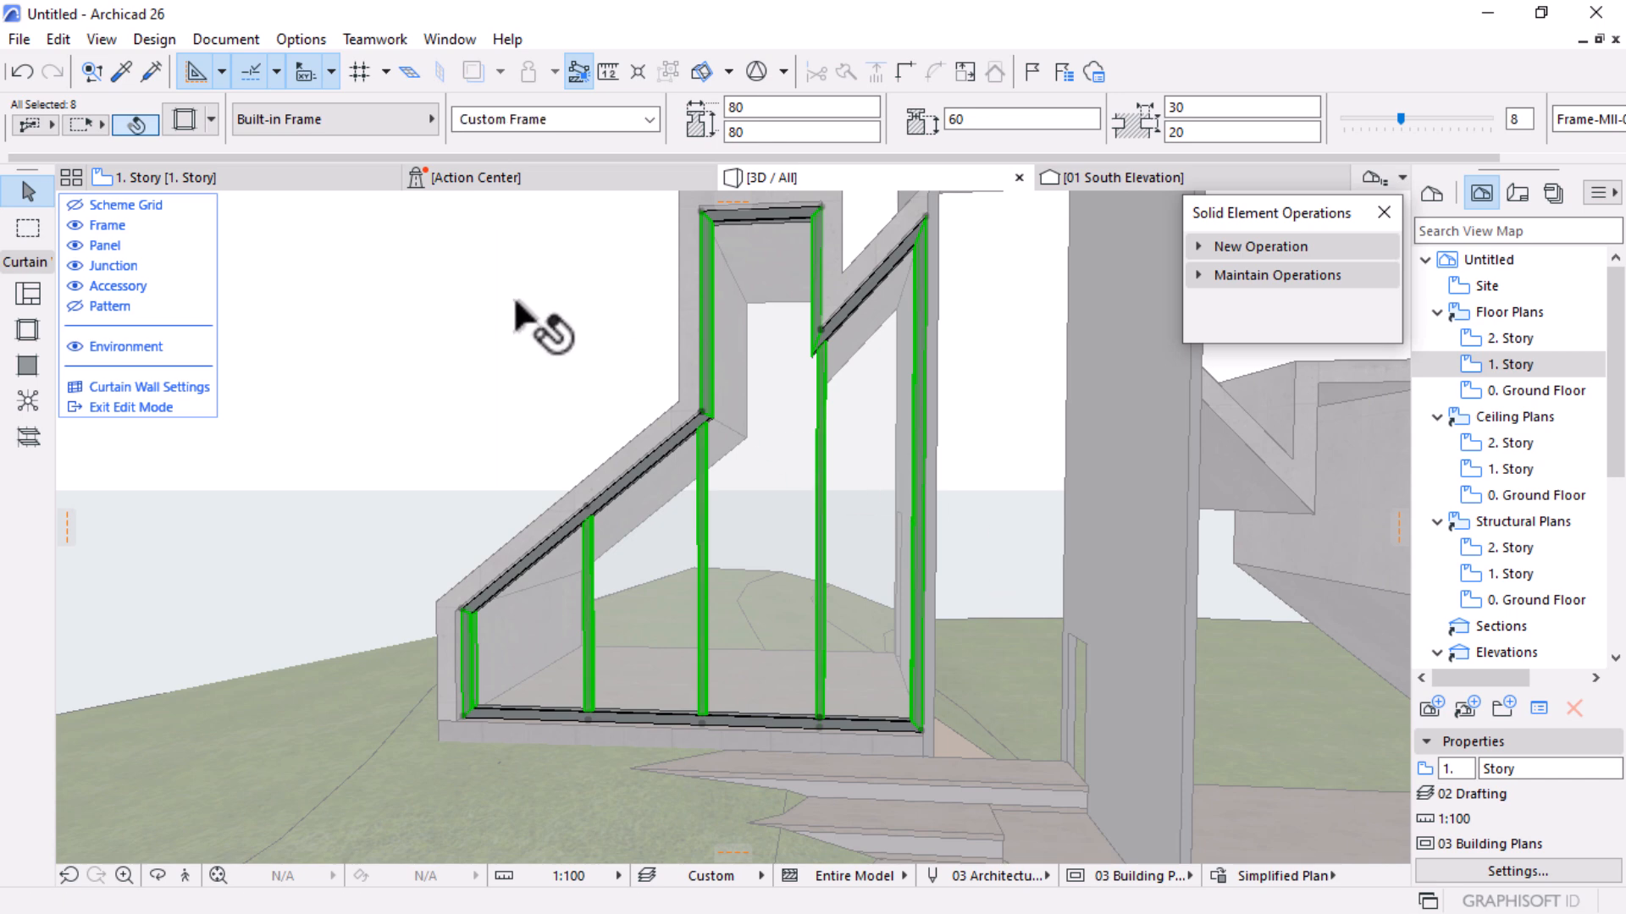
click(134, 409)
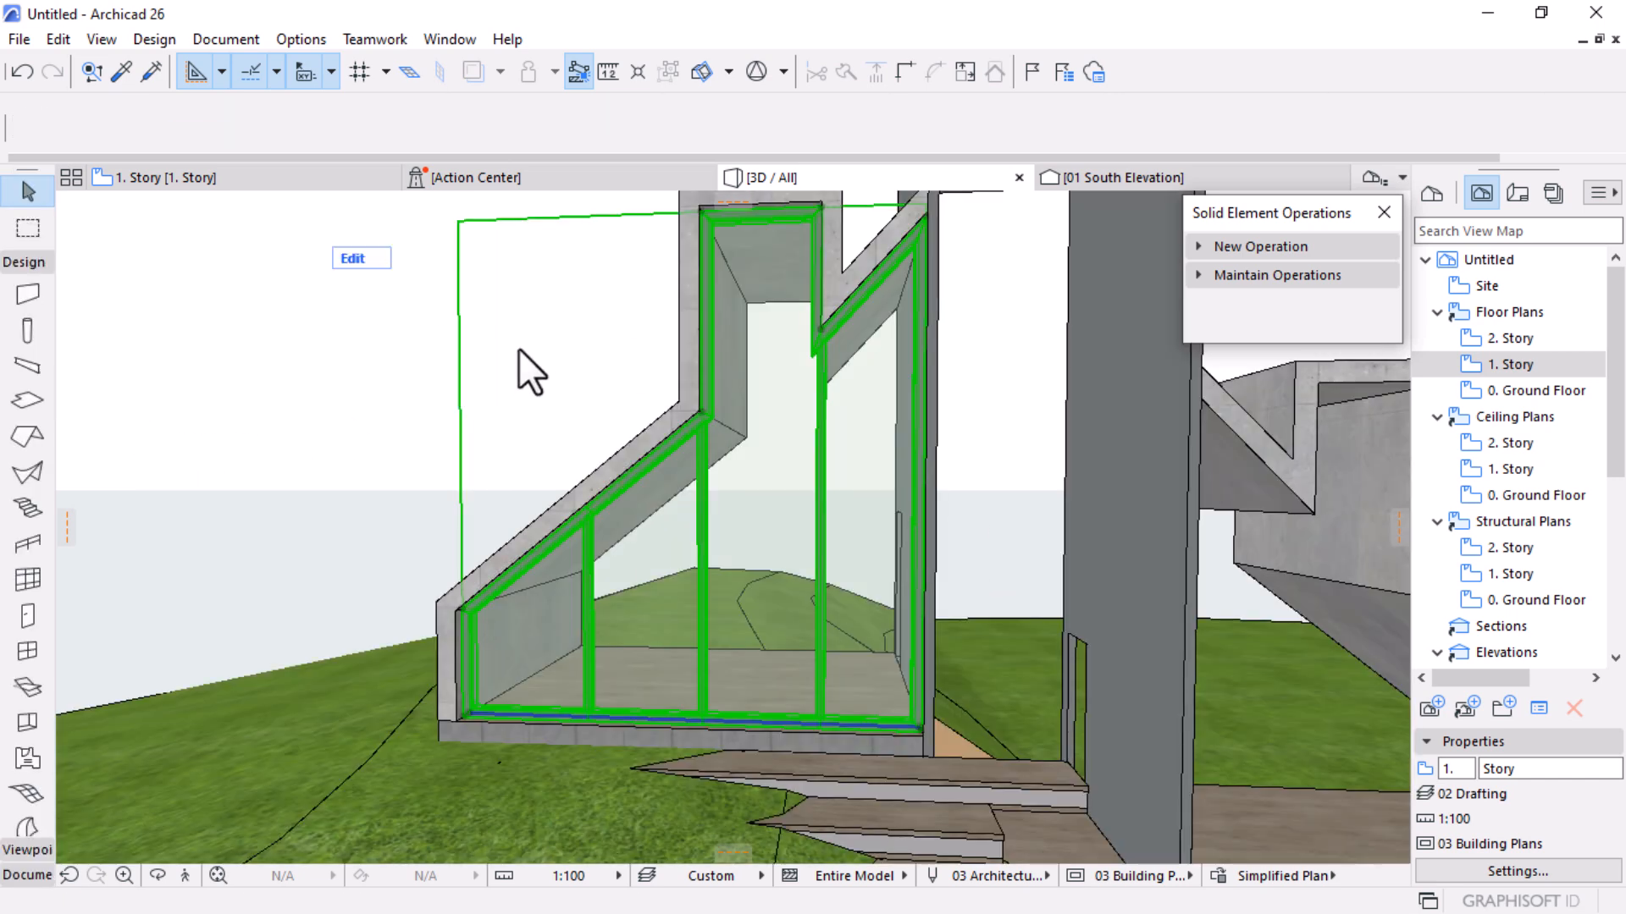
key(Escape)
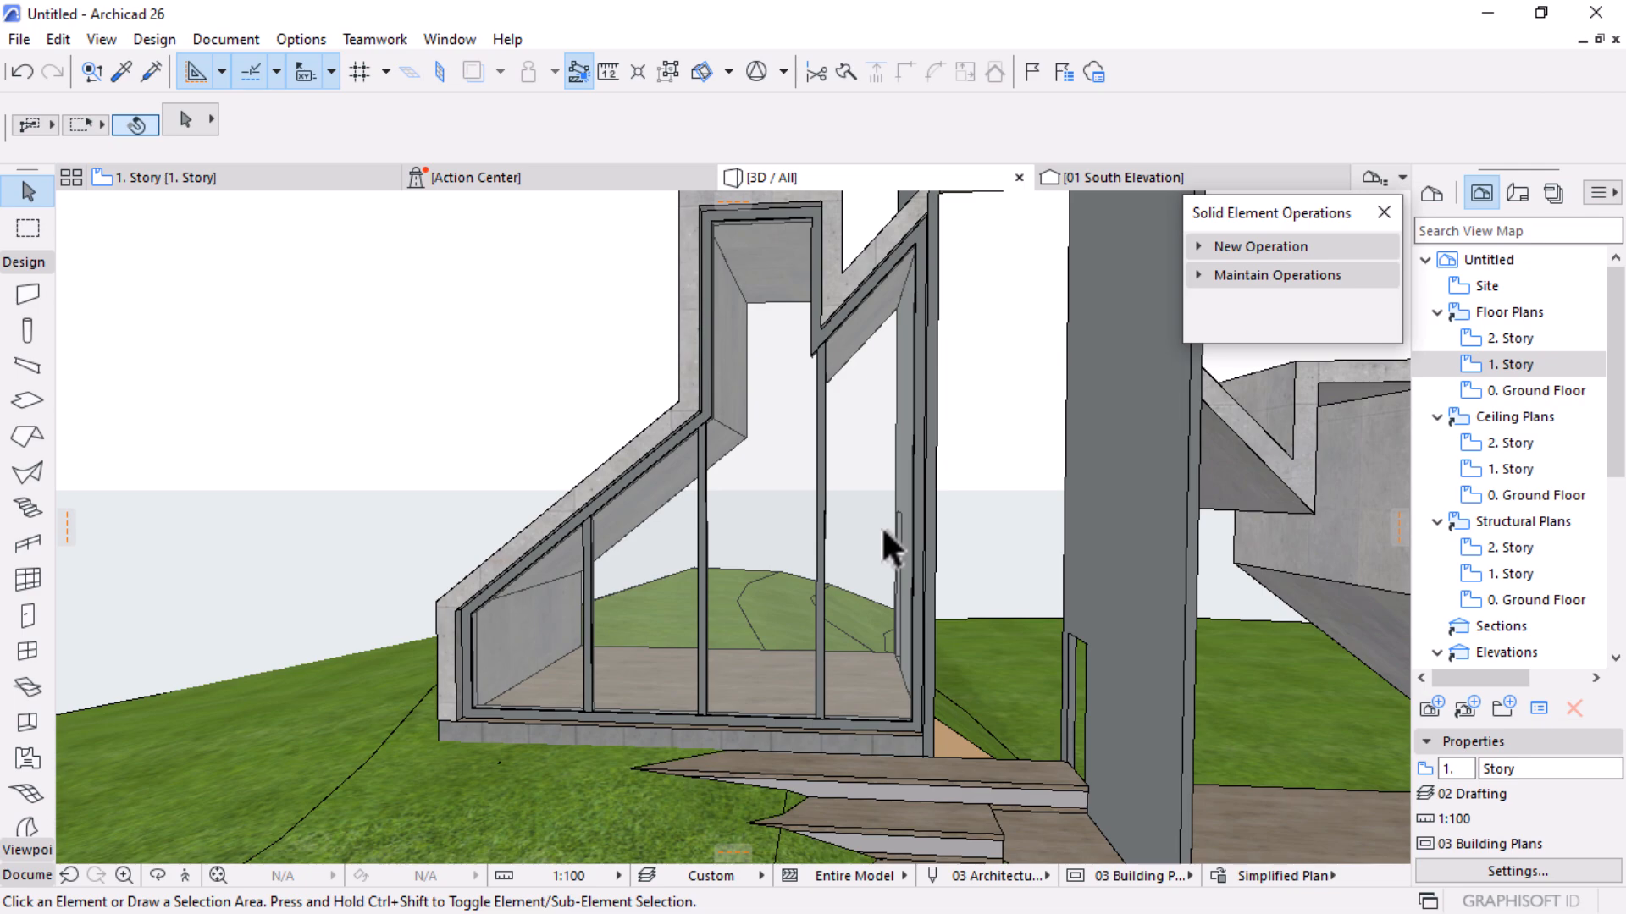
Examine the glazed facade and the whole building from several angles in the 3D view
key(o)
scroll(665, 572, down, 2)
drag(664, 573, 330, 641)
drag(424, 664, 735, 601)
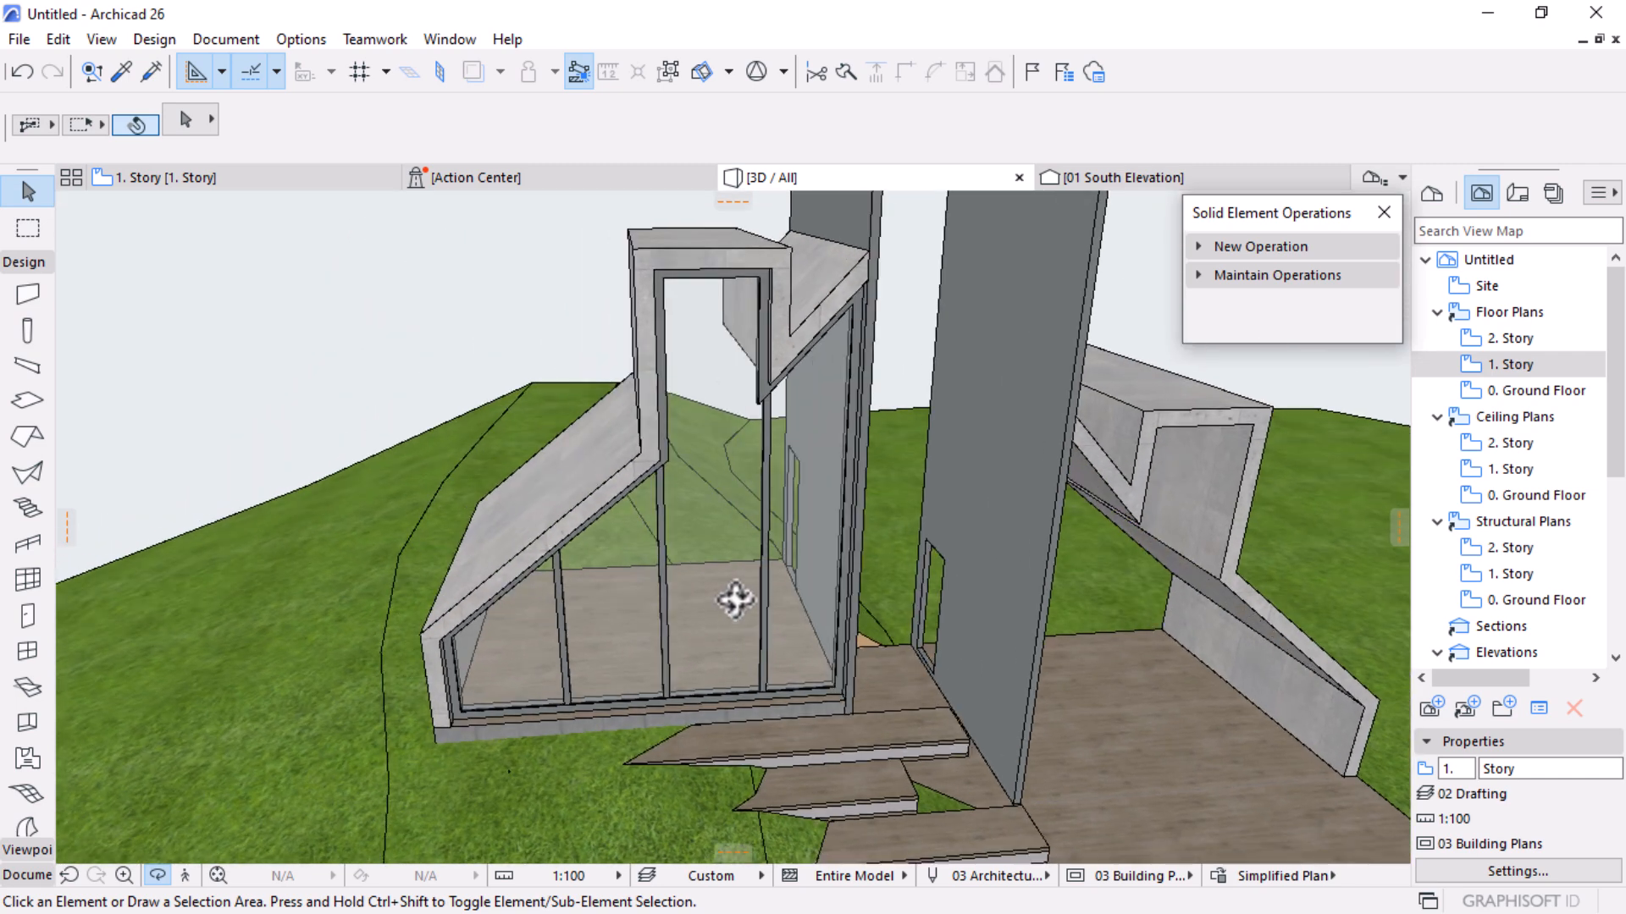
scroll(461, 446, down, 4)
drag(562, 504, 581, 580)
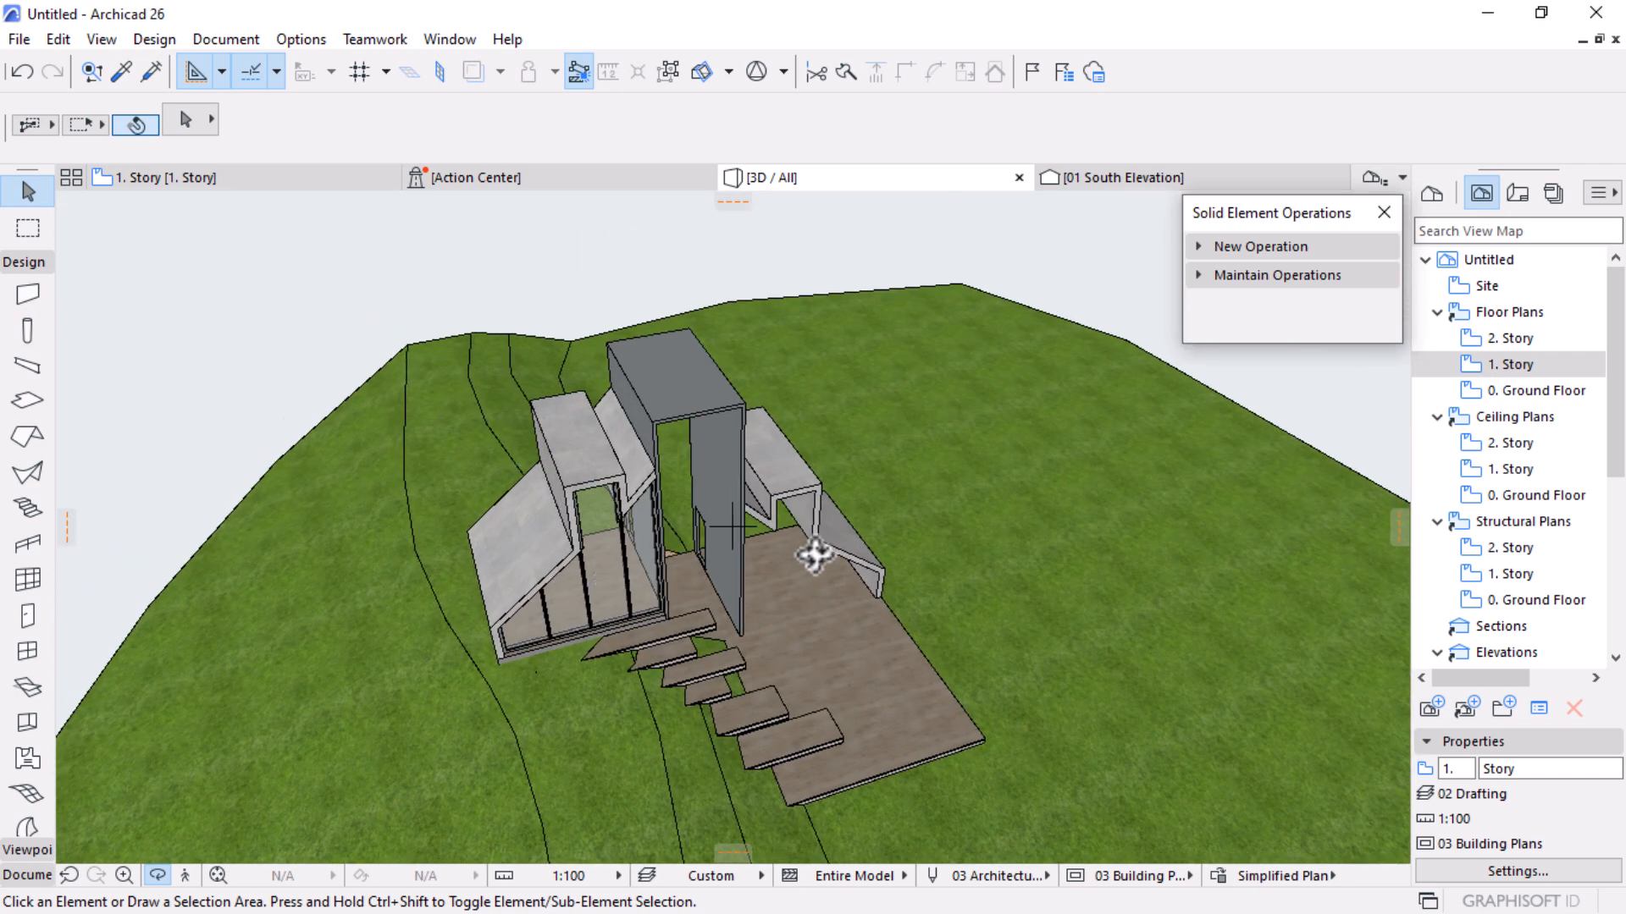
drag(817, 549, 639, 352)
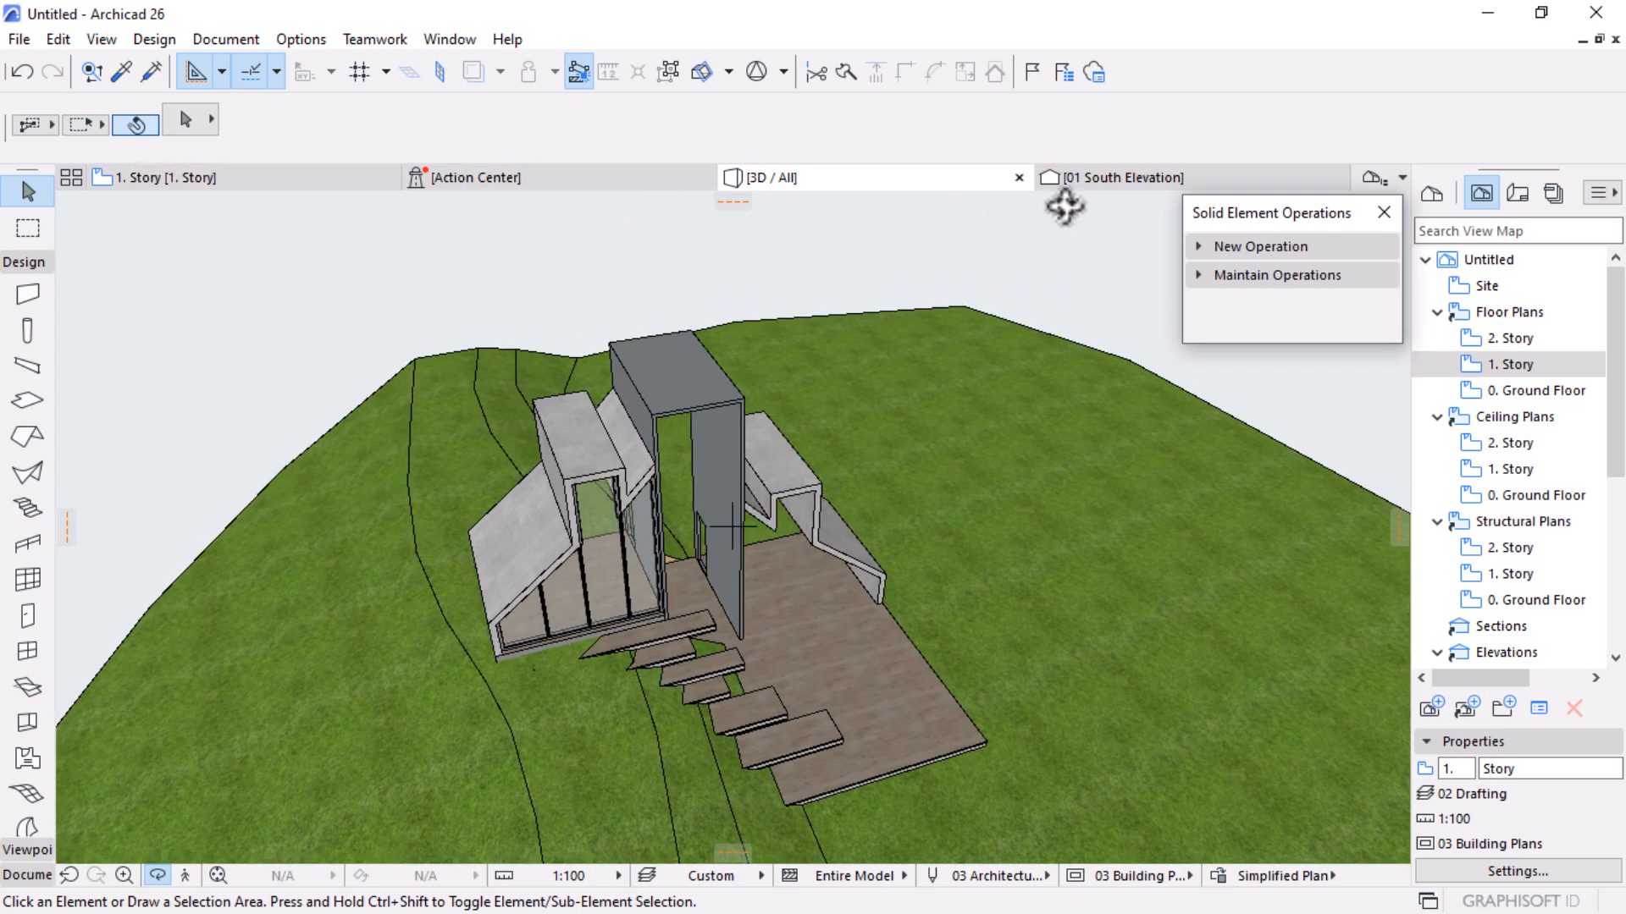
In the South Elevation, mirror a copy of the curtain wall about the central tower's vertical axis
mouse_move(440, 182)
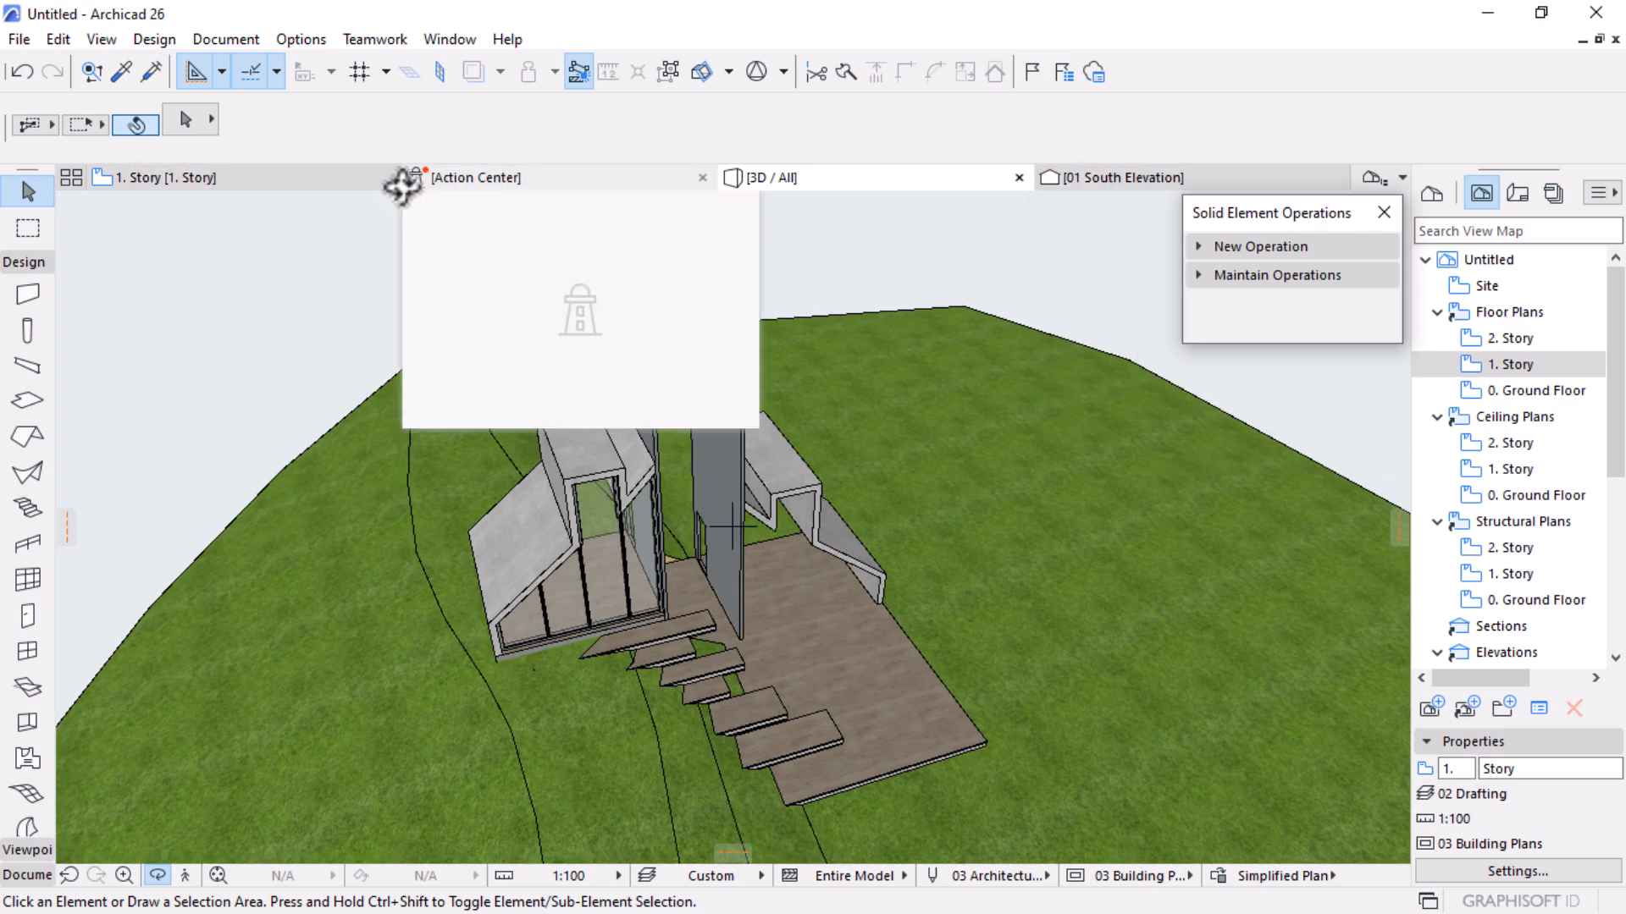
click(1135, 178)
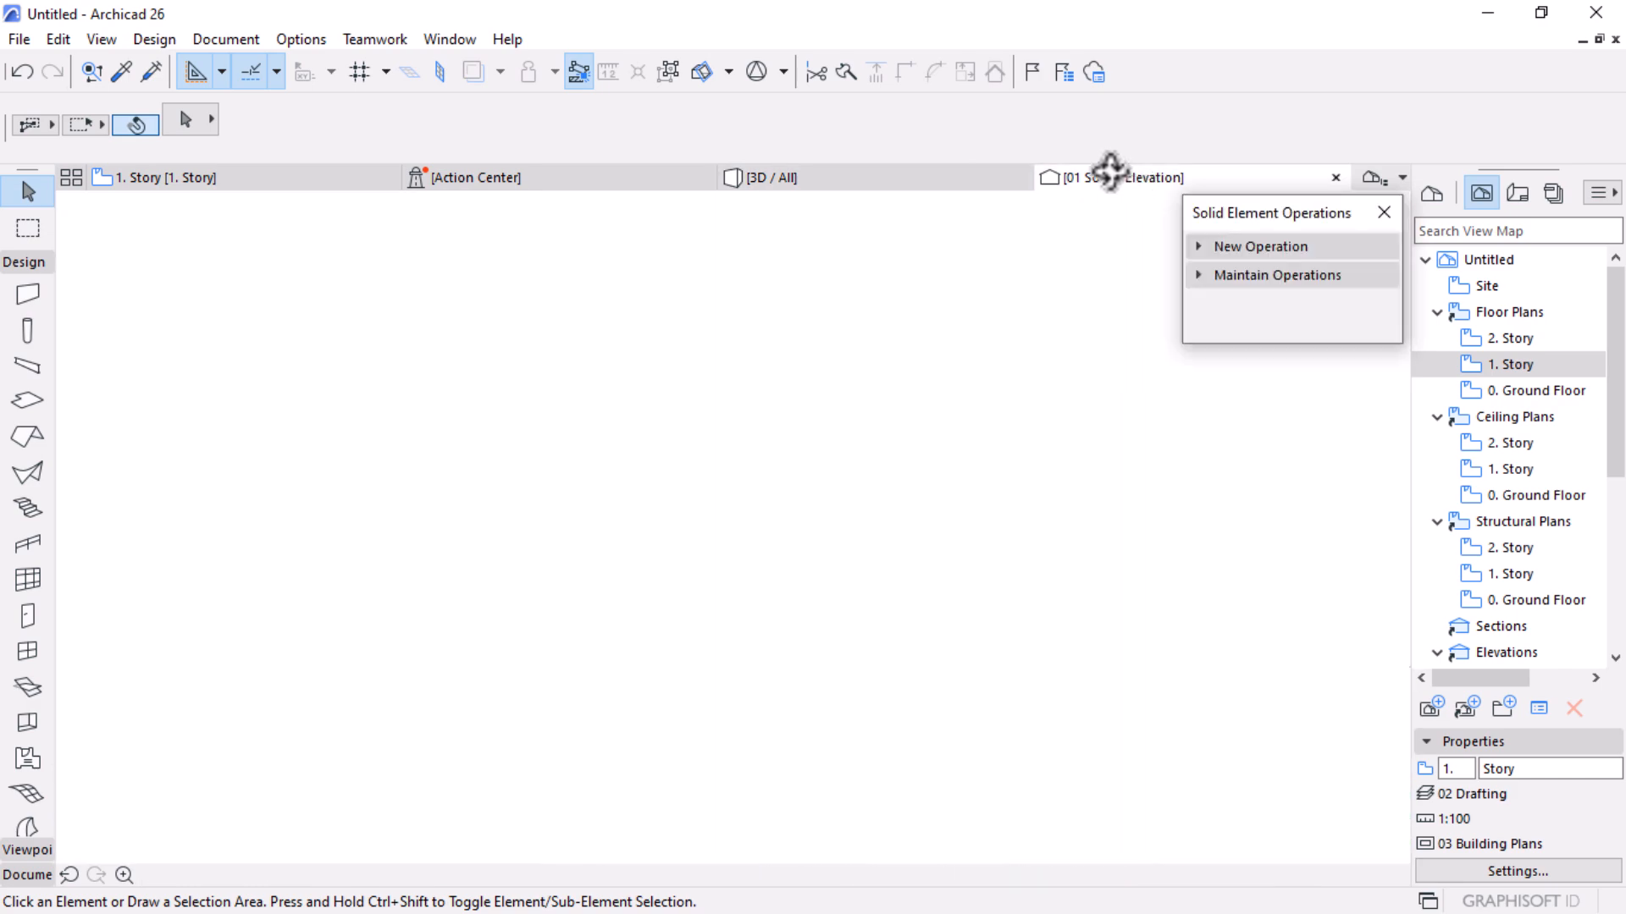
click(728, 475)
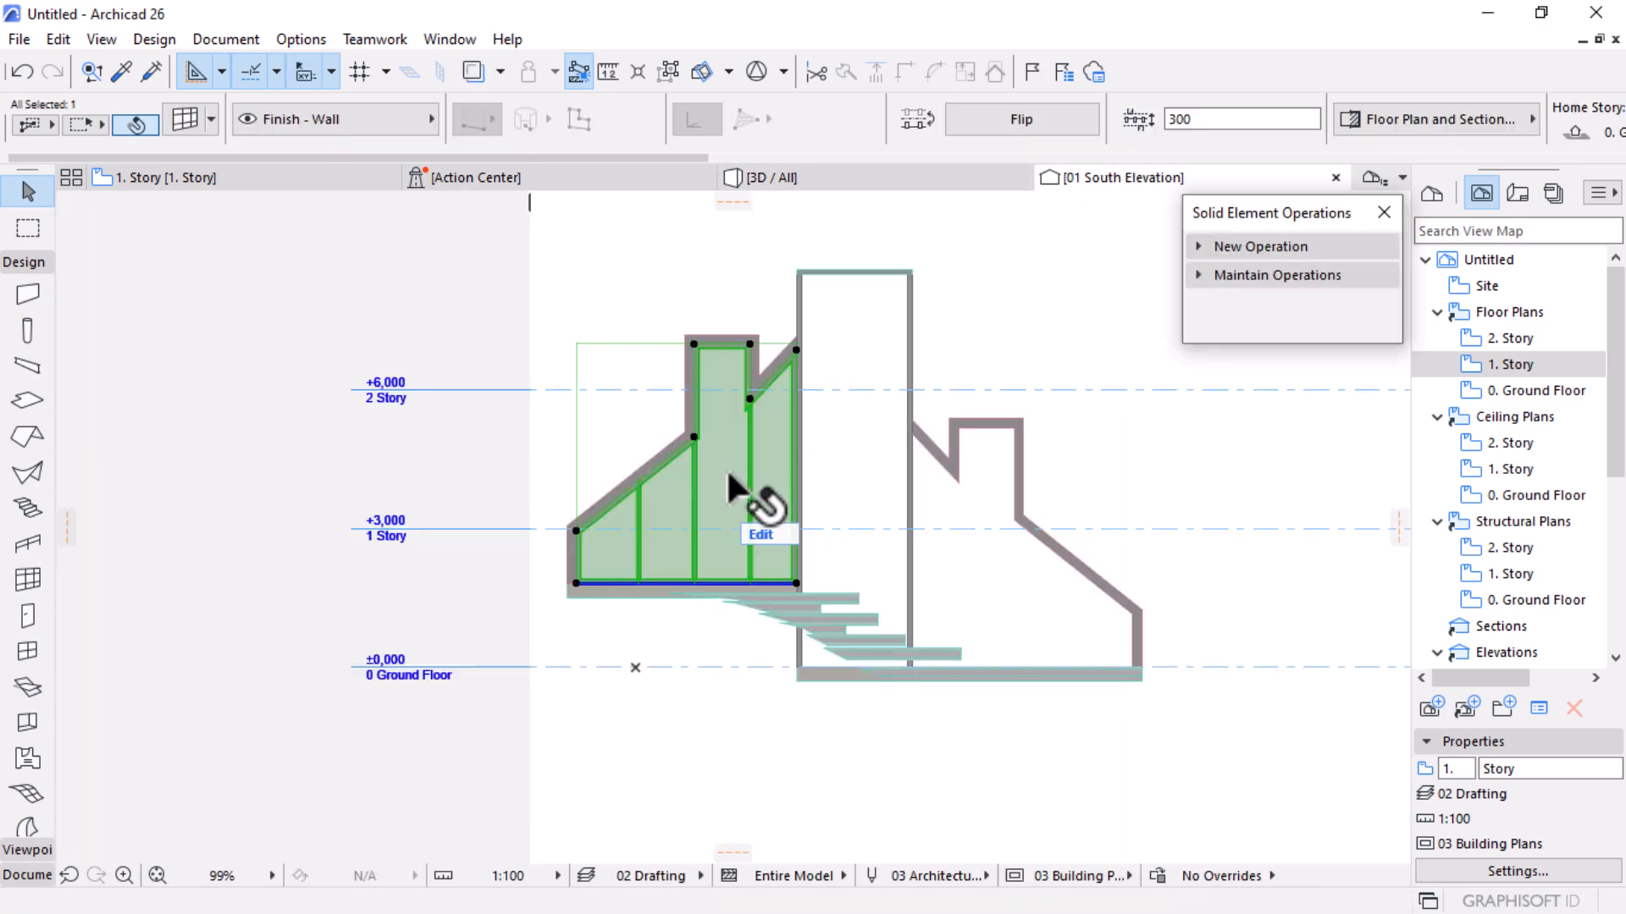
click(852, 272)
click(853, 436)
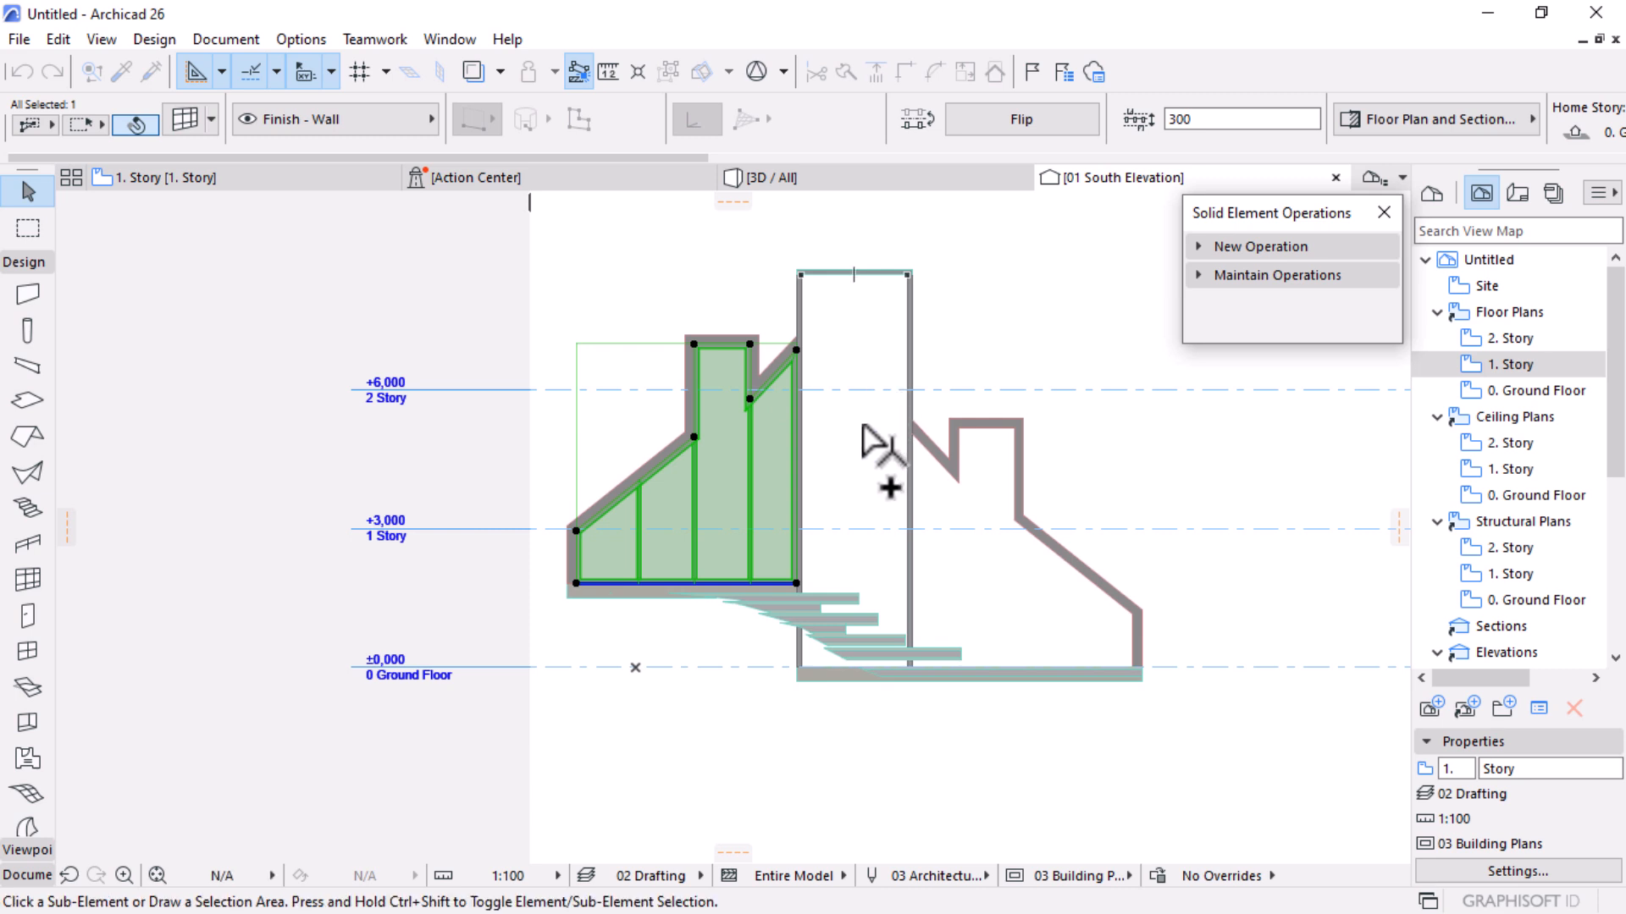
Move the mirrored curtain wall straight down so its base sits on the Ground Floor level line
scroll(1263, 726, up, 4)
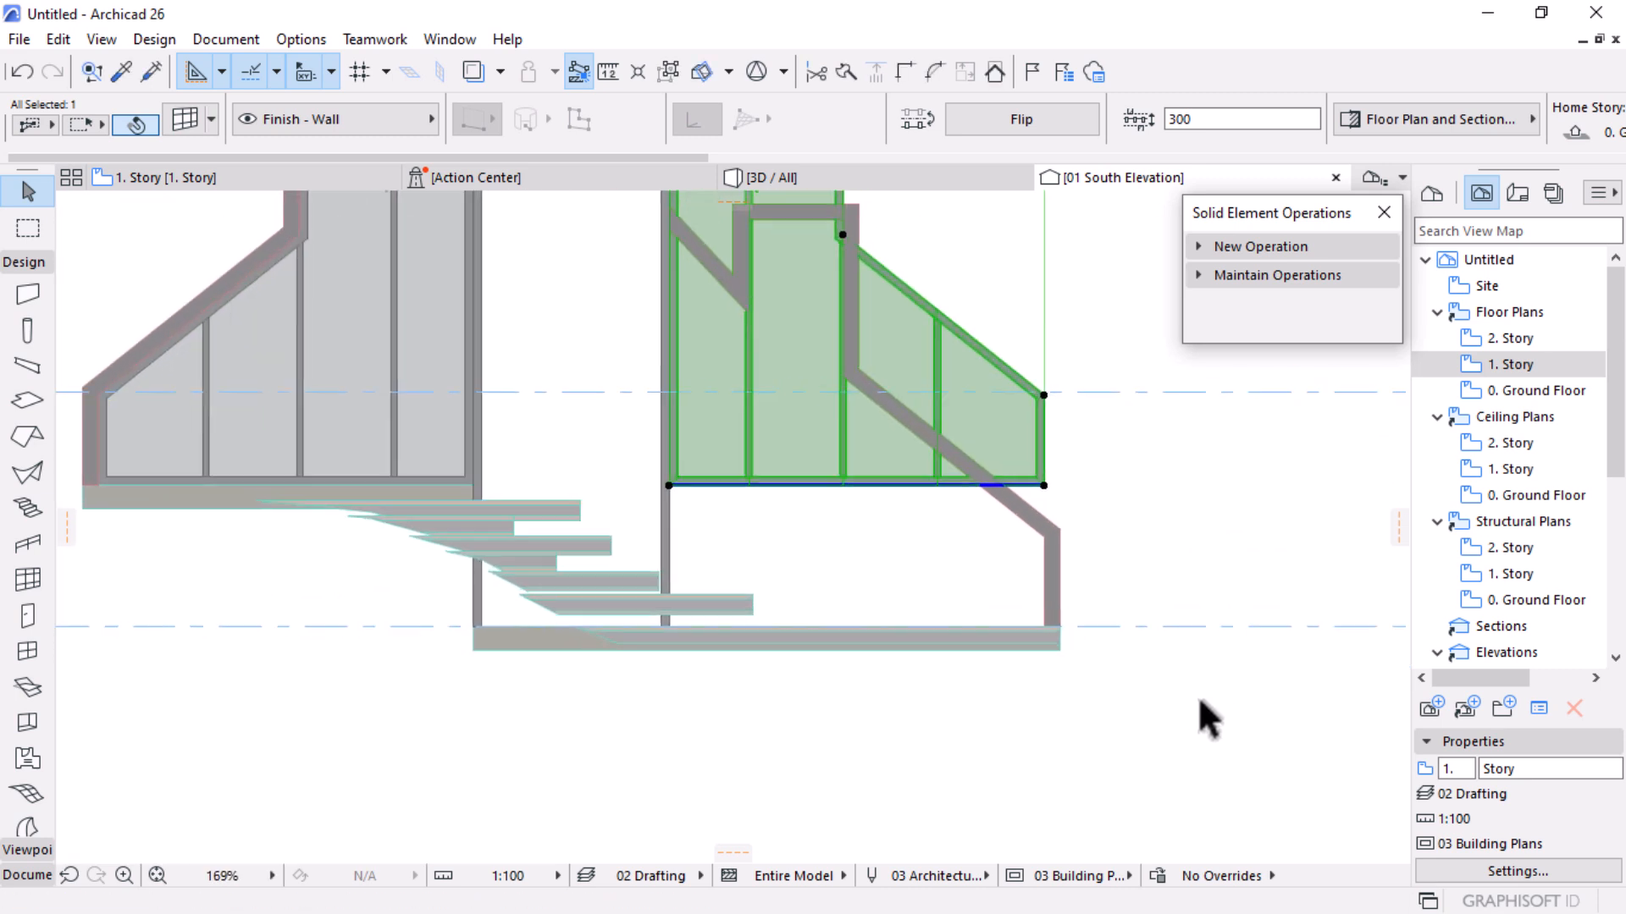
key(ctrl+d)
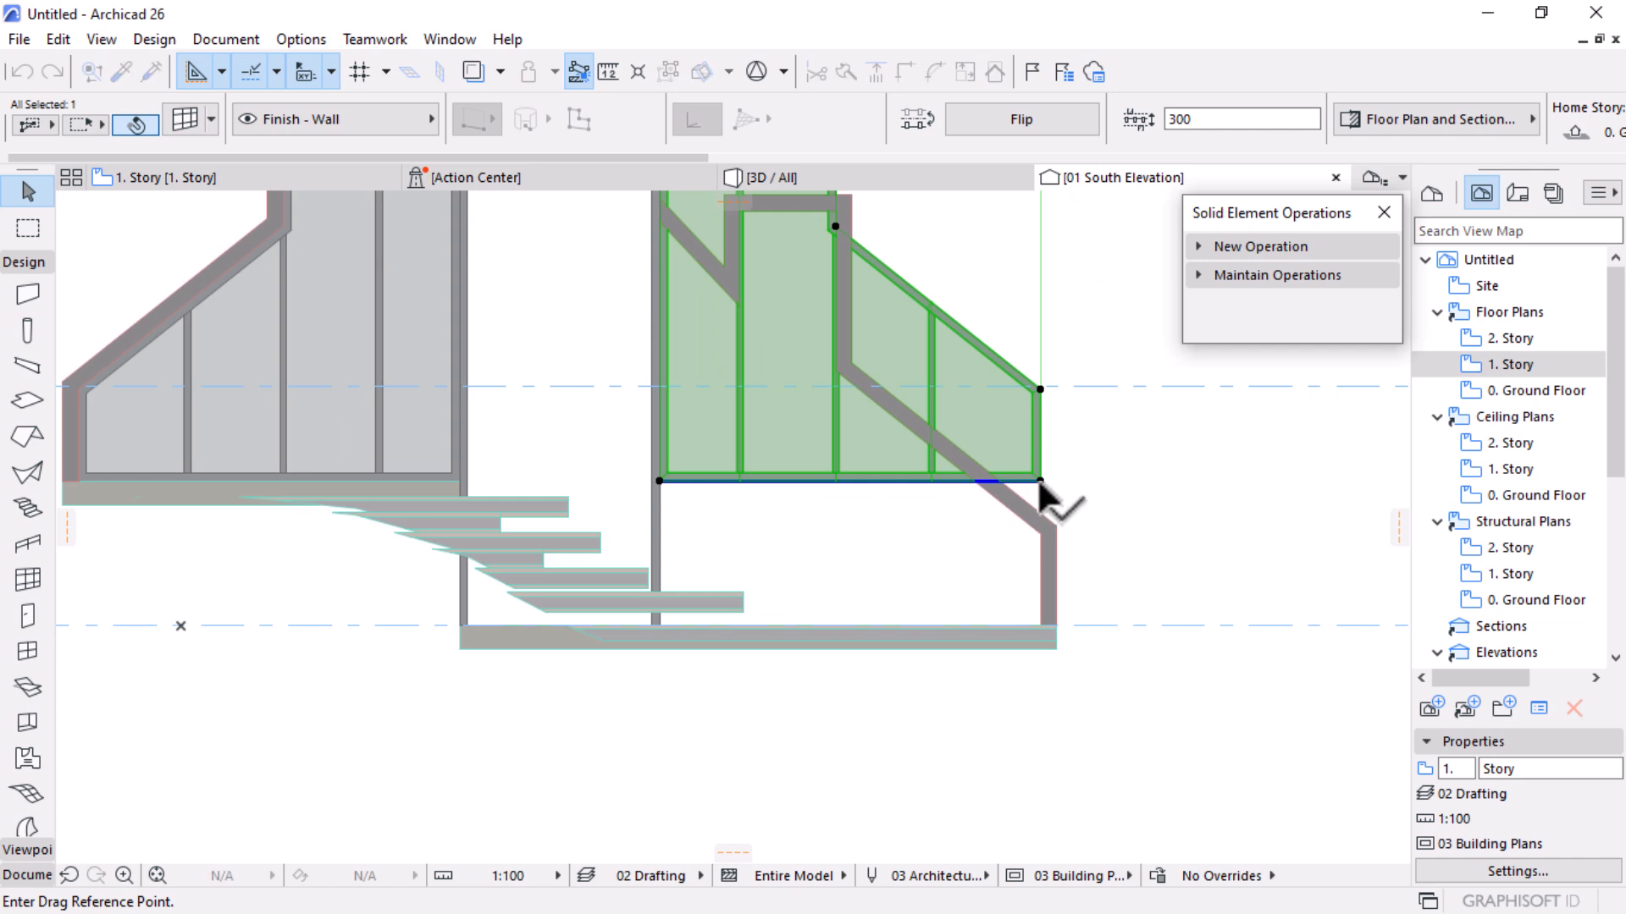
click(1040, 480)
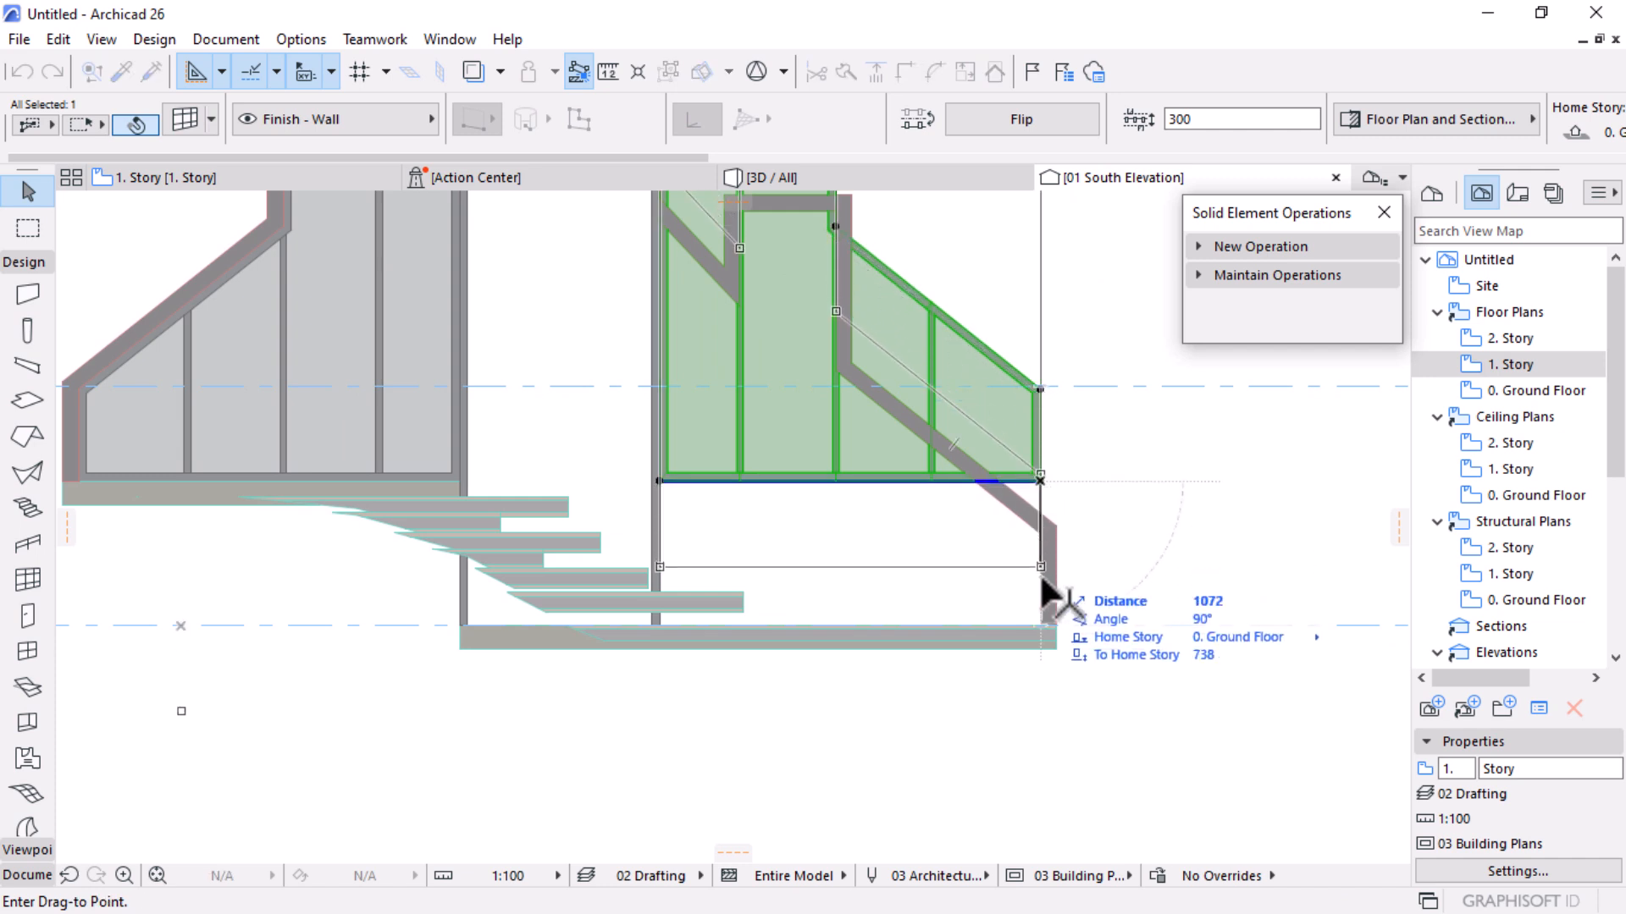
click(1039, 627)
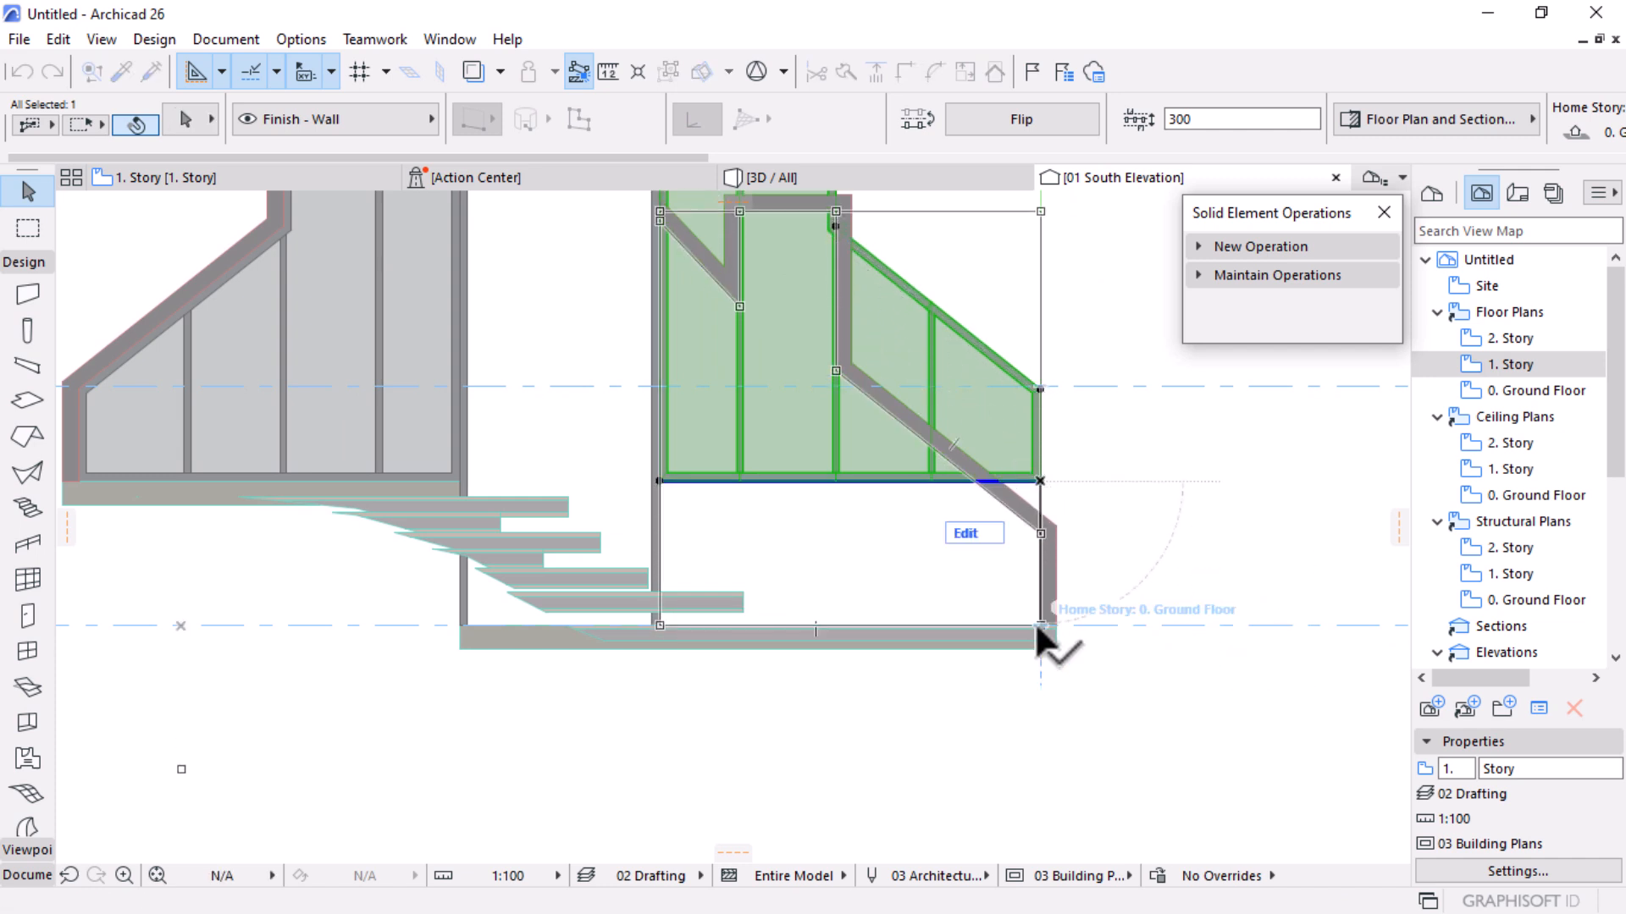
key(Escape)
scroll(1034, 623, down, 4)
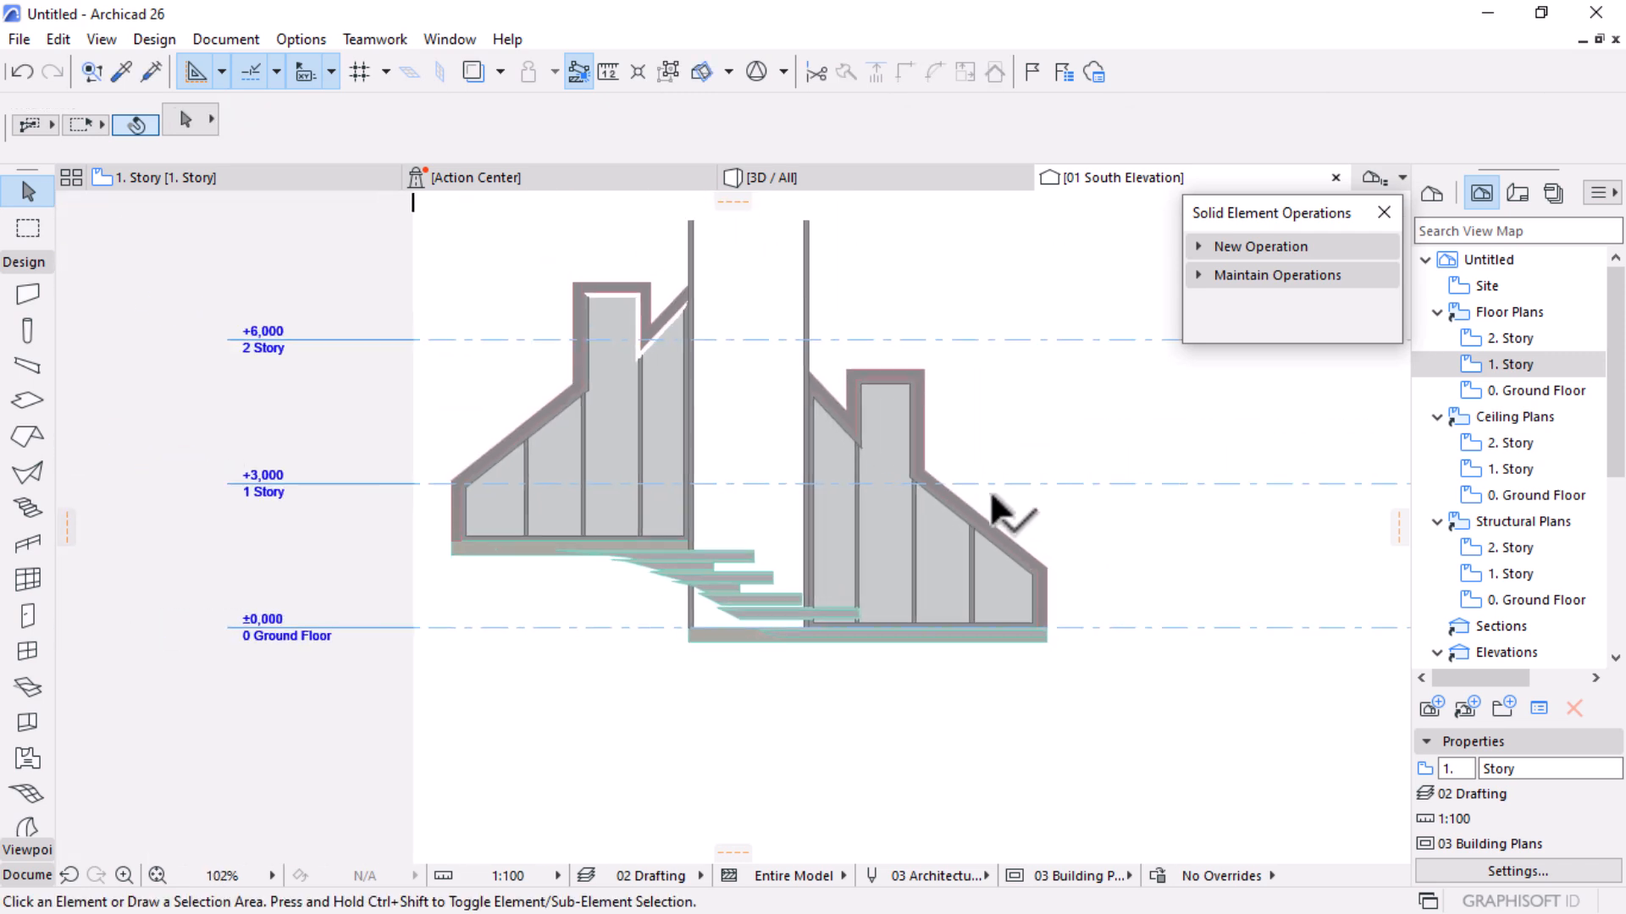
Inspect both glazed facades in the 3D view and open the Ground Floor plan
click(903, 174)
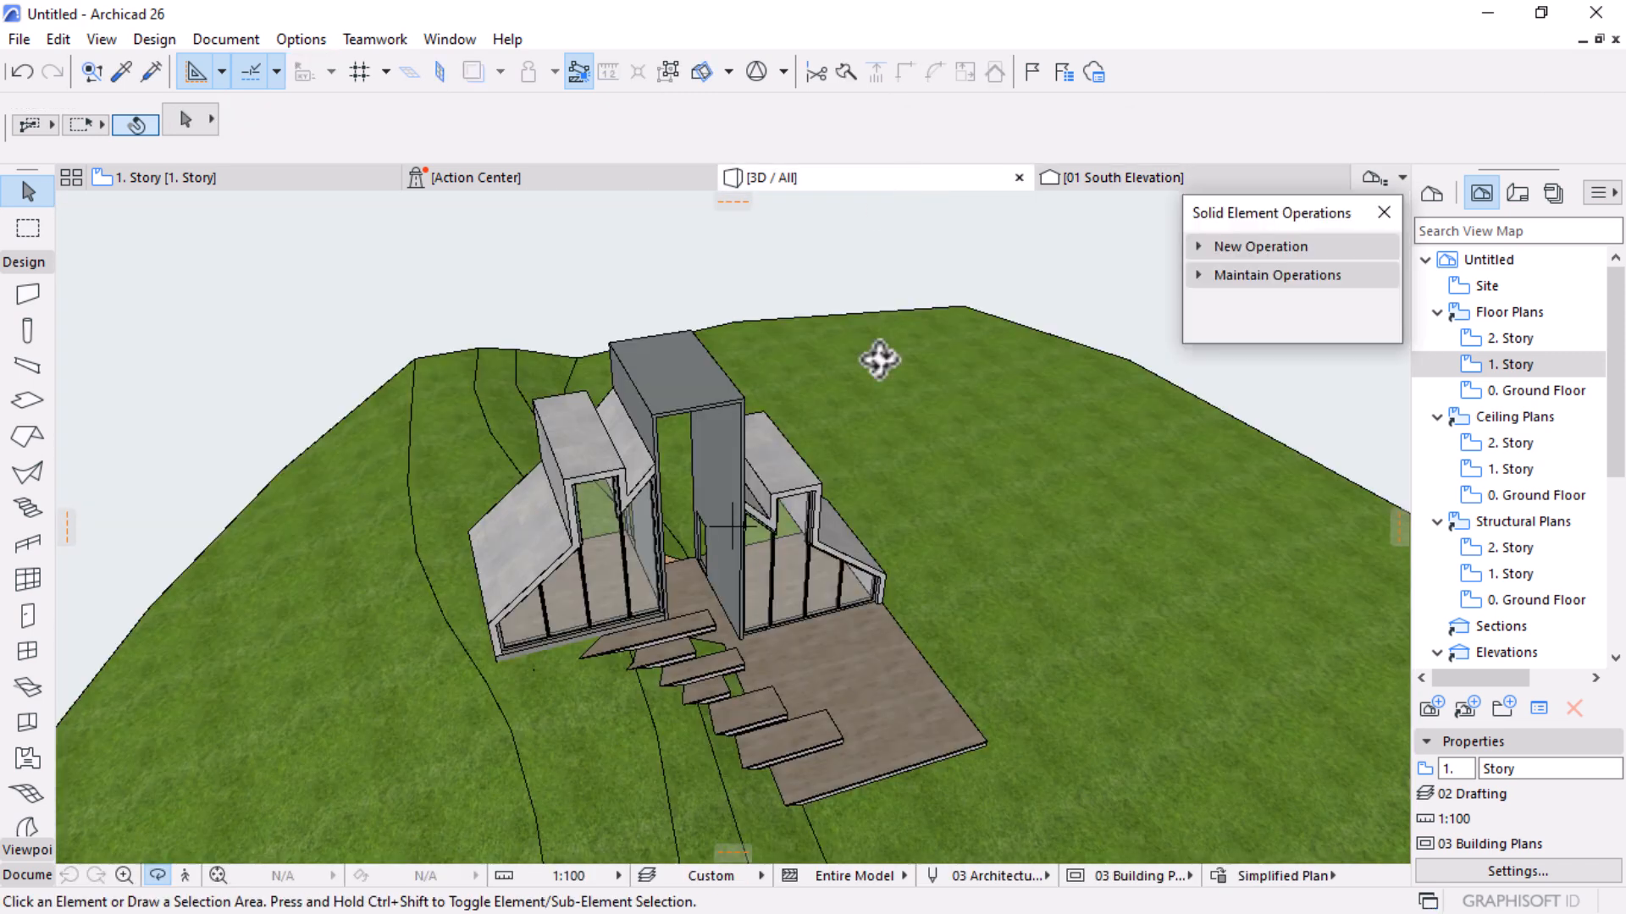
drag(871, 727, 700, 333)
drag(773, 443, 684, 464)
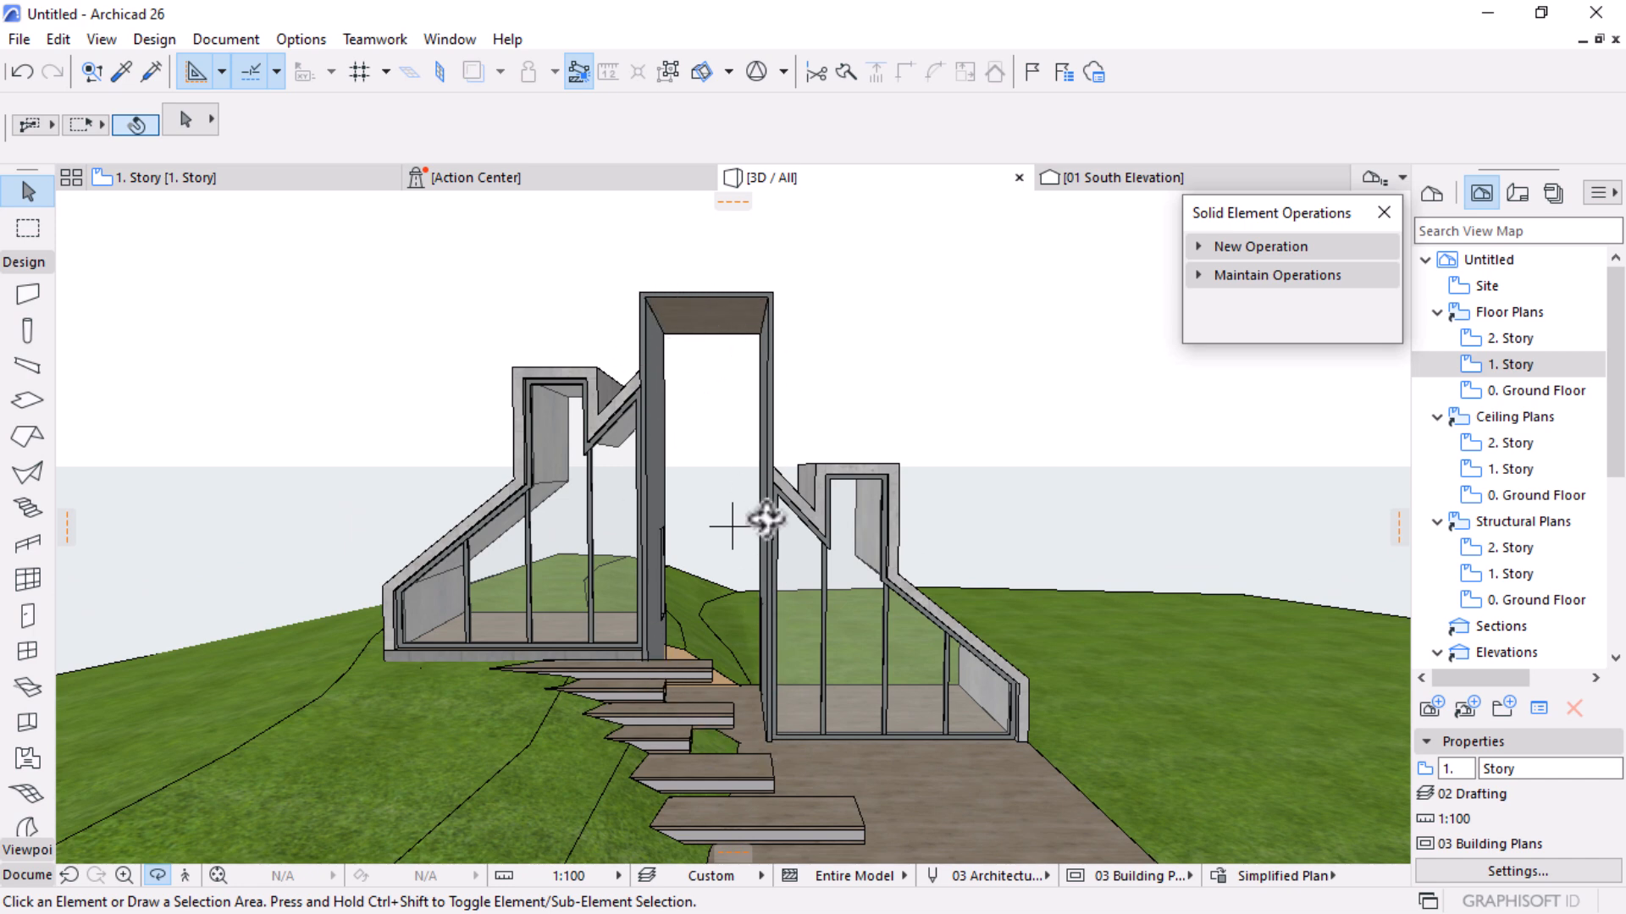
drag(726, 278, 640, 398)
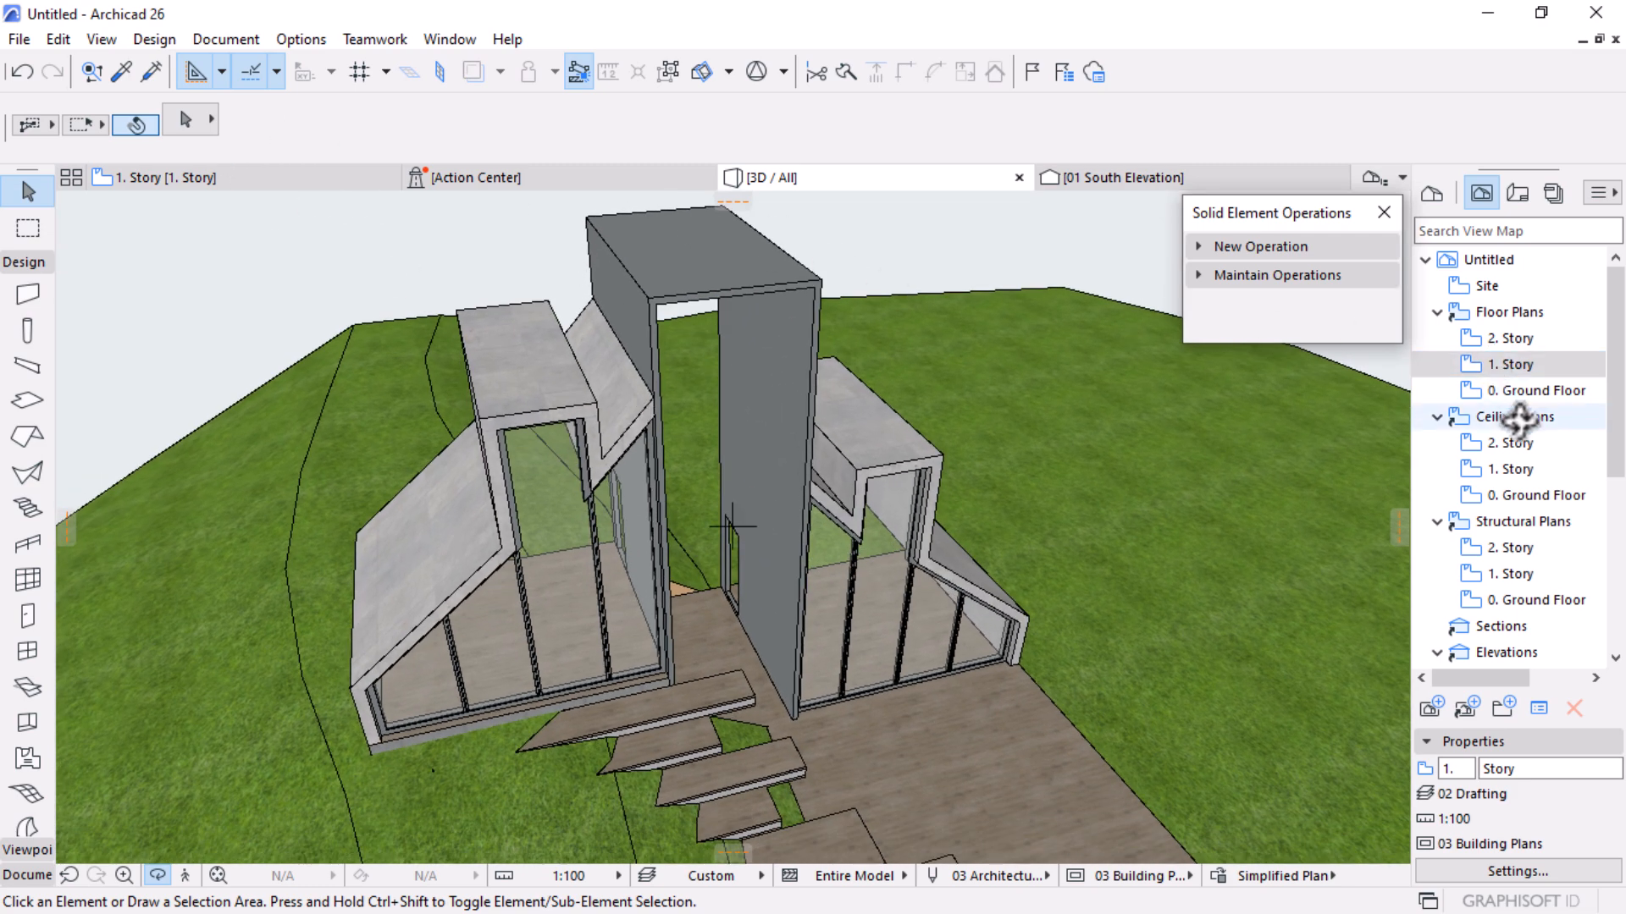
double_click(1522, 391)
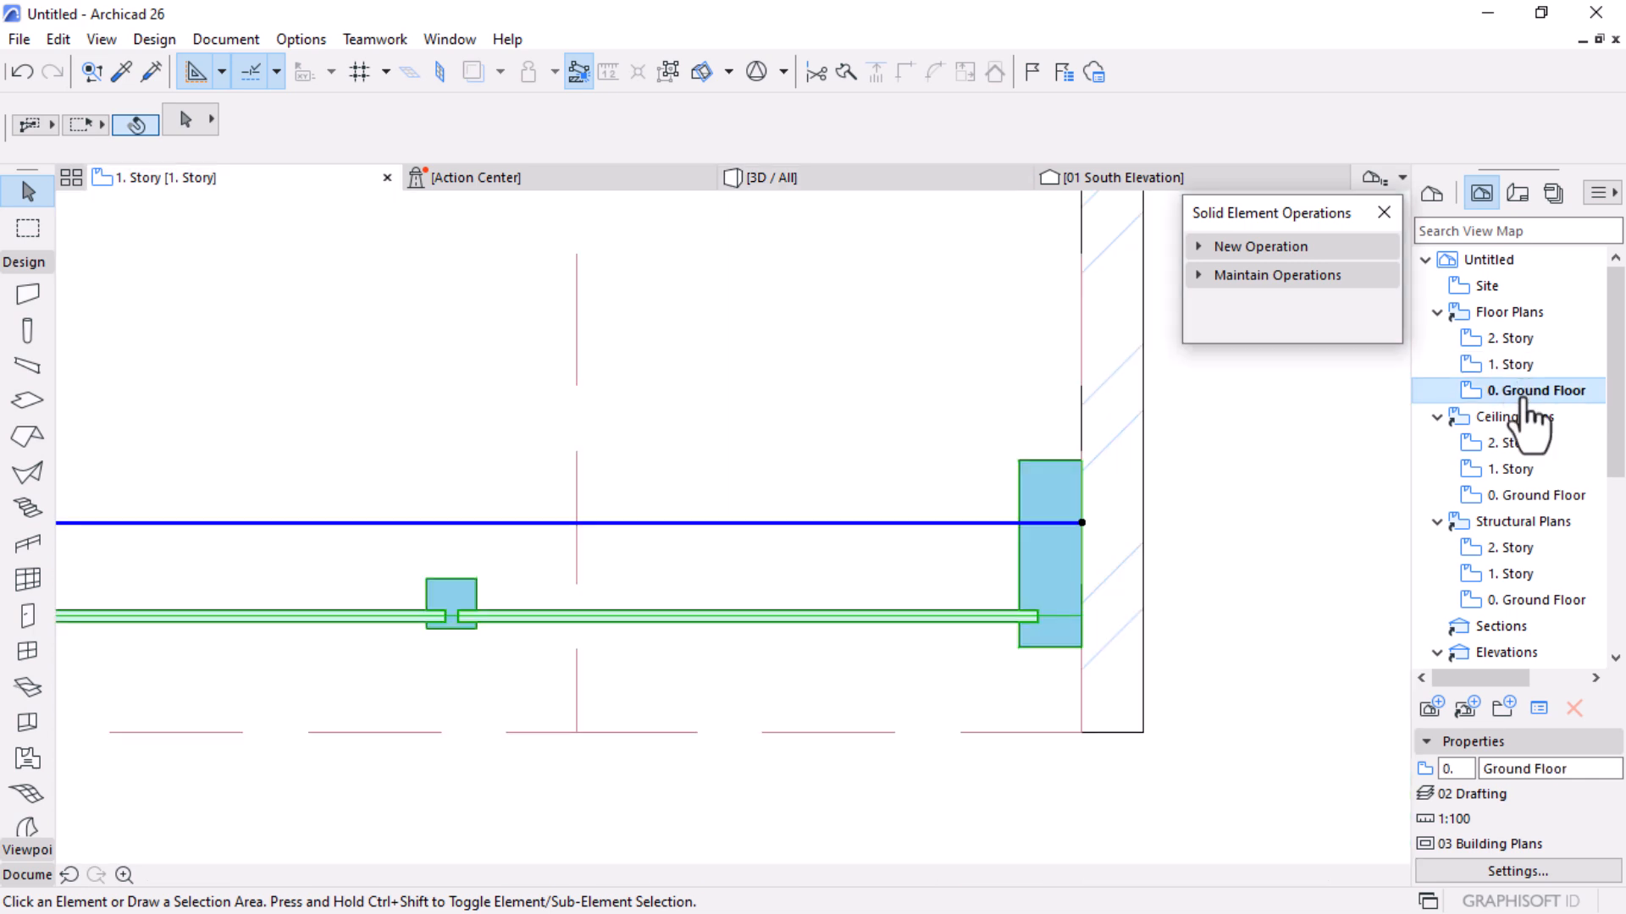
Shorten the steel wall beside the wide curtain wall so its end meets the inner corner of the curtain wall's end frame
scroll(907, 468, down, 8)
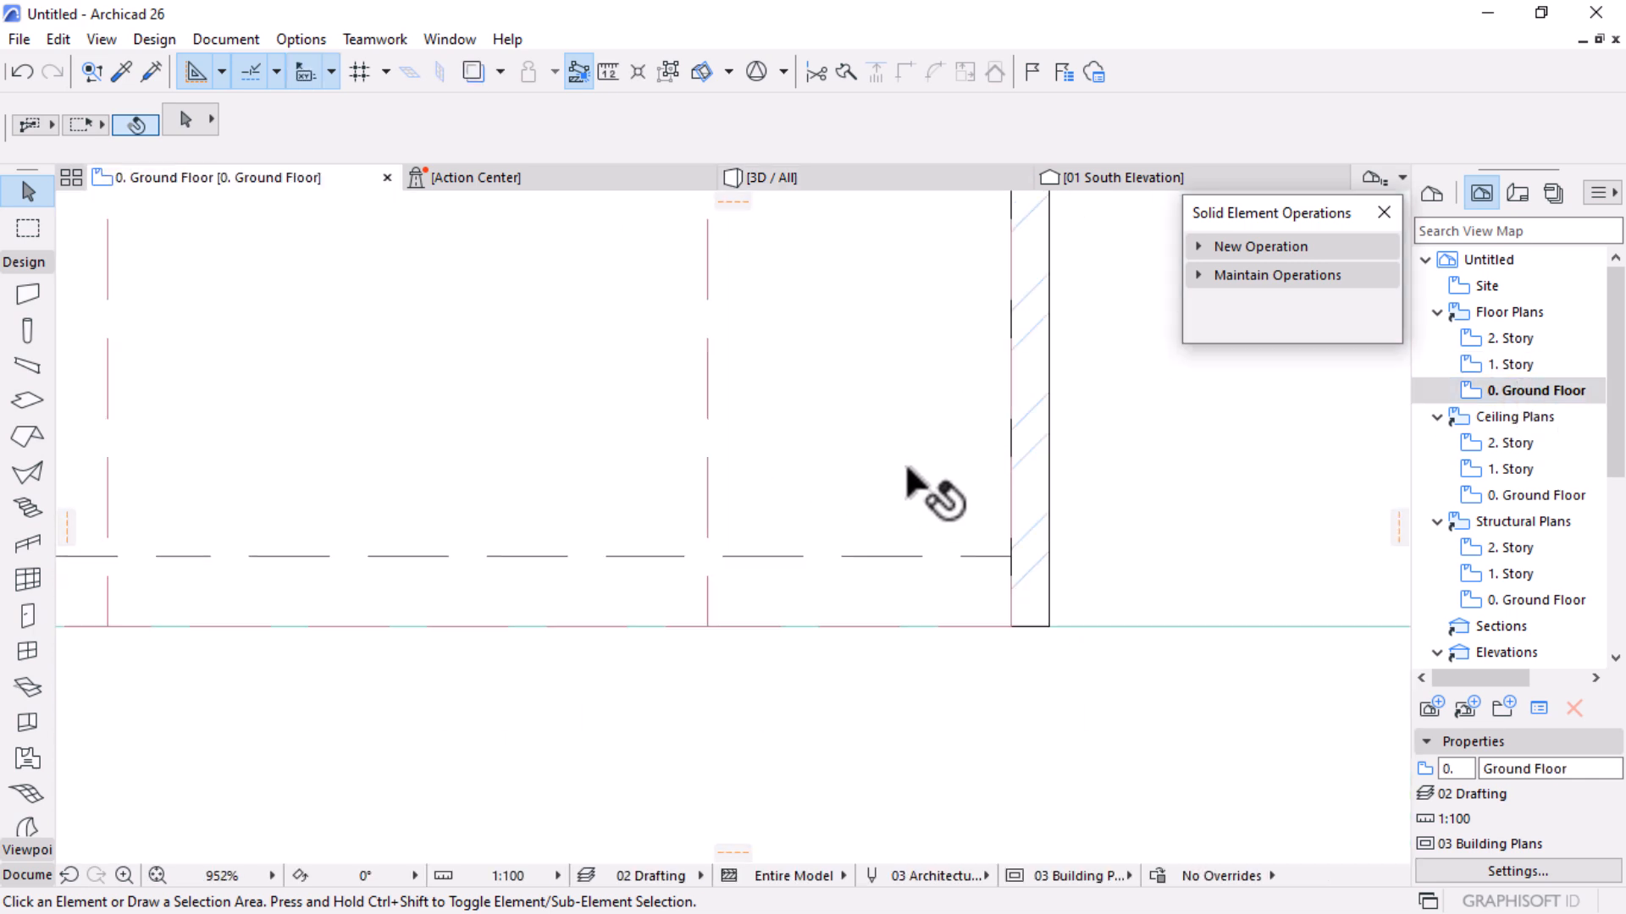
scroll(917, 461, up, 6)
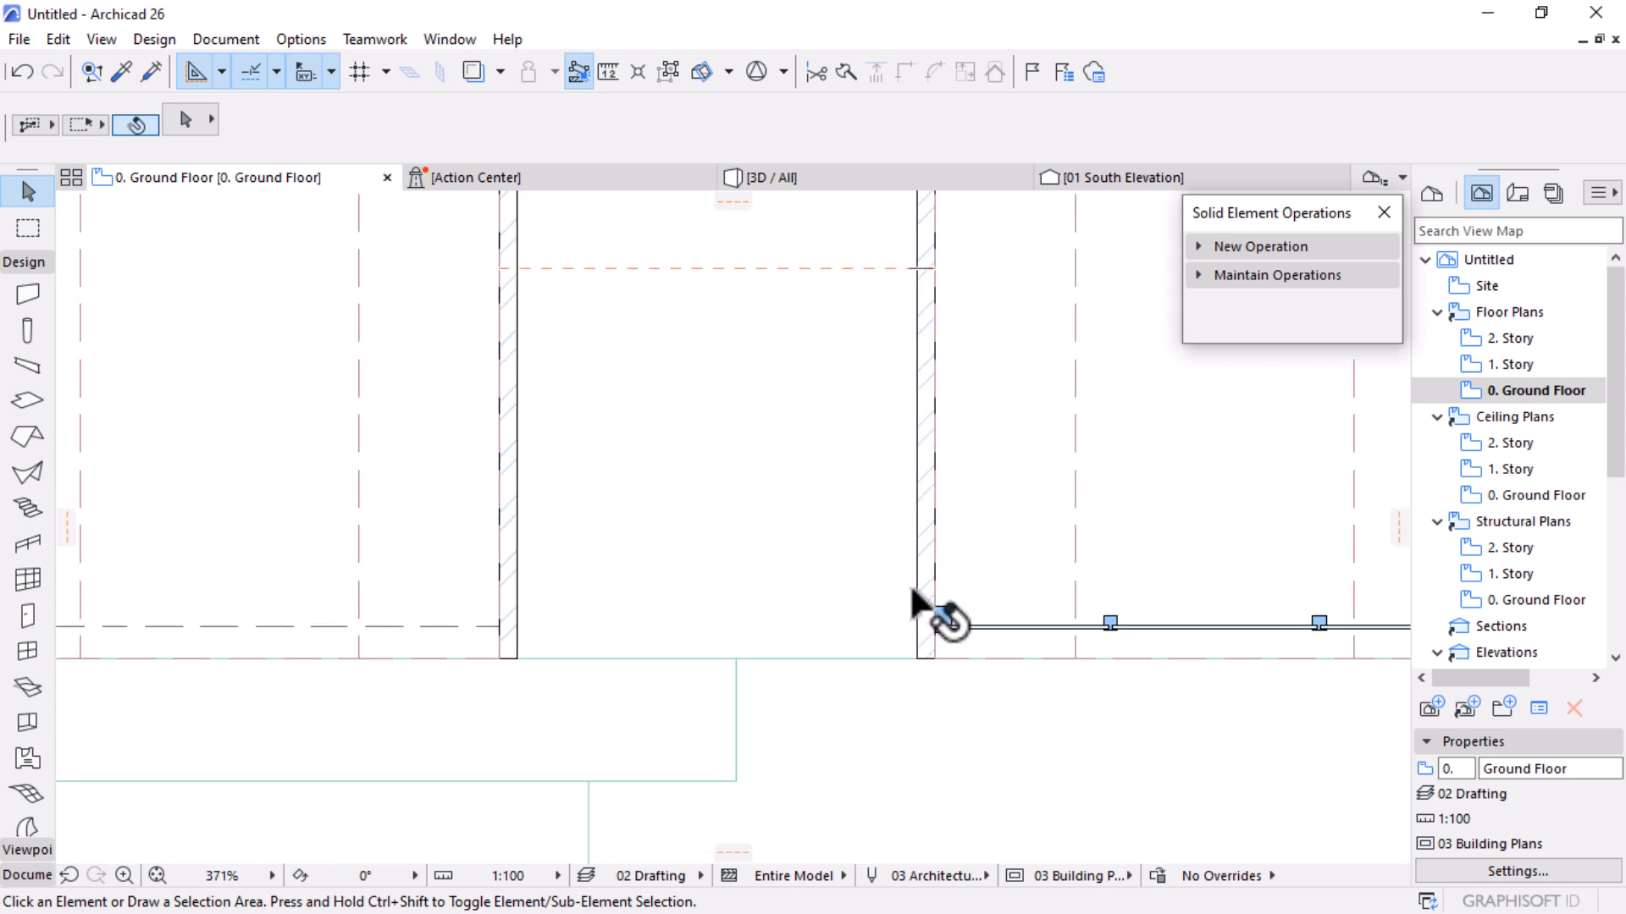
scroll(877, 669, up, 1)
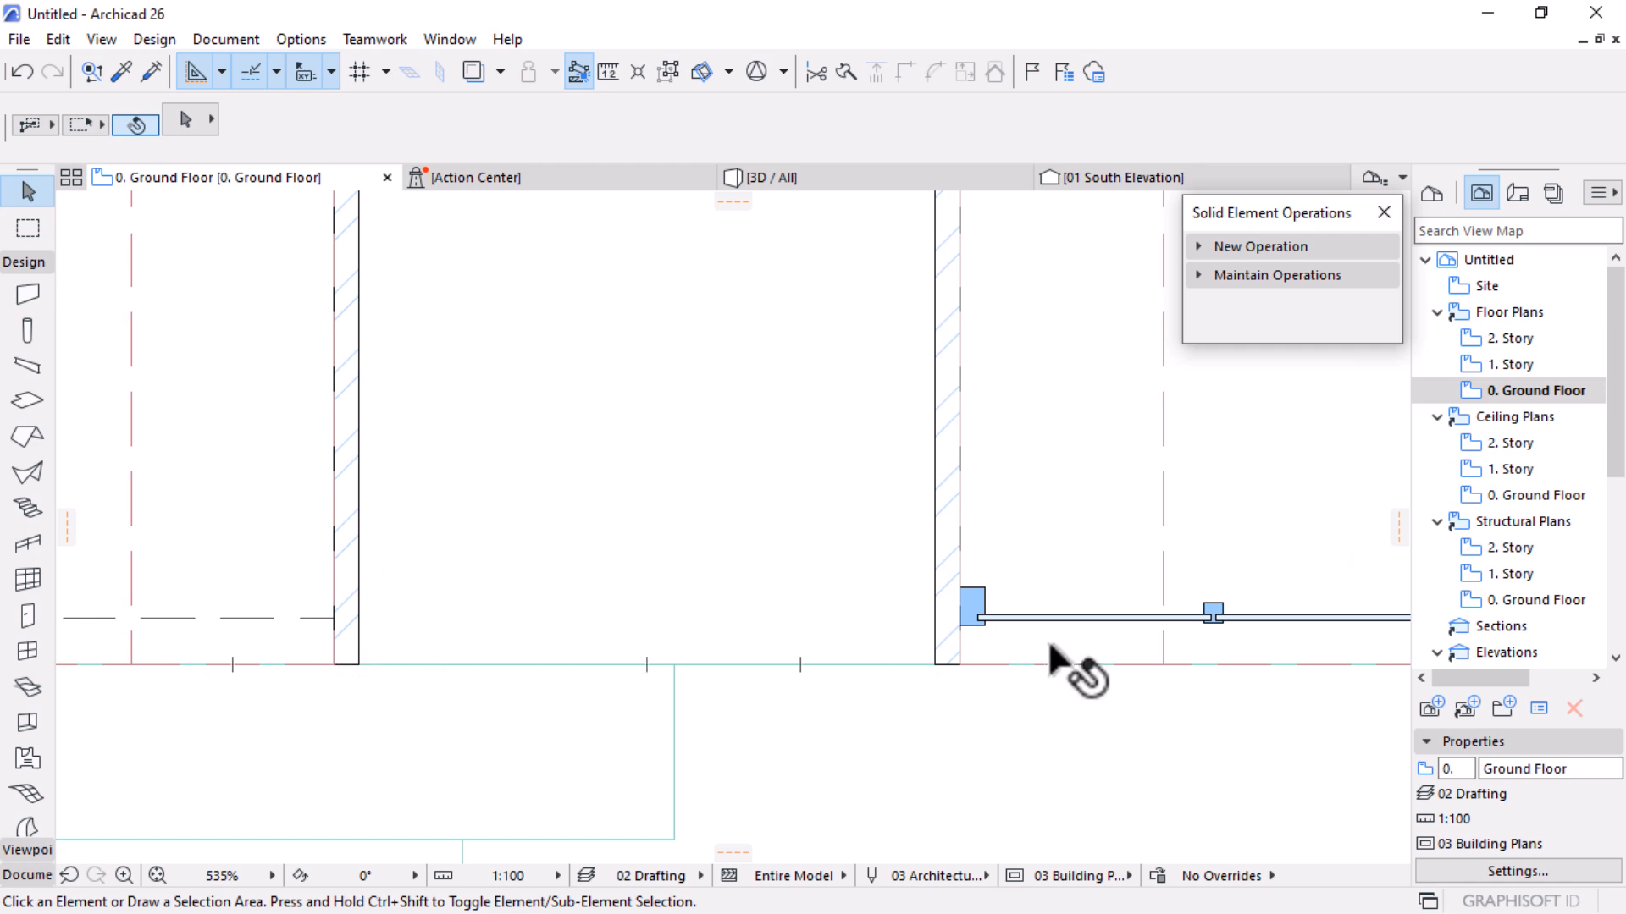
click(942, 665)
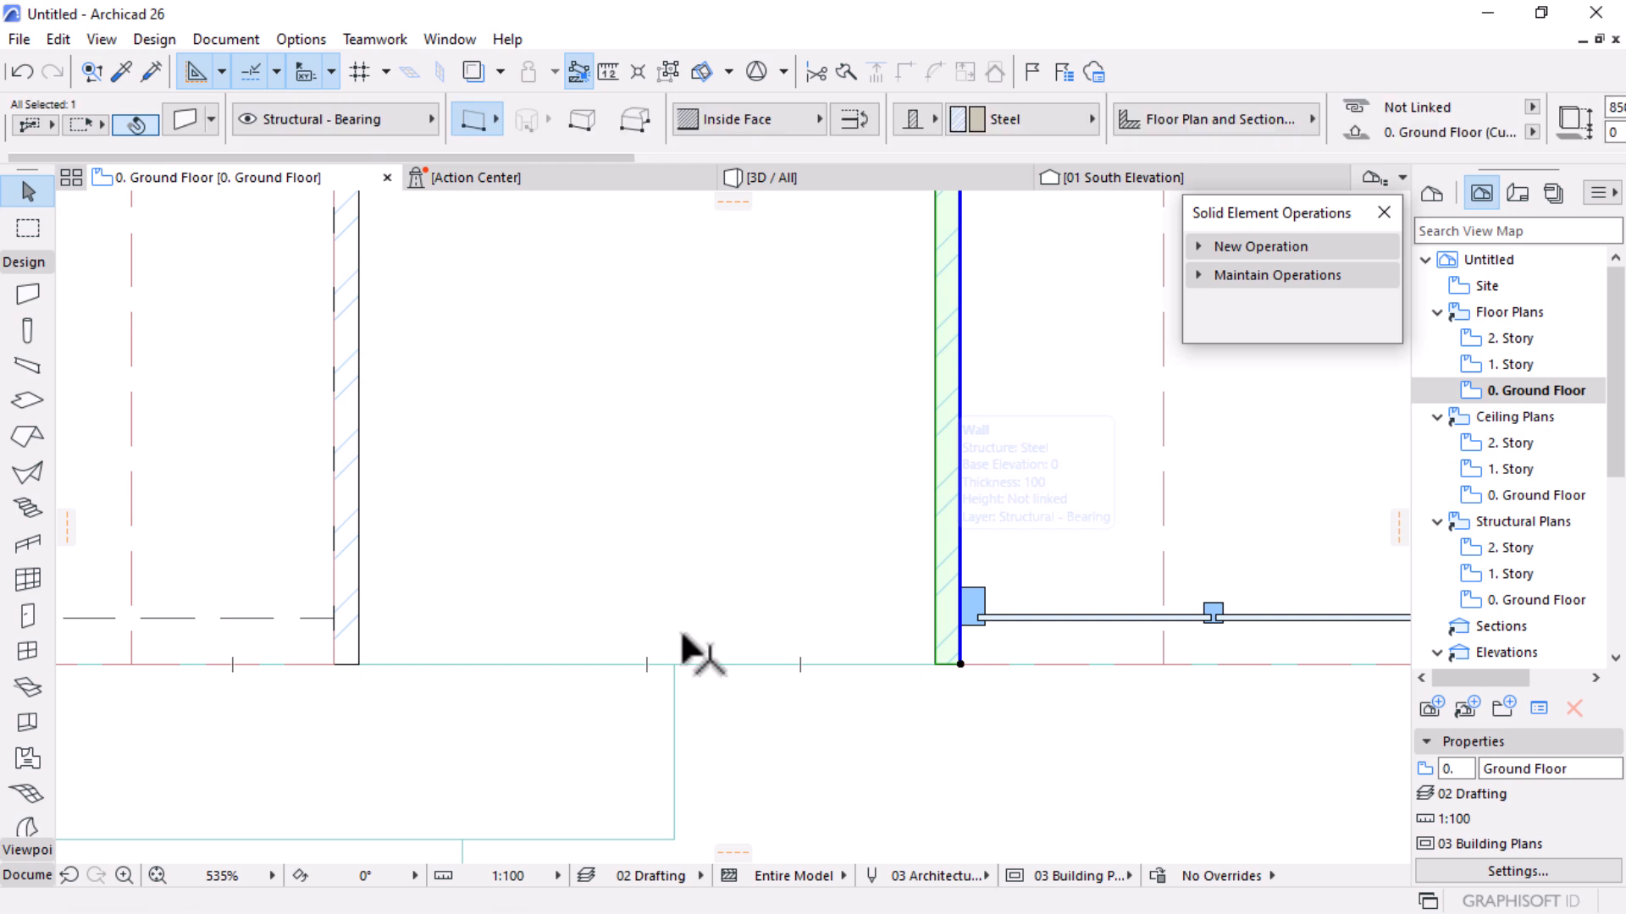
click(960, 663)
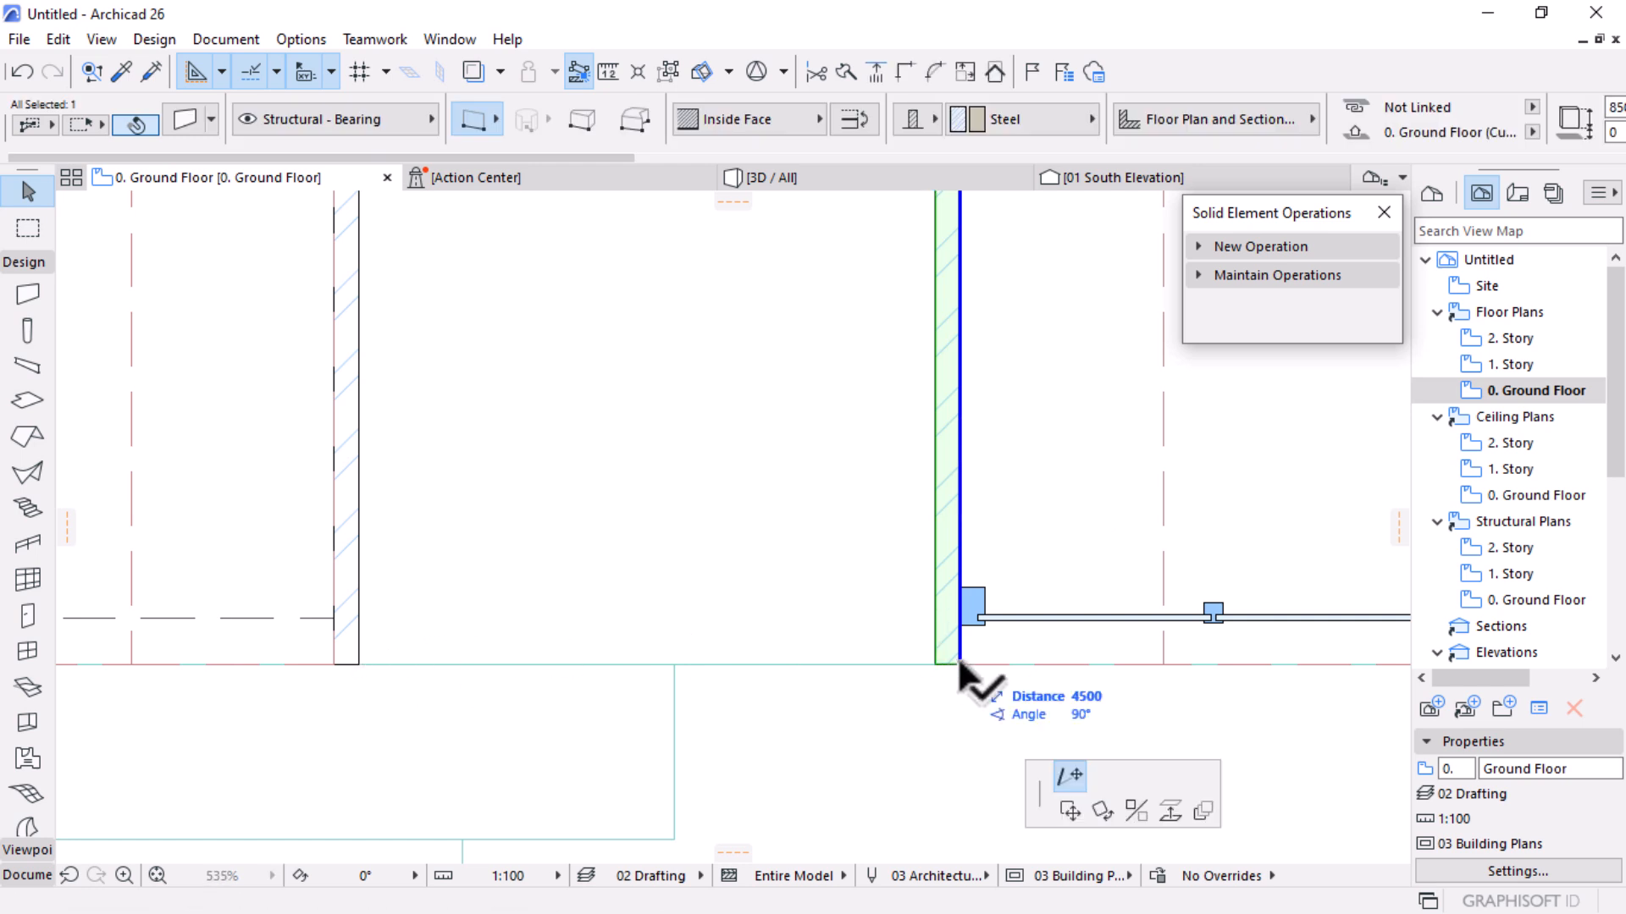
click(960, 587)
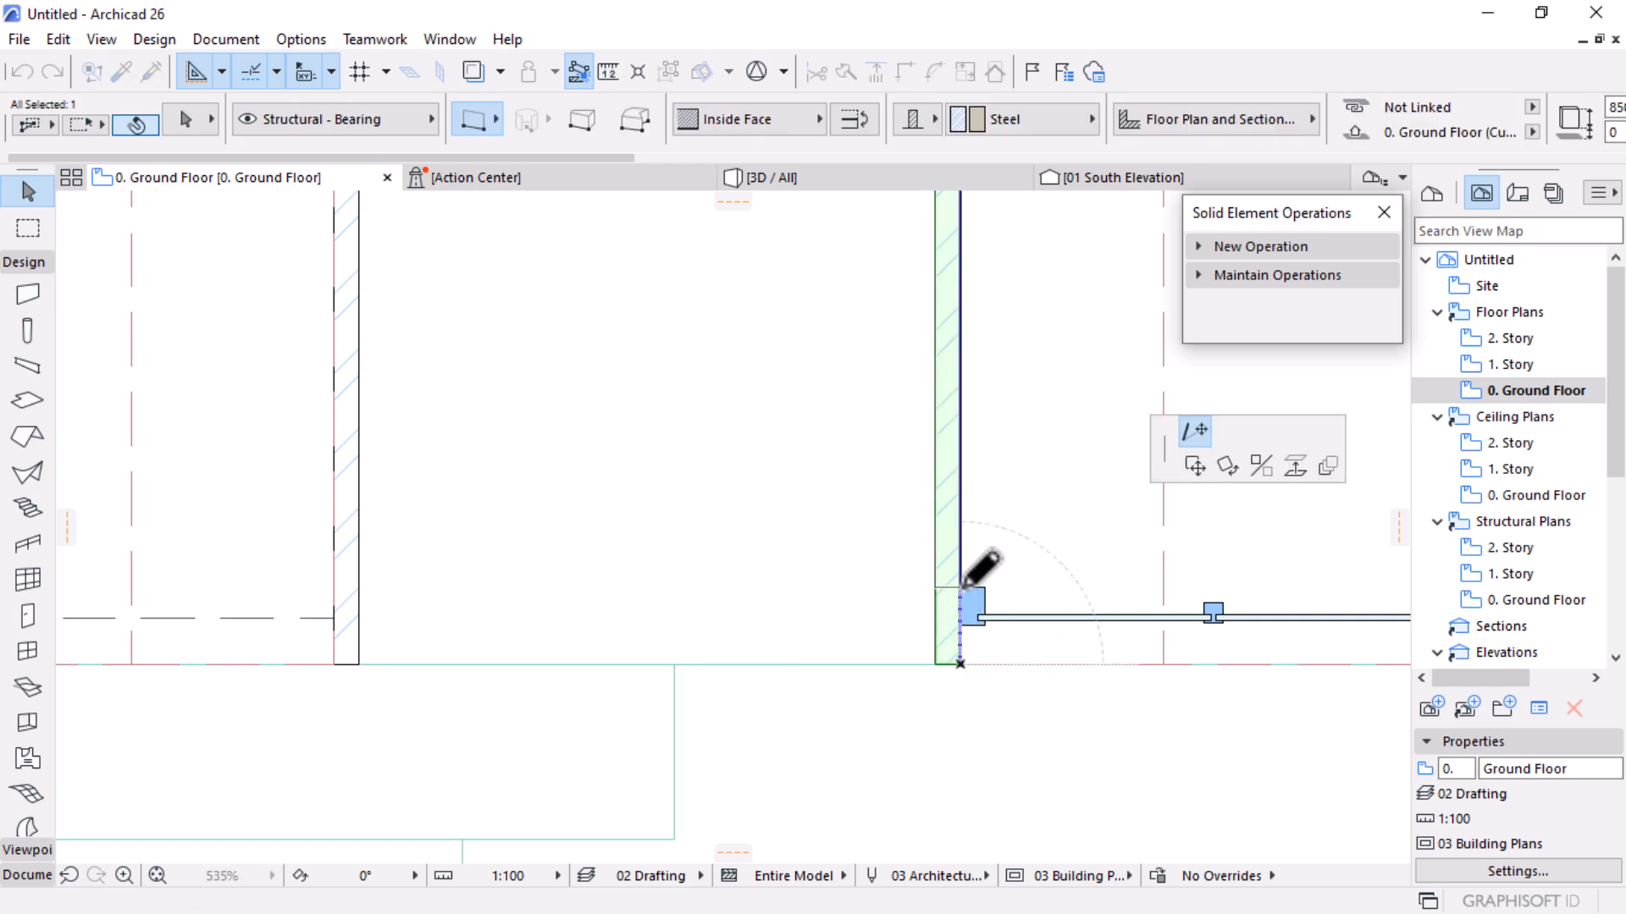
Shorten the opposite steel wall so its end lines up with the end of the wall already shortened
click(348, 644)
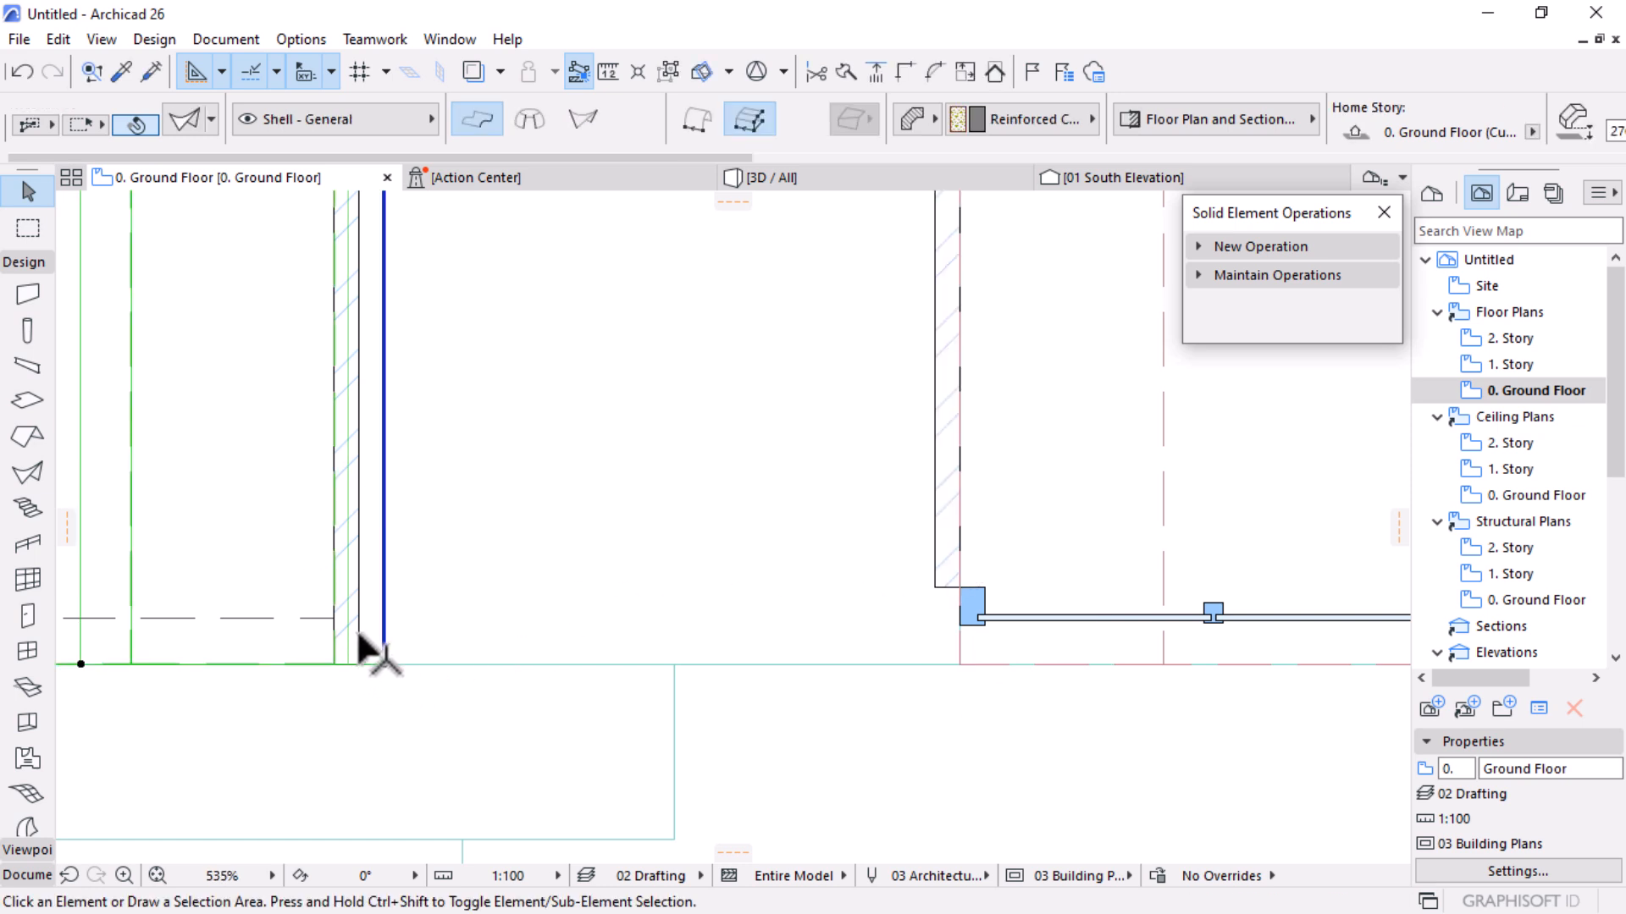
key(Escape)
click(334, 665)
click(335, 665)
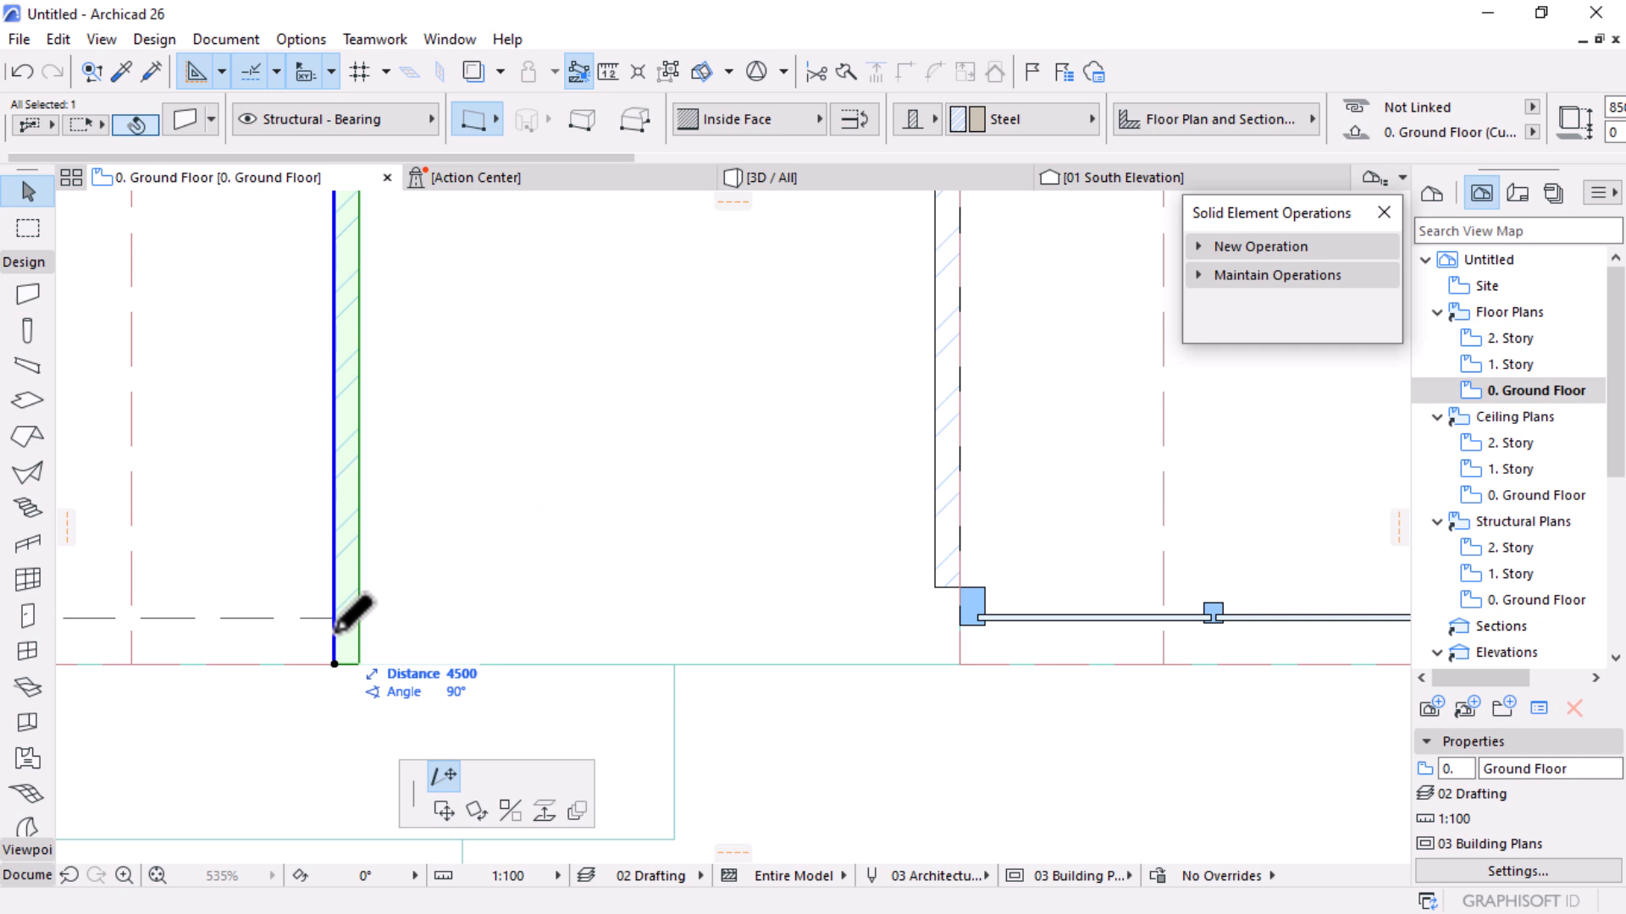
click(960, 587)
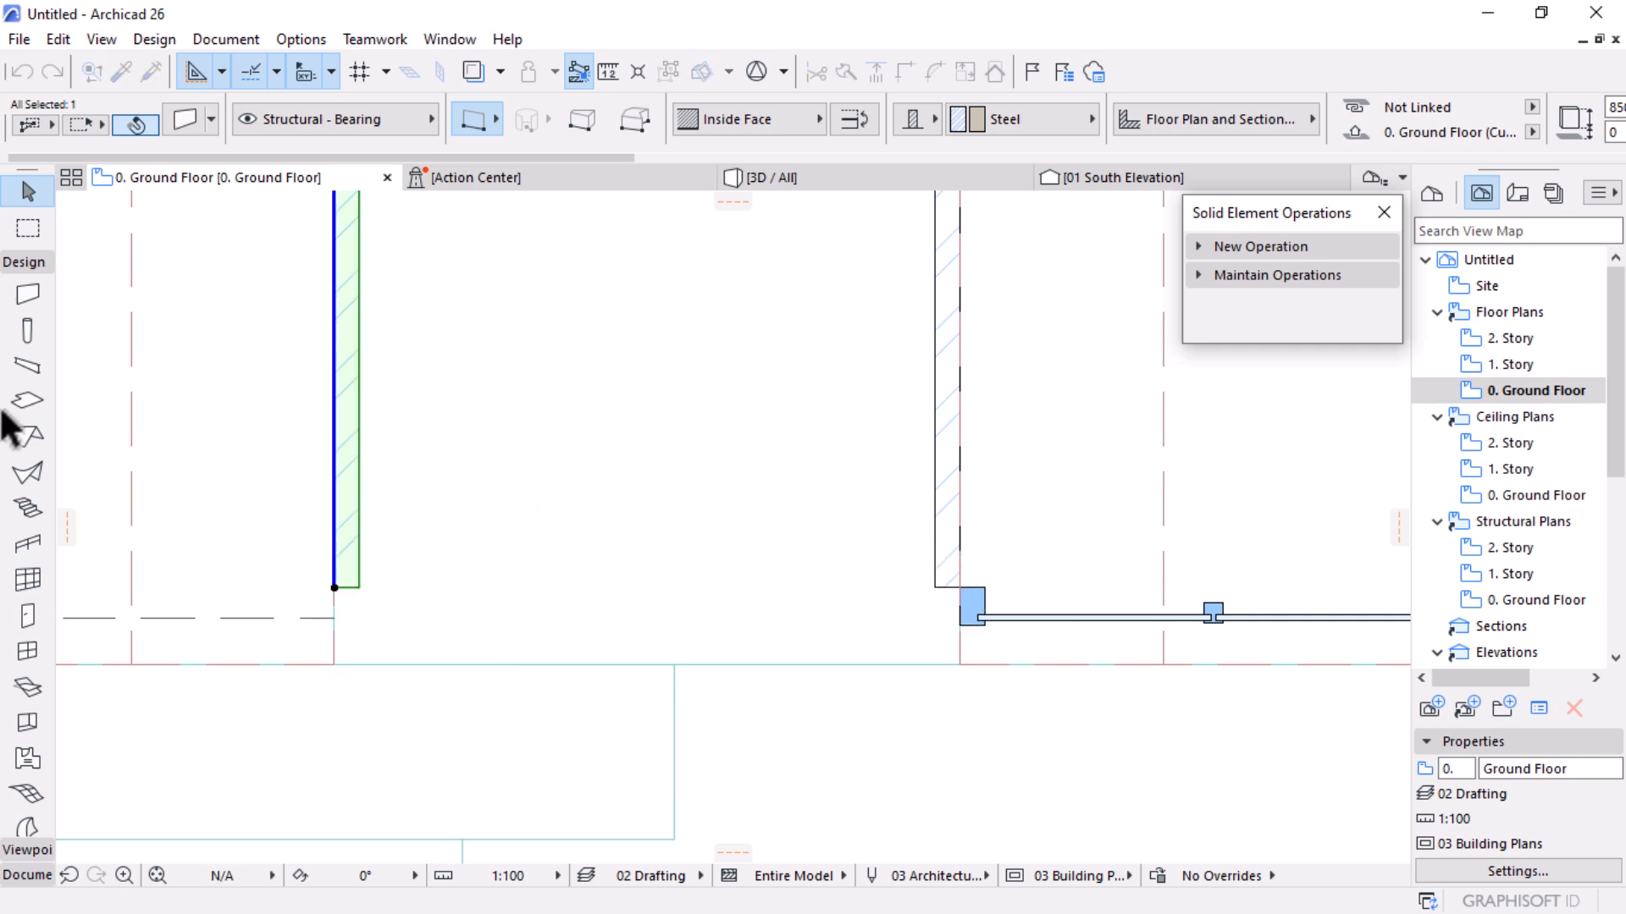
key(Escape)
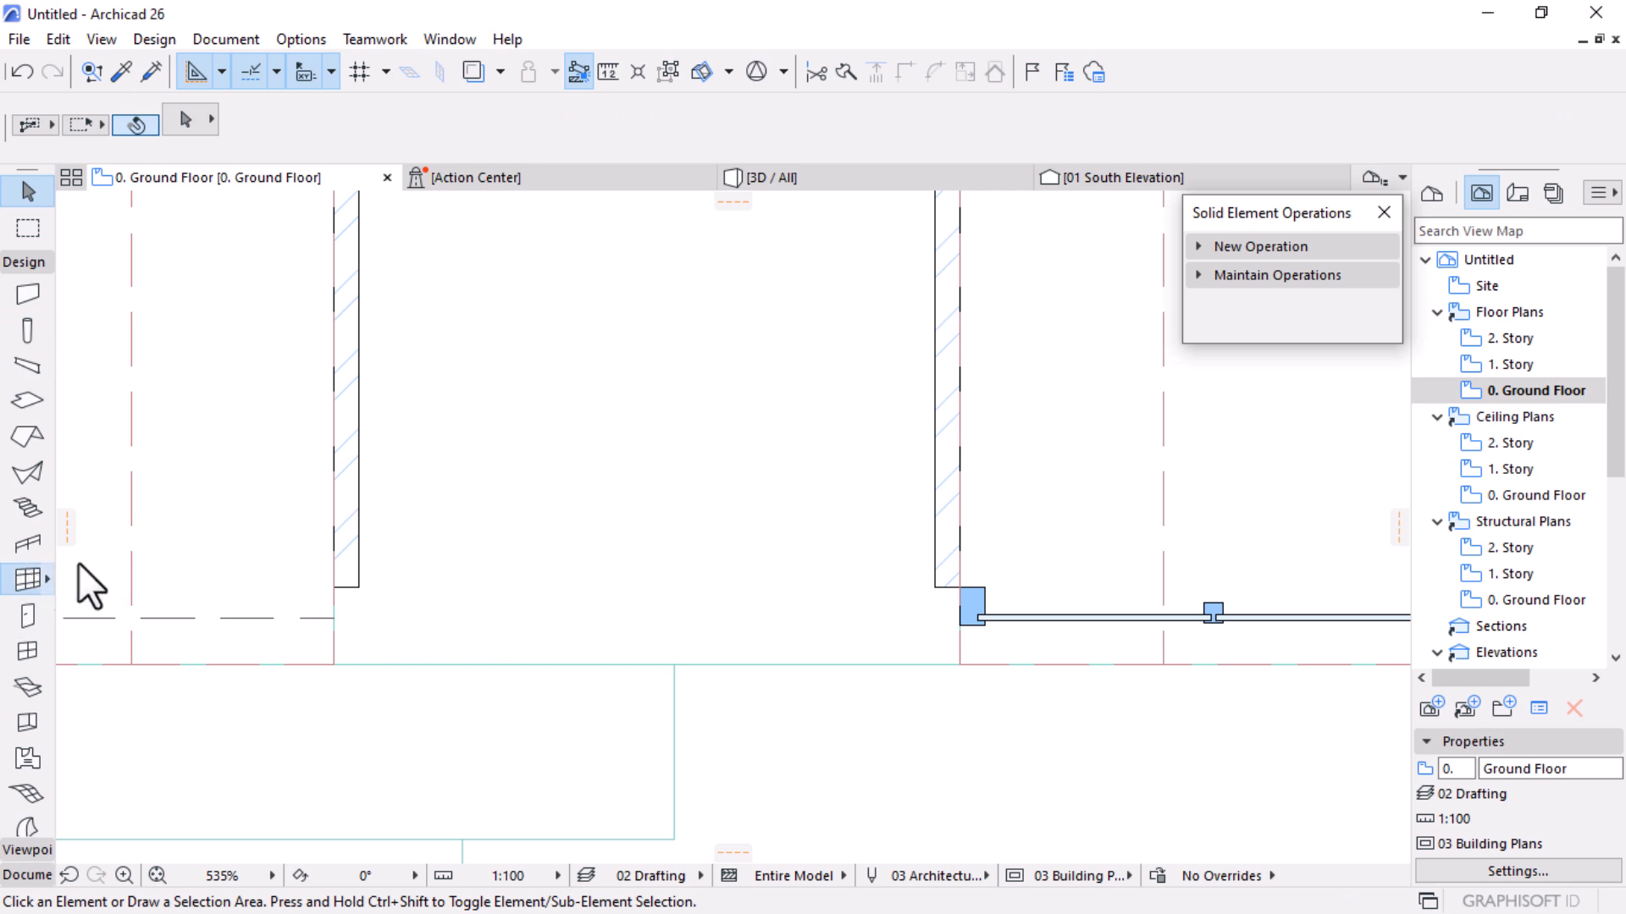
Draw a 2500 mm curtain wall between the roof outline corners in front of the steel walls, with boundary frames placed inside the boundary
click(28, 578)
click(334, 664)
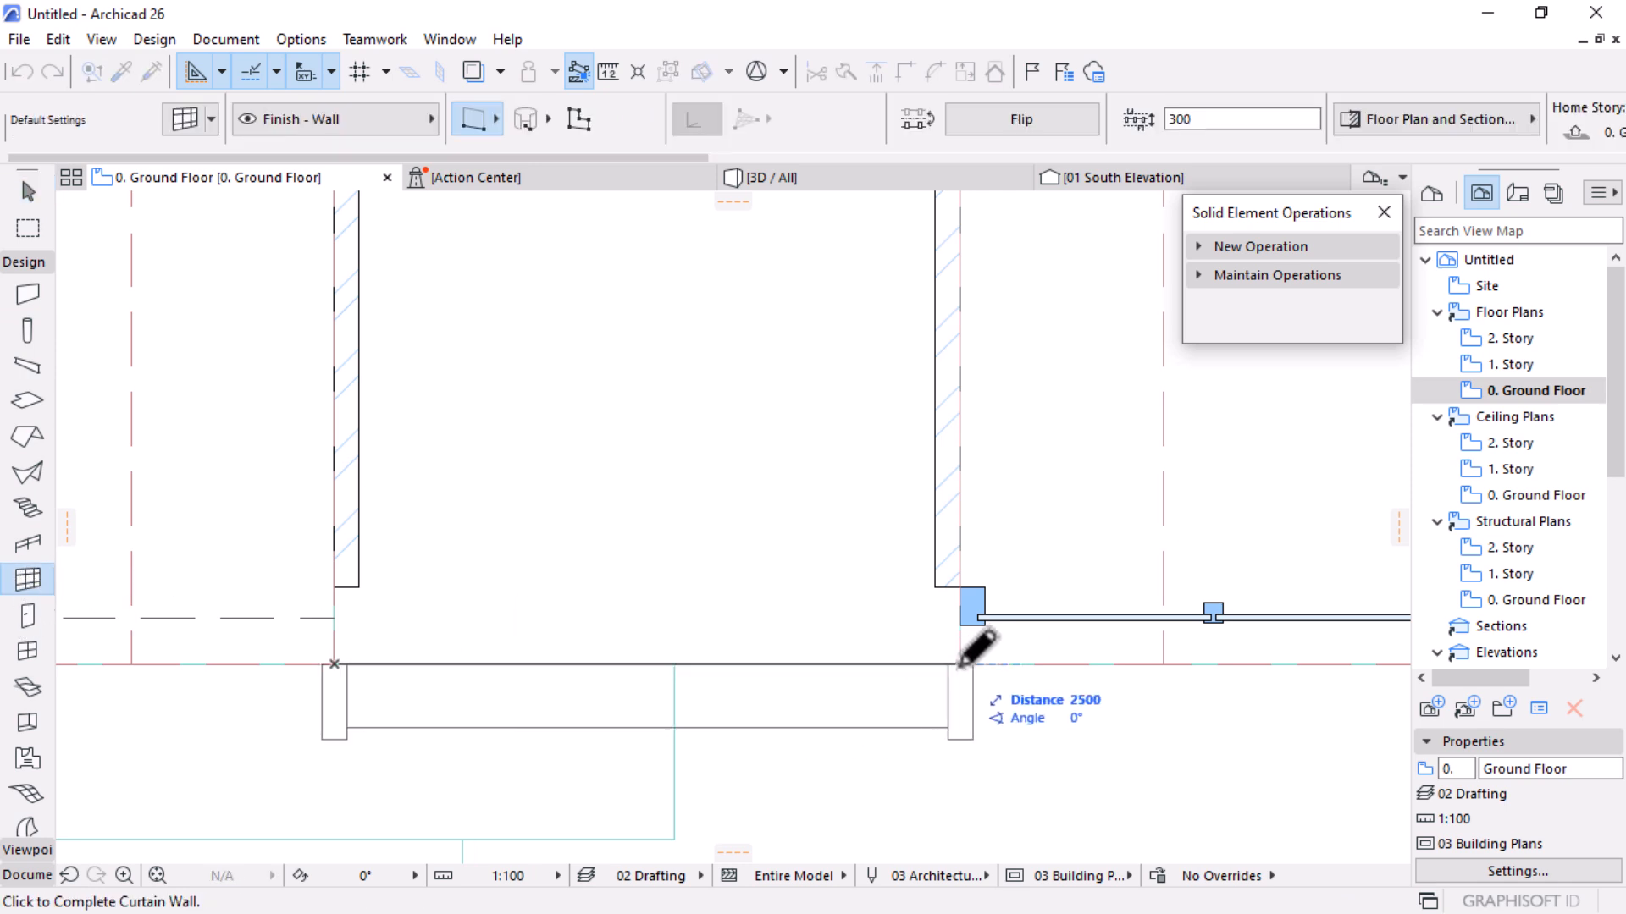
scroll(965, 666, up, 5)
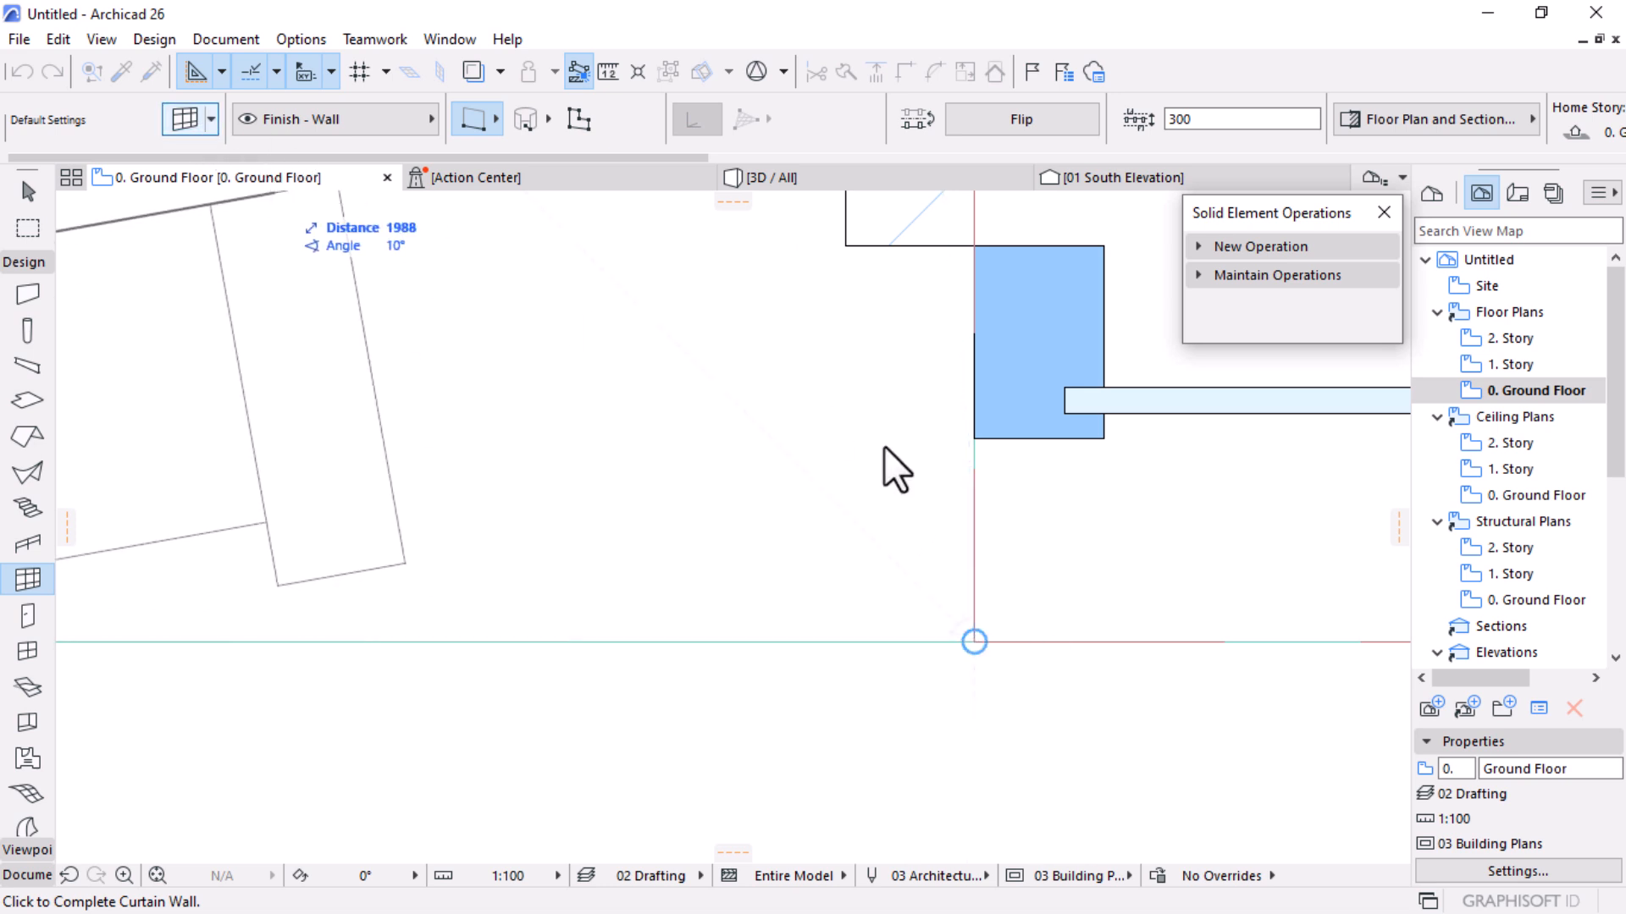
key(ctrl+t)
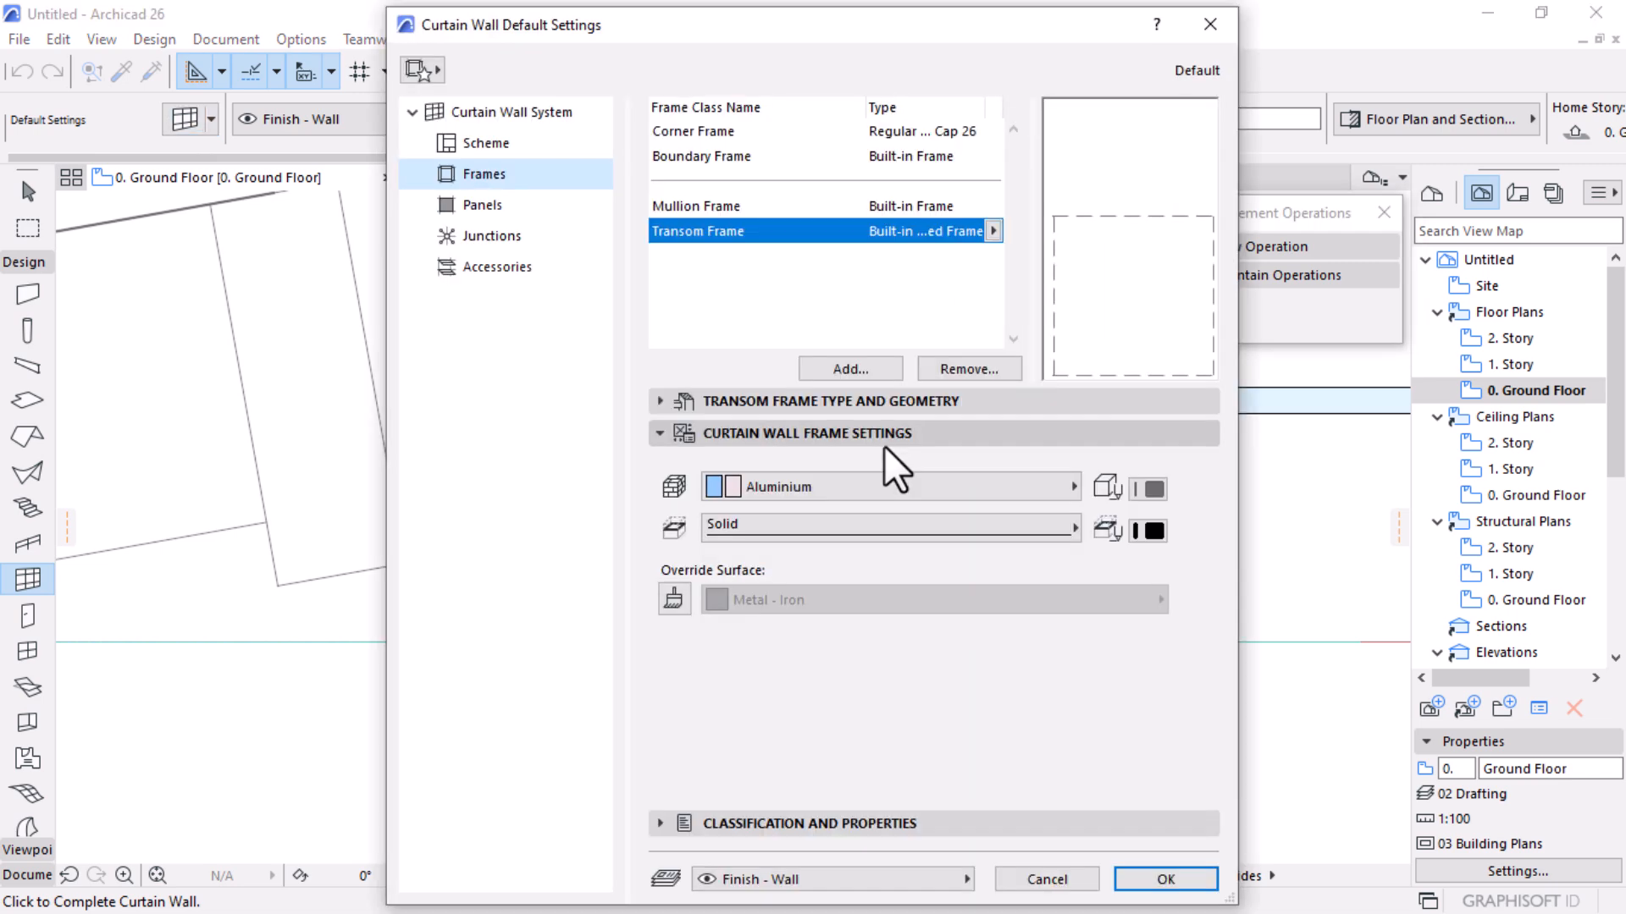
click(474, 115)
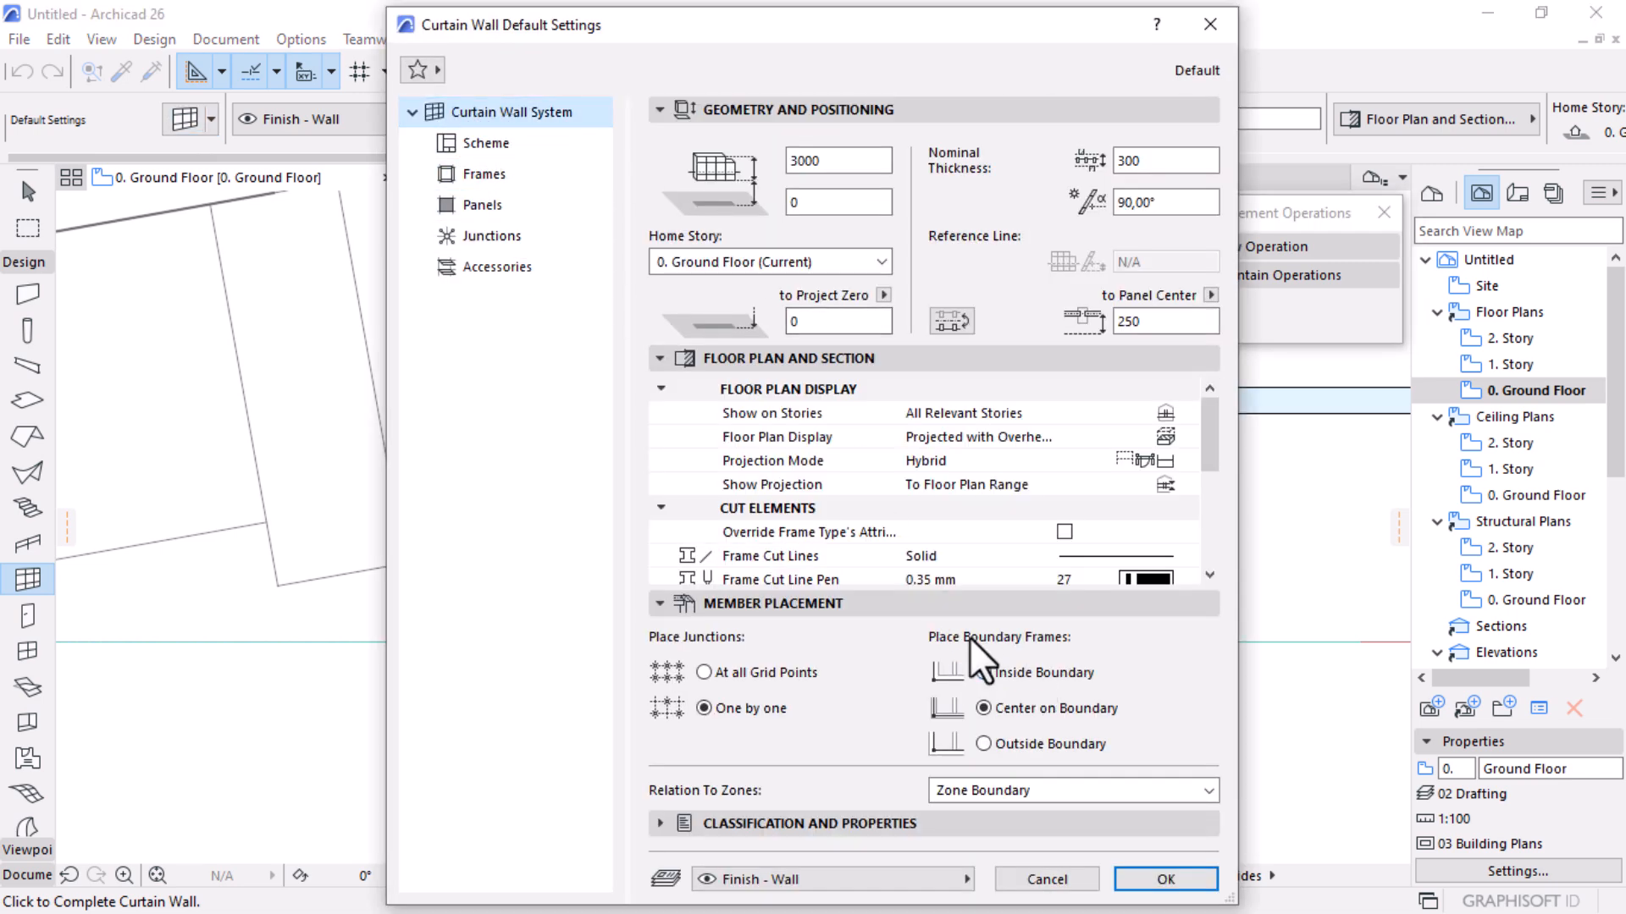
click(985, 673)
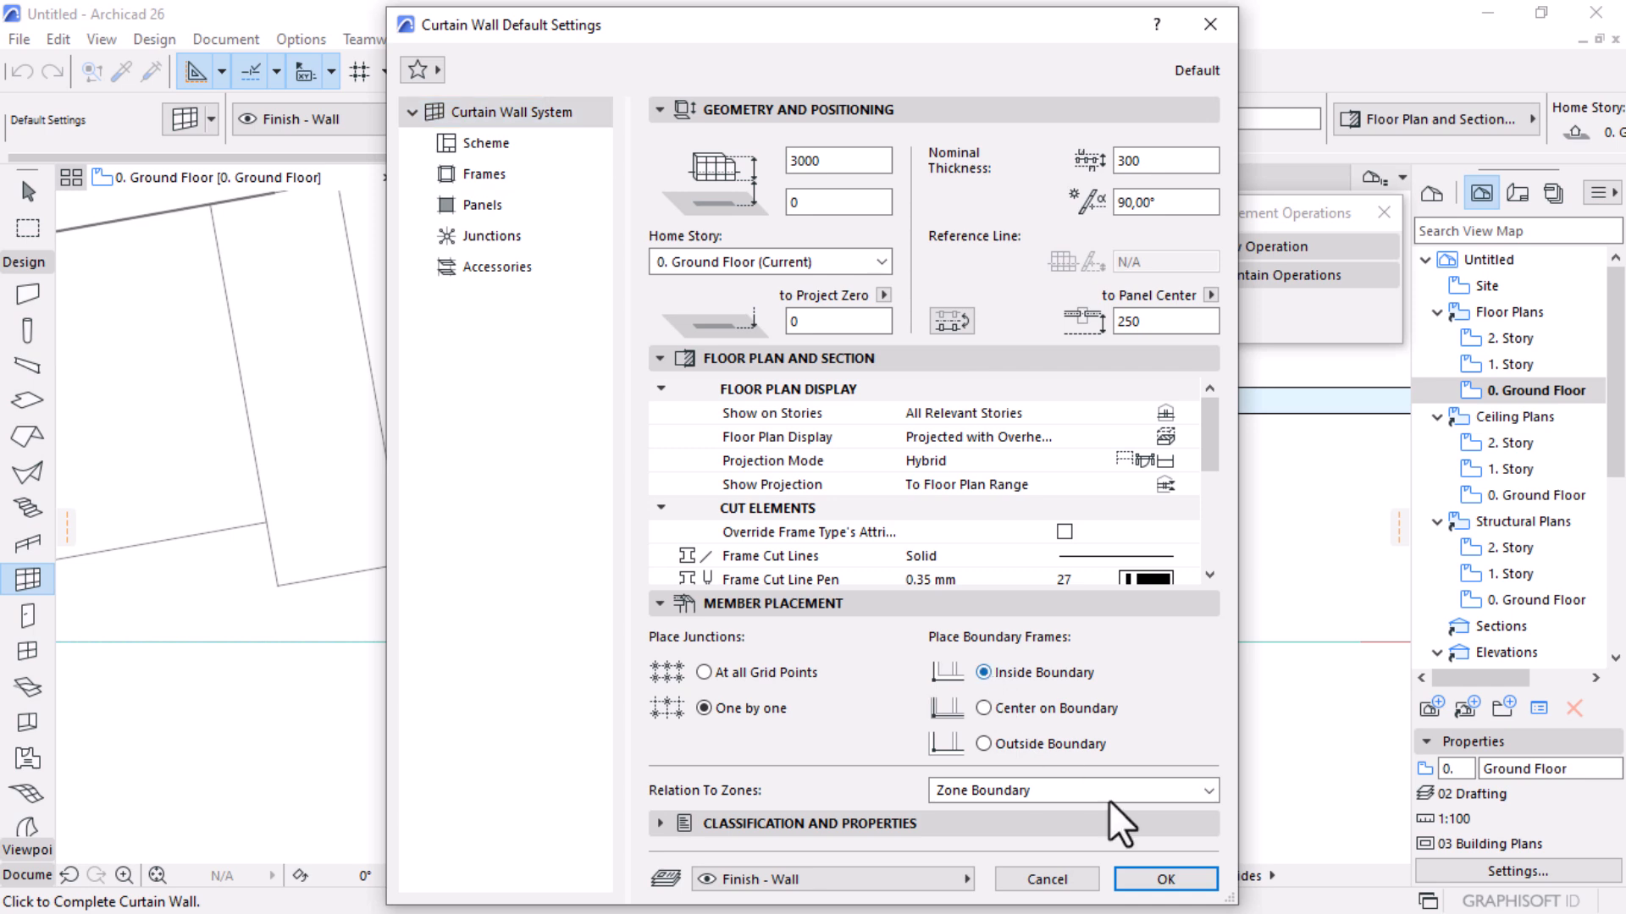
click(1168, 880)
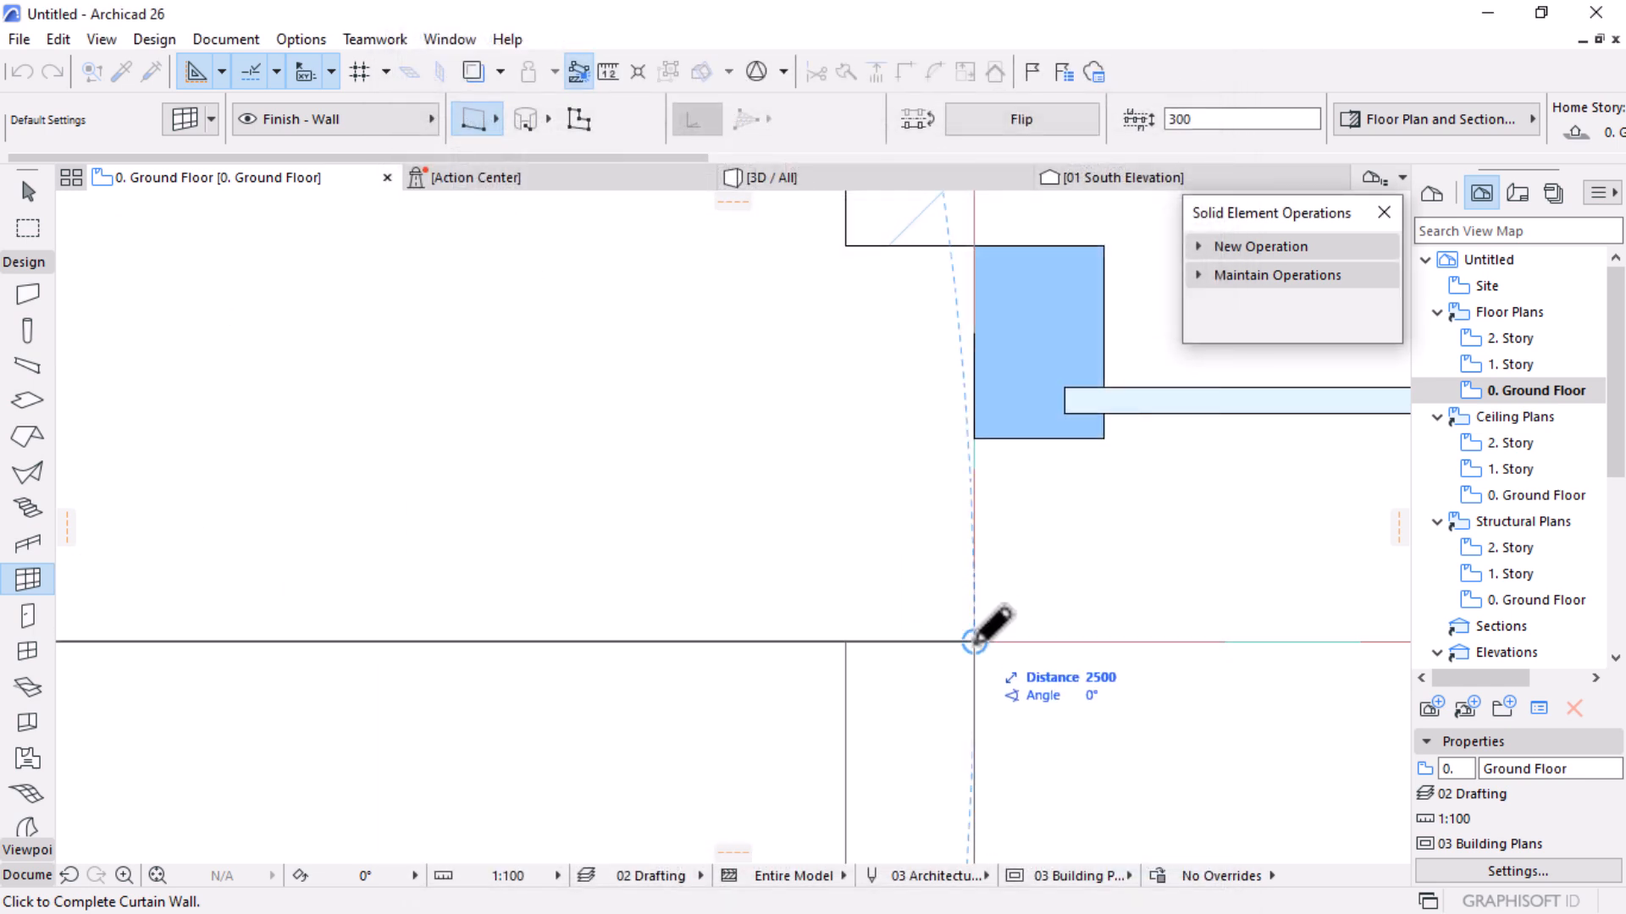
click(974, 641)
scroll(956, 470, down, 5)
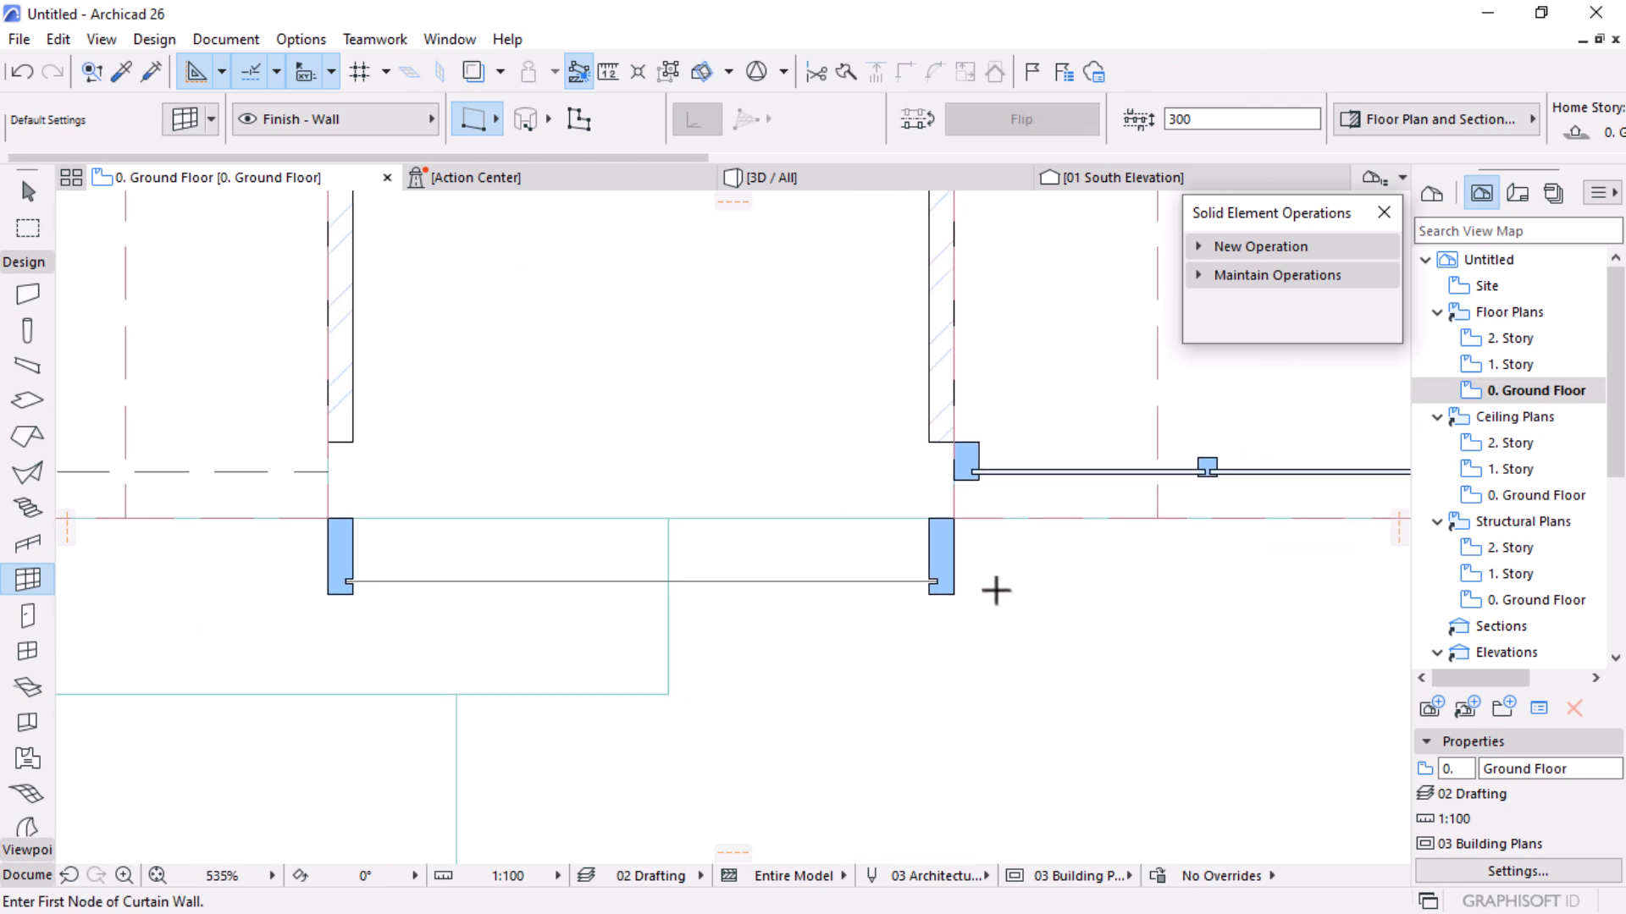
Move the 2500 mm curtain wall 300 mm back toward the steel walls so its outer frame edge lies on the facade line
key(Escape)
click(940, 552)
scroll(956, 500, up, 3)
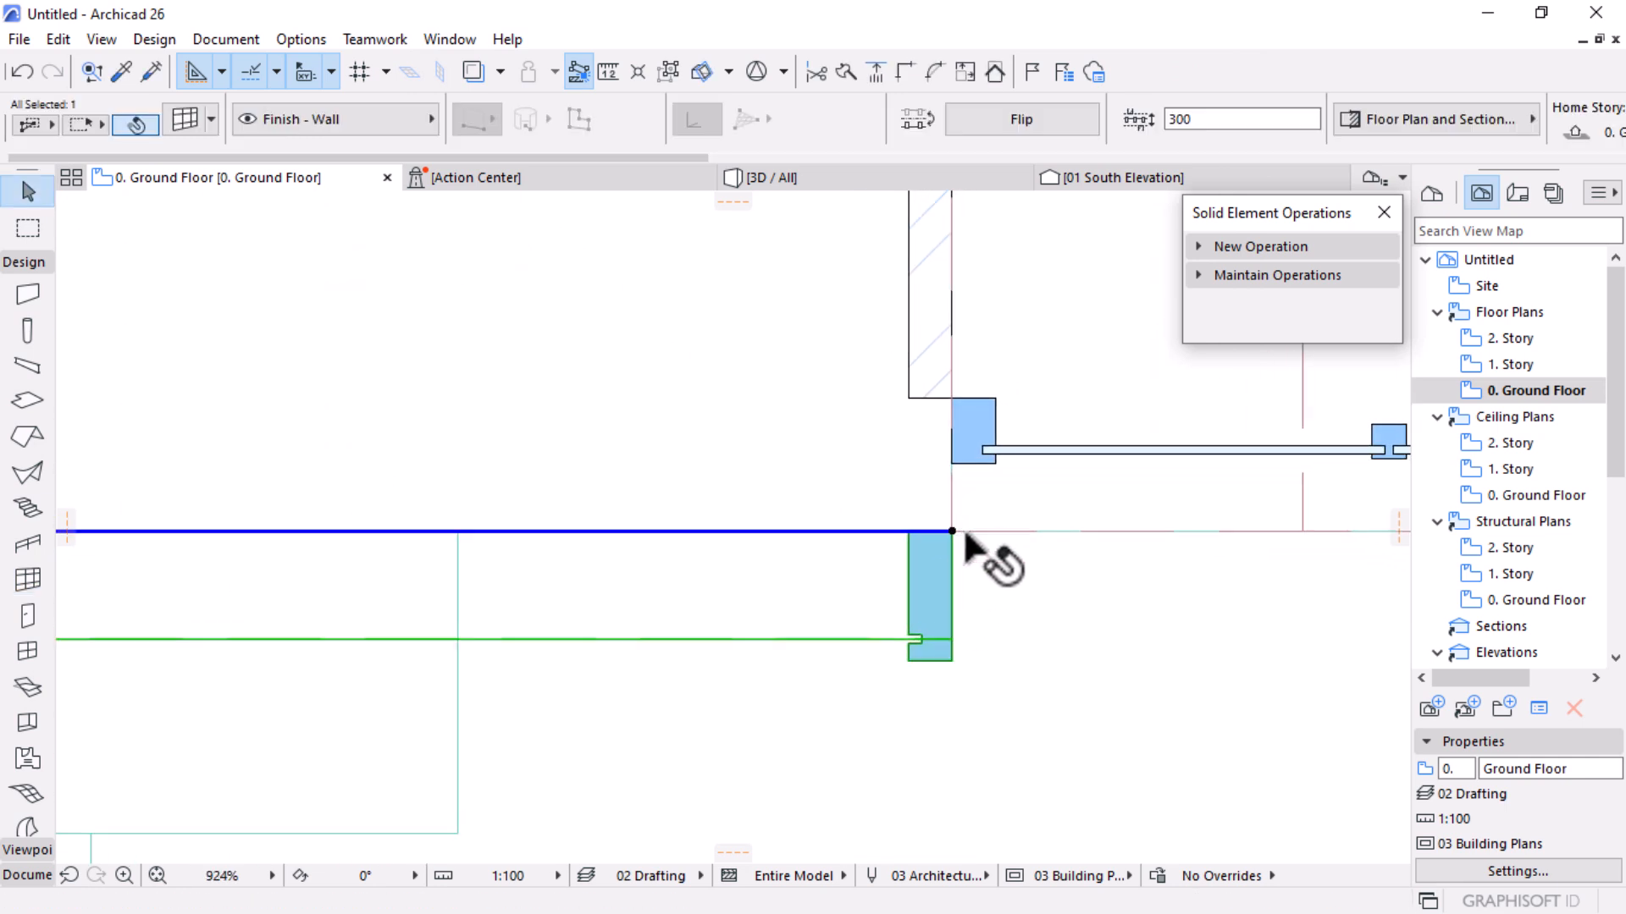
key(ctrl+d)
click(952, 660)
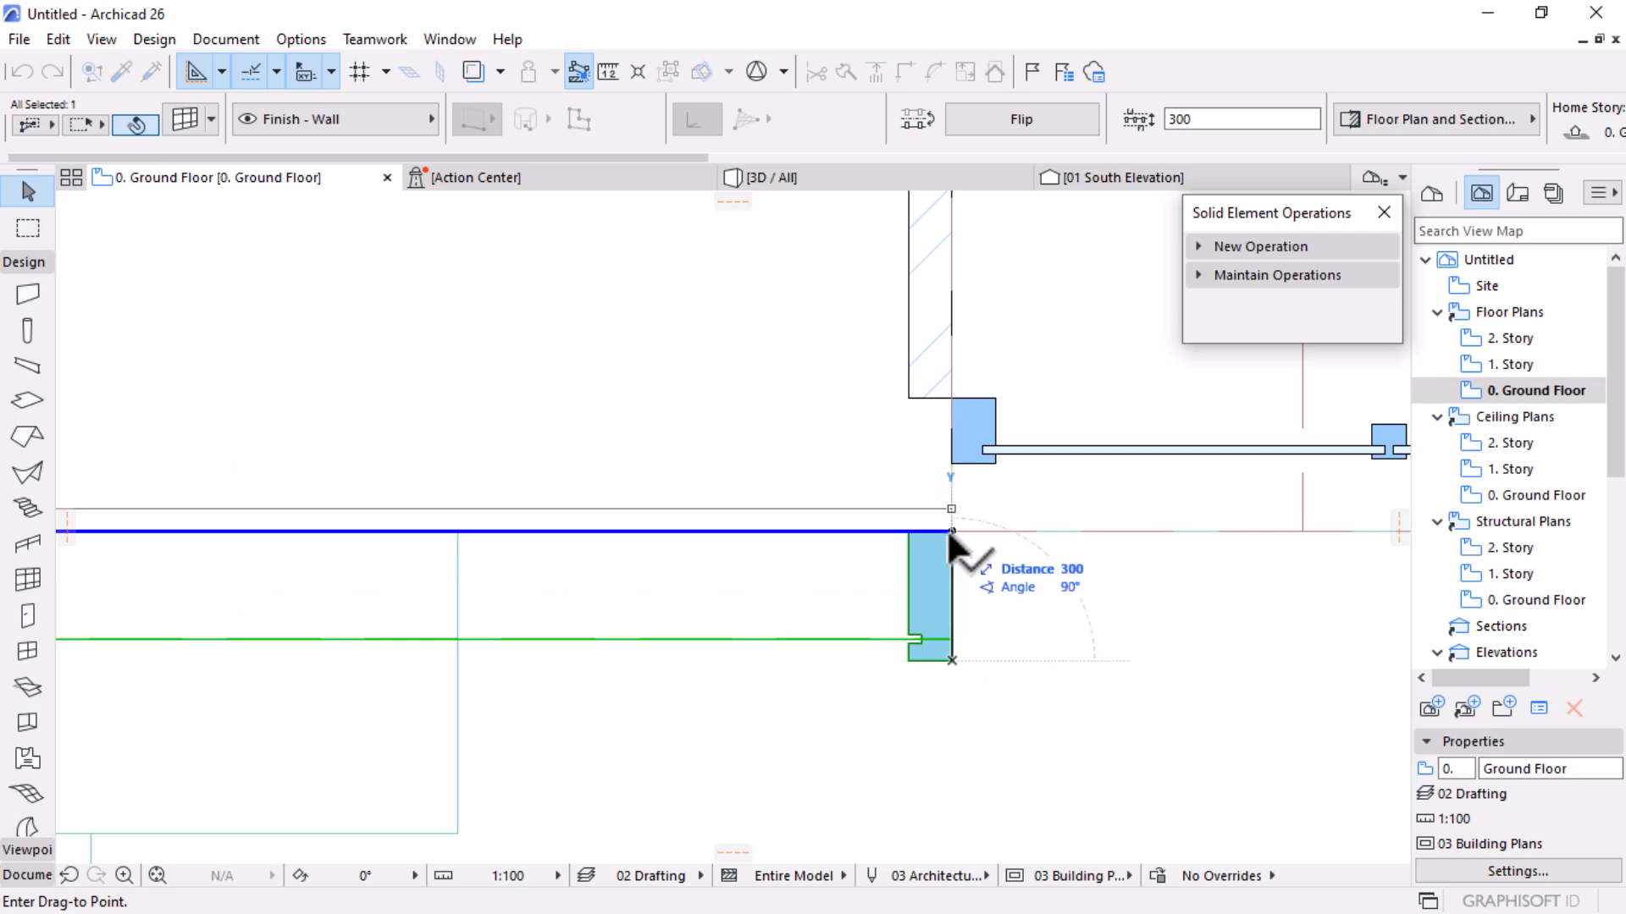
click(950, 532)
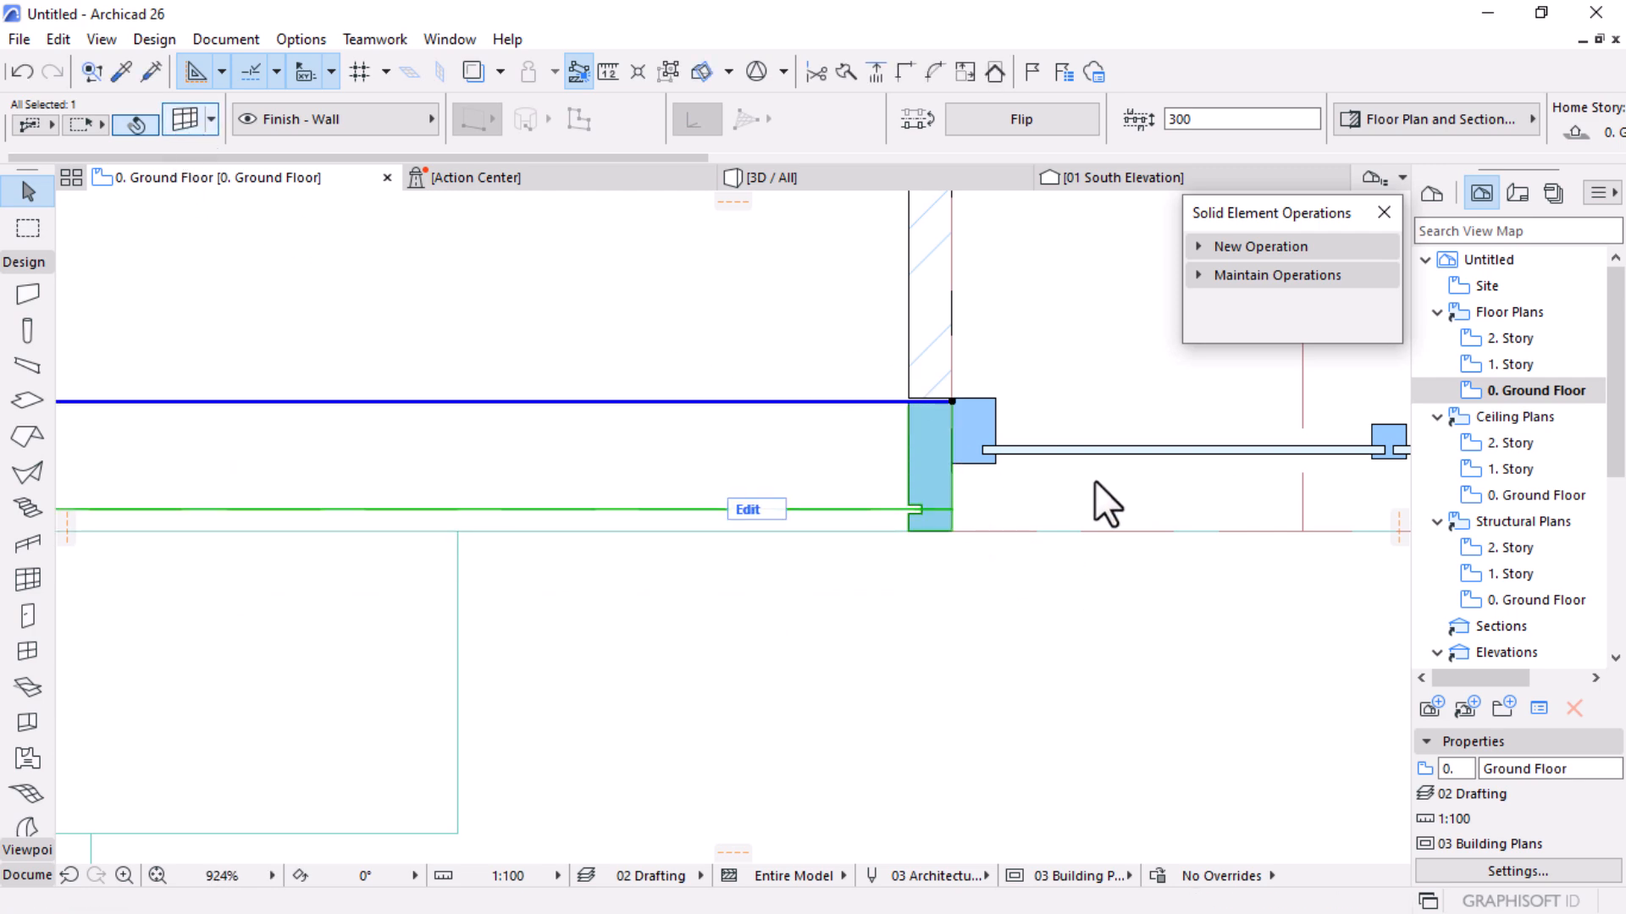
key(ctrl+t)
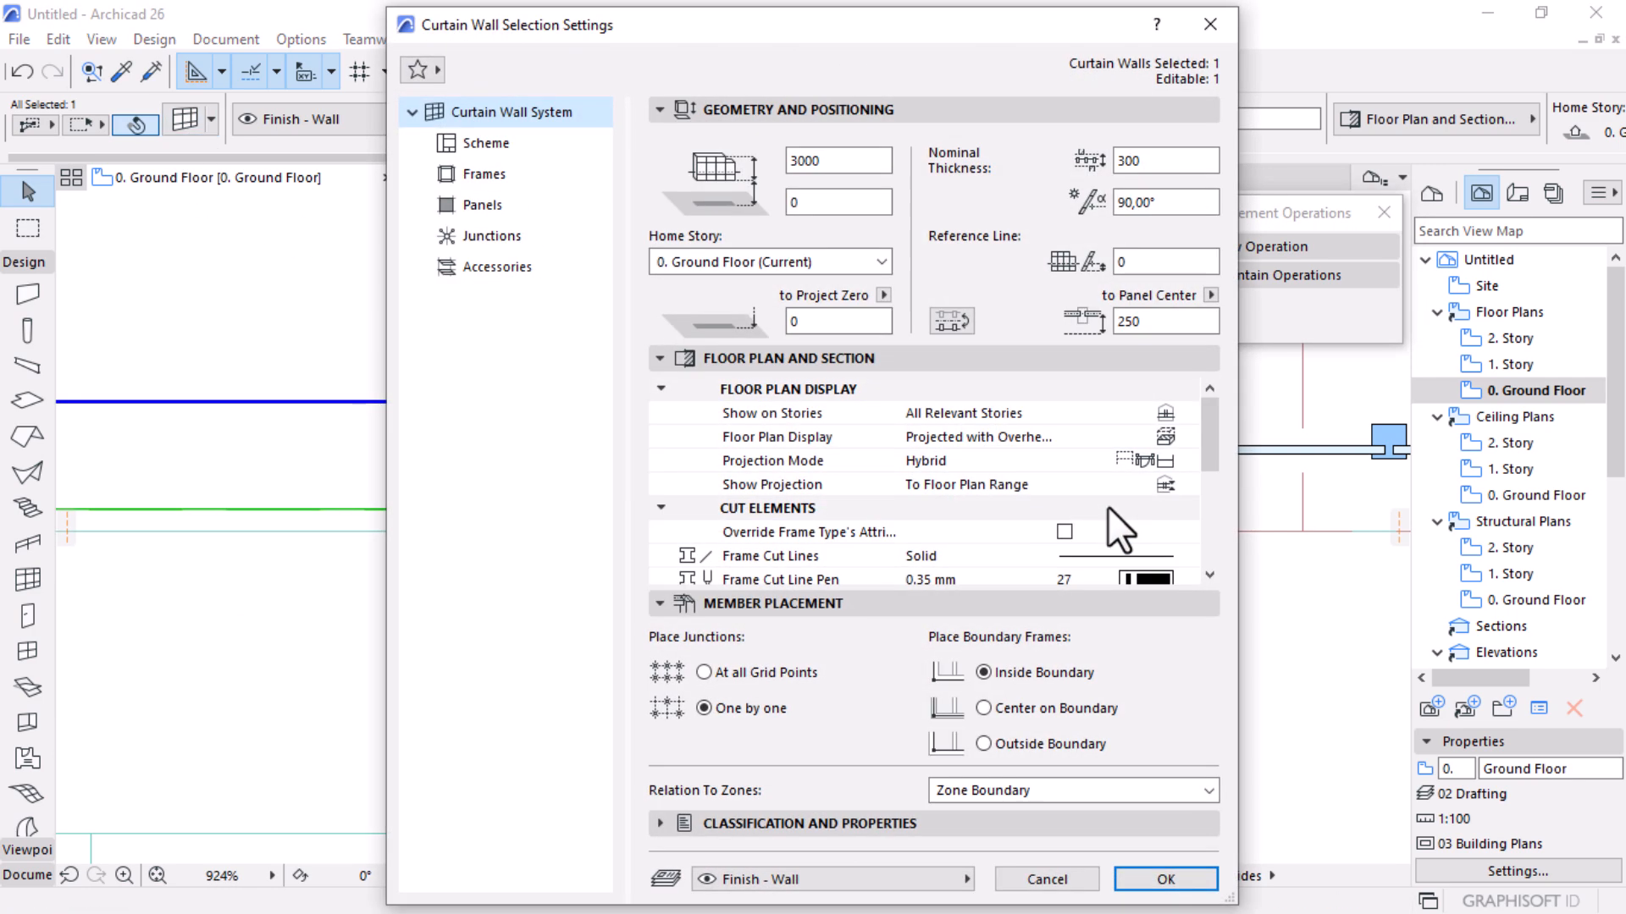
key(Return)
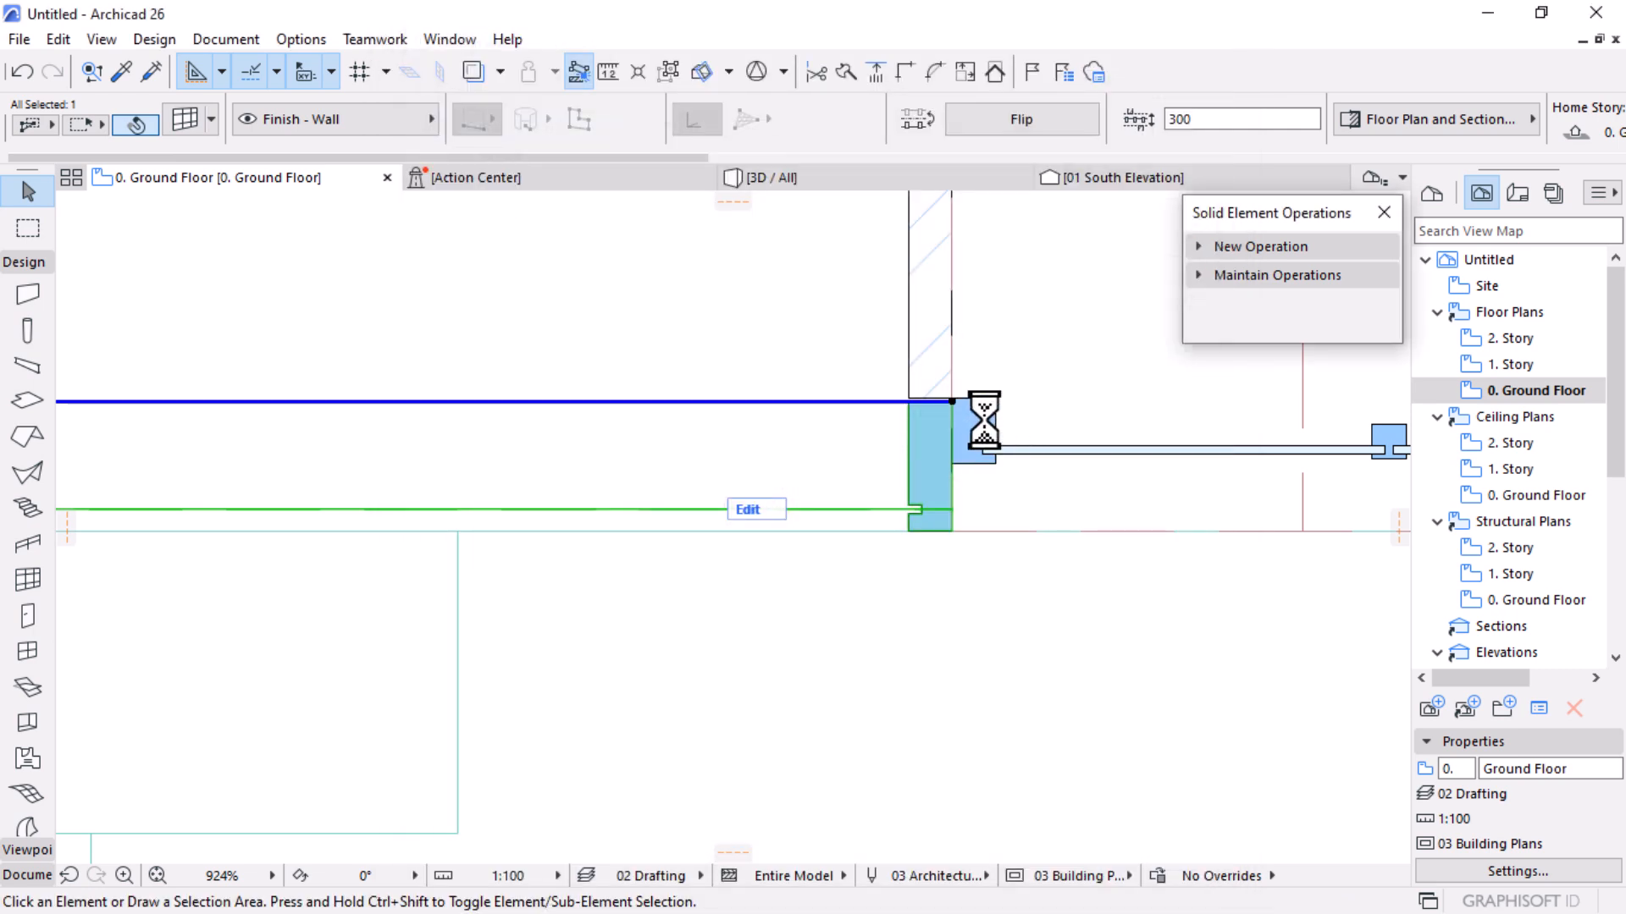
Measure from the new end frame's outer corner to the steel wall, and move the wide curtain wall so its end frame aligns with the new frame
scroll(939, 398, up, 3)
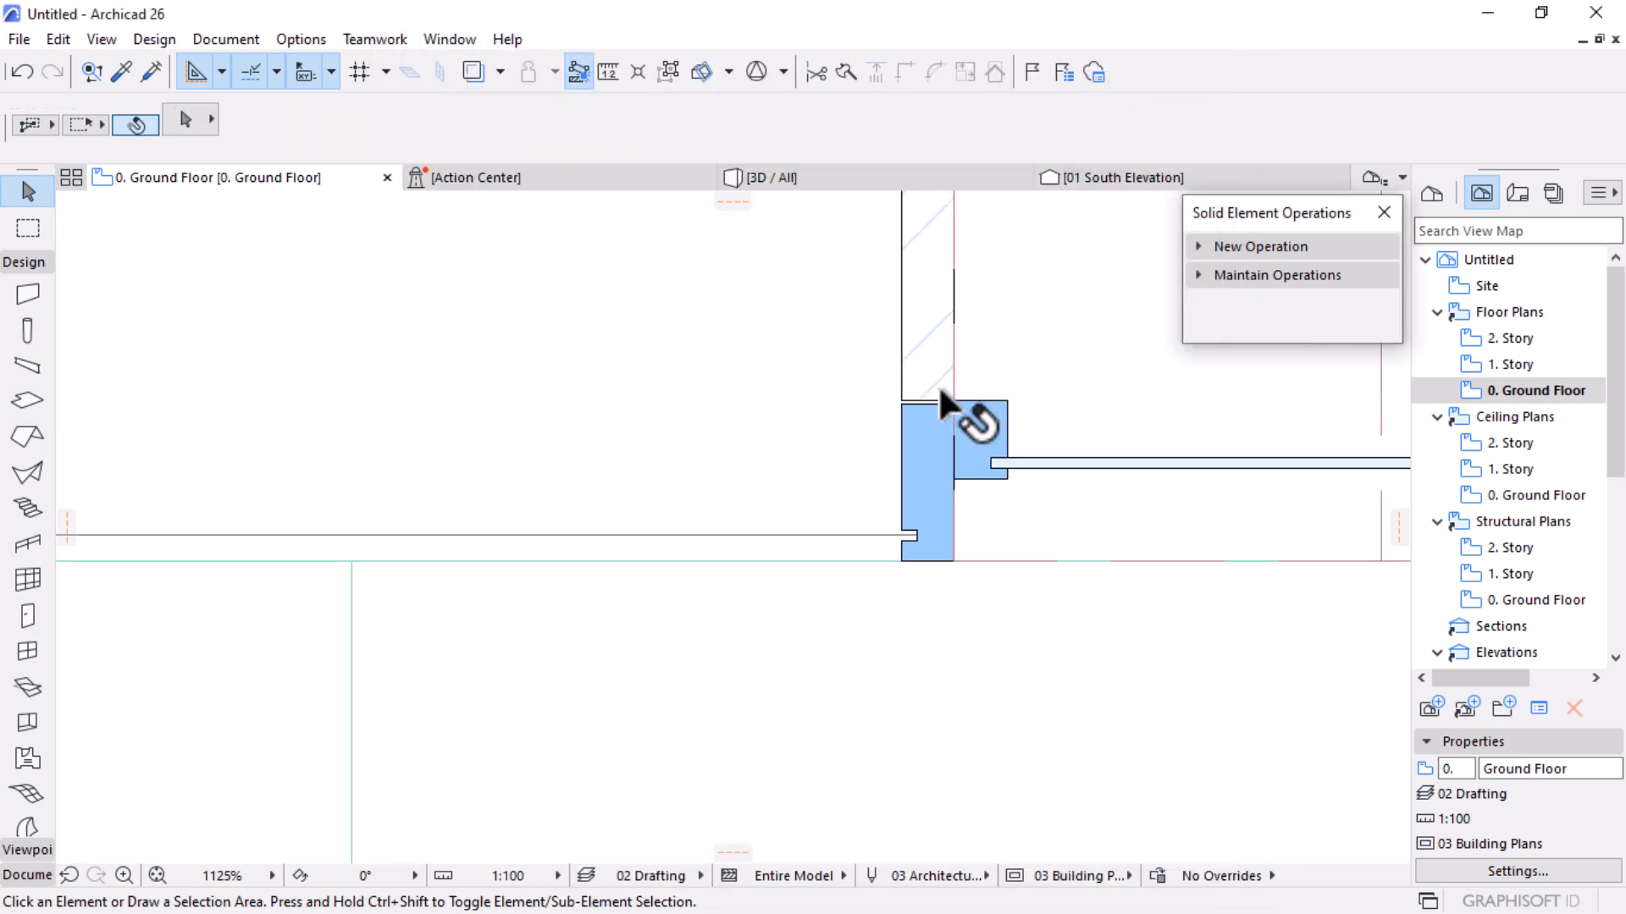
key(m)
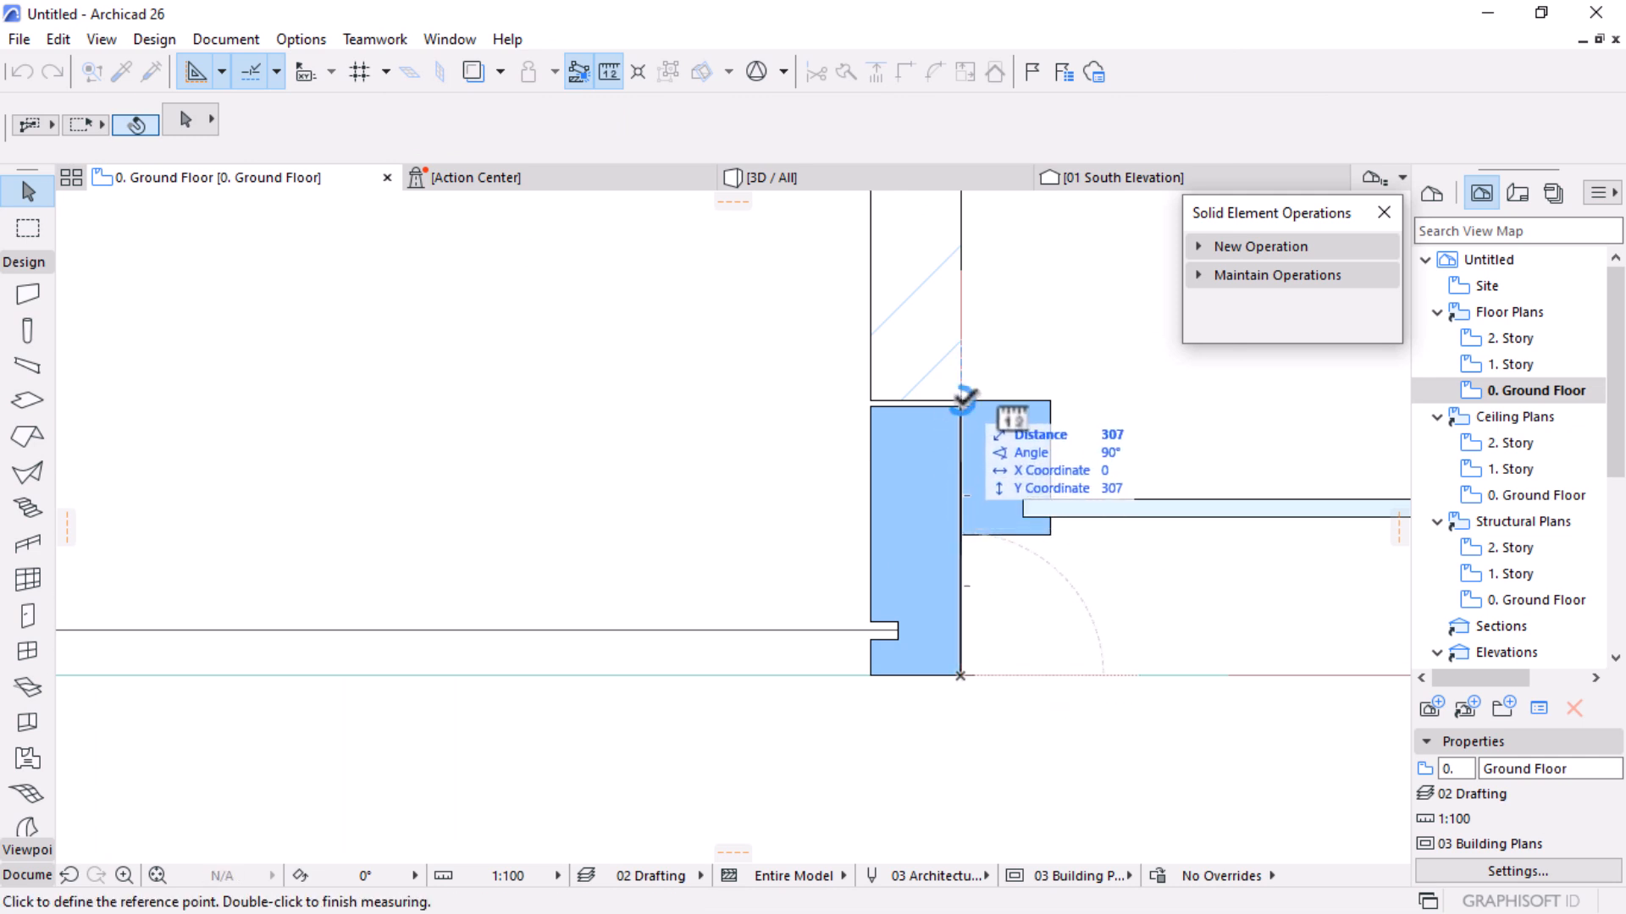
scroll(961, 398, up, 2)
key(Escape)
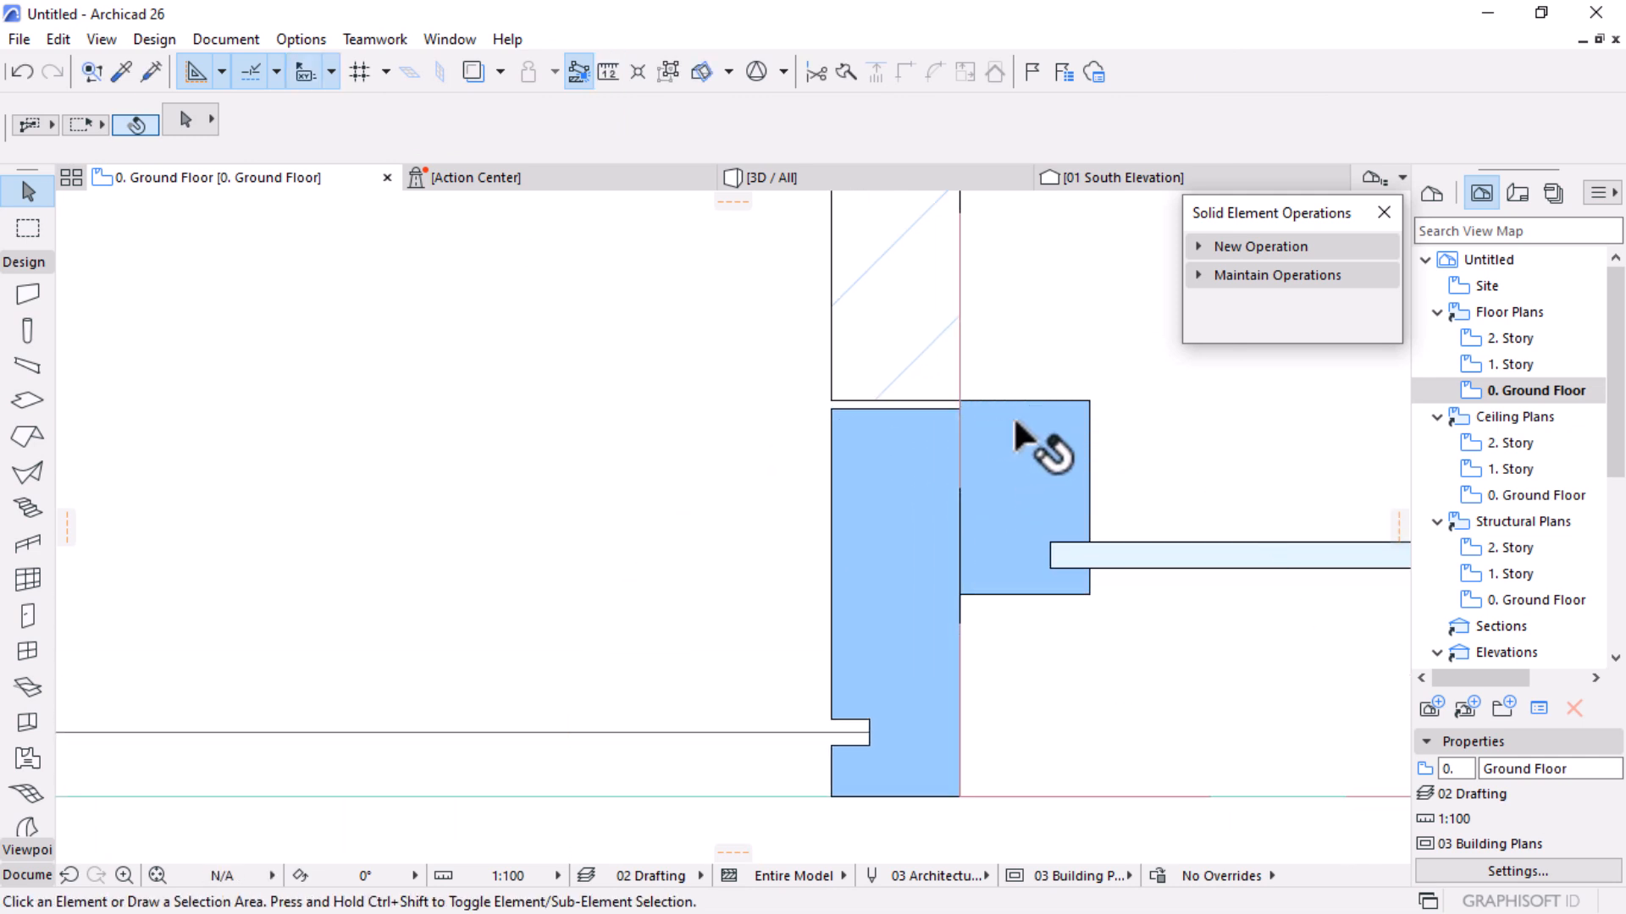
click(1021, 408)
scroll(990, 398, up, 3)
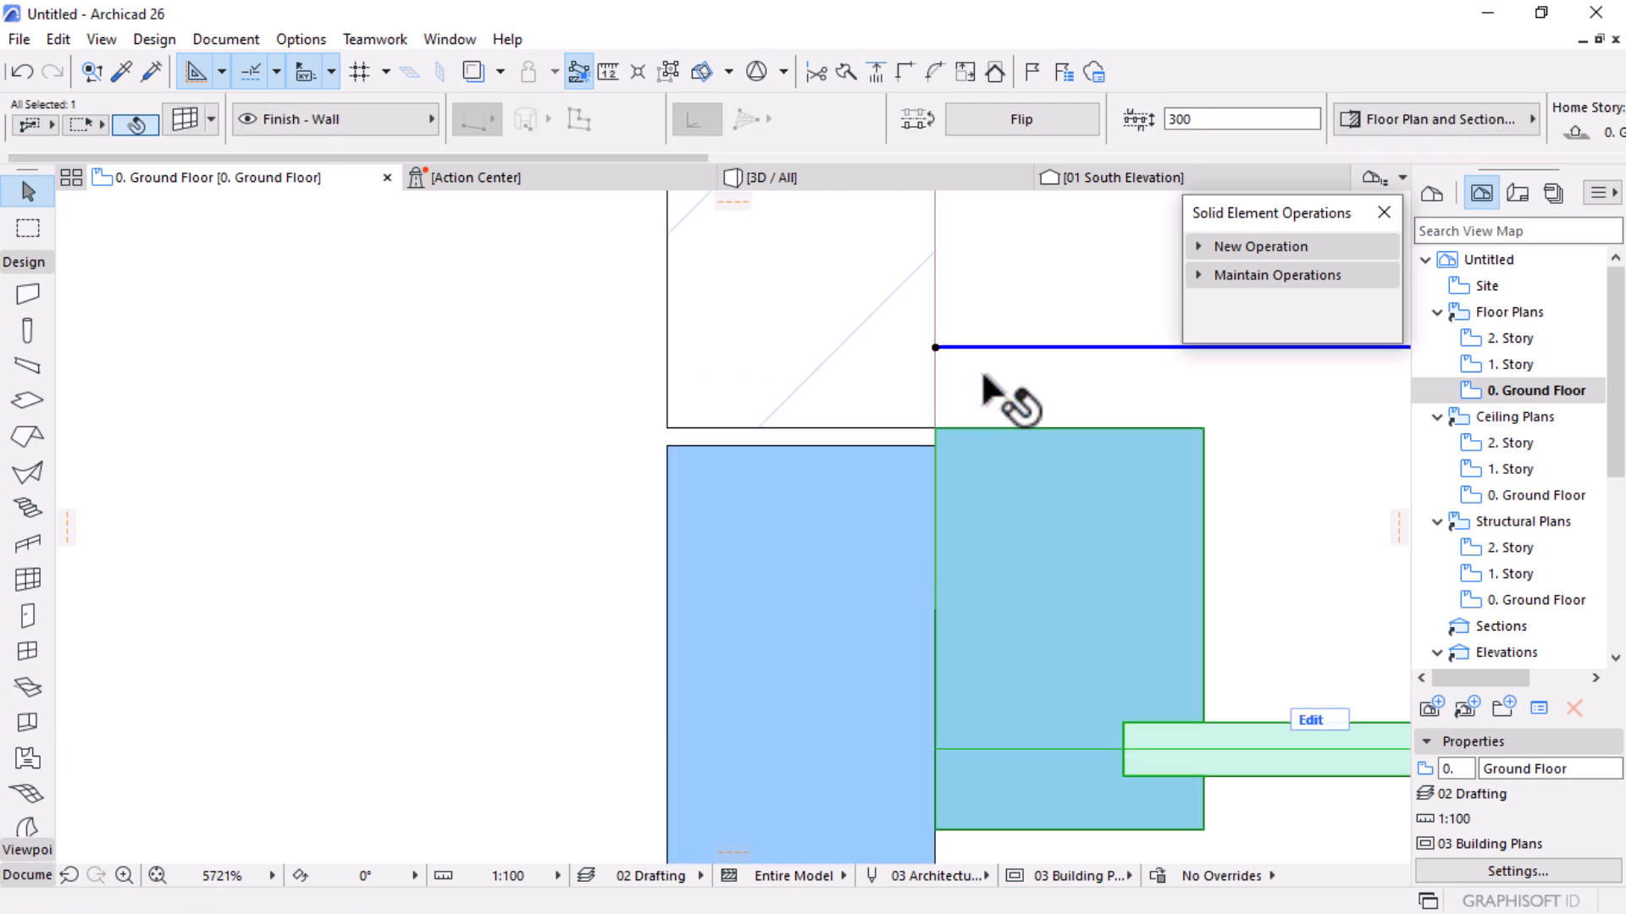
key(ctrl+d)
click(935, 430)
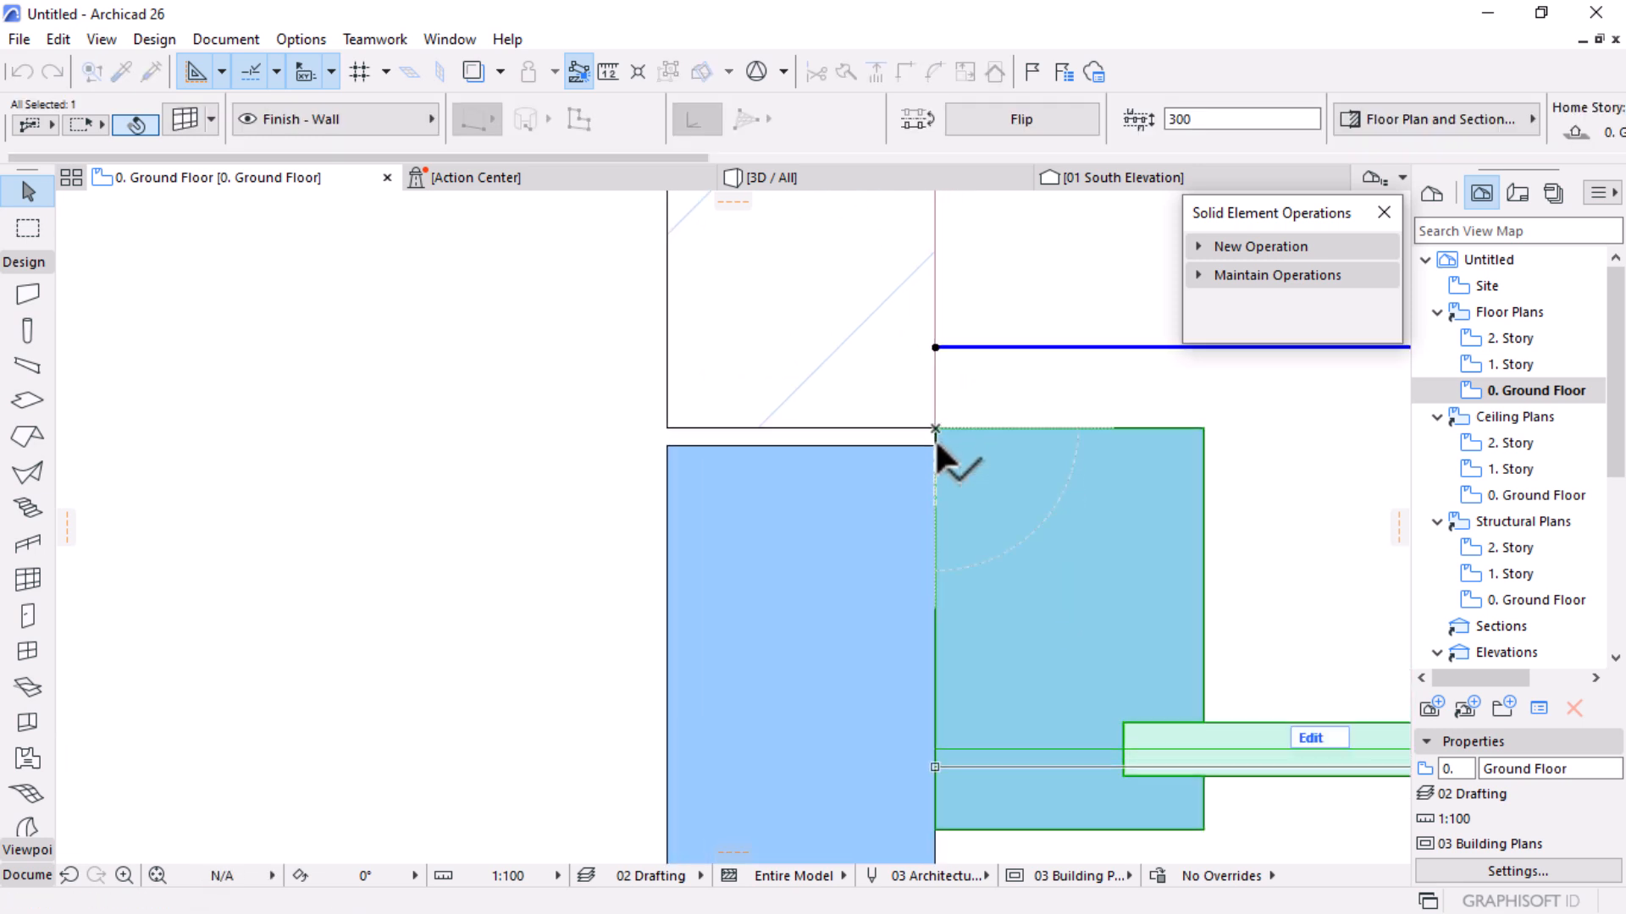
click(934, 438)
scroll(809, 429, down, 2)
scroll(809, 429, down, 3)
scroll(991, 624, down, 2)
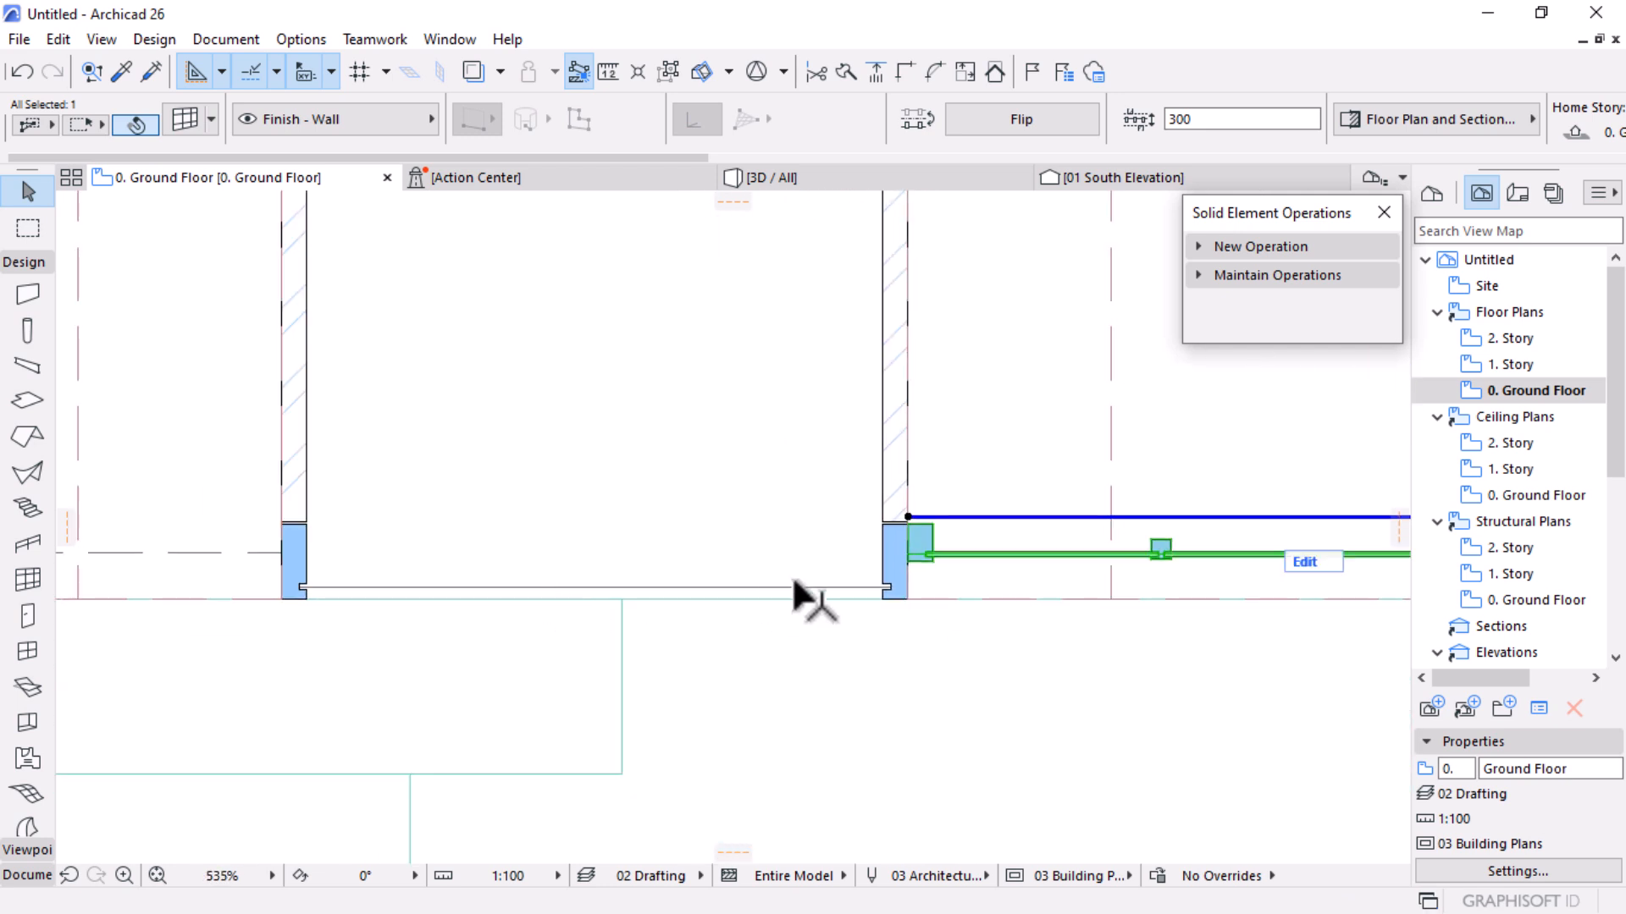
scroll(959, 546, up, 3)
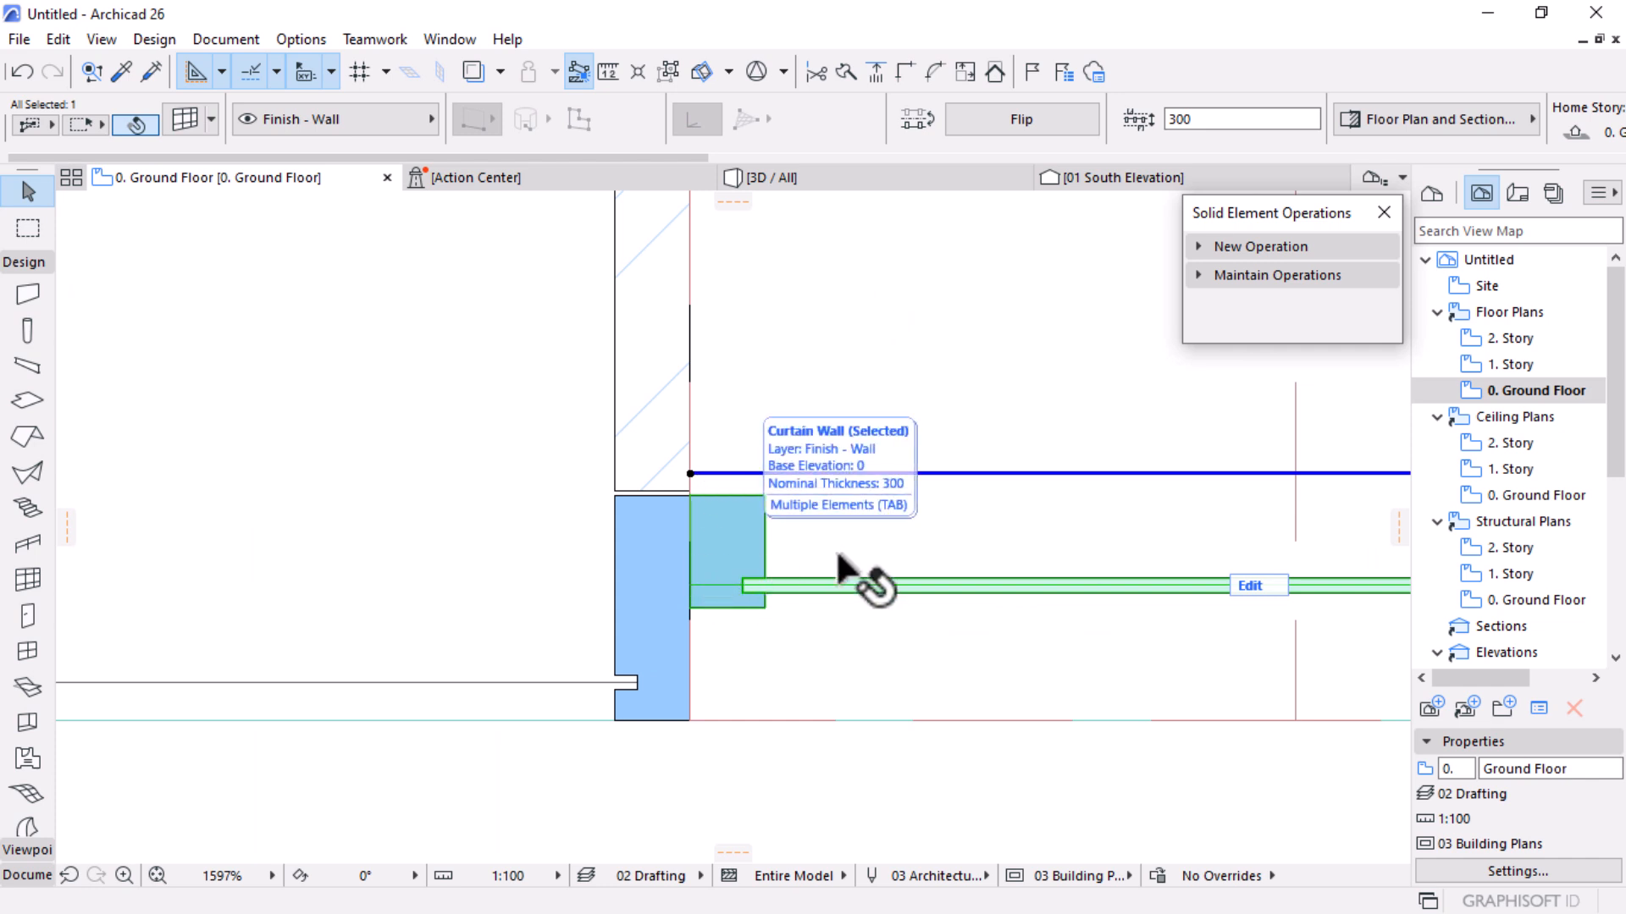
scroll(860, 568, down, 2)
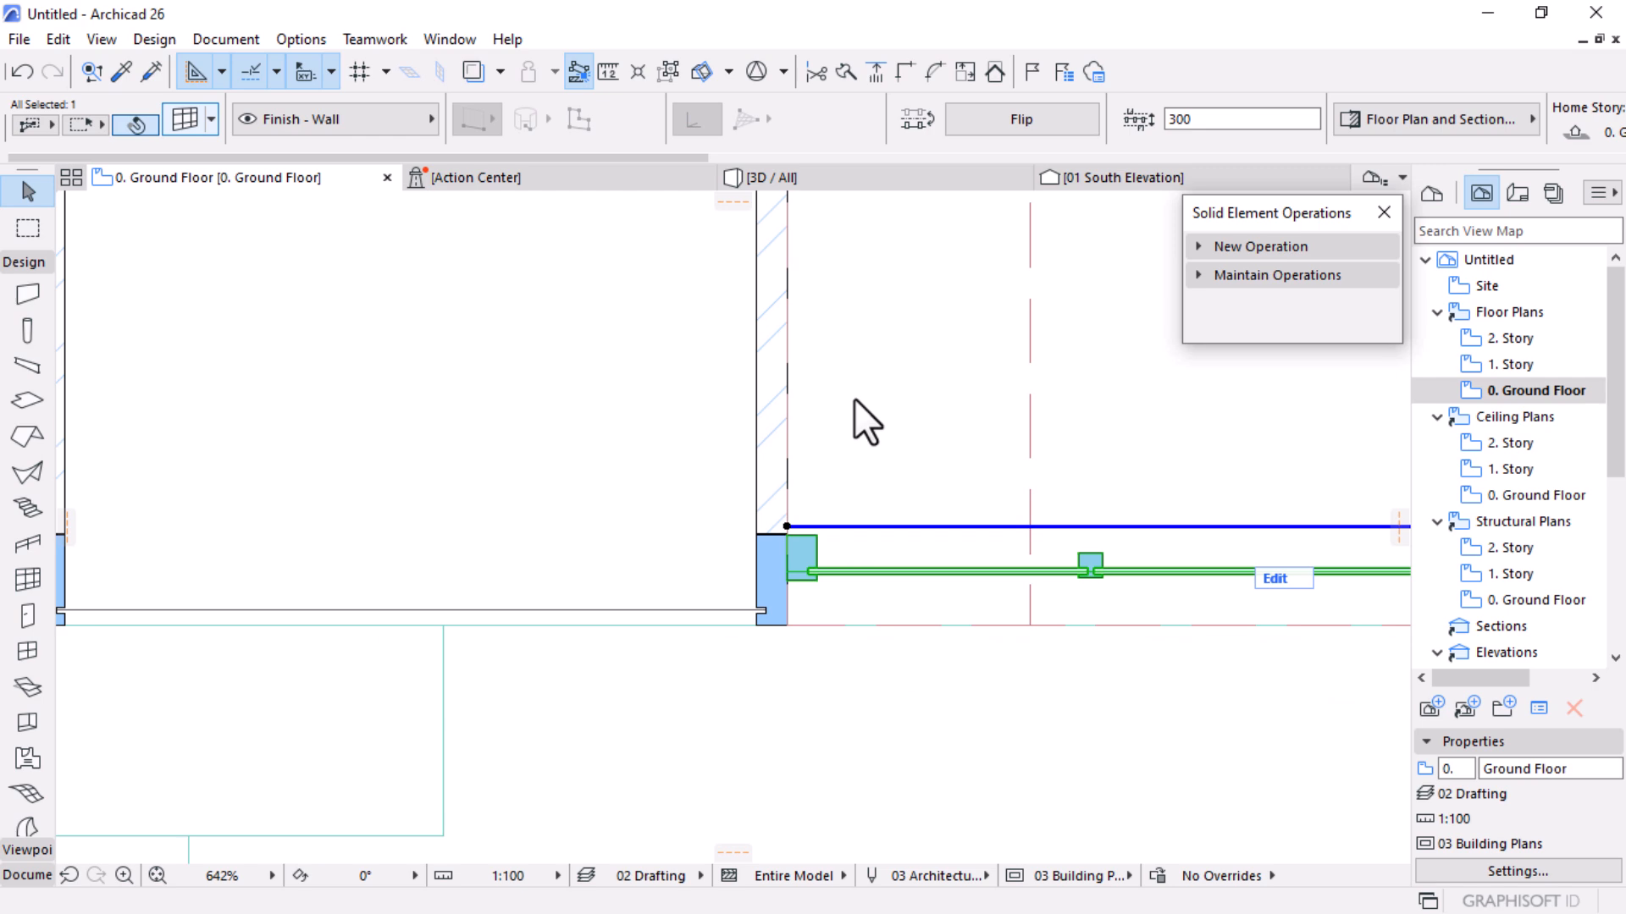
Change the wide curtain wall's reference line distance to panel center so its panels sit on the reference line
key(ctrl+t)
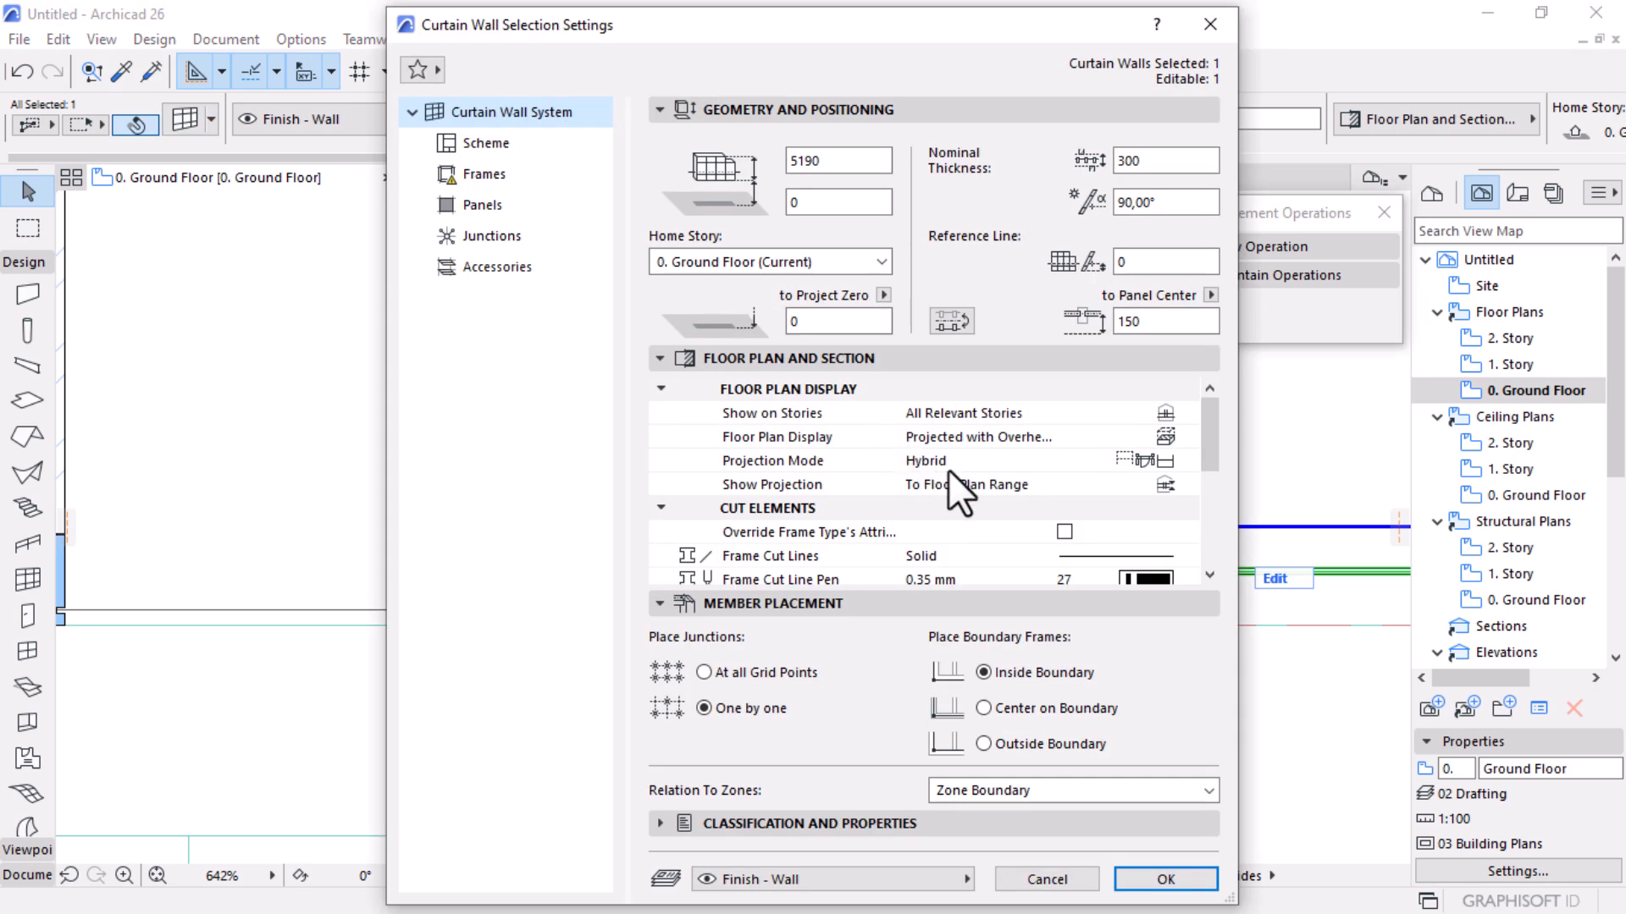
scroll(877, 425, down, 5)
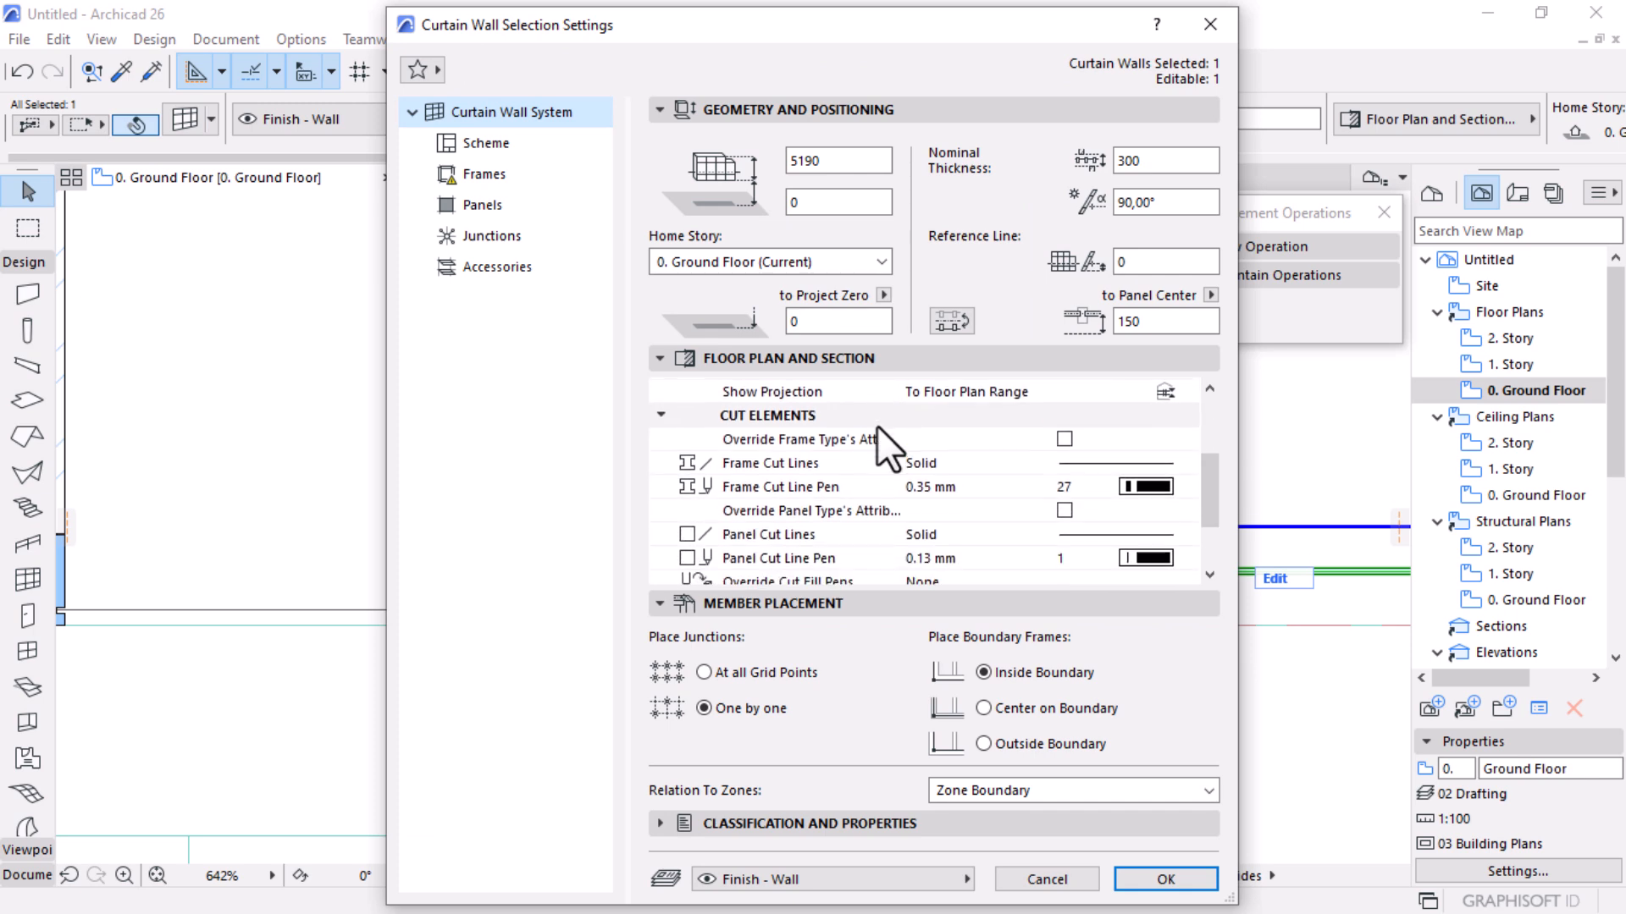
scroll(878, 436, up, 5)
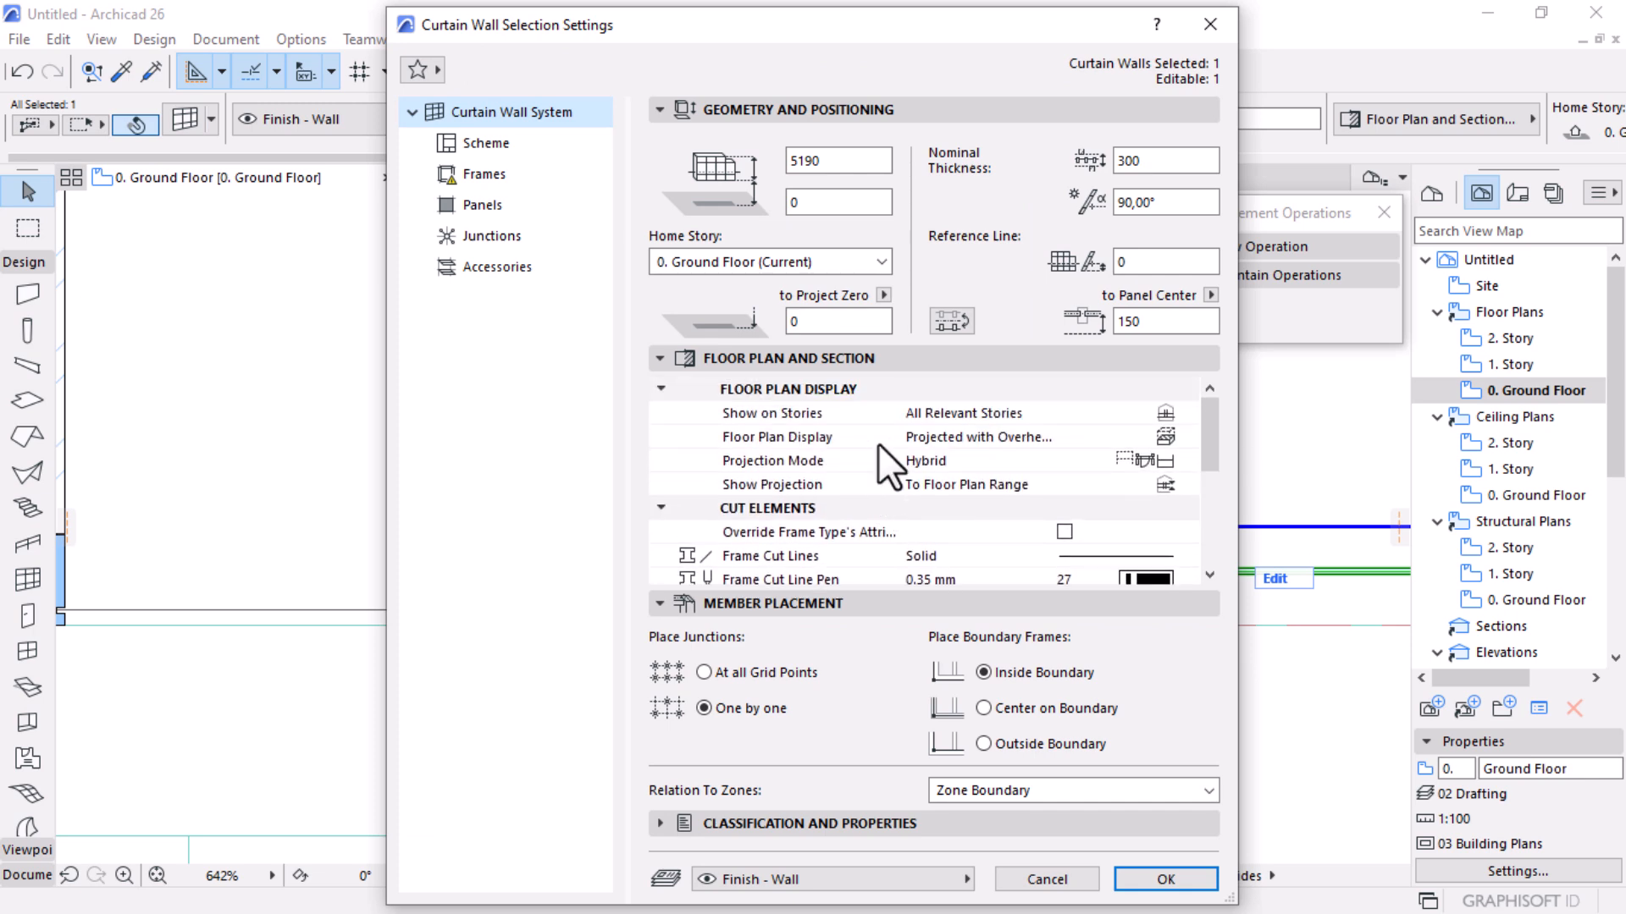
click(1157, 322)
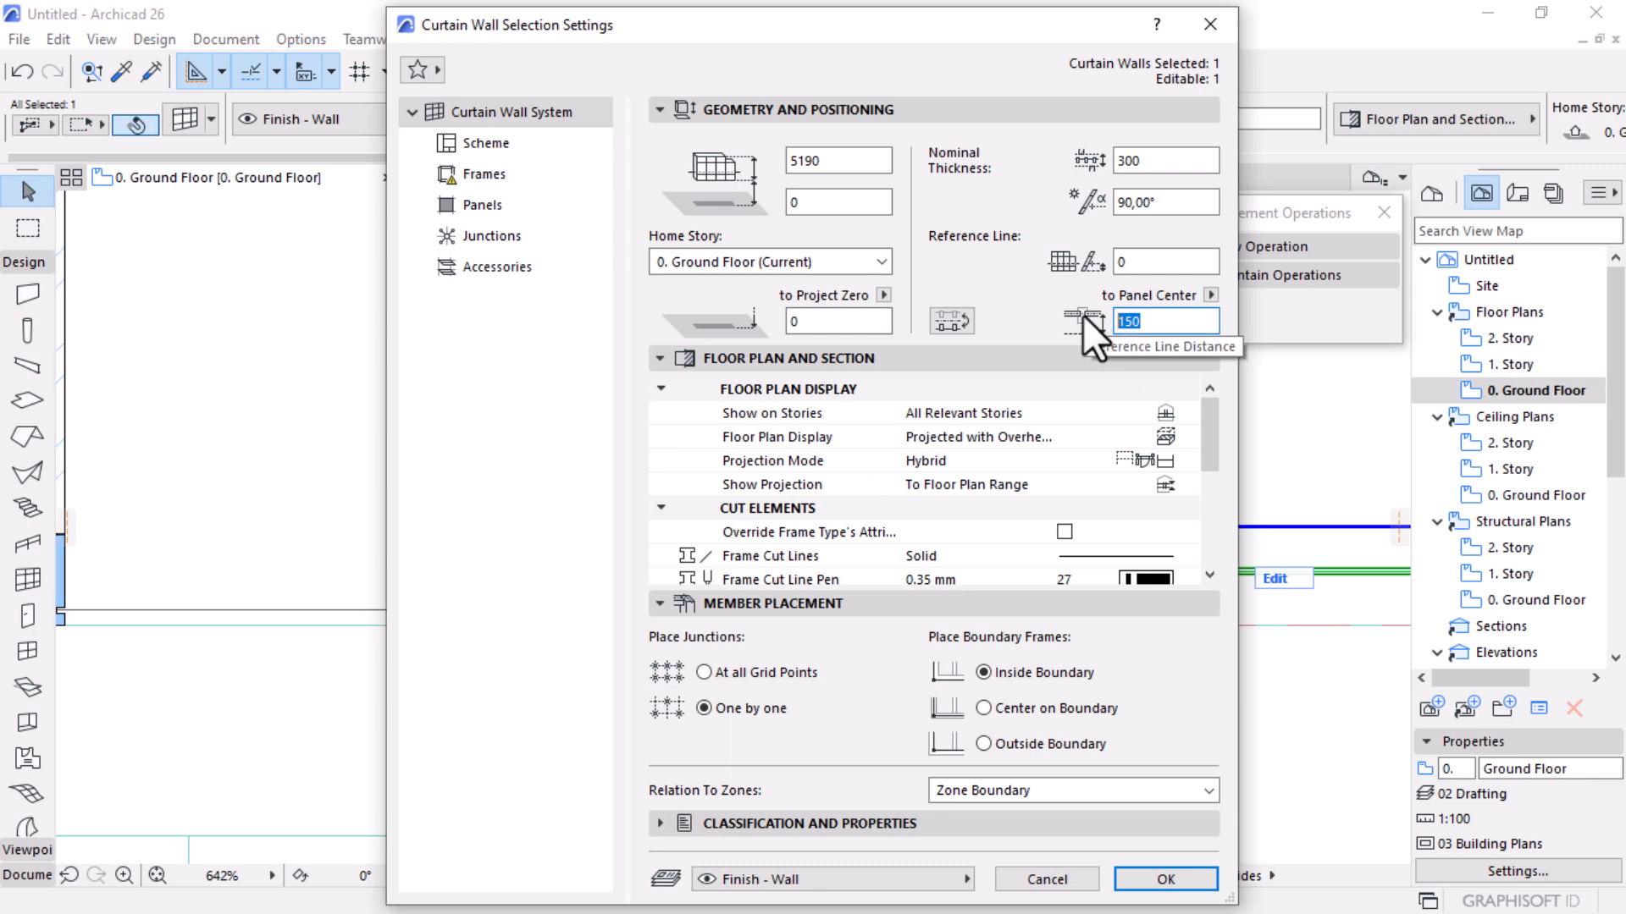
key(Return)
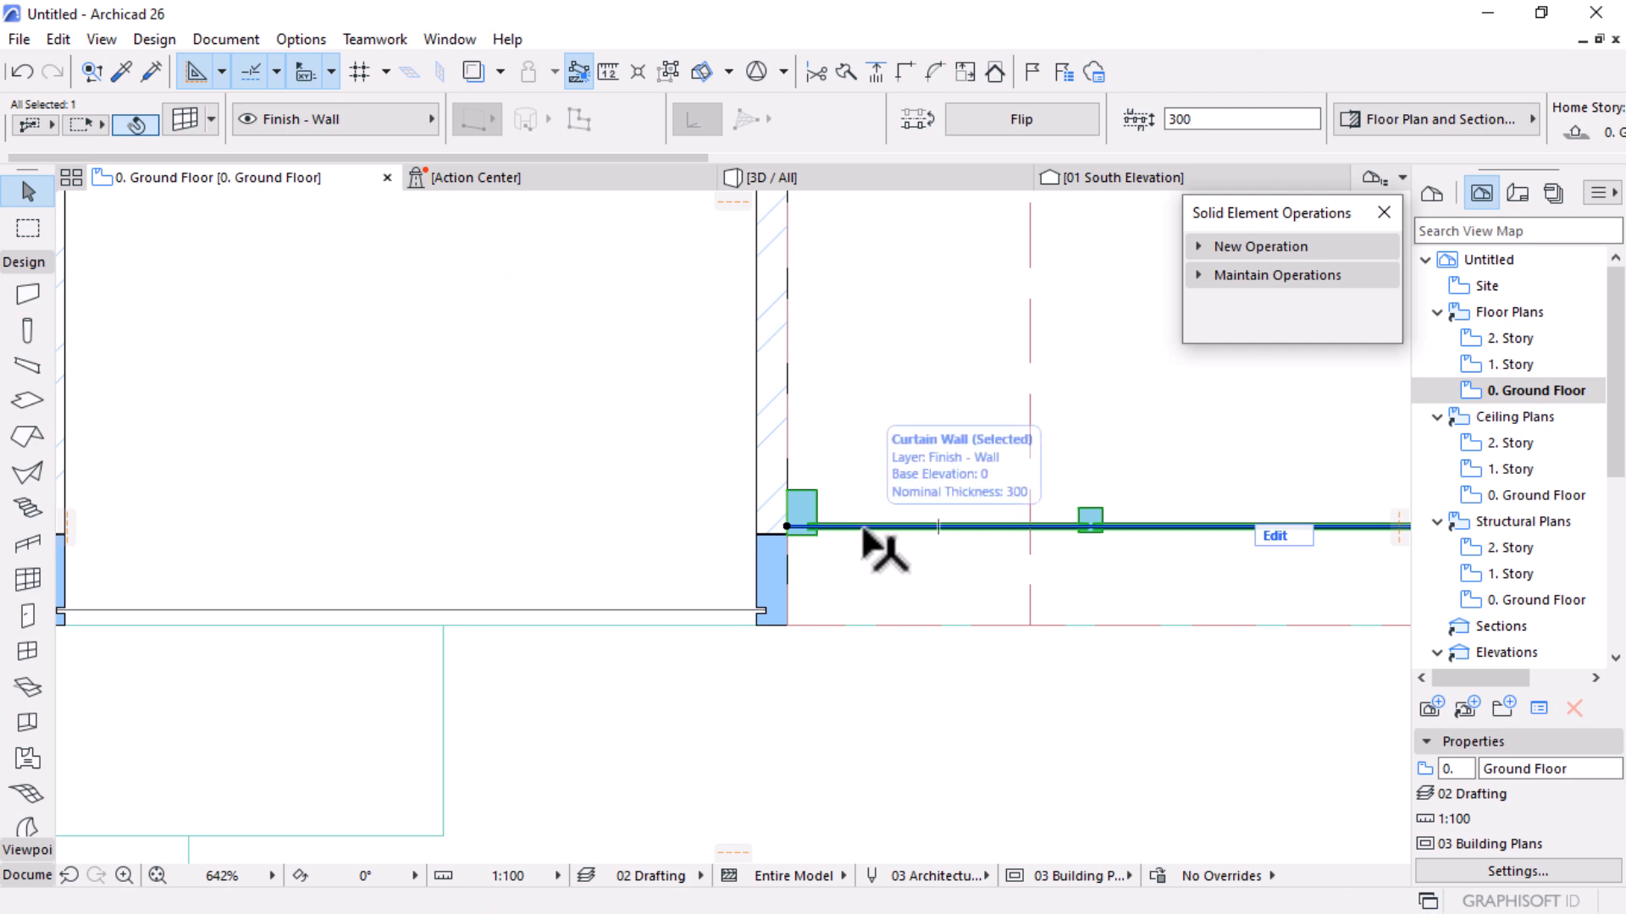
On the 1. Story plan, change the raised wing curtain wall's reference line distance to panel center so its panels sit on the reference line
scroll(864, 532, down, 6)
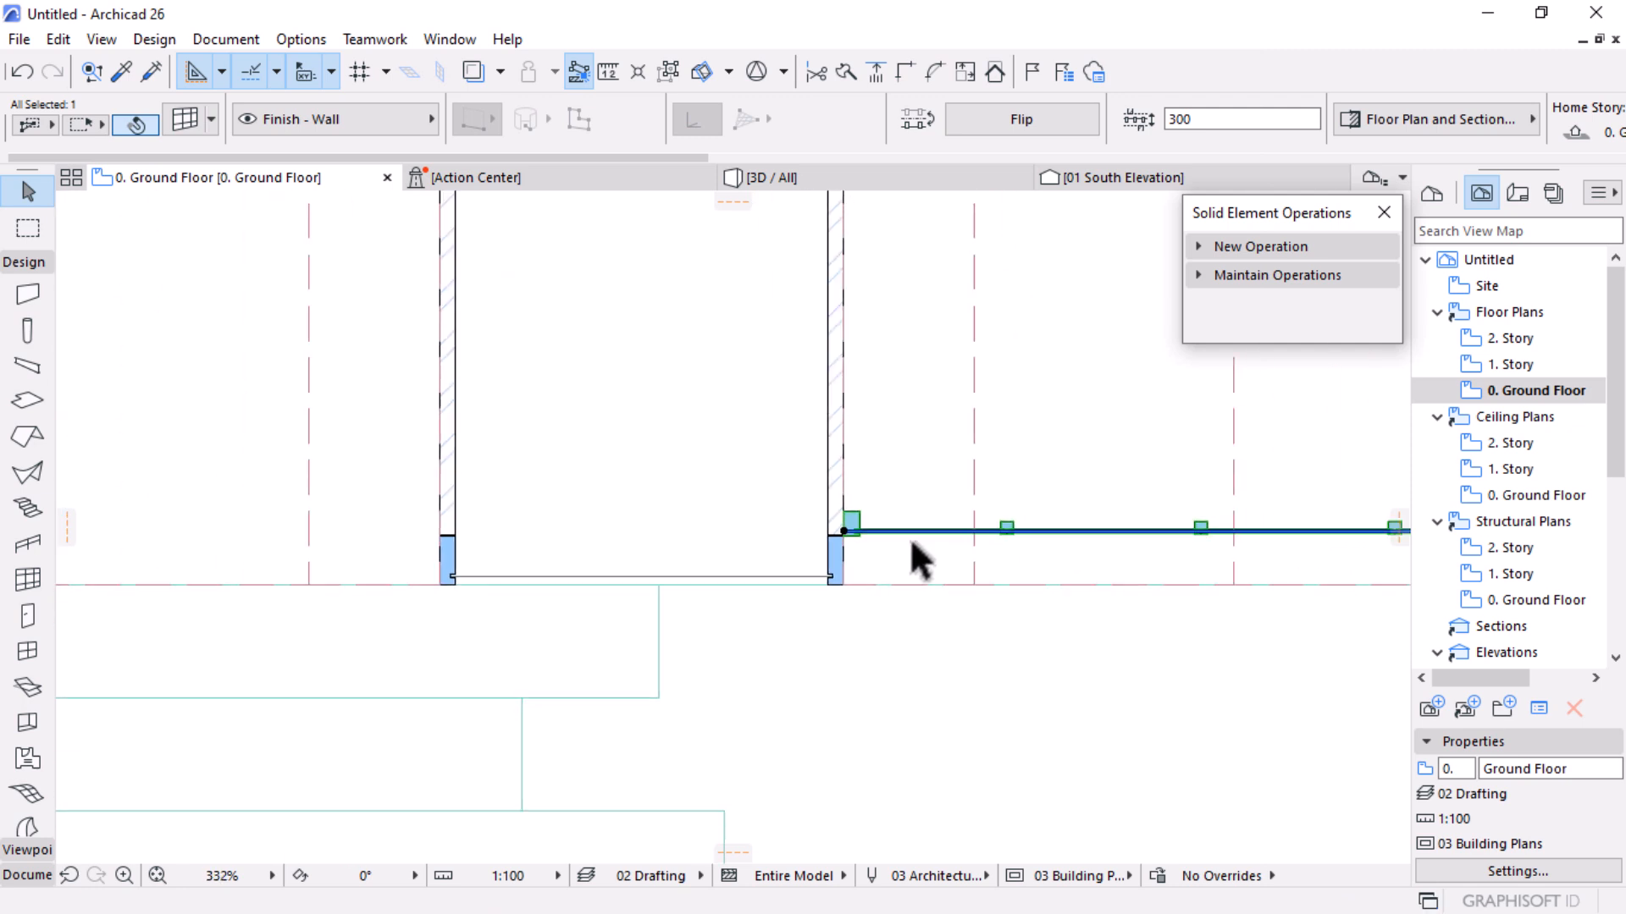
double_click(1516, 365)
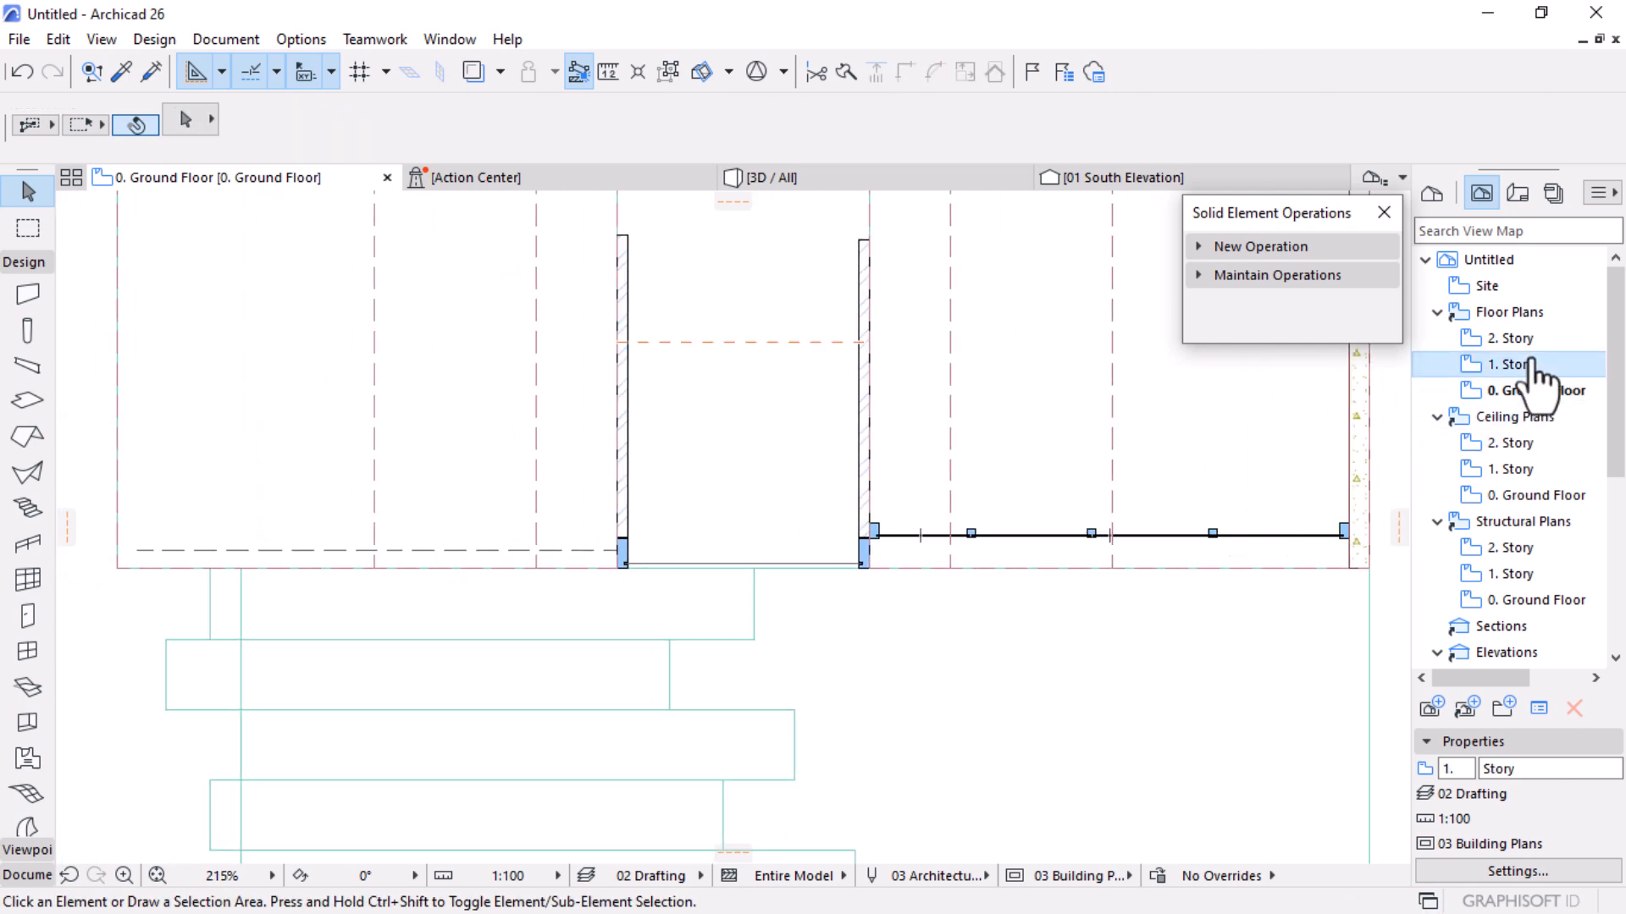
click(474, 549)
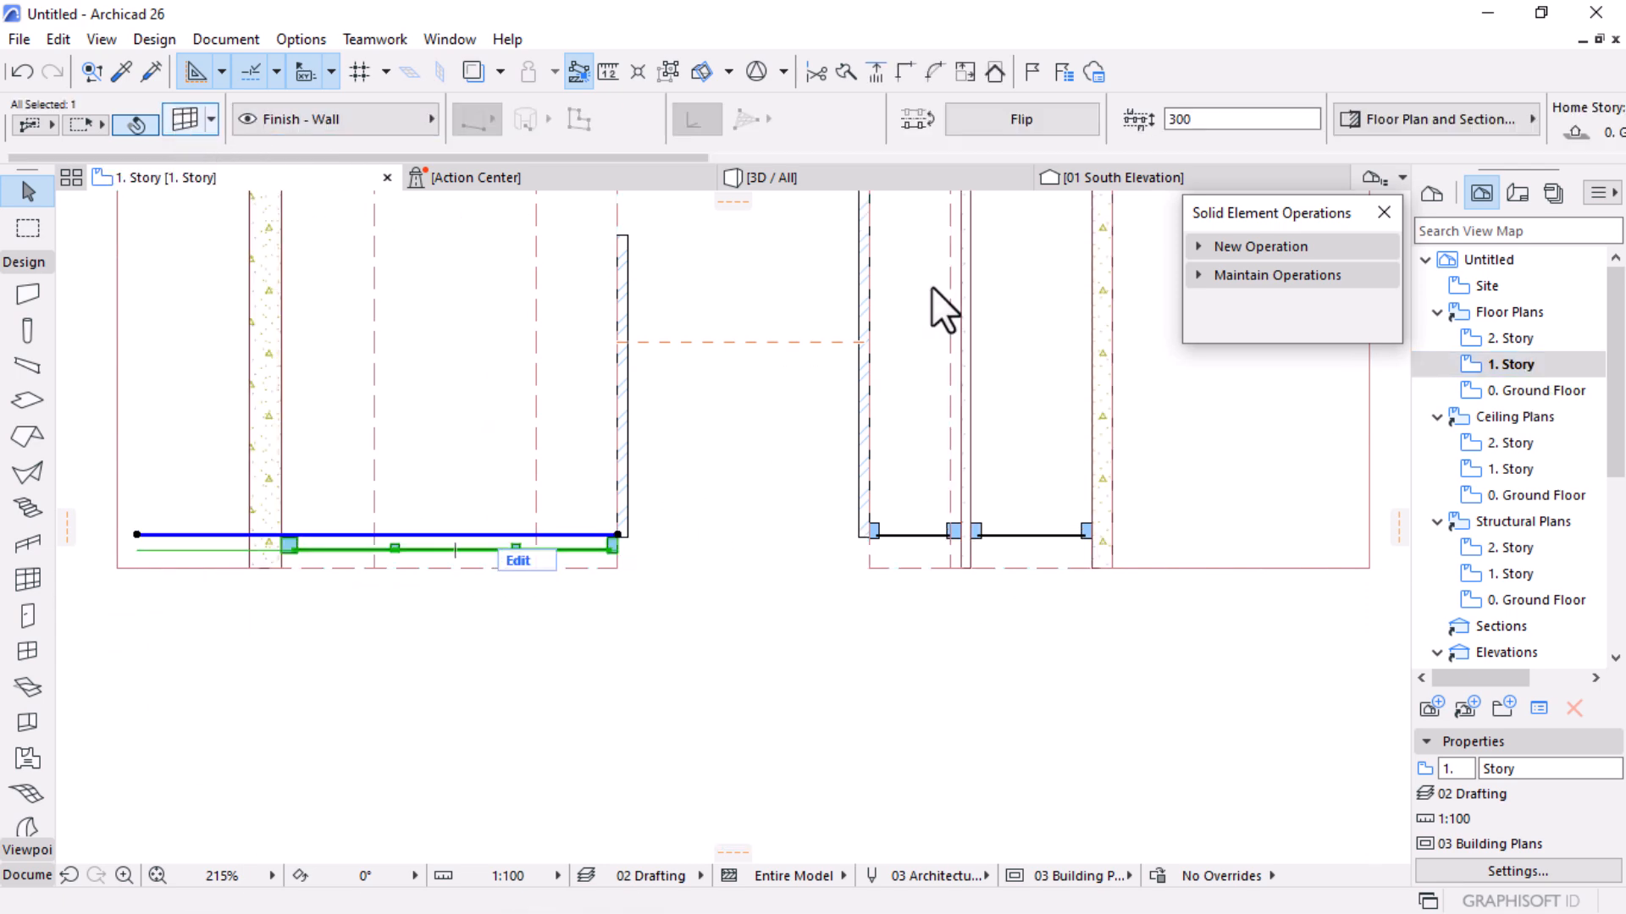
key(ctrl+t)
double_click(1118, 323)
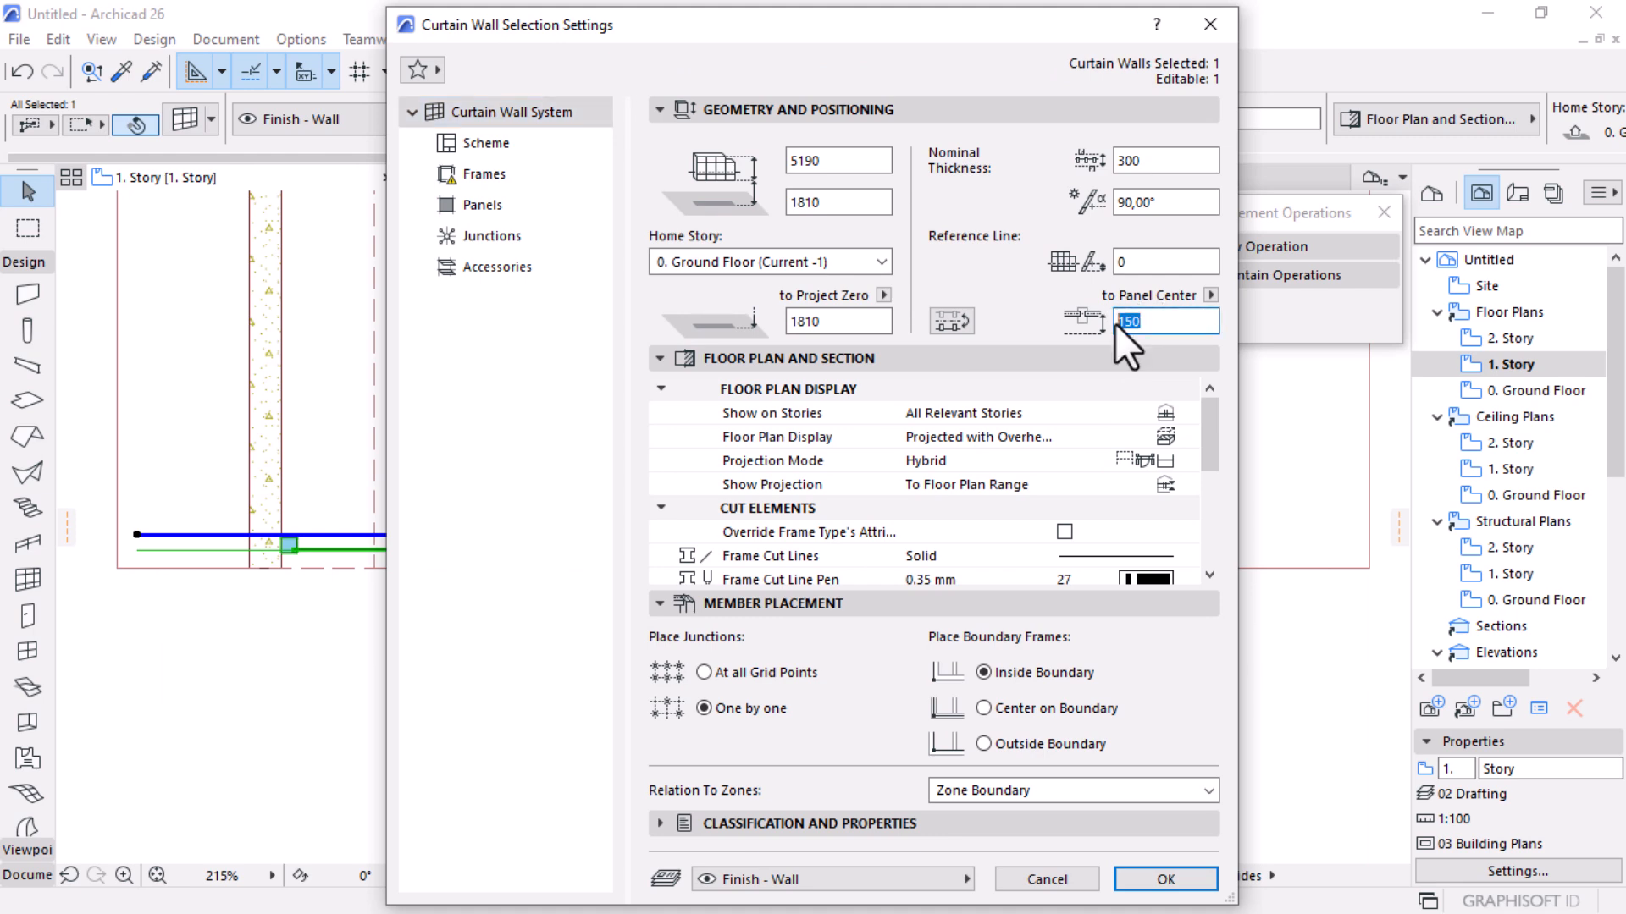
key(Return)
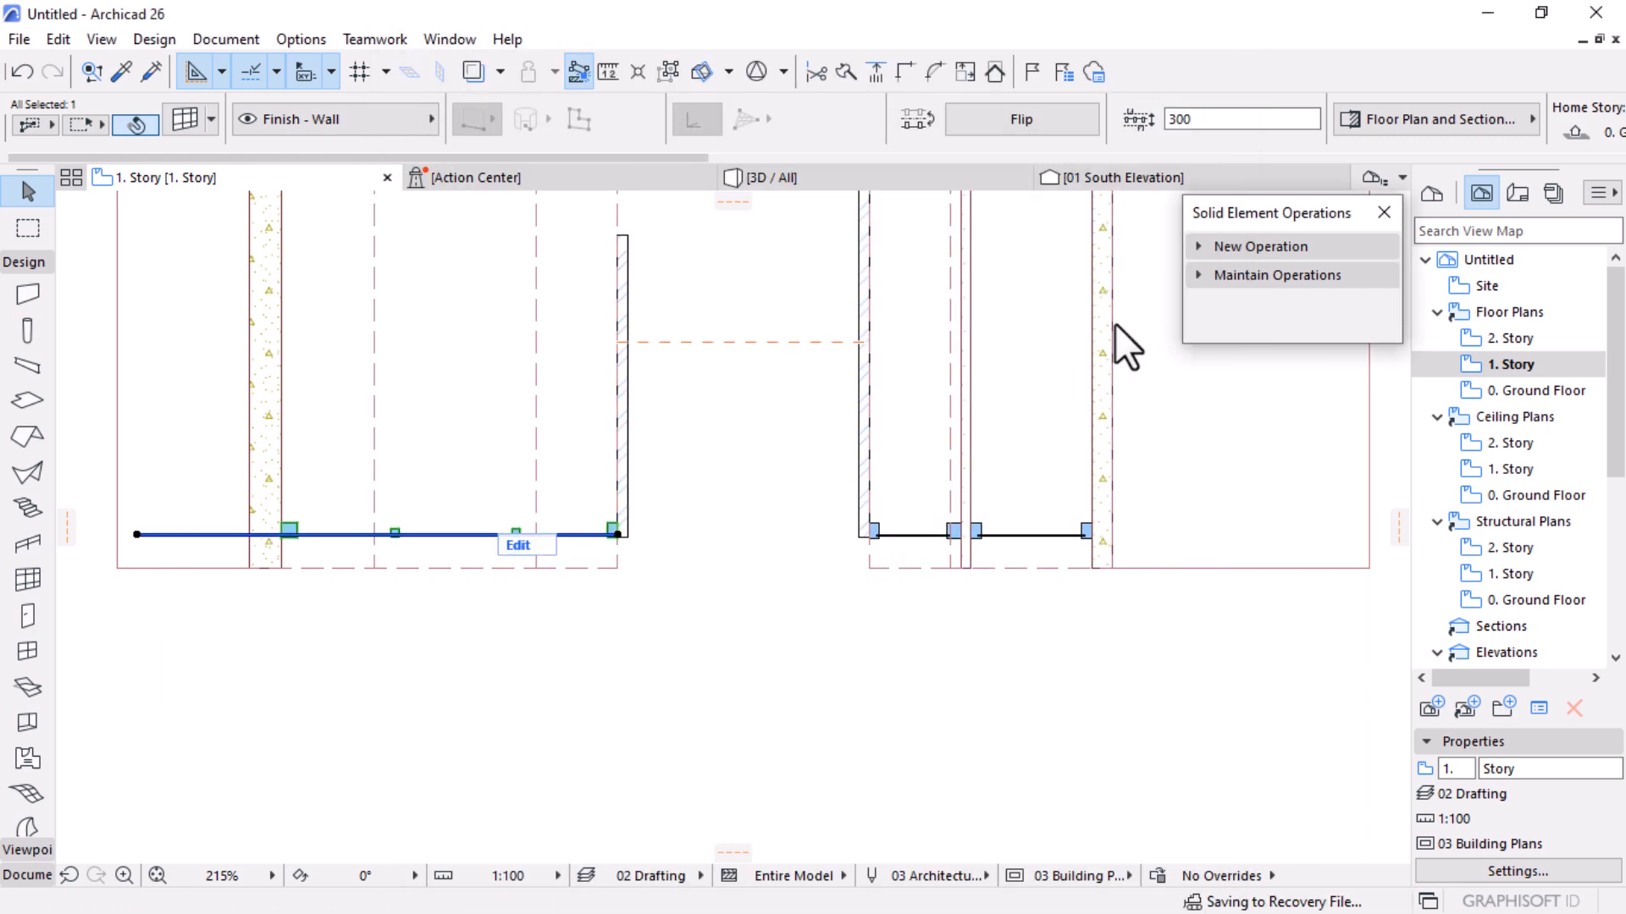
key(Escape)
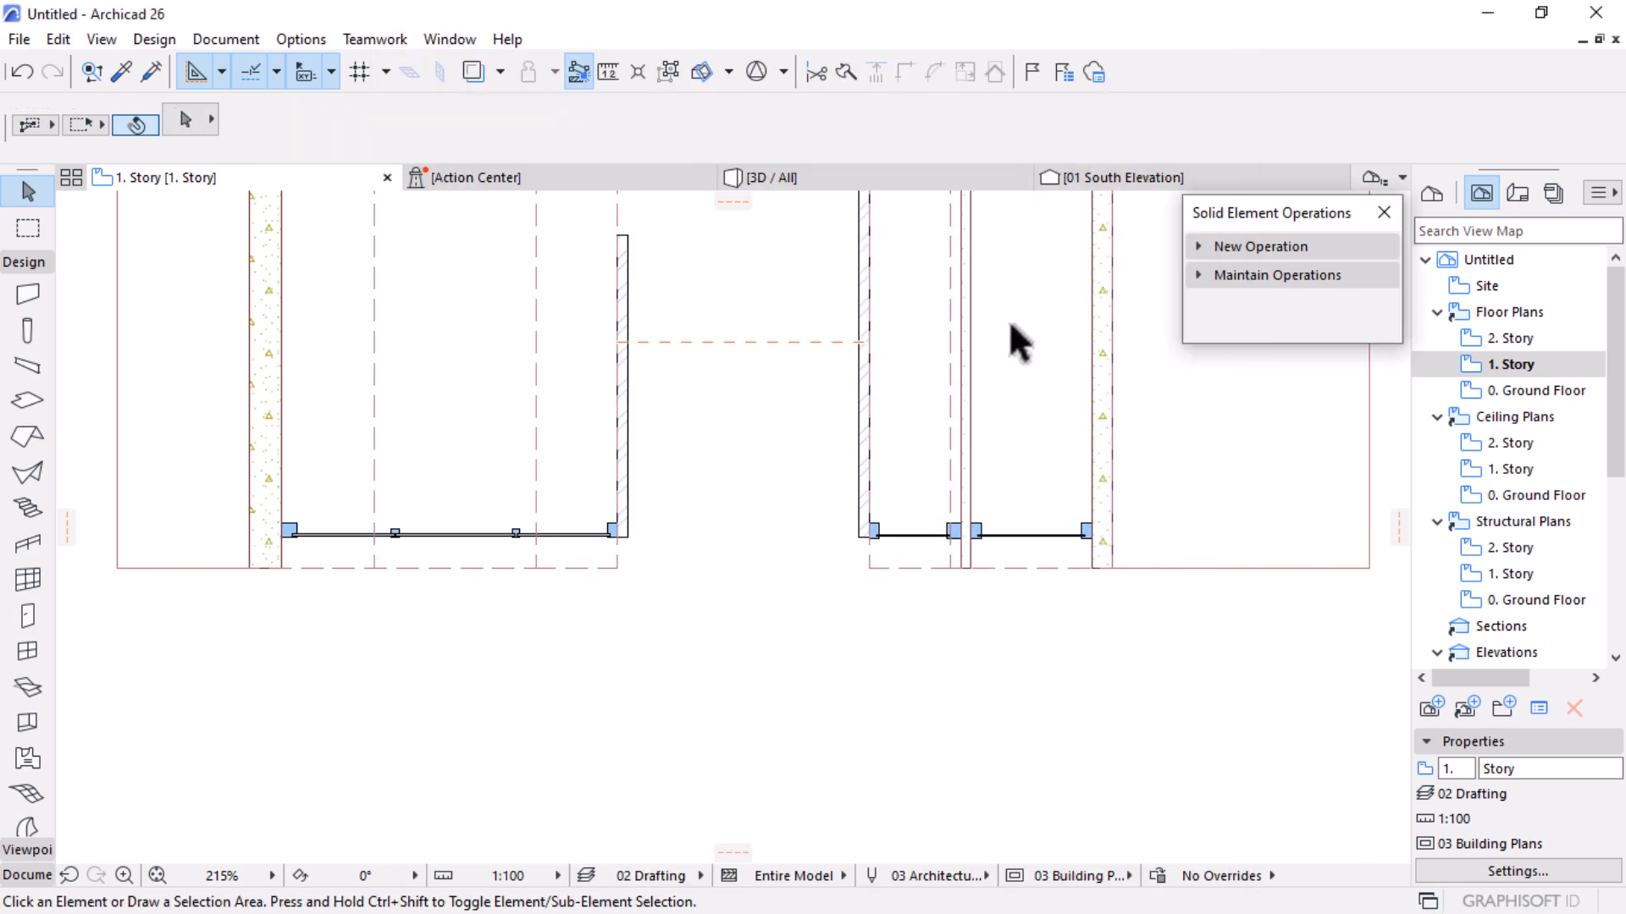
In the 3D view, stretch the curtain wall between the tower walls upward to the top edge of the steel roof
click(843, 174)
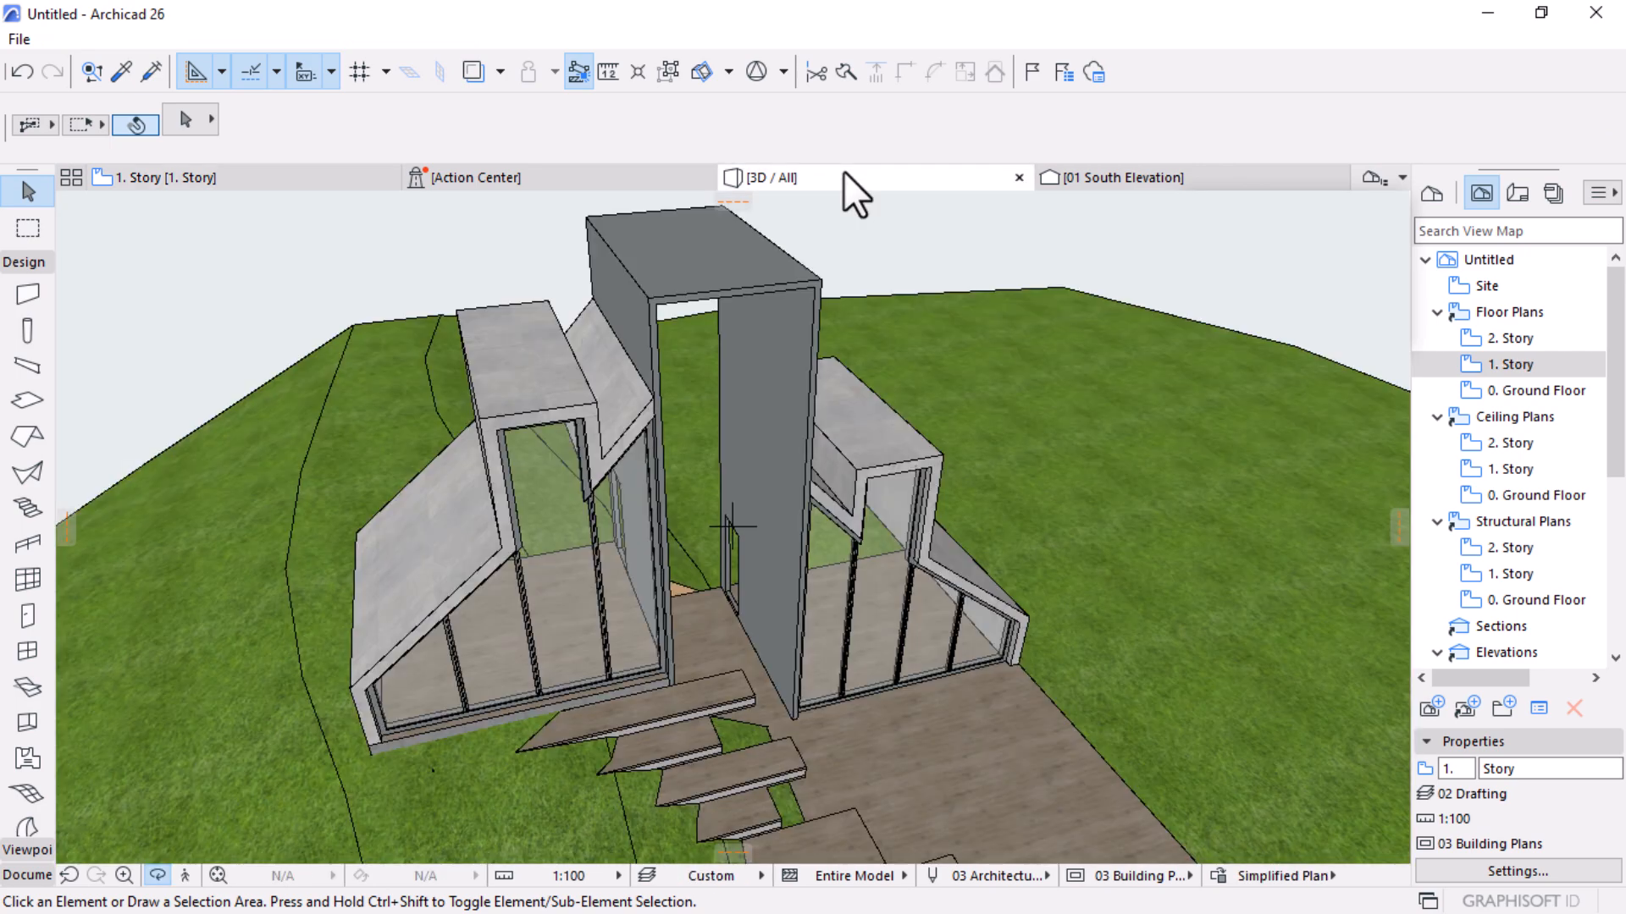
drag(791, 596, 598, 526)
scroll(643, 533, up, 3)
drag(699, 580, 736, 551)
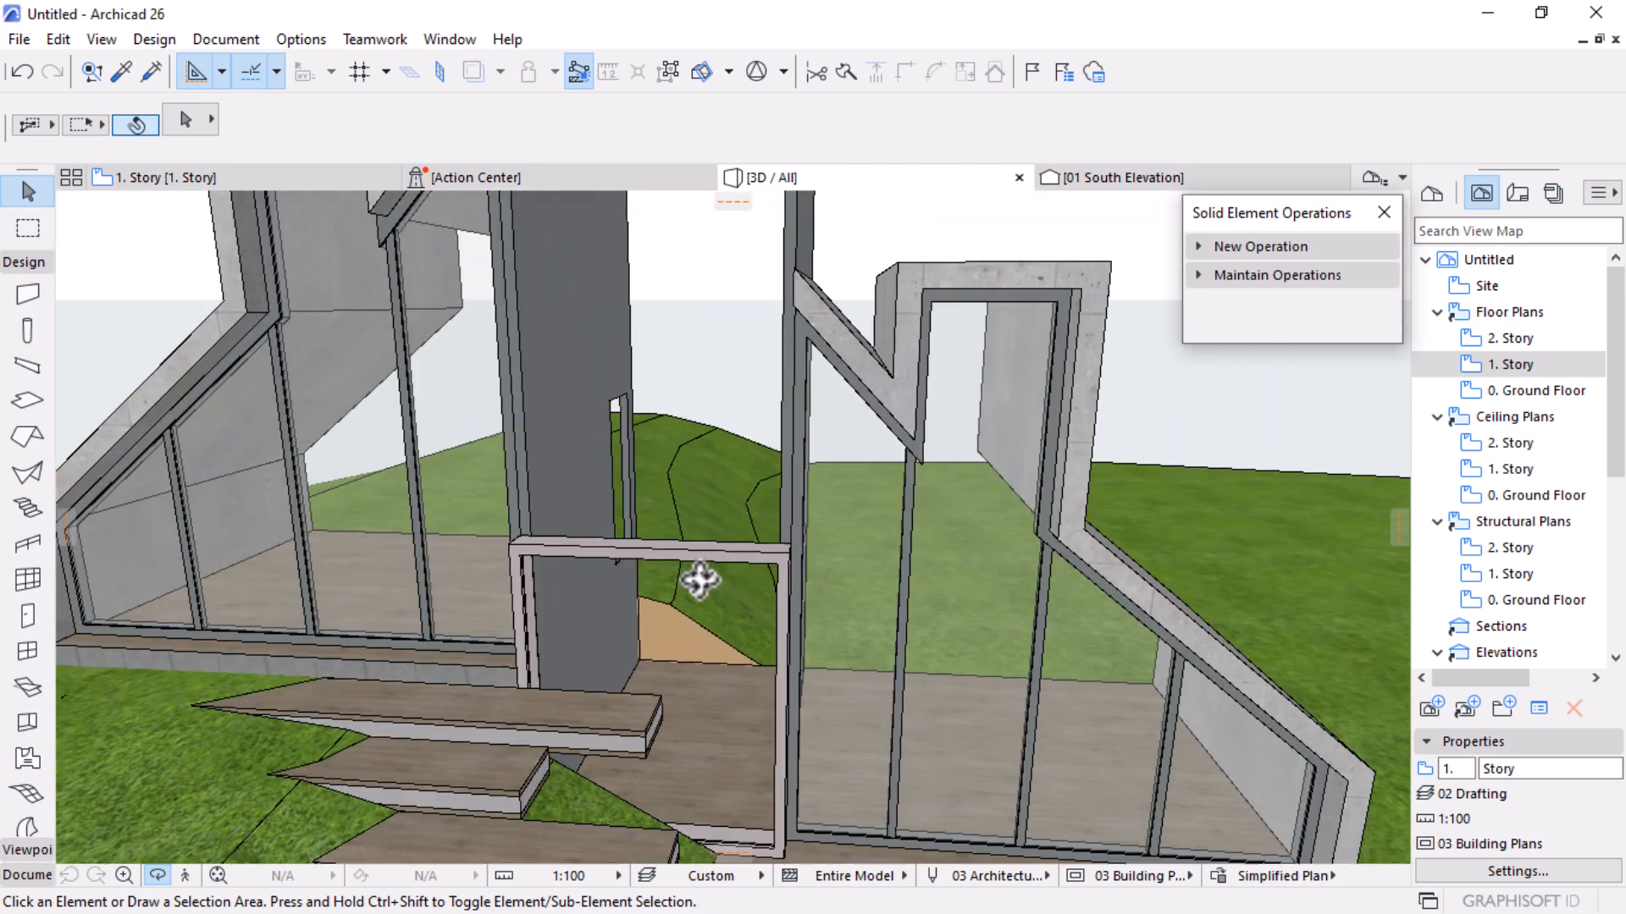
click(788, 546)
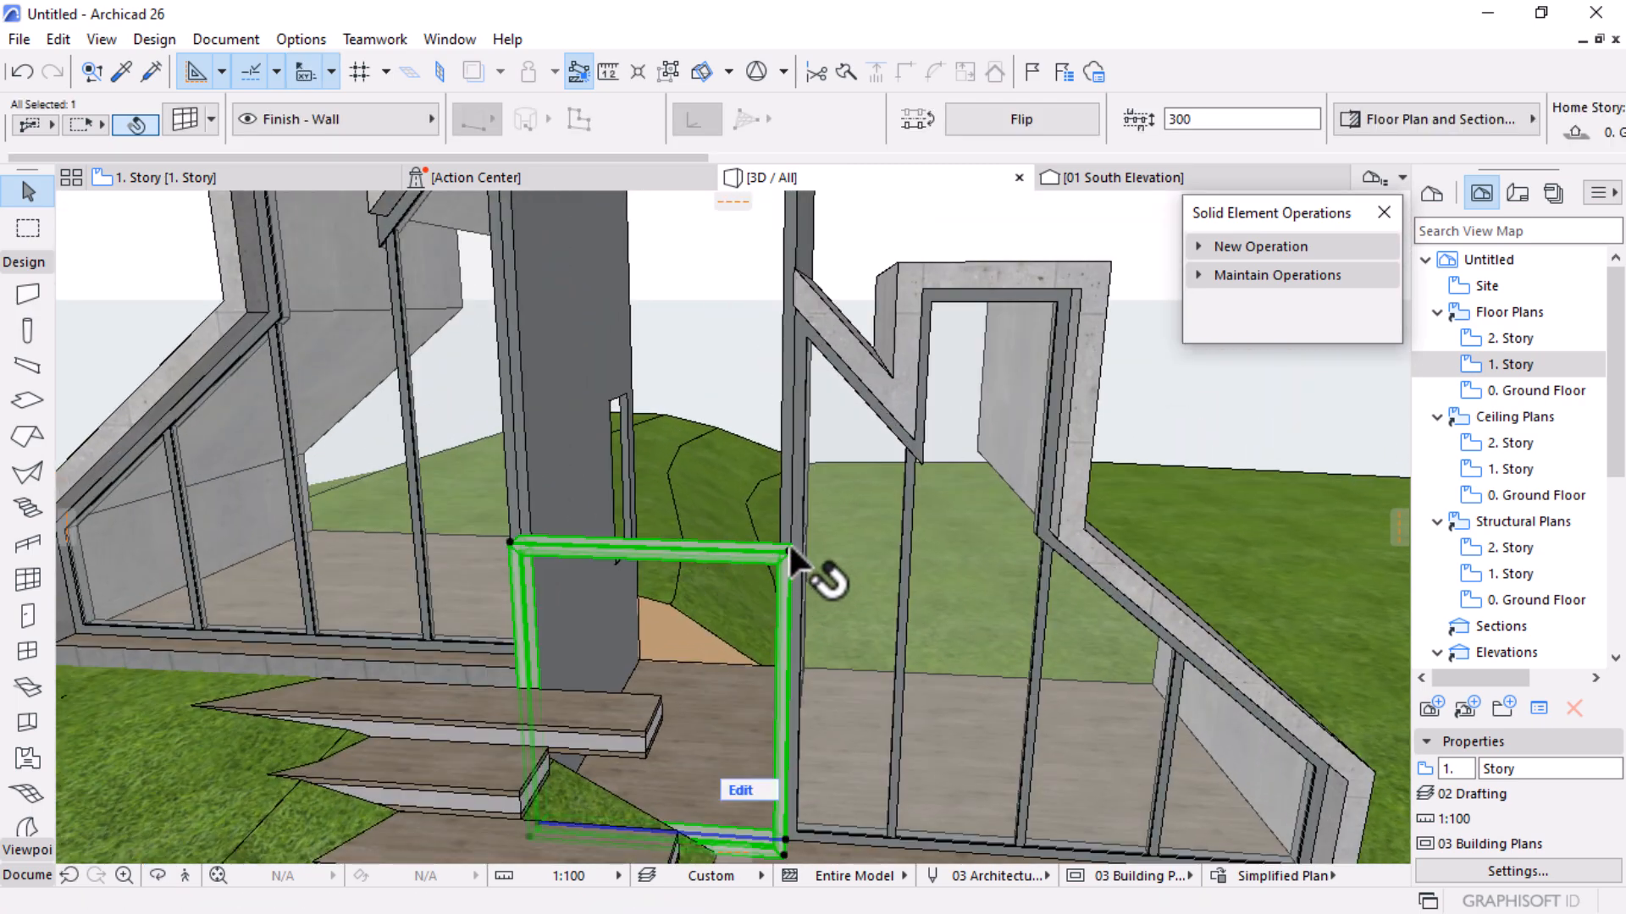
click(787, 546)
scroll(784, 724, down, 5)
scroll(784, 262, up, 5)
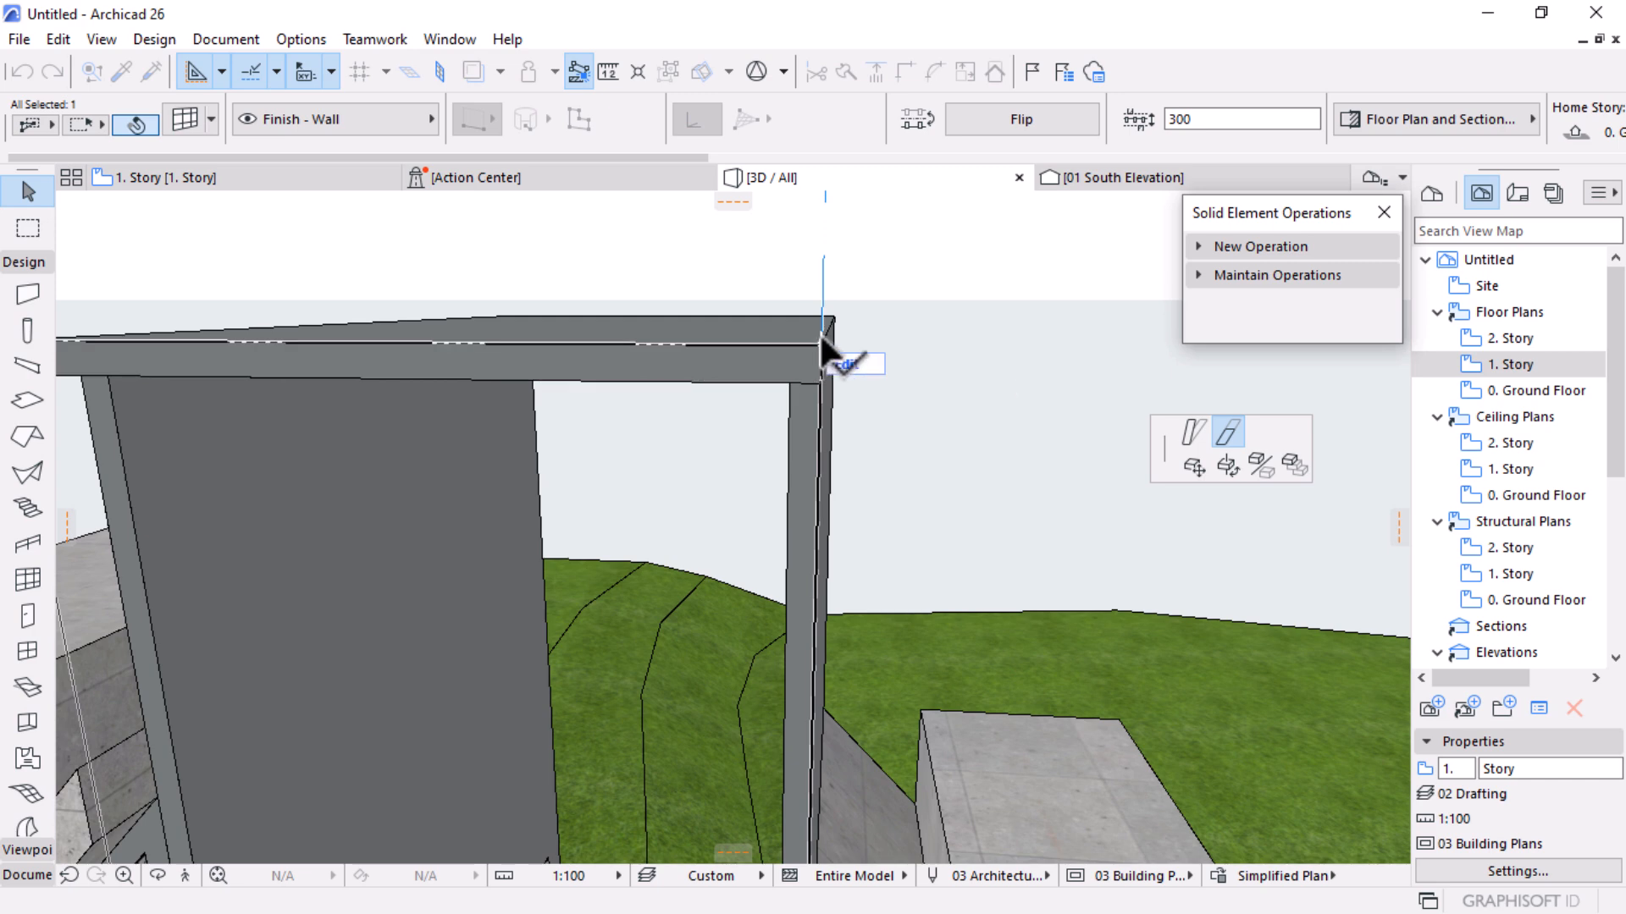
click(820, 341)
Offset the steel roof slab's front edge back to the rear corner of the tower curtain wall's frame
shift+middle_drag(936, 275, 850, 357)
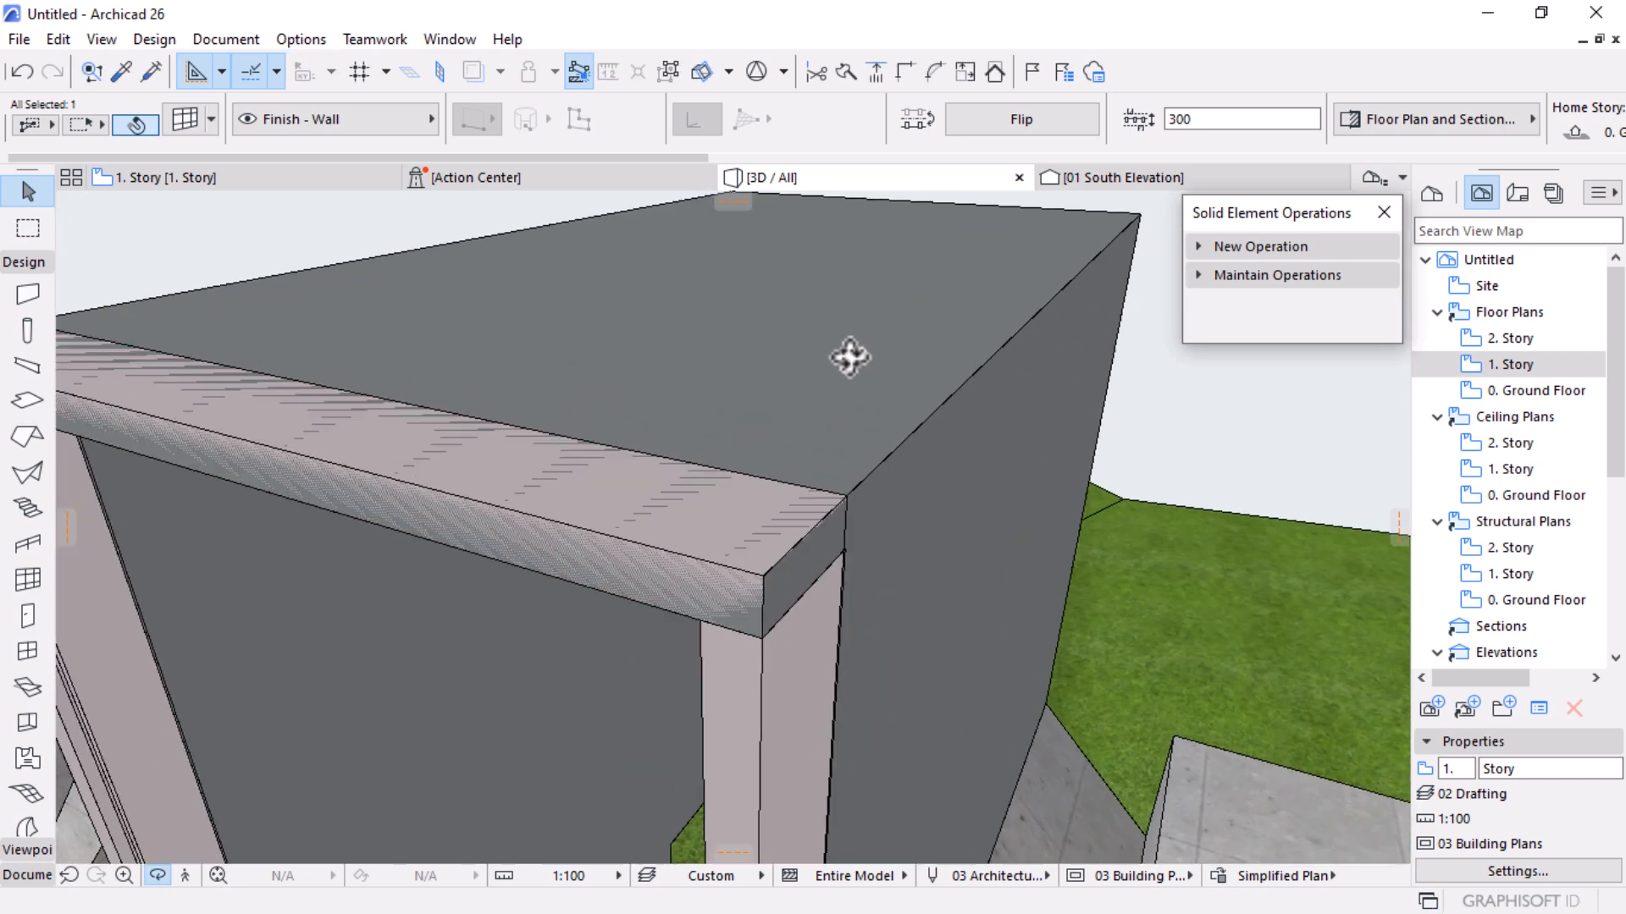
click(821, 347)
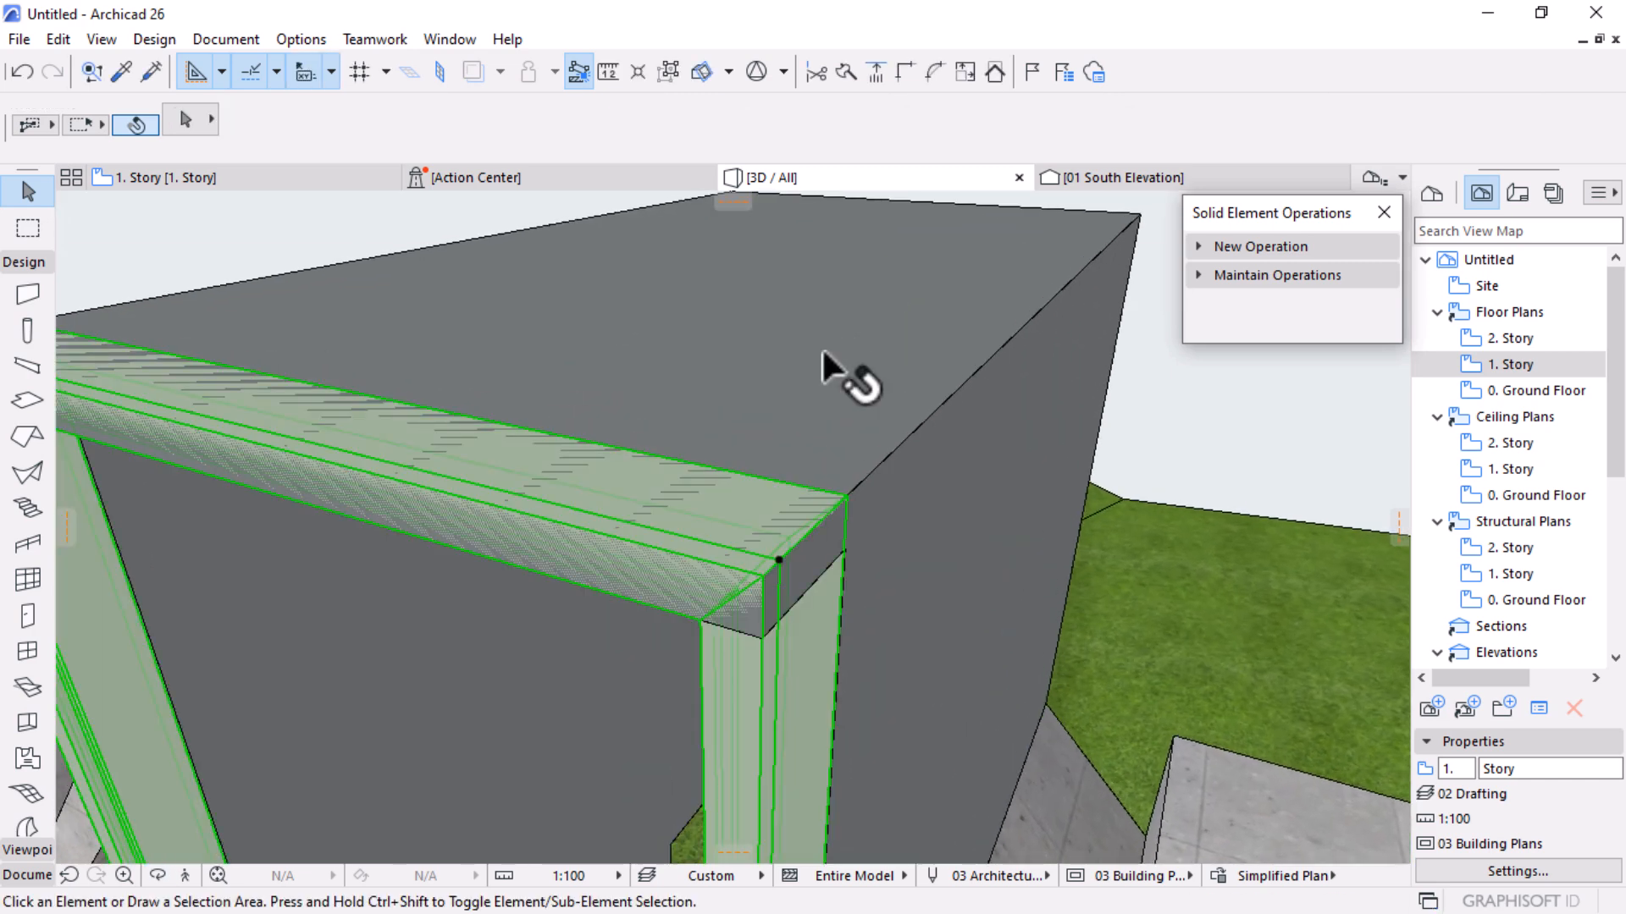
click(596, 532)
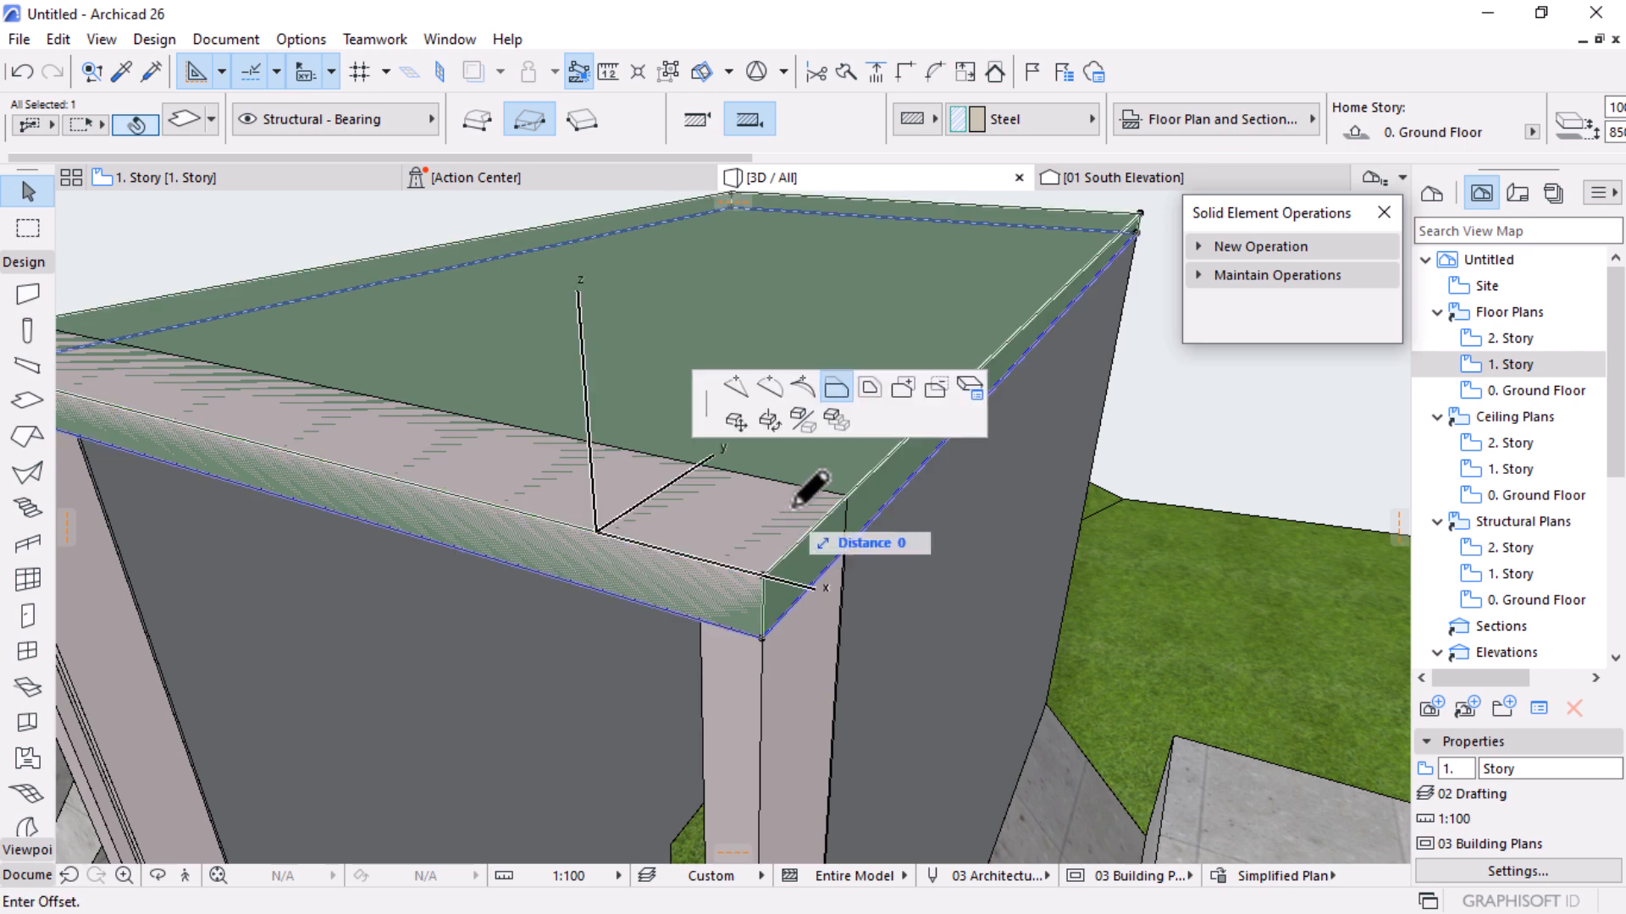
click(847, 495)
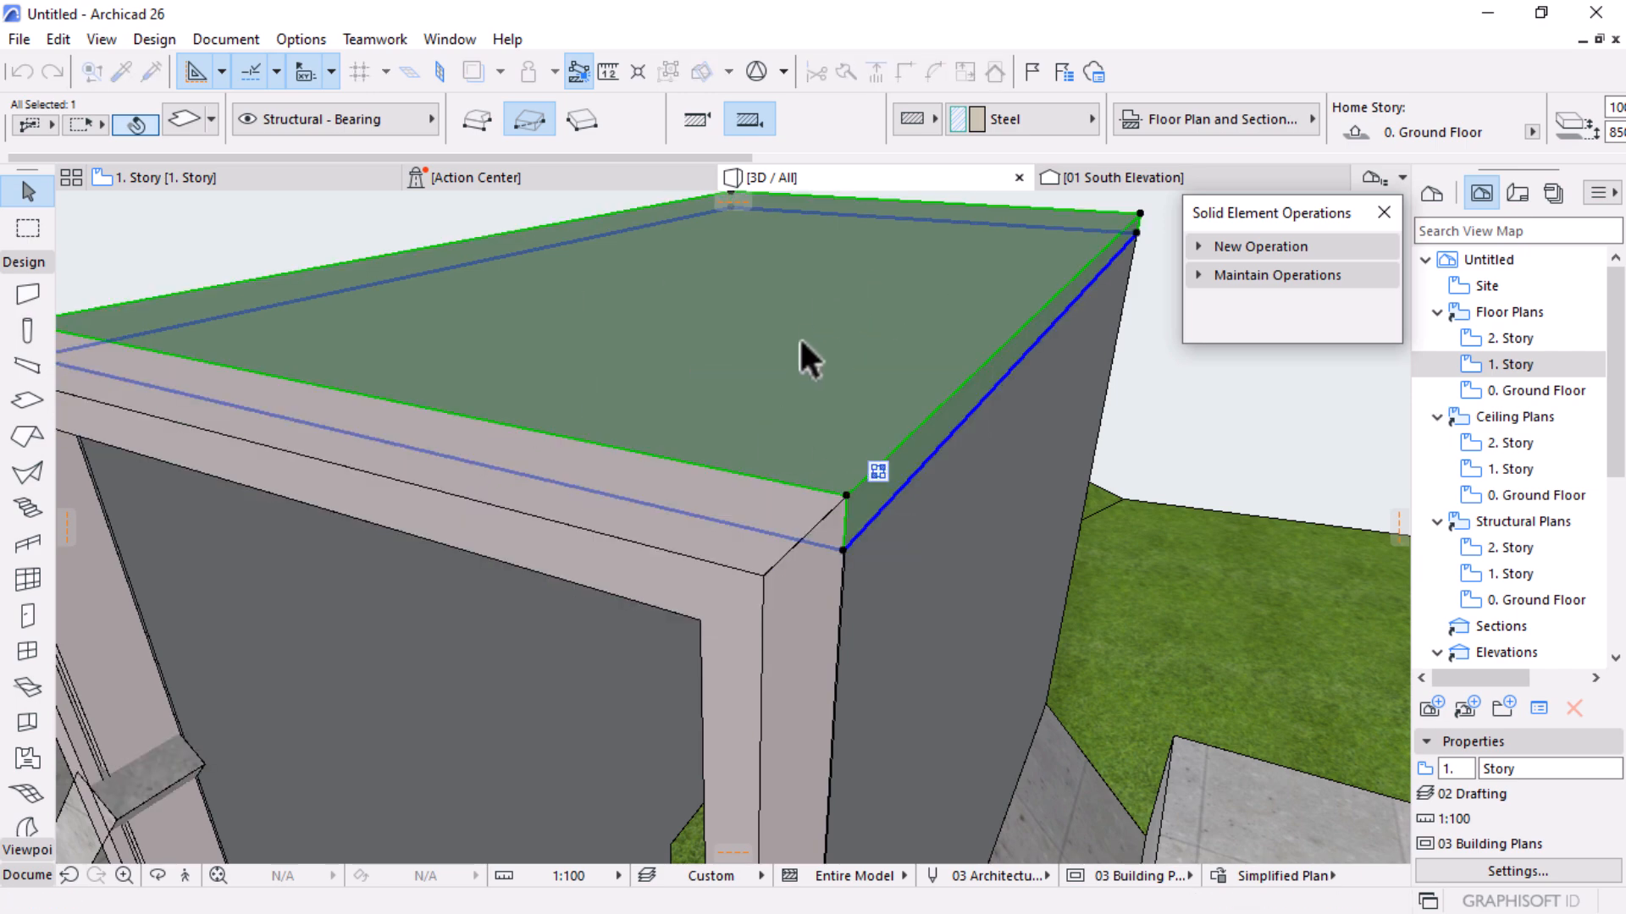
Inspect the tower curtain wall in 3D, examining its base, its roof edge and its junctions with the concrete wing roofs
scroll(796, 364, down, 5)
scroll(794, 412, down, 3)
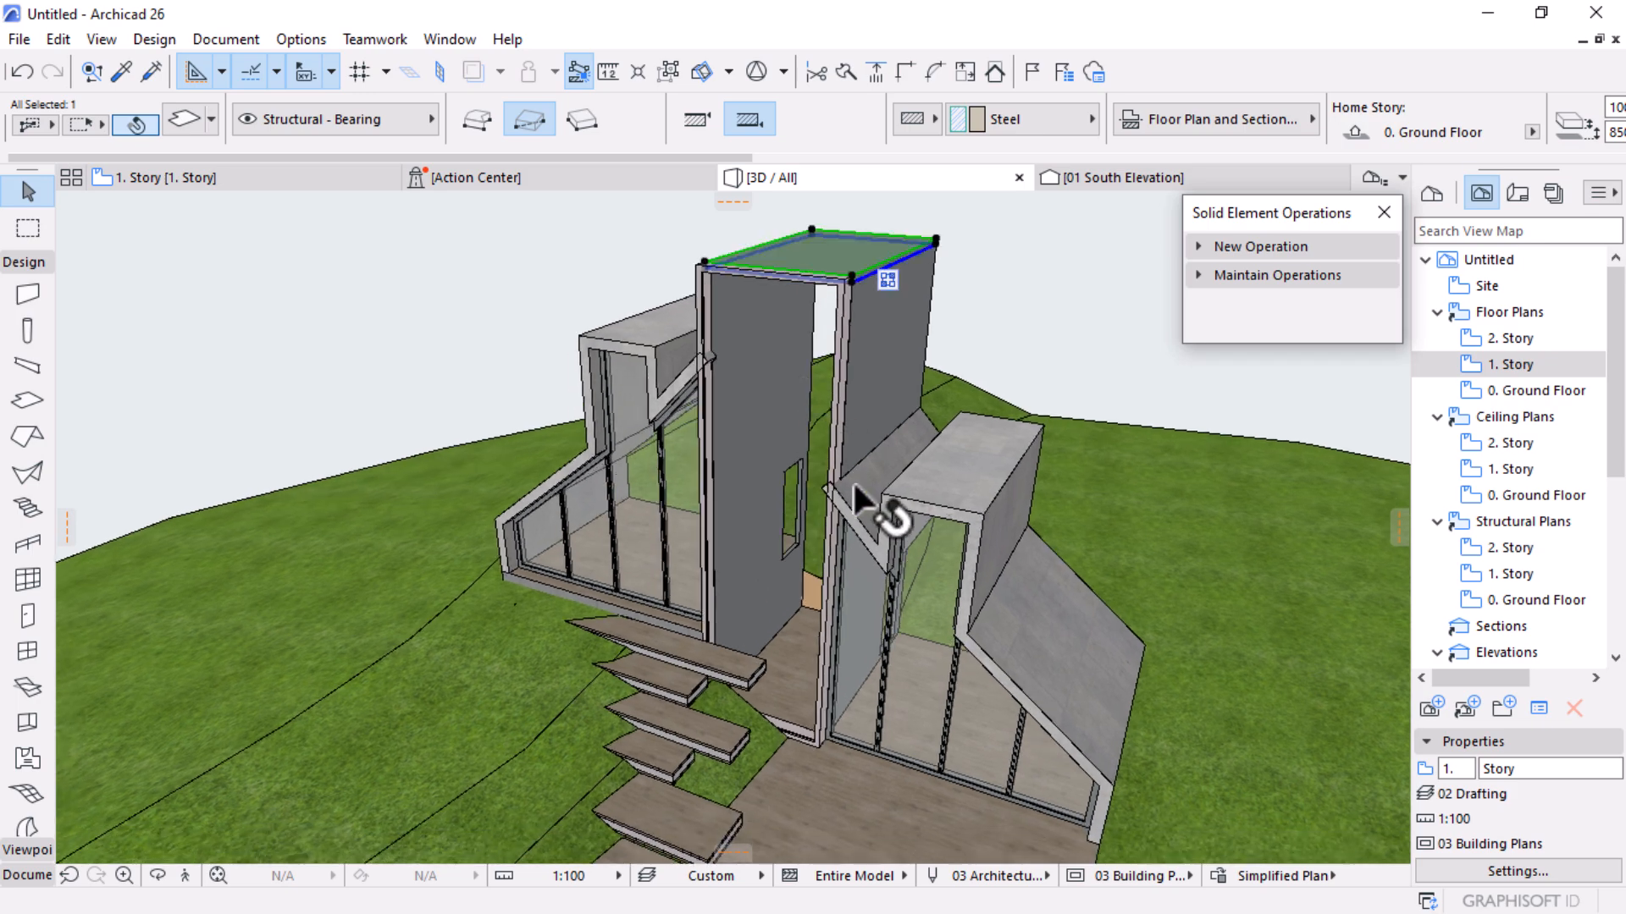
shift+middle_drag(847, 529, 940, 305)
scroll(783, 487, up, 6)
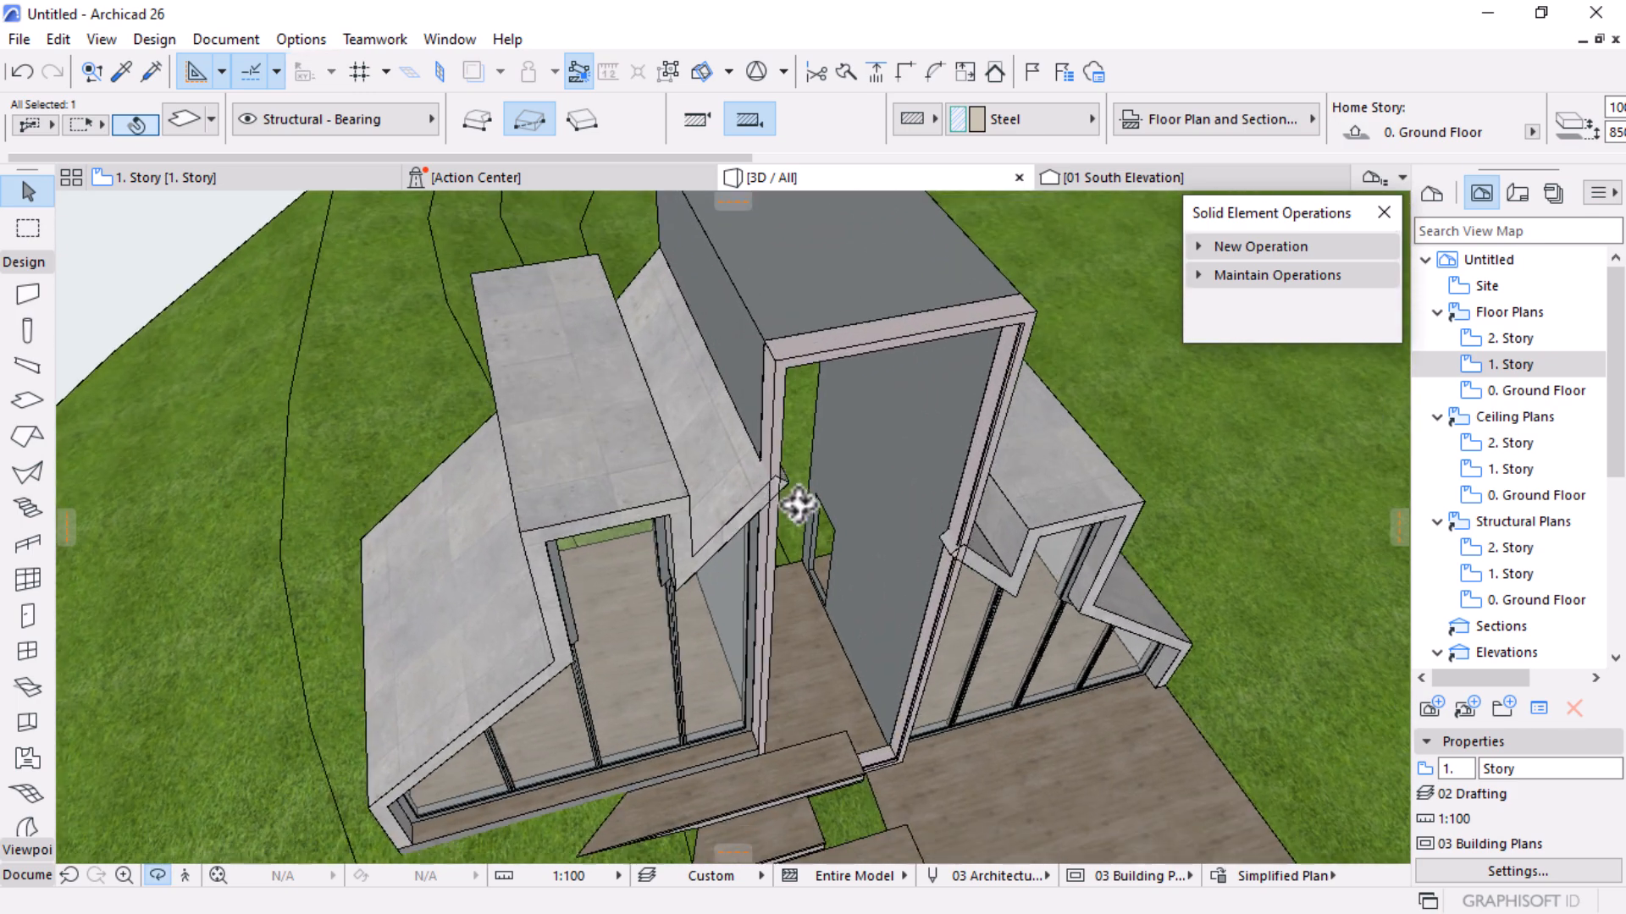
scroll(681, 451, down, 5)
shift+middle_drag(787, 508, 895, 464)
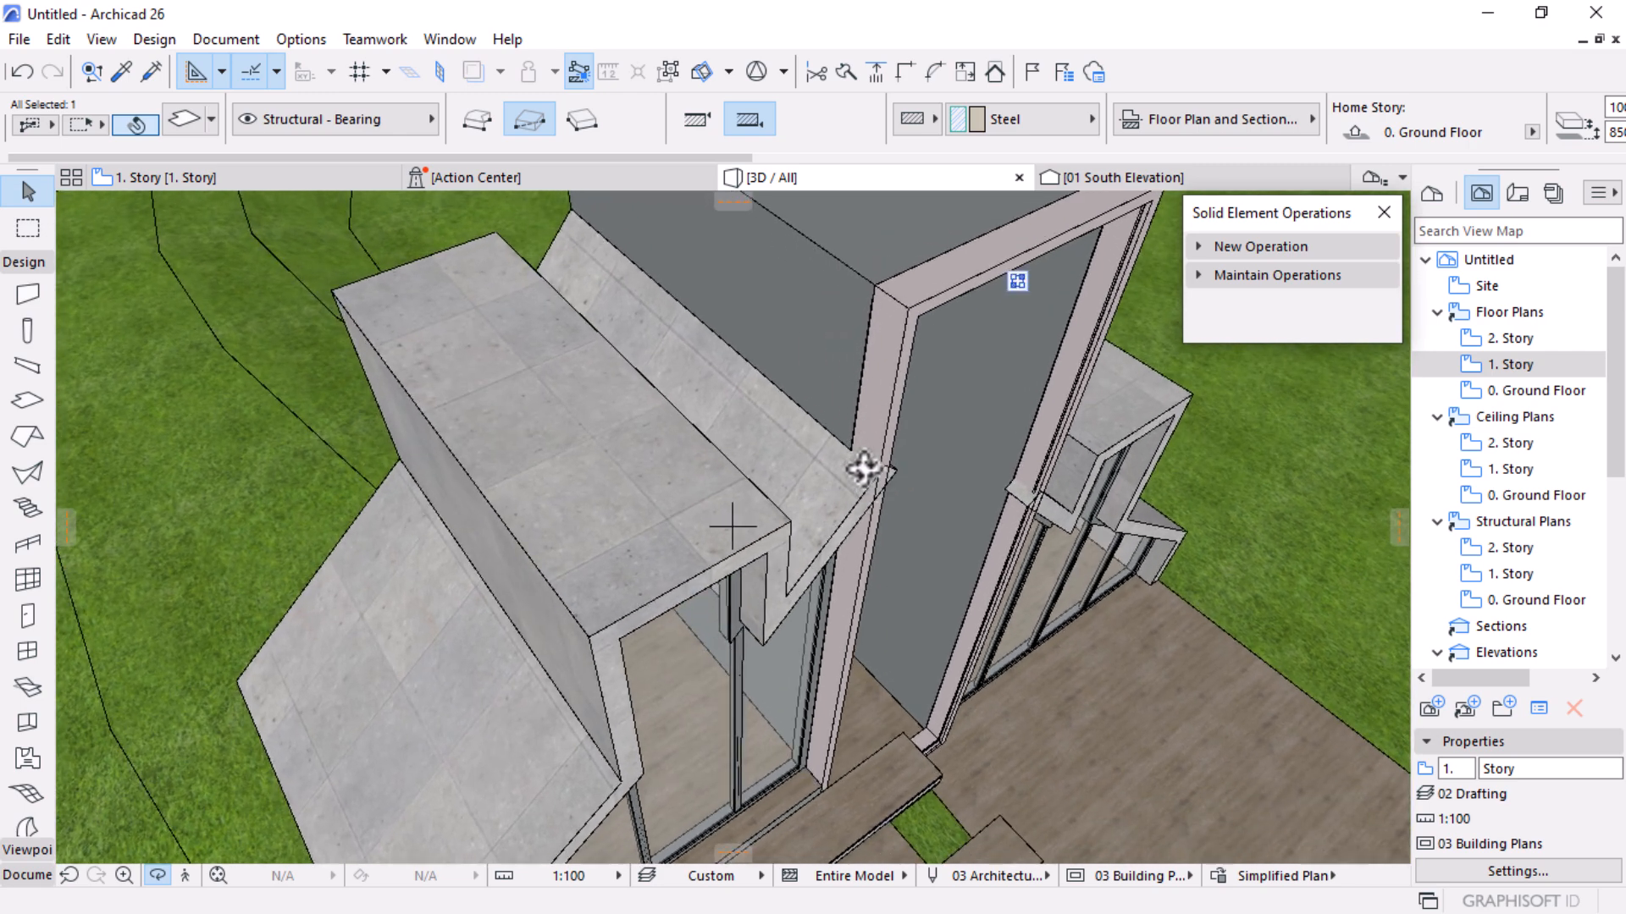
scroll(880, 461, up, 3)
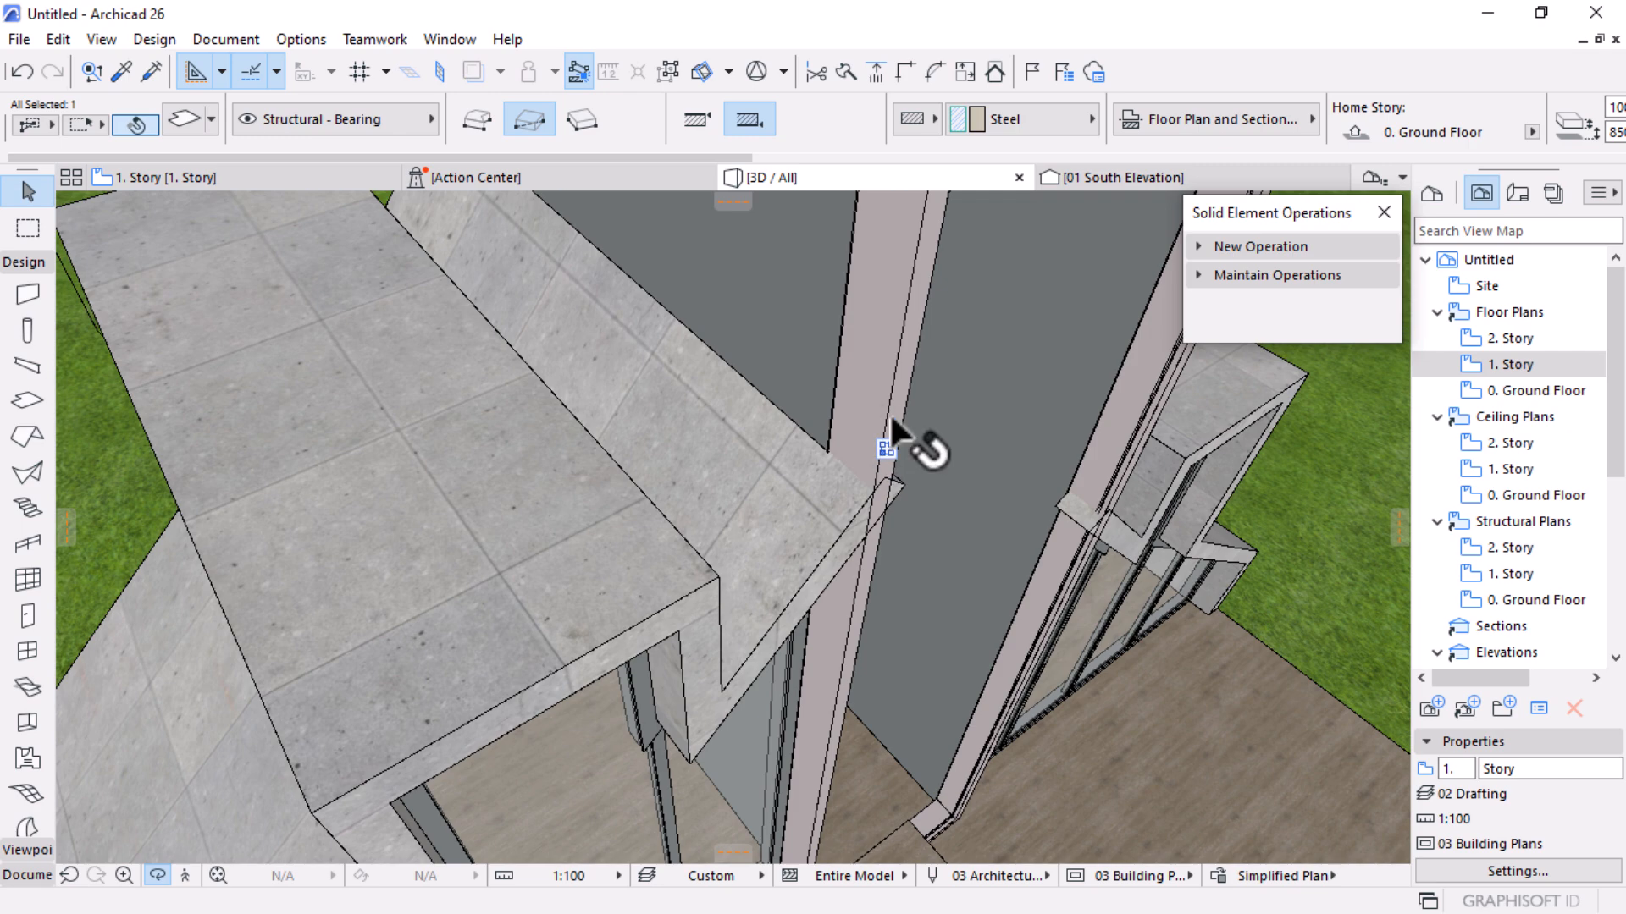
scroll(840, 490, up, 1)
scroll(739, 579, down, 2)
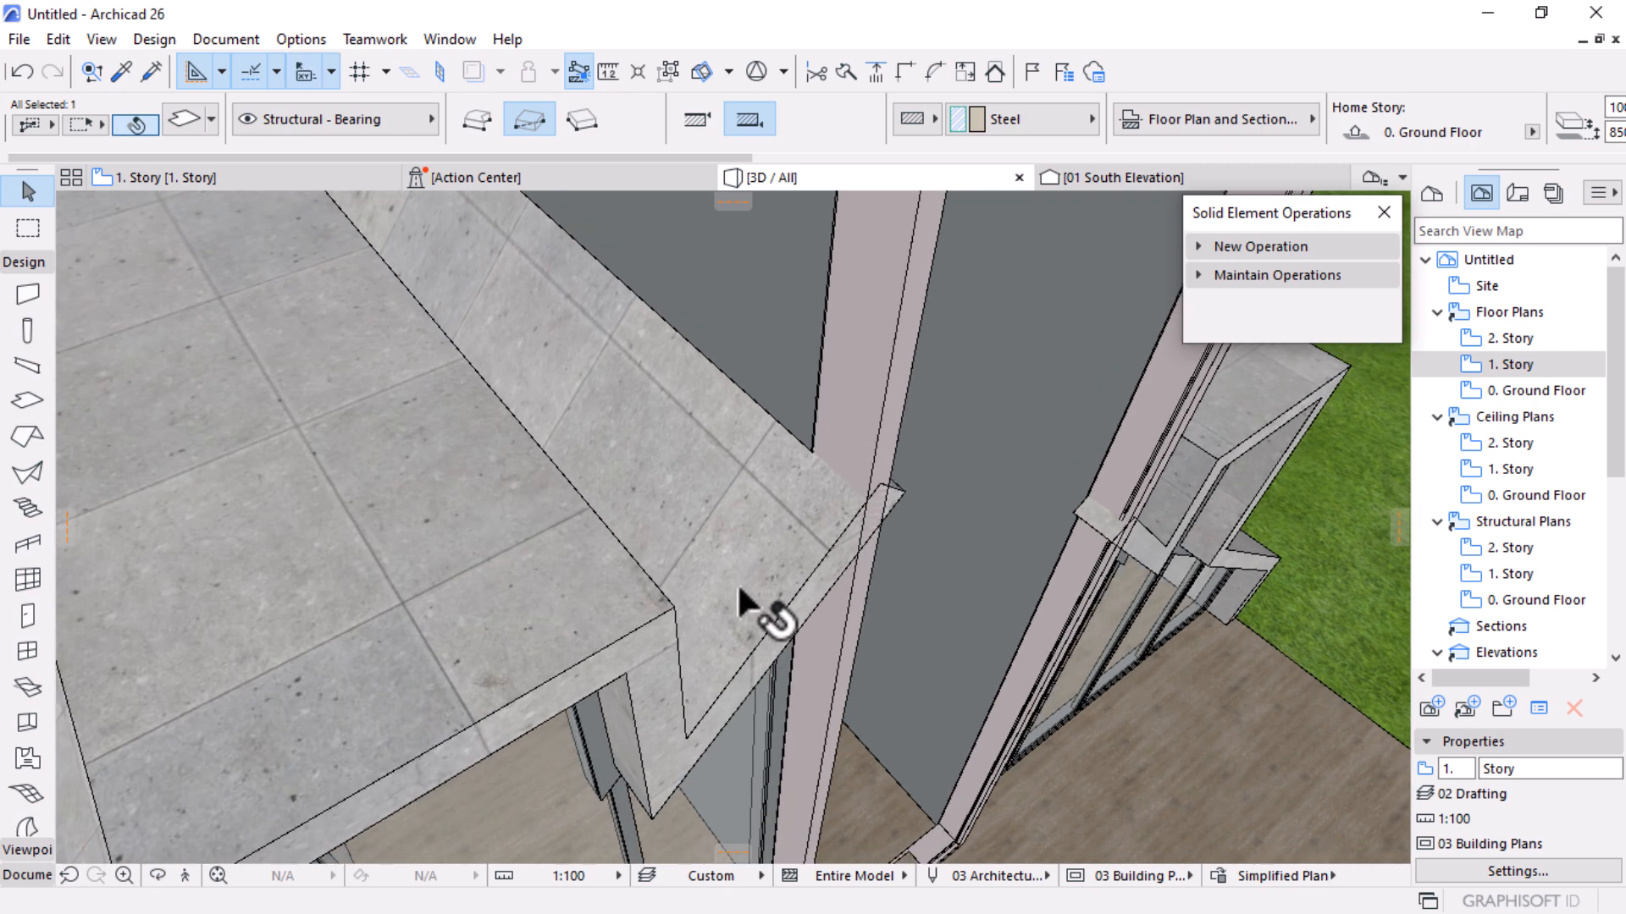
scroll(753, 561, down, 1)
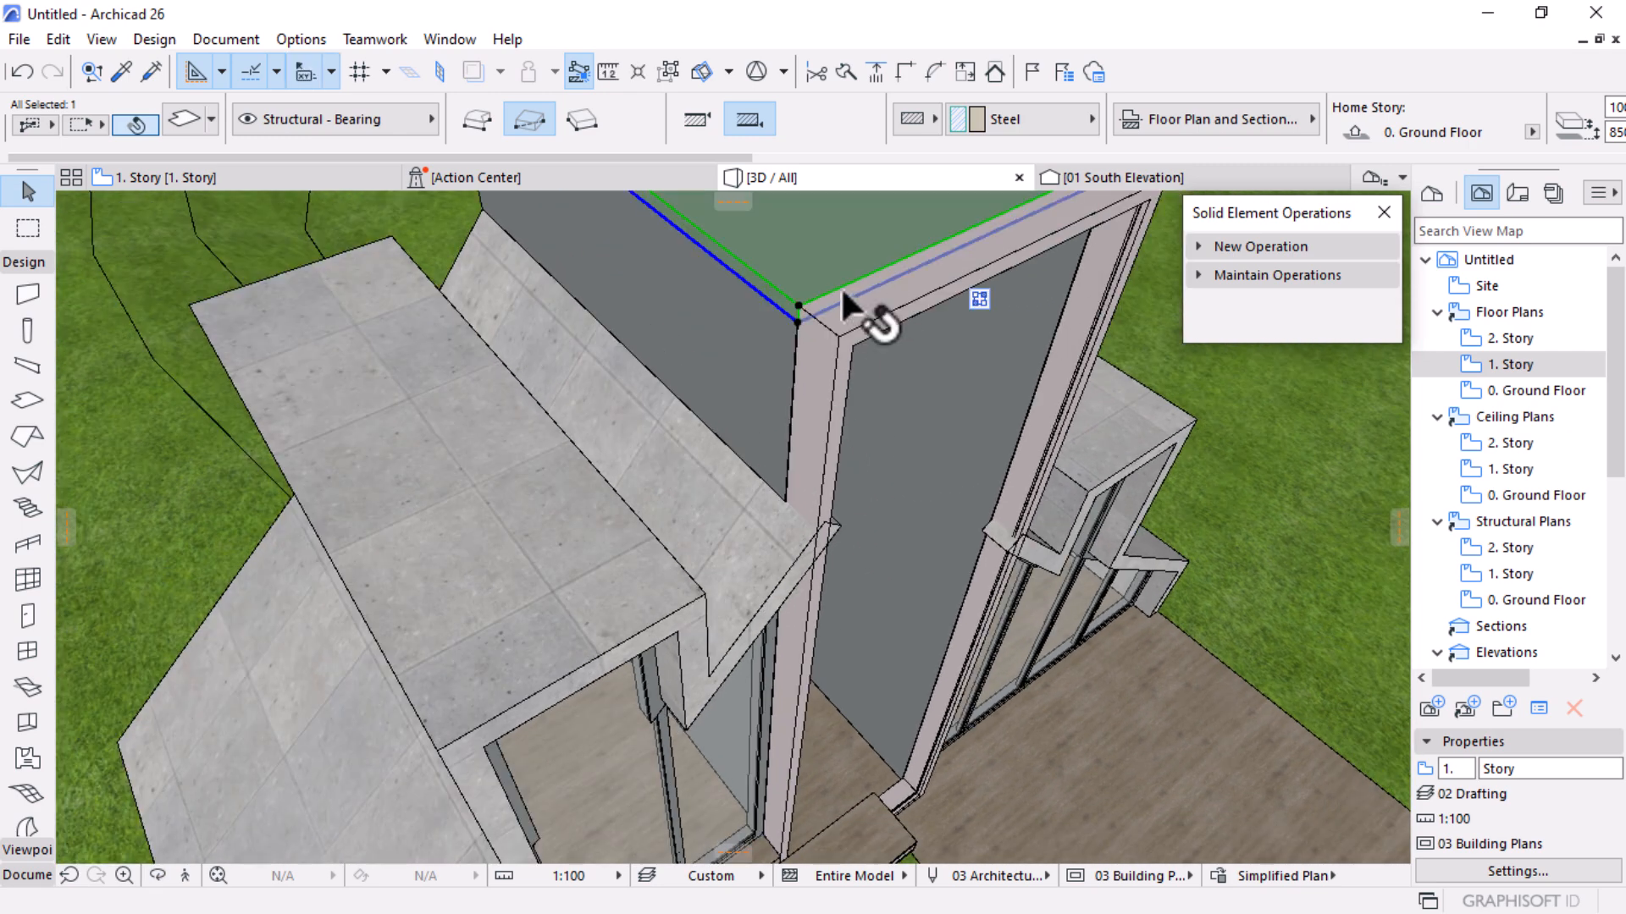
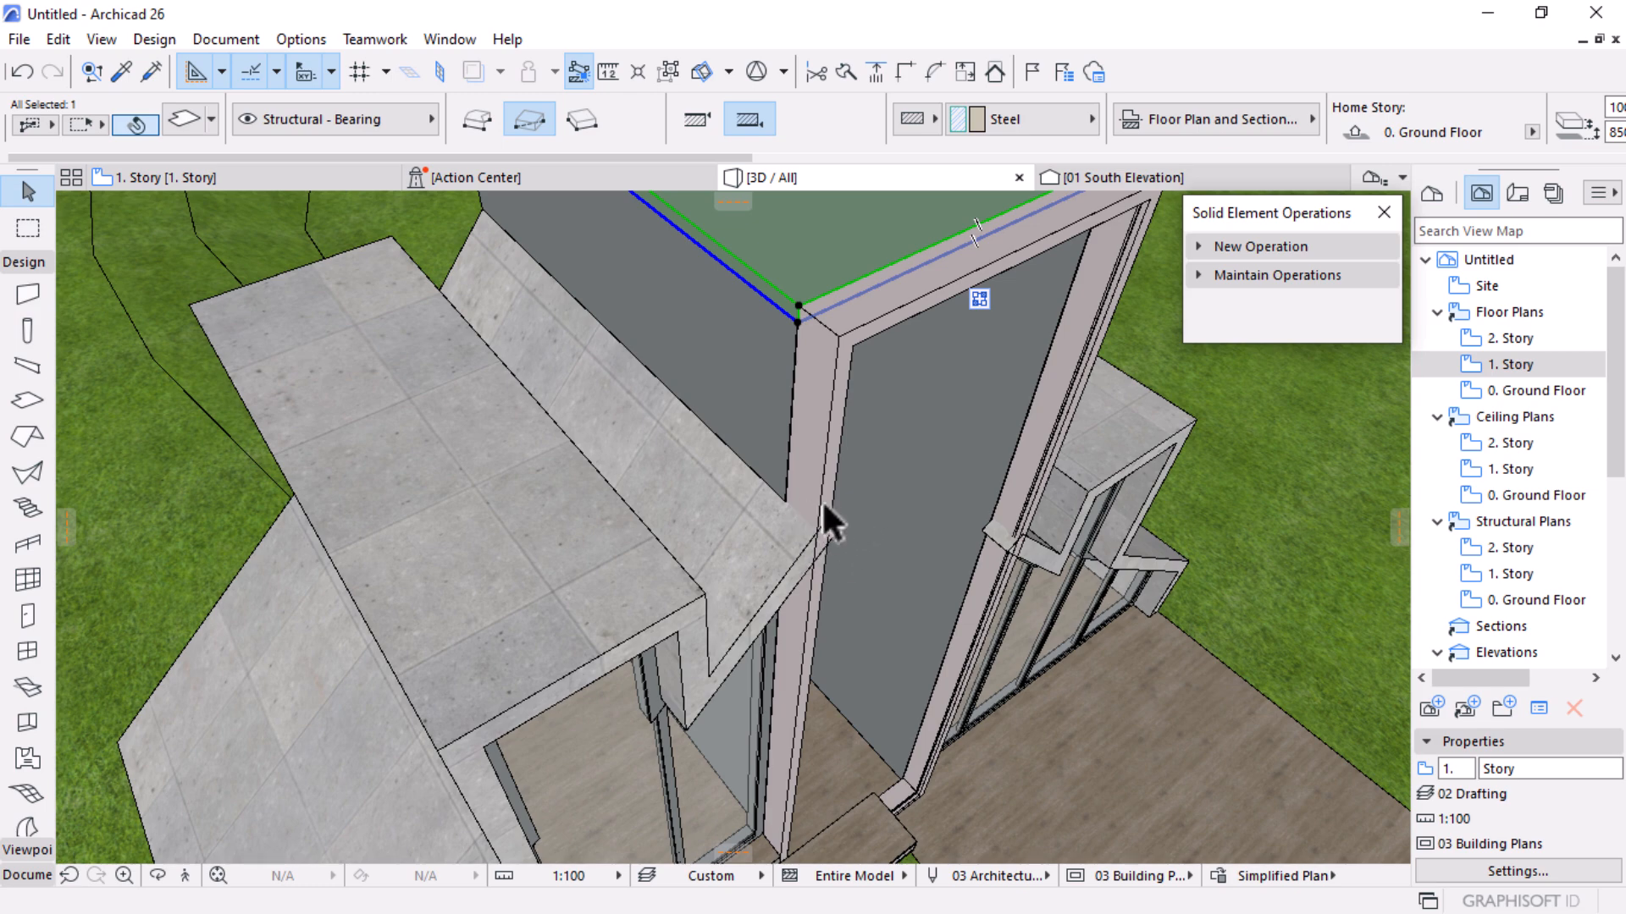
shift+middle_drag(822, 512, 440, 555)
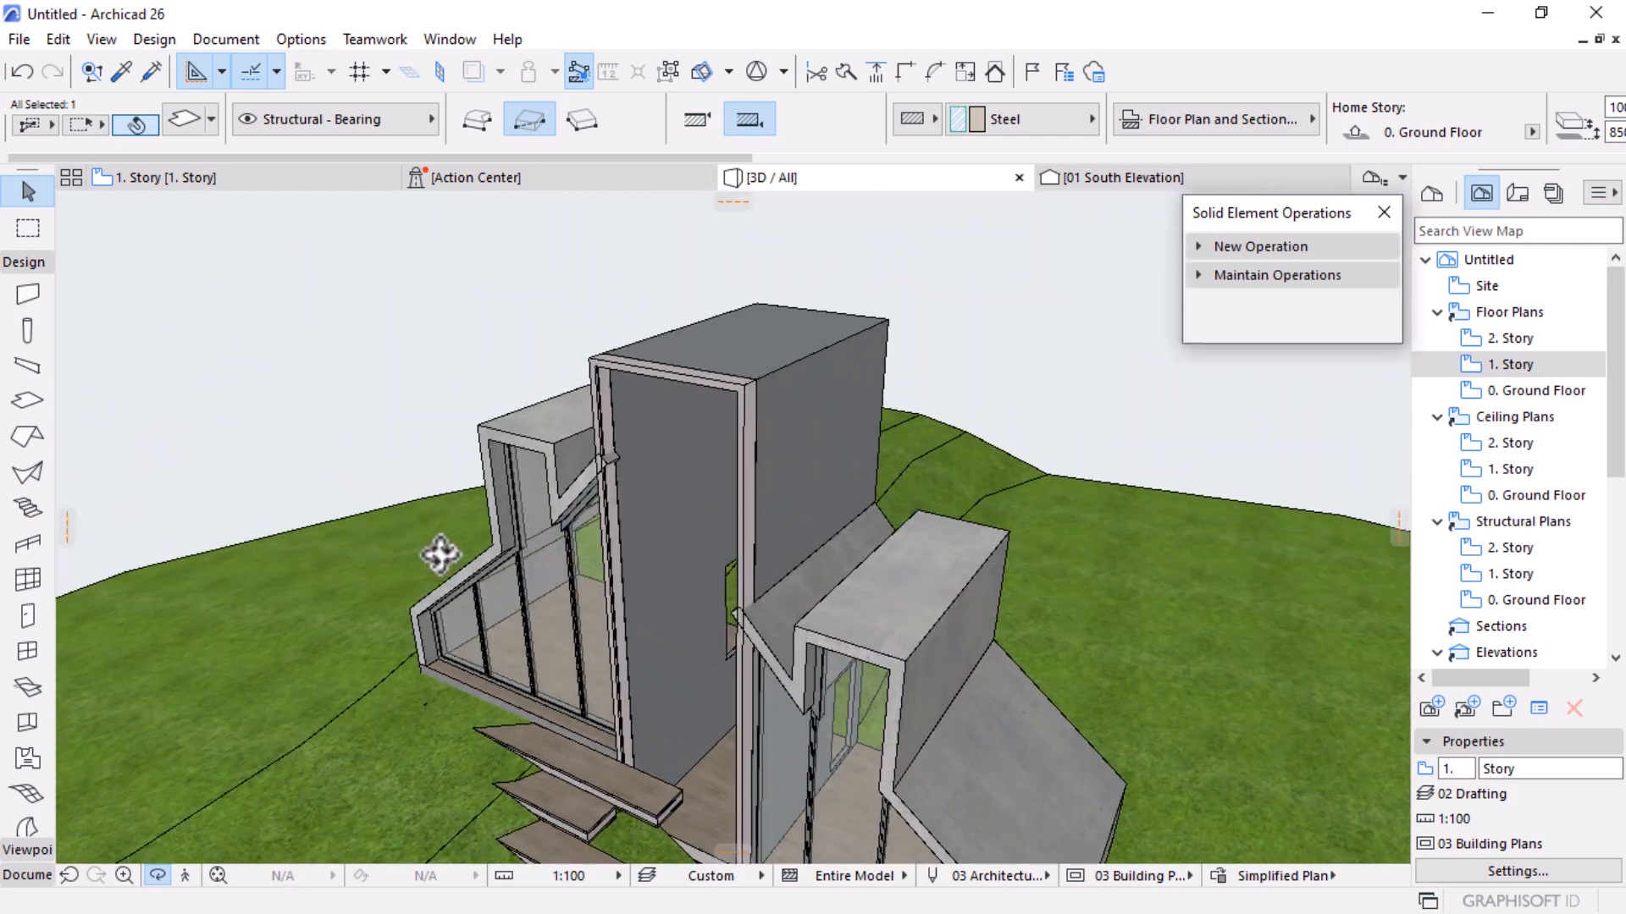
shift+middle_drag(865, 637, 872, 532)
scroll(882, 657, up, 10)
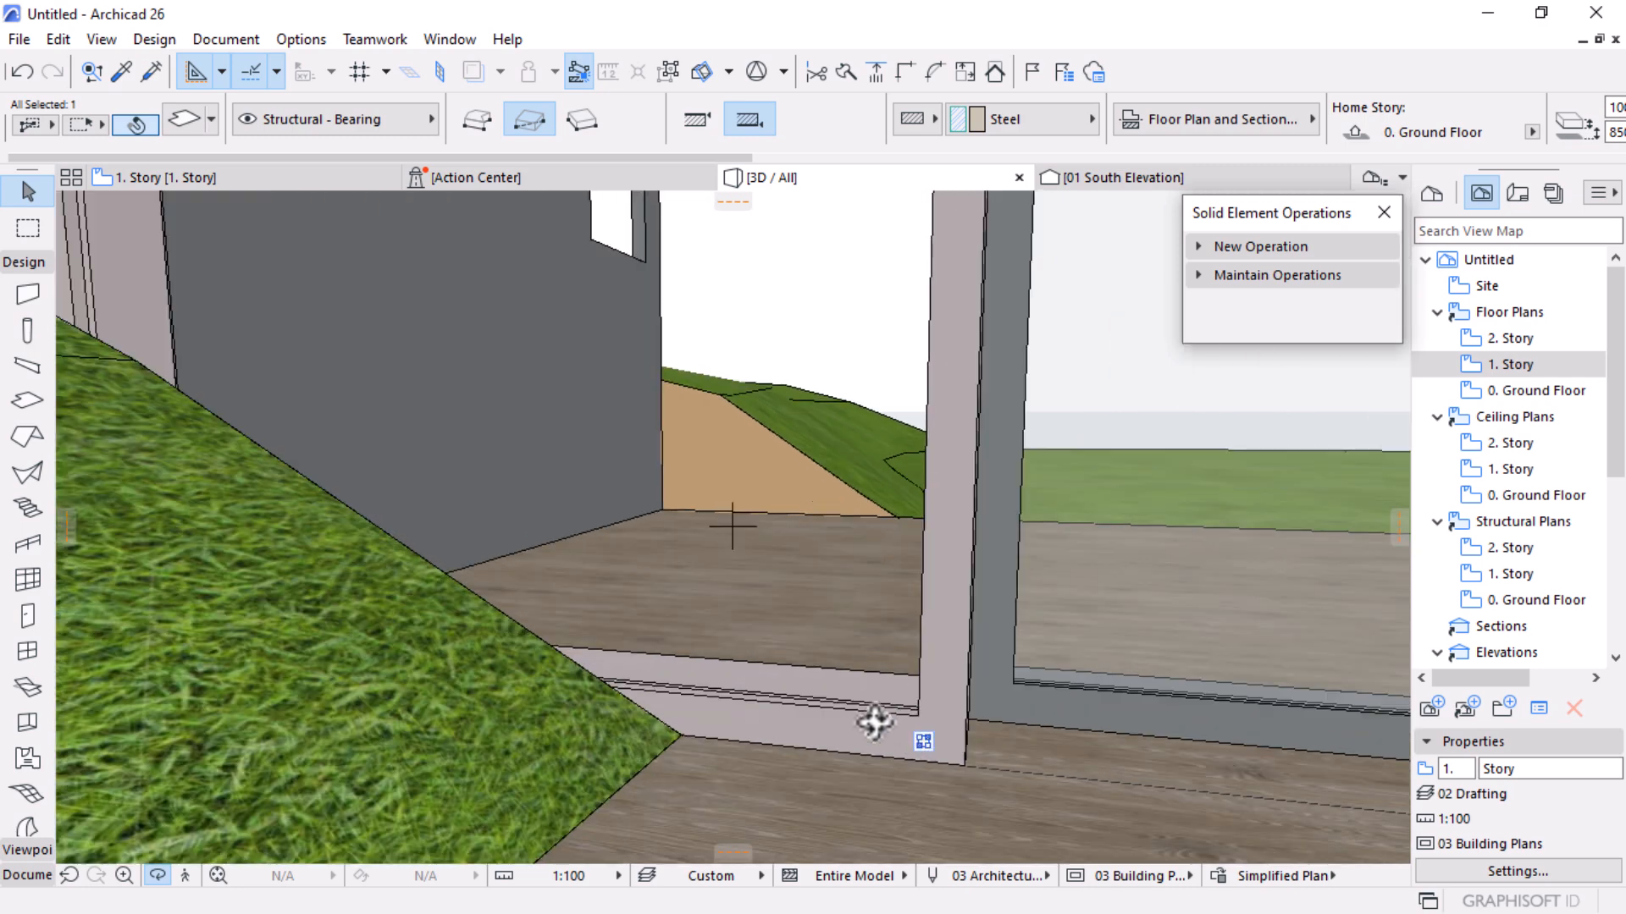
shift+middle_drag(875, 721, 736, 597)
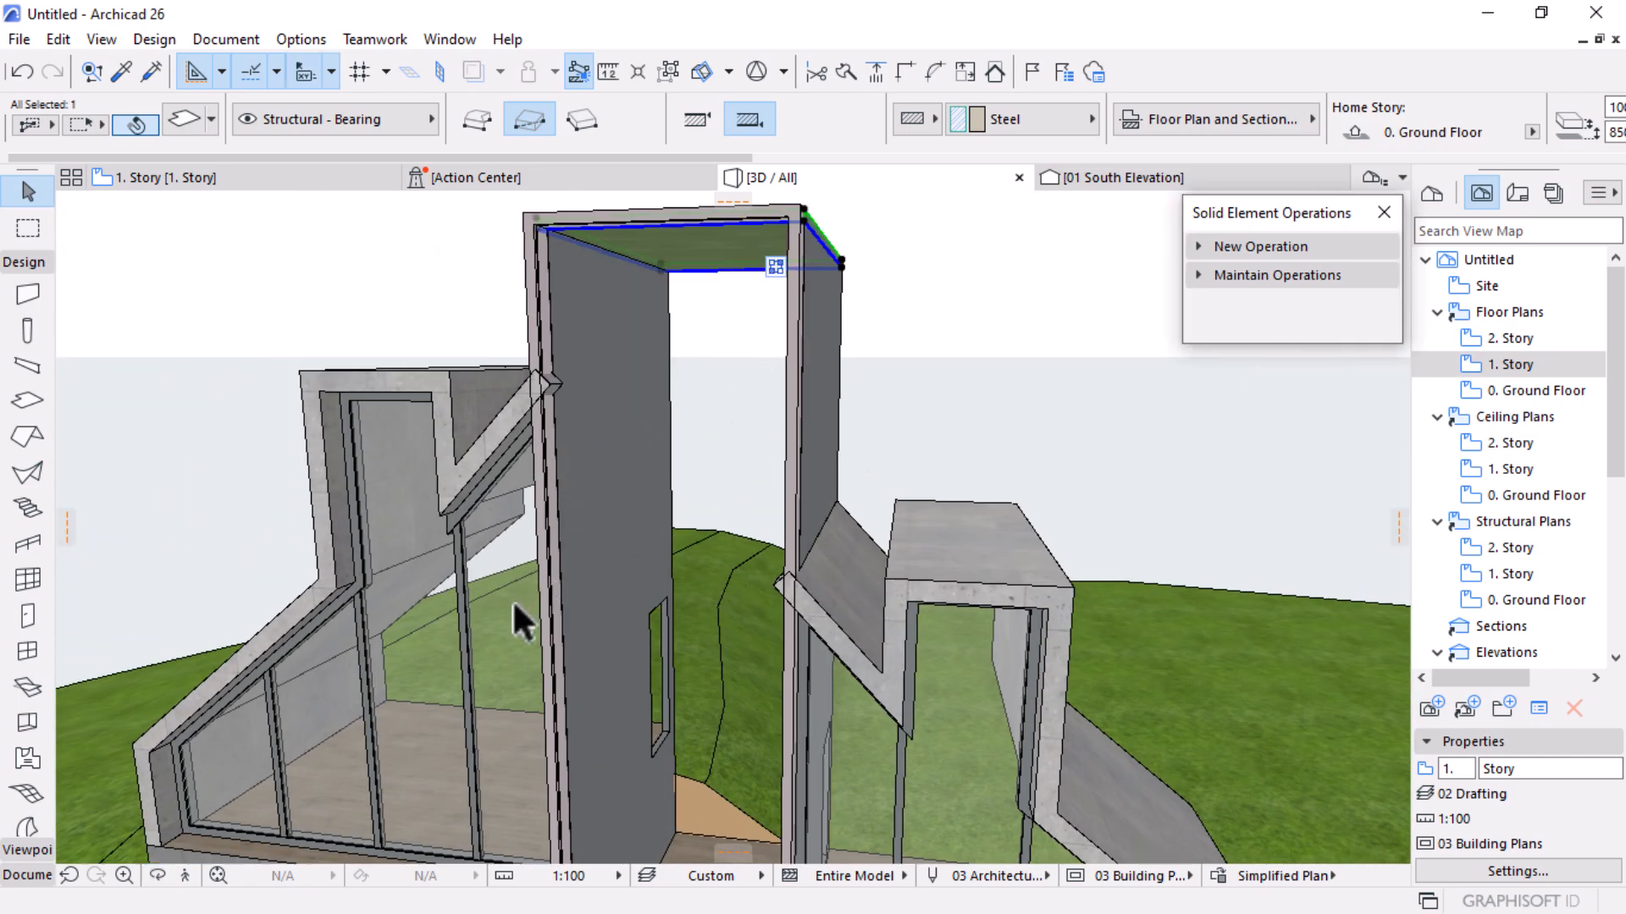
shift+middle_drag(897, 561, 806, 598)
scroll(708, 510, down, 3)
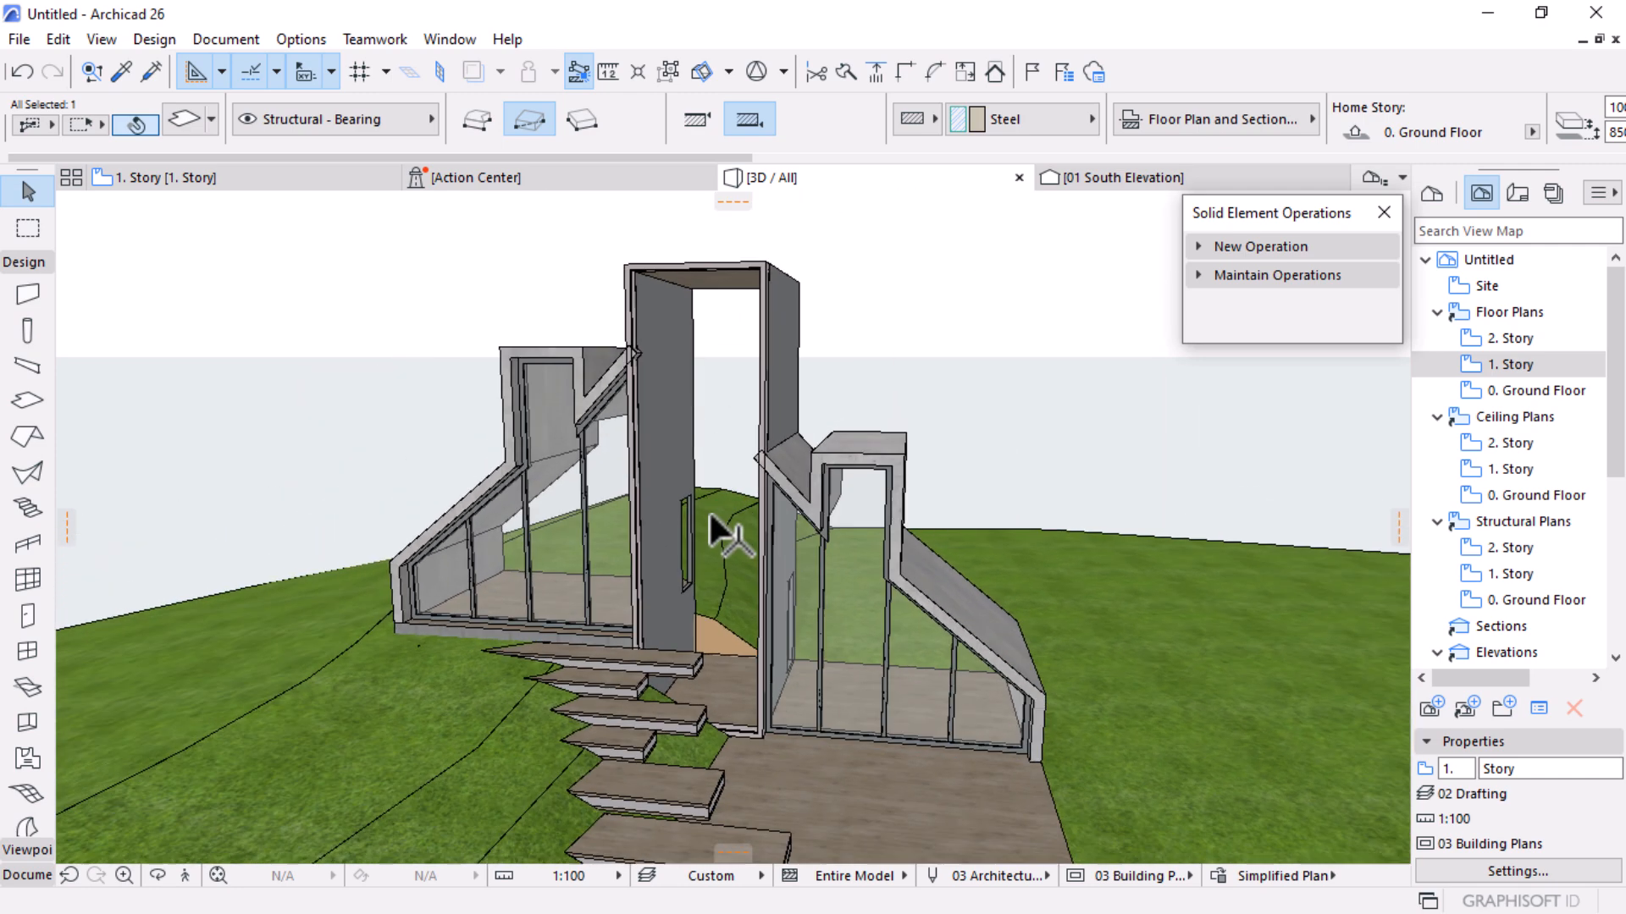
shift+middle_drag(708, 510, 998, 316)
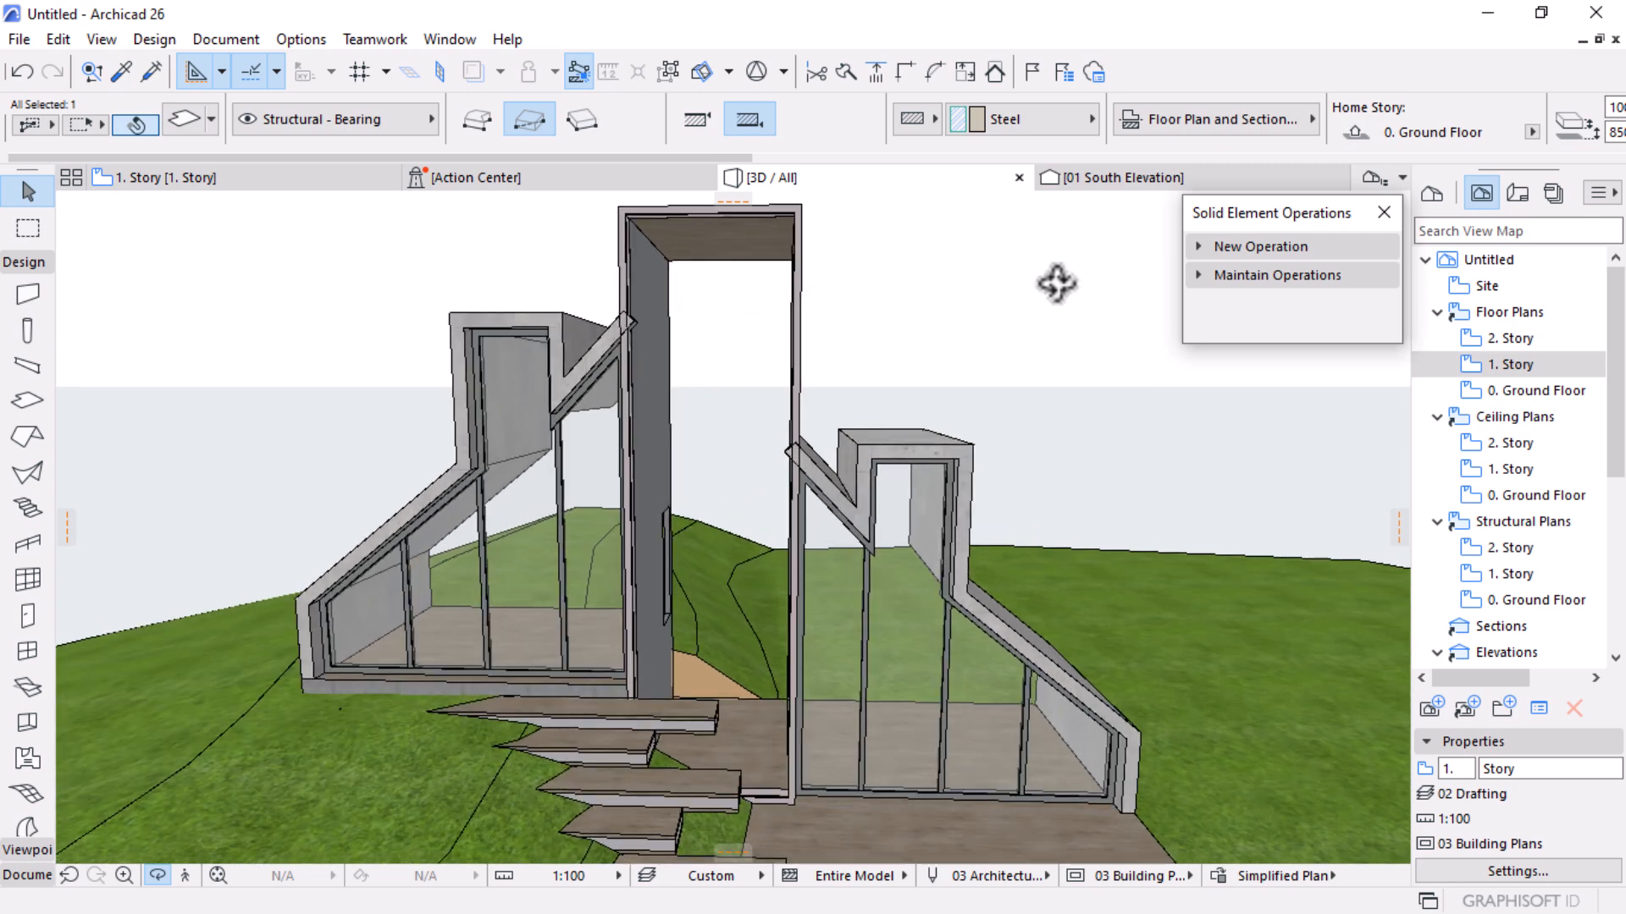
Compare the tower curtain wall in the south elevation and 3D, and measure upward from the top of its bottom frame in the elevation
click(1109, 177)
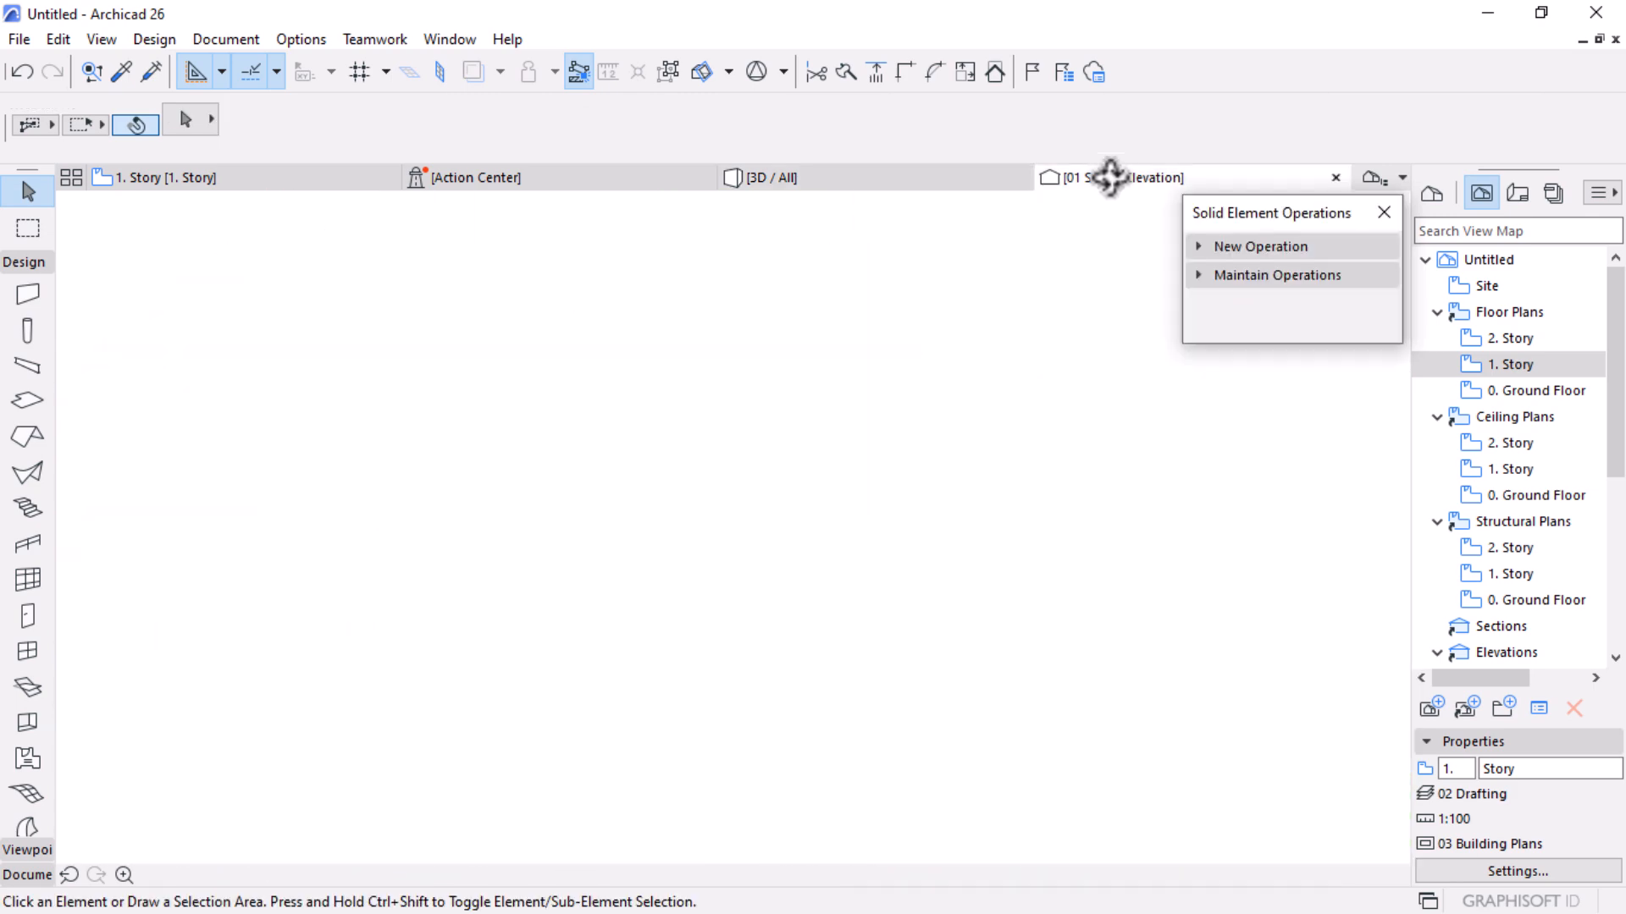
scroll(813, 235, up, 3)
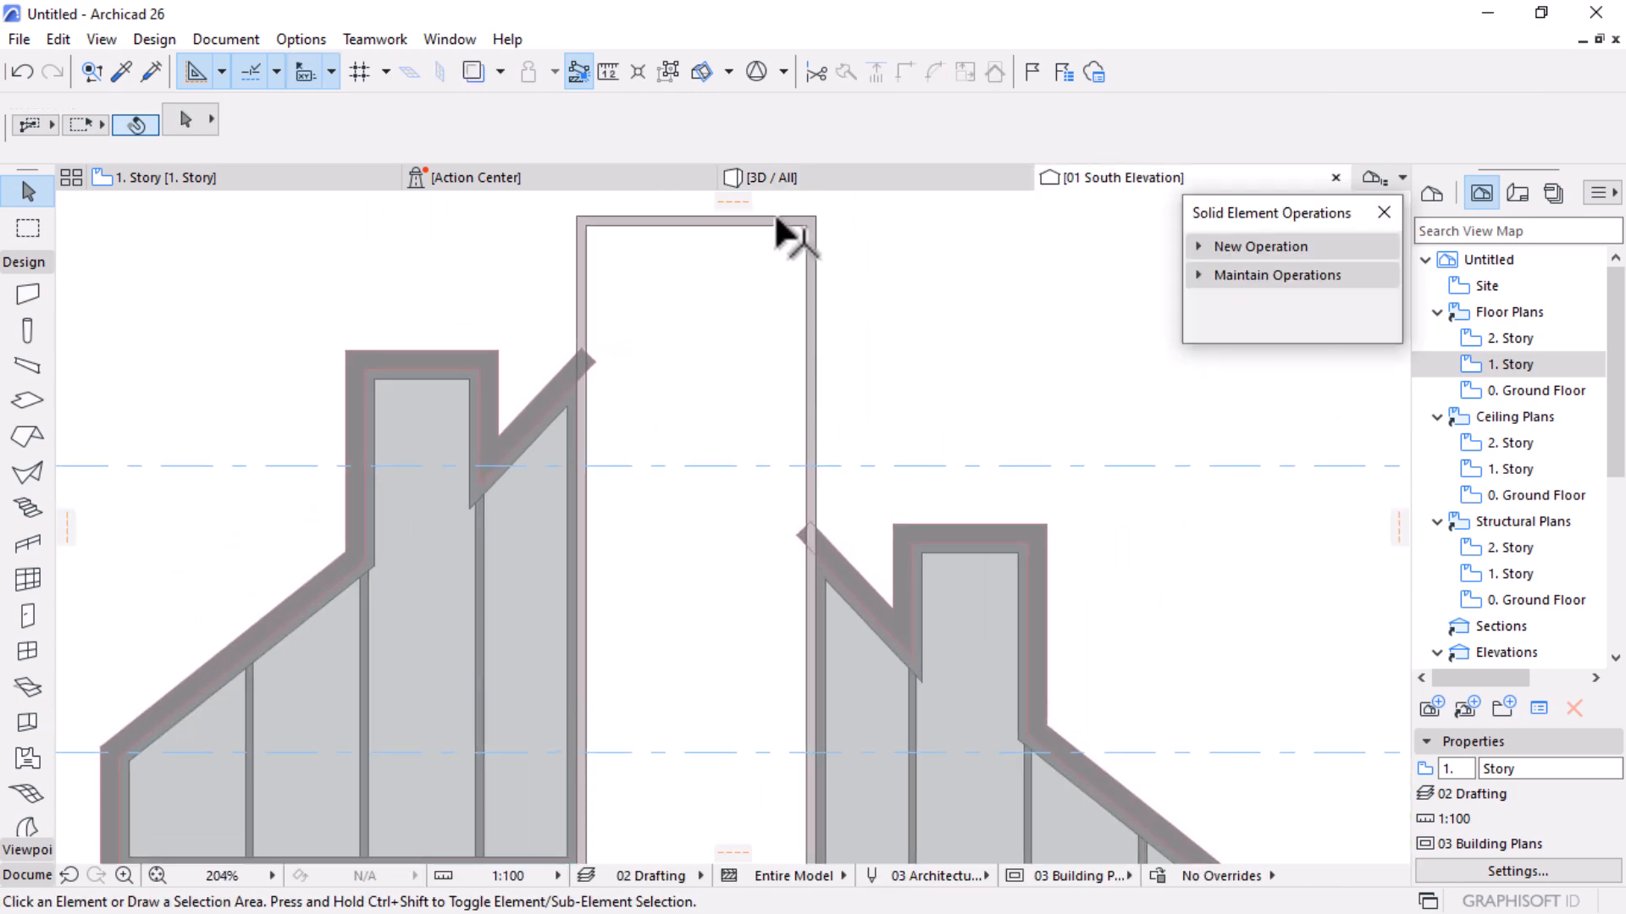
click(891, 175)
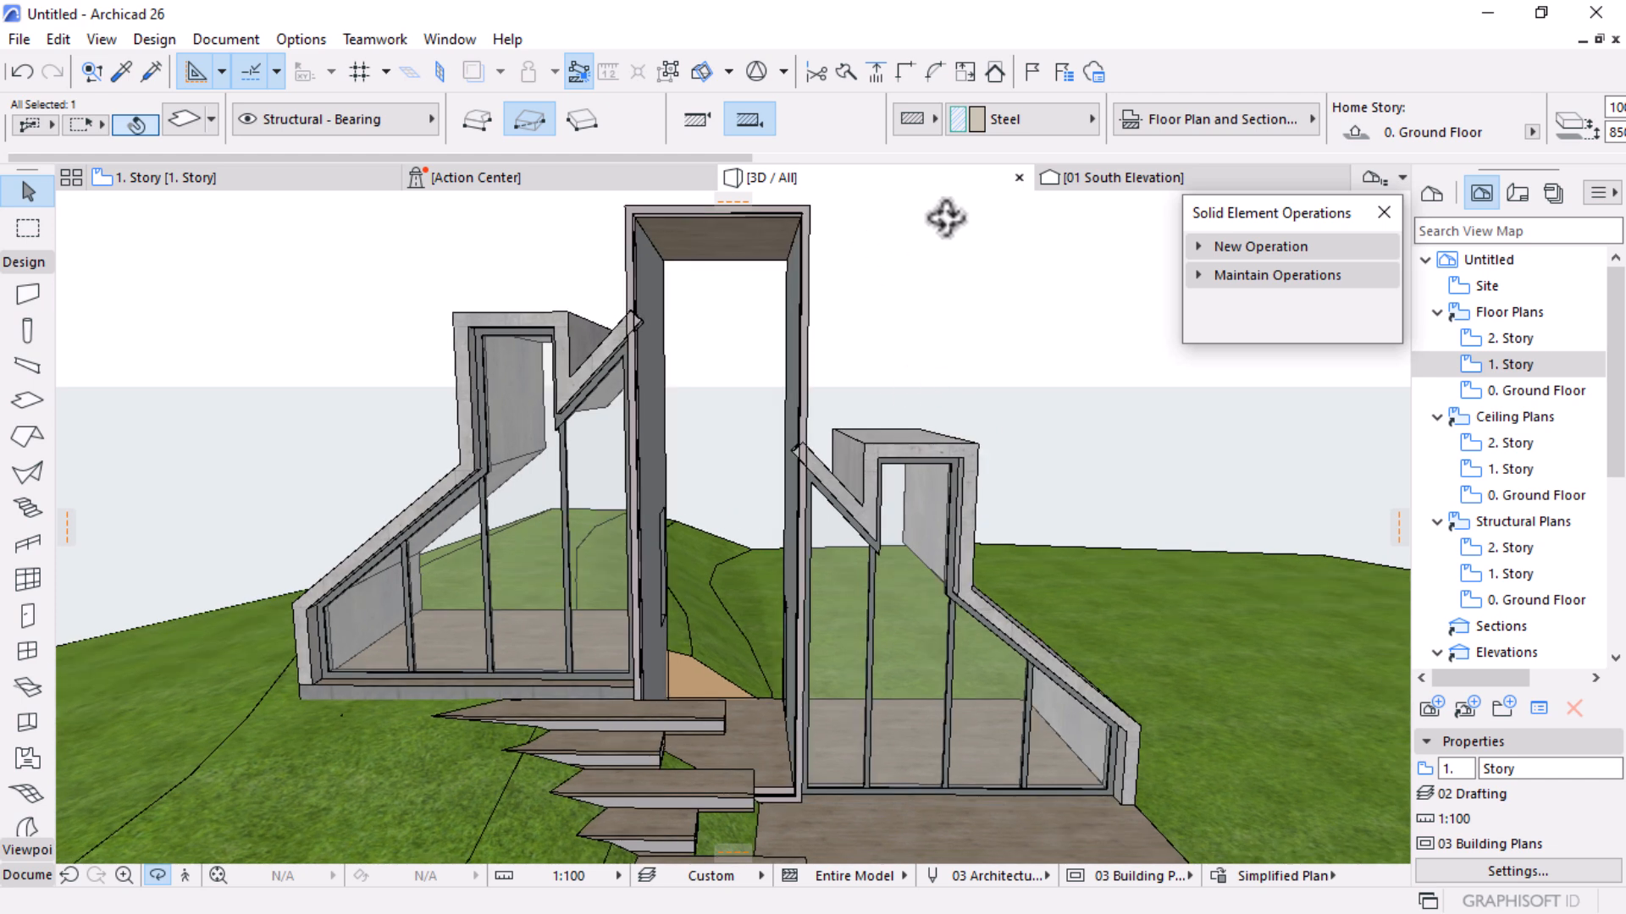
click(1090, 177)
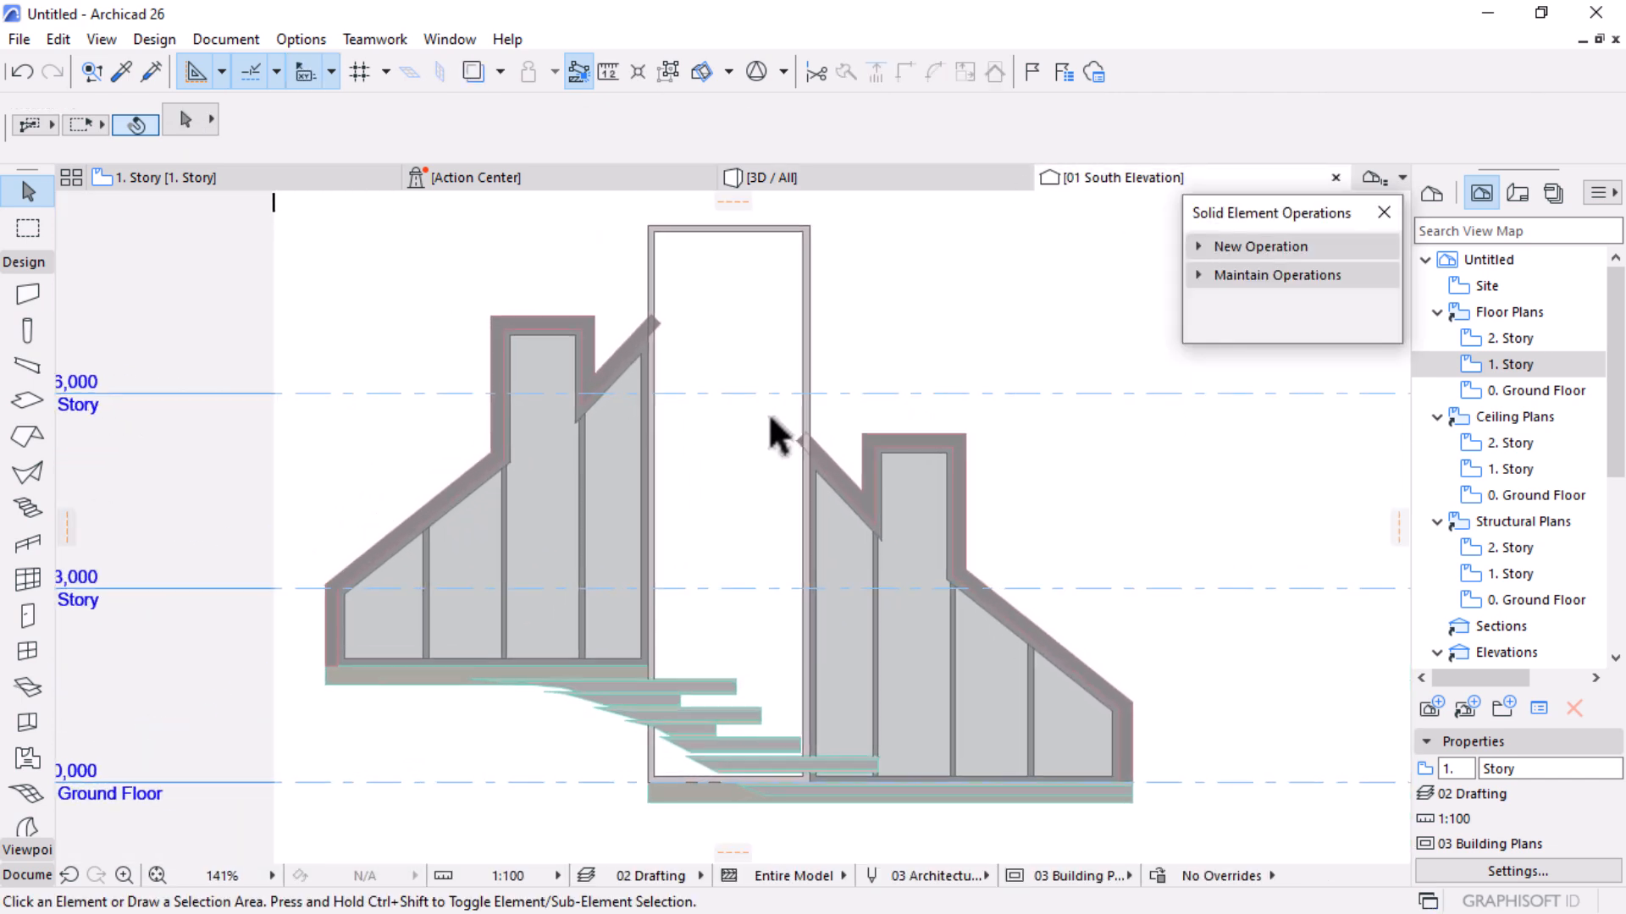
scroll(737, 630, up, 1)
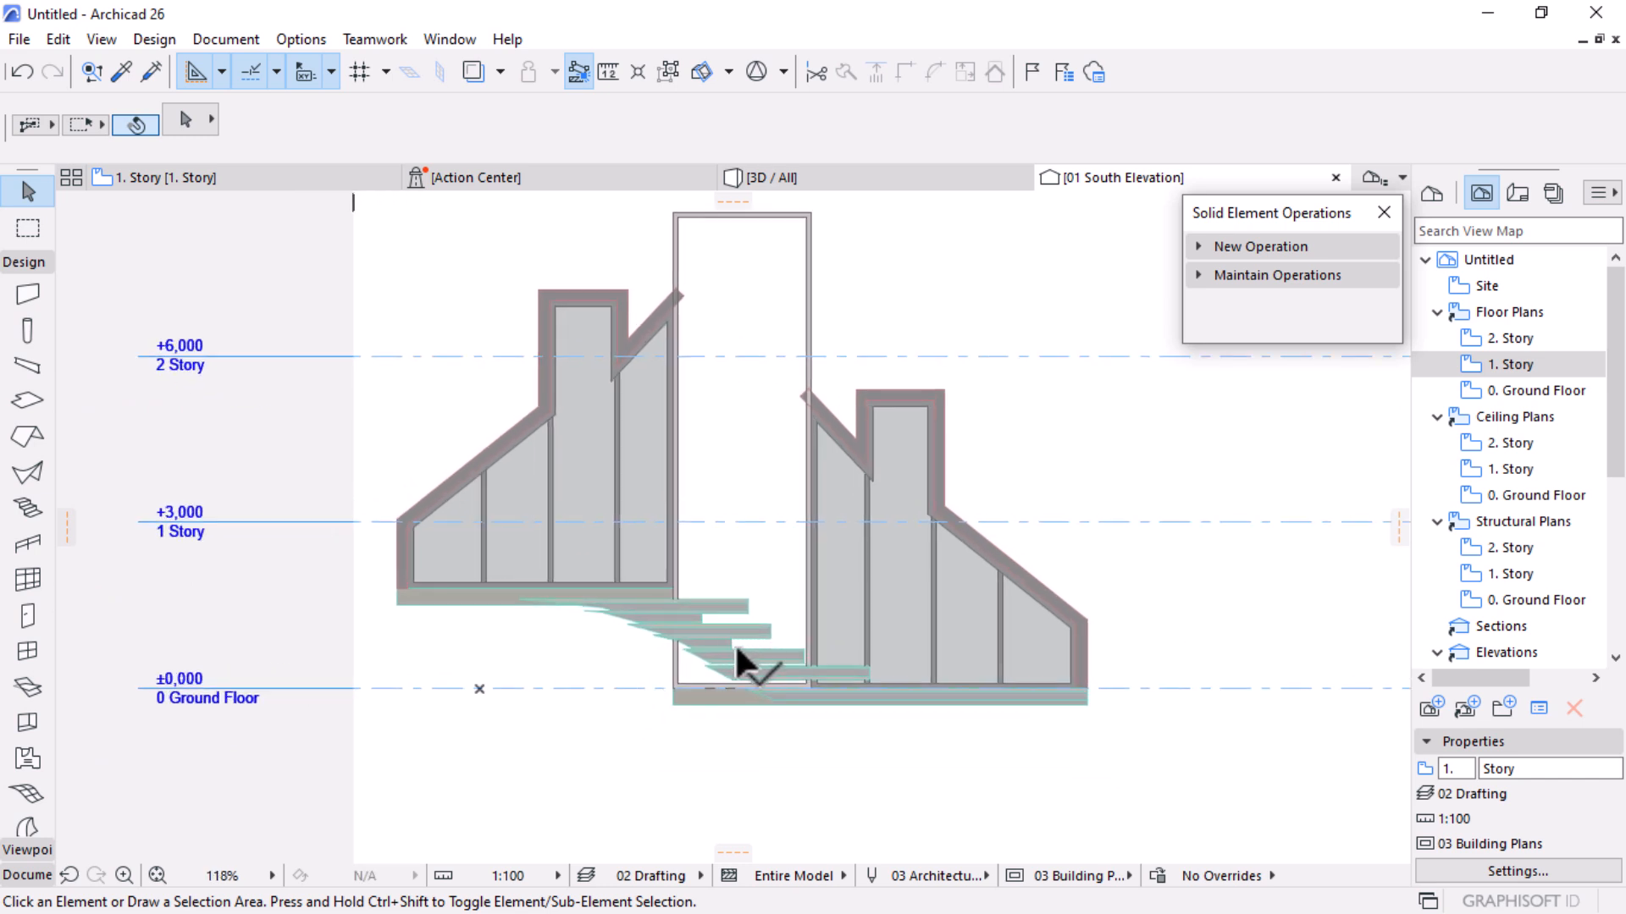
key(m)
scroll(734, 642, up, 3)
scroll(788, 693, up, 2)
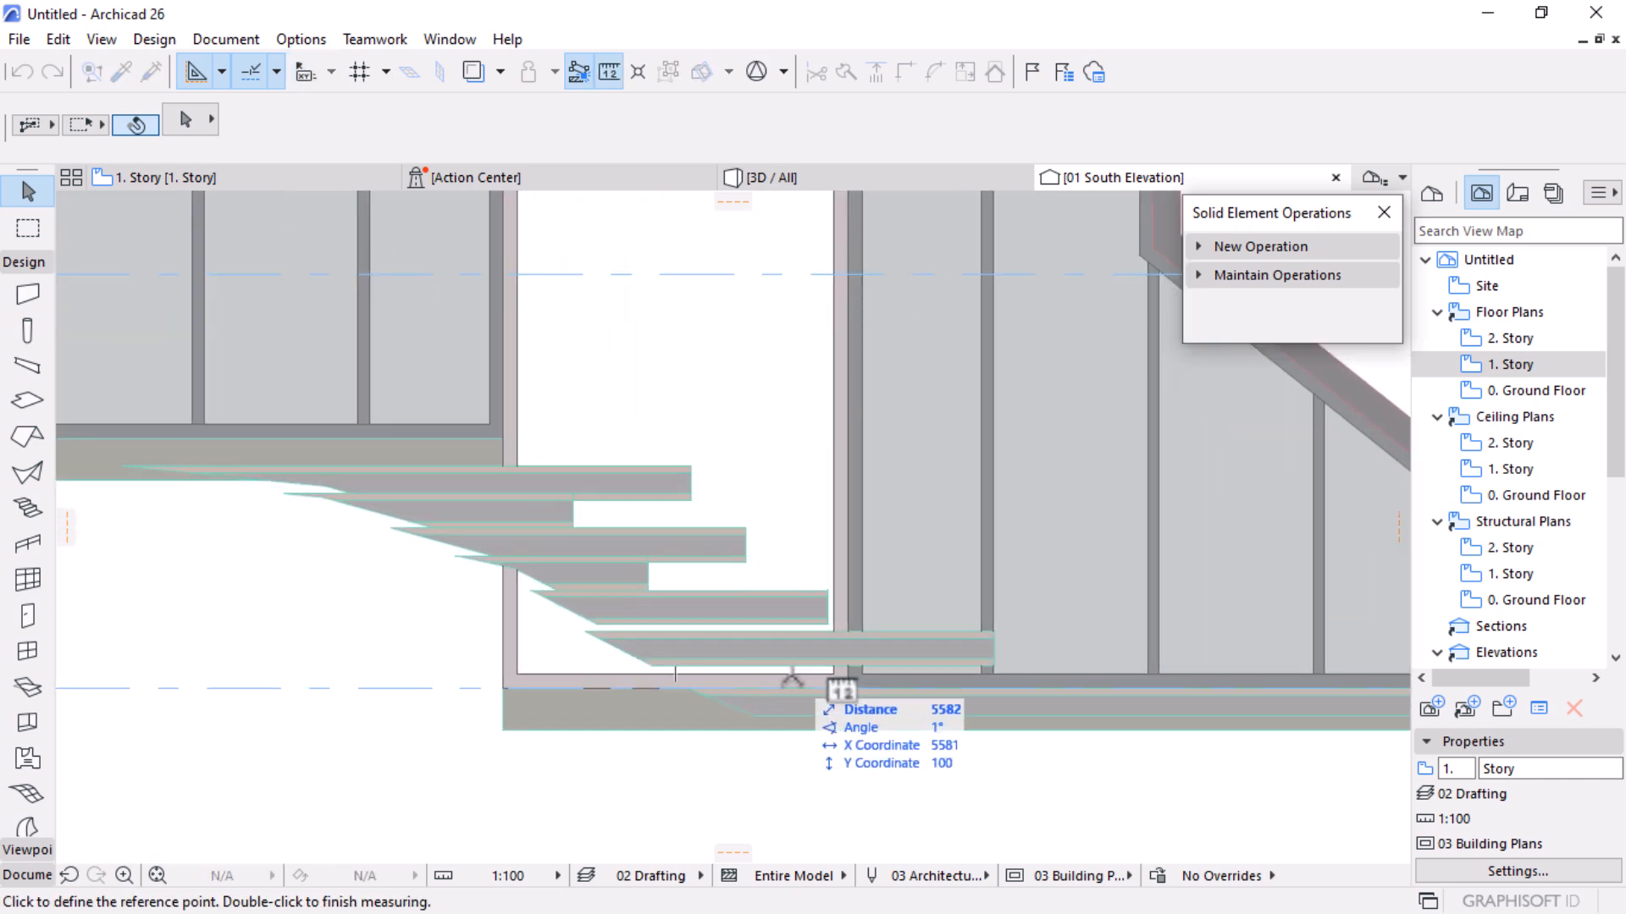
click(792, 678)
scroll(780, 673, down, 3)
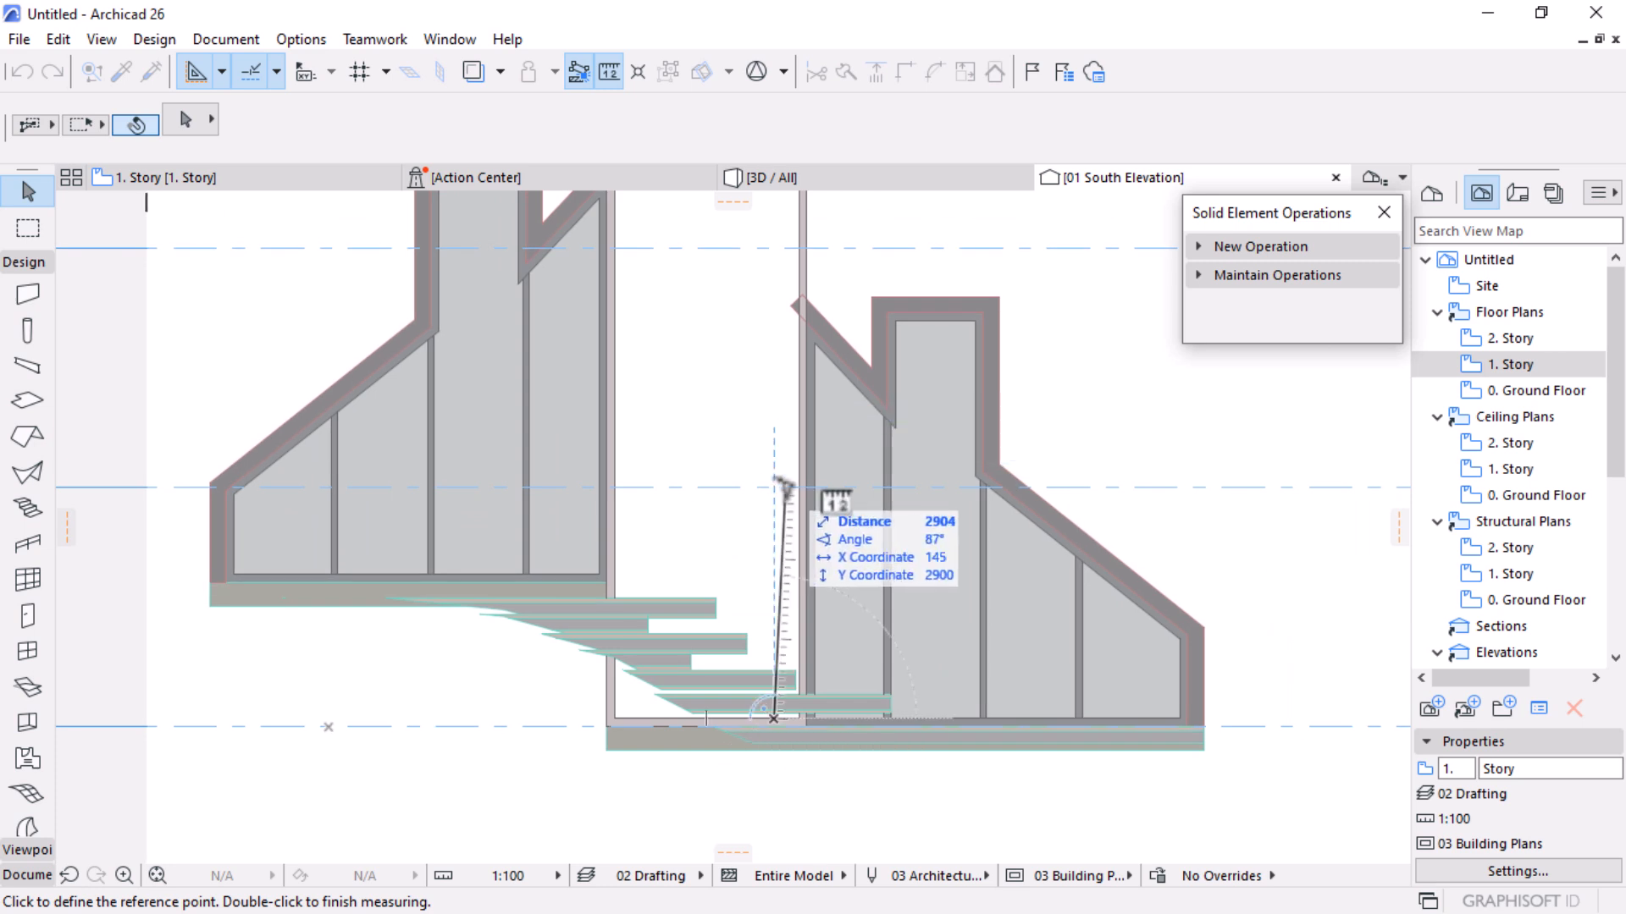
scroll(773, 488, down, 3)
key(Escape)
Select the tower curtain wall in the south elevation and review the column and row settings of its scheme
click(756, 285)
click(797, 274)
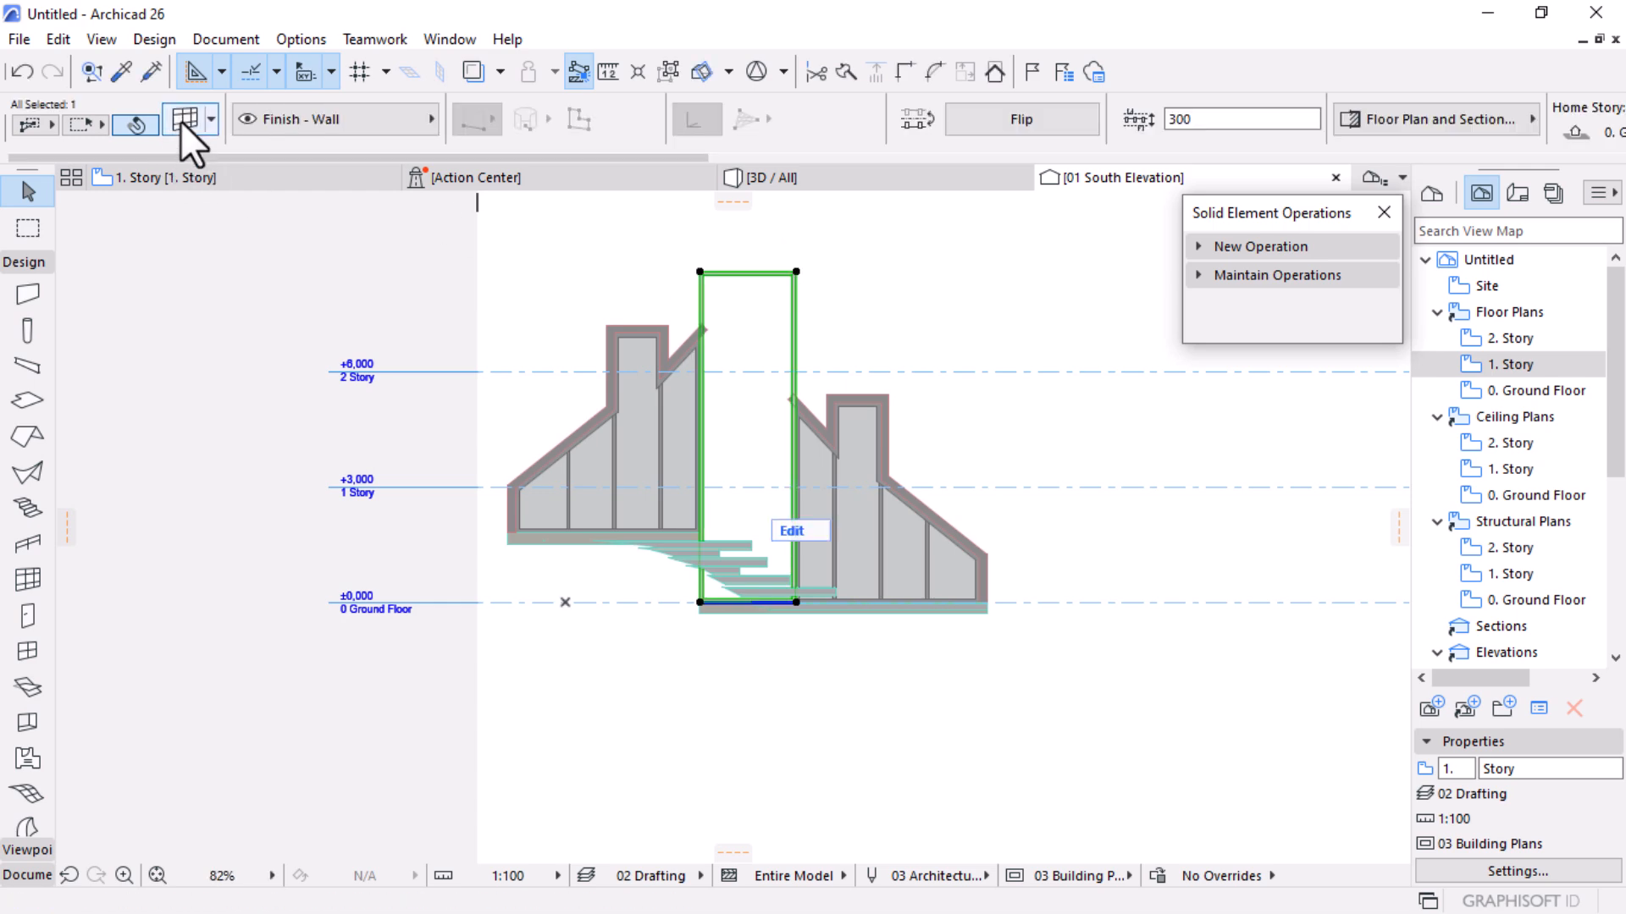
key(ctrl+t)
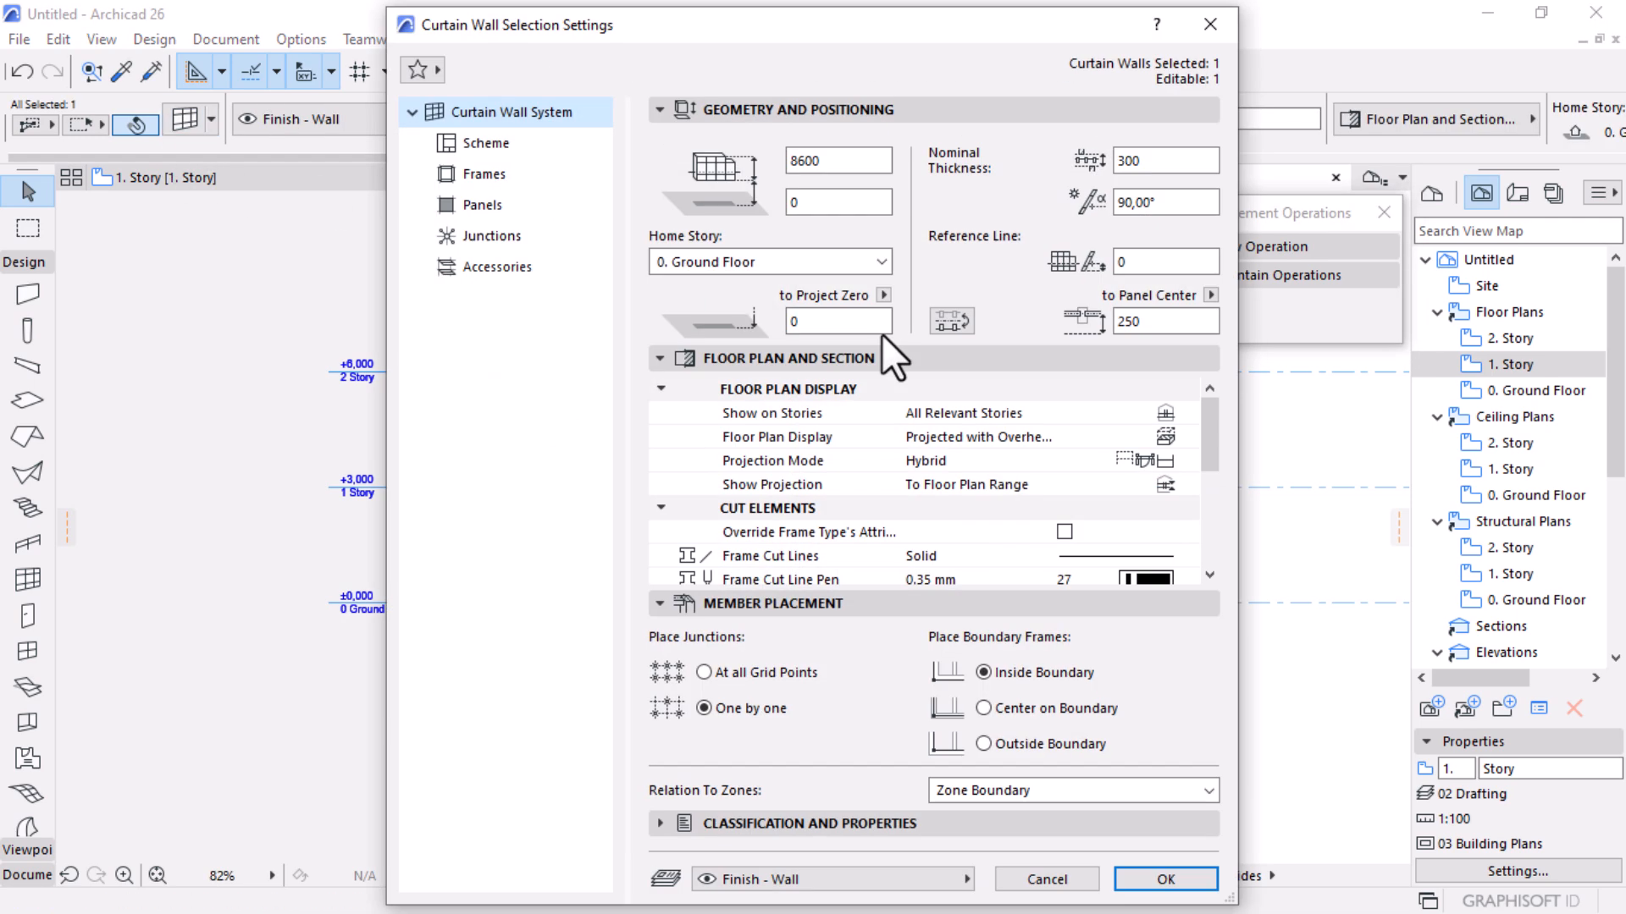
click(479, 146)
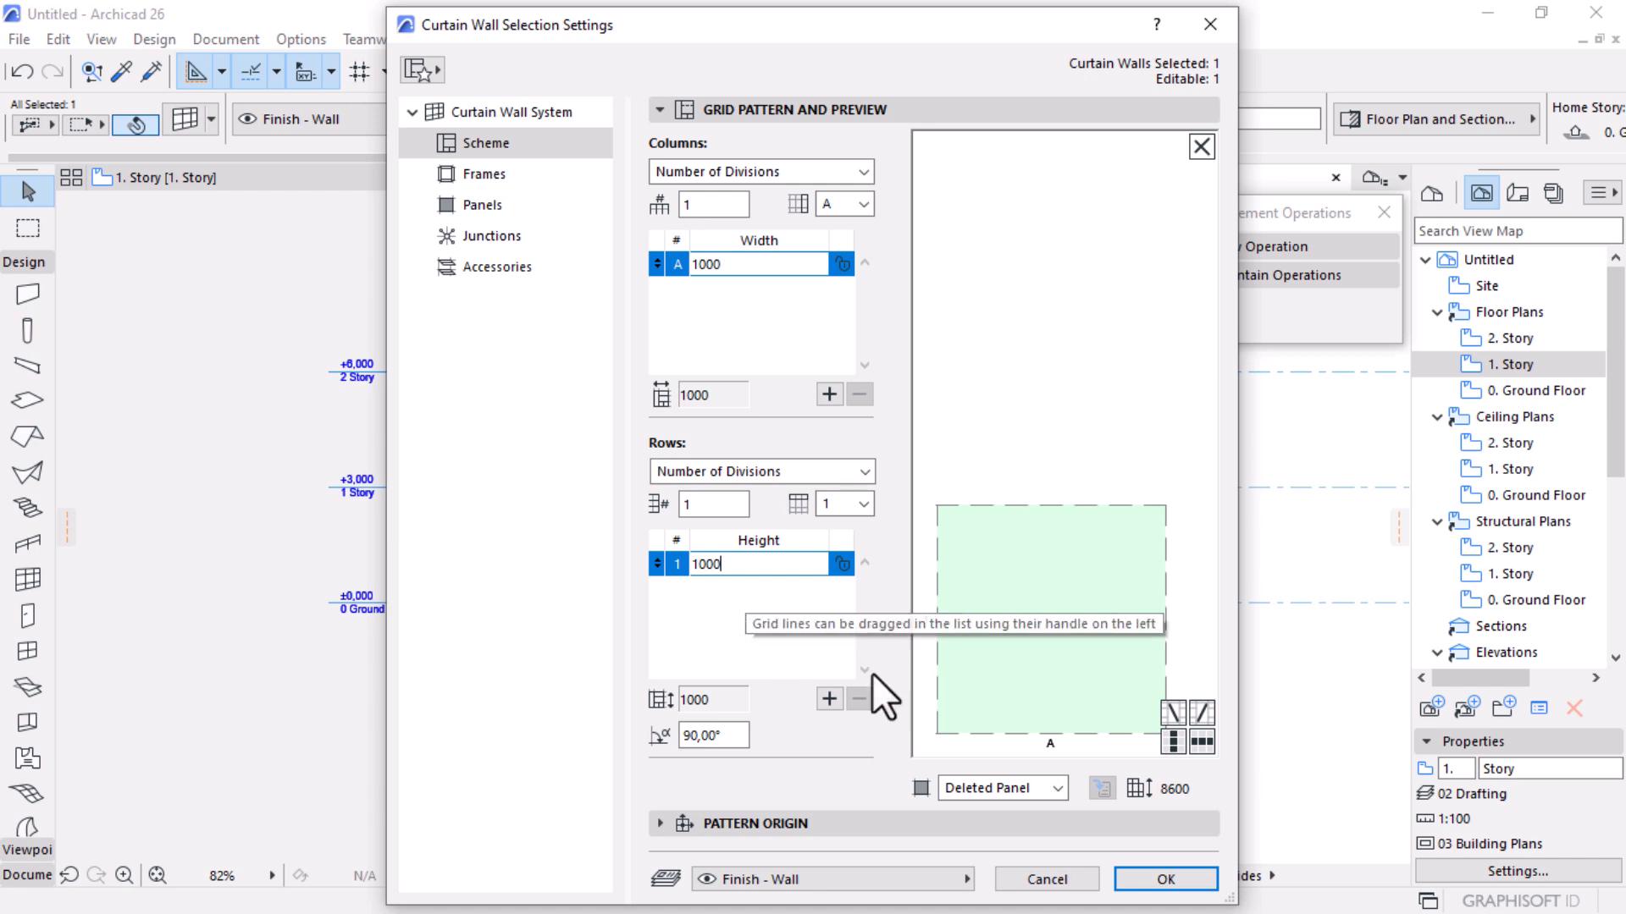
click(1041, 879)
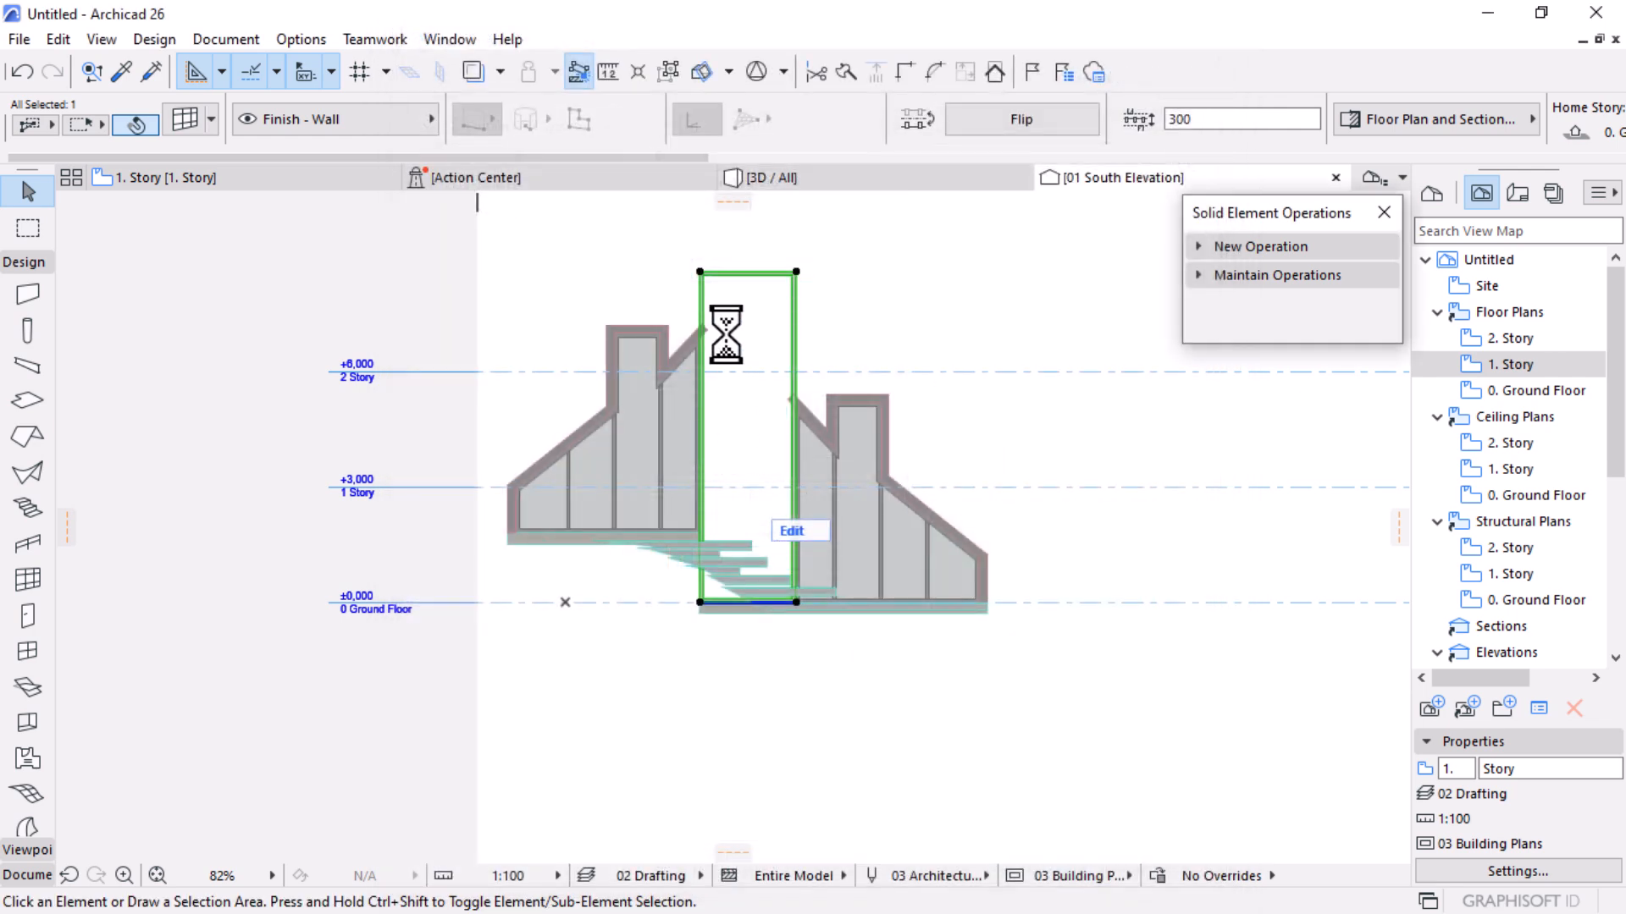
Open the tower curtain wall for editing and place Transom Frames across its full width at the +3,000 and +6,000 story levels
scroll(726, 335, up, 3)
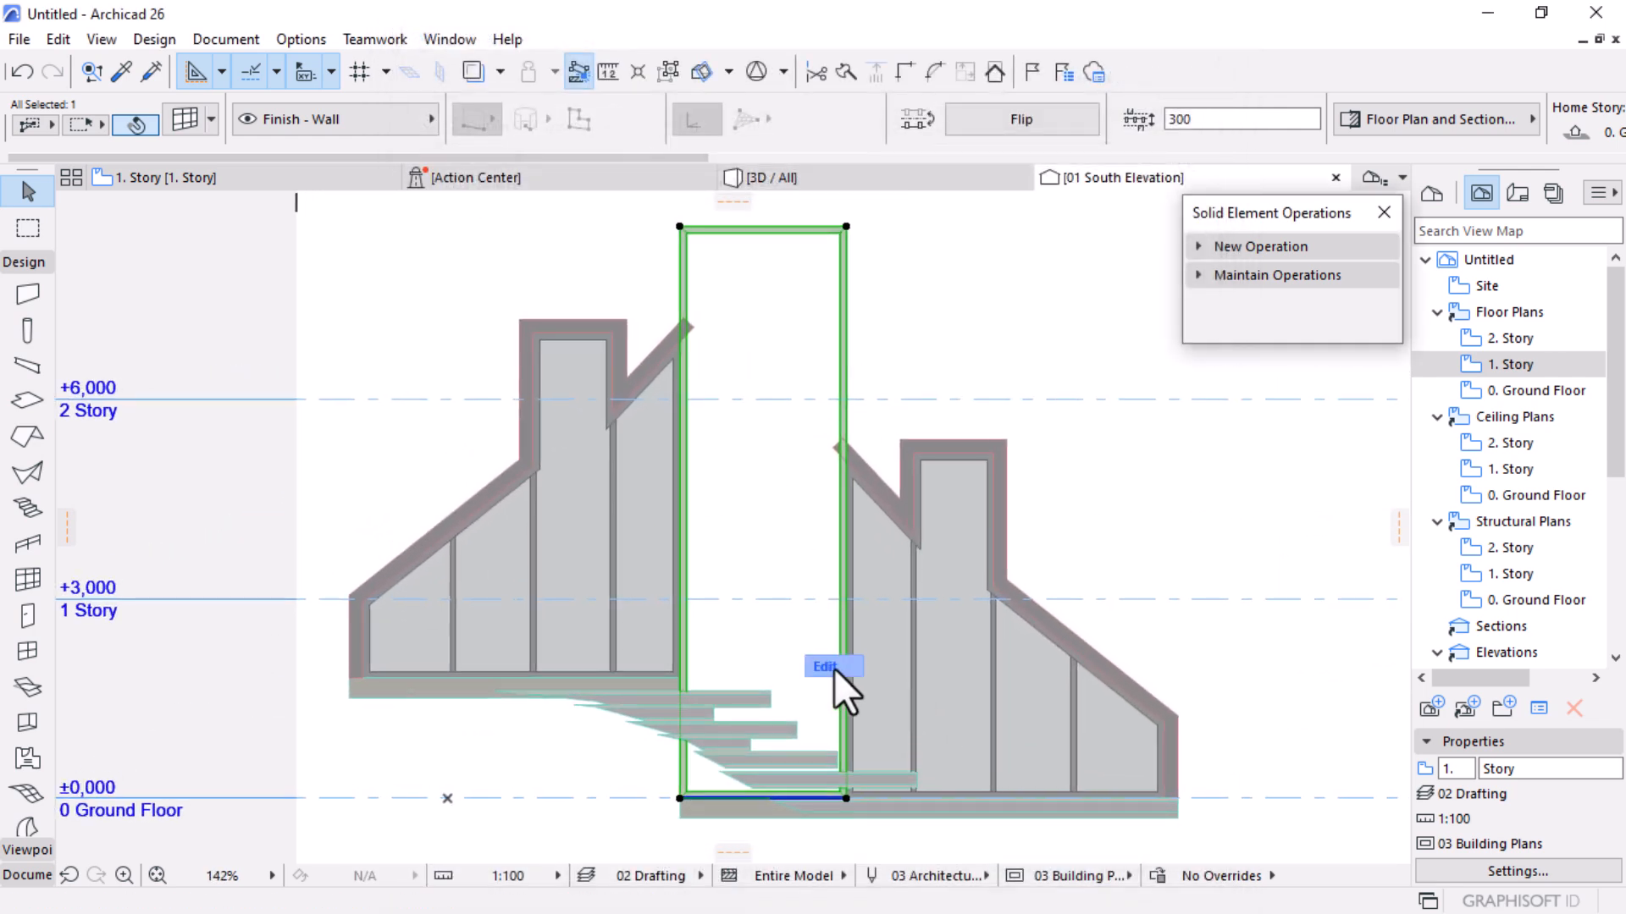
click(829, 667)
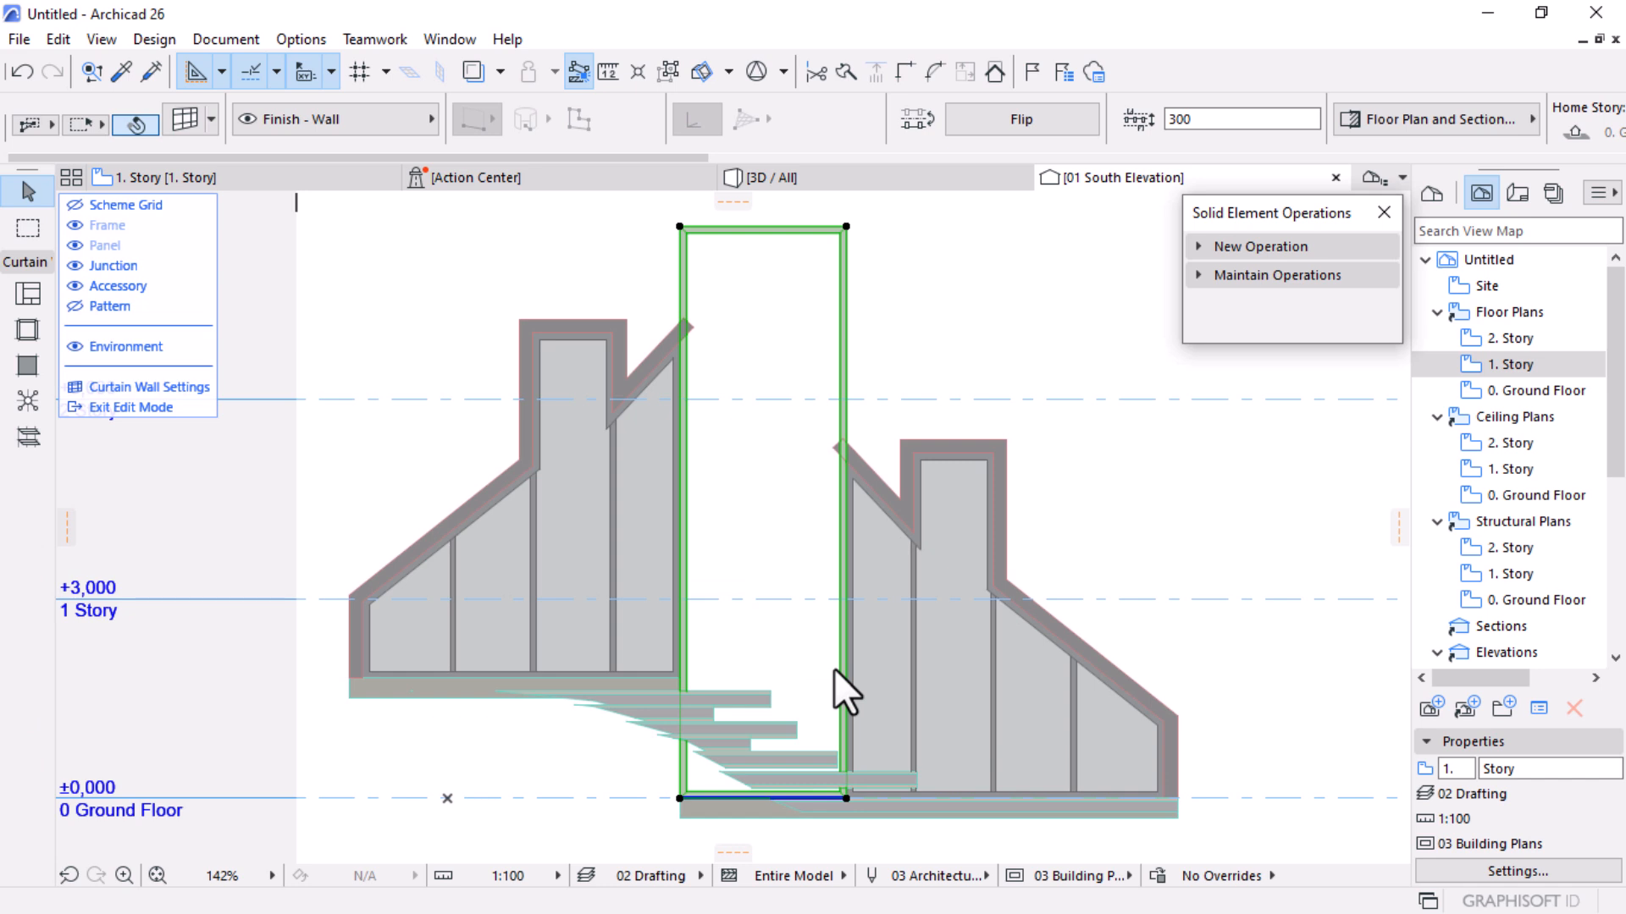
click(23, 322)
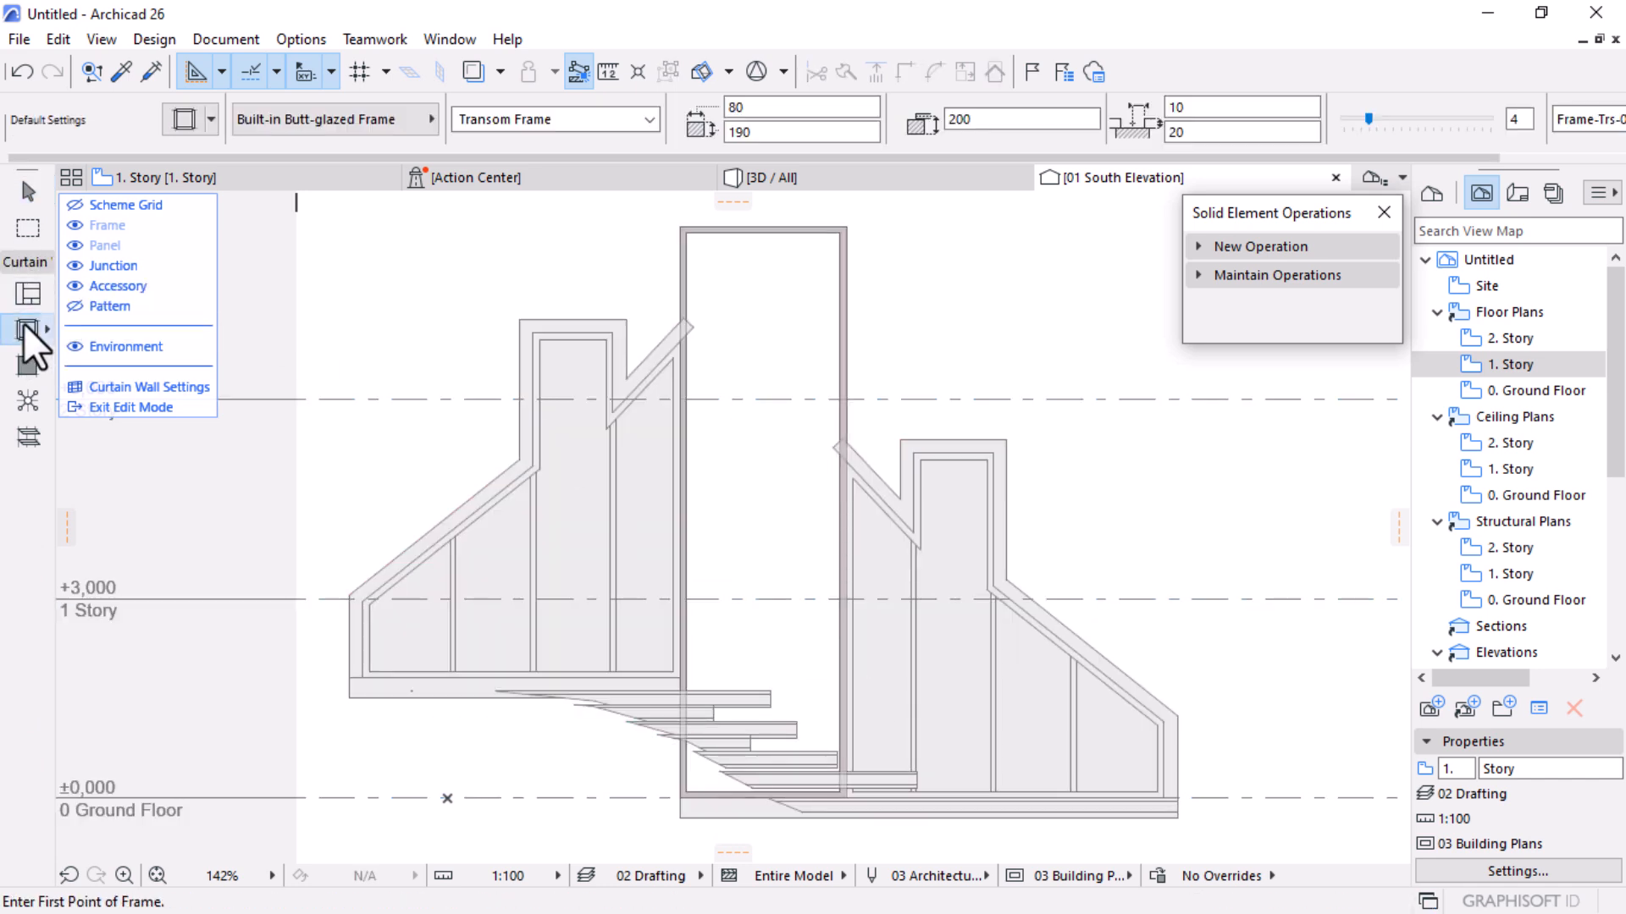
scroll(682, 598, up, 6)
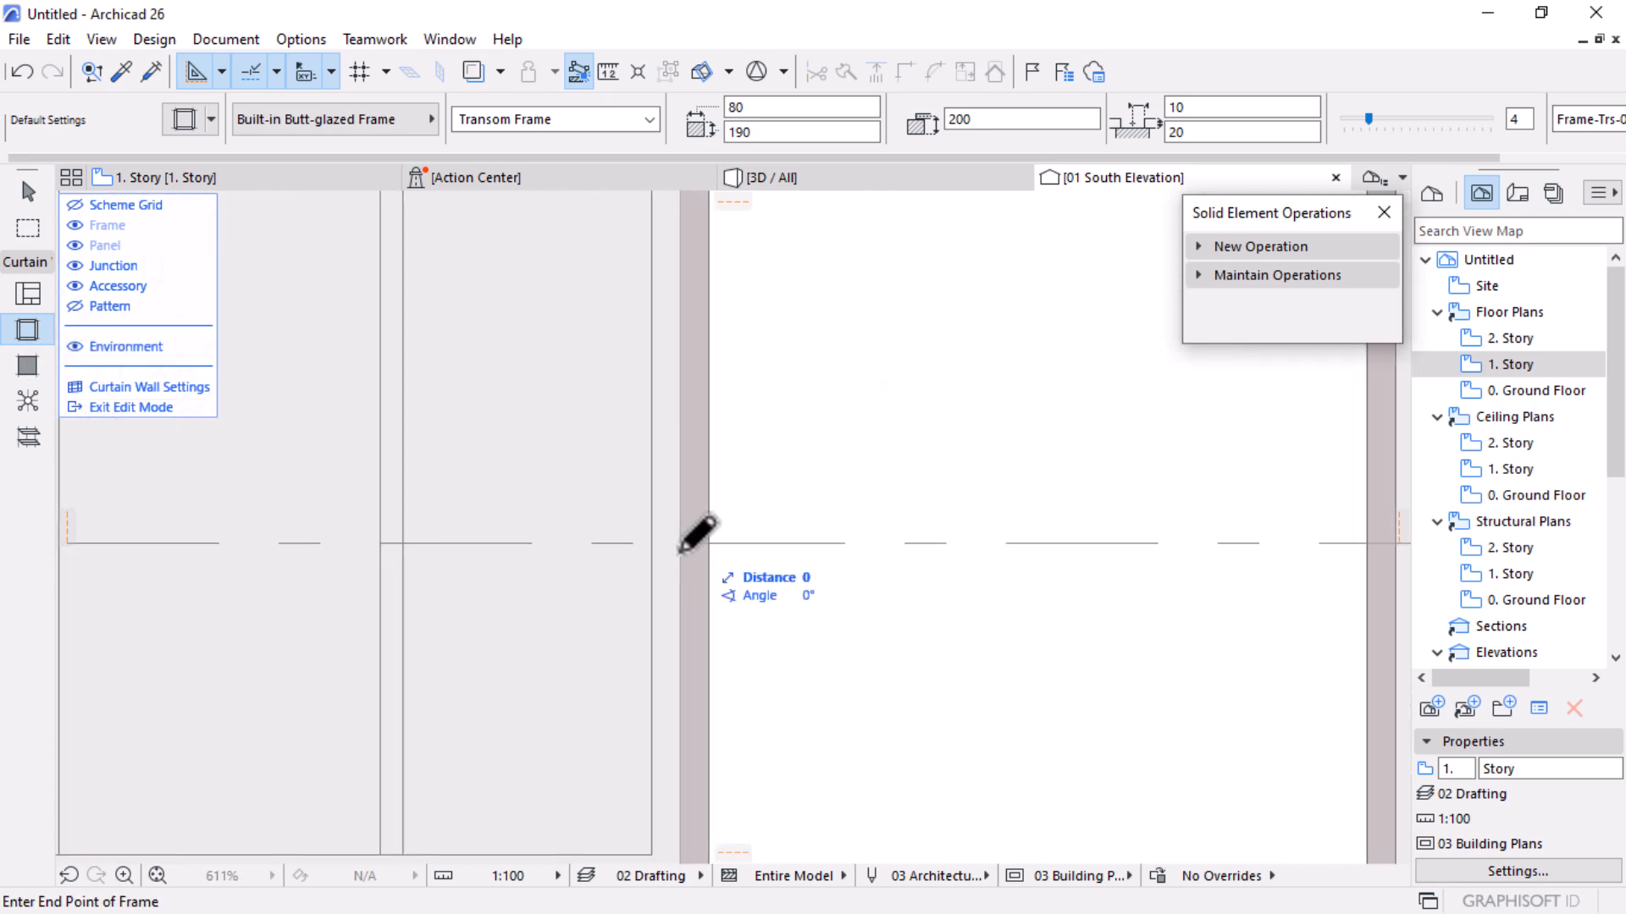
click(693, 543)
scroll(508, 546, down, 2)
click(1006, 545)
scroll(769, 366, down, 4)
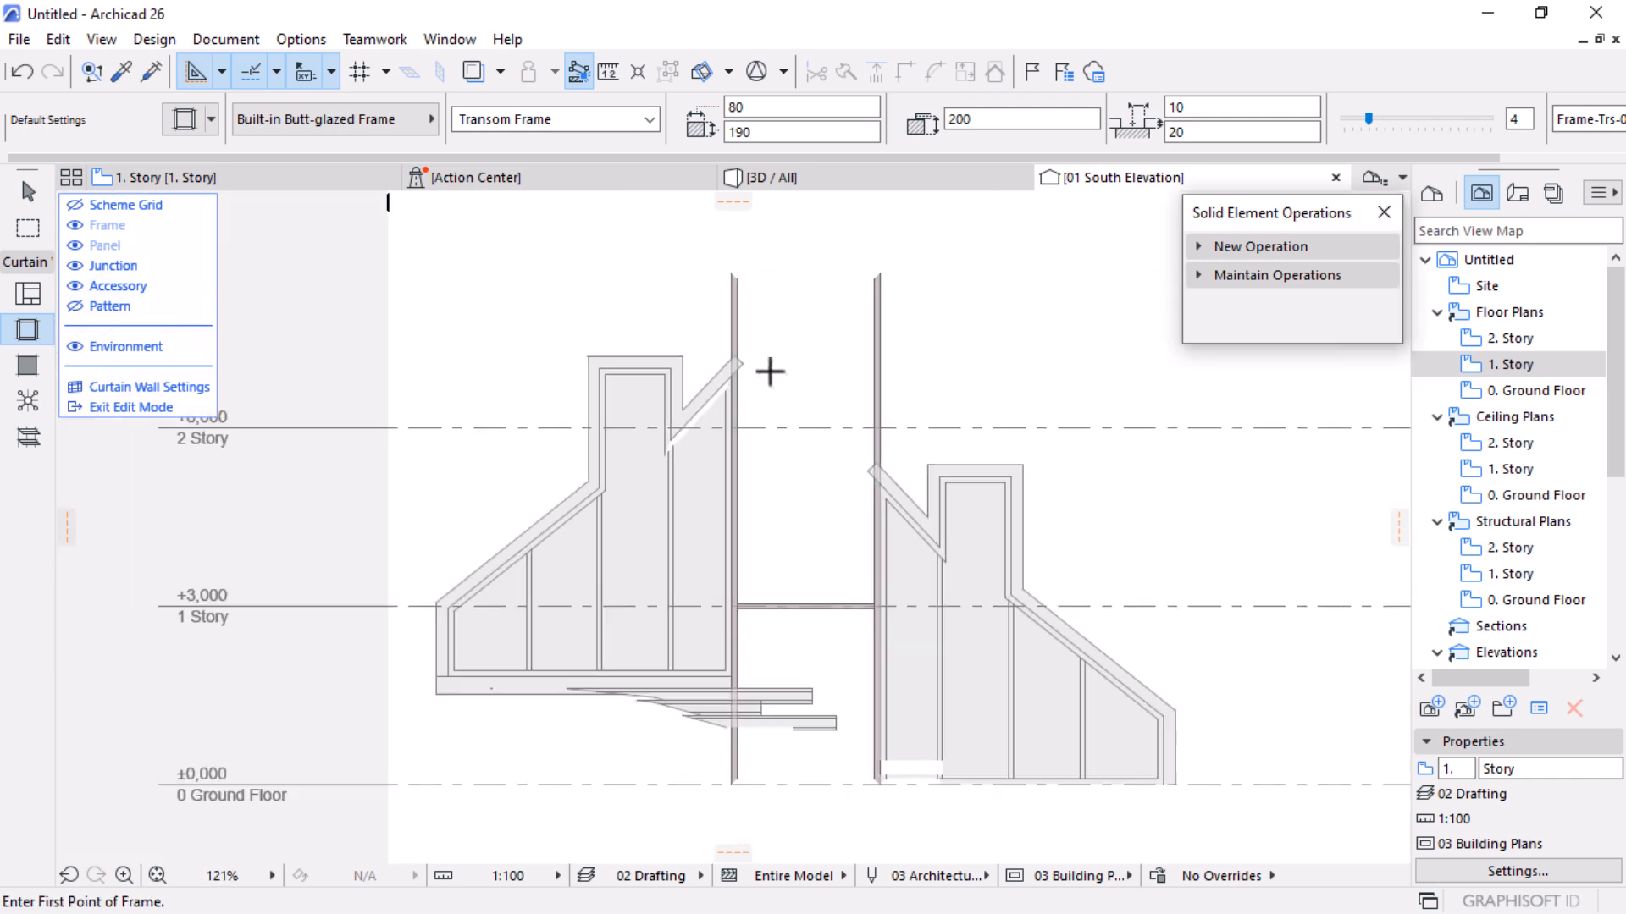
scroll(696, 505, up, 4)
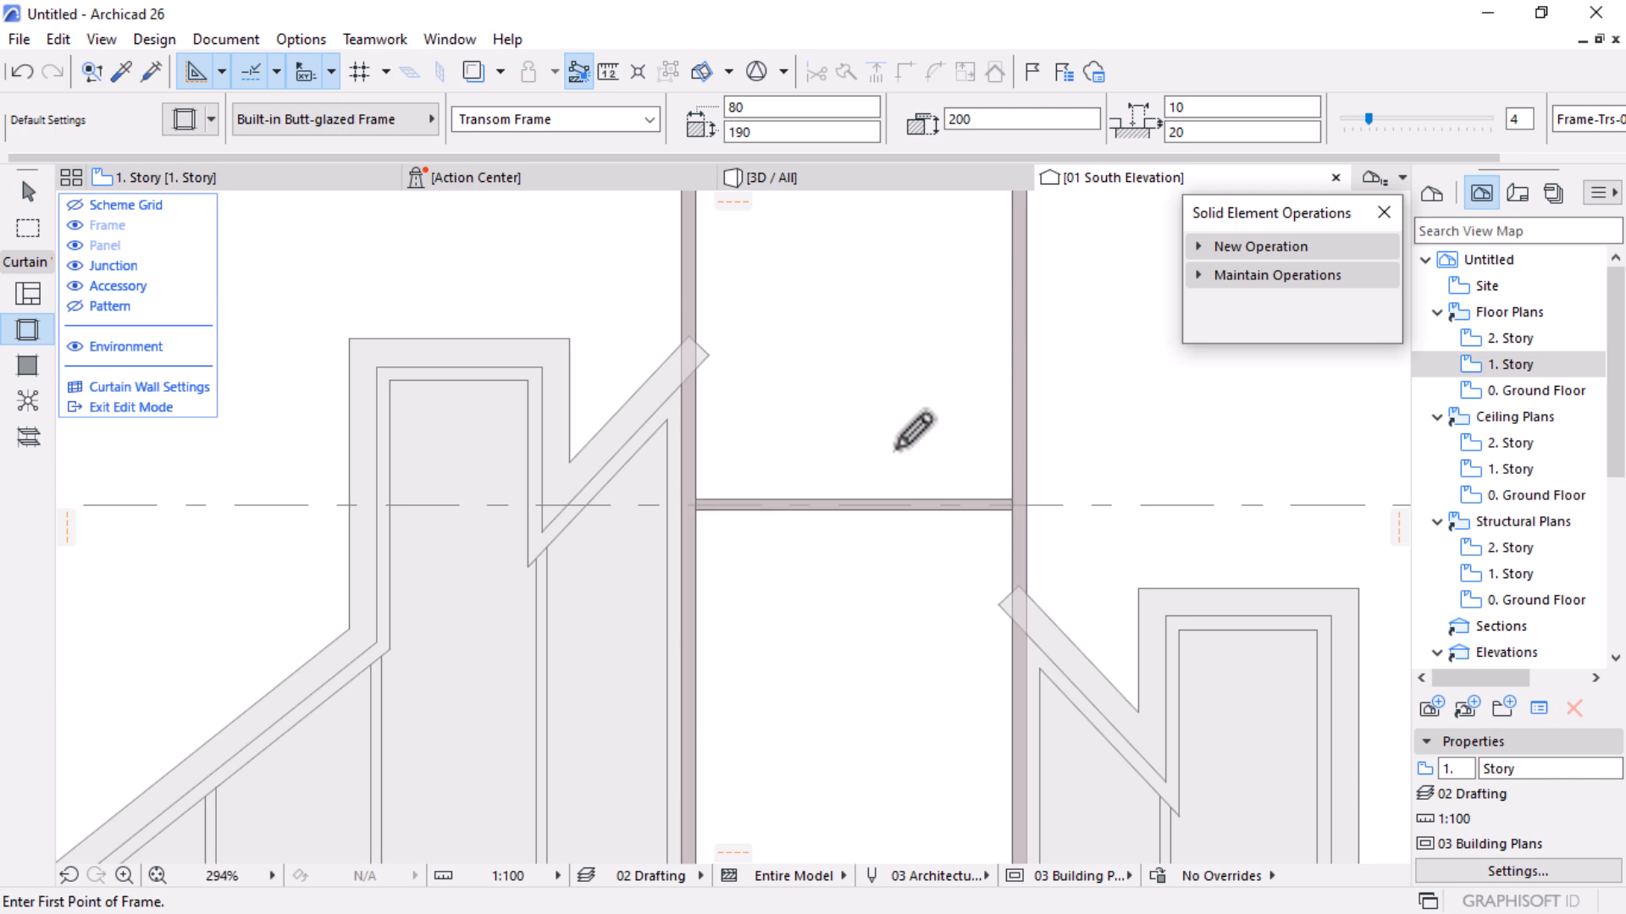
scroll(872, 475, down, 3)
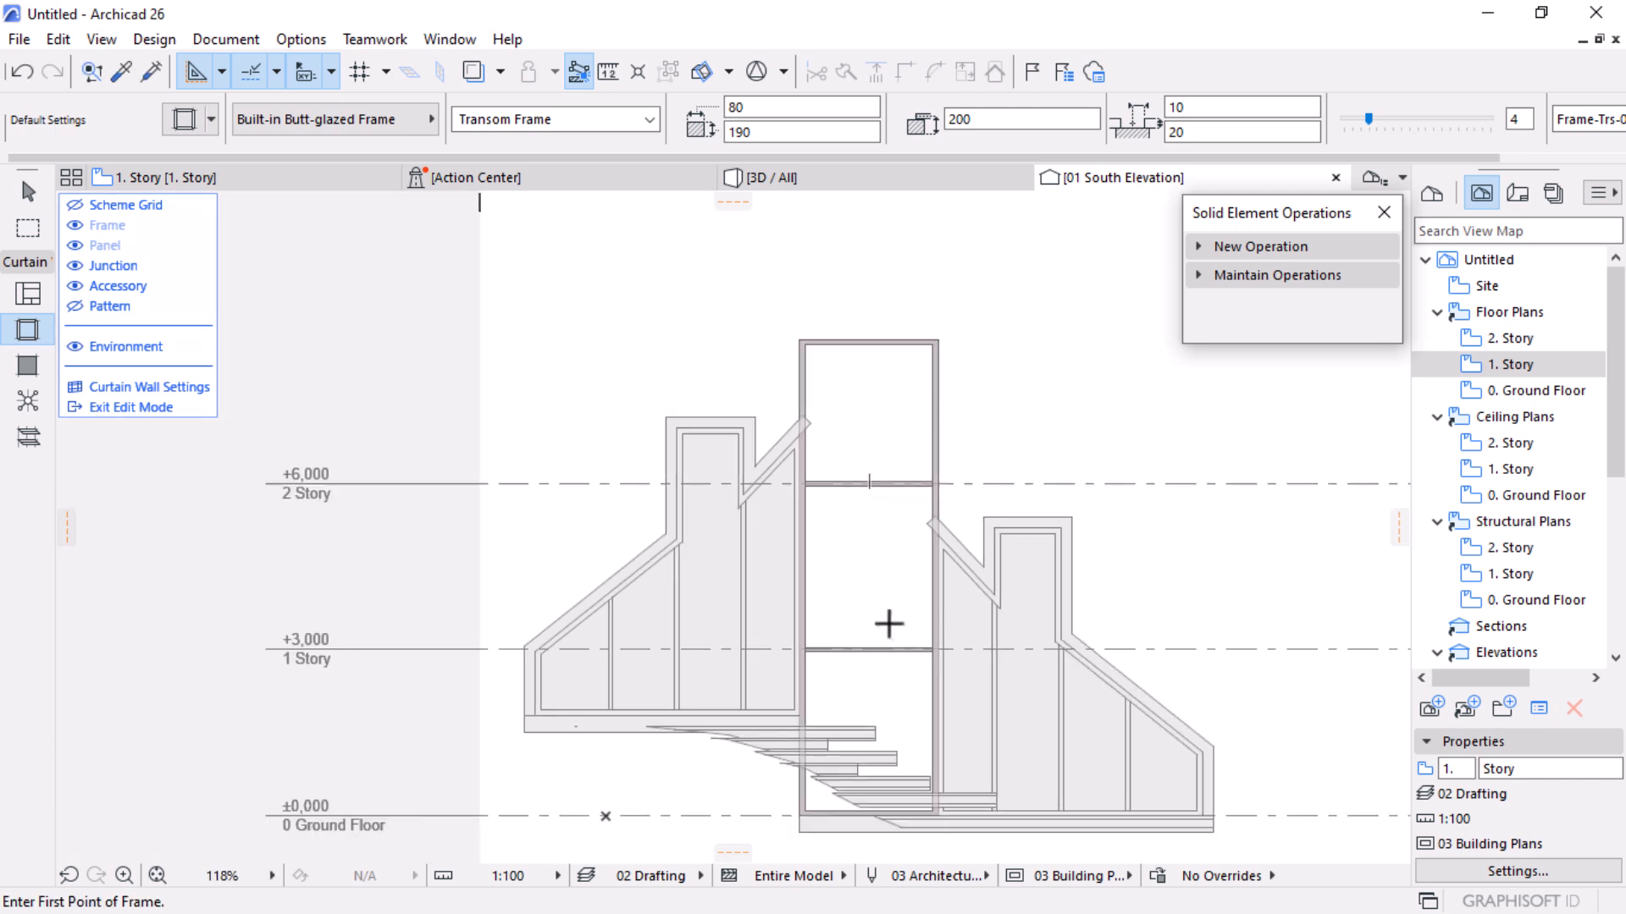
Inspect the transoms of the tower curtain wall from several angles in 3D
click(766, 177)
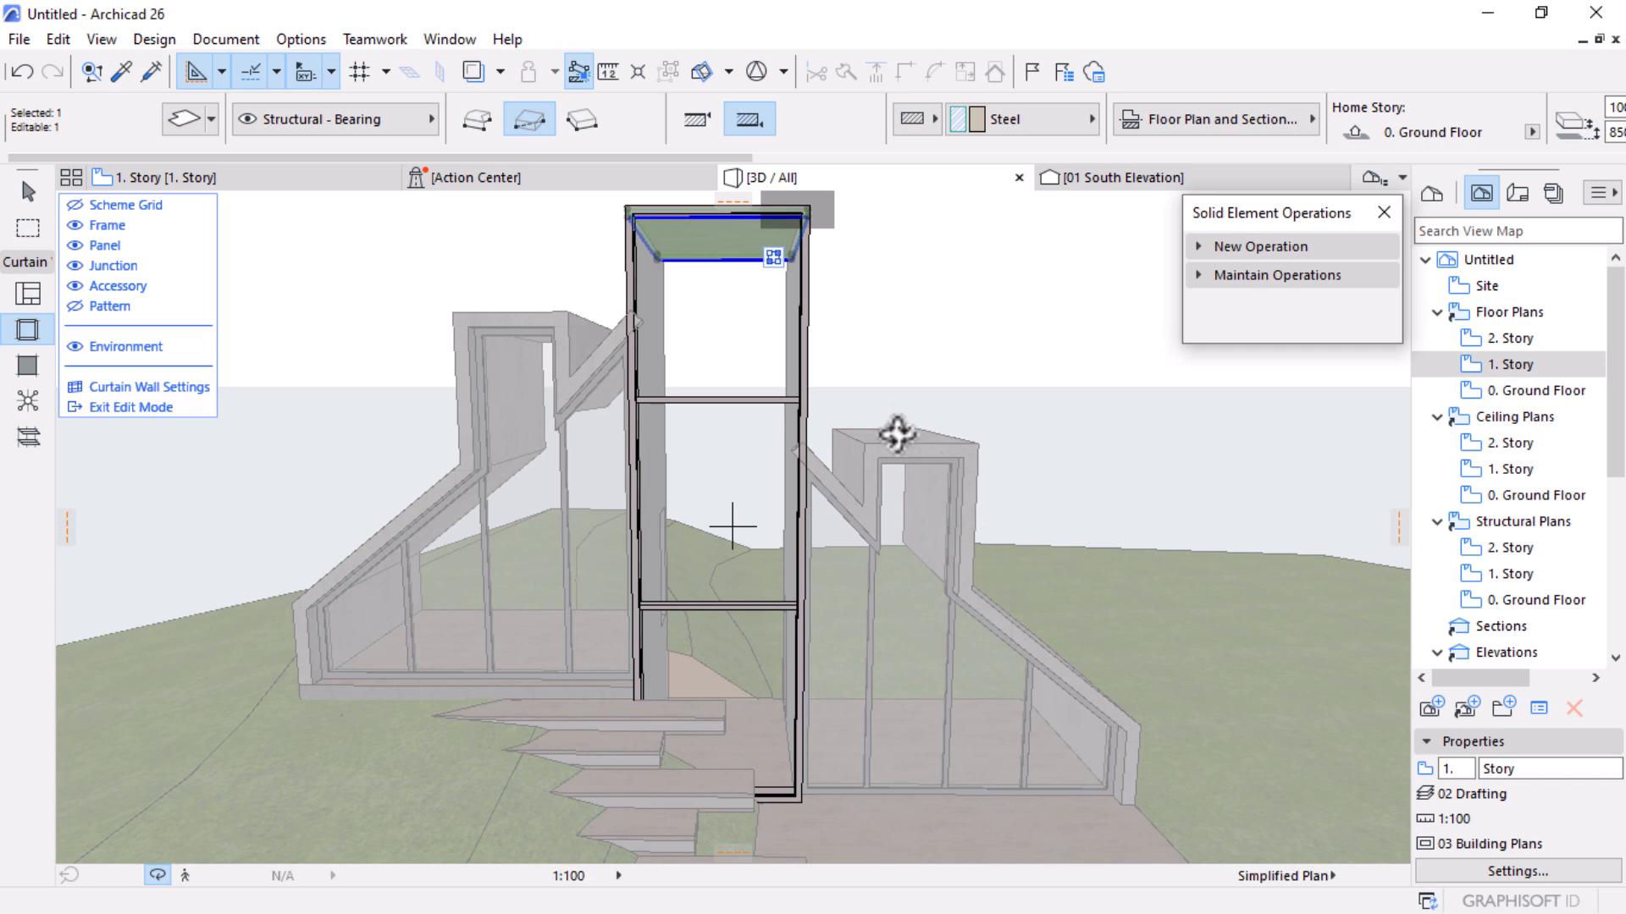
scroll(898, 474, down, 2)
shift+middle_drag(1013, 552, 781, 562)
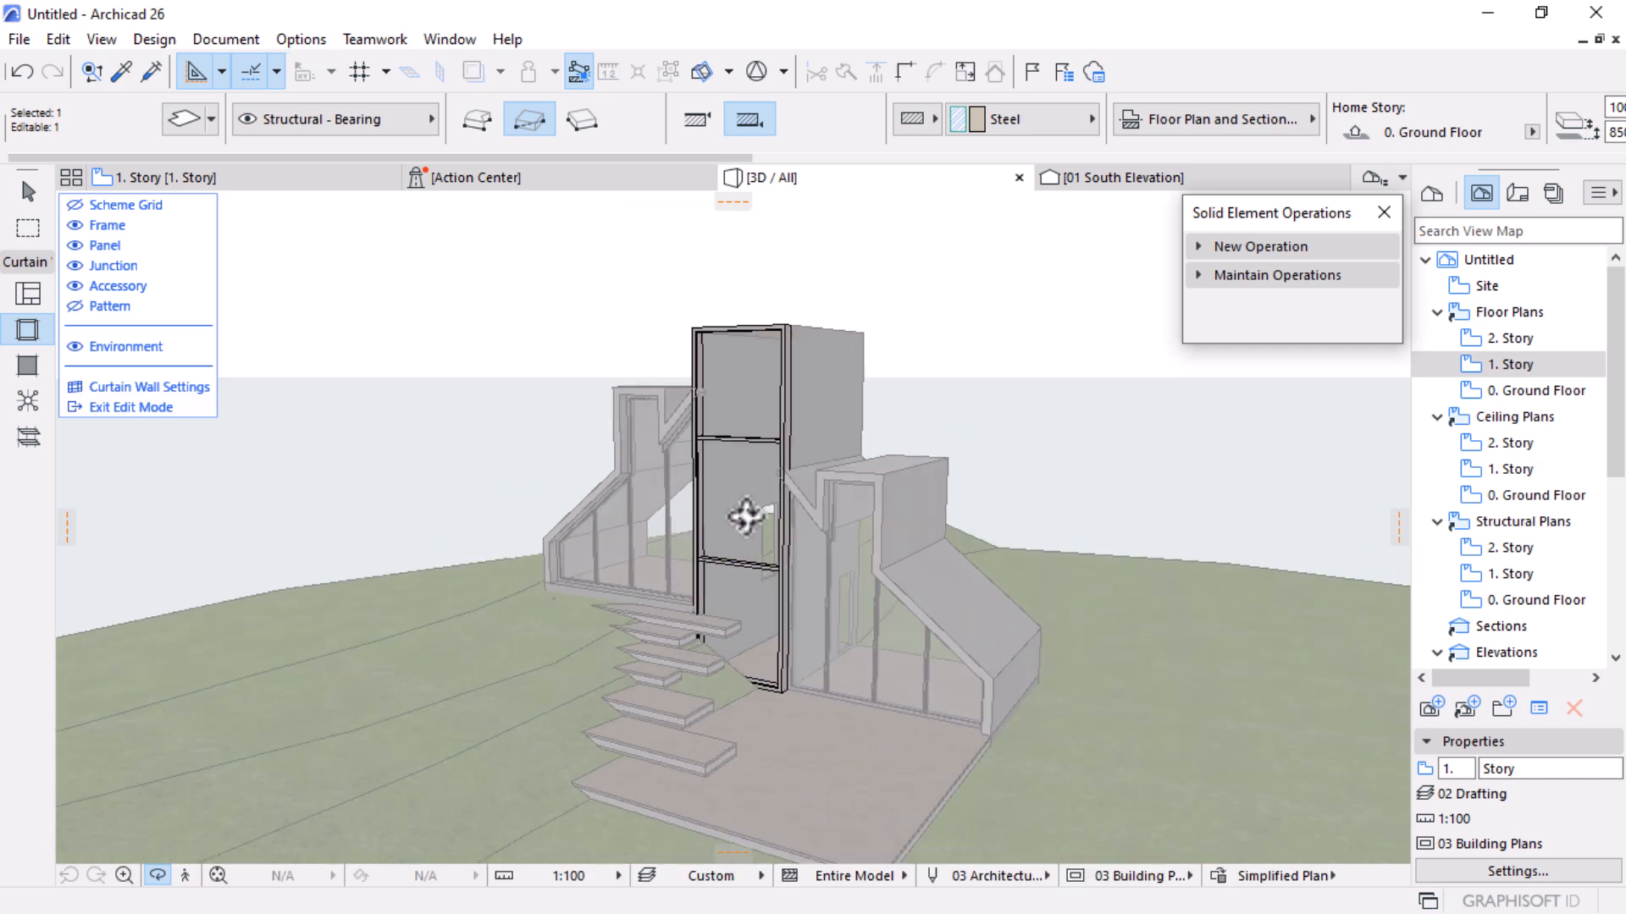
scroll(709, 557, up, 3)
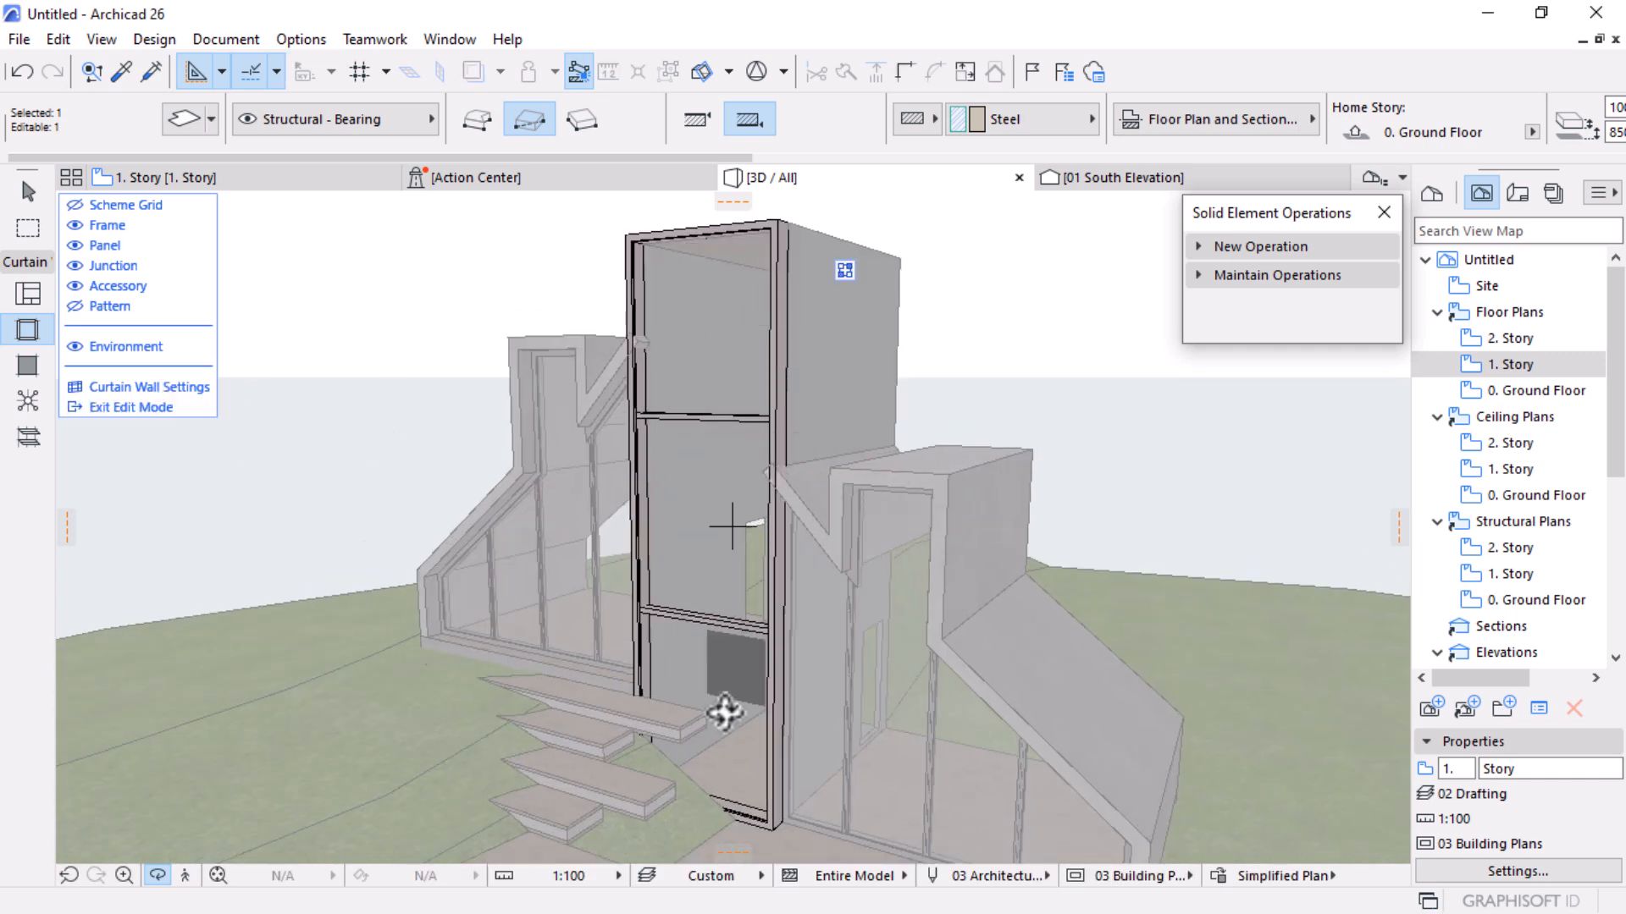
scroll(728, 546, up, 4)
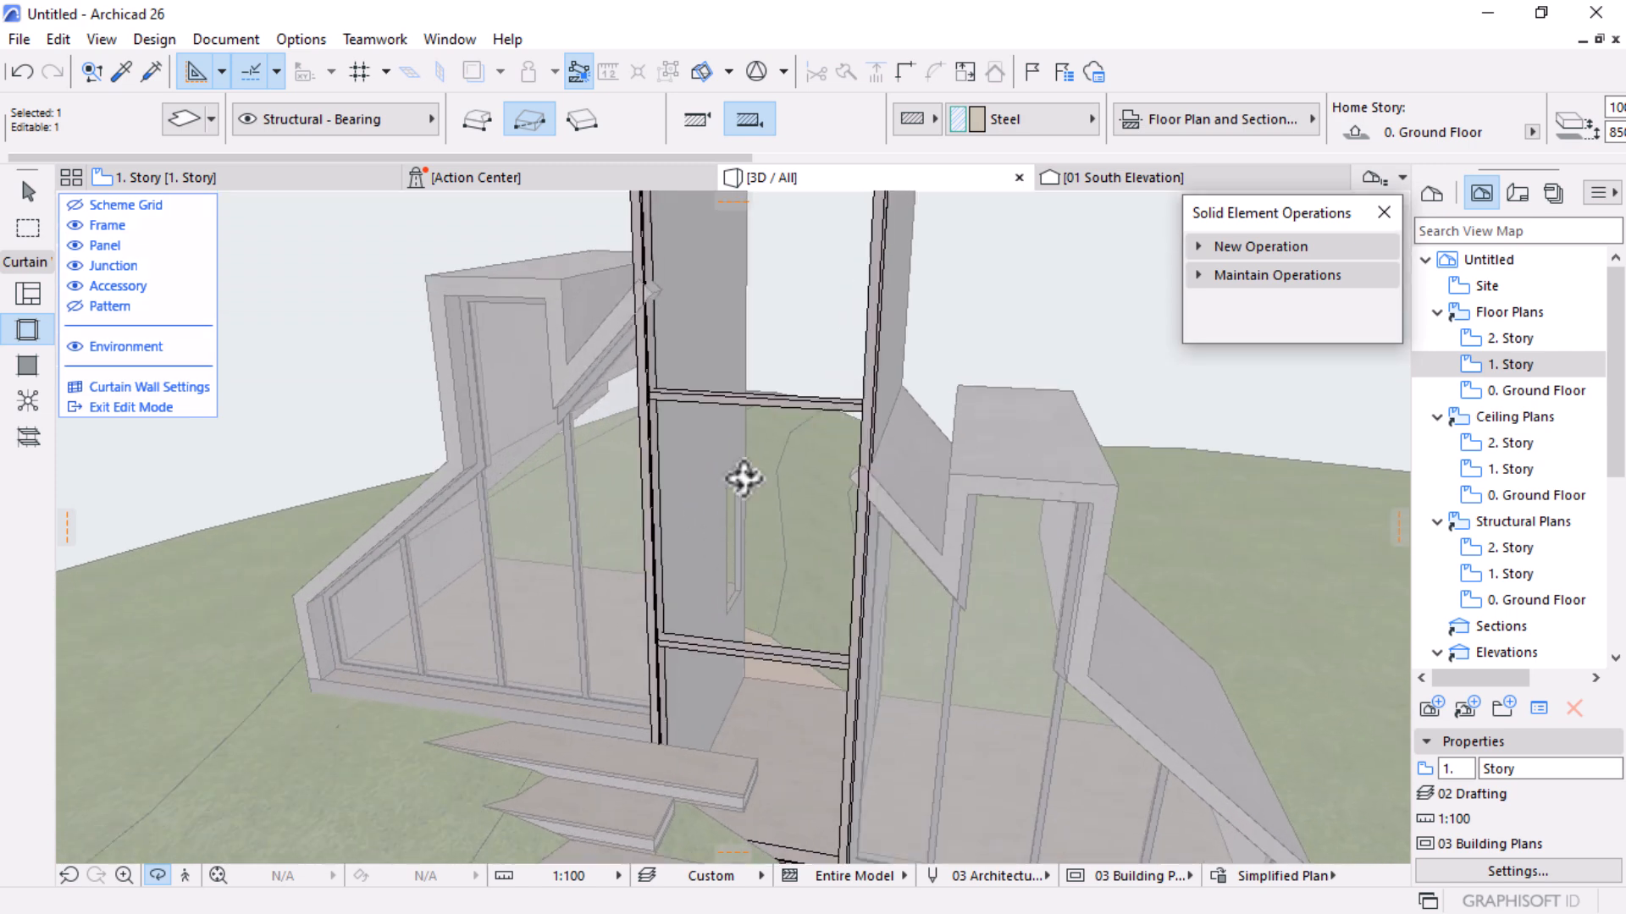
In the south elevation, fill all three cells of the tower curtain wall with 20 mm Main Panel panels
click(1092, 176)
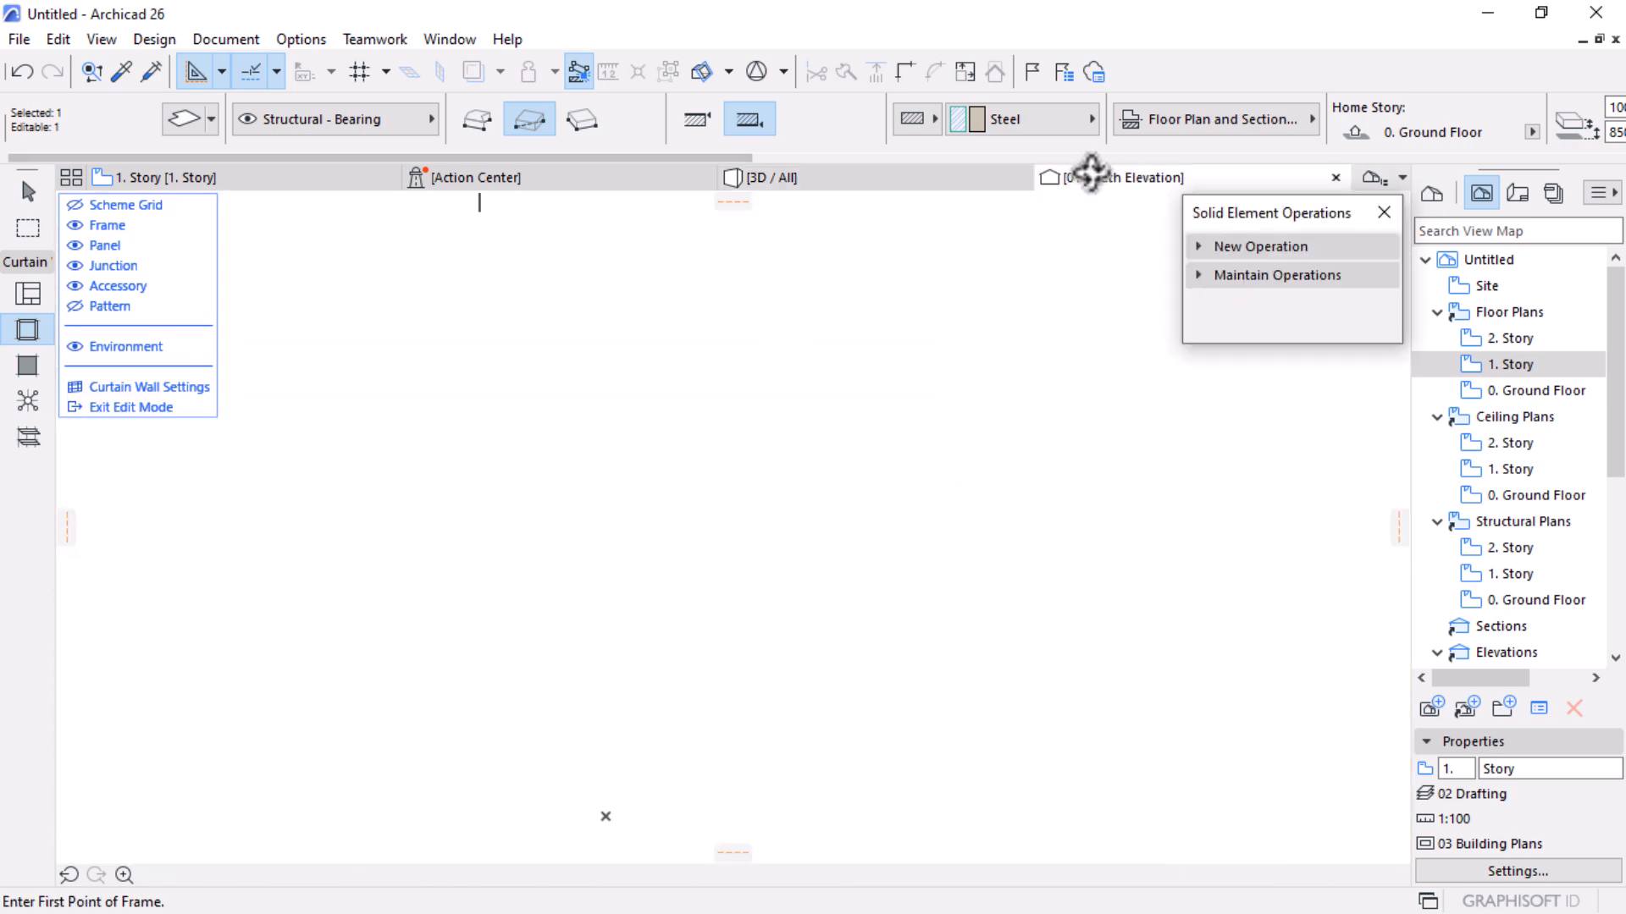
click(27, 365)
click(833, 592)
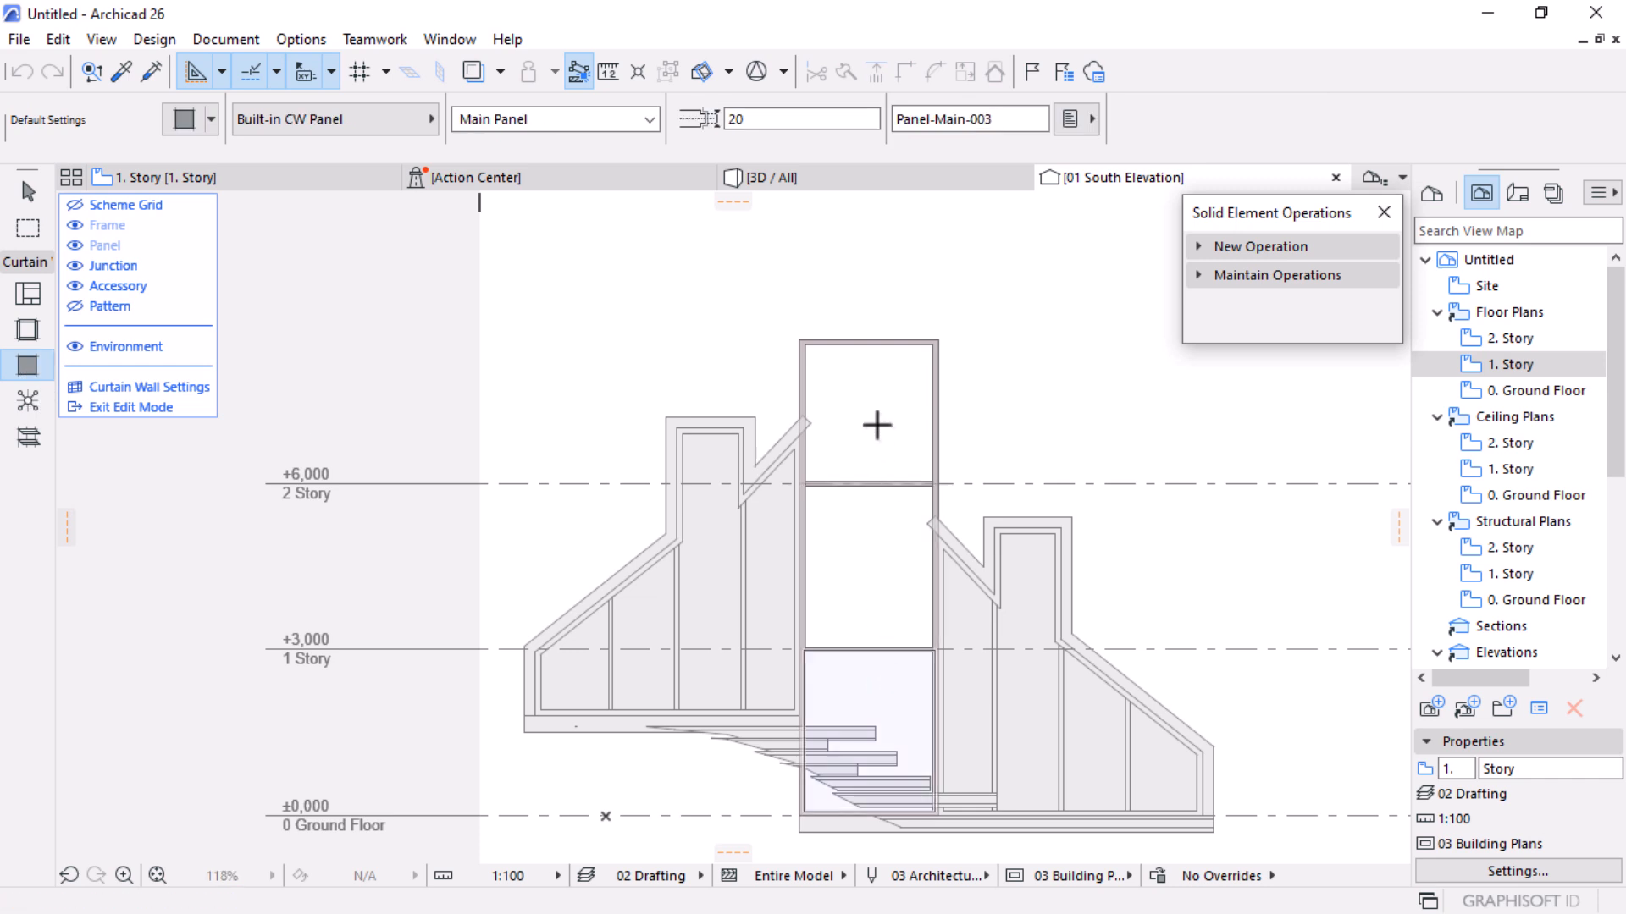
click(872, 408)
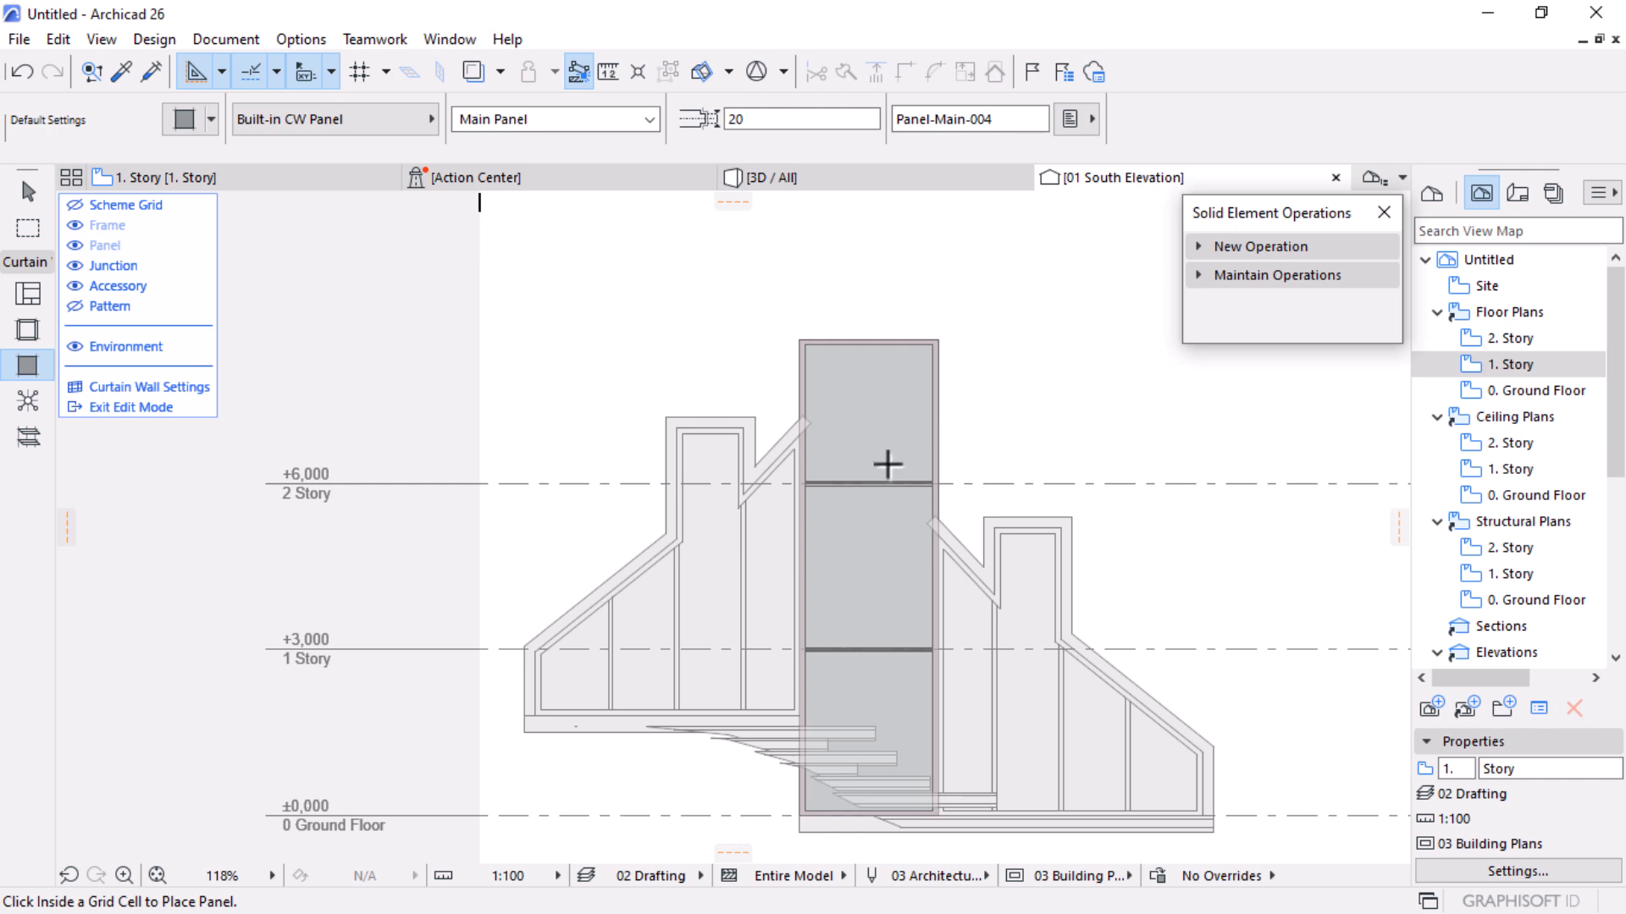
scroll(885, 460, up, 2)
scroll(886, 460, down, 4)
Select the three tower curtain wall panels and set their class to Main Panel
click(28, 190)
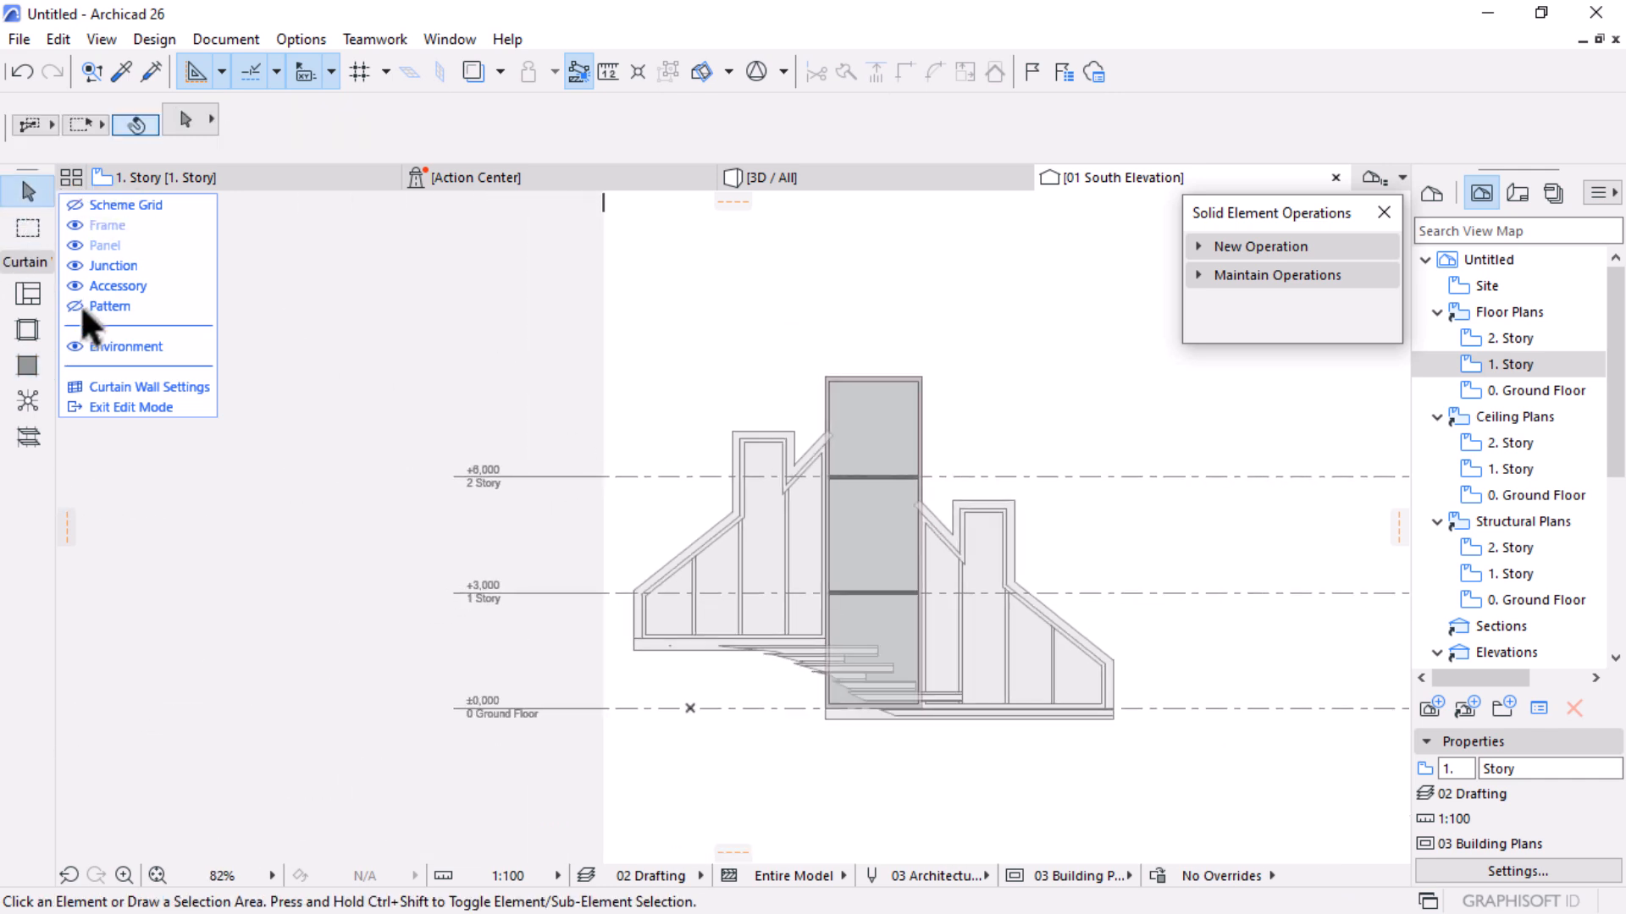
click(851, 404)
shift+click(874, 517)
shift+click(874, 613)
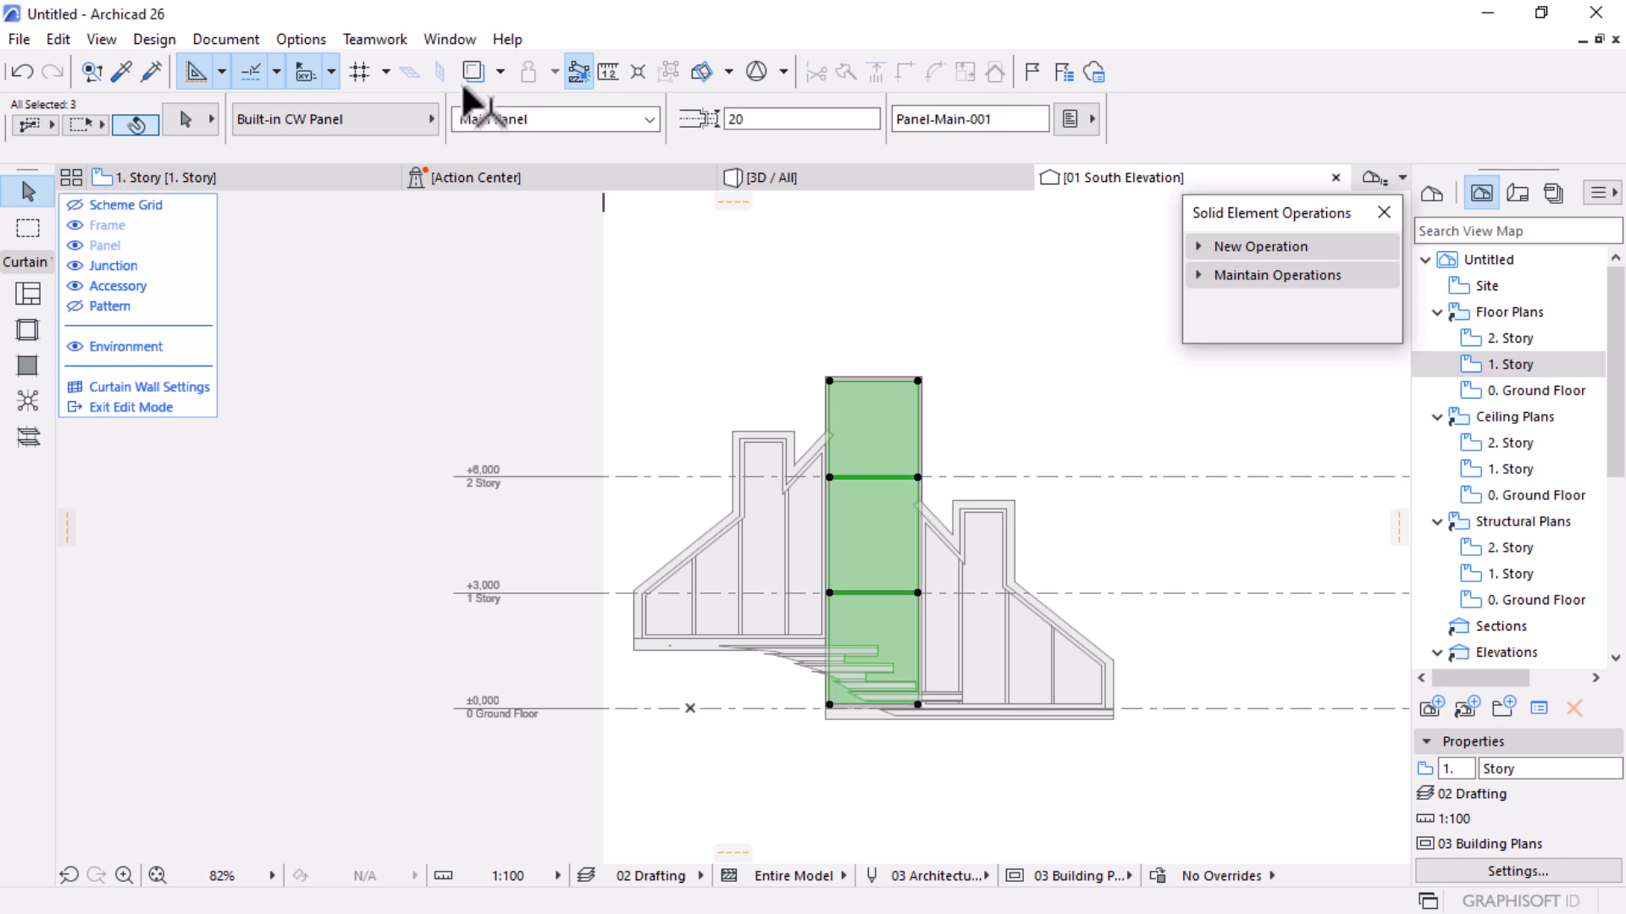
click(594, 118)
click(508, 161)
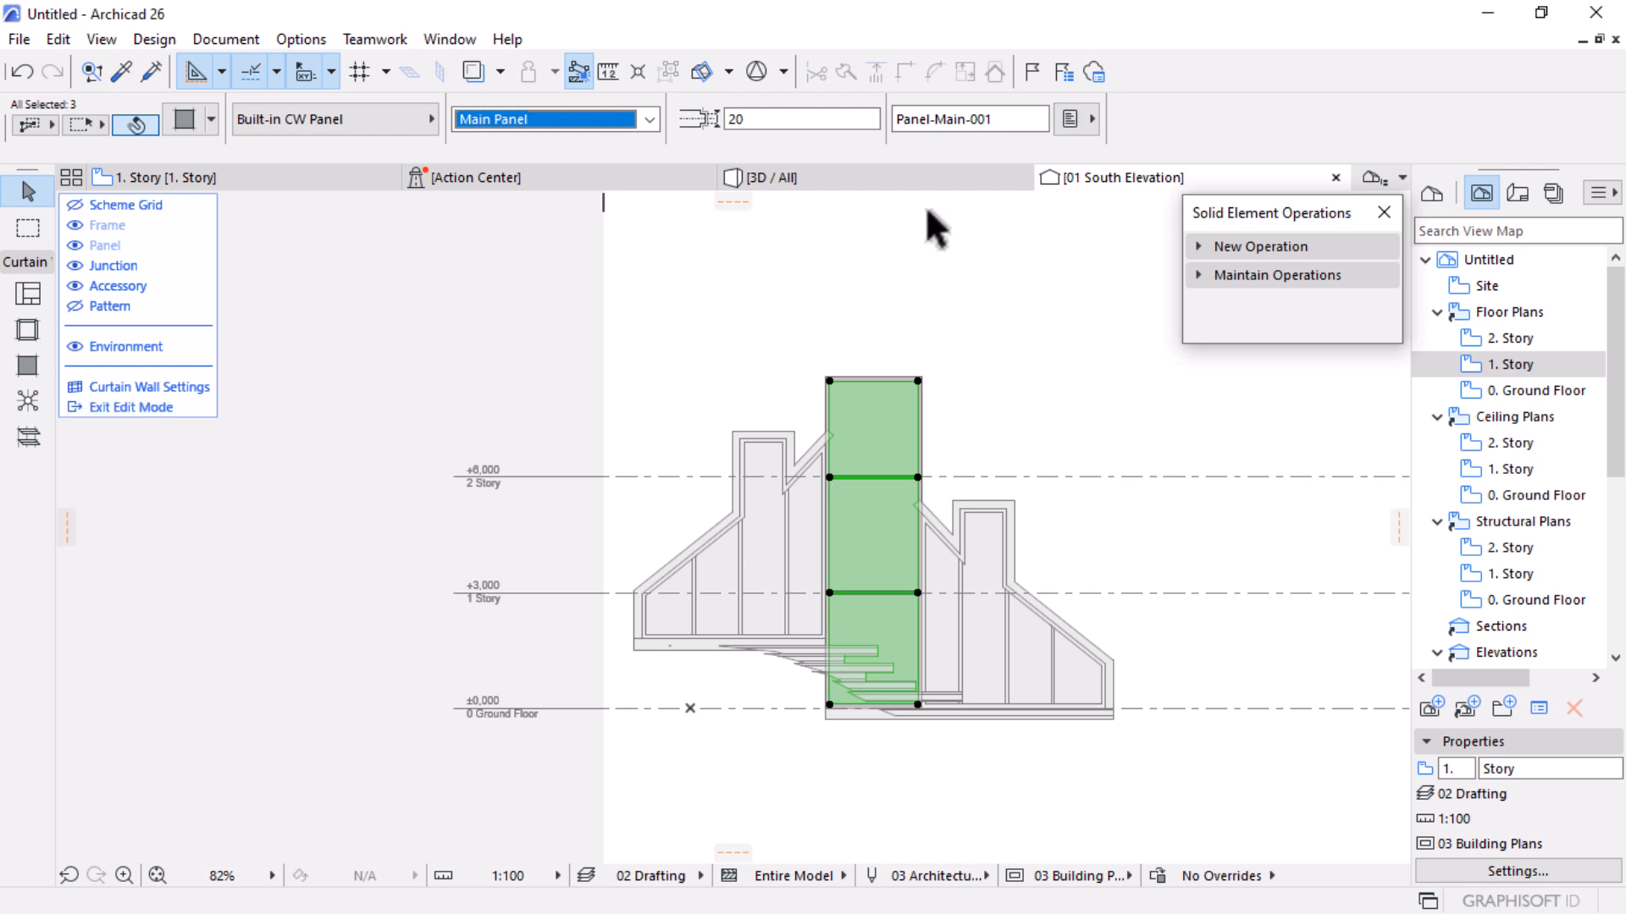
Examine the tower curtain wall's transoms, frame junctions, glazing and base corner in 3D
click(925, 182)
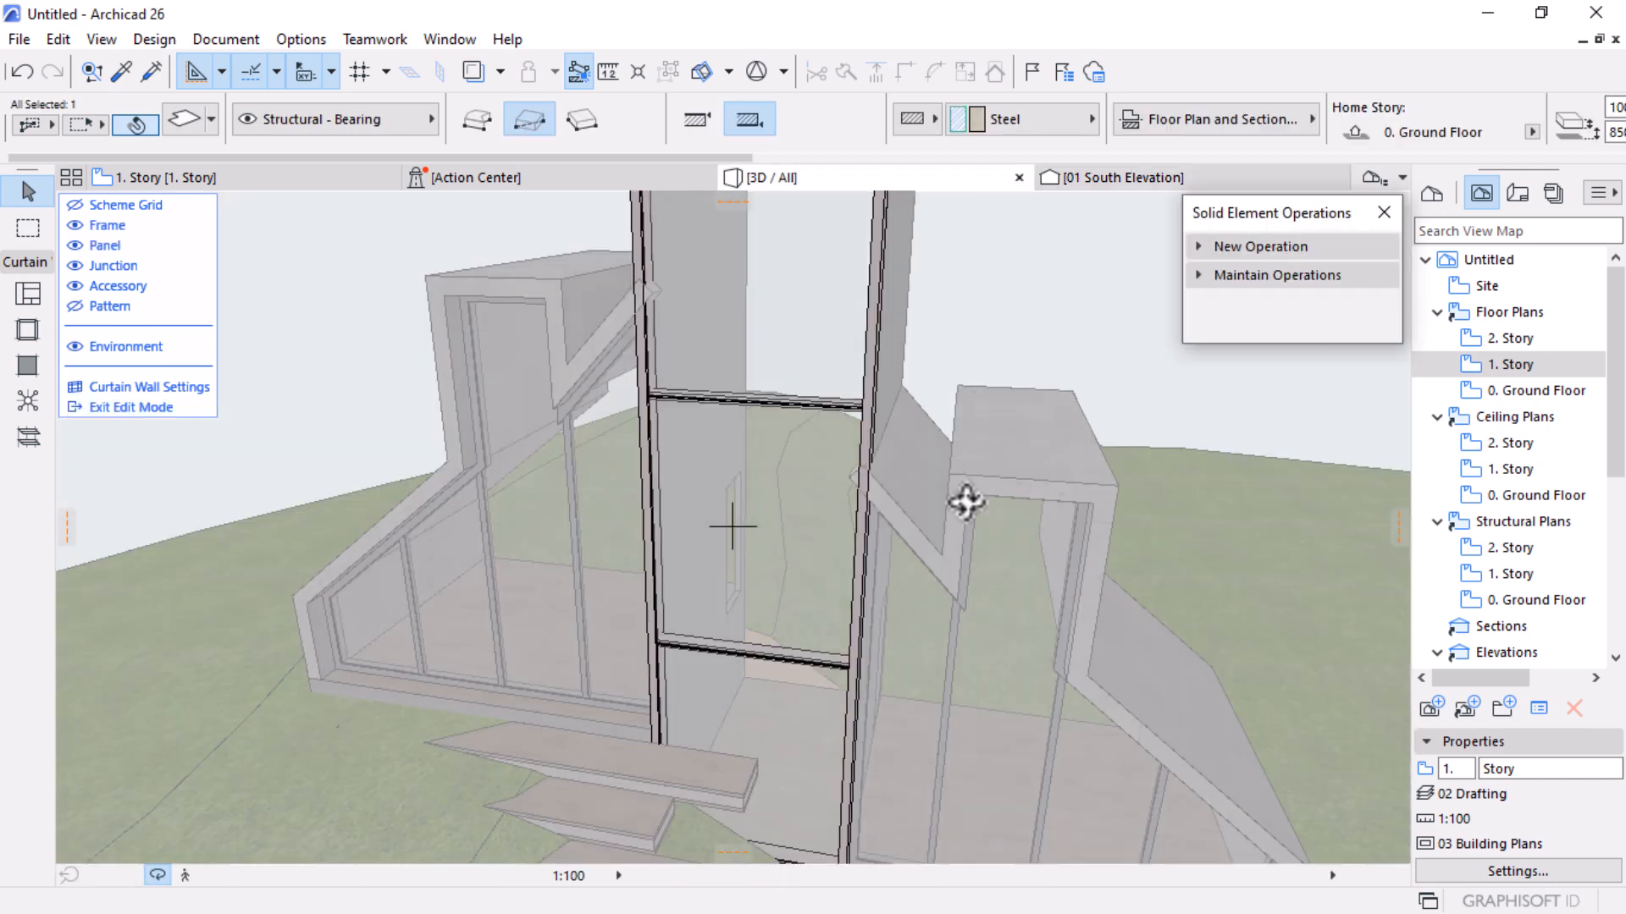
scroll(860, 475, down, 3)
drag(432, 522, 906, 425)
scroll(867, 384, up, 5)
scroll(931, 496, up, 3)
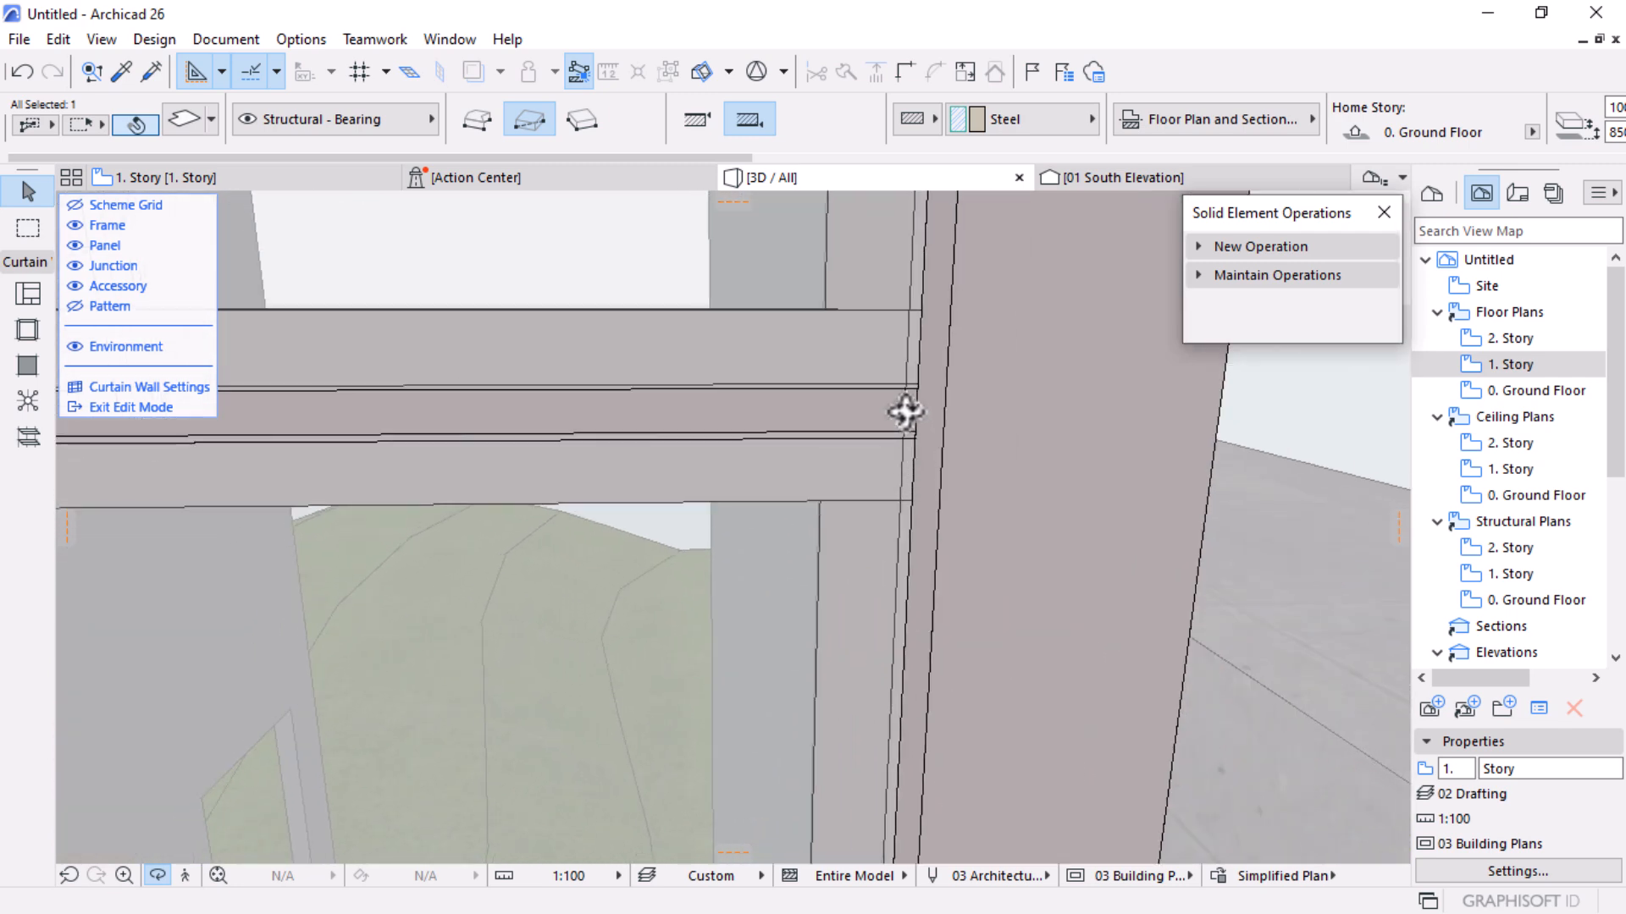
drag(802, 423, 635, 494)
scroll(755, 475, down, 10)
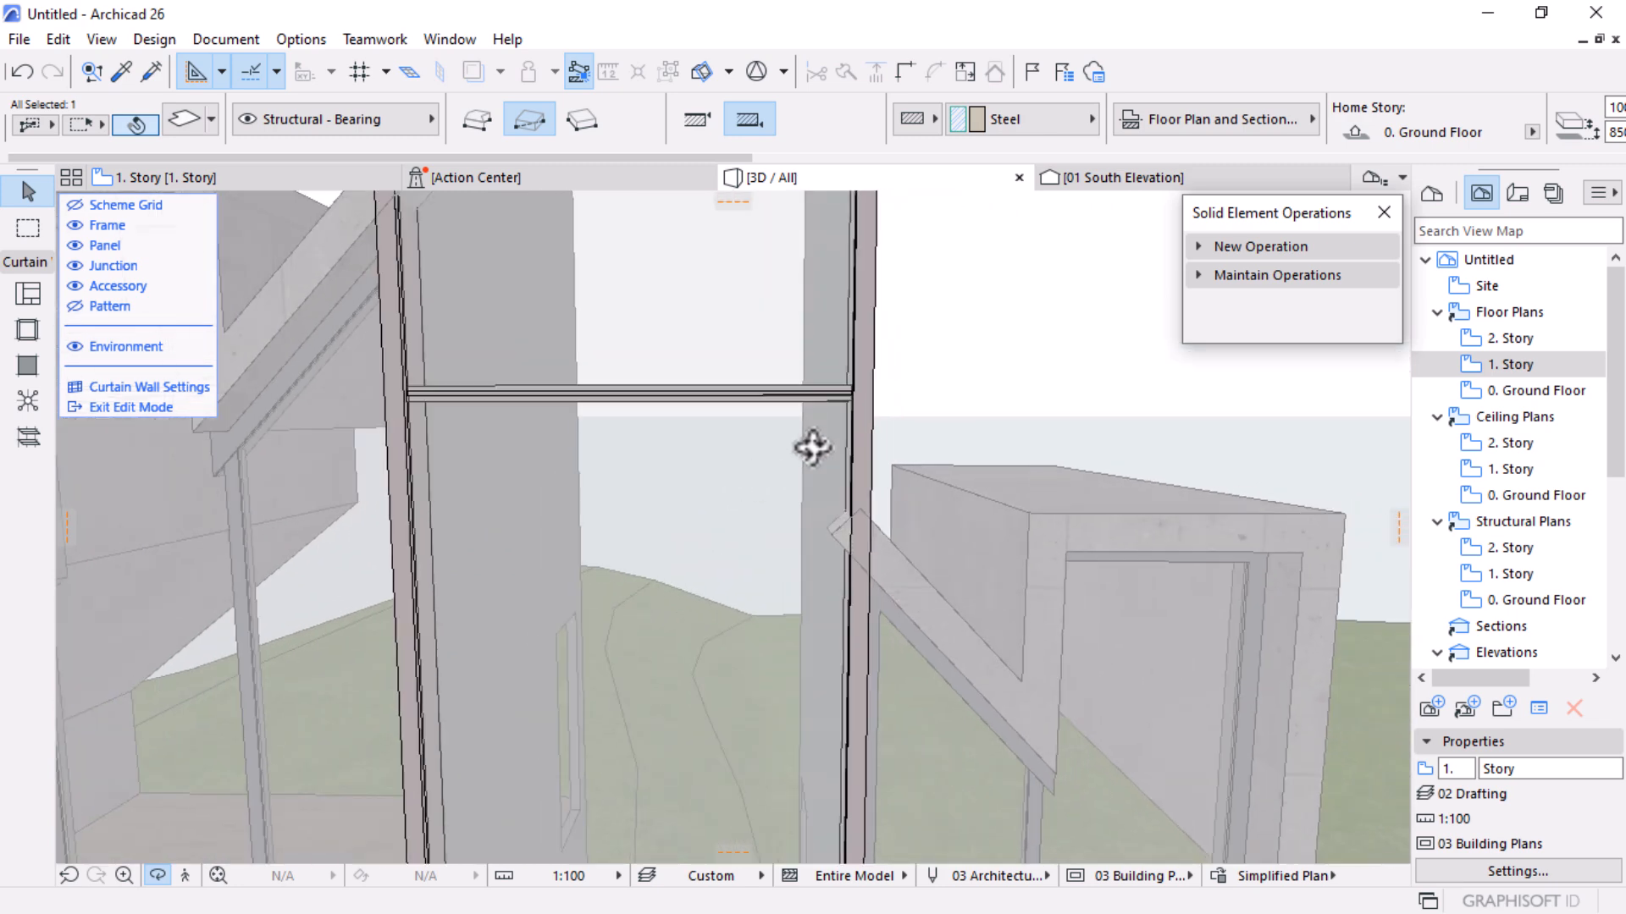
scroll(802, 488, down, 3)
drag(823, 511, 761, 680)
scroll(761, 679, up, 10)
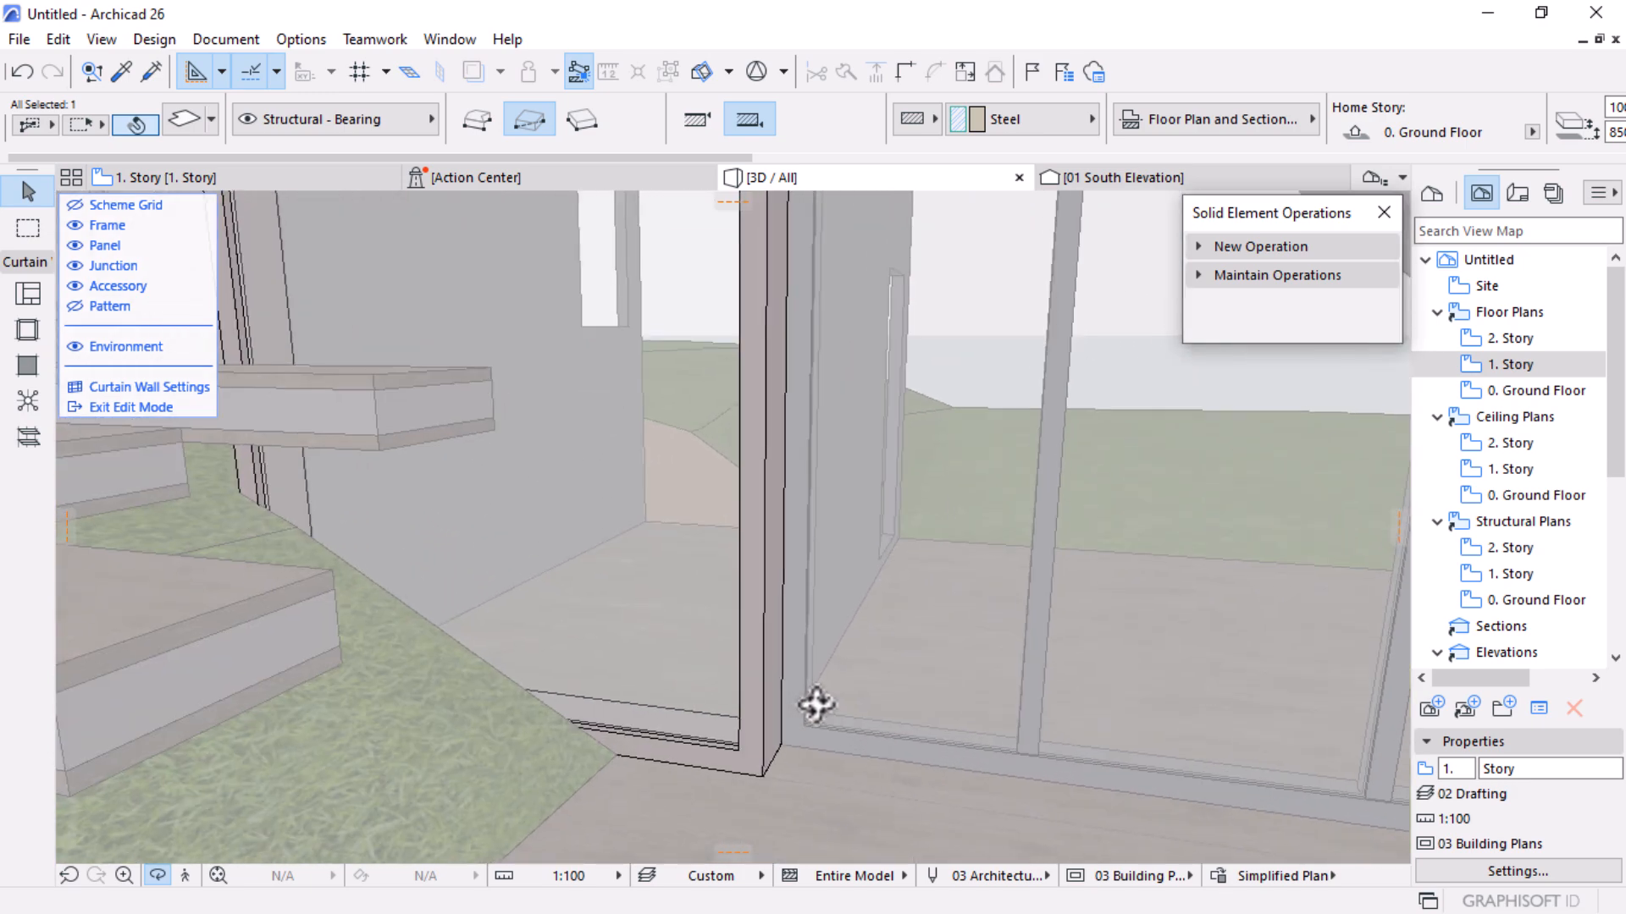
mouse_move(891, 704)
mouse_down()
mouse_move(918, 700)
mouse_move(884, 710)
mouse_up()
scroll(884, 709, down, 10)
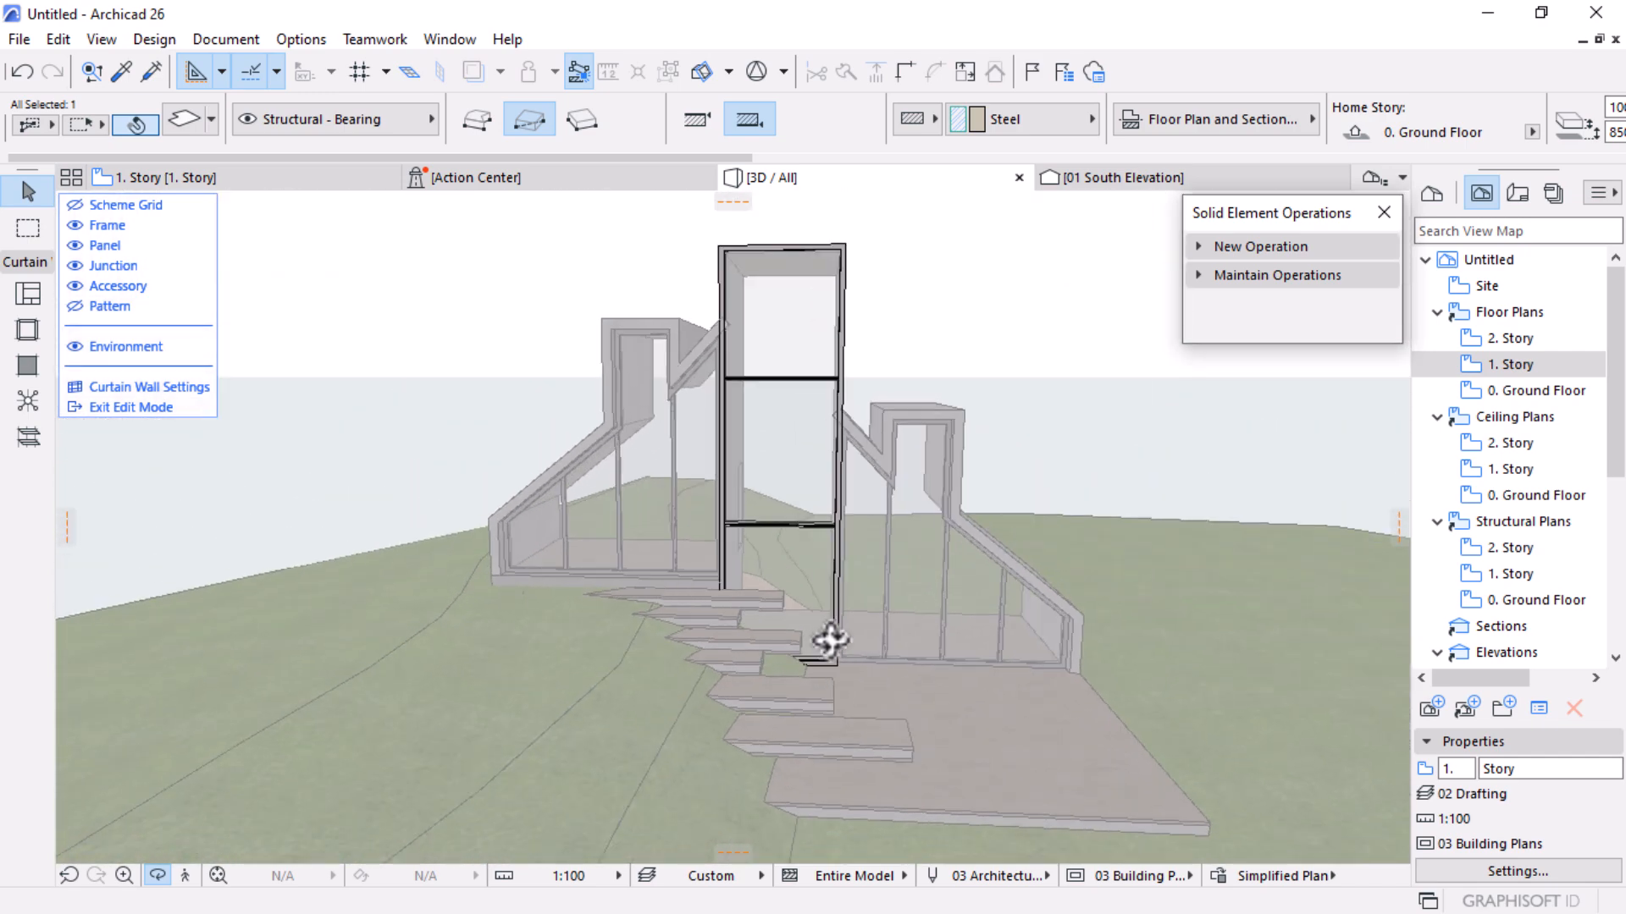
drag(845, 490, 882, 441)
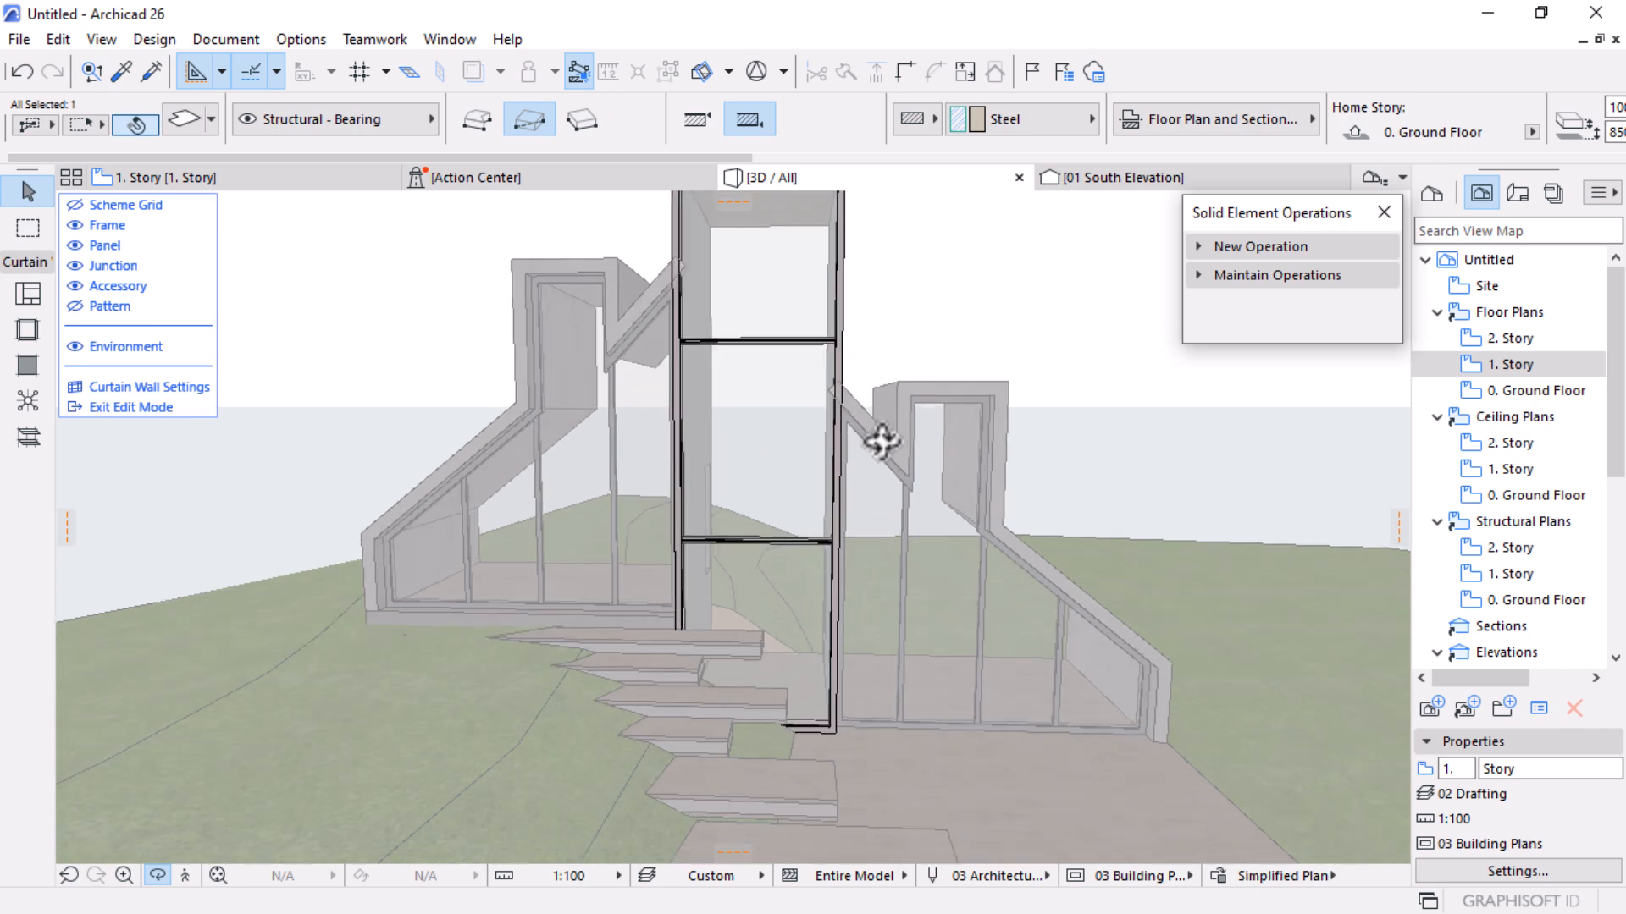
Exit curtain wall editing and check where the concrete wing roofs meet the tower frame in 3D
click(95, 406)
scroll(713, 495, down, 5)
mouse_move(736, 500)
mouse_down()
mouse_move(827, 624)
mouse_move(1132, 618)
mouse_move(846, 556)
mouse_move(955, 541)
mouse_move(624, 505)
mouse_move(1017, 601)
mouse_move(646, 607)
mouse_move(737, 617)
mouse_move(722, 476)
mouse_up()
scroll(703, 457, up, 4)
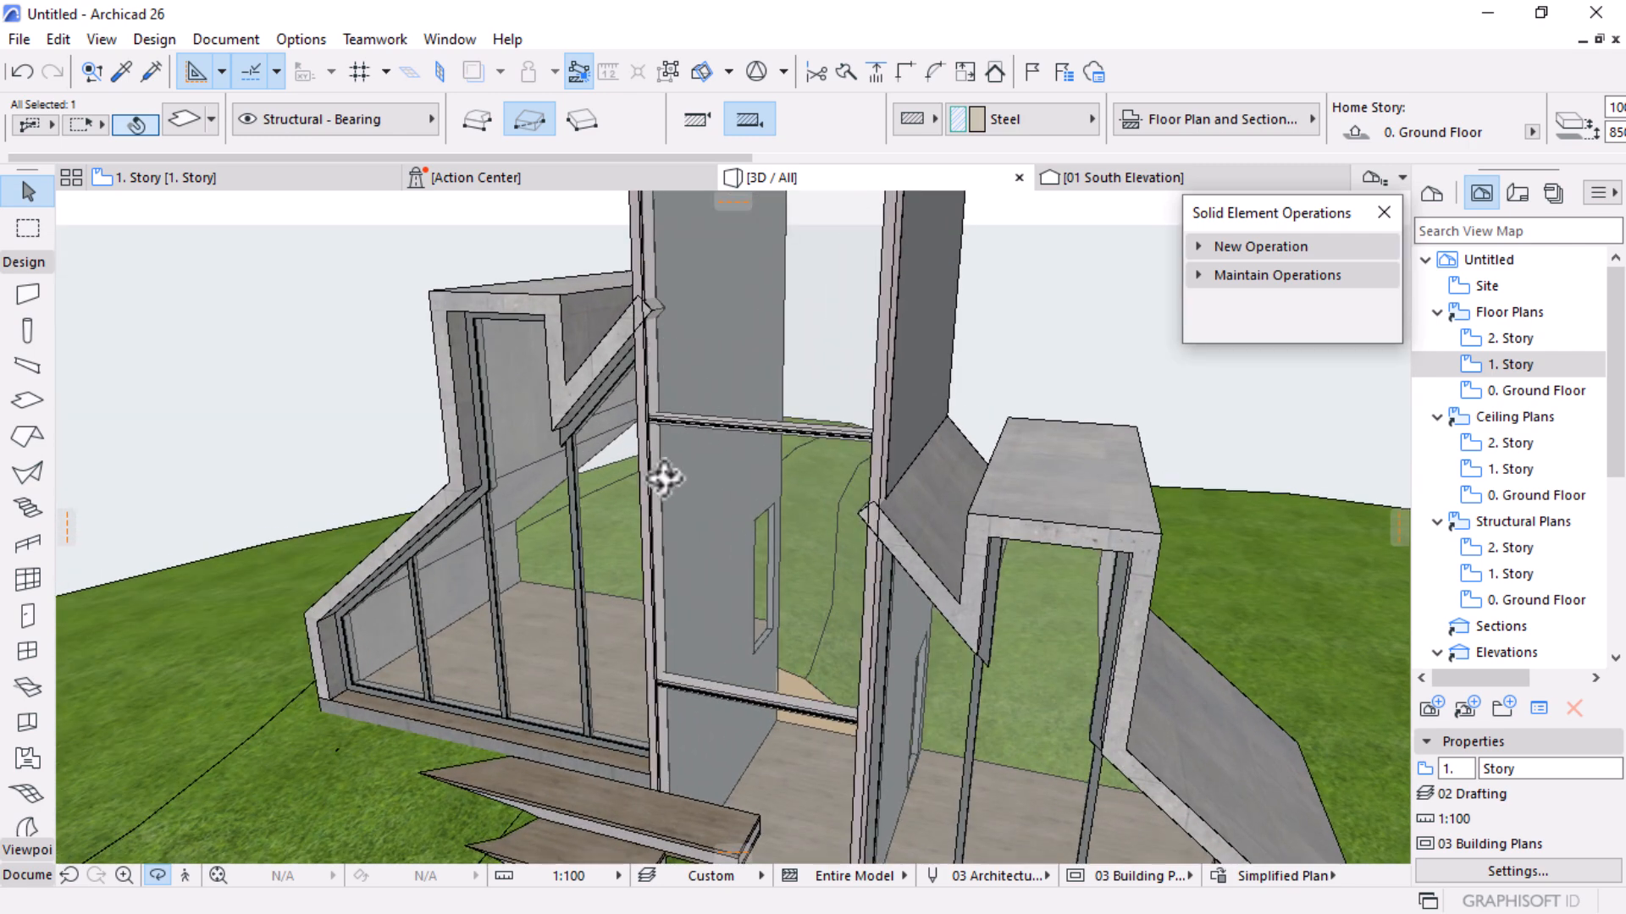
scroll(707, 514, down, 5)
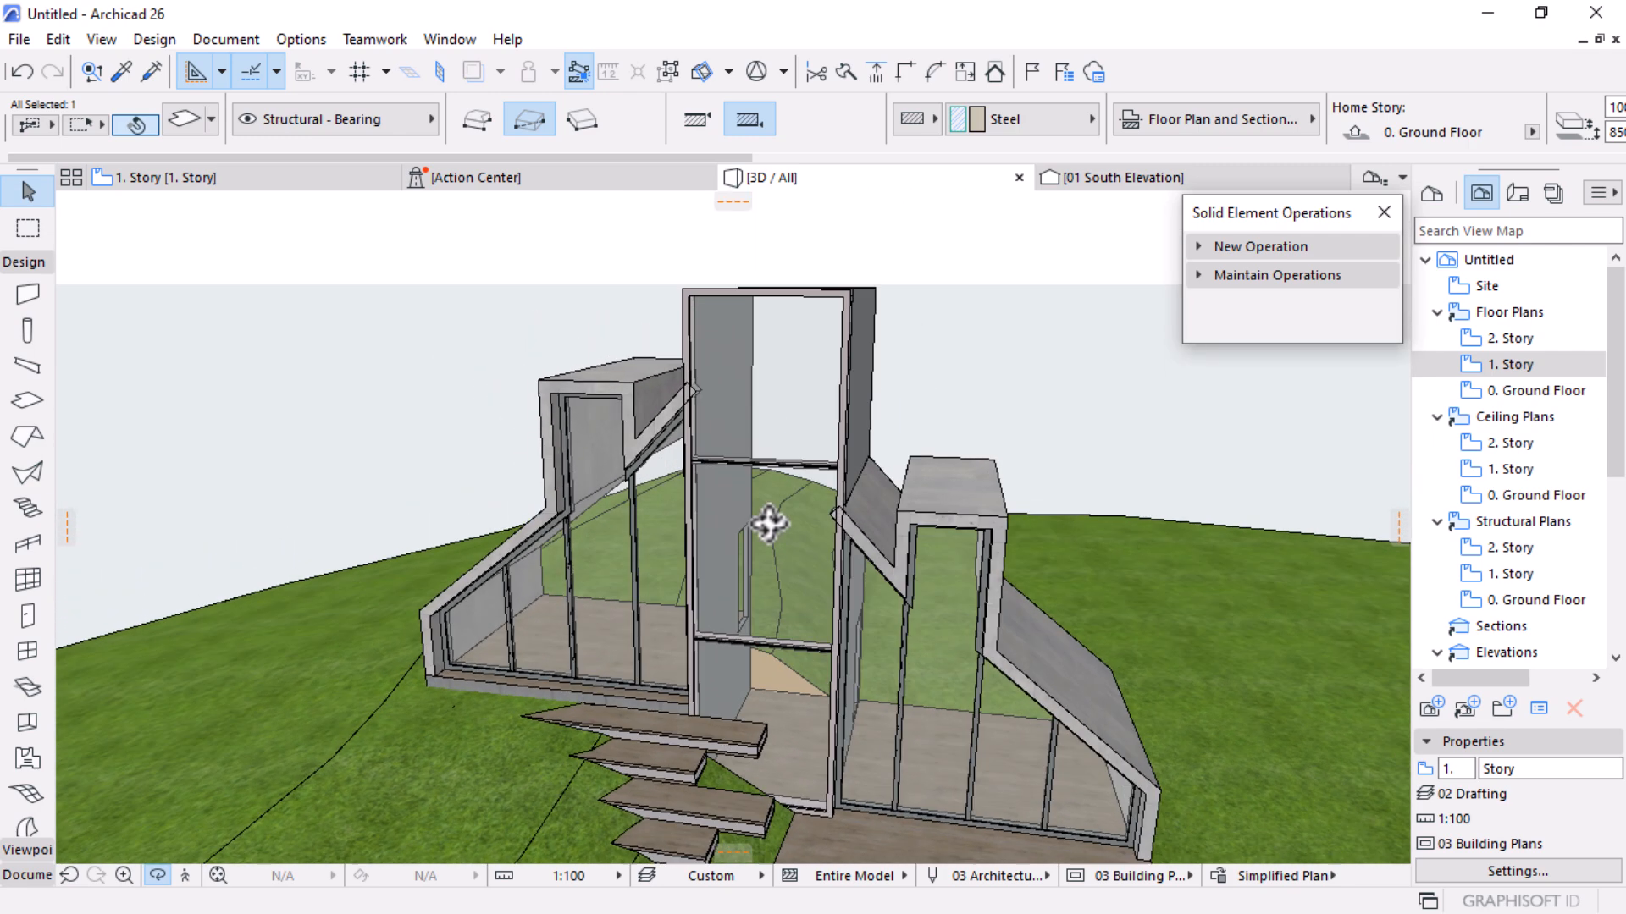
scroll(691, 364, up, 3)
scroll(691, 439, up, 4)
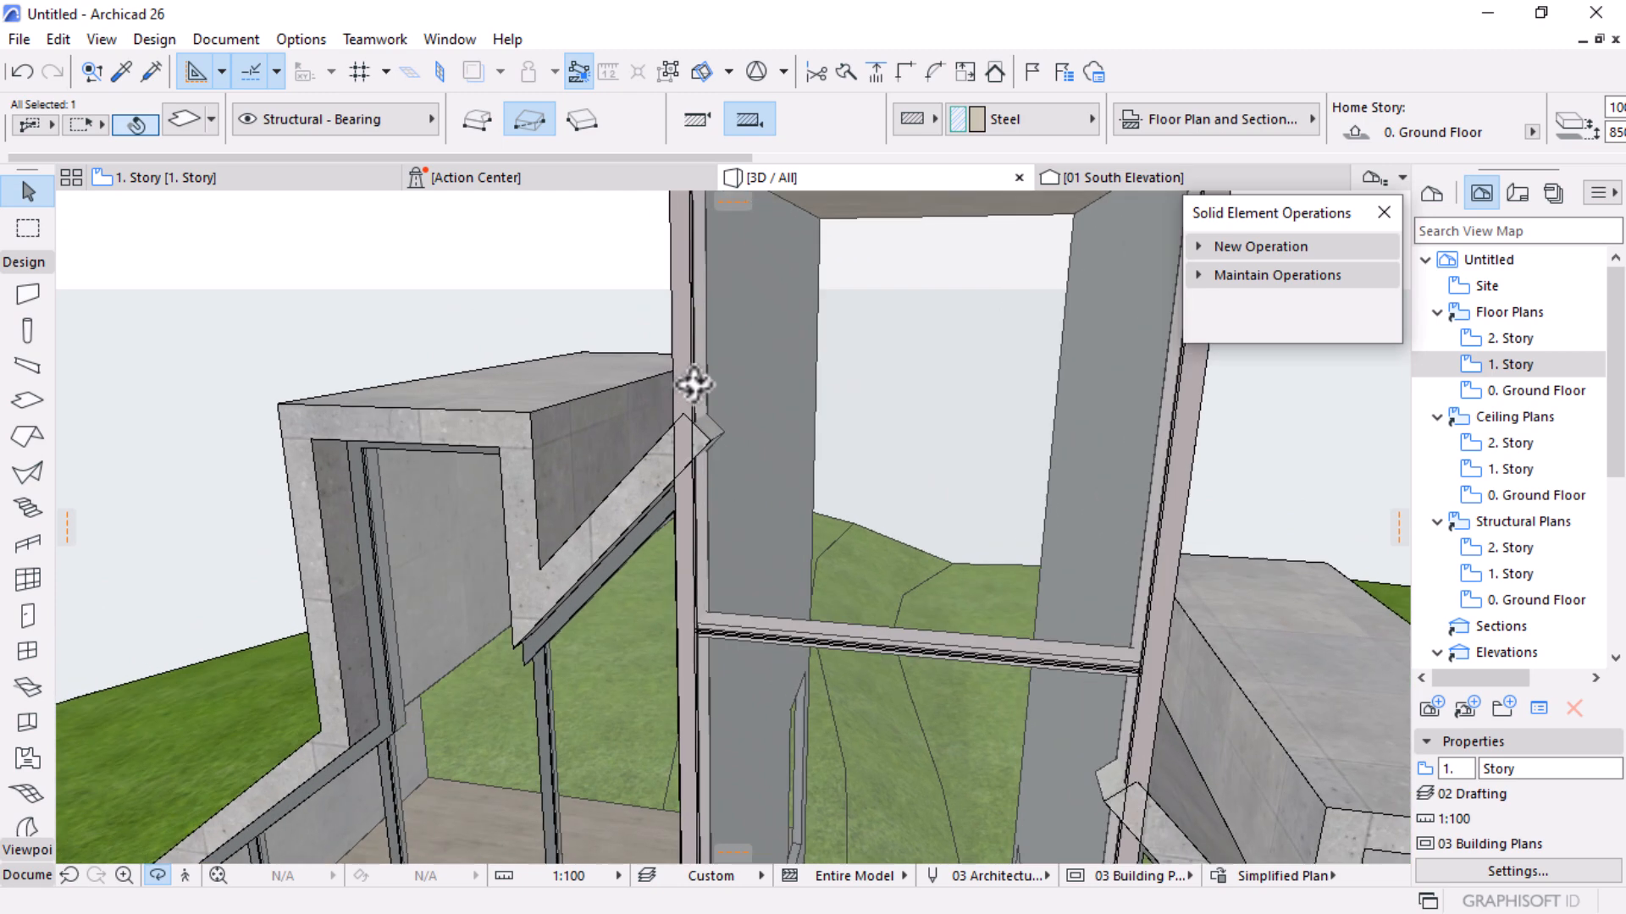
drag(777, 439, 707, 414)
drag(806, 477, 938, 631)
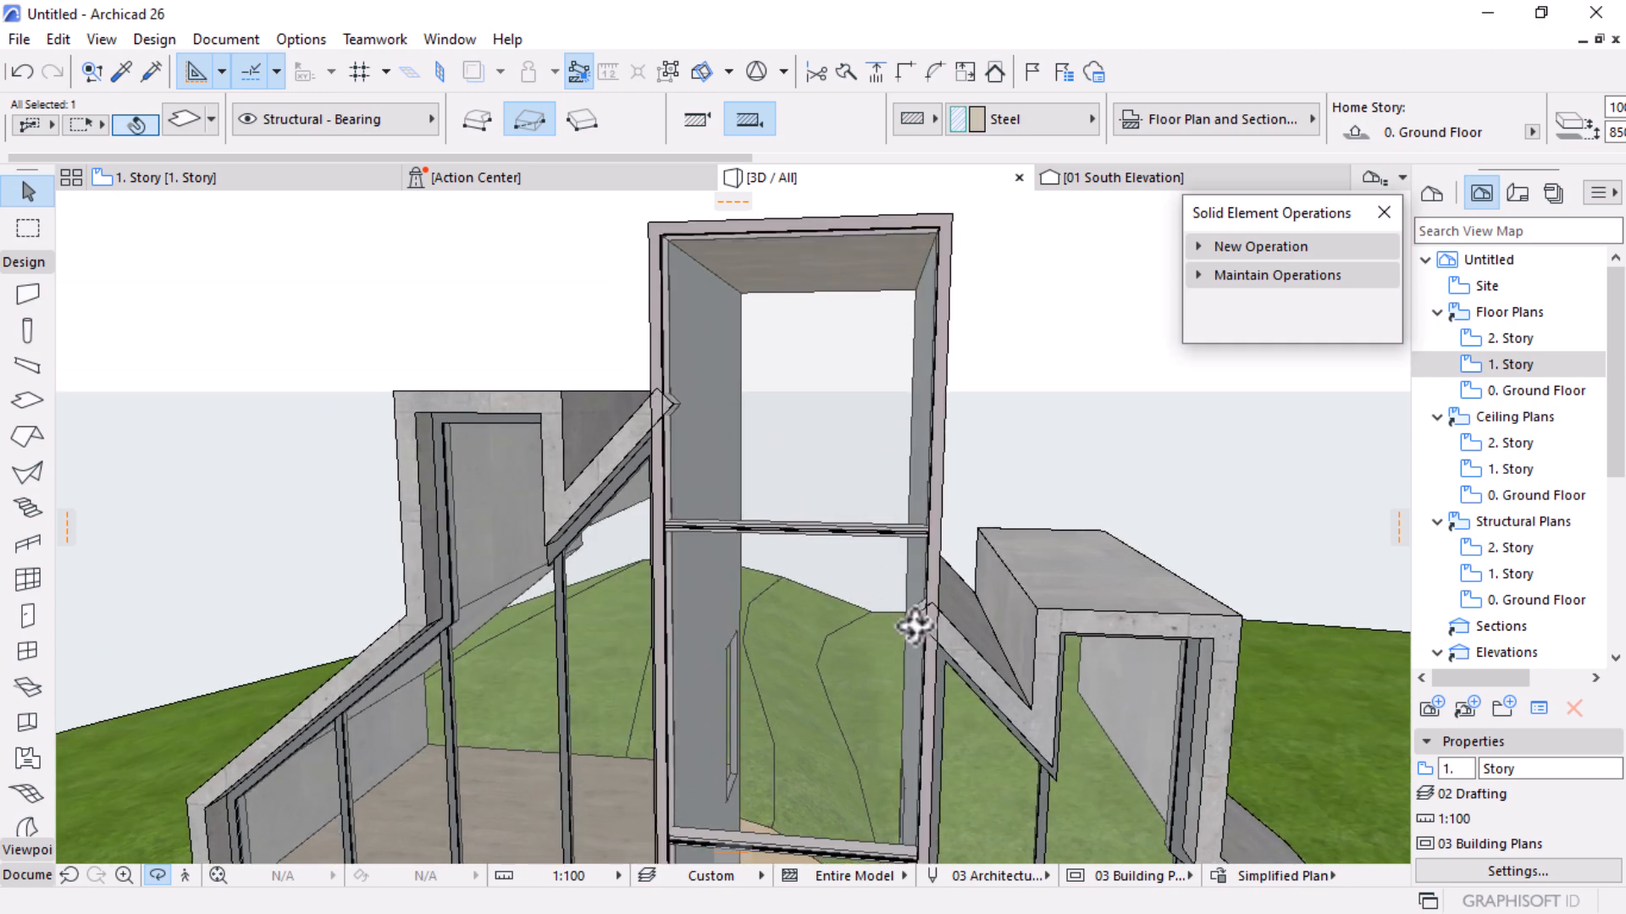
Clear the selection and examine the base of the tower curtain wall beside the entrance steps in 3D
scroll(686, 432, down, 5)
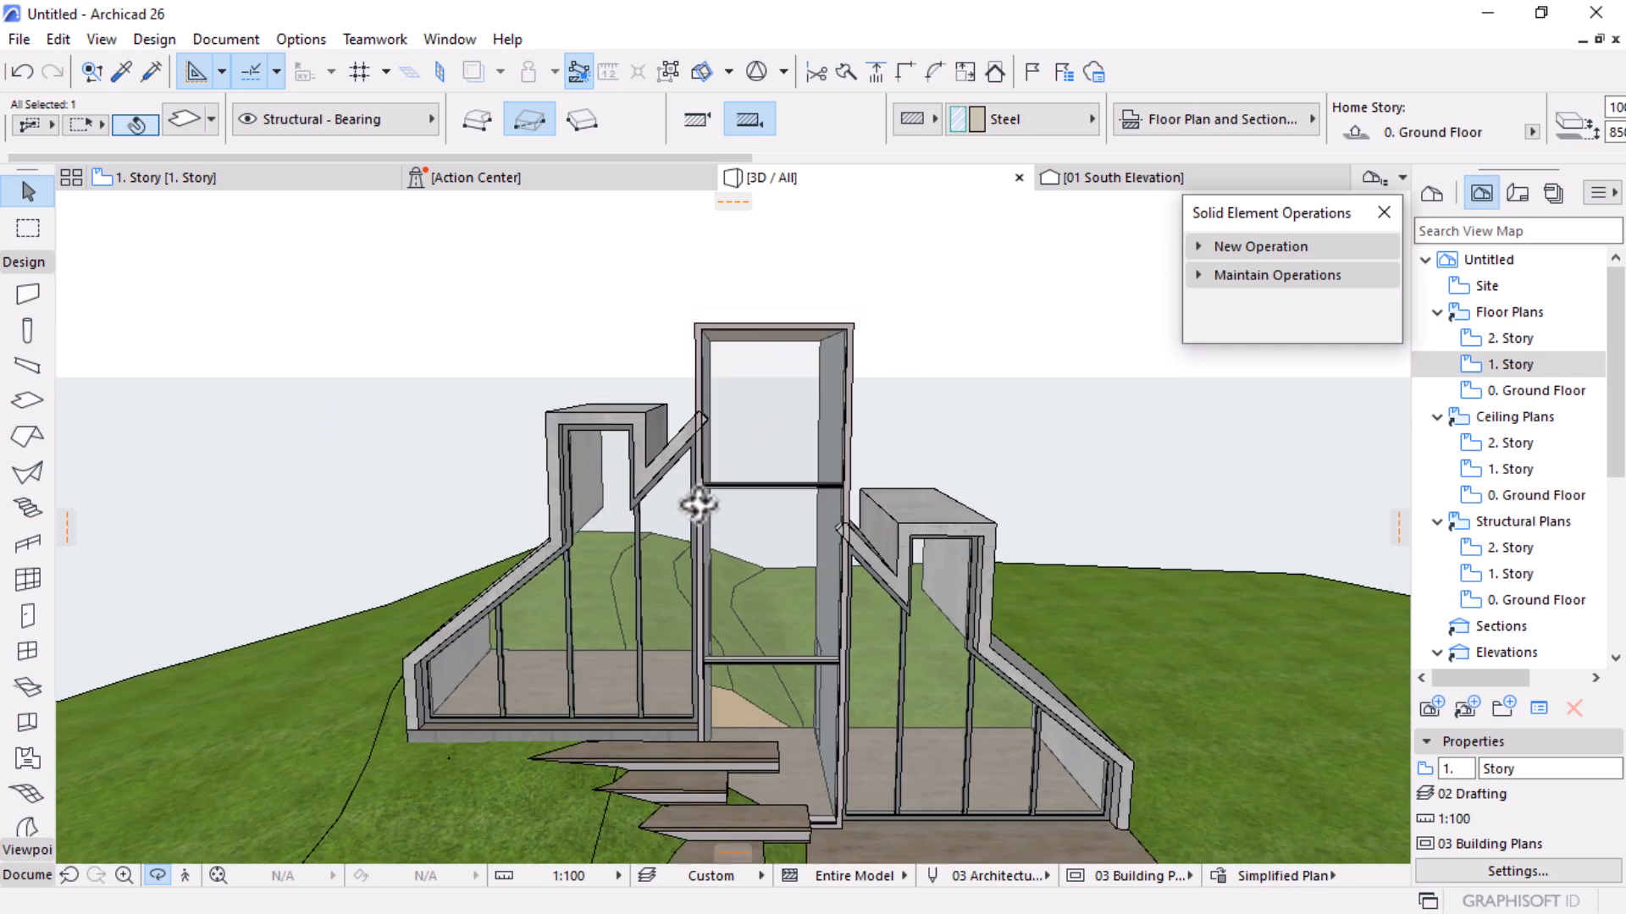
scroll(790, 646, up, 6)
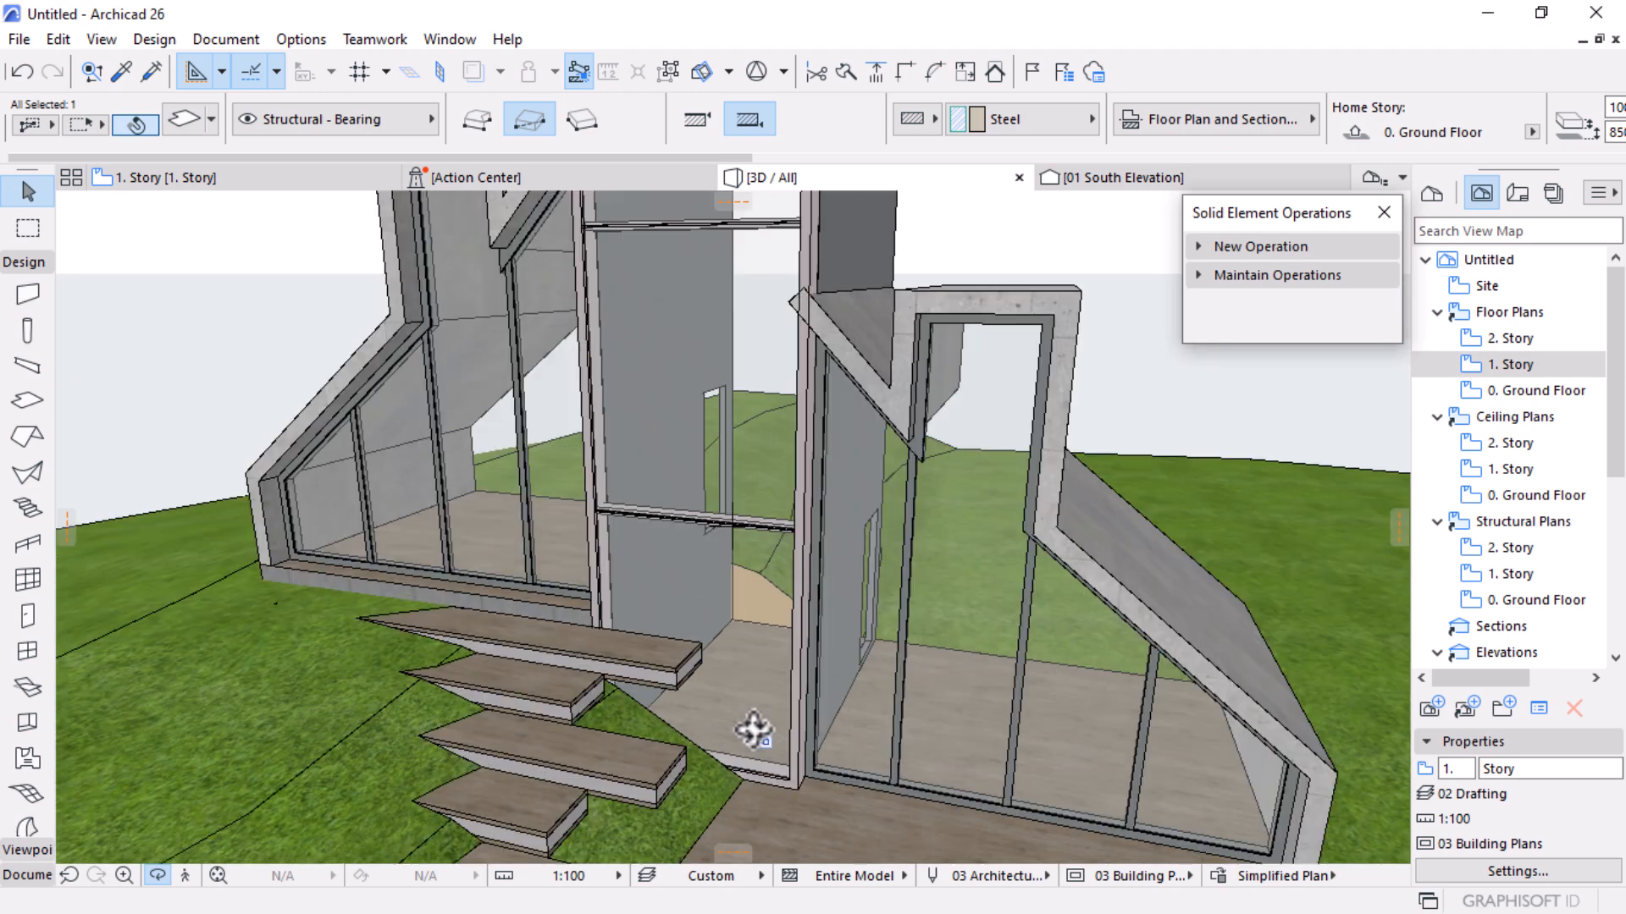
key(Escape)
click(765, 639)
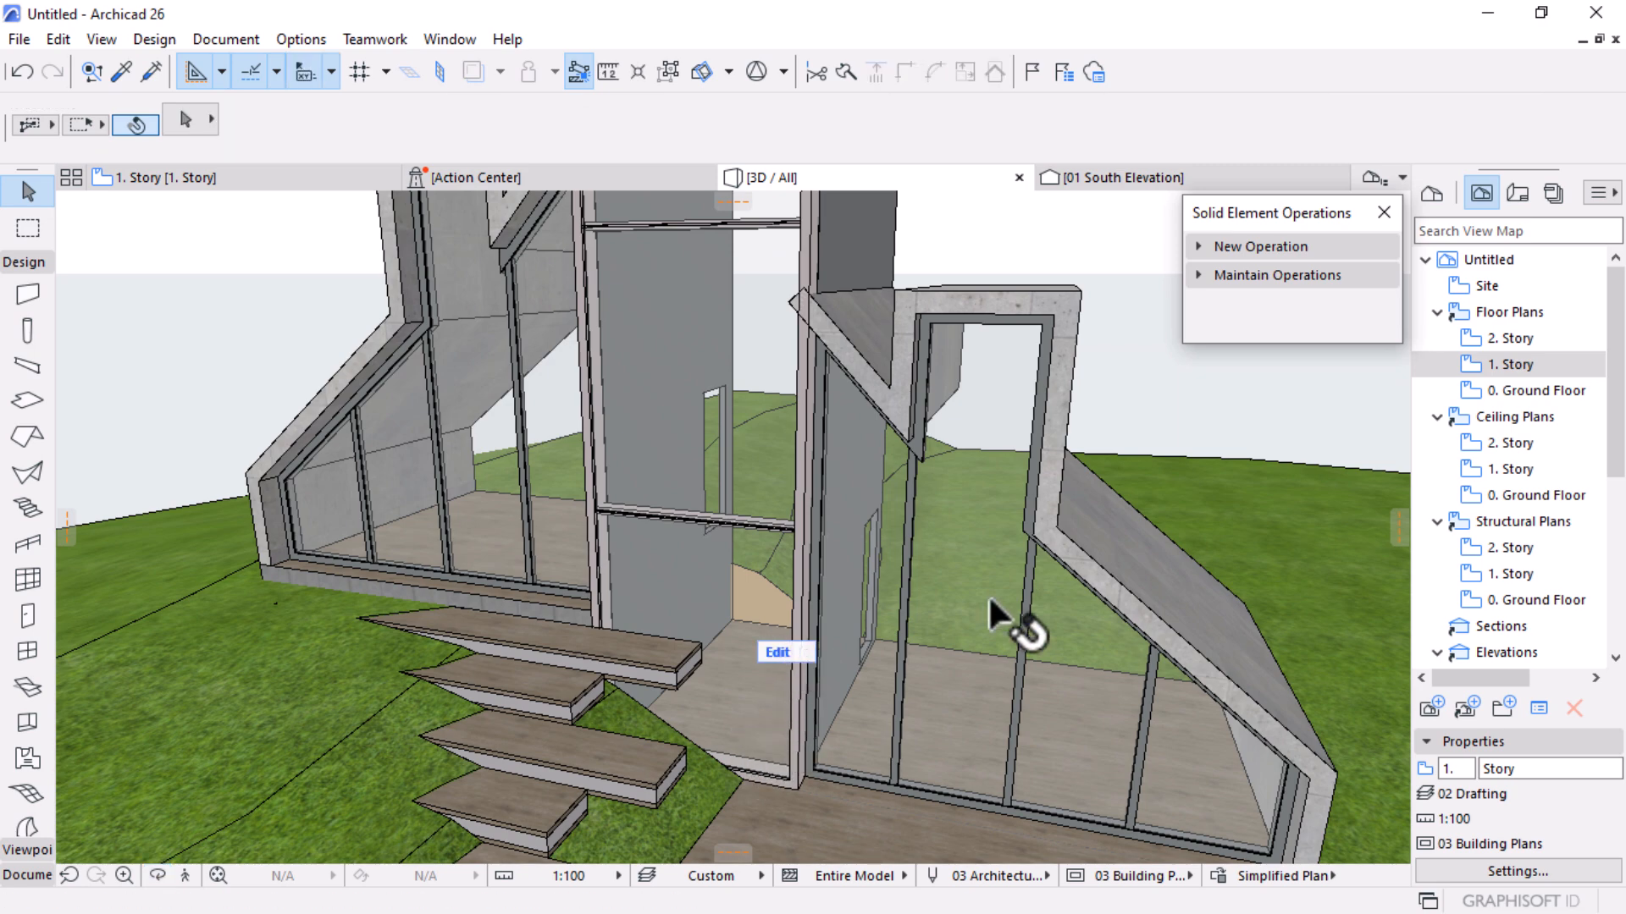
key(Escape)
key(o)
scroll(838, 639, down, 3)
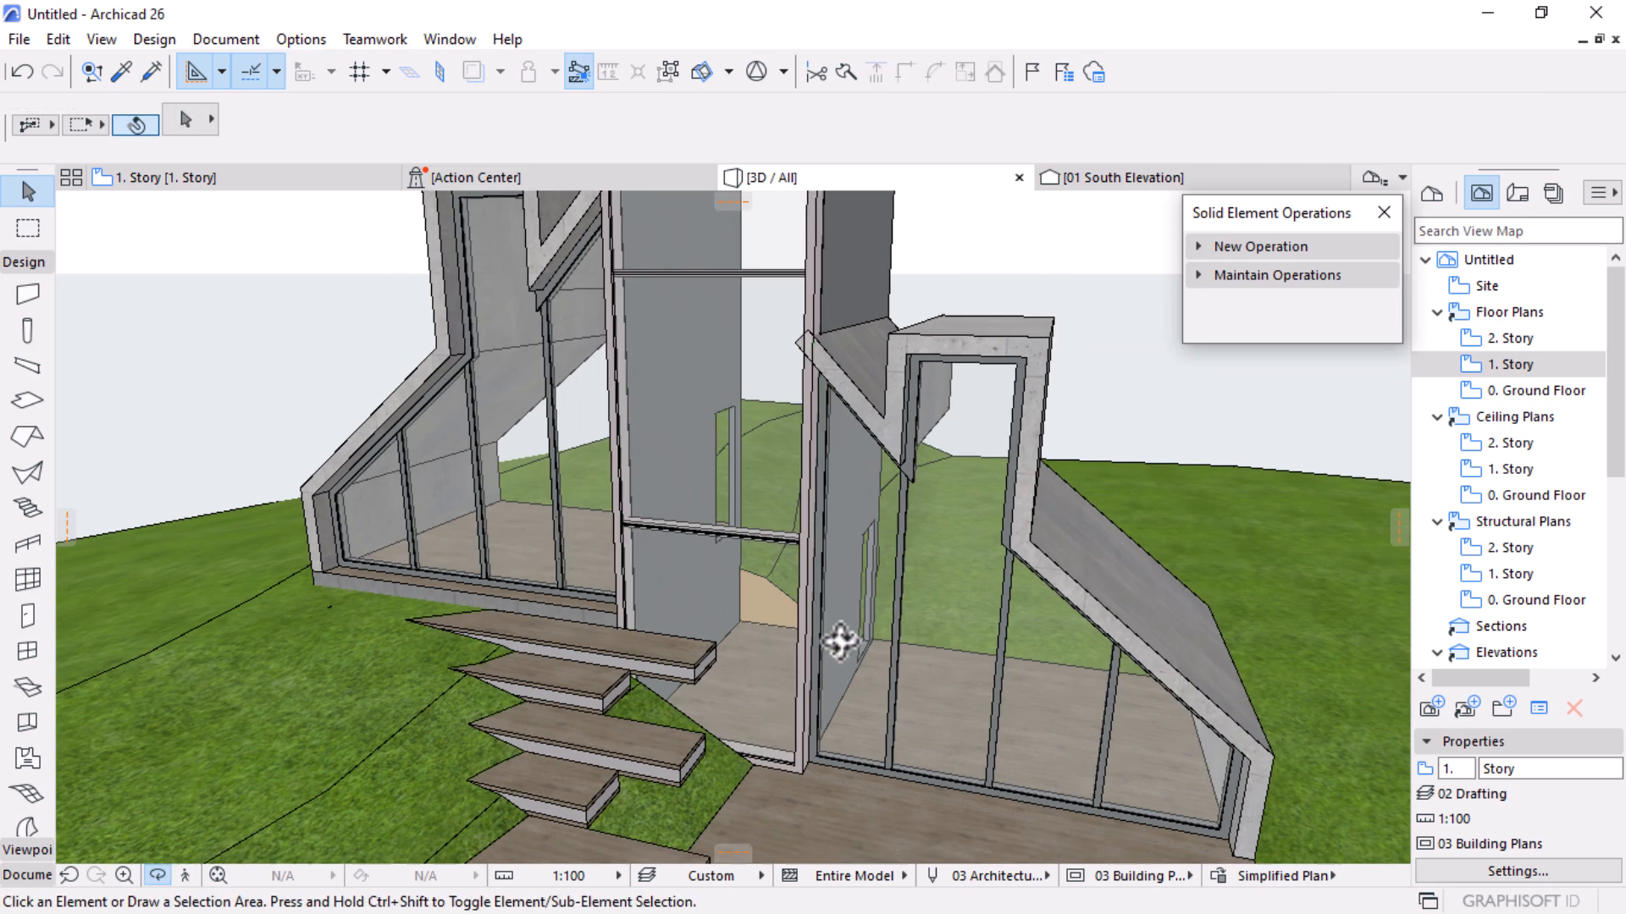
Add the tower's ground floor slab as the operator of a new solid element operation
drag(1100, 593, 783, 725)
click(781, 724)
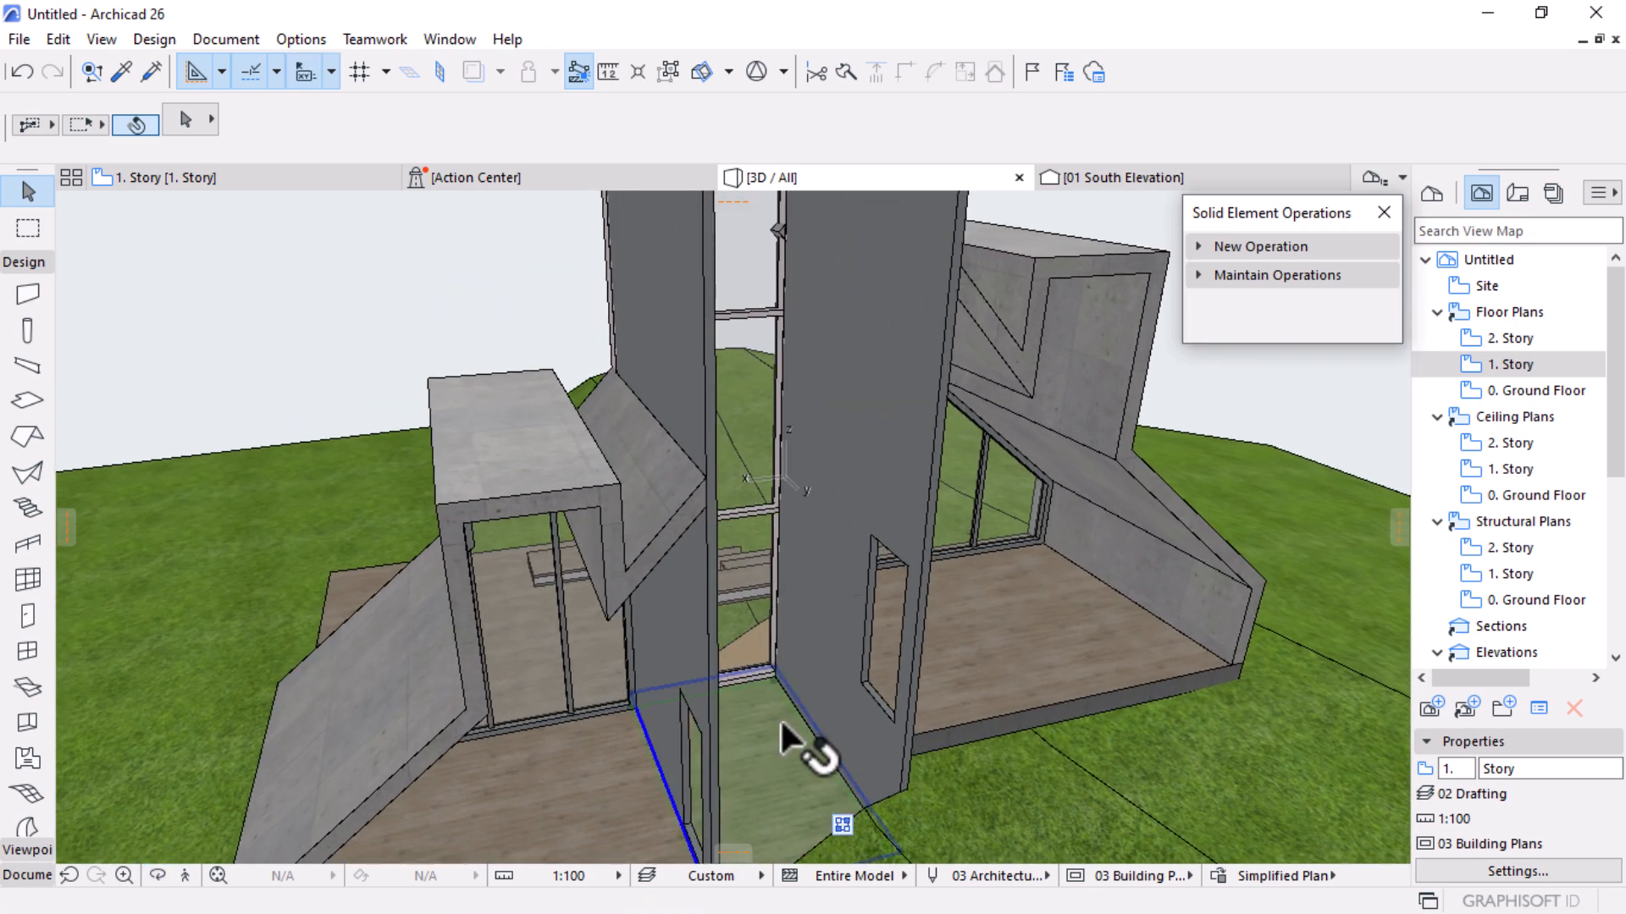
scroll(635, 688, down, 2)
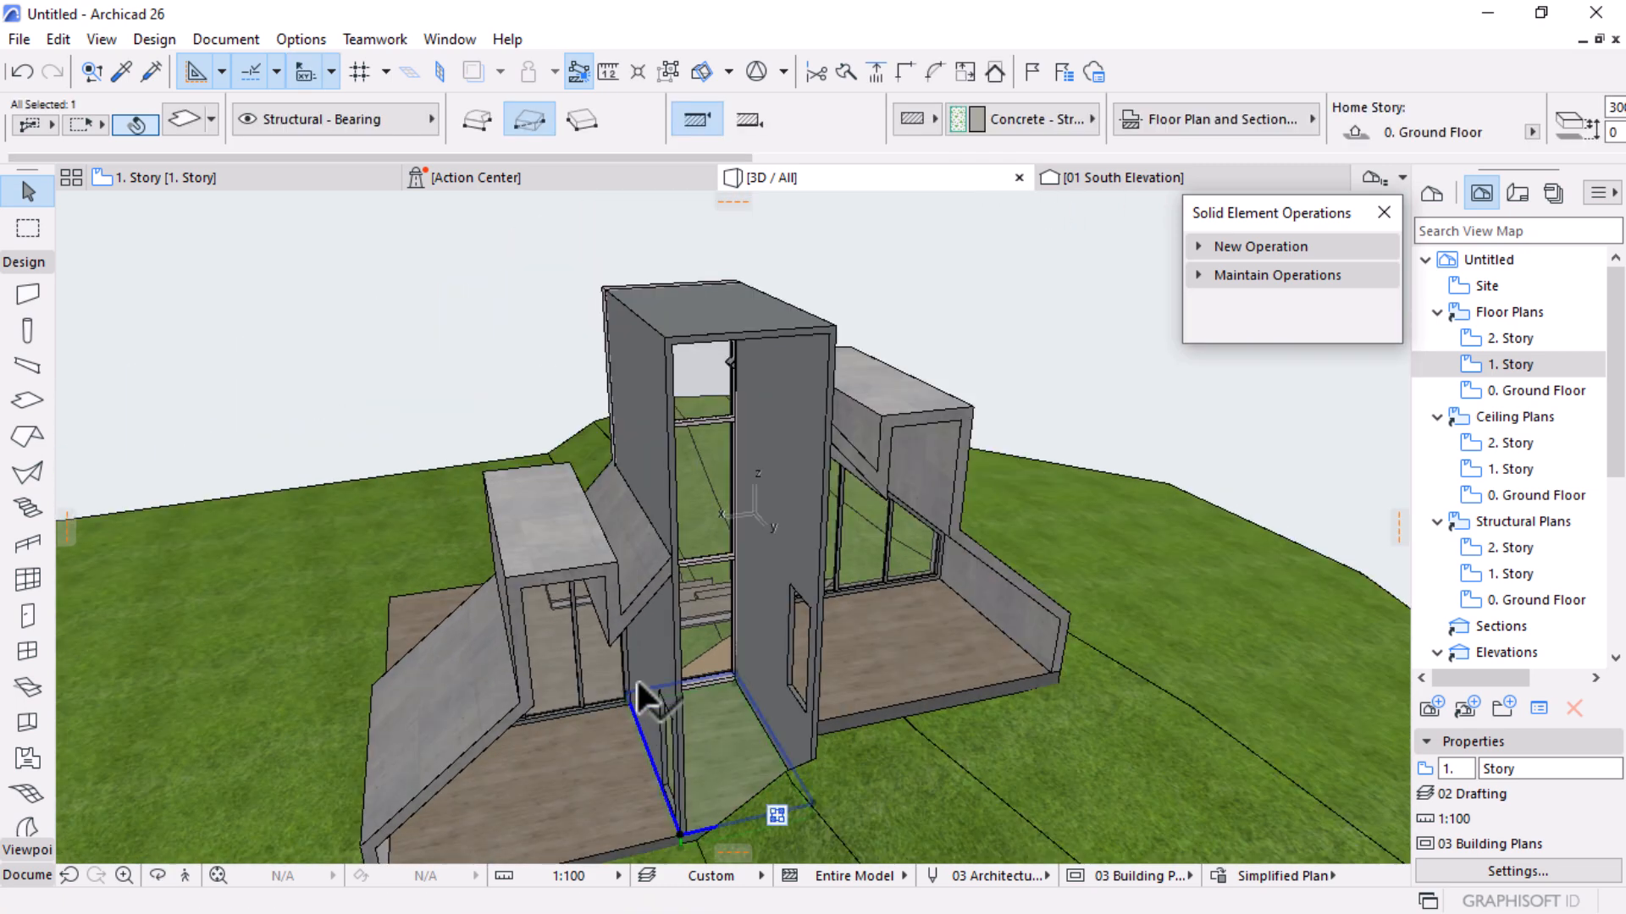
click(1256, 247)
click(1300, 347)
Add both concrete wing shells as the targets of the solid element operation
drag(400, 470, 643, 415)
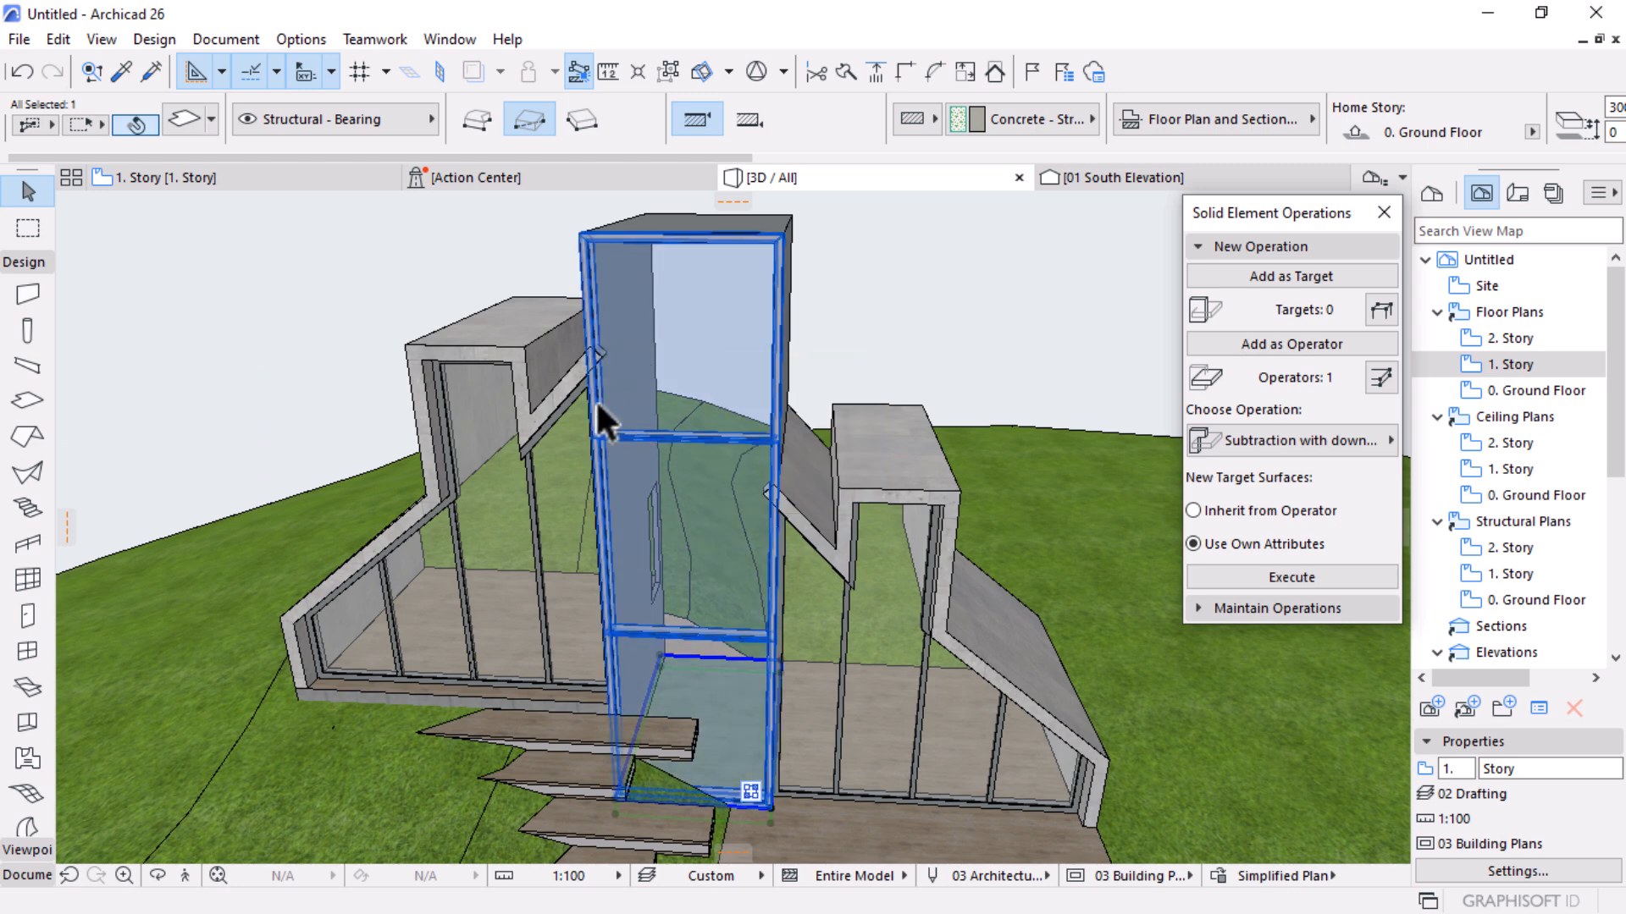
click(569, 380)
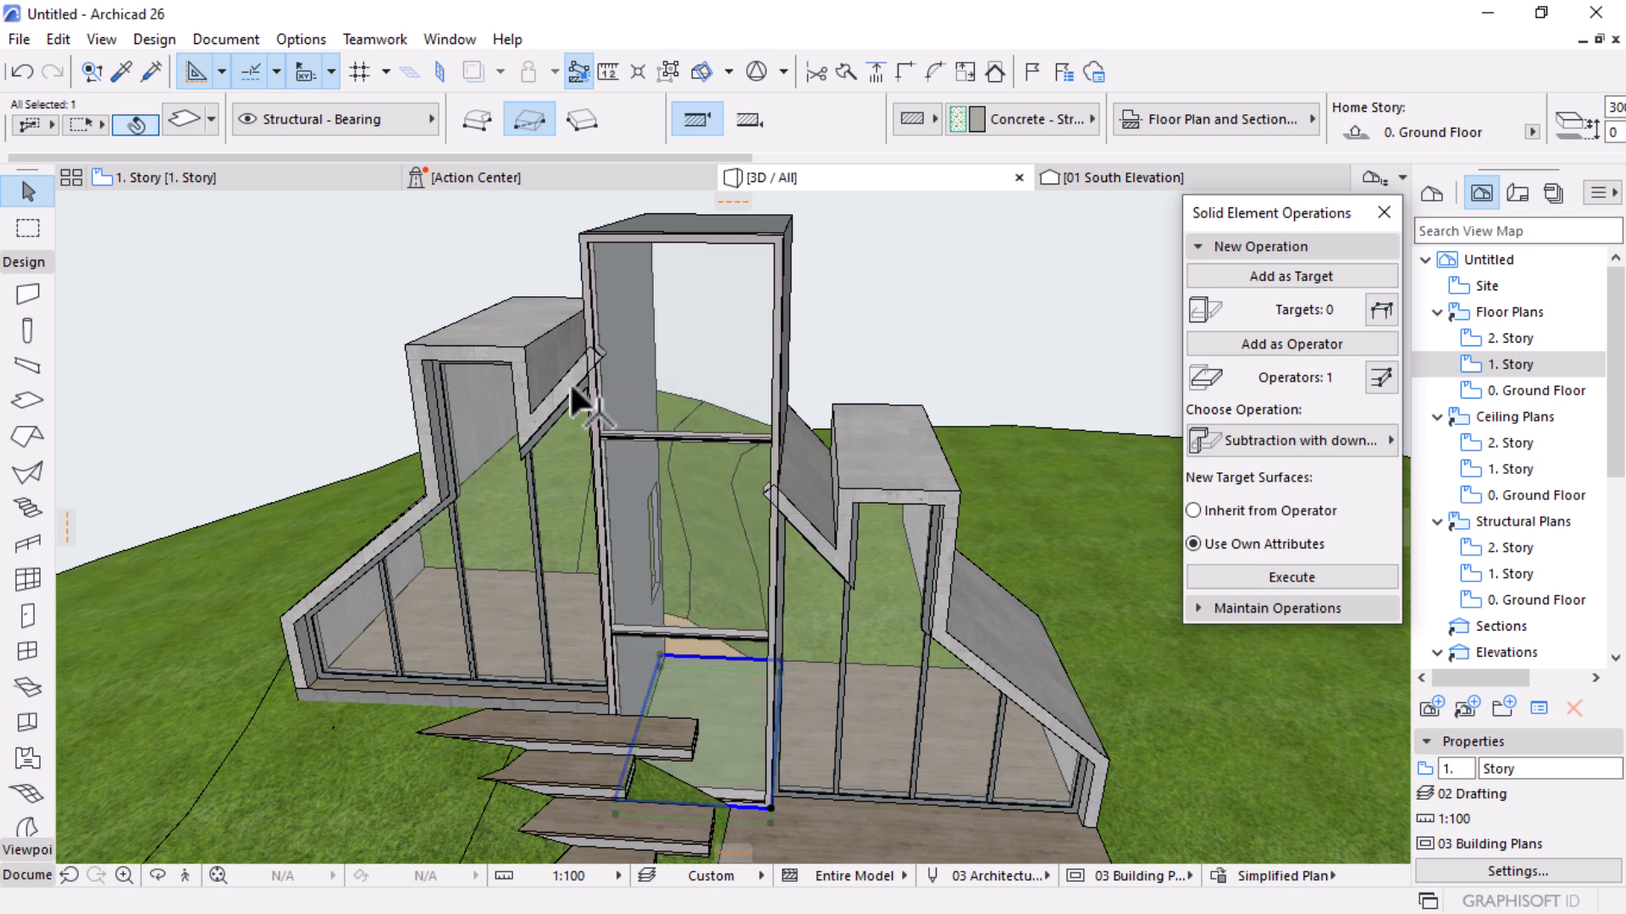
click(915, 452)
shift+click(449, 326)
click(1276, 276)
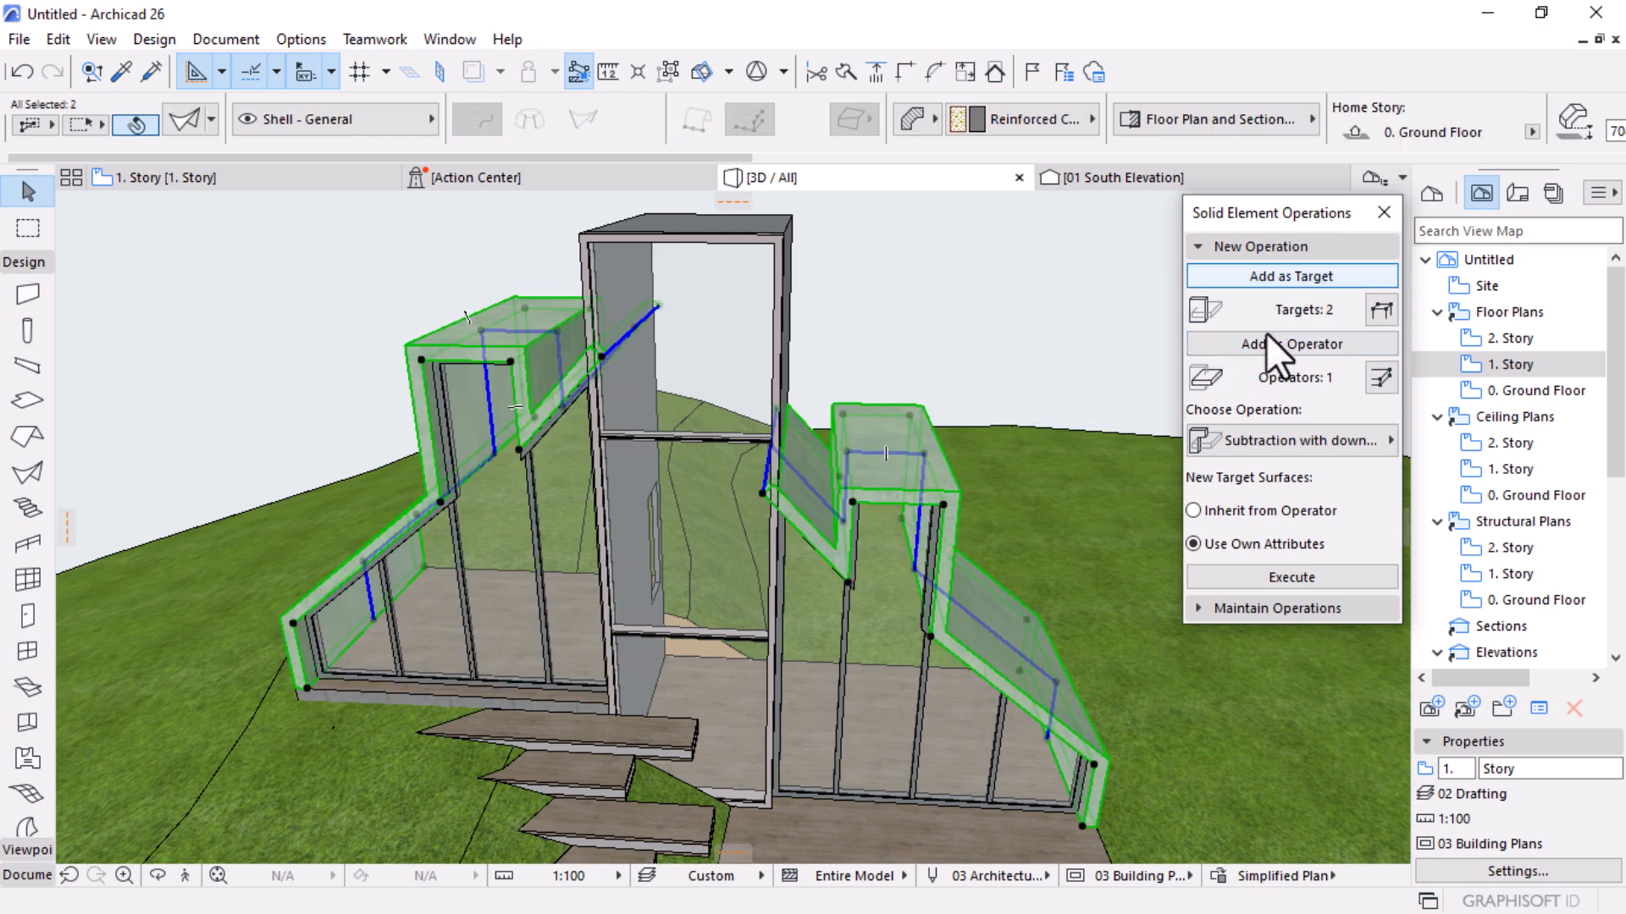
Subtract the tower slab from both wing shells with upward extrusion and clear the selection
click(1296, 440)
click(1049, 472)
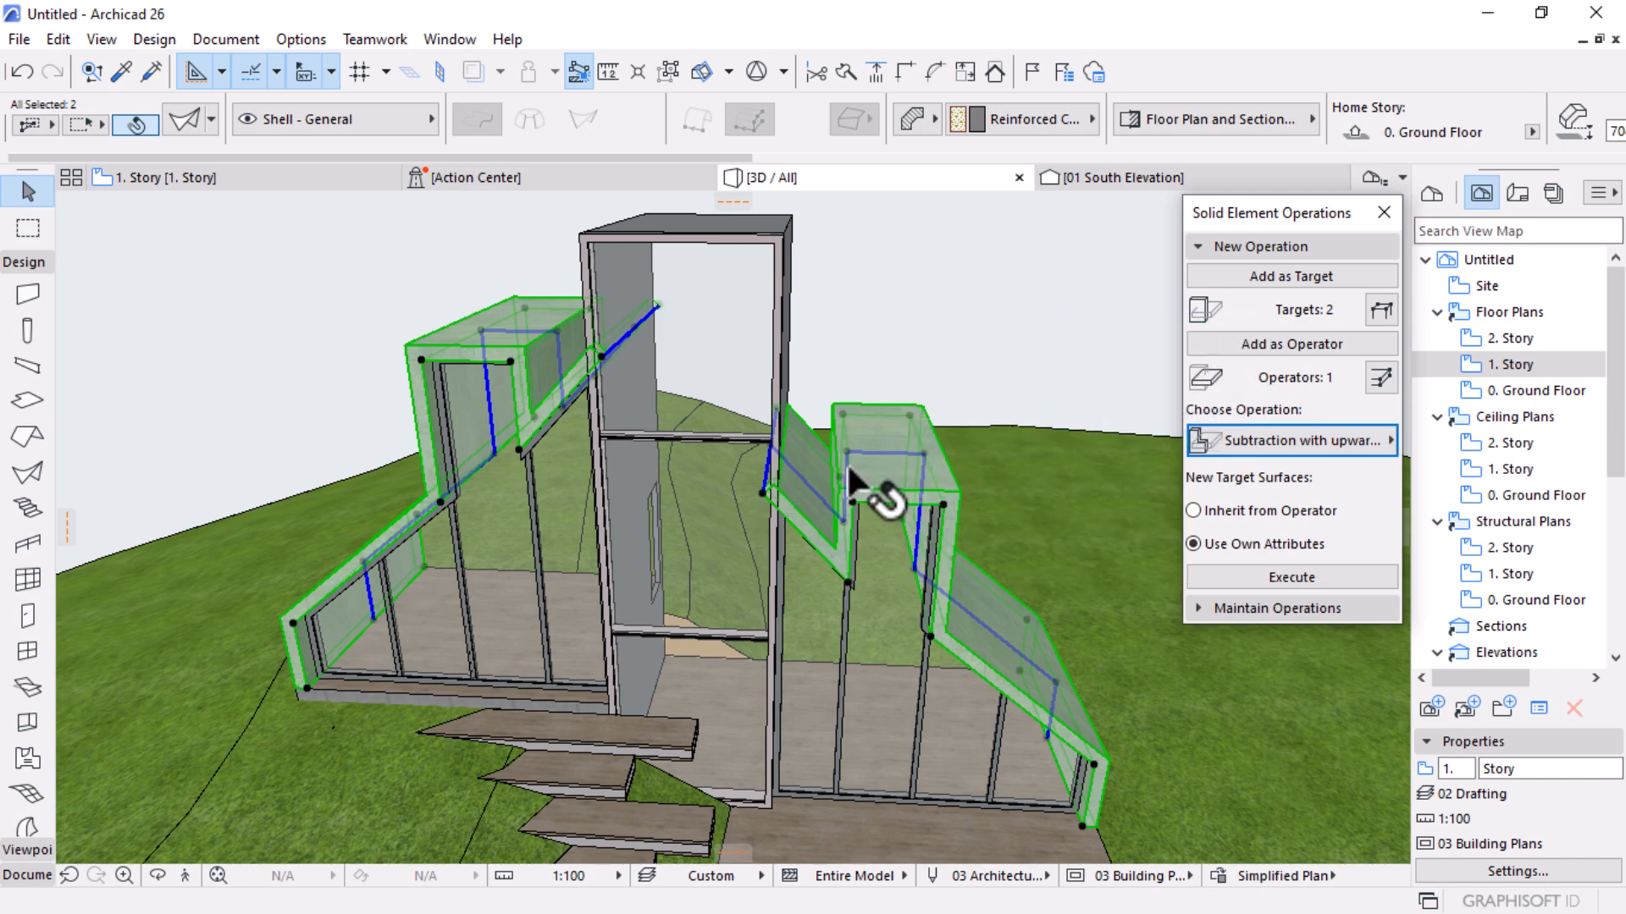
click(1264, 584)
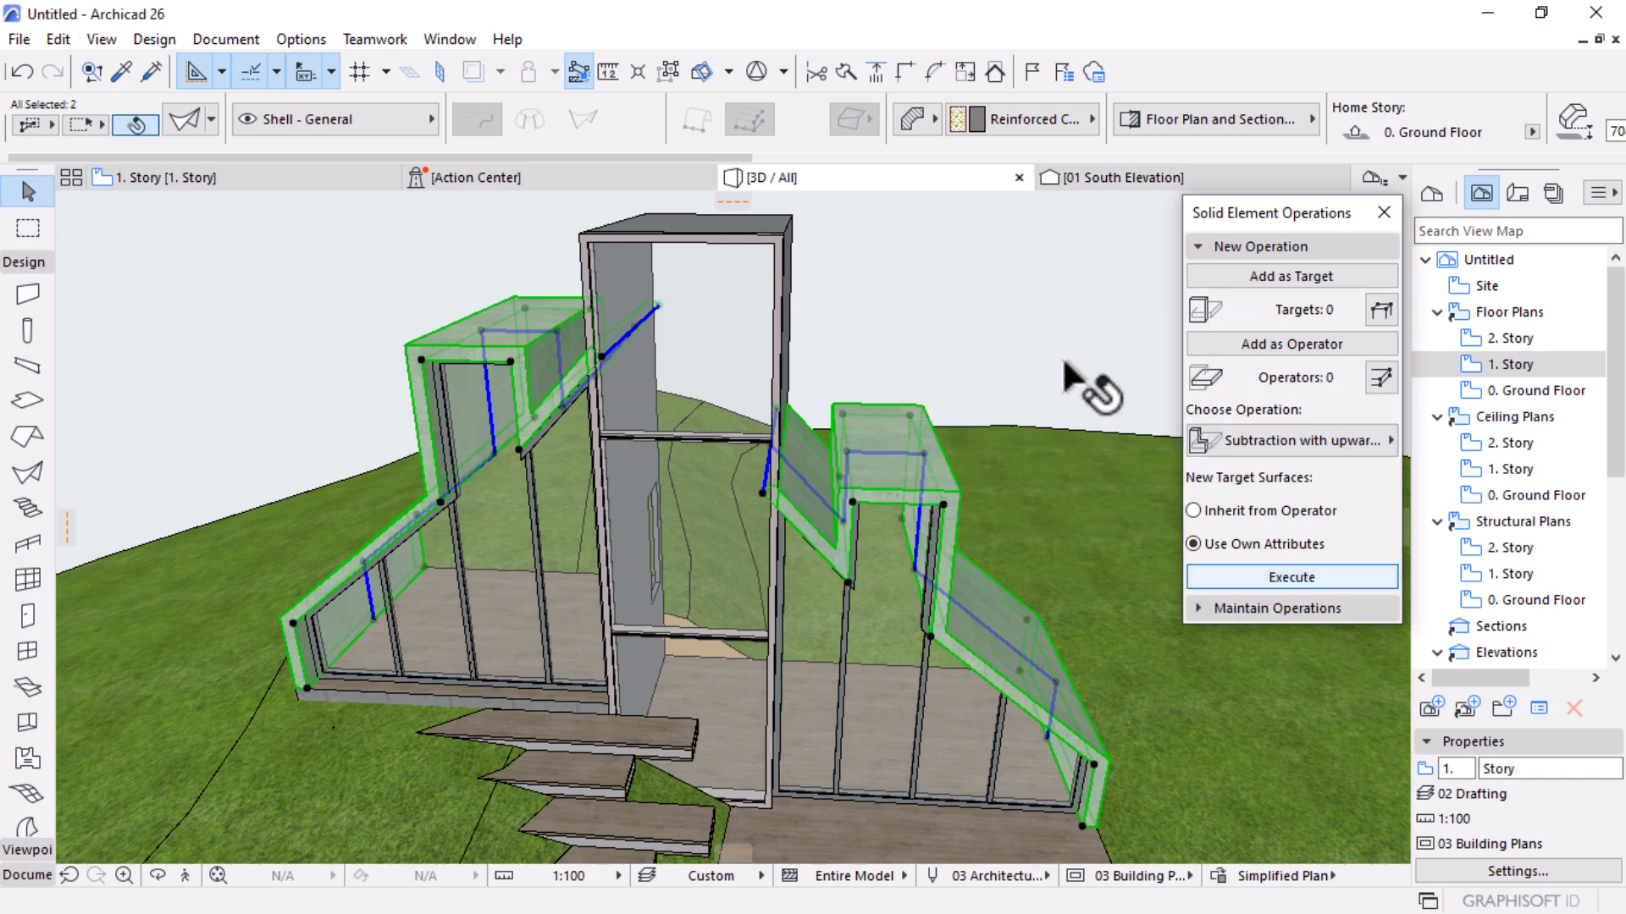
click(1029, 287)
Examine the trimmed wing roofs where they meet the tower and the overall glazed front in 3D
key(o)
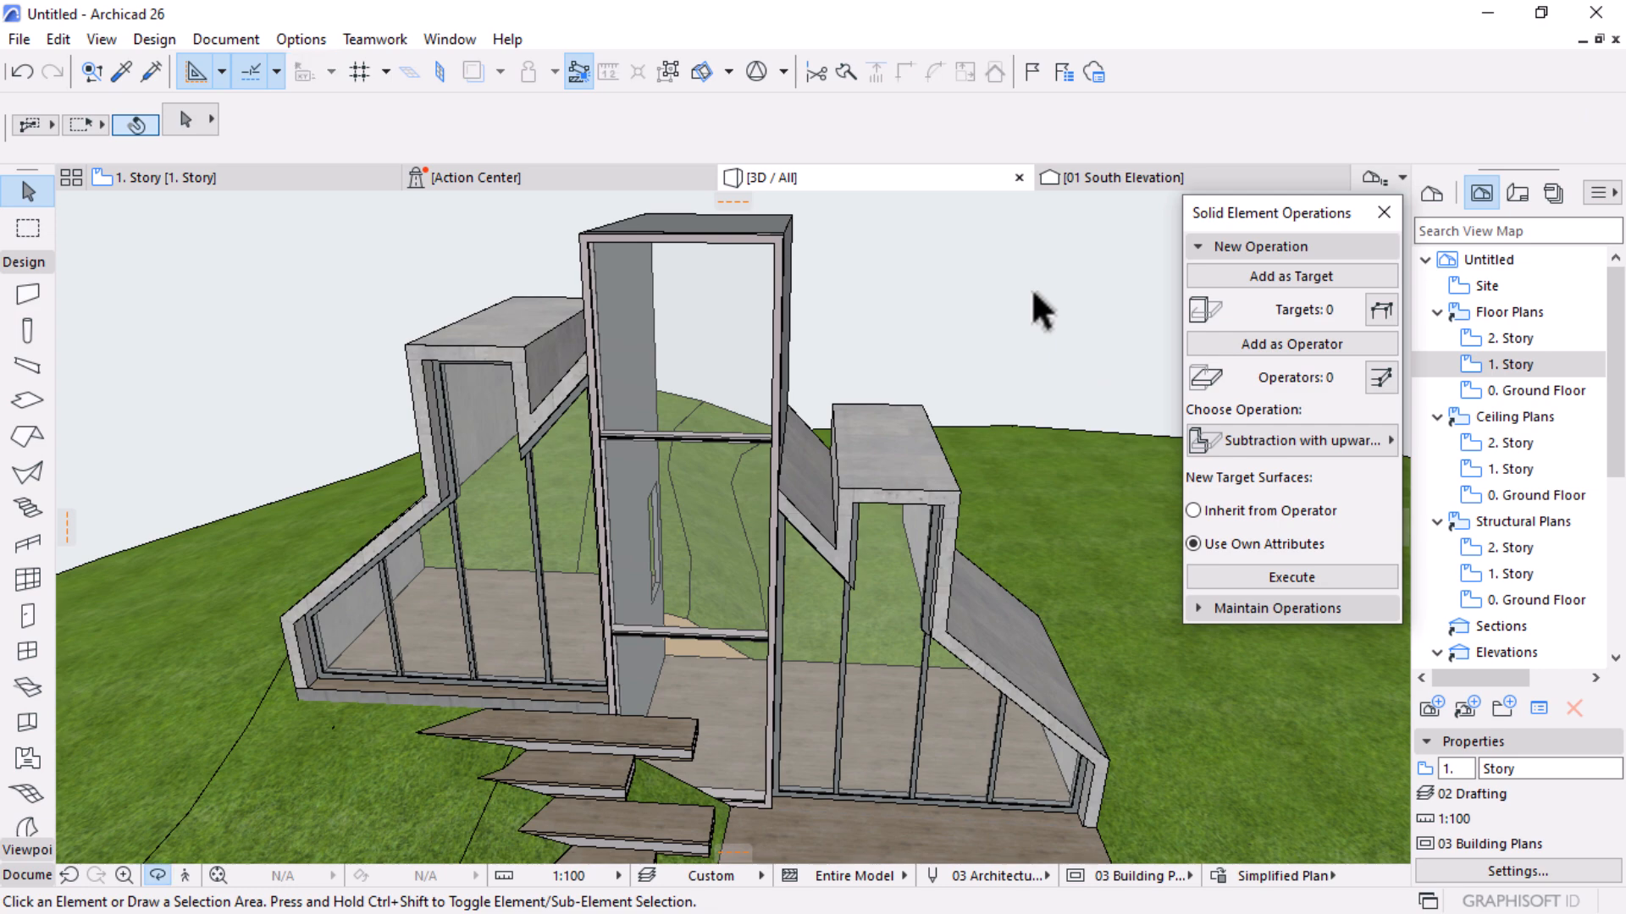
scroll(771, 339, down, 2)
drag(925, 724, 726, 628)
scroll(377, 512, up, 8)
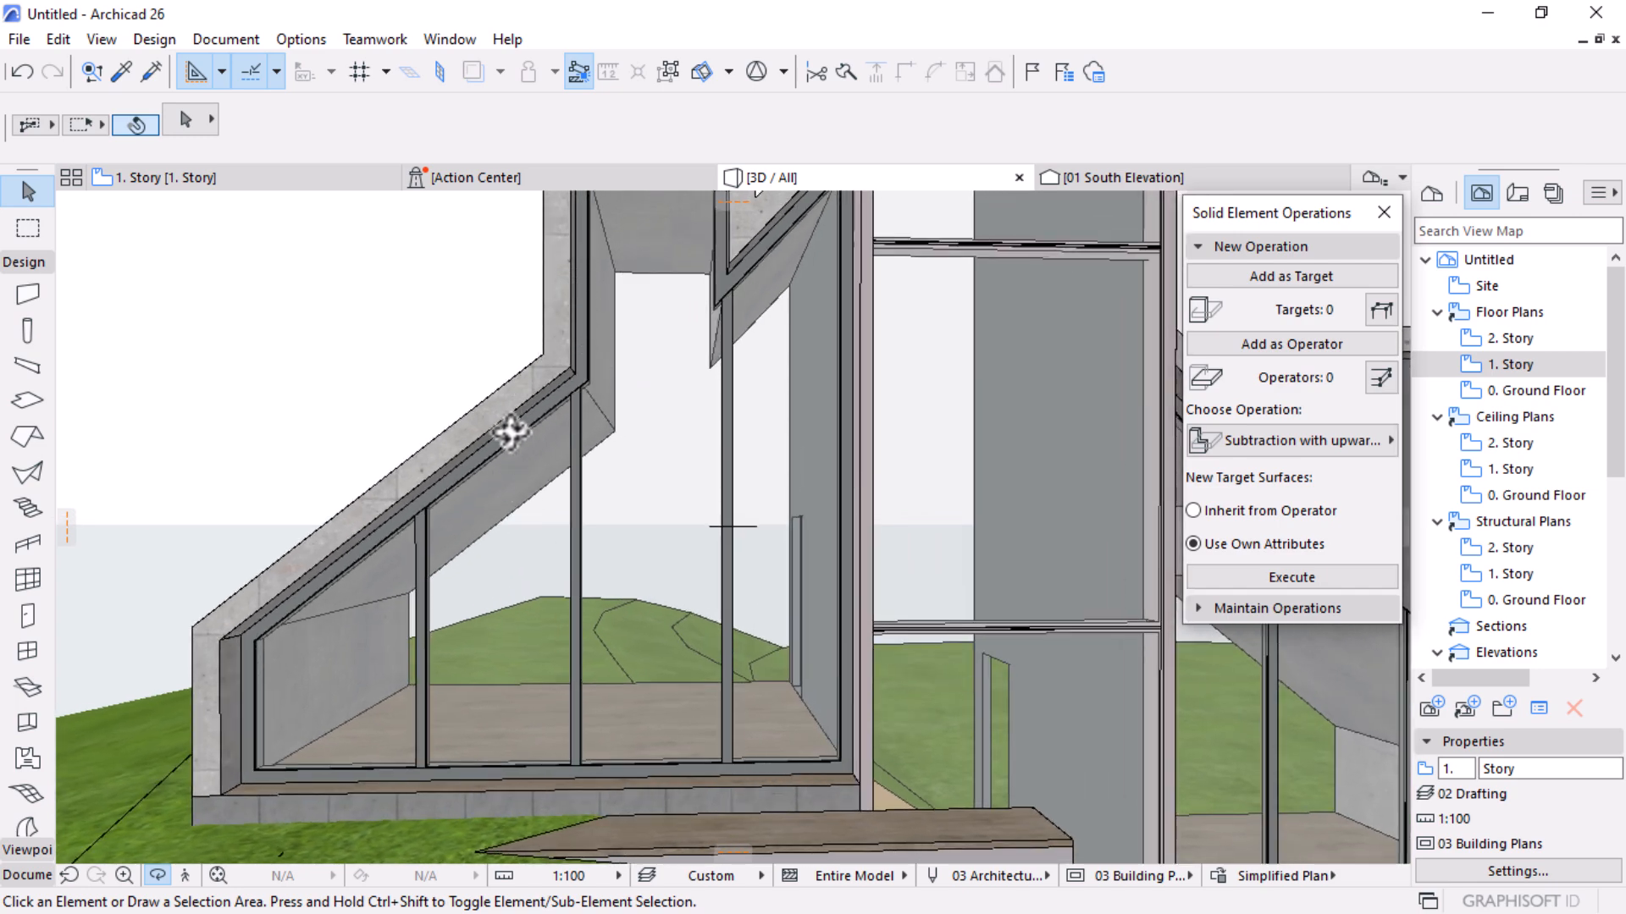
scroll(381, 537, down, 8)
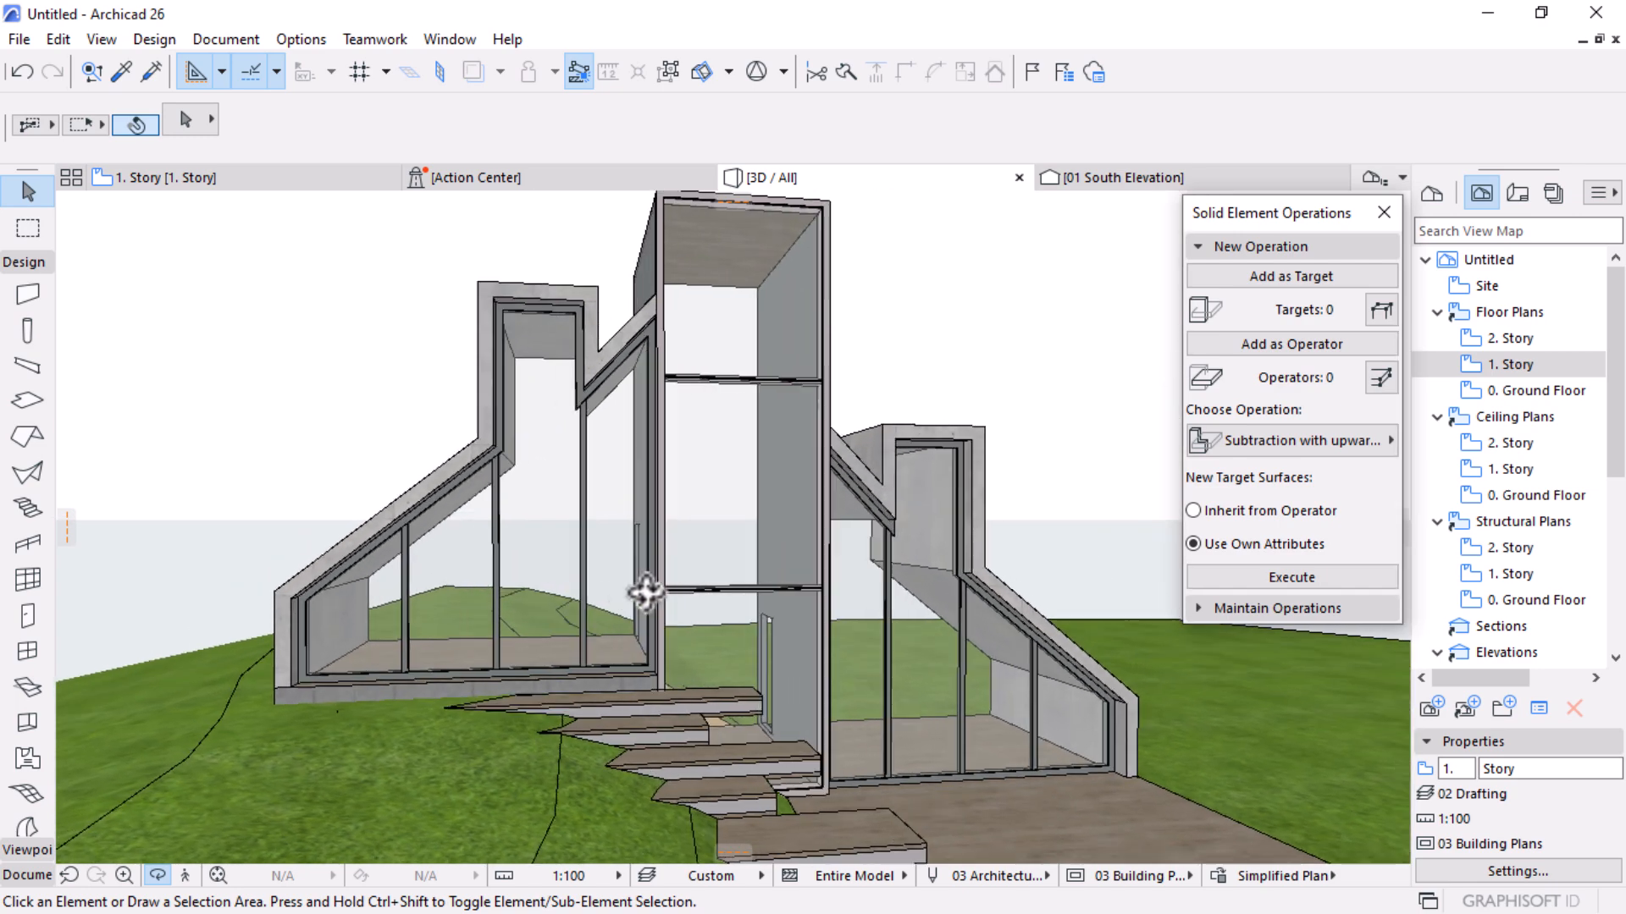
drag(799, 596, 610, 587)
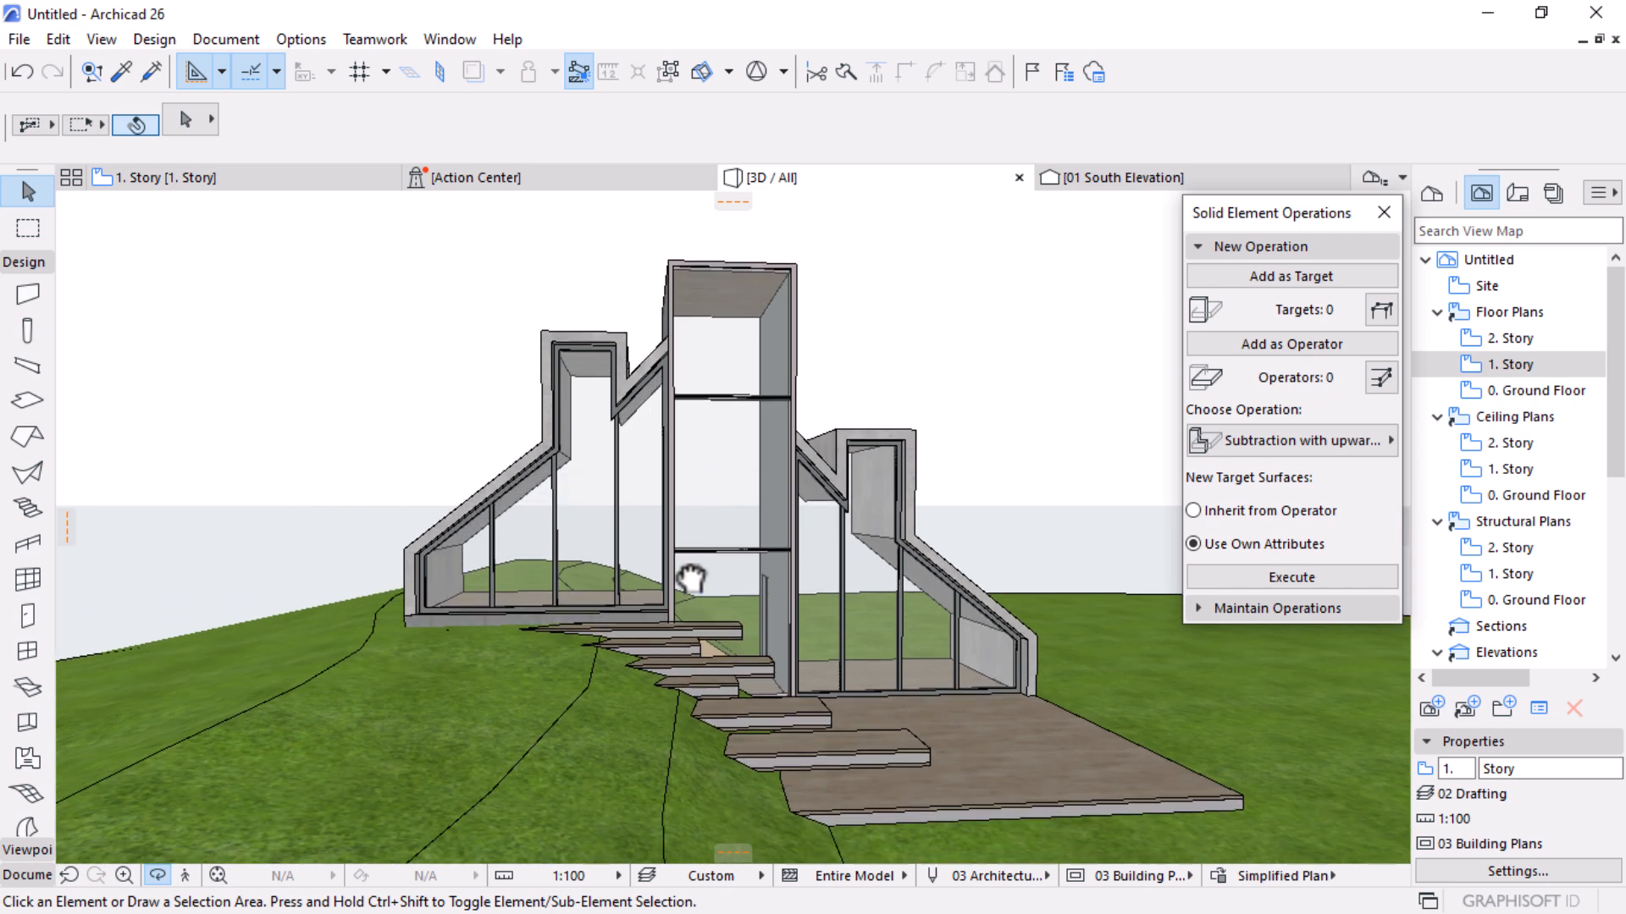
drag(865, 581, 842, 581)
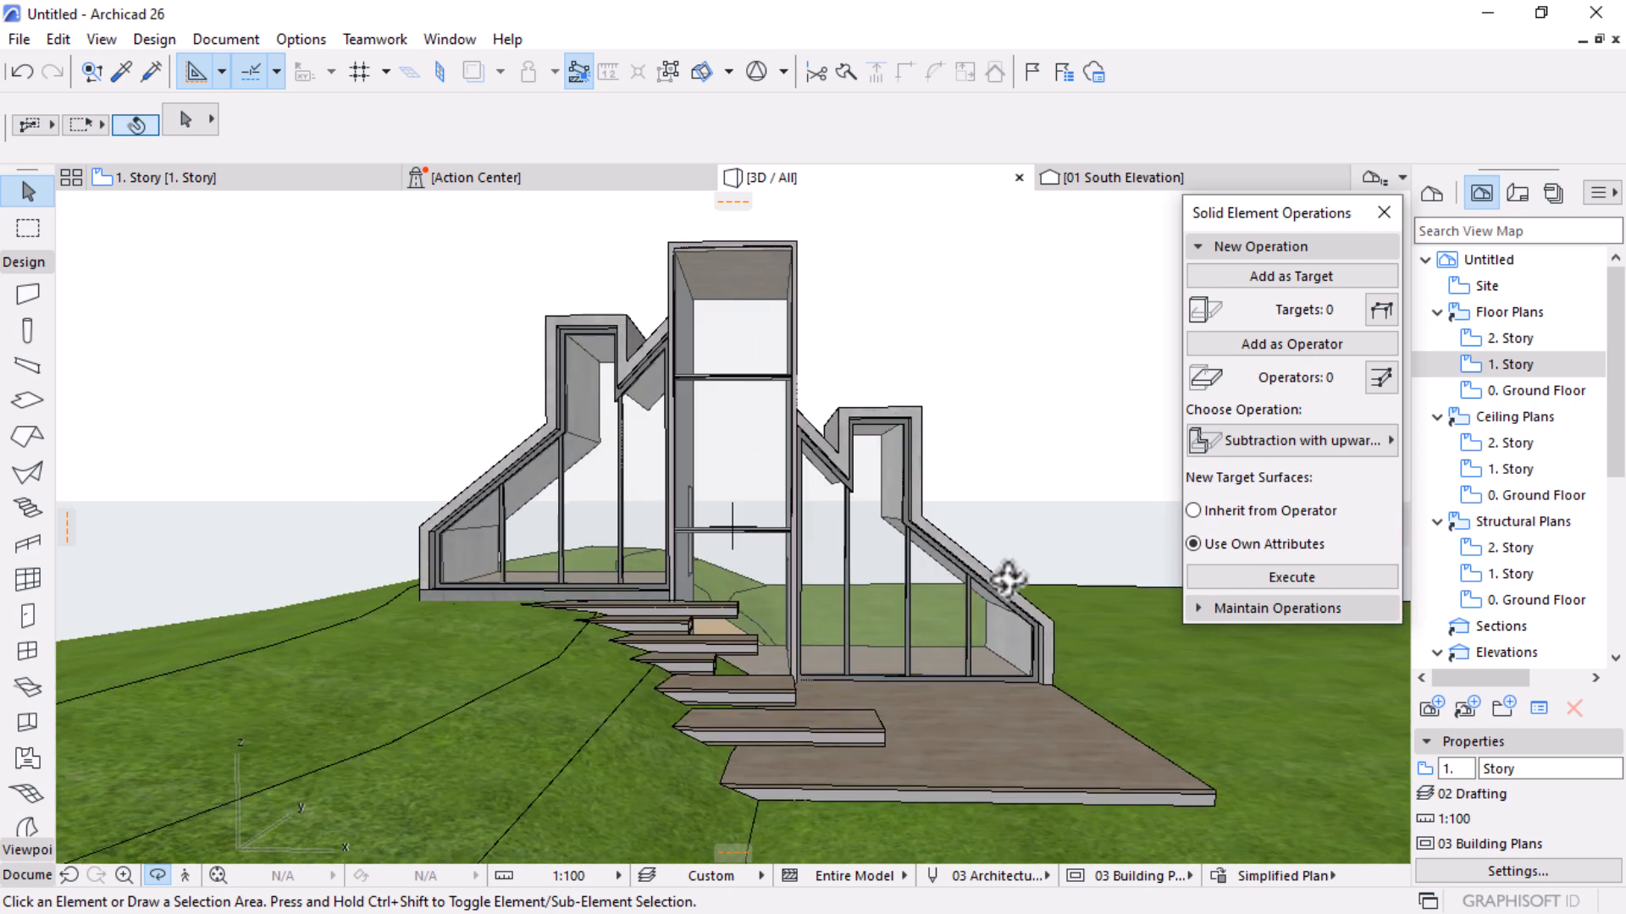
click(1285, 246)
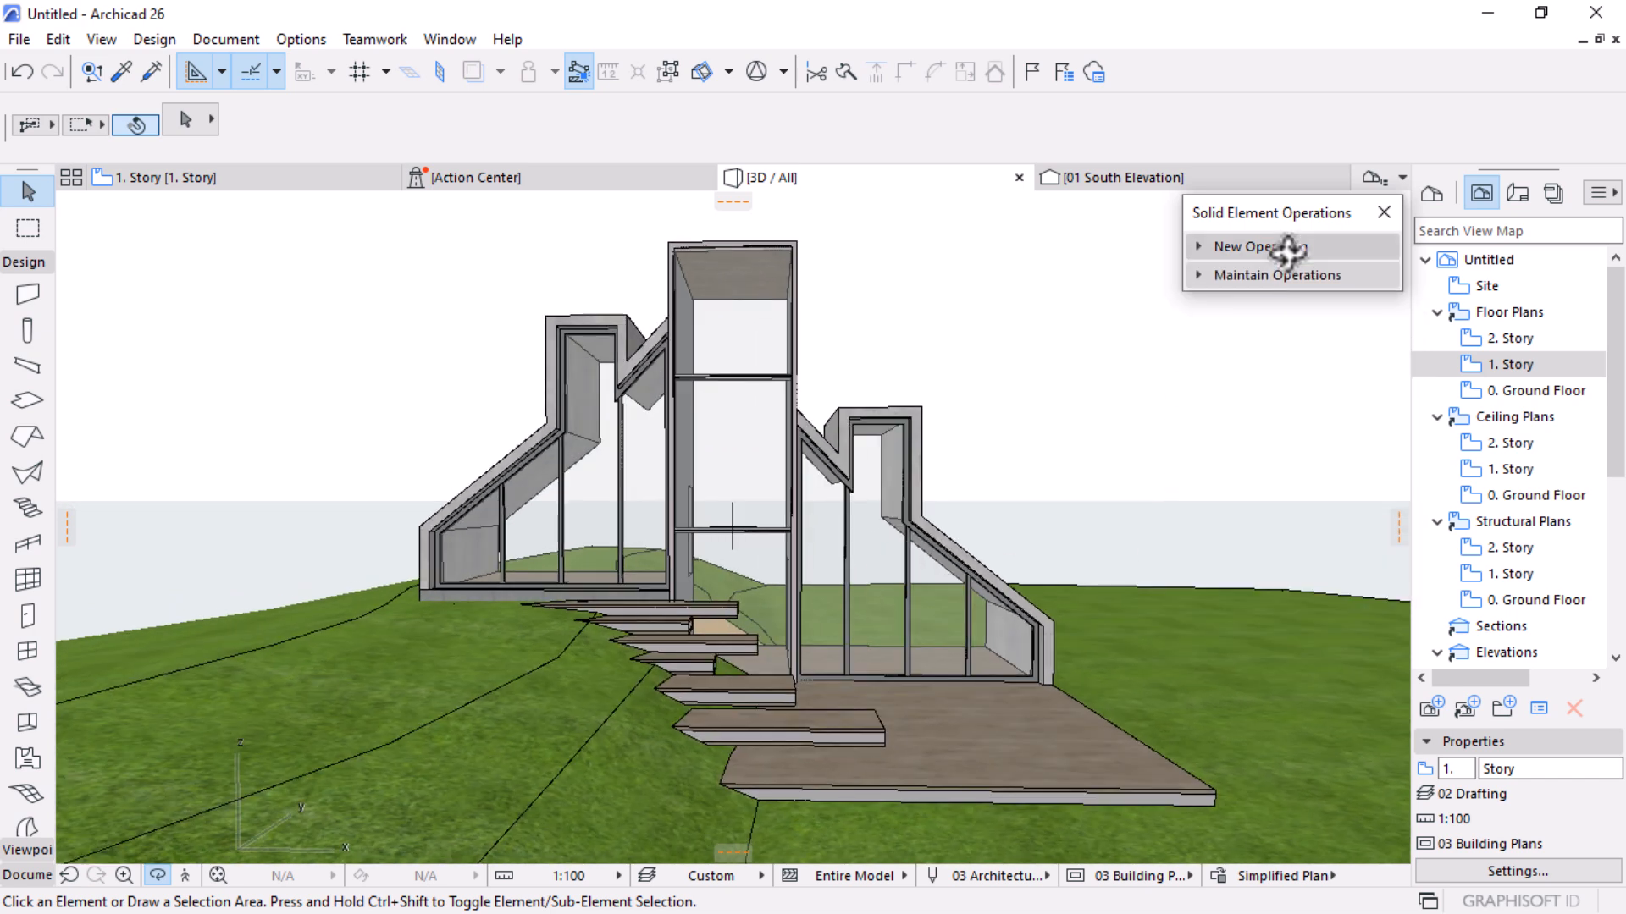
drag(1042, 330, 944, 555)
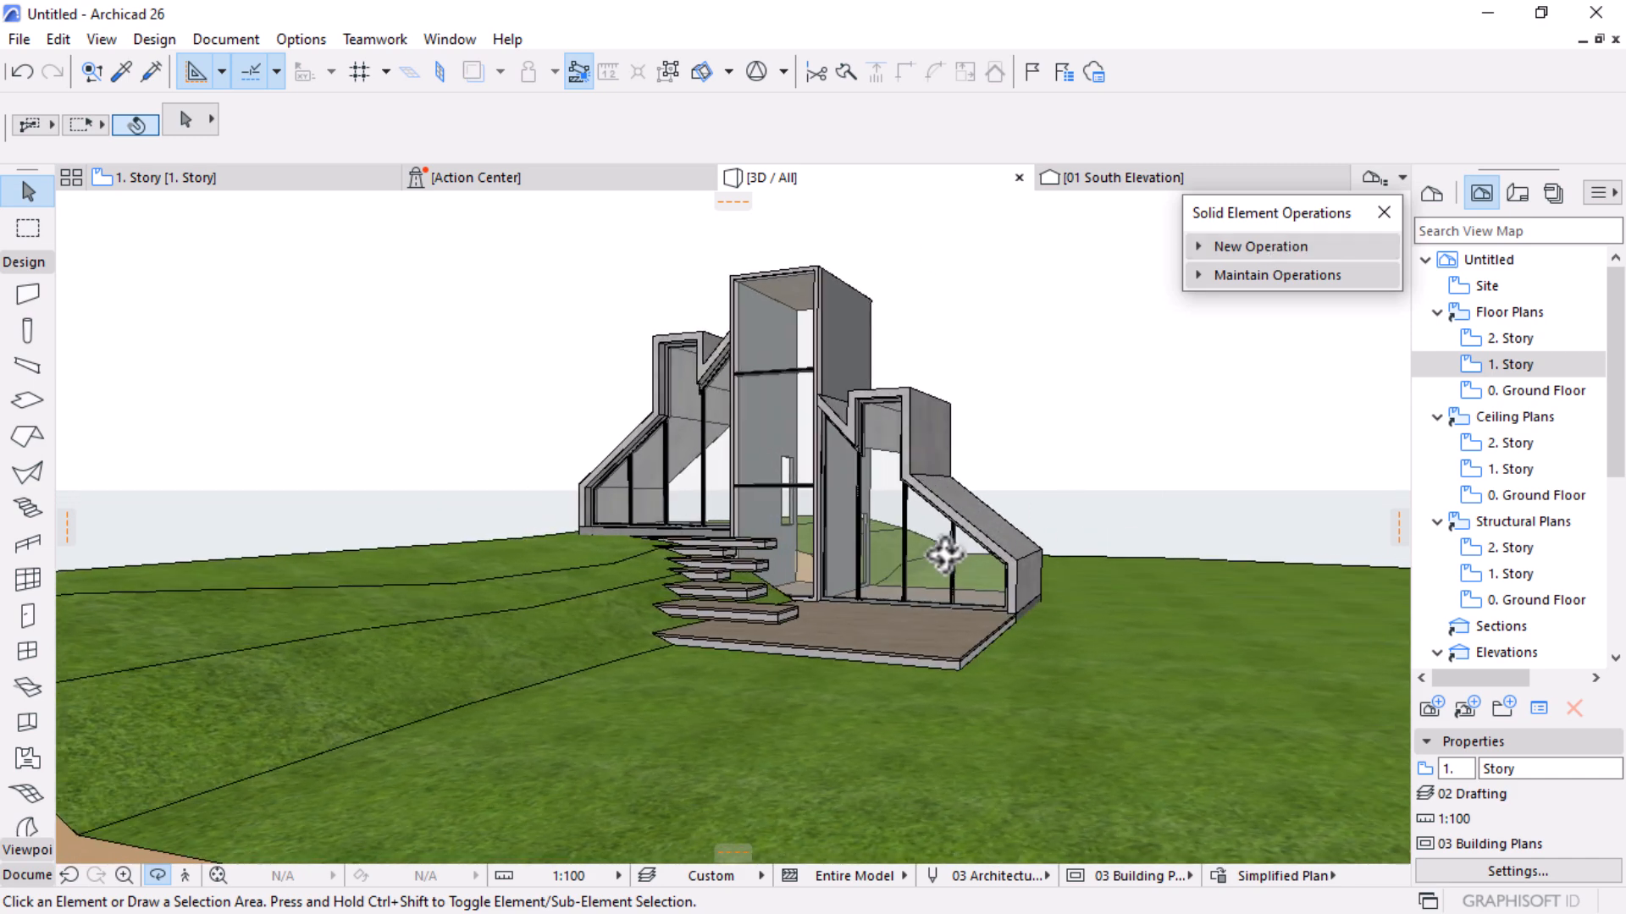
scroll(882, 468, up, 3)
drag(936, 472, 995, 319)
Open the South Elevation and examine the left wing's glazing outline, mullions and concrete frame
click(1096, 177)
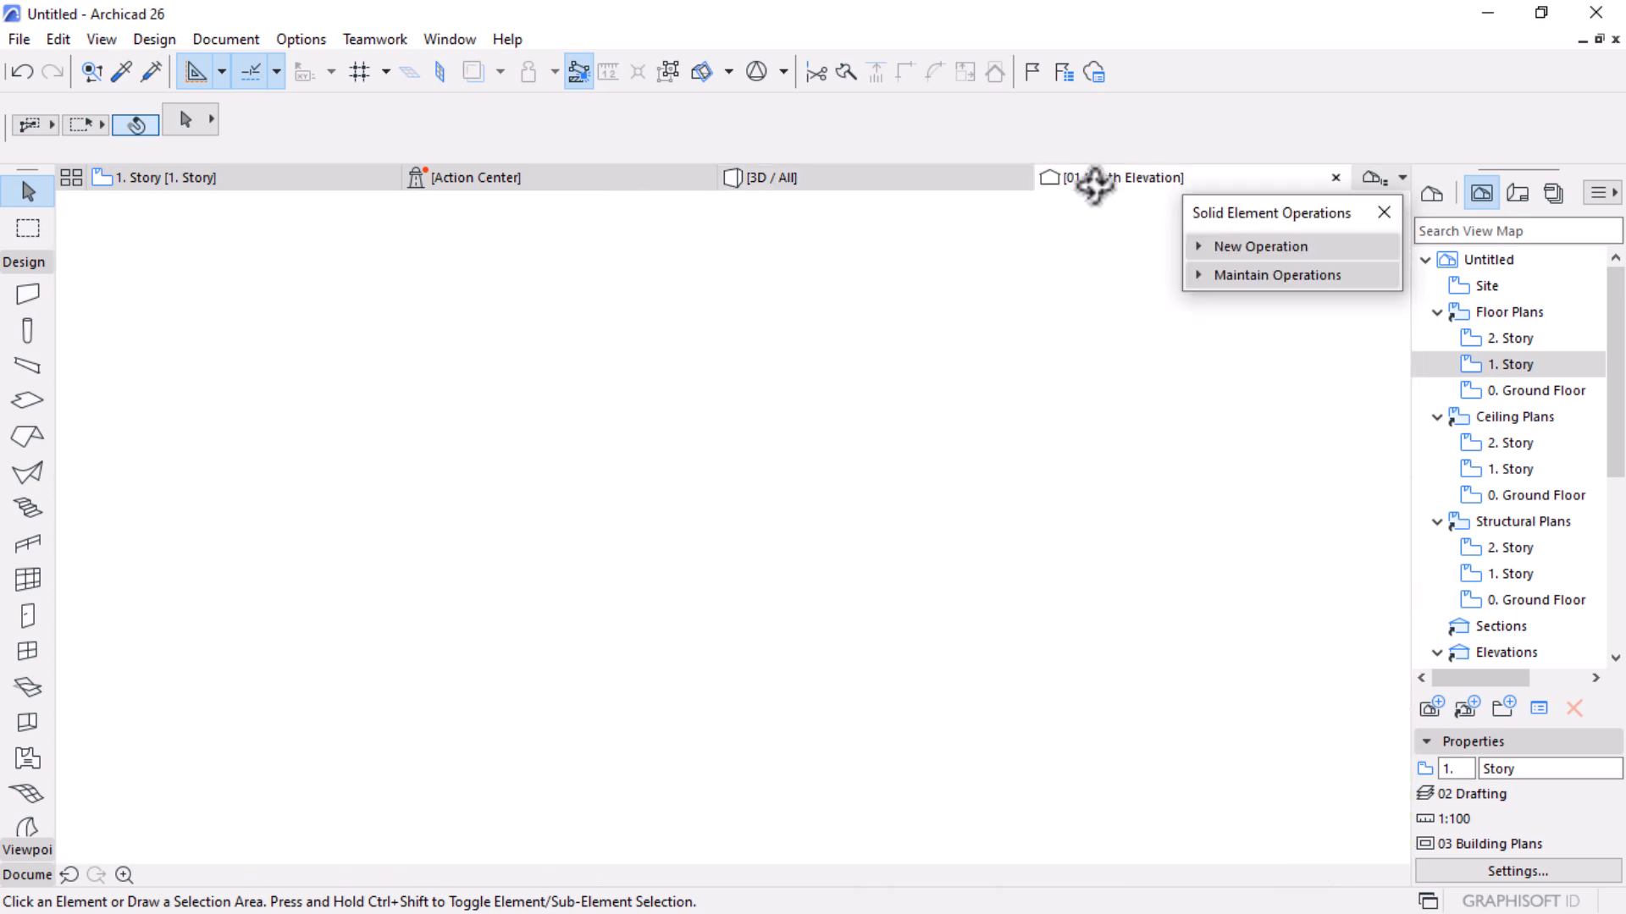
scroll(815, 359, down, 5)
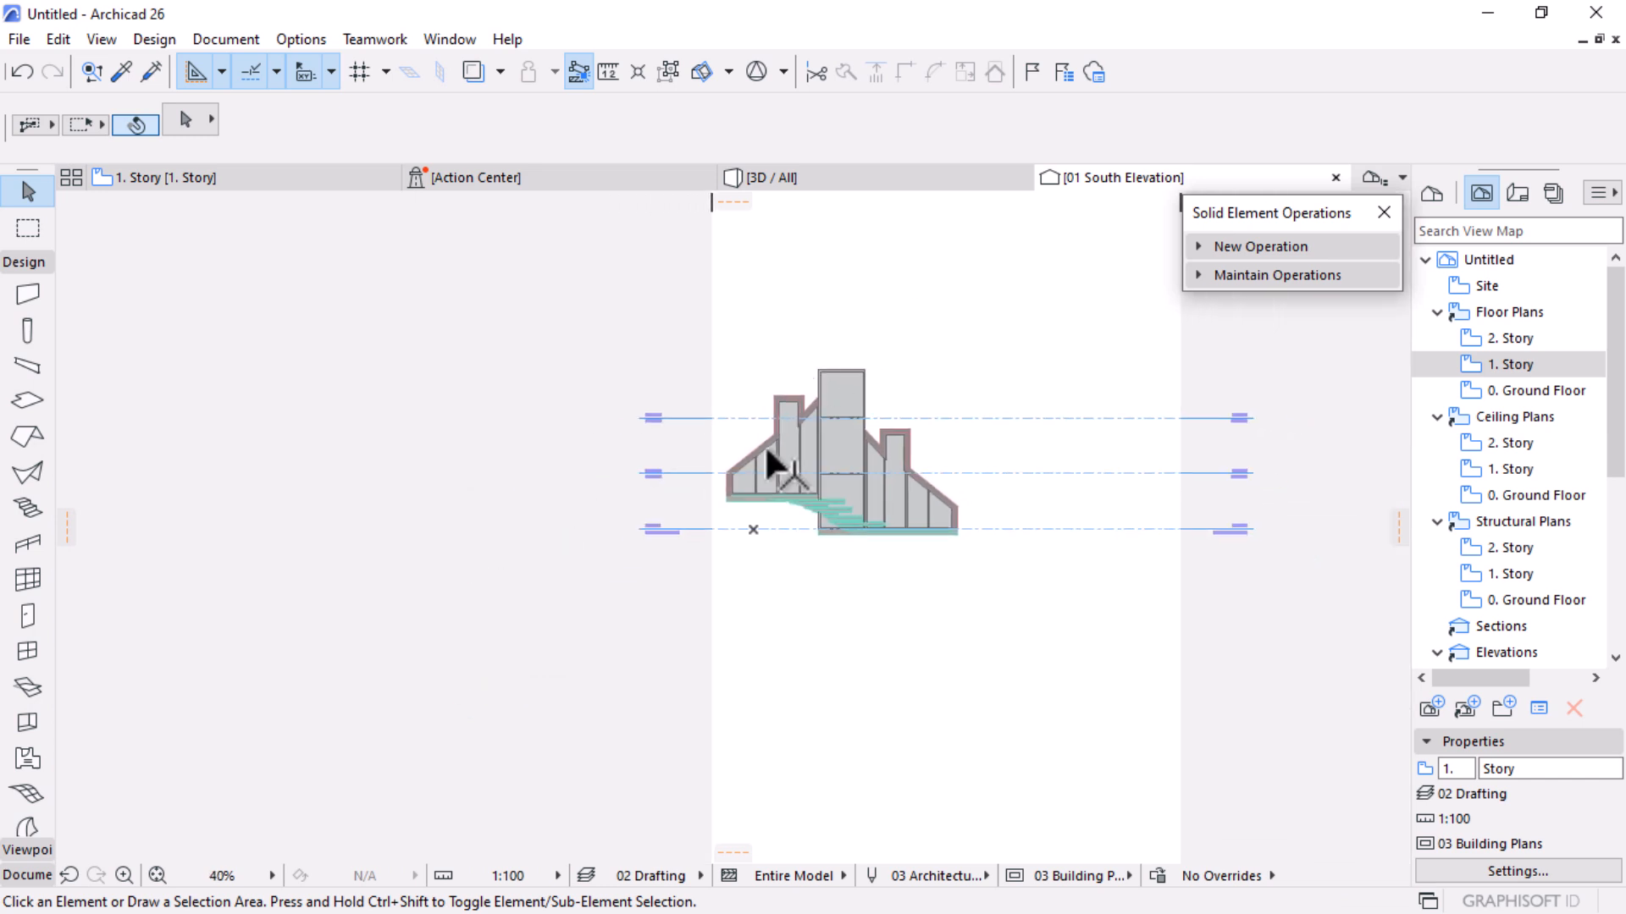
scroll(769, 411, up, 5)
scroll(806, 406, up, 3)
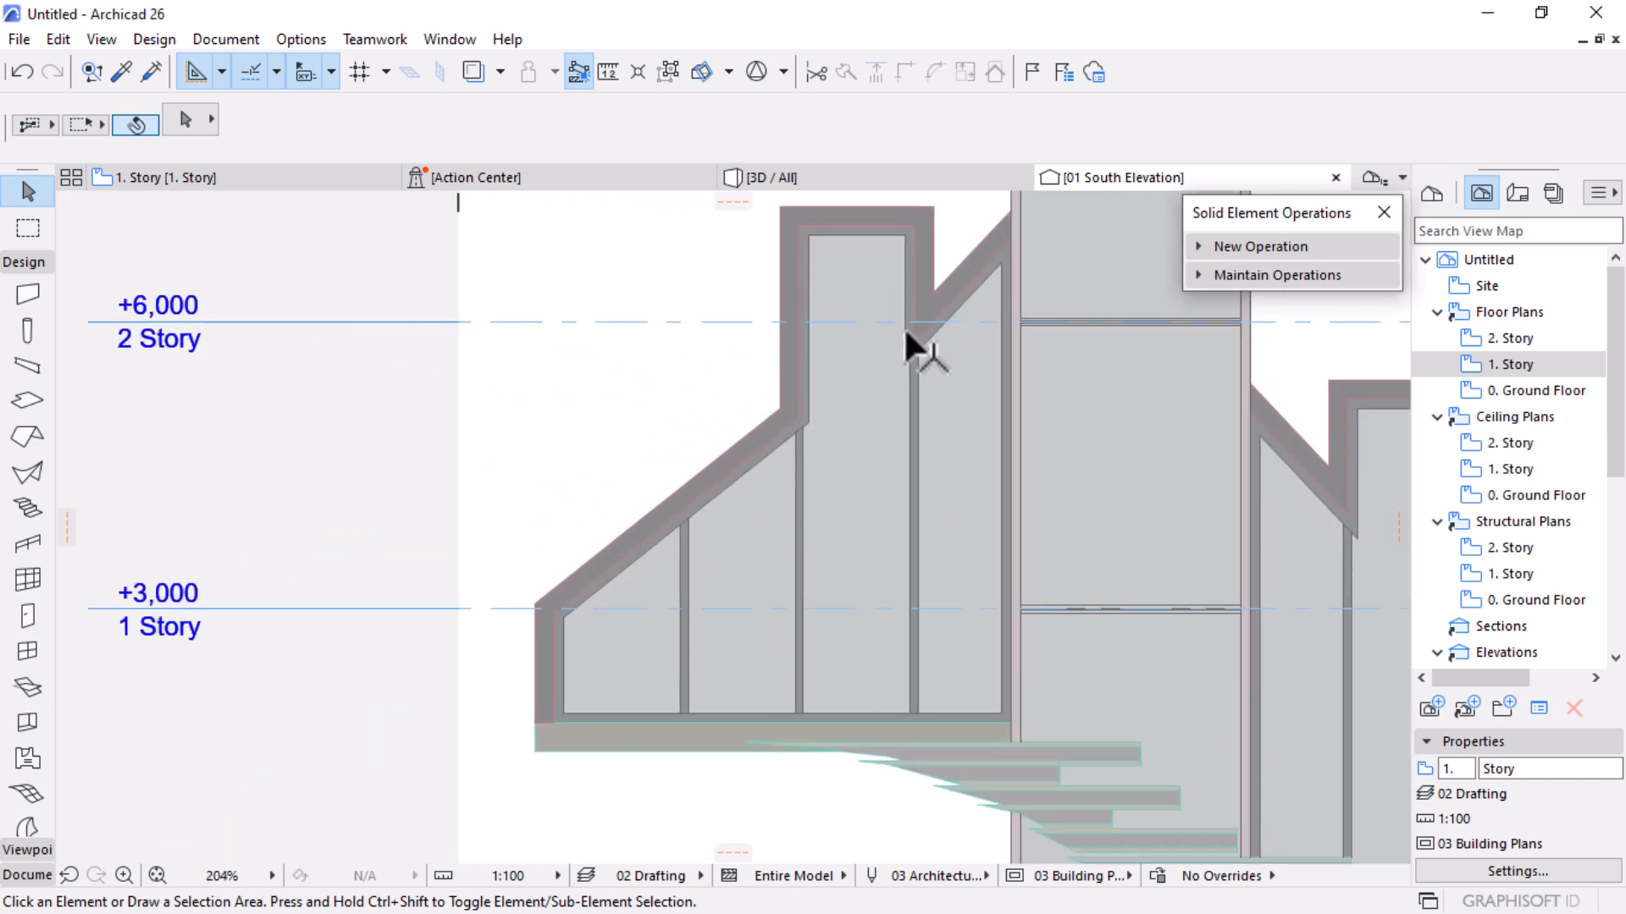
mouse_move(190, 190)
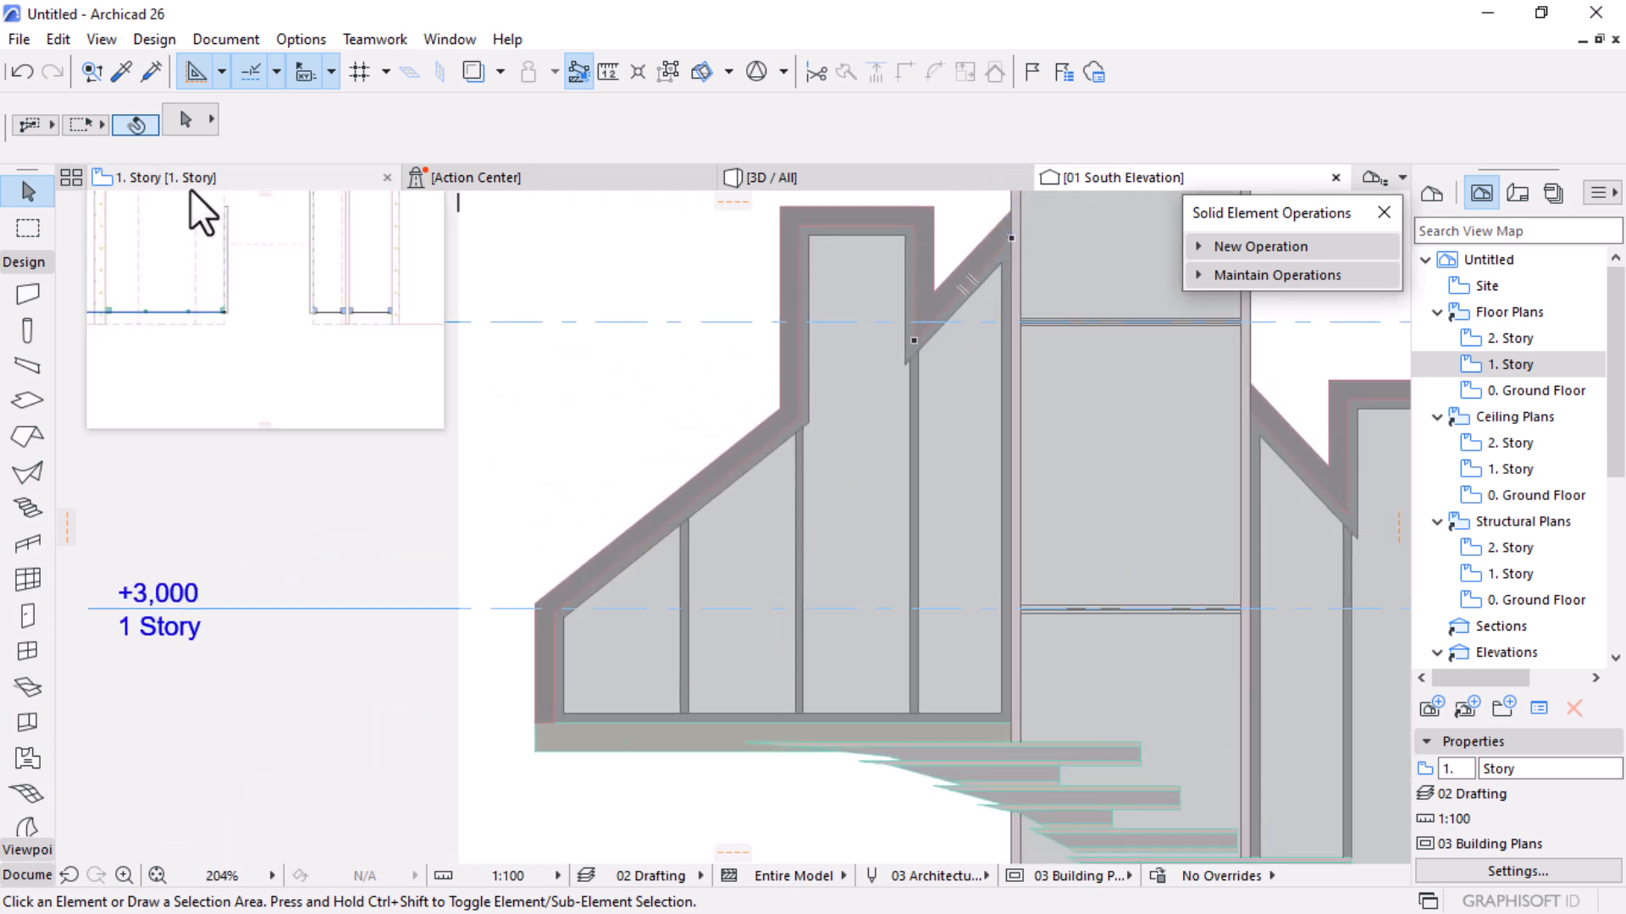
scroll(791, 411, down, 3)
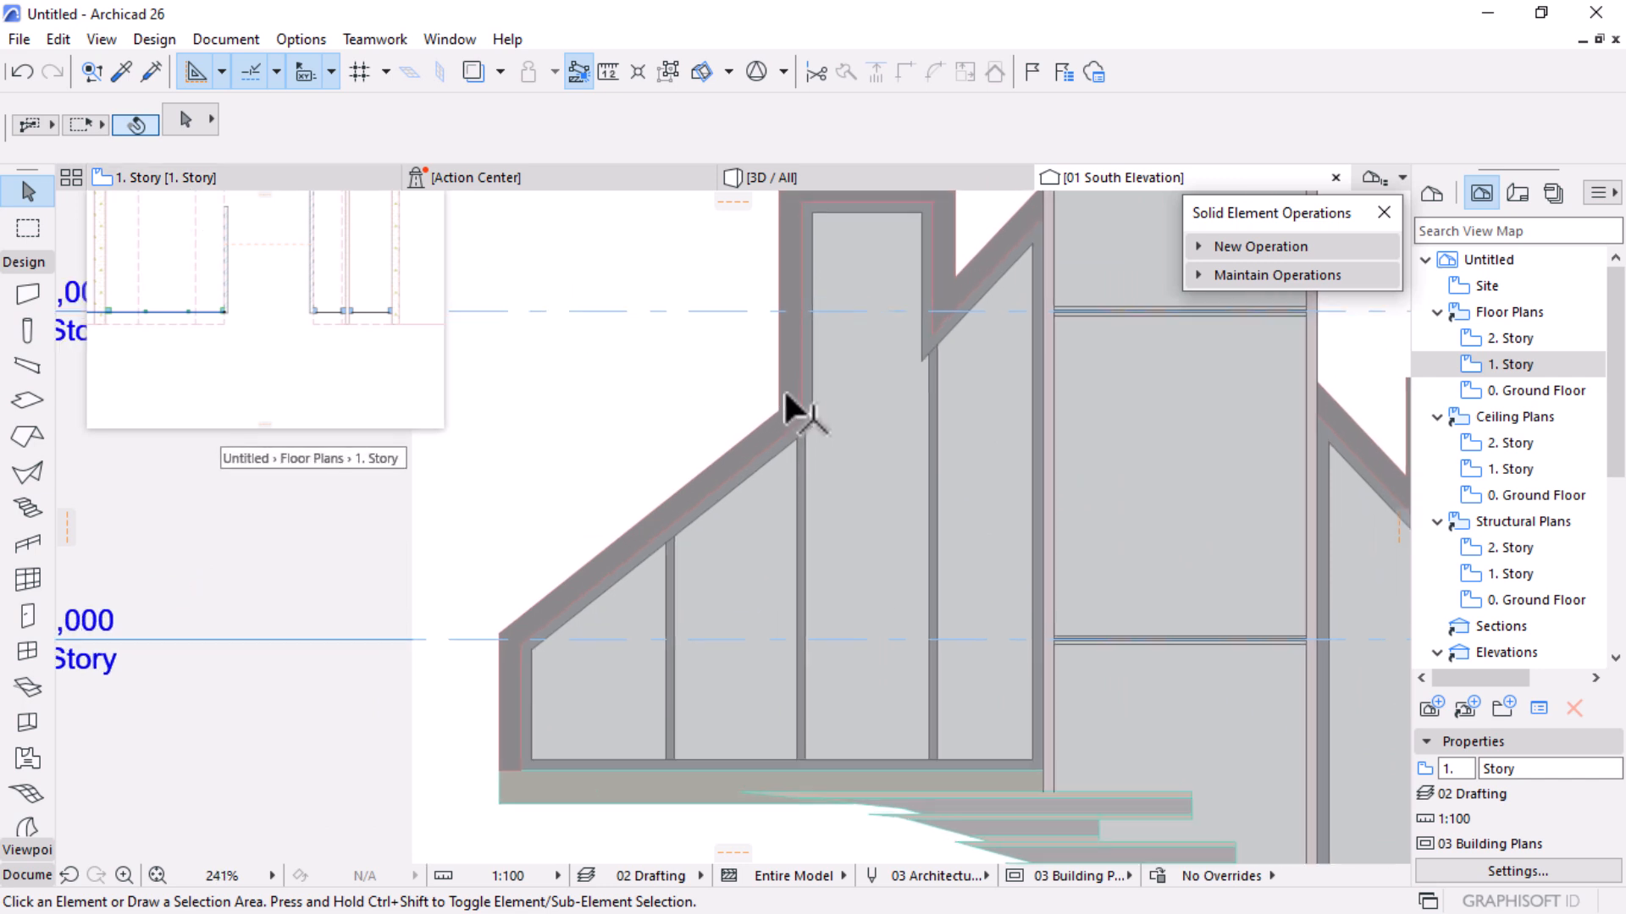
scroll(894, 352, up, 2)
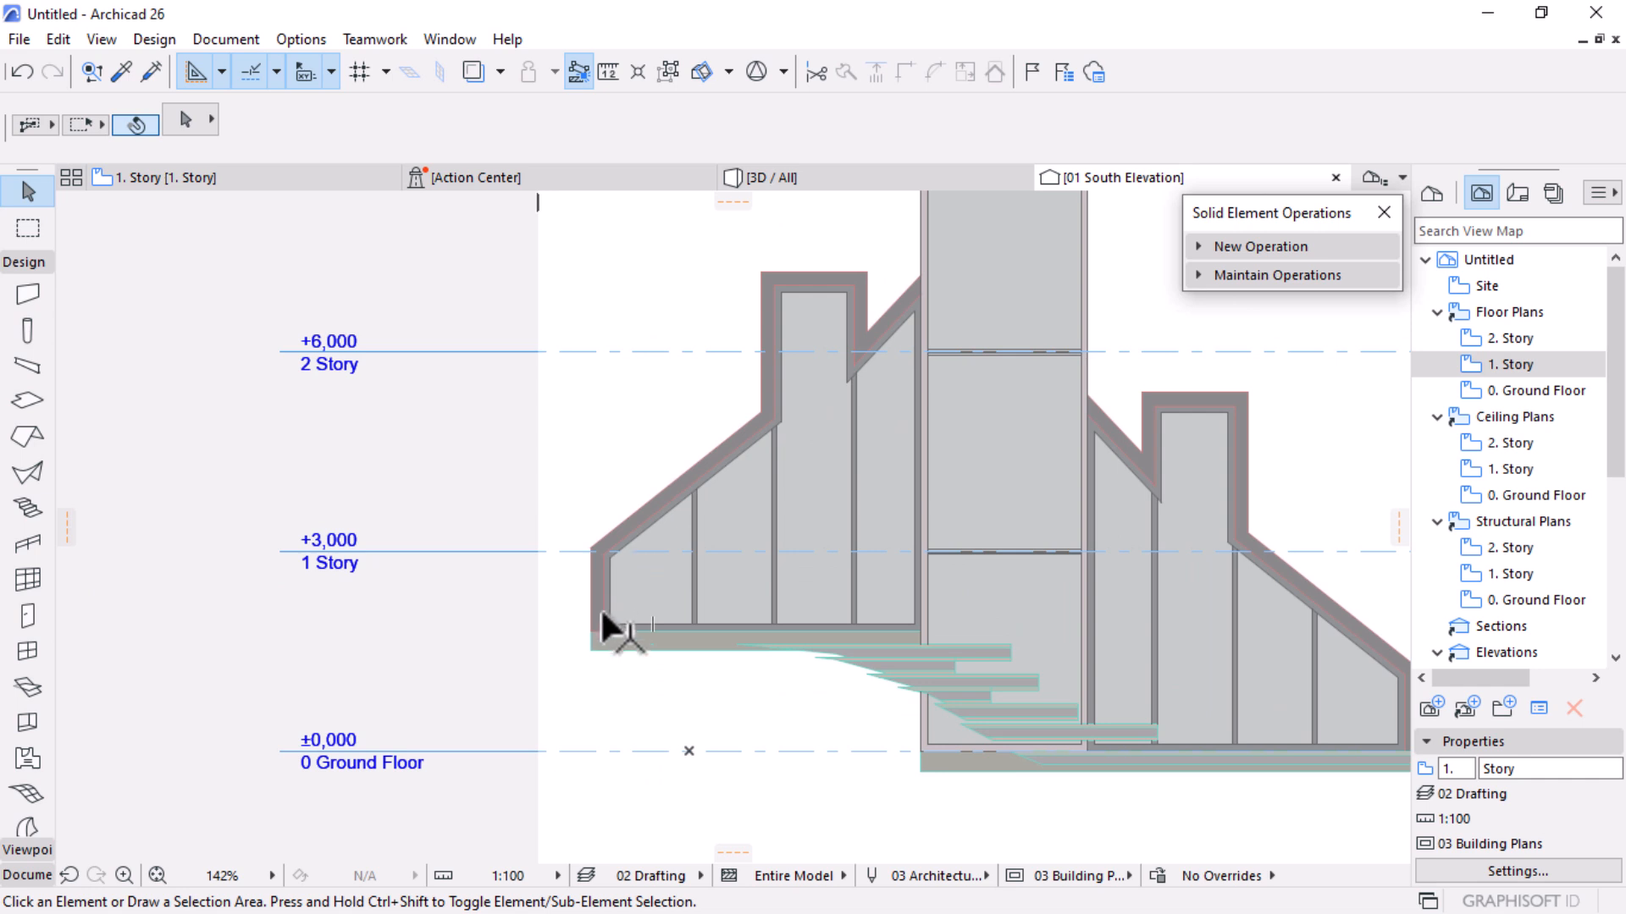
scroll(894, 305, up, 3)
scroll(933, 313, down, 3)
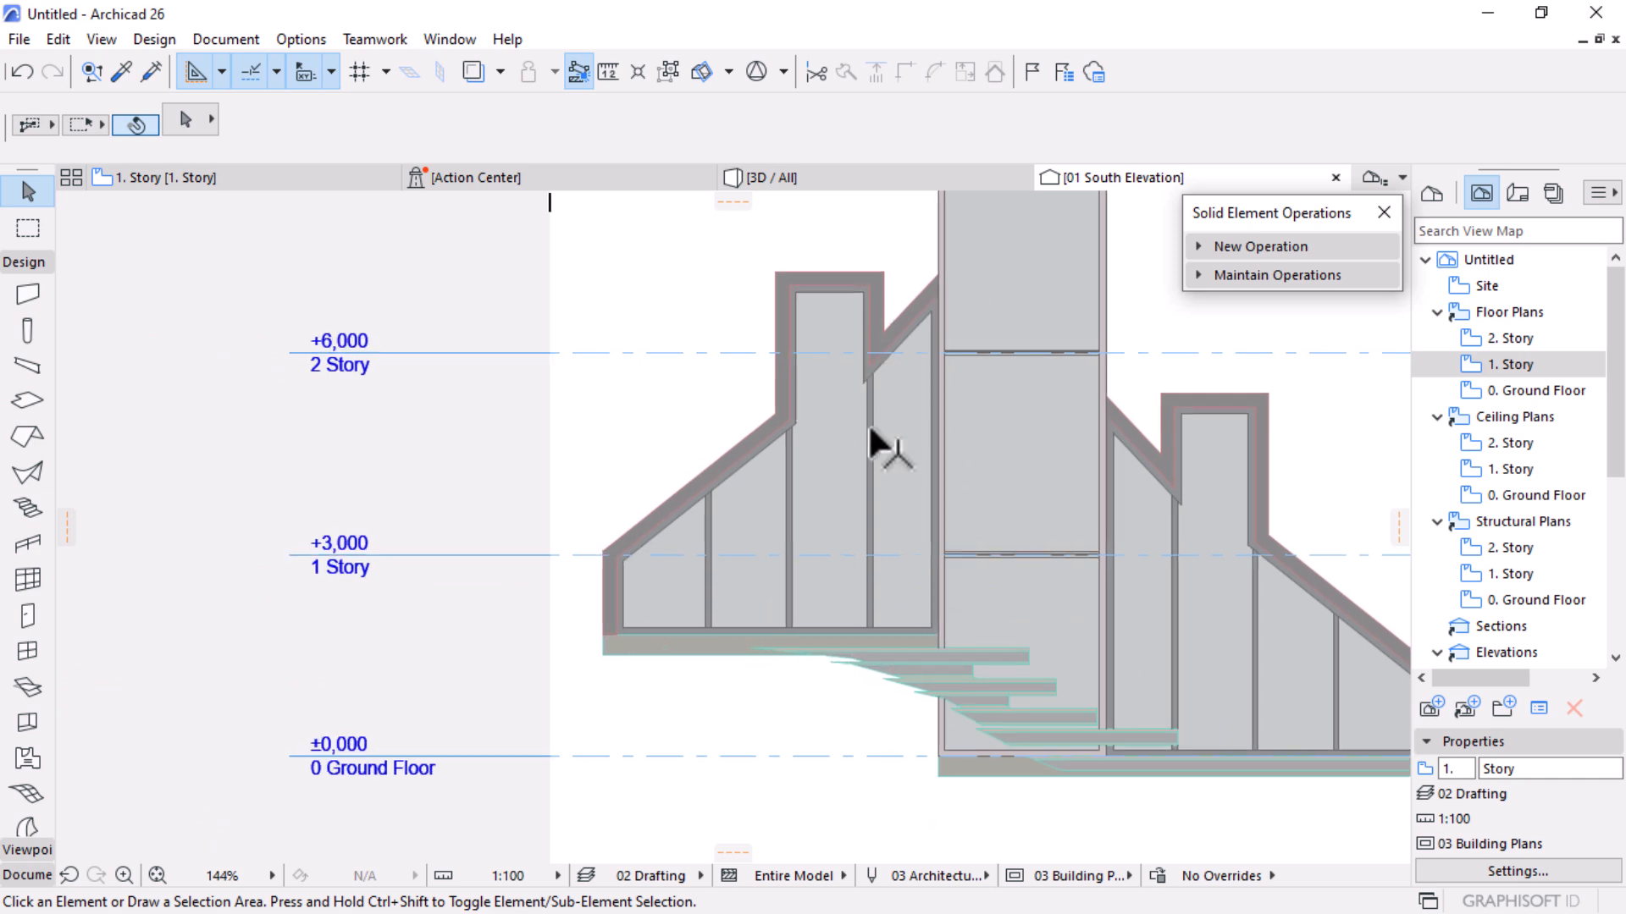
scroll(871, 453, up, 2)
Start a polyline at the left wing glazing's lower outer corner and trace the frame's inner edge up the slope and across the raised box
click(37, 264)
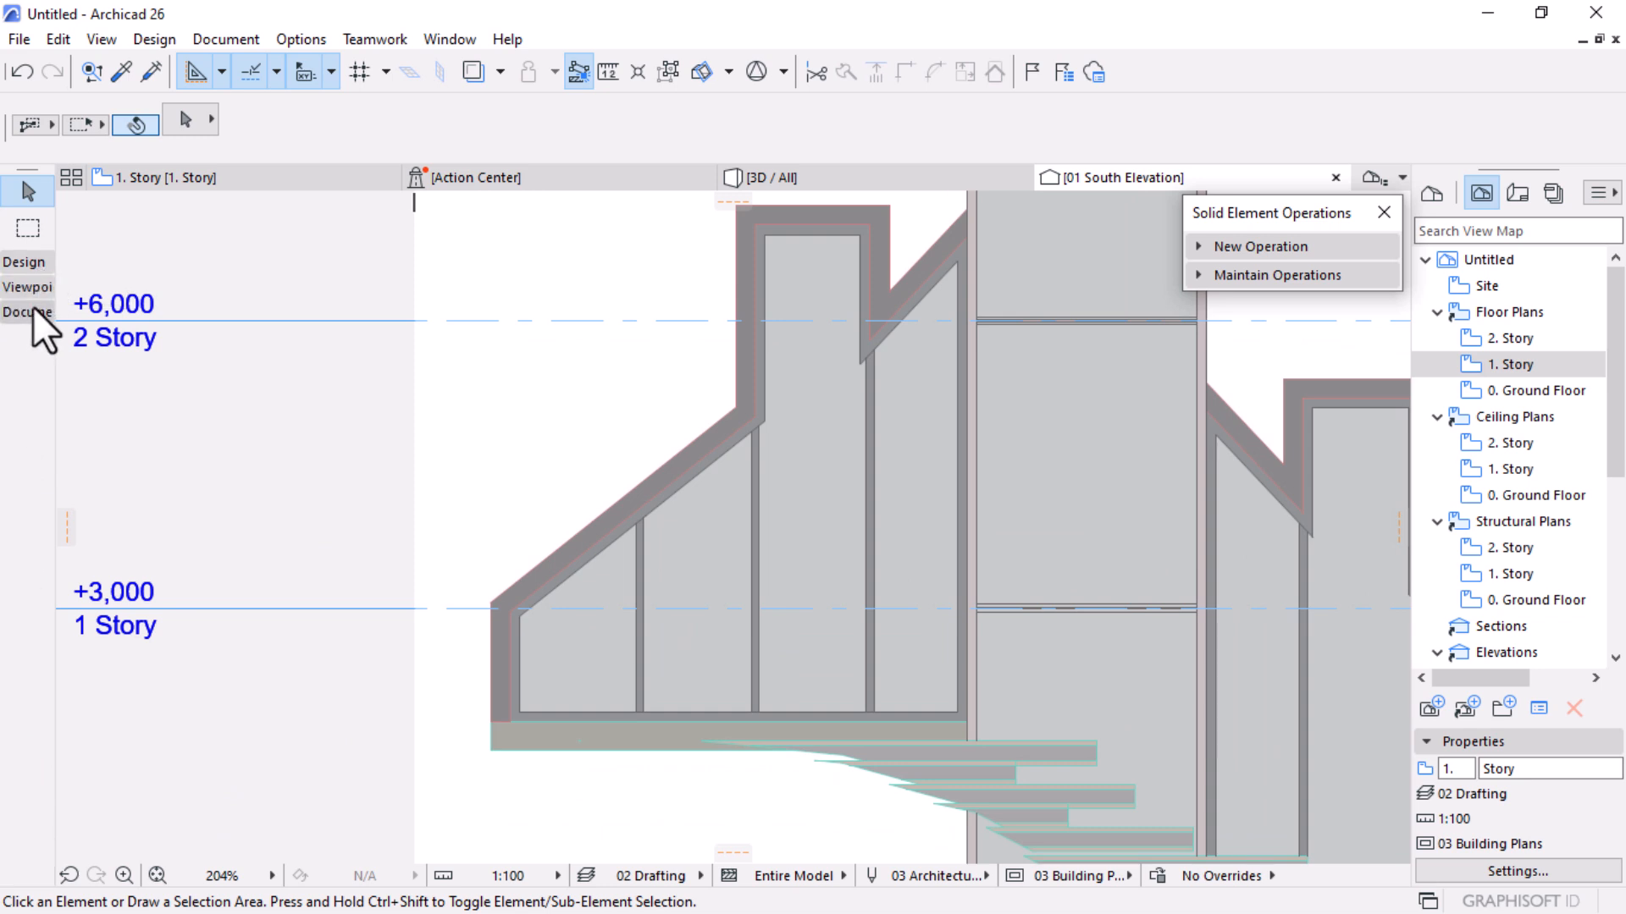
click(28, 287)
click(26, 739)
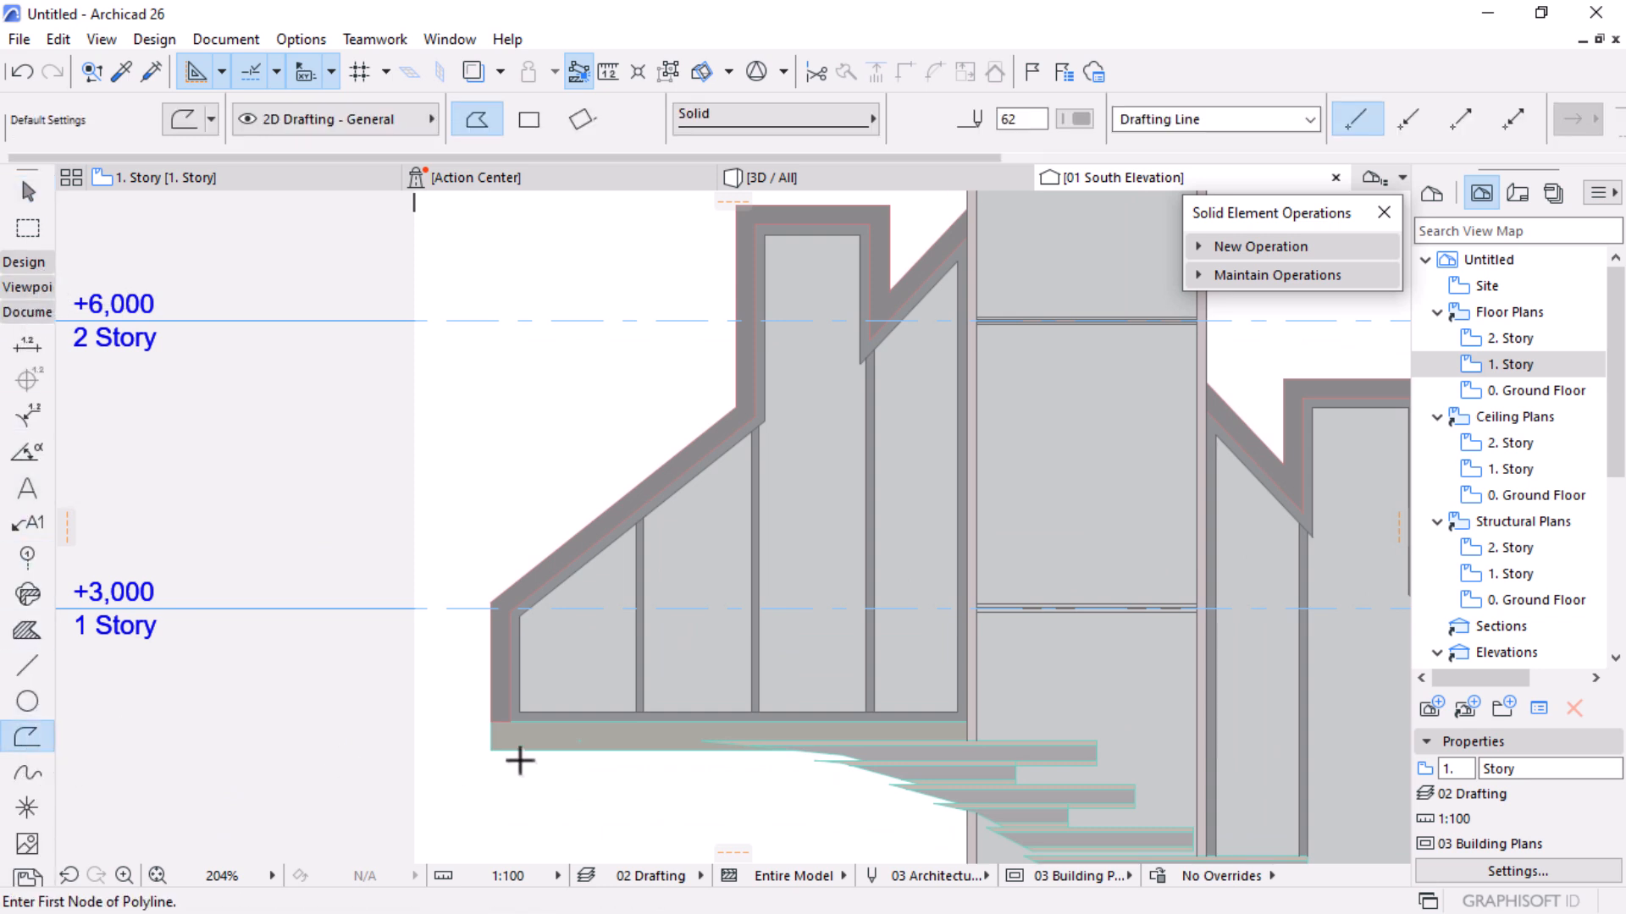
scroll(512, 736, up, 9)
click(508, 650)
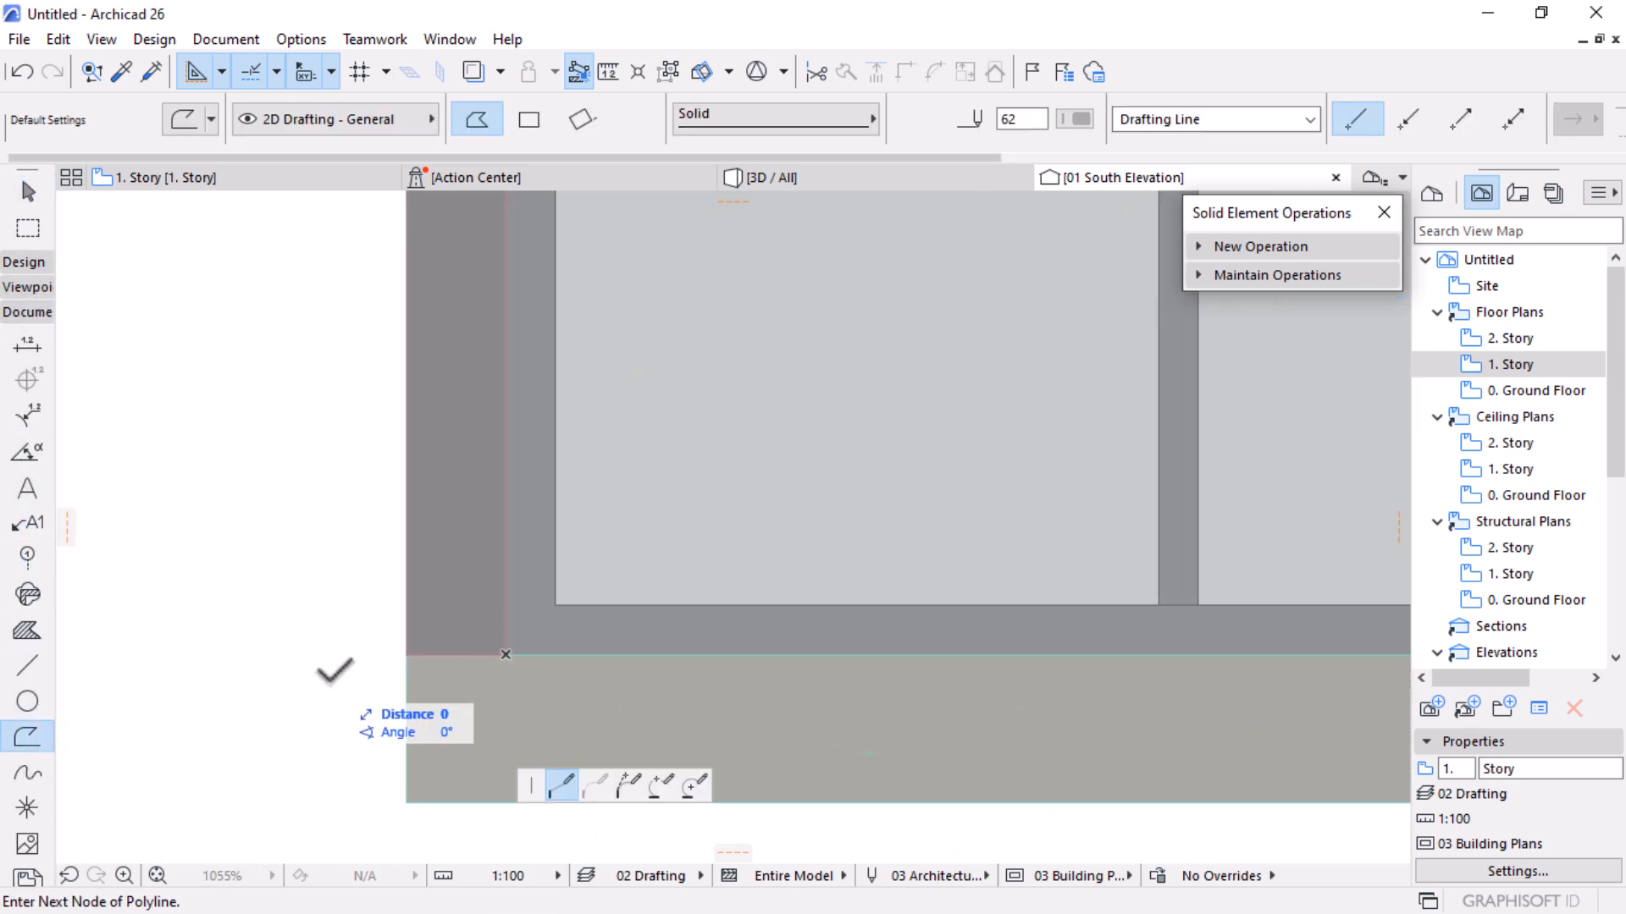
scroll(411, 700, down, 4)
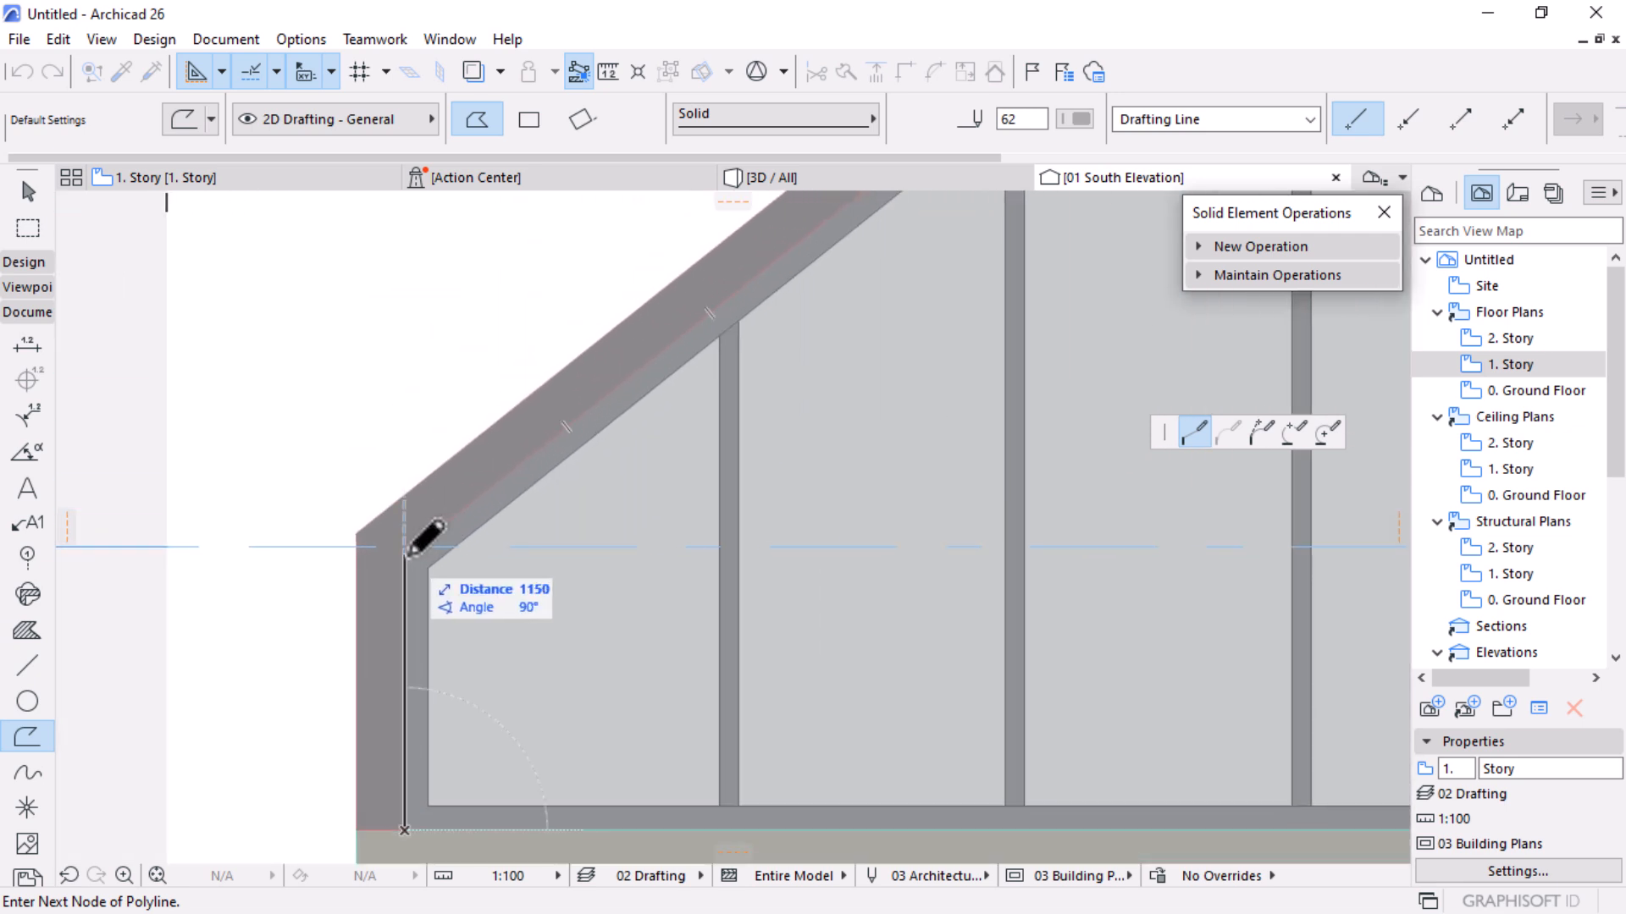
scroll(321, 618, down, 3)
scroll(661, 378, up, 5)
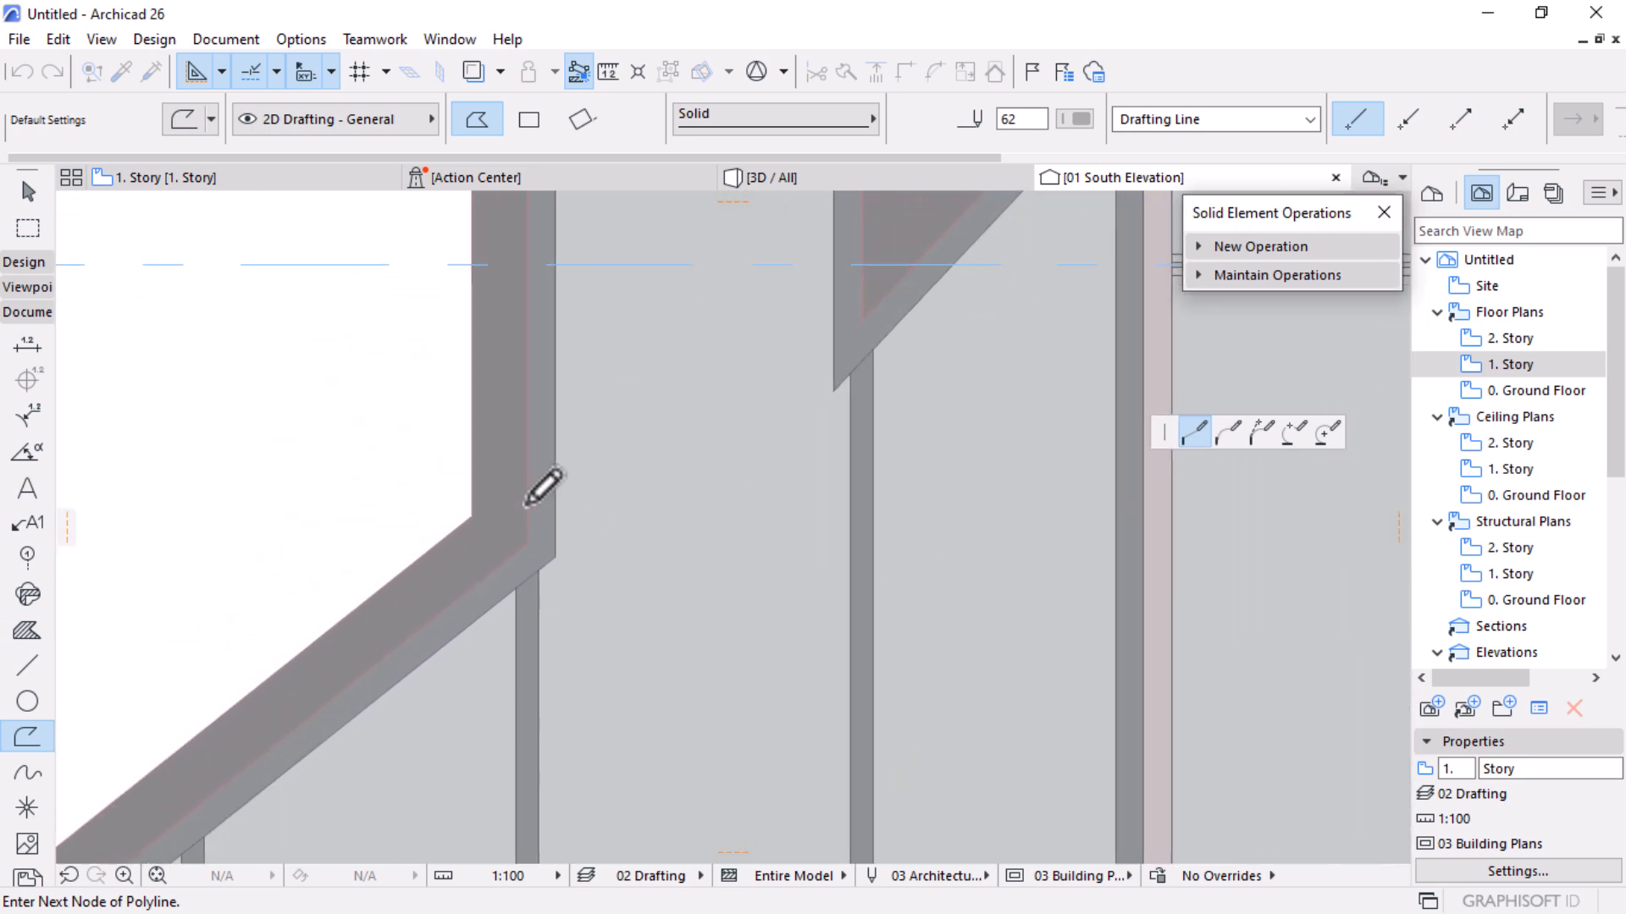
scroll(516, 302, down, 3)
scroll(514, 302, up, 2)
click(487, 321)
click(900, 320)
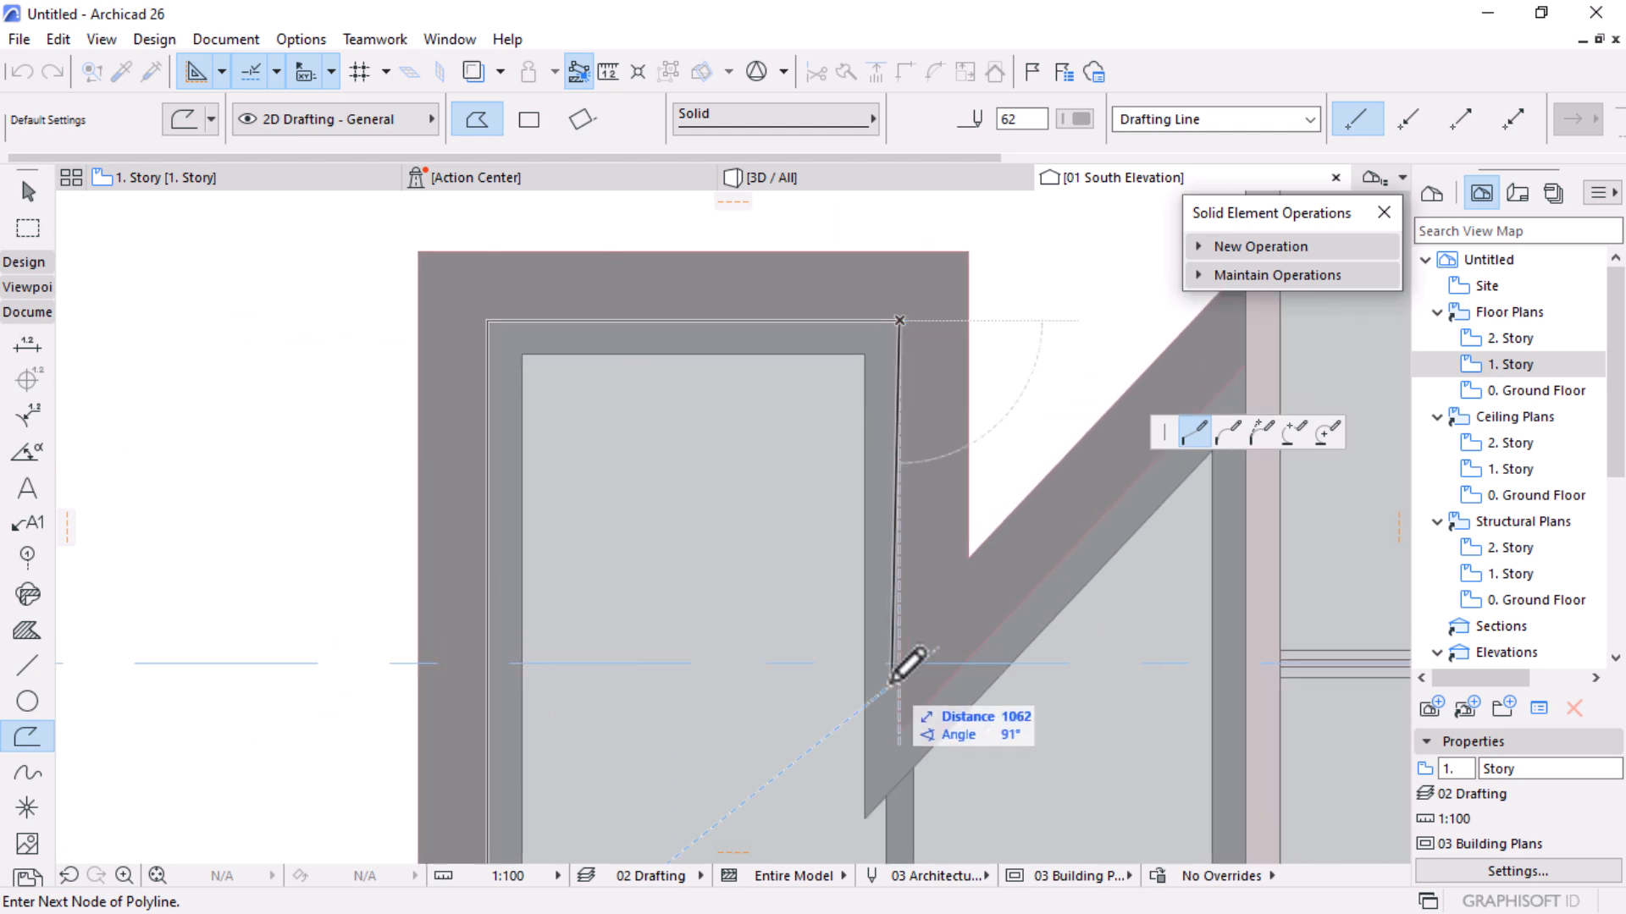
Continue the polyline down the box side, up the slope to the tower and back along the floor, closing it at its start
click(899, 732)
scroll(431, 634, down, 1)
scroll(719, 515, up, 1)
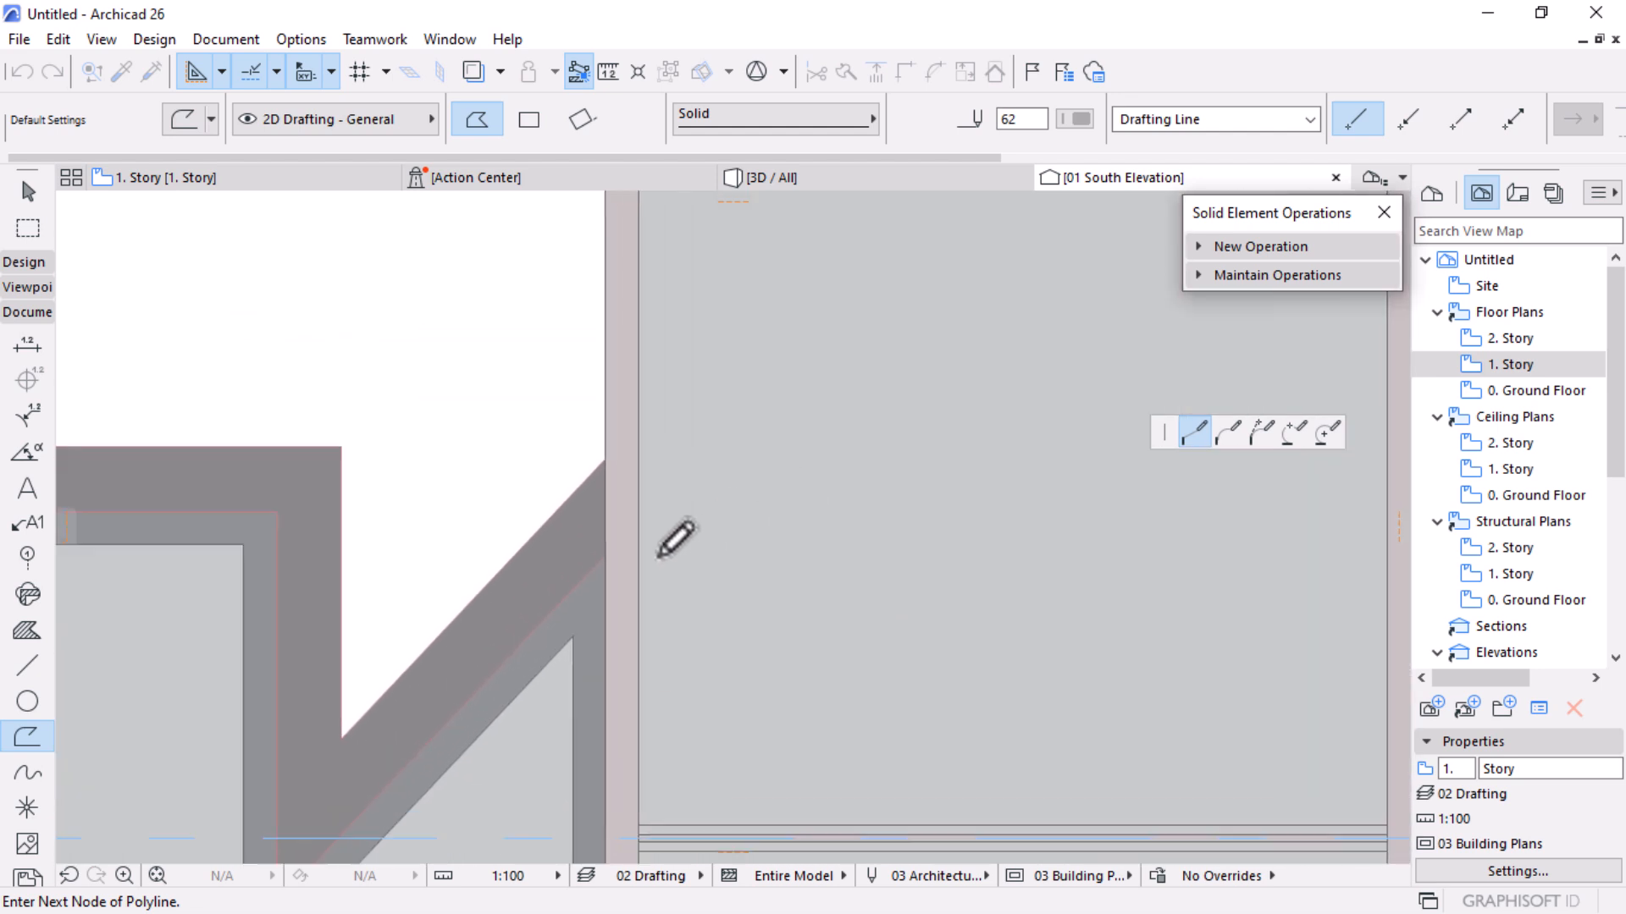
click(591, 556)
scroll(788, 254, down, 3)
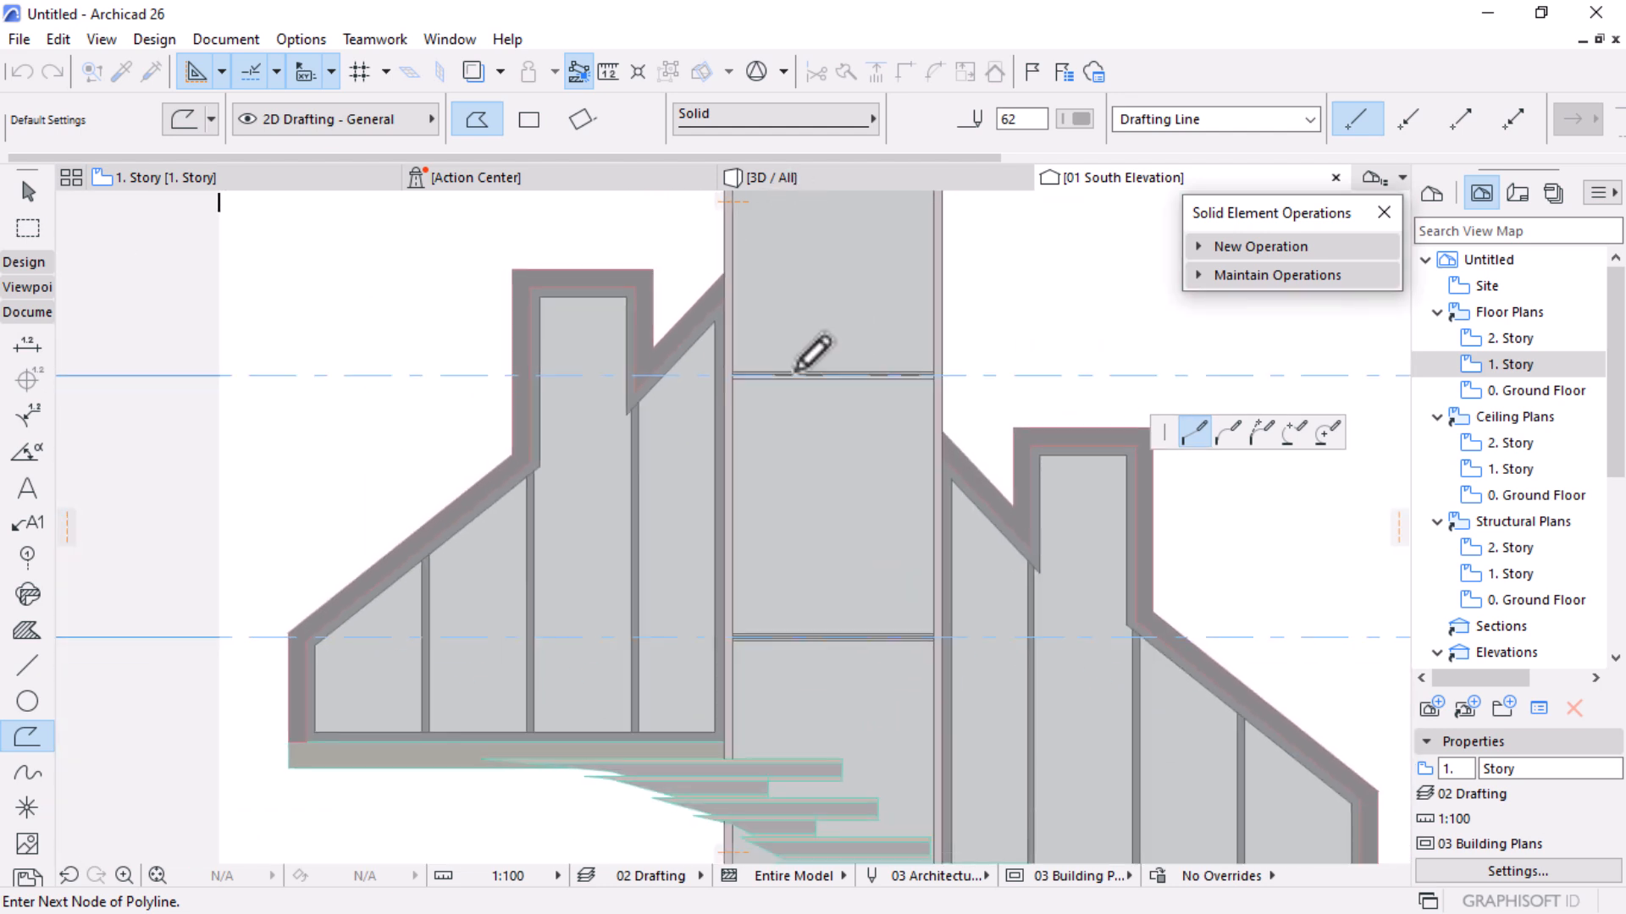
scroll(736, 570, up, 3)
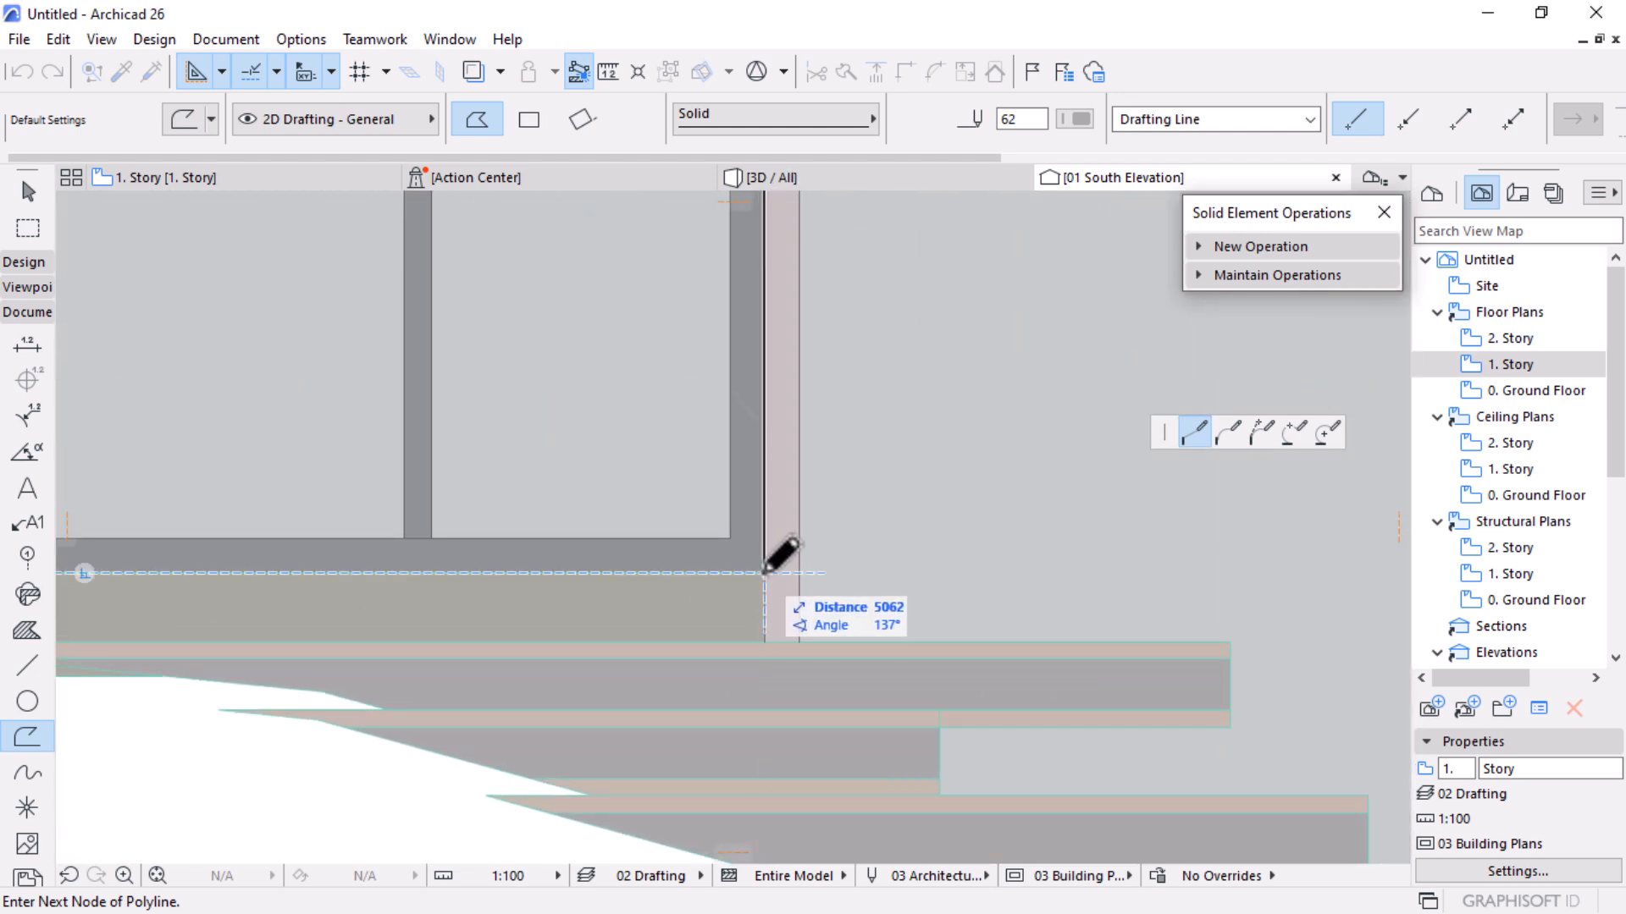
scroll(352, 556, down, 3)
scroll(508, 566, up, 2)
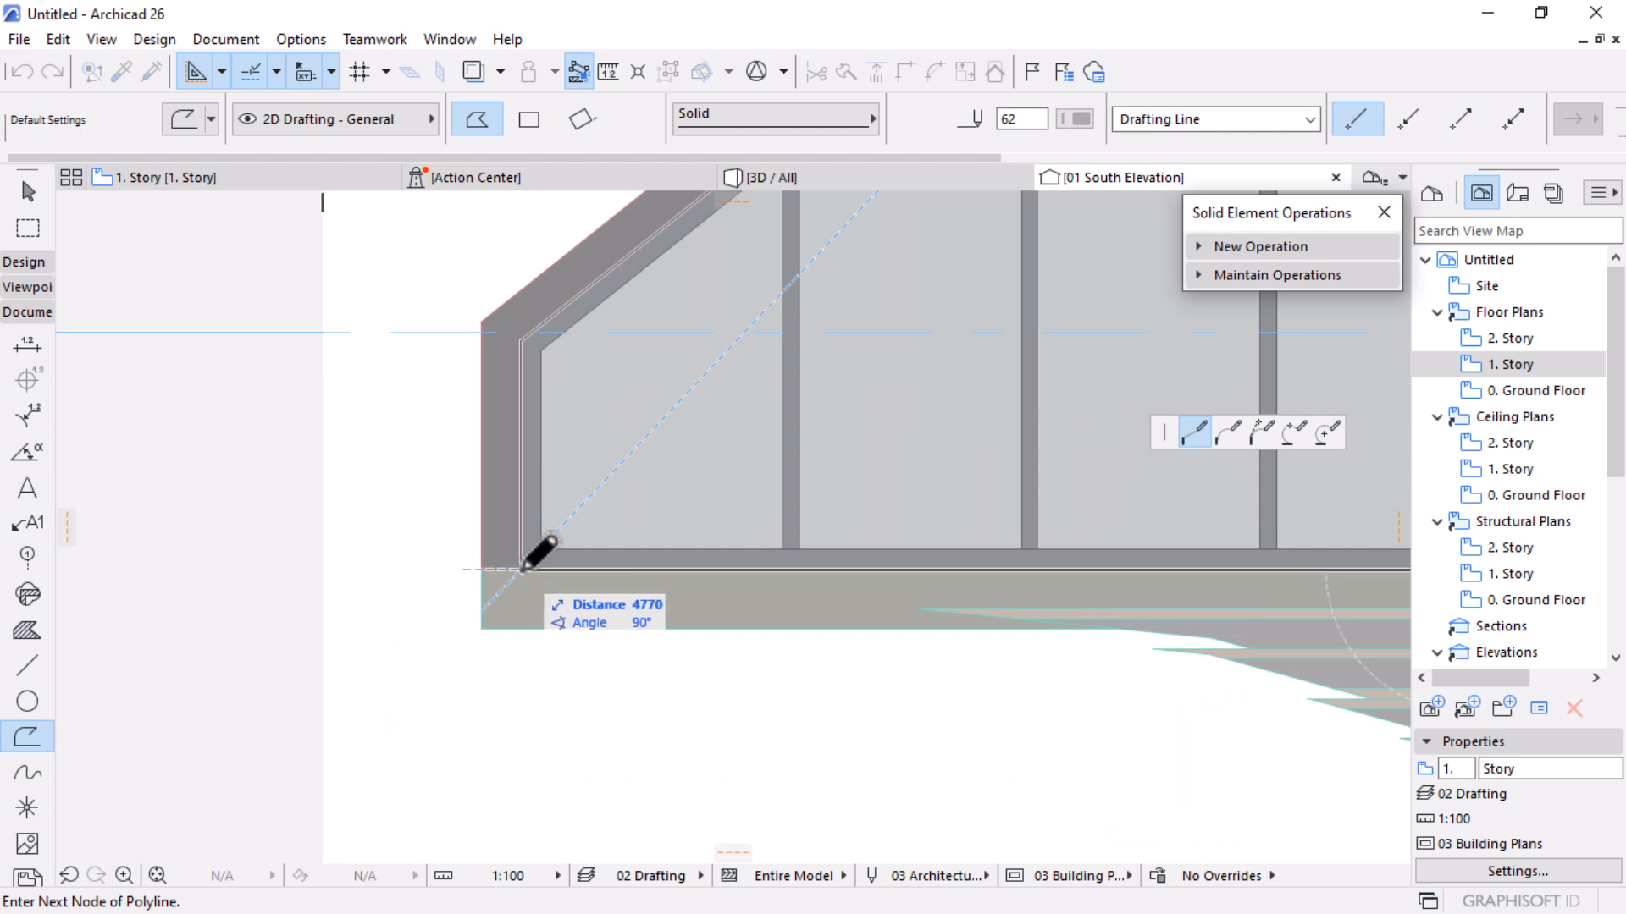
click(521, 570)
key(Escape)
Select the closed outline of the left wing glazing and switch to the Ground Floor plan
click(519, 568)
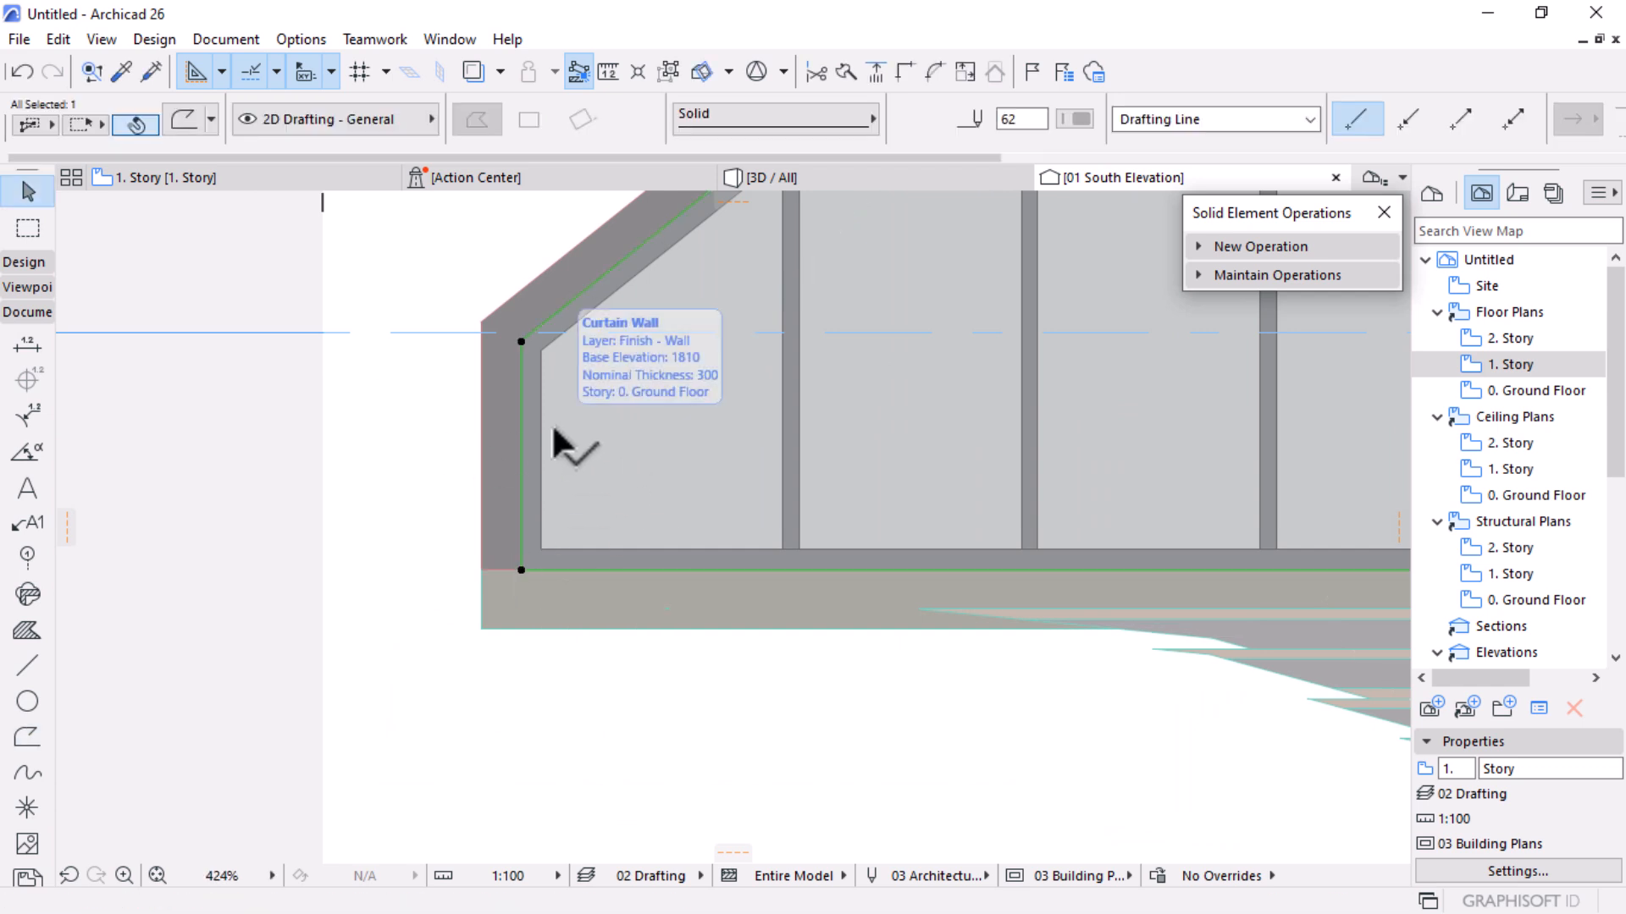
click(291, 200)
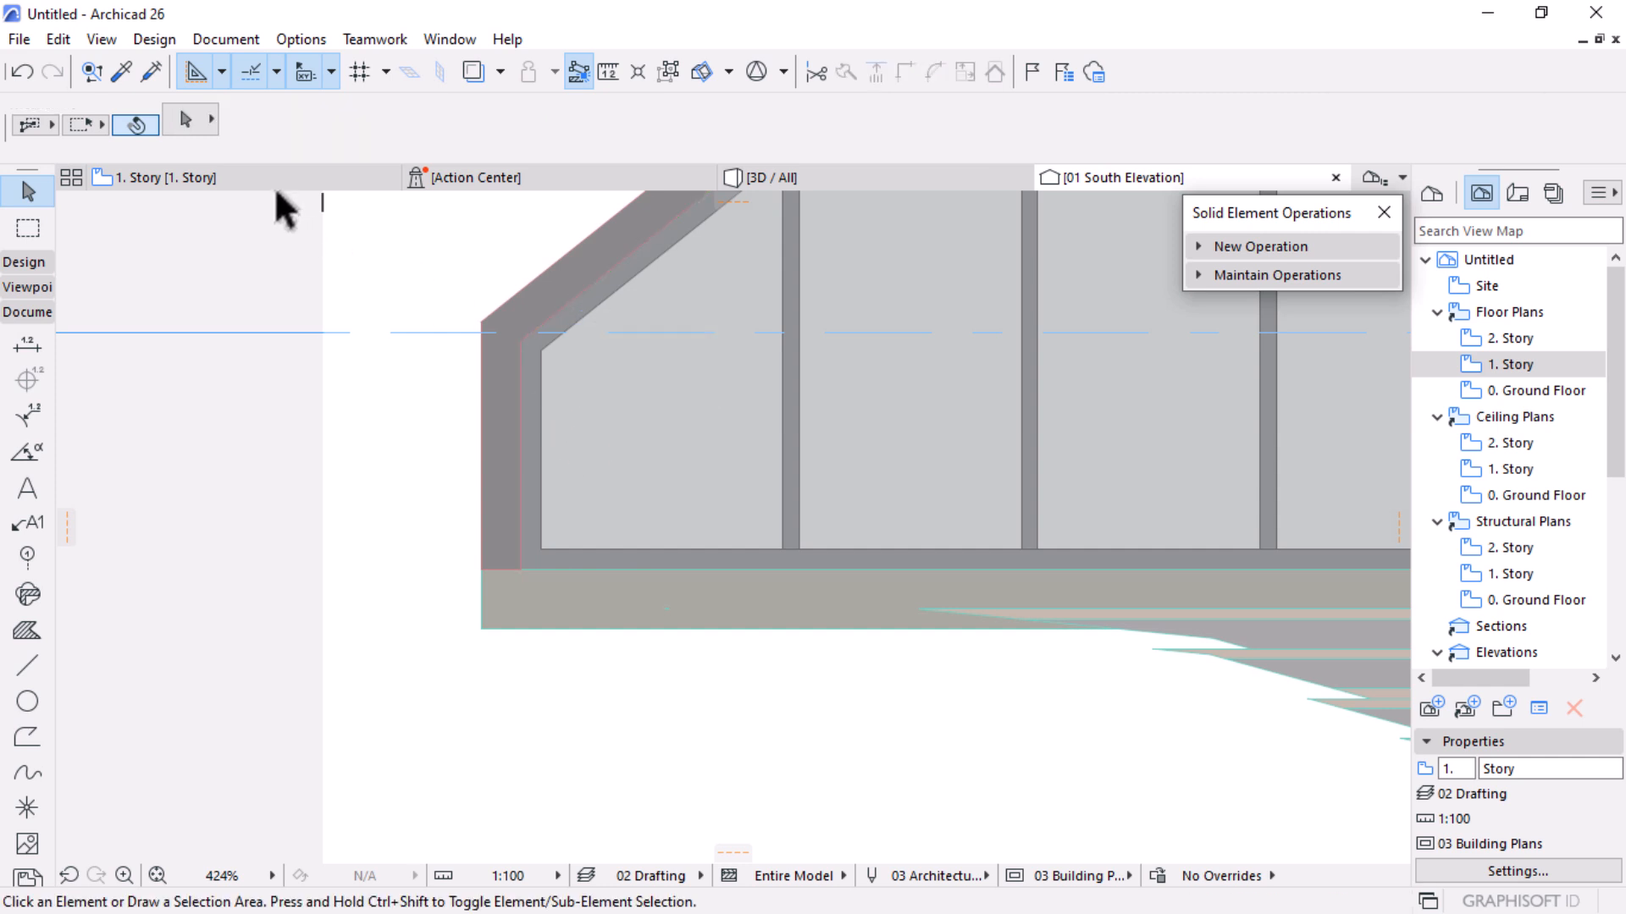
double_click(1524, 390)
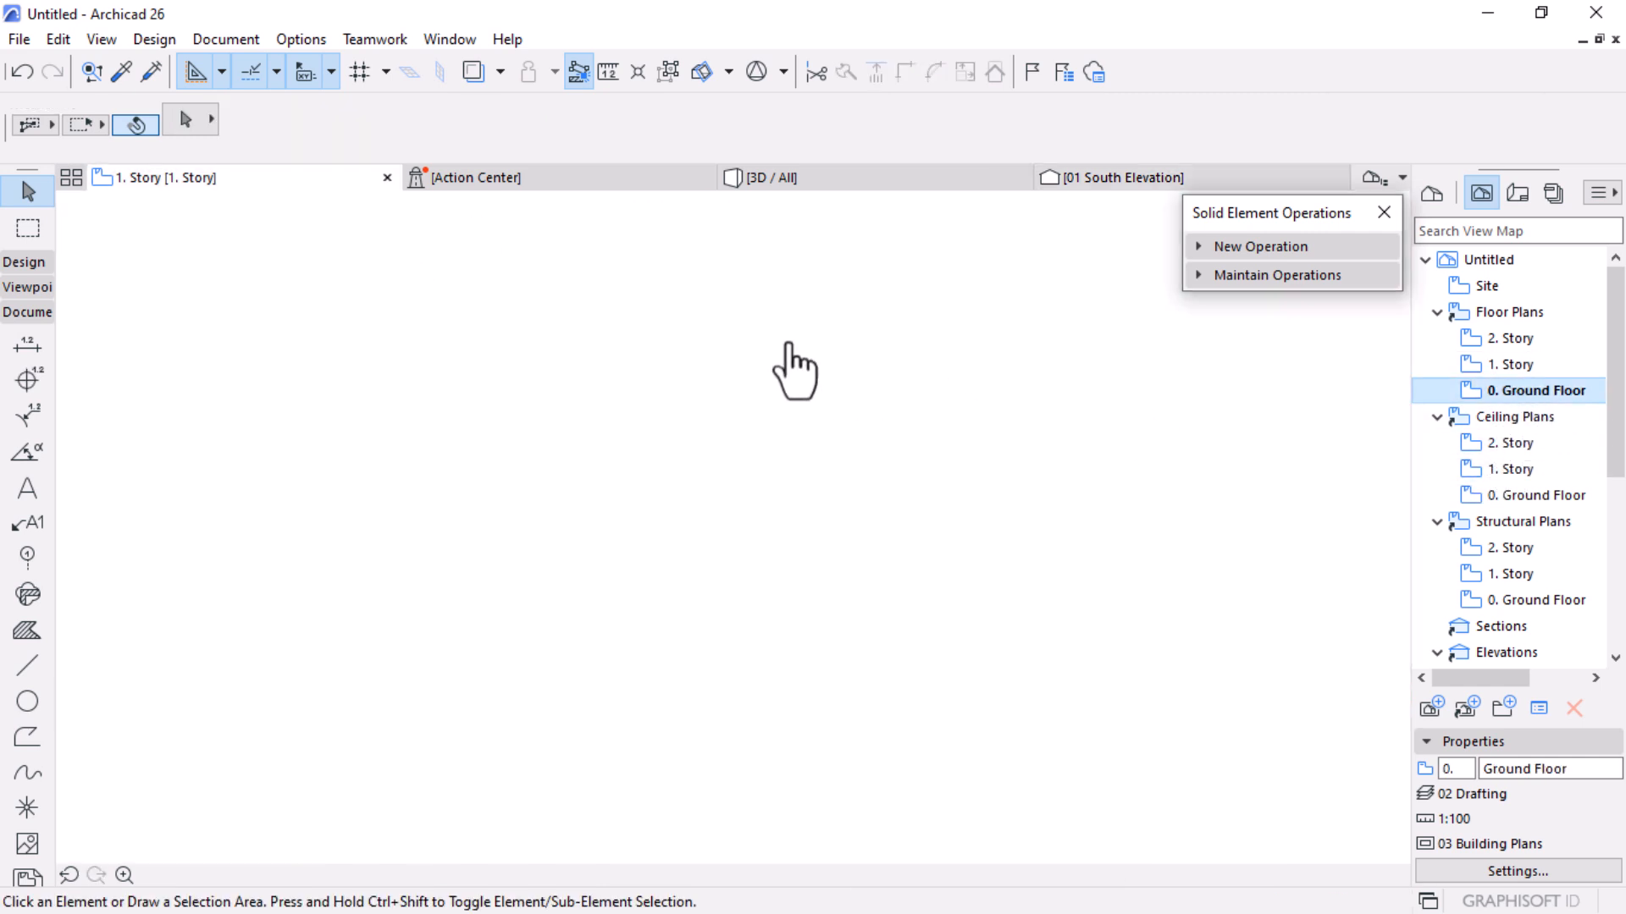
scroll(741, 388, down, 8)
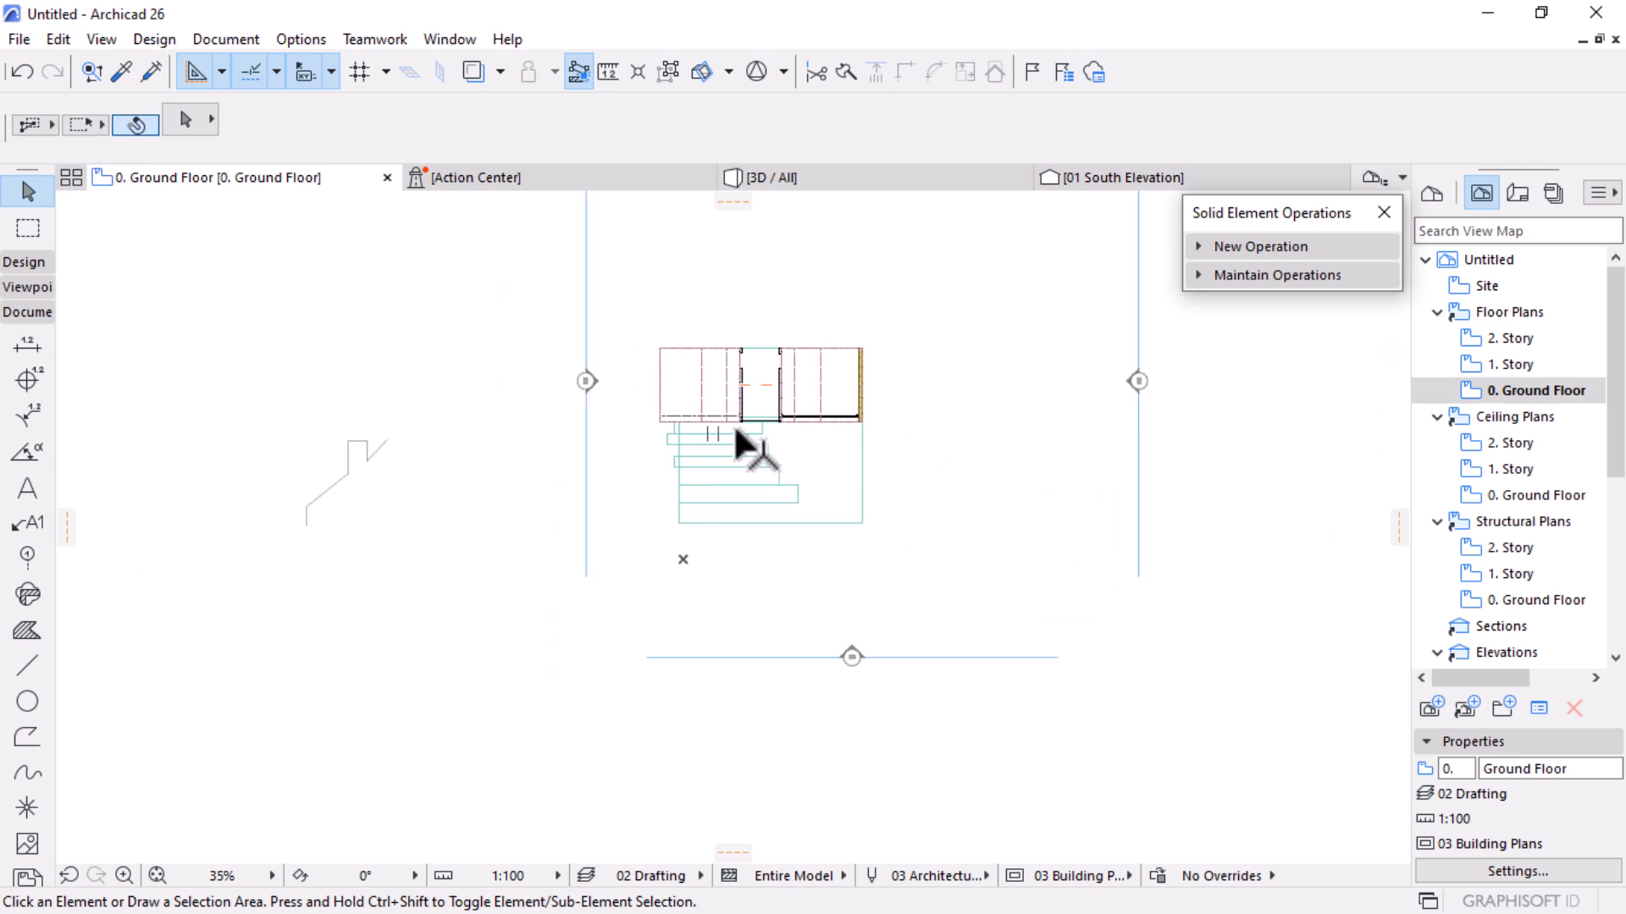
Paste the left wing's glazing outline into the Ground Floor plan and place it in the empty area beside the entrance steps
key(ctrl+v)
click(703, 479)
click(954, 478)
scroll(1046, 491, up, 5)
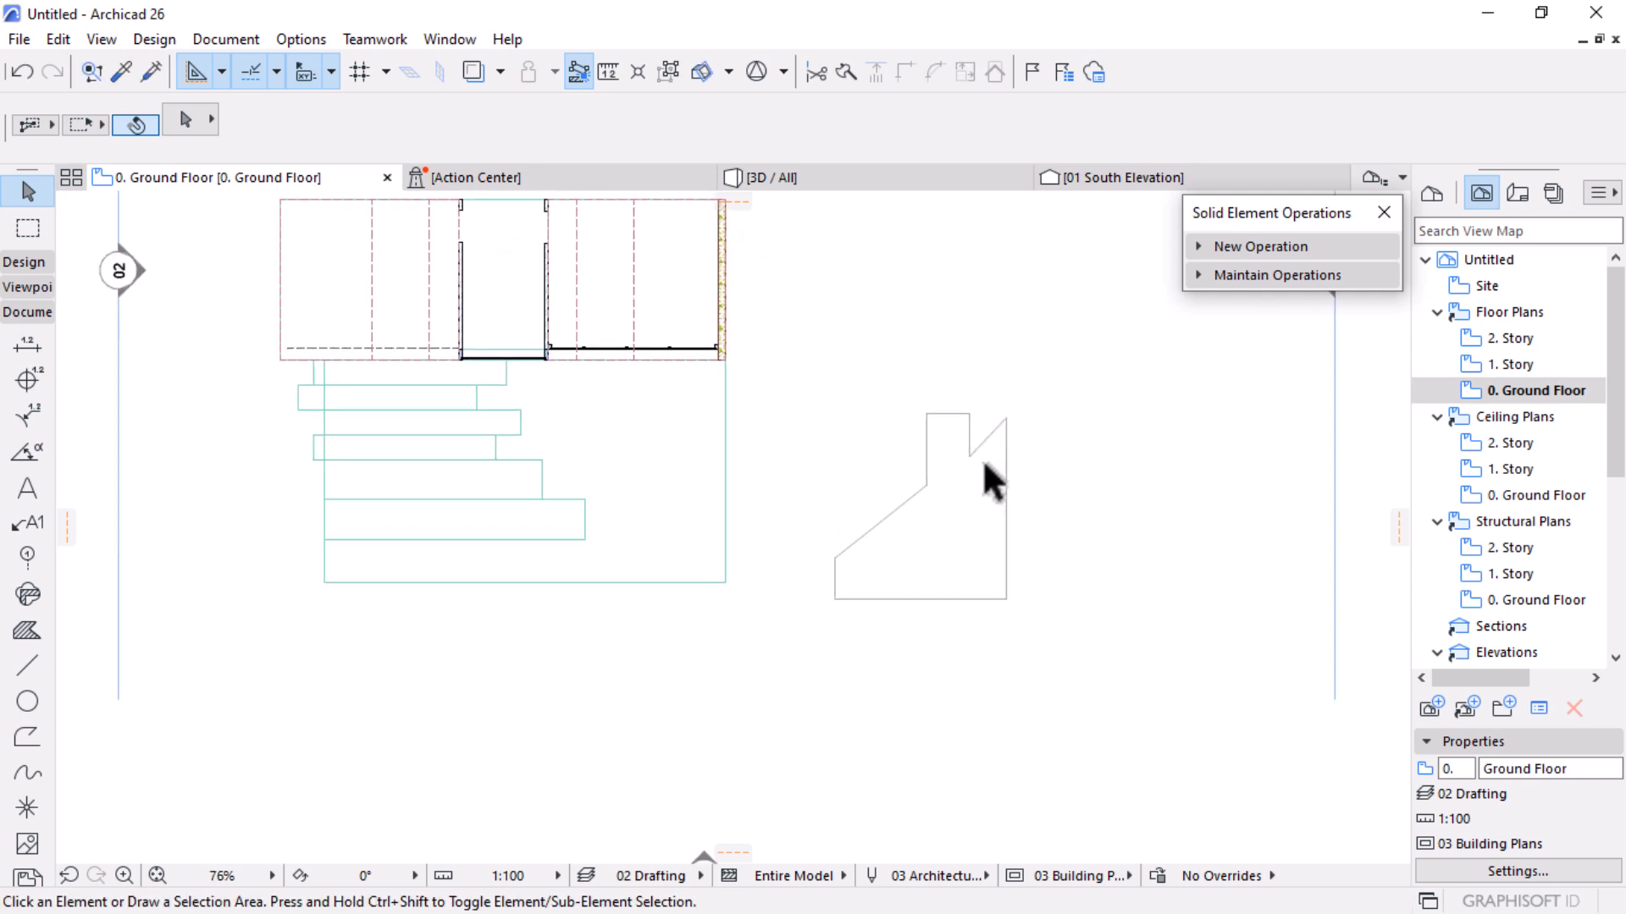
scroll(987, 472, down, 2)
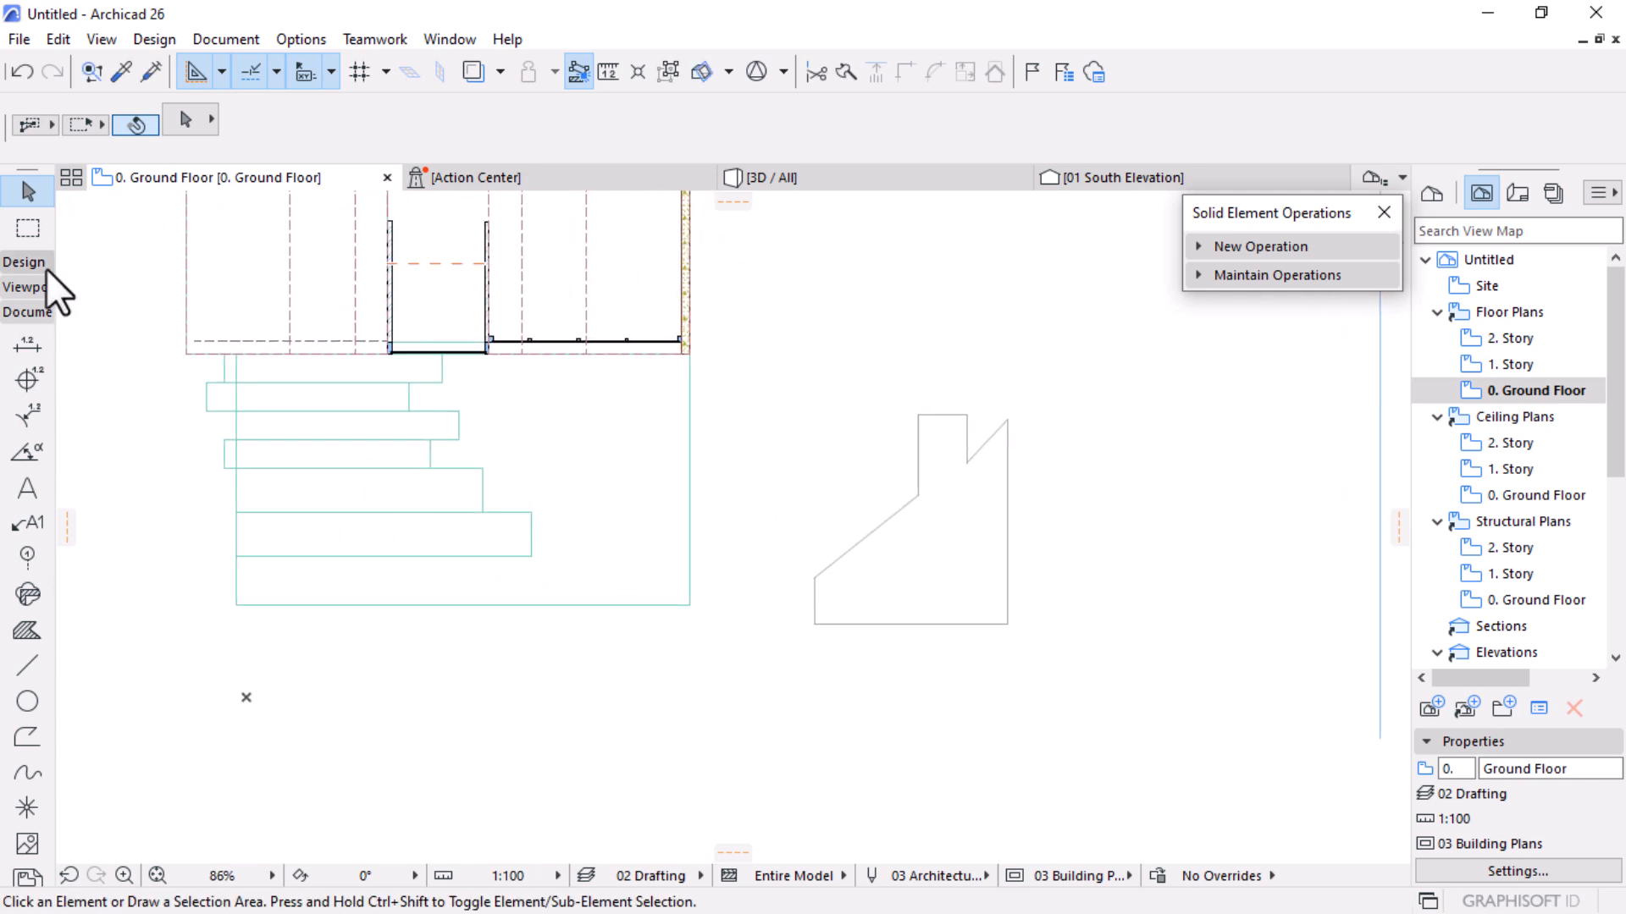
Extrude a shell from the pasted glazing outline with the Magic Wand, using settings picked up from the existing wing shell
click(18, 268)
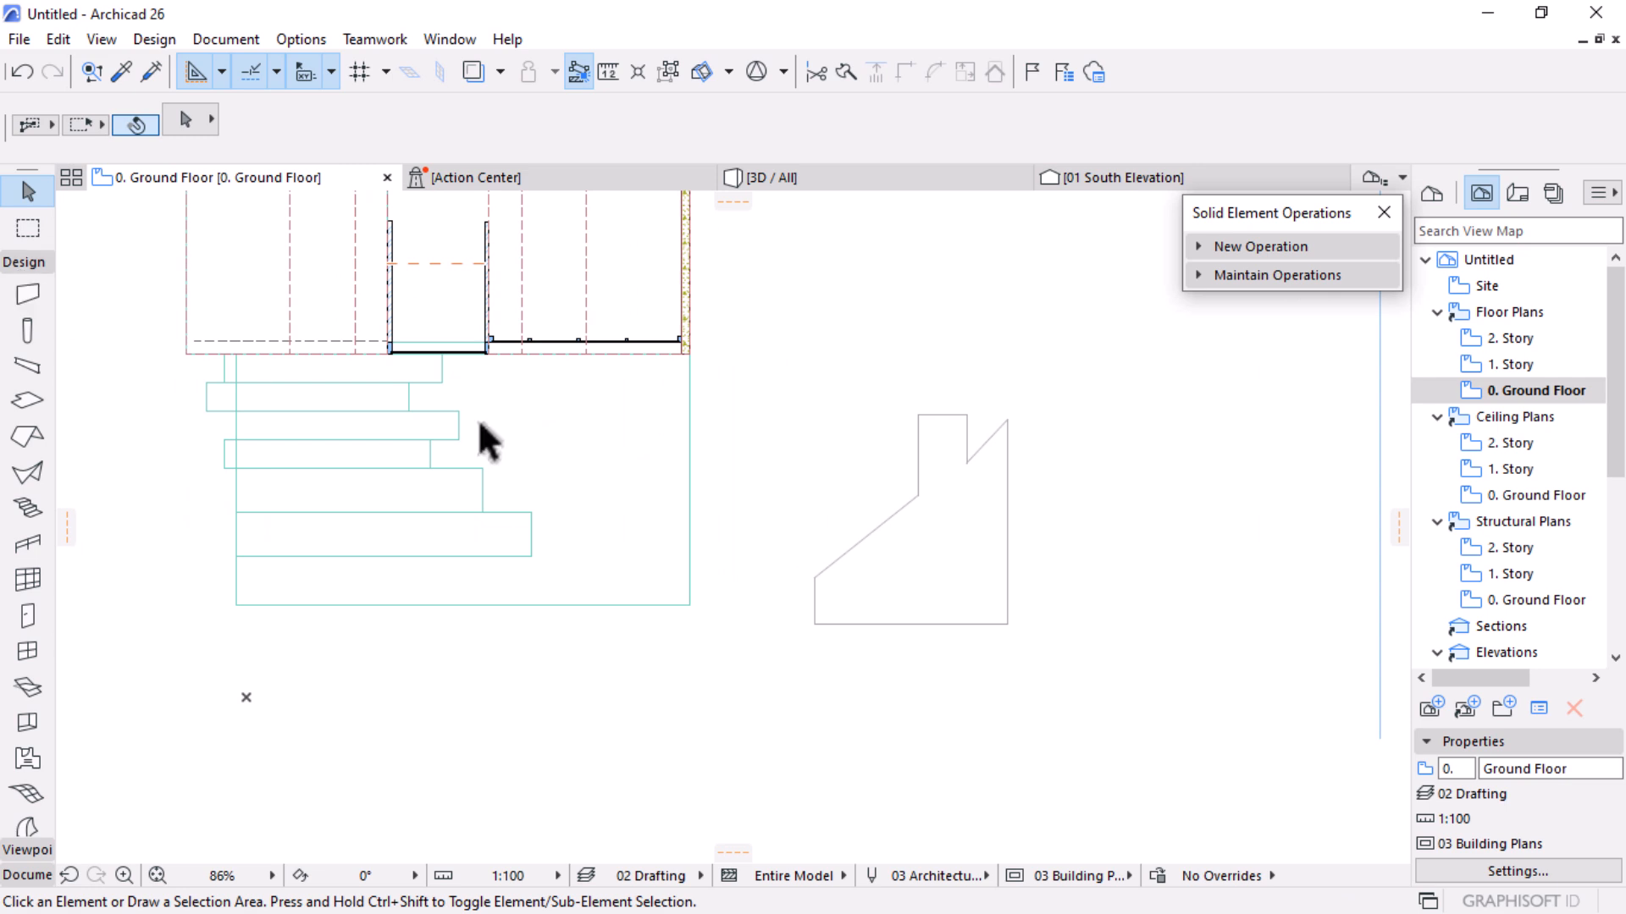
alt+click(288, 263)
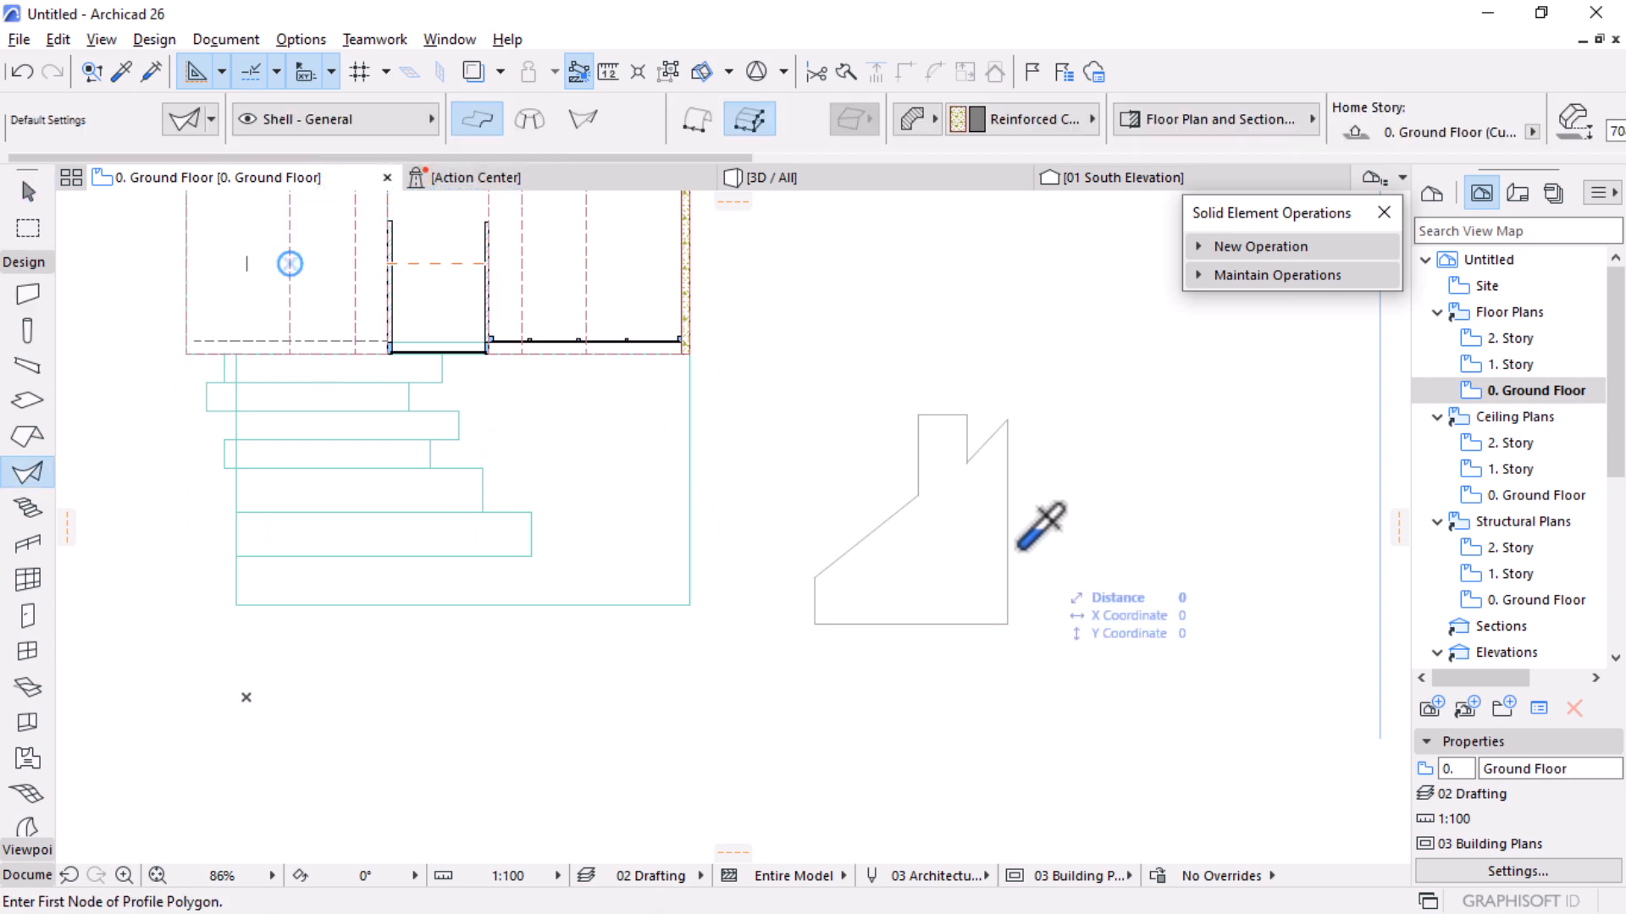
key(space)
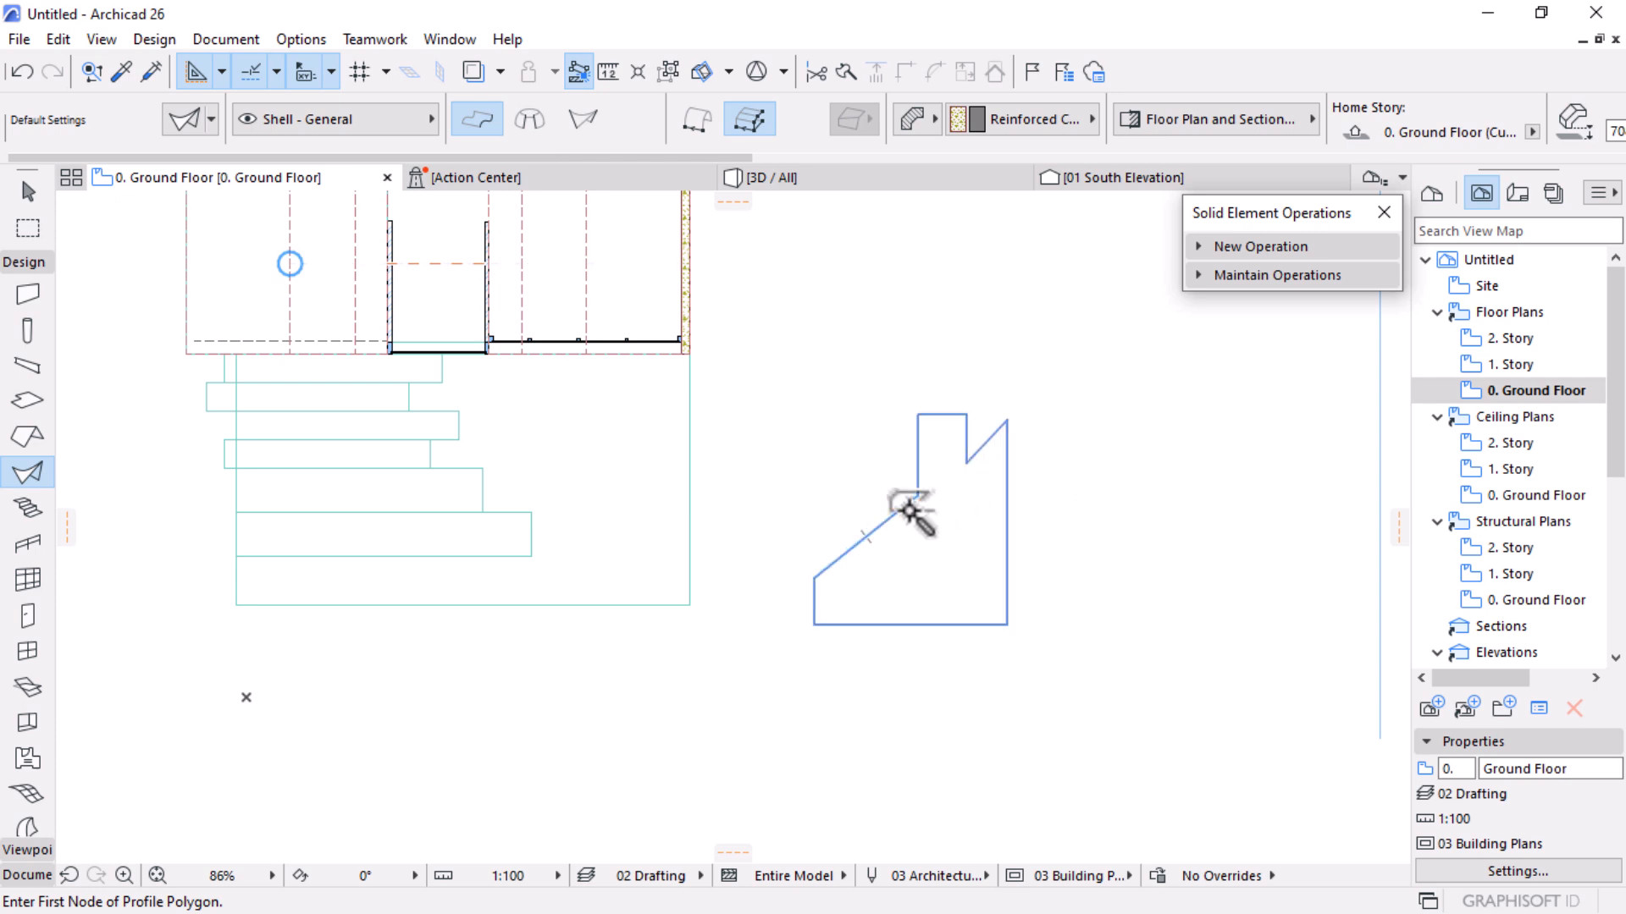
click(908, 511)
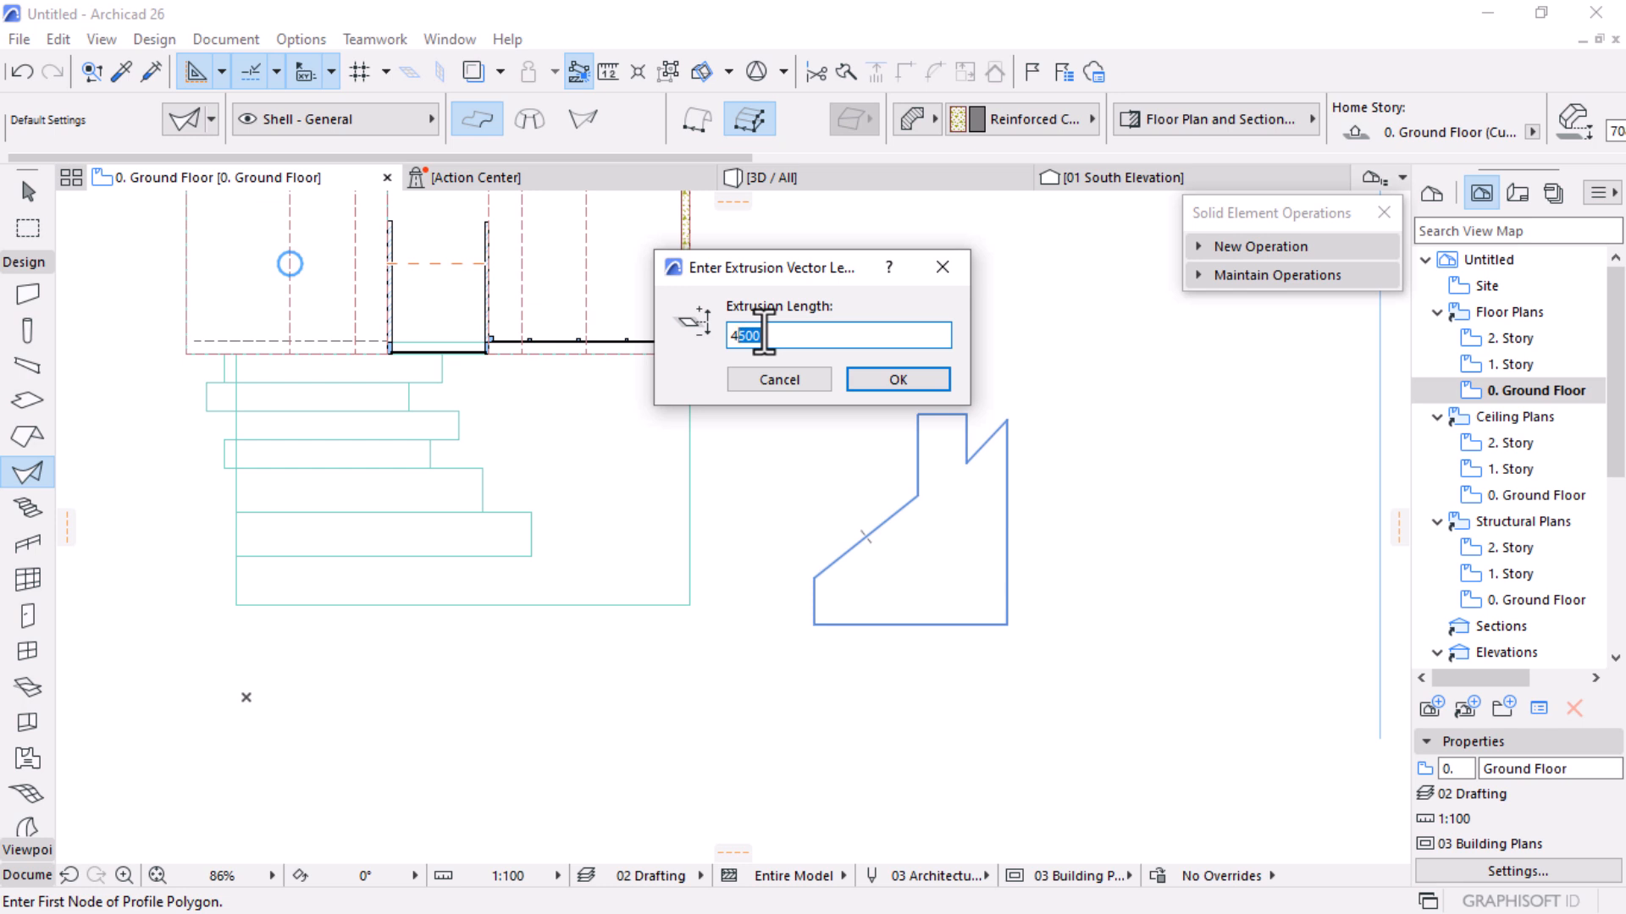
key(Return)
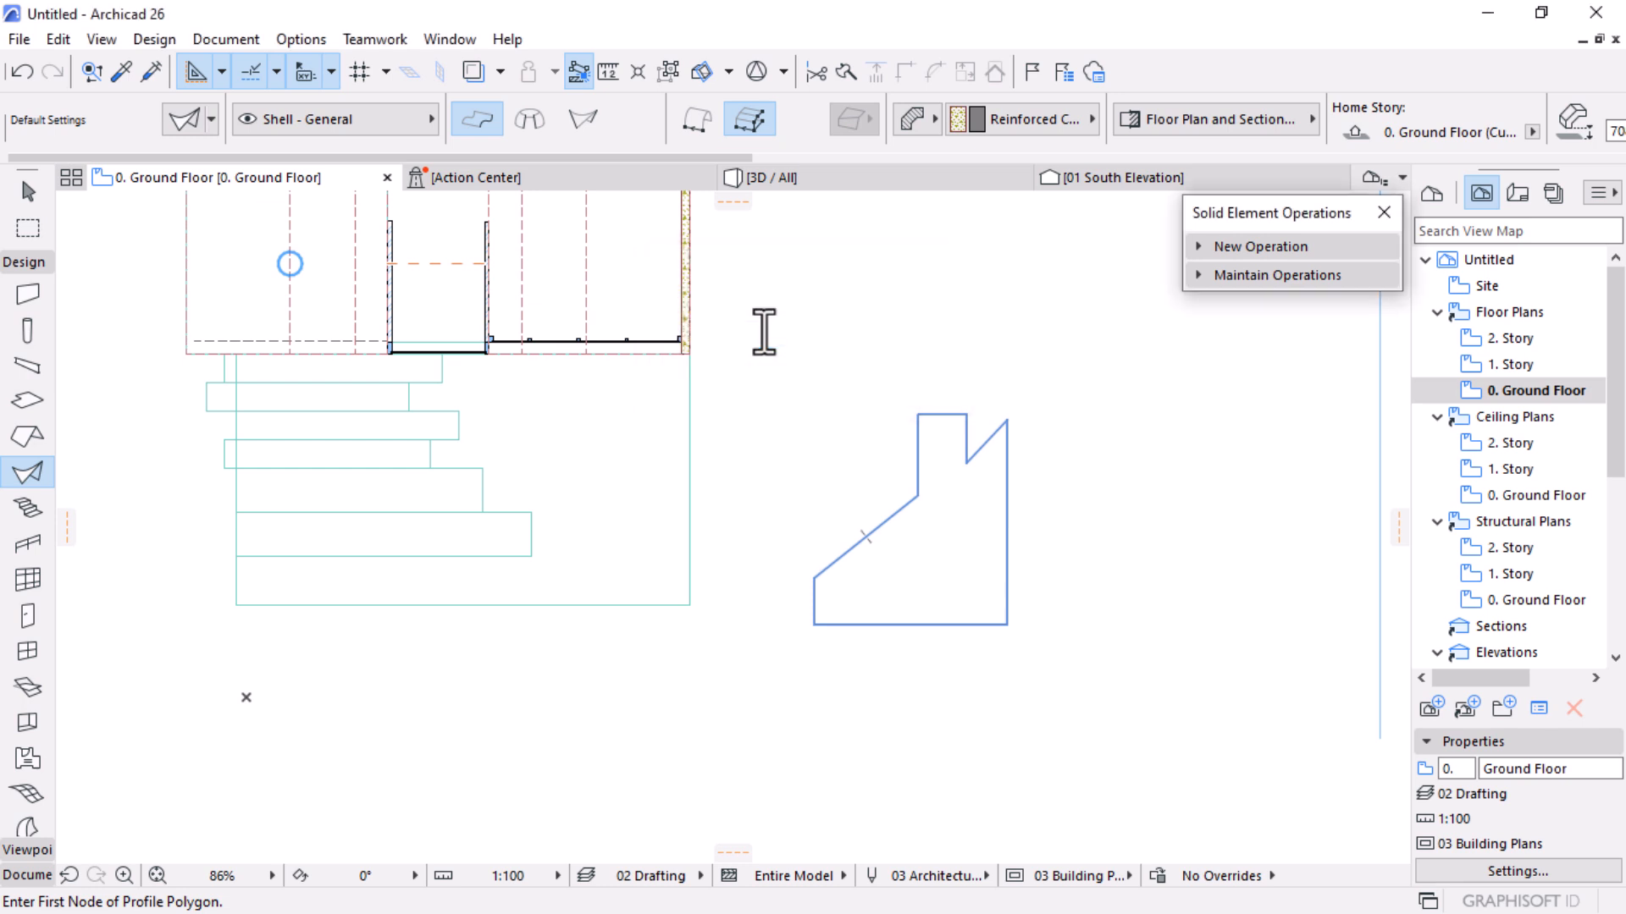
click(912, 393)
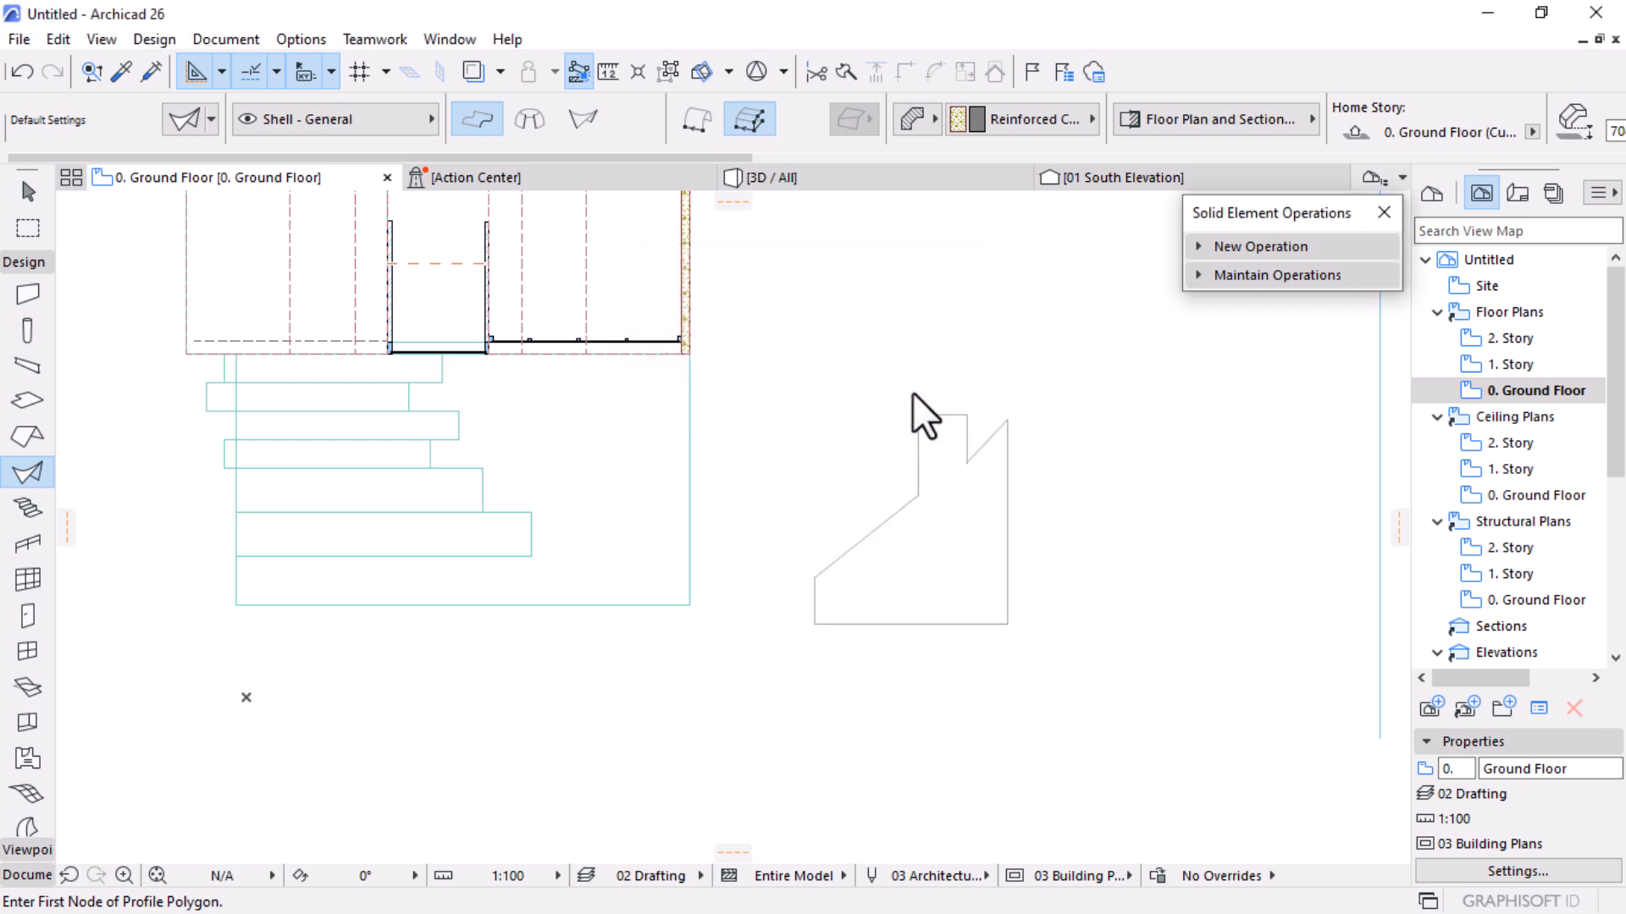
Leave the Shell tool and open the East Elevation from its marker in the plan
scroll(826, 660, down, 5)
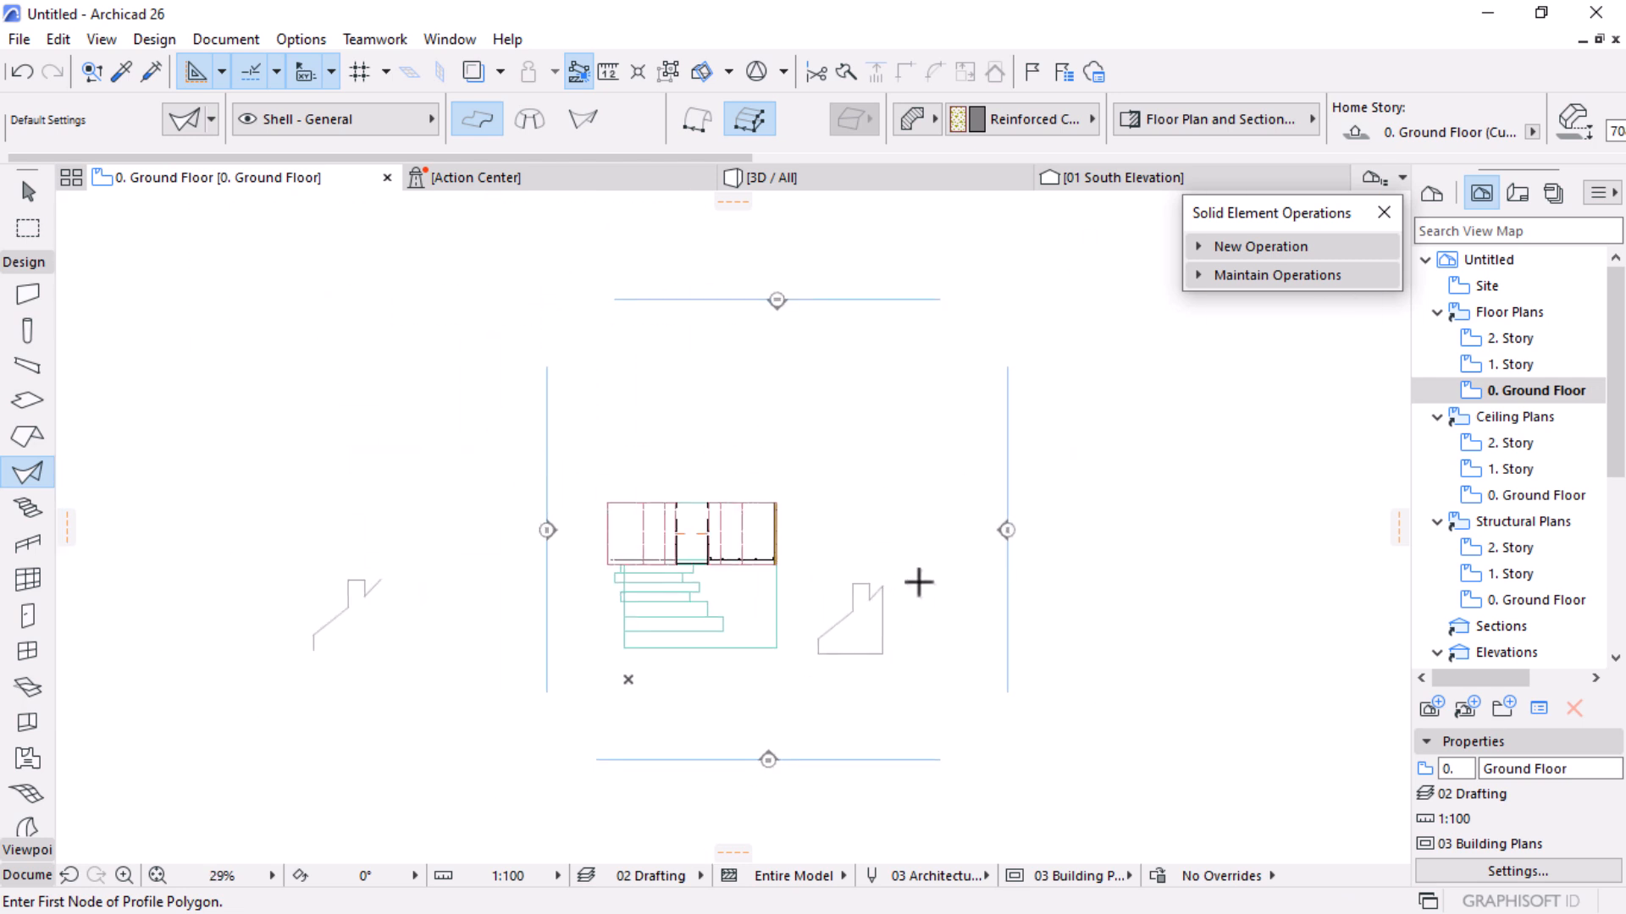
key(Escape)
click(1002, 536)
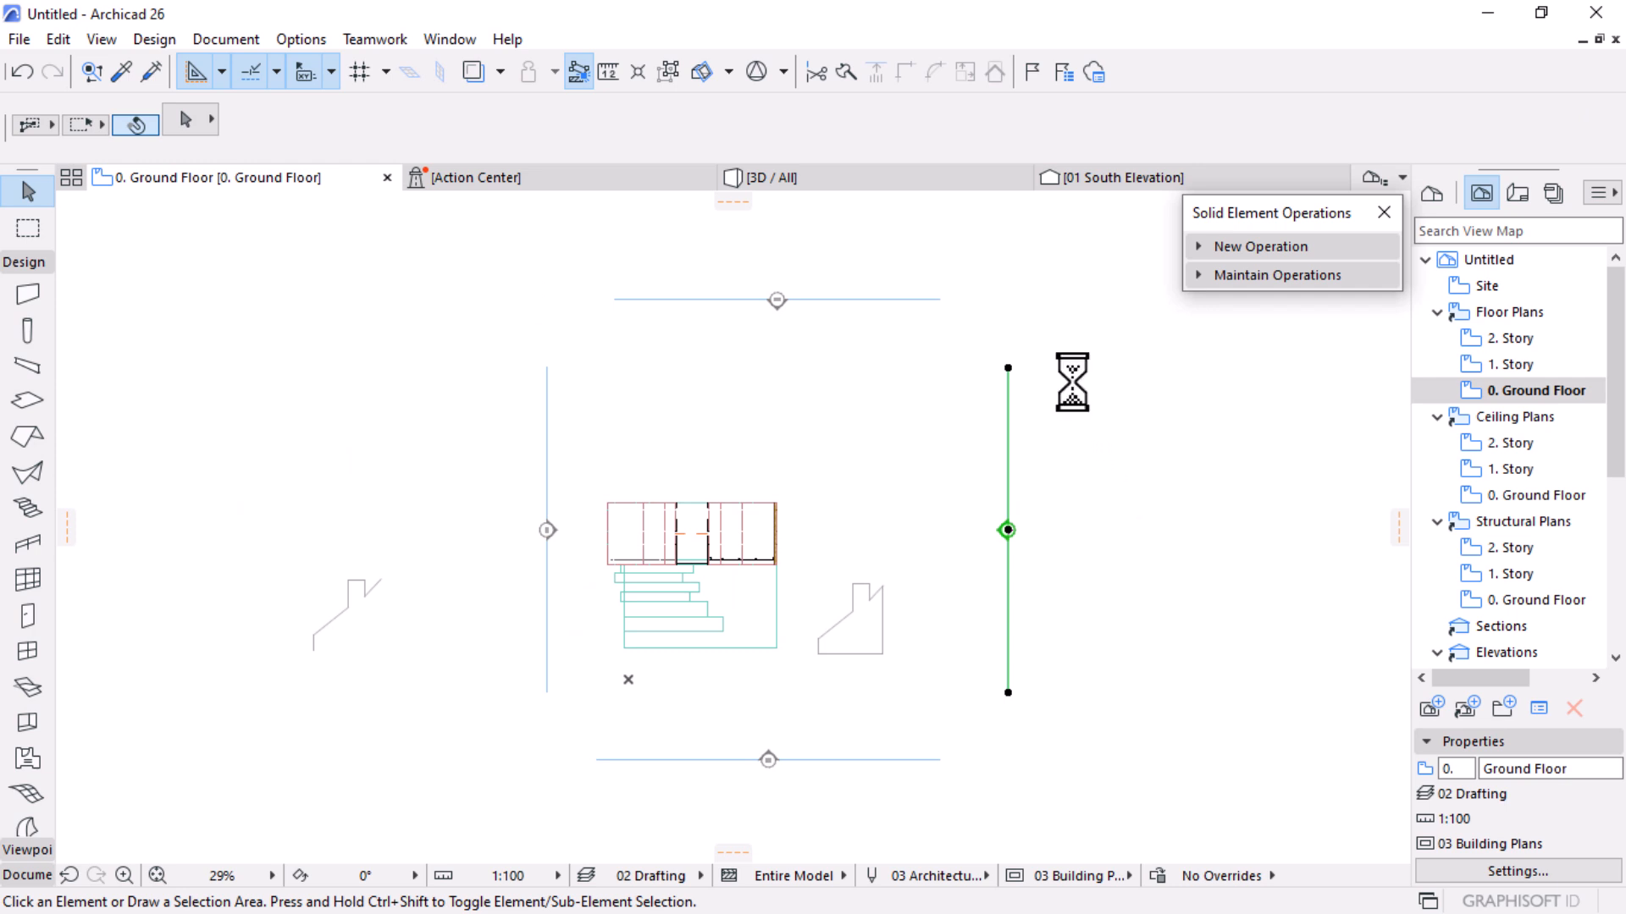
right_click(1065, 408)
click(1140, 318)
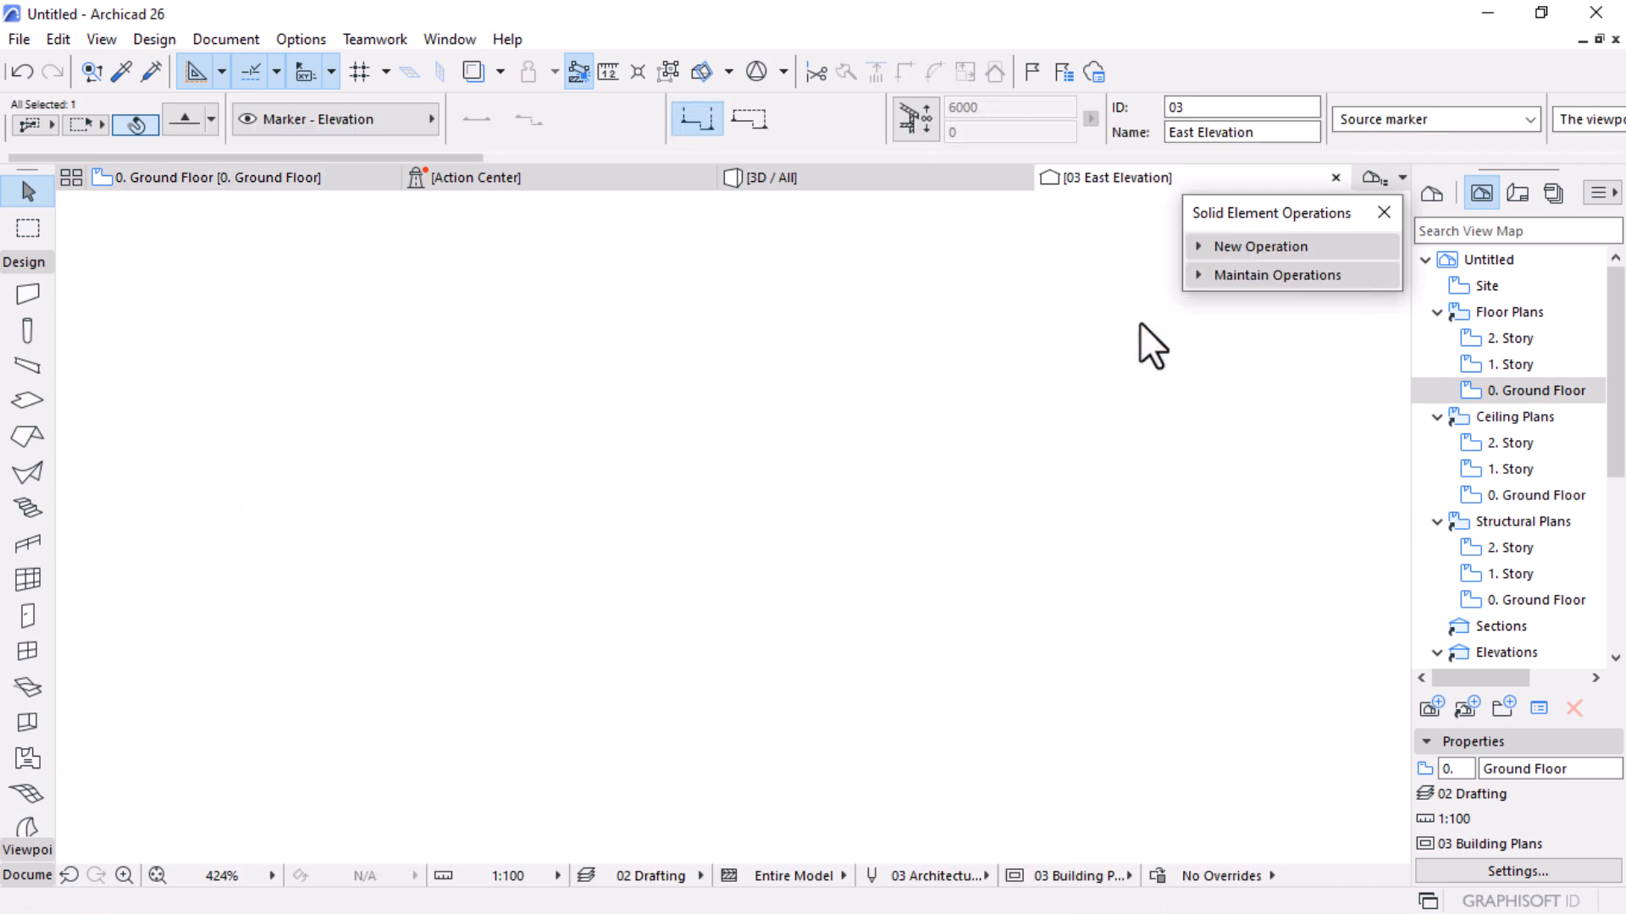
scroll(931, 474, down, 3)
Rotate the extruded glazing shell by 90° about its lower corner nearest the house so that it stands upright
click(780, 428)
scroll(780, 420, up, 3)
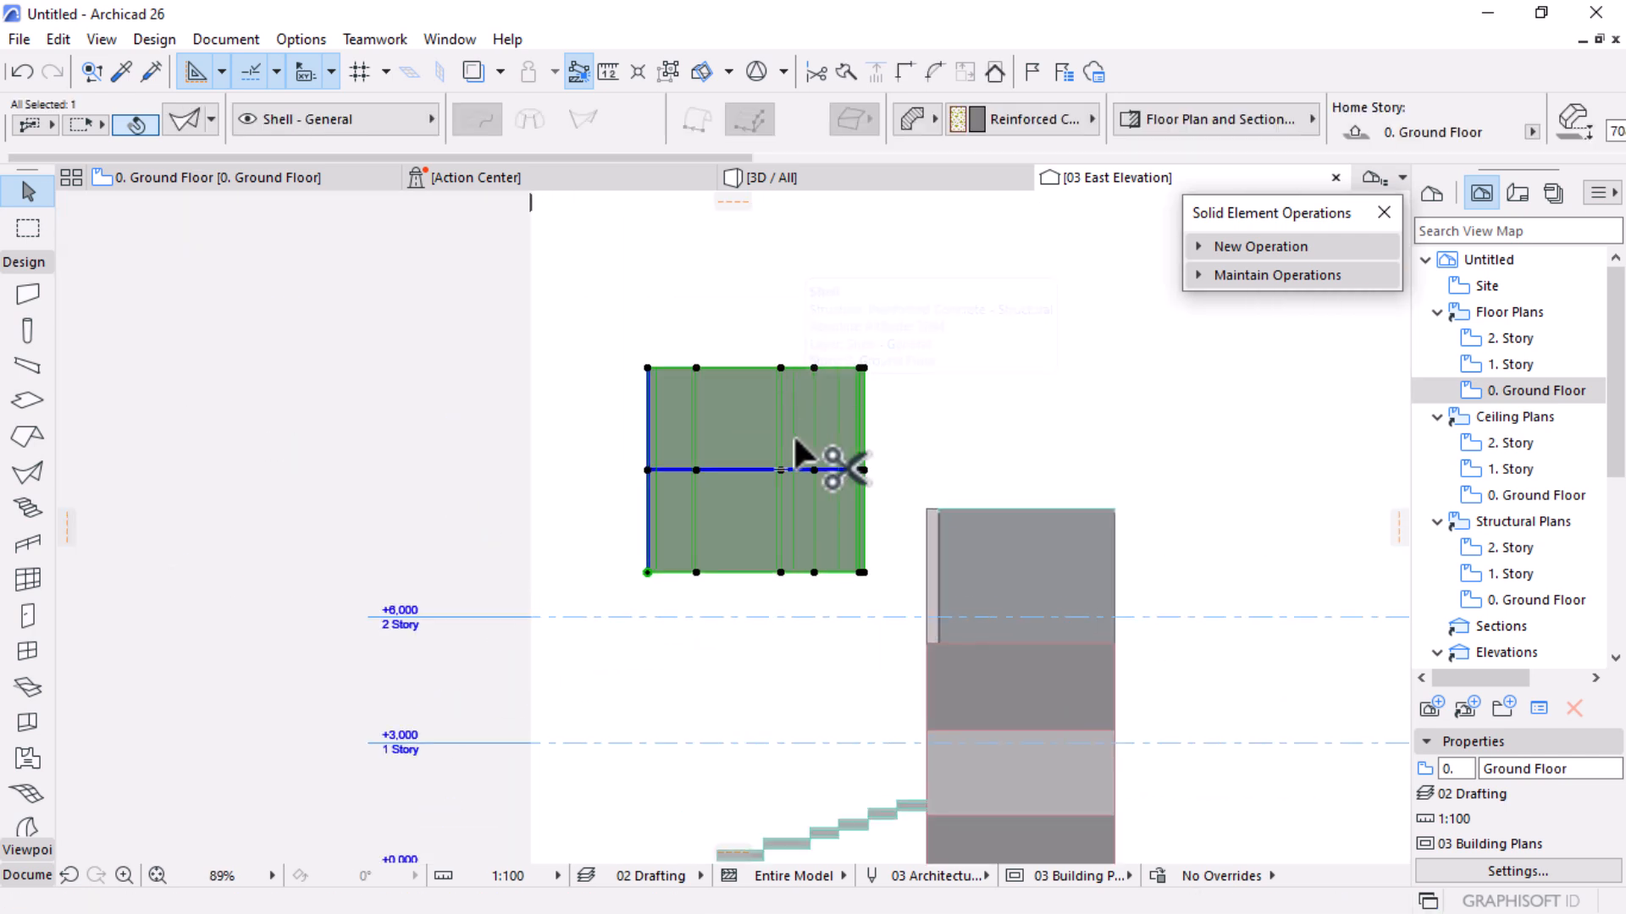
key(ctrl+e)
click(862, 571)
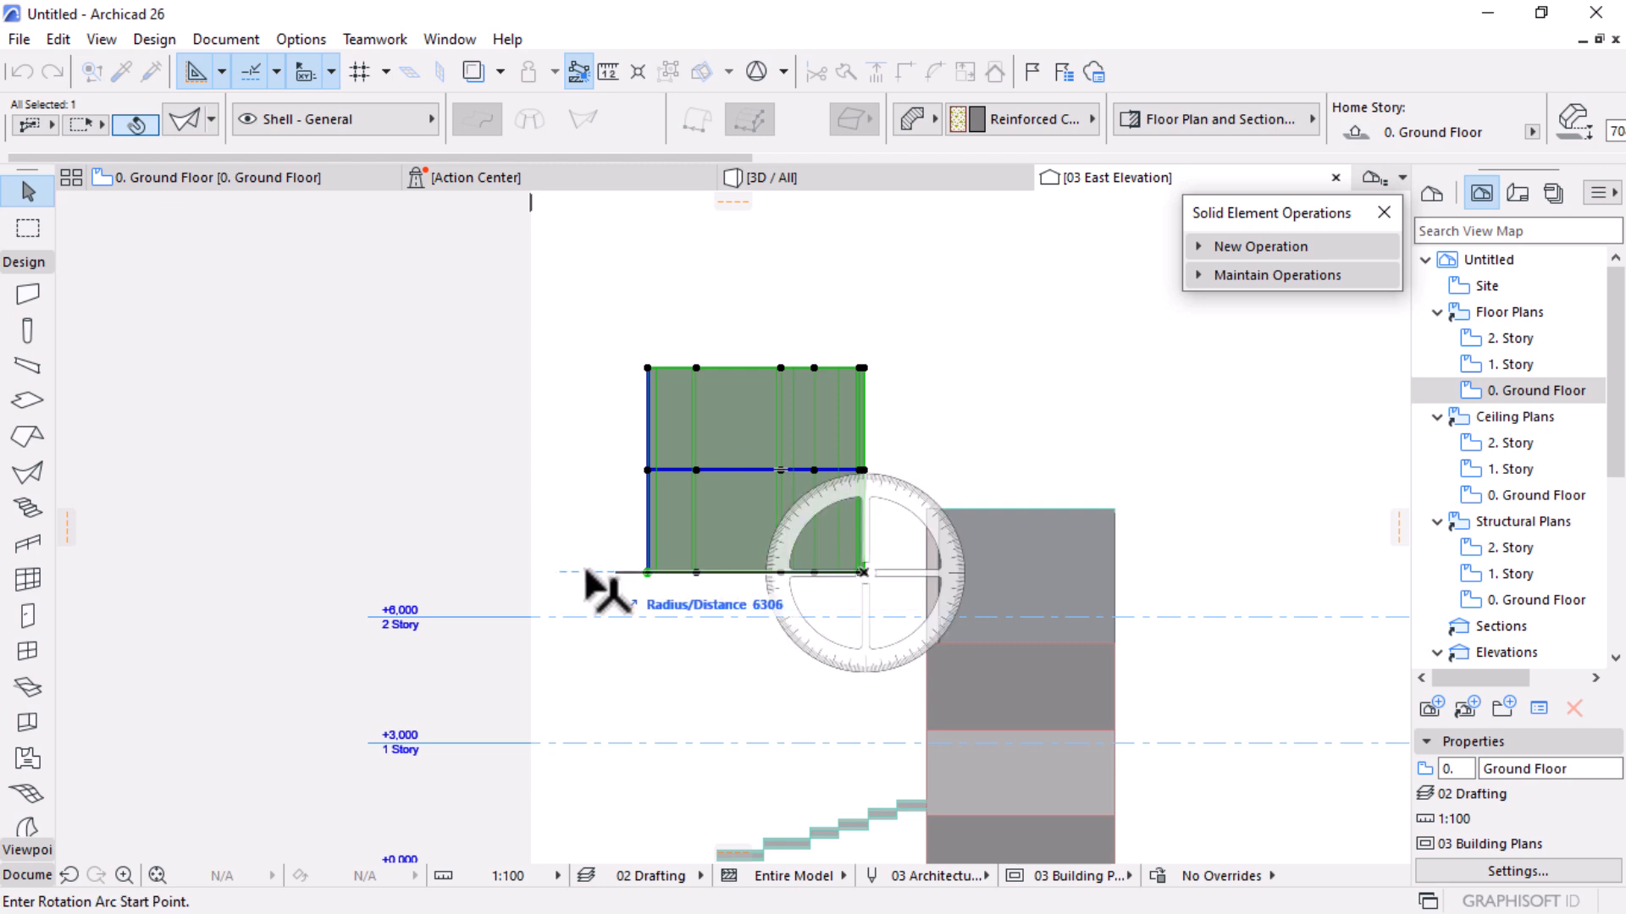
click(538, 572)
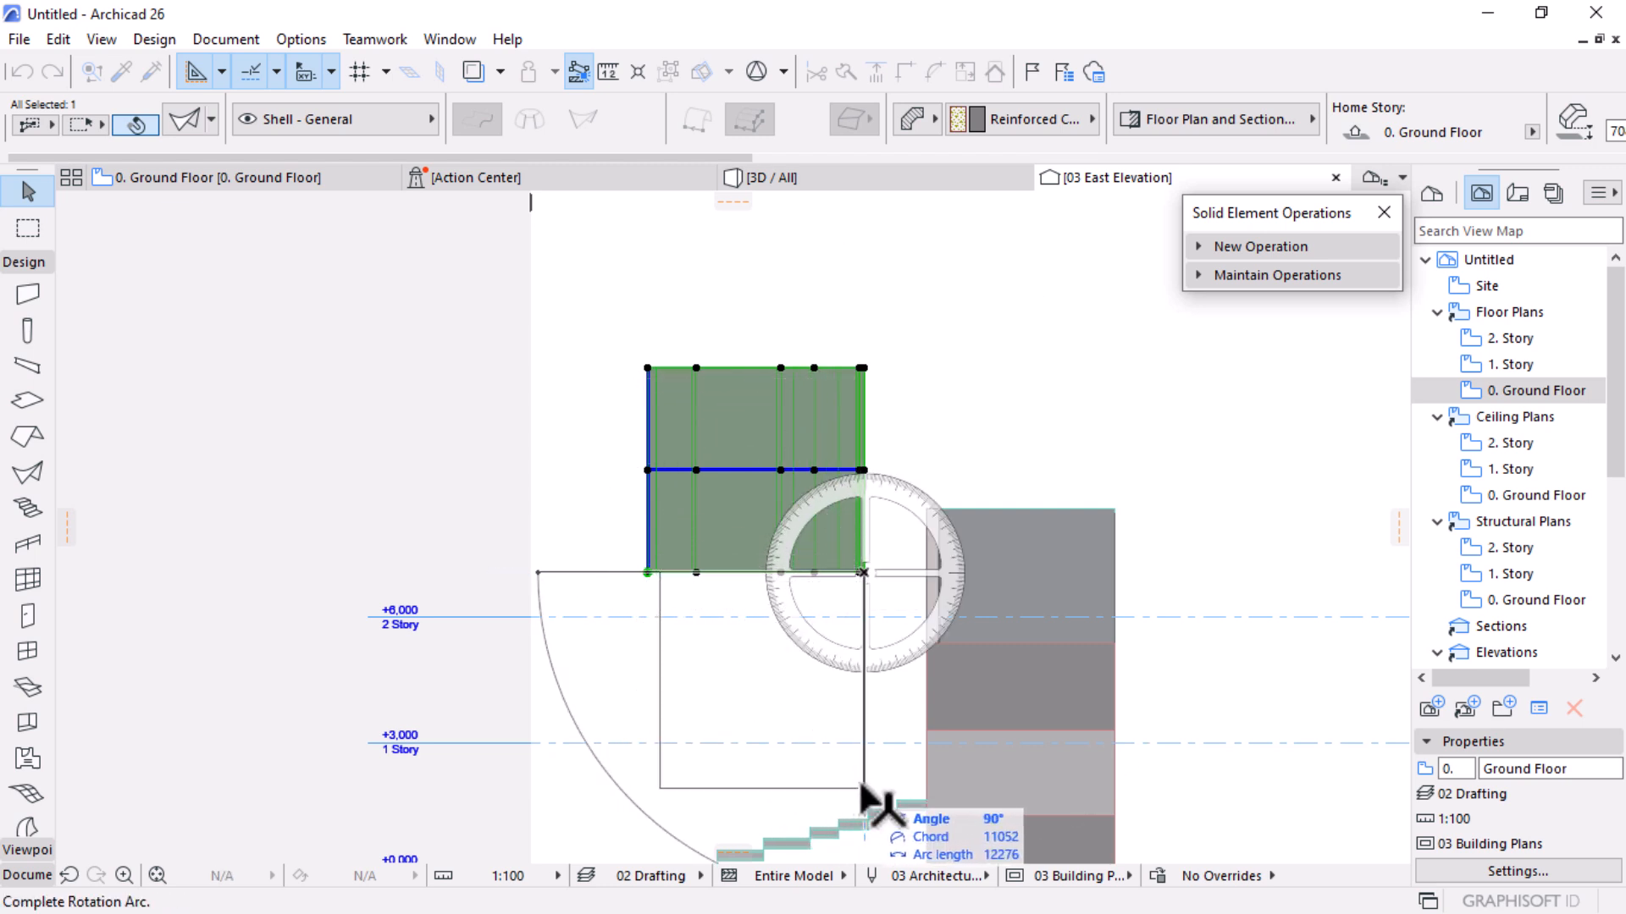
click(870, 880)
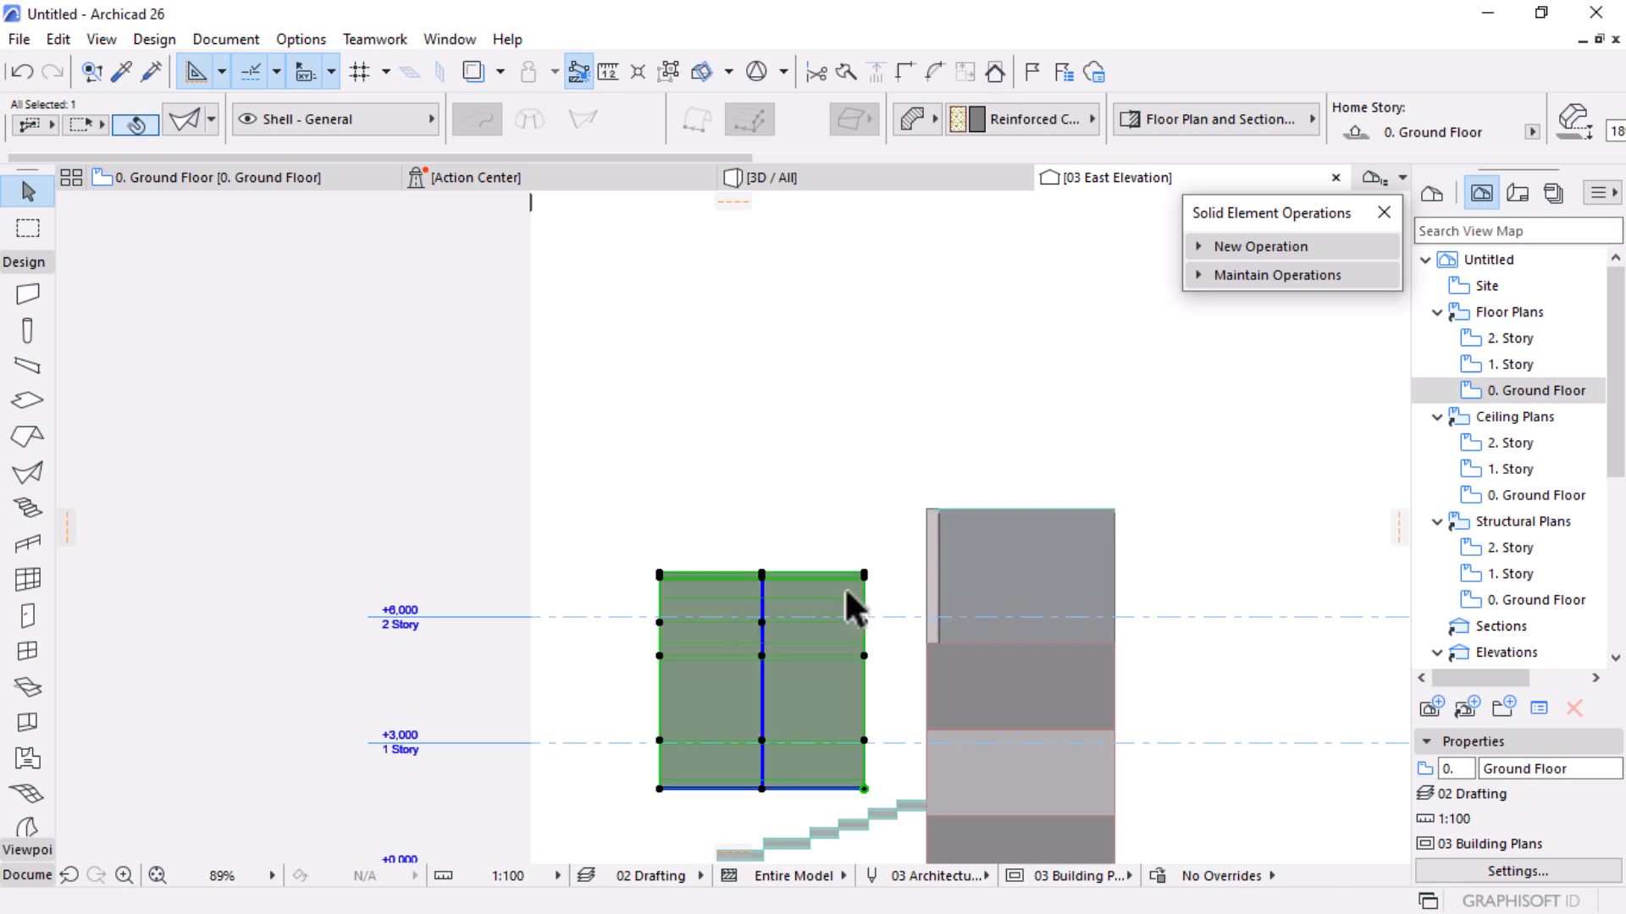
scroll(743, 438, down, 2)
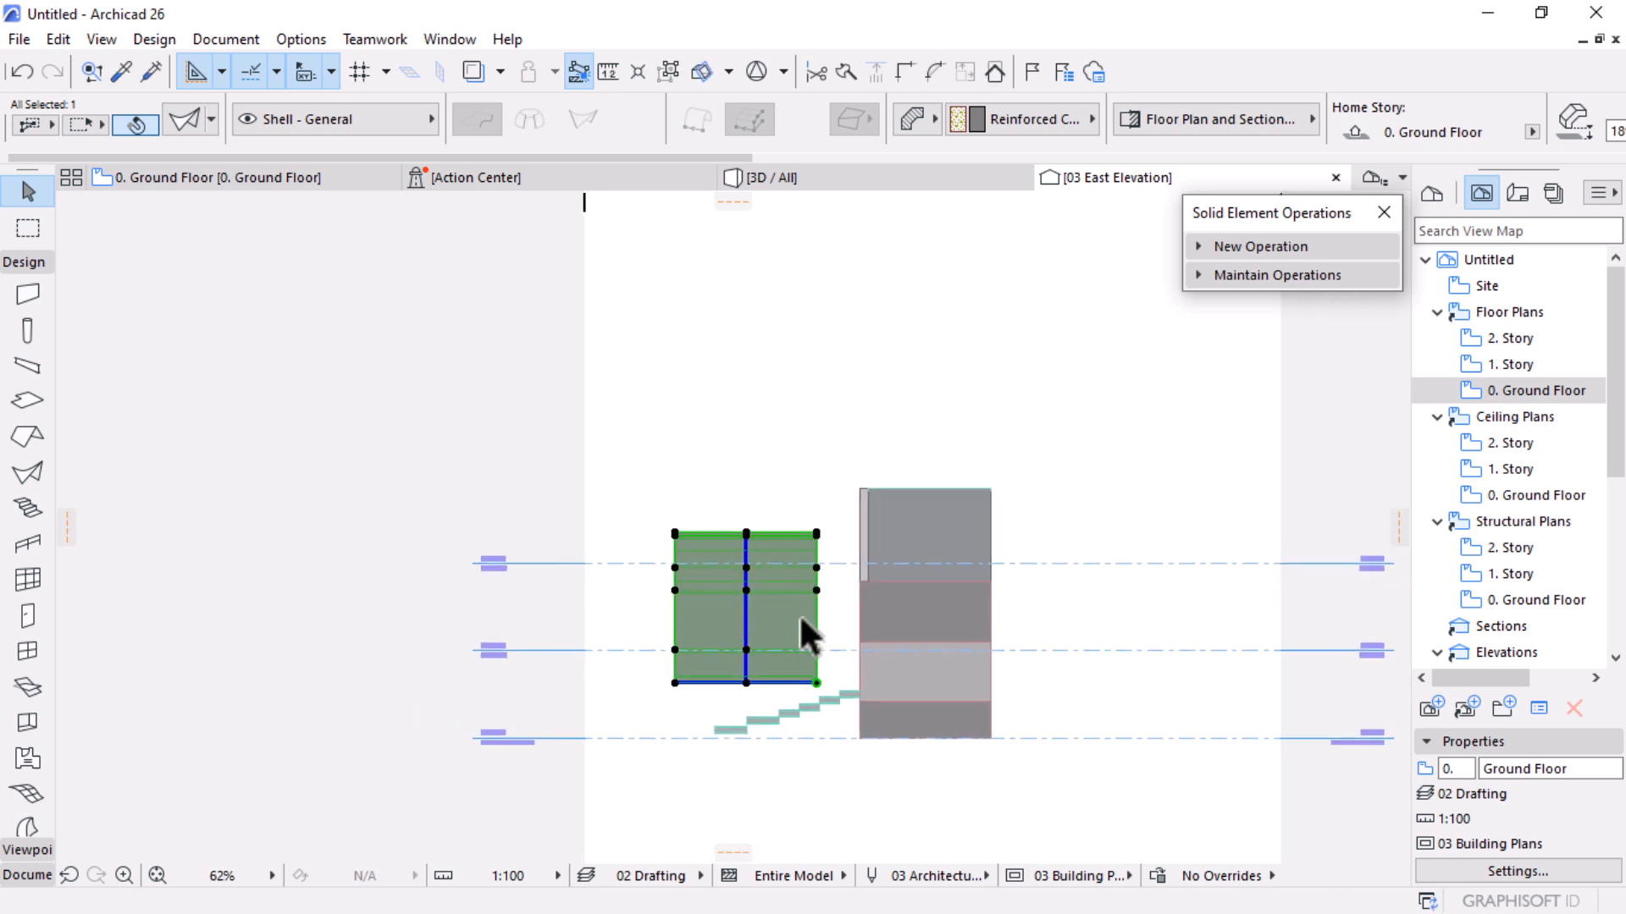
scroll(785, 767, up, 2)
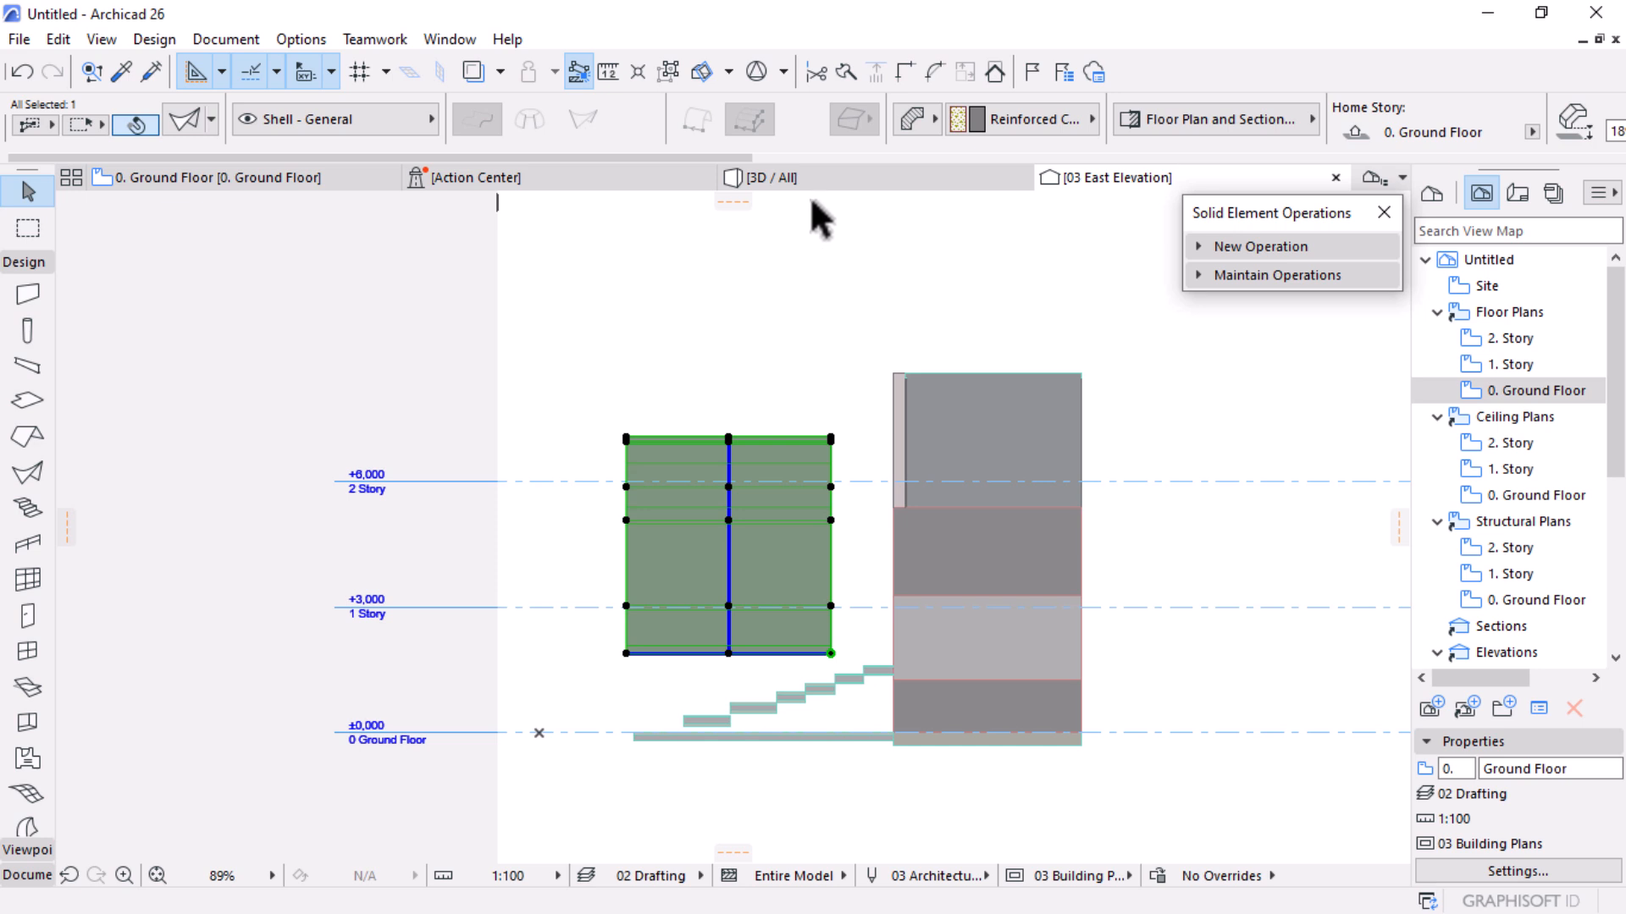
In the Ground Floor plan, move the glazing shell so its front outer corner meets the left wing's front outer corner
click(198, 175)
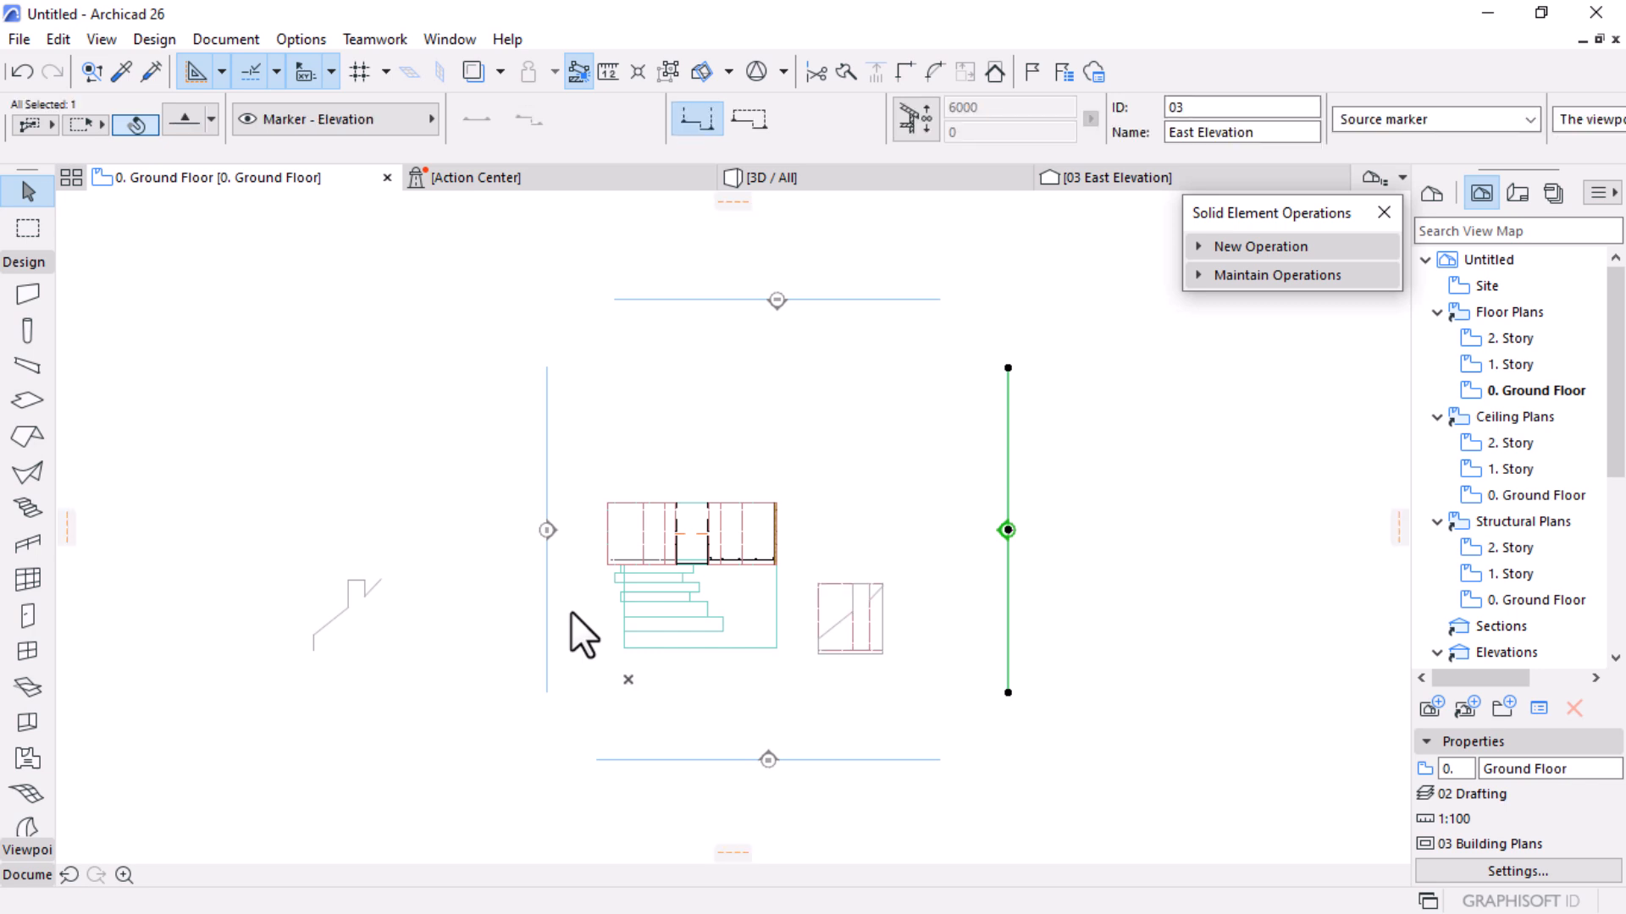
scroll(875, 617, up, 3)
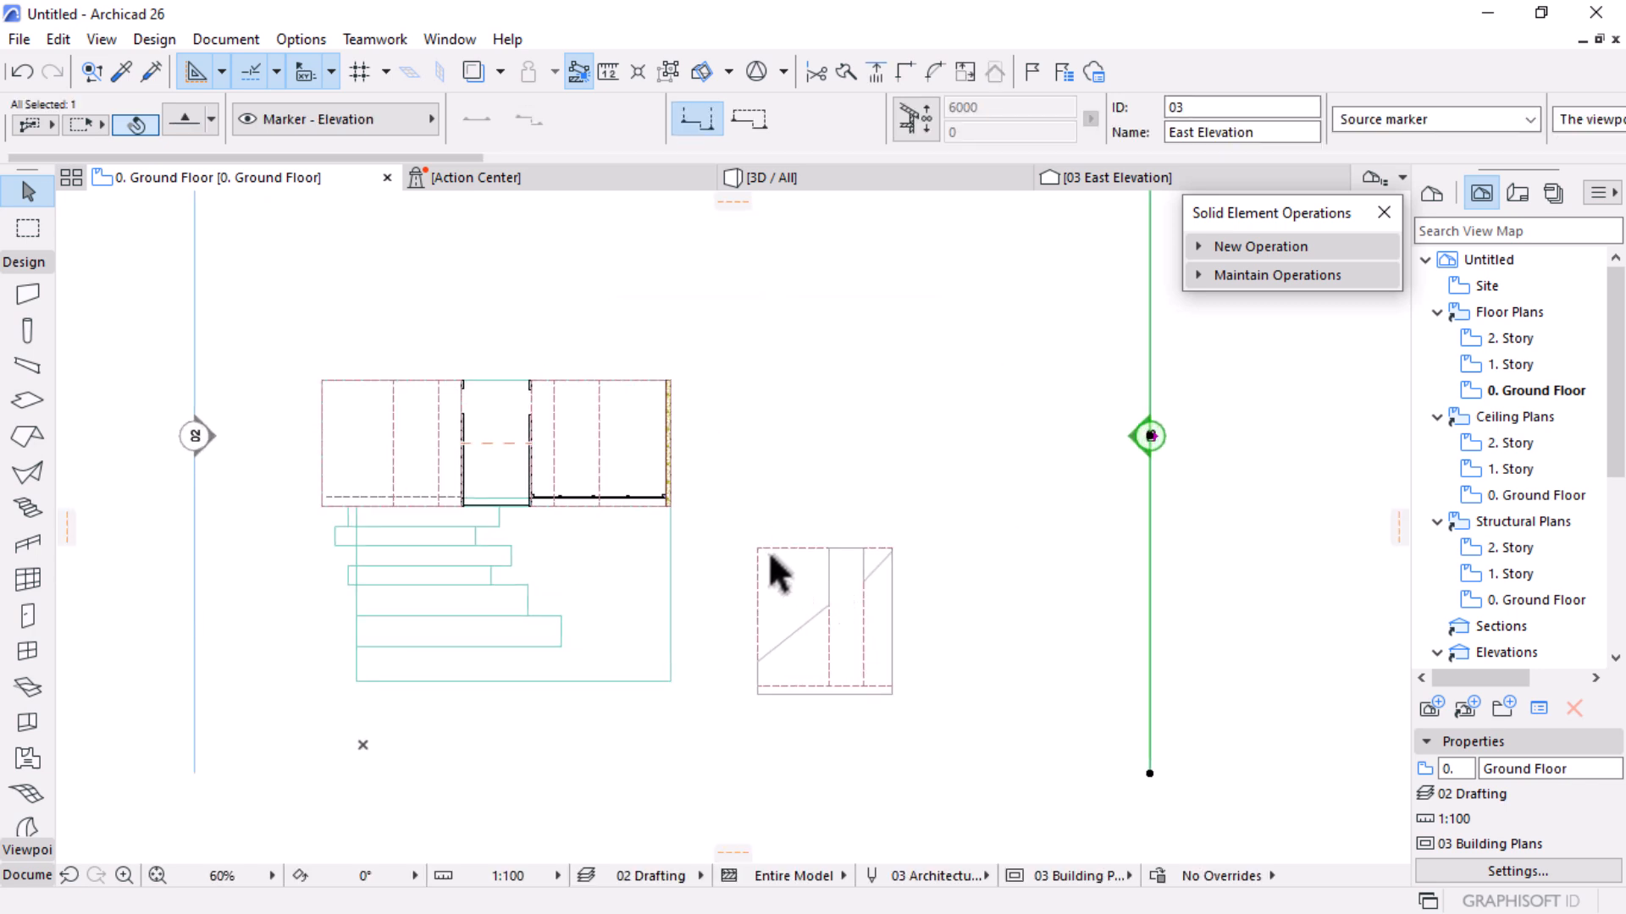
click(759, 548)
key(ctrl+d)
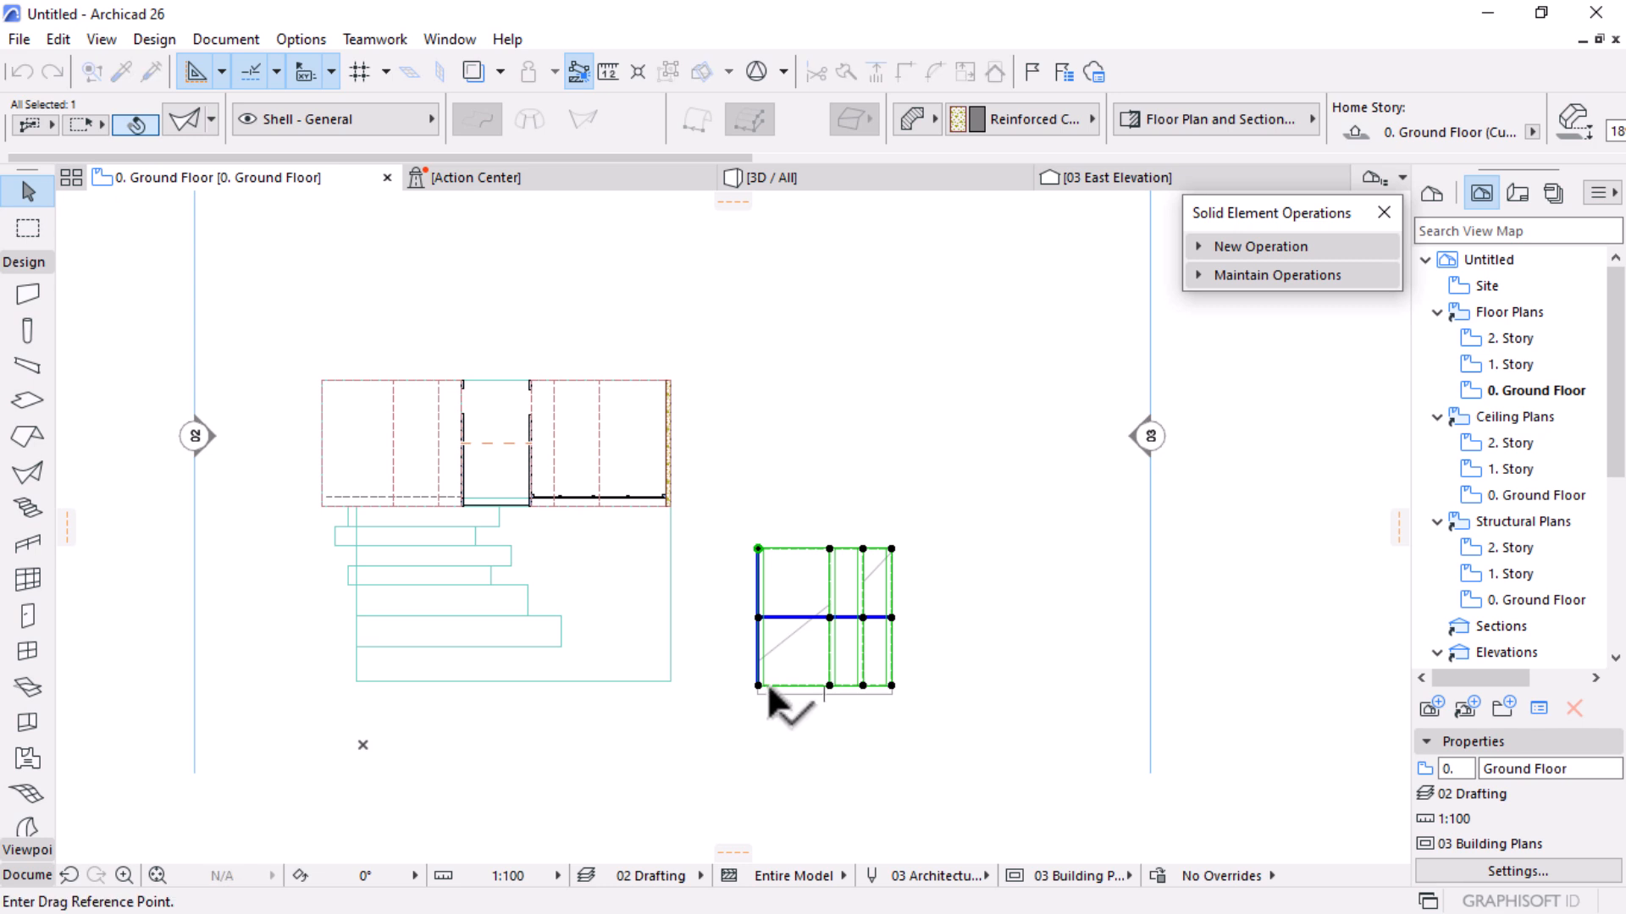
click(757, 685)
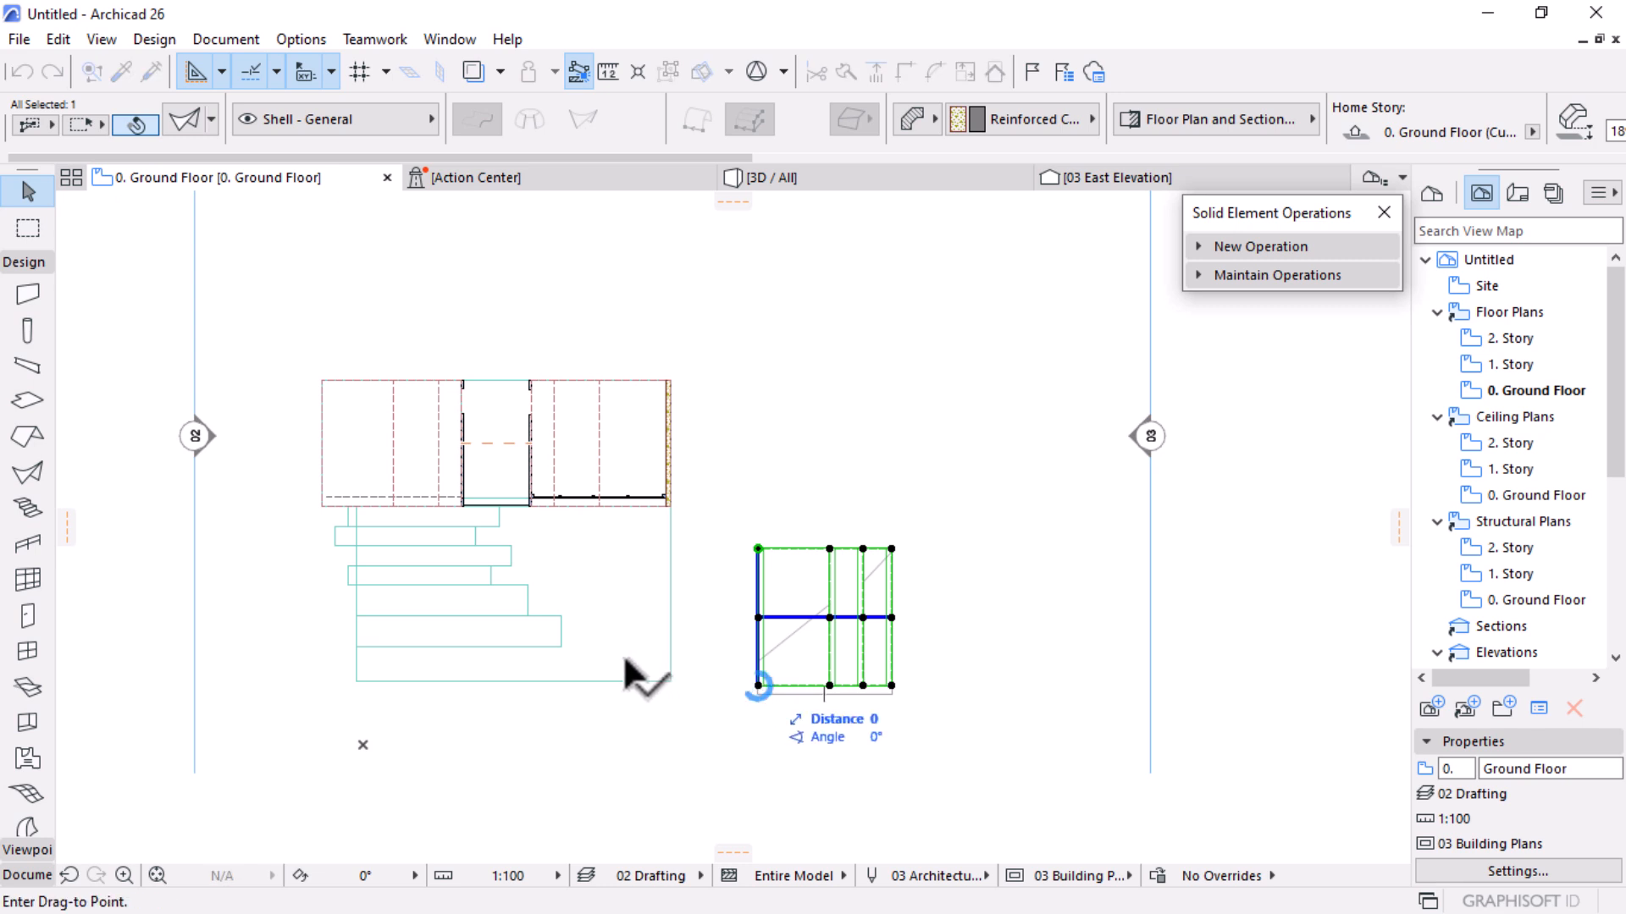
scroll(246, 435, up, 5)
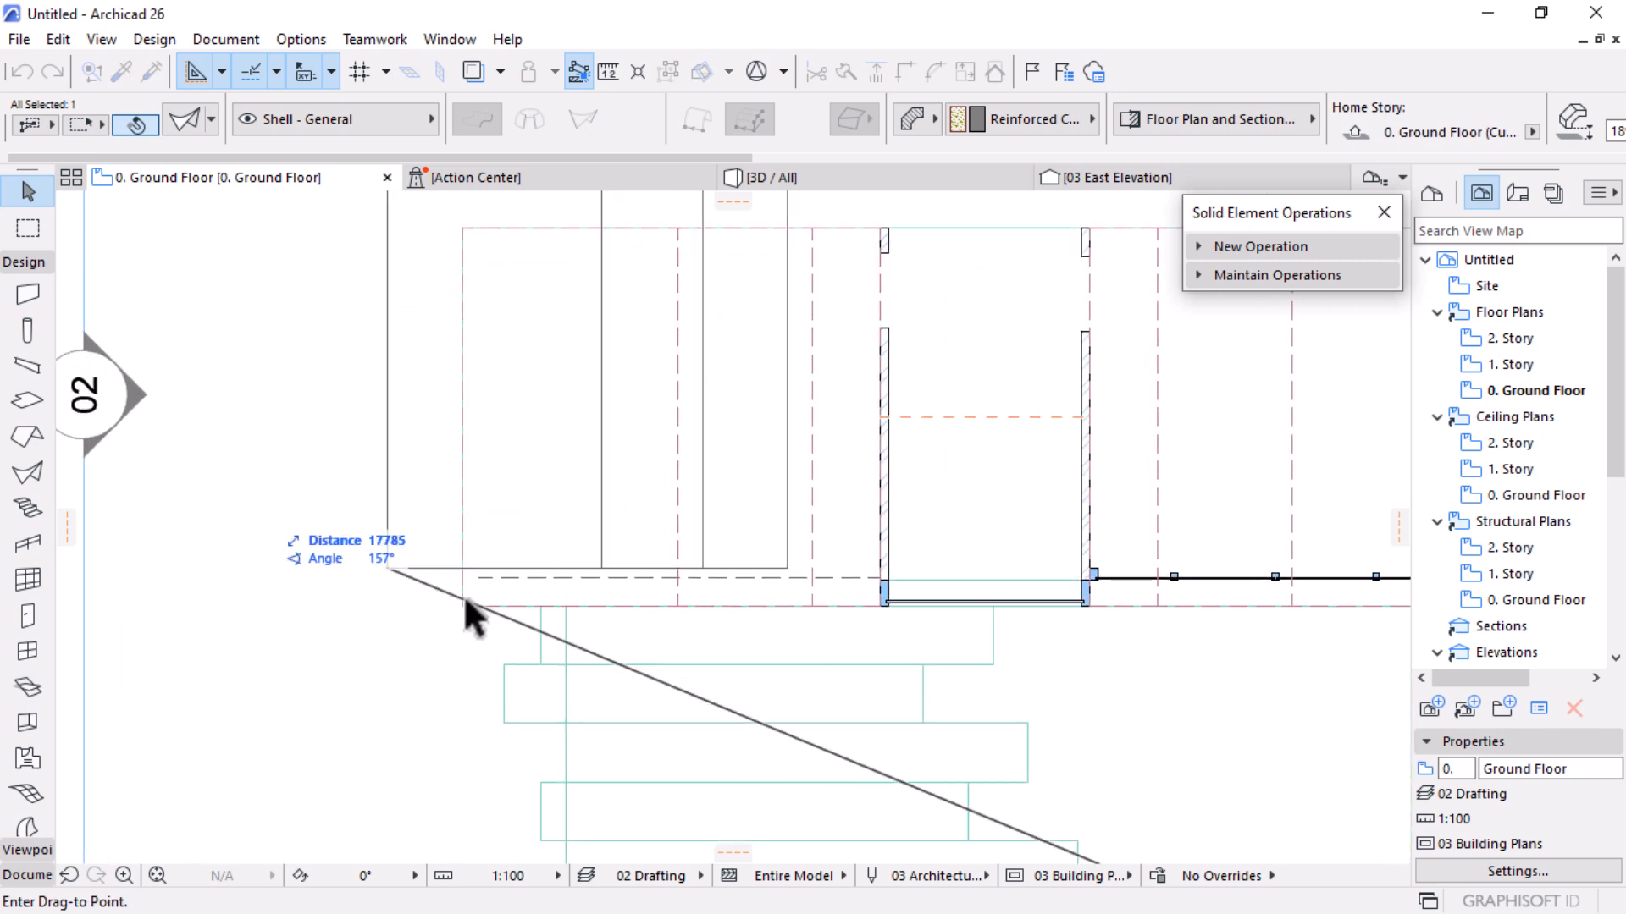
click(652, 581)
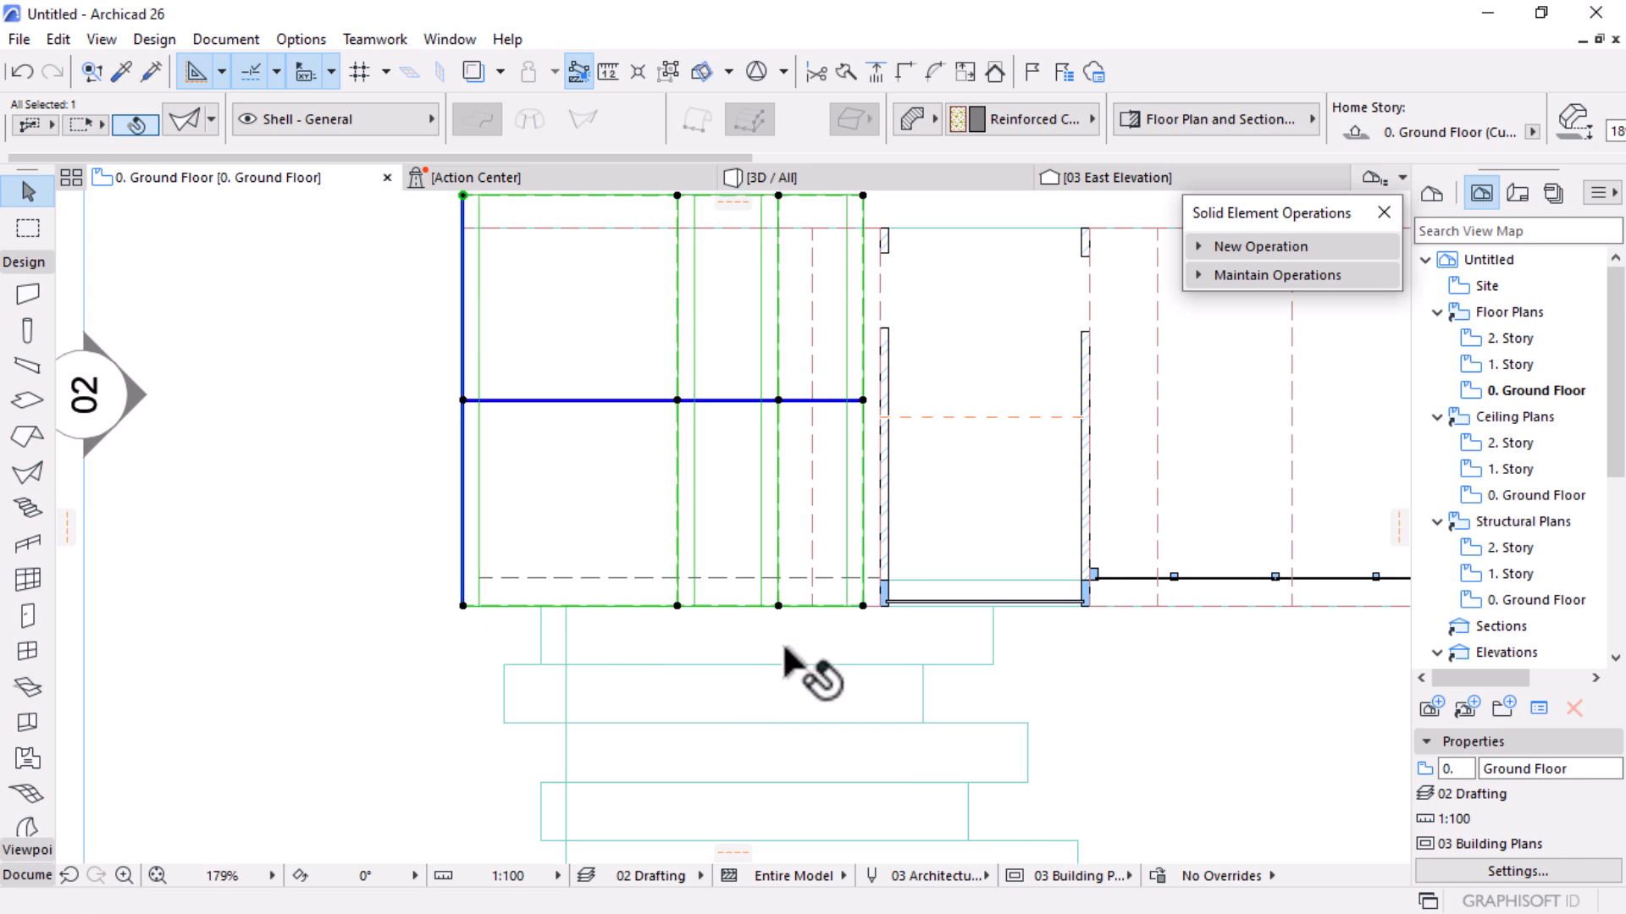
Shift the glazing shell along the wing's depth to align its centre line with that of the existing wing shell
scroll(805, 663, down, 2)
scroll(576, 508, up, 4)
scroll(598, 487, up, 3)
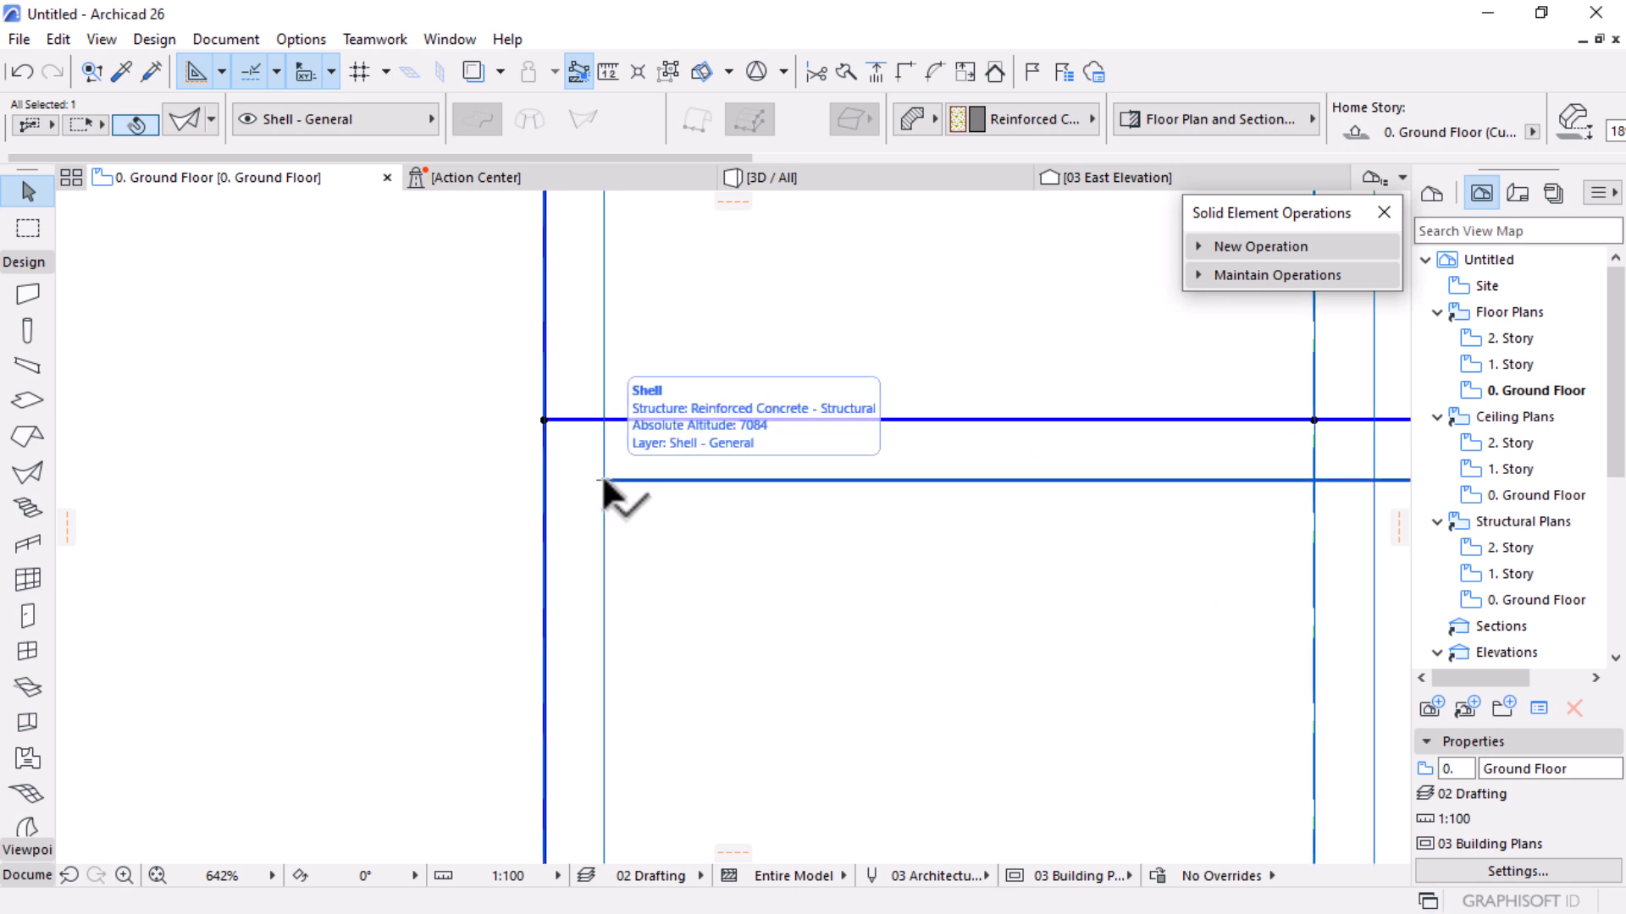
key(ctrl+d)
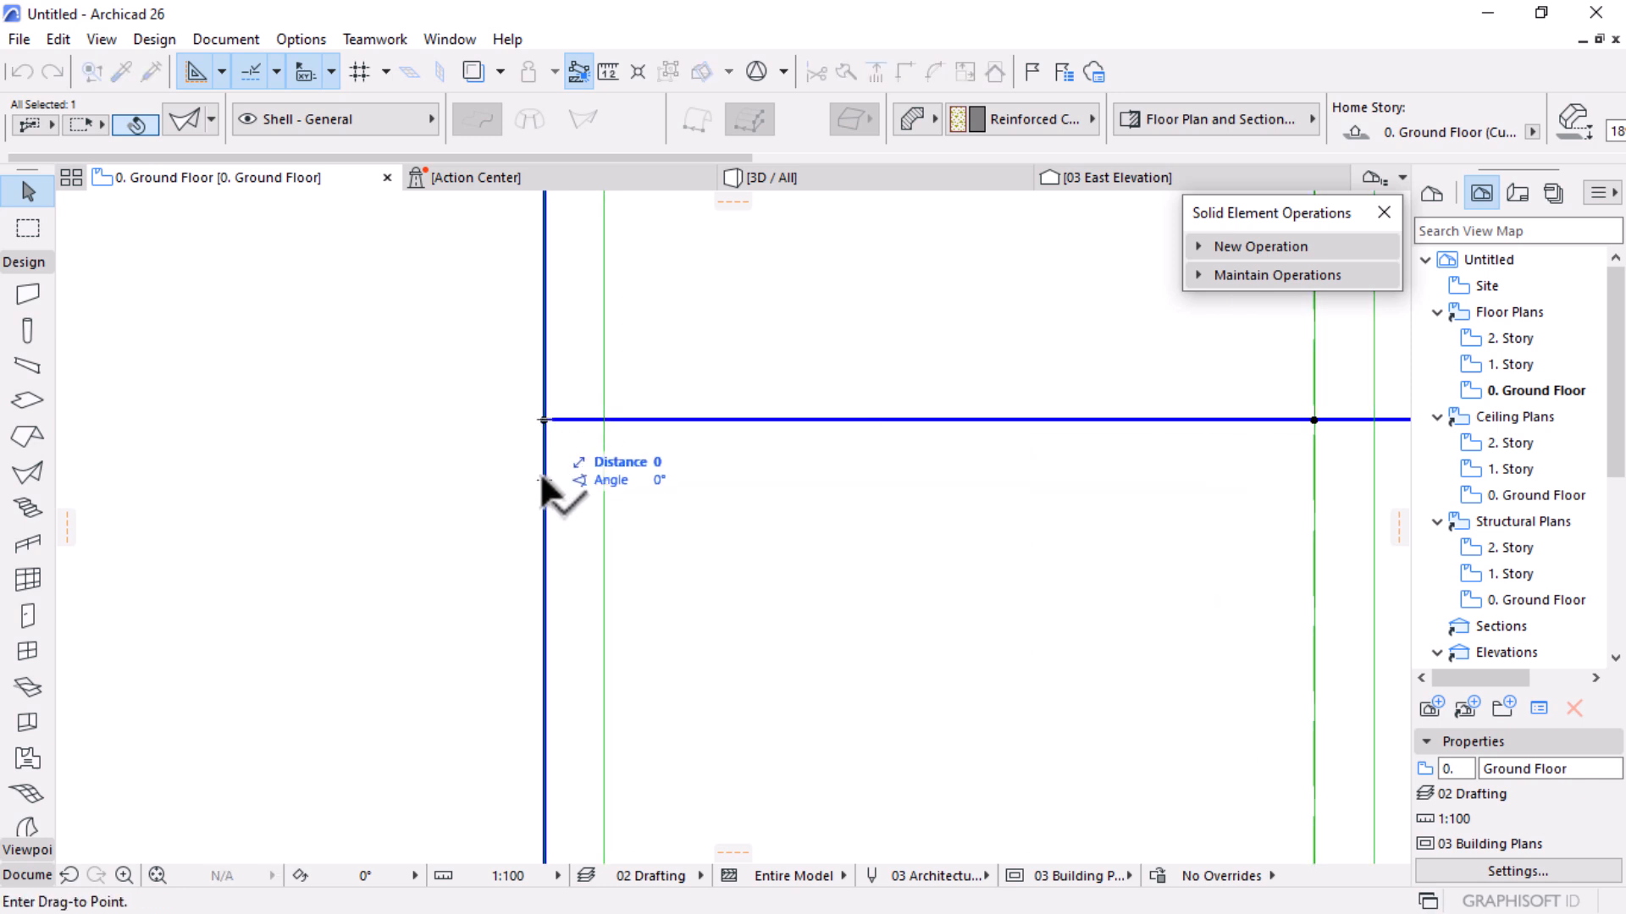
click(544, 480)
Examine the left wing's nested shells in 3D and open the South Elevation
click(810, 176)
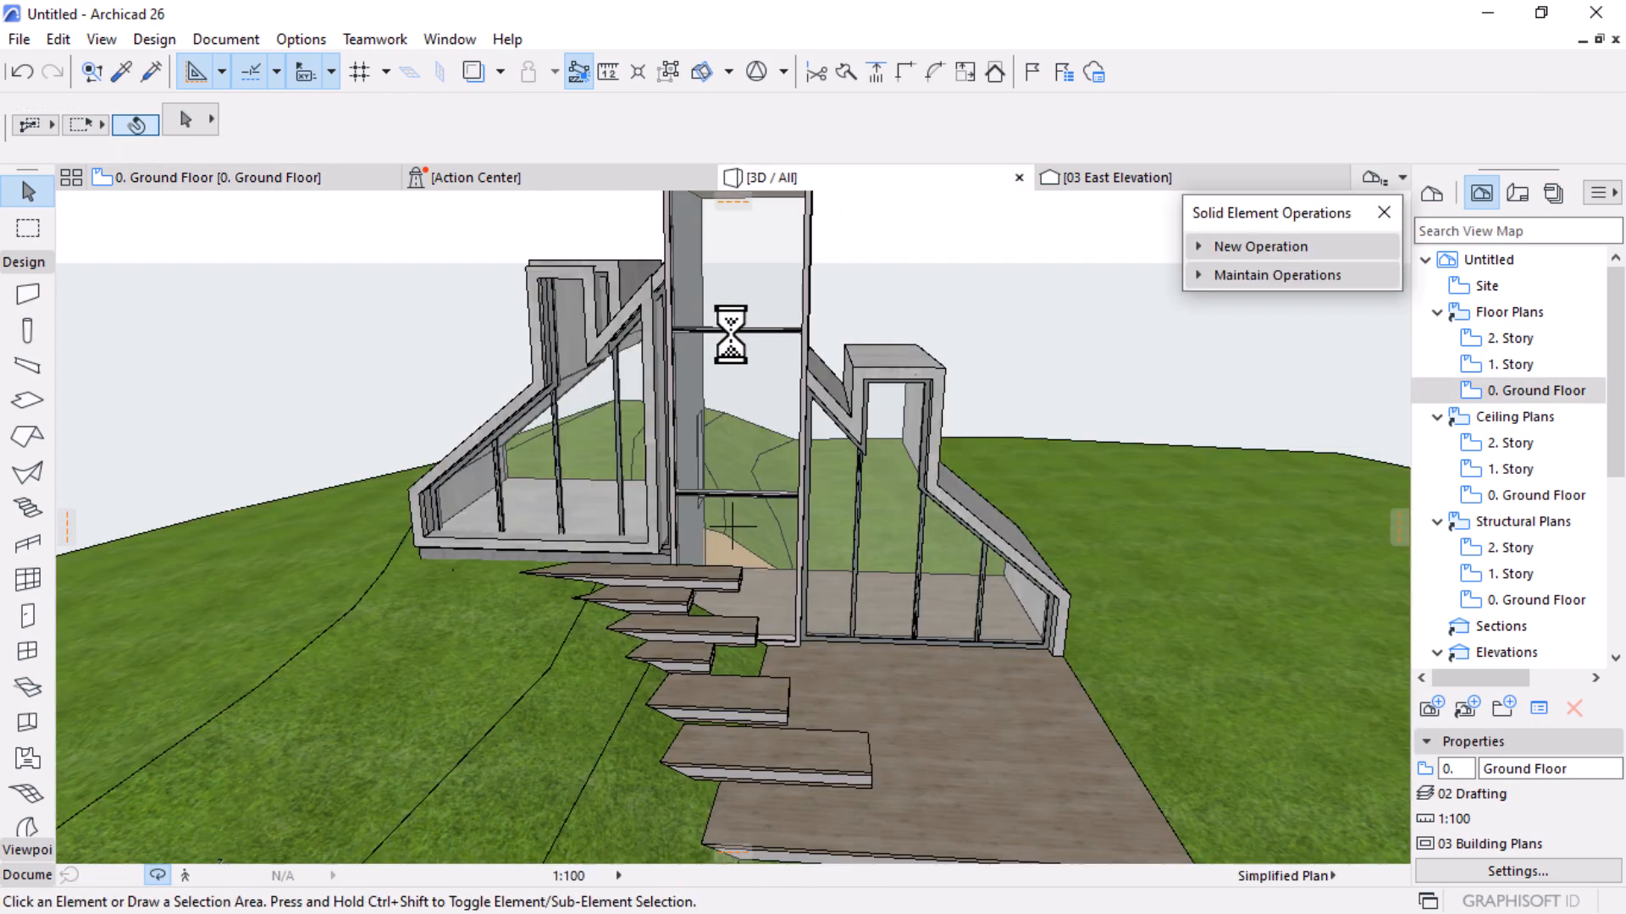
shift+middle_drag(599, 392, 783, 452)
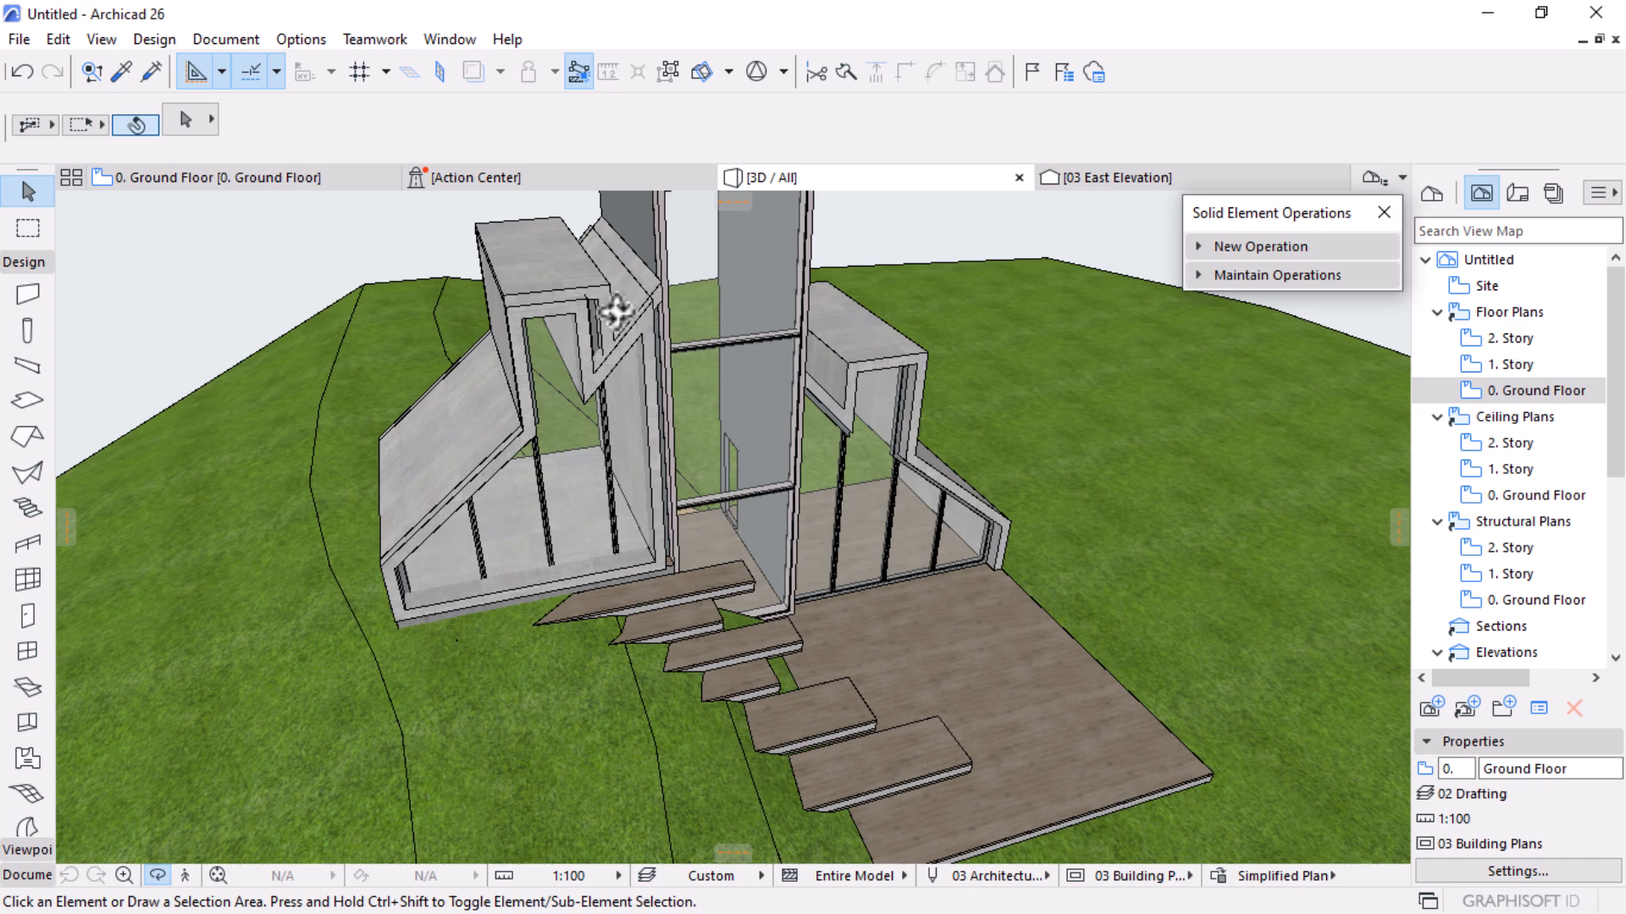
scroll(584, 394, up, 2)
shift+middle_drag(583, 395, 644, 391)
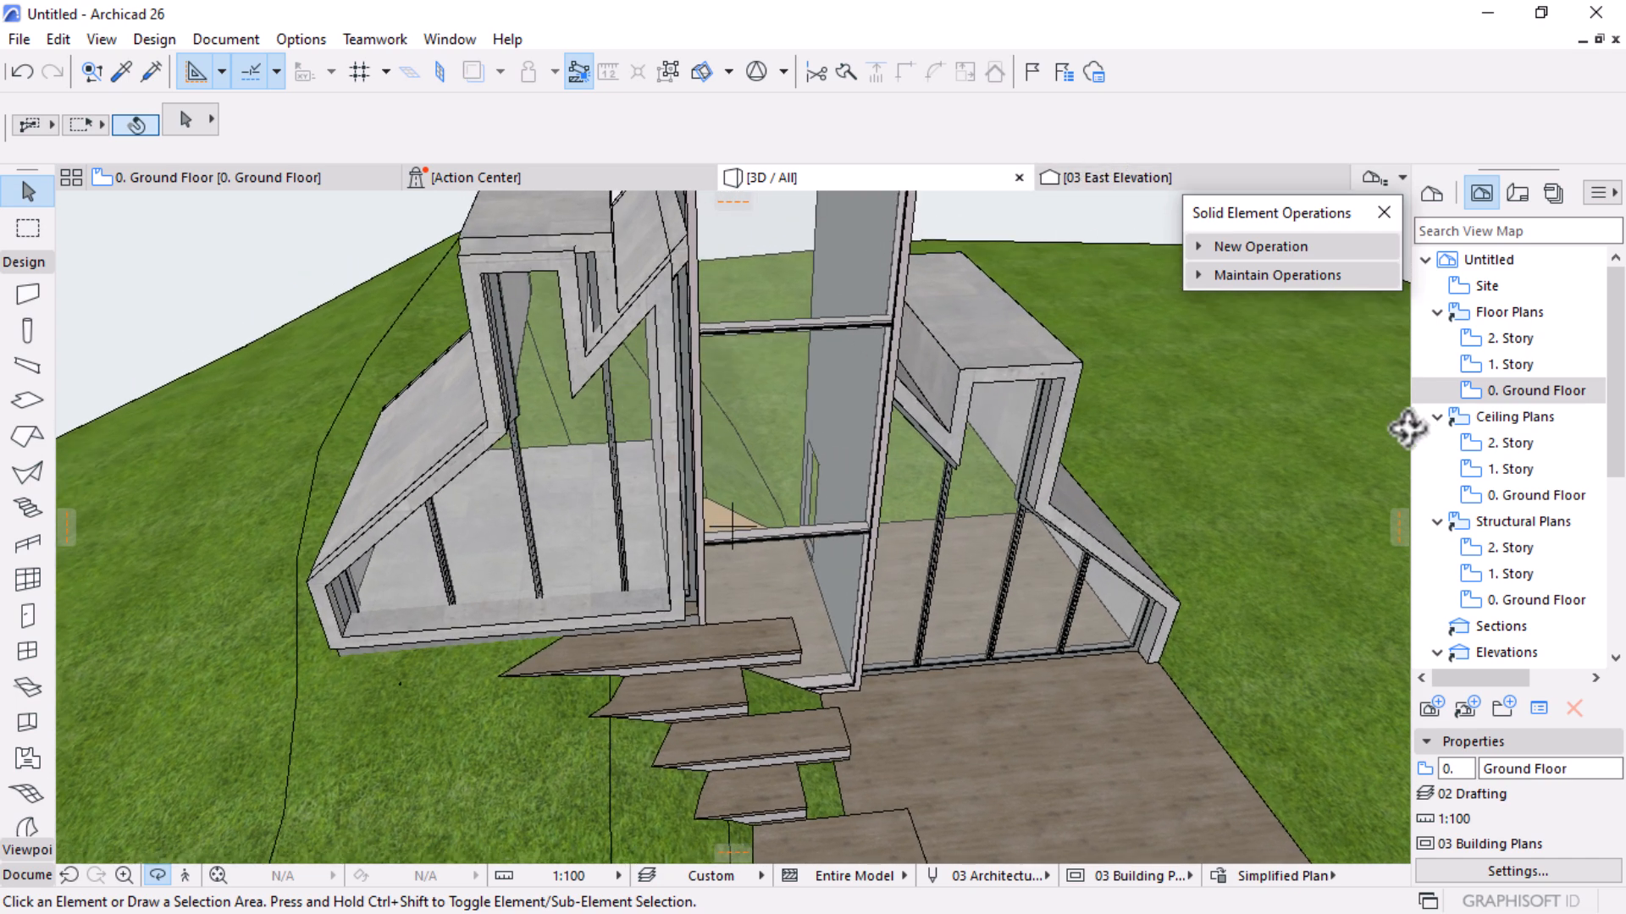
click(272, 177)
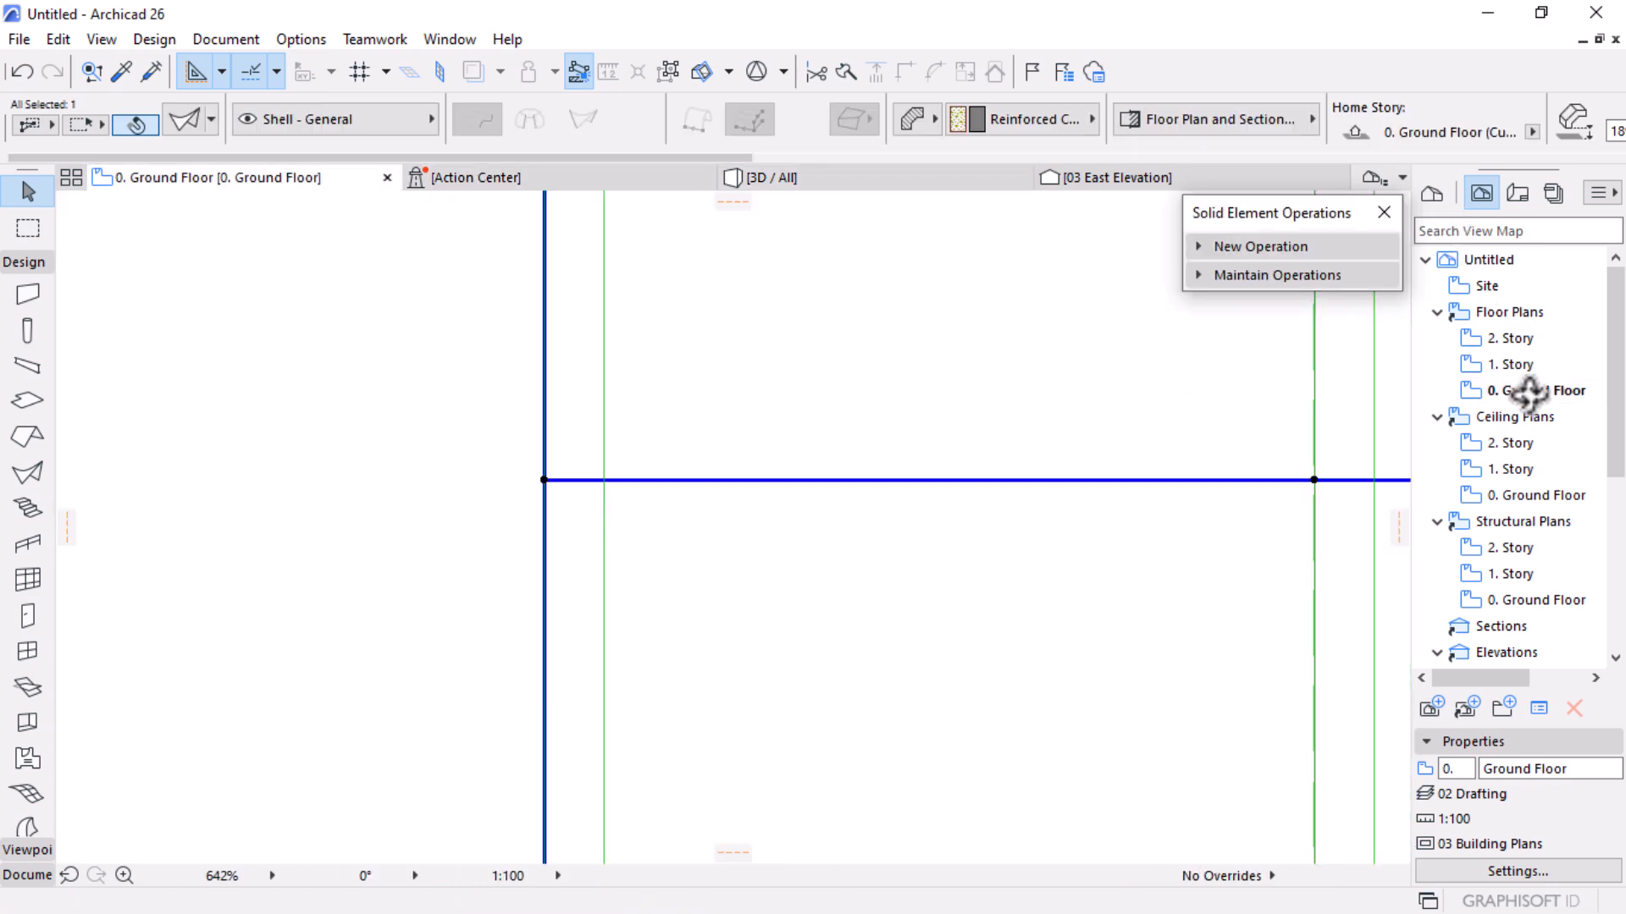
scroll(1533, 600, down, 2)
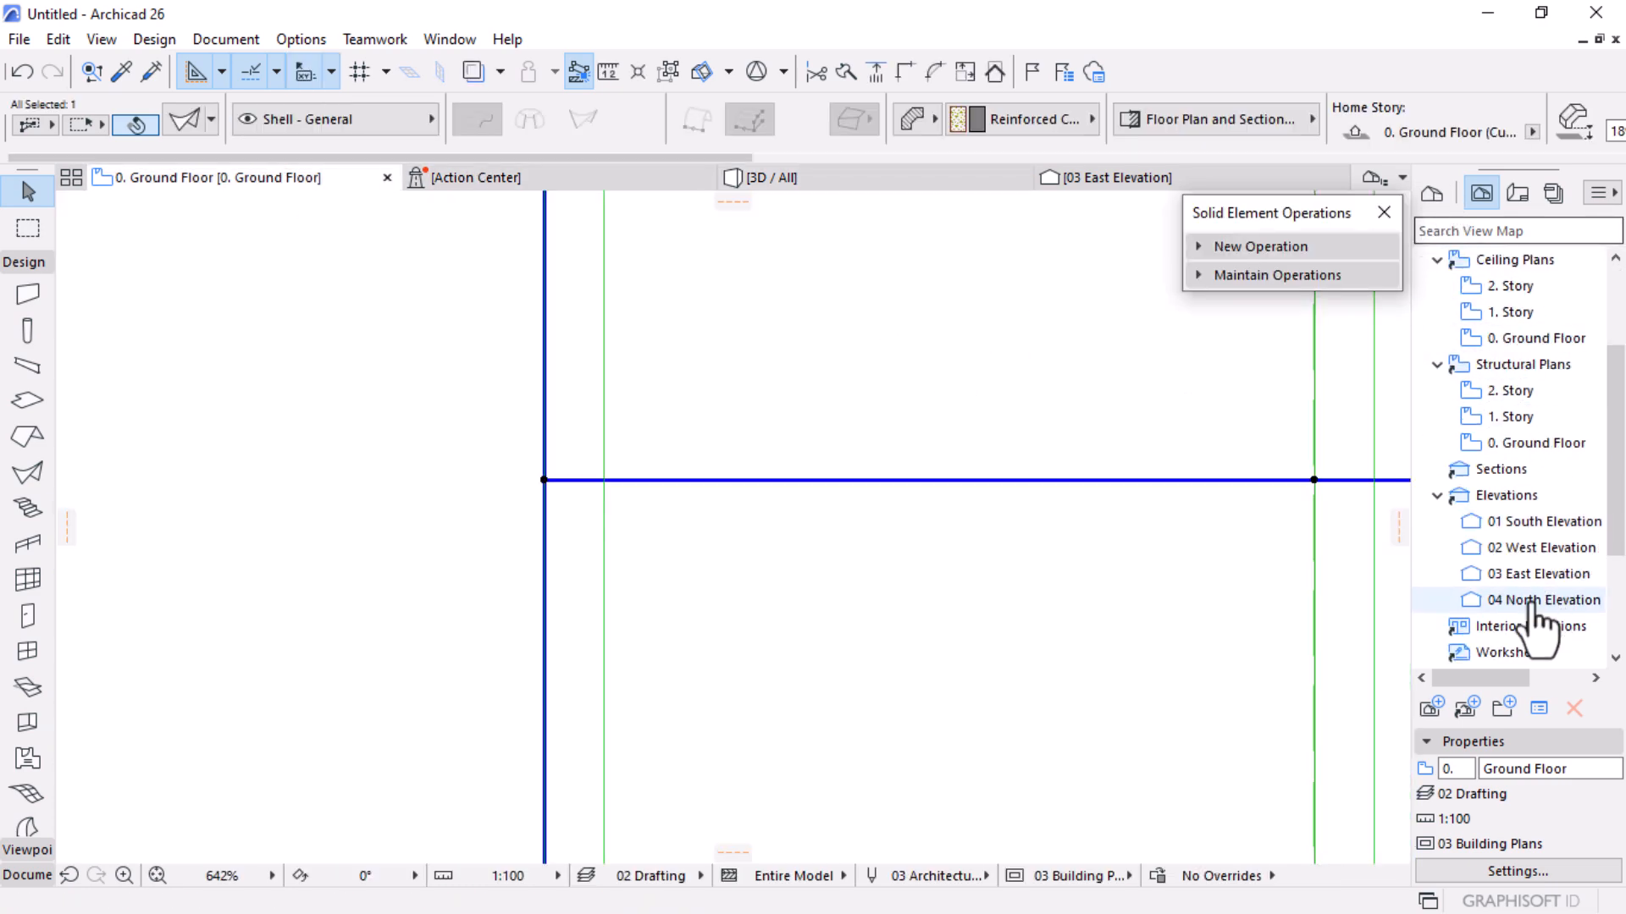
double_click(1529, 525)
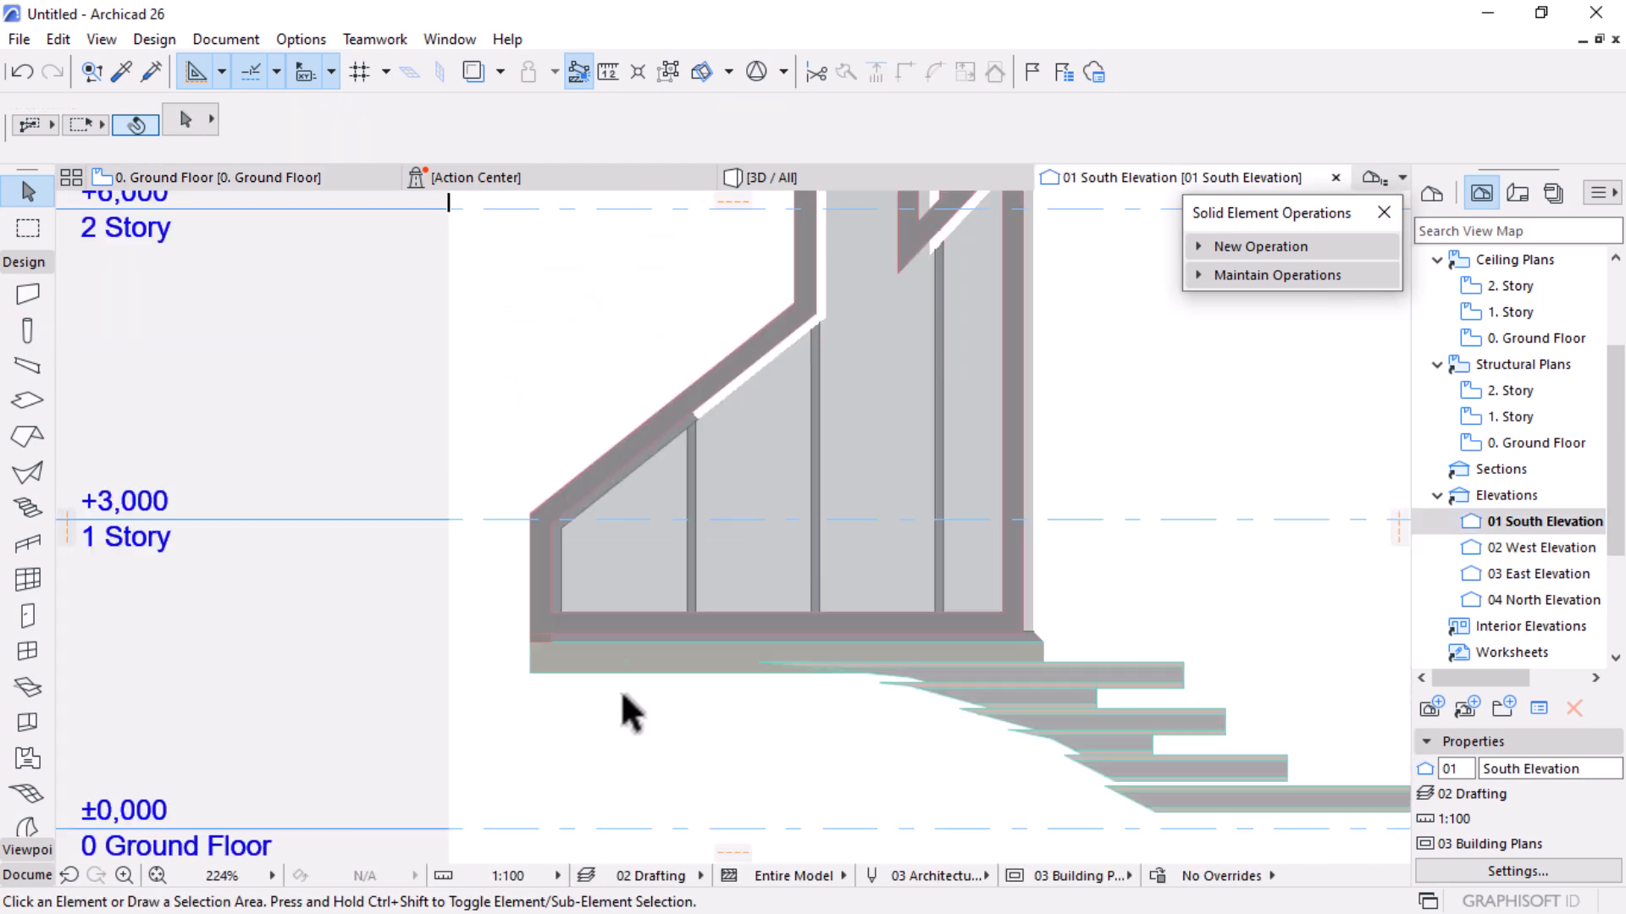
Move the glazing shell so the raised box's upper tower-side corner meets the matching inner corner of the concrete frame
scroll(621, 689, down, 3)
scroll(755, 457, up, 5)
click(648, 390)
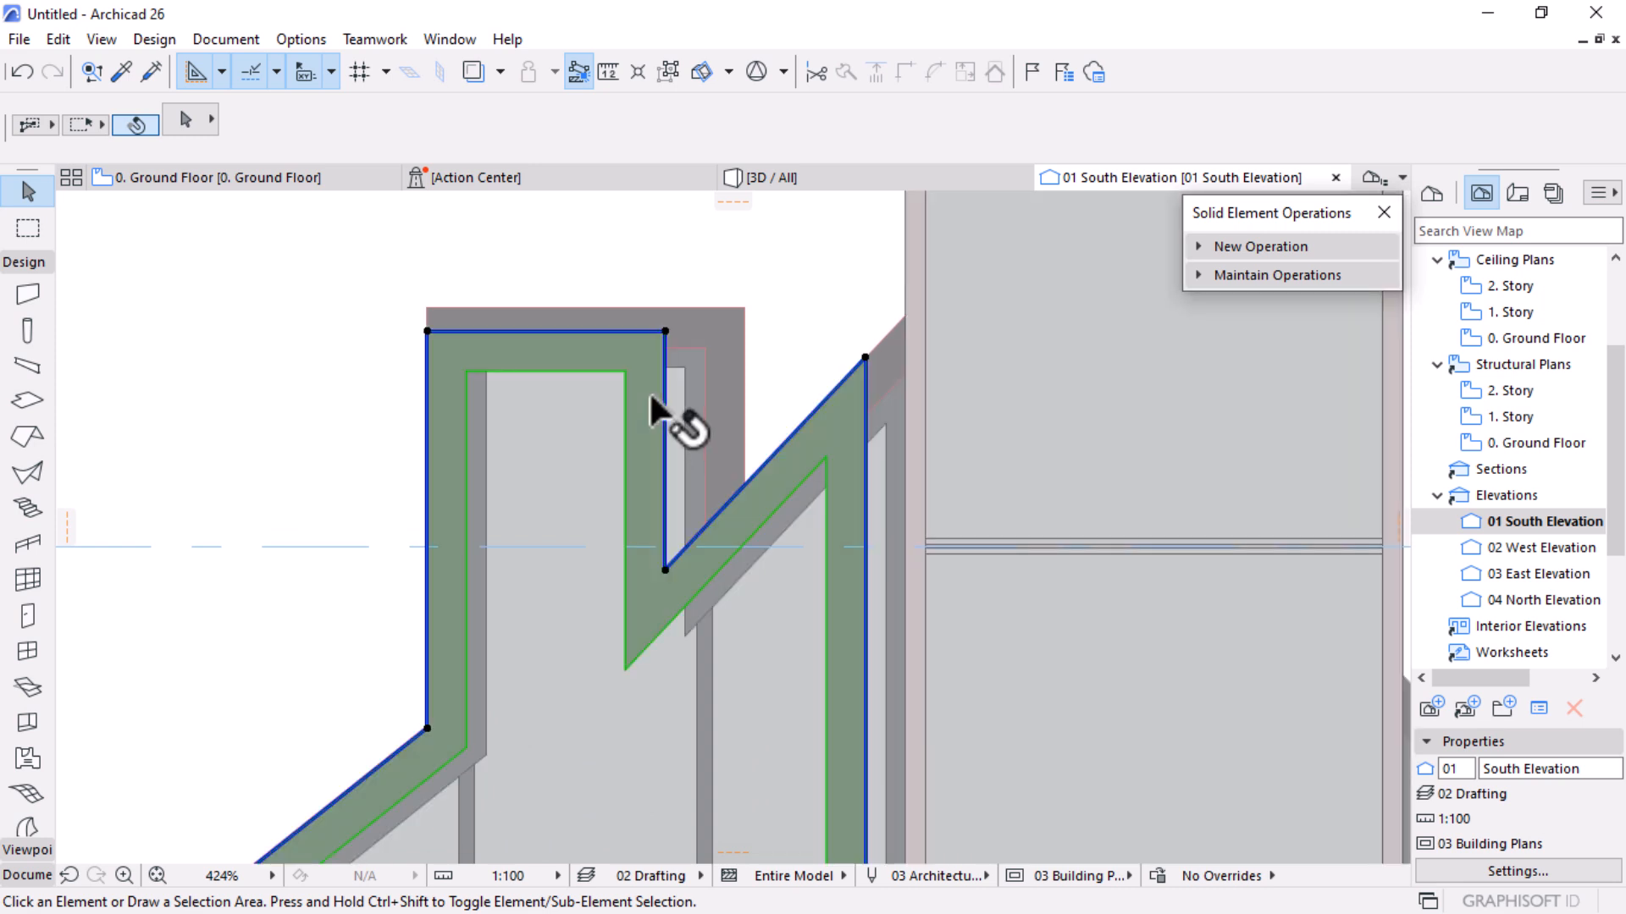
scroll(805, 389, up, 2)
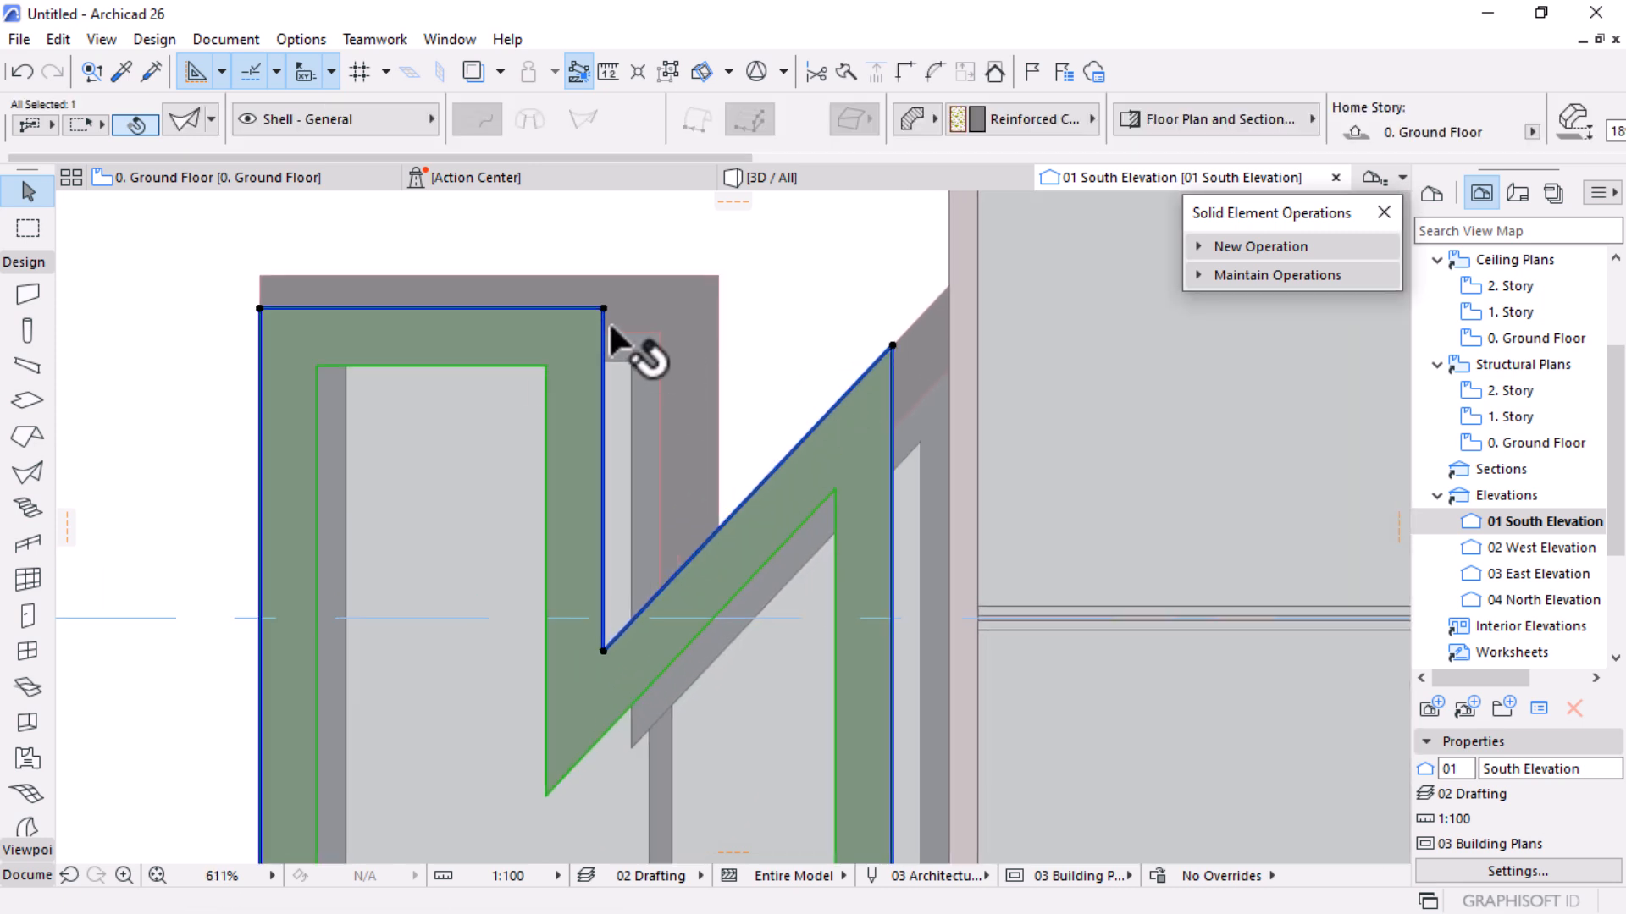
key(ctrl+d)
click(601, 307)
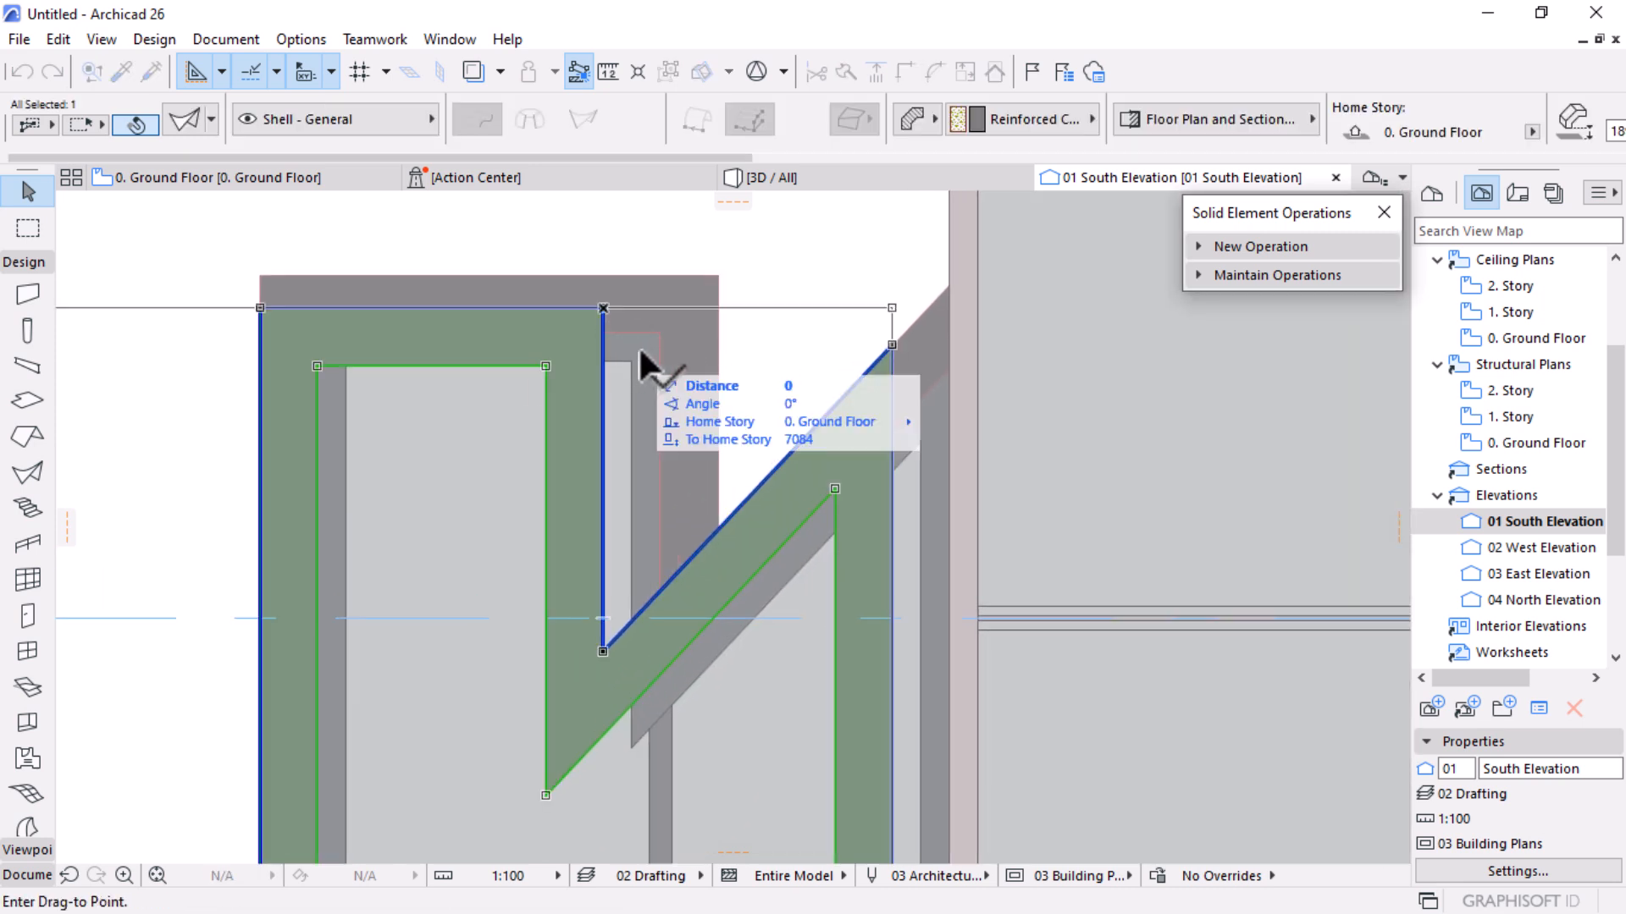
click(657, 331)
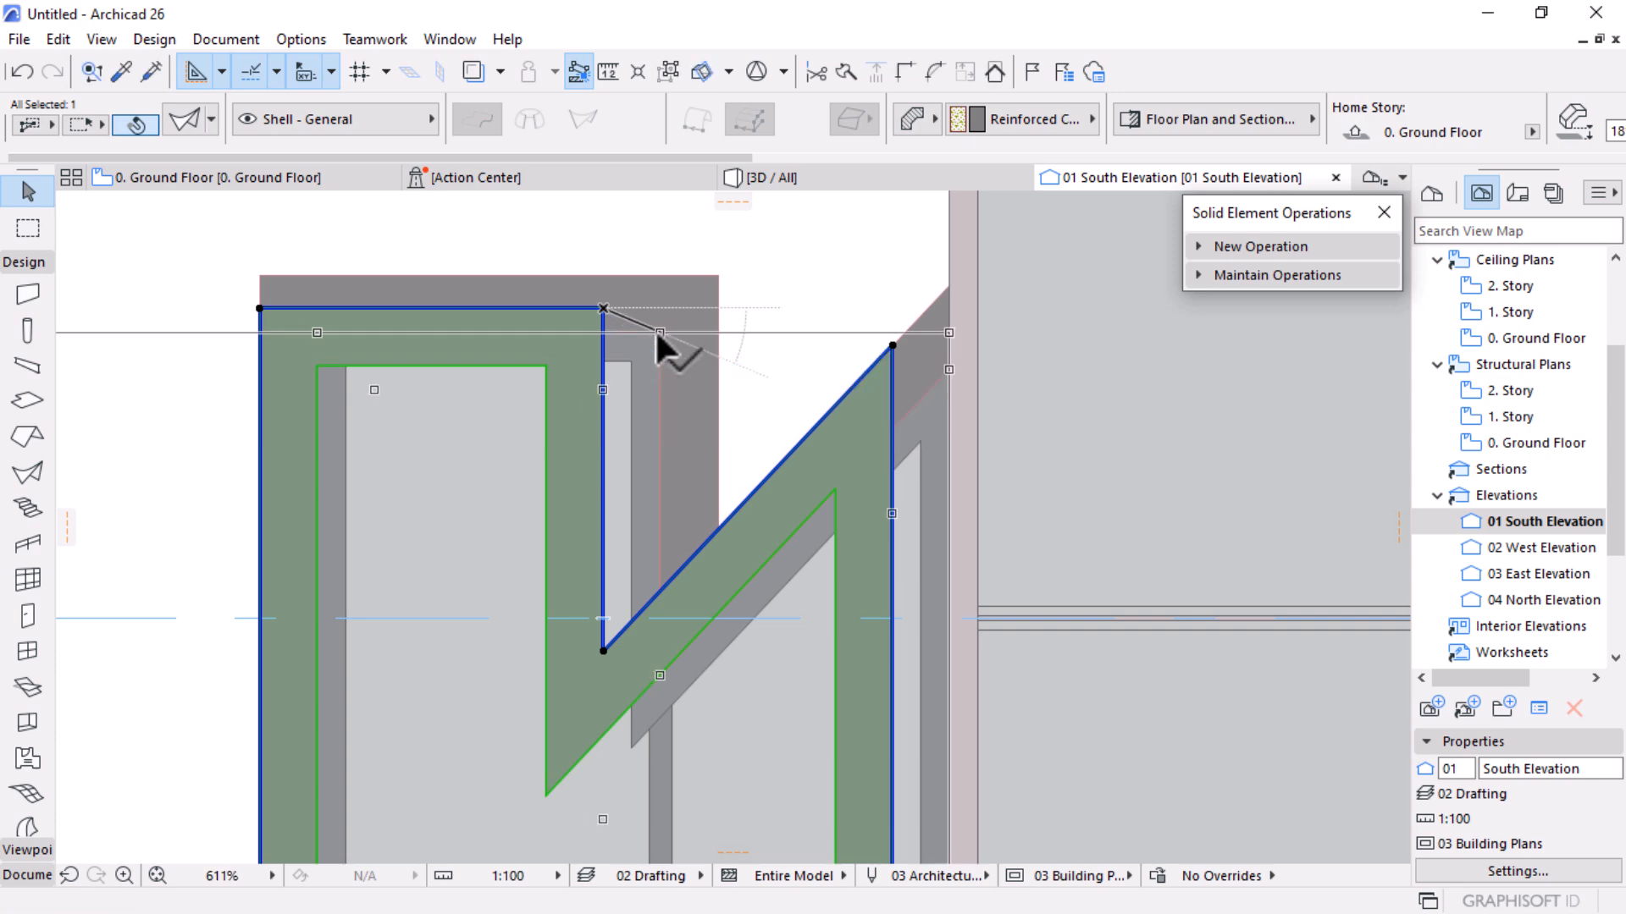
In the 3D view, set the thickness of the left wing's inner glazing shell to 100 mm
scroll(848, 284, down, 2)
scroll(851, 289, down, 3)
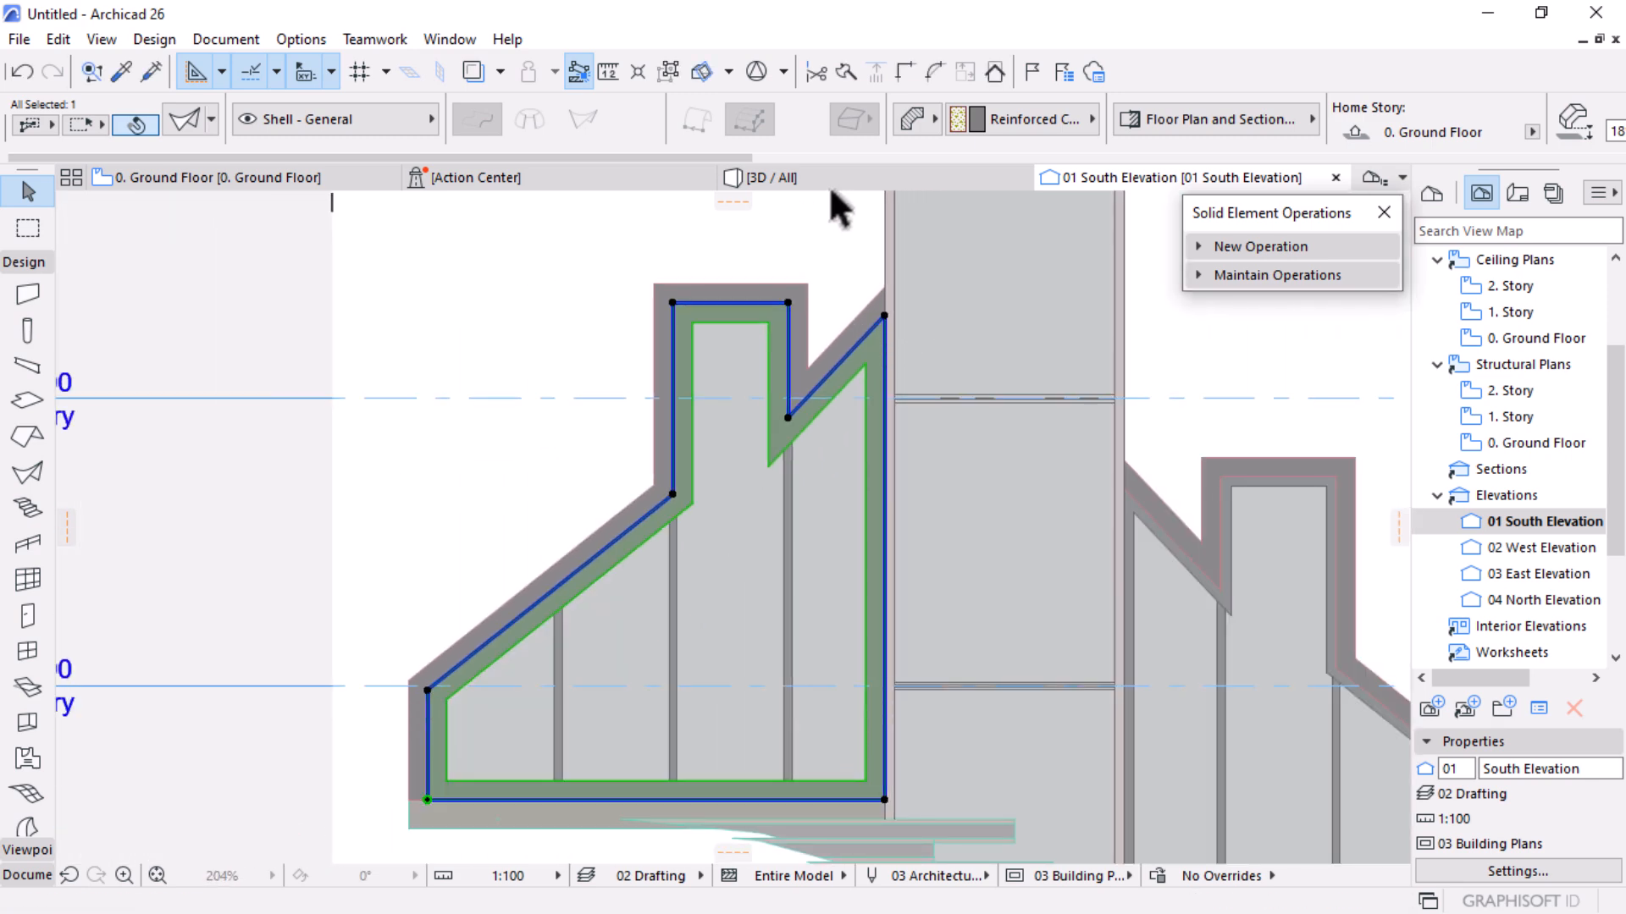
click(840, 179)
shift+middle_drag(762, 501, 656, 341)
scroll(656, 341, up, 3)
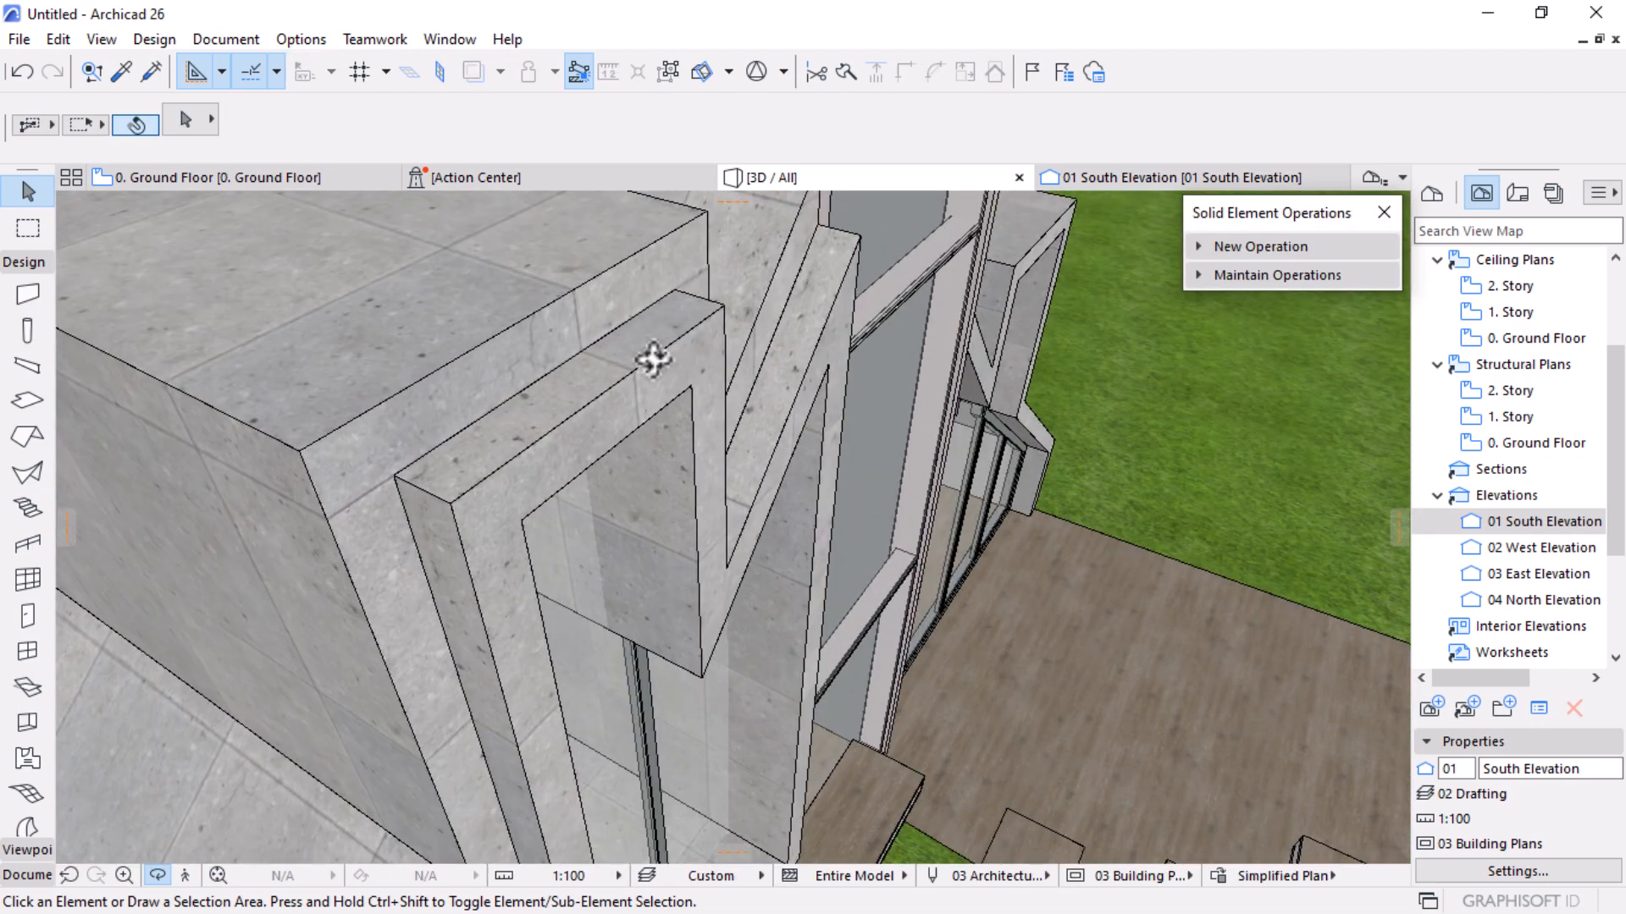
click(653, 362)
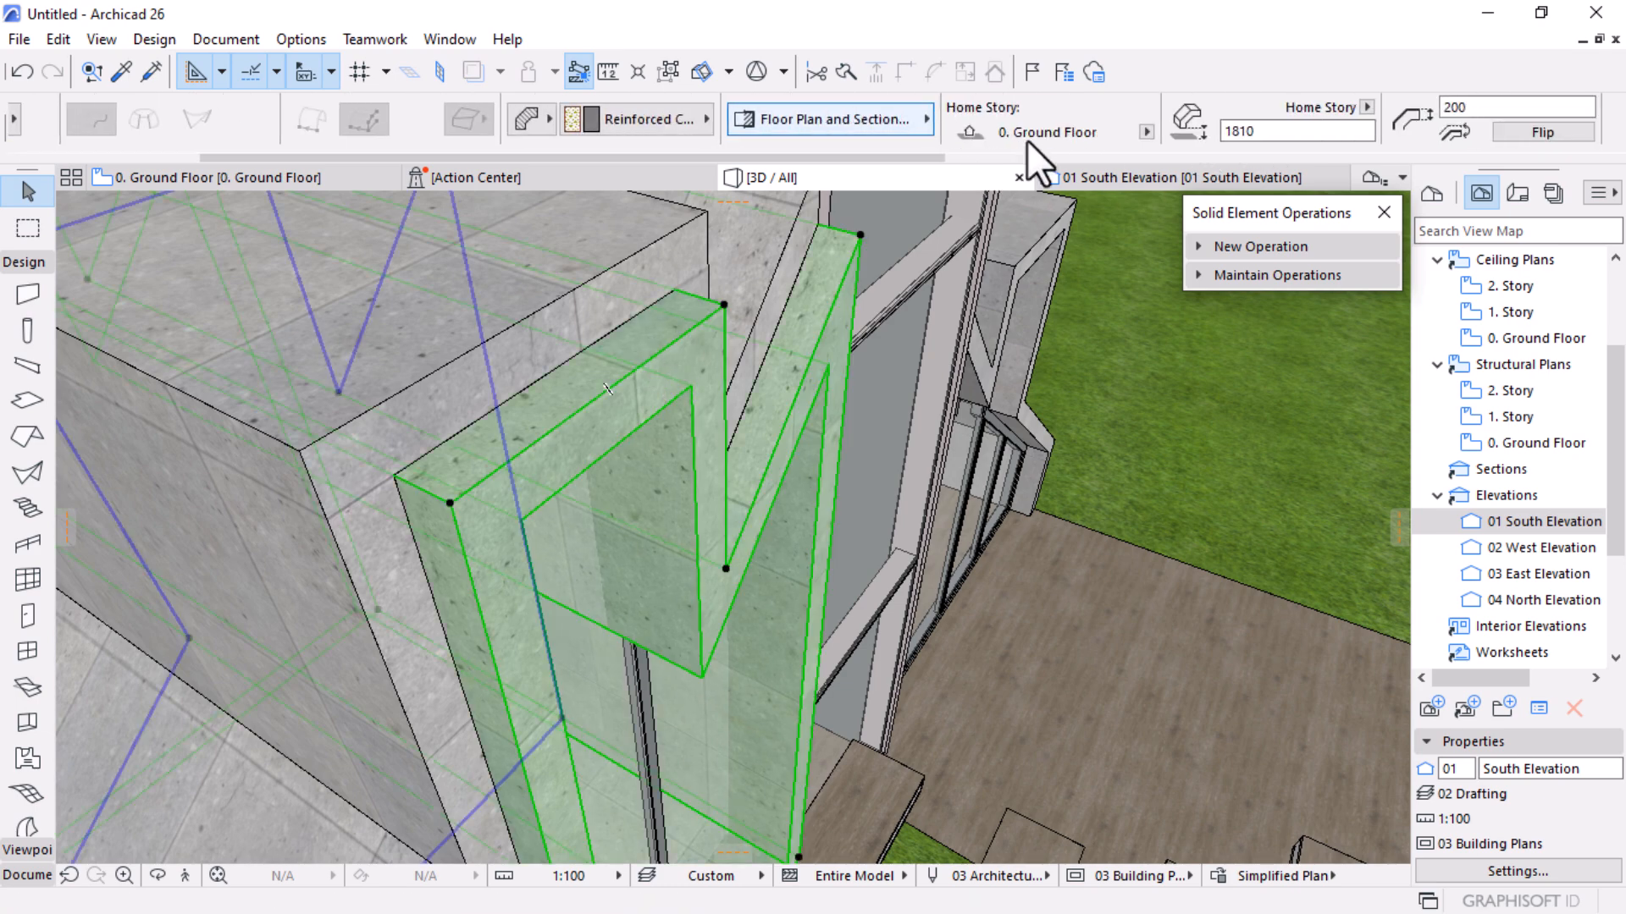
scroll(1023, 149, down, 2)
click(1342, 108)
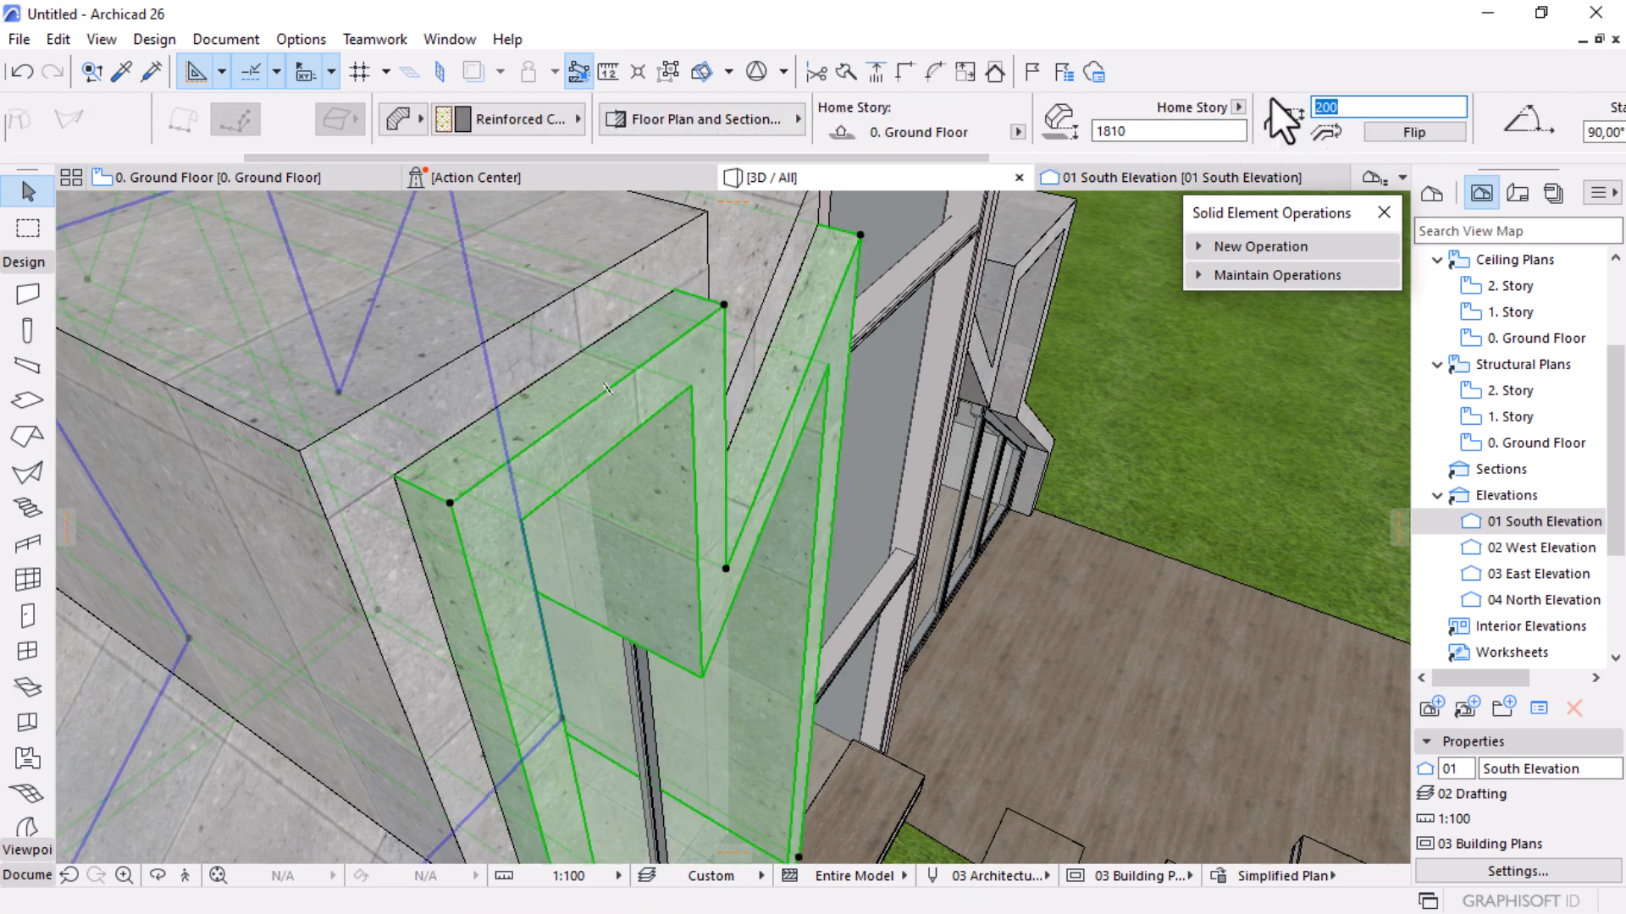
text(40)
key(BackSpace)
key(BackSpace)
text(100)
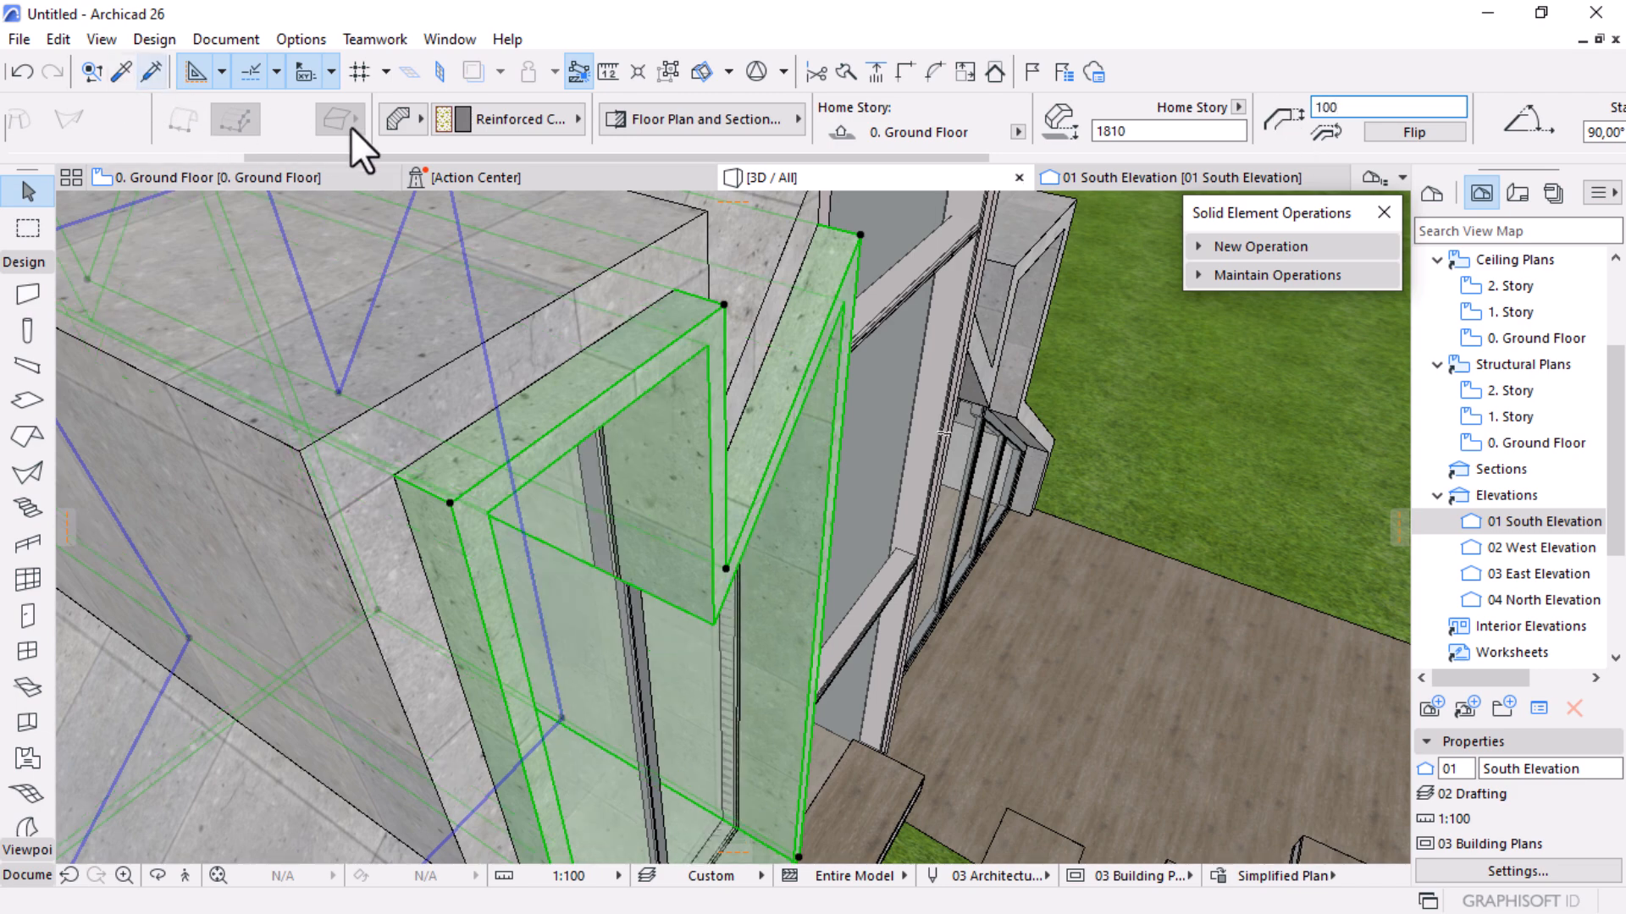
Keep Reinforced Concrete - Structural as the shell's building material and enable all three surface overrides in its settings
click(498, 120)
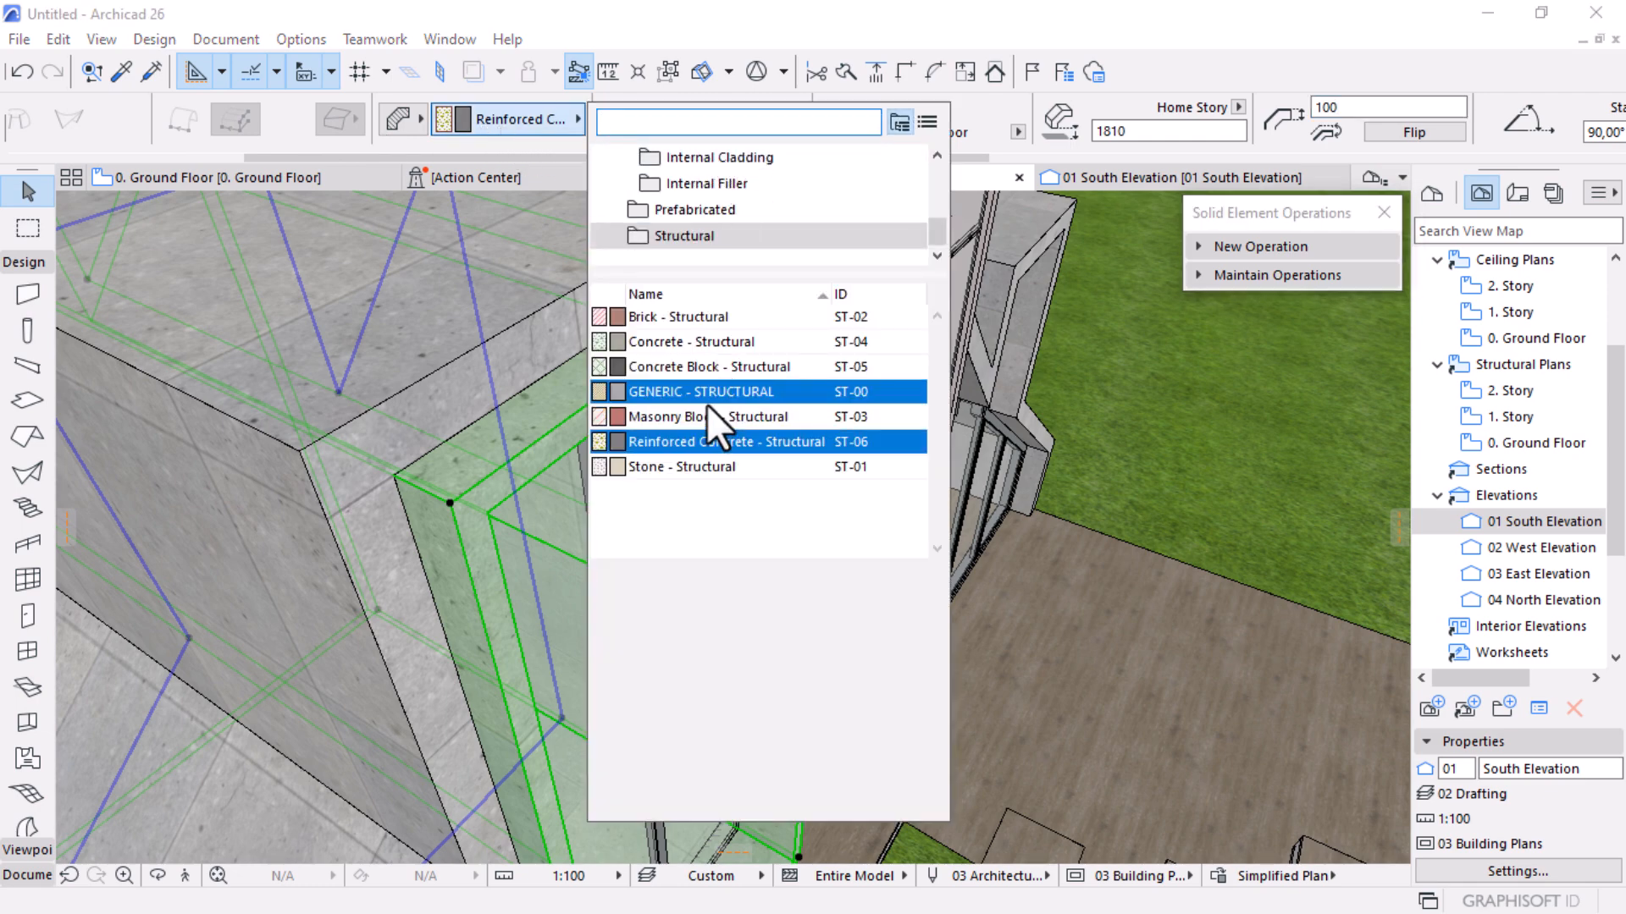
click(714, 442)
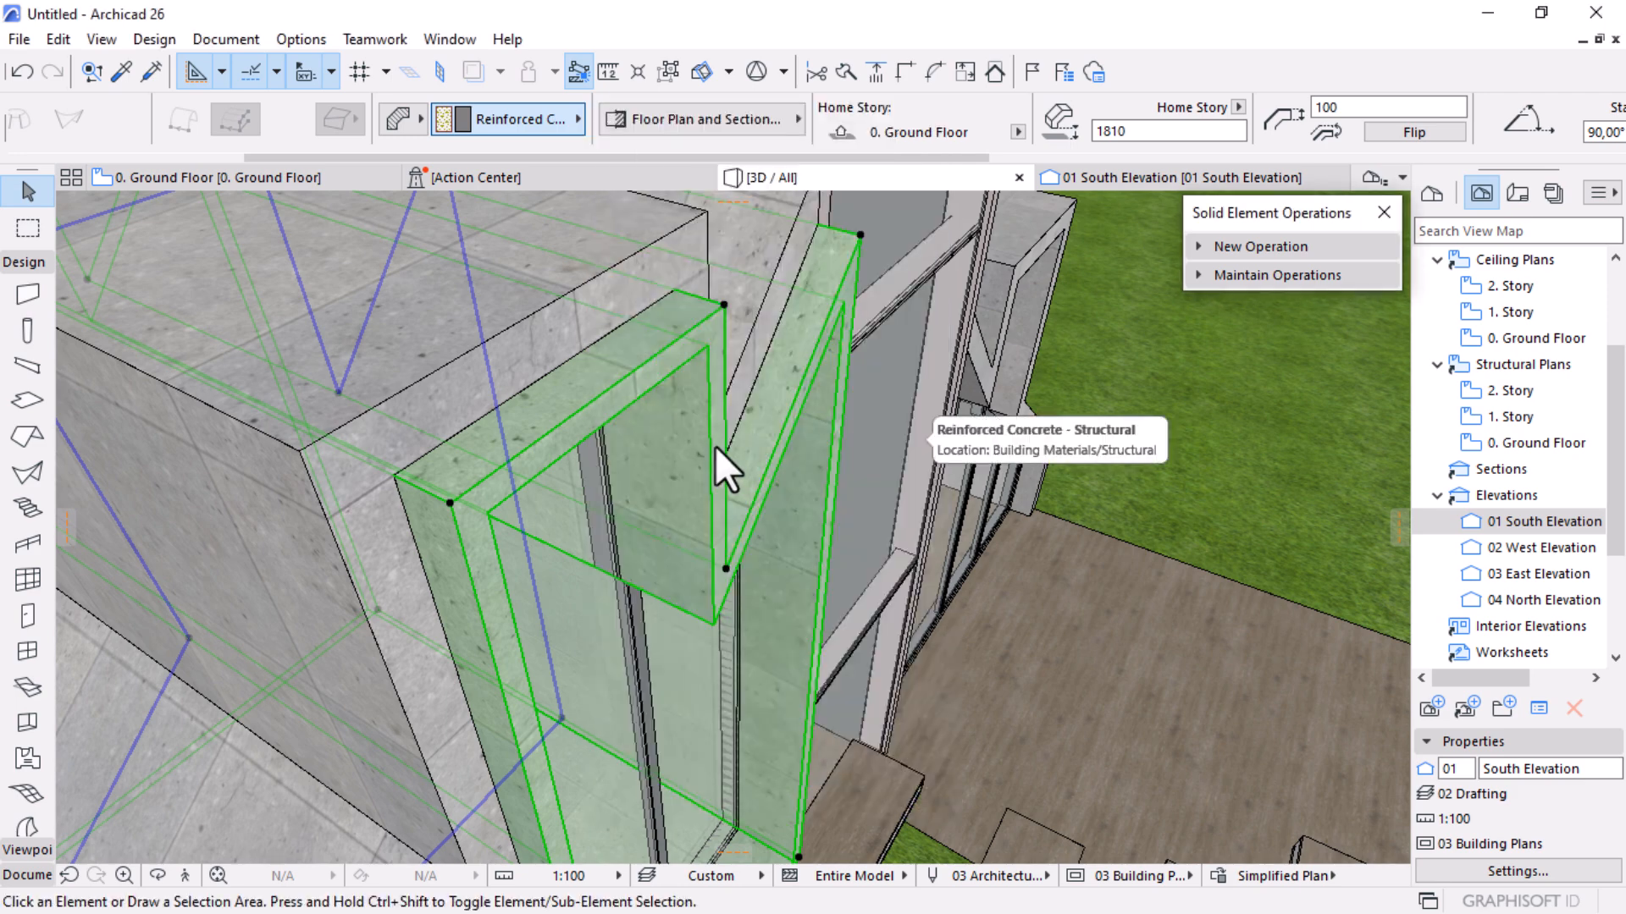
scroll(267, 128, left, 5)
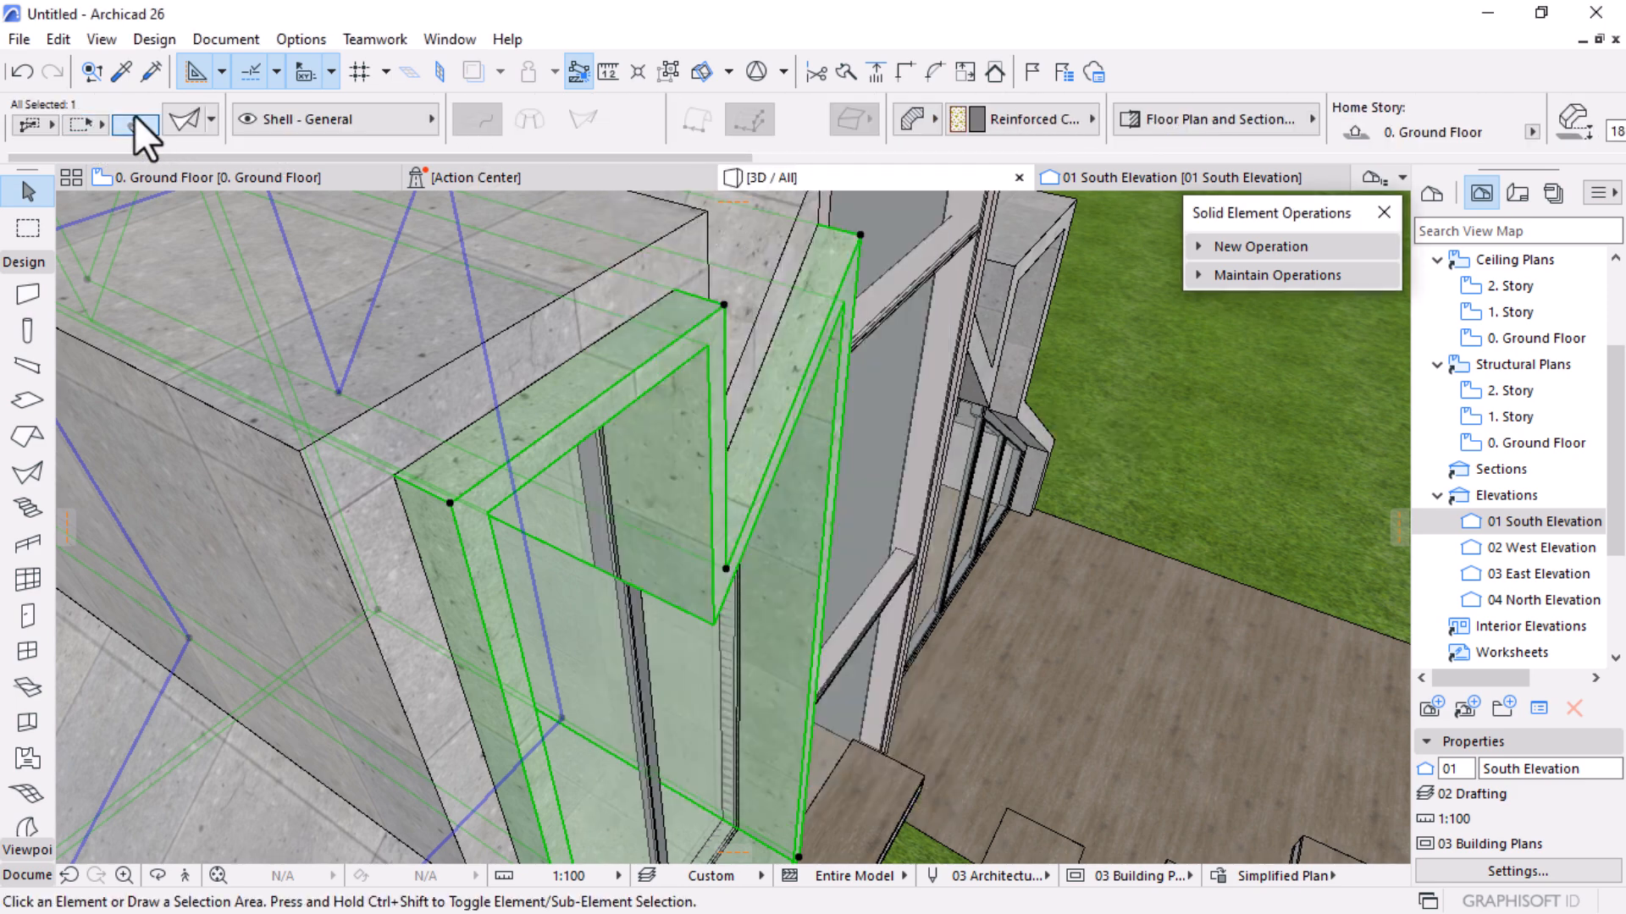
key(ctrl+t)
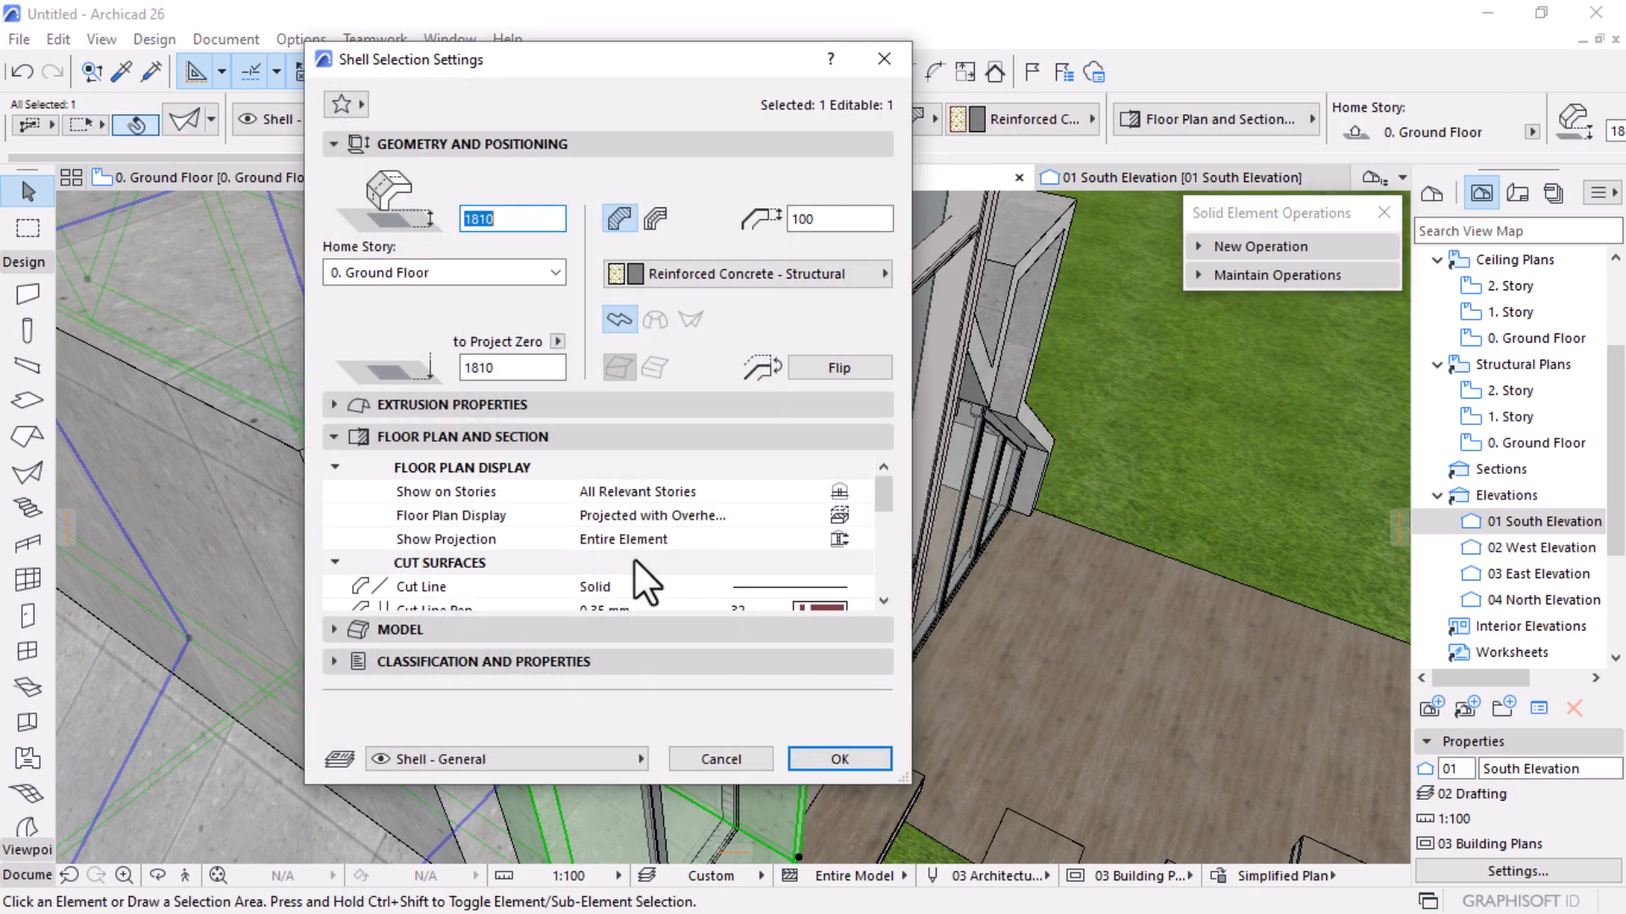
scroll(394, 550, down, 5)
click(323, 631)
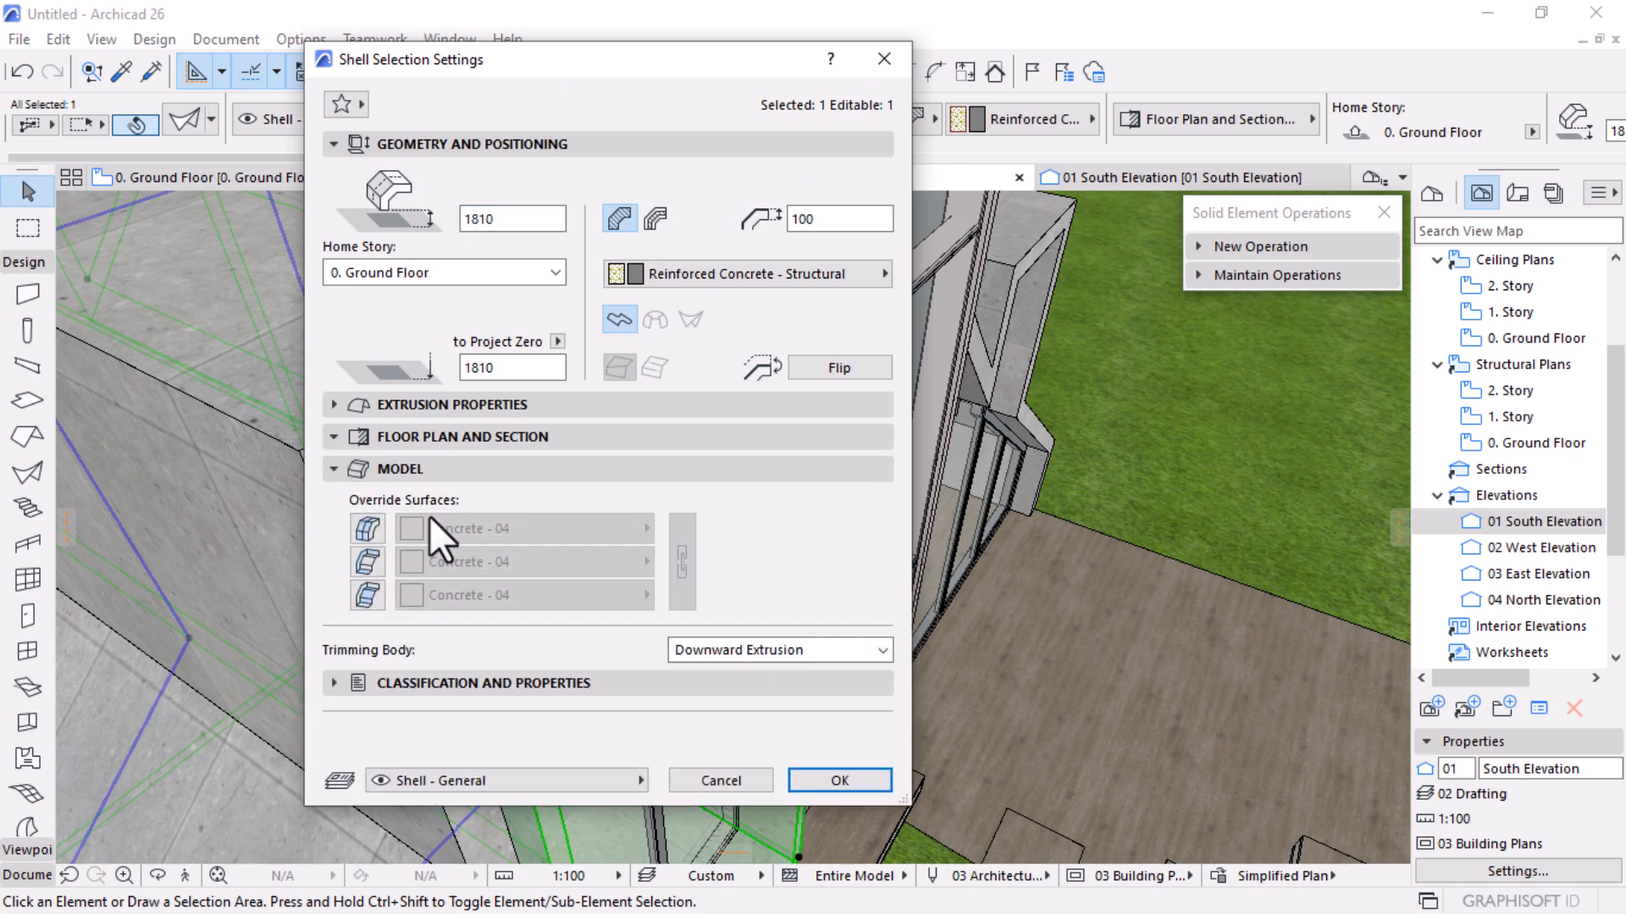
click(368, 529)
click(365, 561)
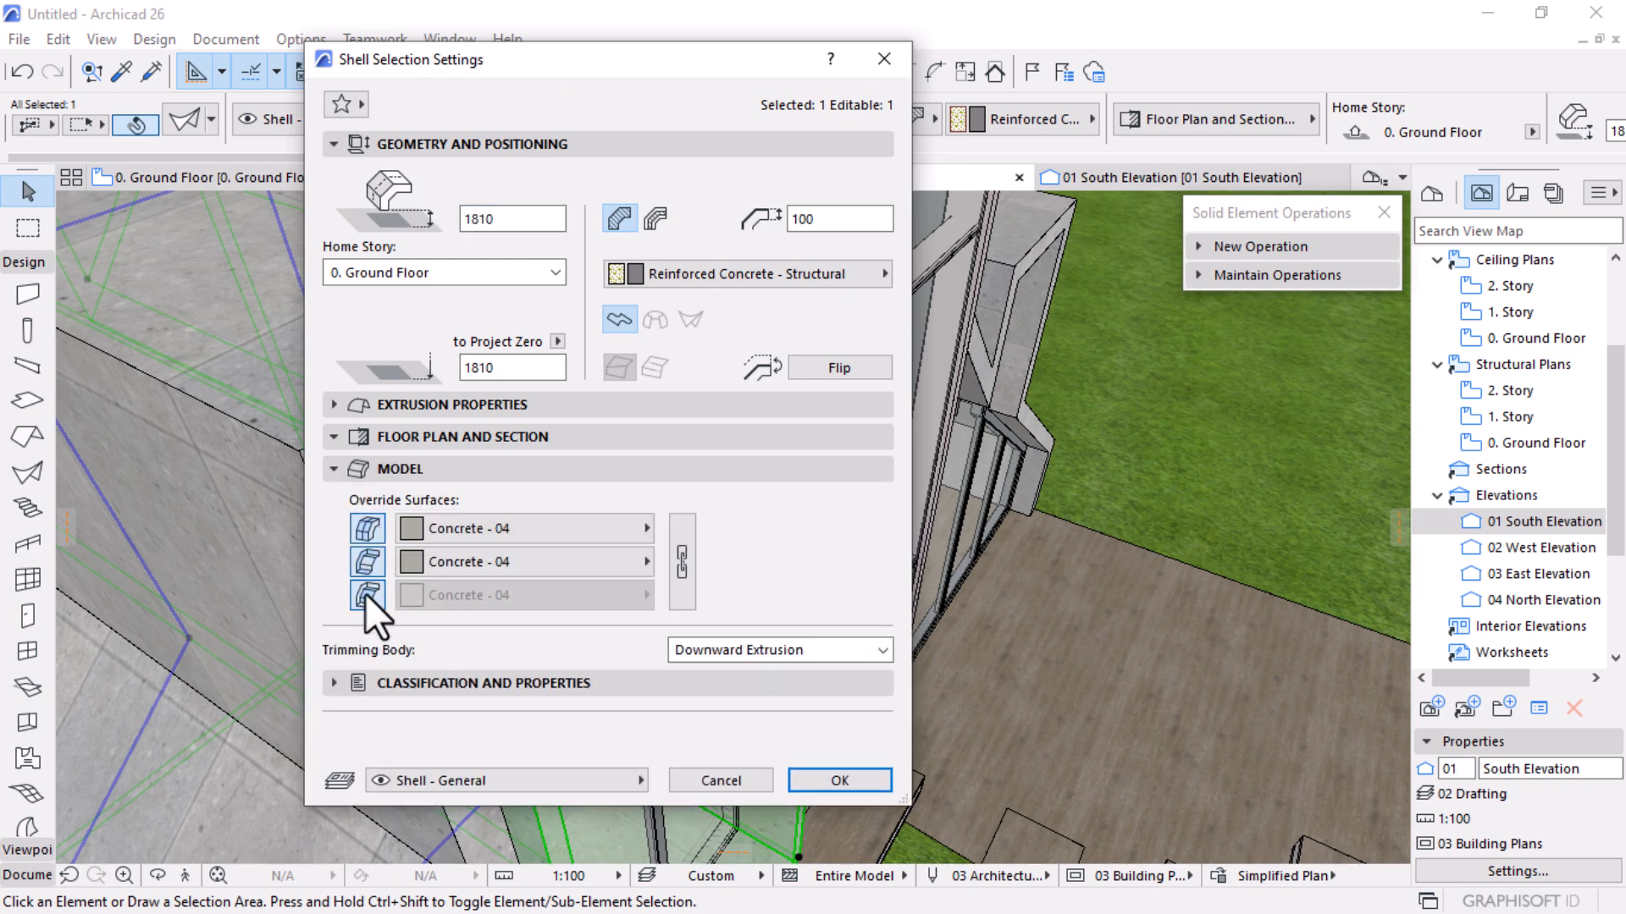
click(365, 594)
Override the glazing shell's surfaces with Paint - Glossy White, linking all three, and apply the settings
click(518, 529)
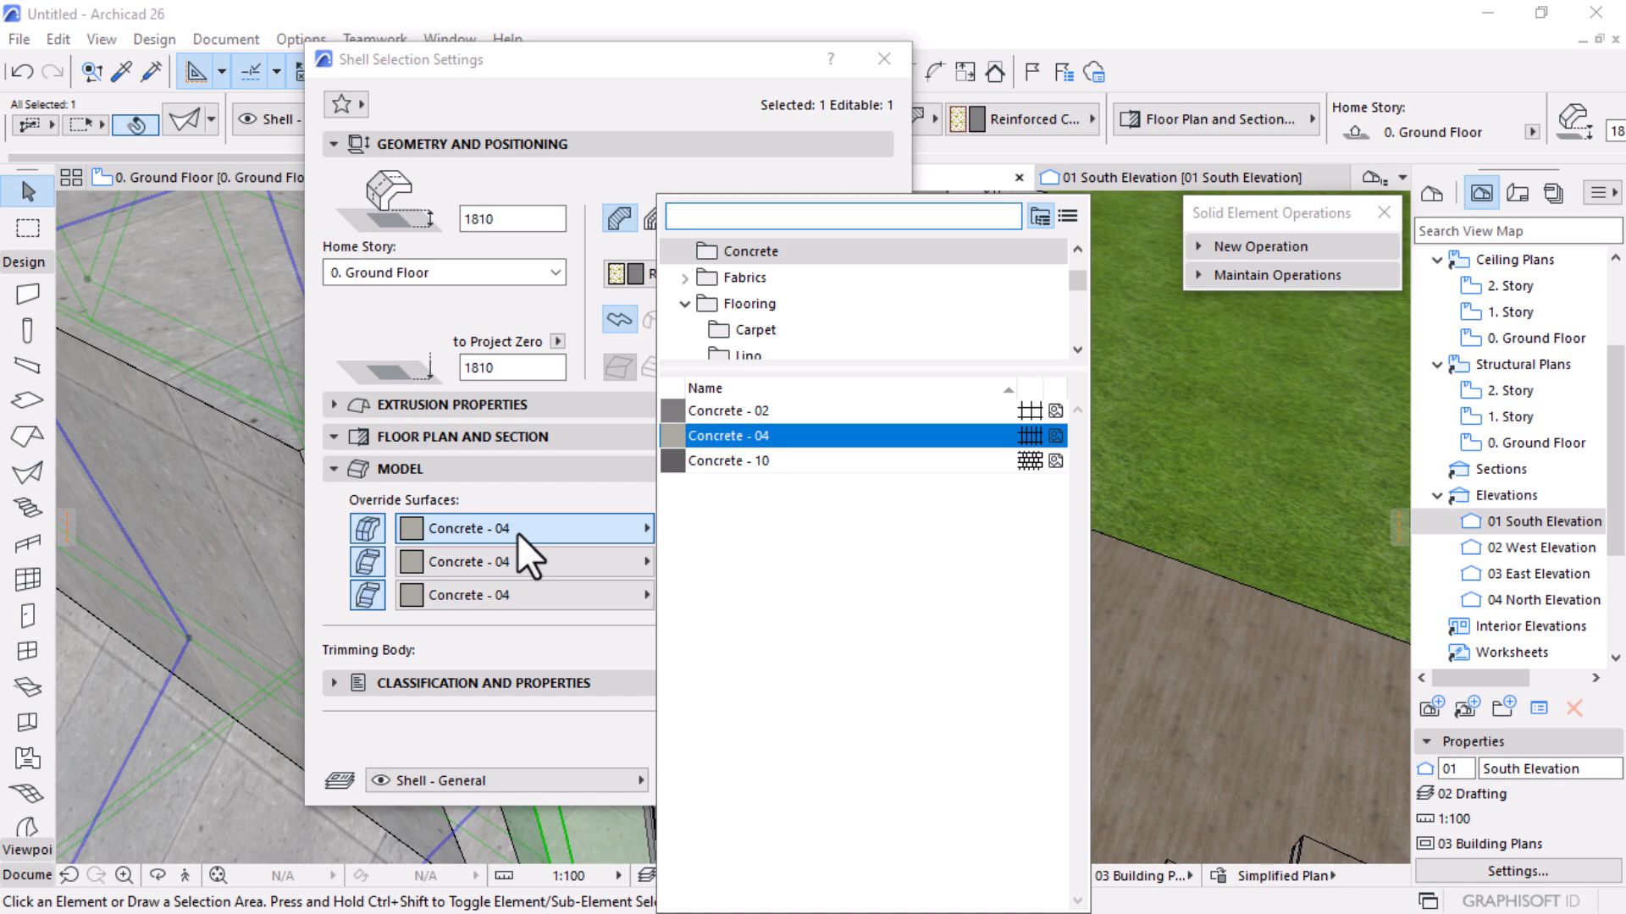
click(506, 491)
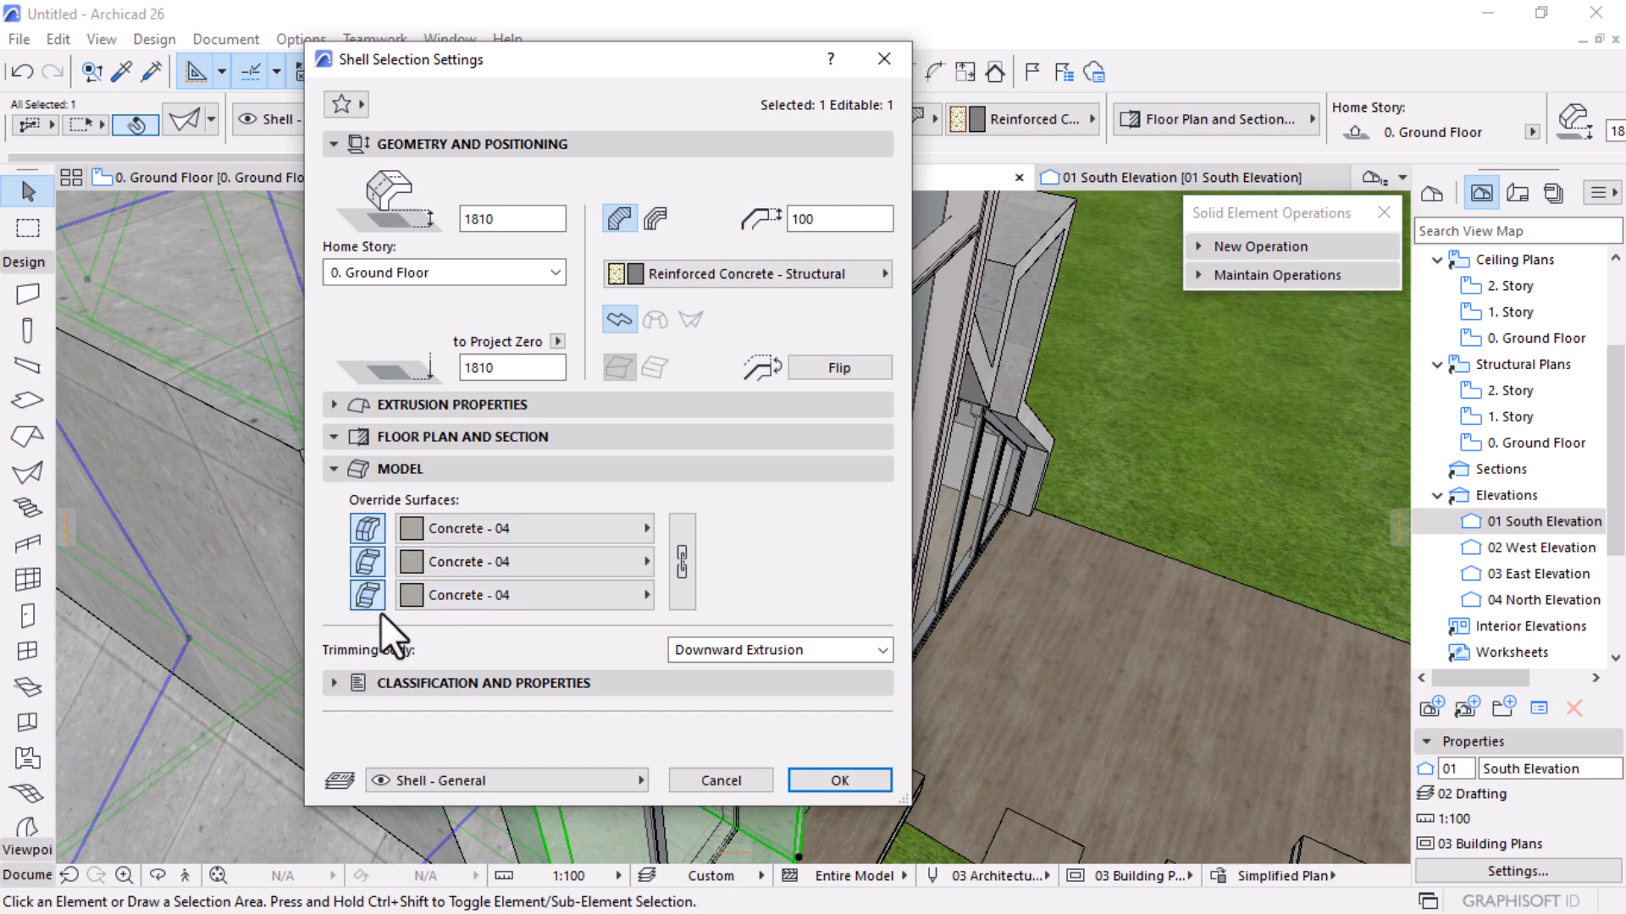
click(494, 527)
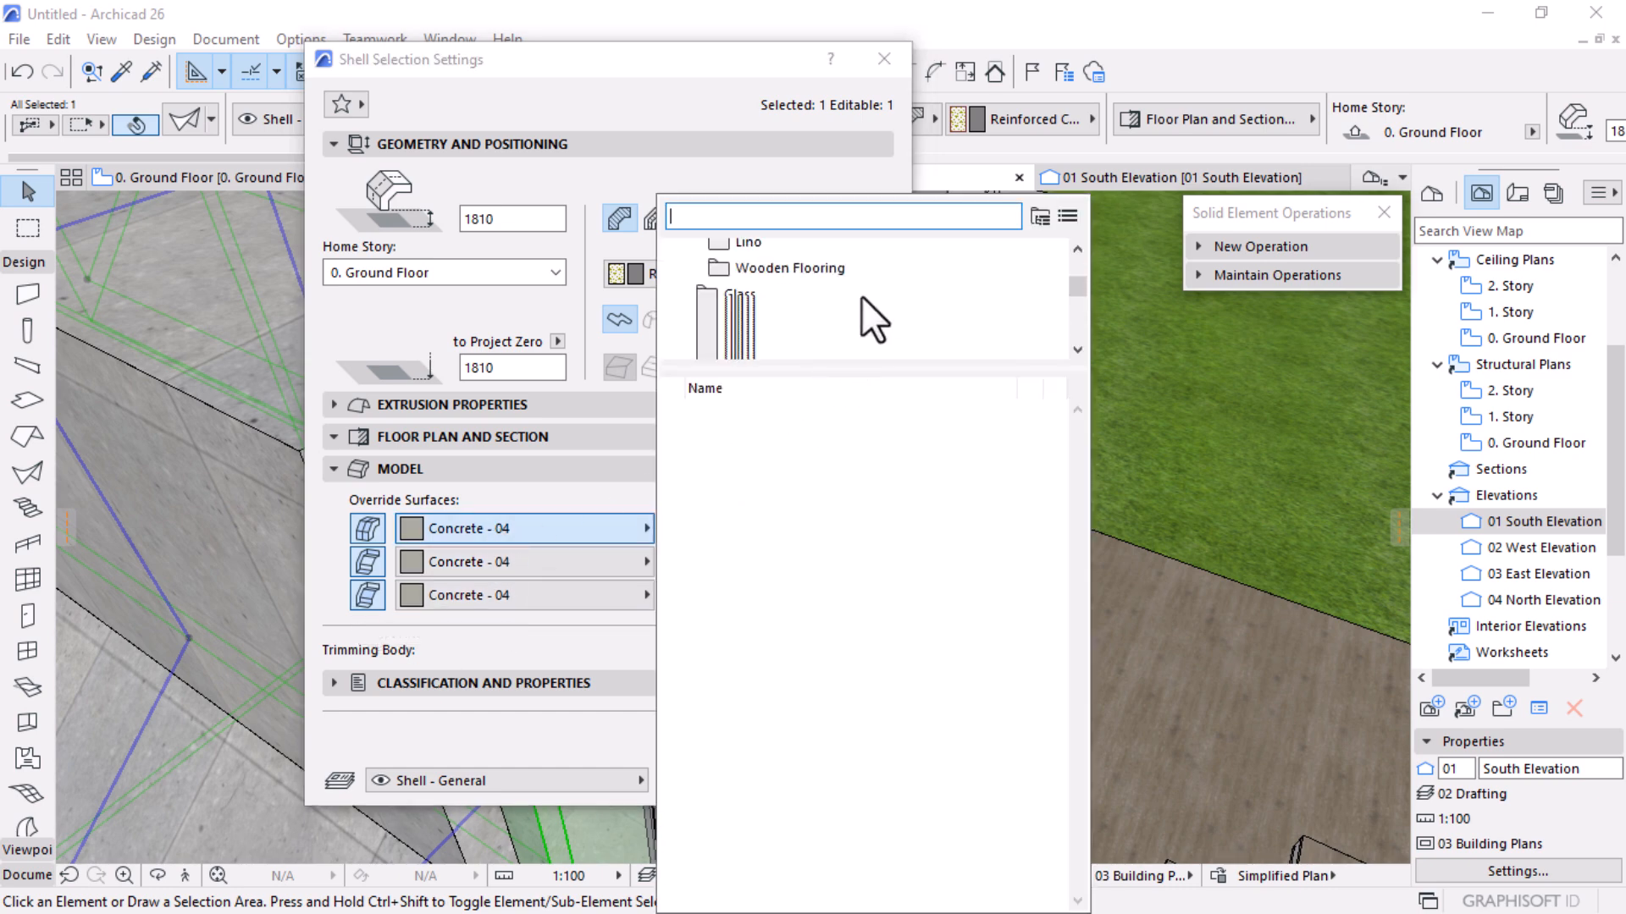
text(paint)
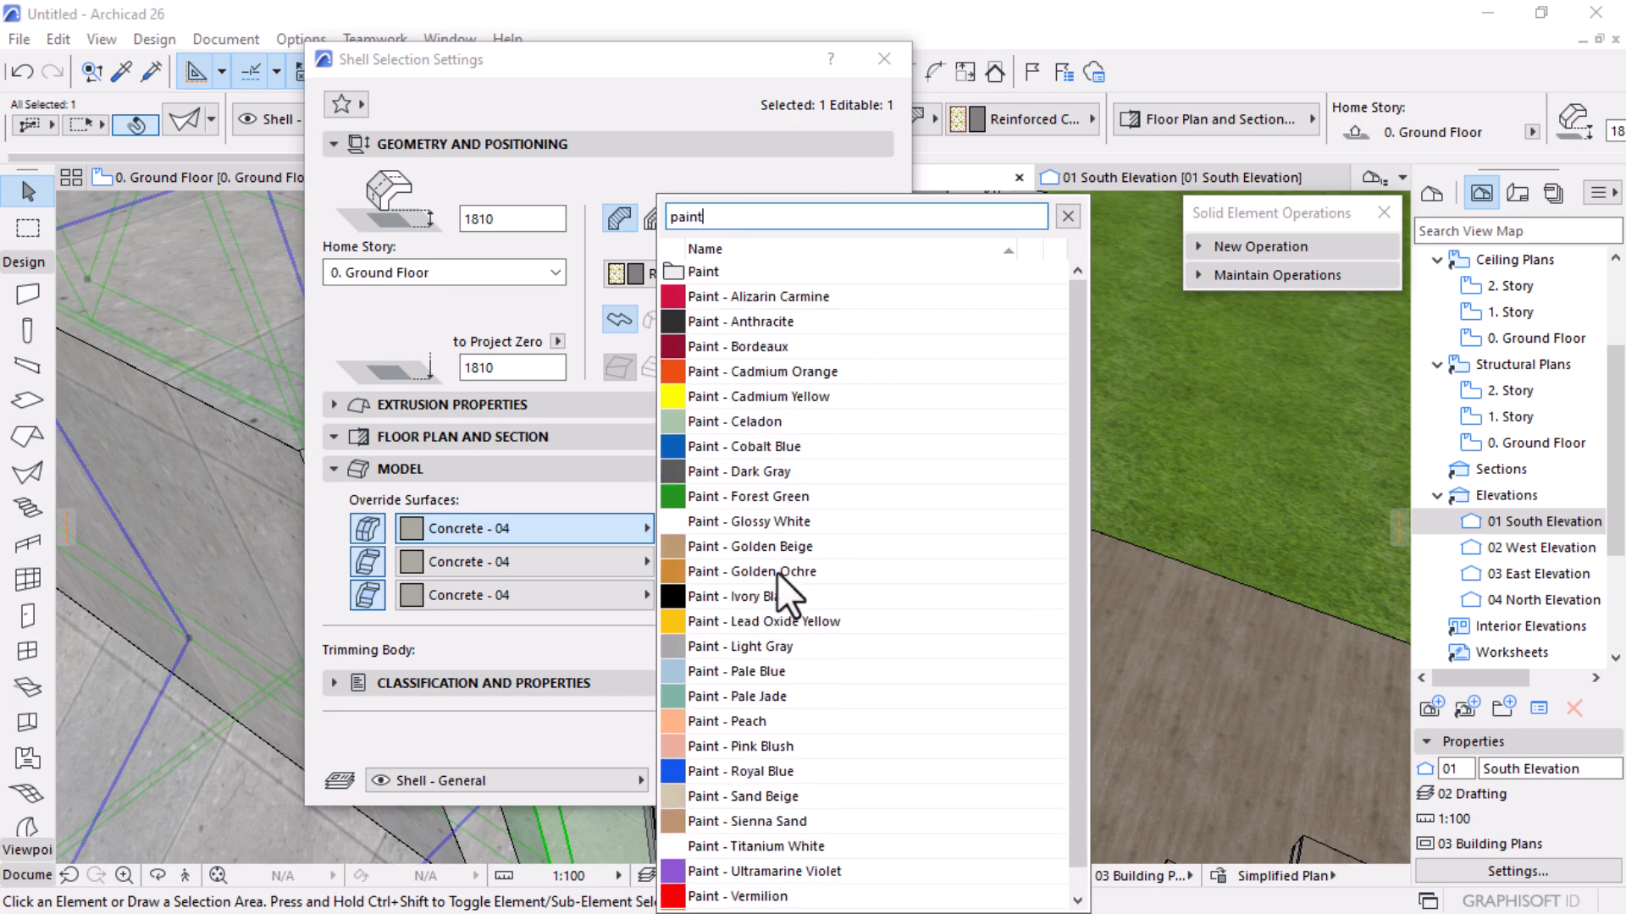
click(727, 523)
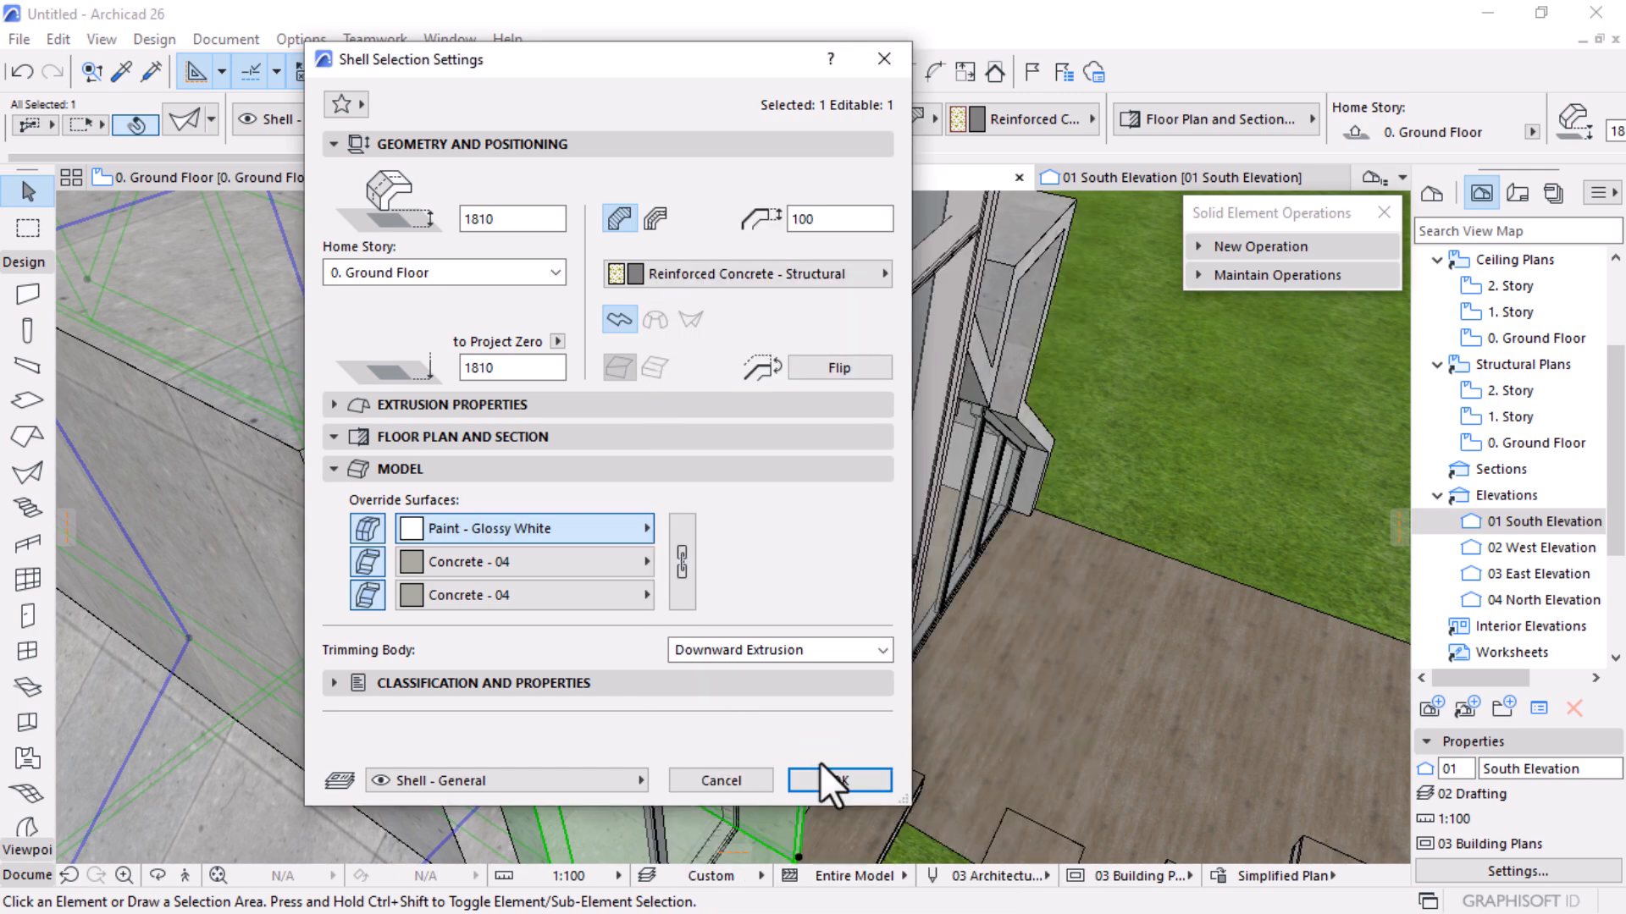
click(684, 545)
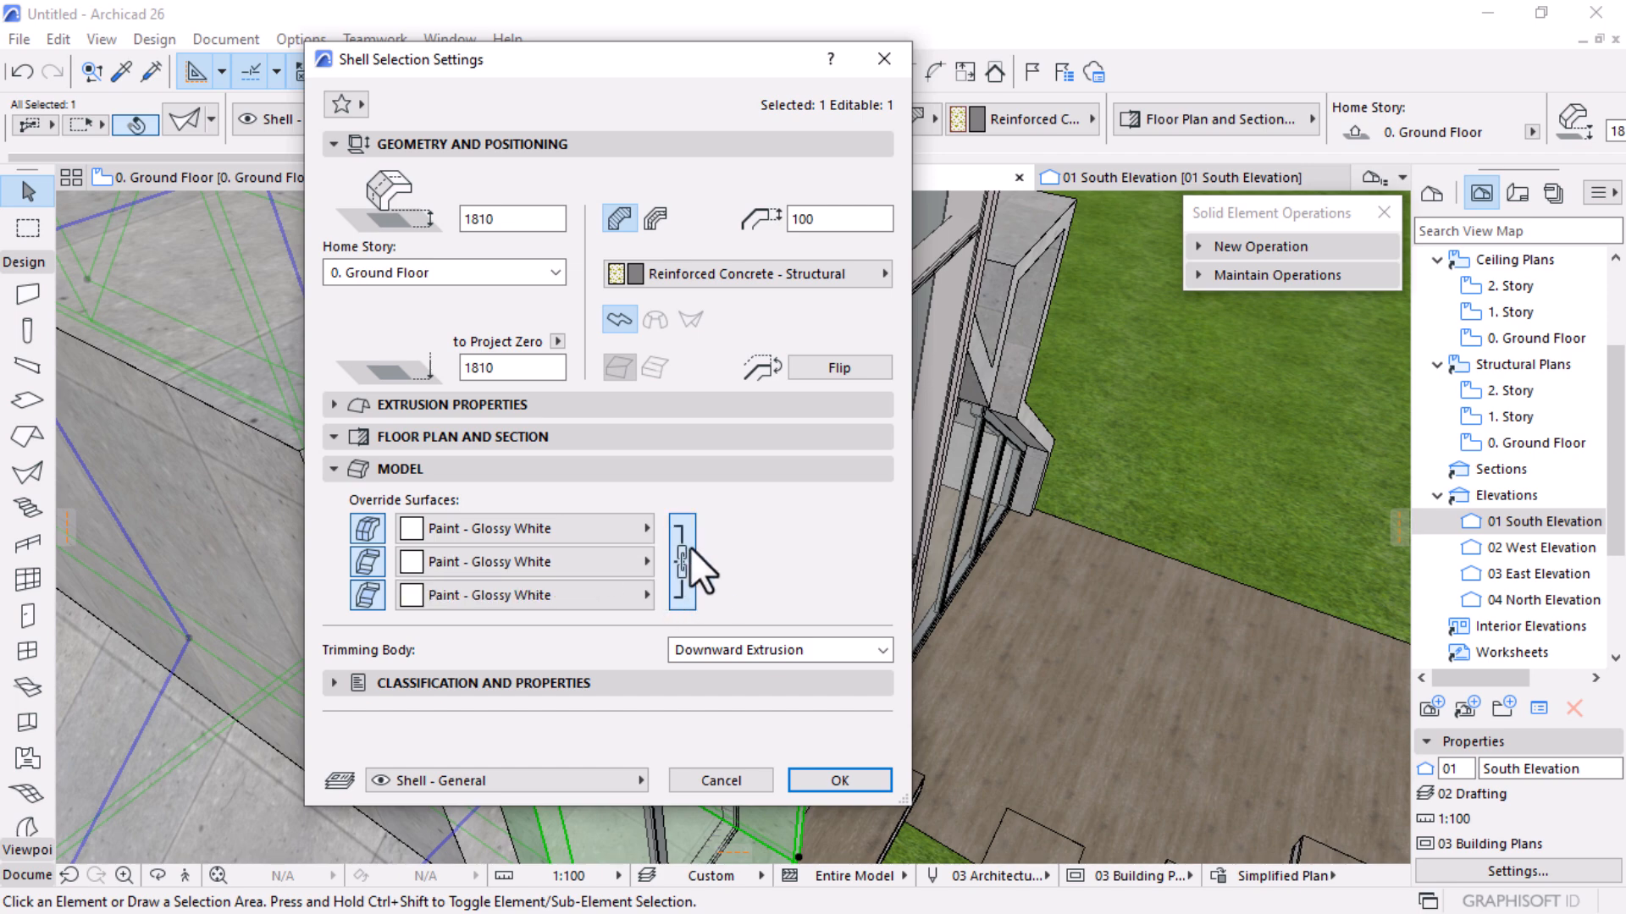
click(837, 781)
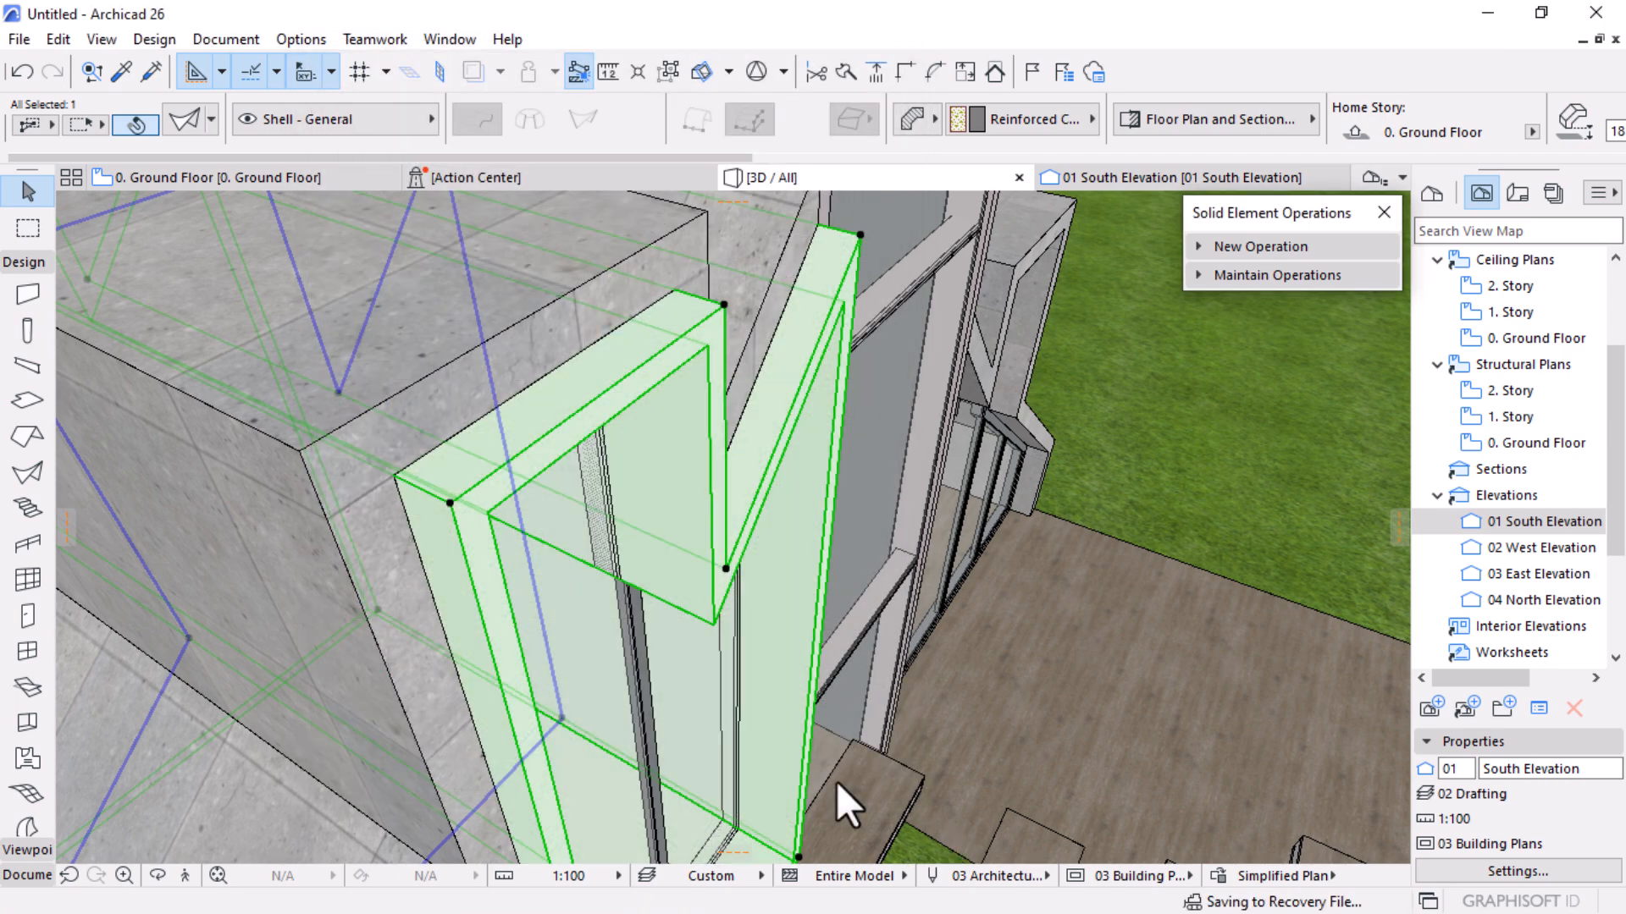
key(Escape)
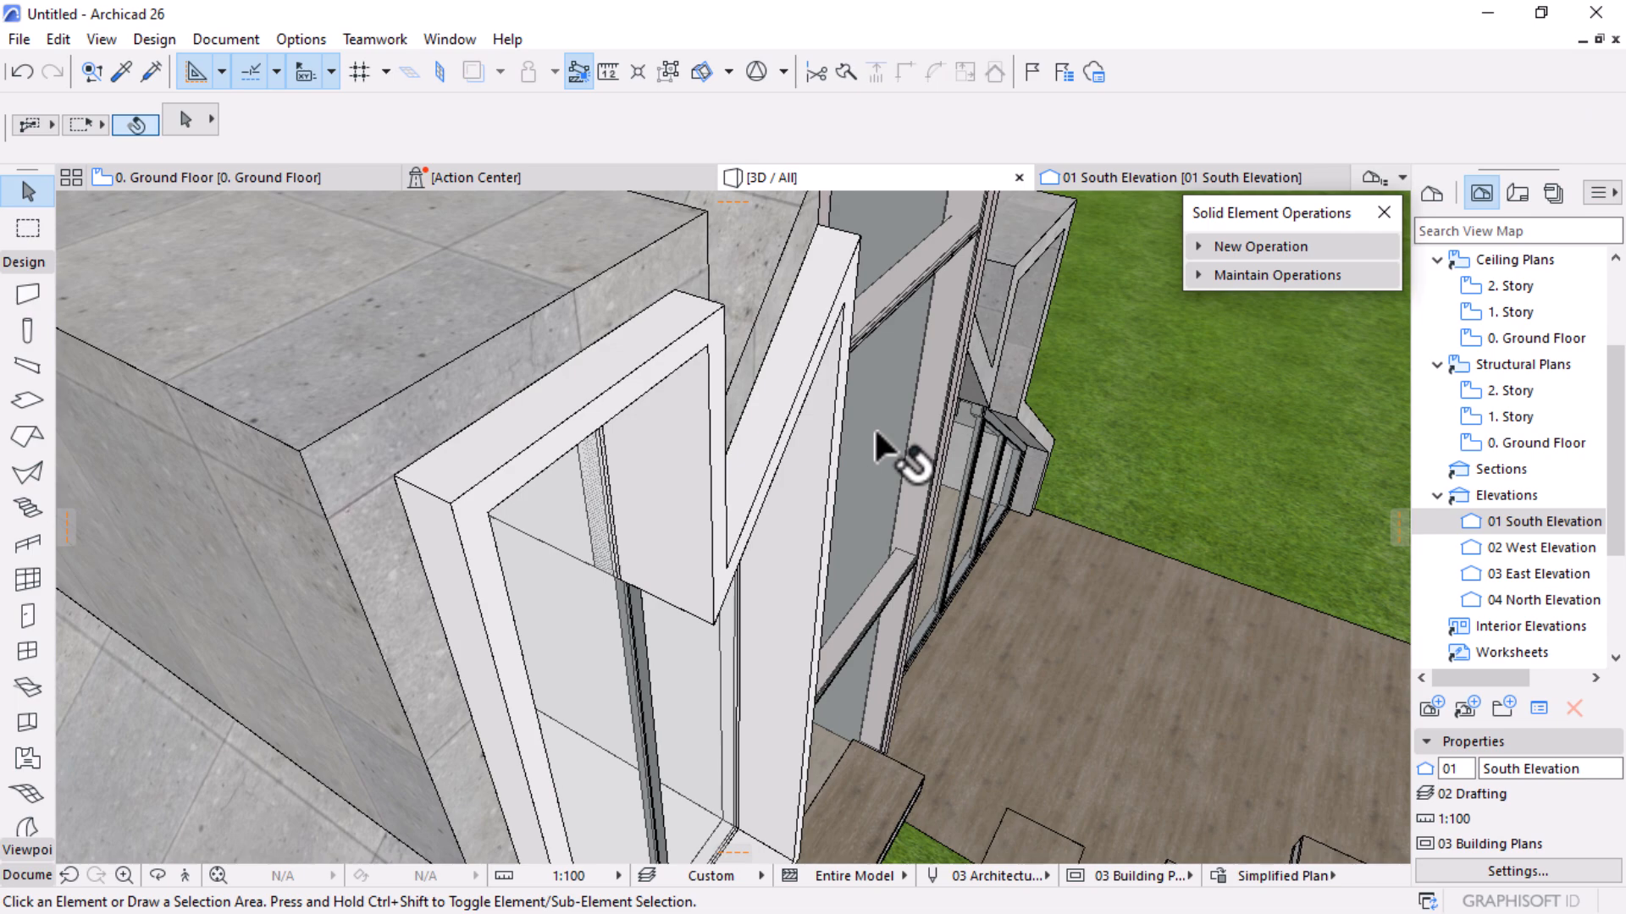
Examine the inner shell's fit around the left wing's glazing and inside the concrete frame from several angles in 3D
scroll(874, 425, down, 2)
scroll(874, 425, down, 2)
shift+middle_drag(874, 425, 673, 500)
scroll(935, 622, down, 1)
middle_drag(935, 621, 843, 495)
scroll(675, 508, up, 2)
shift+middle_drag(674, 508, 878, 420)
scroll(559, 599, up, 3)
shift+middle_drag(951, 653, 761, 654)
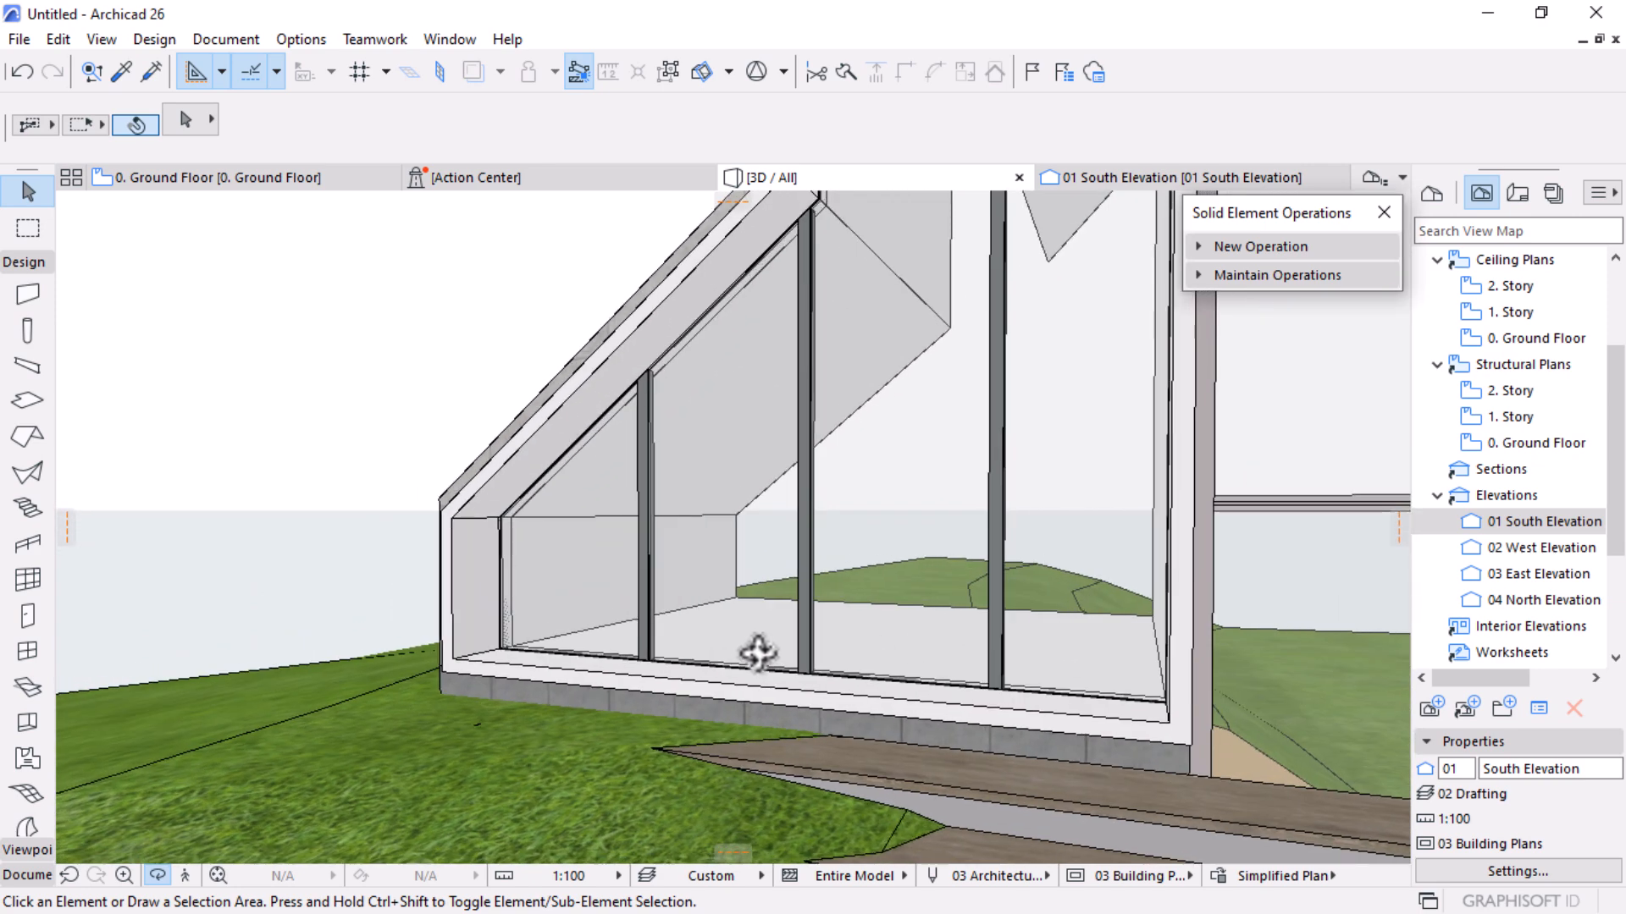
middle_drag(1032, 553, 889, 534)
shift+middle_drag(816, 657, 1021, 665)
scroll(900, 710, down, 10)
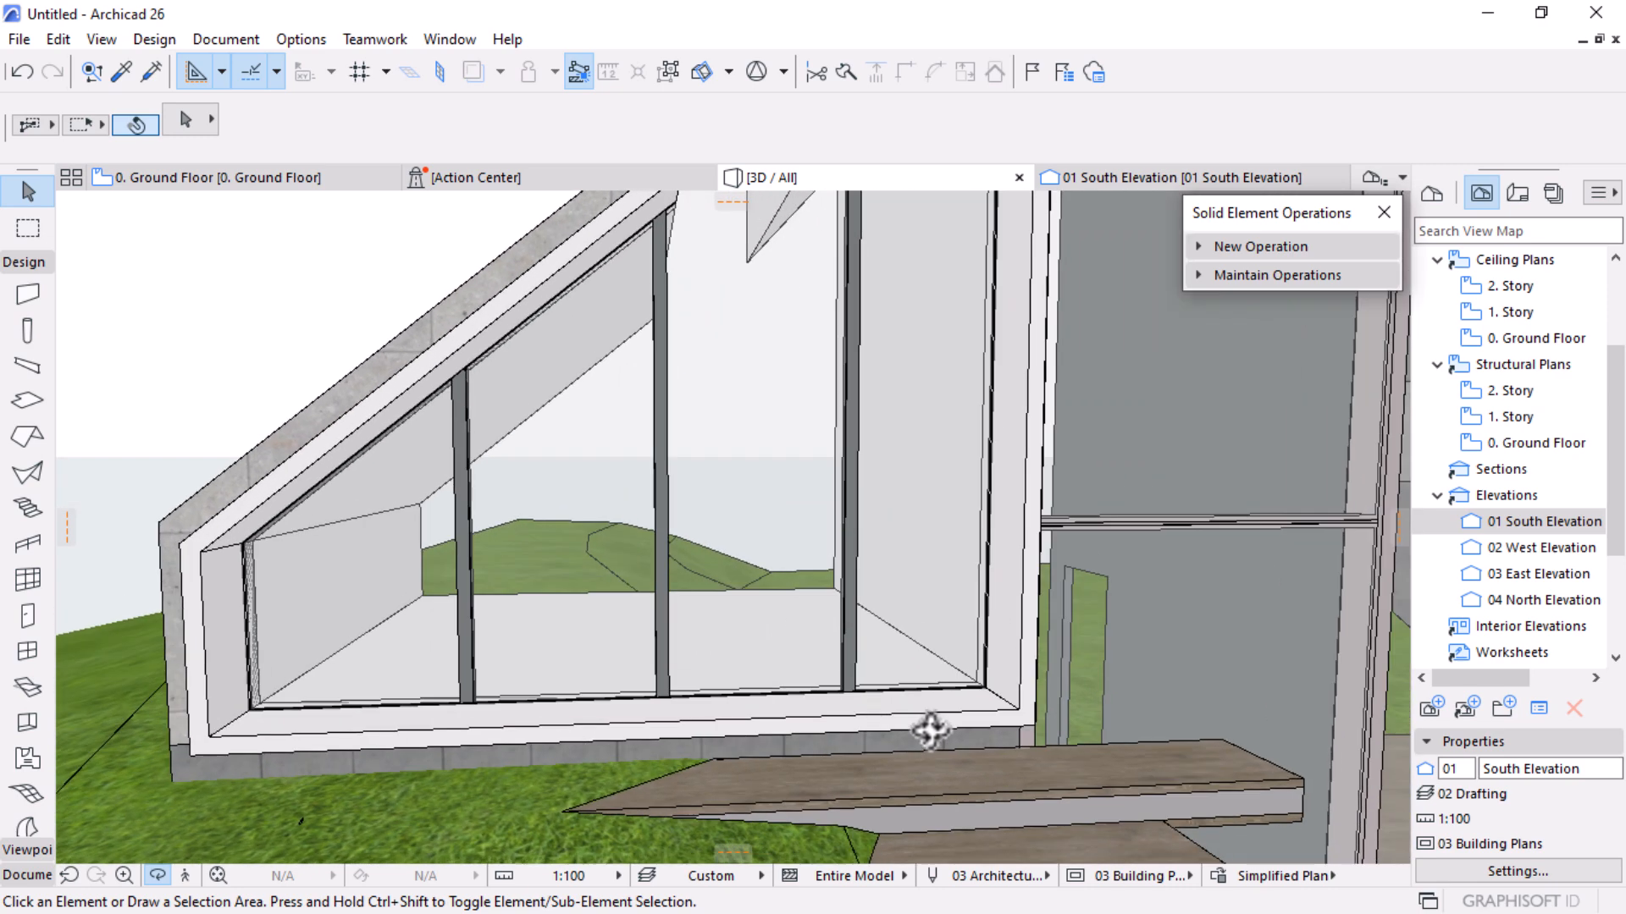
scroll(816, 710, up, 2)
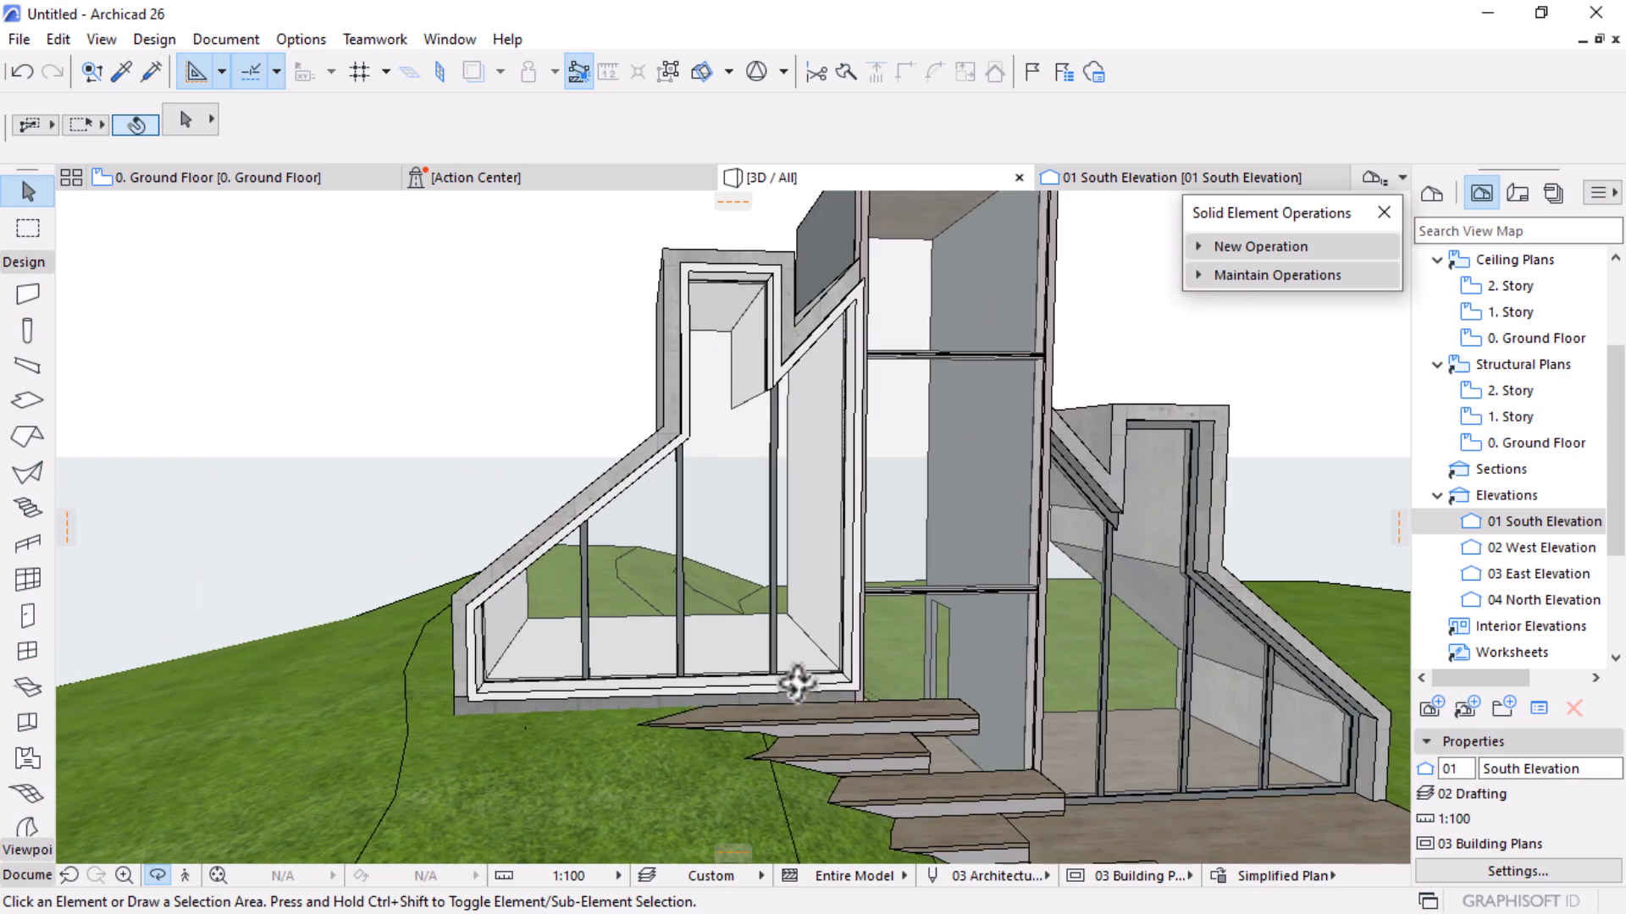
Open the left wing's curtain wall for editing in the South Elevation
click(774, 546)
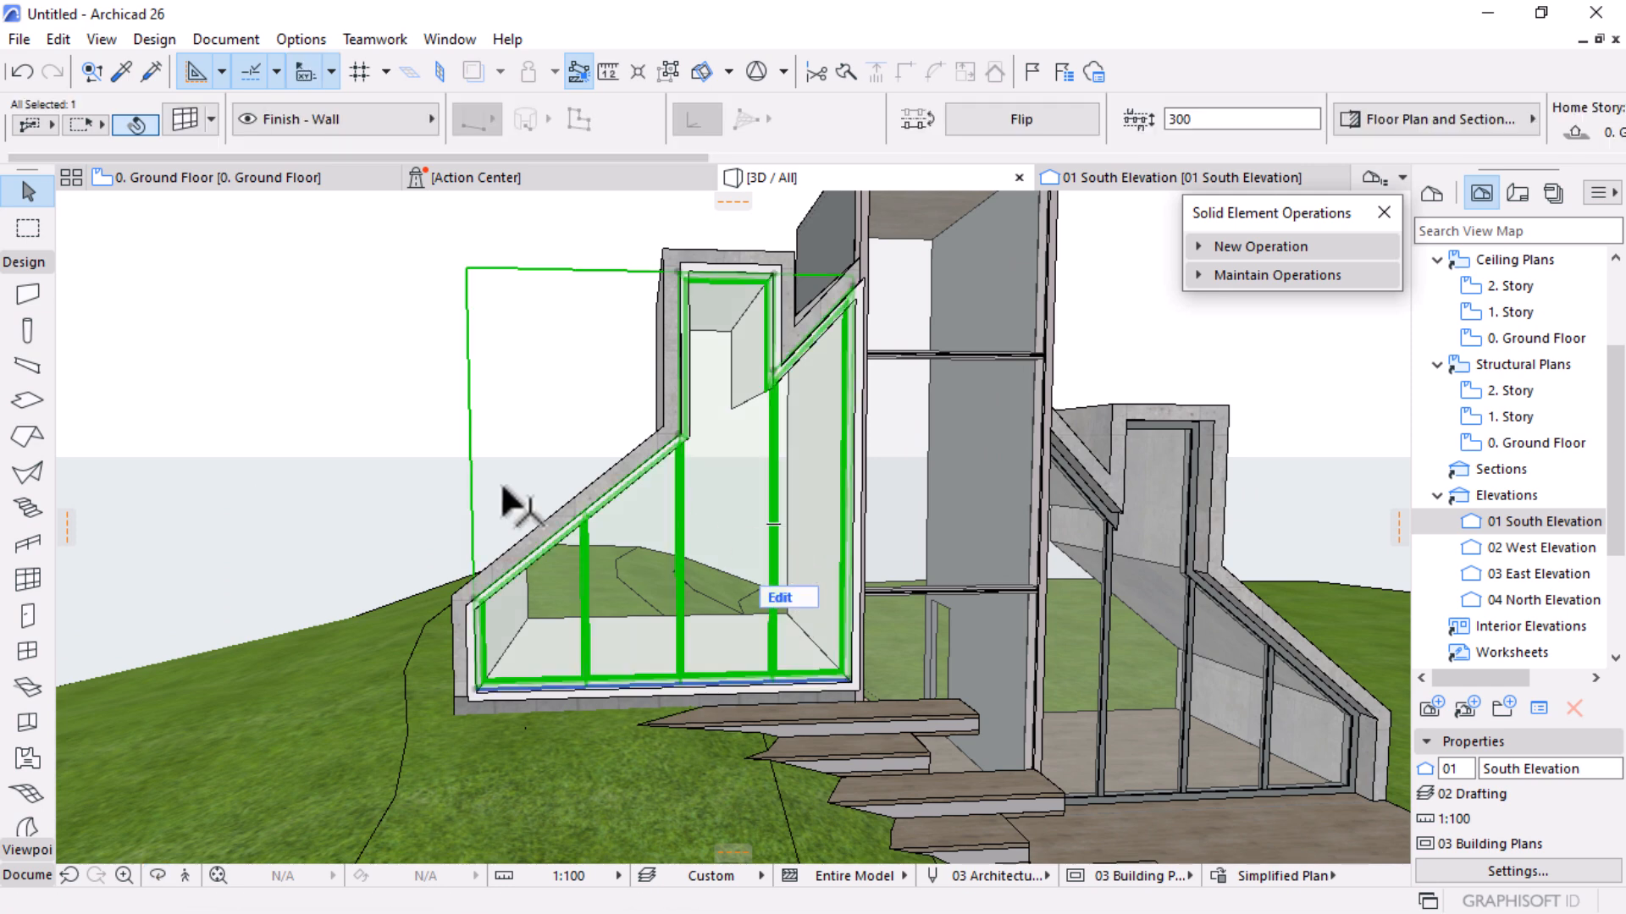
mouse_move(159, 175)
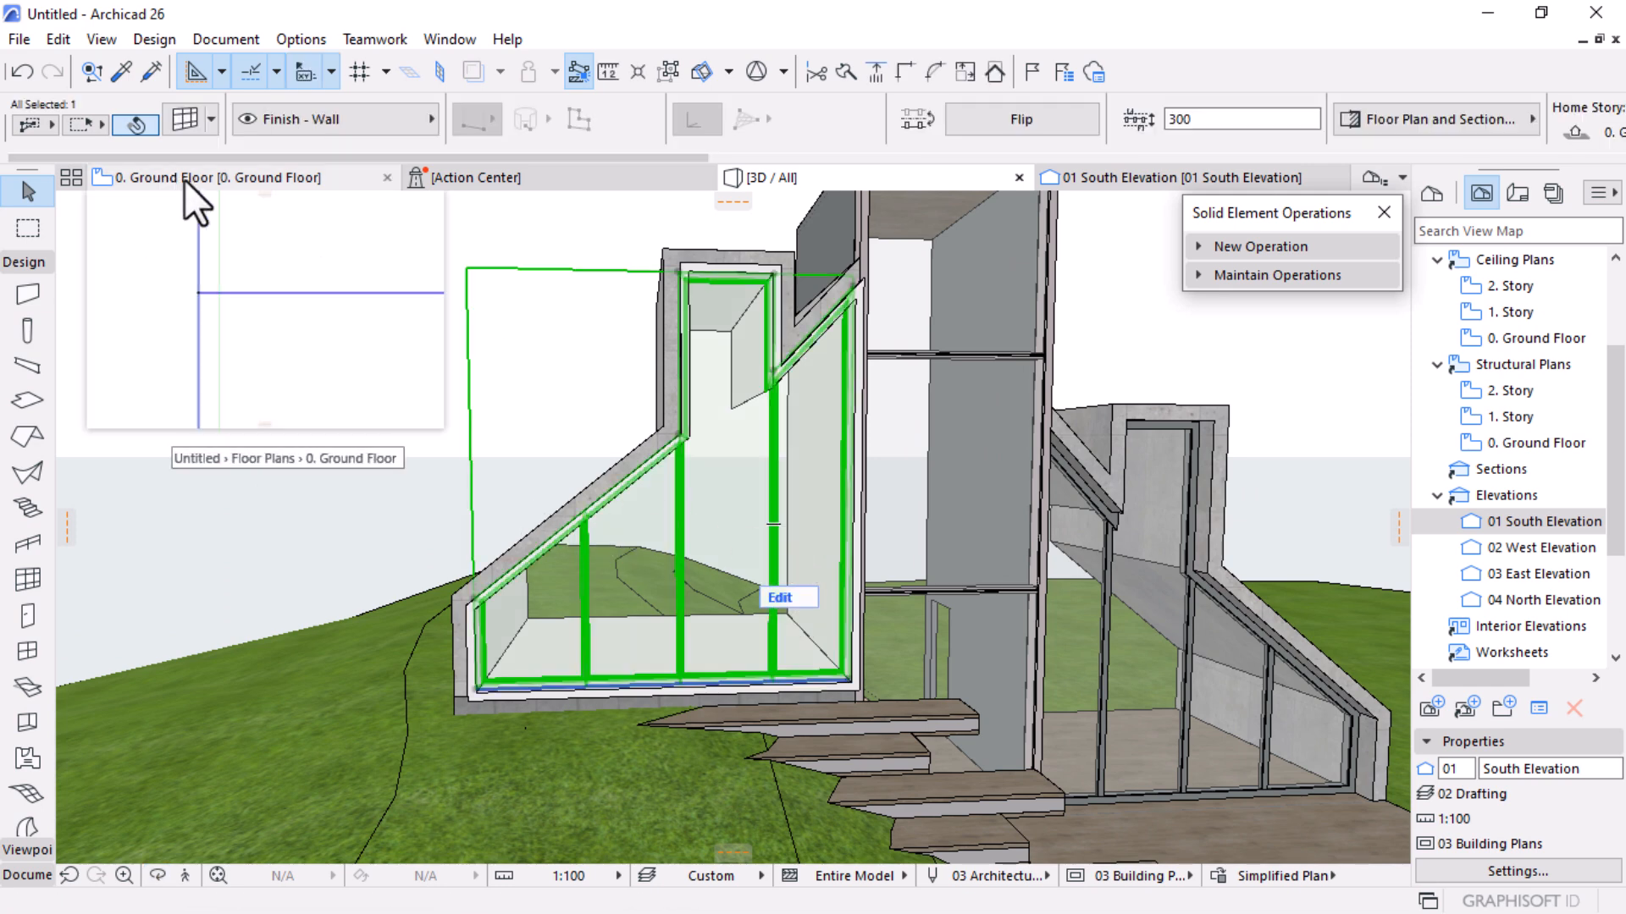
click(1119, 179)
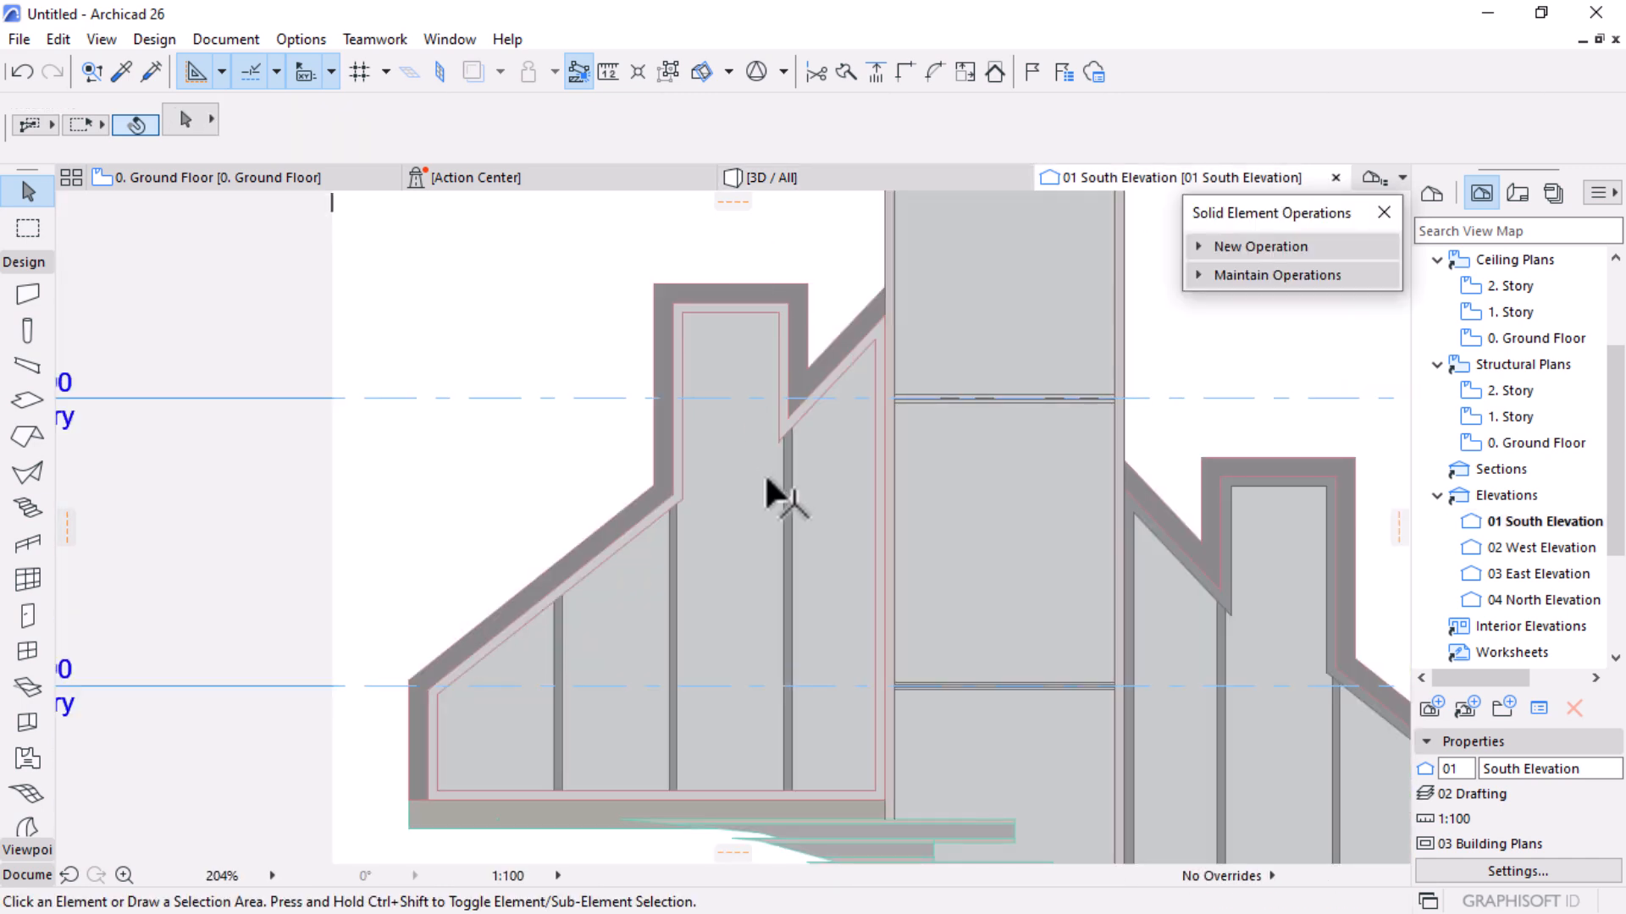
scroll(763, 471, down, 5)
double_click(766, 597)
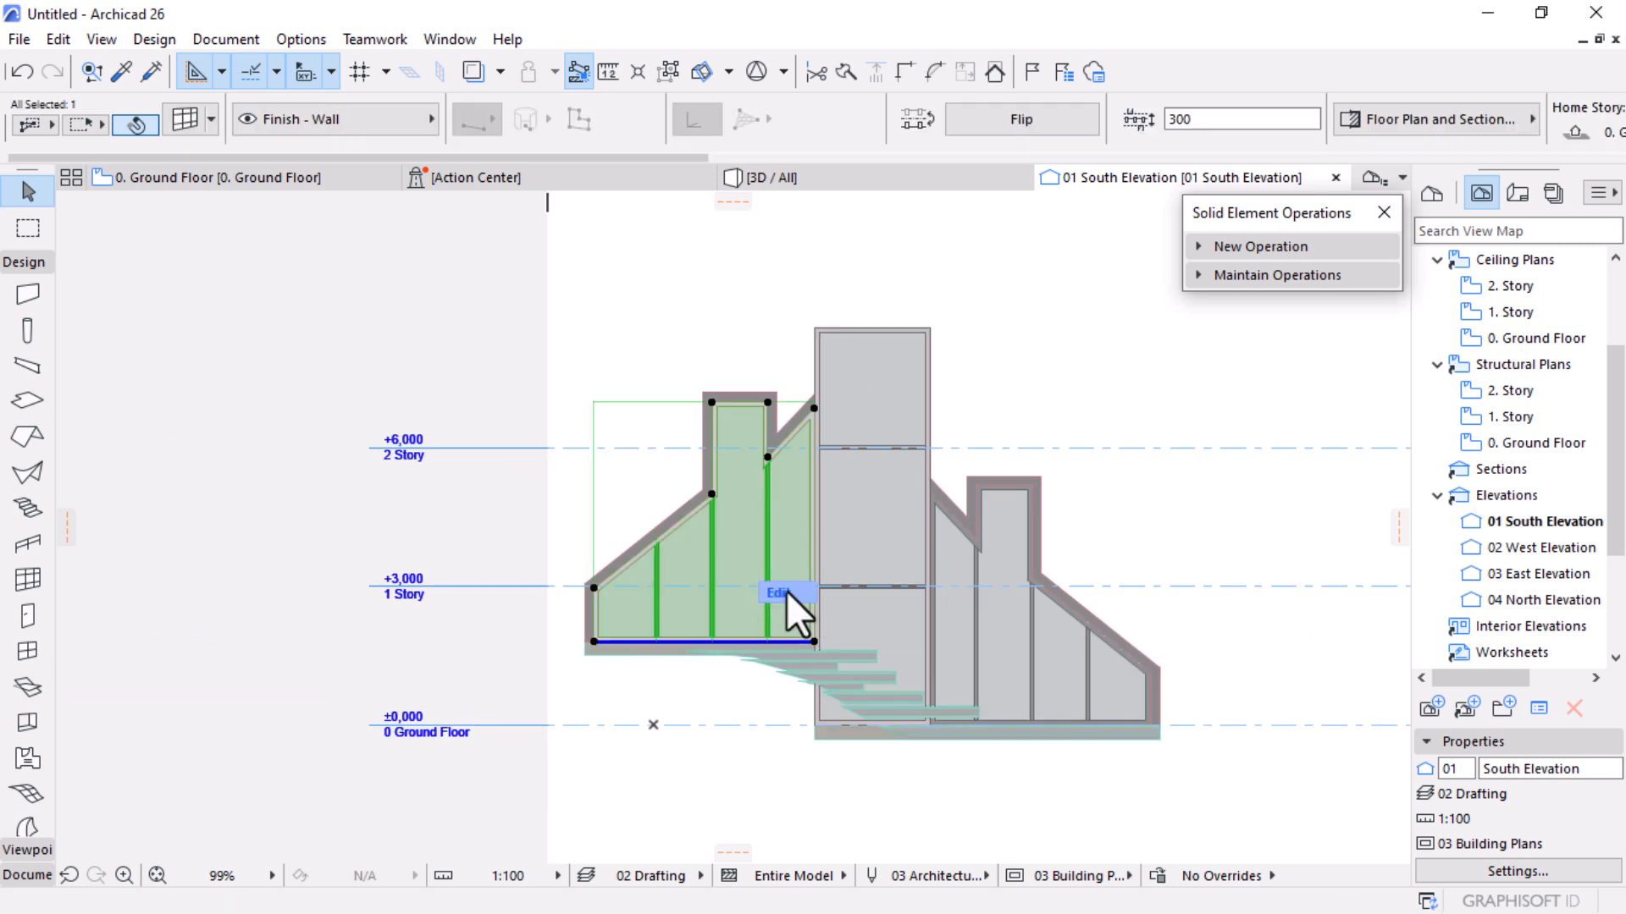
key(Escape)
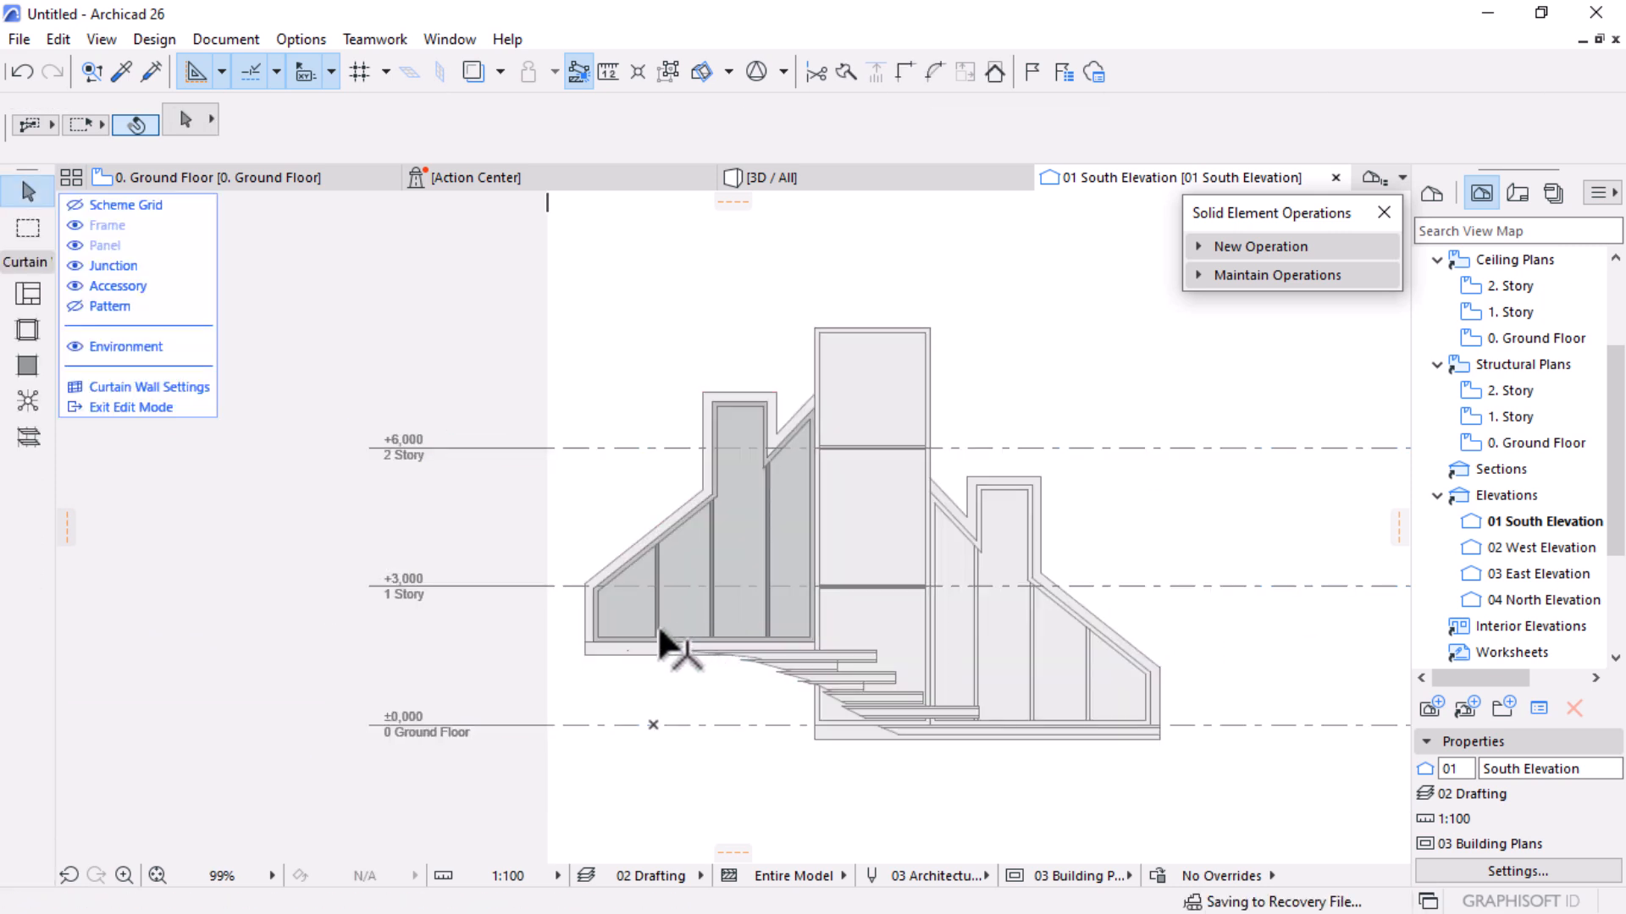
Hide the curtain wall's frames, panels and junctions in edit mode
scroll(622, 613, up, 3)
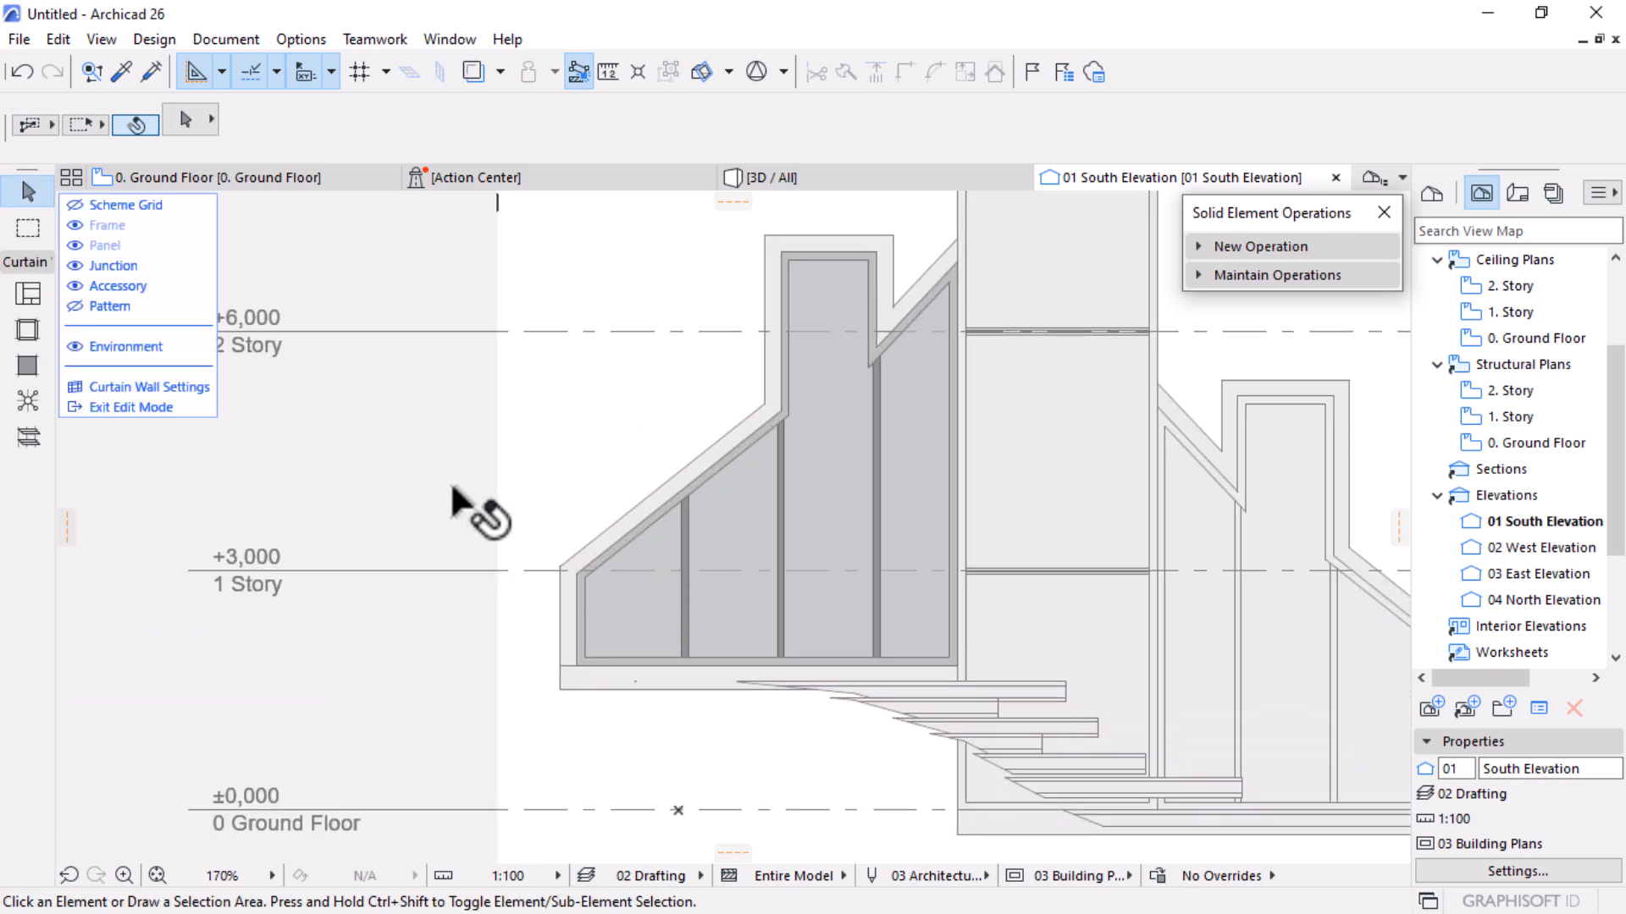
click(75, 224)
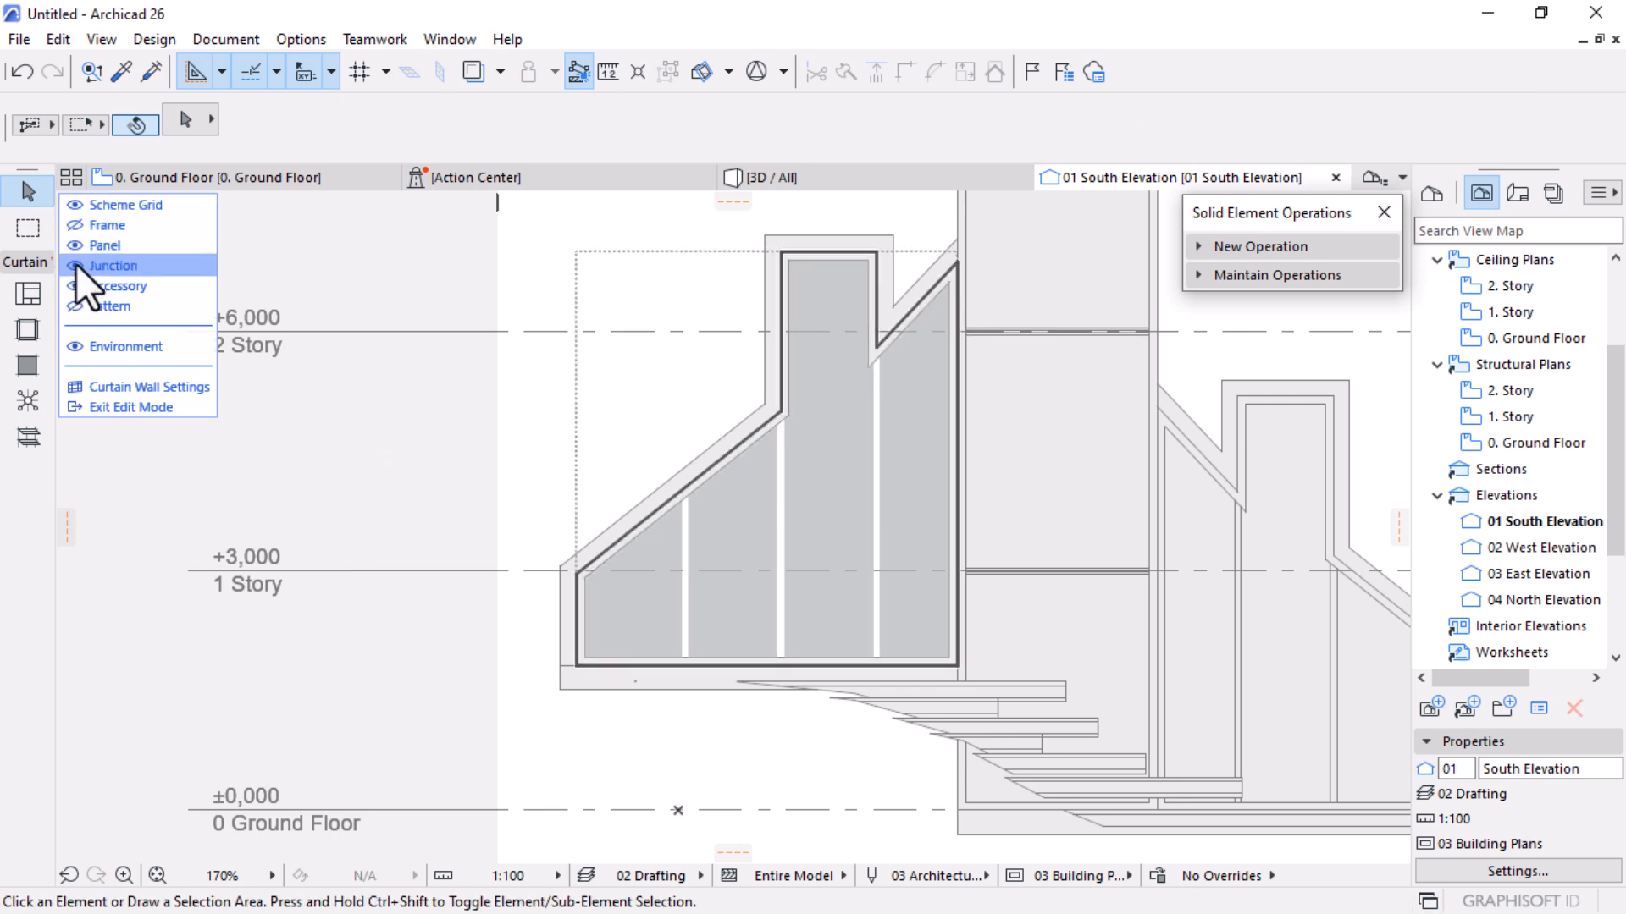
click(76, 245)
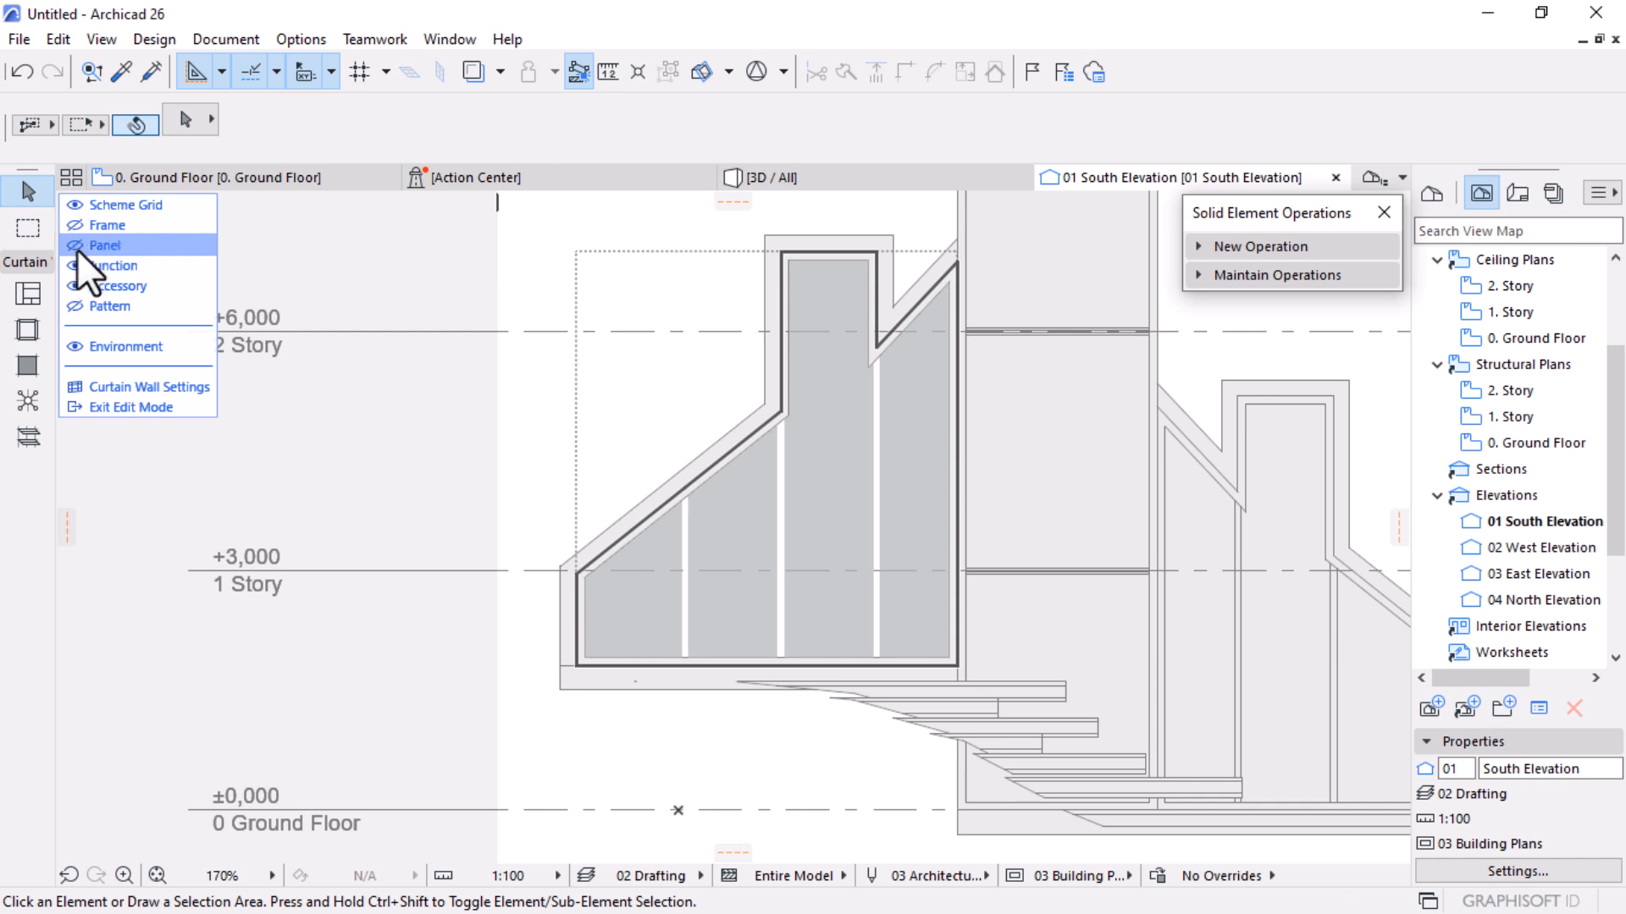
click(74, 267)
scroll(741, 478, up, 3)
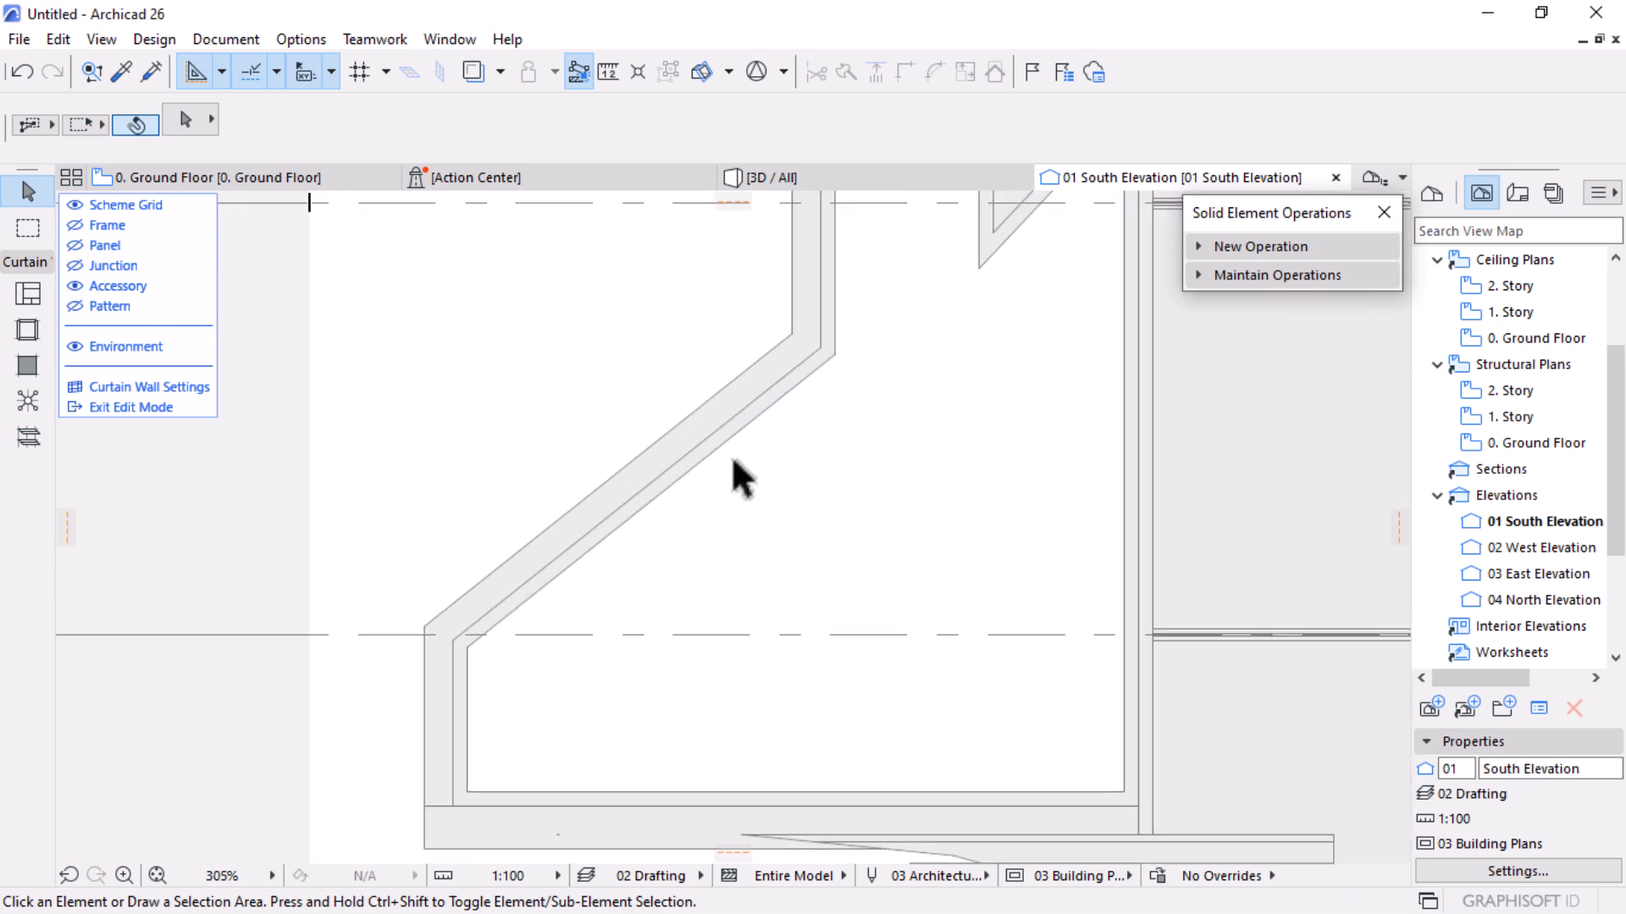
scroll(734, 460, up, 3)
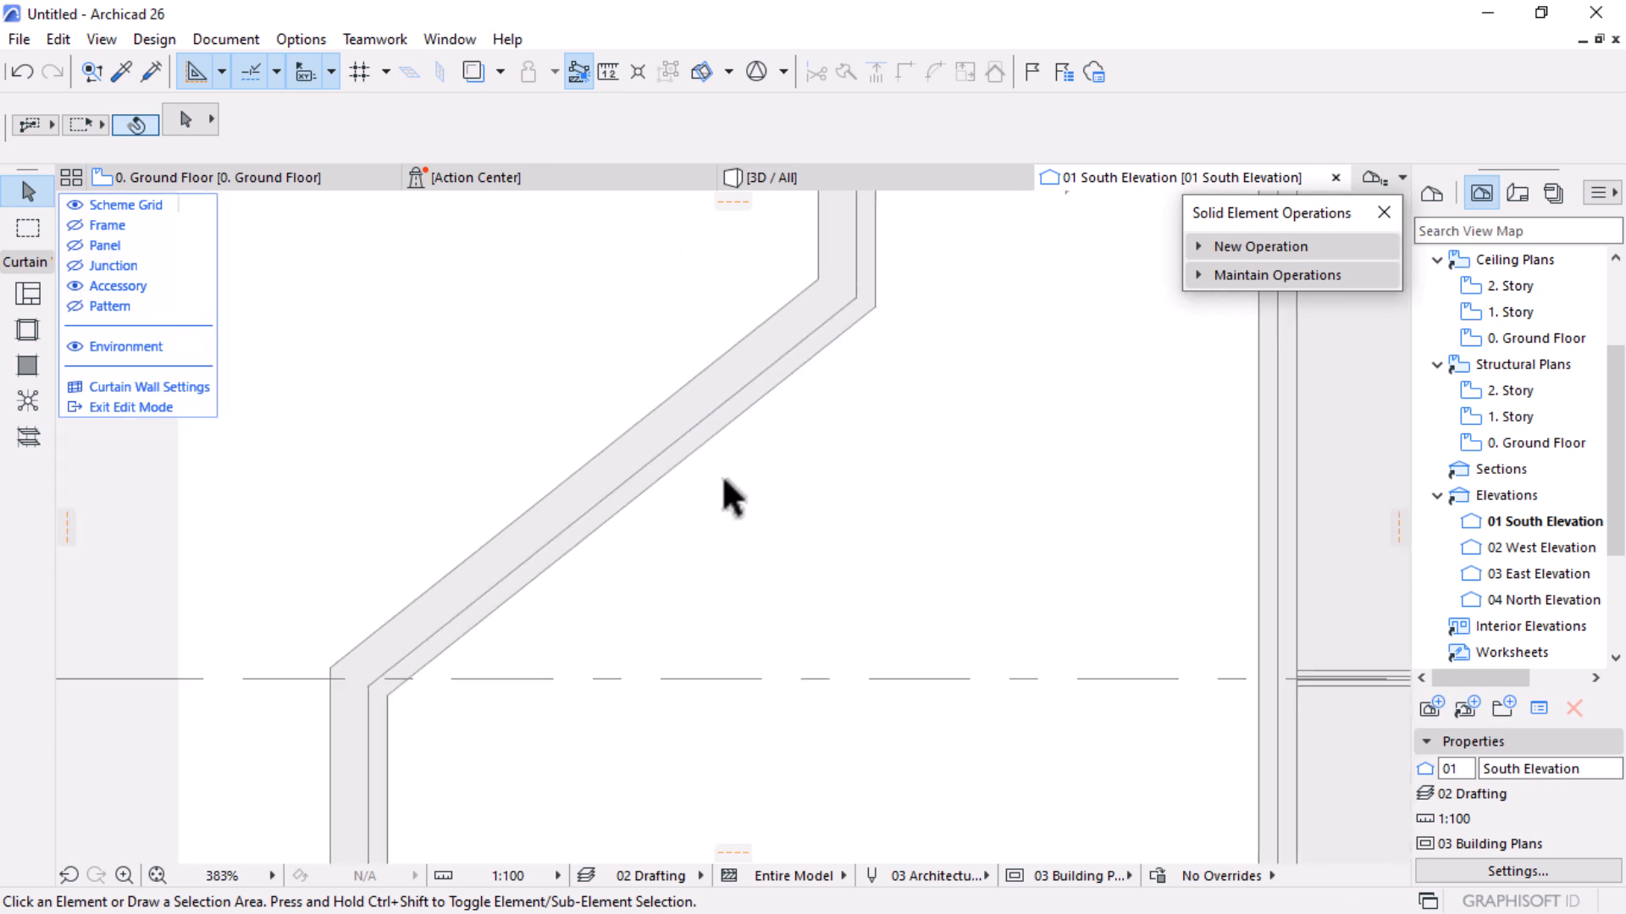
scroll(740, 457, down, 3)
scroll(653, 508, down, 2)
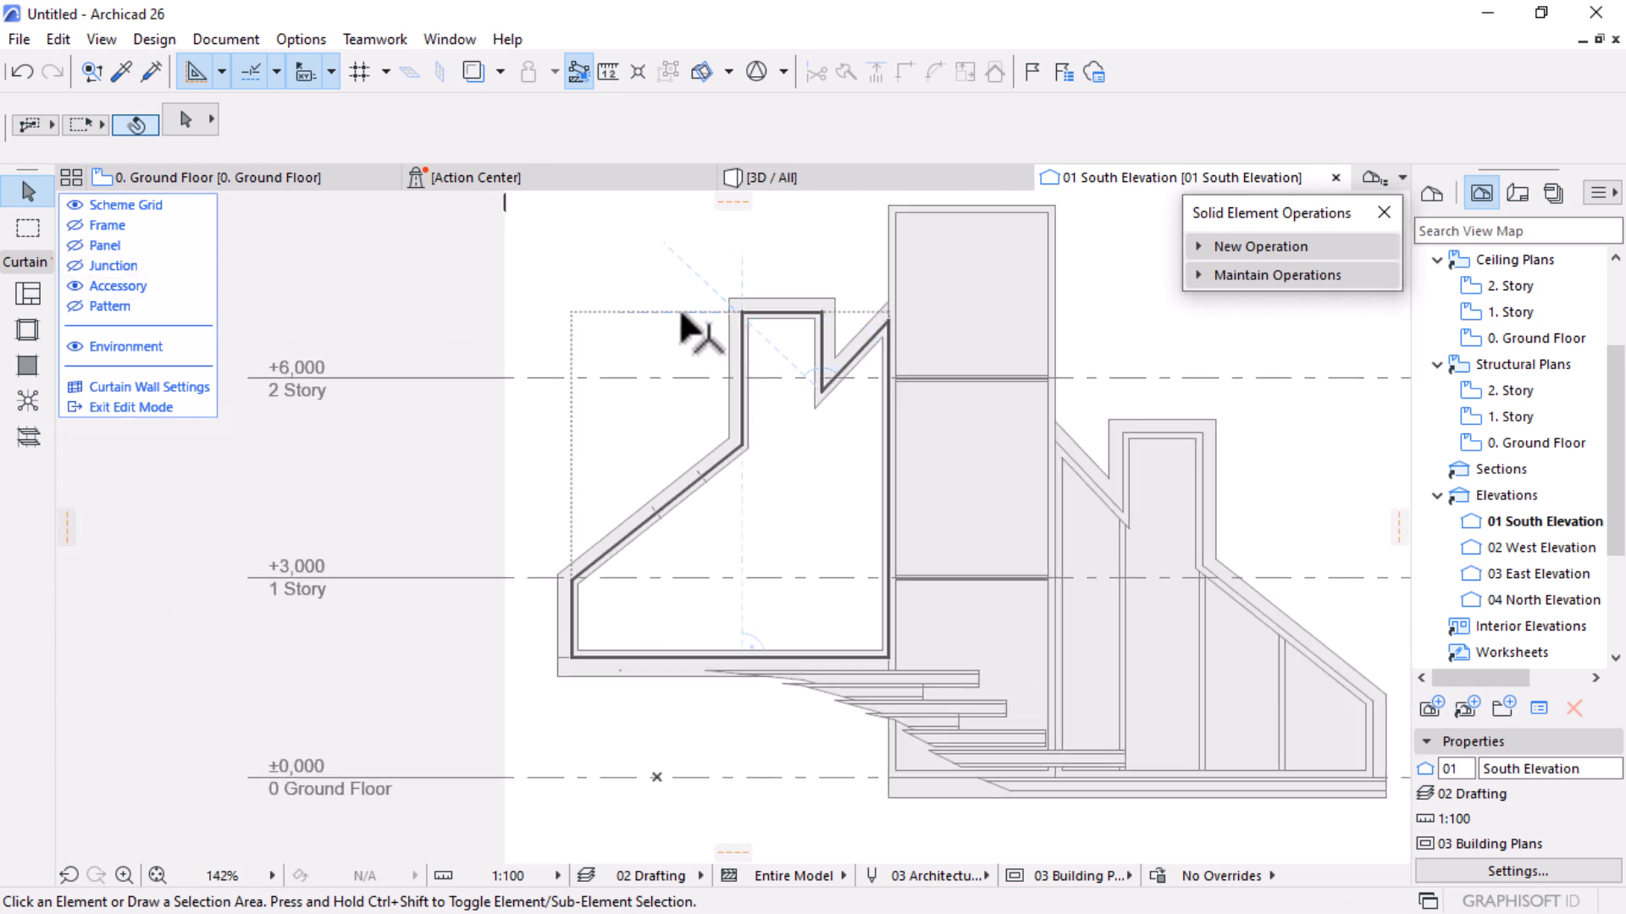
Select the curtain wall's boundary and offset its lower sloping edge and outer vertical edge inward to the inner shell's face
click(710, 327)
scroll(580, 617, up, 5)
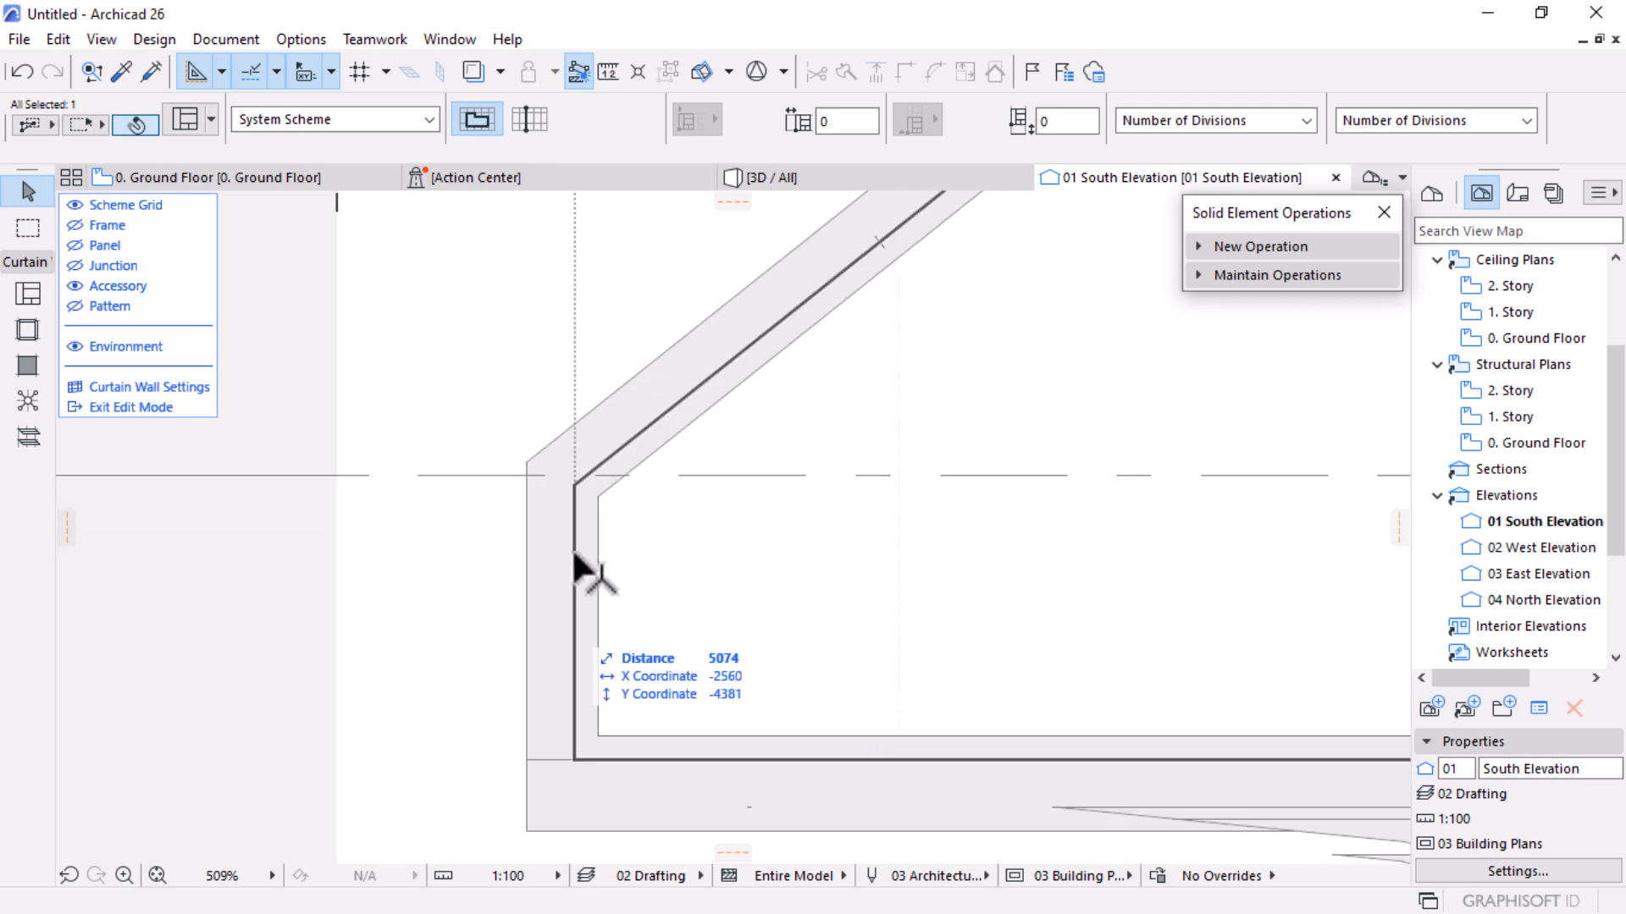
scroll(508, 644, down, 2)
click(693, 422)
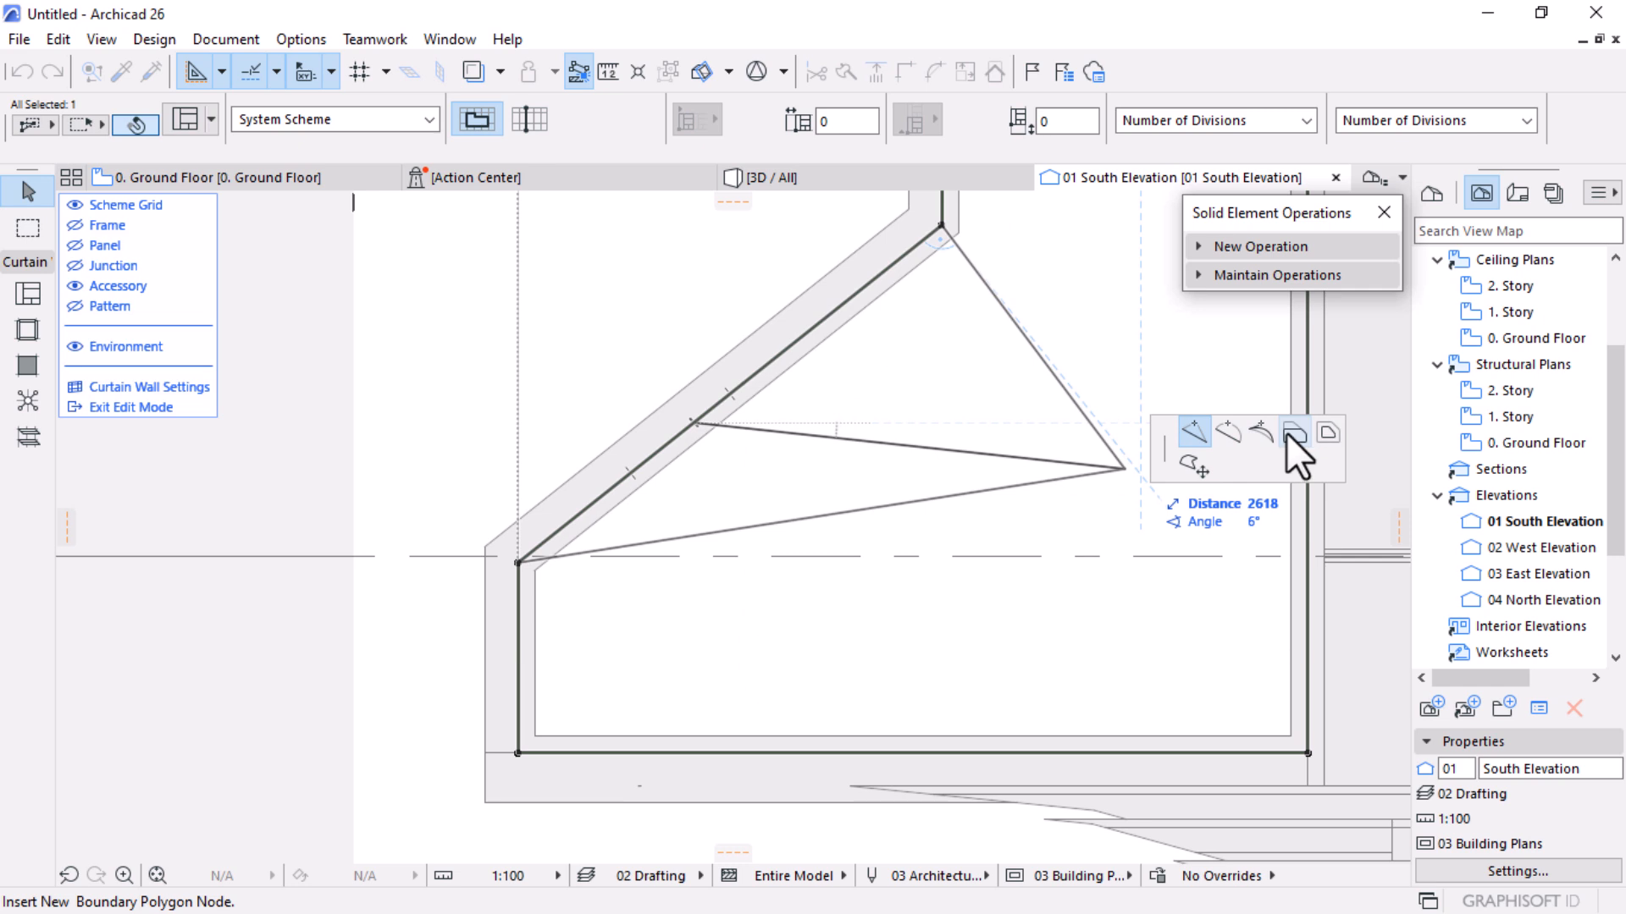
click(1288, 434)
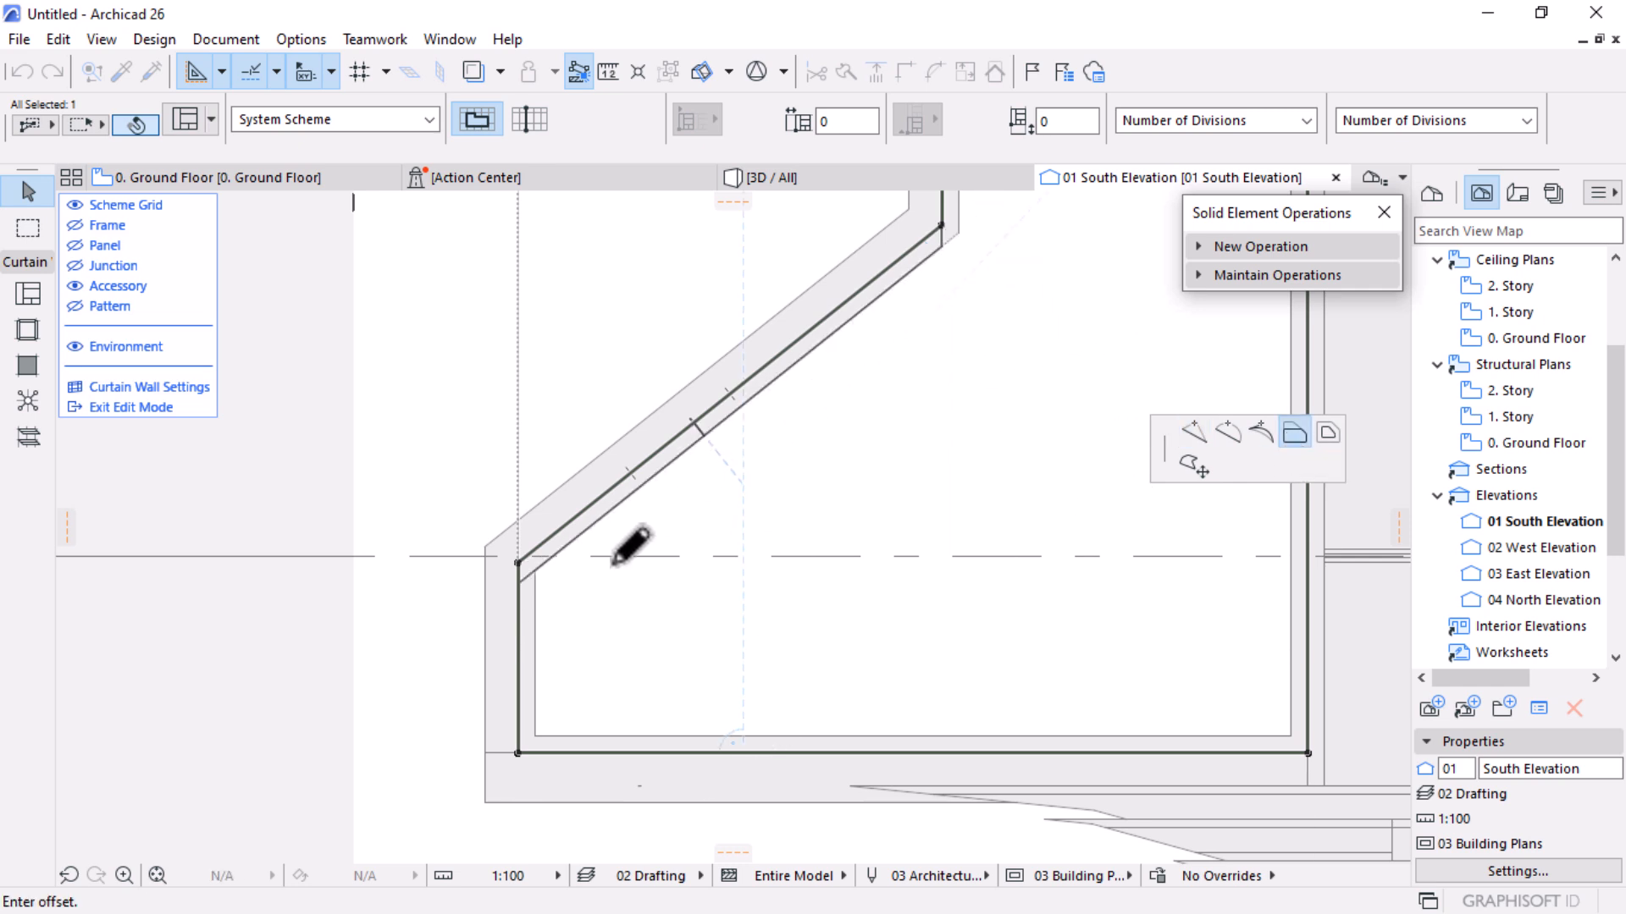
click(517, 612)
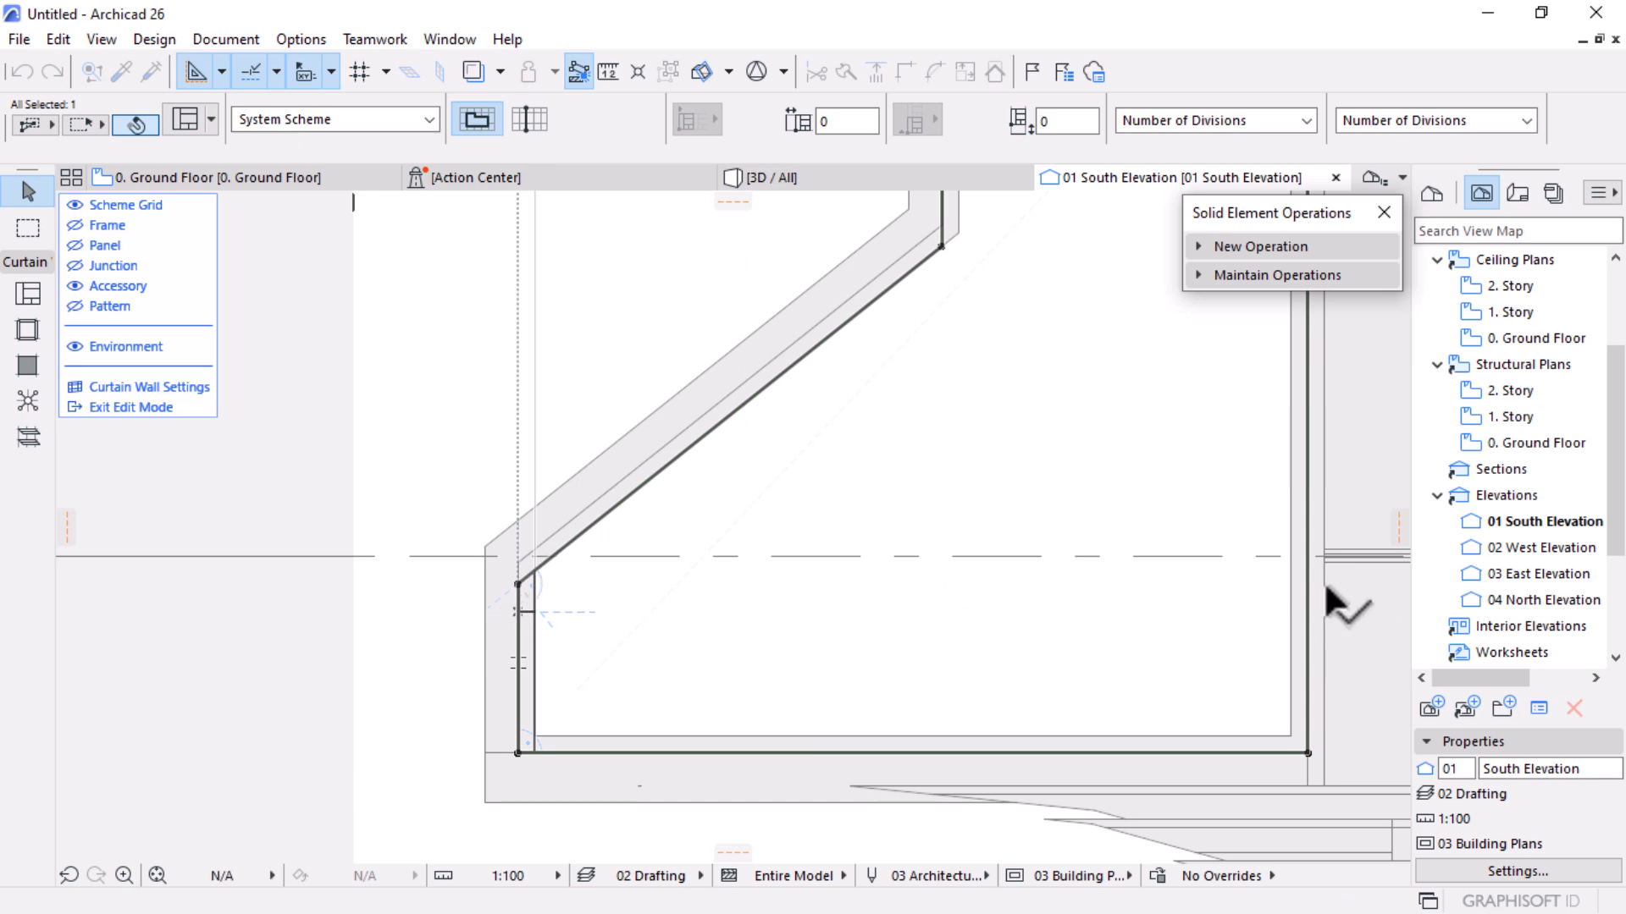
Offset the boundary's tower-side vertical edge and bottom edge inward to the inner shell's face, the bottom edge by 100 mm
click(1304, 711)
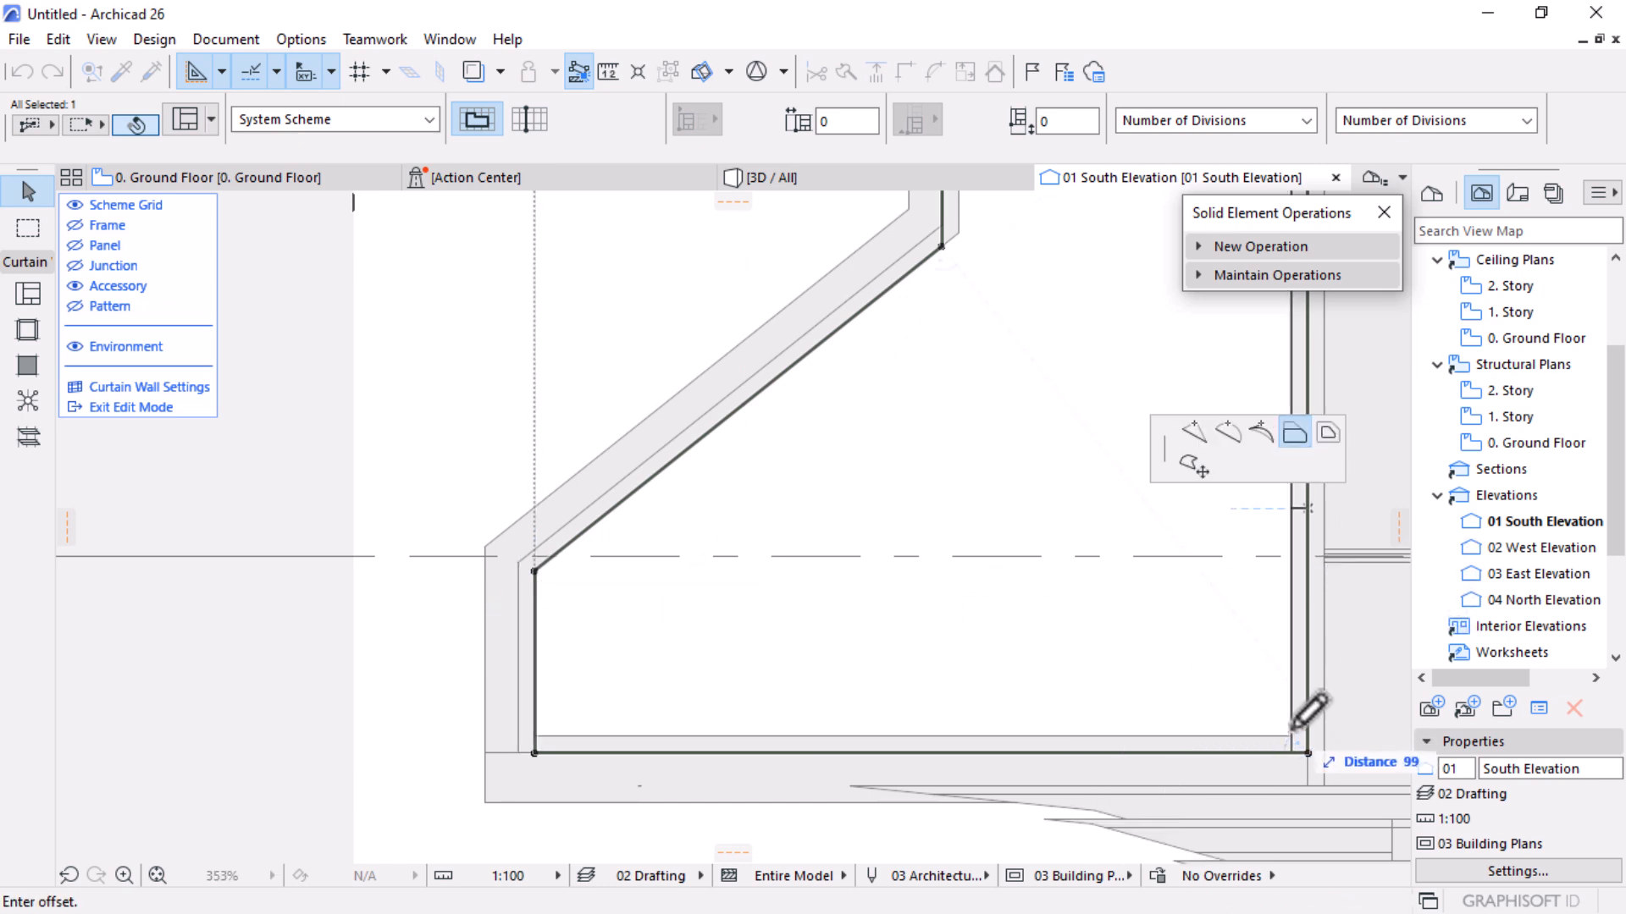
click(1290, 738)
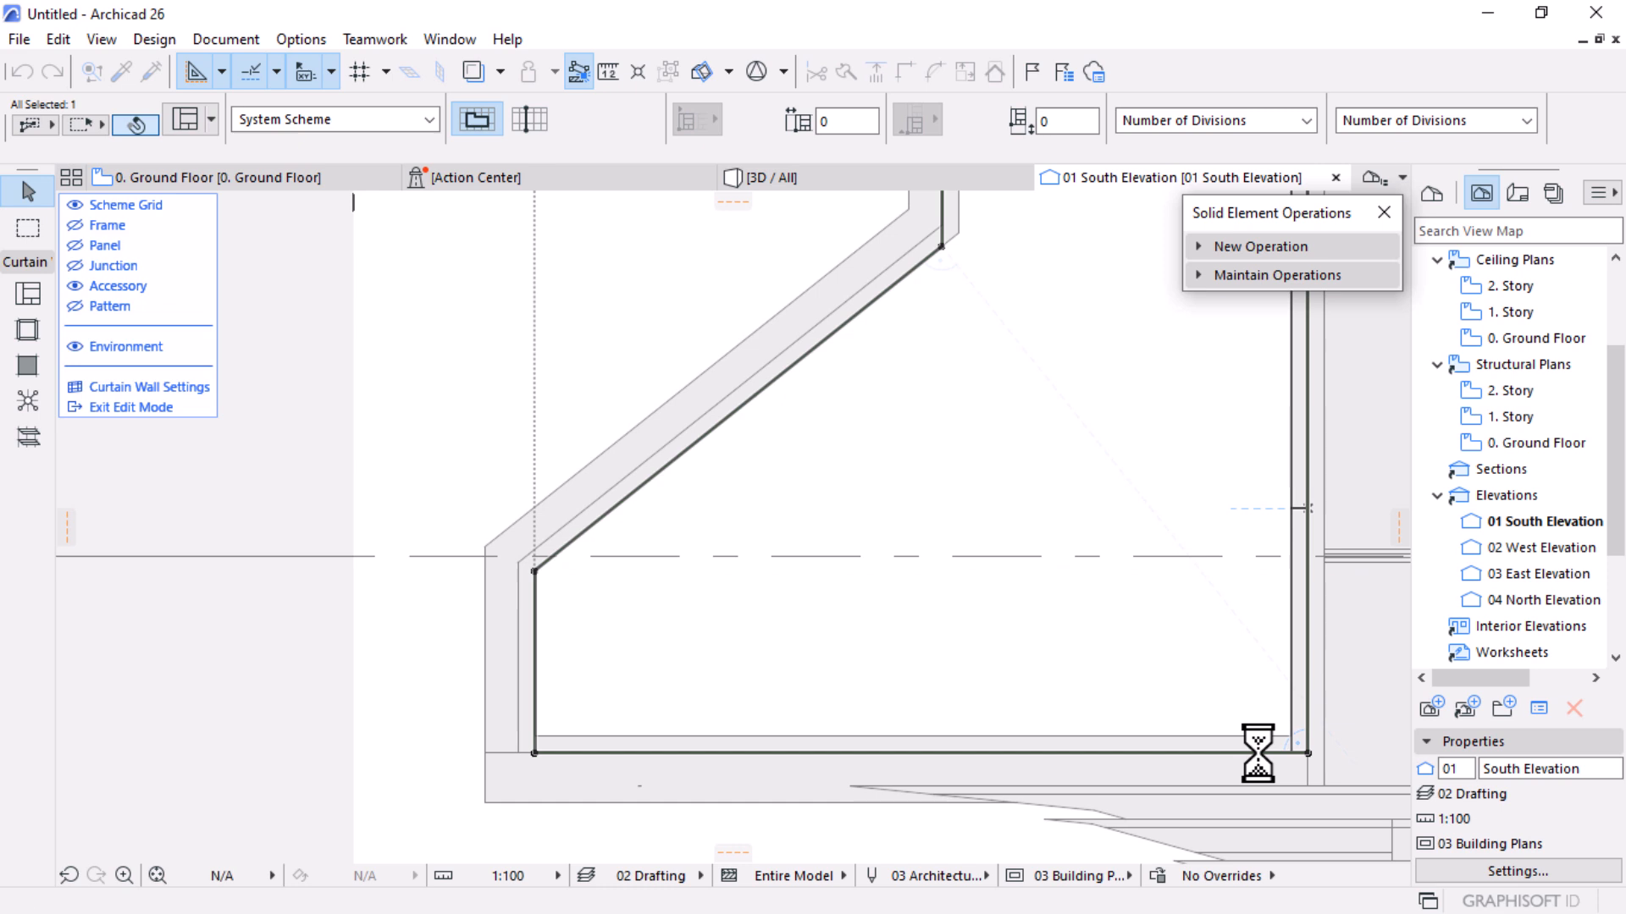
click(1257, 753)
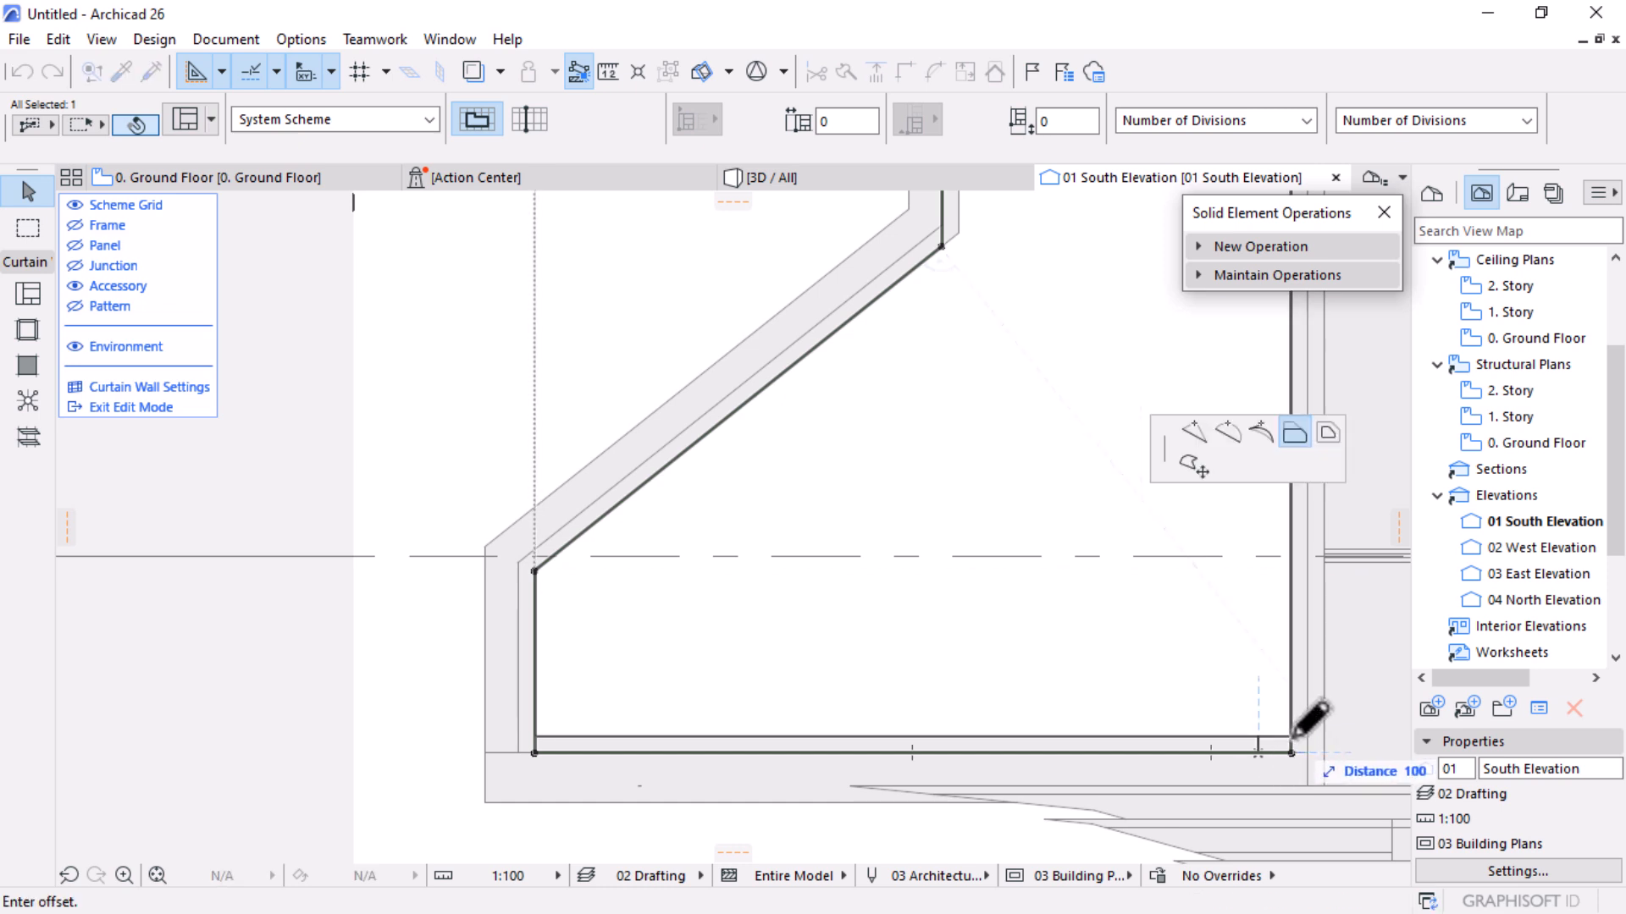
scroll(610, 644, down, 4)
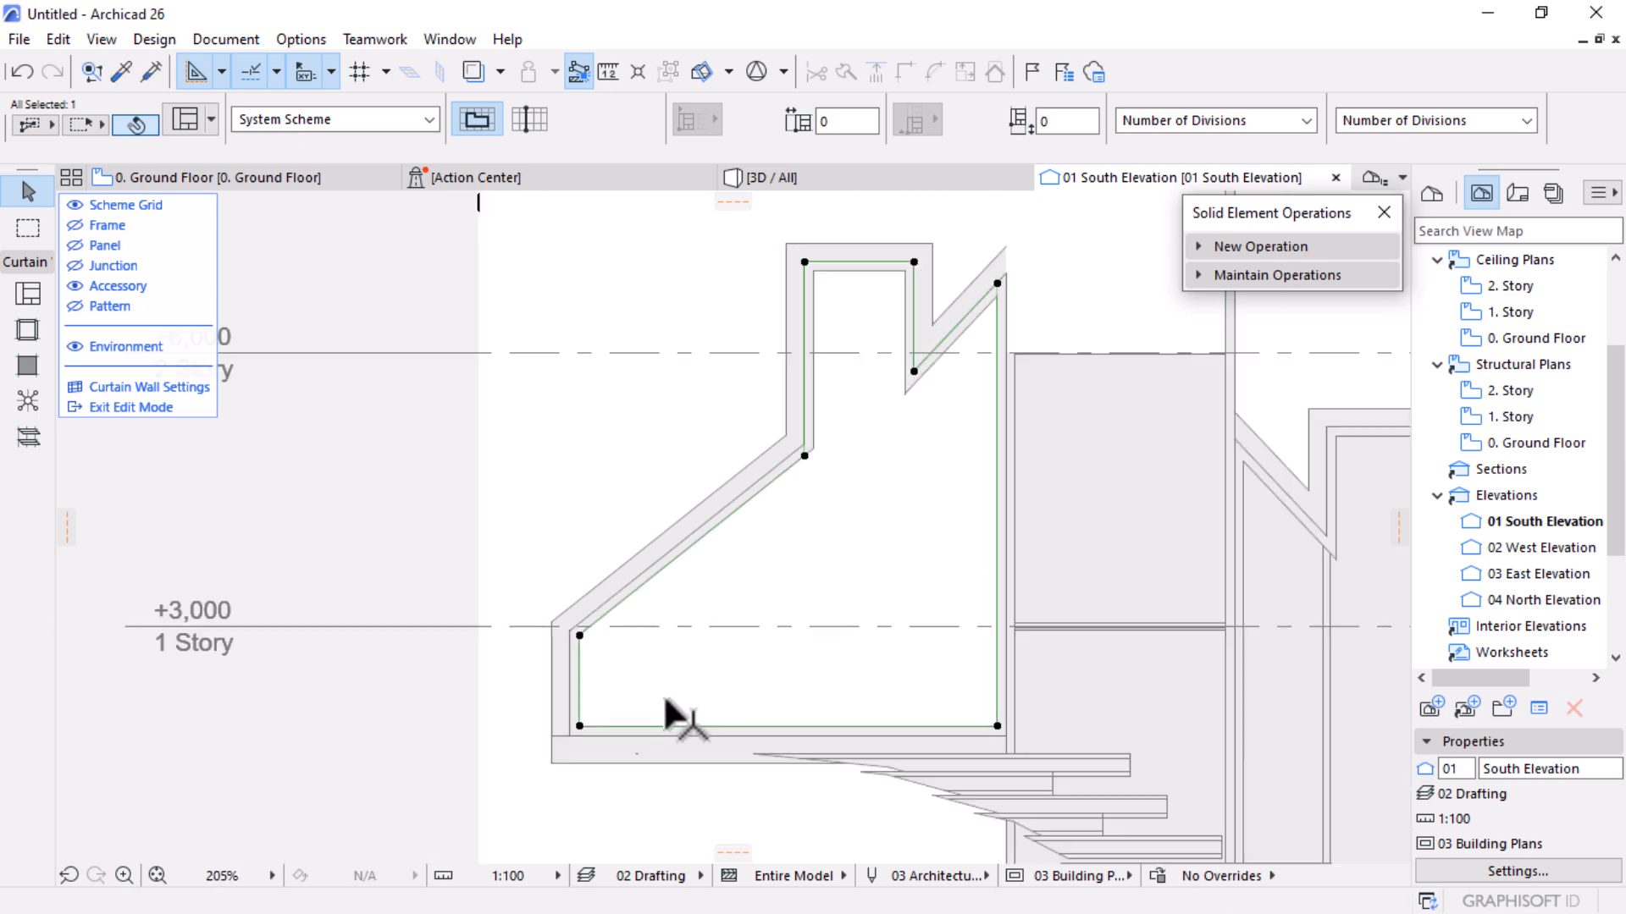
Offset the boundary's upper sloping edge and the raised section's two vertical edges and top edge to the inner shell's face
scroll(842, 429, up, 6)
scroll(889, 525, up, 1)
click(941, 362)
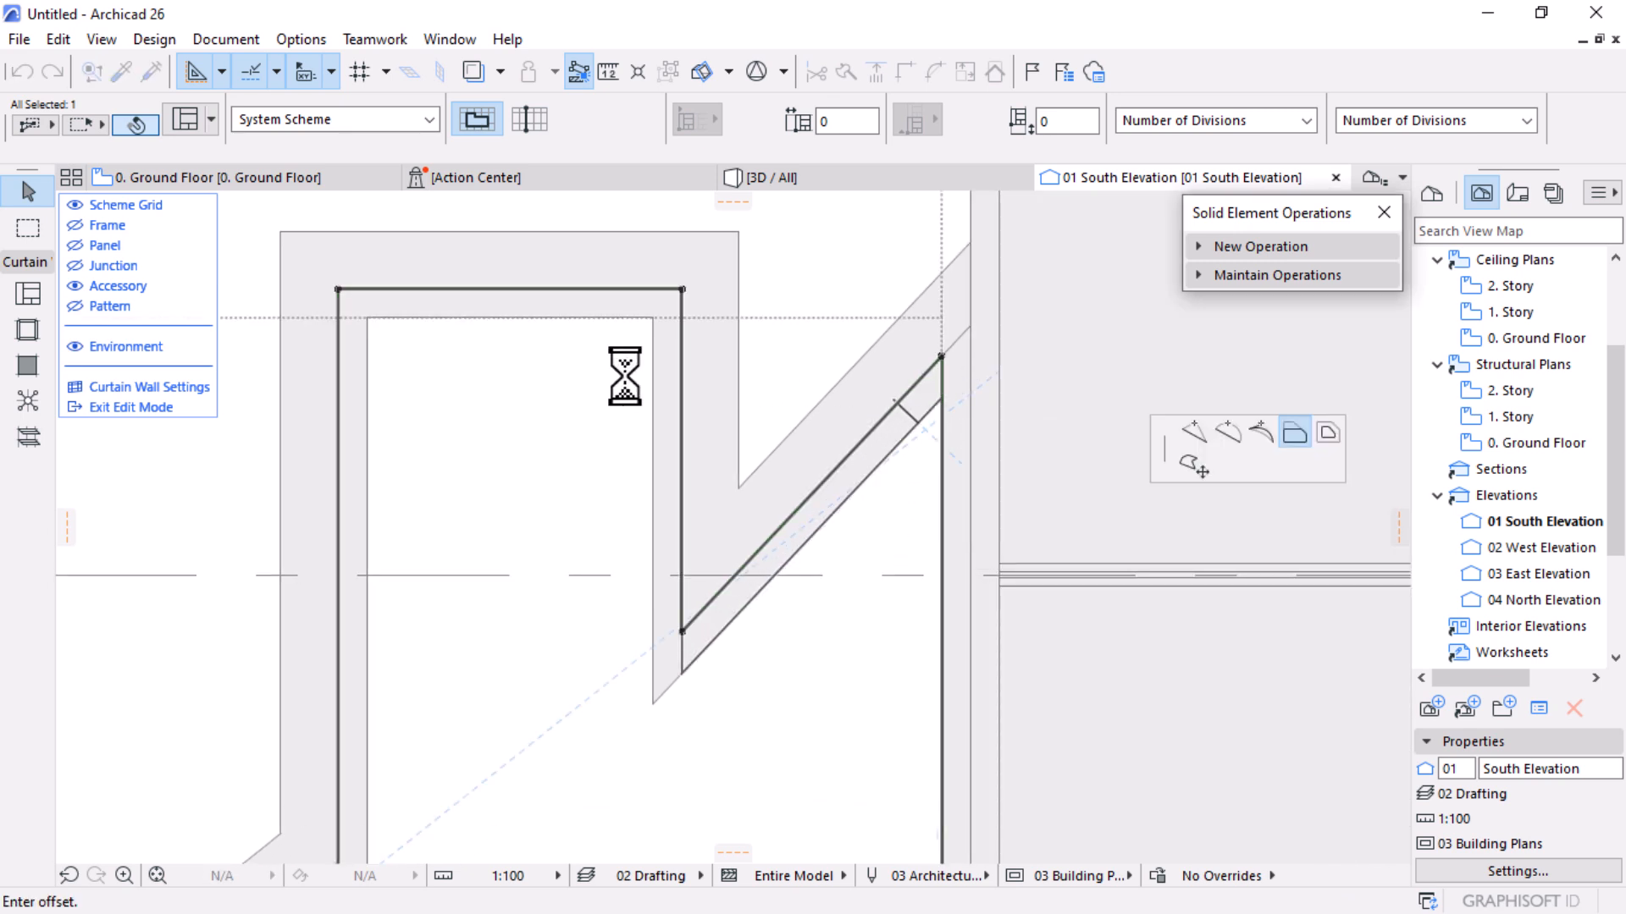
click(683, 344)
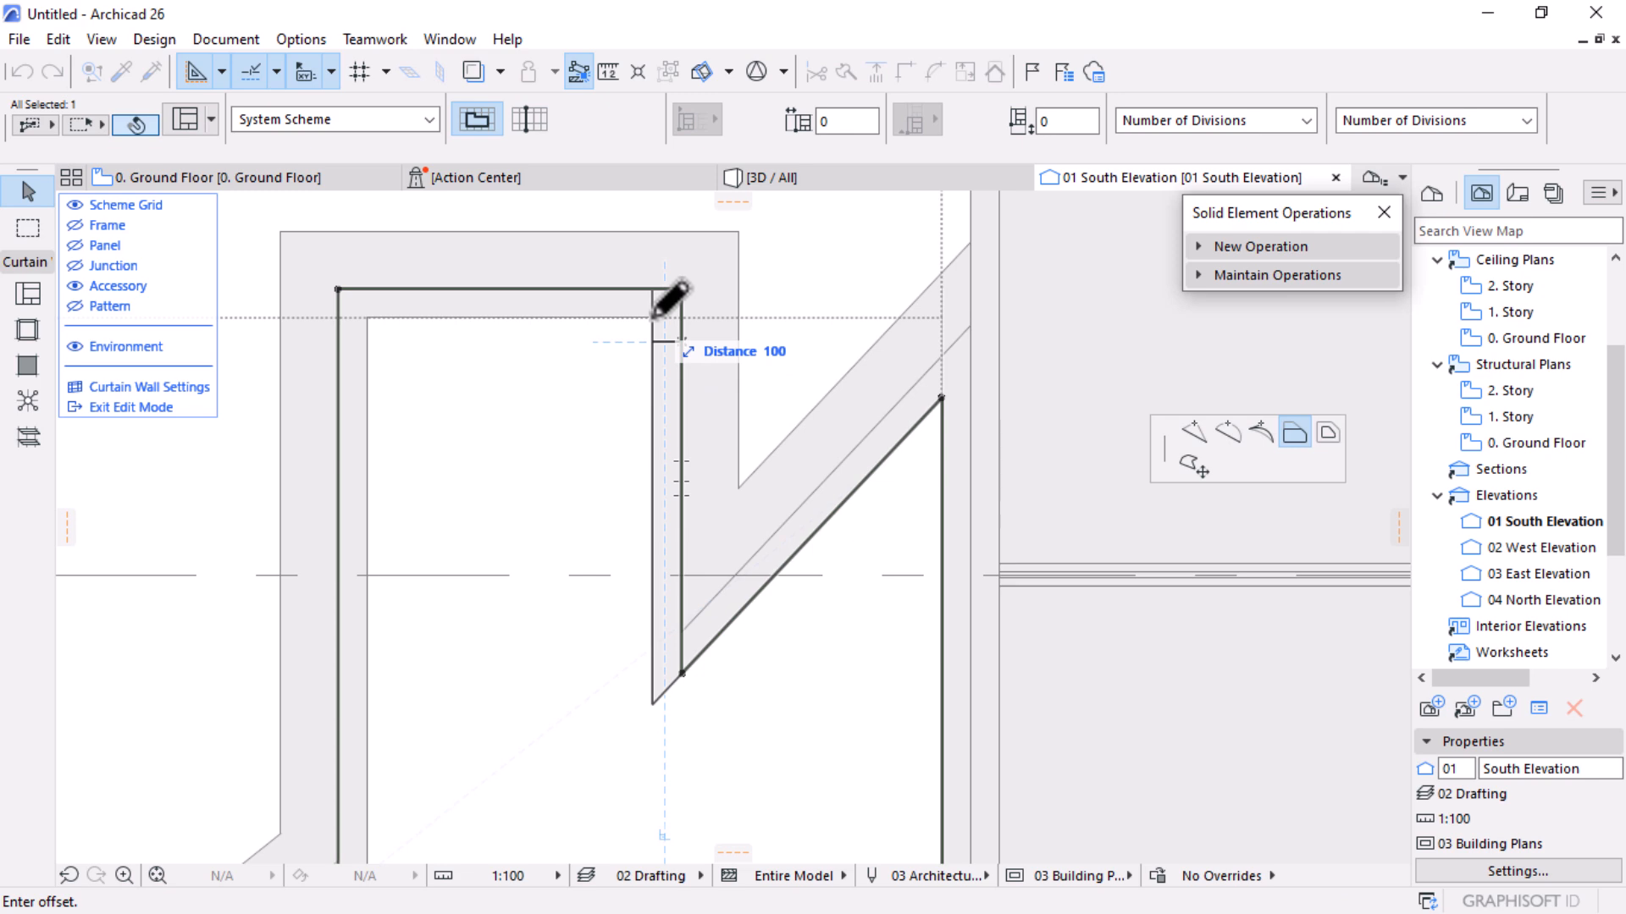
click(594, 288)
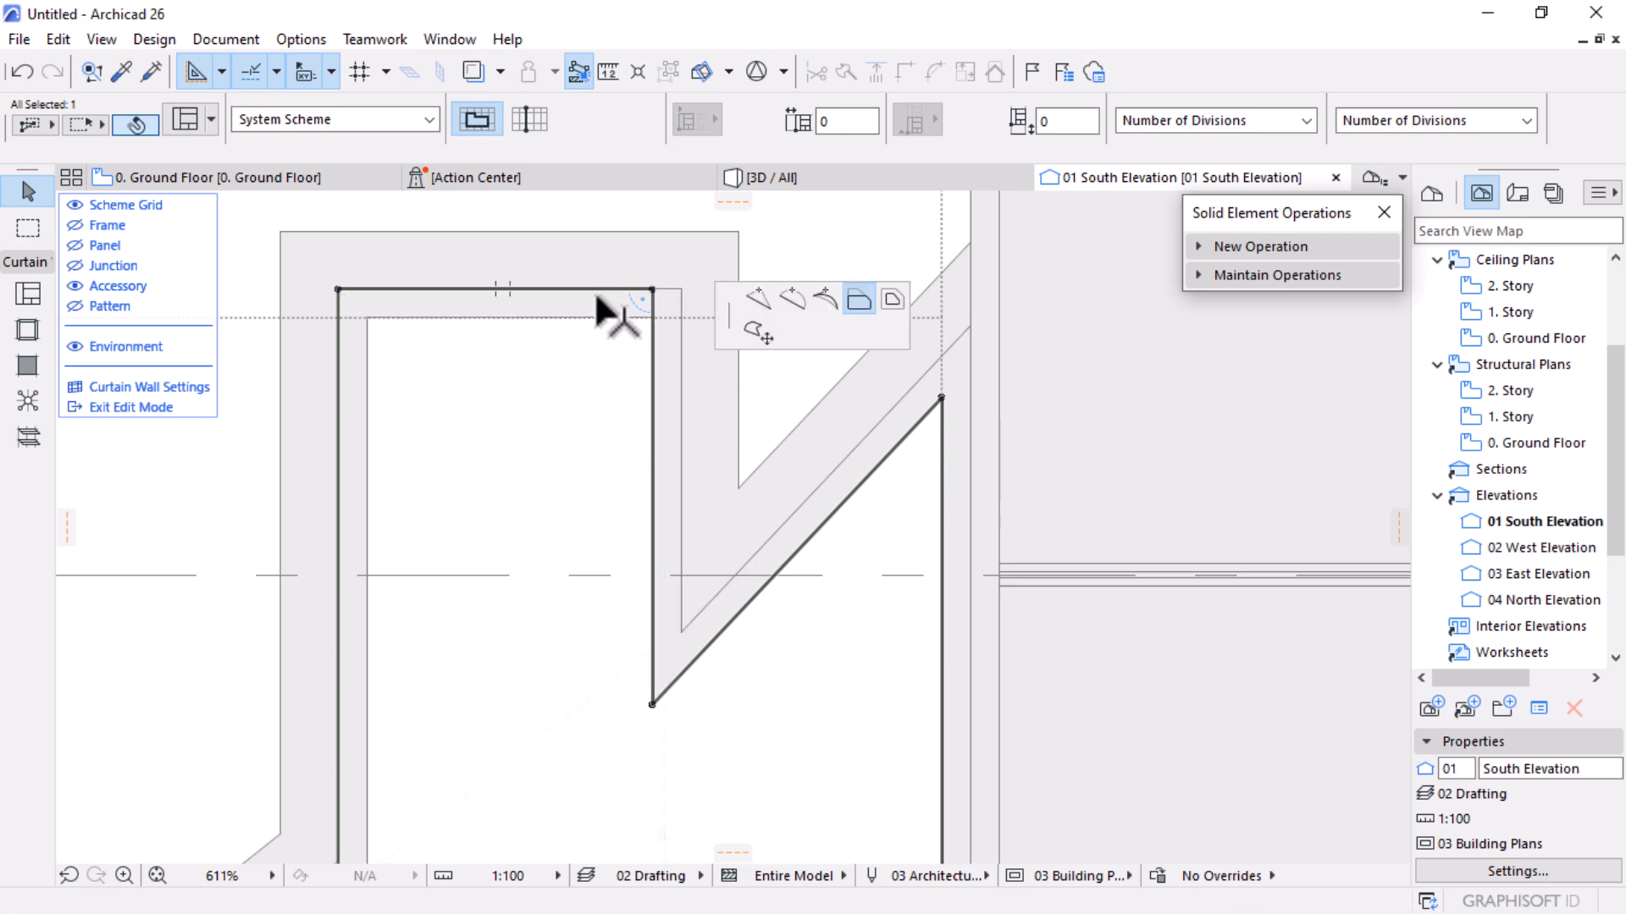
click(643, 289)
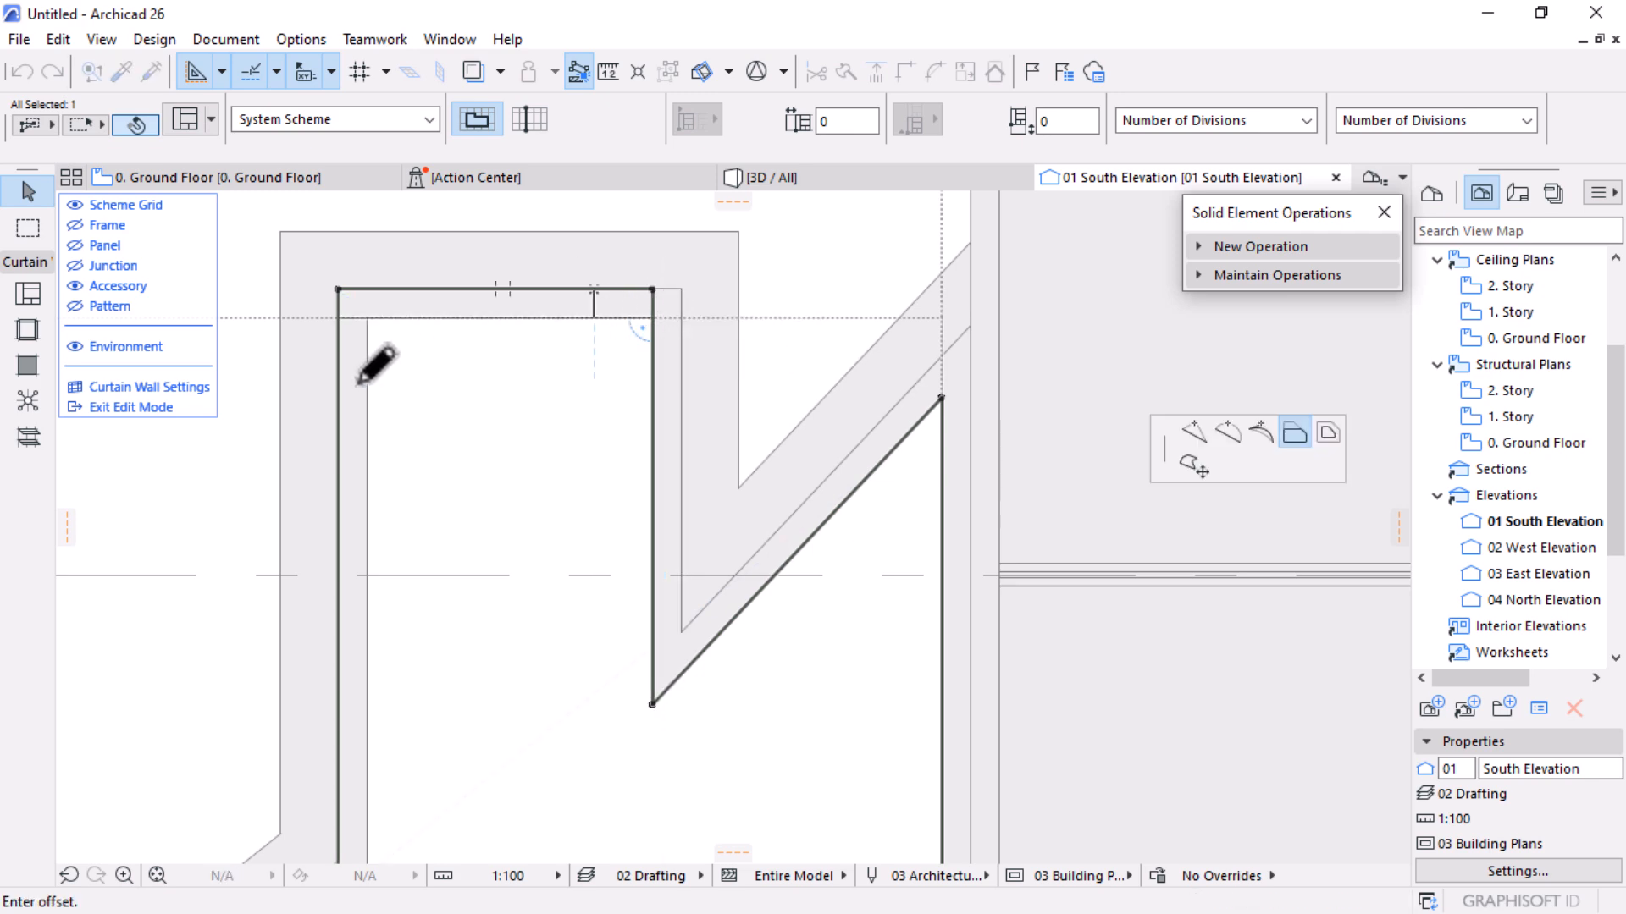
click(365, 319)
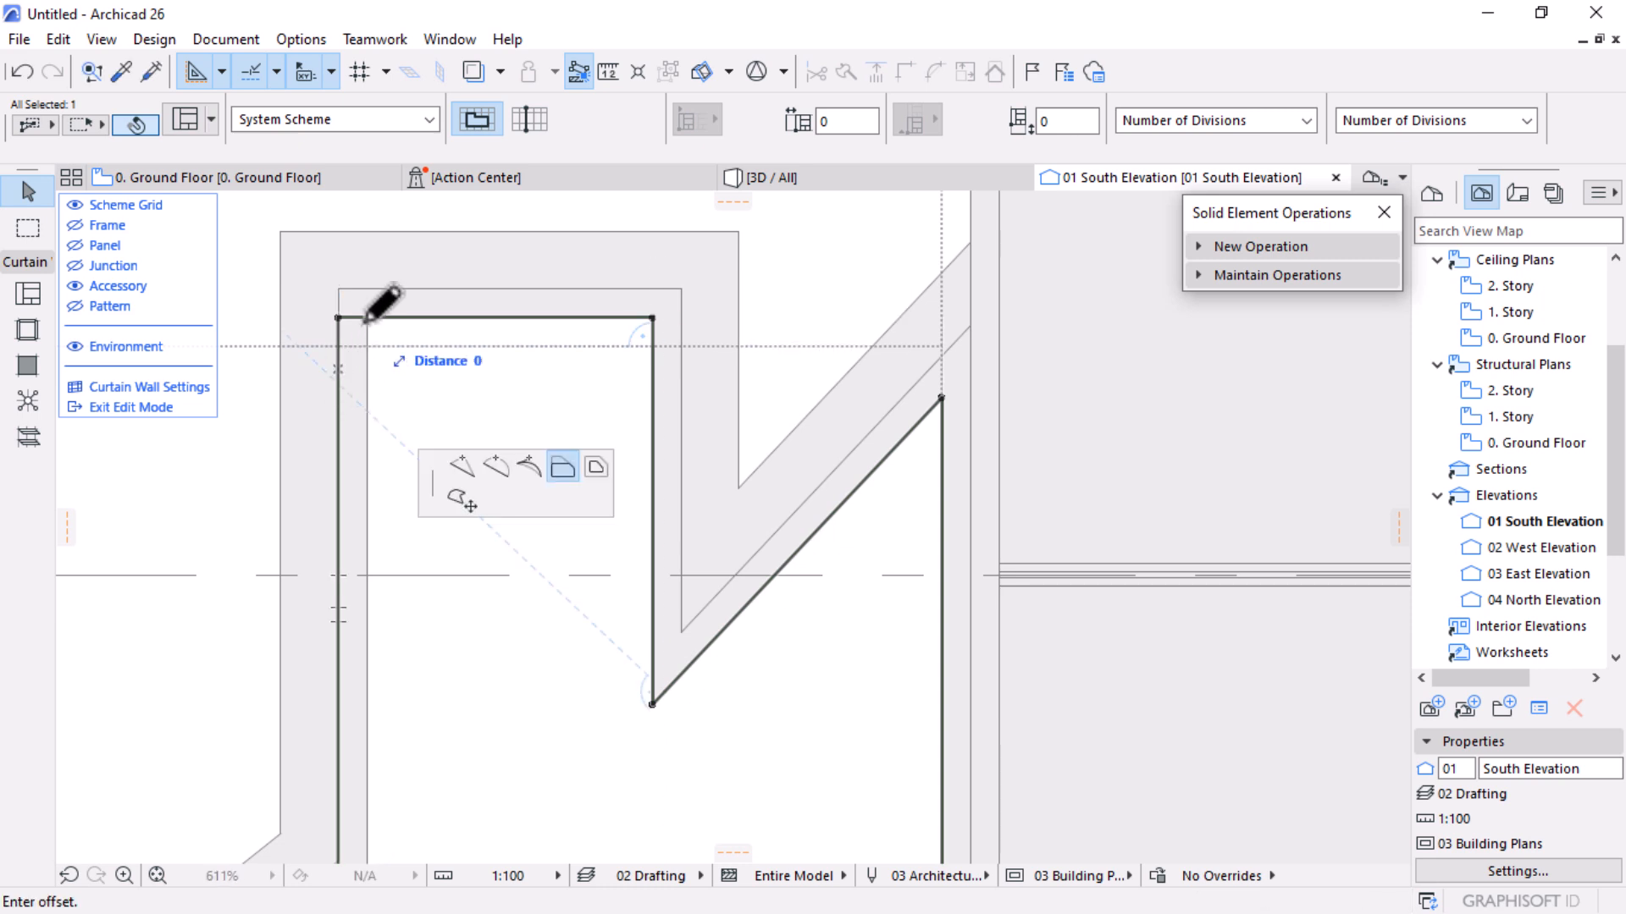
click(369, 318)
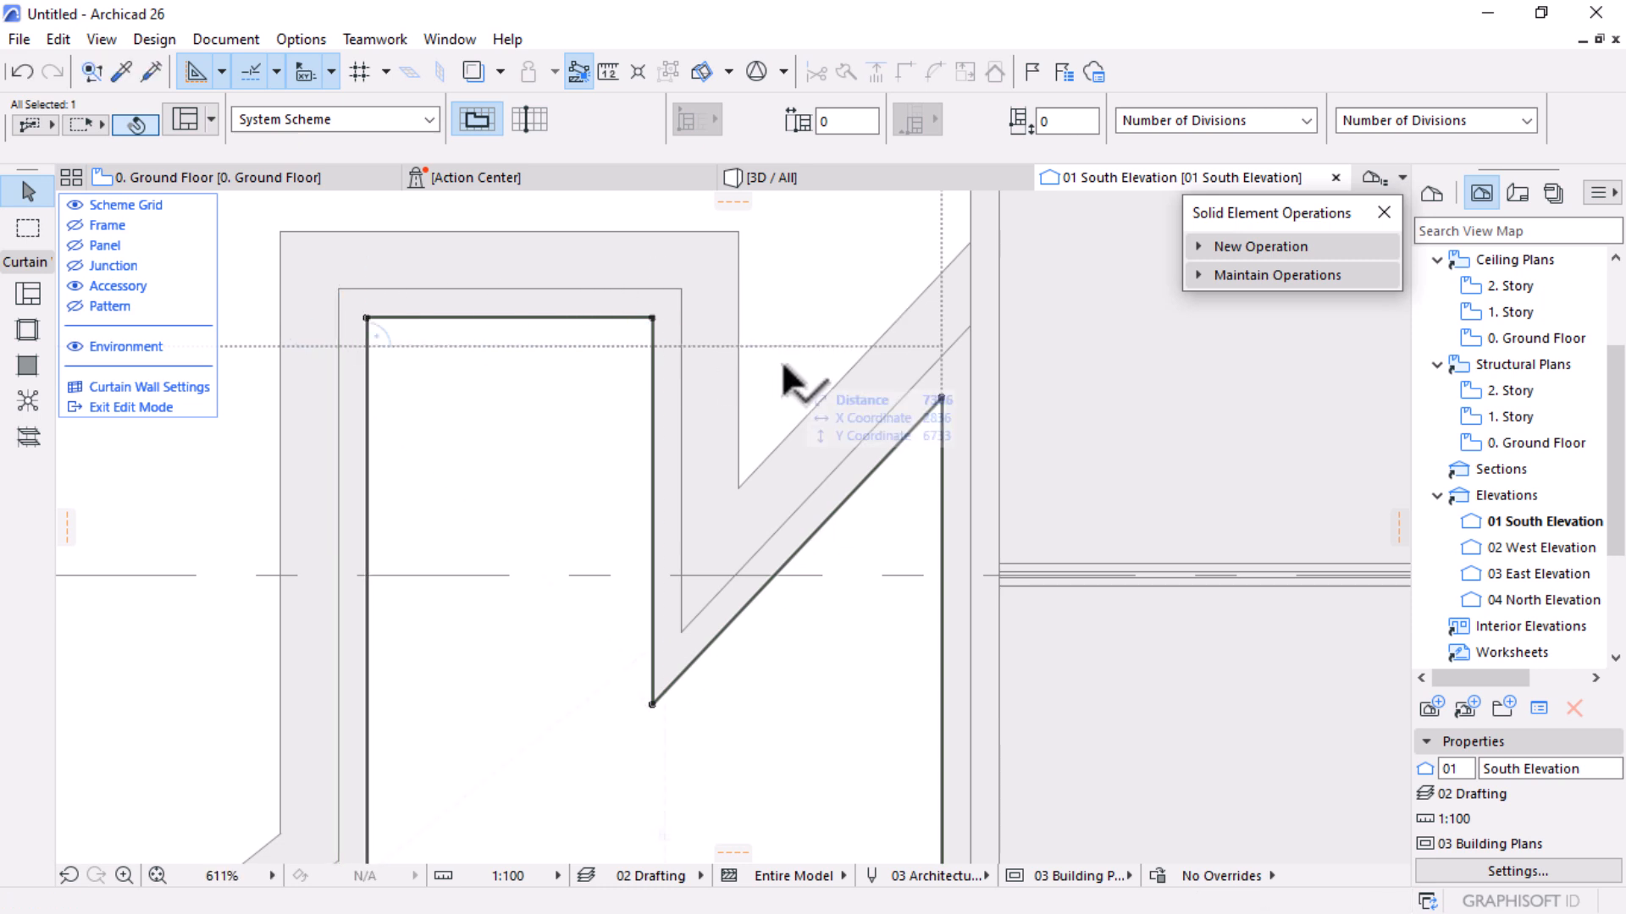
Exit the curtain wall's edit mode, return to the 3D view and clear the selection
scroll(684, 329, down, 5)
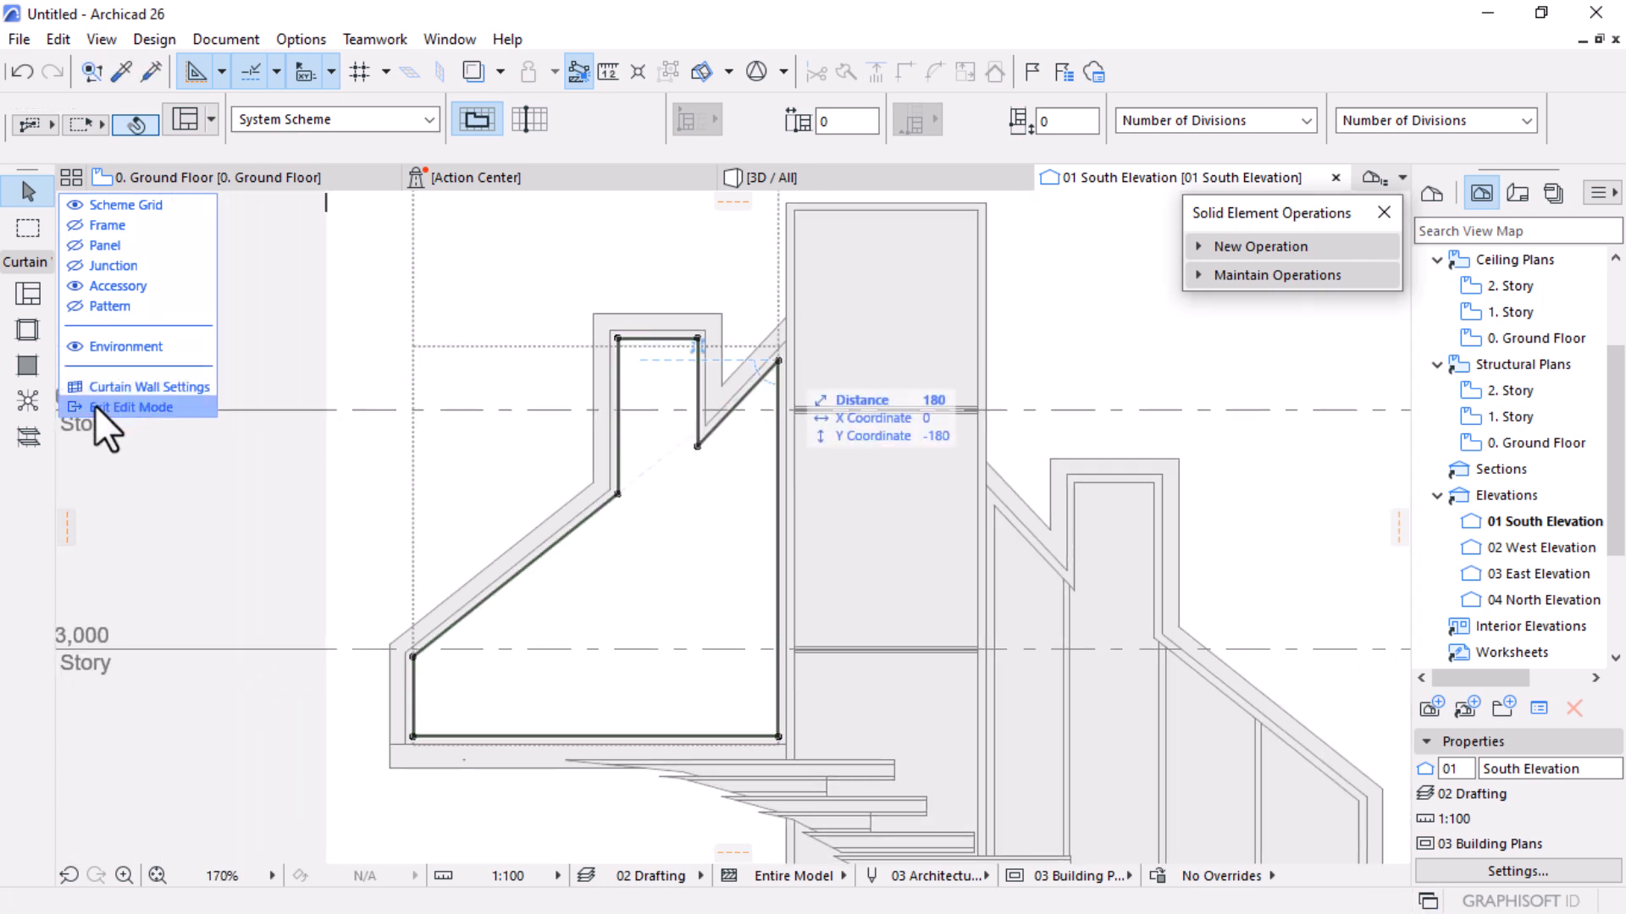
click(95, 406)
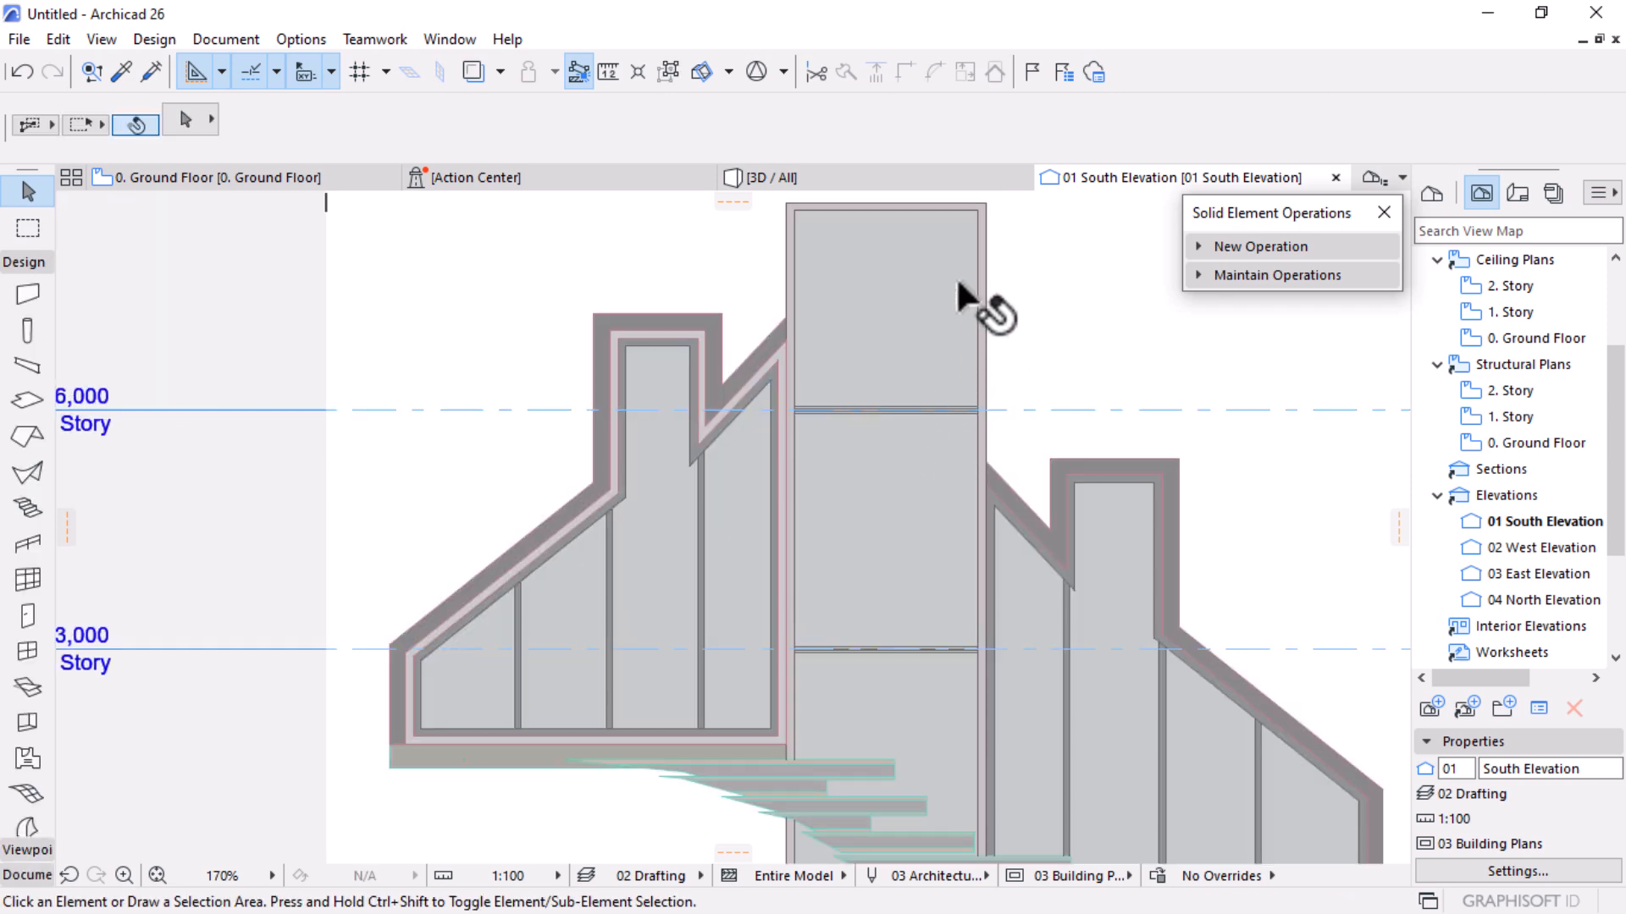
click(948, 178)
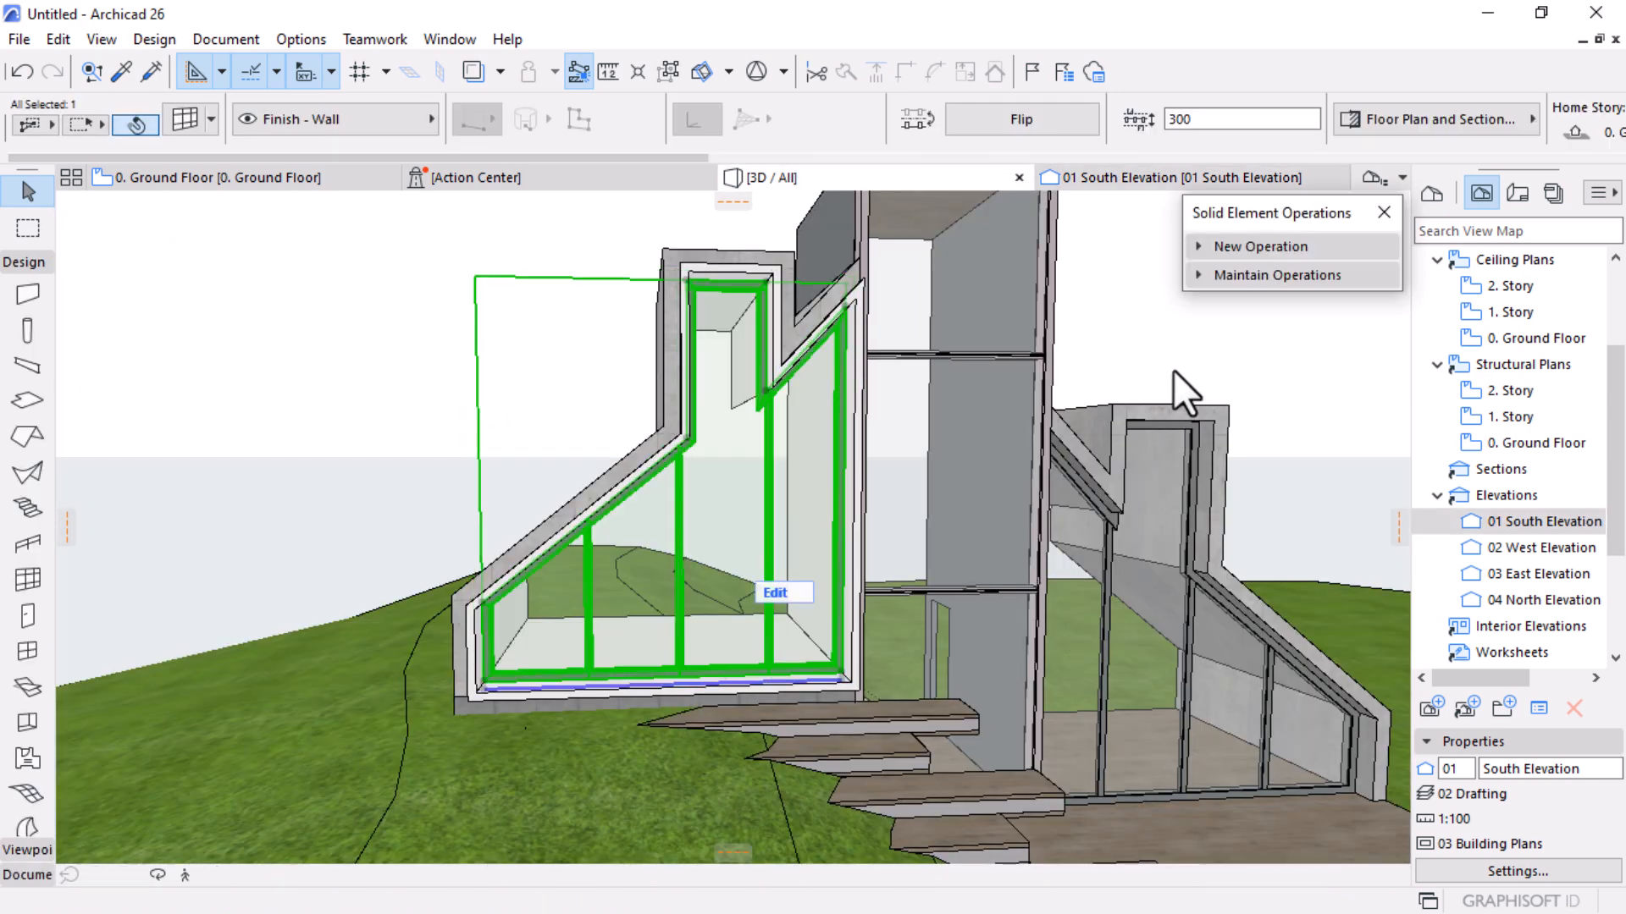
key(Escape)
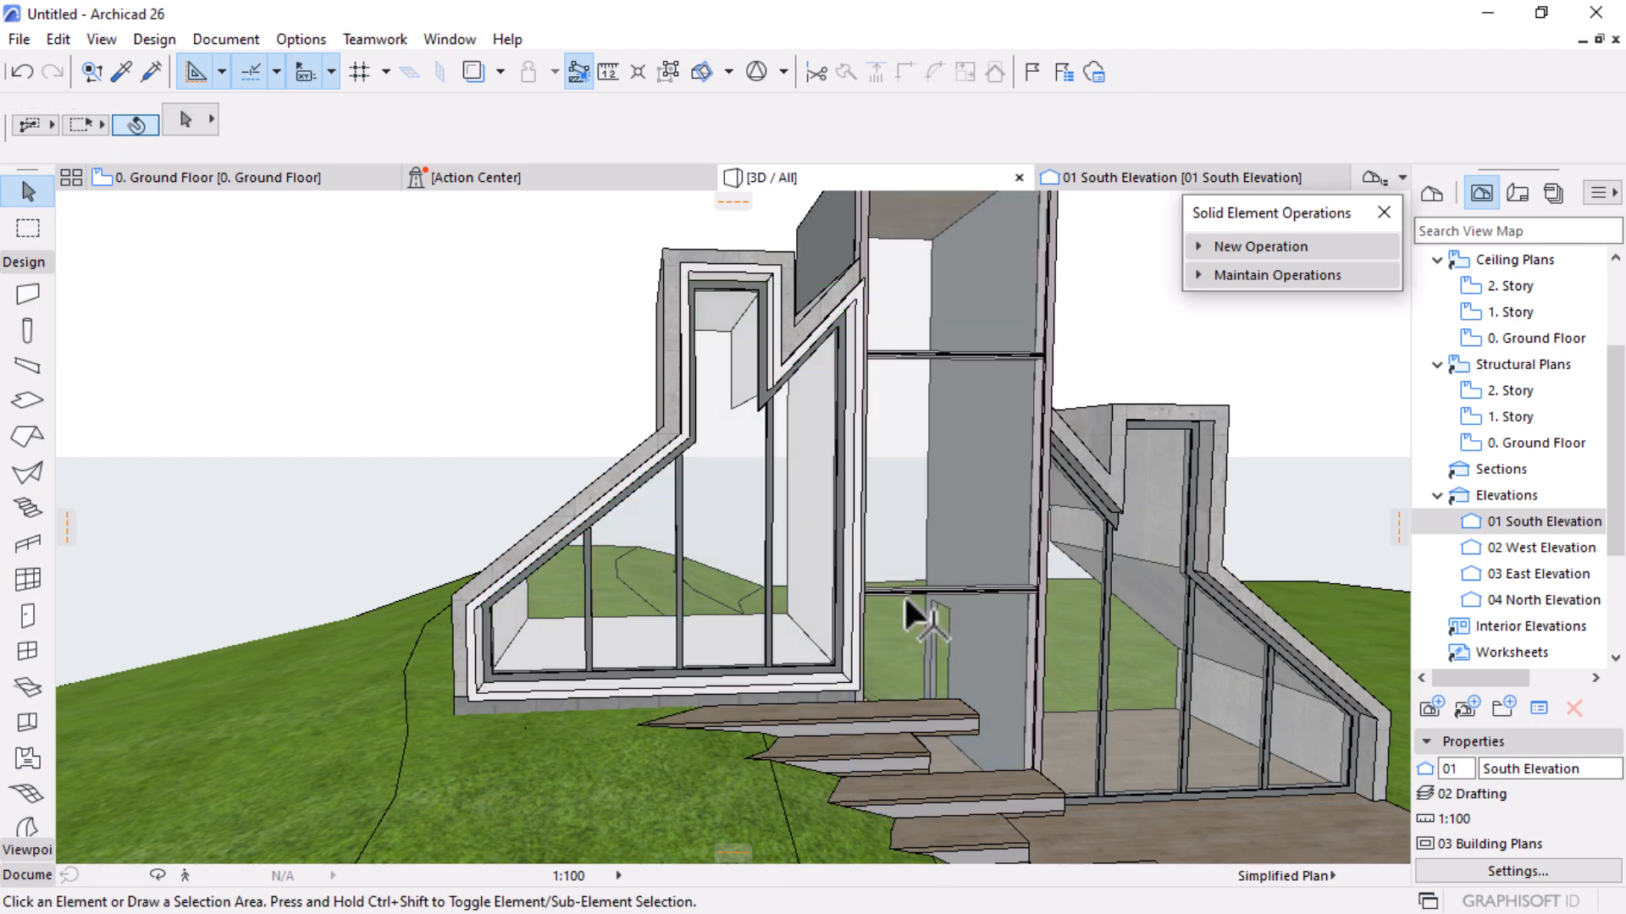
Examine the refitted left wing glazing from the front and the tower wall's door opening beside the shell from behind
shift+middle_drag(831, 588, 1169, 657)
scroll(592, 530, up, 3)
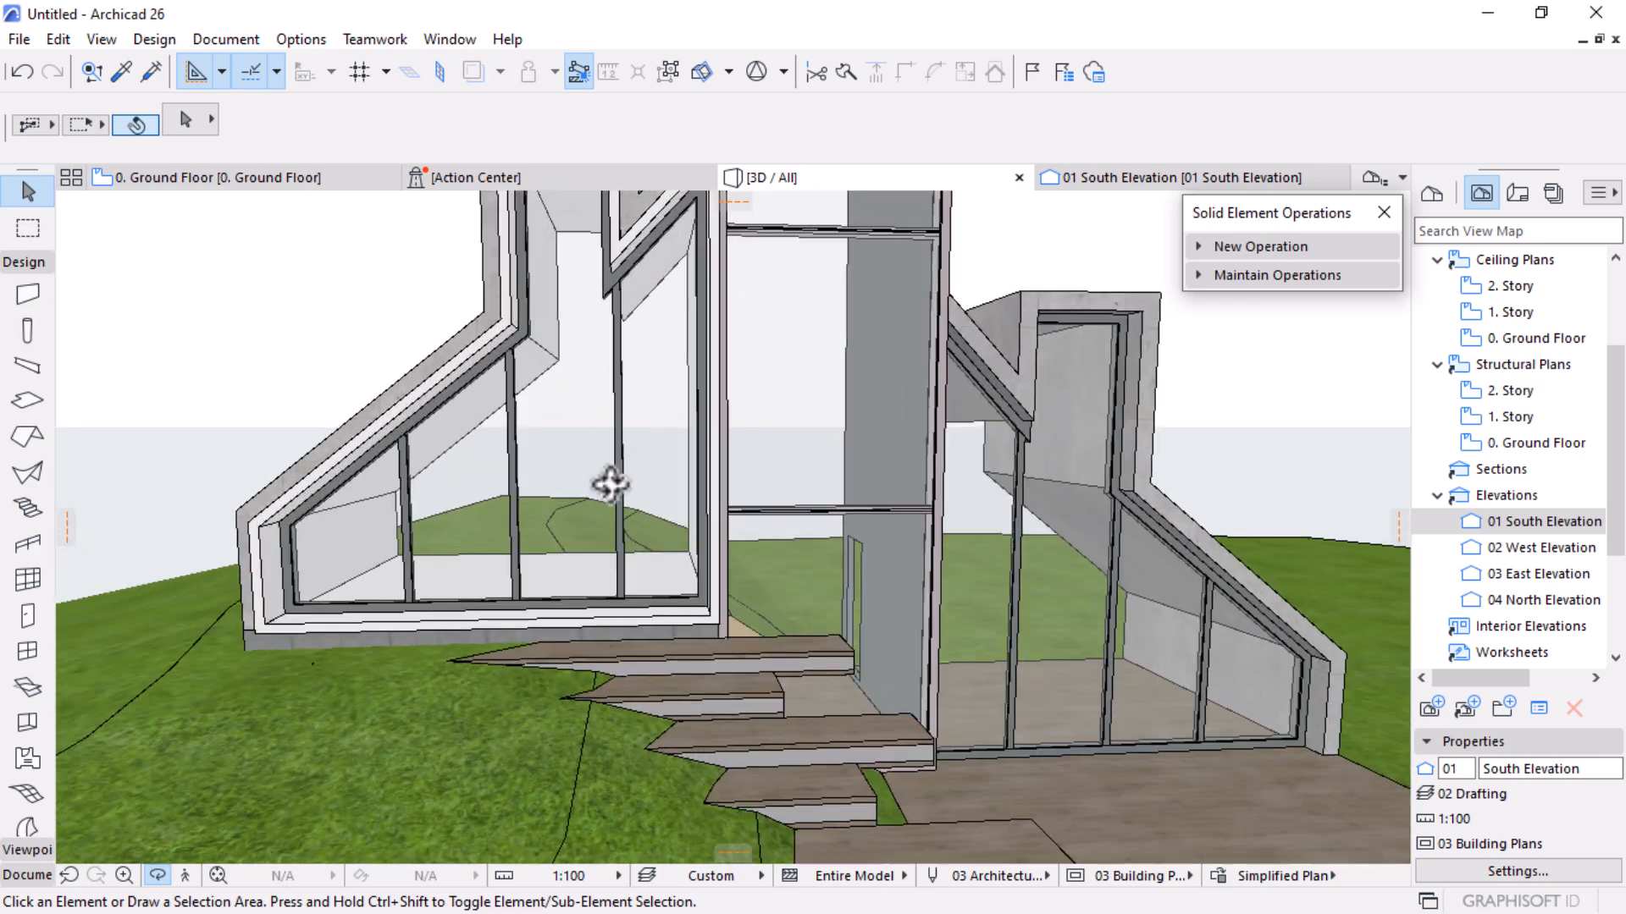
scroll(559, 423, up, 3)
scroll(525, 546, down, 2)
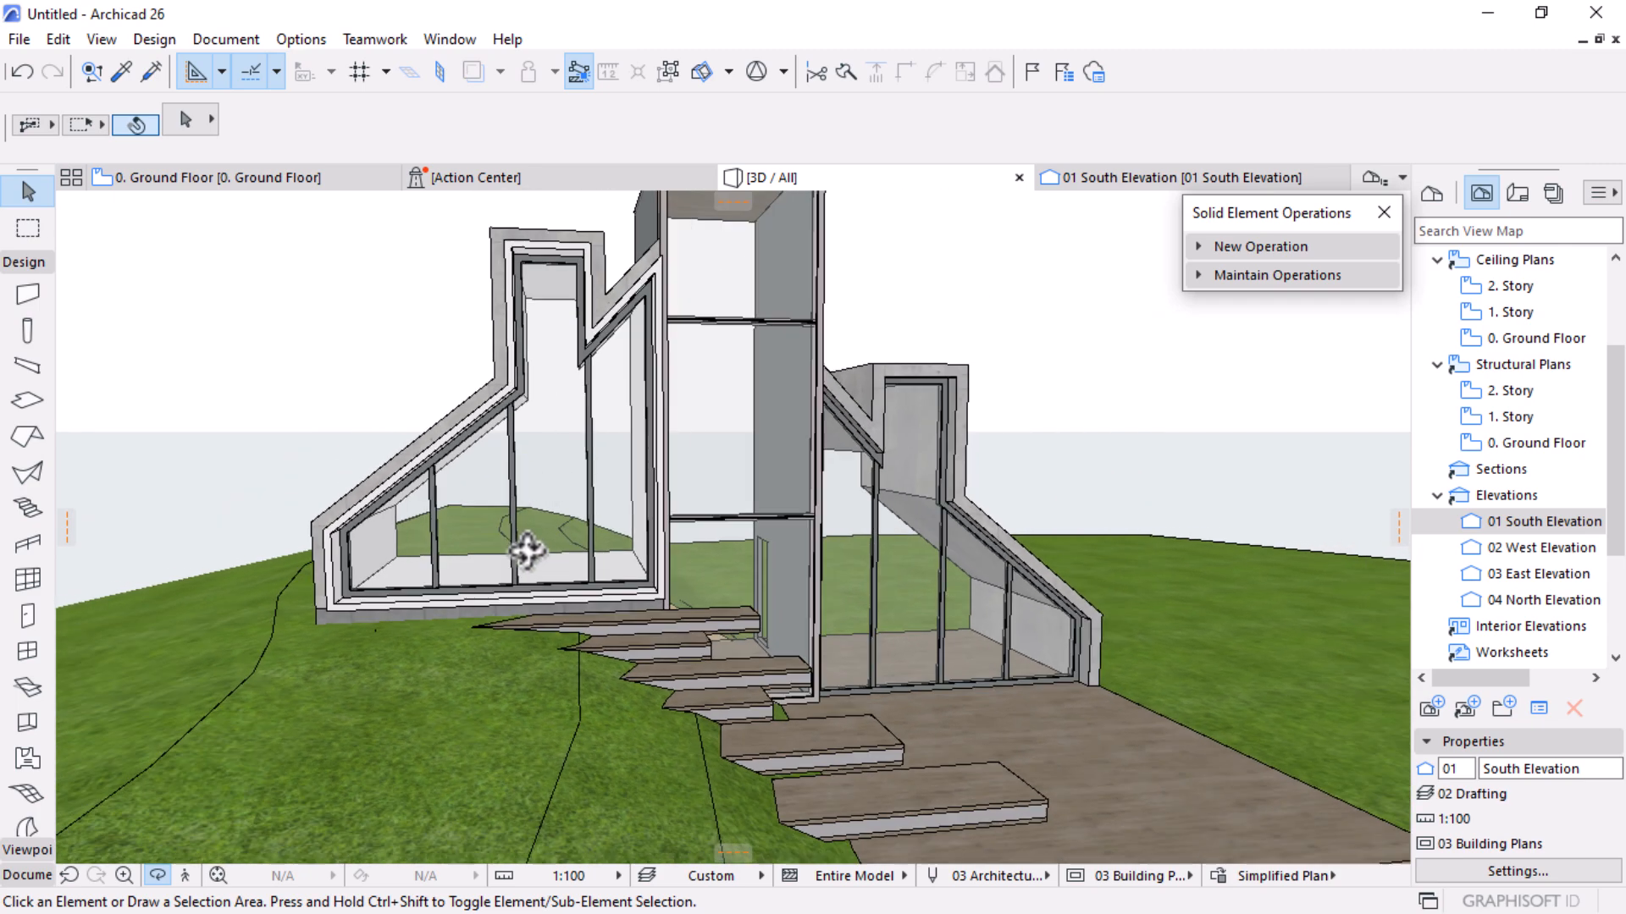
scroll(536, 558, down, 3)
drag(516, 579, 447, 619)
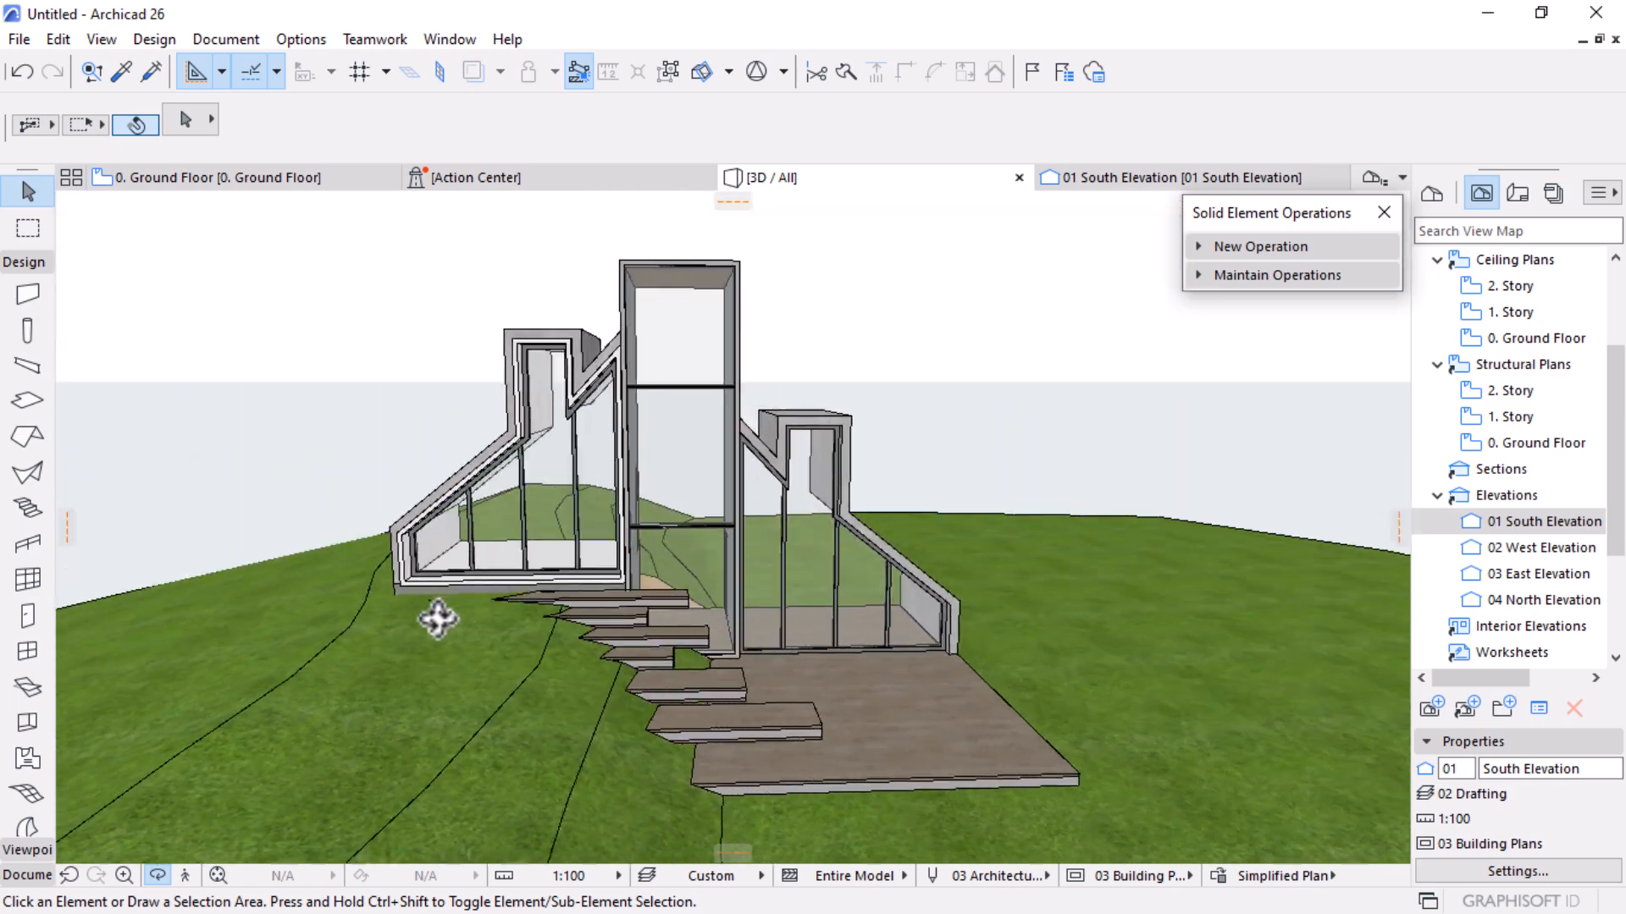
scroll(494, 530, up, 3)
drag(515, 519, 839, 602)
scroll(907, 472, down, 3)
scroll(801, 611, up, 2)
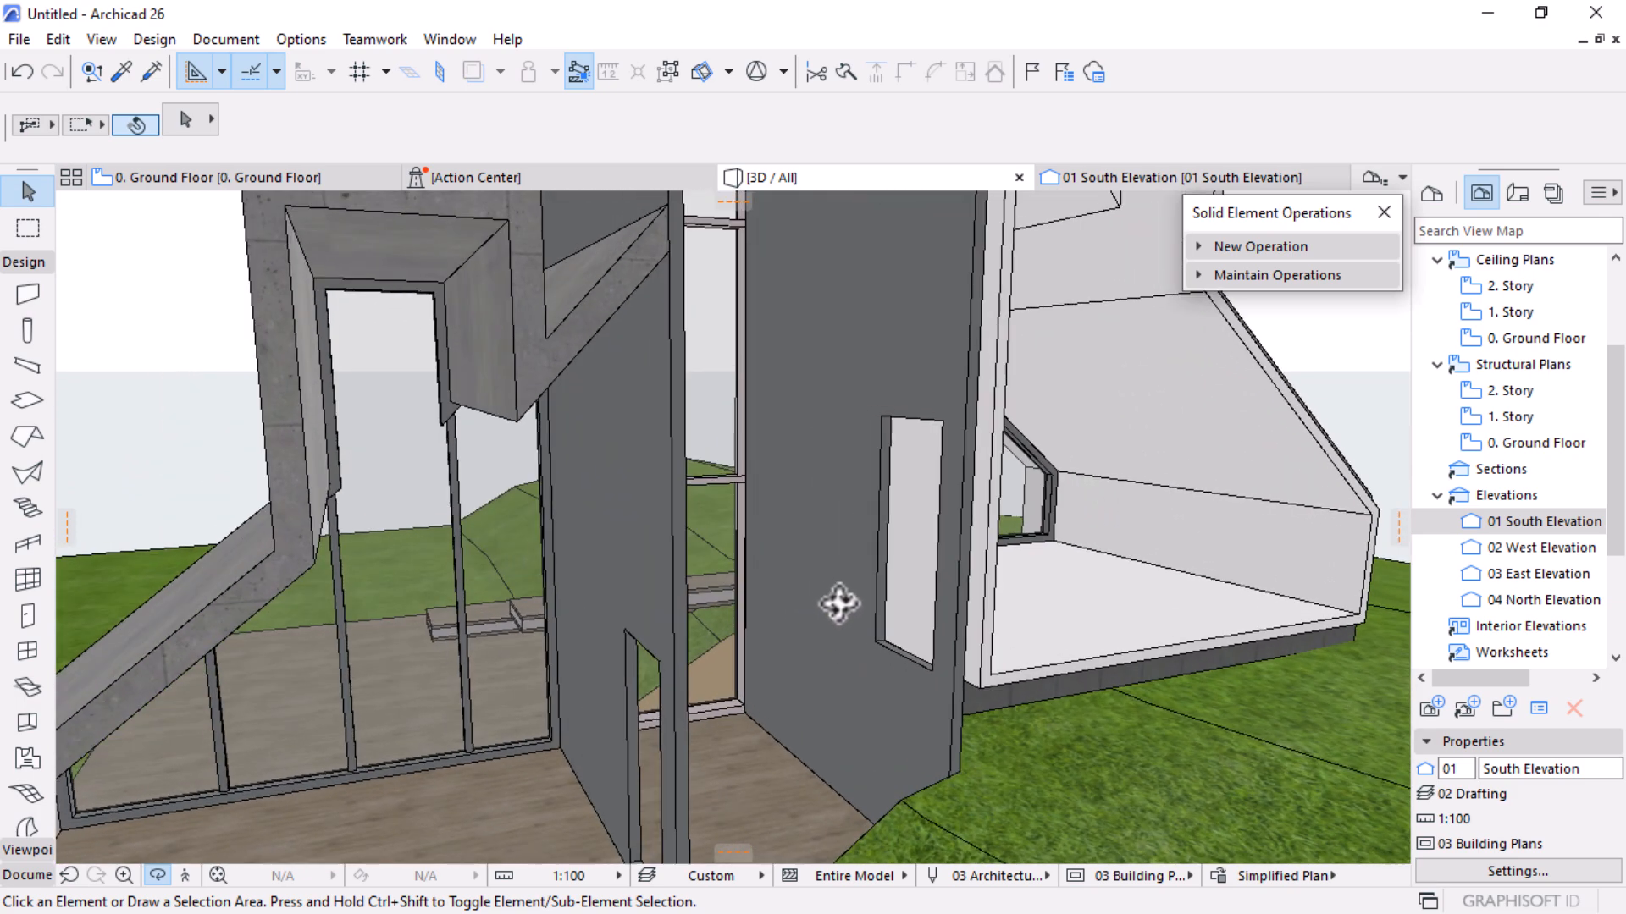
drag(863, 529, 928, 416)
drag(929, 559, 761, 439)
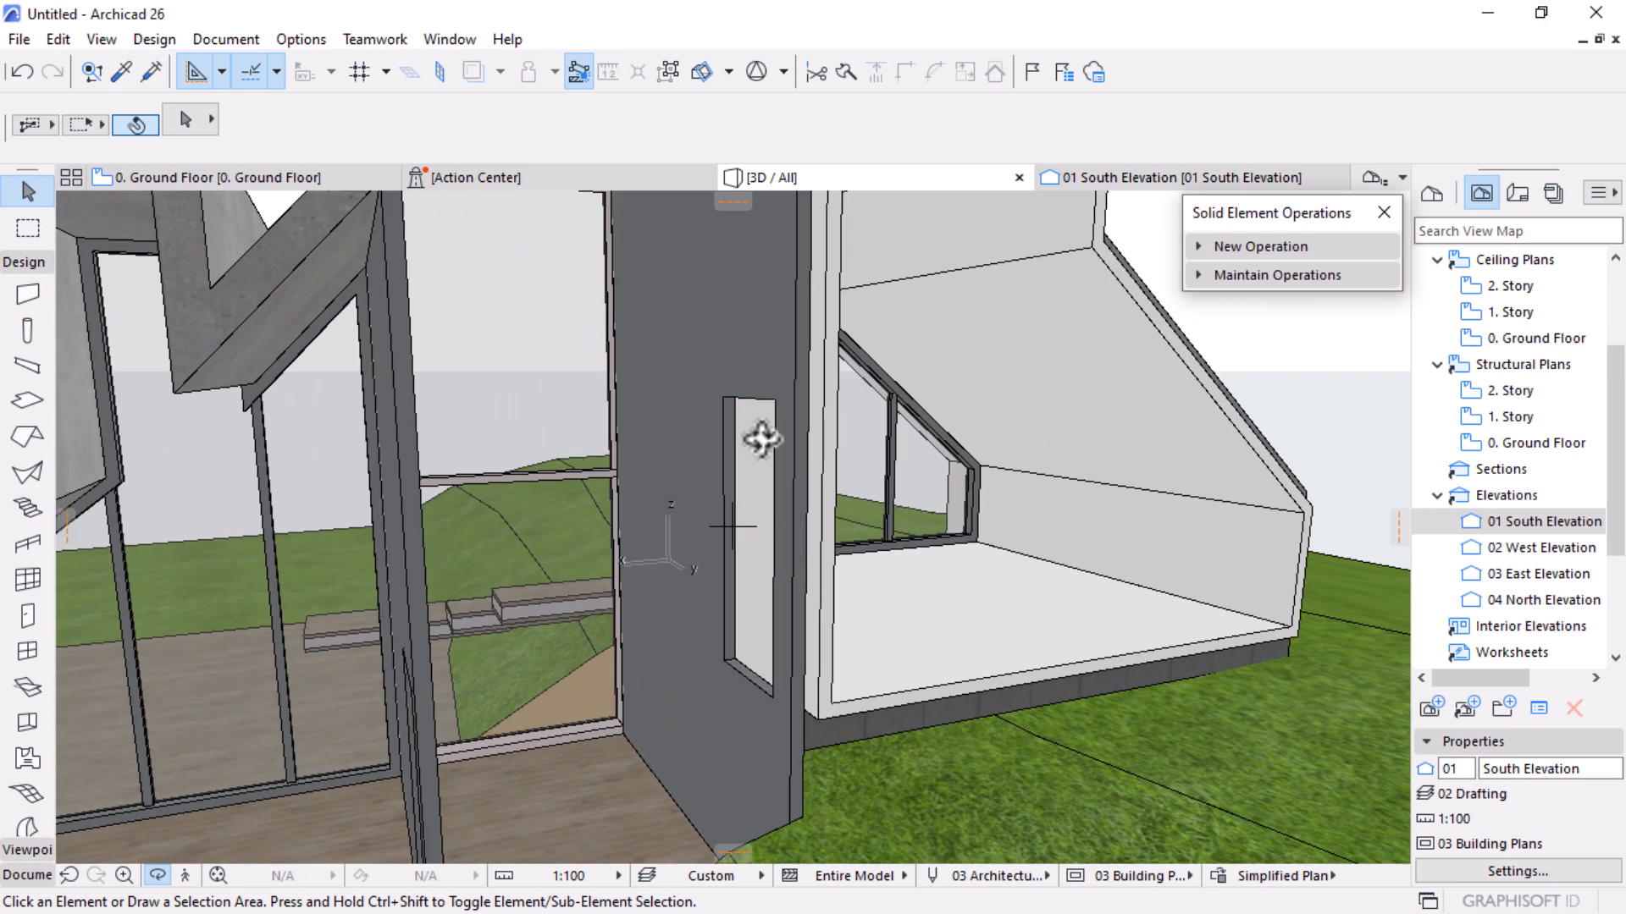
key(Escape)
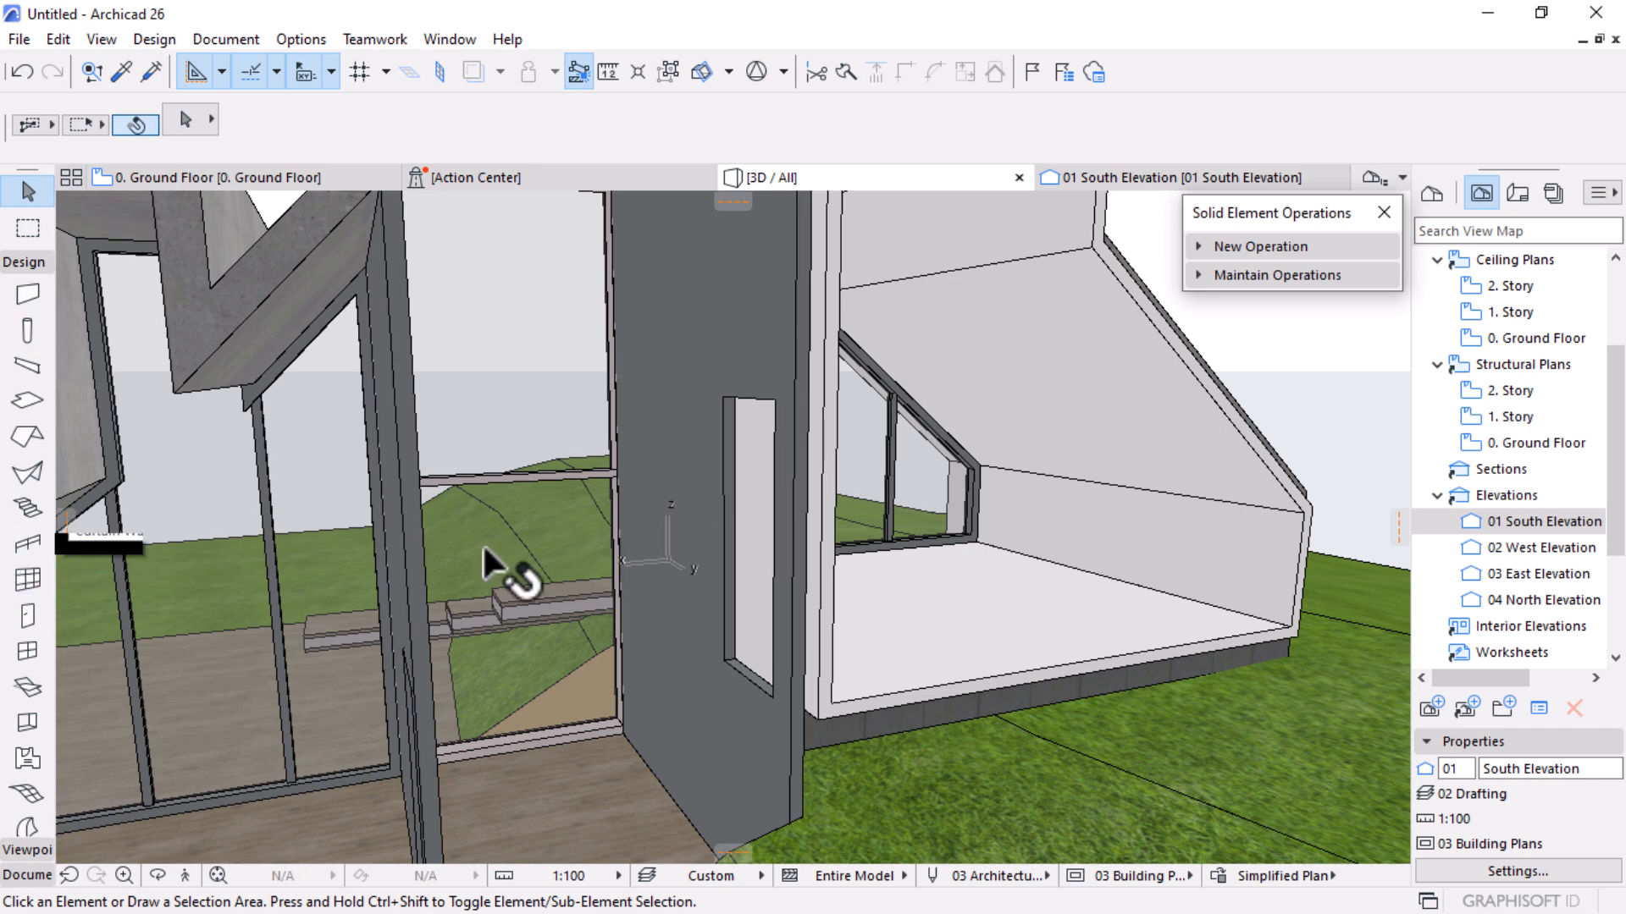
click(774, 394)
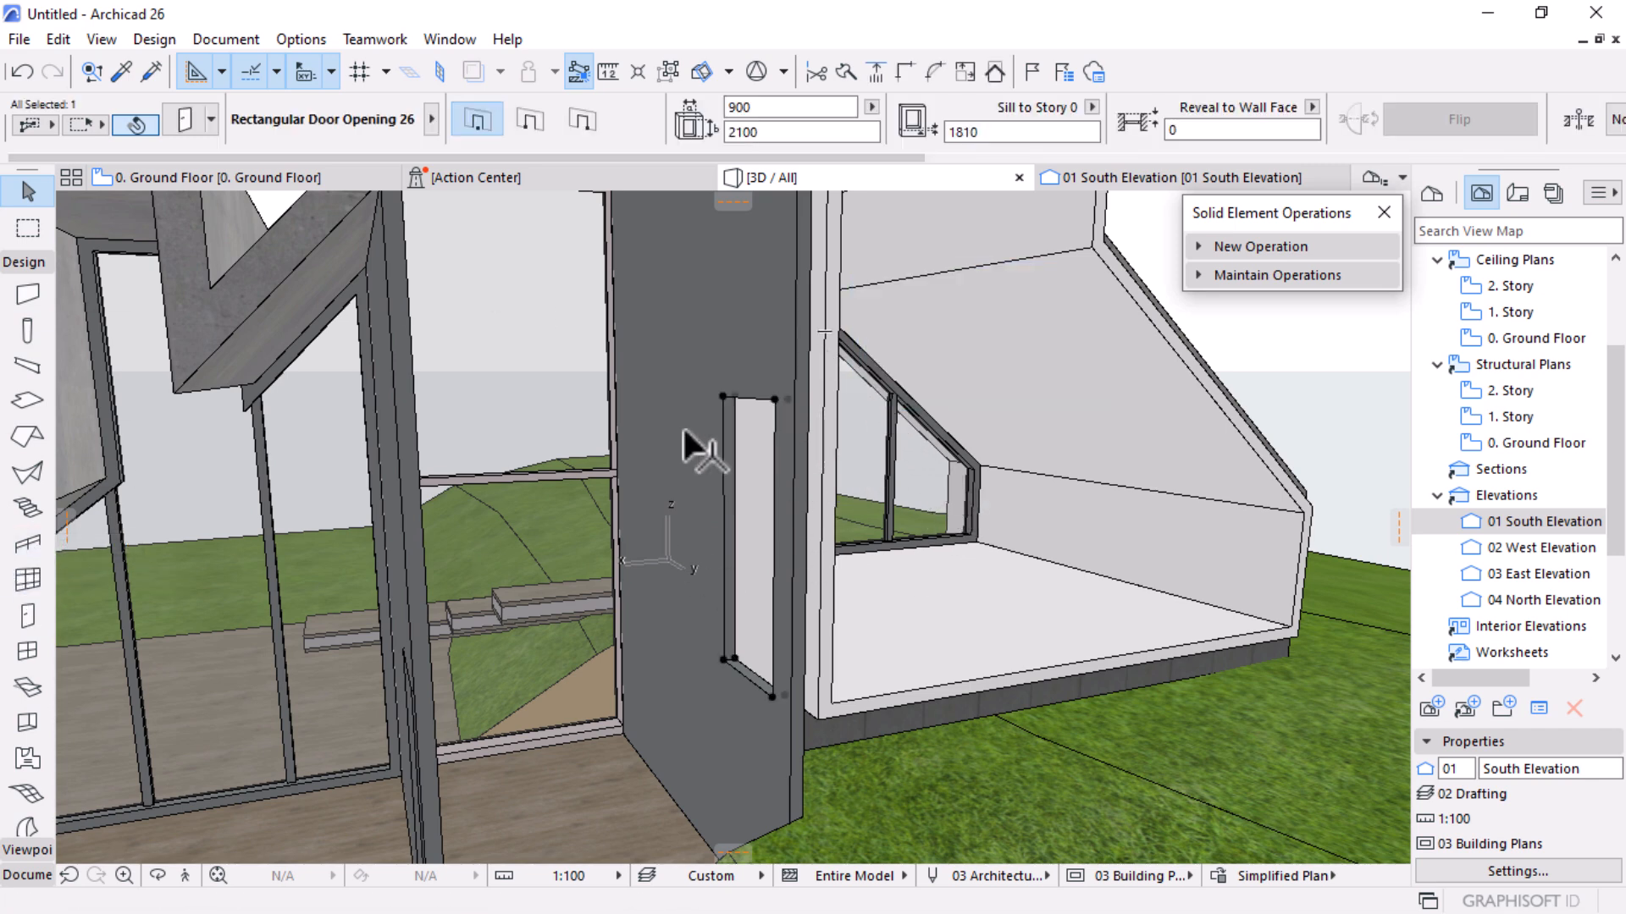
key(Escape)
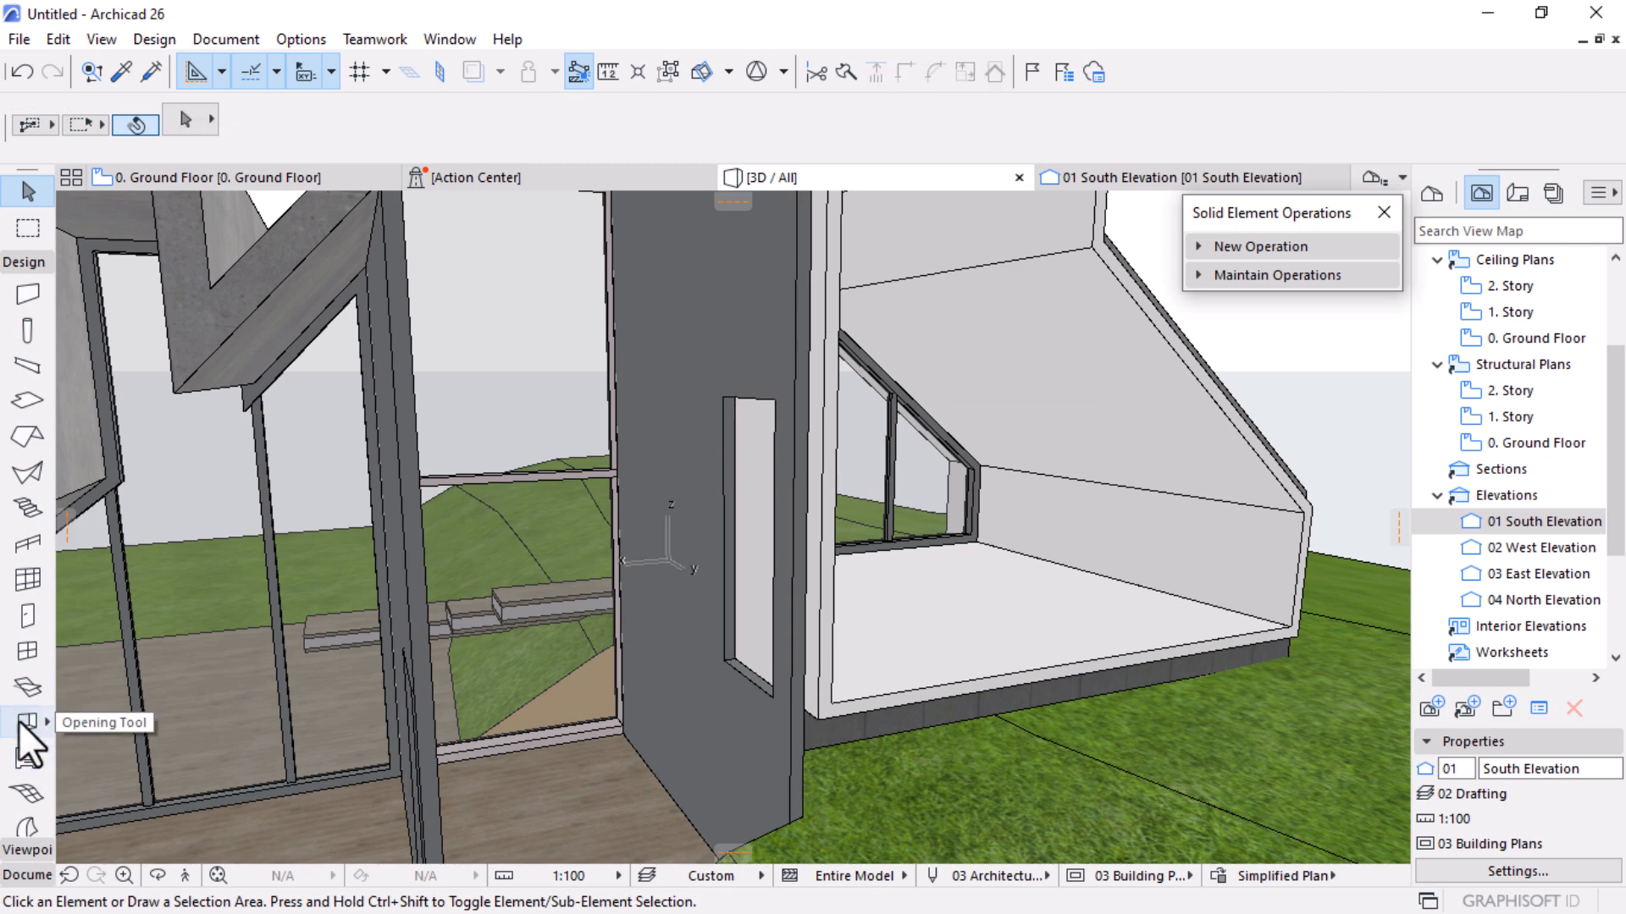
click(20, 724)
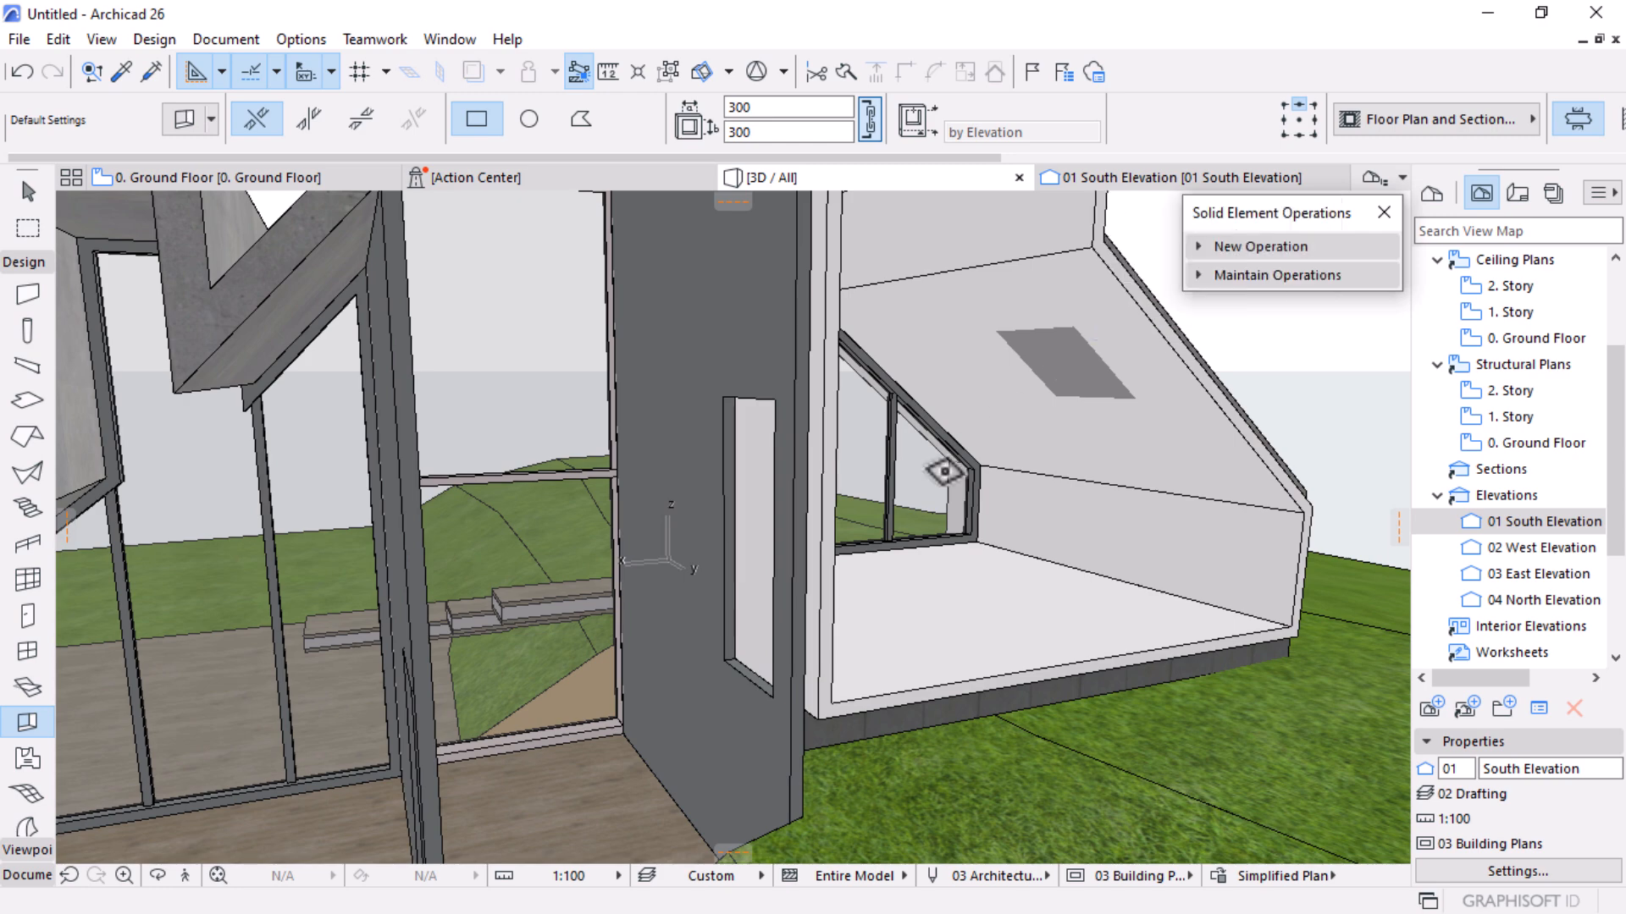
scroll(975, 446, down, 5)
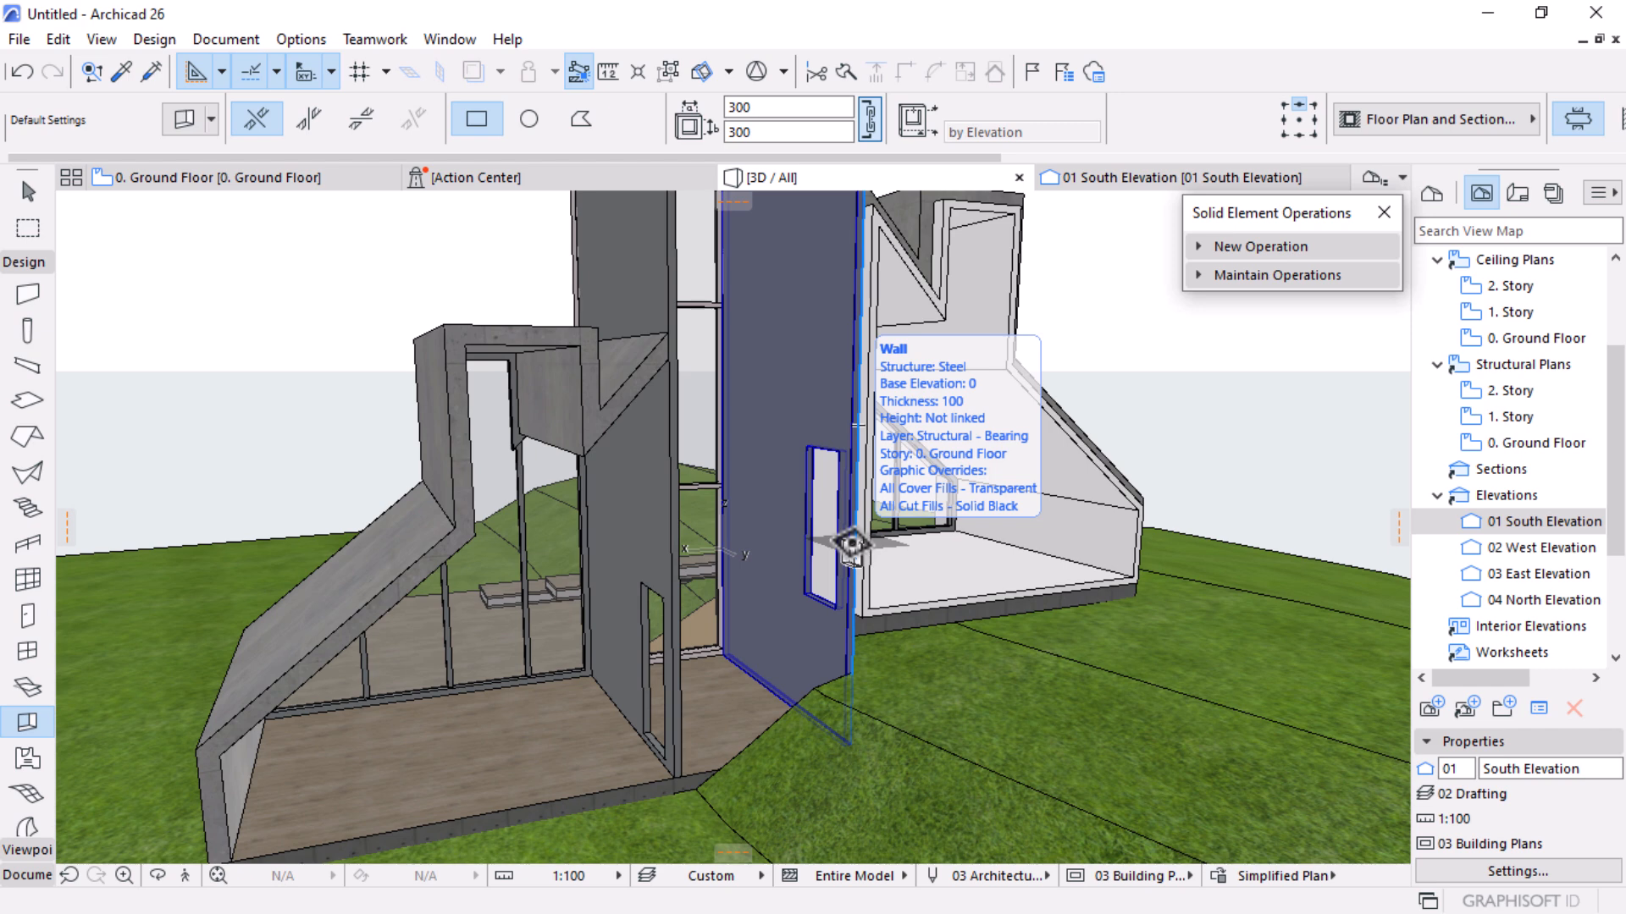
scroll(851, 544, up, 4)
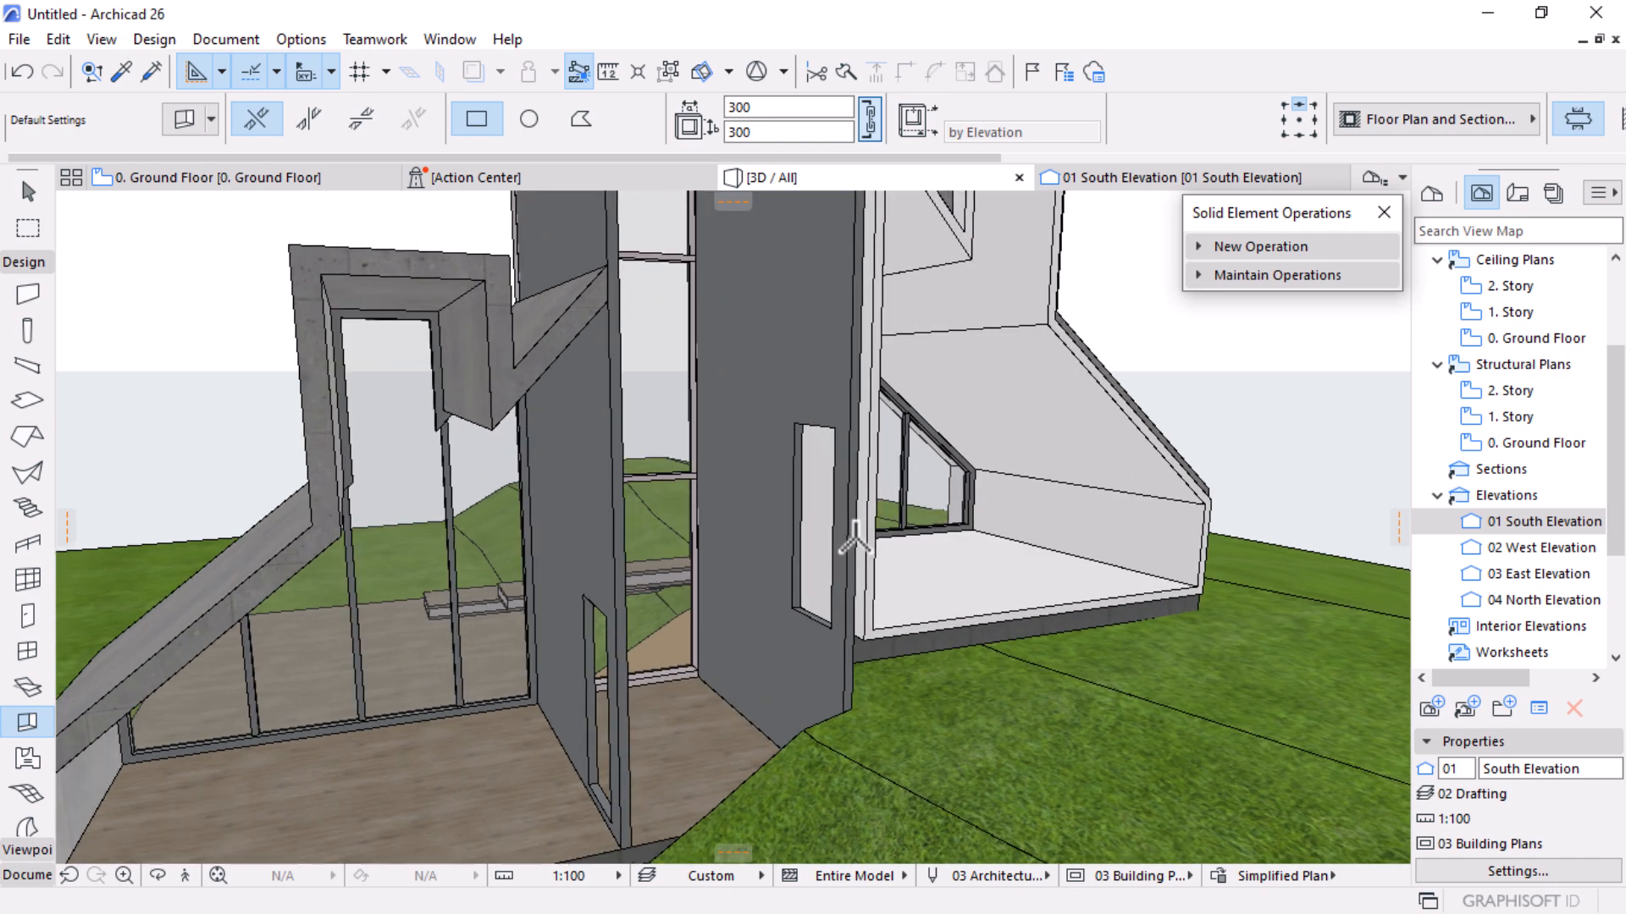
scroll(851, 546, up, 2)
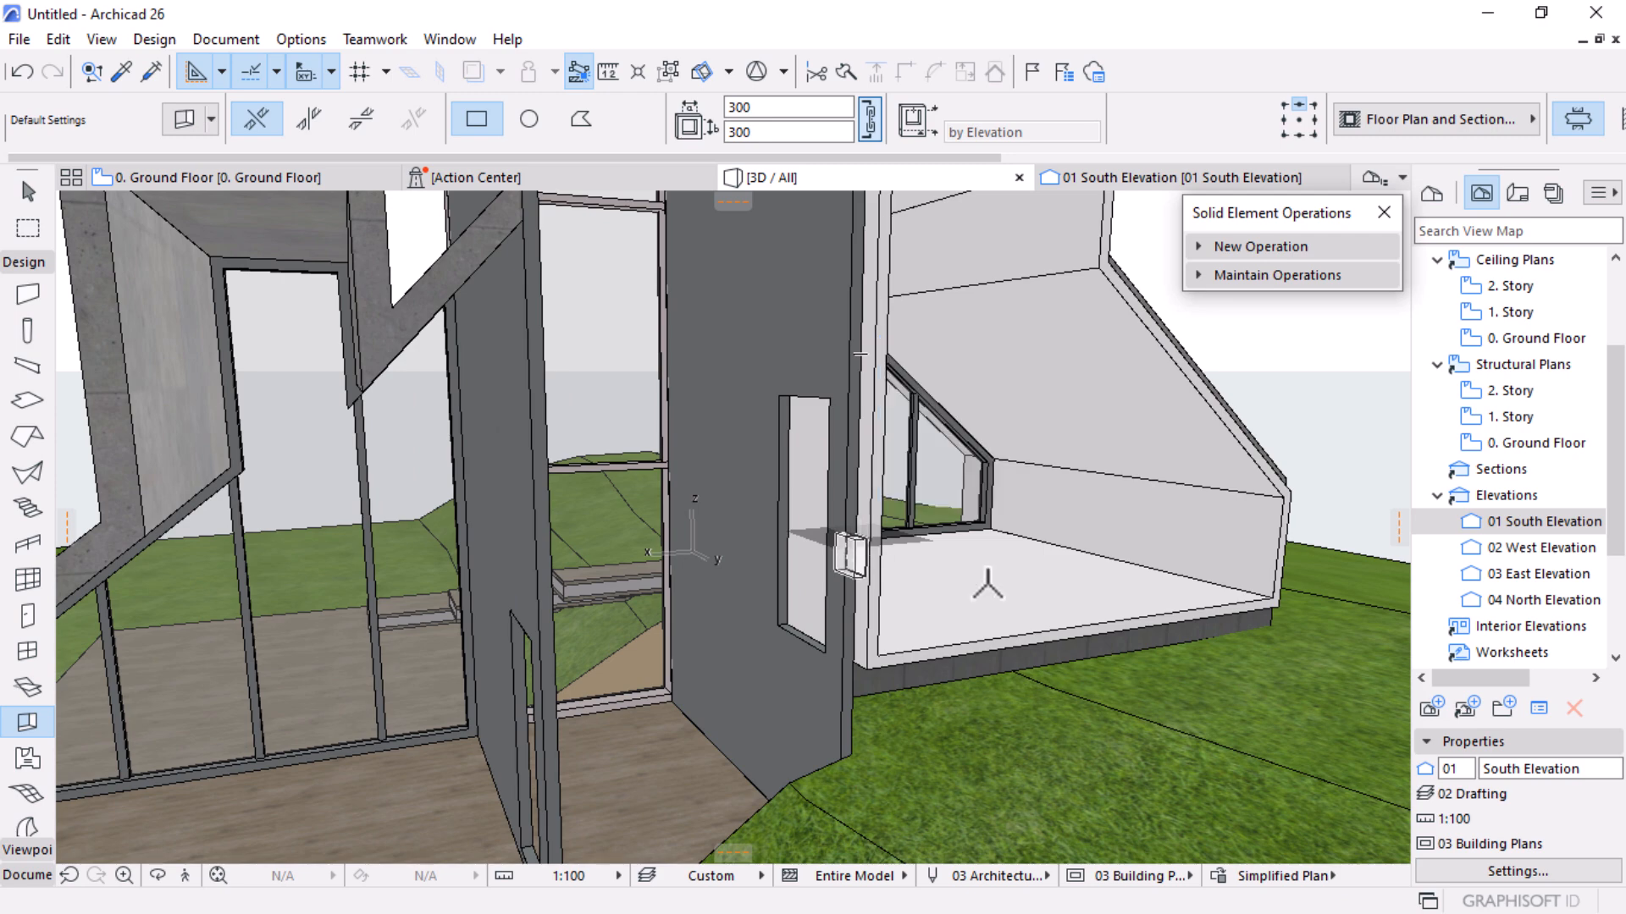
Examine the tower and both wings from outside, ending close to the tower wall's door opening beside the white shell
key(o)
scroll(903, 578, down, 5)
mouse_move(883, 659)
mouse_down()
mouse_move(660, 660)
mouse_move(817, 610)
mouse_move(891, 636)
mouse_up()
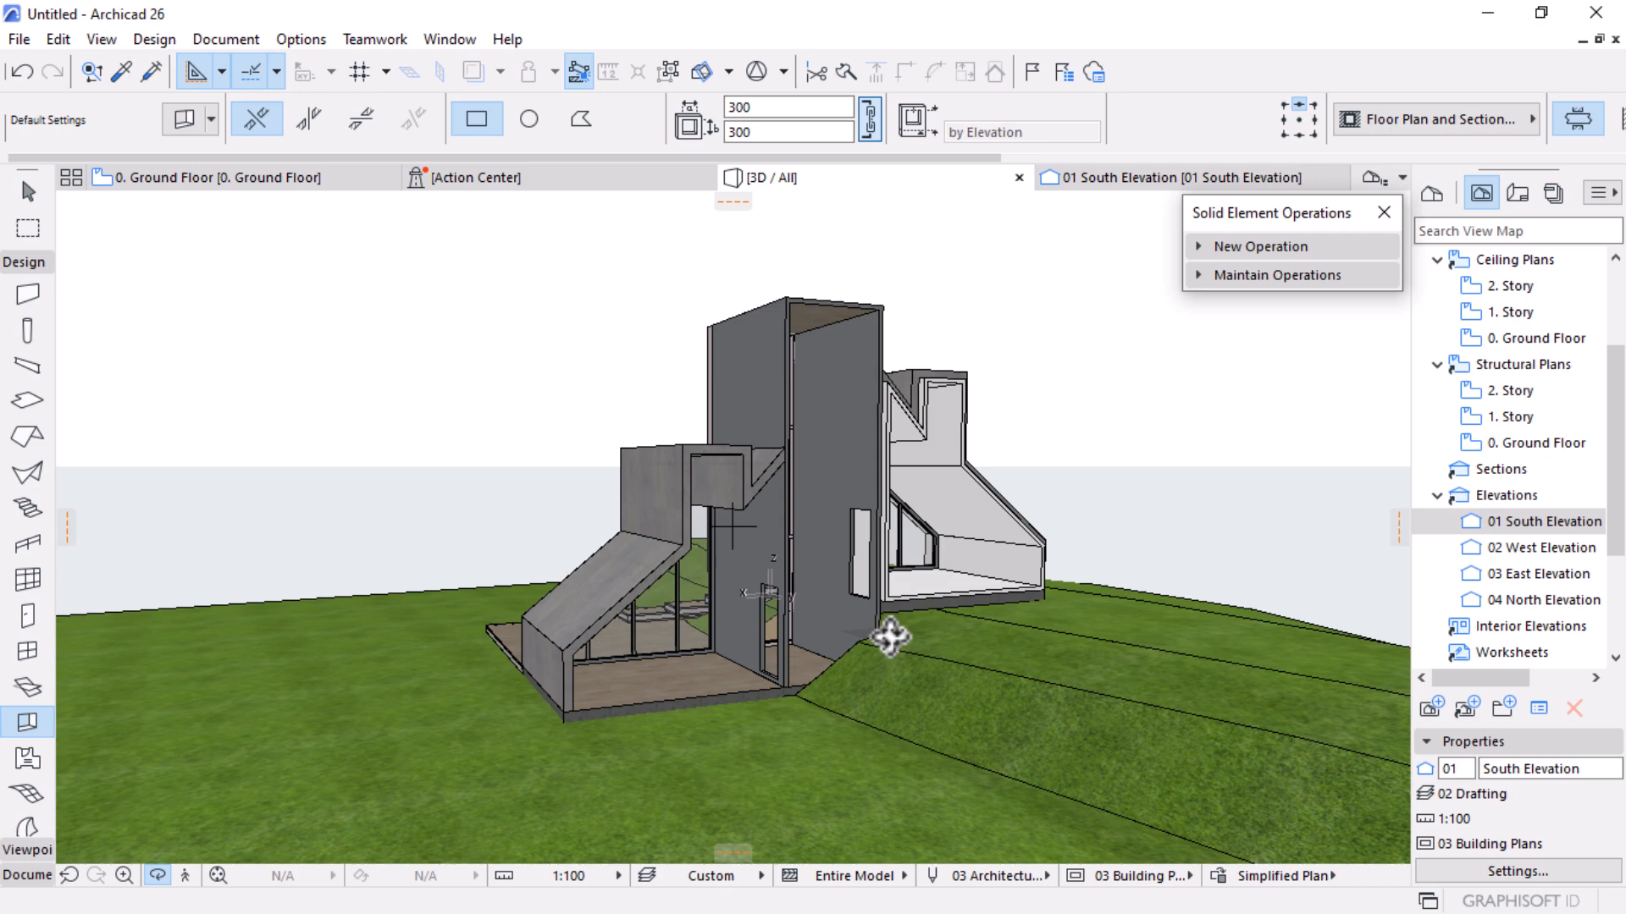
scroll(733, 581, up, 3)
drag(582, 594, 832, 567)
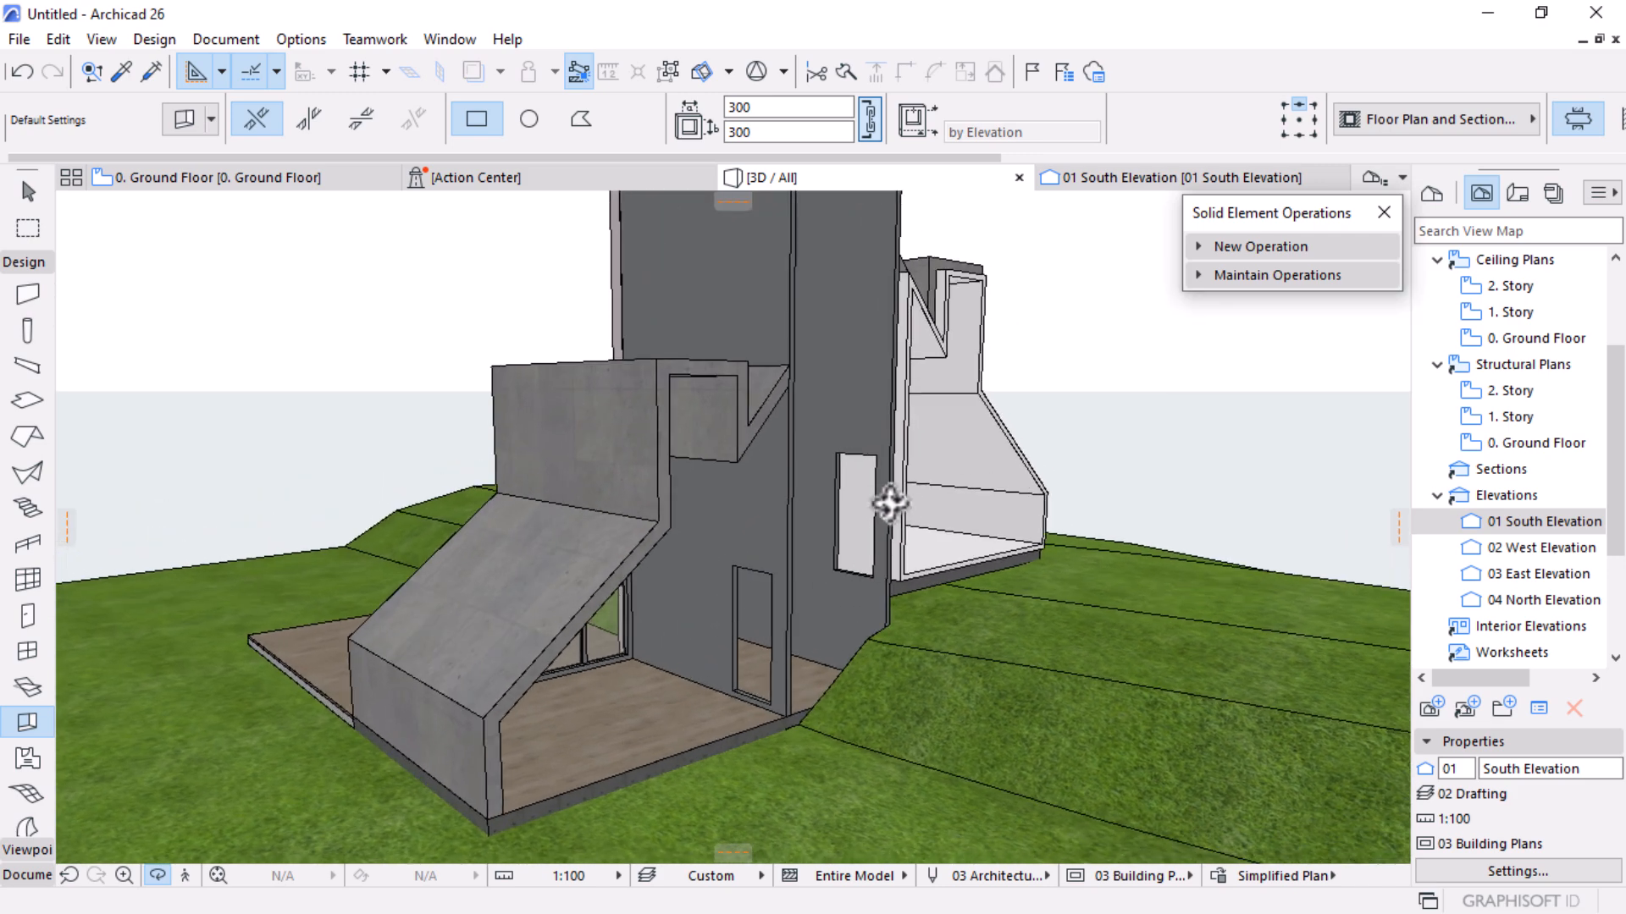
scroll(900, 507, up, 4)
scroll(894, 455, up, 2)
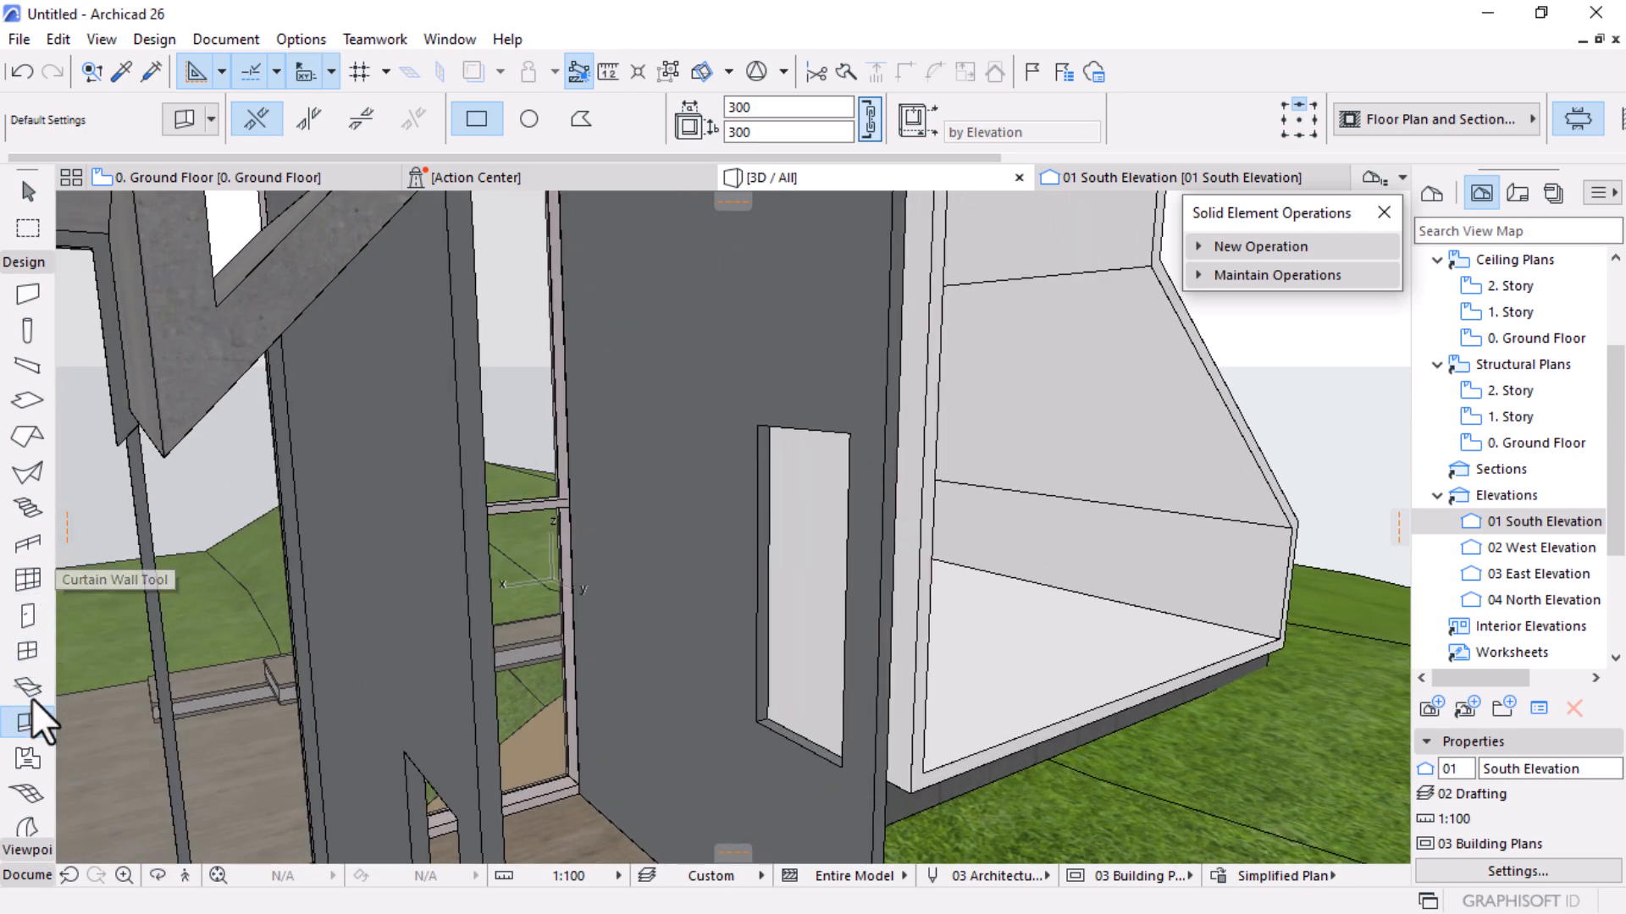
Draw a rectangular morph between opposite corners of the tower wall's door opening and select it
scroll(19, 711, down, 3)
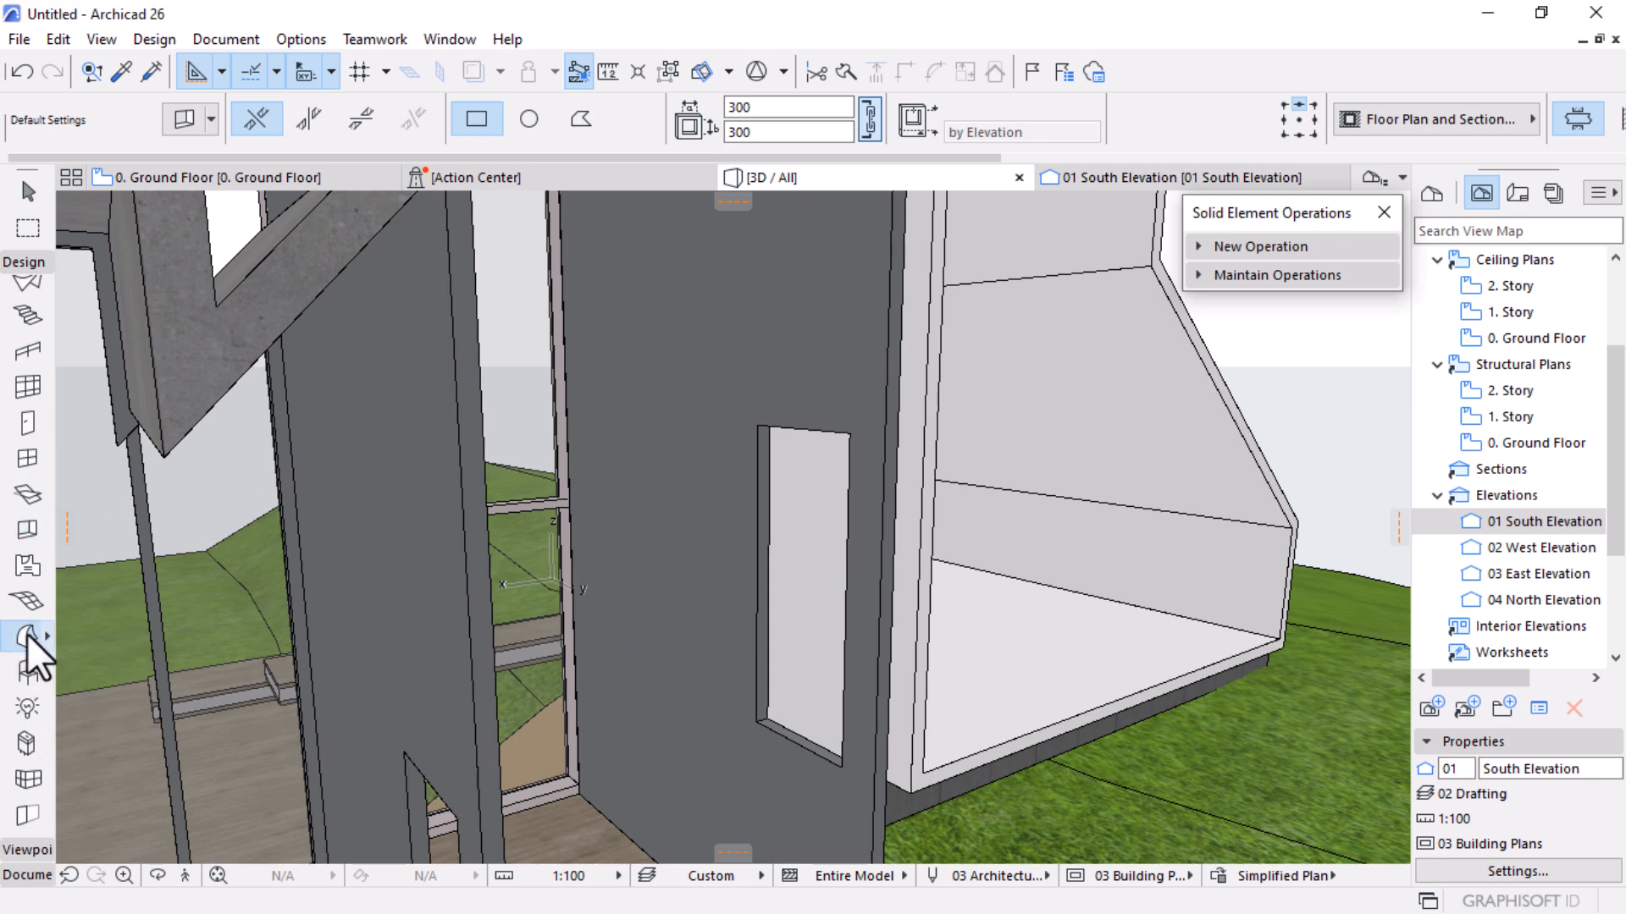
click(27, 635)
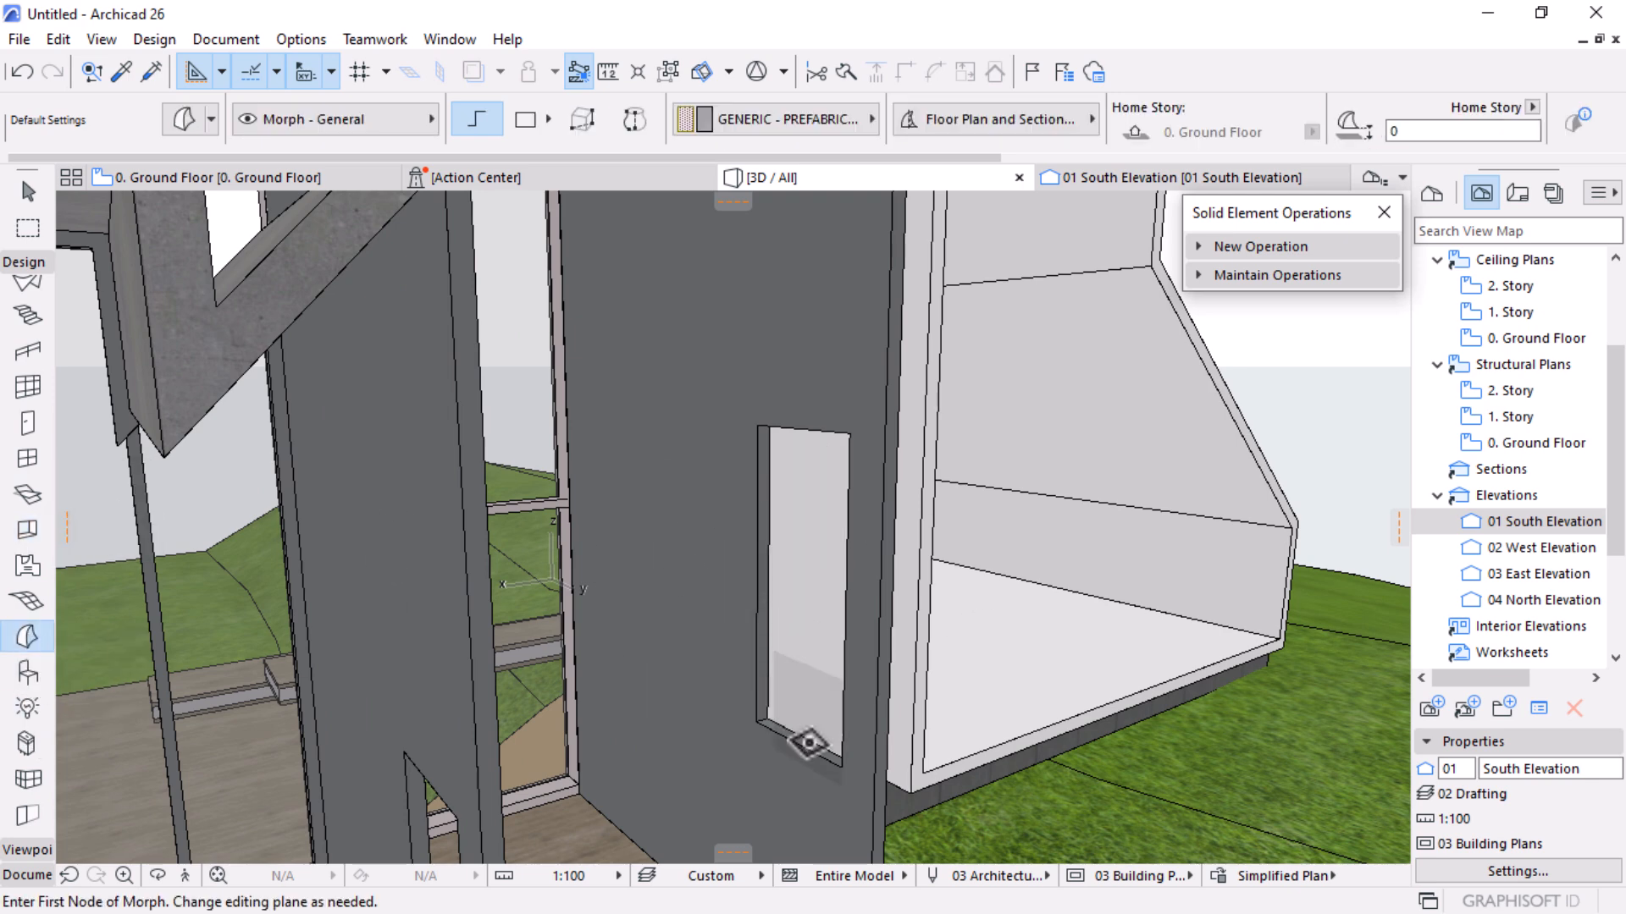
scroll(795, 663, up, 3)
click(735, 744)
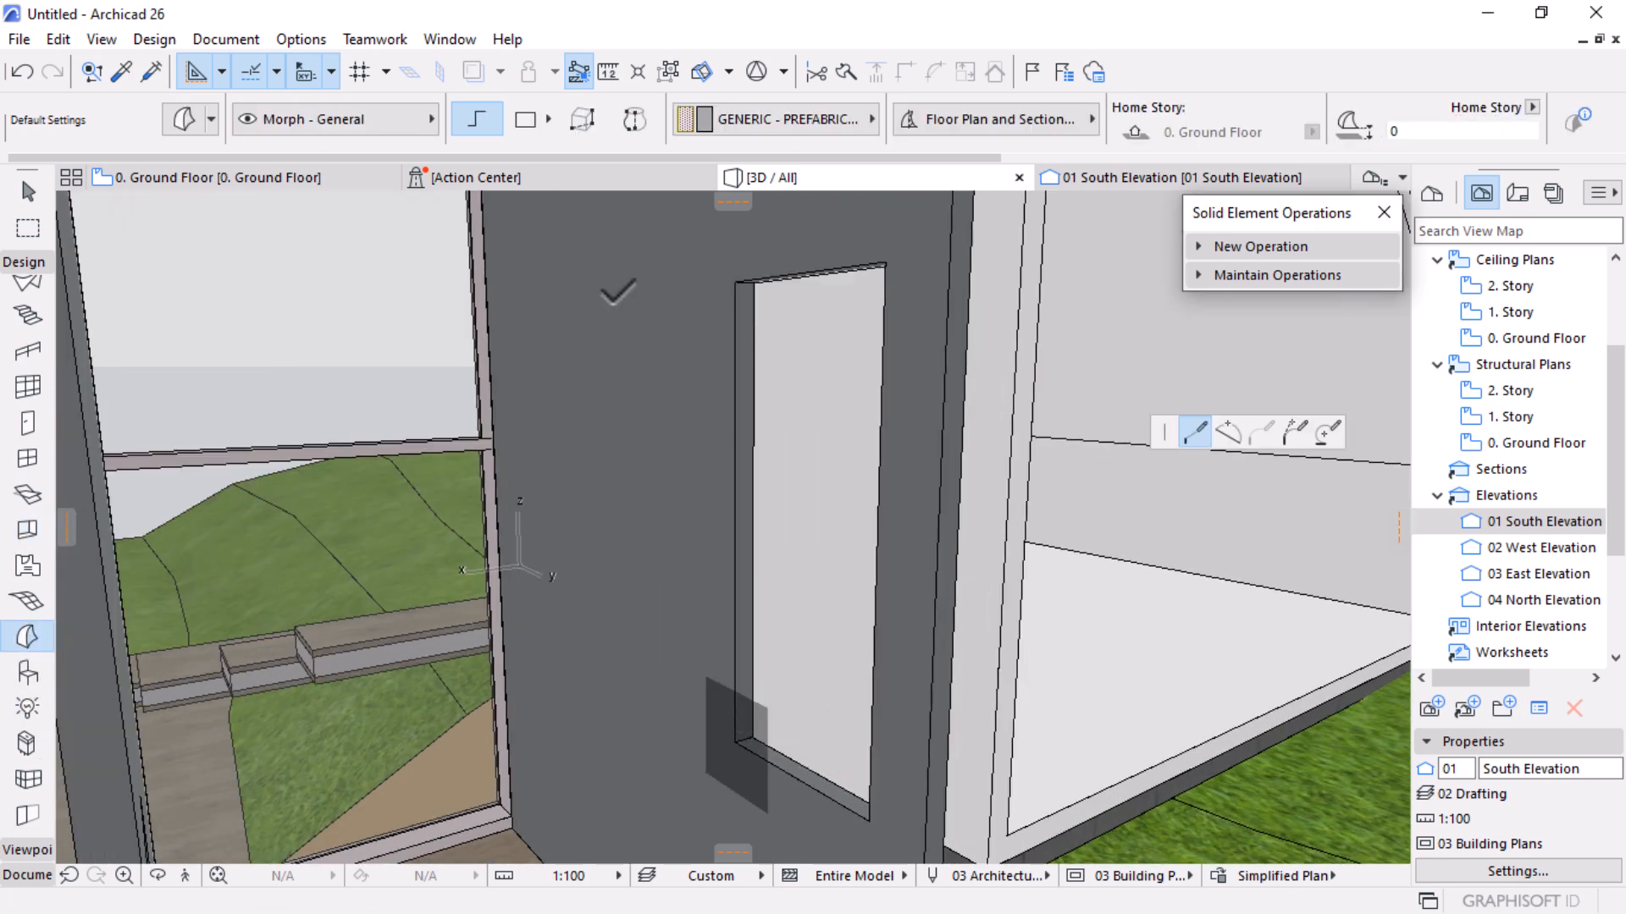
click(520, 123)
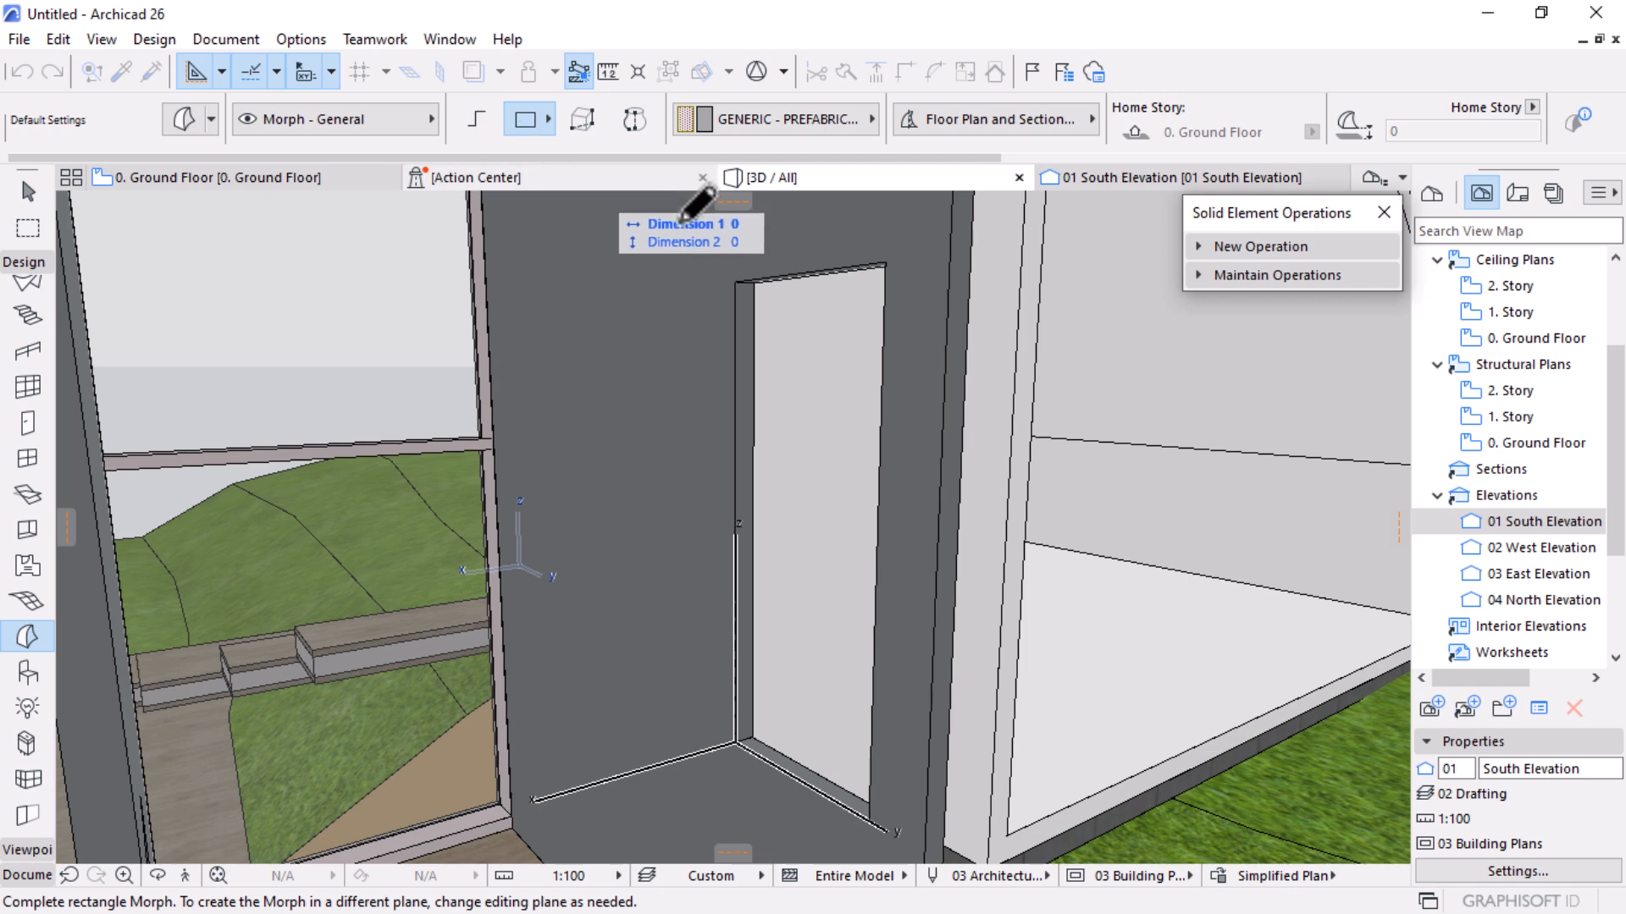
click(886, 263)
key(Escape)
click(819, 383)
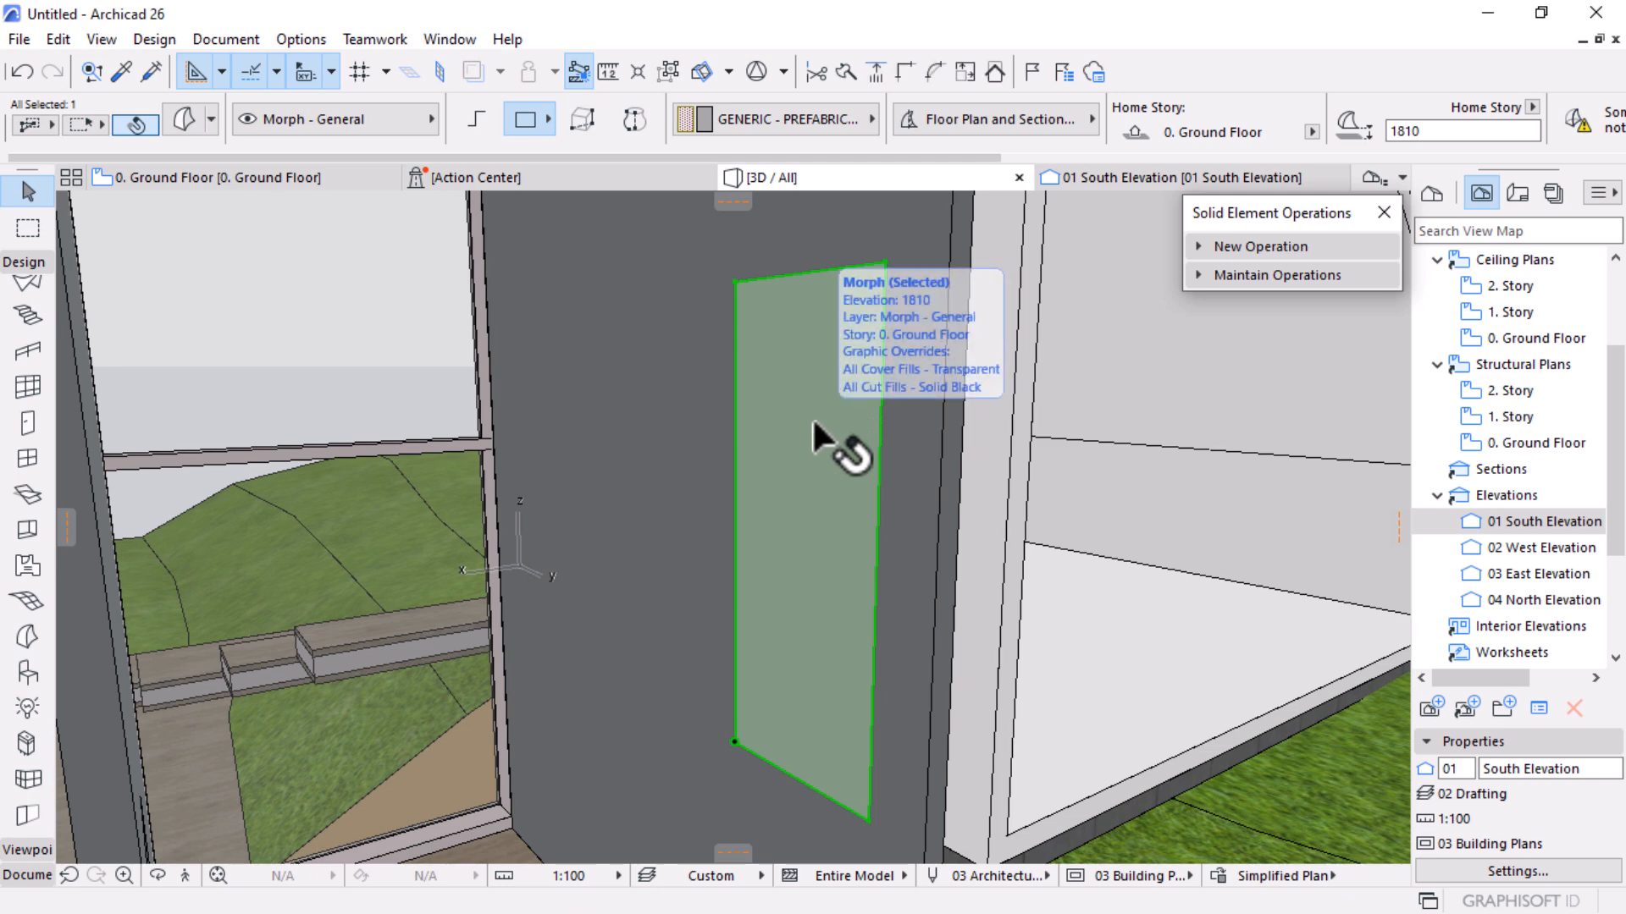
Extrude the morph's face perpendicularly about 2020 mm through the white shell's side wall
click(811, 416)
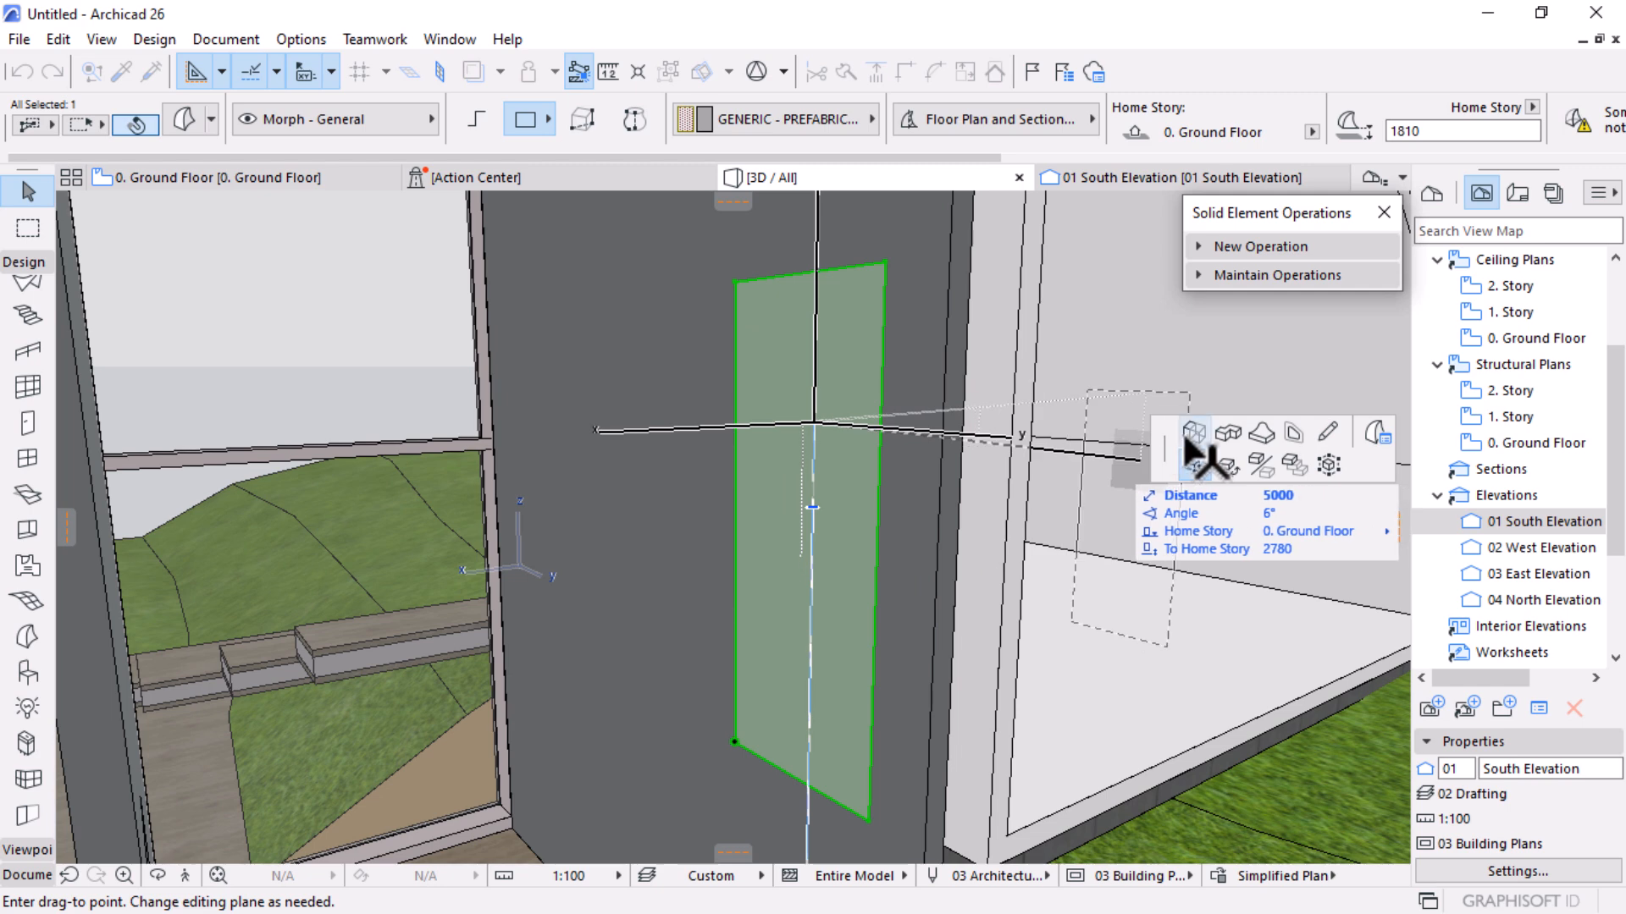
click(1188, 435)
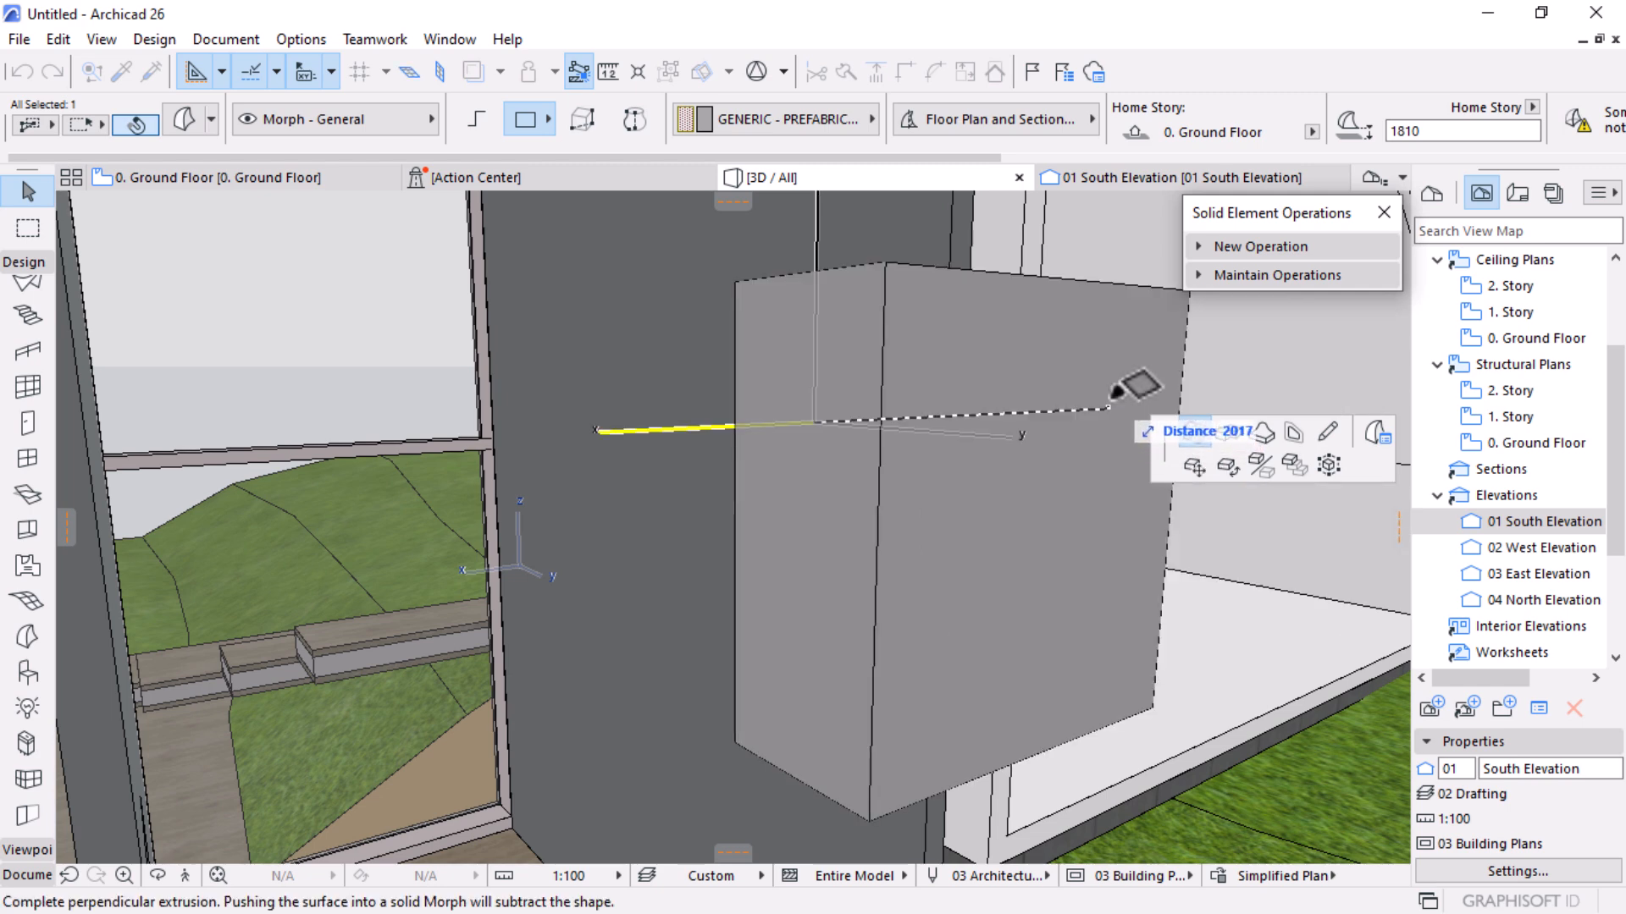
click(1100, 405)
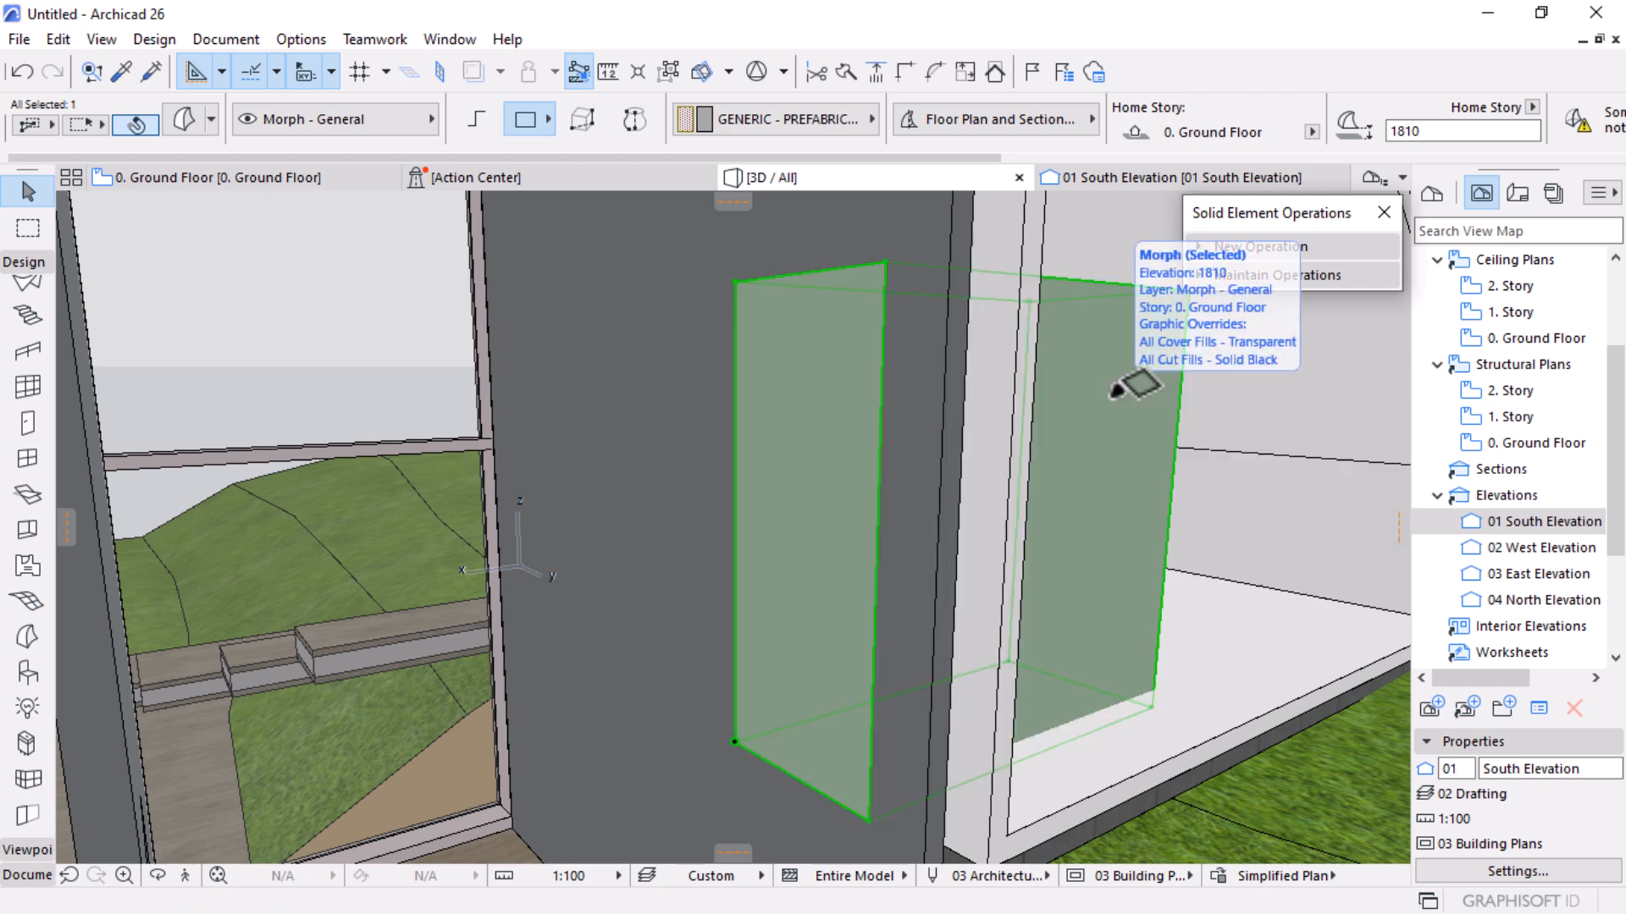
Subtract the morph from the white shell with a solid element operation, using the Subtraction type and the shell as target
click(1224, 247)
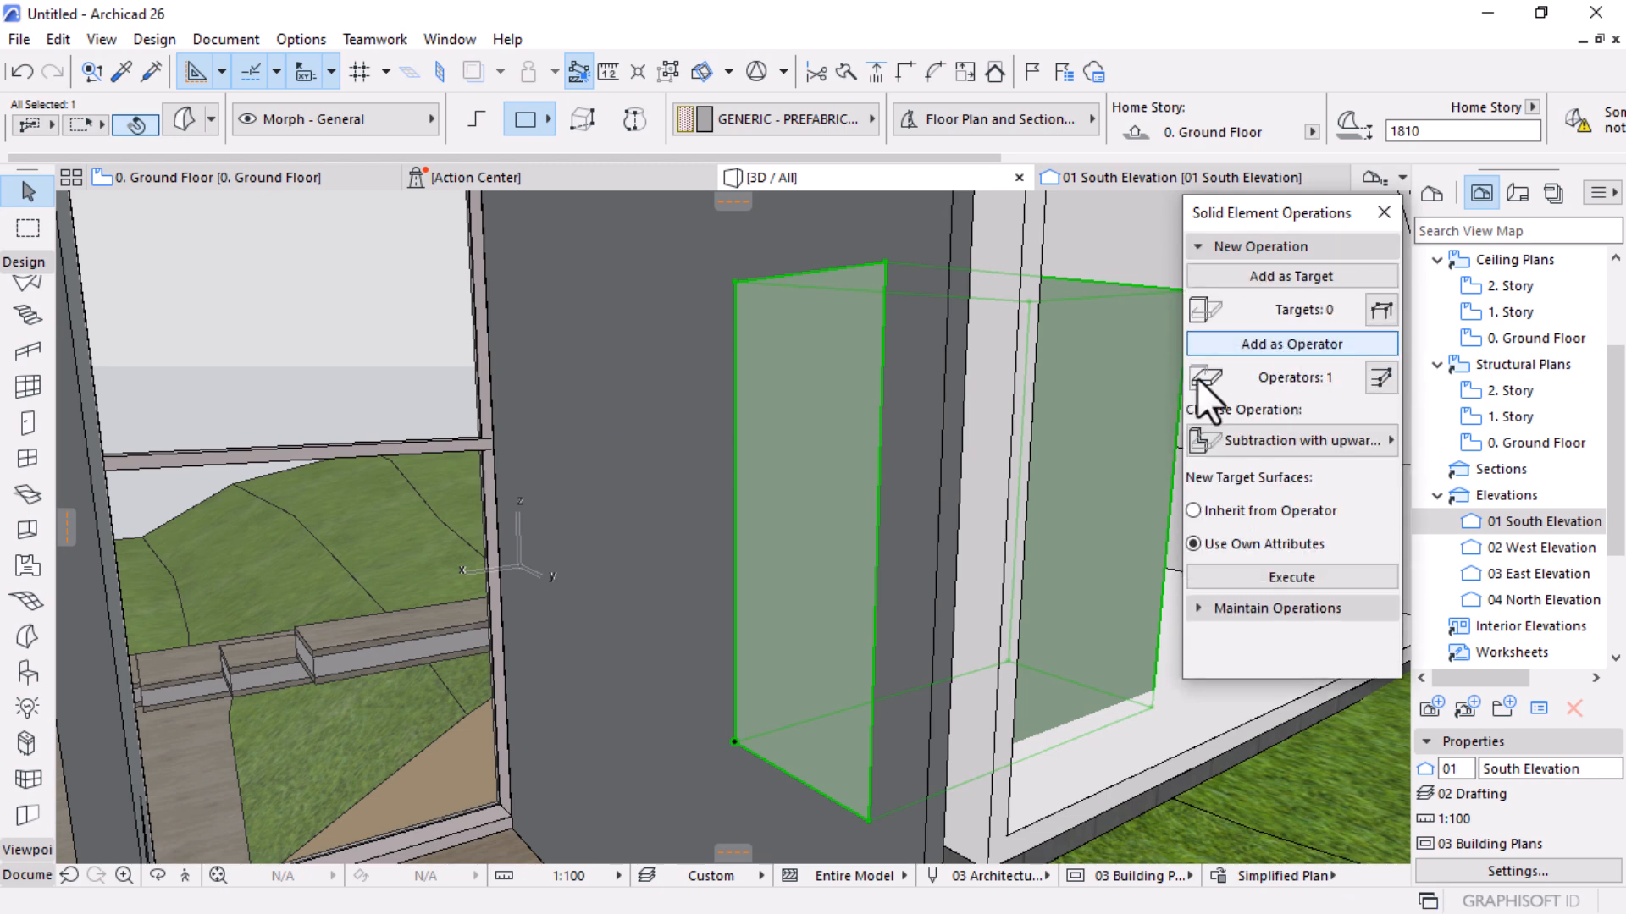
shift+middle_drag(974, 544, 720, 493)
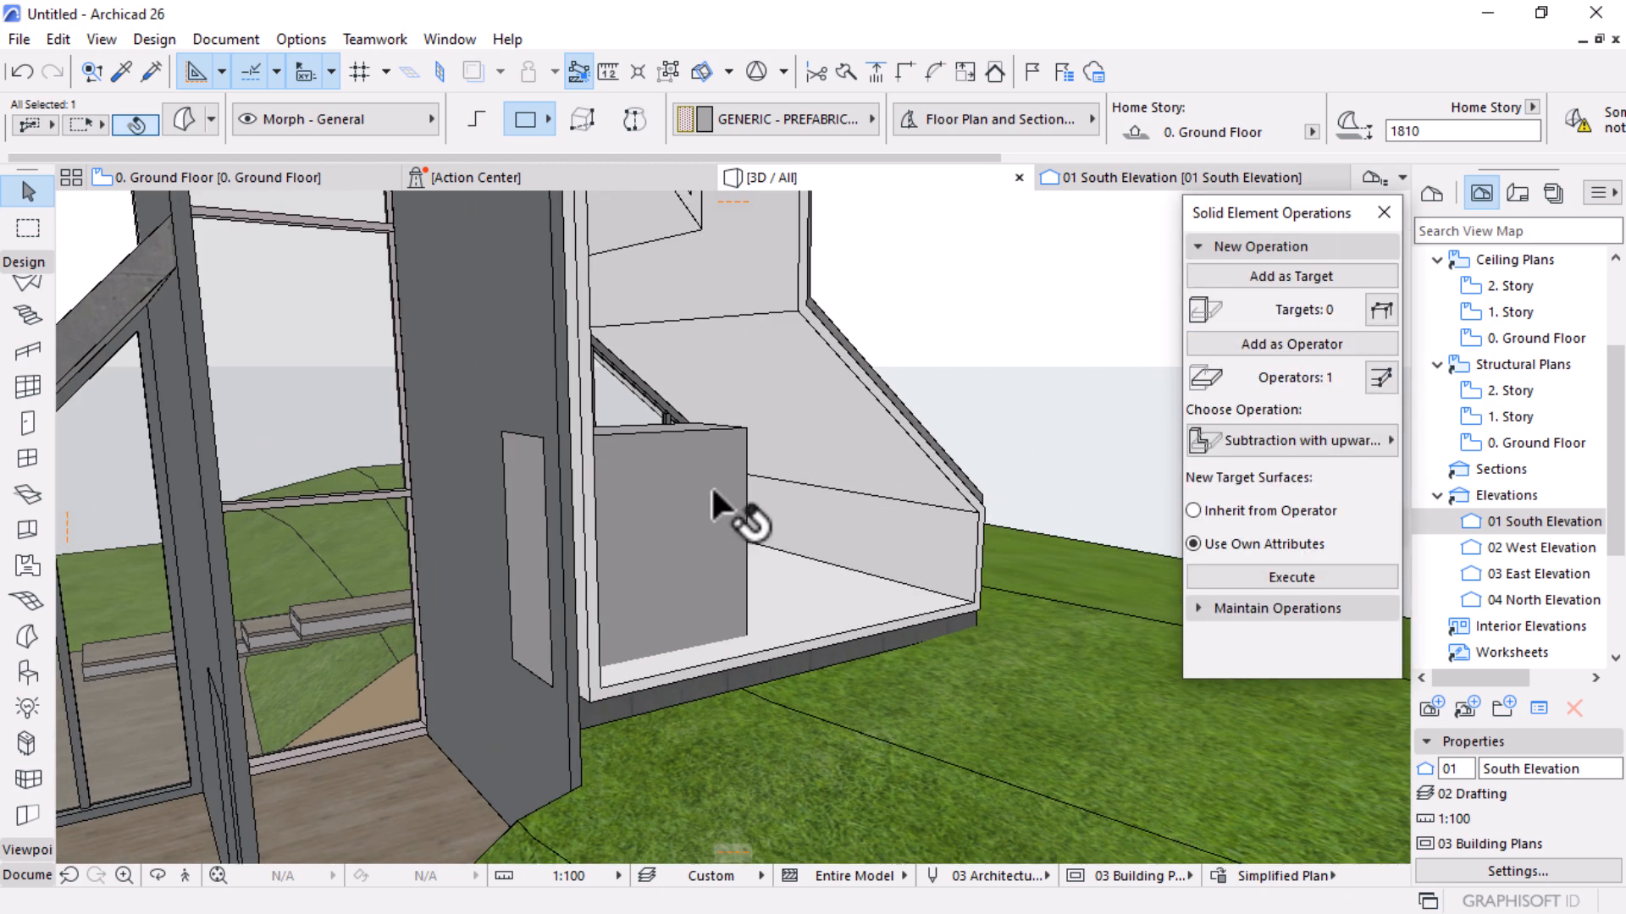
click(750, 279)
click(1281, 278)
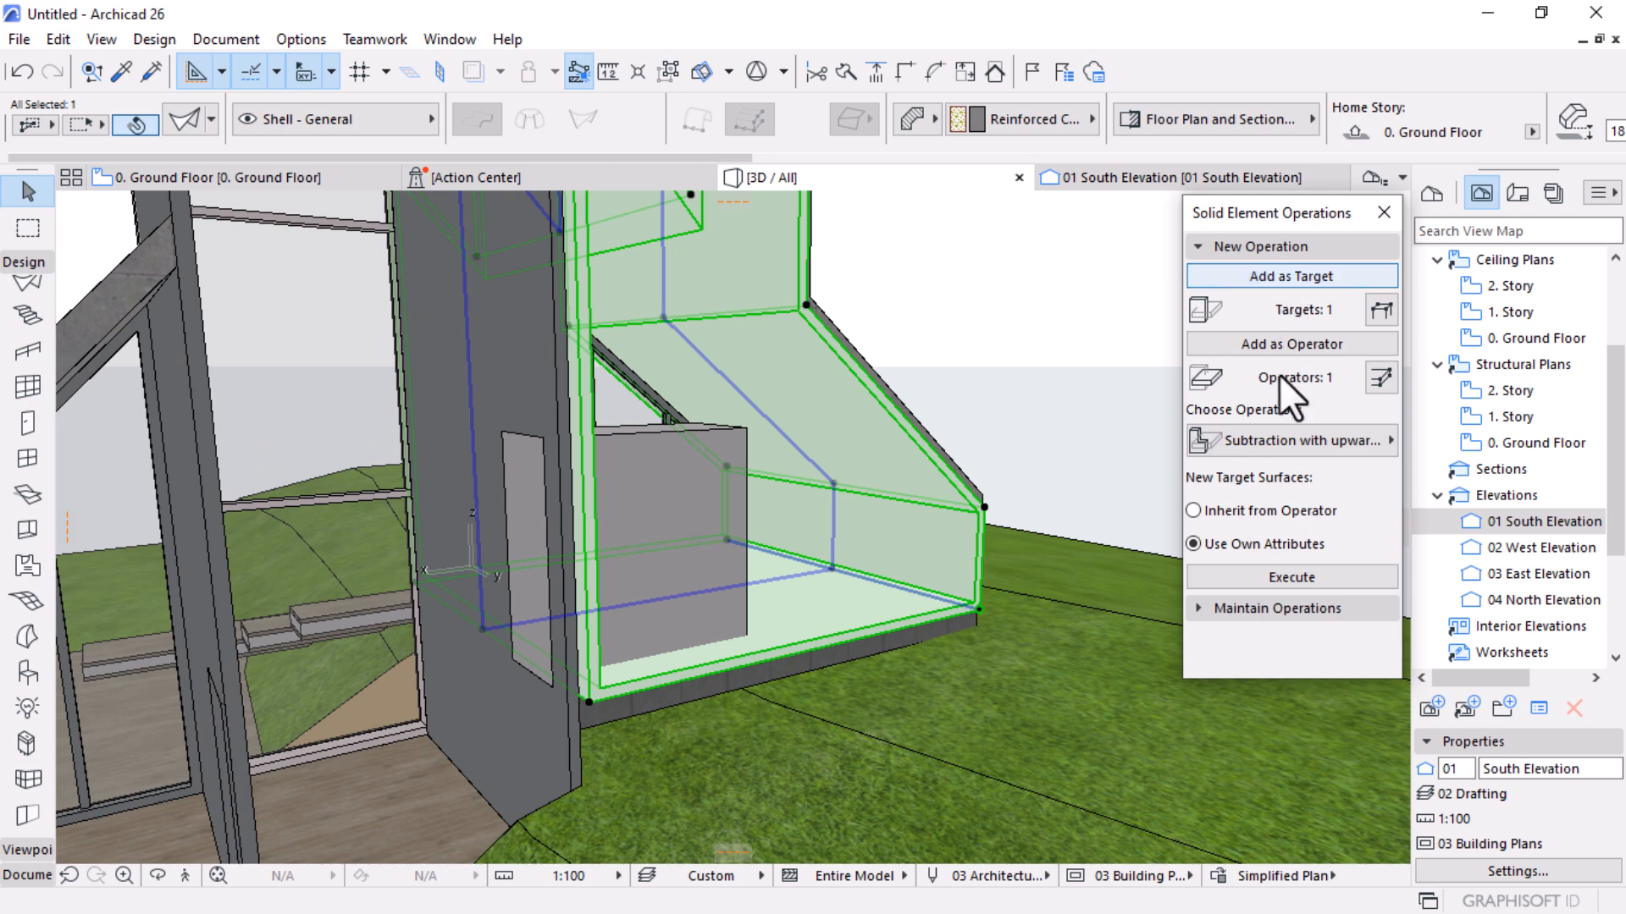
click(1308, 441)
click(1050, 436)
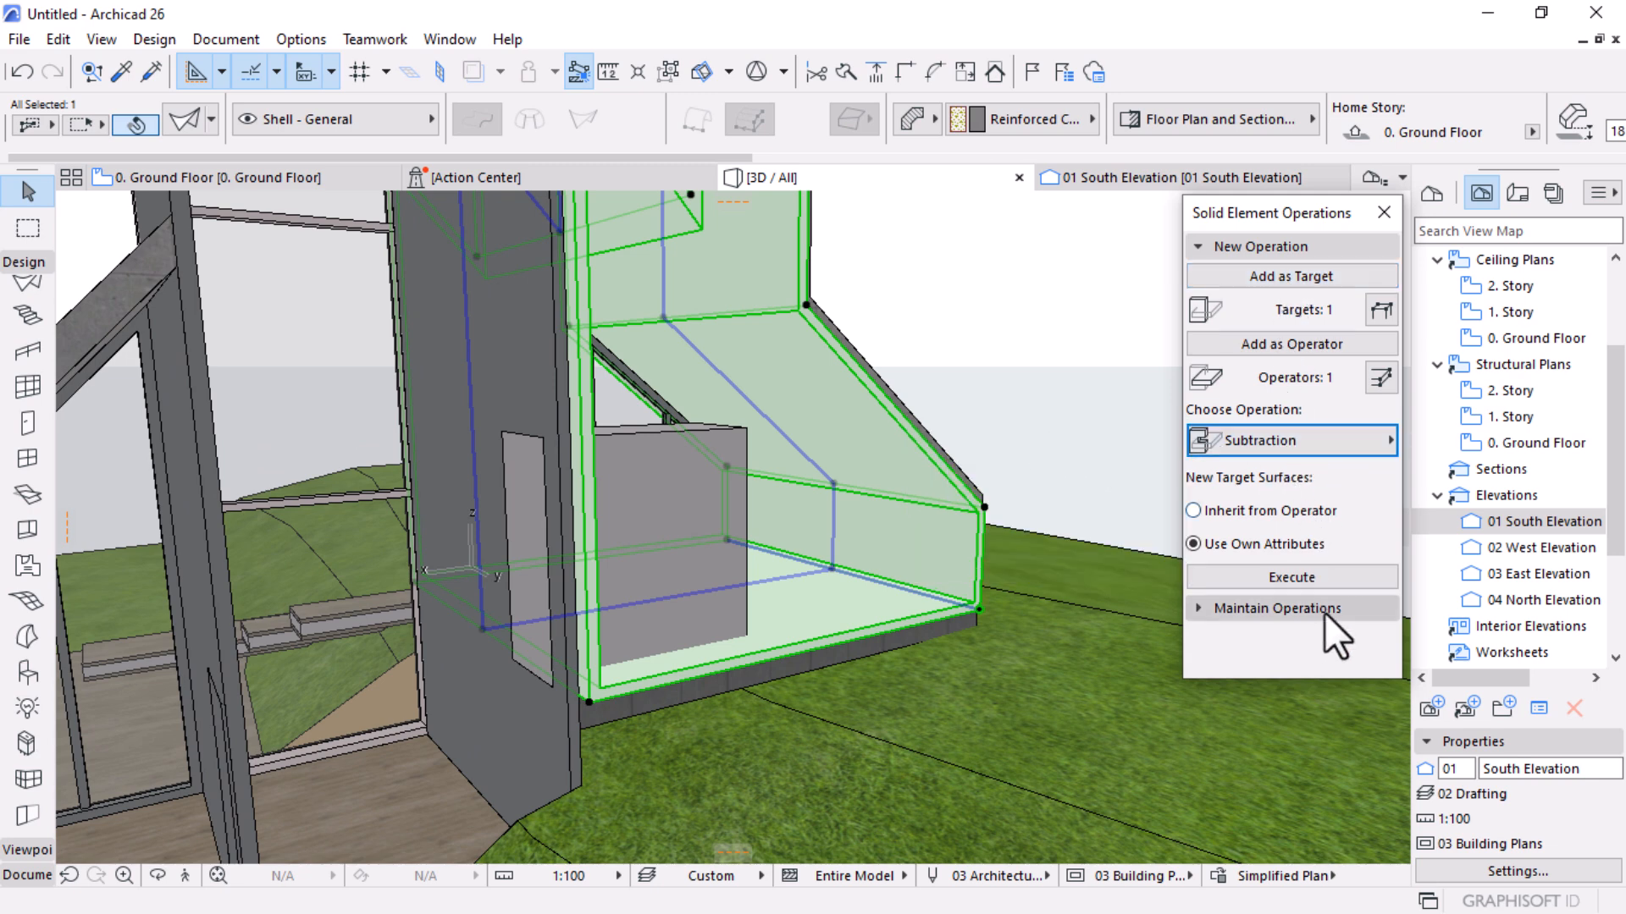
click(1324, 575)
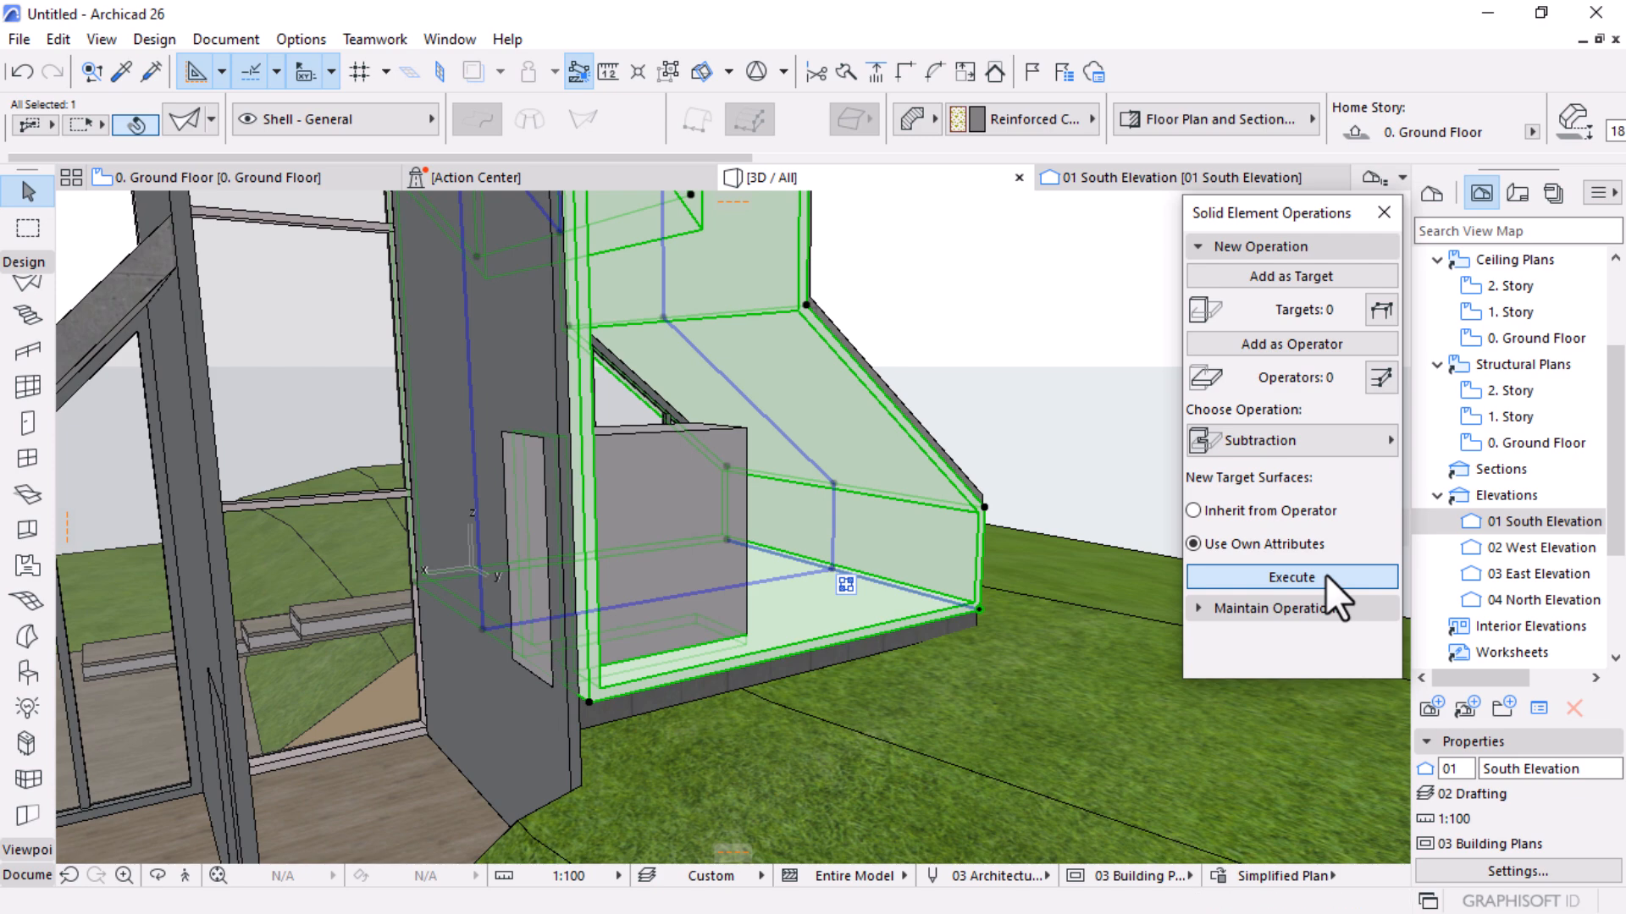
click(1093, 335)
Move the cutting morph to the - Hidden layer
click(703, 466)
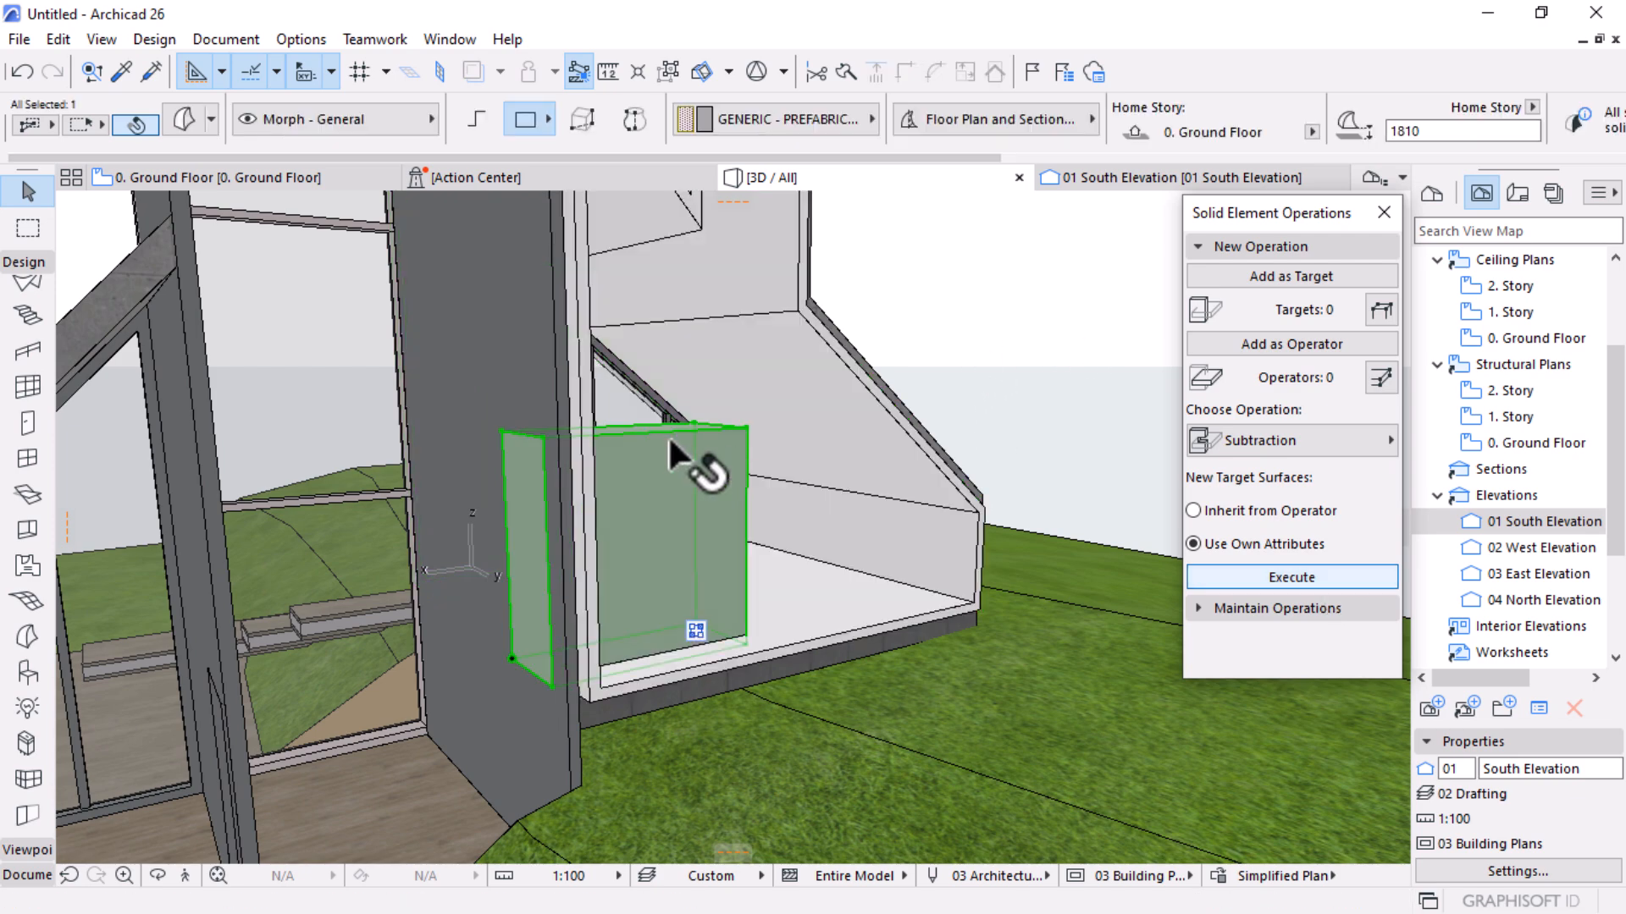
click(368, 119)
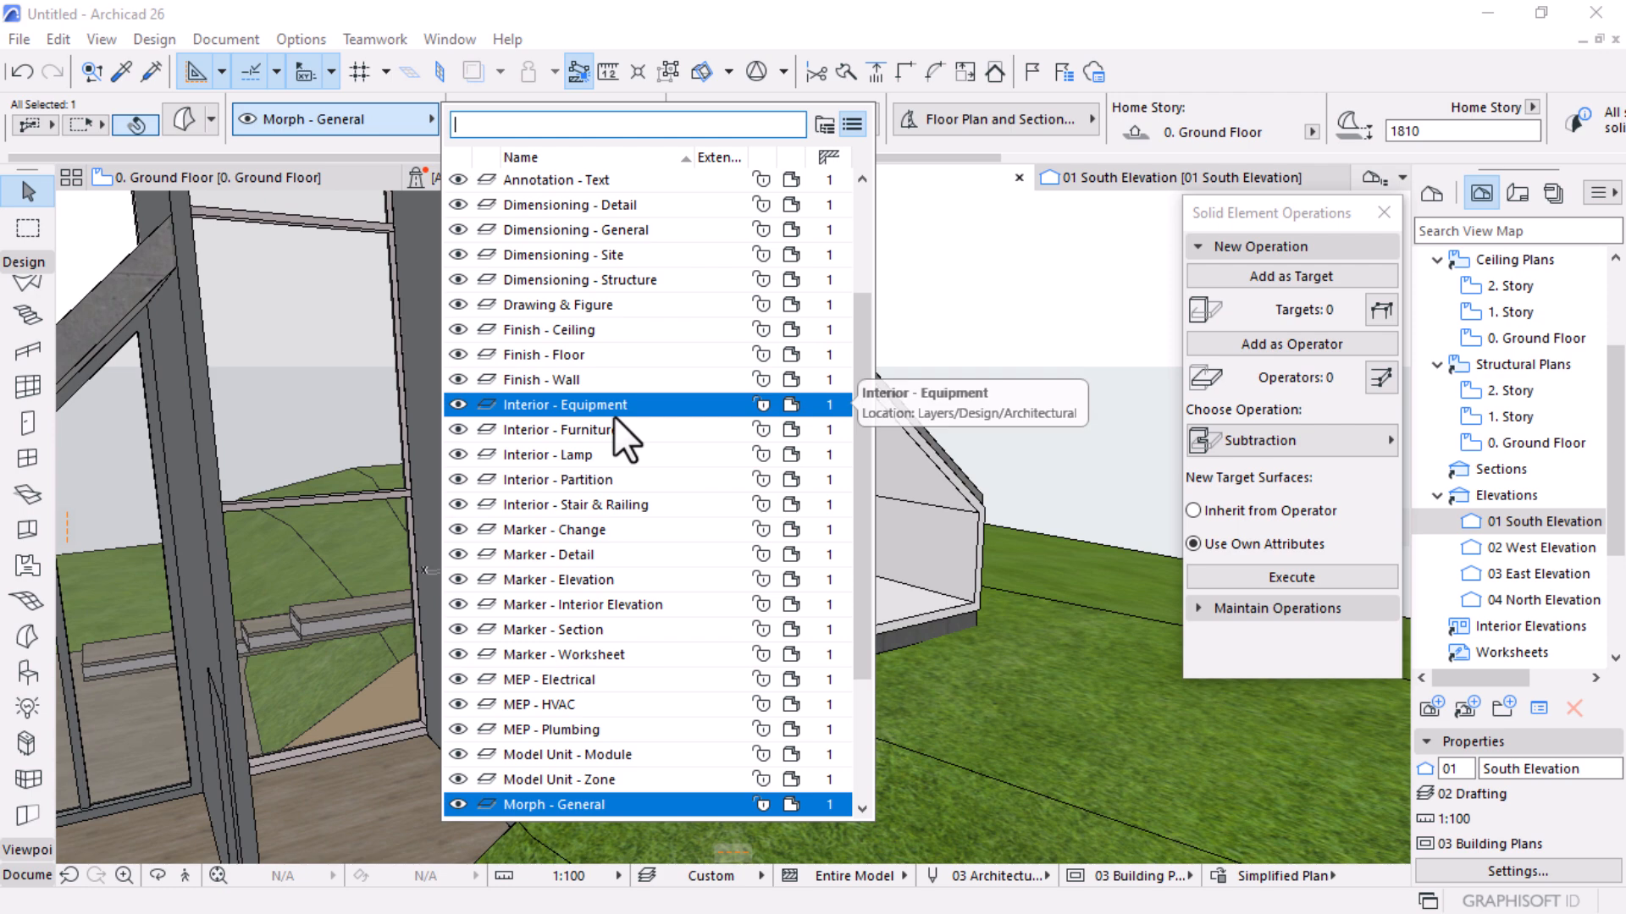
text(h)
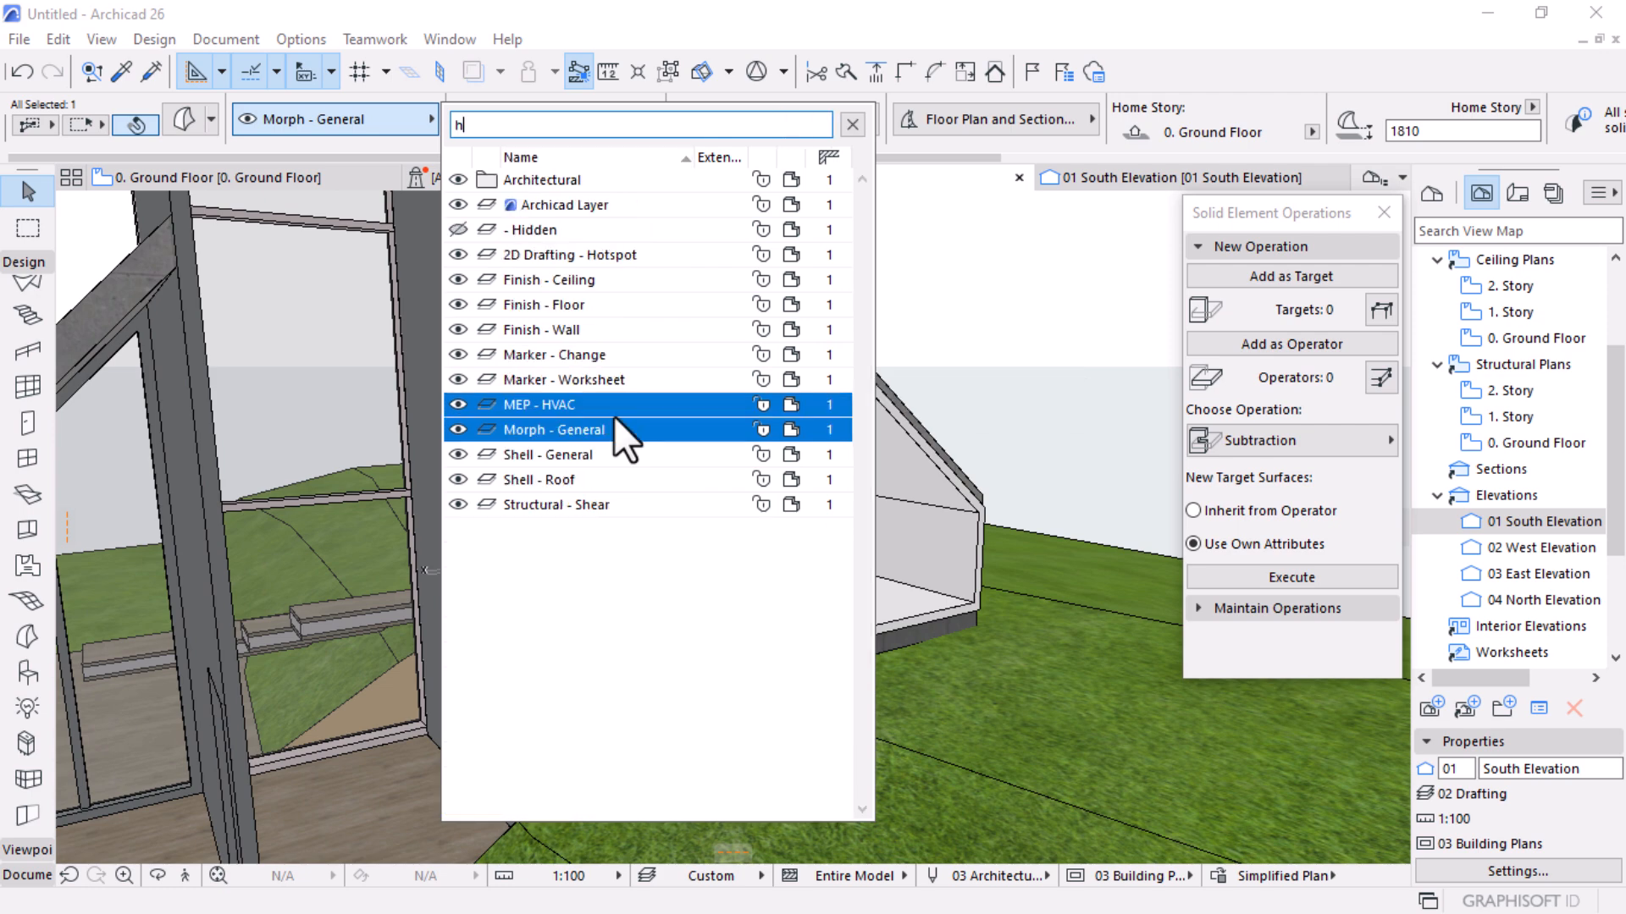
click(568, 237)
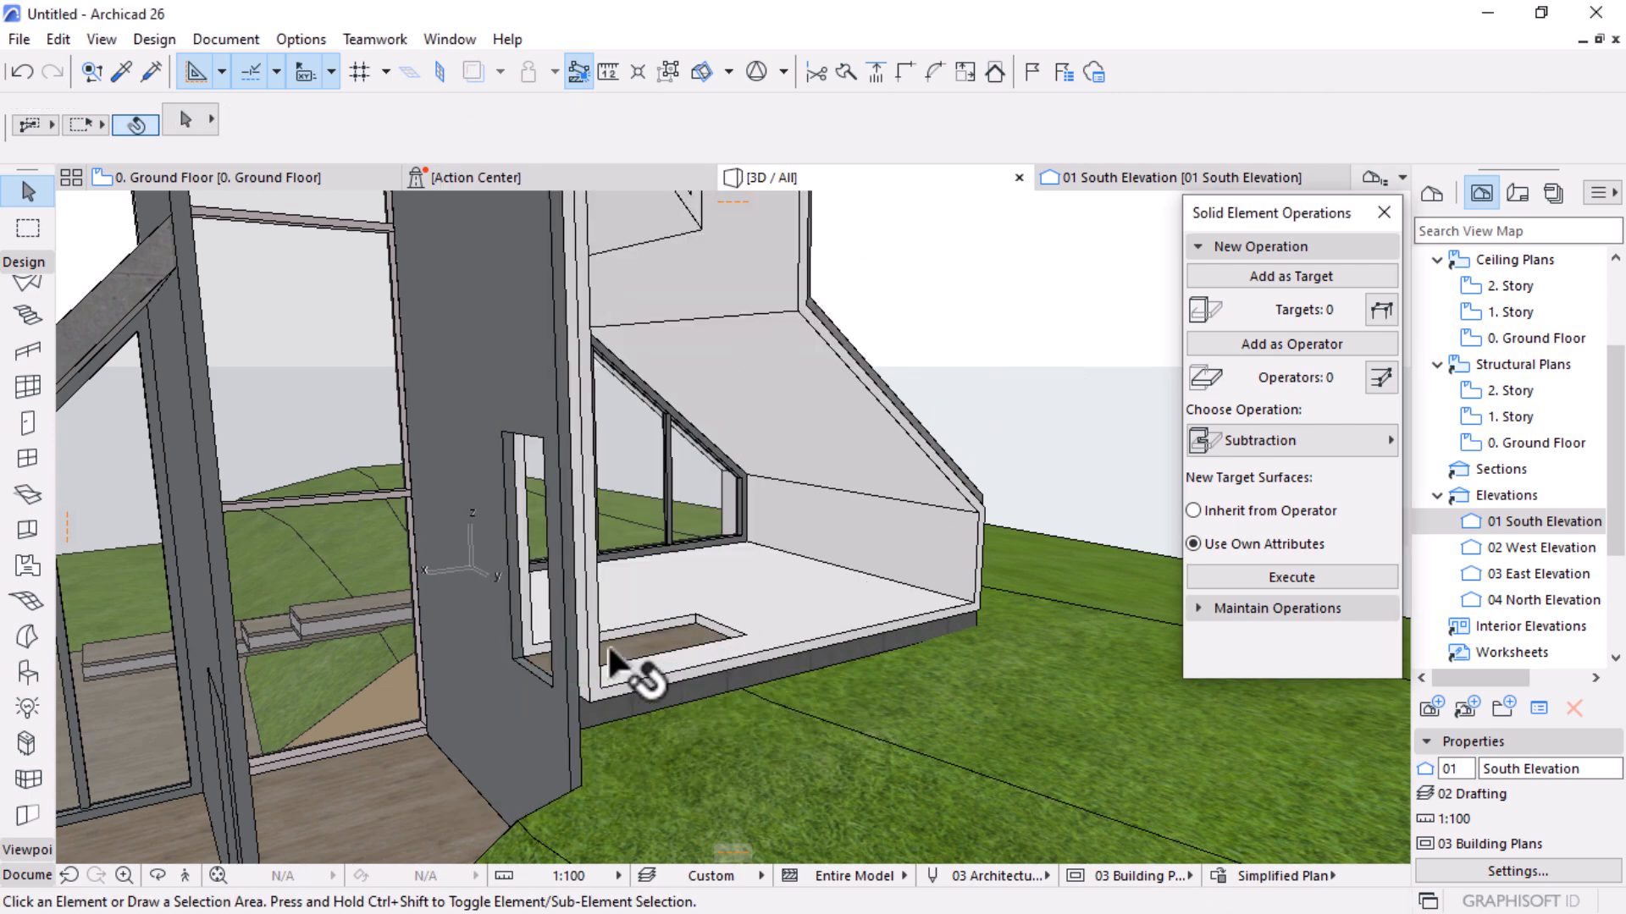
Examine the cut in the shell's side wall and floor from inside the wing and from the tower side
drag(659, 642, 998, 581)
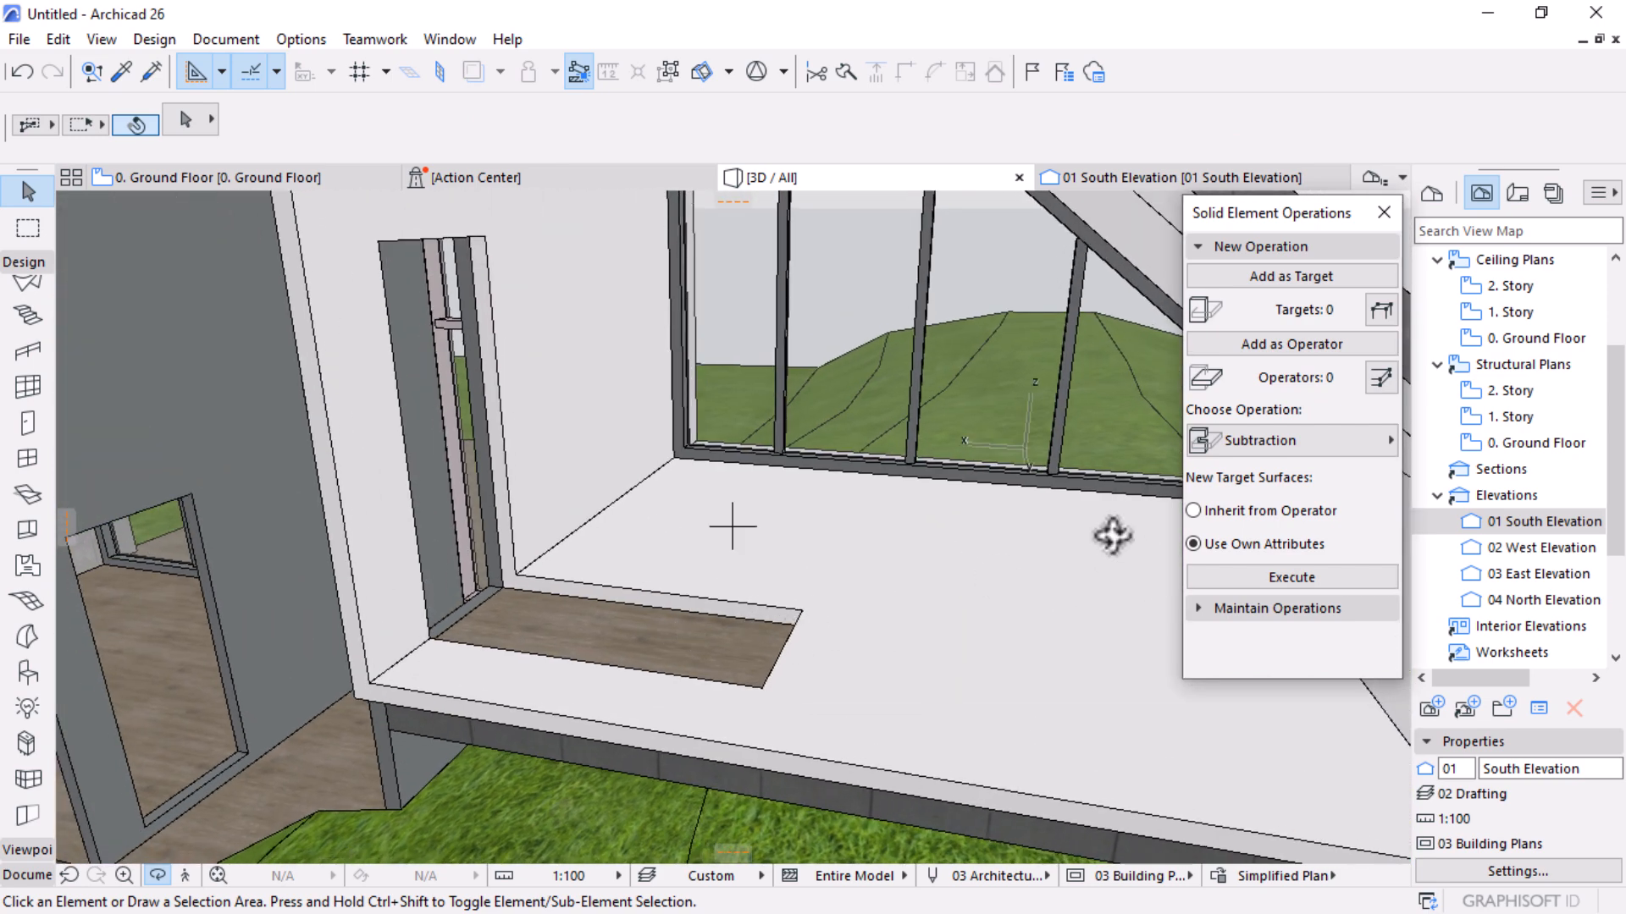
click(1235, 246)
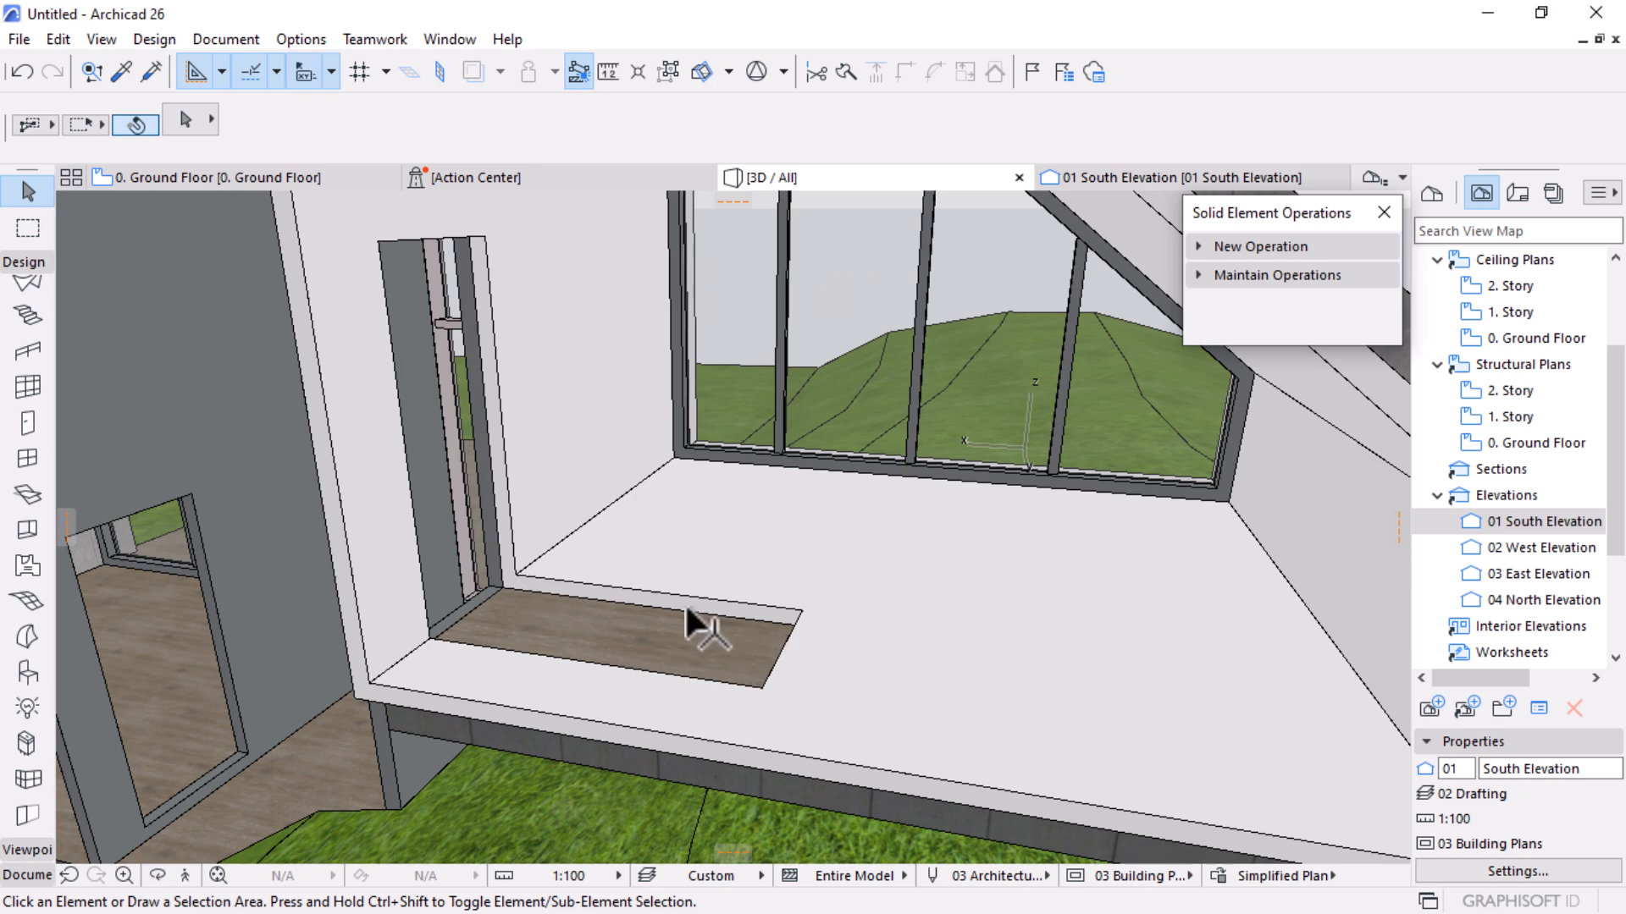
click(533, 592)
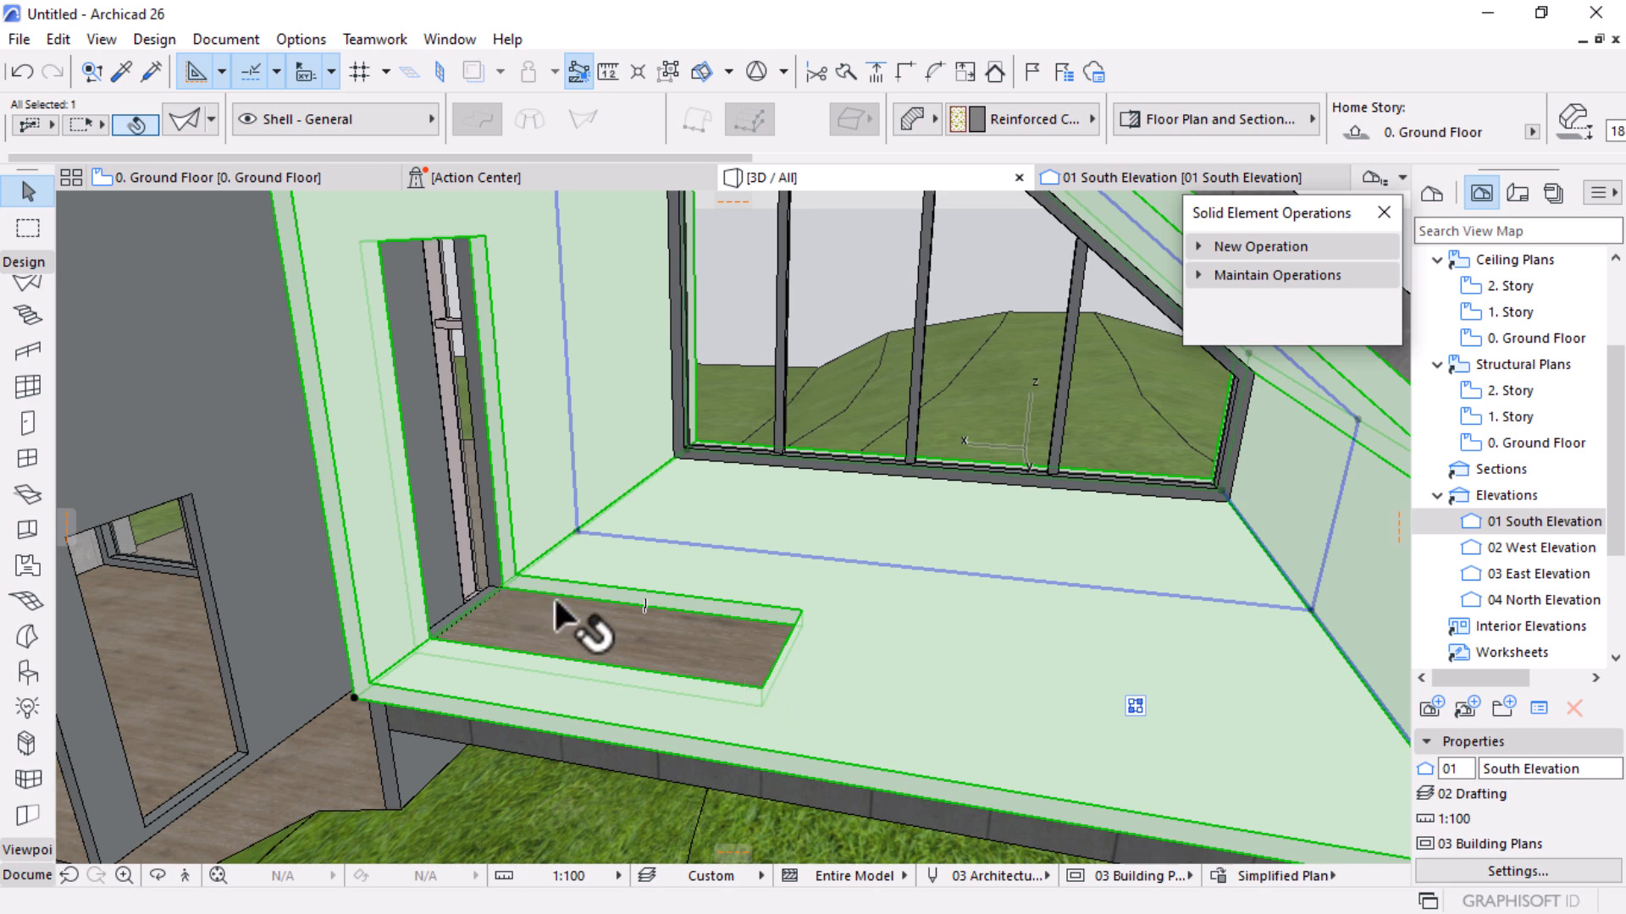
key(Escape)
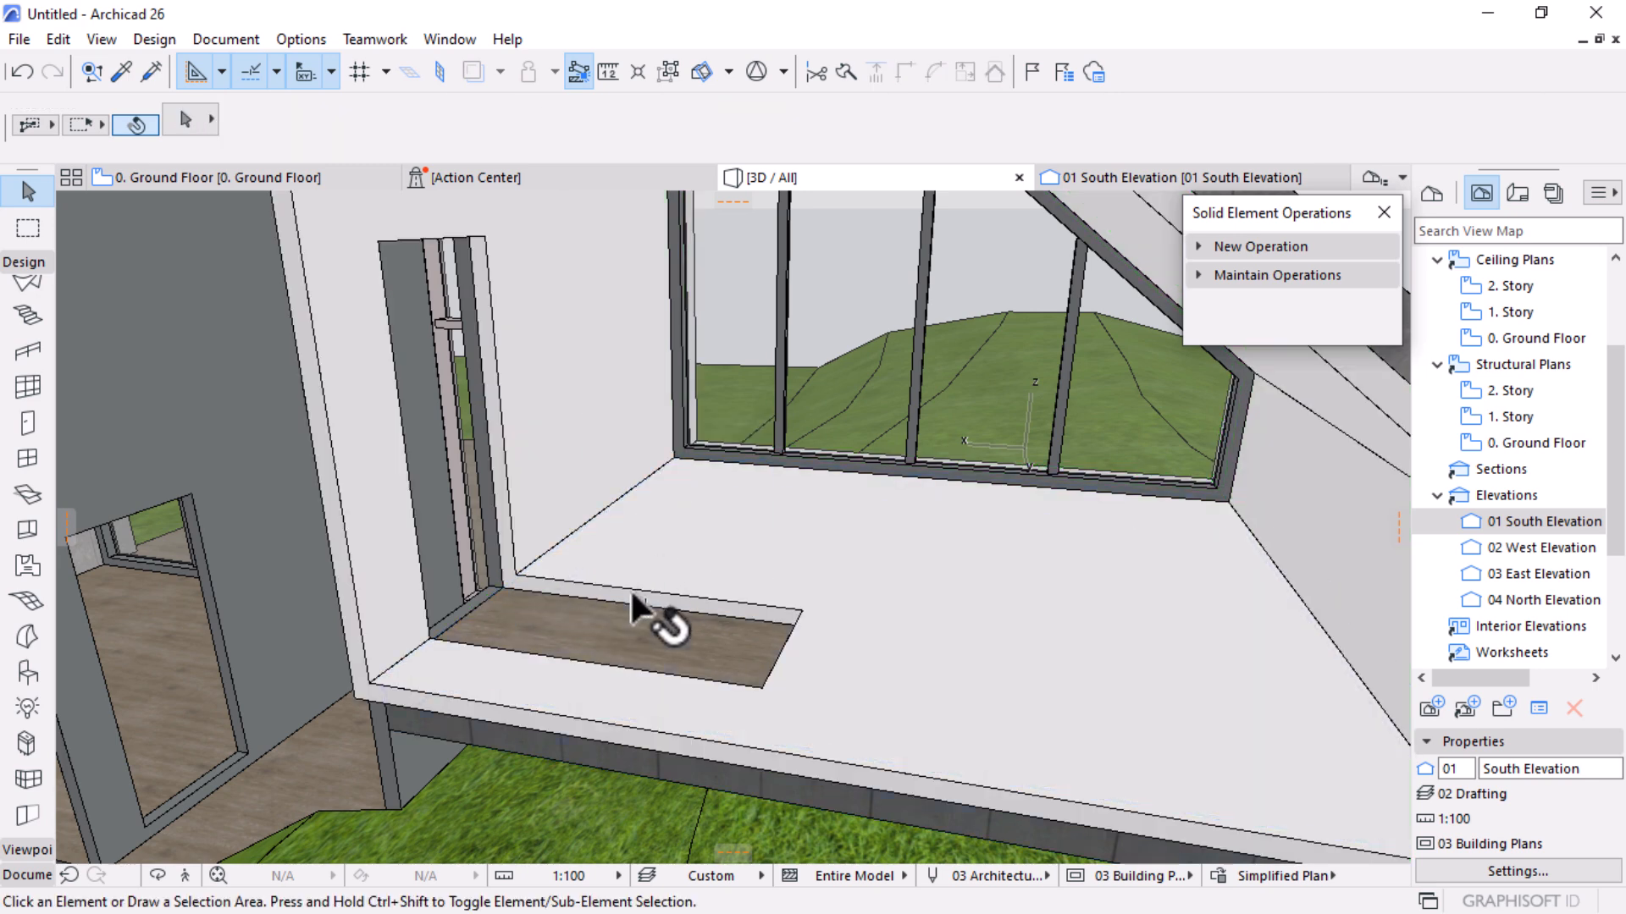
shift+middle_drag(662, 599, 772, 663)
scroll(856, 587, up, 5)
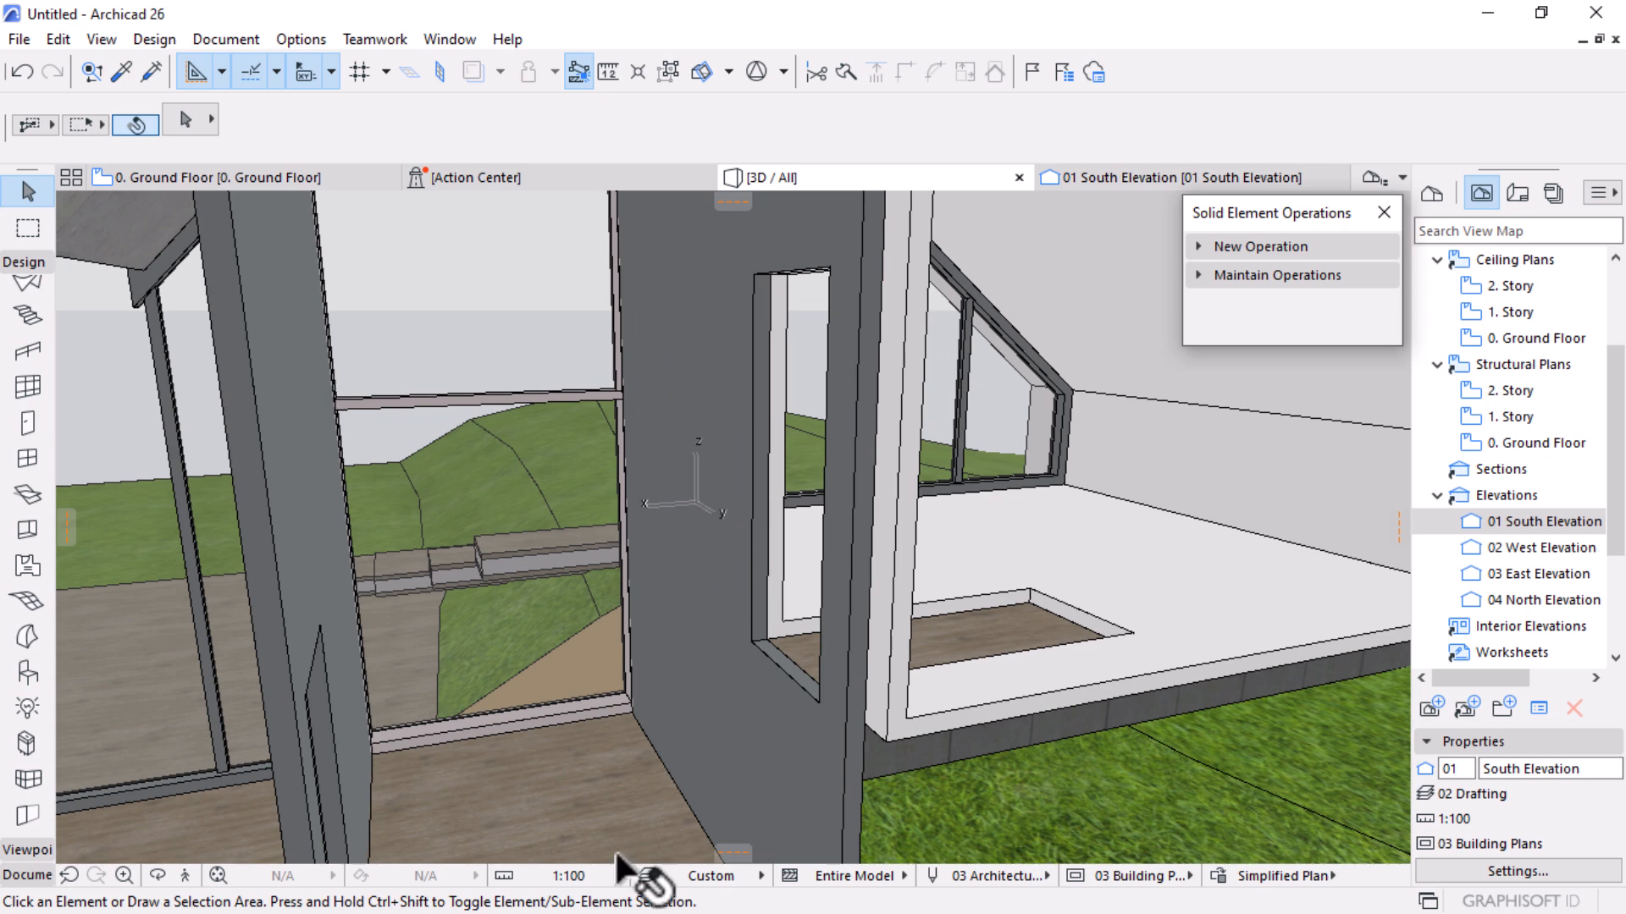
Make the - Hidden layer visible in the layer settings
click(646, 875)
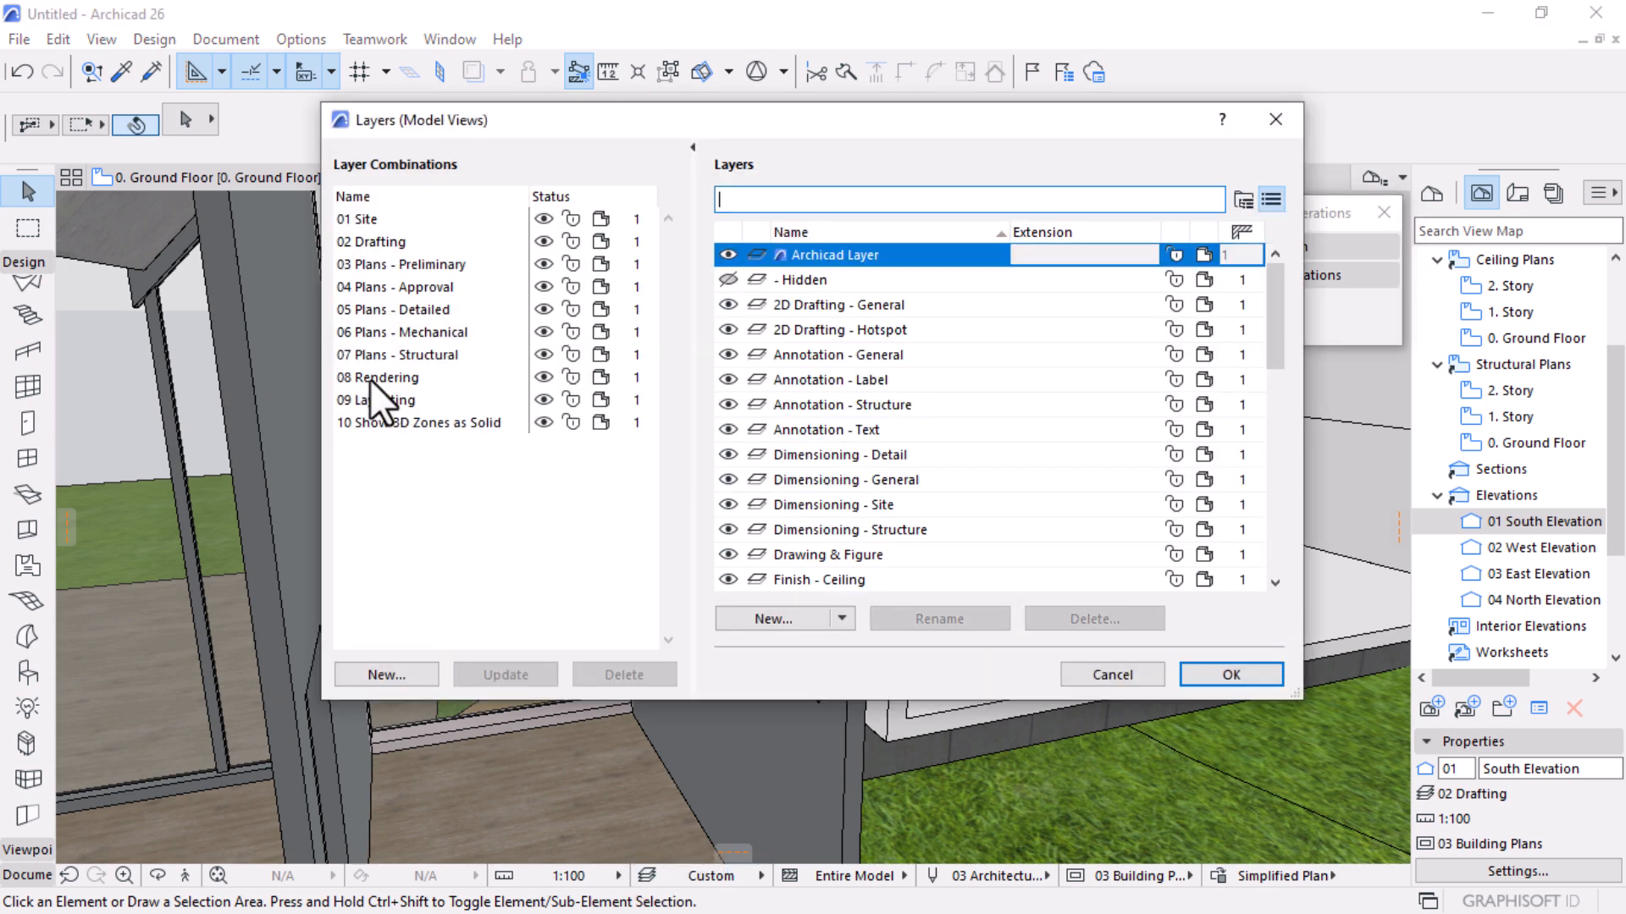
click(728, 280)
click(1211, 674)
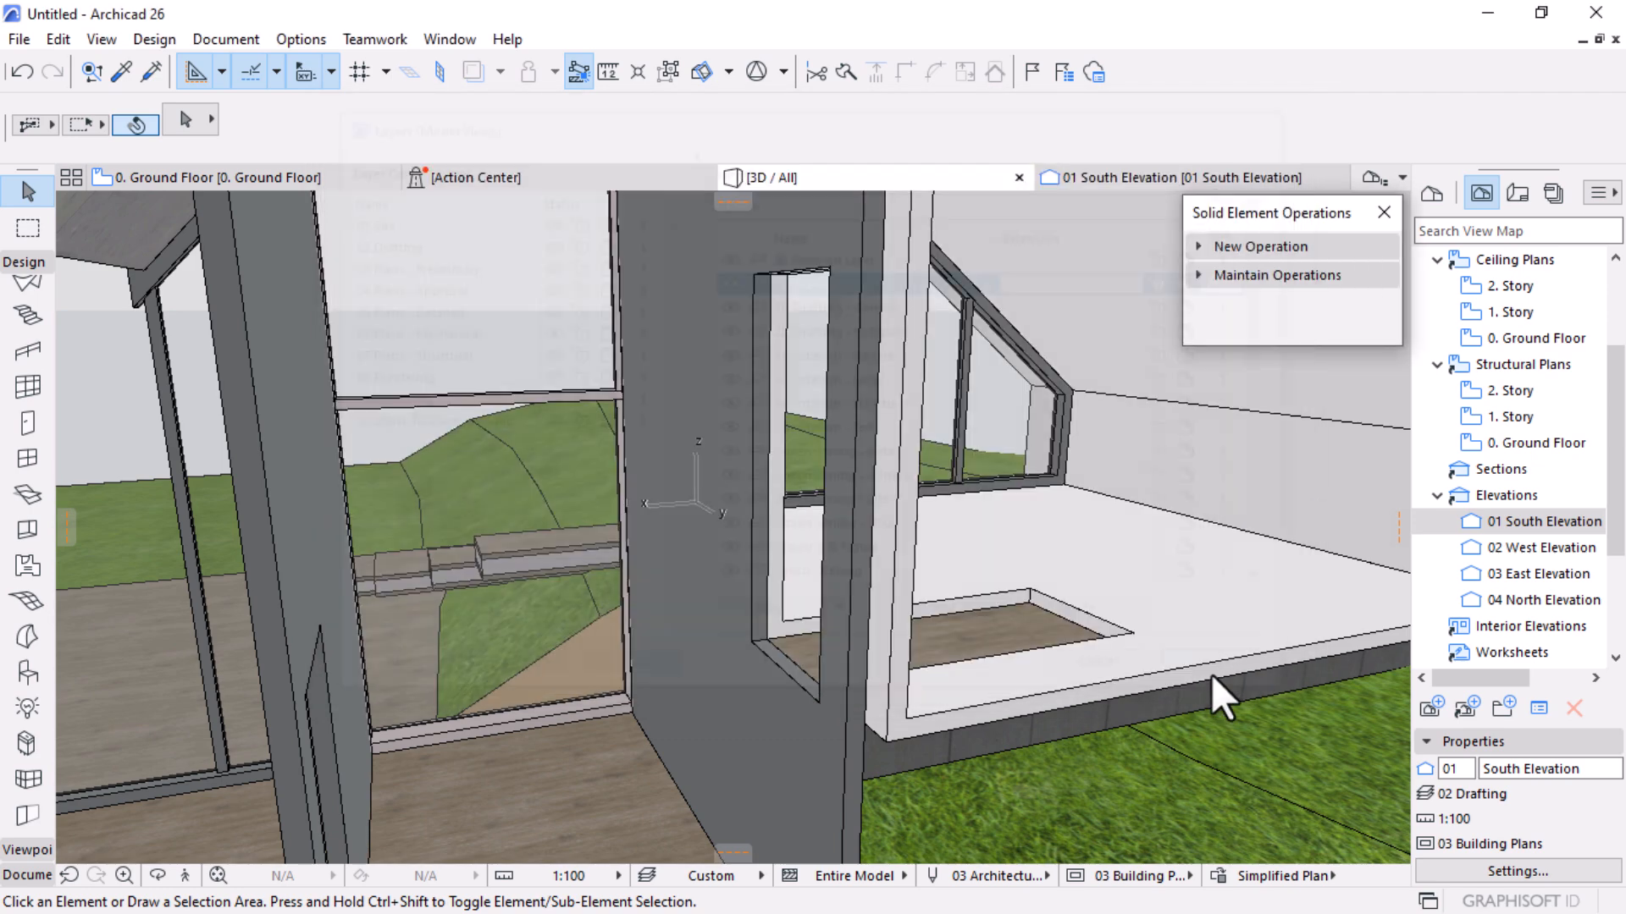
Move the cutting morph straight up by 100 mm so its base sits on the shell's inner floor surface
click(1034, 599)
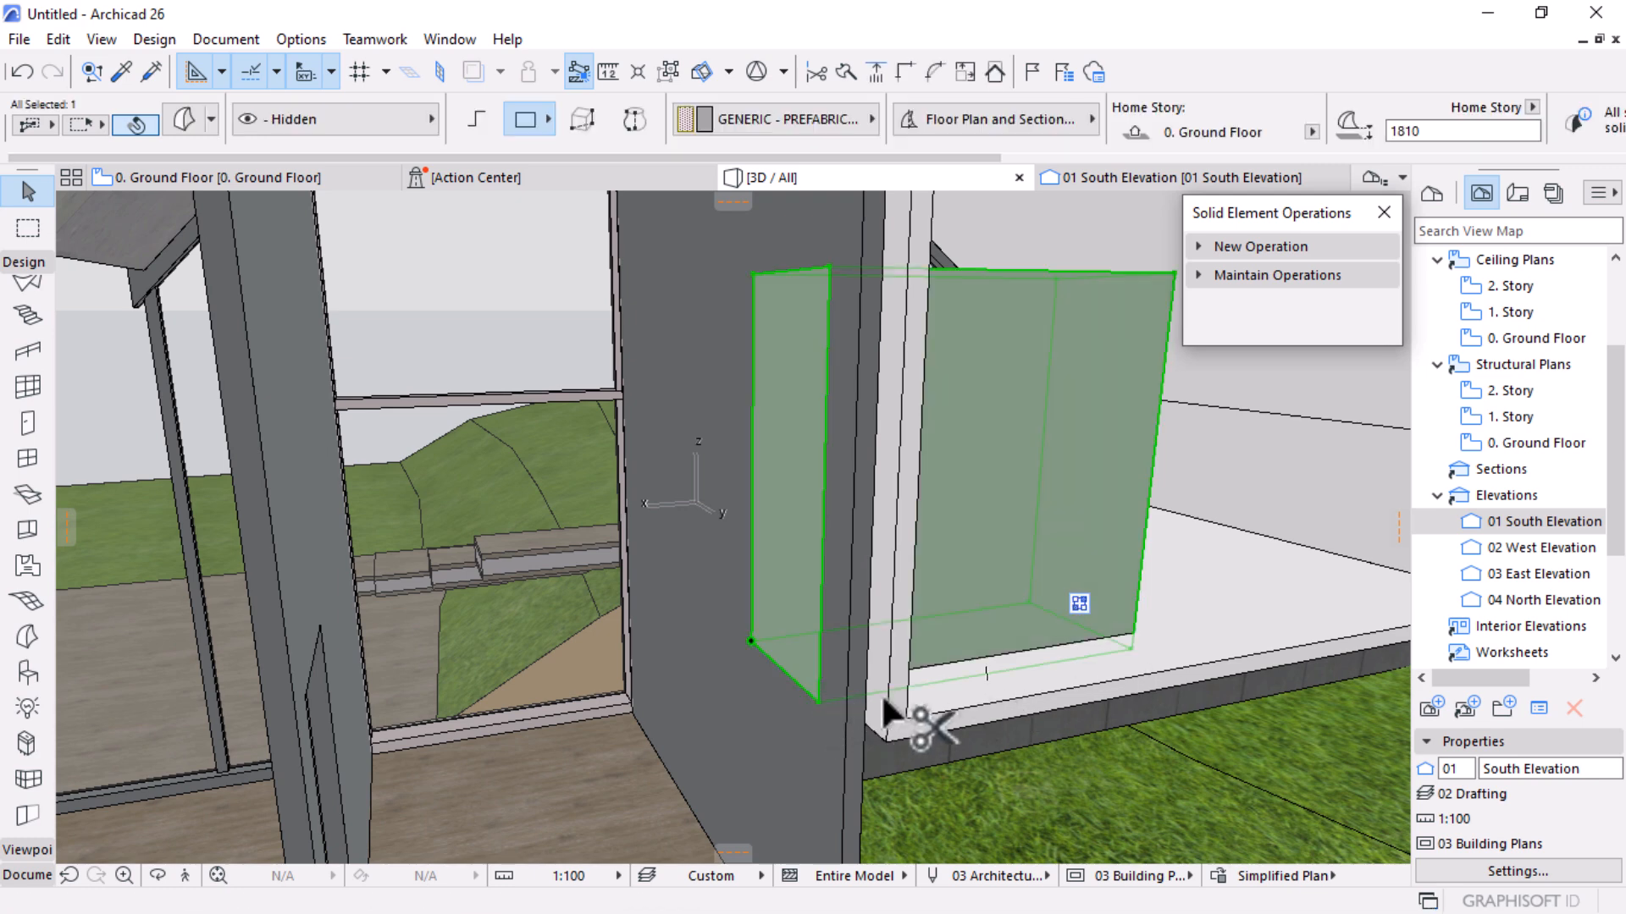
key(ctrl+d)
click(1133, 650)
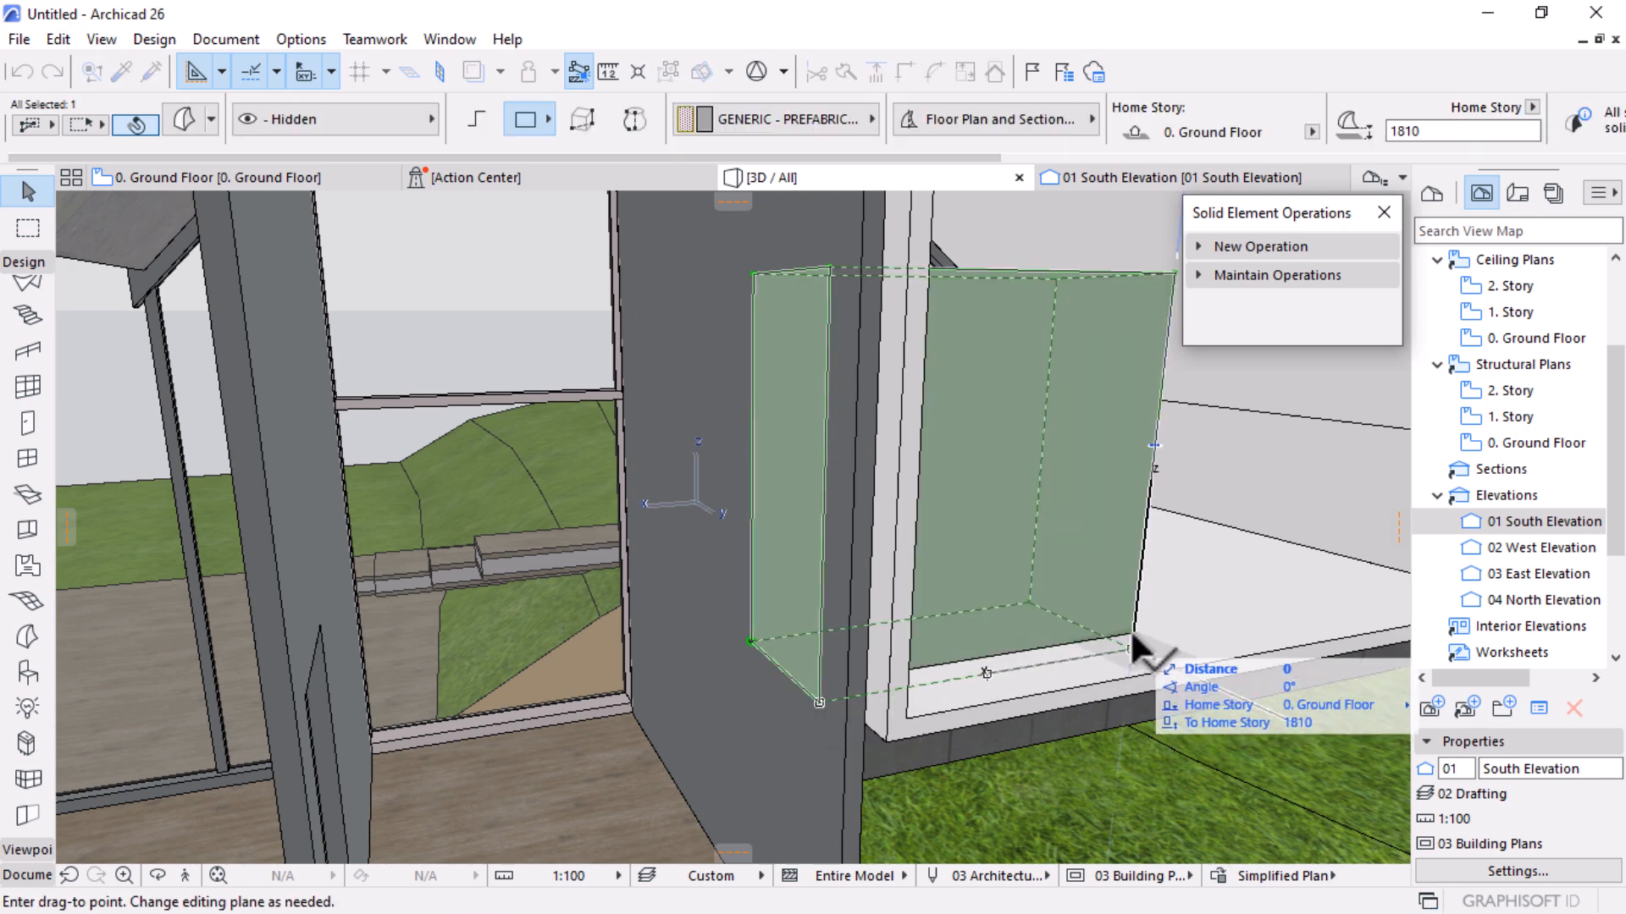
click(1129, 628)
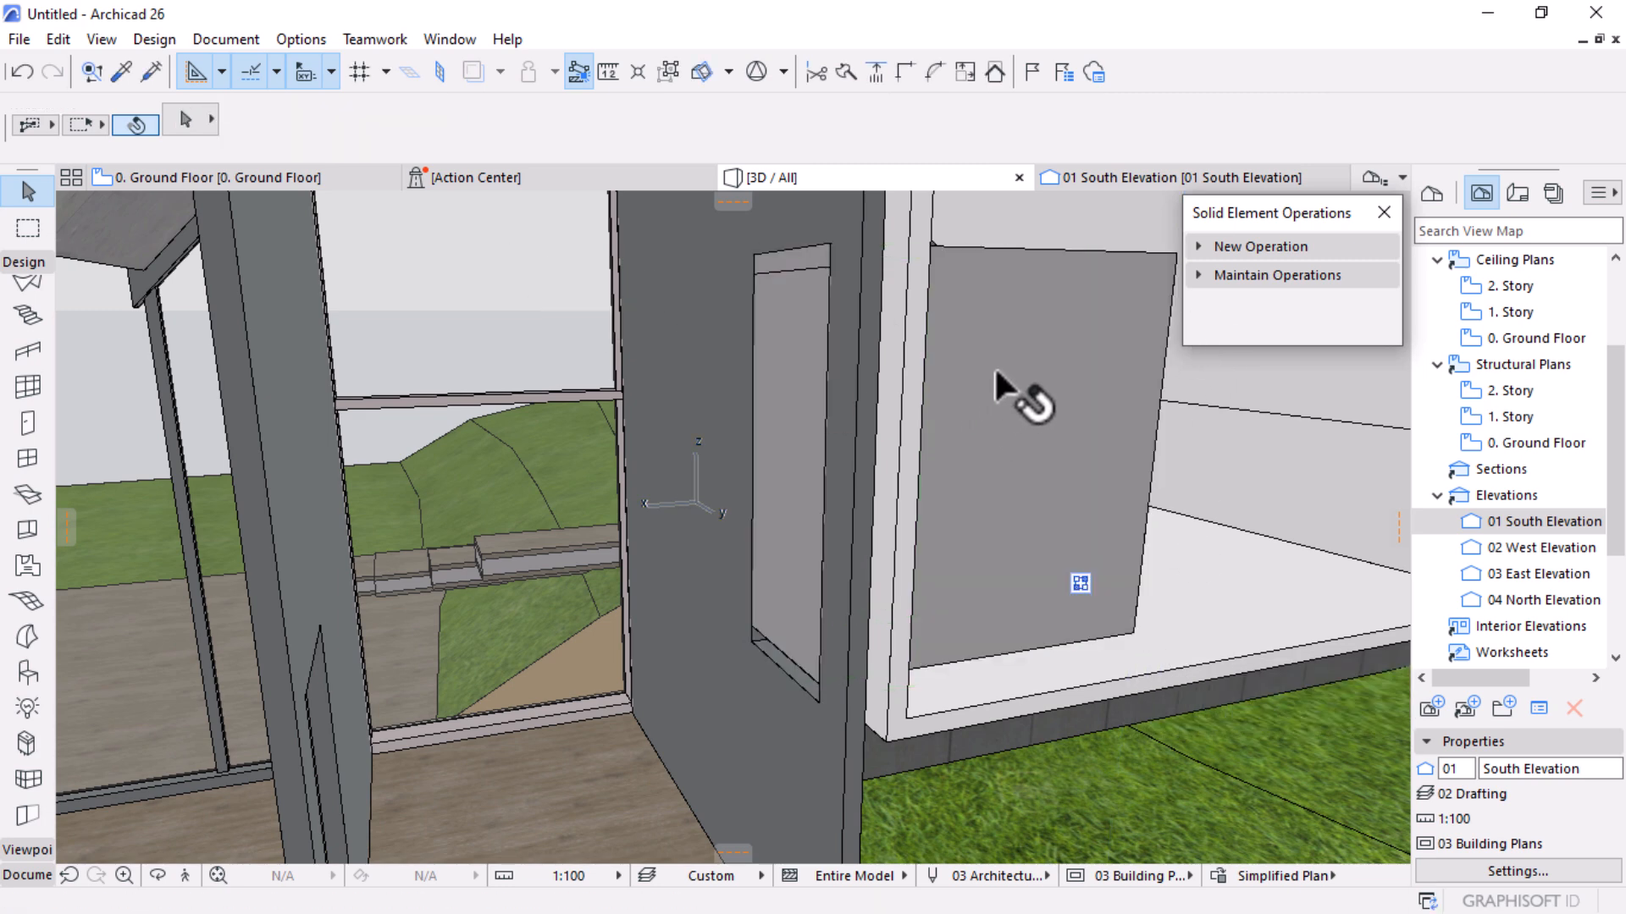
Hide the layer that holds the cutting morph
right_click(983, 301)
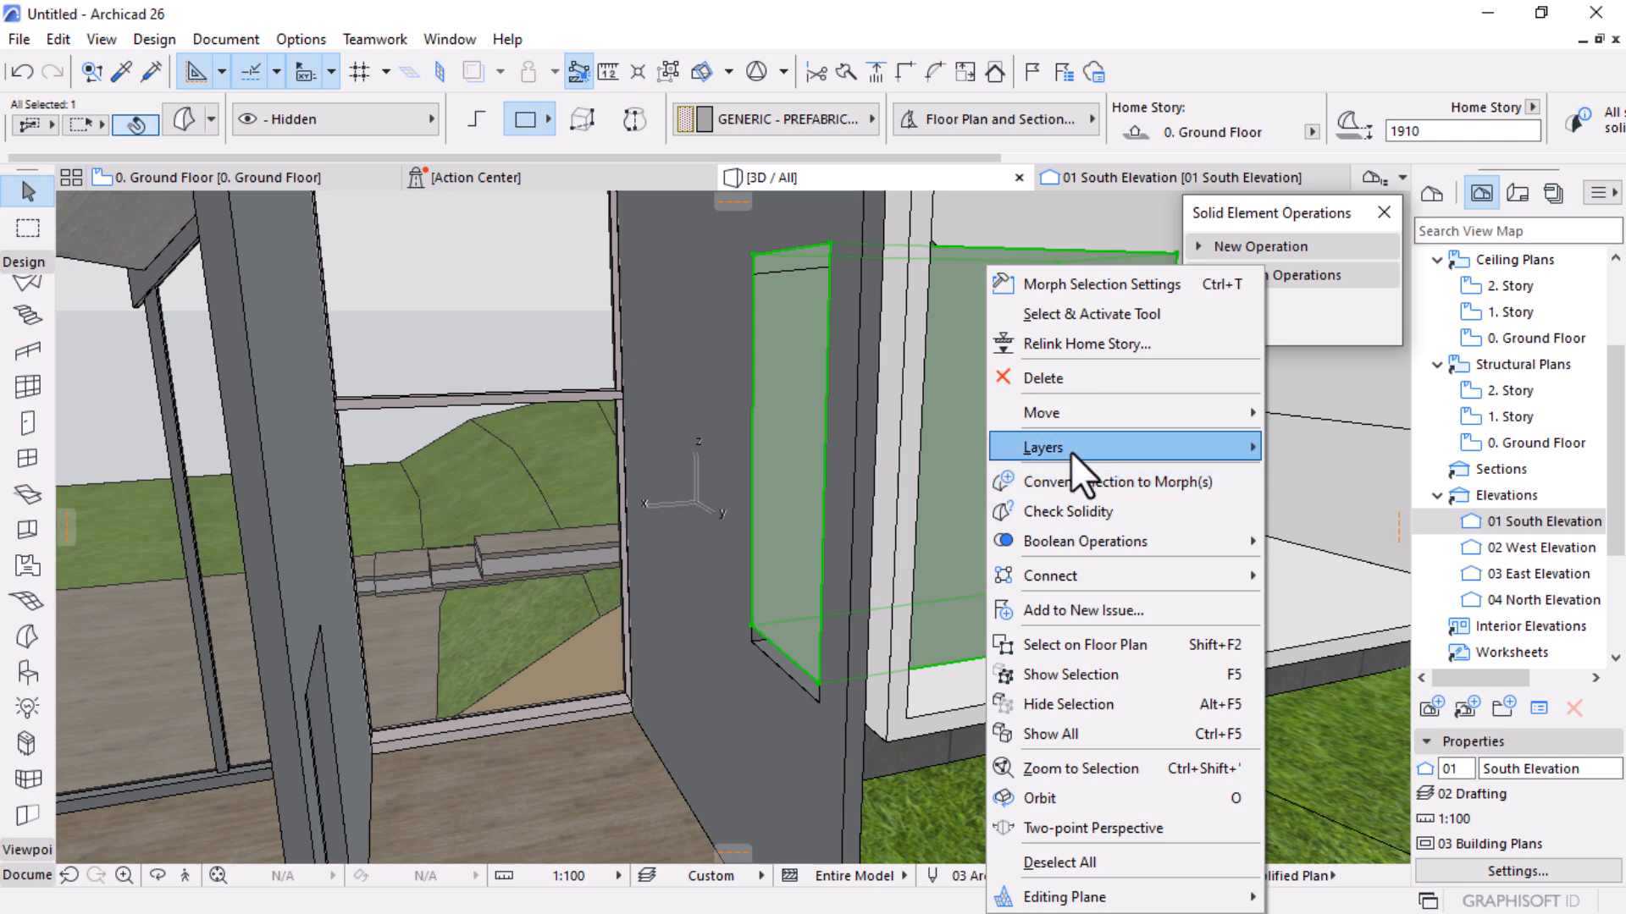
mouse_move(1071, 451)
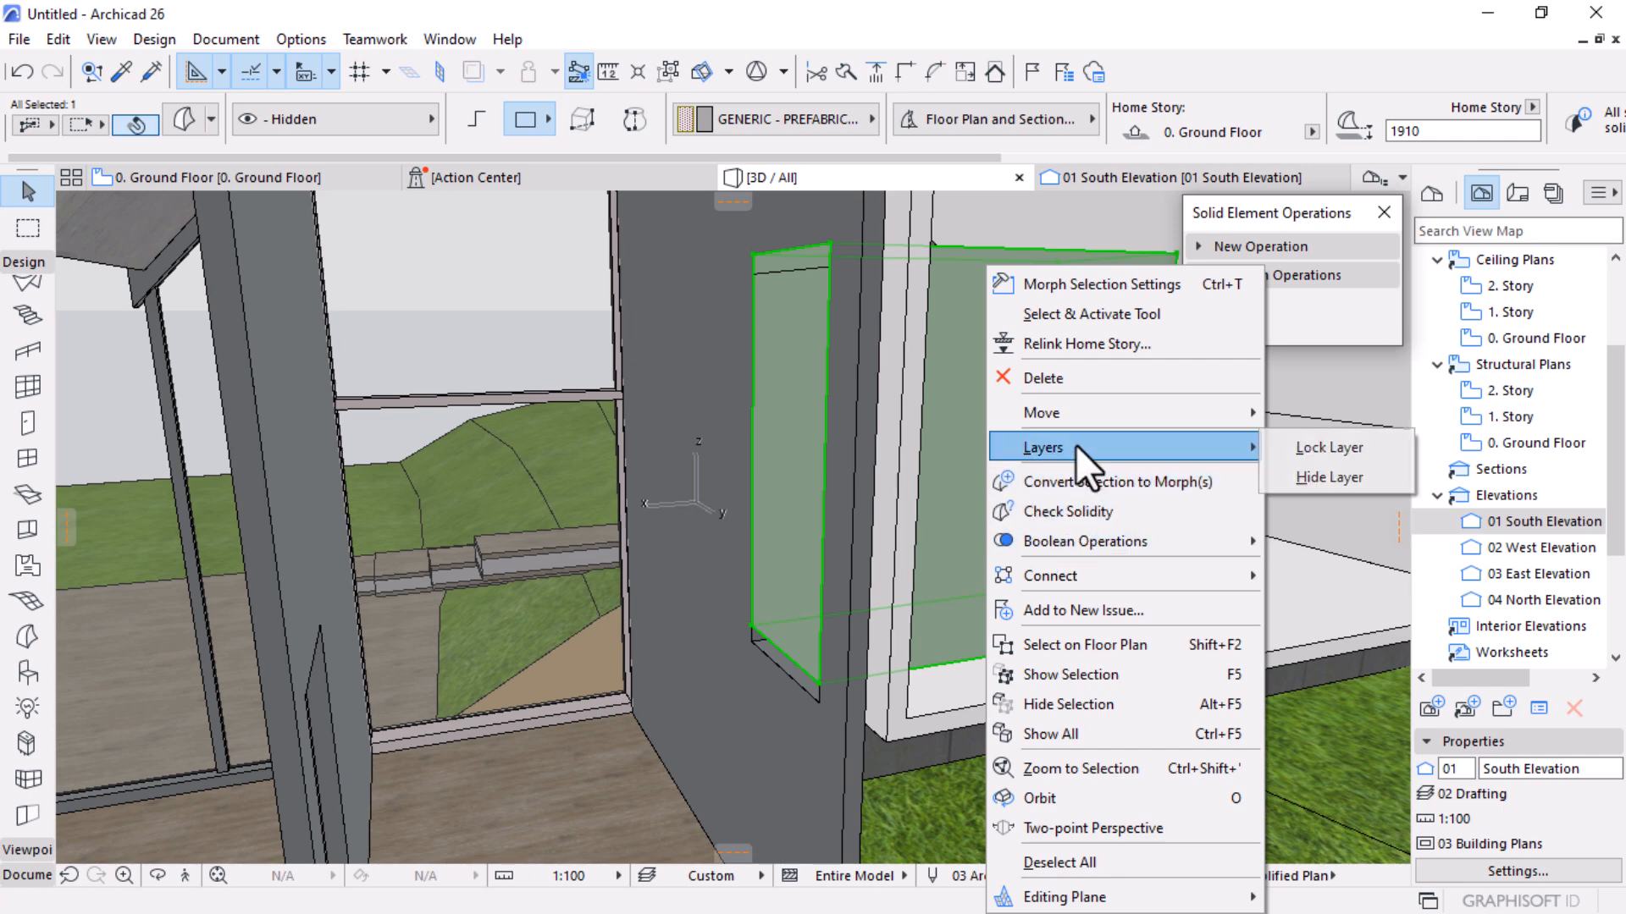
click(1279, 476)
Elevate the tower wall's rectangular door opening by 100 mm to match the inner floor of the left wing's shell
shift+middle_drag(1045, 675, 784, 703)
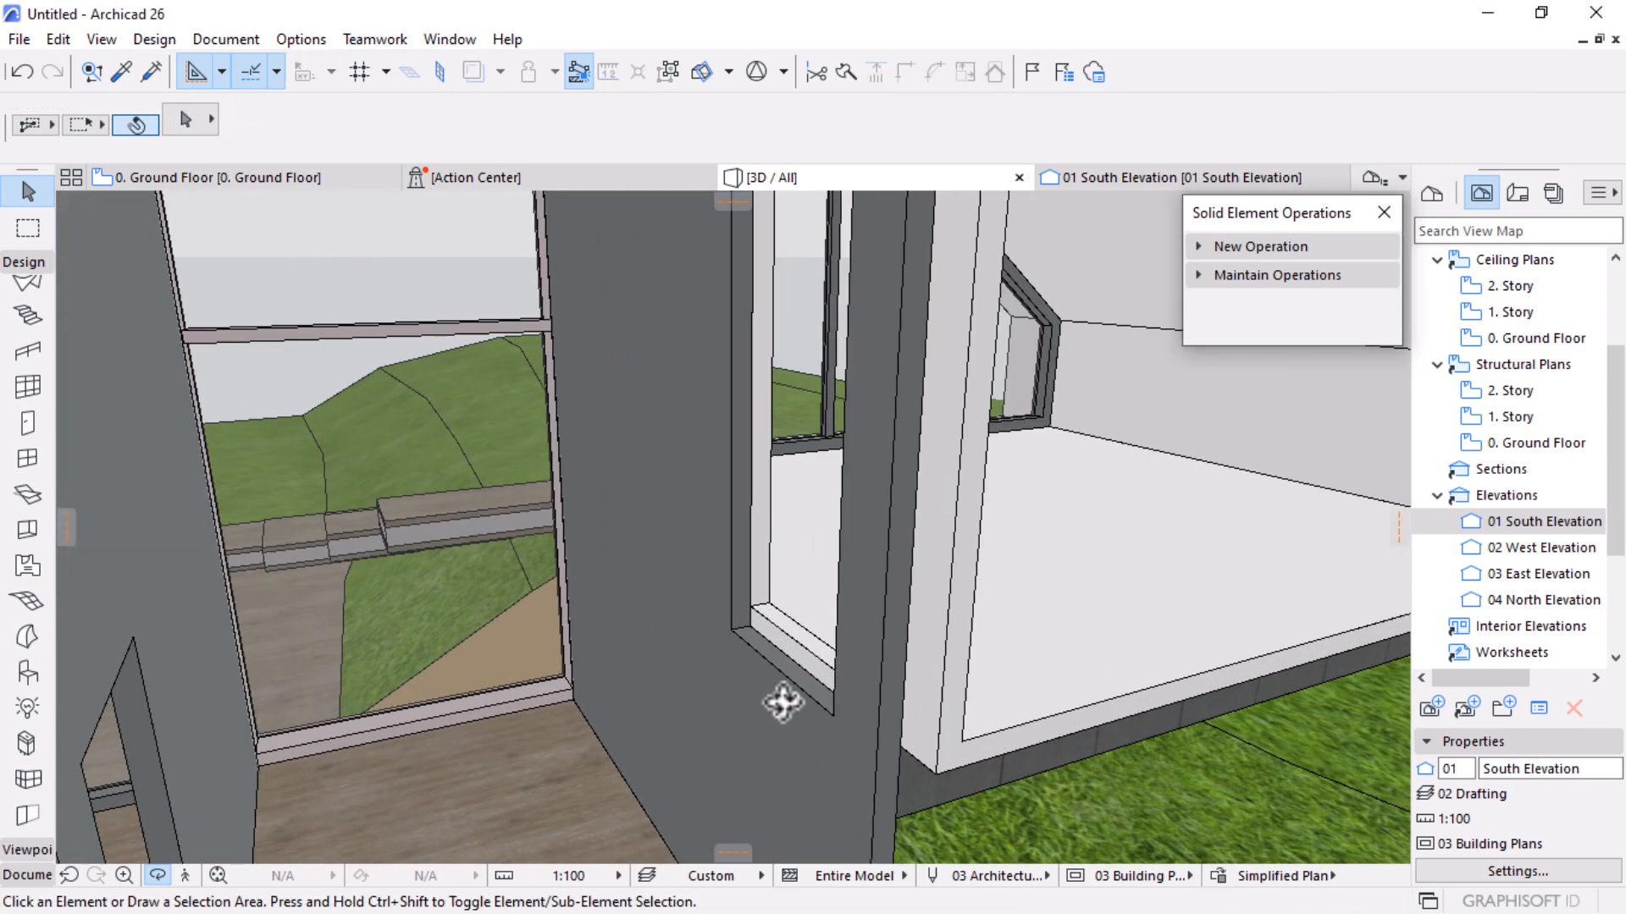
click(834, 721)
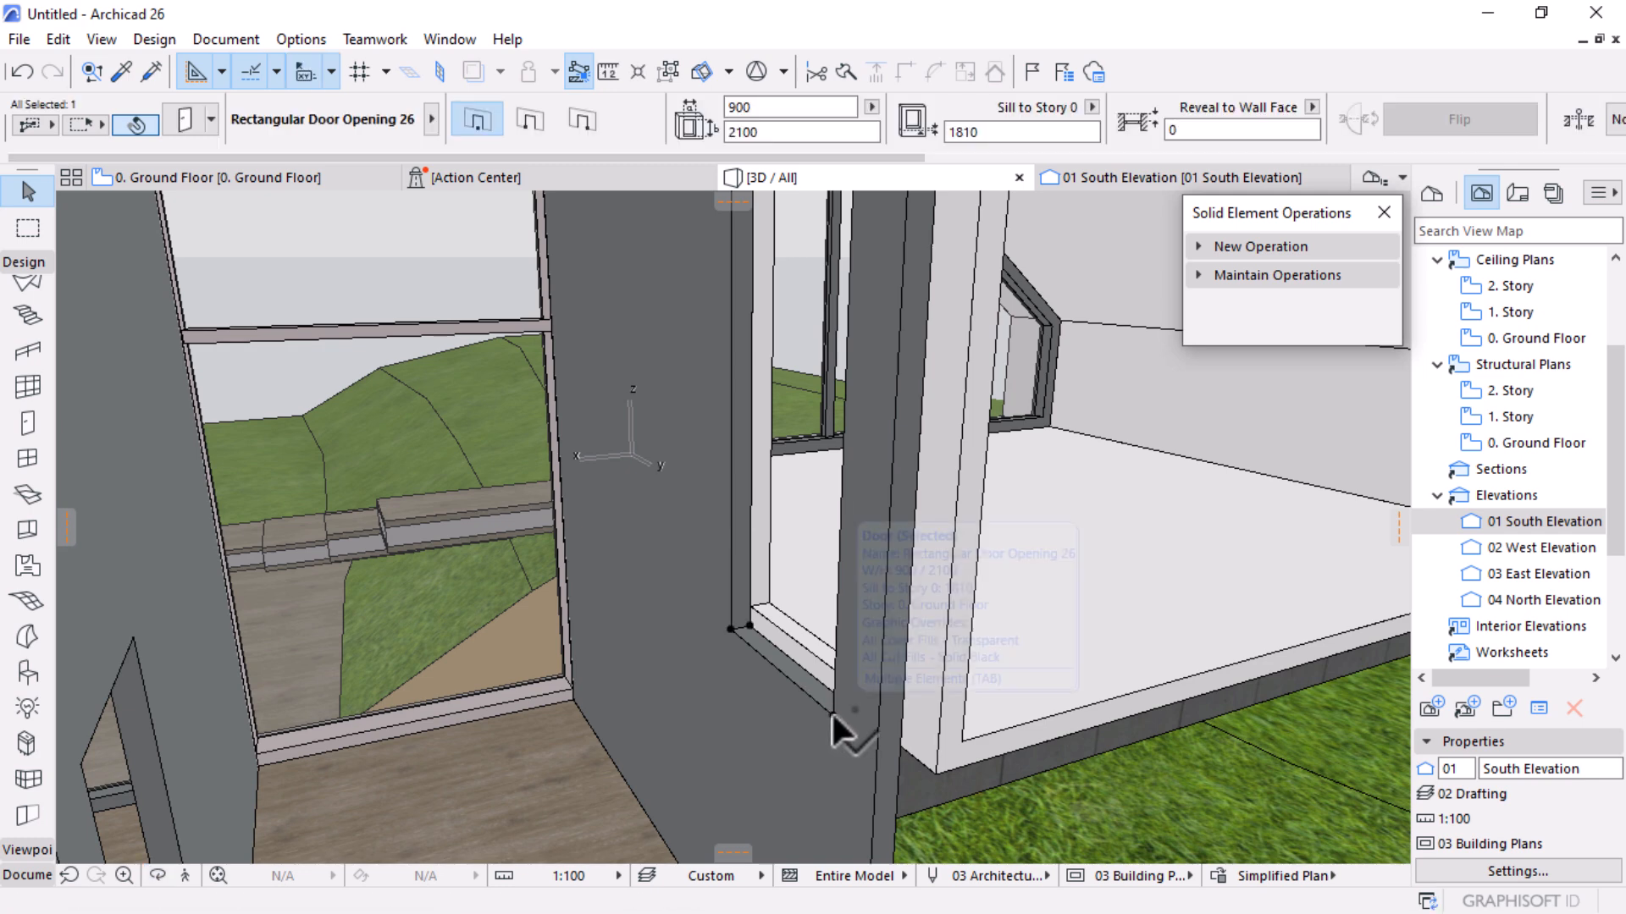
click(834, 717)
click(982, 562)
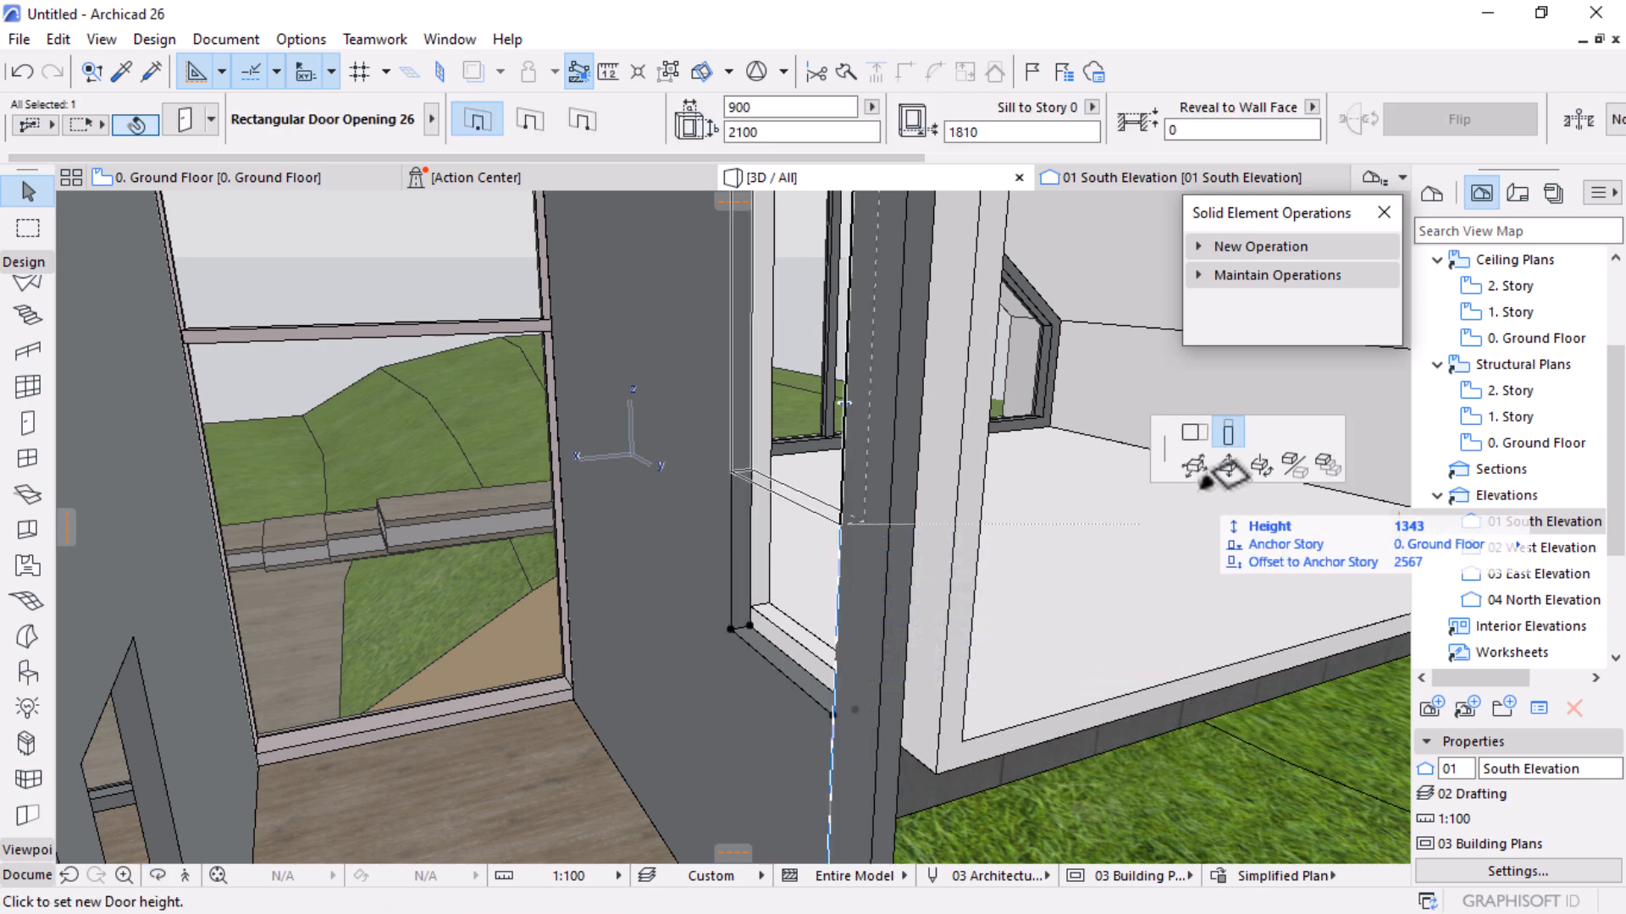
click(1228, 465)
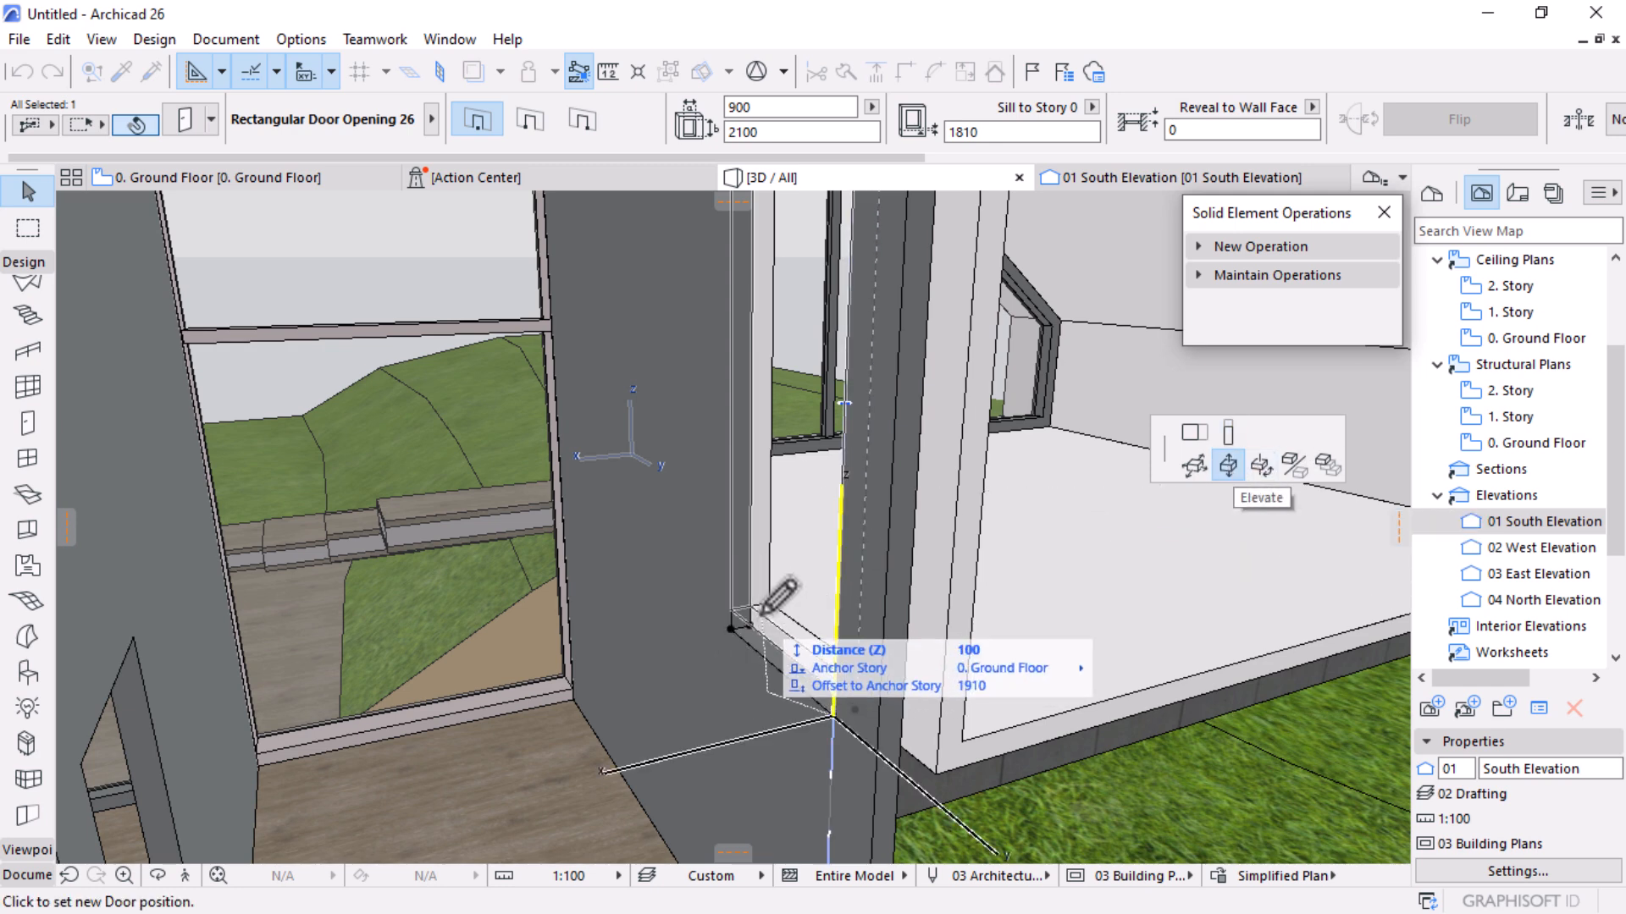
click(1059, 625)
key(Escape)
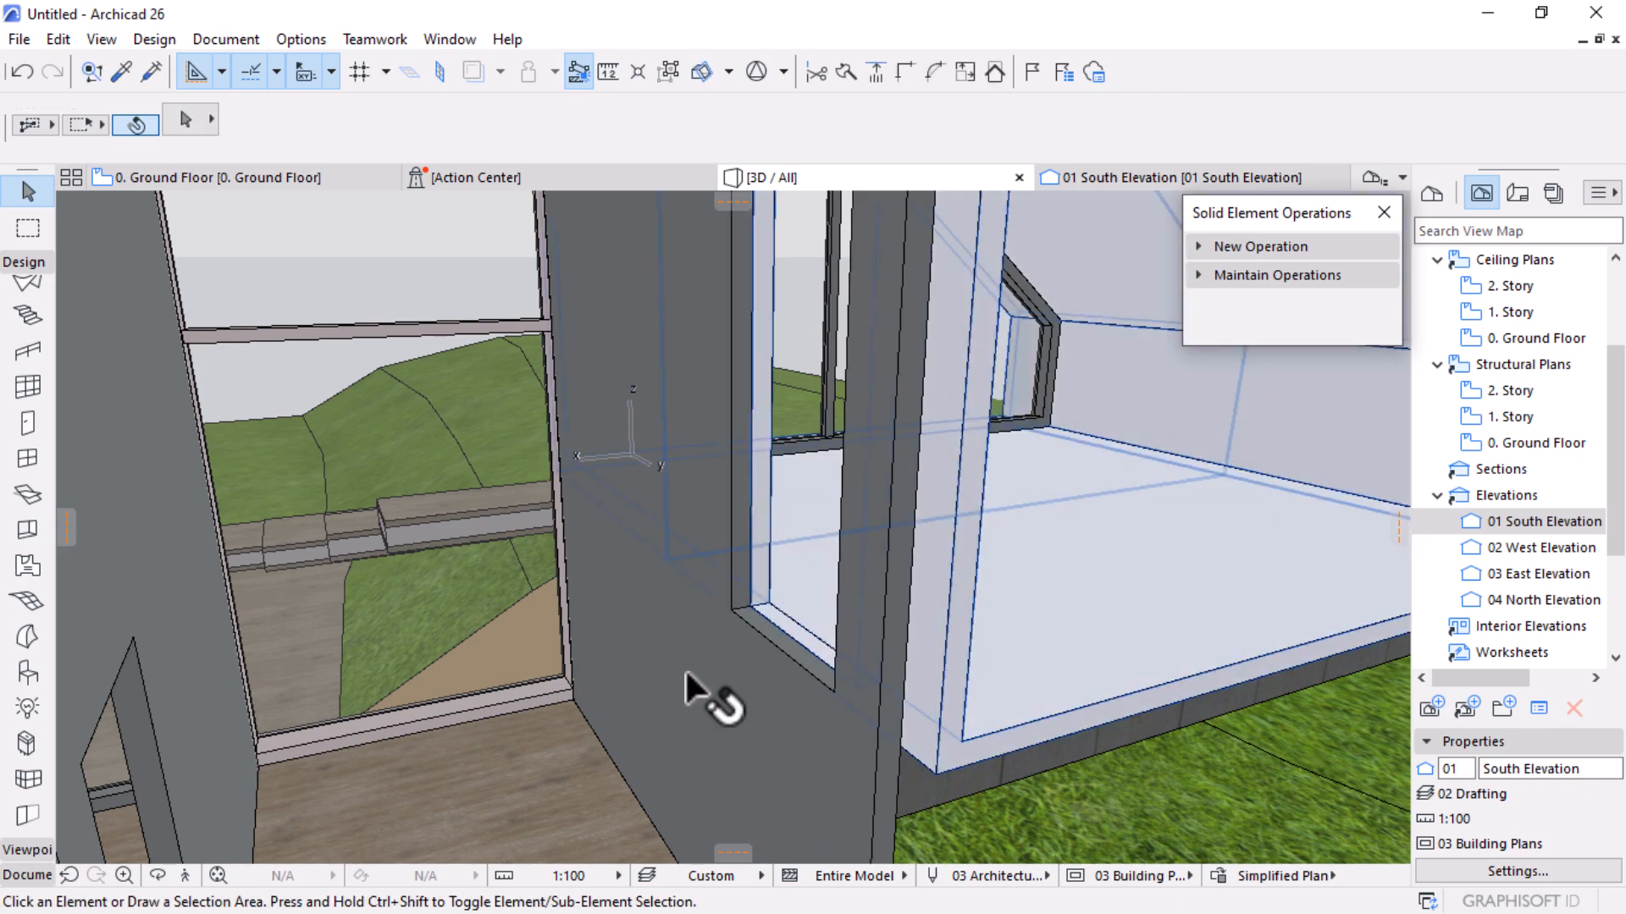
Delete the glazed curtain wall from the front of the right wing
scroll(780, 545, down, 6)
shift+middle_drag(824, 599, 647, 472)
scroll(645, 472, up, 4)
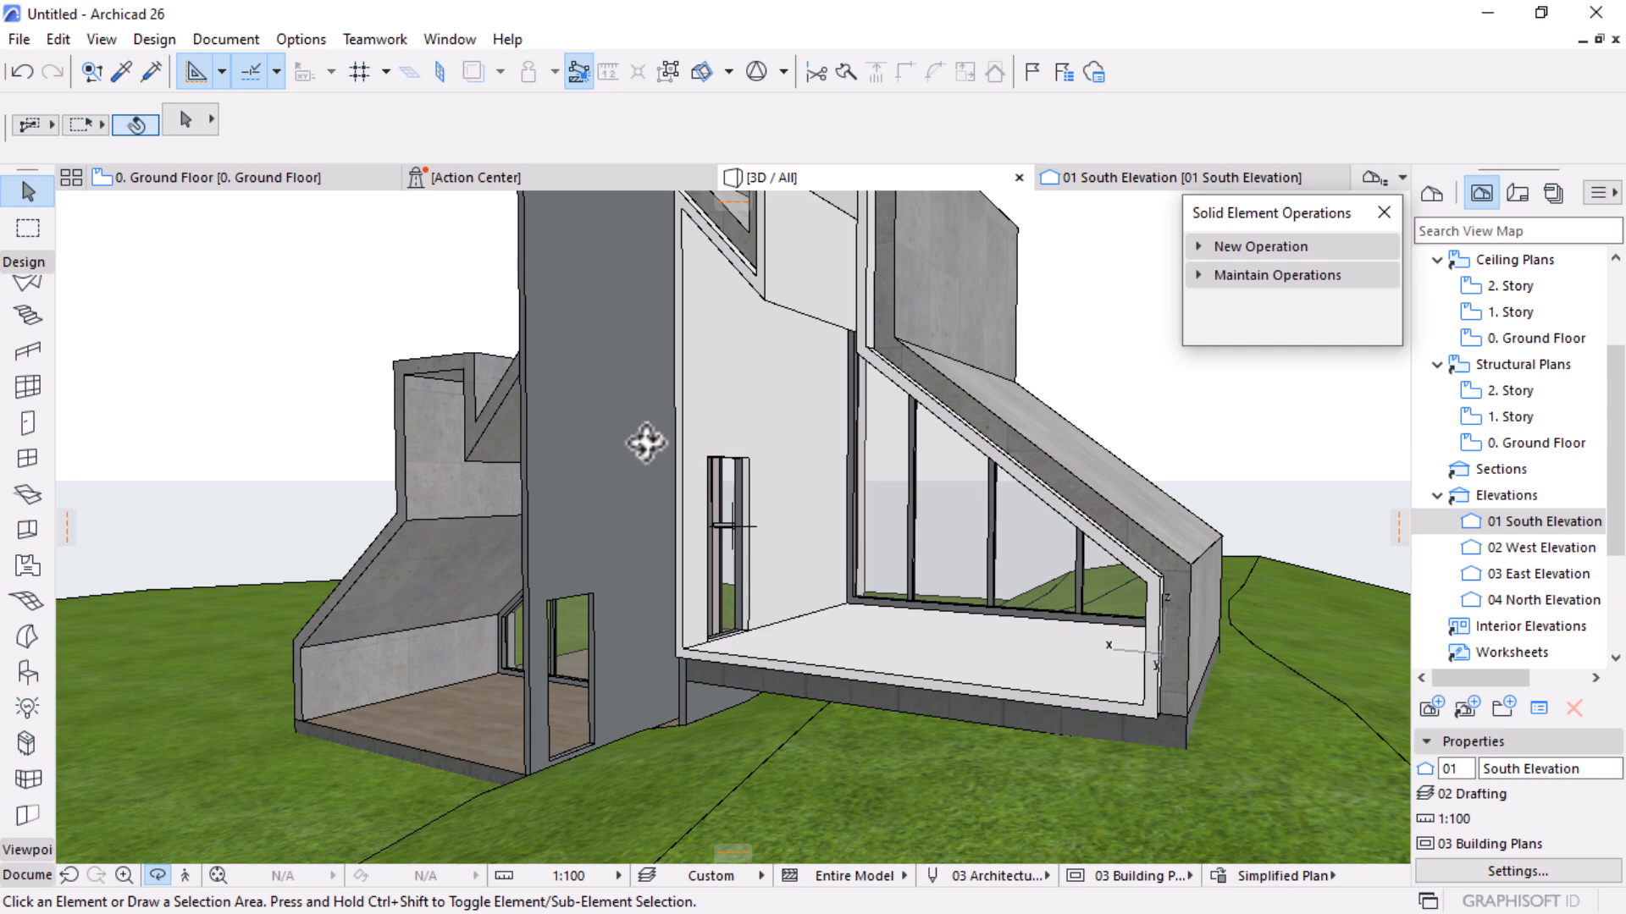
scroll(1056, 700, down, 3)
shift+middle_drag(1110, 754, 734, 613)
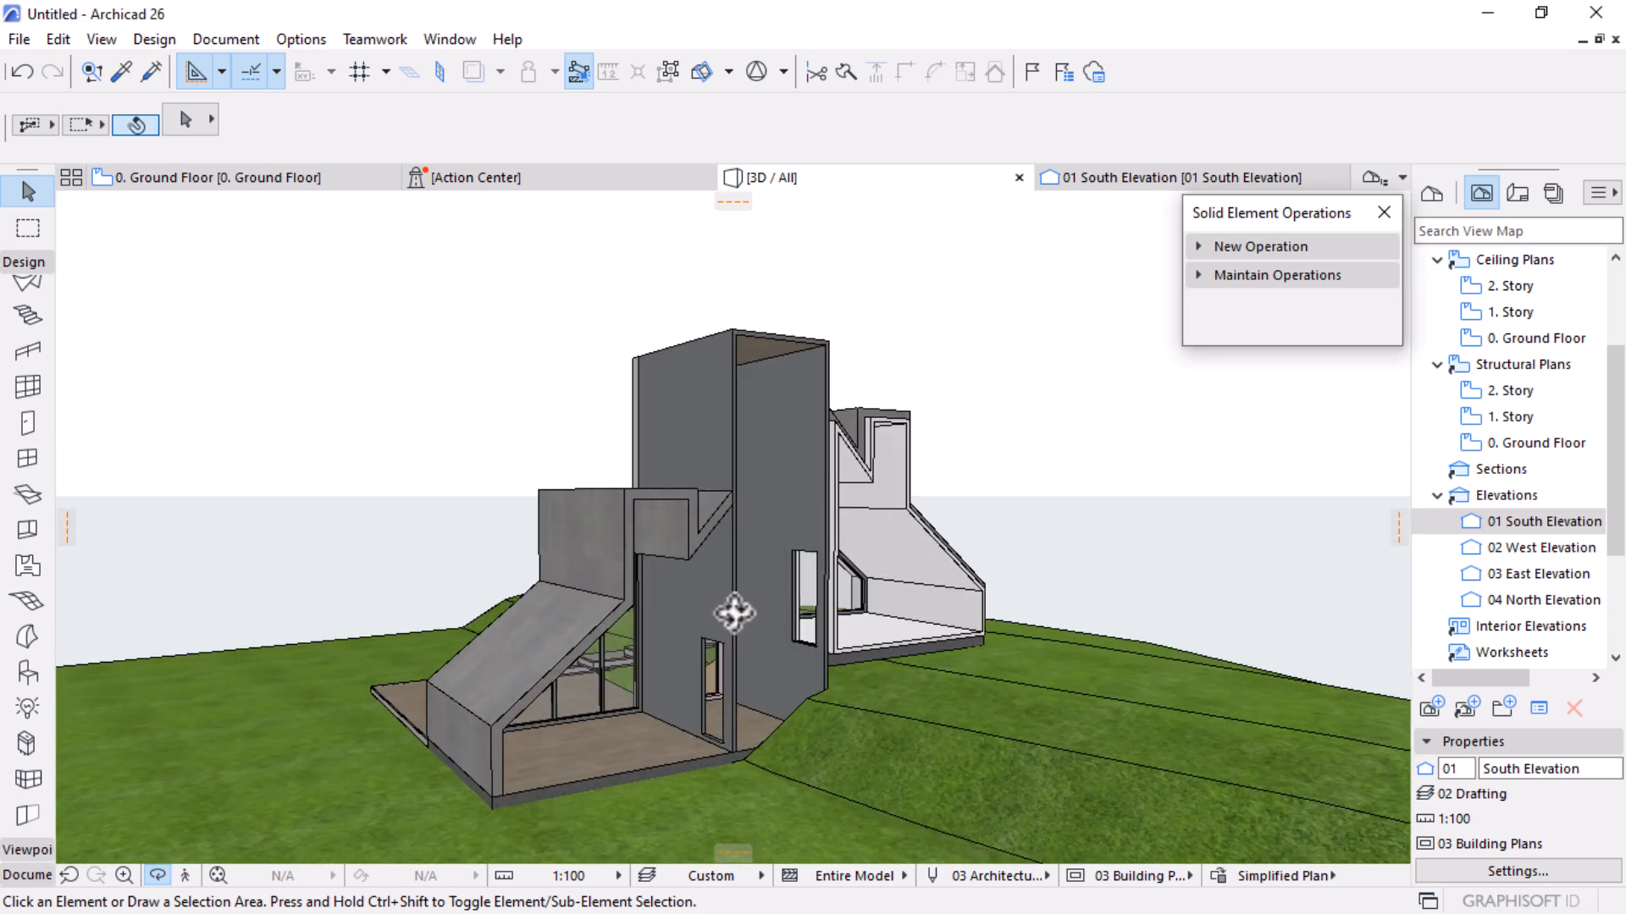
shift+middle_drag(1098, 446, 838, 495)
scroll(664, 538, up, 10)
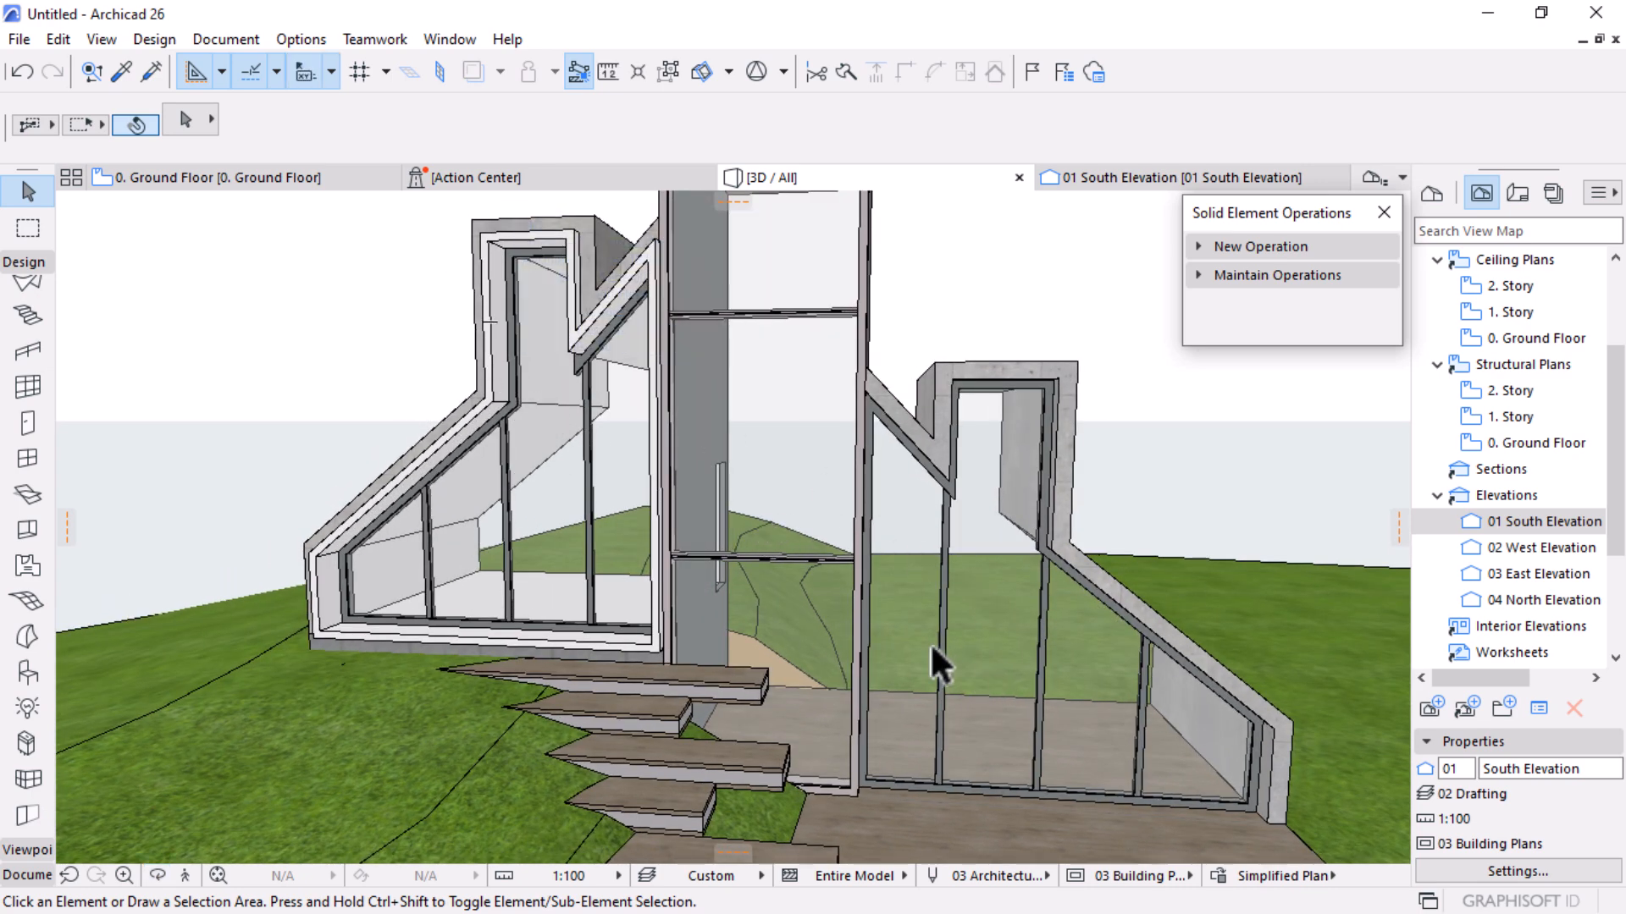
click(935, 597)
key(Delete)
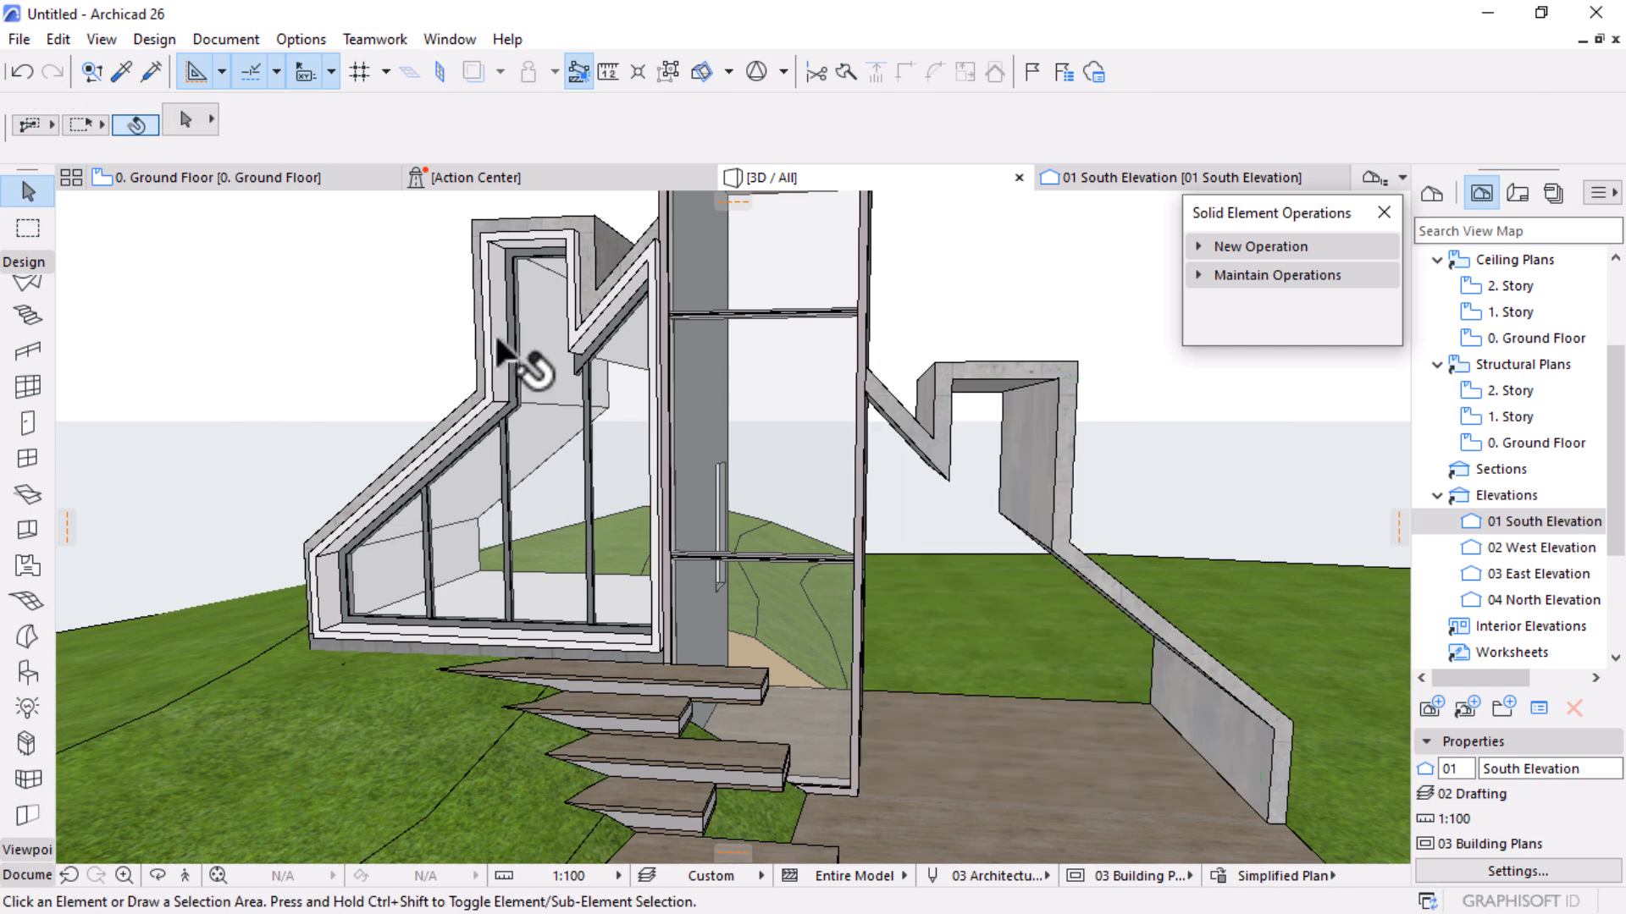
Mirror a copy of the left wing's inner shell onto the right wing across the tower's vertical centre axis in the ground floor plan
click(250, 183)
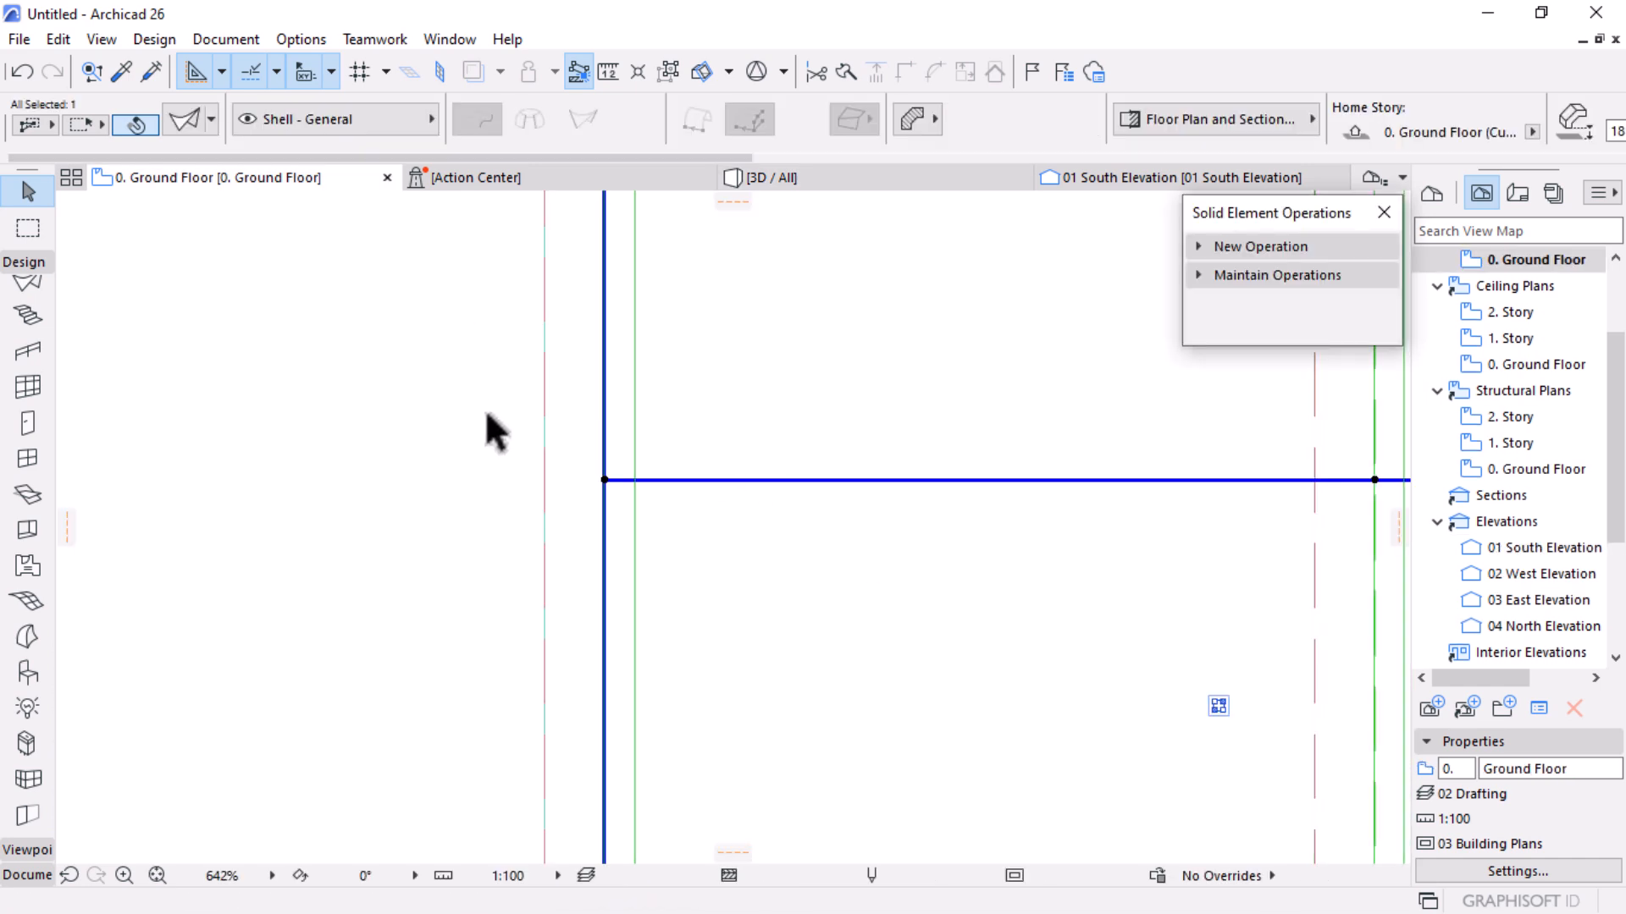
scroll(485, 430, down, 2)
scroll(486, 428, down, 2)
middle_drag(718, 532, 608, 536)
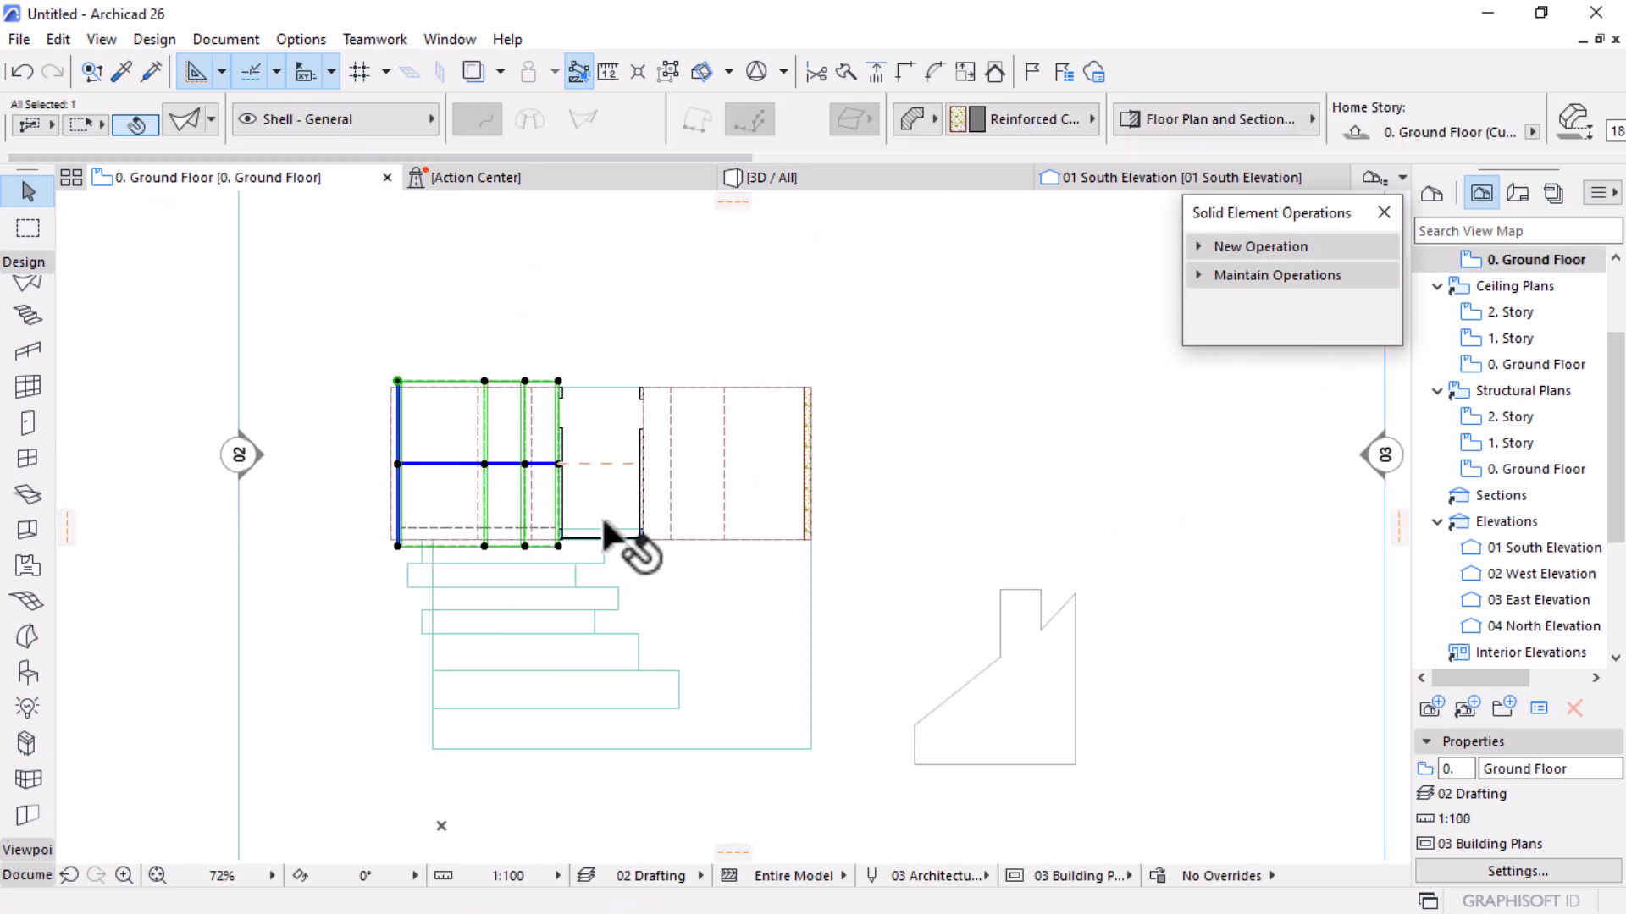
key(ctrl+alt+m)
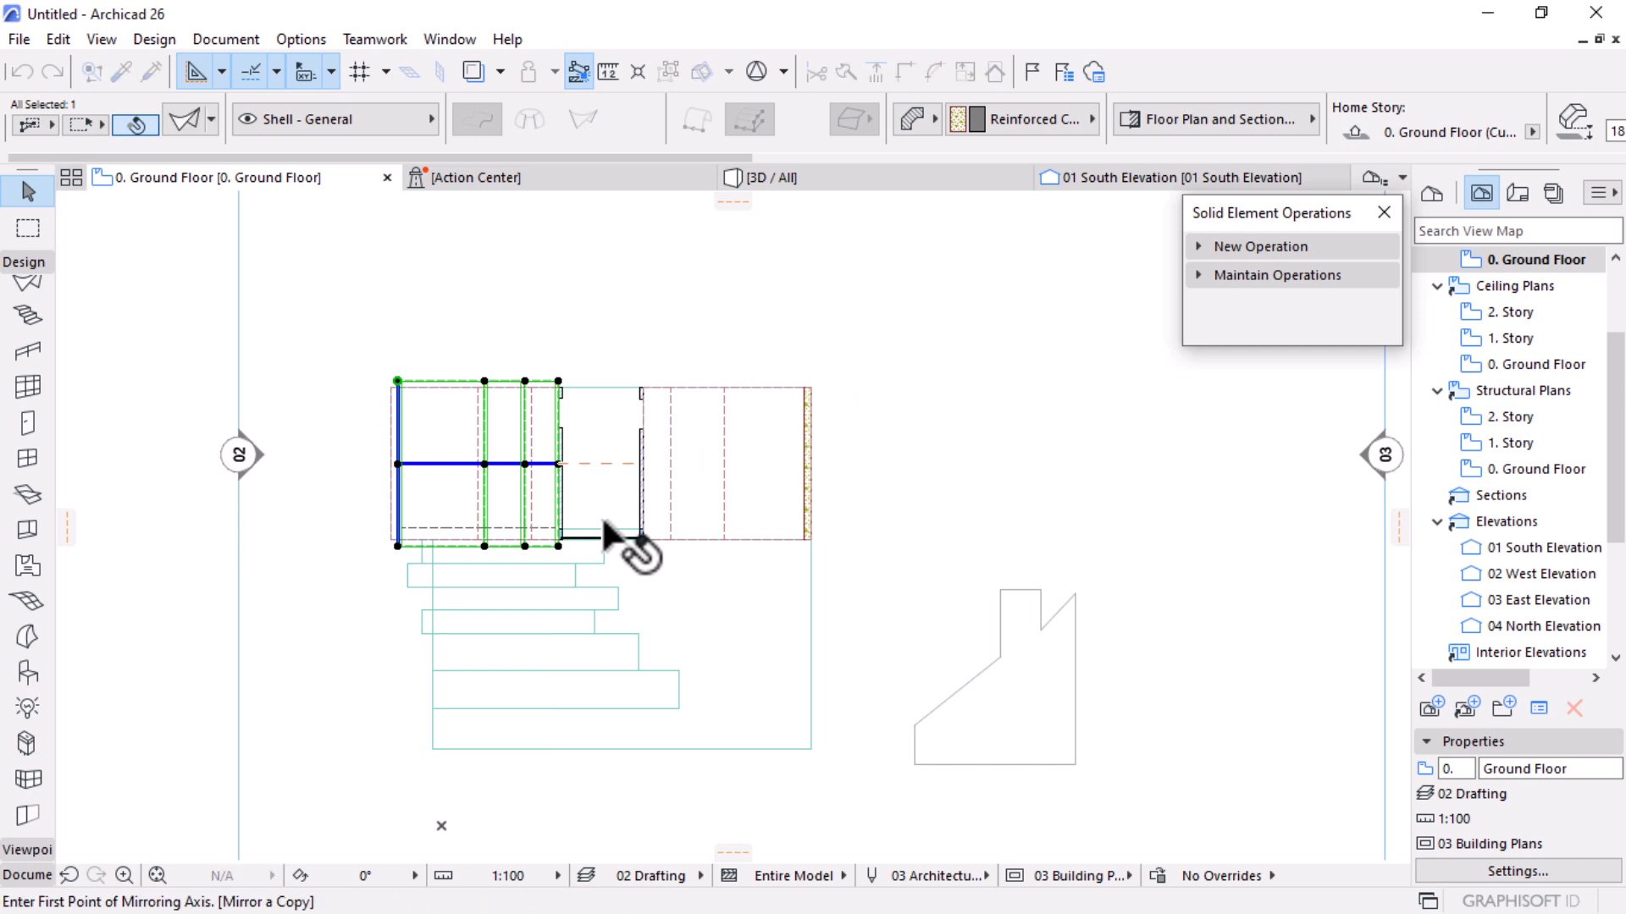
click(600, 387)
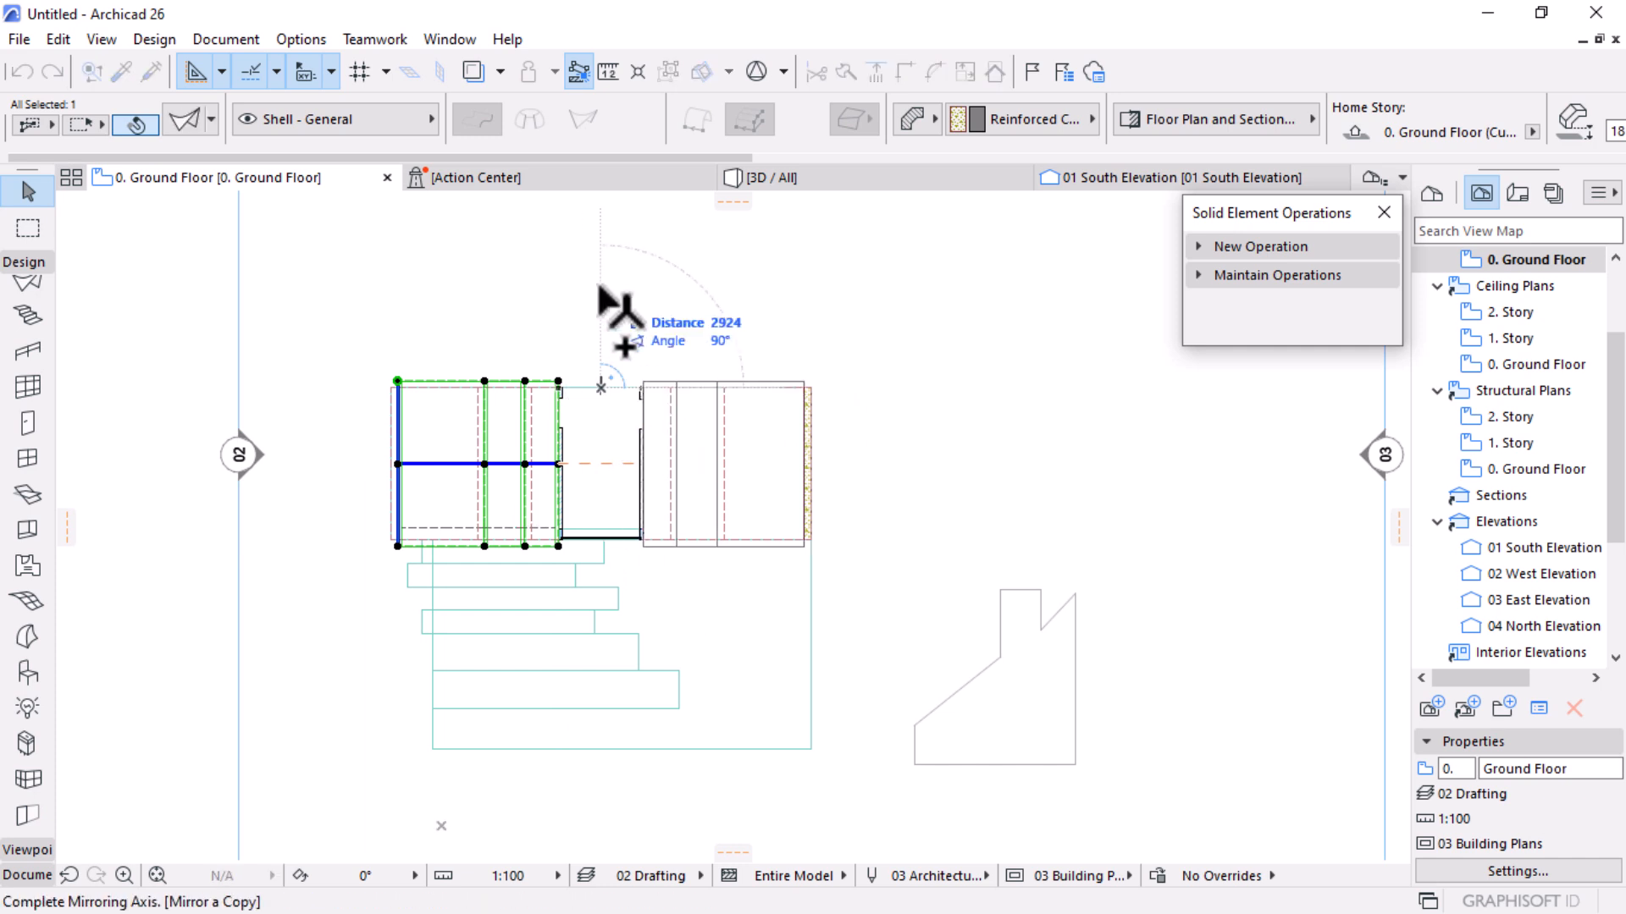
click(602, 268)
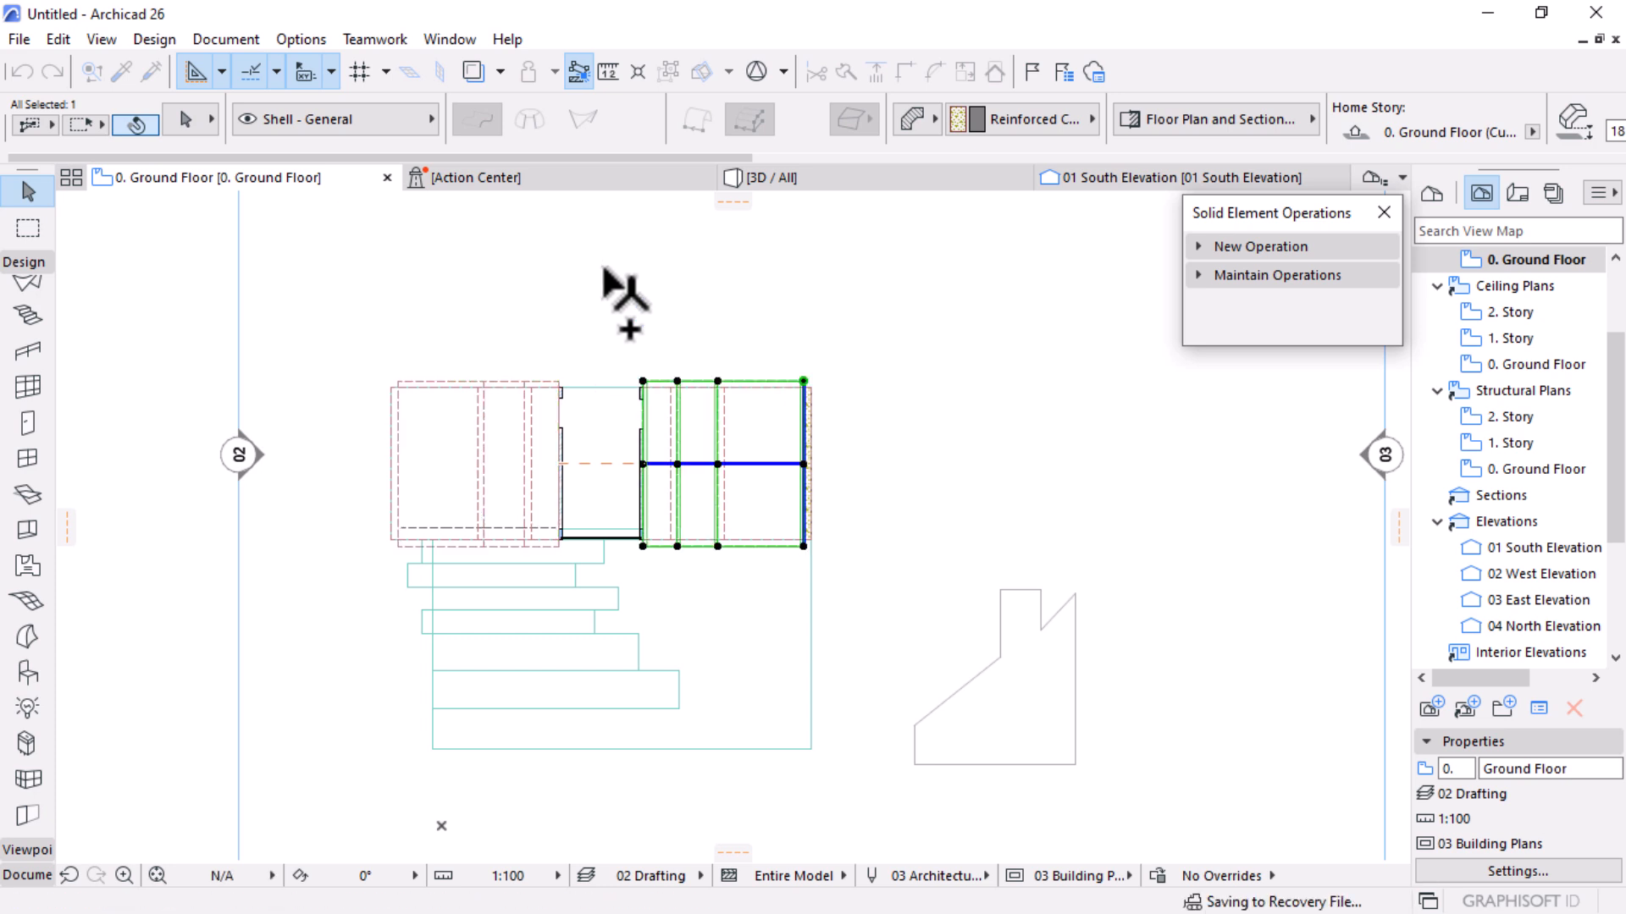
scroll(393, 421, up, 2)
key(Escape)
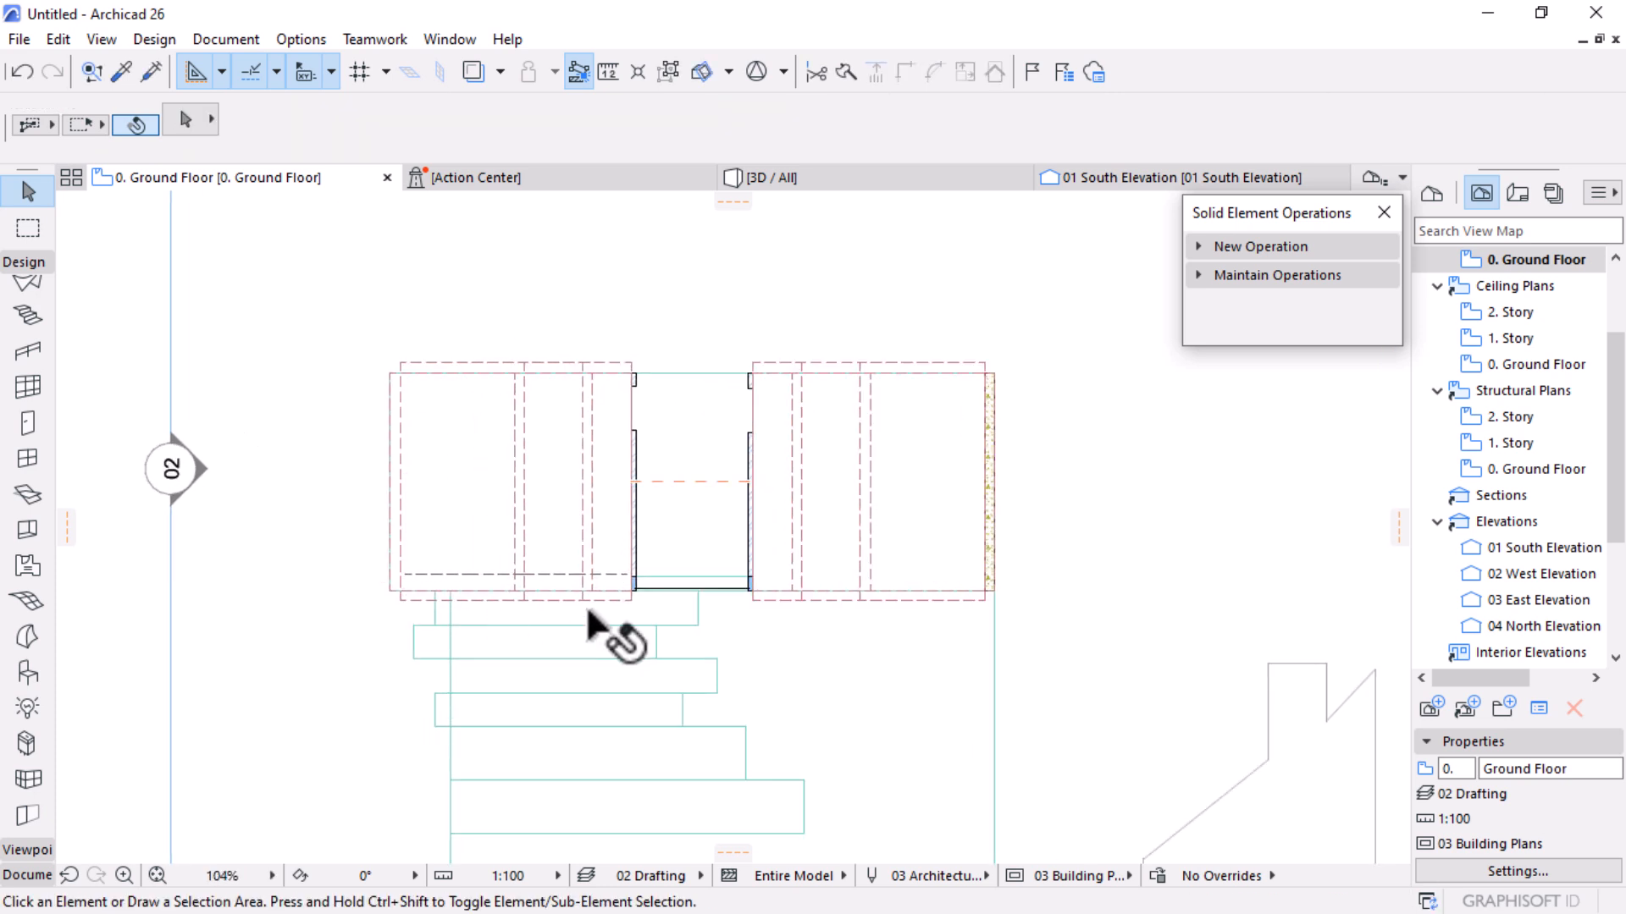
Open the 1. Story floor plan and look over the two wings beside the tower
scroll(597, 631, up, 2)
scroll(1448, 474, up, 2)
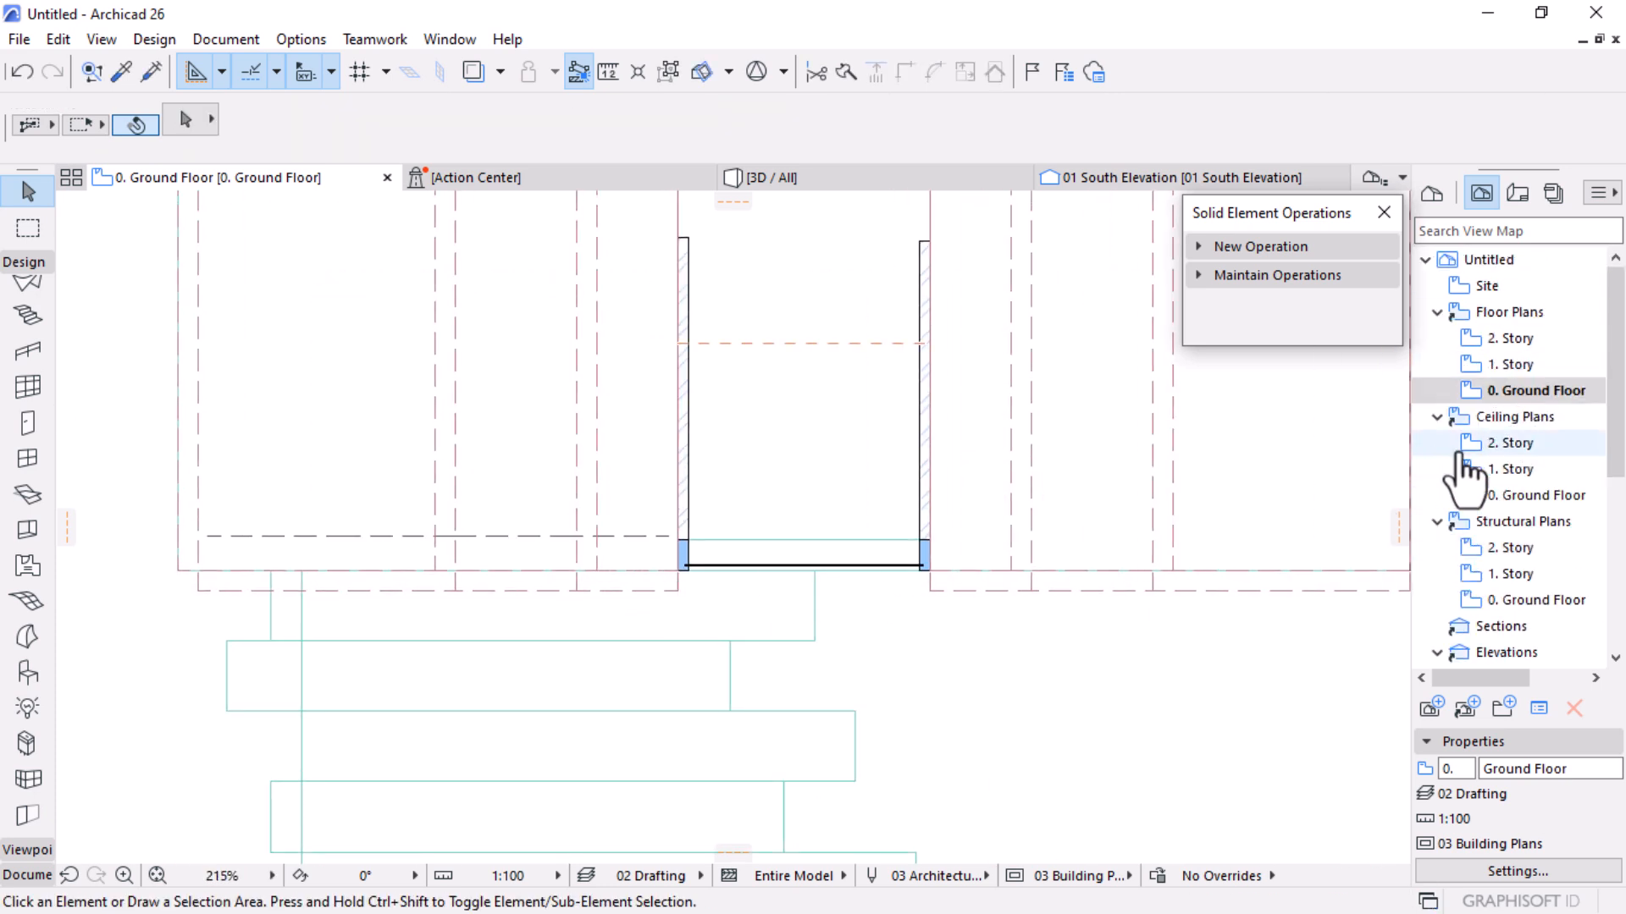
click(1517, 364)
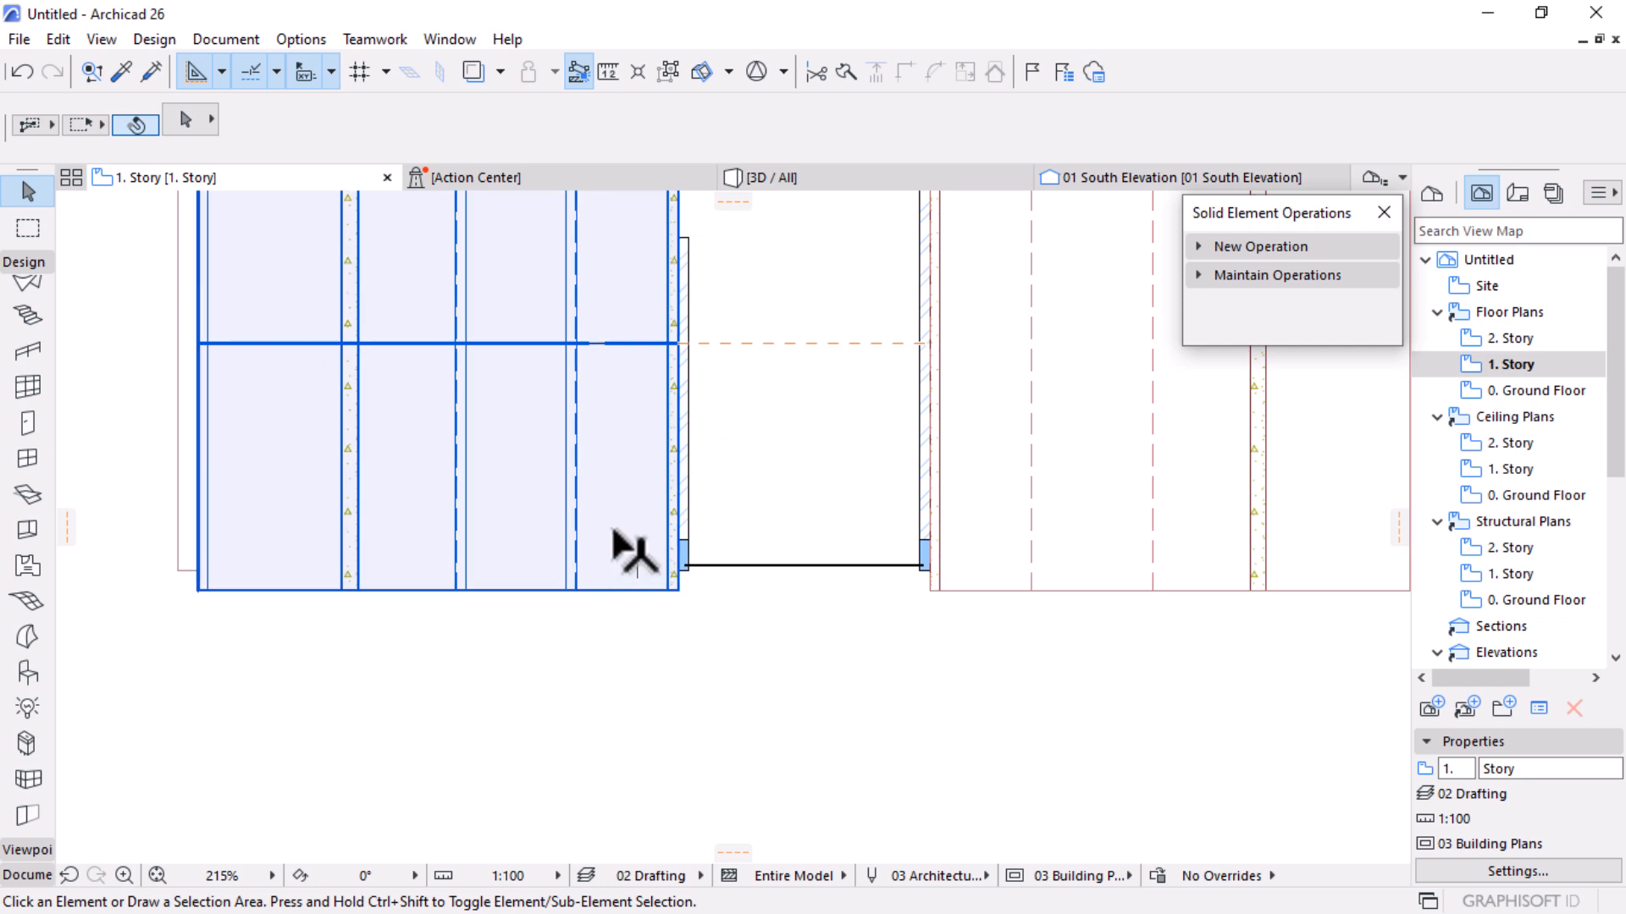
scroll(624, 644, down, 3)
scroll(553, 519, up, 1)
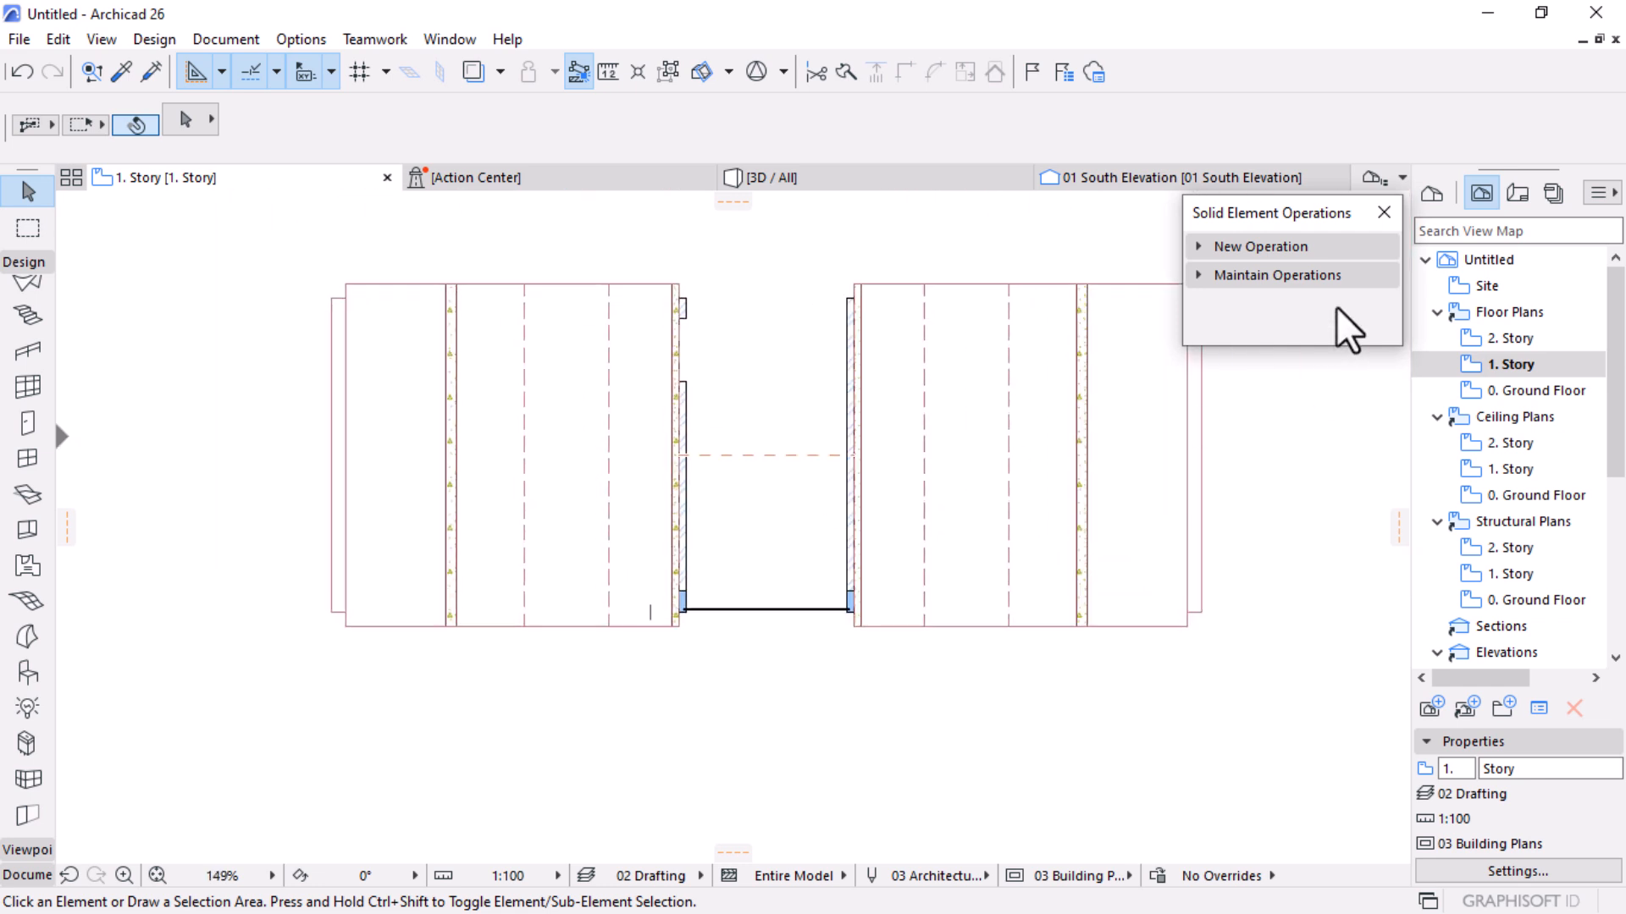
Mirror a copy of the left wing's front curtain wall on the ground floor plan about the vertical centreline of the middle bay
click(1524, 392)
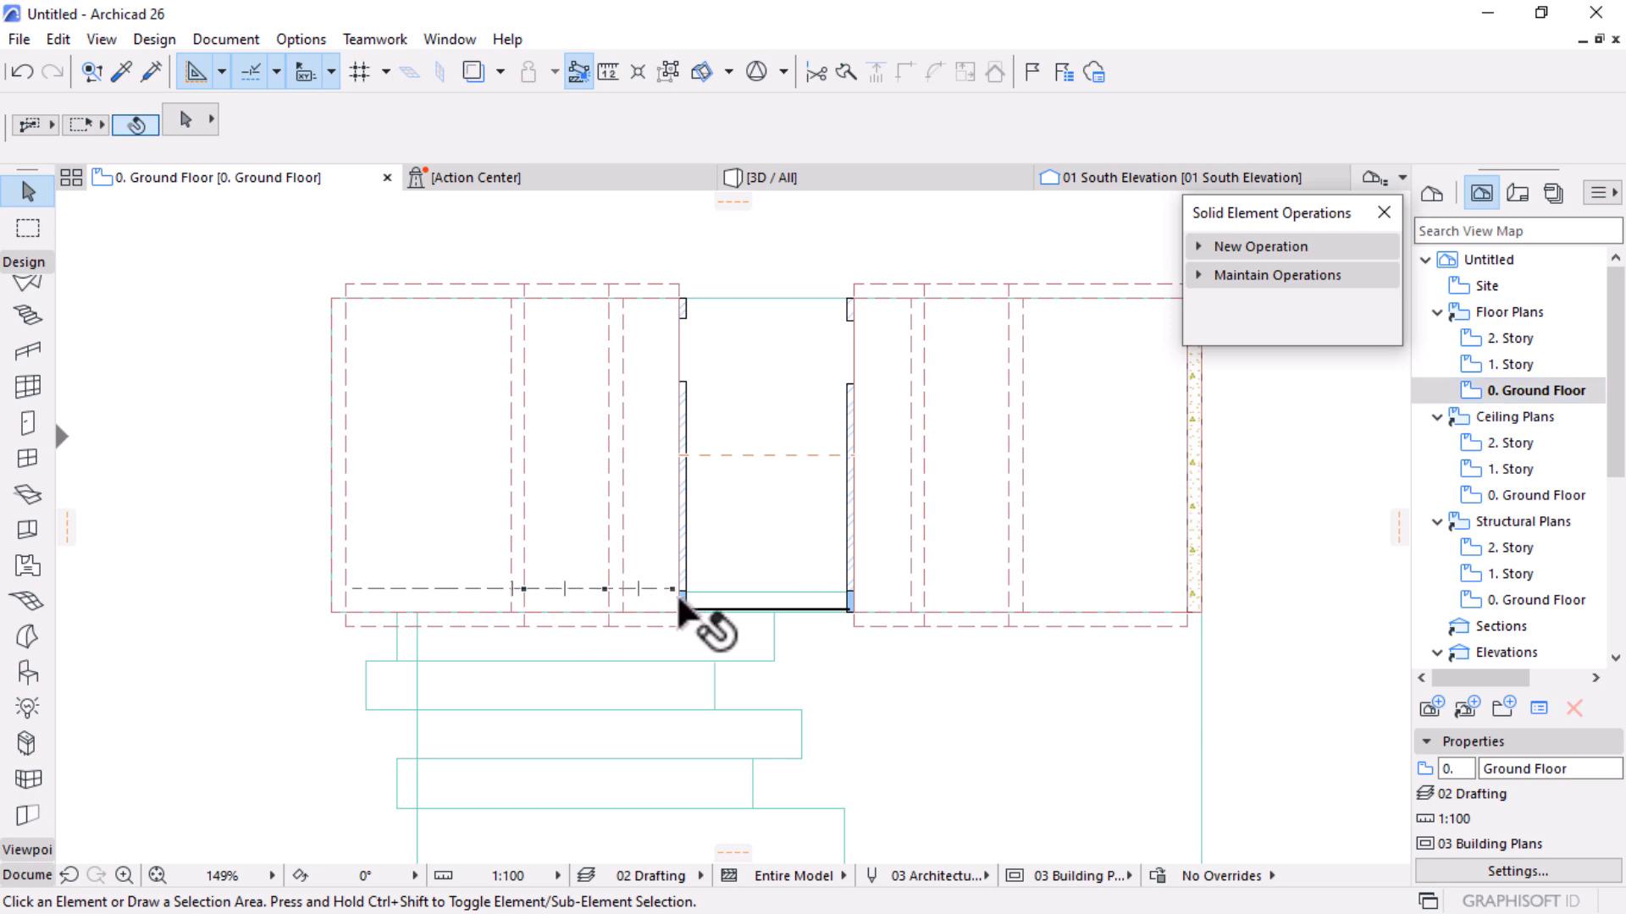
scroll(669, 586, up, 5)
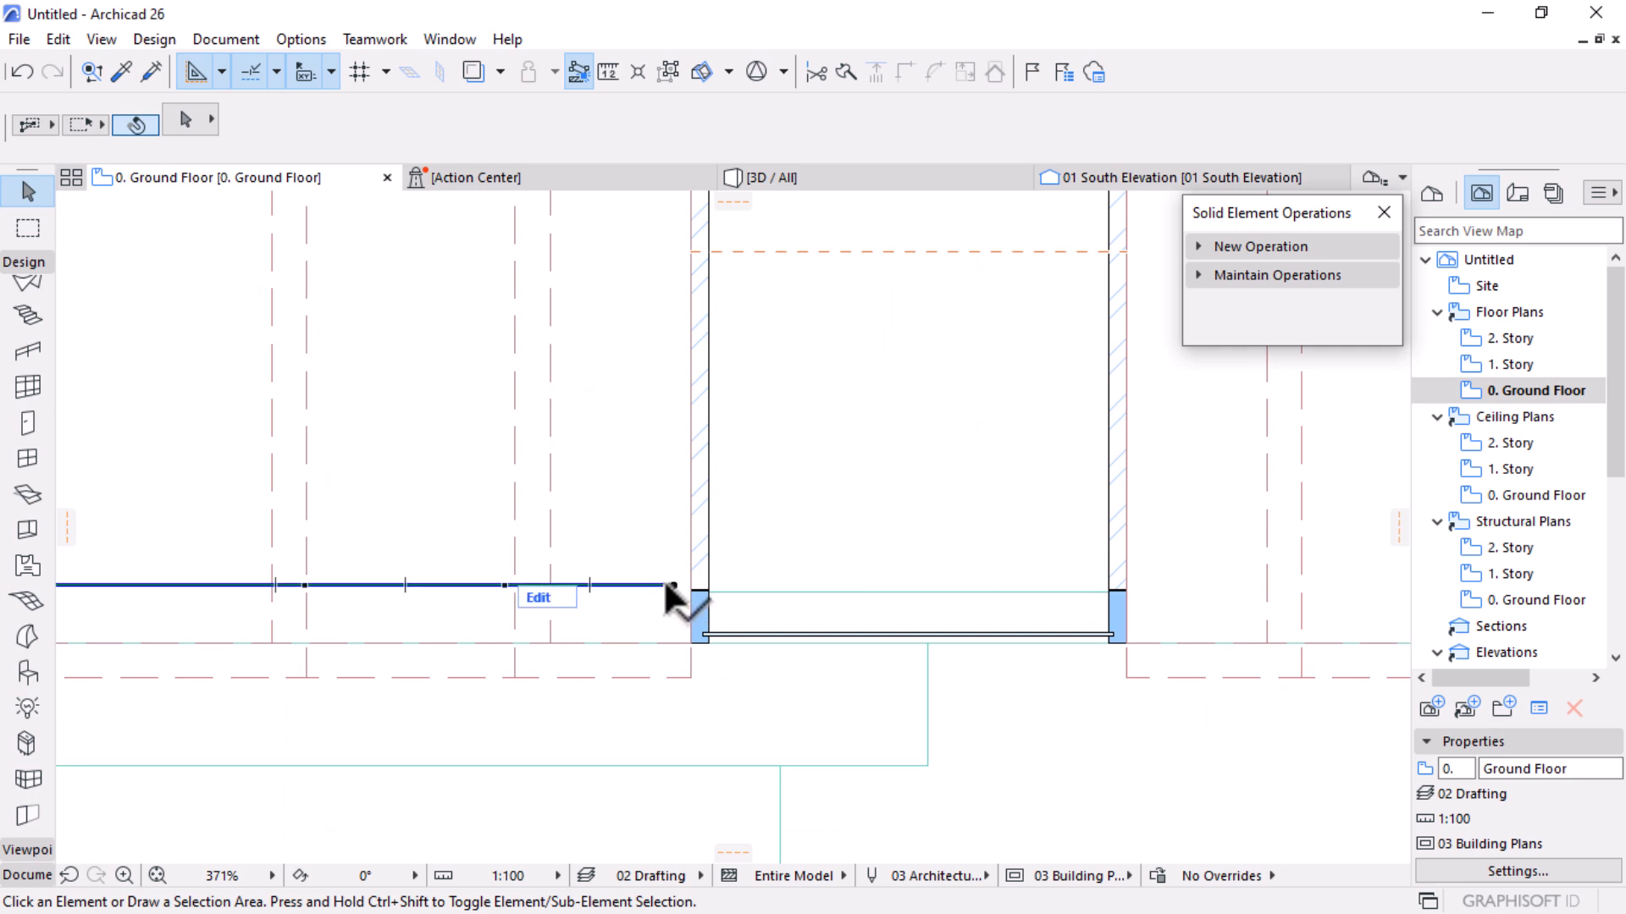
click(542, 584)
scroll(673, 592, up, 4)
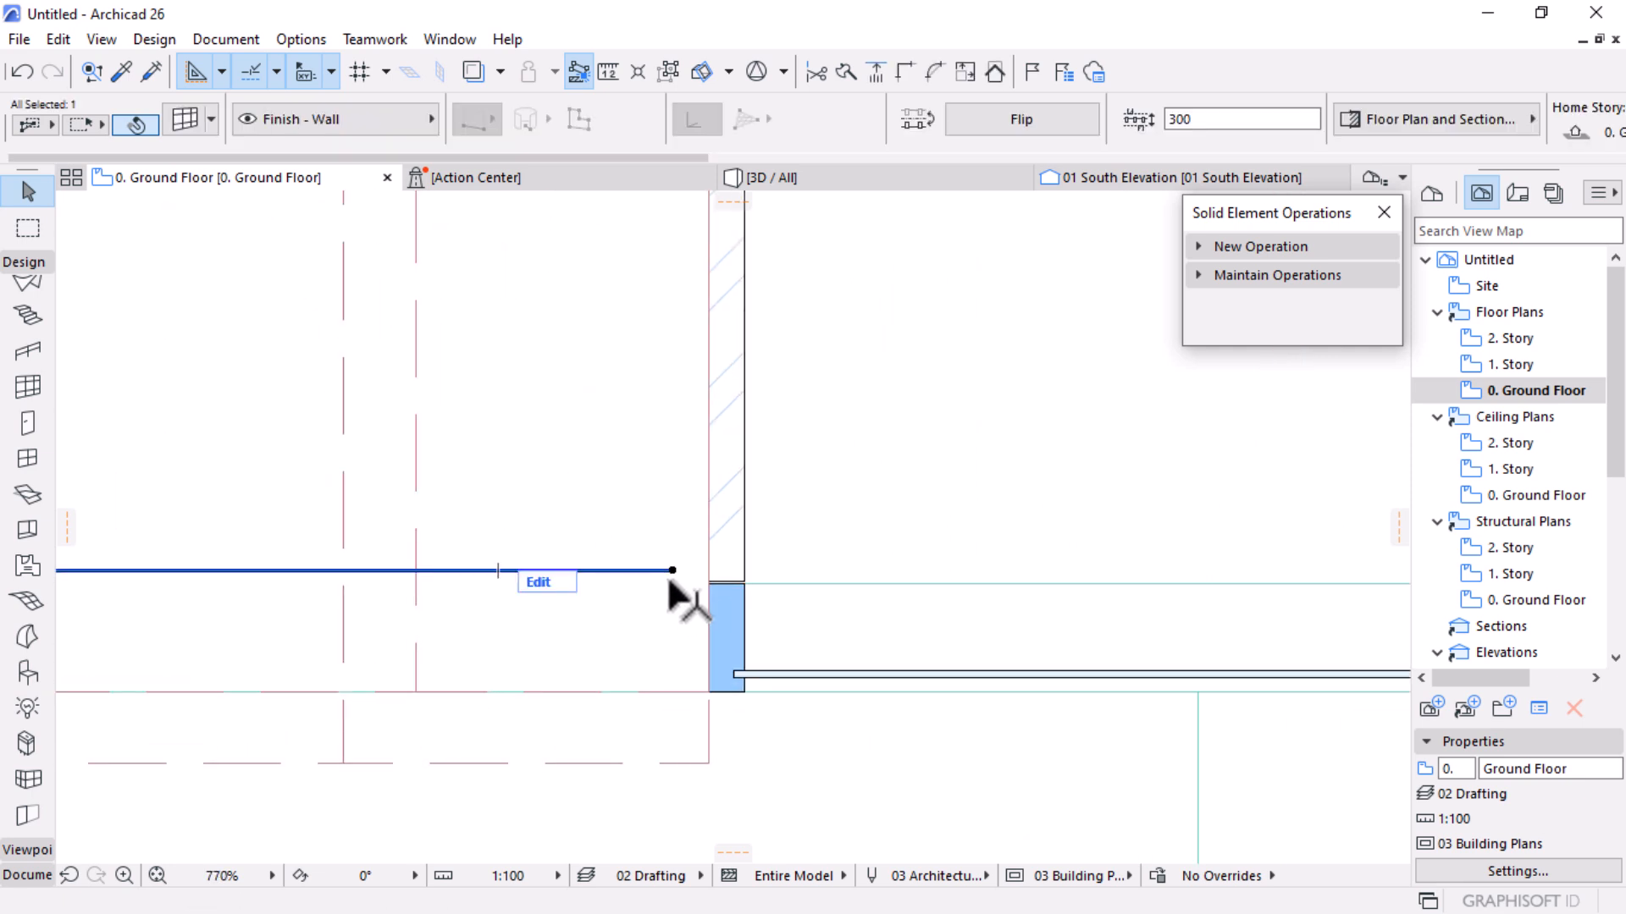
scroll(614, 651, down, 10)
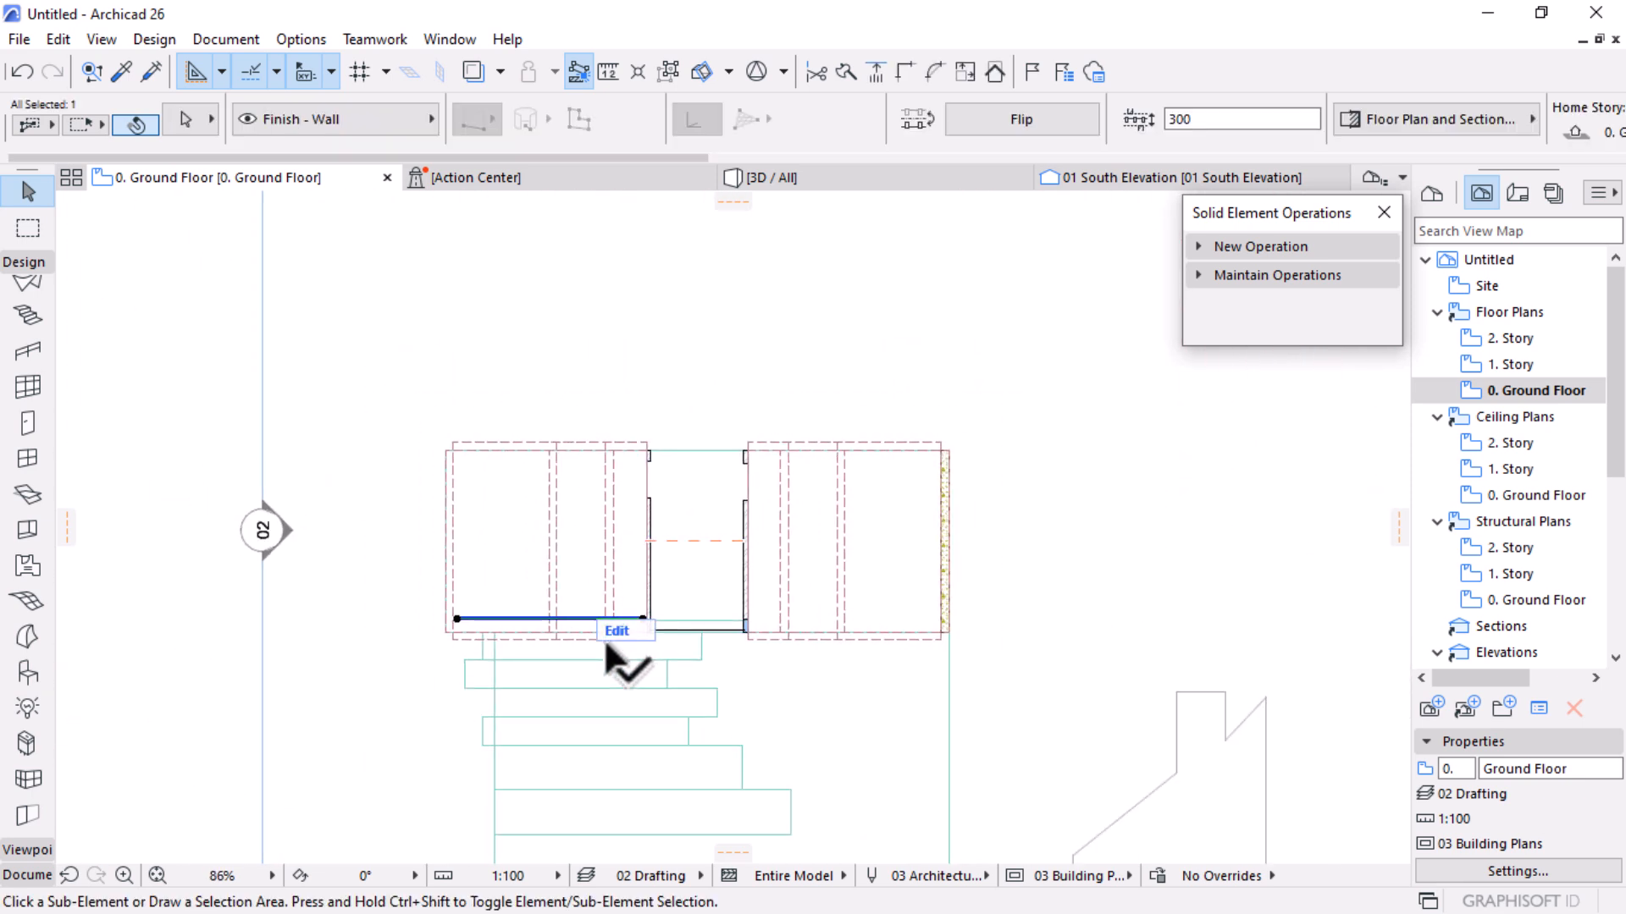
key(ctrl+alt+m)
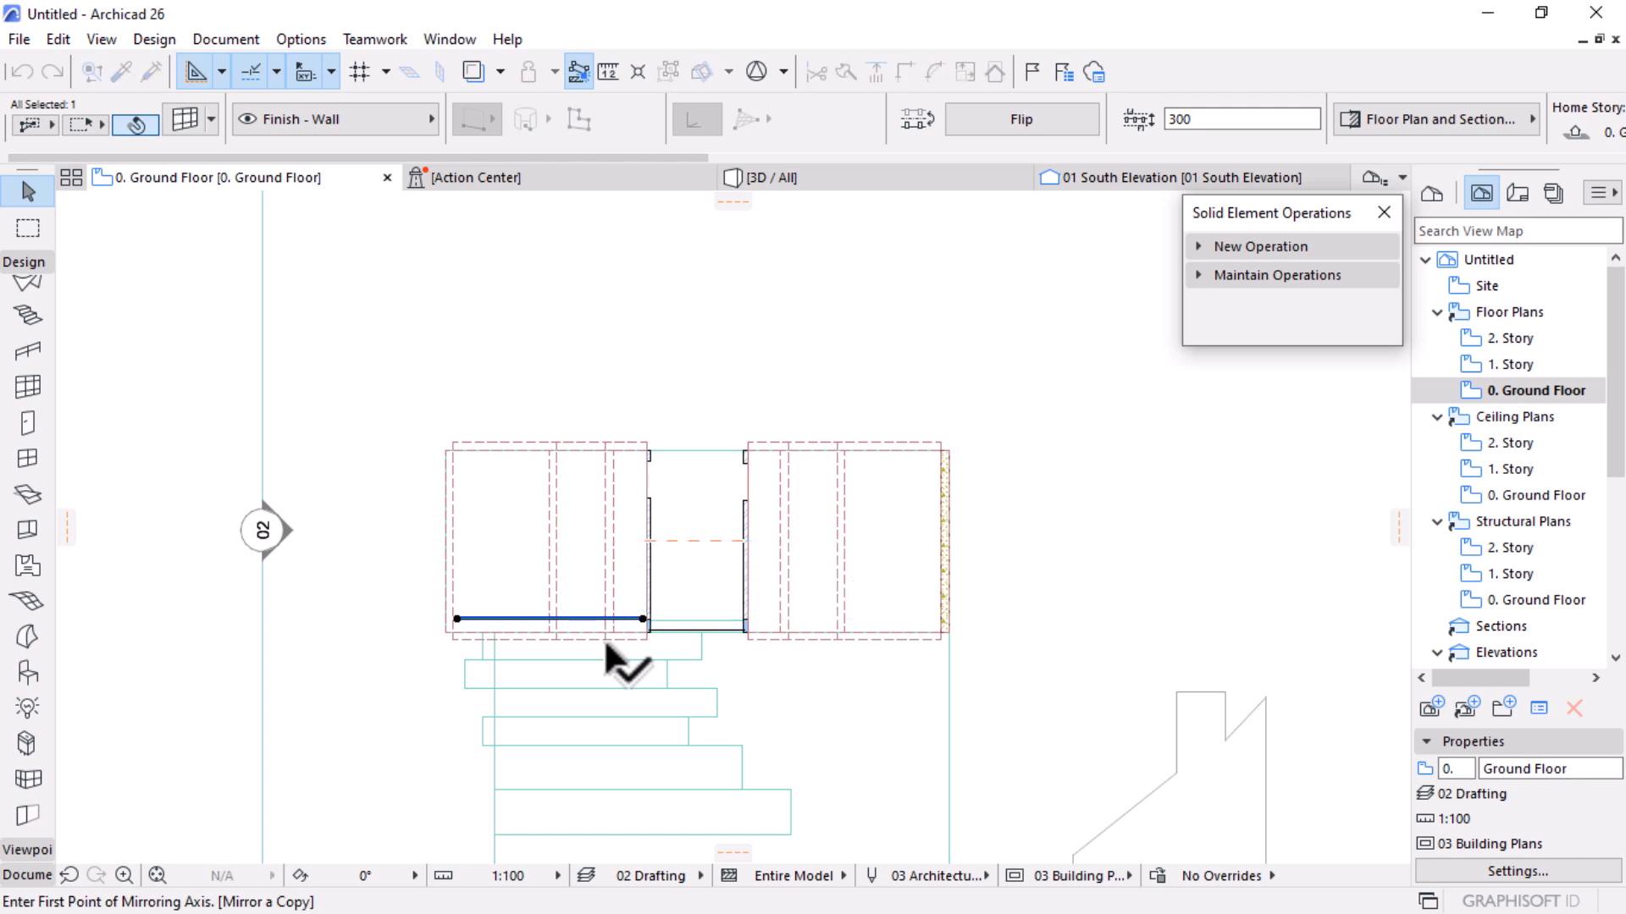
click(697, 450)
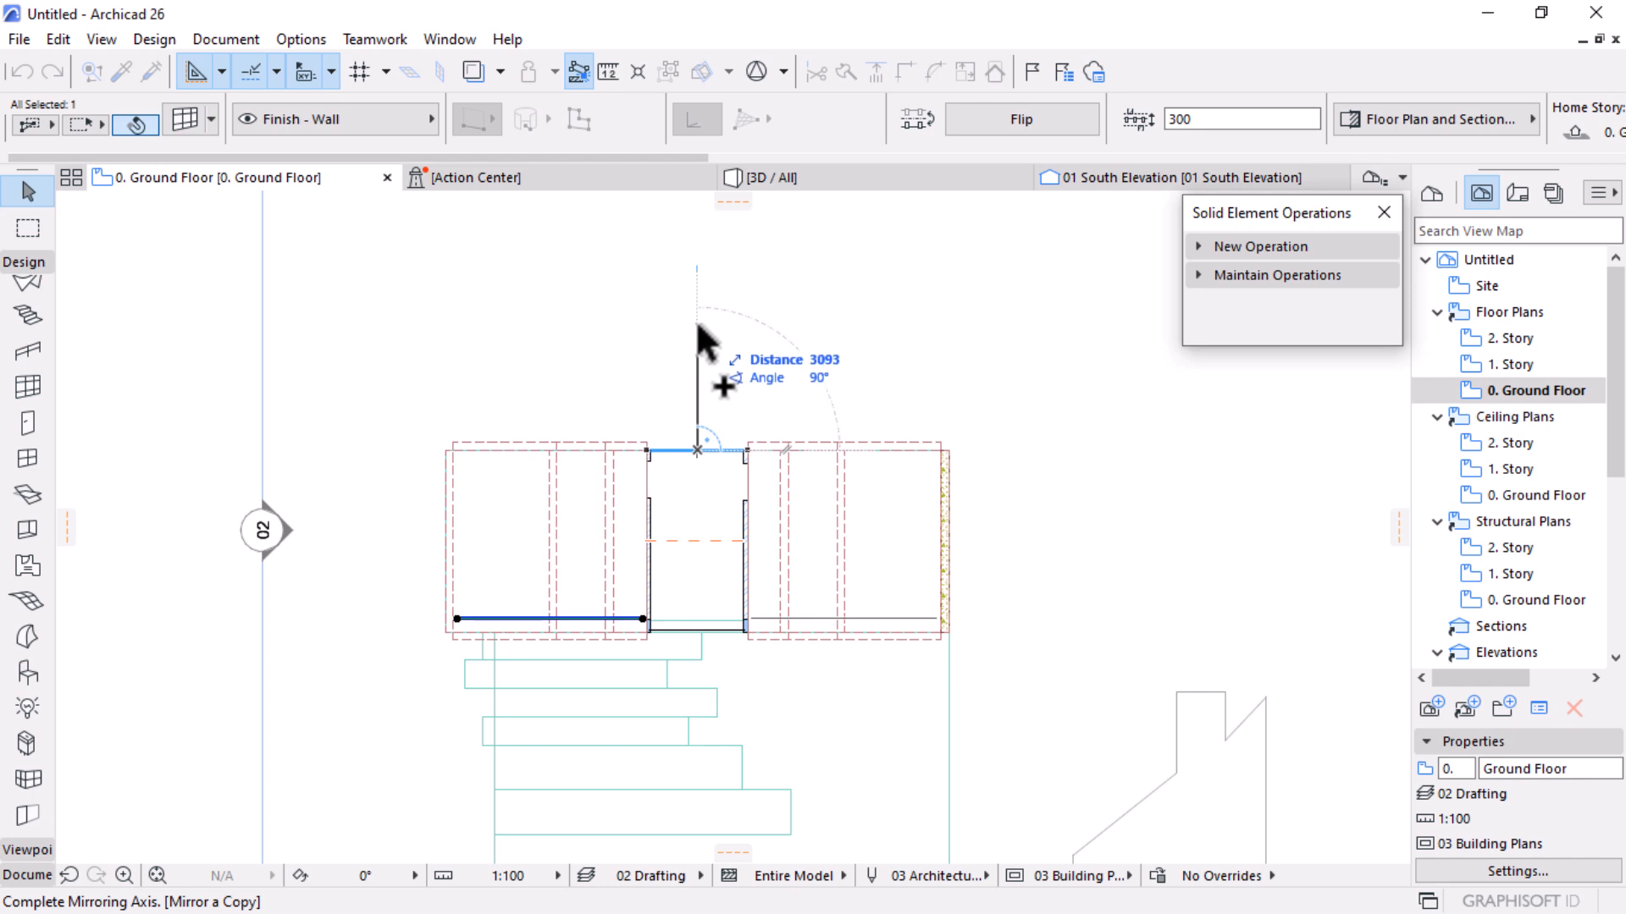
click(698, 320)
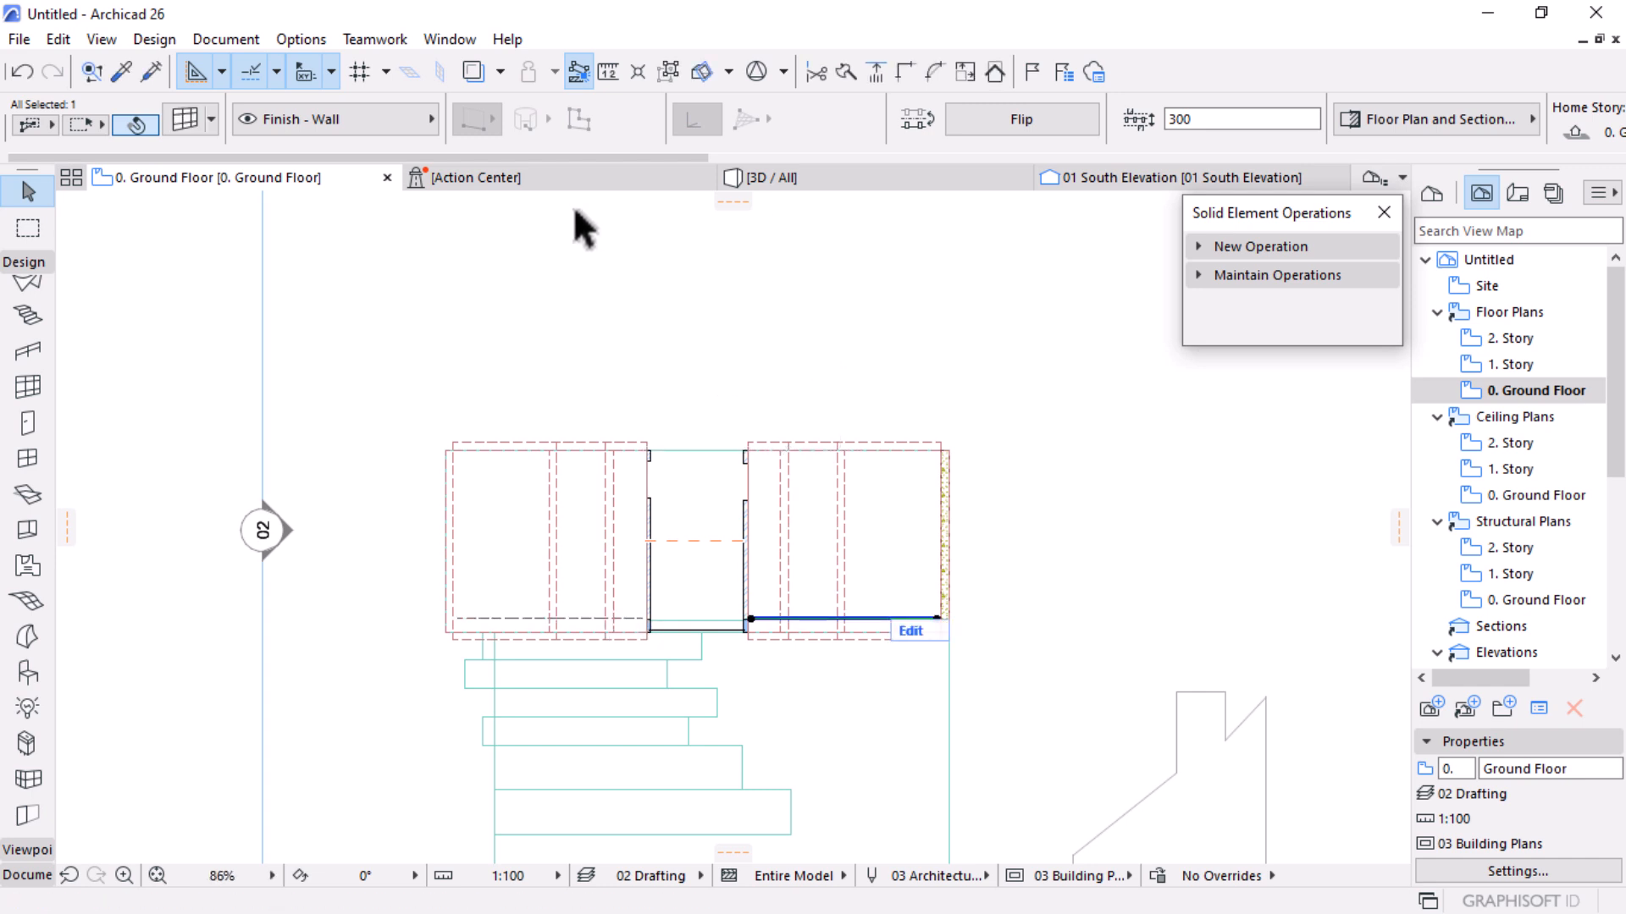
In the south elevation, move the right wing's curtain wall and inner shell straight down 1810 mm to the ground floor level
click(1121, 179)
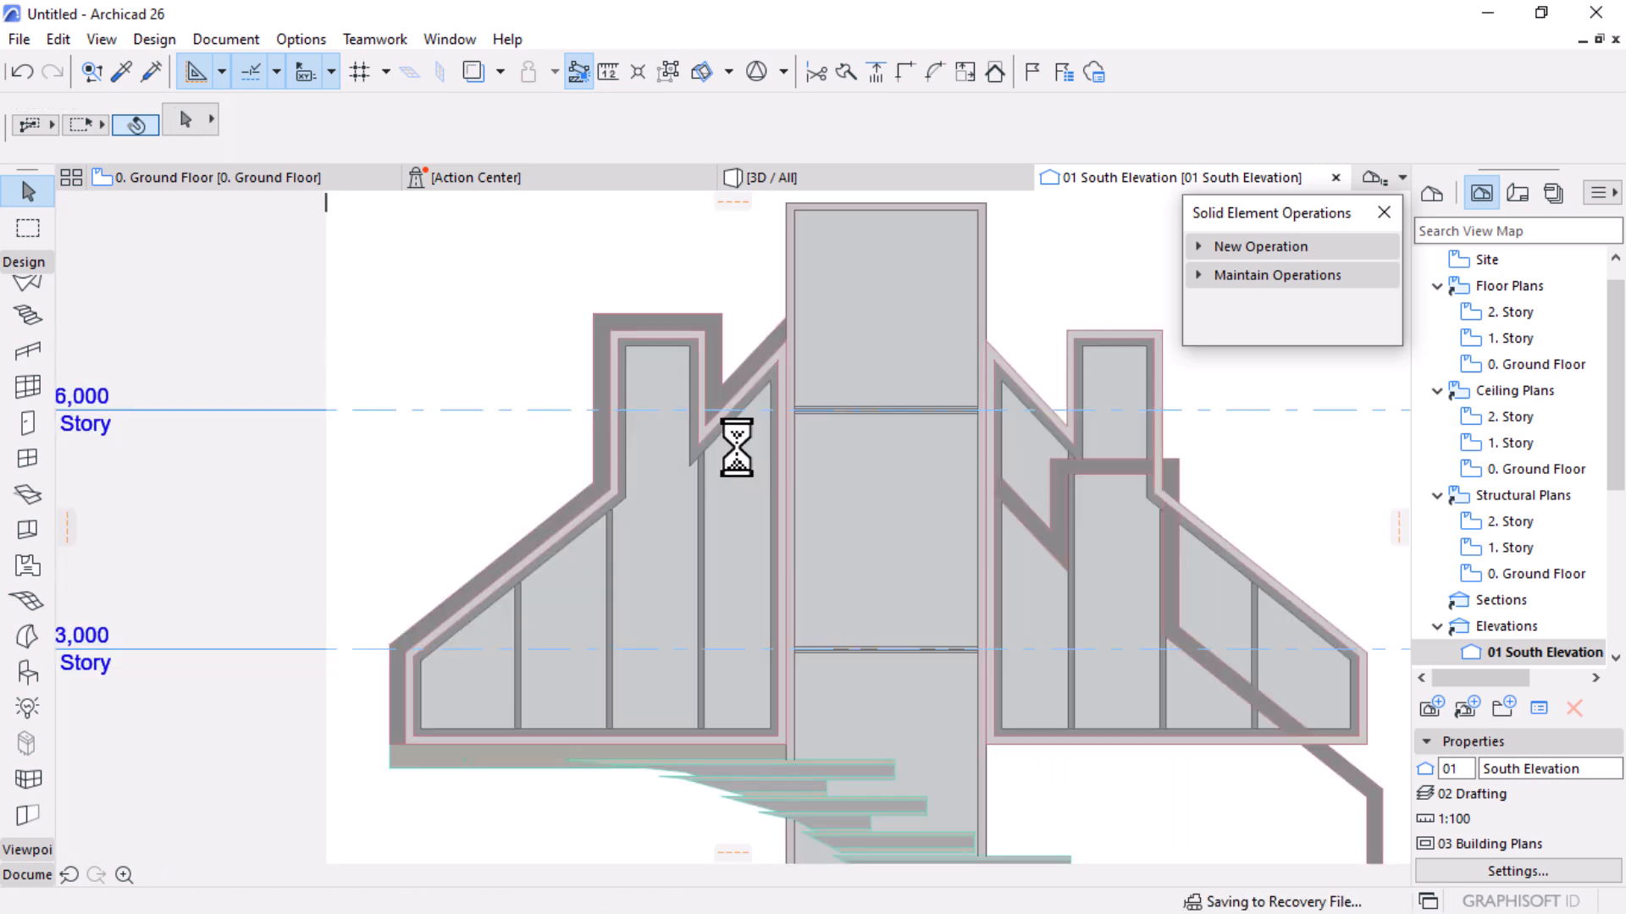
scroll(715, 461, down, 2)
scroll(925, 461, up, 5)
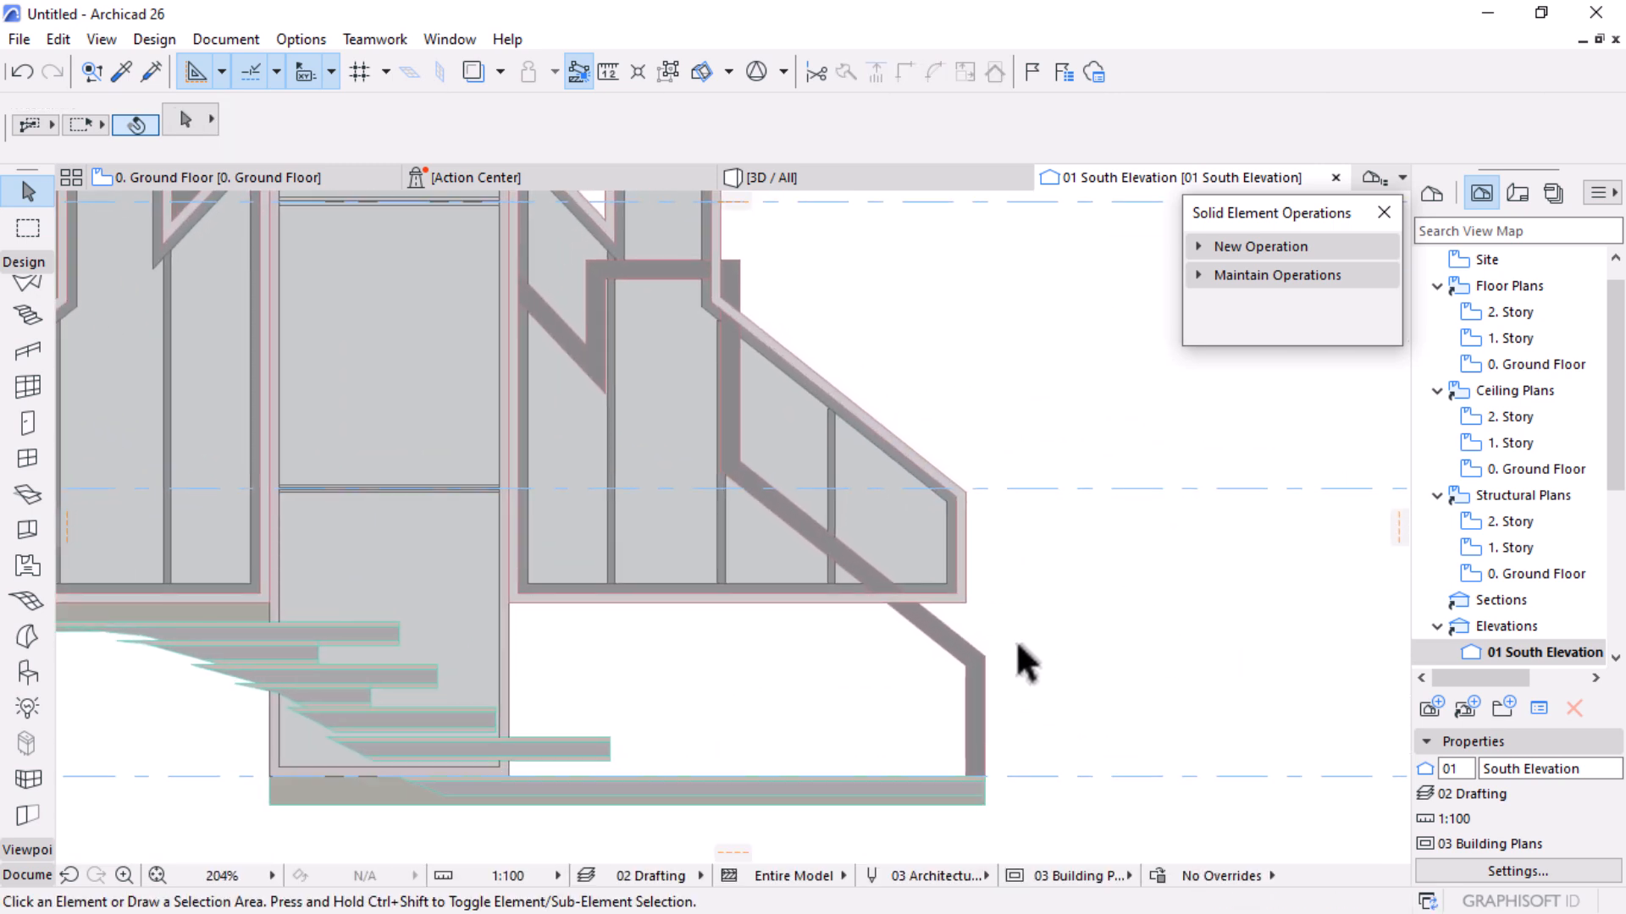
click(963, 536)
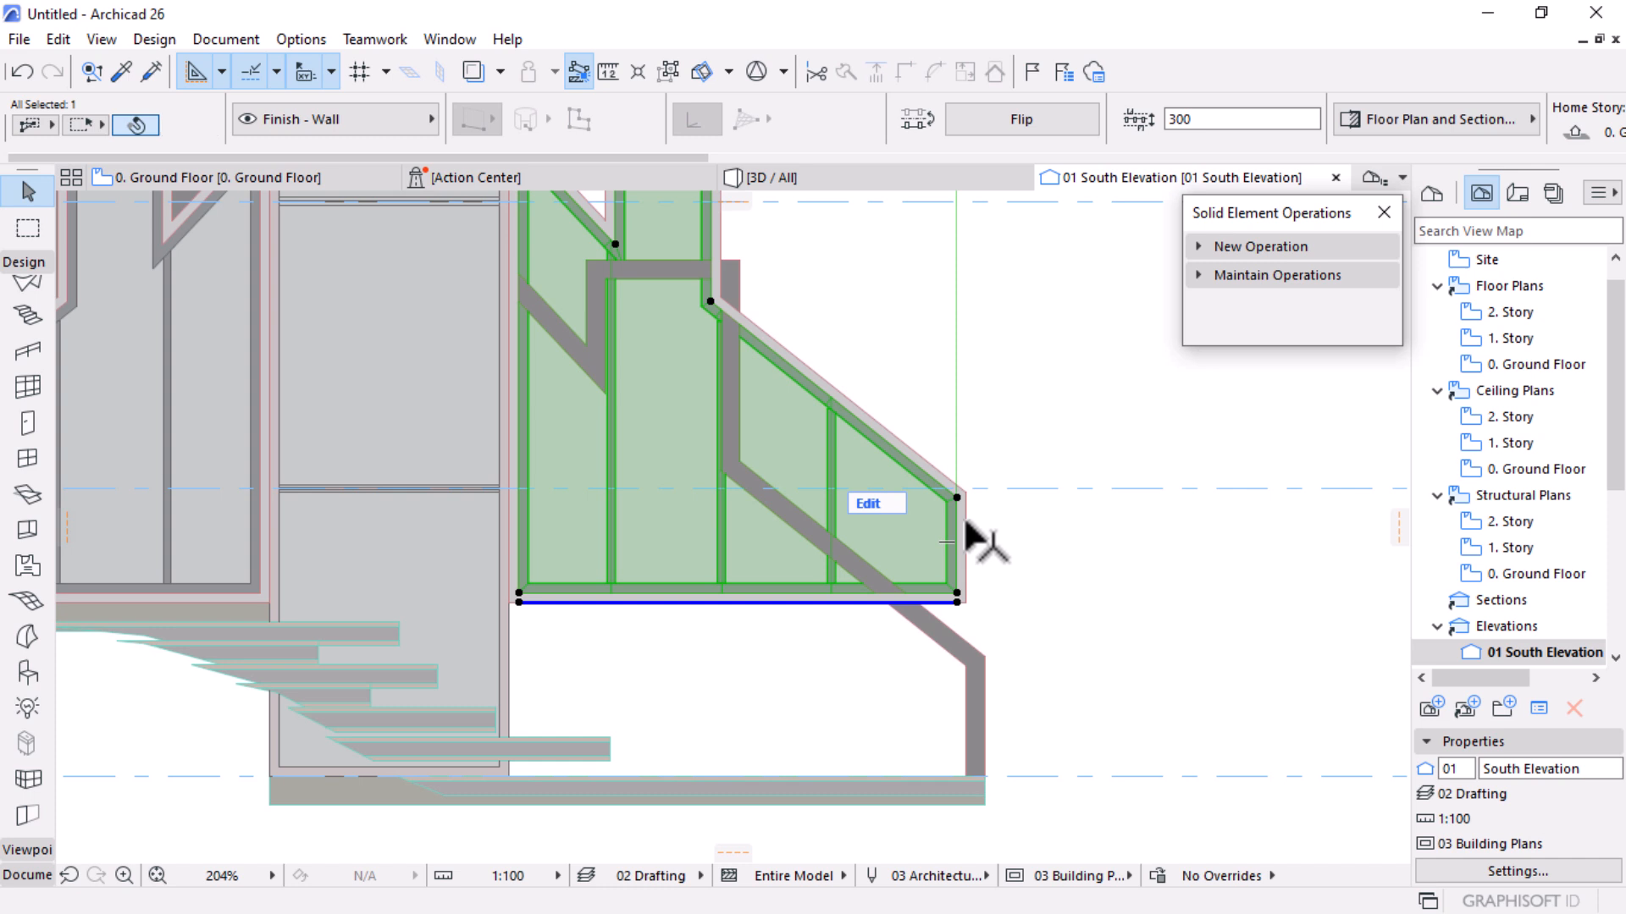
shift+click(972, 681)
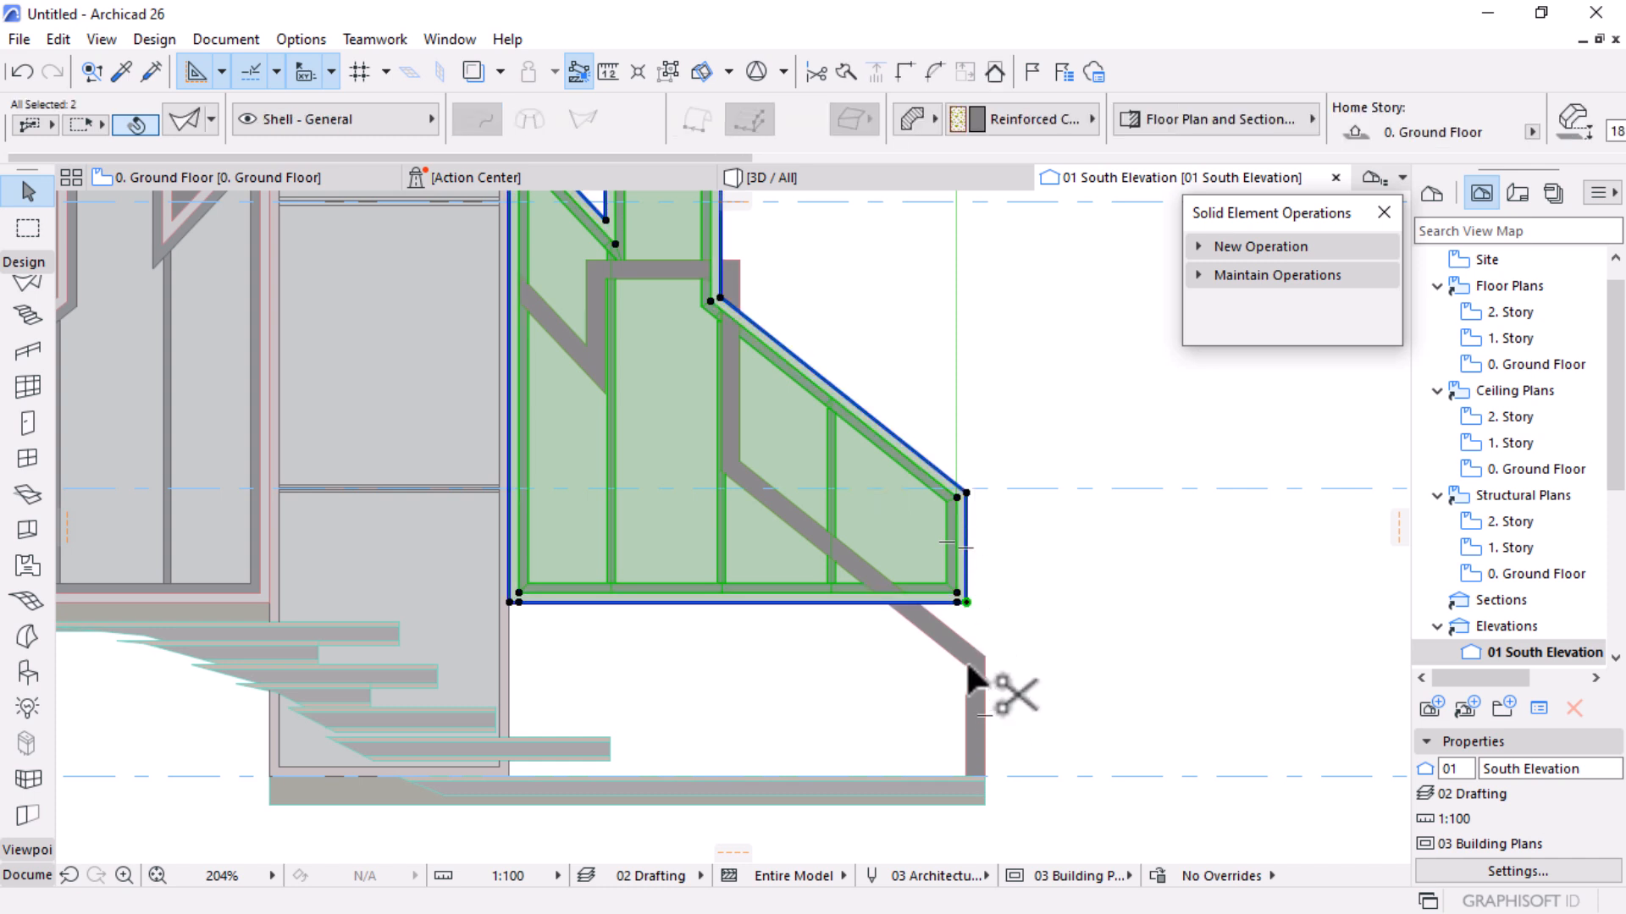
key(ctrl+d)
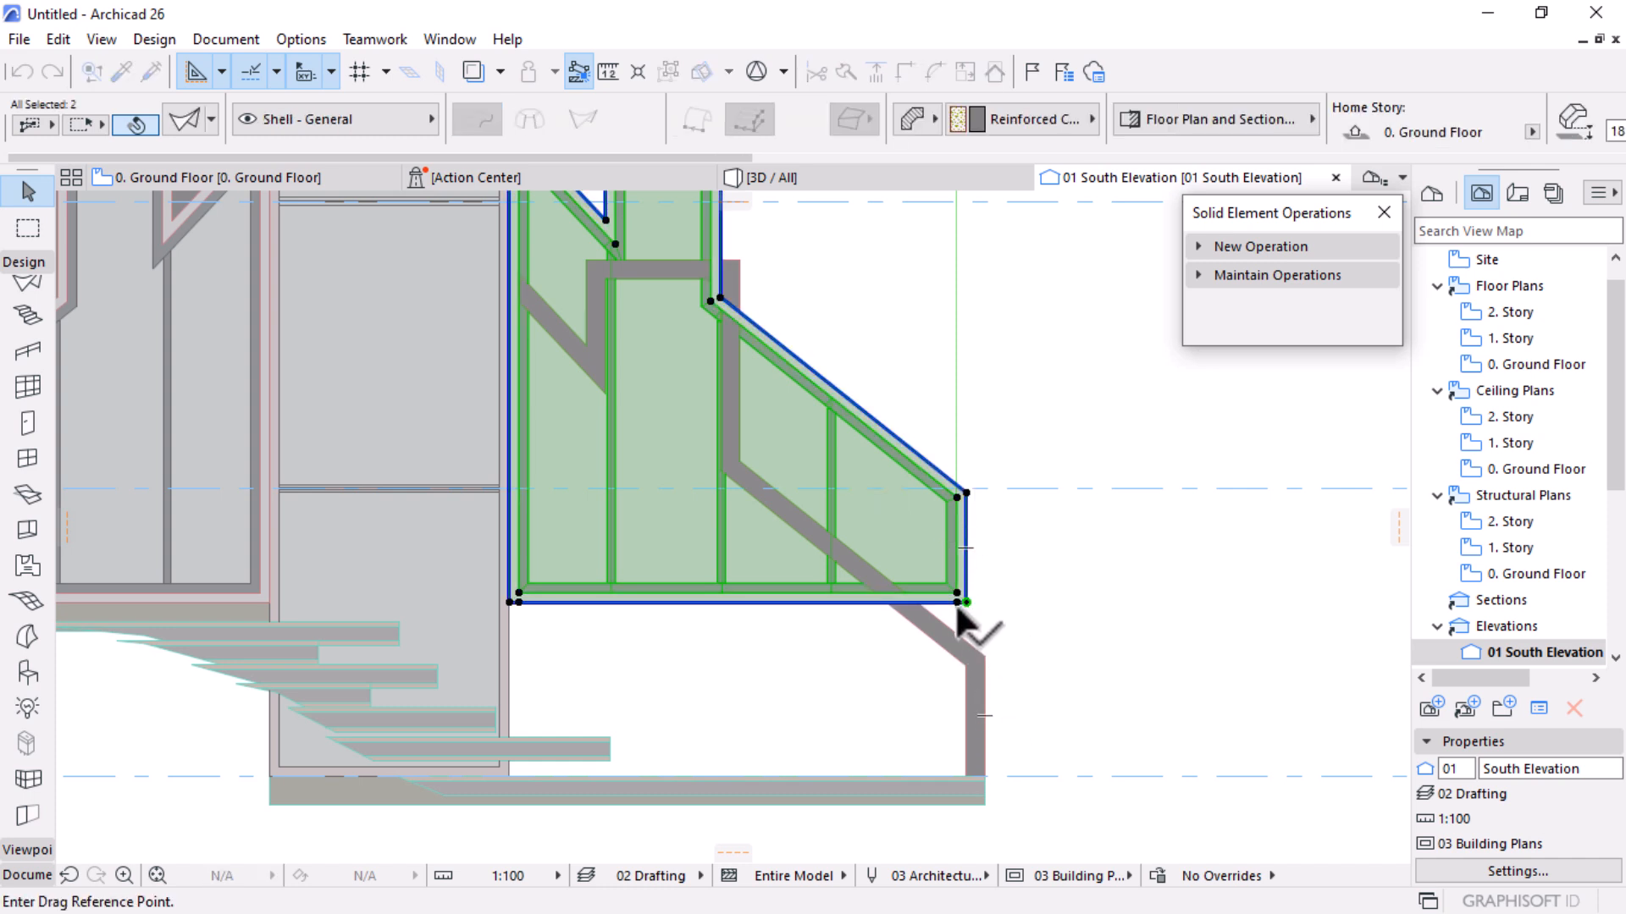
click(966, 602)
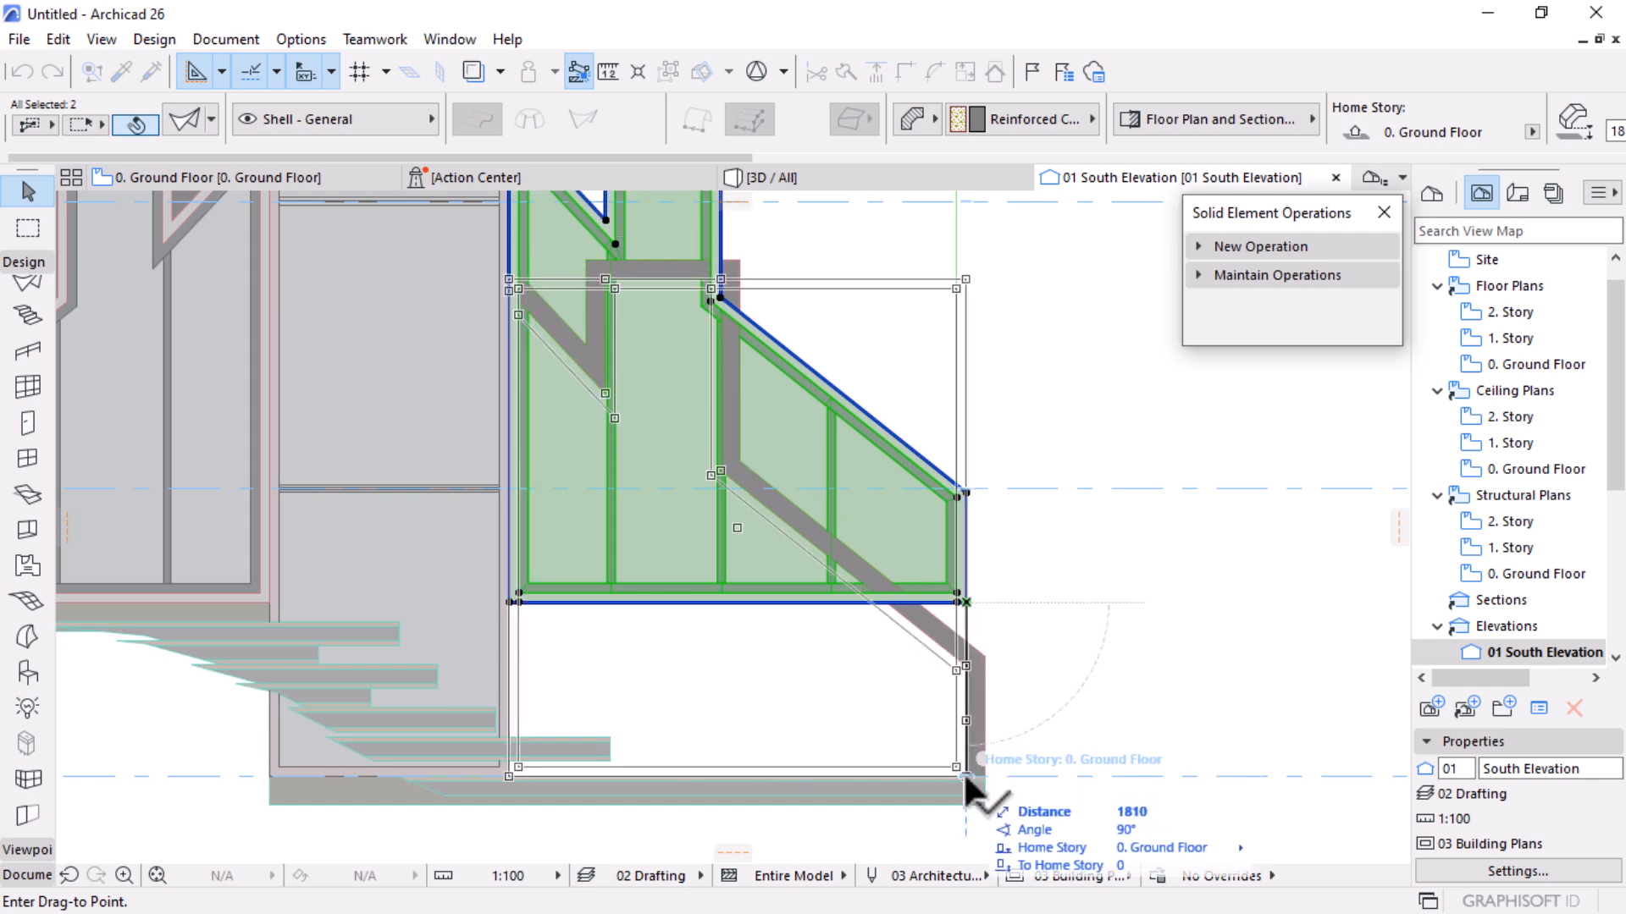
key(Escape)
scroll(1074, 500, down, 5)
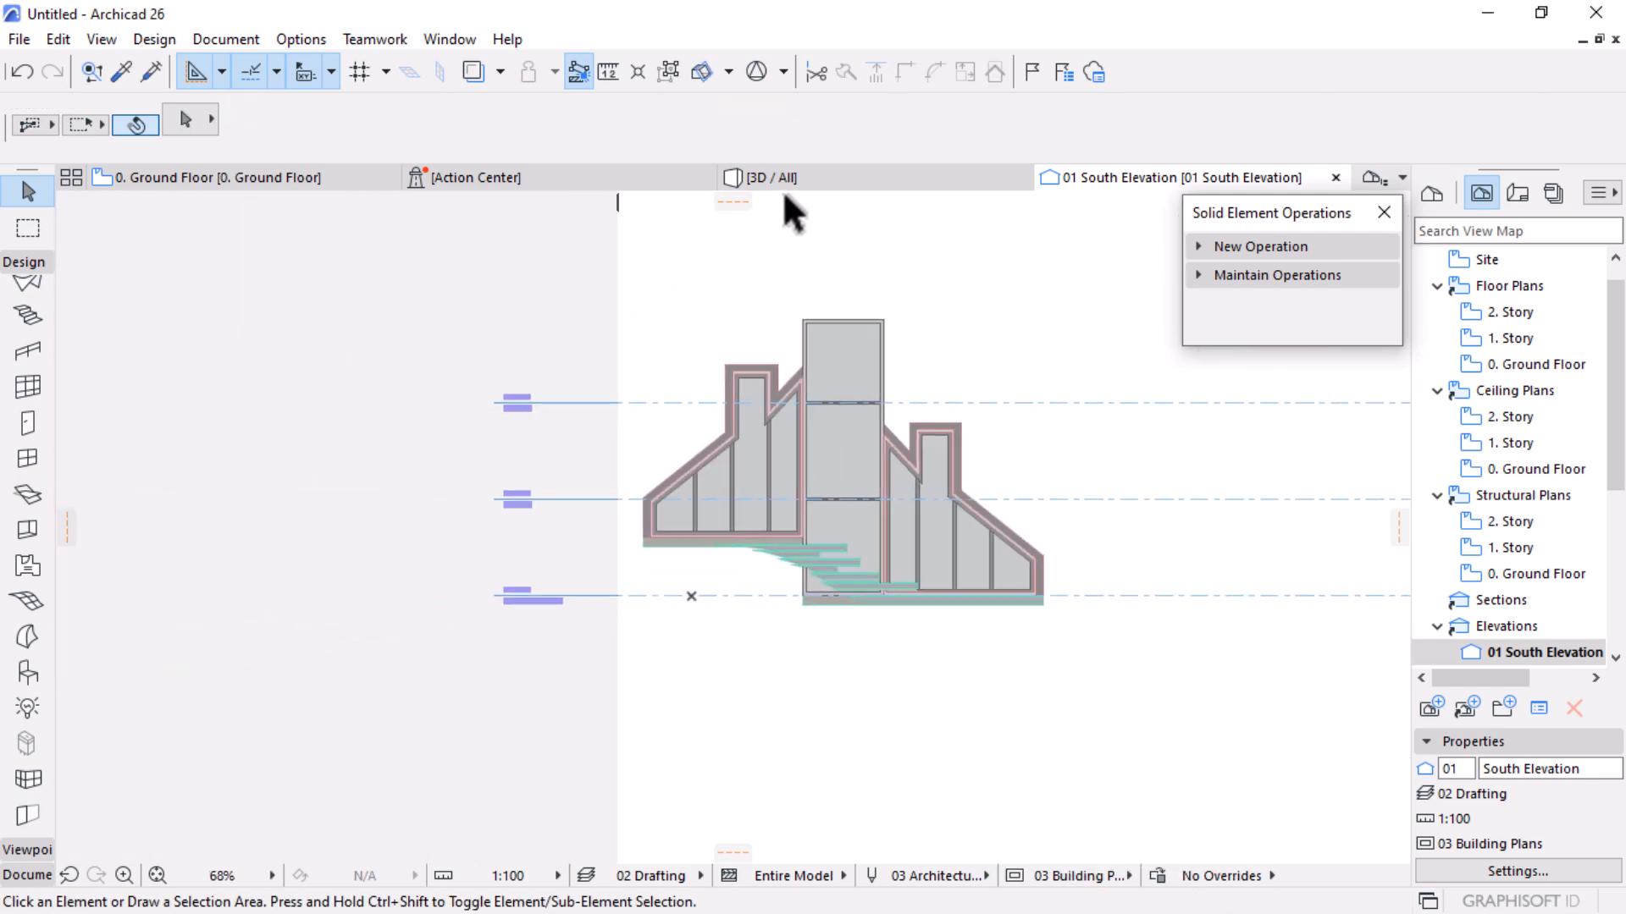
Mirror copies of both wings' front curtain walls to the rear on the ground floor plan, about the building's horizontal centreline
click(830, 178)
scroll(708, 408, down, 2)
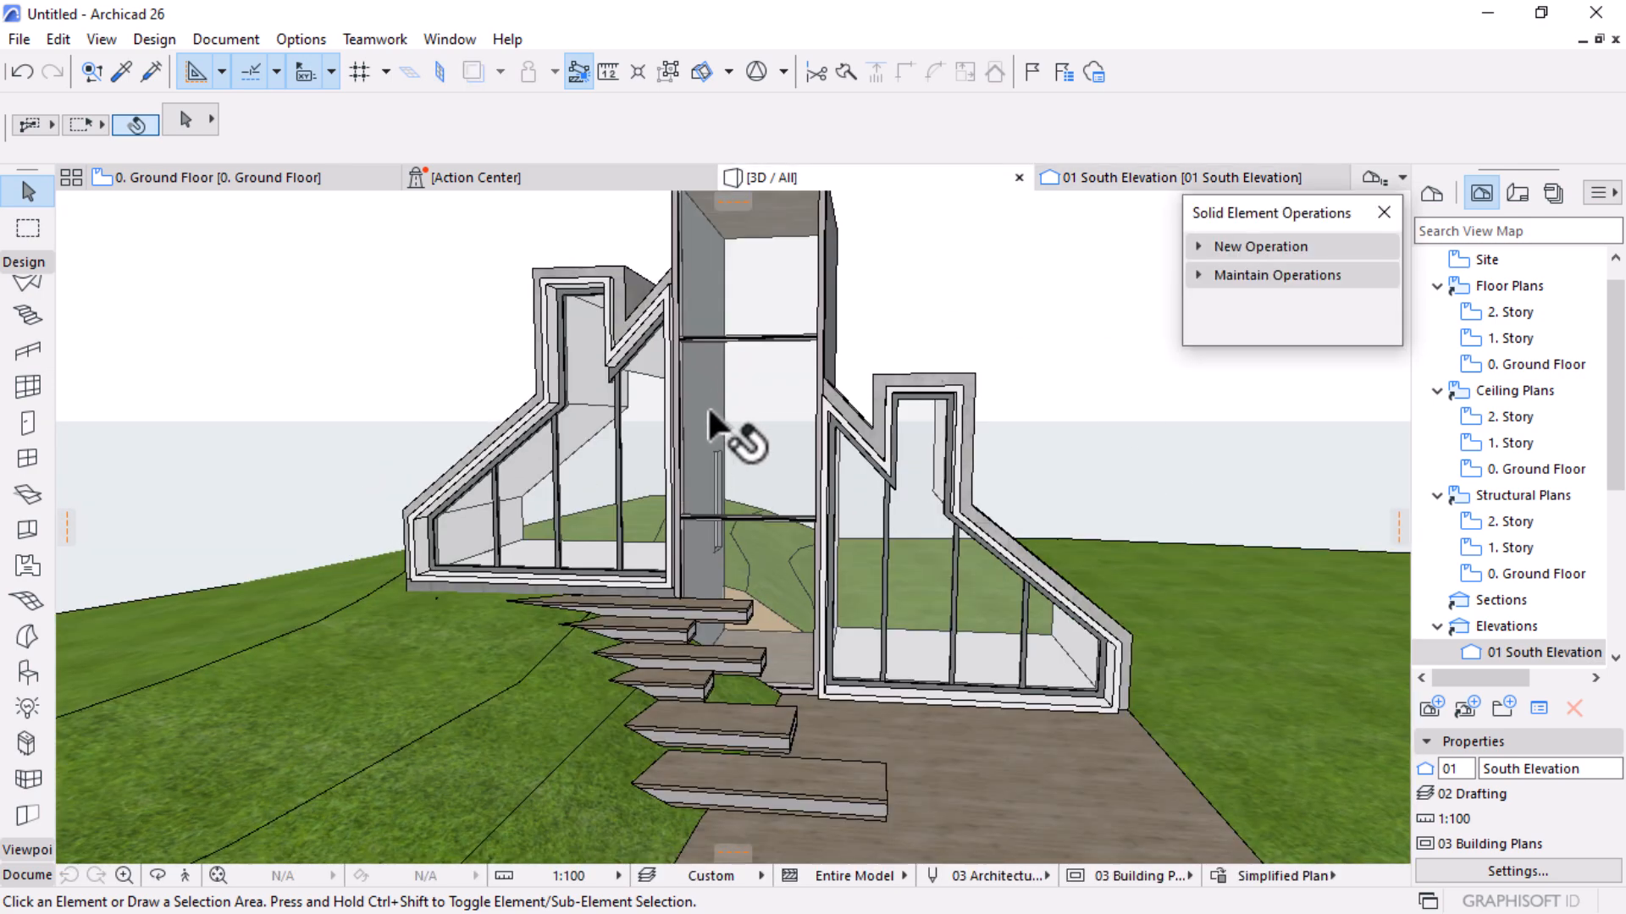
shift+middle_drag(945, 616, 850, 747)
scroll(889, 508, up, 5)
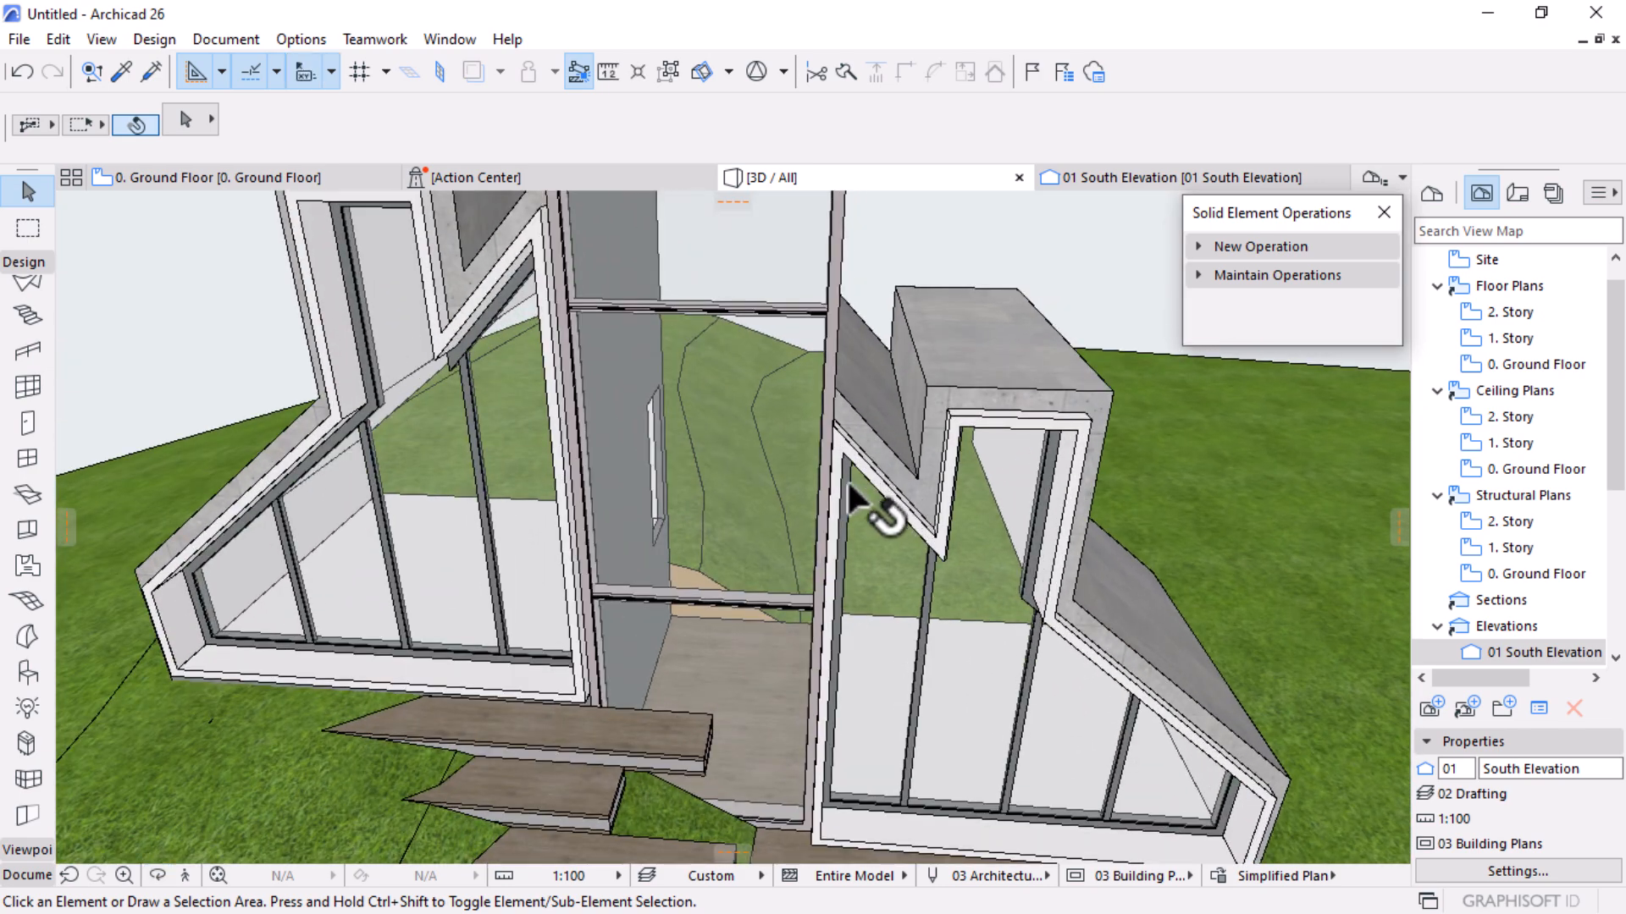
click(481, 506)
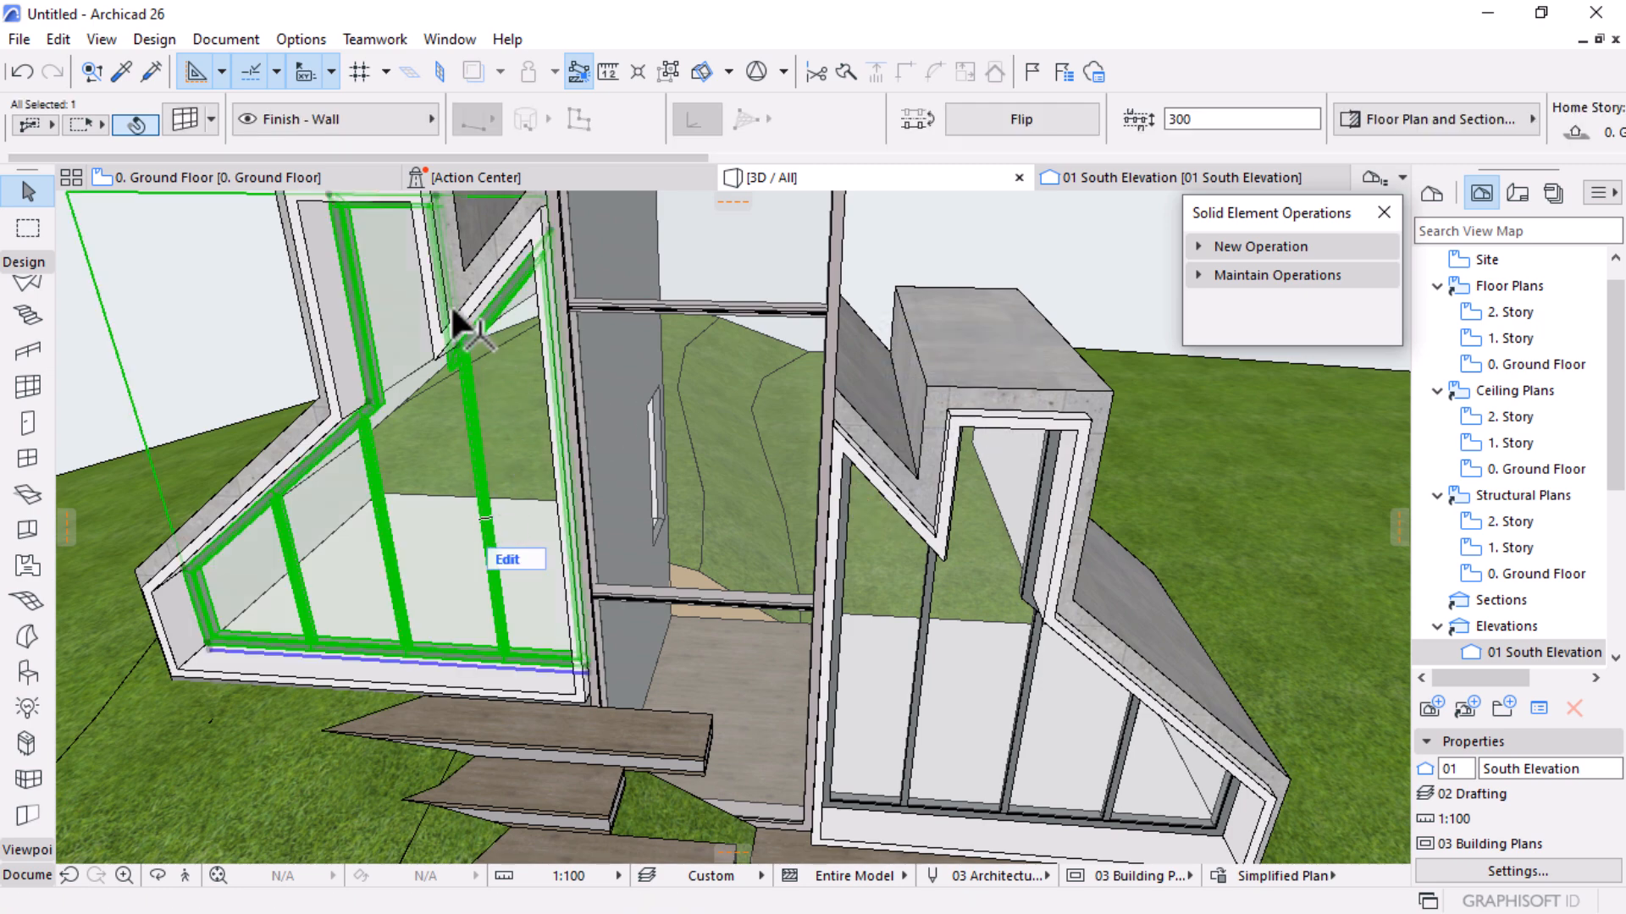
shift+click(496, 279)
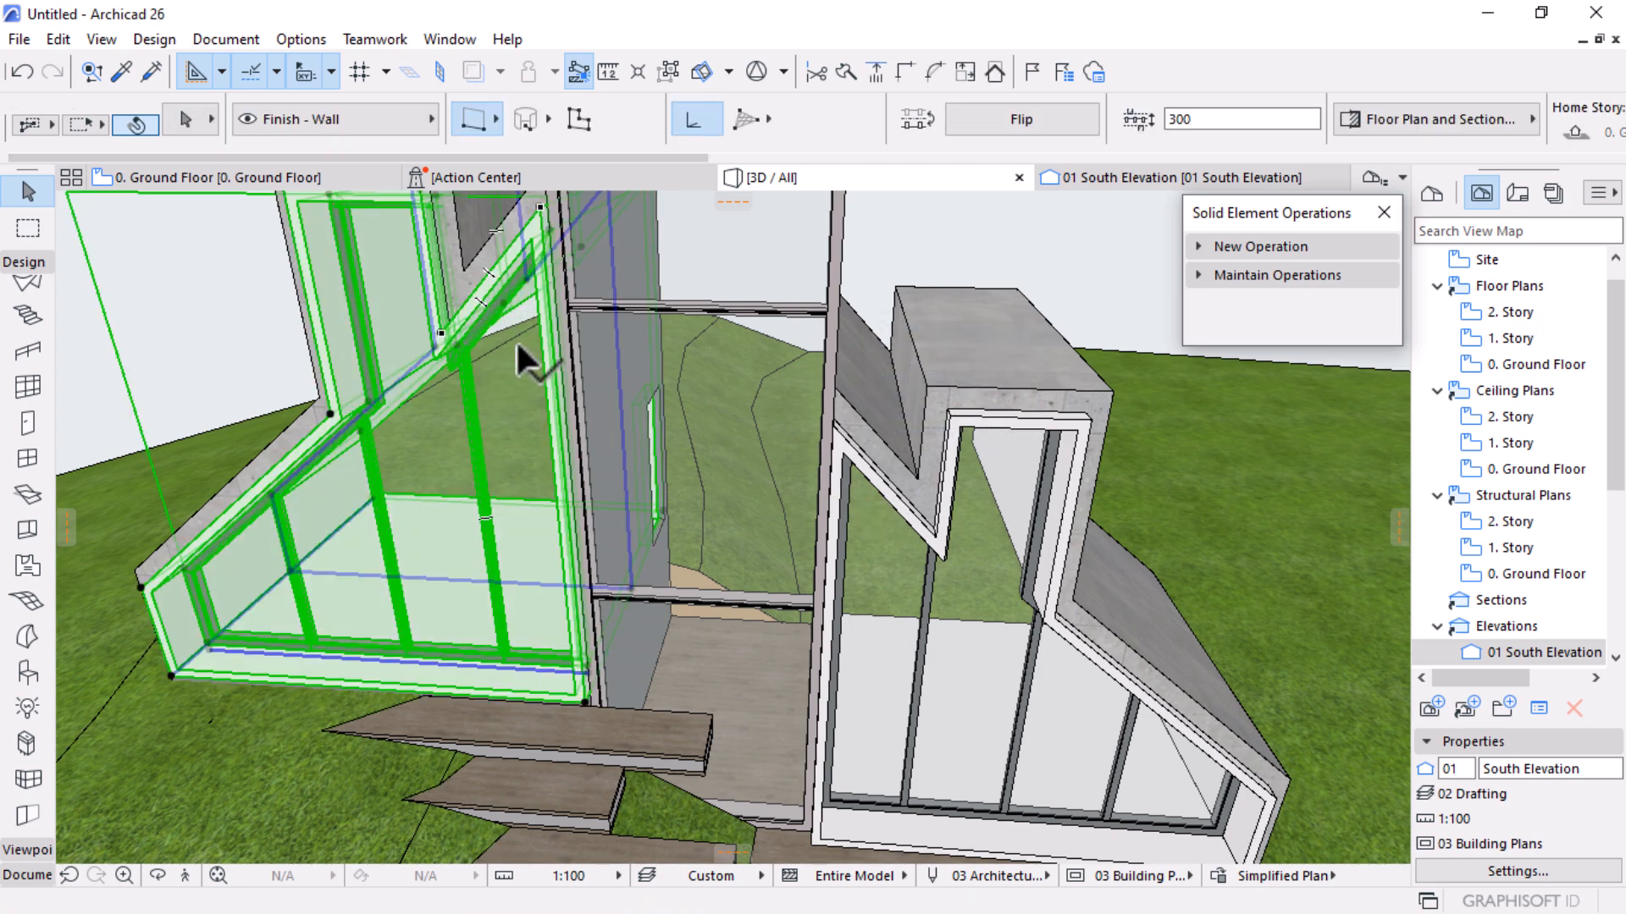
click(251, 178)
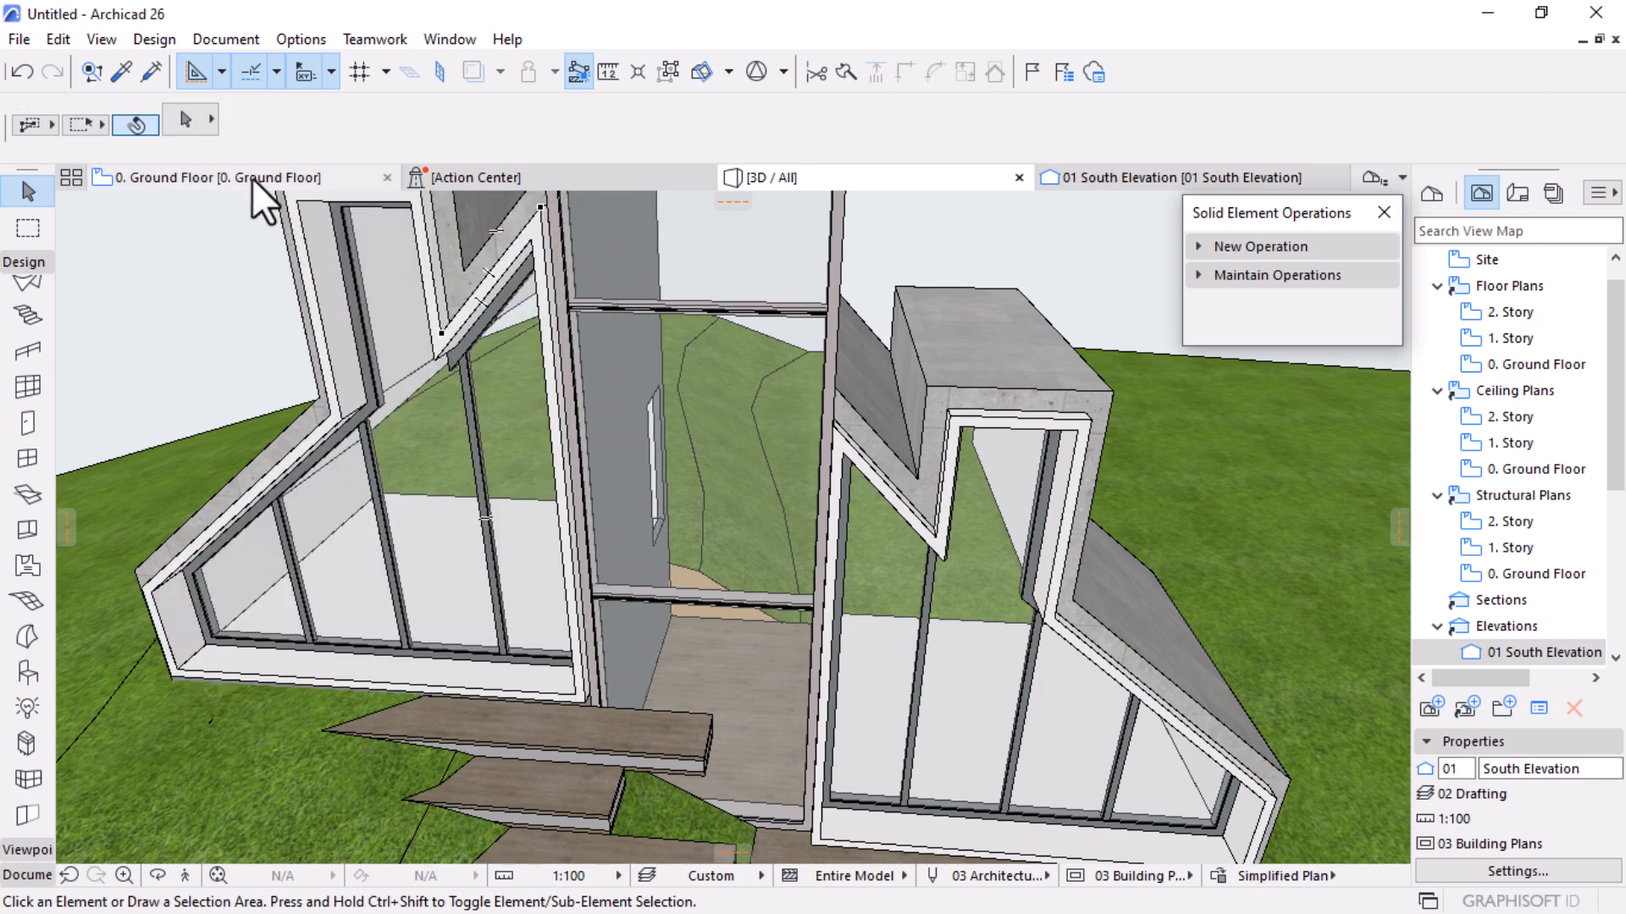
click(816, 534)
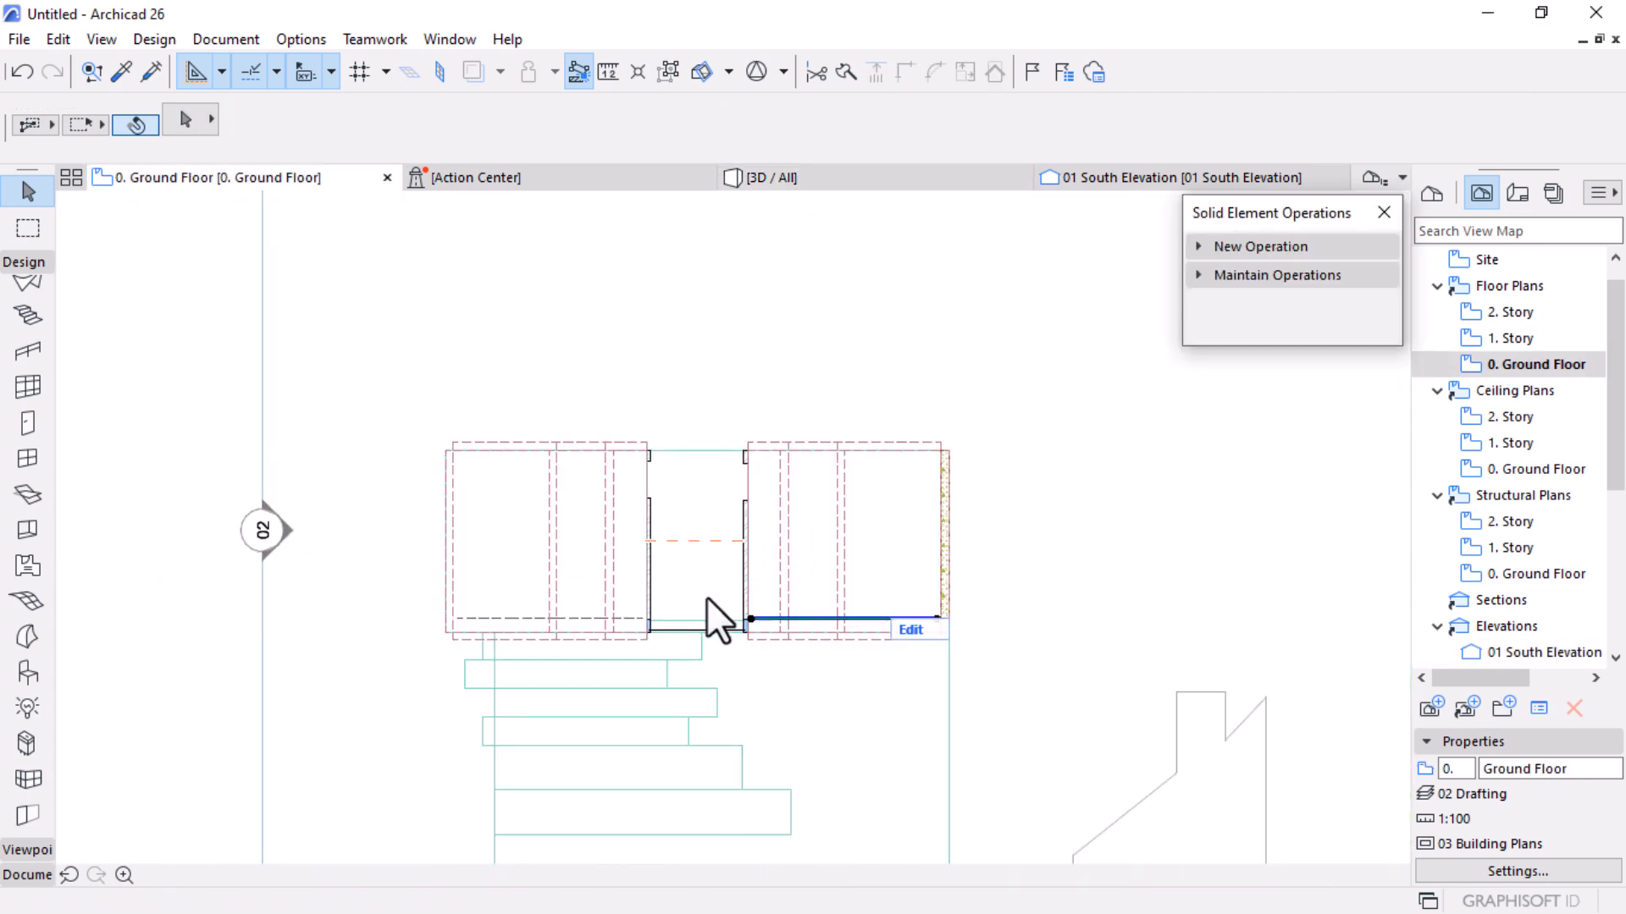
shift+click(630, 619)
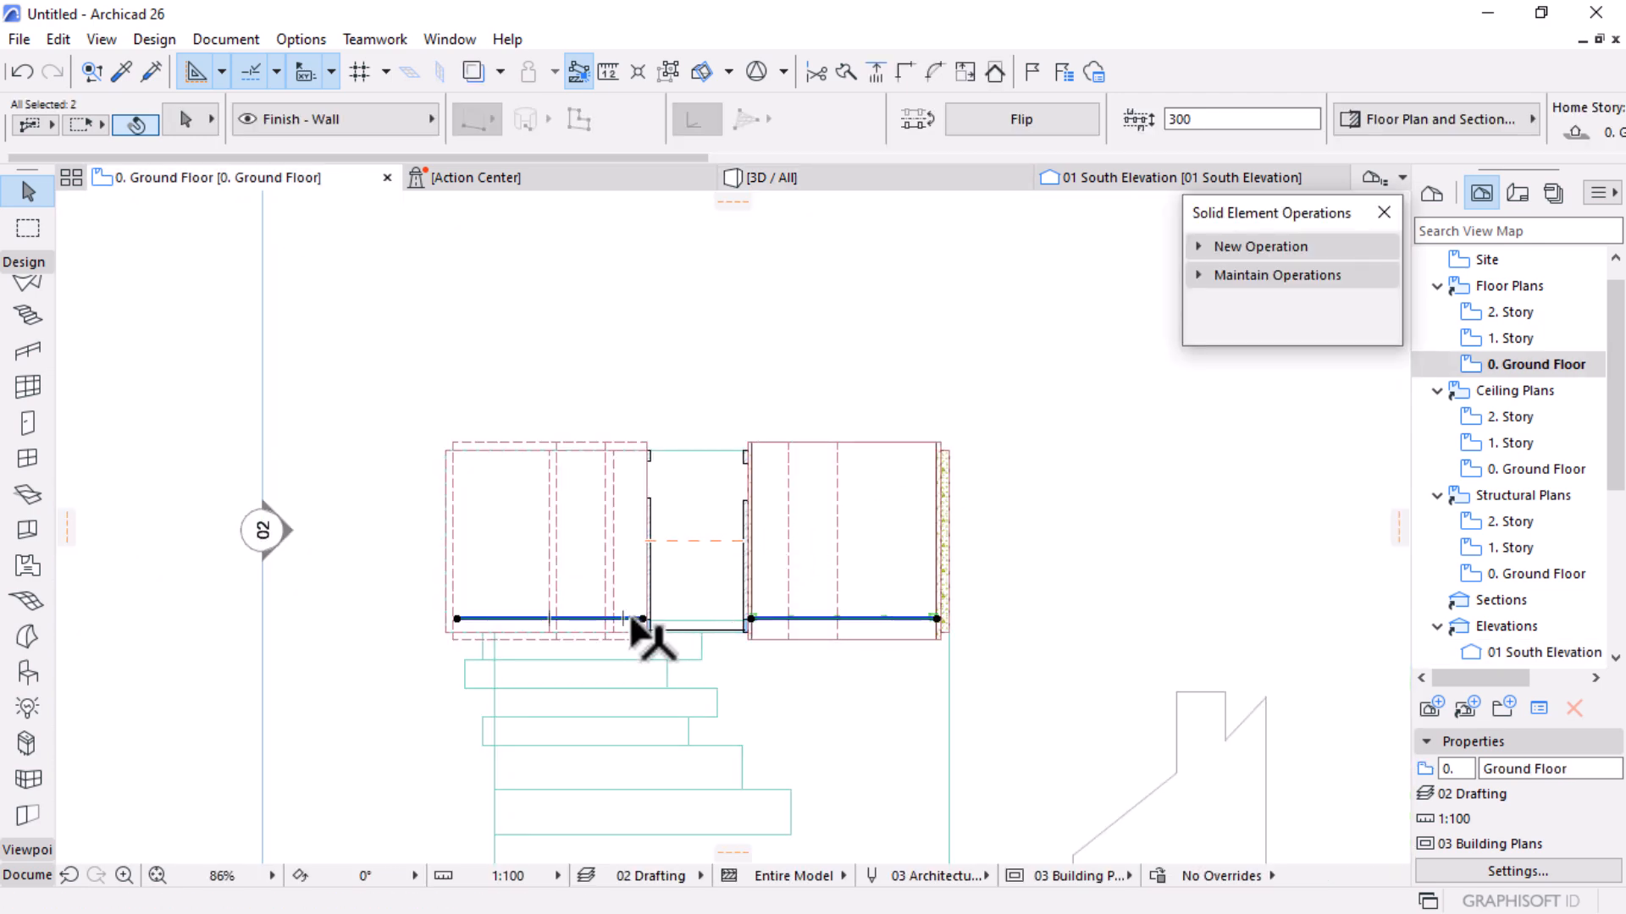
key(ctrl+shift+m)
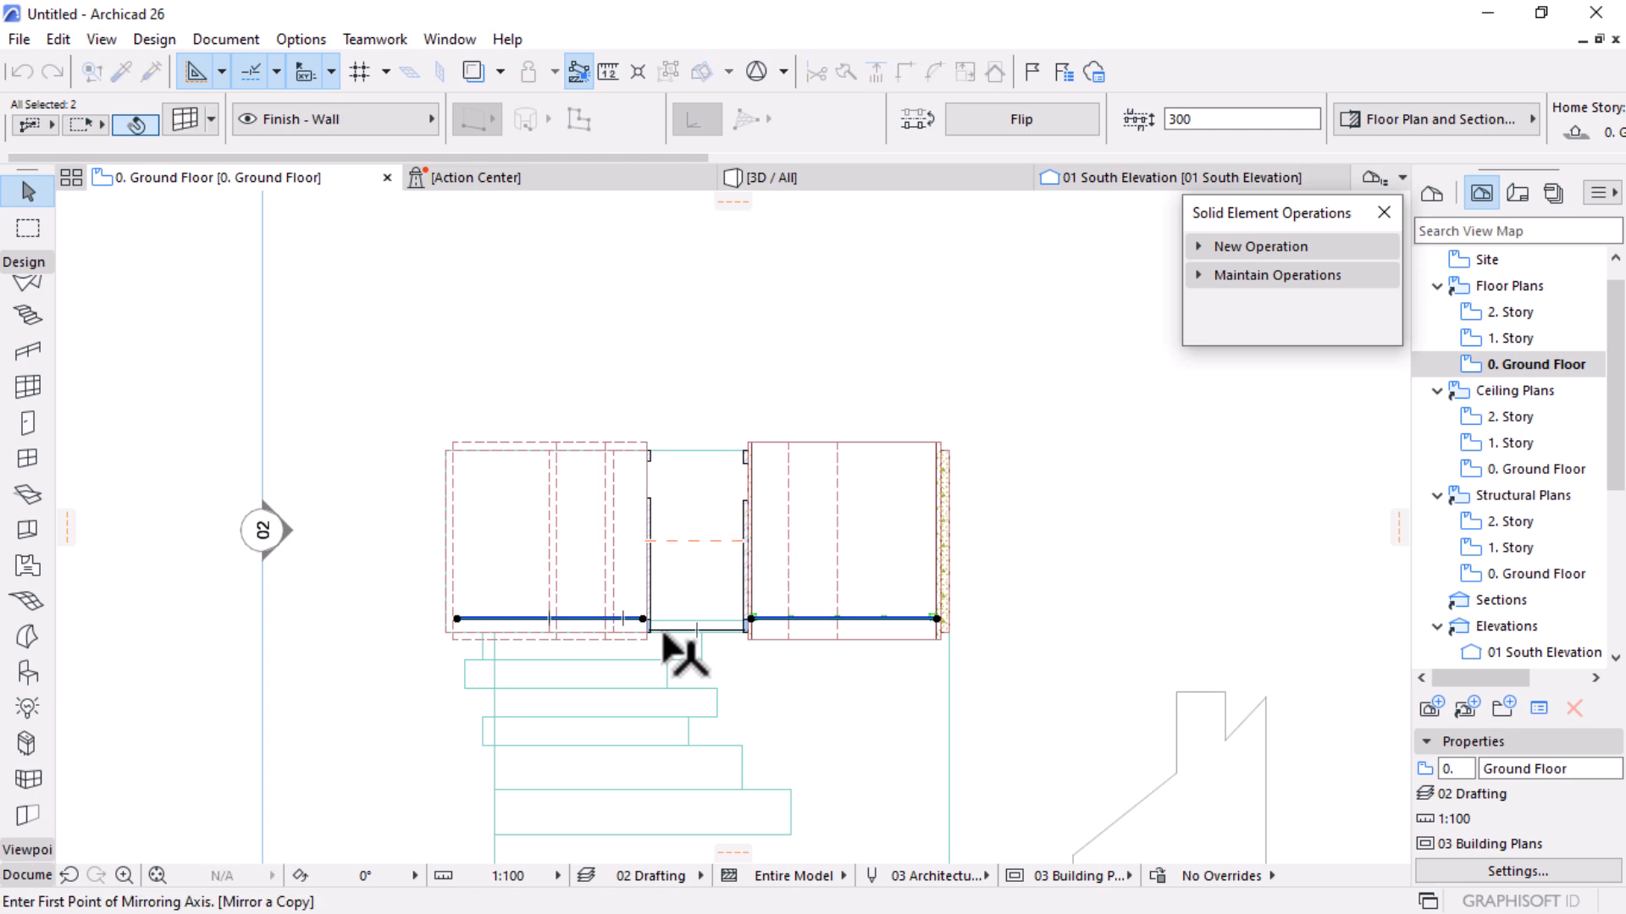
click(948, 541)
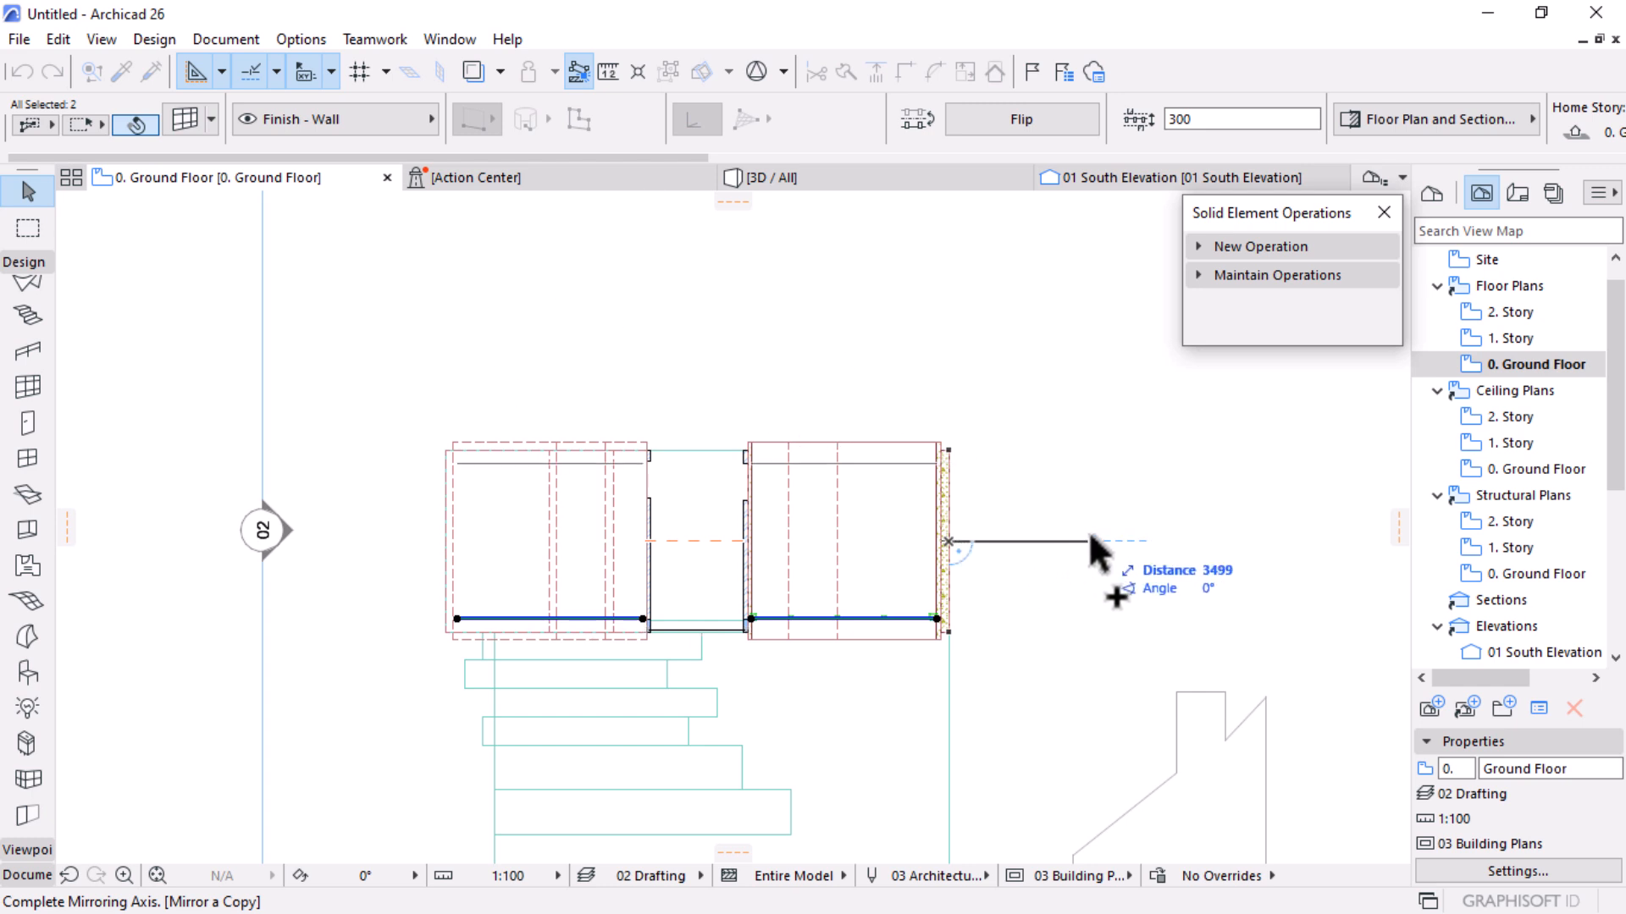
click(1125, 541)
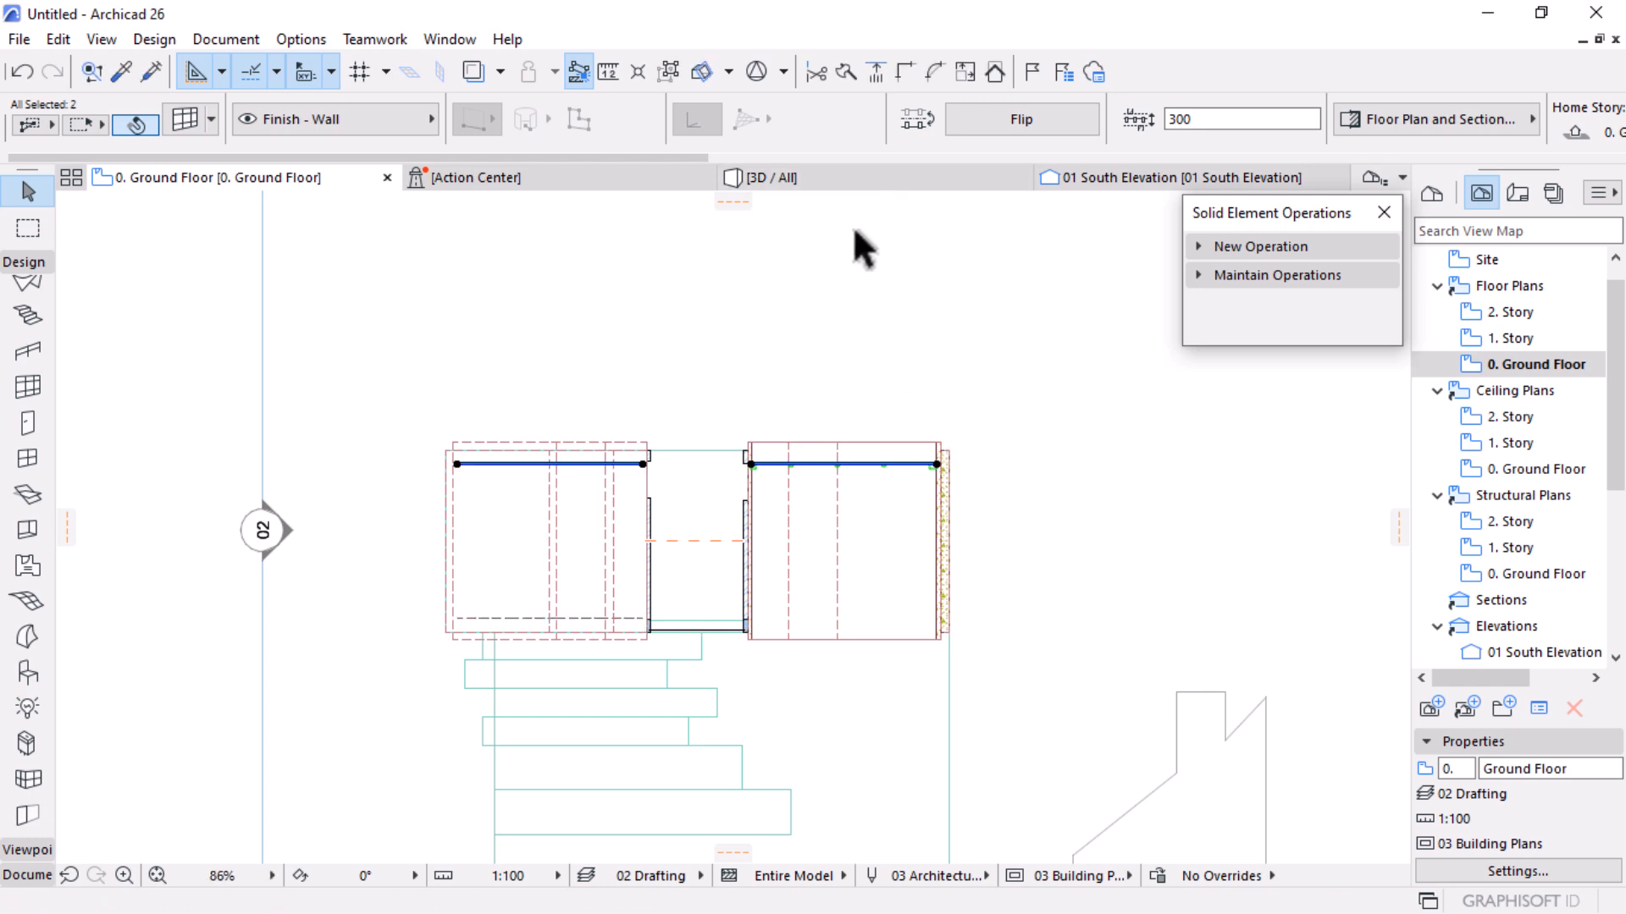
Examine the front and rear curtain walls of both wings and the glazed tower from several angles in 3D
click(876, 178)
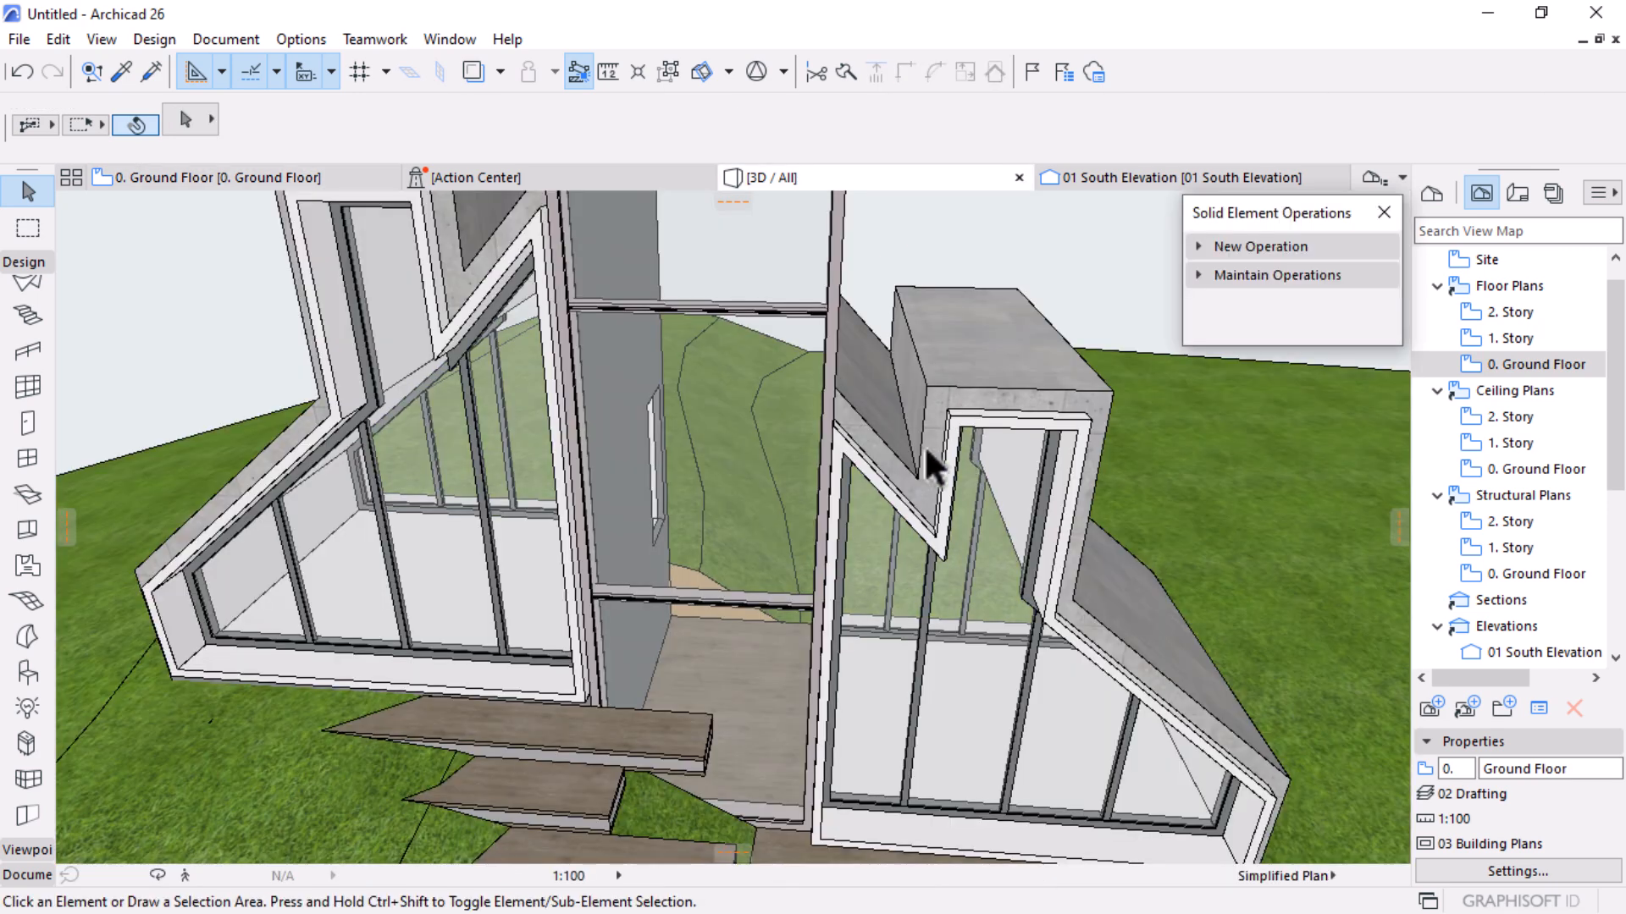
scroll(788, 504, down, 5)
shift+middle_drag(784, 501, 405, 694)
shift+middle_drag(779, 718, 558, 692)
shift+middle_drag(917, 565, 806, 654)
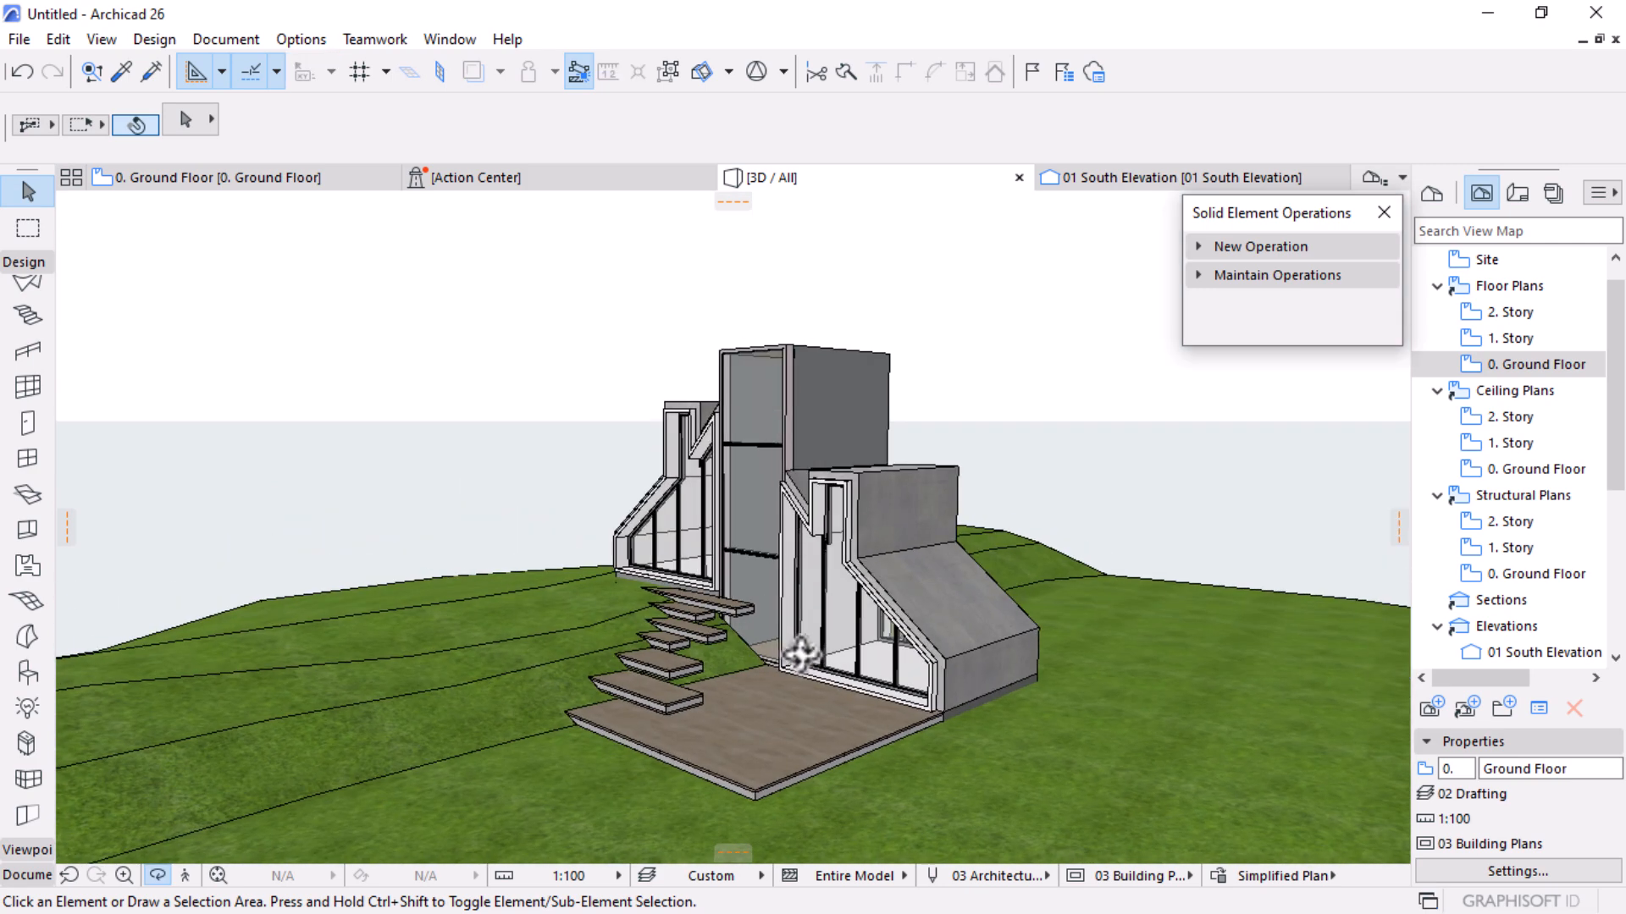
shift+middle_drag(616, 669, 744, 610)
scroll(749, 599, up, 2)
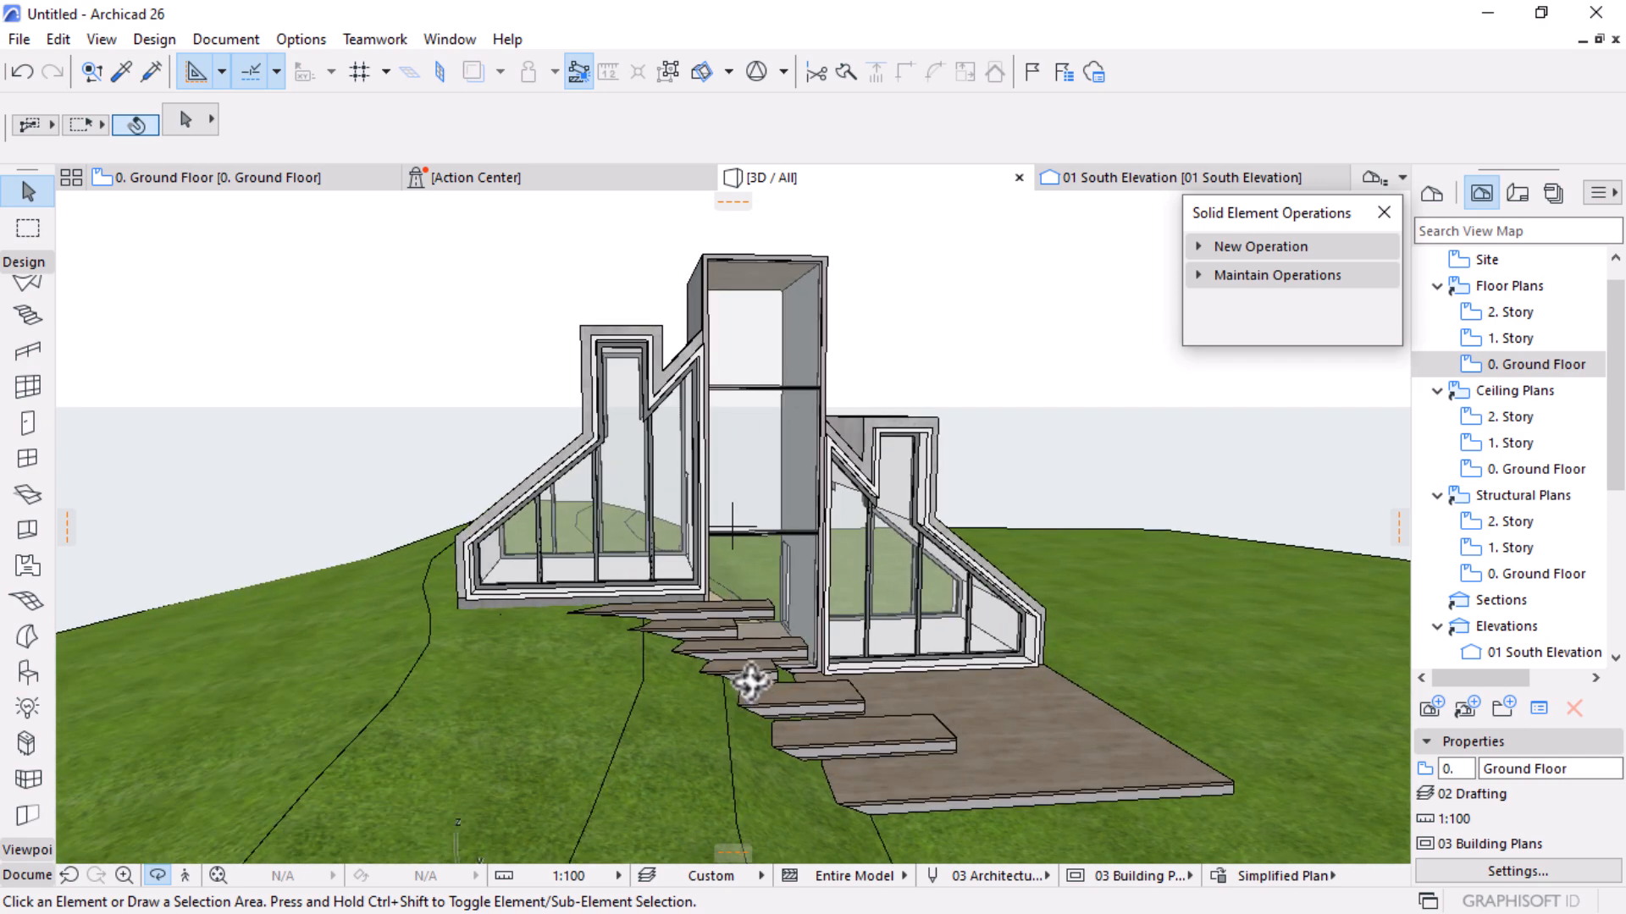
scroll(745, 610, up, 5)
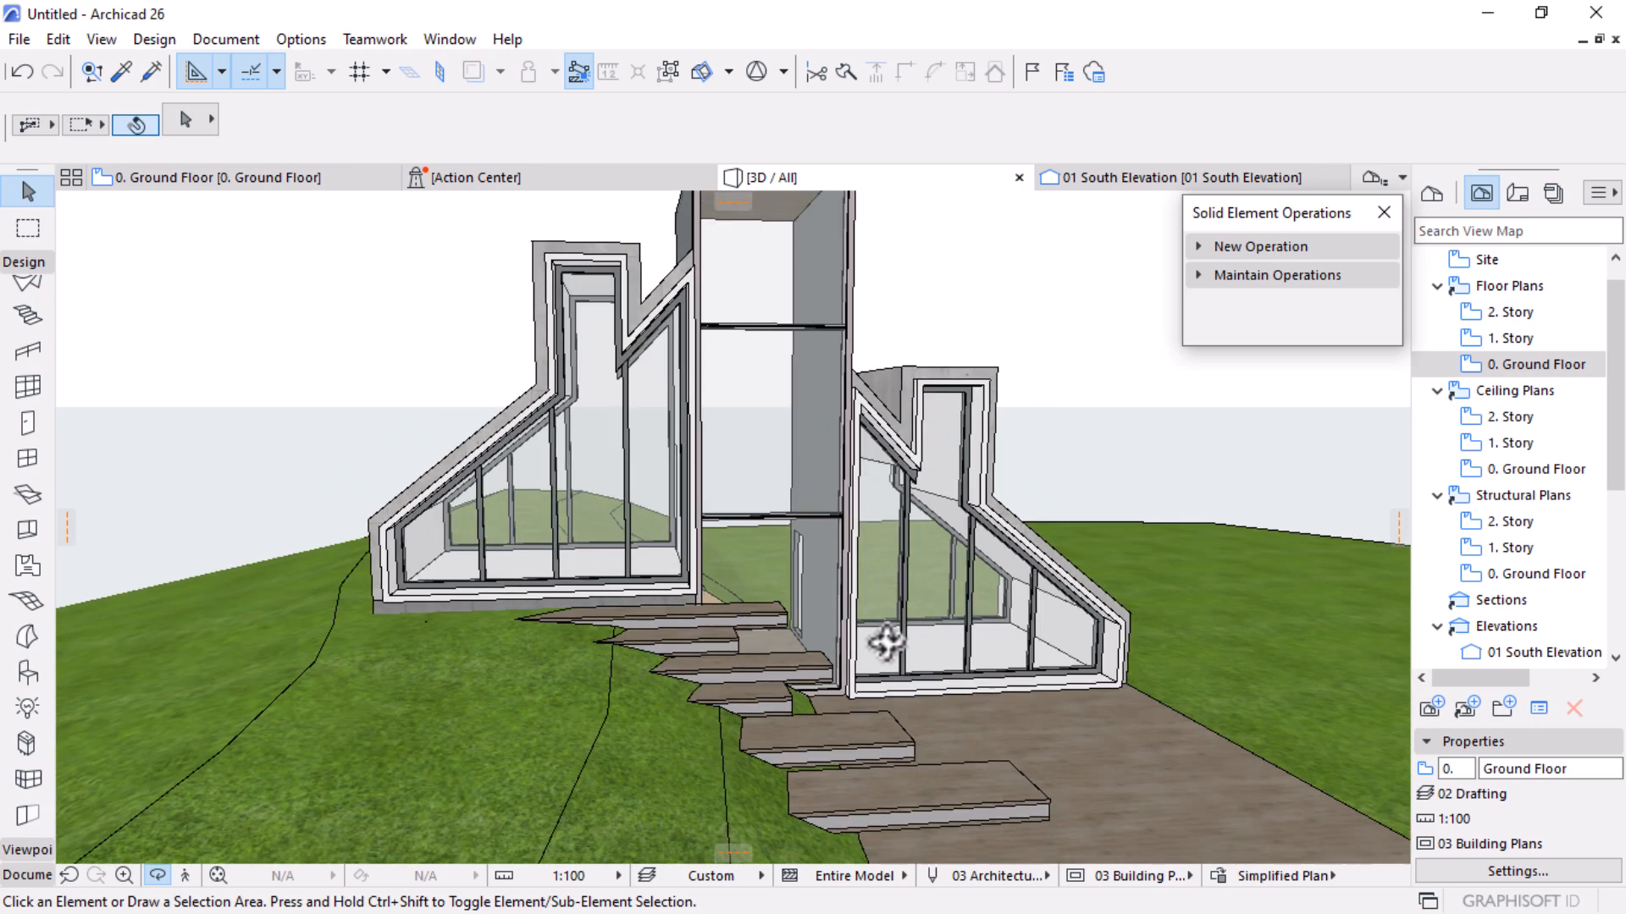
shift+middle_drag(982, 627, 1186, 689)
scroll(856, 305, up, 5)
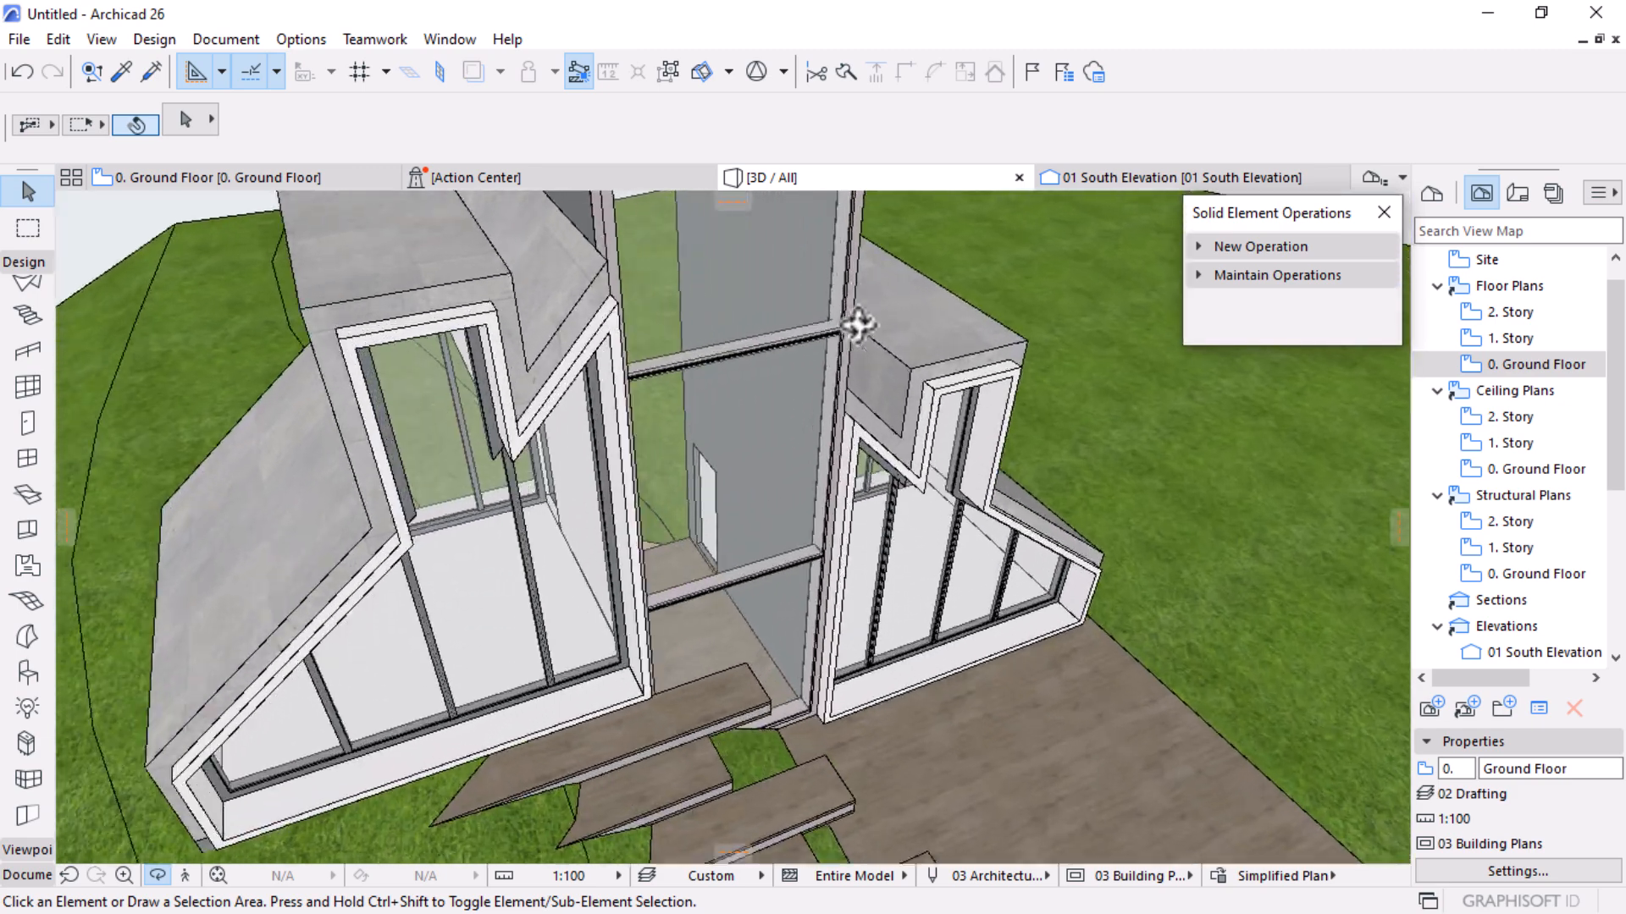
scroll(876, 445, down, 2)
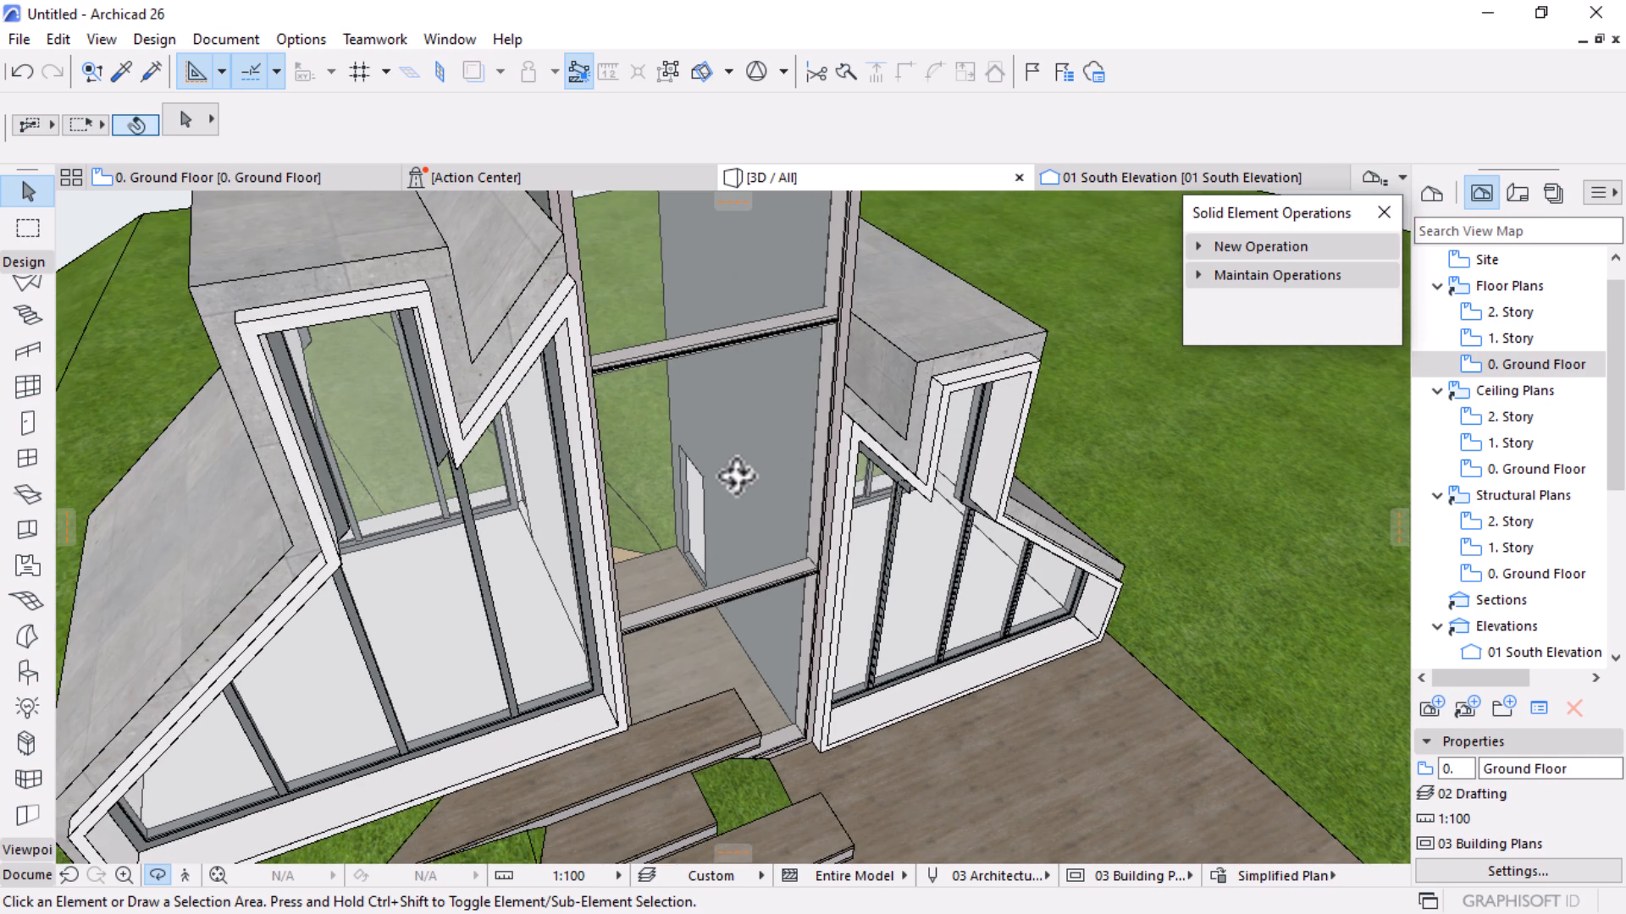
shift+middle_drag(951, 505, 720, 373)
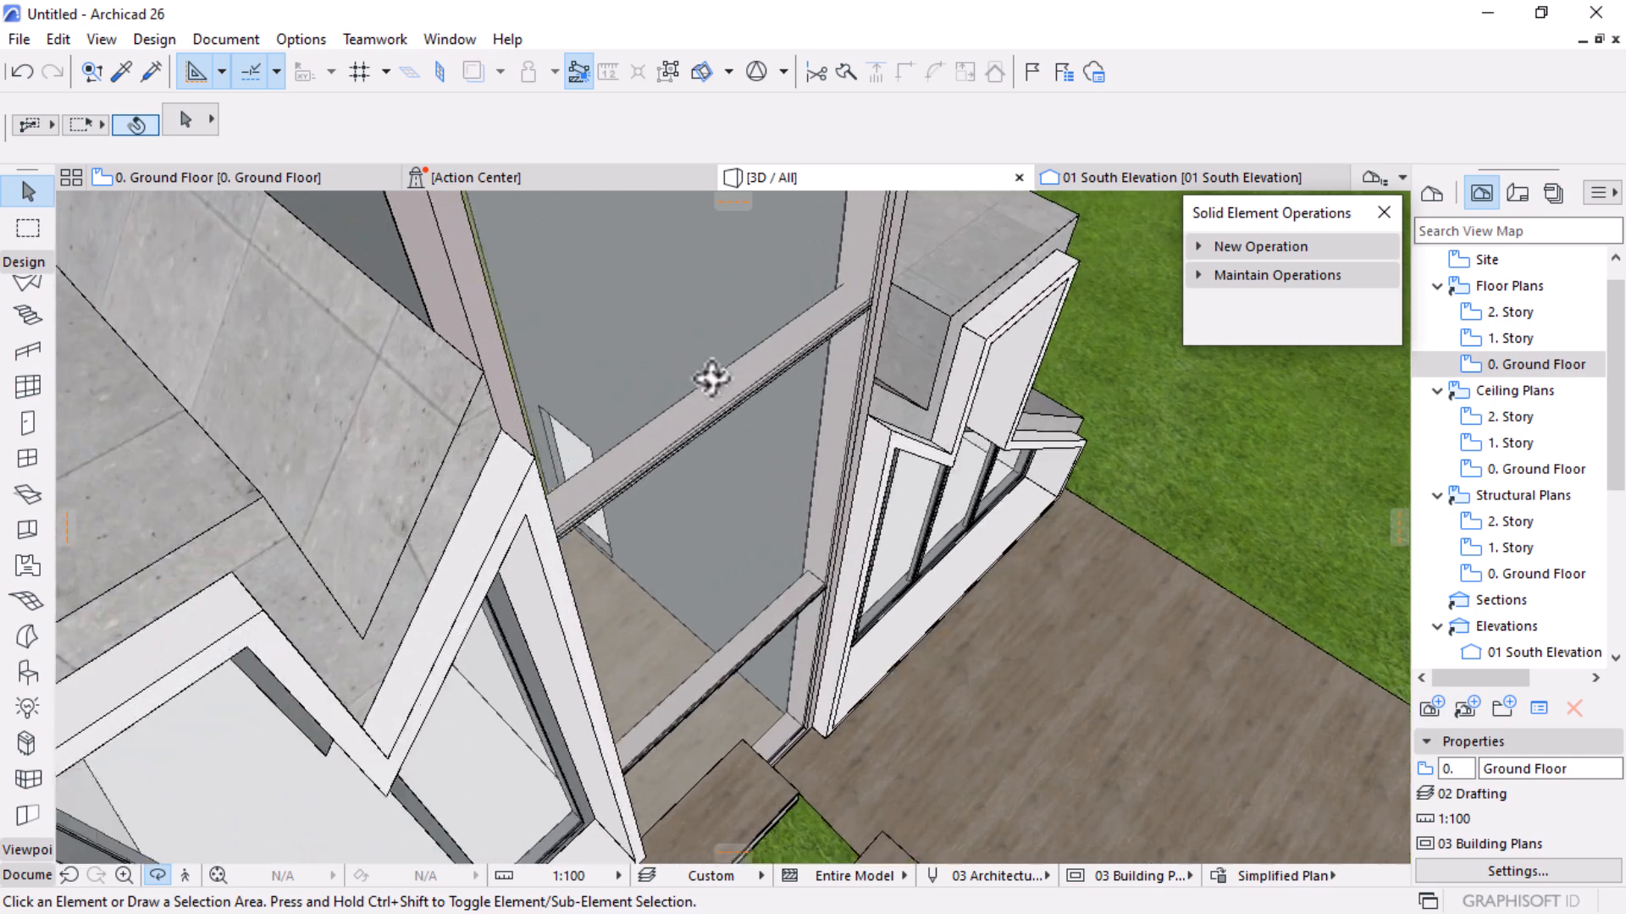
shift+middle_drag(1008, 459, 755, 481)
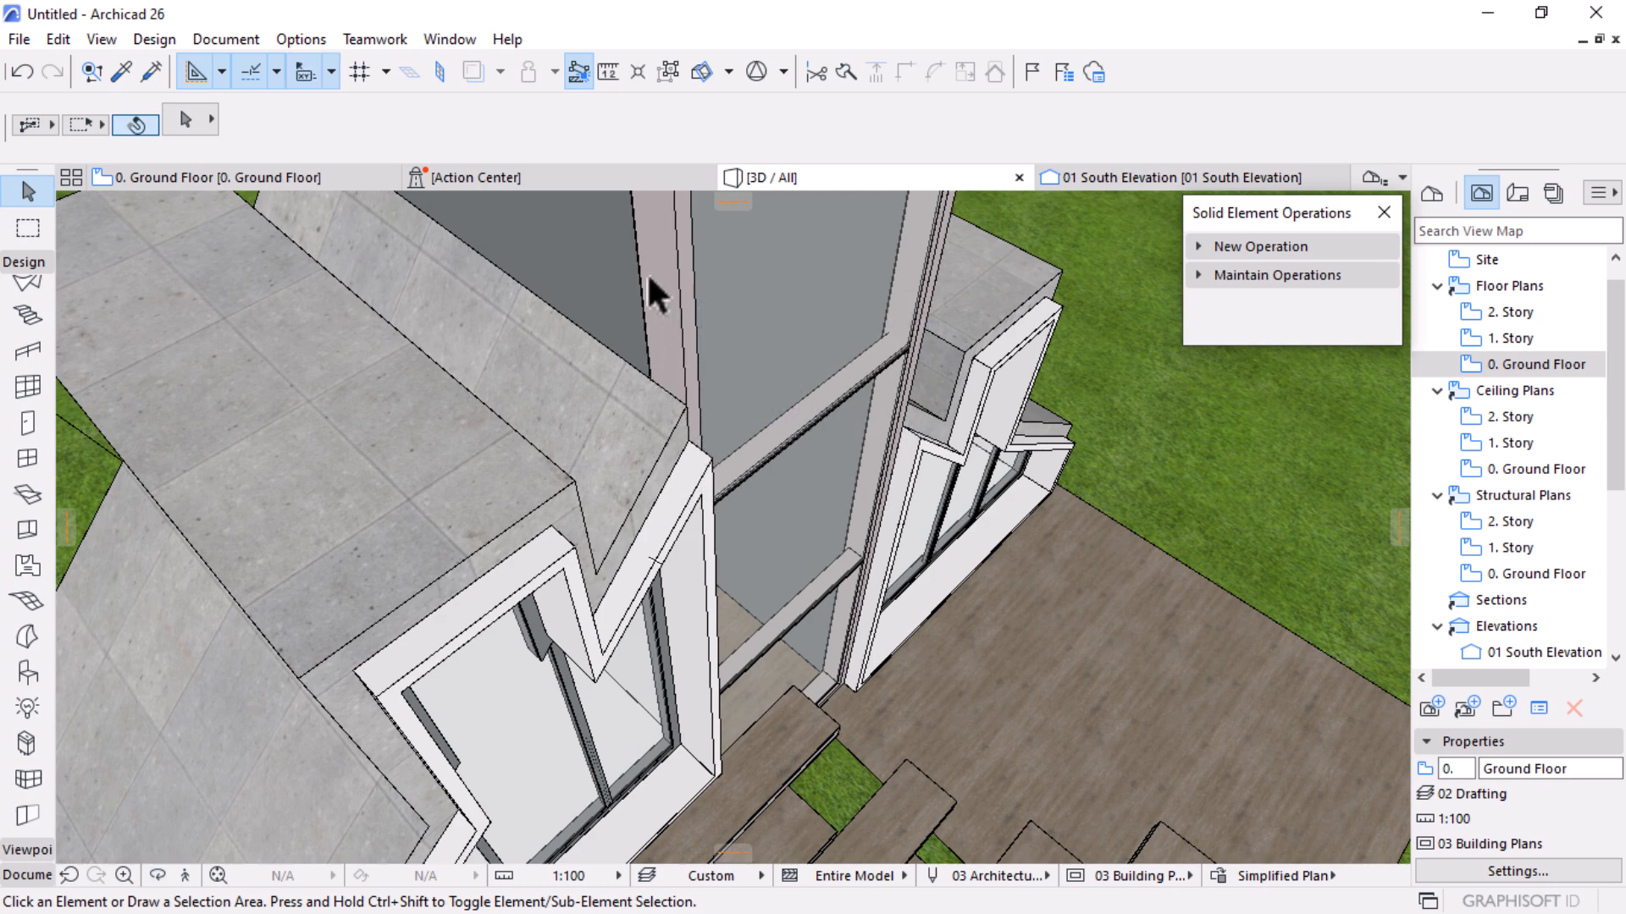
Shorten the left wing's outer shell extrusion in 3D so its front edge lines up with the tower wall behind the glazing frame
click(669, 398)
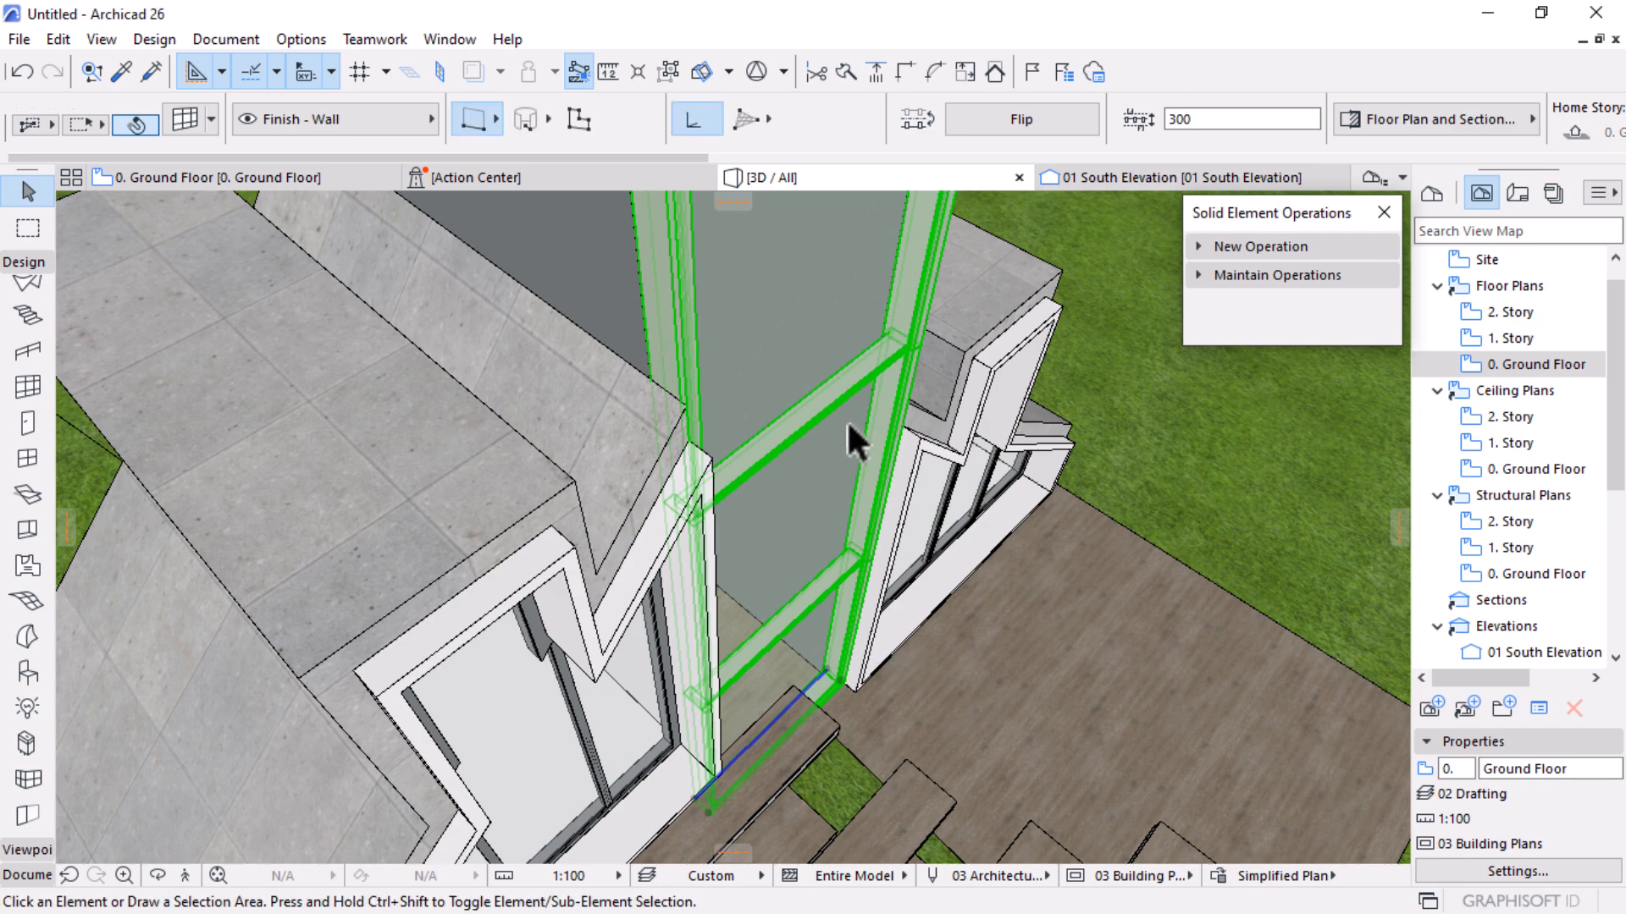
key(Escape)
shift+middle_drag(856, 435, 883, 500)
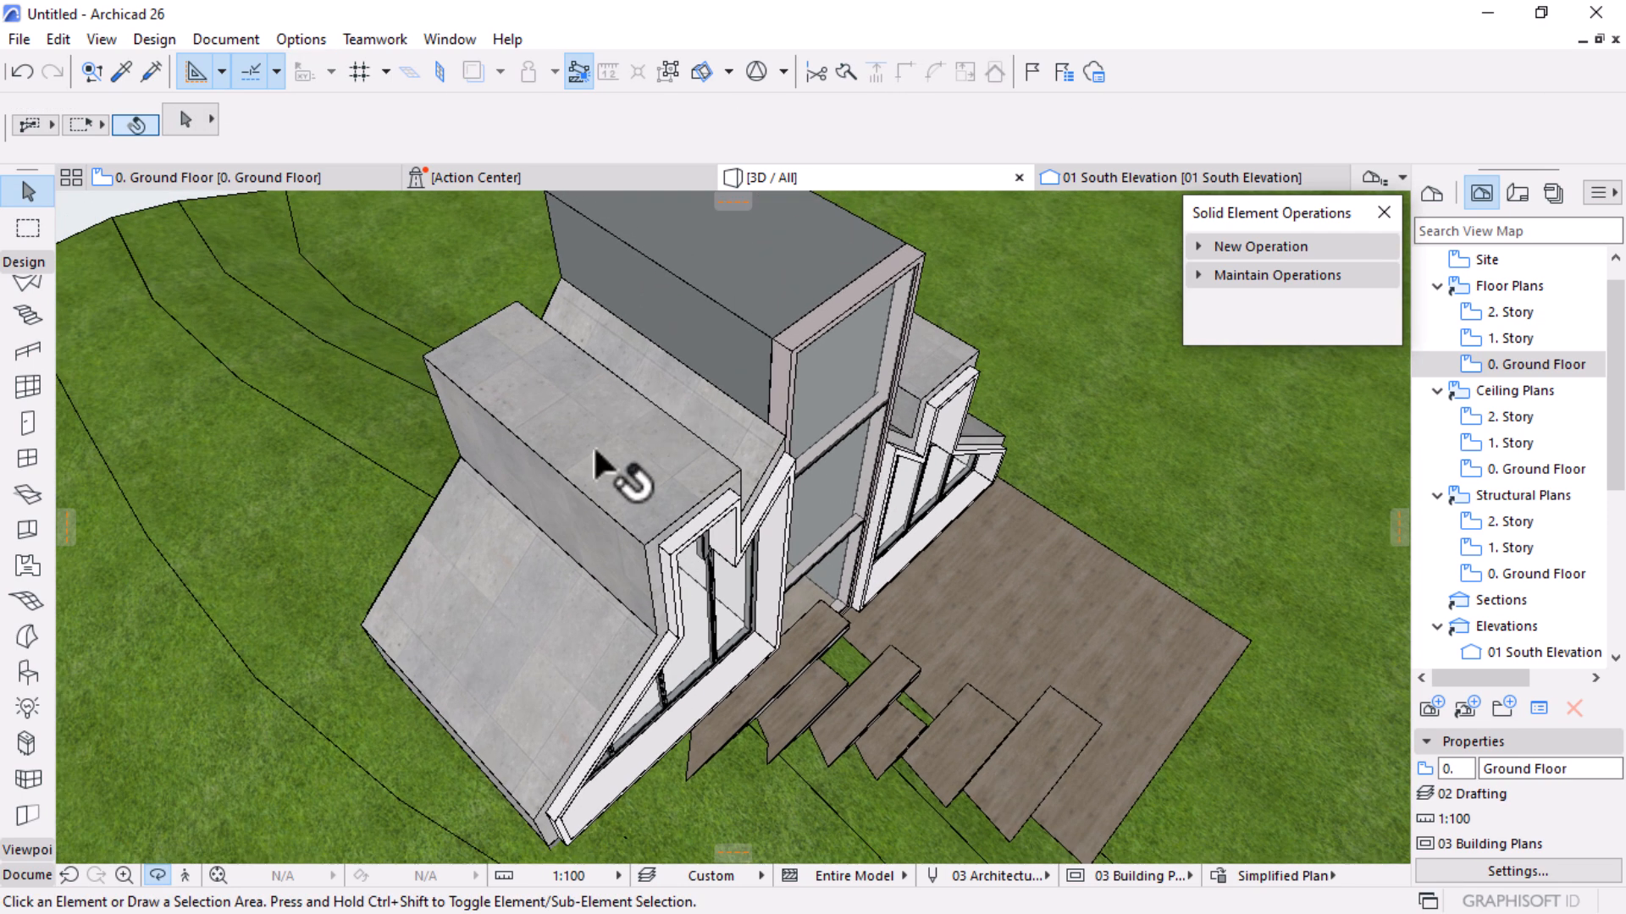
click(712, 443)
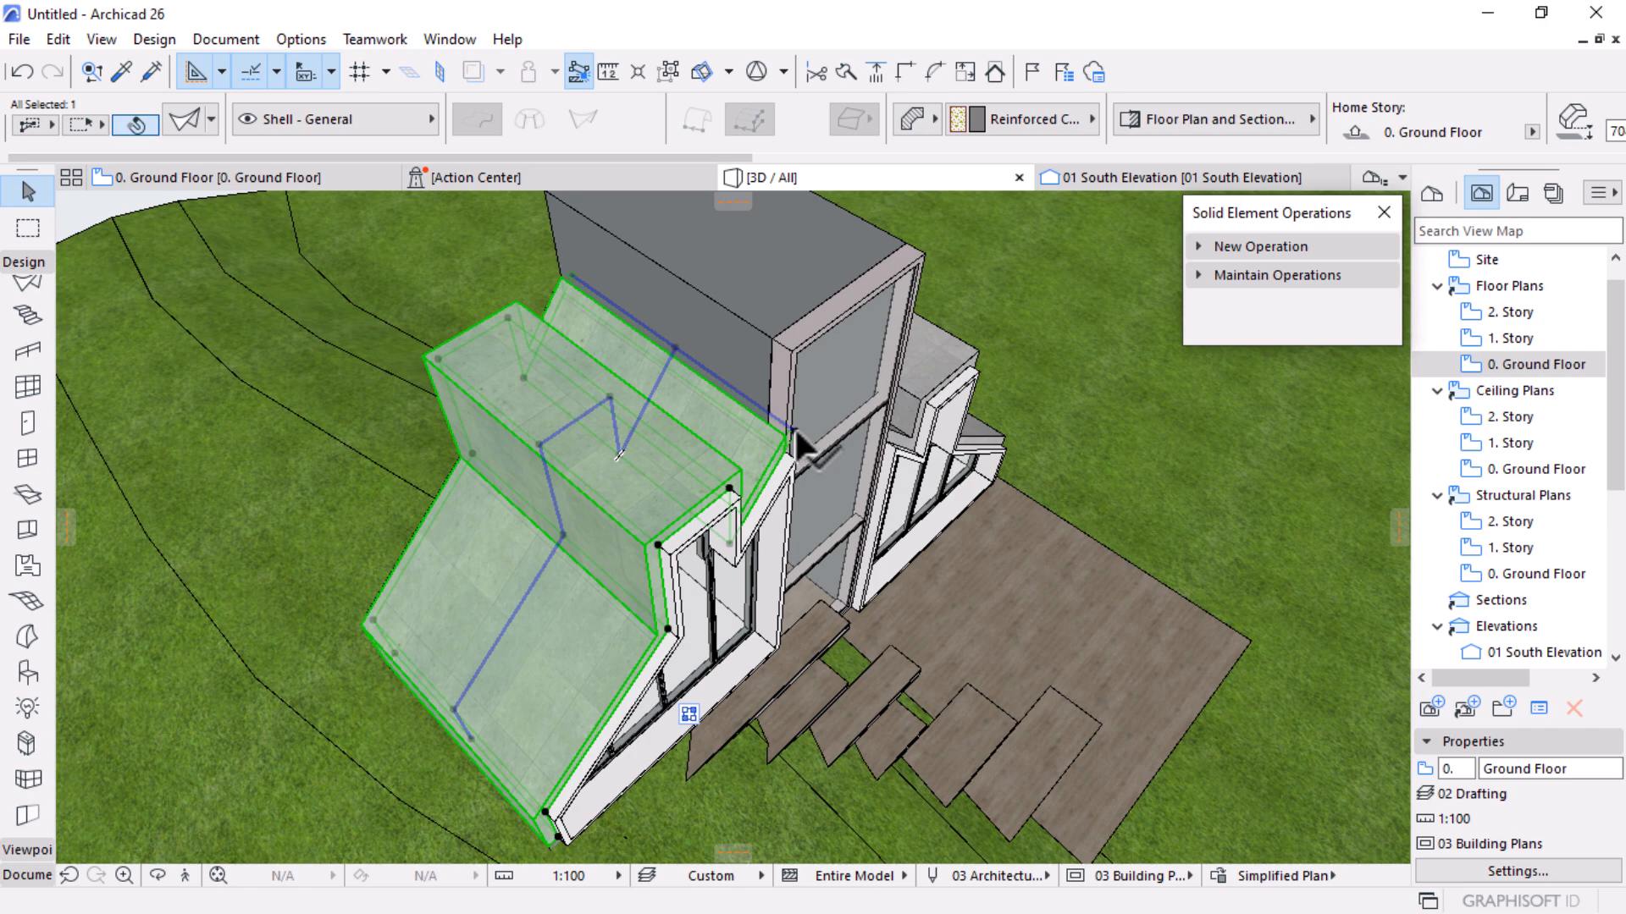
click(795, 429)
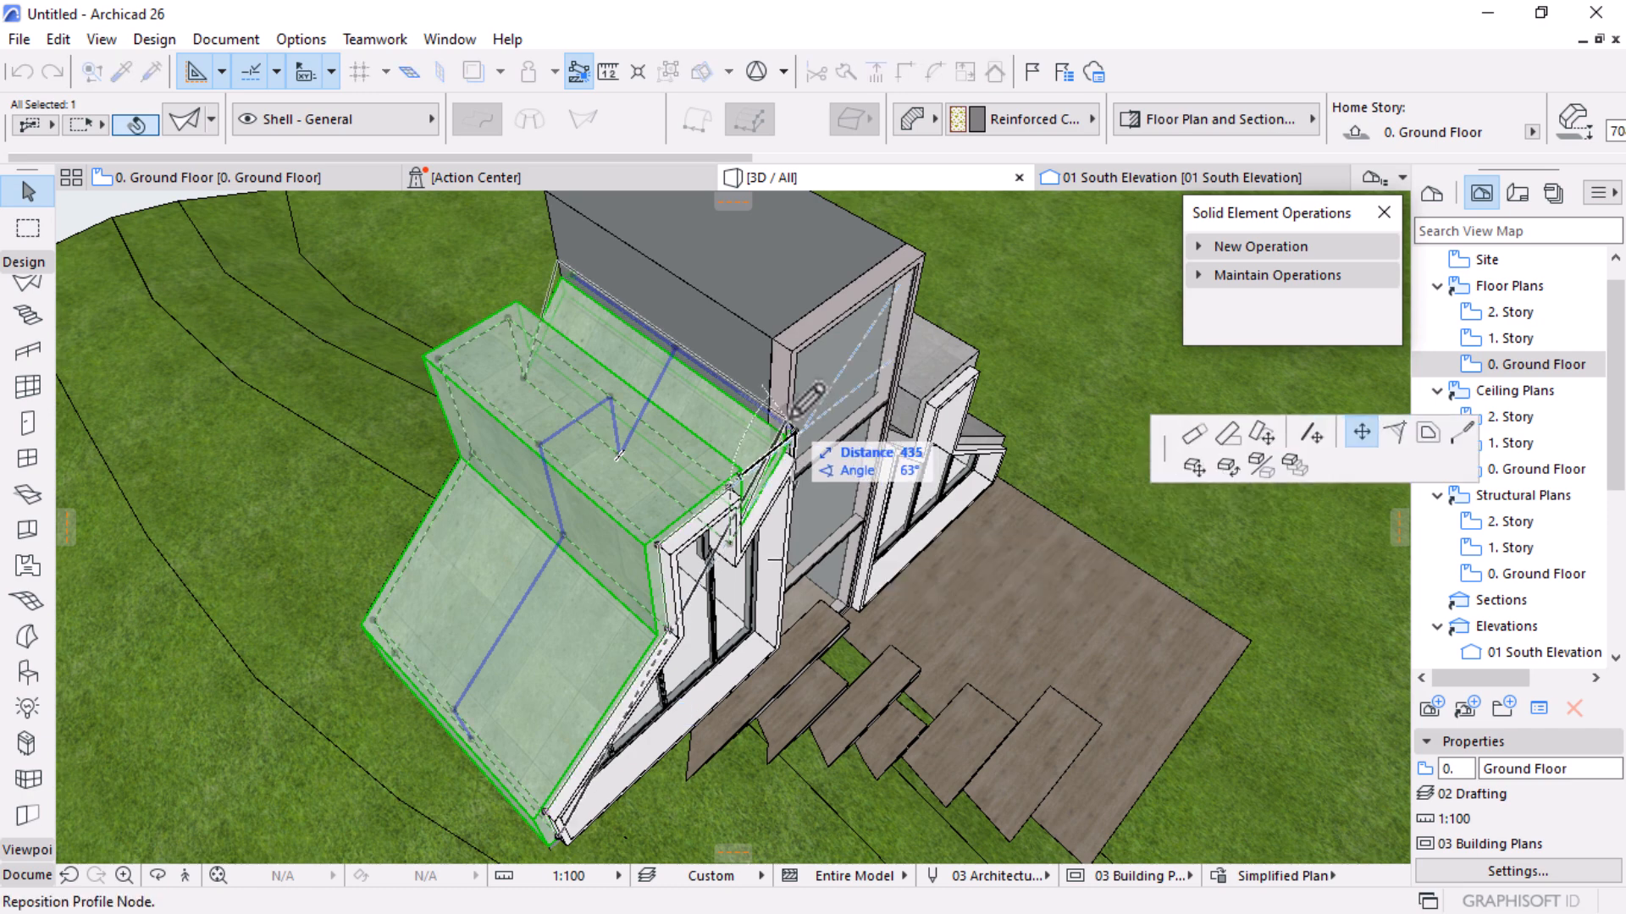
click(1195, 444)
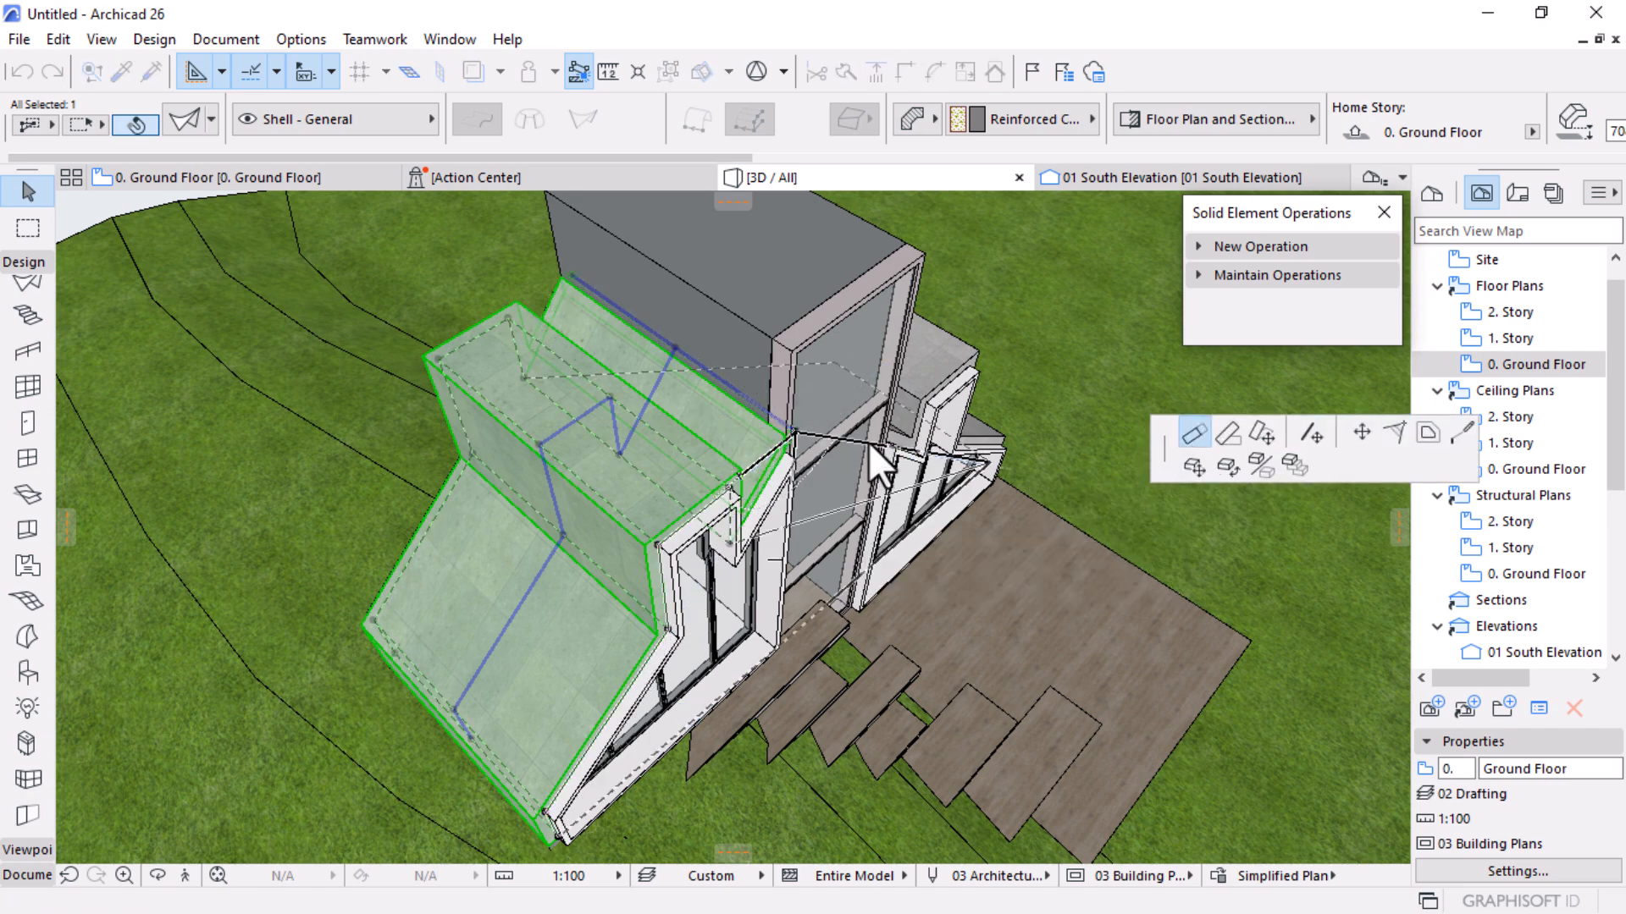
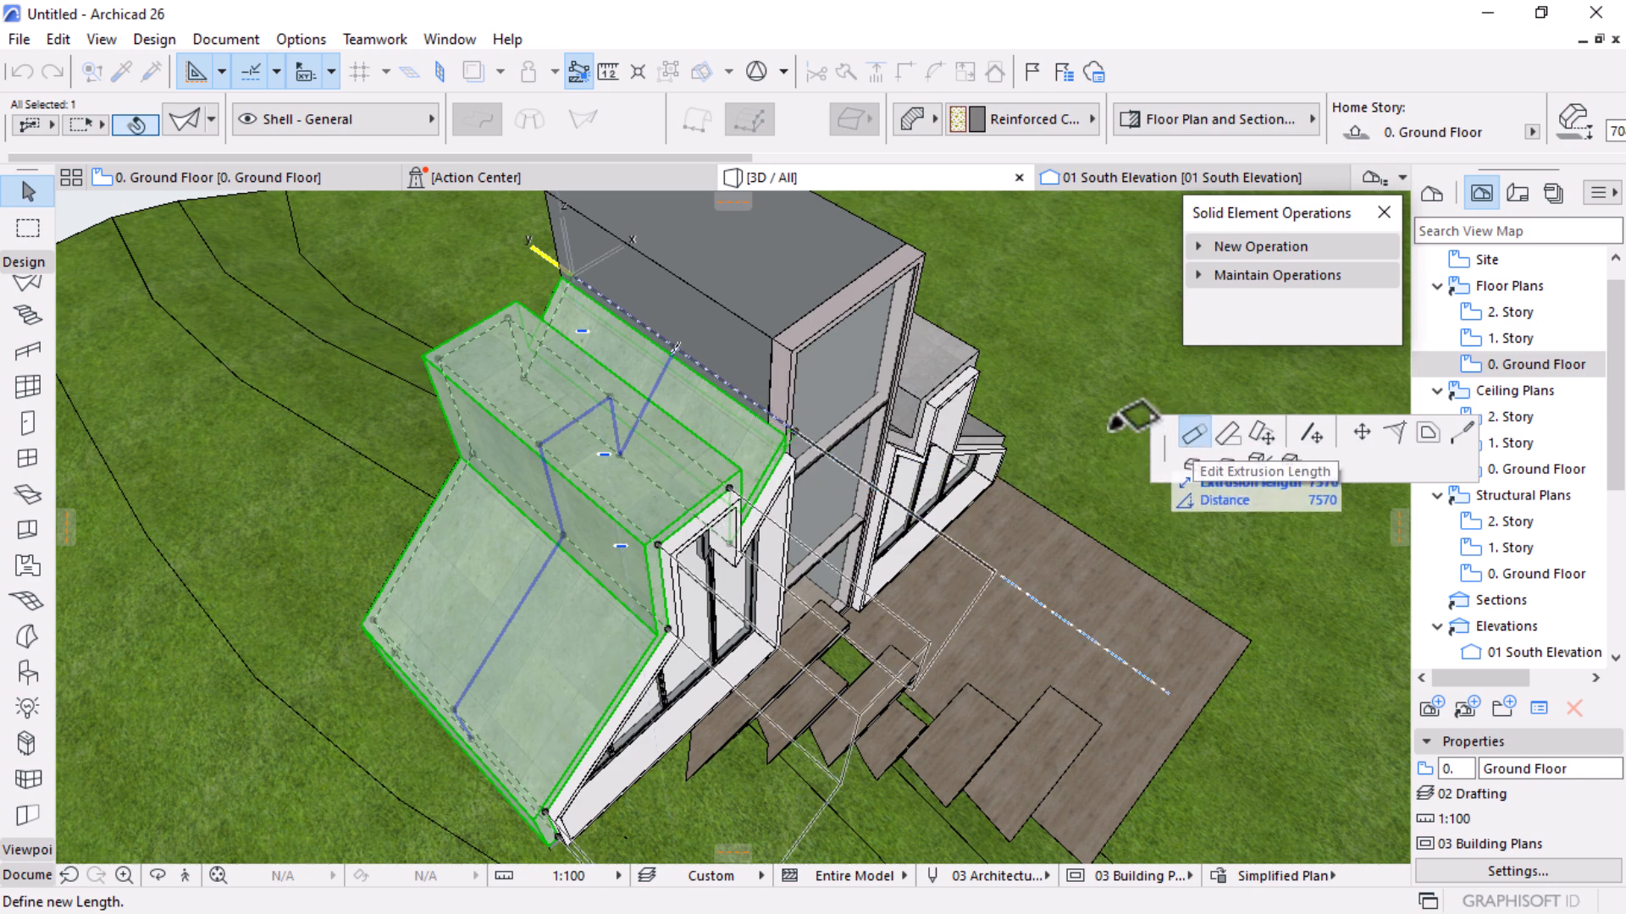
click(775, 337)
Shorten the right wing's outer shell extrusion to the same tower wall edge behind the glazing frame
click(928, 381)
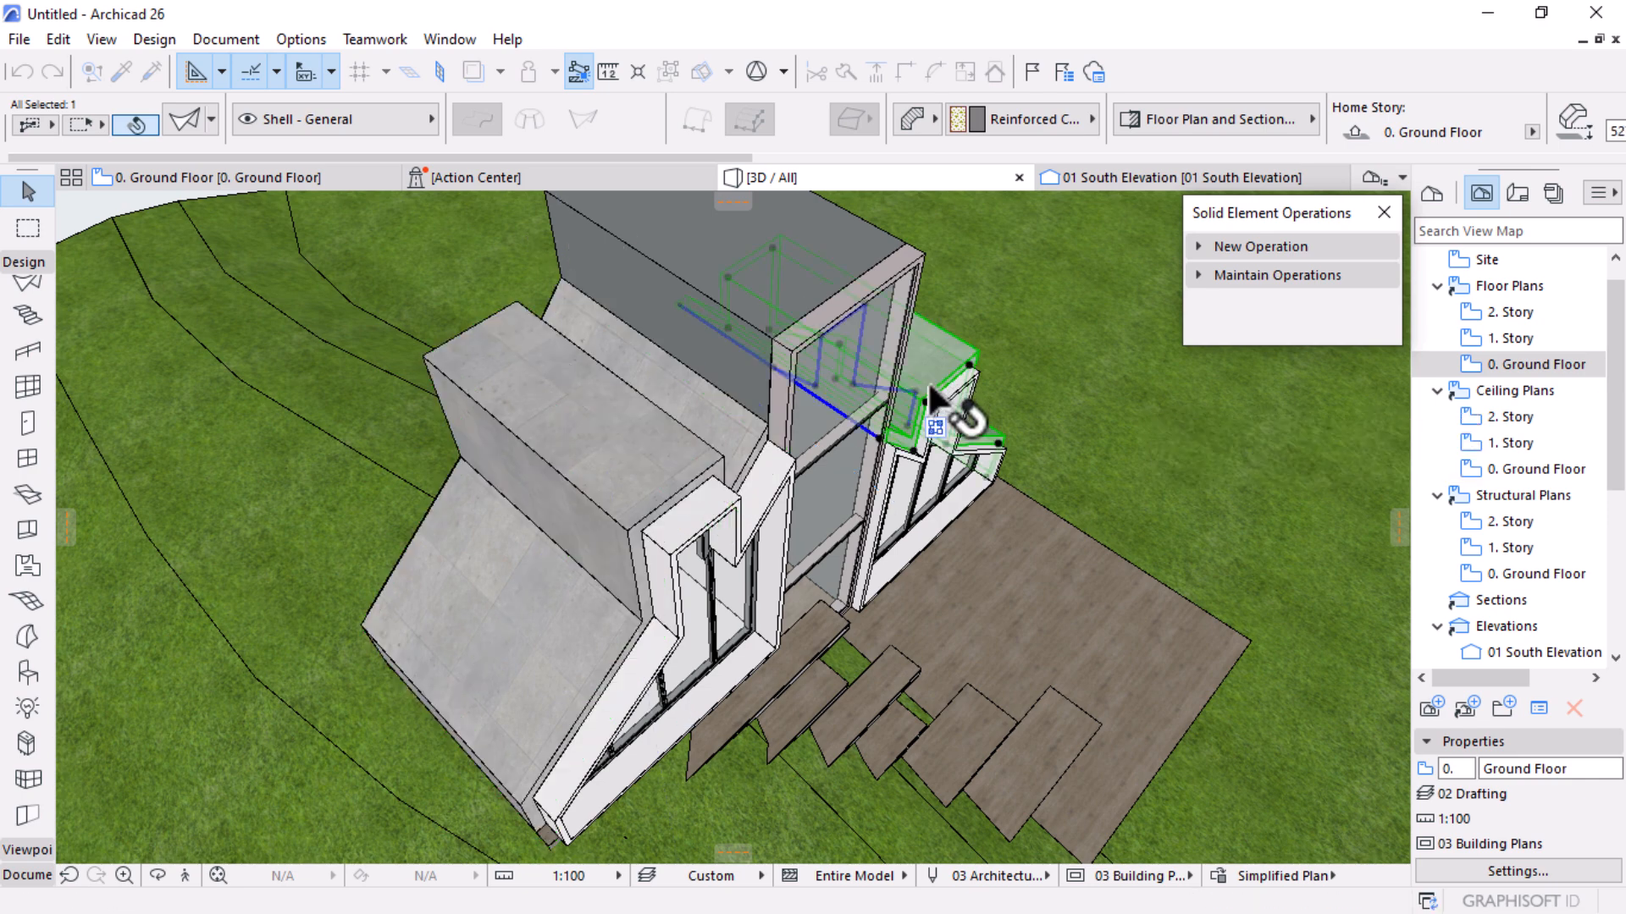
click(885, 444)
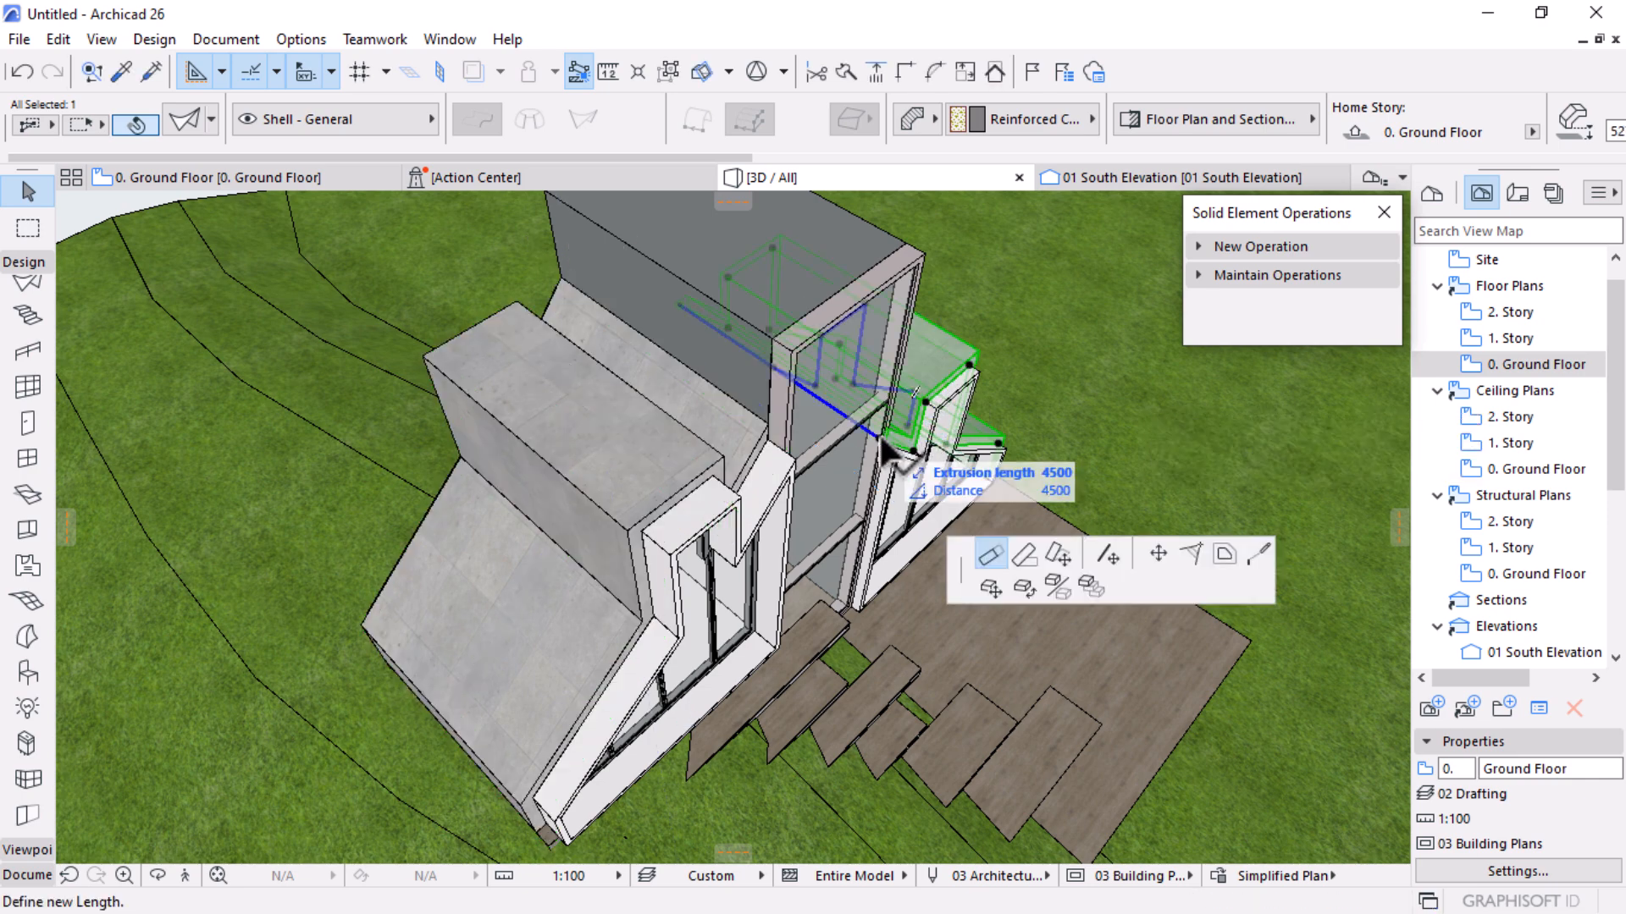
click(792, 324)
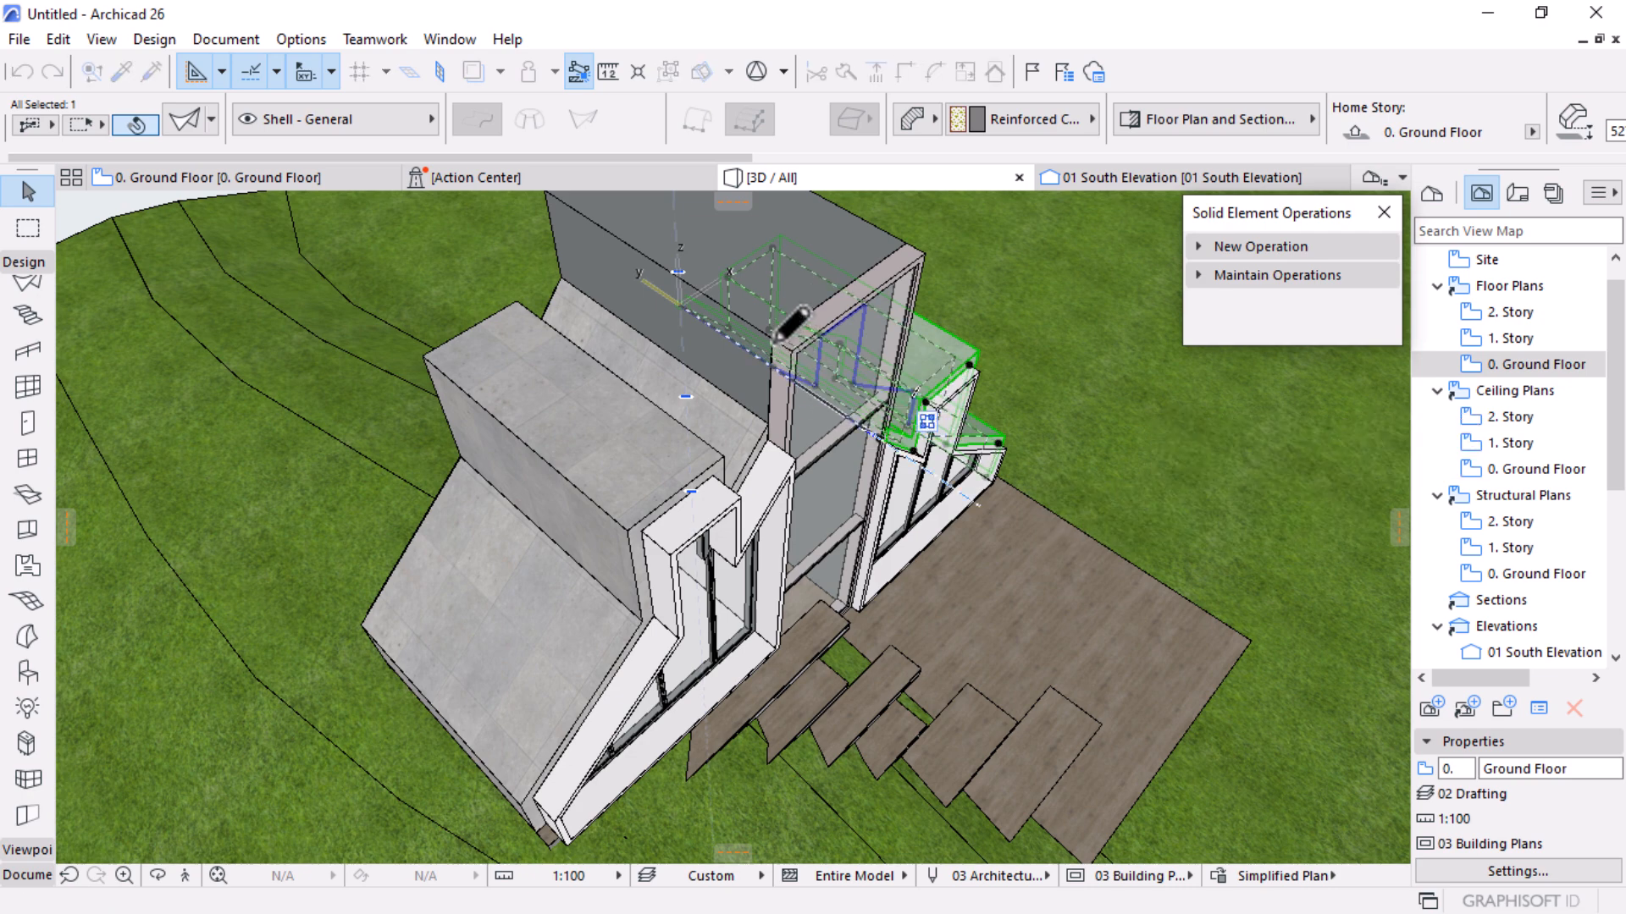
Shorten the left wing's white inner shell extrusion to the front edge of its outer shell
click(769, 462)
click(794, 466)
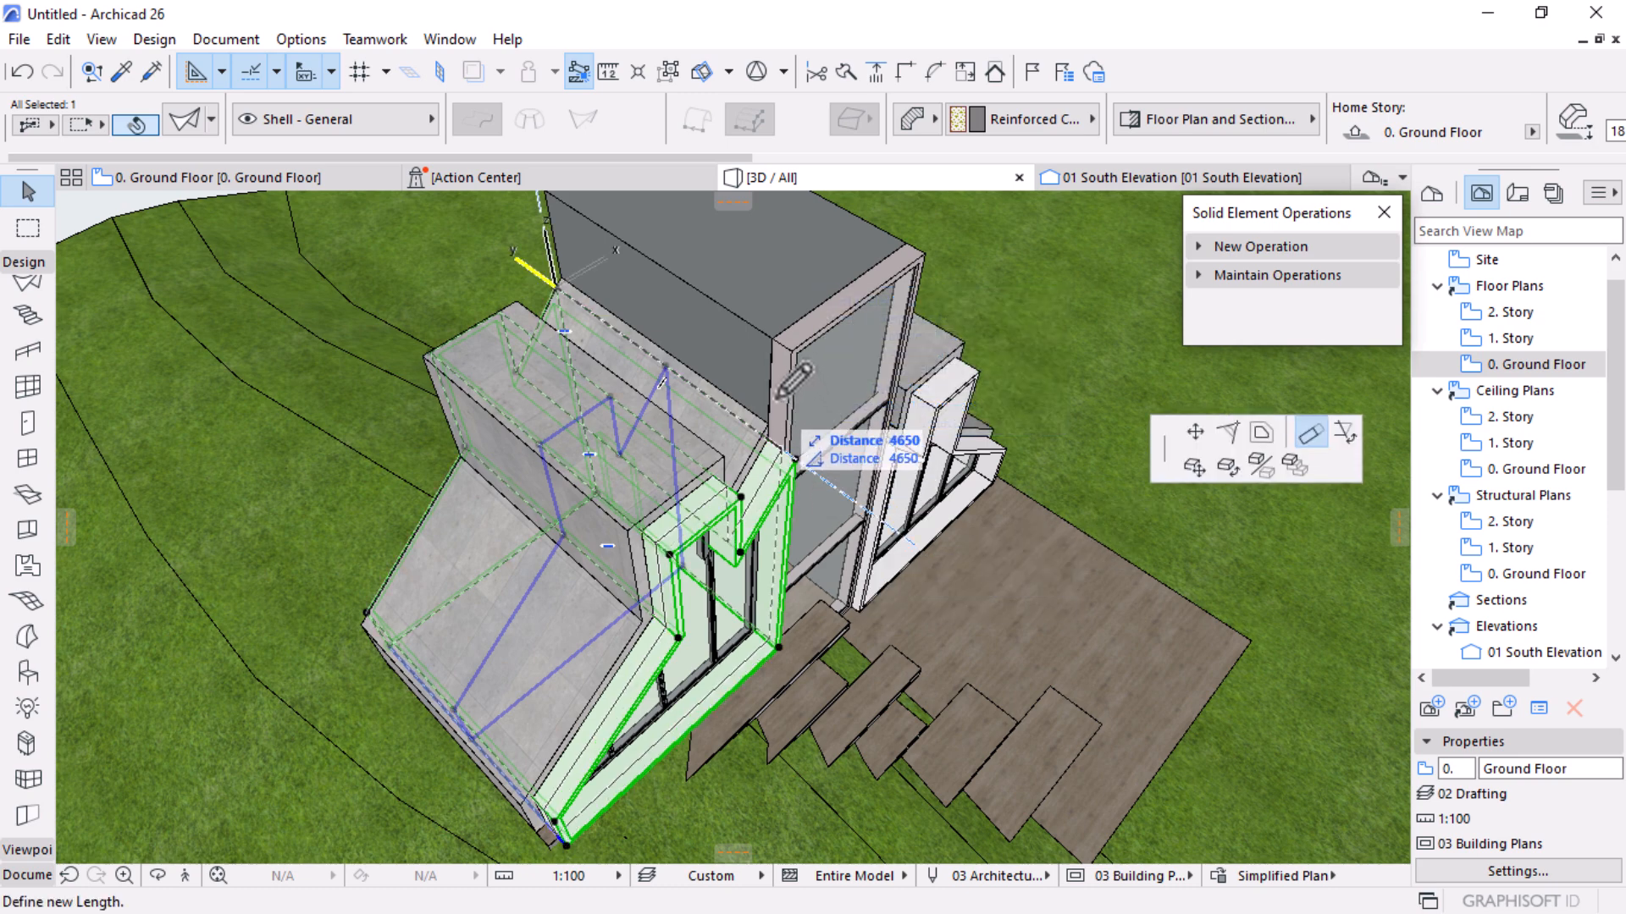
scroll(792, 345, up, 5)
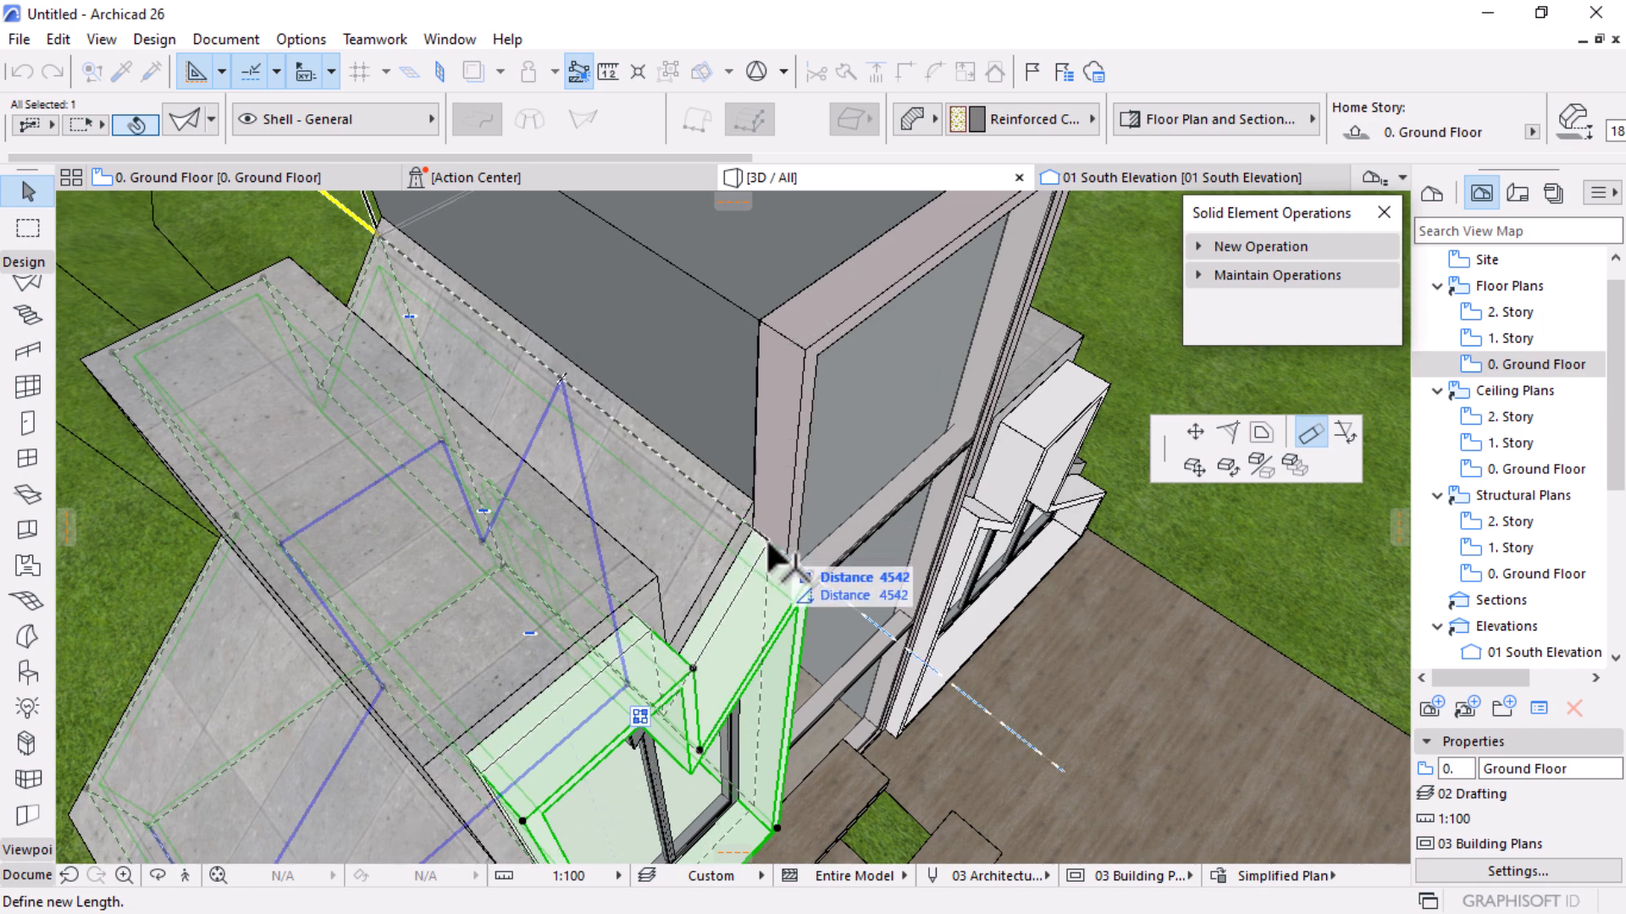
click(767, 538)
Shorten the right wing's white inner shell extrusion to match the left wing's shell front
scroll(639, 429, down, 3)
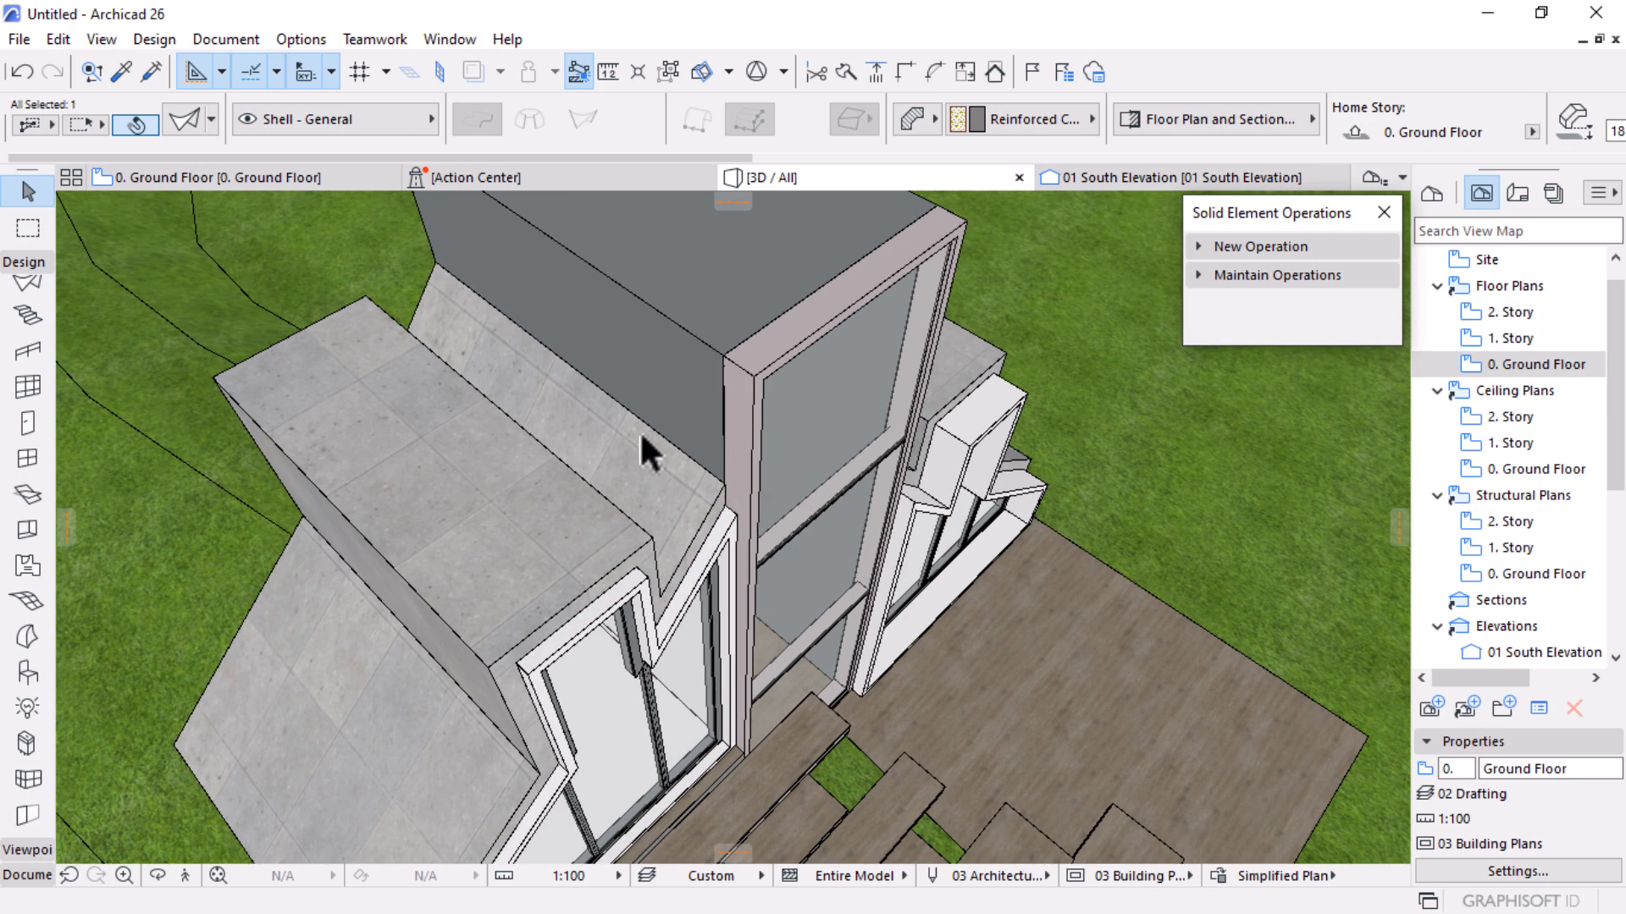
click(948, 486)
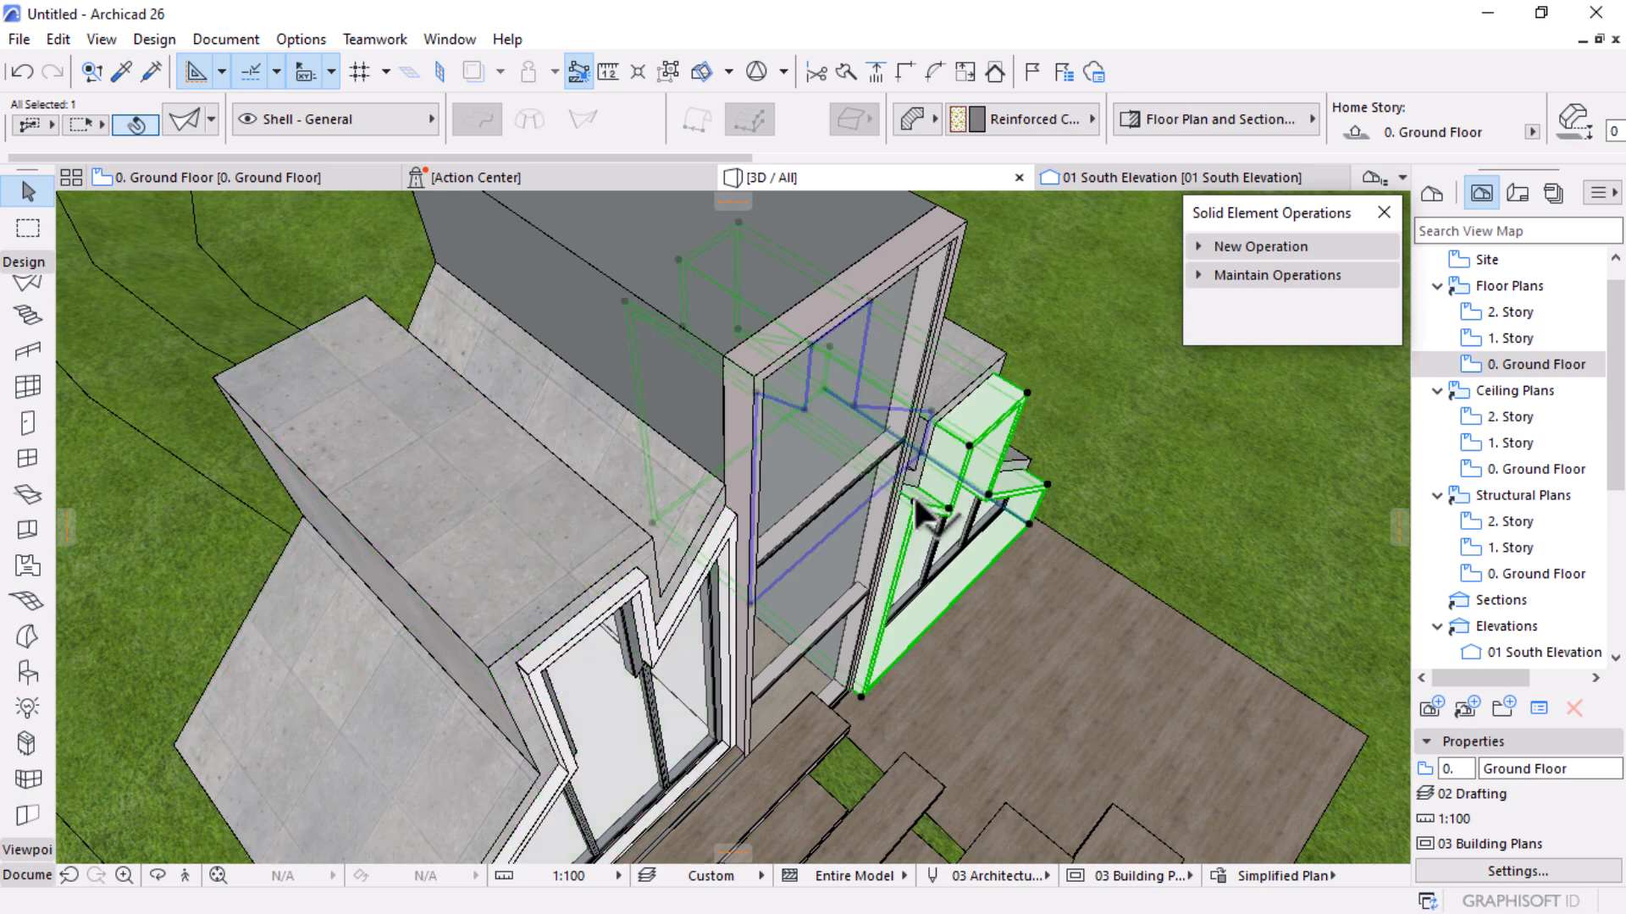
click(913, 501)
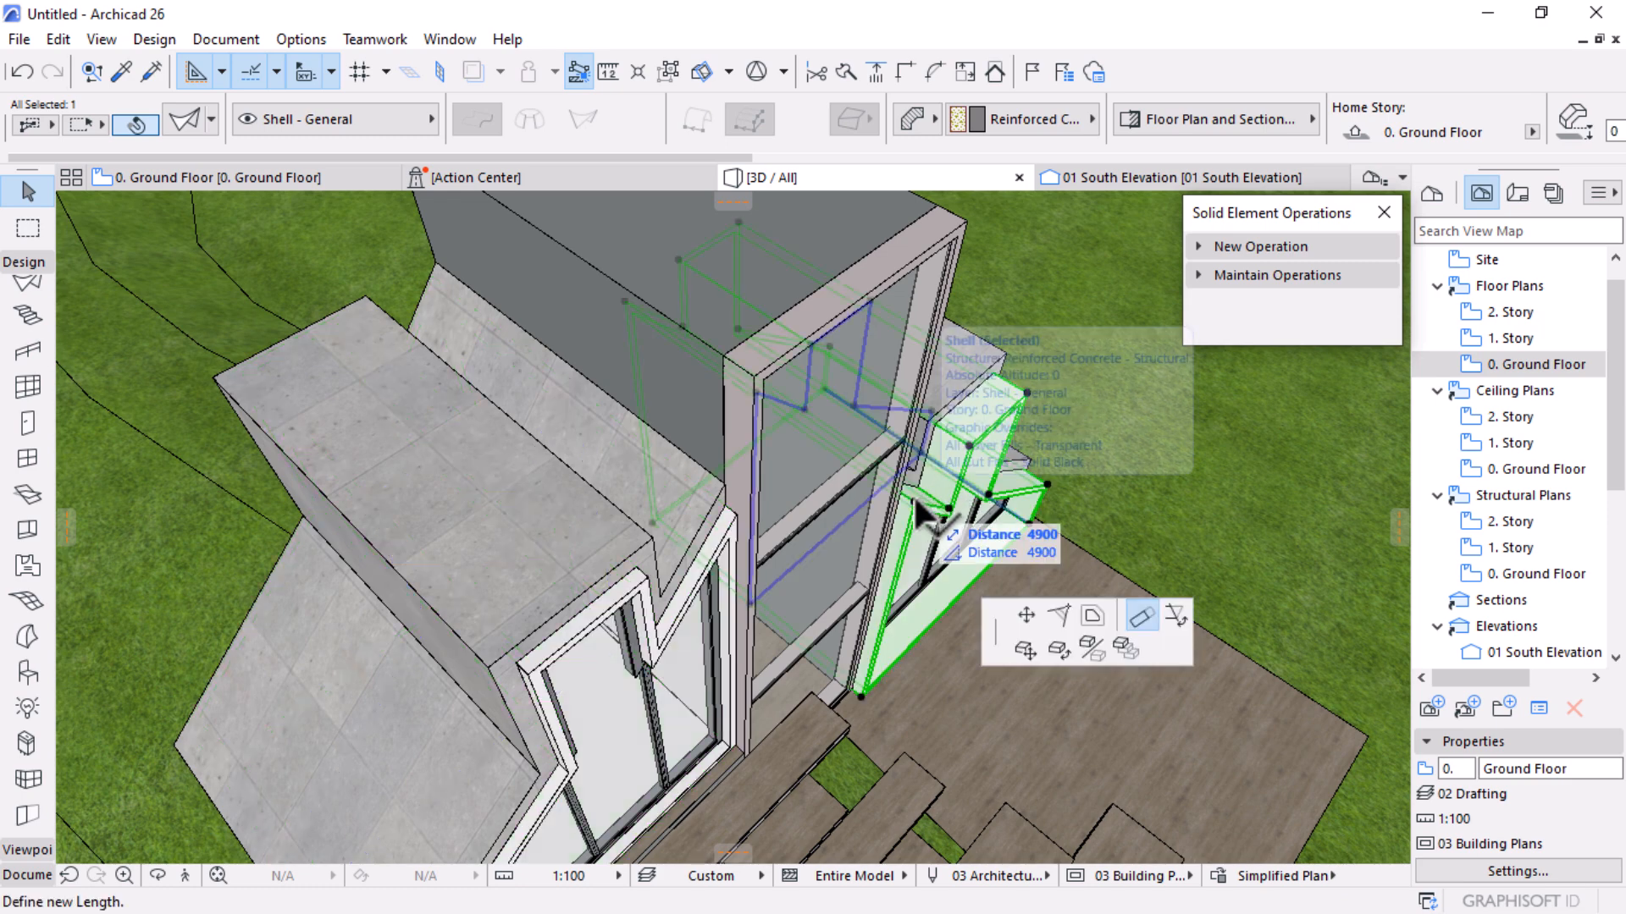
click(739, 518)
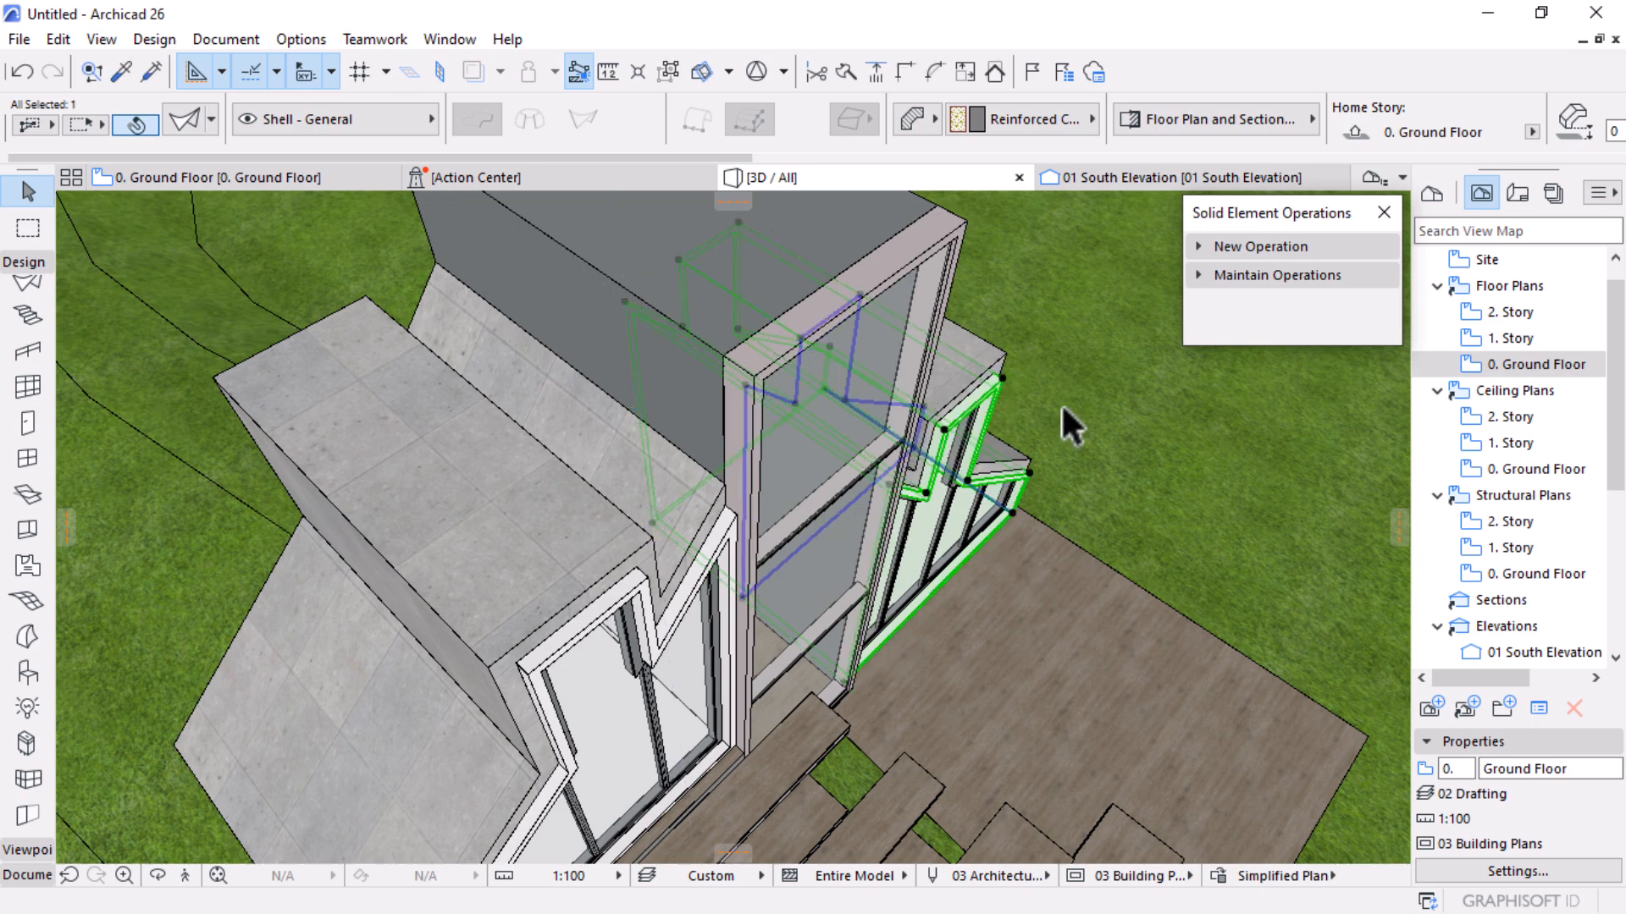
Examine the shortened shells, both wings' glazed fronts and the entrance steps from several angles in 3D
scroll(1060, 403, down, 4)
shift+middle_drag(1060, 403, 834, 322)
scroll(834, 322, up, 10)
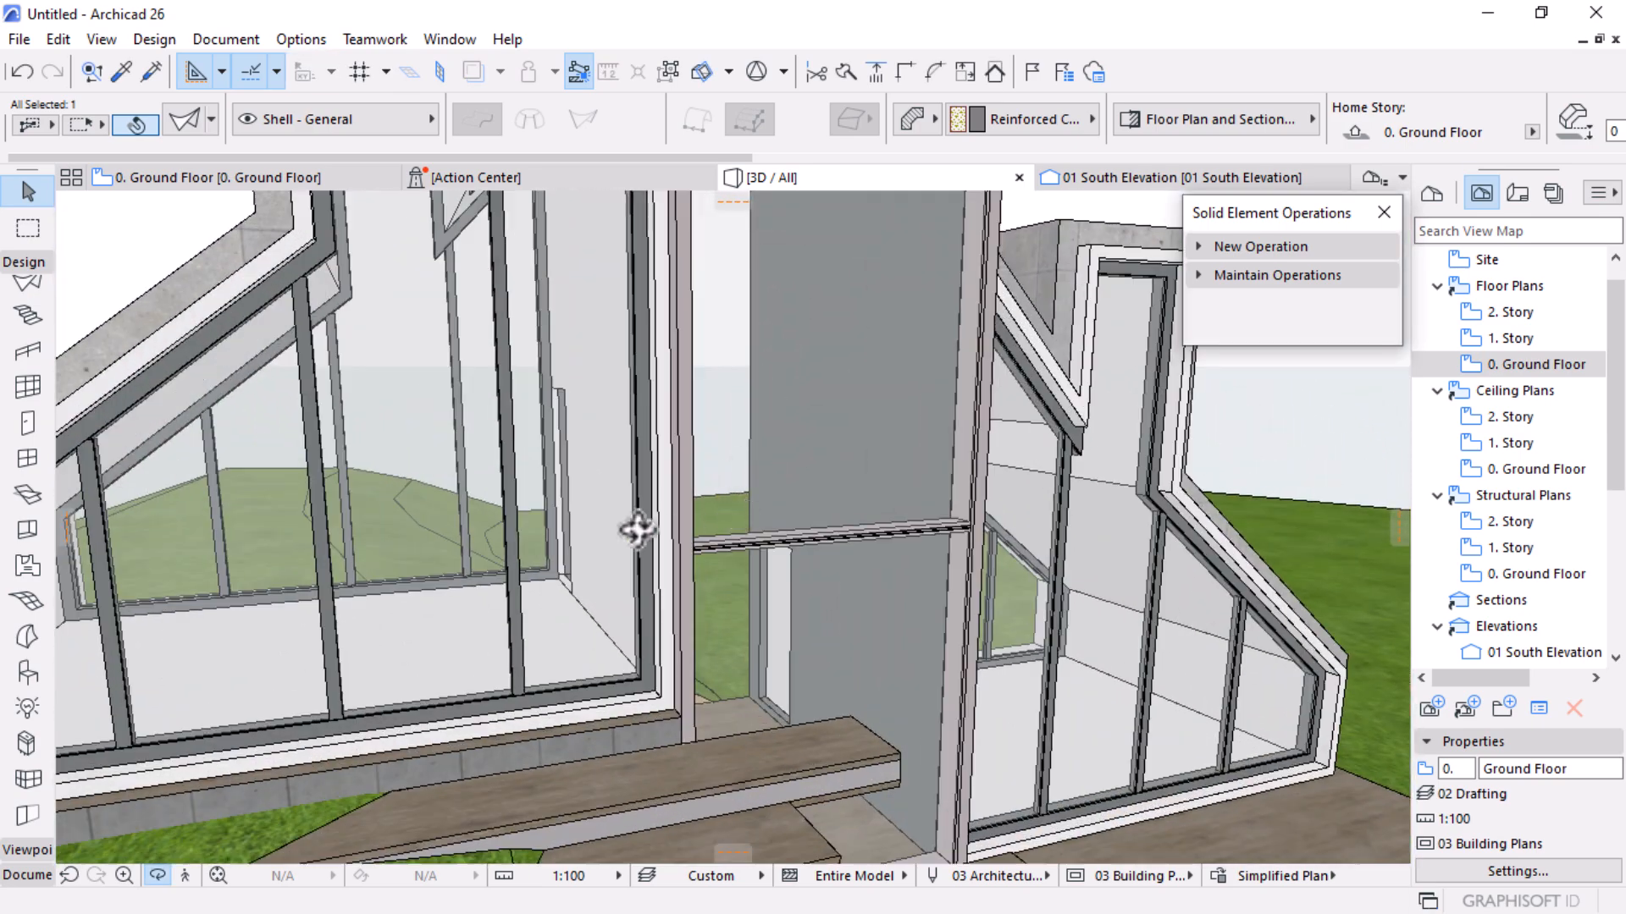
scroll(782, 518, down, 10)
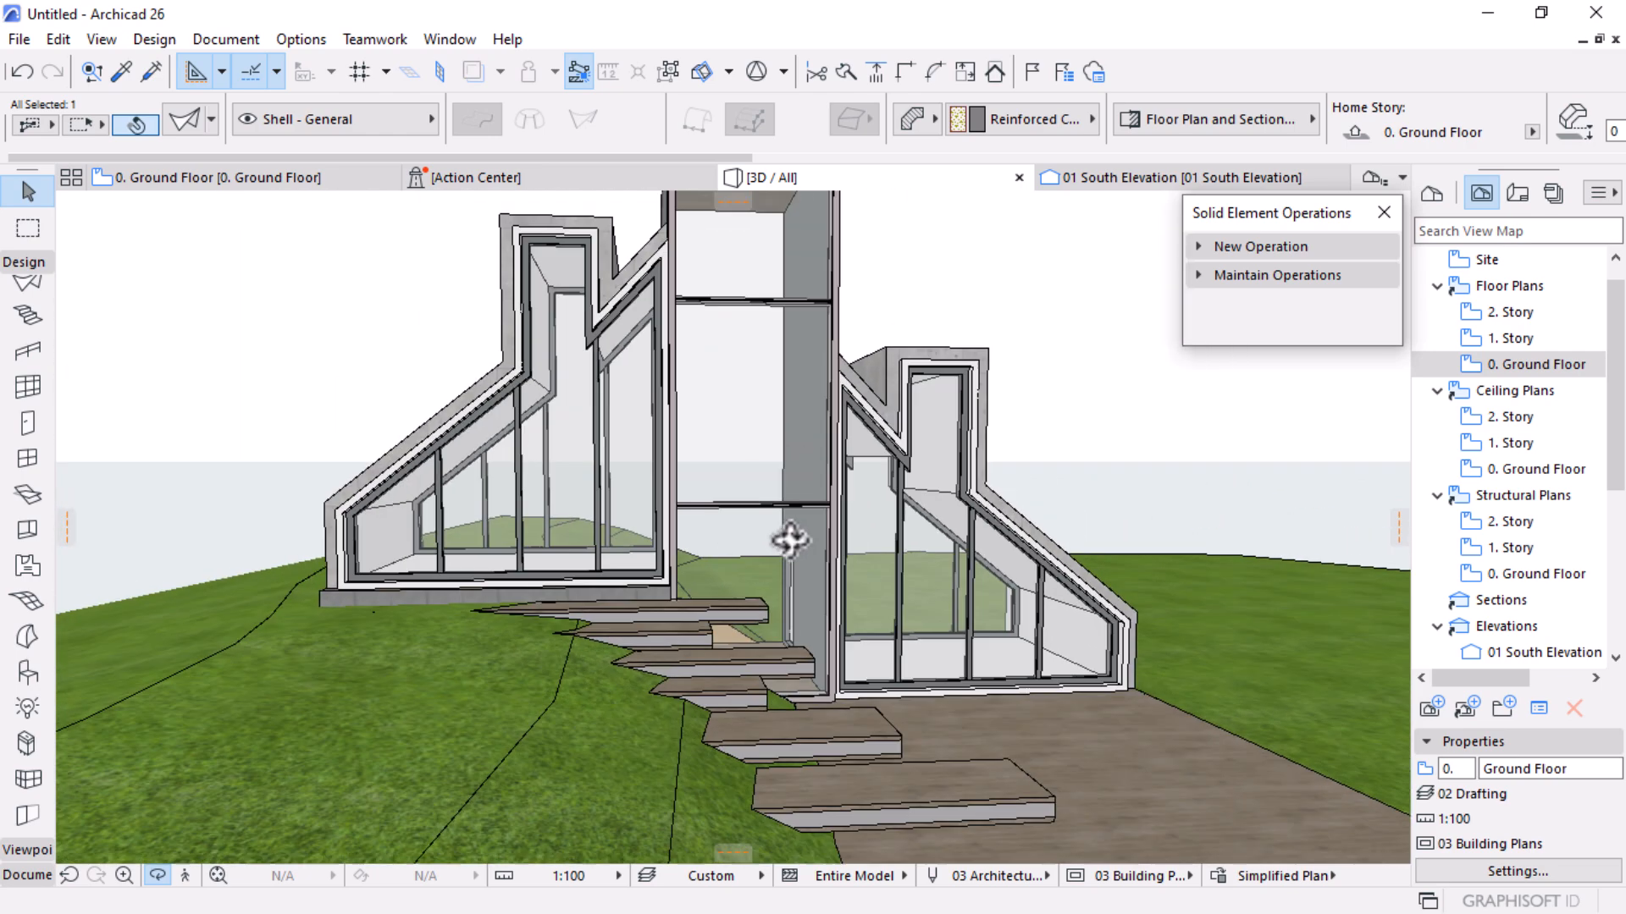
shift+middle_drag(939, 659, 889, 653)
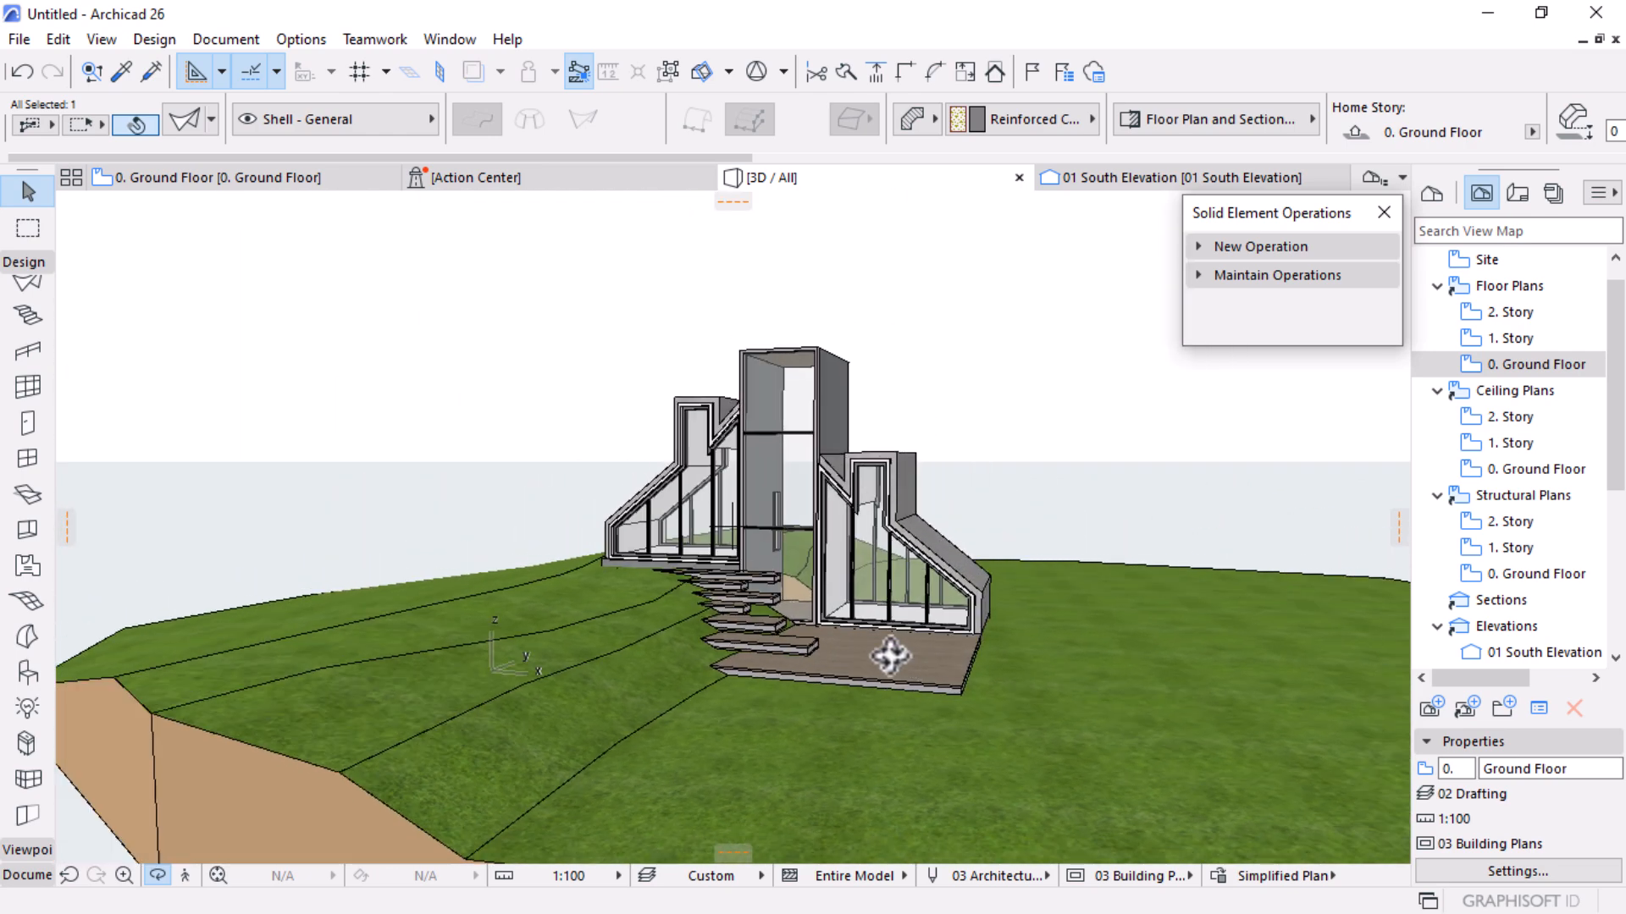
scroll(890, 656, up, 2)
scroll(889, 656, up, 2)
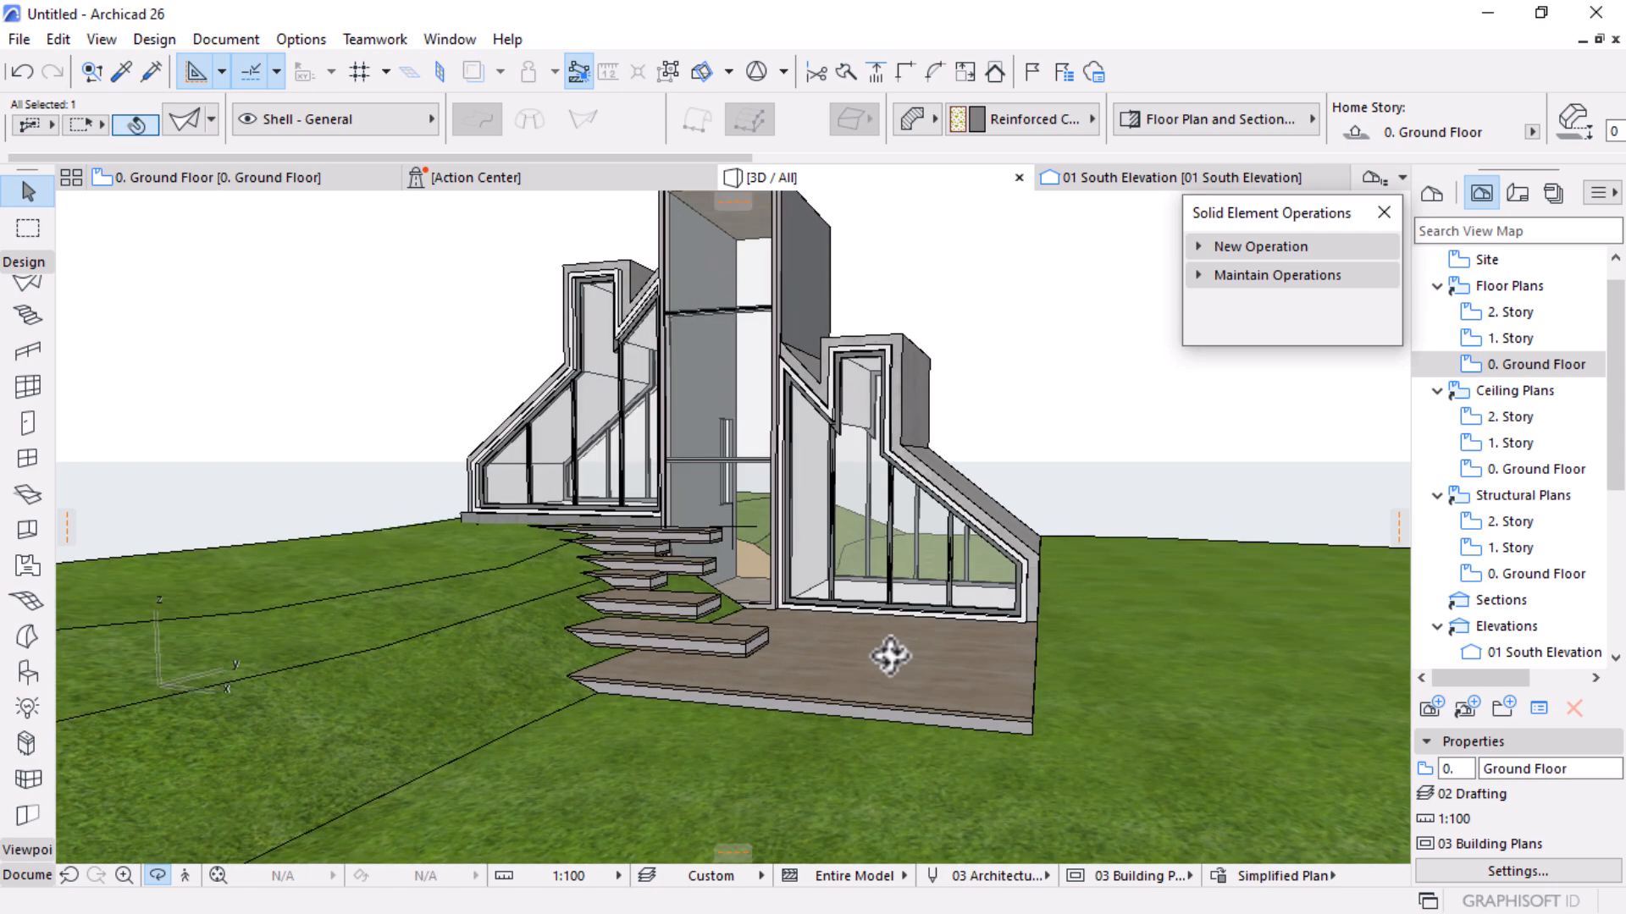
scroll(889, 655, down, 2)
shift+middle_drag(875, 779, 788, 677)
scroll(792, 677, up, 2)
scroll(804, 607, up, 2)
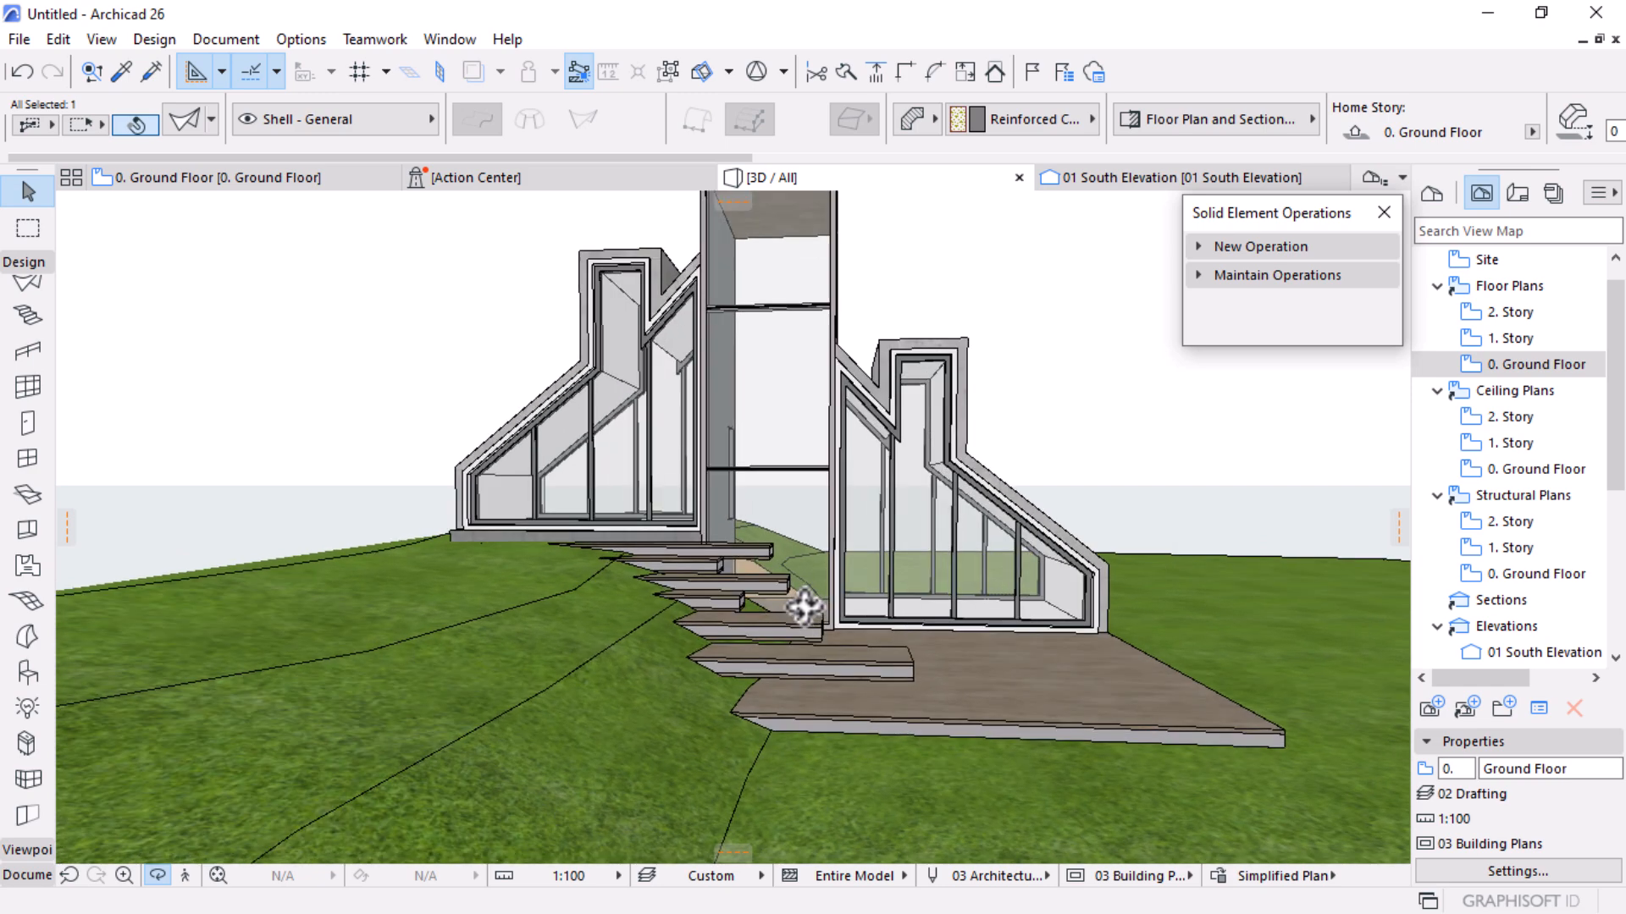
scroll(588, 508, down, 2)
Mirror a copy of the tower's front curtain wall to the rear about the building's horizontal centreline on the ground floor plan, and check it in 3D
click(290, 180)
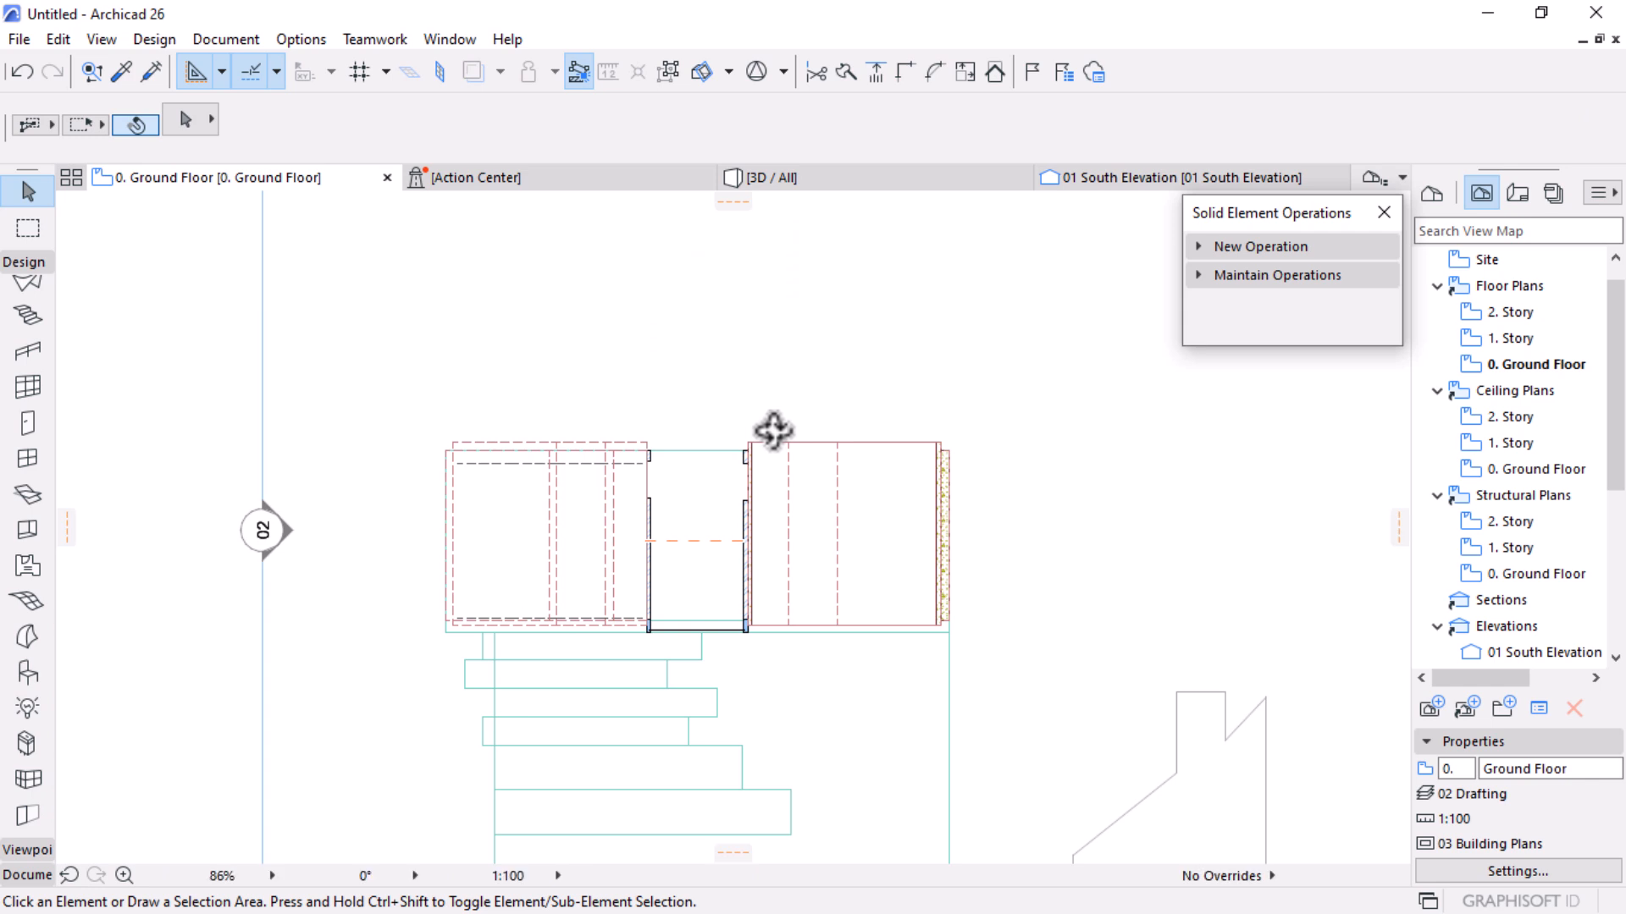
scroll(675, 652, up, 2)
click(901, 638)
key(ctrl+alt+m)
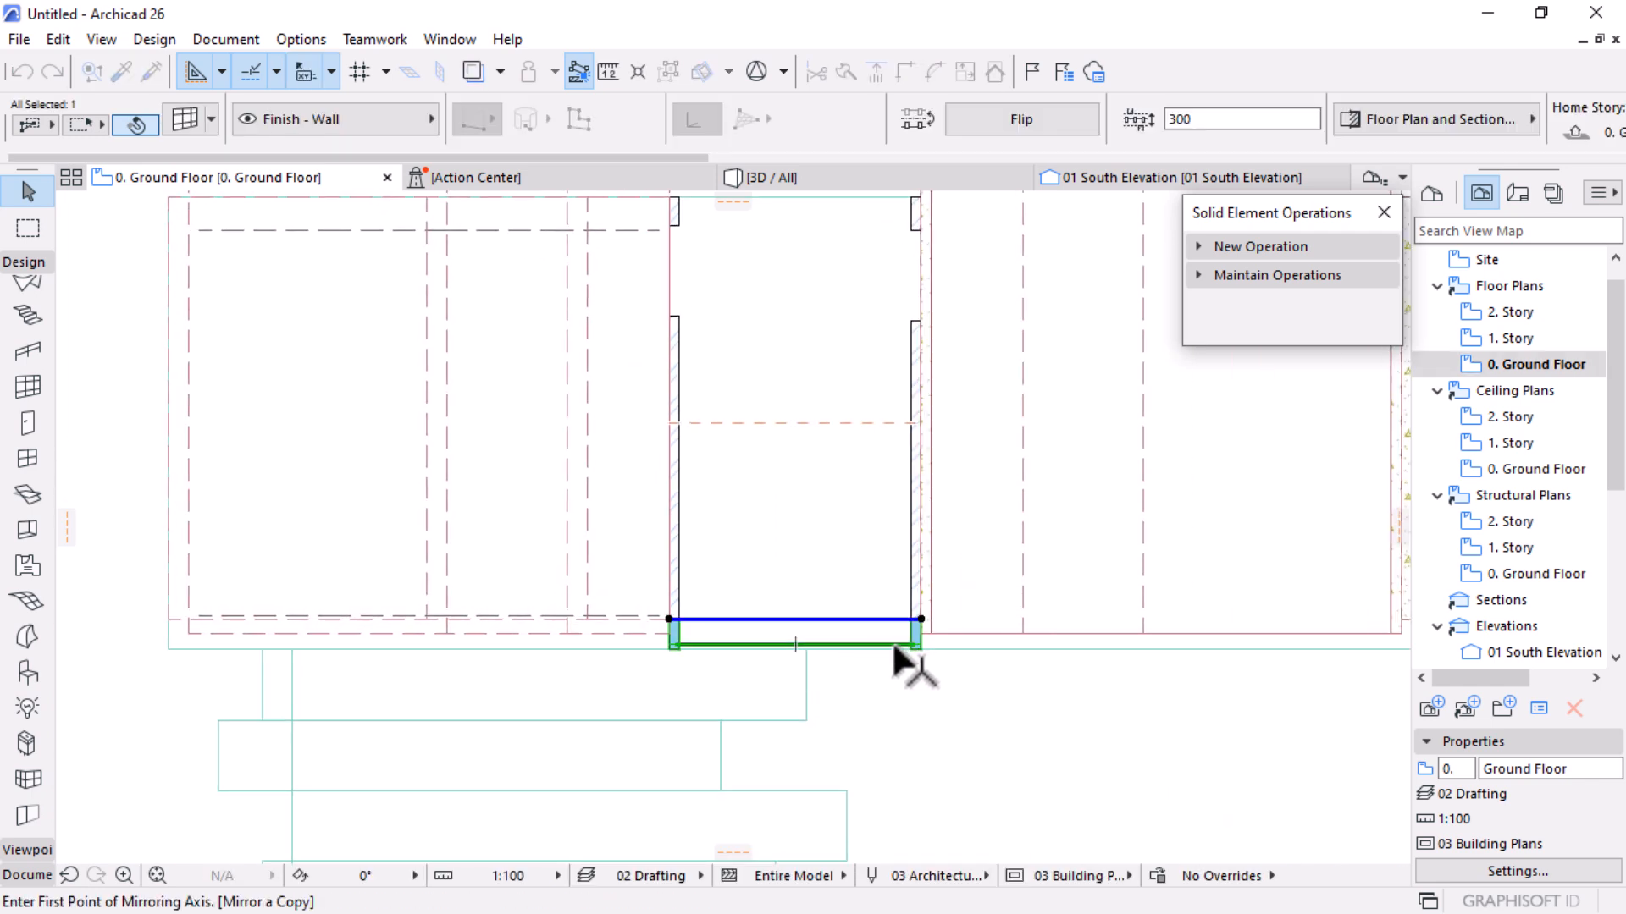
scroll(897, 648, down, 2)
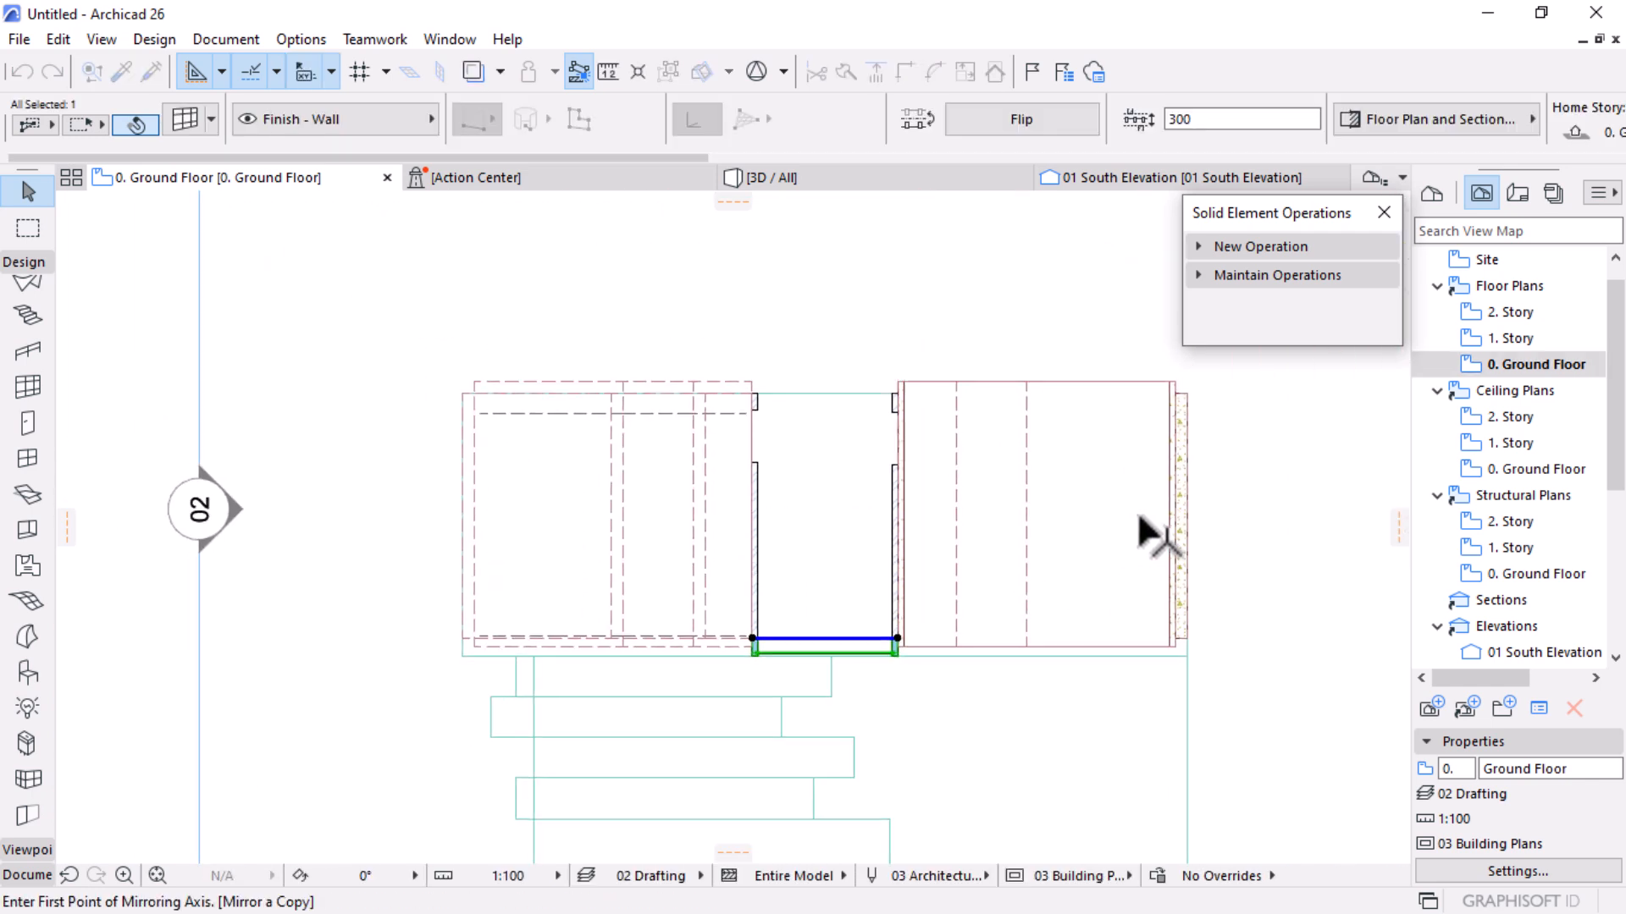
click(1188, 518)
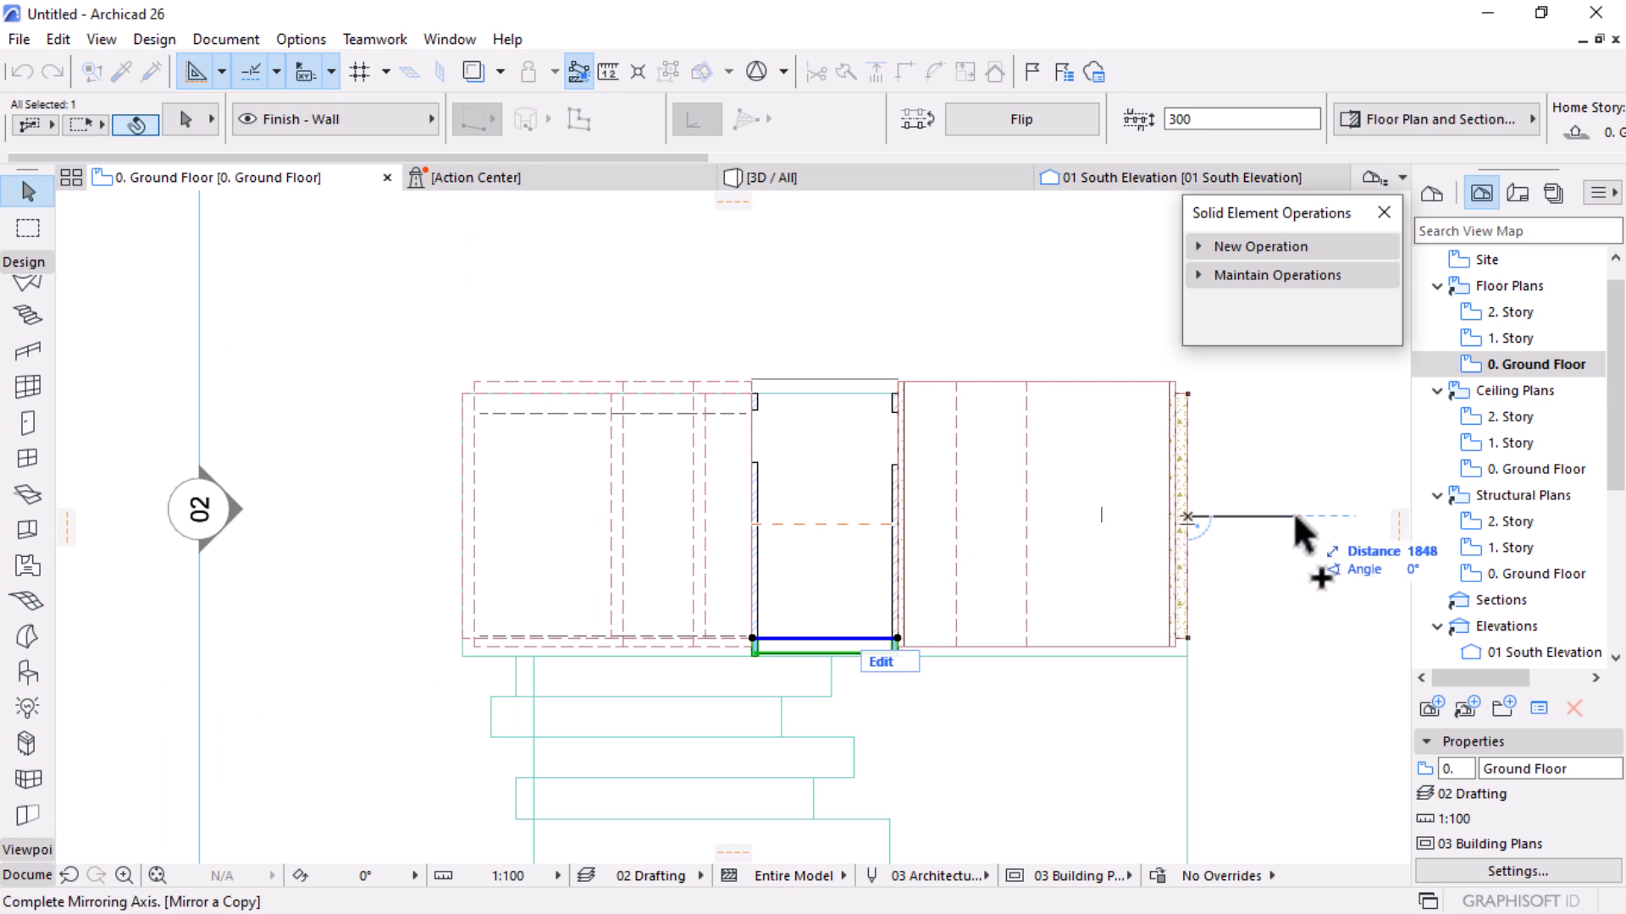
click(1296, 525)
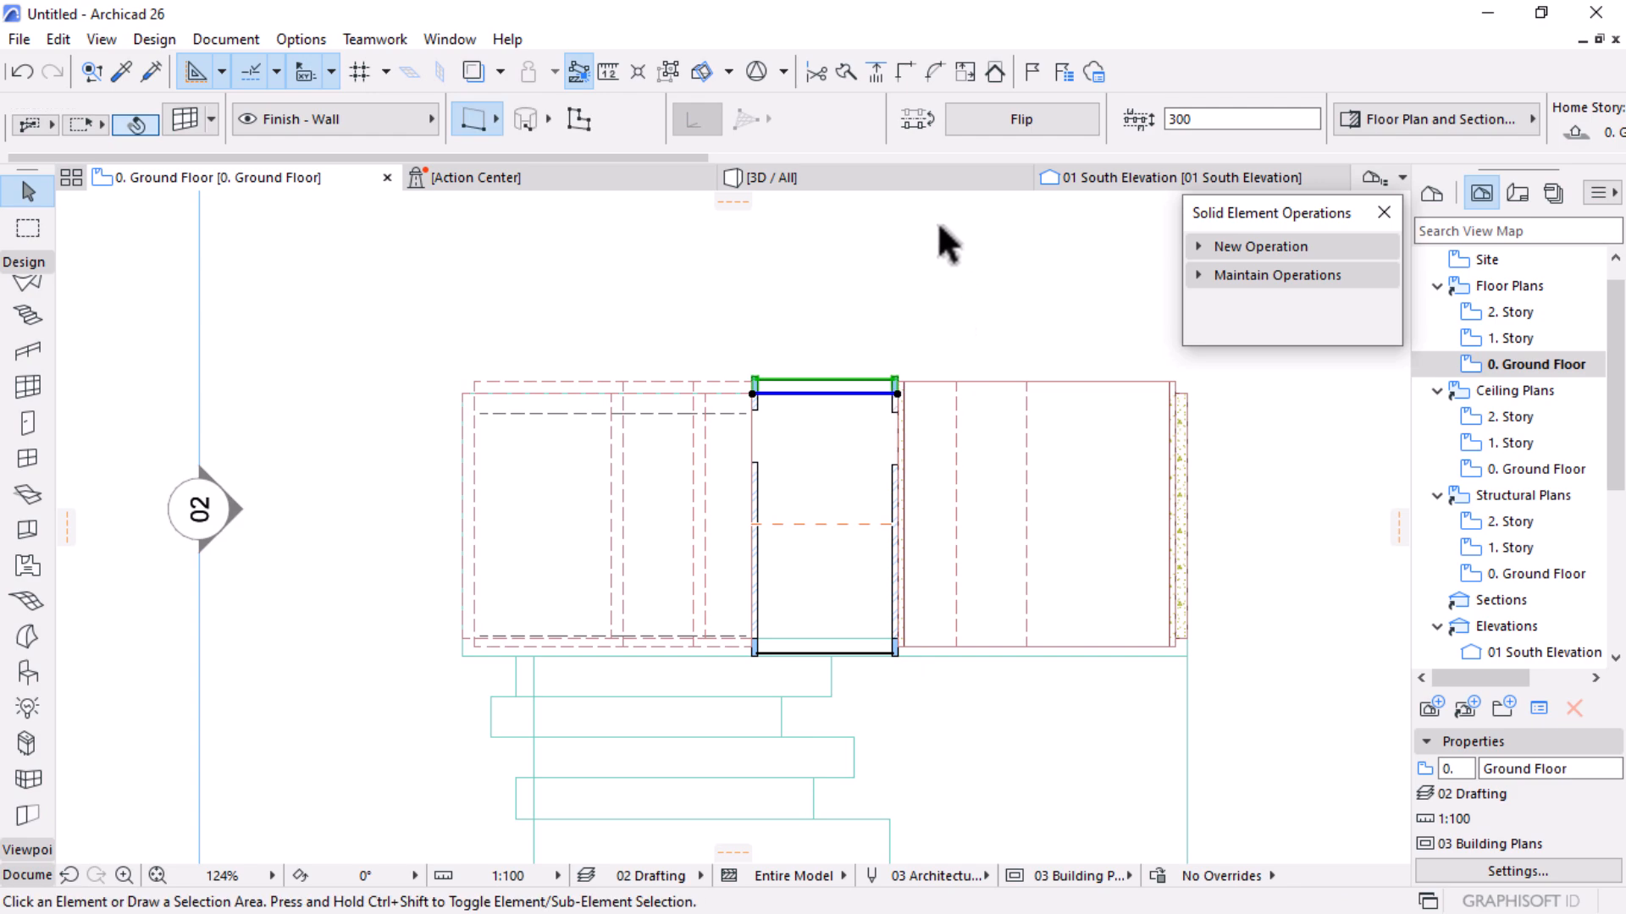
click(853, 185)
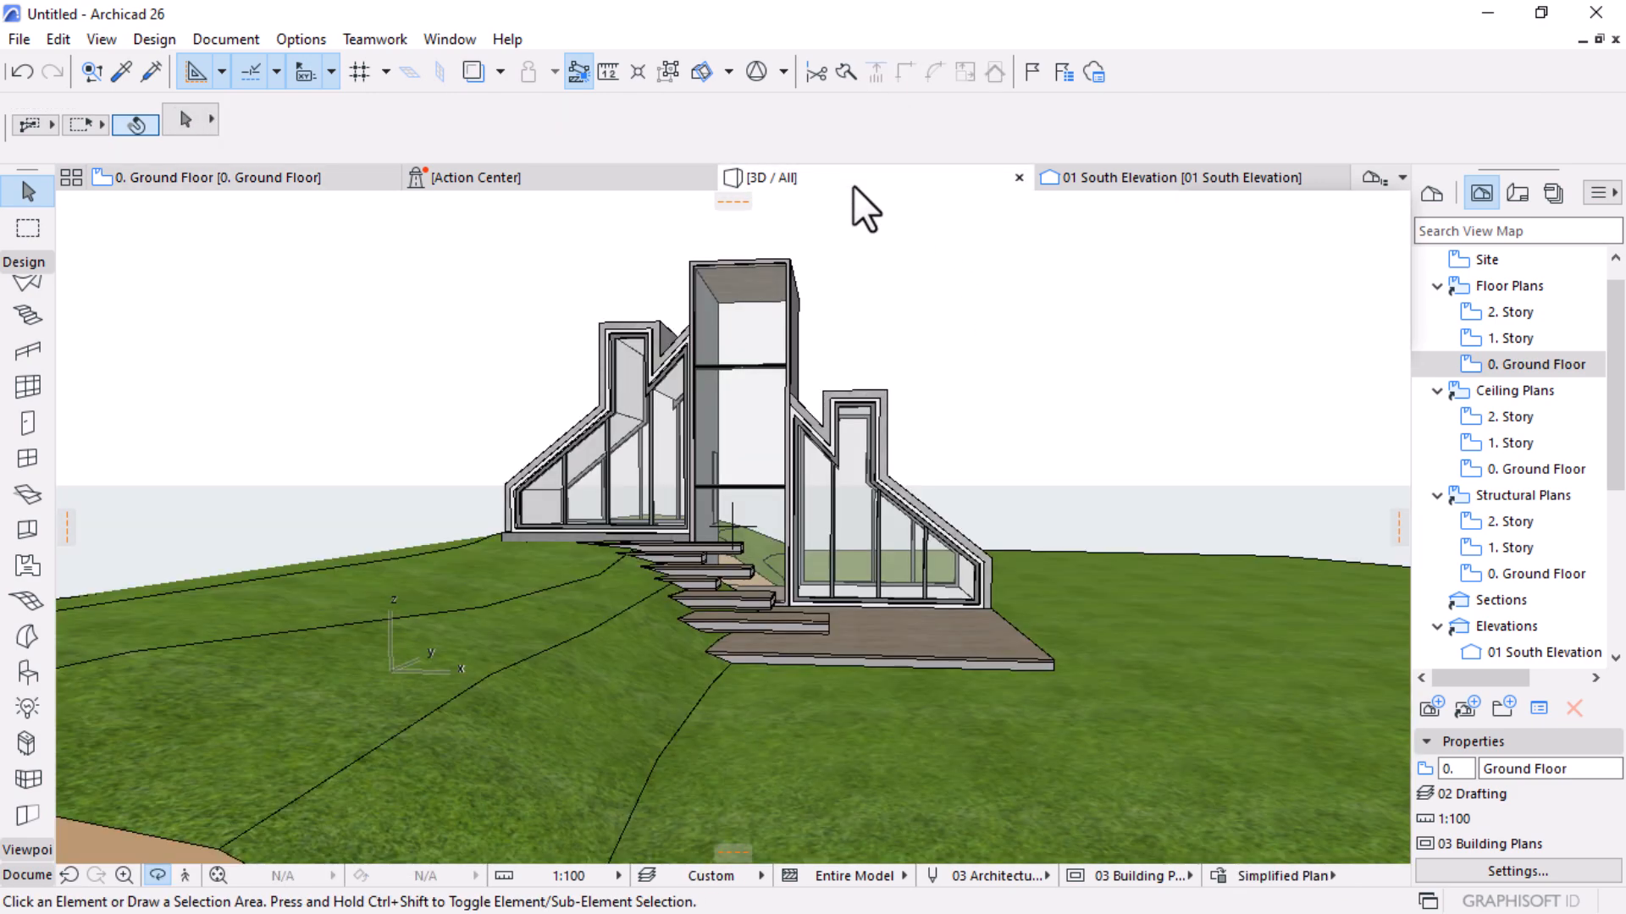
click(861, 430)
shift+middle_drag(726, 454, 1019, 509)
shift+middle_drag(1124, 728, 1101, 503)
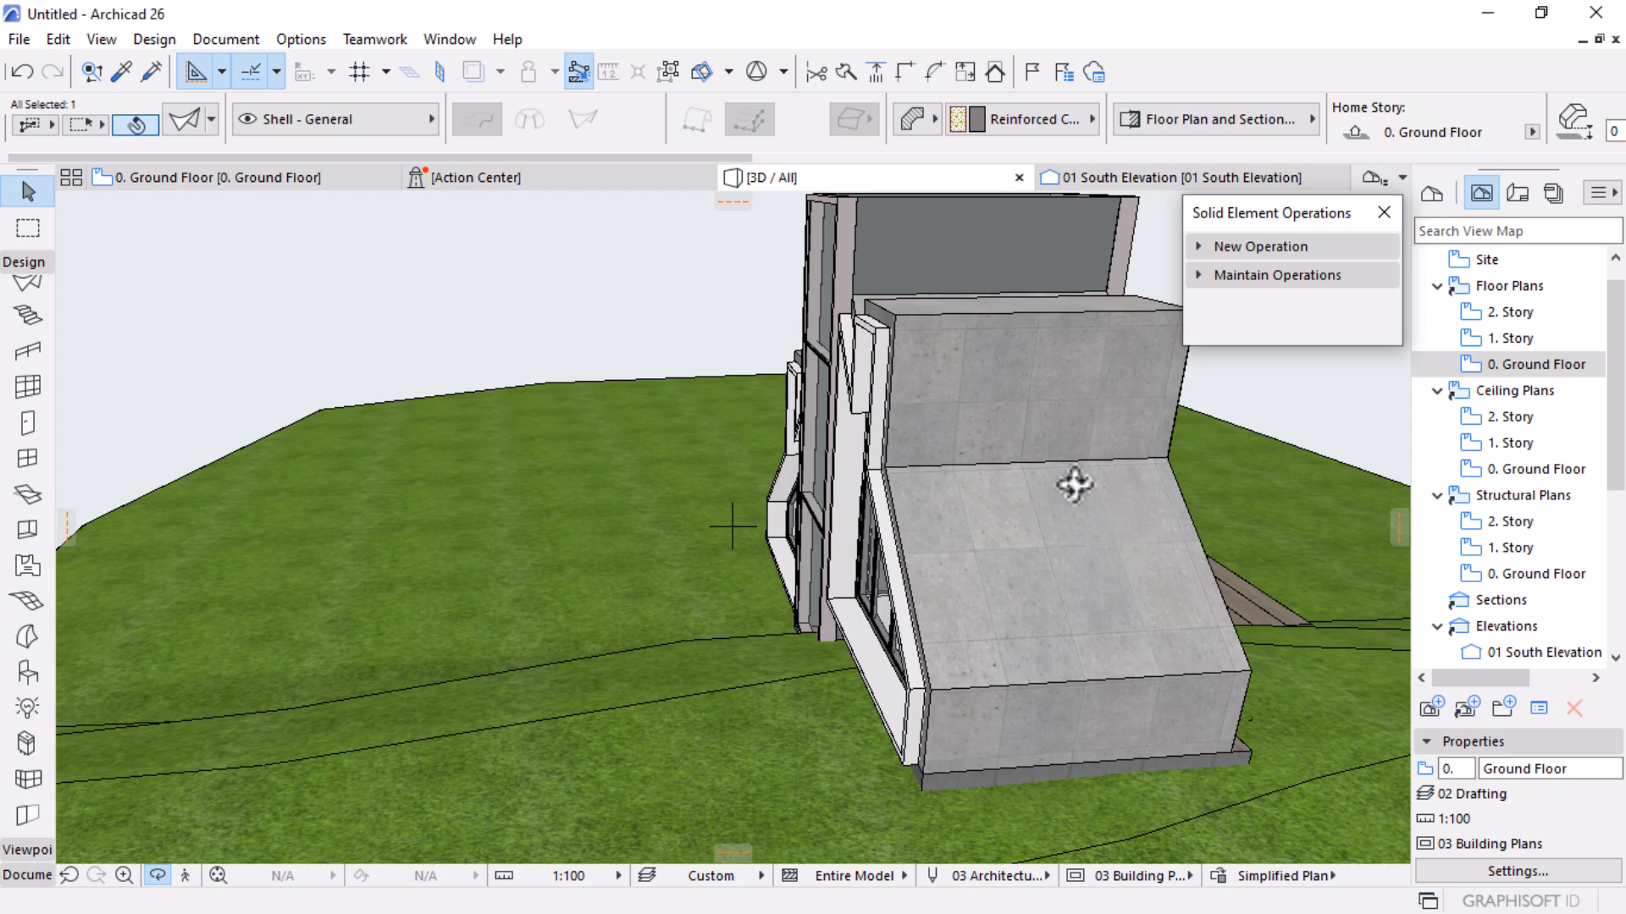
drag(1115, 760, 538, 352)
Draw a rectangular polyline about 2560 mm wide across the middle of the left wing on the ground floor plan, starting at the inner shell's left edge
click(275, 180)
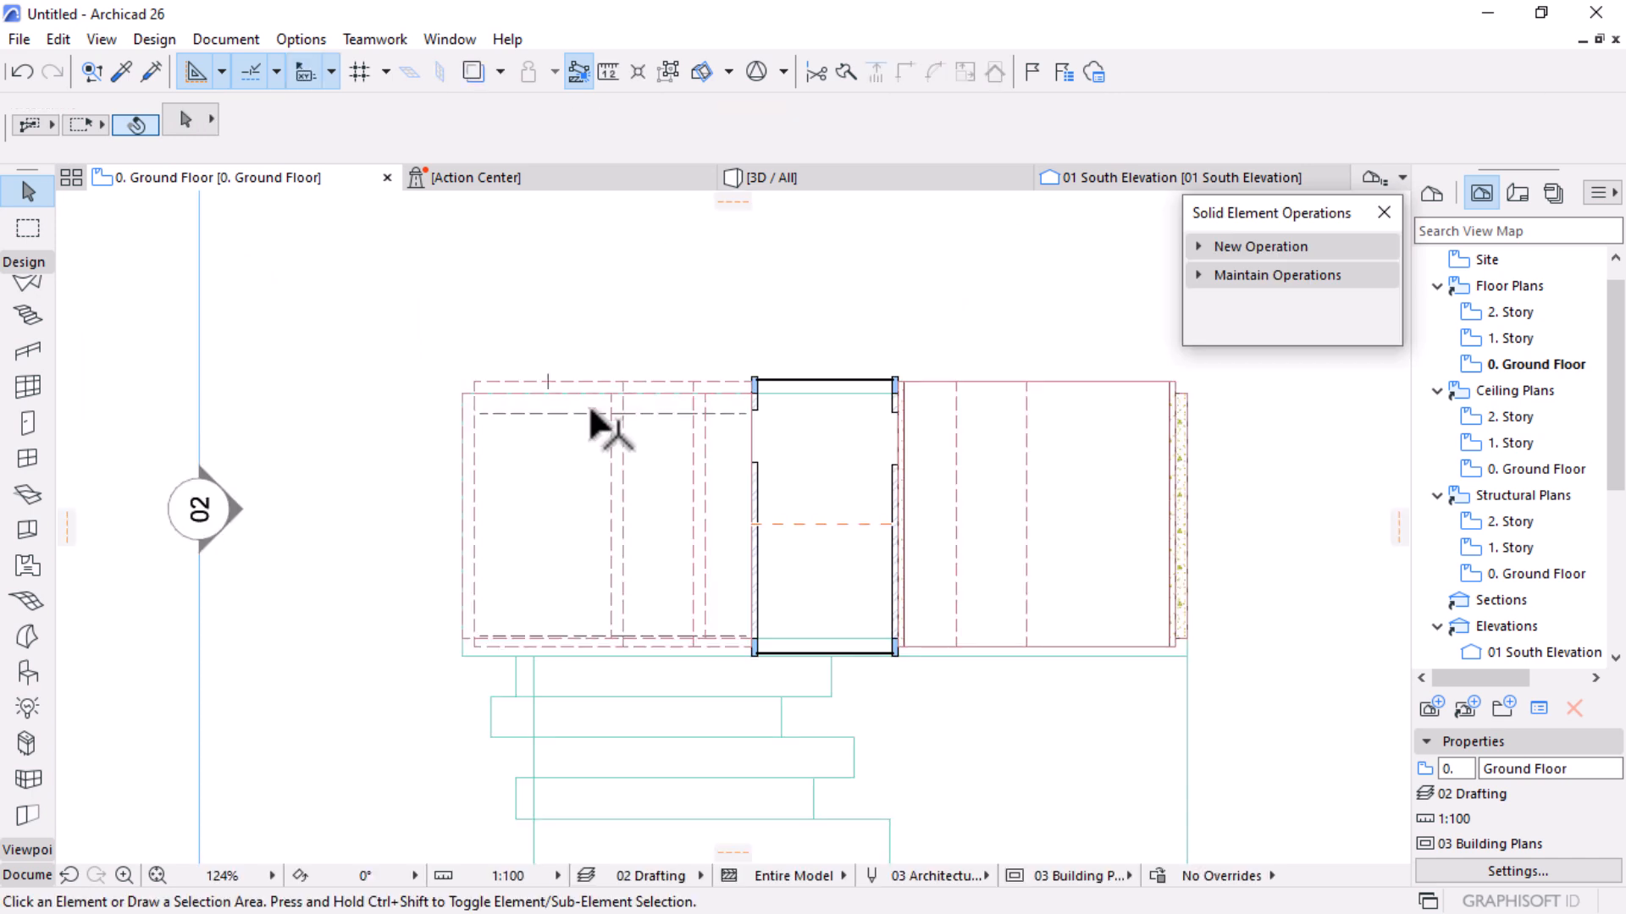
scroll(563, 439, up, 1)
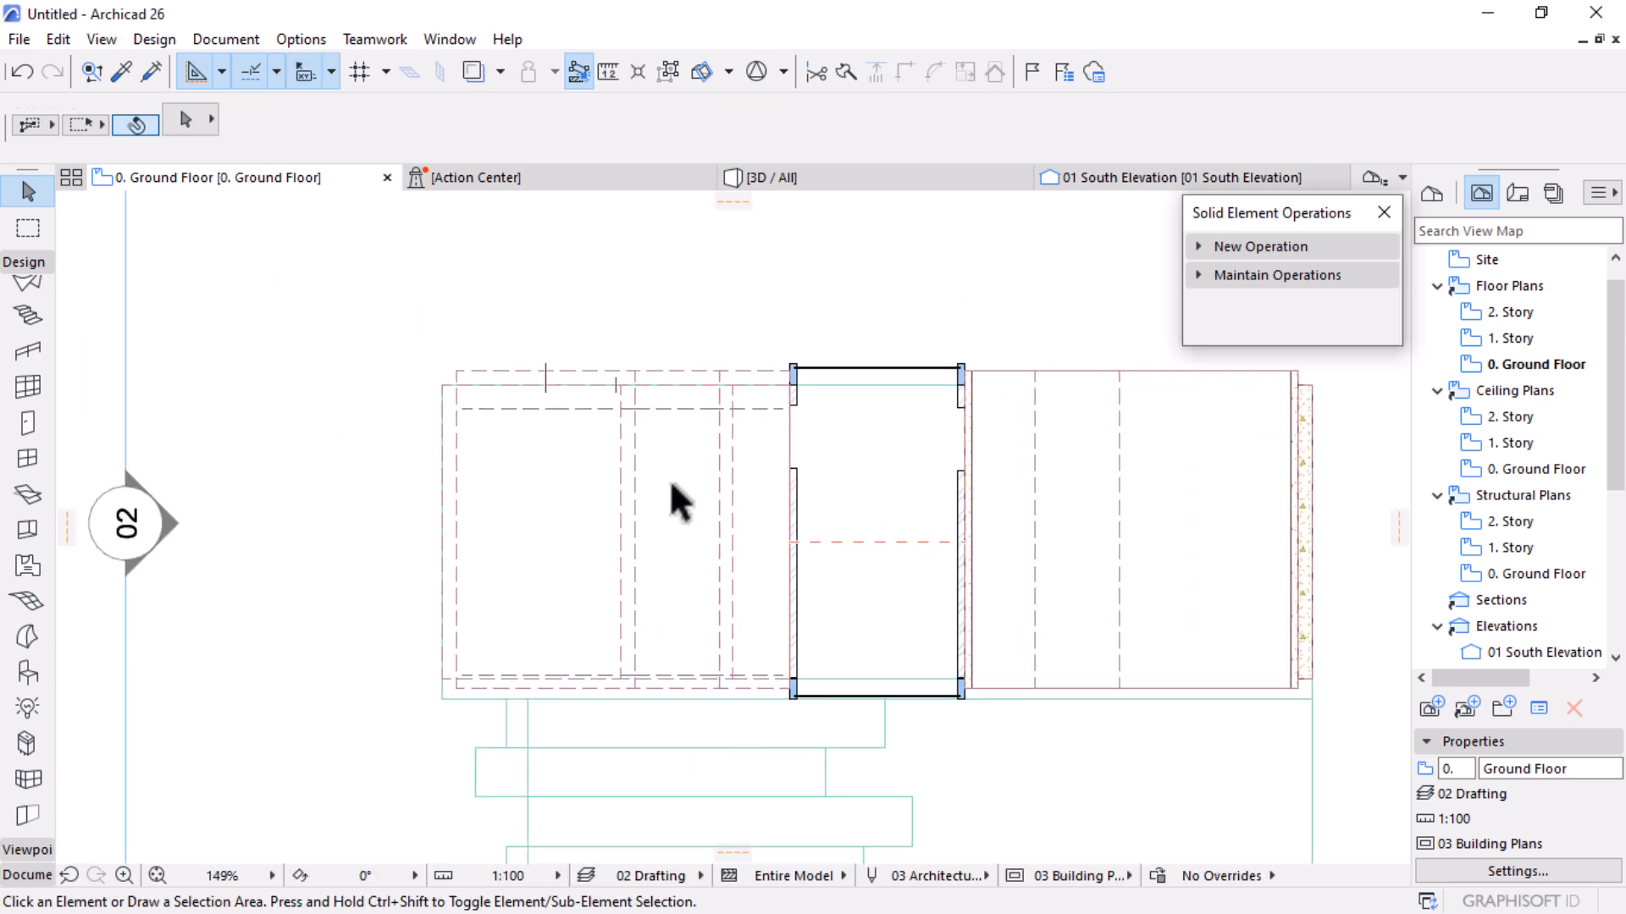
click(12, 262)
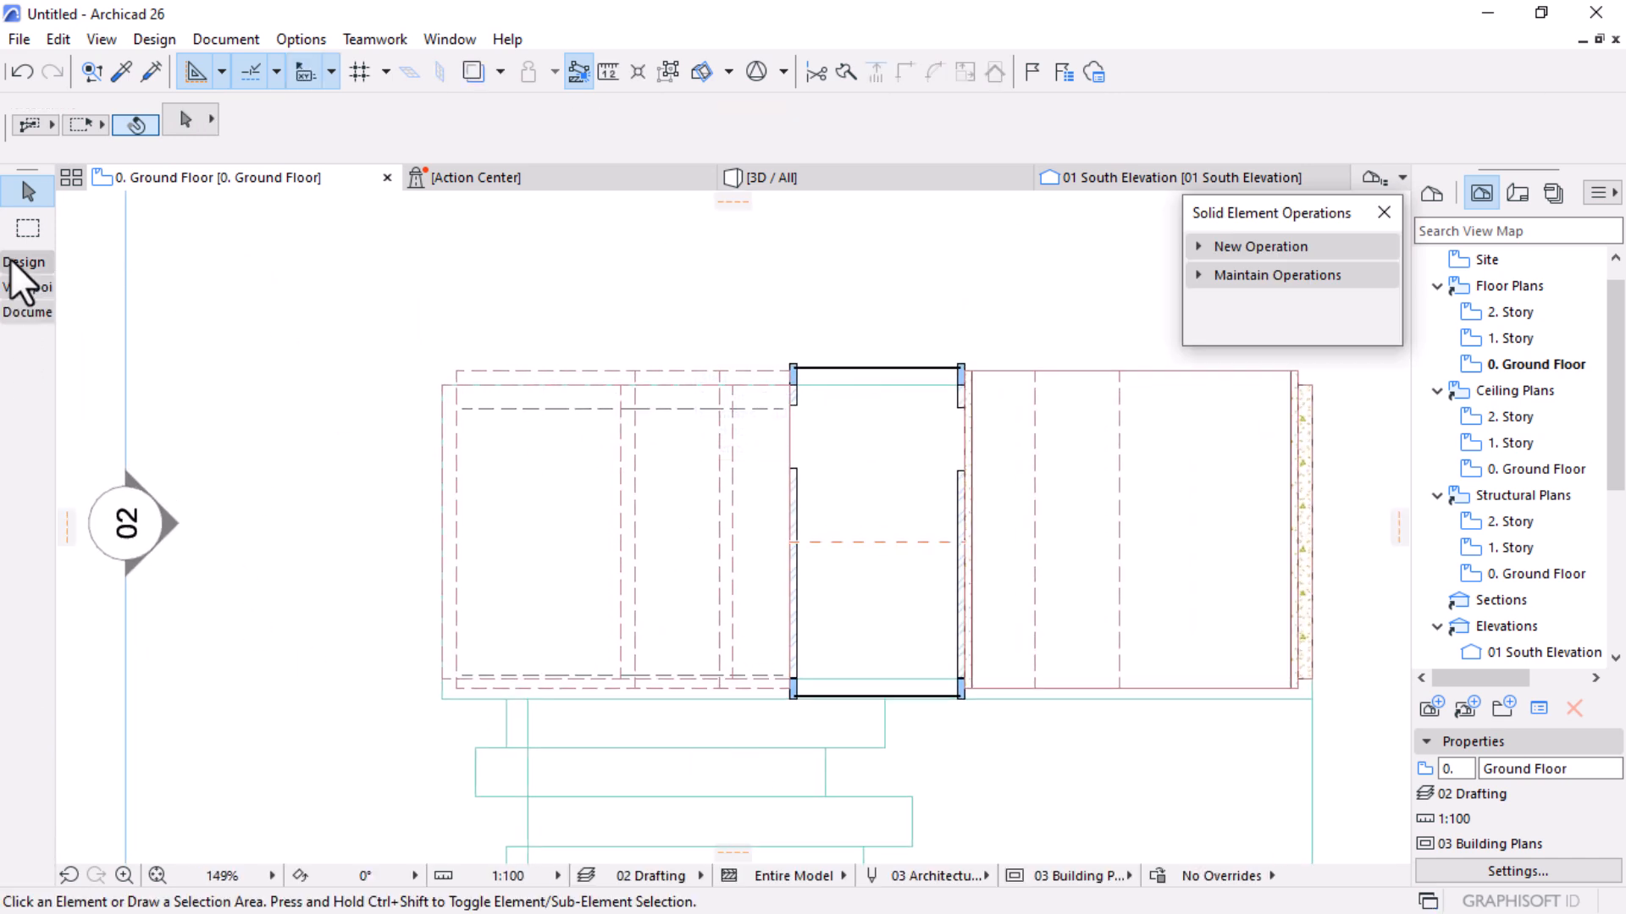
click(19, 312)
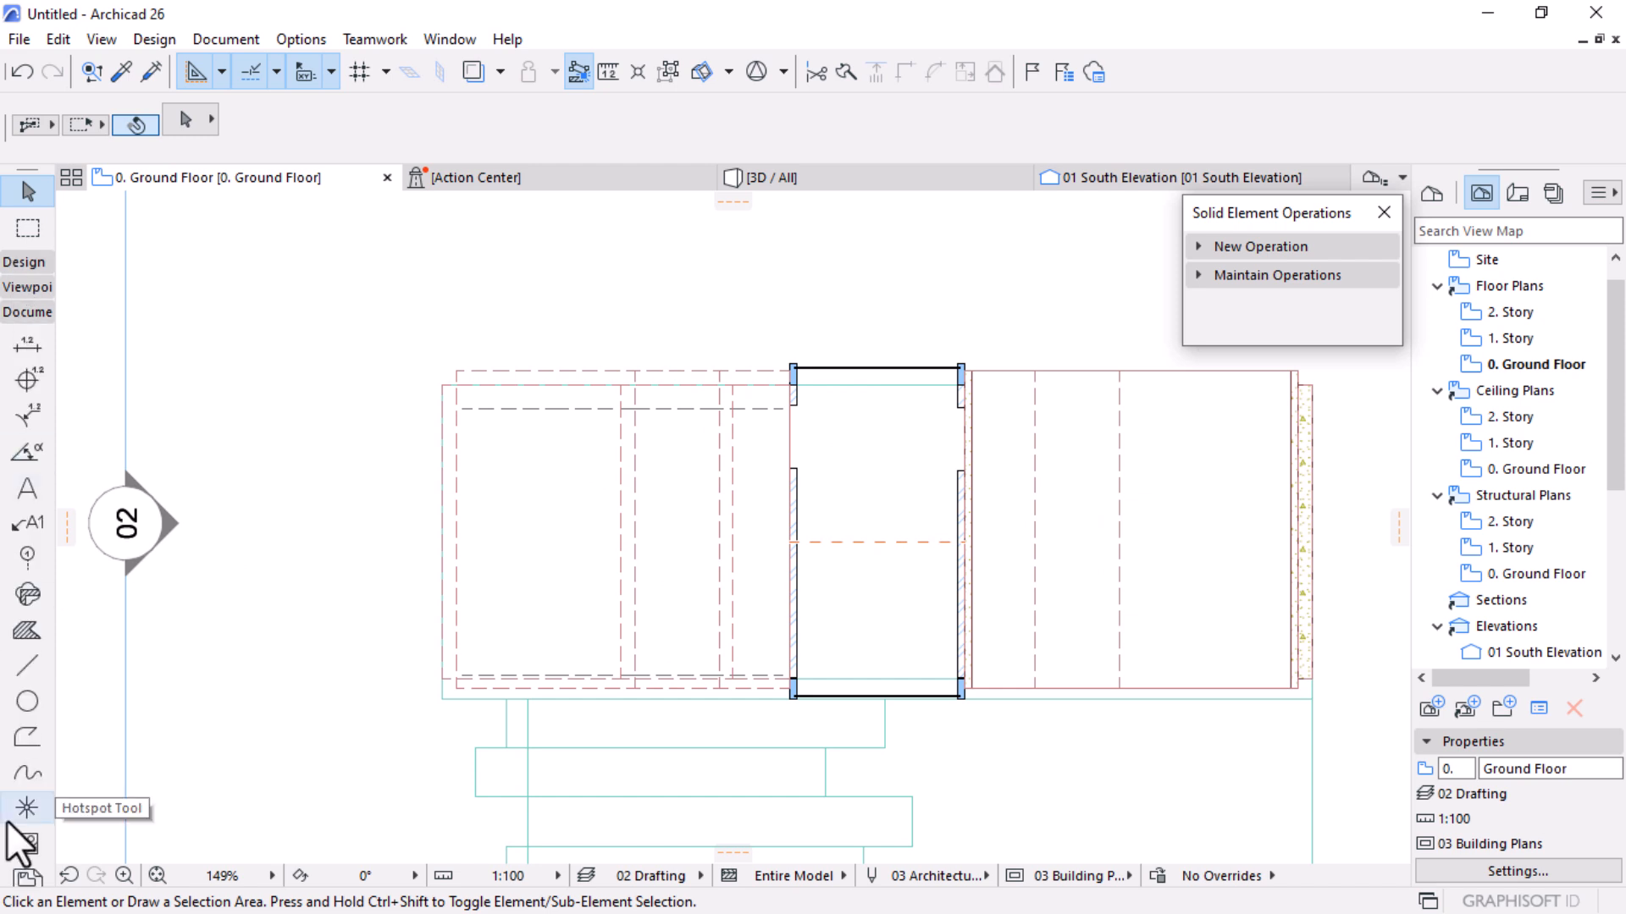
click(28, 736)
scroll(550, 540, up, 2)
scroll(551, 539, up, 1)
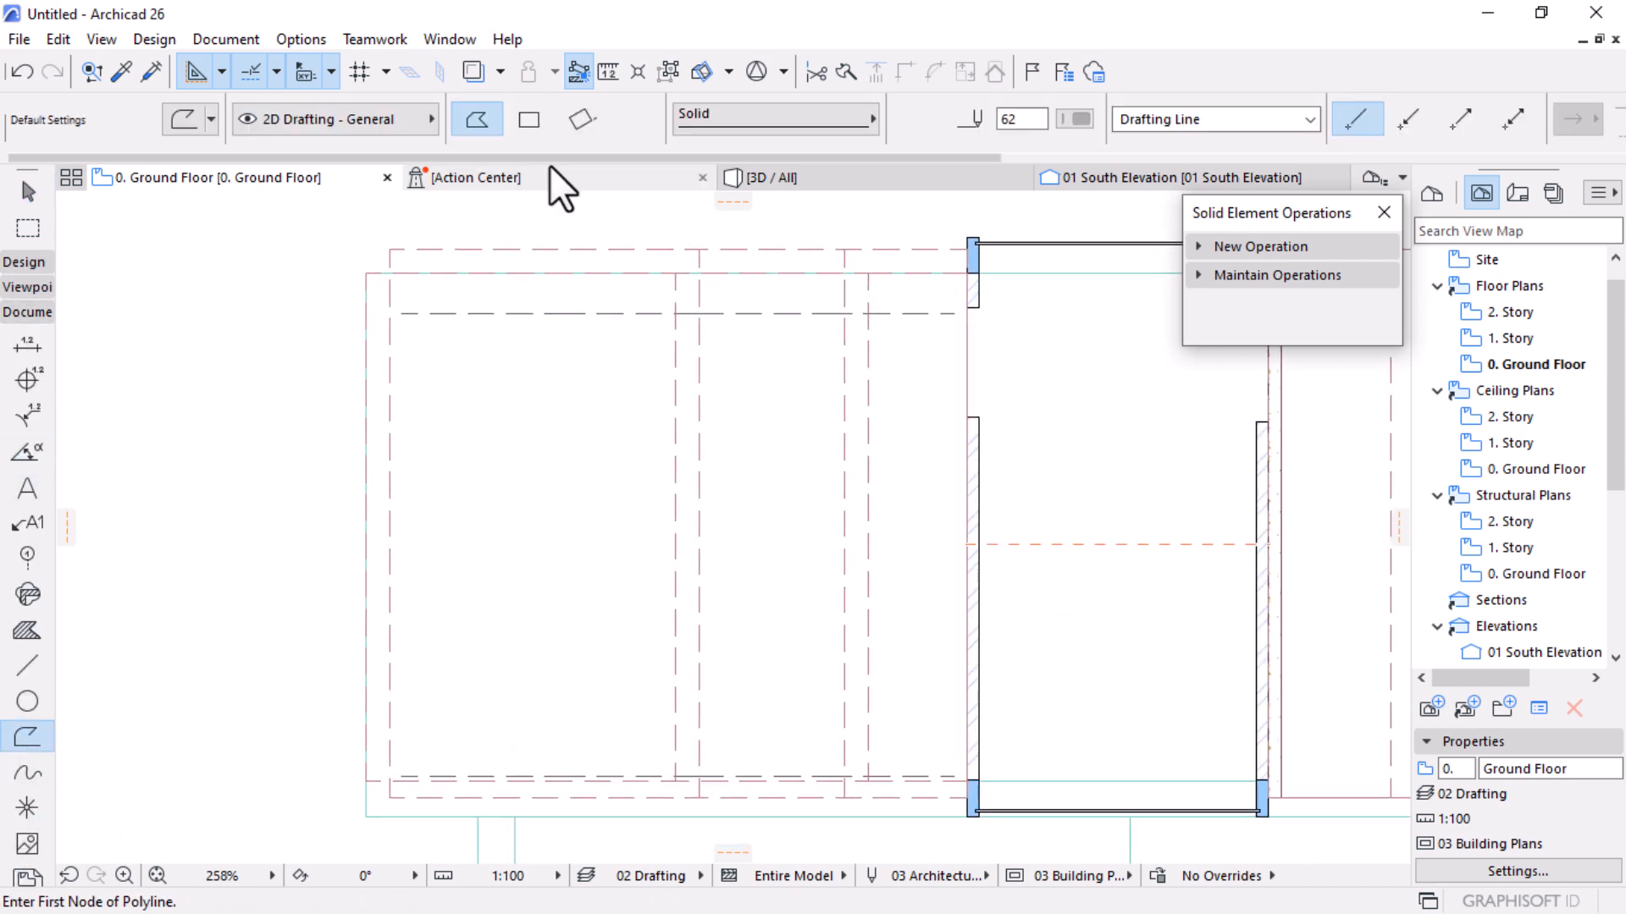
click(529, 118)
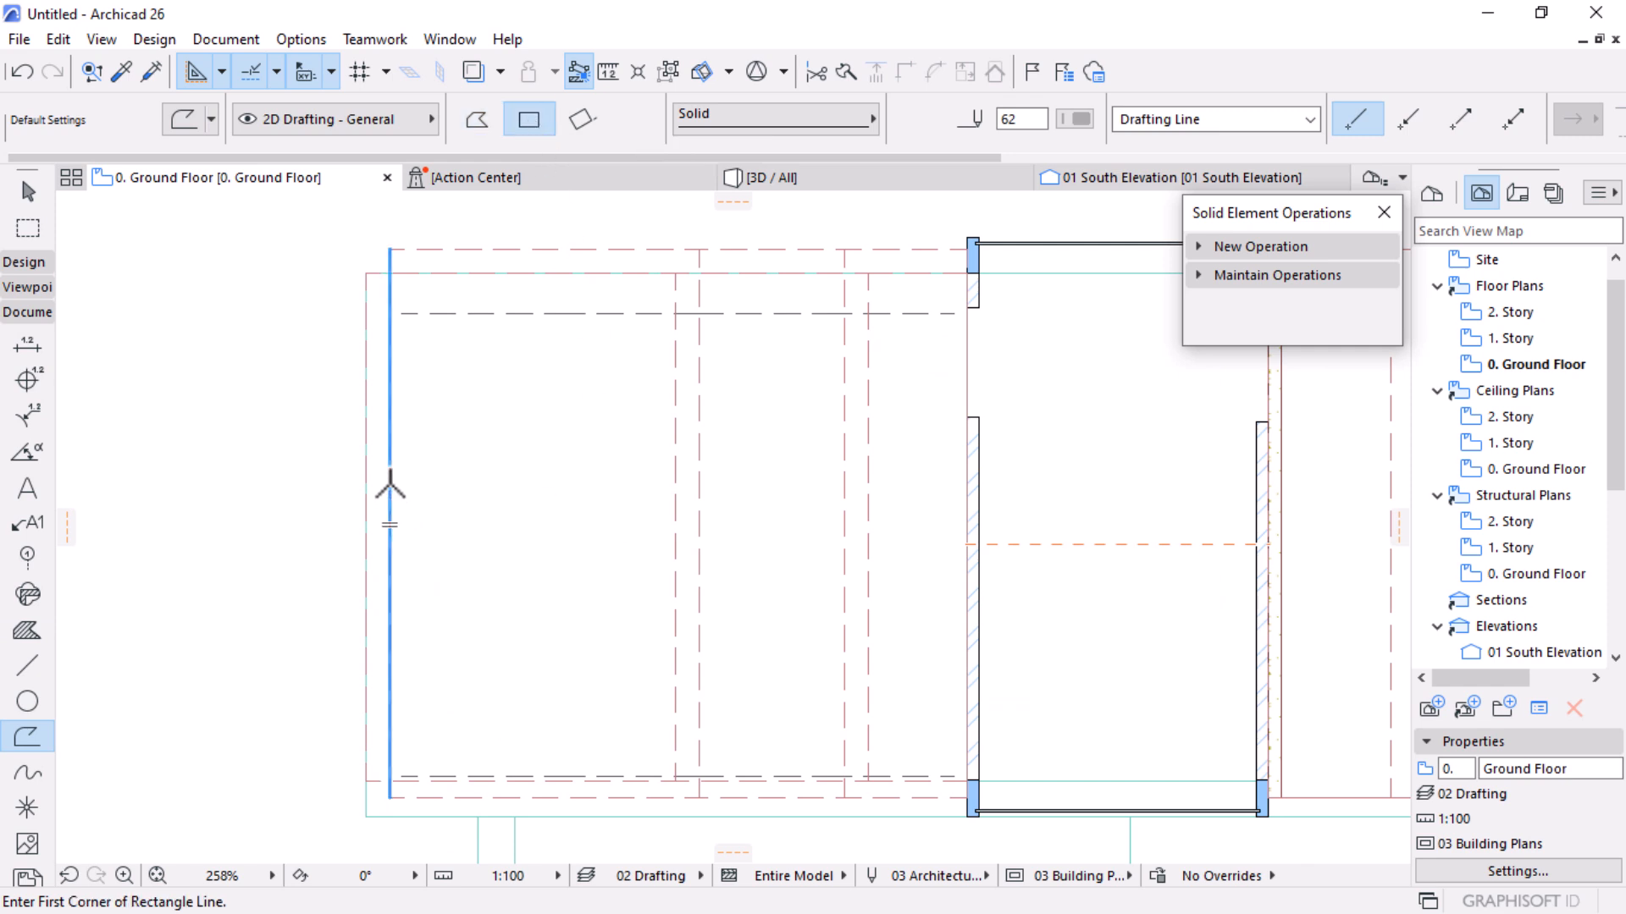
click(391, 482)
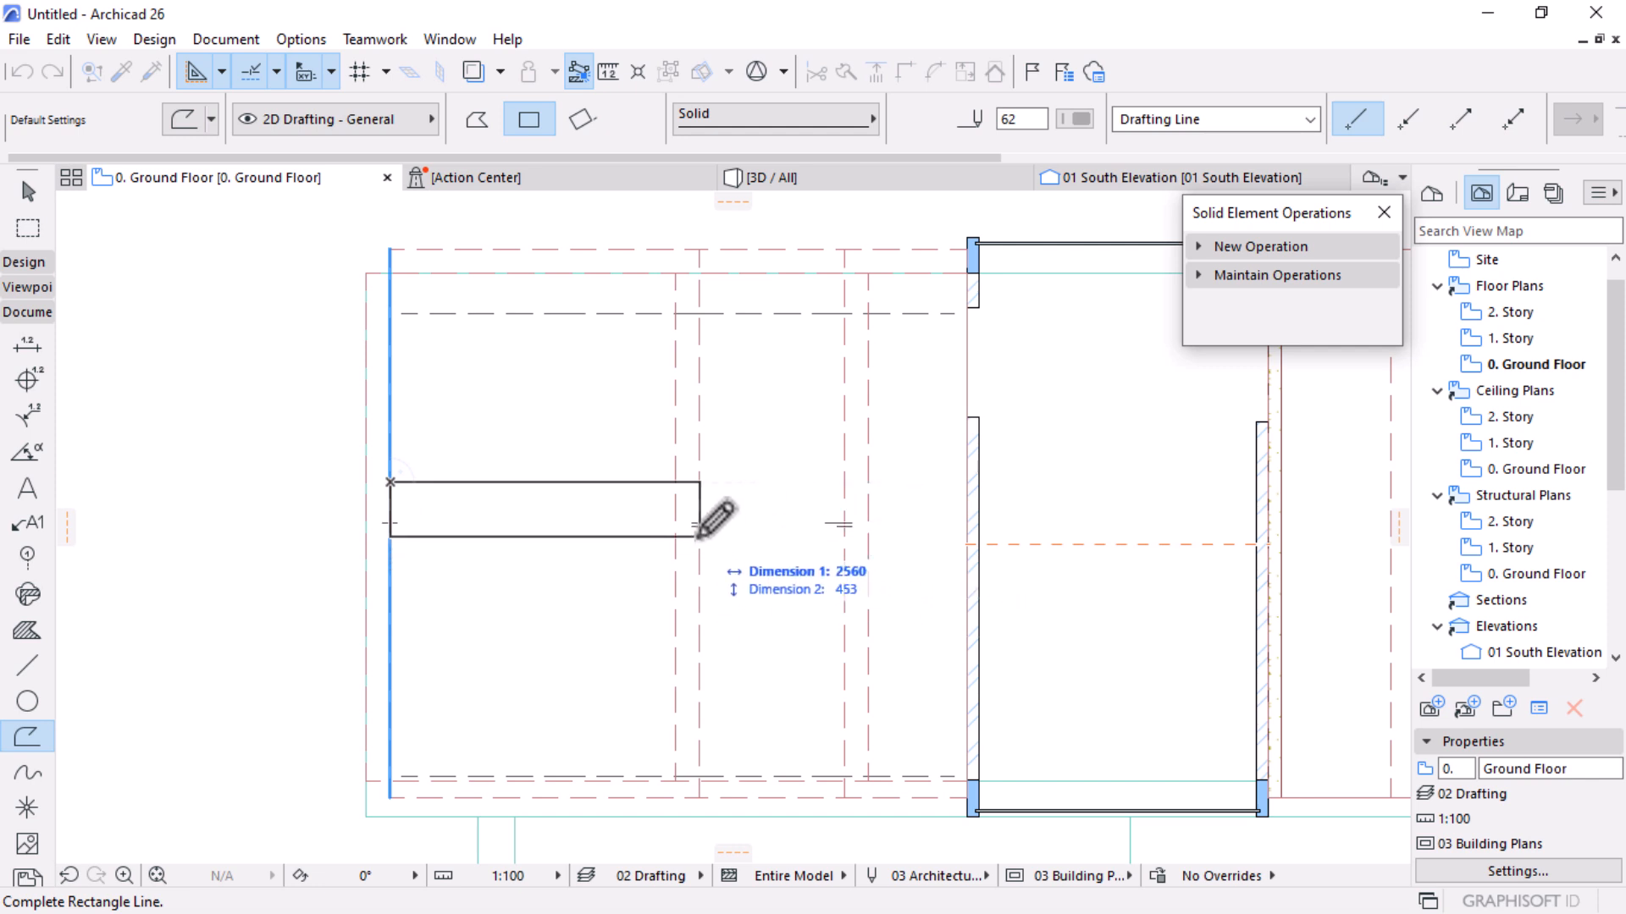
text(2)
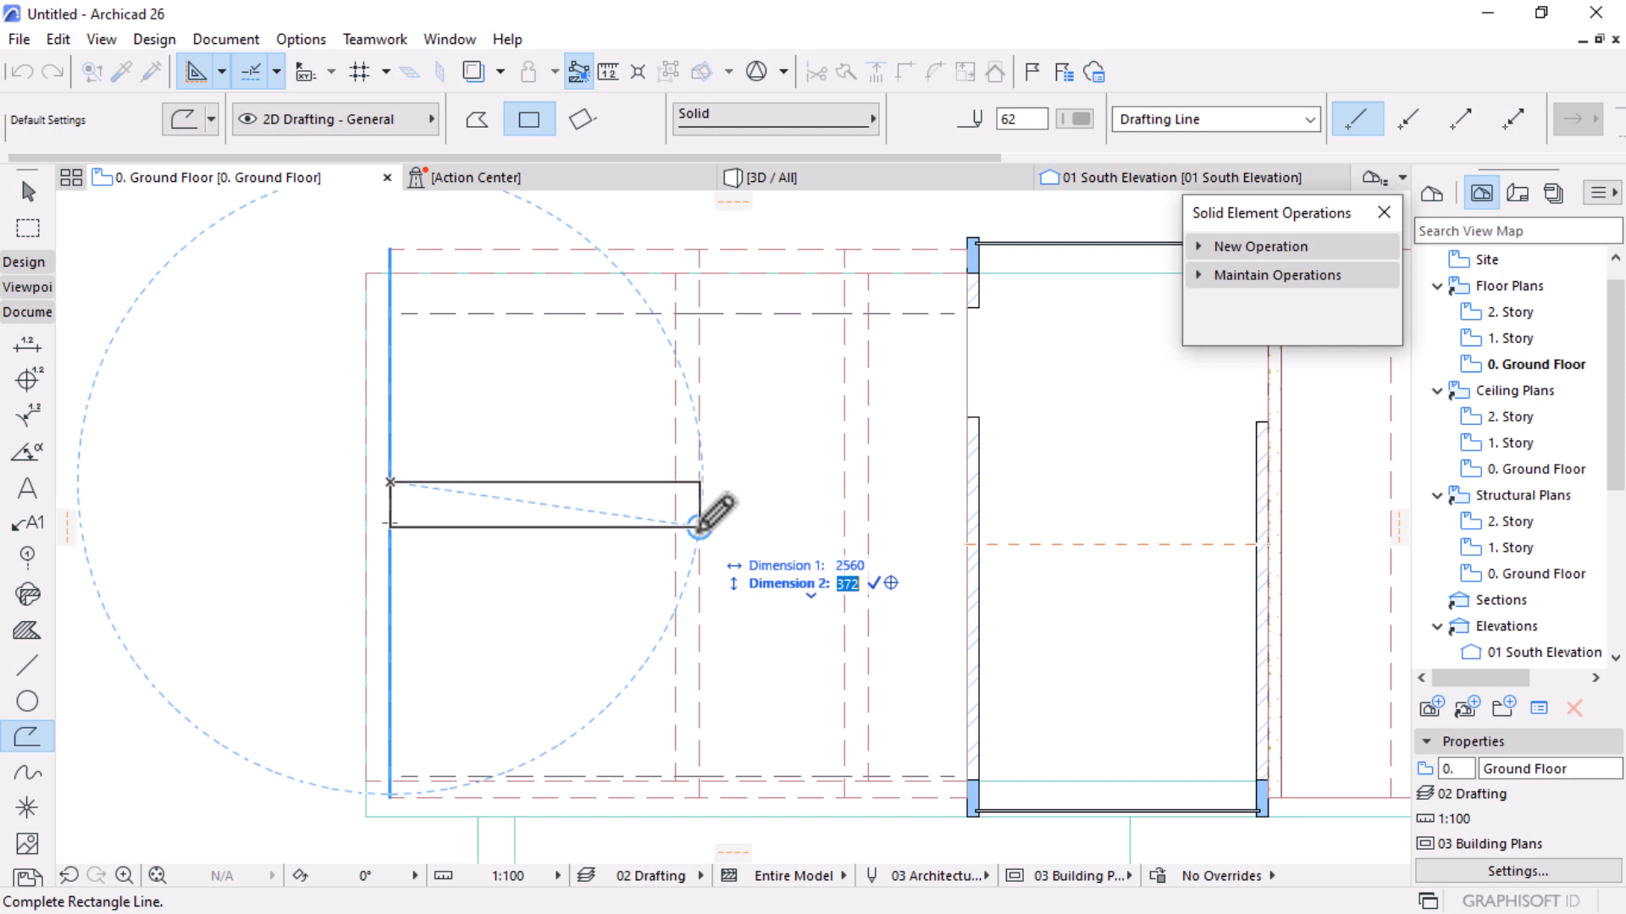
key(Return)
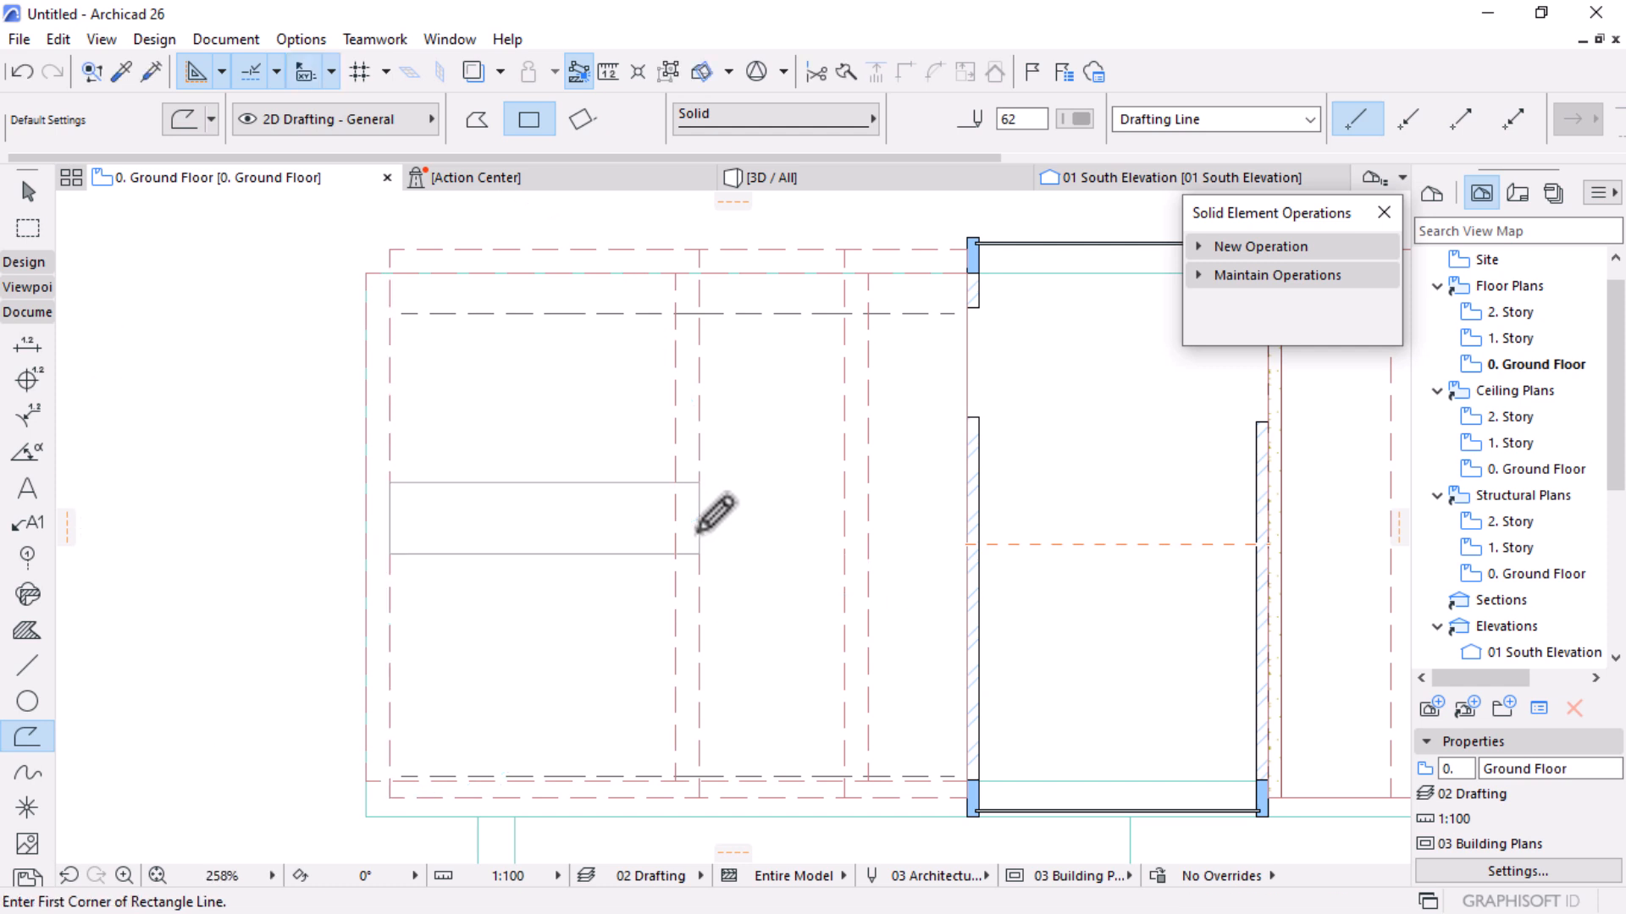
scroll(727, 454, down, 2)
key(Escape)
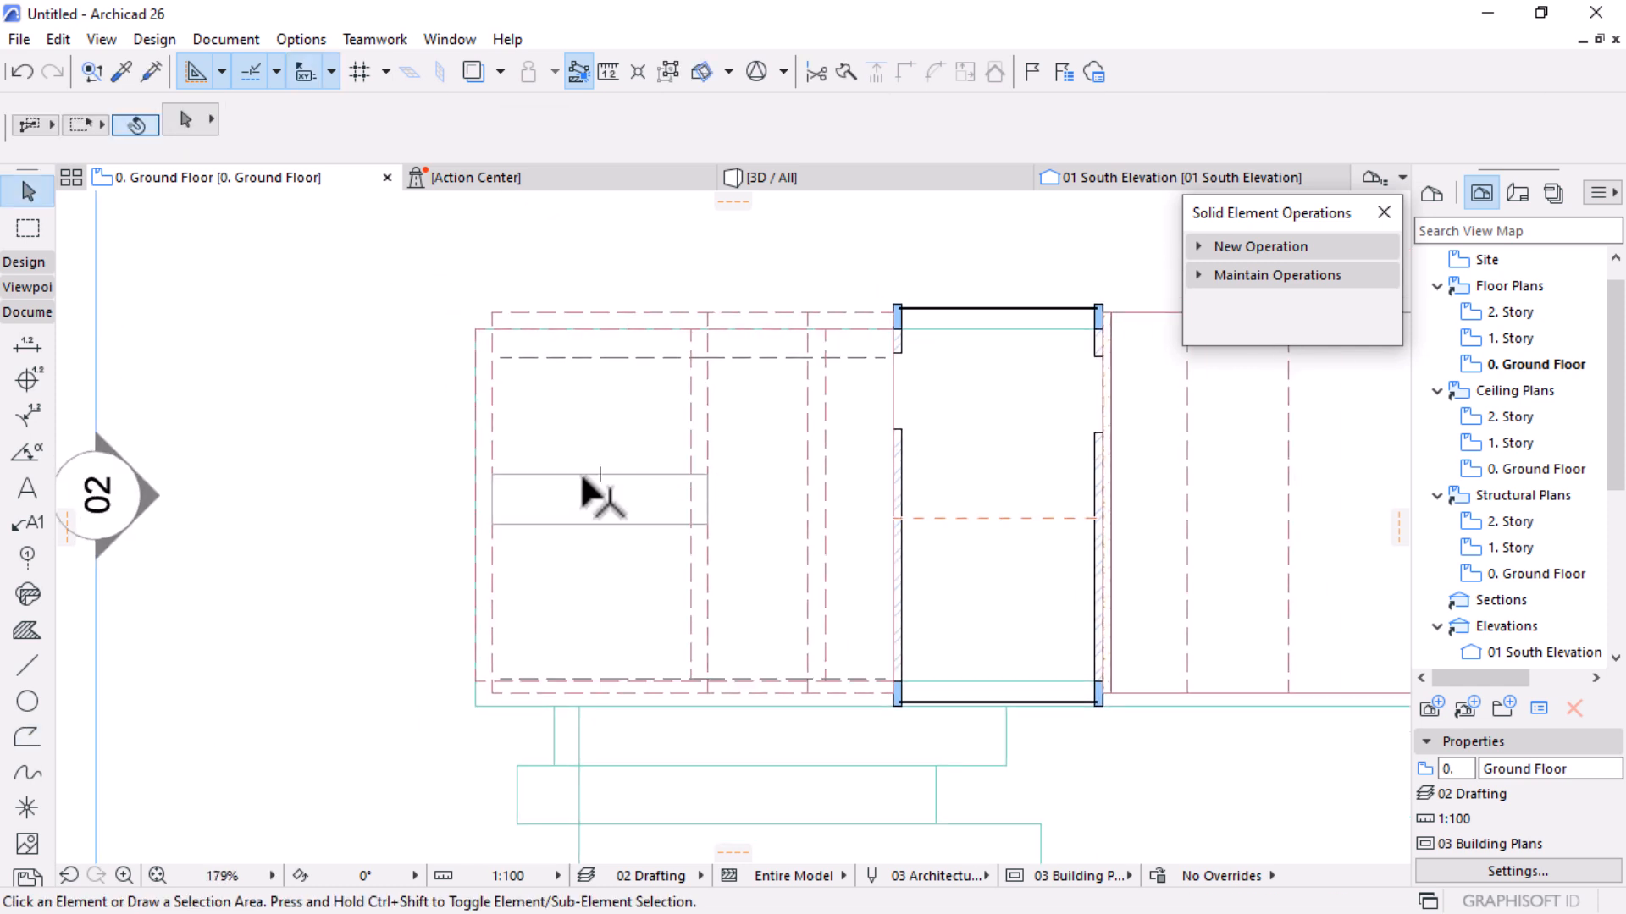
Offset the rectangle's right edge 200 mm inward to the adjacent dashed shell line
click(584, 474)
scroll(661, 508, up, 3)
click(707, 491)
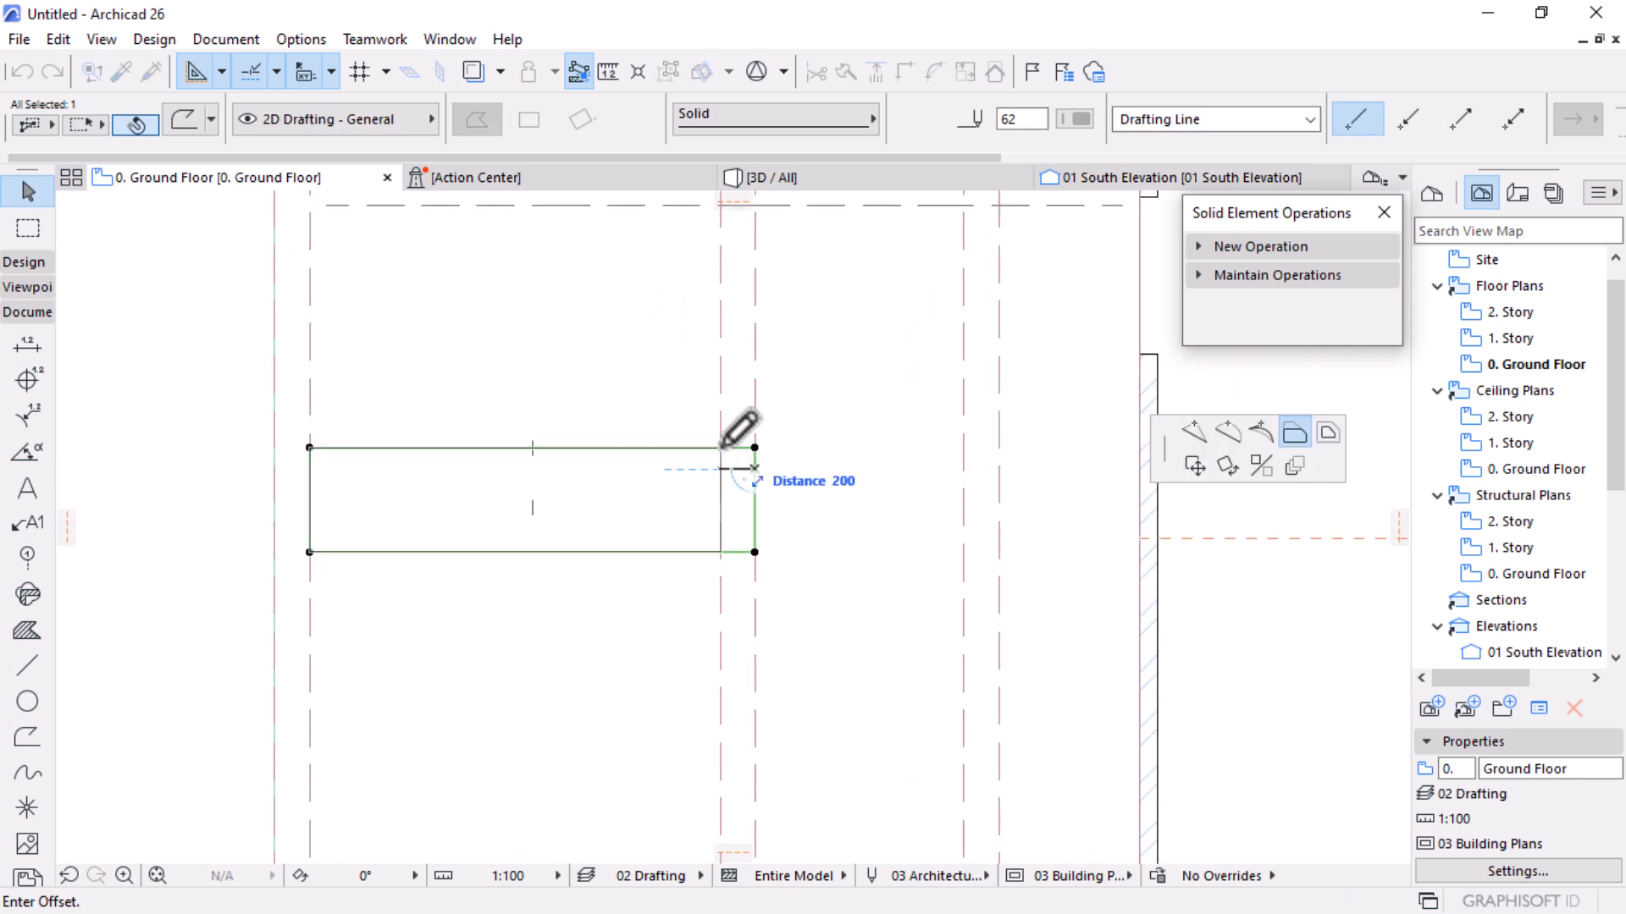
click(720, 449)
Offset the rectangle's left edge outward to the left wing's outer shell edge
scroll(721, 457, down, 3)
click(482, 474)
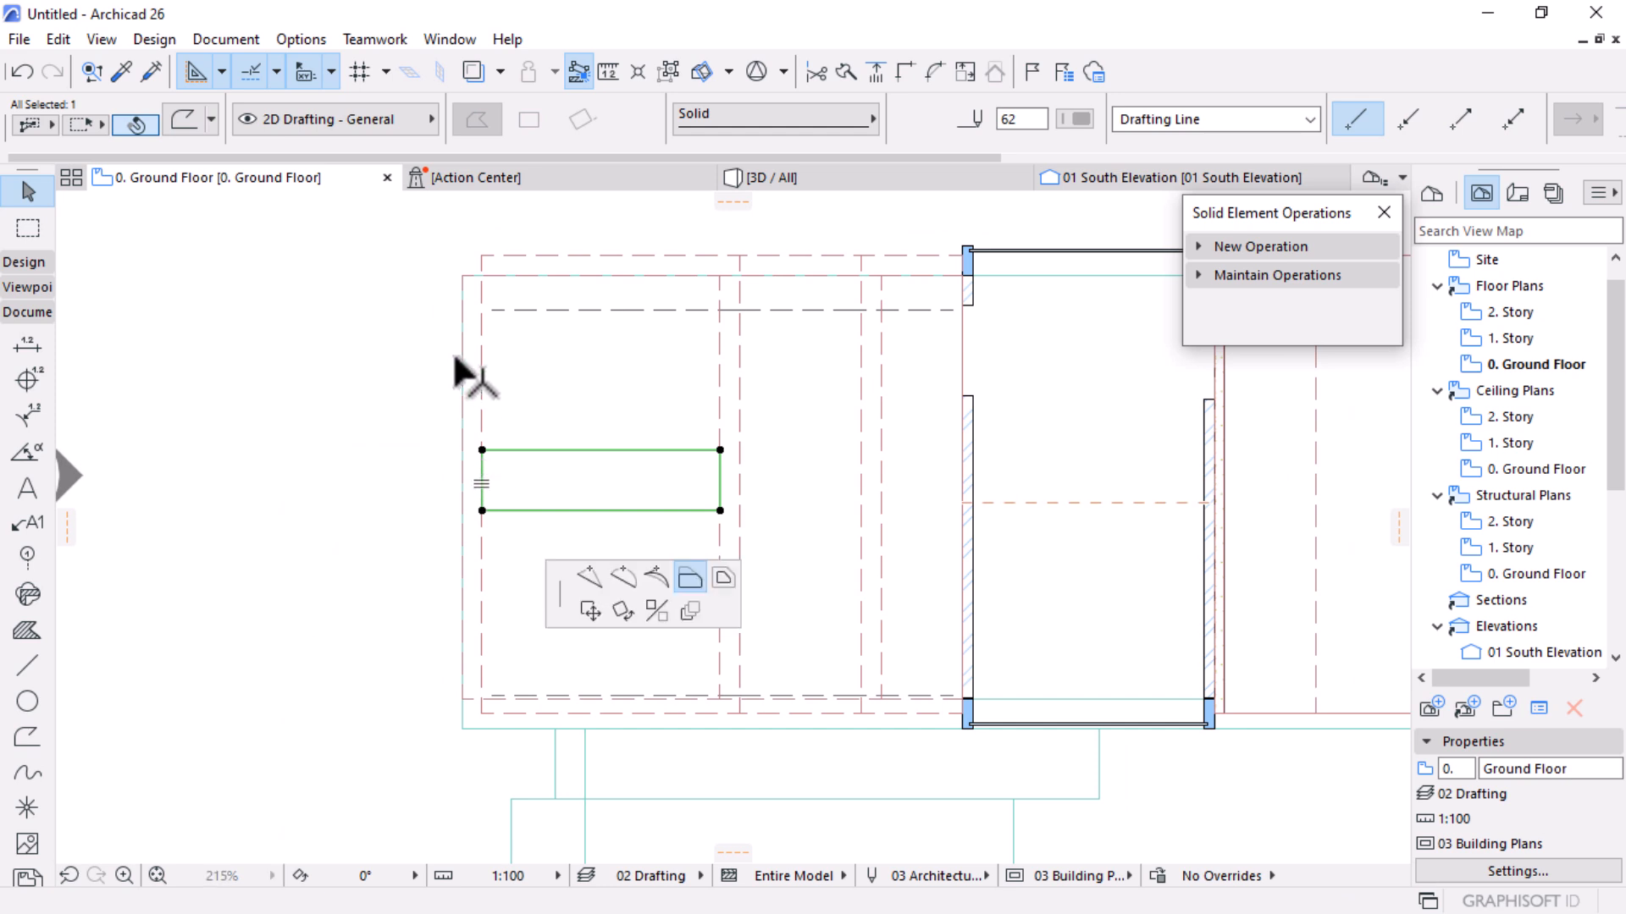
click(462, 282)
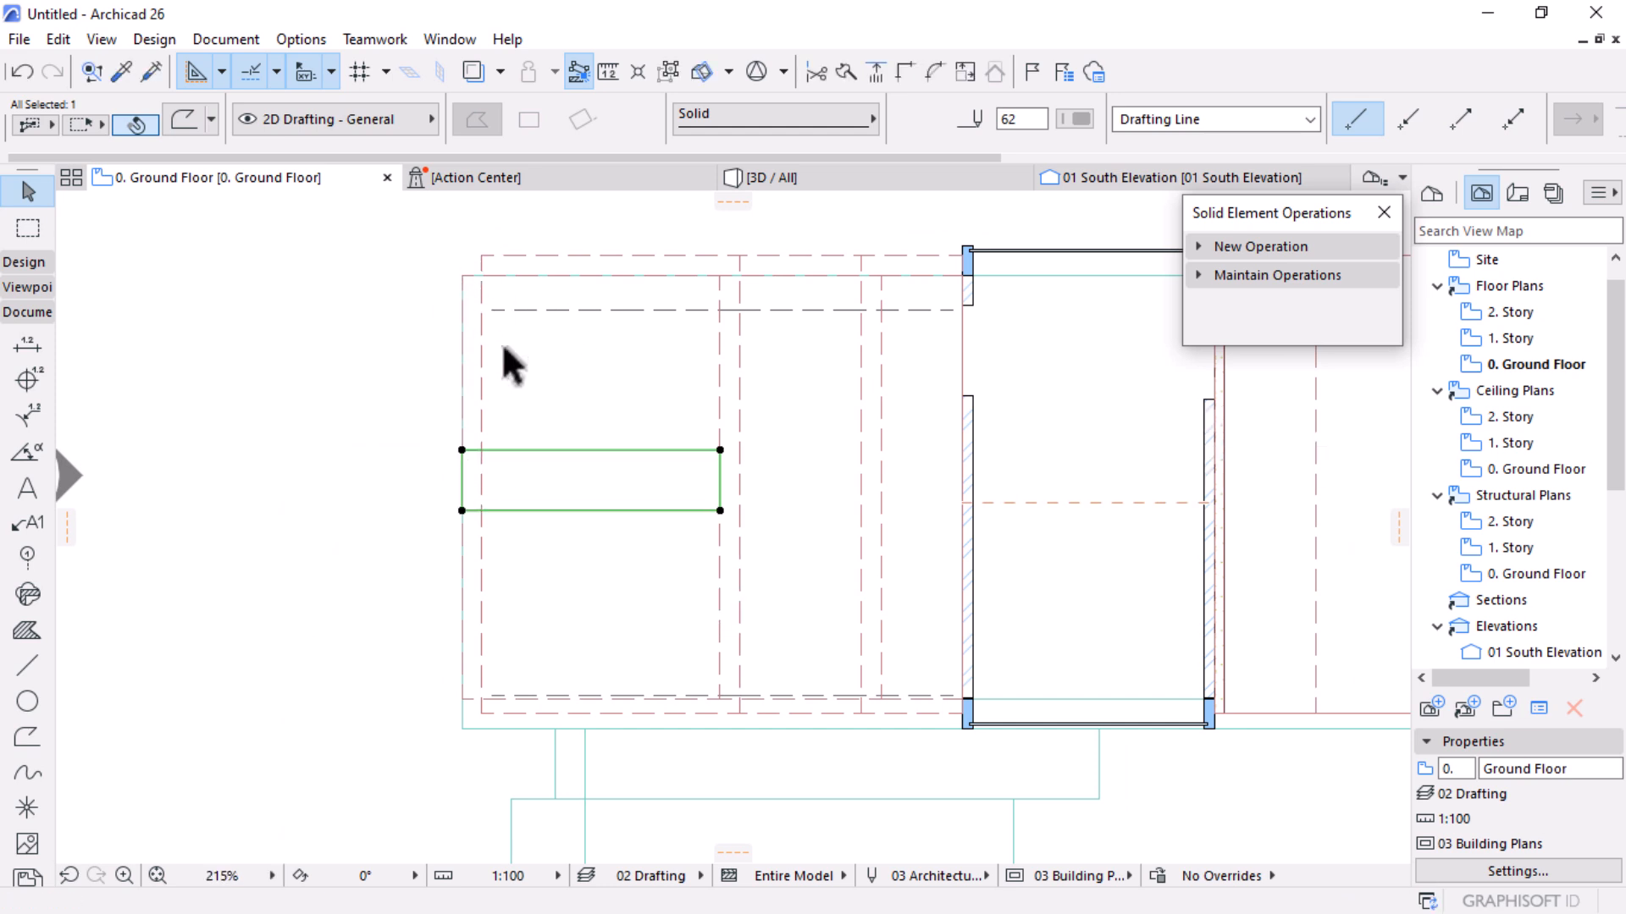
key(Escape)
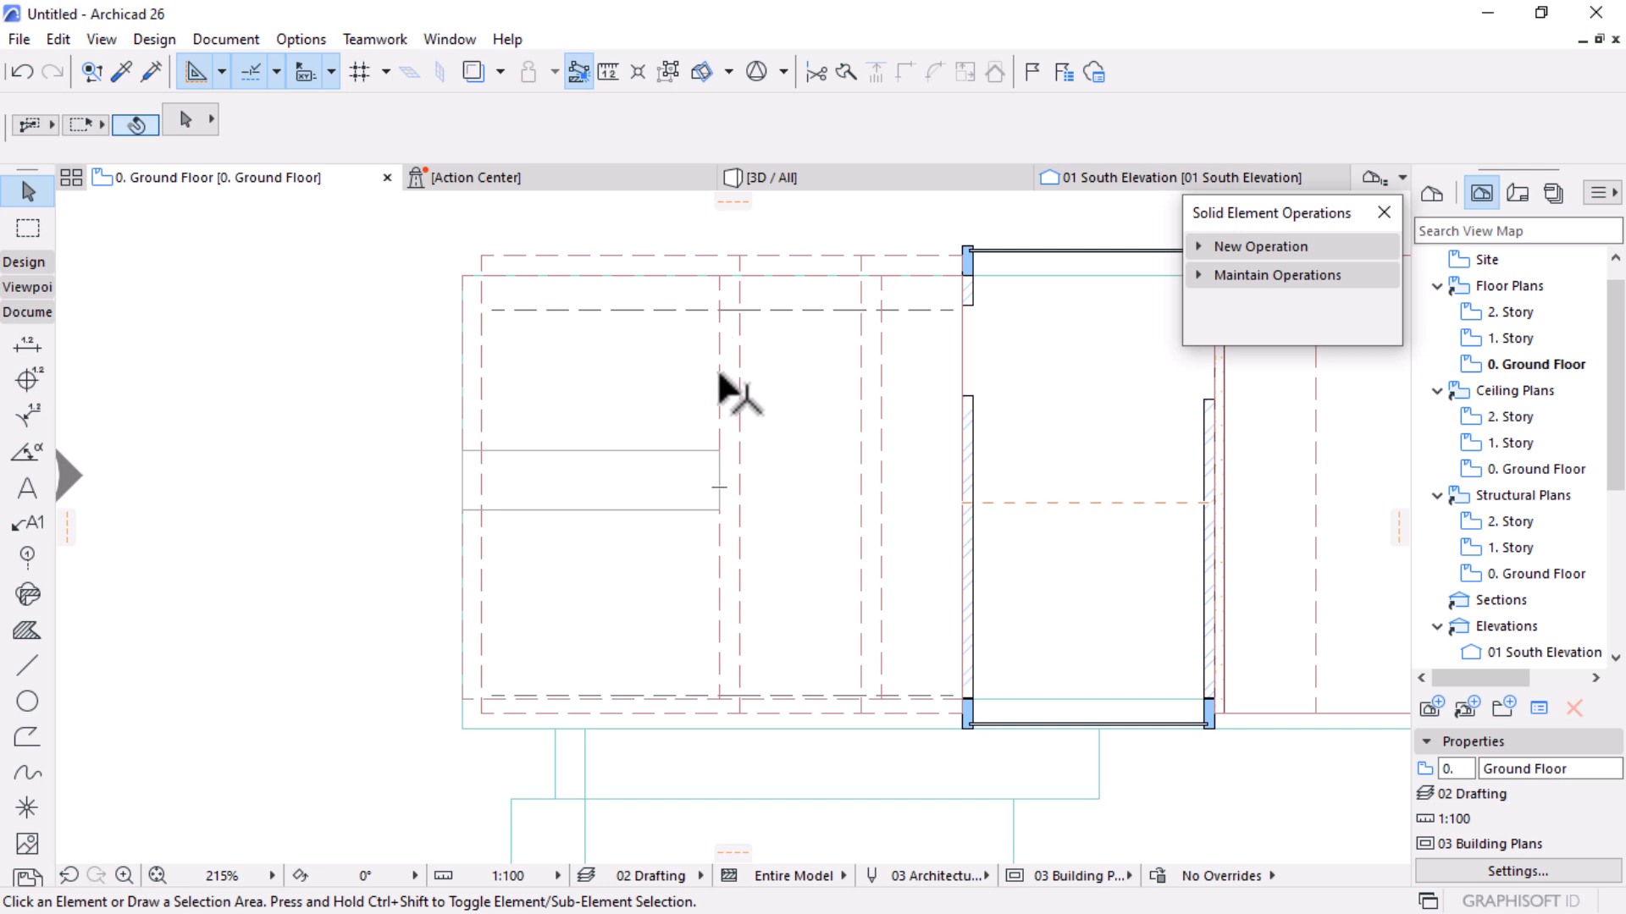
click(726, 373)
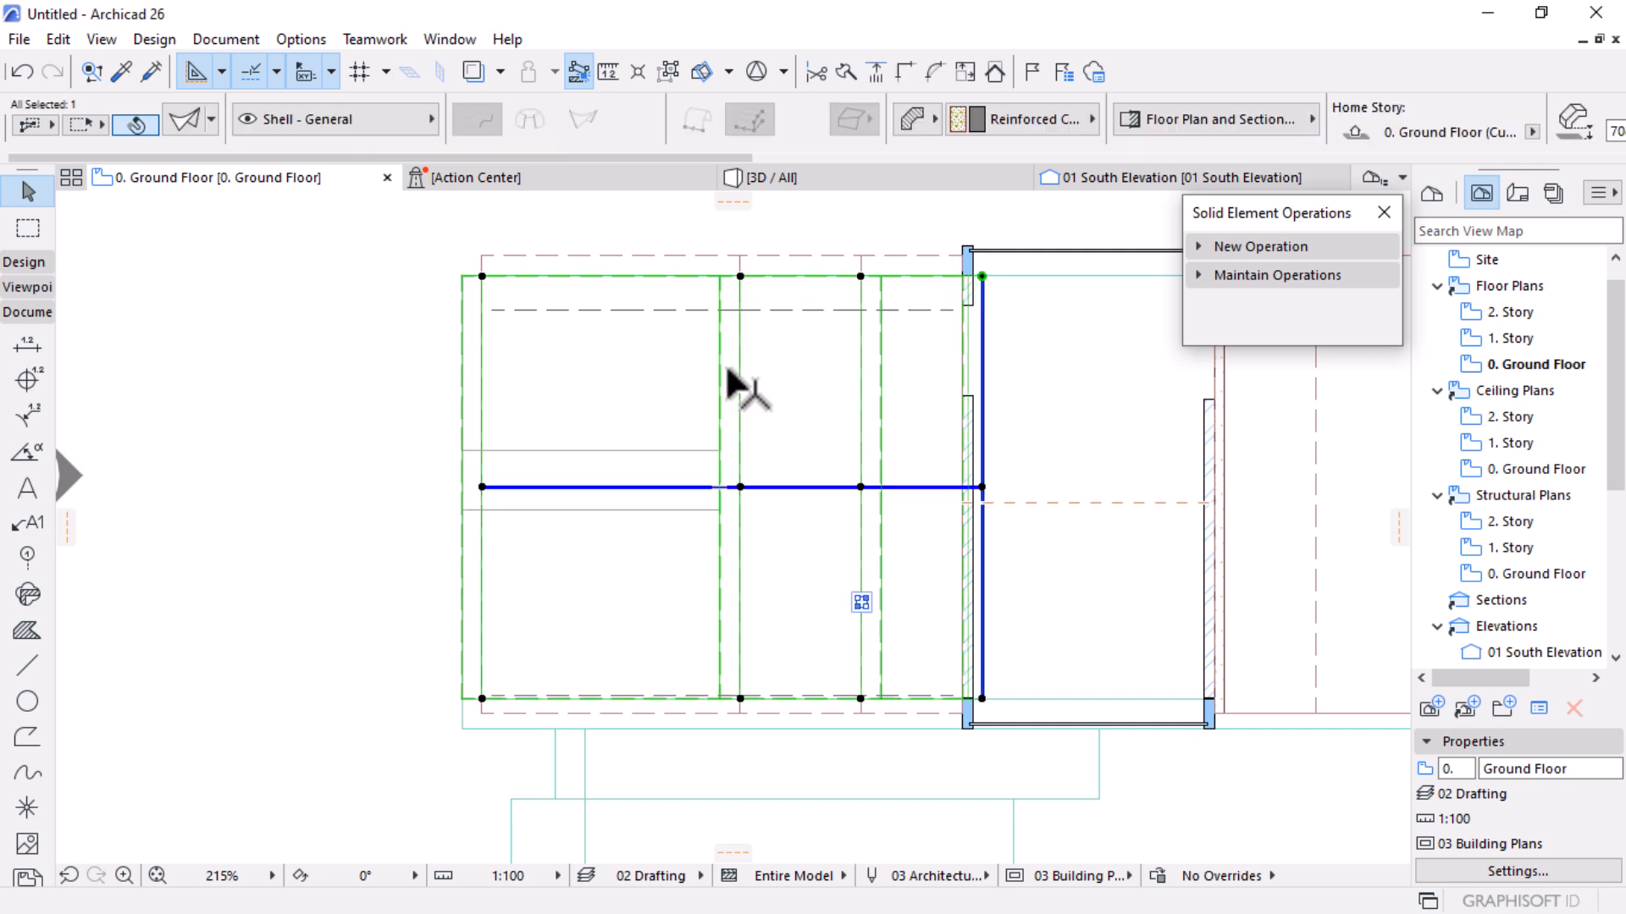
right_click(326, 284)
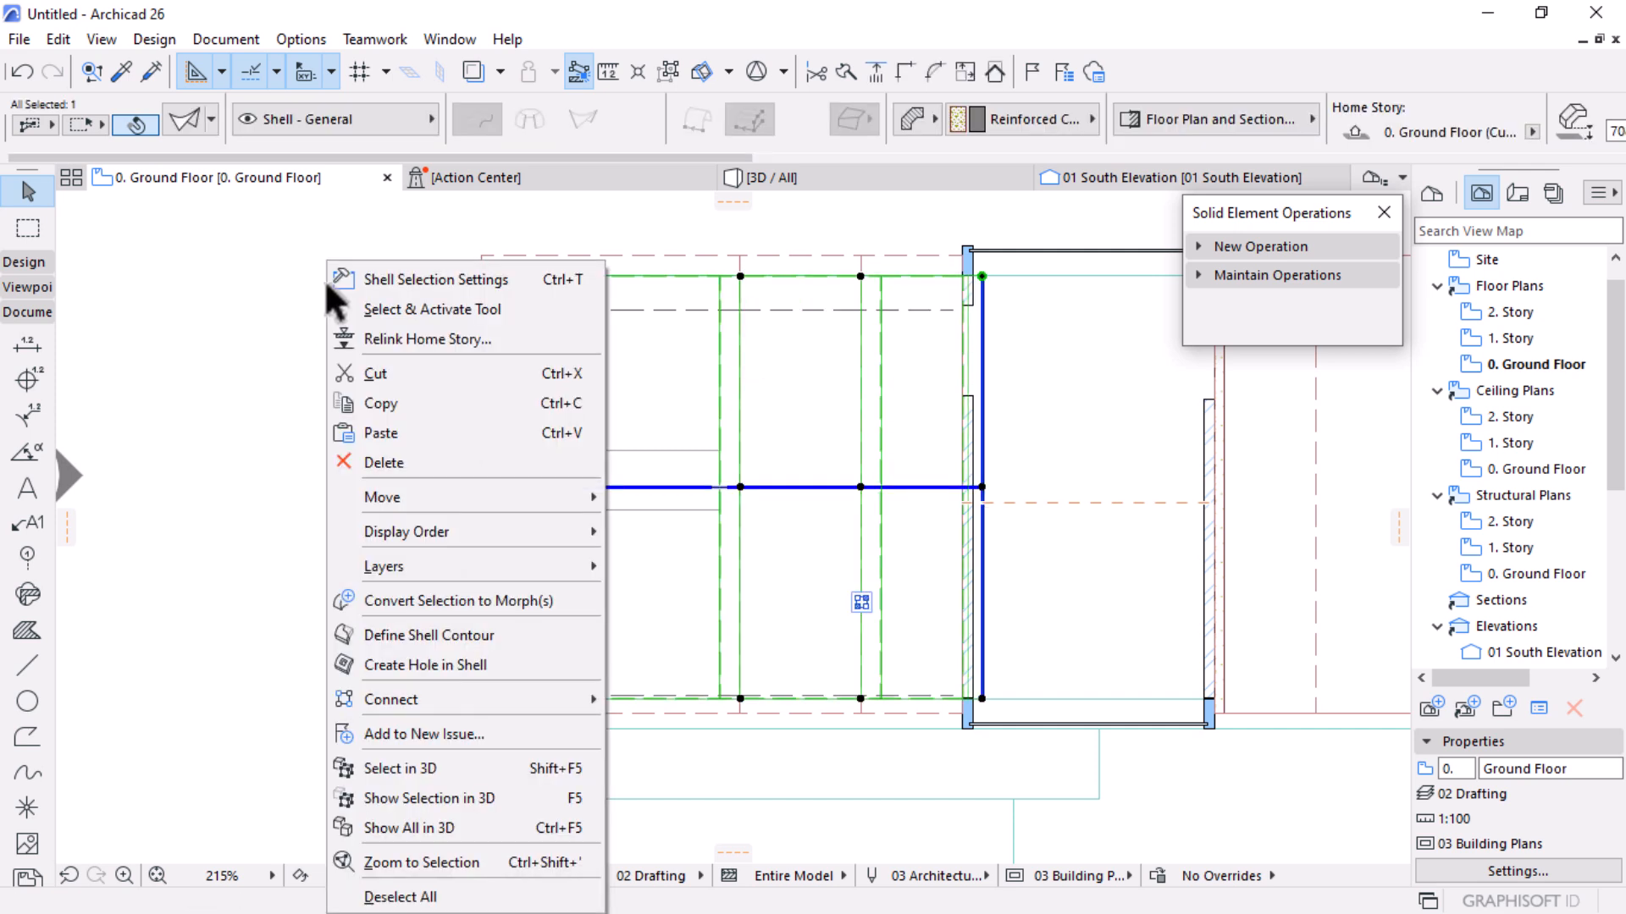
click(420, 669)
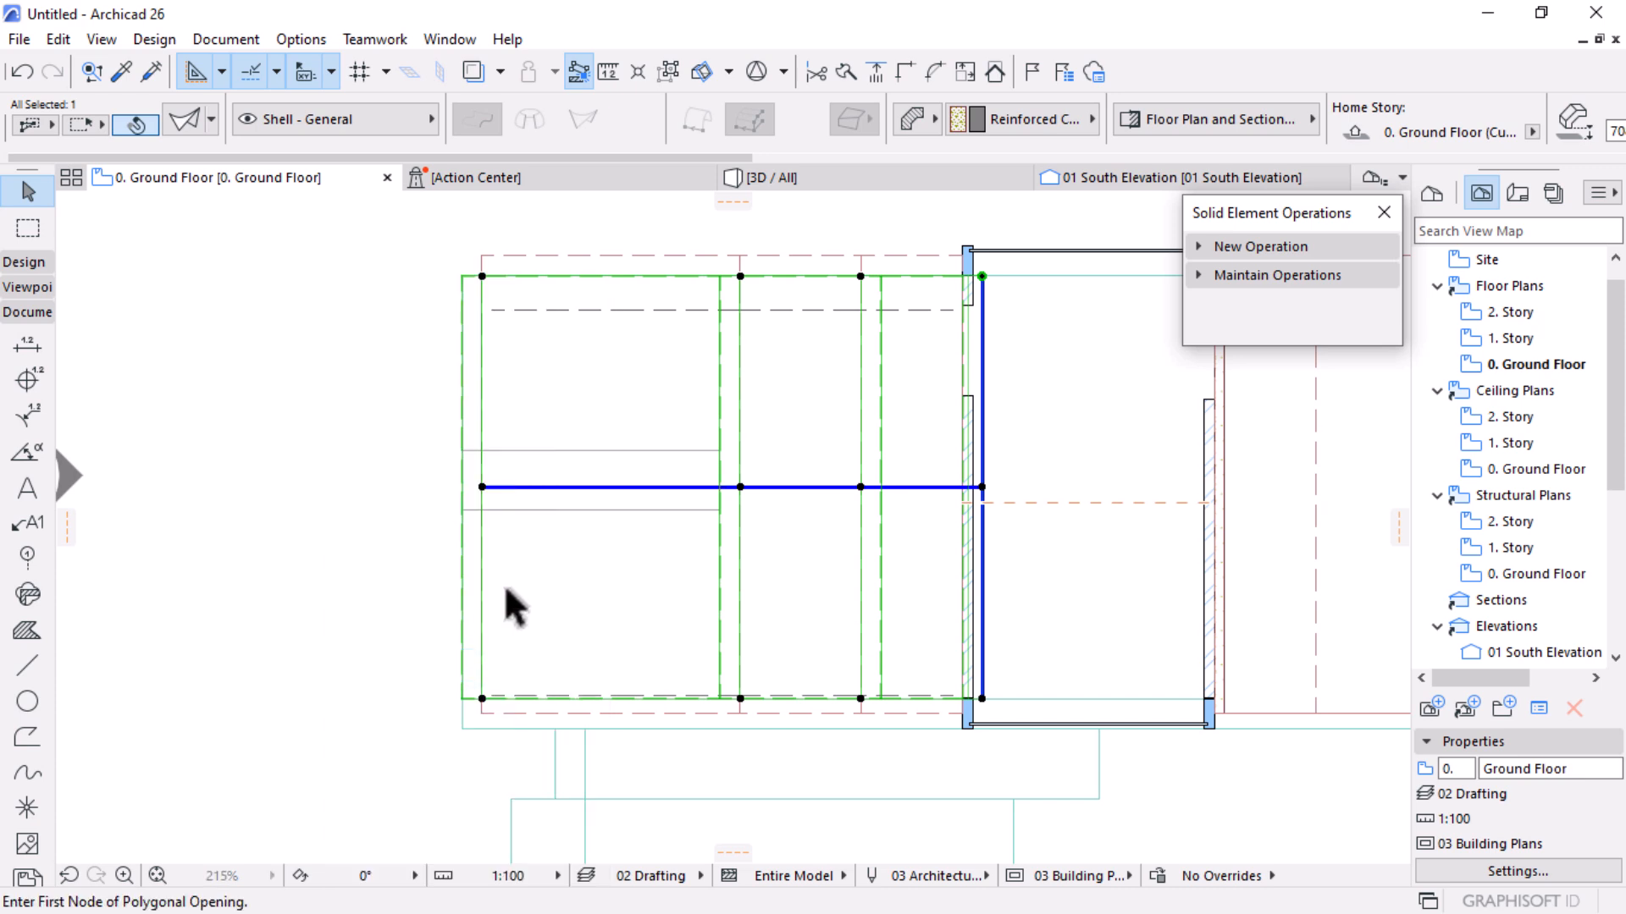
click(555, 450)
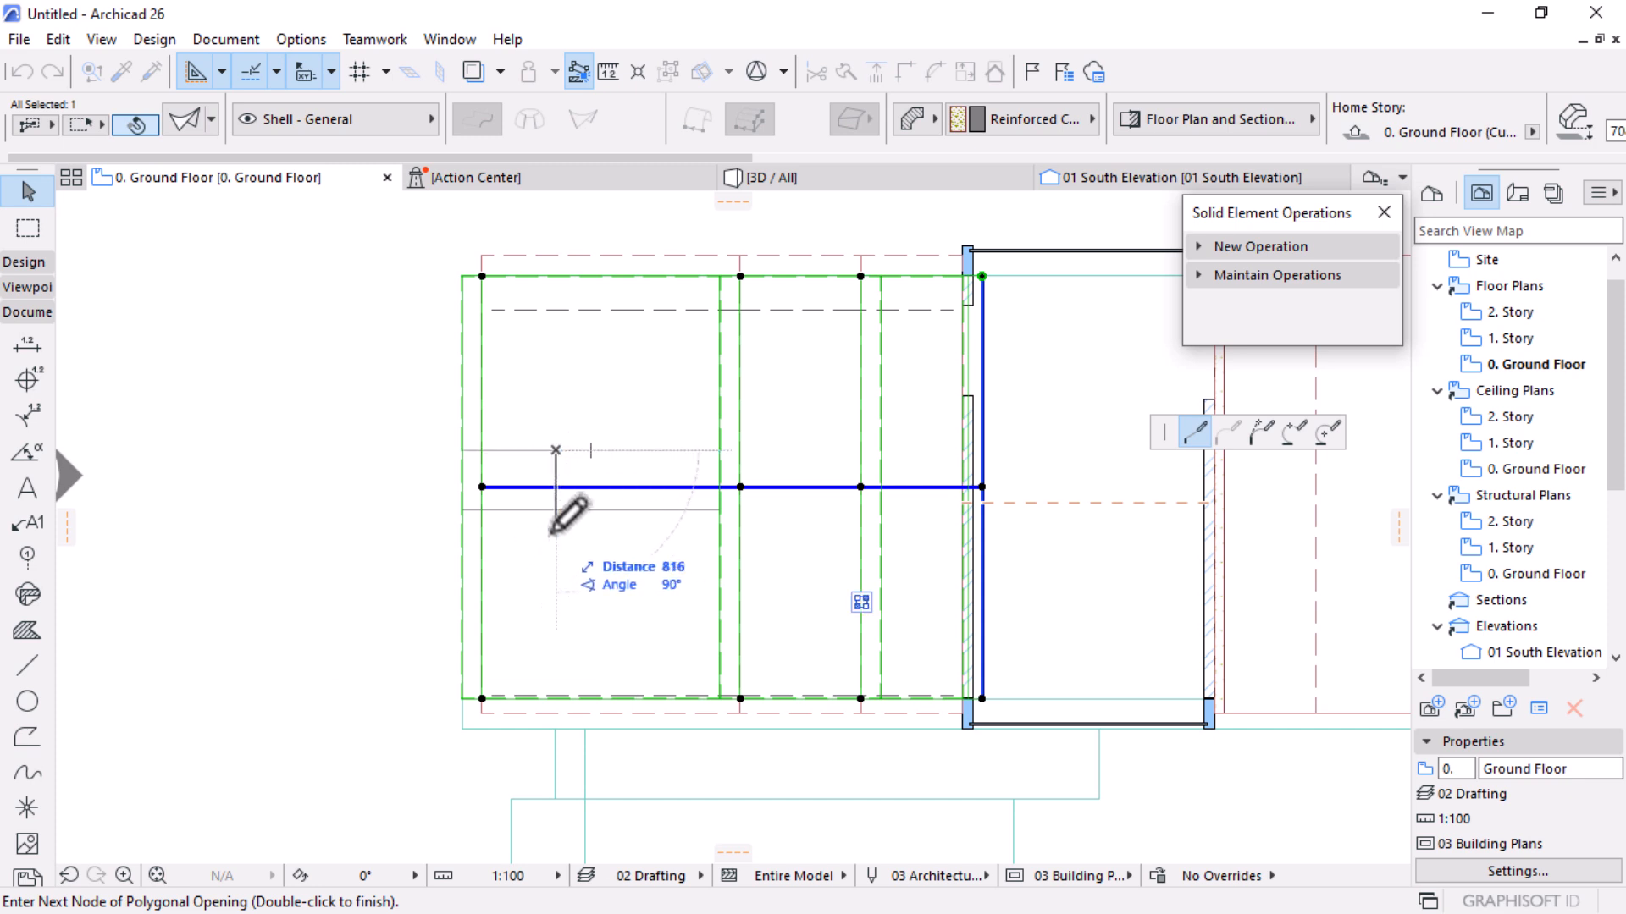
key(Escape)
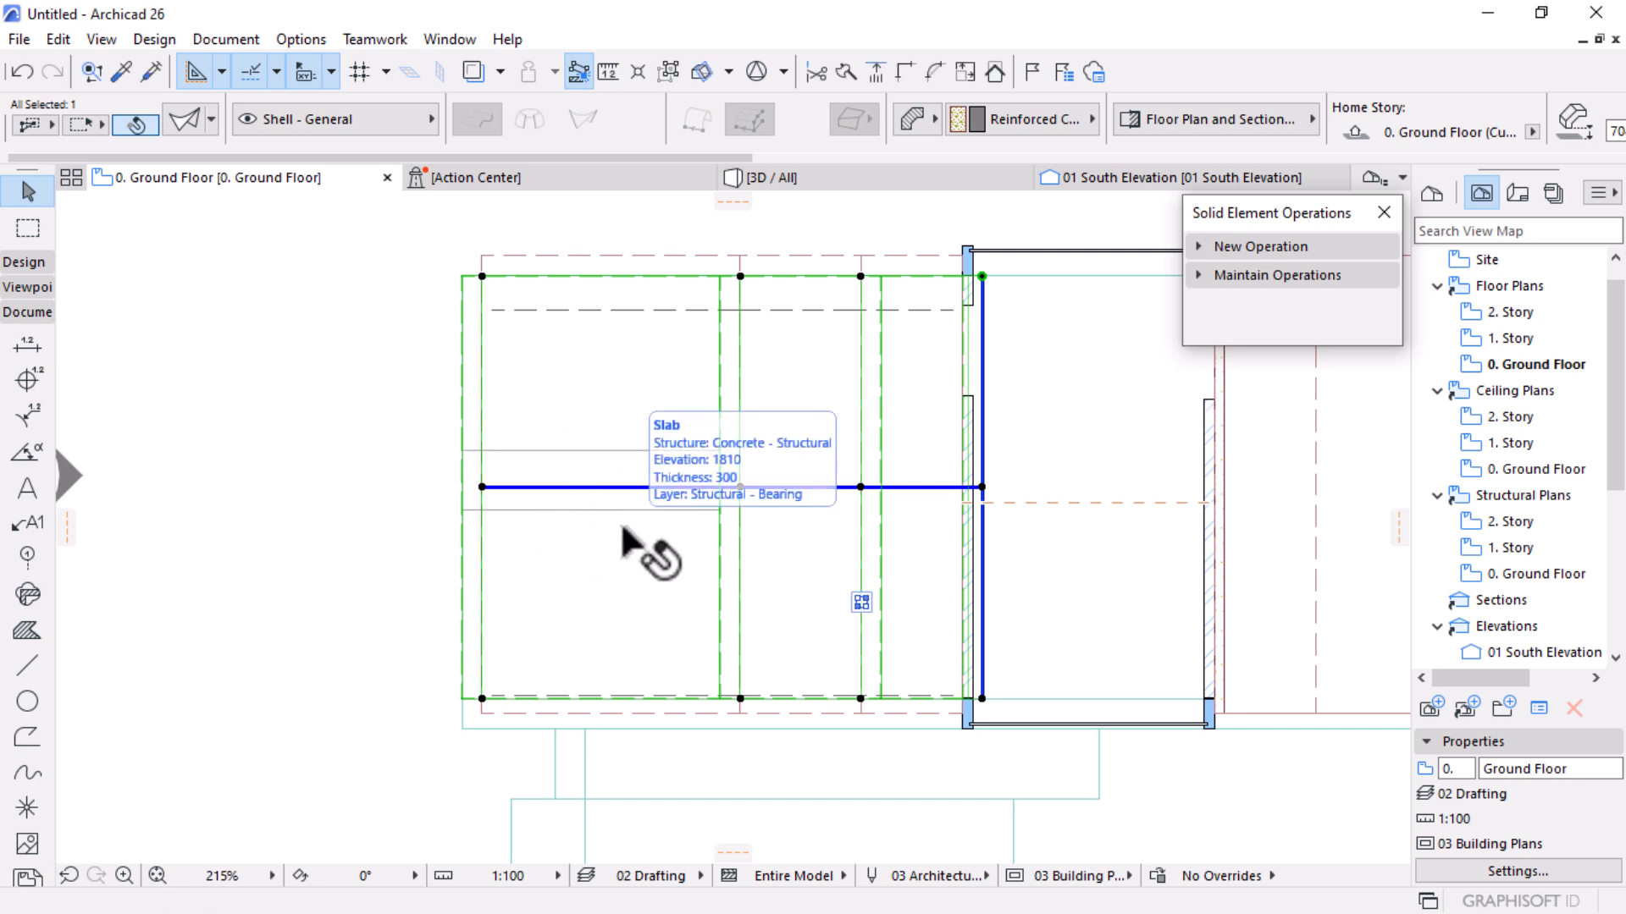
key(Escape)
click(548, 371)
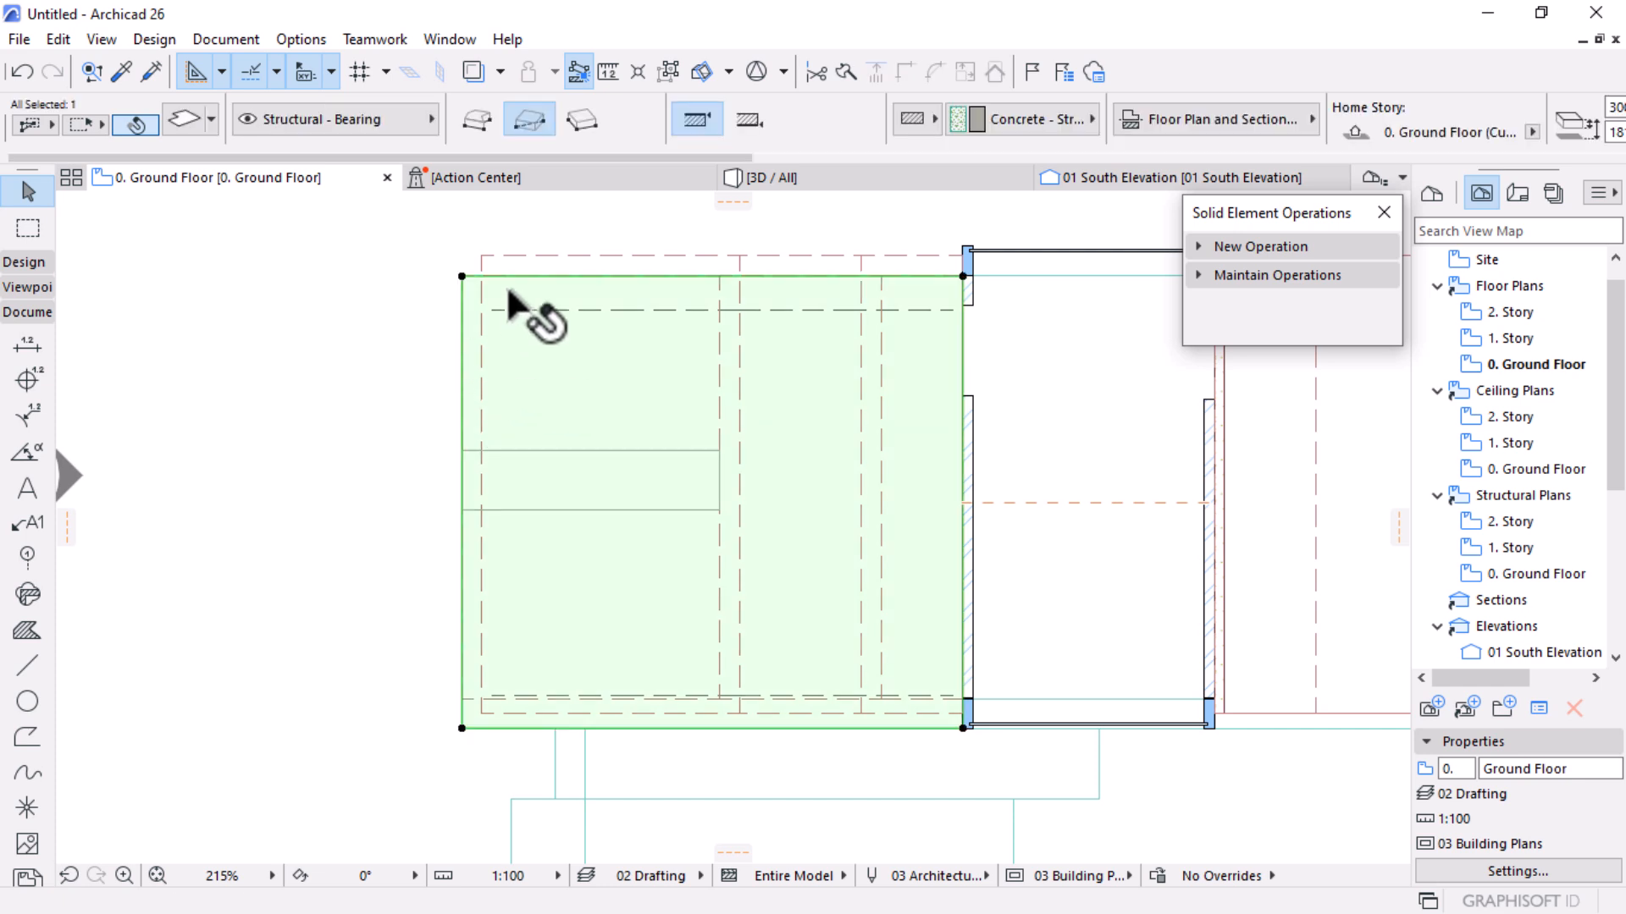
key(Escape)
Create a hole in the left wing's inner shell by tracing the drawn rectangle
click(518, 256)
right_click(264, 261)
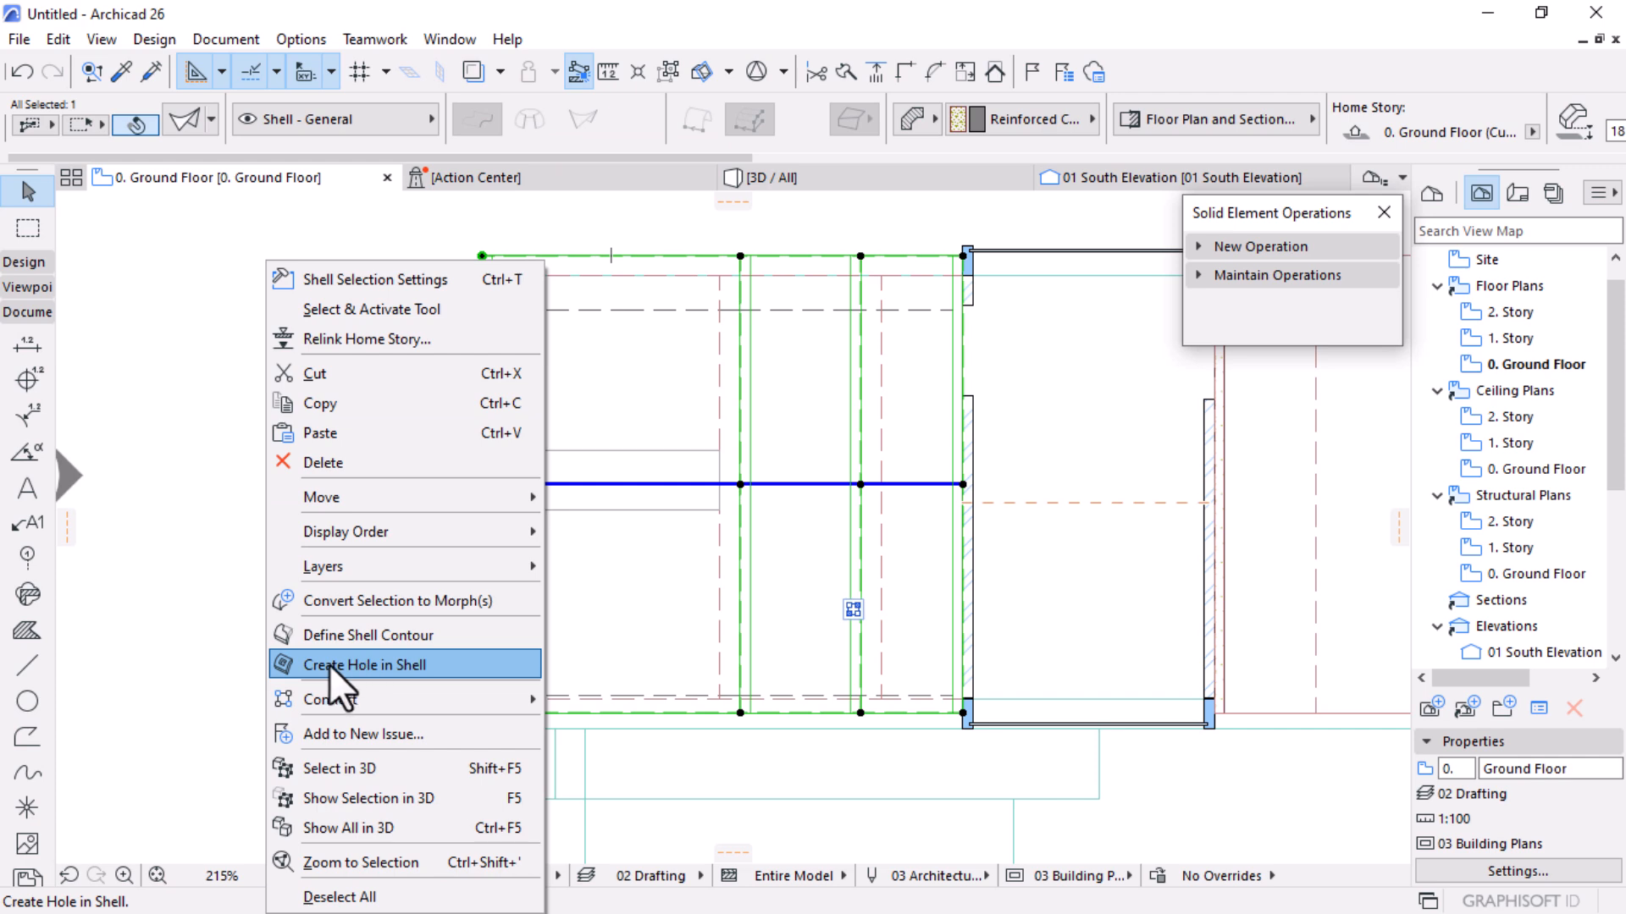
click(321, 667)
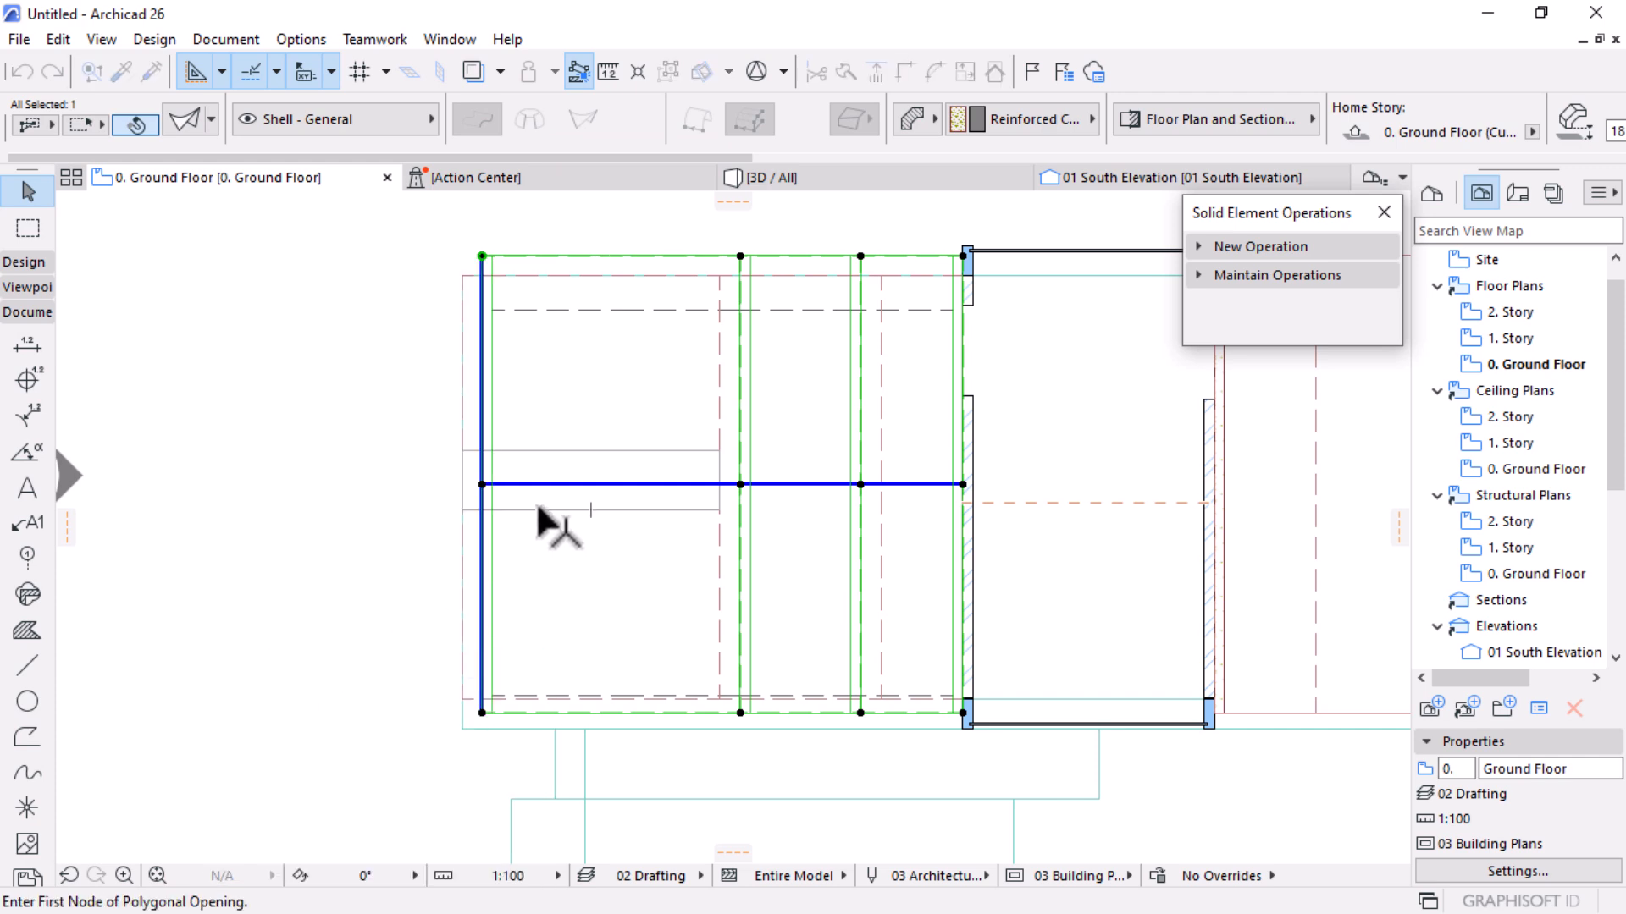
click(533, 512)
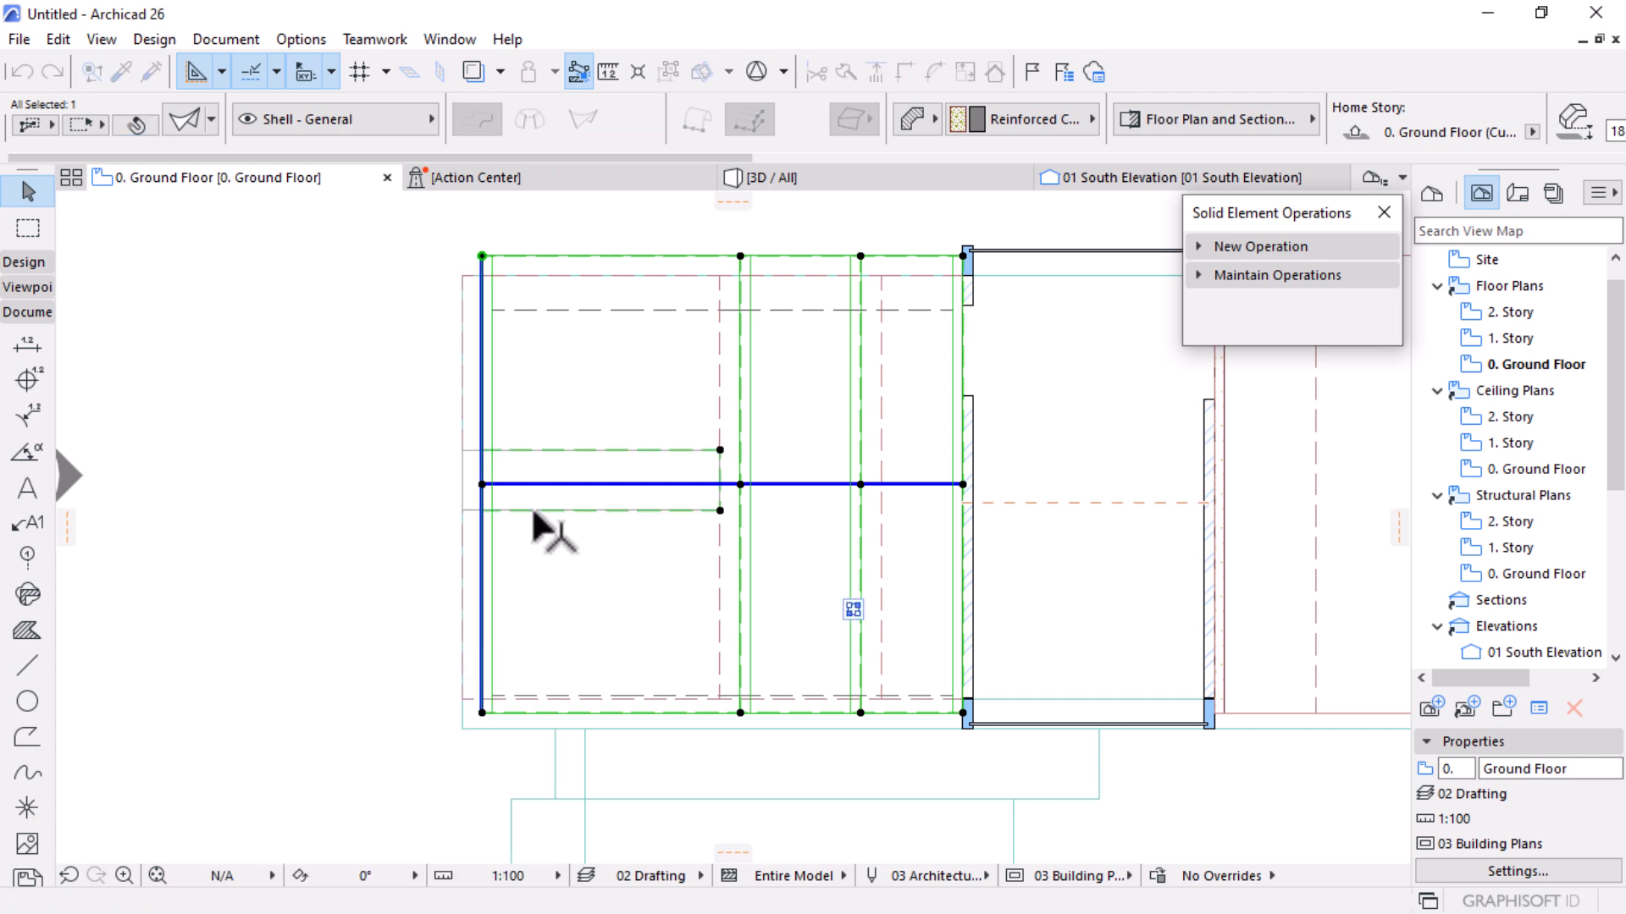
scroll(514, 531, up, 2)
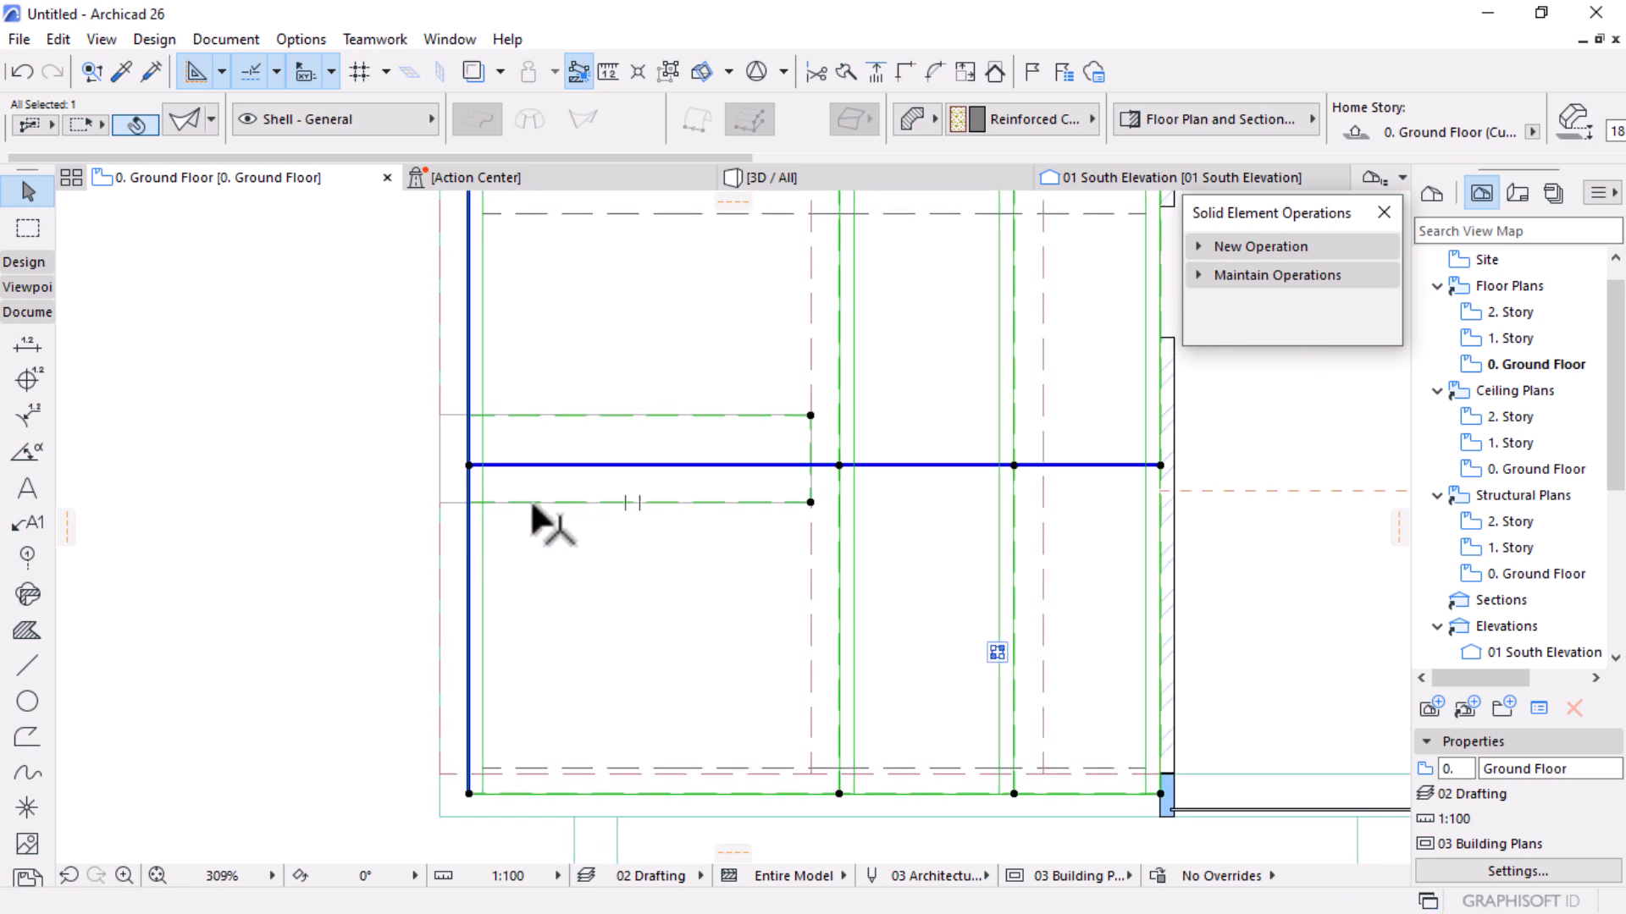
Examine the opening in the left wing's inner shell in 3D, from inside the room and through the glazed front
click(882, 177)
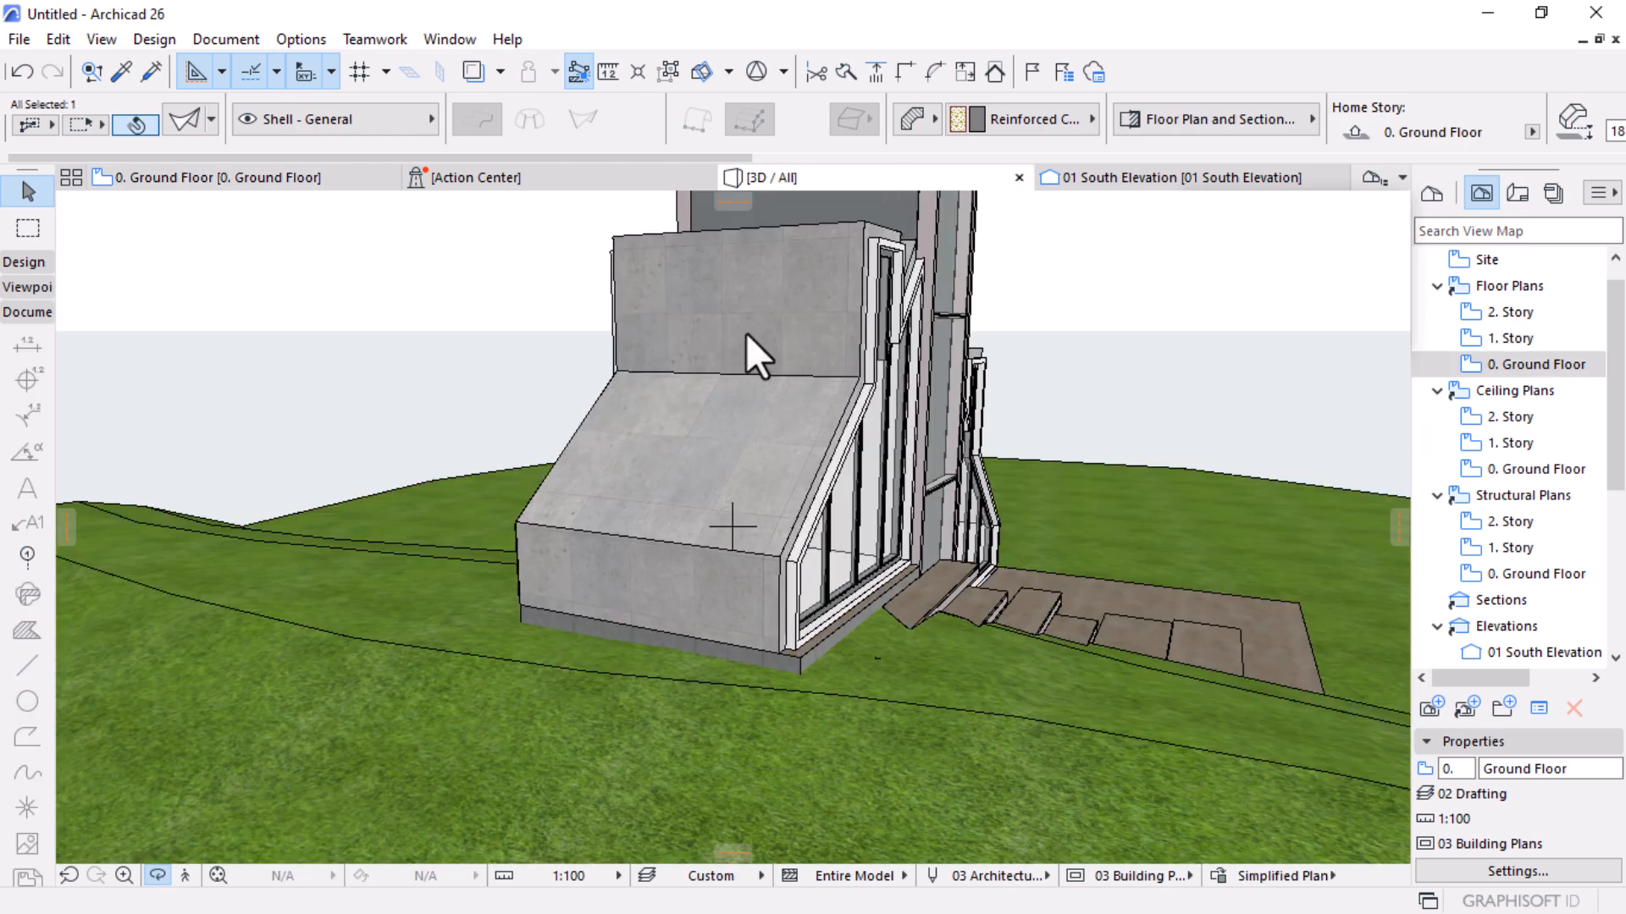
shift+middle_drag(1034, 513, 493, 468)
scroll(530, 454, up, 6)
scroll(526, 467, up, 3)
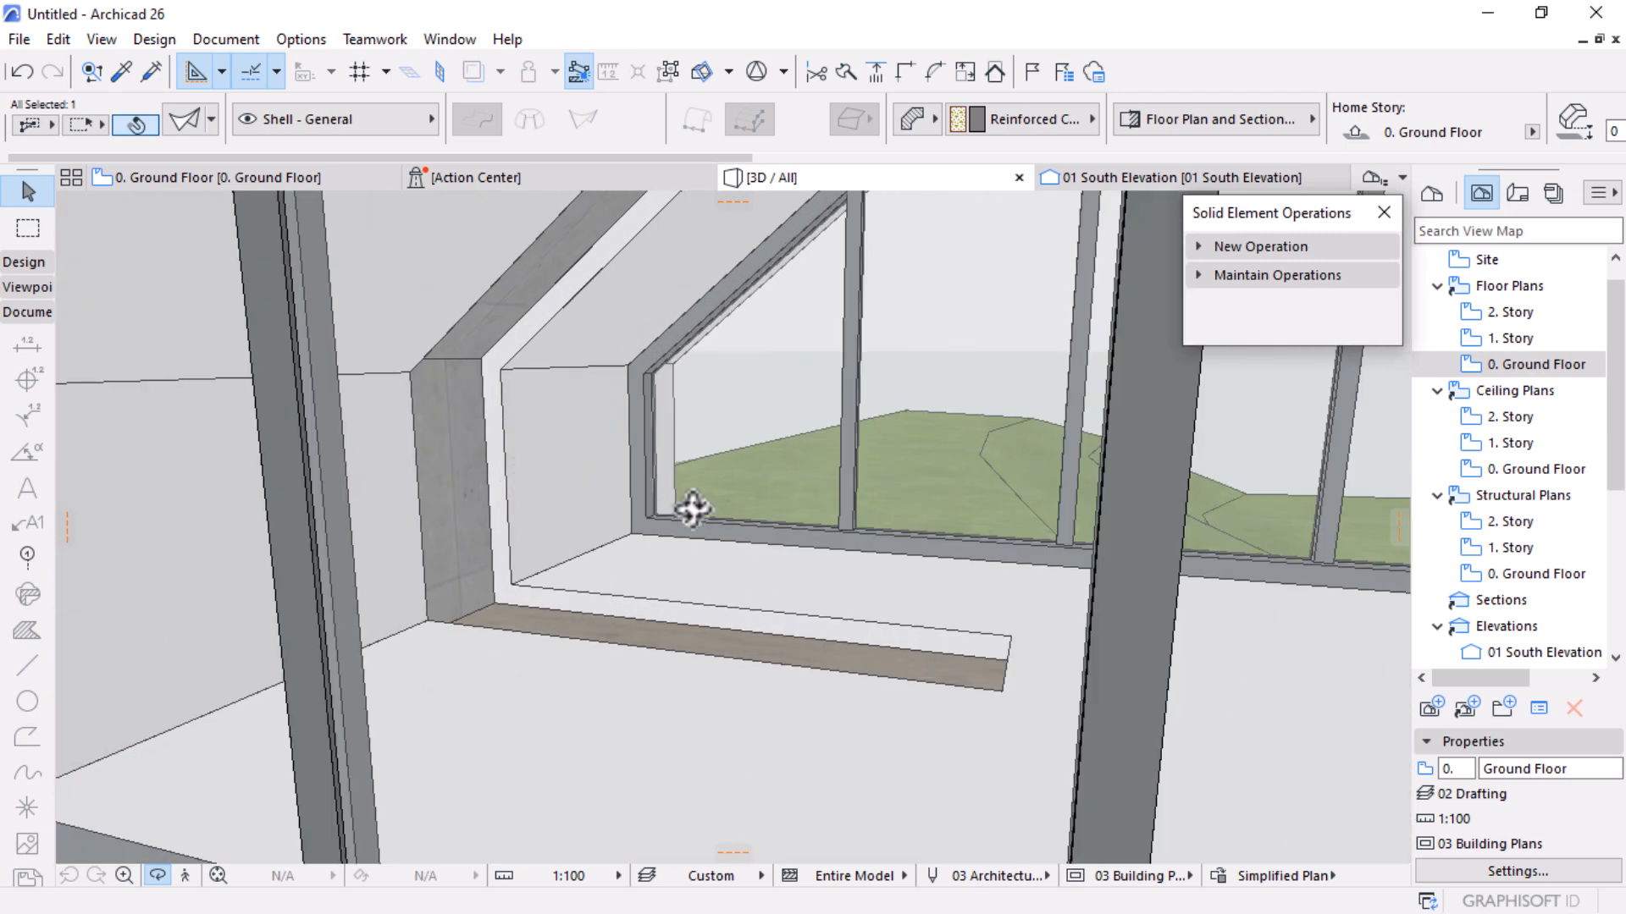
scroll(861, 579, up, 2)
scroll(966, 669, up, 1)
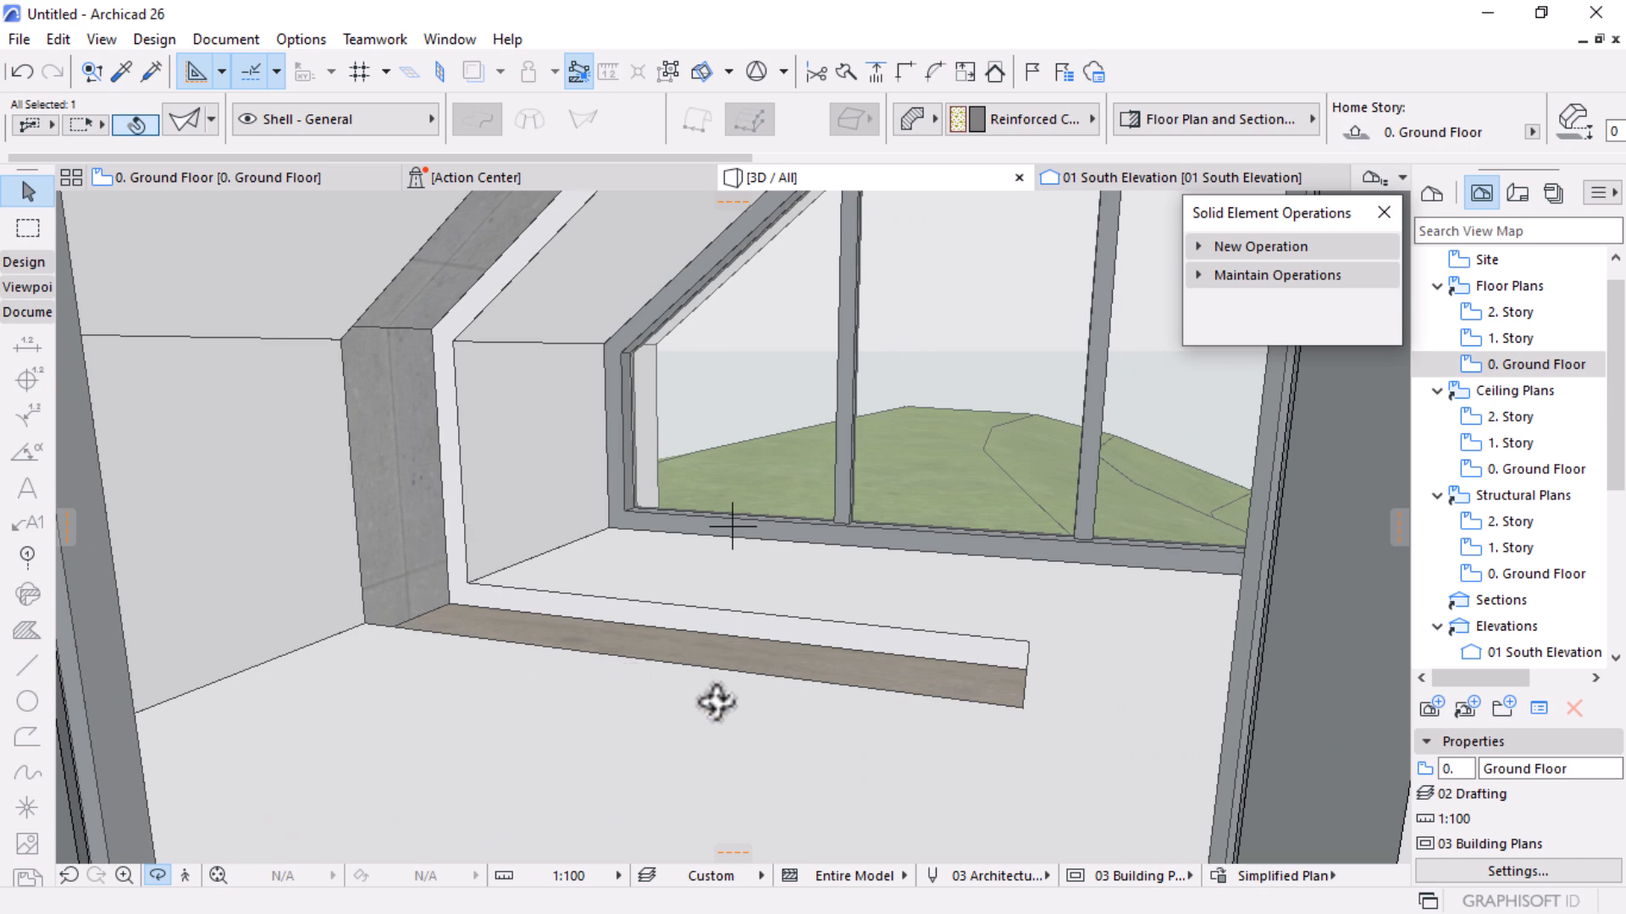
scroll(716, 702, down, 4)
scroll(718, 711, down, 3)
scroll(780, 593, down, 2)
shift+middle_drag(490, 687, 539, 722)
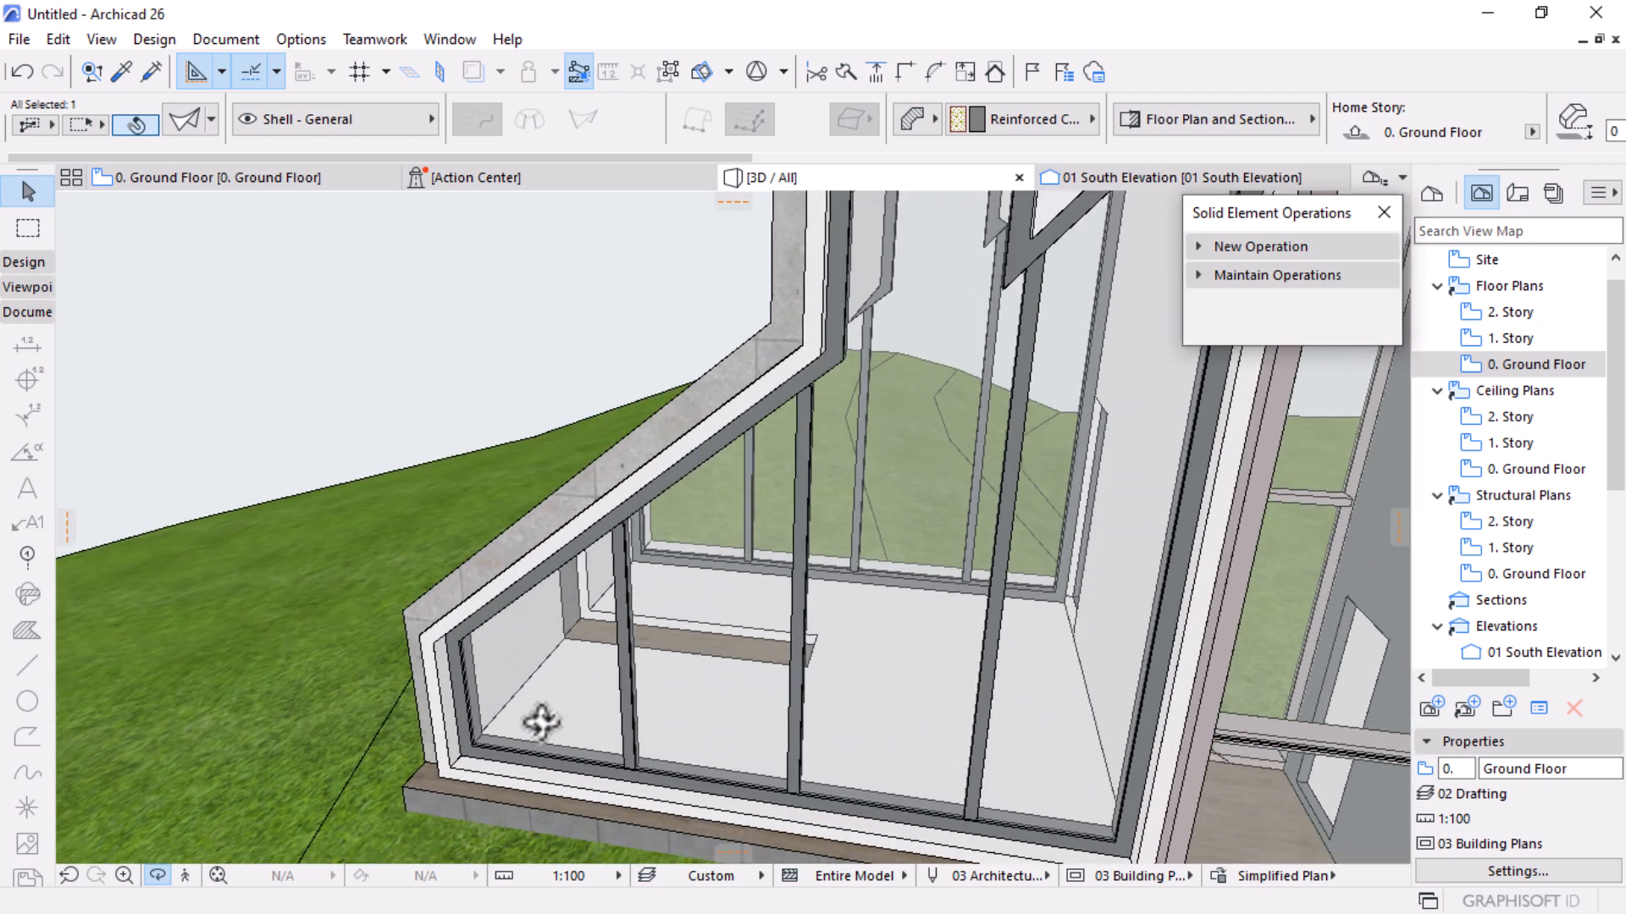
Undo the last edit of the rectangle polyline on the ground floor plan and check its outline
key(F2)
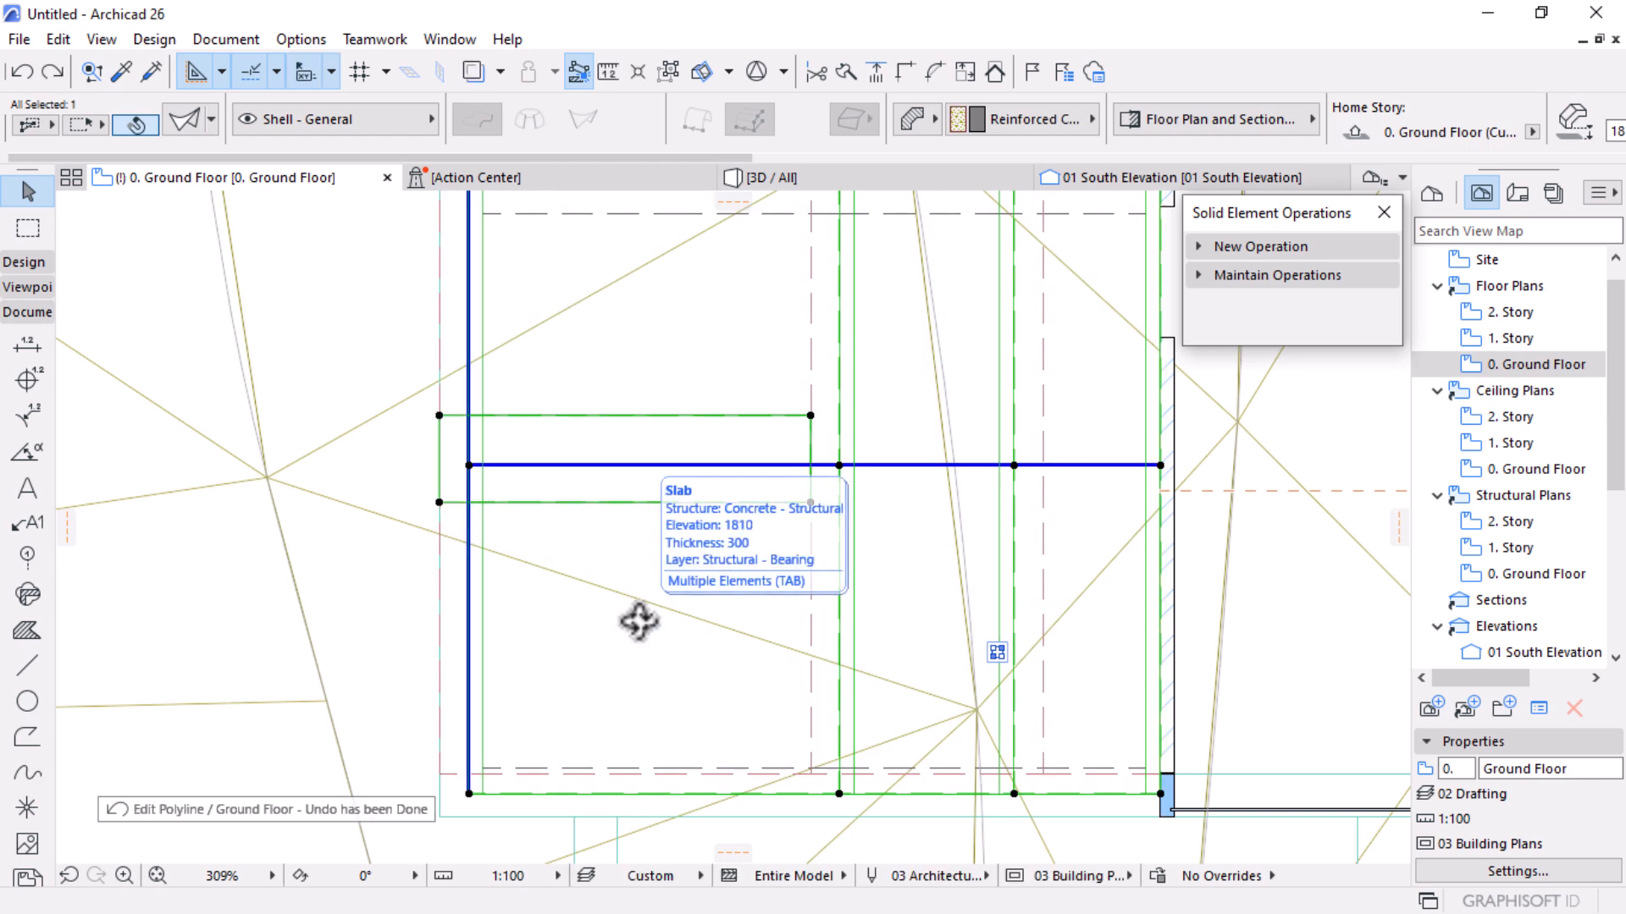
click(648, 481)
key(Escape)
click(697, 416)
scroll(702, 417, down, 3)
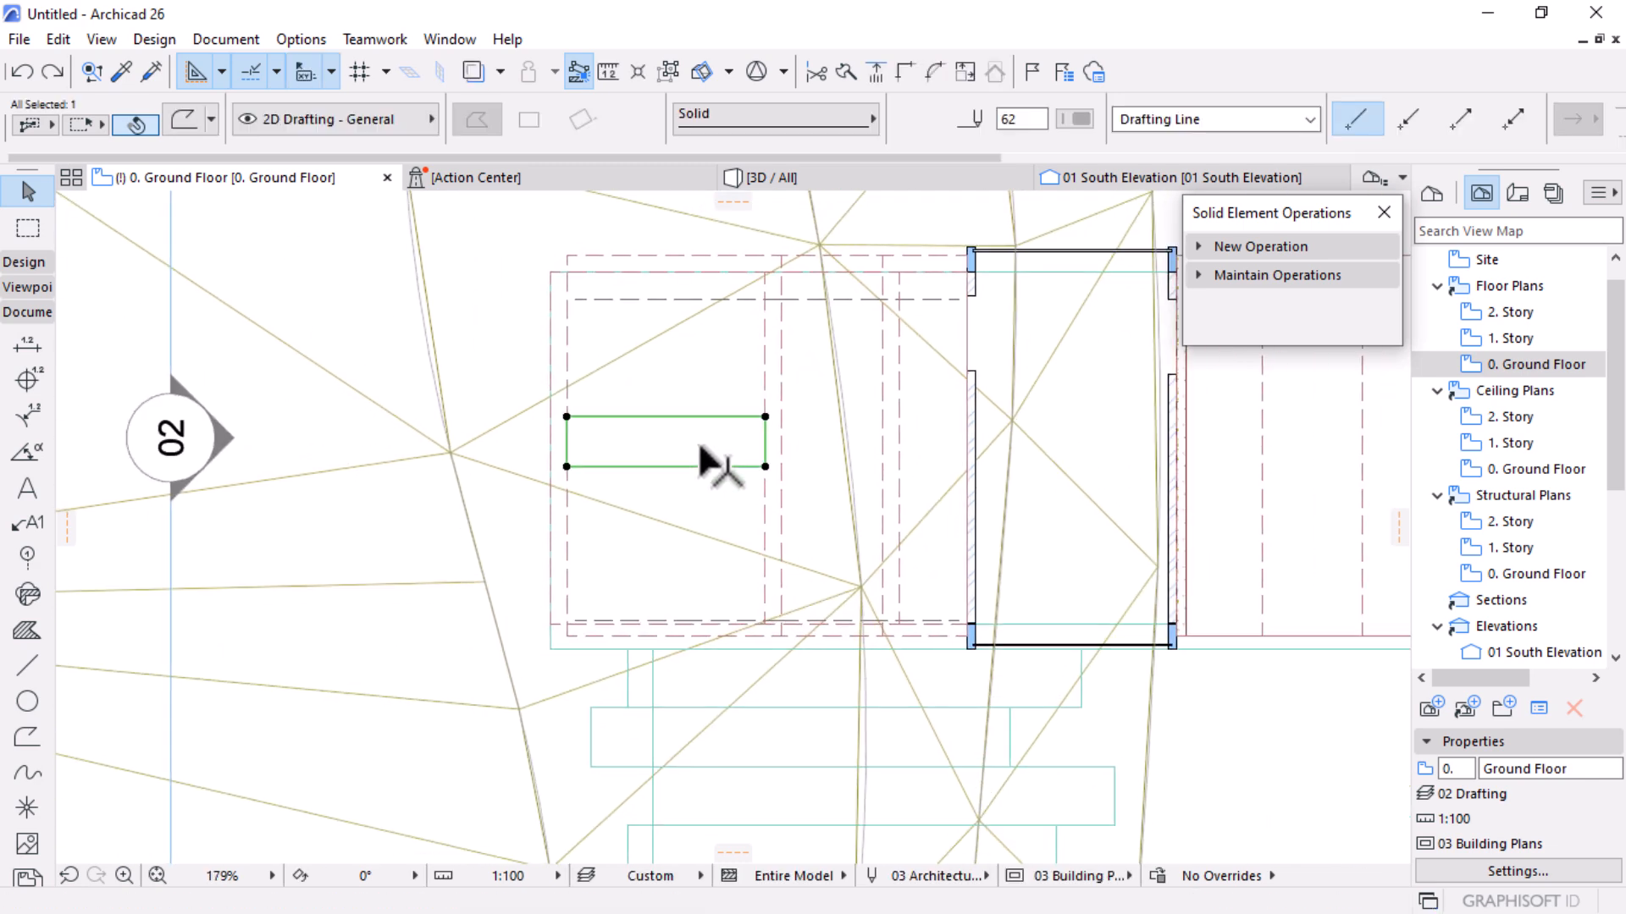
scroll(702, 449, down, 1)
key(Escape)
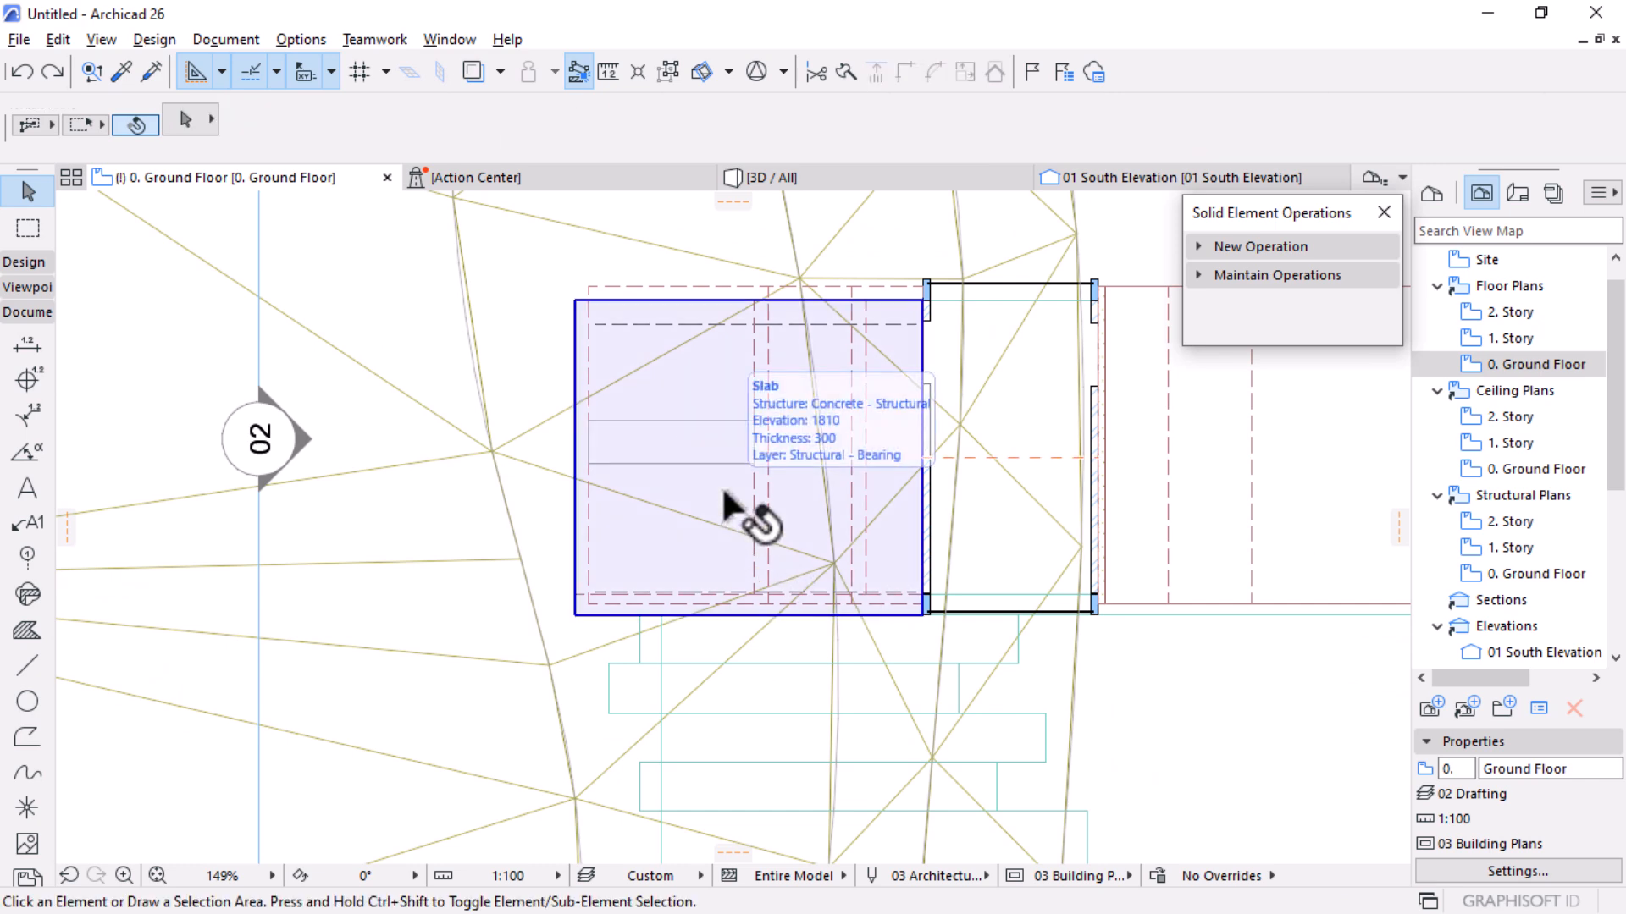
Fill the rectangle outline with a new slab using the settings picked up from the left wing's existing structural concrete slab
alt+click(700, 425)
key(space)
click(701, 422)
key(Escape)
Offset the new rectangular slab's left edge outward to the left wing's outer shell edge
click(631, 443)
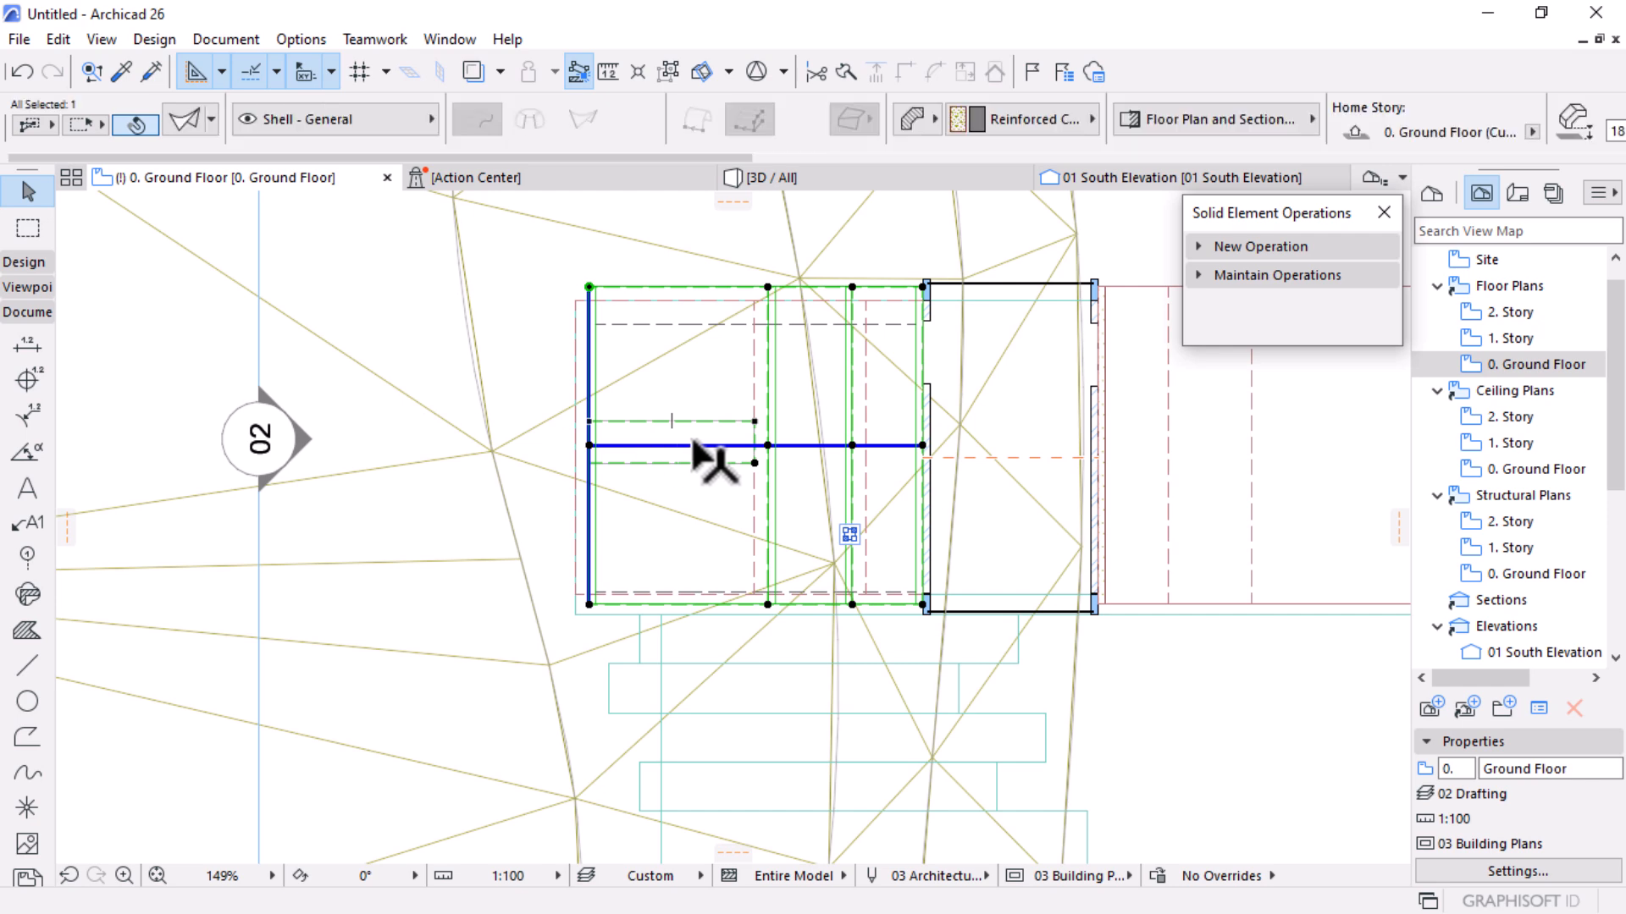
key(Escape)
key(Tab)
key(Tab)
click(669, 459)
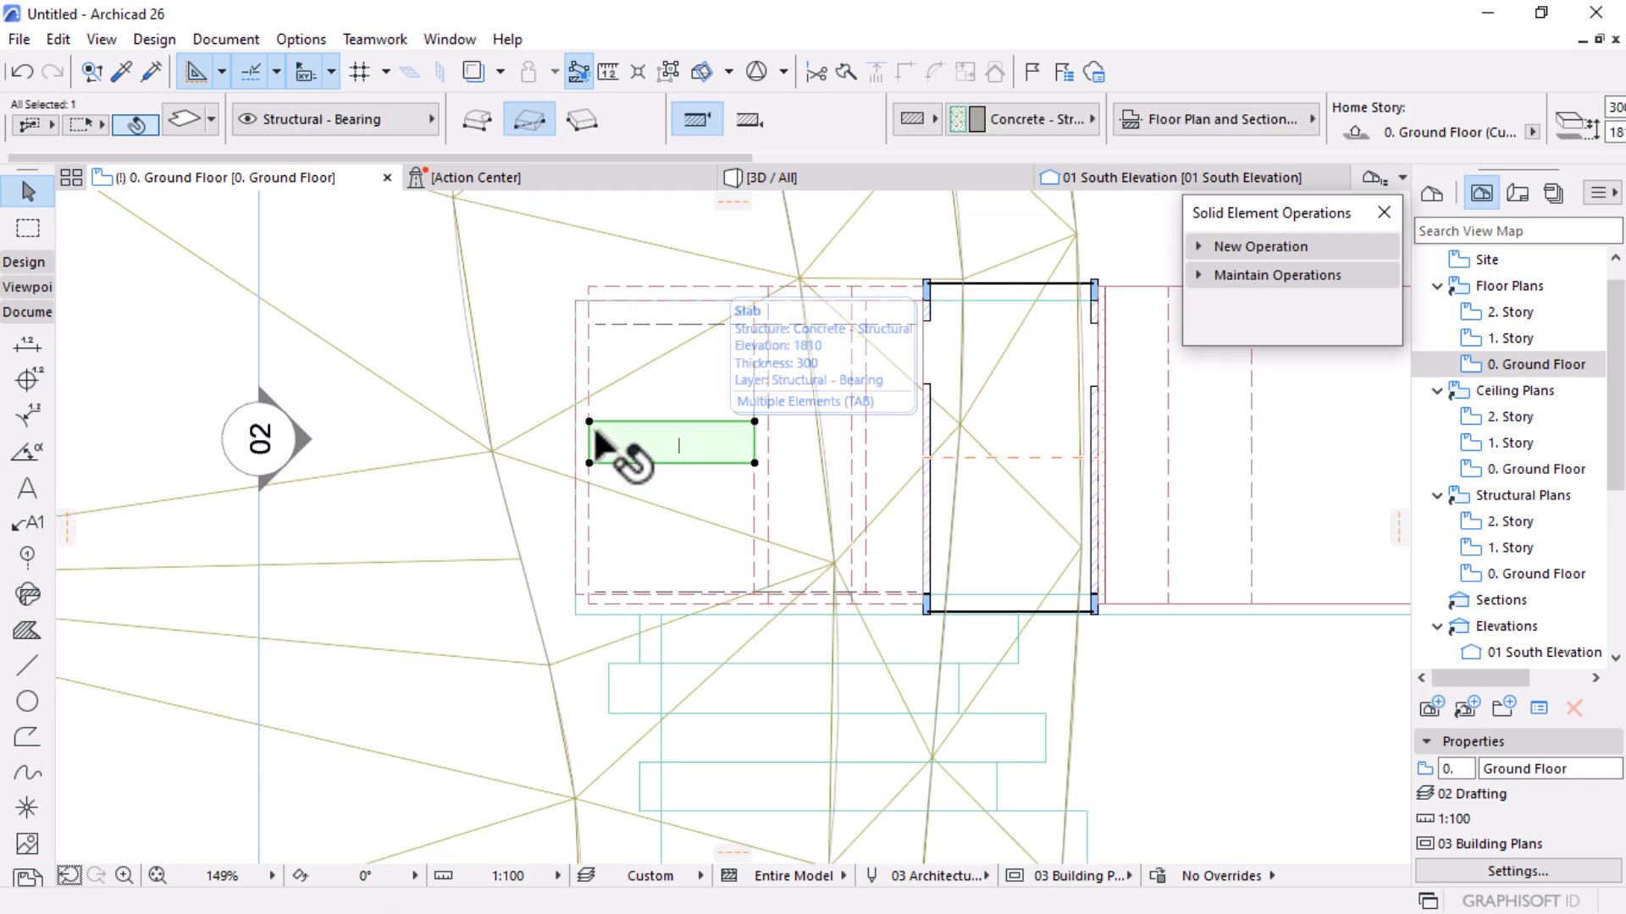
scroll(593, 428, up, 4)
click(584, 444)
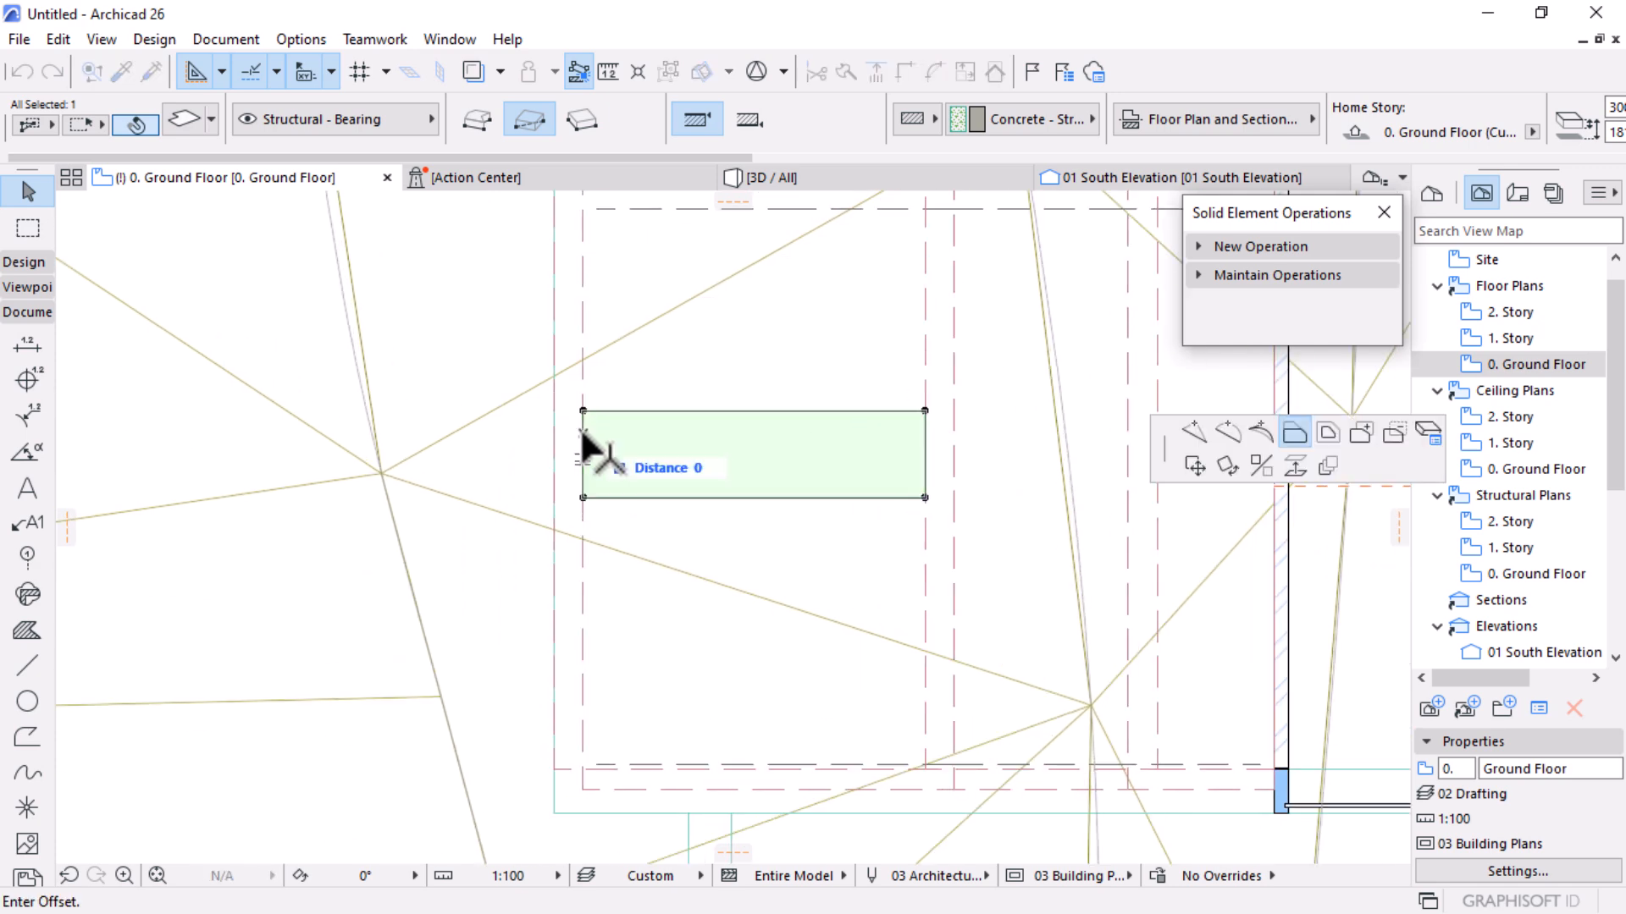
click(552, 379)
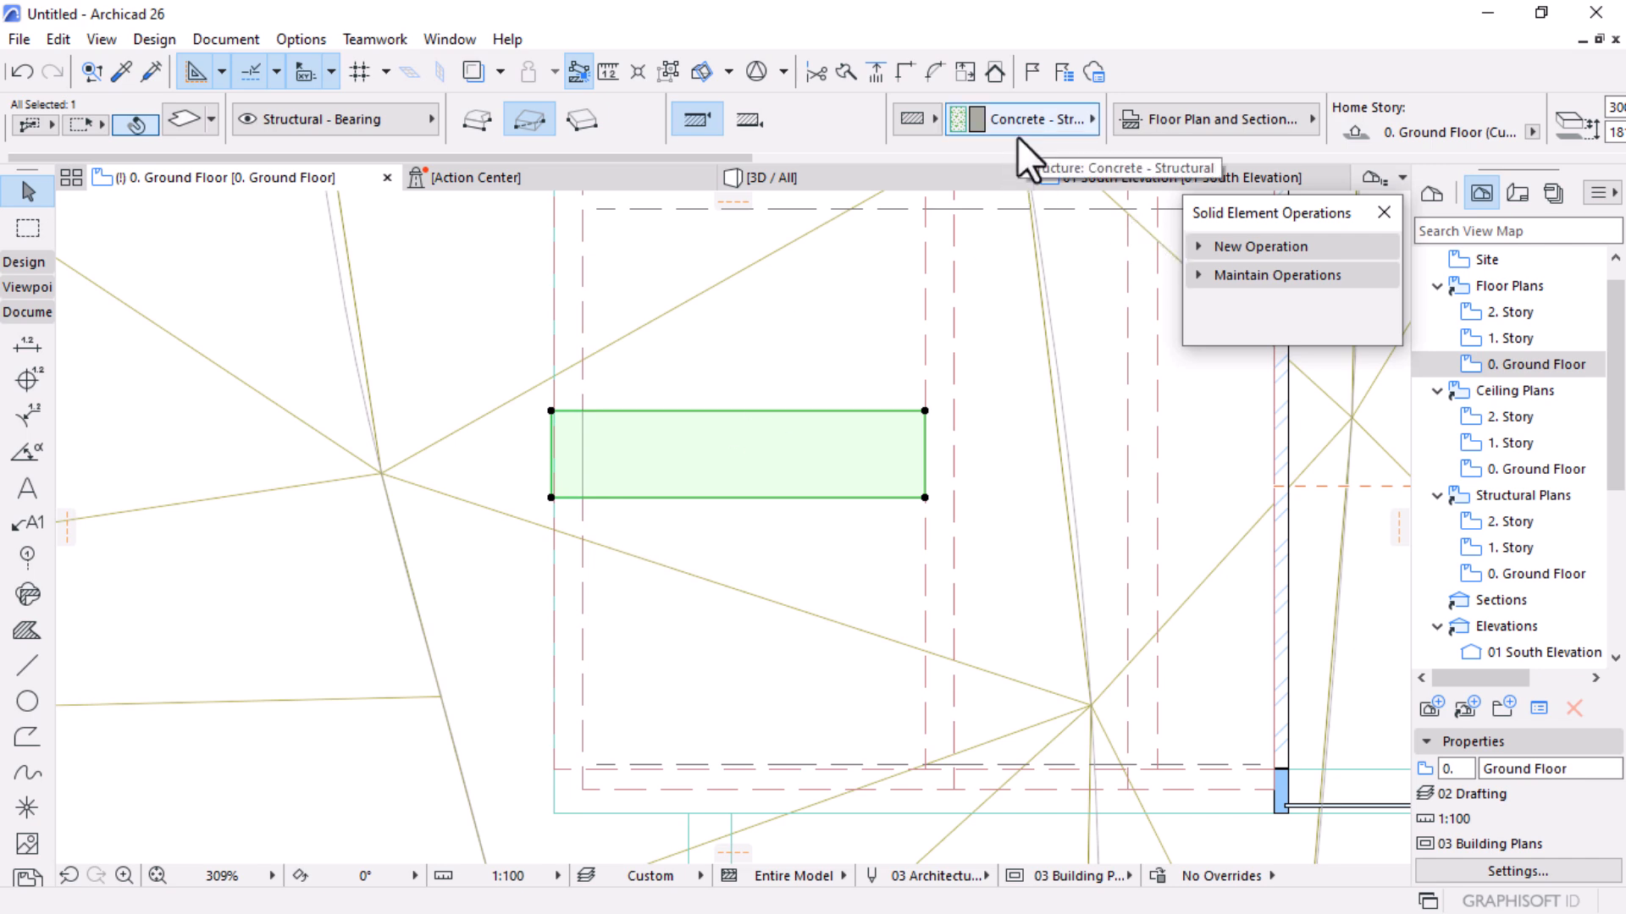
Raise the new rectangular slab vertically by 300 mm in the 3D view
click(799, 181)
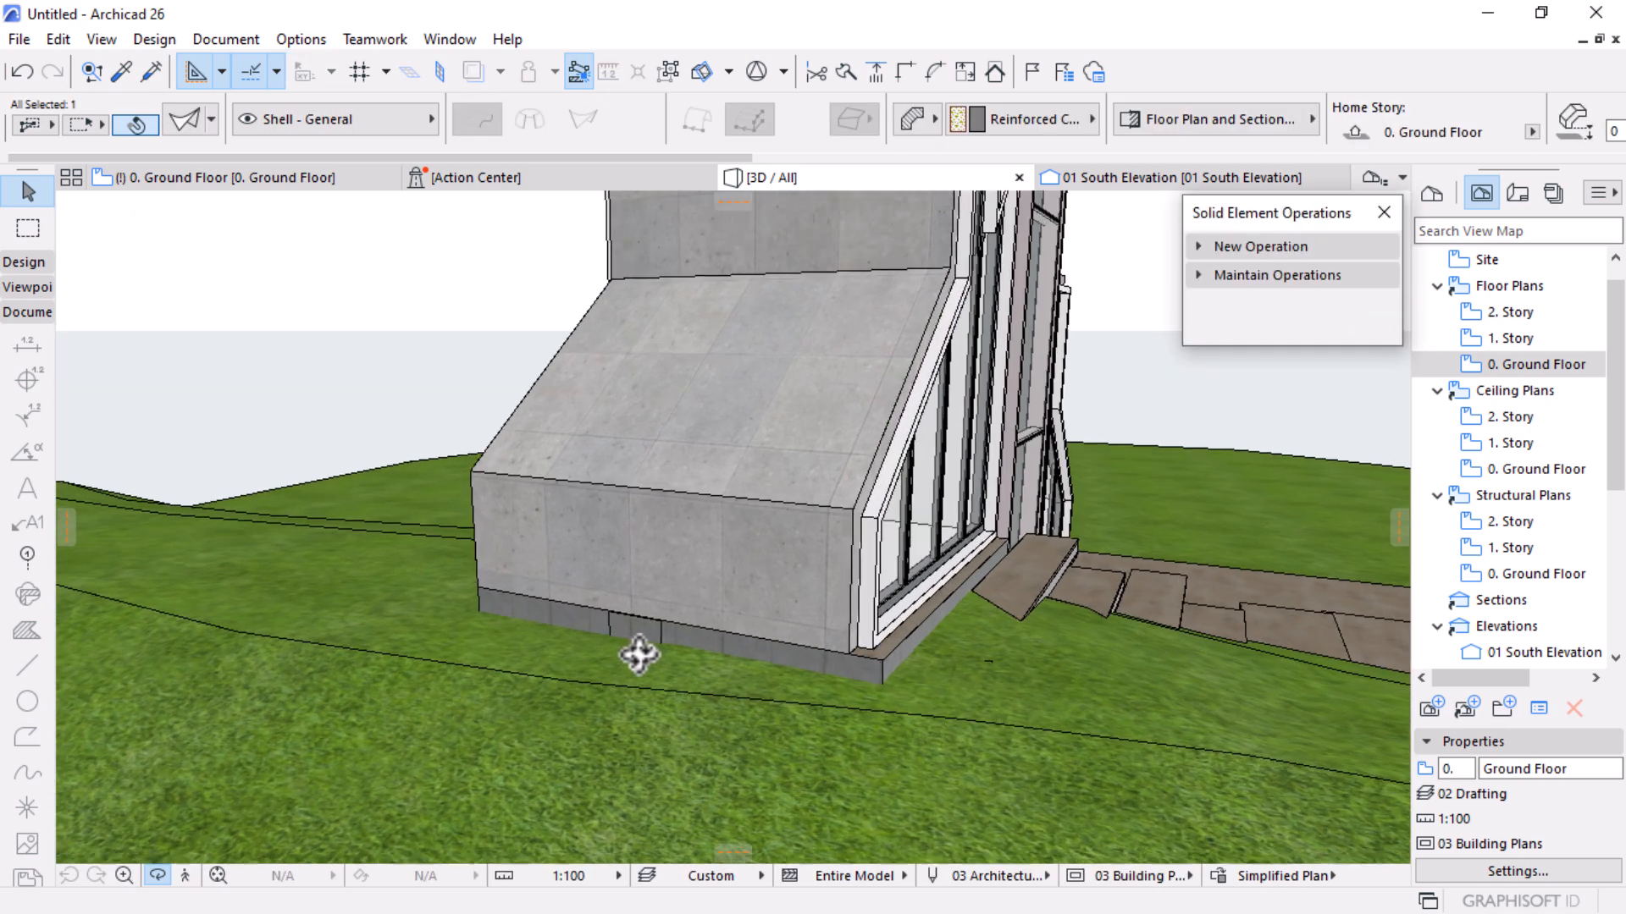
scroll(639, 655, up, 2)
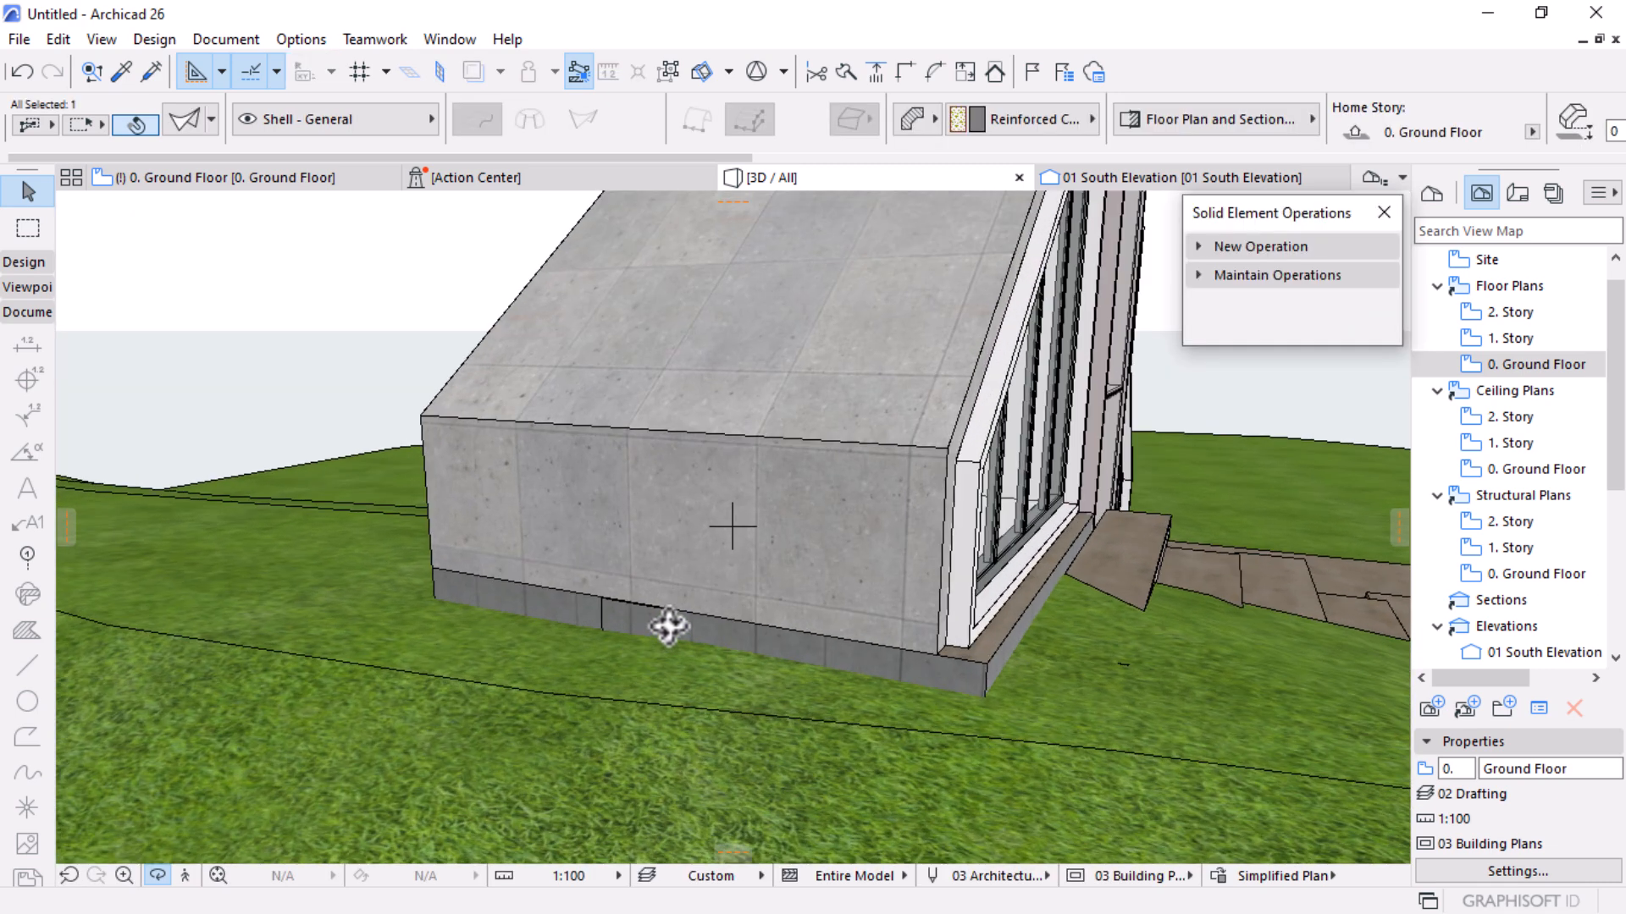
key(Escape)
key(Escape)
click(668, 612)
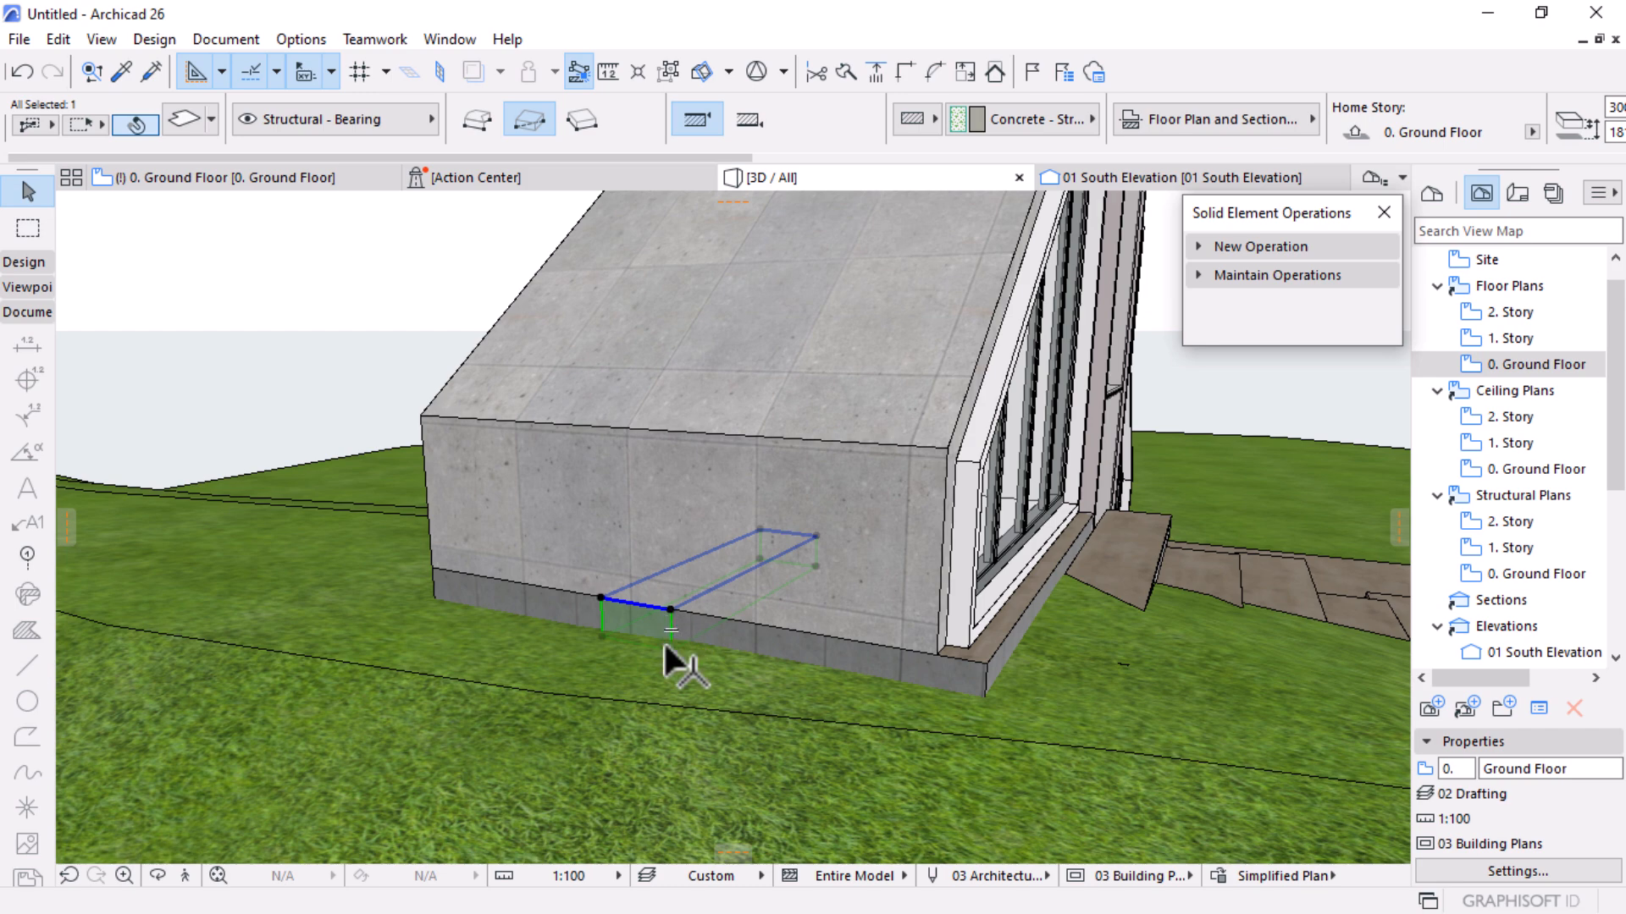
key(ctrl+d)
click(671, 647)
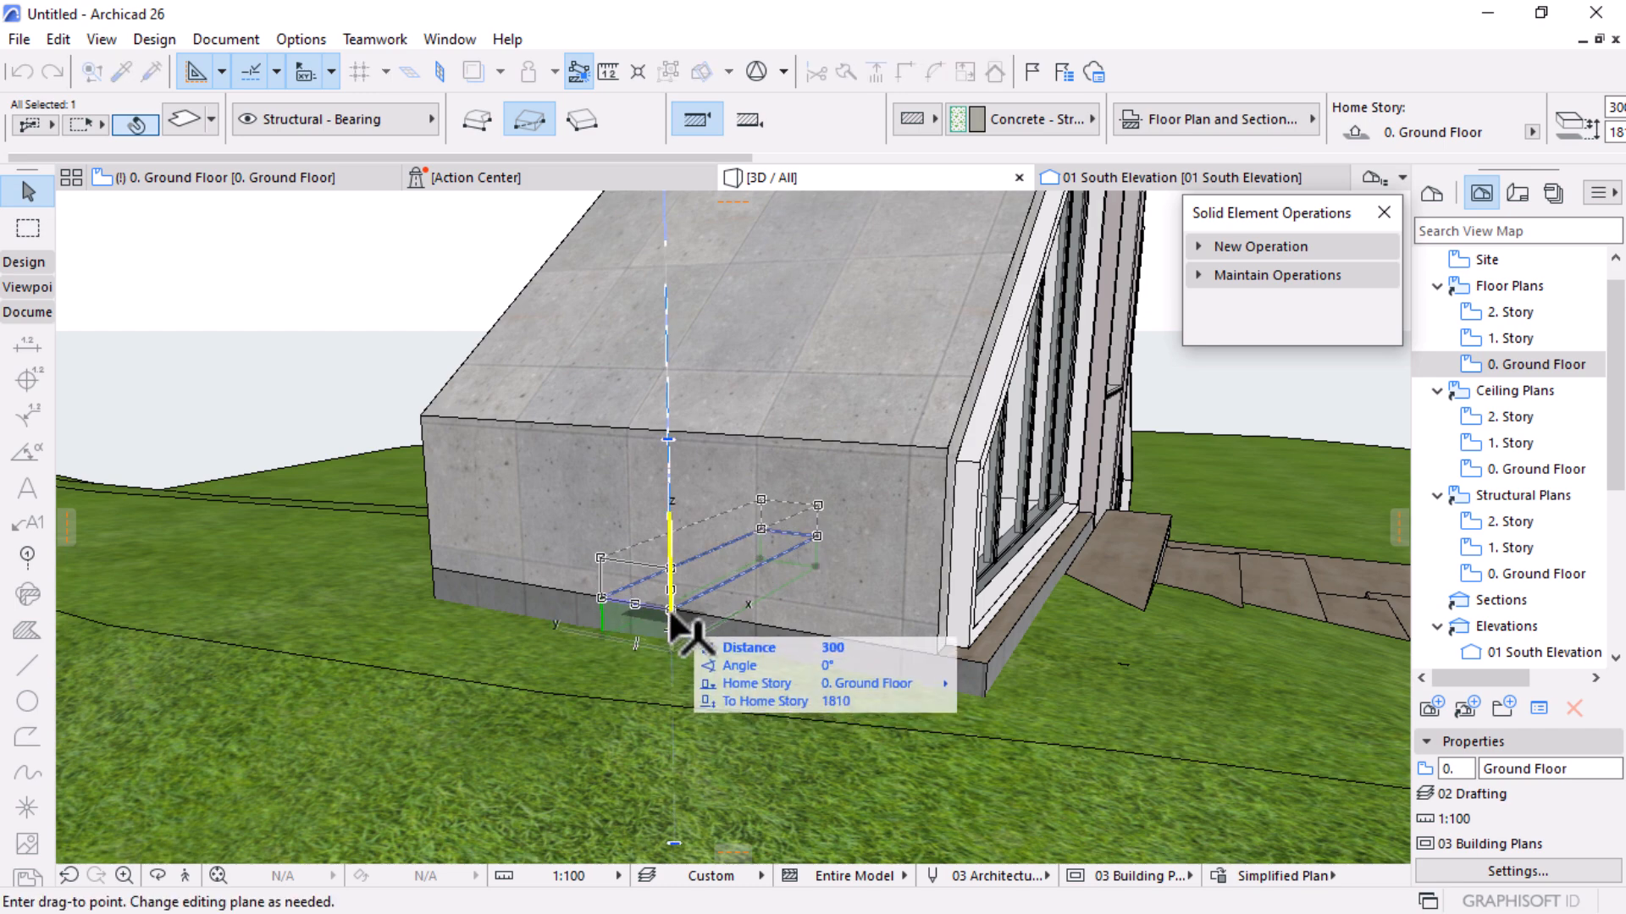
click(670, 609)
Stretch the raised slab's thickness to 3286 mm, up to the upper edge of the left wing's sloped shell
click(670, 608)
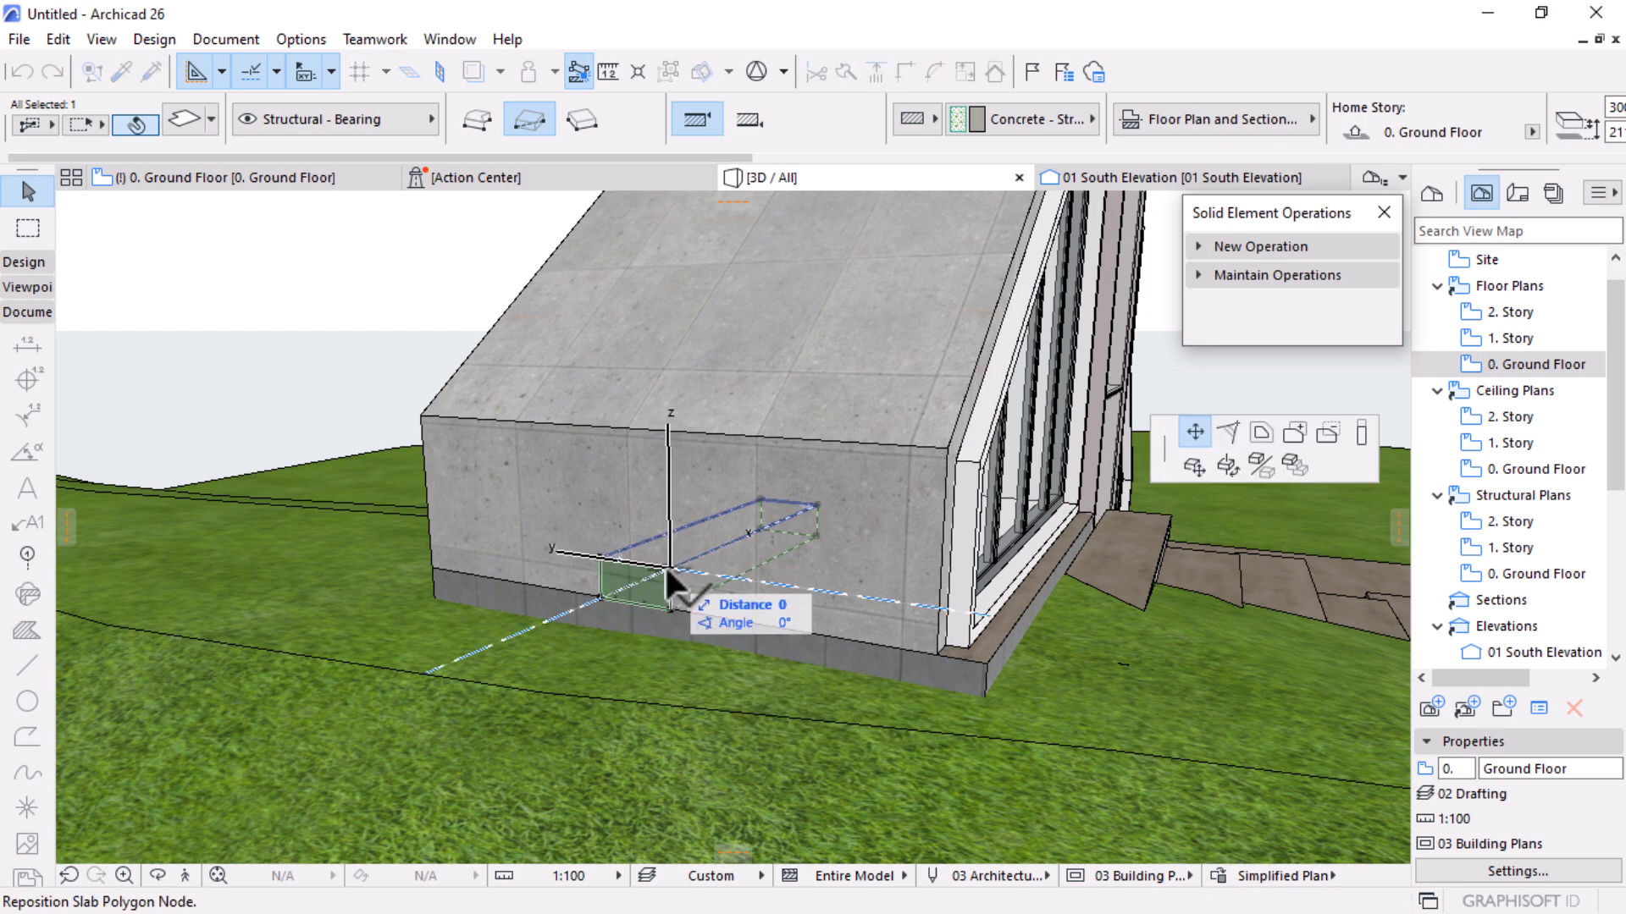
click(1360, 432)
scroll(603, 606, down, 3)
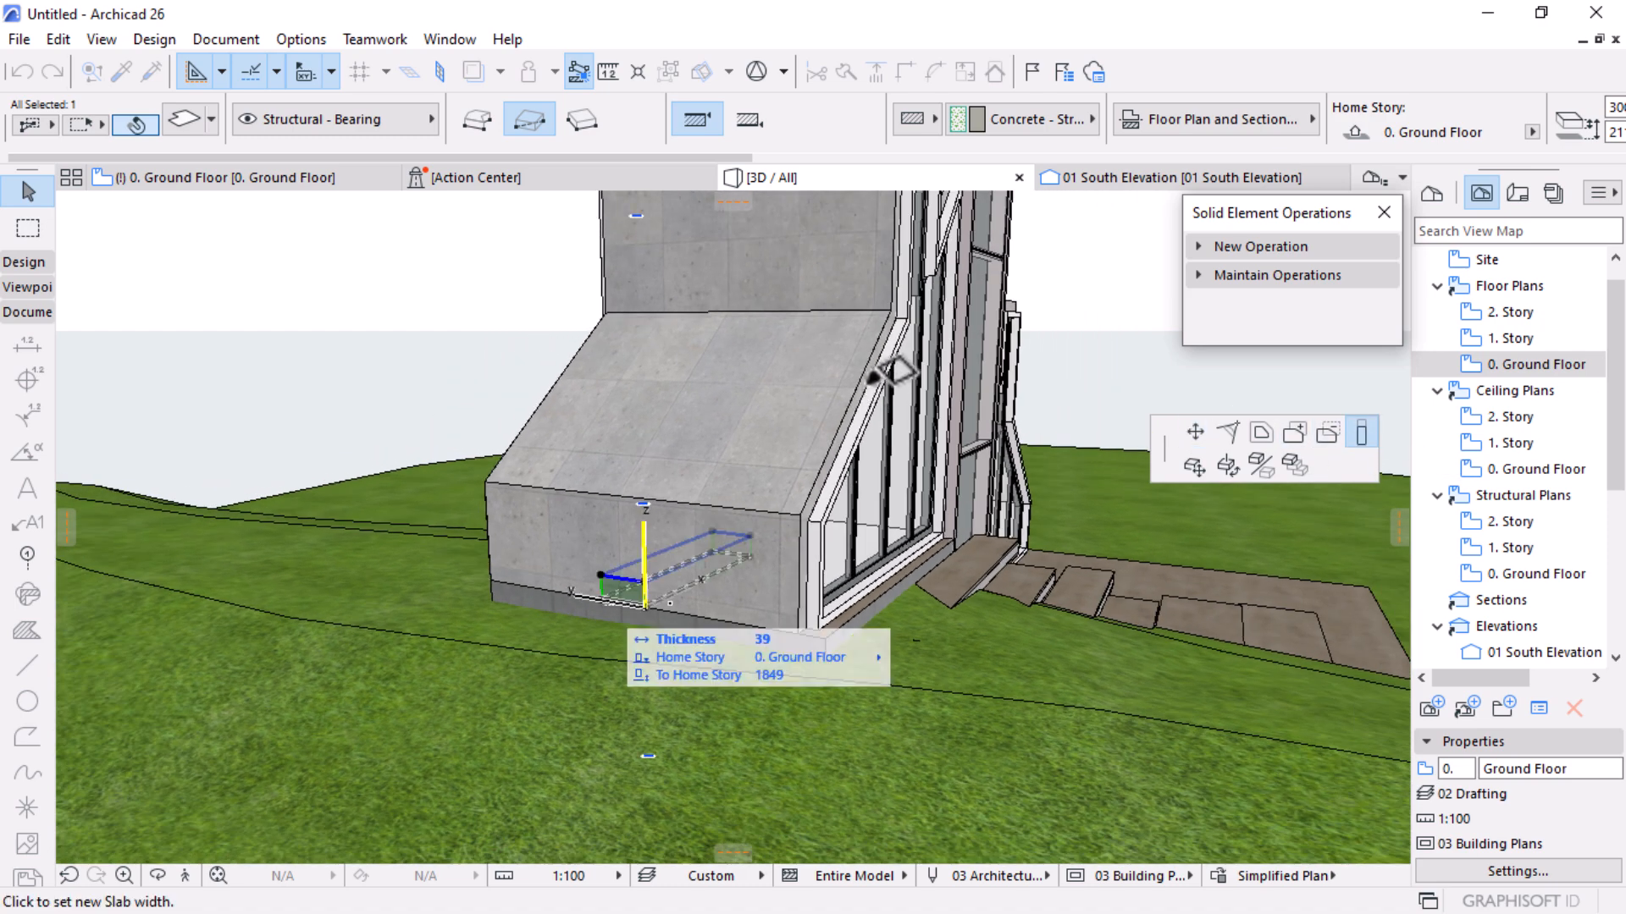
click(885, 308)
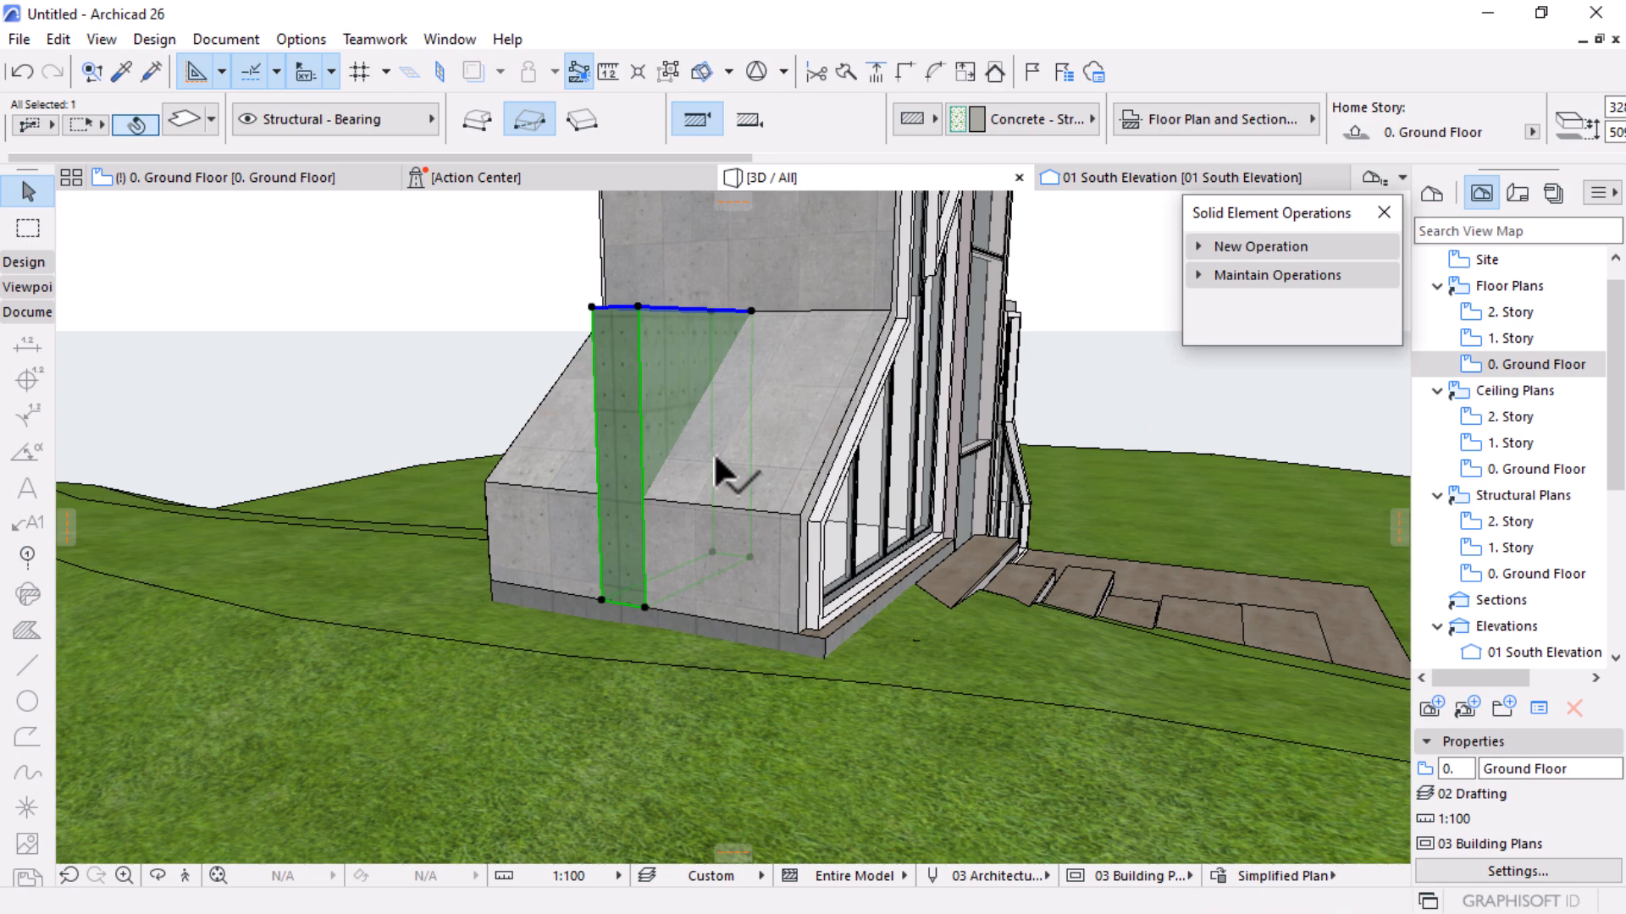
Subtract the tall slab from the left wing's inner and outer shells with a solid element operation
shift+middle_drag(1089, 562, 707, 505)
shift+middle_drag(595, 391, 784, 352)
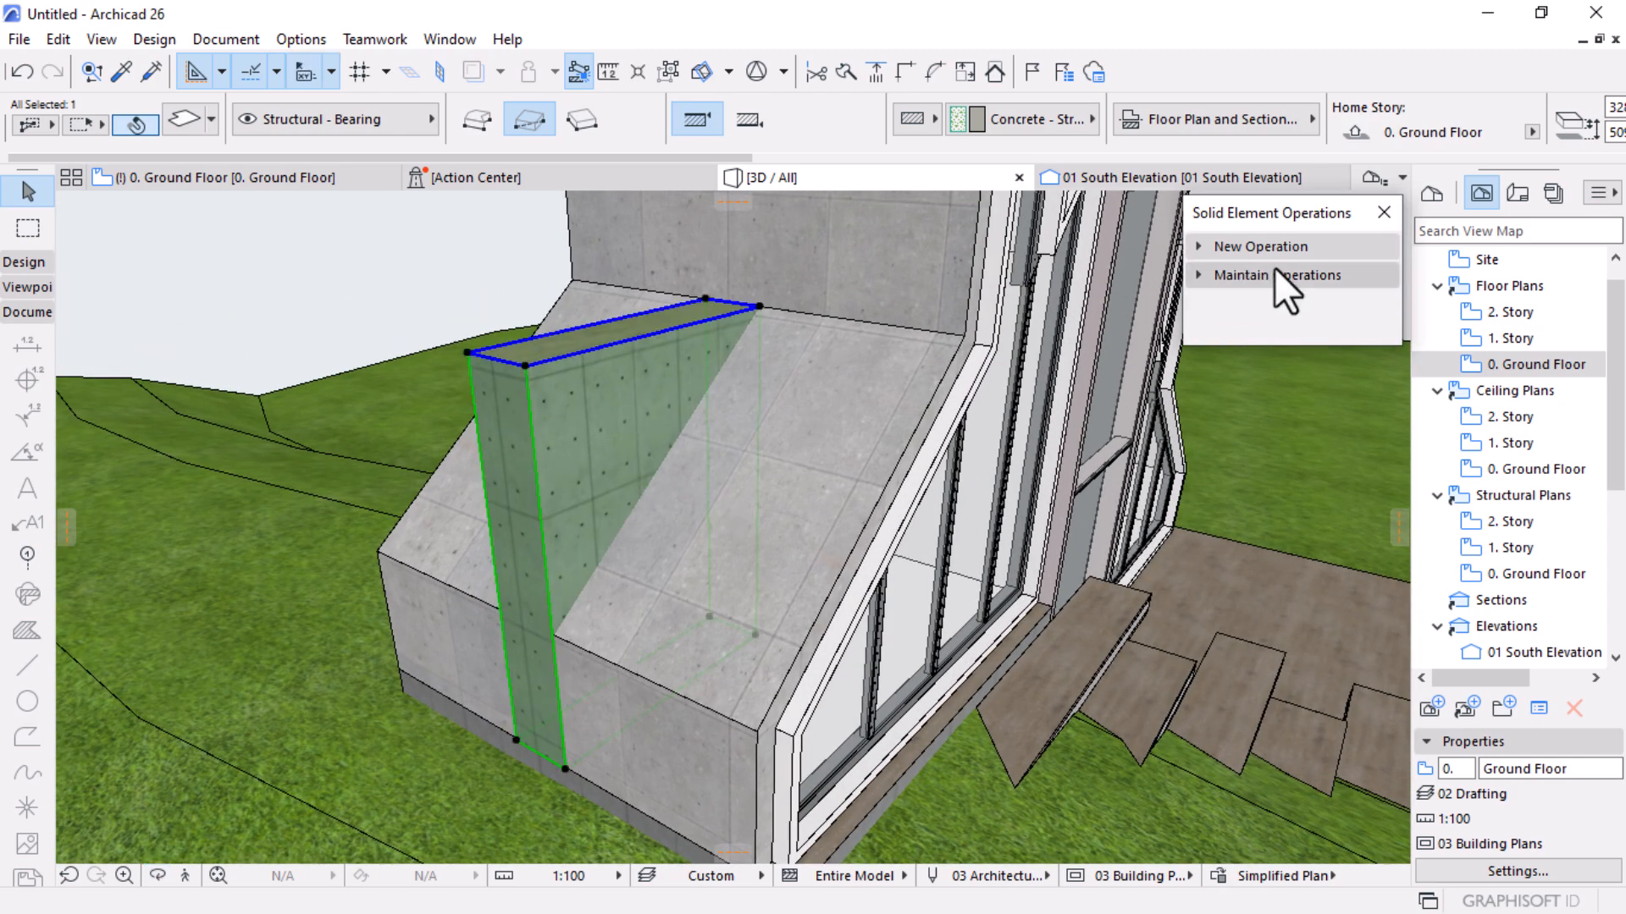
click(1237, 246)
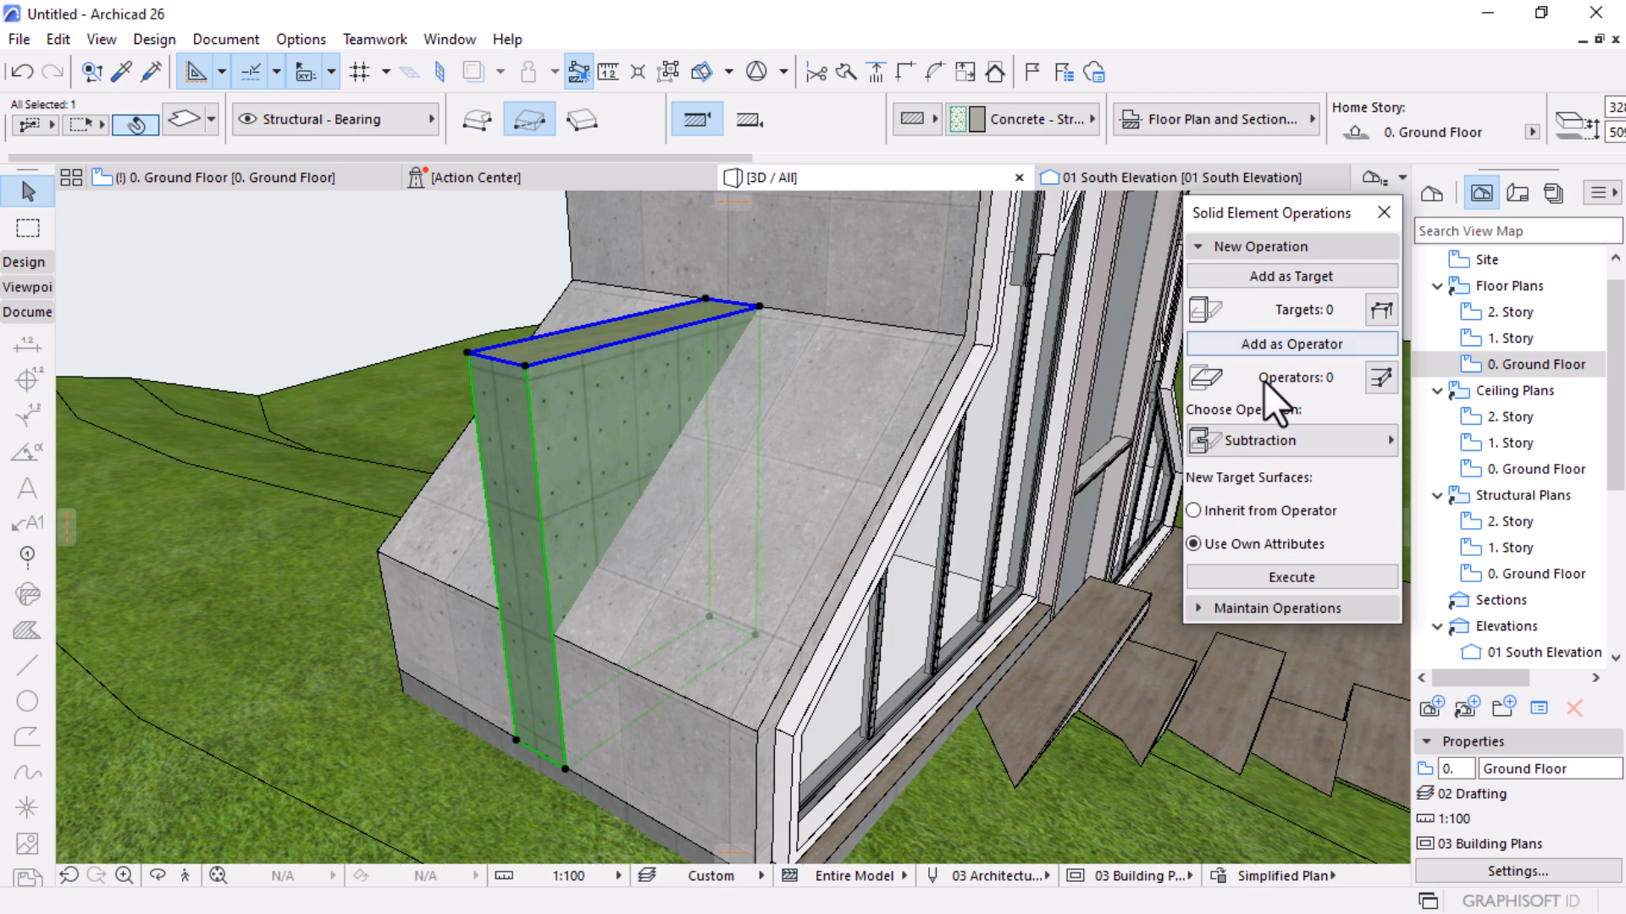
click(965, 420)
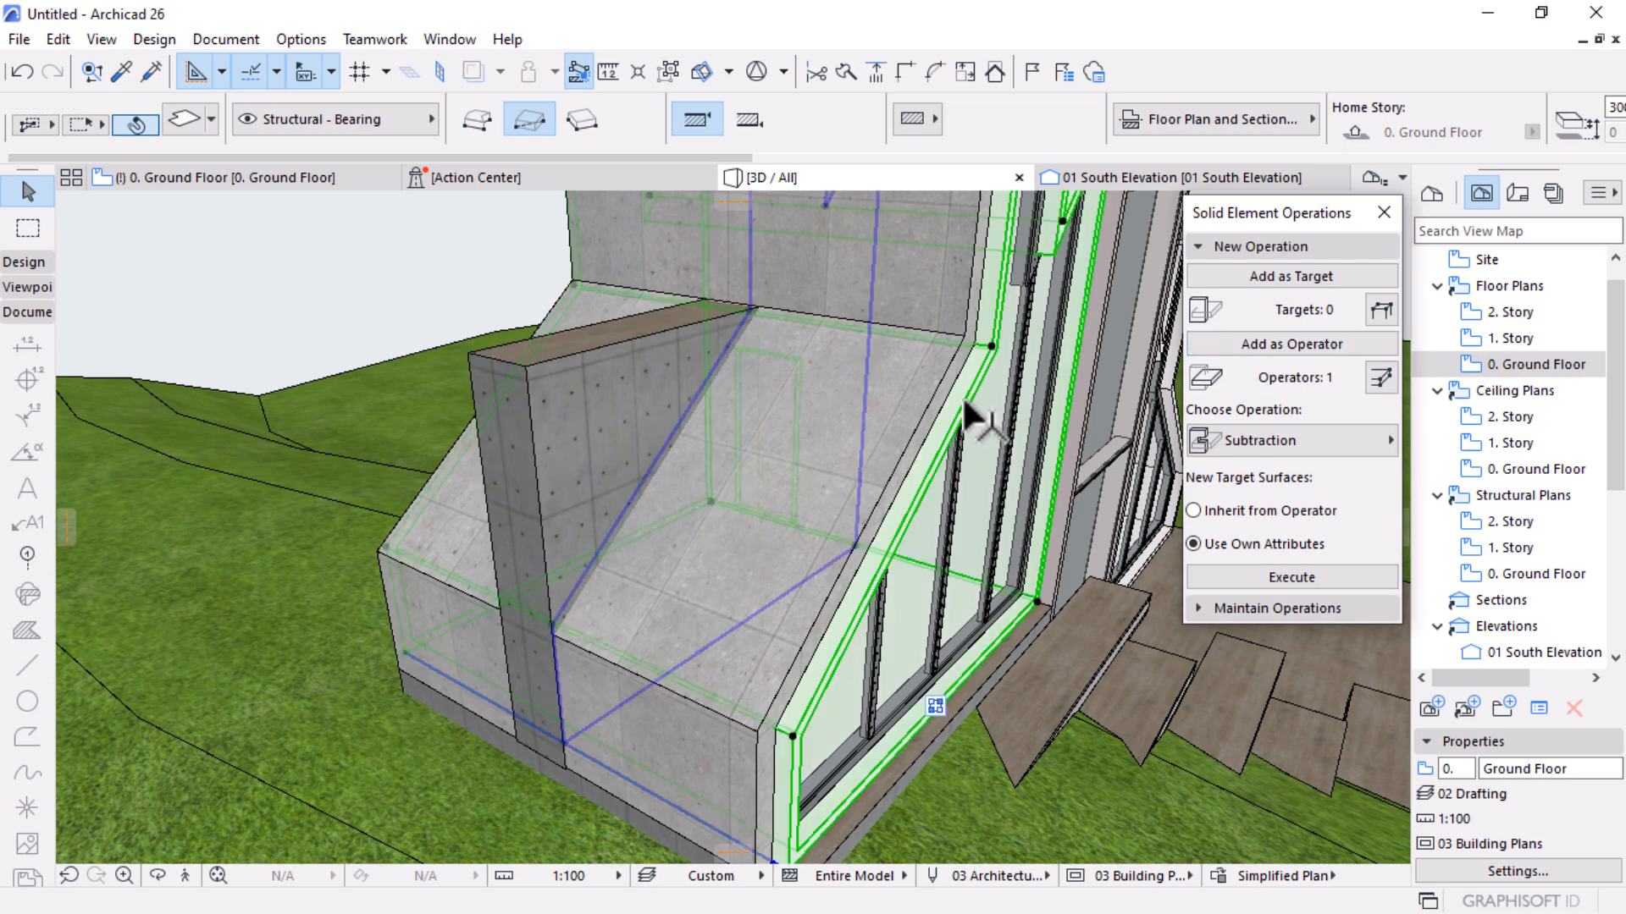
shift+click(925, 410)
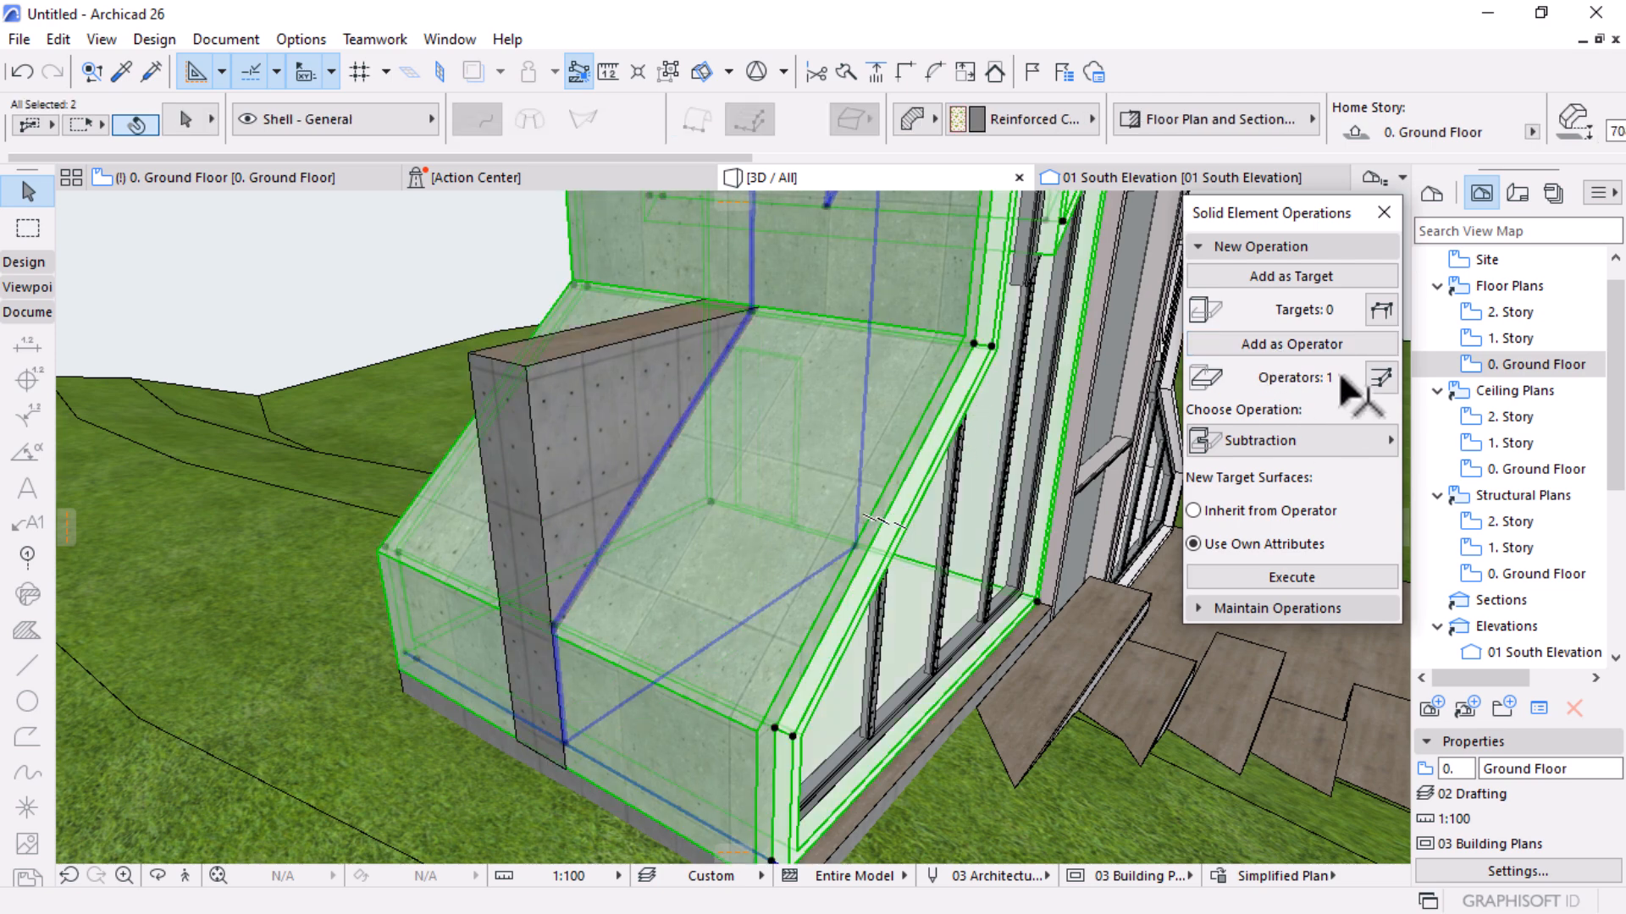
click(1290, 272)
click(1308, 576)
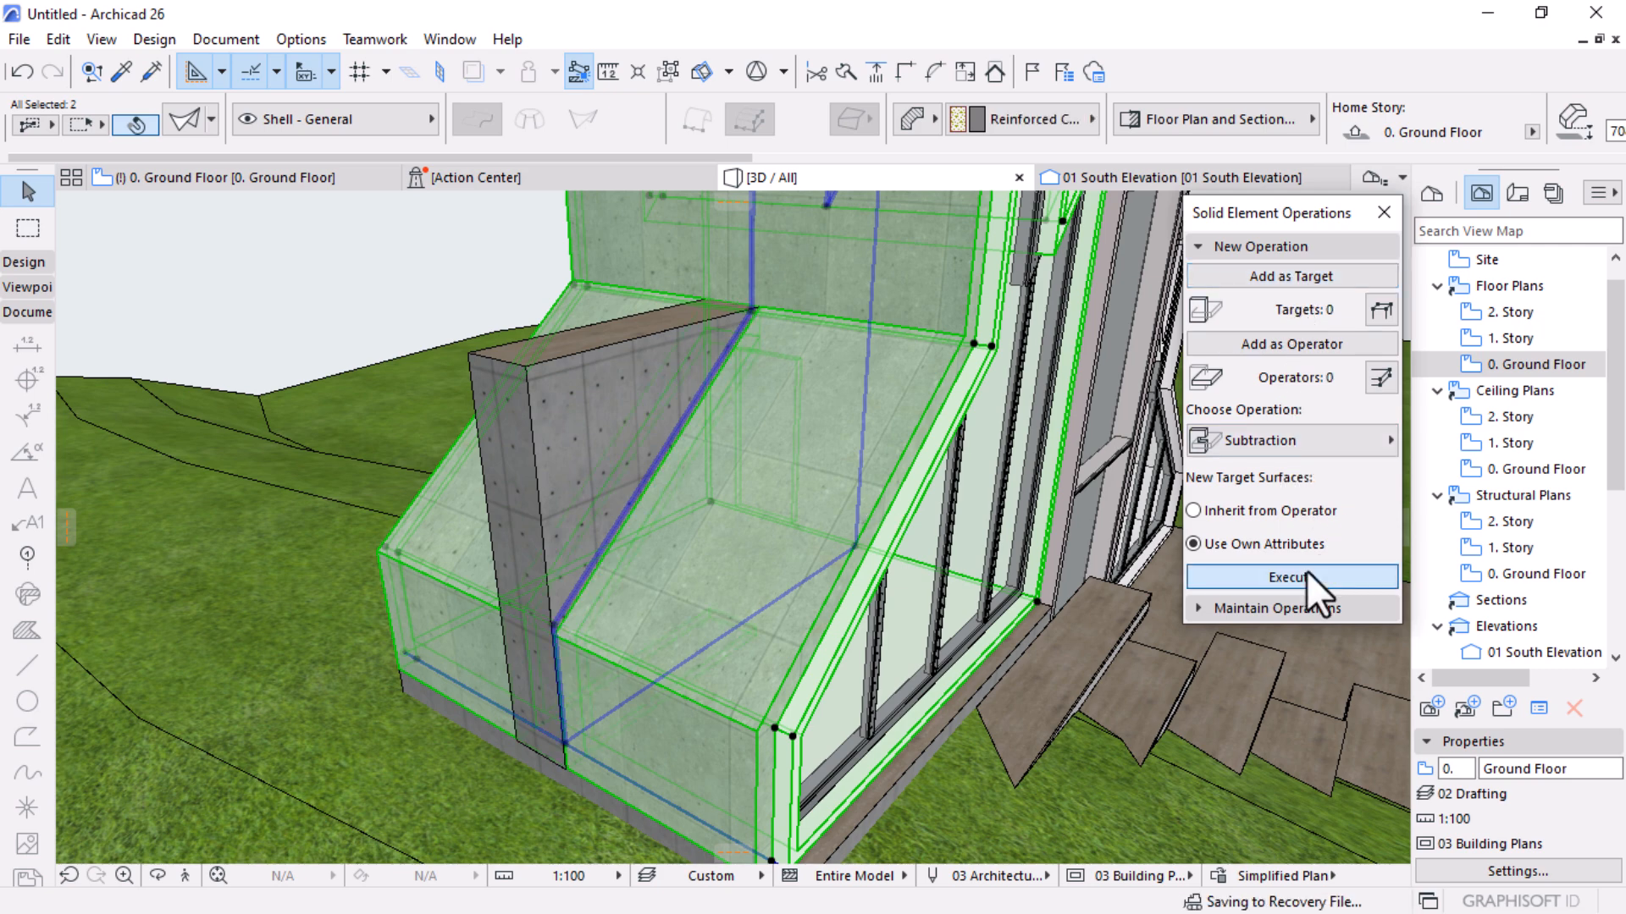
Move the cutting slab to the - Hidden layer
click(590, 403)
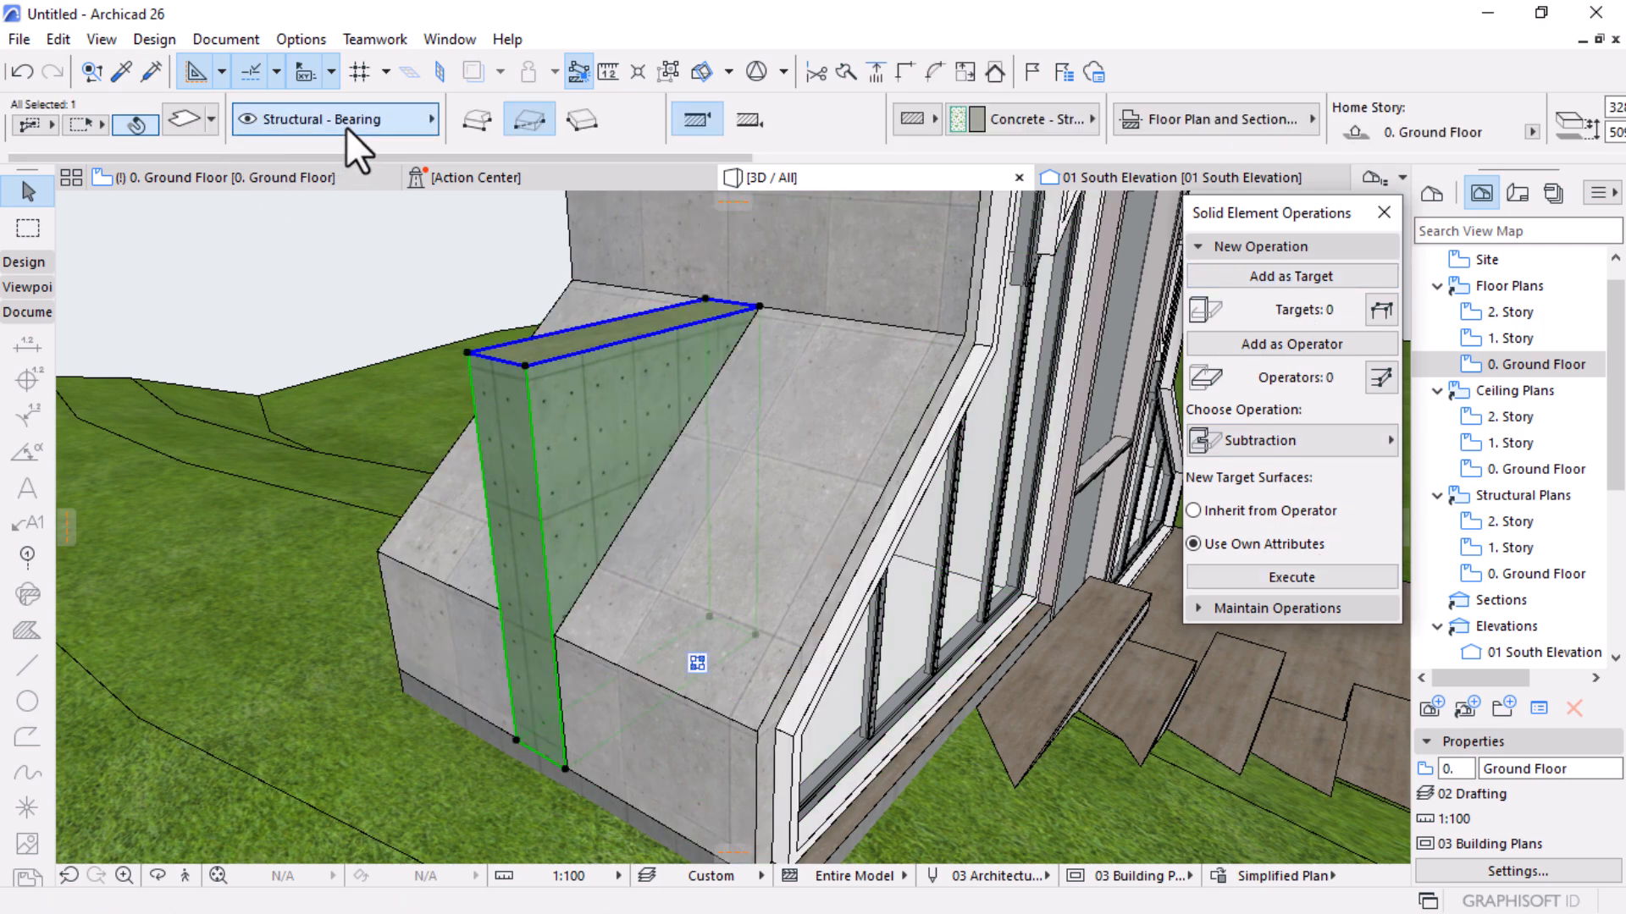
click(342, 127)
scroll(567, 246, up, 4)
scroll(556, 247, up, 1)
click(526, 210)
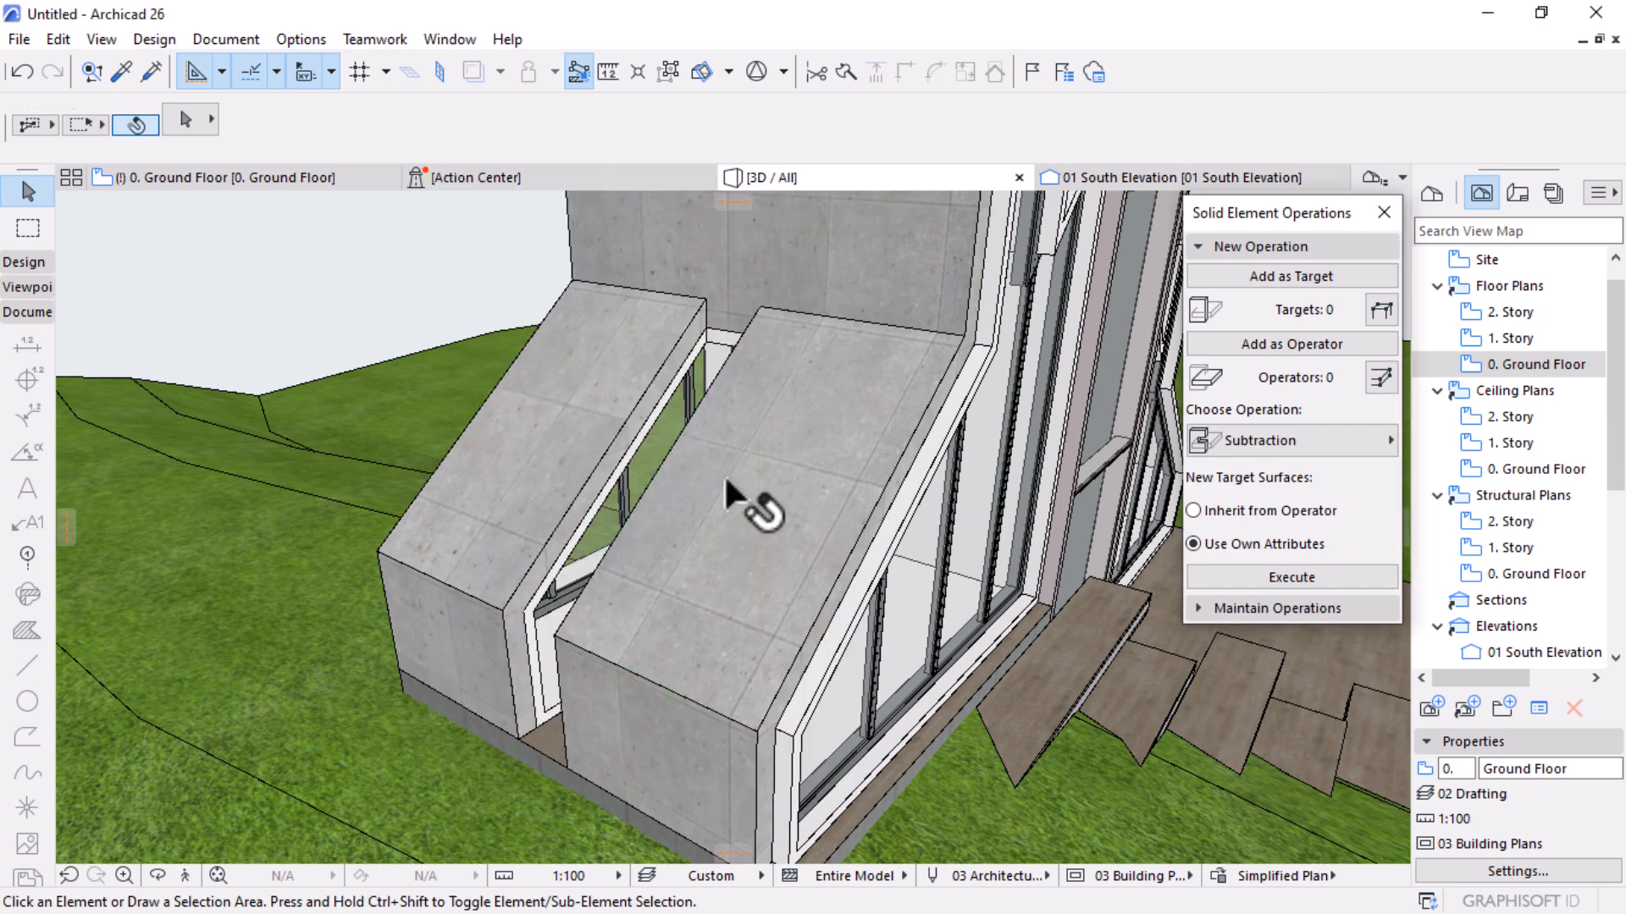
Examine the slot cut through the left wing's shells from outside, along the slope and at floor level
drag(724, 478, 496, 718)
scroll(530, 678, up, 6)
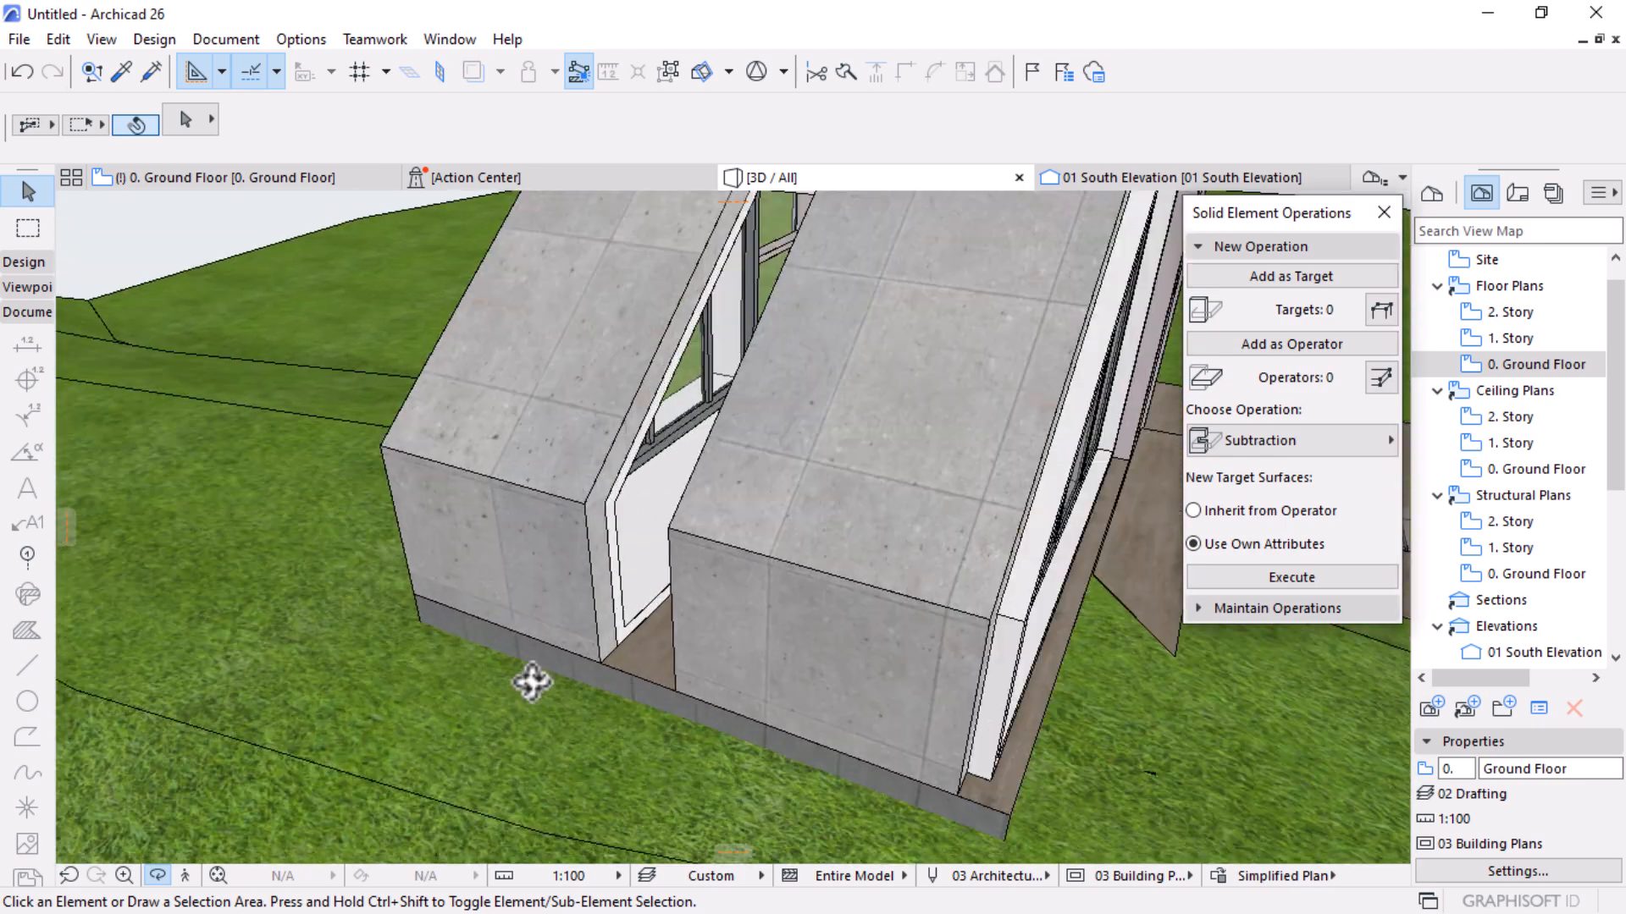
click(1255, 247)
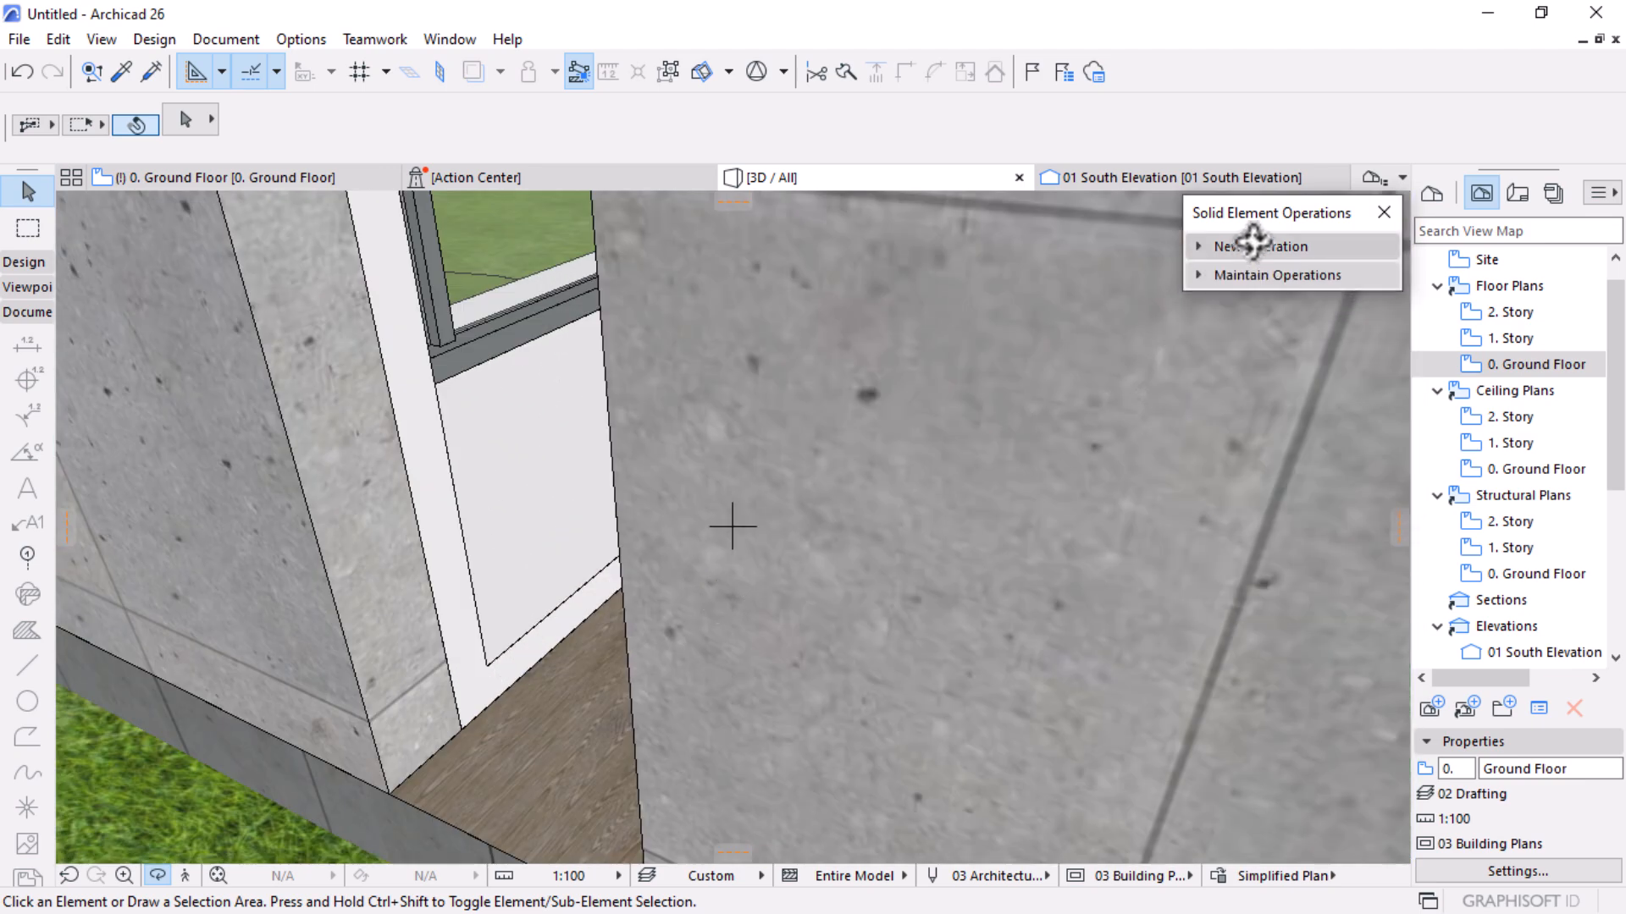
scroll(751, 592, down, 5)
drag(751, 592, 659, 581)
scroll(659, 581, up, 5)
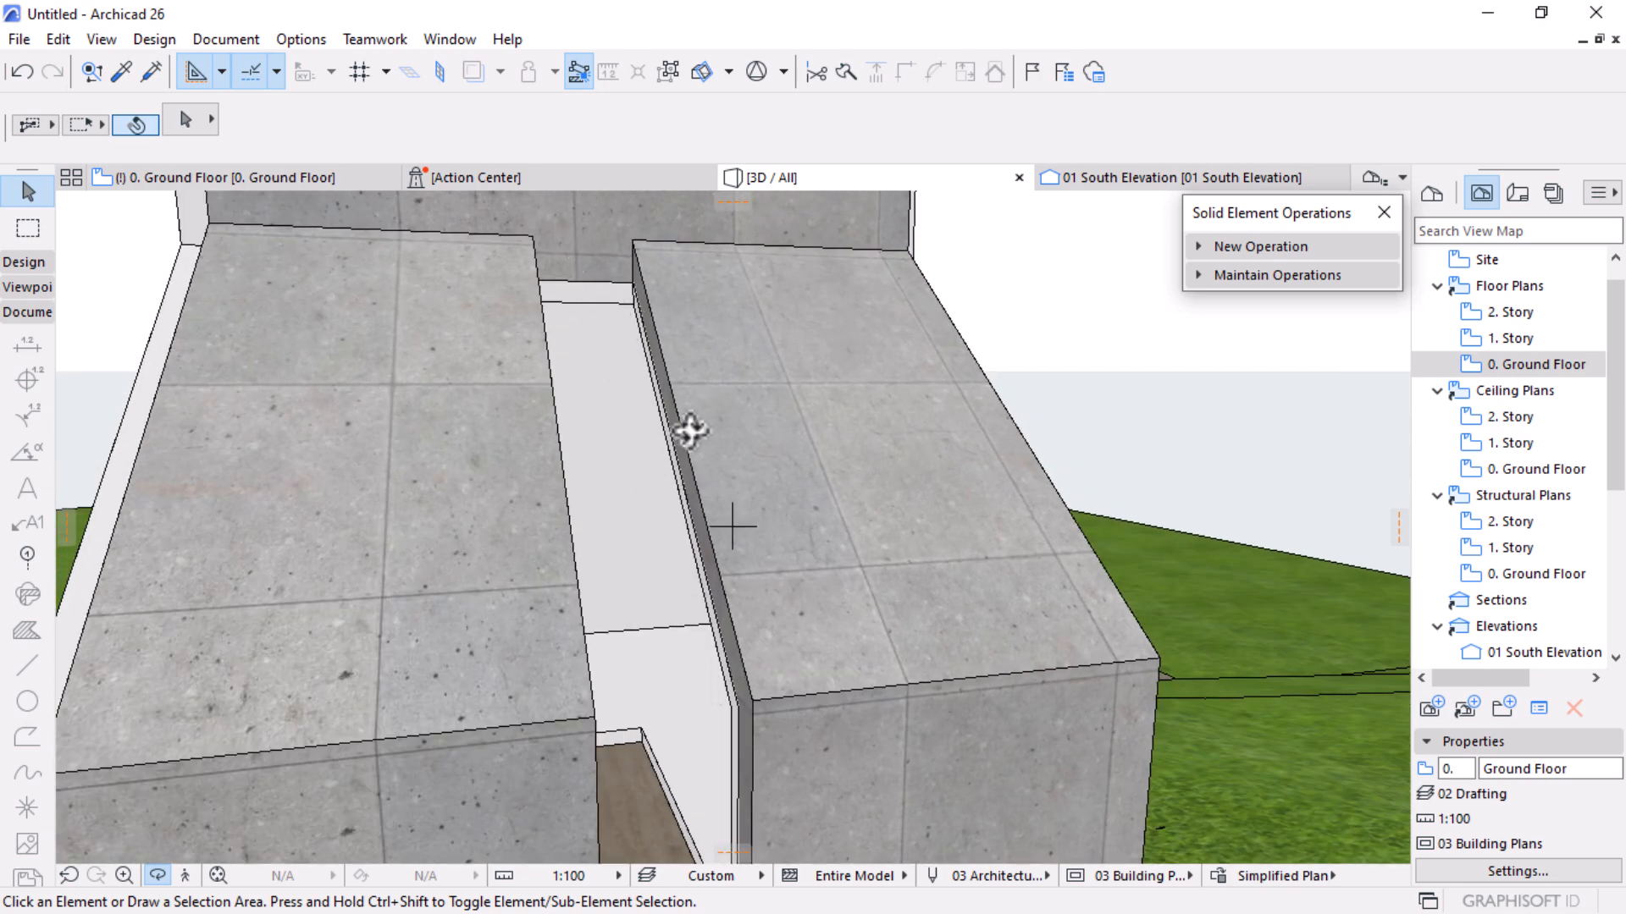
scroll(684, 417, down, 3)
drag(629, 711, 786, 711)
scroll(789, 684, up, 3)
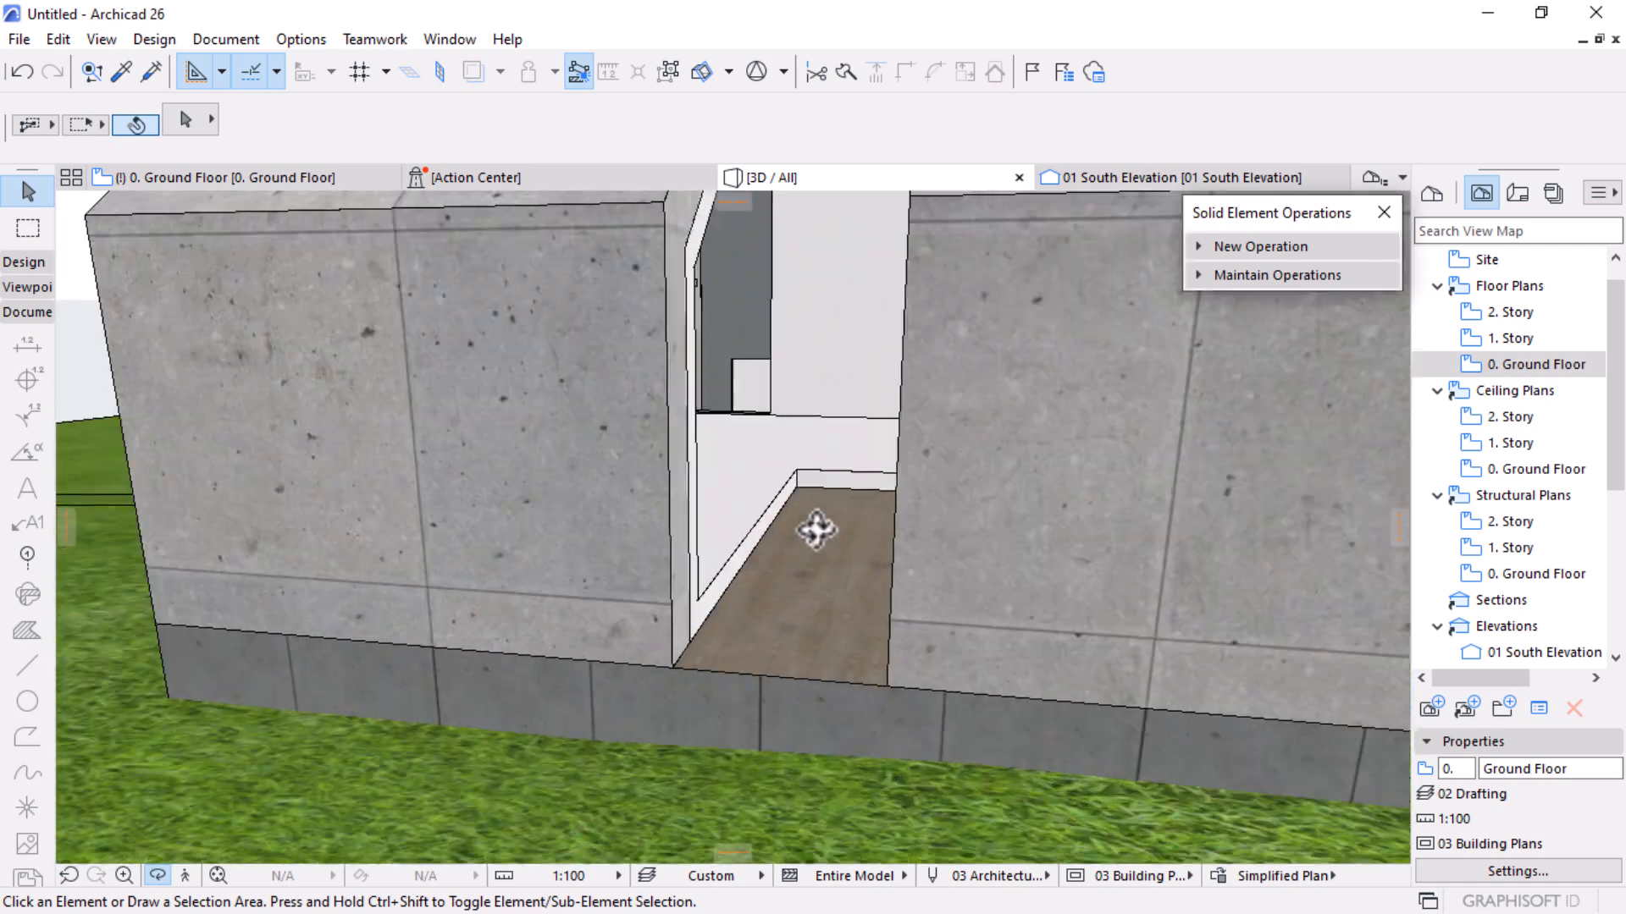
Check the inner shell's solid element operation links and examine the floor recess from inside and through the glazed front
key(Escape)
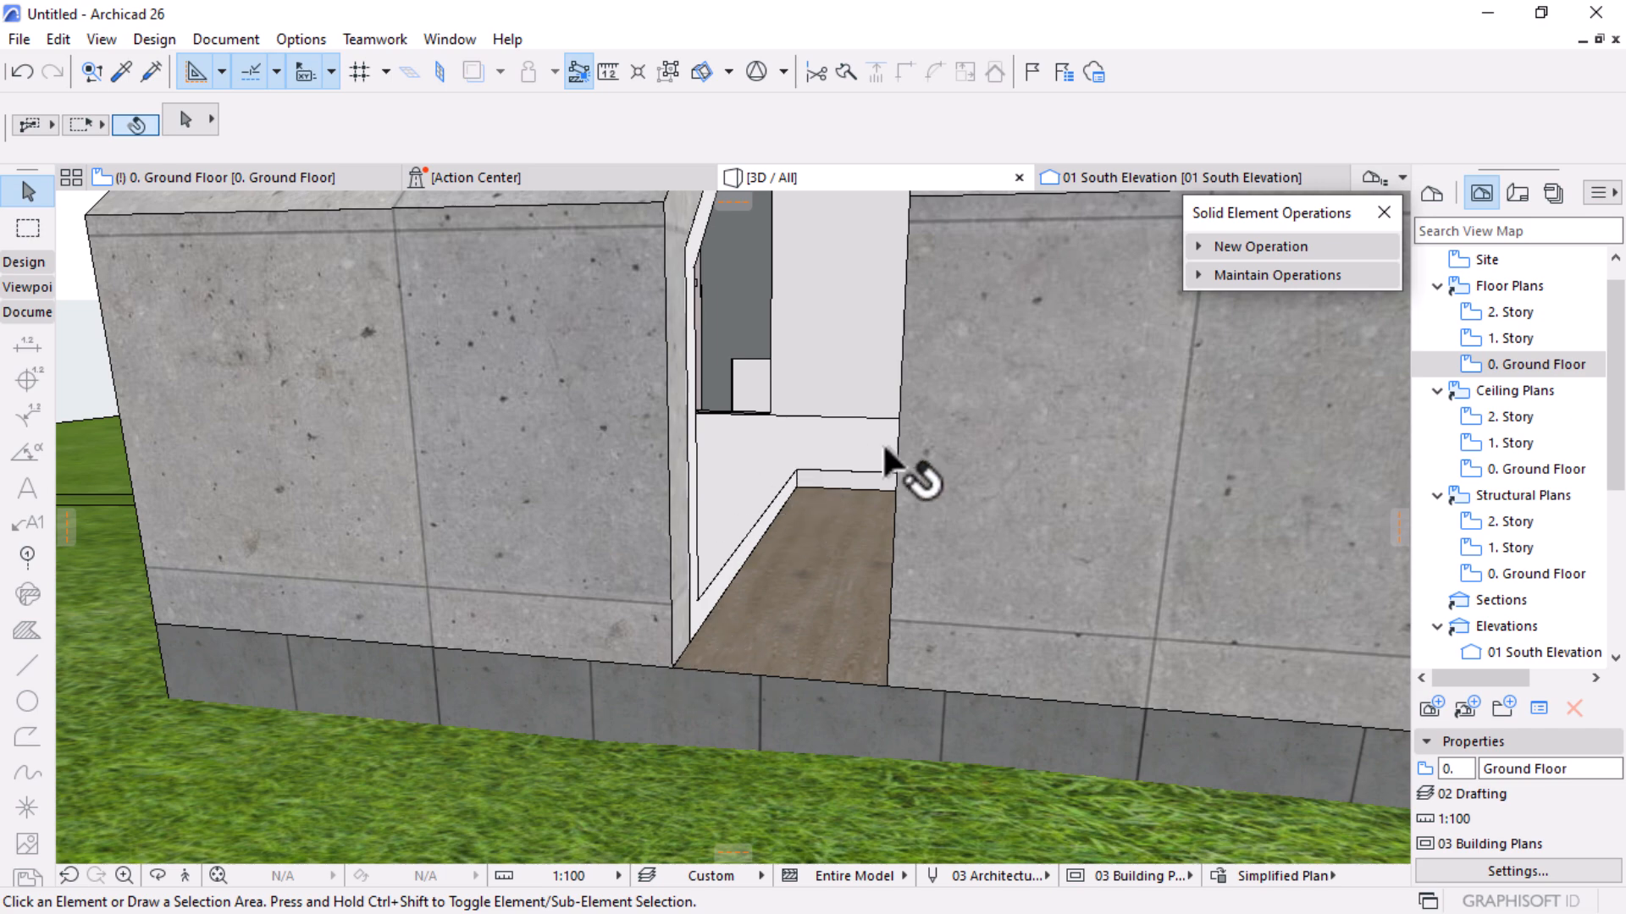
mouse_move(881, 440)
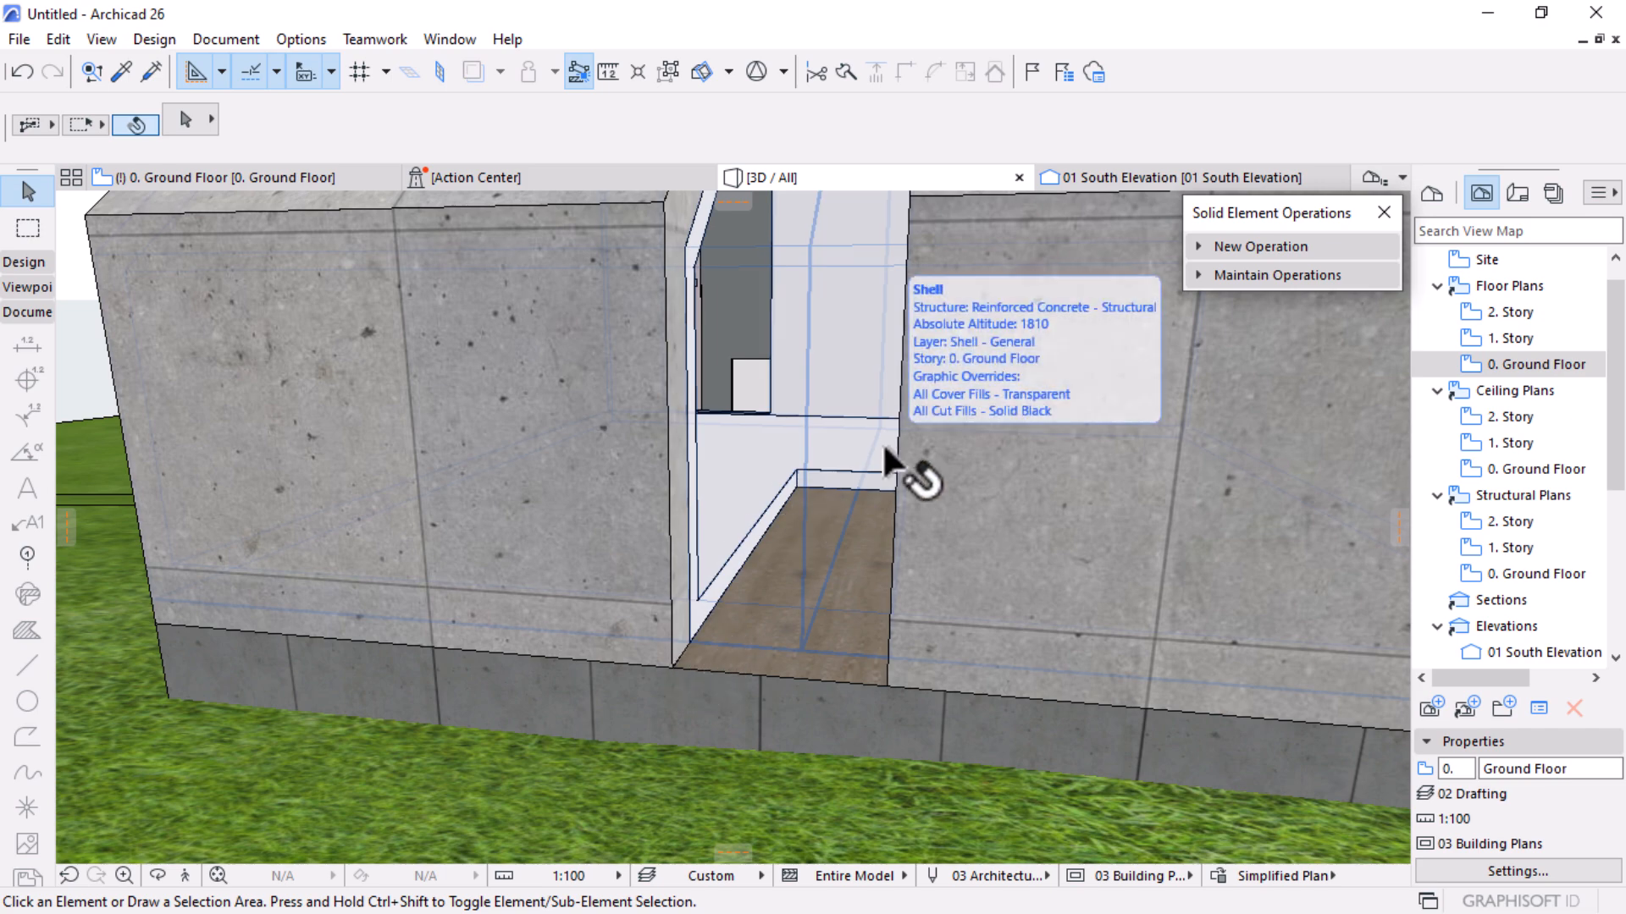
click(765, 488)
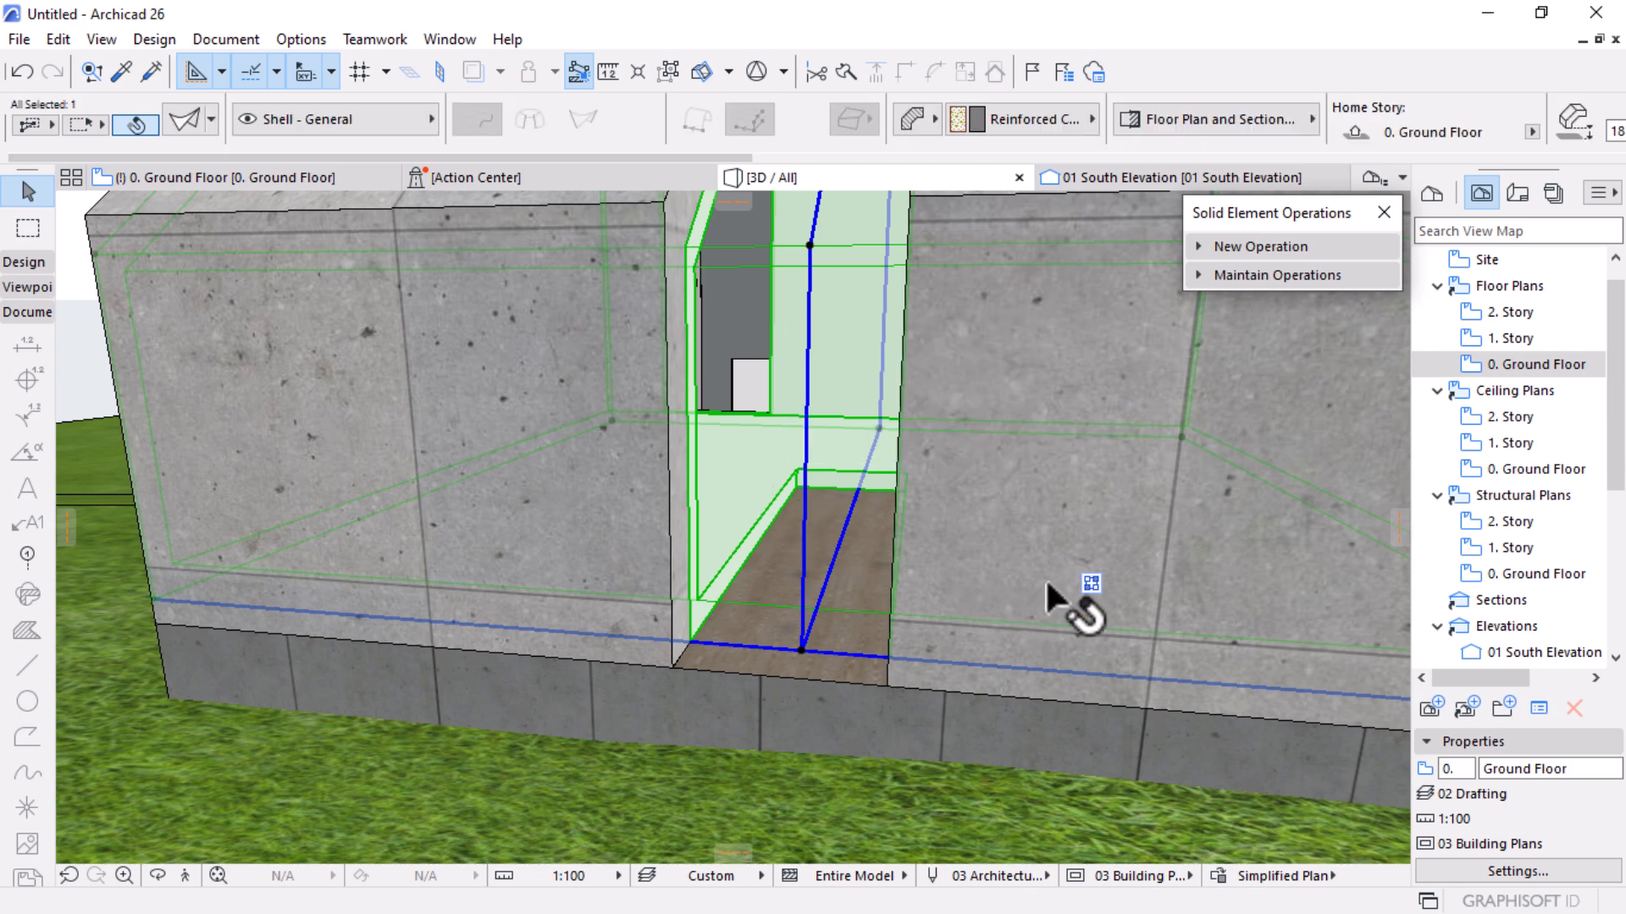
mouse_move(1091, 584)
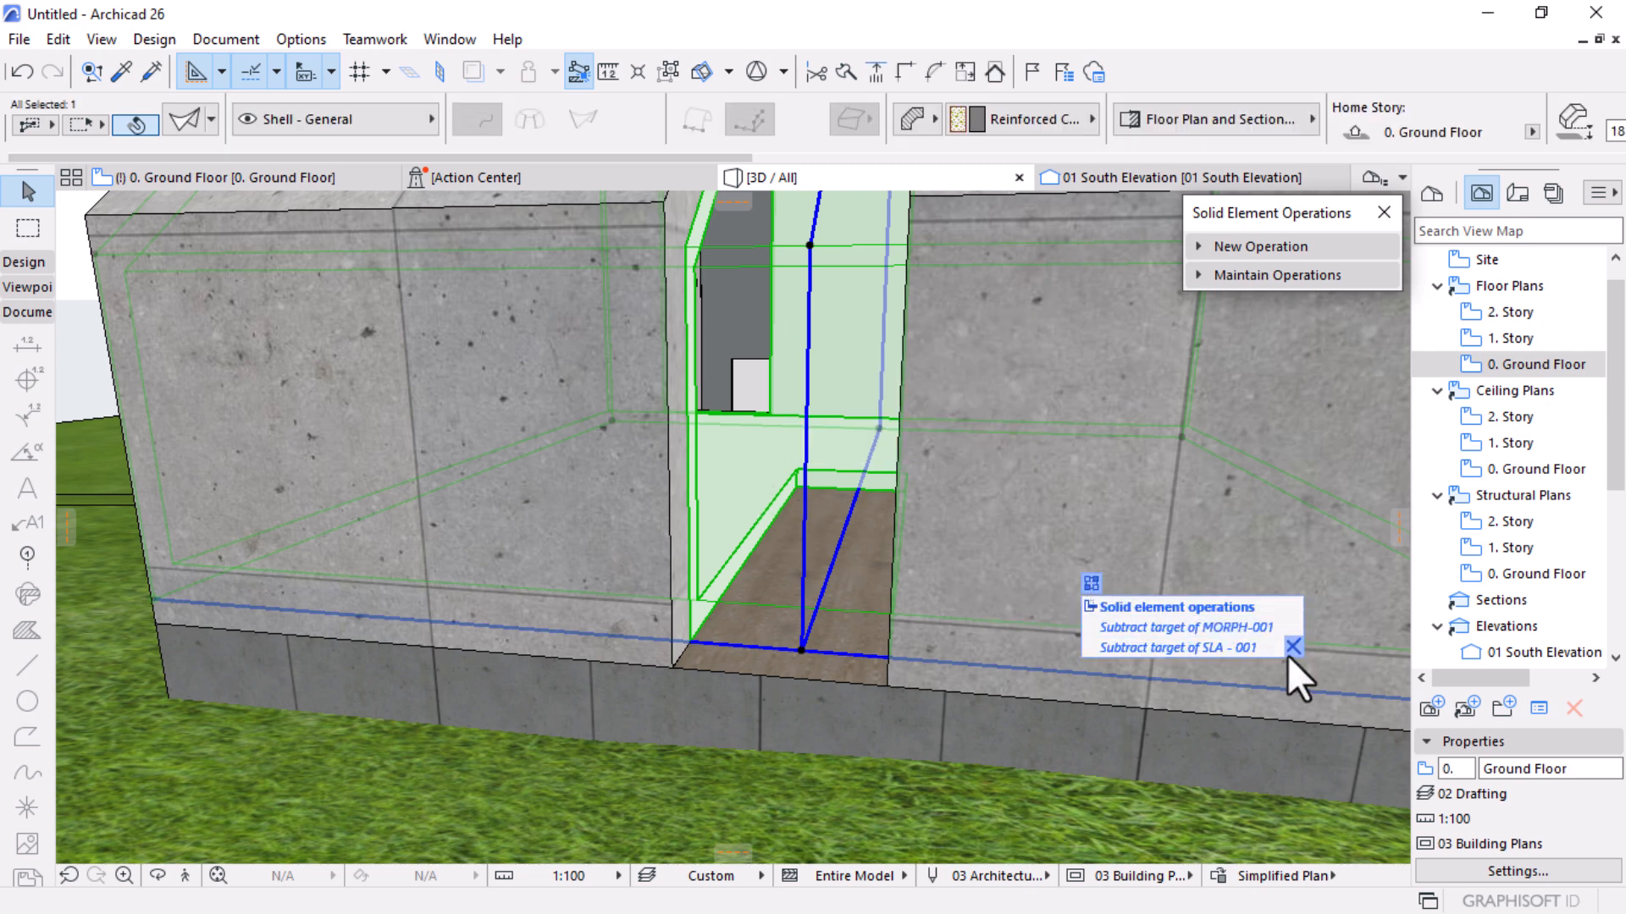
key(Escape)
scroll(780, 663, up, 10)
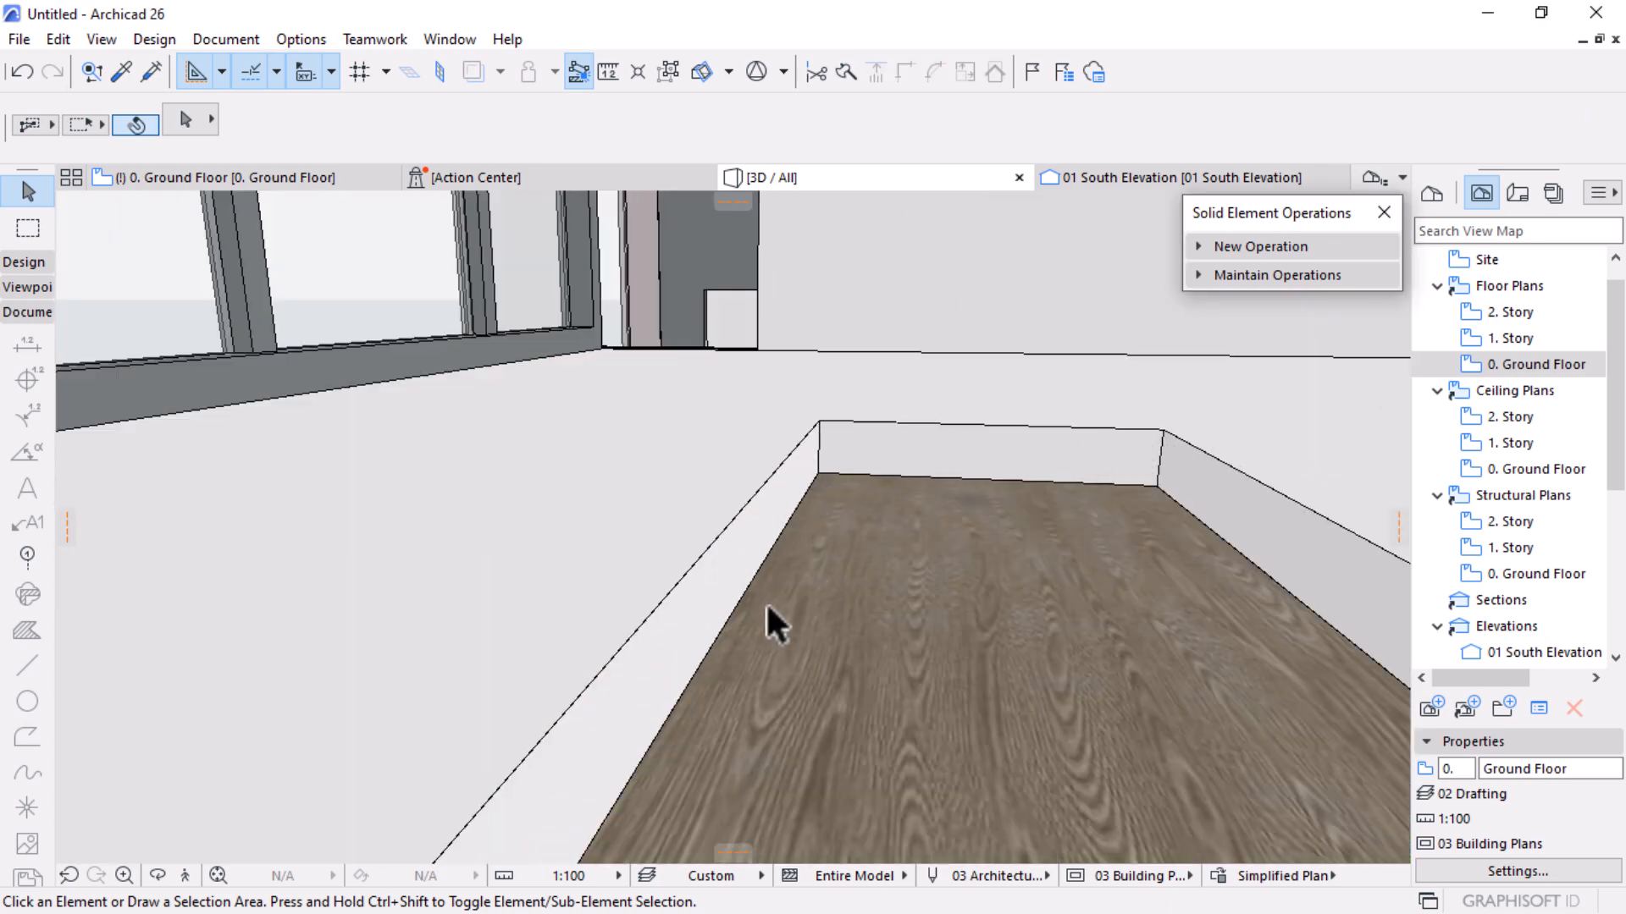
scroll(802, 566, down, 10)
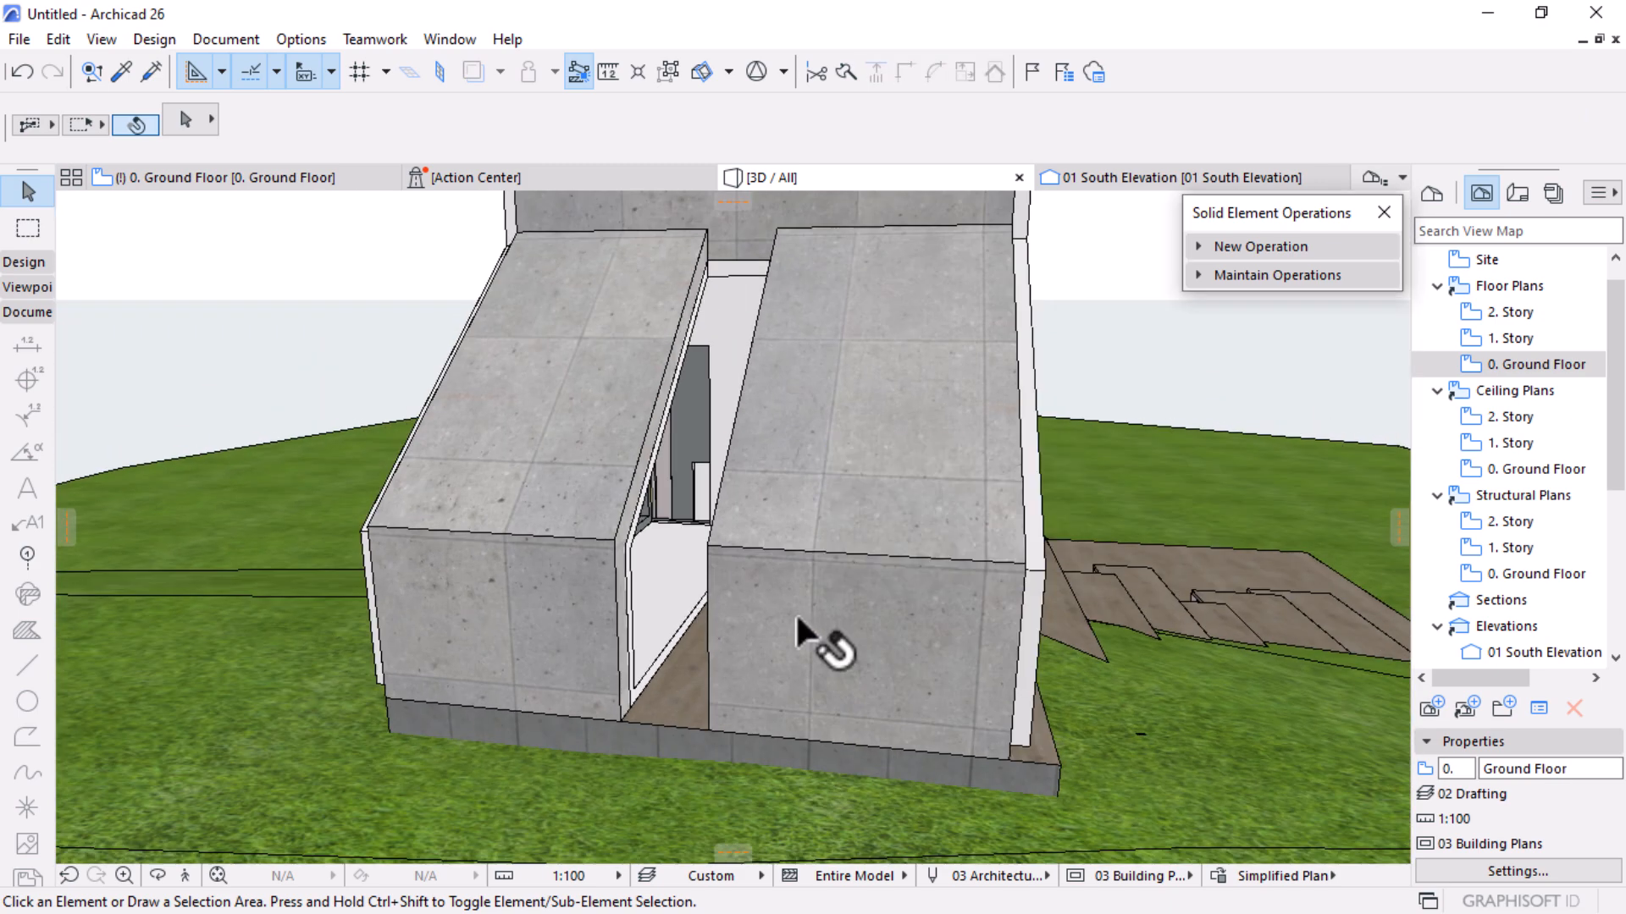
shift+middle_drag(1068, 635, 316, 650)
shift+middle_drag(1035, 739, 1177, 765)
scroll(1177, 764, up, 5)
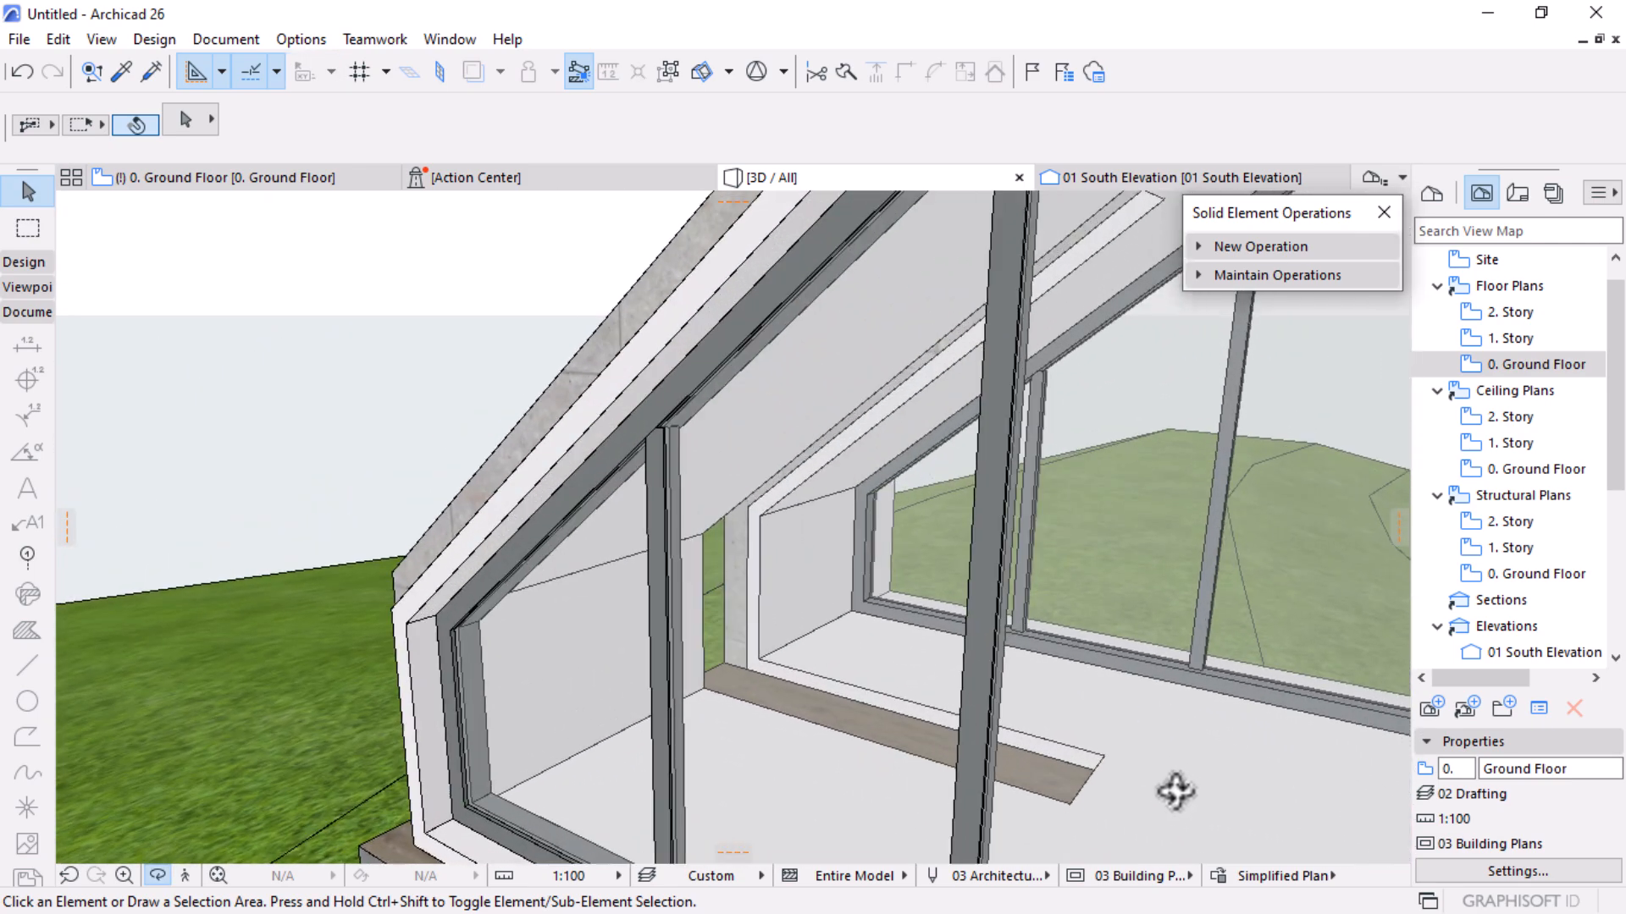
shift+middle_drag(878, 739, 744, 562)
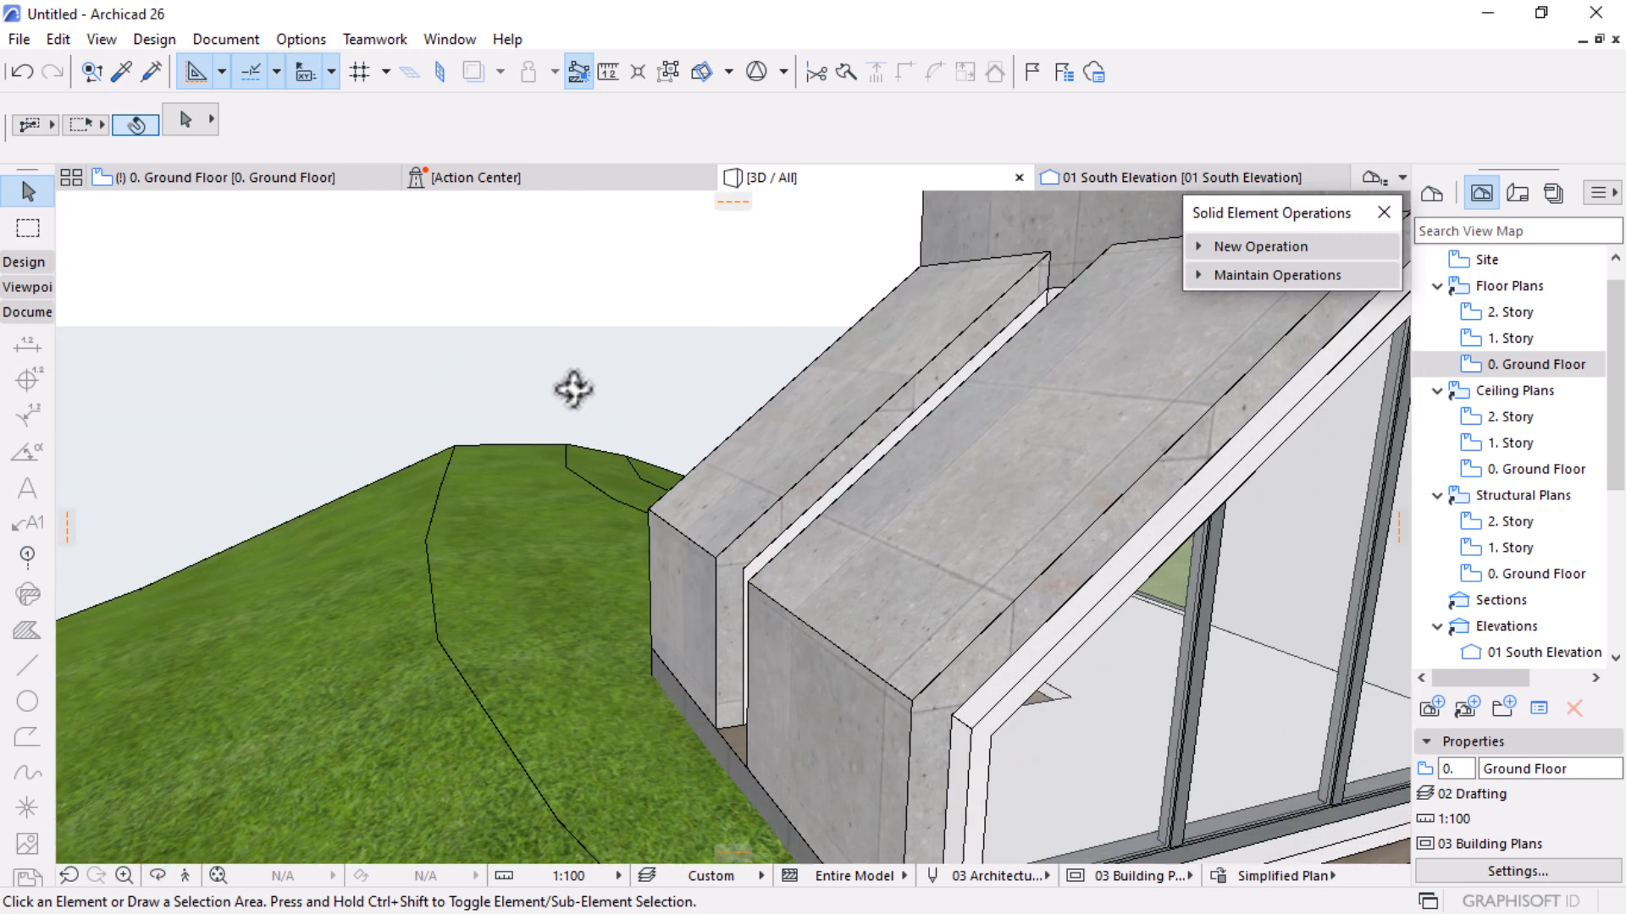
Make the - Hidden layer visible in the model view layer settings
key(ctrl+l)
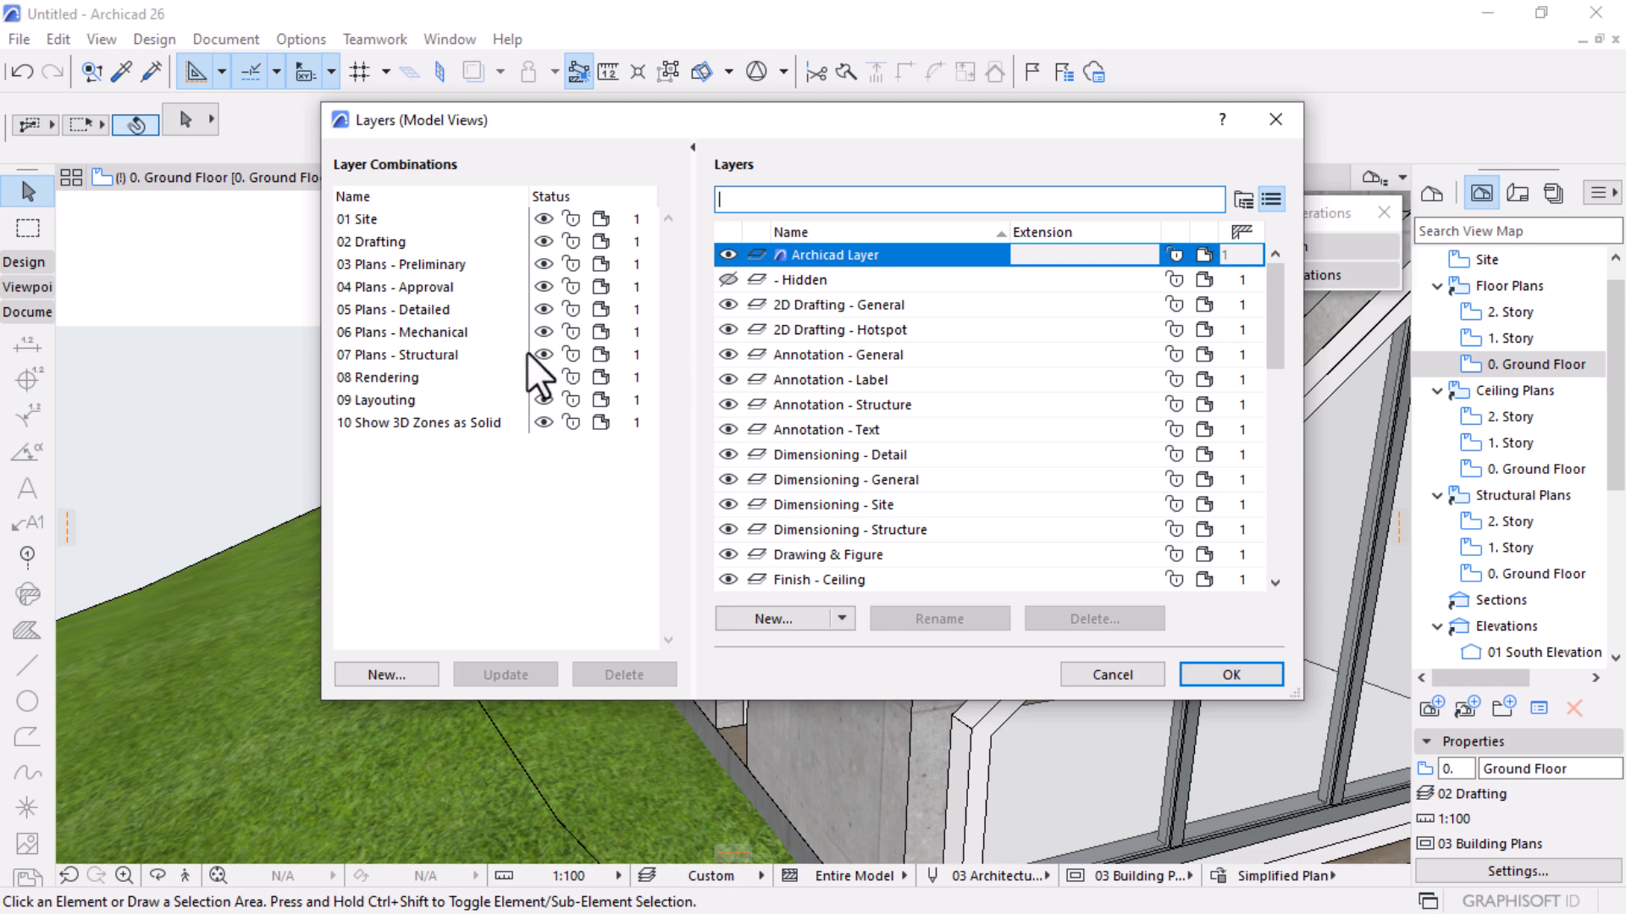
click(728, 281)
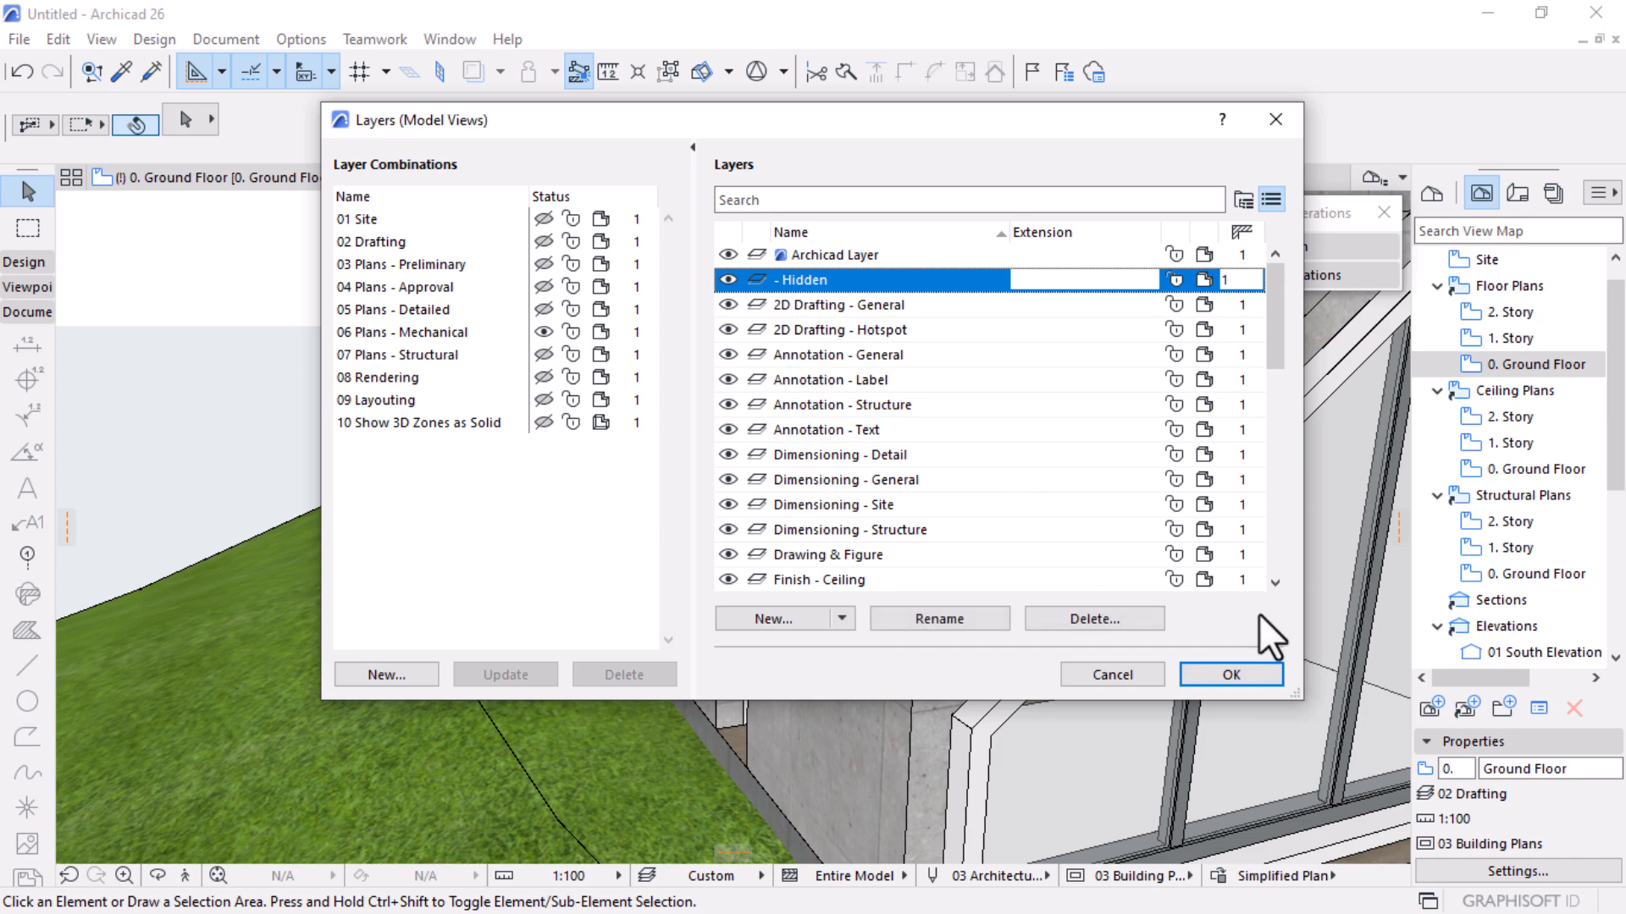
click(1230, 675)
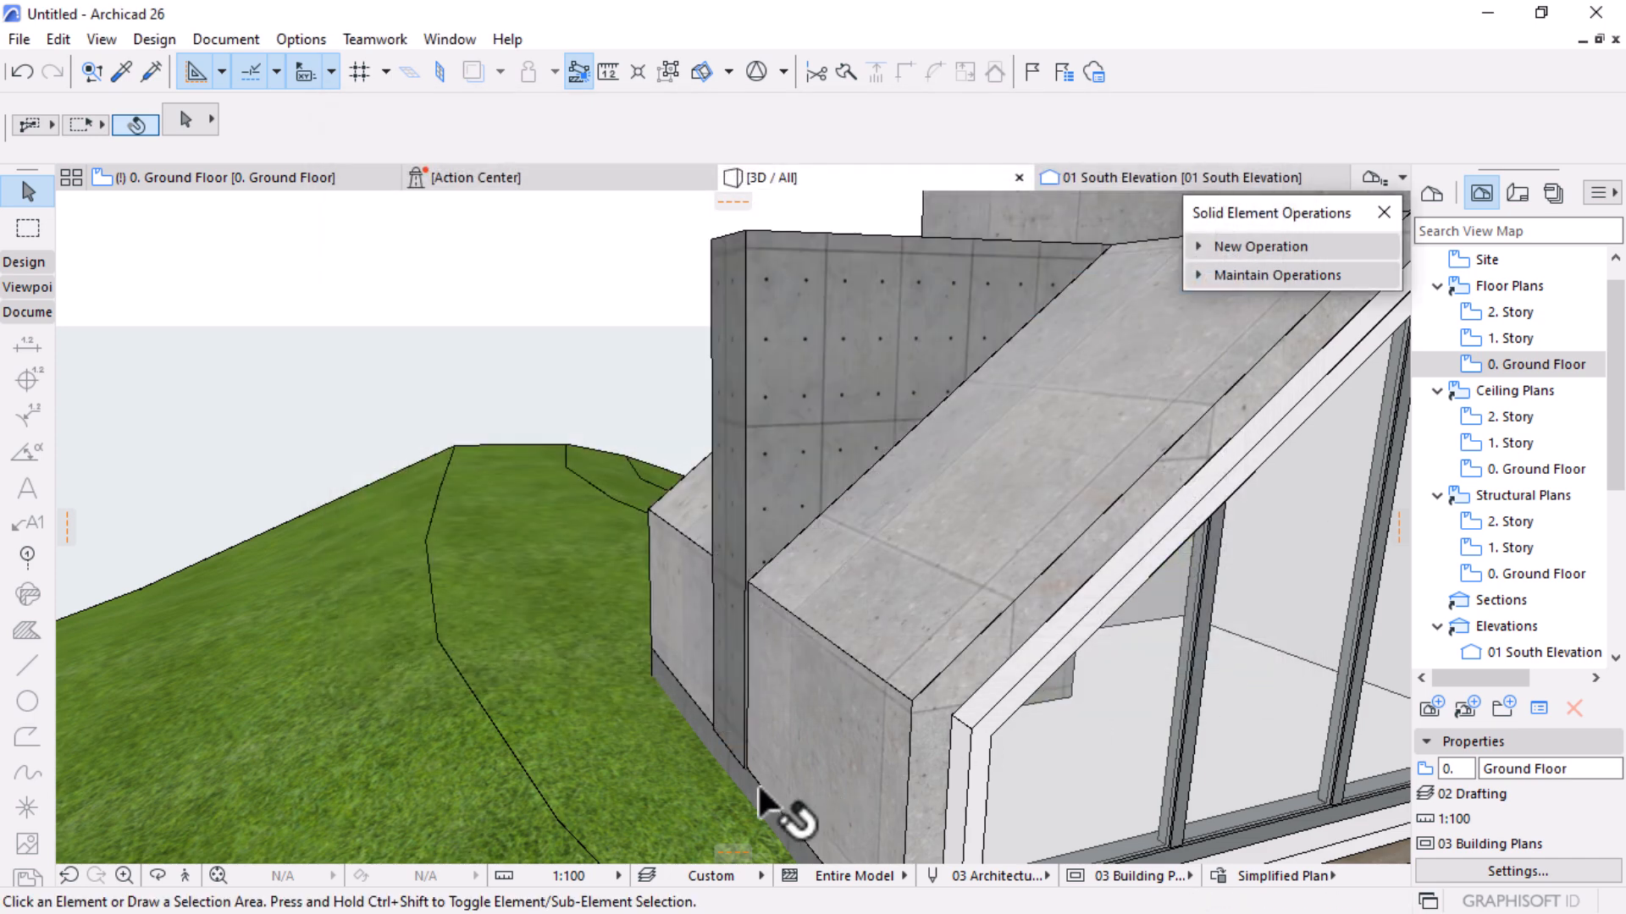
Raise the cutting slab vertically by 100 mm from its lower corner at the left wing's base
scroll(754, 775, up, 5)
click(718, 718)
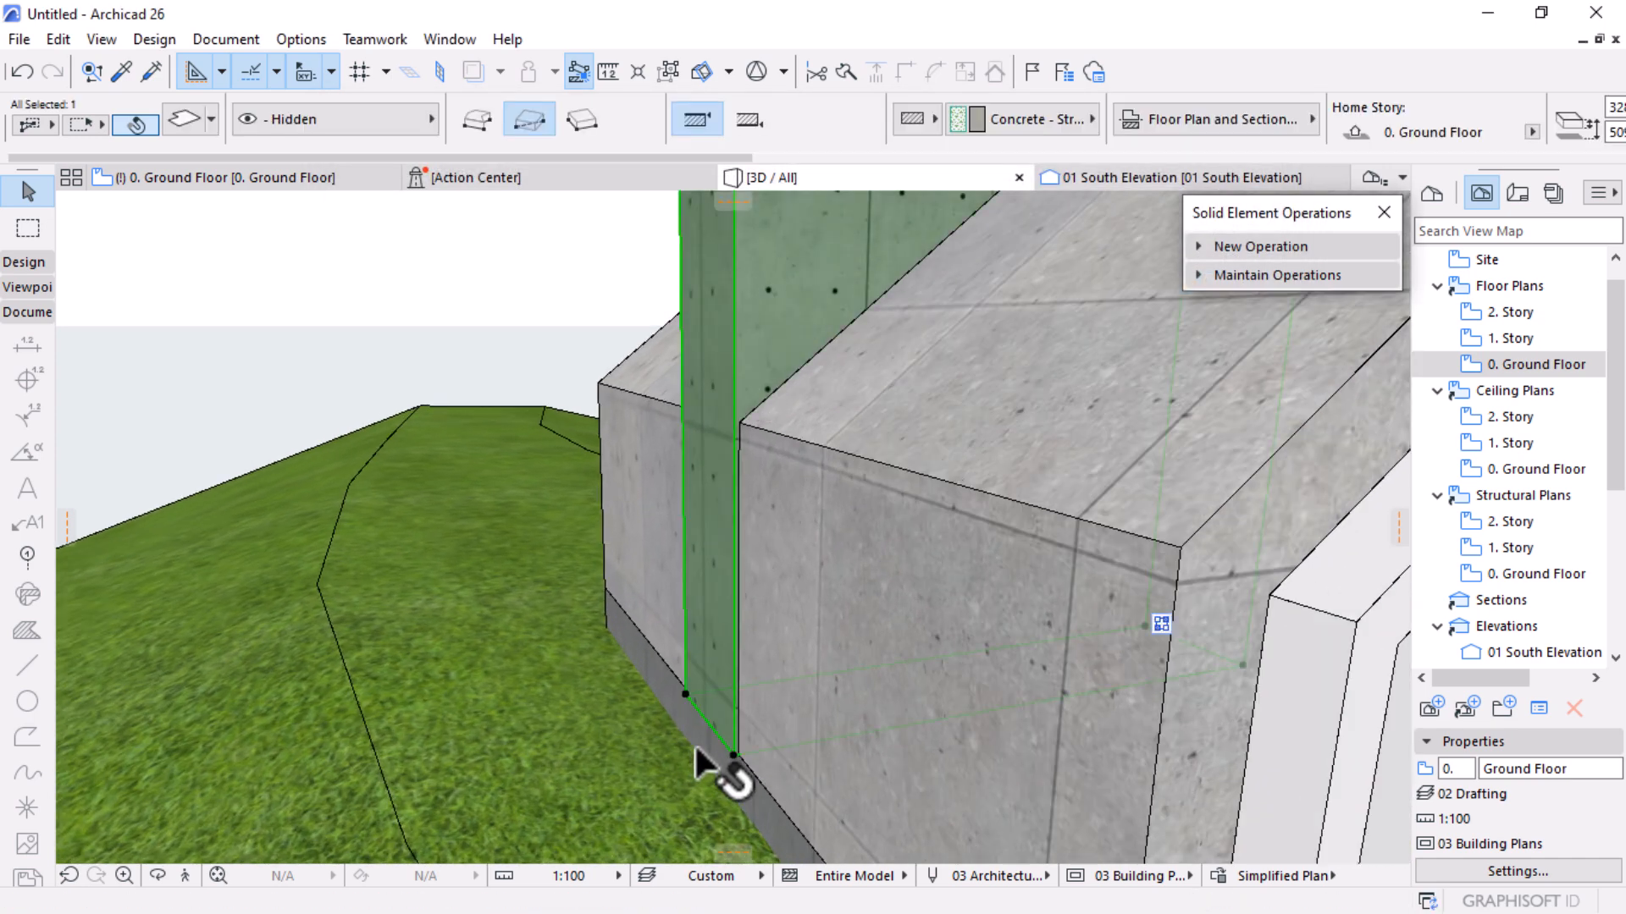
scroll(859, 123, down, 6)
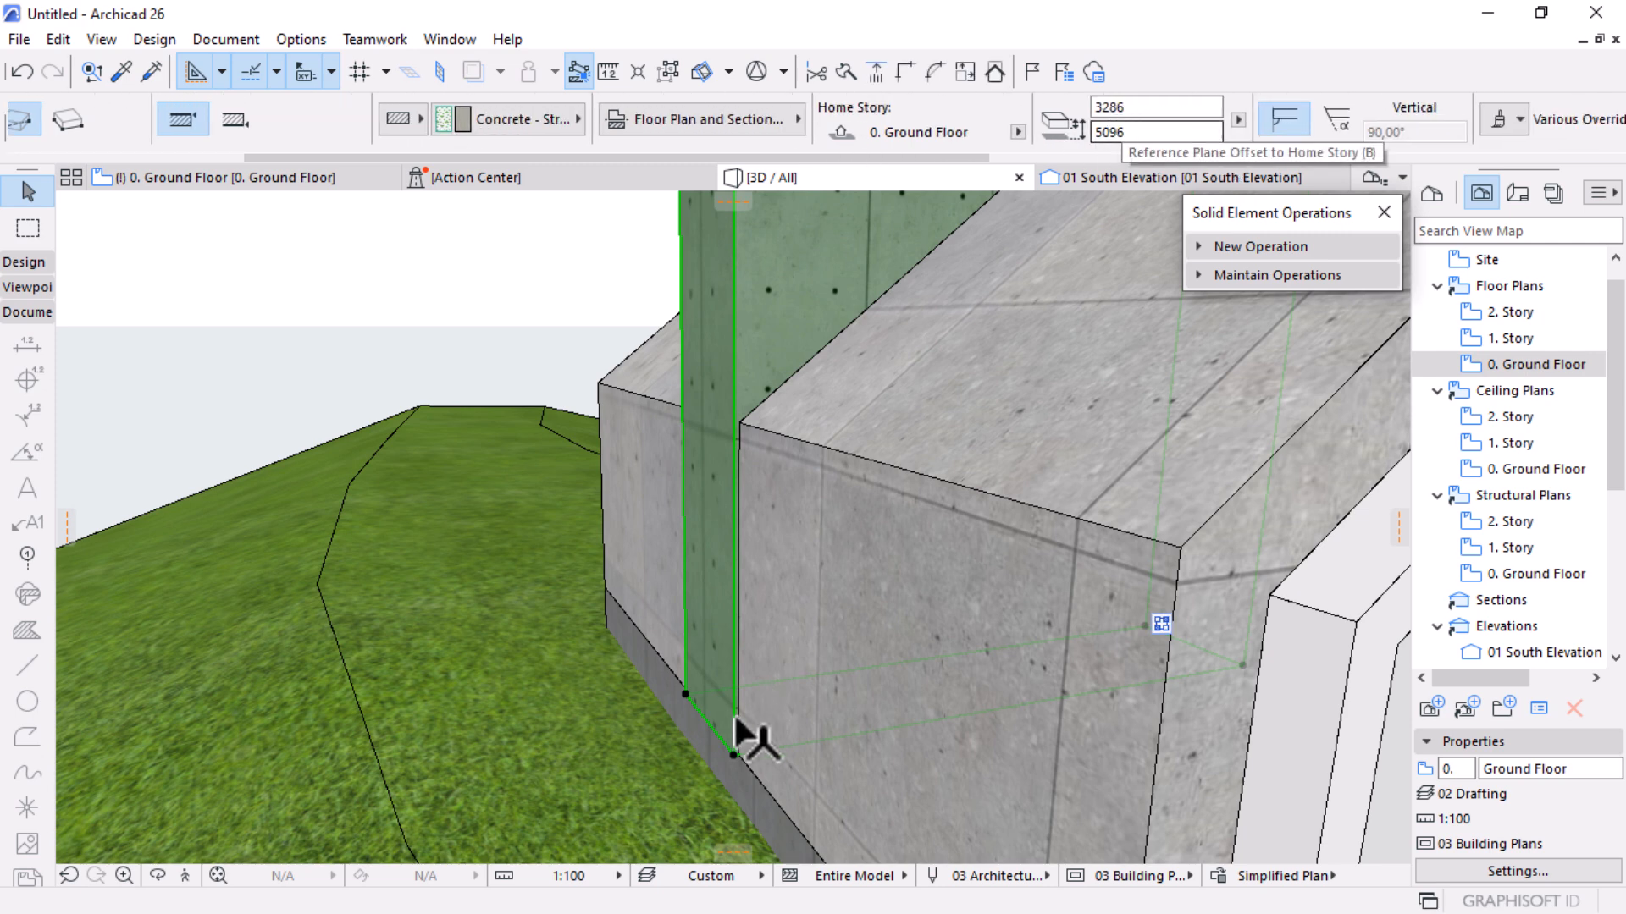
key(ctrl+d)
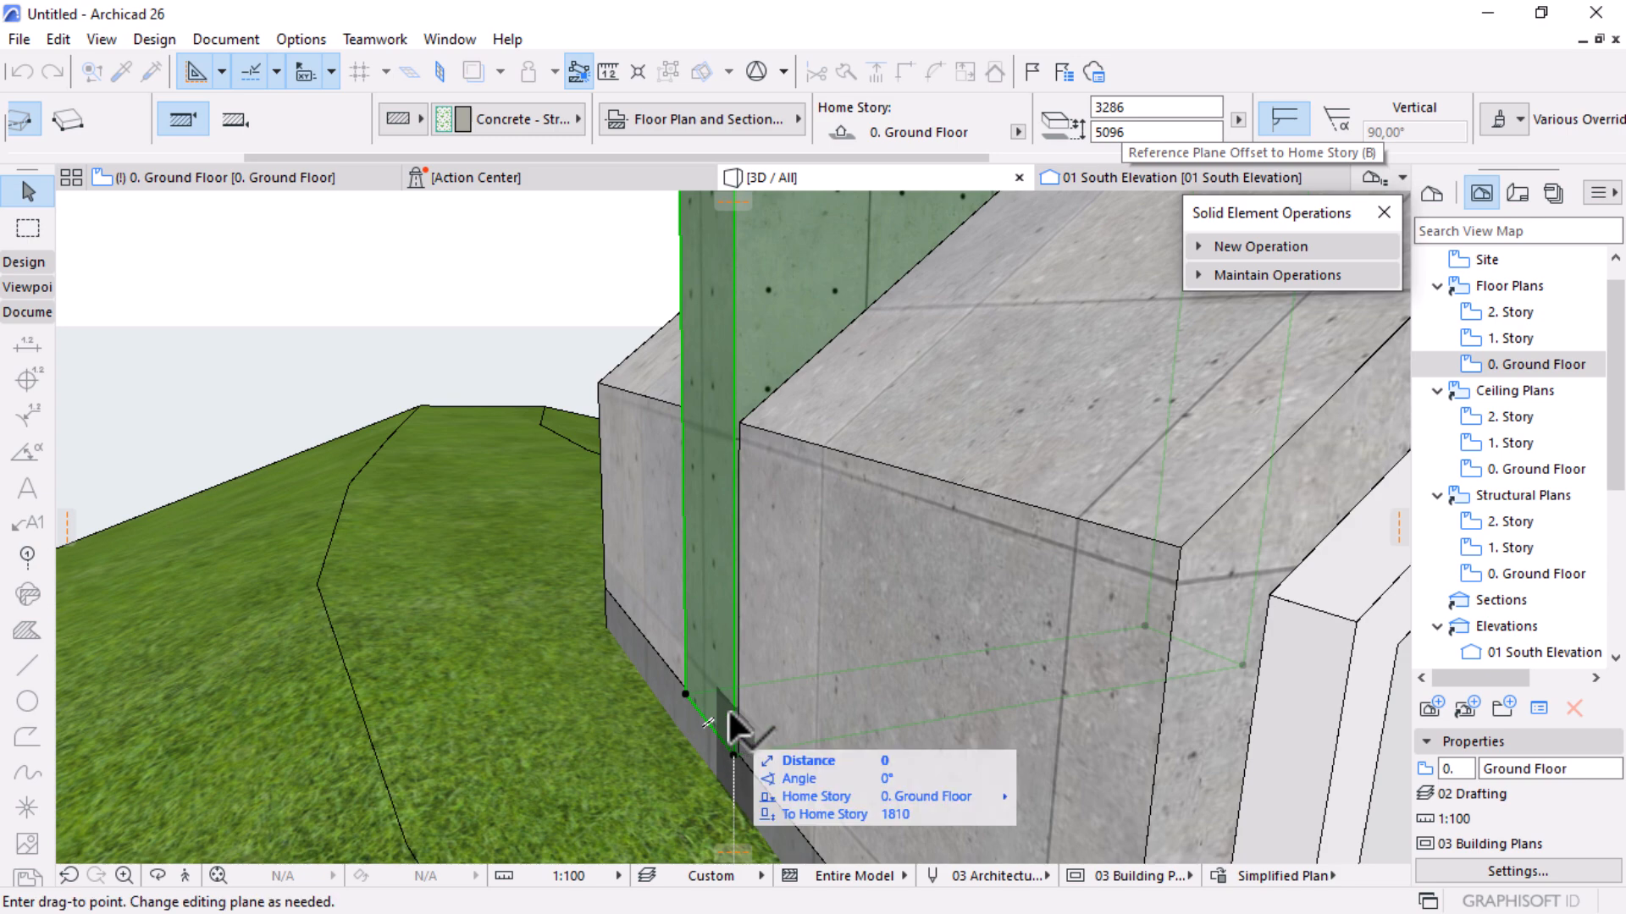
click(733, 751)
text(100)
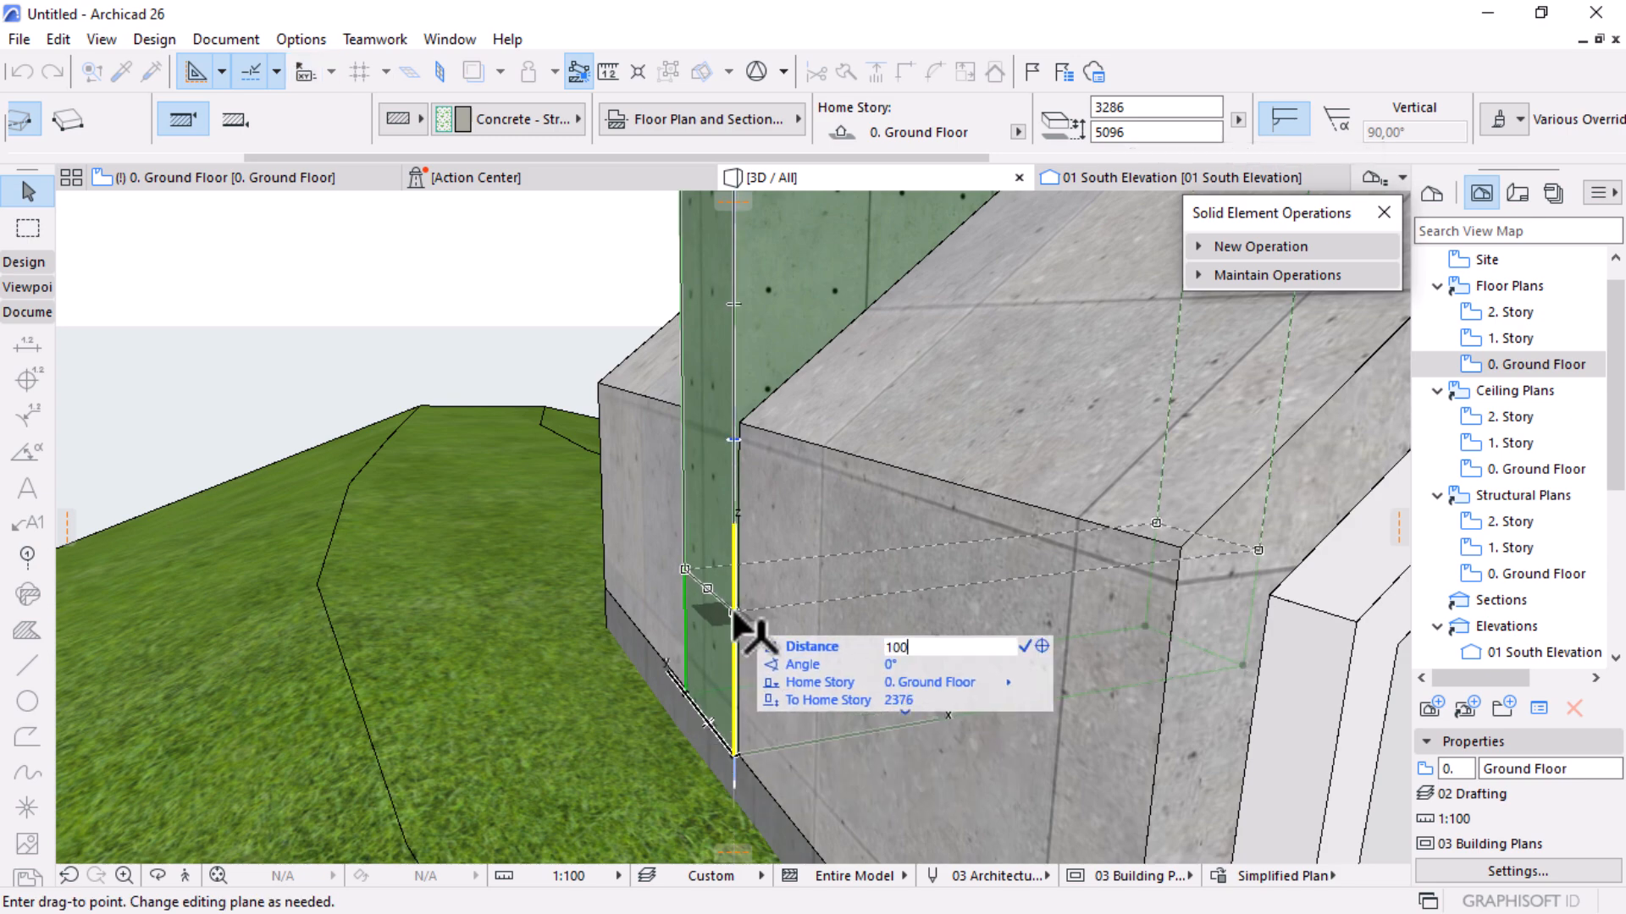
key(Return)
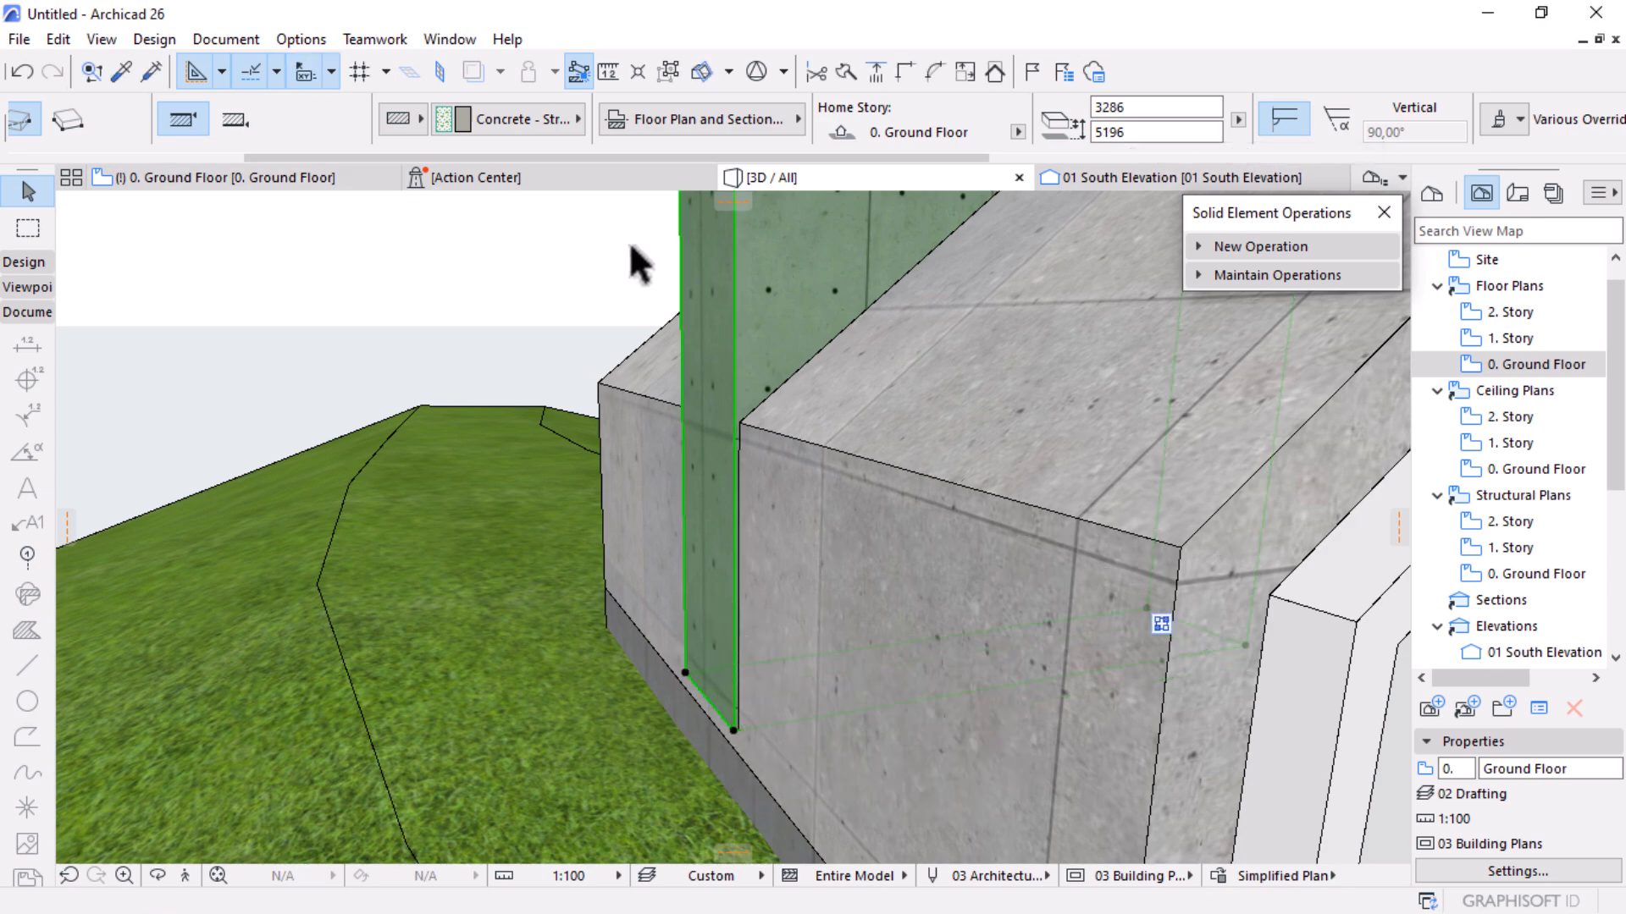
Hide the layer of the selected cutting slab in the left wing's slot
right_click(430, 213)
mouse_move(602, 399)
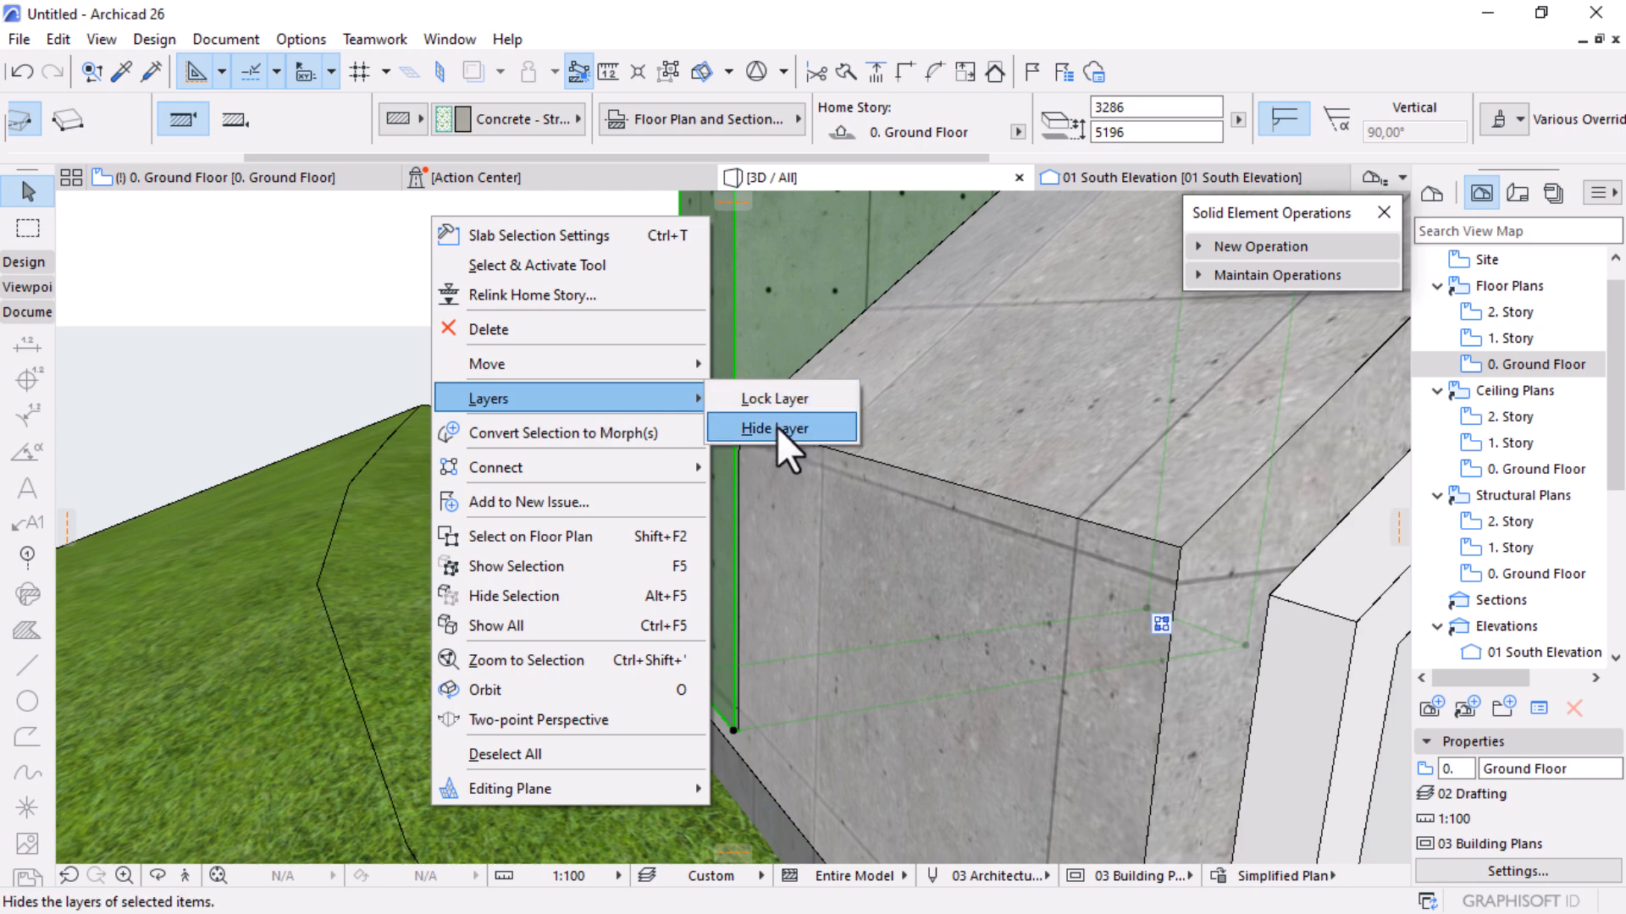
click(775, 427)
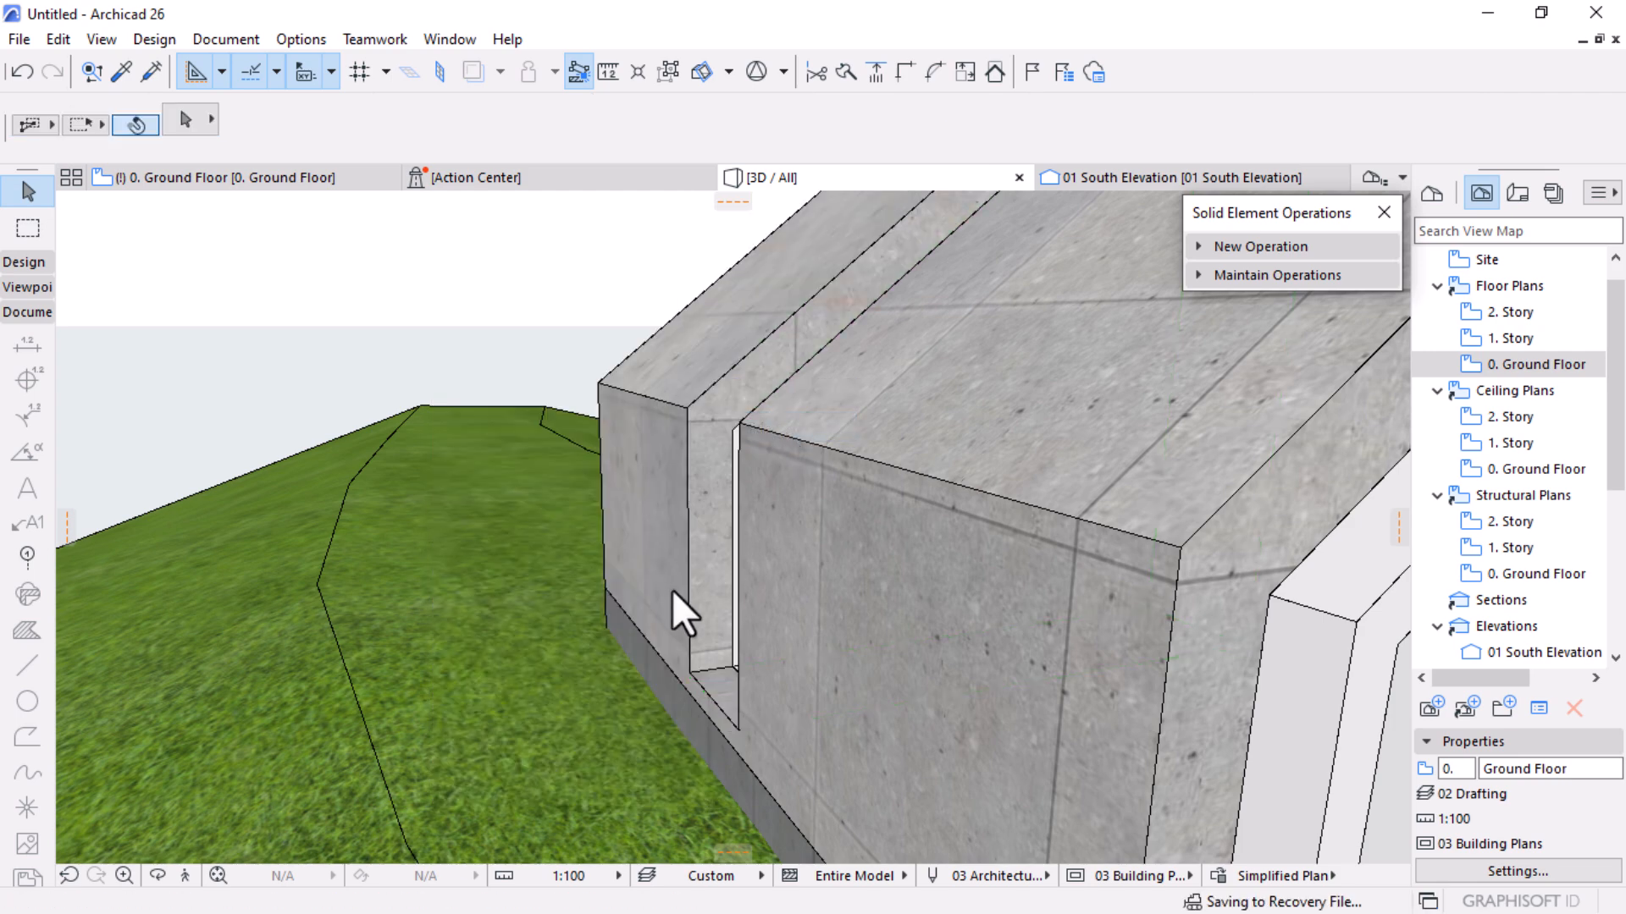
Examine the slot through the left wing's shells from the end, along the slope and at its base
shift+middle_drag(673, 593, 828, 673)
scroll(827, 673, down, 10)
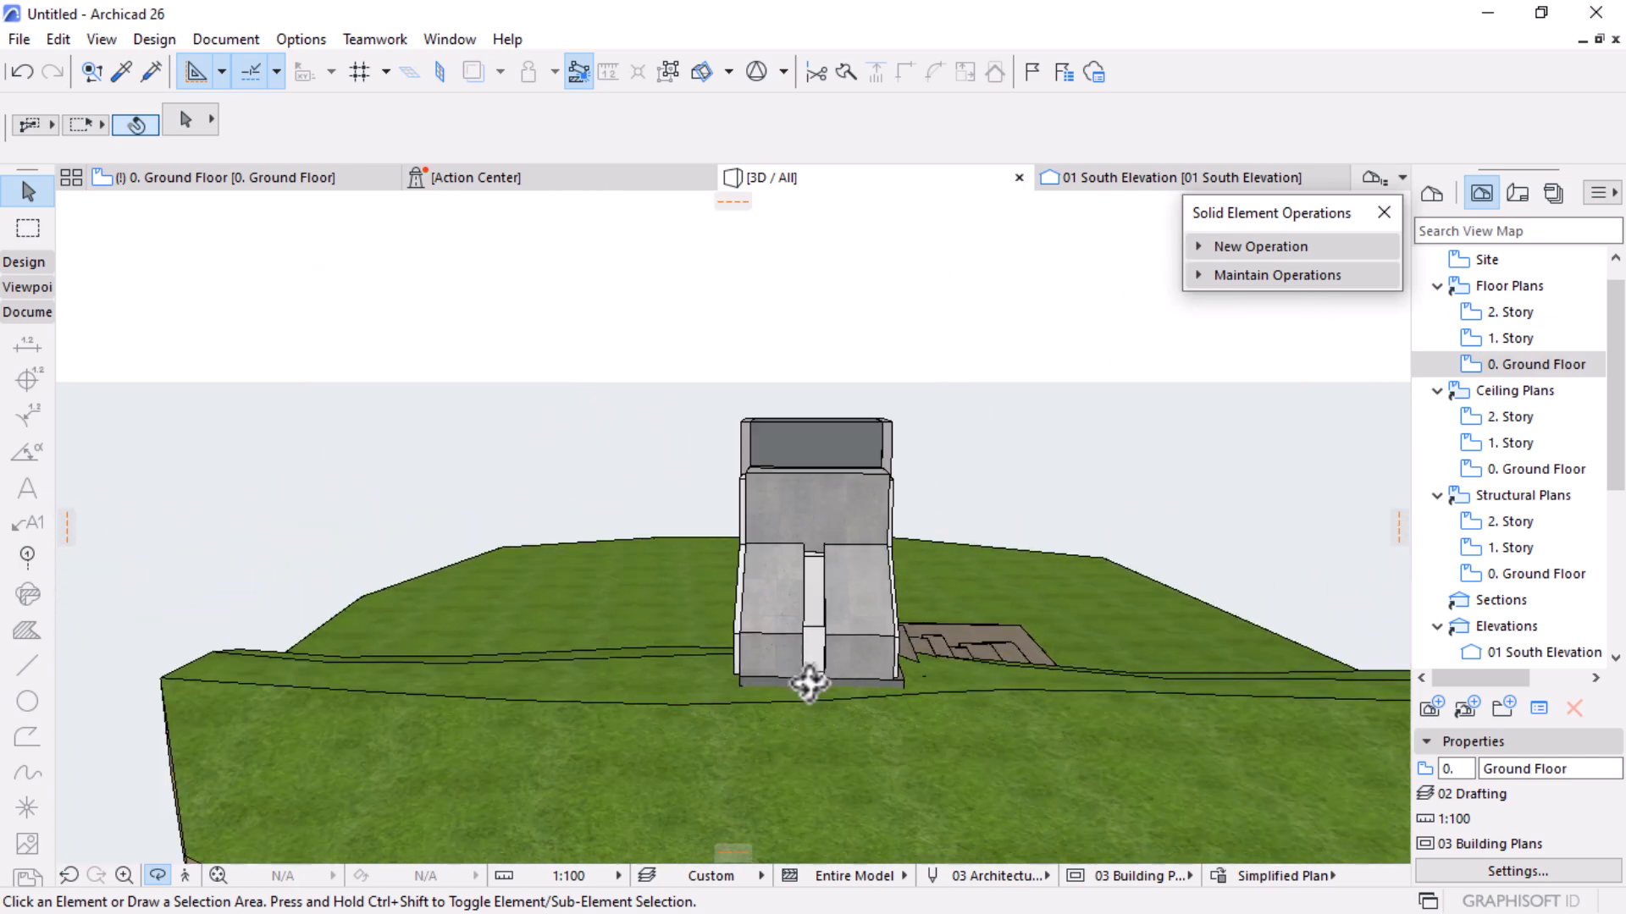
shift+middle_drag(1159, 713, 500, 657)
scroll(664, 638, up, 8)
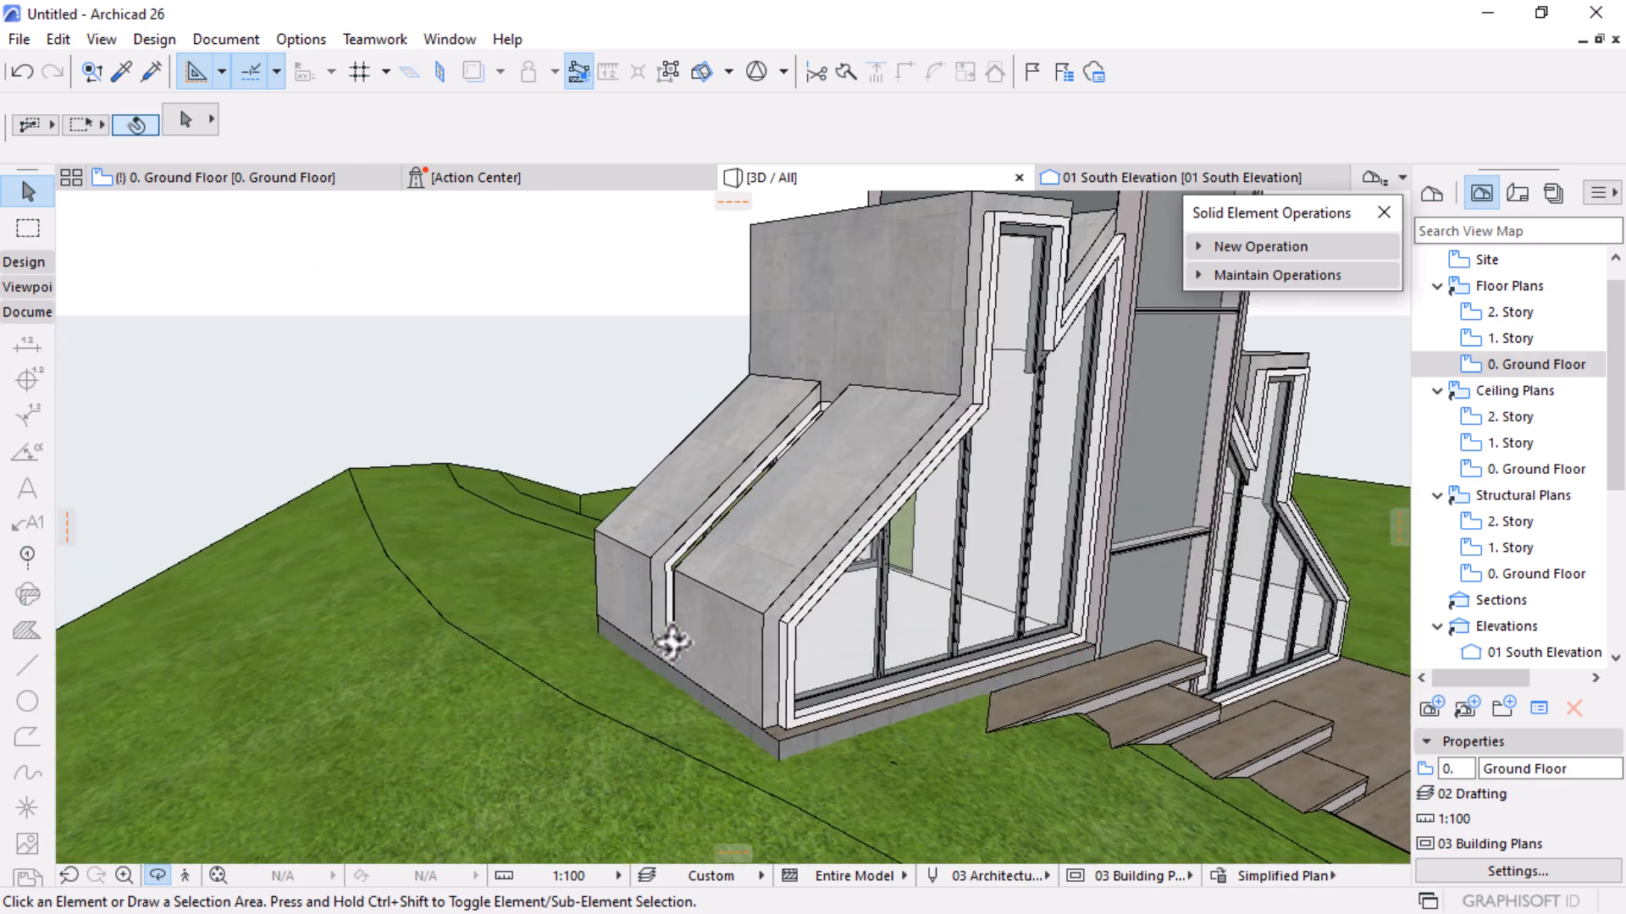
scroll(719, 572, up, 5)
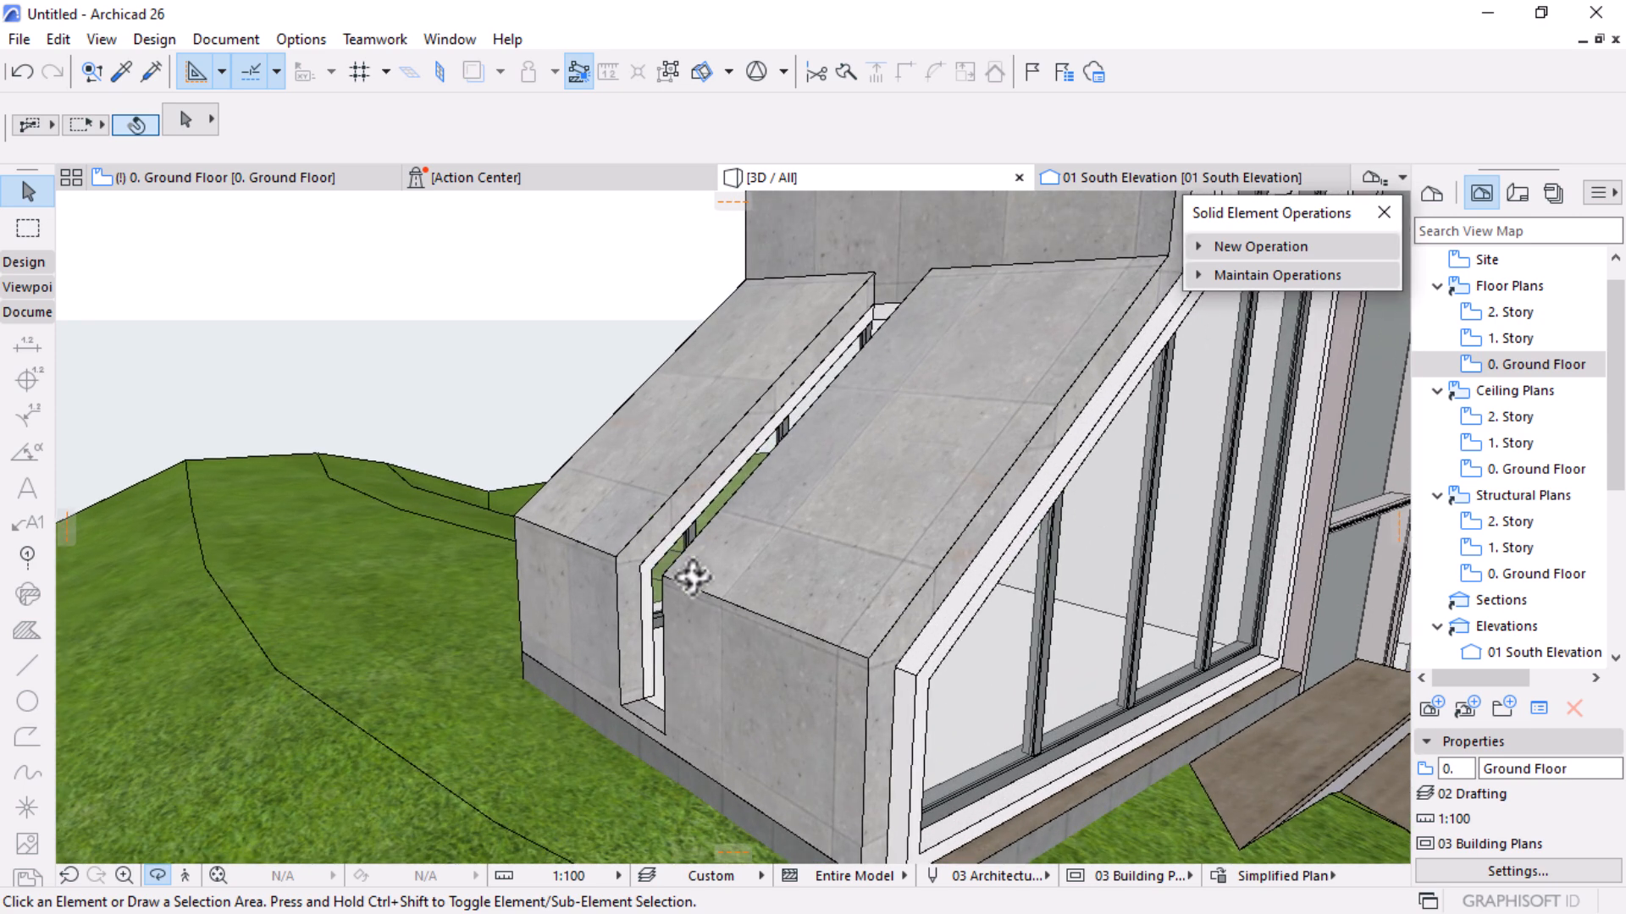
shift+middle_drag(734, 588, 664, 664)
scroll(663, 664, up, 3)
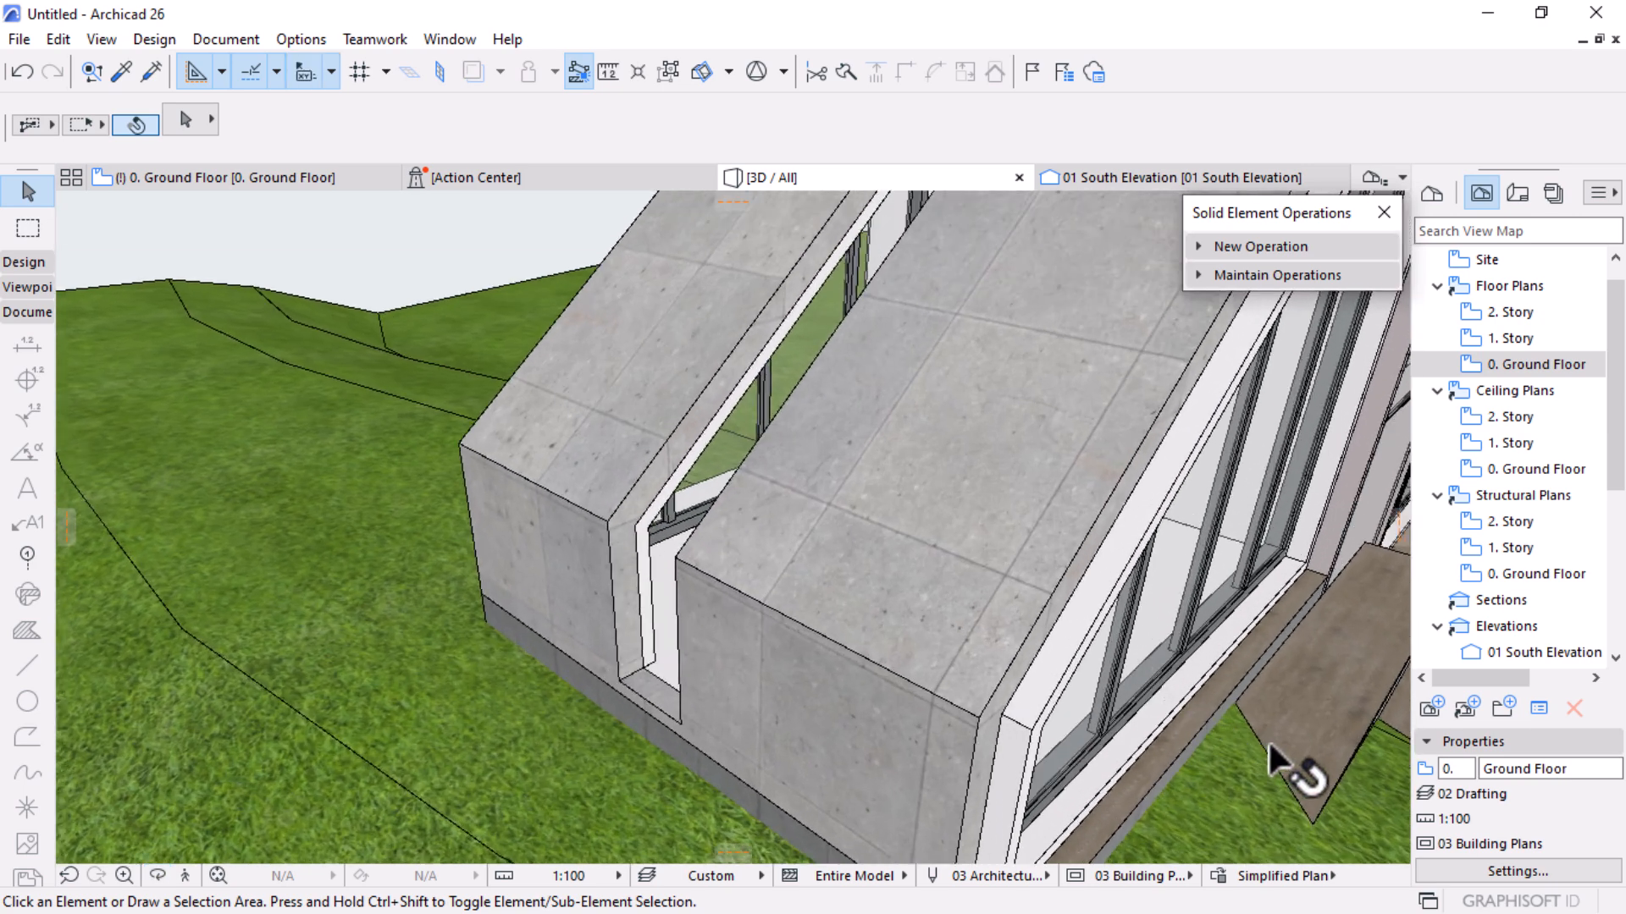
Draw a curtain wall with the default settings across the slot's outer end on the ground floor plan
click(23, 262)
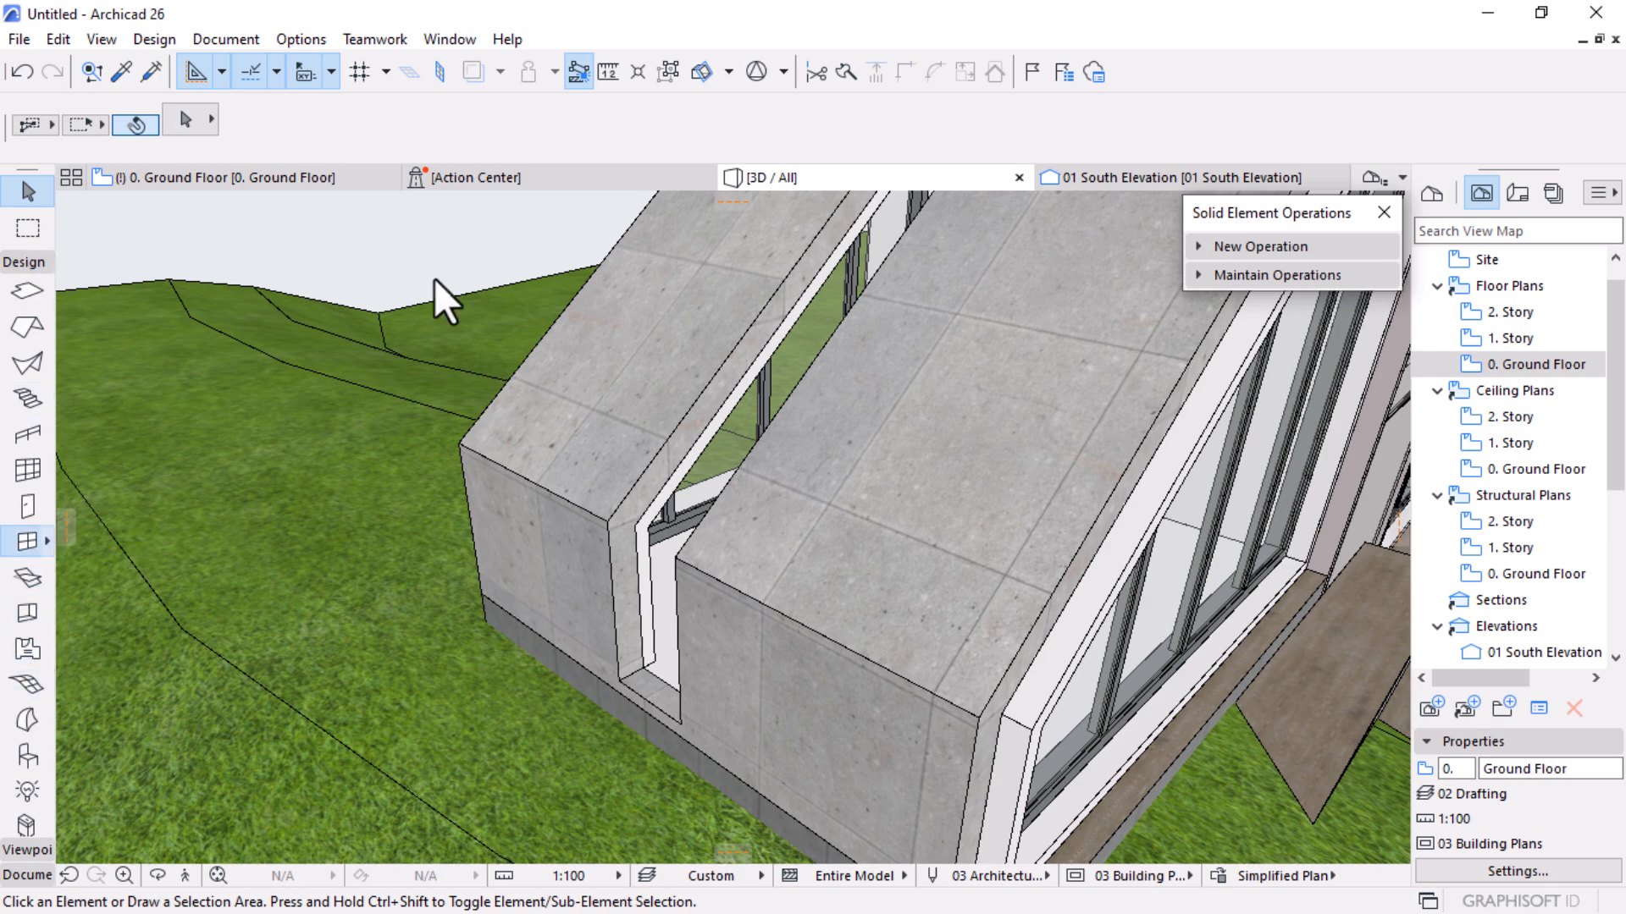
click(28, 469)
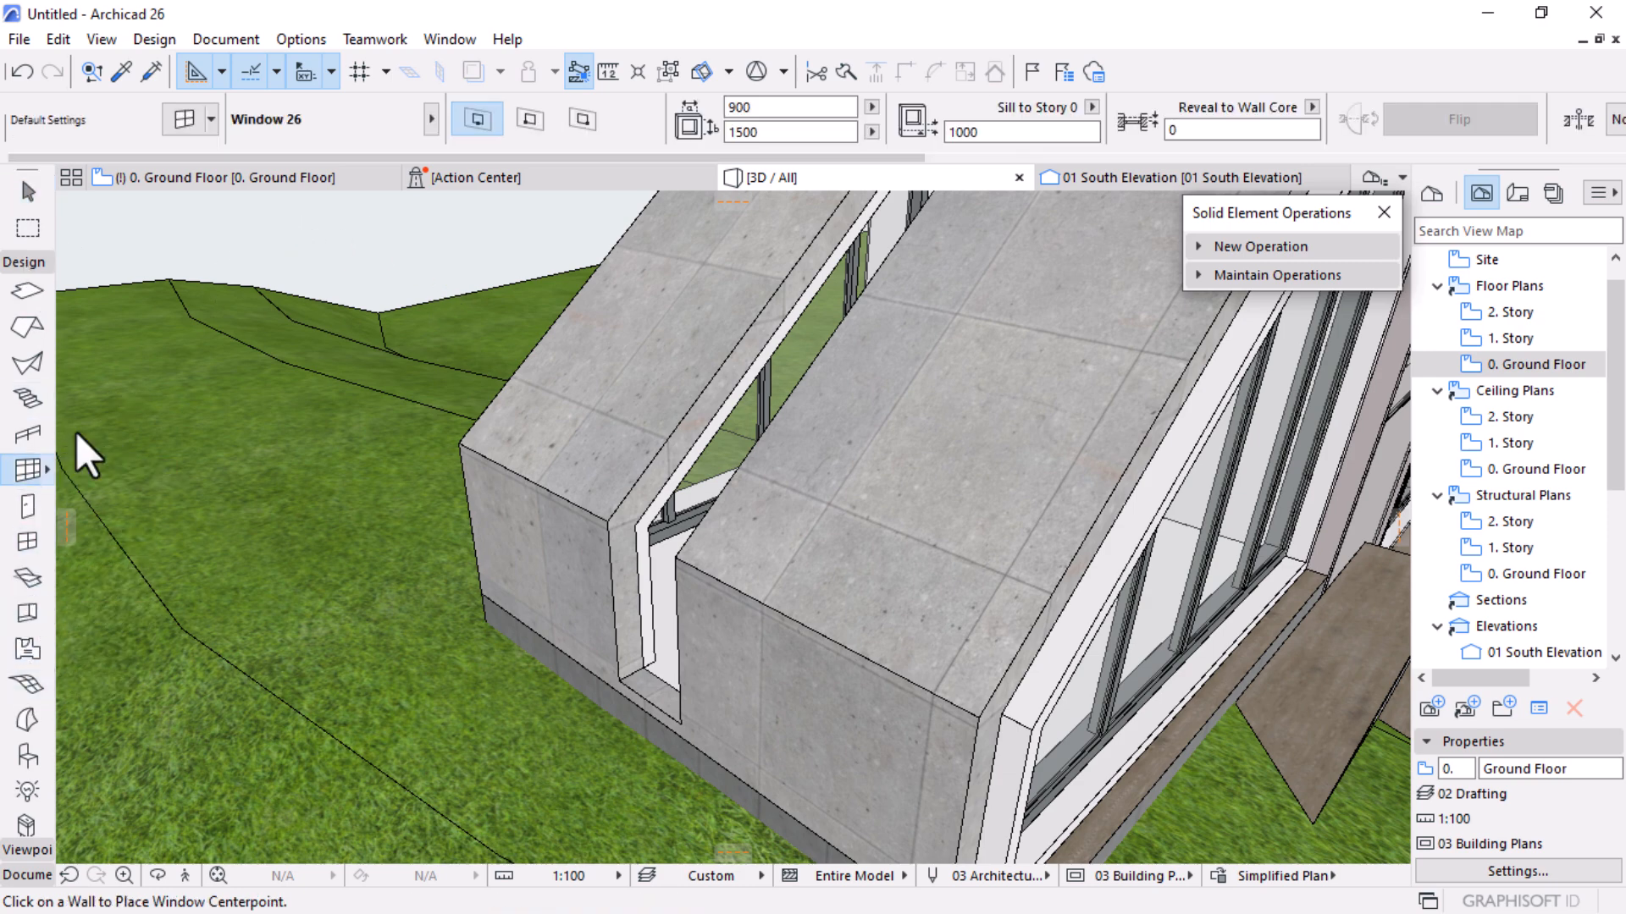
click(241, 176)
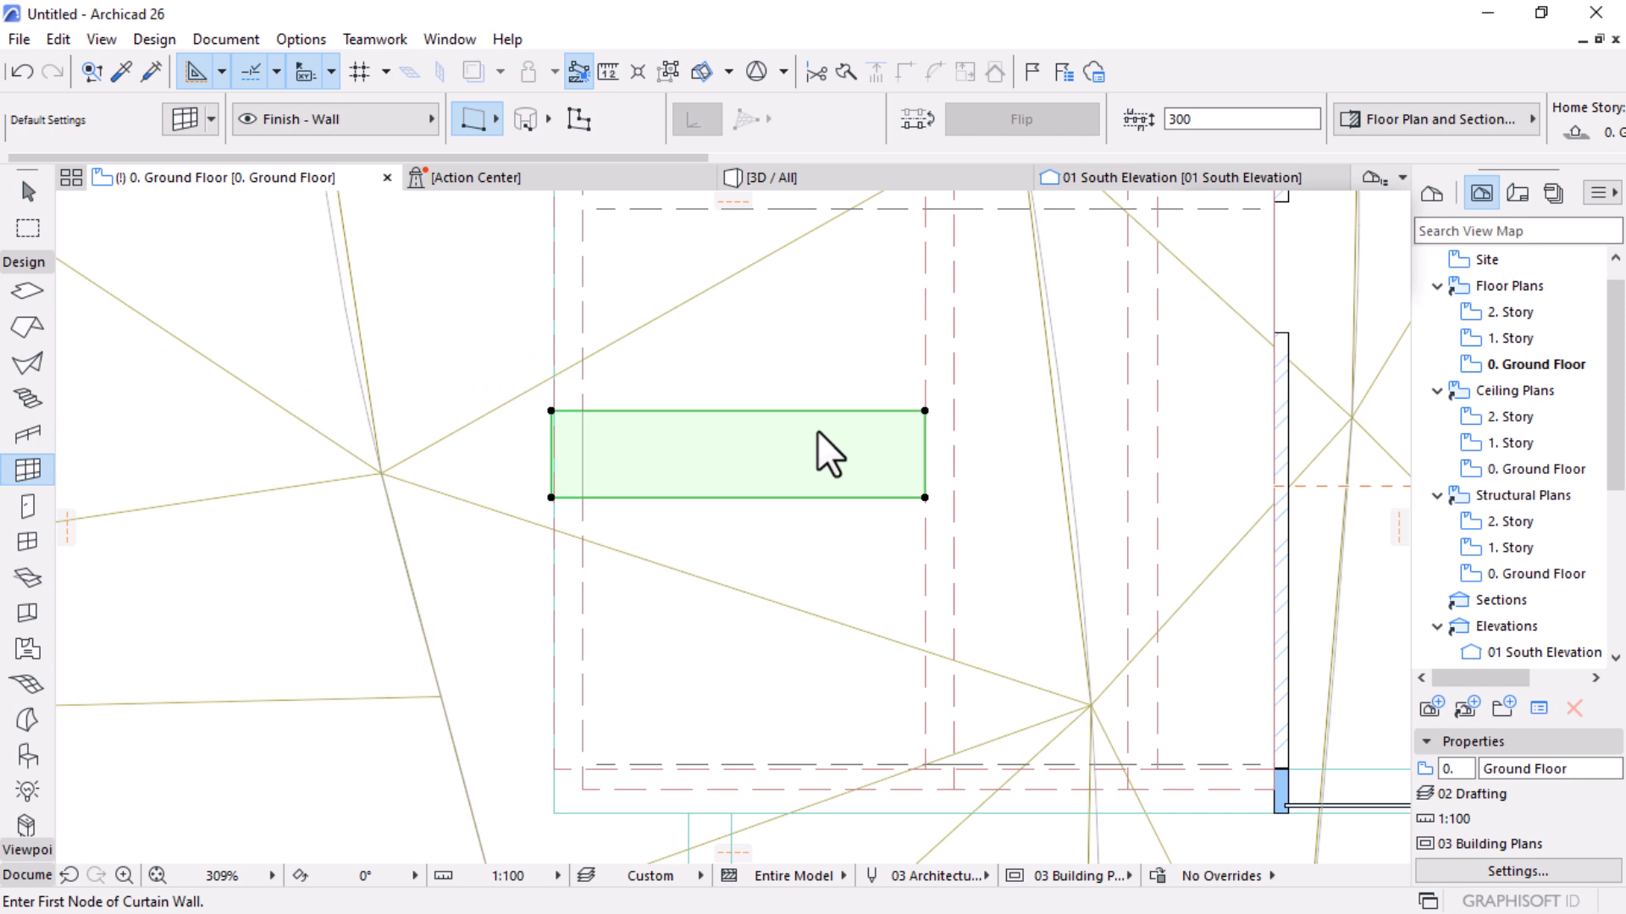
scroll(555, 422, up, 1)
scroll(555, 421, up, 5)
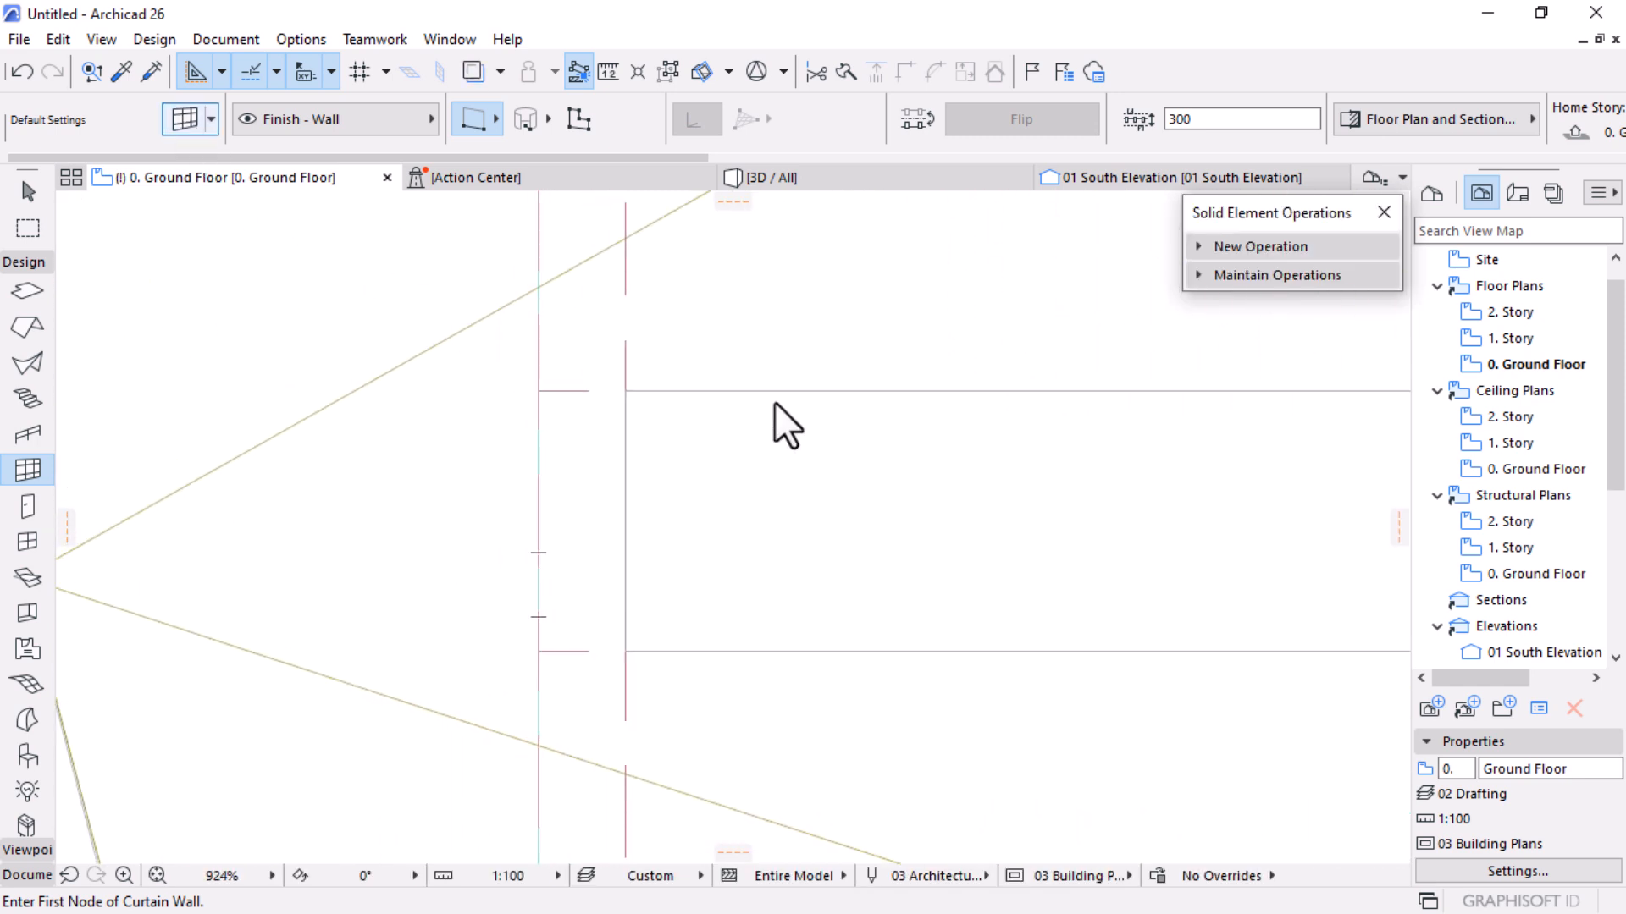
key(ctrl+t)
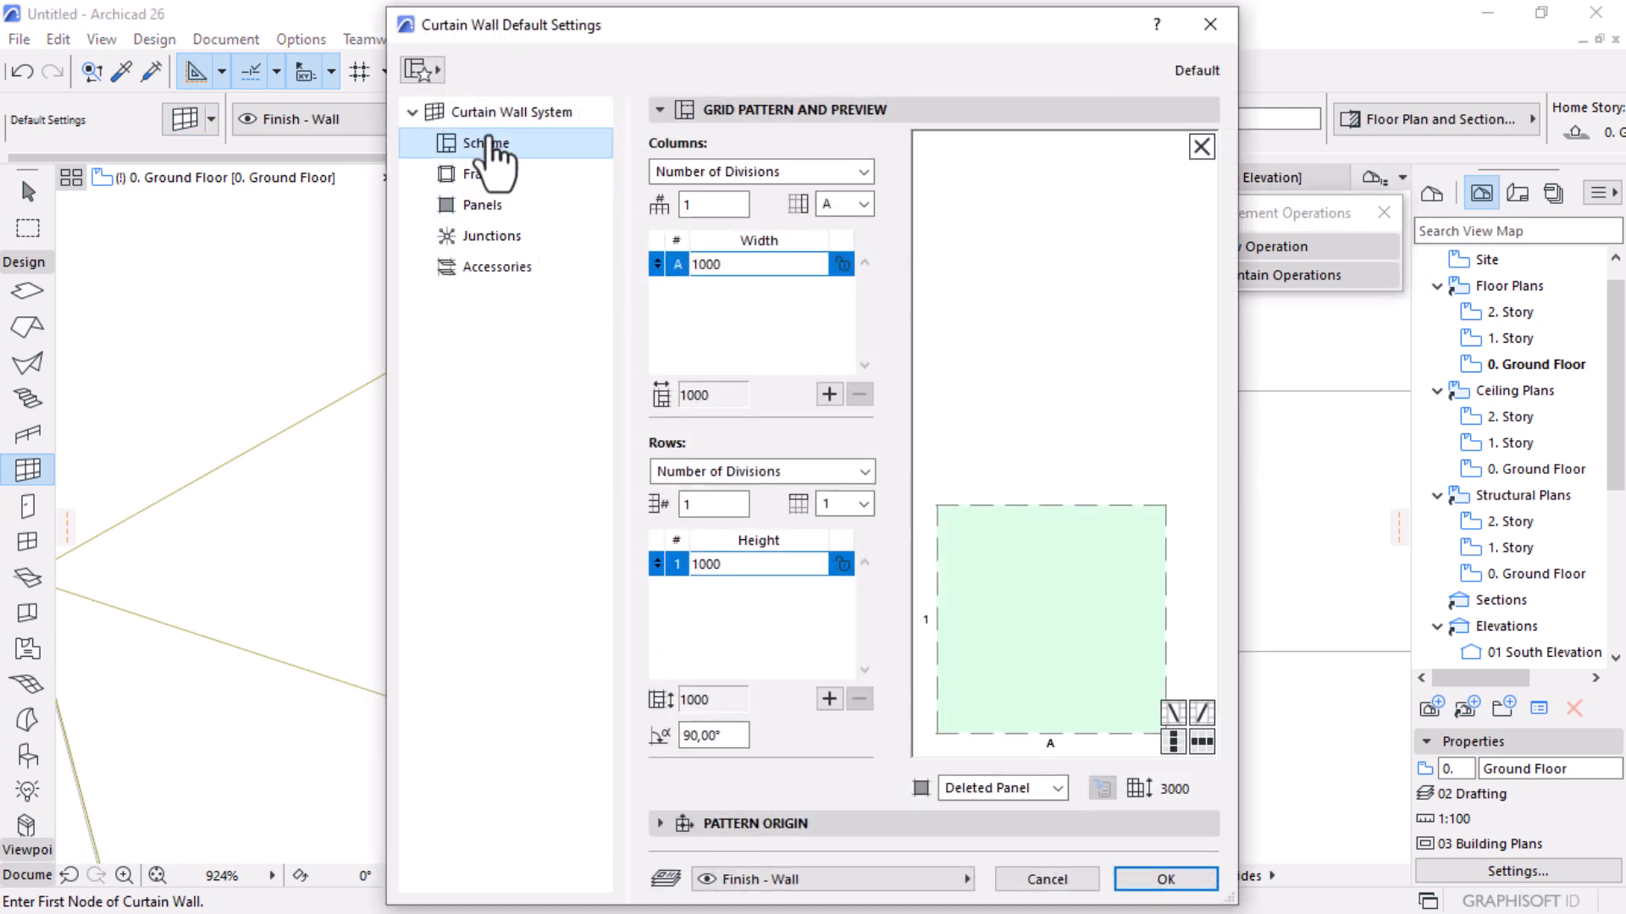
click(491, 110)
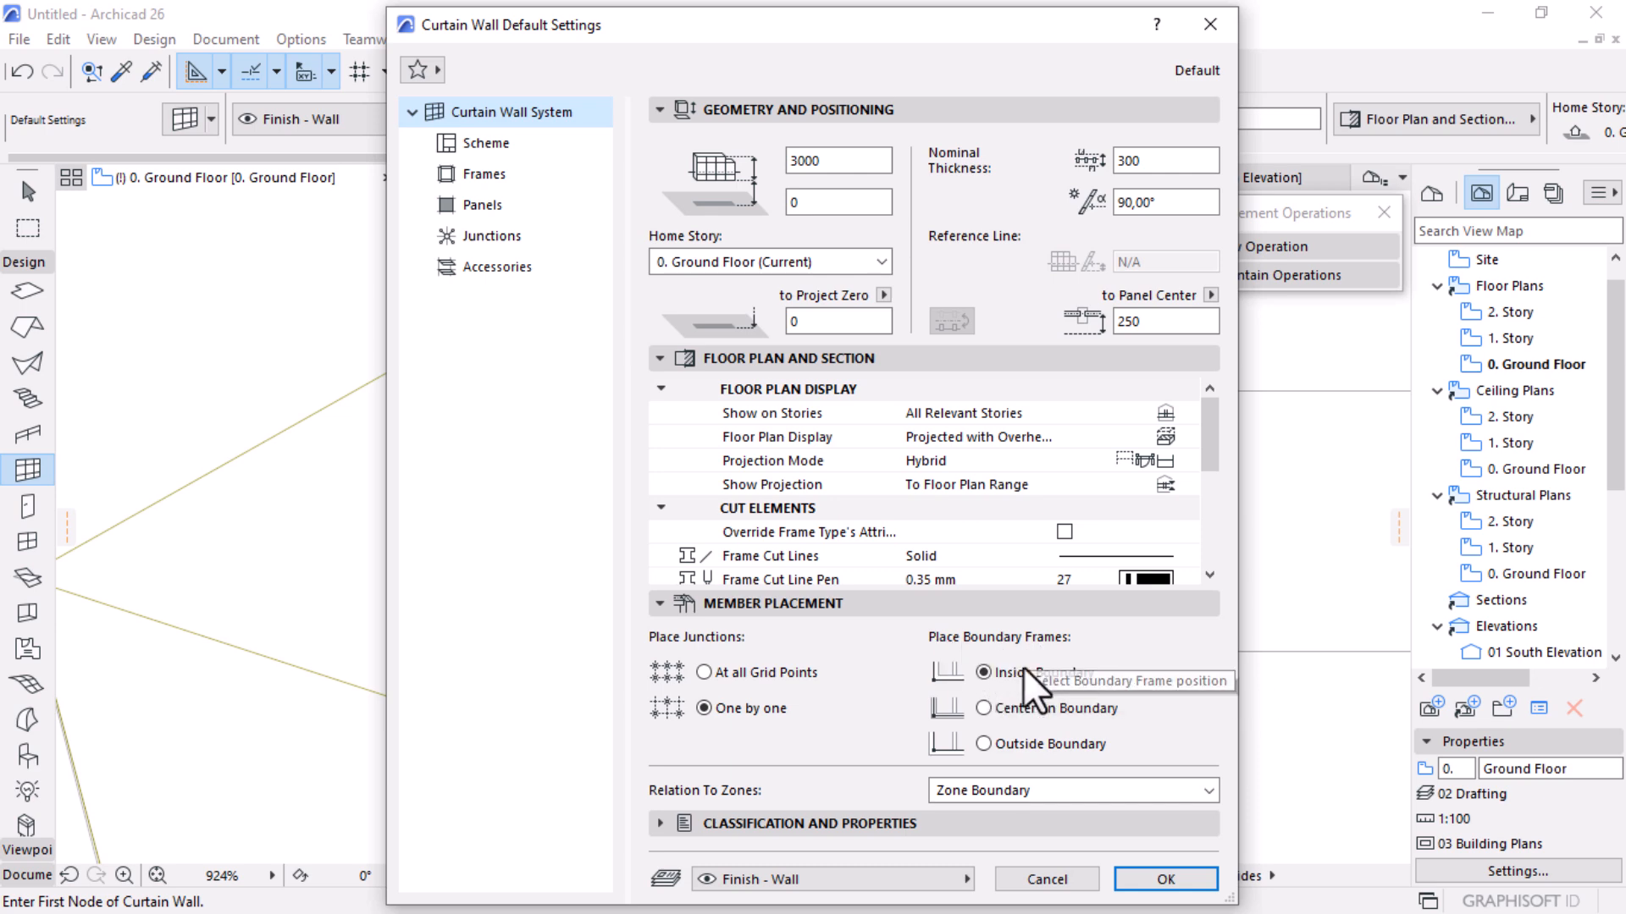
click(1168, 882)
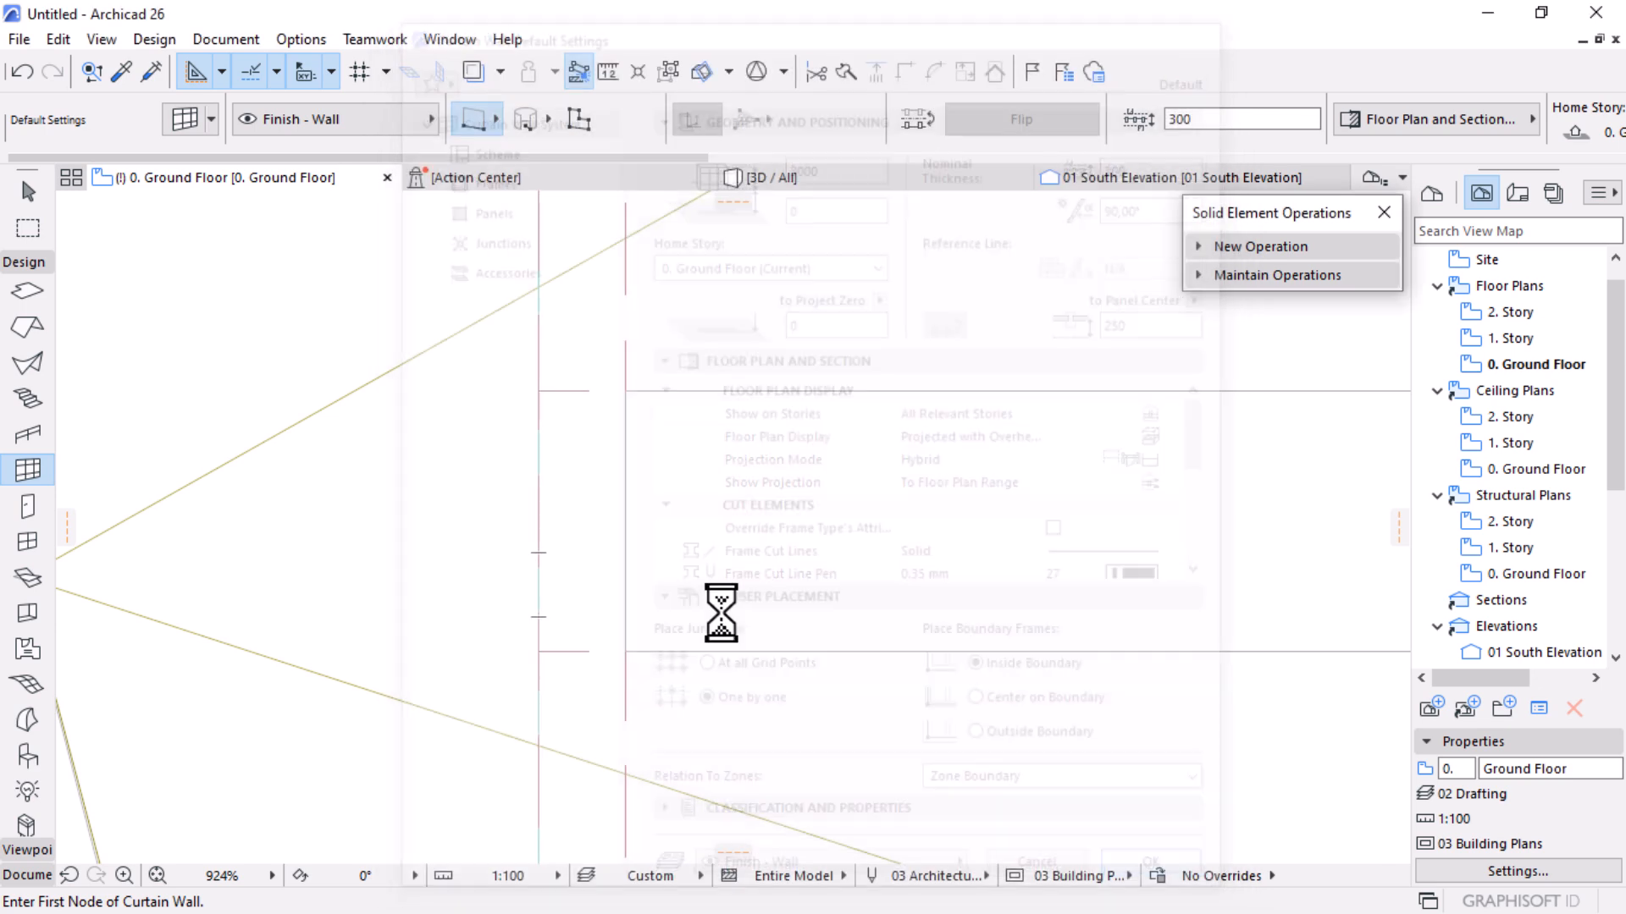
click(537, 652)
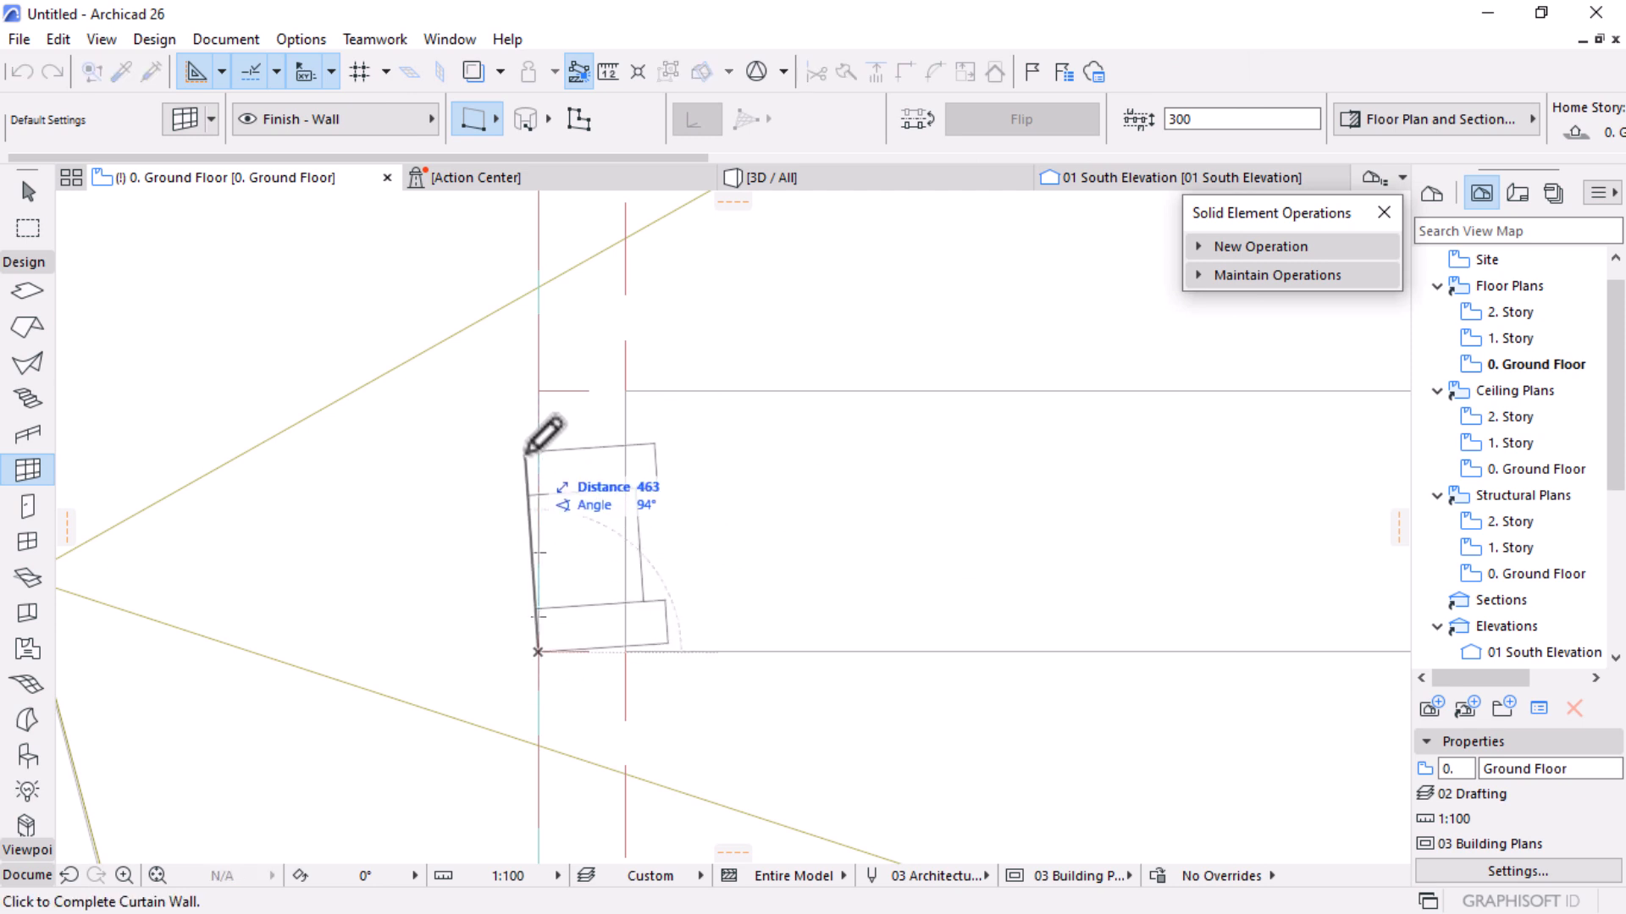
click(538, 391)
In the 3D view, move the new curtain wall vertically by 1910 mm from its lower corner onto the slot's base
click(800, 179)
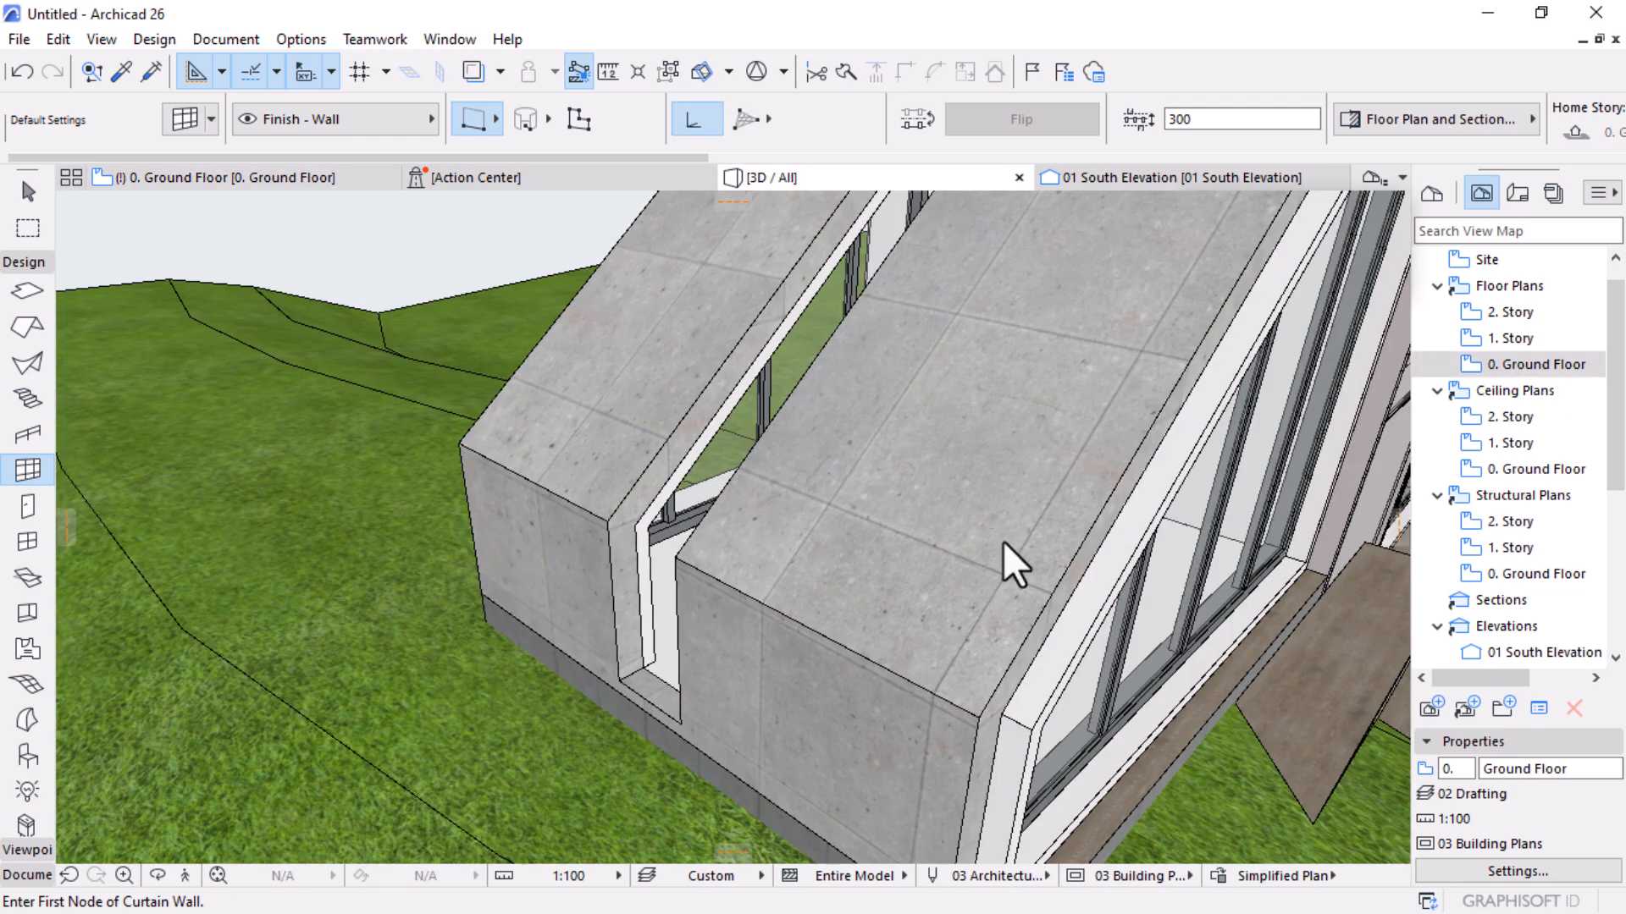
scroll(929, 533, down, 2)
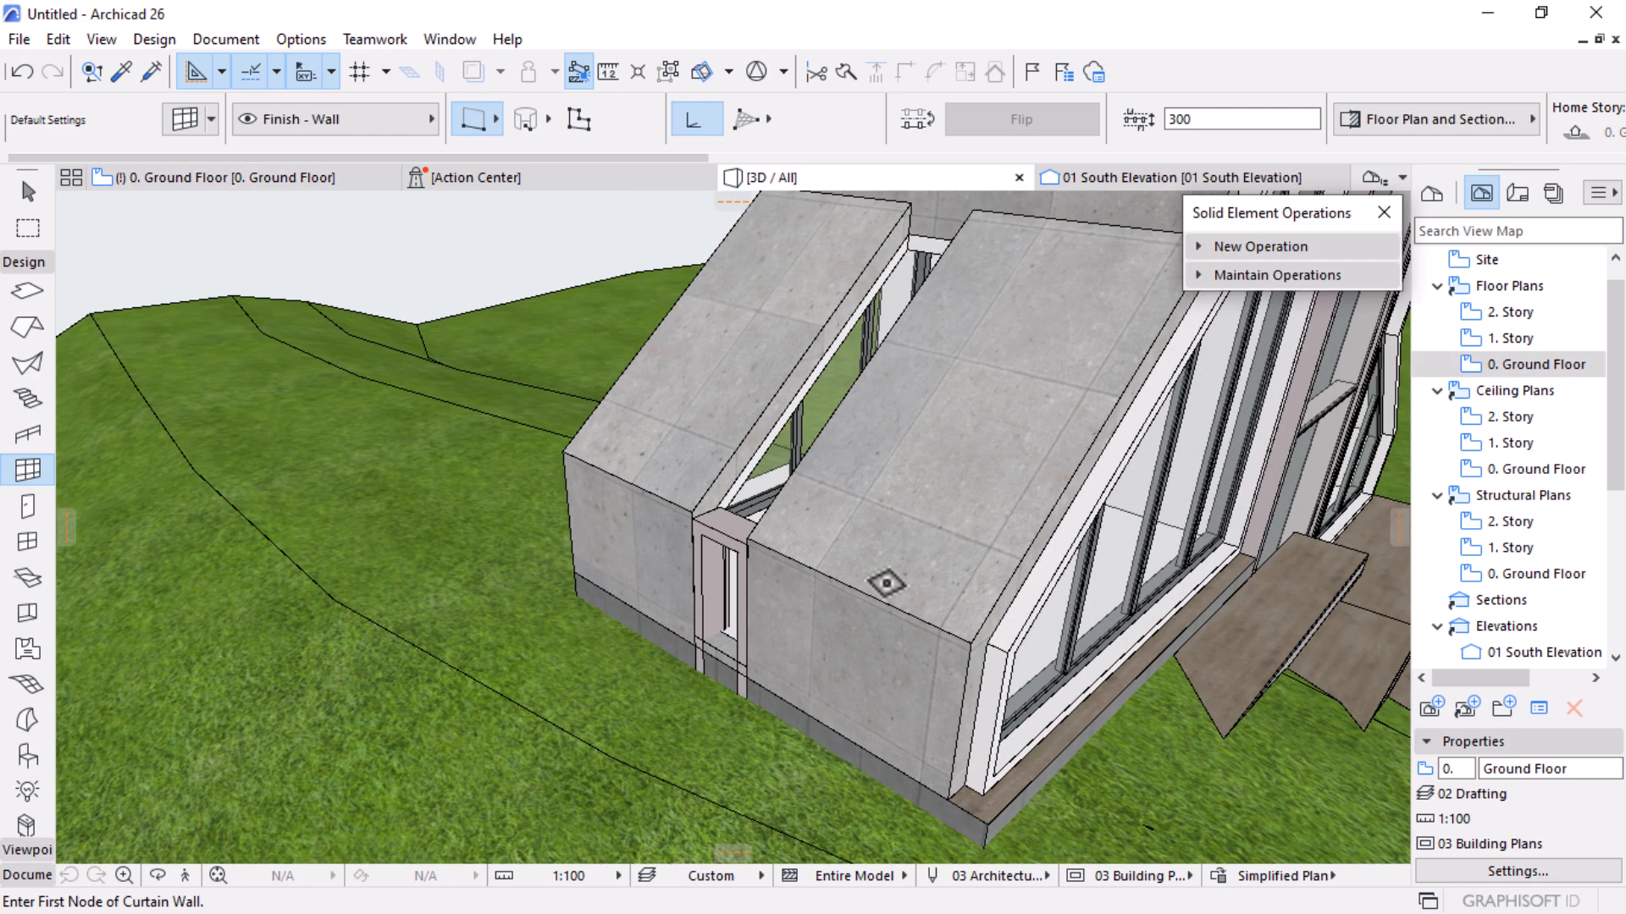
scroll(745, 635, up, 3)
key(Escape)
click(662, 315)
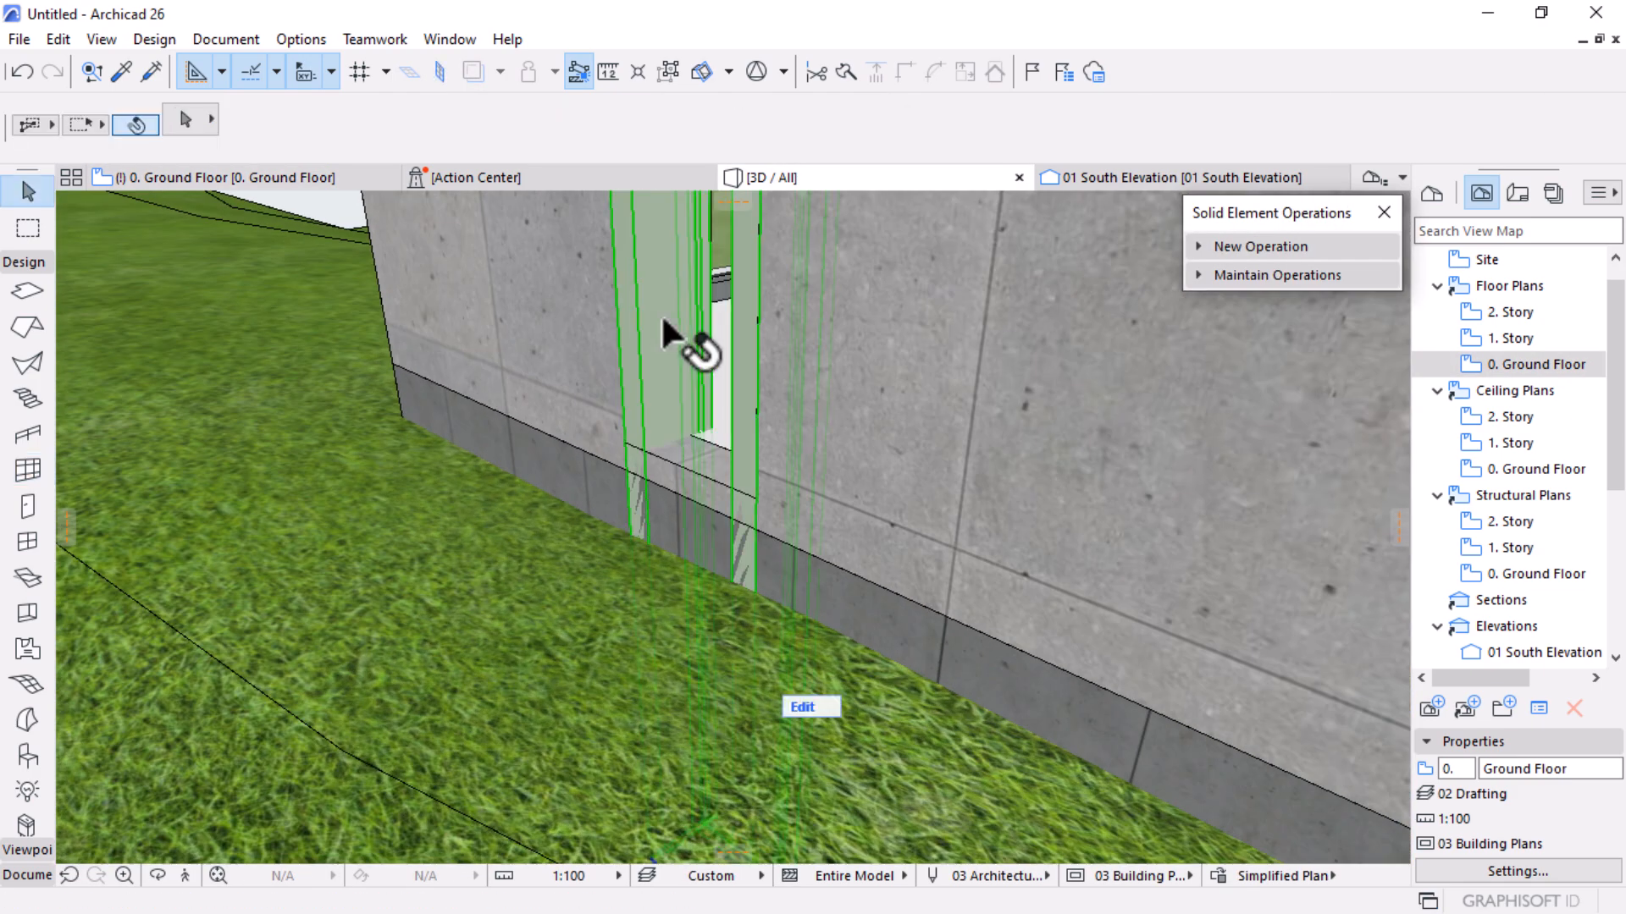
scroll(855, 551, down, 5)
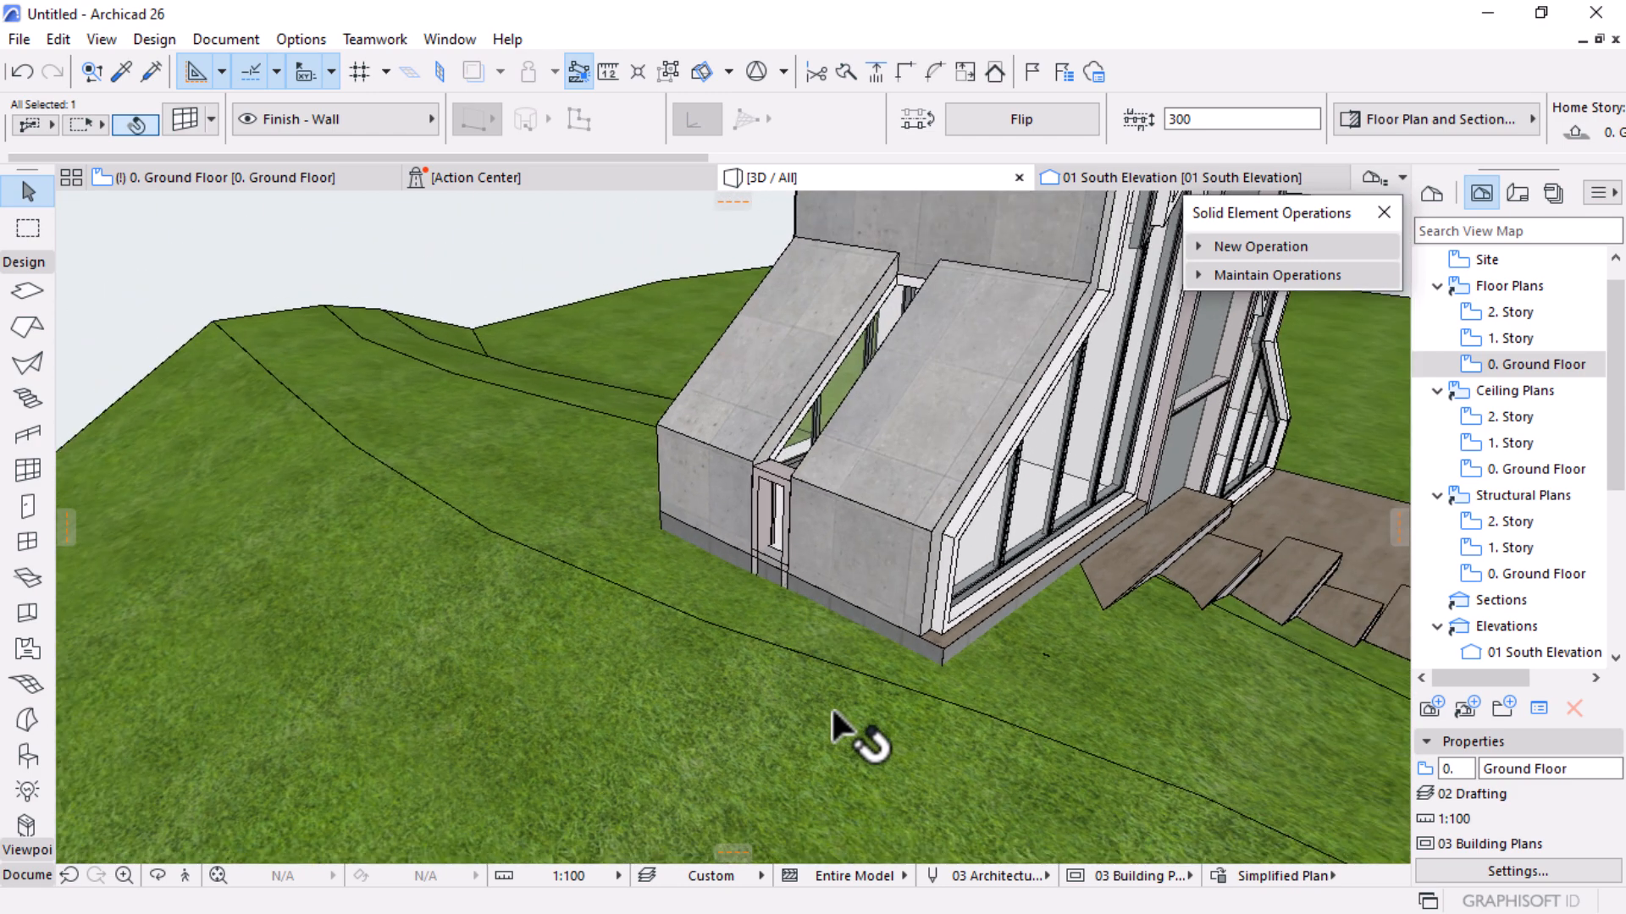
key(ctrl+d)
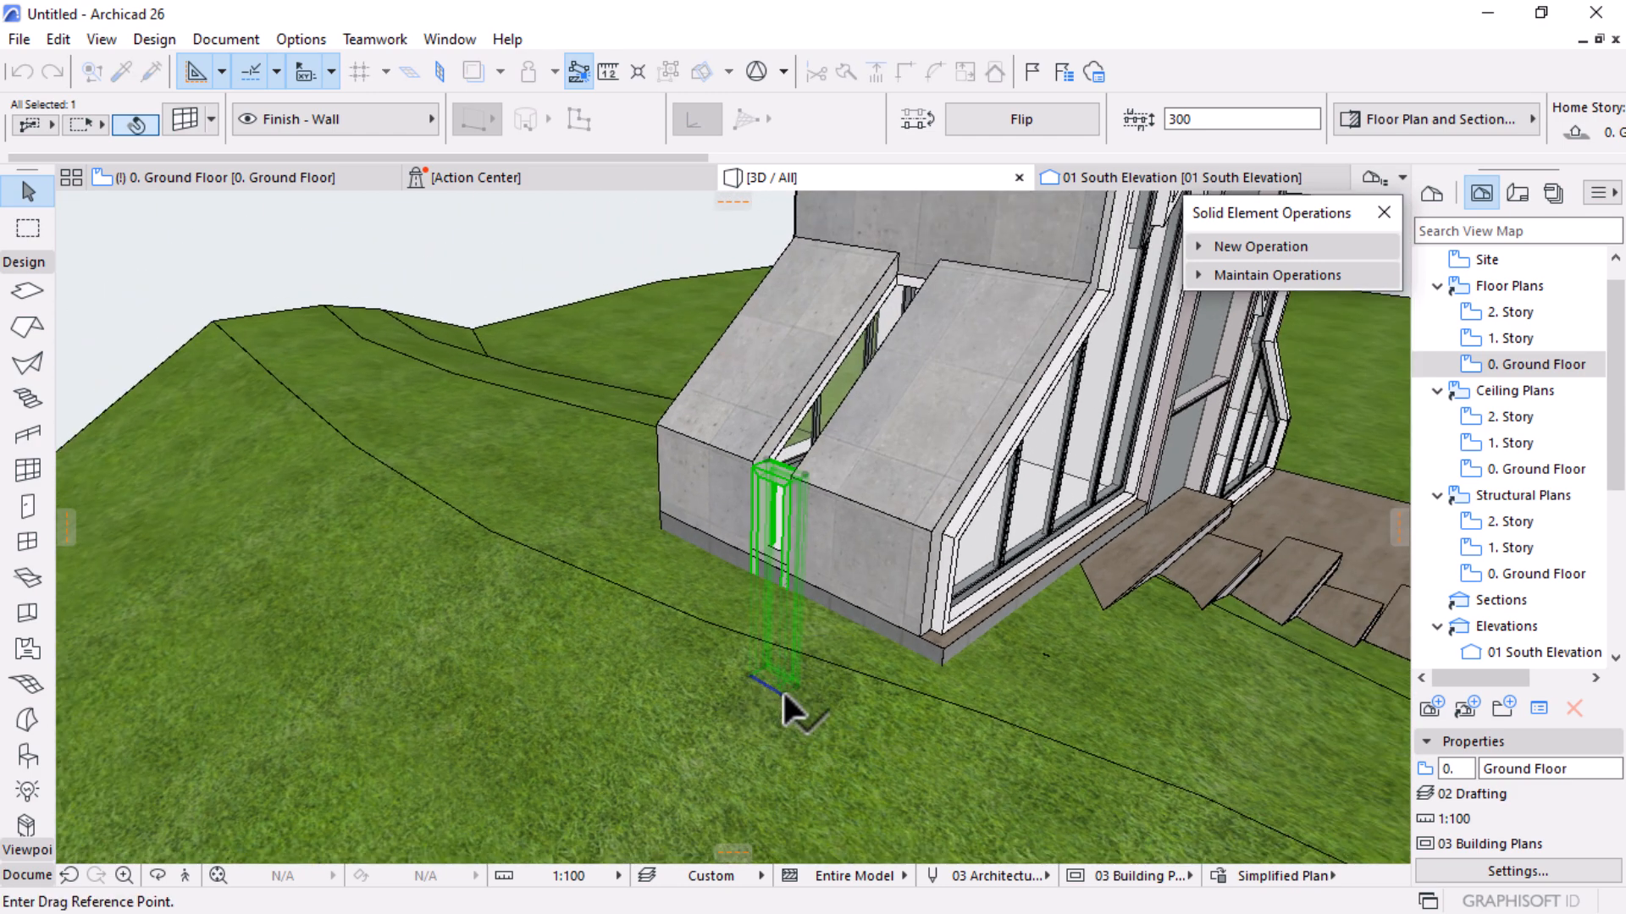
click(782, 691)
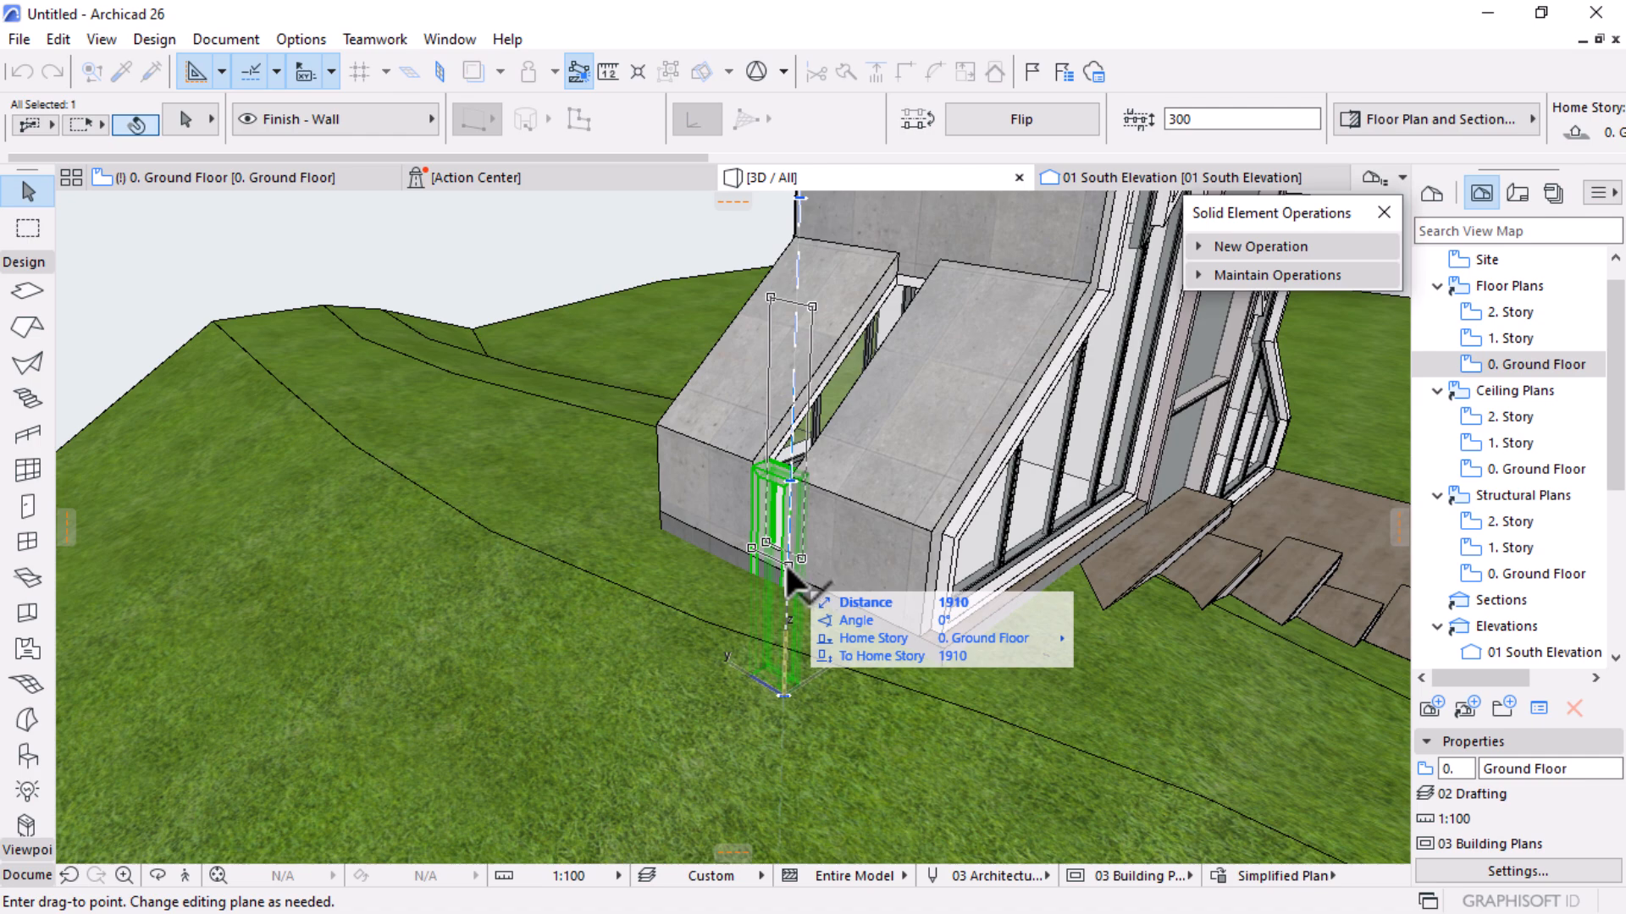
click(746, 353)
Lower the curtain wall's height to the upper edge of the left wing's vertical end wall, about 1146 mm tall
shift+middle_drag(747, 353, 903, 357)
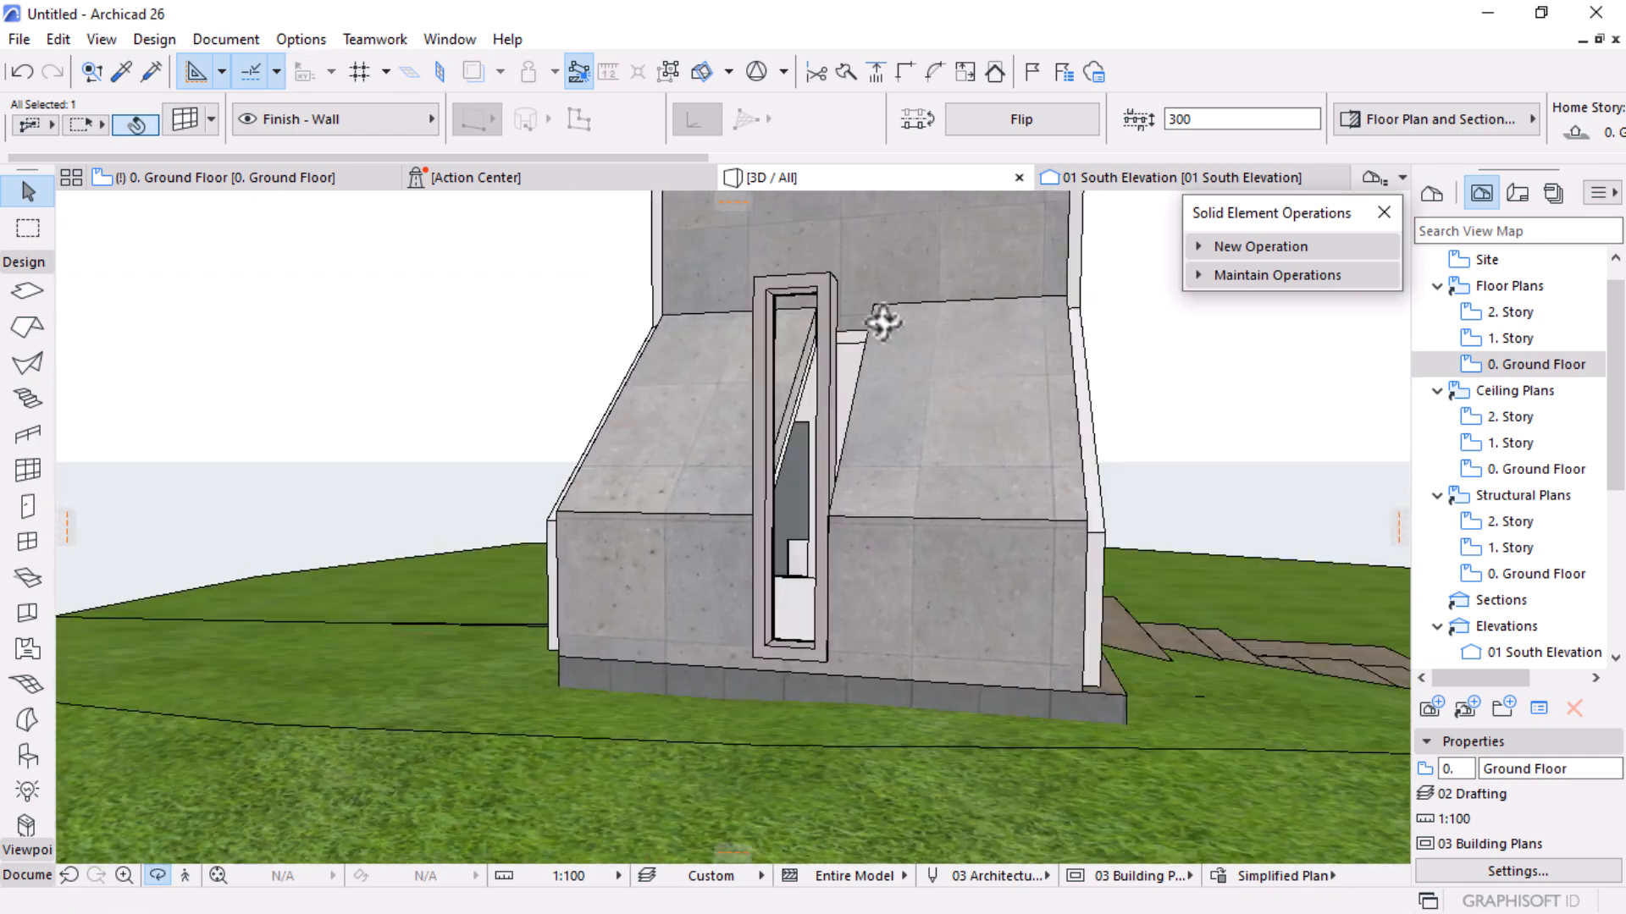
scroll(903, 358, up, 2)
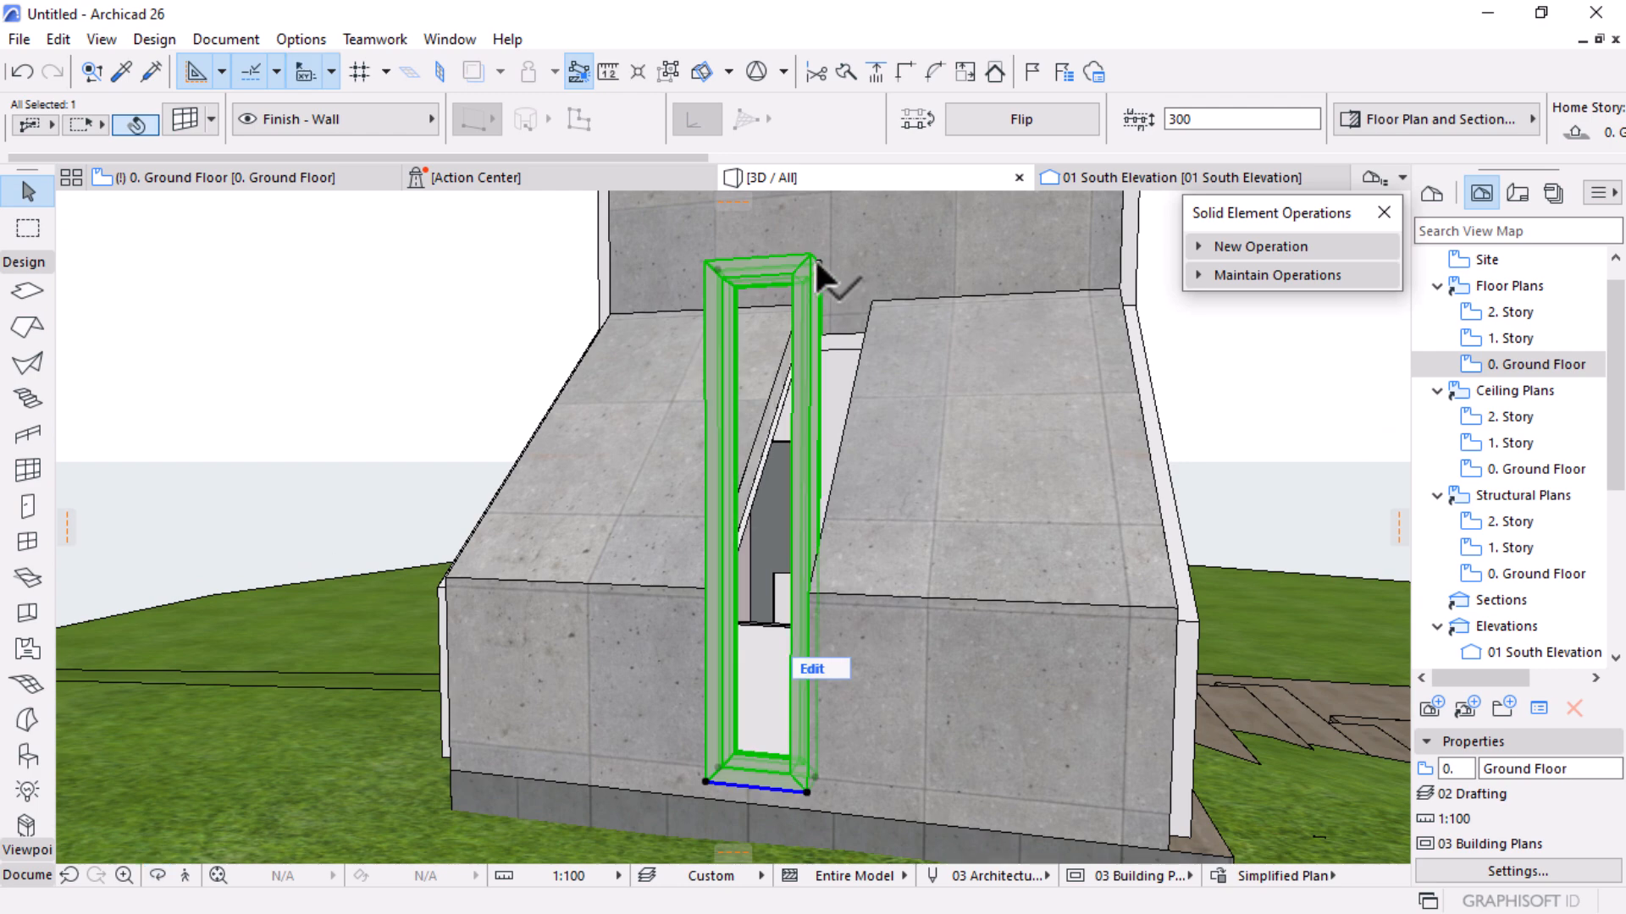
click(815, 265)
click(957, 379)
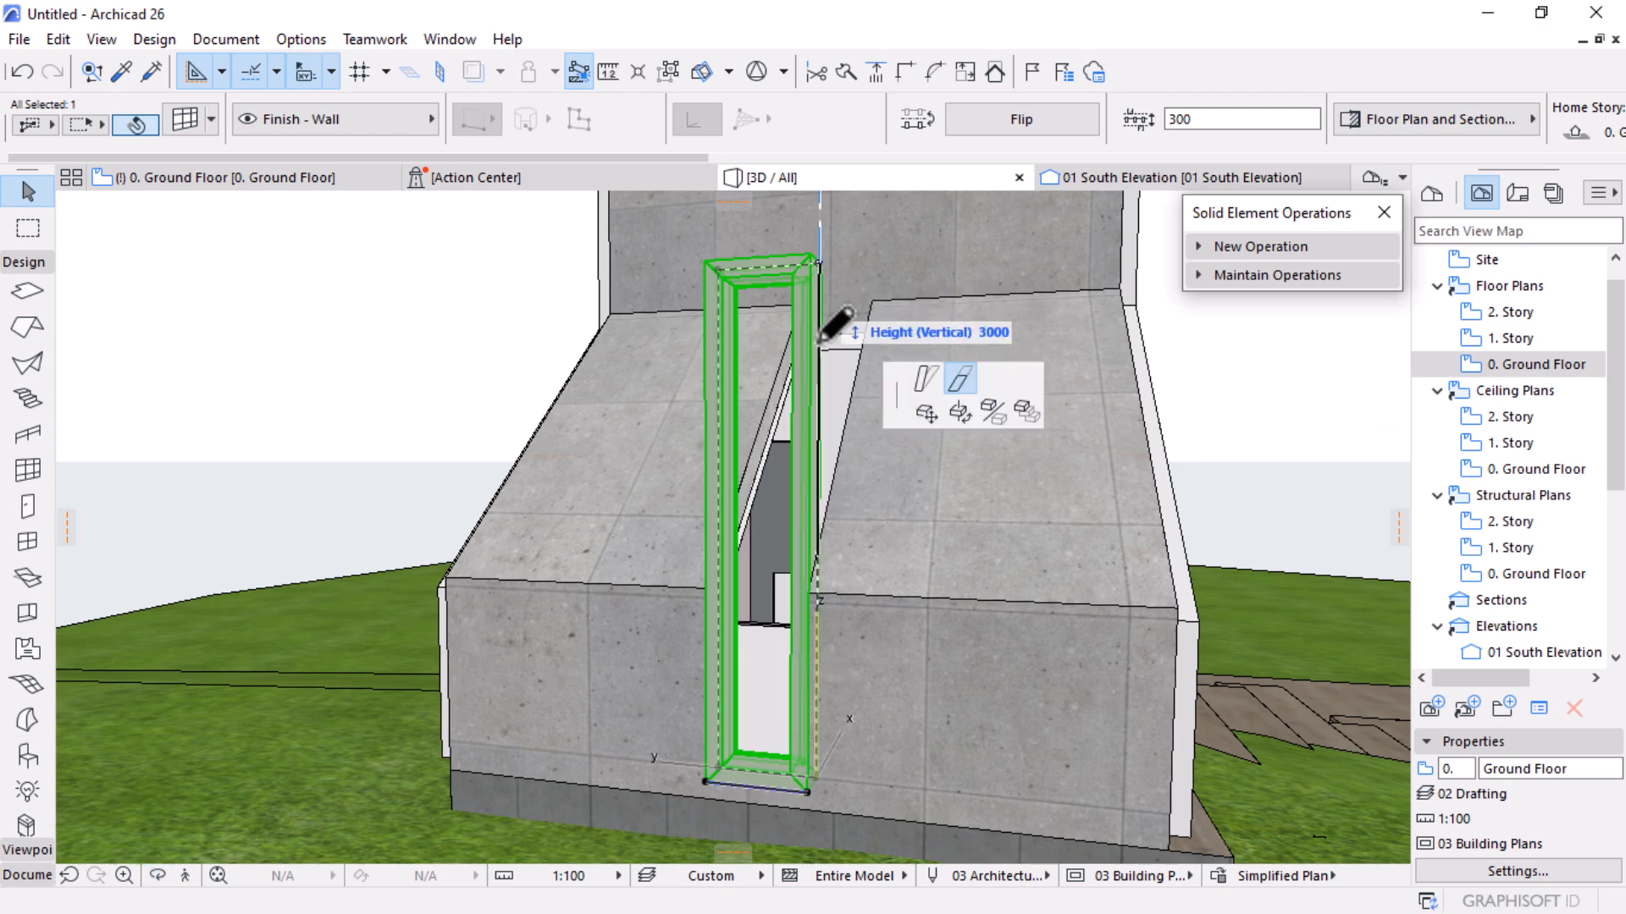
click(811, 587)
Set the slot curtain wall's reference line offset to panel center to 150 mm
scroll(729, 615, up, 3)
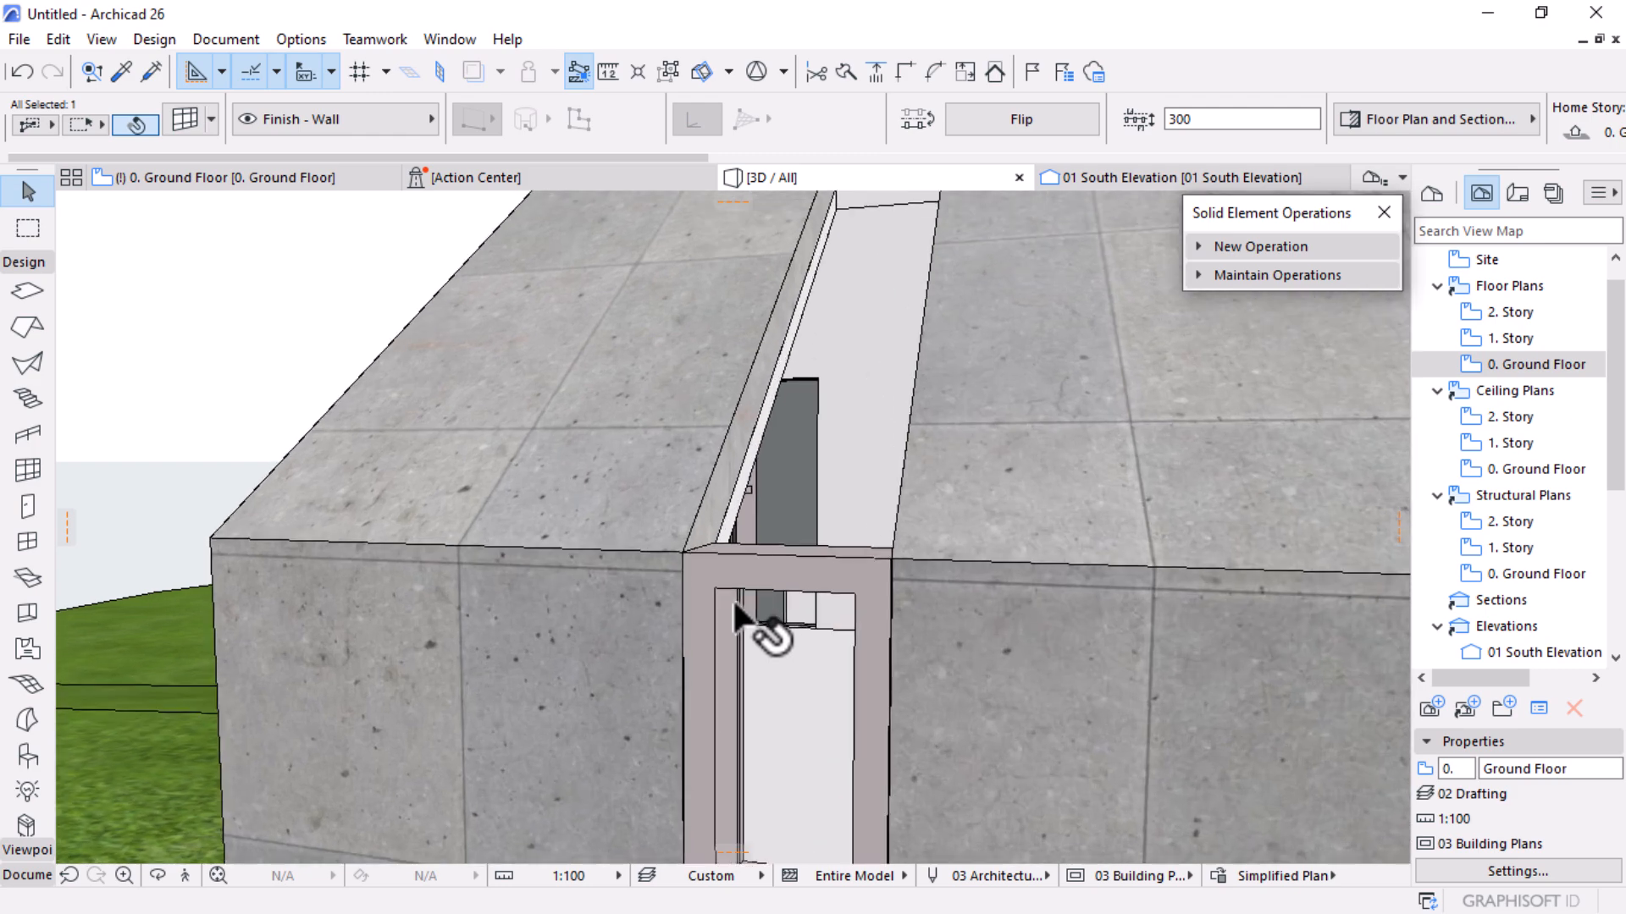
scroll(733, 603, up, 3)
scroll(740, 577, down, 2)
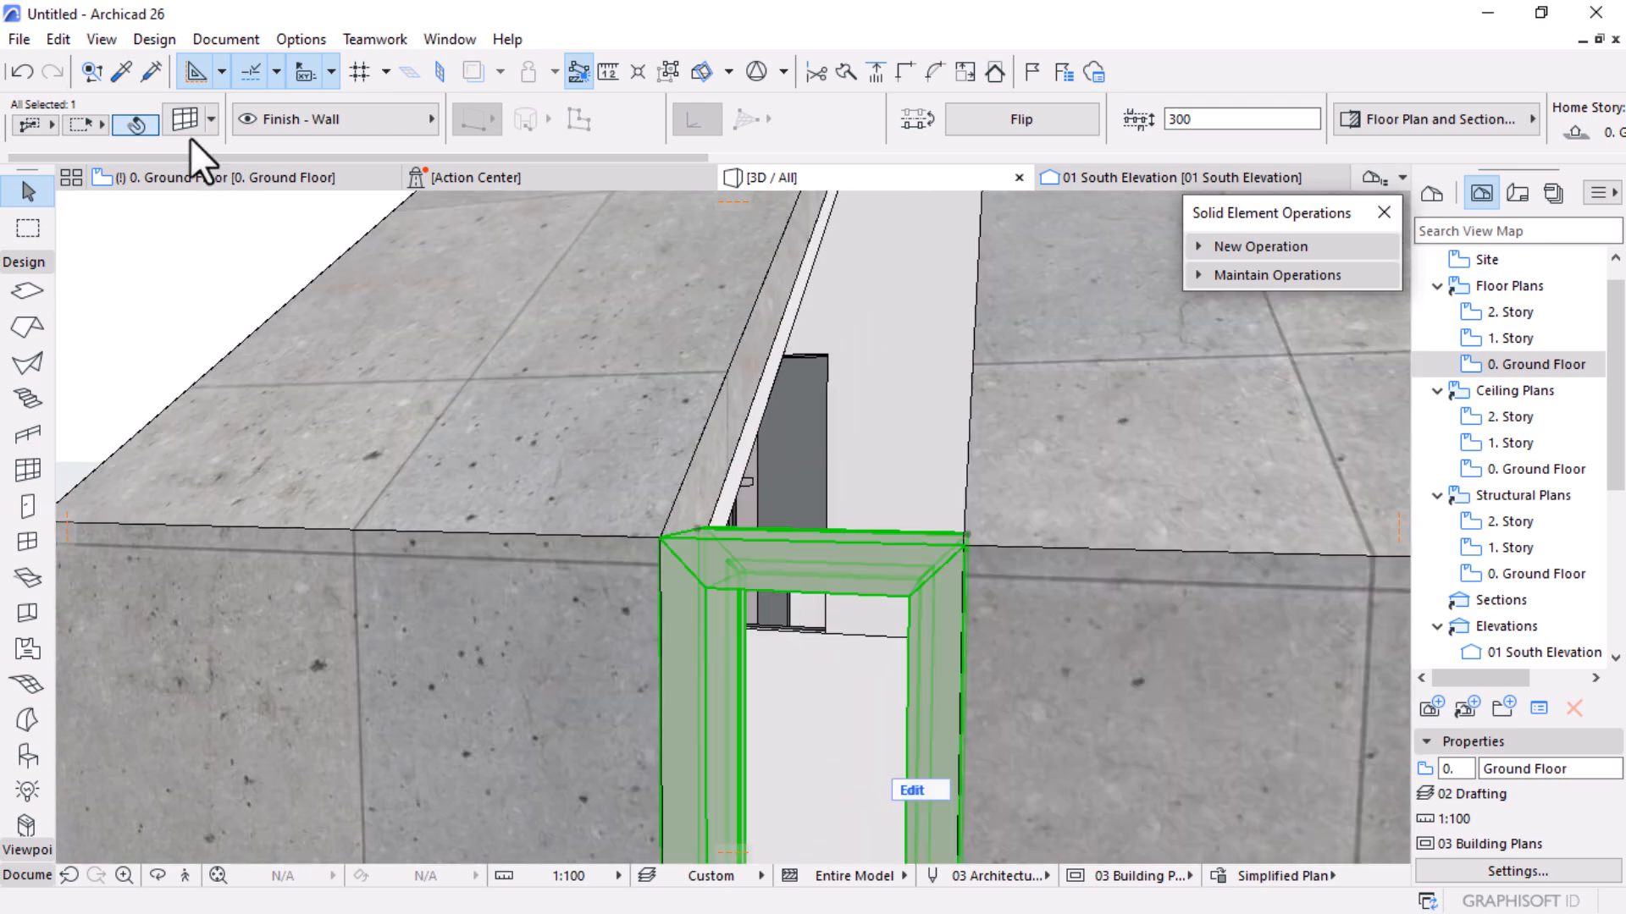
key(ctrl+t)
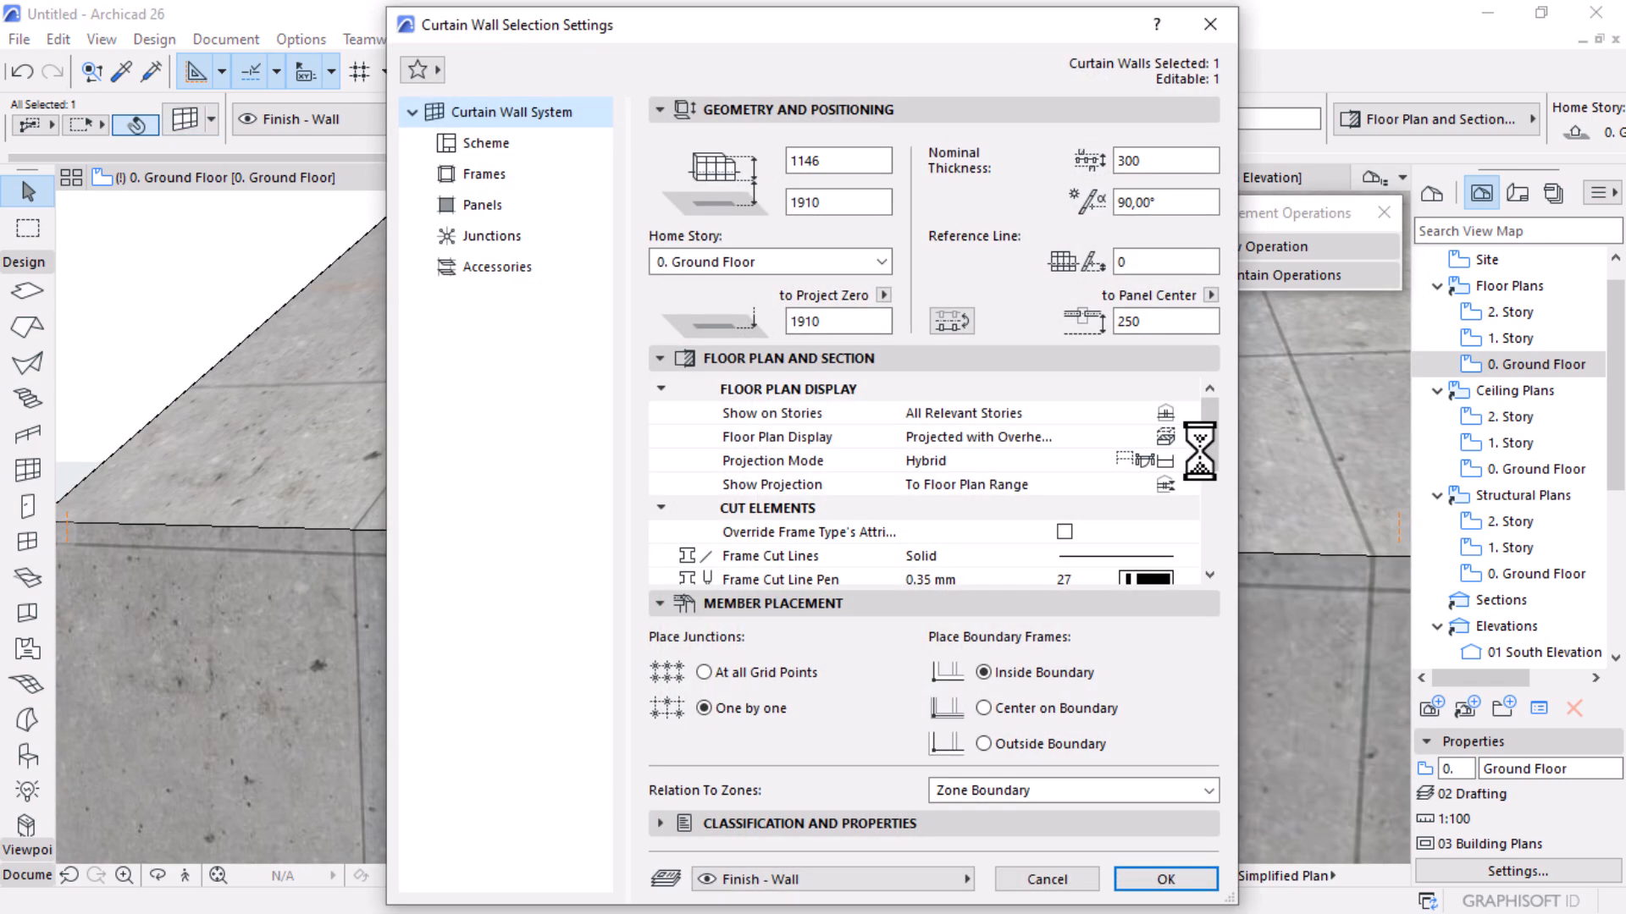
click(1166, 321)
text(150)
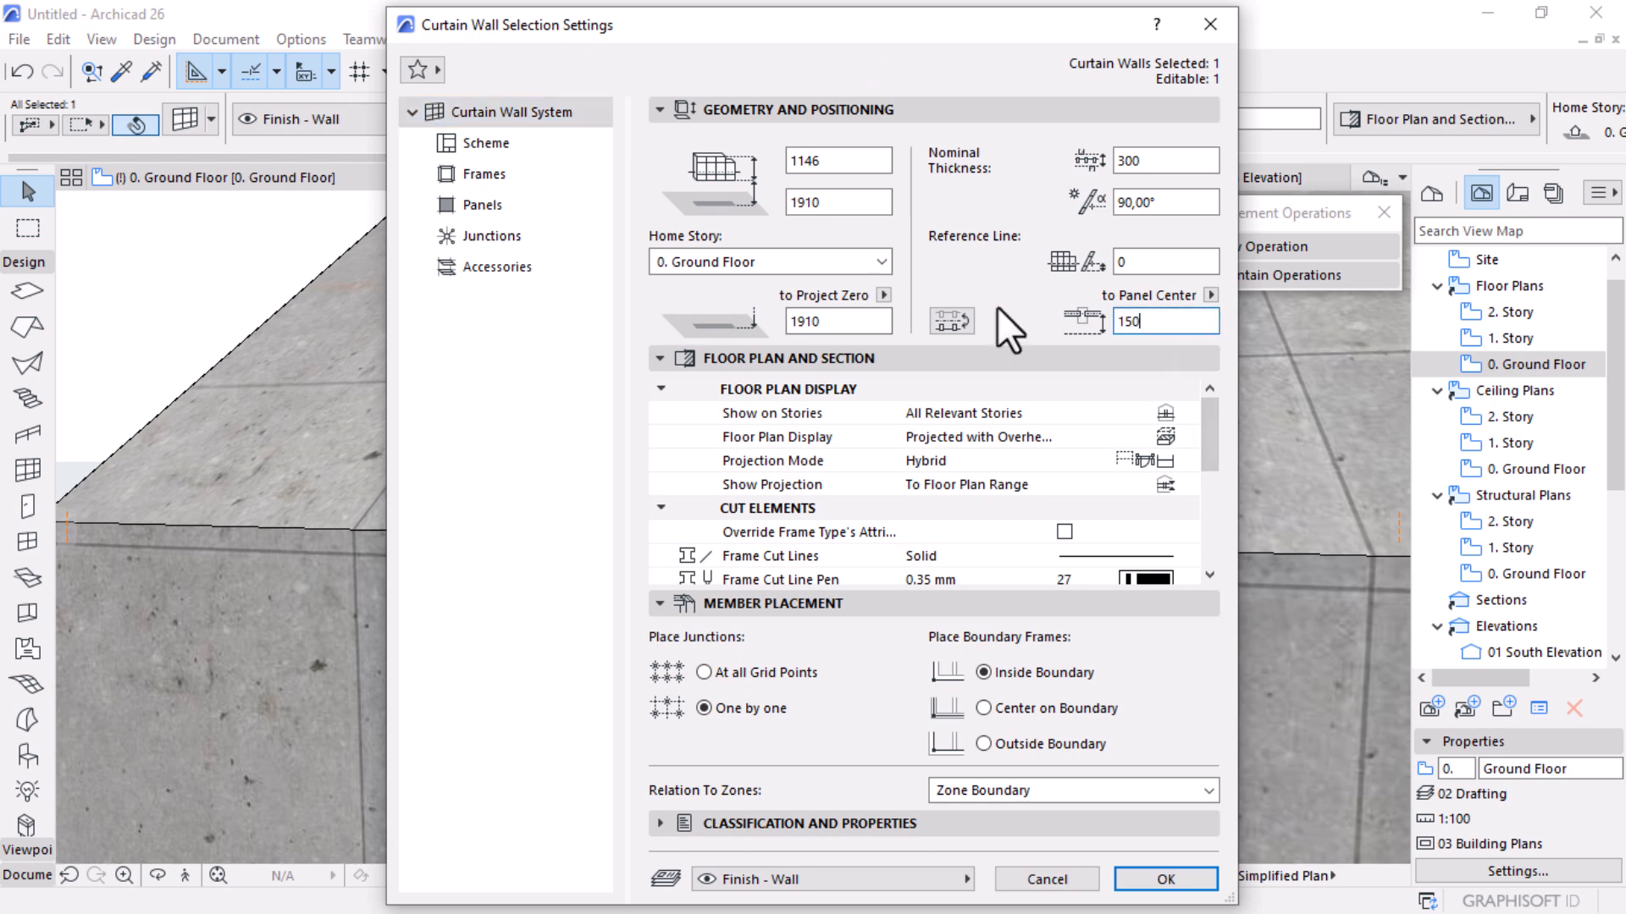
Give the curtain wall's boundary frame a depth of 80 mm and a back offset of 60 mm from the panel centerline
click(467, 206)
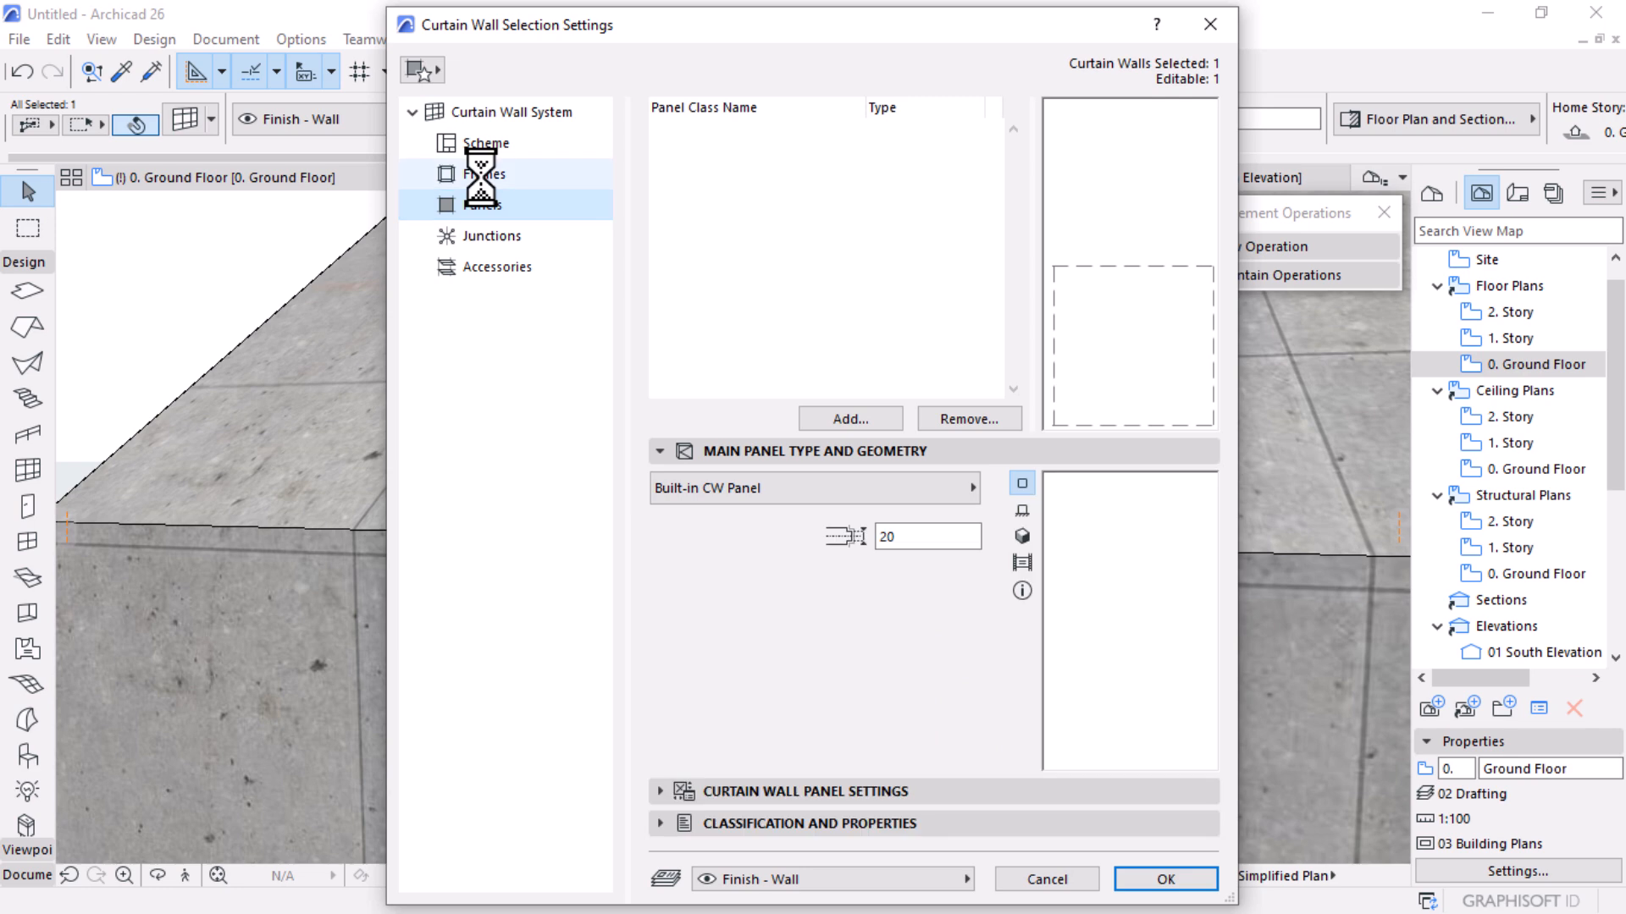
click(478, 173)
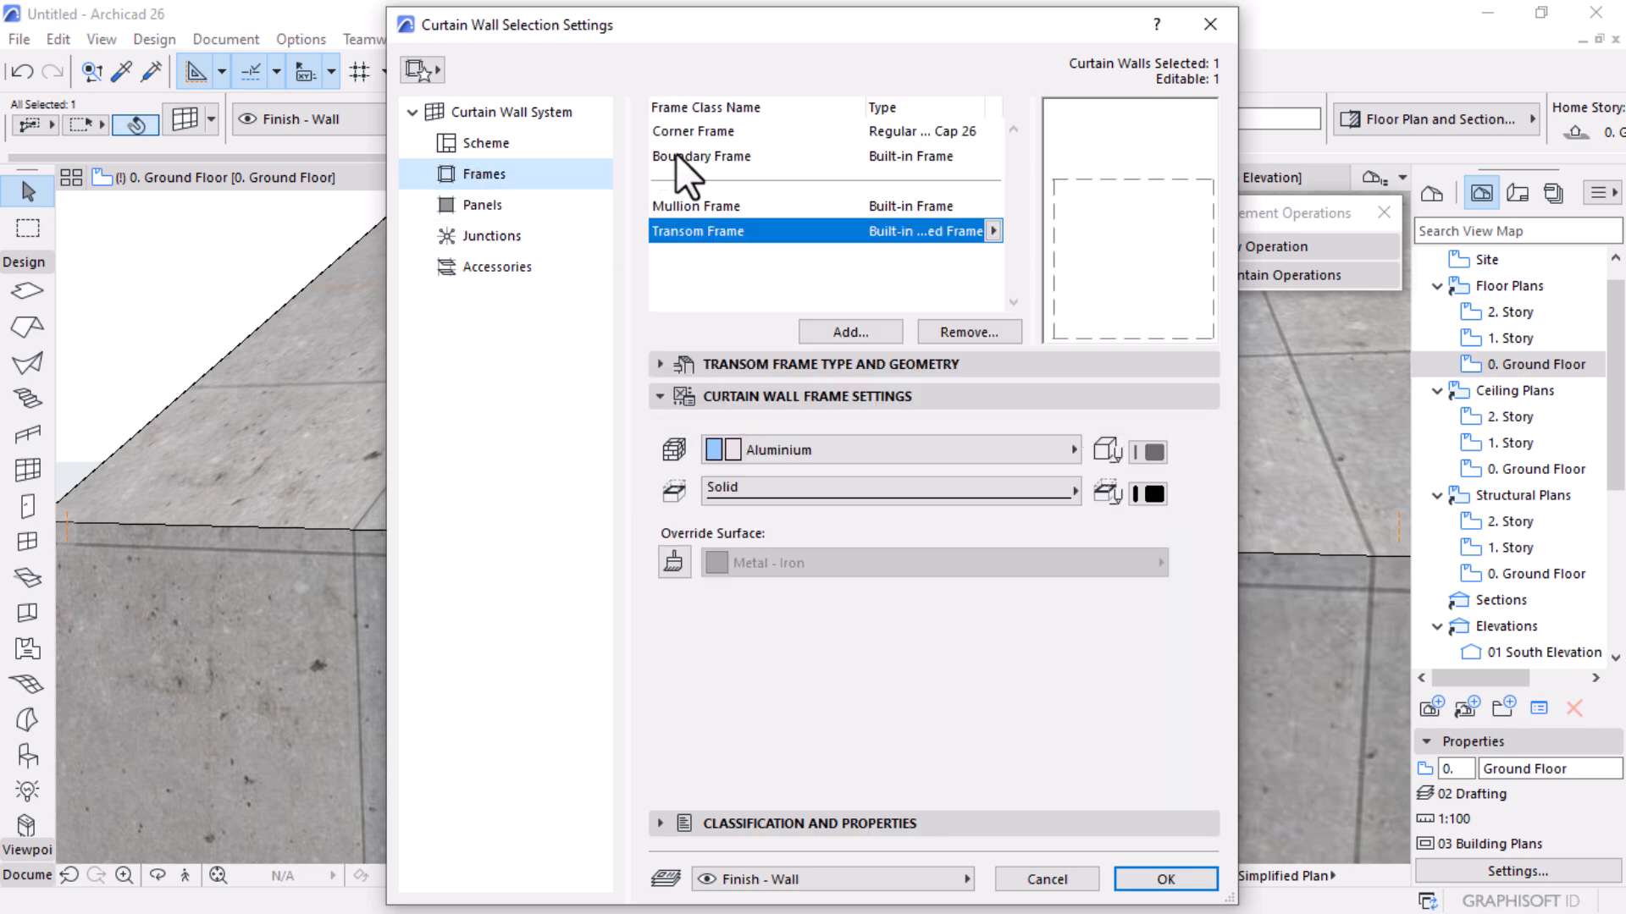
click(674, 155)
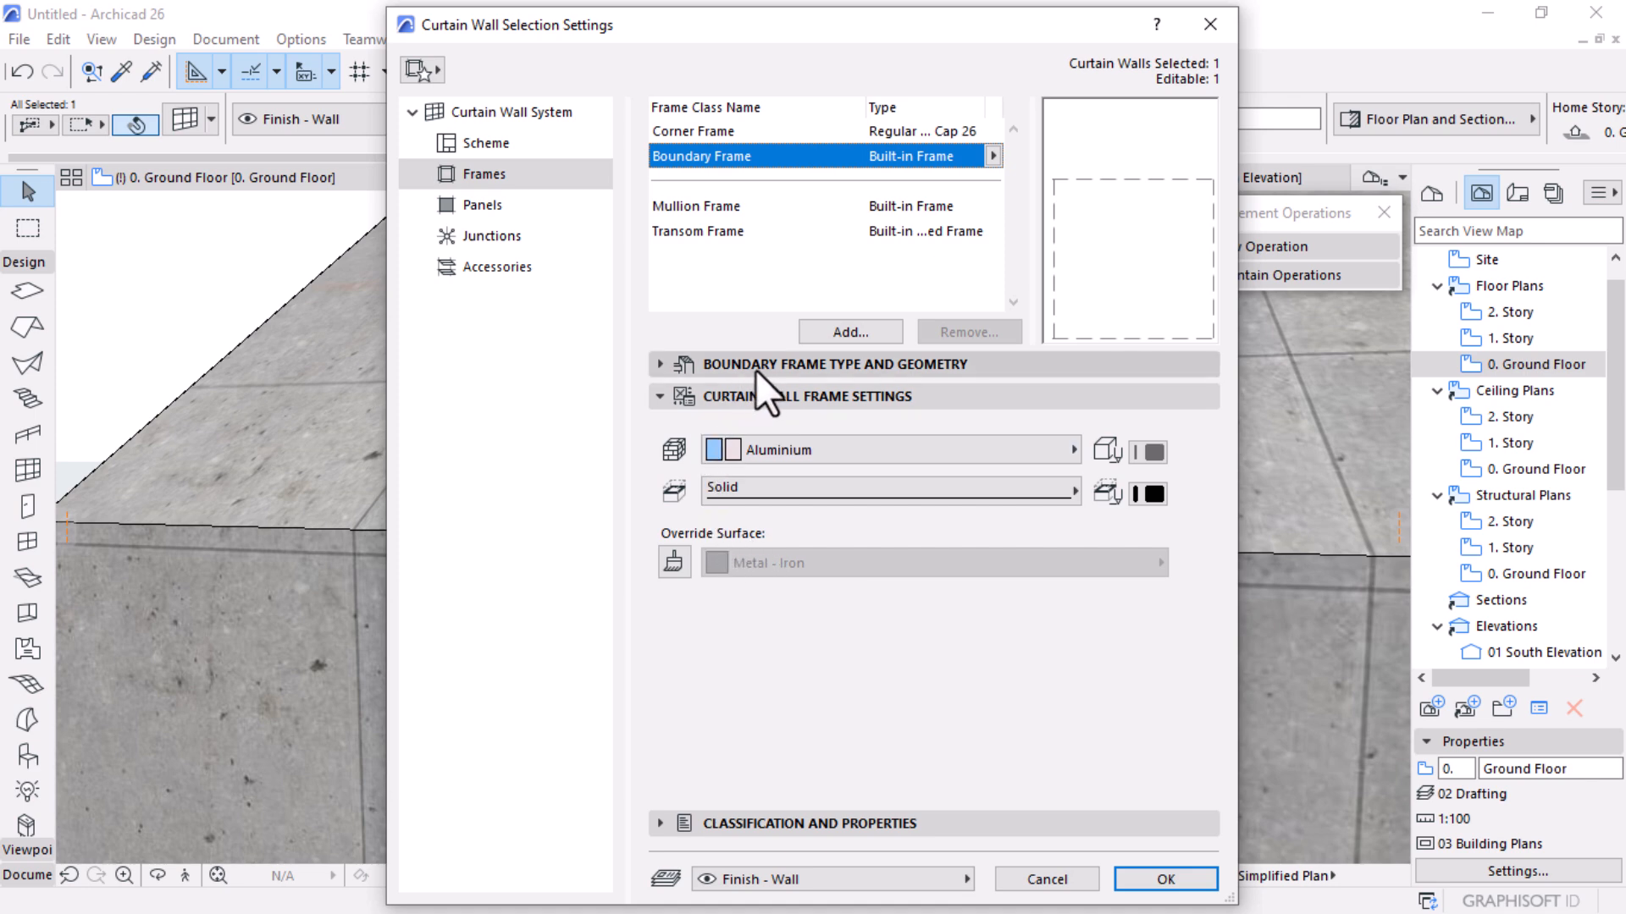
click(753, 369)
double_click(677, 511)
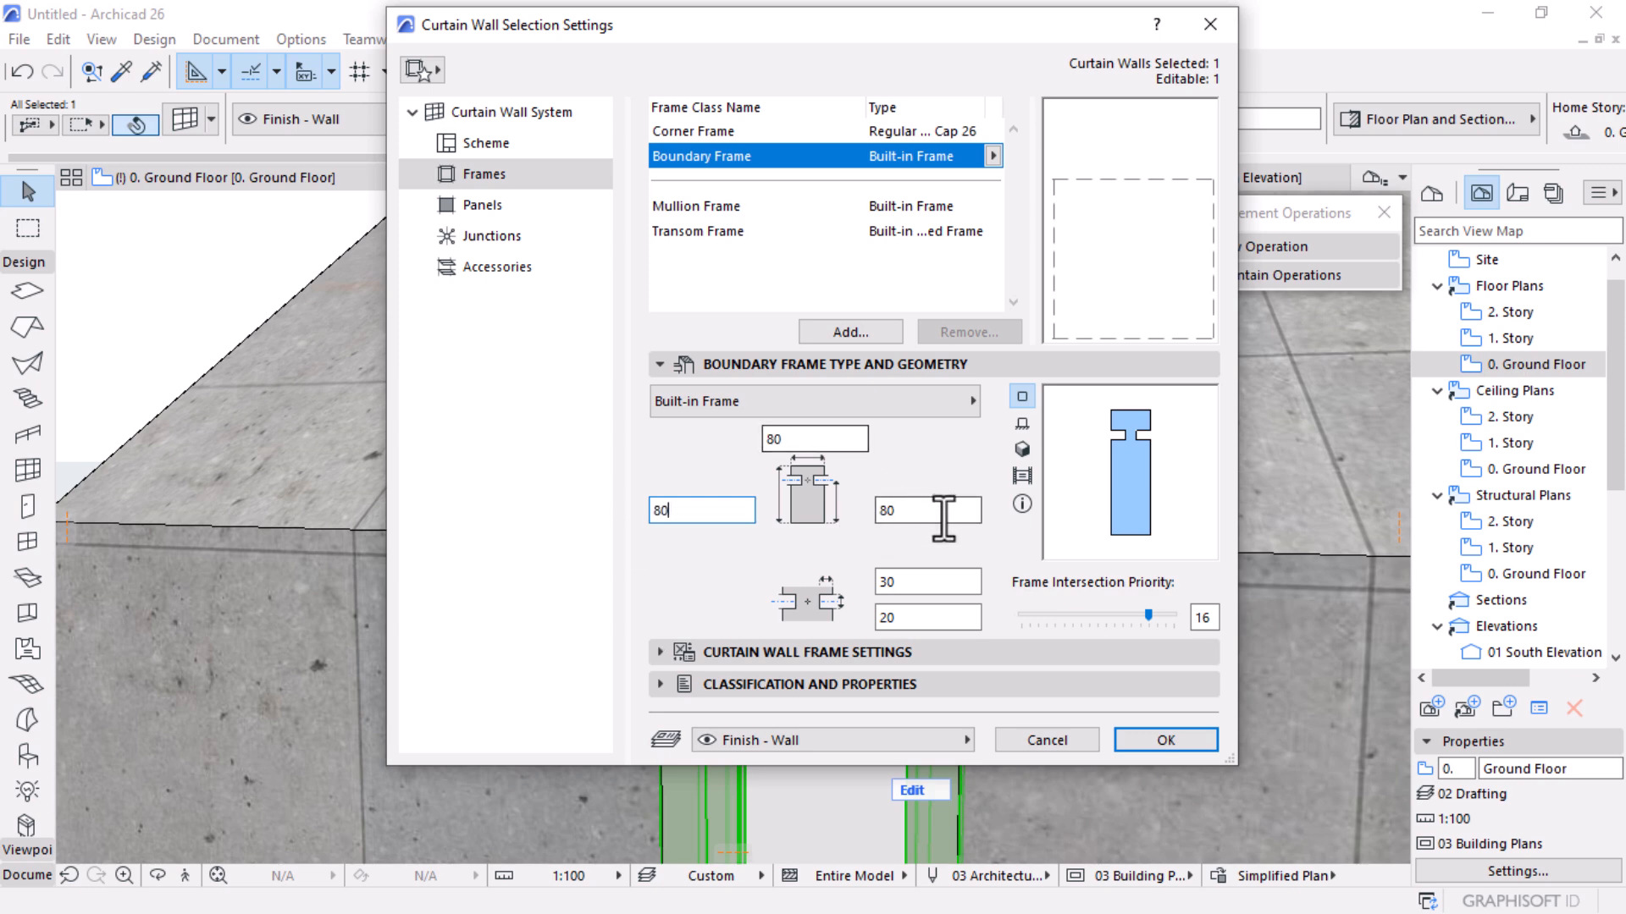
click(908, 518)
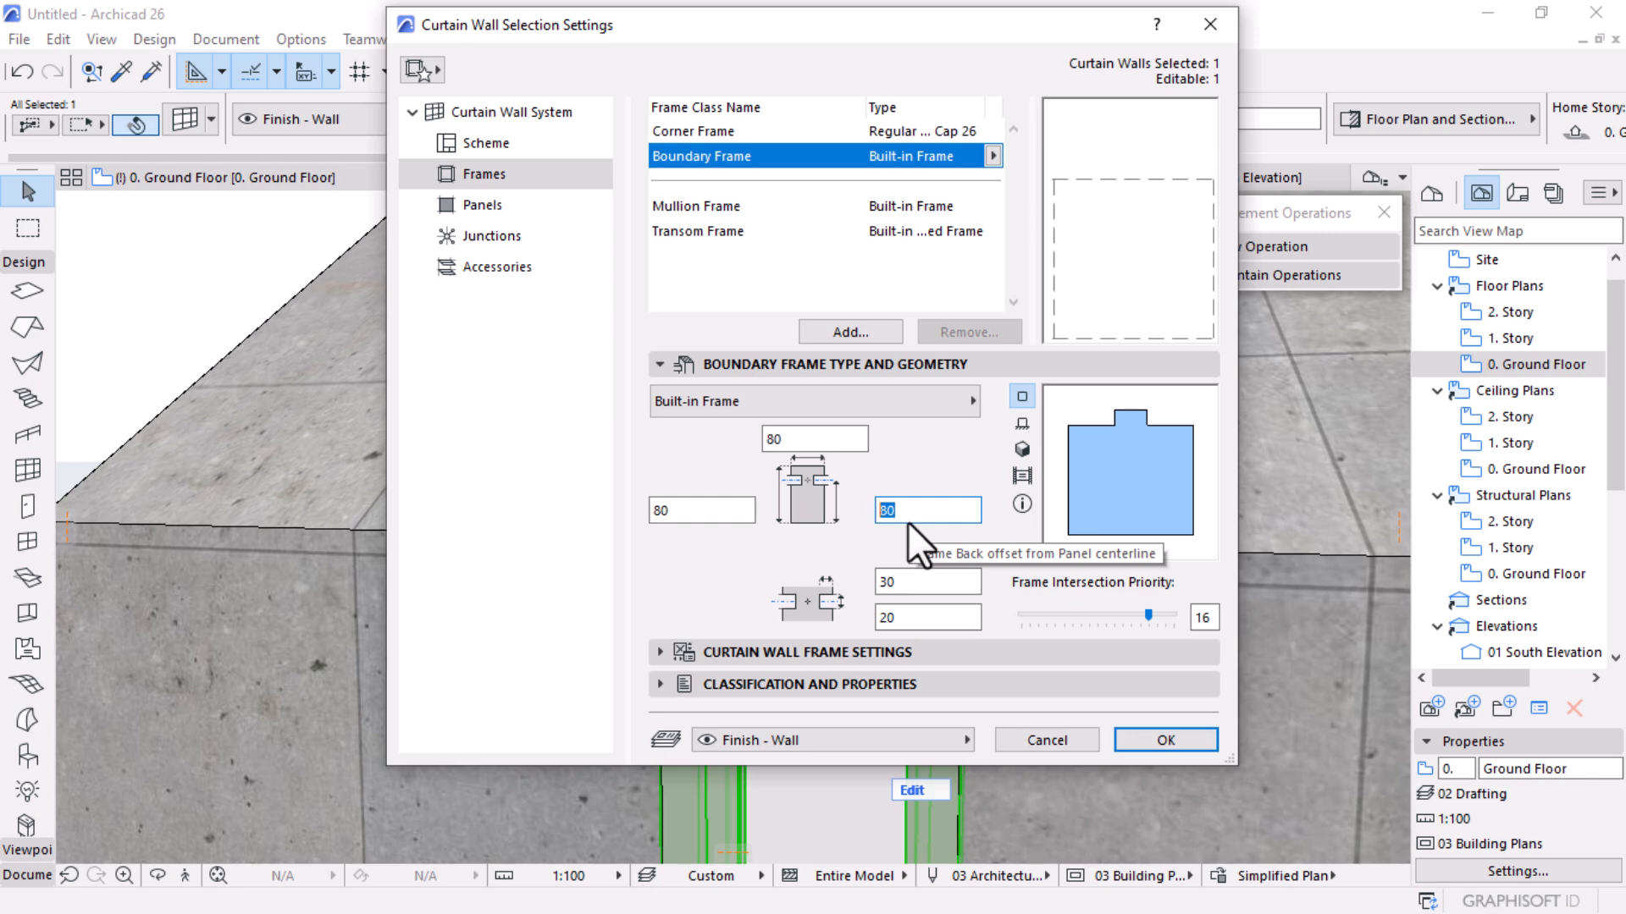
text(60)
click(1153, 738)
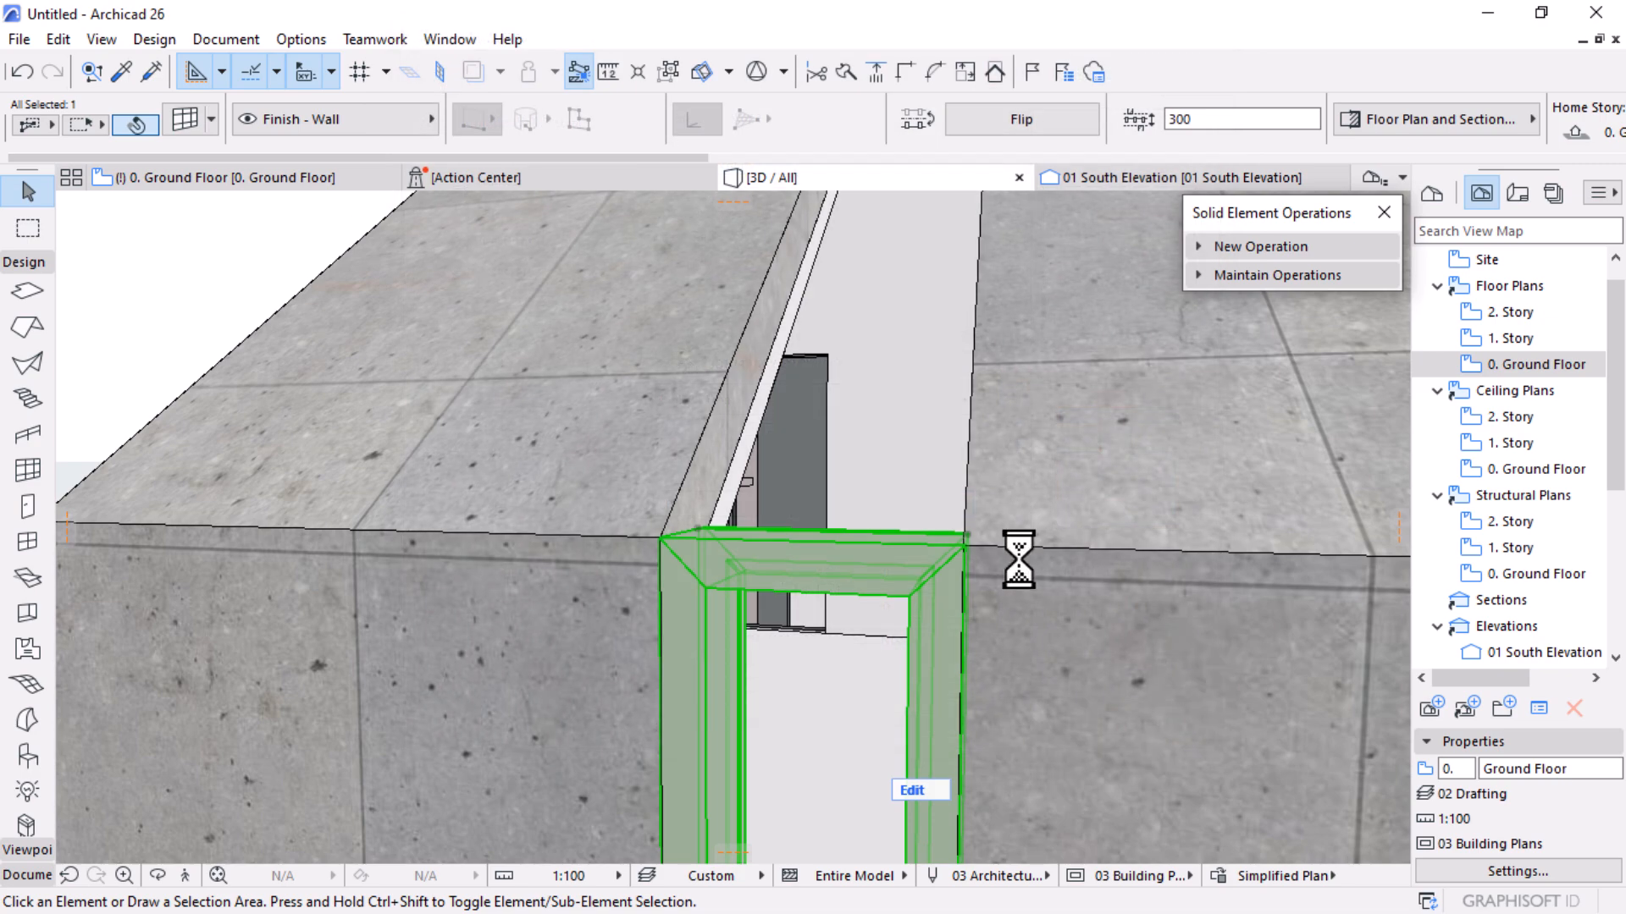
Set the slot curtain wall's vertical height to 1000 mm from its upper edge
scroll(796, 561, down, 5)
scroll(757, 652, up, 3)
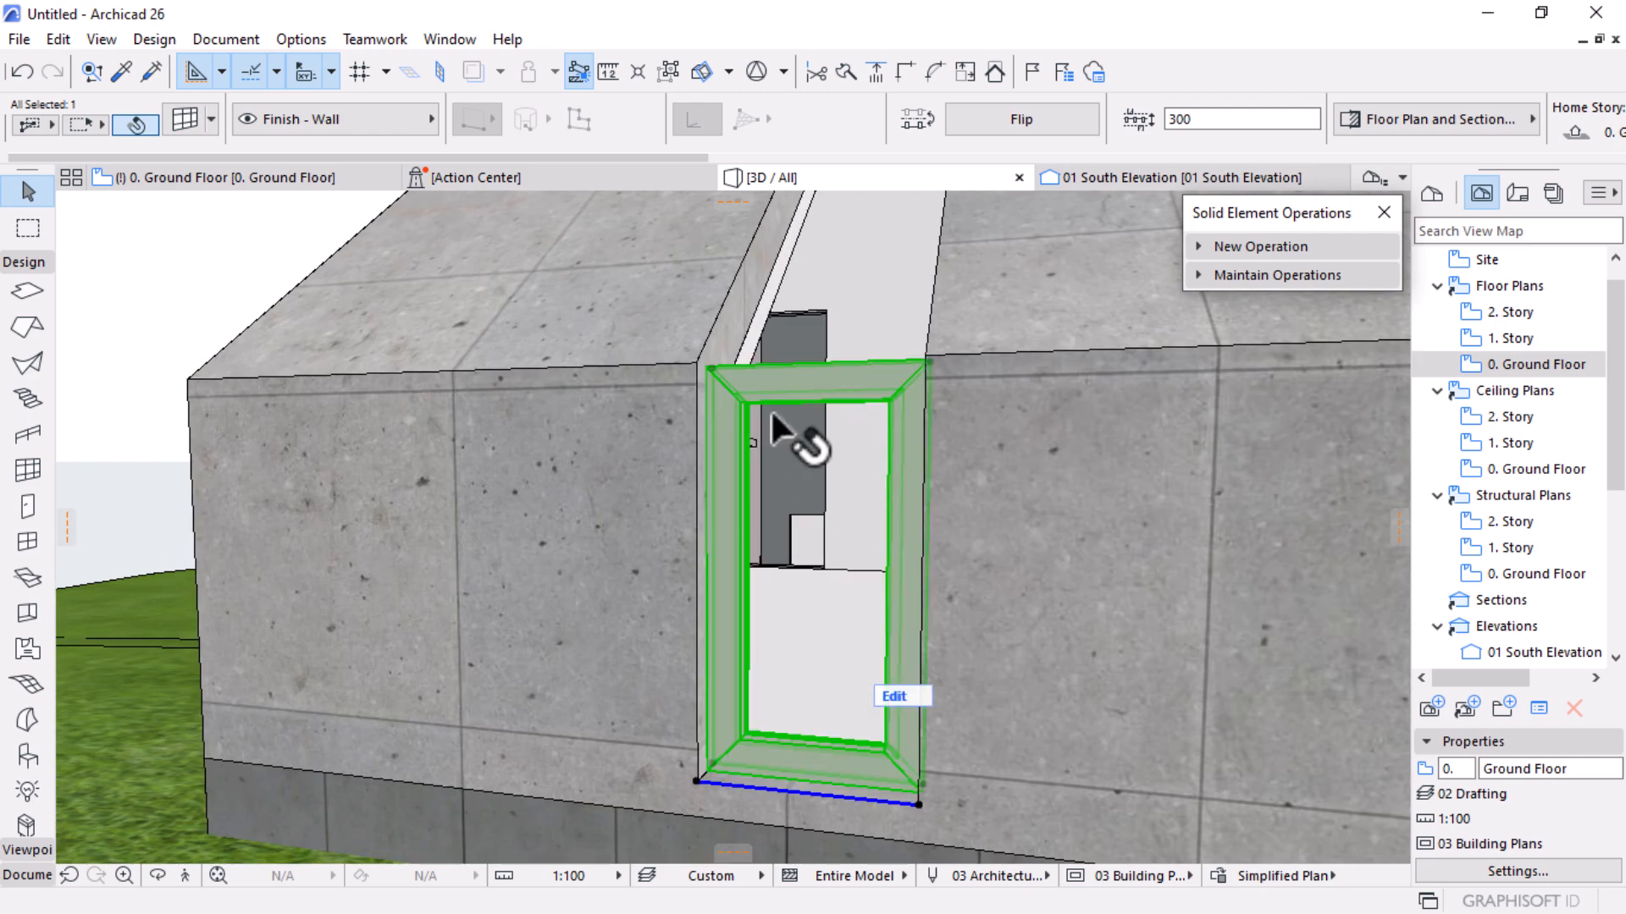
shift+middle_drag(872, 454, 665, 542)
scroll(787, 363, up, 5)
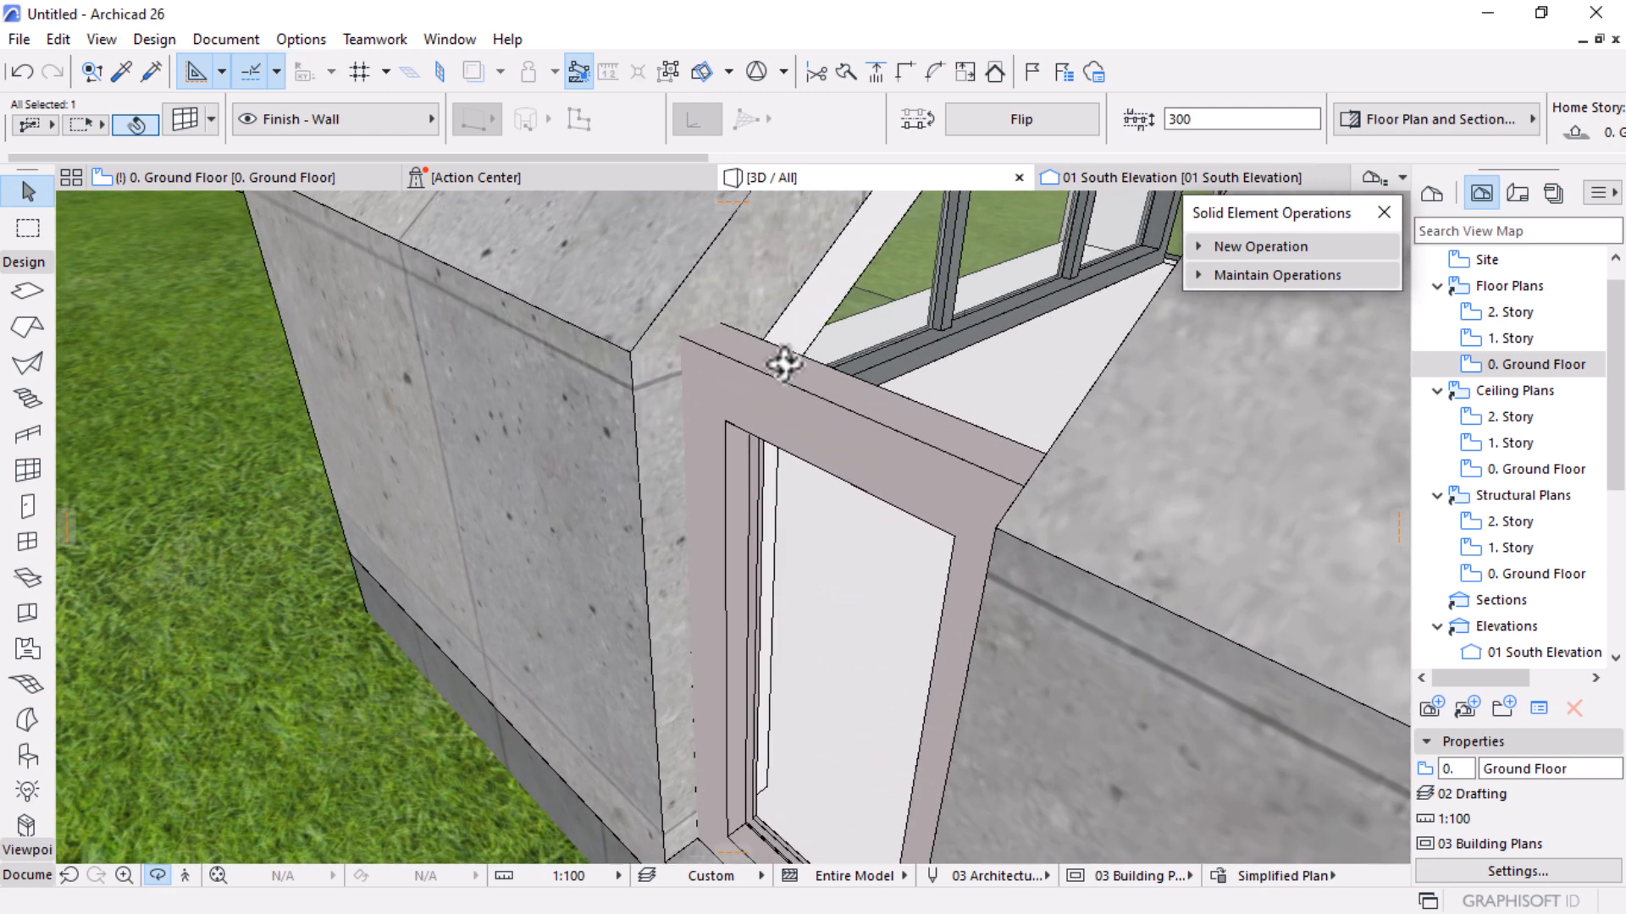
click(712, 330)
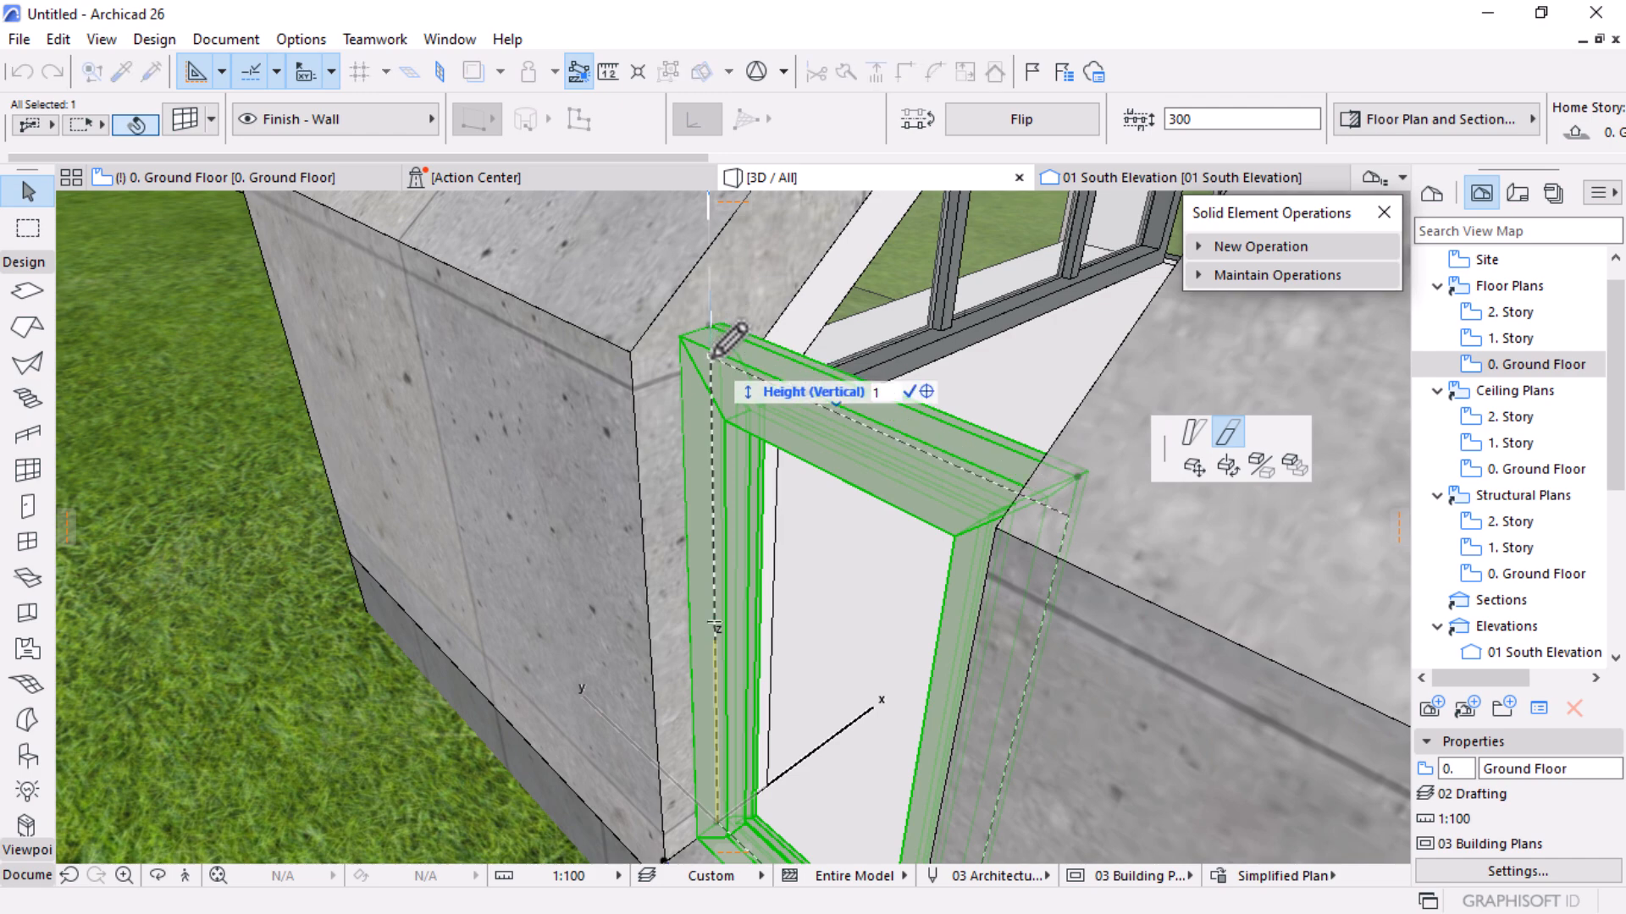
text(1000)
key(Return)
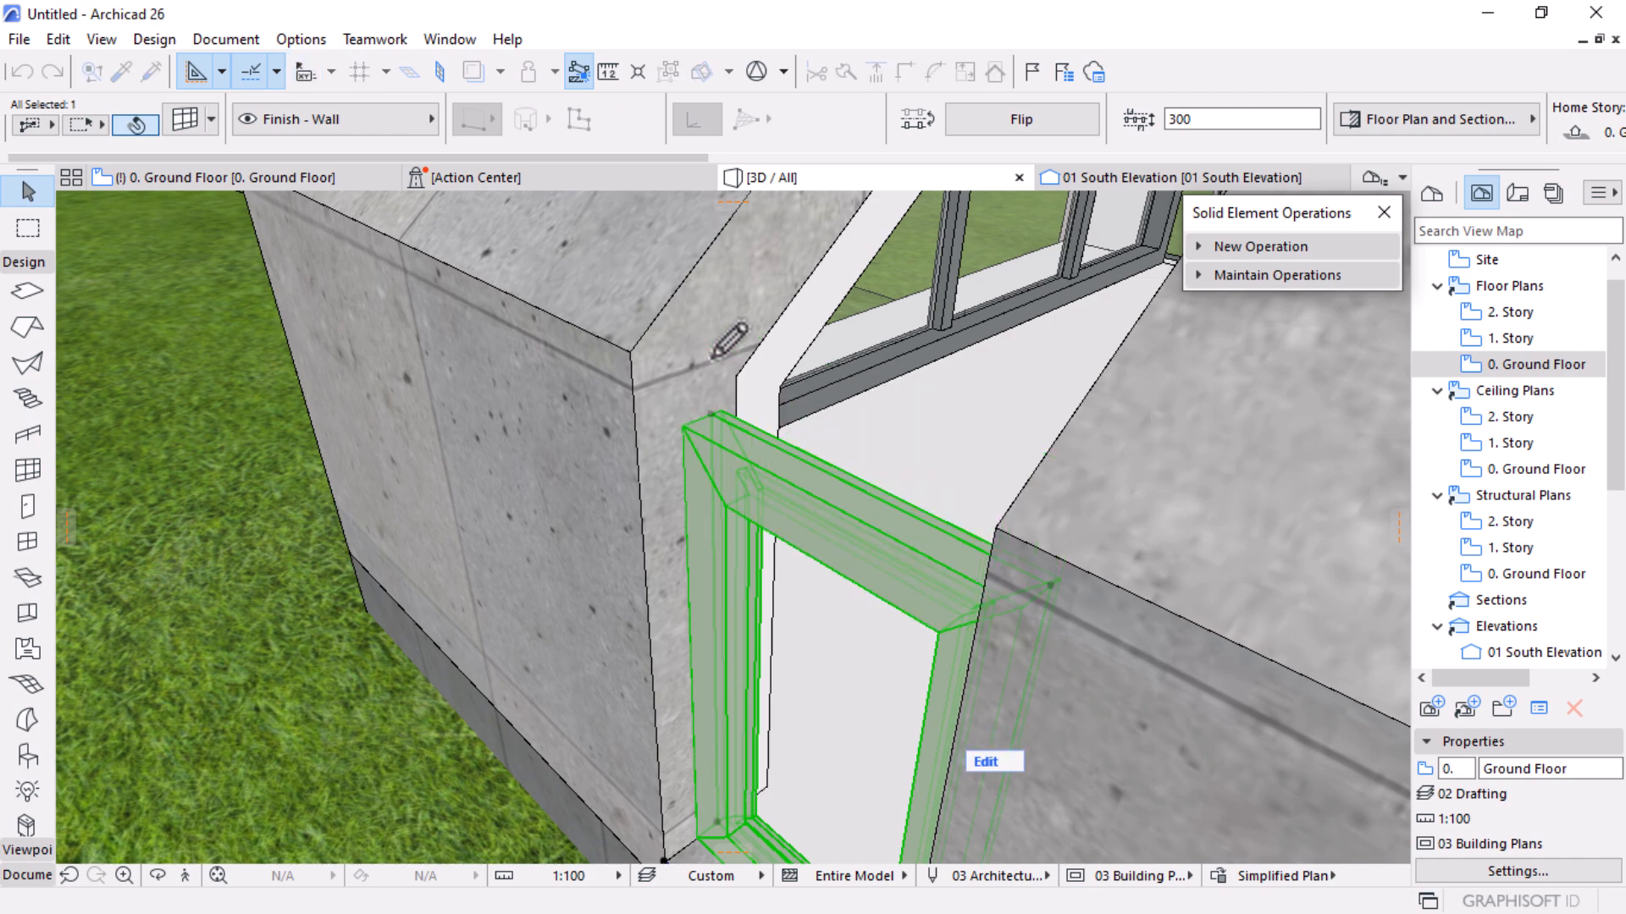
Override the surface of the slot curtain wall's boundary frame with a dark grey finish matching the other glazing frames
shift+middle_drag(724, 343, 810, 617)
scroll(759, 435, up, 5)
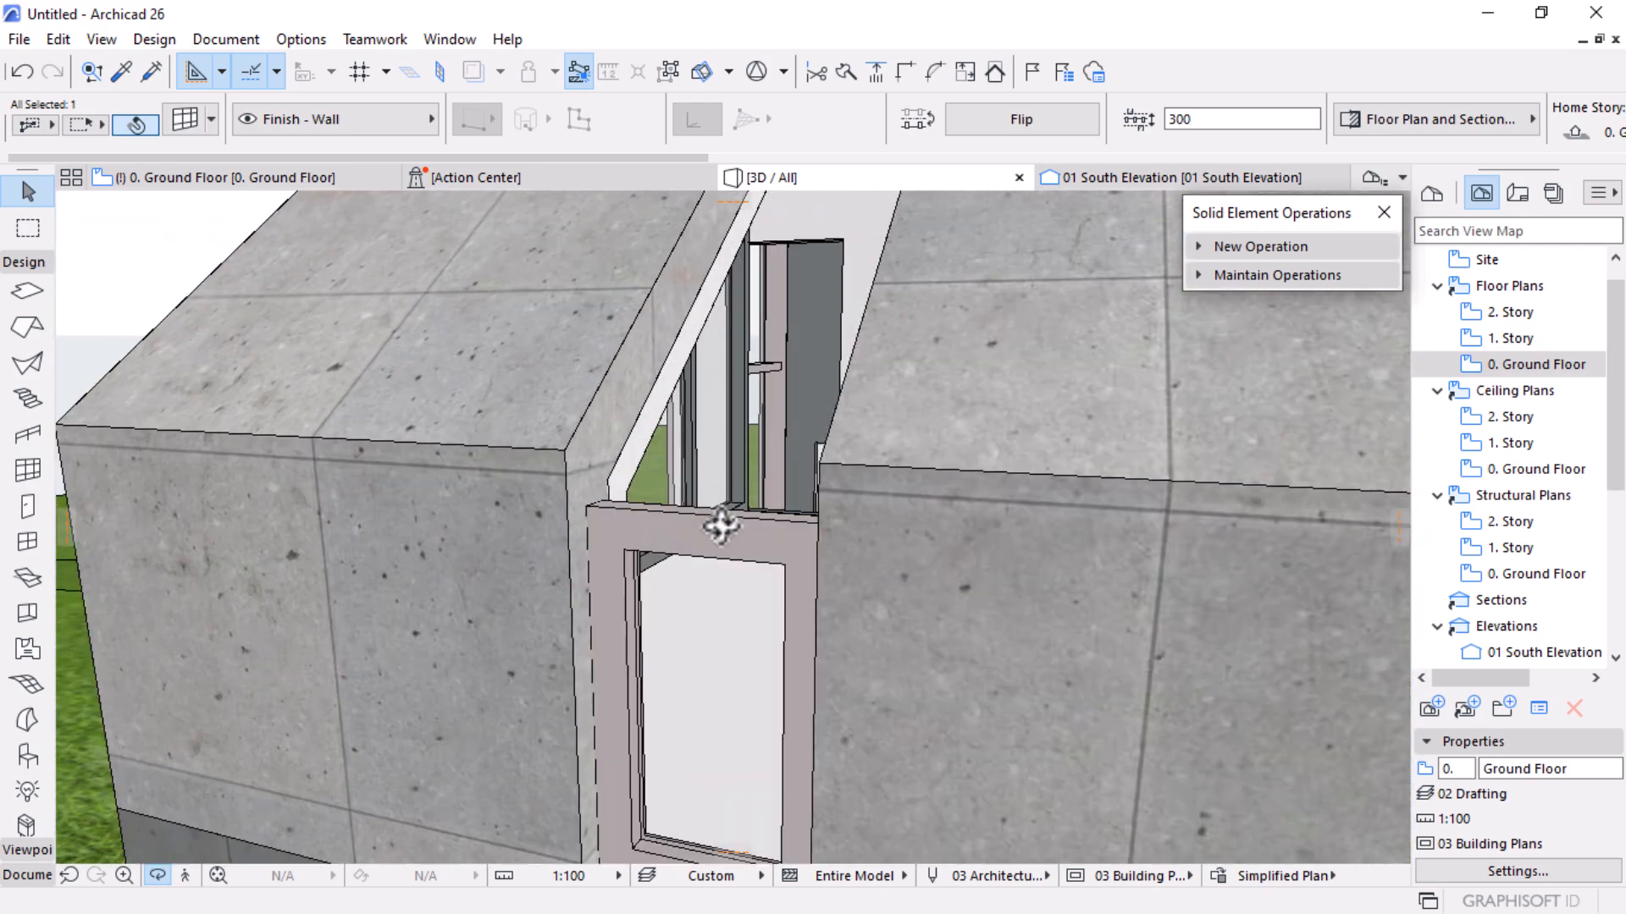
key(ctrl+t)
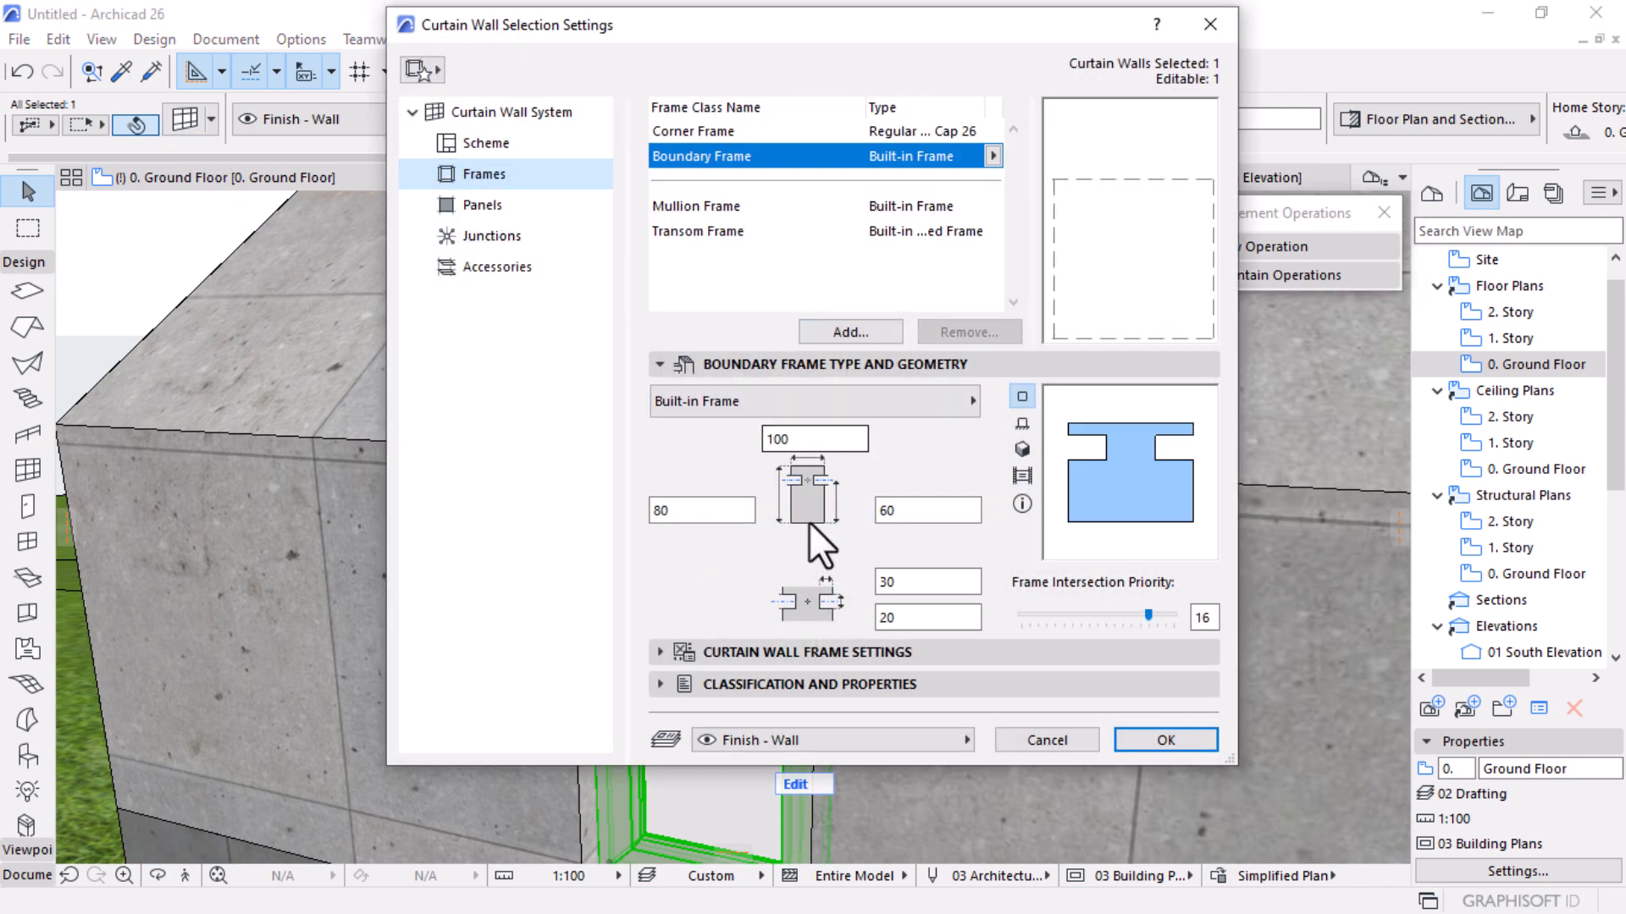
click(688, 652)
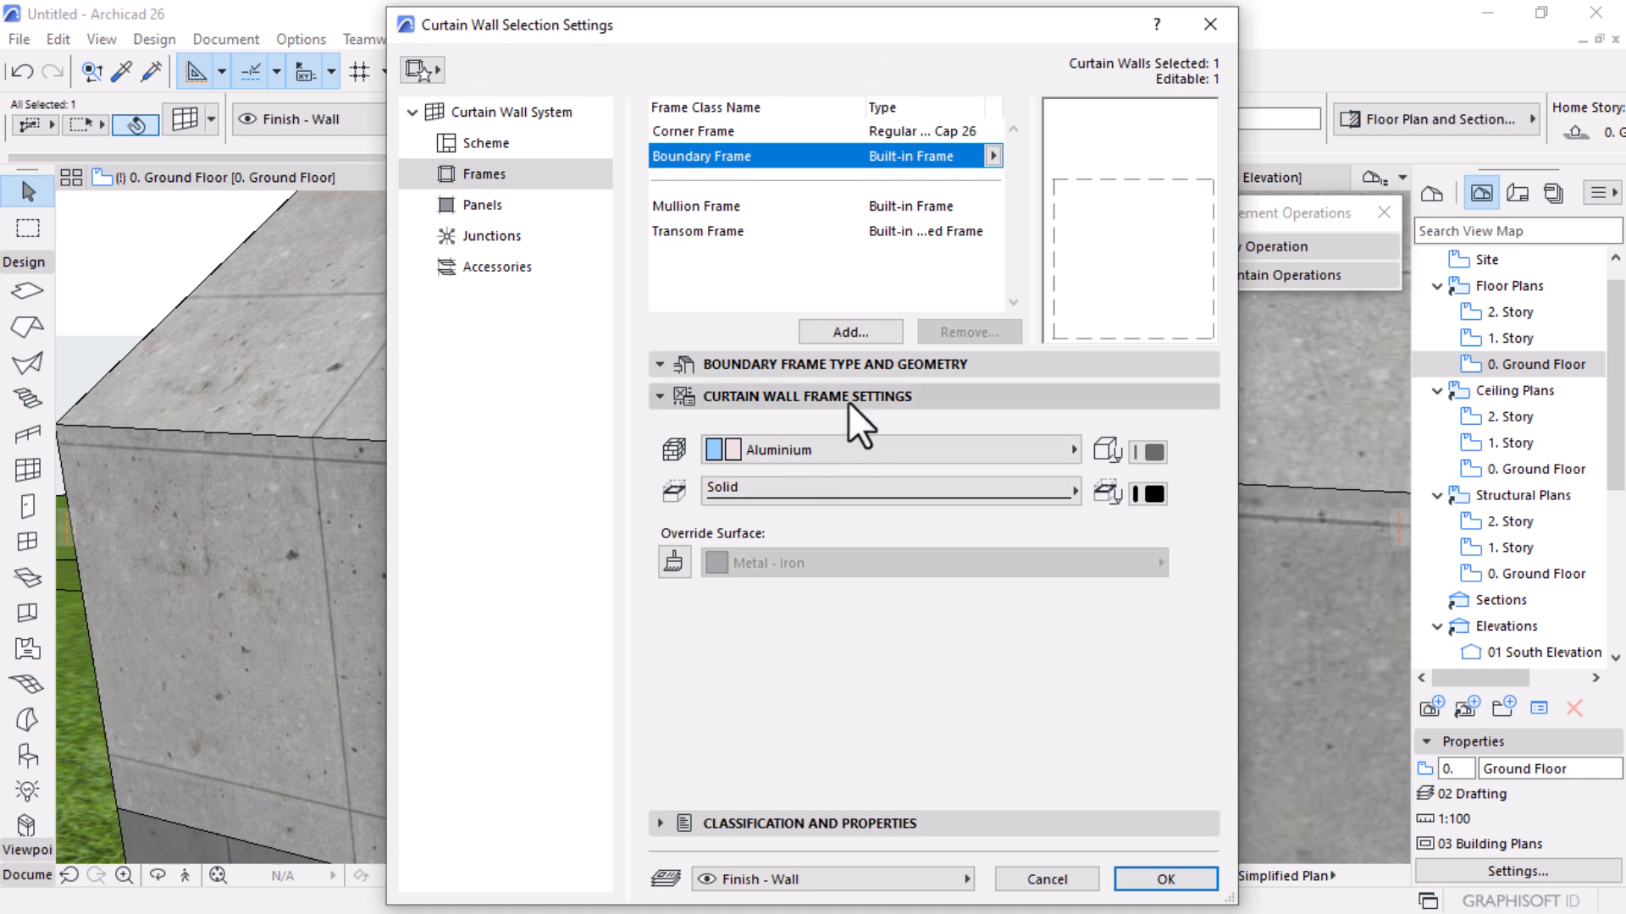
click(674, 562)
click(911, 566)
click(1248, 711)
click(1161, 879)
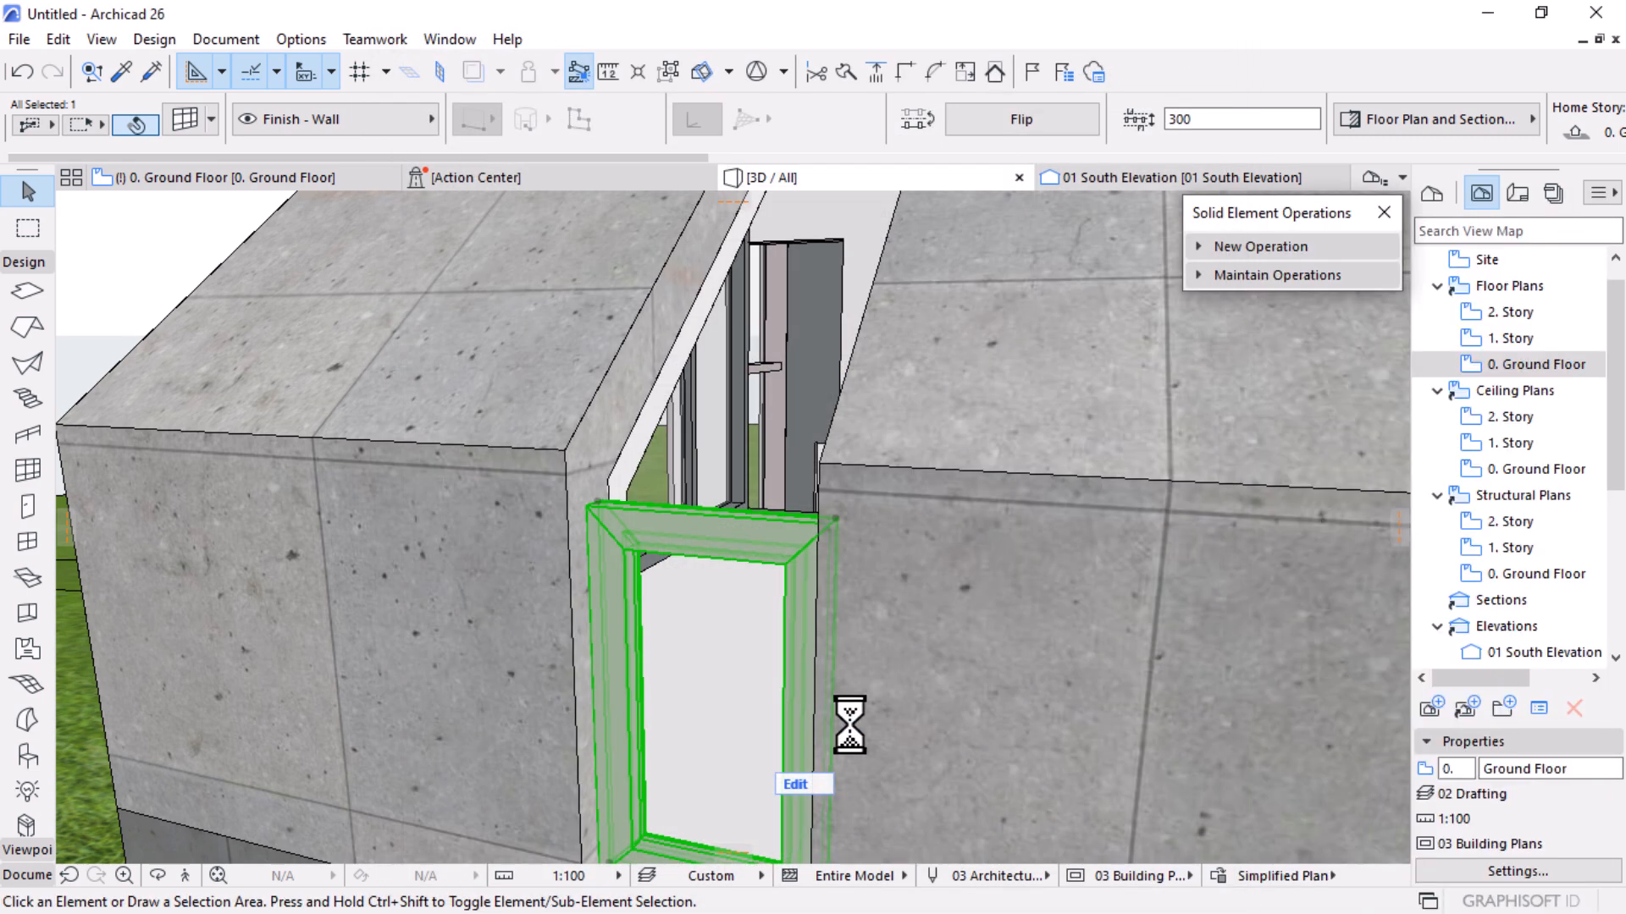
key(Escape)
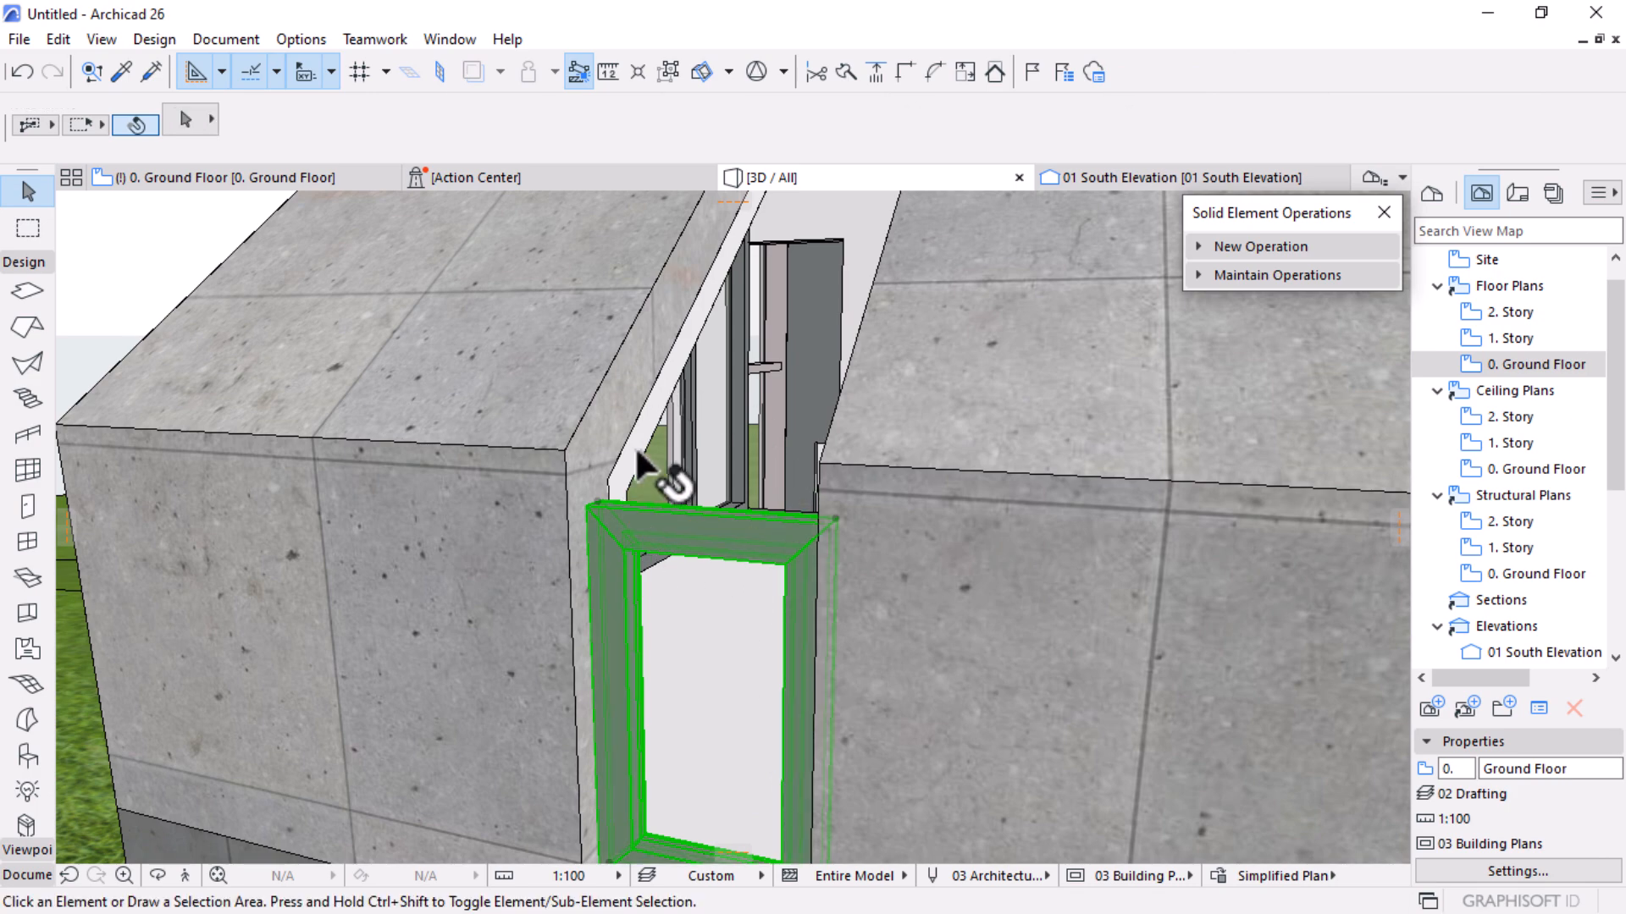
Place a copy of the slot curtain wall directly above it, from its lower reference corner to the frame's upper corner
scroll(647, 693, down, 1)
scroll(647, 693, down, 2)
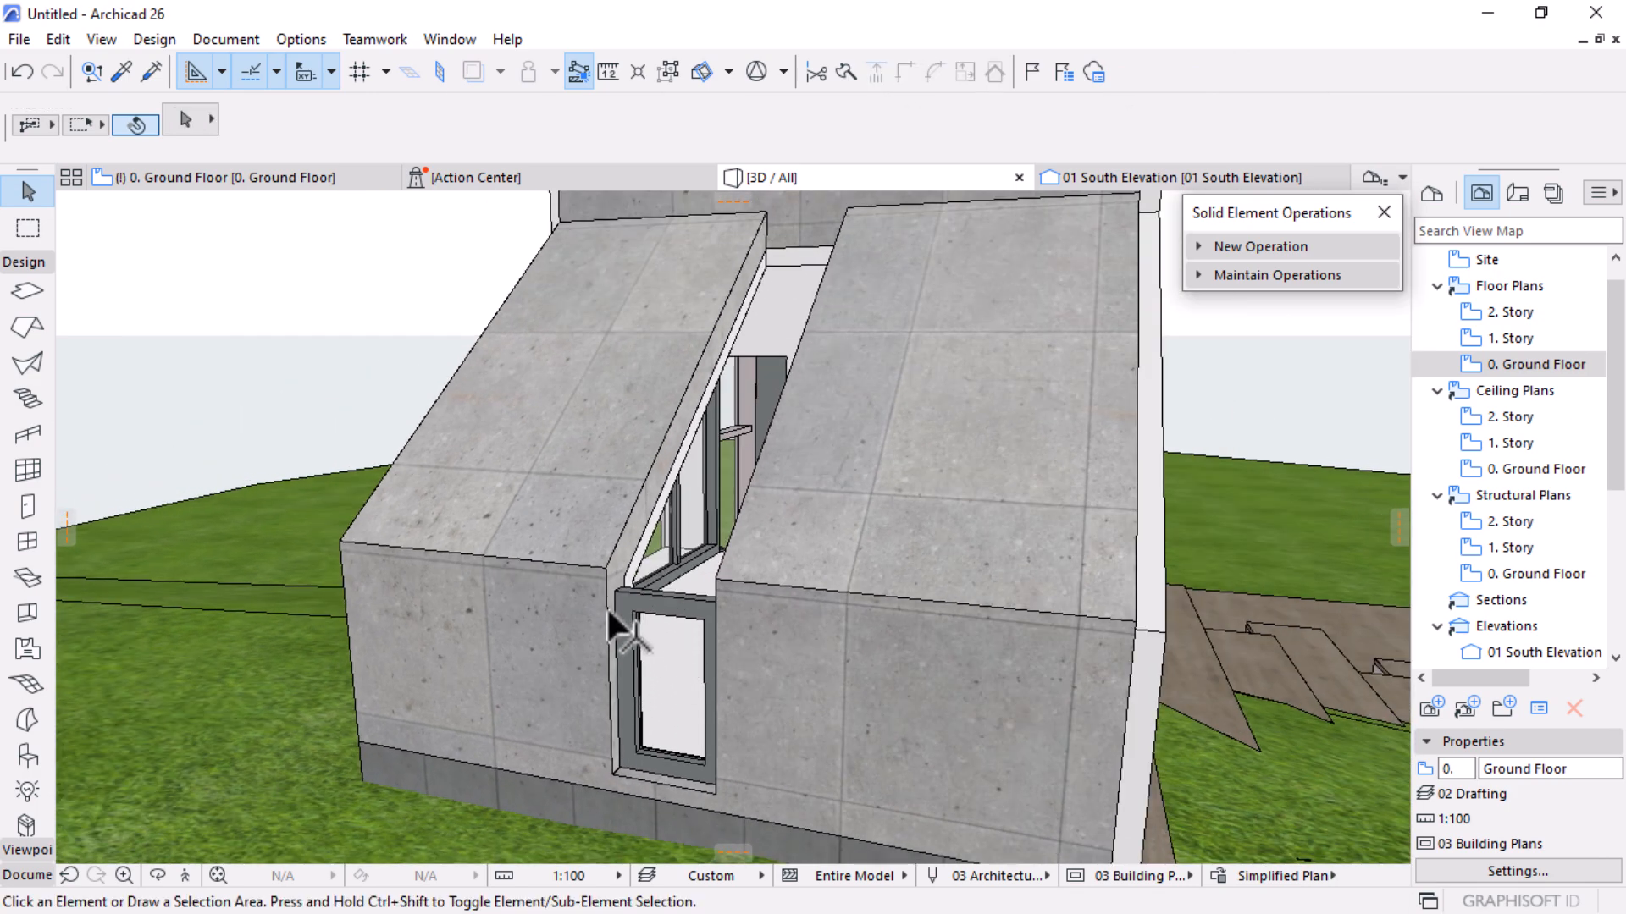
click(635, 629)
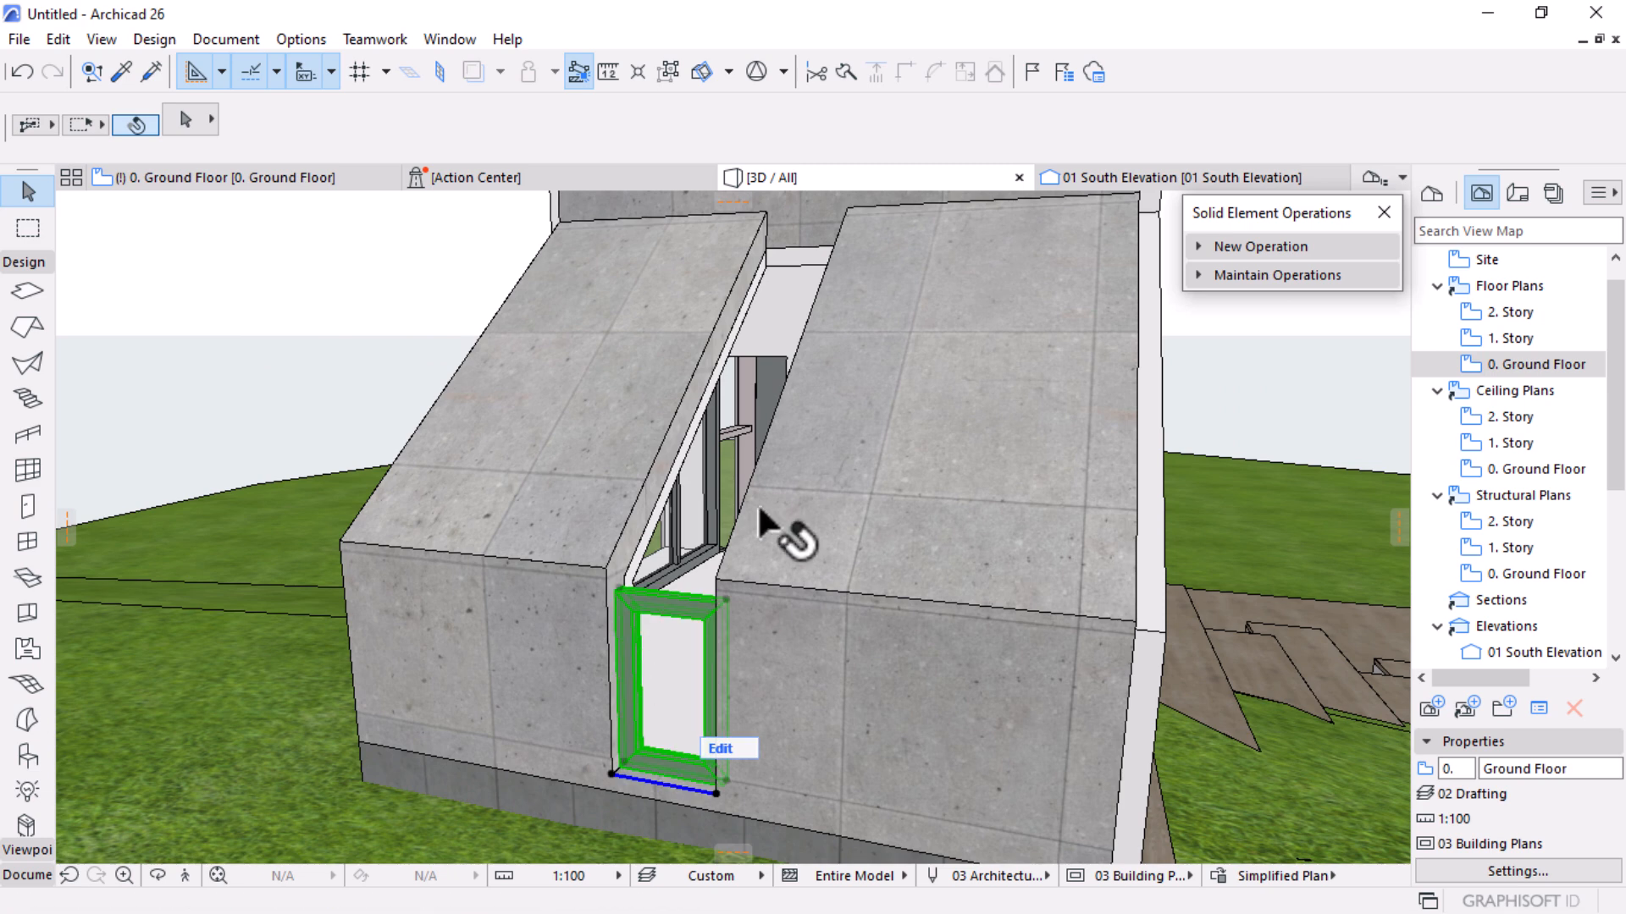
key(ctrl+shift+d)
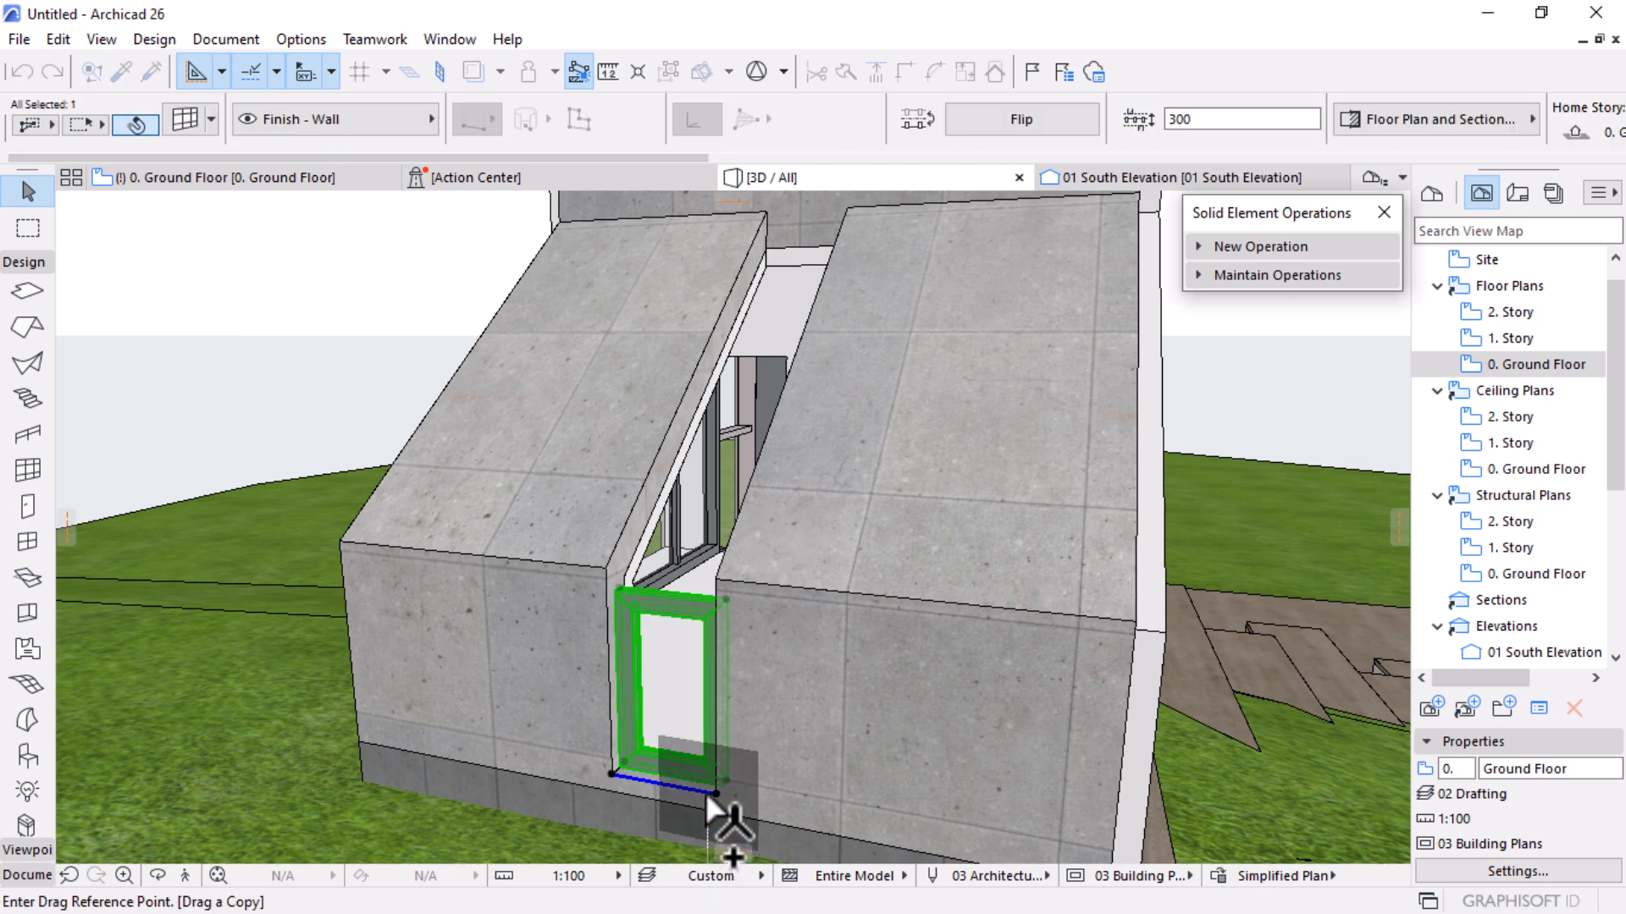
click(715, 792)
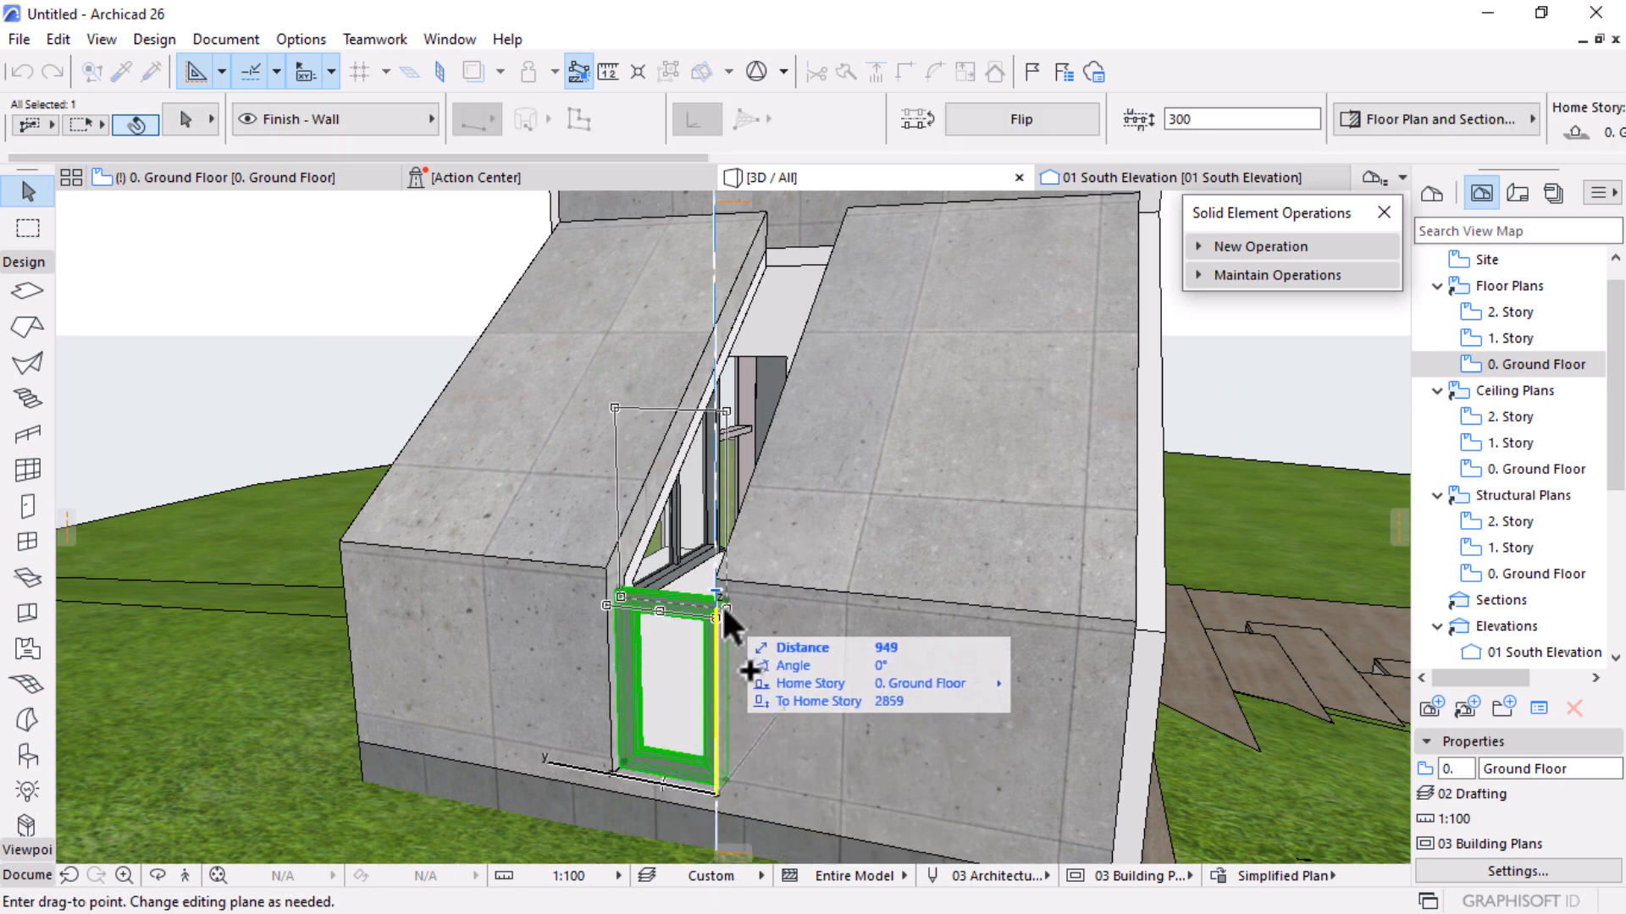
scroll(631, 596, up, 5)
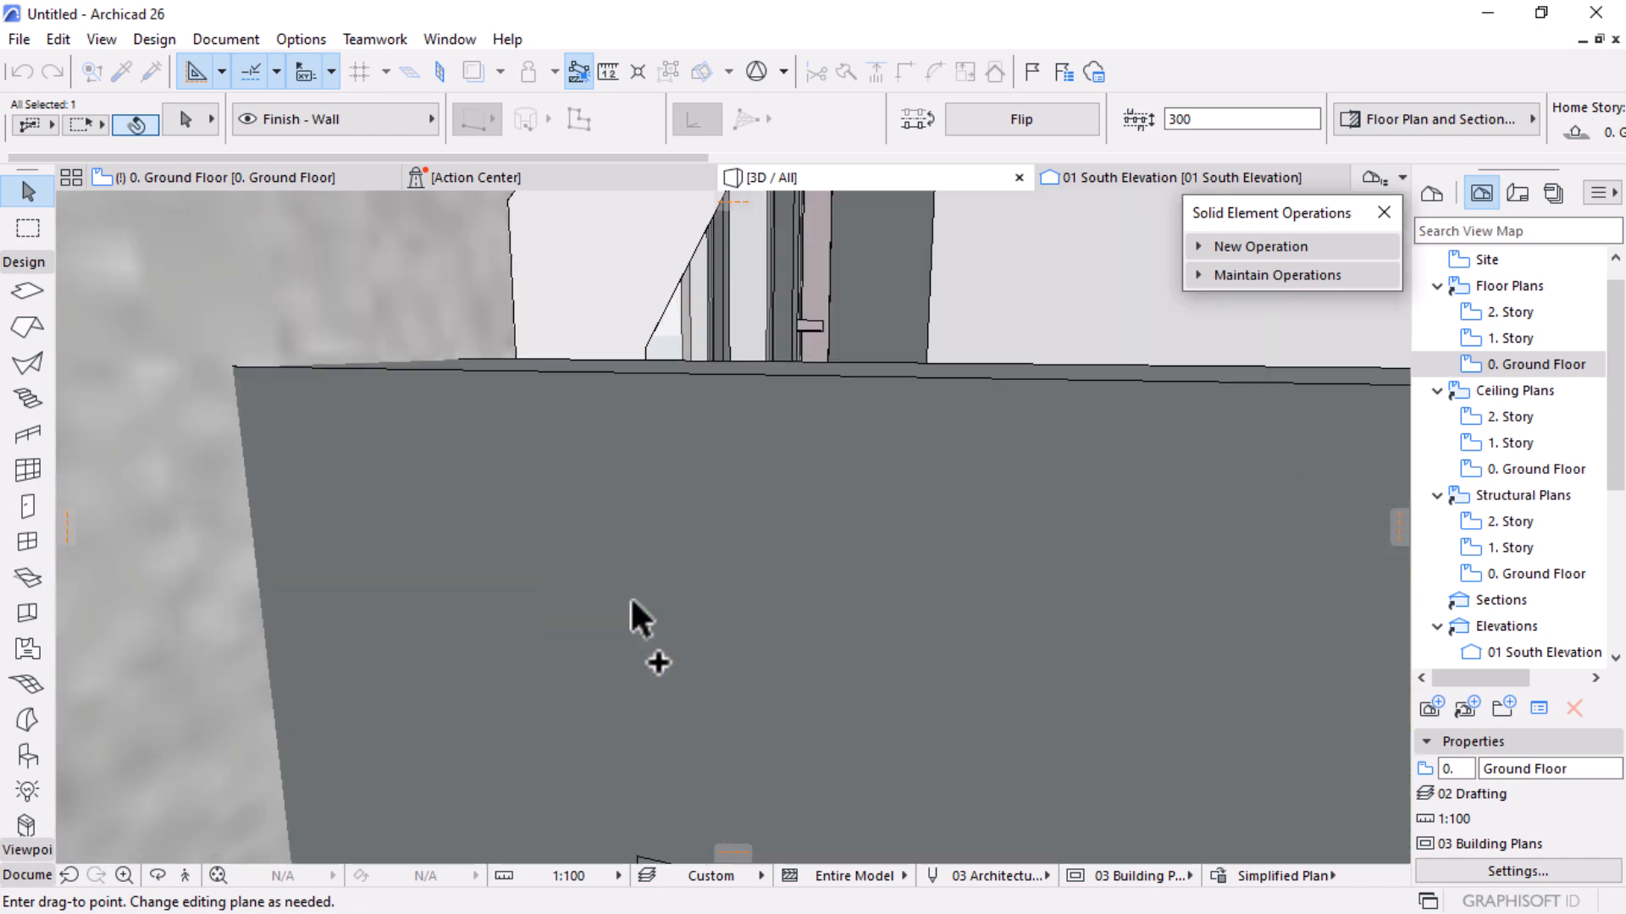
click(225, 359)
scroll(590, 578, down, 3)
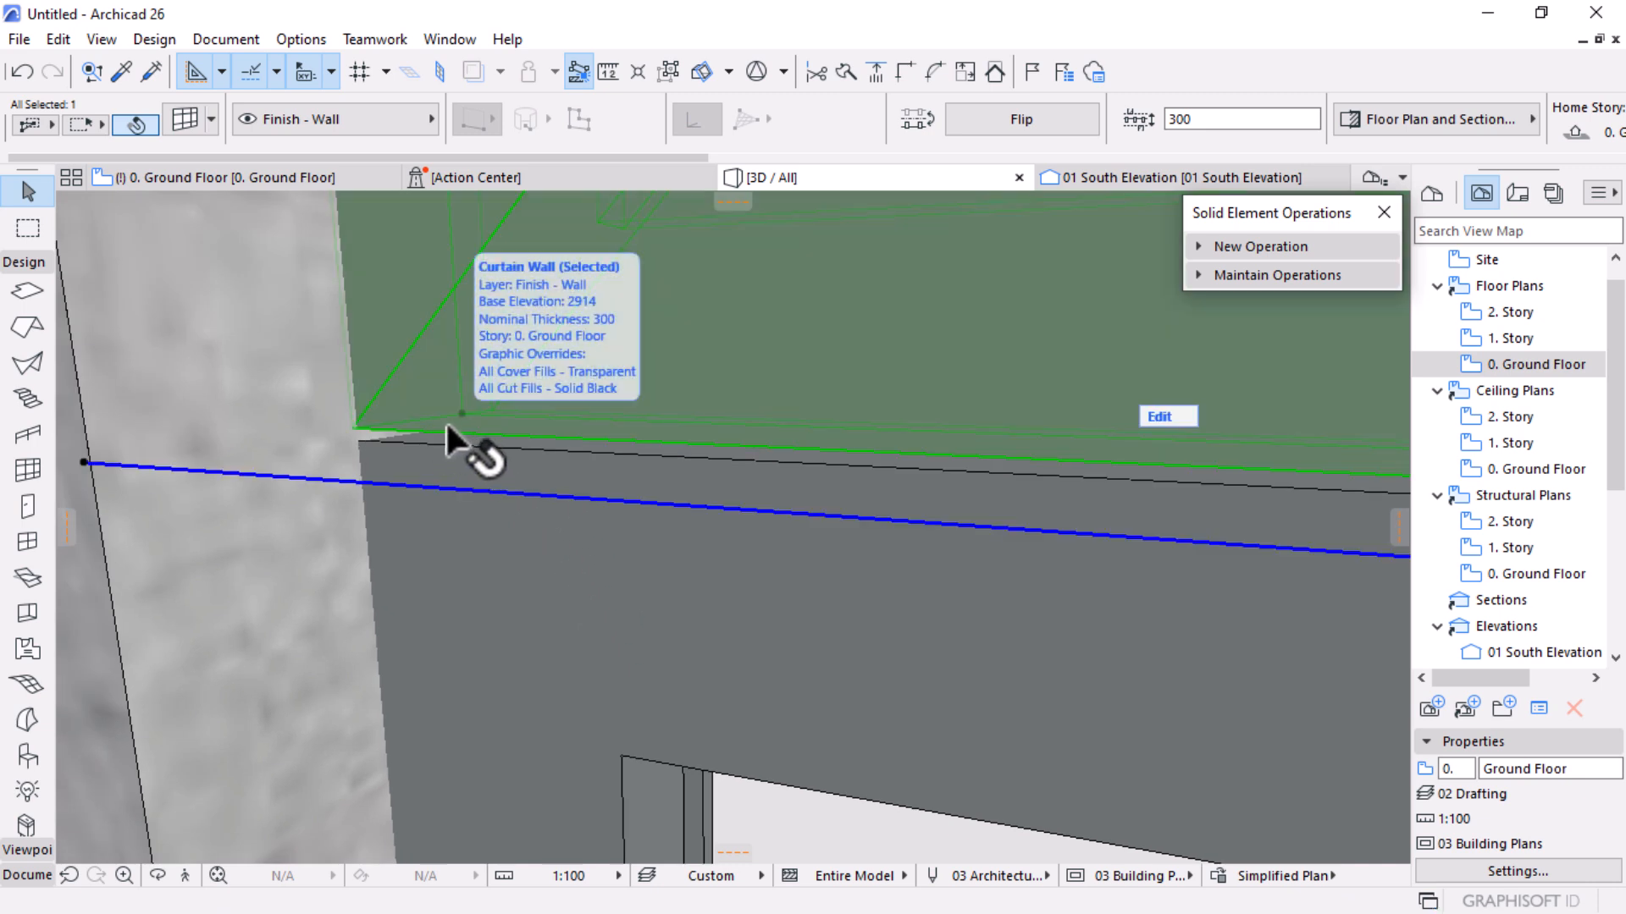
Move the copied curtain wall down to close the gap above the lower frame's upper edge
shift+middle_drag(624, 599, 623, 576)
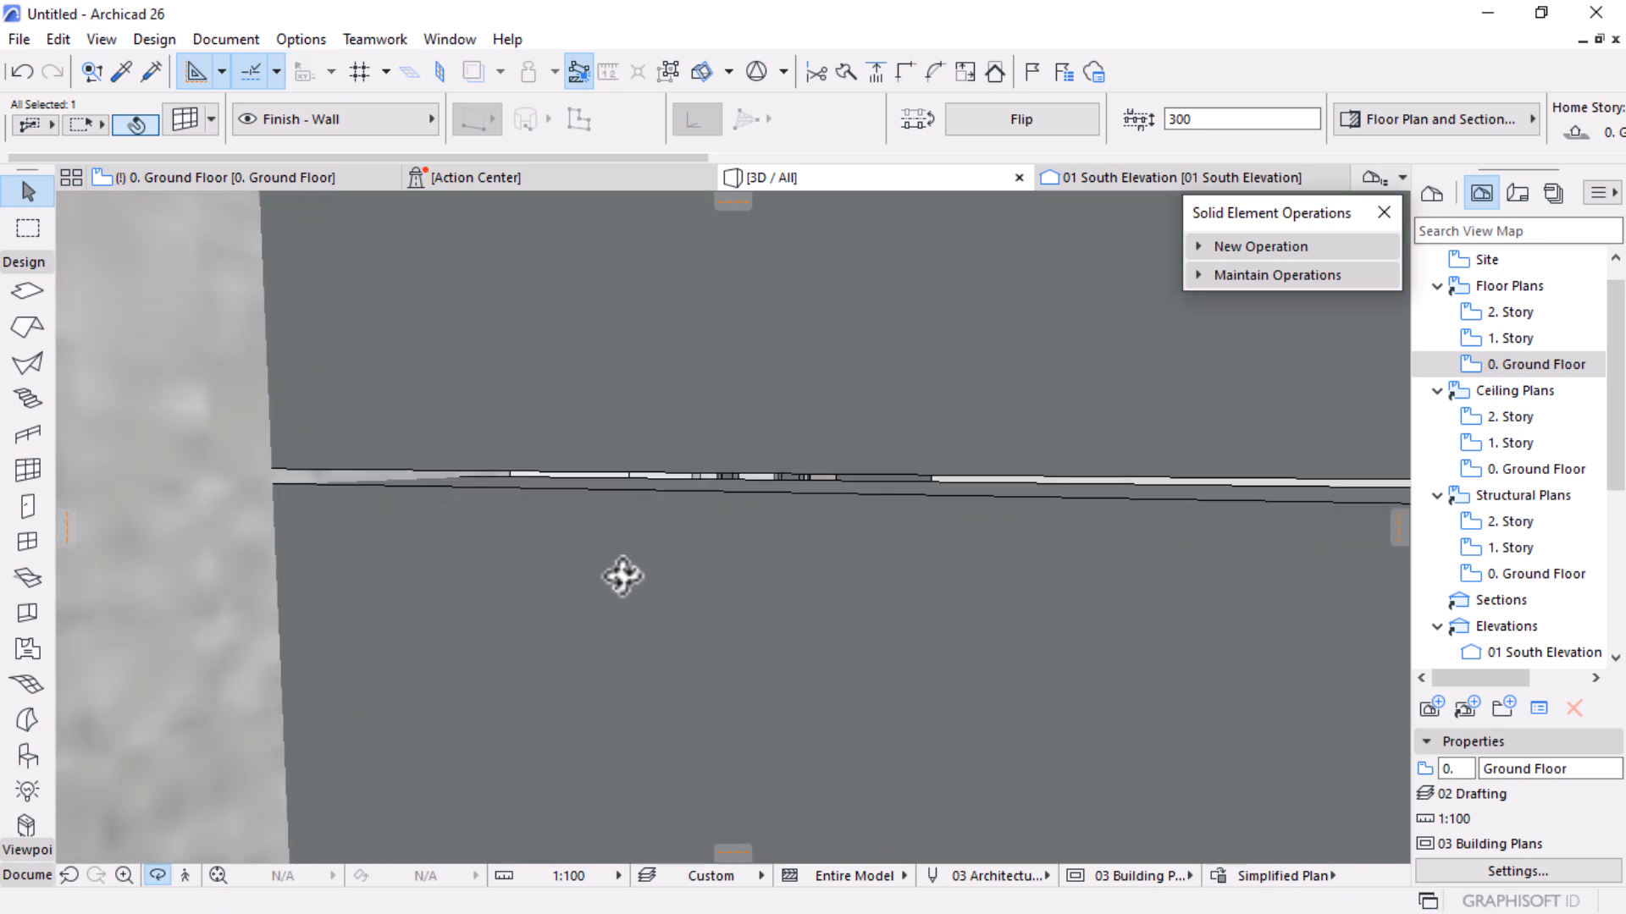
click(405, 408)
key(ctrl+d)
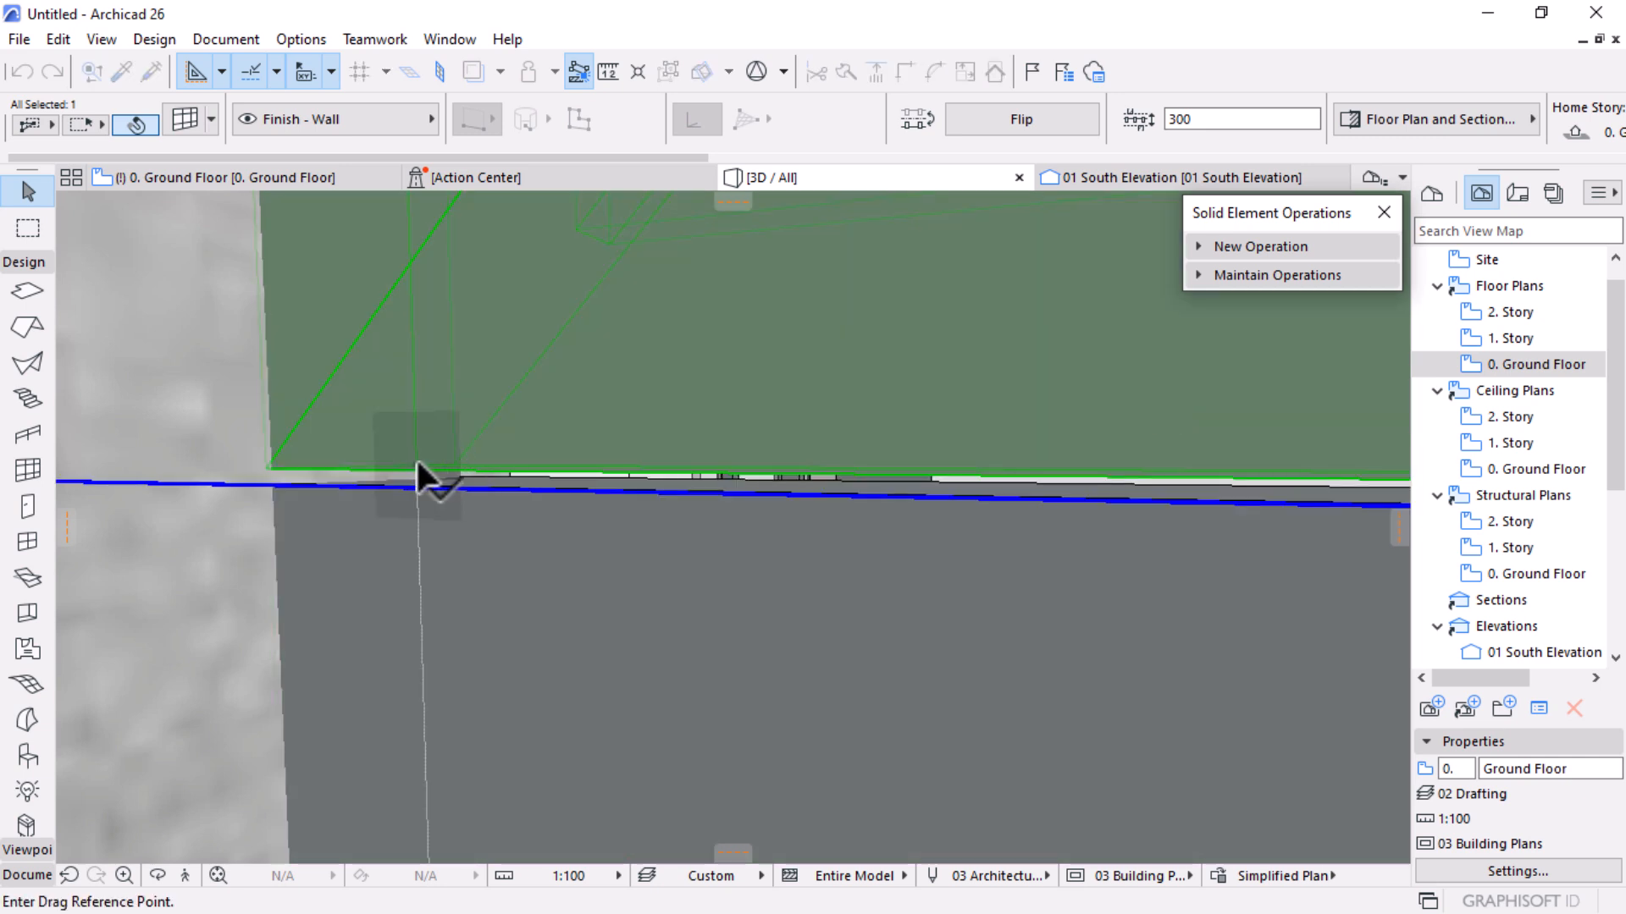
click(418, 465)
click(418, 481)
scroll(597, 590, down, 5)
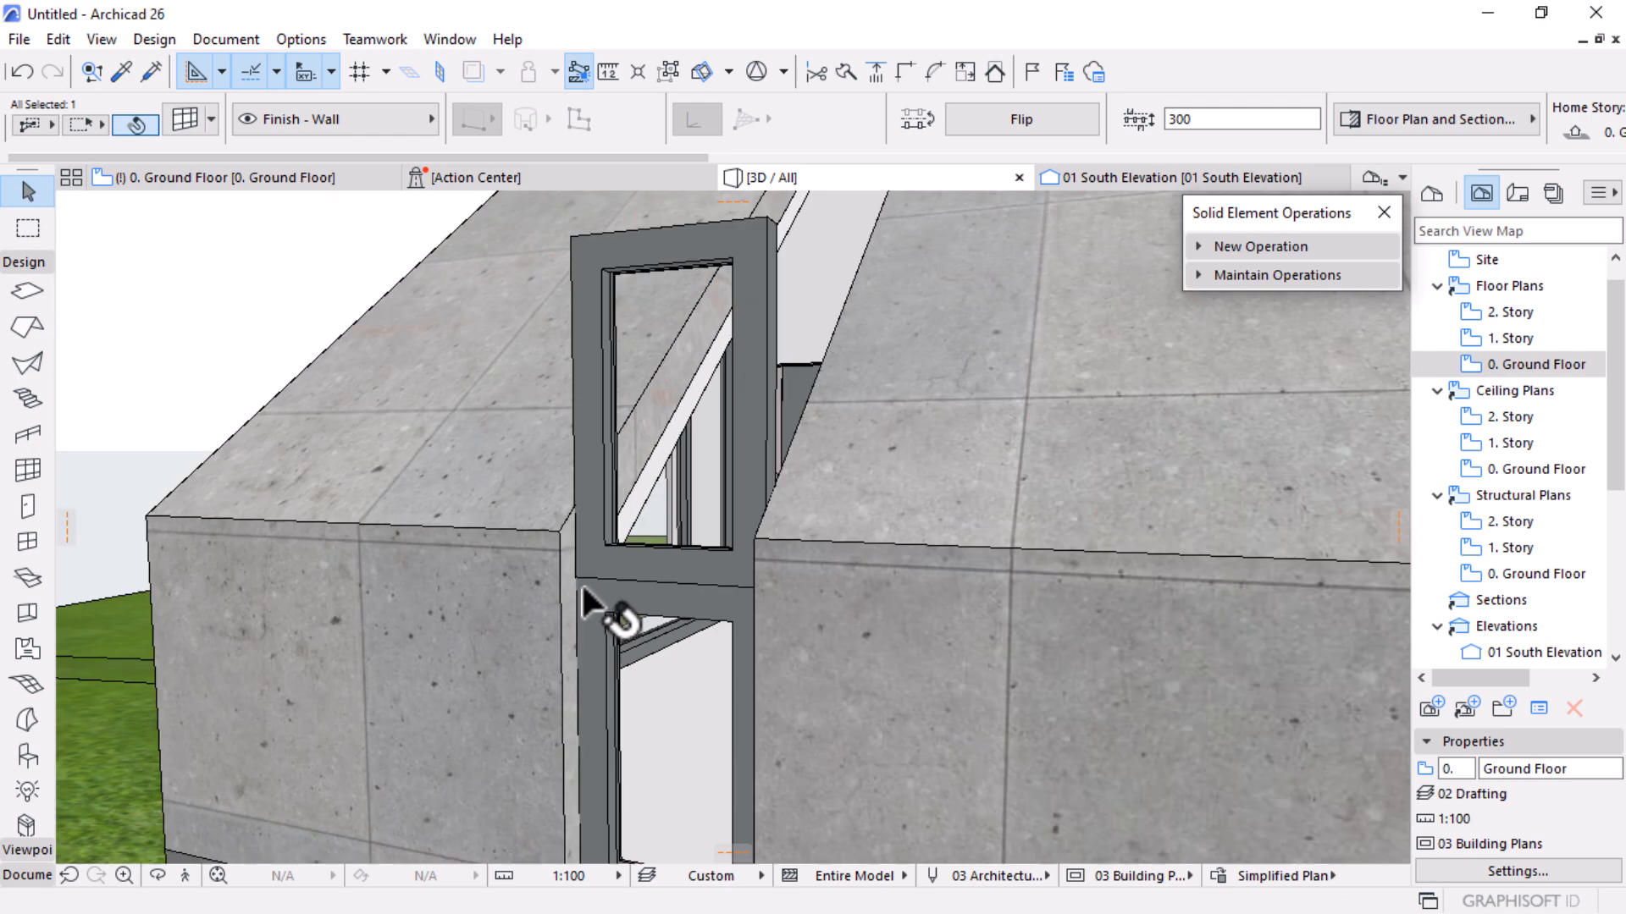
Set the upper slot curtain wall's slant angle to 45° from its reference line
scroll(598, 587, down, 5)
shift+middle_drag(652, 444, 814, 646)
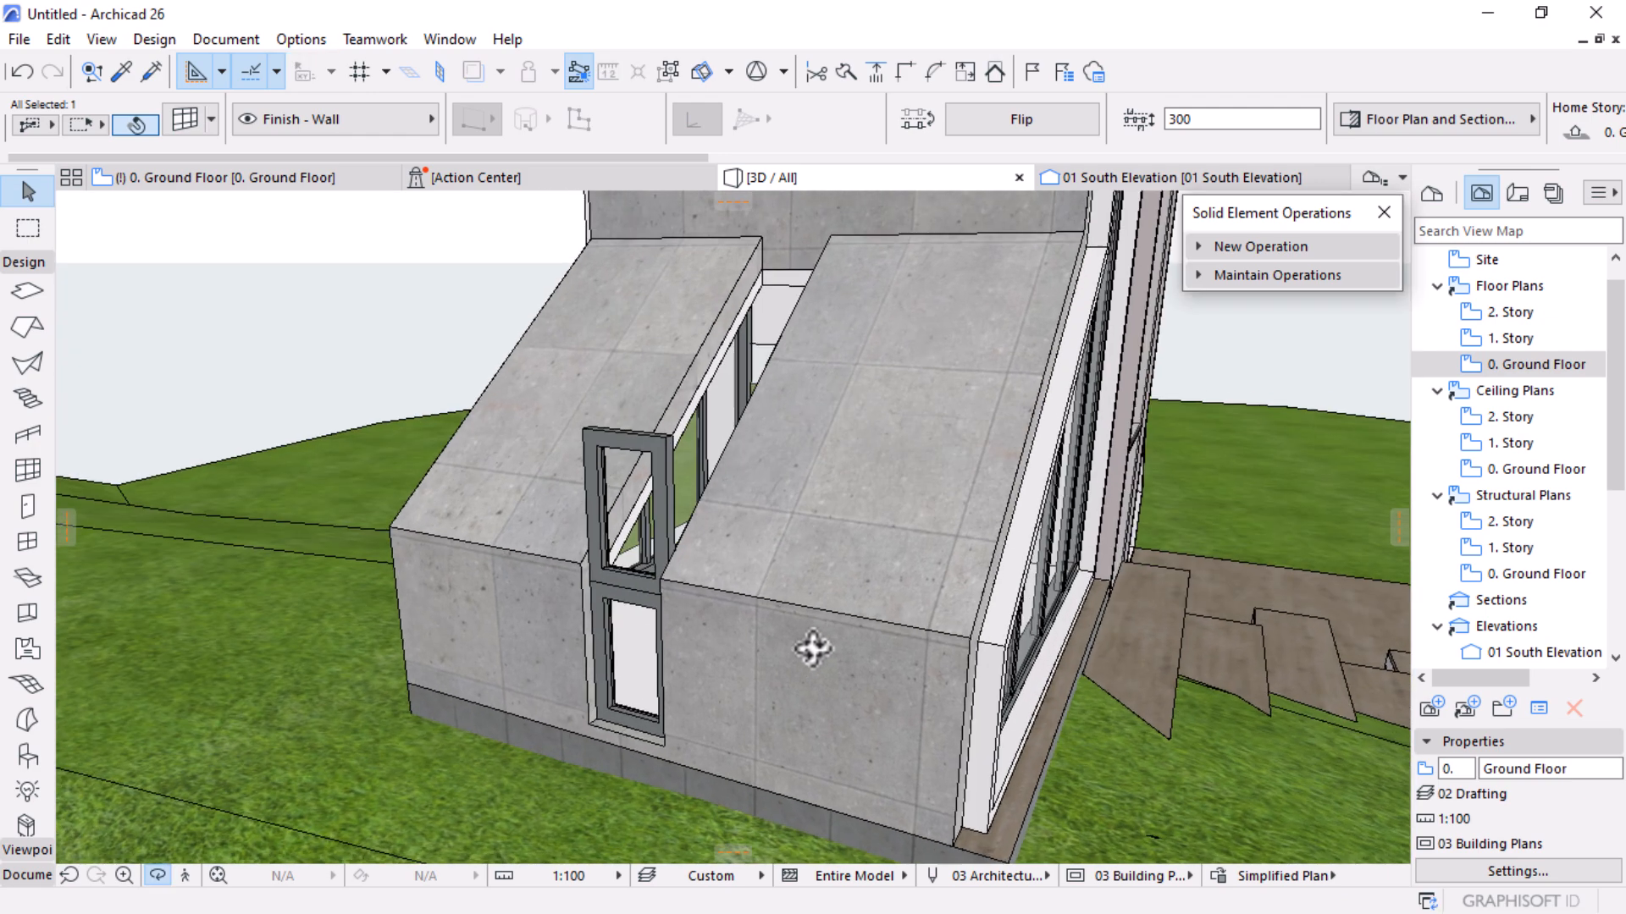
scroll(606, 483, up, 3)
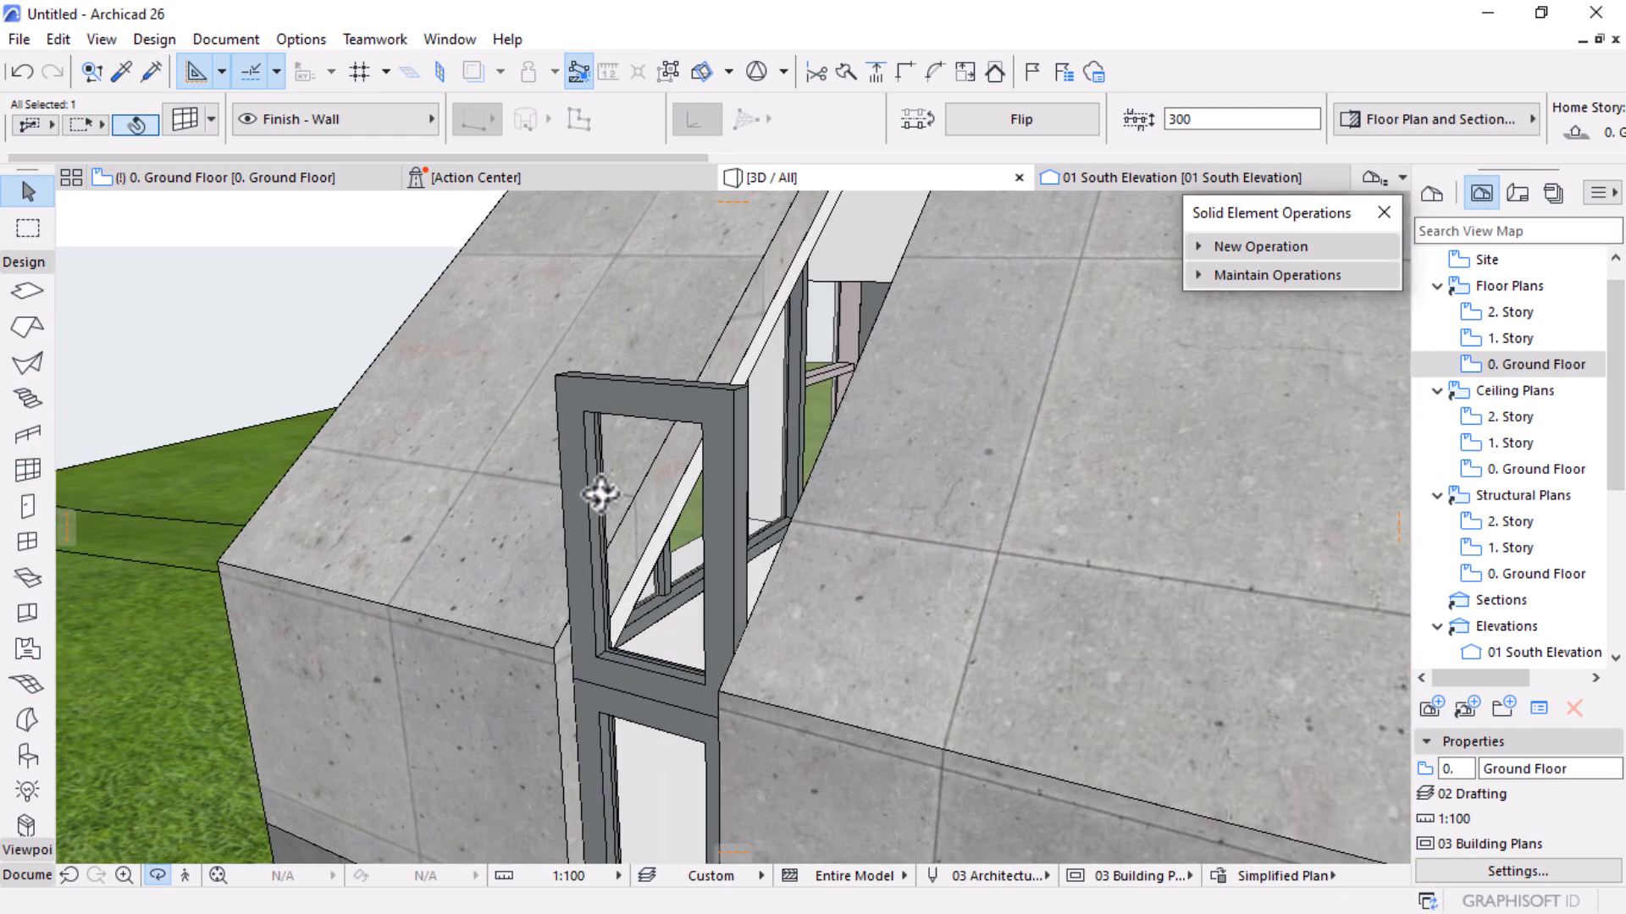
click(696, 415)
scroll(803, 125, down, 5)
scroll(802, 124, down, 3)
click(767, 118)
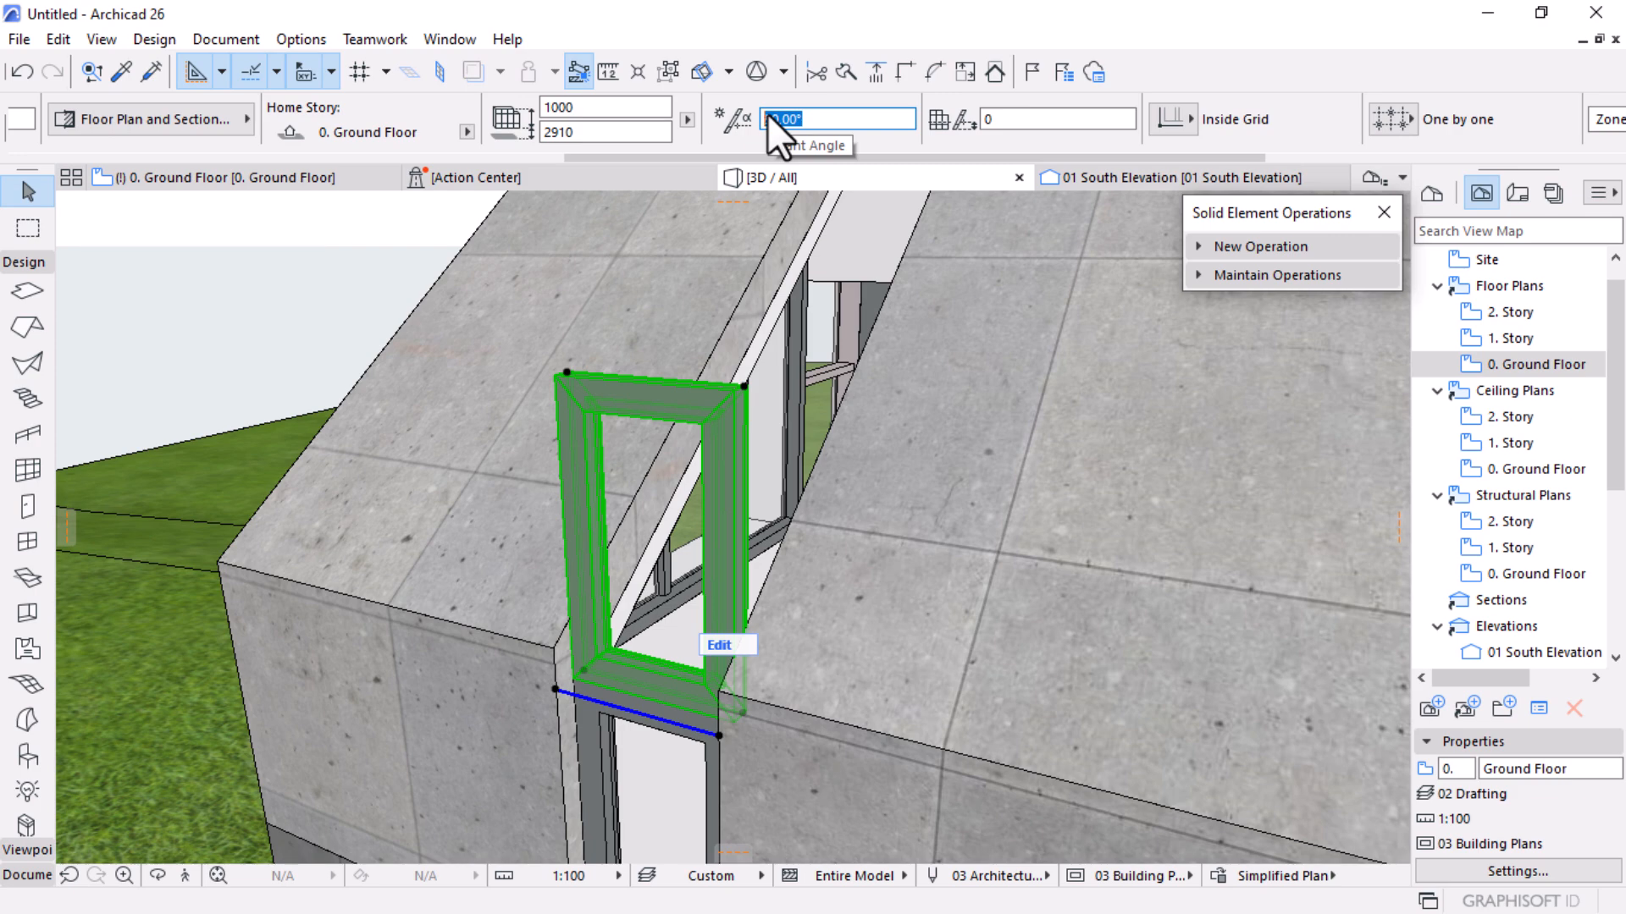
text(45)
key(Return)
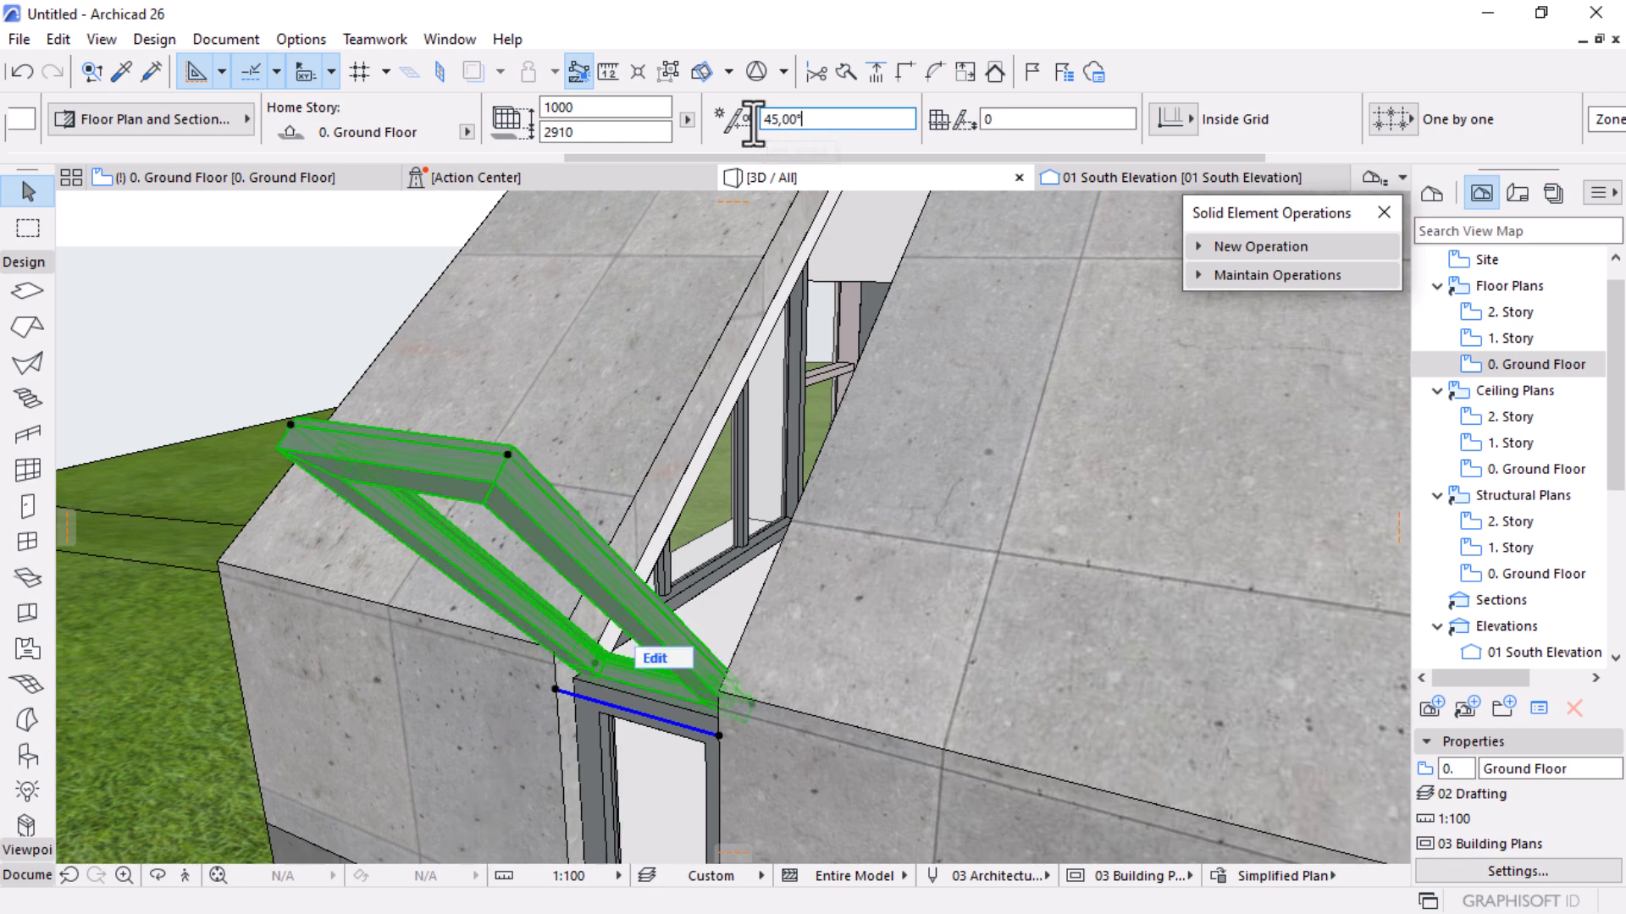
Try flipping the slanted curtain wall to change its leaning direction, then flip it back
scroll(1045, 129, down, 6)
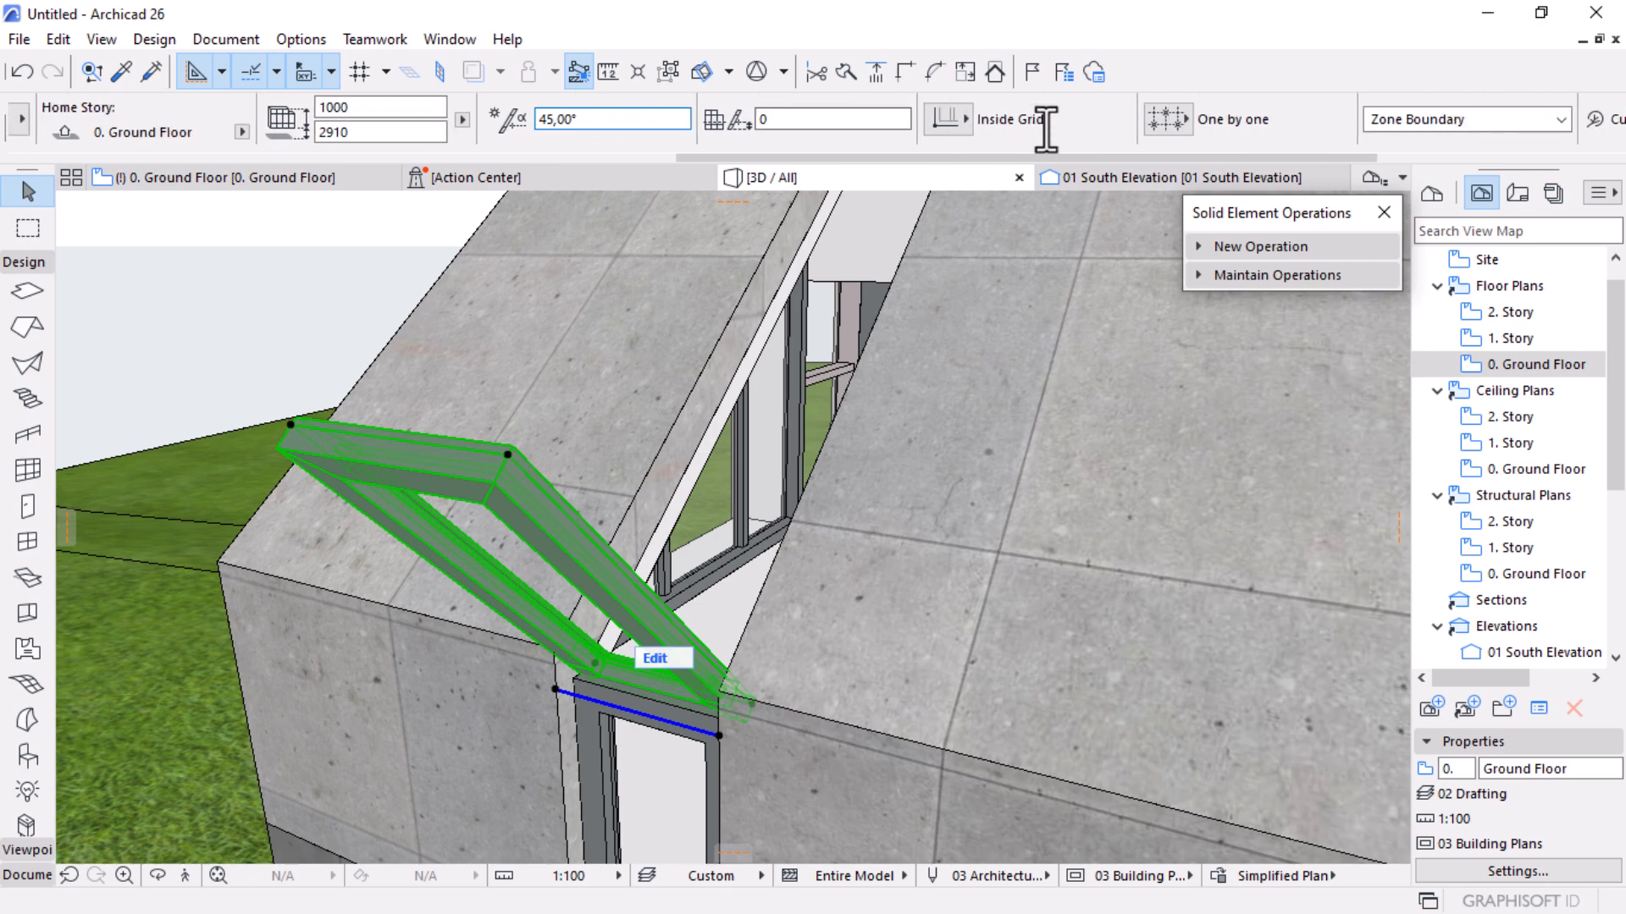
scroll(1043, 127, up, 8)
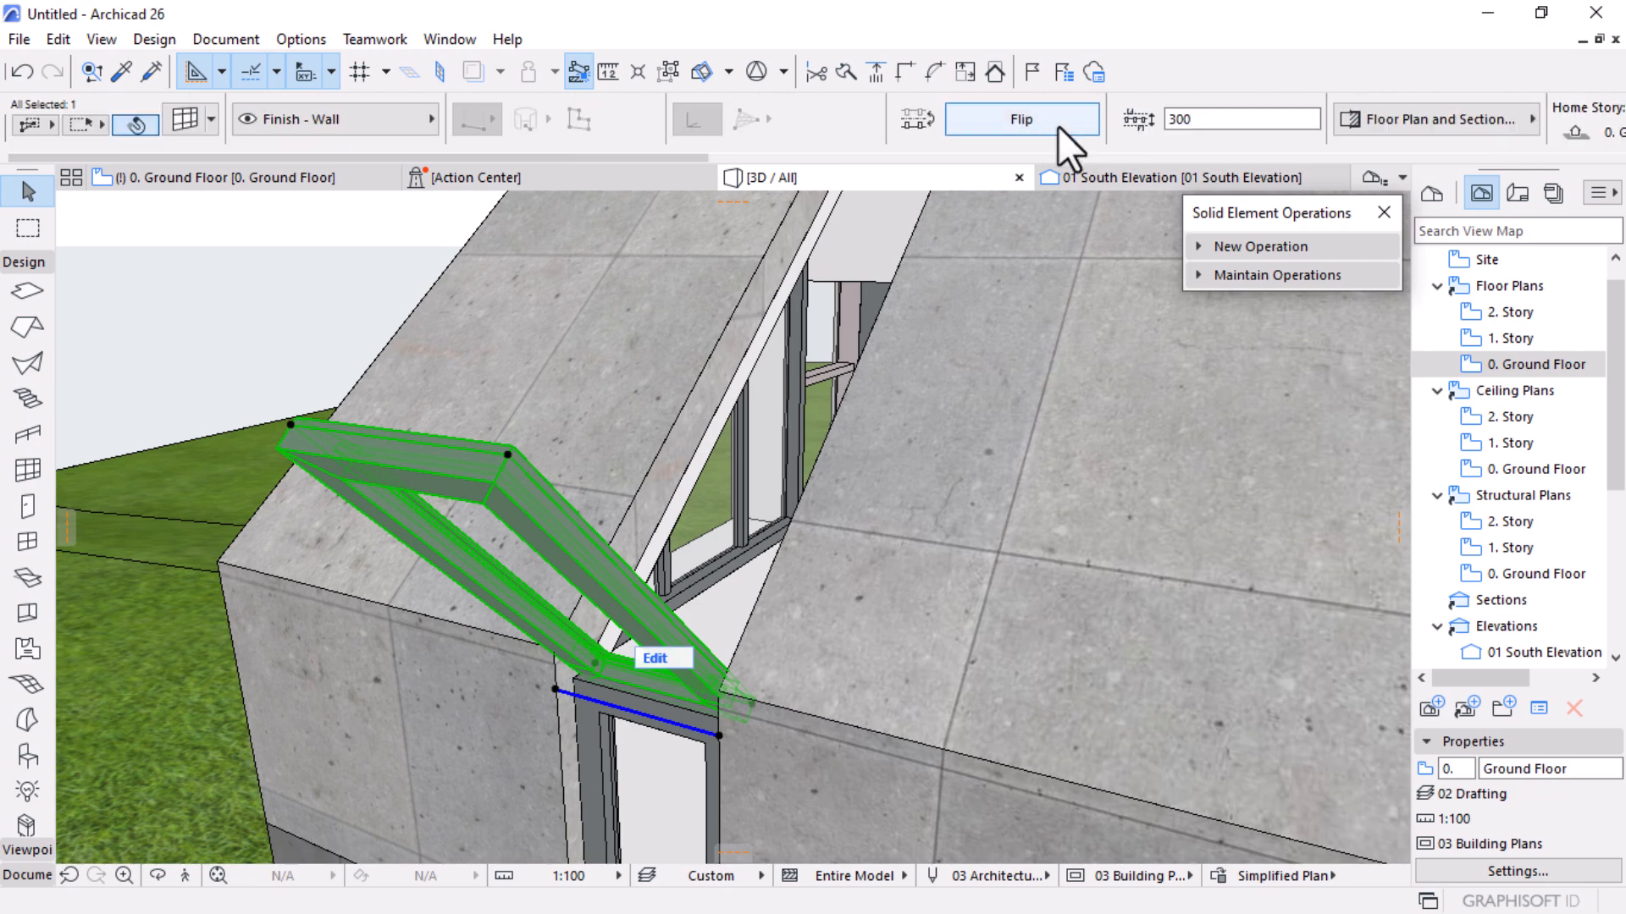
click(1058, 126)
click(1055, 125)
scroll(943, 127, down, 5)
scroll(943, 127, down, 5)
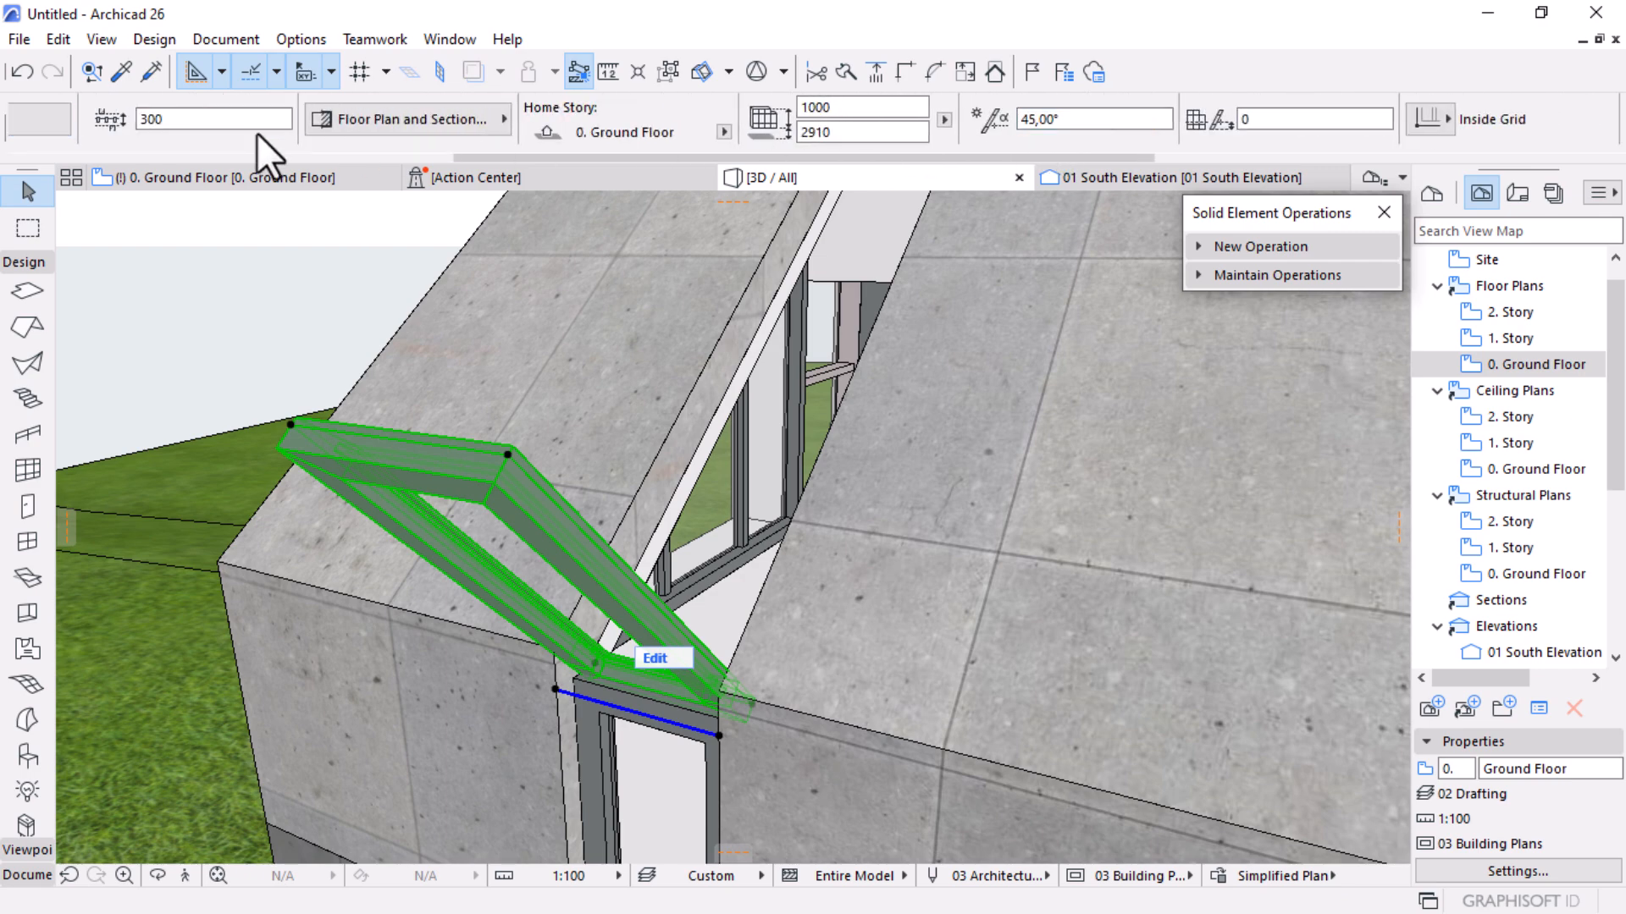
On the 1. Story plan, mirror the slanted curtain wall about its reference line, then return to the 3D view
click(232, 180)
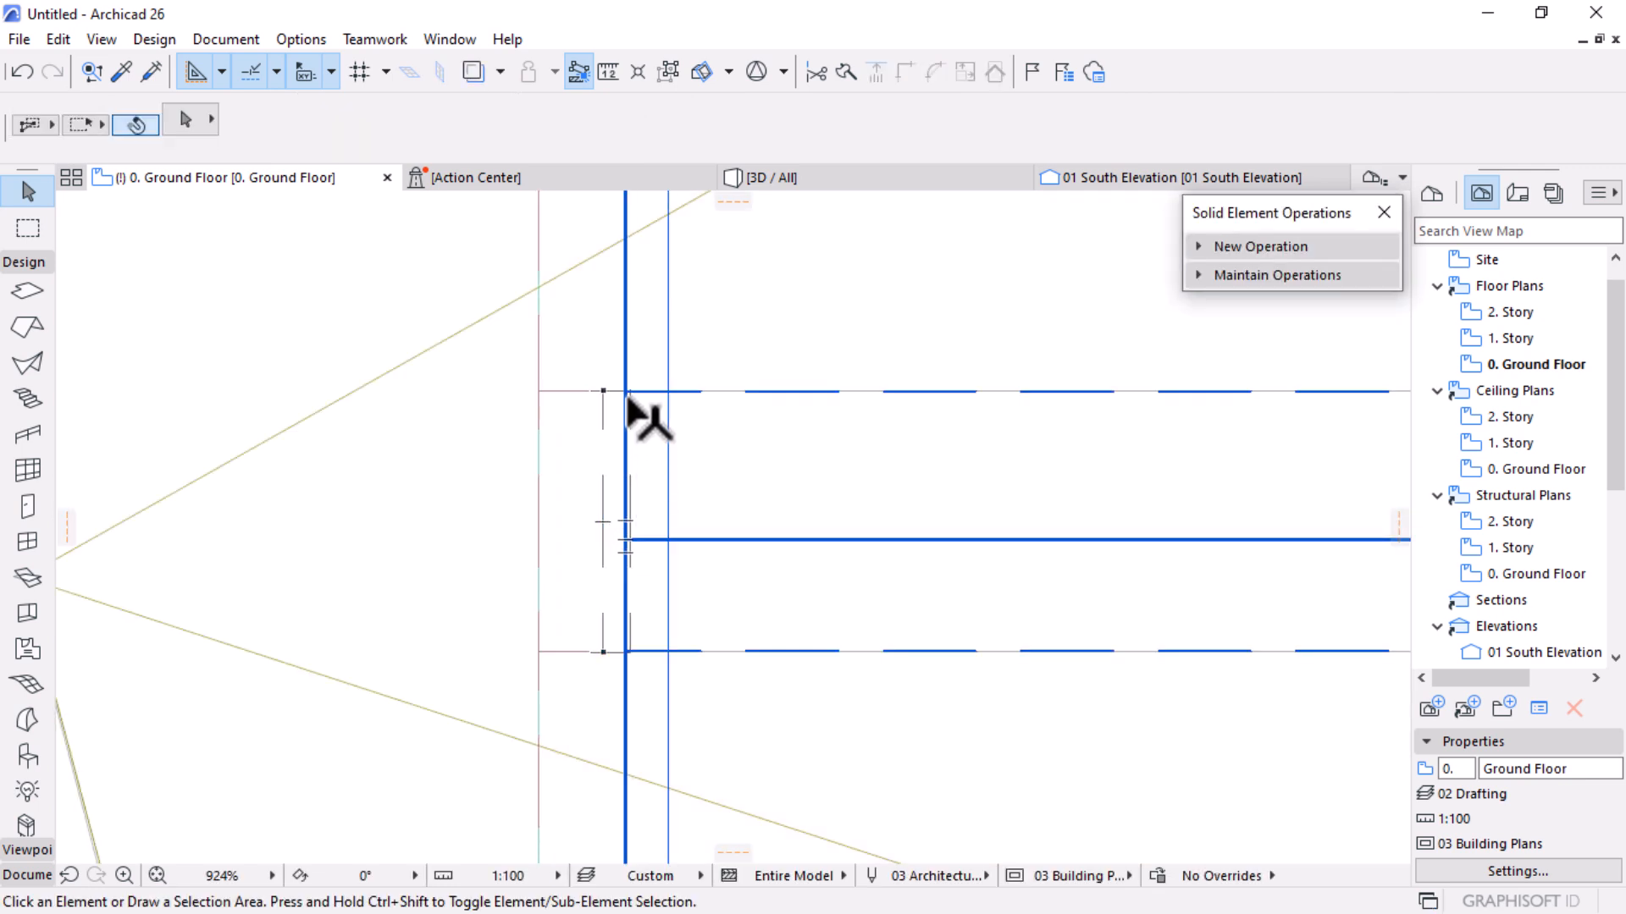
double_click(1506, 340)
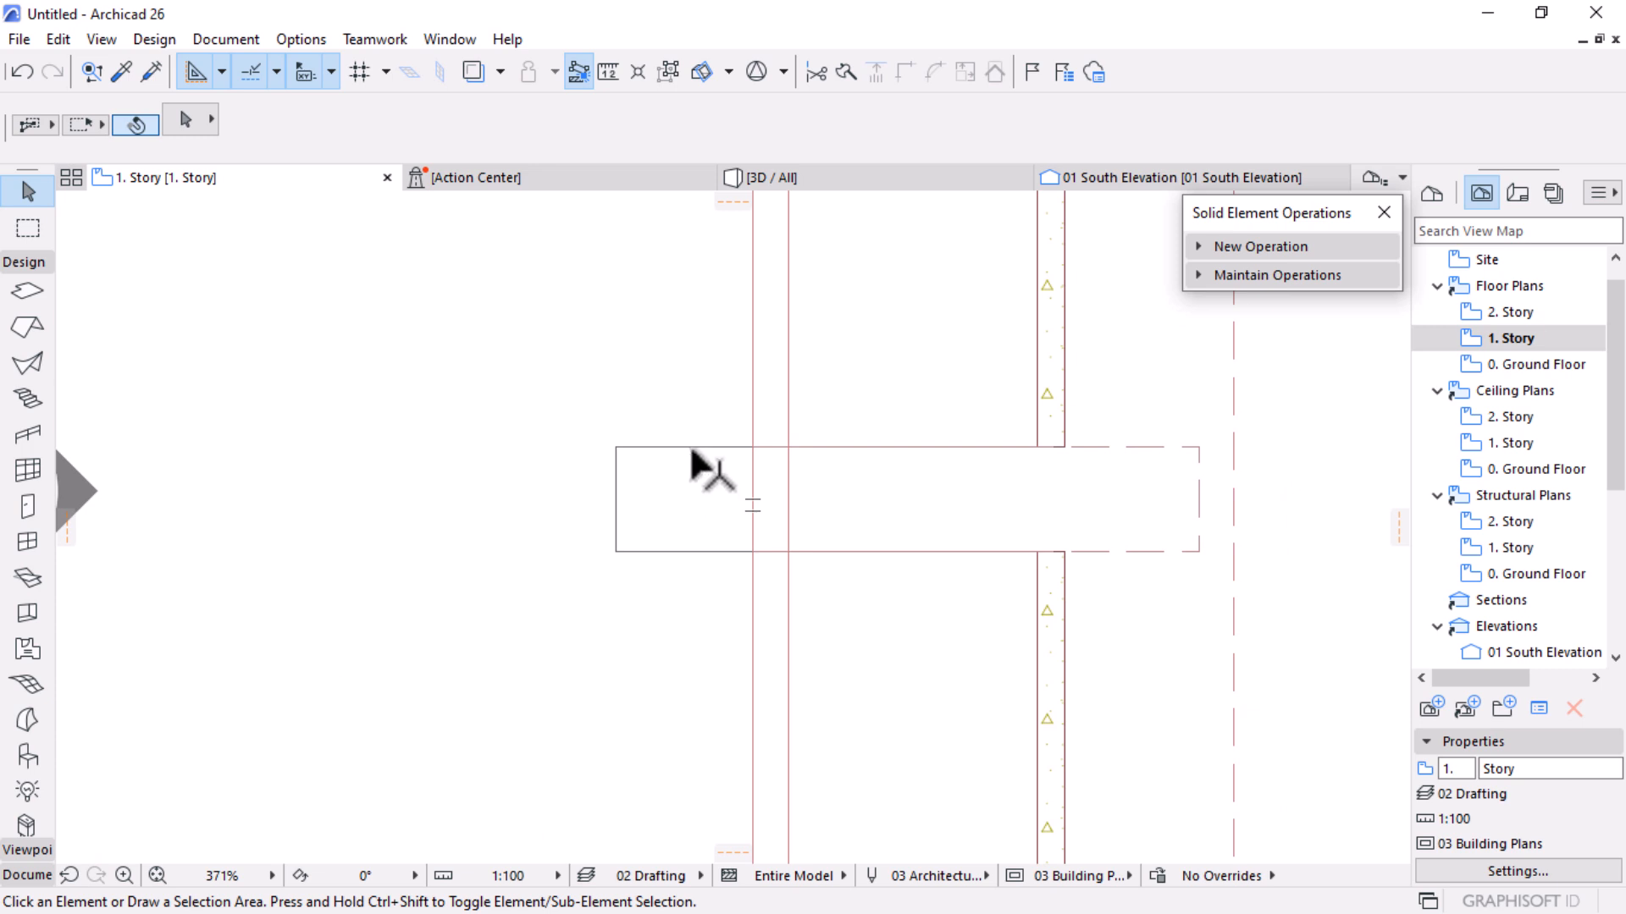
click(617, 547)
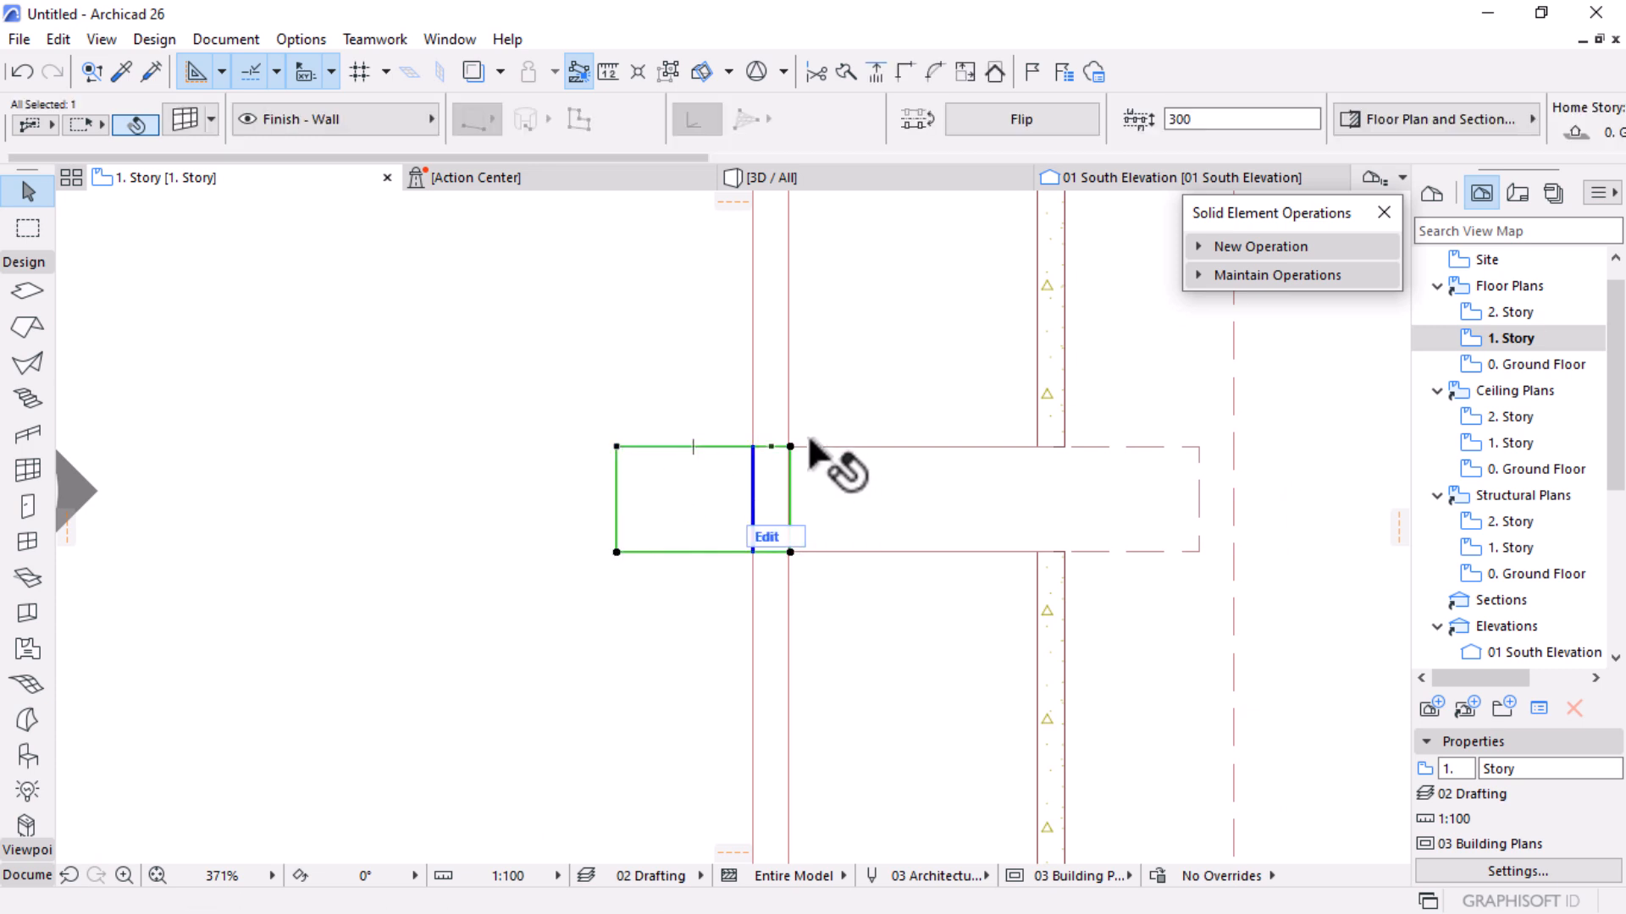
click(753, 447)
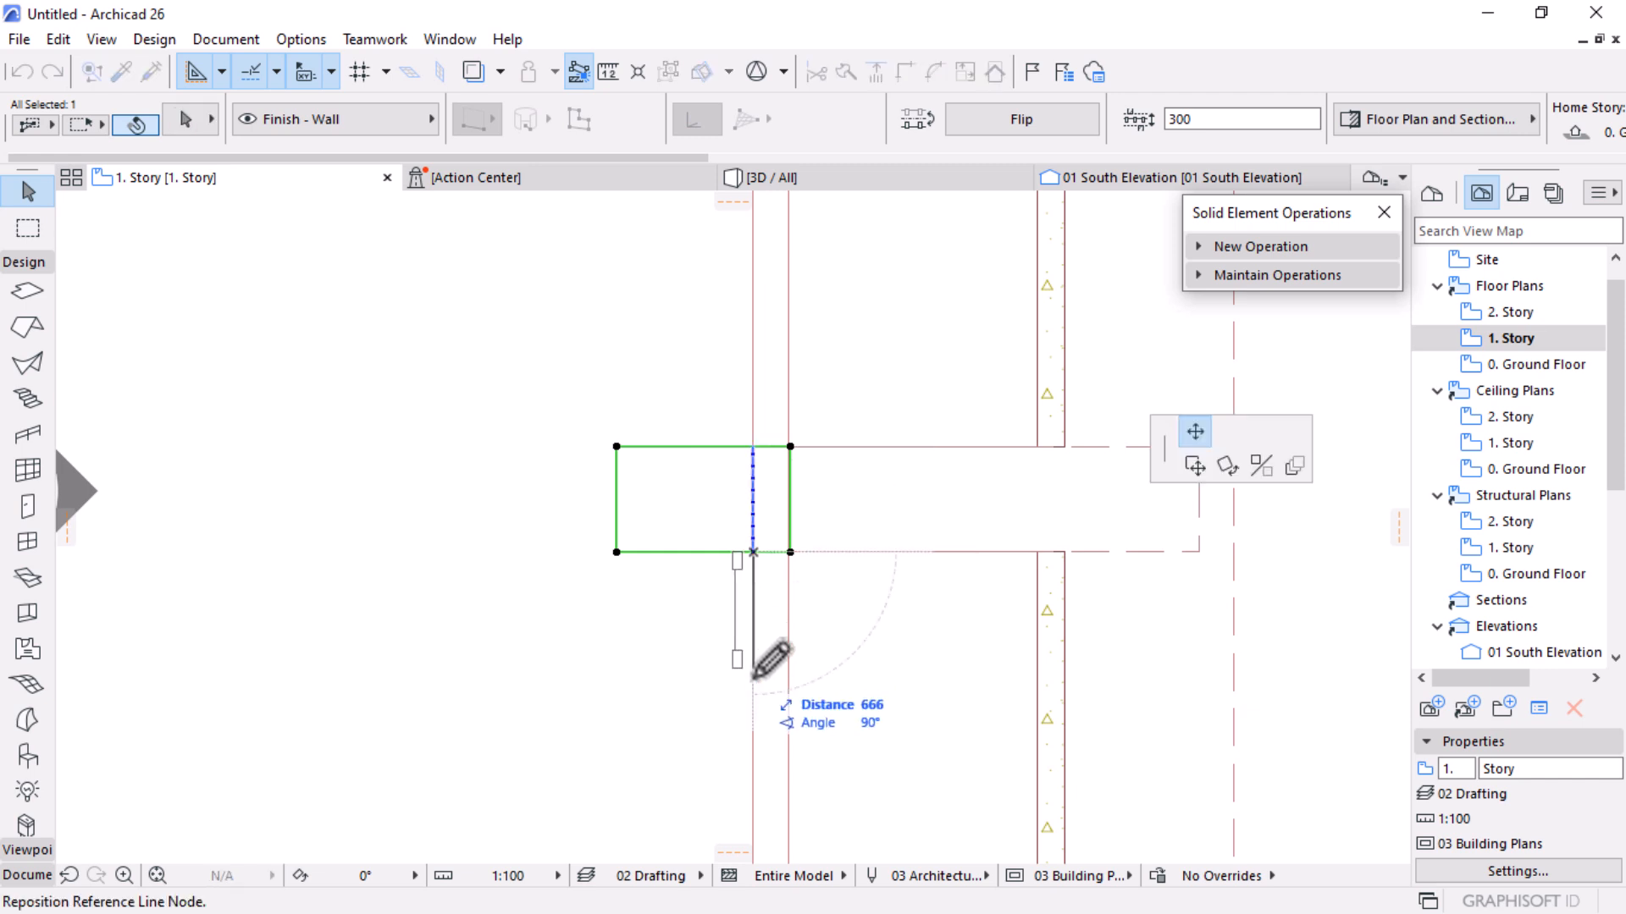
key(Escape)
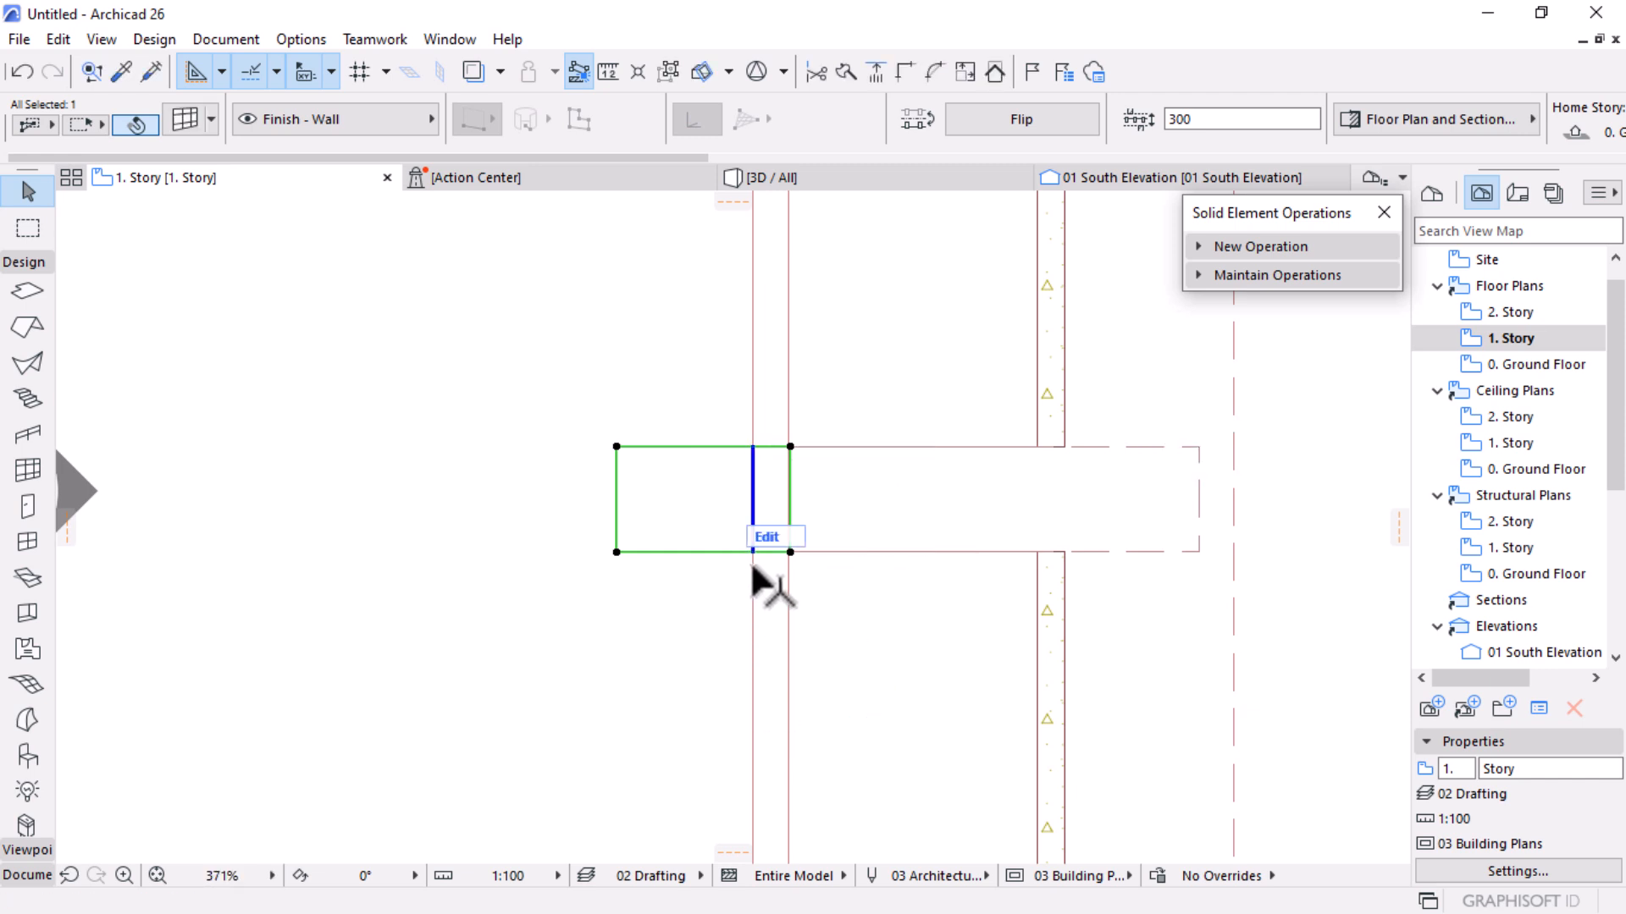
click(790, 552)
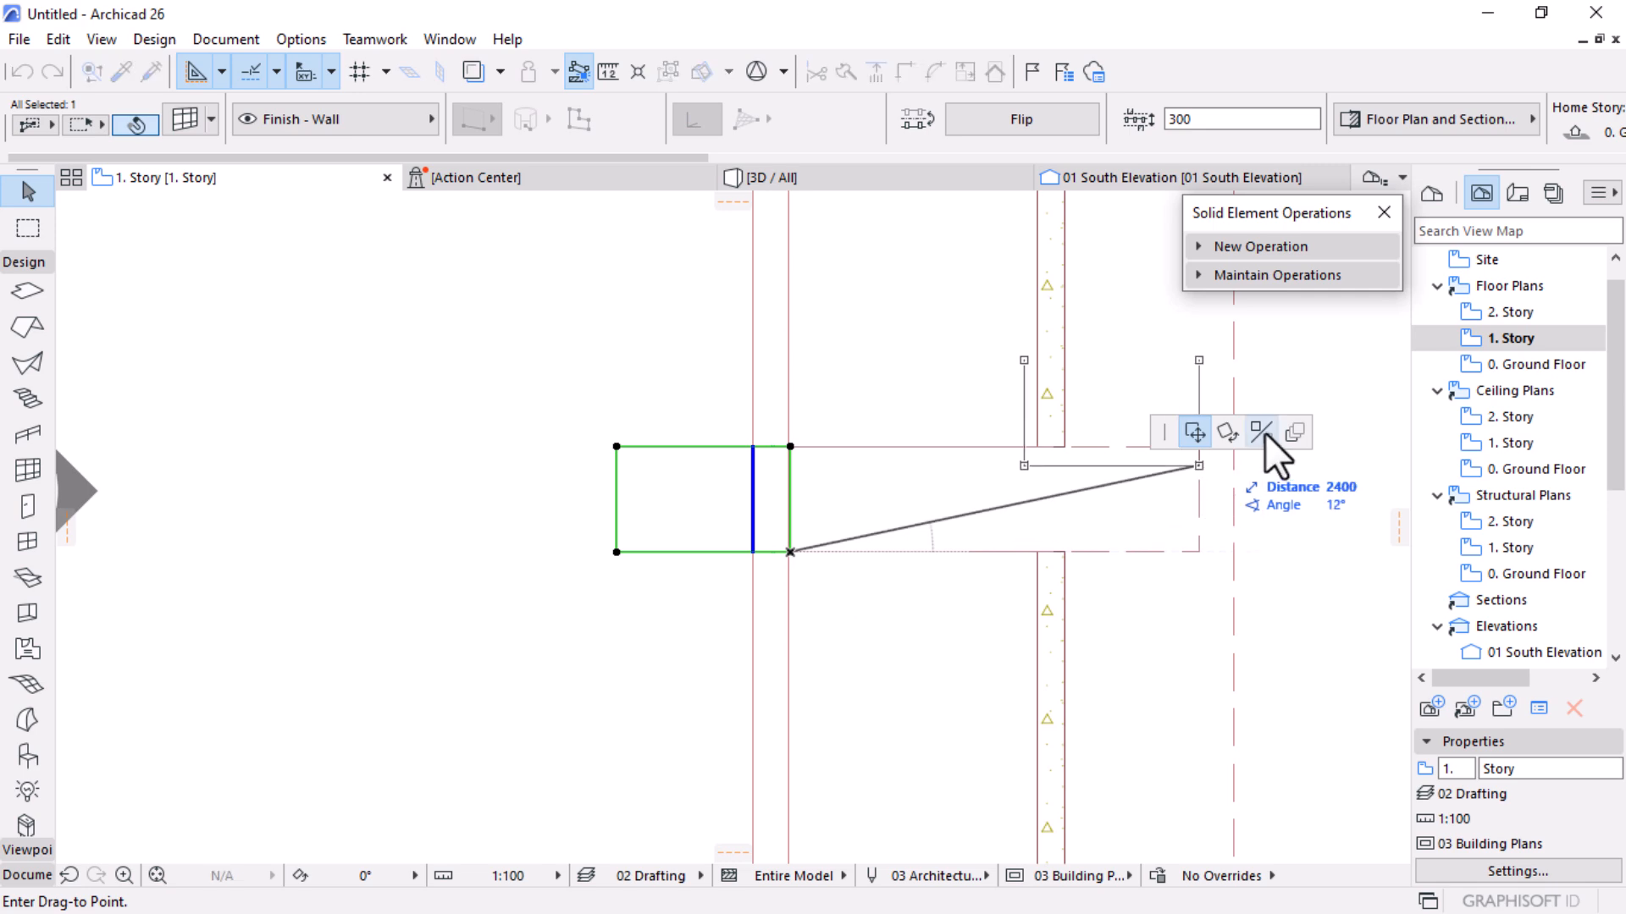
click(1260, 432)
click(753, 552)
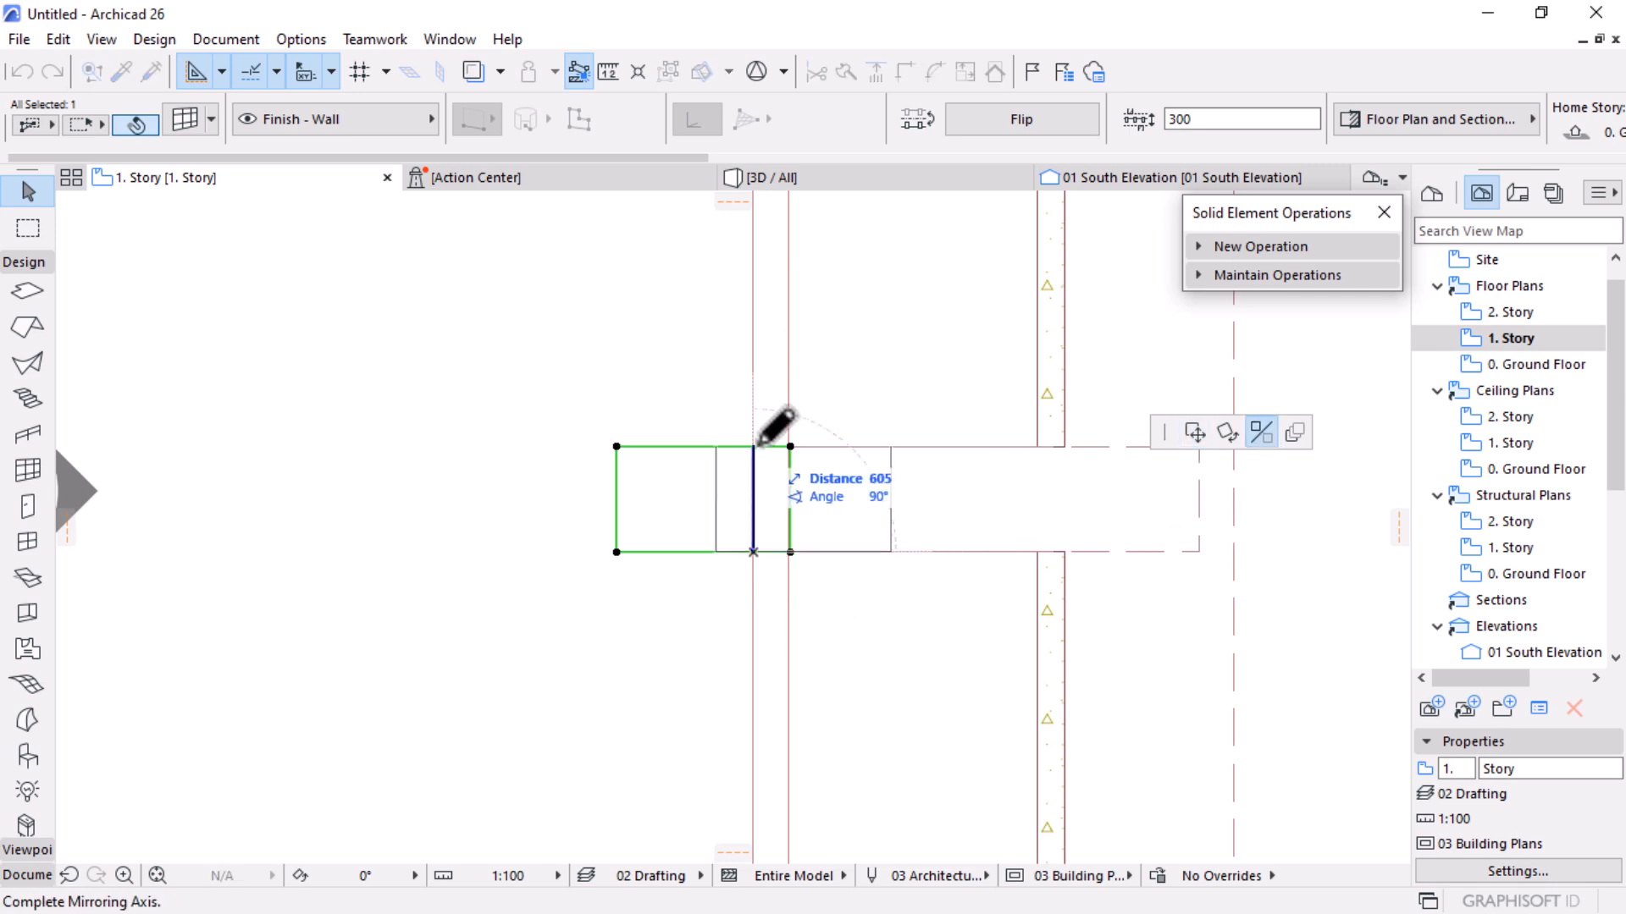
click(754, 444)
scroll(856, 491, up, 2)
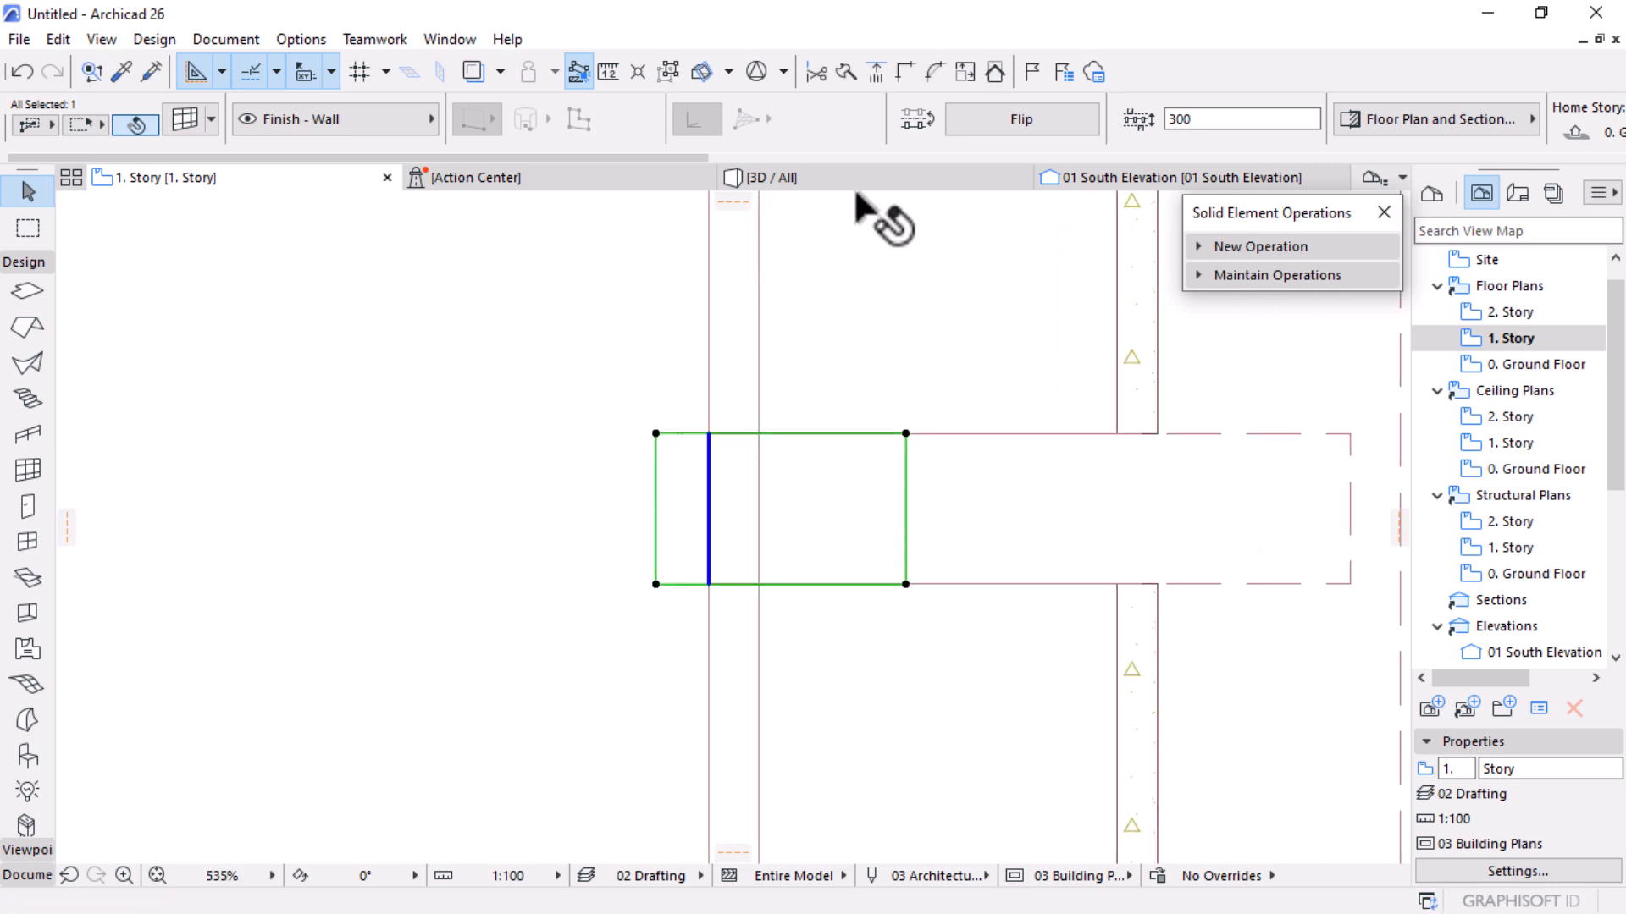
click(881, 177)
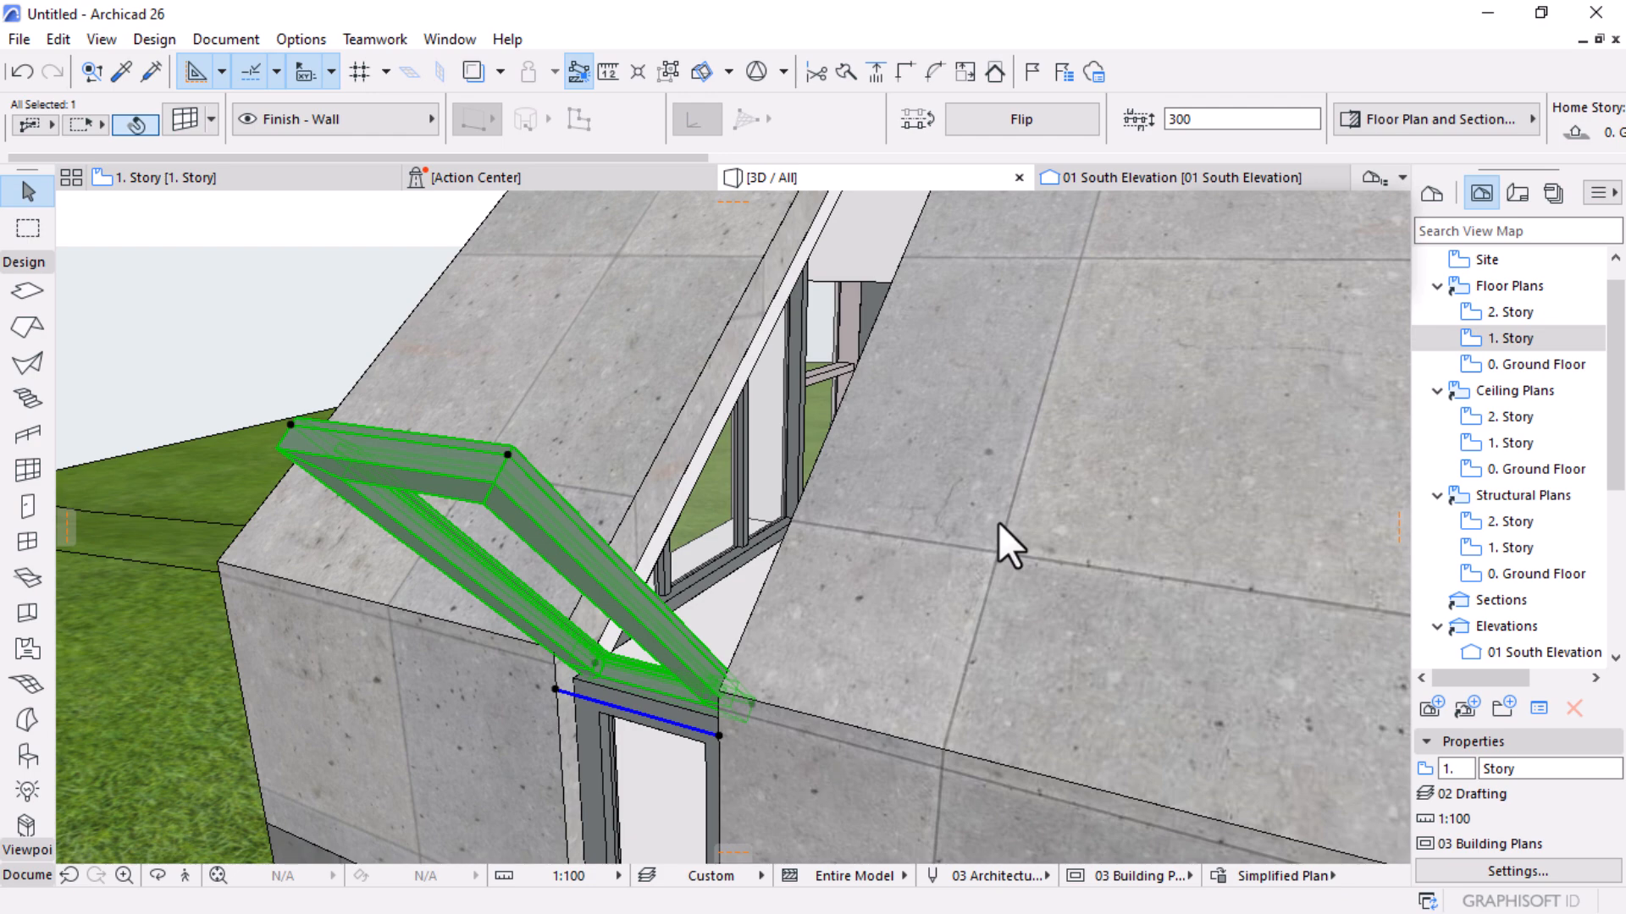
scroll(708, 486, down, 1)
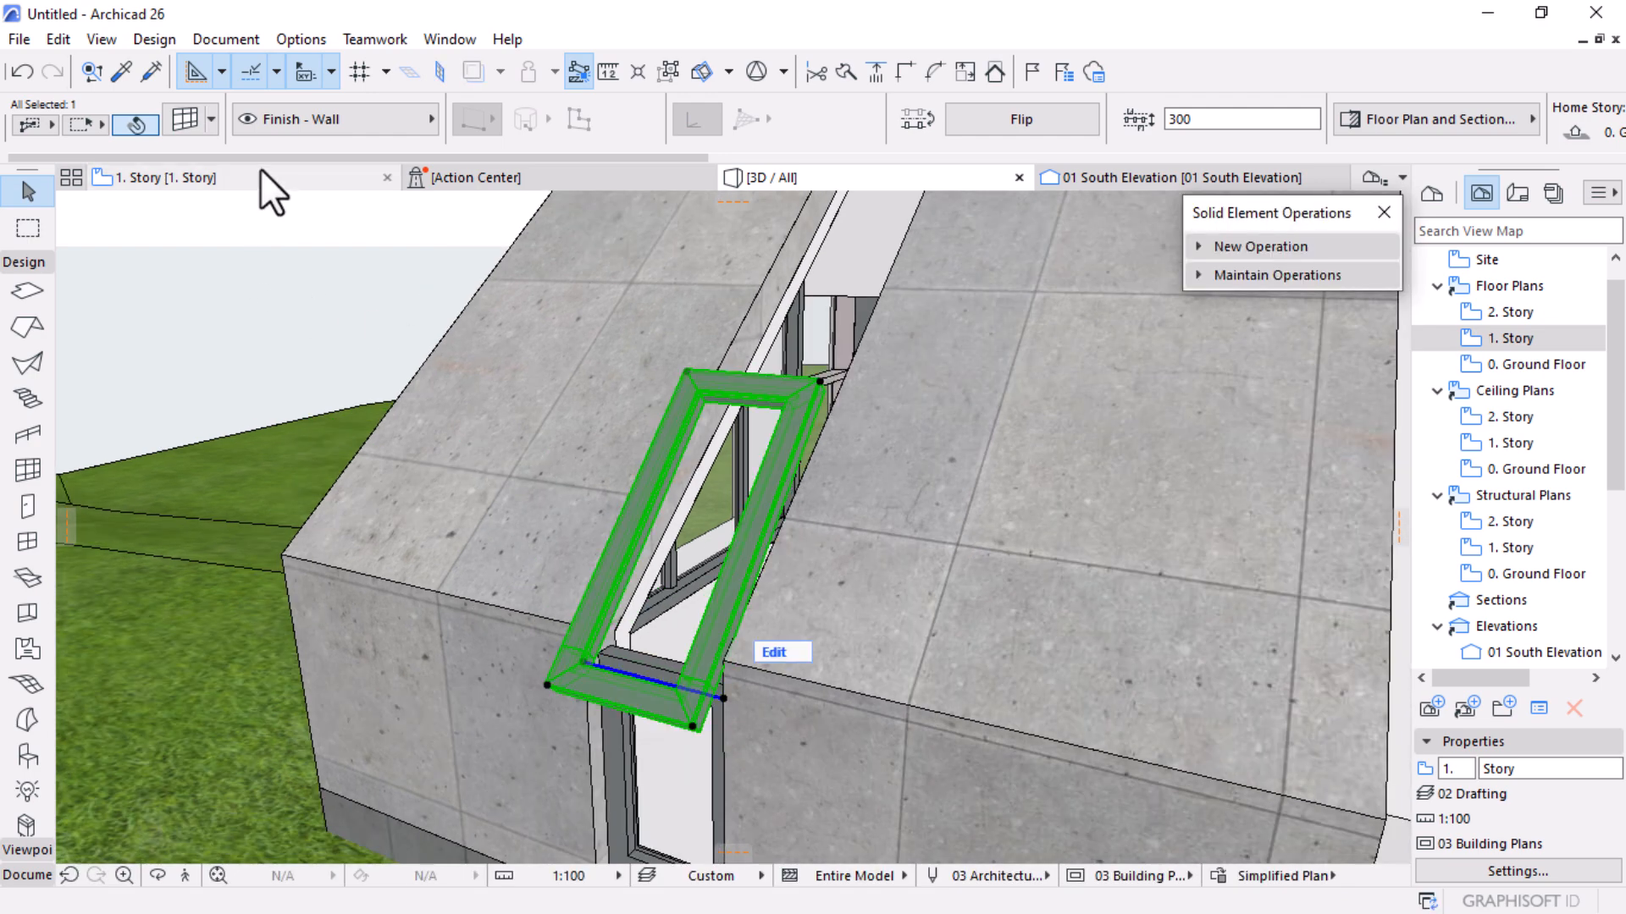
On the 1. Story plan, move the slanted curtain wall inward until its outer corner meets the wing's outer wall line, then check it in 3D
click(260, 171)
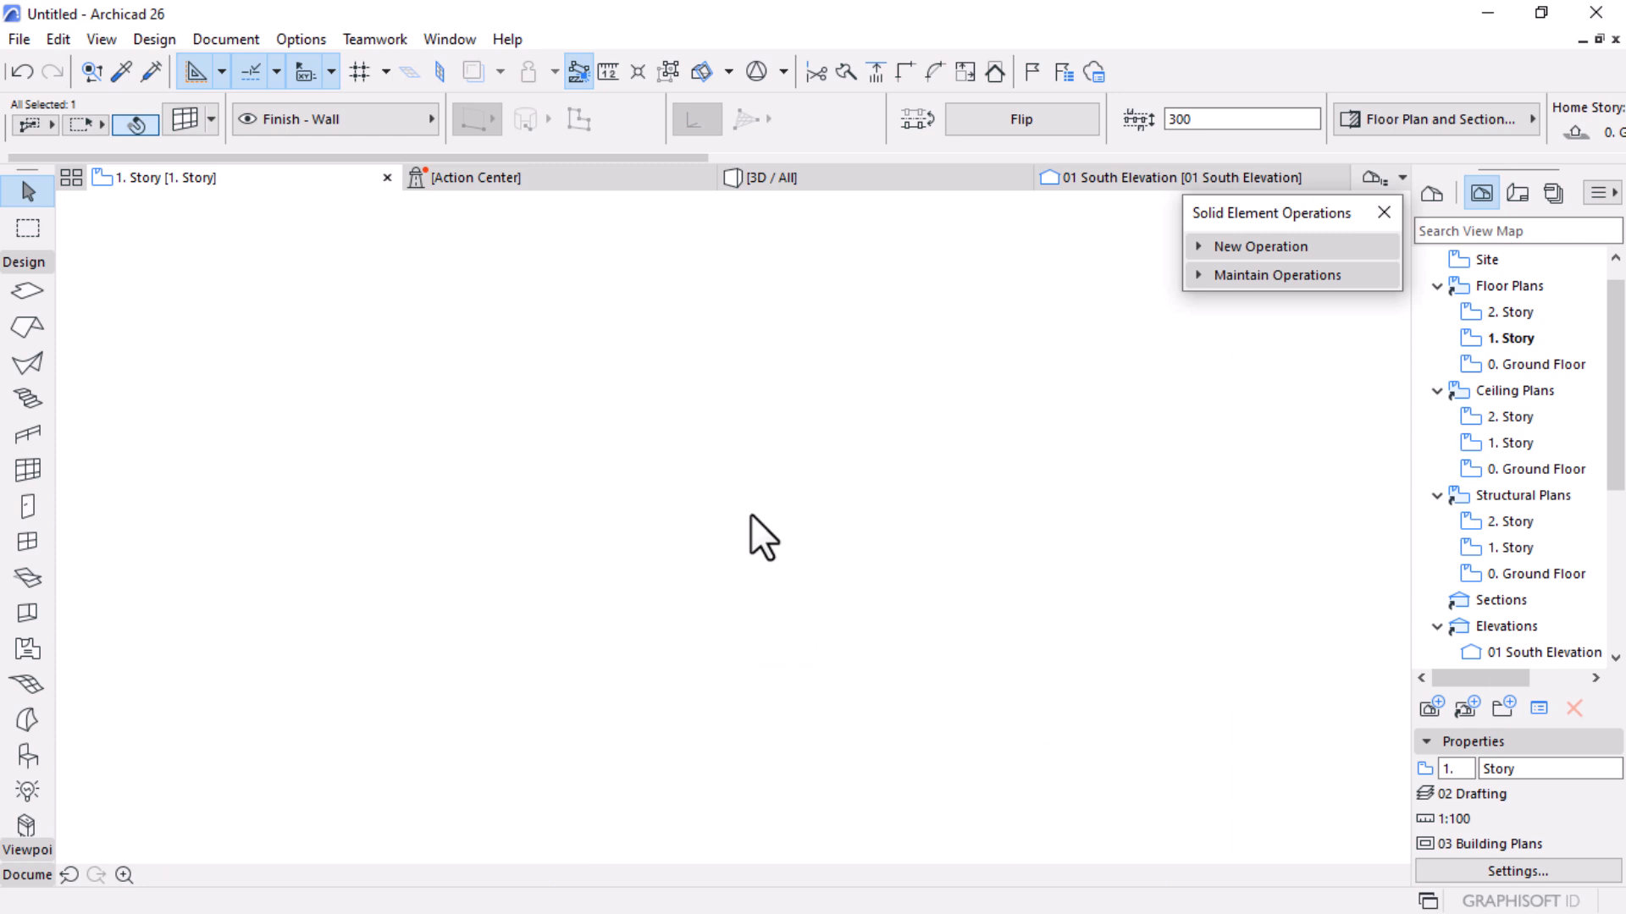
key(ctrl+d)
click(656, 433)
click(709, 434)
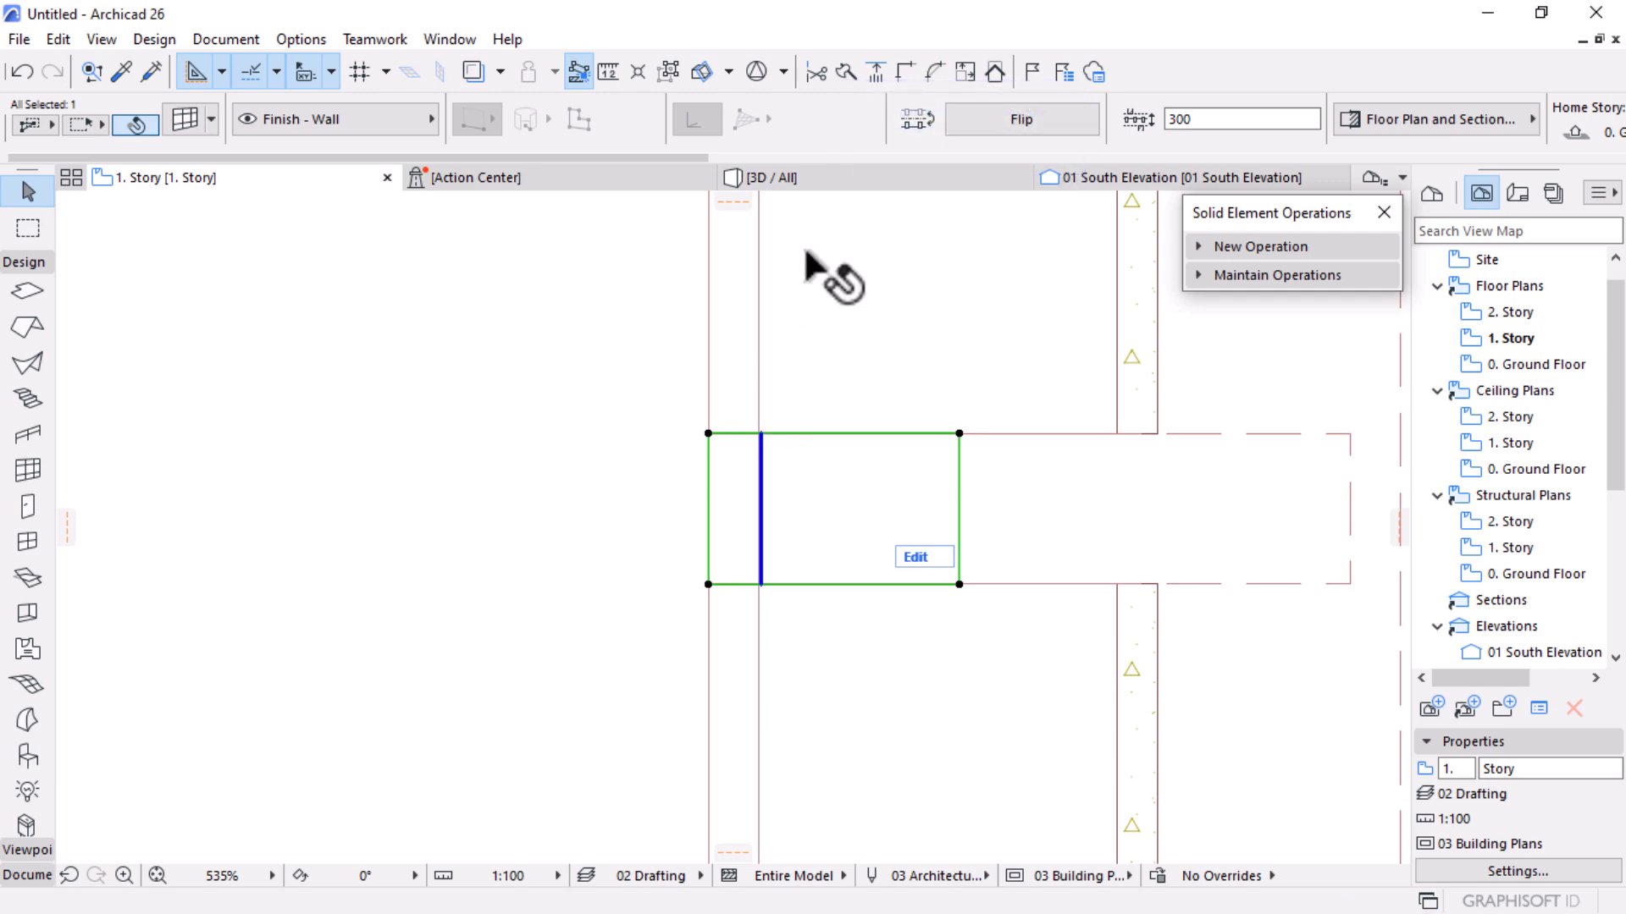
click(834, 181)
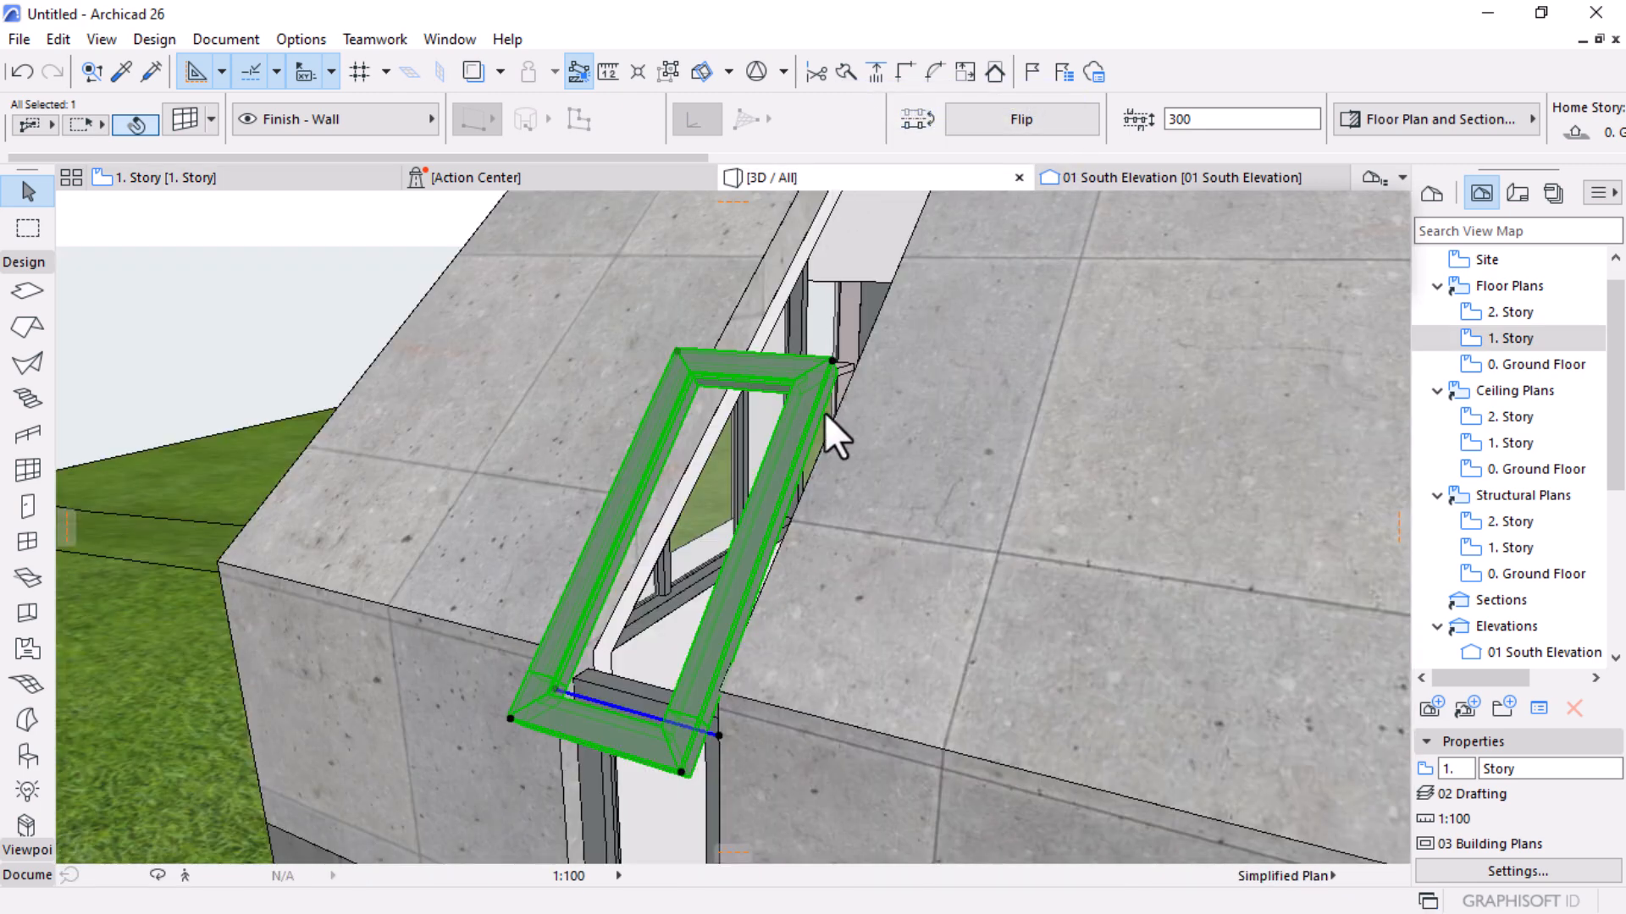
scroll(825, 414, down, 3)
shift+middle_drag(766, 479, 673, 489)
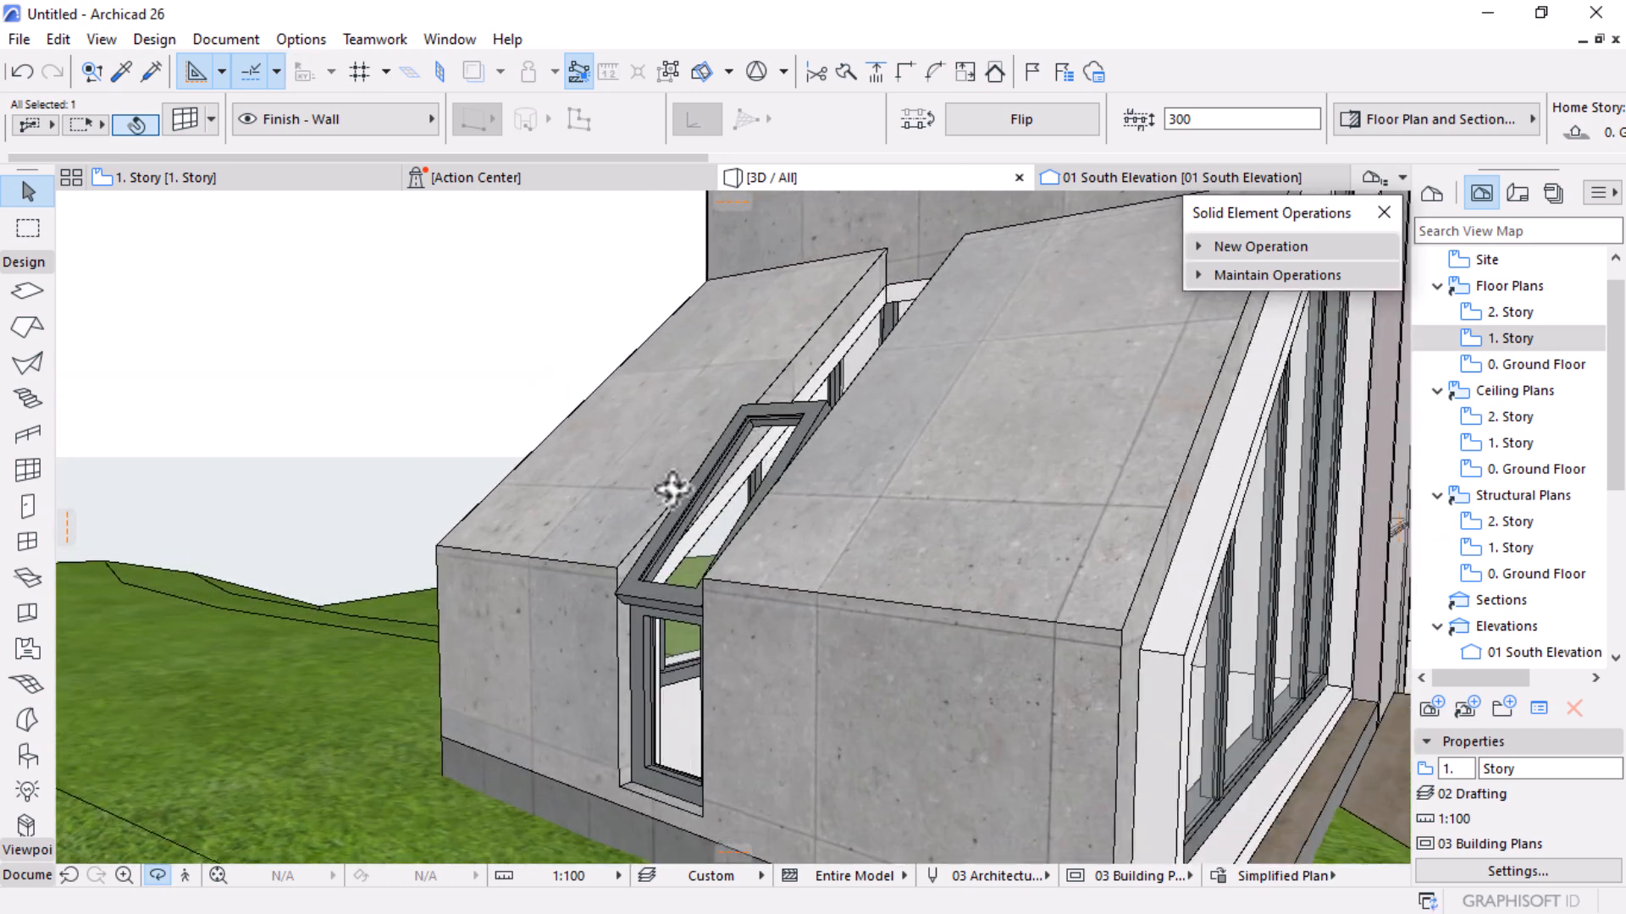
scroll(673, 490, up, 3)
On the 1. Story plan, draw a horizontal section line through the wing's slot and across the whole house, looking toward the plan's upper side
mouse_move(283, 179)
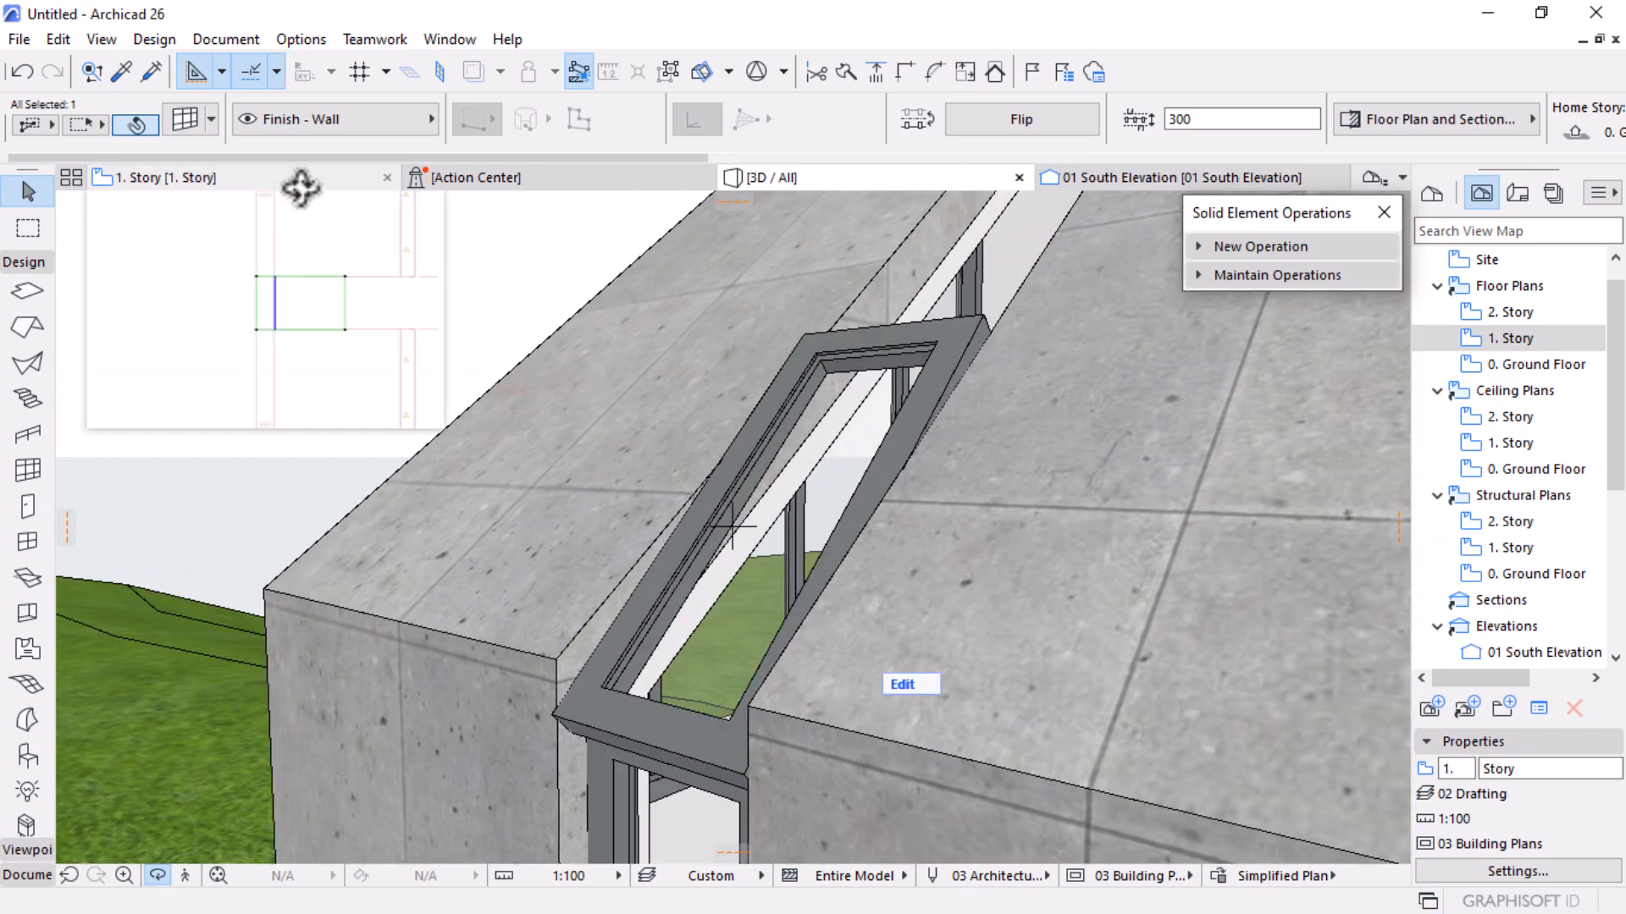
click(343, 179)
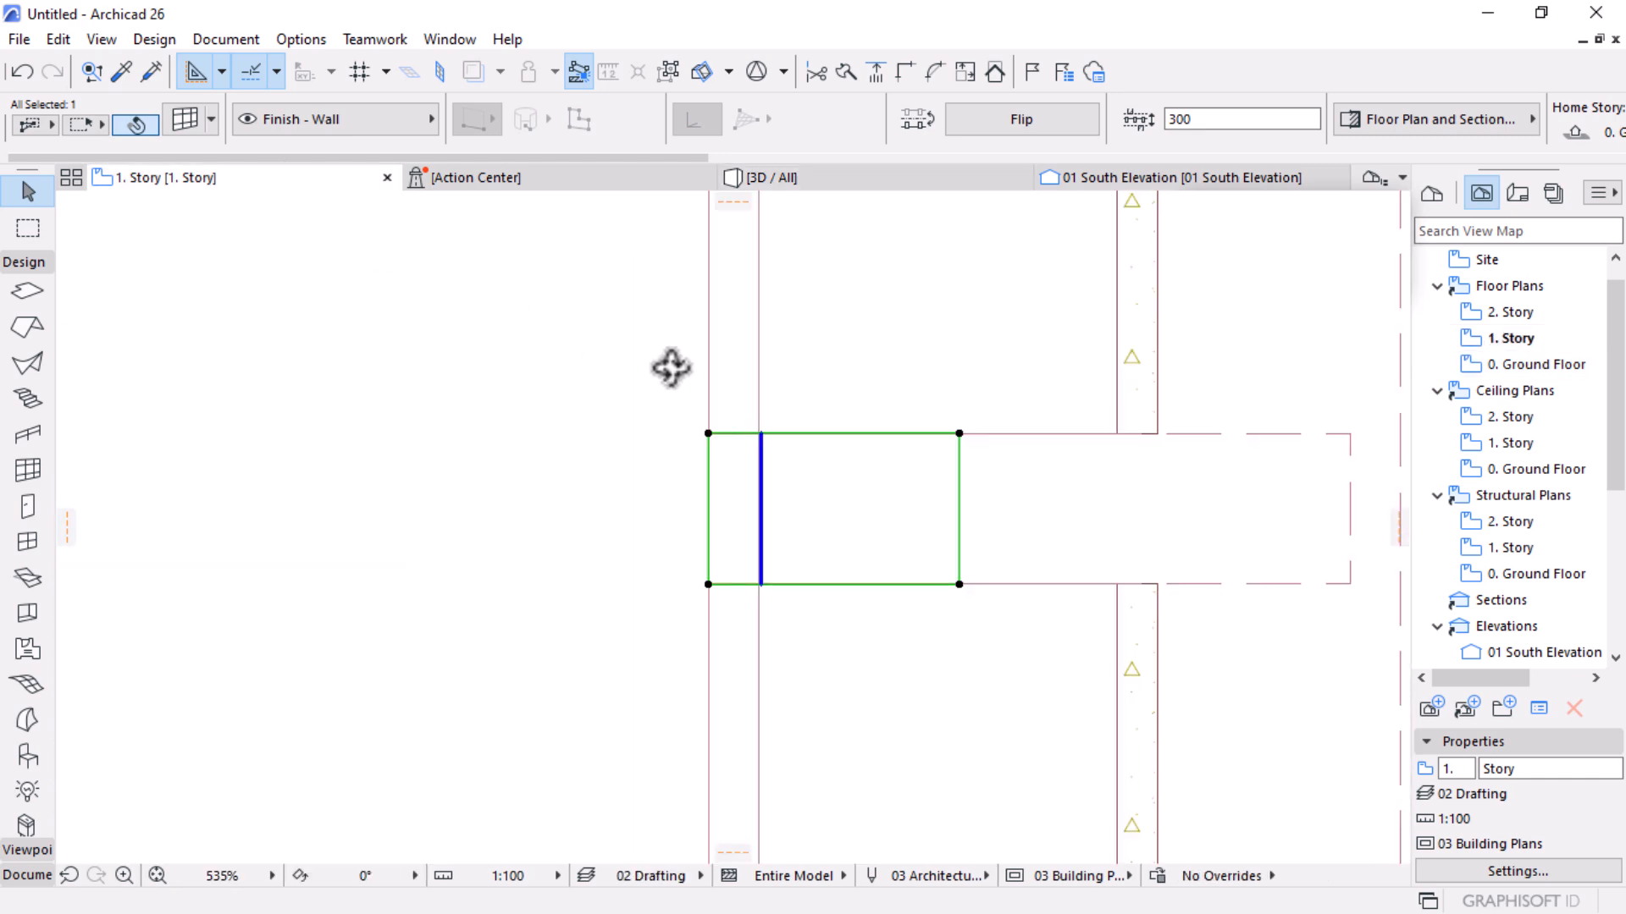
scroll(552, 579, down, 5)
scroll(542, 576, down, 2)
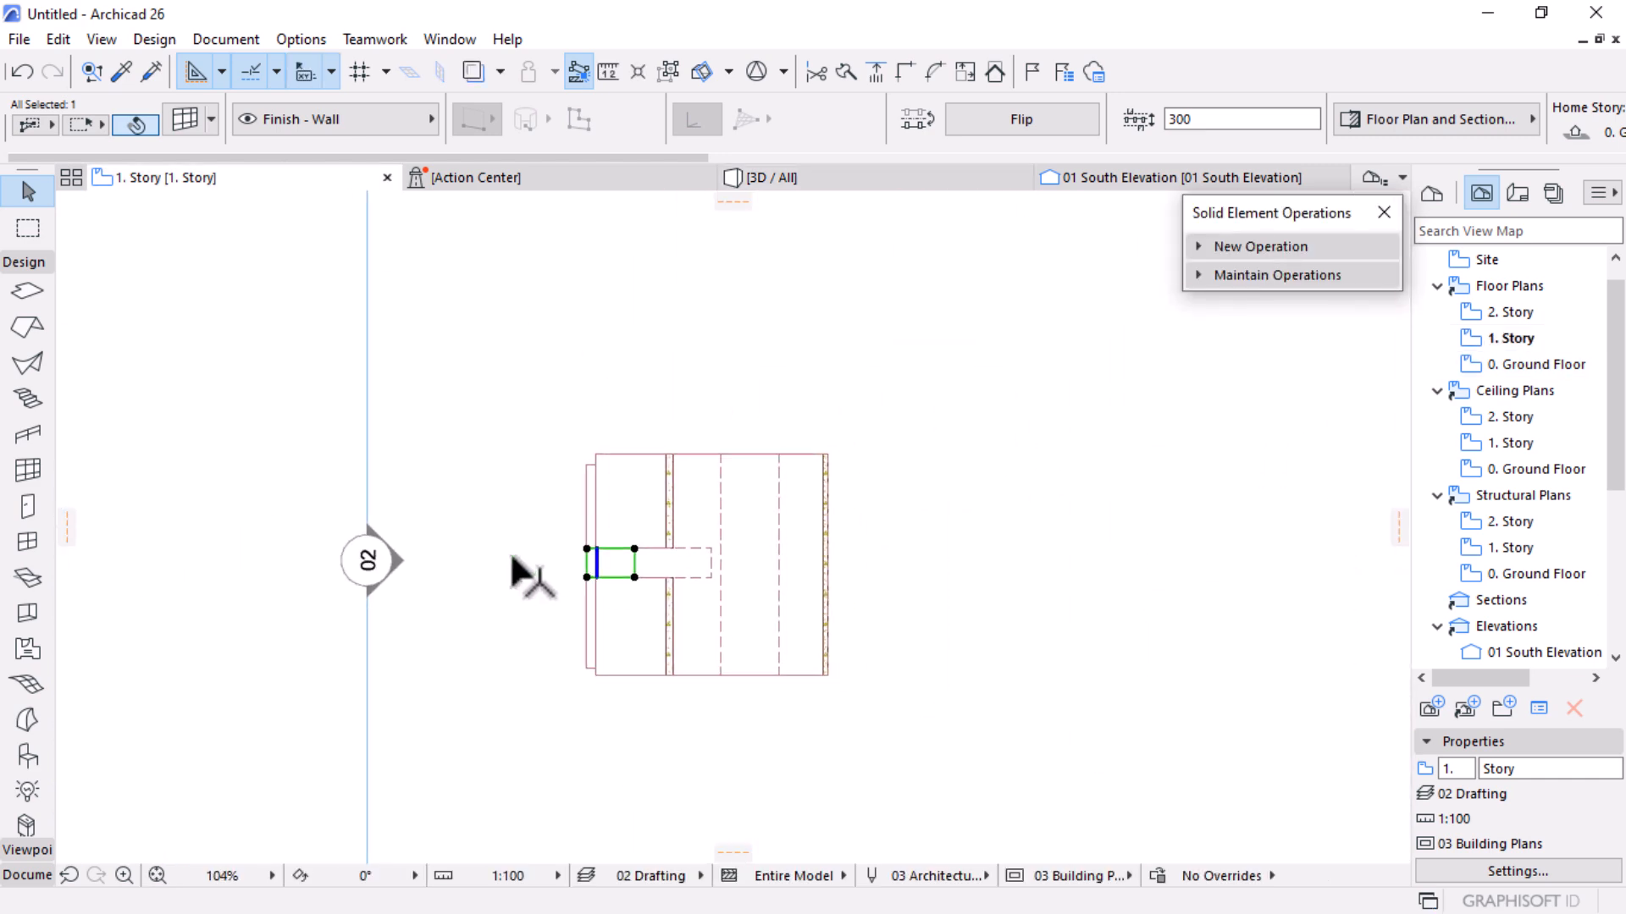
click(13, 850)
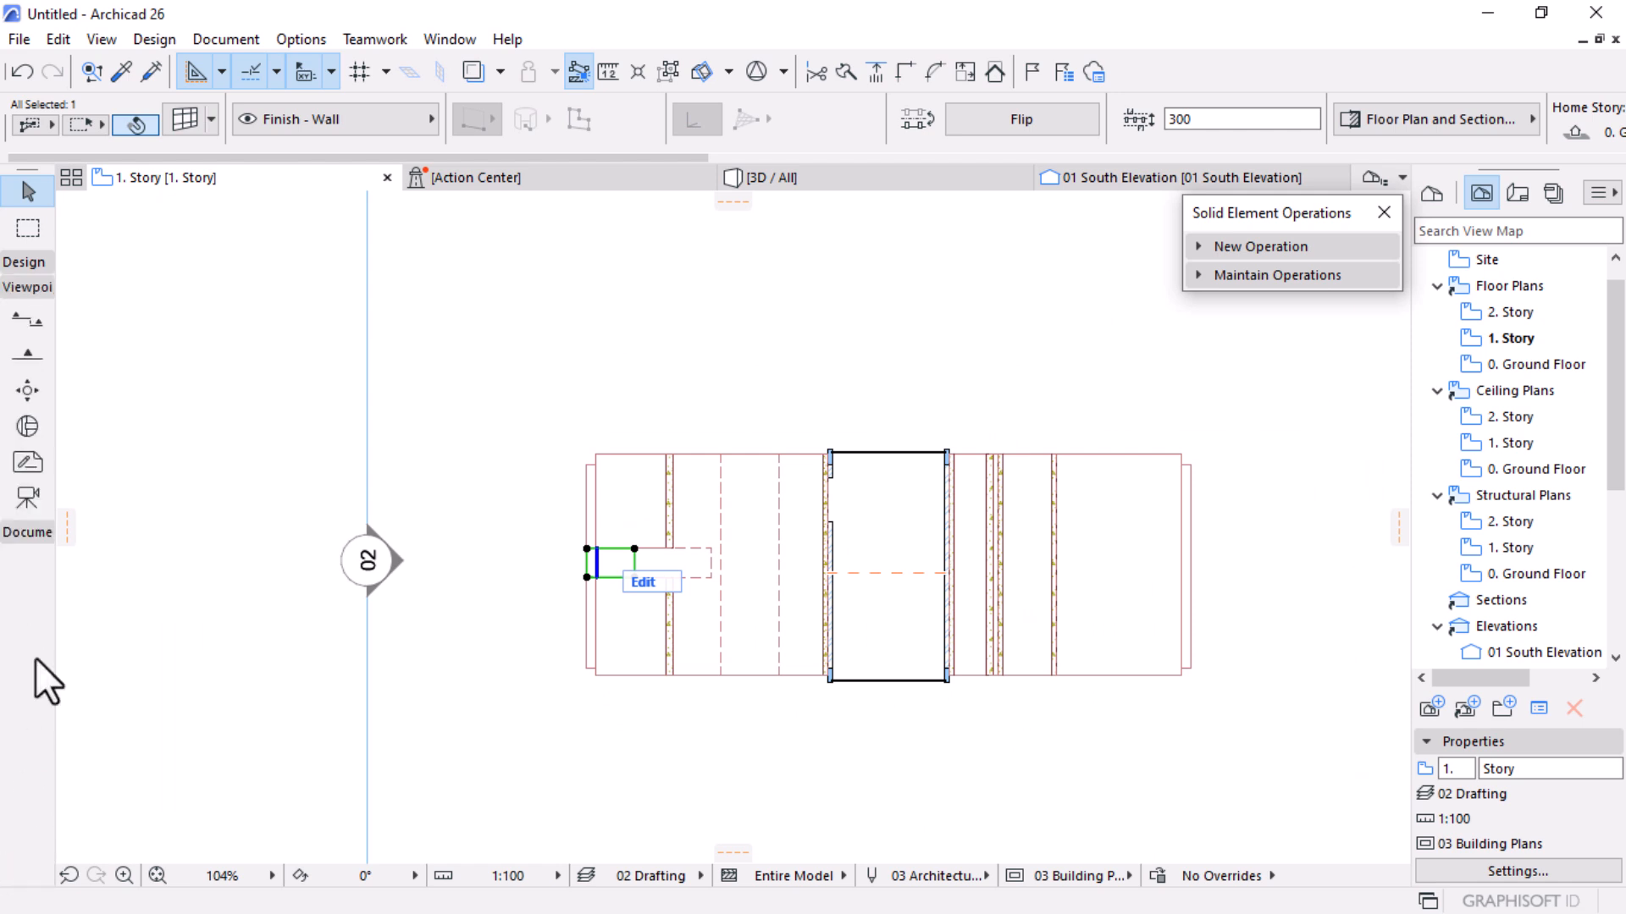
click(28, 320)
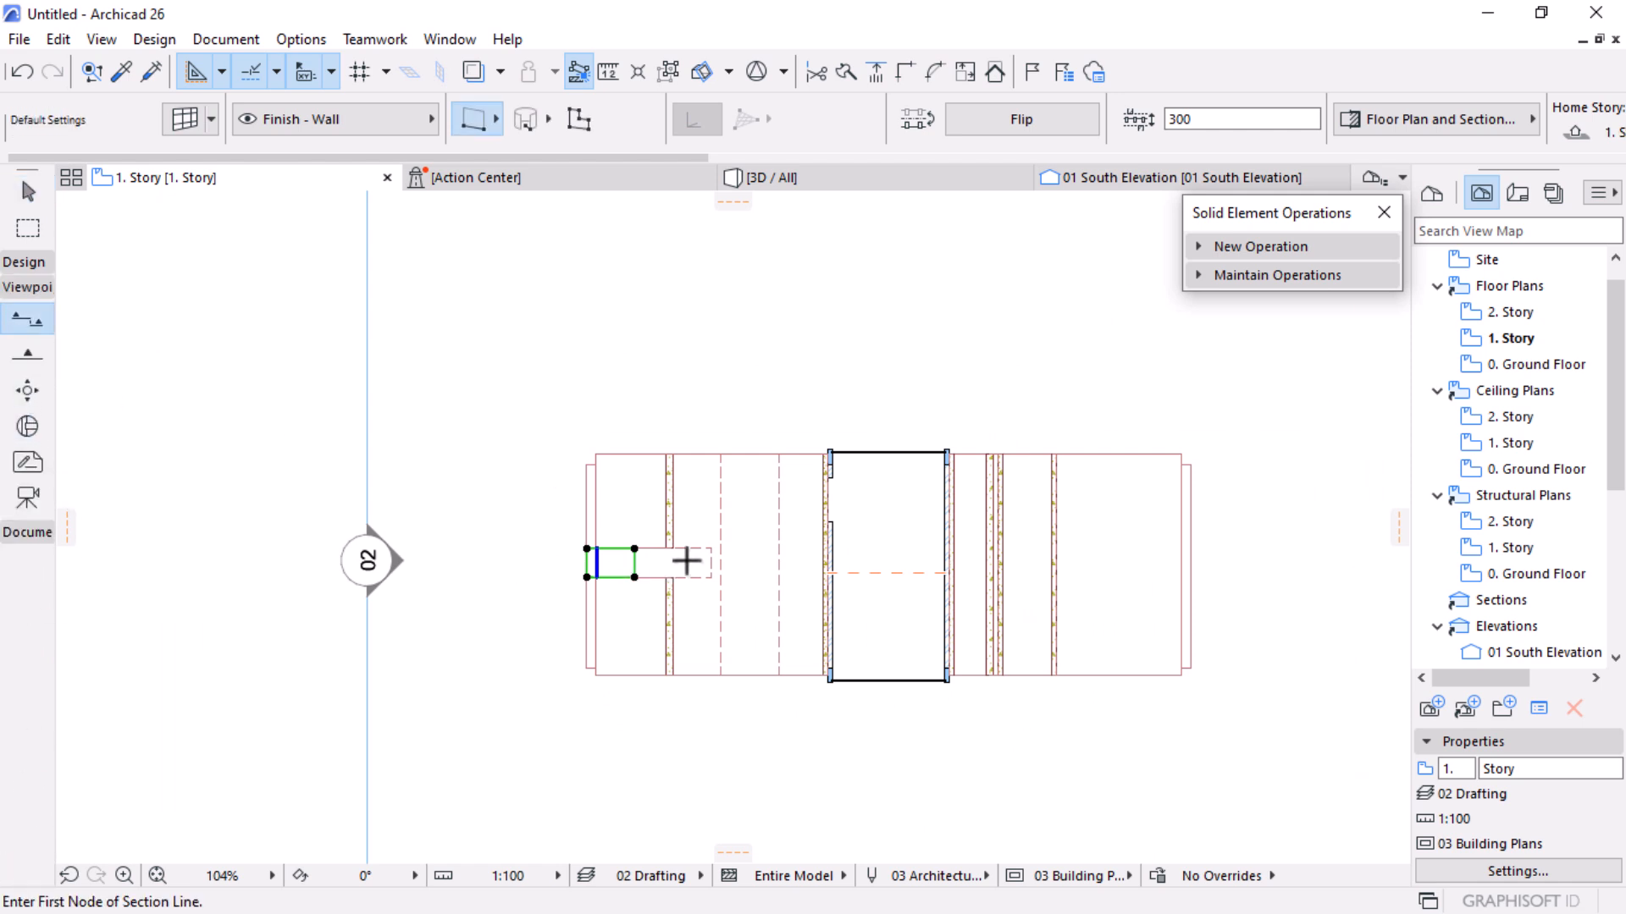
click(512, 559)
click(522, 560)
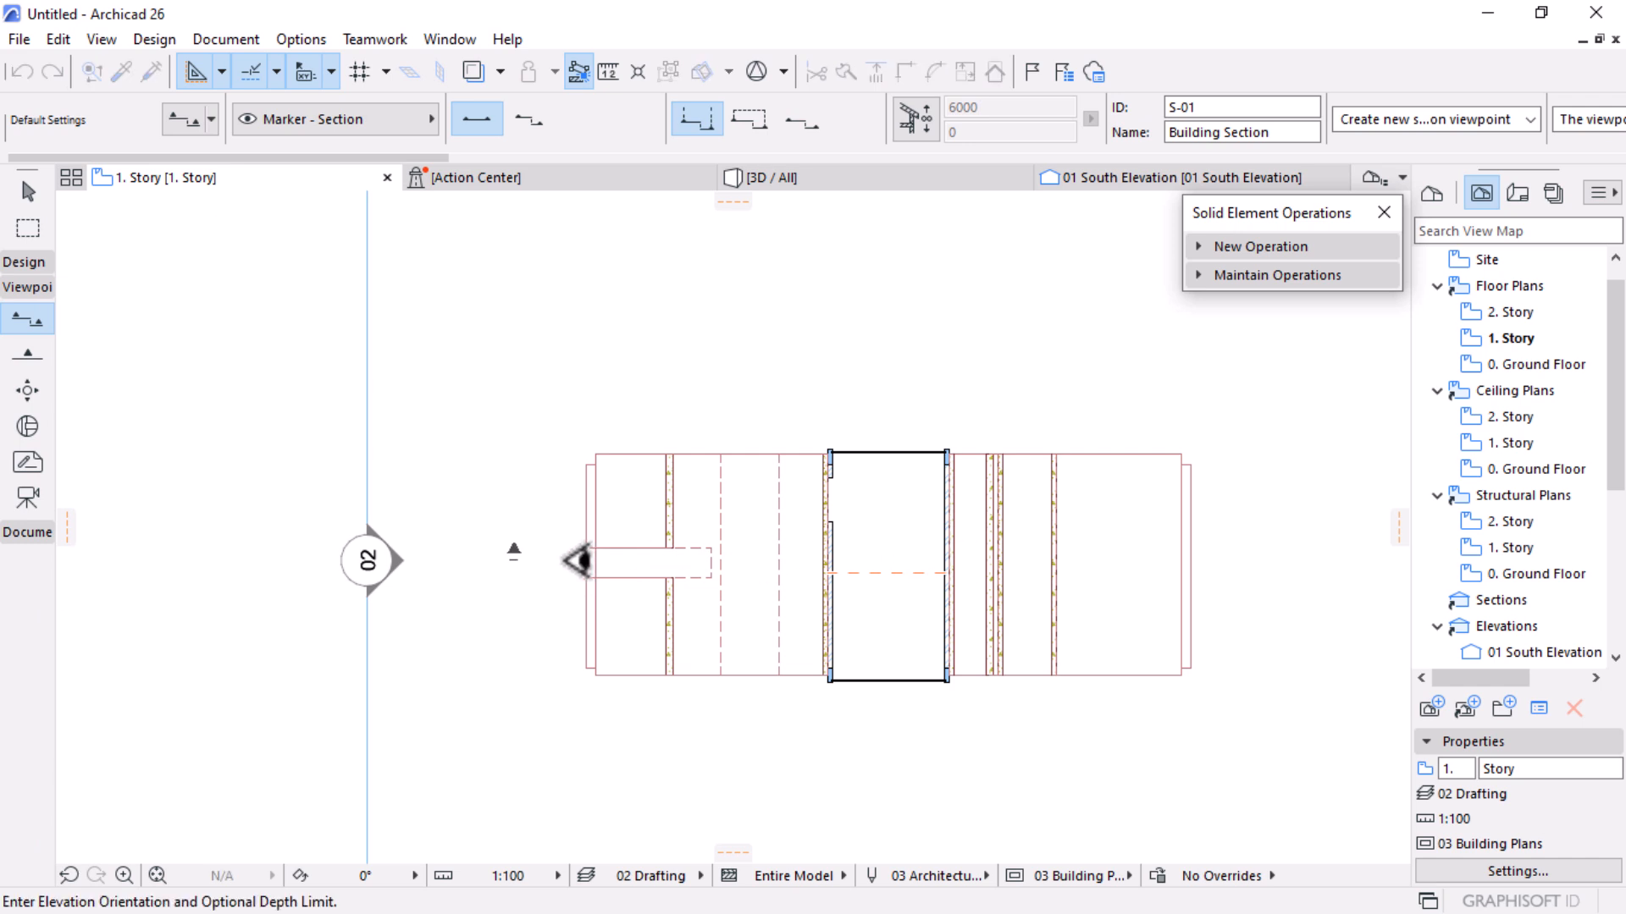
key(Escape)
click(524, 561)
click(1270, 560)
click(1082, 338)
key(Escape)
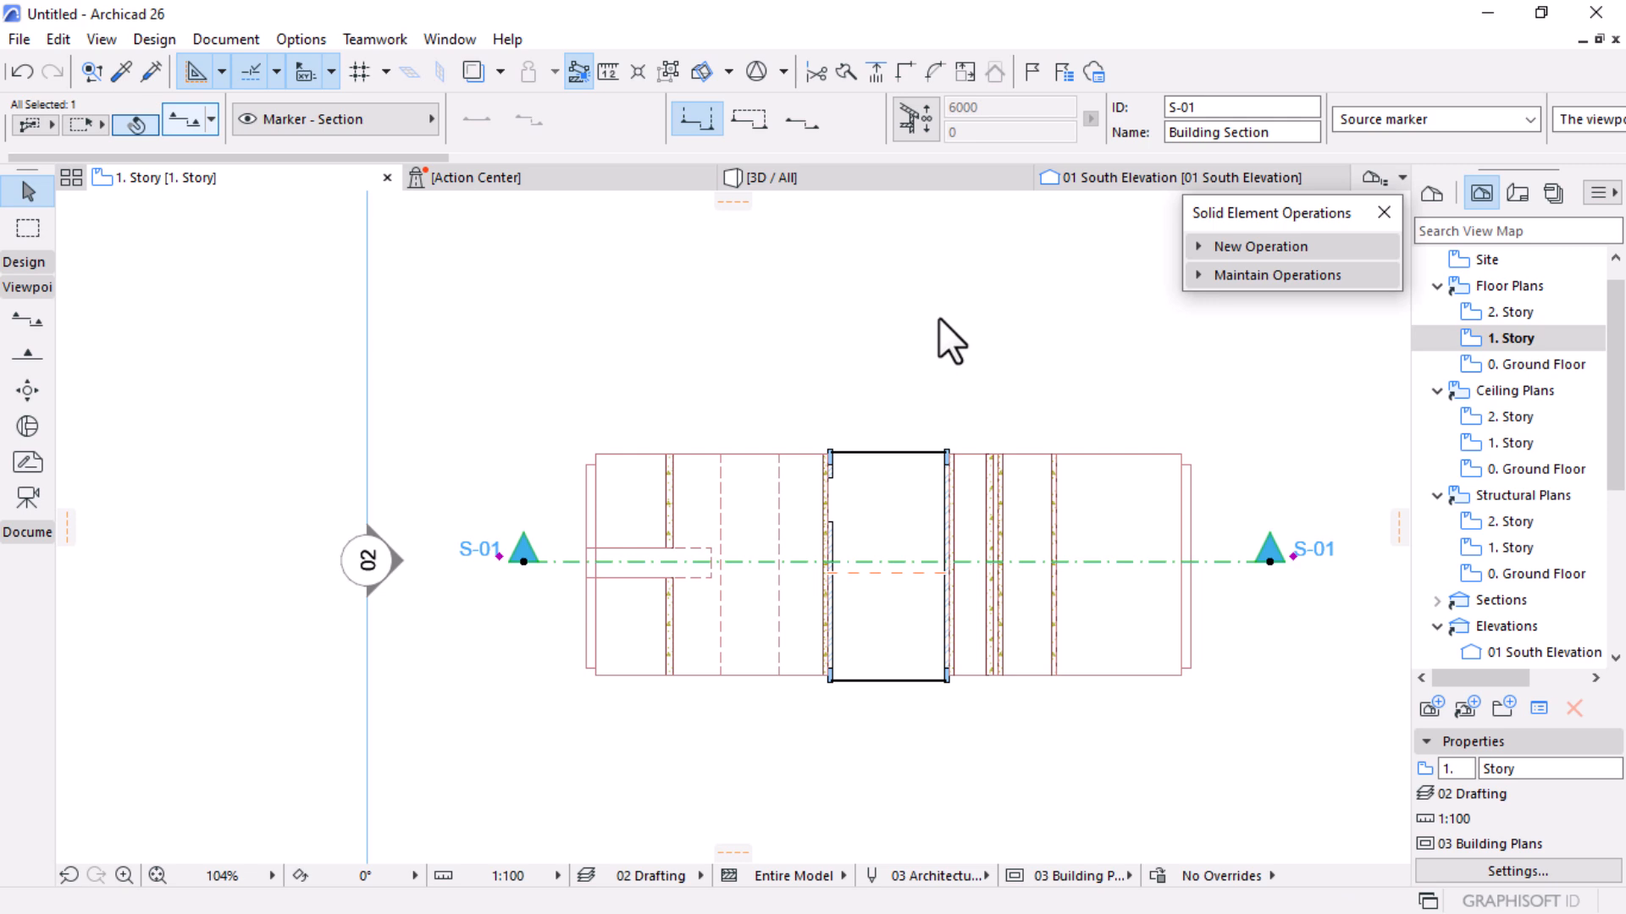
Set the section marker to style Circle 4, size 15 mm and uniform marker pen 2
key(ctrl+t)
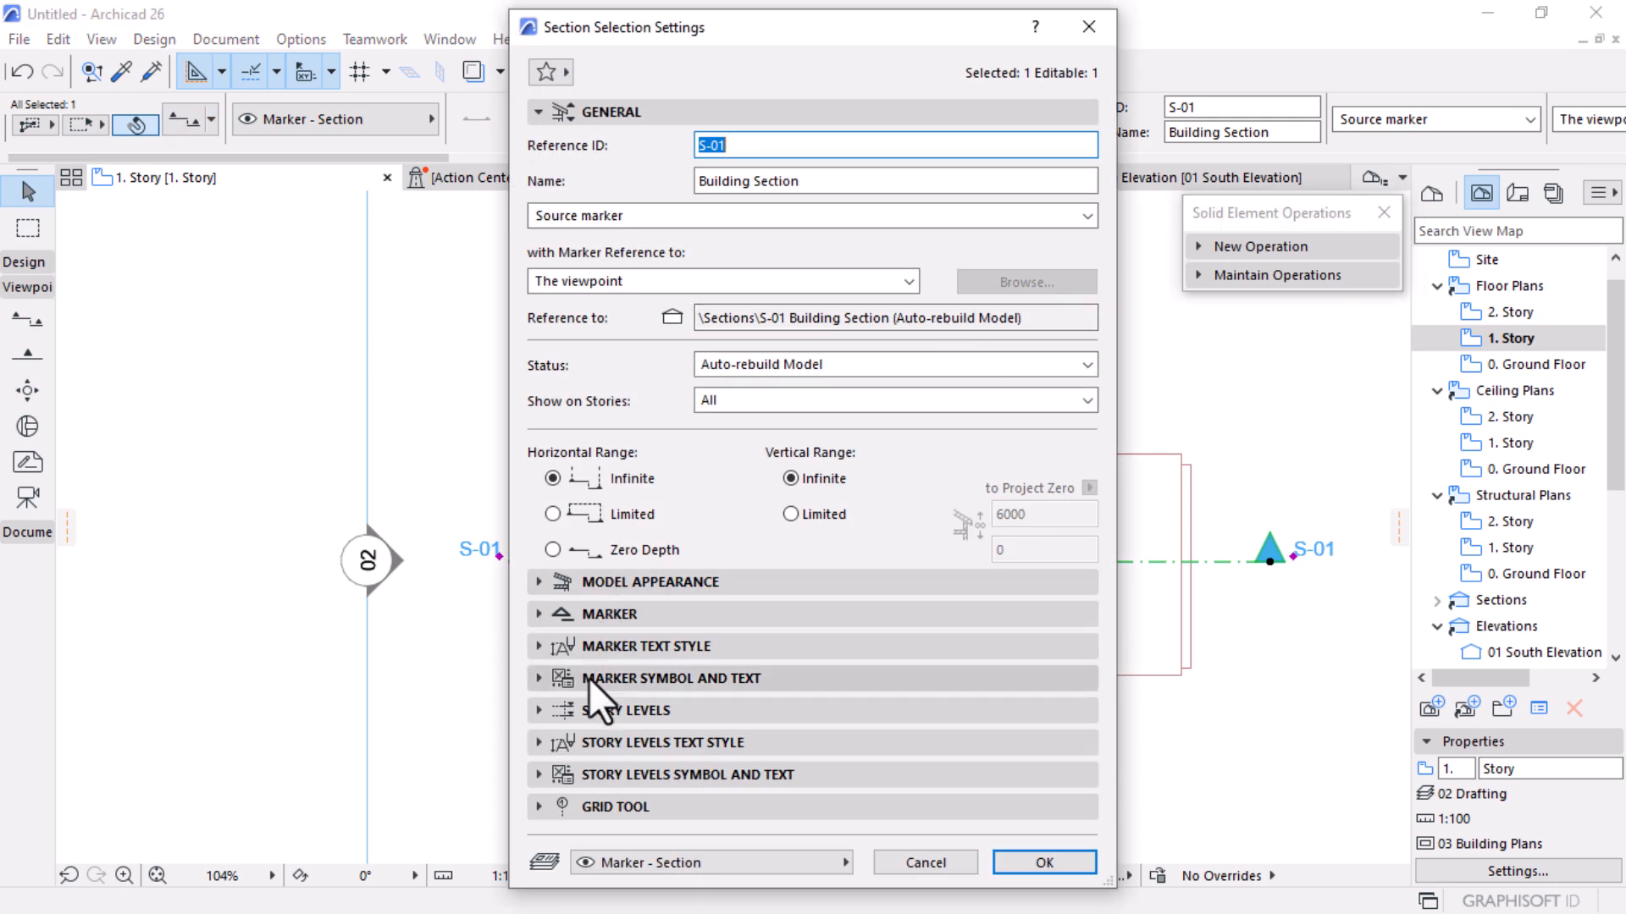
click(620, 680)
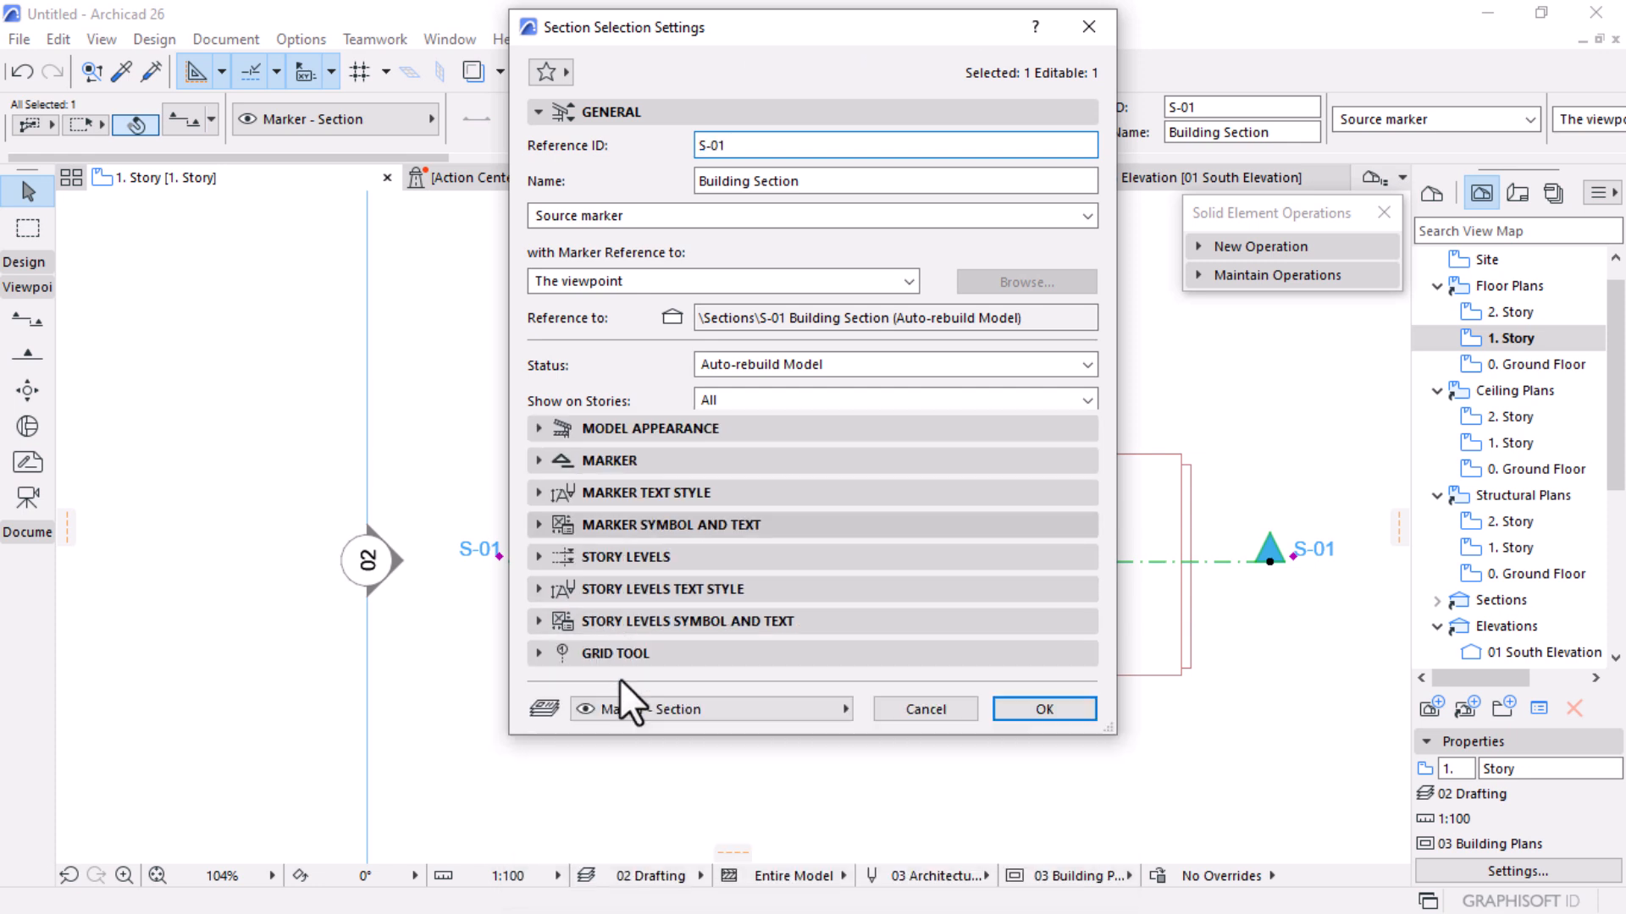
click(665, 346)
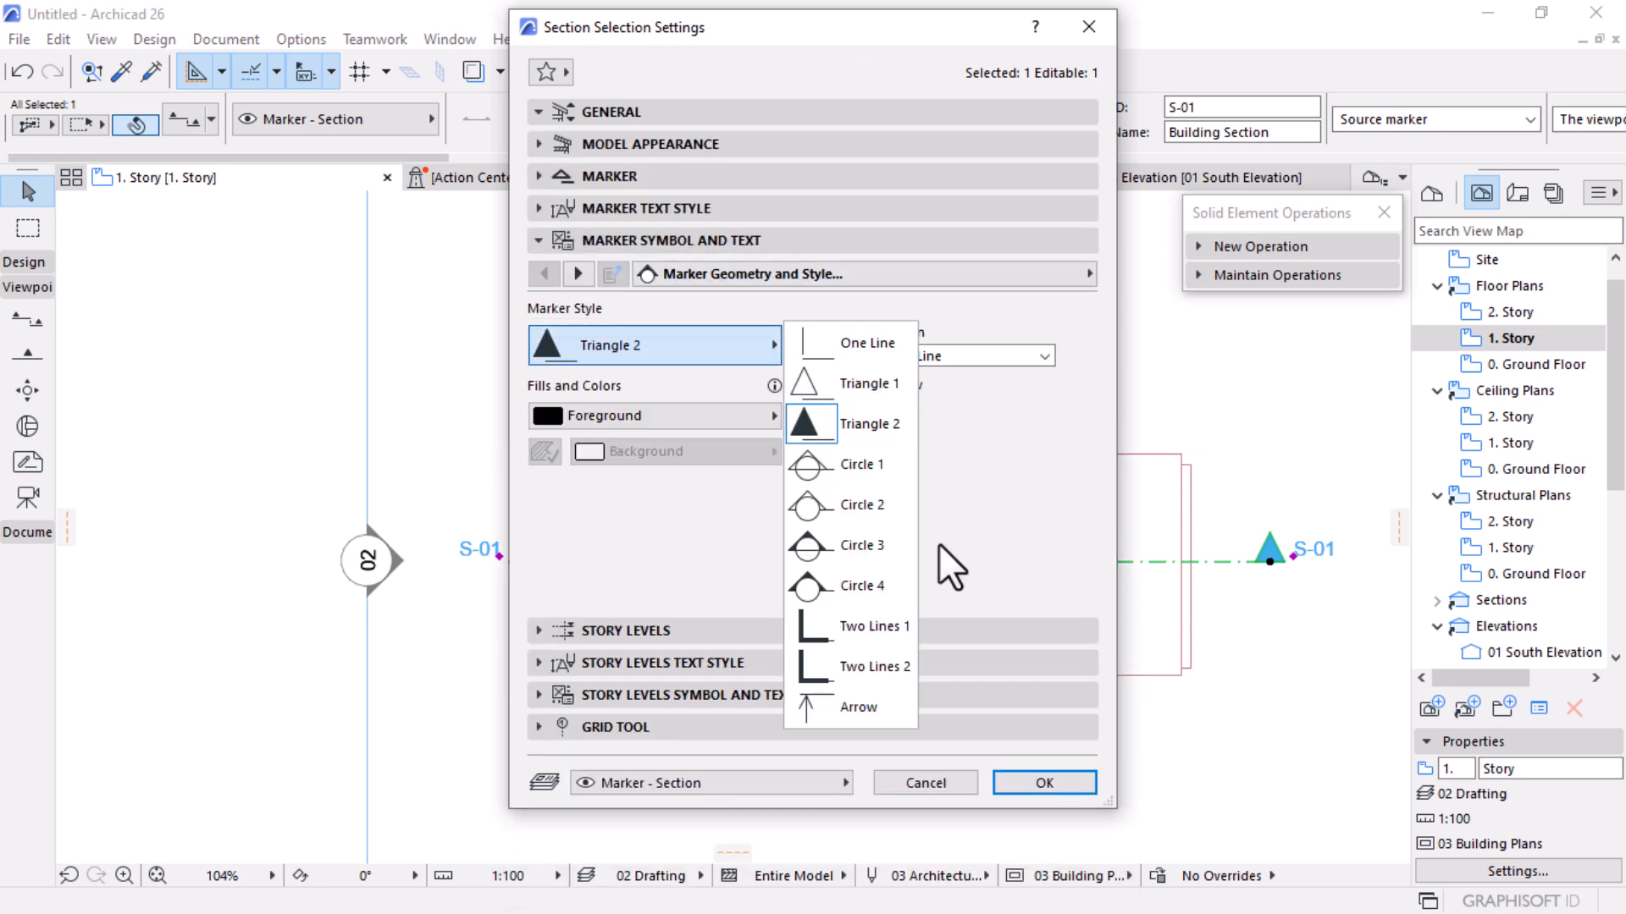
click(824, 586)
click(552, 174)
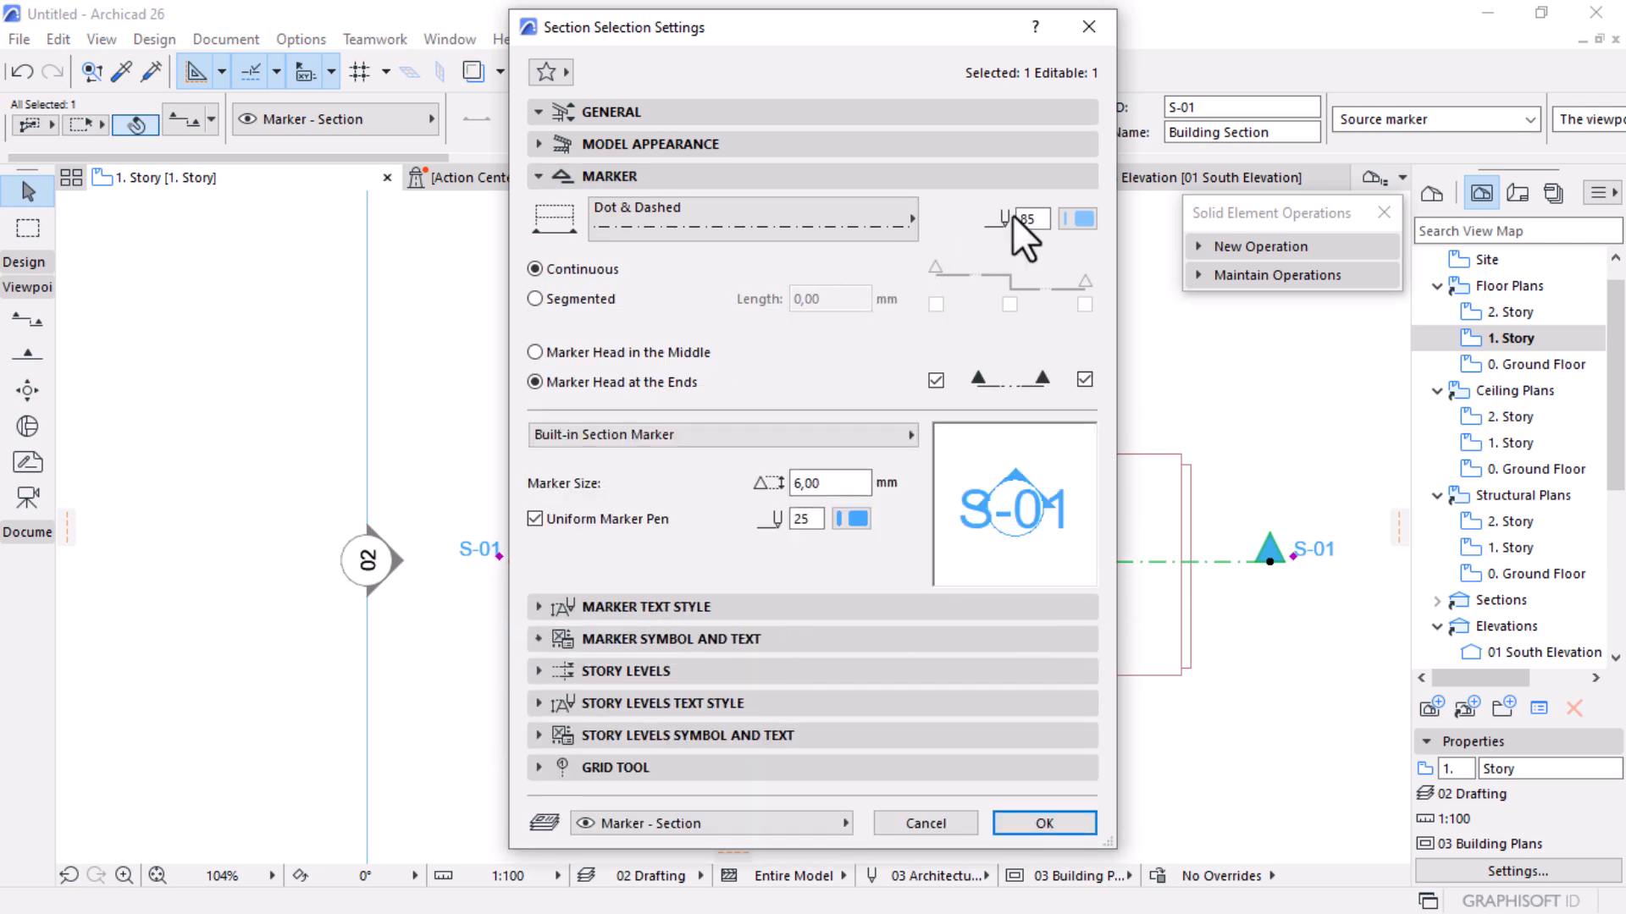
double_click(818, 483)
text(15,00)
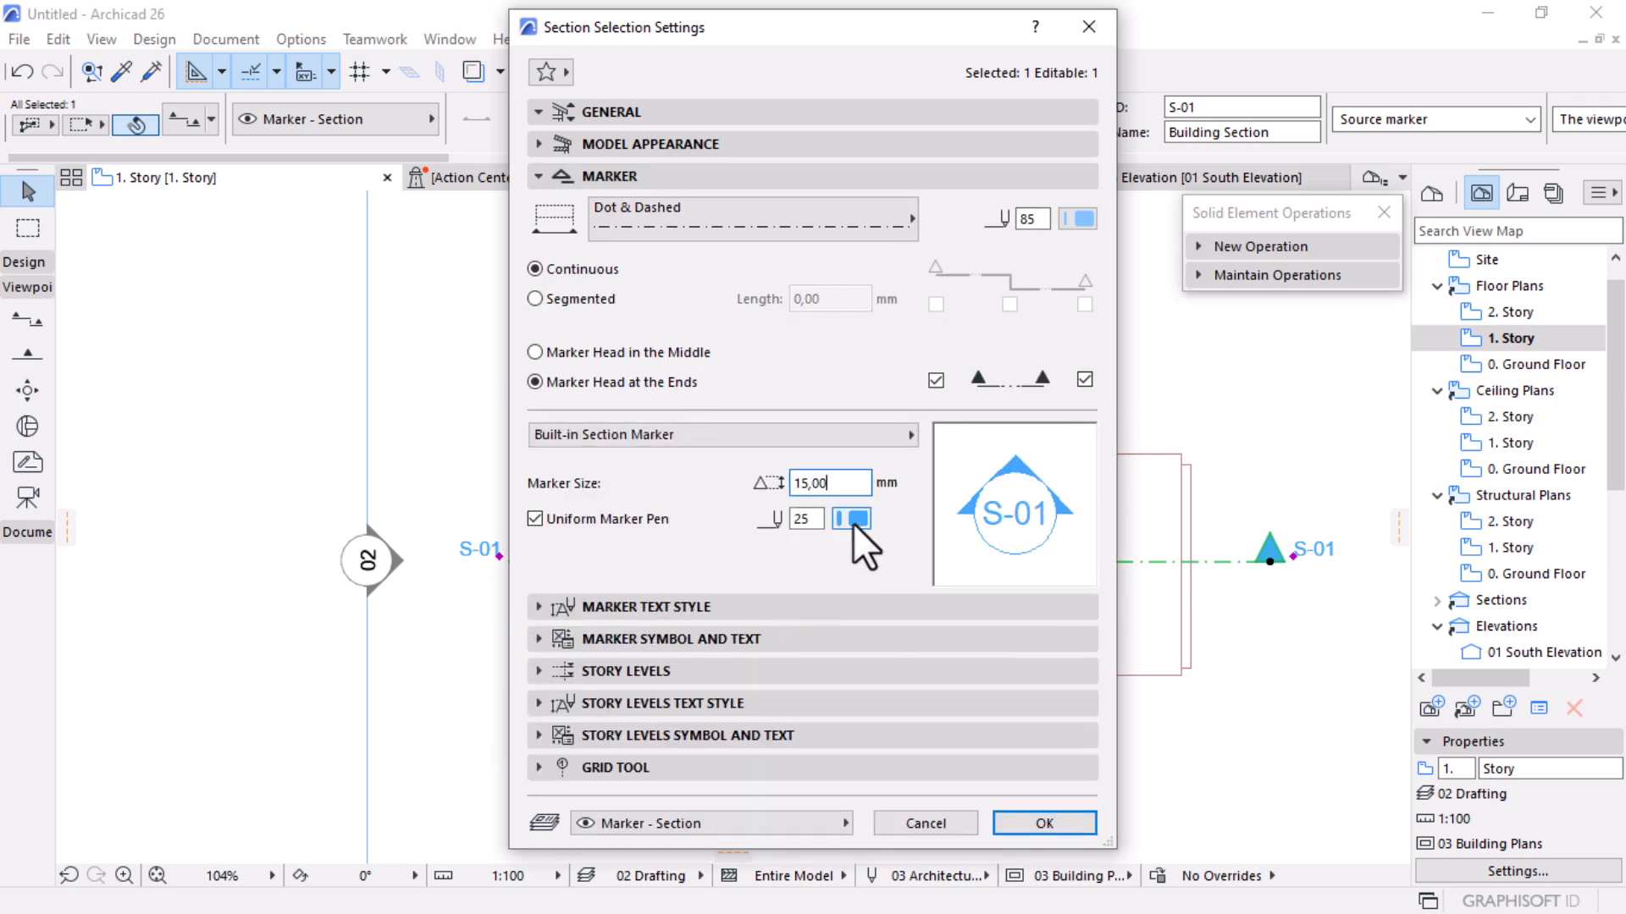
click(852, 519)
click(885, 520)
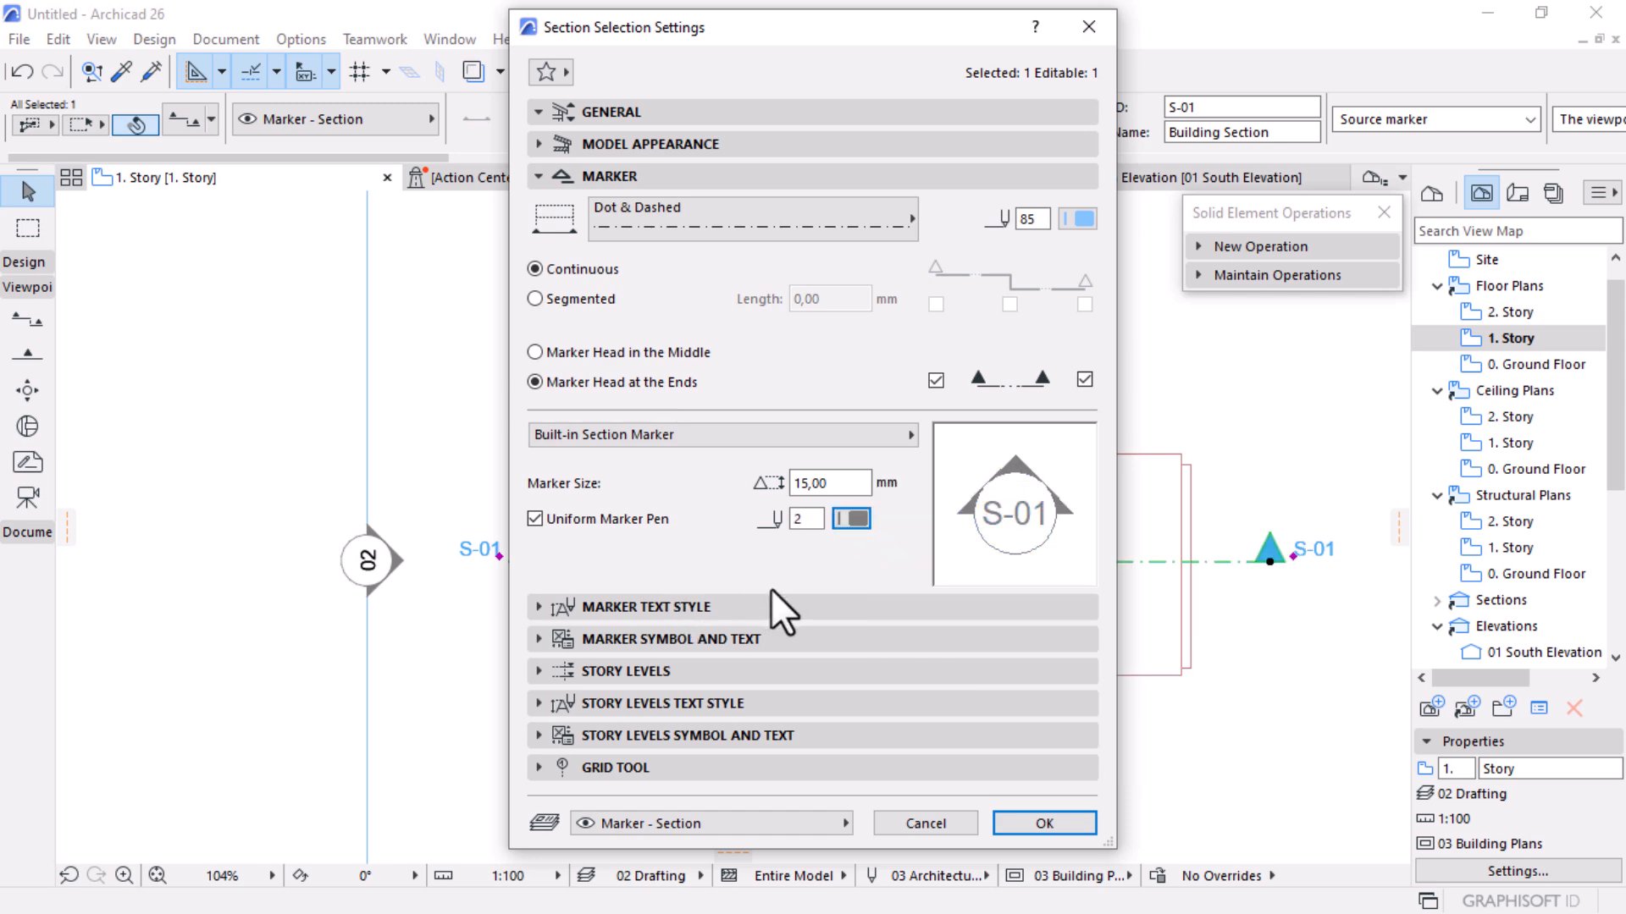
click(1008, 825)
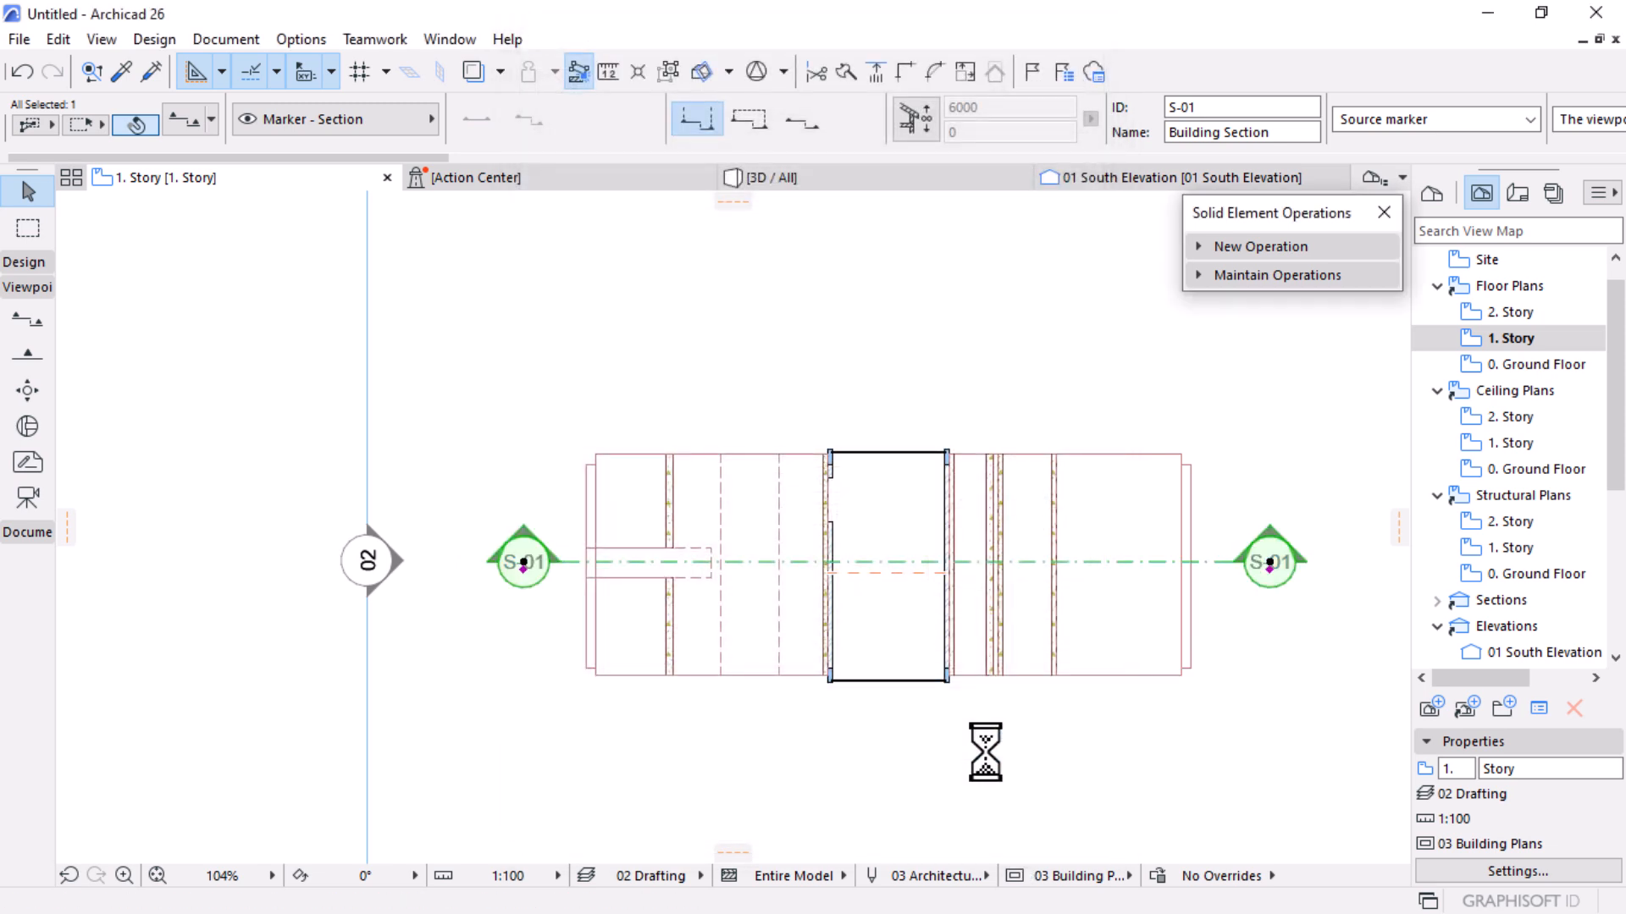
Open the S-01 Building Section view from the selected section line
scroll(693, 511, up, 2)
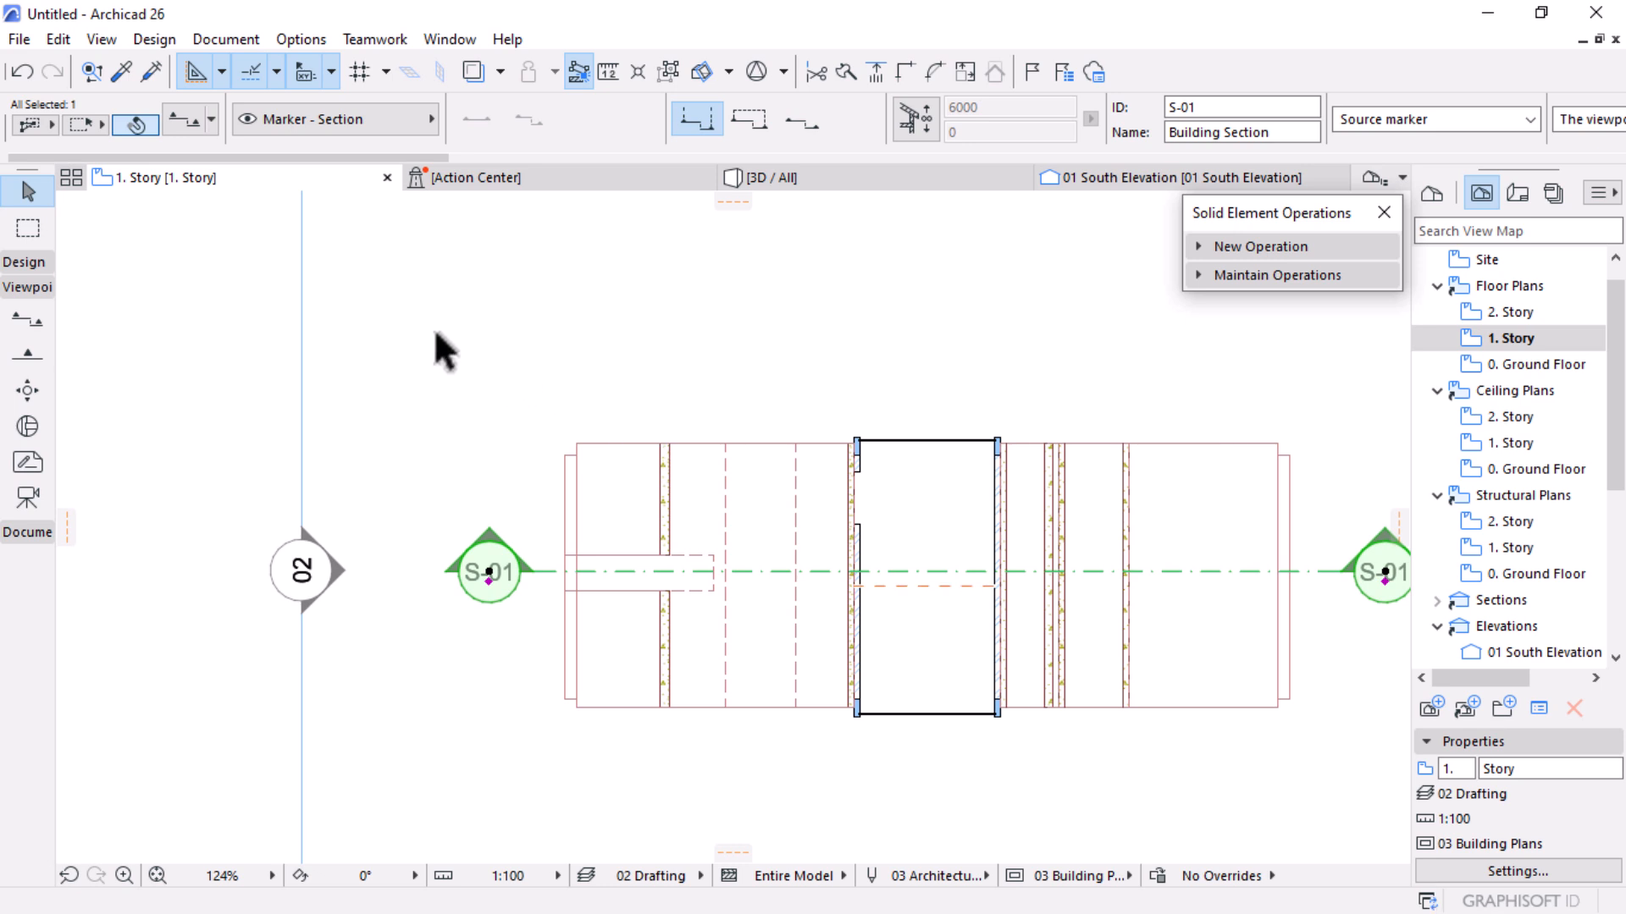
right_click(437, 332)
click(532, 319)
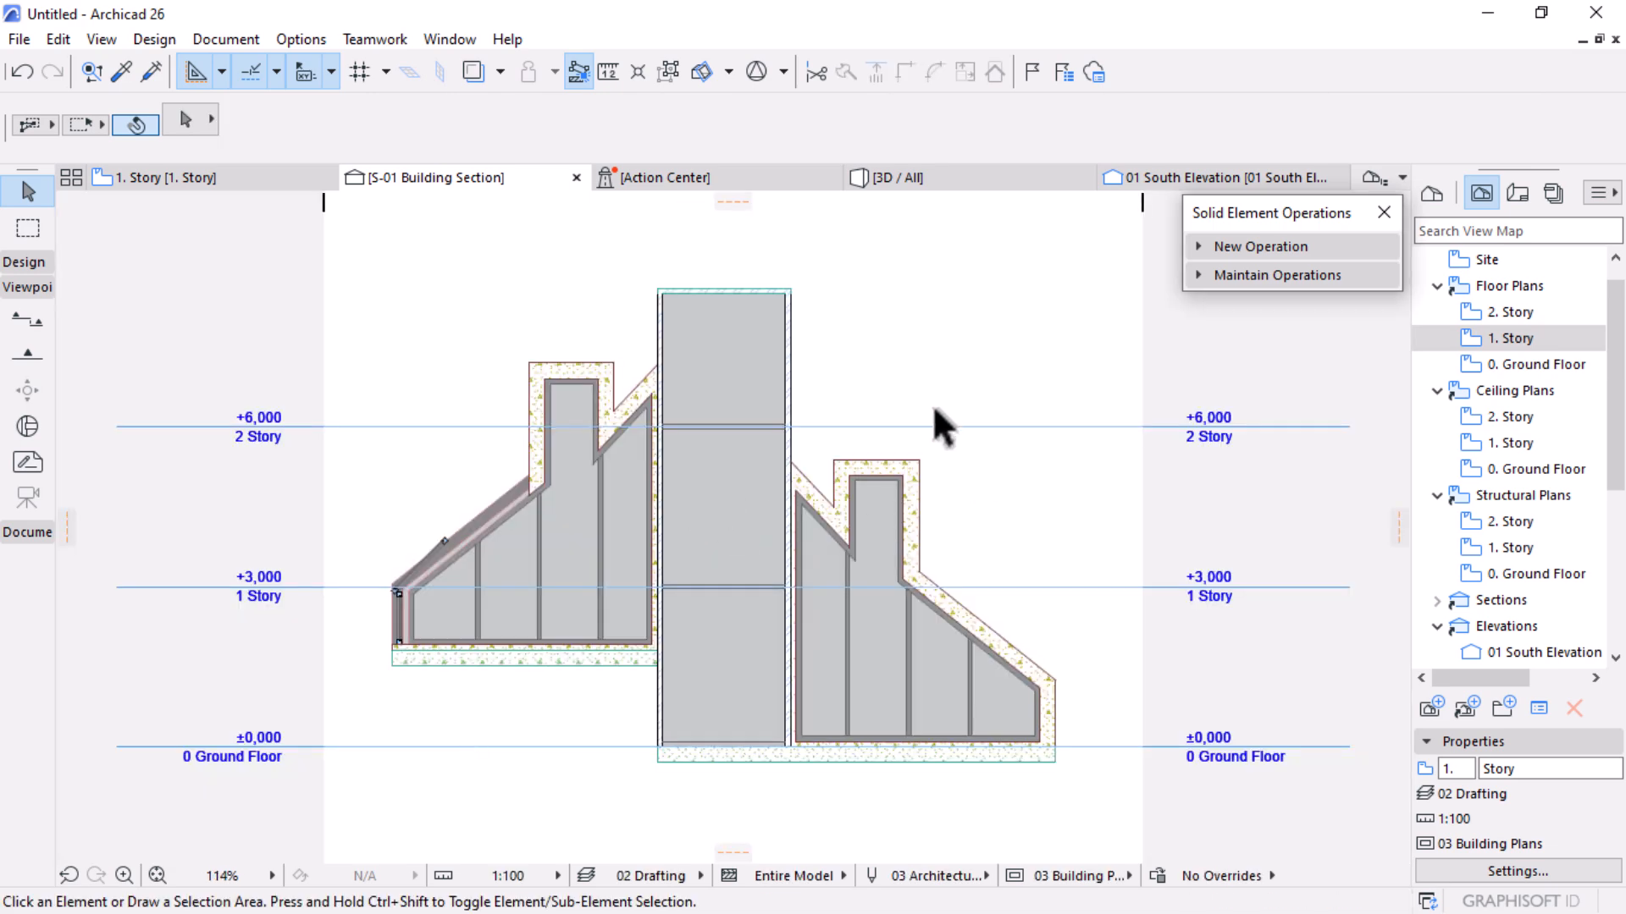
In the section, move the slanted curtain wall so its frame's lowest corner meets the vertical frame's upper outer corner
scroll(508, 580, up, 10)
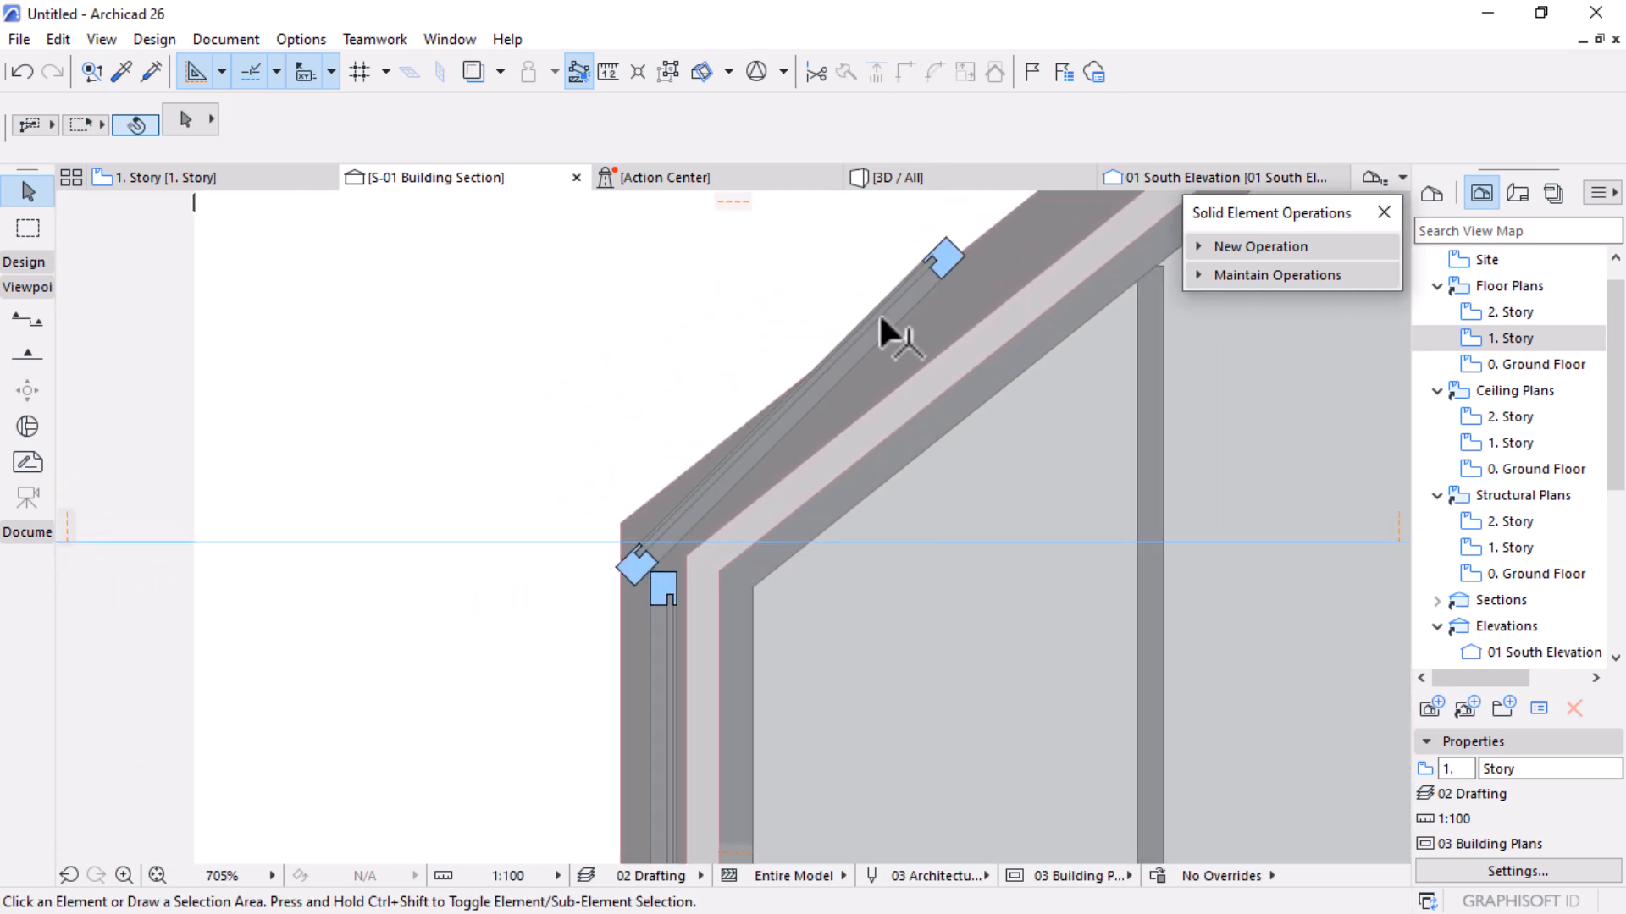
scroll(627, 598, up, 5)
click(508, 601)
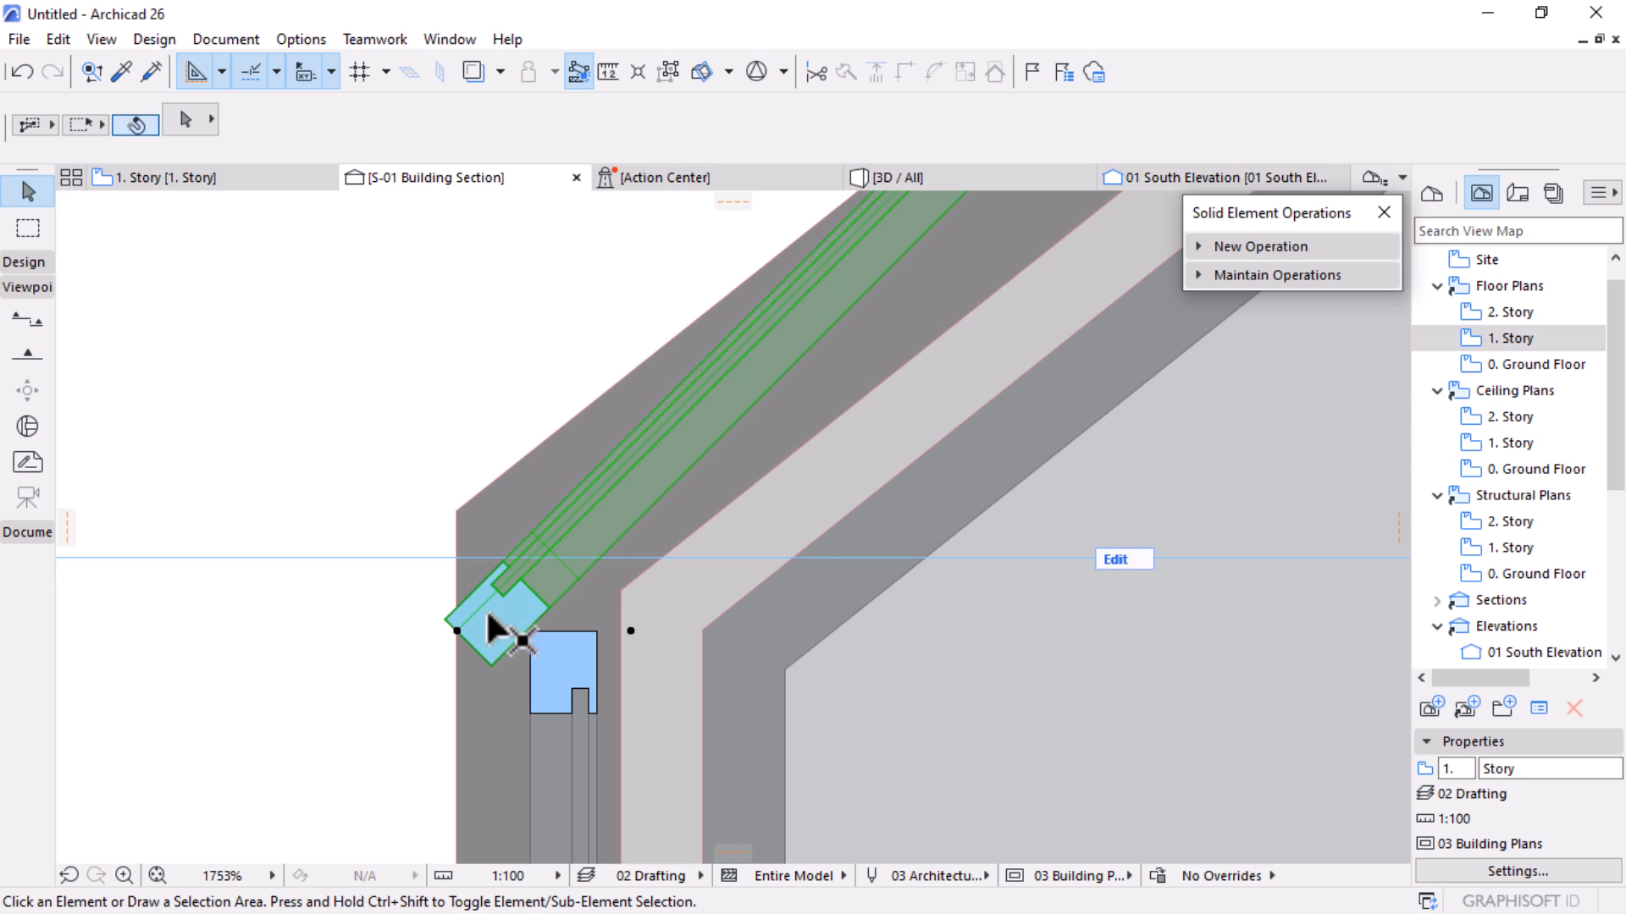
key(ctrl+d)
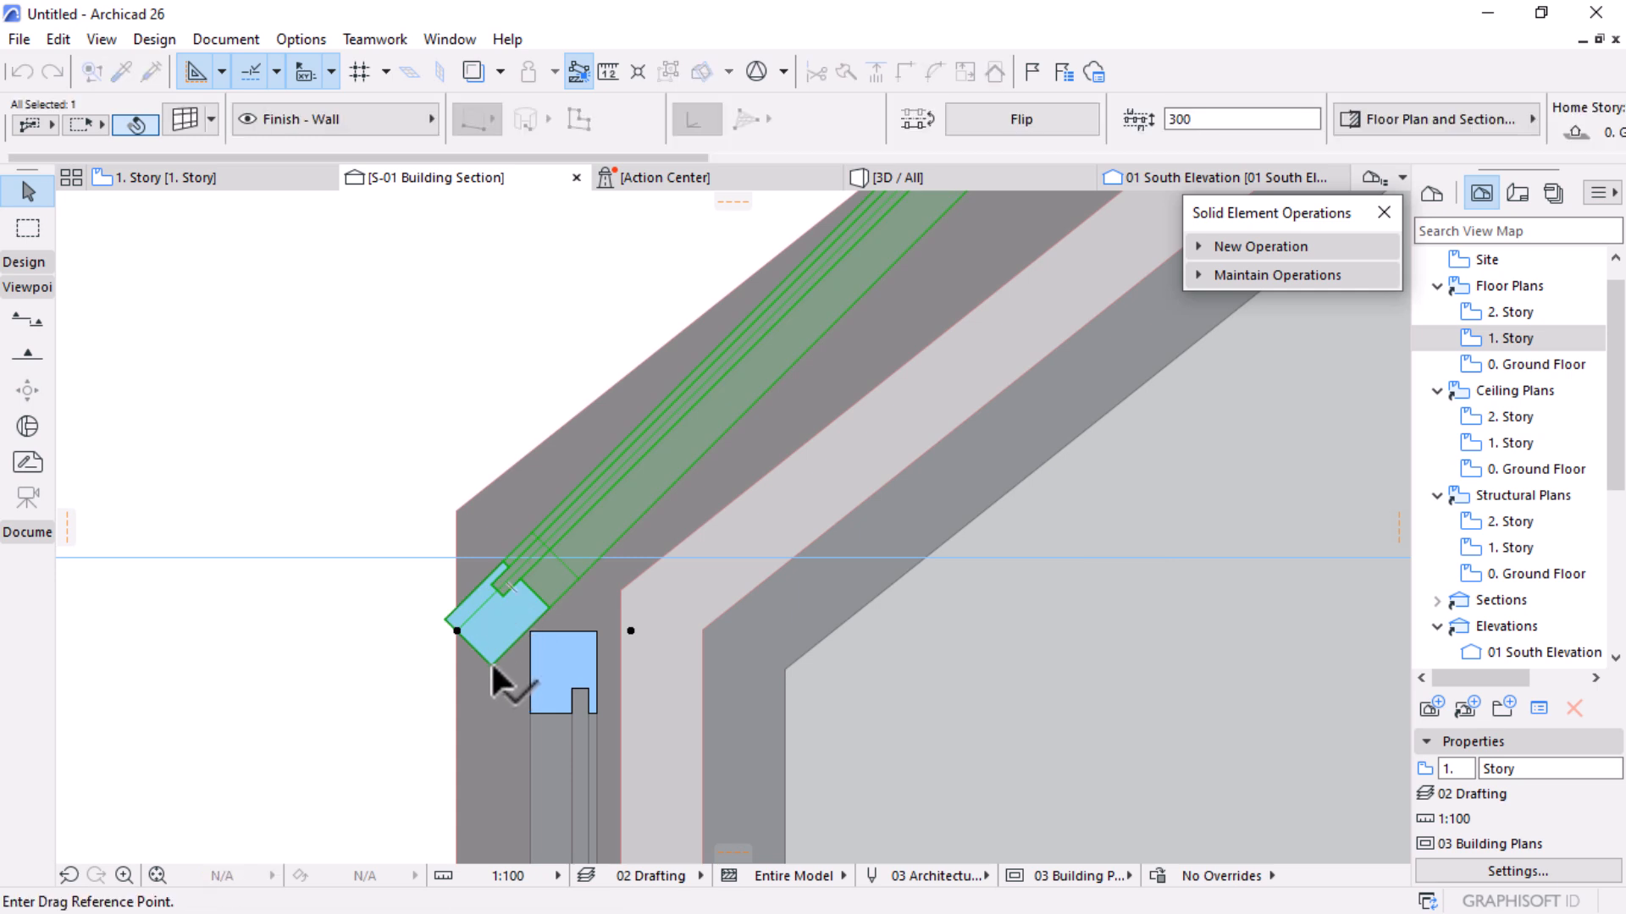
click(491, 667)
click(531, 639)
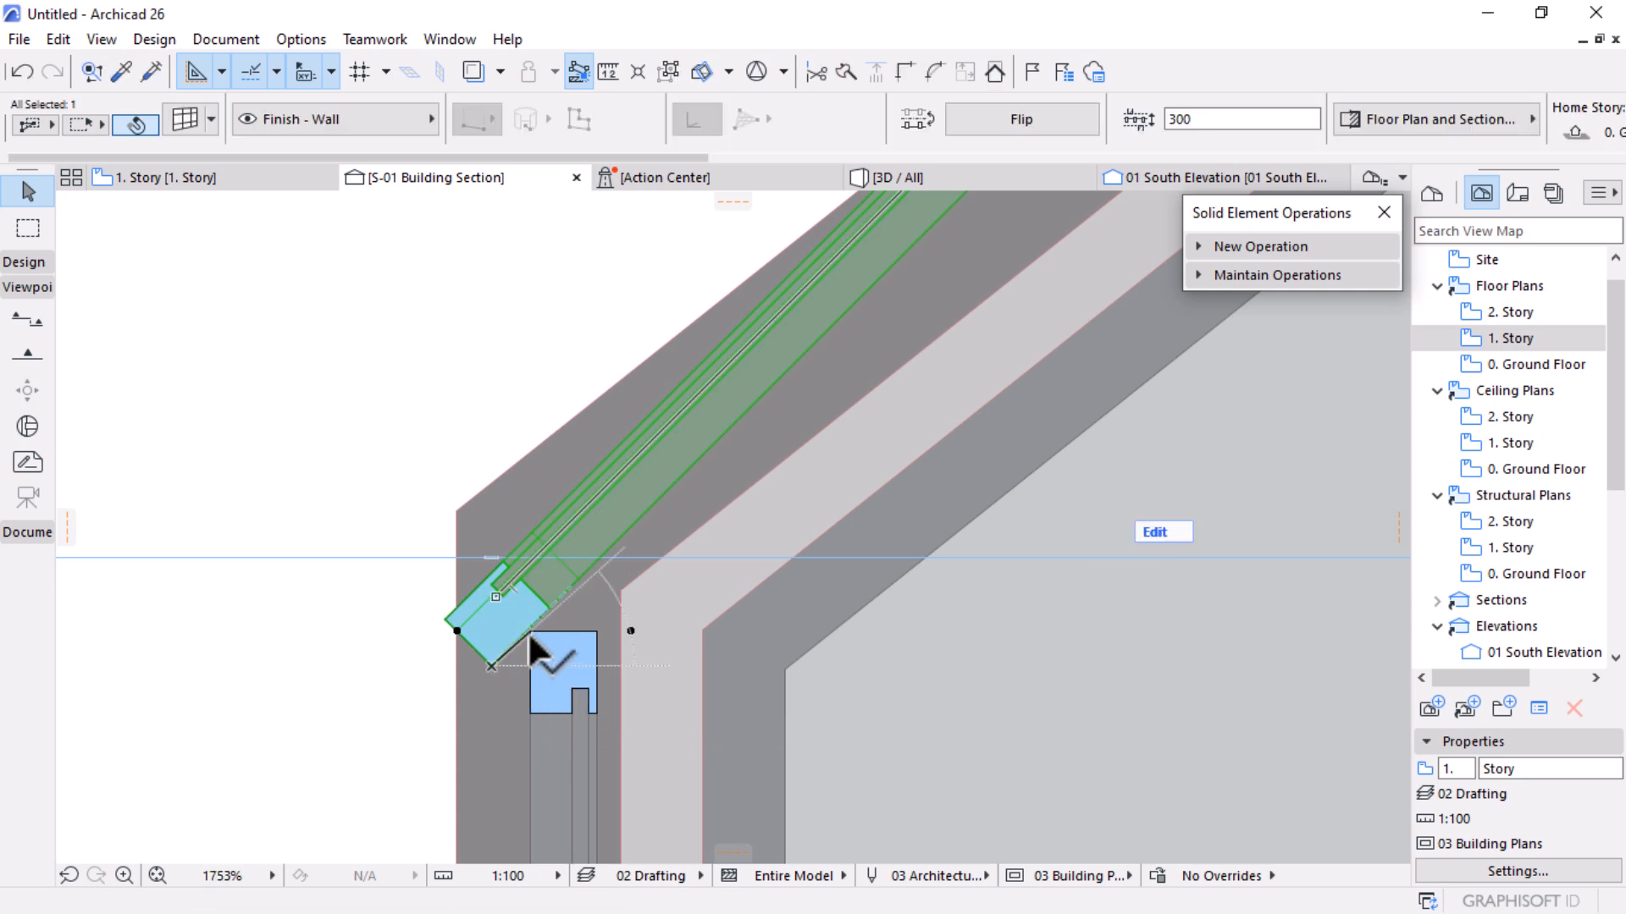
scroll(505, 645, down, 5)
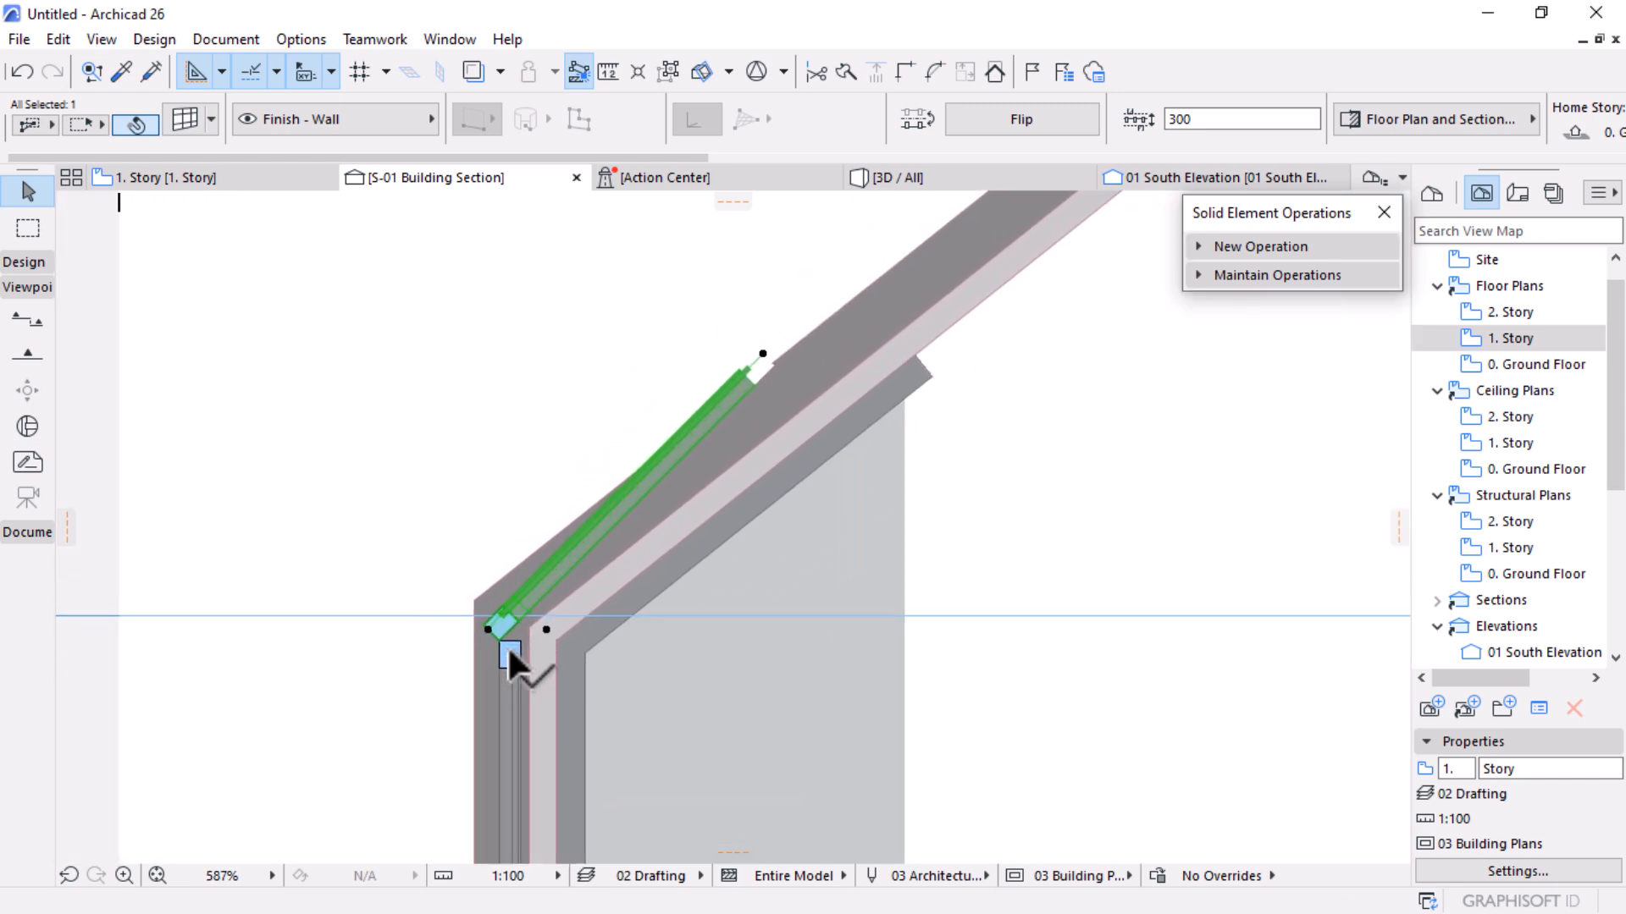
scroll(506, 643, up, 6)
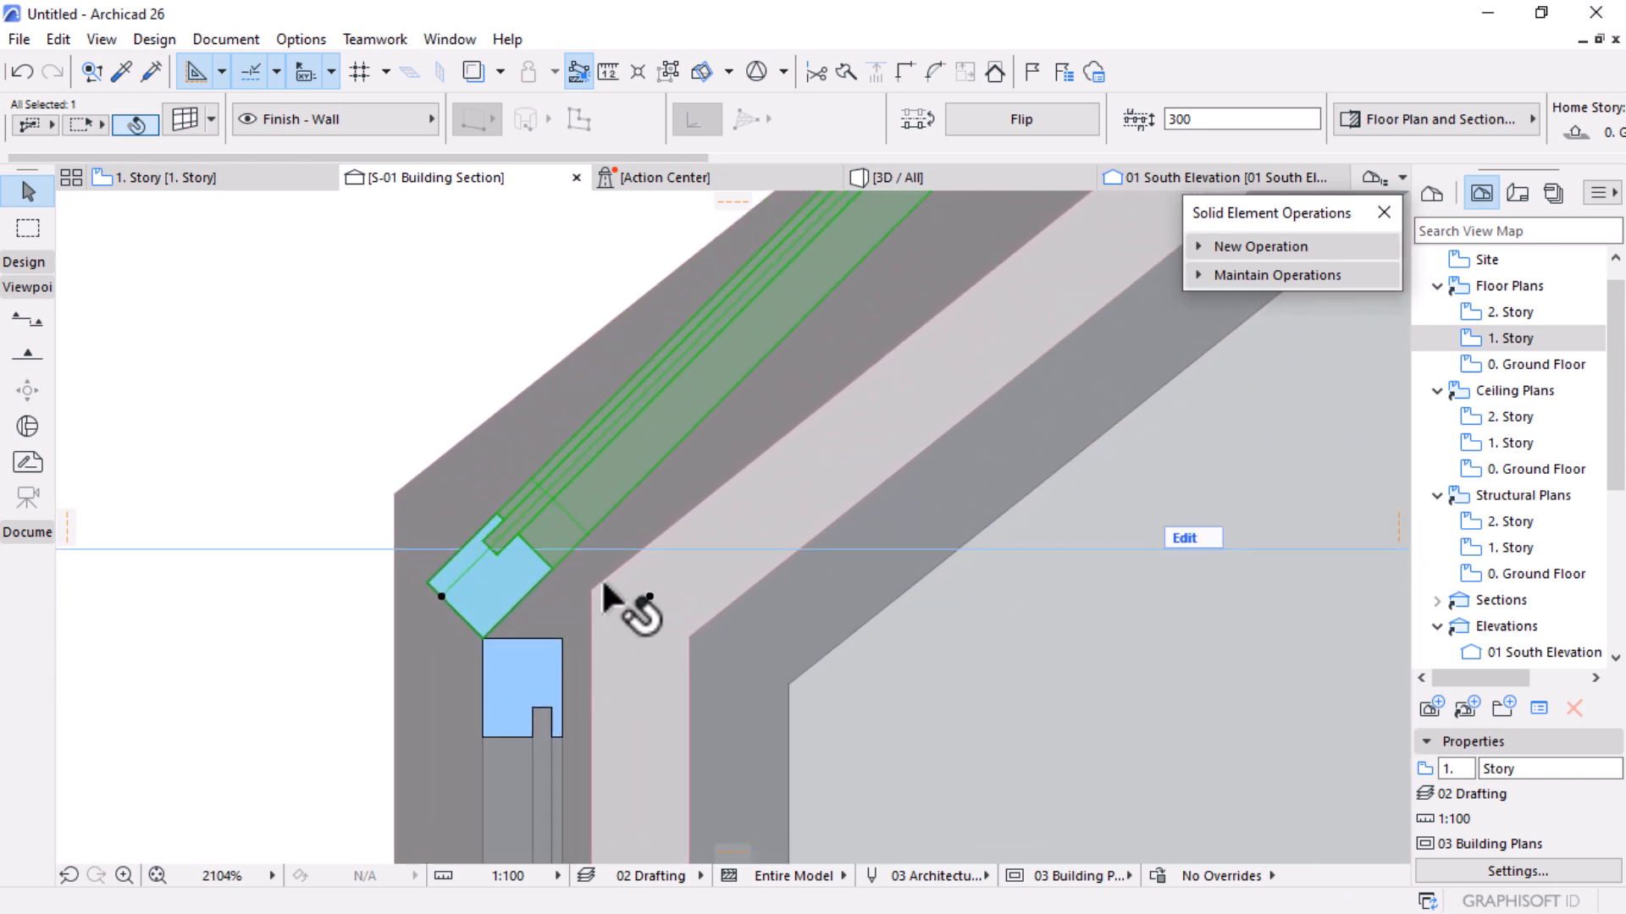
click(116, 664)
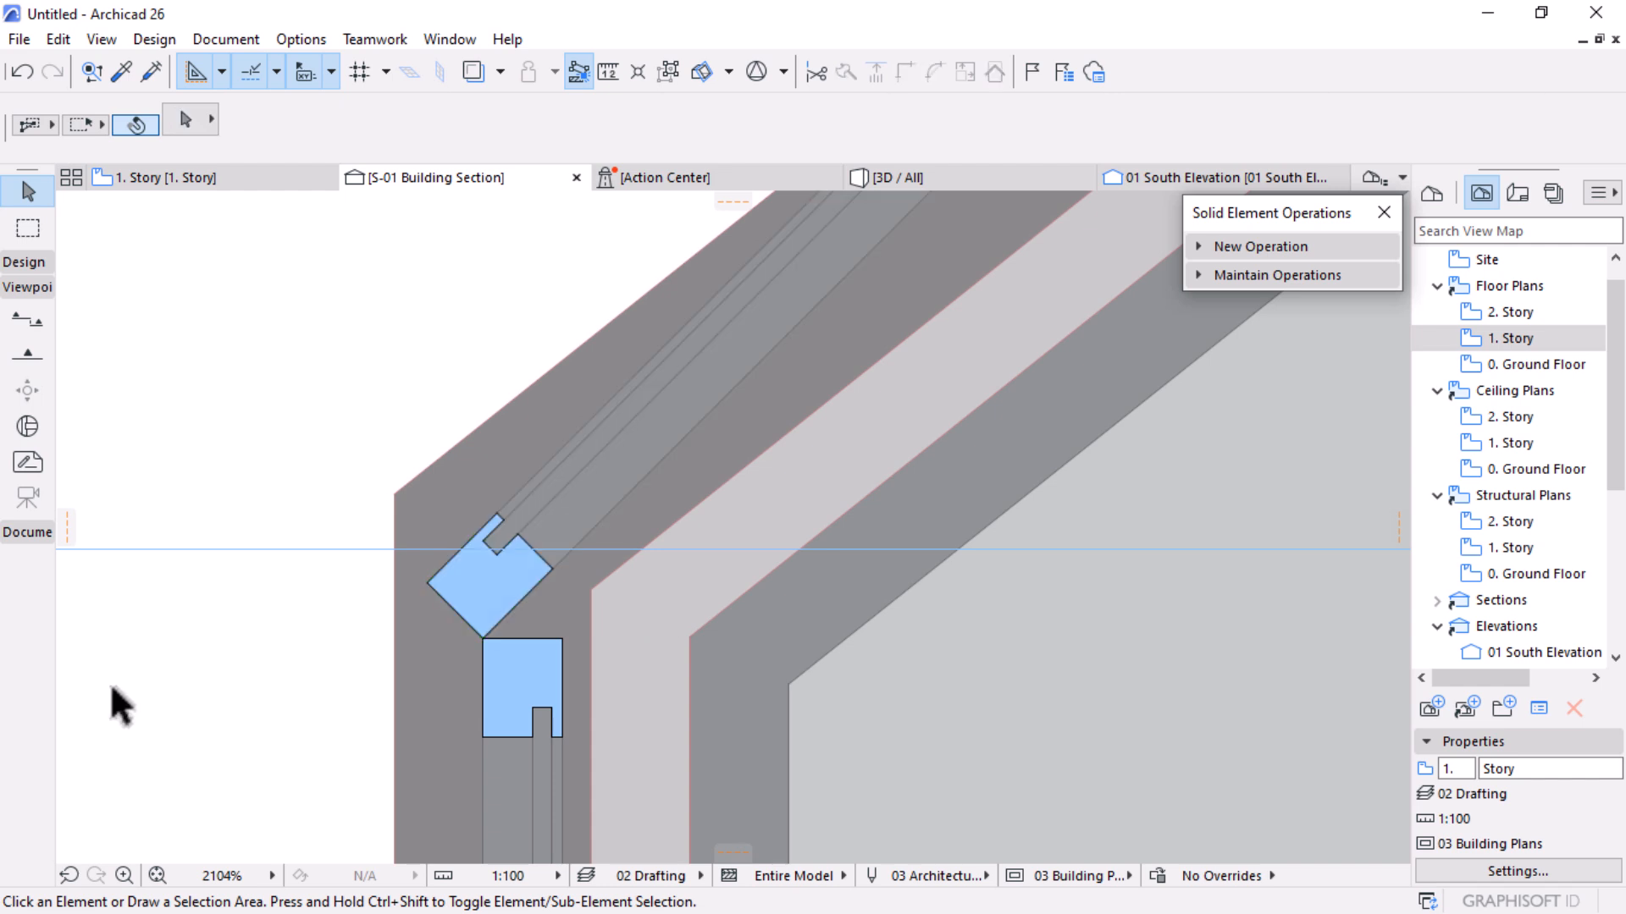
Draw a horizontal line about 600 mm long inward from the sloped shell's lower inner corner
click(19, 287)
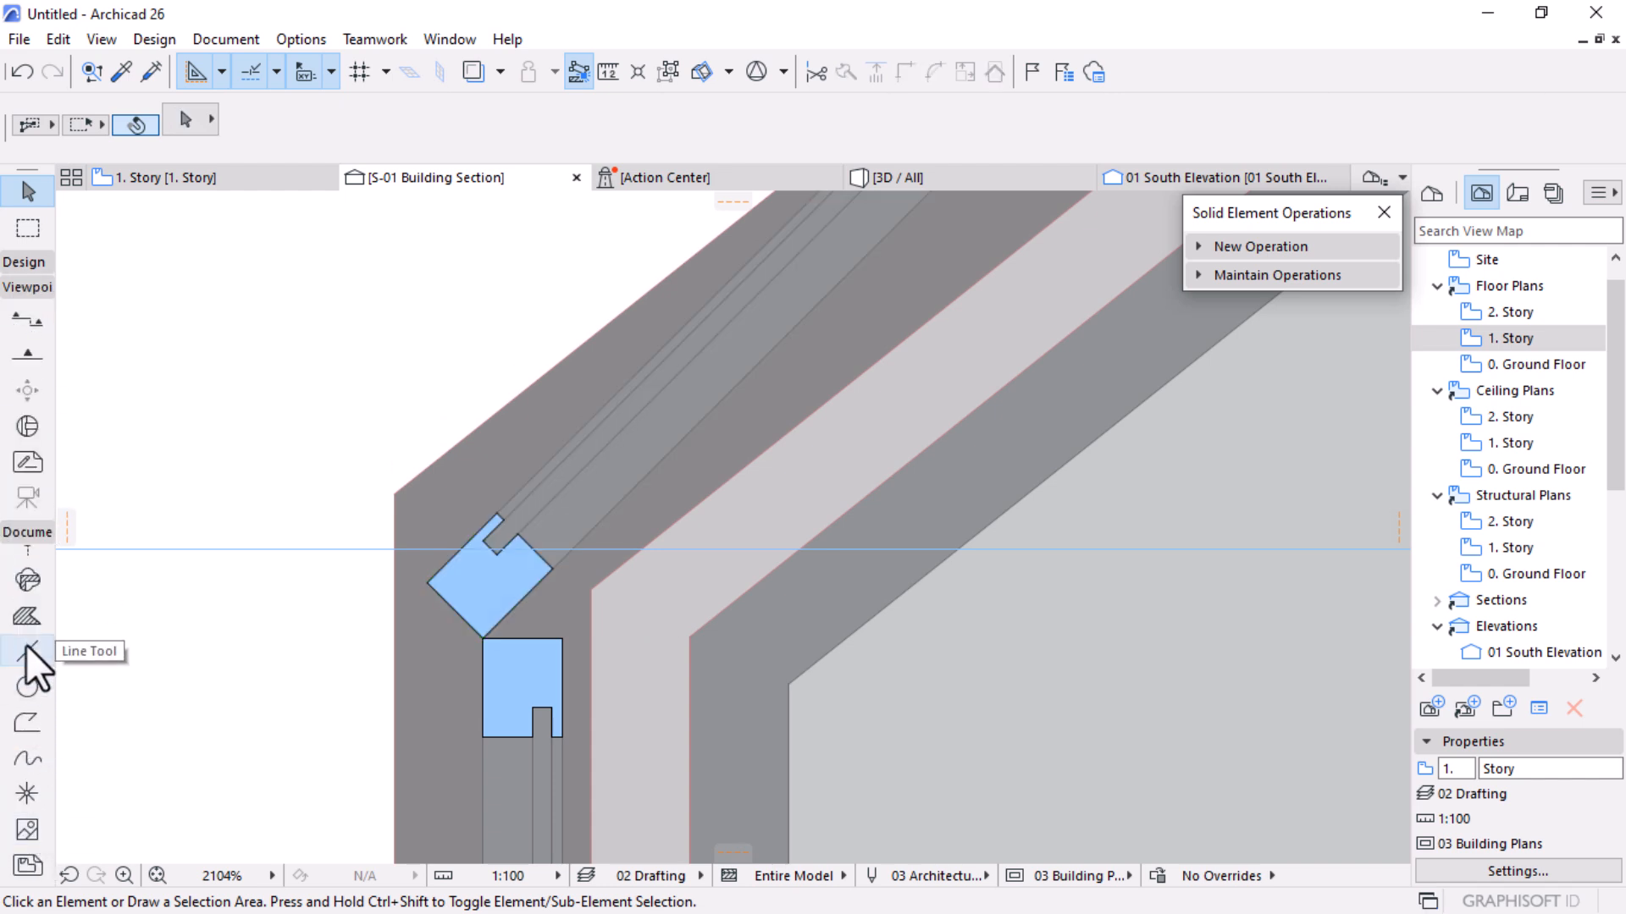
click(591, 590)
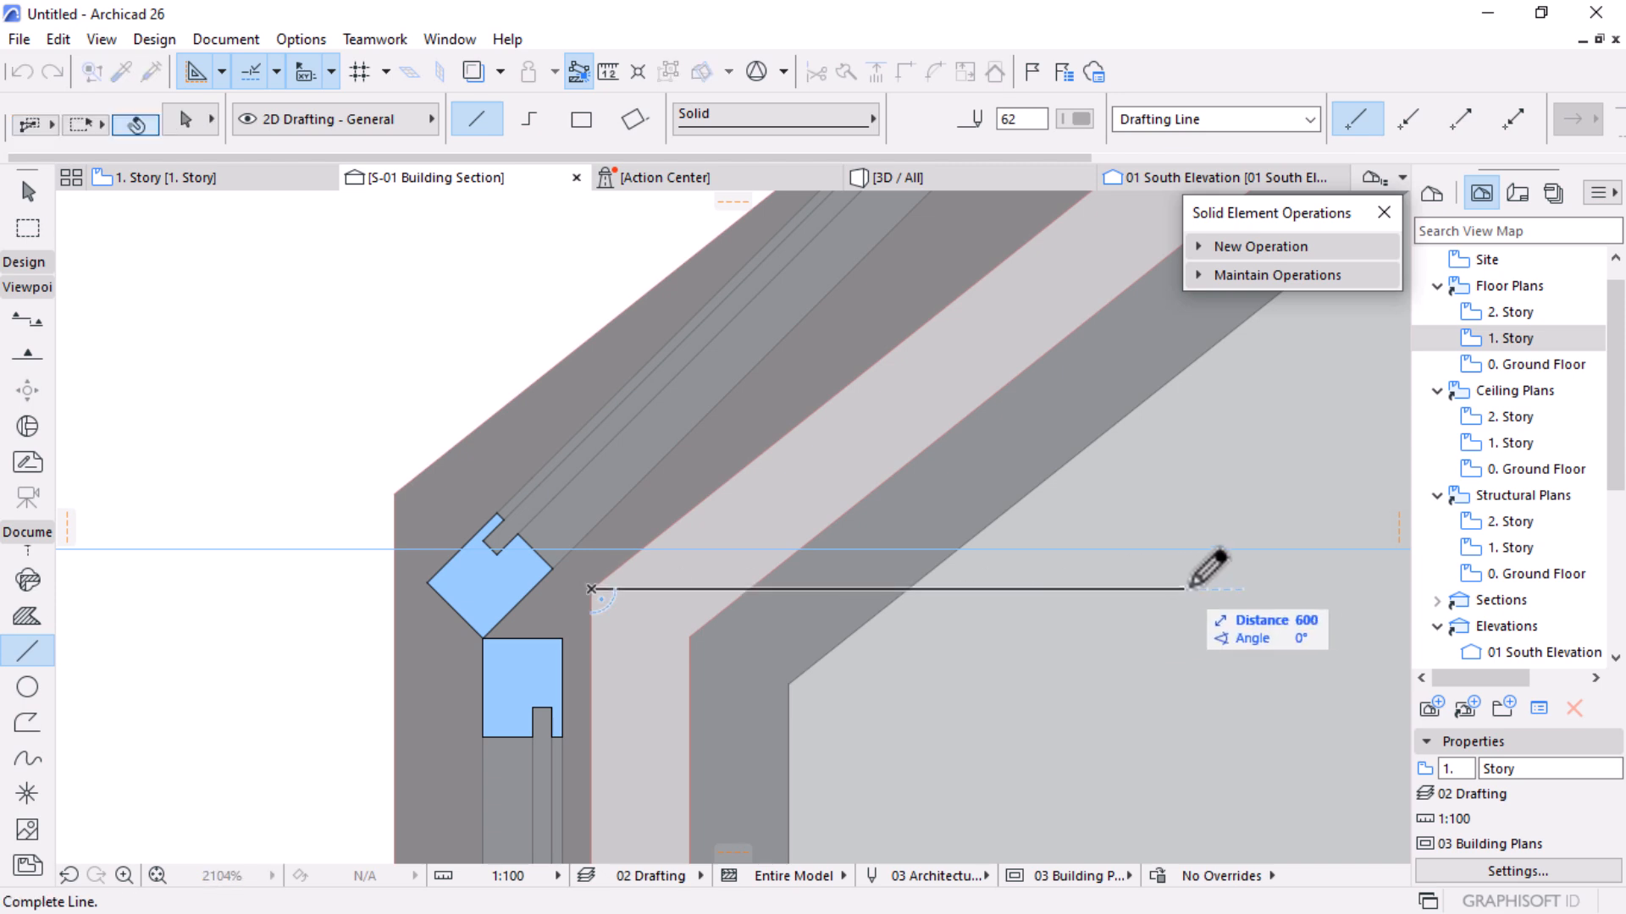
click(1195, 590)
key(Escape)
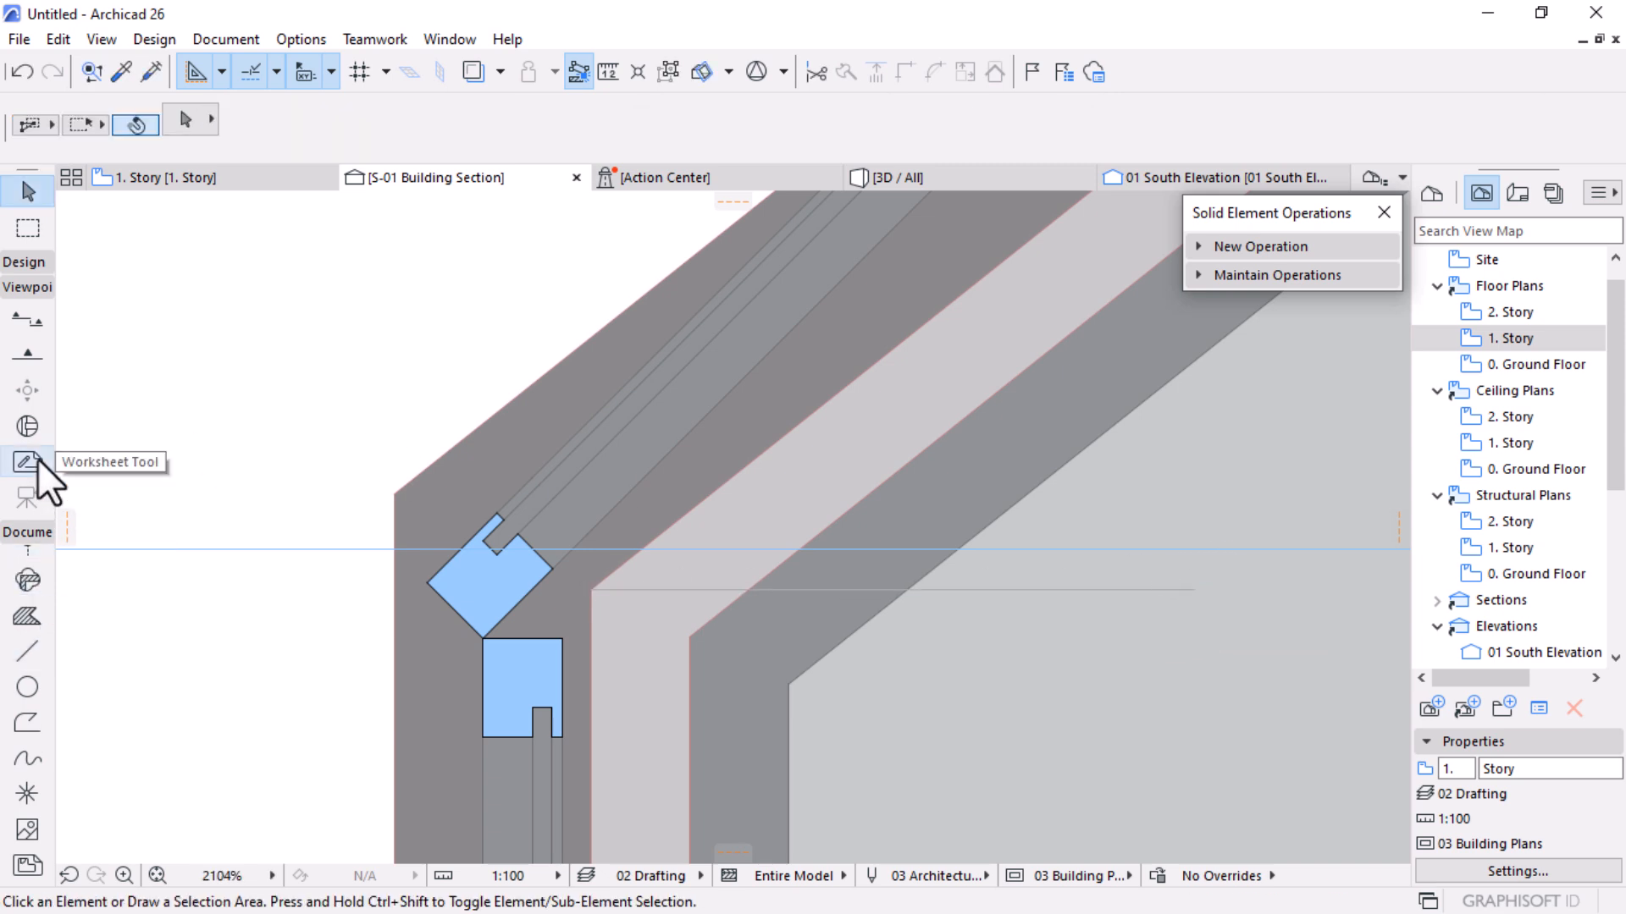
Add an angle dimension between the horizontal line and the sloped shell's inner edge
scroll(30, 689, up, 3)
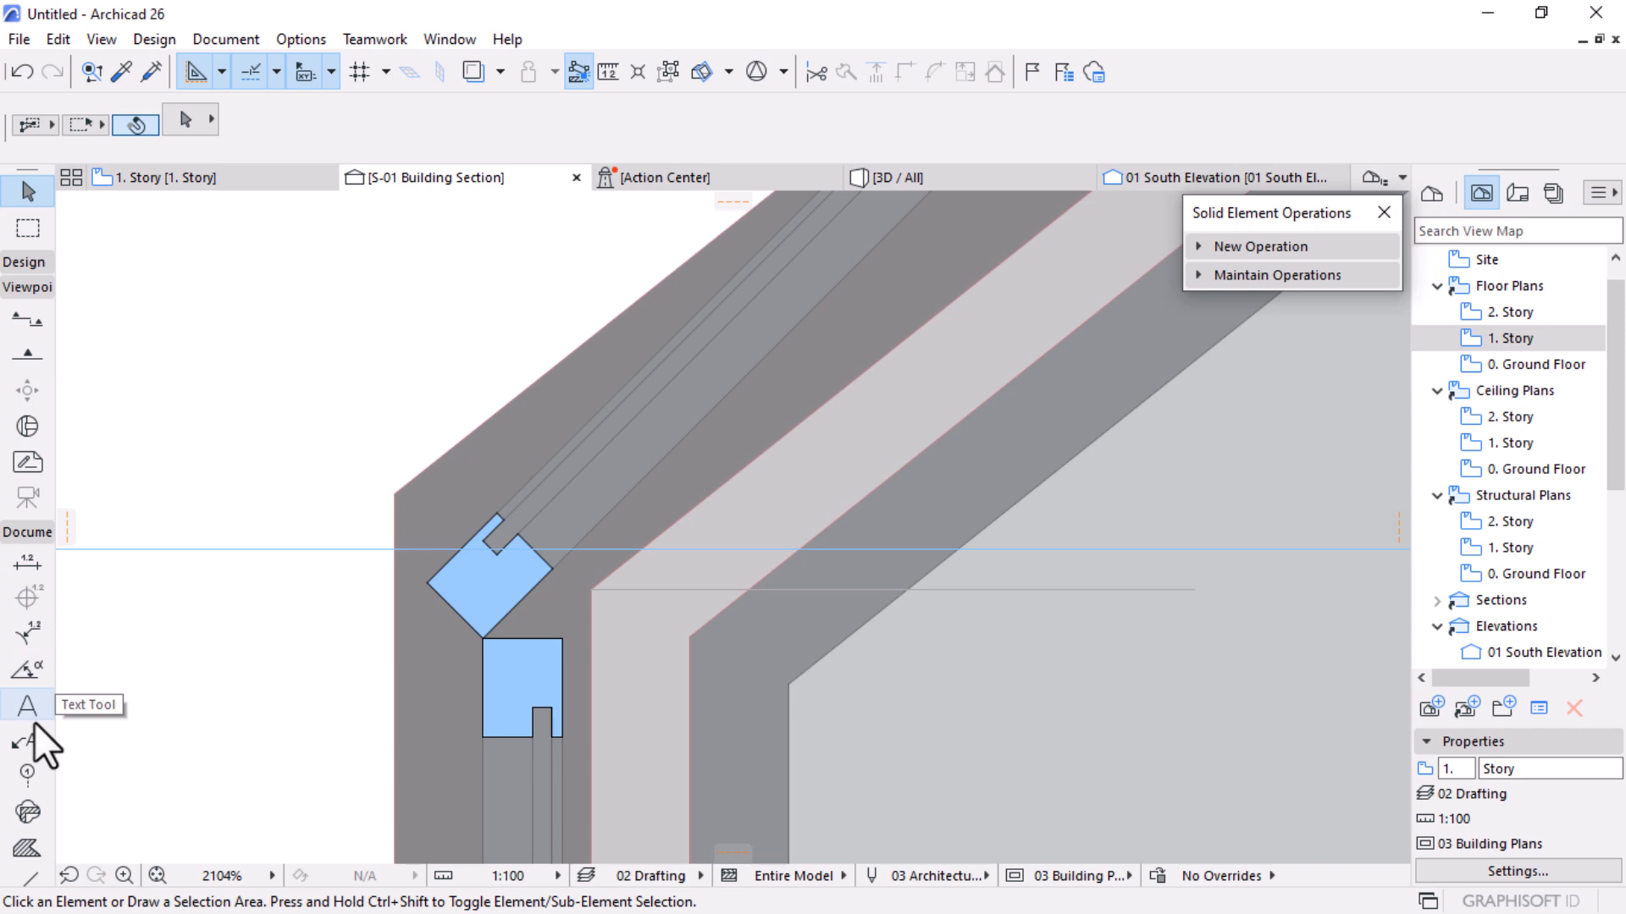
click(28, 664)
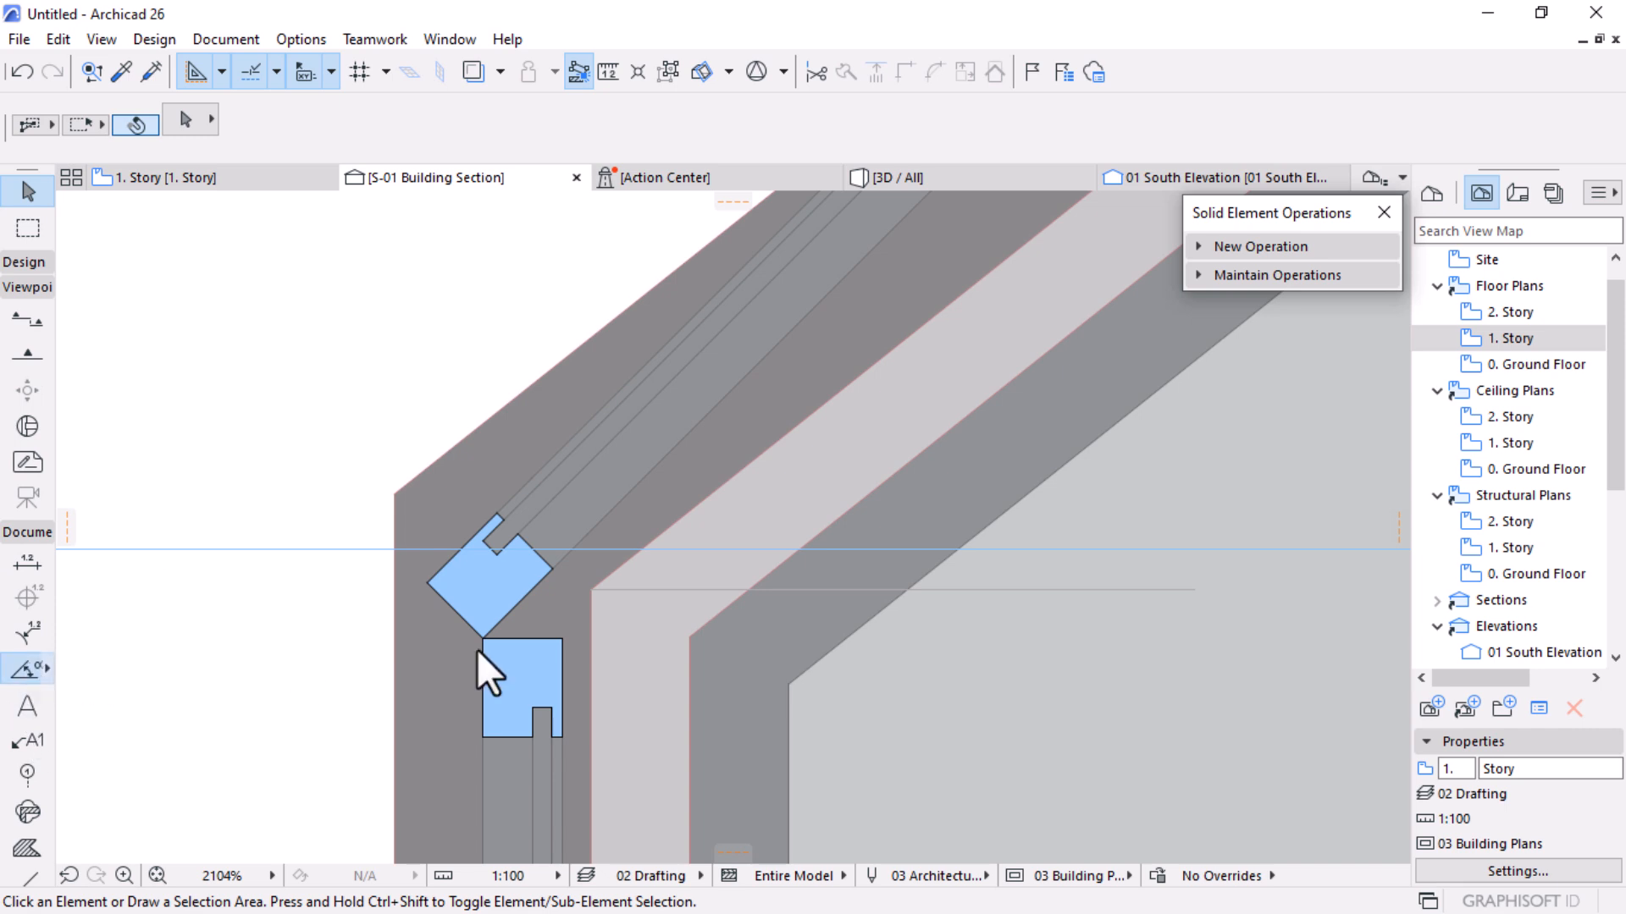
click(592, 590)
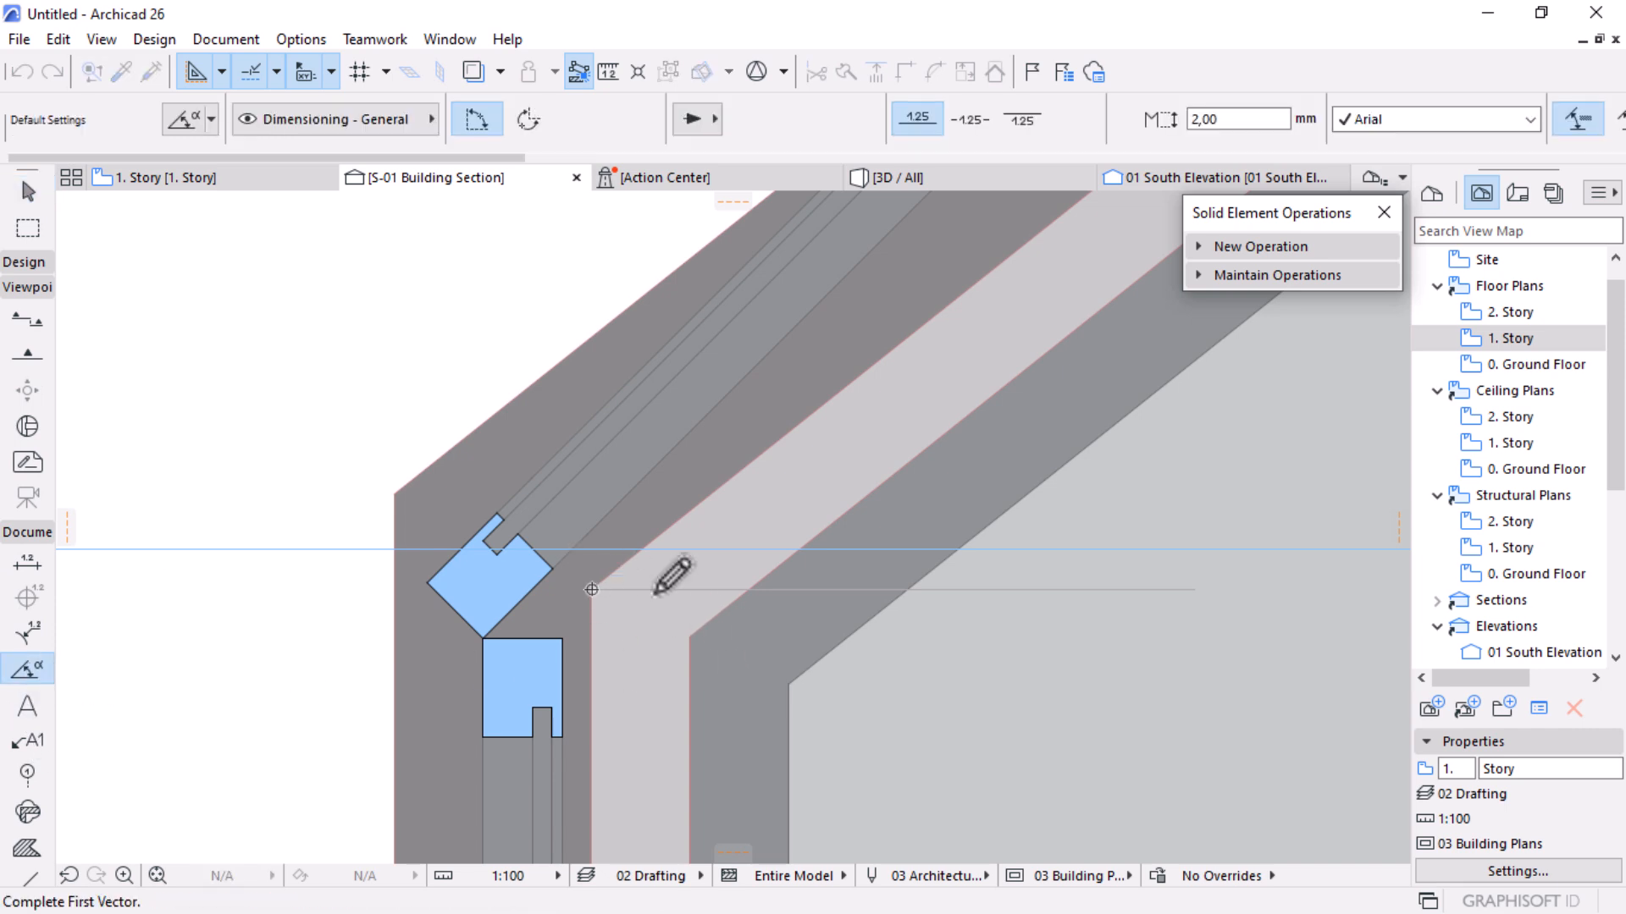
click(1194, 589)
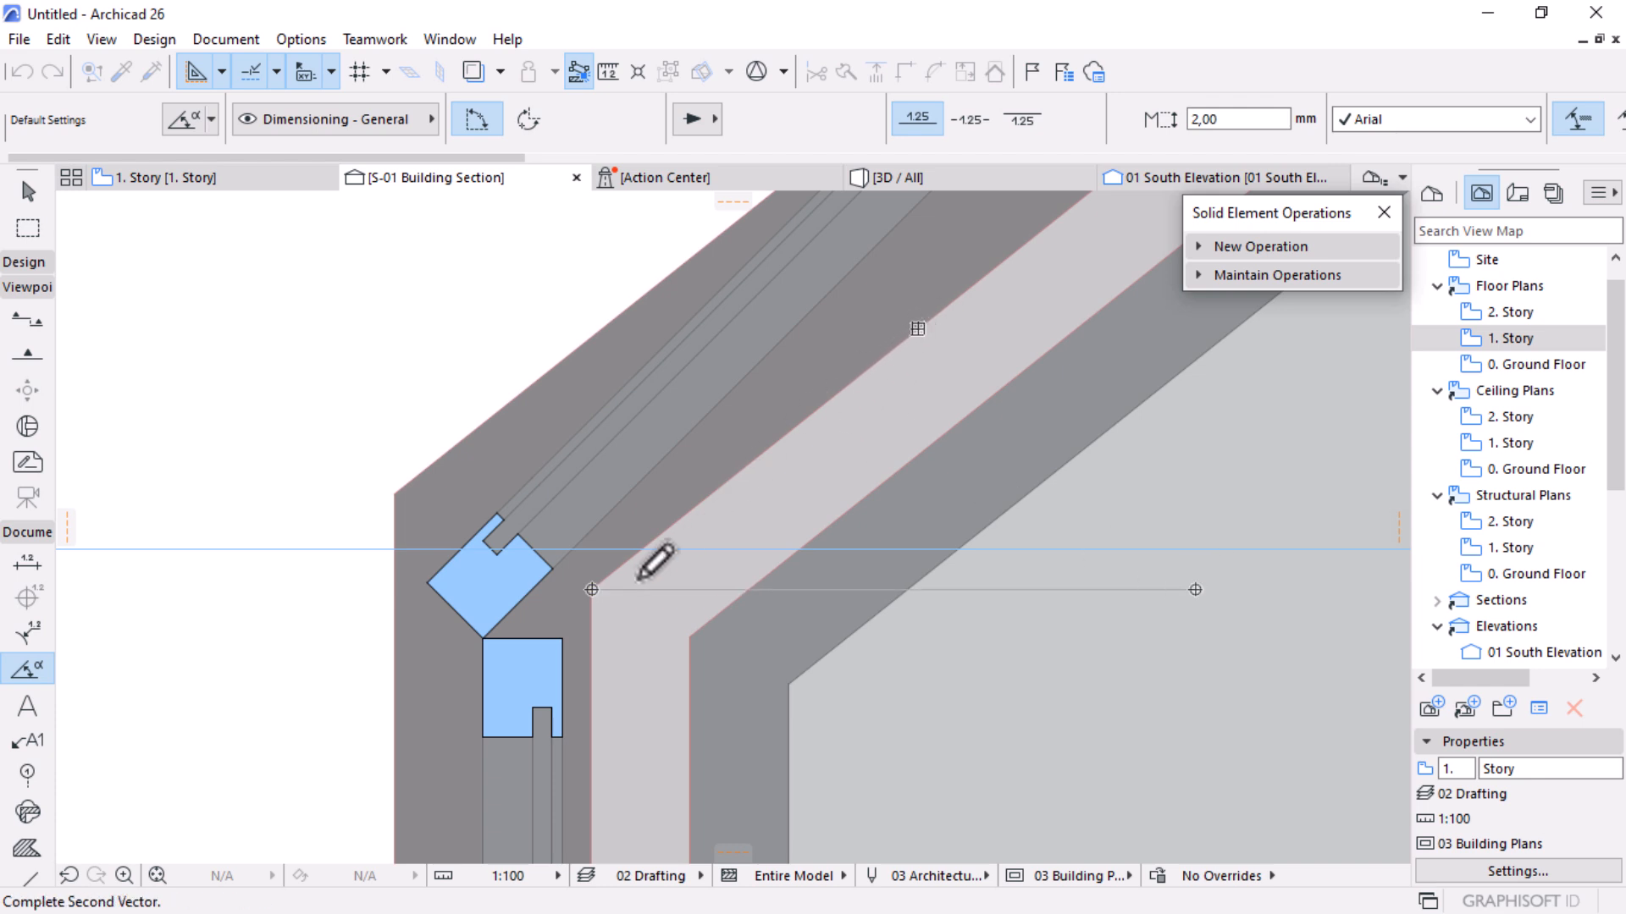
click(596, 584)
click(1046, 453)
scroll(823, 589, down, 3)
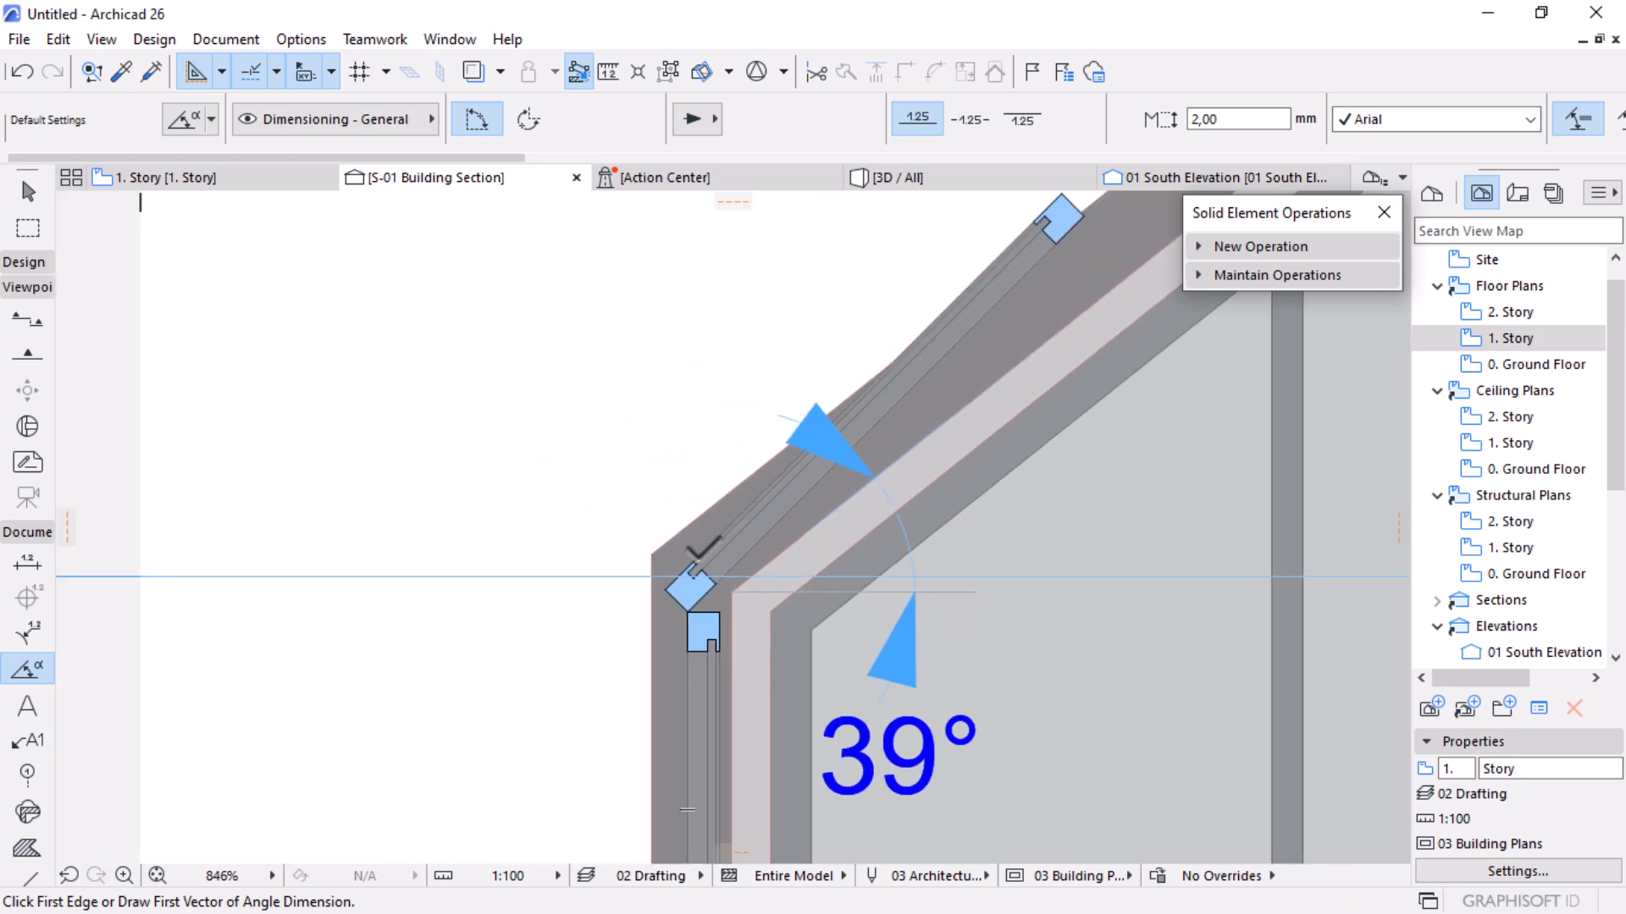
Set the slanted curtain wall's slant angle to 39,00°
key(Escape)
click(745, 532)
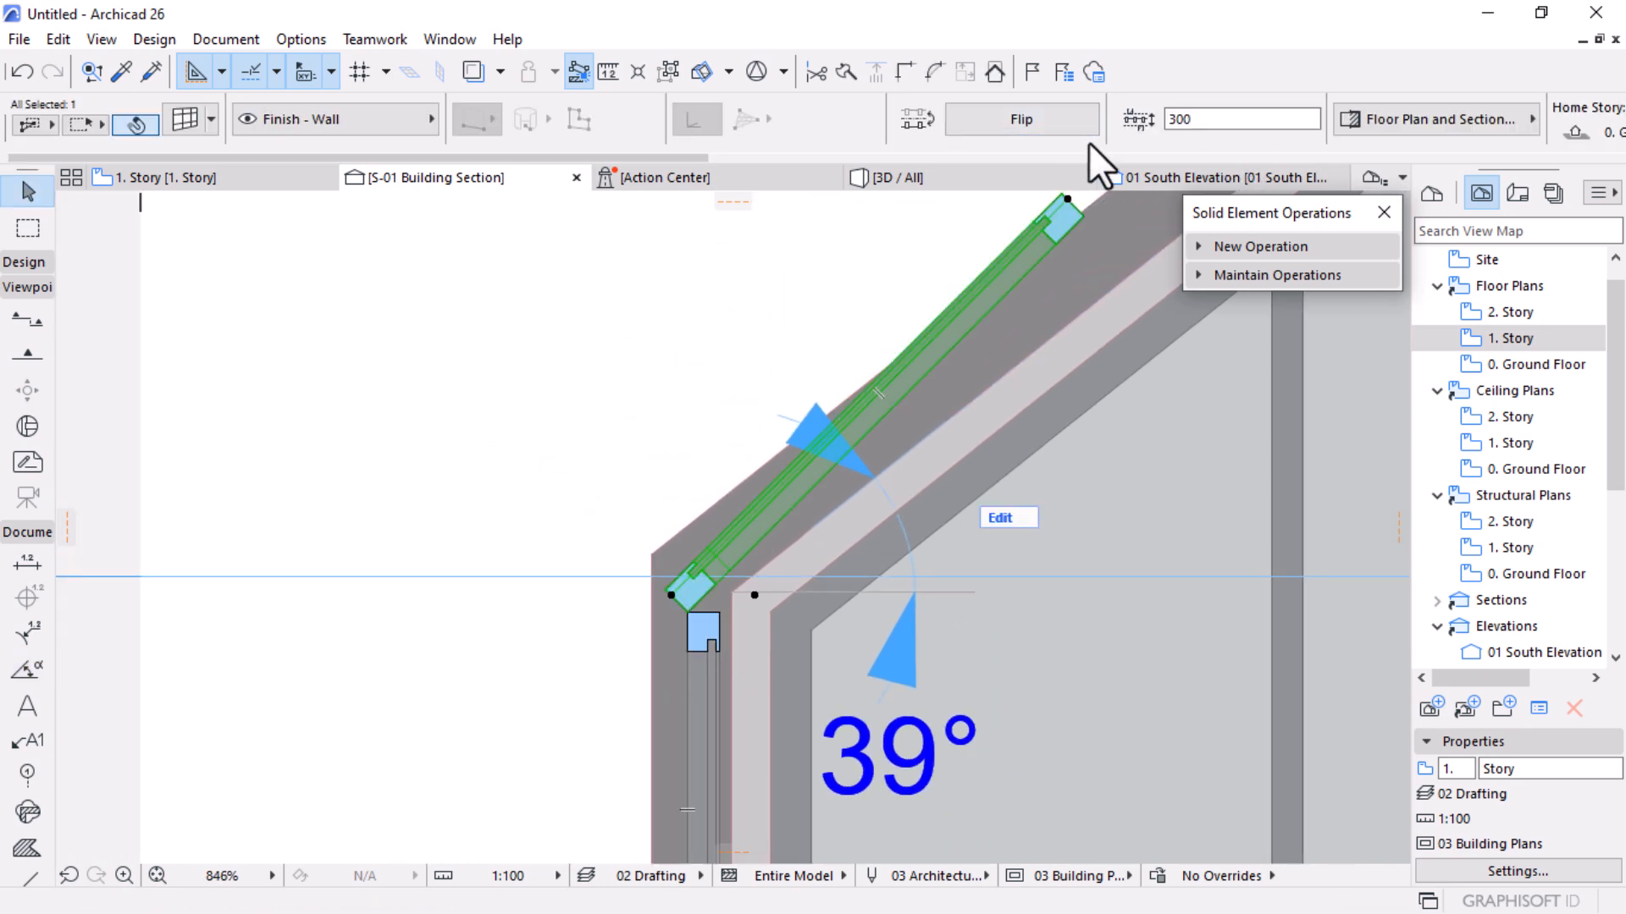
scroll(872, 131, right, 5)
scroll(873, 131, down, 3)
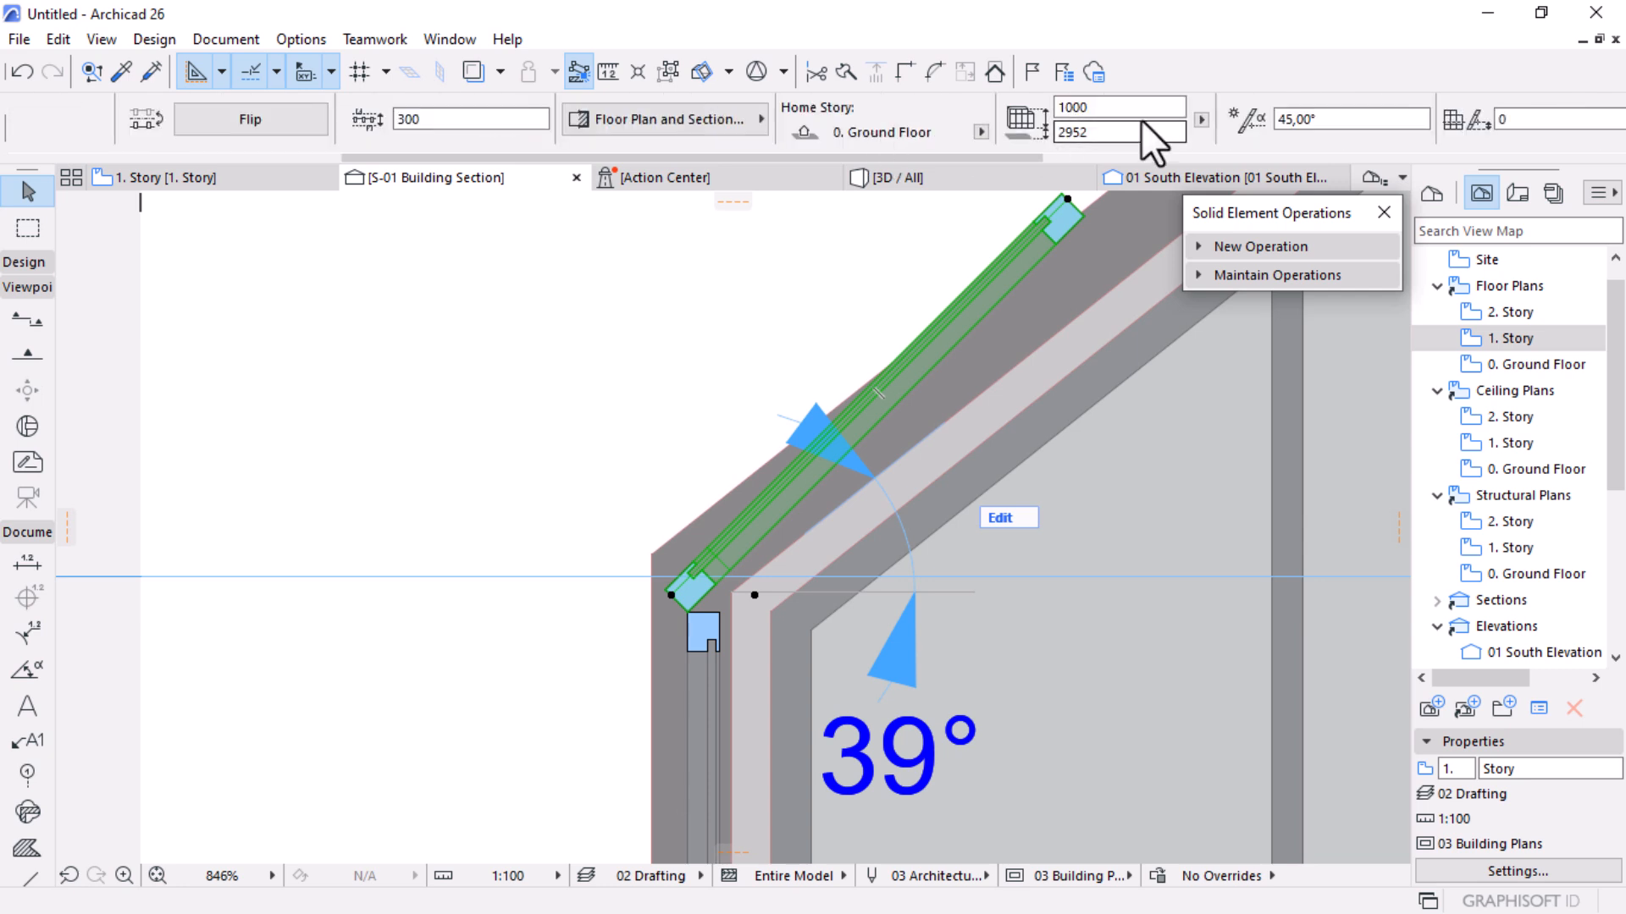
drag(1317, 119, 1216, 106)
text(39,00)
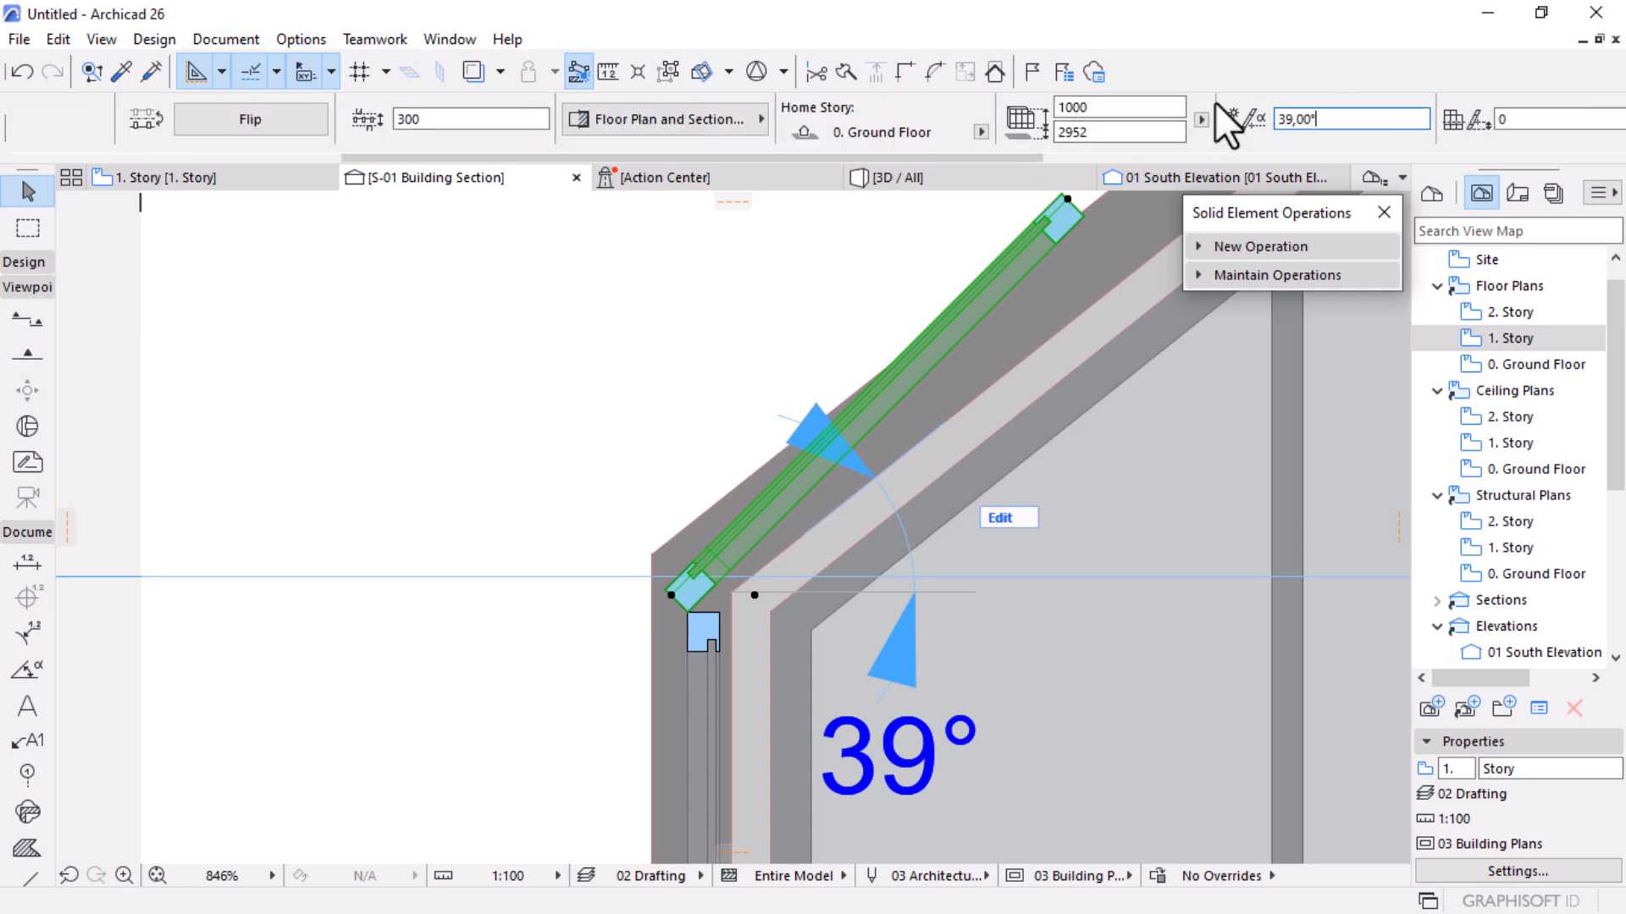
key(Return)
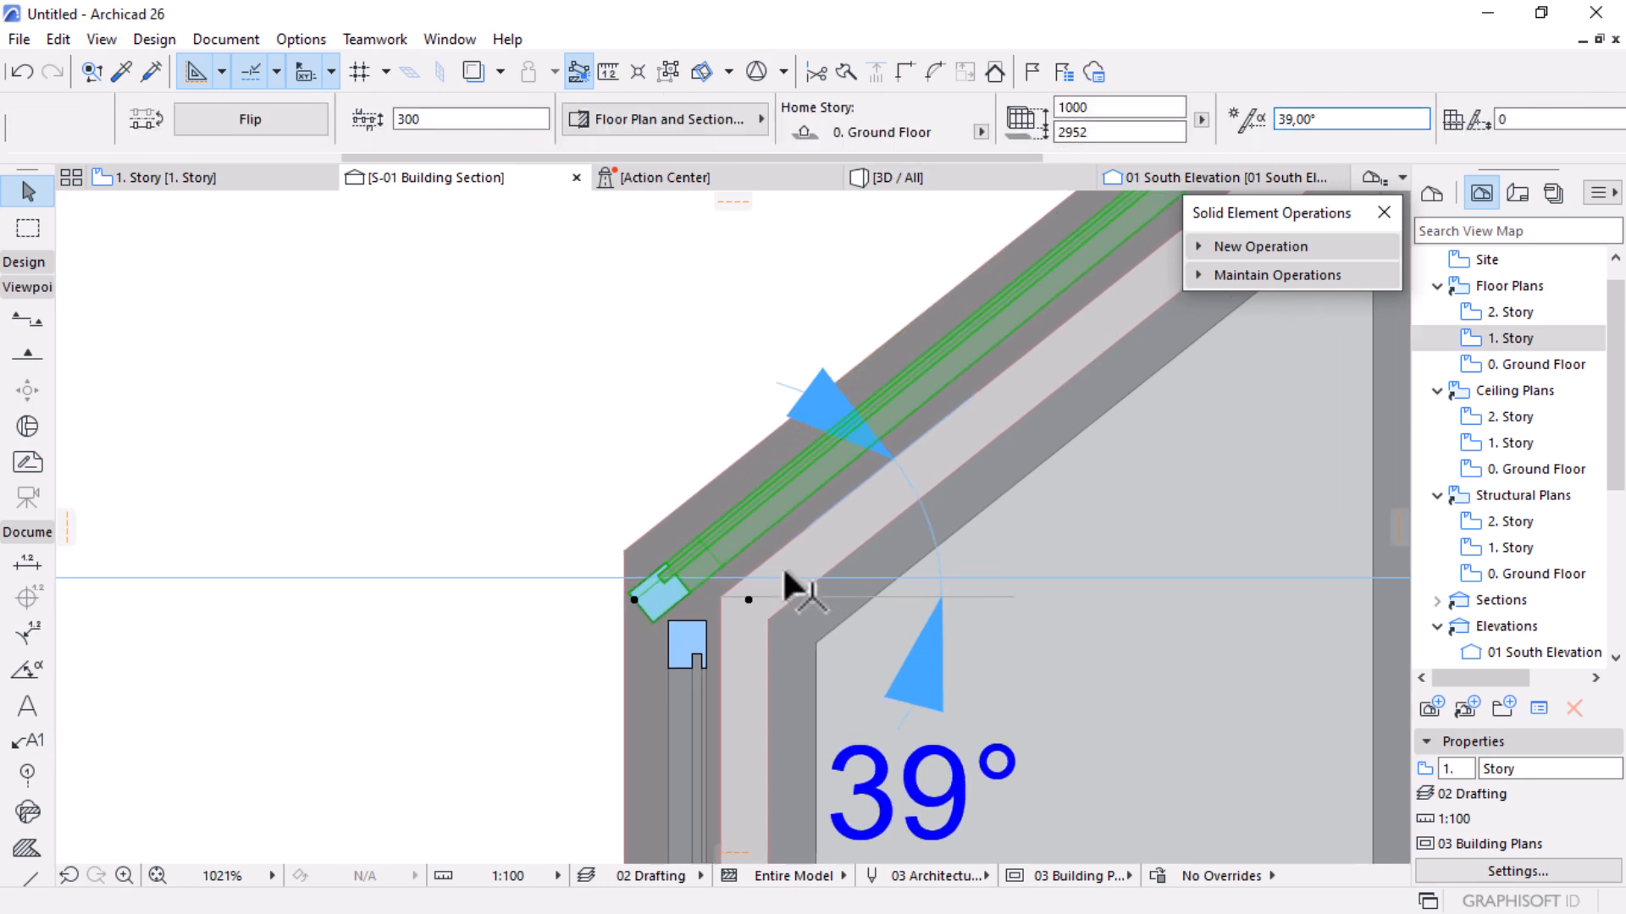
Move the slanted curtain wall so its frame's lowest corner meets the vertical frame's upper outer corner, and check the joint in 3D
scroll(781, 572, up, 5)
key(ctrl+d)
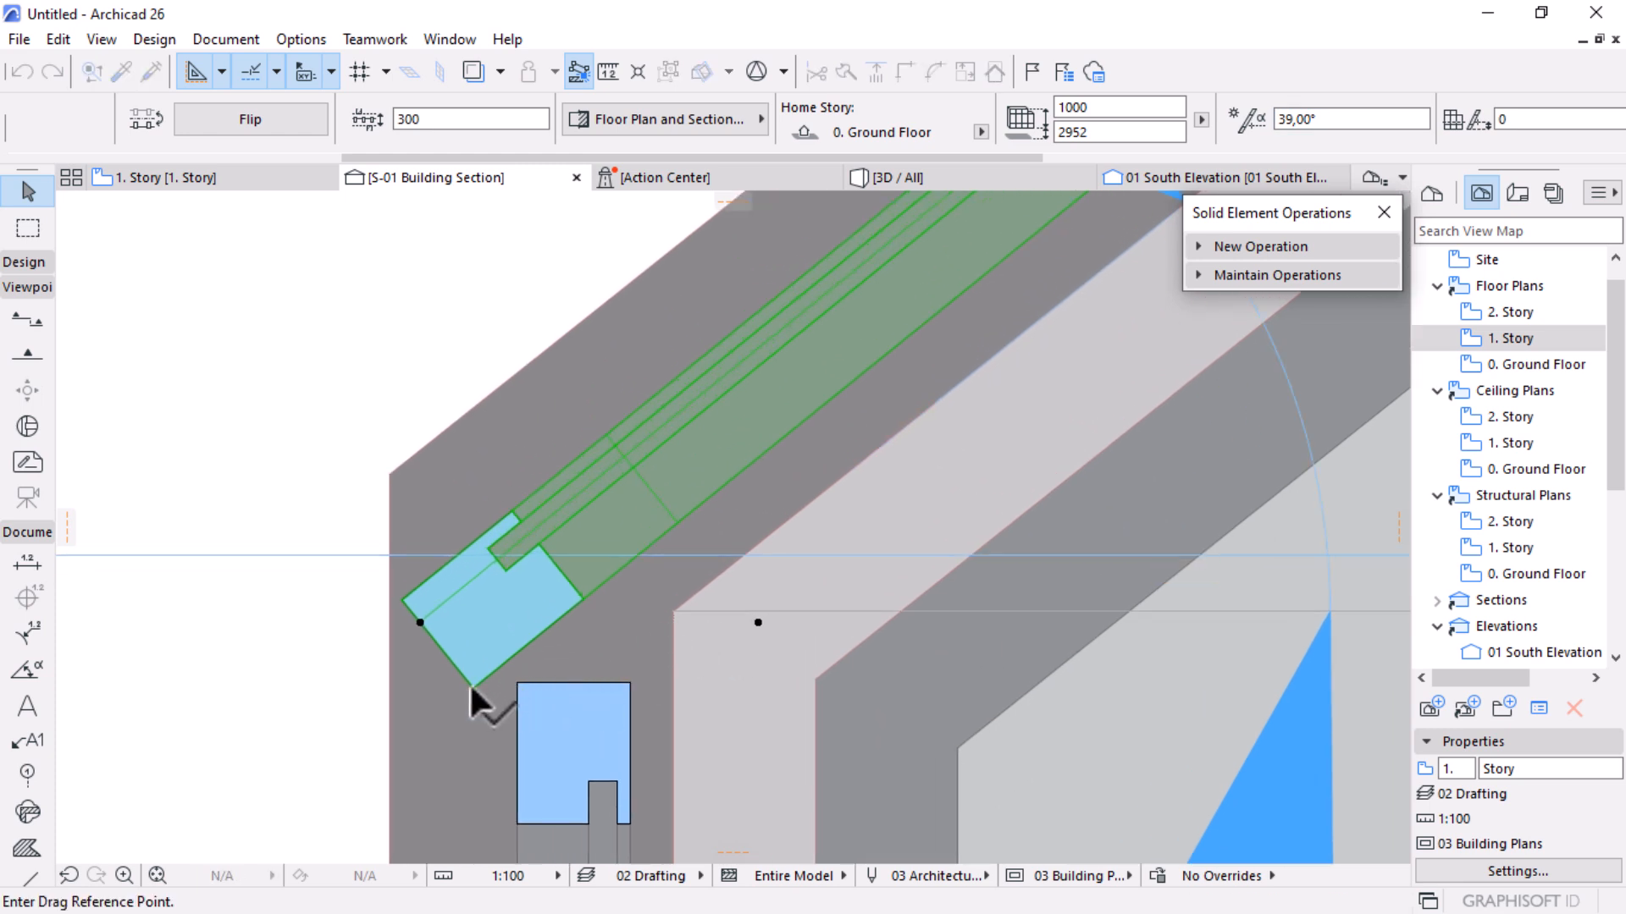
click(473, 685)
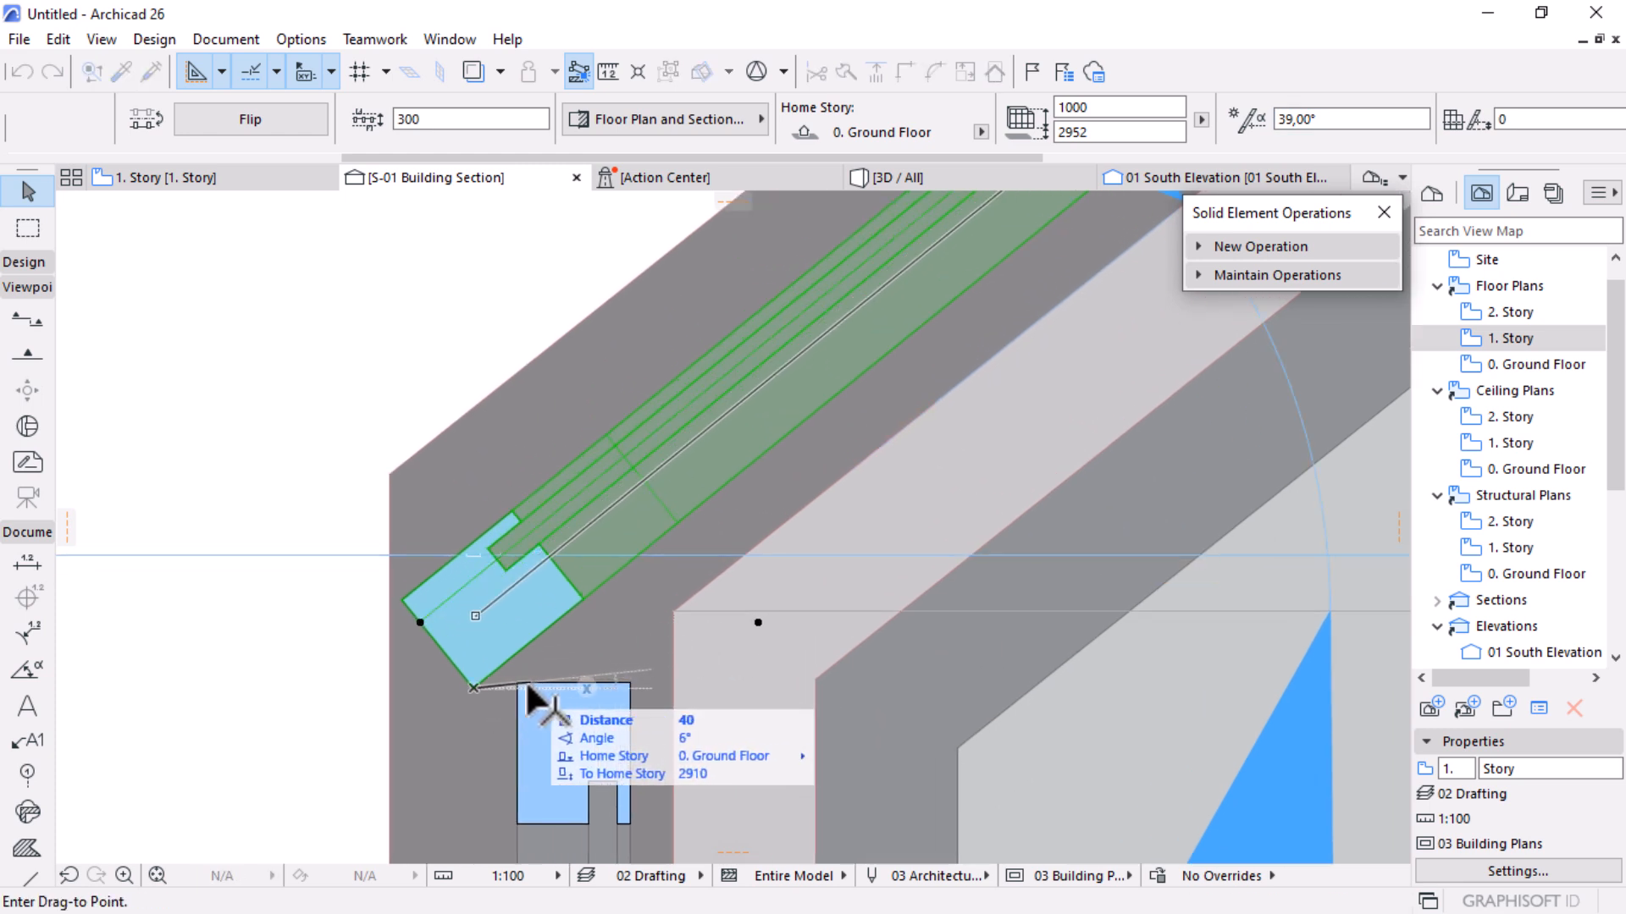
click(516, 679)
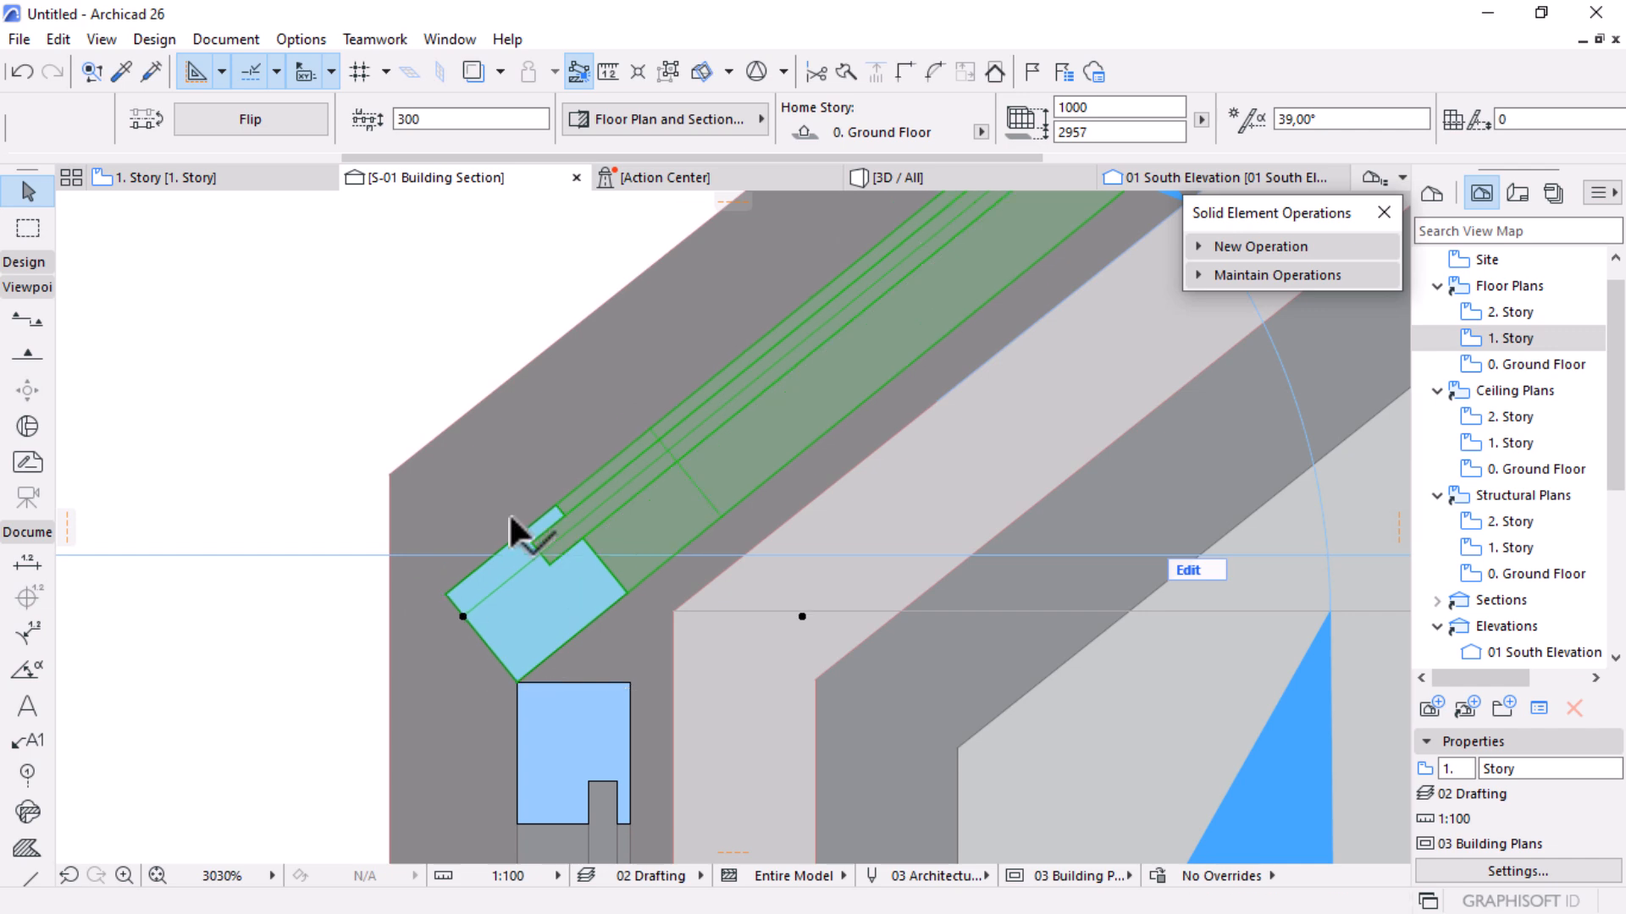
scroll(597, 542, down, 3)
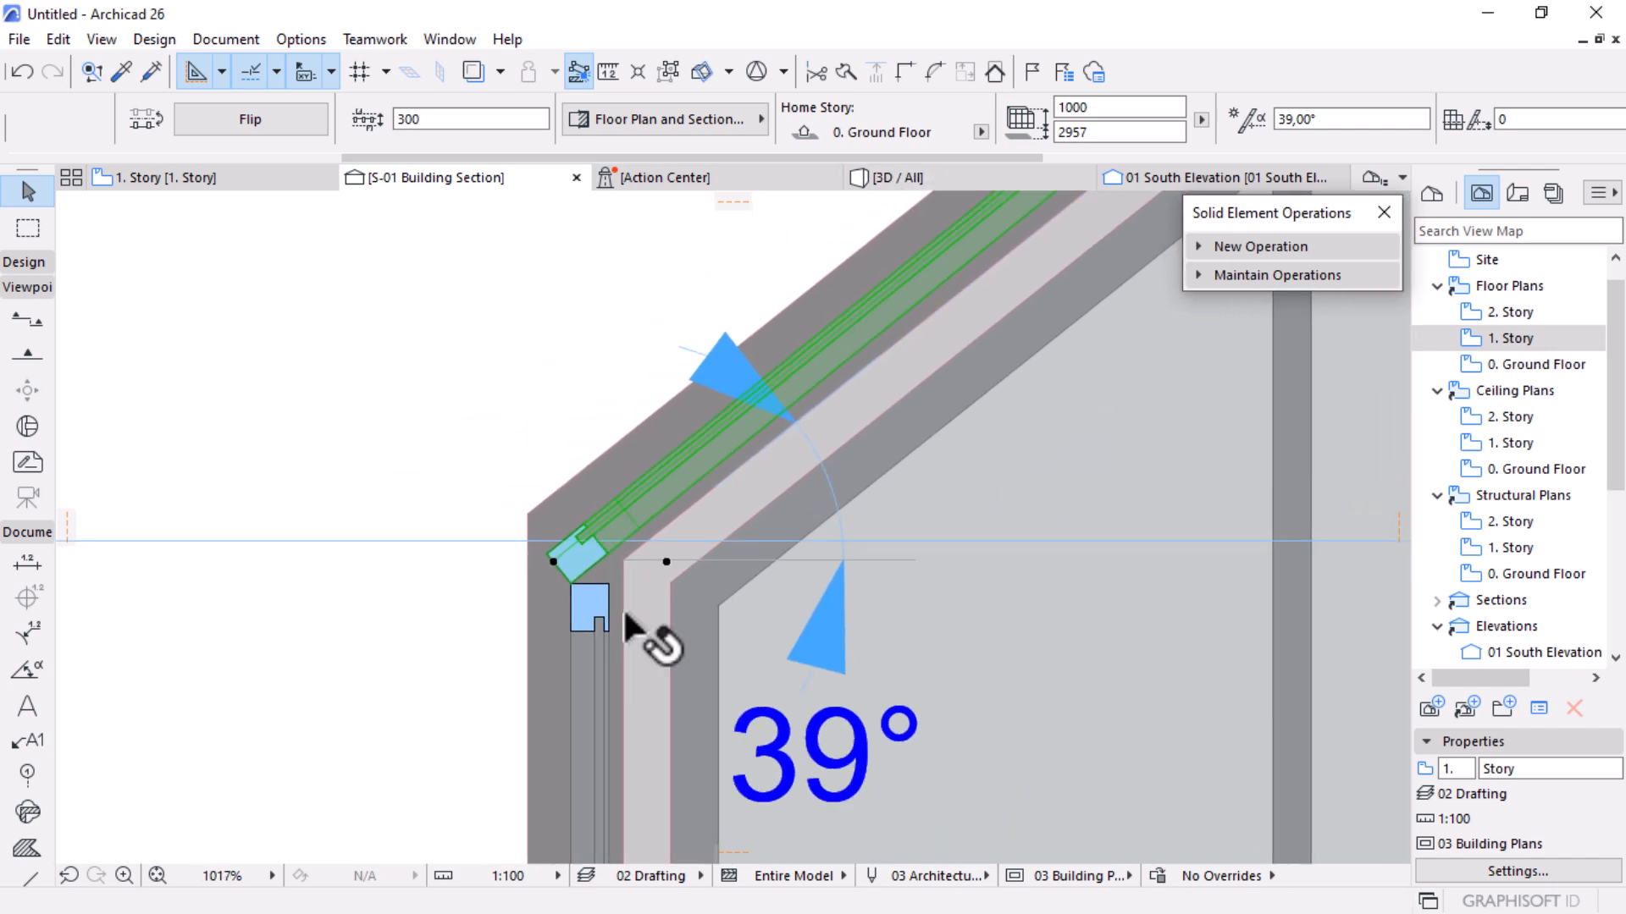
scroll(627, 624, up, 1)
click(942, 178)
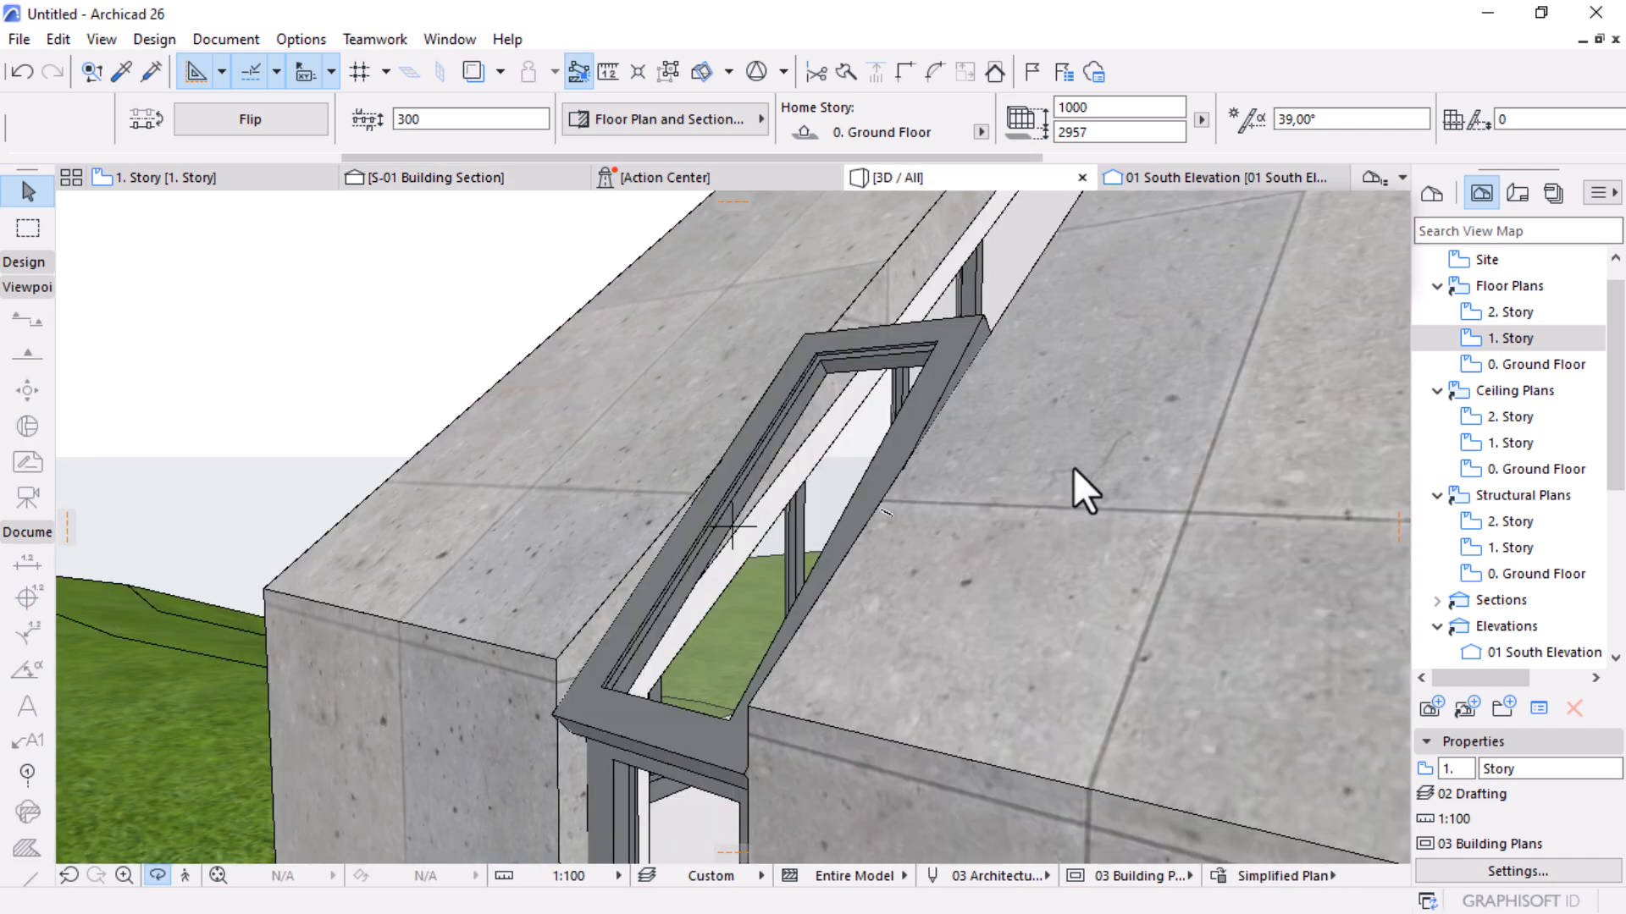
shift+middle_drag(974, 483, 885, 487)
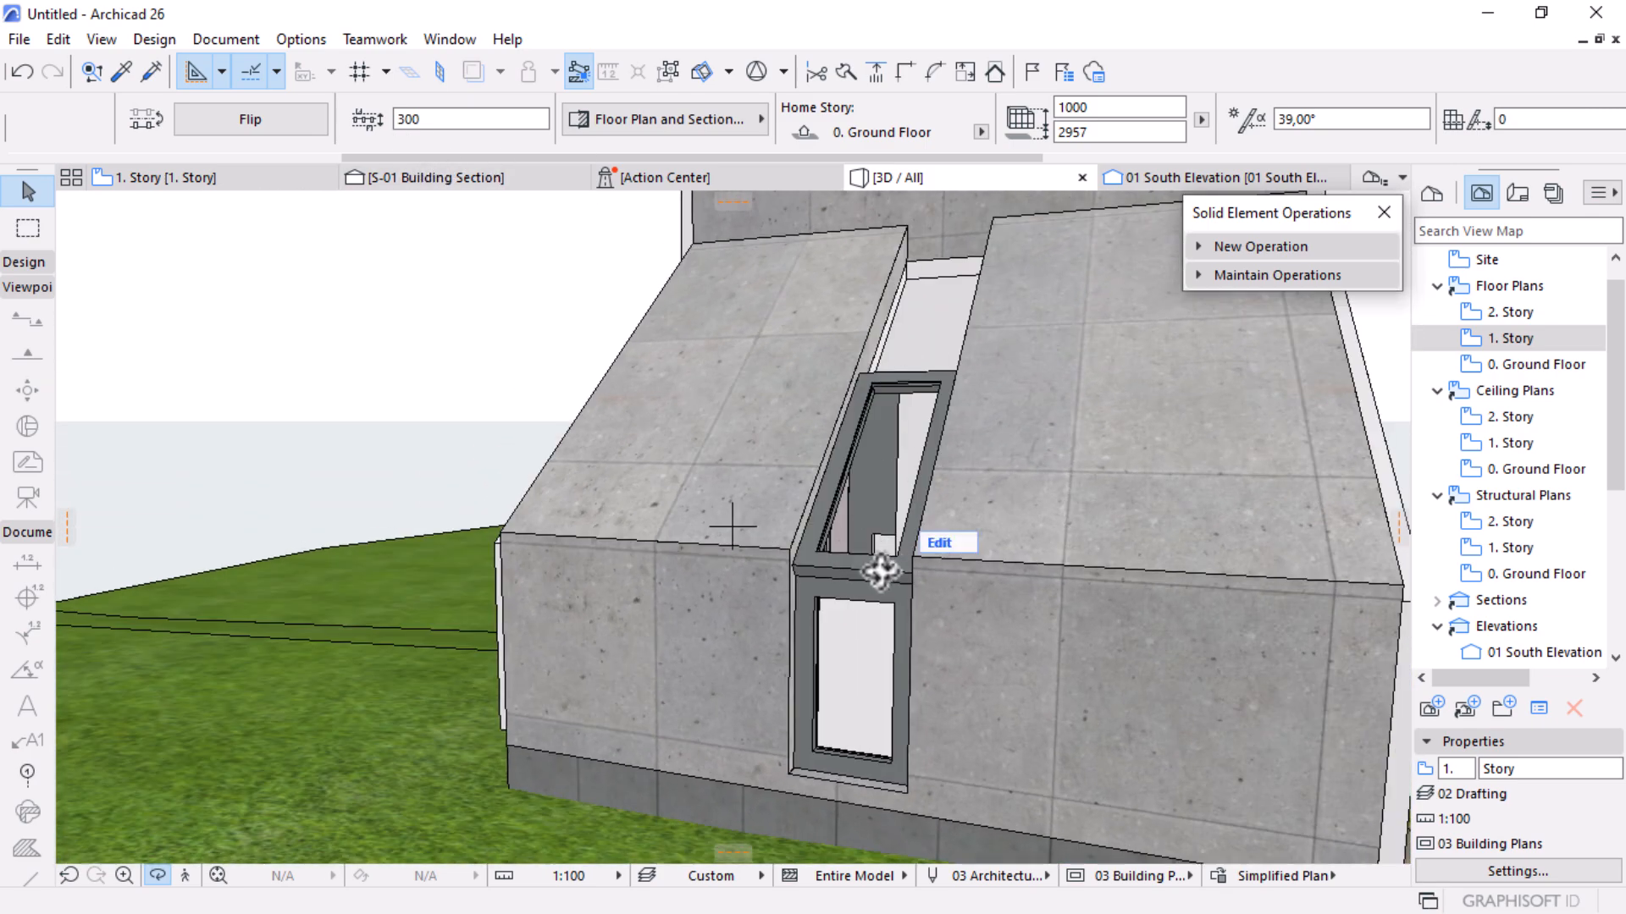
shift+middle_drag(854, 573, 893, 472)
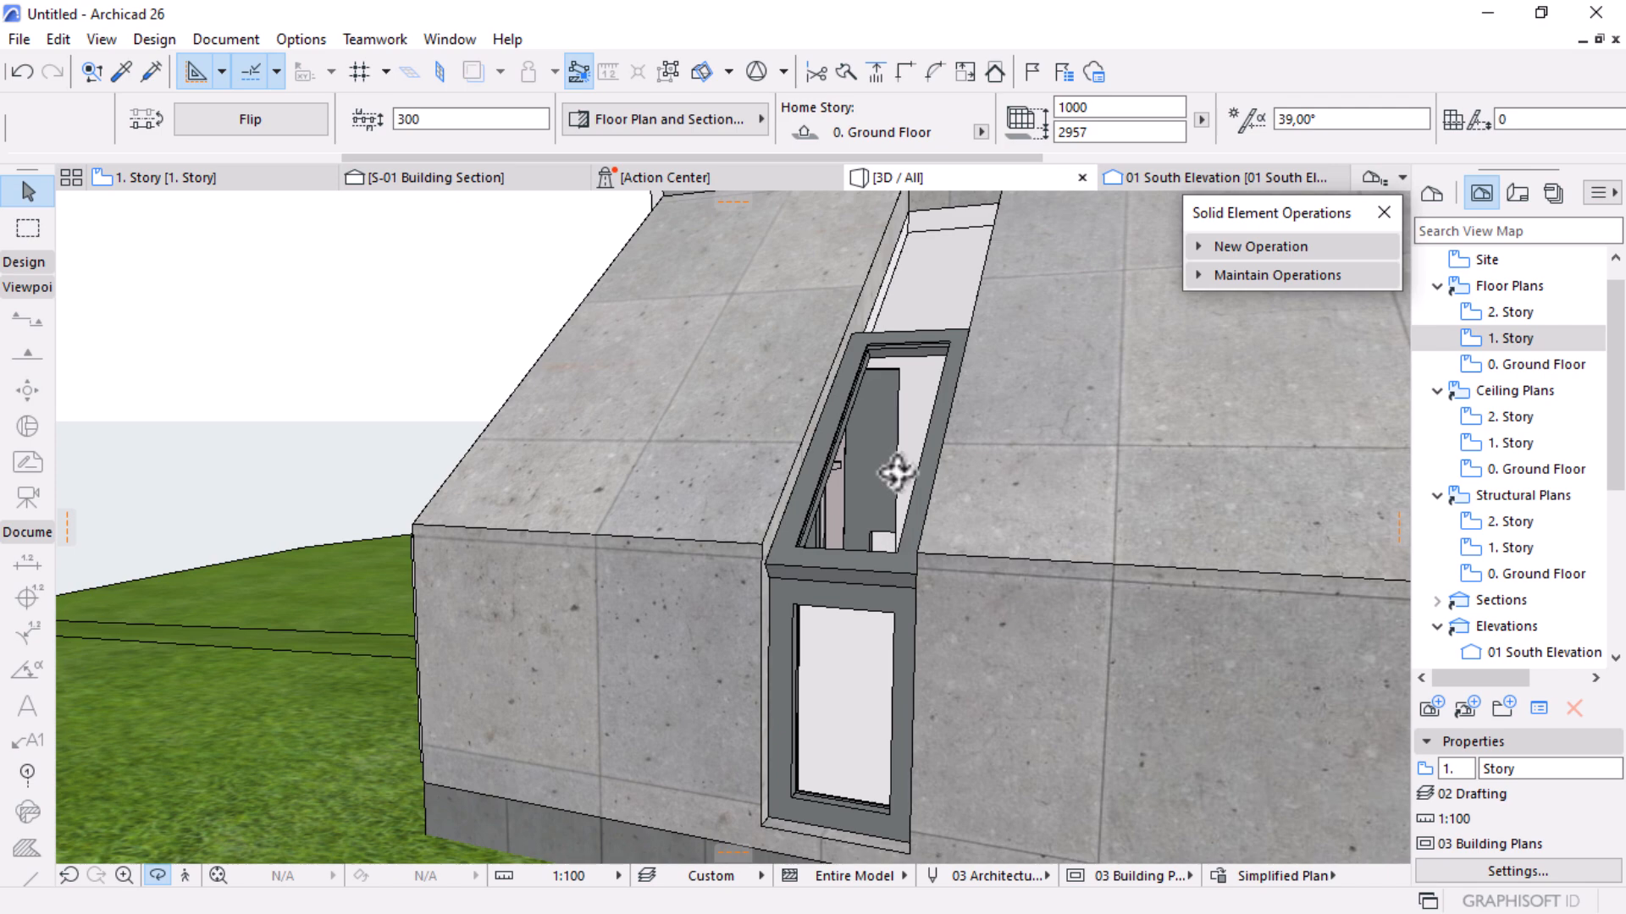
Back in the S-01 section, raise the vertical curtain wall's top edge to the level of the sloped shell's lower inner corner
click(498, 177)
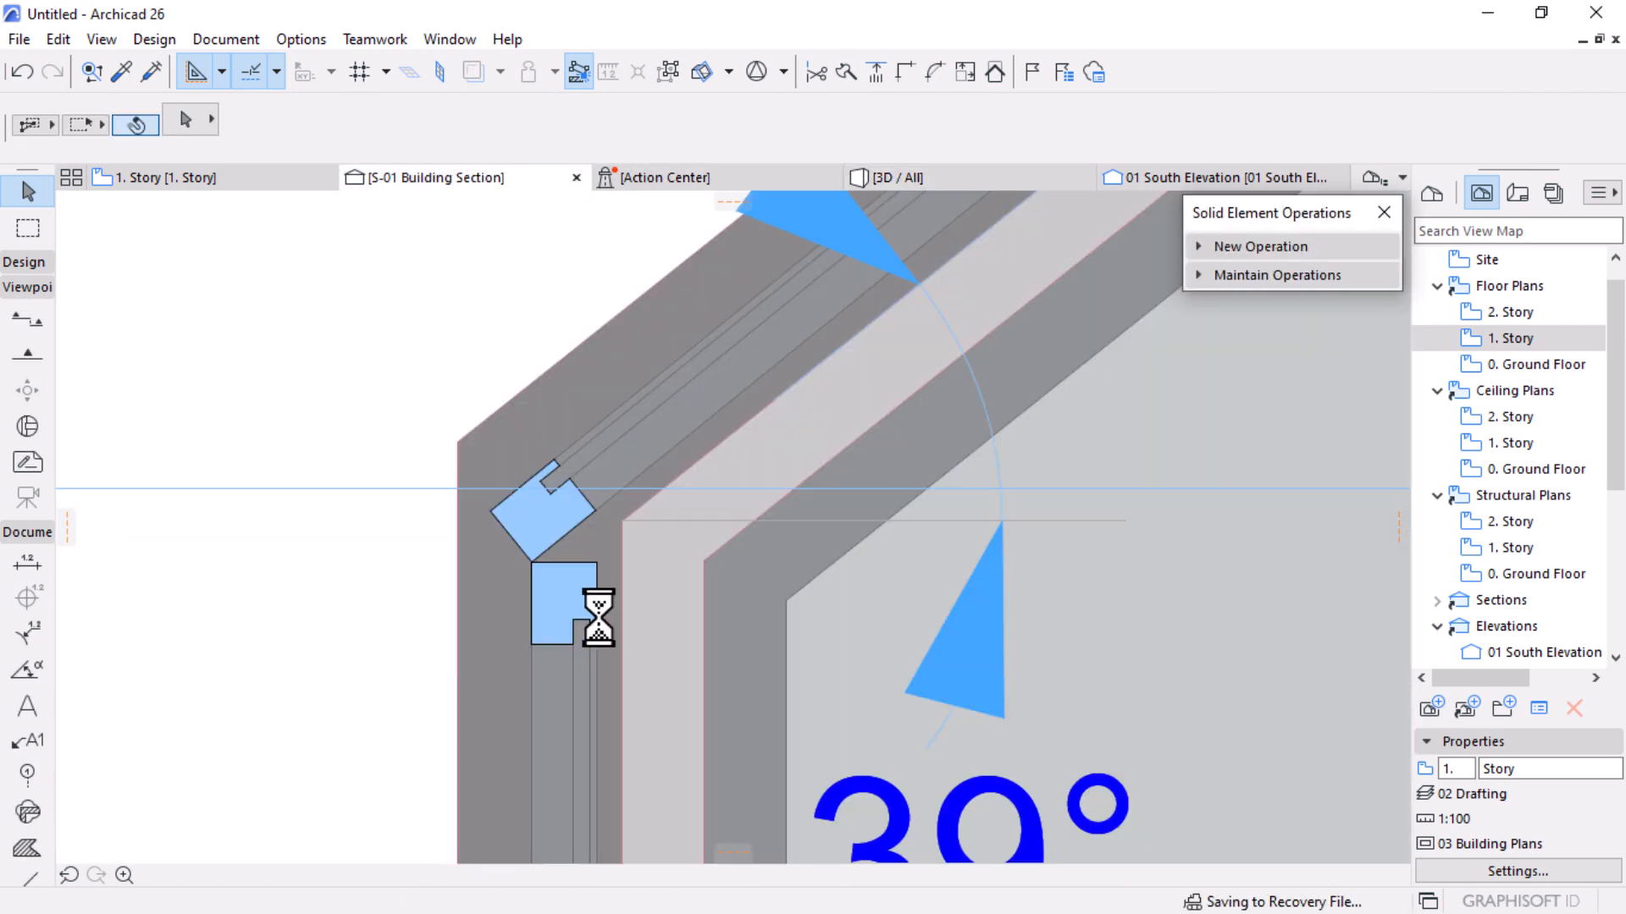
scroll(509, 541, up, 3)
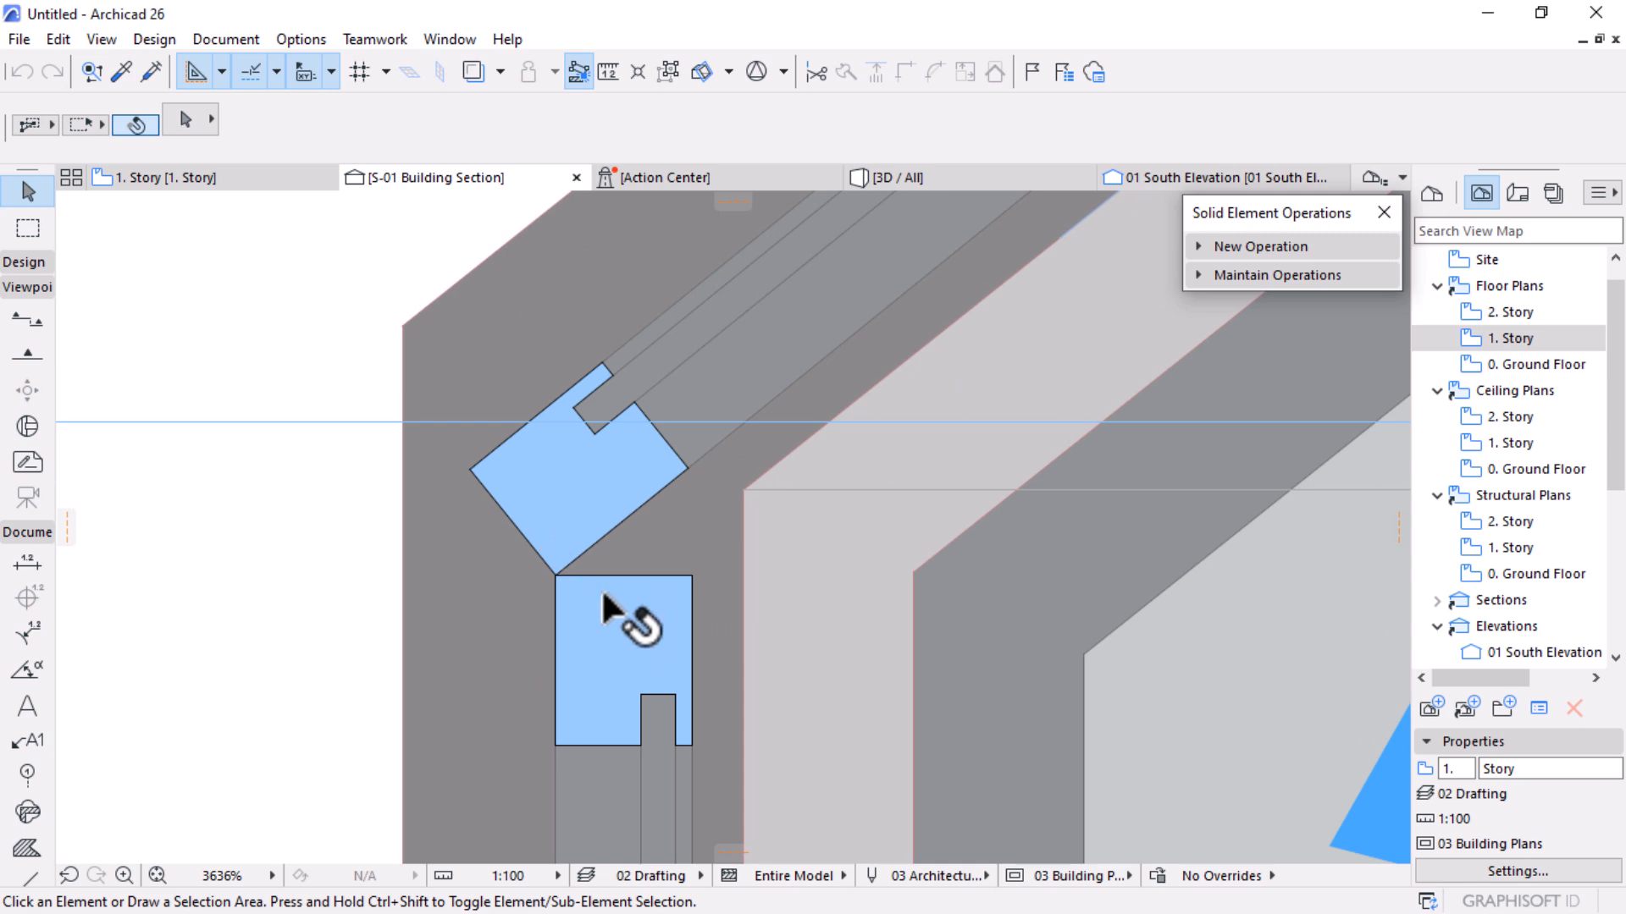
click(657, 574)
click(657, 575)
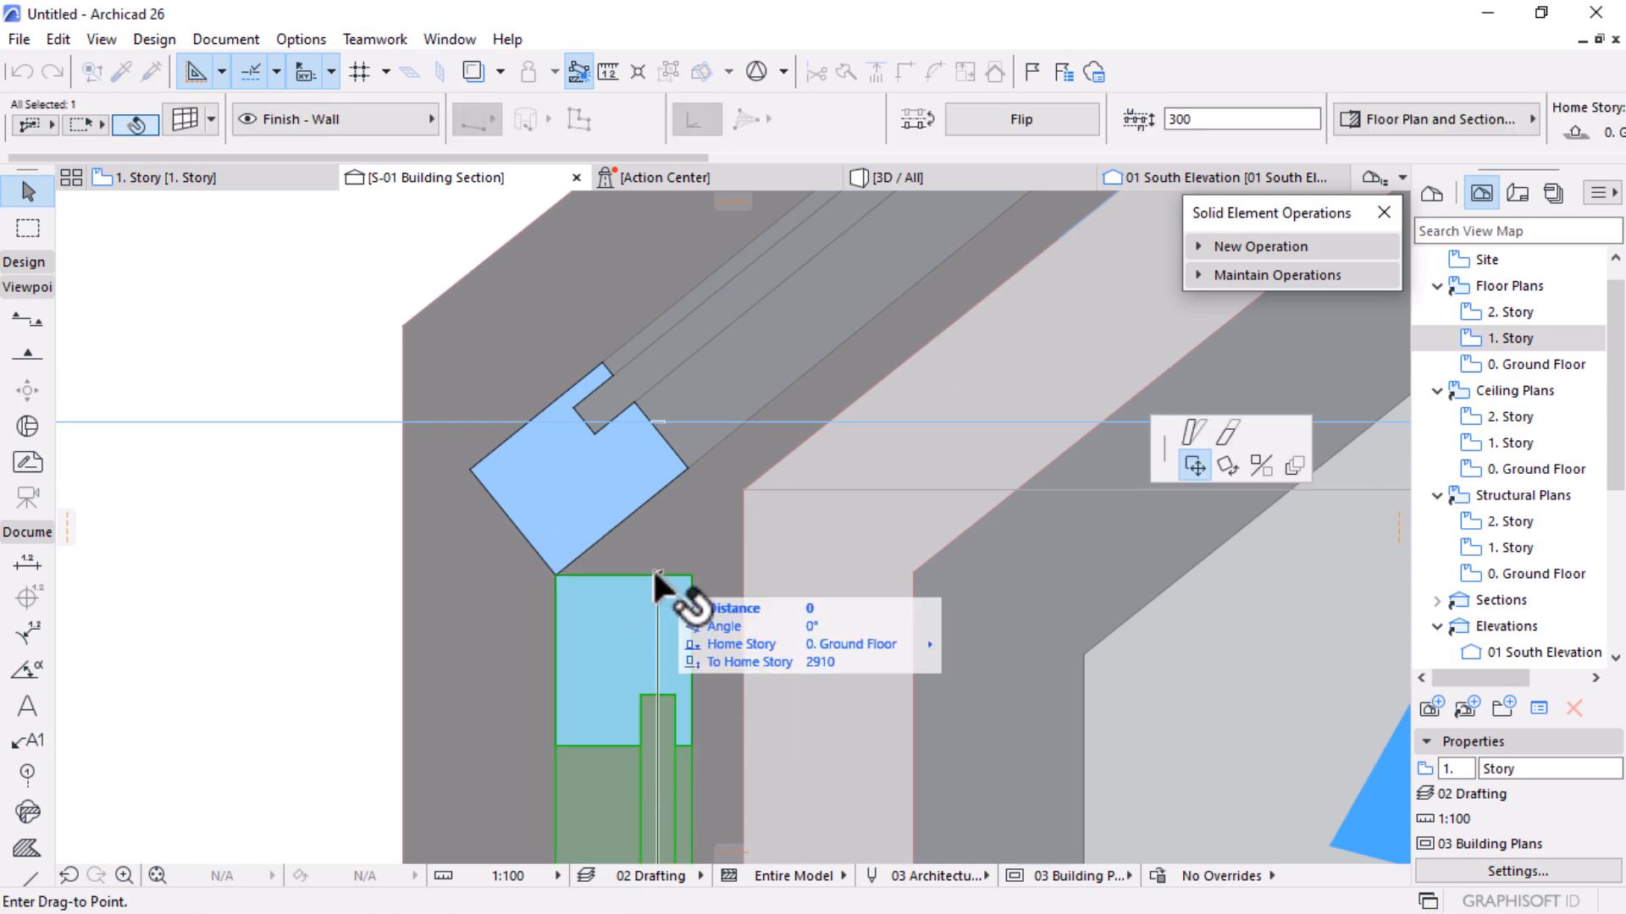
click(745, 488)
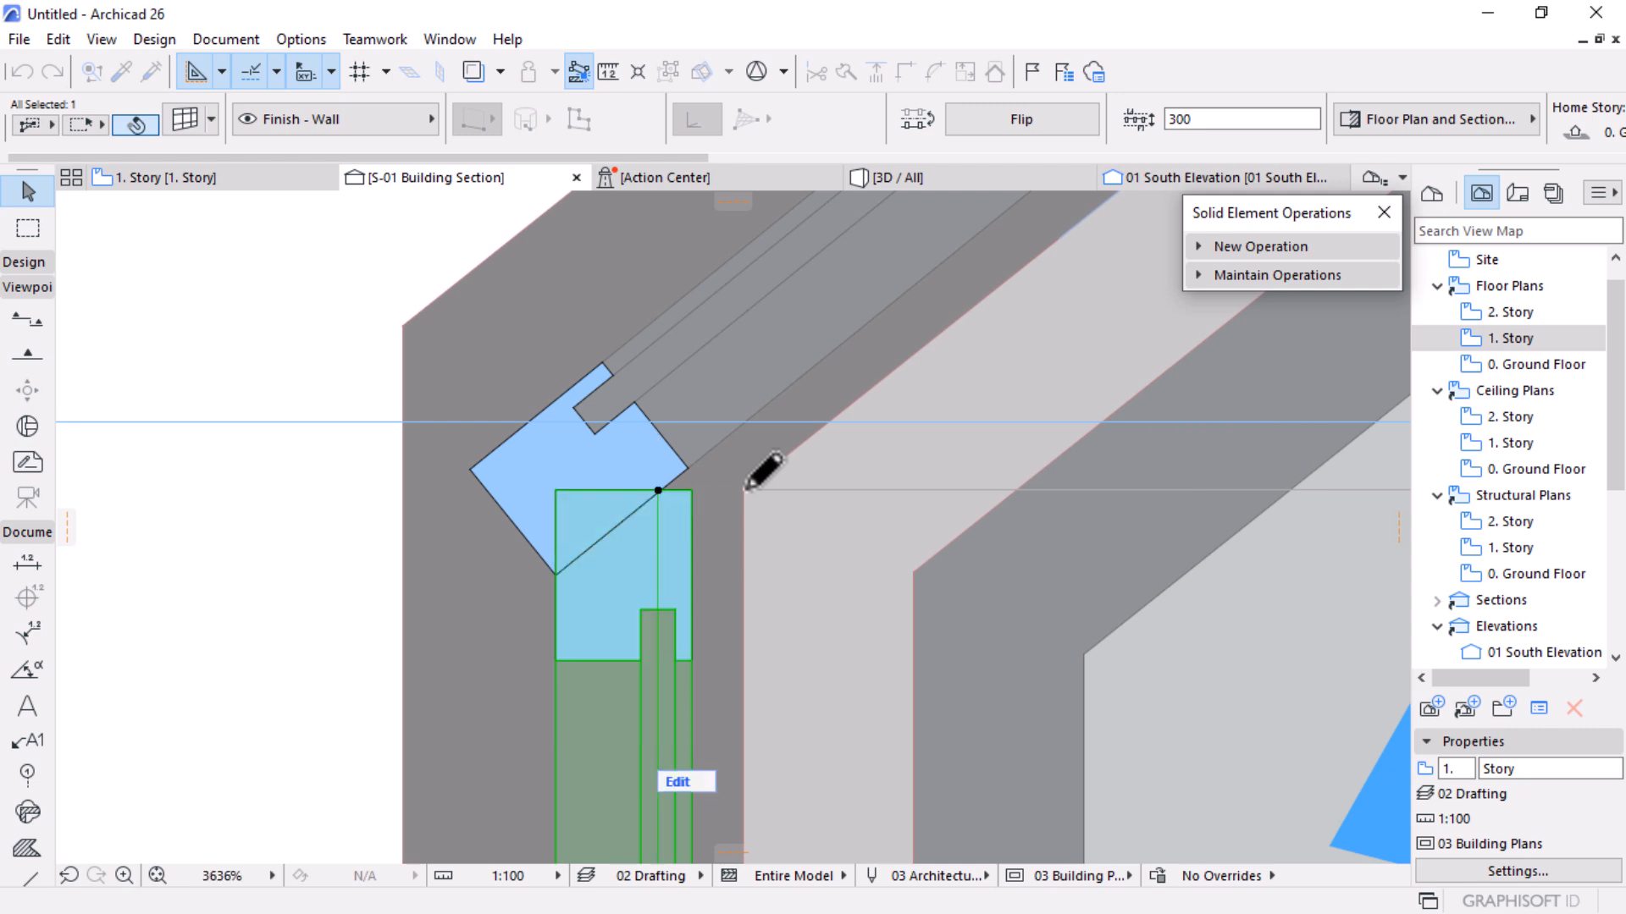
Shorten the slanted curtain wall's lower end along its slope to the story level line and raise the vertical curtain wall's top to the same line
click(492, 499)
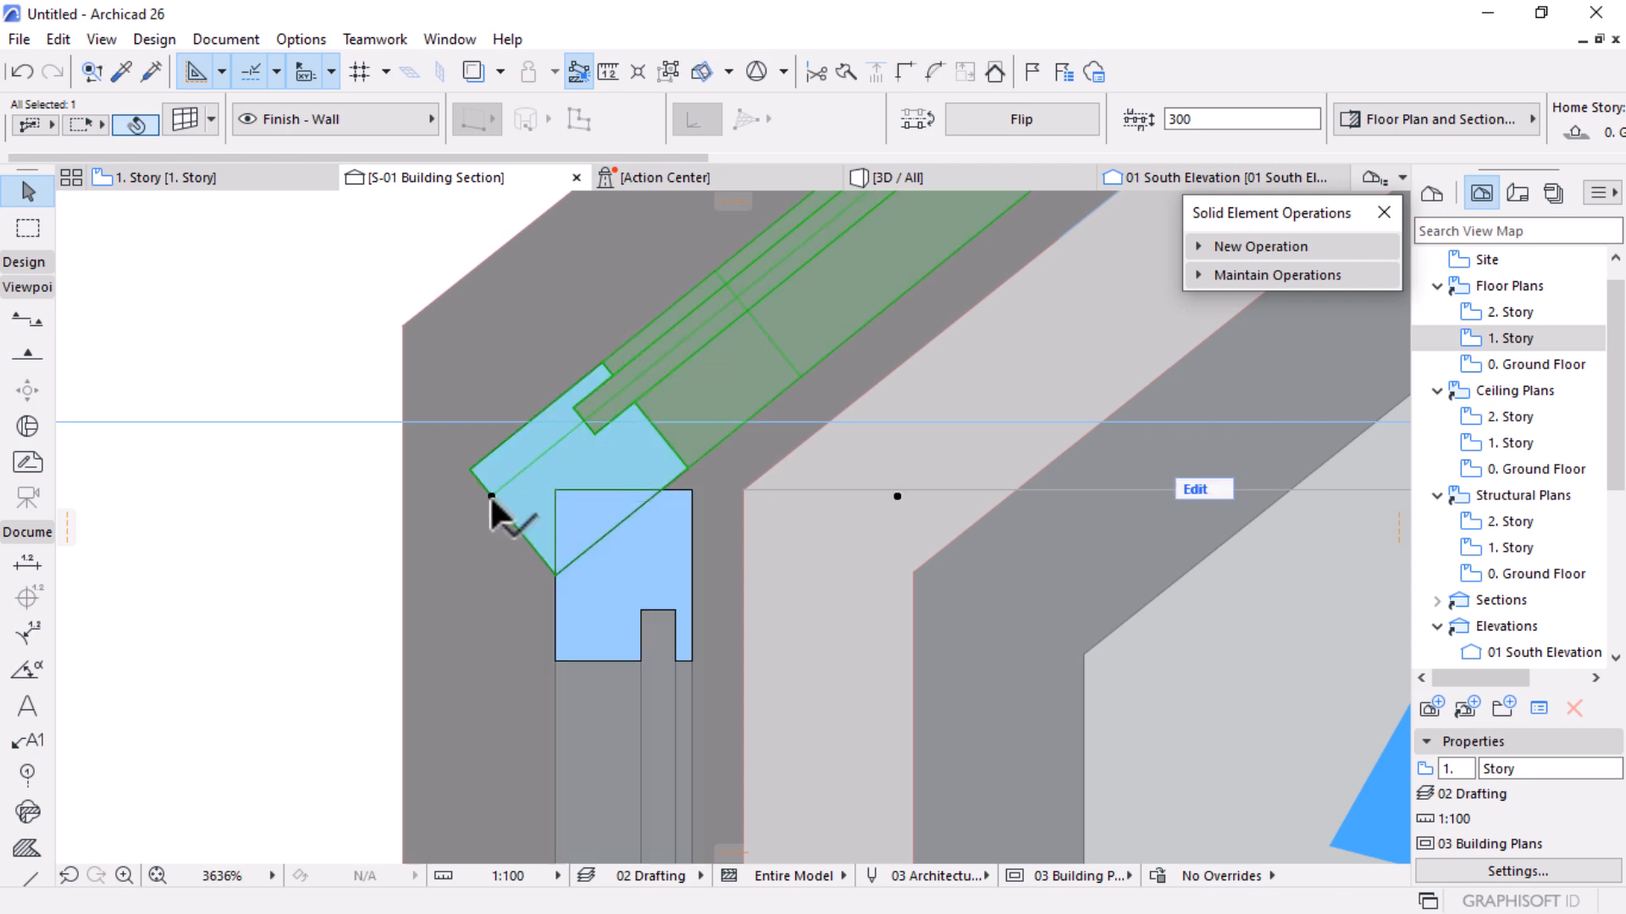
click(492, 499)
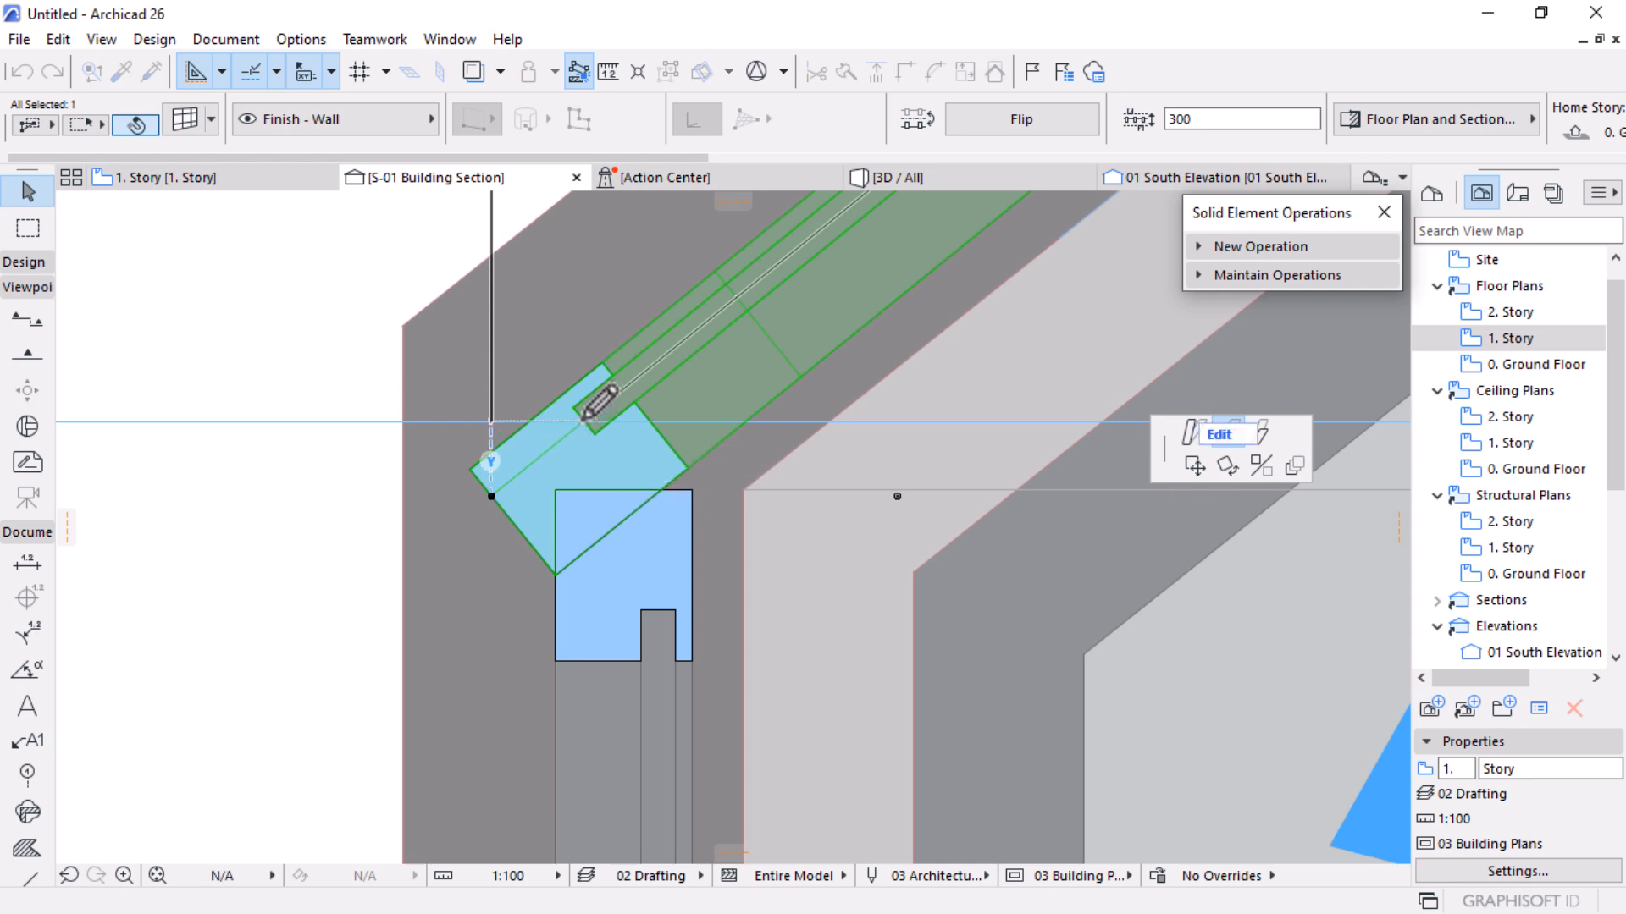
click(585, 420)
scroll(581, 463, up, 3)
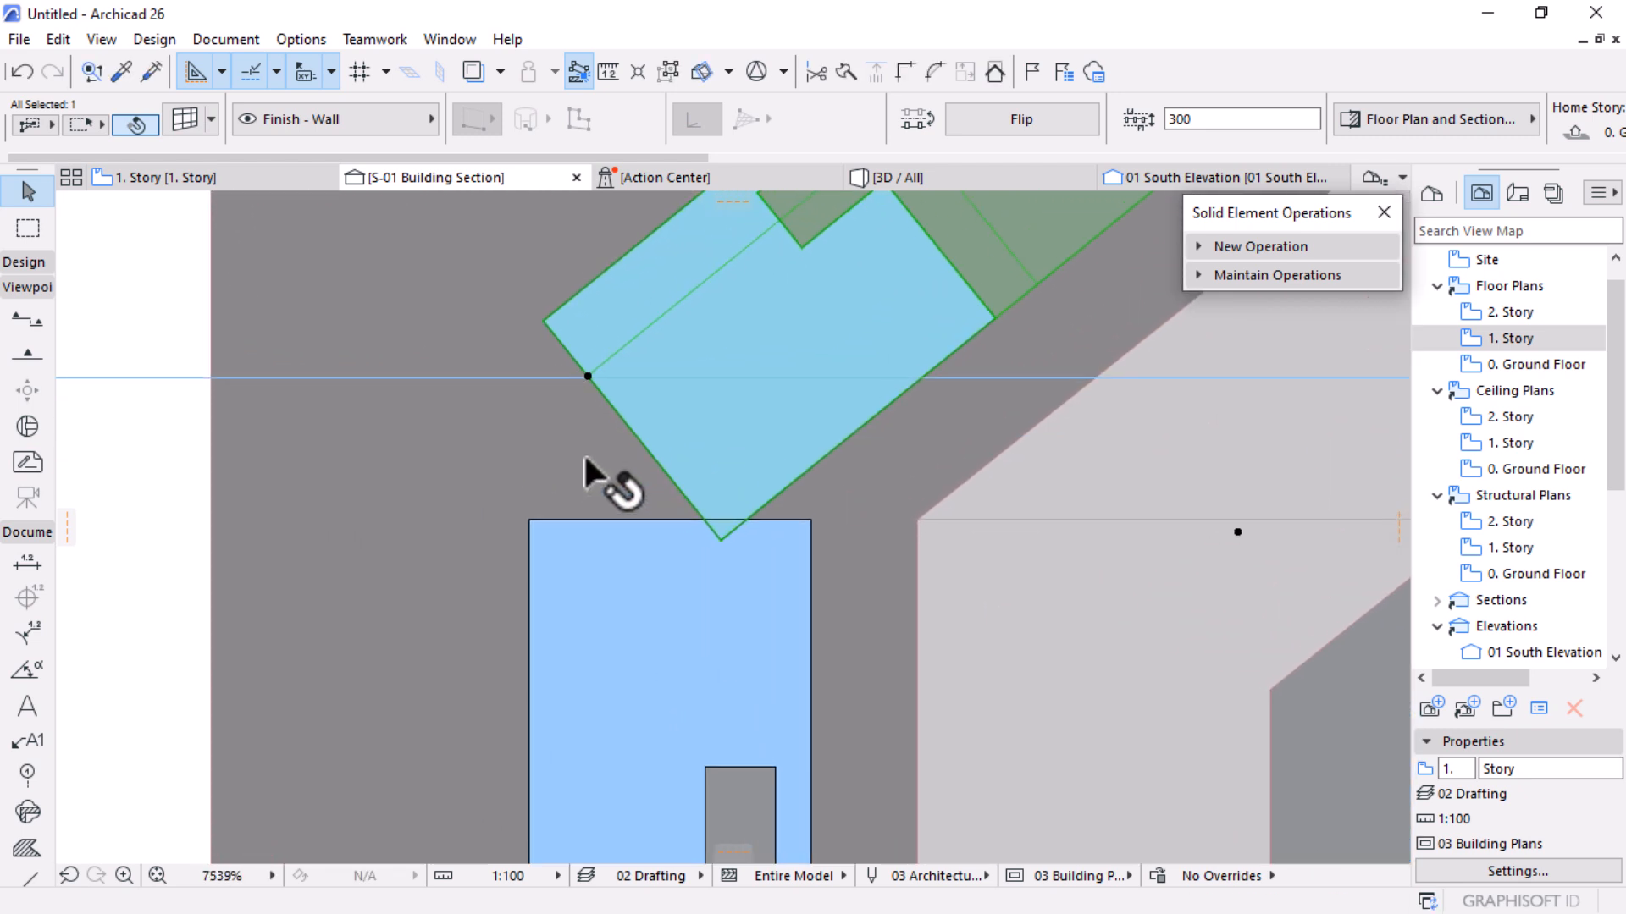
click(614, 539)
click(742, 519)
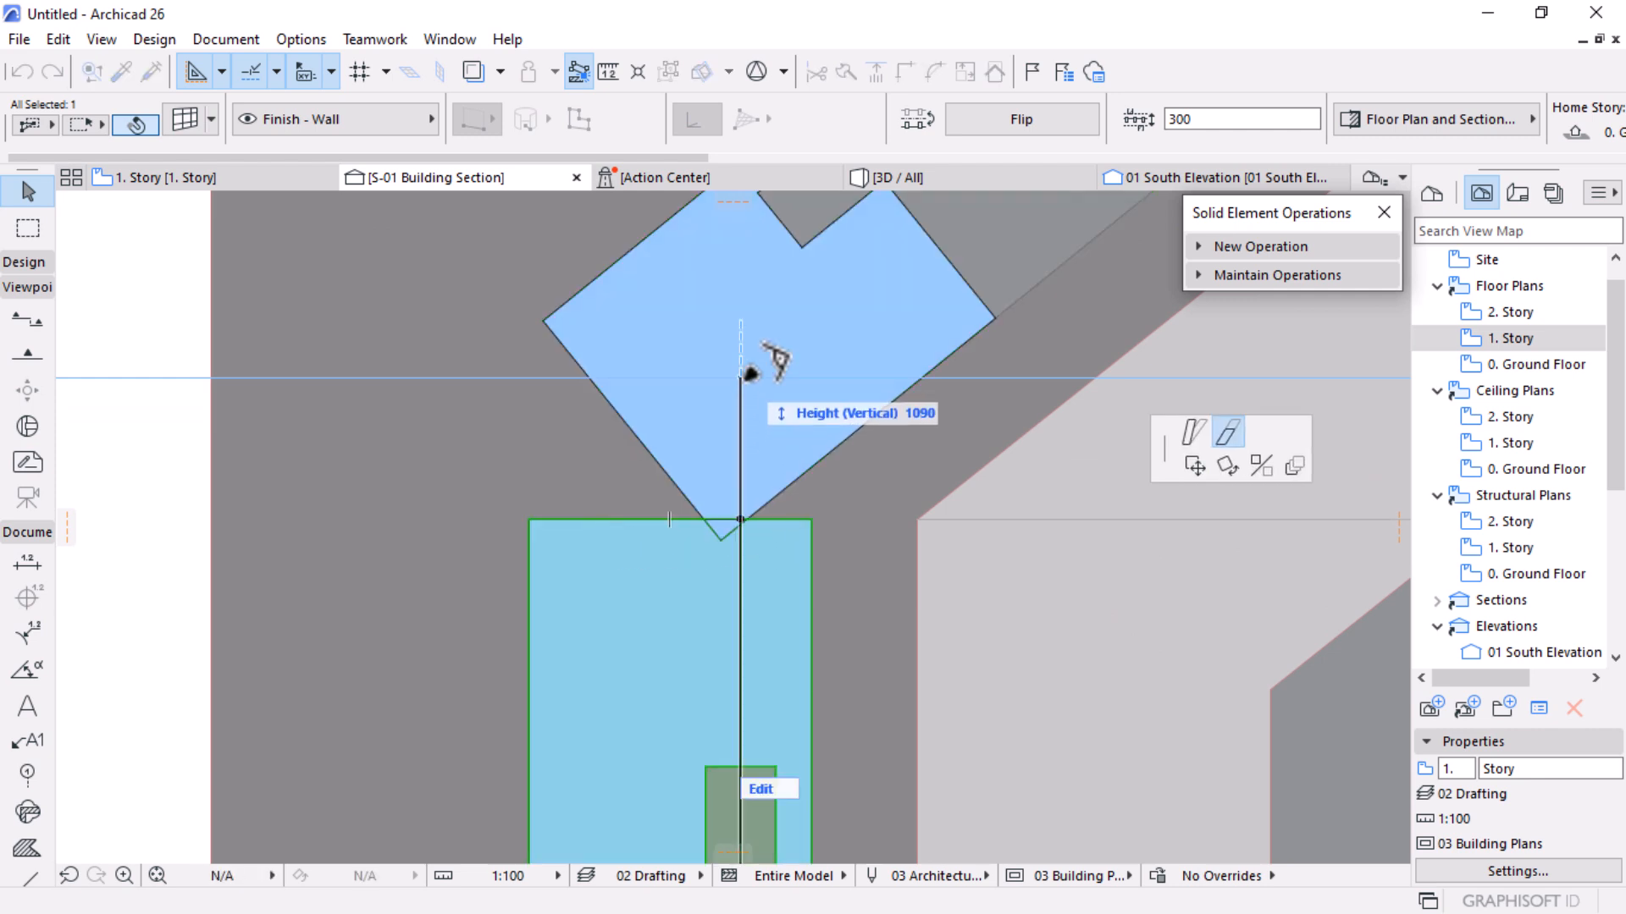
click(743, 376)
click(615, 352)
click(584, 370)
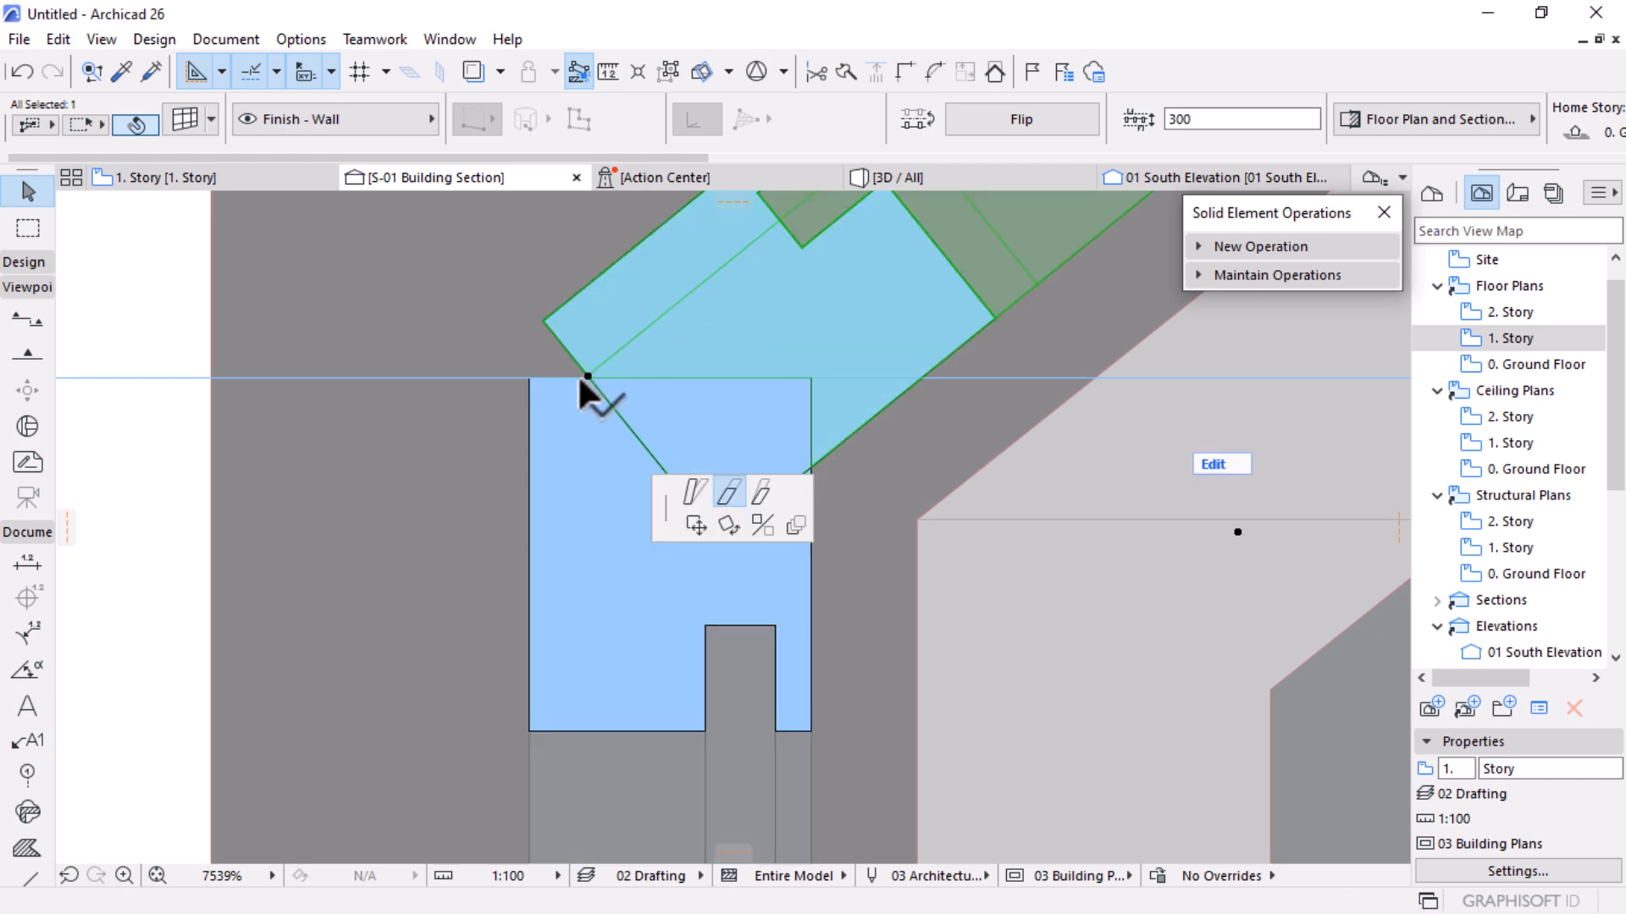
key(Escape)
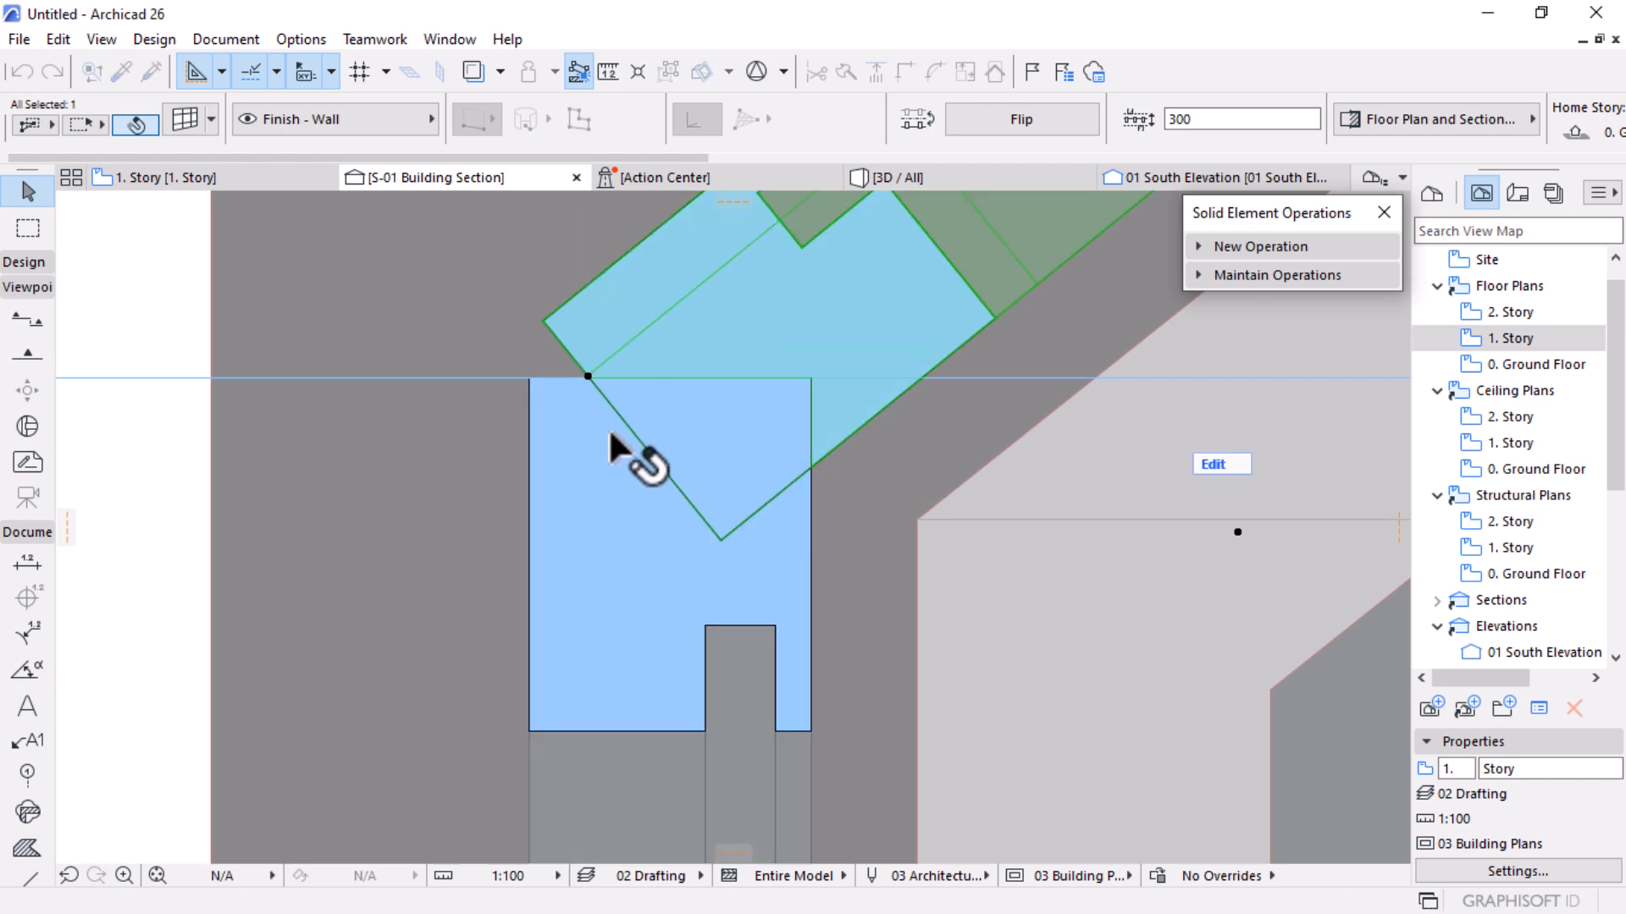
key(Escape)
Extend the slanted curtain wall's lower end down along its slope to the outer edge of the vertical frame
click(624, 331)
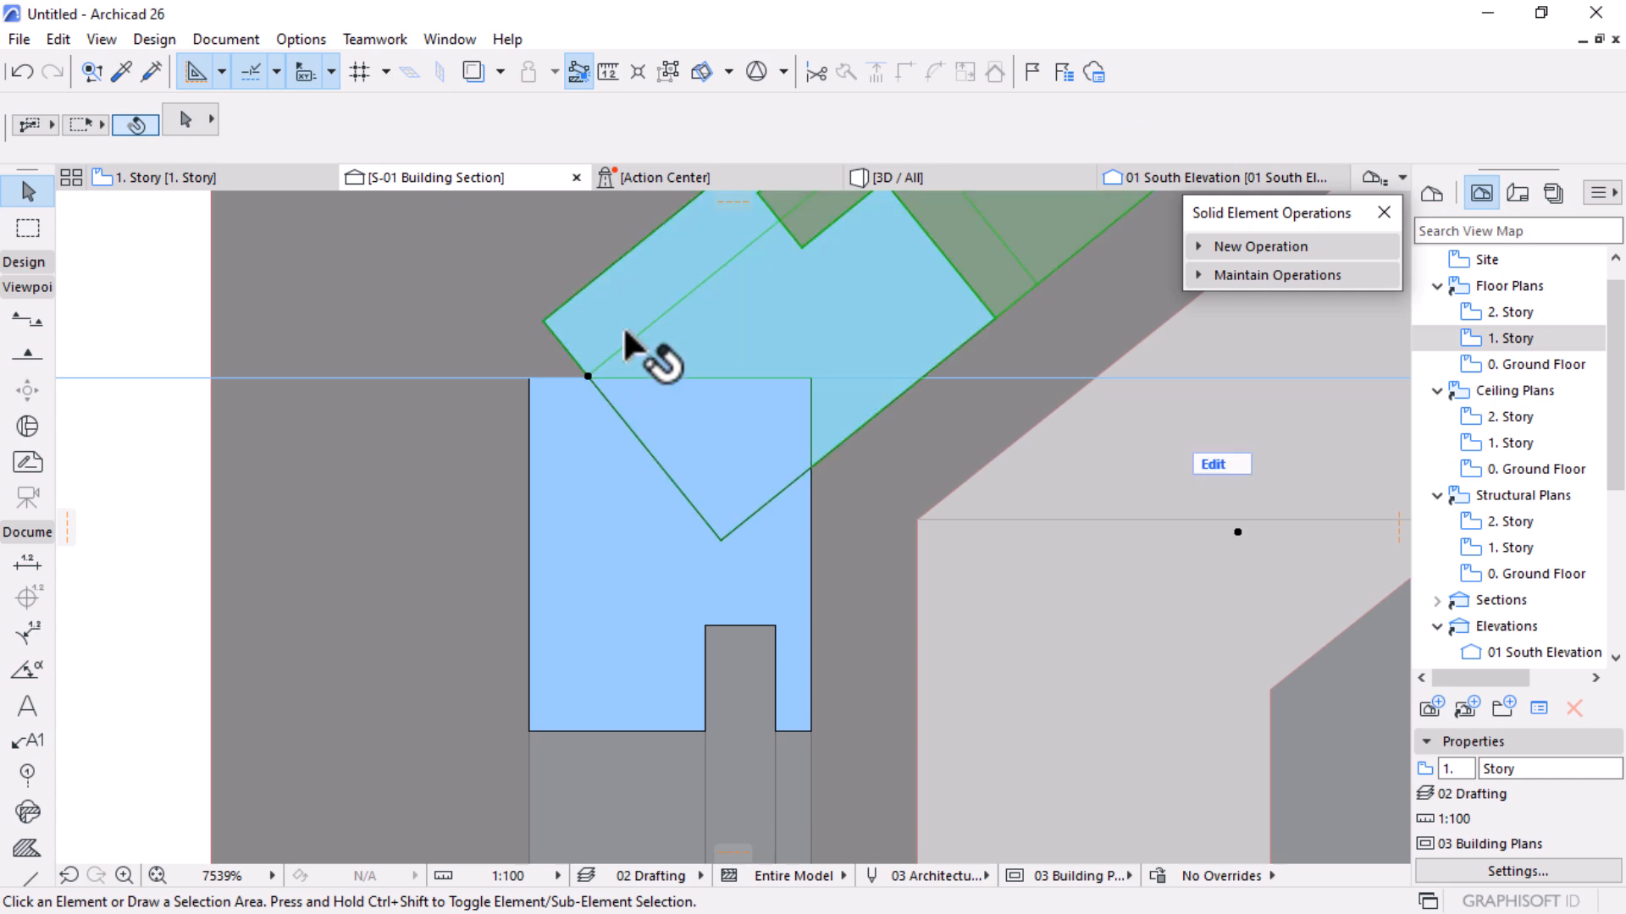
click(588, 376)
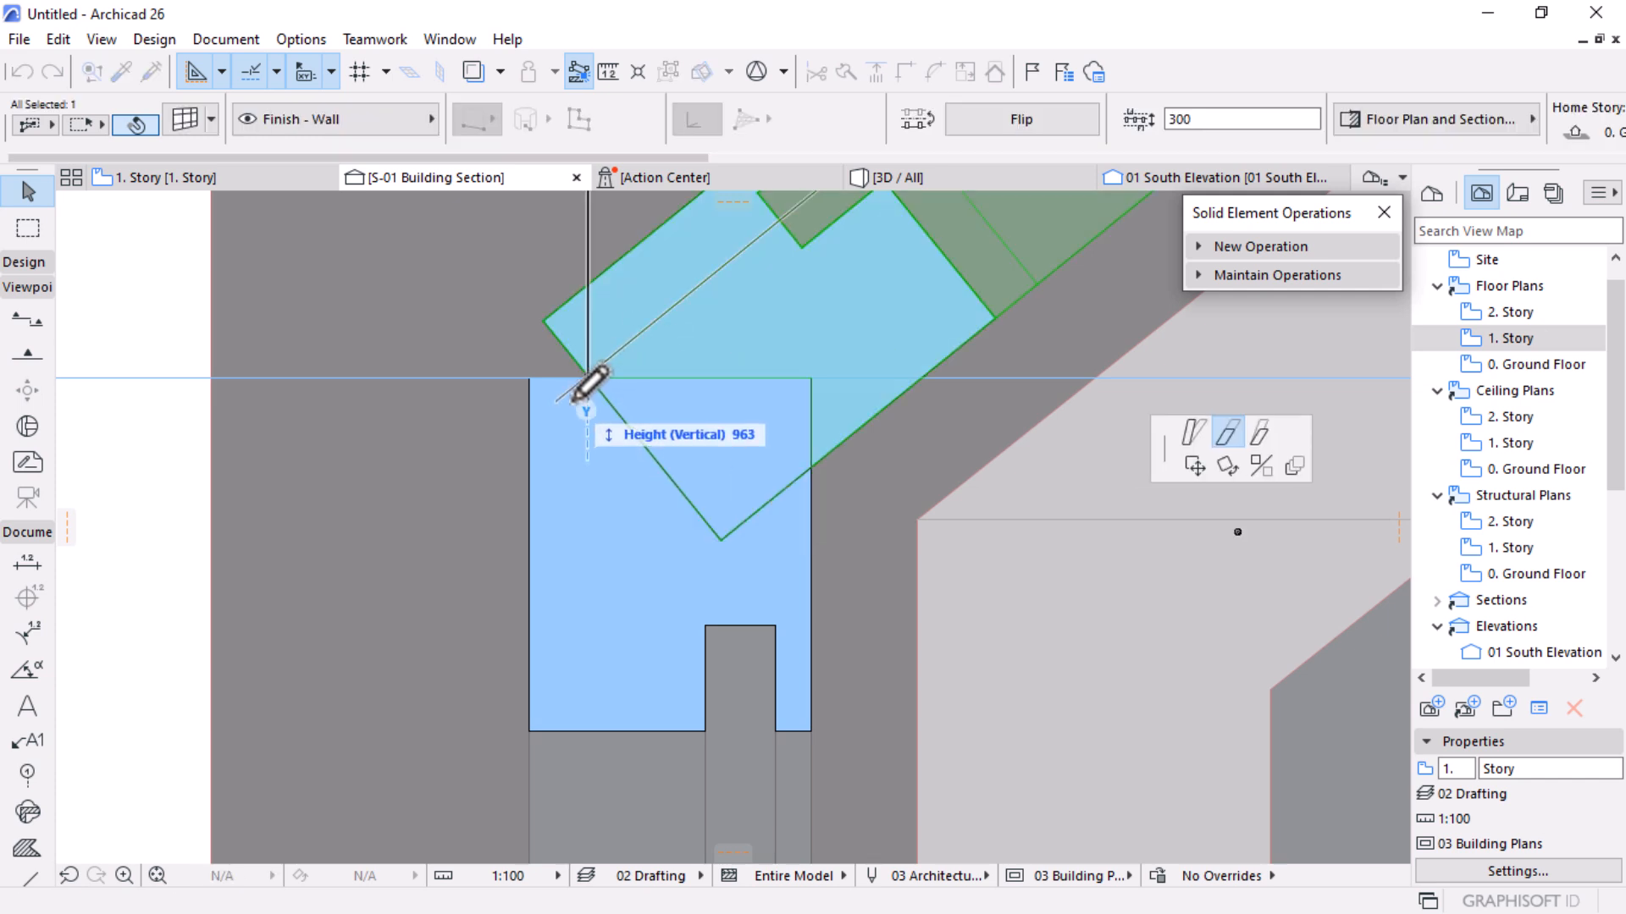
click(573, 400)
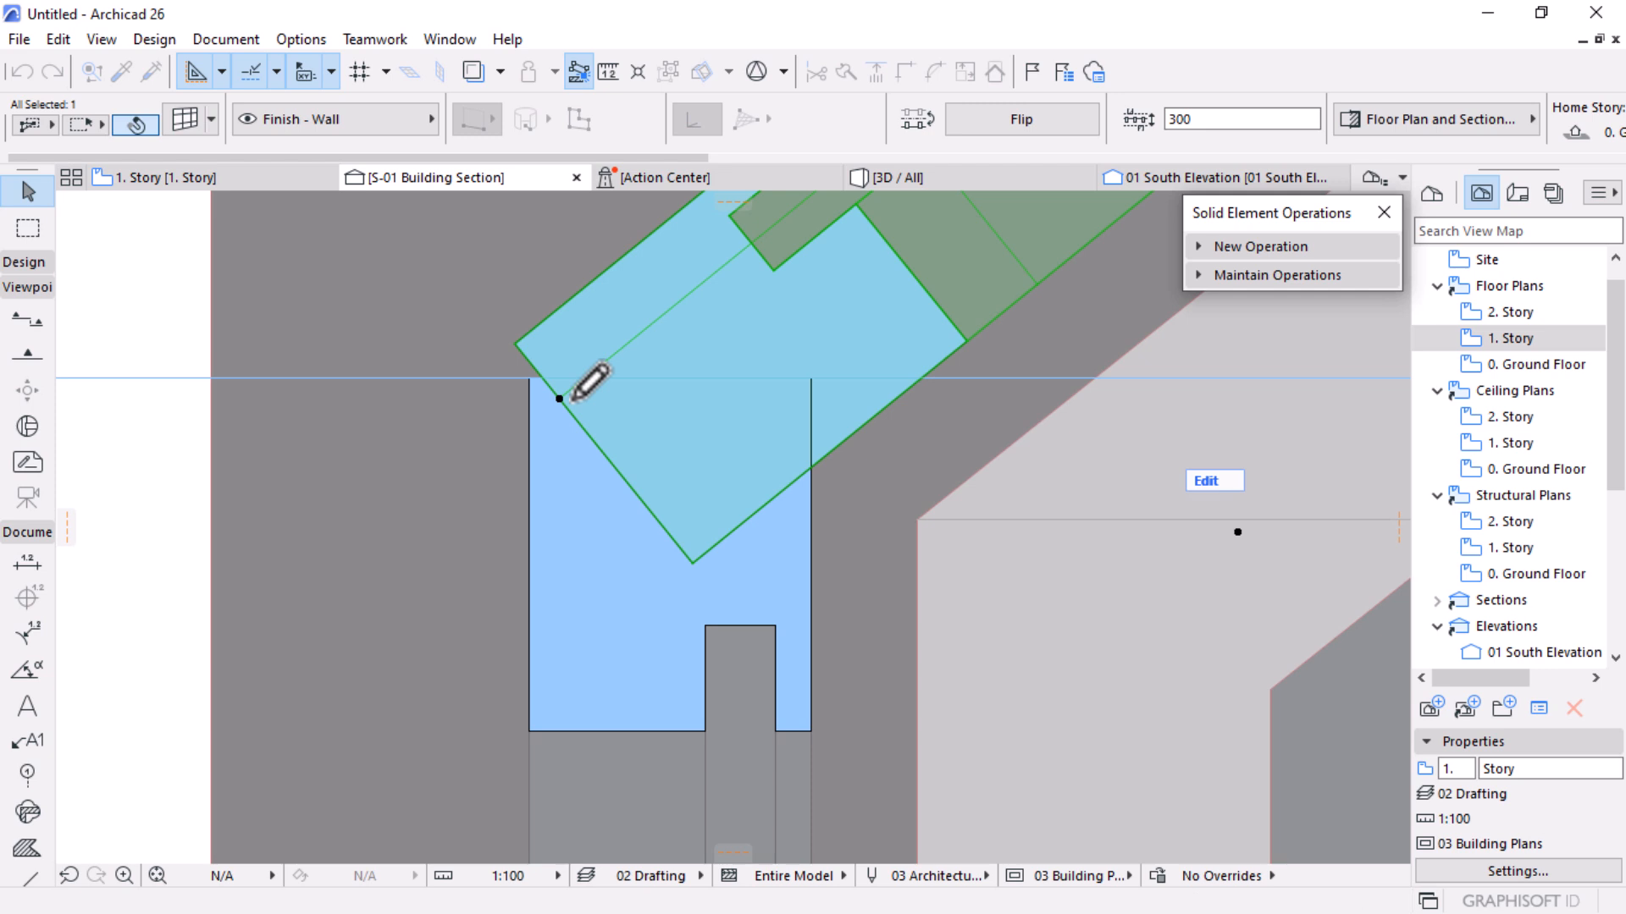
click(559, 398)
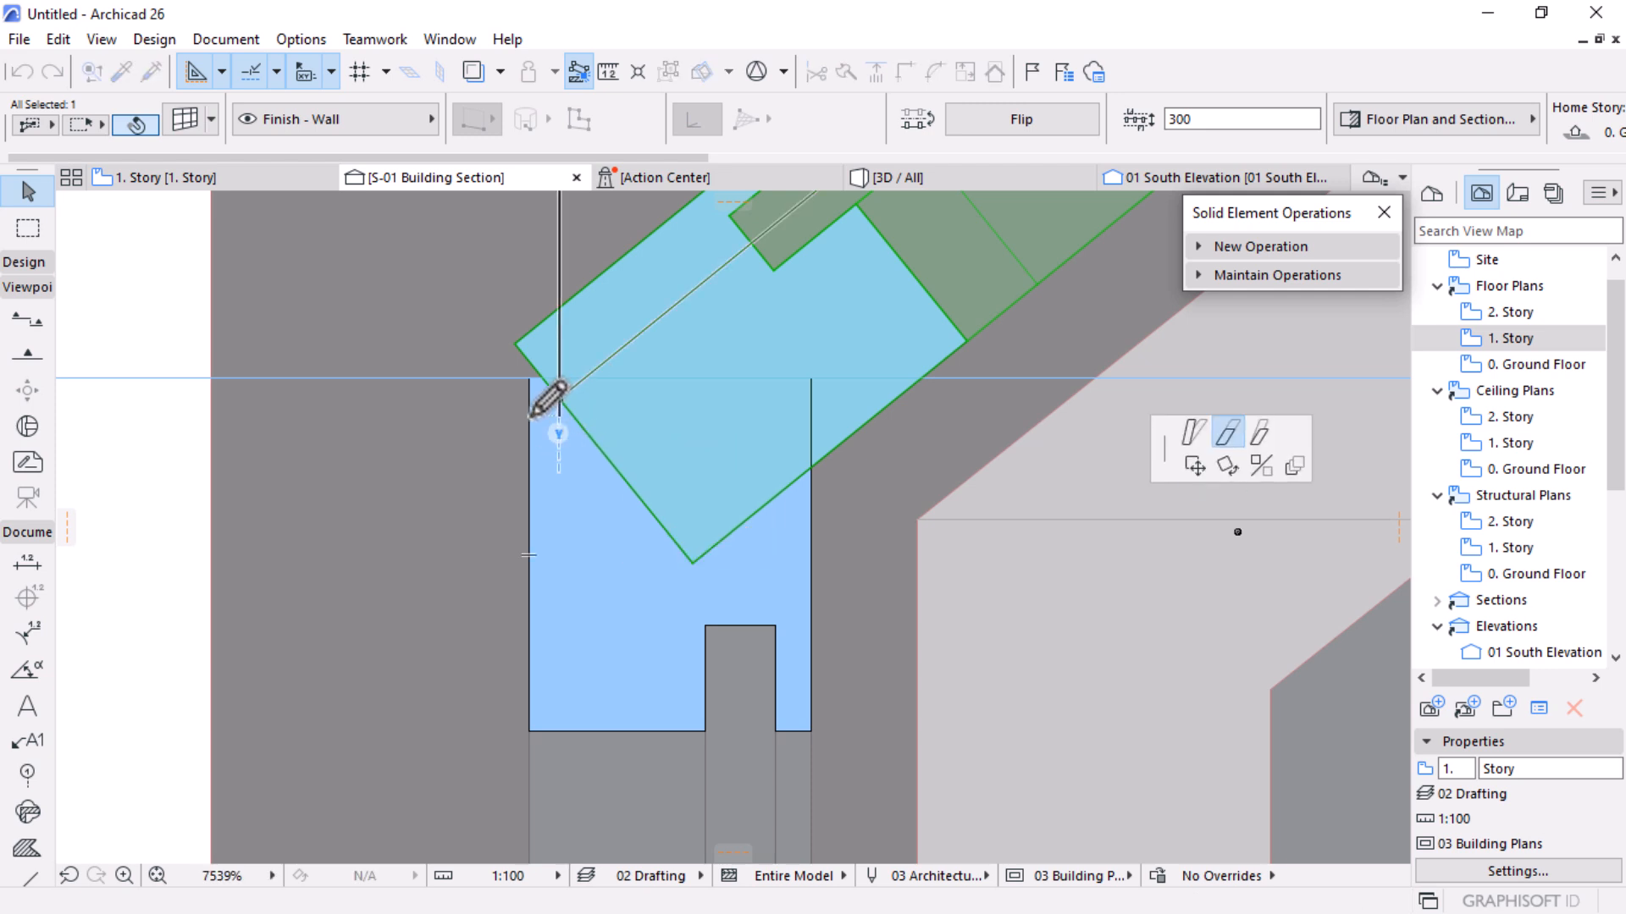
click(552, 395)
In Solid Element Operations, assign the slanted curtain wall as target and the vertical curtain wall as operator
scroll(711, 546, down, 4)
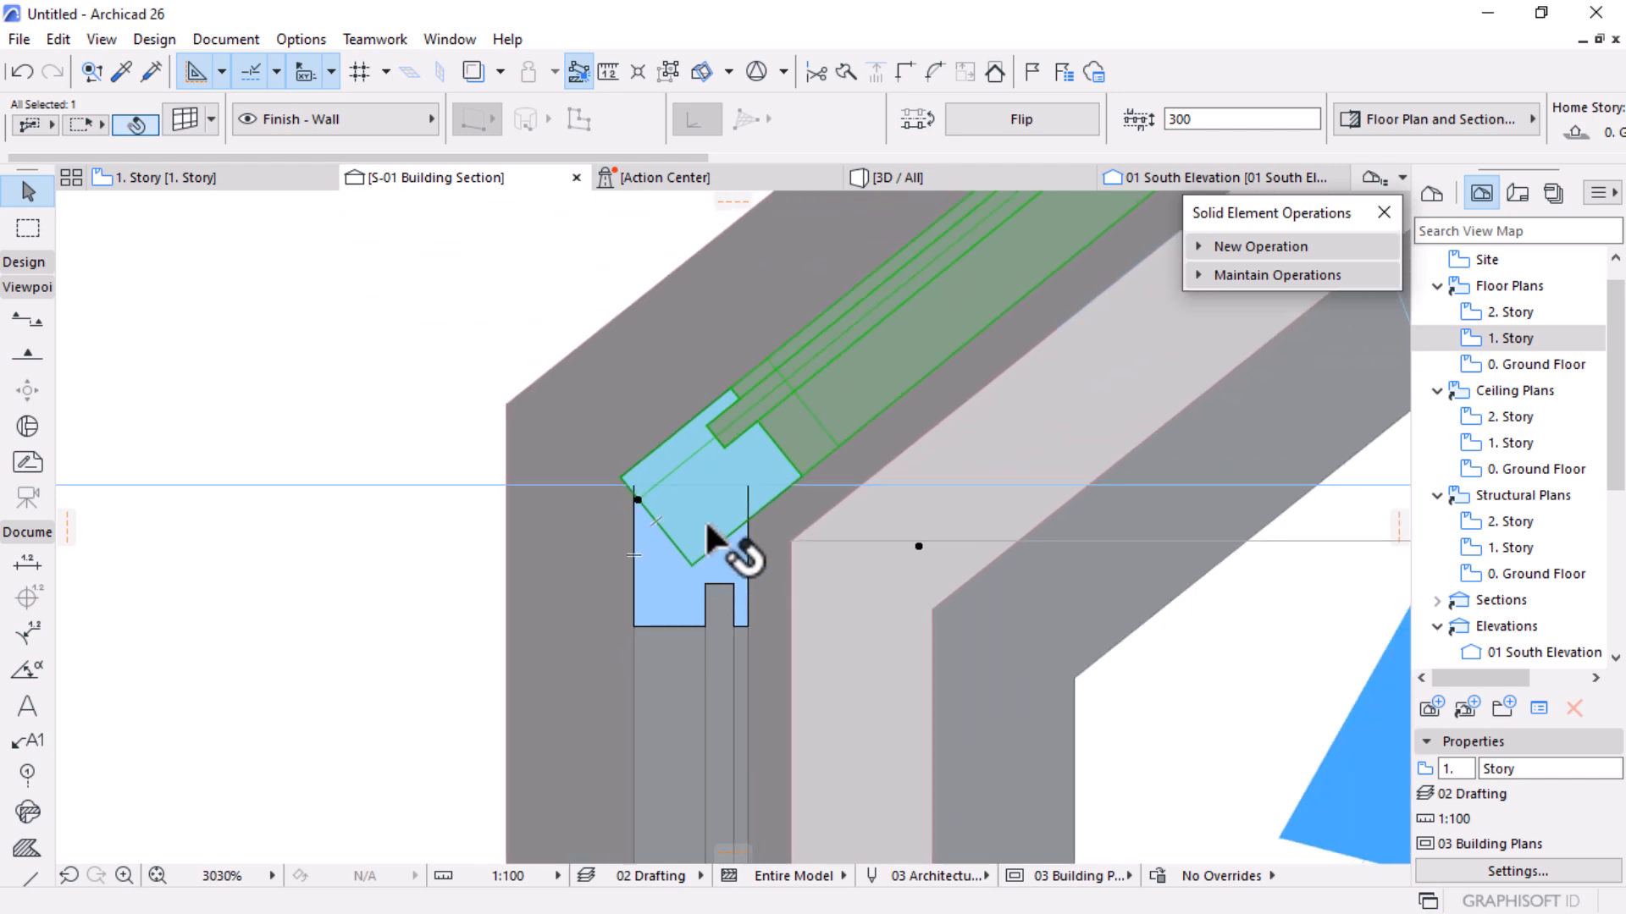
scroll(707, 525, up, 2)
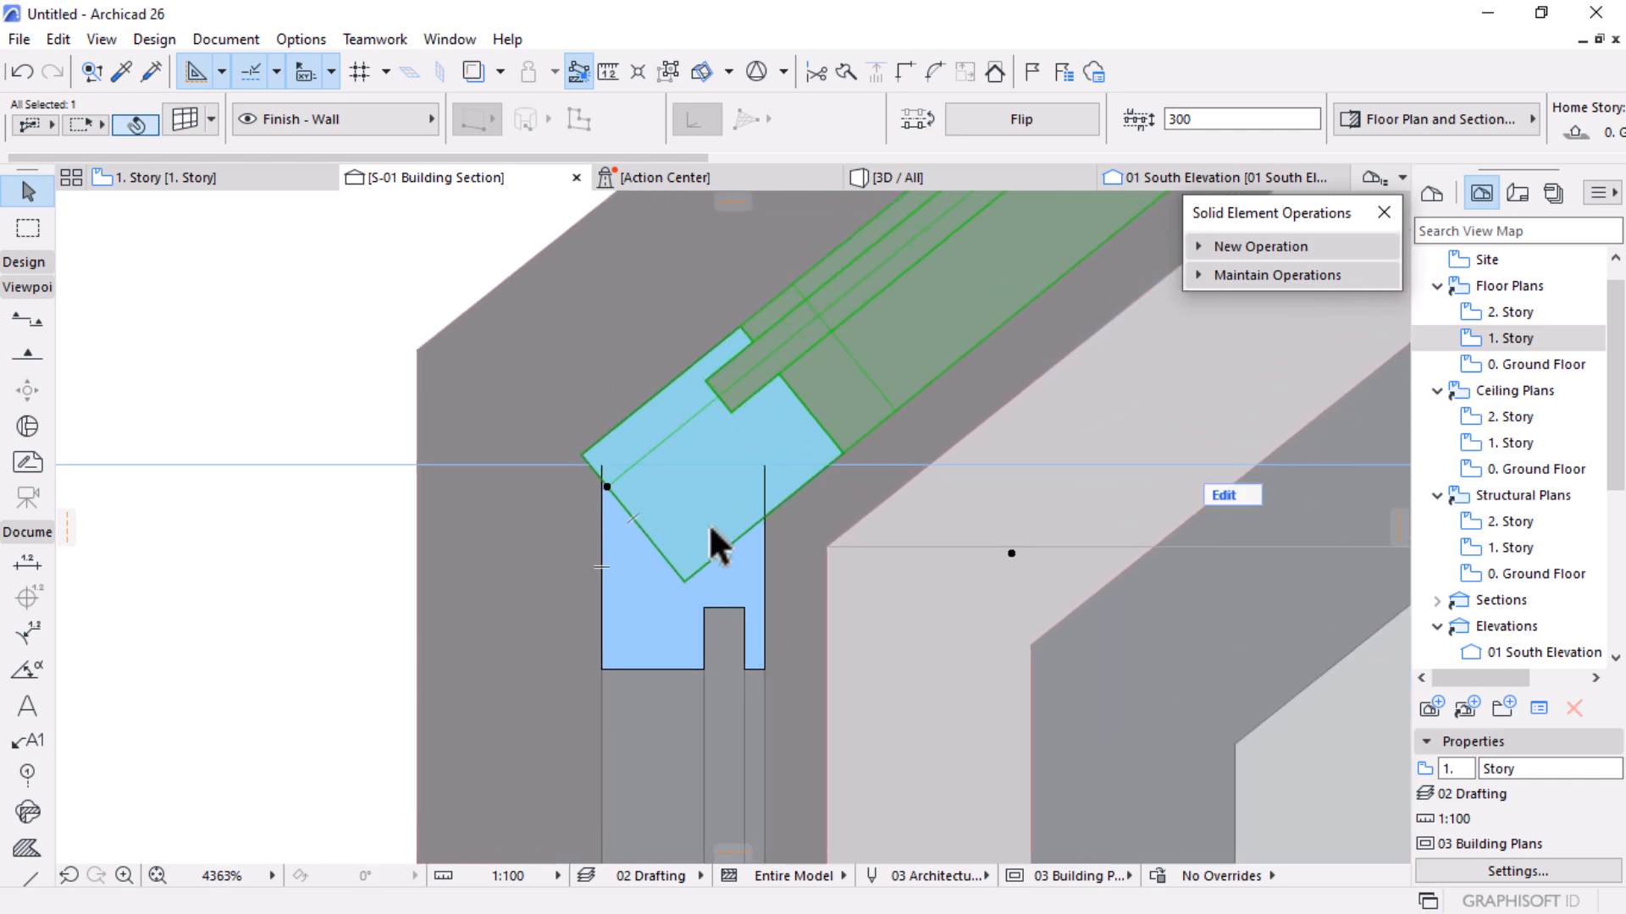
click(1219, 246)
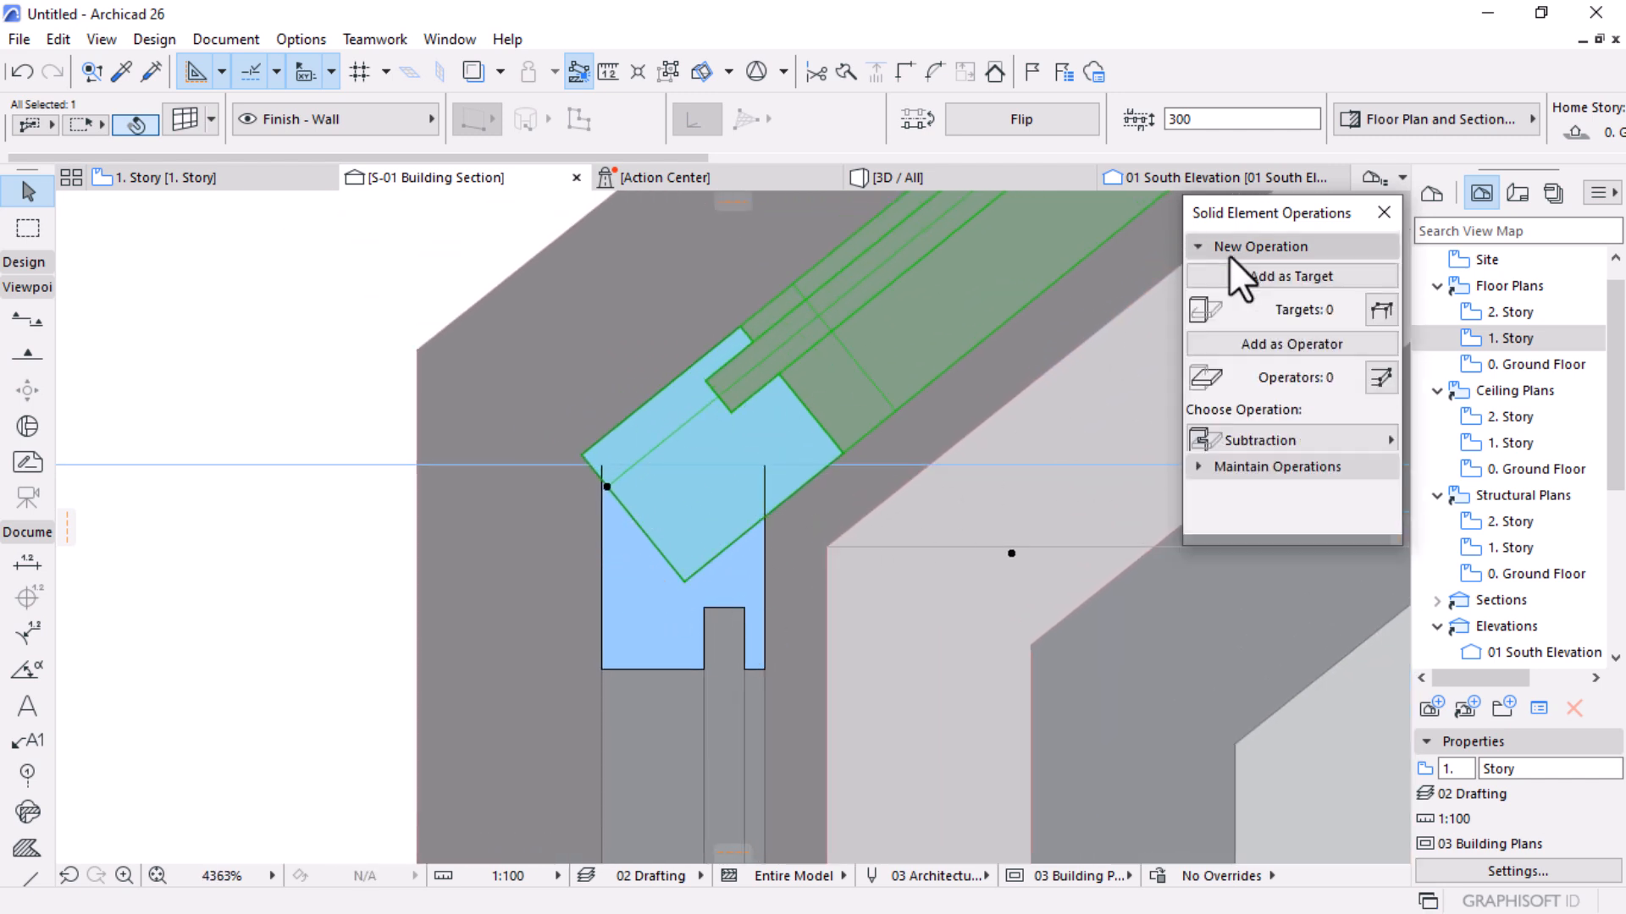
click(1270, 276)
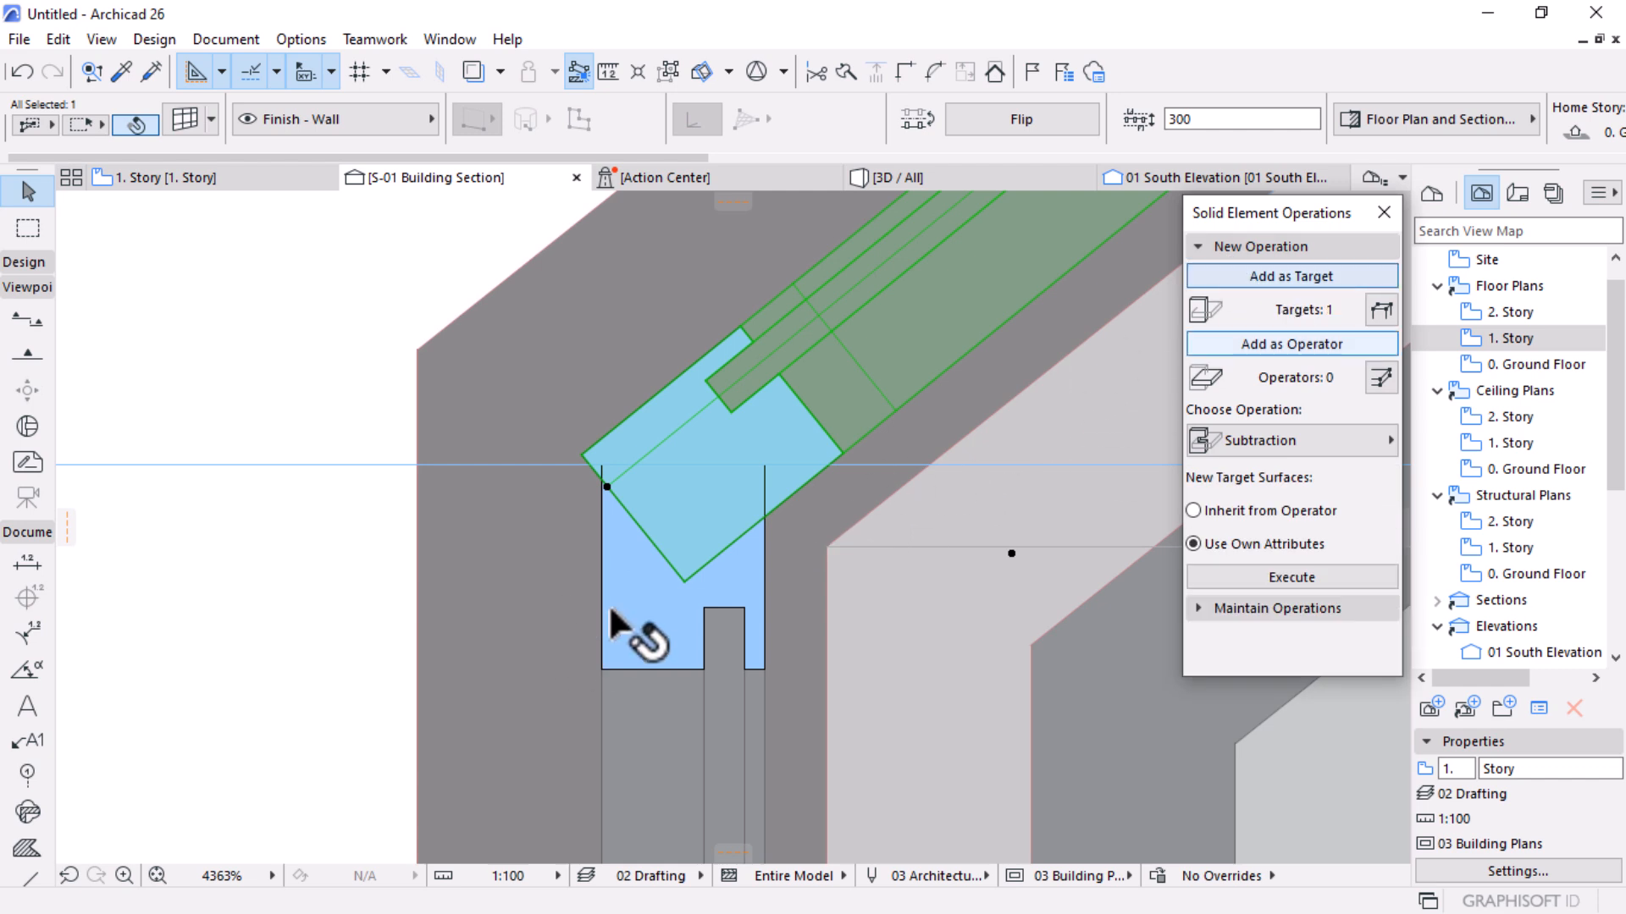
click(1303, 344)
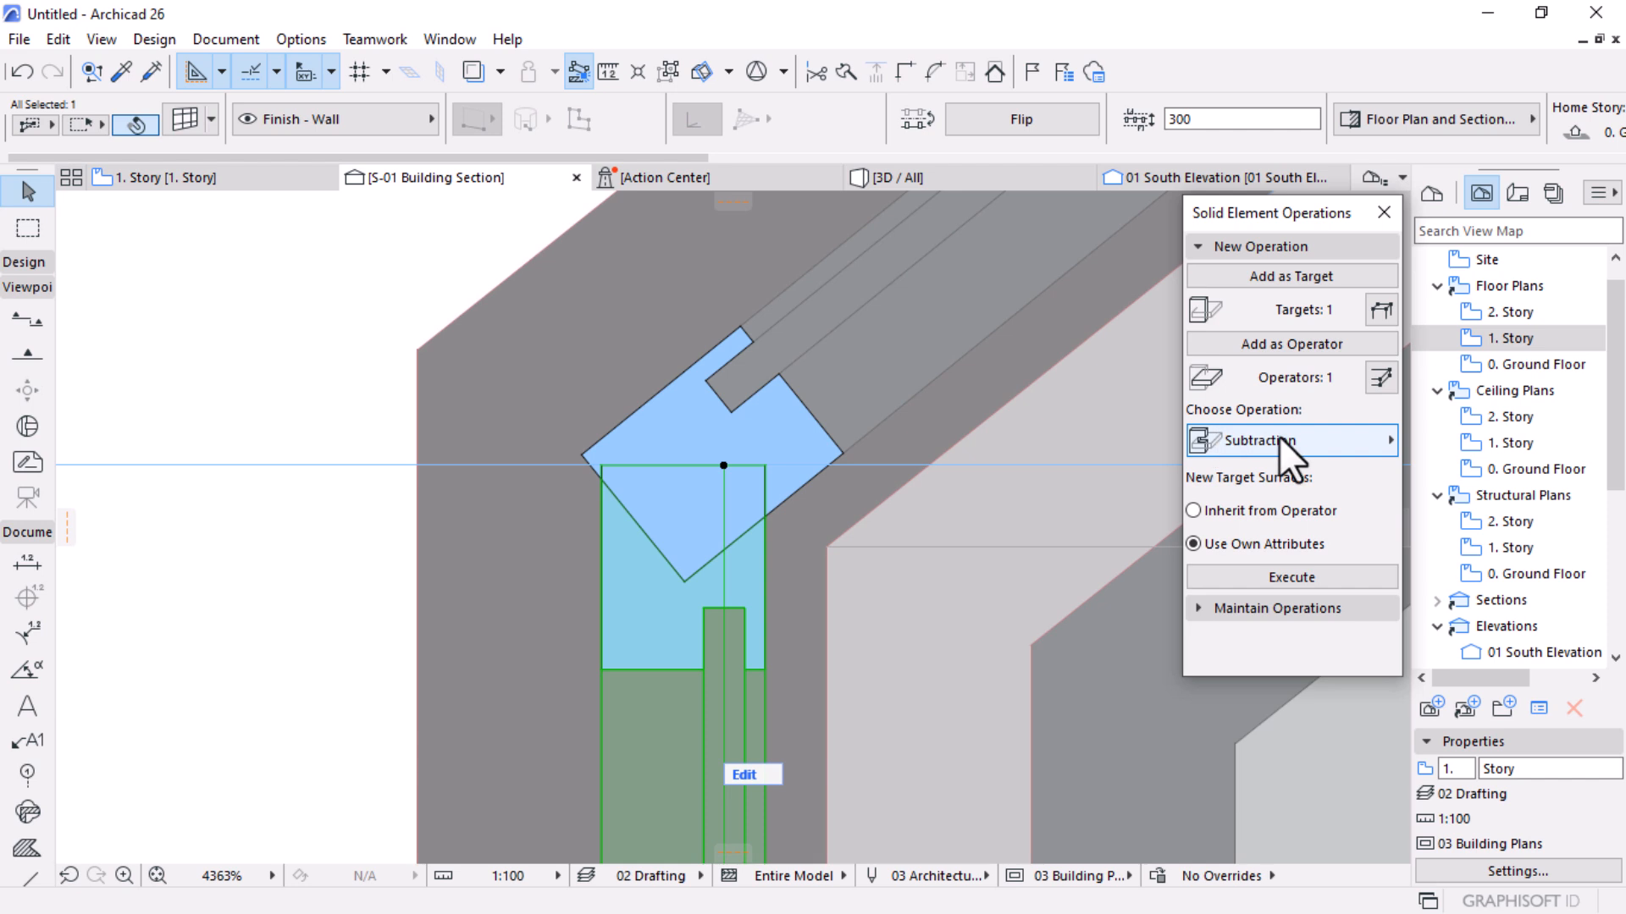
Execute the solid operation as Addition with the target using its own attributes, and leave curtain wall edit mode
click(1280, 439)
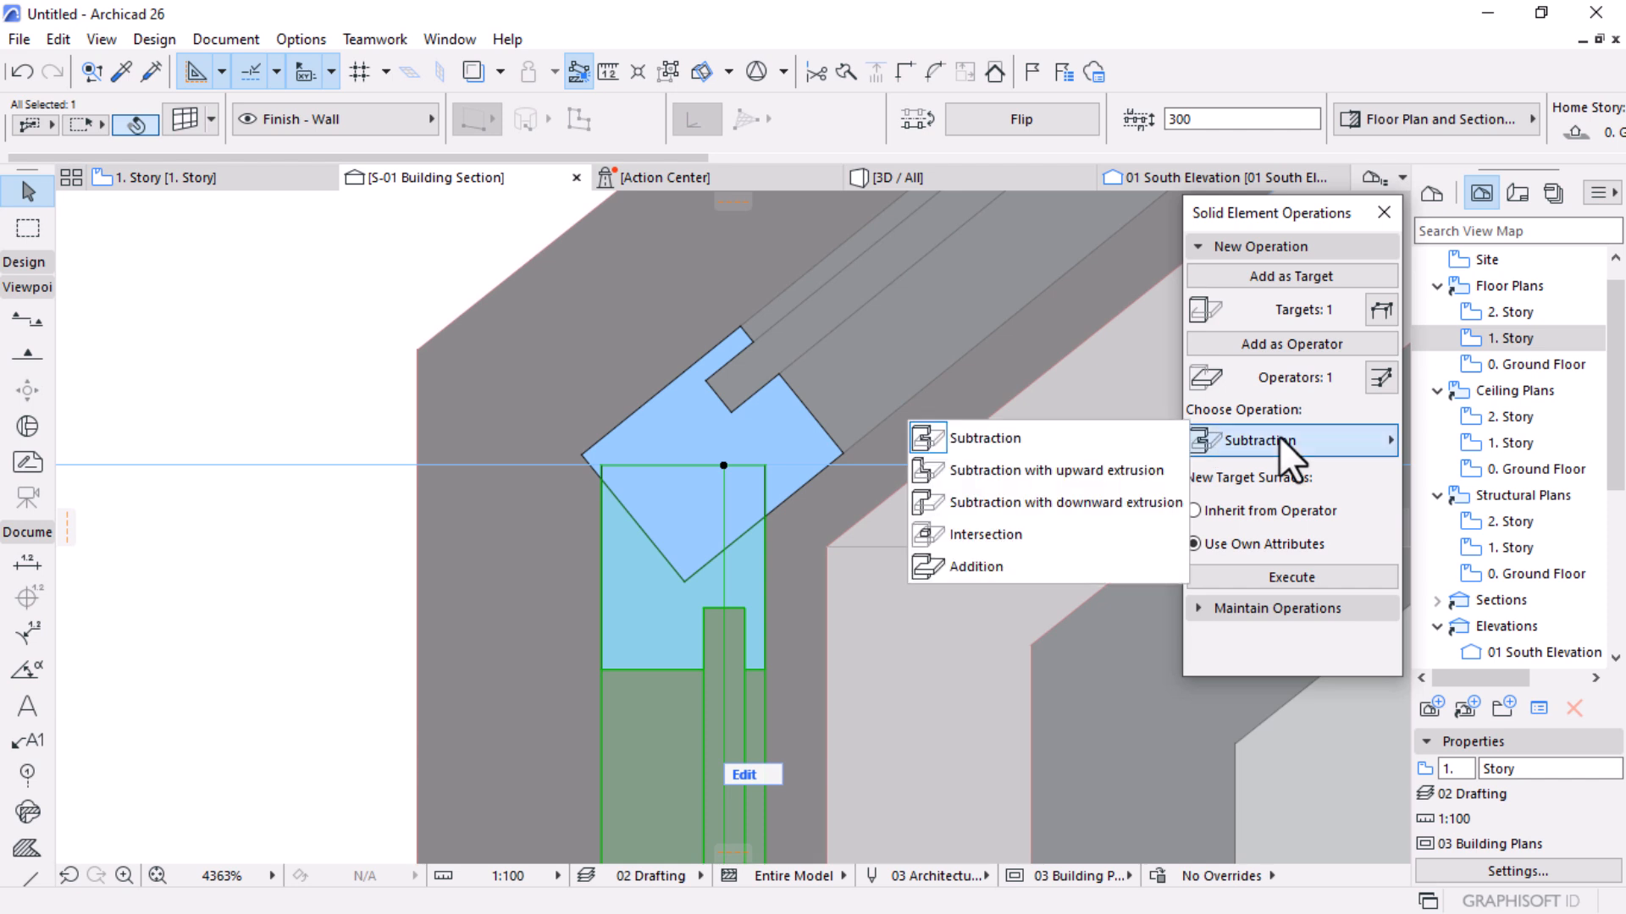
click(963, 569)
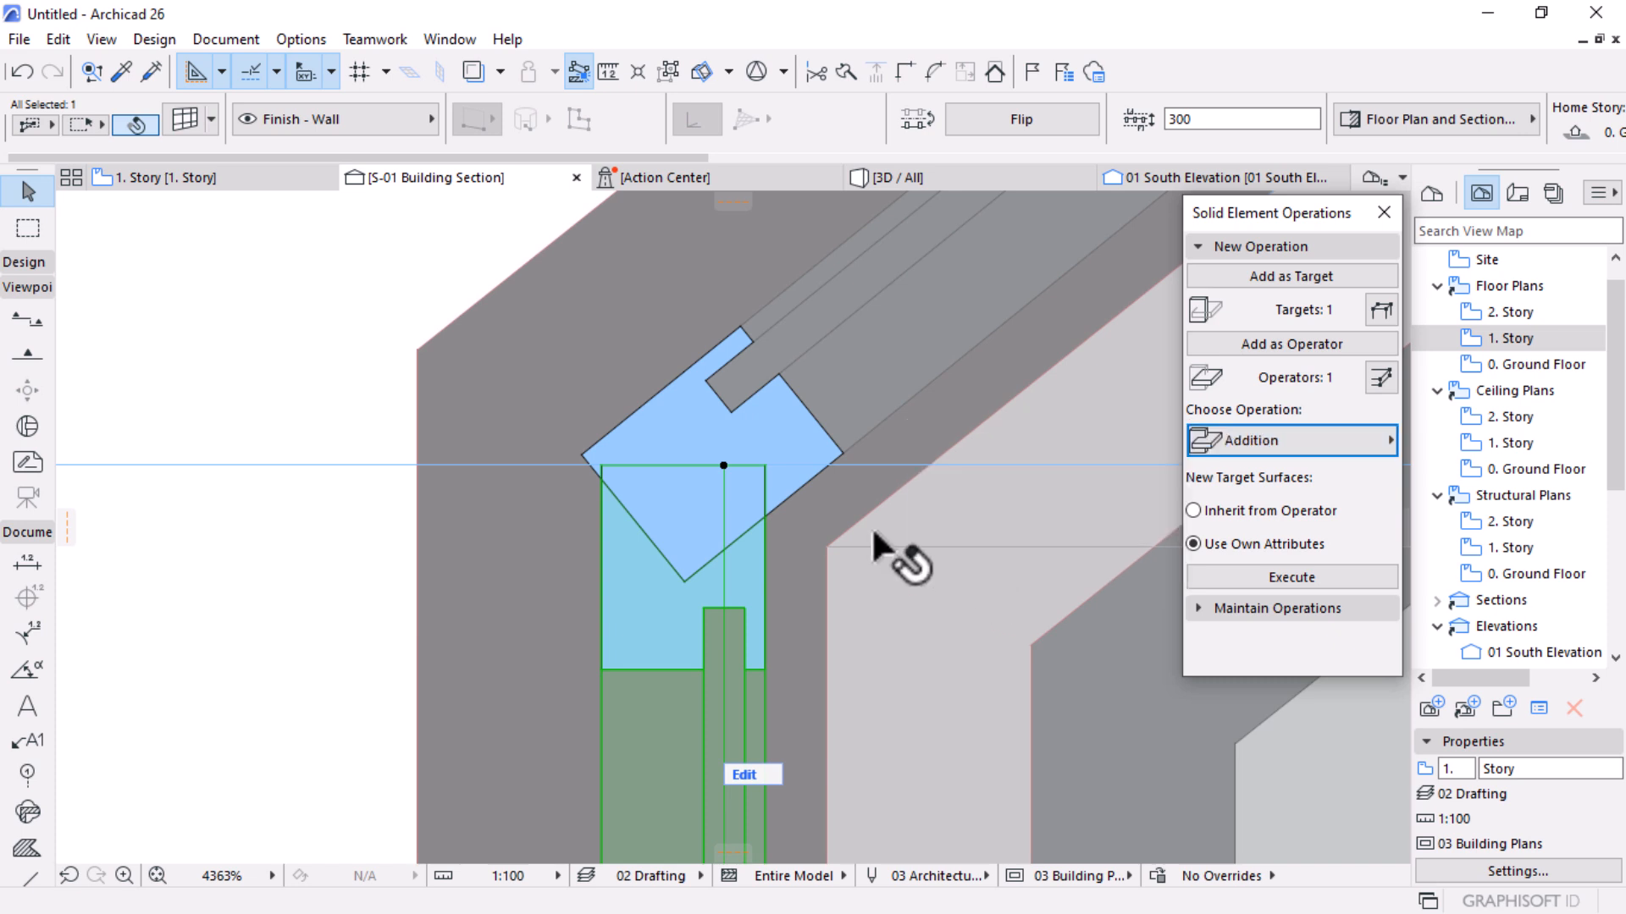
click(1291, 578)
scroll(657, 464, up, 2)
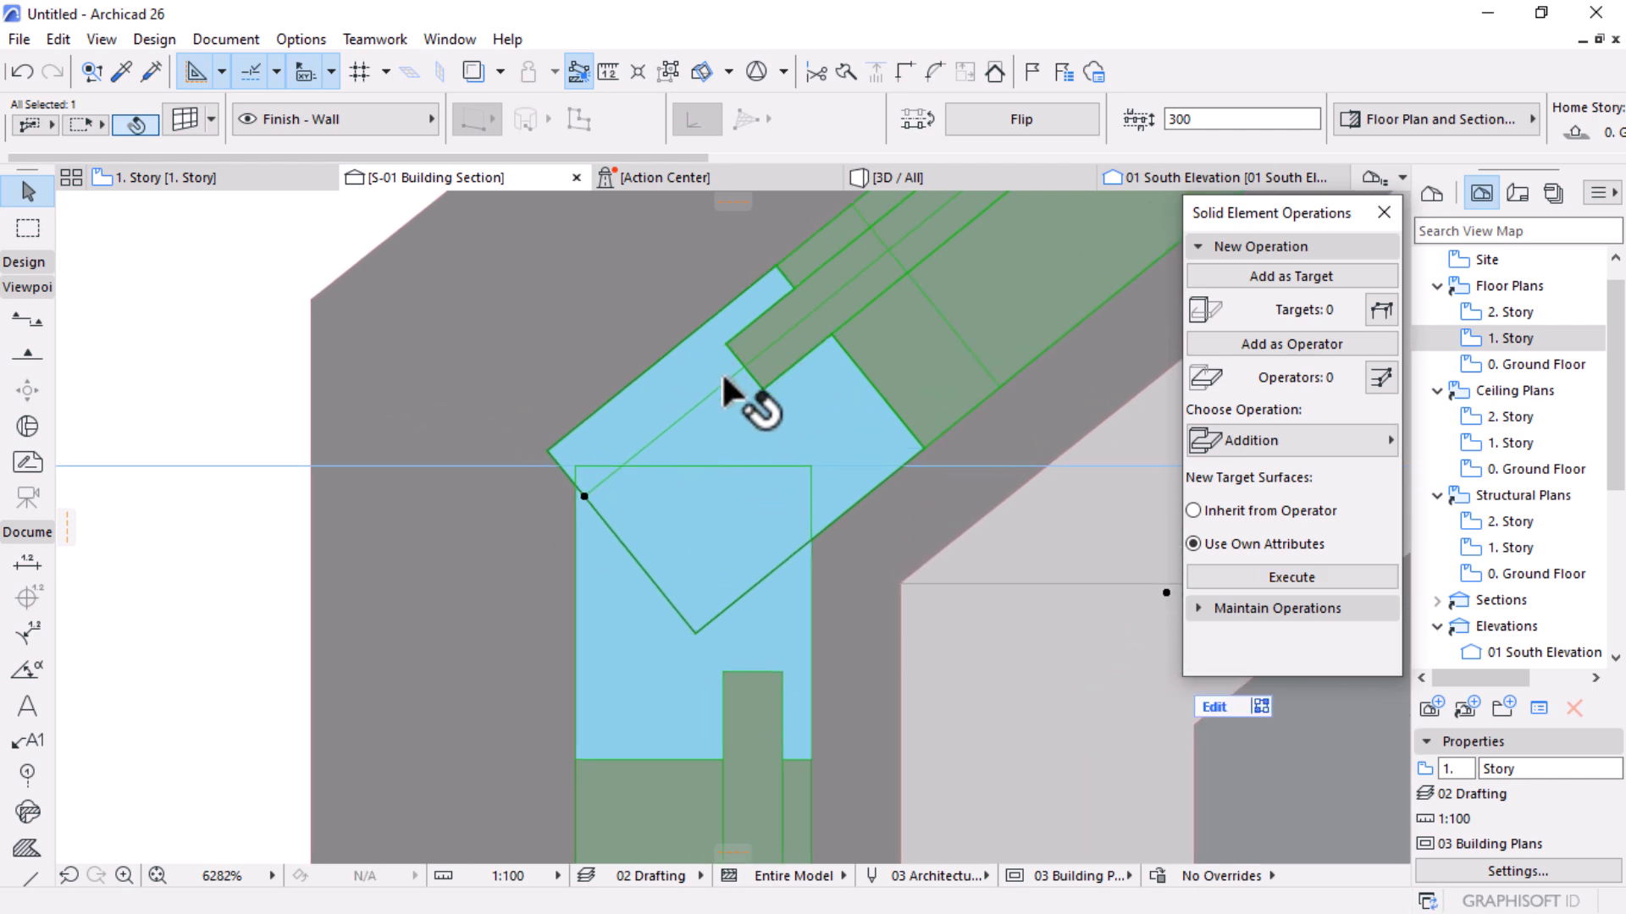
click(1214, 707)
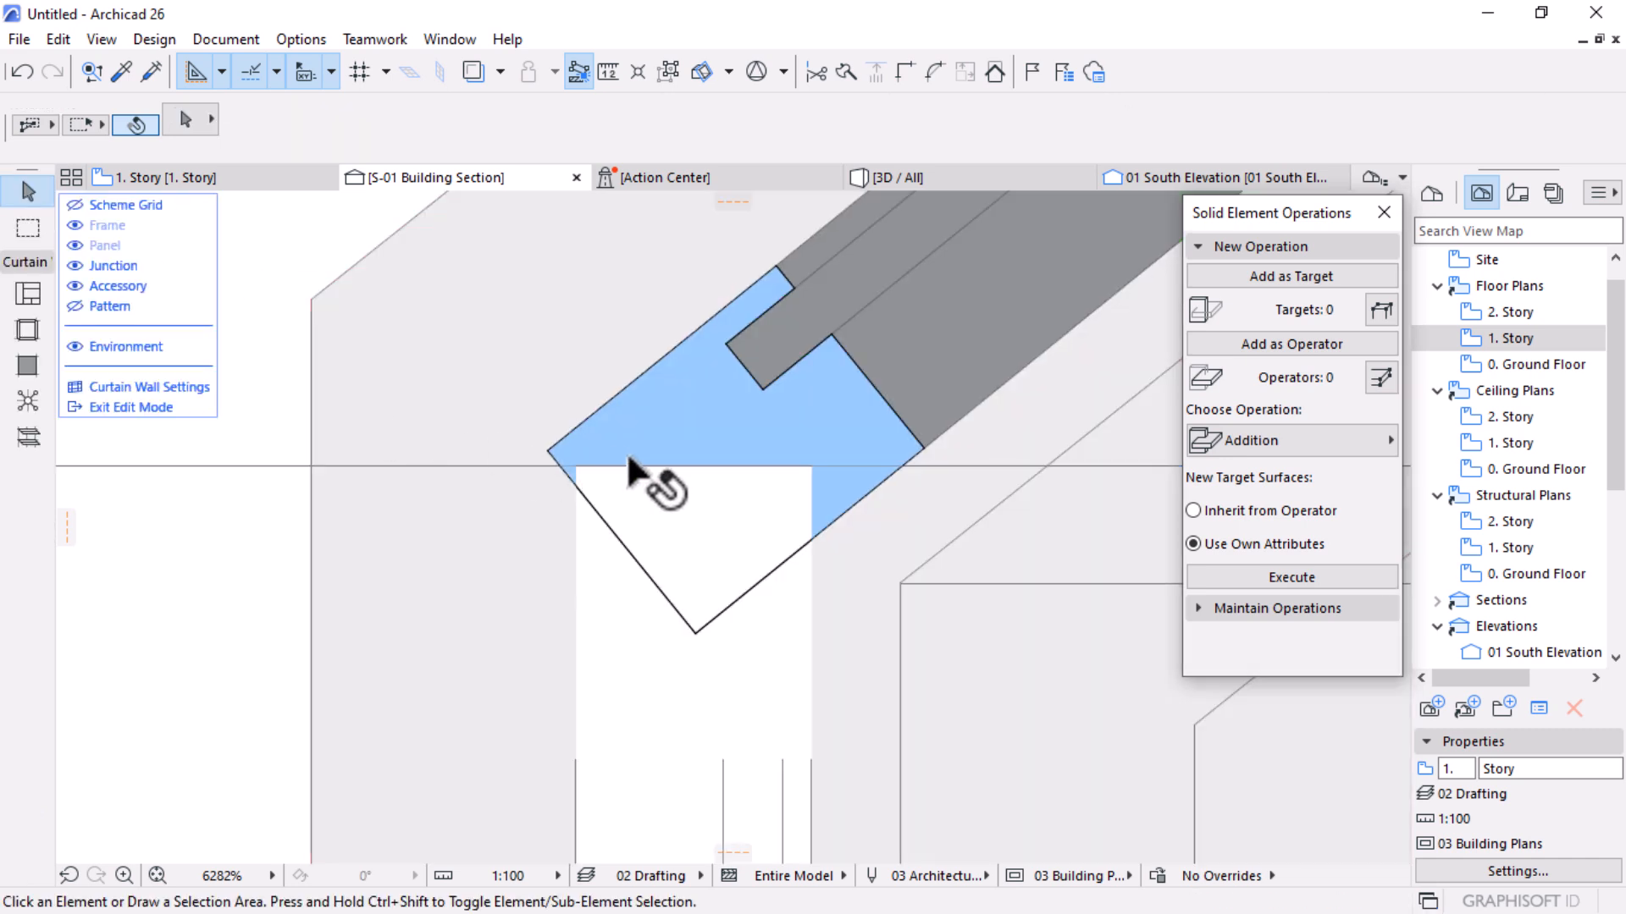
click(132, 407)
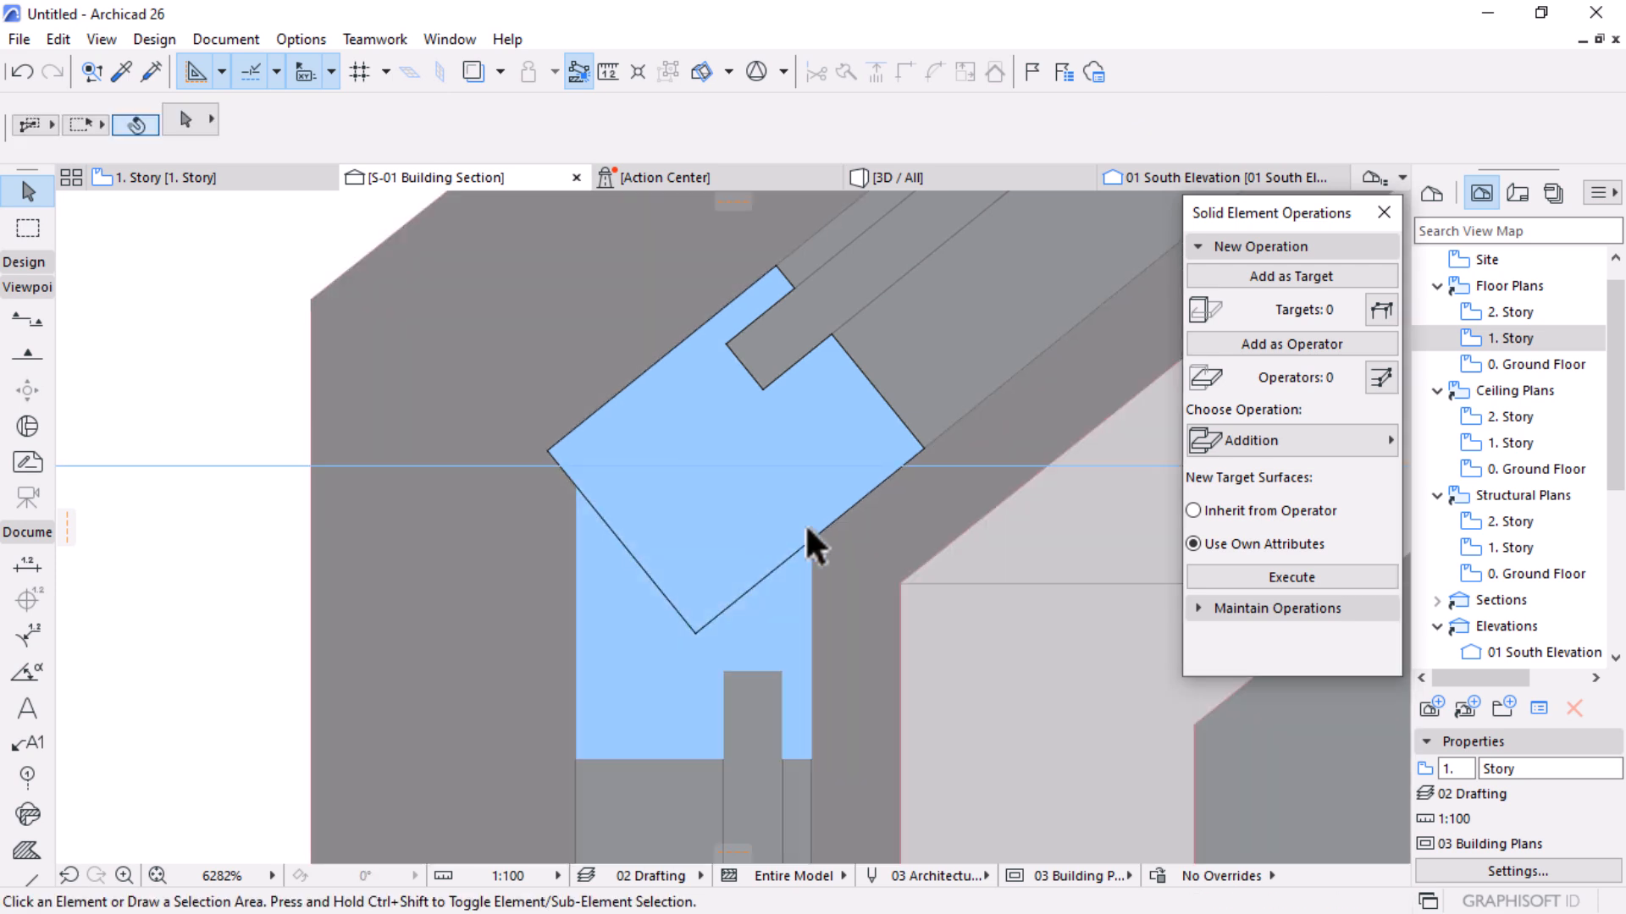
Remove the existing solid element operation link from the slanted curtain wall and deselect it
click(834, 502)
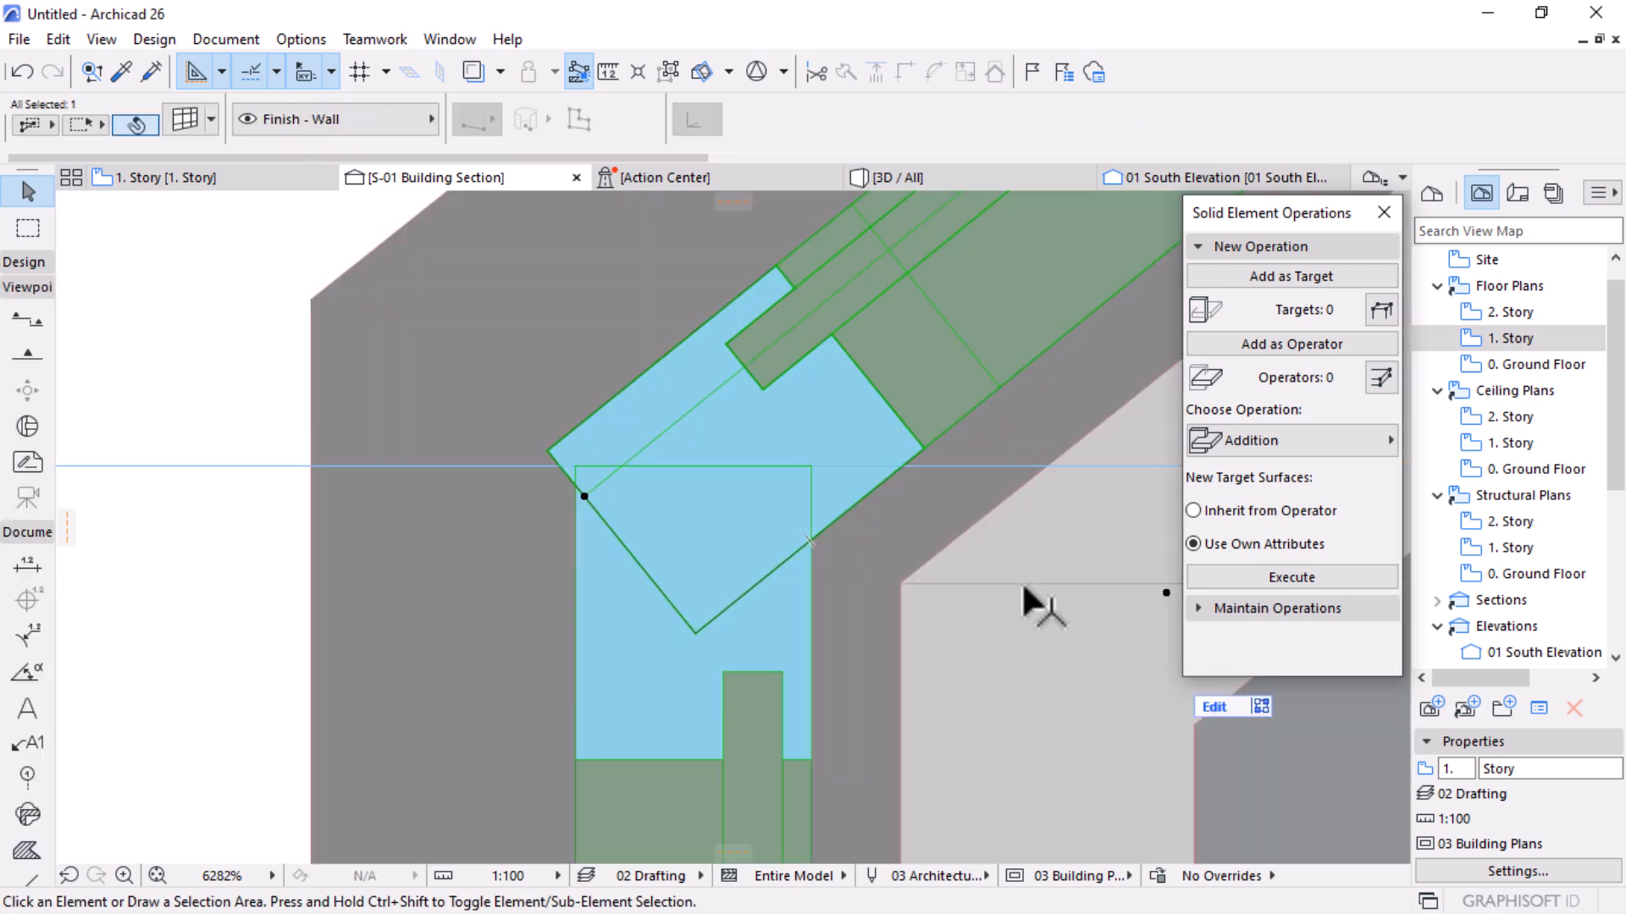
click(1263, 707)
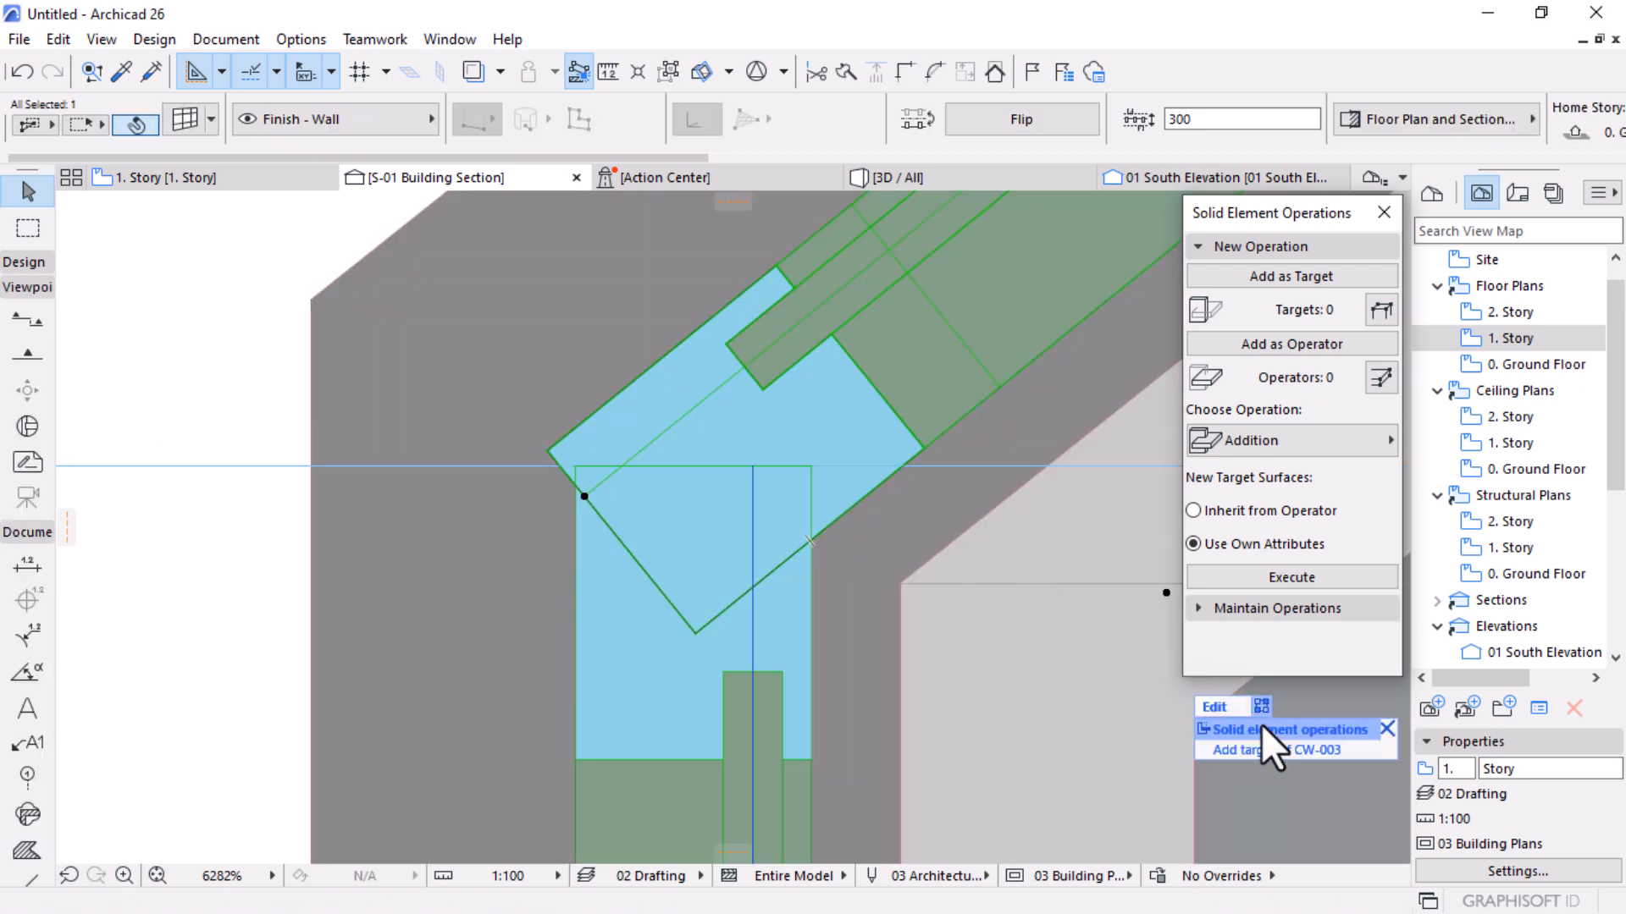
mouse_move(1372, 733)
click(1038, 709)
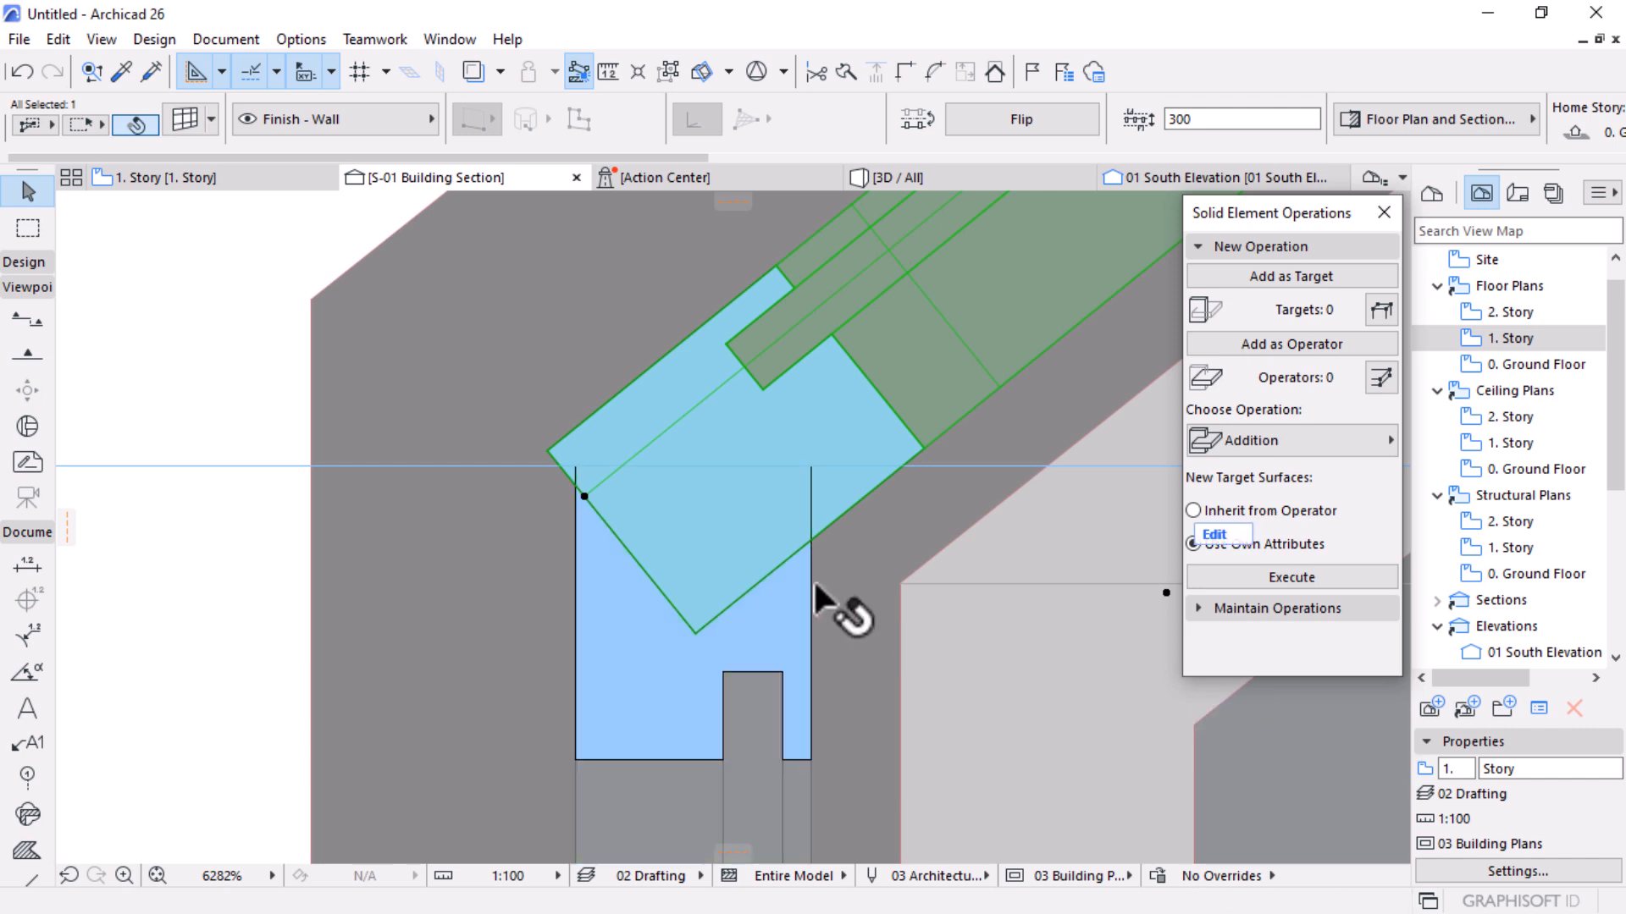
key(Escape)
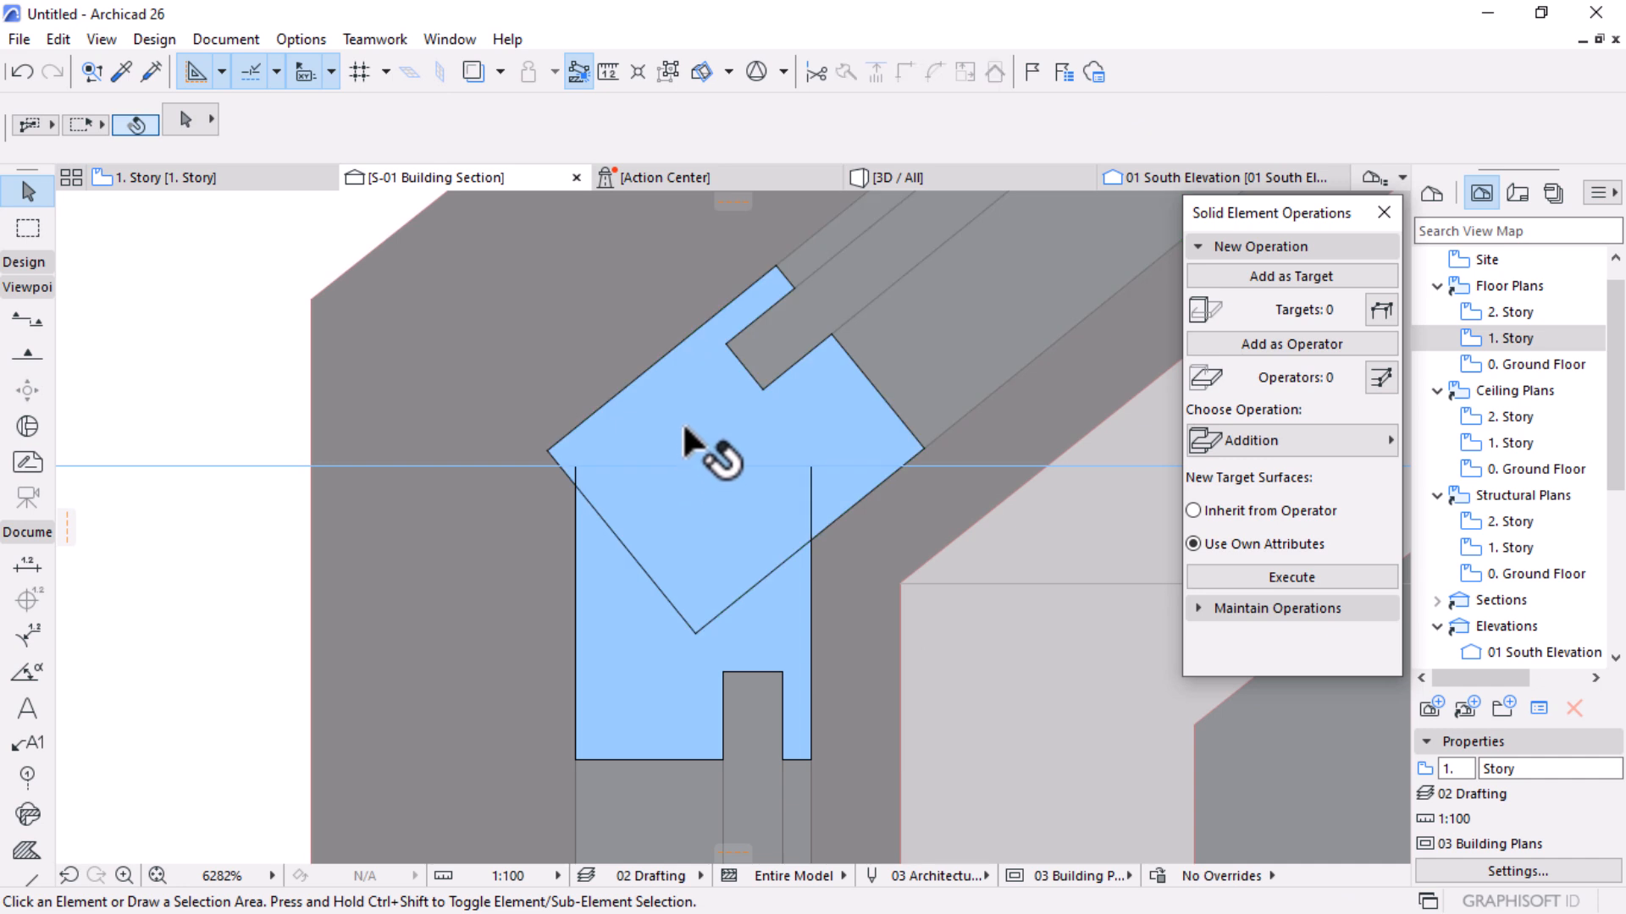
Move the slanted curtain wall so its lower outer corner meets the vertical frame's outer top corner on the 1. Story line
click(744, 369)
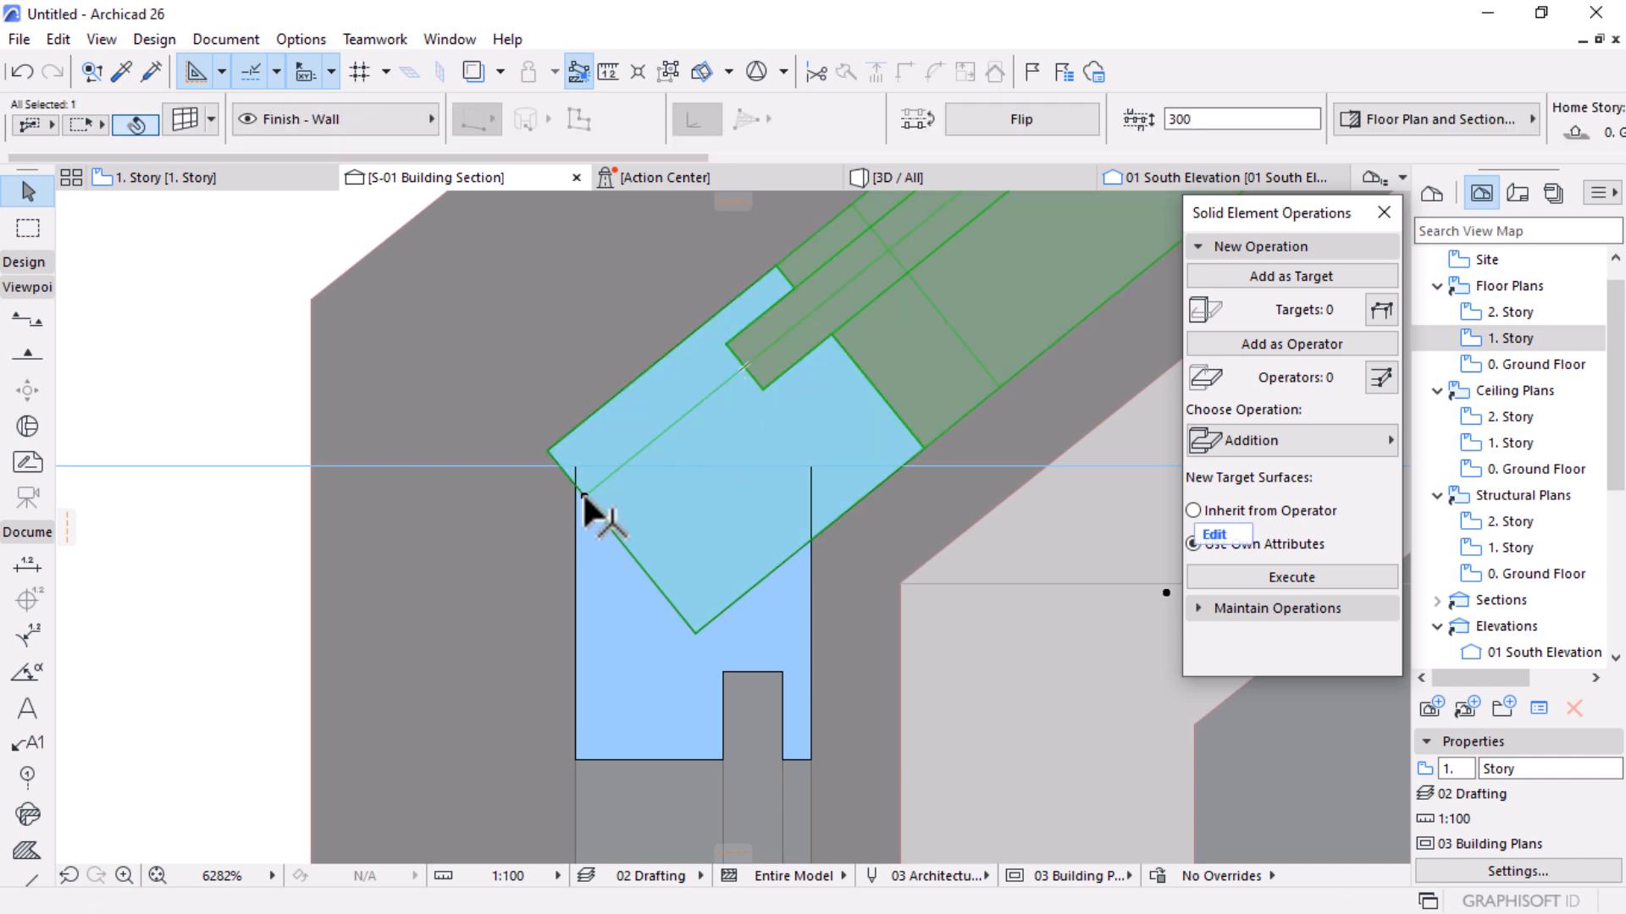
scroll(569, 465, up, 3)
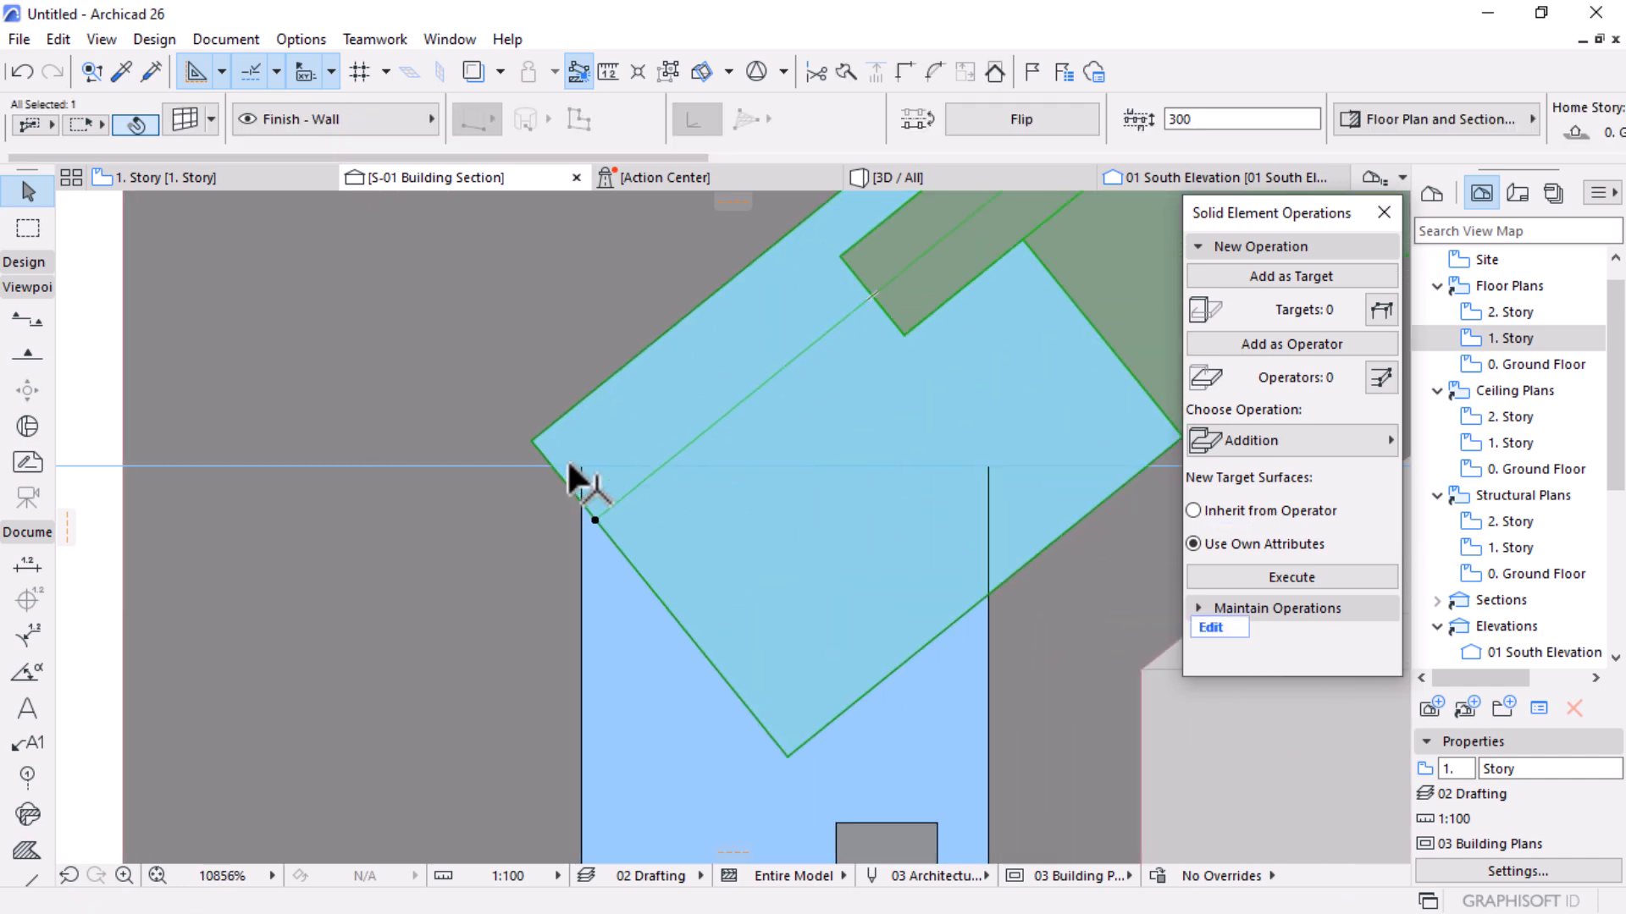
key(ctrl+d)
click(532, 440)
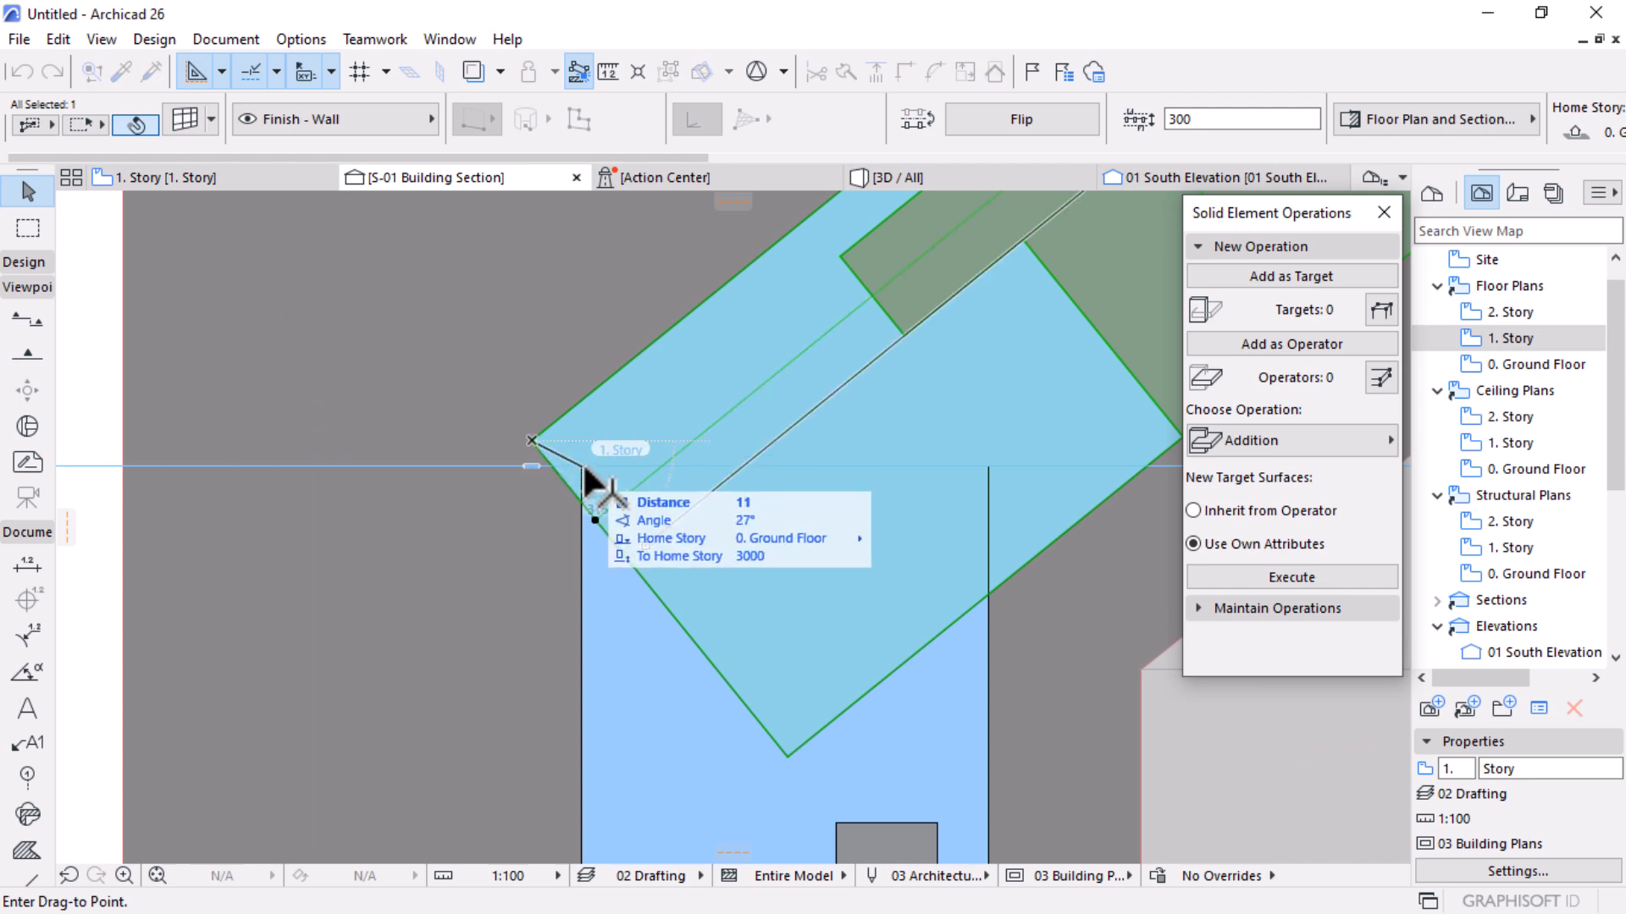
click(581, 466)
scroll(485, 449, down, 4)
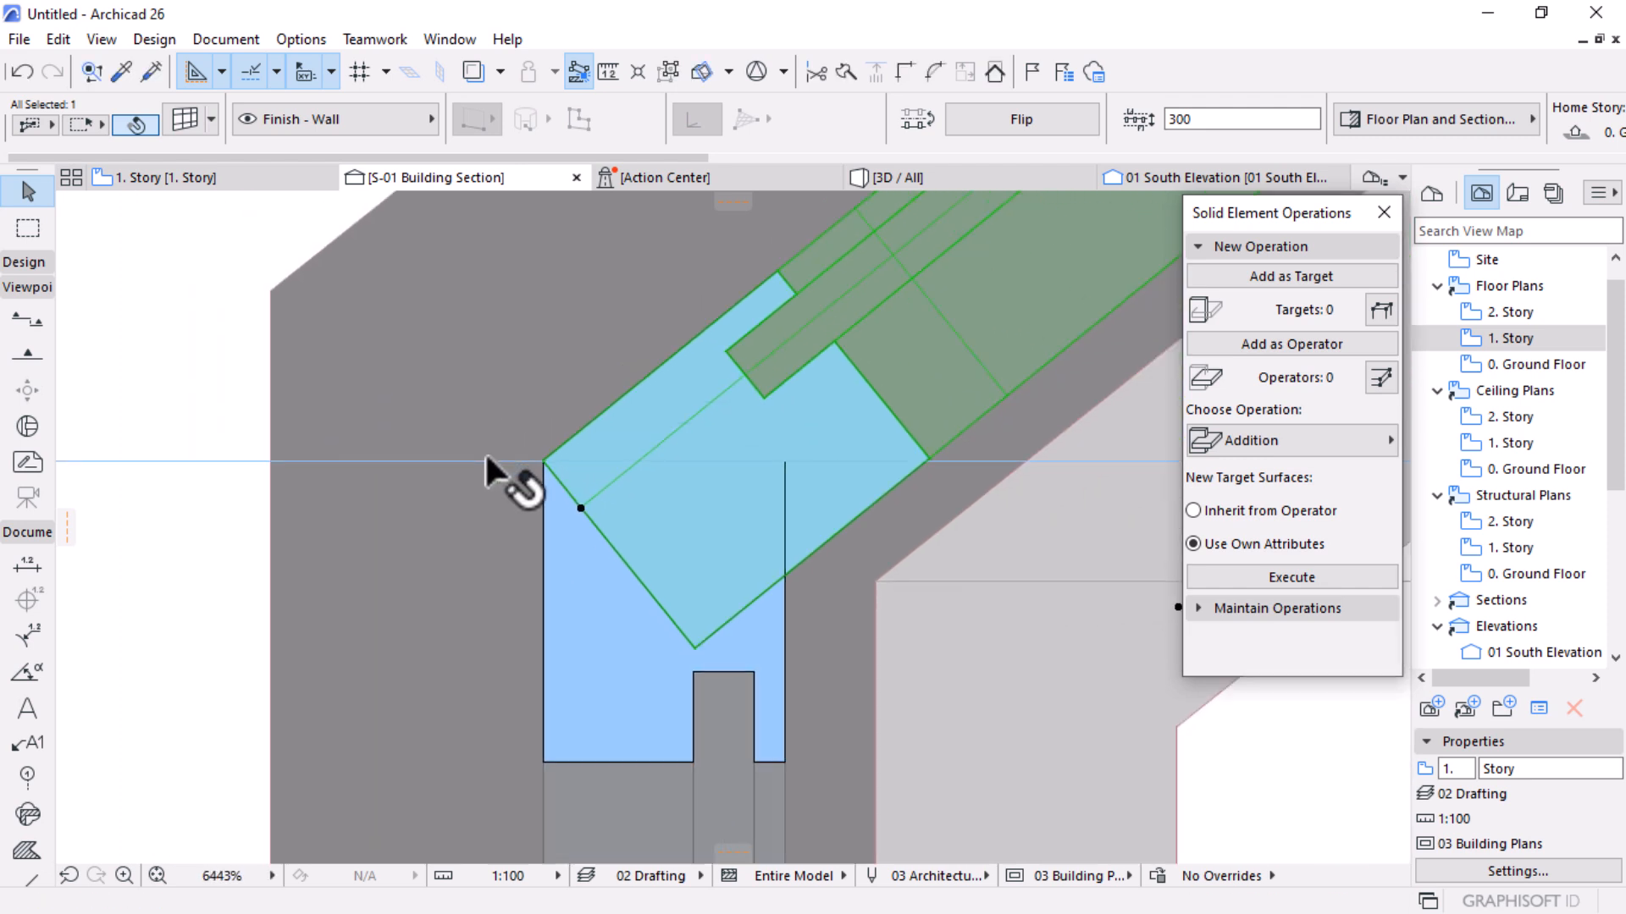
Join the curtain walls by Addition, with the slanted one as target using its own attributes and the vertical one as operator
click(1302, 276)
click(688, 561)
click(1313, 344)
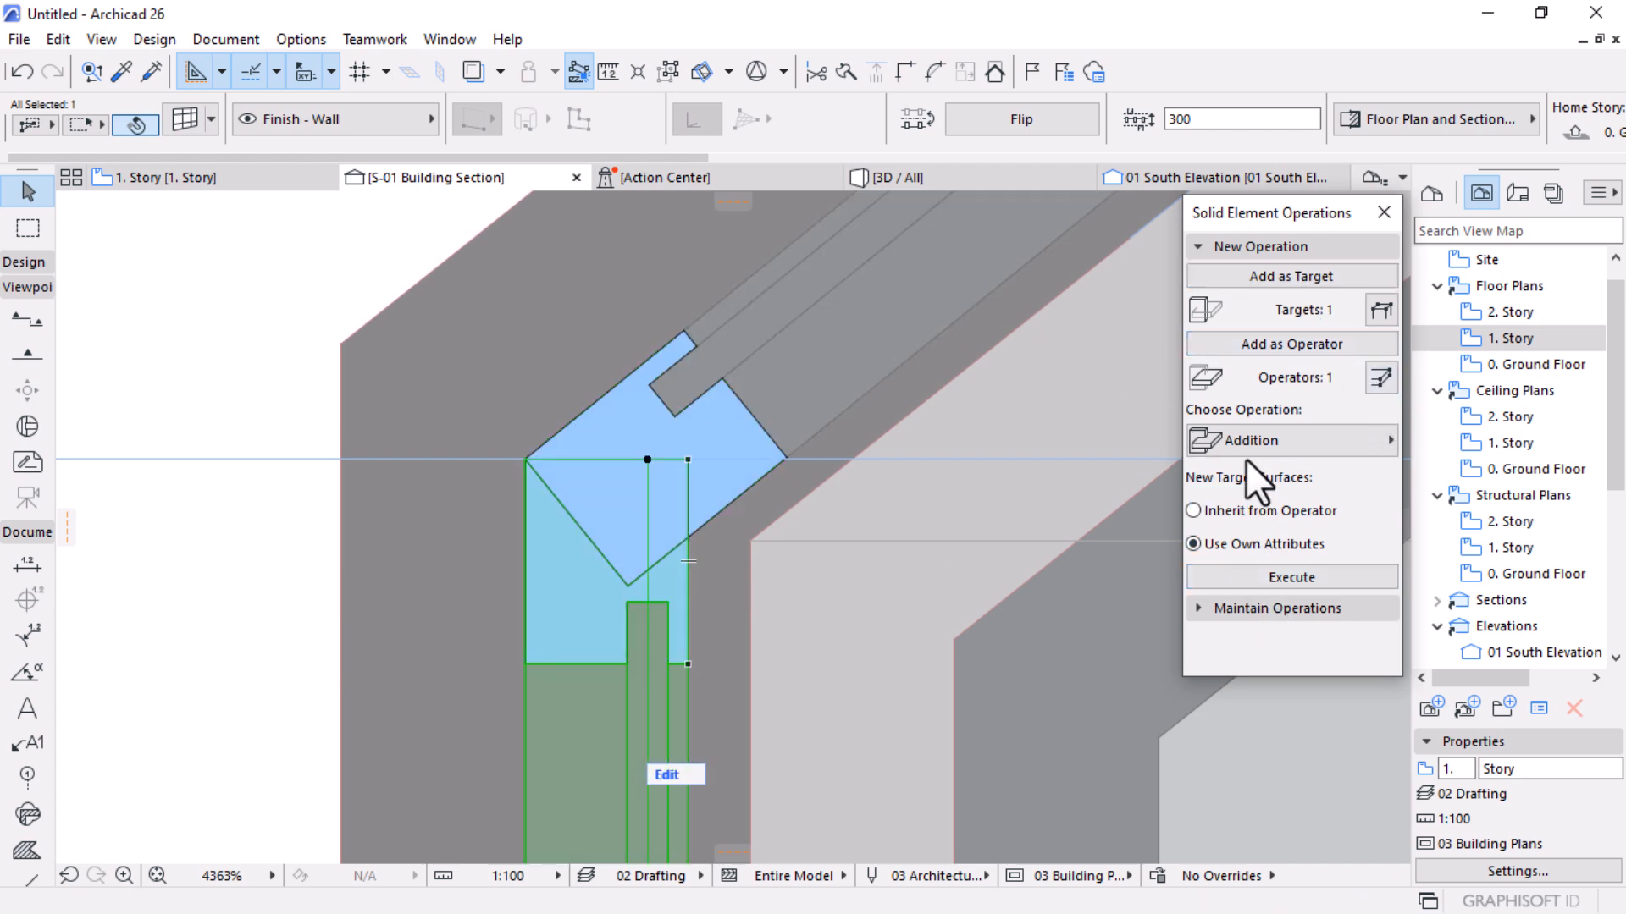
click(1267, 579)
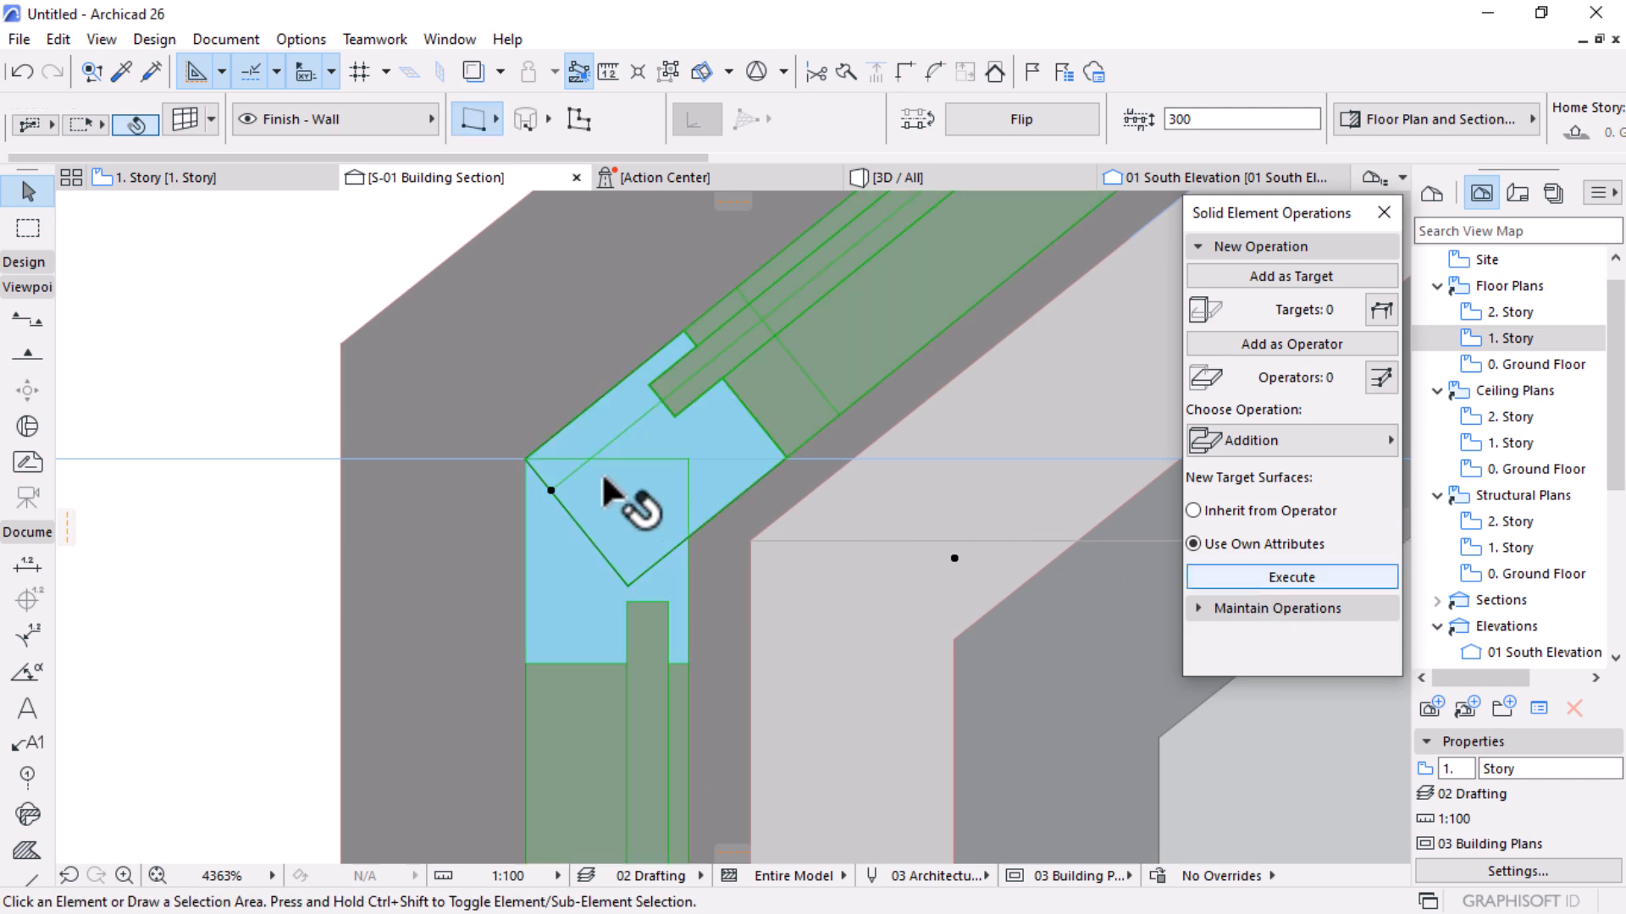
key(Escape)
Examine the joined corner of the two curtain walls and the slot's open upper part in the 3D view
scroll(638, 508, down, 5)
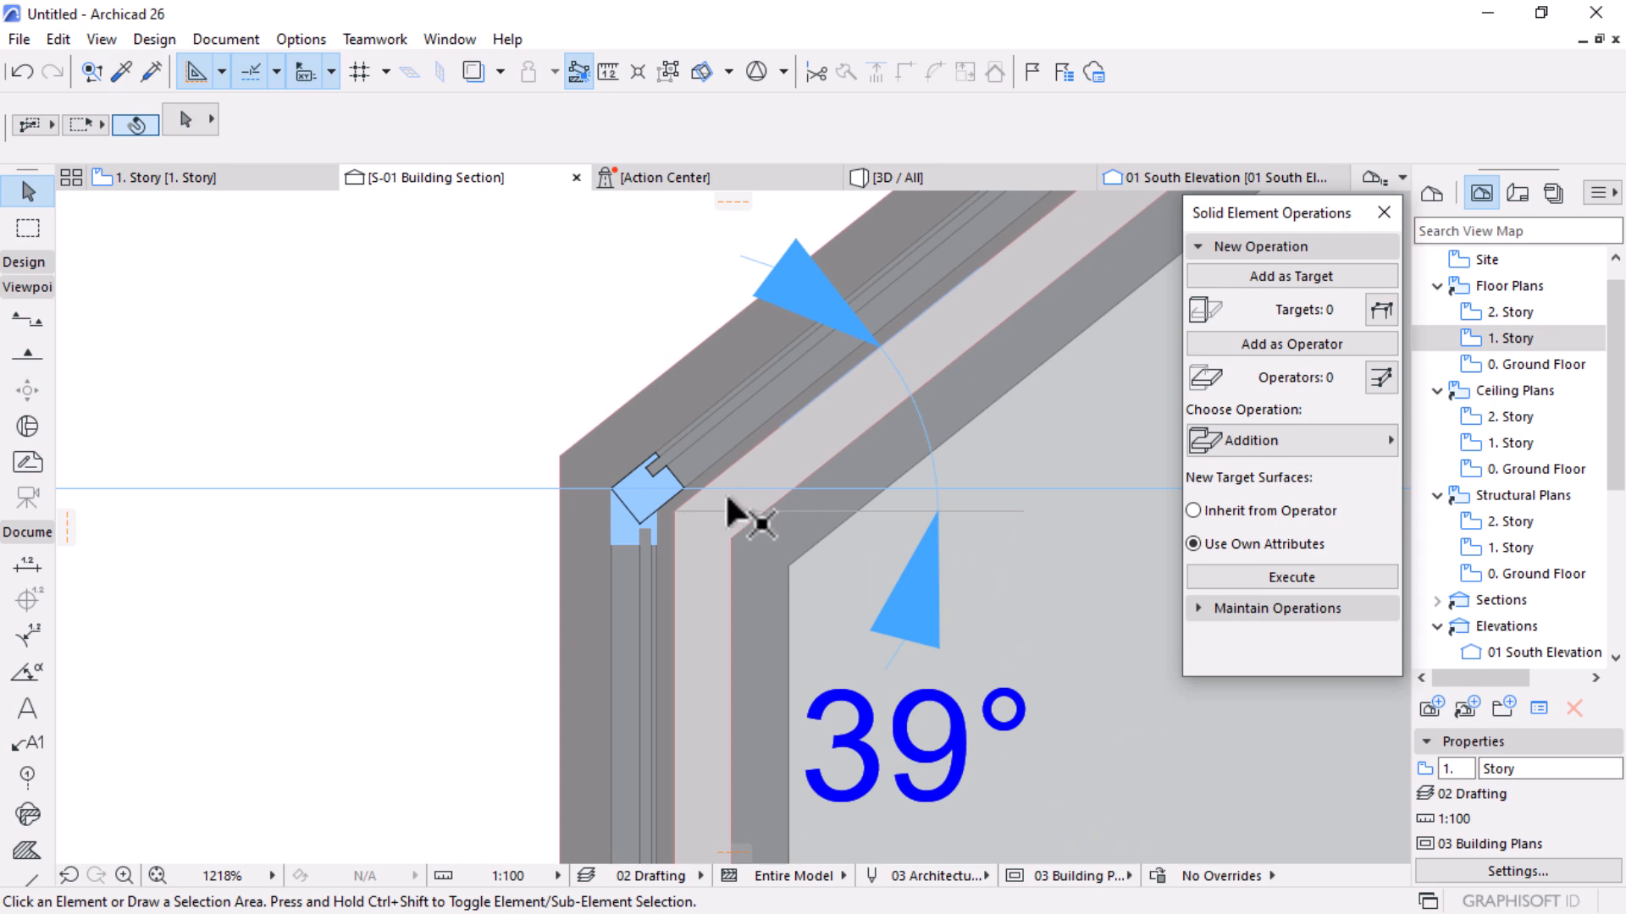
scroll(637, 505, up, 2)
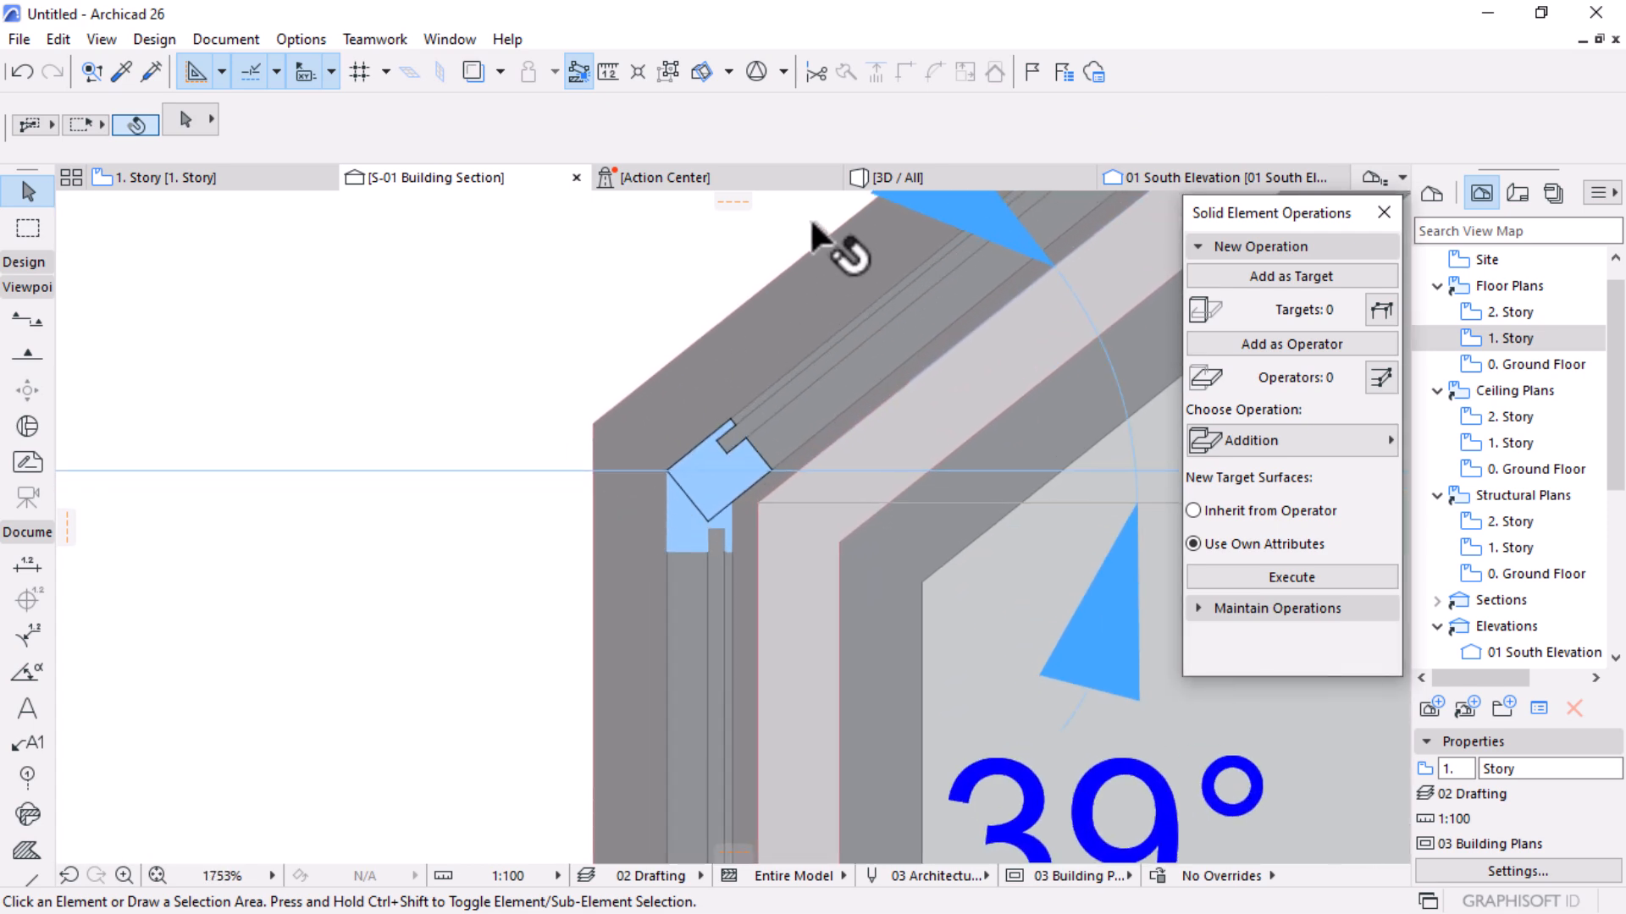
click(934, 171)
click(940, 465)
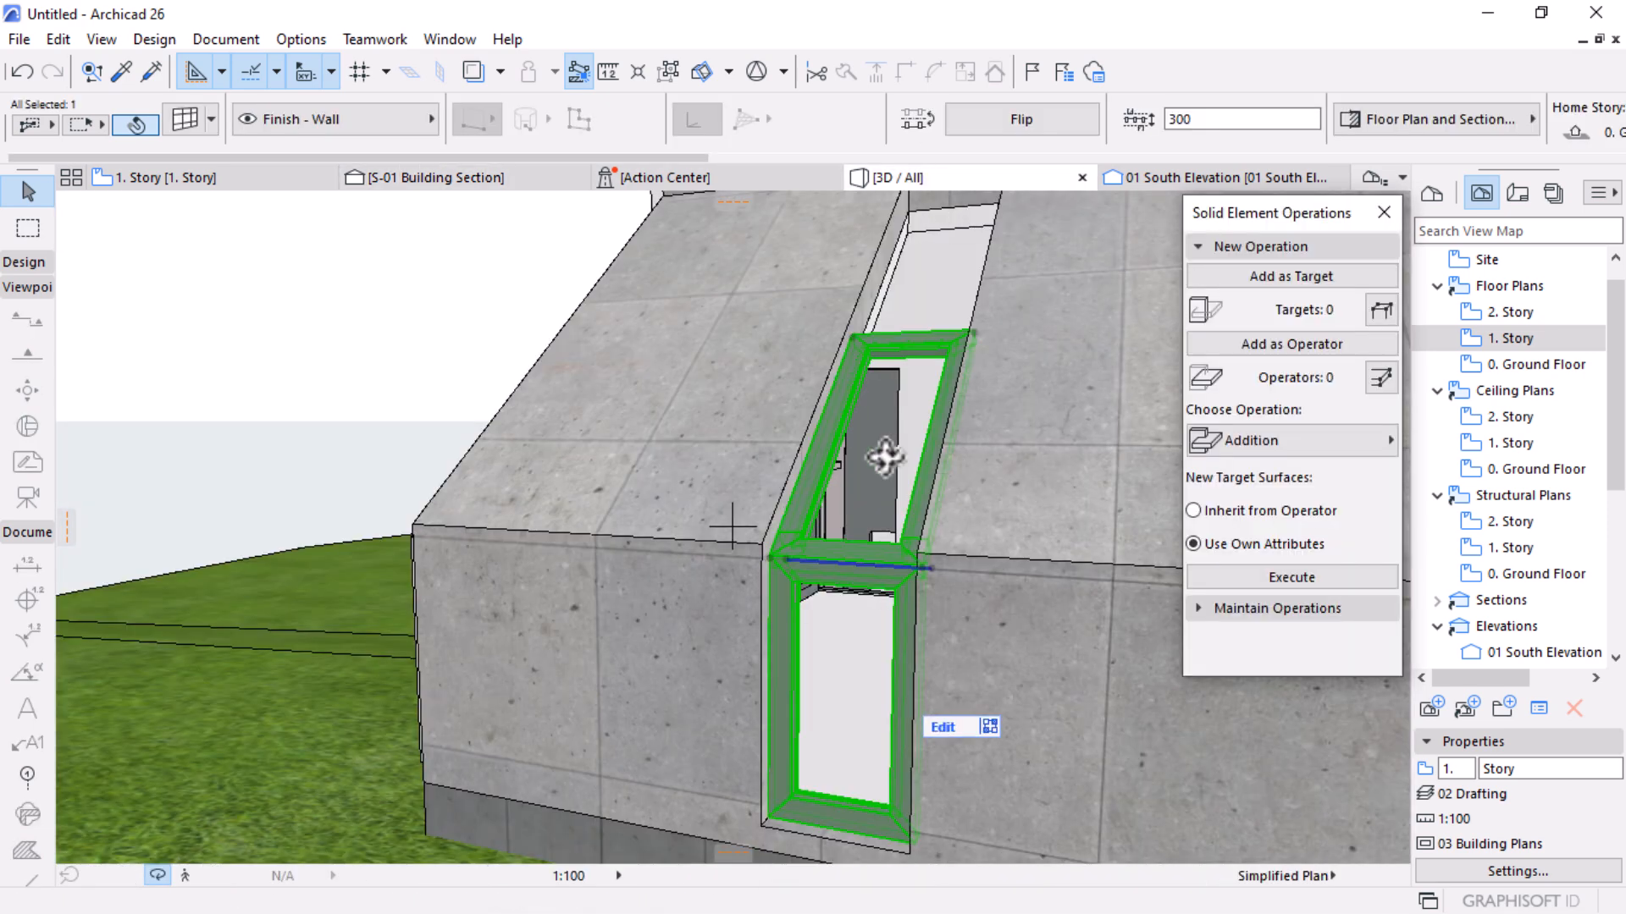
click(382, 356)
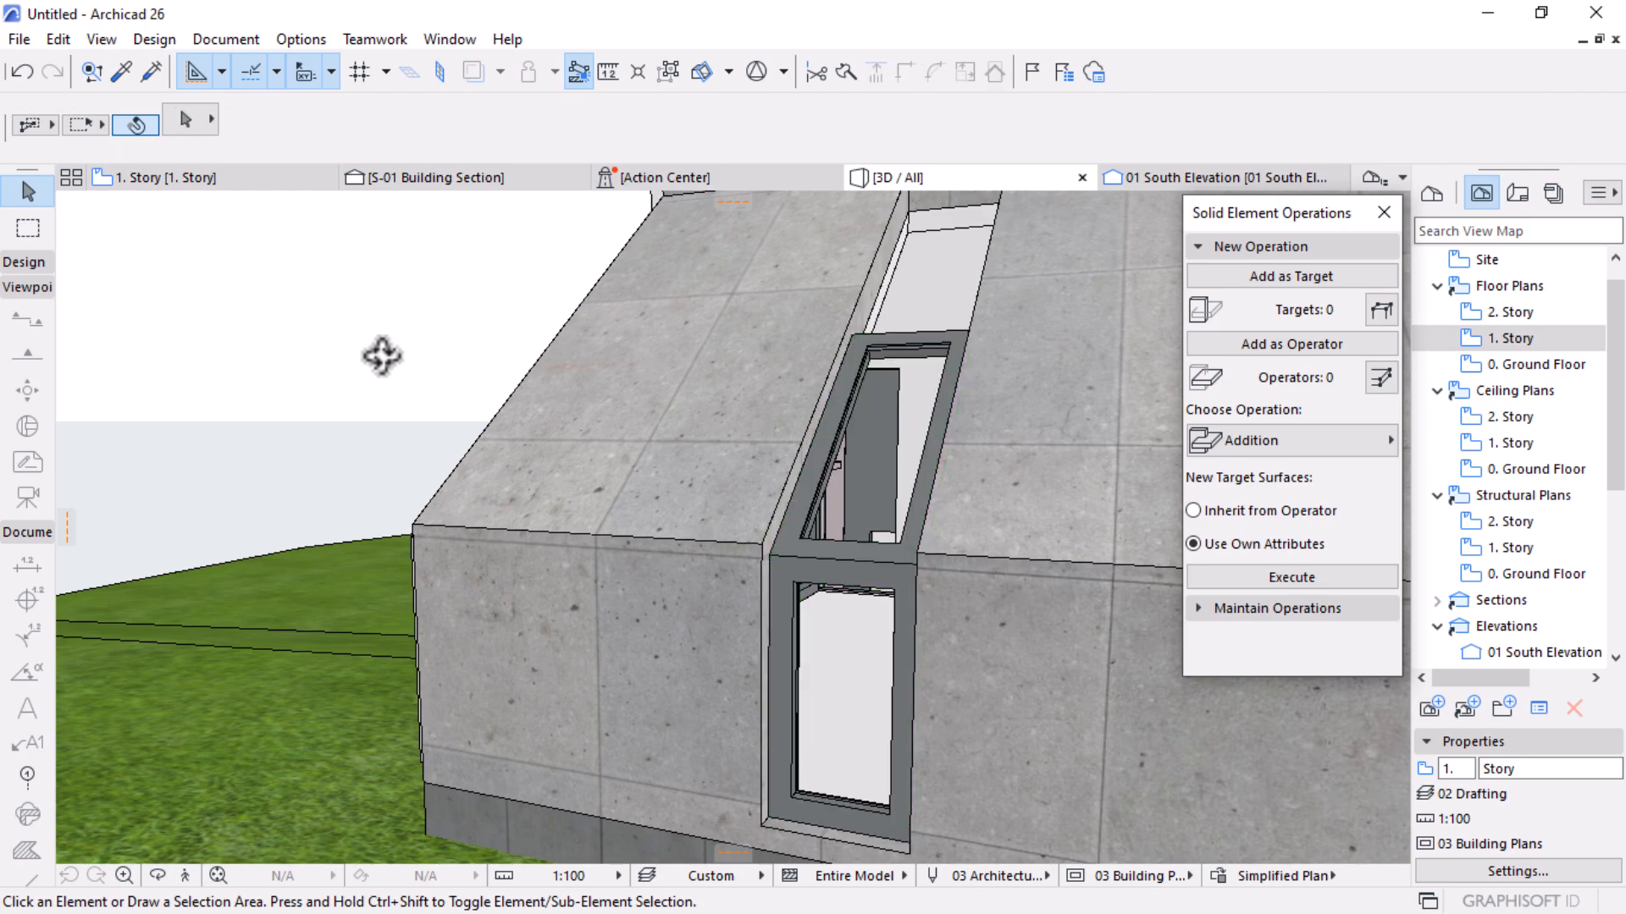
scroll(474, 389, down, 3)
drag(488, 508, 602, 591)
scroll(603, 592, up, 5)
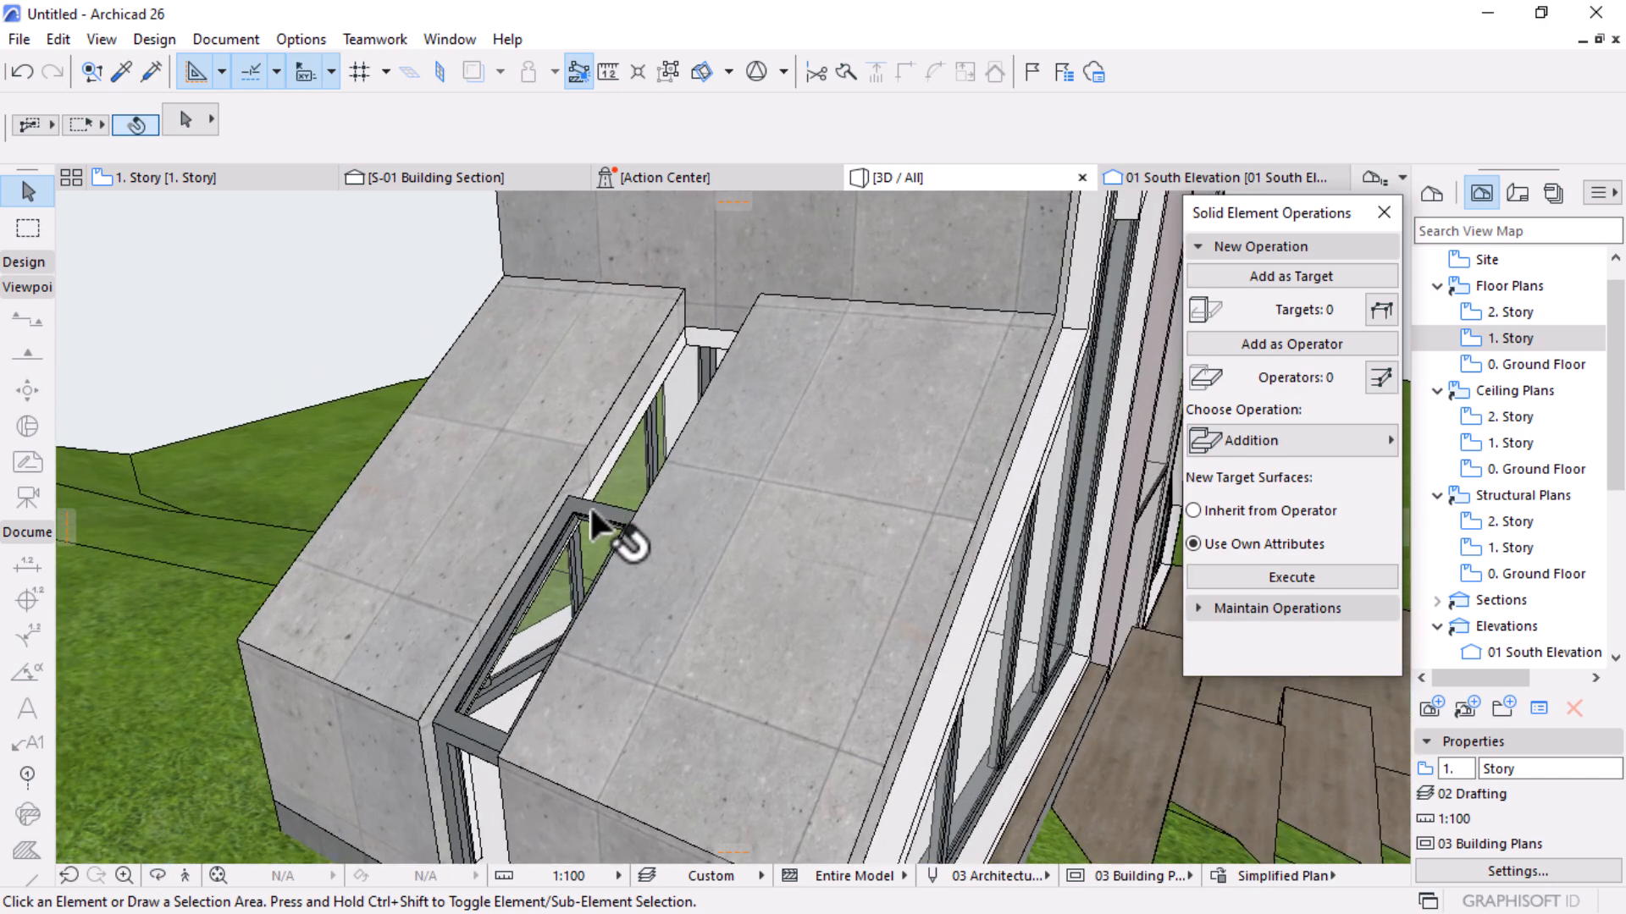
click(587, 503)
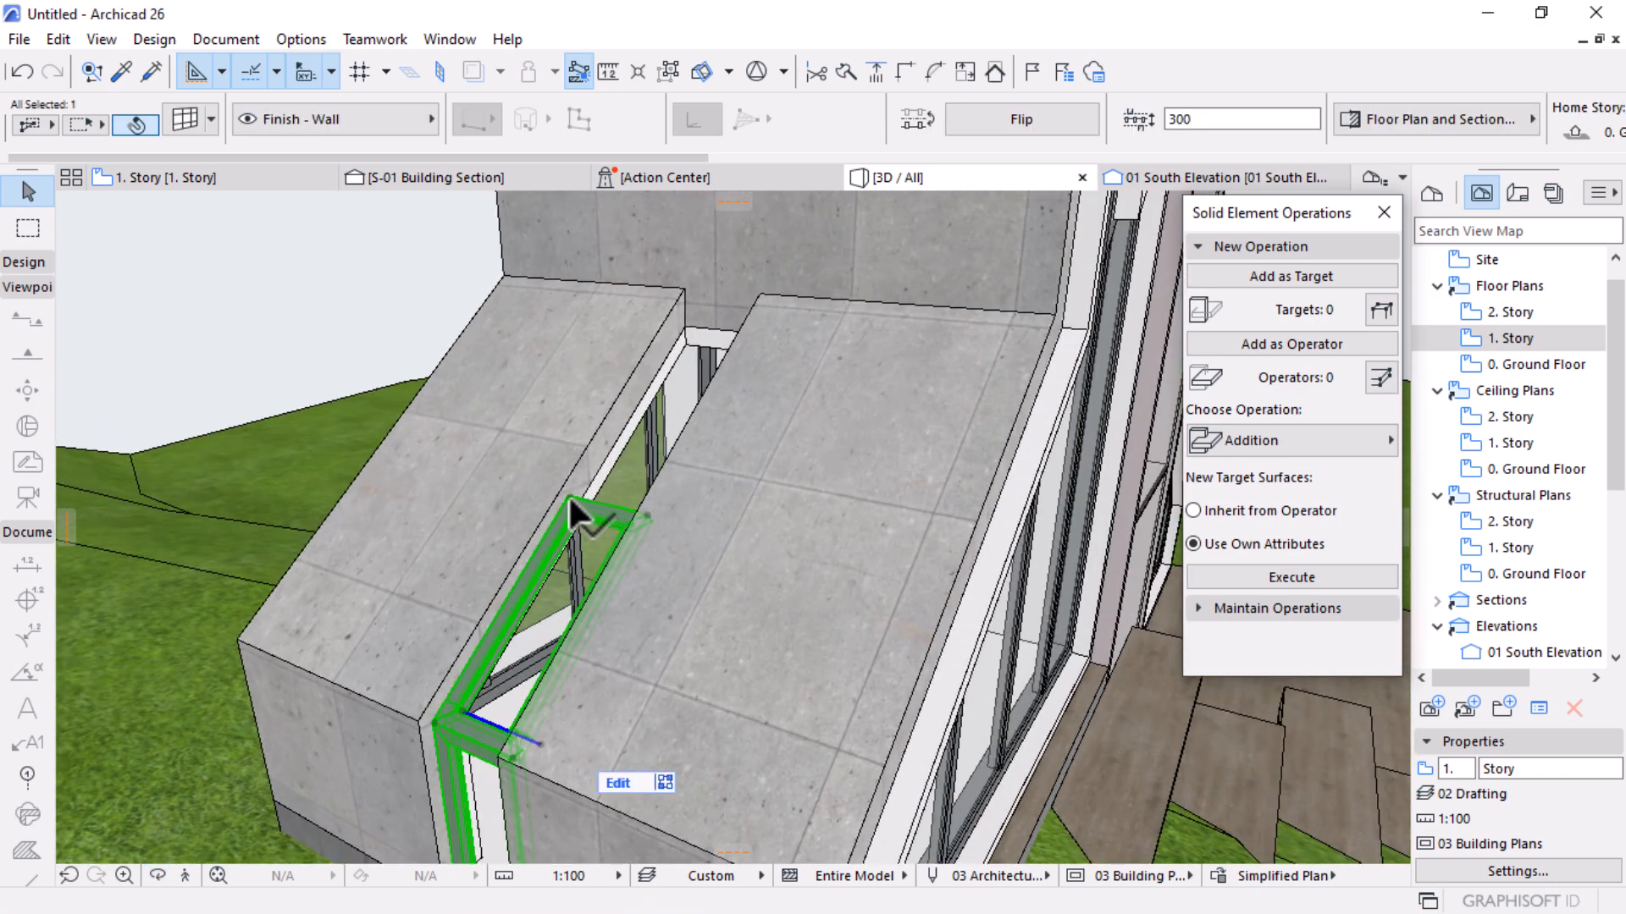
click(570, 499)
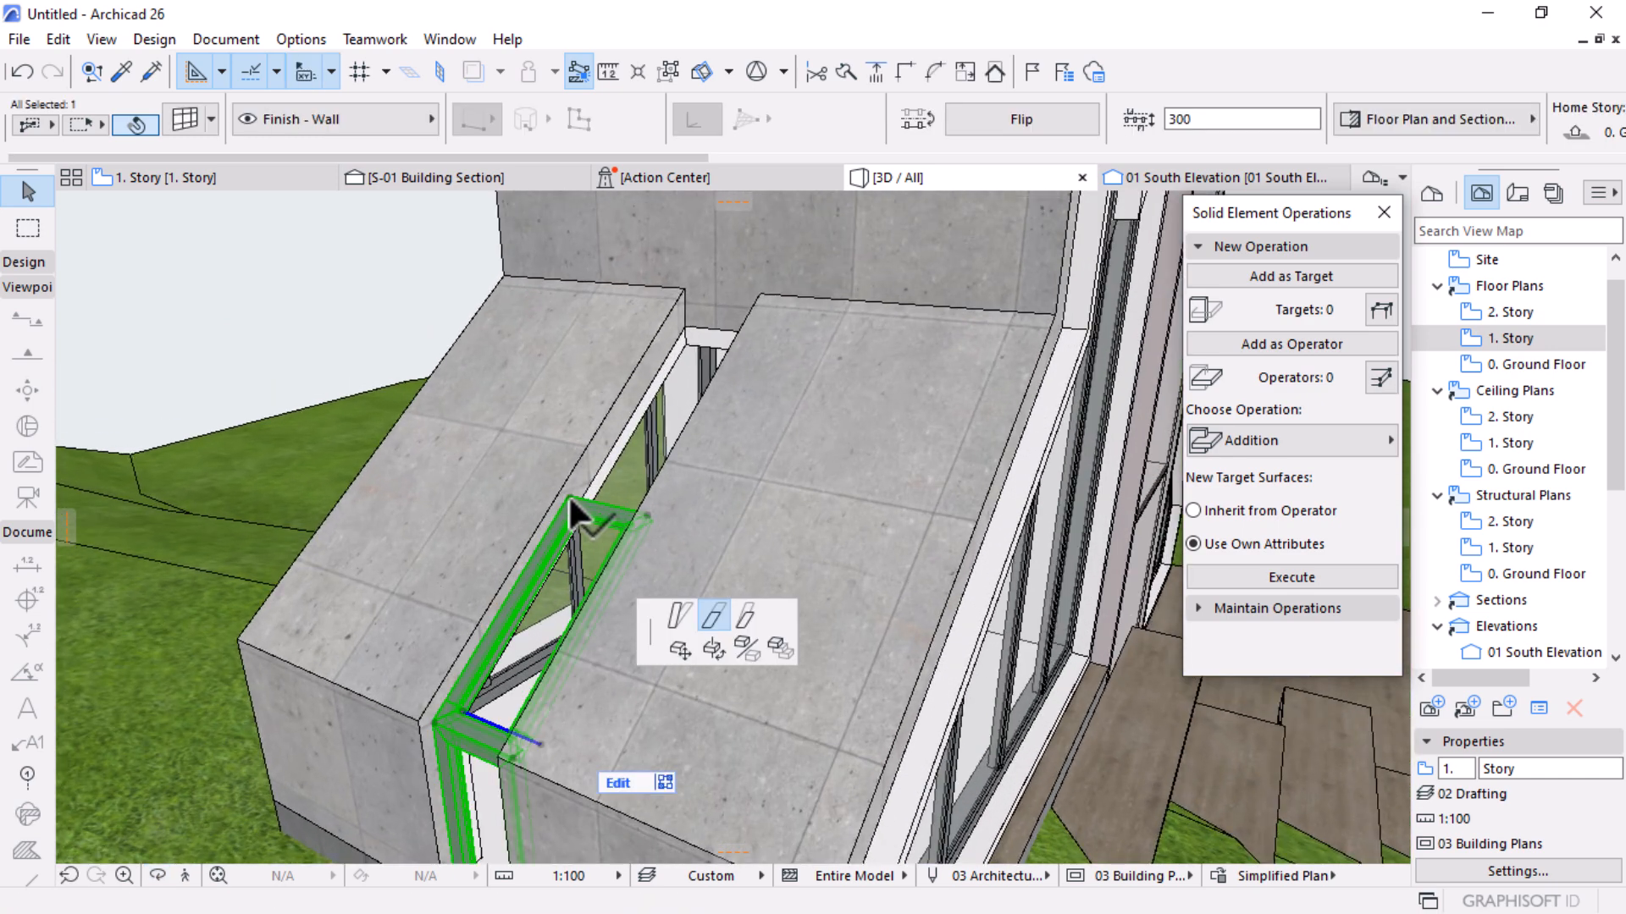
click(687, 331)
key(Escape)
shift+middle_drag(665, 445, 544, 511)
middle_drag(826, 408, 842, 405)
scroll(628, 345, up, 6)
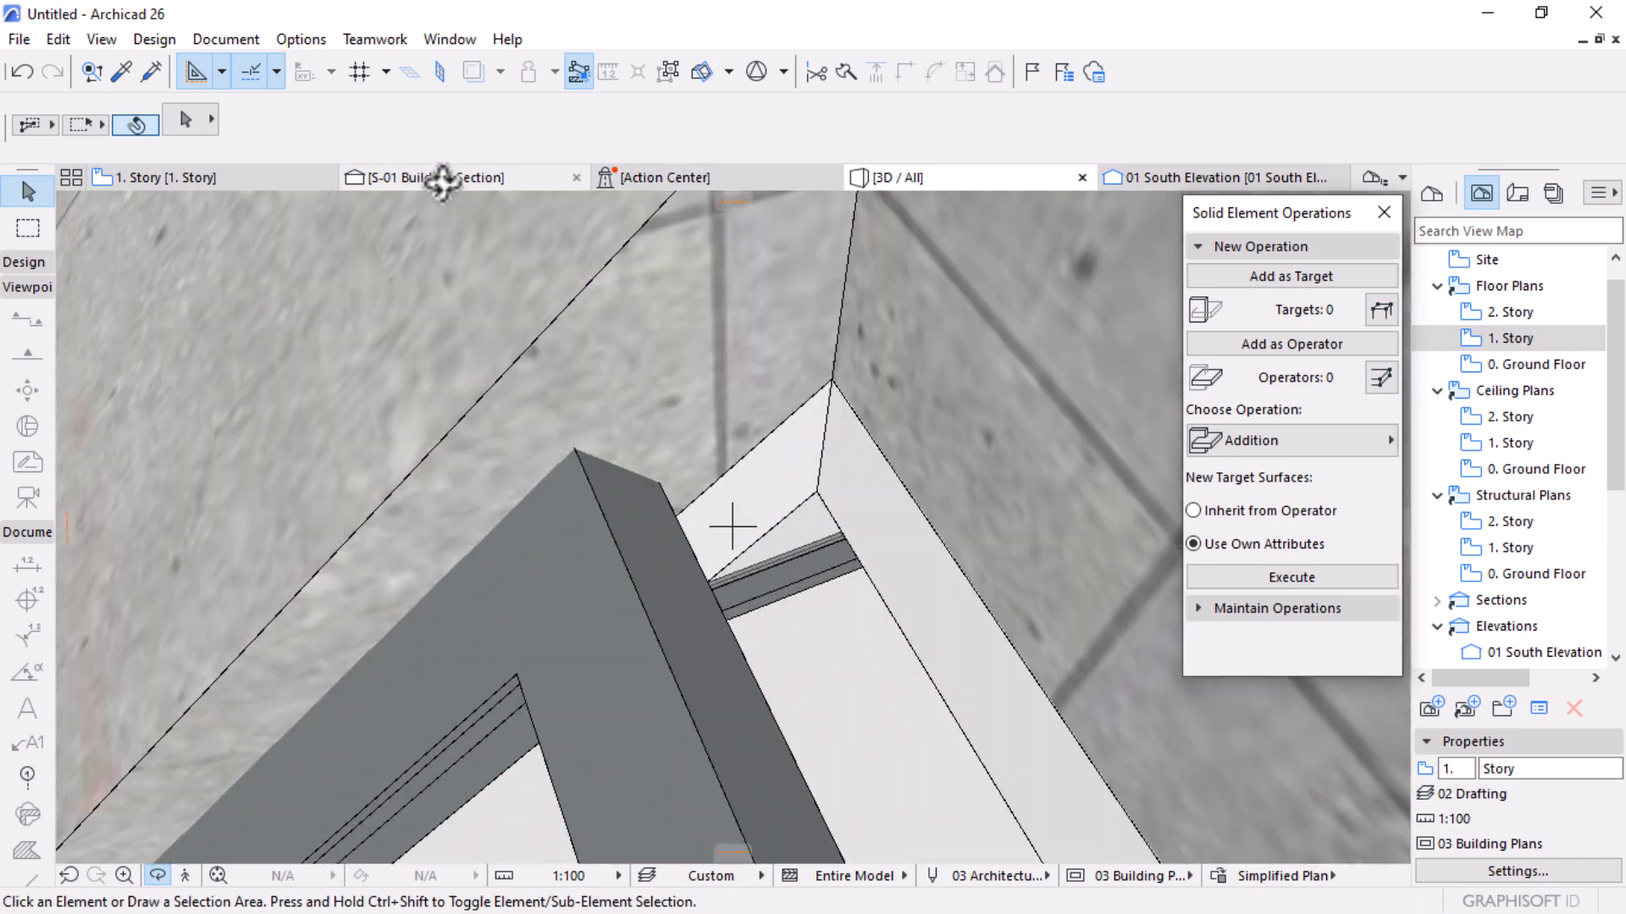
In the building section, extend the slanted curtain wall's upper end along its slope up to the vertical concrete wall
click(438, 178)
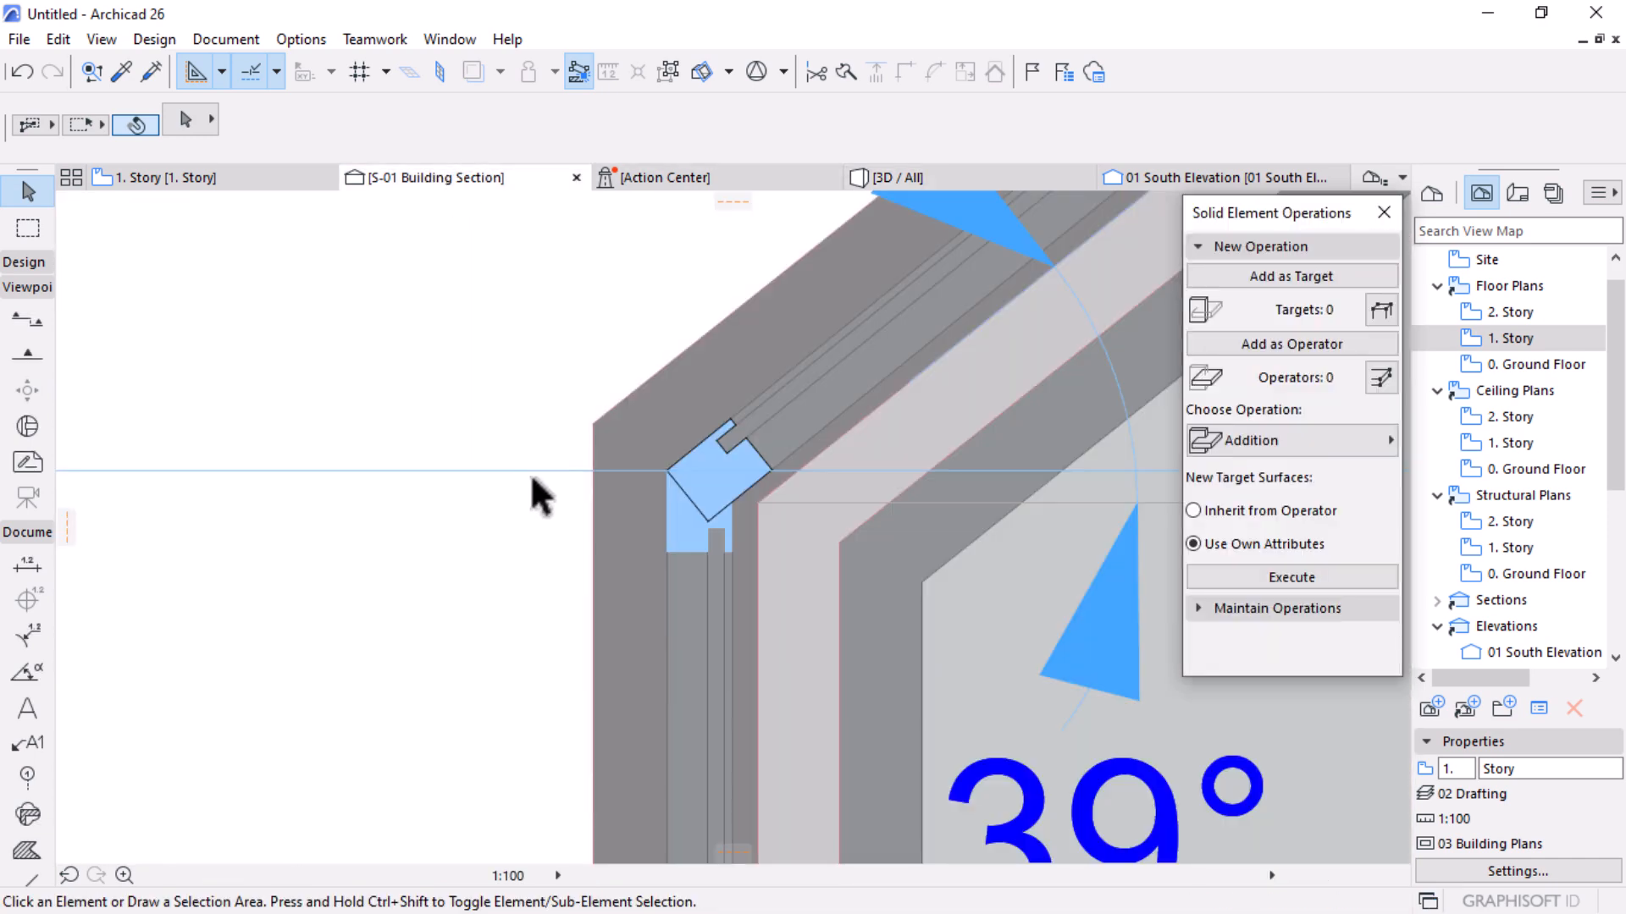
scroll(534, 482, down, 5)
scroll(593, 396, up, 5)
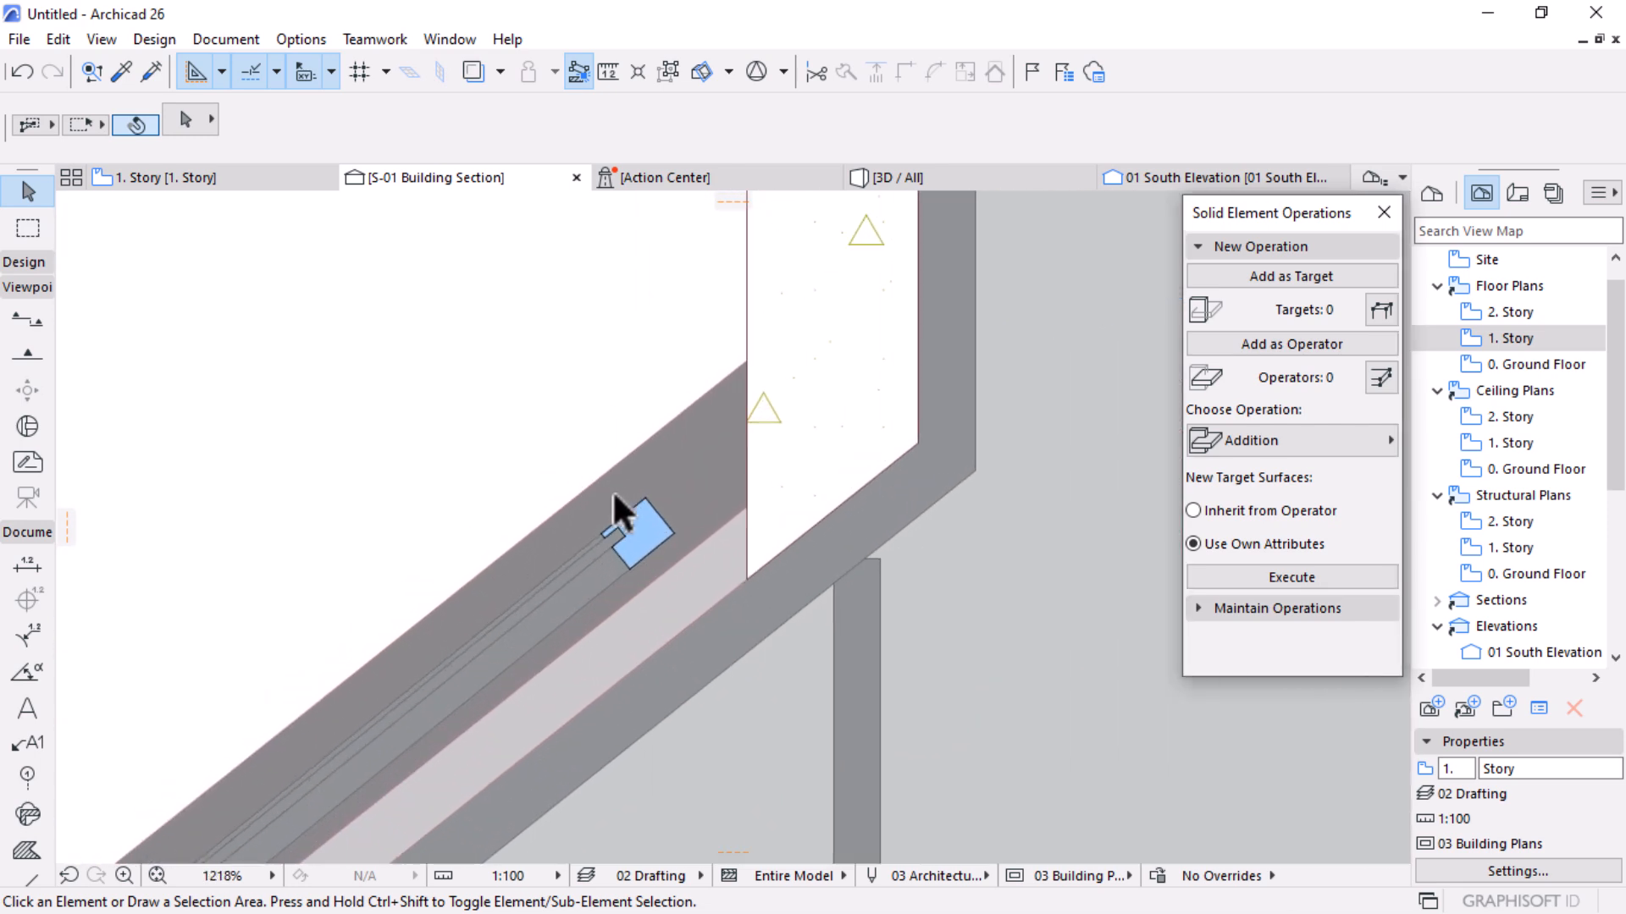
click(647, 532)
click(650, 506)
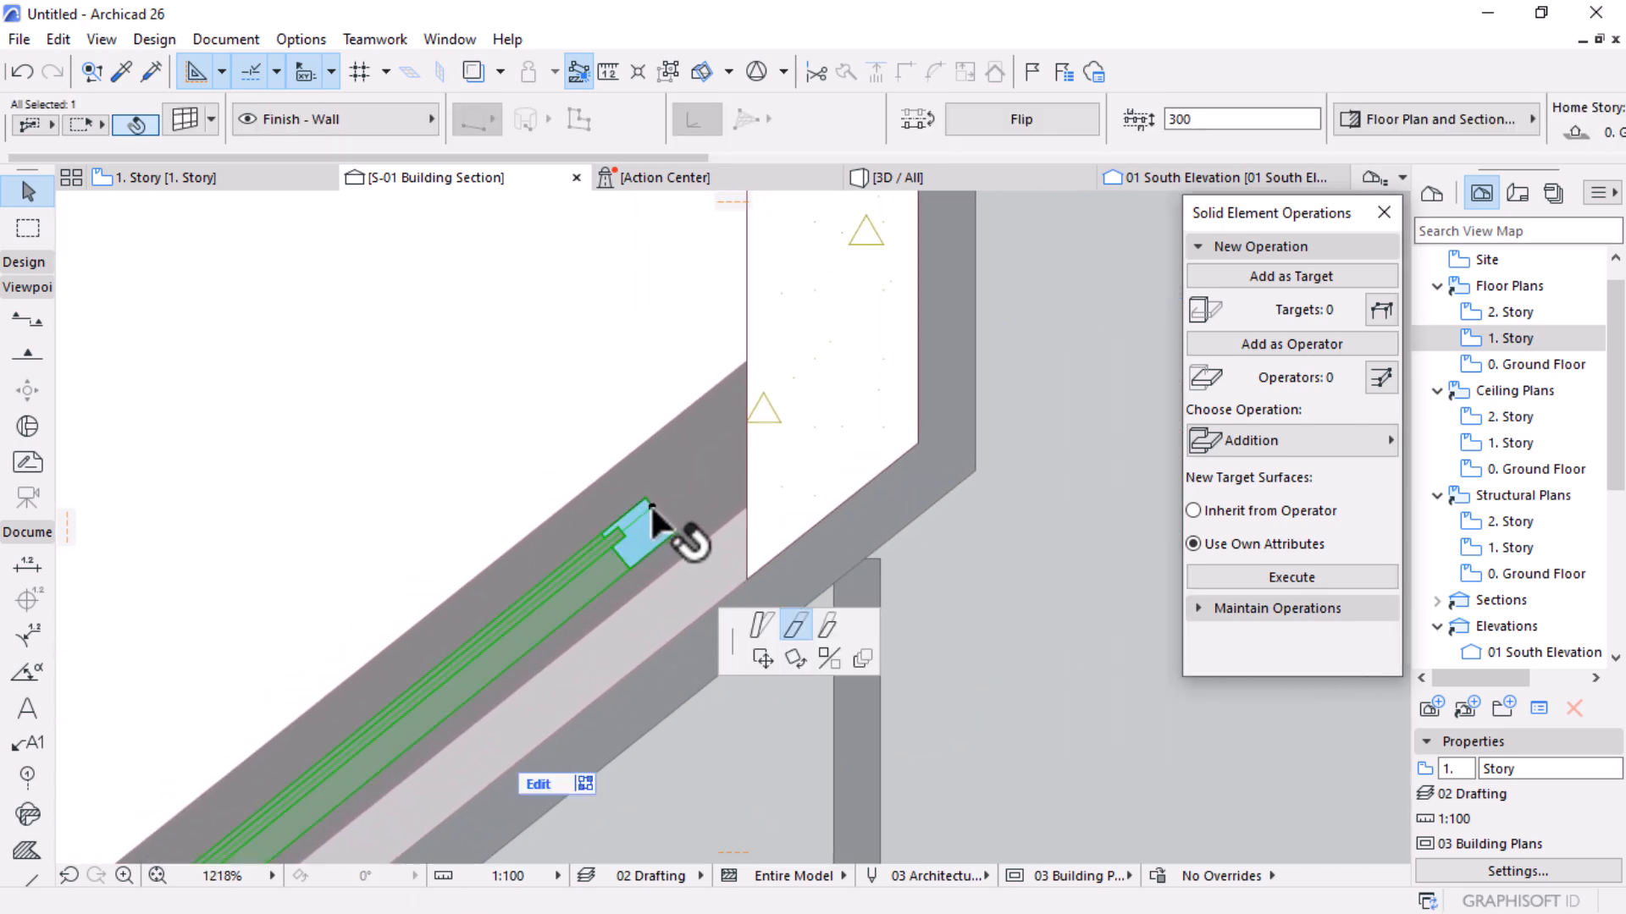
click(753, 415)
Fine-tune the slanted curtain wall's upper end so its outer corner lies exactly on the concrete wall's outer face, and deselect it
scroll(762, 408, up, 3)
click(814, 379)
click(784, 407)
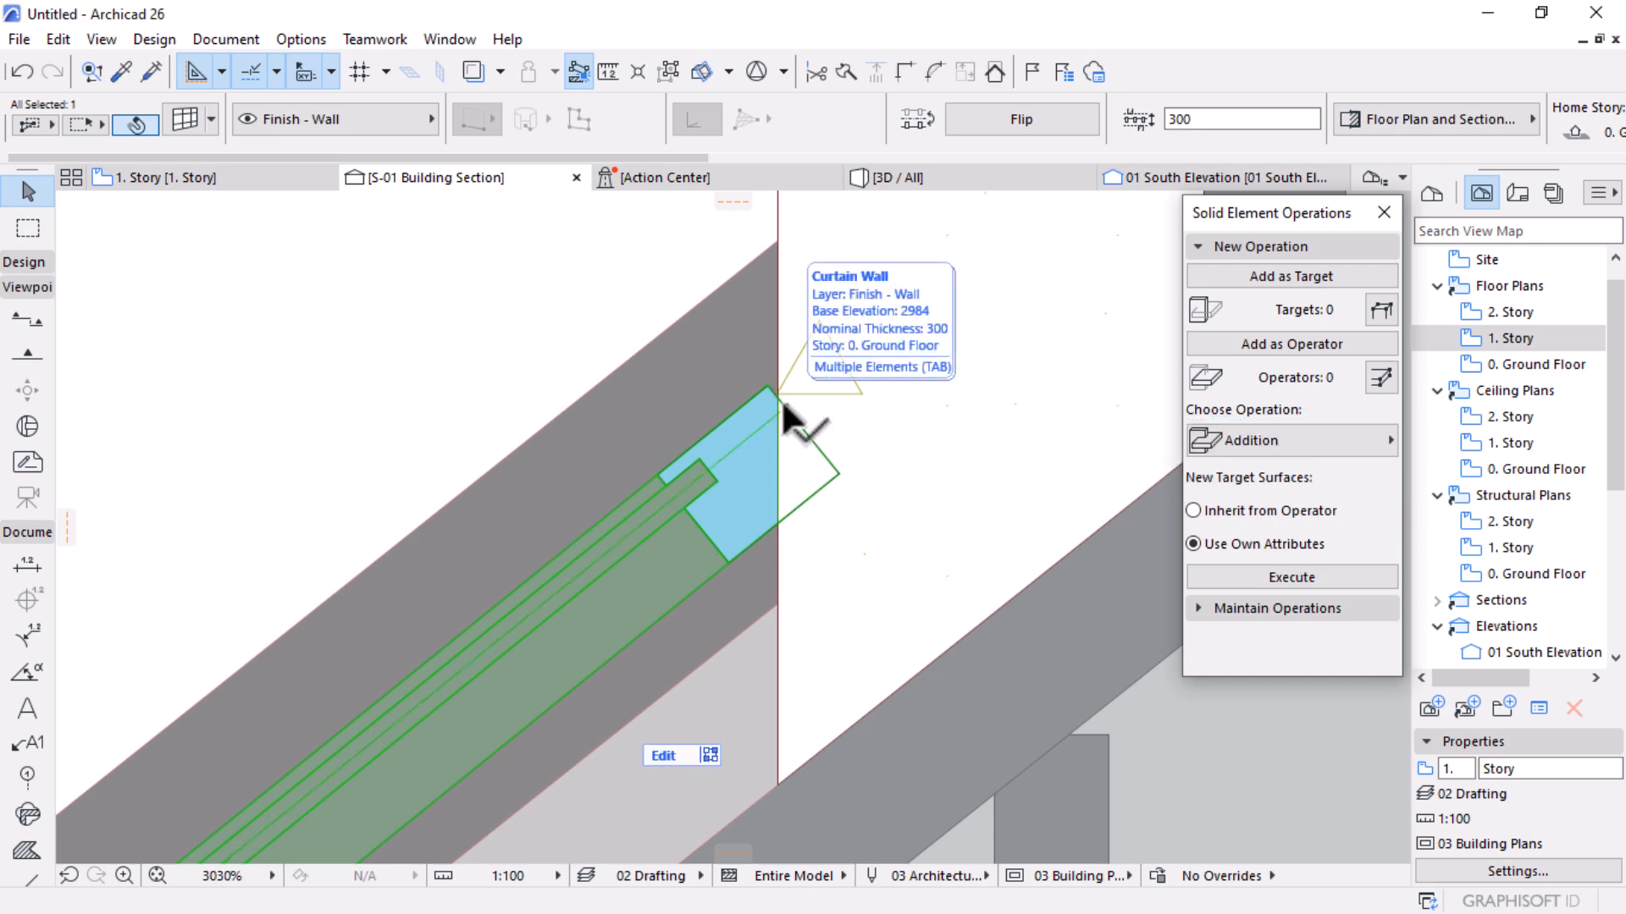
click(786, 407)
click(785, 407)
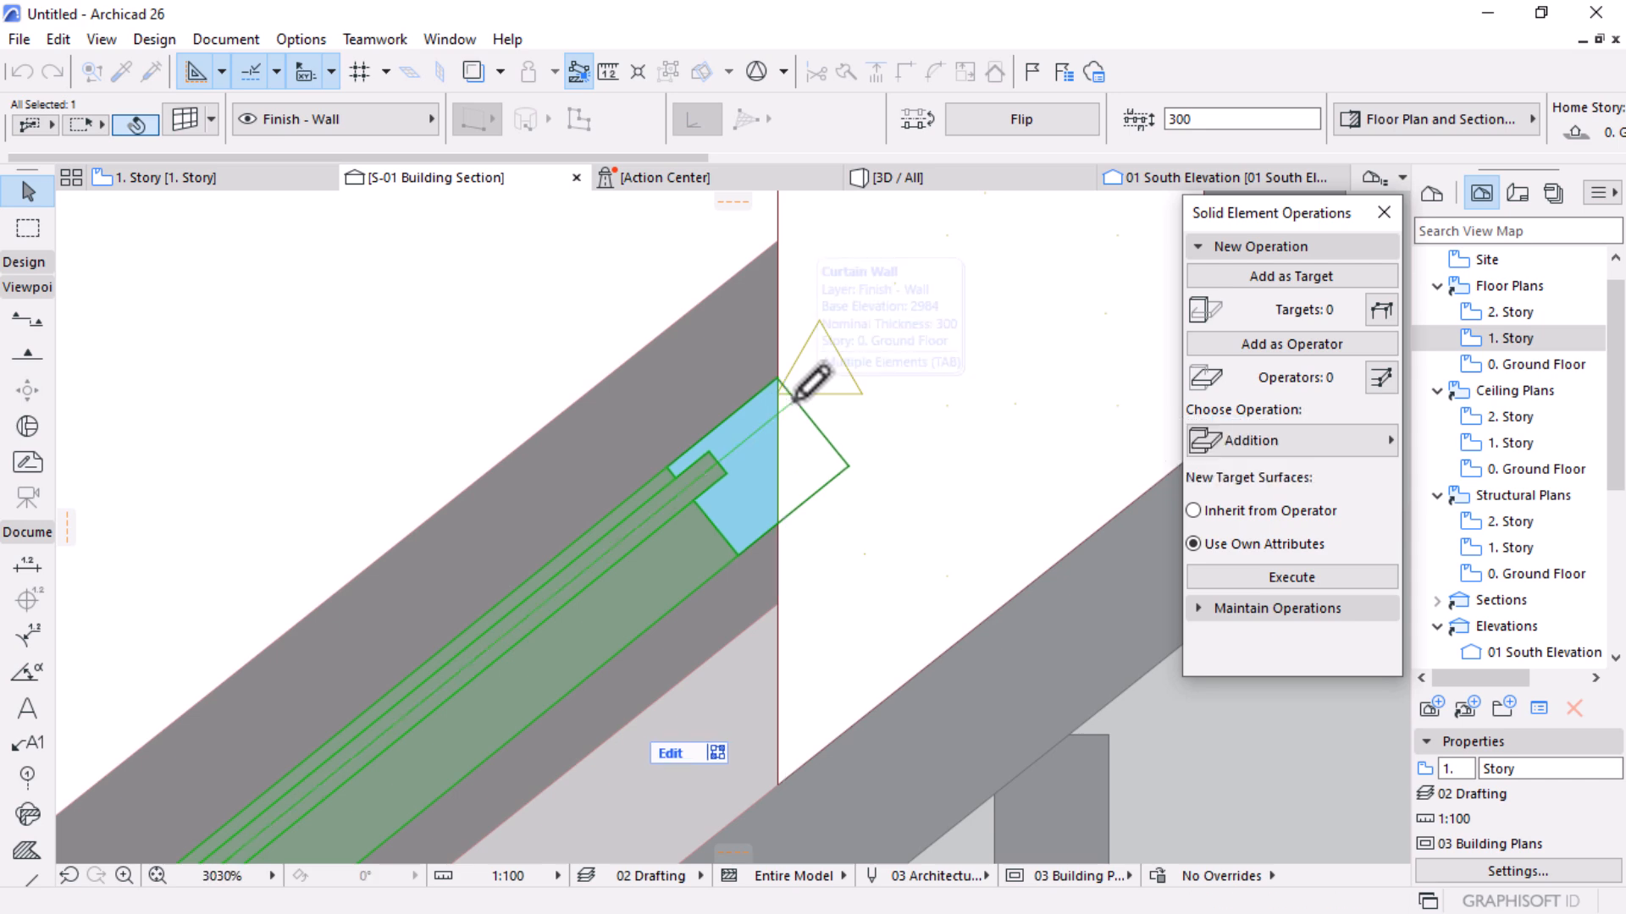
scroll(833, 419, down, 5)
scroll(836, 403, down, 1)
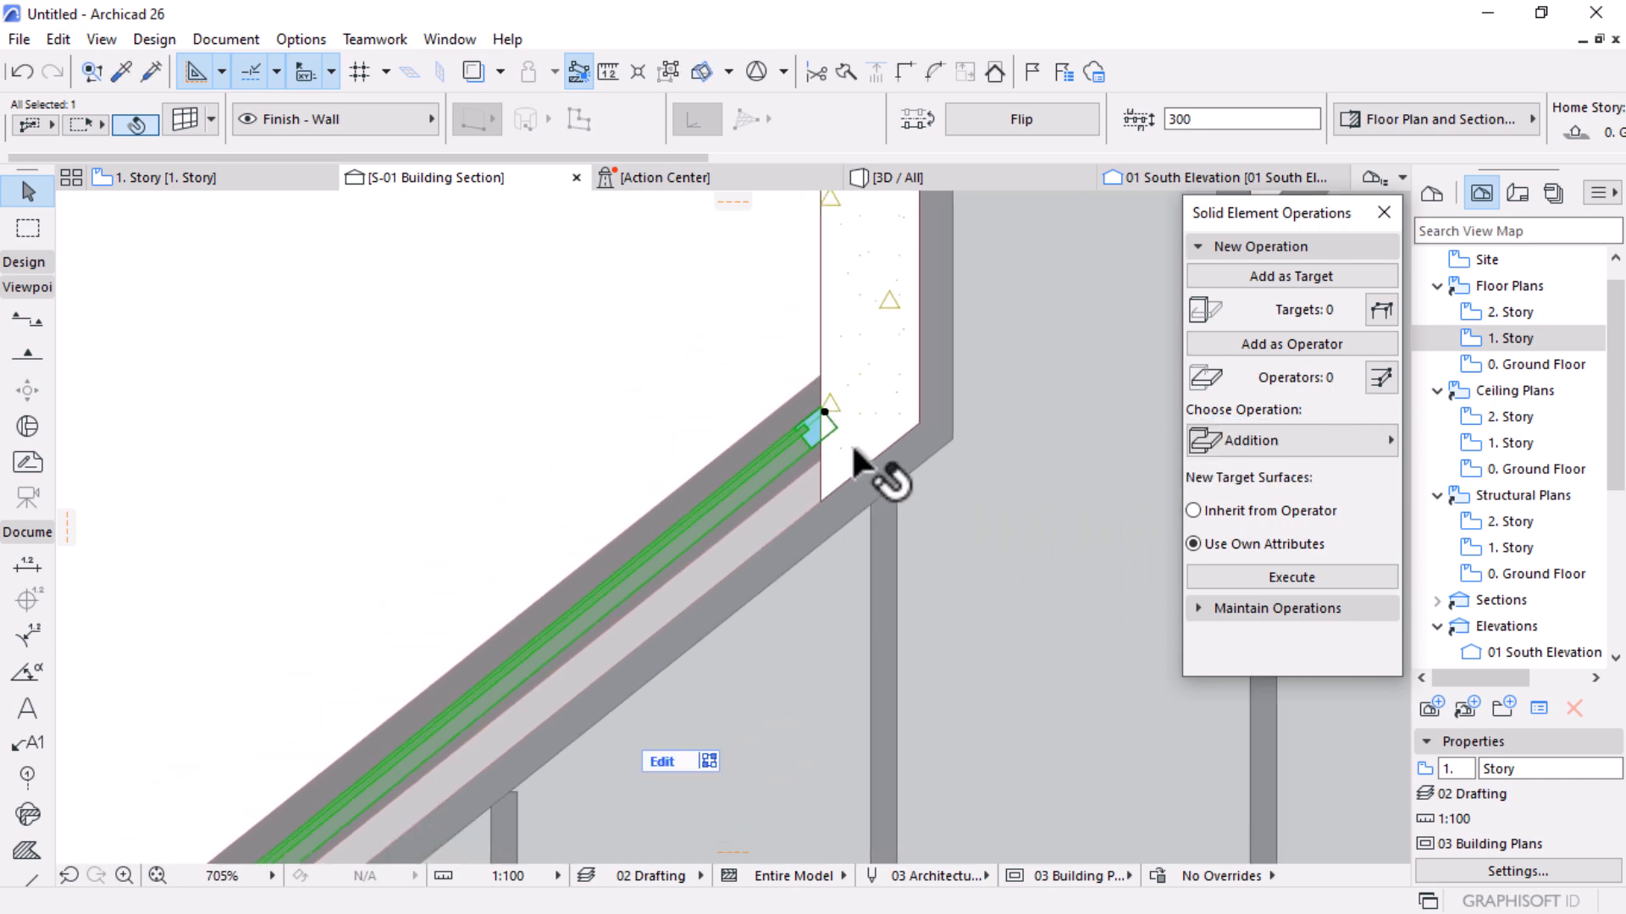
key(Escape)
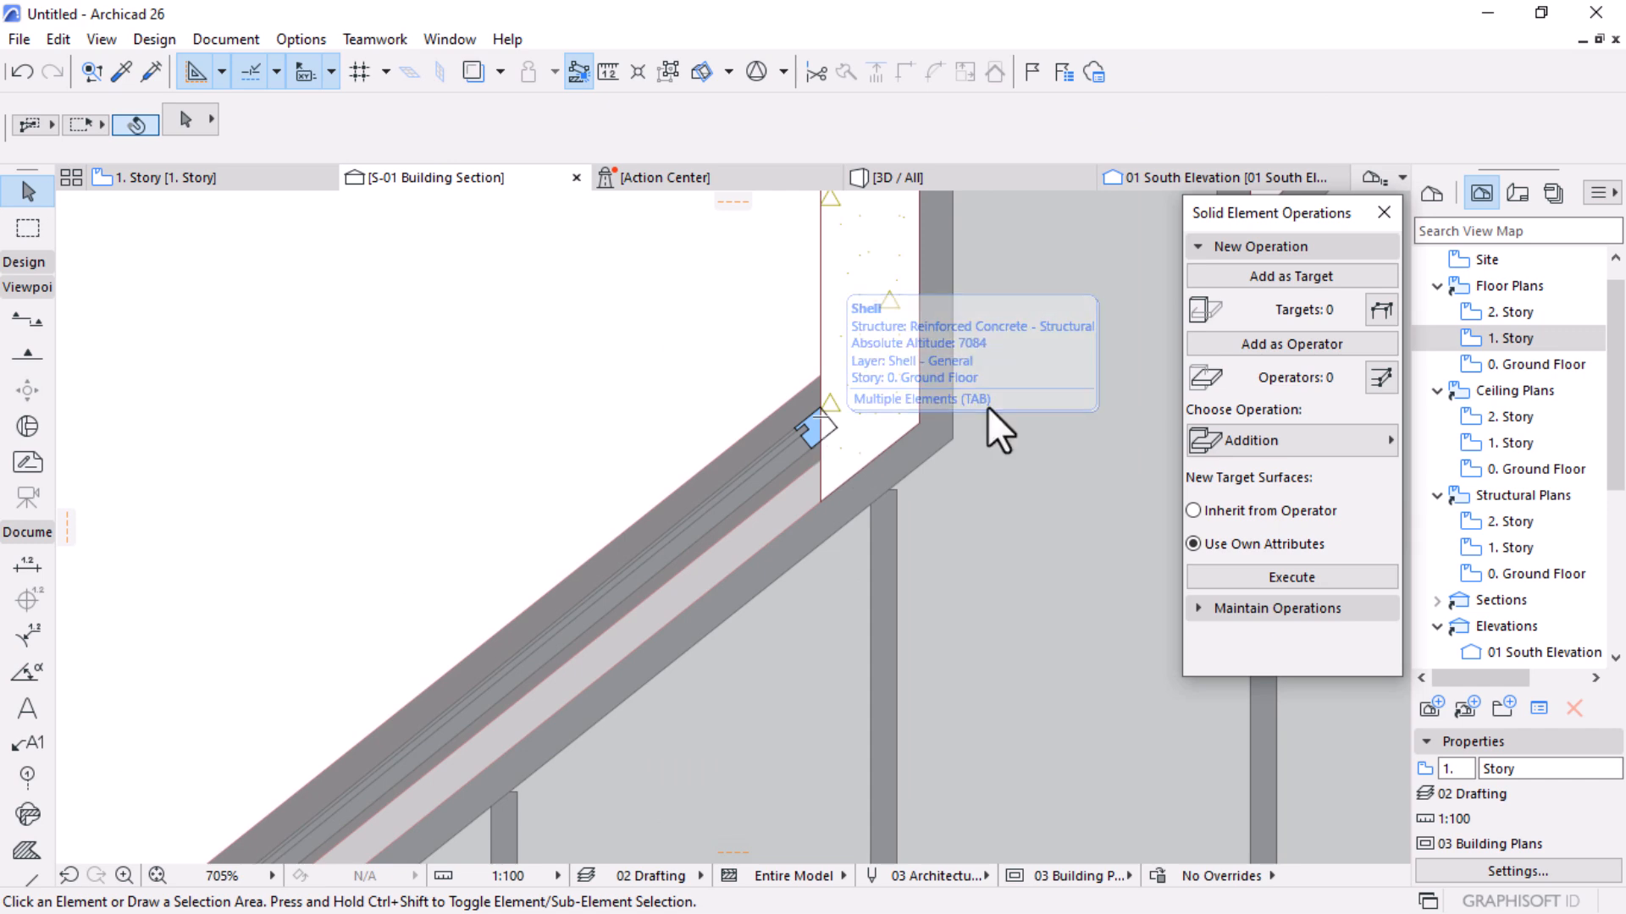
Collapse the New Operation settings and examine the whole building section with the extended slanted curtain wall
scroll(786, 405, down, 10)
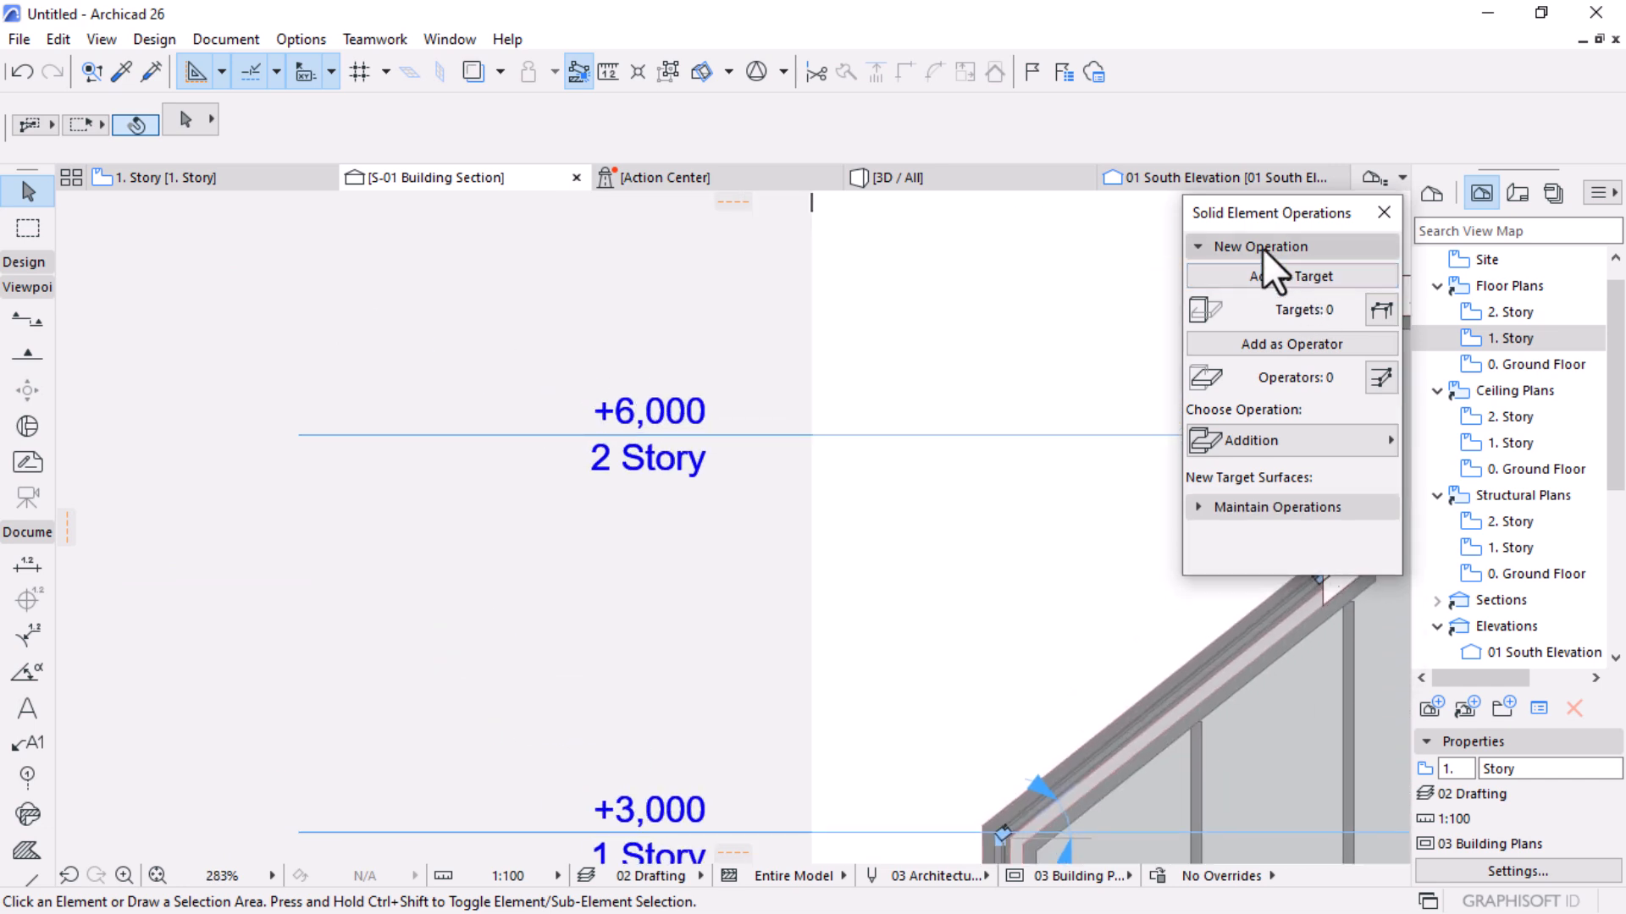
click(1262, 247)
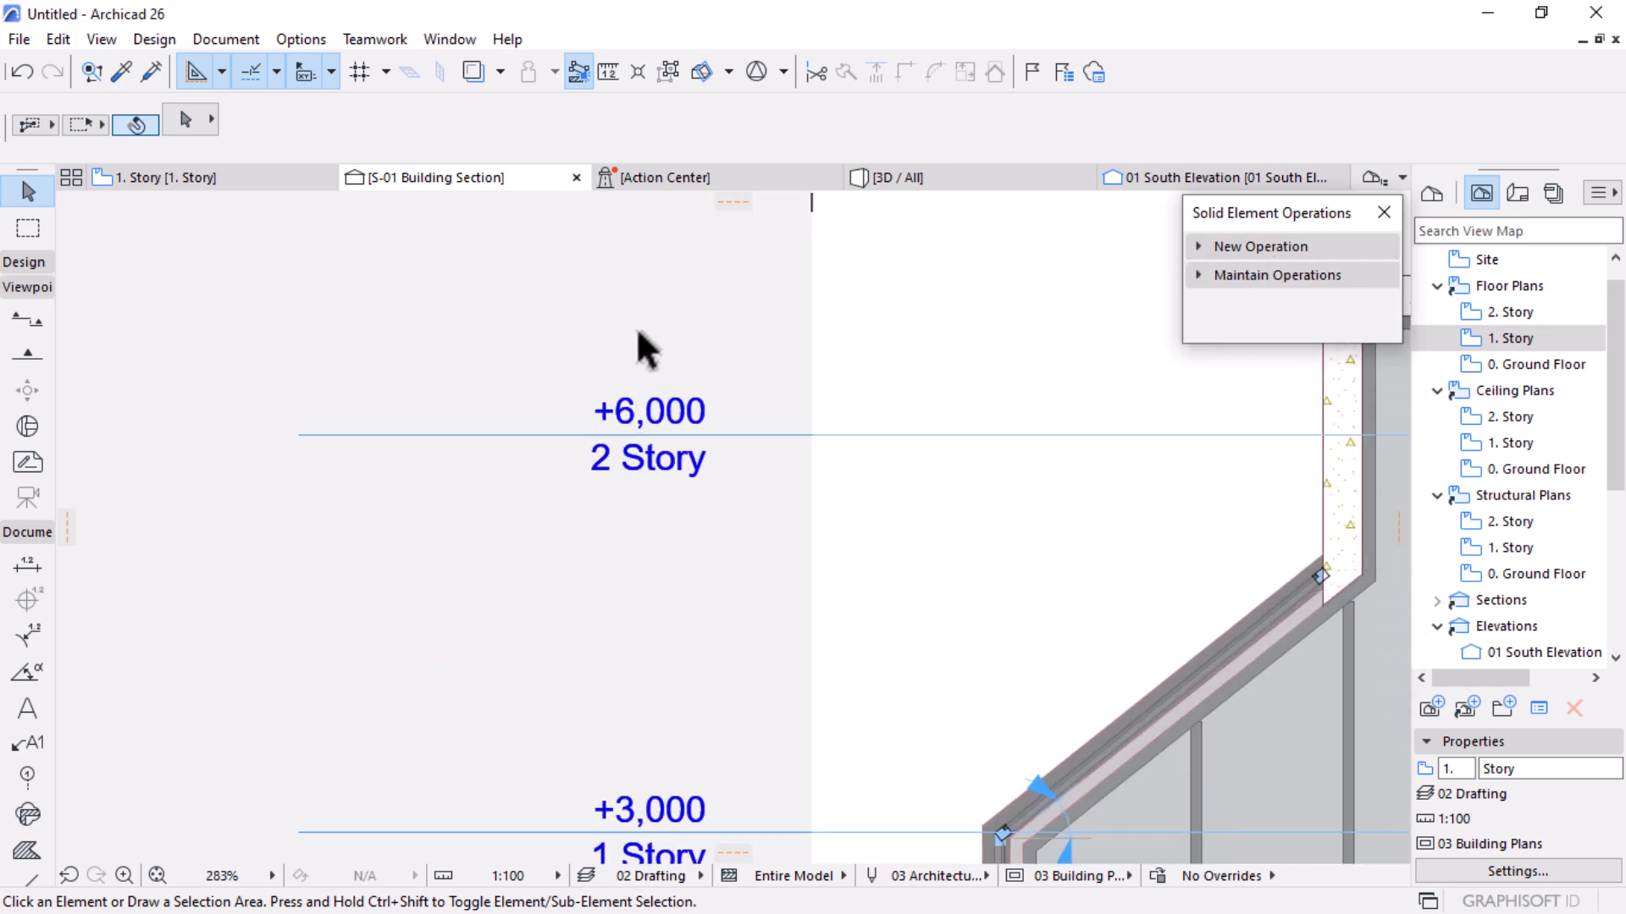
scroll(606, 359, down, 3)
scroll(607, 365, down, 3)
middle_drag(801, 434, 728, 446)
scroll(952, 426, up, 1)
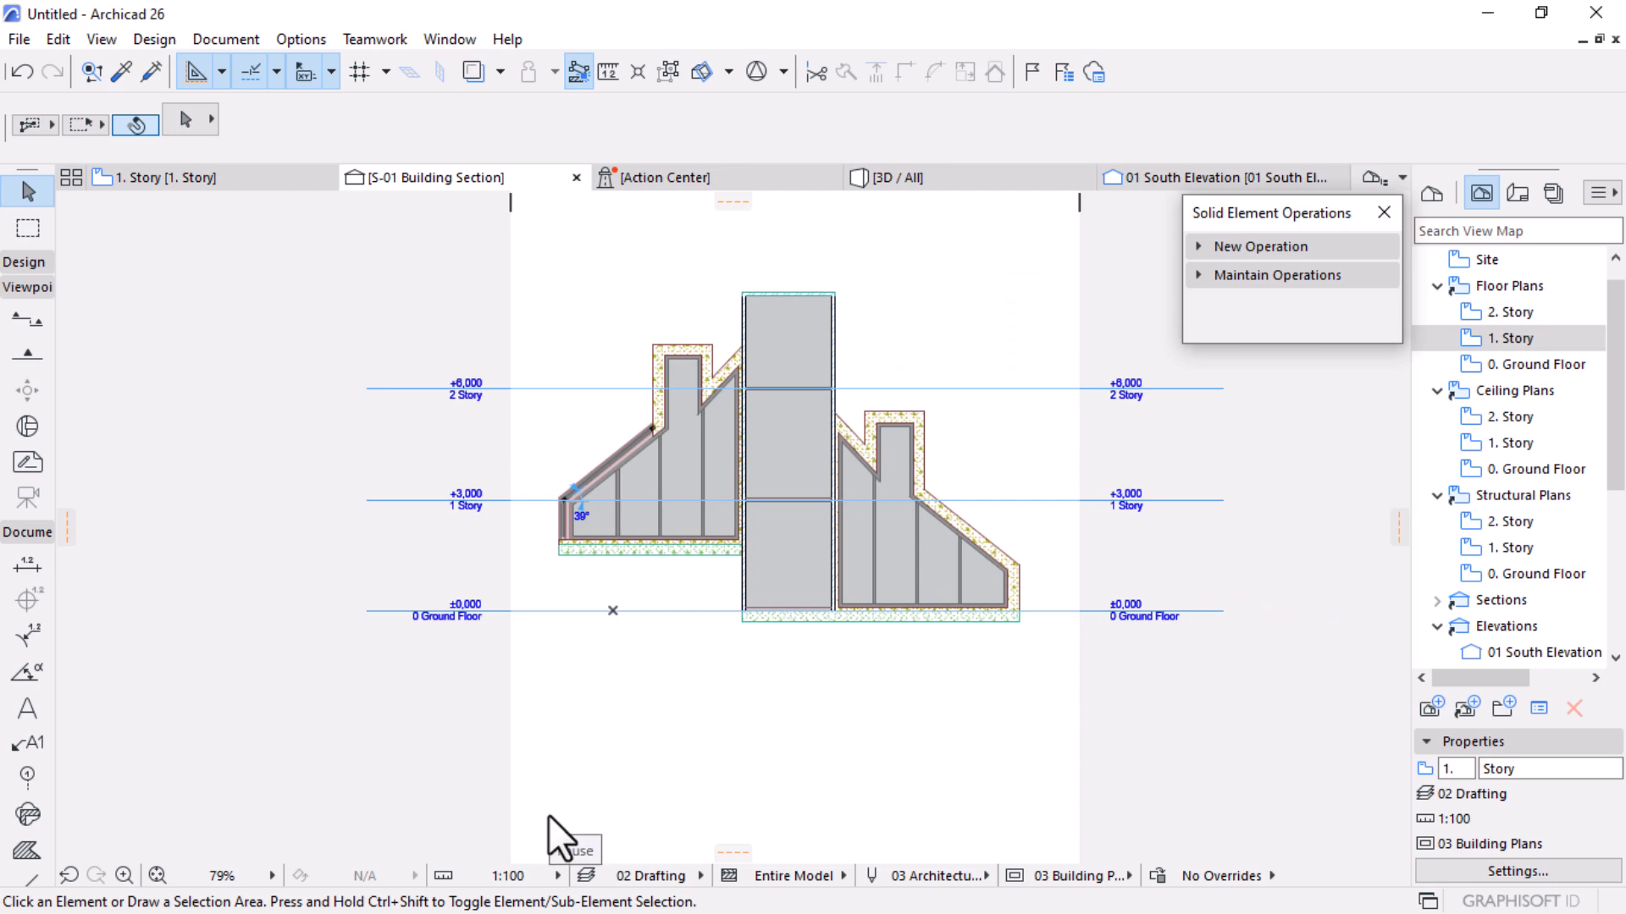
scroll(771, 536, up, 2)
scroll(645, 418, up, 2)
middle_drag(645, 418, 572, 525)
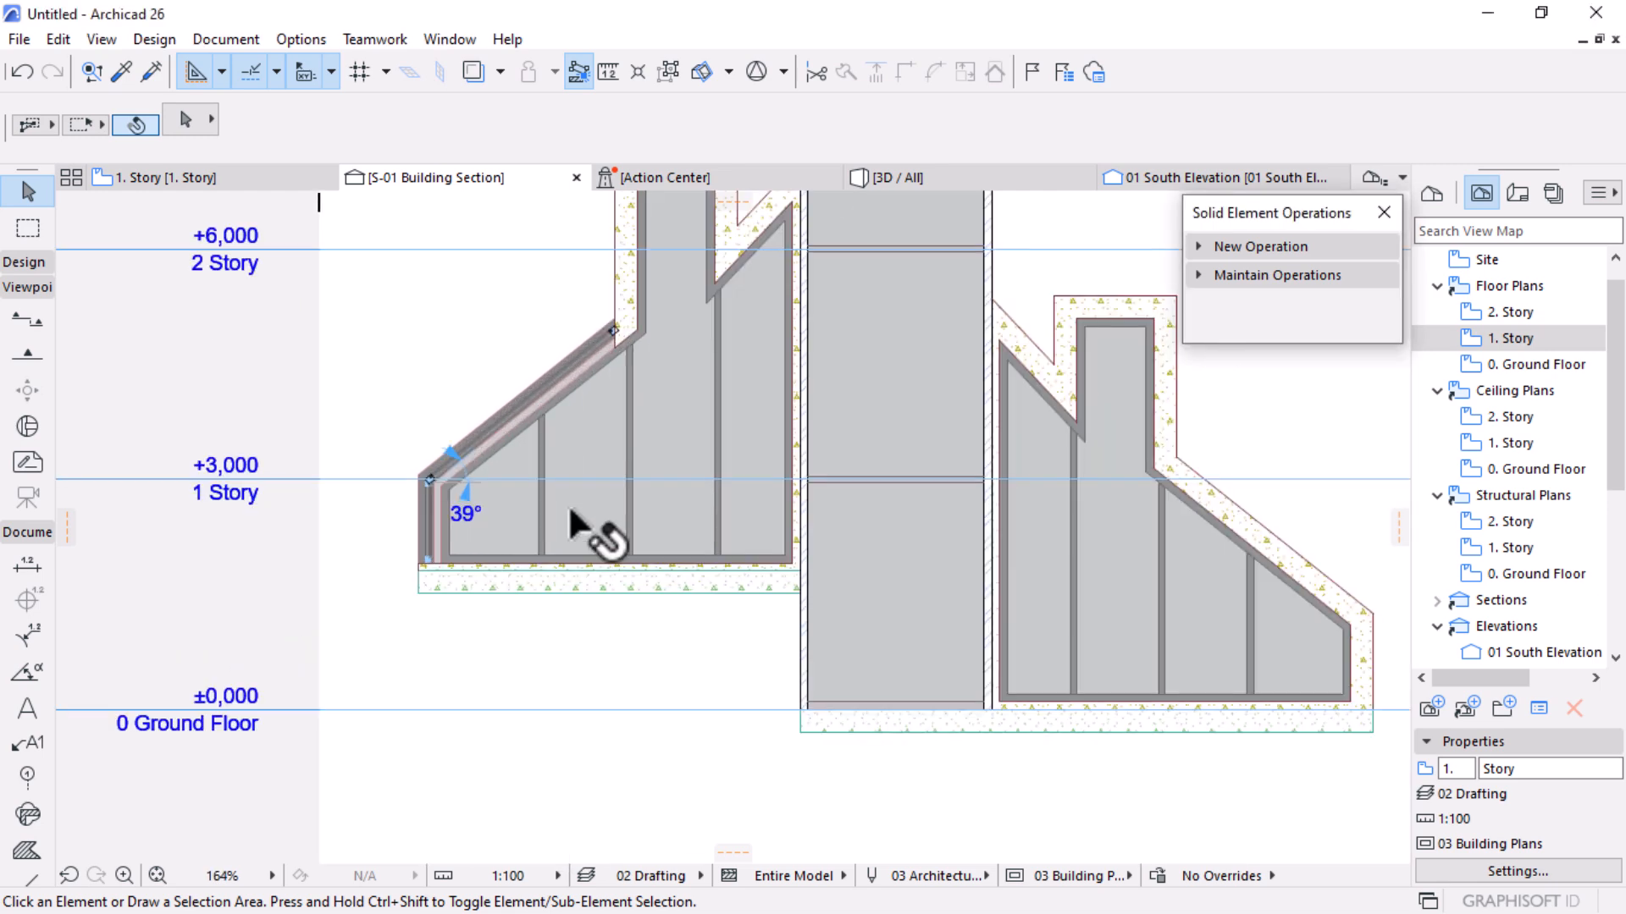
scroll(768, 490, down, 3)
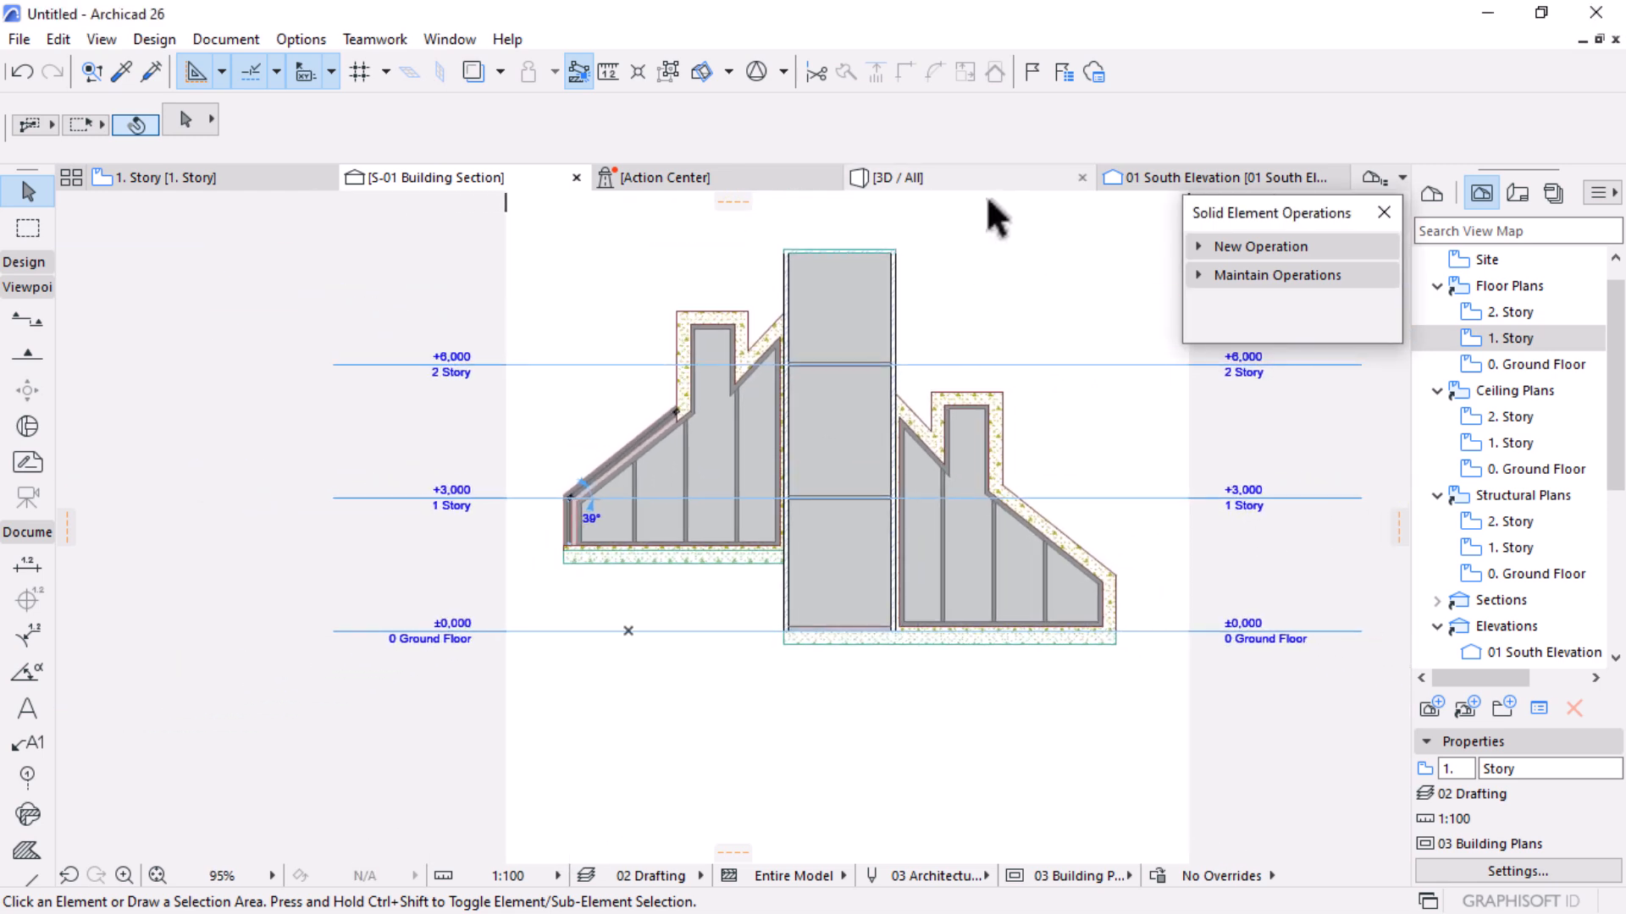
scroll(803, 474, up, 1)
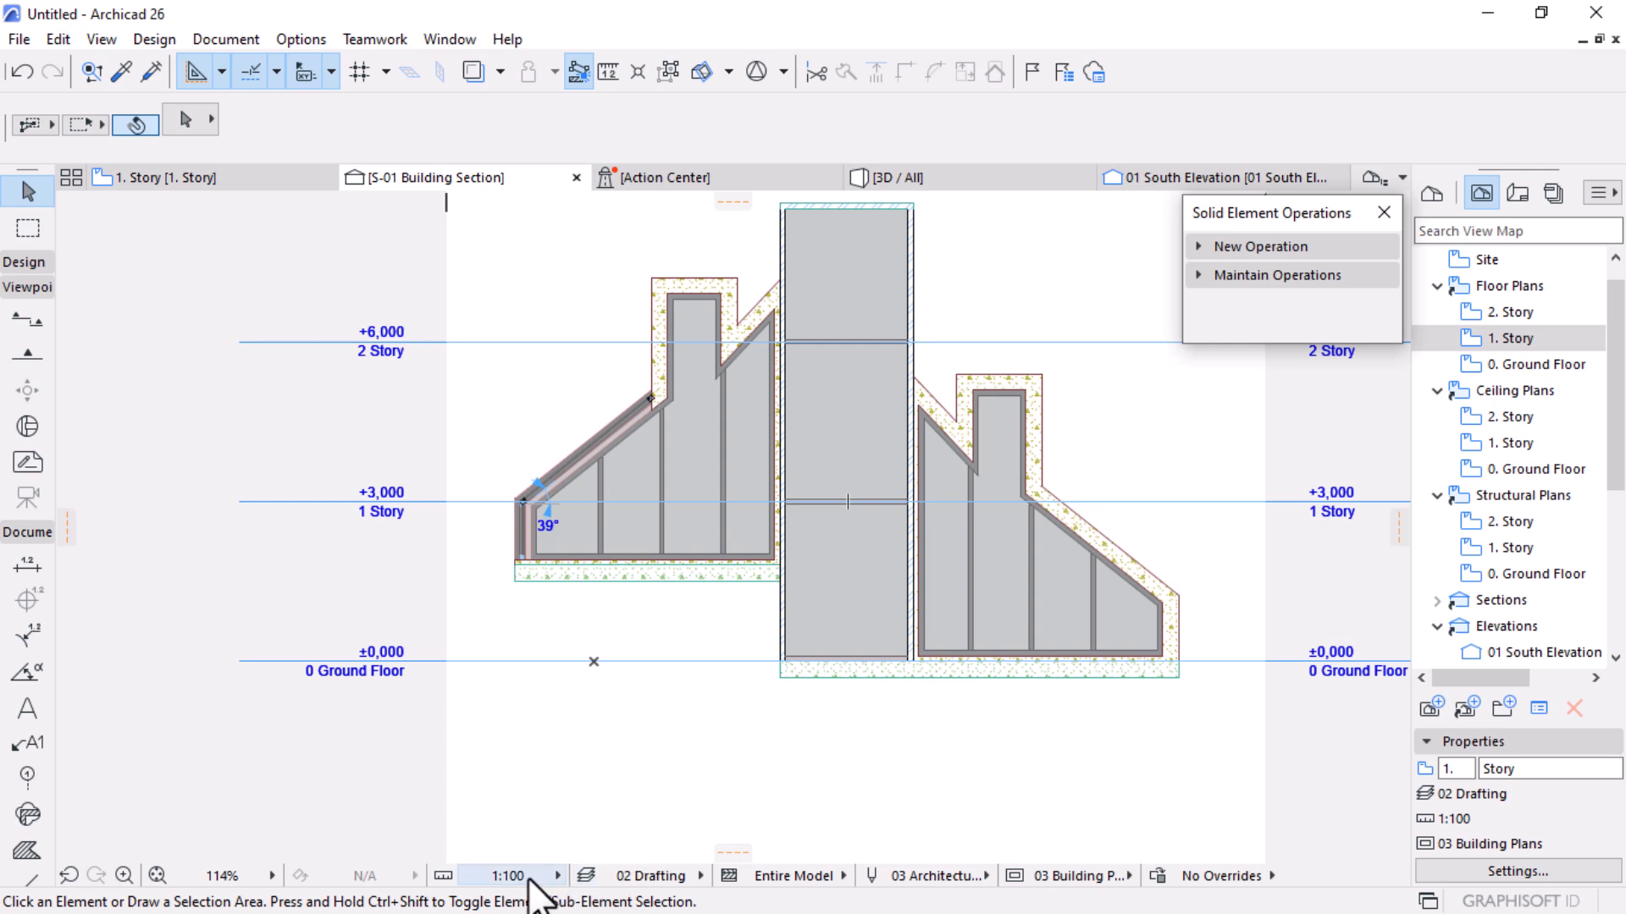
Starting from the 02 Drafting layer combination, show the Site & Landscape - Terrain layer in the building section
click(586, 876)
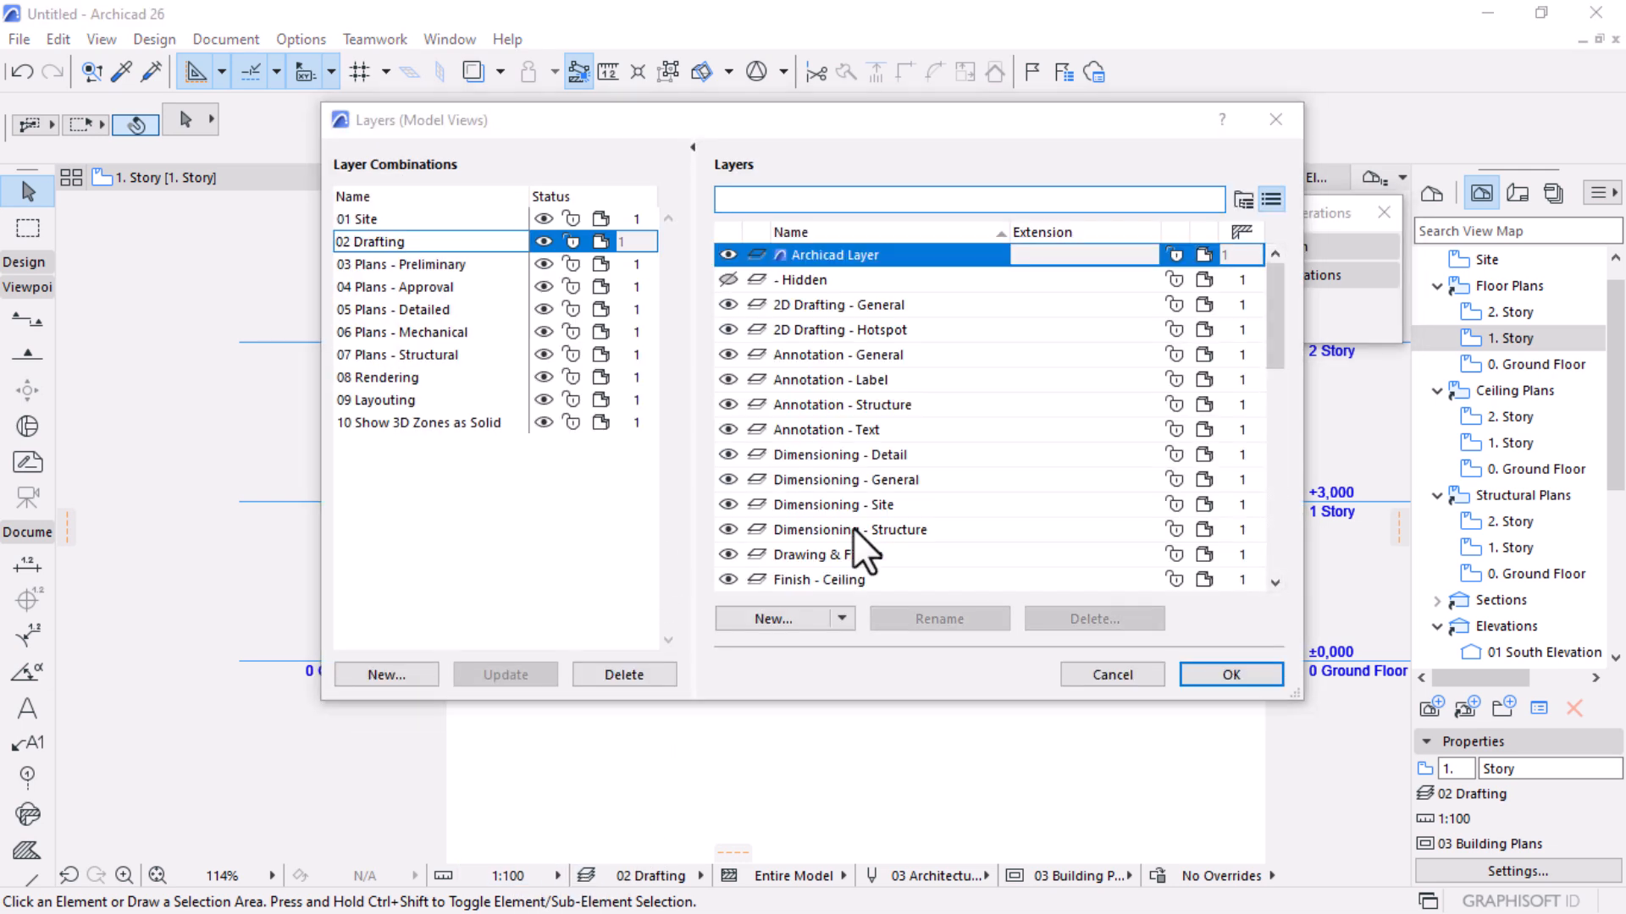
scroll(802, 475, down, 5)
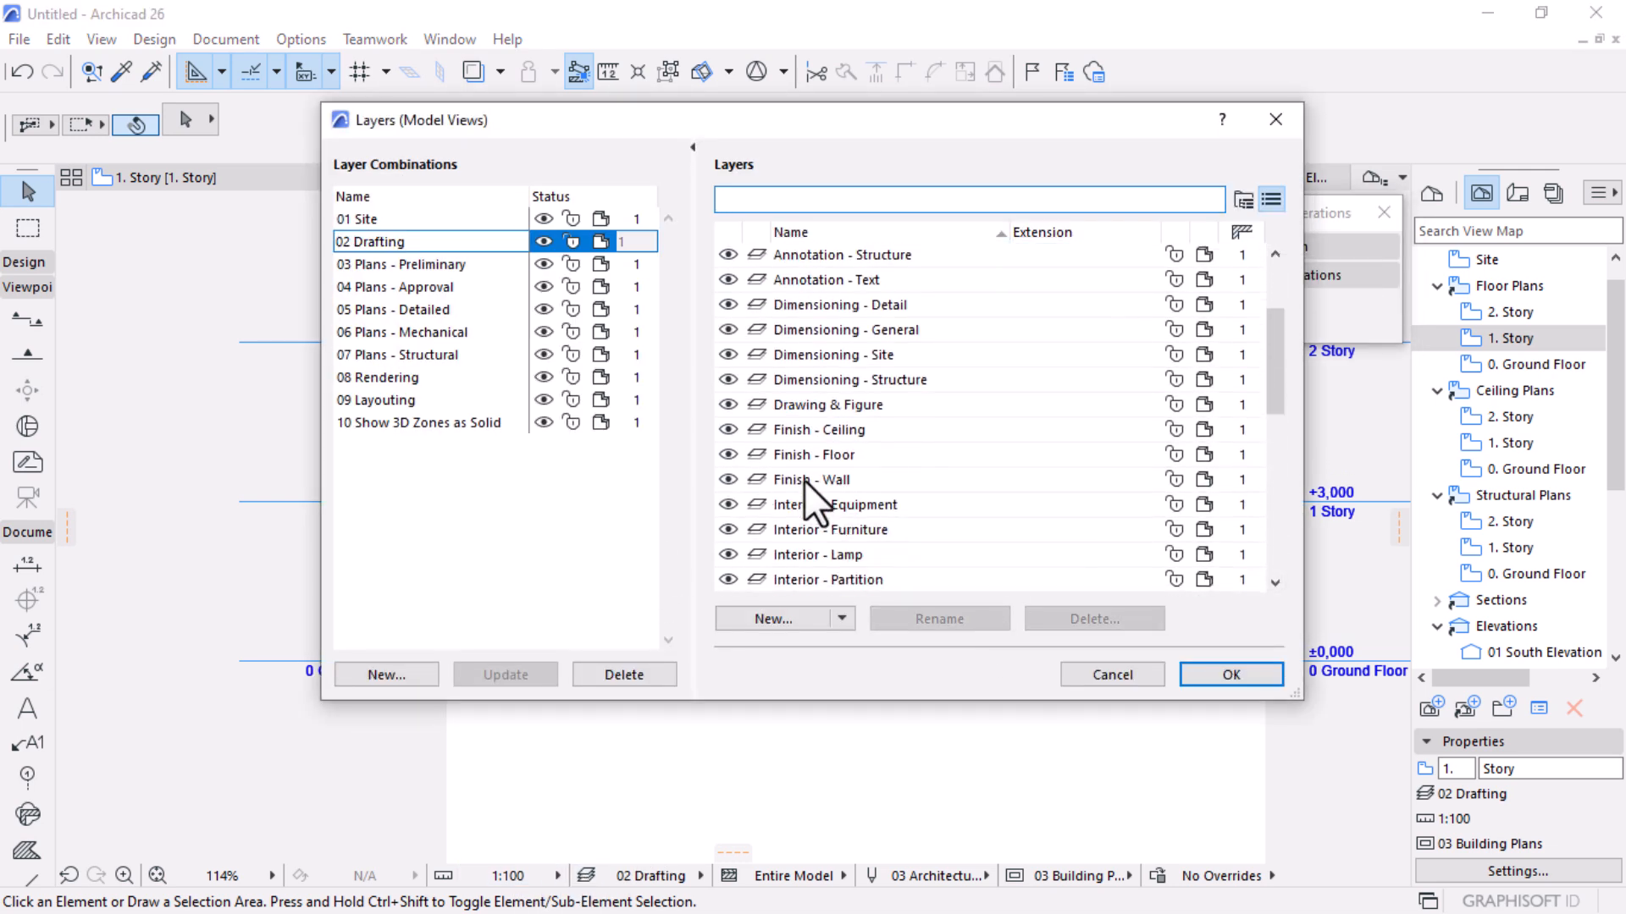
scroll(796, 500, down, 2)
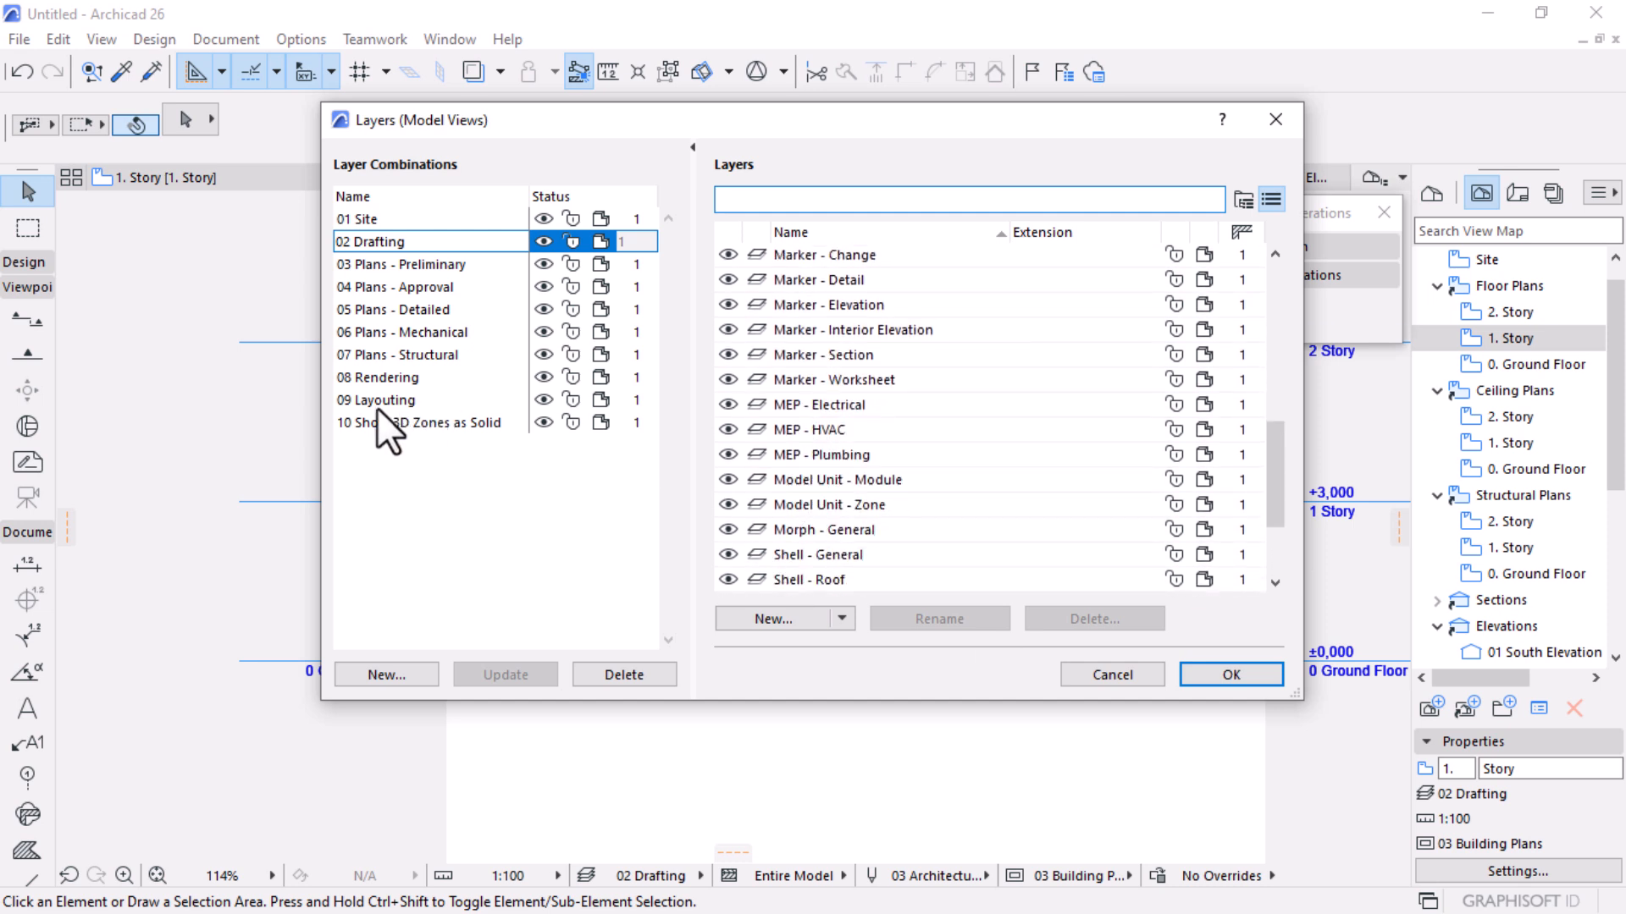
click(377, 377)
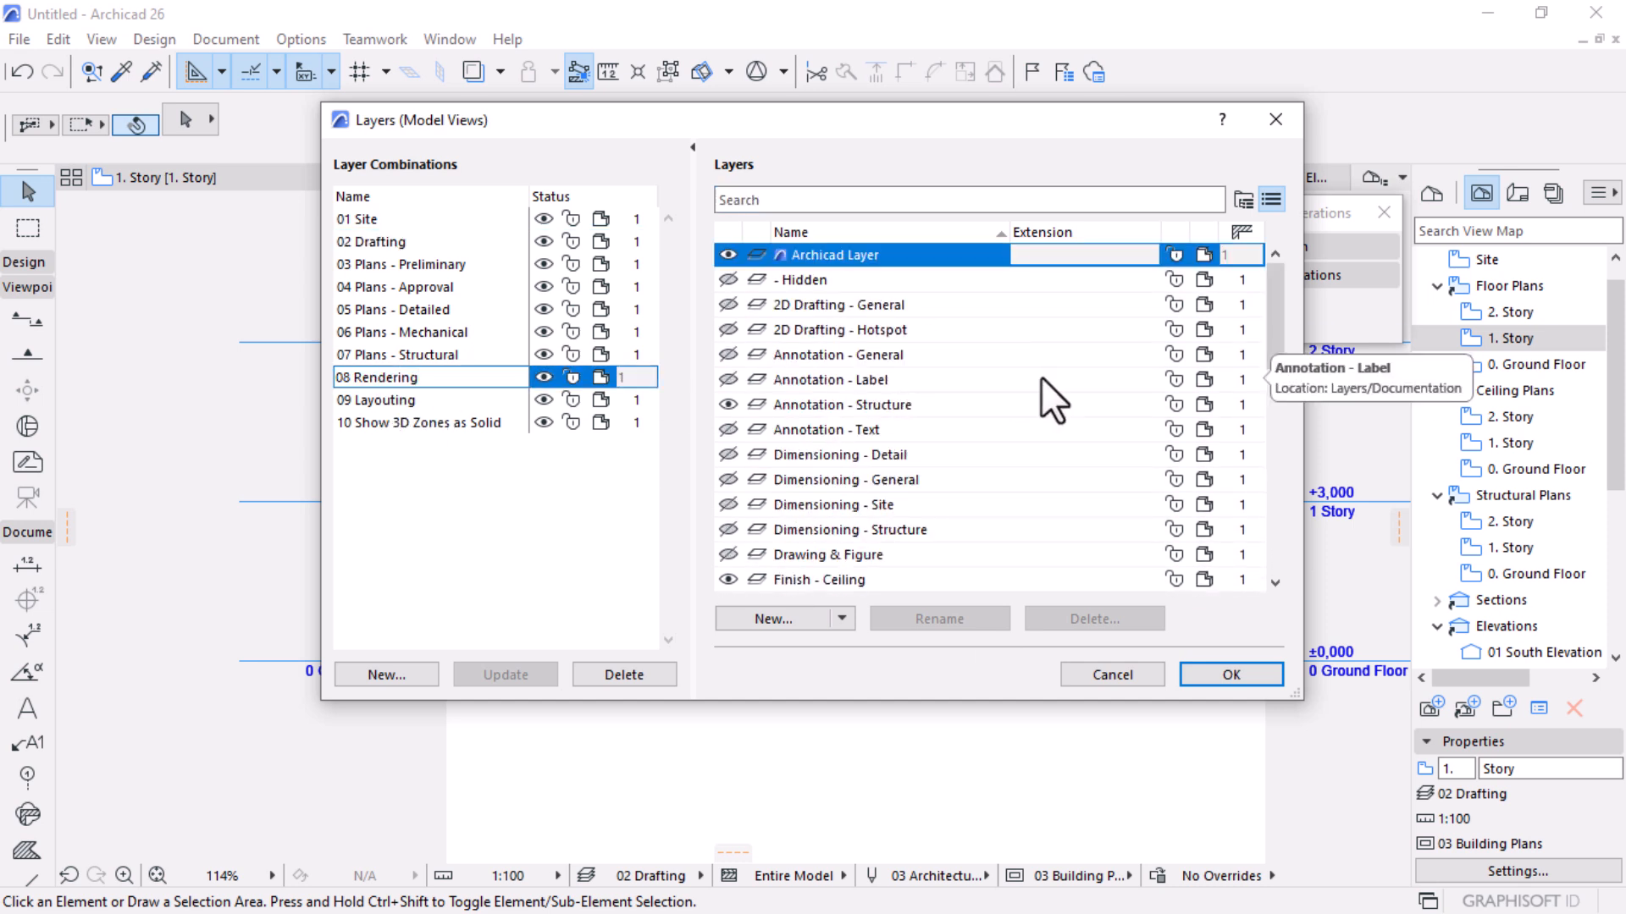
click(354, 241)
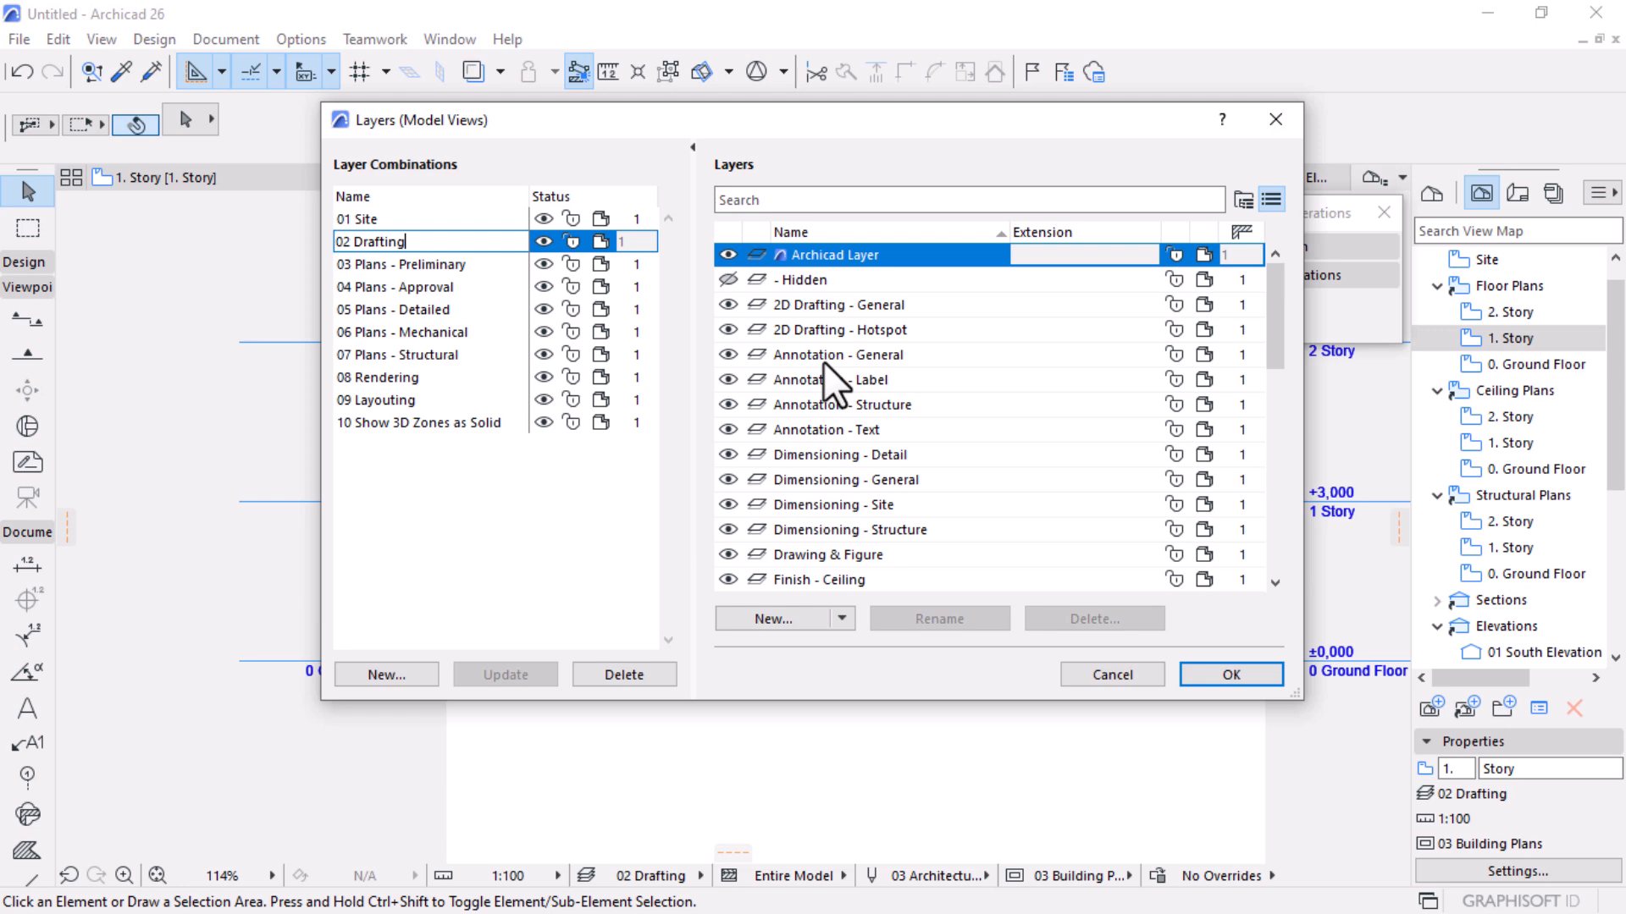
scroll(823, 362, down, 2)
scroll(823, 374, down, 5)
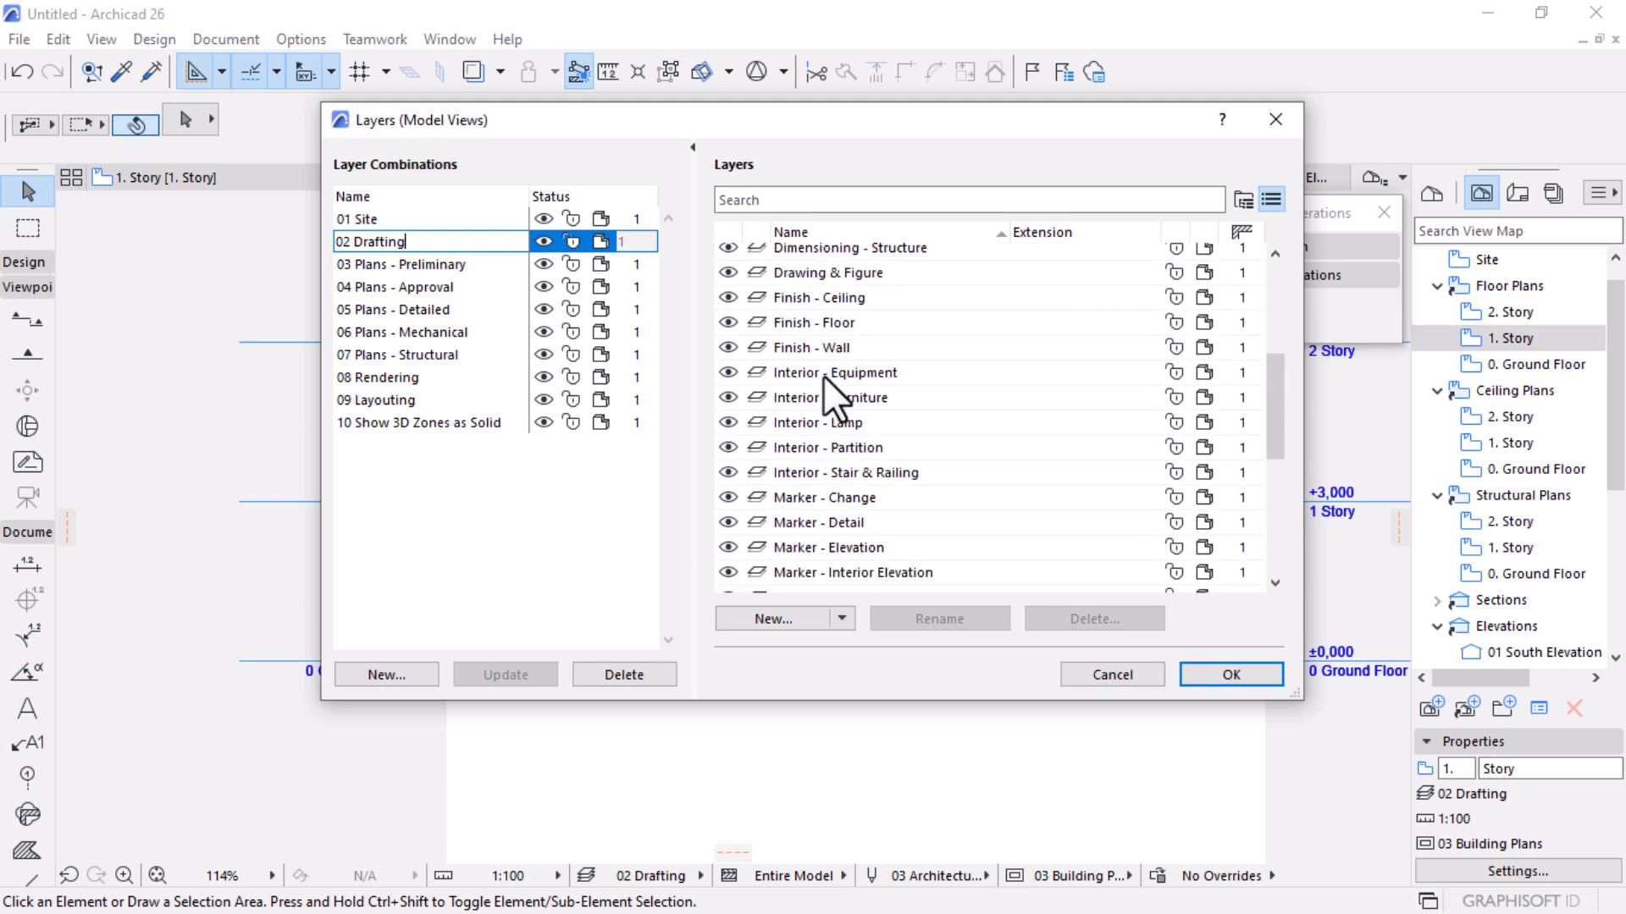
scroll(815, 504, down, 3)
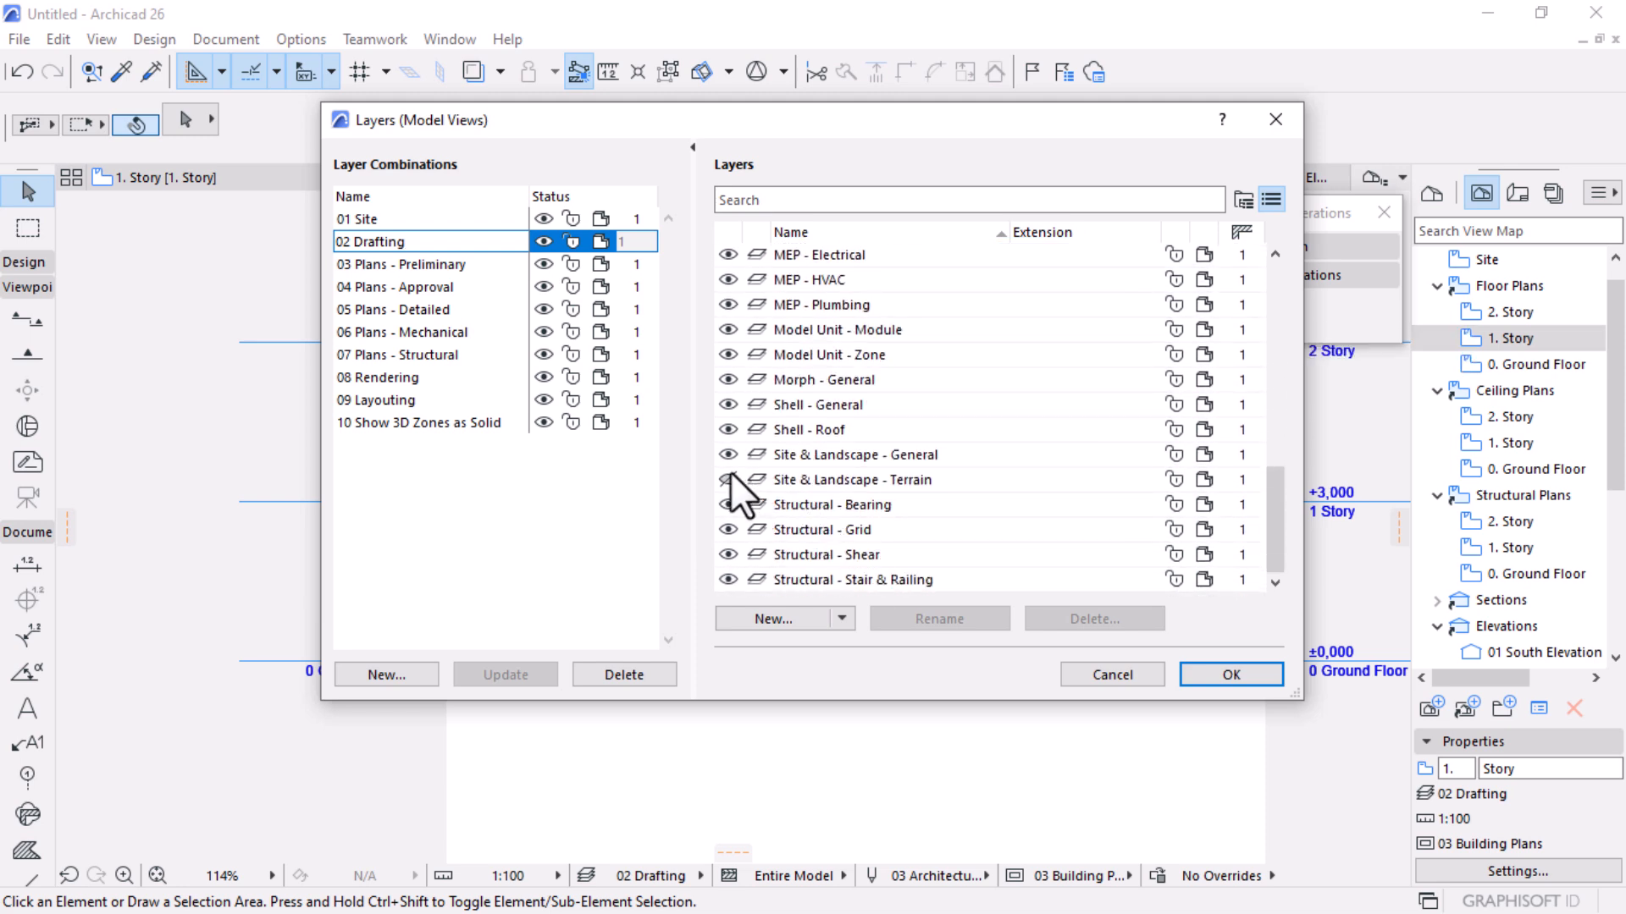
click(734, 479)
click(1212, 682)
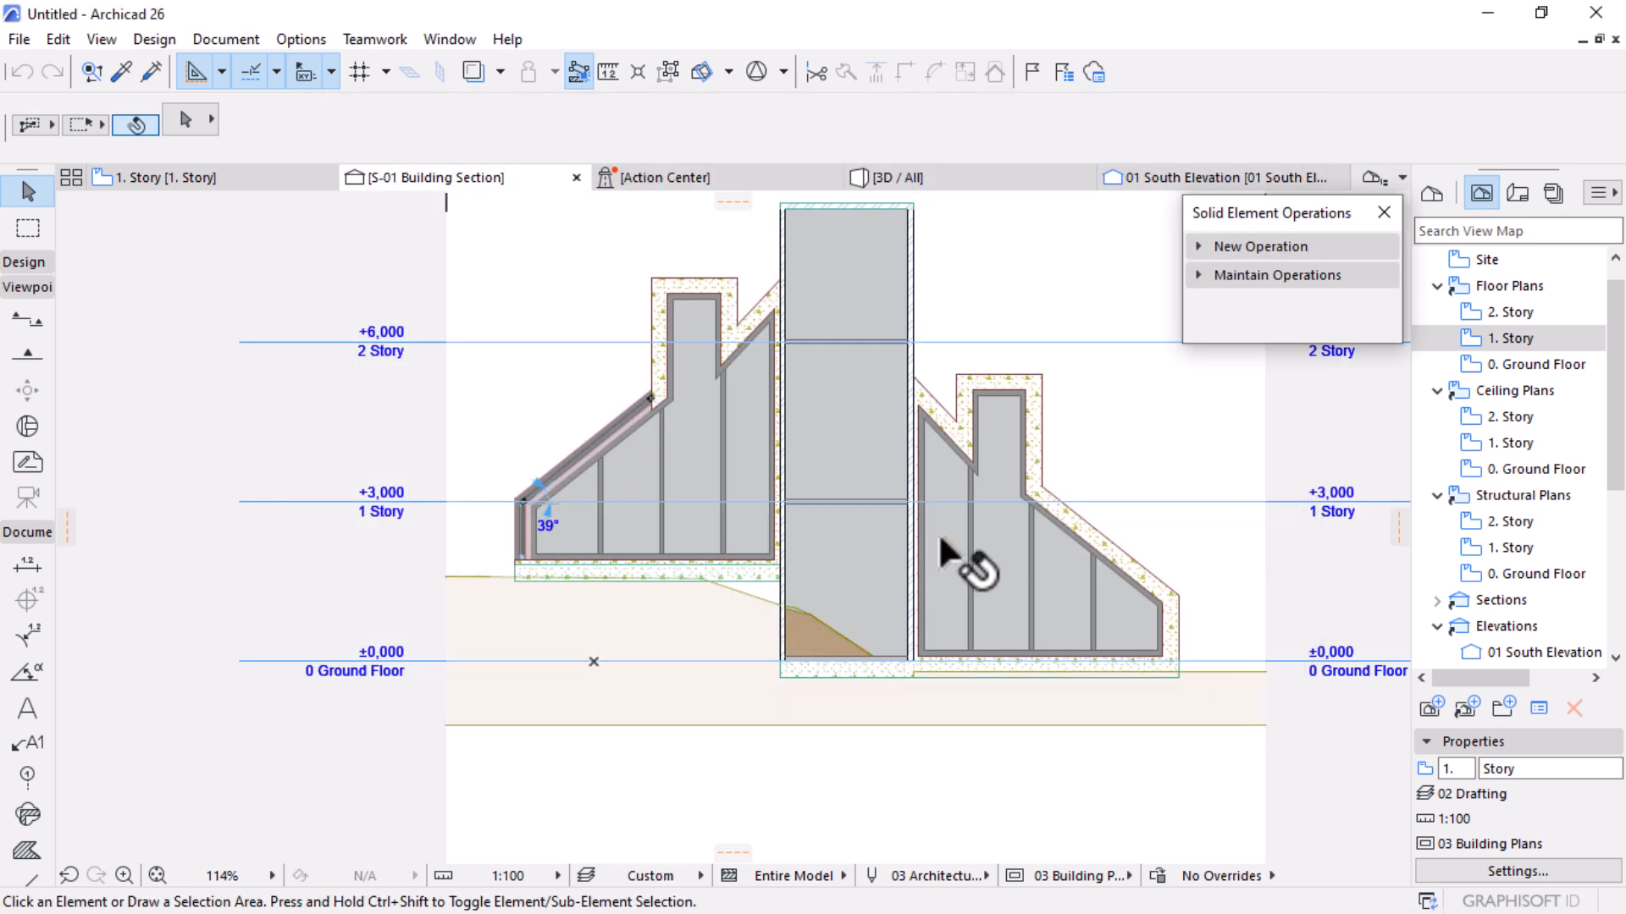
Examine where the terrain meets the building in the section and select the terrain mesh
scroll(888, 682, up, 1)
scroll(897, 688, up, 10)
scroll(906, 699, down, 9)
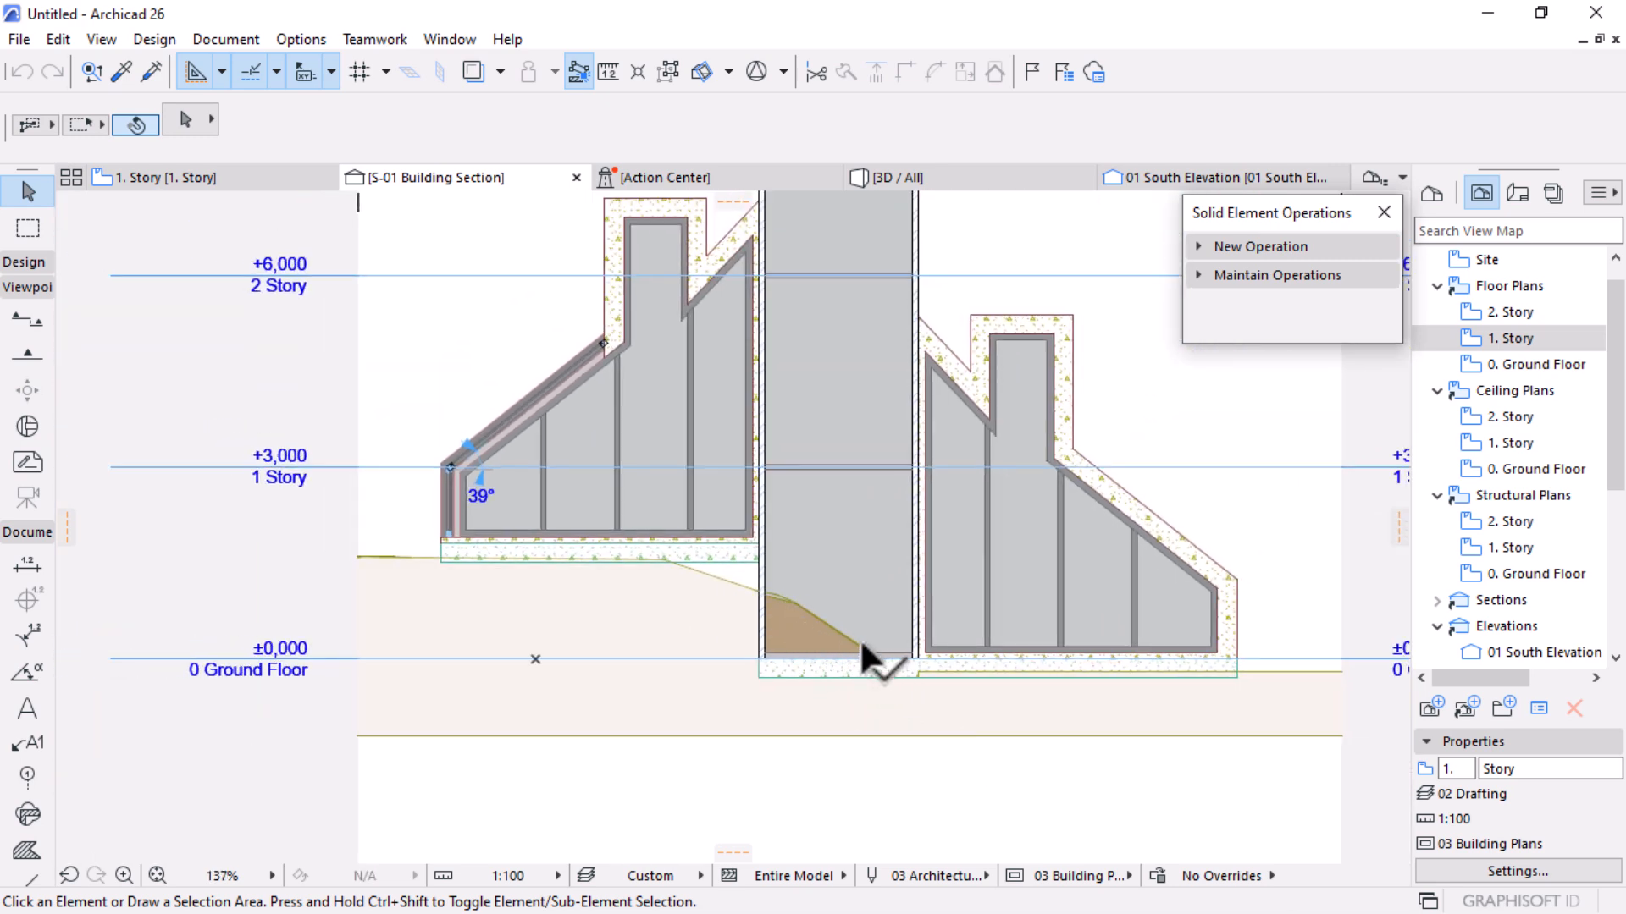
click(669, 621)
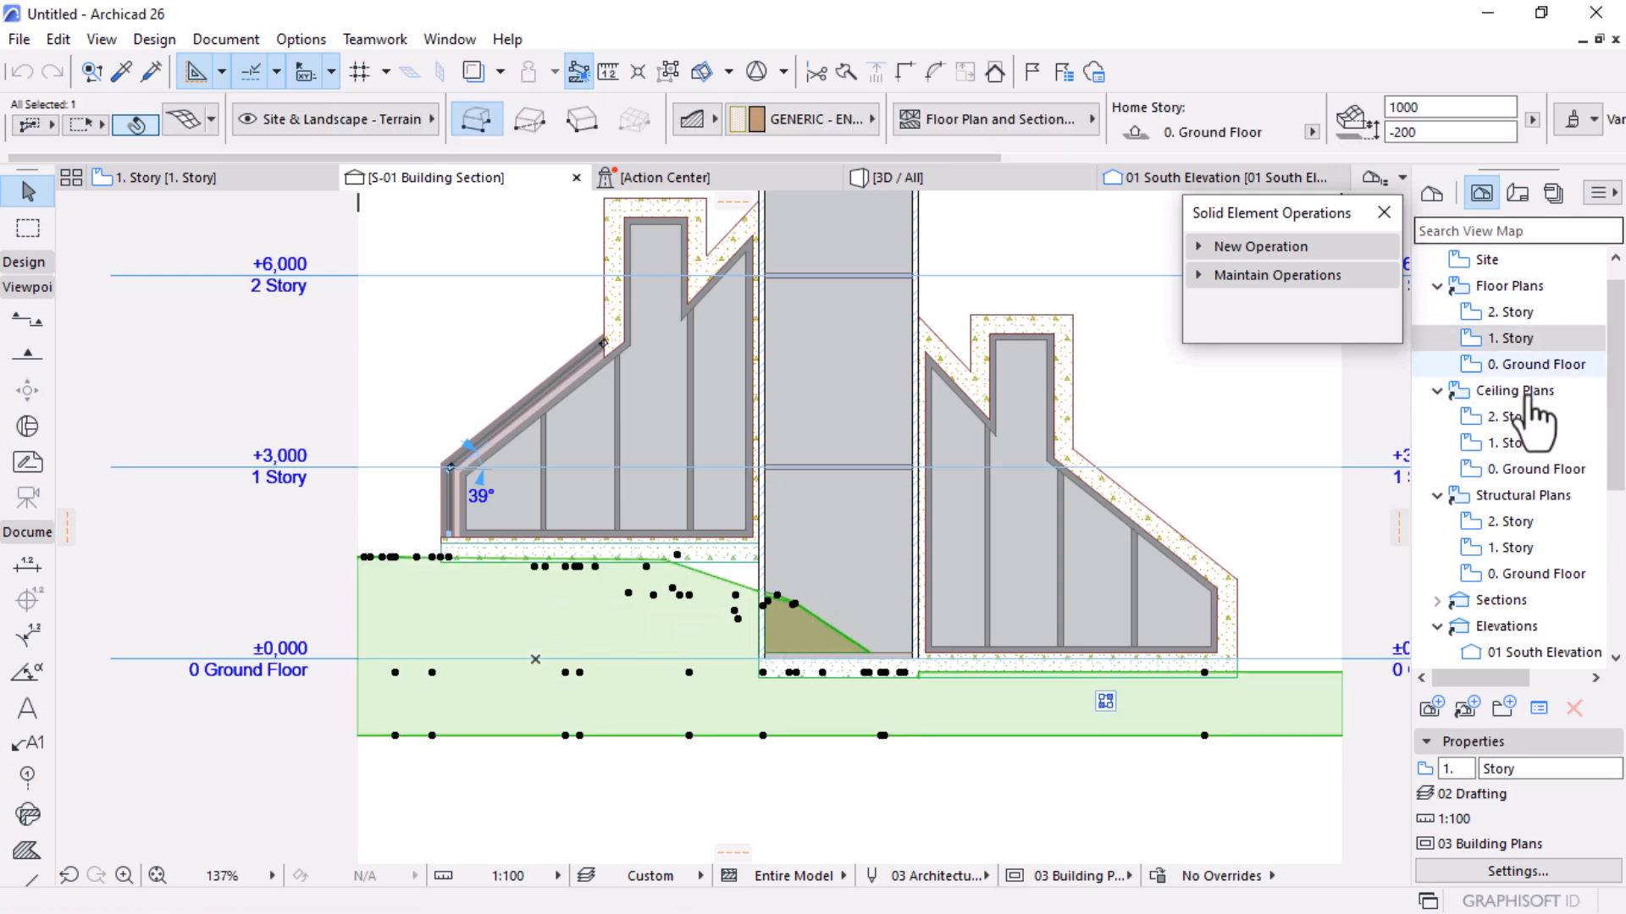
In the model appearance settings of the S-01 Building Section, turn off Transparency for uncut elements, and deselect the terrain mesh
click(1435, 601)
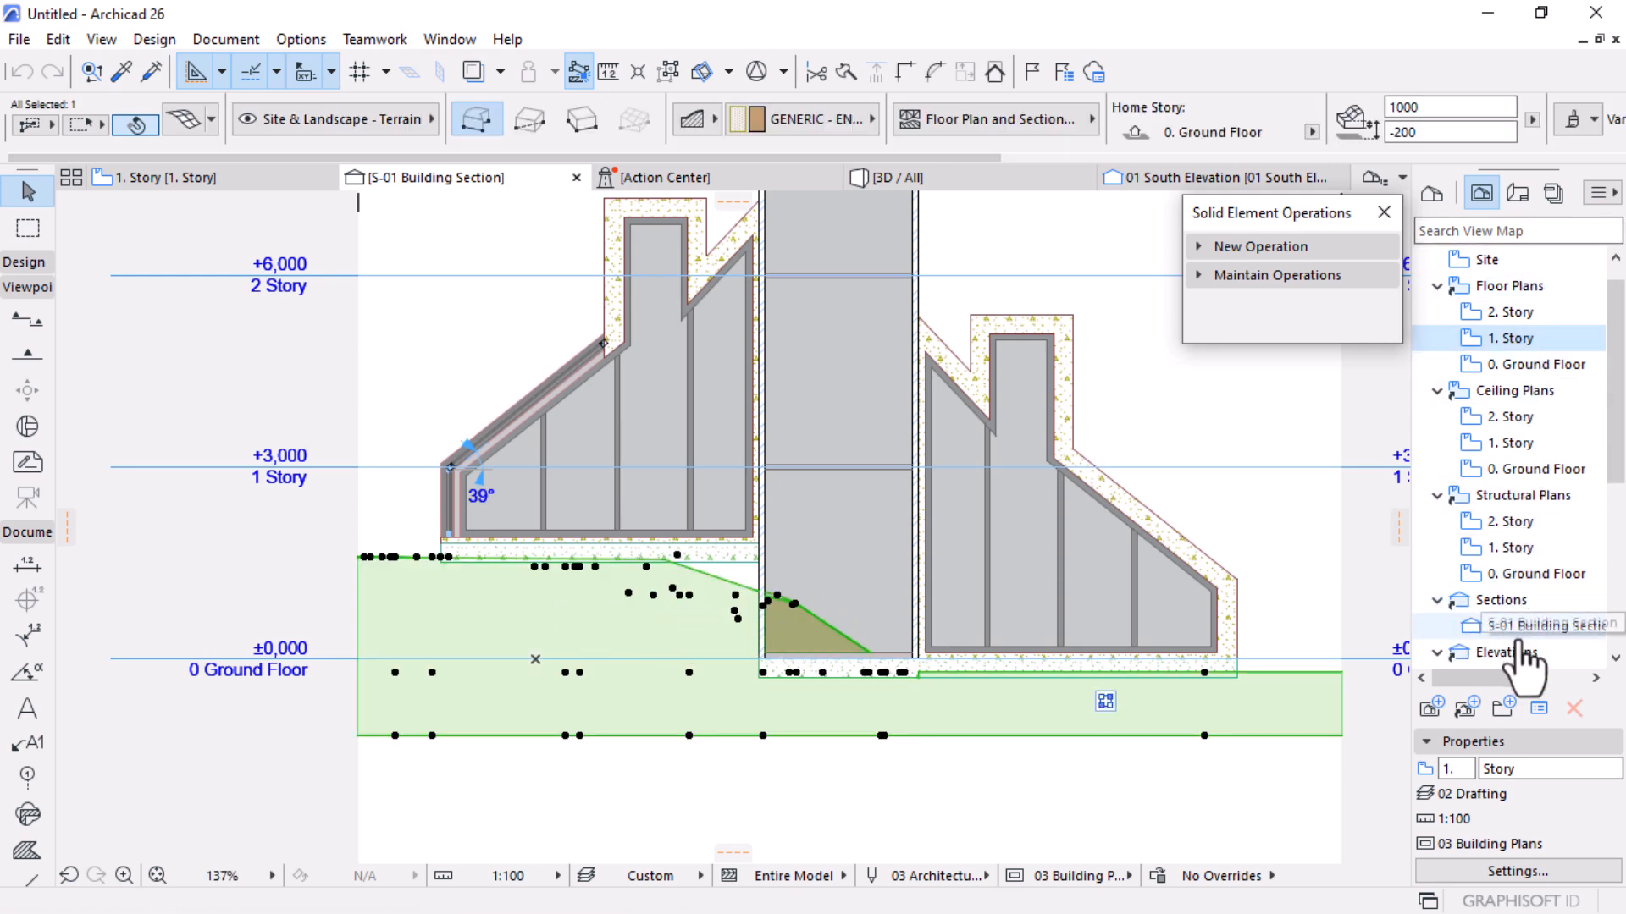
click(1537, 630)
right_click(1537, 633)
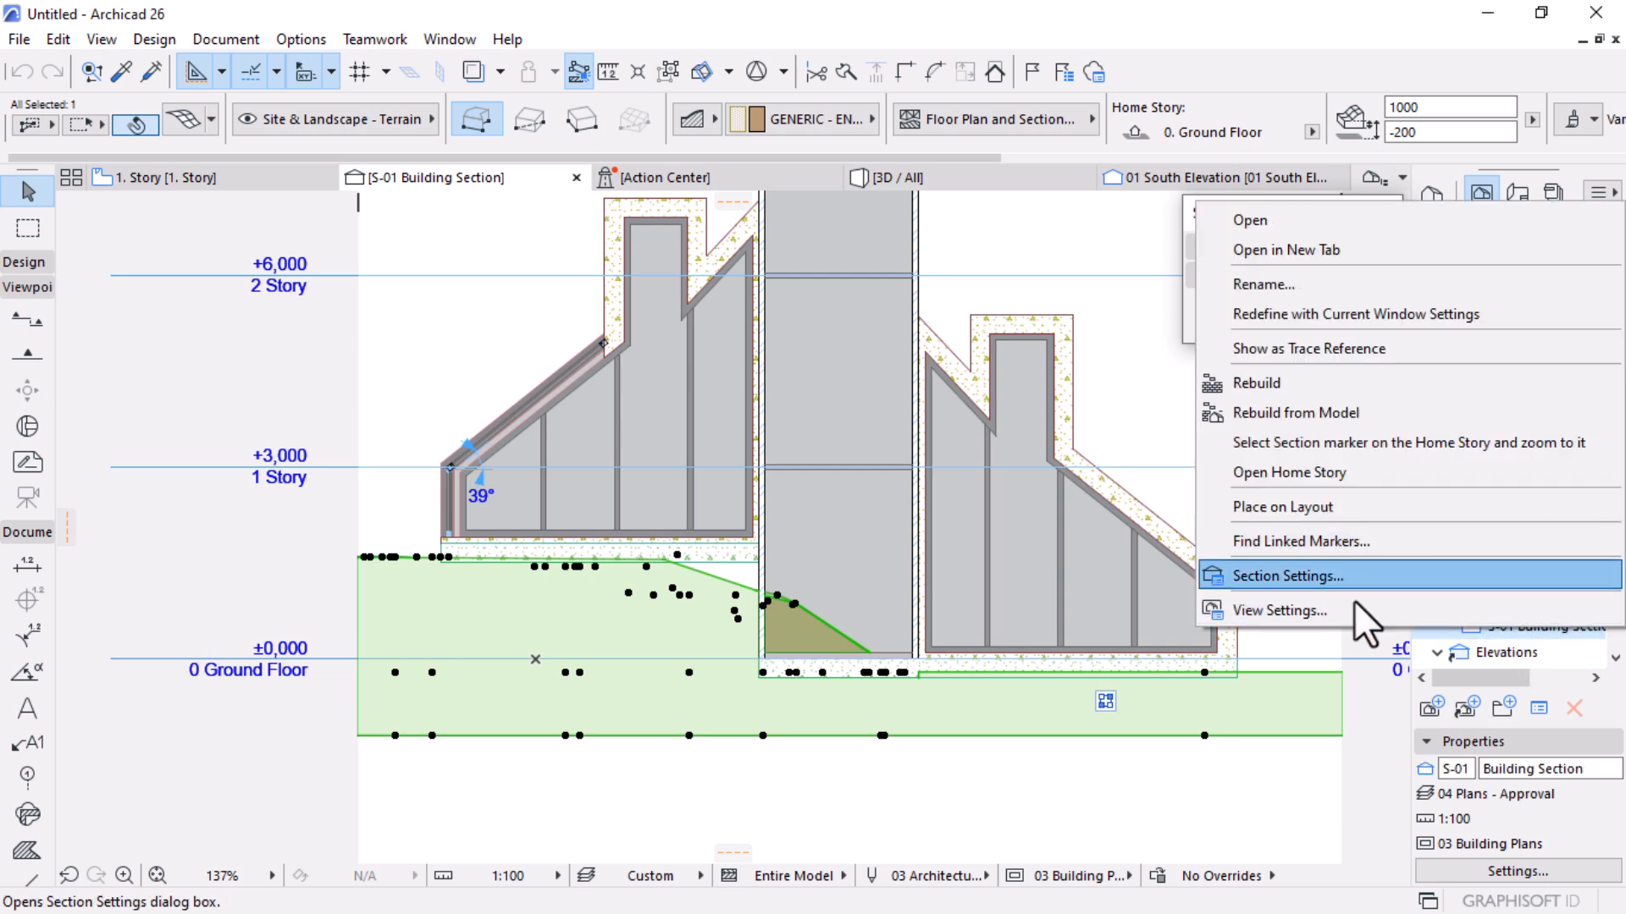
click(1288, 579)
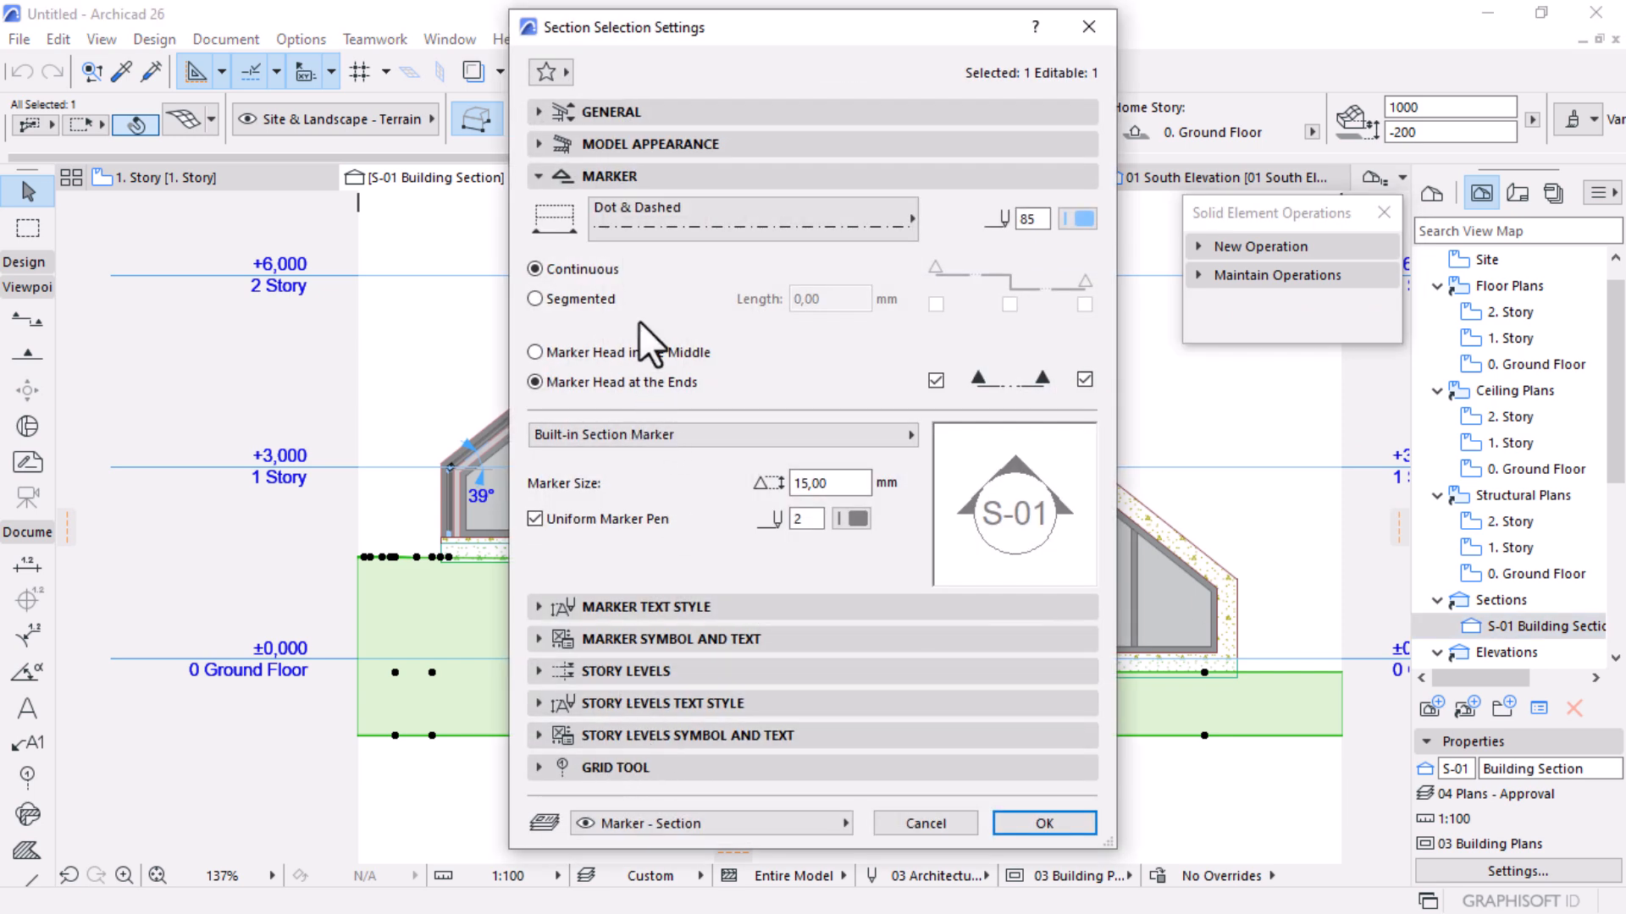
click(539, 177)
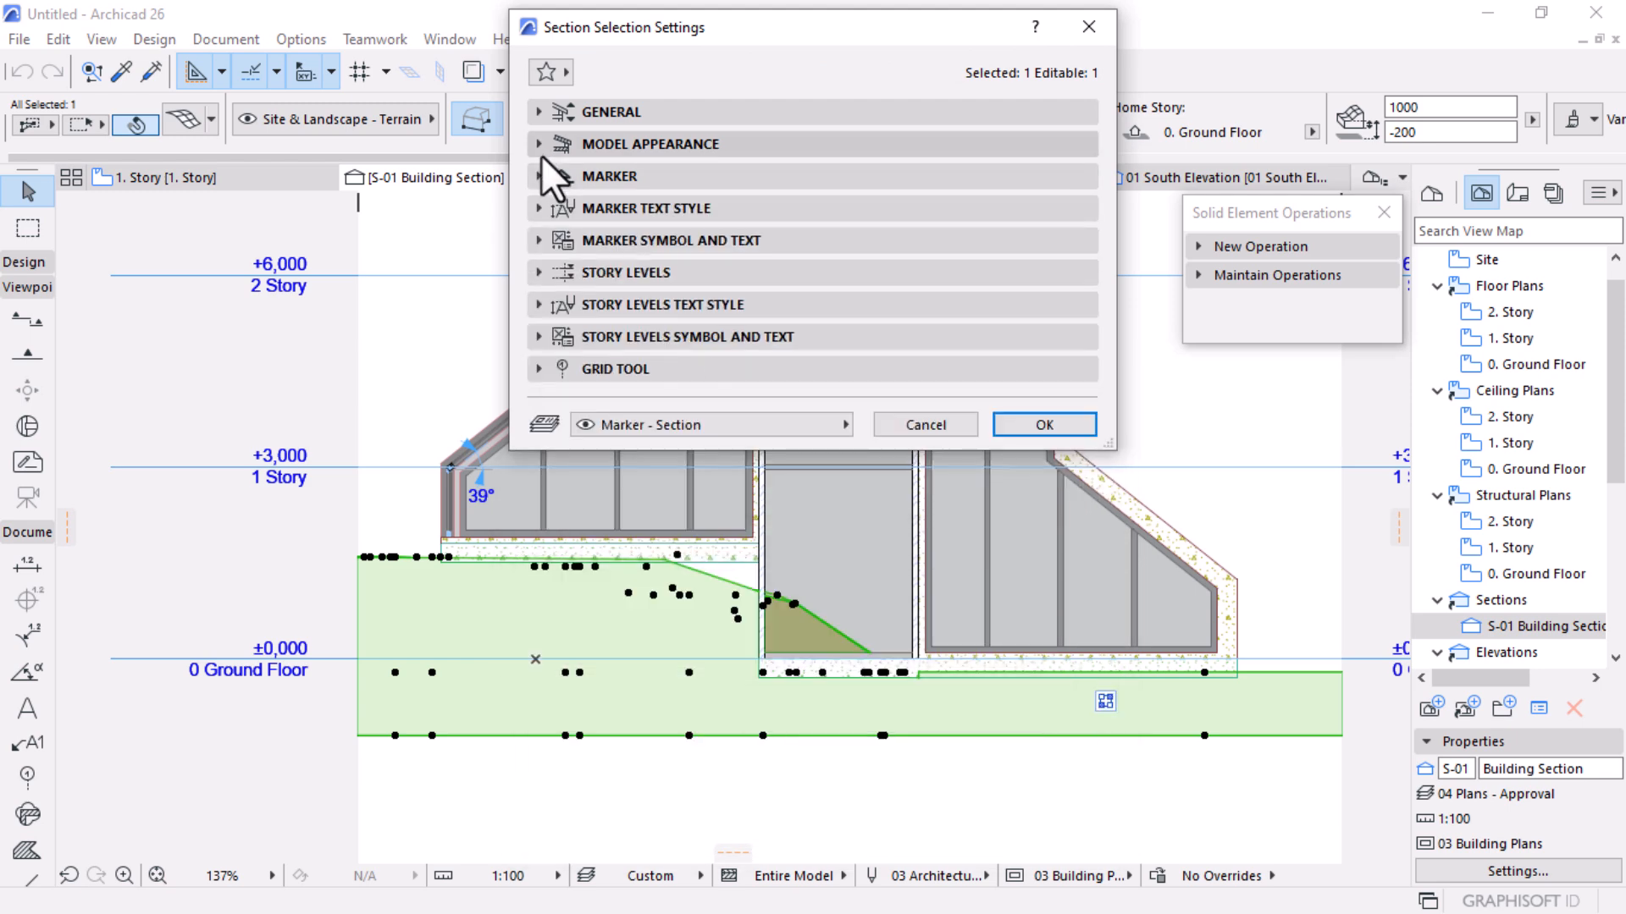
click(540, 145)
scroll(987, 297, down, 5)
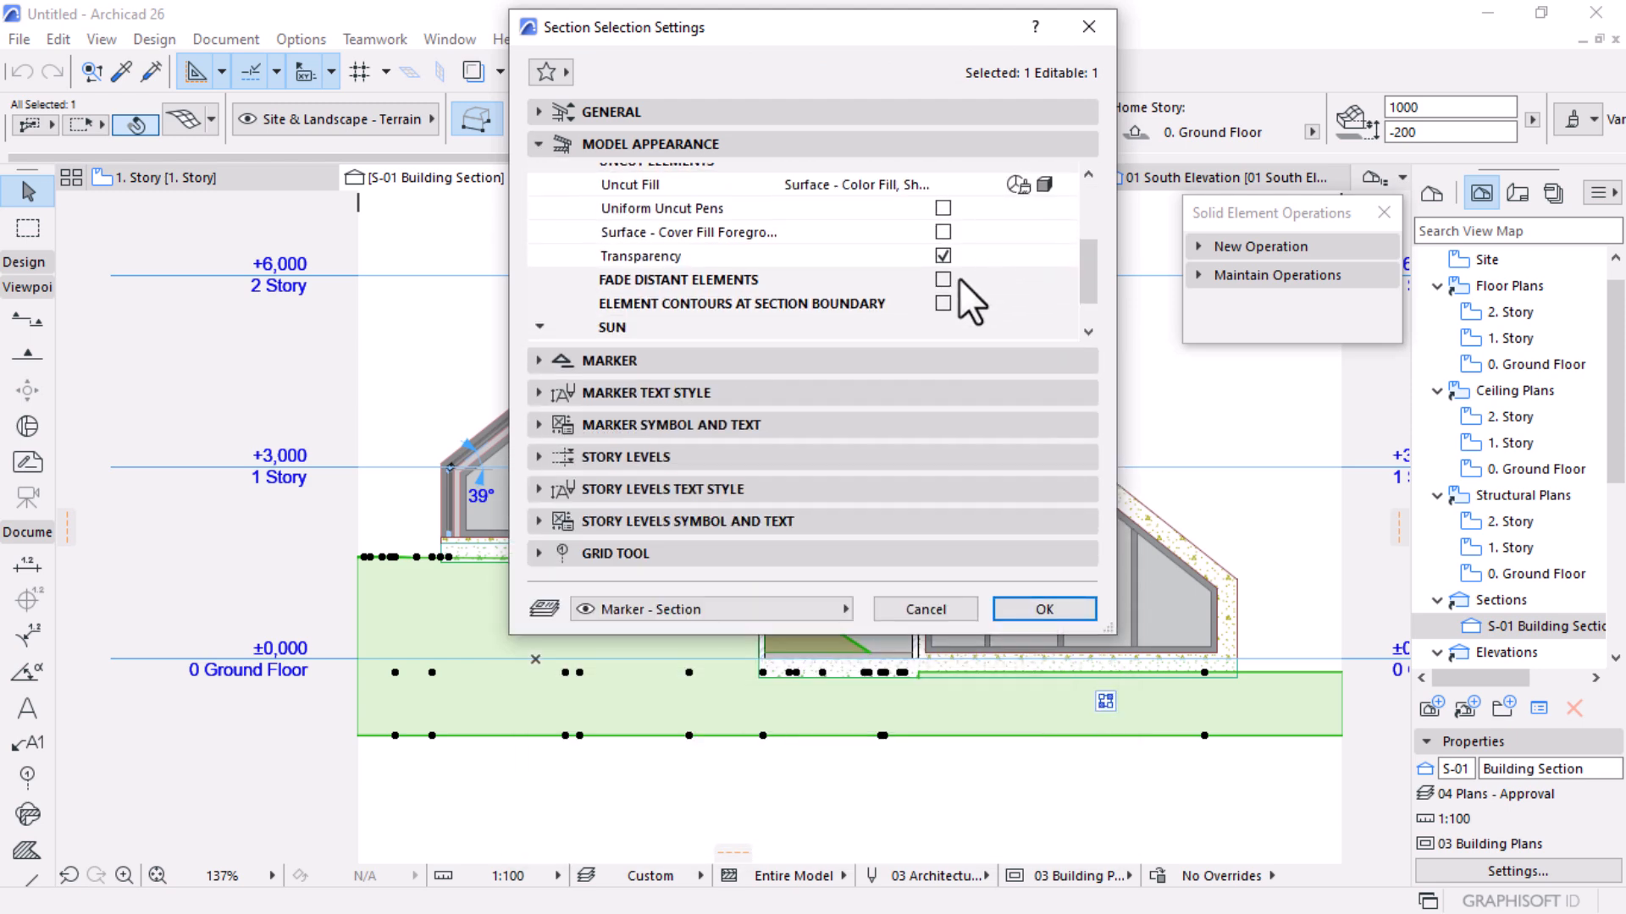
scroll(982, 305, up, 3)
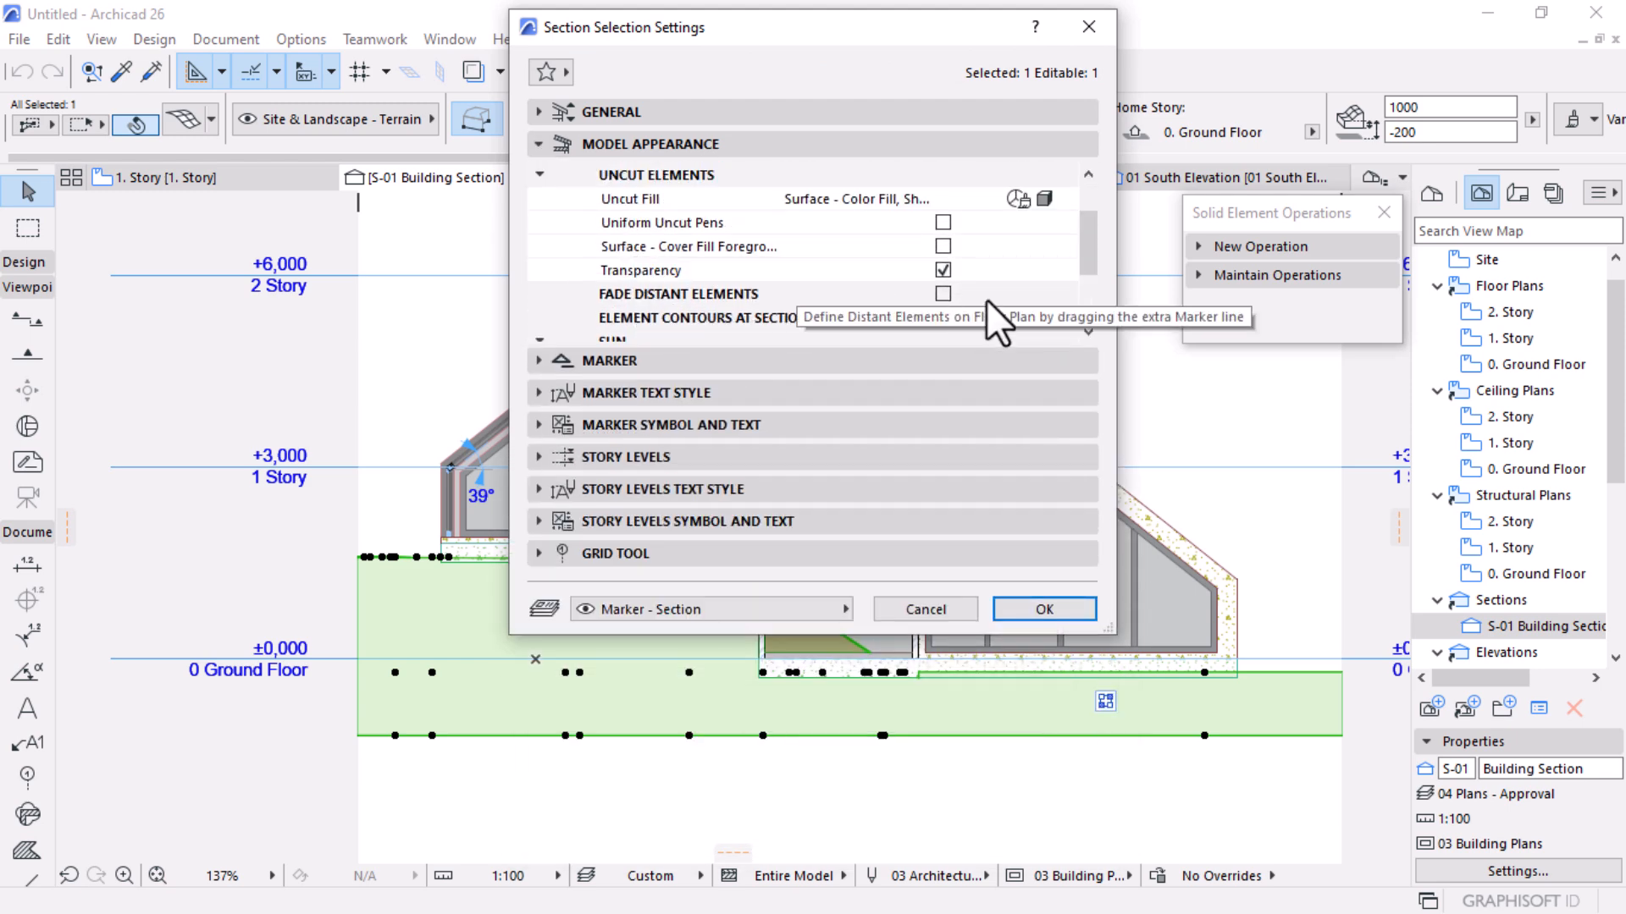
click(943, 271)
click(1042, 608)
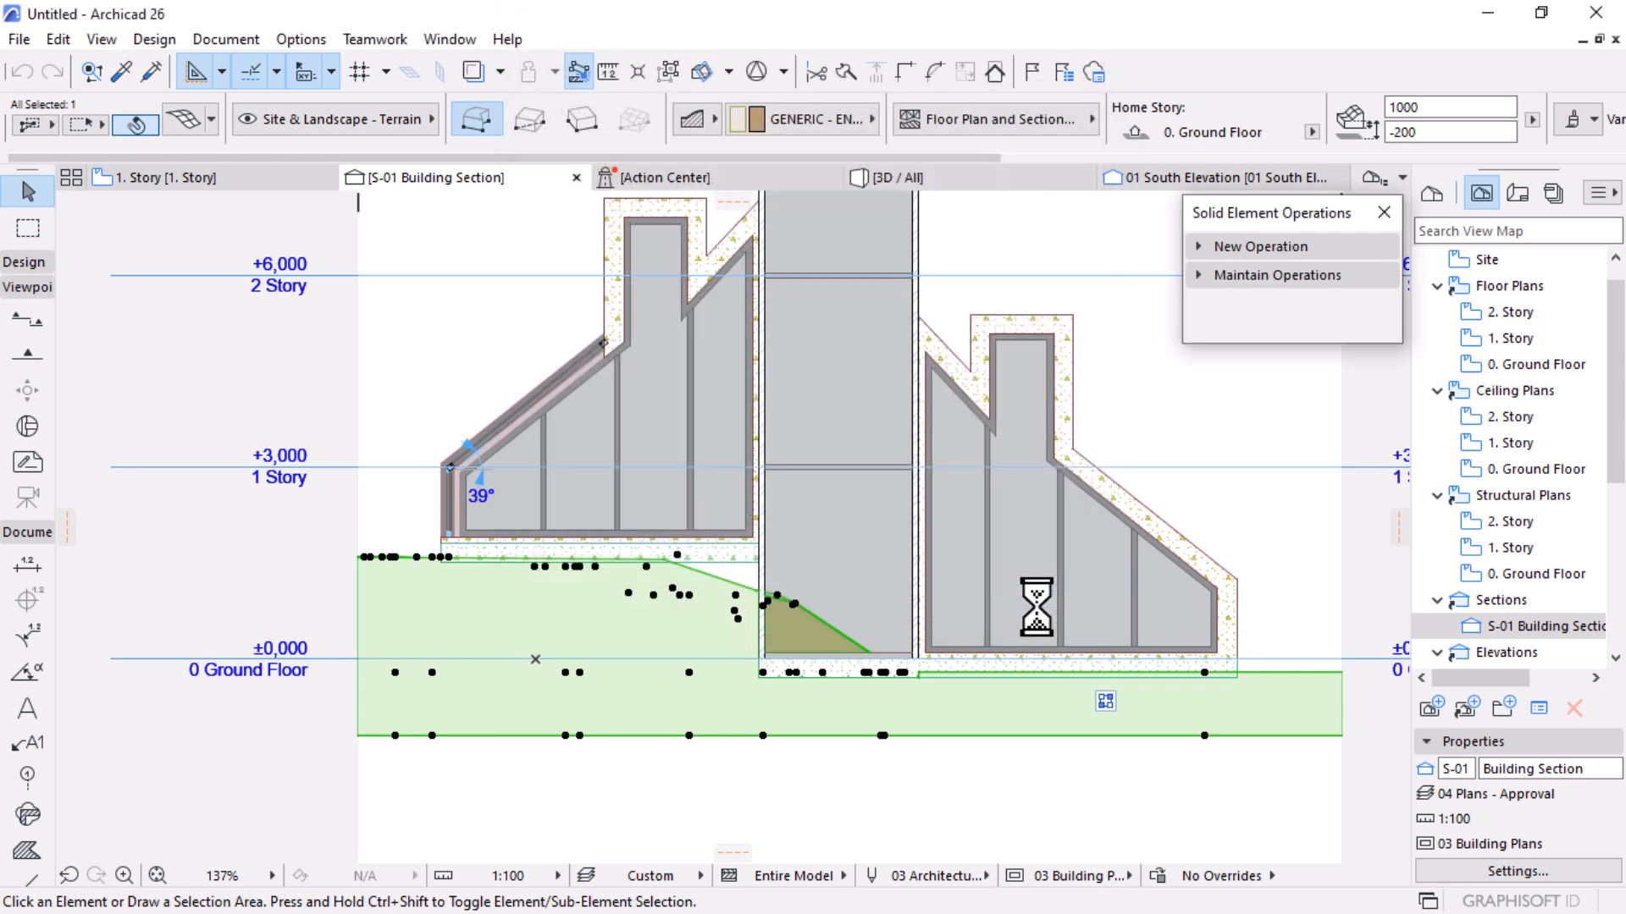
key(Escape)
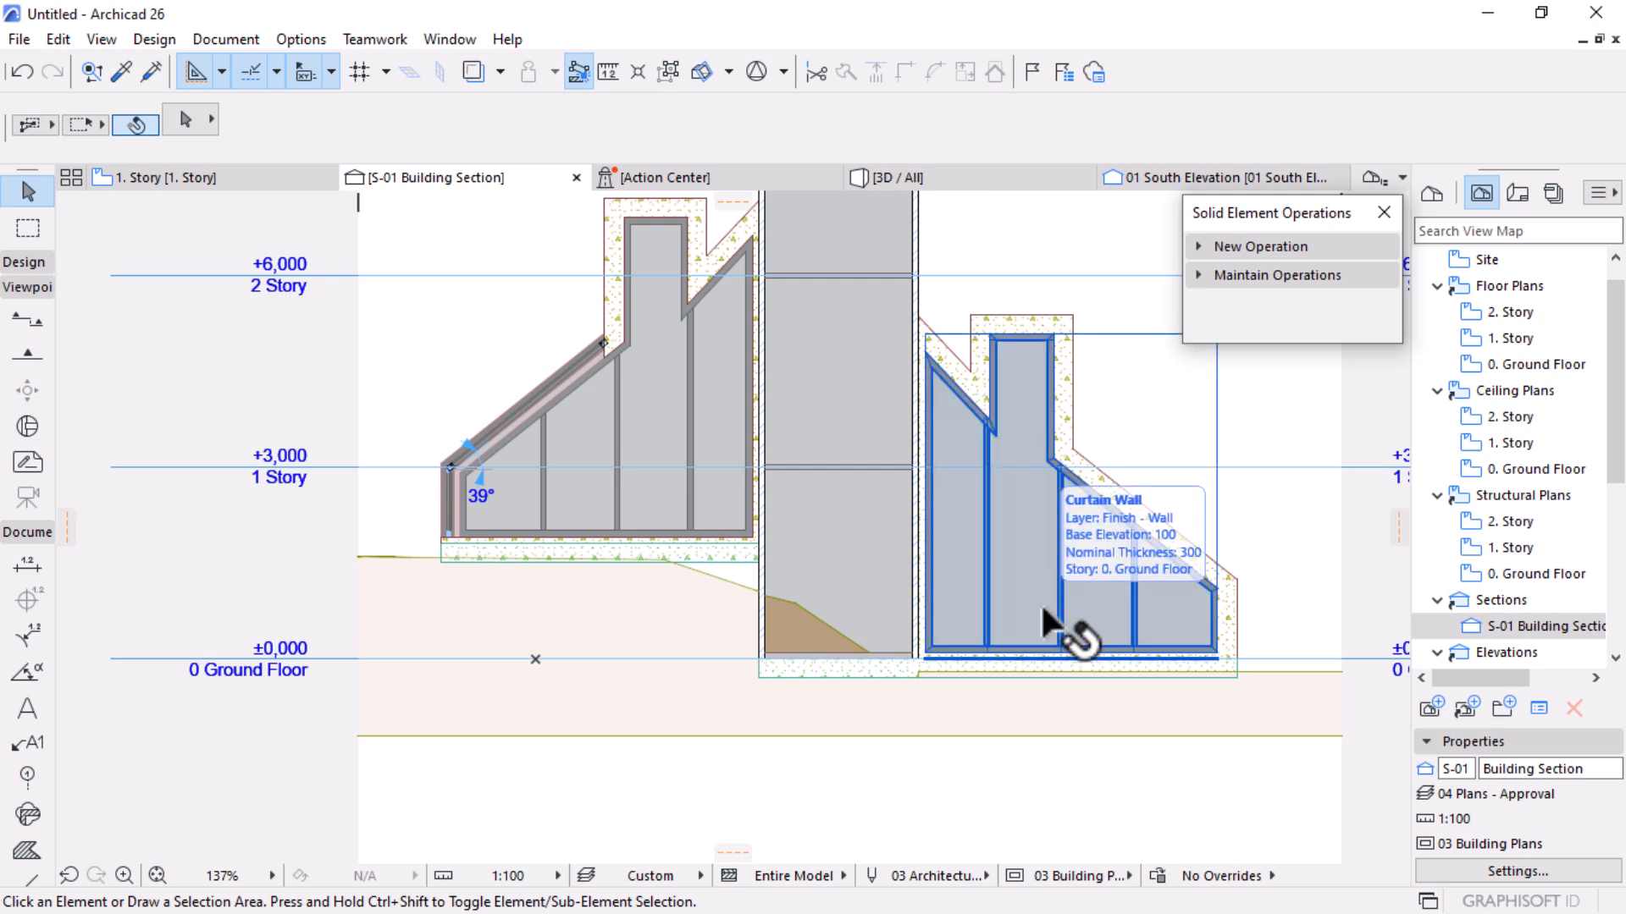
Examine the terrain inside the central tower in the section, and the whole building on its terrain in the 3D view
scroll(876, 652, up, 5)
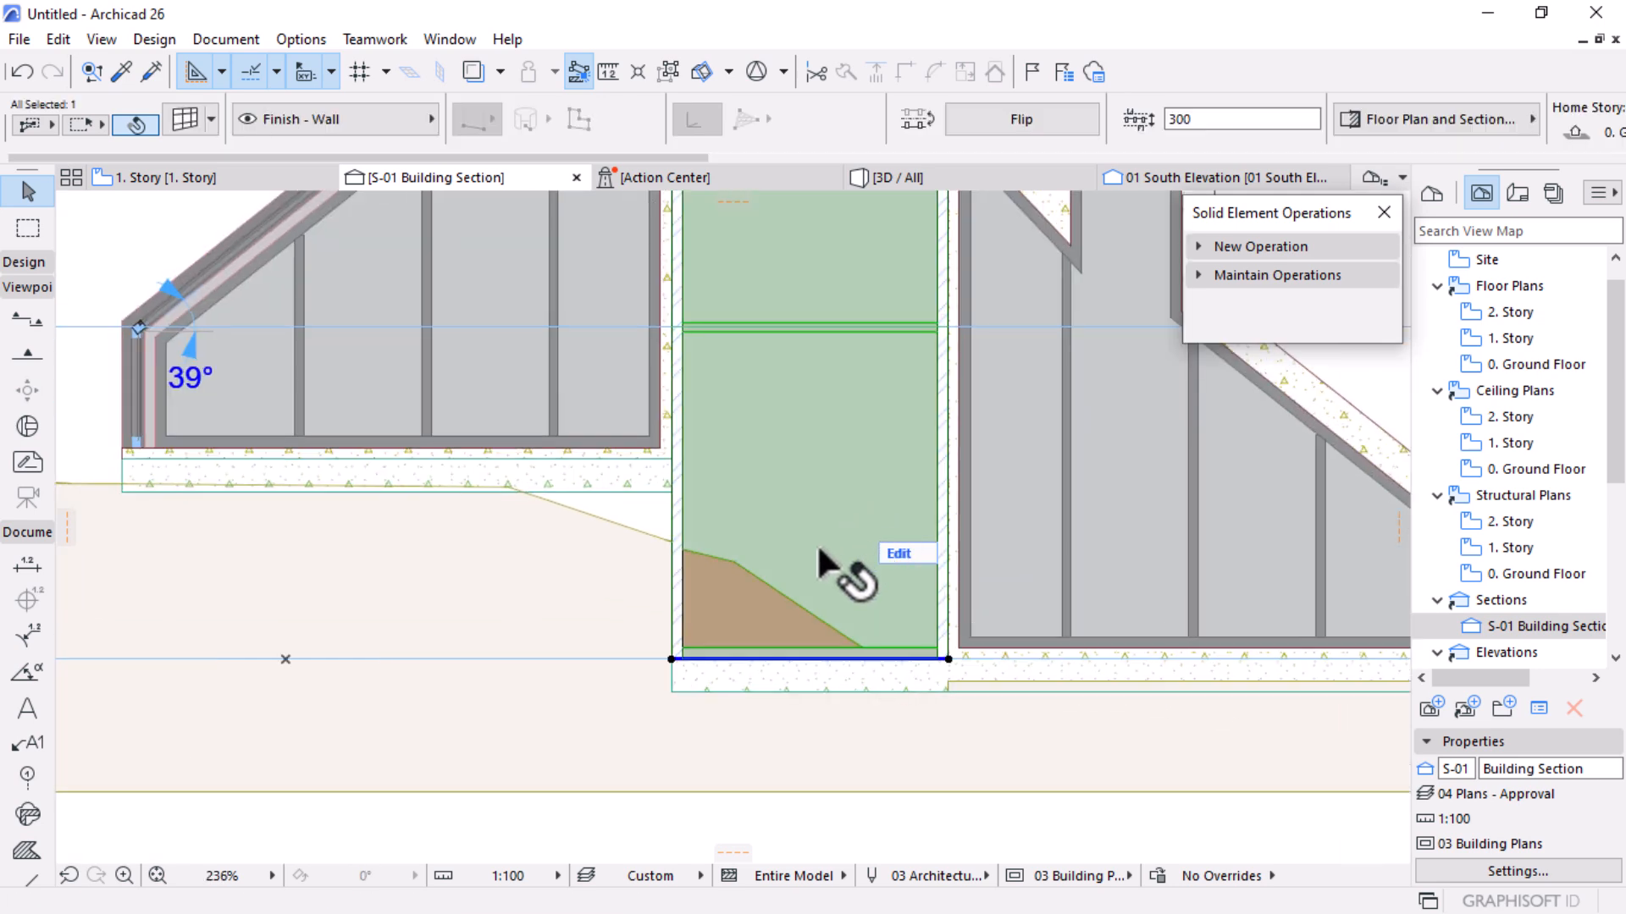
click(732, 560)
key(Escape)
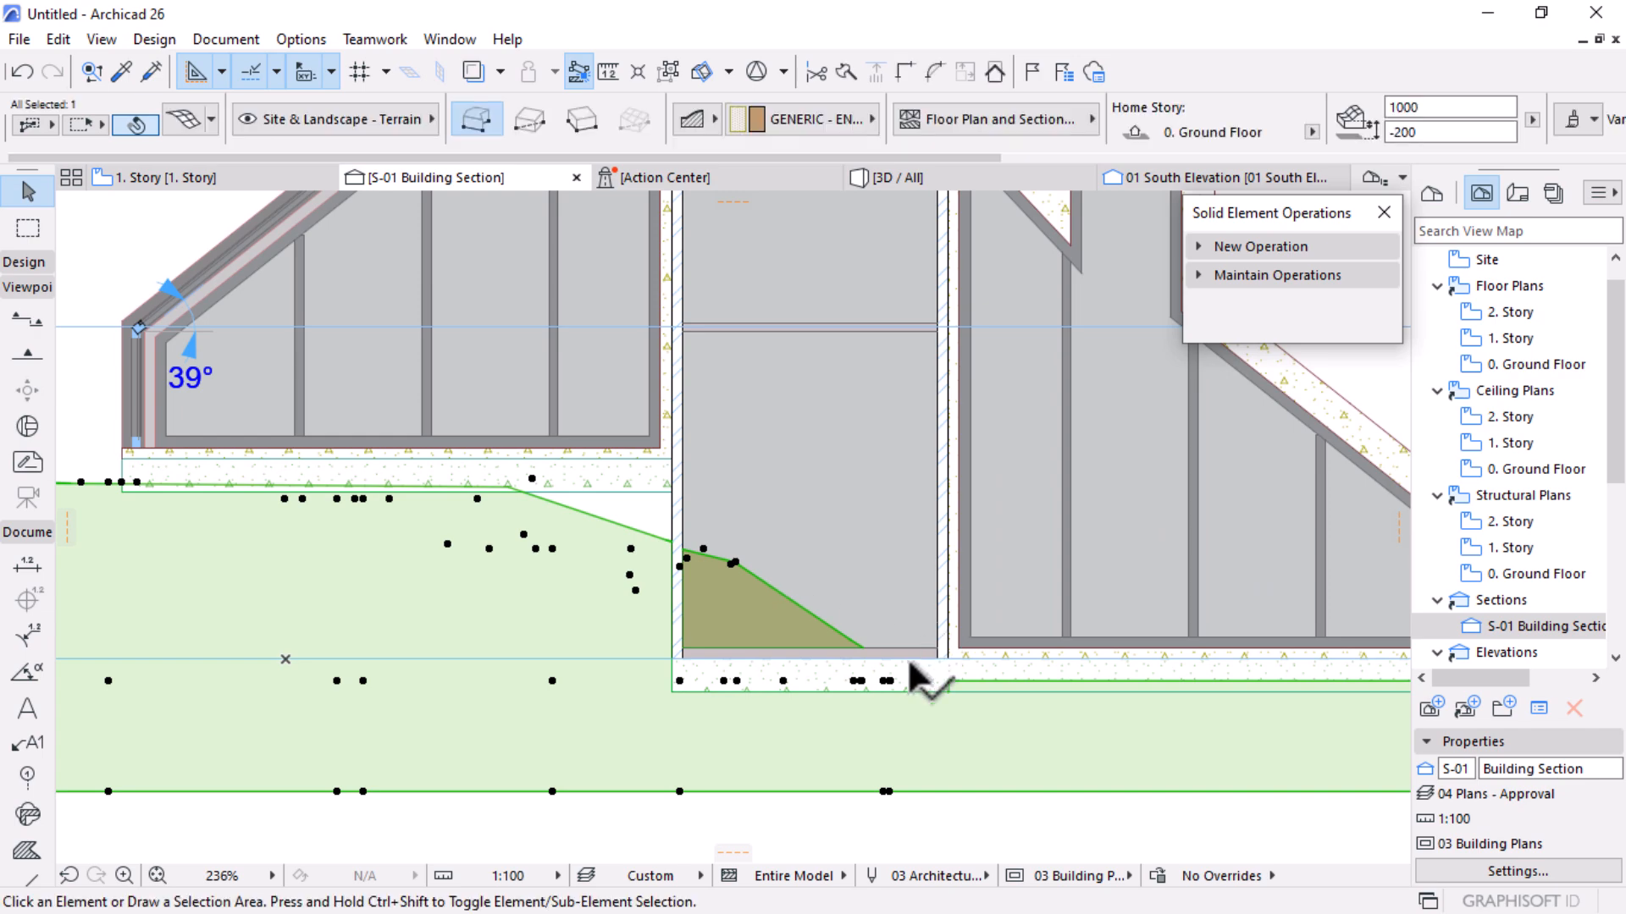
scroll(757, 673, down, 6)
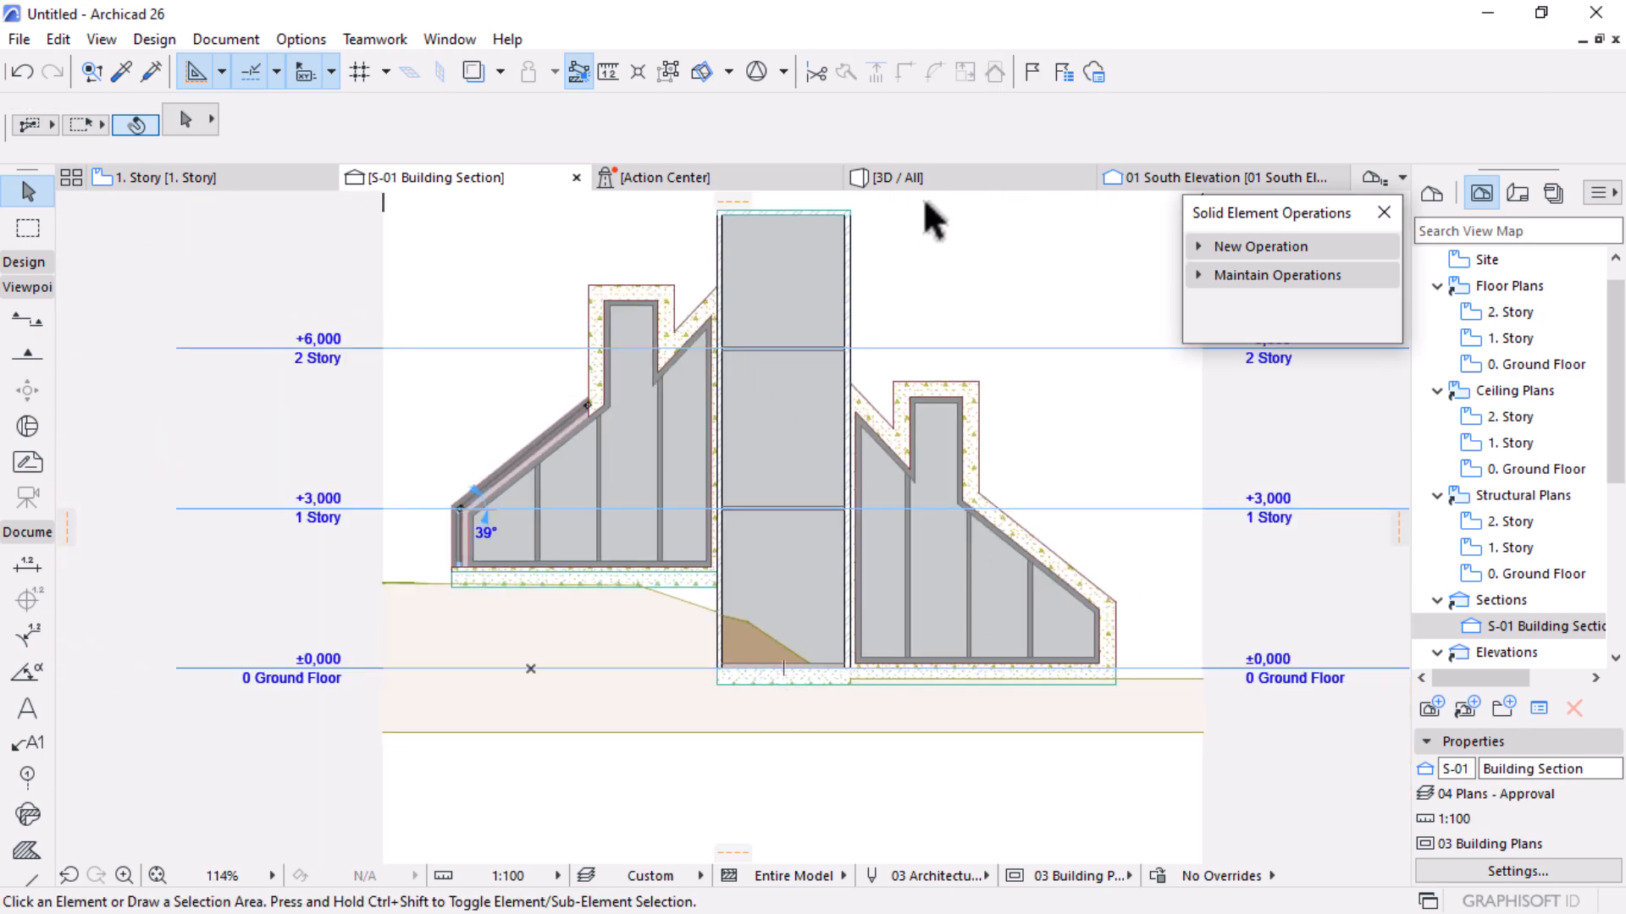
click(939, 180)
scroll(794, 485, down, 10)
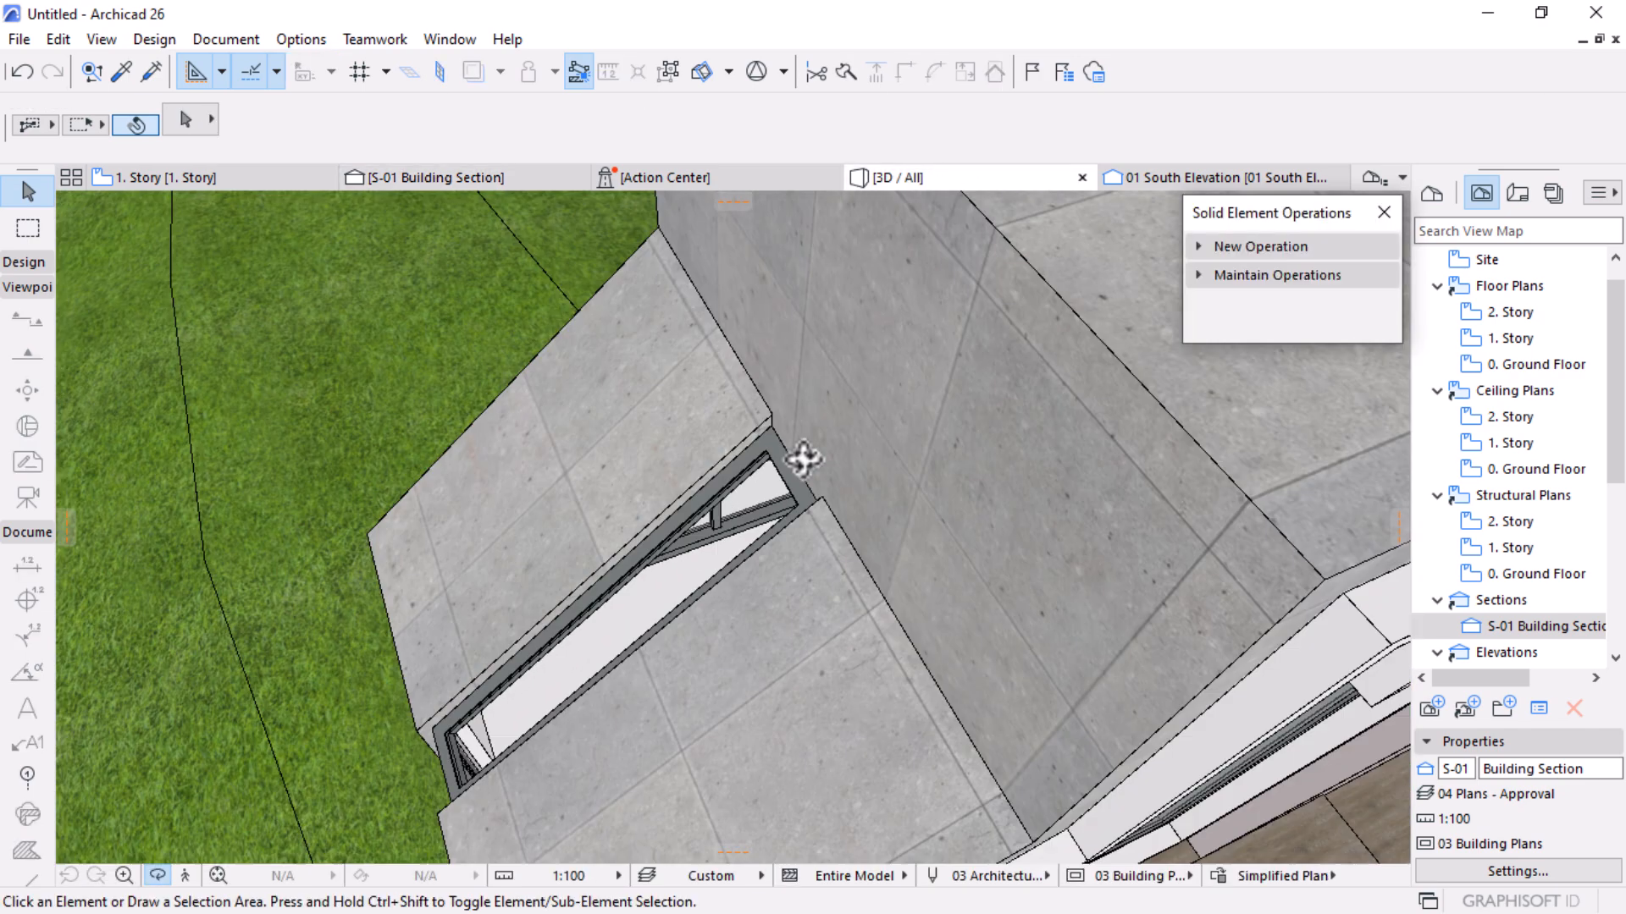
drag(817, 571, 1186, 660)
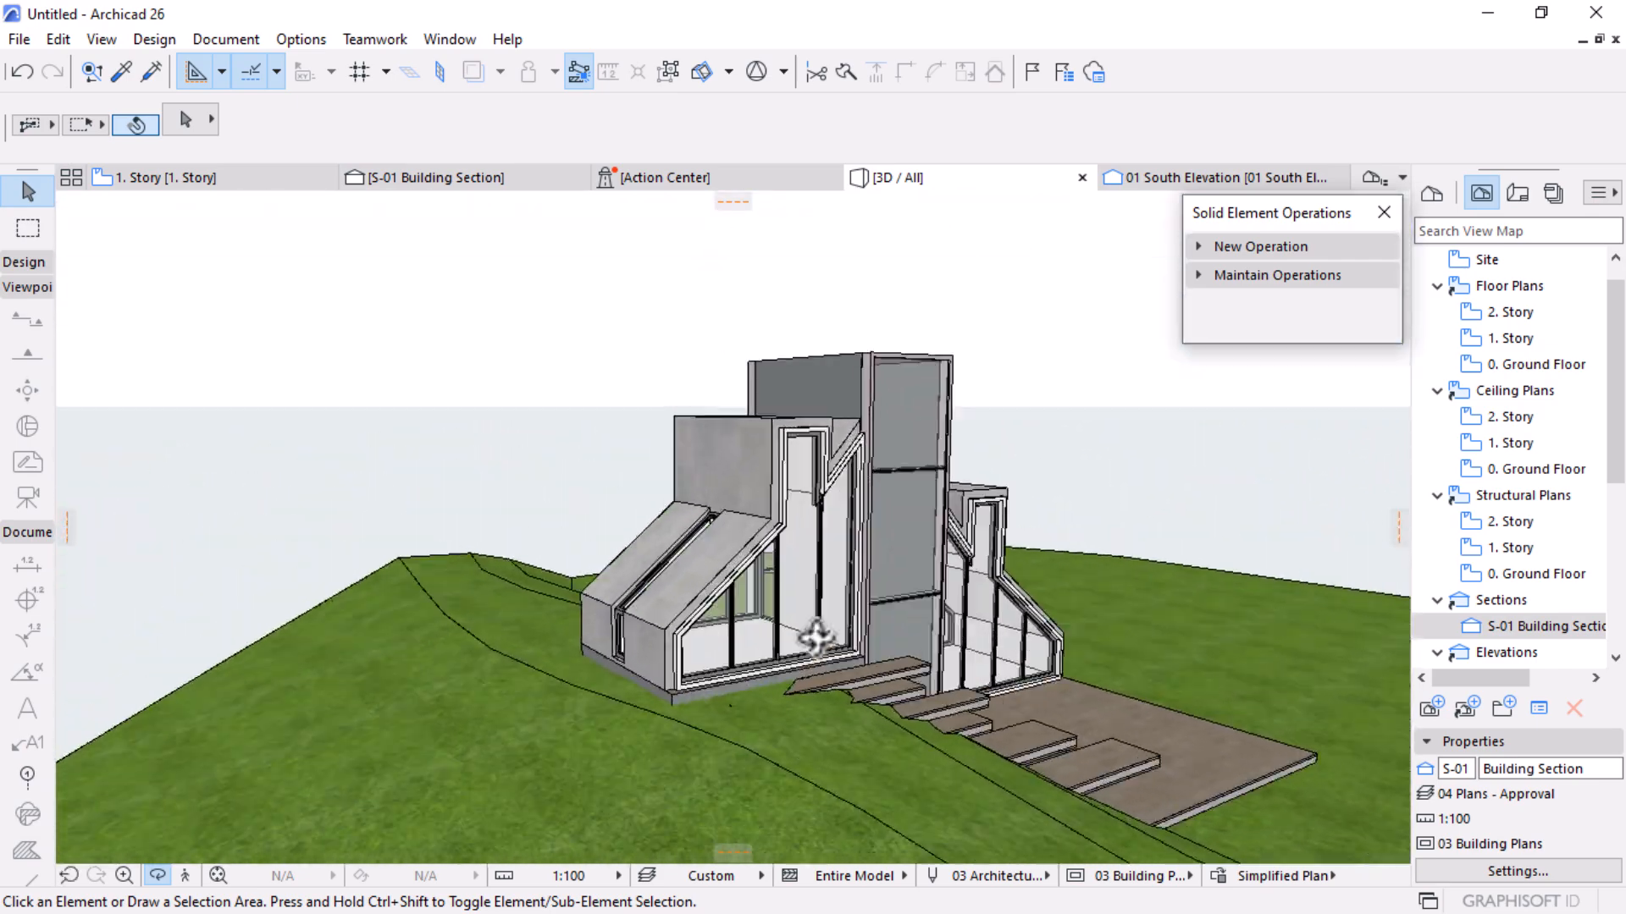